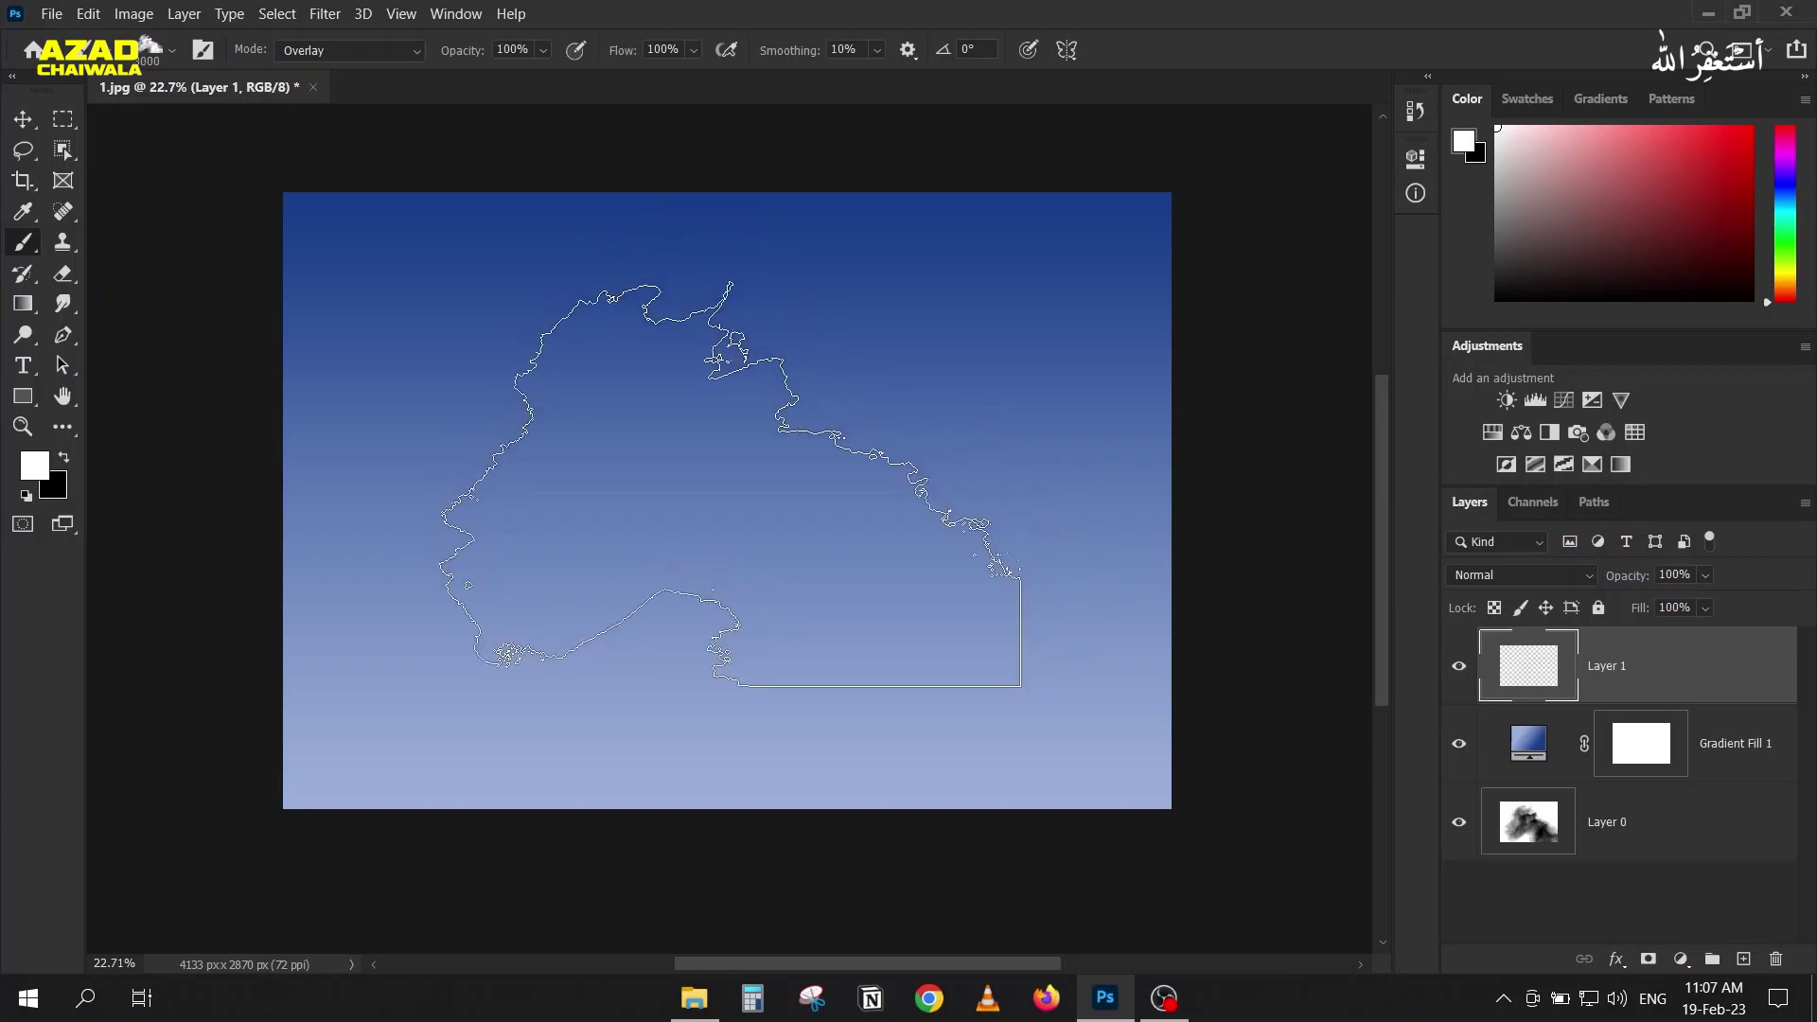
Step: Stamp a white cloud on Layer 1, then cancel creating a new brush preset
left_click(729, 485)
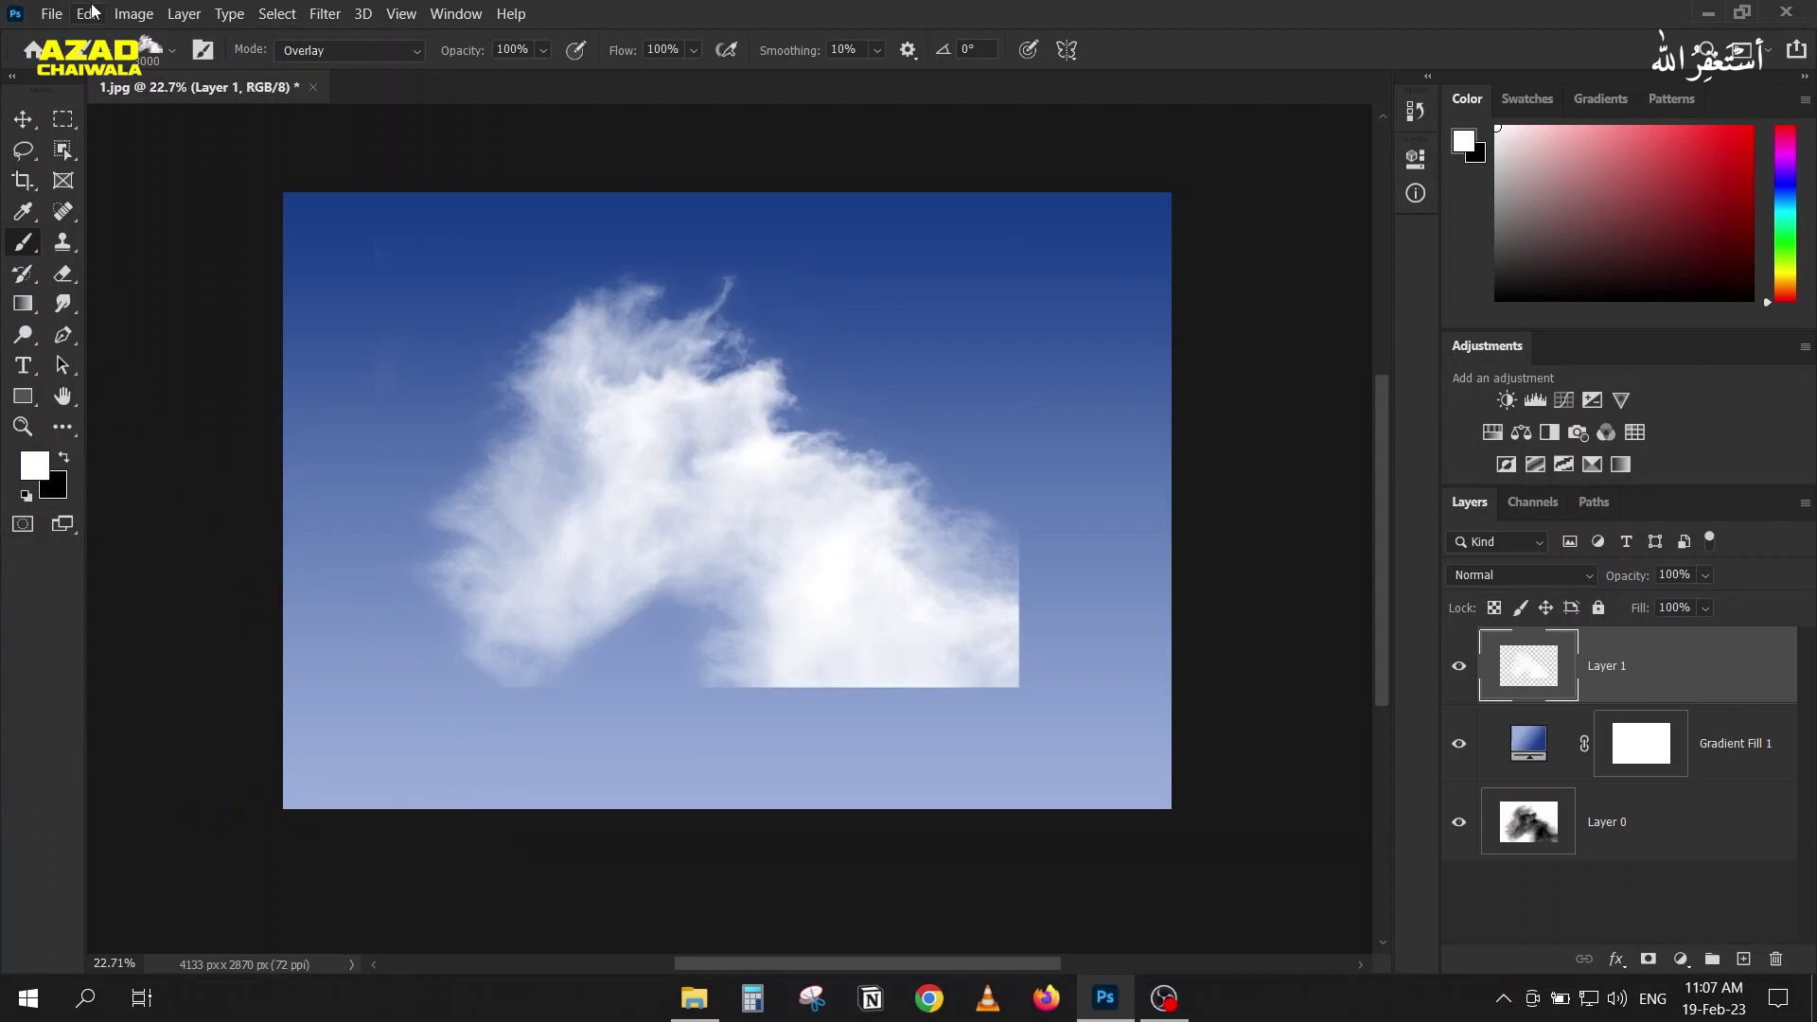
left_click(142, 64)
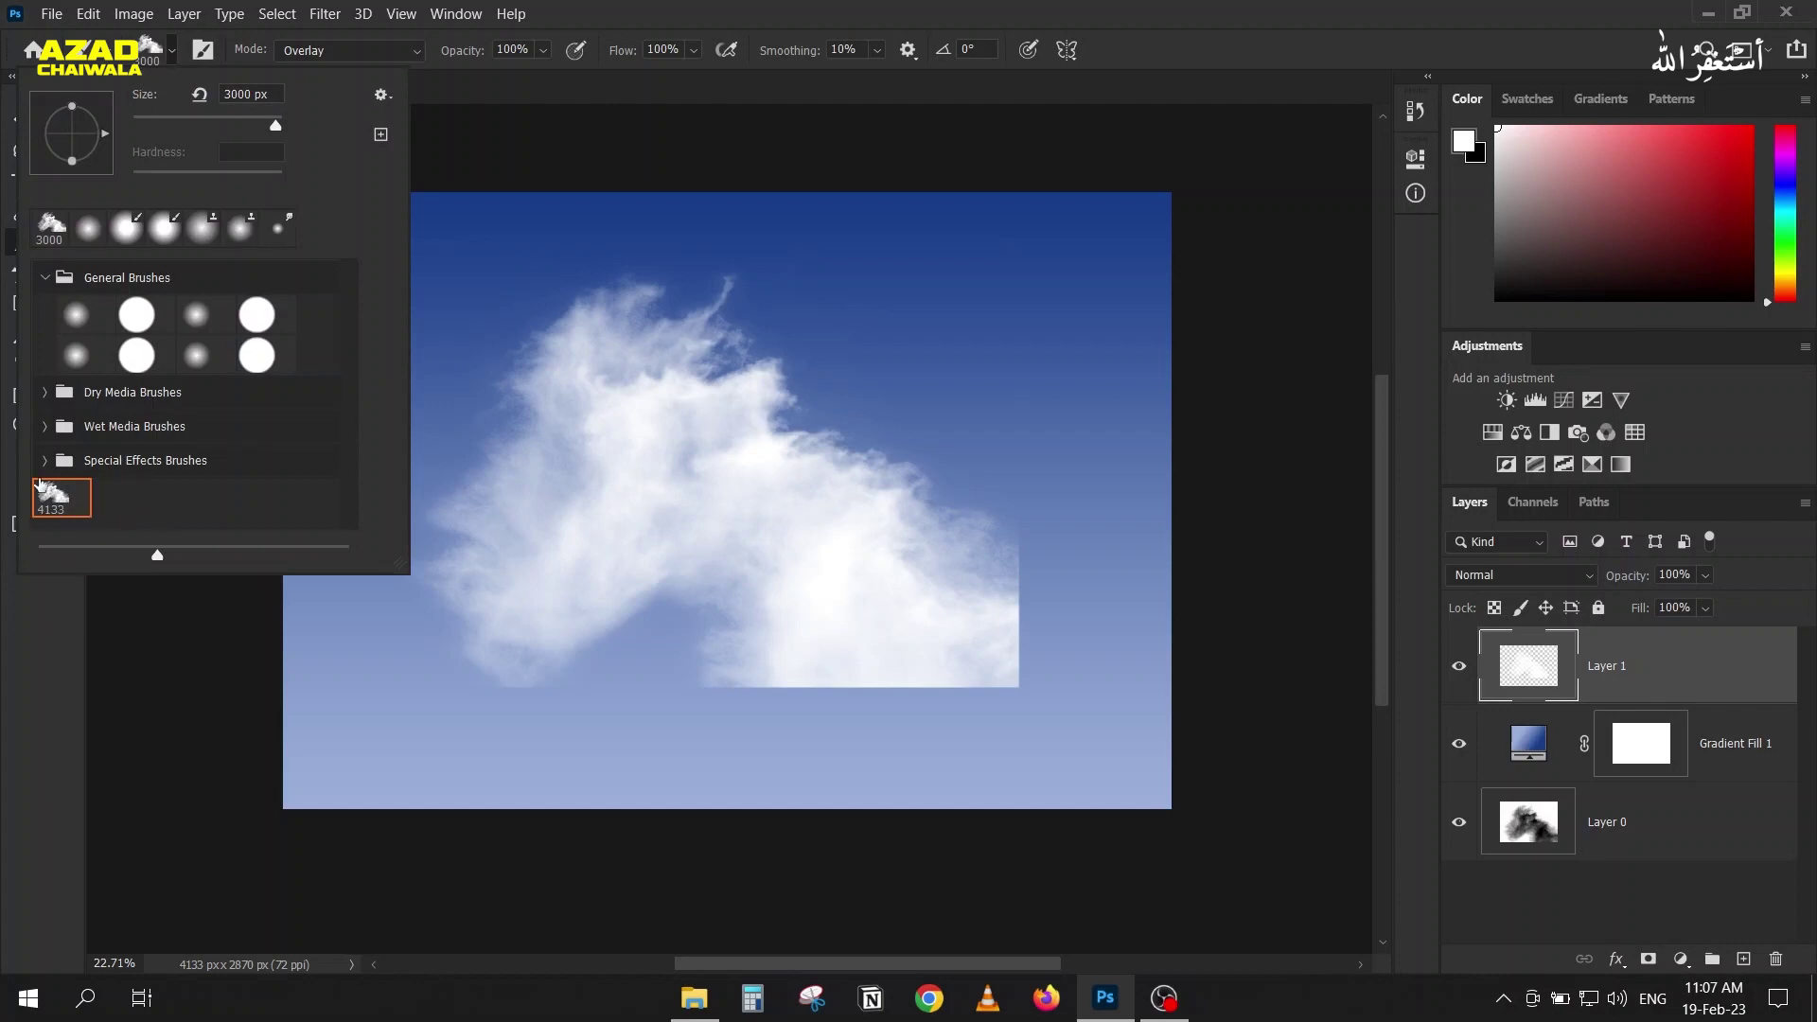
left_click(384, 132)
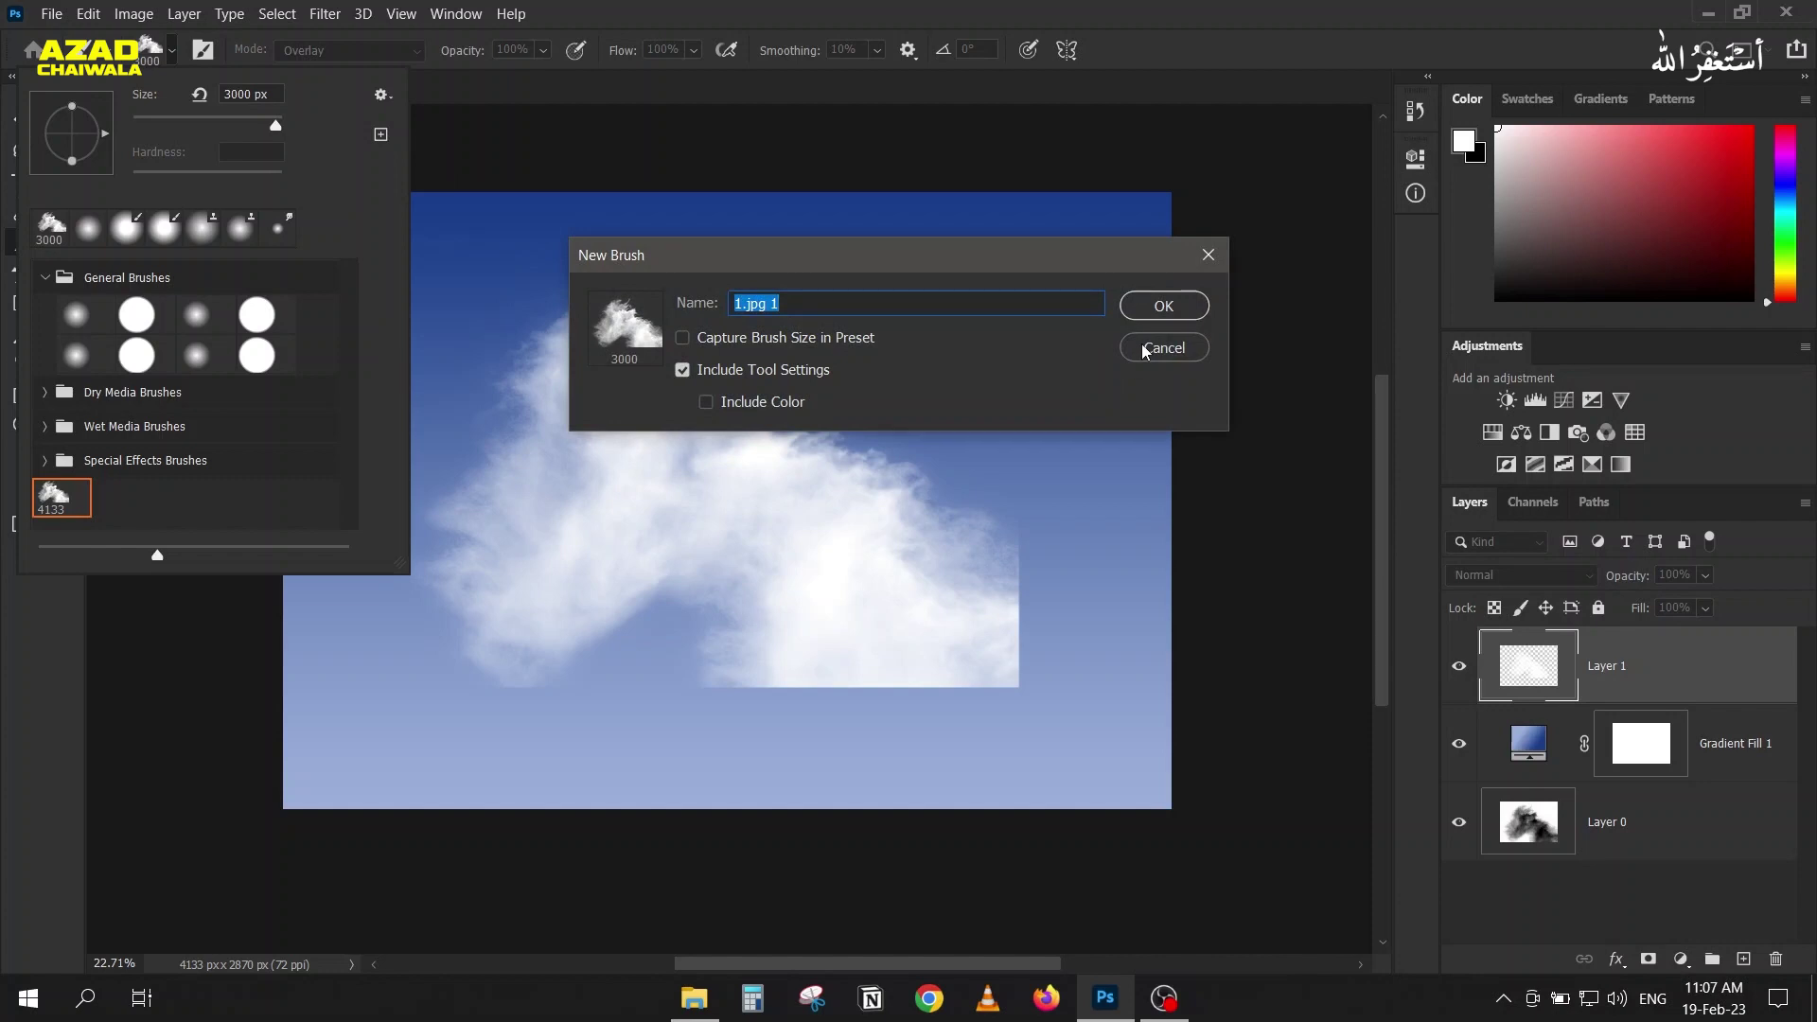
left_click(1145, 350)
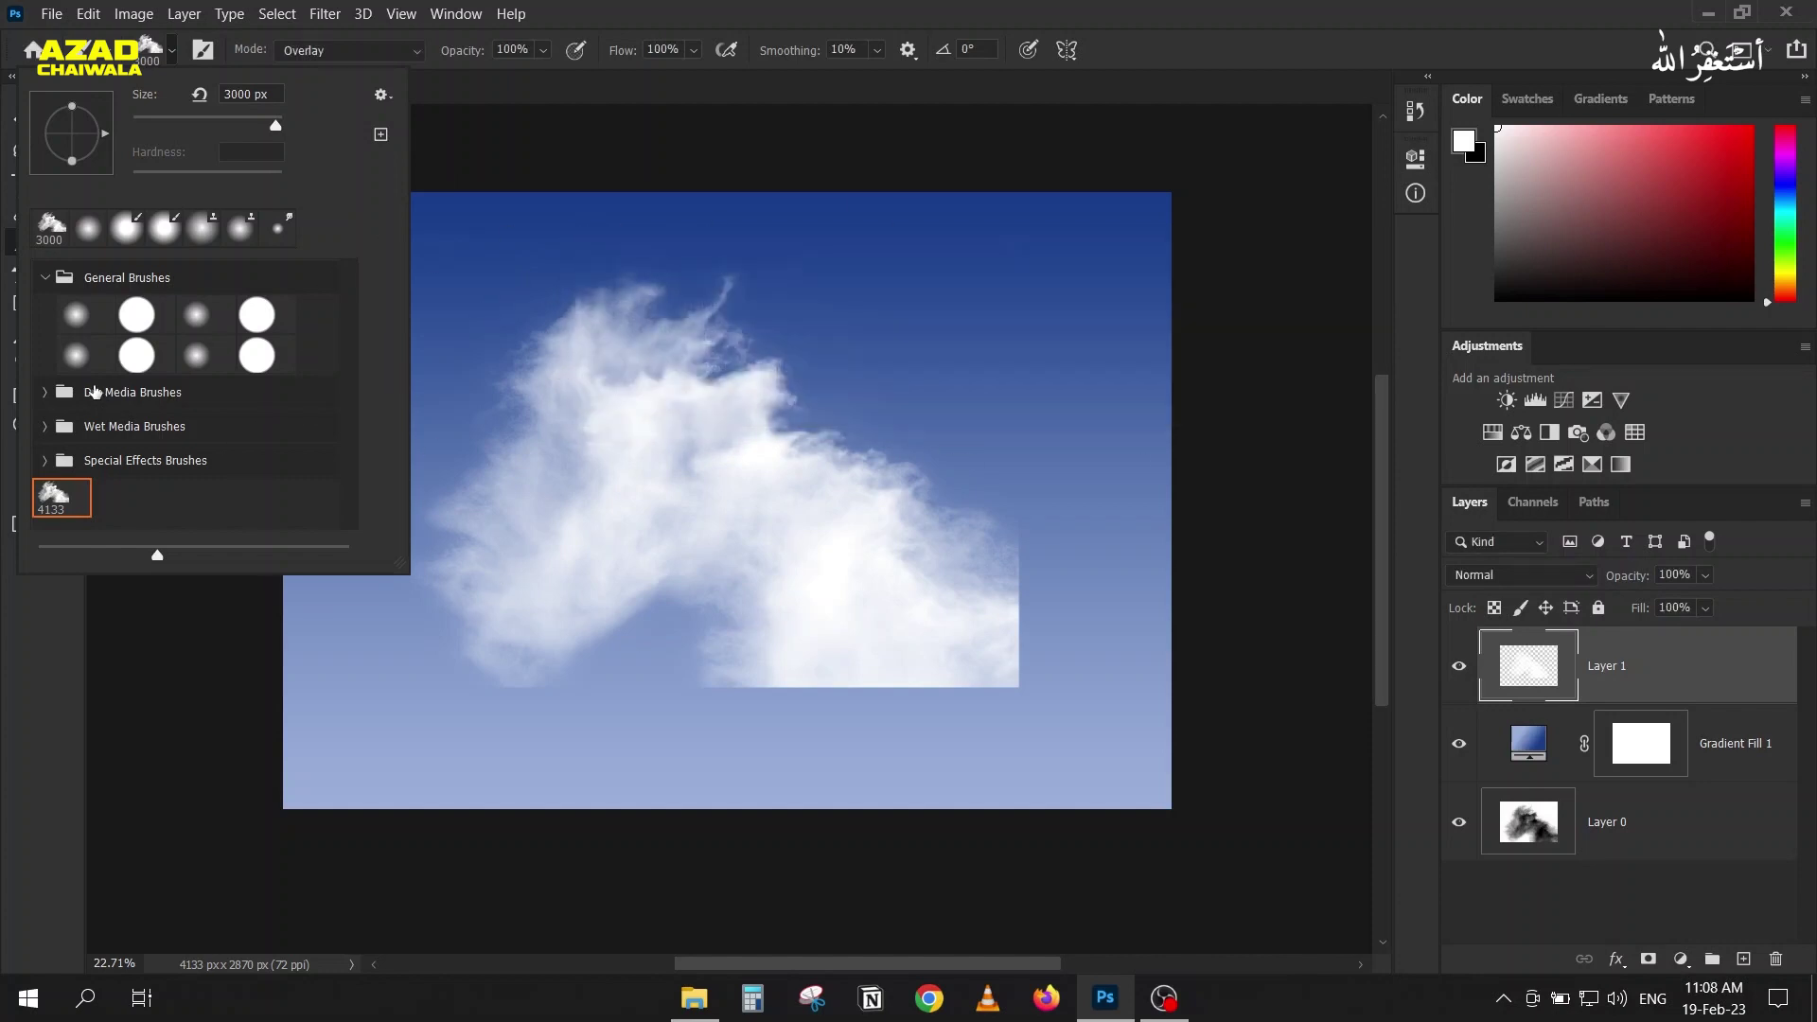
left_click(1009, 8)
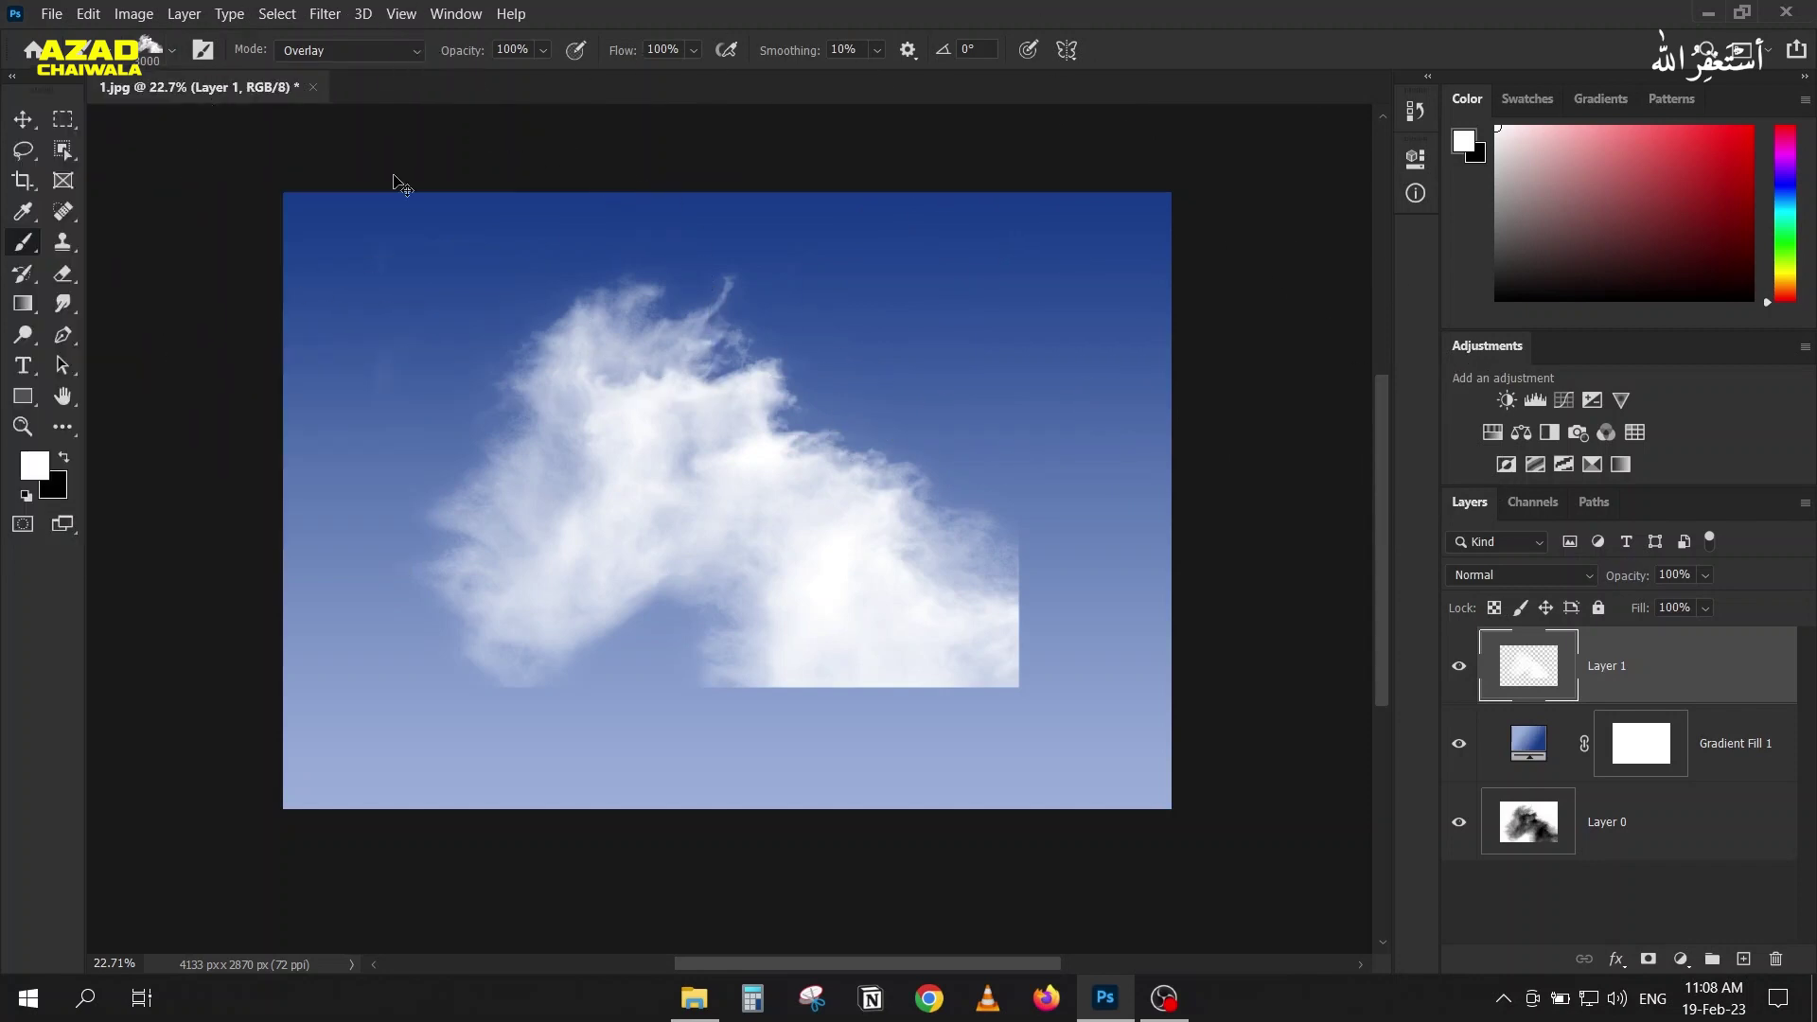
Step: Switch the brush mode from Overlay to Normal and undo the cloud stamp on Layer 1
left_click_drag(394, 179, 86, 5)
left_click(320, 52)
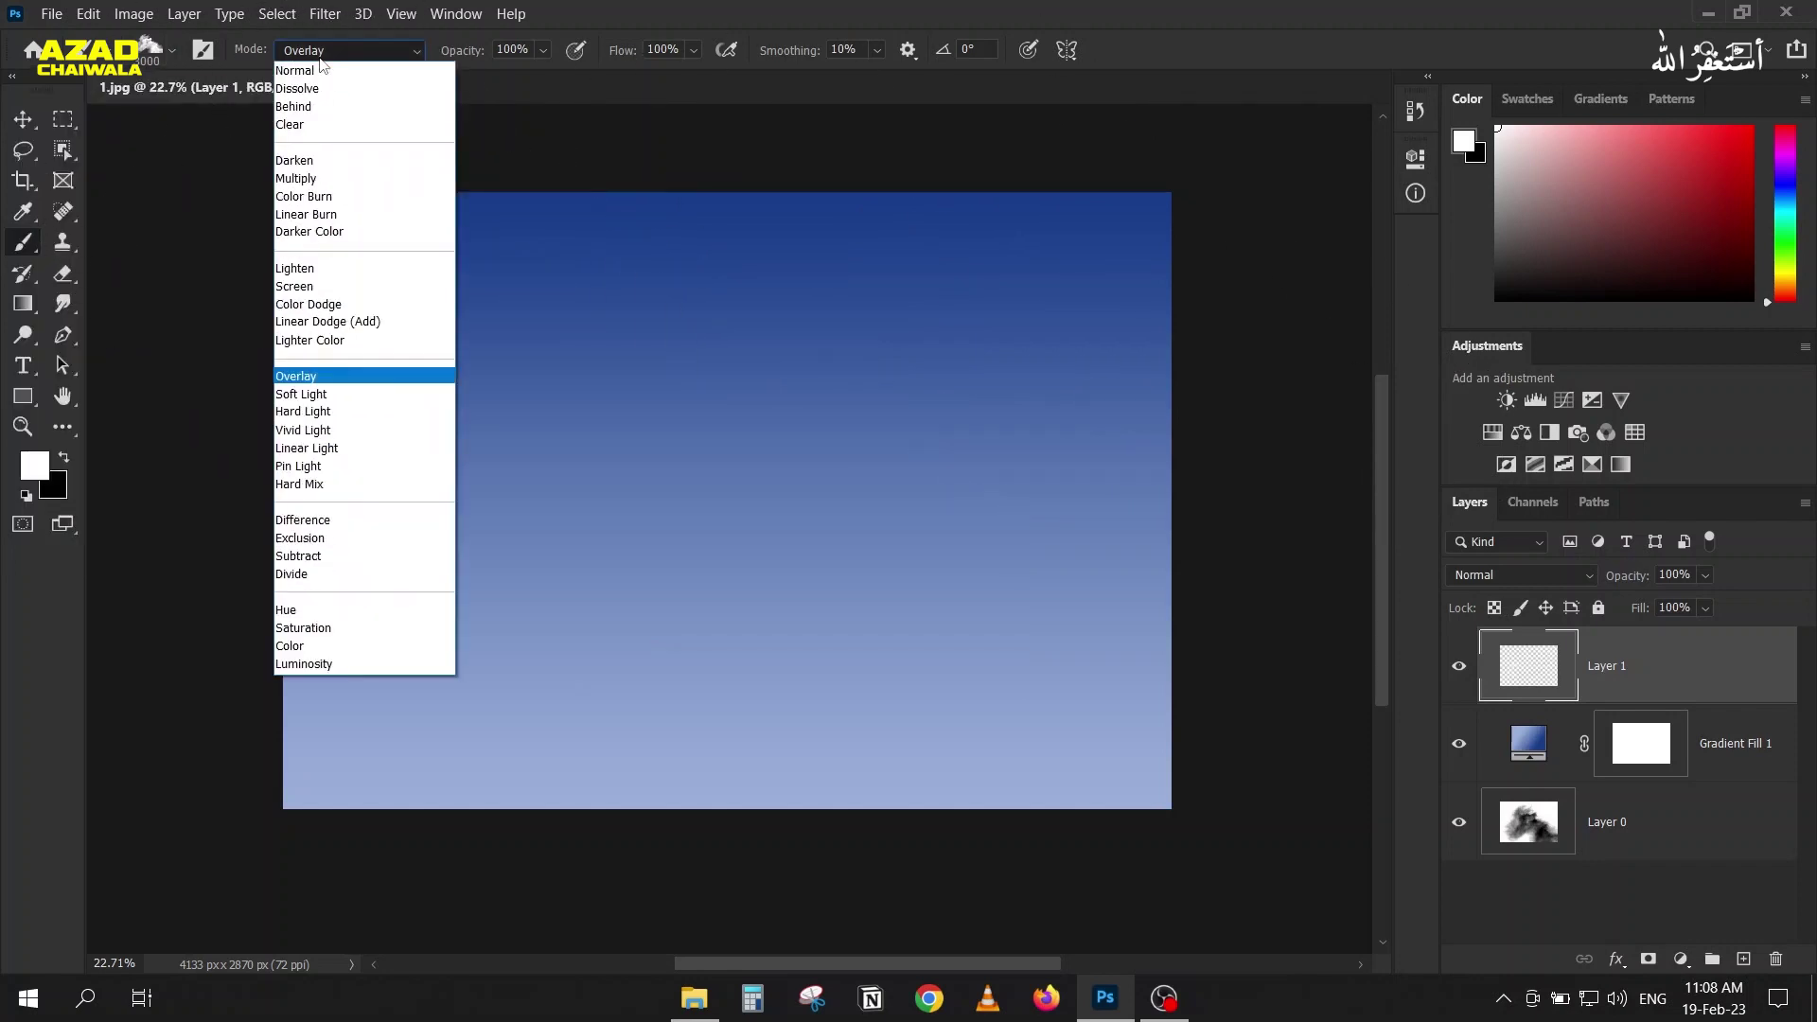
left_click(322, 79)
mouse_move(909, 757)
left_mouse_down()
mouse_move(704, 569)
mouse_move(738, 502)
mouse_move(458, 964)
mouse_move(598, 853)
mouse_move(632, 762)
left_mouse_up()
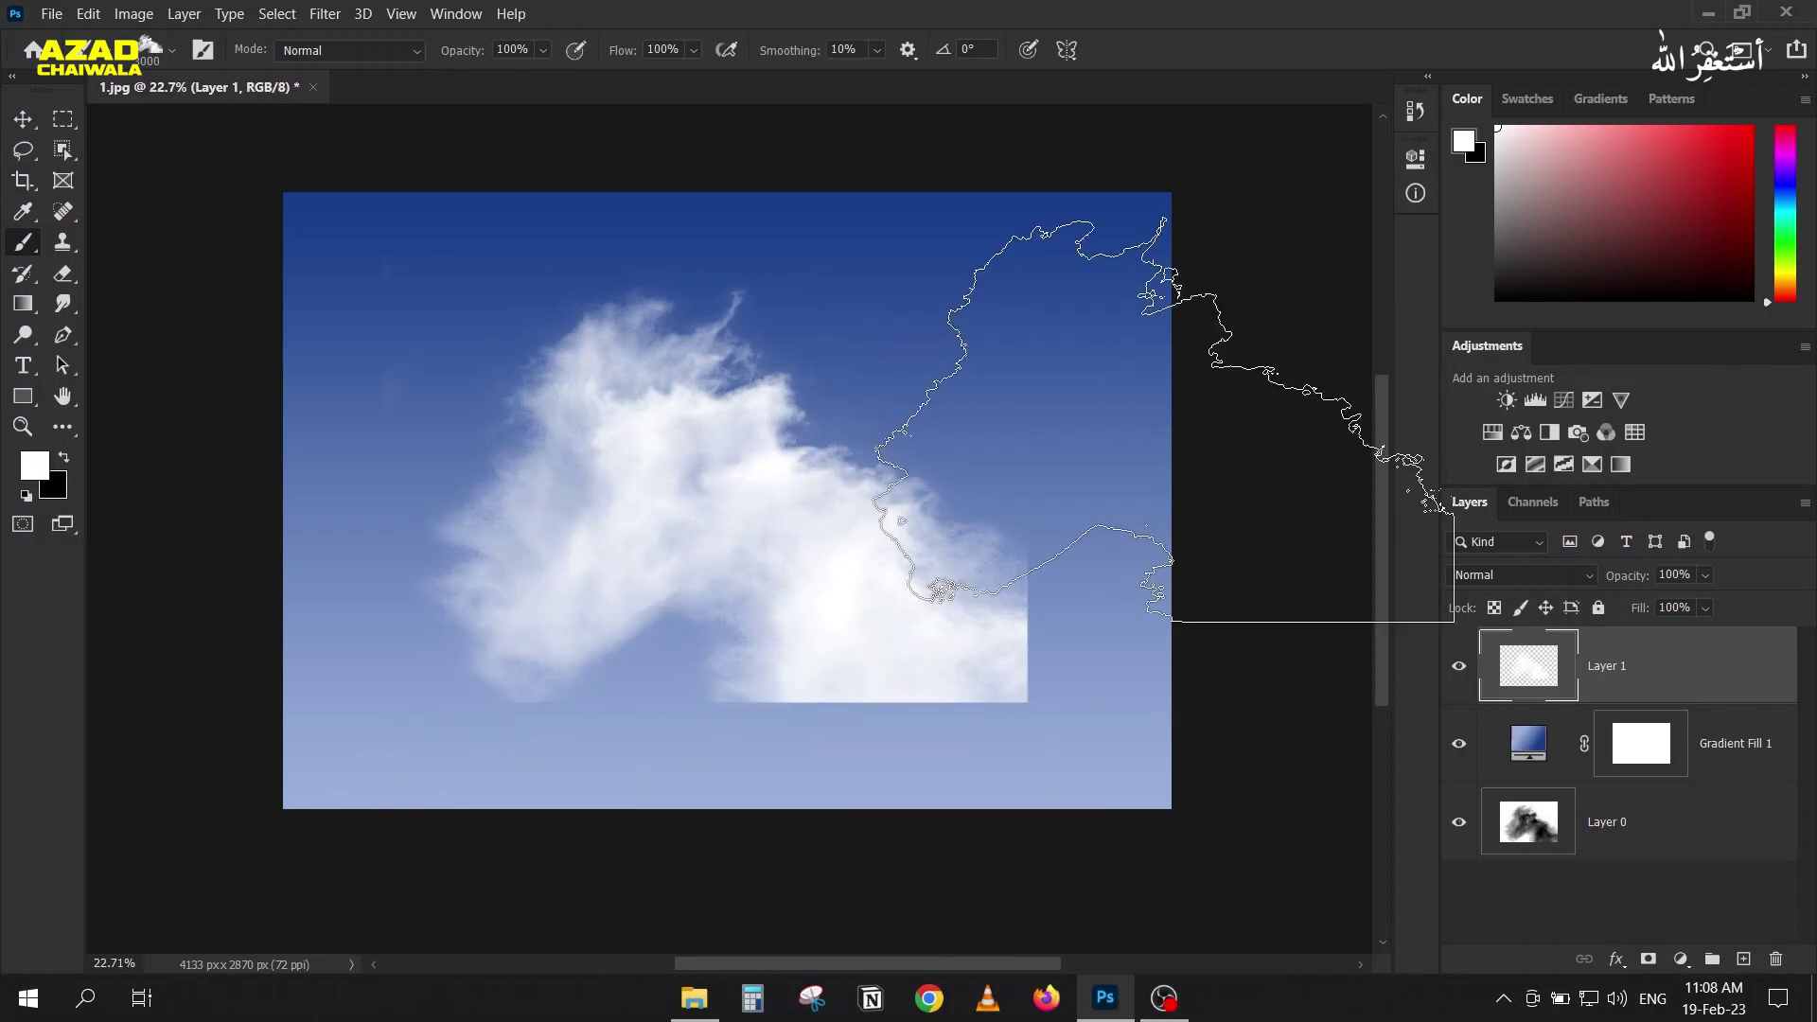
key("ctrl+z")
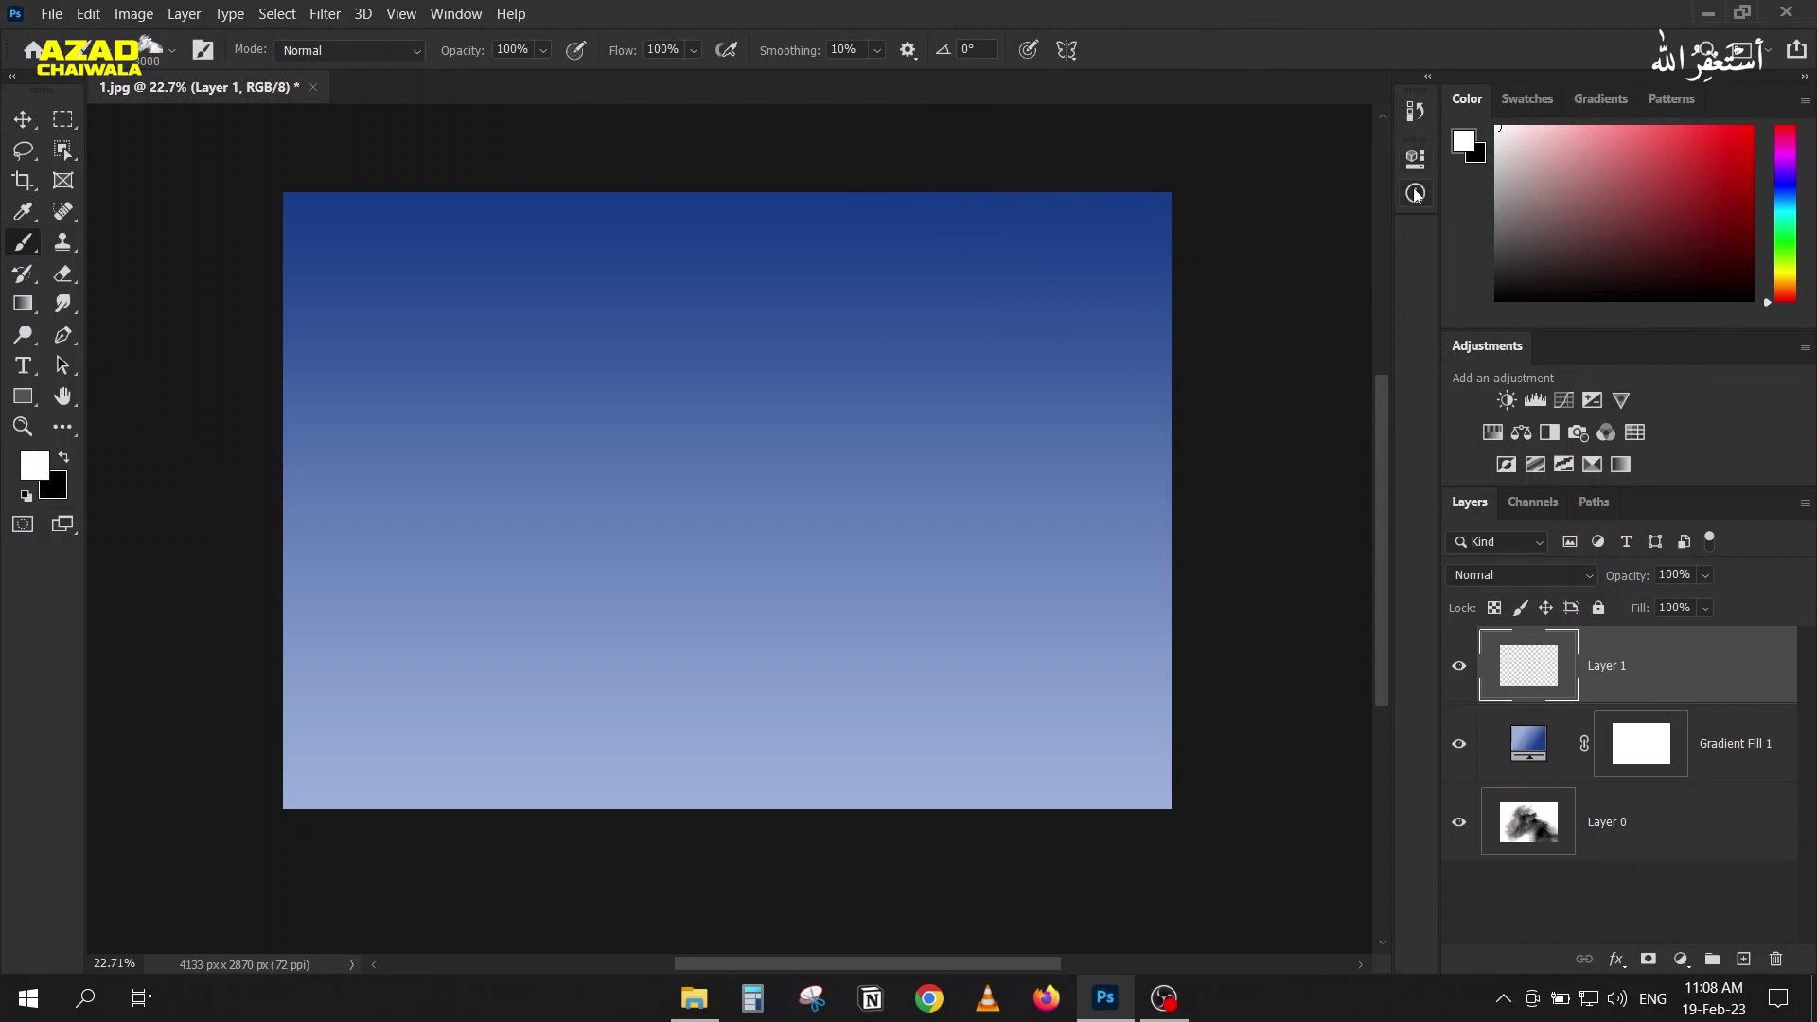
left_click(321, 14)
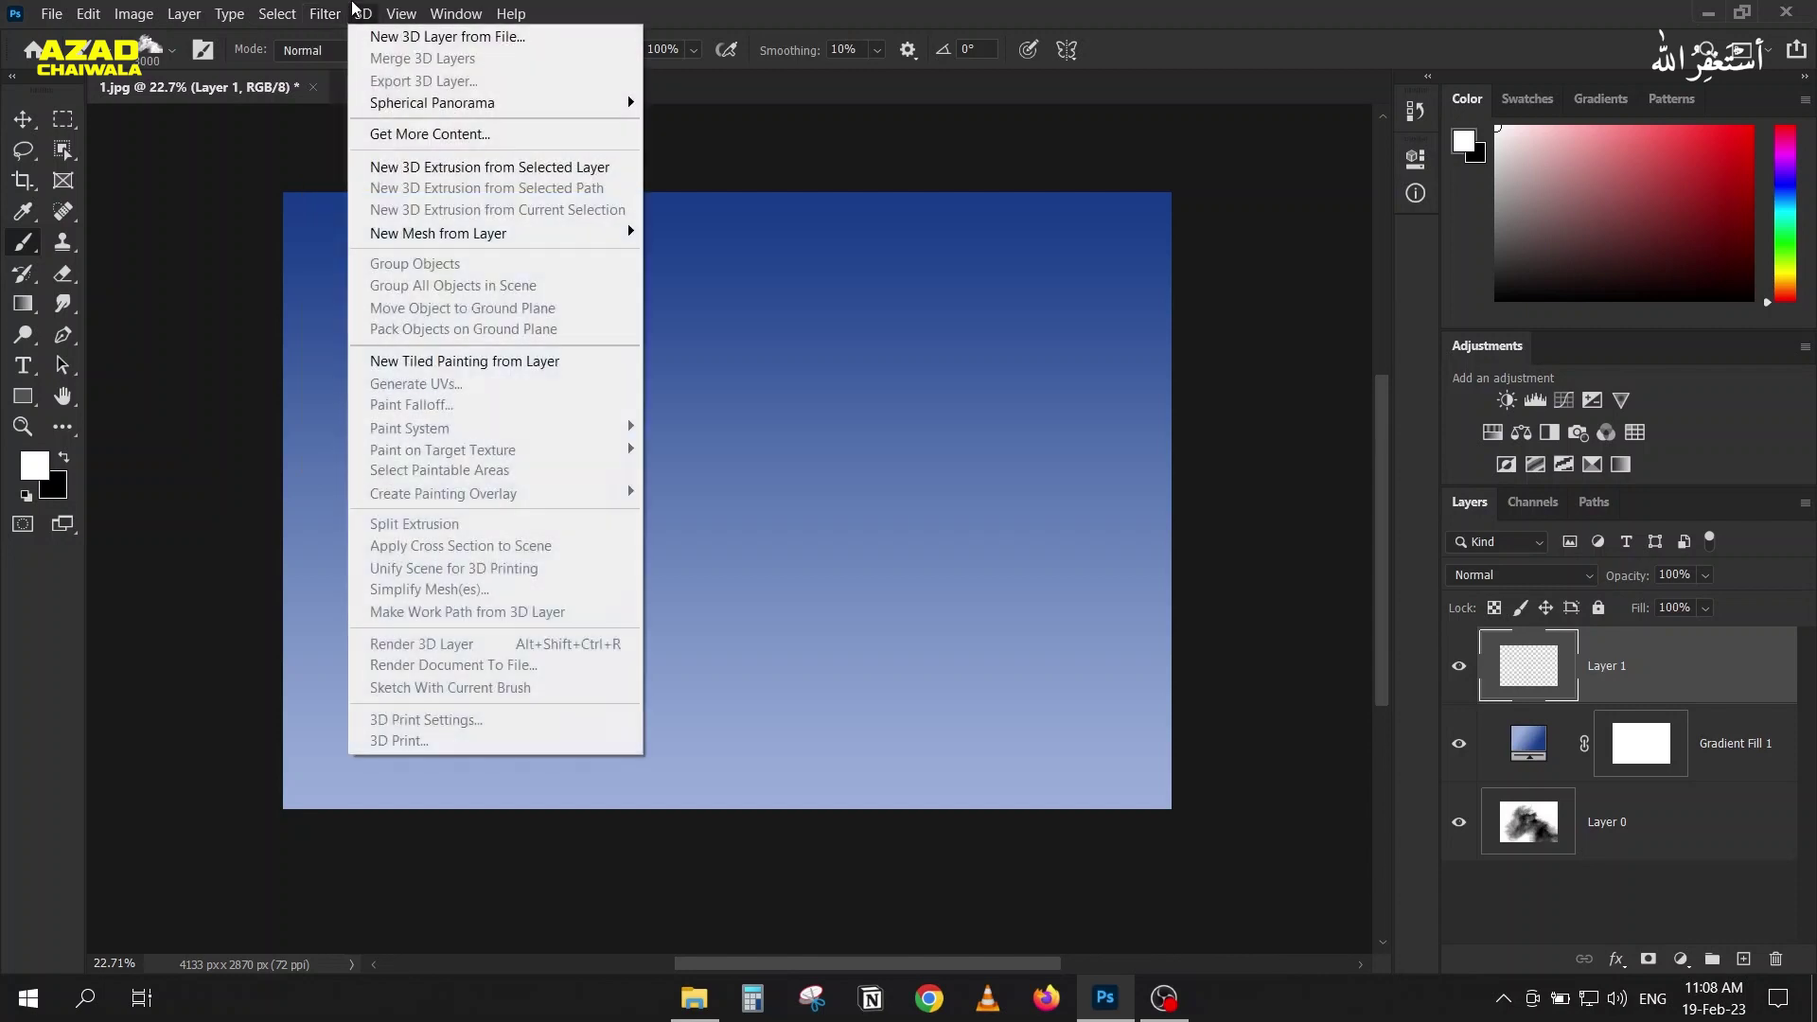
Step: Open the Brushes panel from the Window menu and rearrange the dock icons, briefly viewing Character
mouse_move(456, 14)
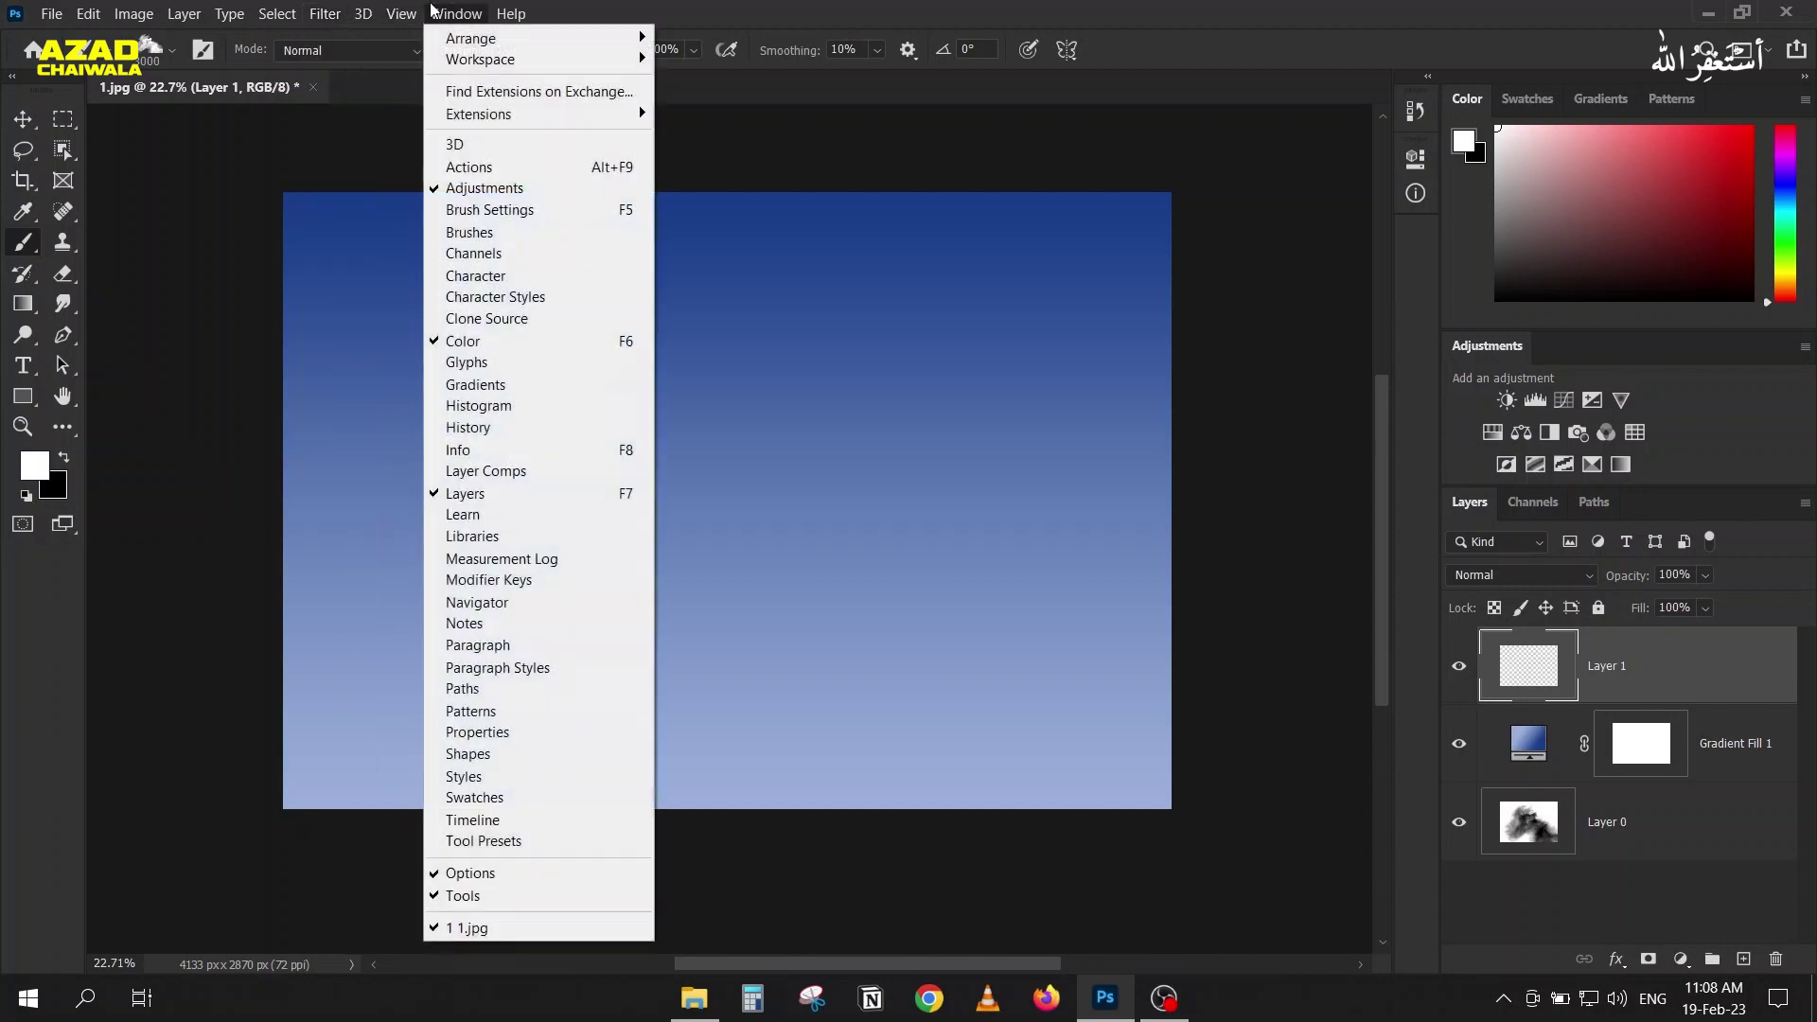
left_click(486, 235)
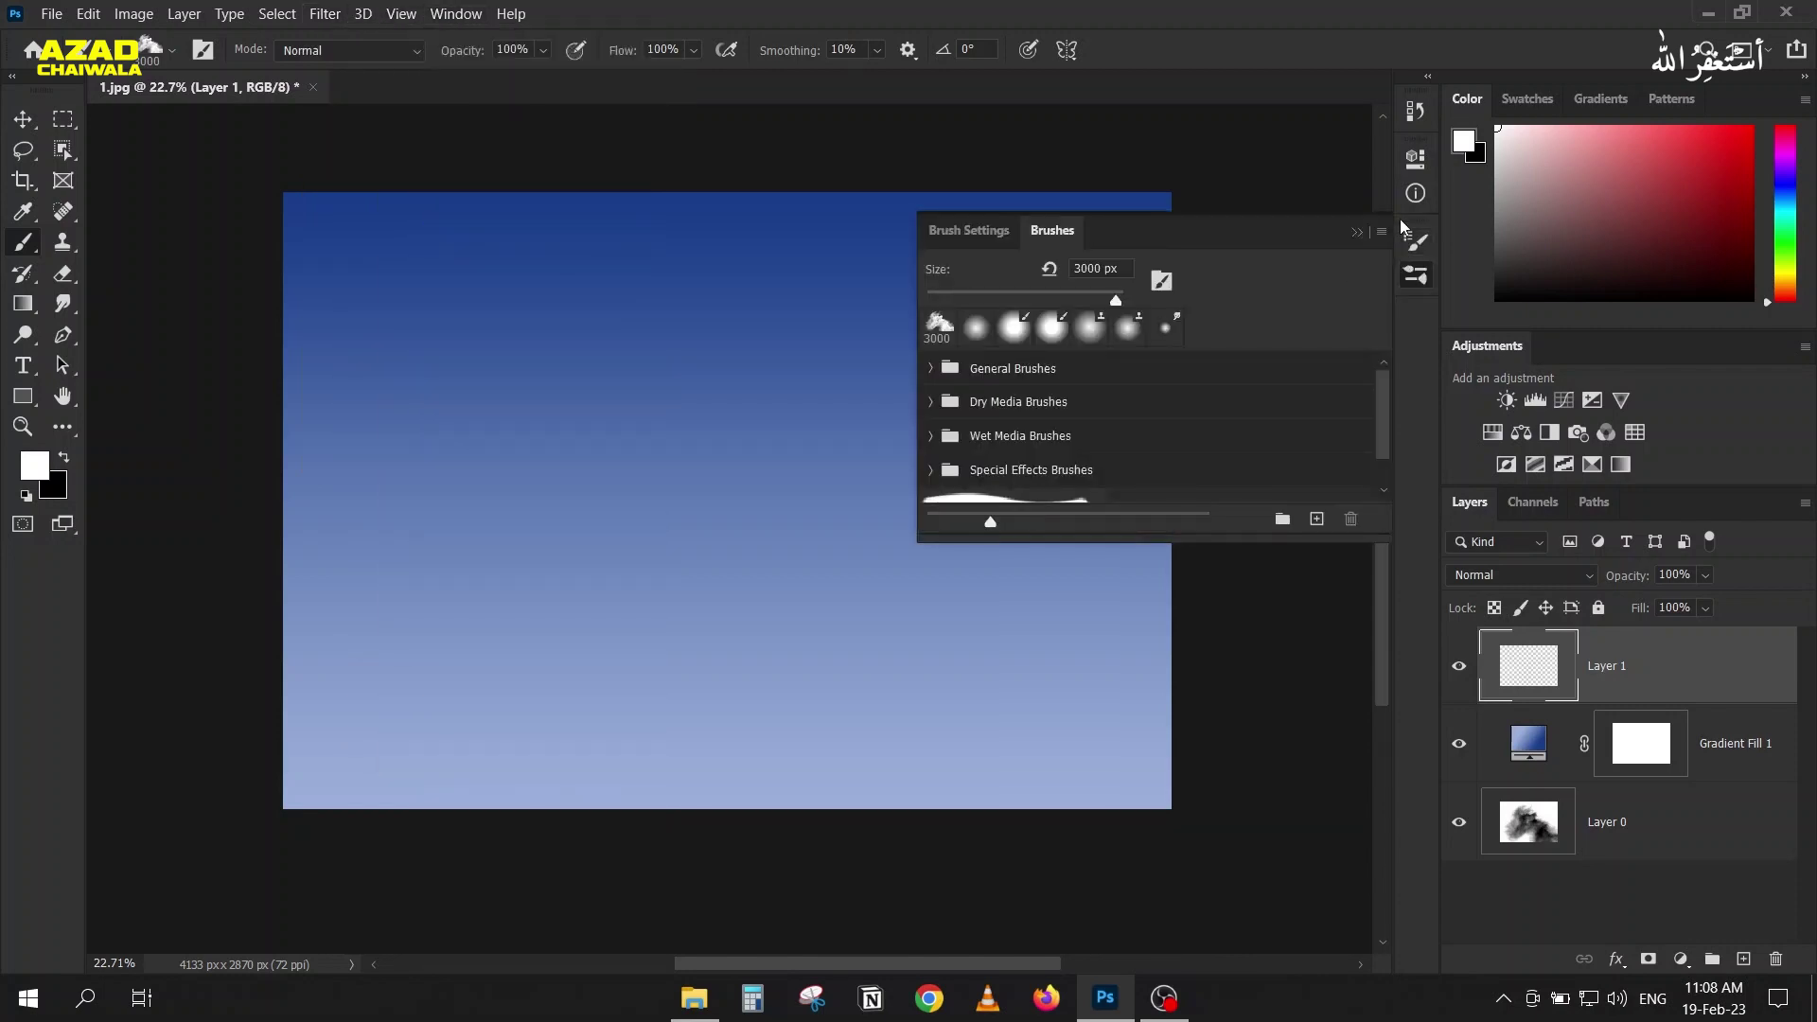
mouse_move(1412, 163)
left_mouse_down()
mouse_move(1424, 355)
mouse_move(1408, 327)
left_mouse_up()
mouse_move(1412, 161)
left_mouse_down()
mouse_move(1012, 151)
mouse_move(1033, 133)
left_mouse_up()
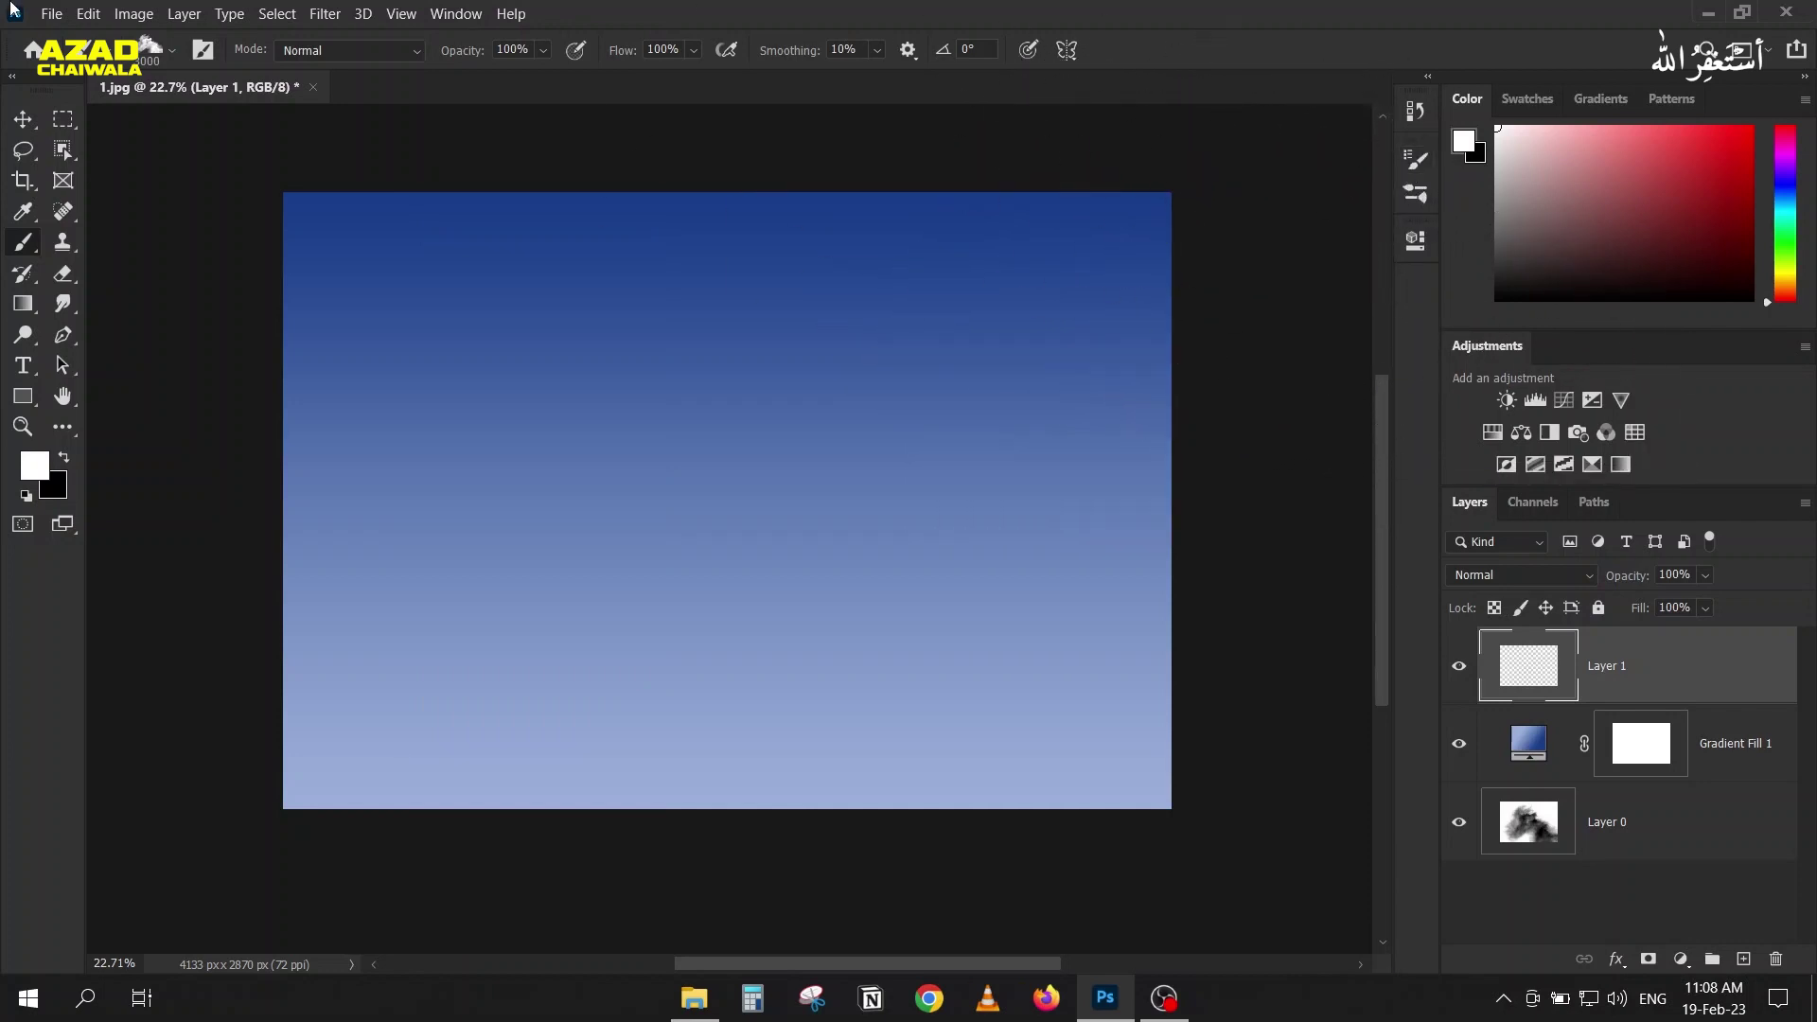
left_click(468, 14)
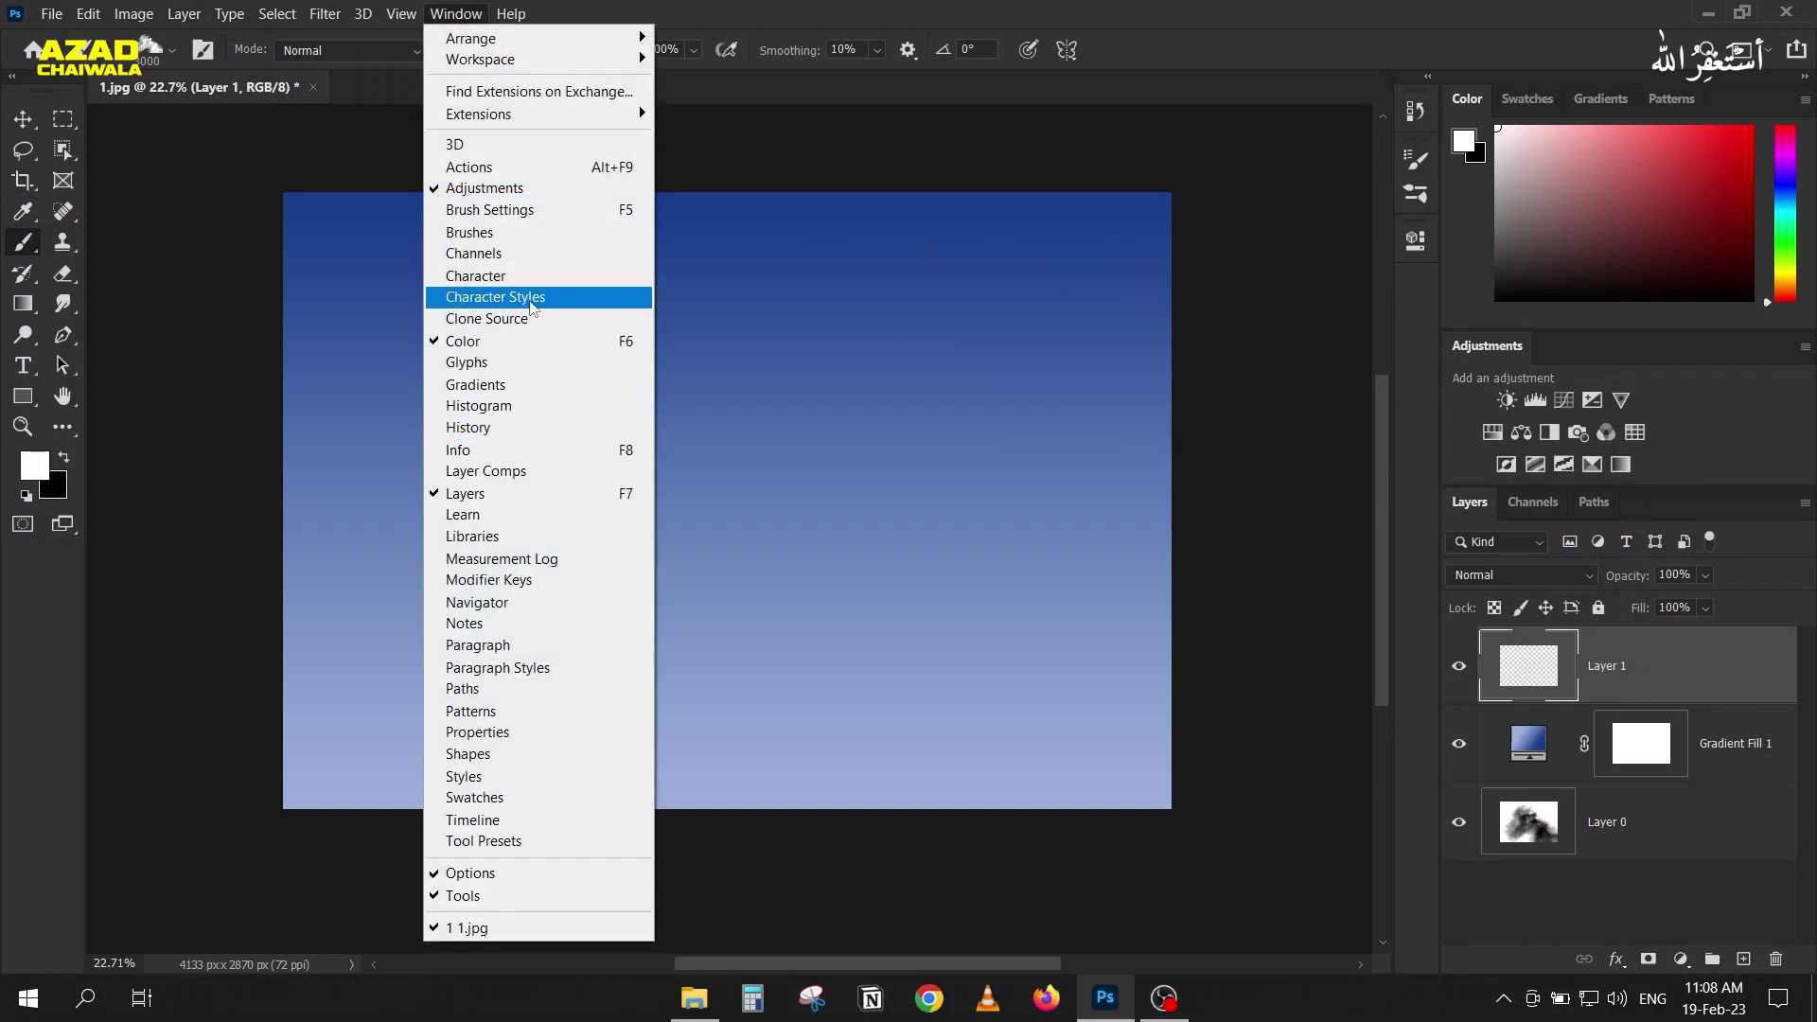
left_click(516, 276)
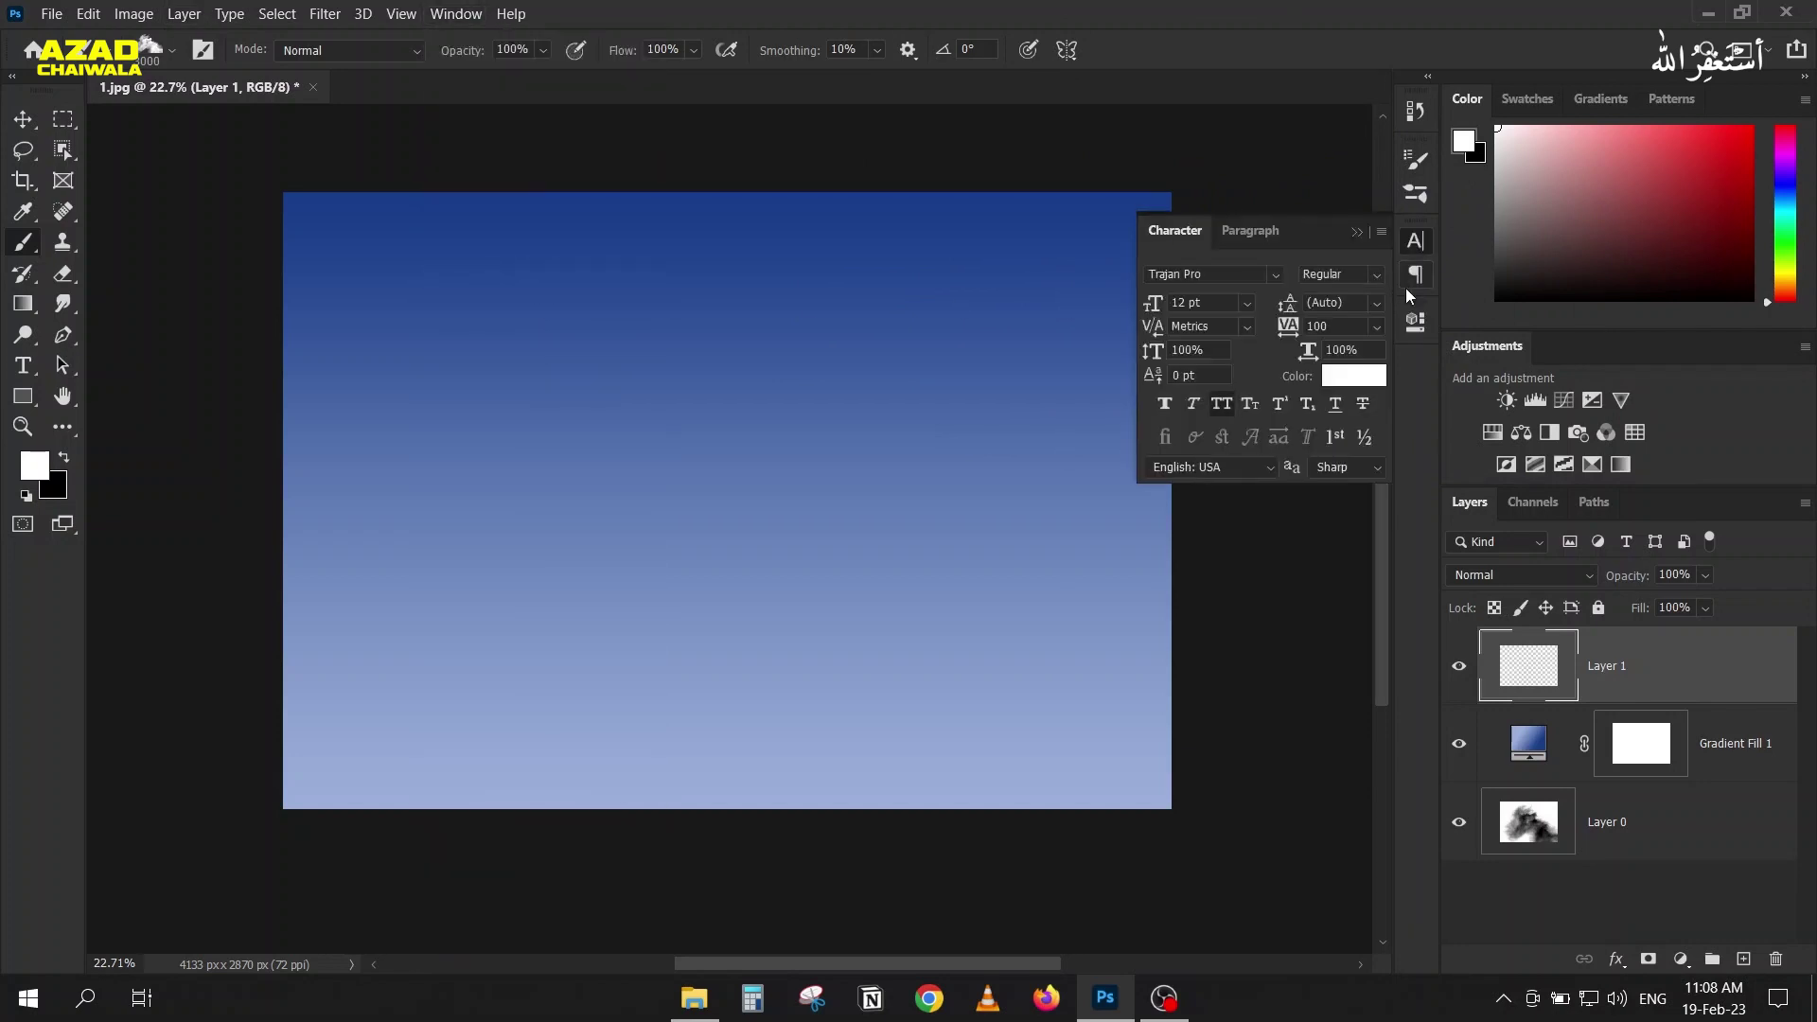
left_click(1415, 240)
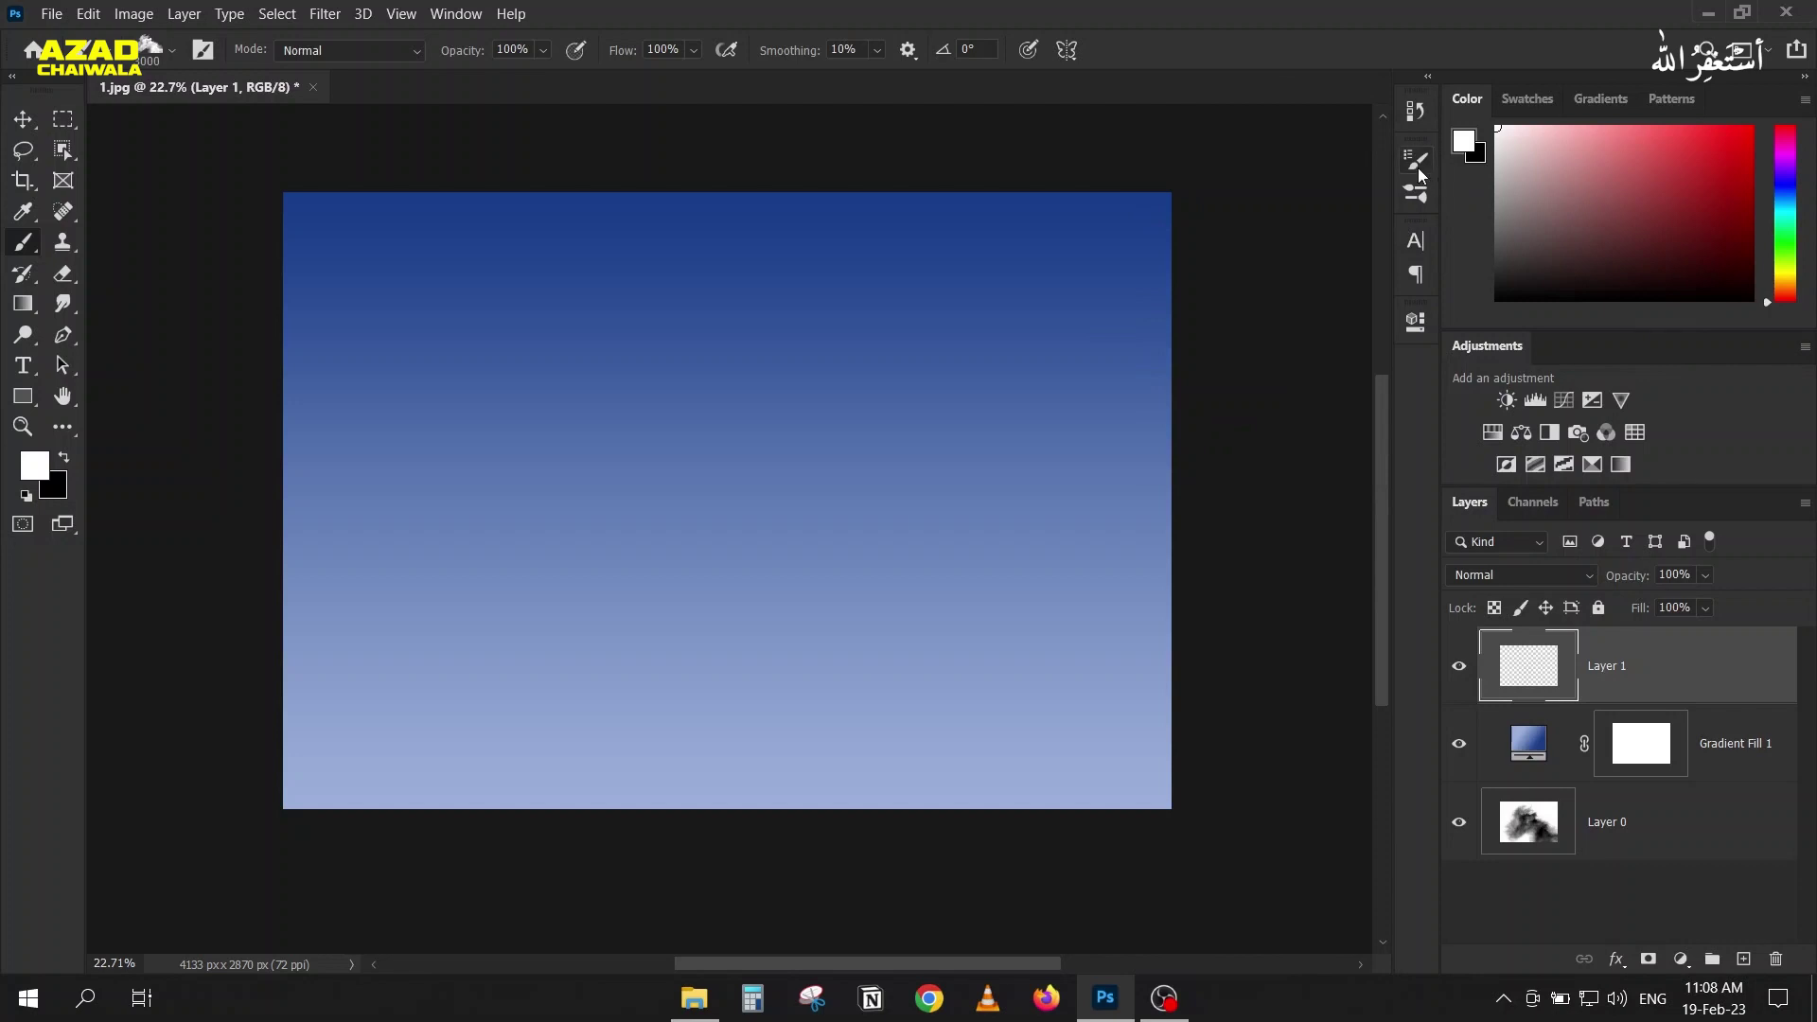
Step: Switch from Brush Settings to the Brushes tab and stretch the panel taller
left_click(1414, 193)
left_click(1415, 193)
left_click_drag(1423, 158, 1409, 187)
left_click(1415, 193)
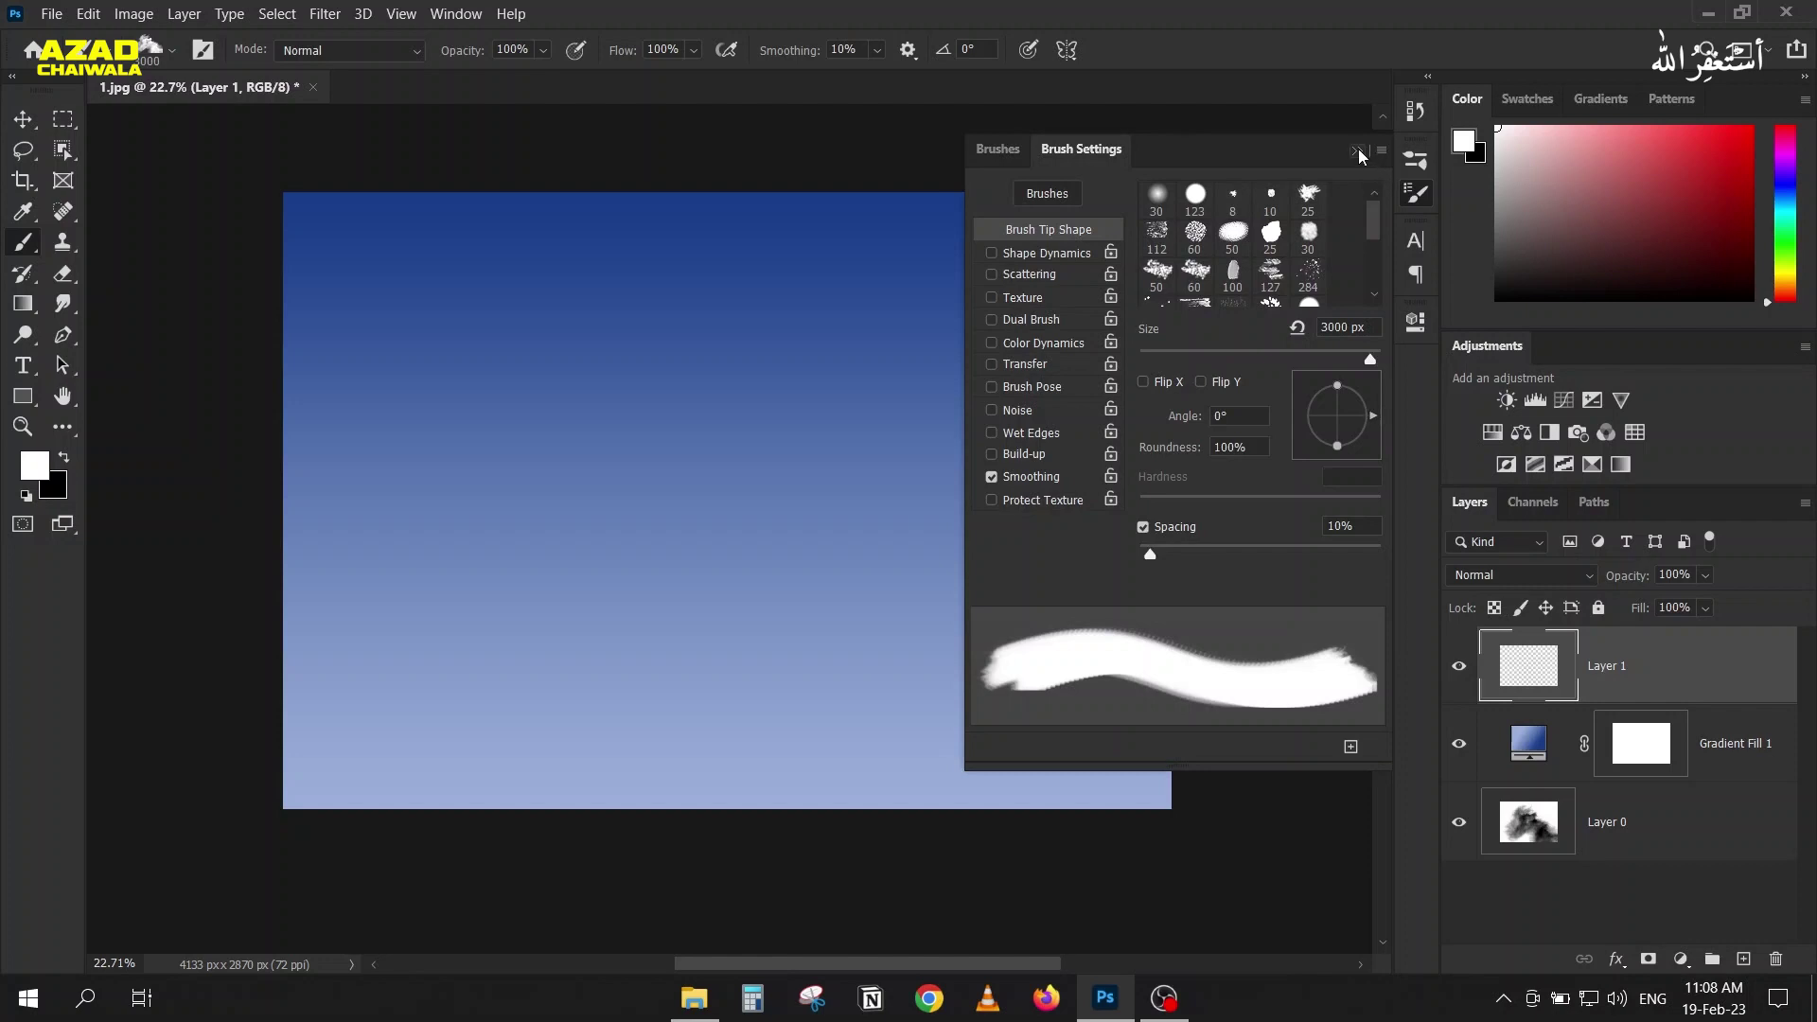
left_click(1415, 160)
mouse_move(1168, 463)
left_mouse_down()
mouse_move(1170, 757)
mouse_move(1169, 734)
left_mouse_up()
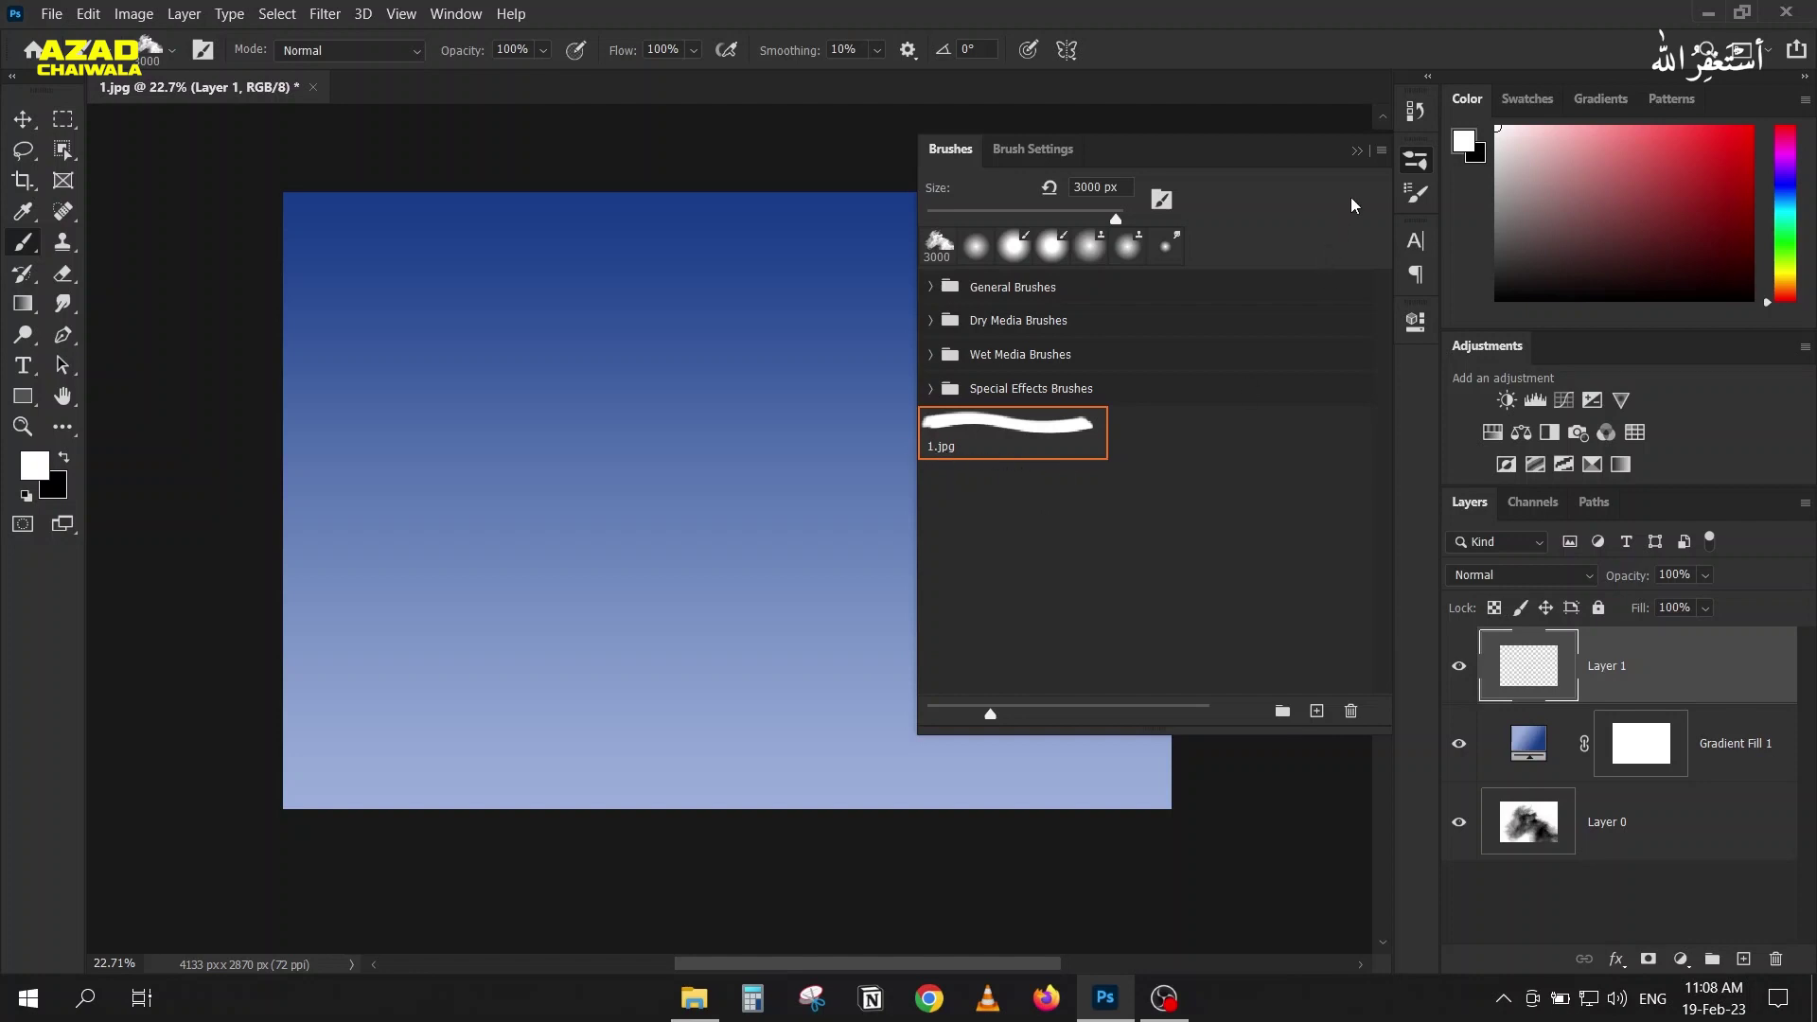
Step: Show brush presets as large tip thumbnails without names or stroke previews, then start a new group
left_click(1382, 151)
left_click(1443, 310)
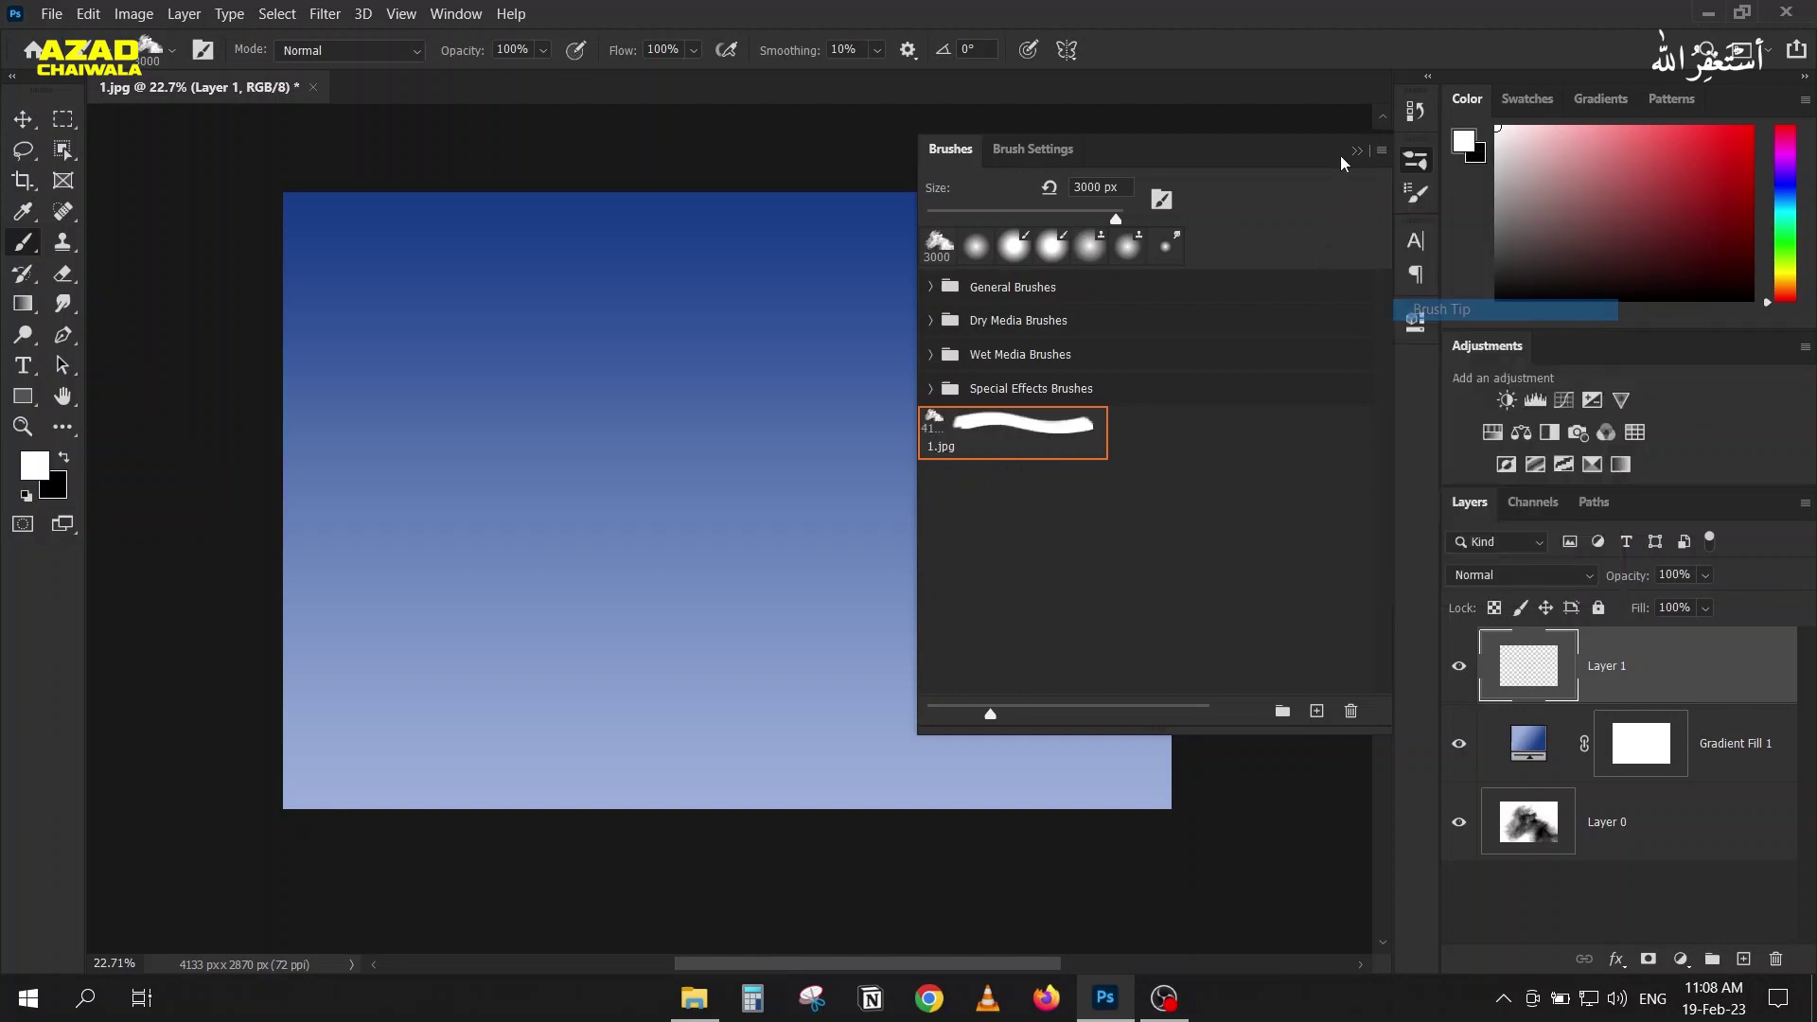
left_click(1382, 150)
left_click(1424, 266)
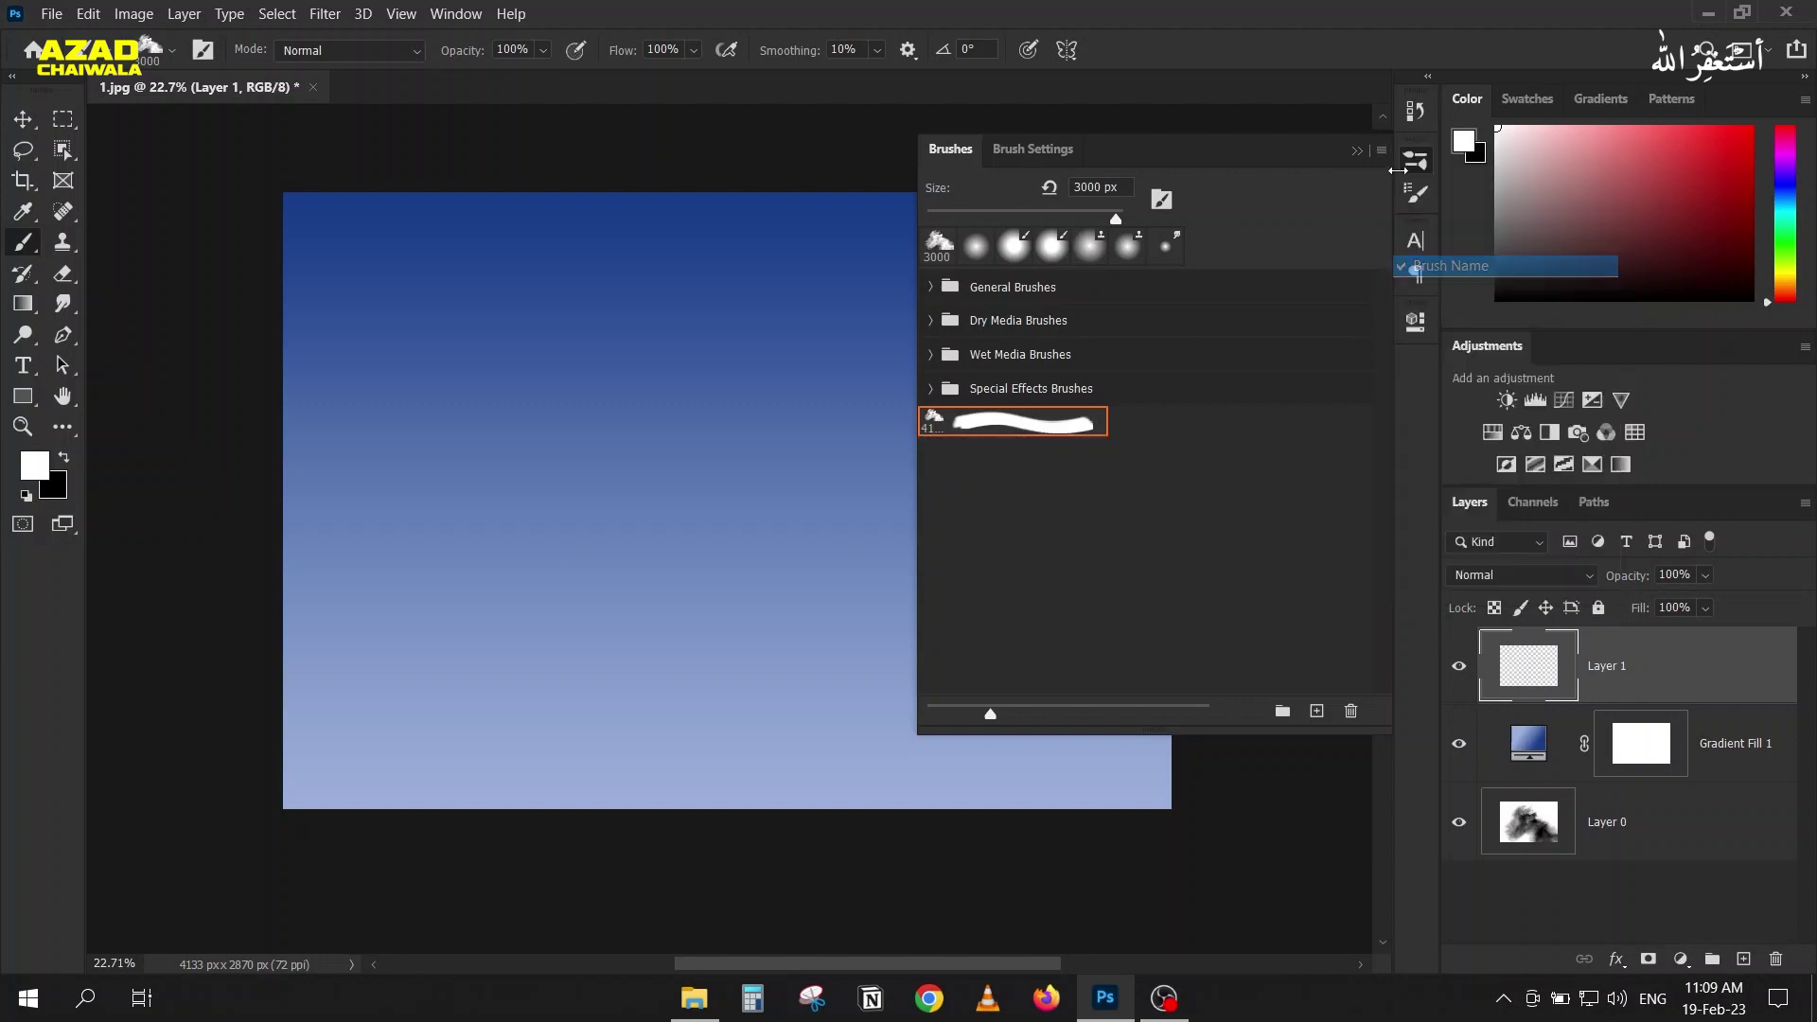
left_click(1382, 150)
left_click(1425, 287)
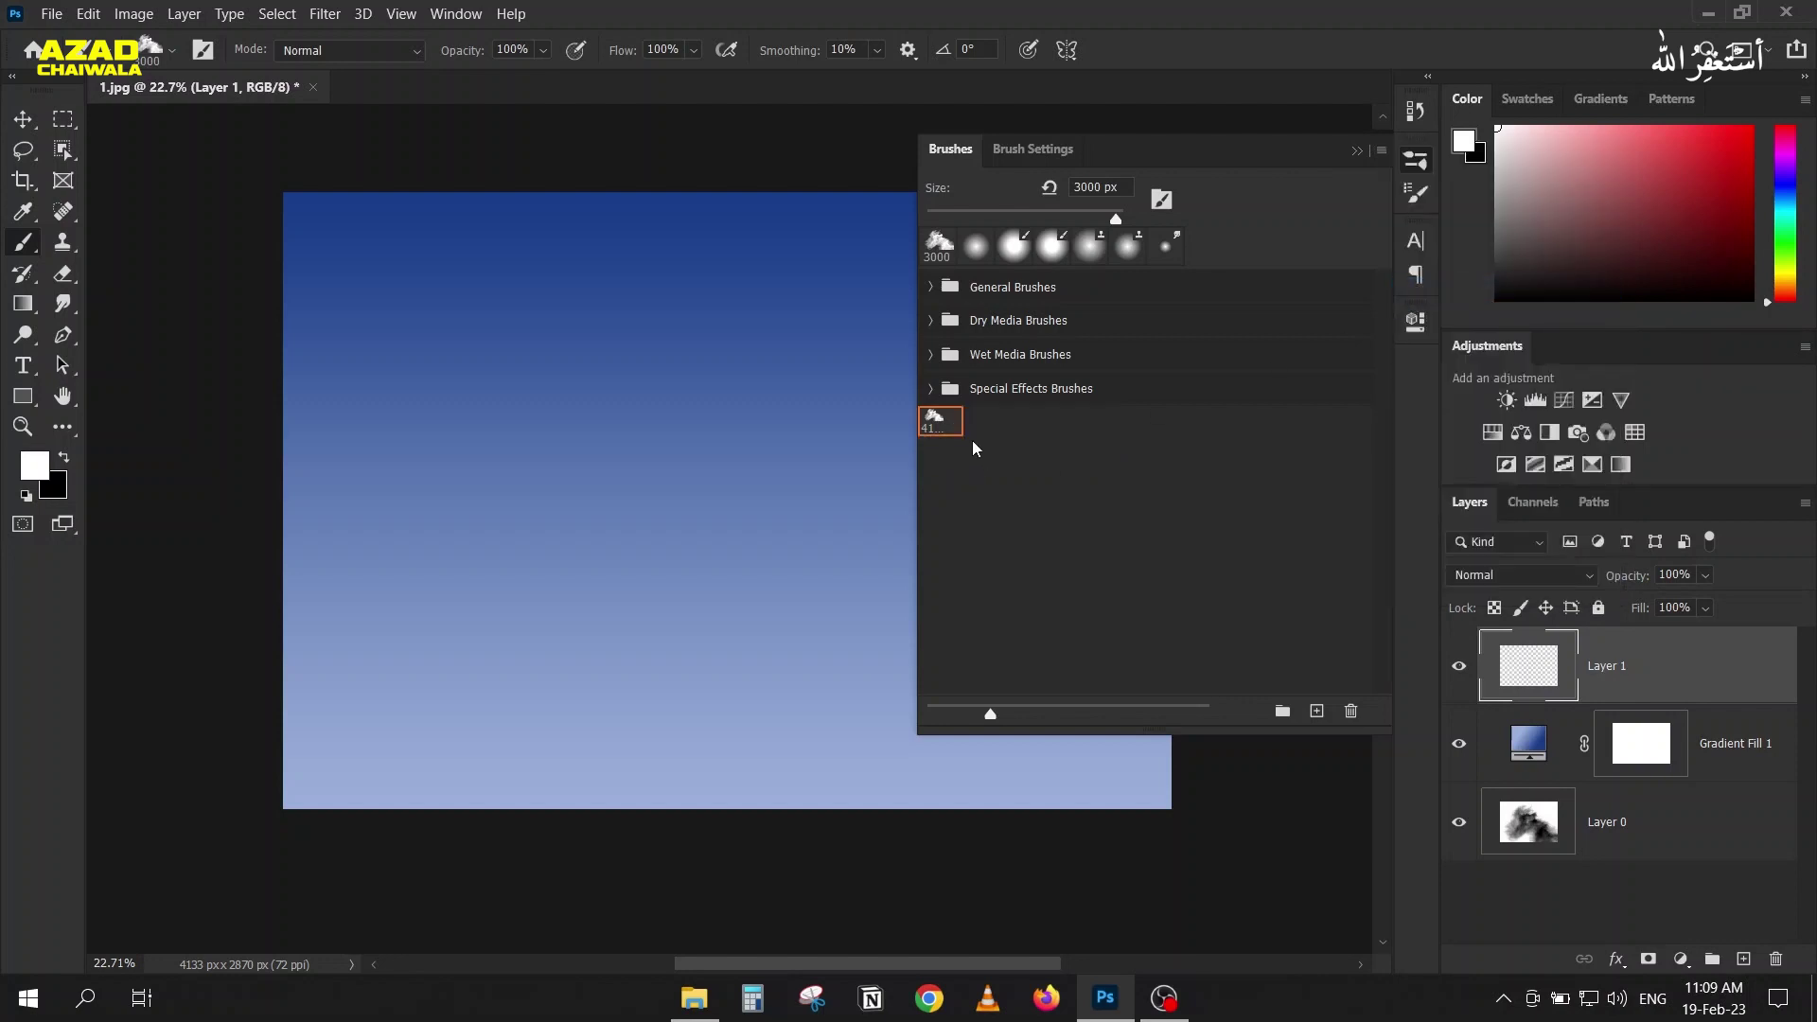
left_click_drag(990, 714, 1199, 715)
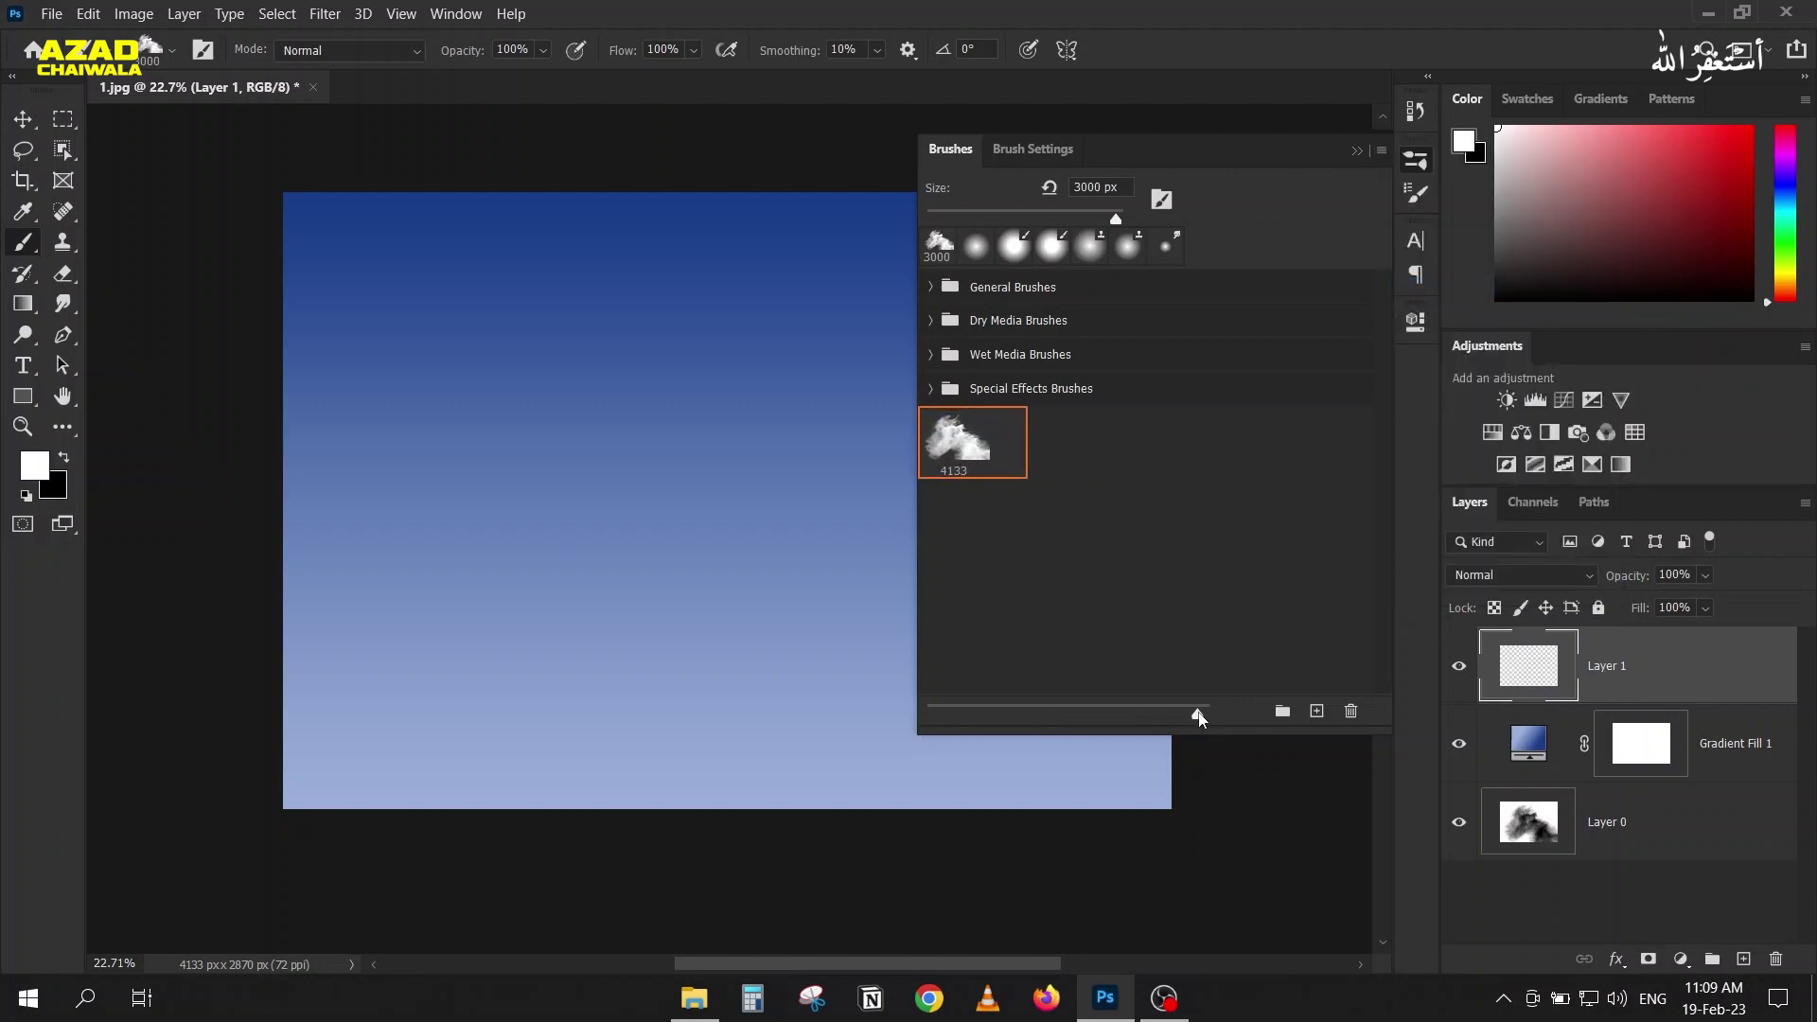
left_click(1282, 711)
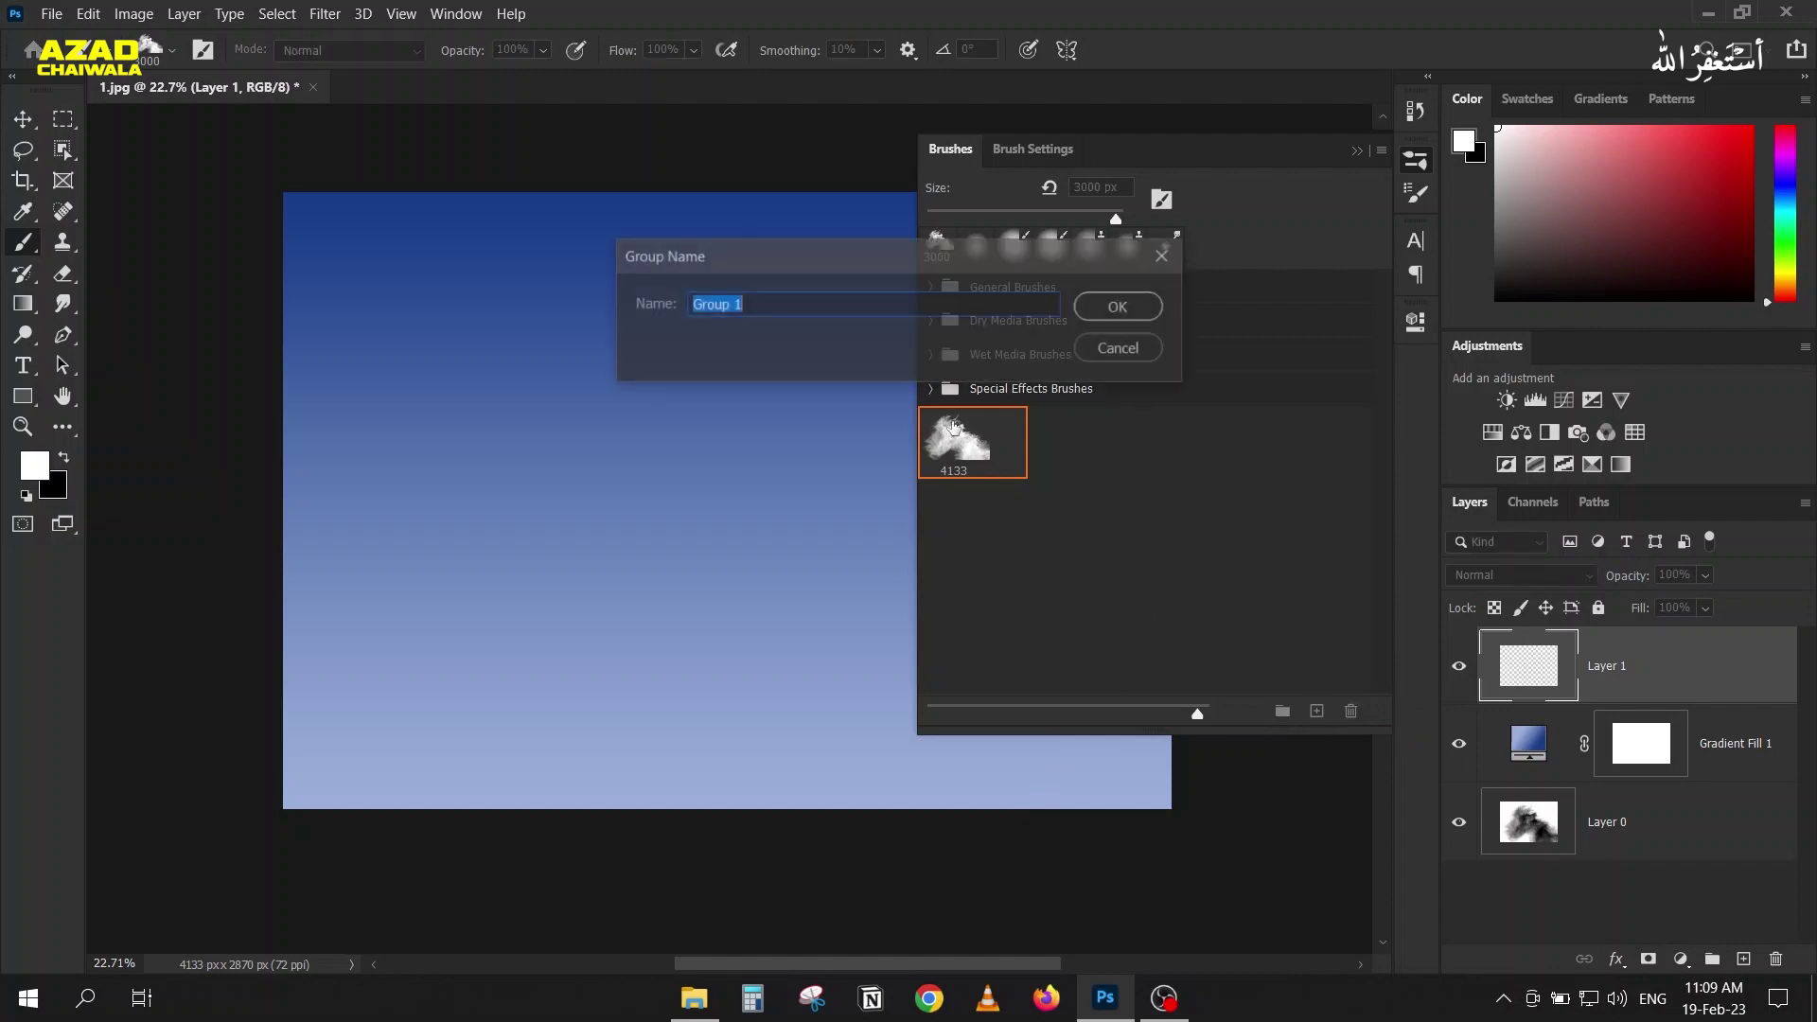
Step: Name the new brush group 'User Defined' and move the 4133 cloud brush into it
type("User Def")
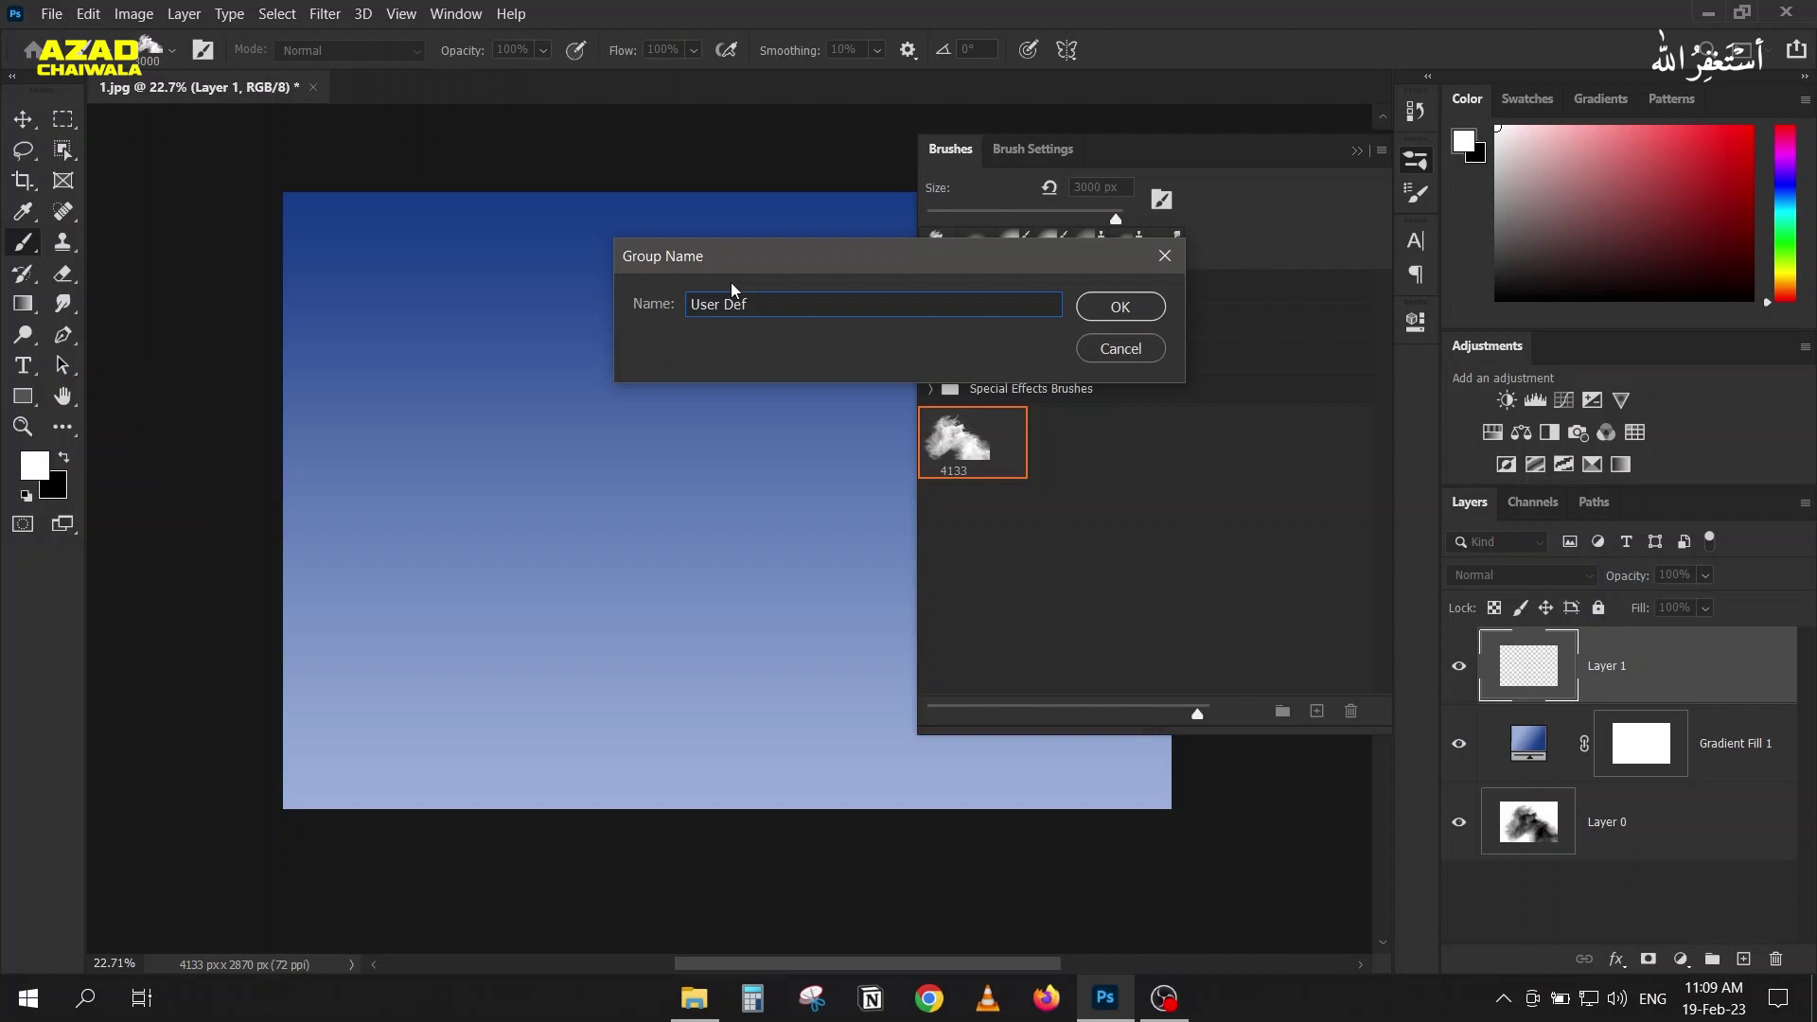
type("ined")
left_click(1120, 307)
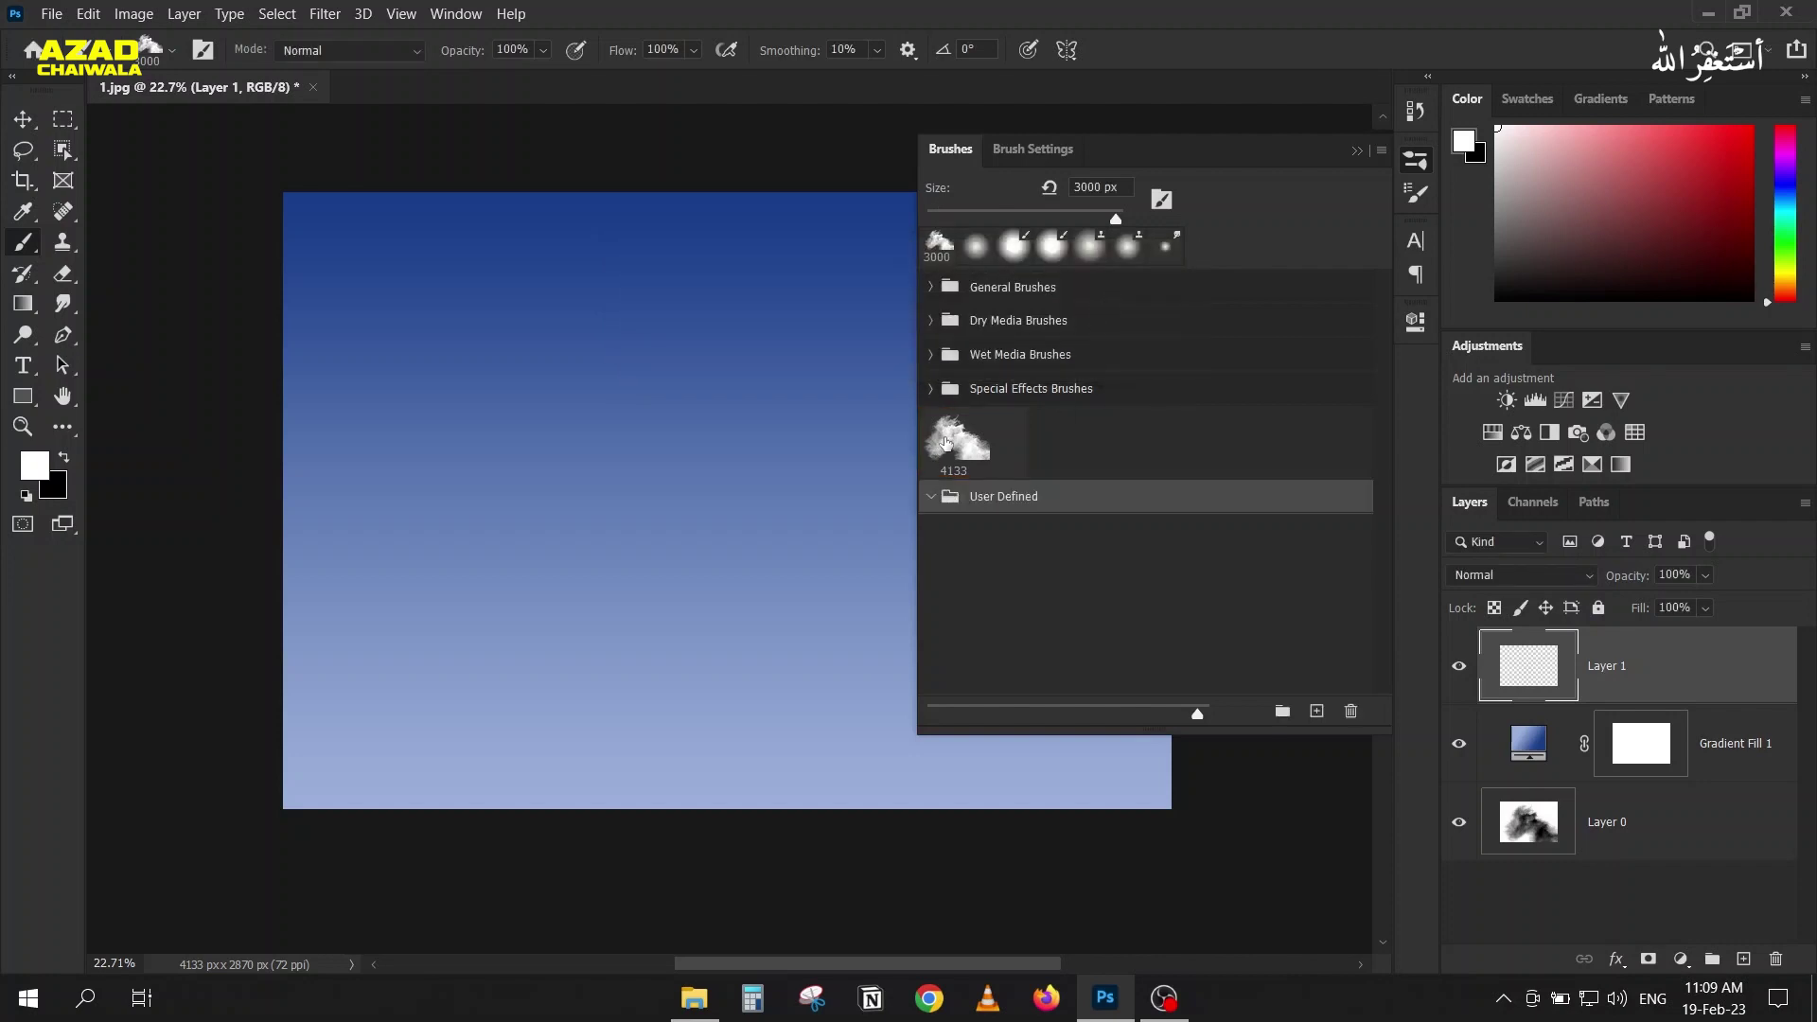
left_click_drag(958, 443, 982, 488)
left_click(930, 423)
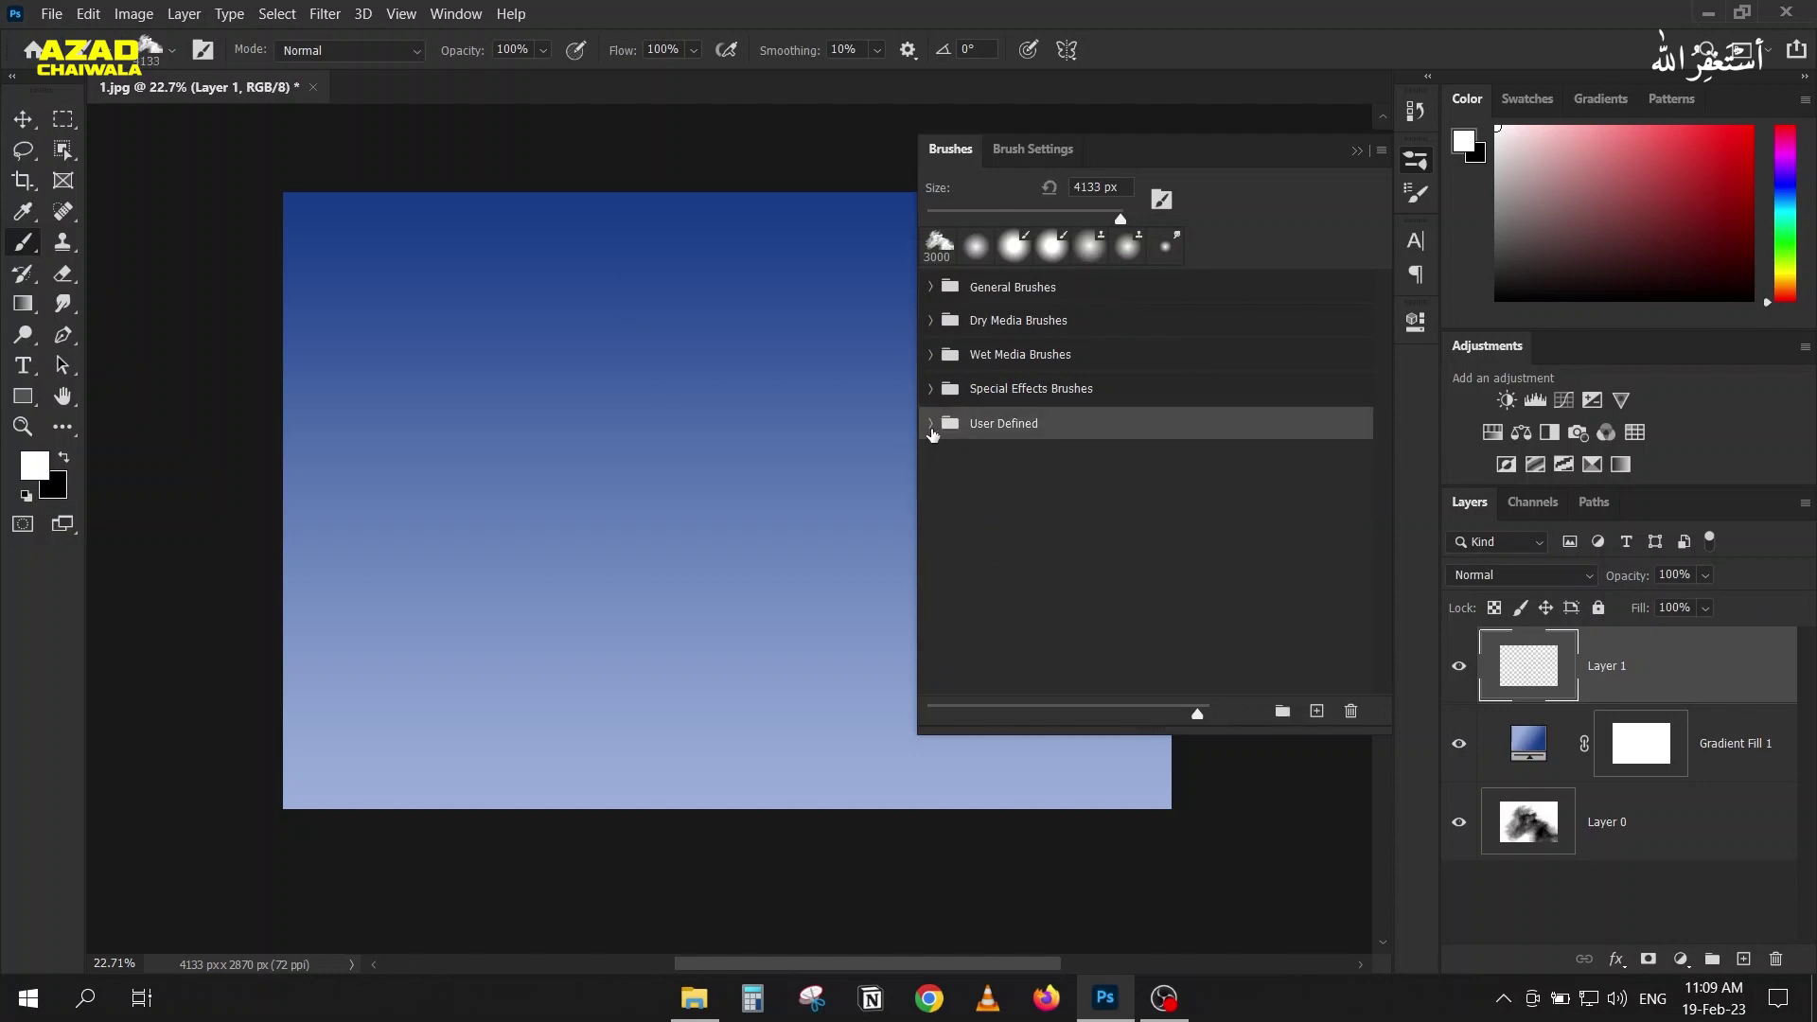
left_click(931, 426)
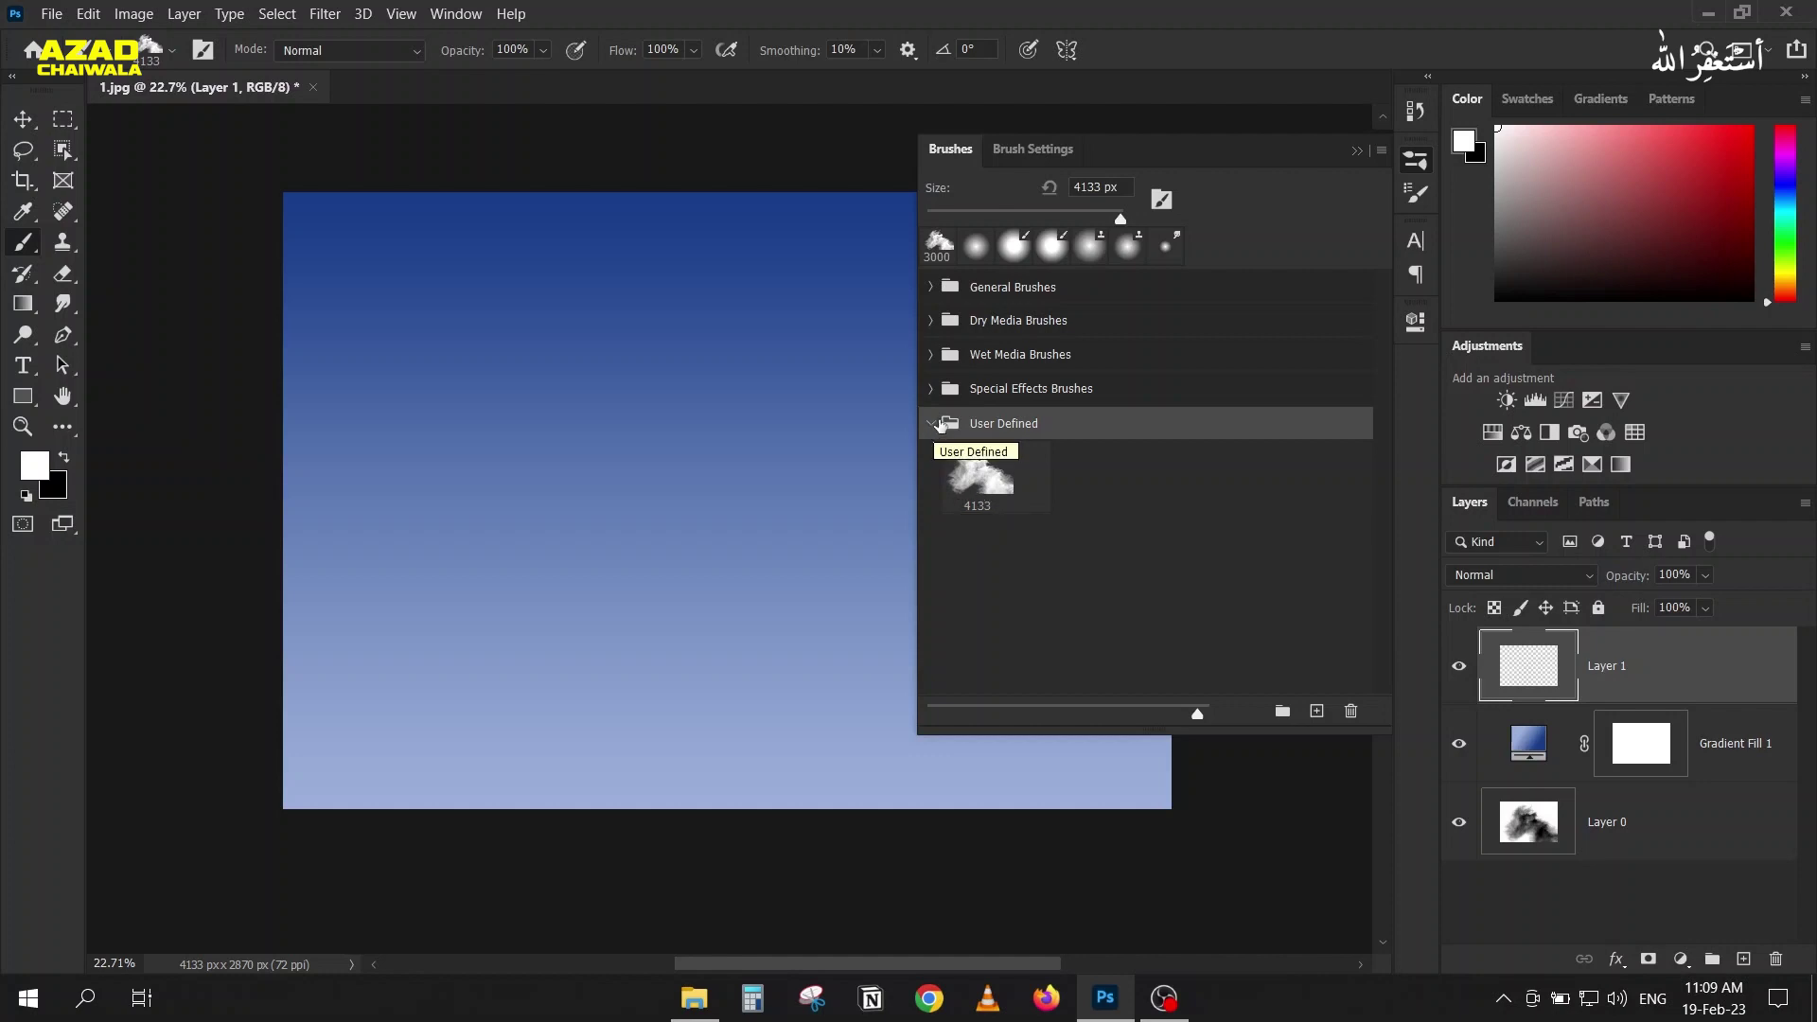
Step: Shrink the cloud brush to 3200 px and stamp a white cloud onto Layer 1
left_click(1359, 151)
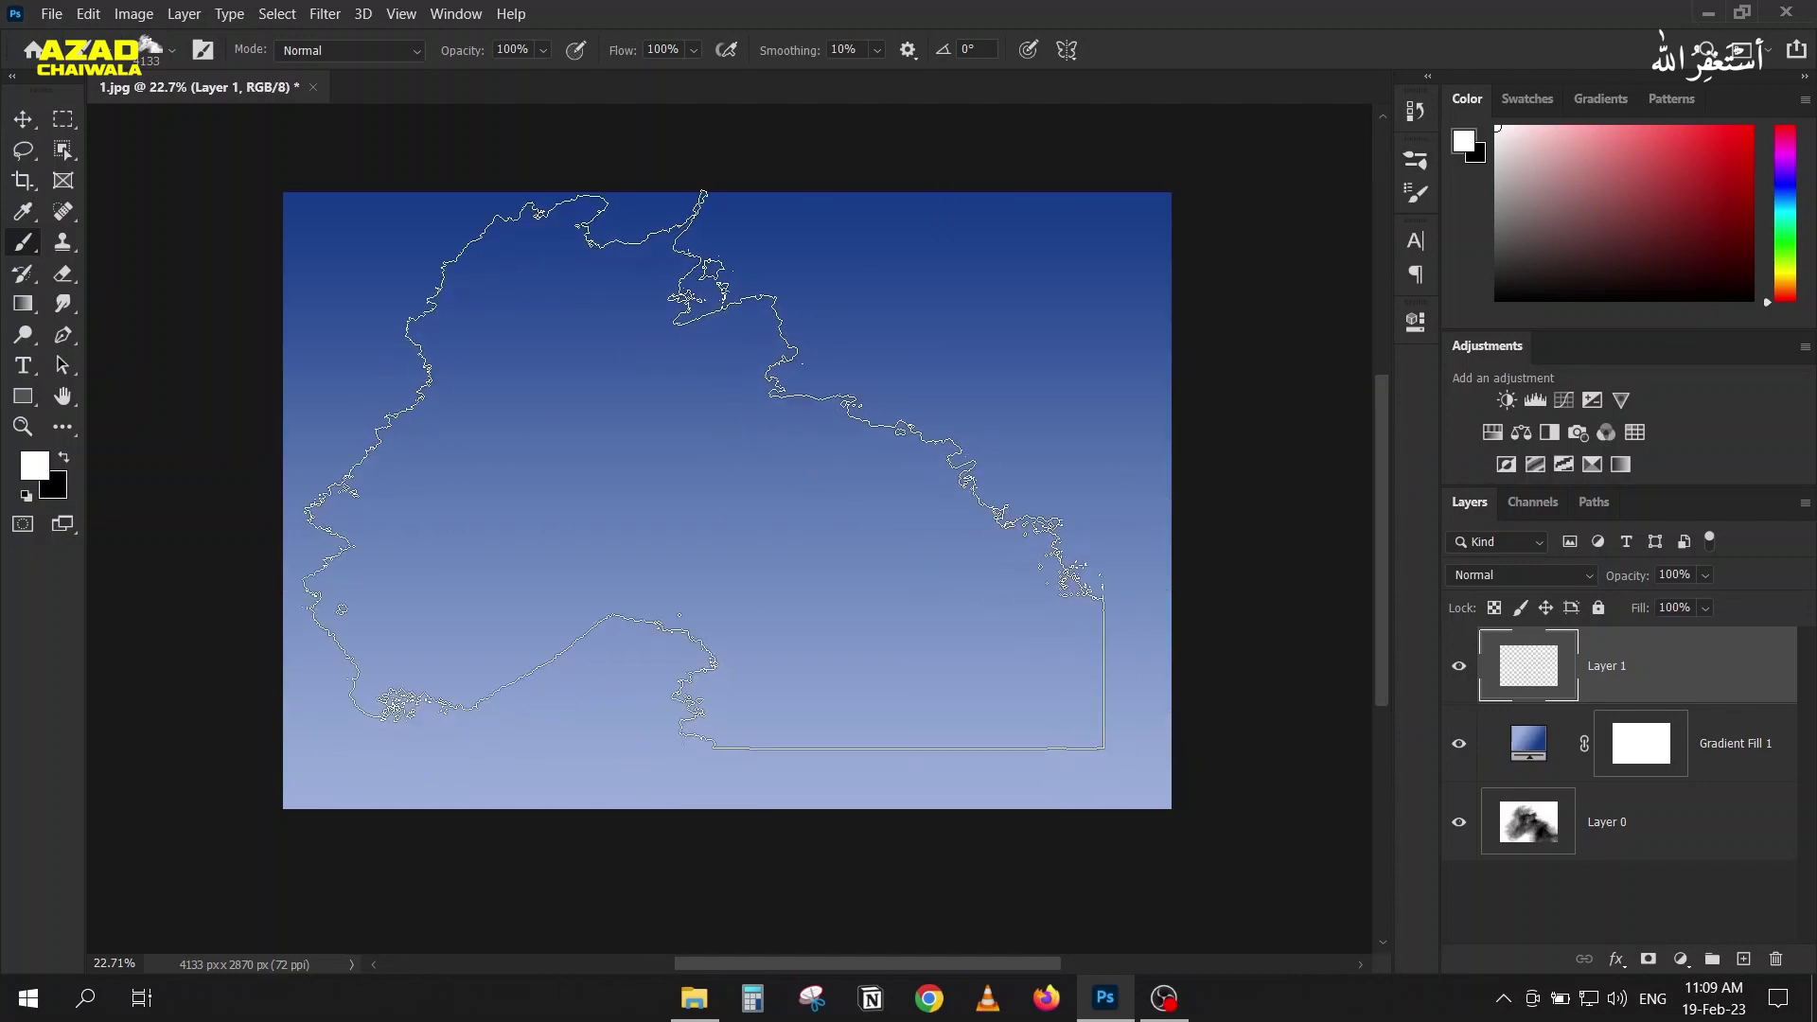
key("bracketleft")
key("bracketleft")
key("bracketleft")
key("bracketleft")
key("bracketleft")
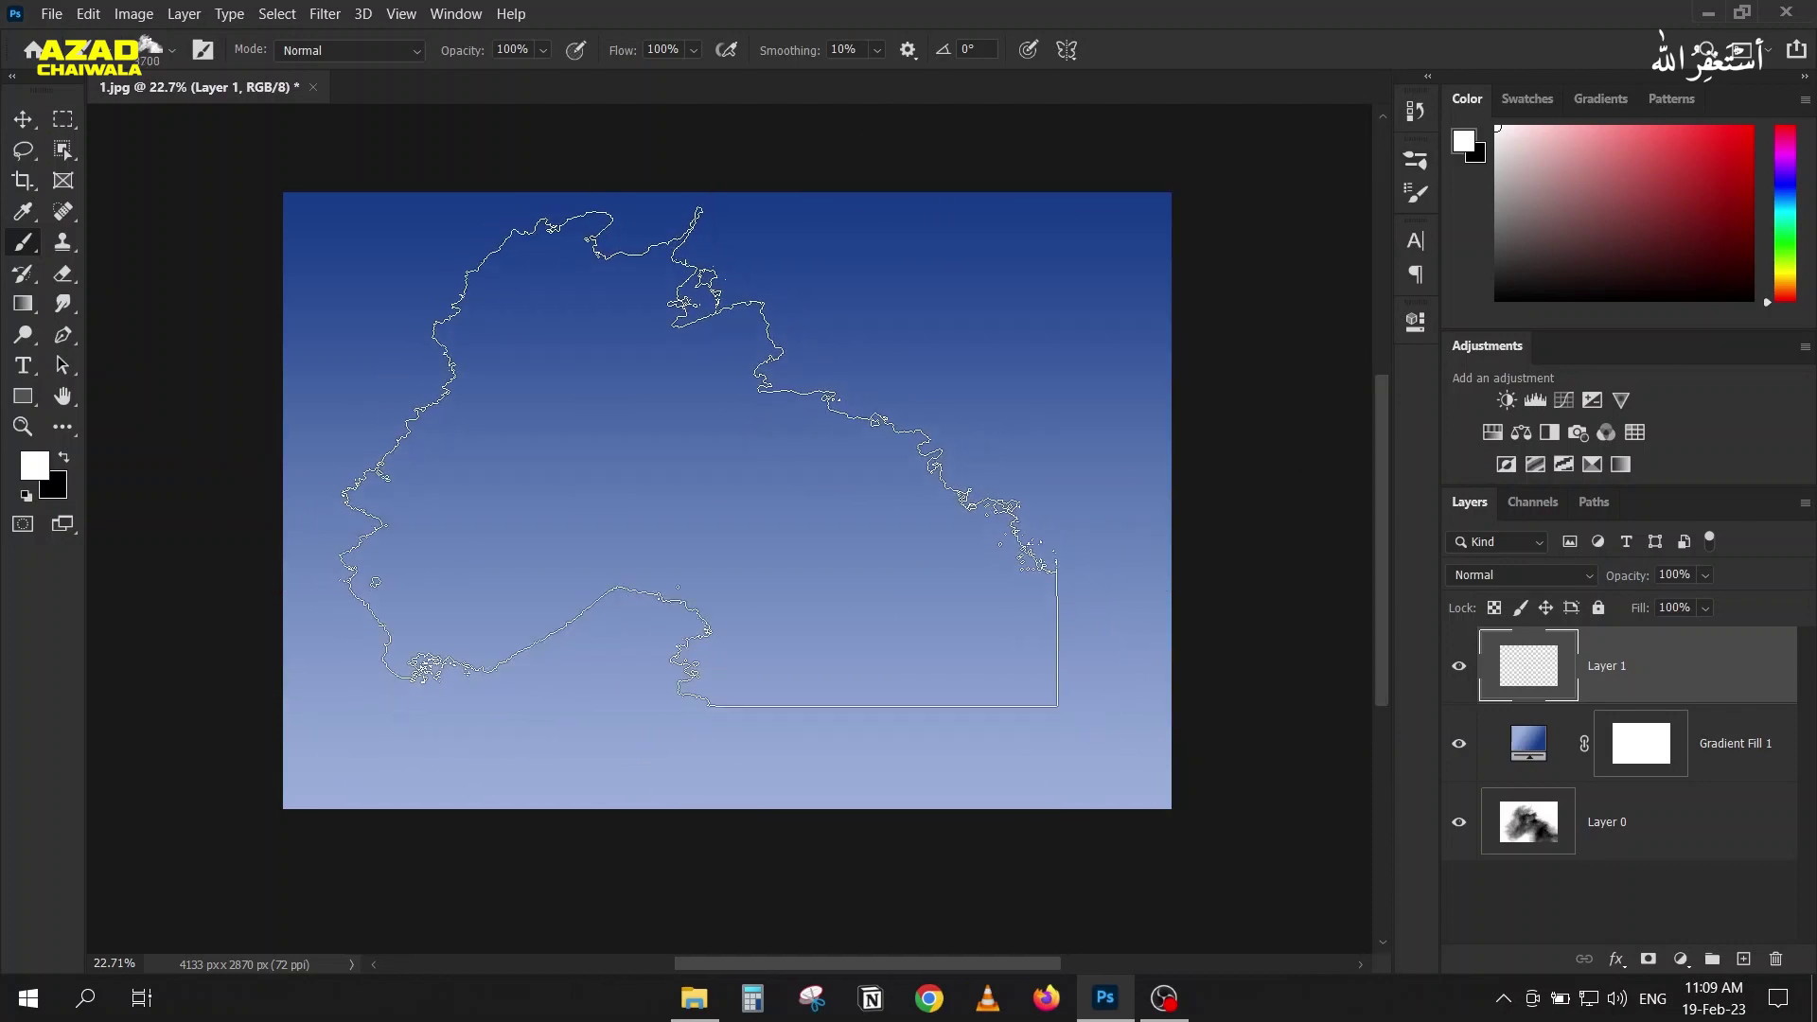
key("bracketleft")
key("bracketleft")
key("bracketleft")
key("bracketleft")
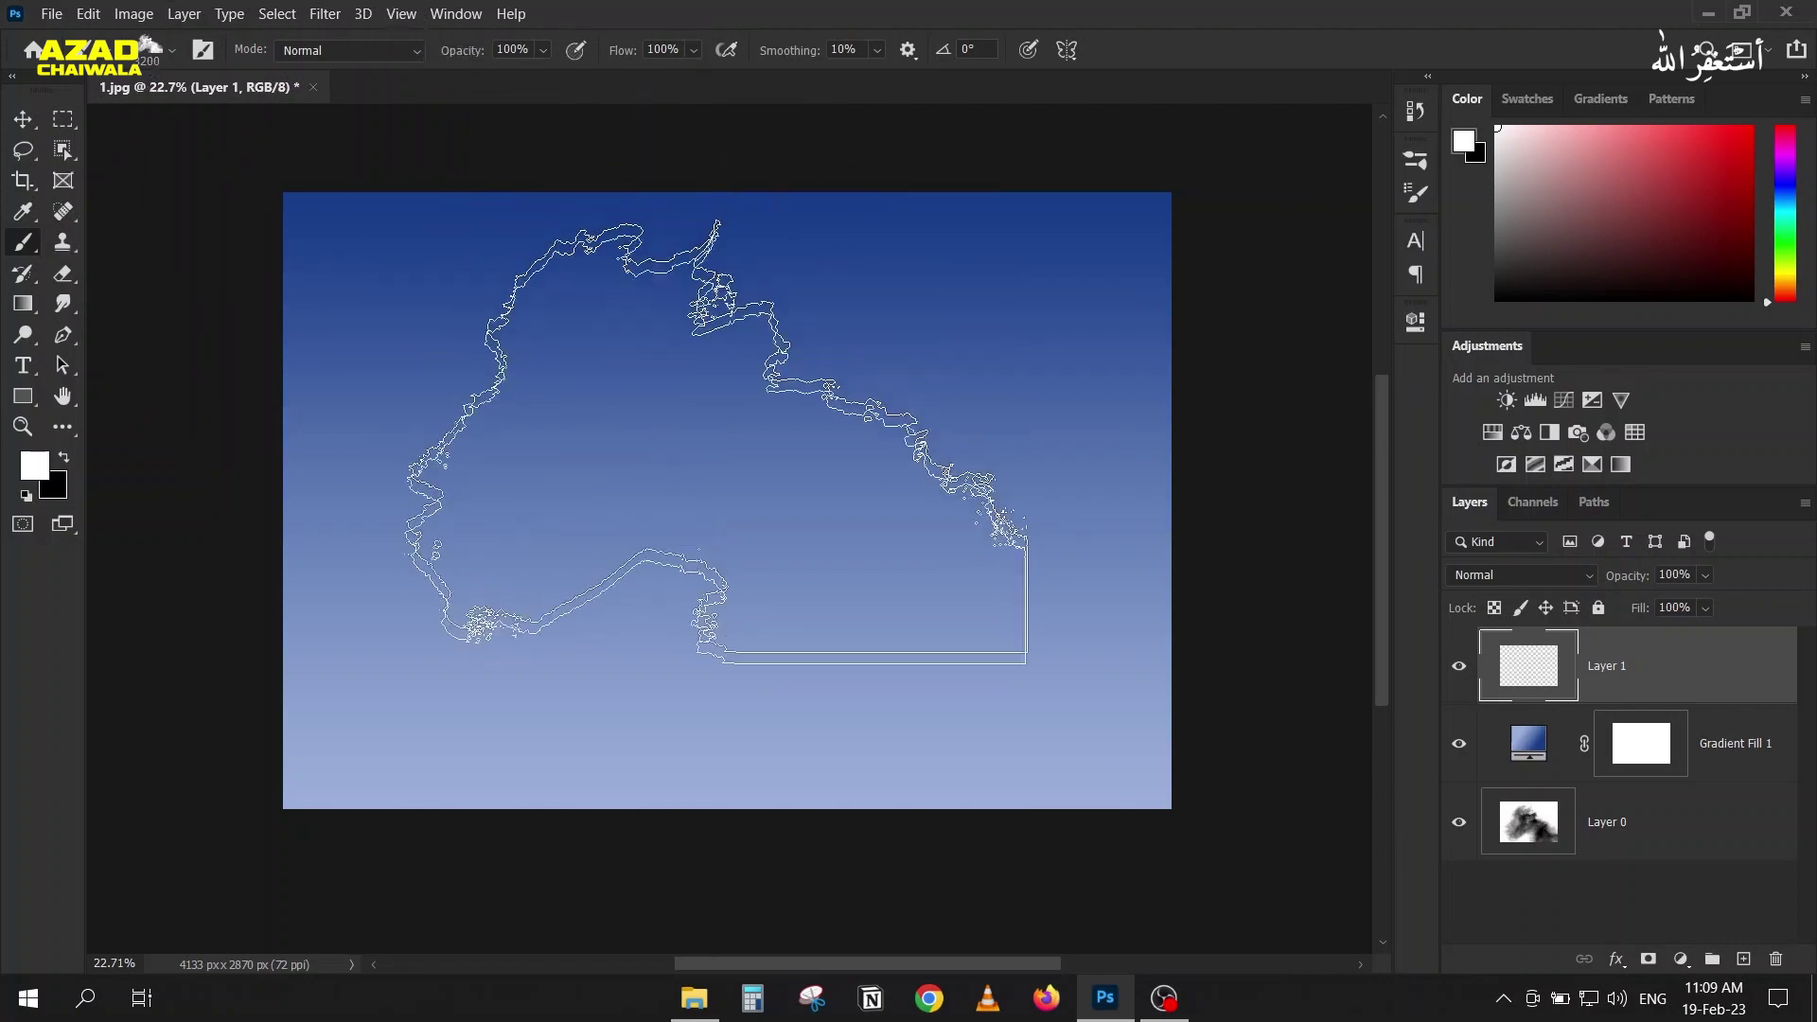
left_click(710, 441)
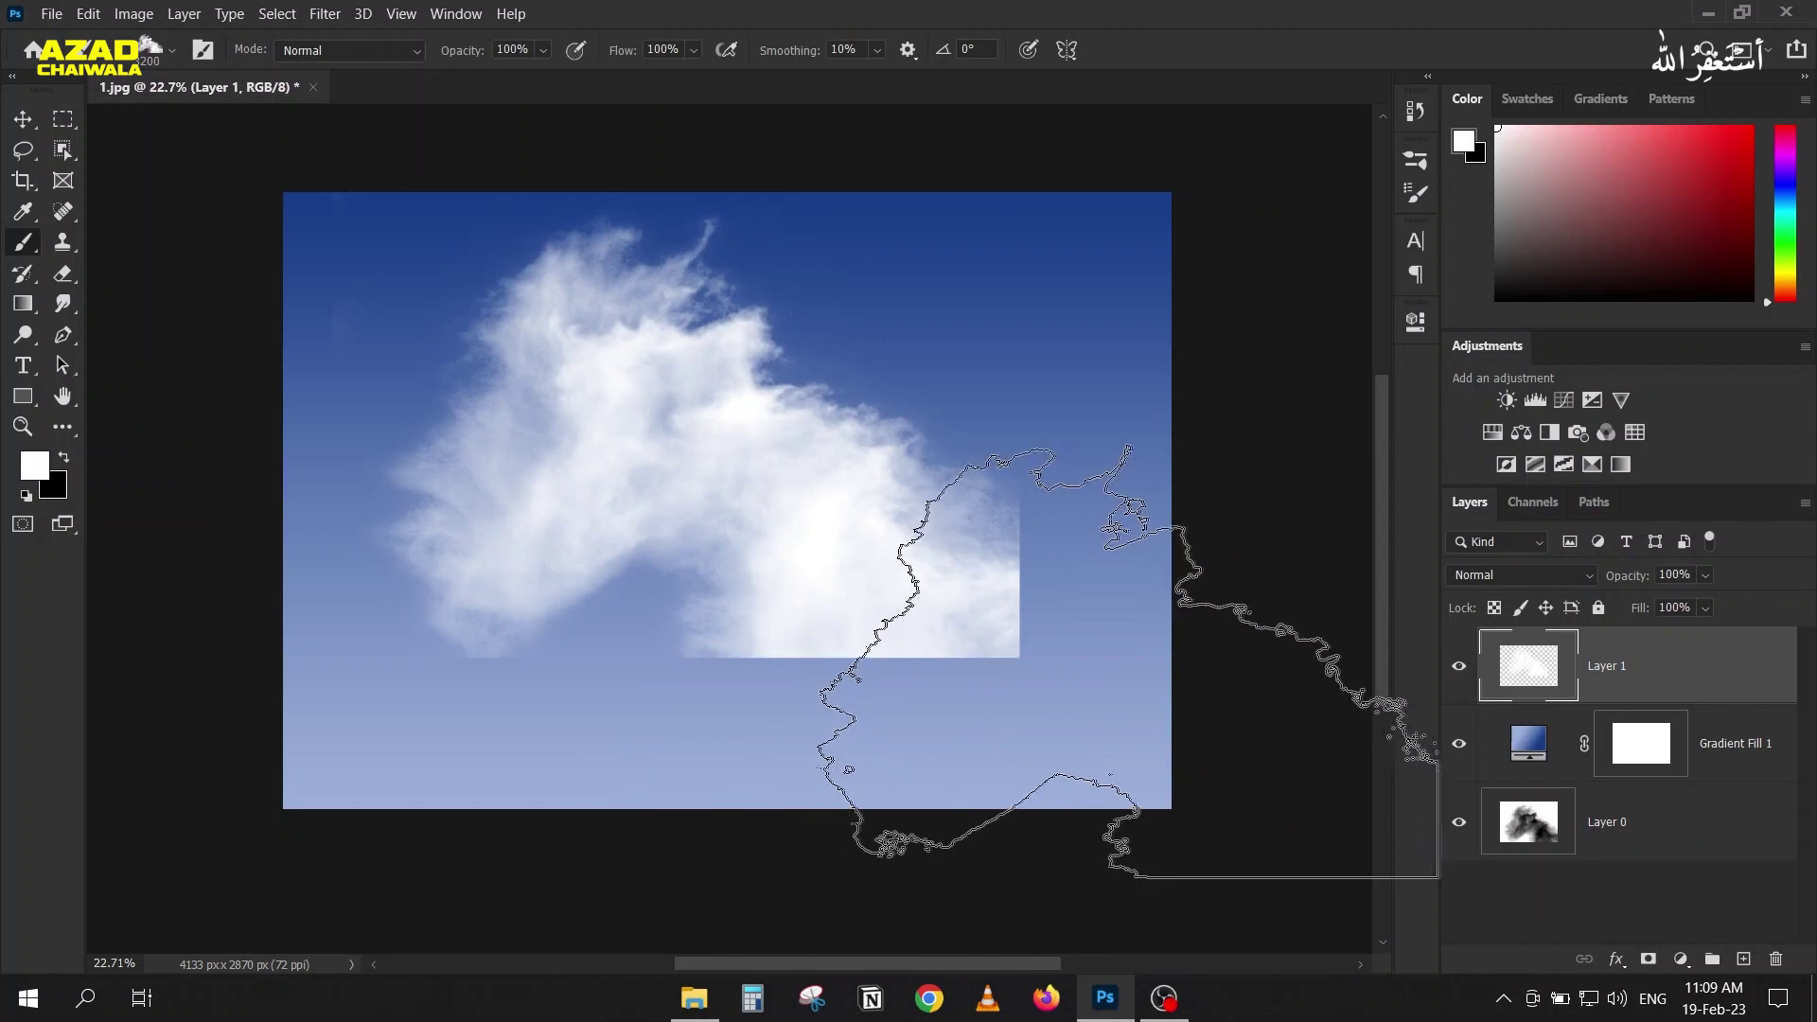
left_click(63, 273)
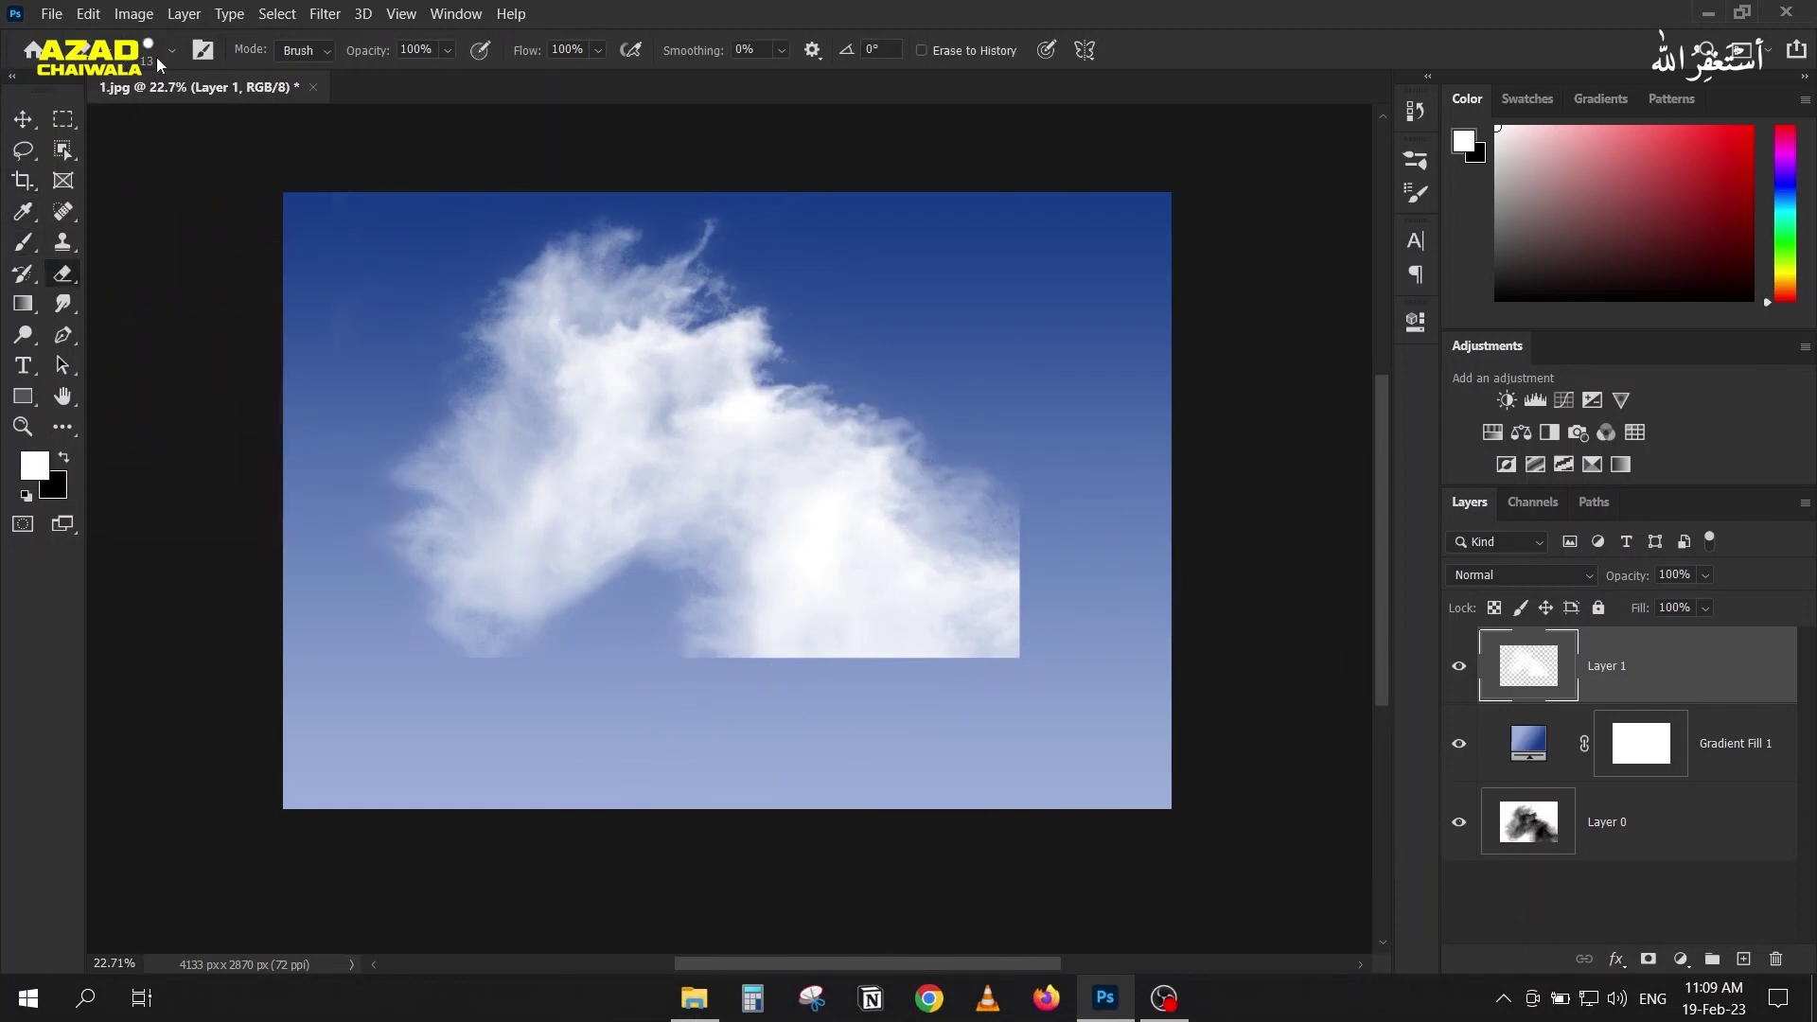
Step: Give the eraser the User Defined cloud brush tip and shrink it to a third
left_click(157, 57)
scroll(130, 431, "down", 2)
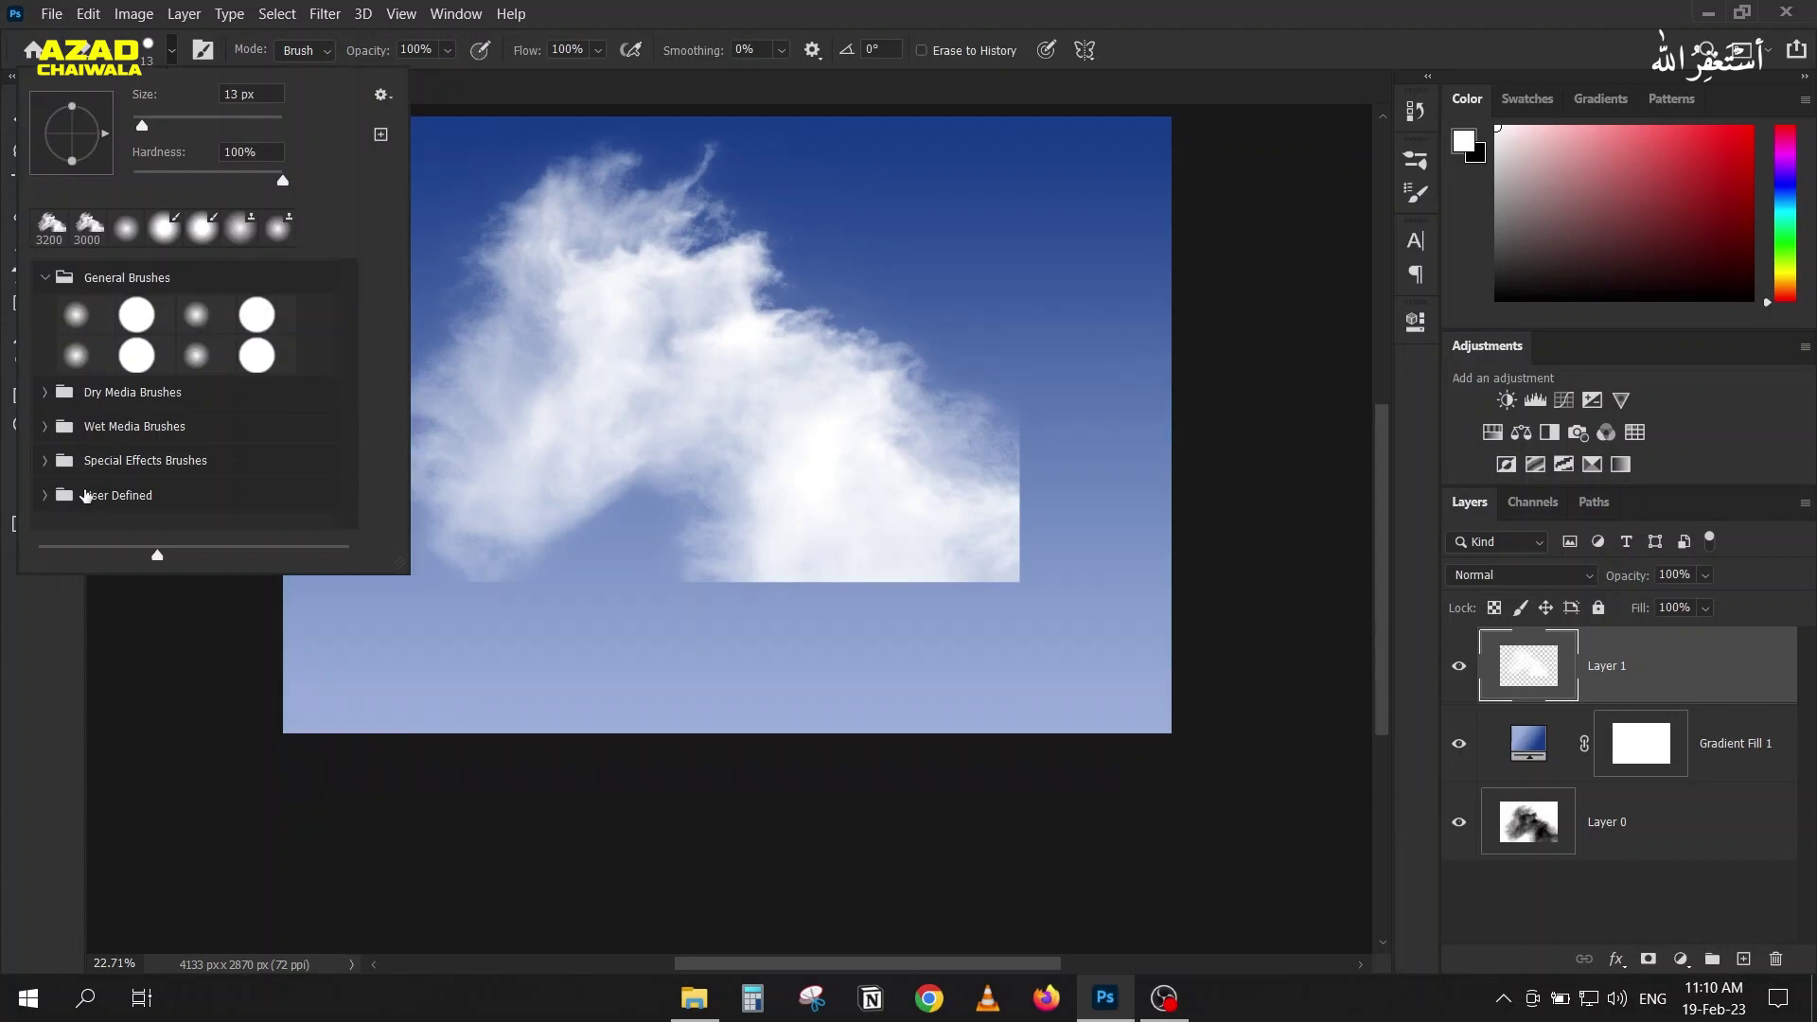
scroll(85, 492, "down", 1)
left_click(81, 496)
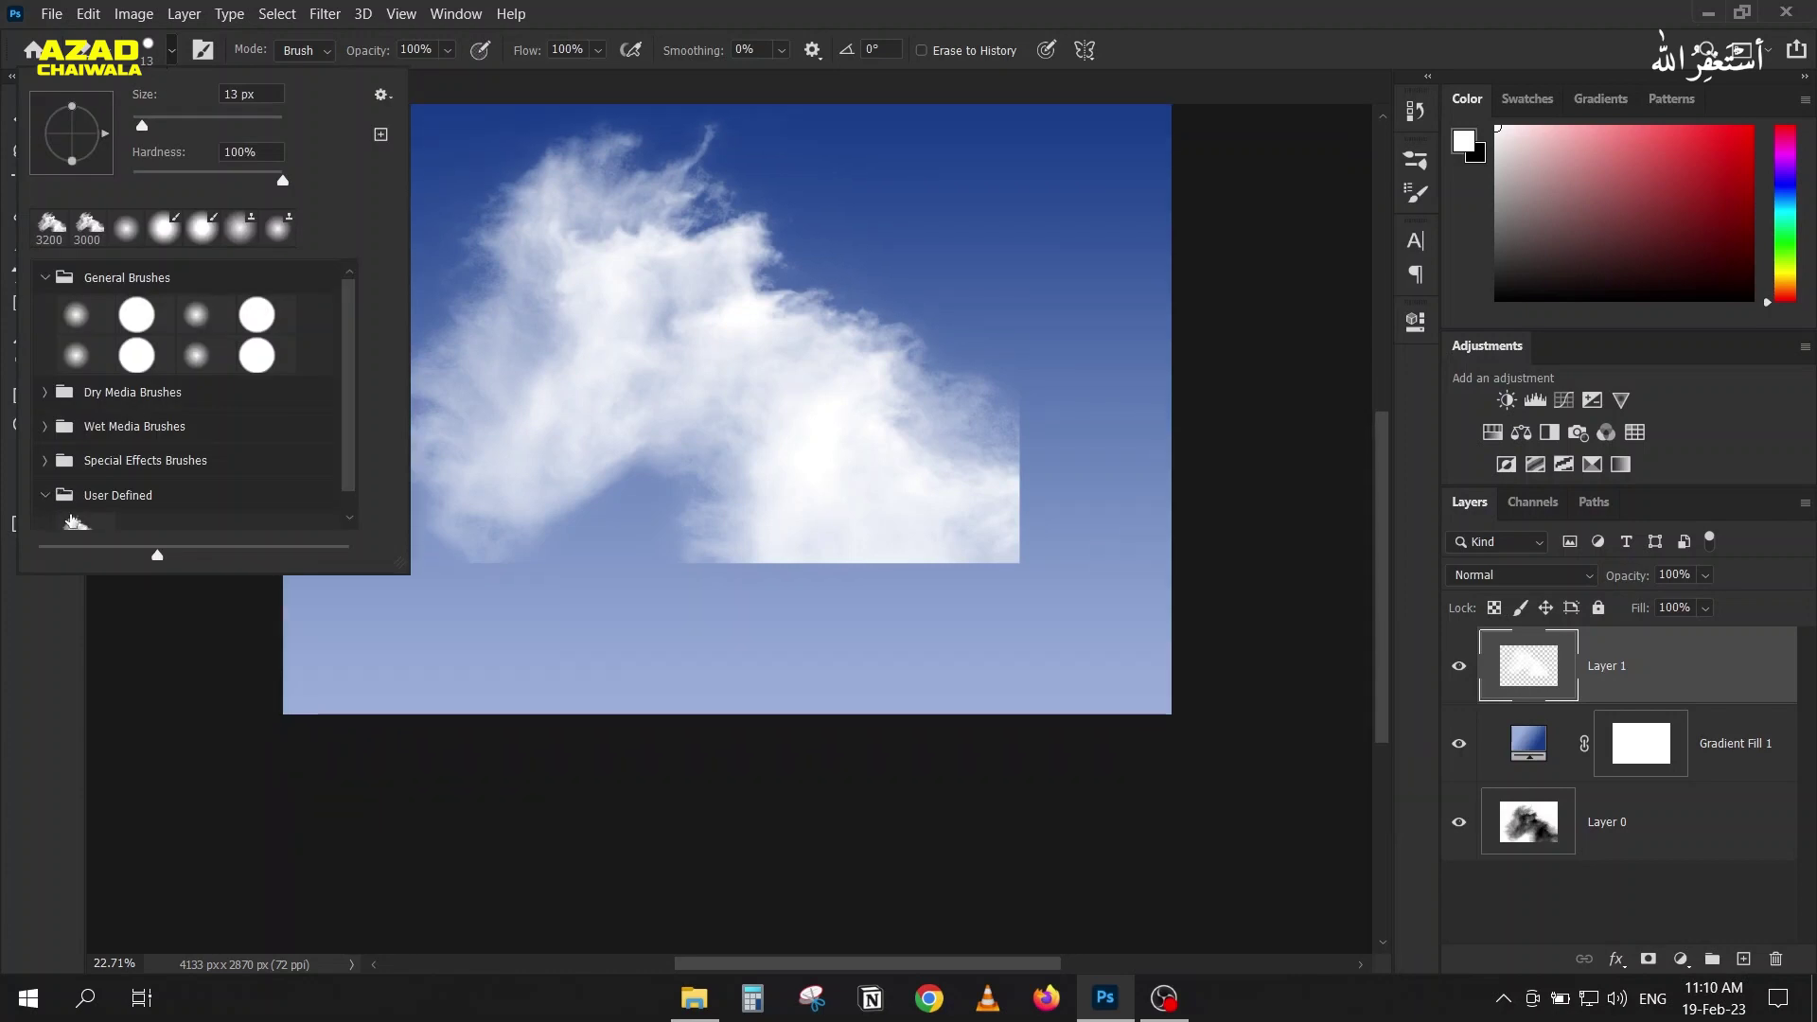
left_click(80, 525)
left_click(913, 9)
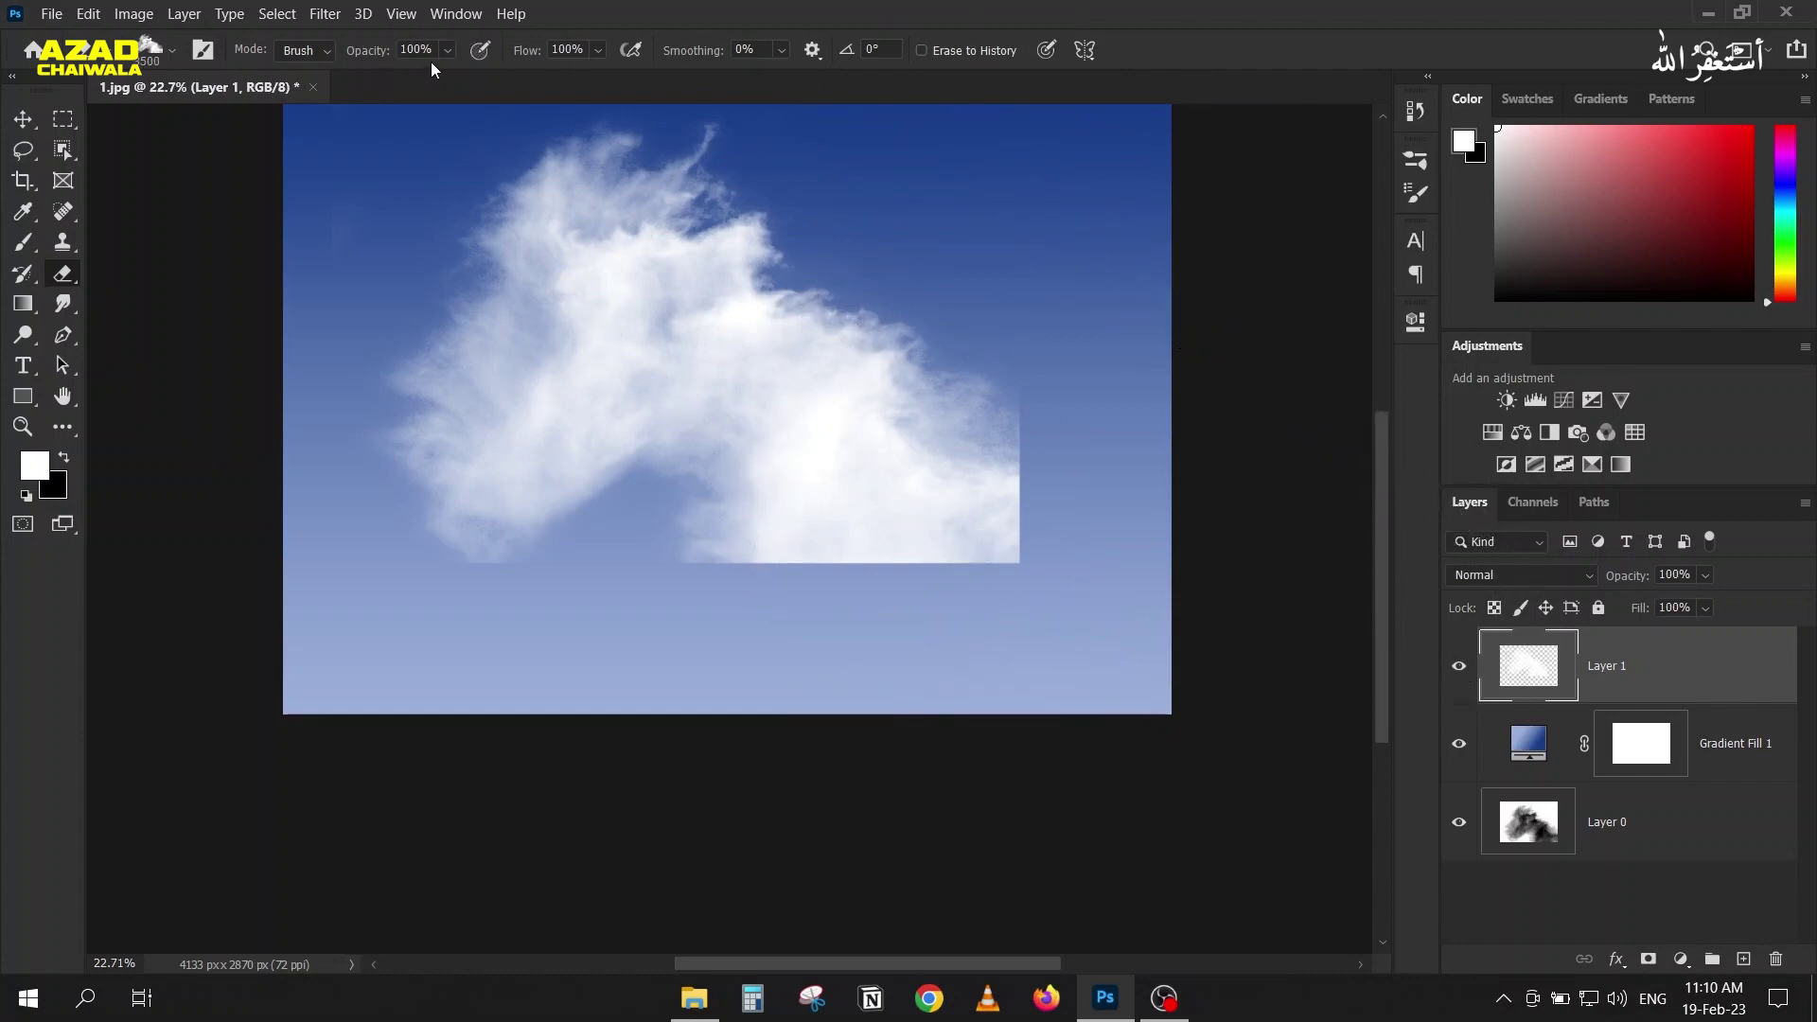
key("bracketleft")
key("bracketleft")
key("bracketleft")
key("bracketleft")
key("bracketleft")
key("bracketleft")
key("bracketleft")
key("bracketleft")
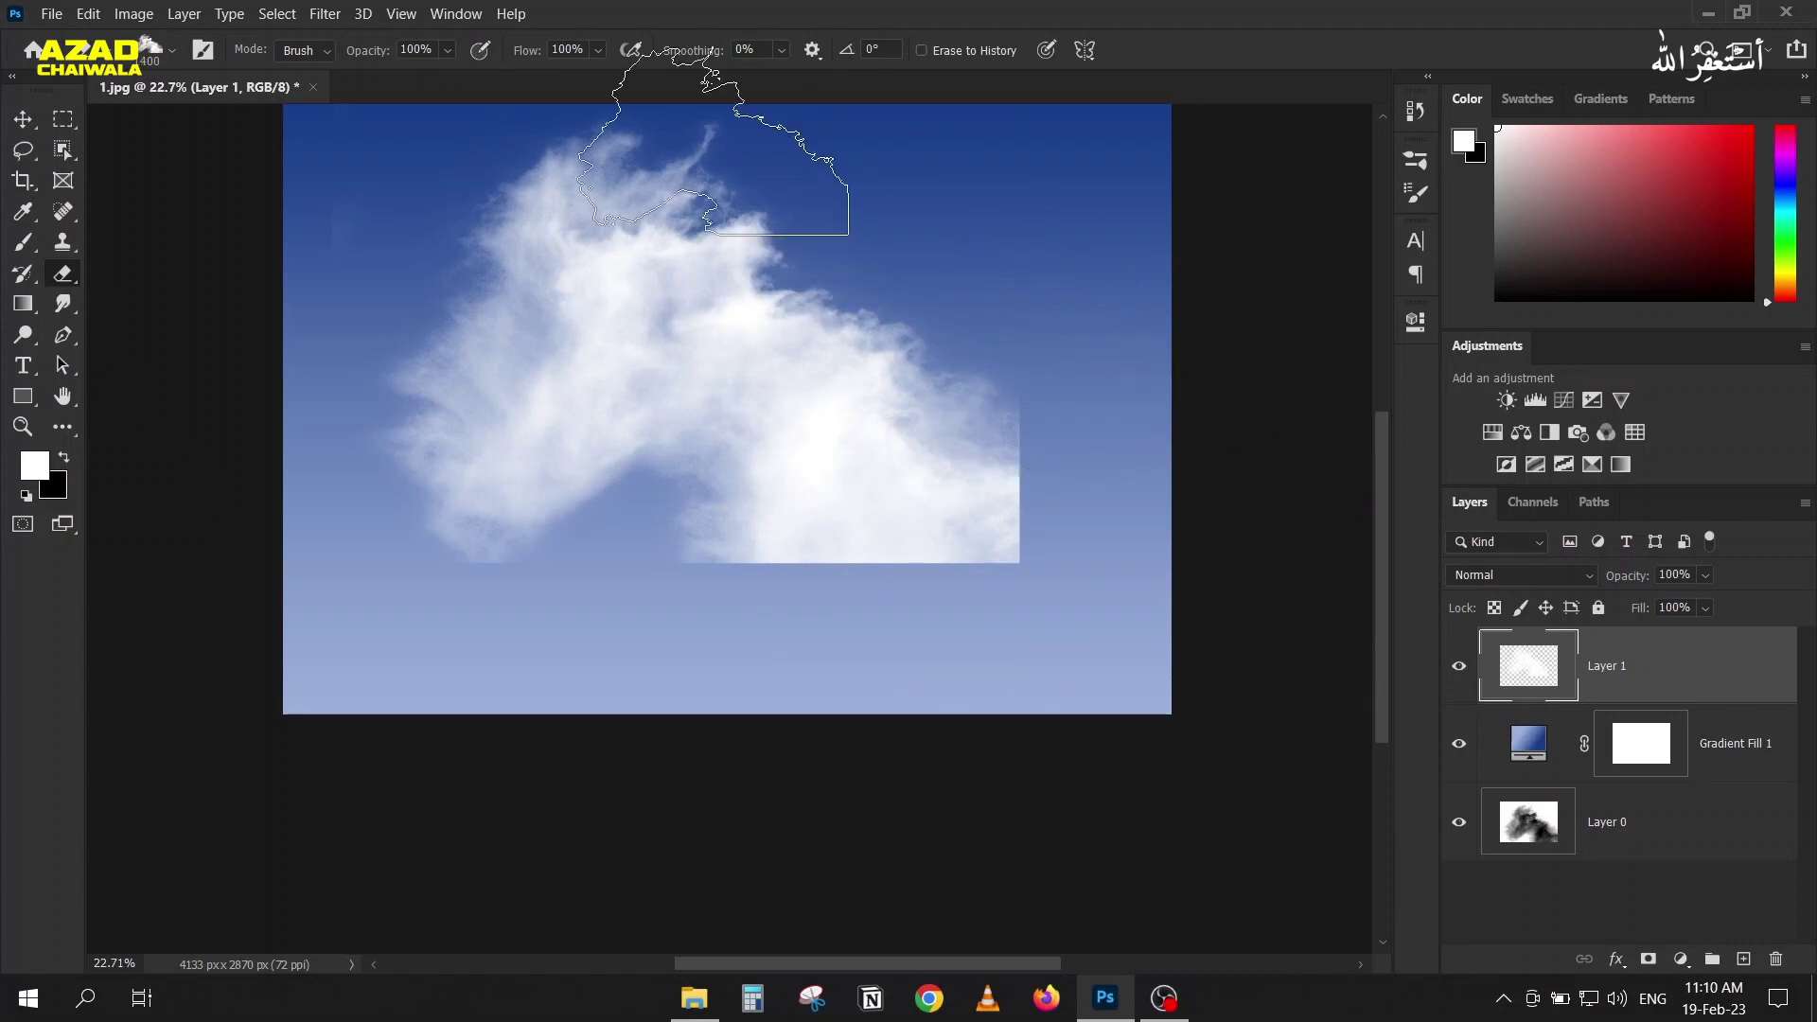
Step: Erase the cloud's hard lower-right corner at 11% flow, then raise flow to 22%
left_click_drag(530, 50, 463, 52)
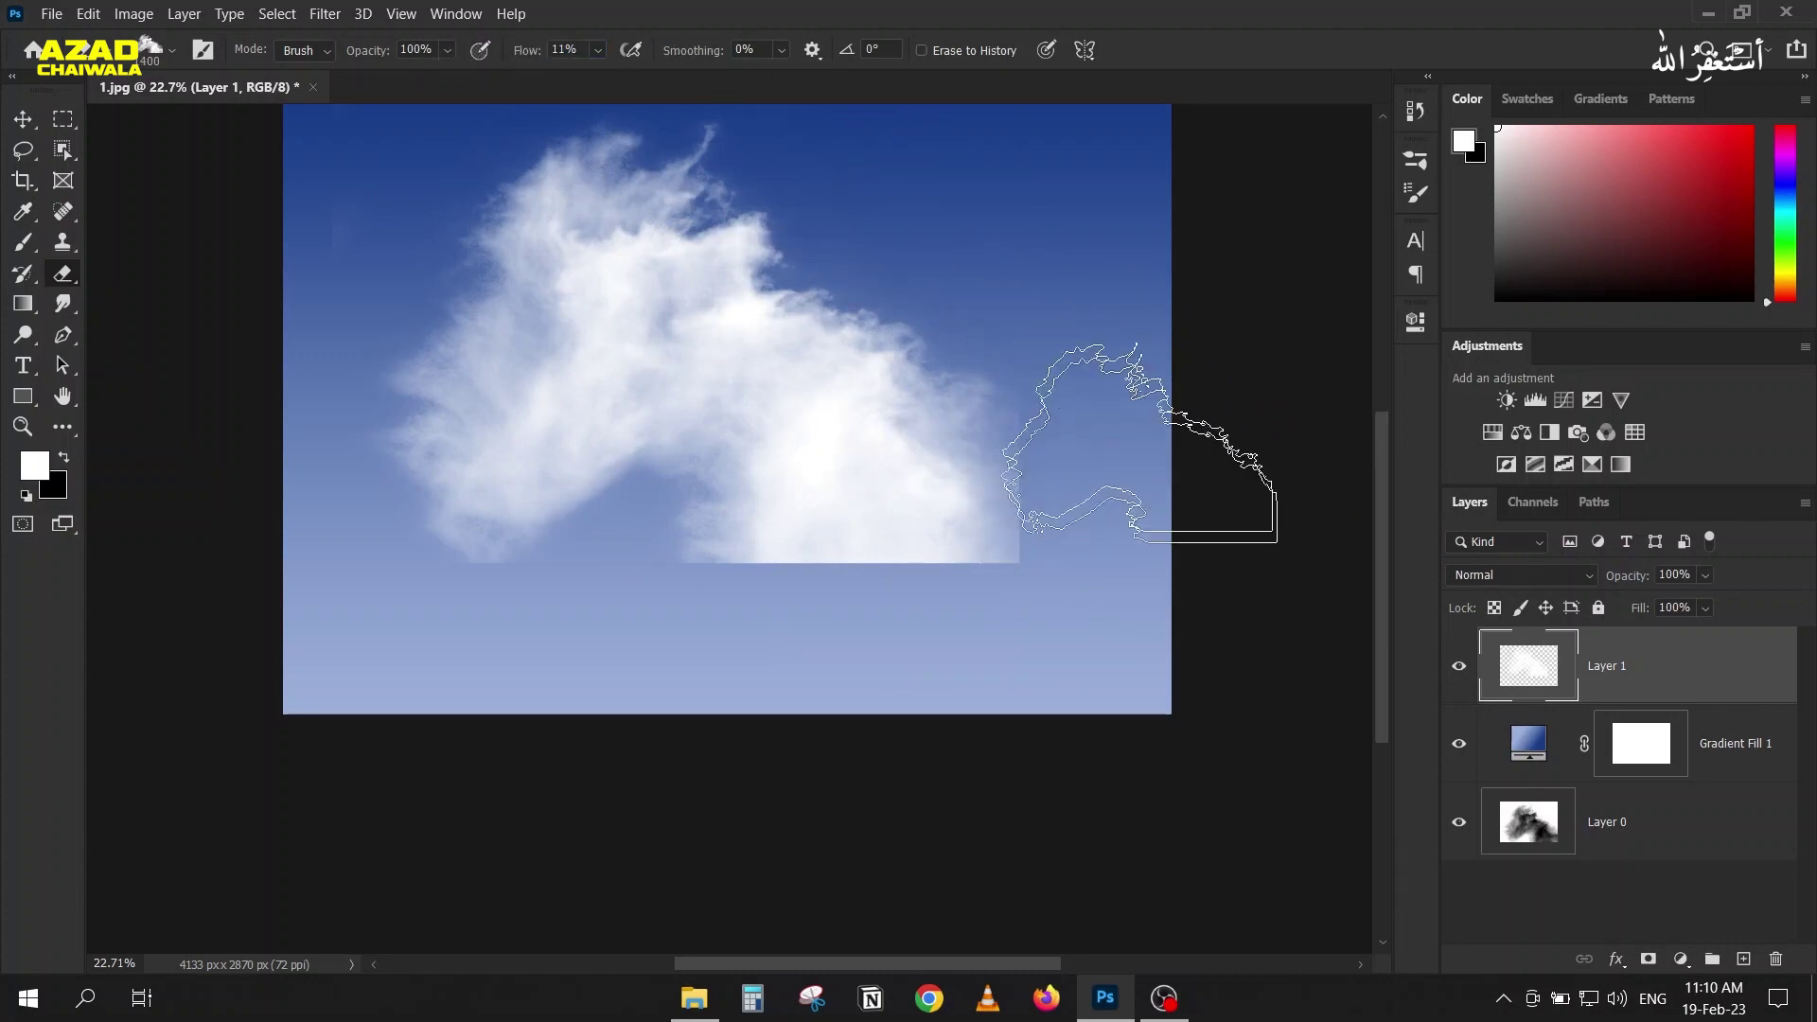
mouse_move(1156, 434)
left_mouse_down()
mouse_move(1071, 588)
mouse_move(929, 594)
left_mouse_up()
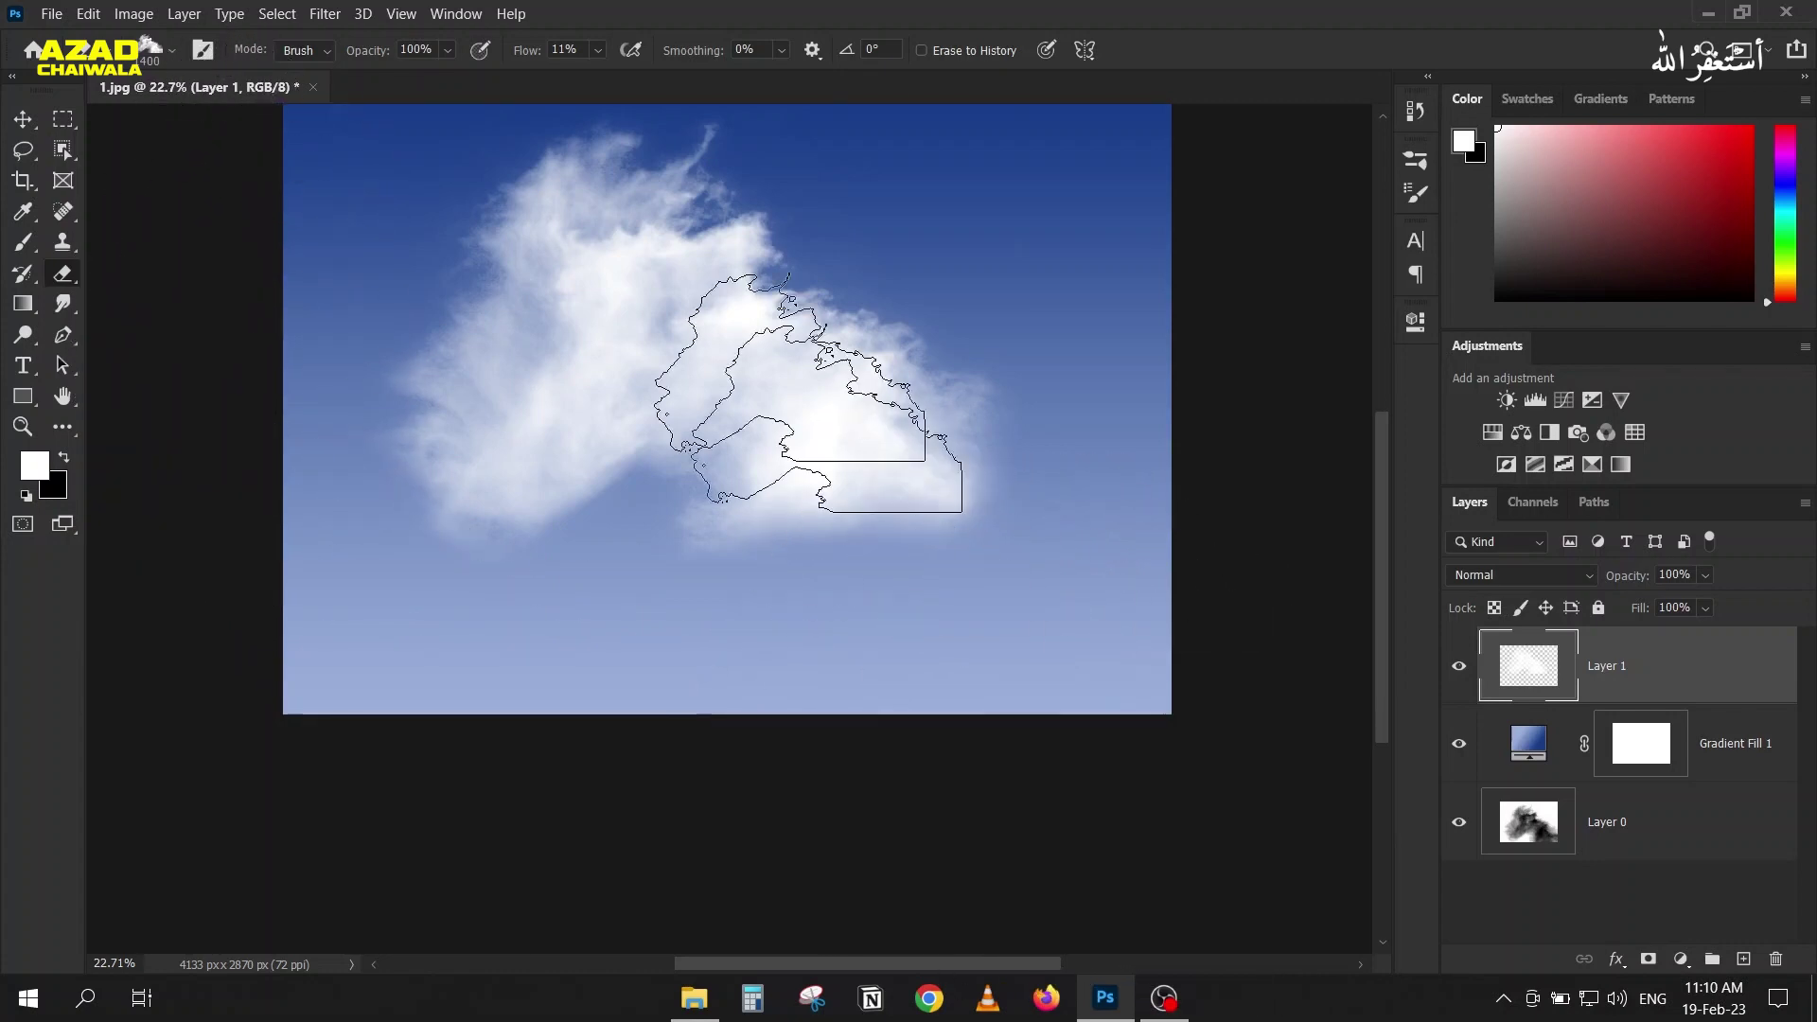
left_click_drag(521, 59, 539, 59)
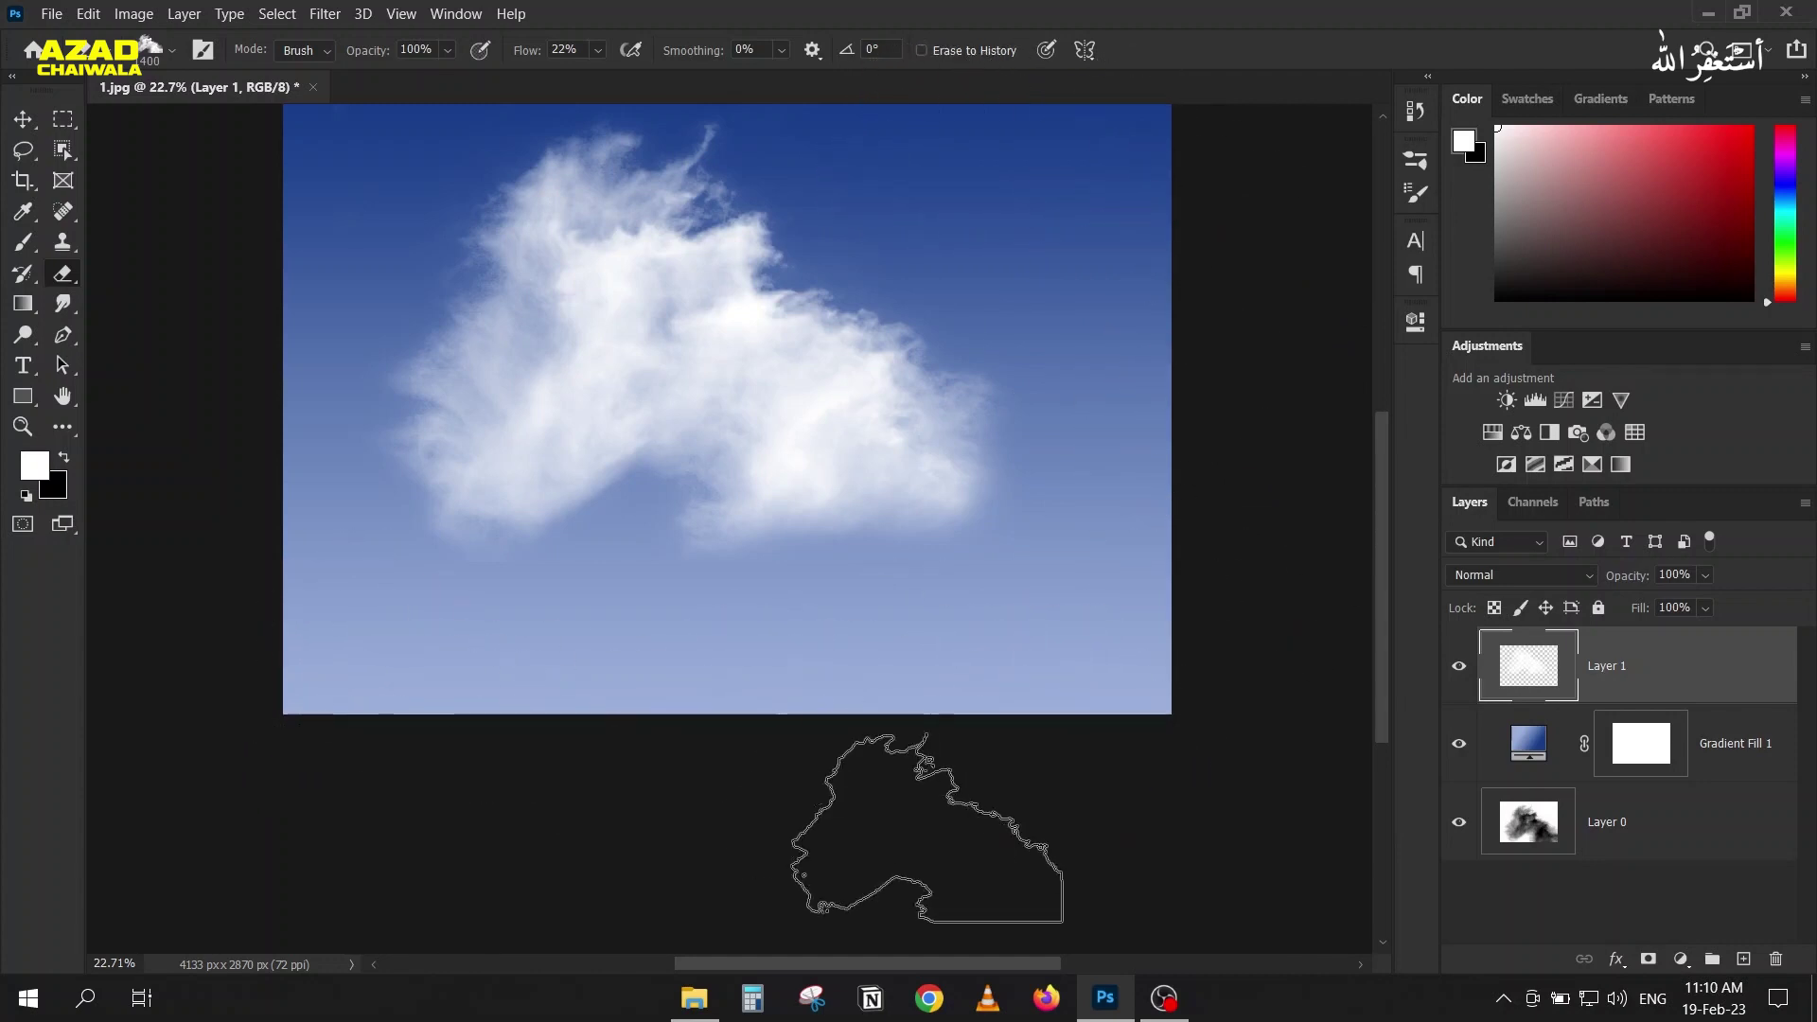
scroll(251, 473, "up", 3)
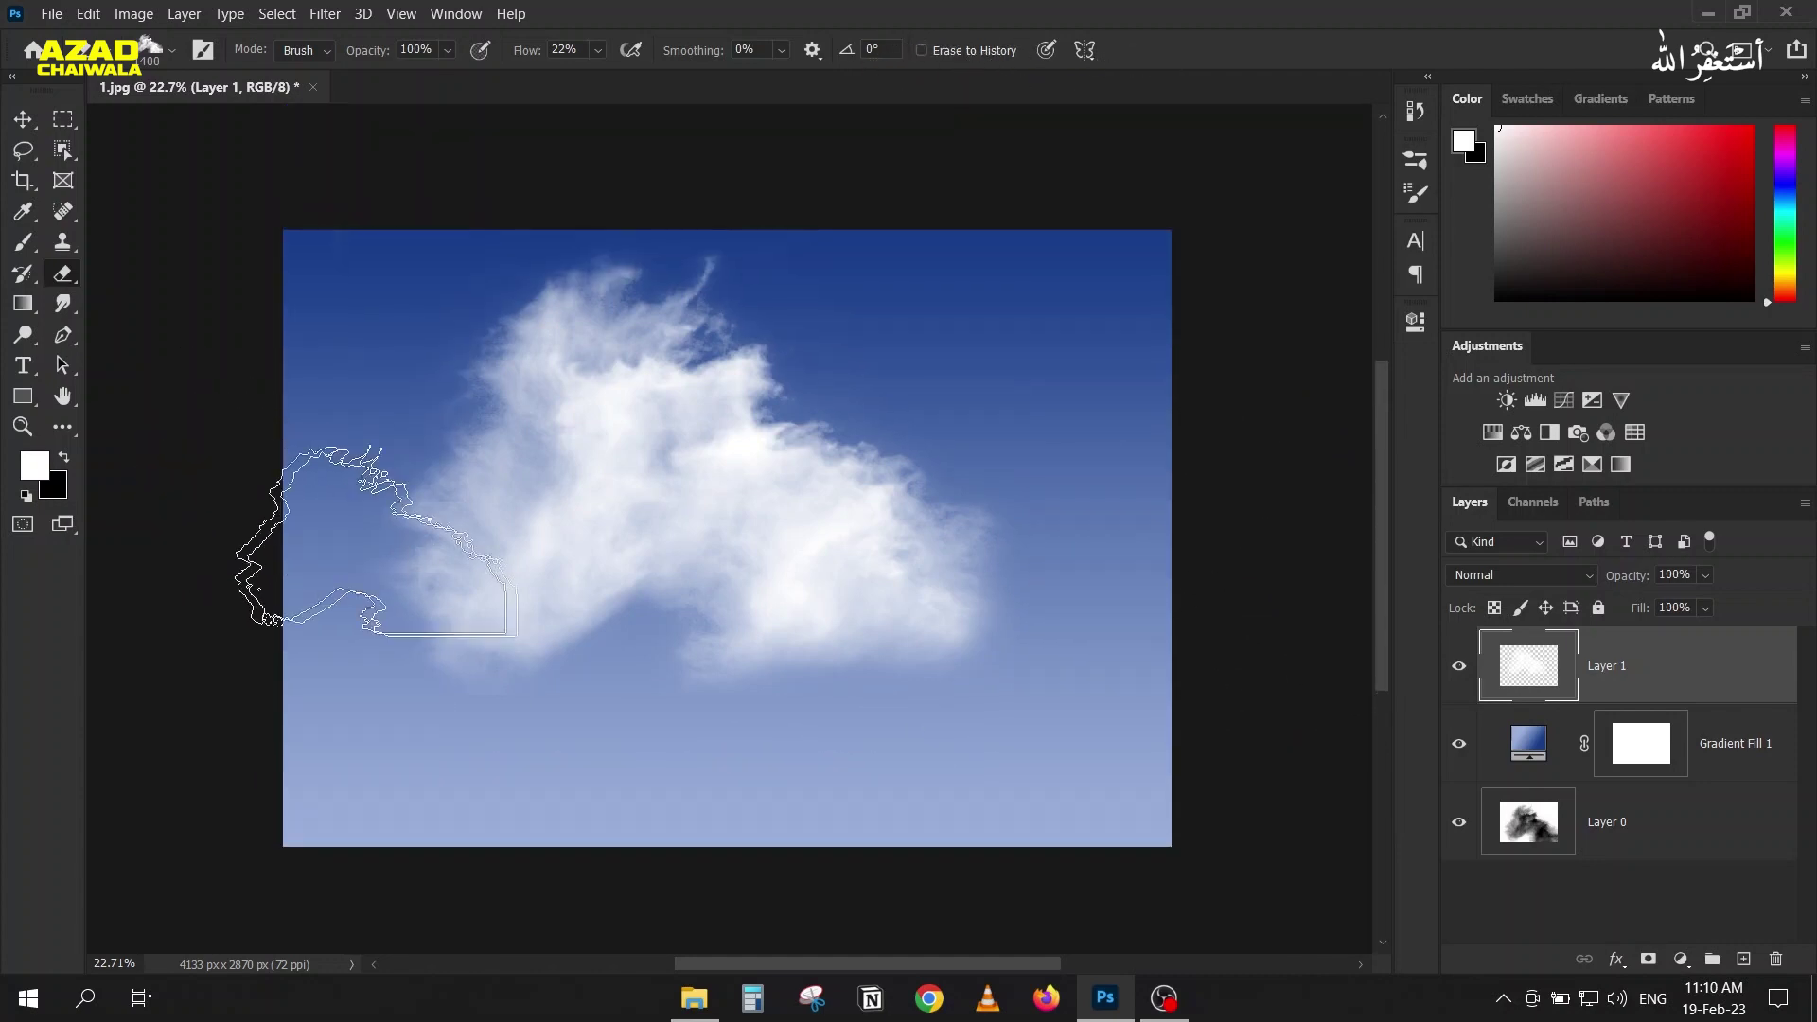
Step: Hide the Gradient Fill 1 sky and add a white Solid Color fill layer
left_click(1524, 757)
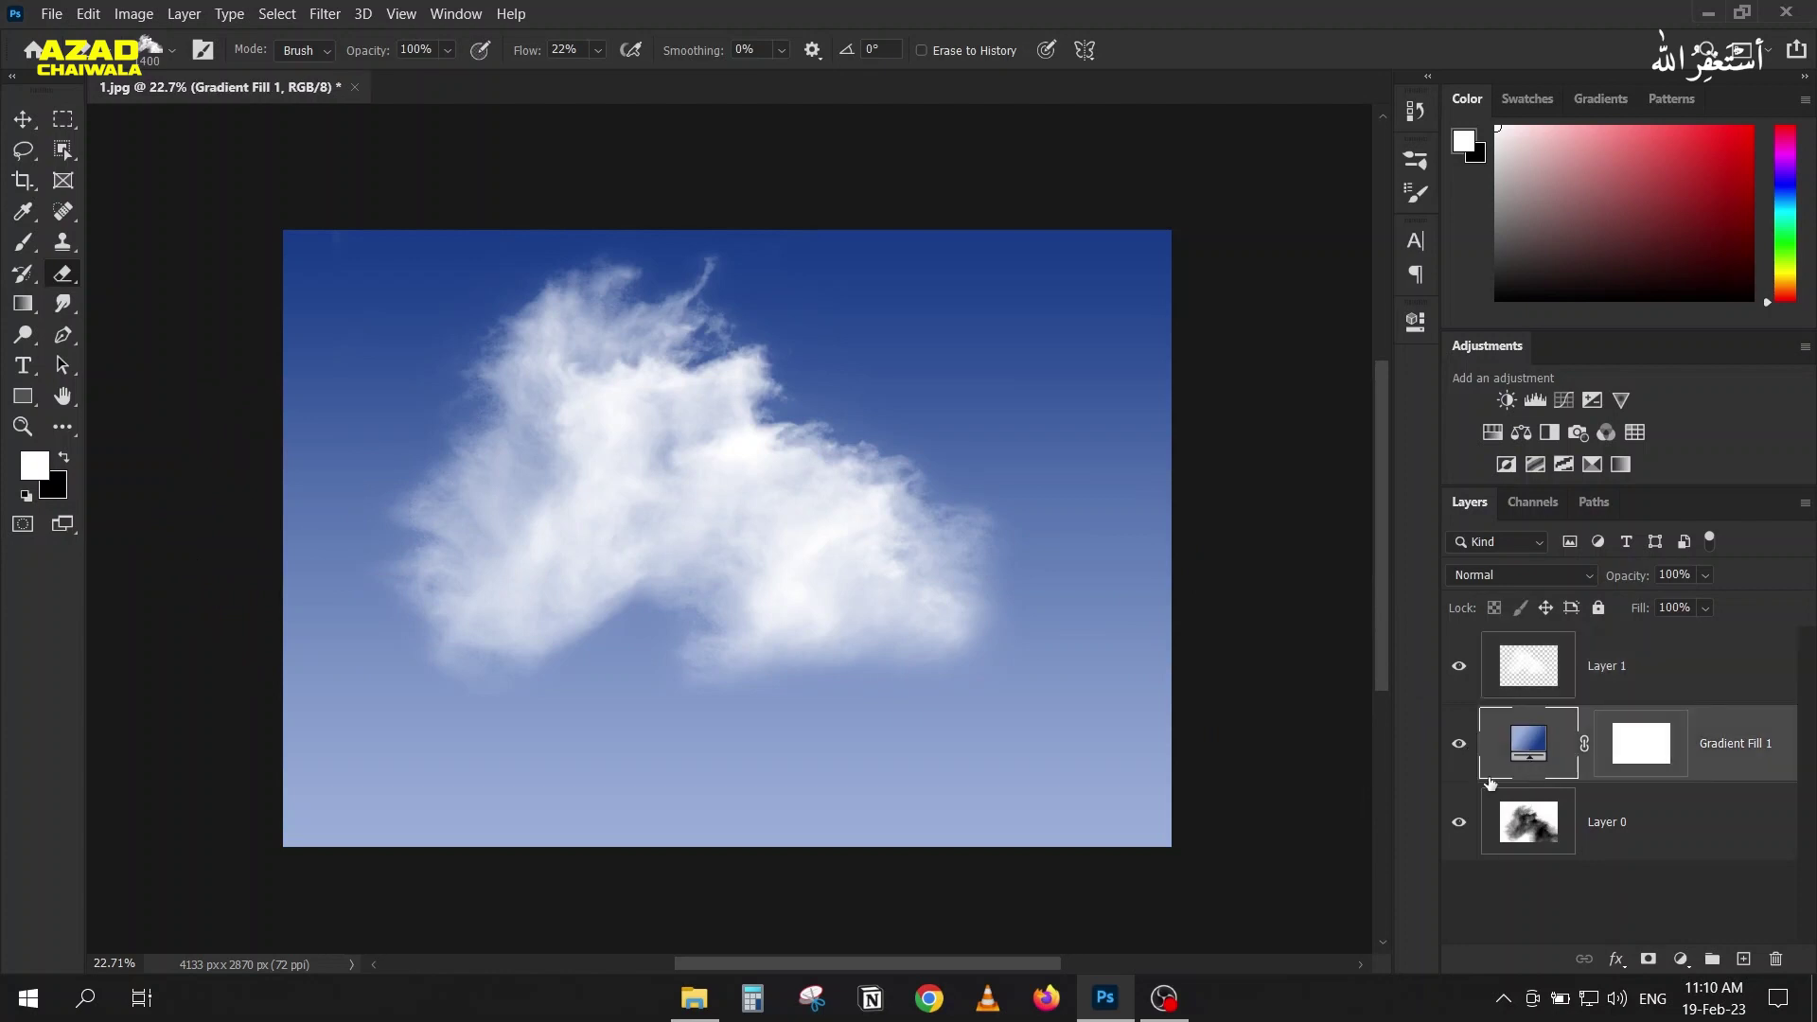
left_click(1459, 745)
left_click(1679, 960)
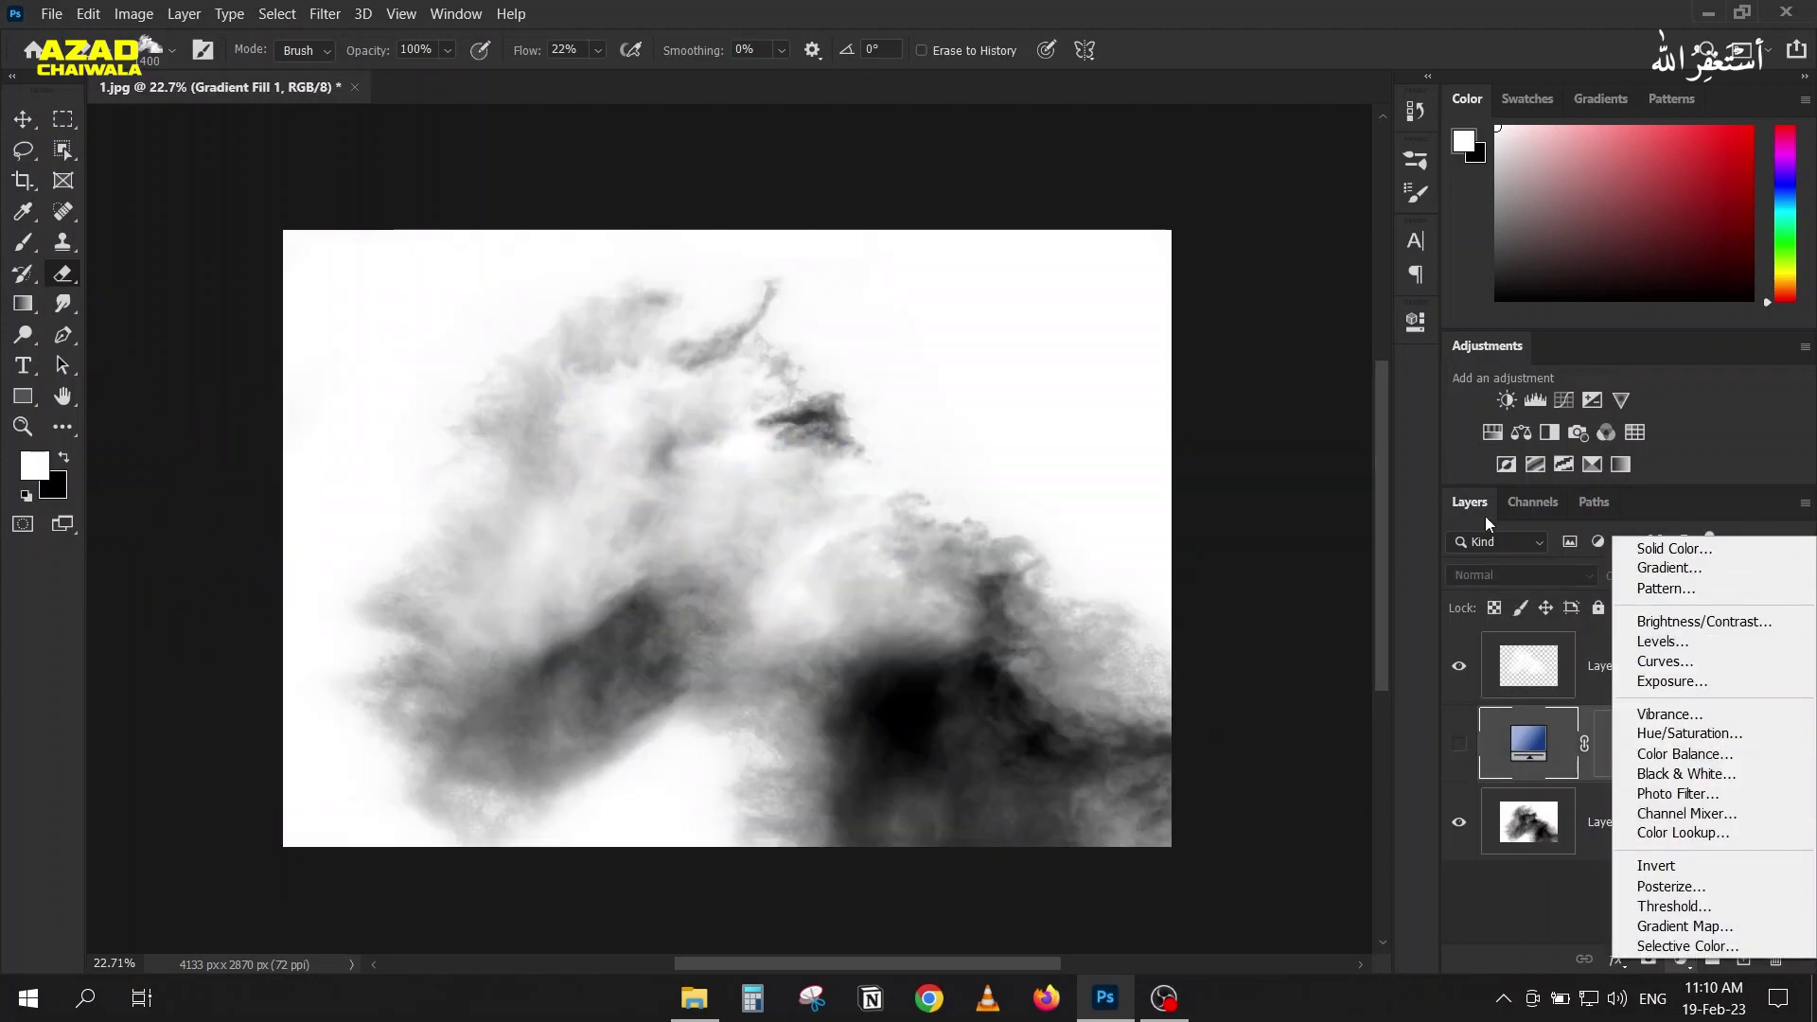
left_click(1630, 550)
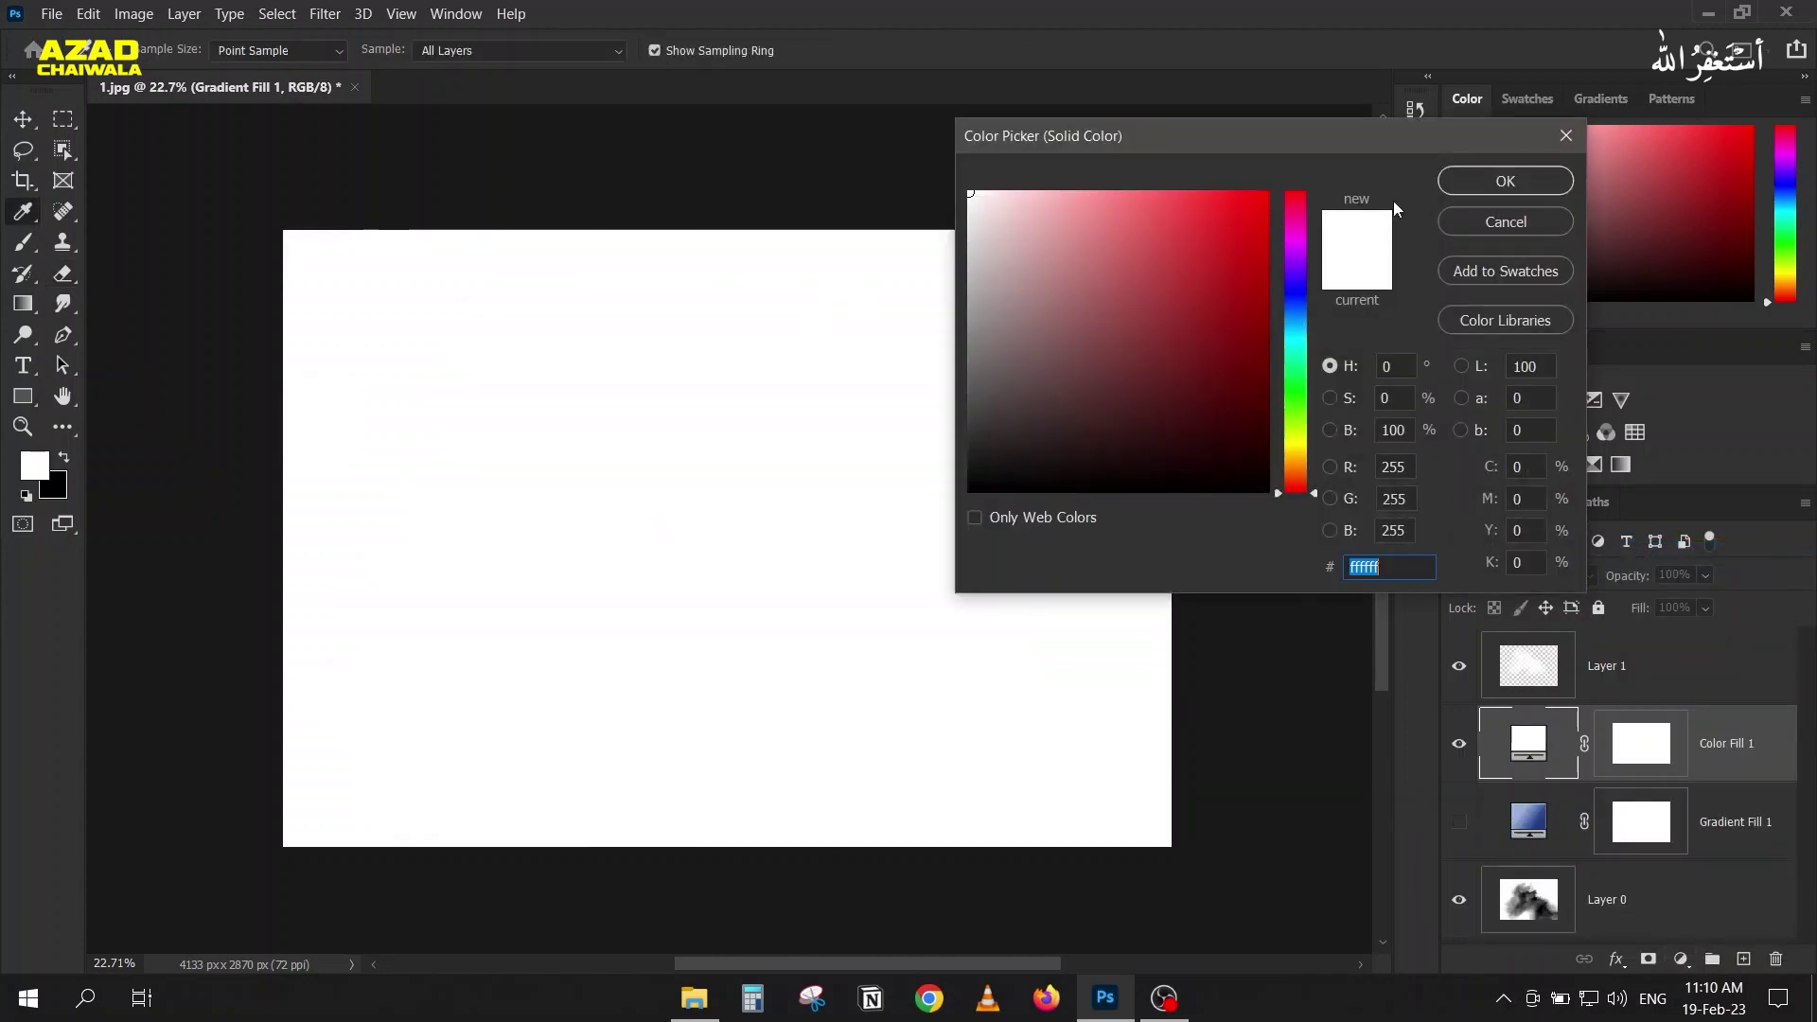
left_click(1476, 173)
Step: Invert Layer 1's cloud to dark with Ctrl+I and nudge it slightly lower
key("e")
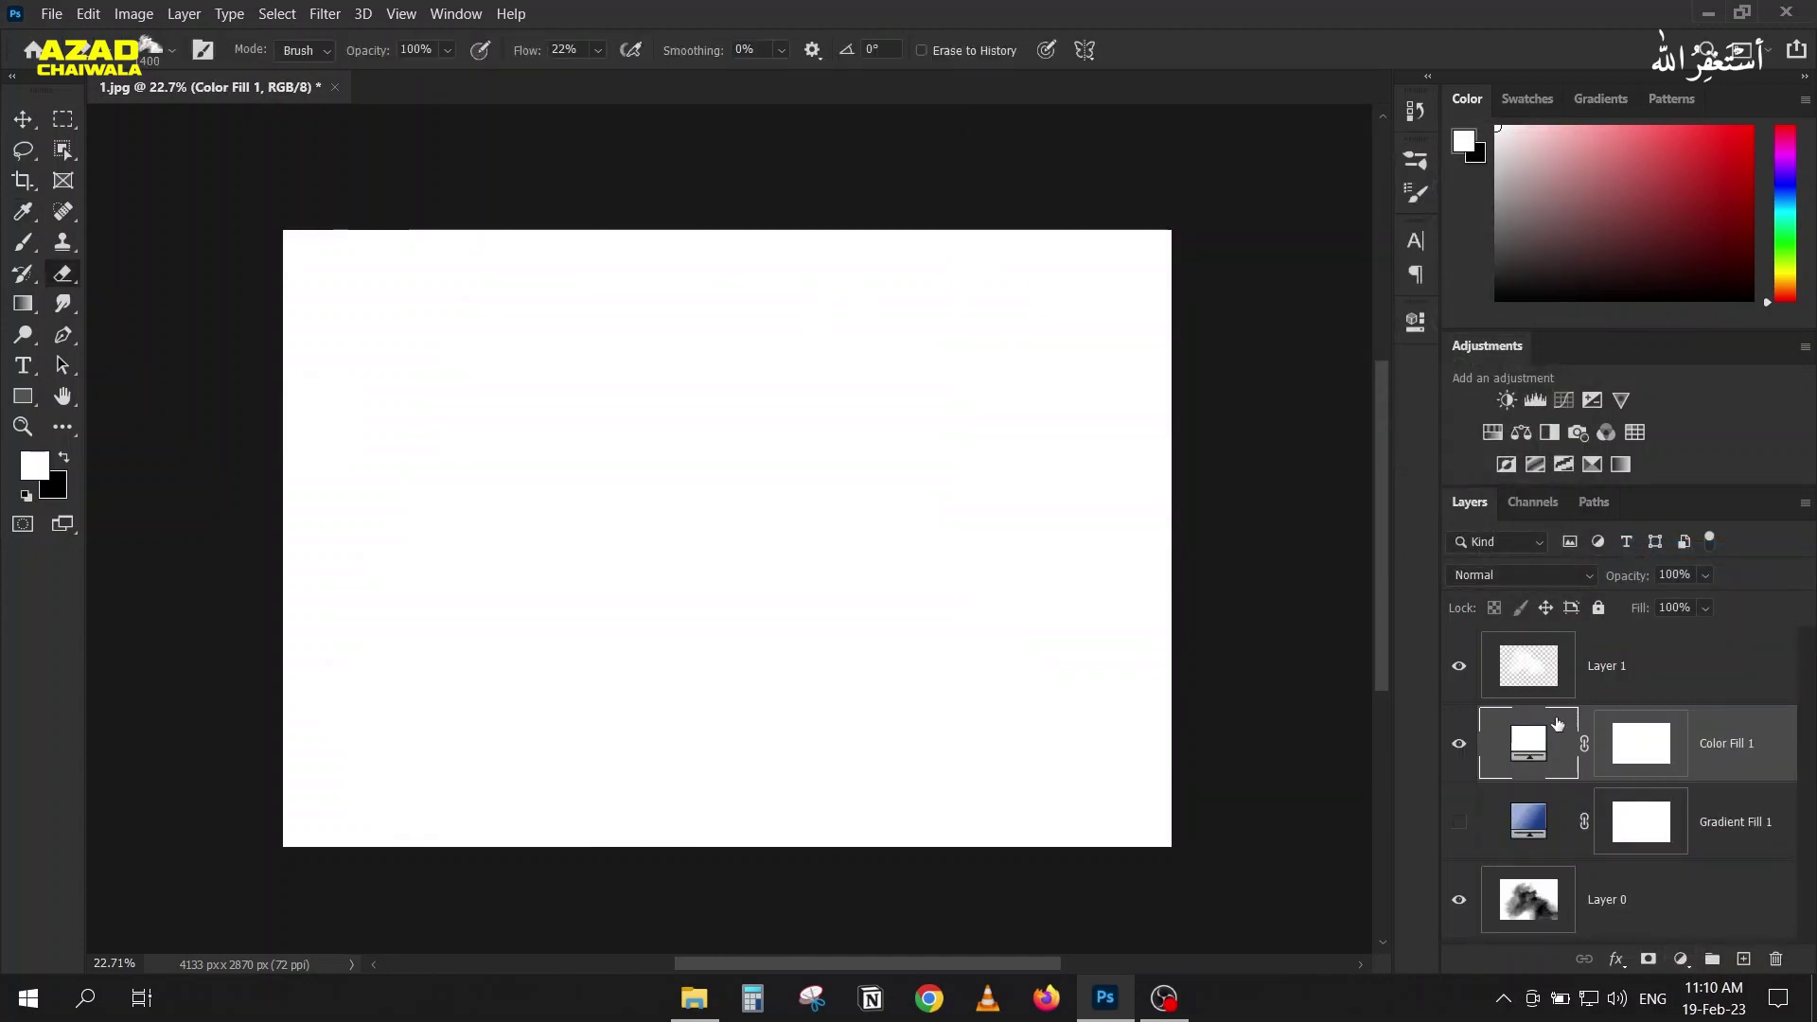
left_click(1509, 684)
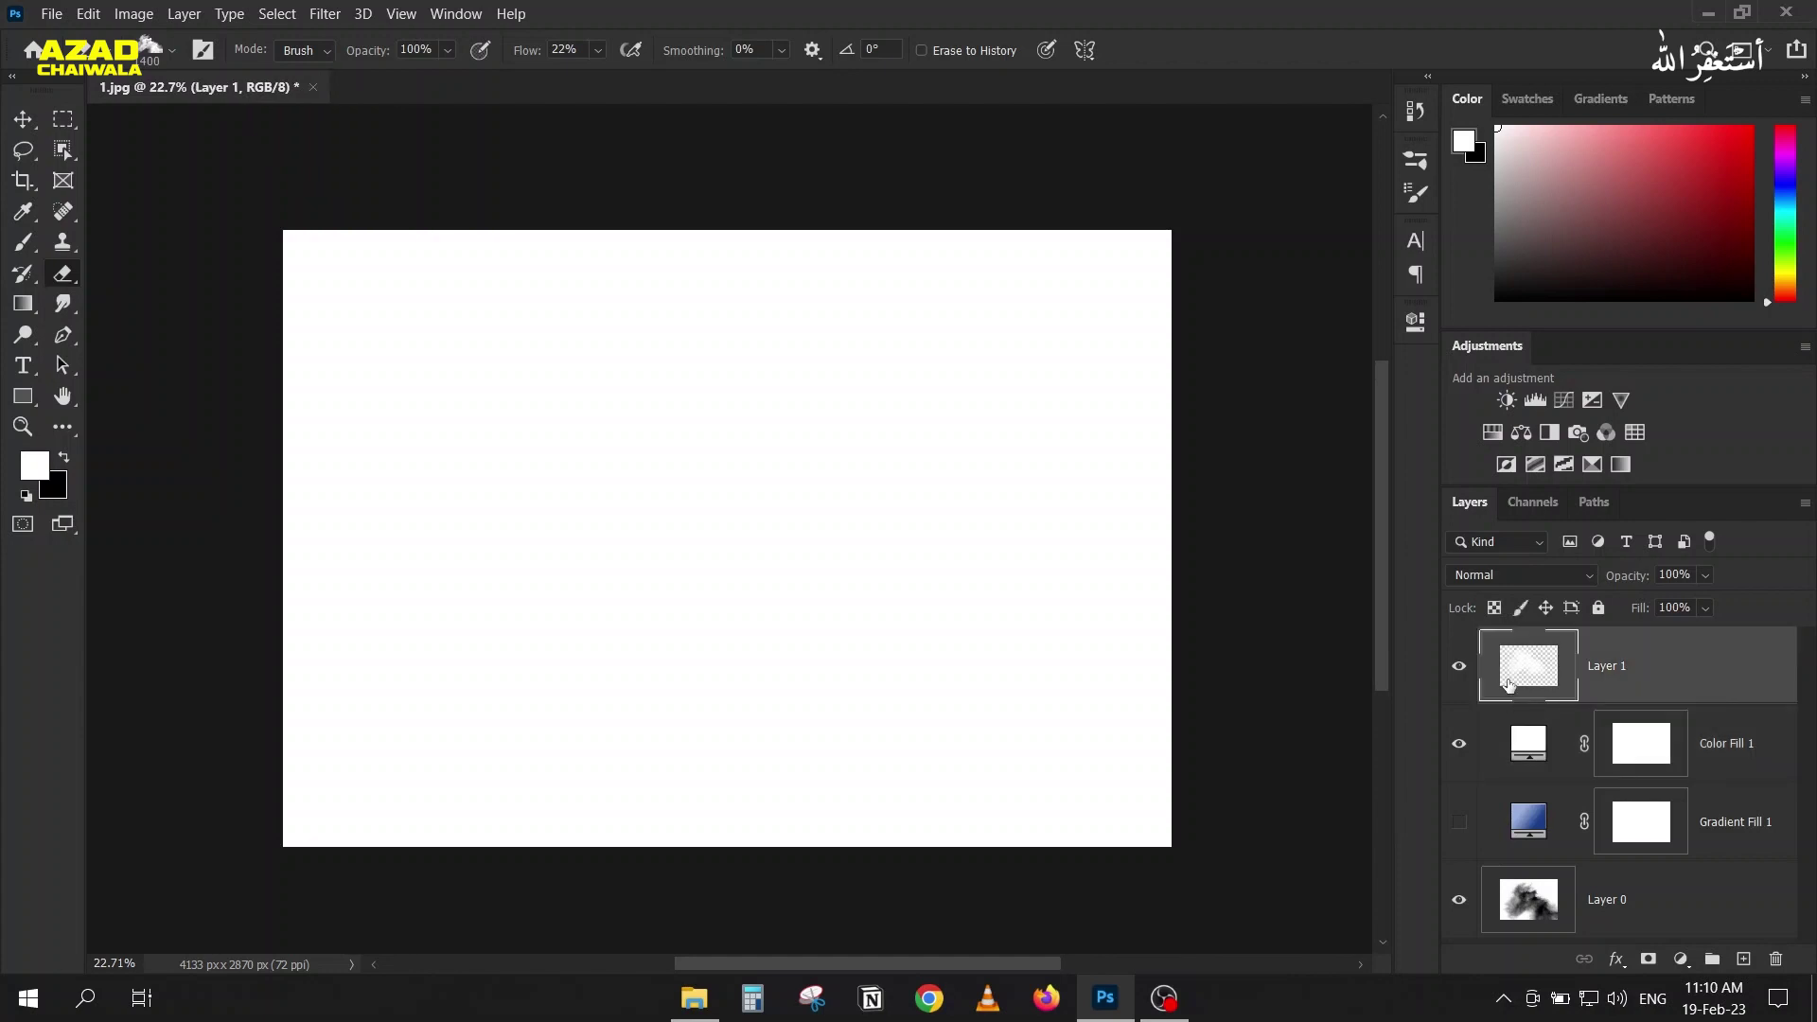
key("ctrl+i")
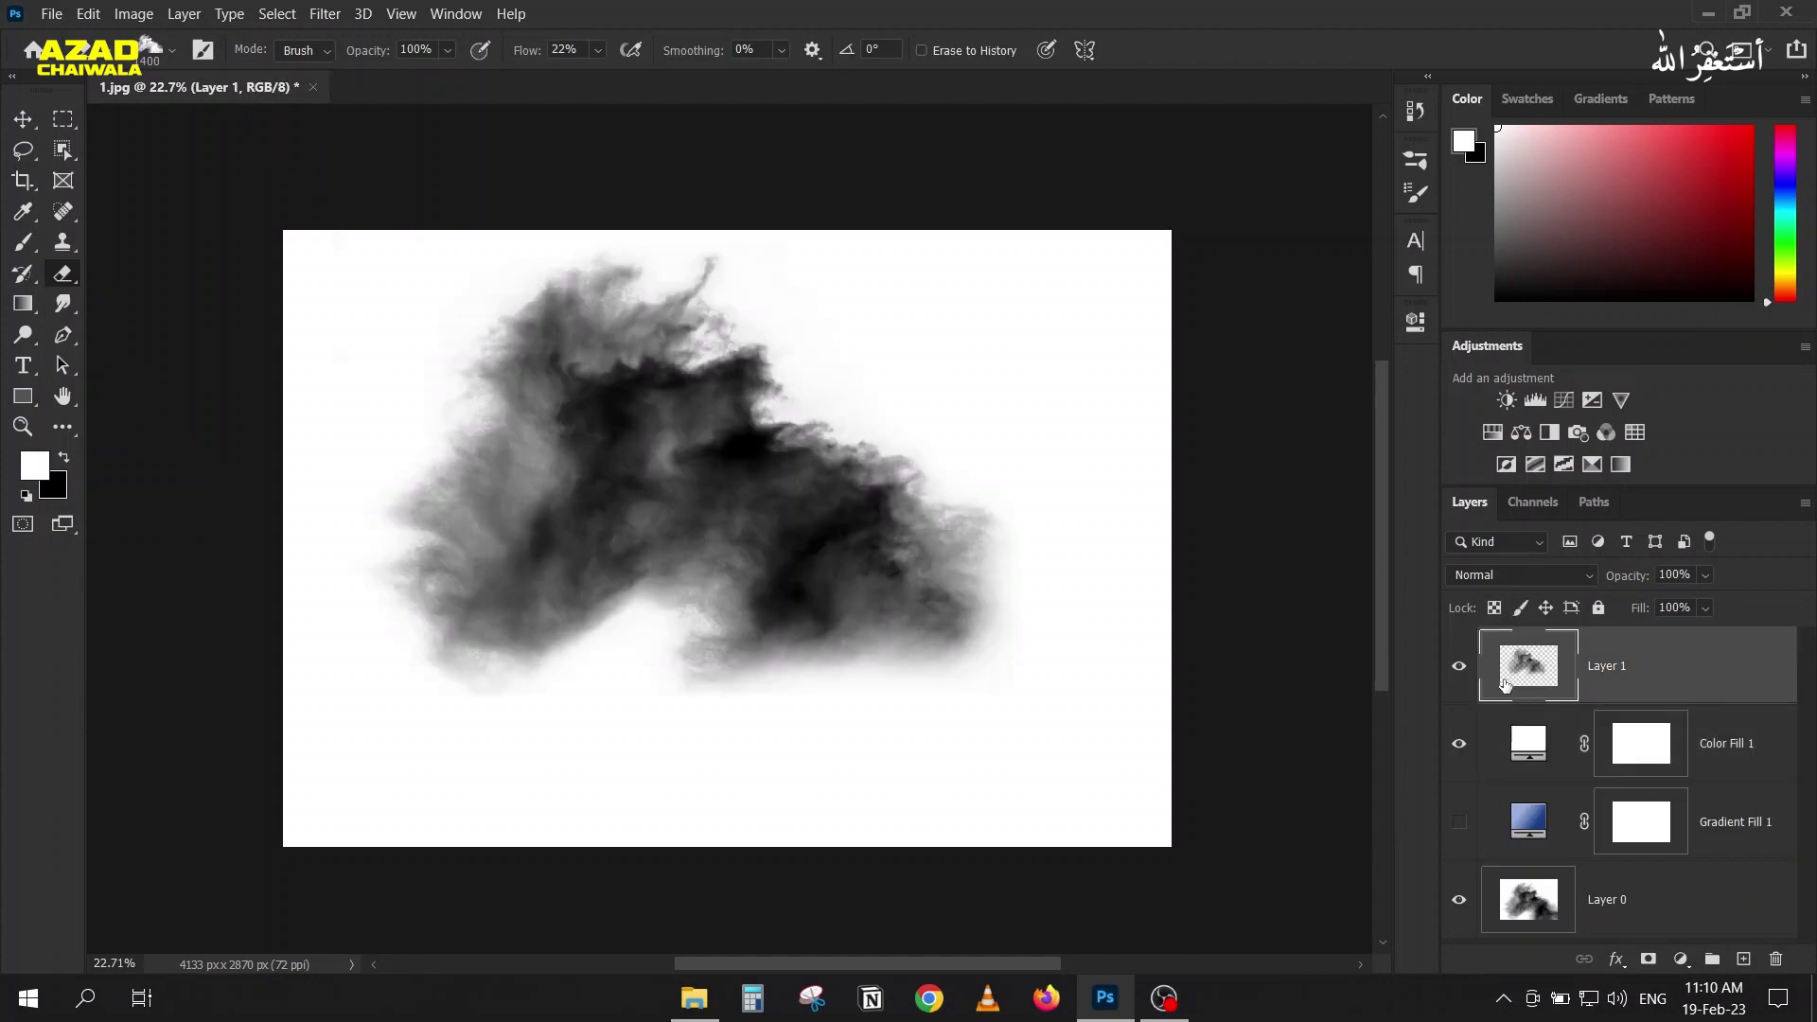
left_click(62, 118)
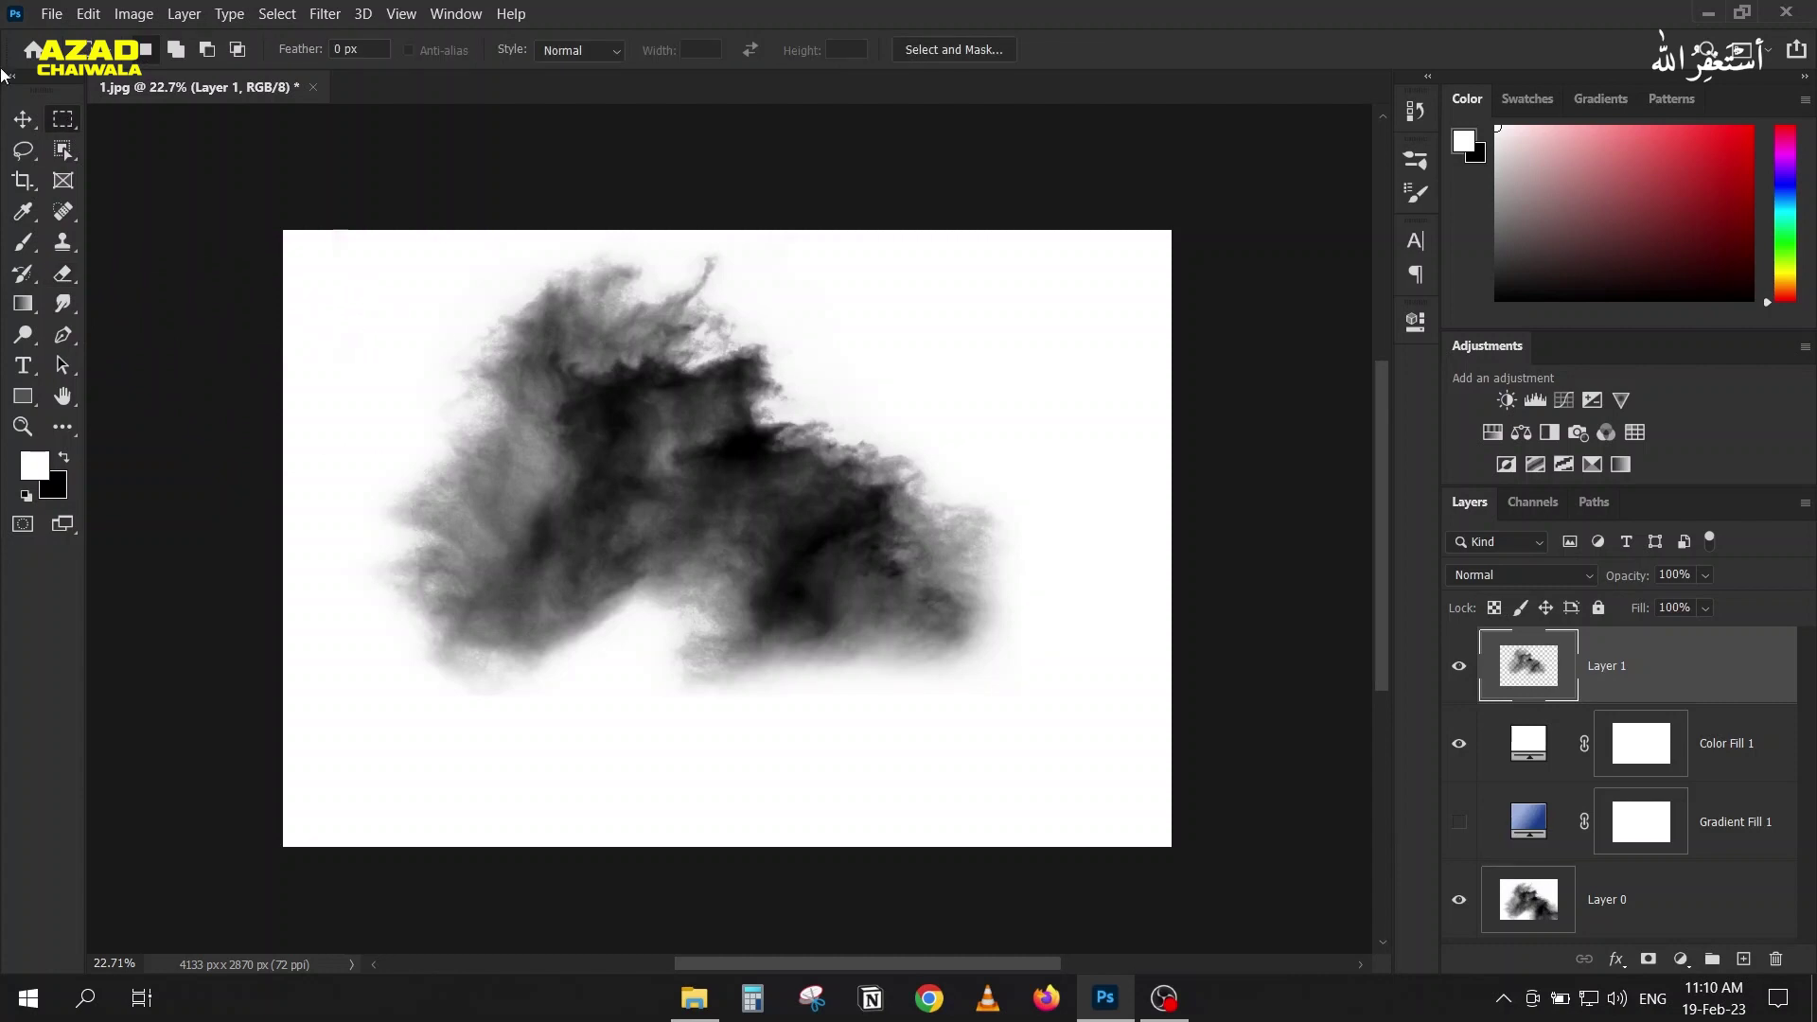
left_click(23, 119)
left_click_drag(702, 485, 703, 496)
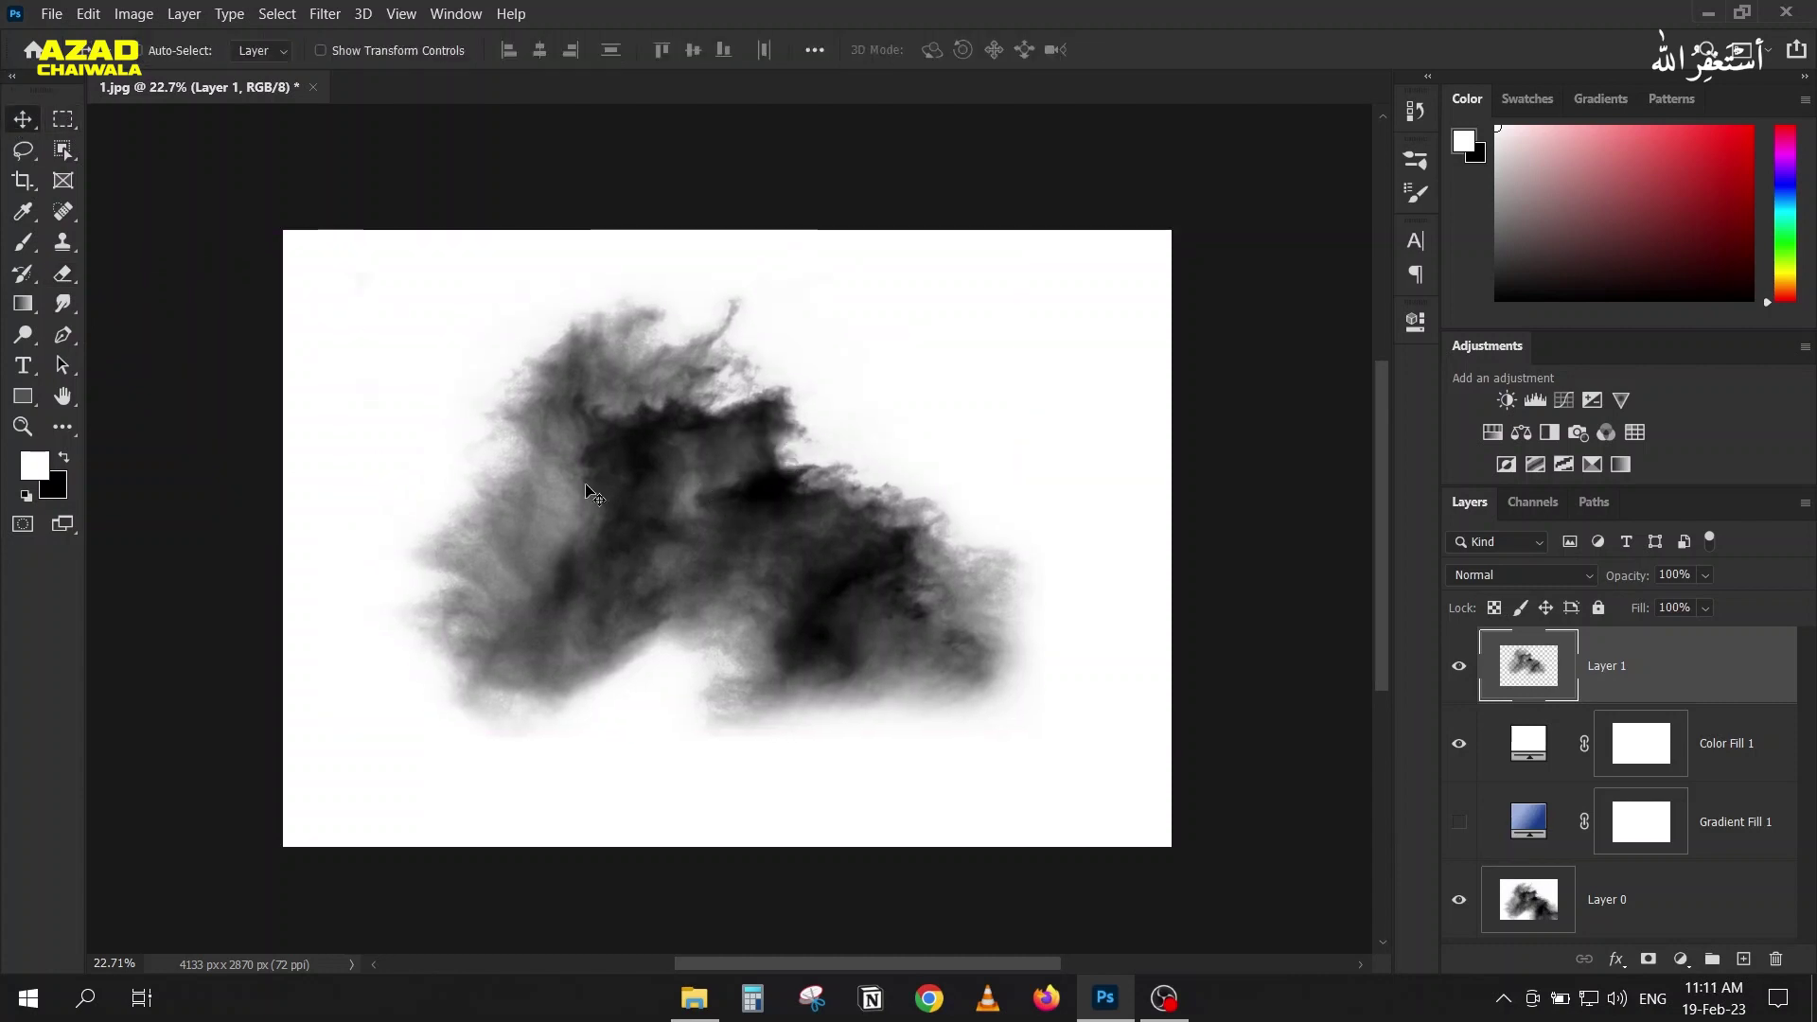
Step: Marquee-select the dark cloud and define it as a brush preset named 'Cloud'
left_click(67, 118)
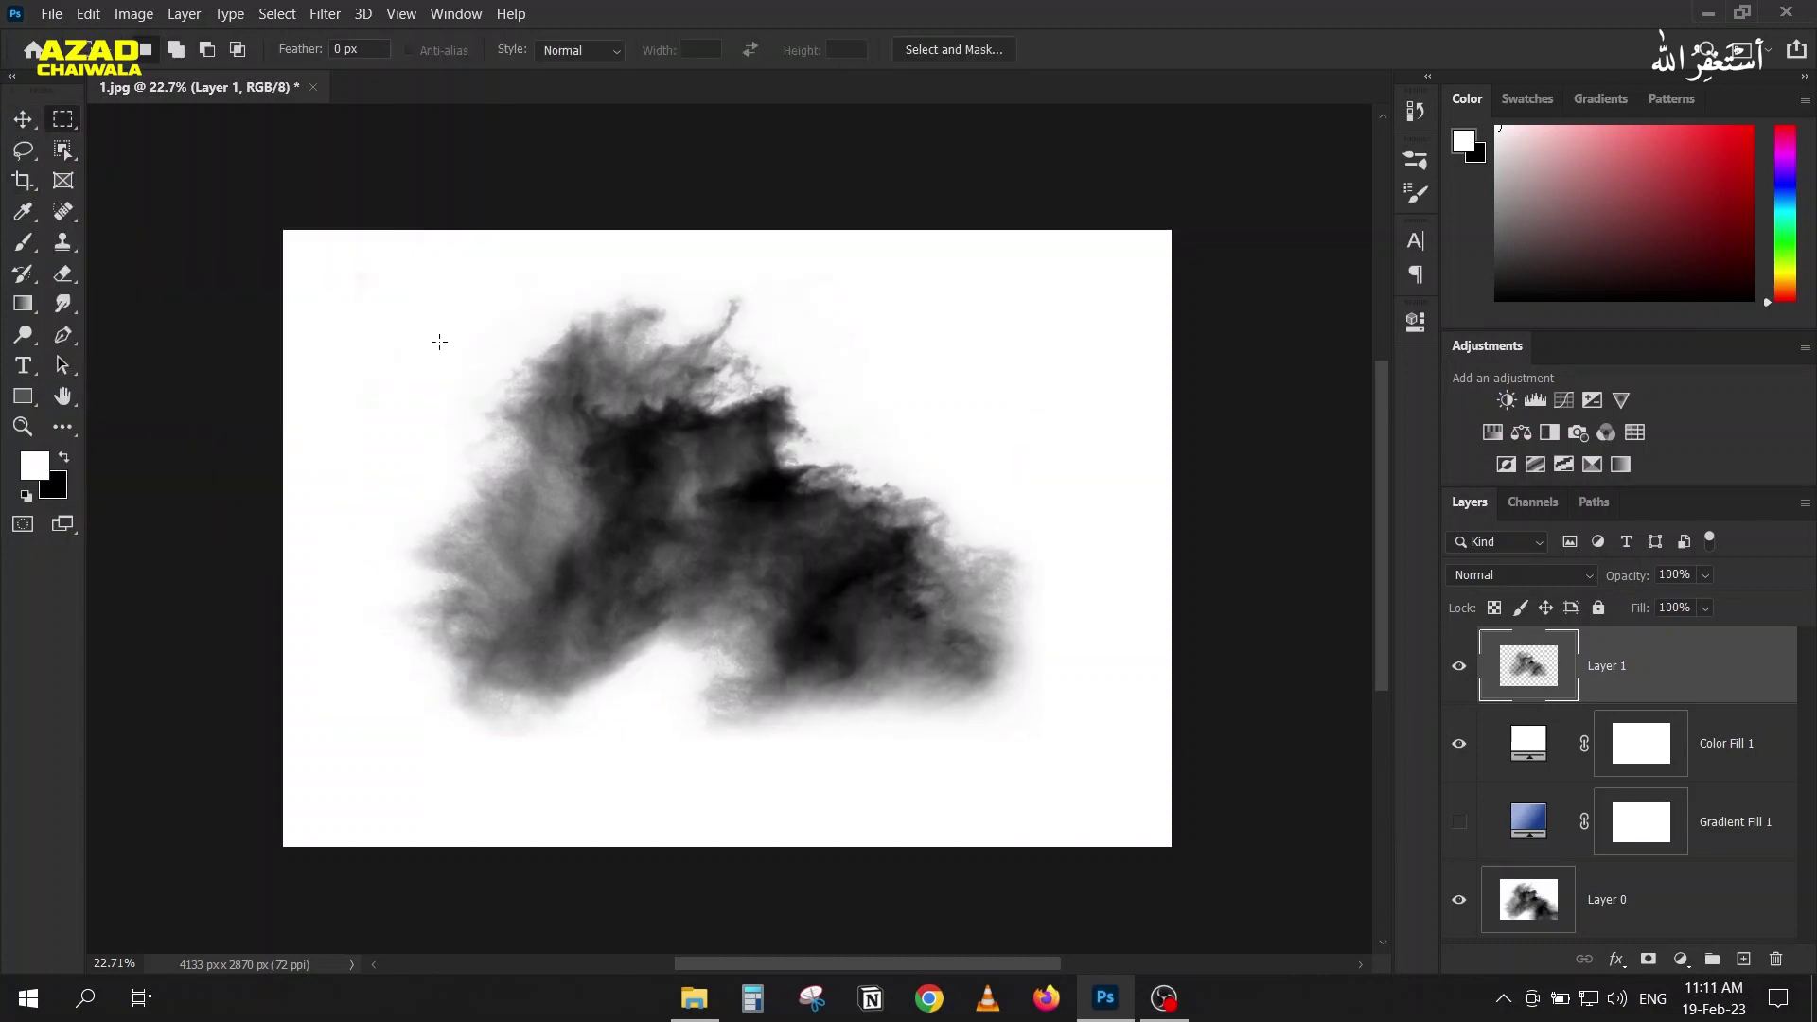
left_click_drag(354, 266, 1093, 789)
left_click(88, 13)
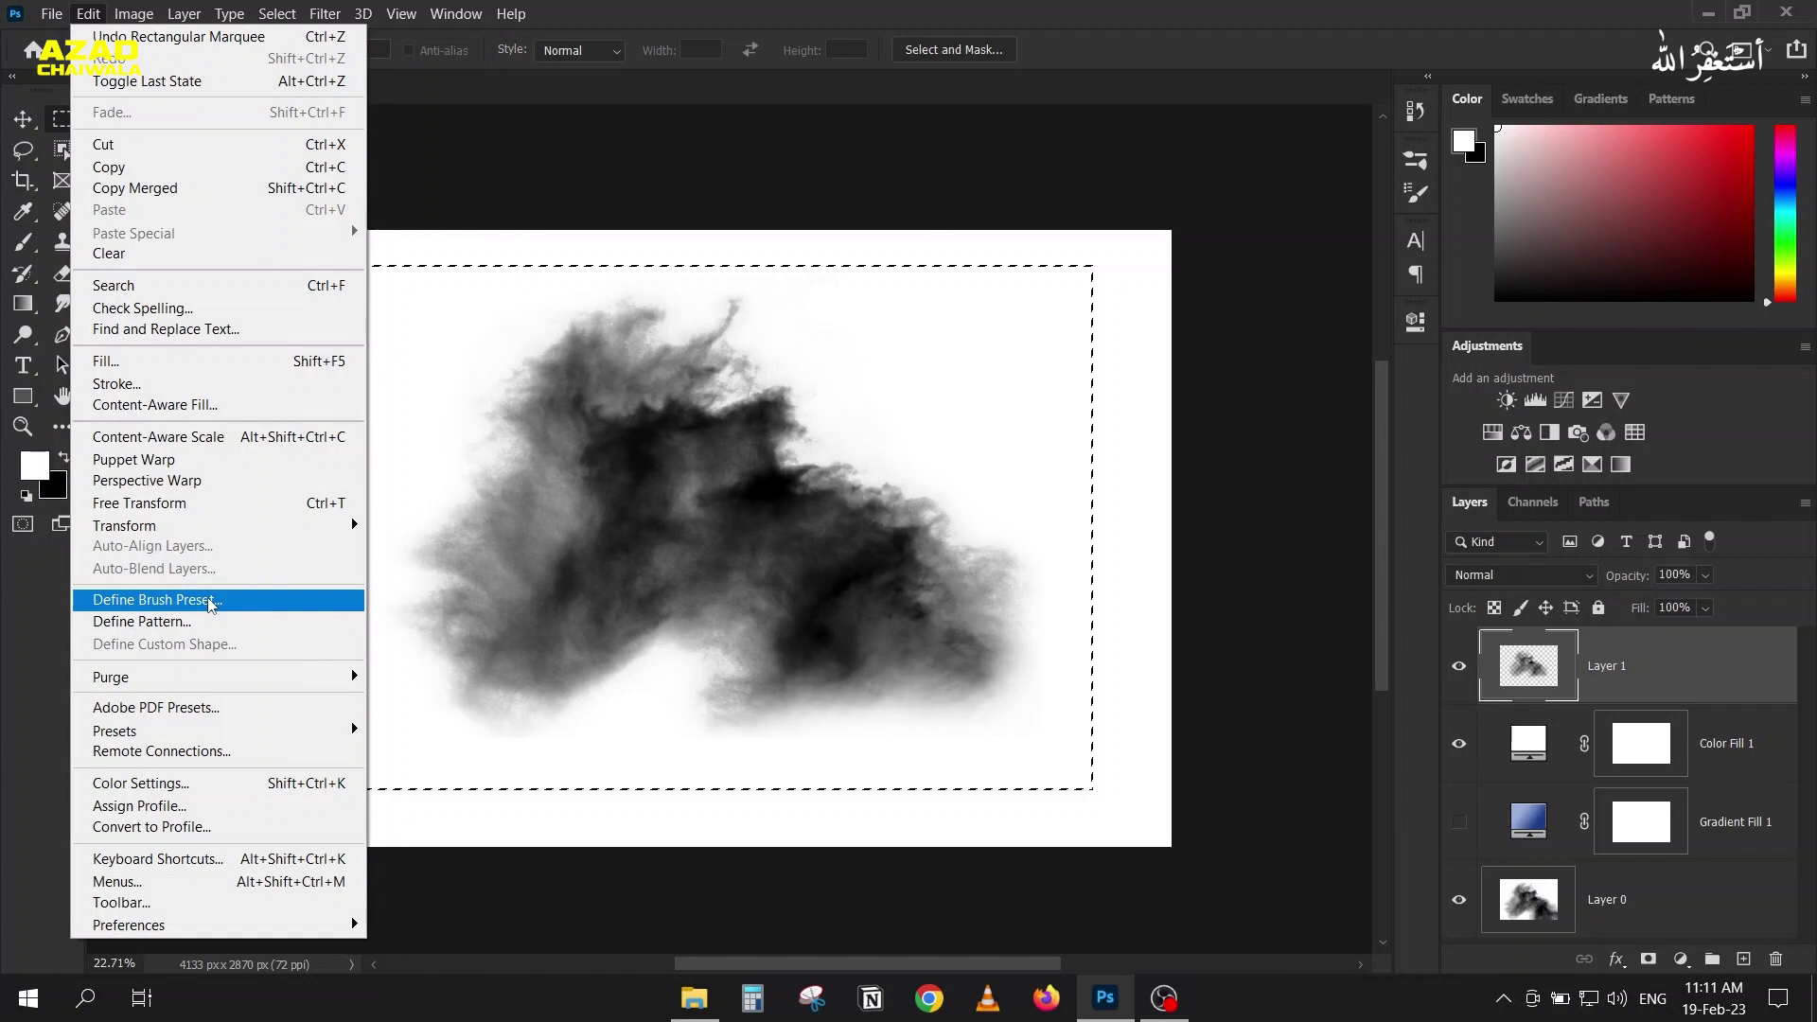
left_click(433, 309)
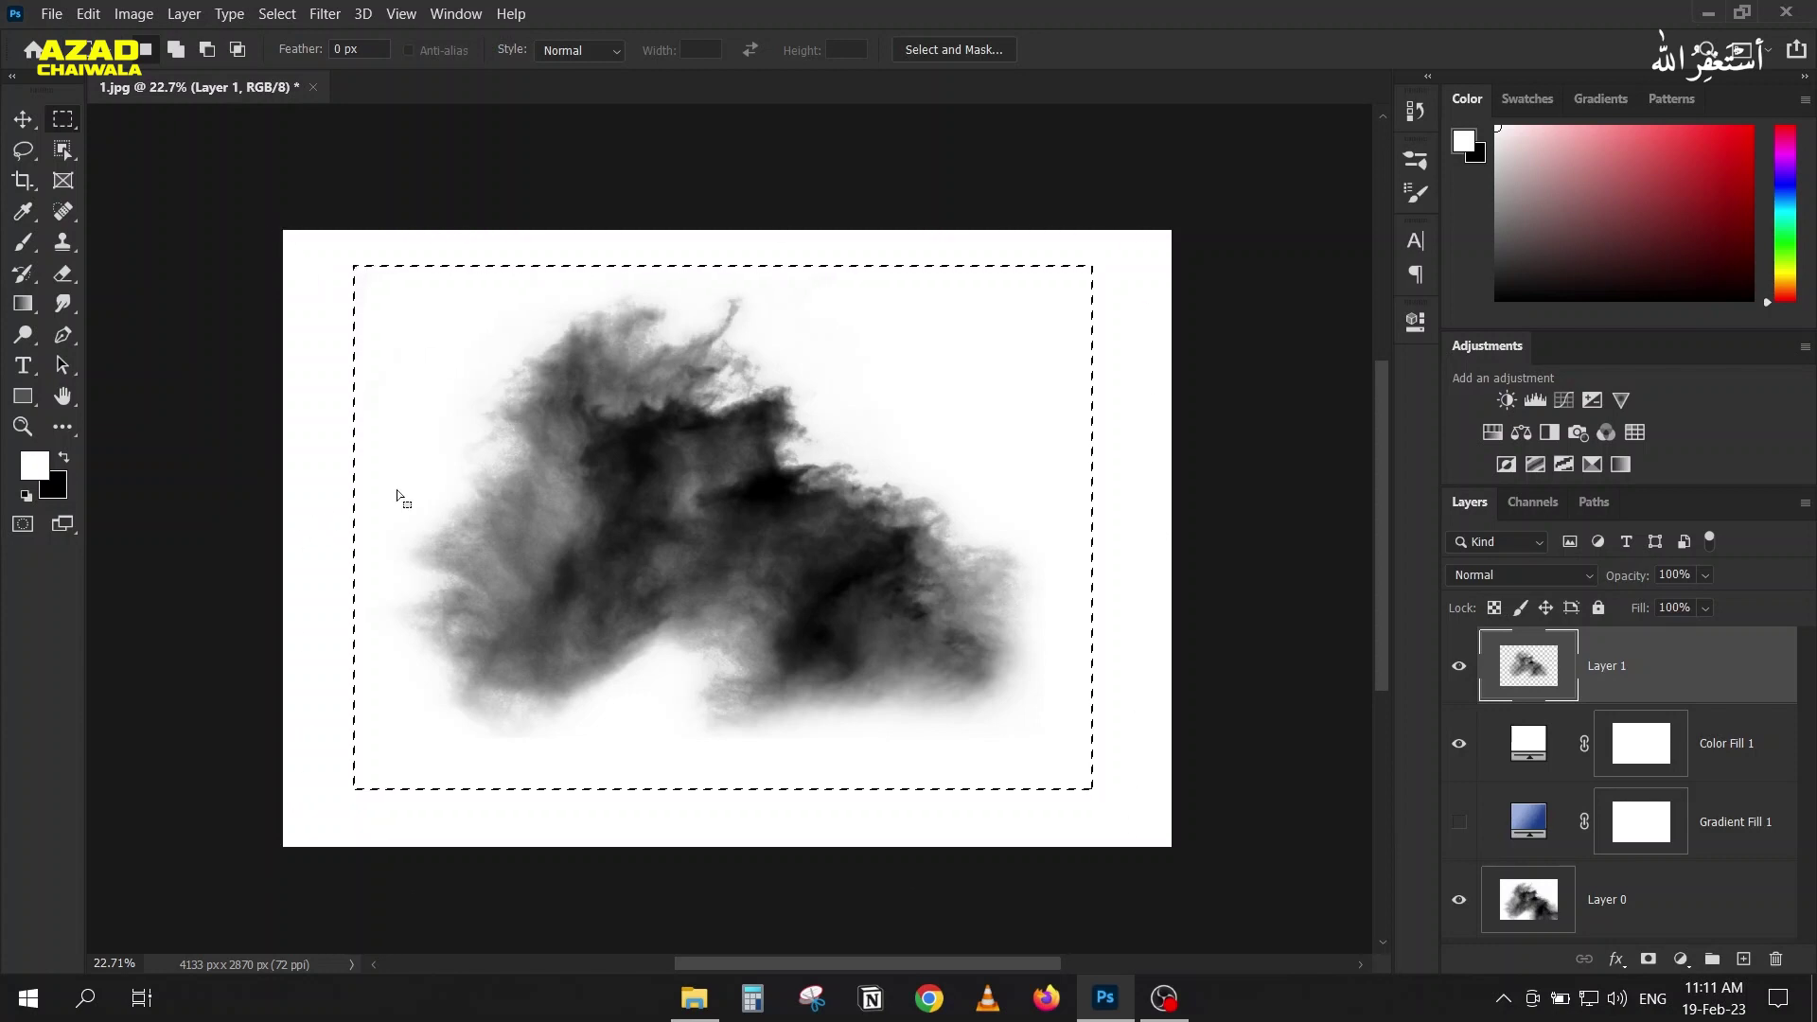
left_click(80, 15)
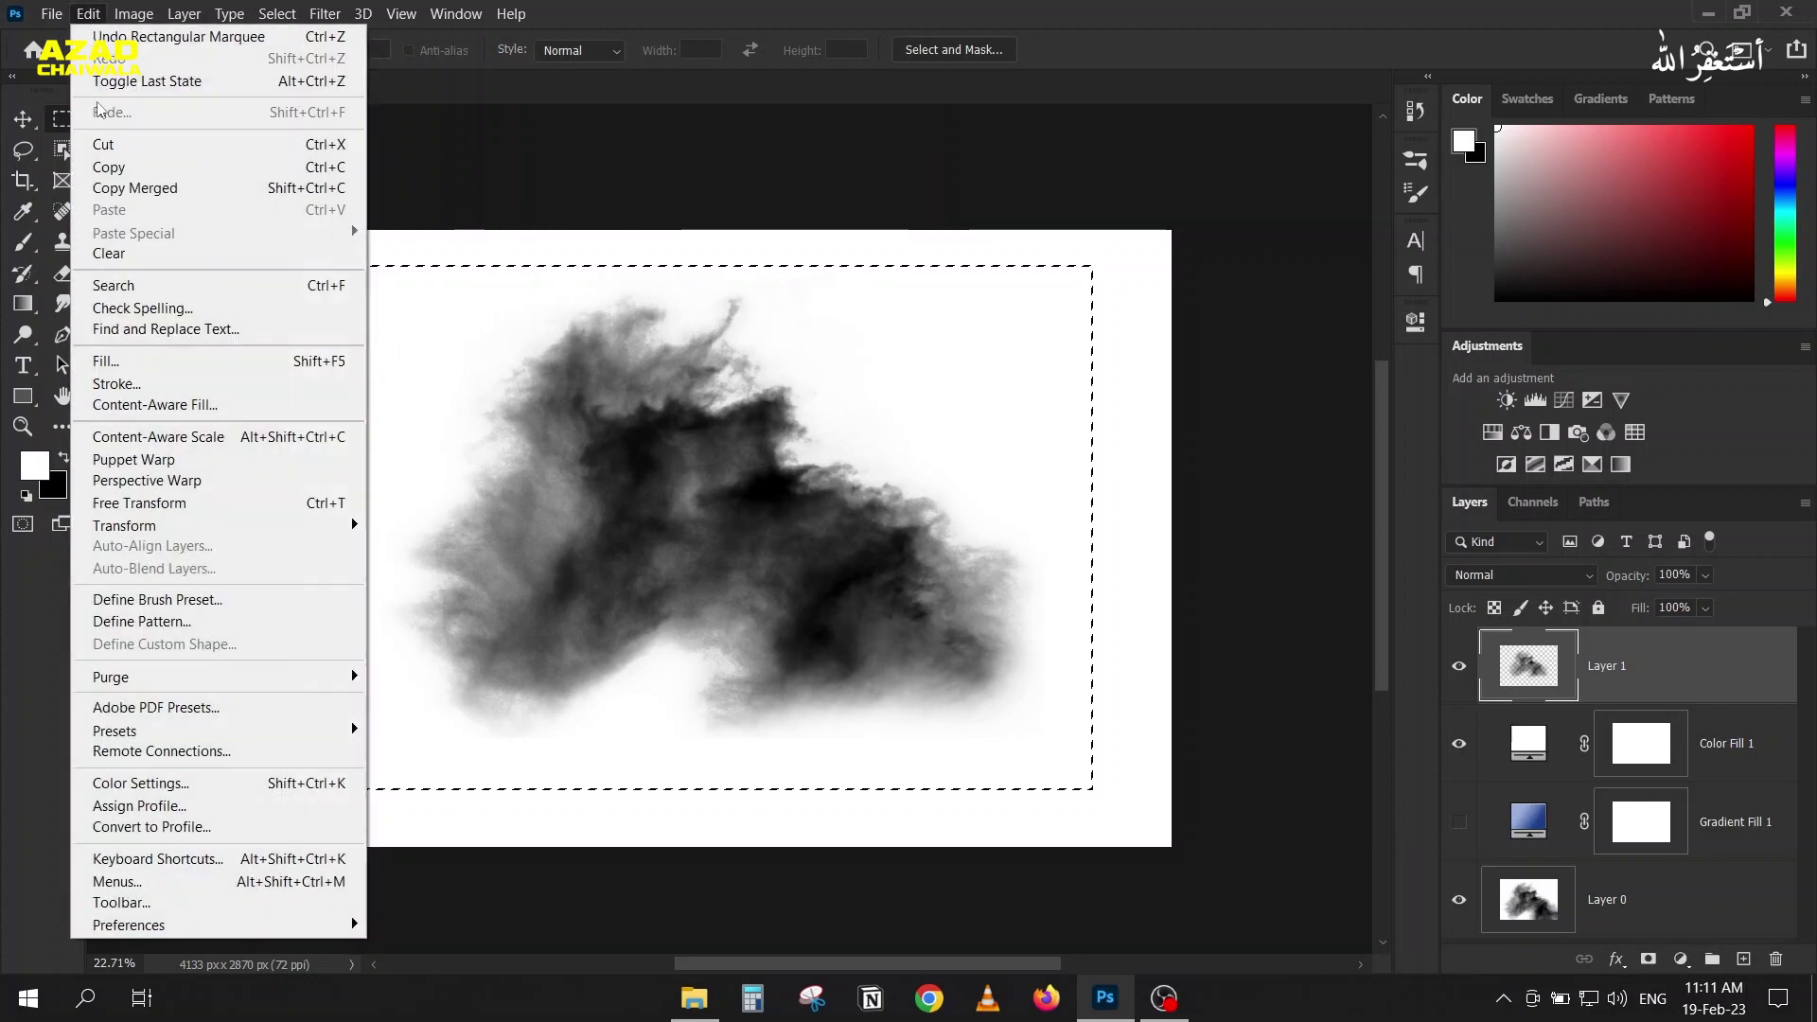
left_click(263, 603)
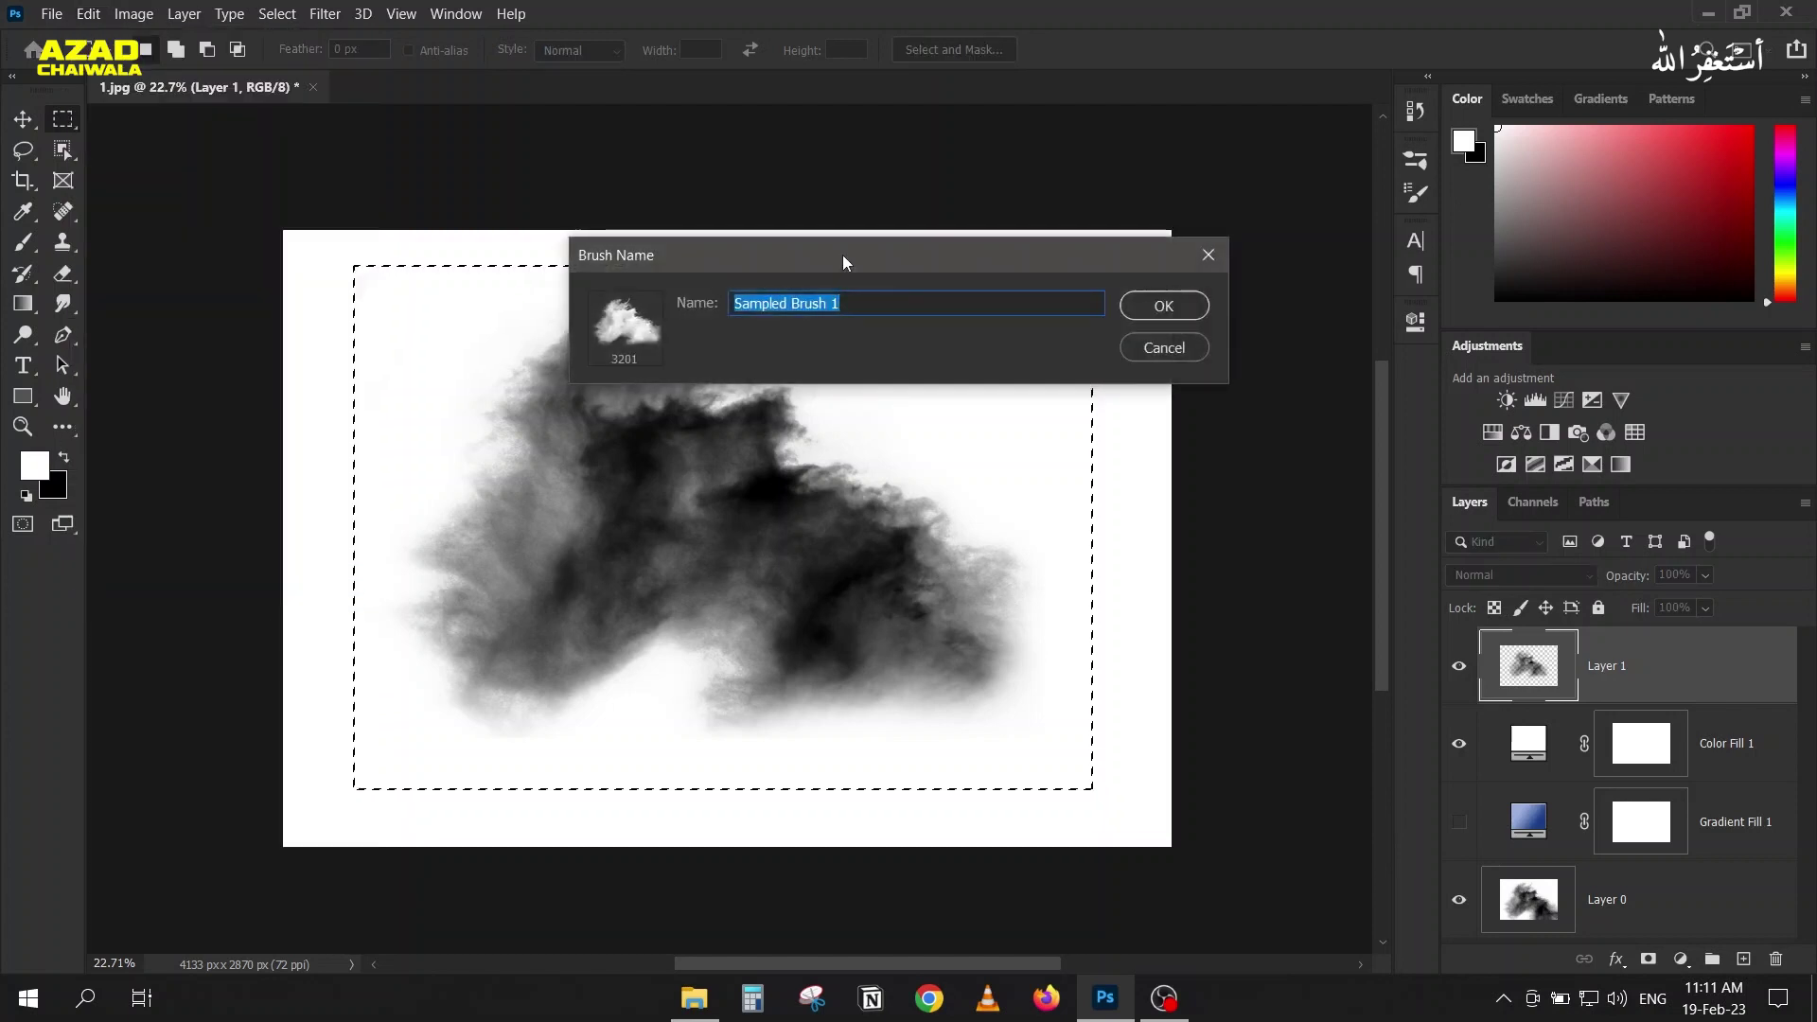
left_click_drag(842, 254, 943, 189)
type("Cloud")
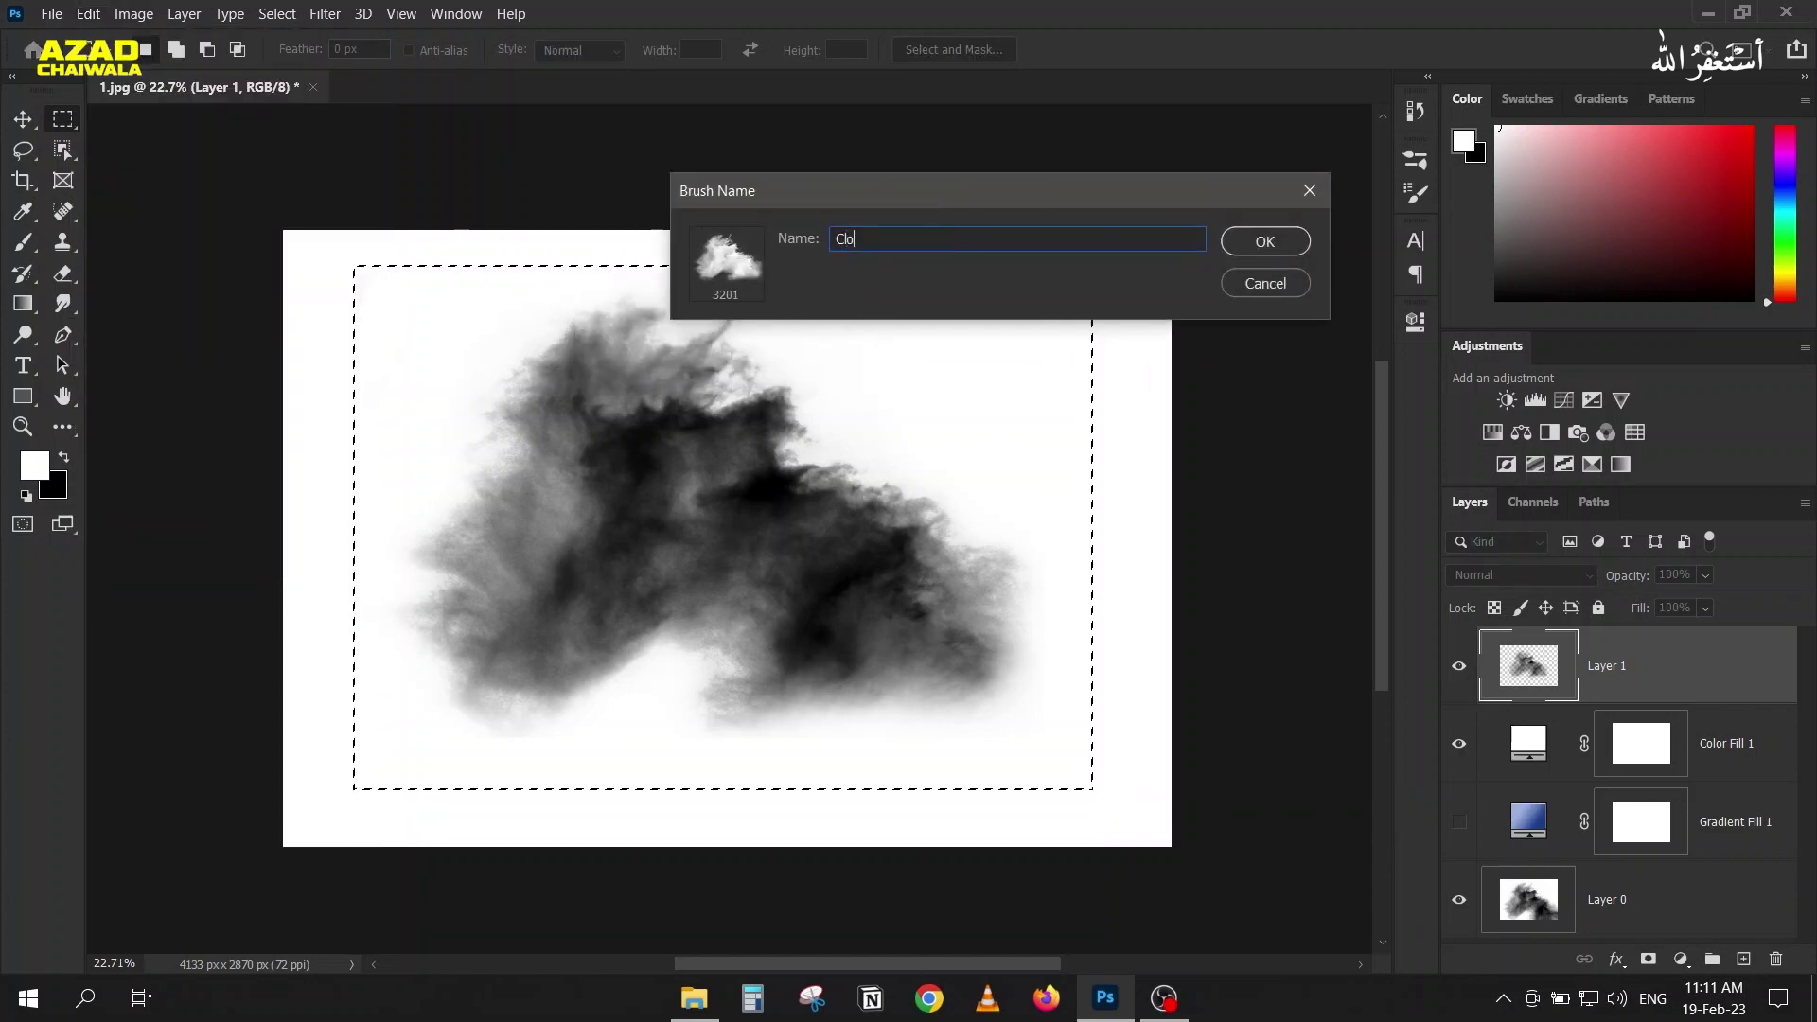
left_click(1266, 241)
key("ctrl+d")
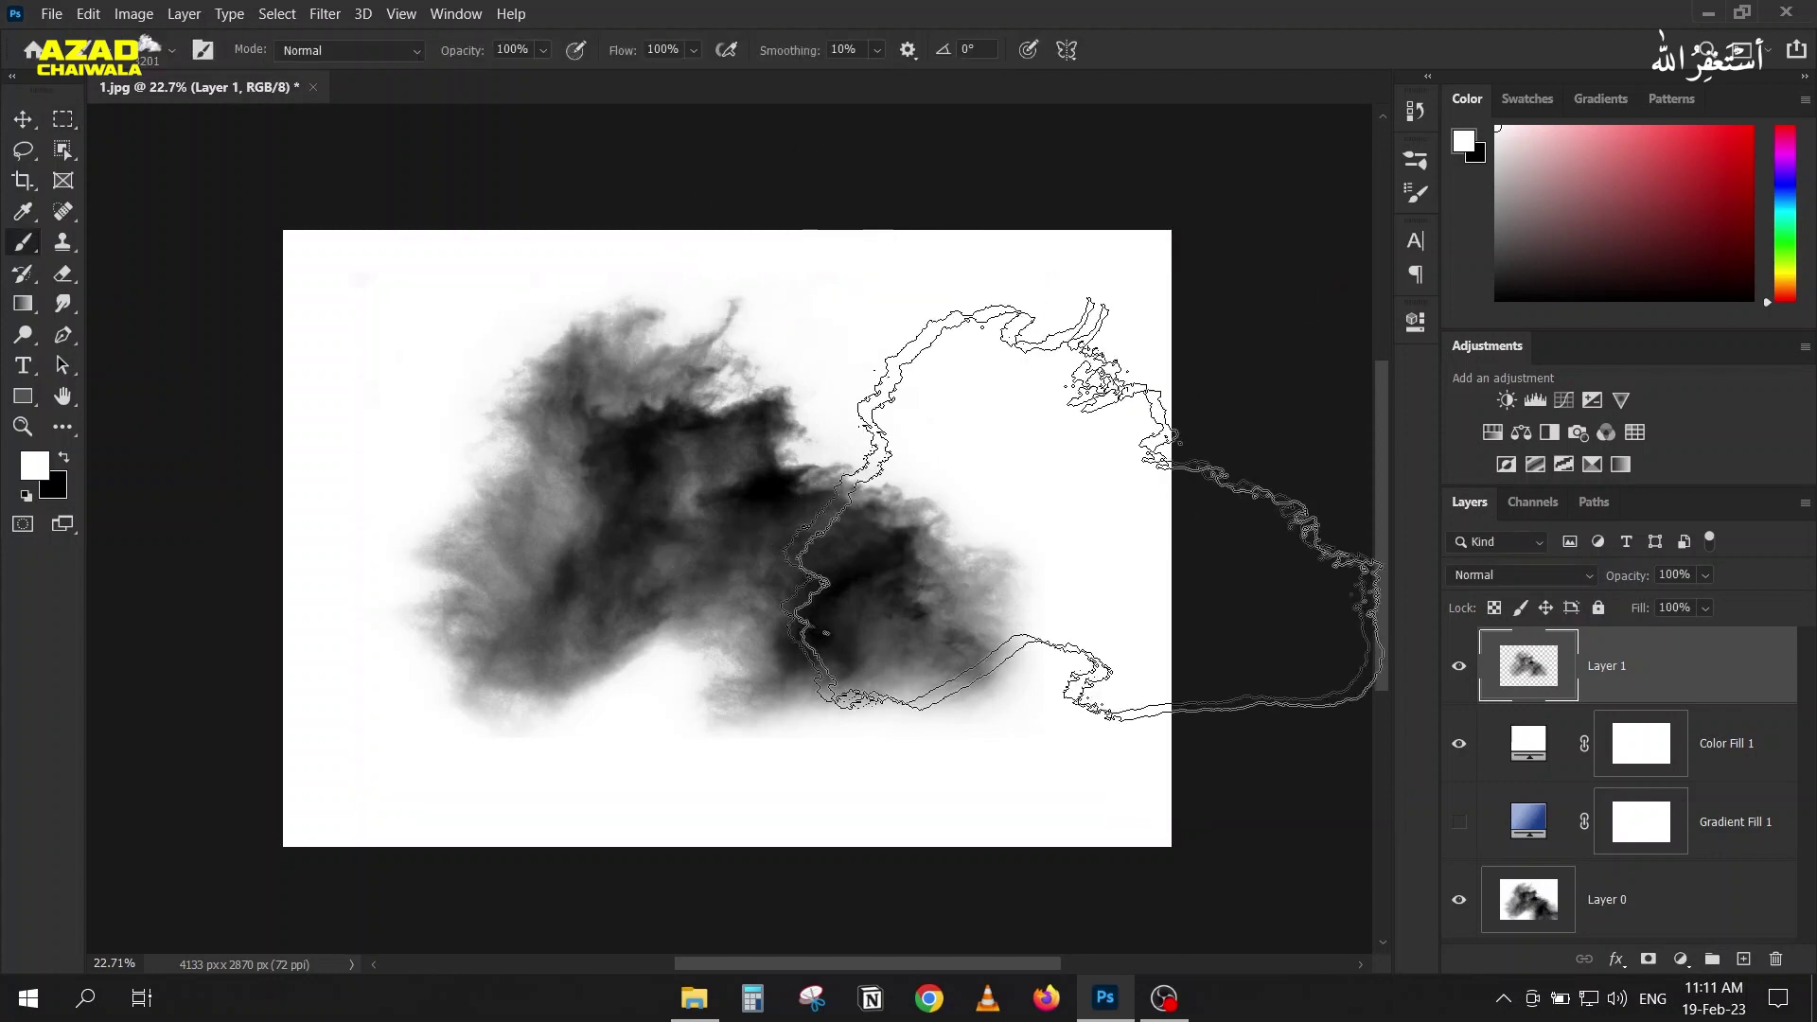
Step: Delete Layer 1 and Color Fill 1, and make Gradient Fill 1 visible again
key("Delete")
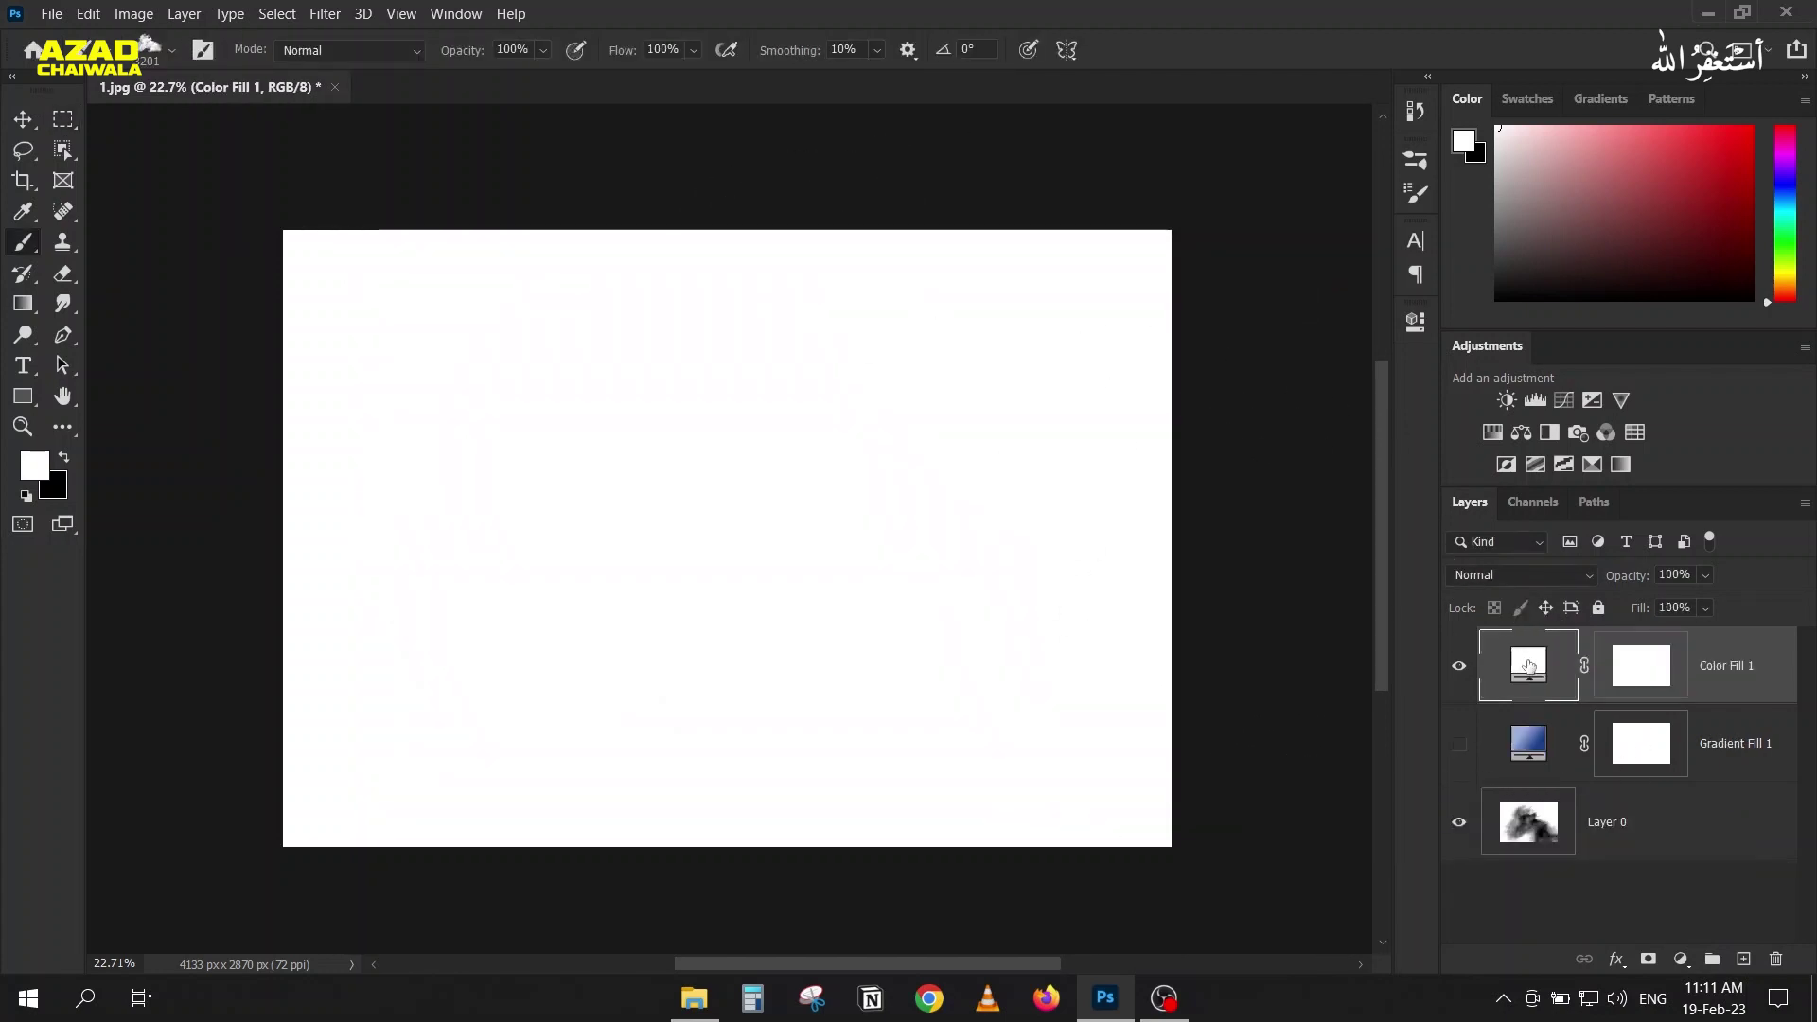
key("Delete")
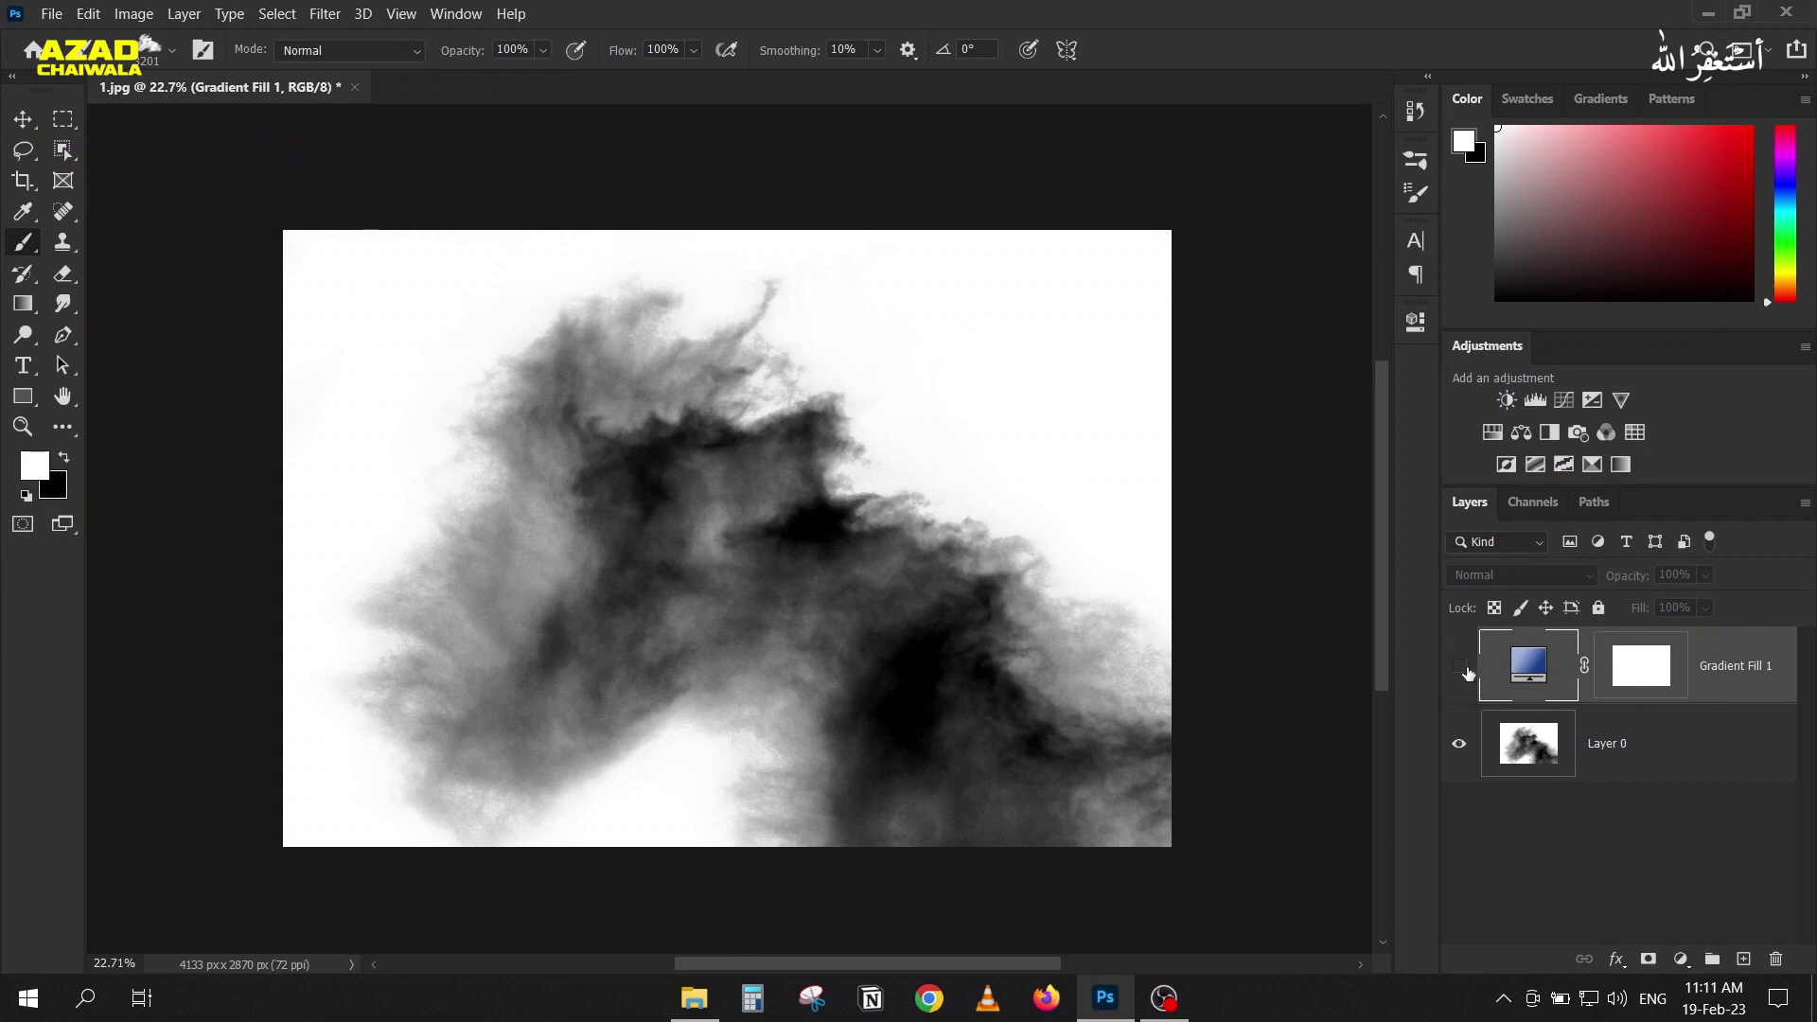
left_click(1460, 666)
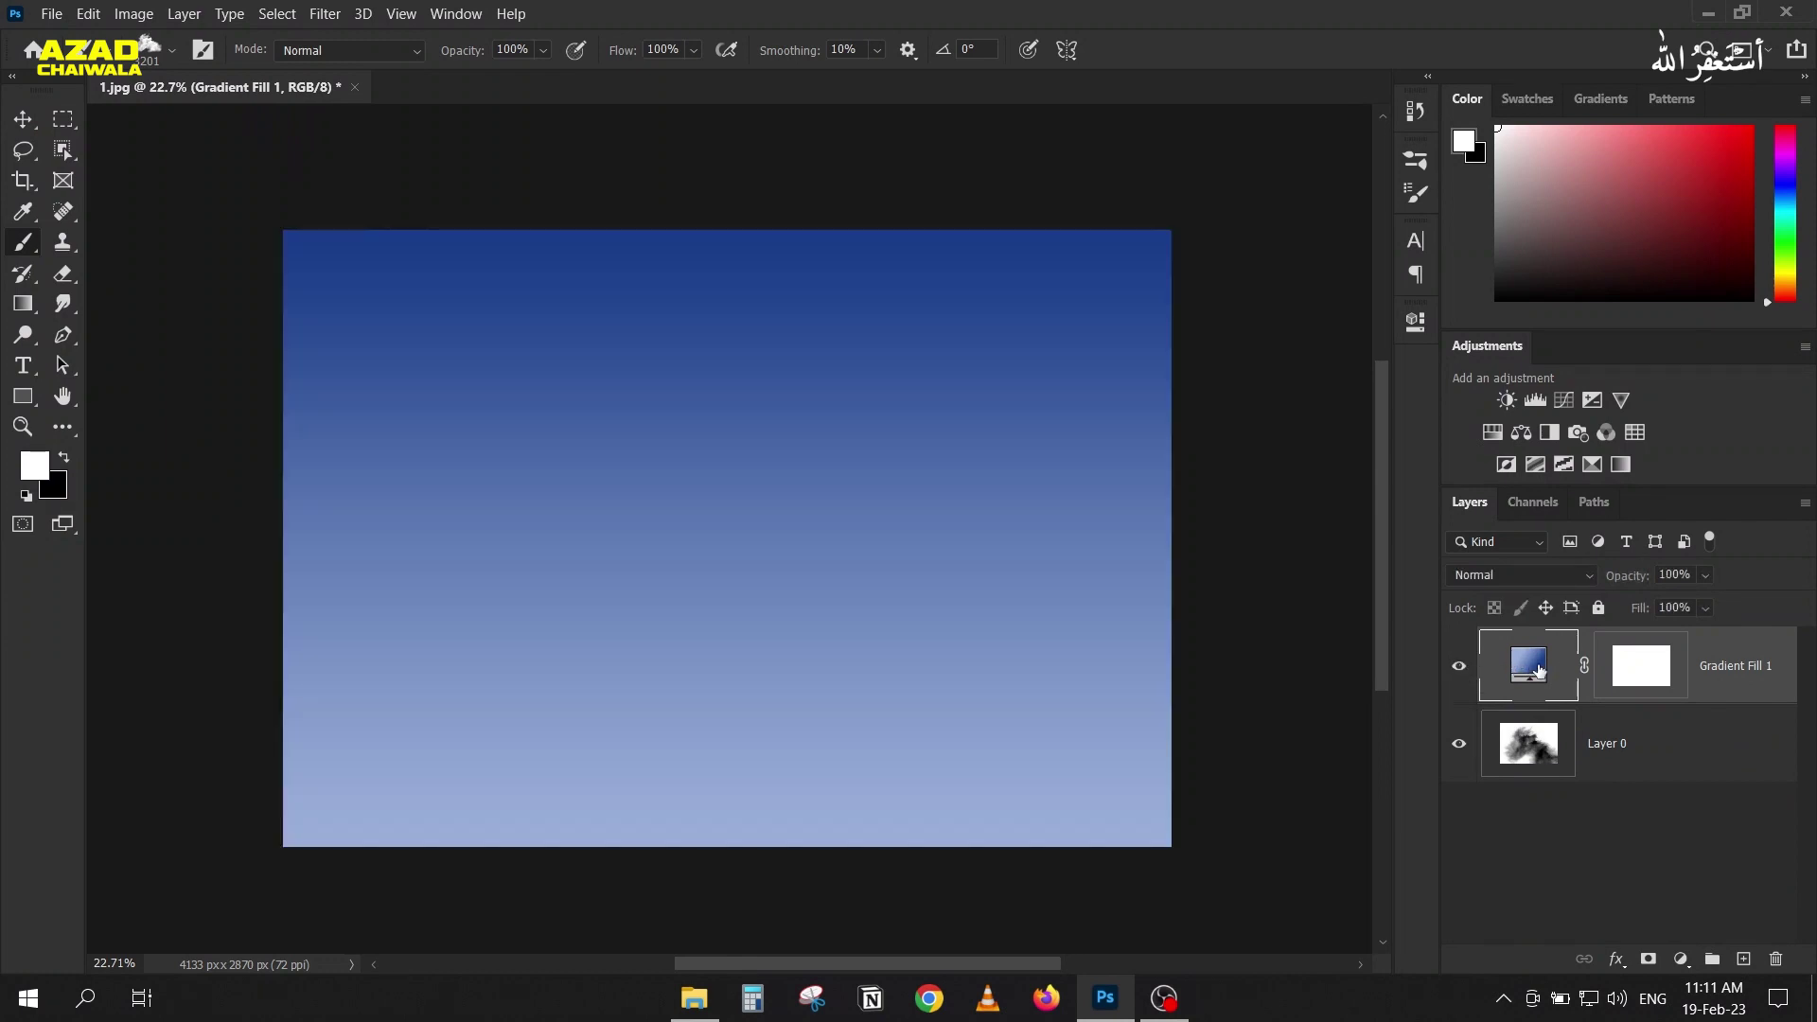
Step: Add a new empty layer and clear the cloud-shaped selection
left_click(1681, 959)
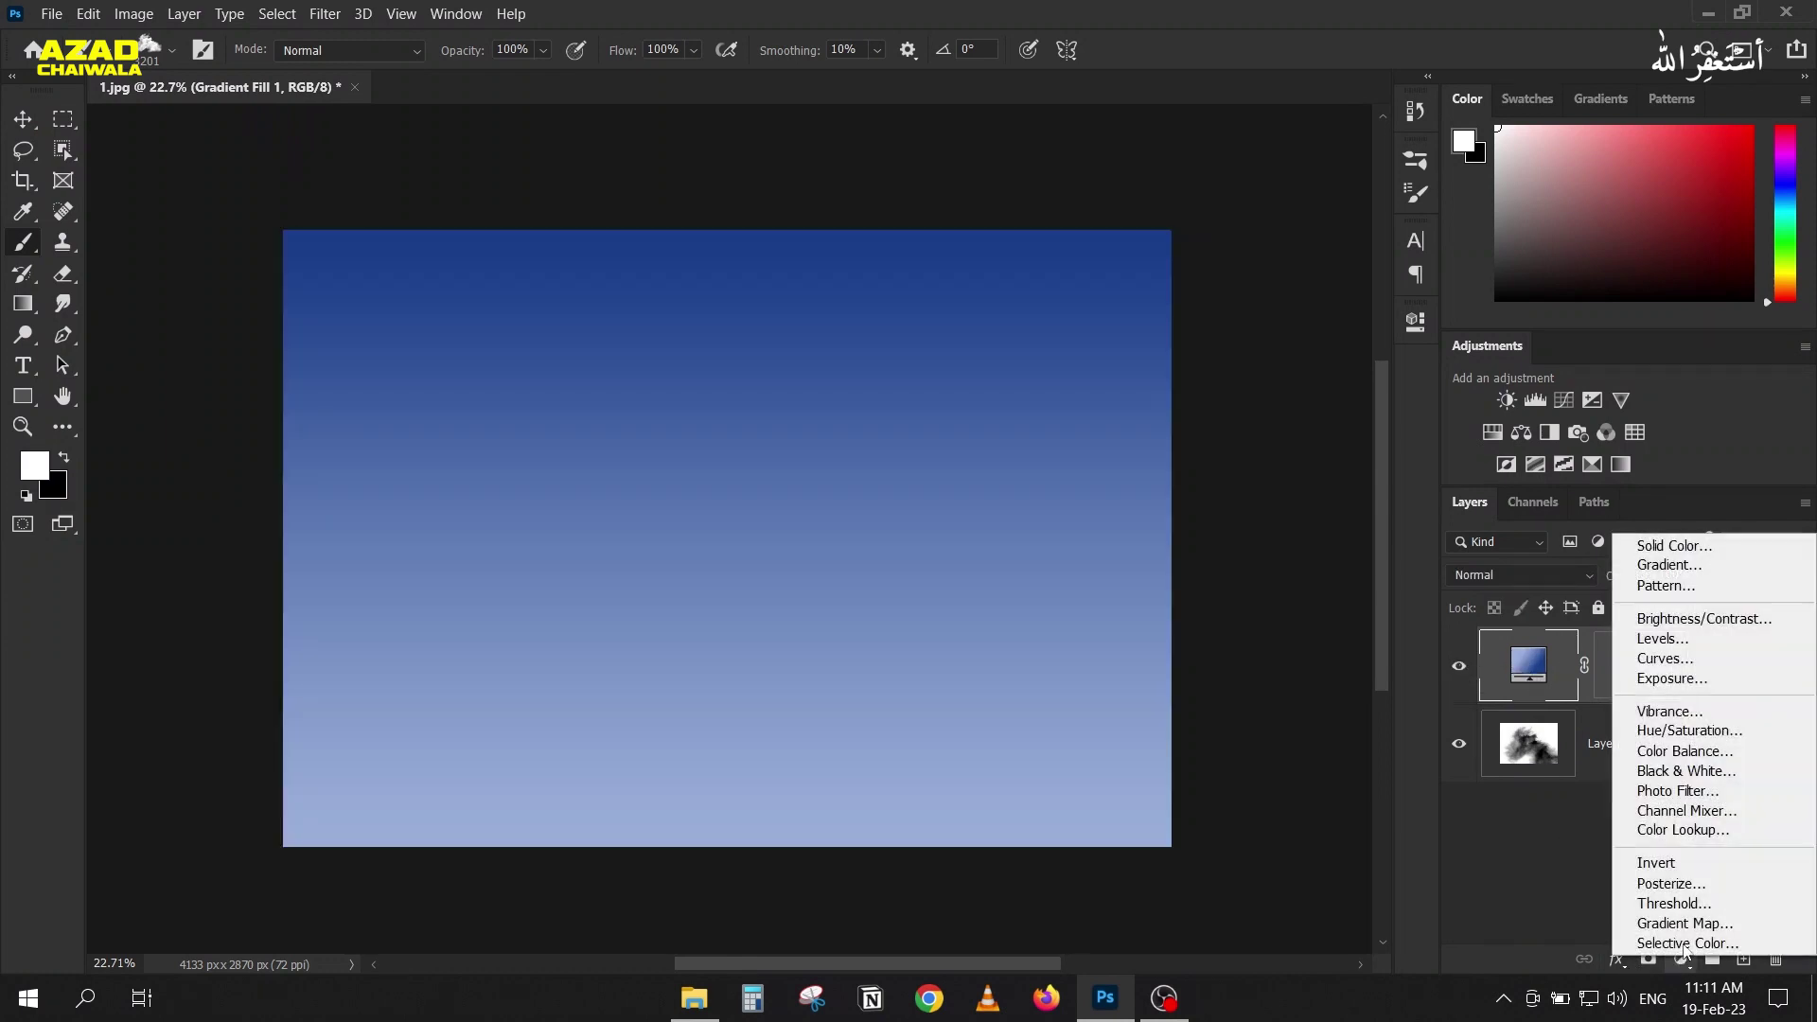
left_click(1681, 959)
left_click(1743, 959)
key("ctrl+shift+d")
key("ctrl+d")
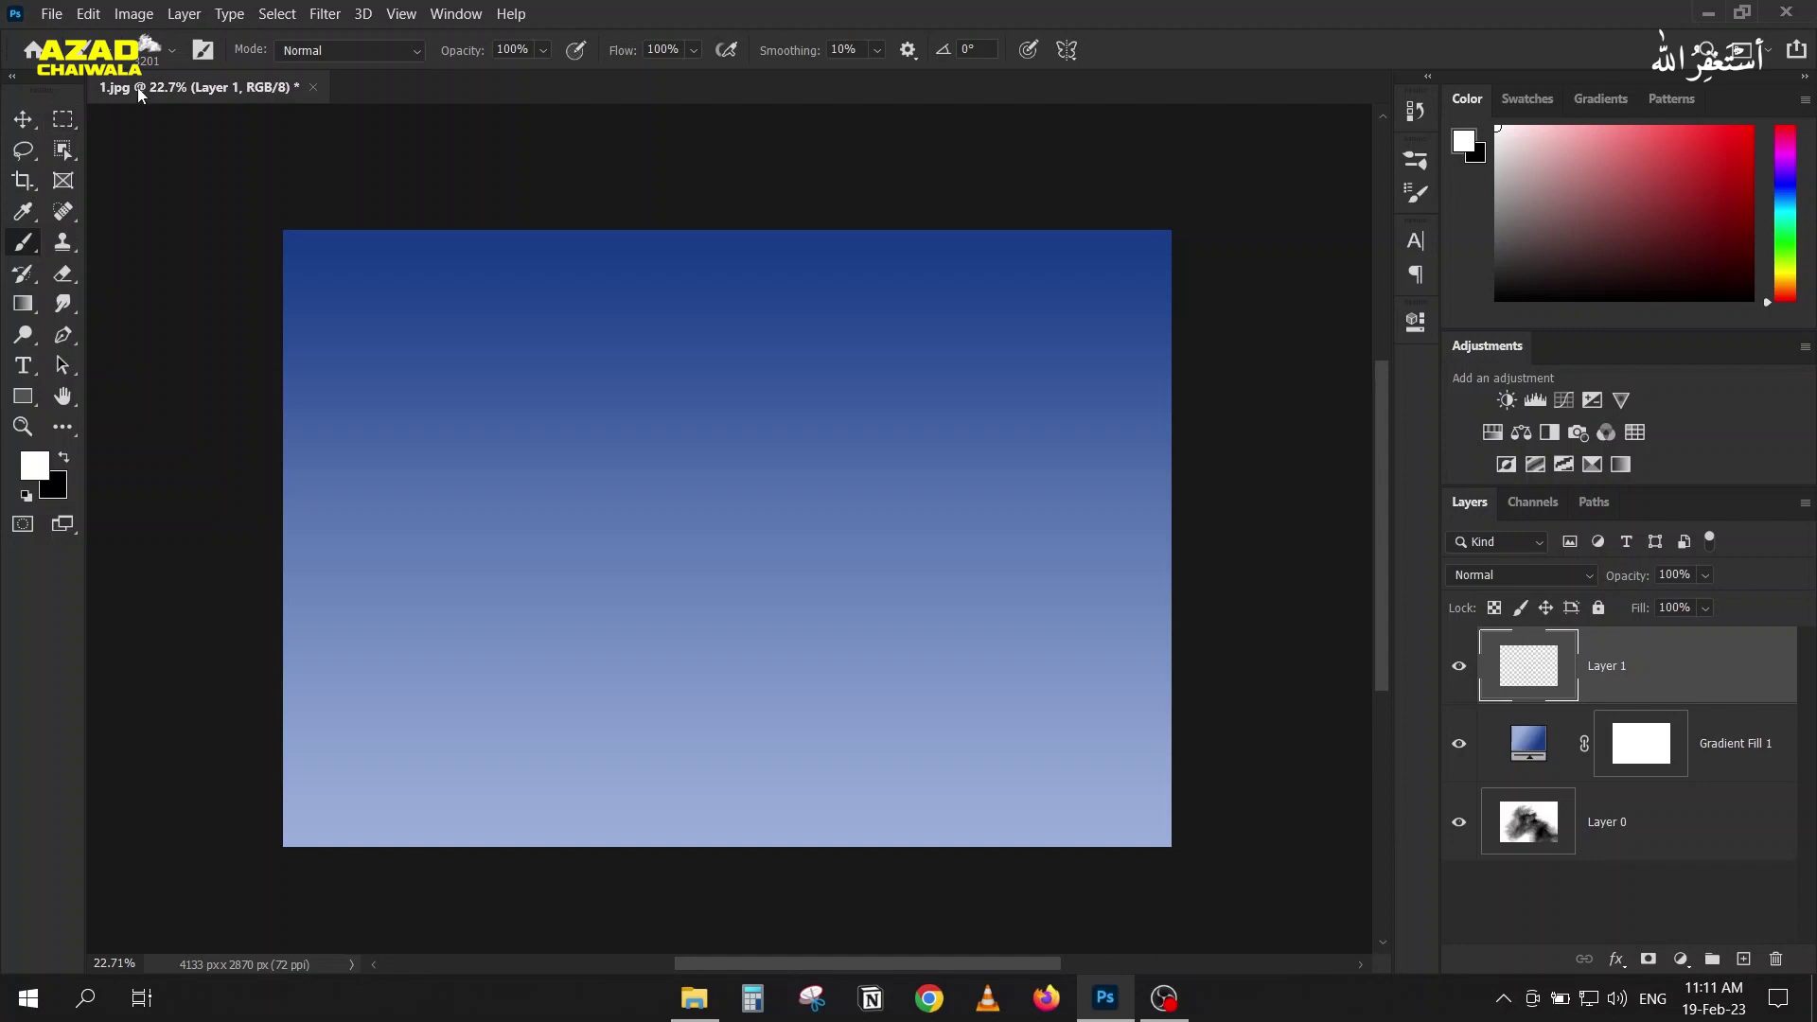
left_click(161, 54)
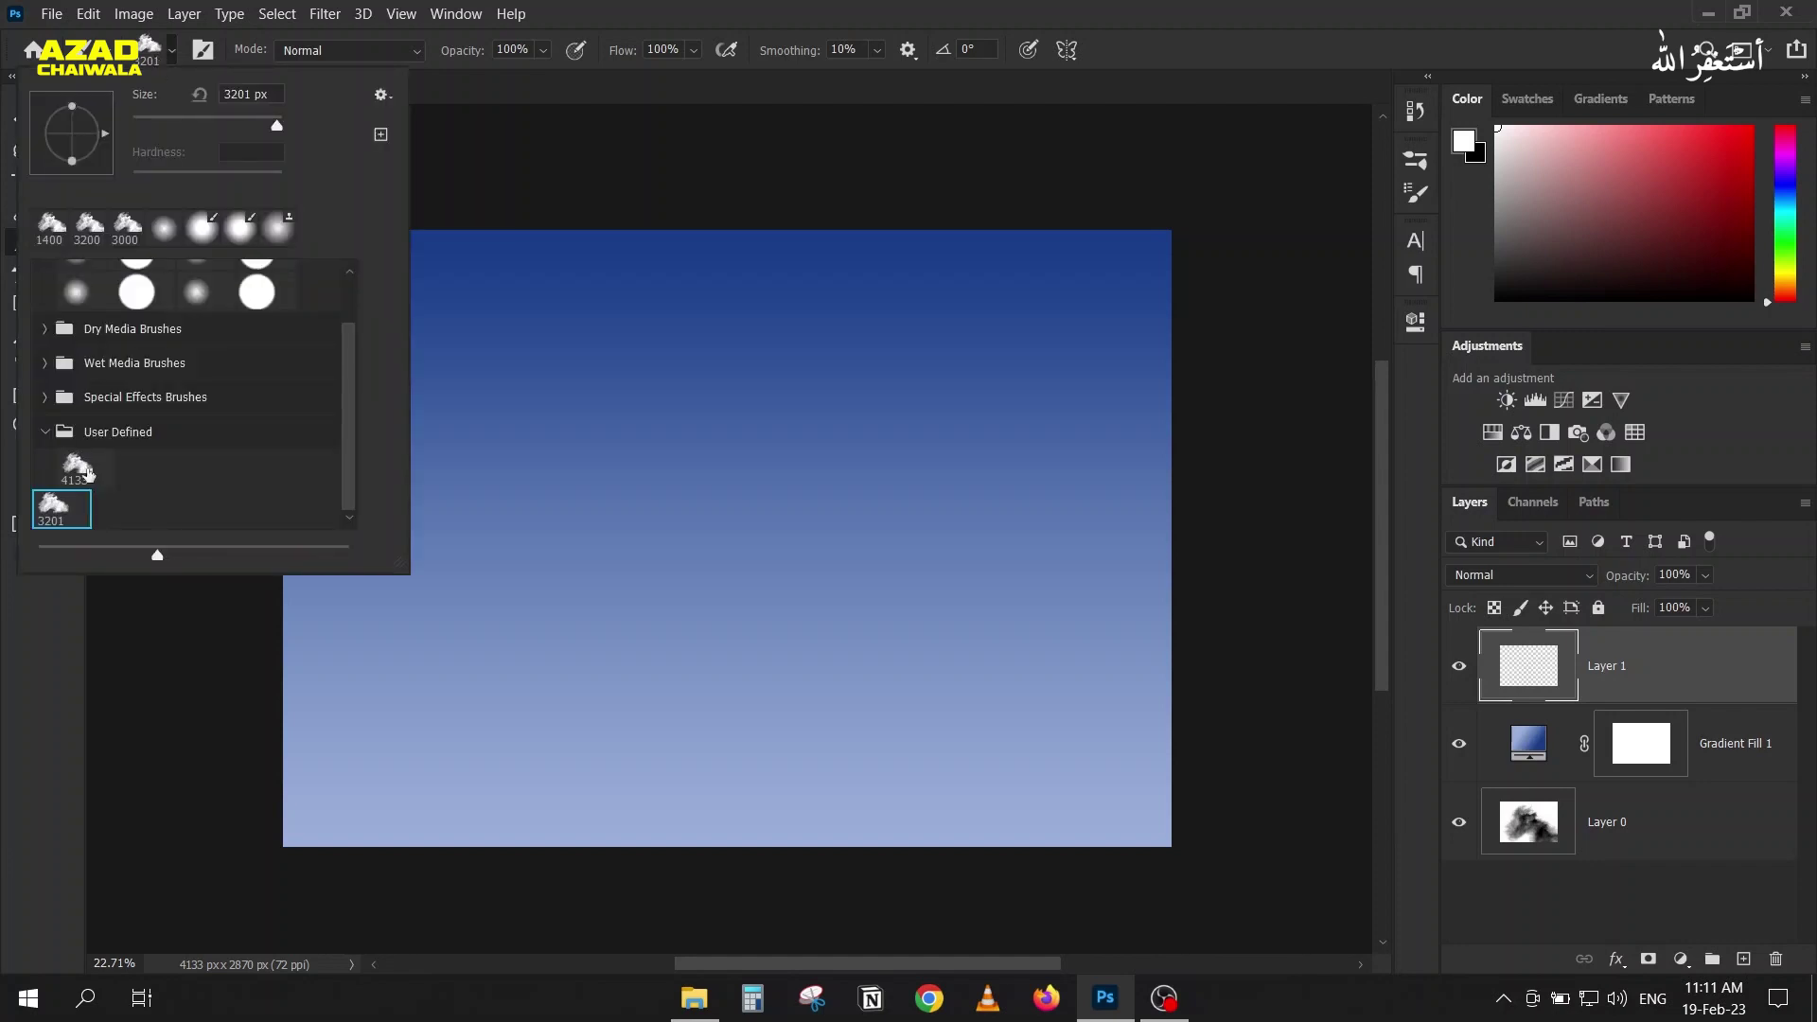
Step: Delete the 4133 px cloud brush preset and select the 3201 px cloud brush instead
left_click_drag(155, 558, 217, 556)
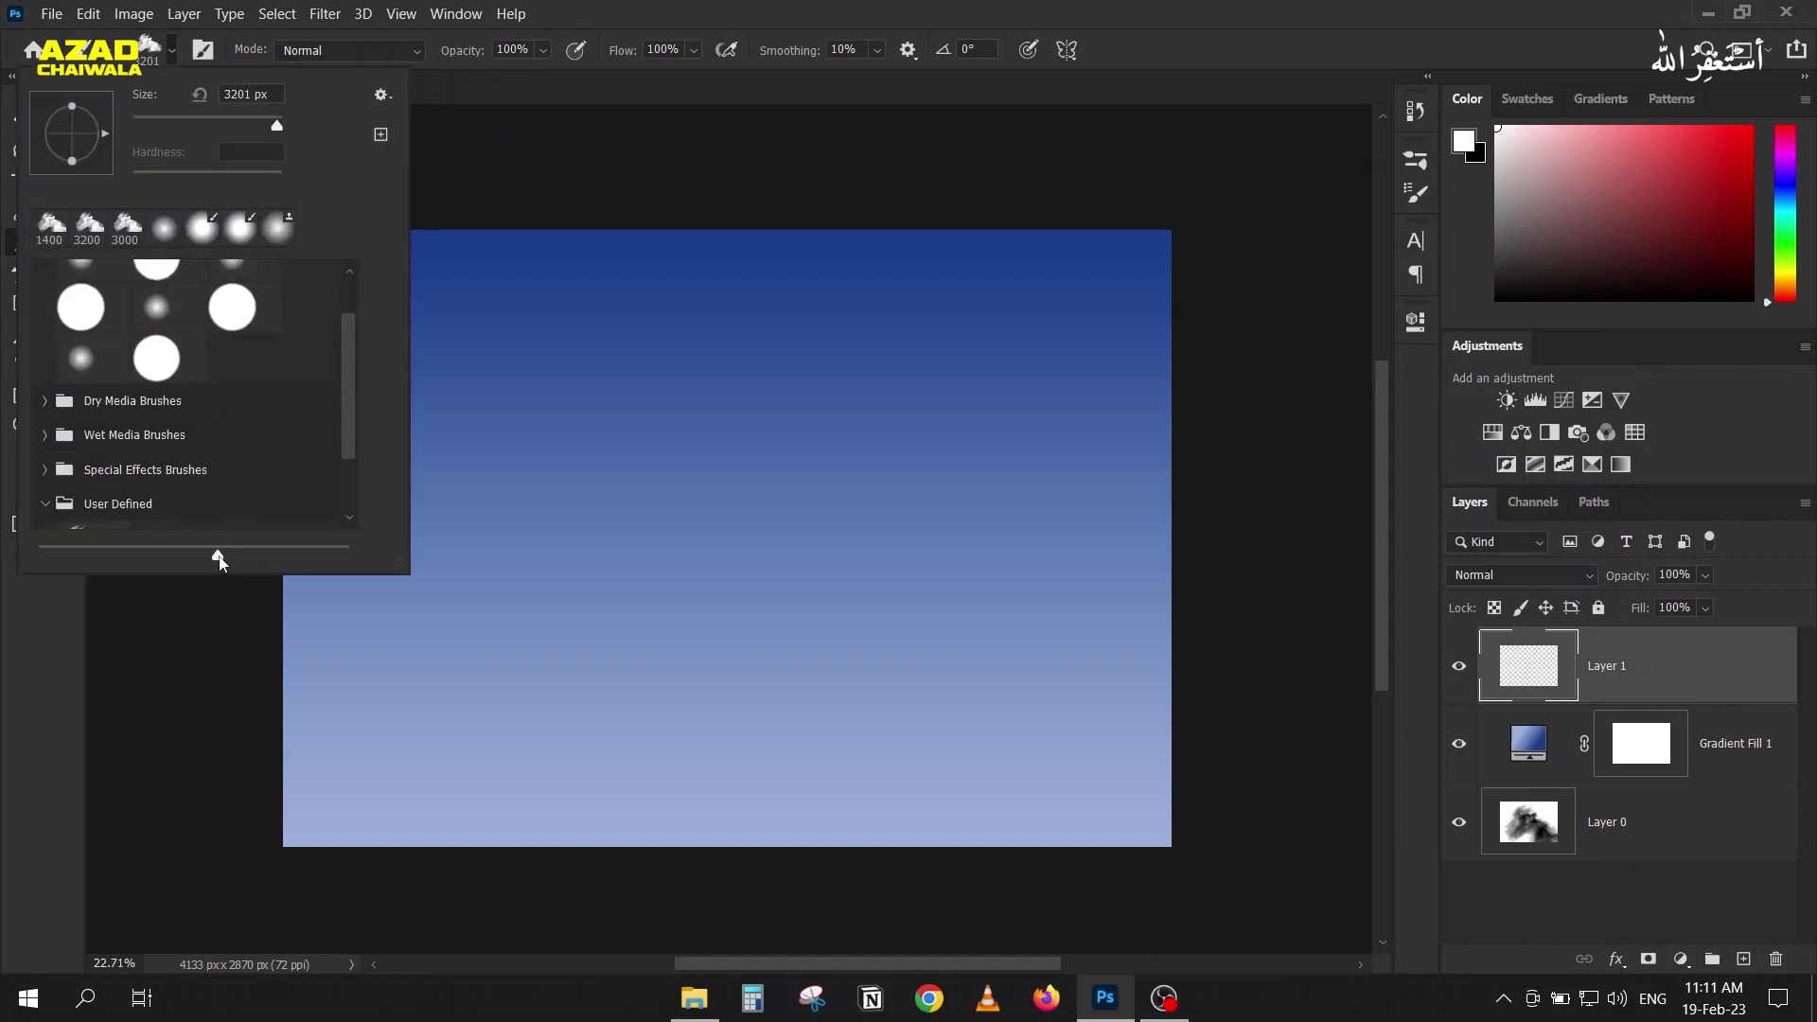
scroll(165, 463, "down", 2)
left_click(100, 471)
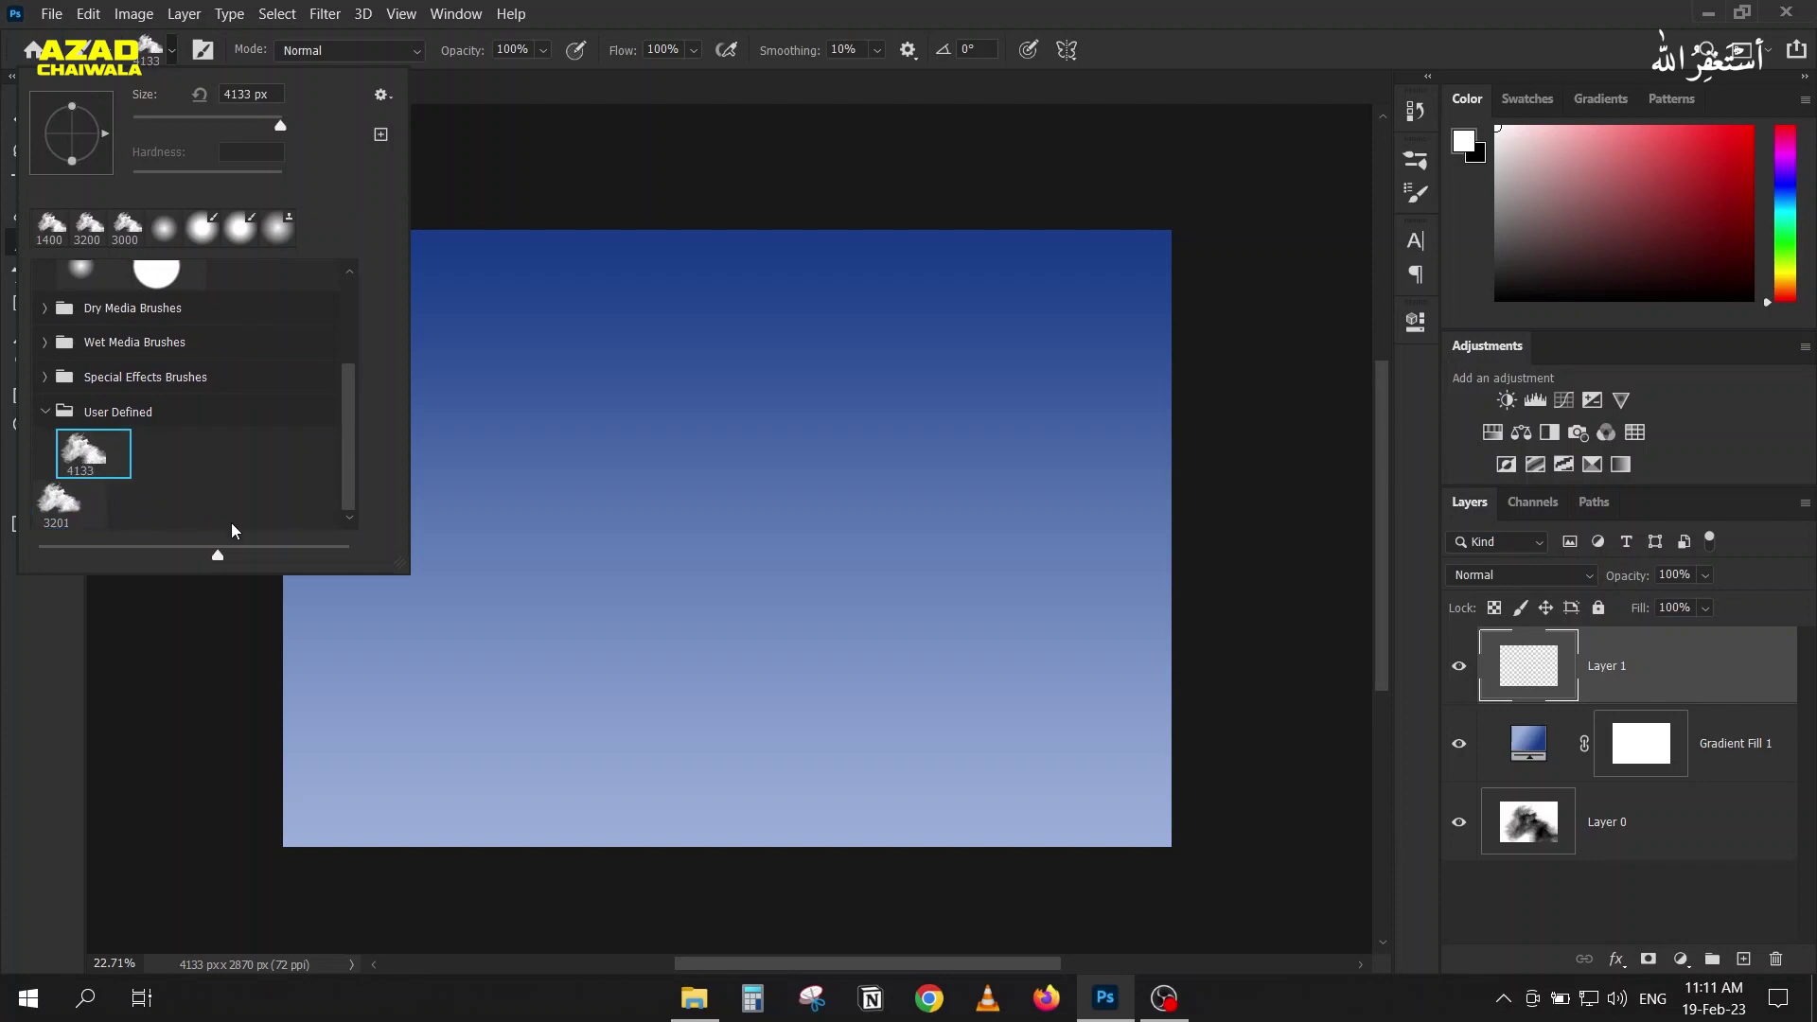
right_click(107, 473)
left_click(142, 483)
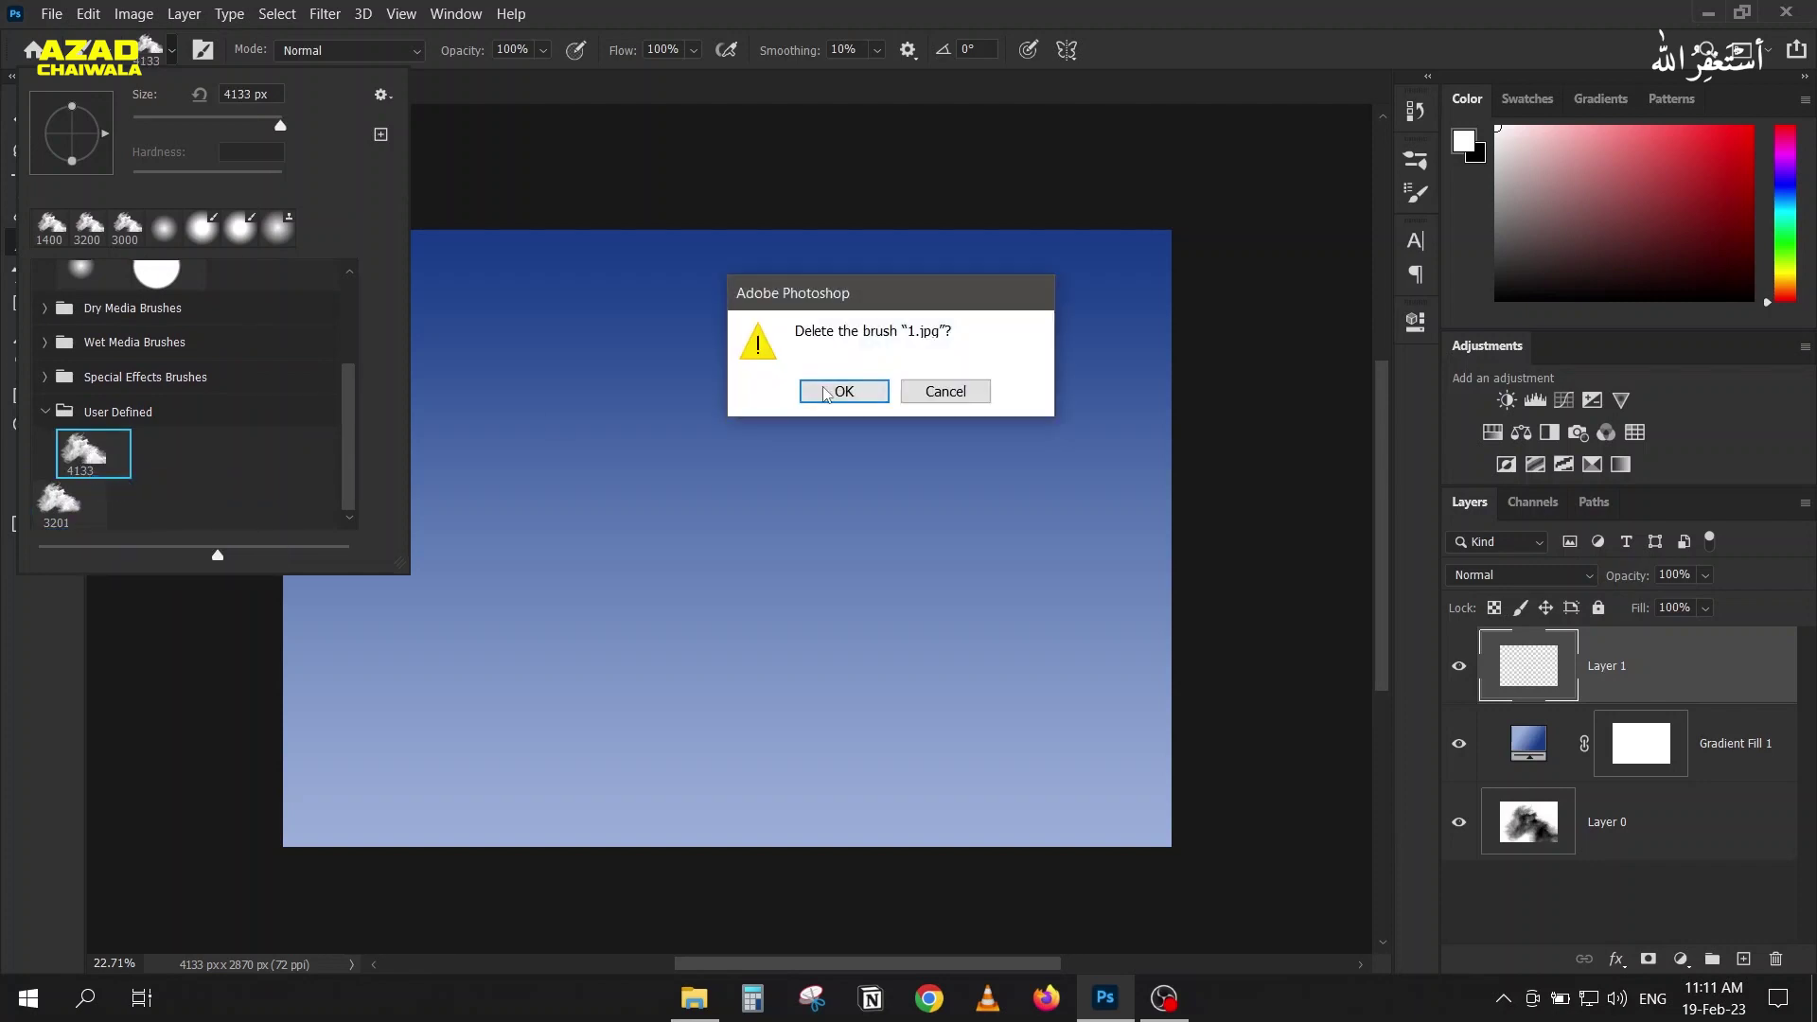
left_click(842, 392)
left_click_drag(59, 499, 61, 488)
double_click(86, 504)
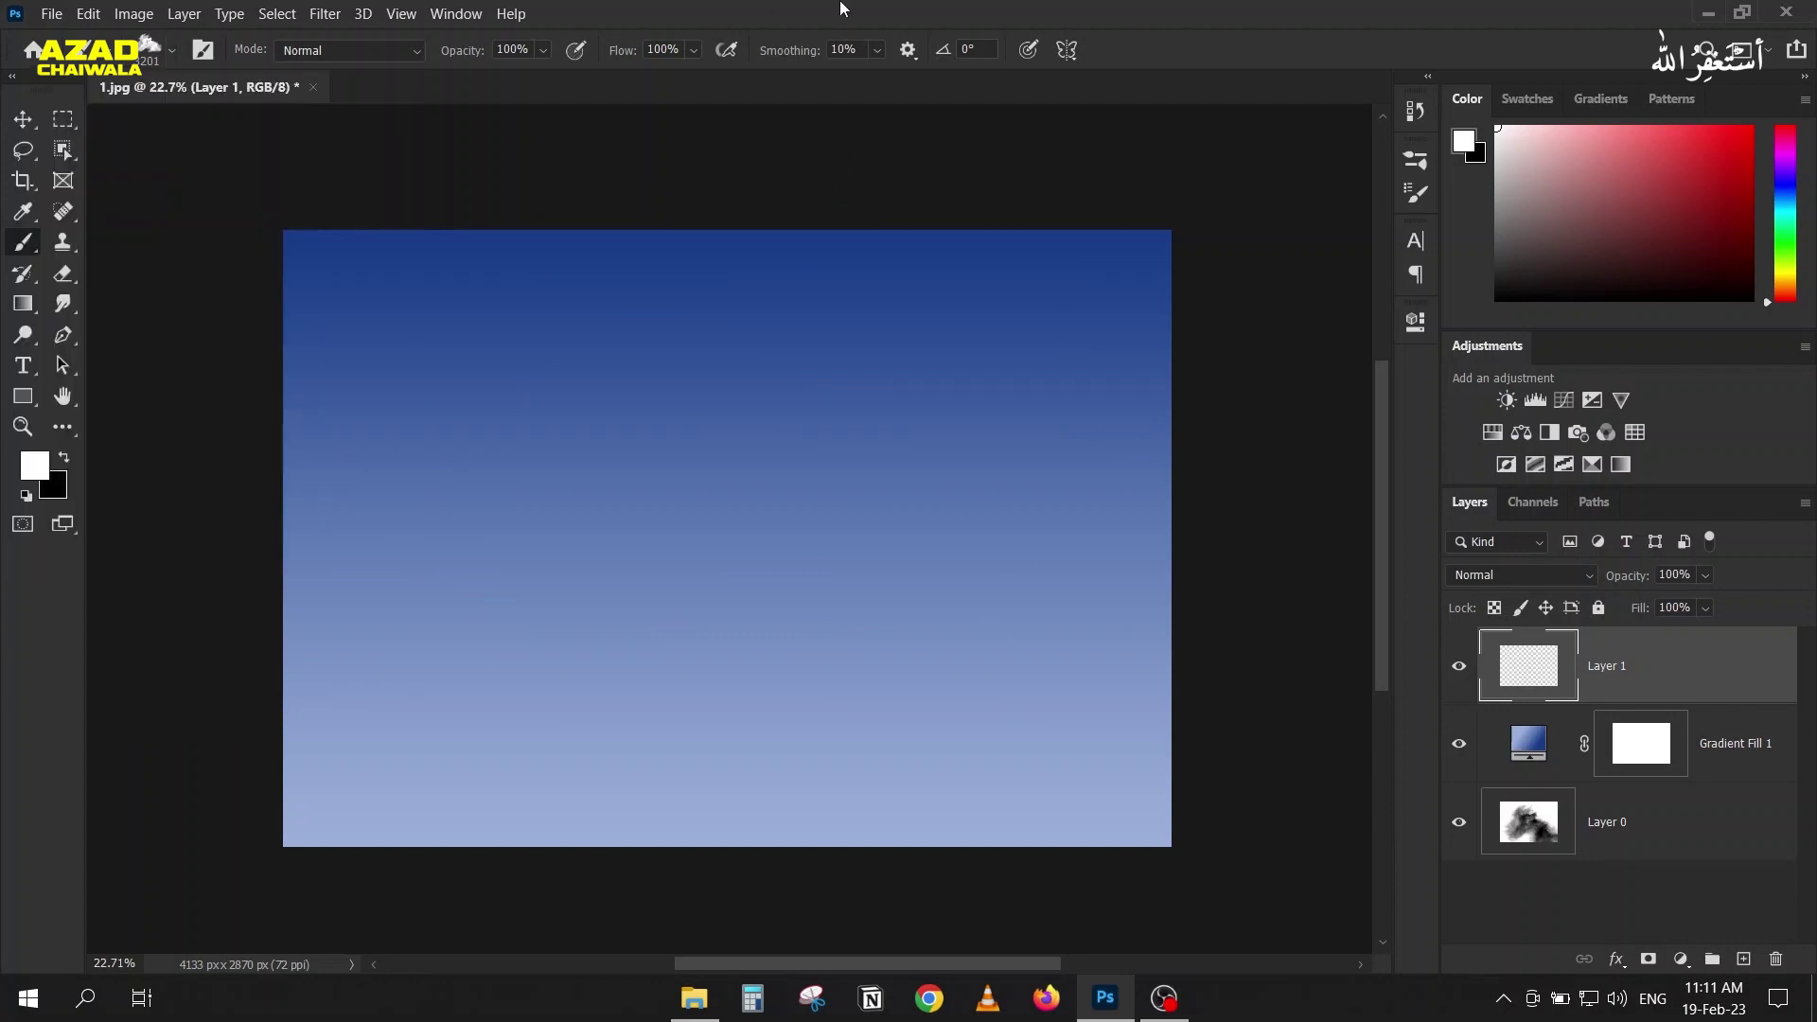
Step: Stamp three white clouds on Layer 1 with the cloud brush, then close the 1.jpg document
left_click(723, 492)
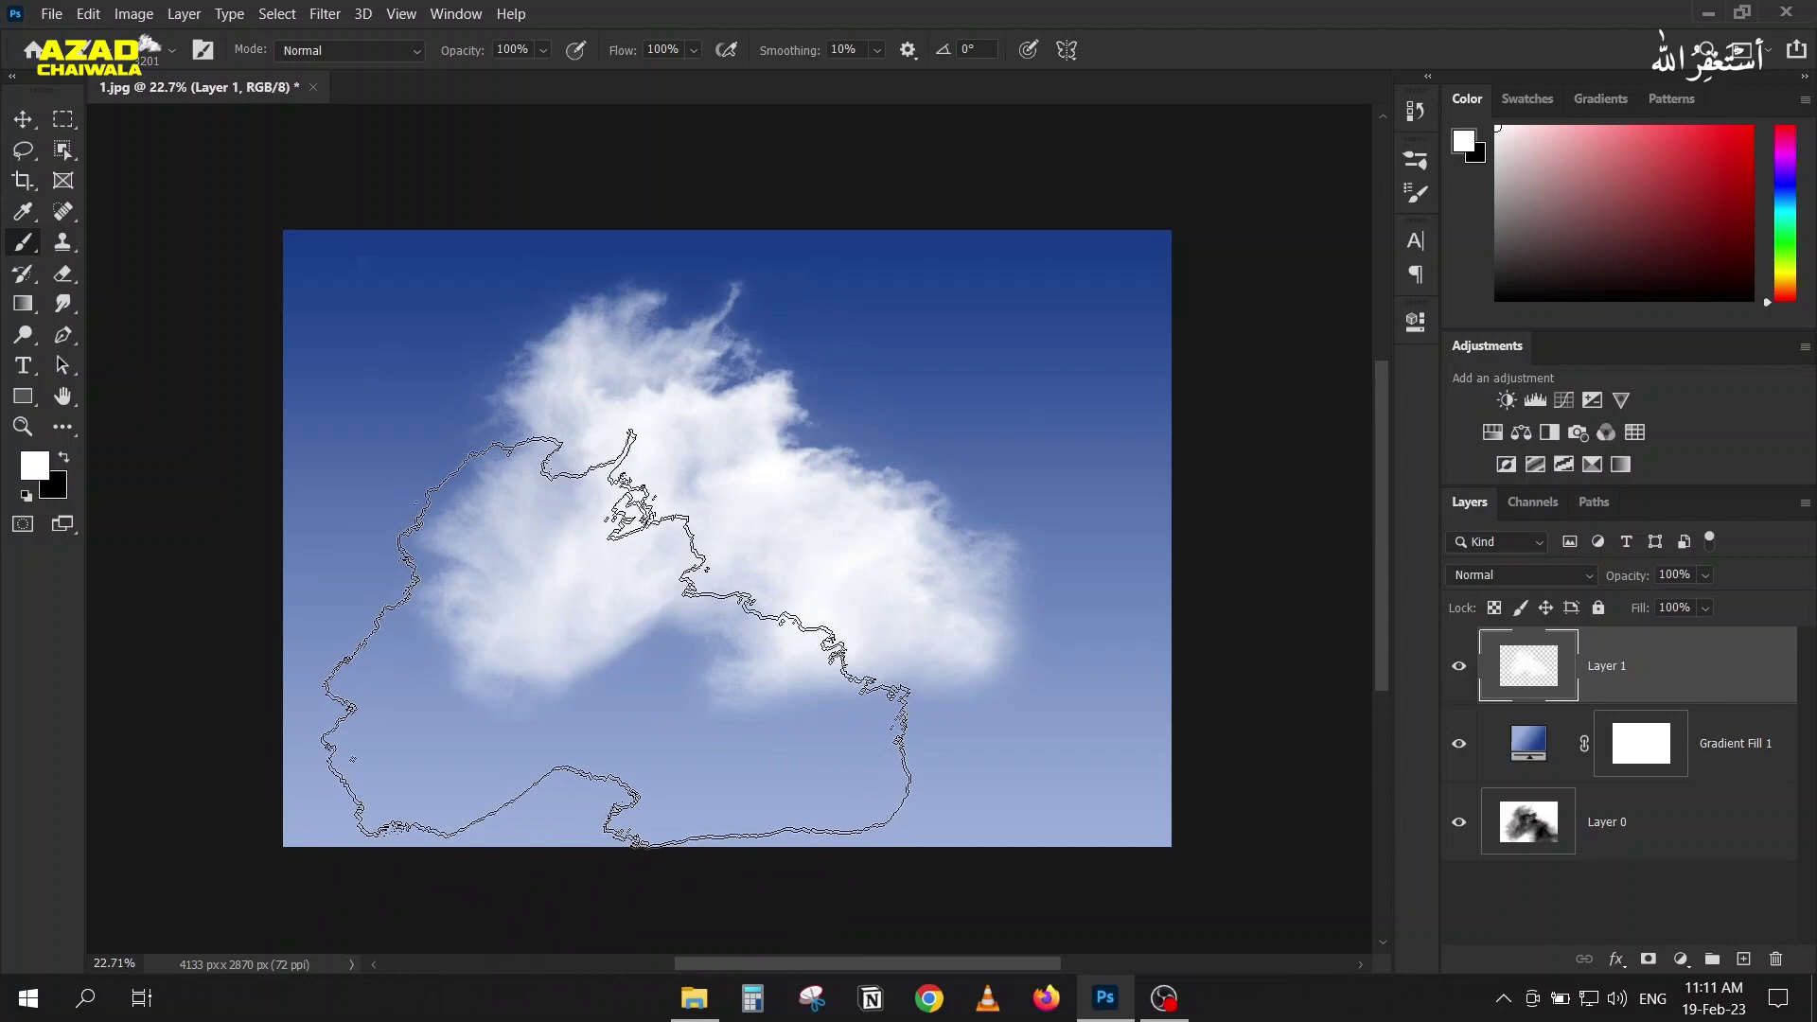
left_click(1117, 455)
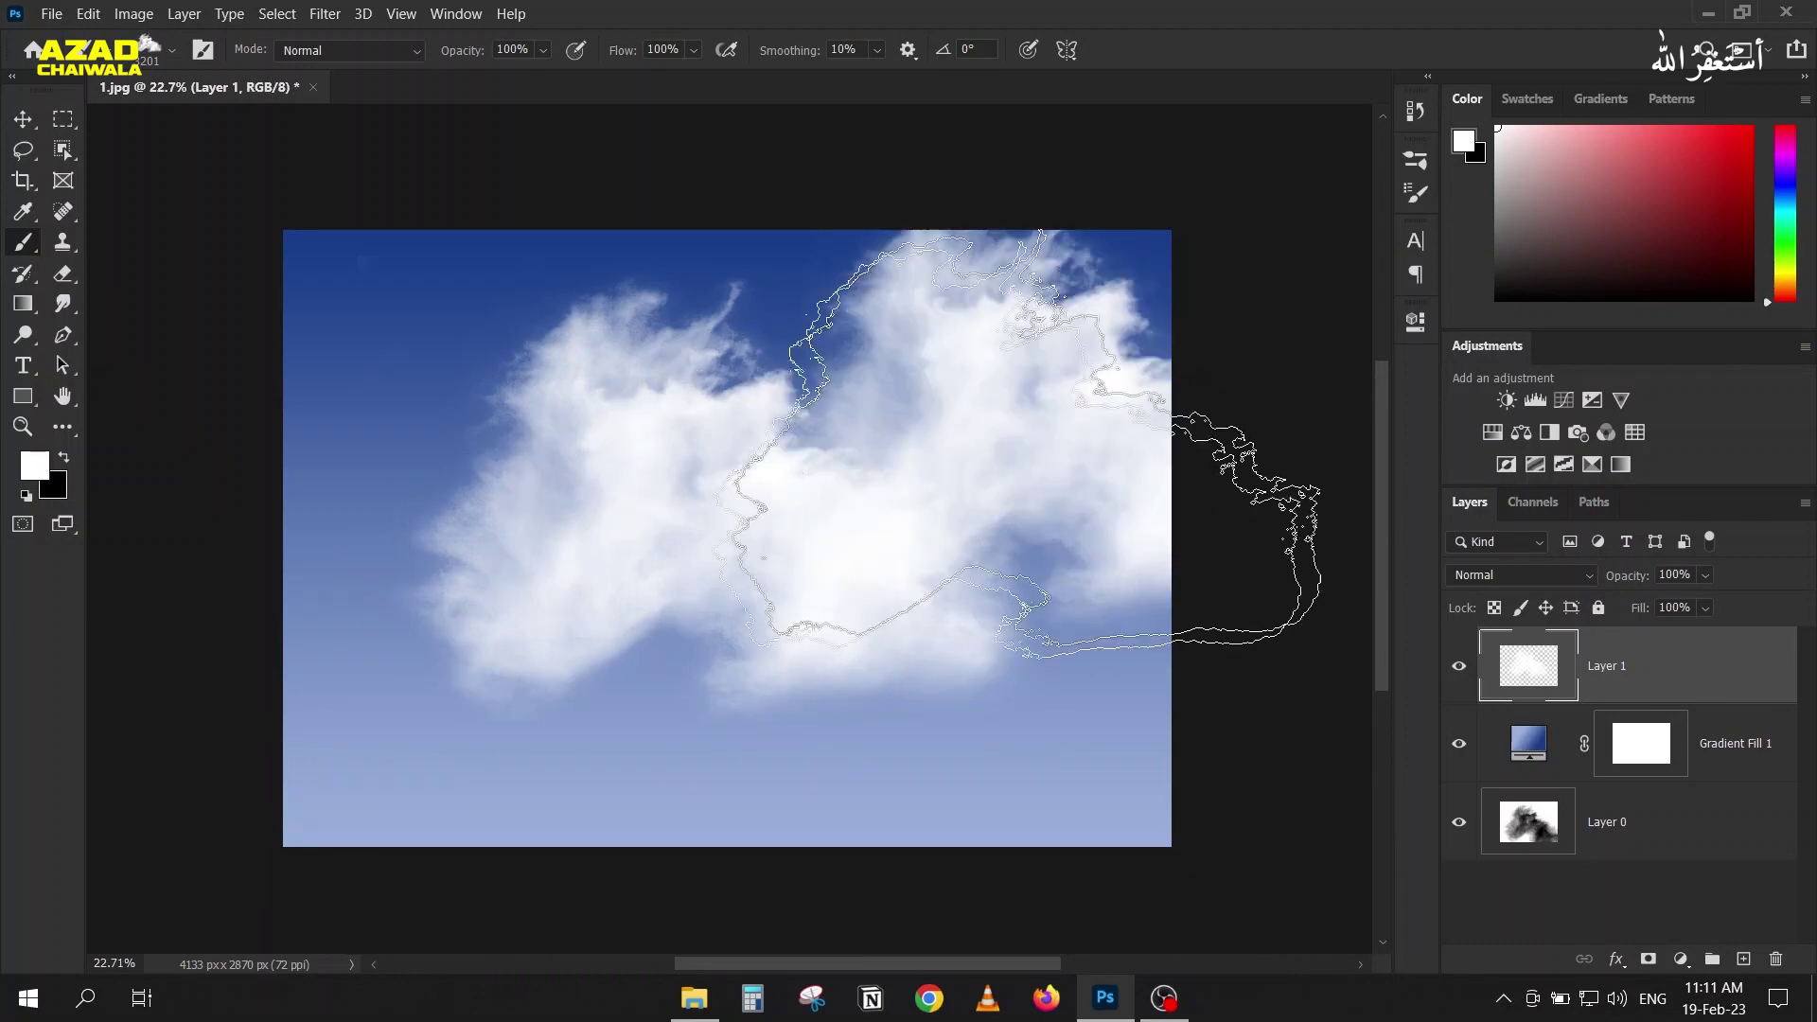
left_click(565, 303)
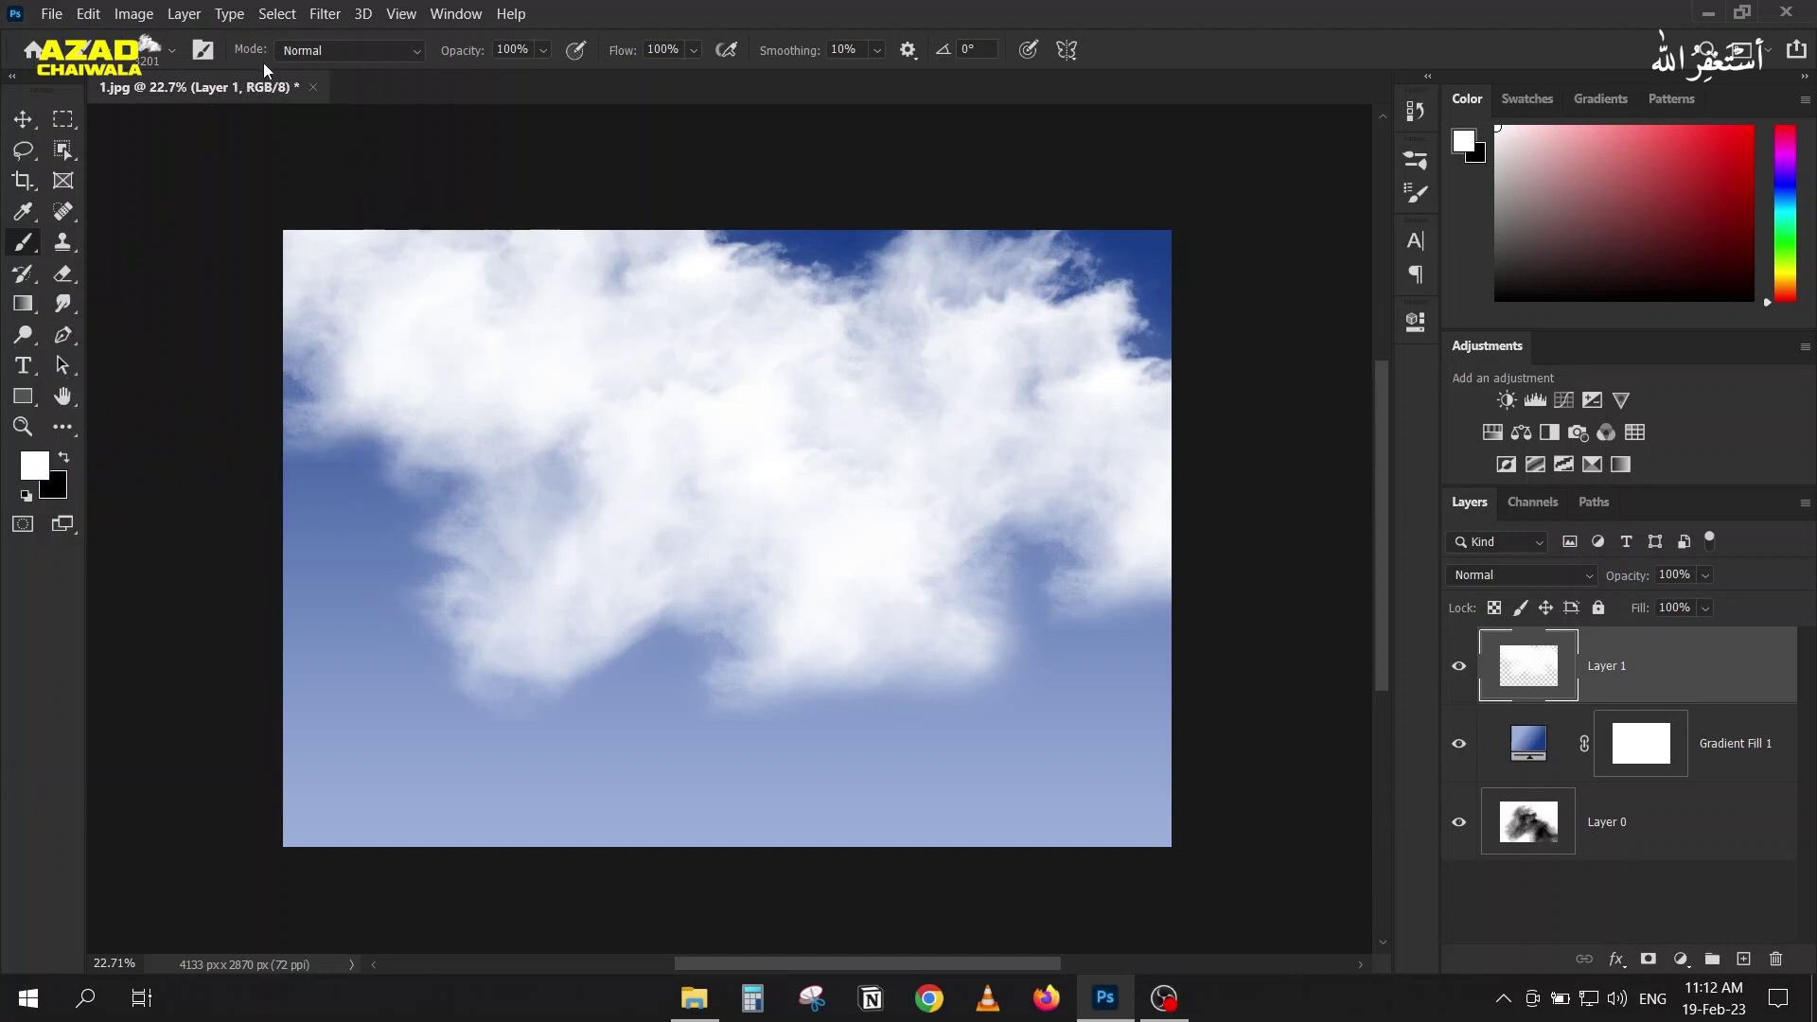
left_click(313, 87)
Step: Discard changes to the cloud document and drag 2.jpg from File Explorer into Photoshop
key("n")
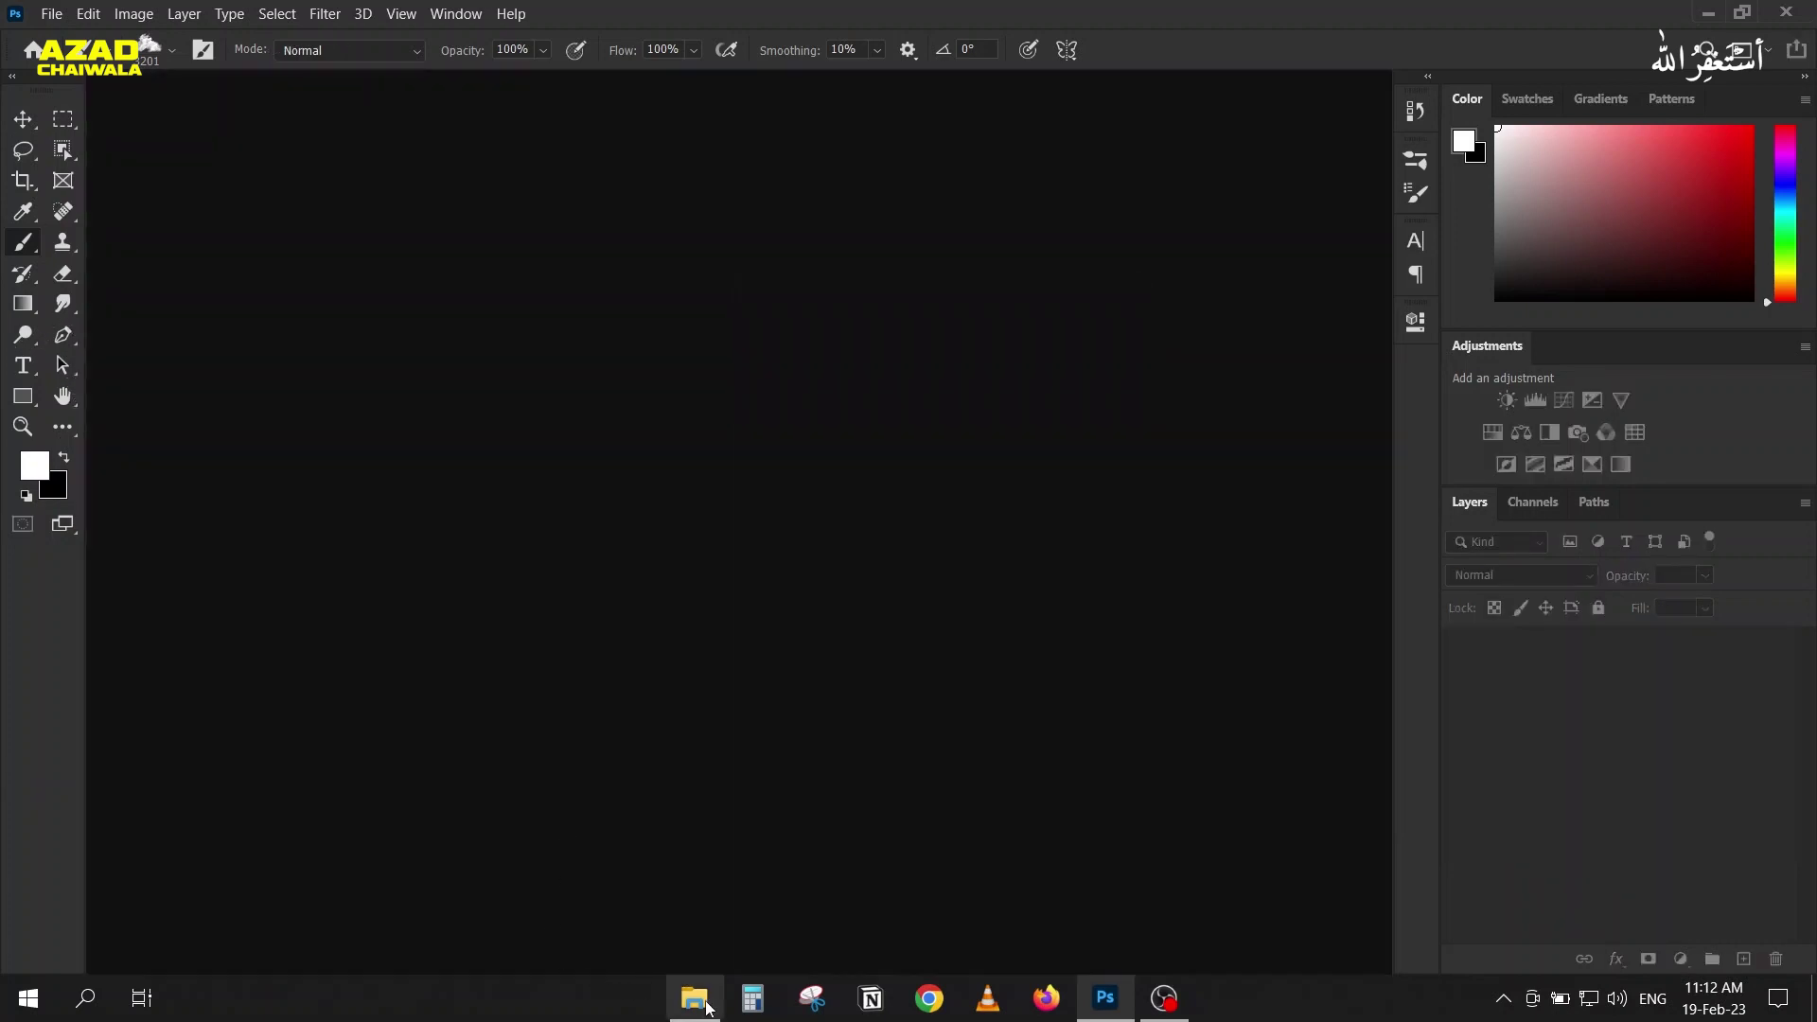
left_click(694, 997)
left_click_drag(672, 175, 757, 540)
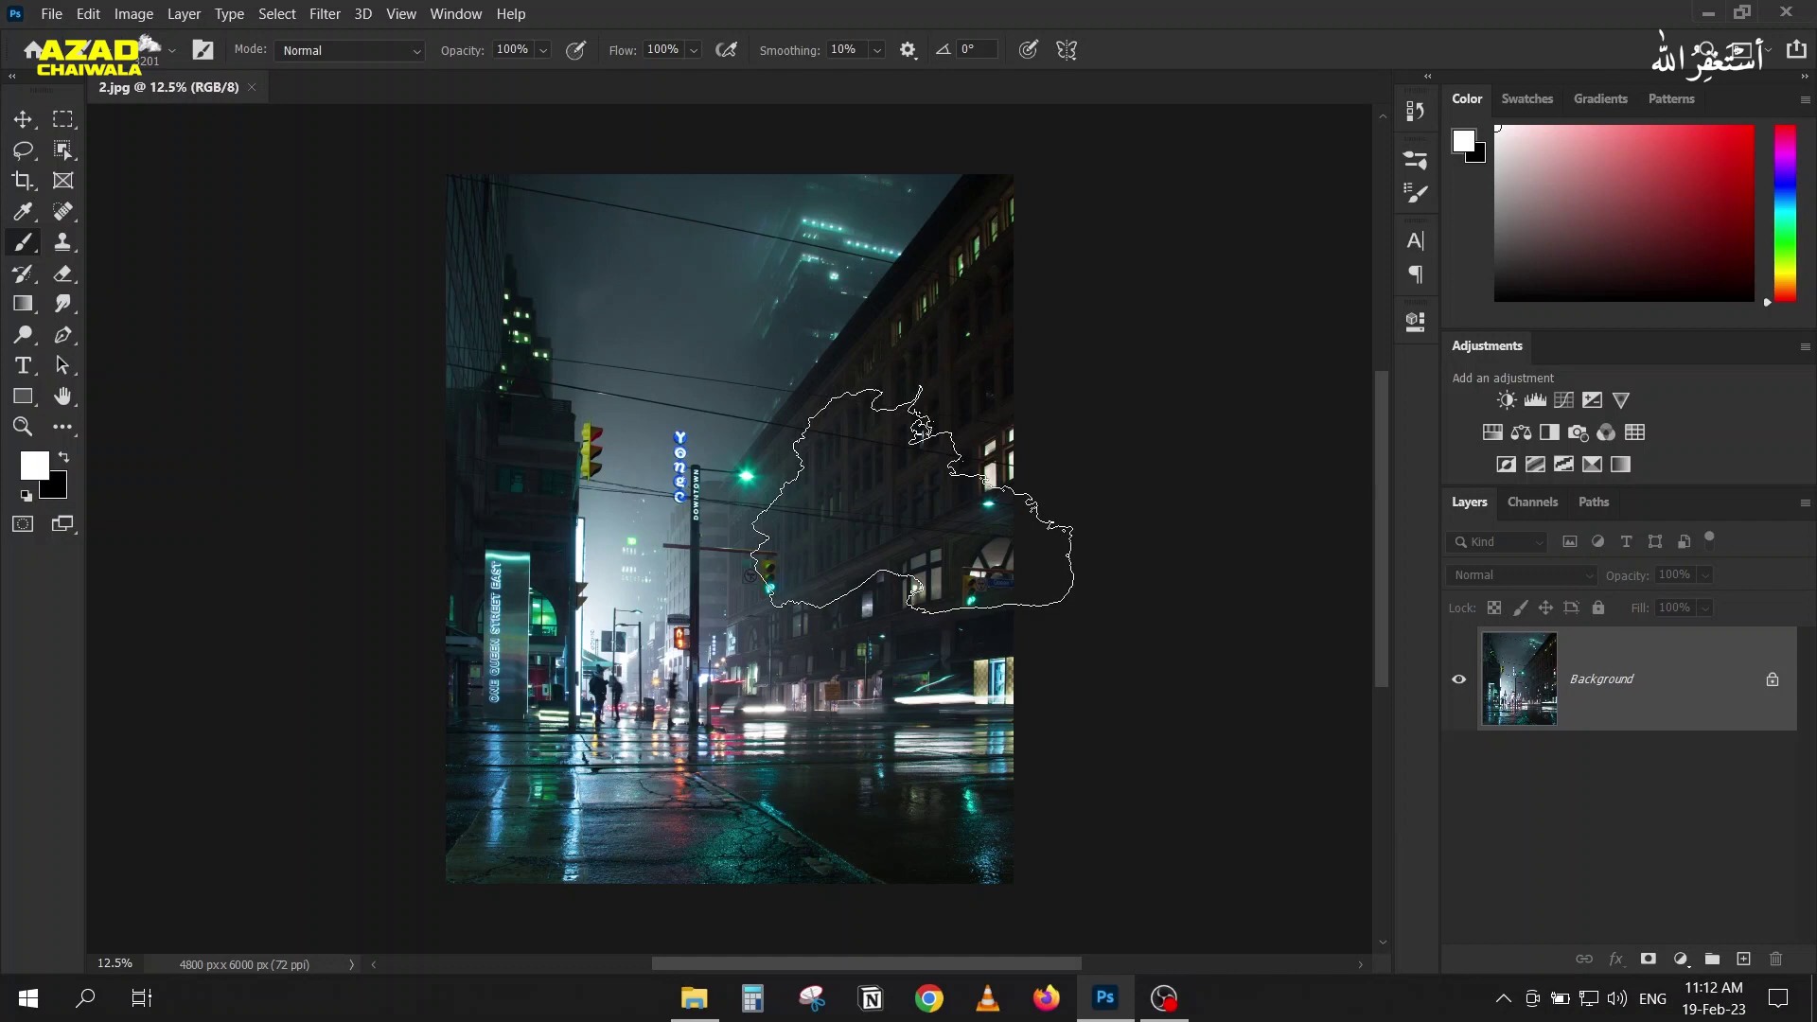
Step: Select the hard round brush from General Brushes in the Brush Preset picker
left_click(149, 49)
scroll(121, 334, "up", 2)
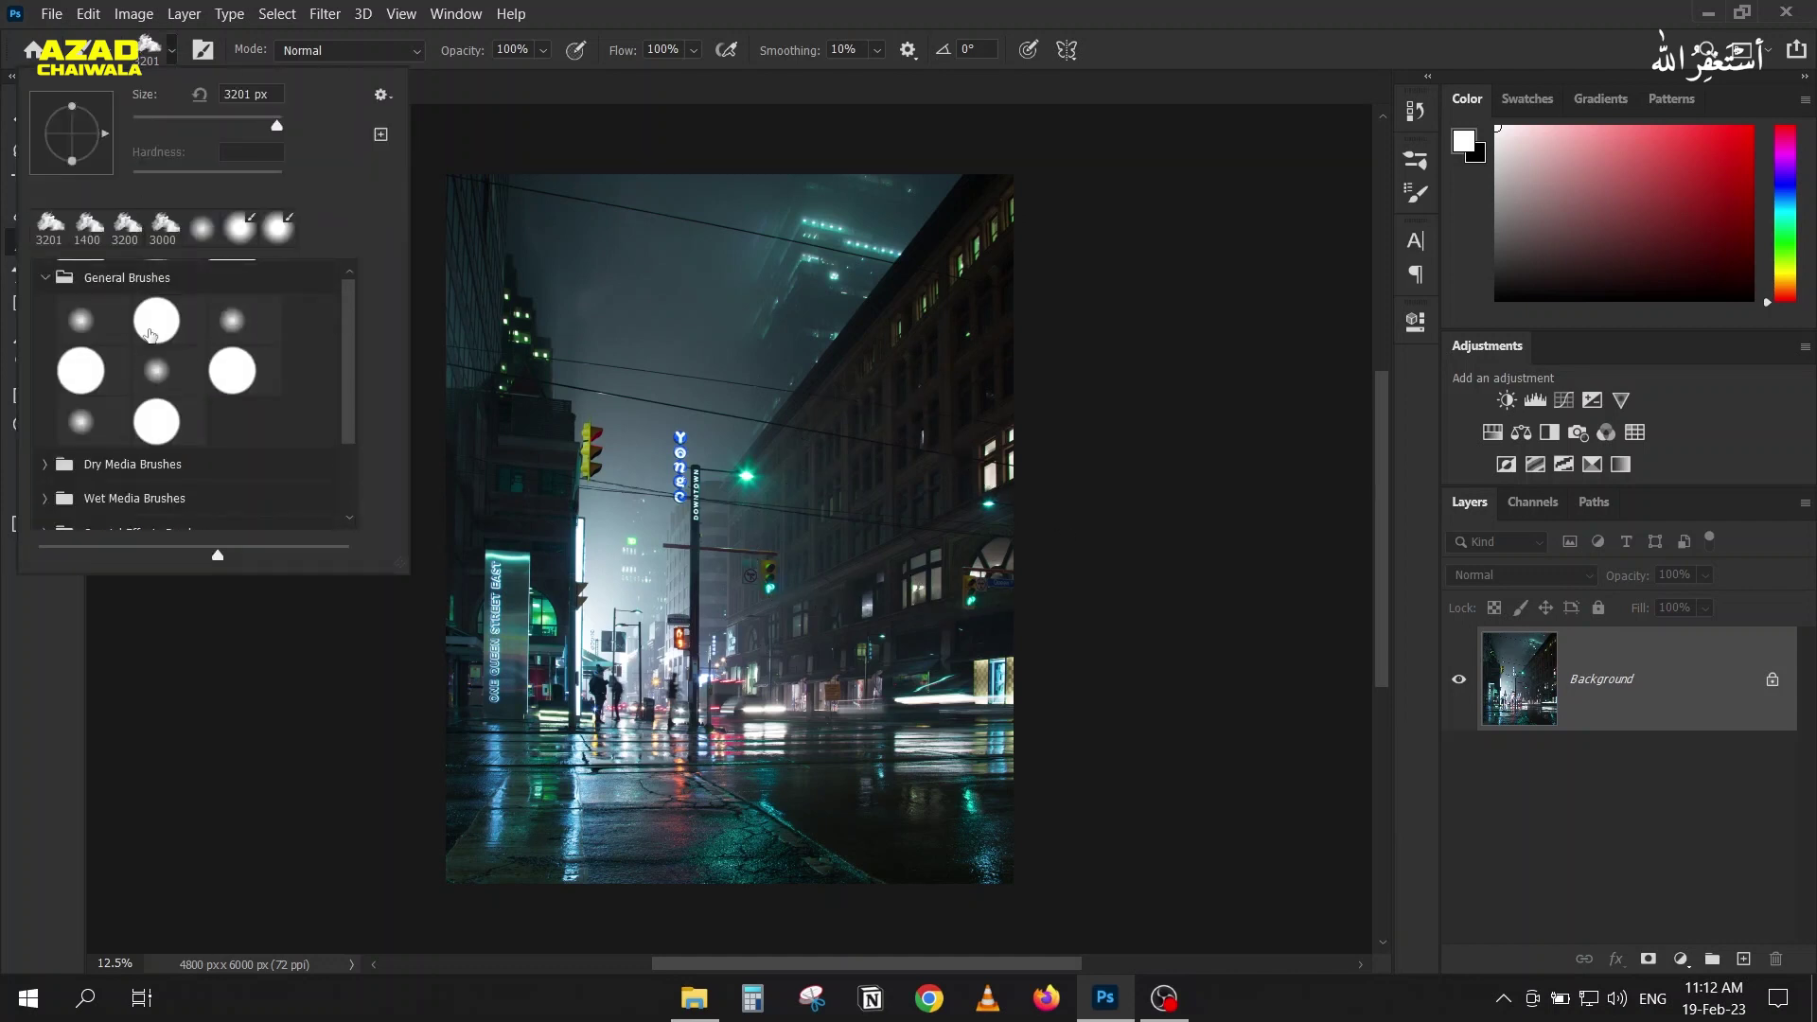
double_click(151, 333)
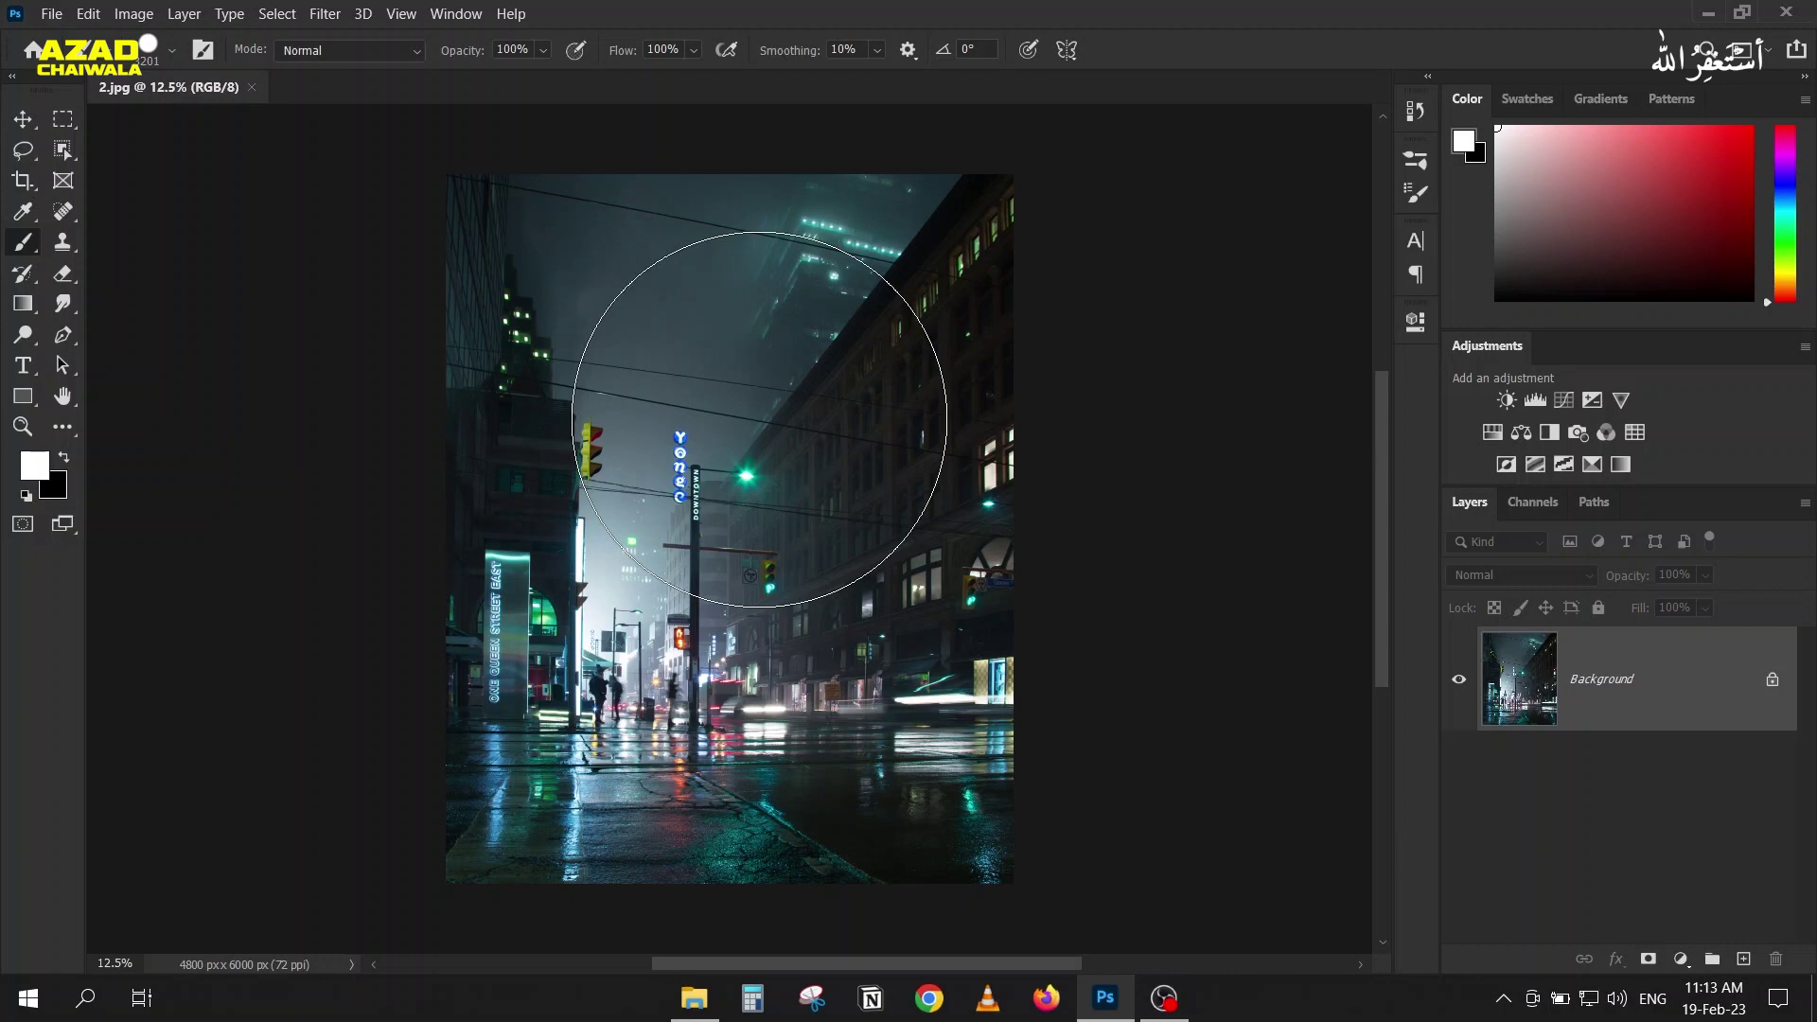
Step: Add an empty Layer 1, verify 4800 × 6000 px in Image Size, and pick the Brush tool
left_click(1747, 958)
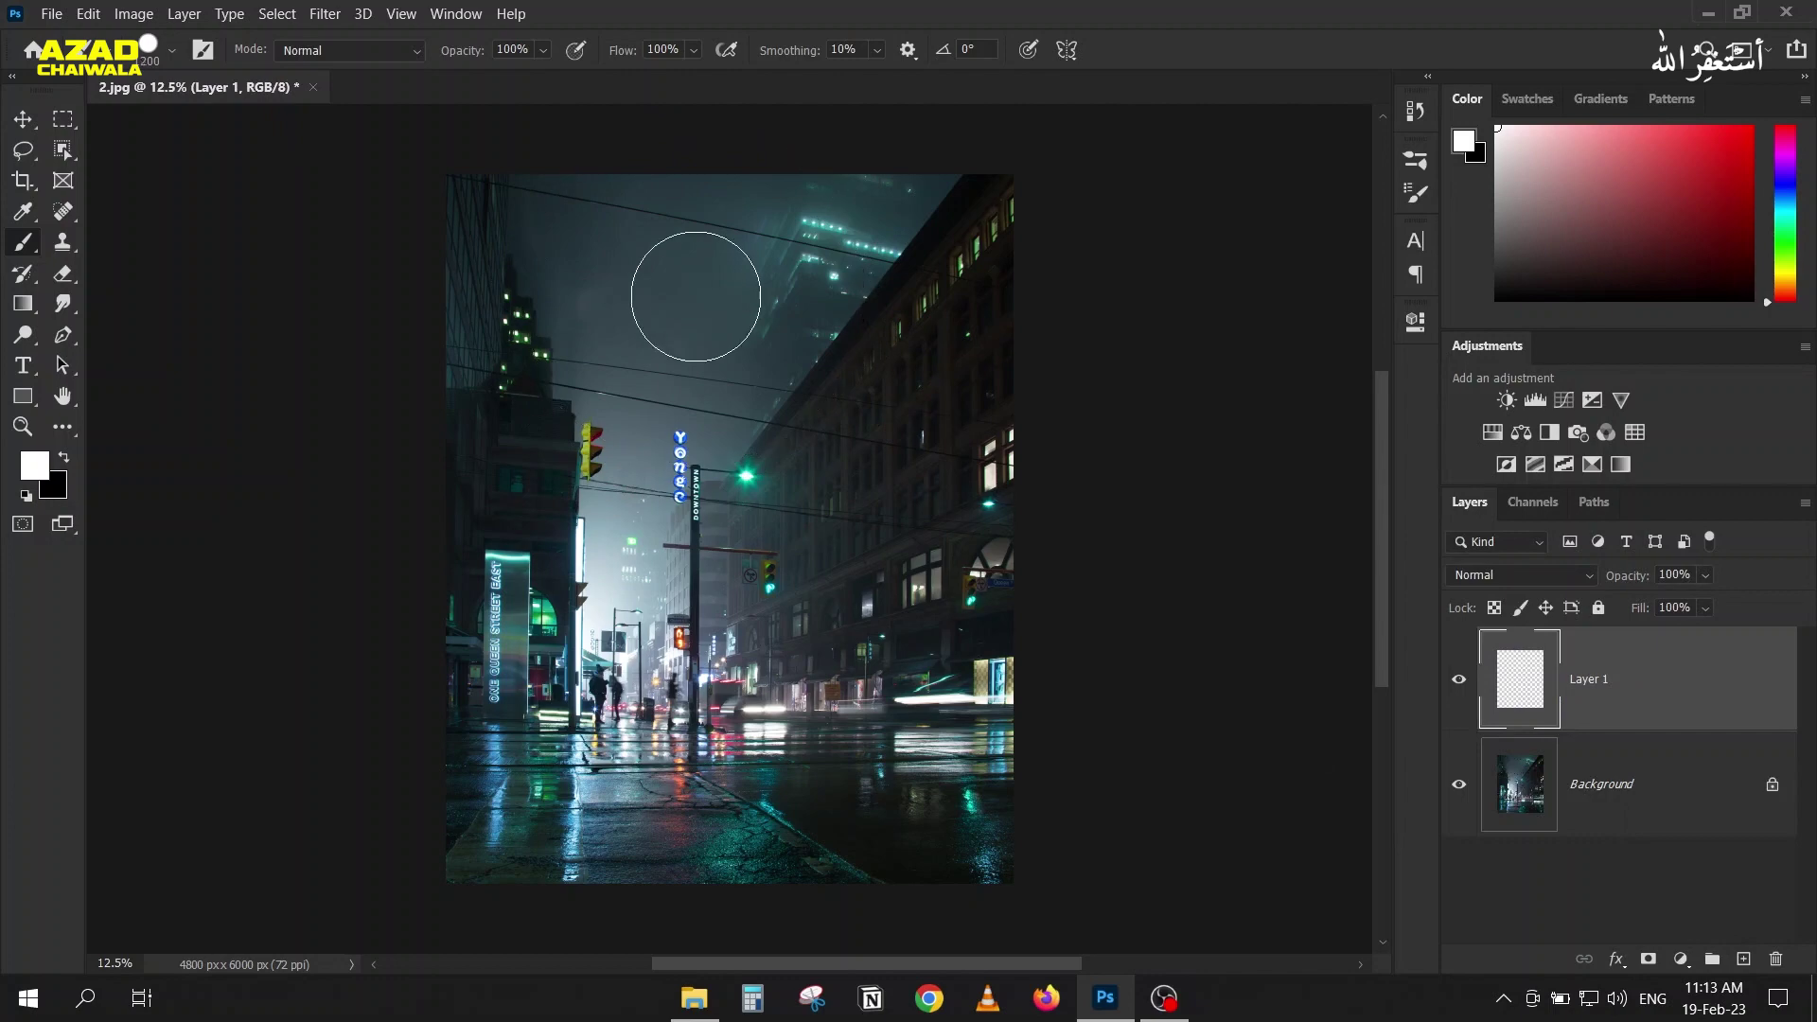
left_click(134, 13)
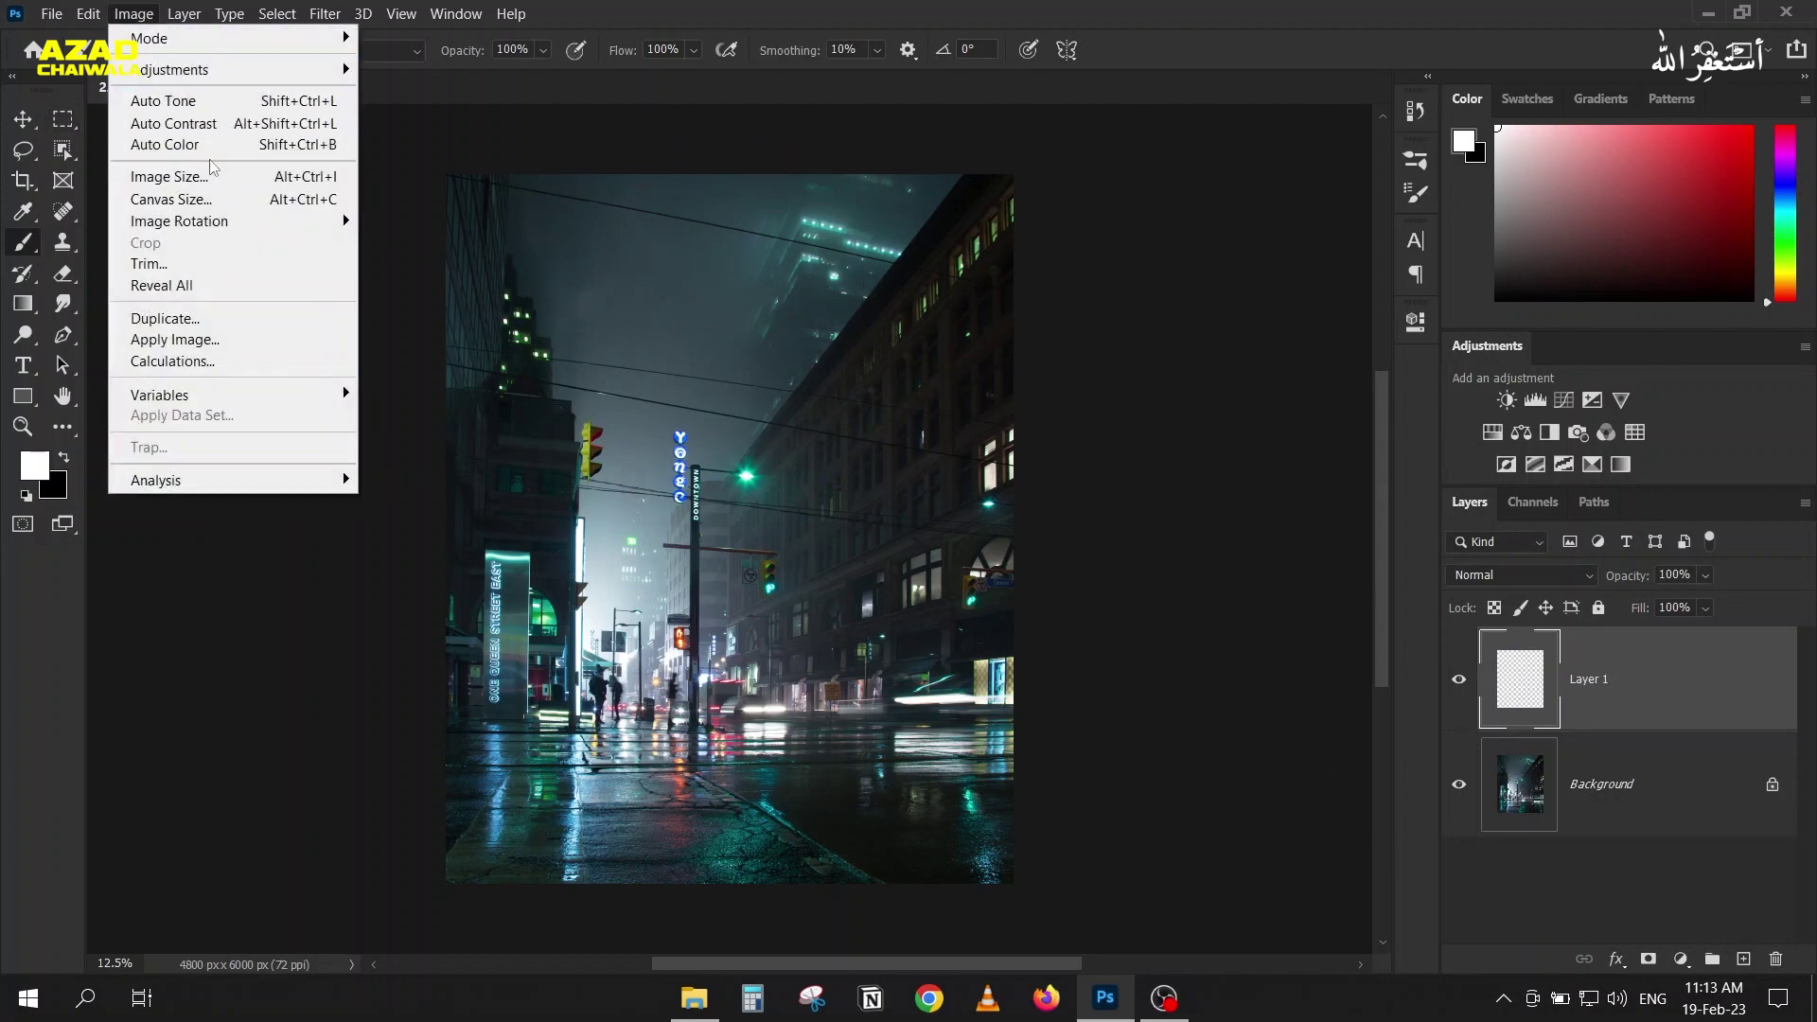
left_click(214, 178)
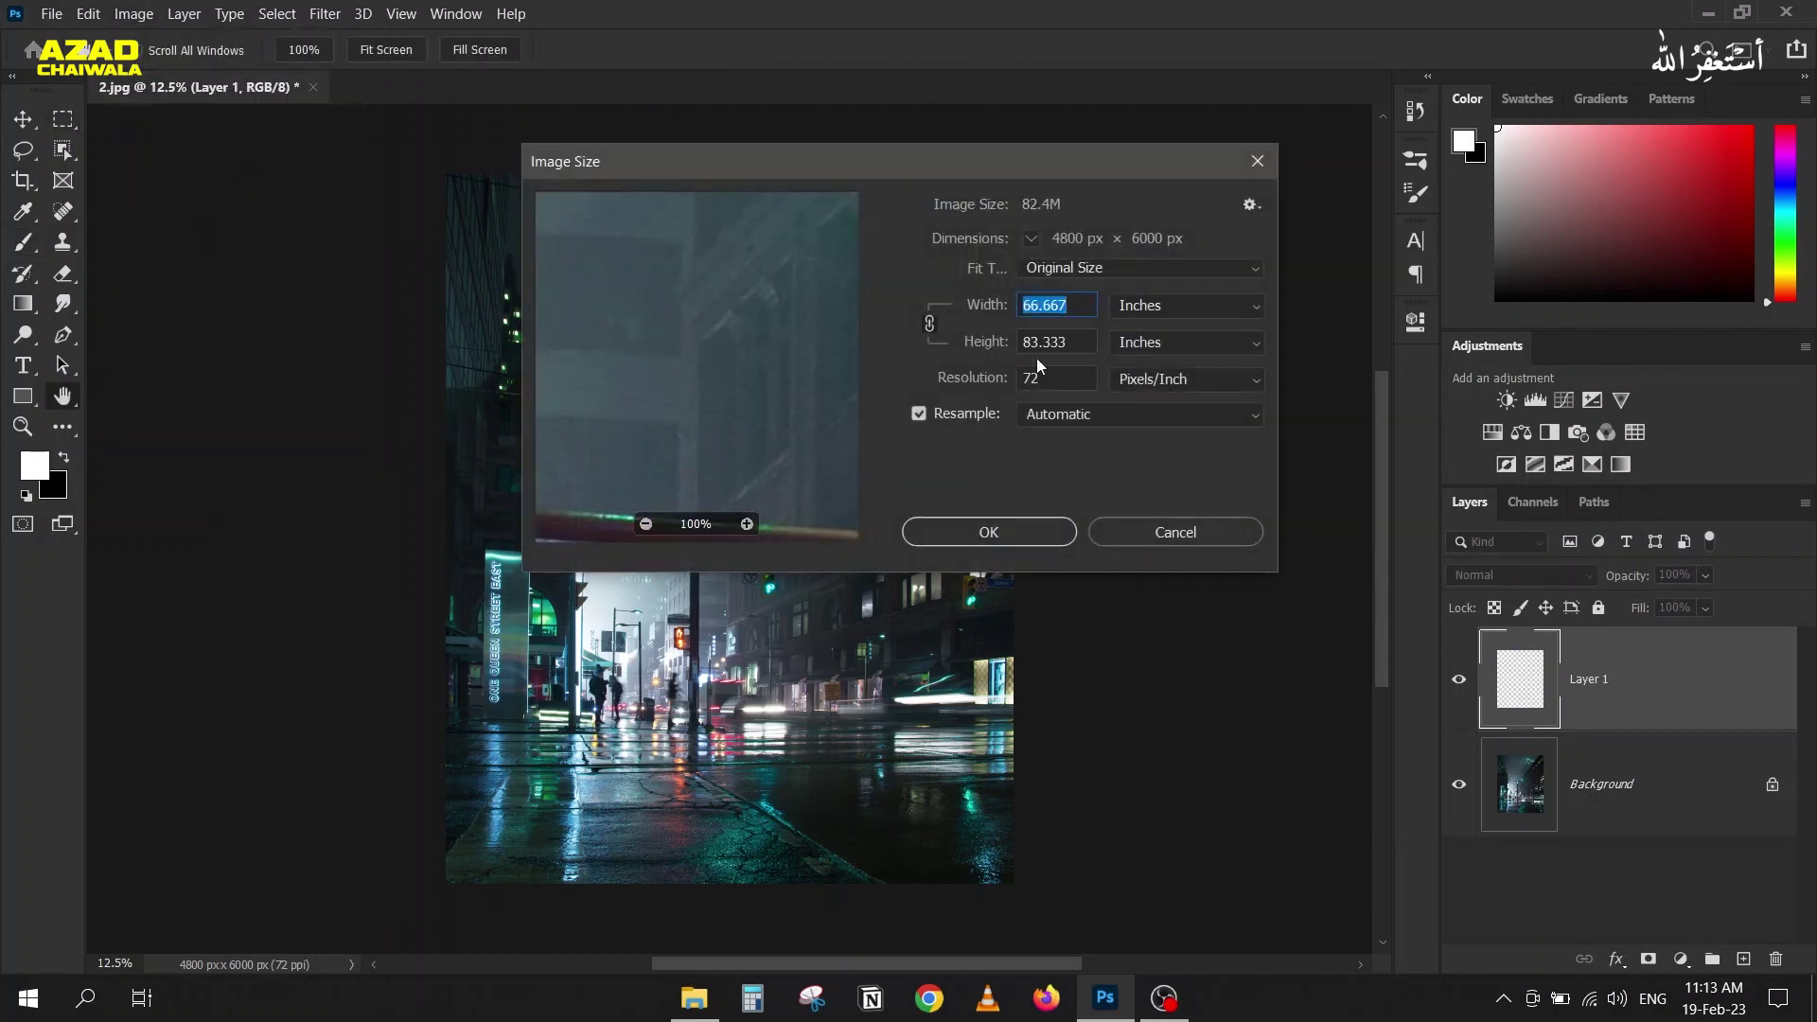
left_click(1187, 306)
left_click(1146, 351)
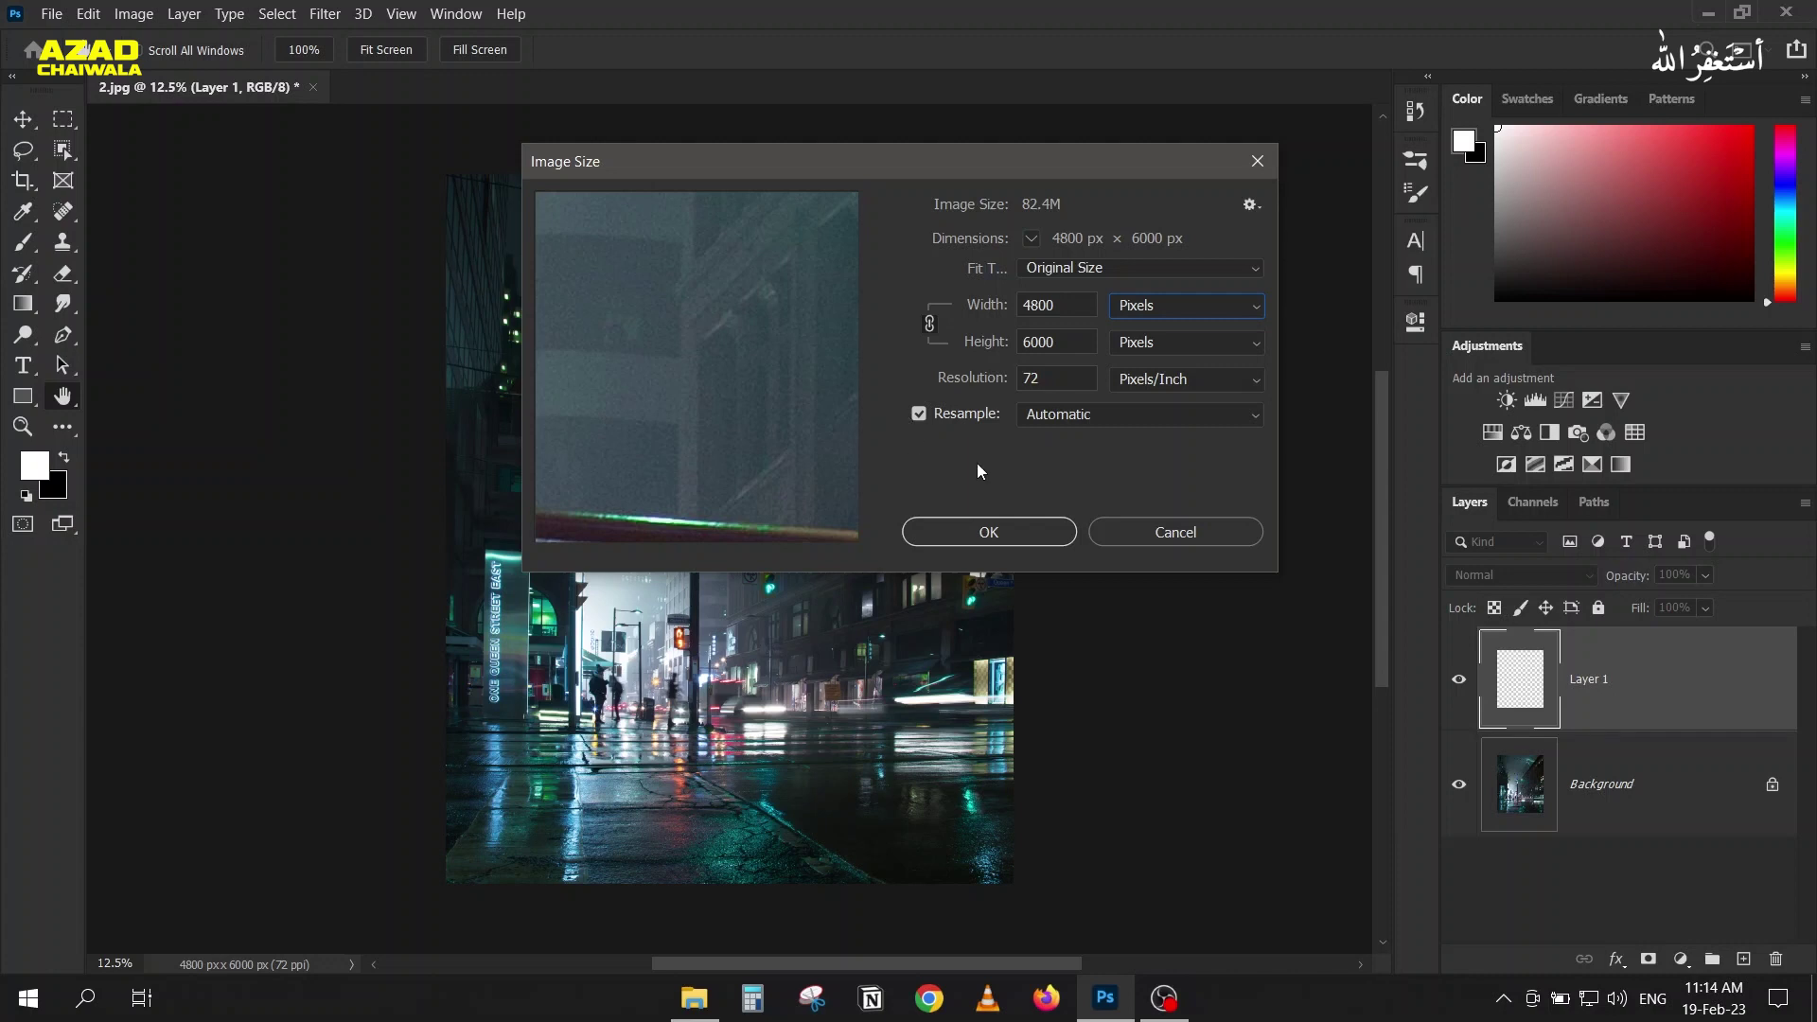
left_click(1147, 530)
key("b")
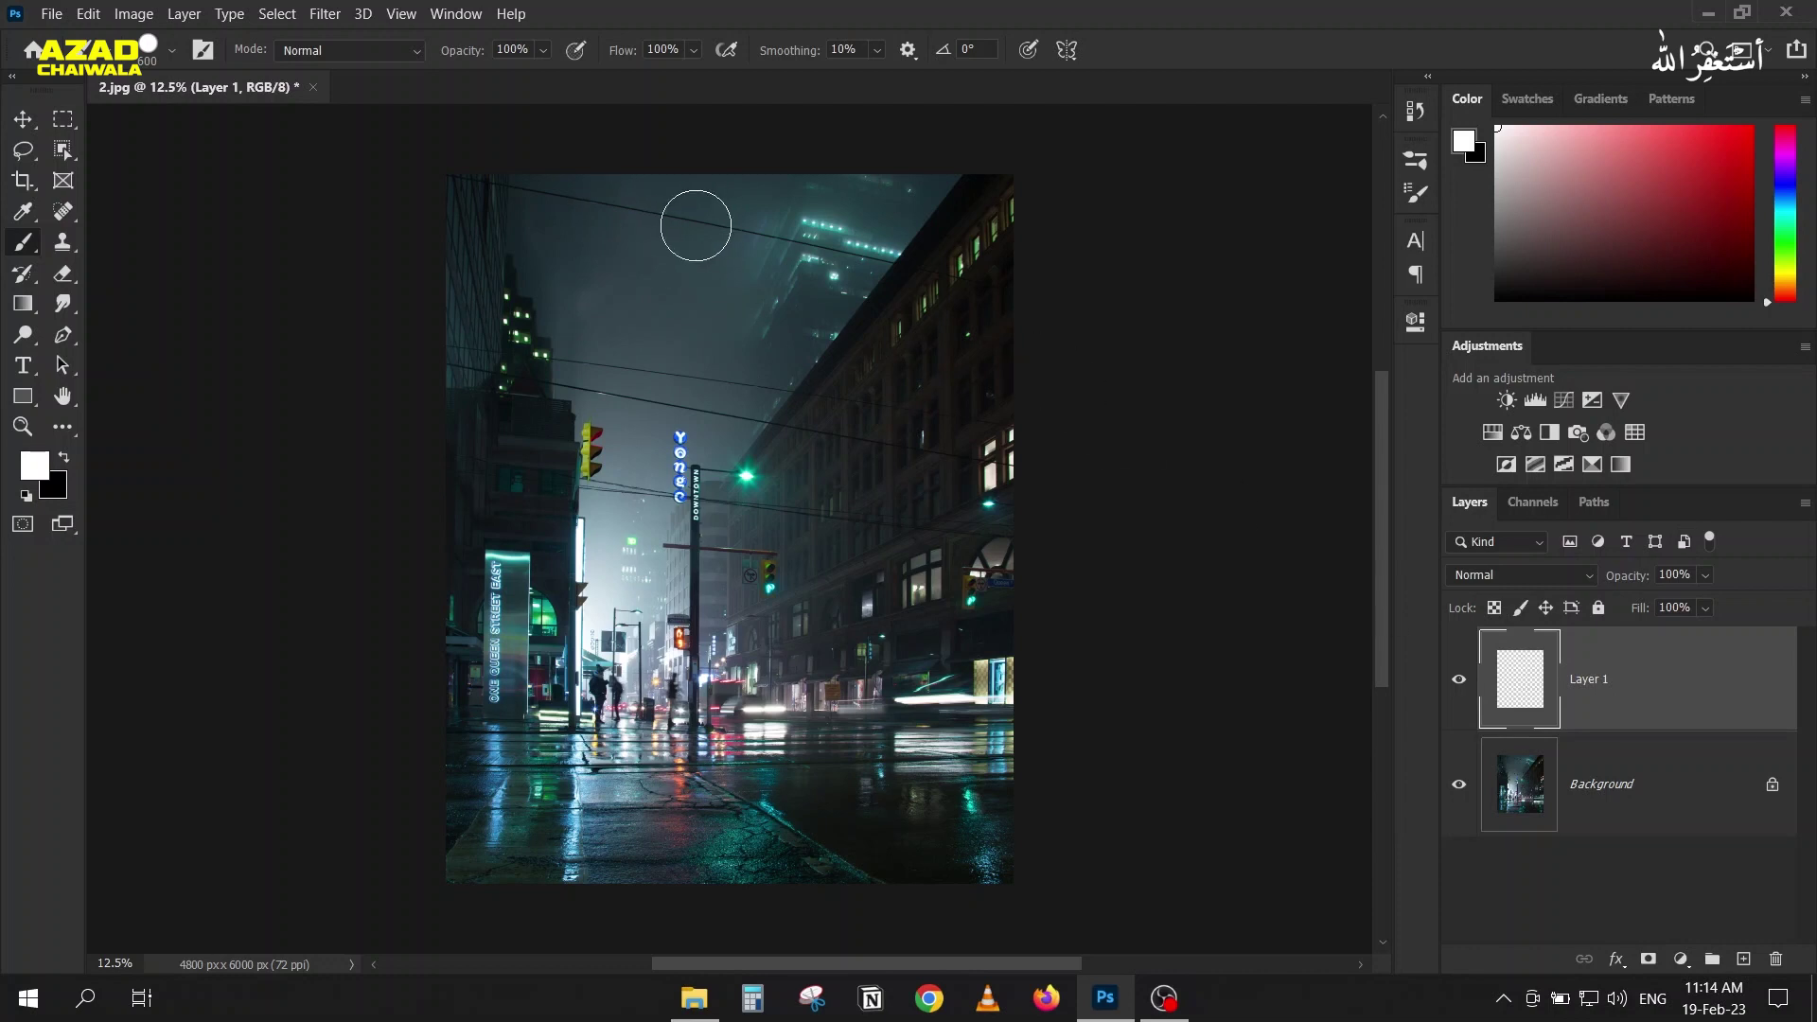
Step: Add a white Solid Color fill layer above the Background
left_click(1492, 776)
left_click(1681, 959)
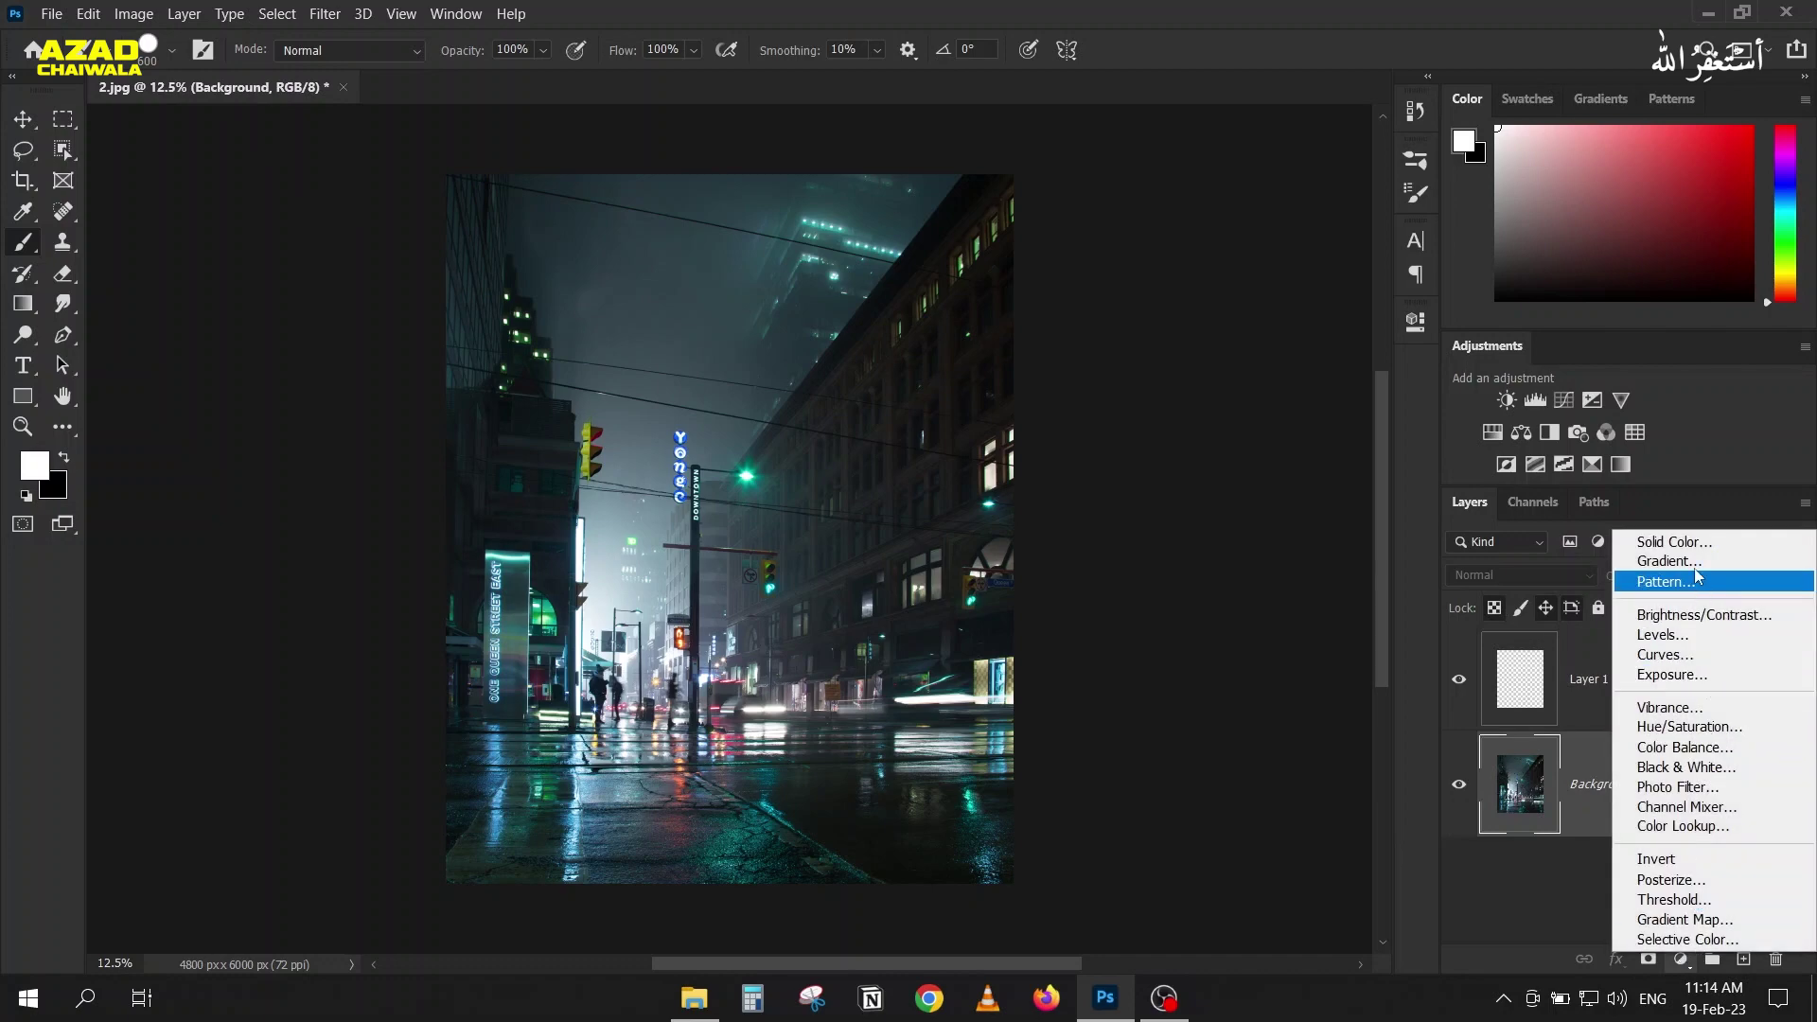
left_click(1674, 542)
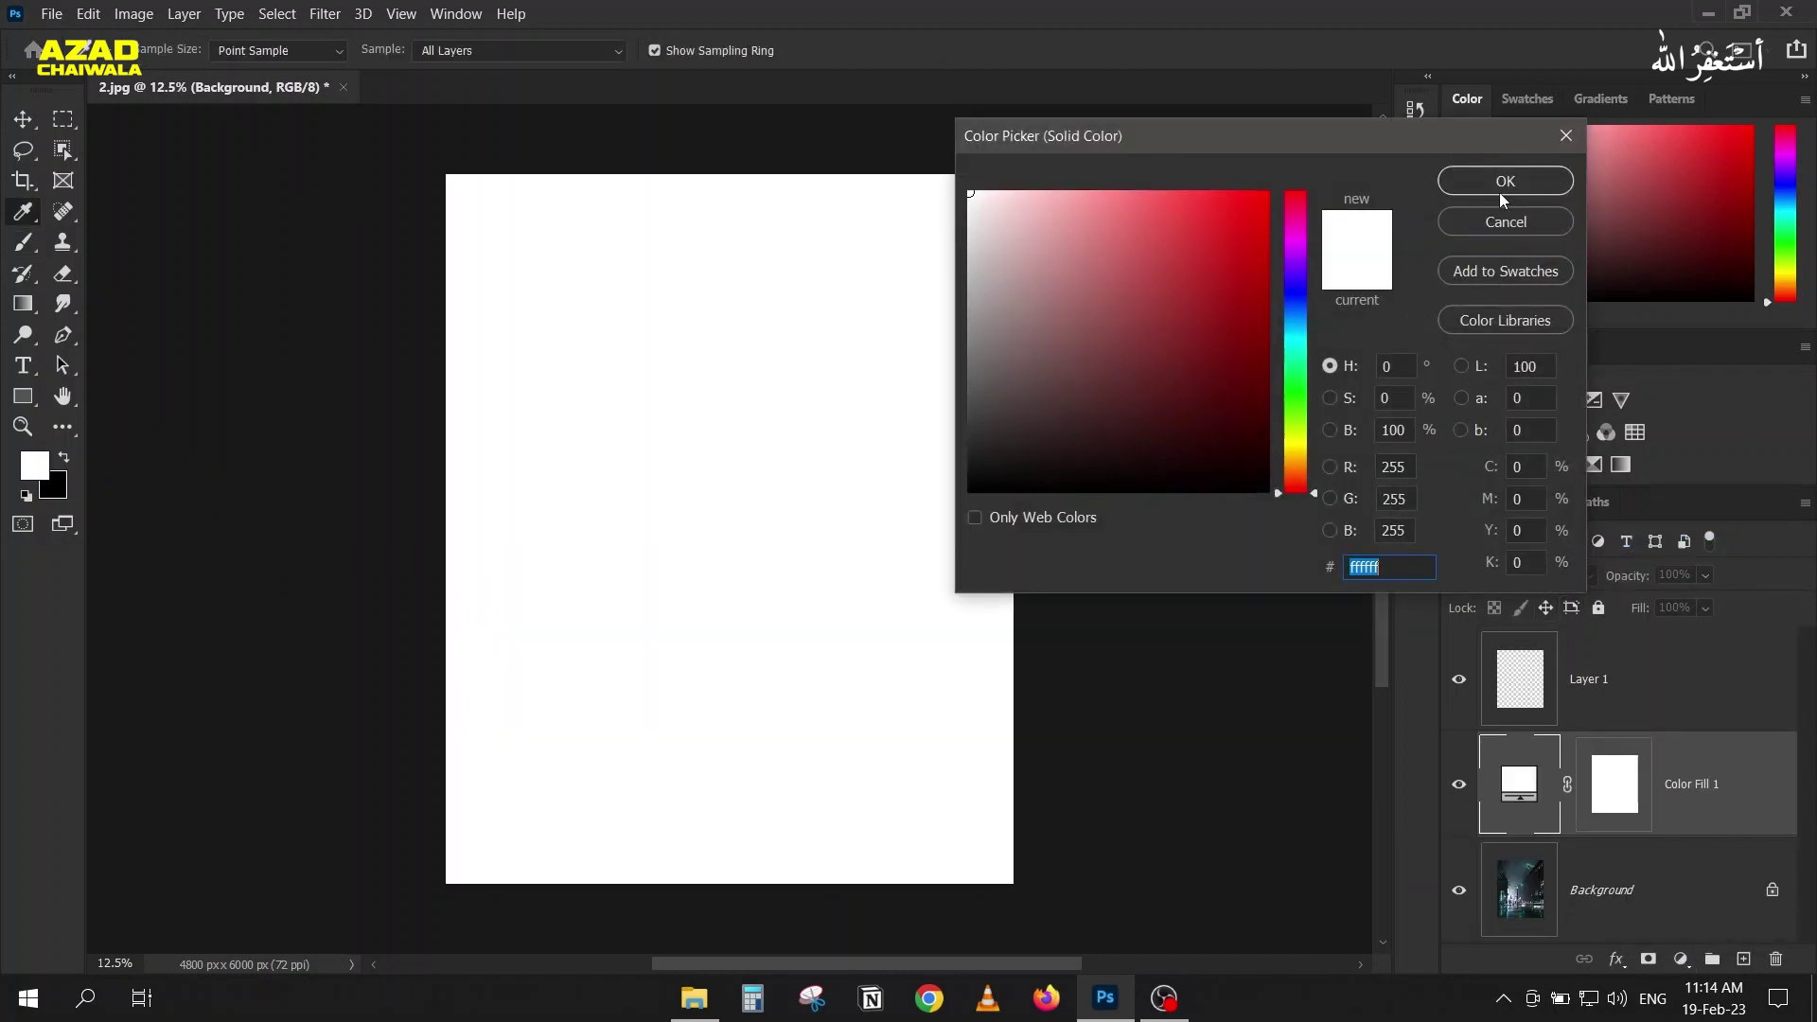
left_click(1499, 191)
Step: Hide Layer 1 and Color Fill 1, then select the Background layer
left_click(1503, 701)
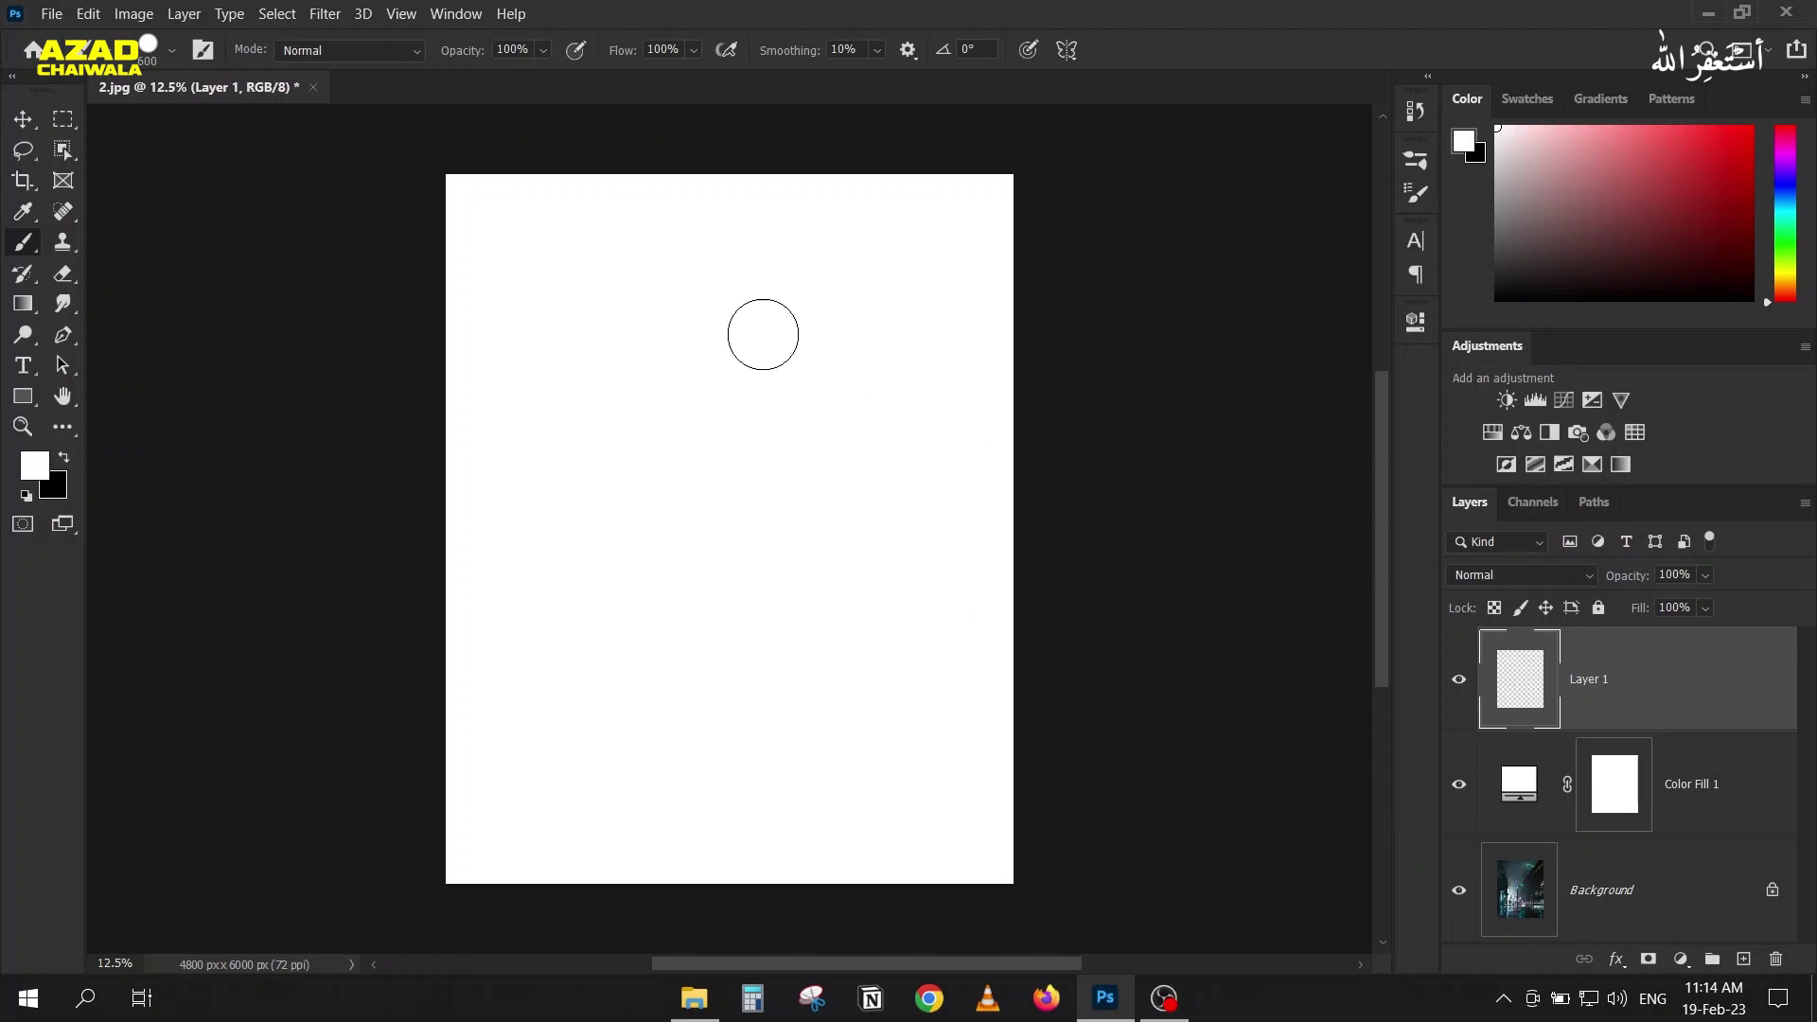
scroll(747, 256, "up", 2, "alt")
scroll(748, 256, "down", 1, "alt")
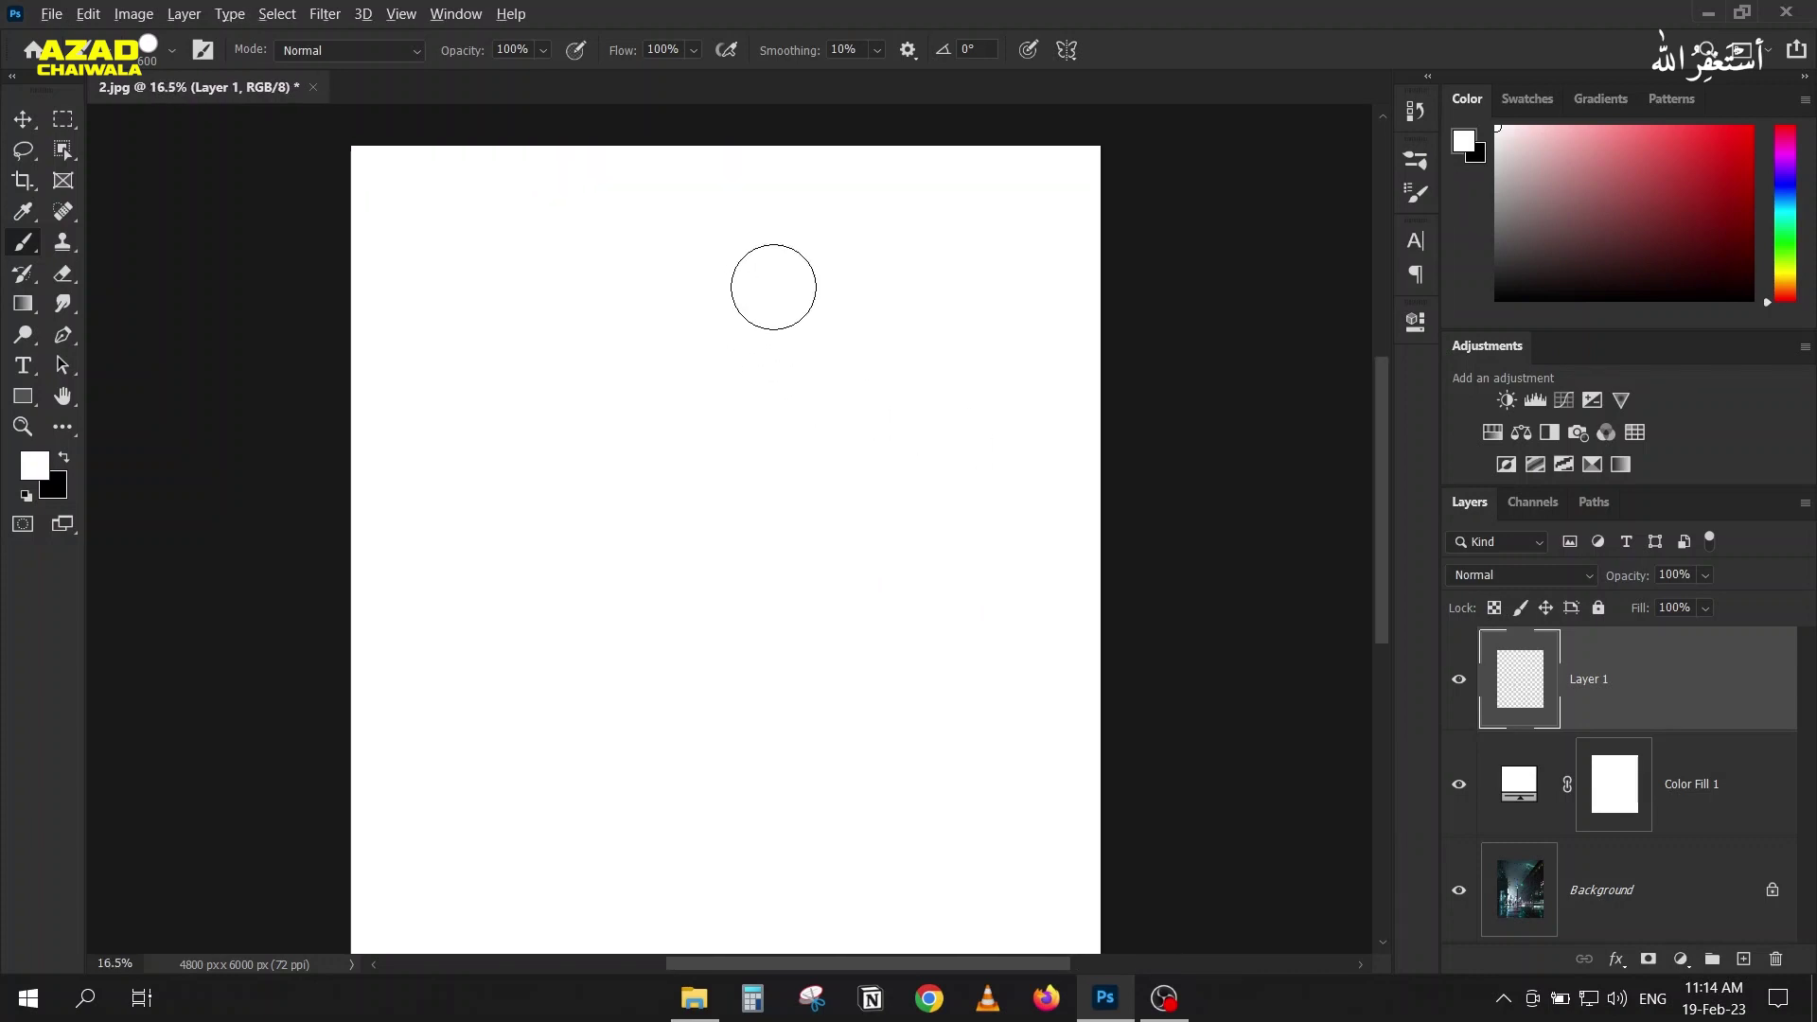
scroll(774, 284, "down", 1, "alt")
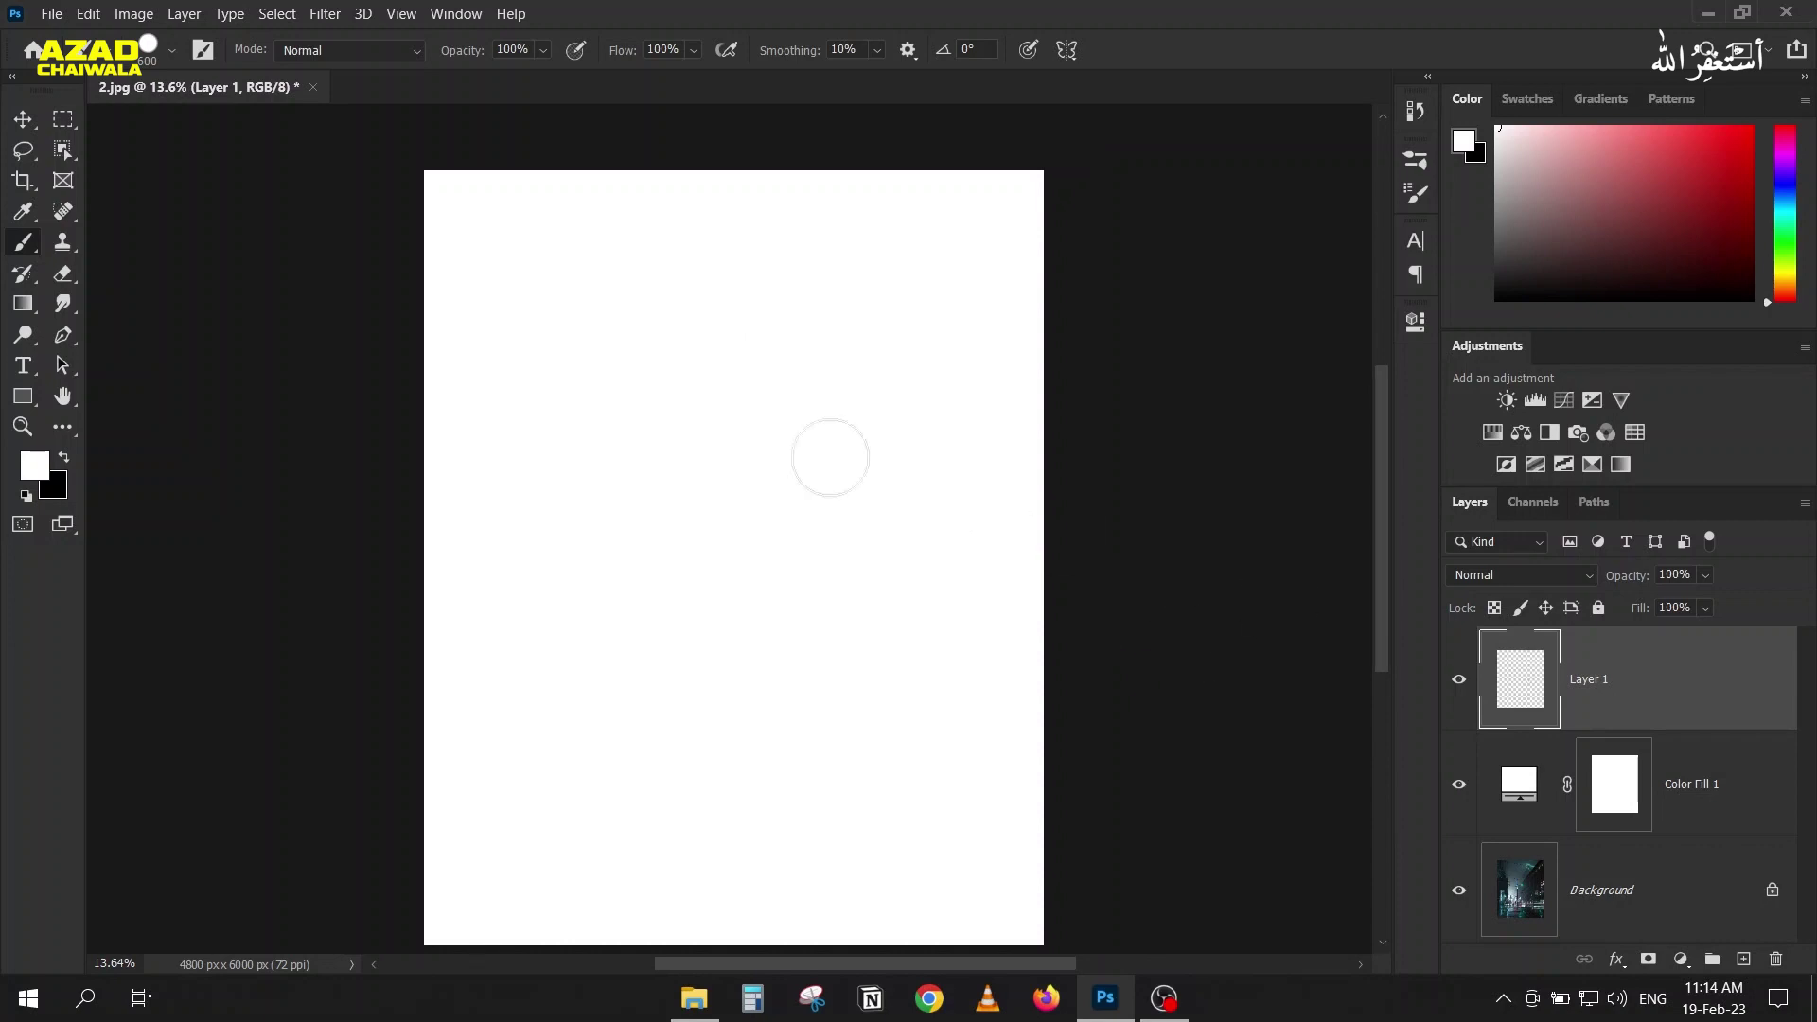
left_click(28, 127)
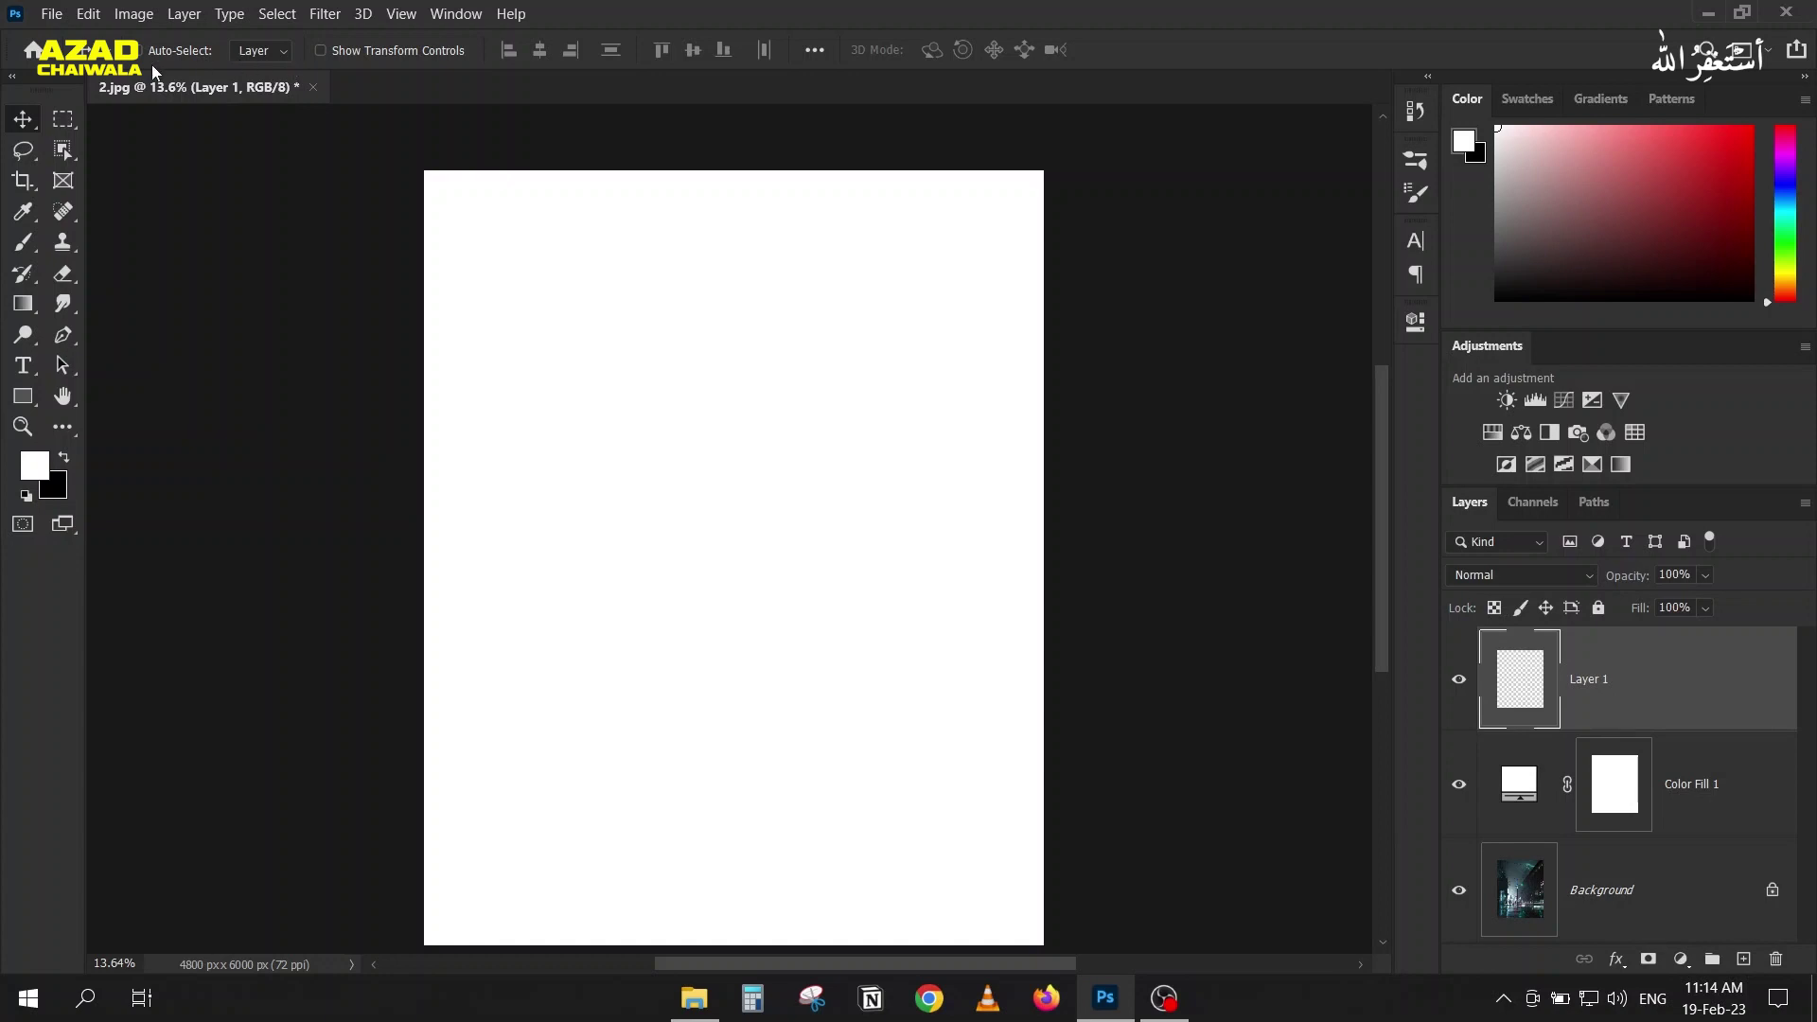
left_click(833, 527)
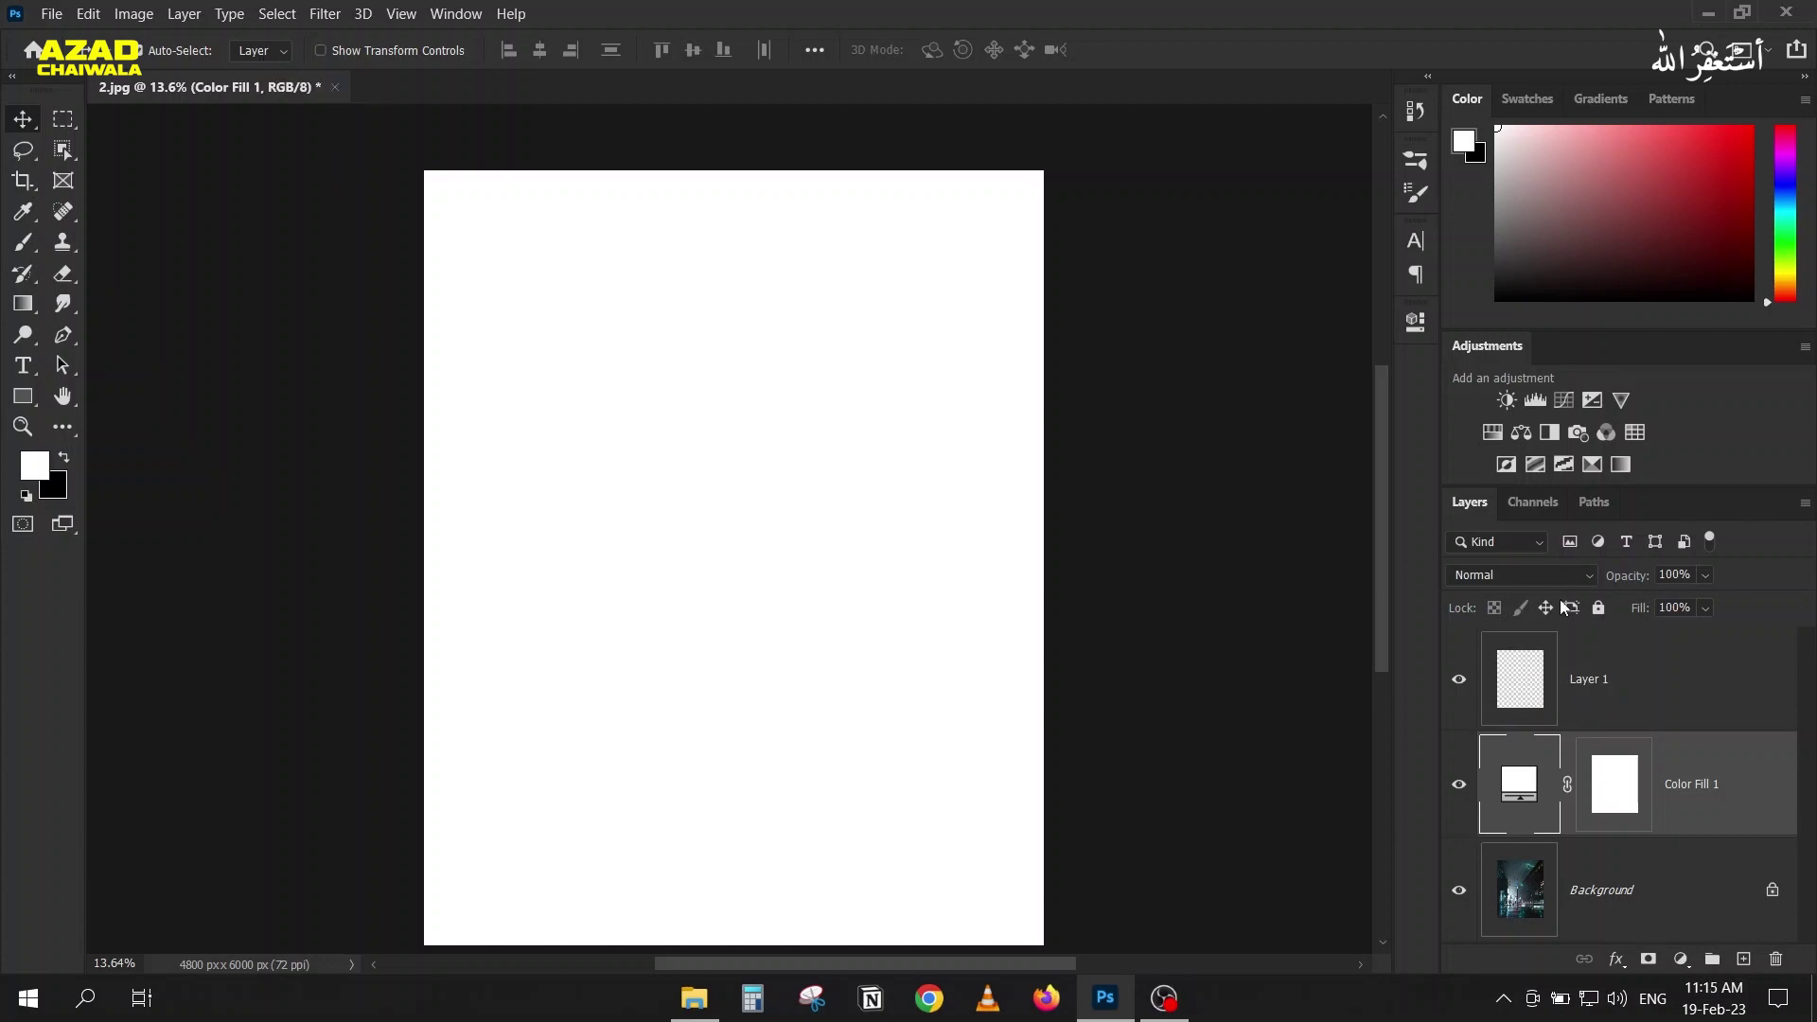
left_click(1458, 784)
left_click(1459, 678)
left_click(1547, 899)
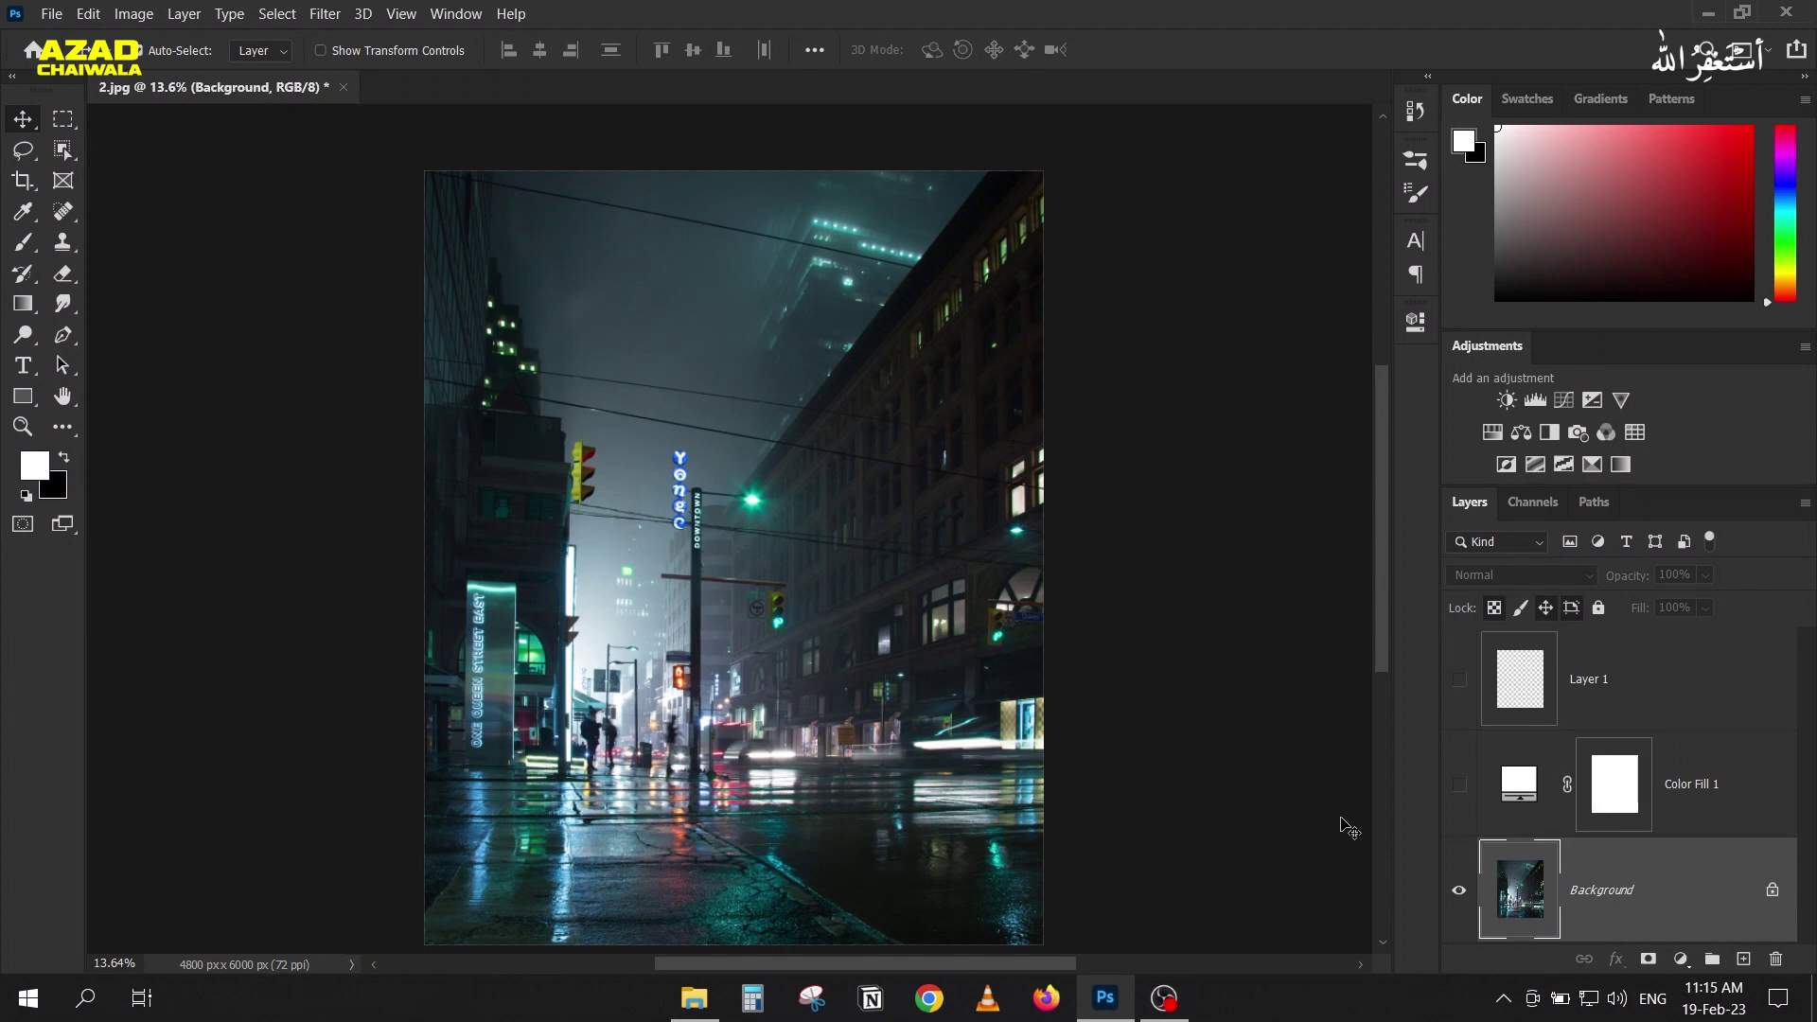
Step: Duplicate the Background, try shifting Background copy 2 right, and undo the shift
key("ctrl+j")
key("ctrl+j")
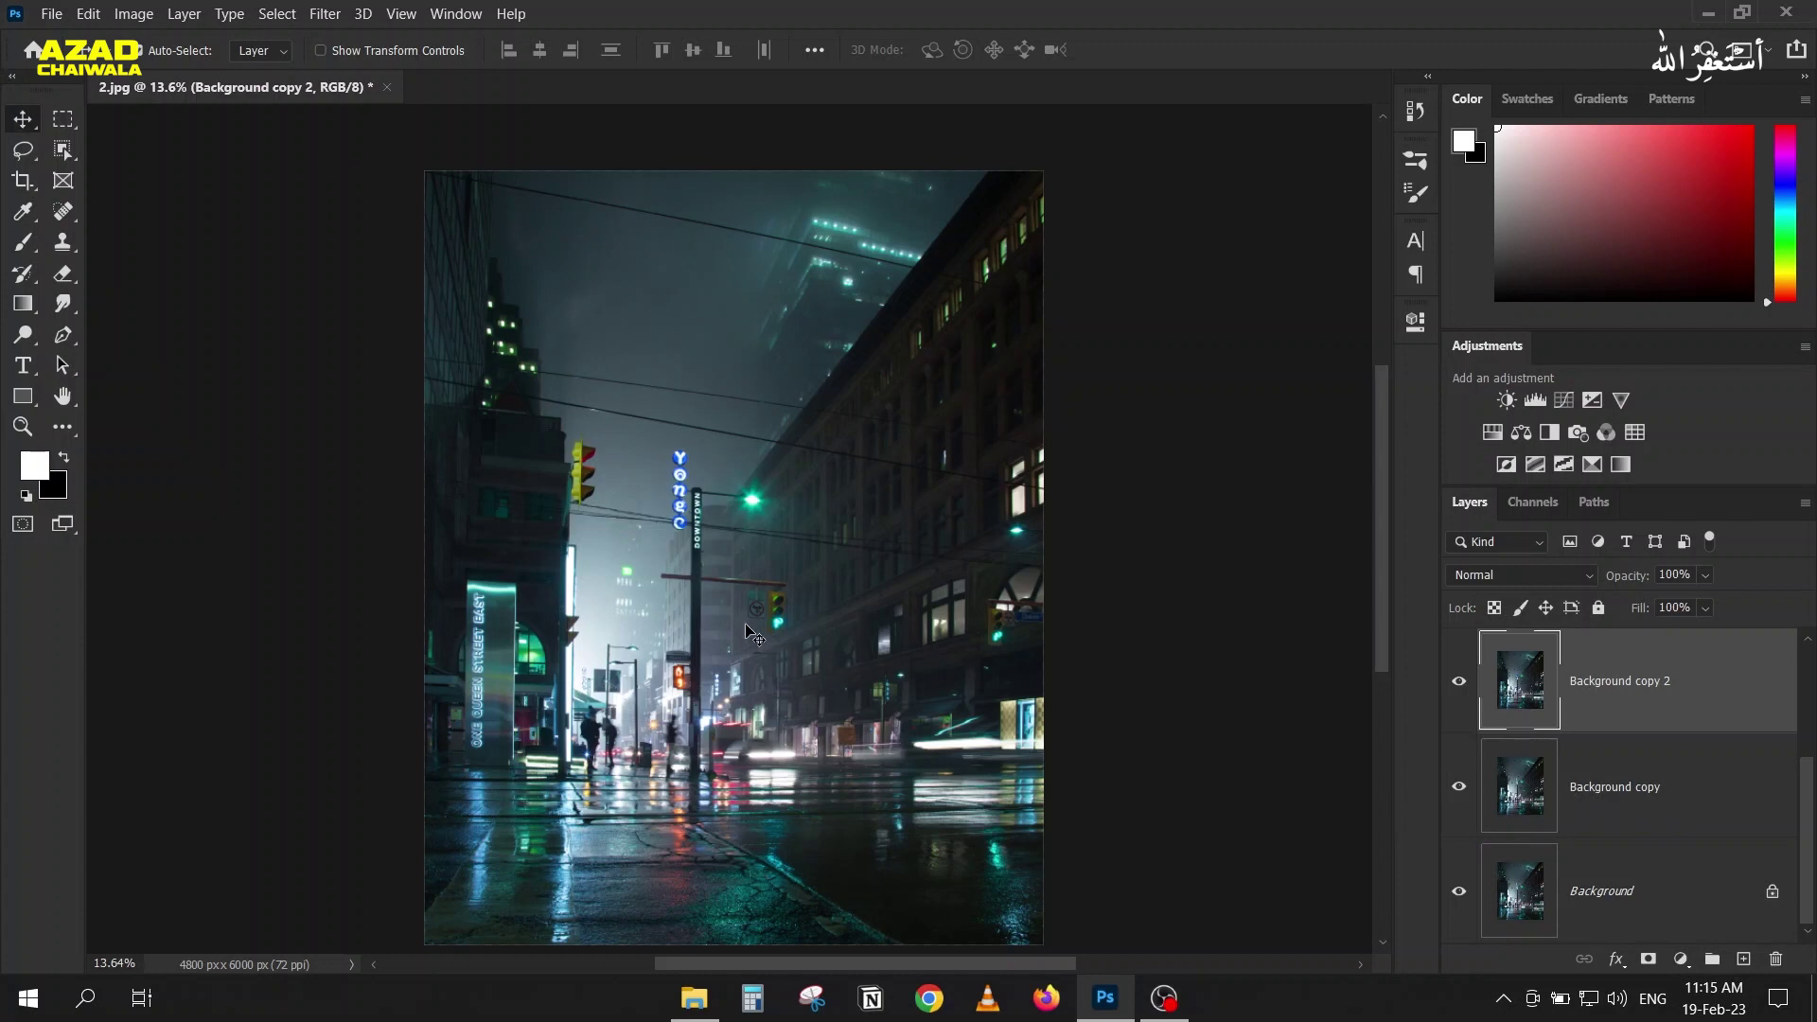
left_click(1651, 786)
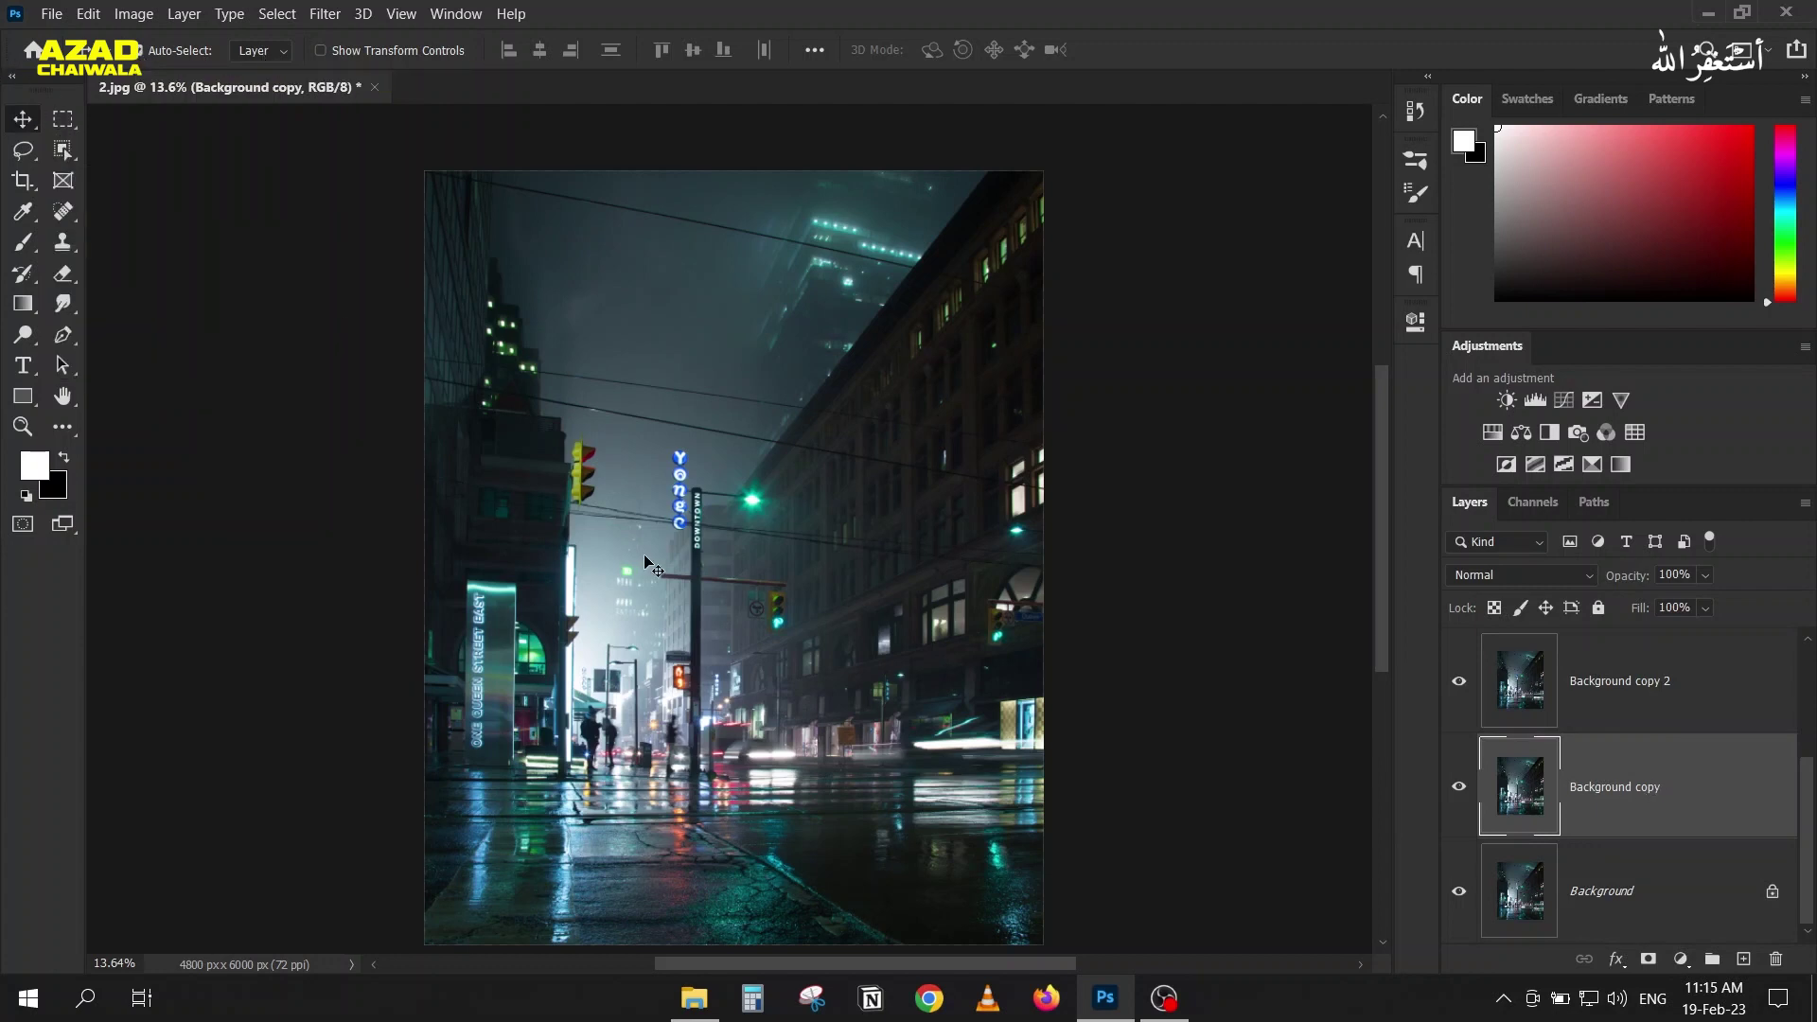
left_click_drag(628, 585, 741, 584)
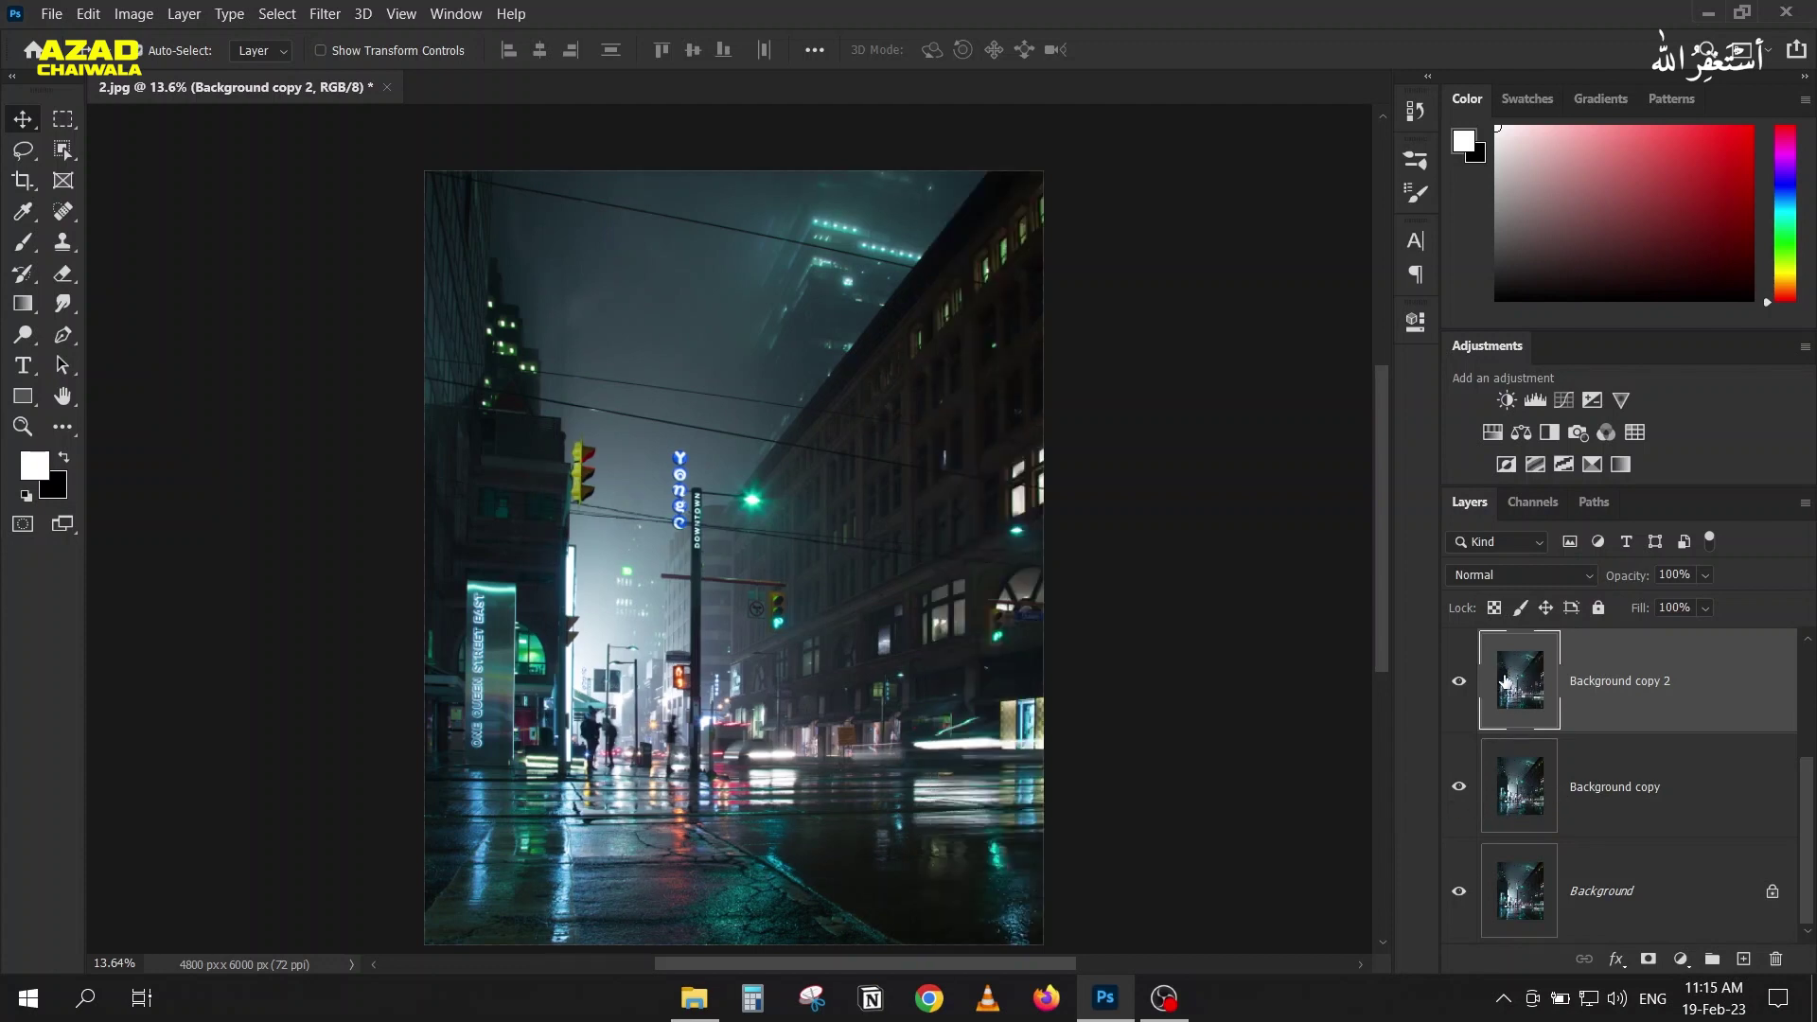
key("ctrl+z")
Step: Shift Background copy sideways, hide Background copy 2, and delete the shifted copy
left_click(1672, 798)
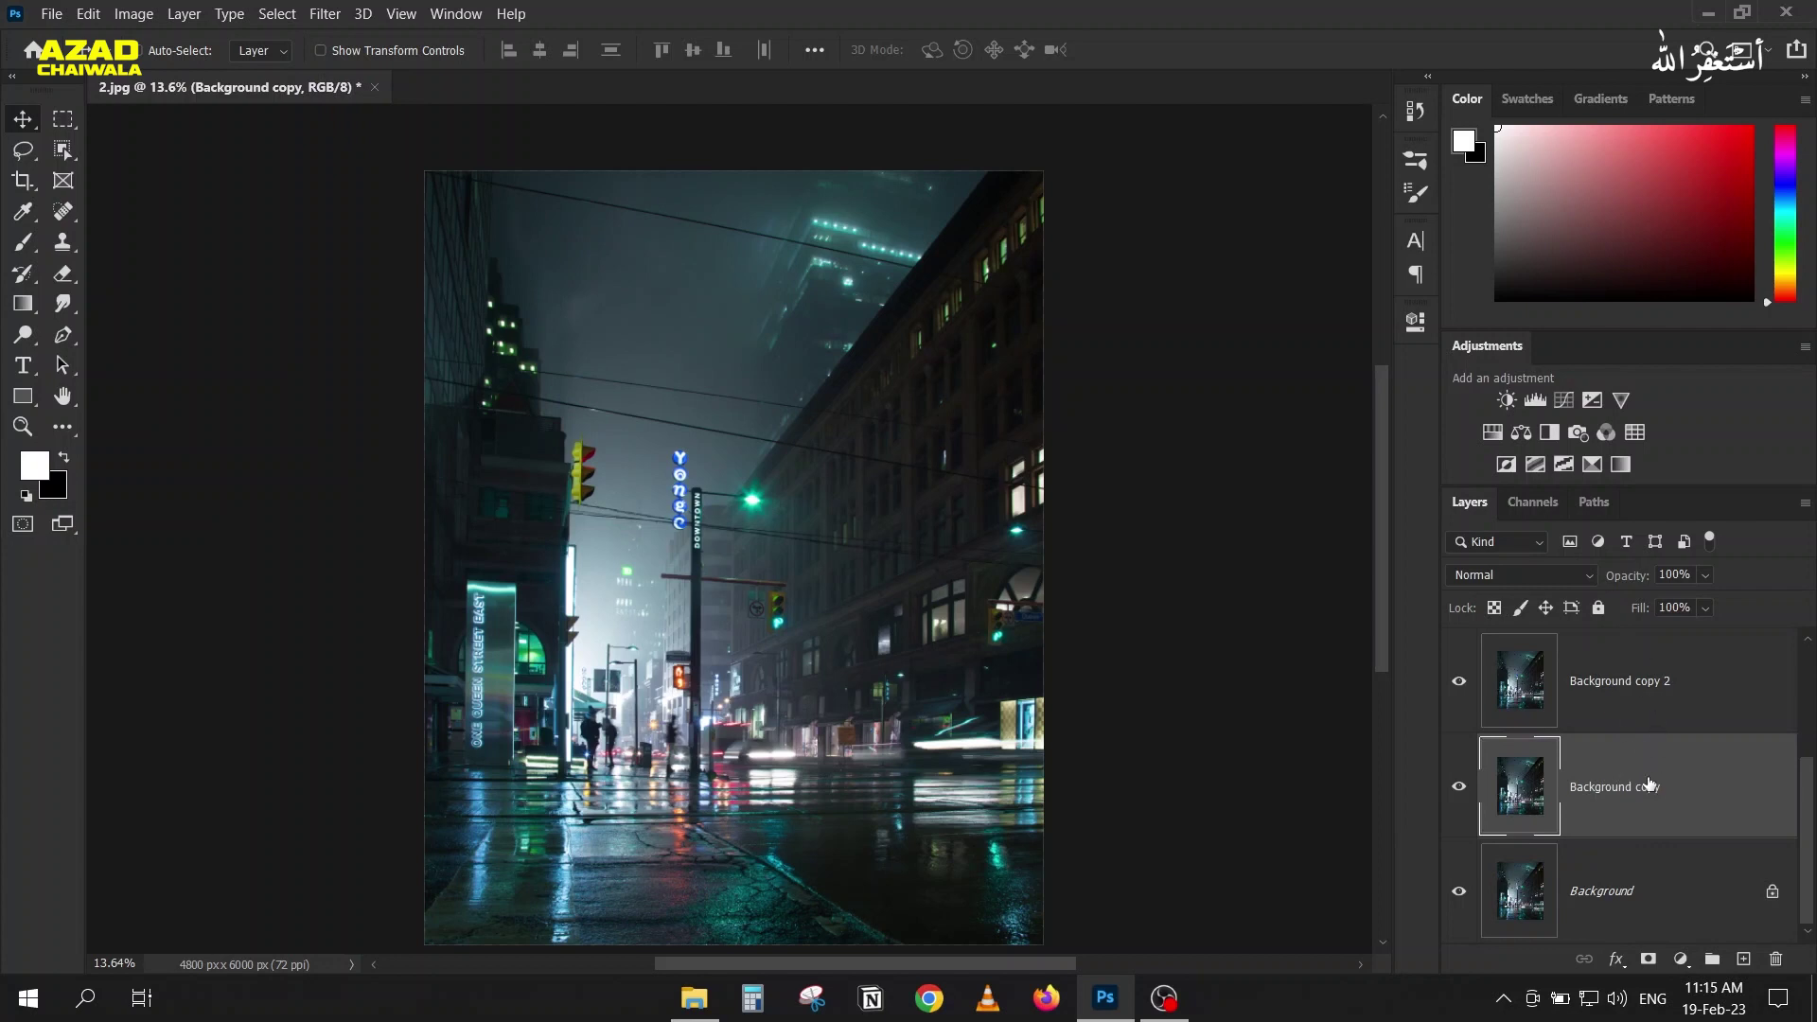
left_click_drag(613, 653, 800, 601)
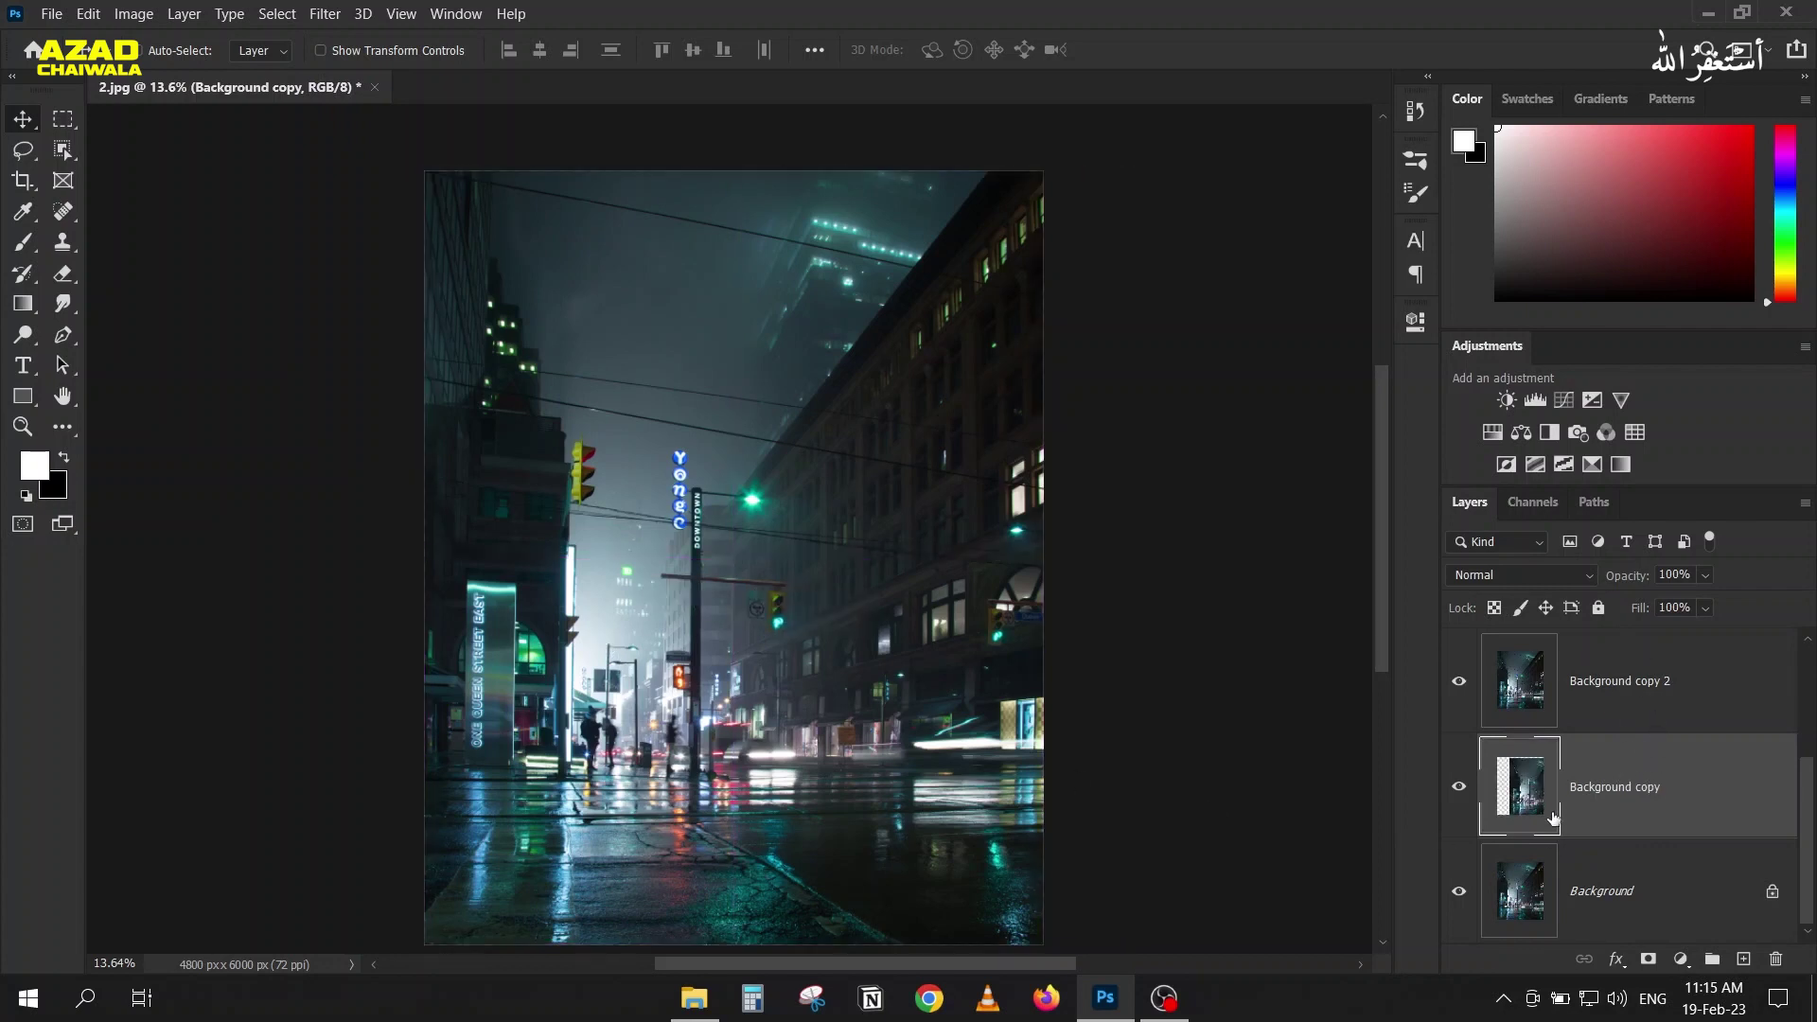
left_click(1458, 681)
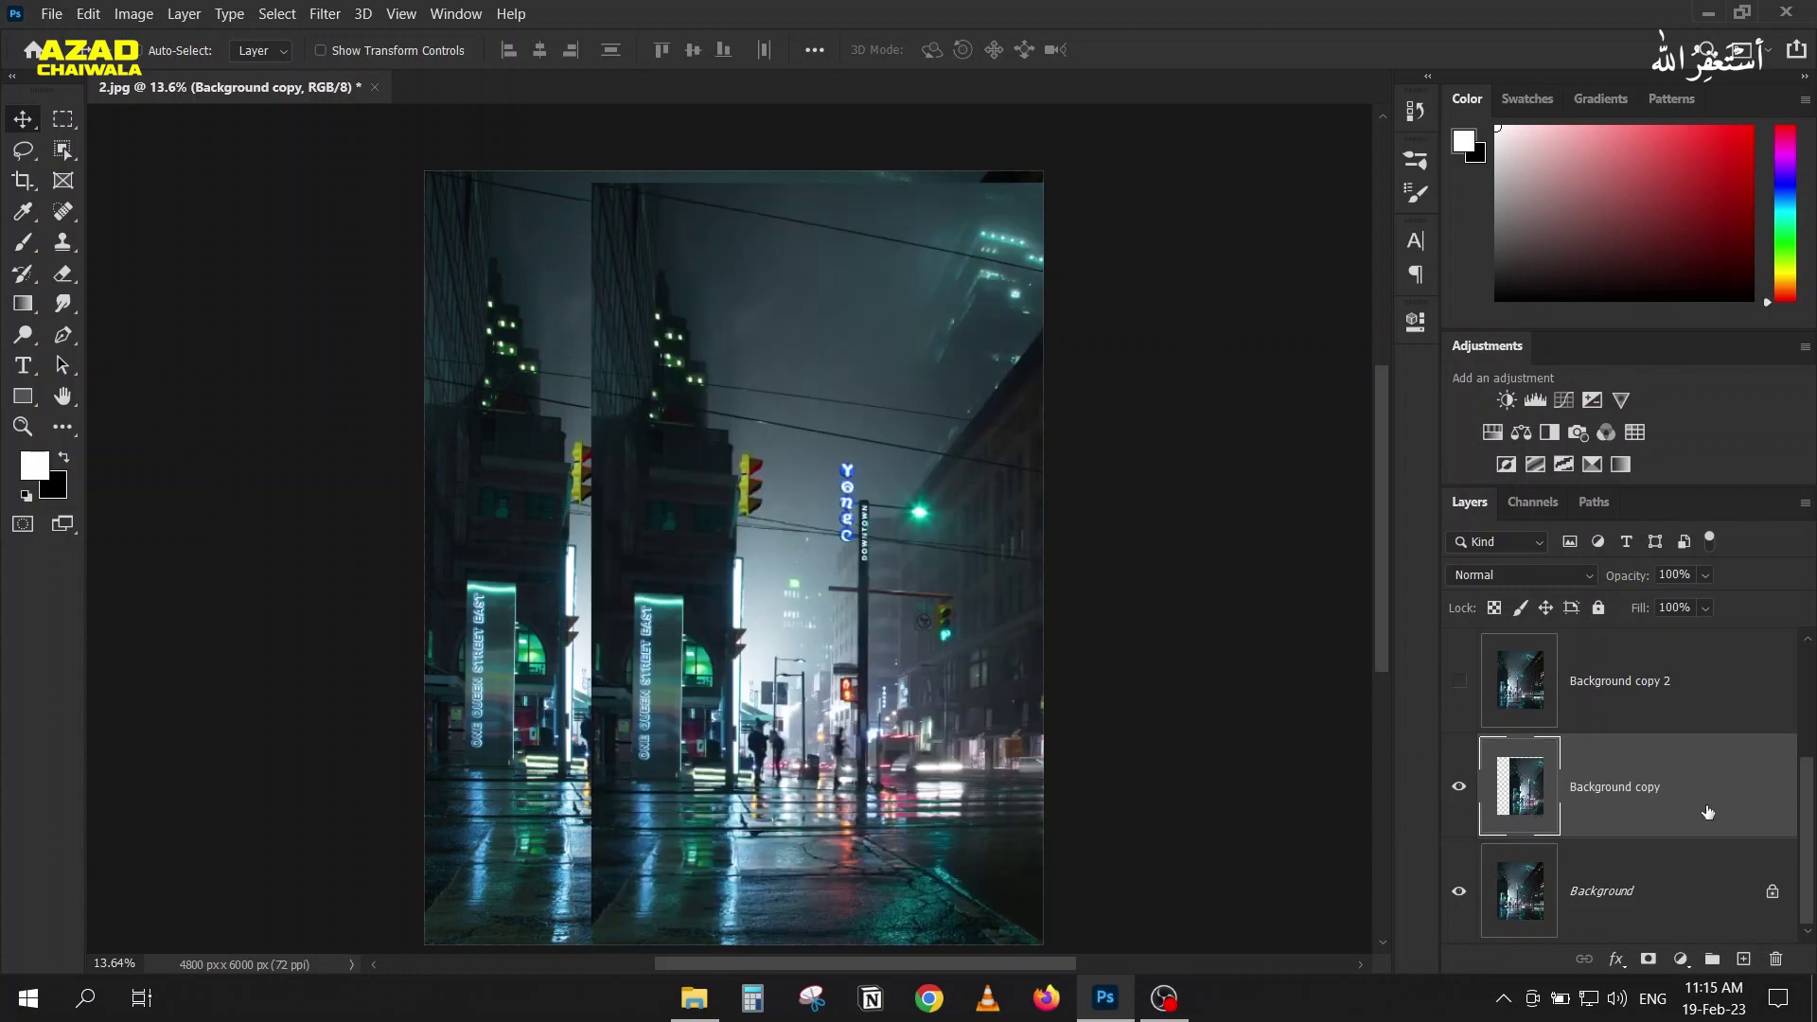
key("Delete")
left_click(1587, 818)
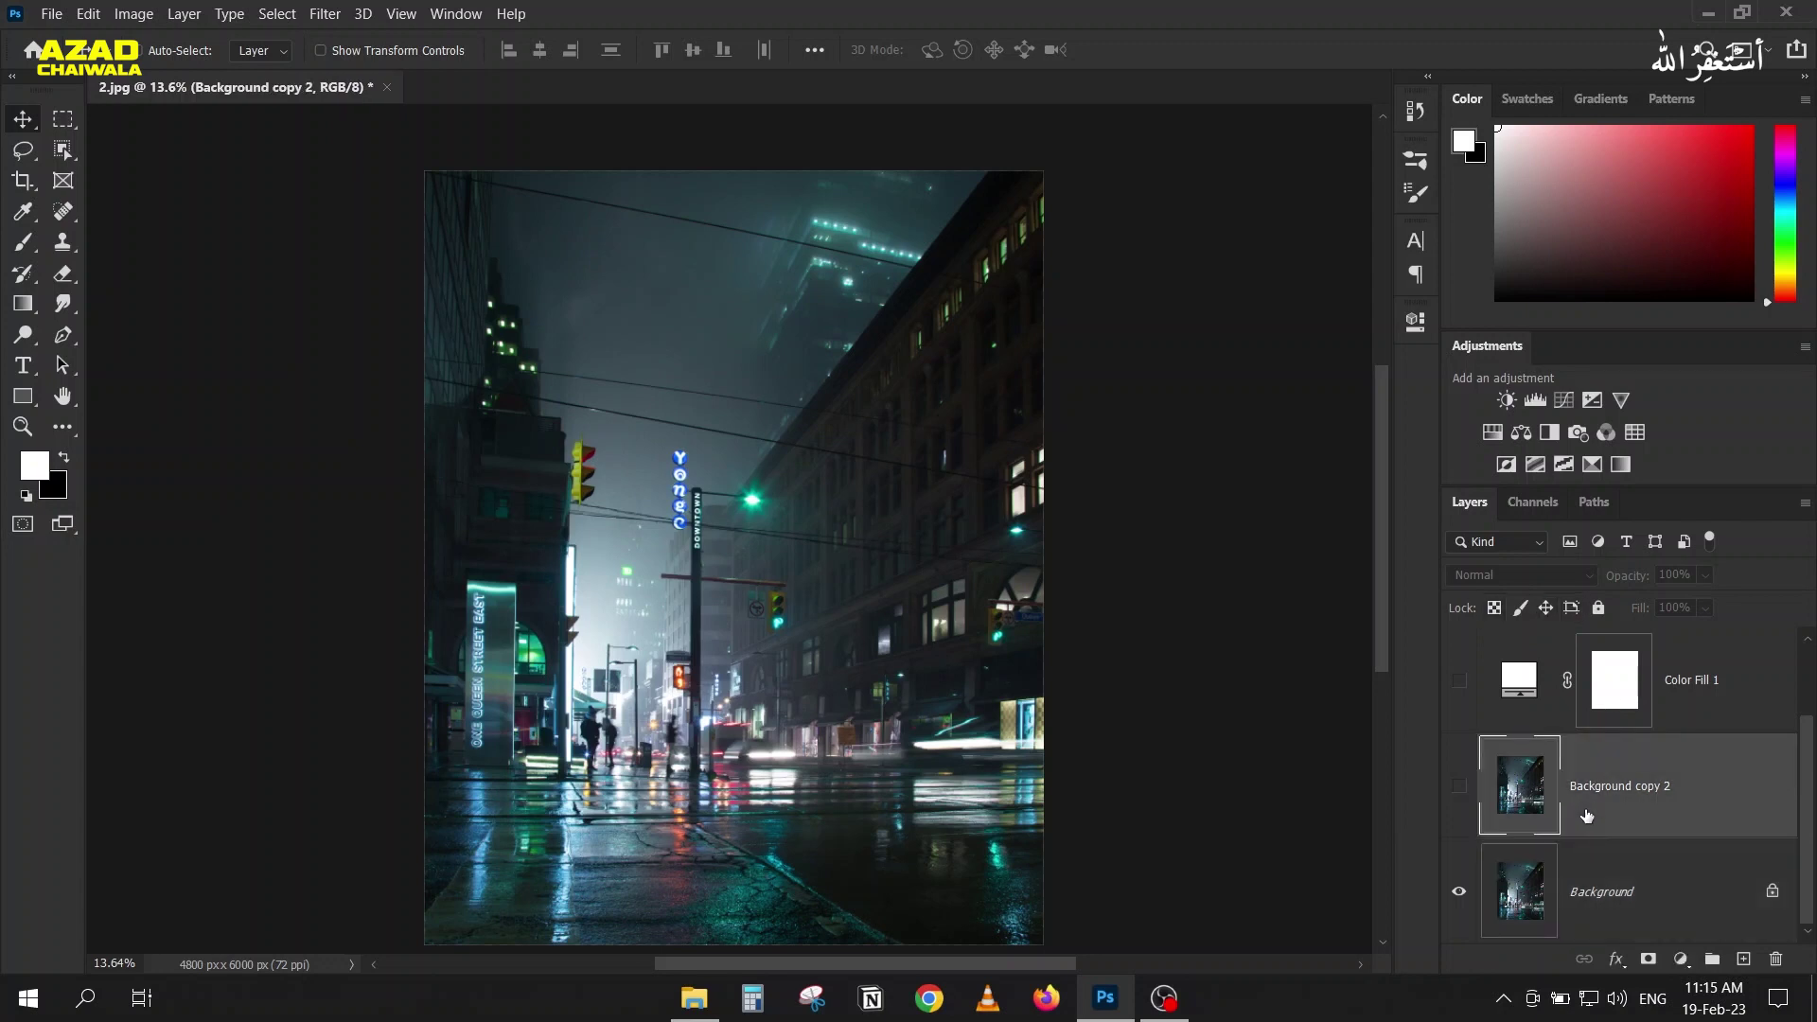
Step: Delete Background copy 2 and make Layer 1 and the white Color Fill 1 visible
key("Delete")
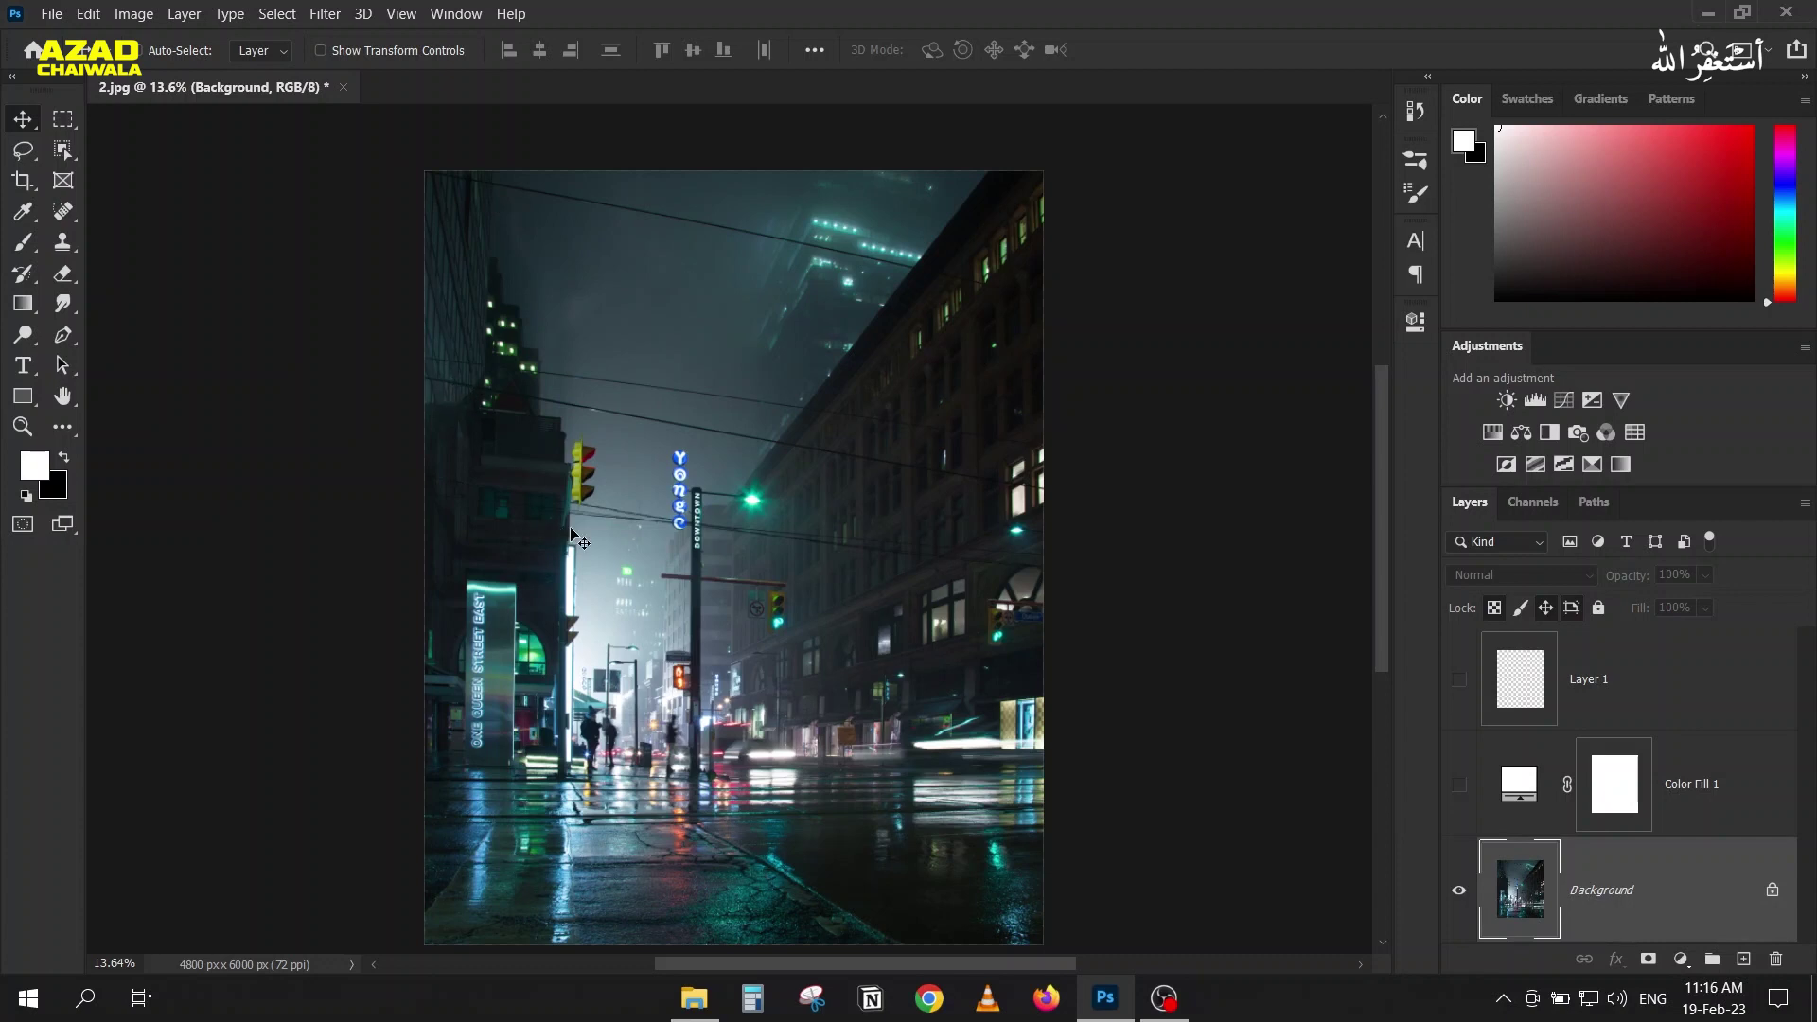
scroll(1249, 698, "up", 2)
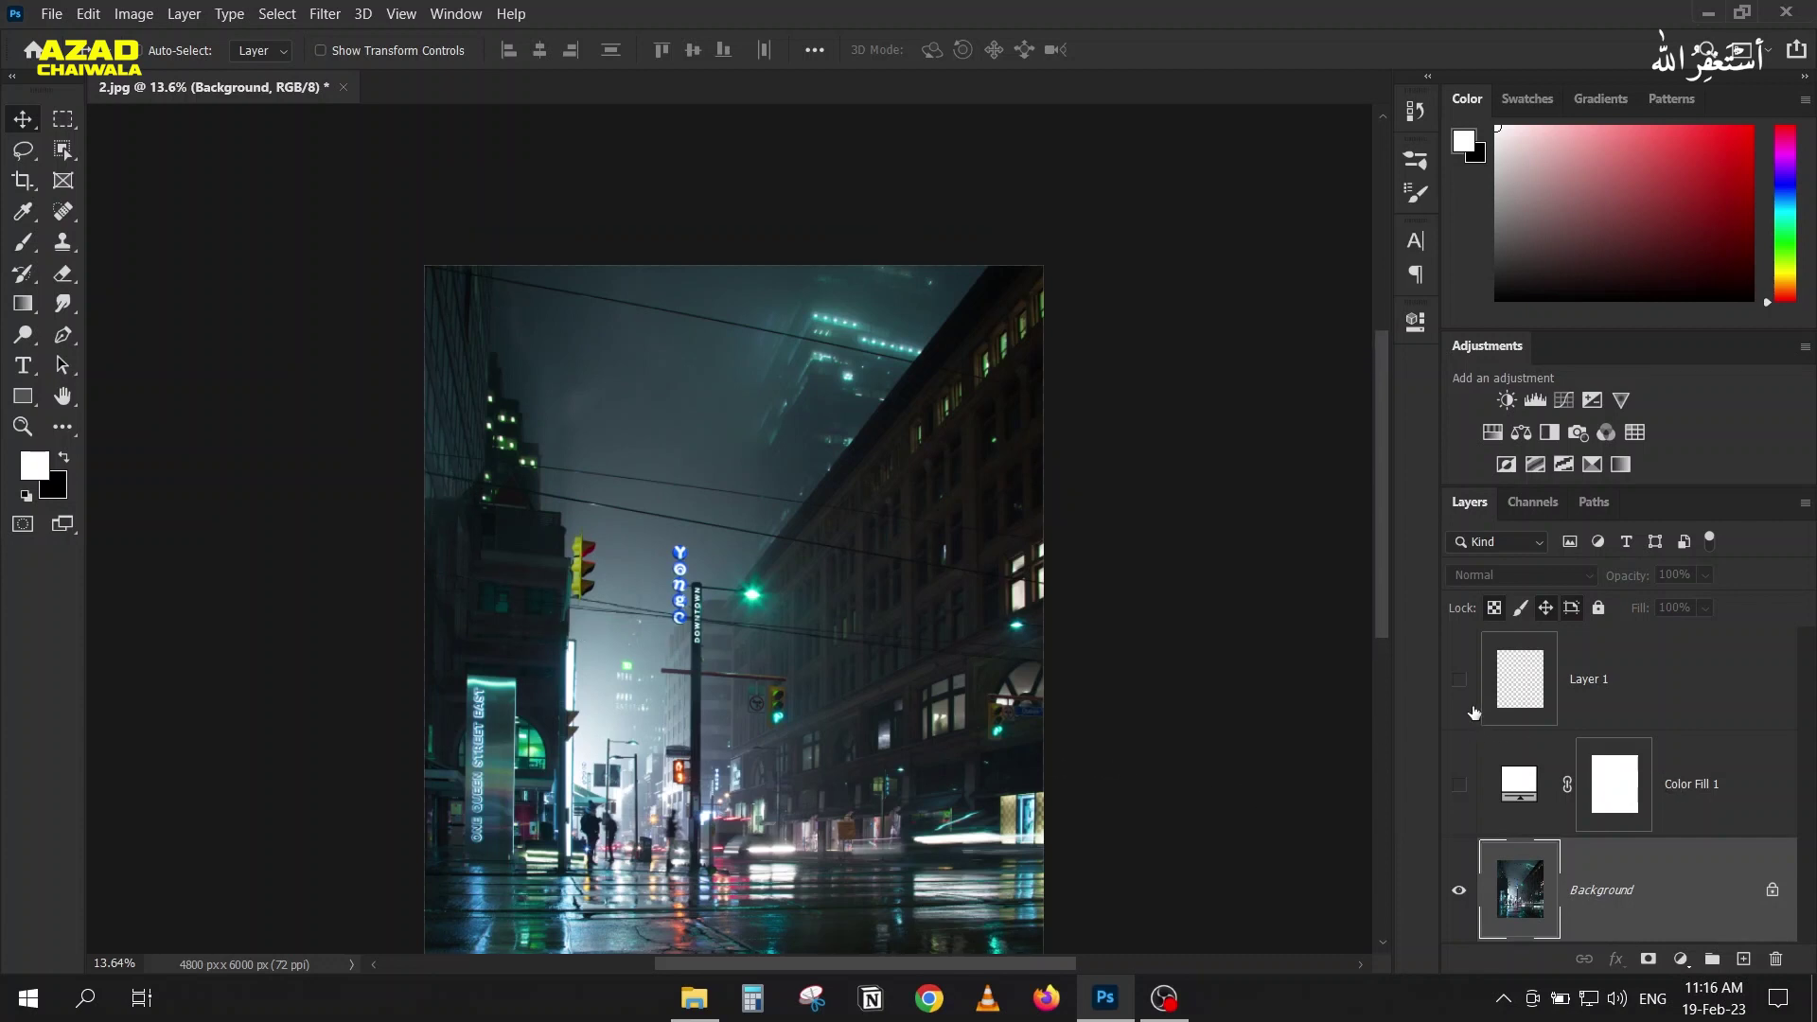
left_click(1491, 805)
left_click(1459, 678)
left_click(1459, 784)
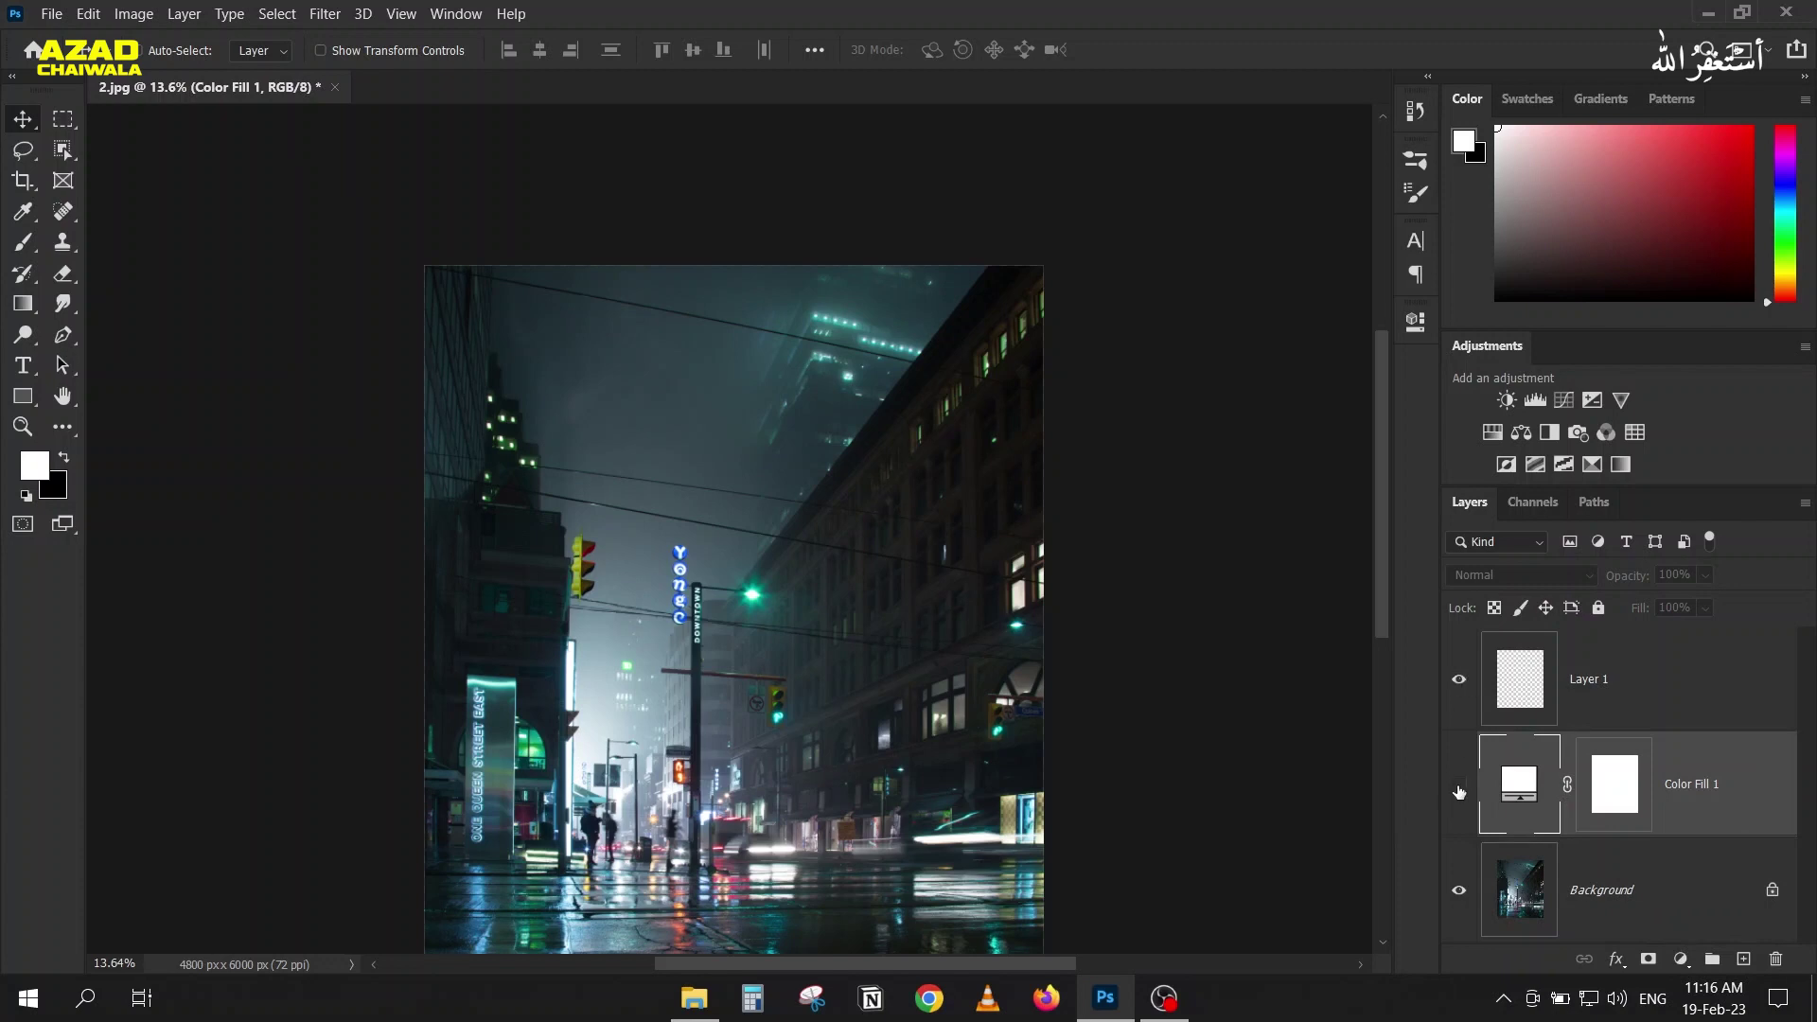
Step: Select Layer 1, zoom in, and choose the Brush tool with black as foreground colour
left_click(1536, 661)
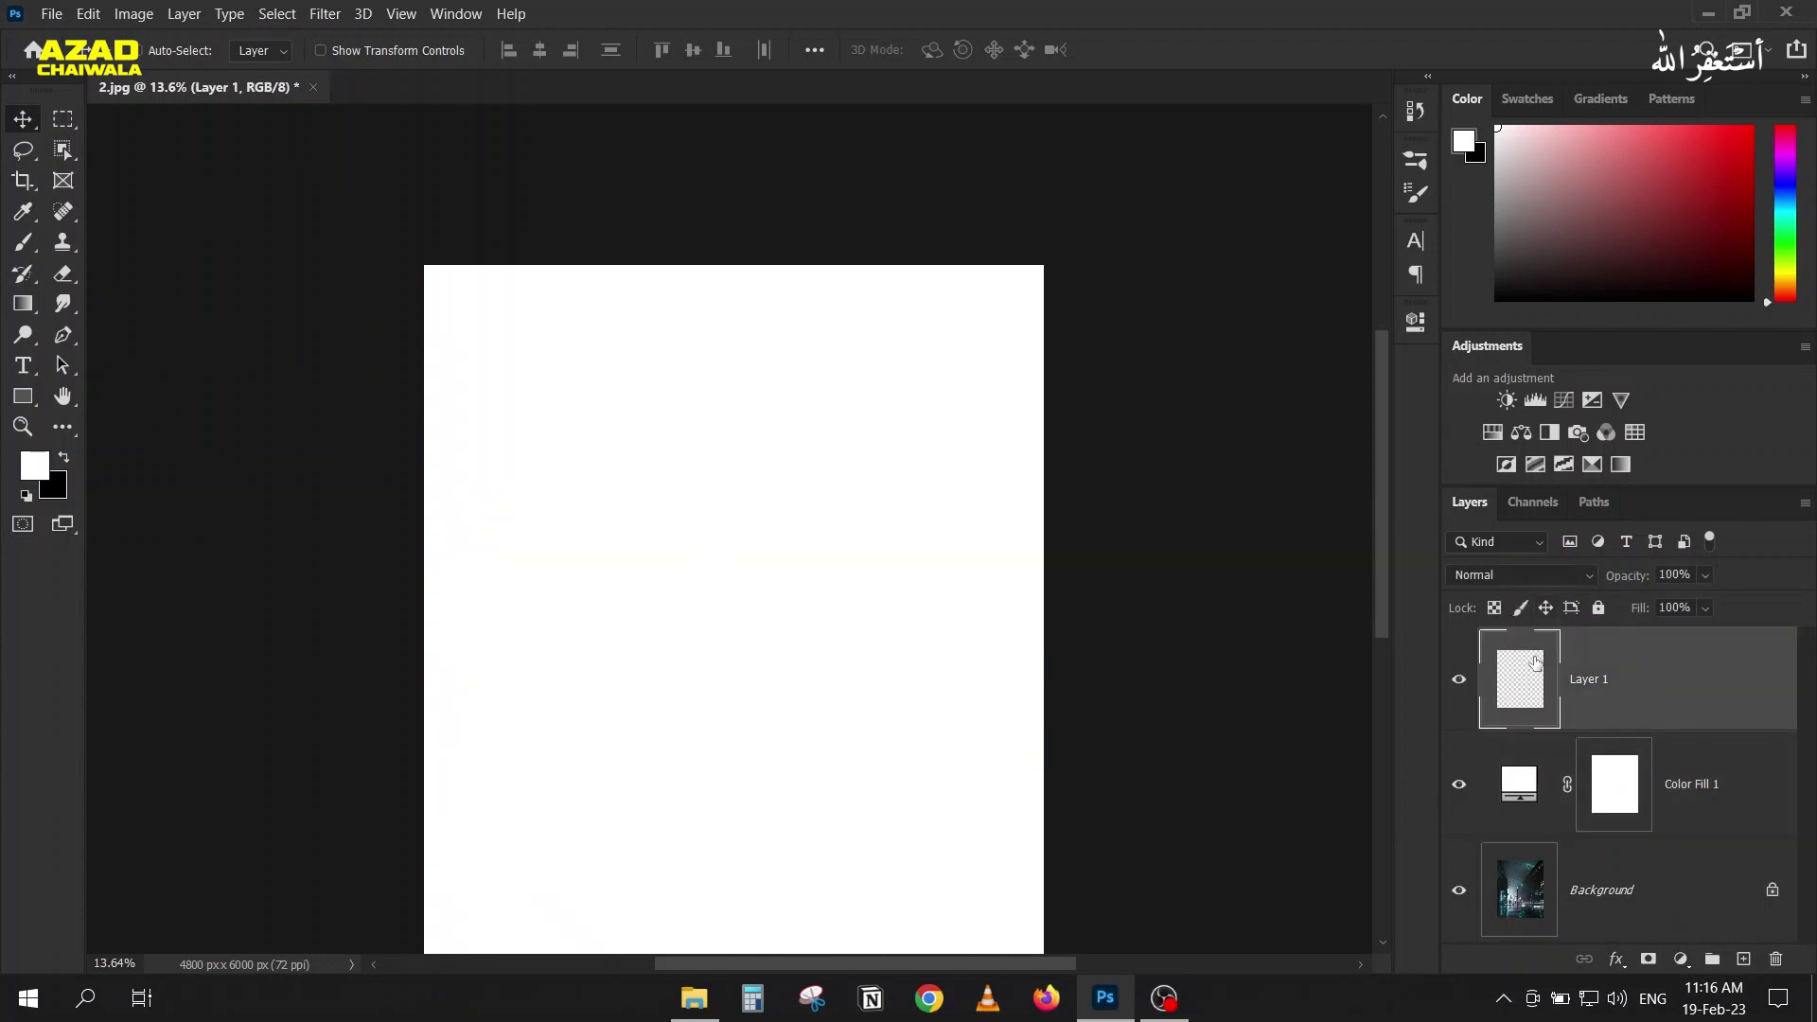
scroll(755, 454, "up", 2)
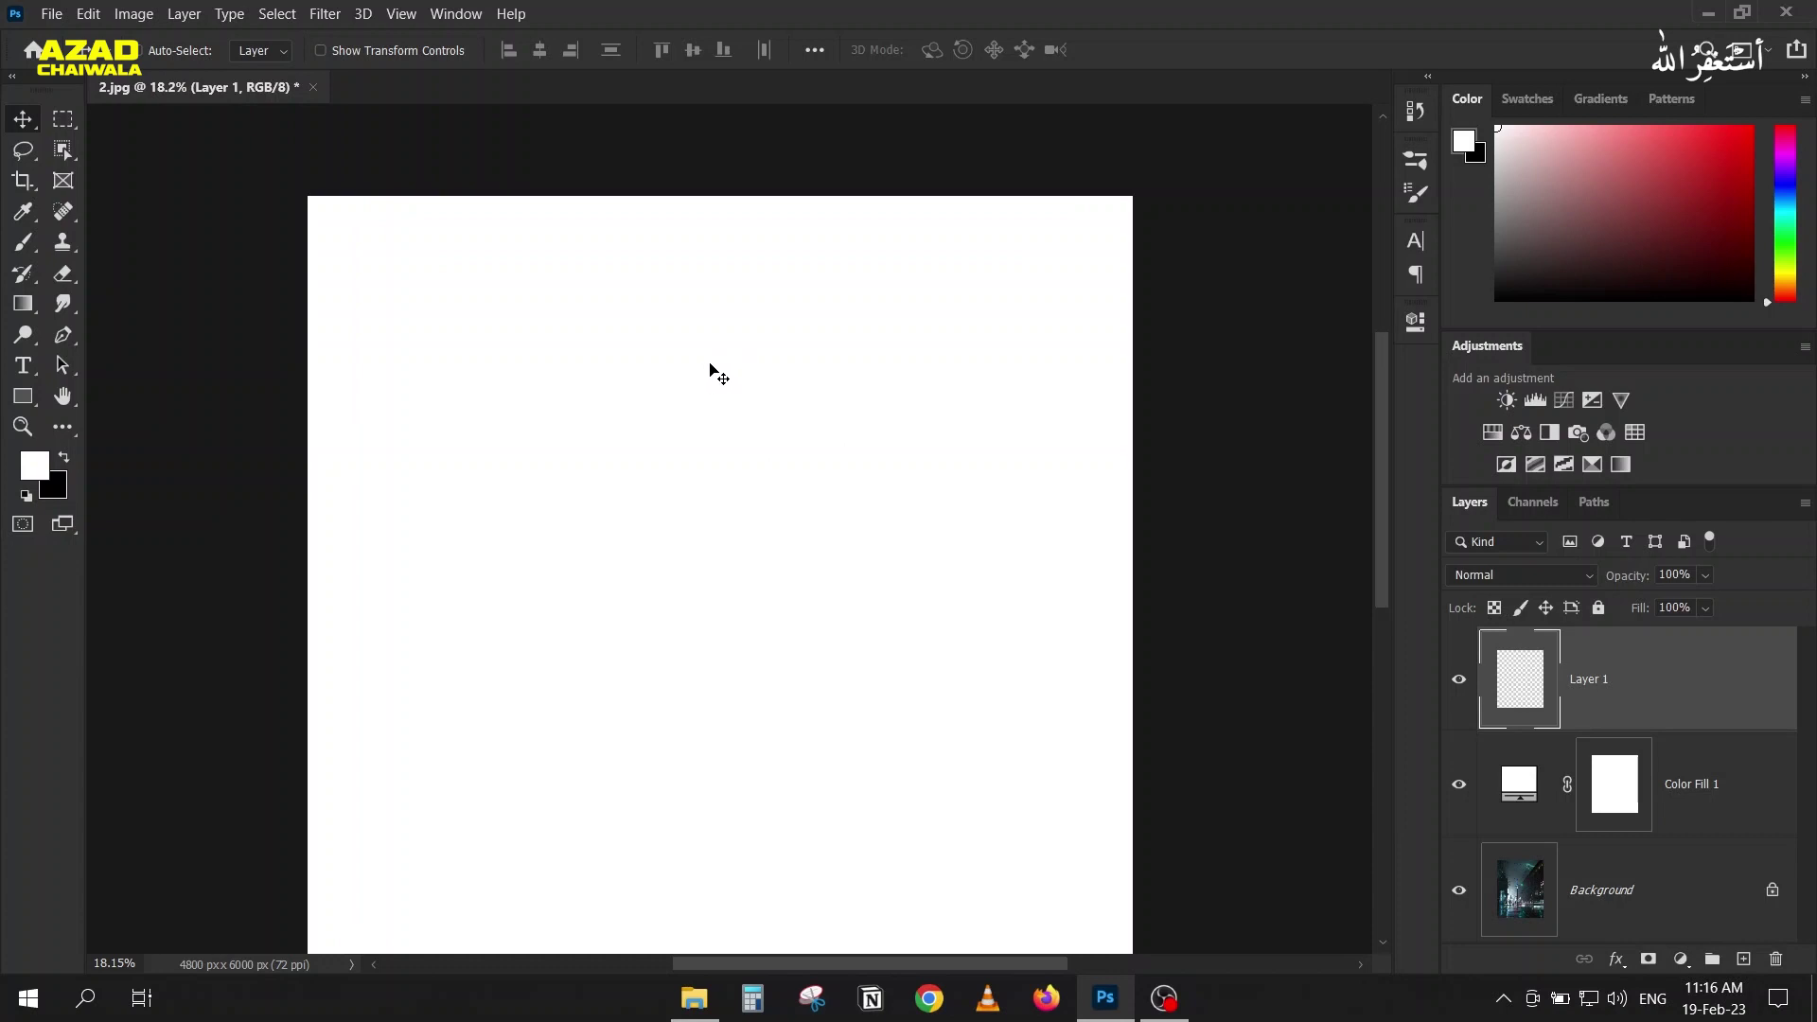
key("b")
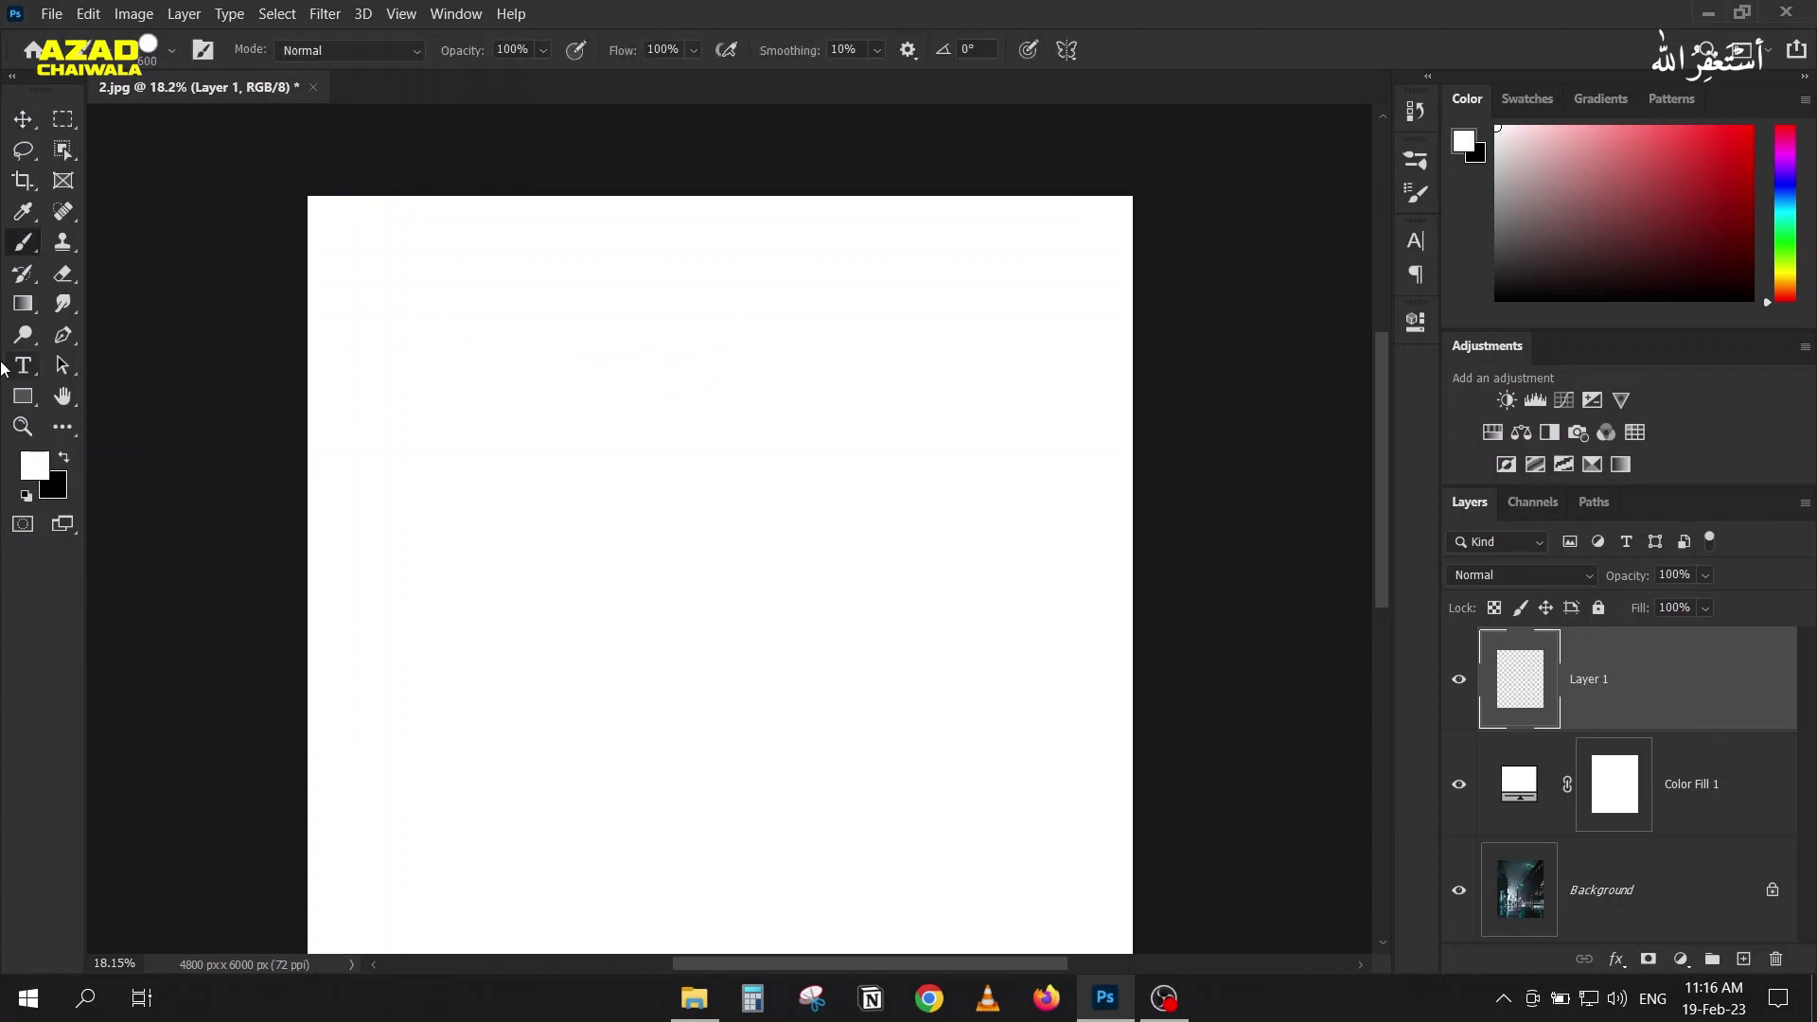
left_click(64, 459)
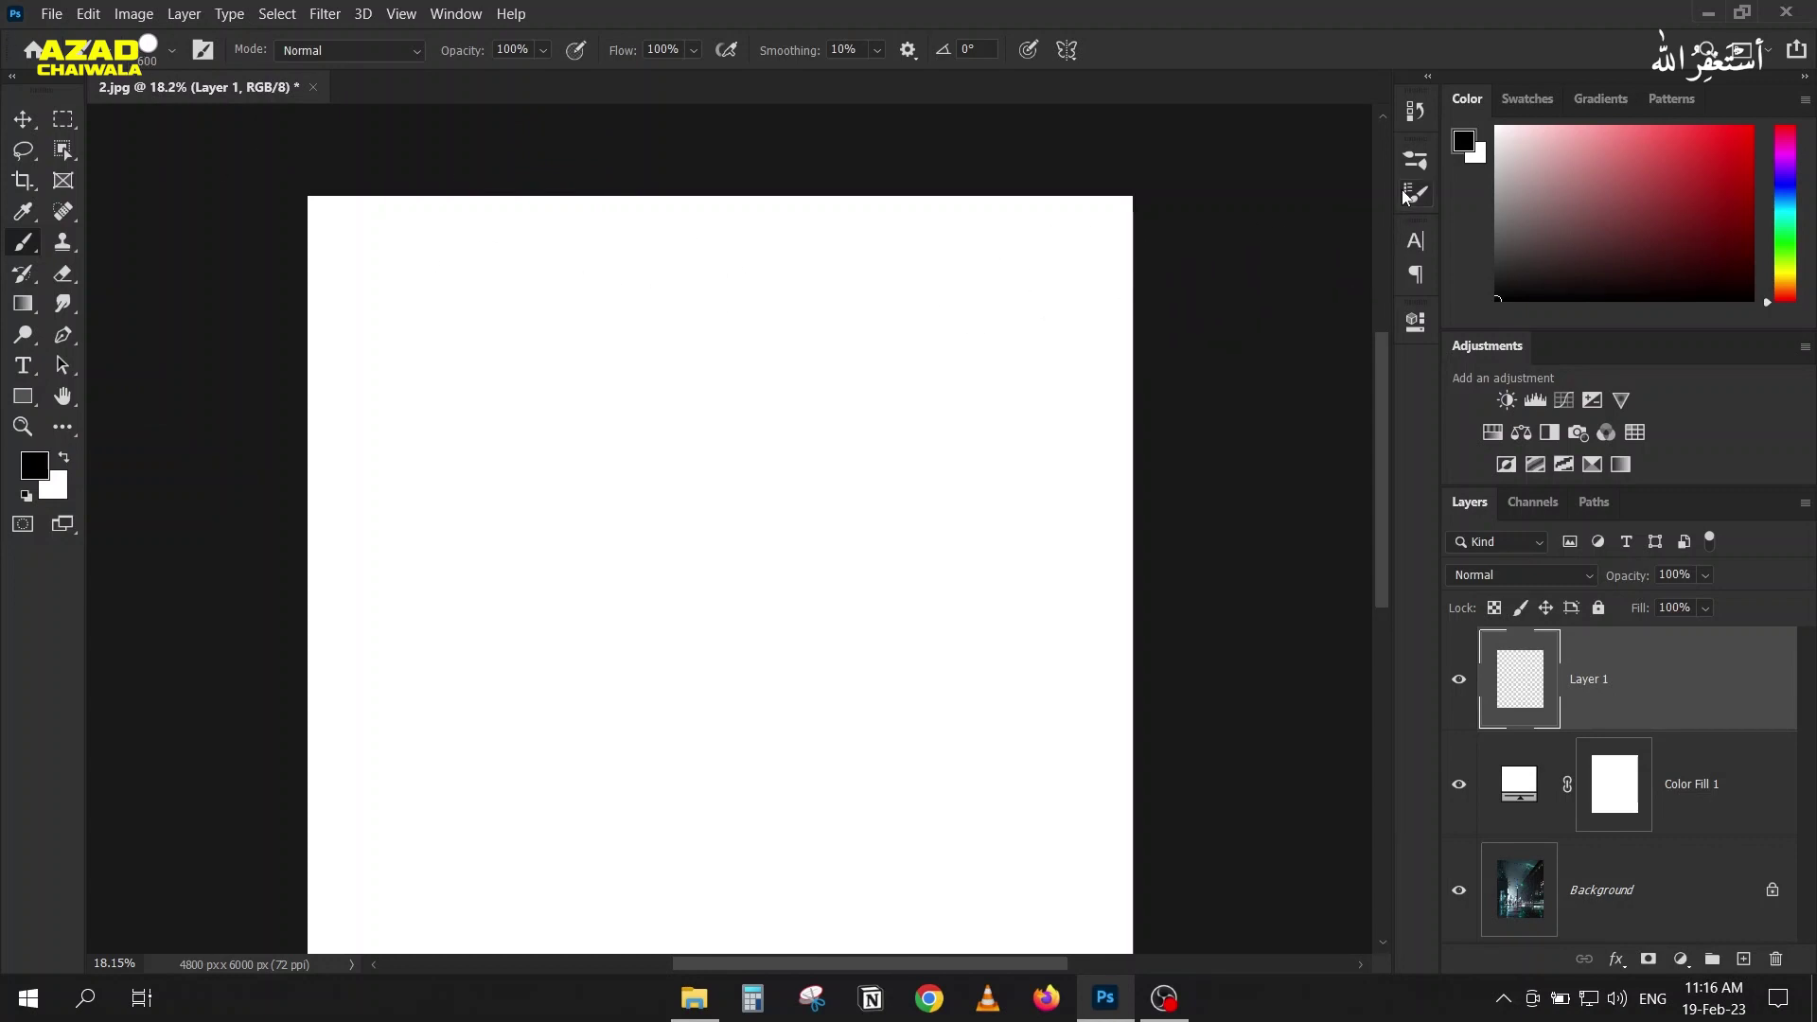
Step: Bring up Brush Settings, squash and rotate the brush tip, and show the white fill layer
left_click(1414, 163)
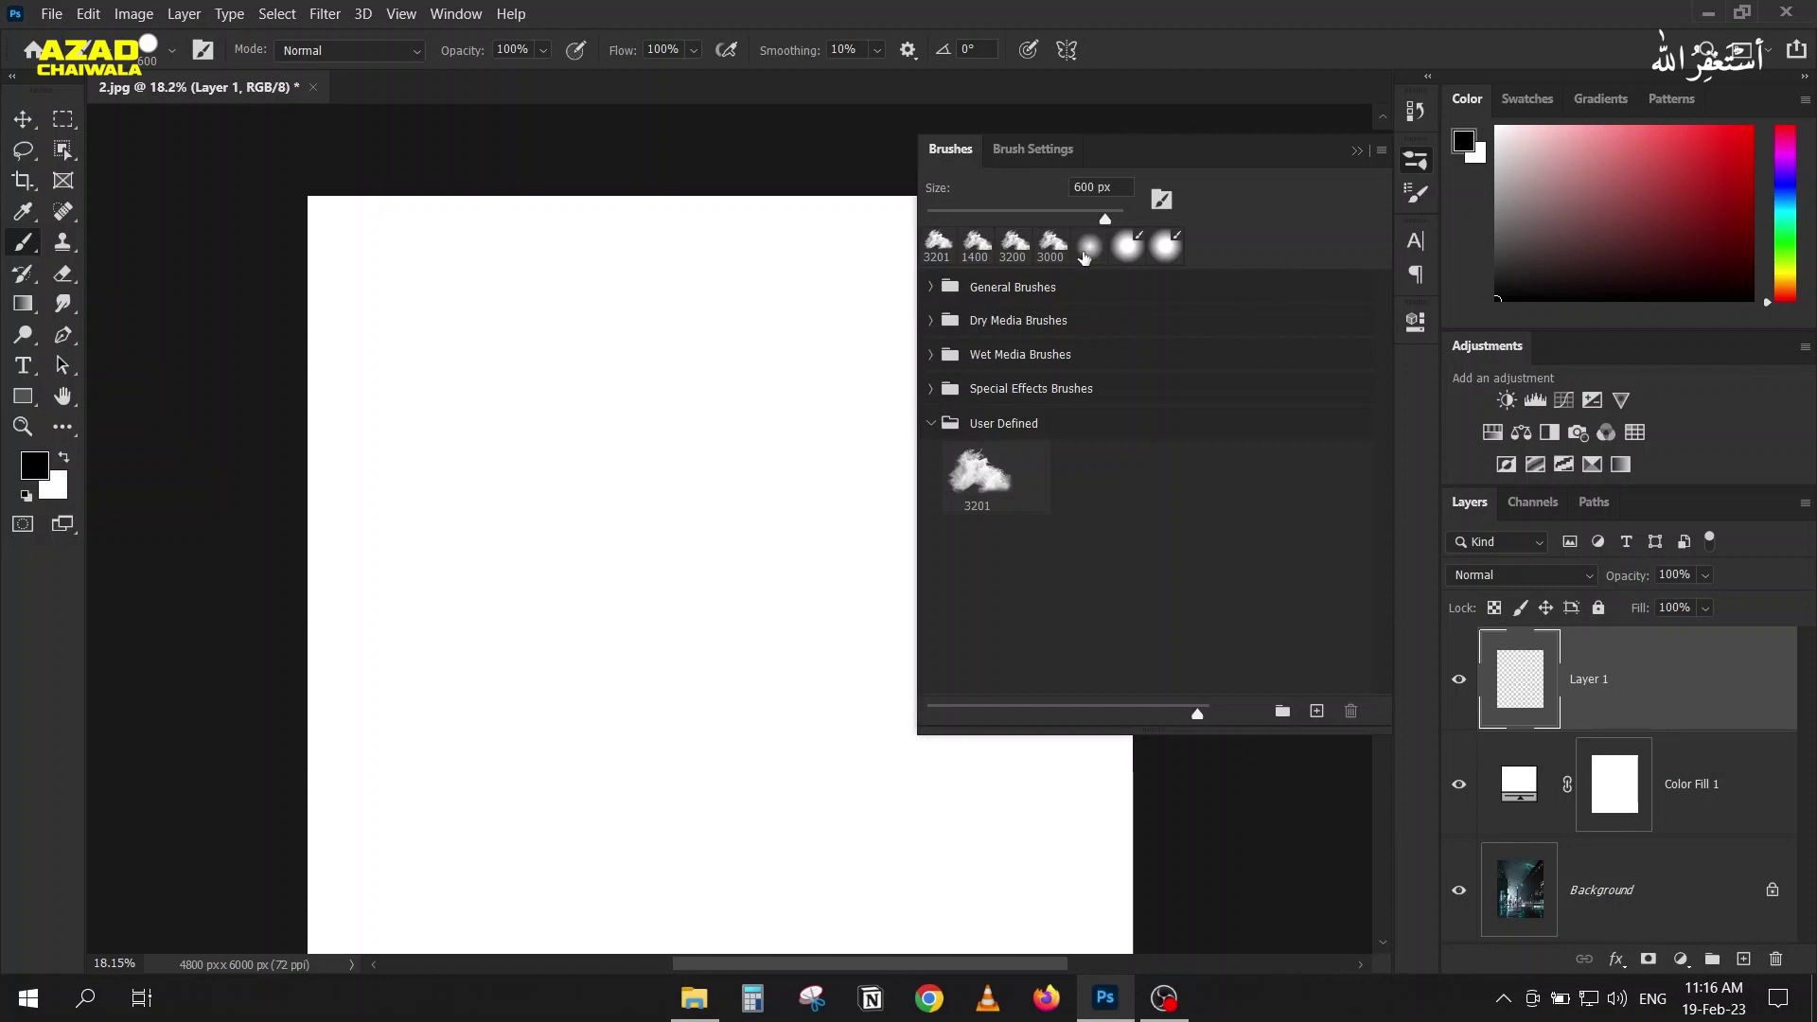
left_click(1016, 151)
mouse_move(518, 426)
left_mouse_down()
mouse_move(290, 370)
mouse_move(337, 357)
mouse_move(320, 361)
left_mouse_up()
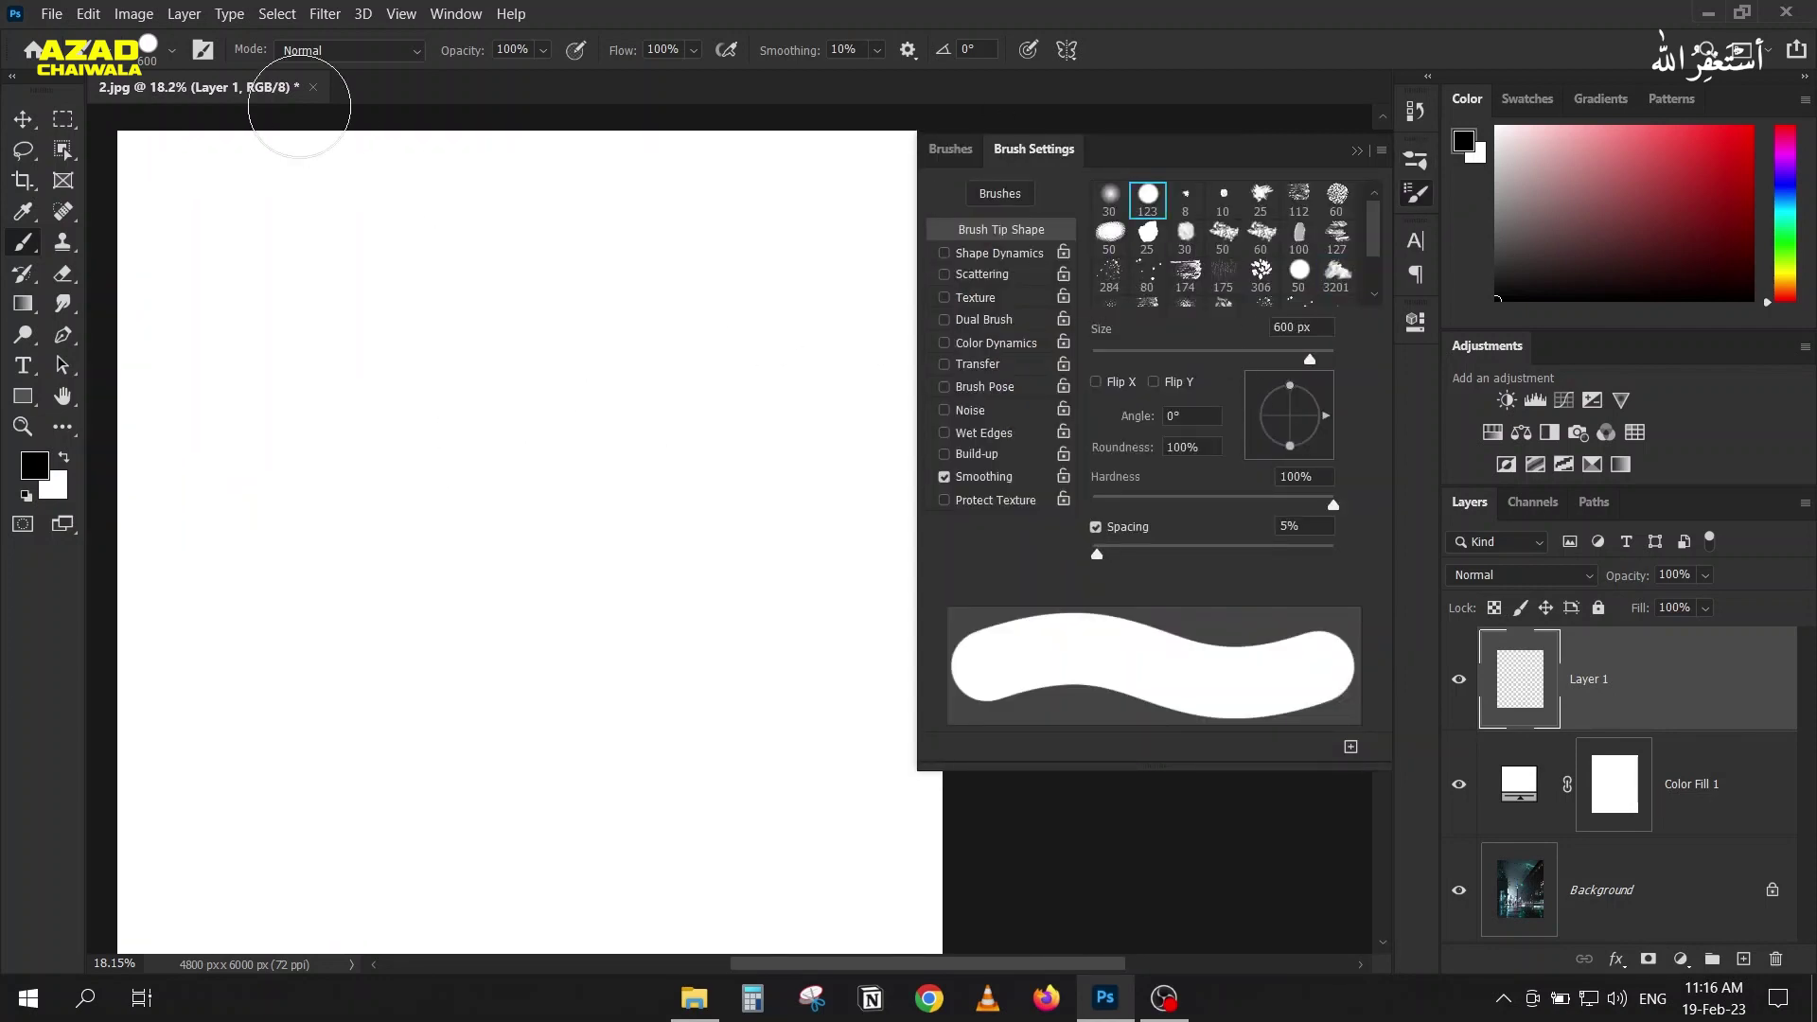
left_click(171, 51)
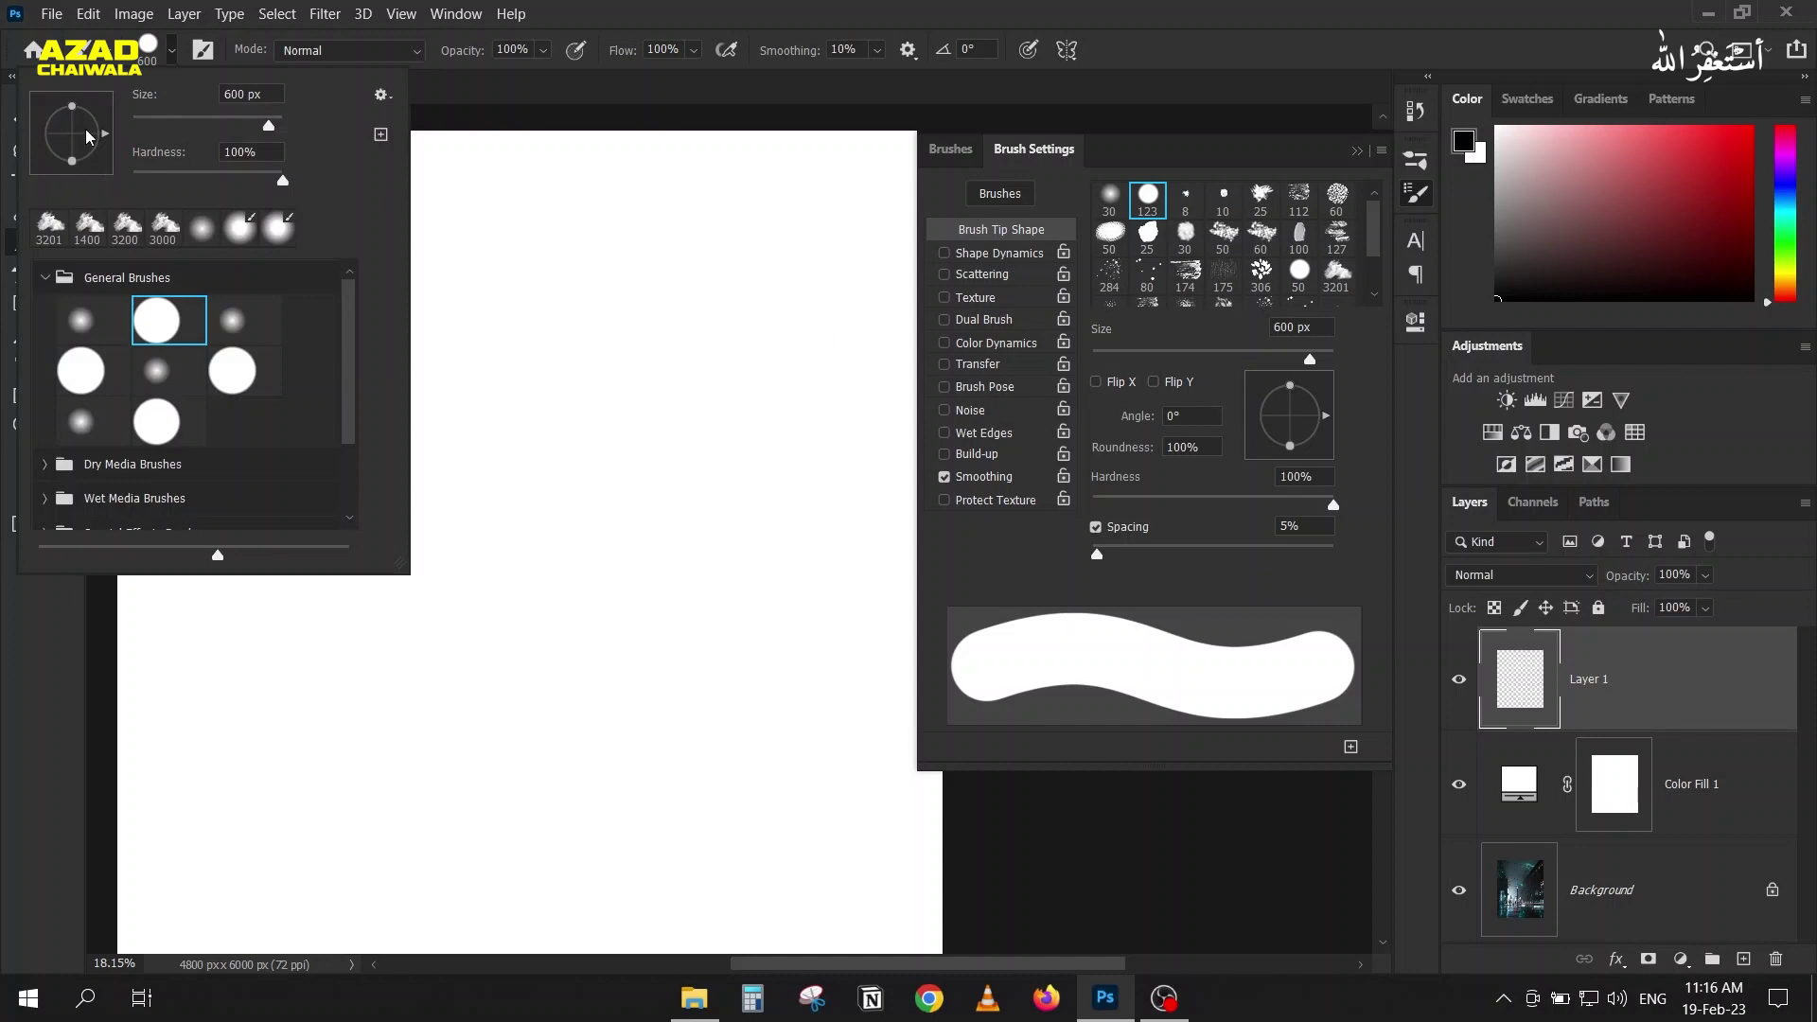
mouse_move(69, 169)
left_mouse_down()
mouse_move(42, 130)
mouse_move(84, 166)
mouse_move(74, 148)
left_mouse_up()
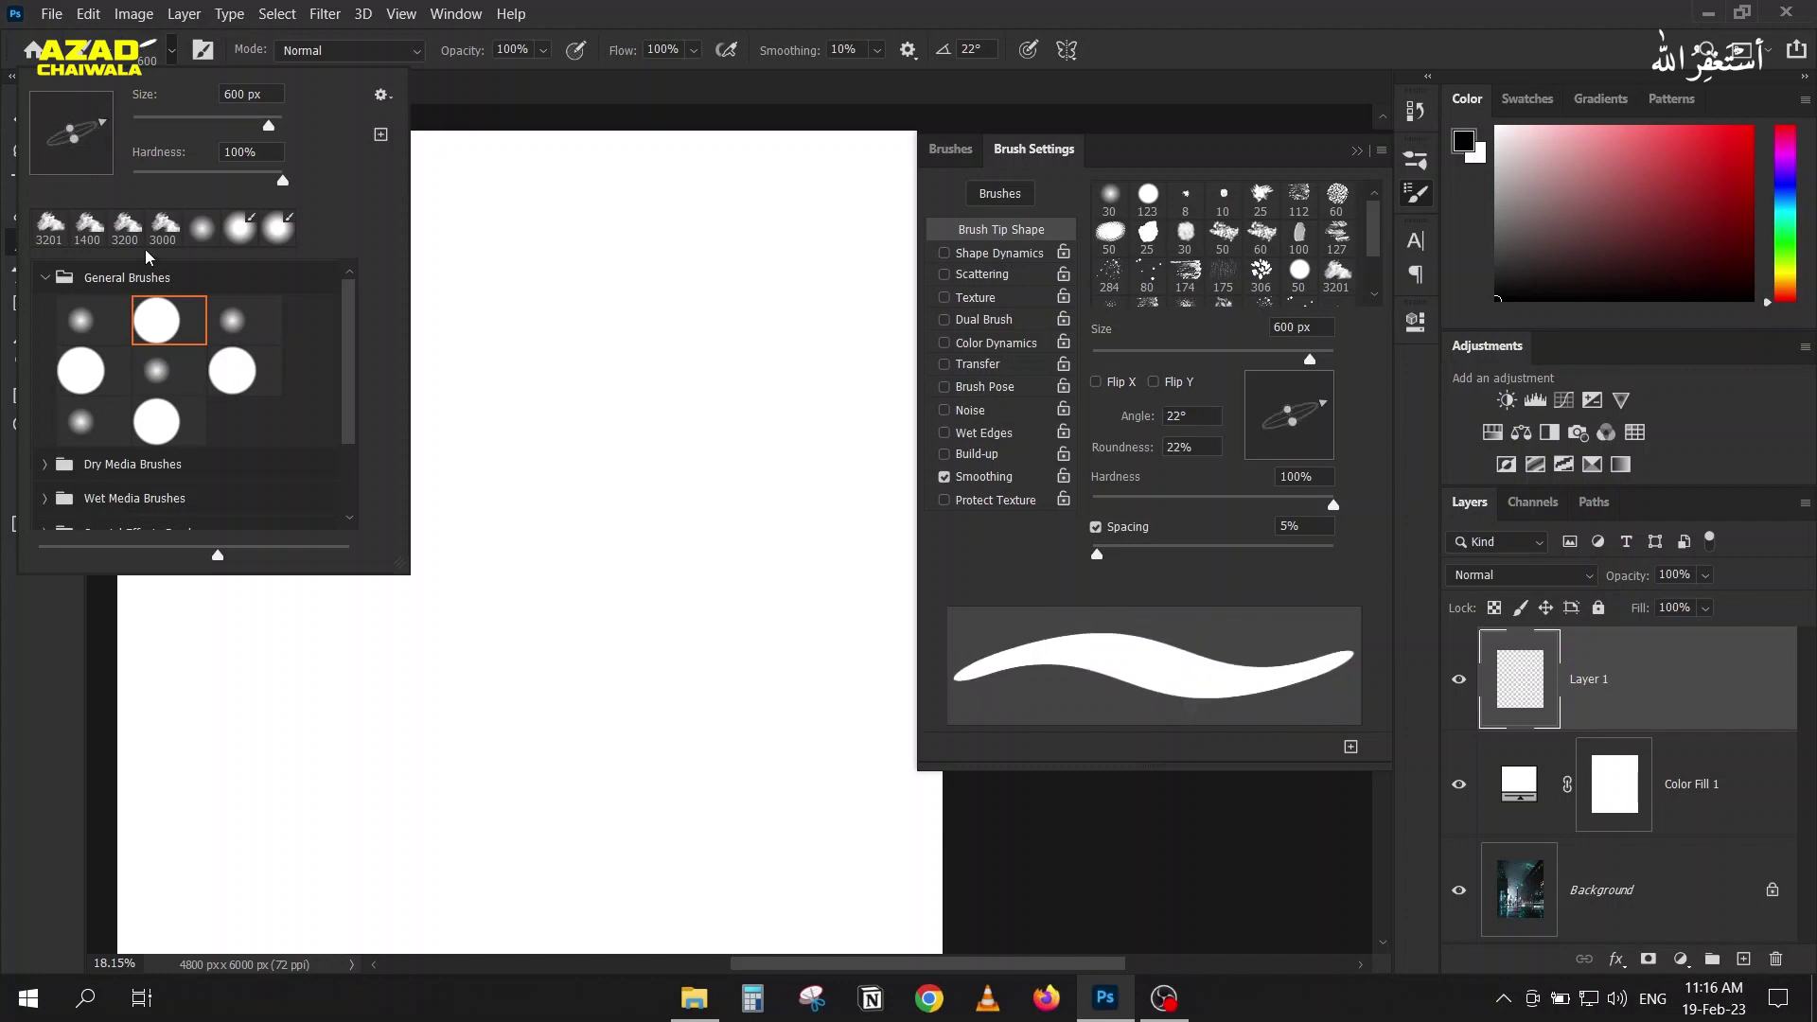
key("Escape")
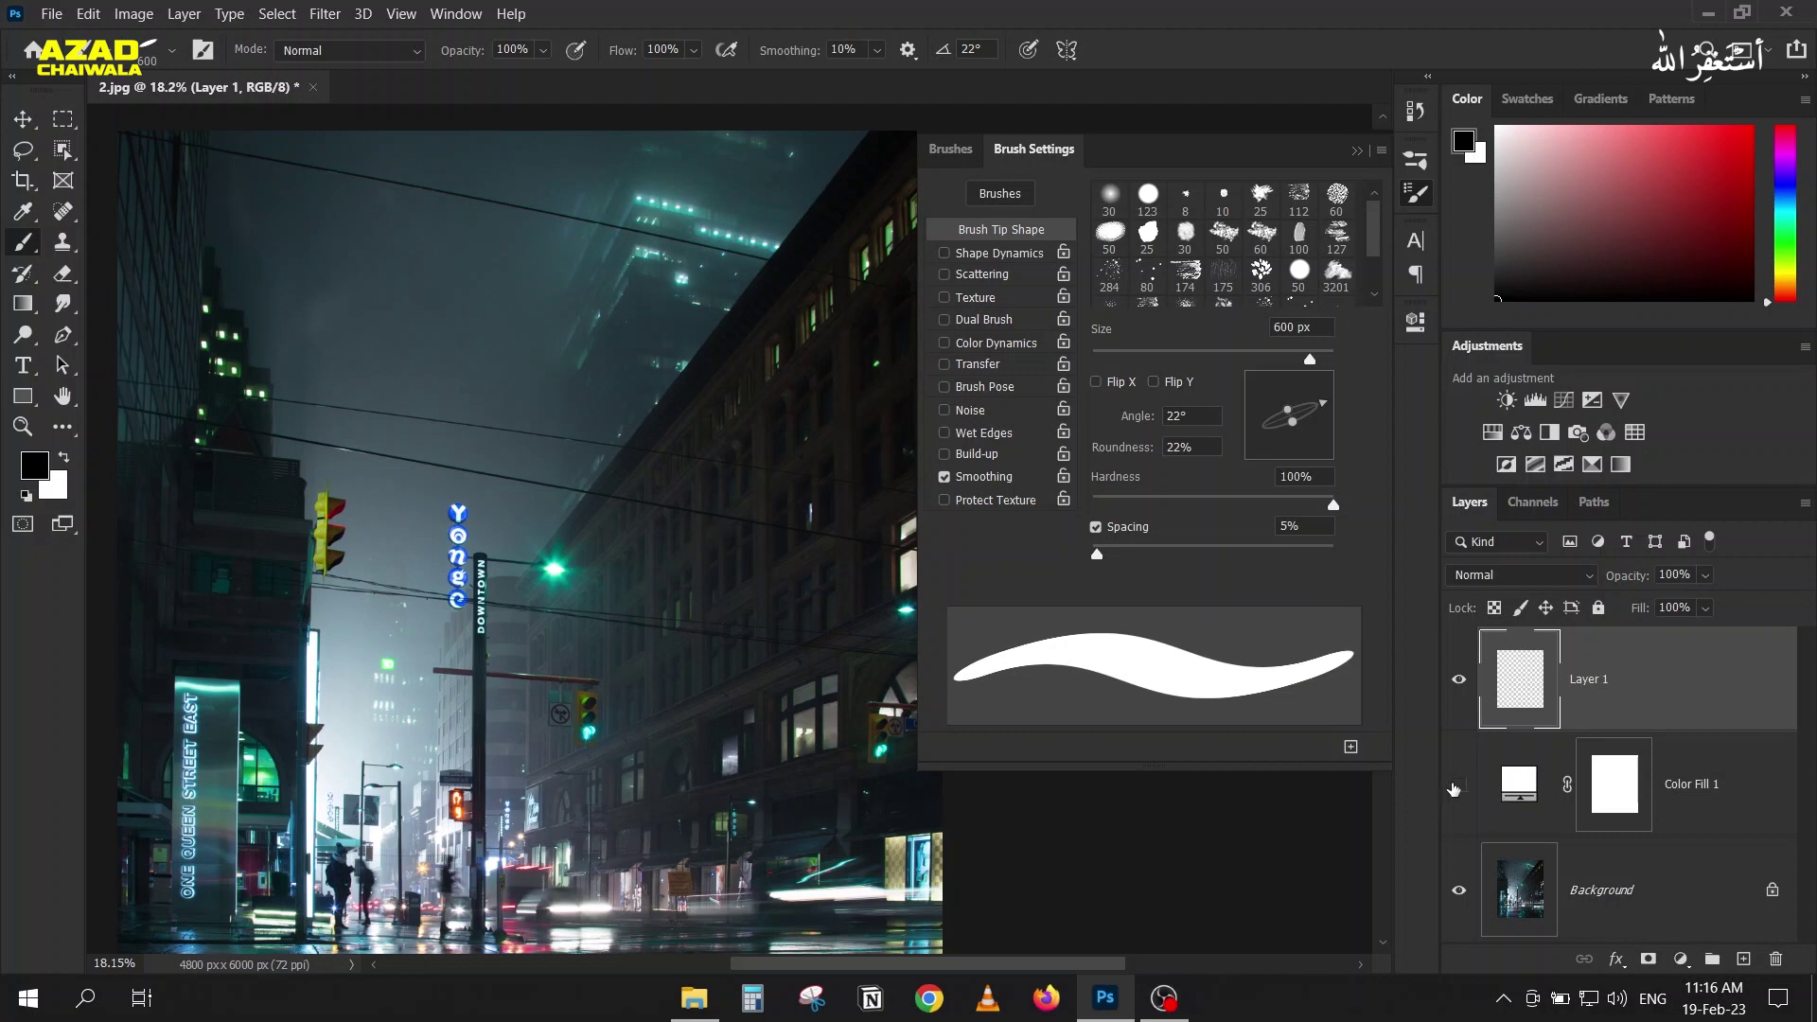
left_click(1458, 783)
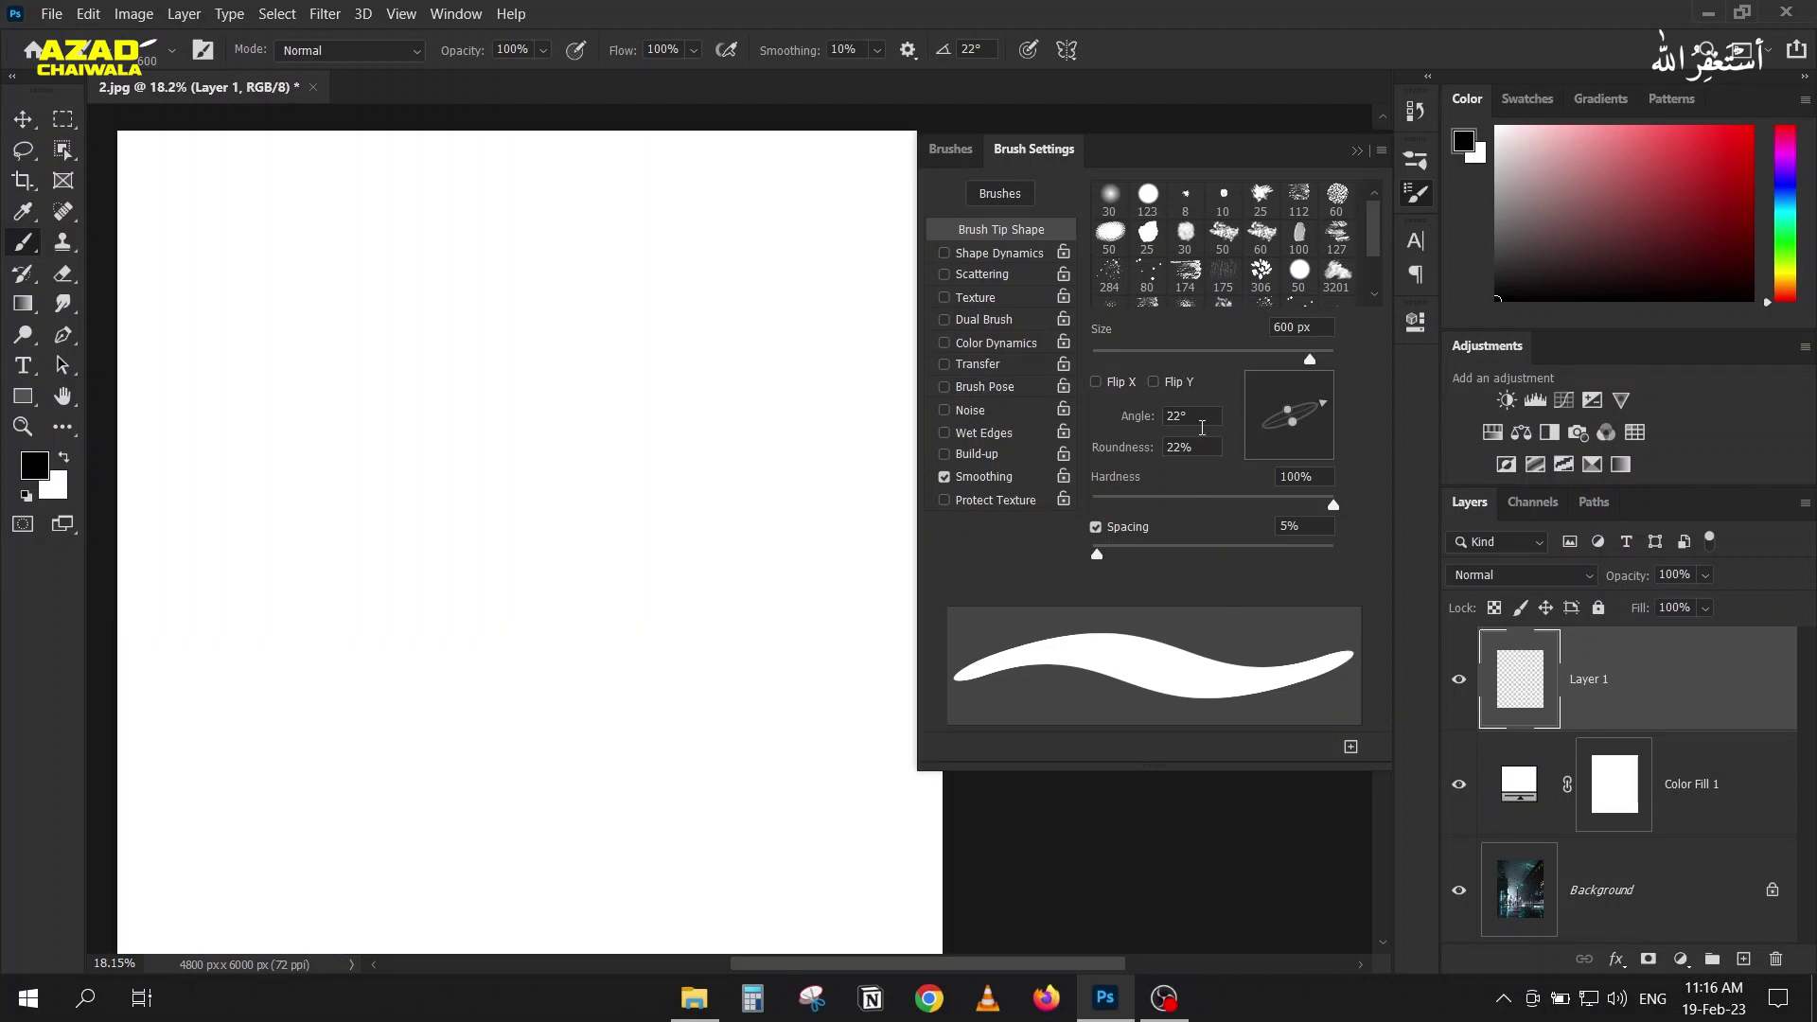
Step: Set brush roundness to 2% and angle to about 60°, then paint a test streak
left_click(1194, 447)
scroll(1207, 447, "down", 20)
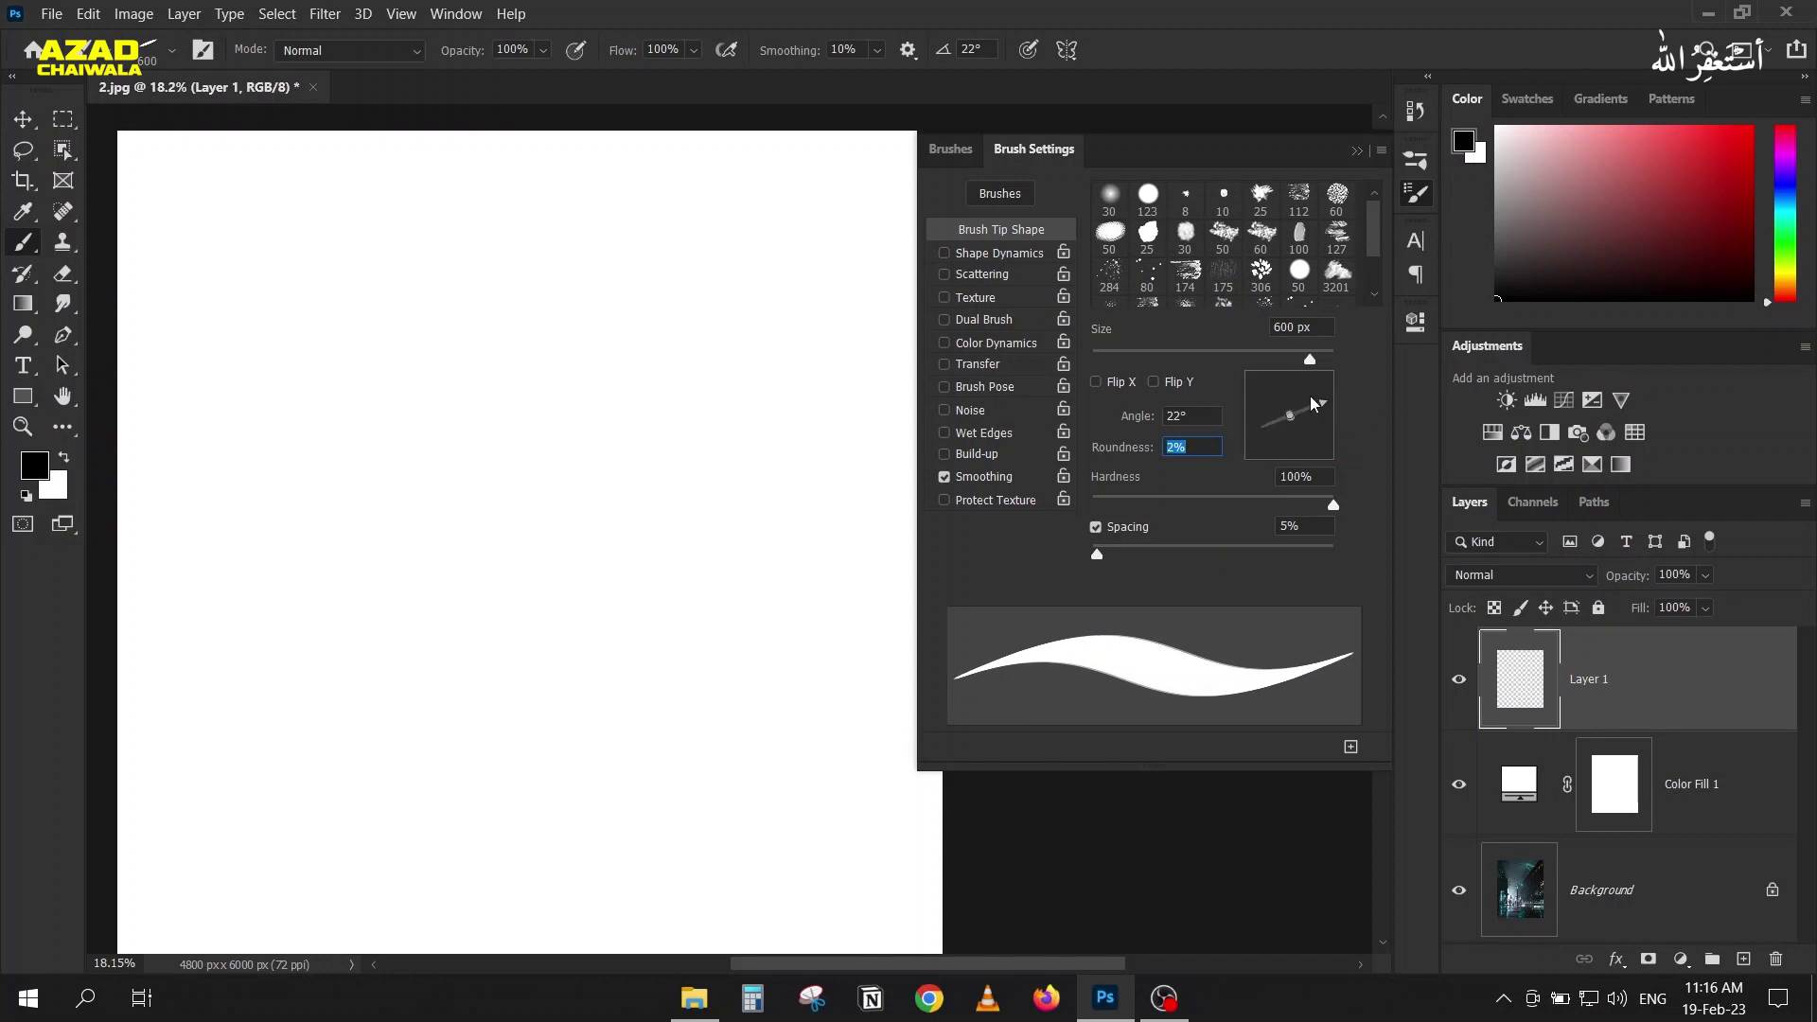
left_click_drag(1322, 406, 1311, 391)
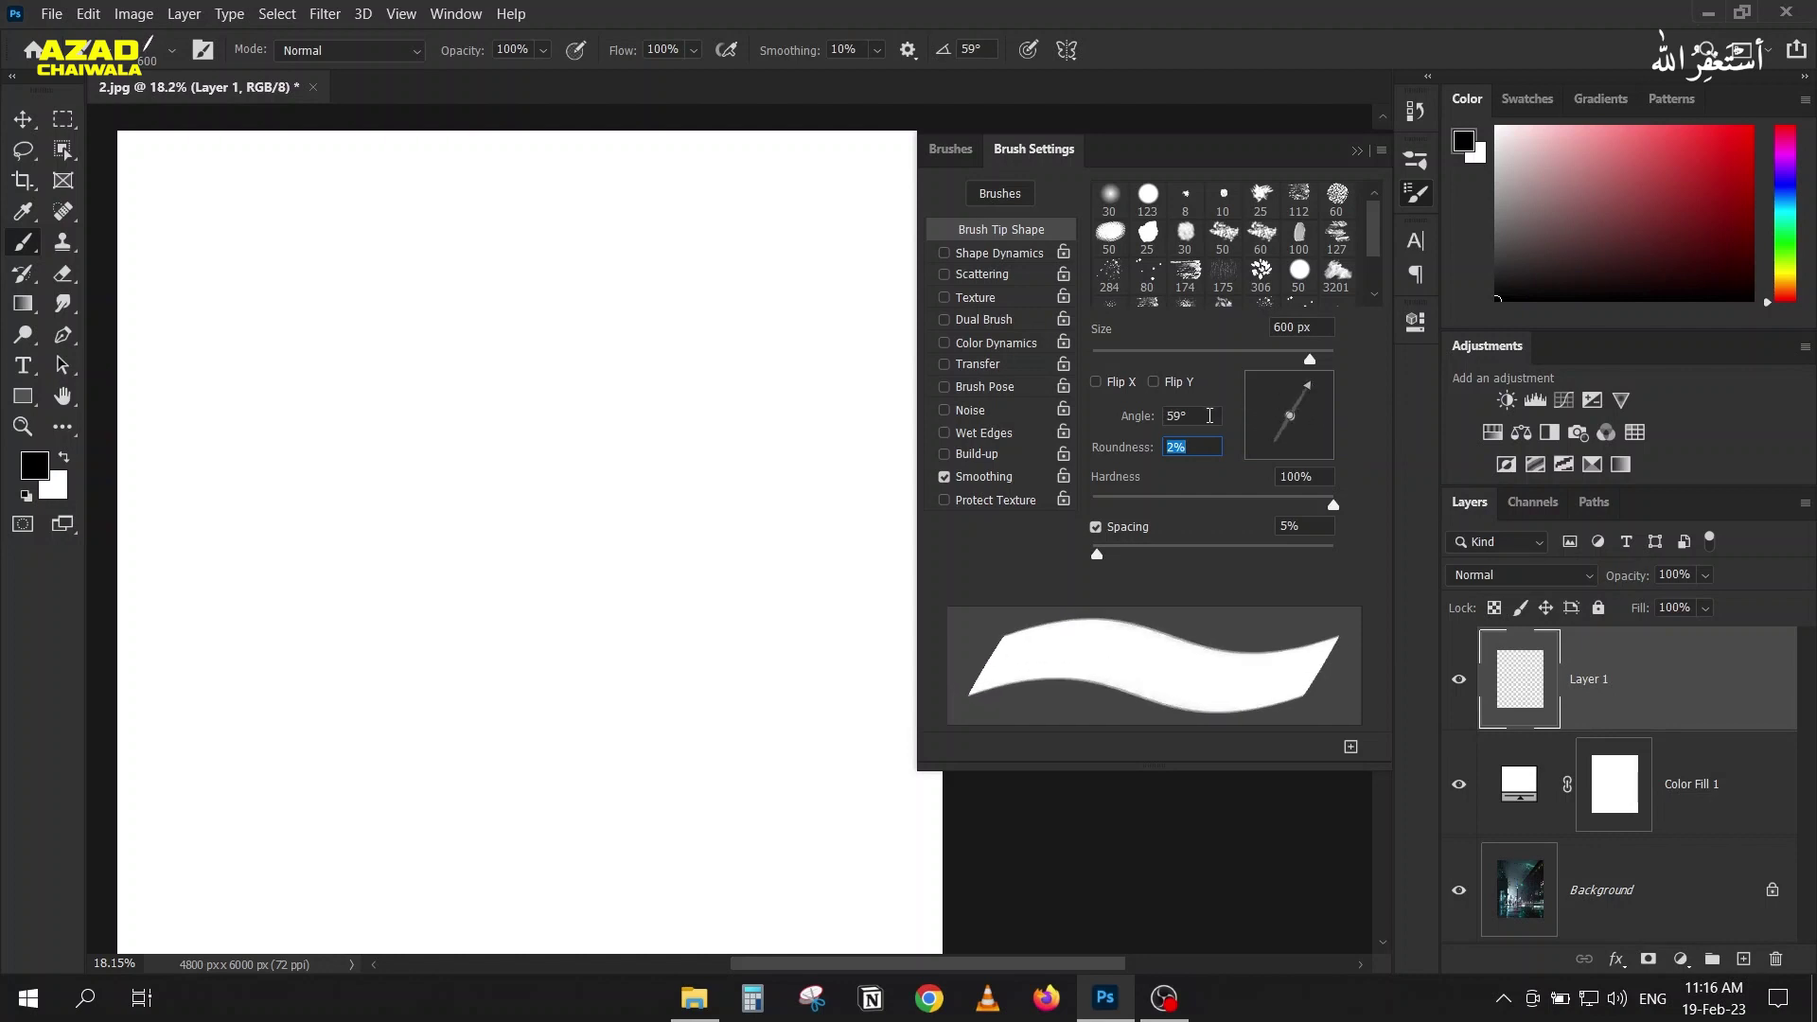
left_click(538, 261)
left_click(1359, 151)
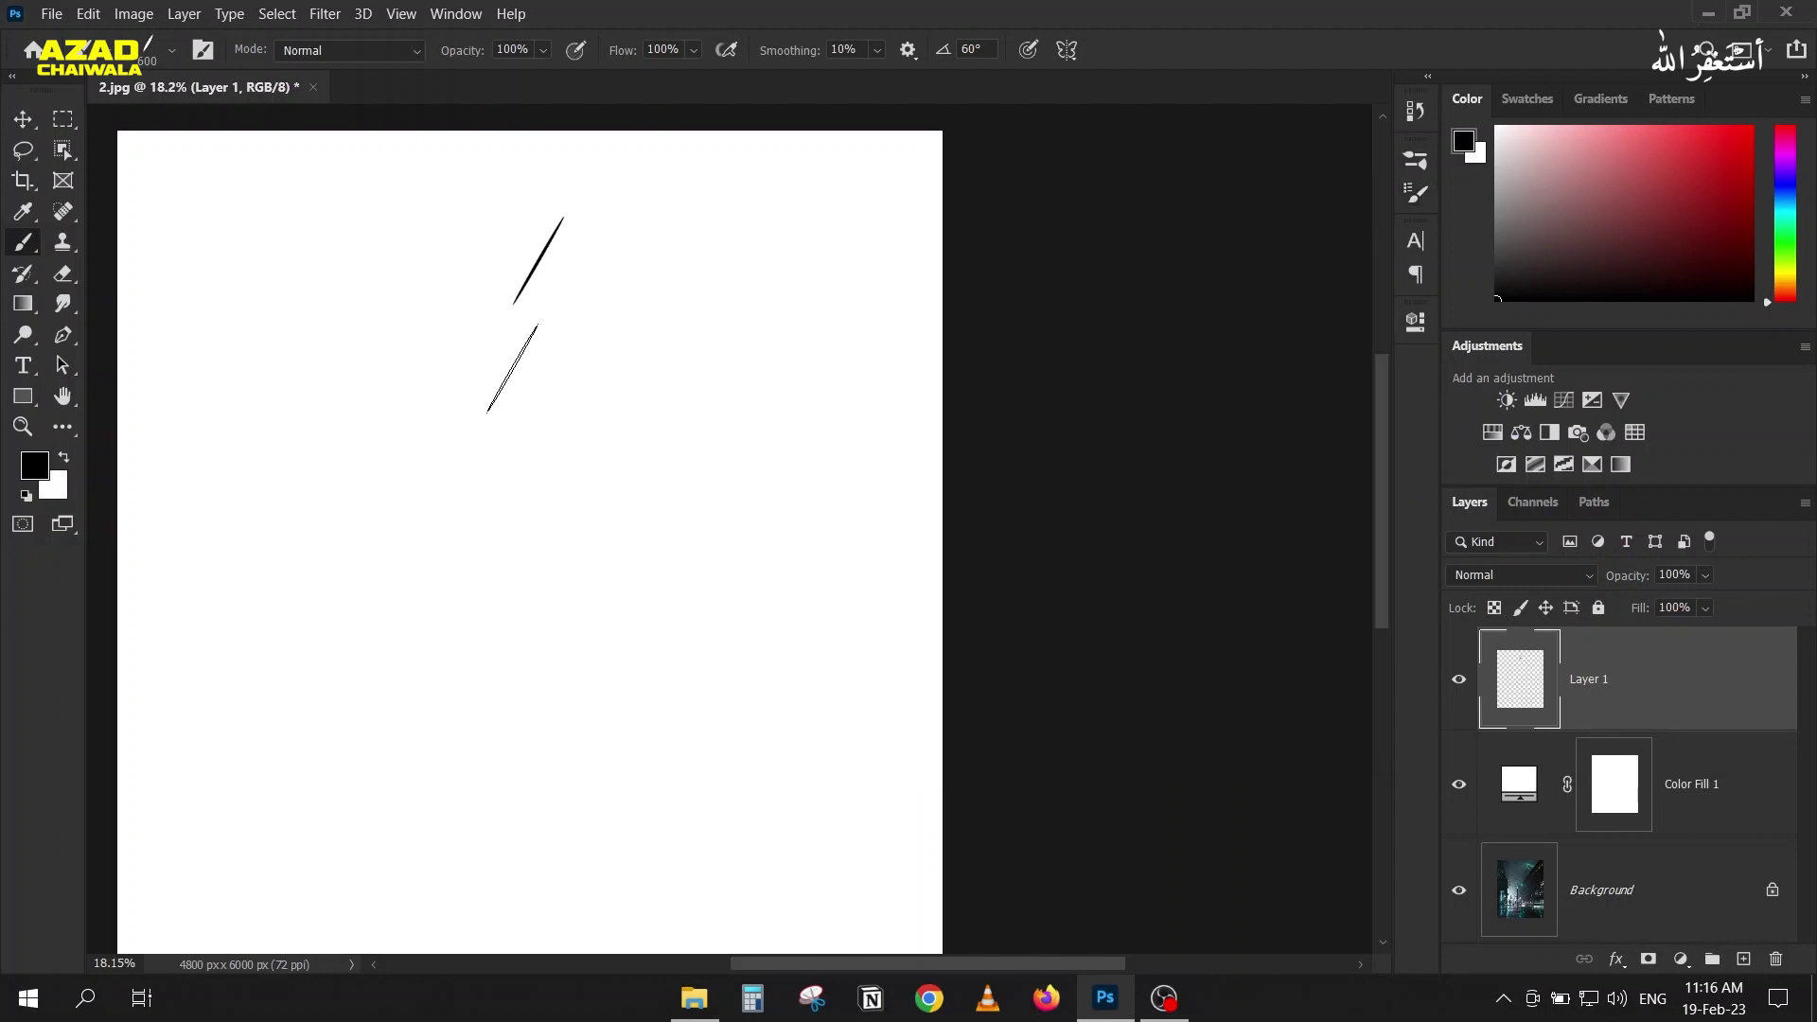
Step: Undo the test streak, fit the page on screen, and stamp a streak near the top with a 200 px brush
key("ctrl+z")
key("ctrl+0")
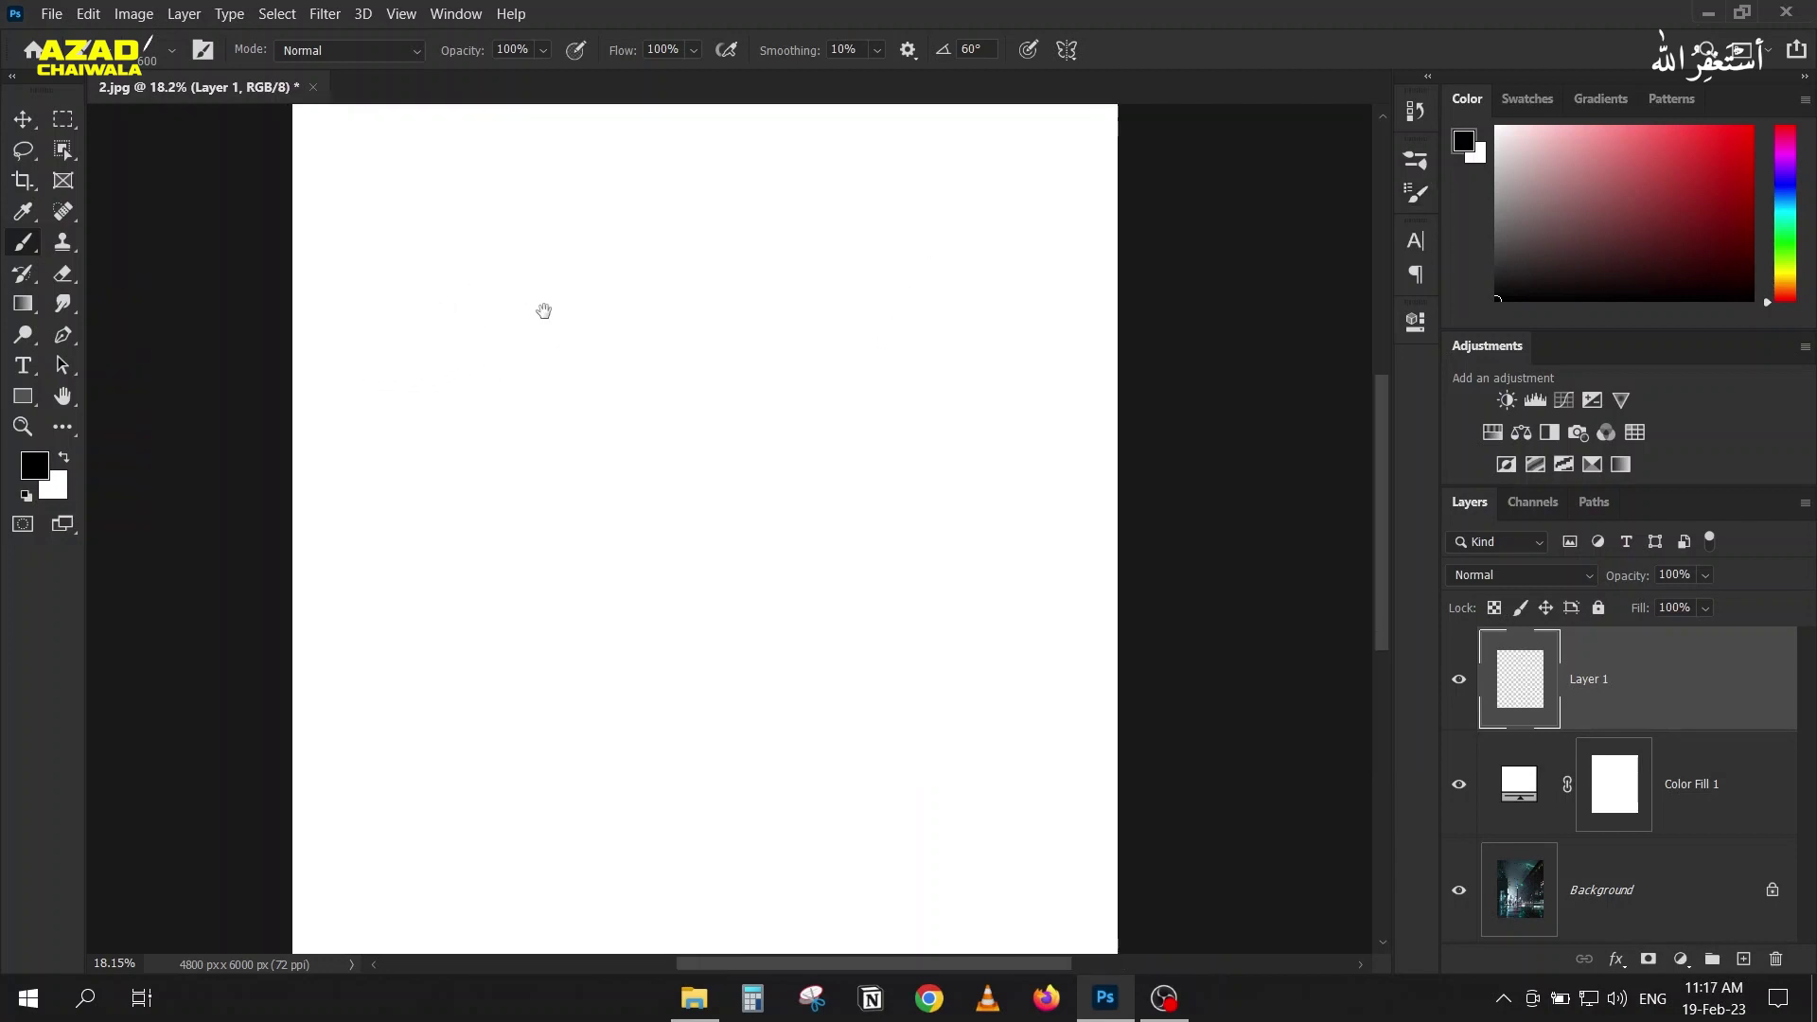
key("bracketleft")
key("bracketleft")
key("bracketleft")
key("bracketleft")
key("bracketleft")
key("bracketleft")
key("bracketleft")
key("bracketleft")
key("bracketleft")
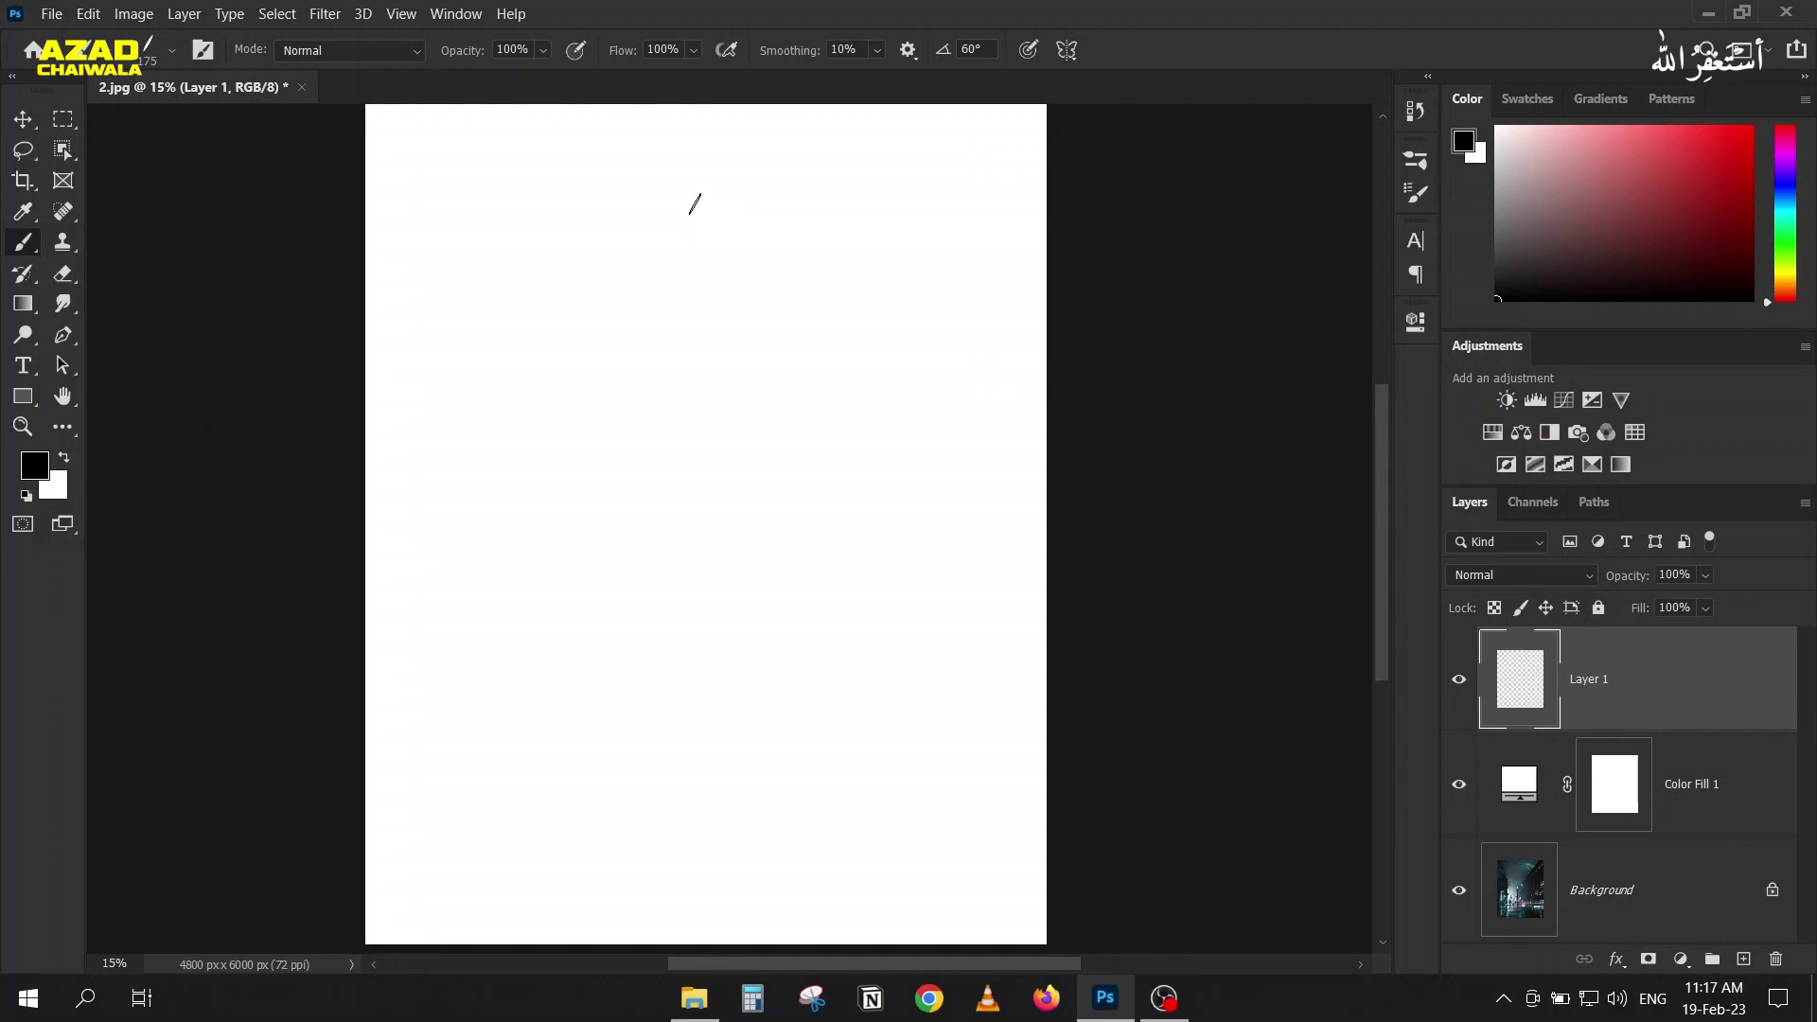
key("bracketright")
left_click(703, 196)
Step: Return the brush to 175 px and enclose both streaks in a tall rectangular selection
key("bracketleft")
key("bracketleft")
key("bracketleft")
key("bracketleft")
left_click(62, 119)
left_click_drag(653, 151, 747, 829)
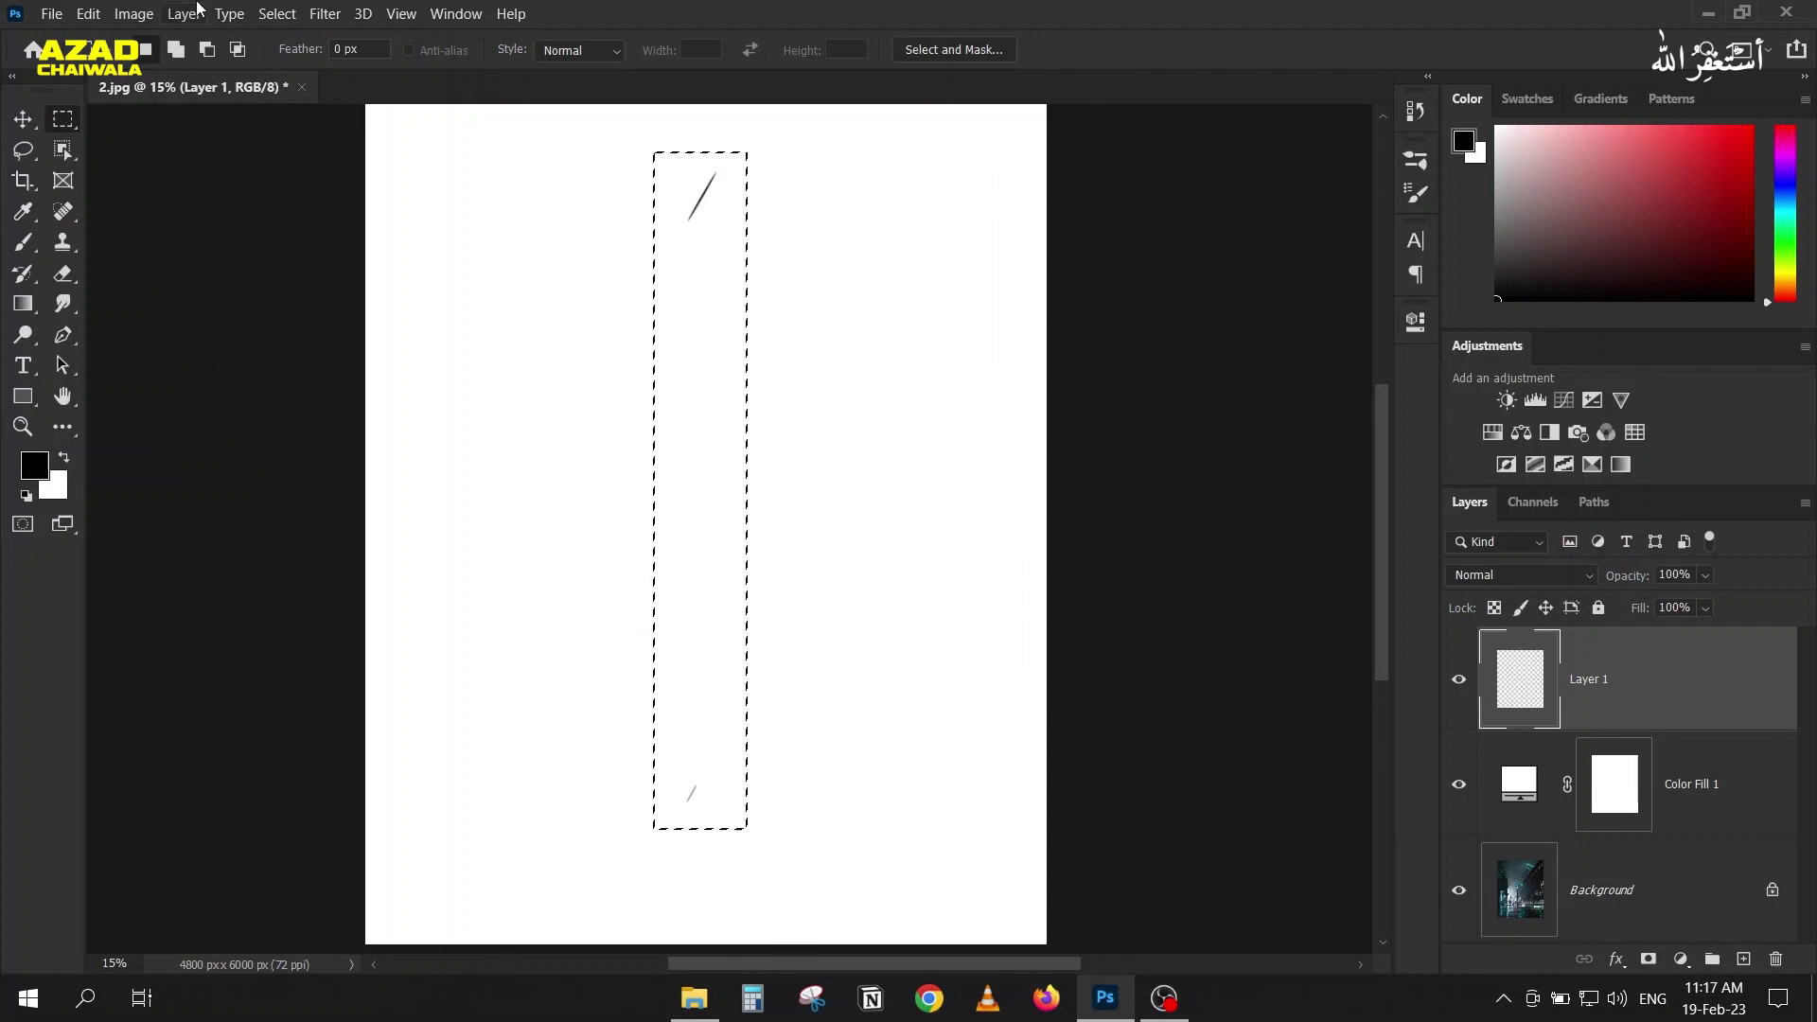
Step: Define the selected streaks as brush preset 'Sampled Brush 1', deselect, and return to the Brush tool
left_click(90, 14)
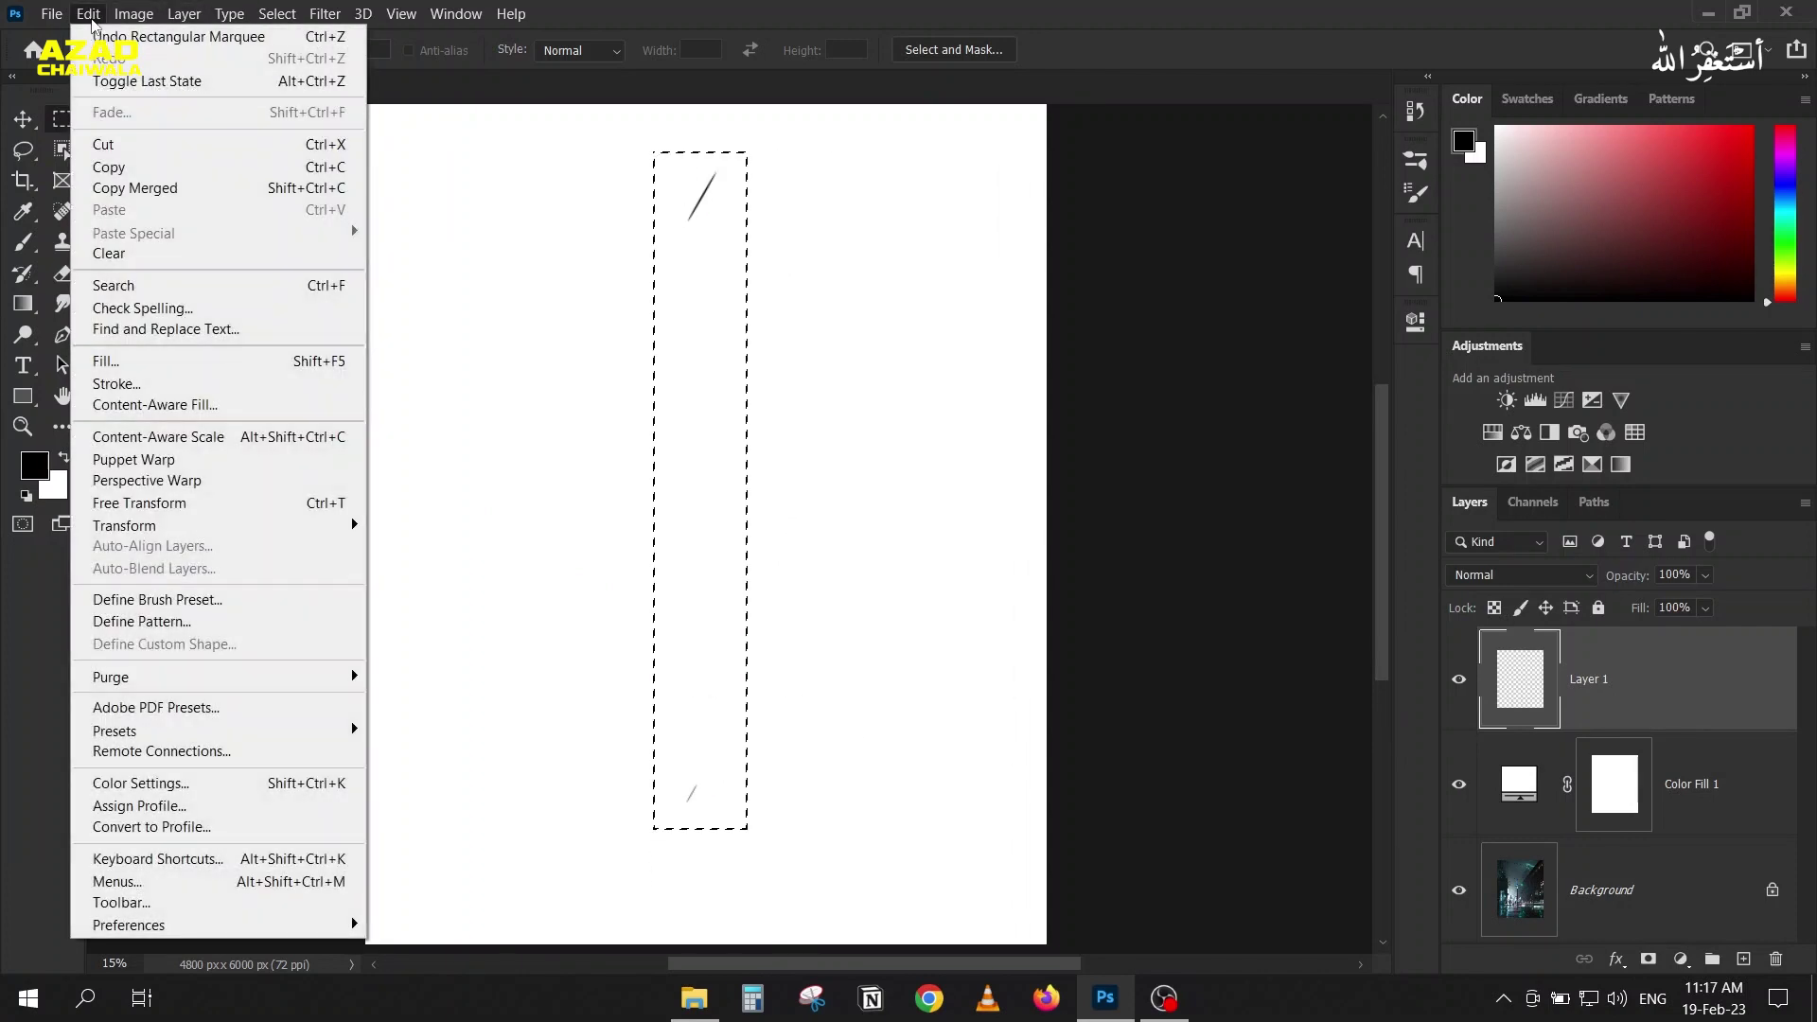
left_click(158, 600)
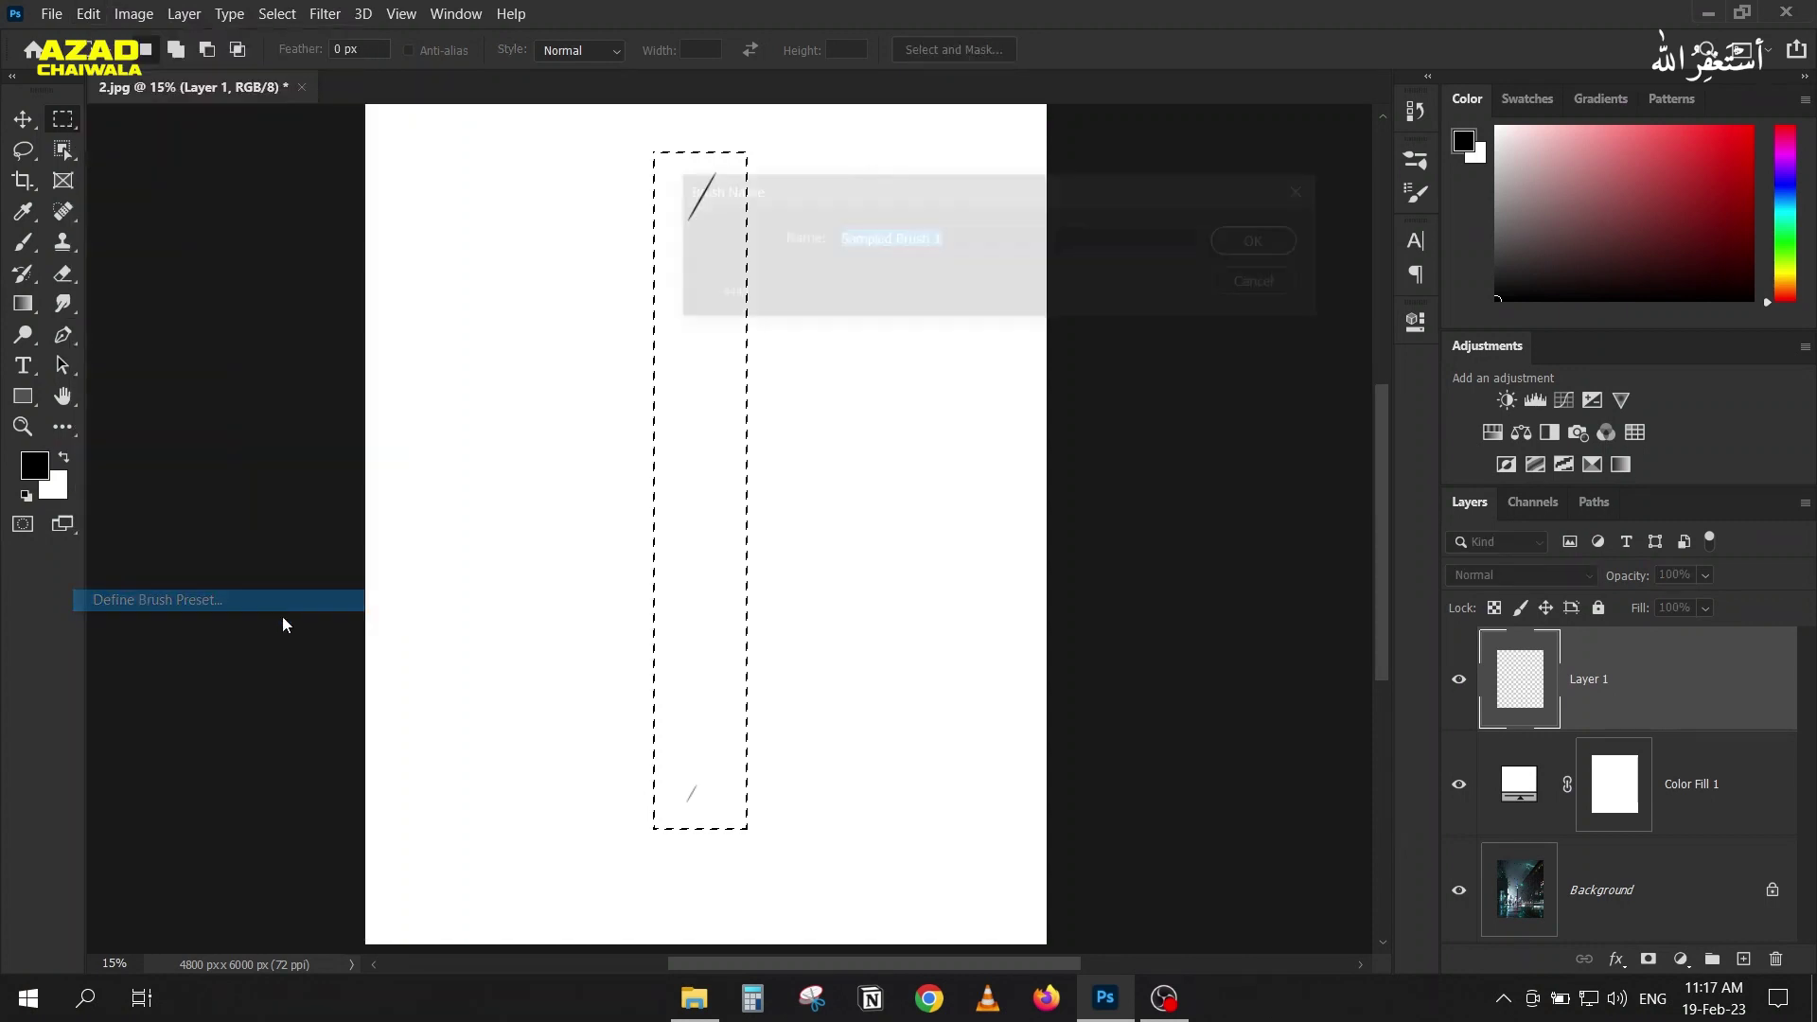
left_click(1262, 241)
key("b")
key("ctrl+d")
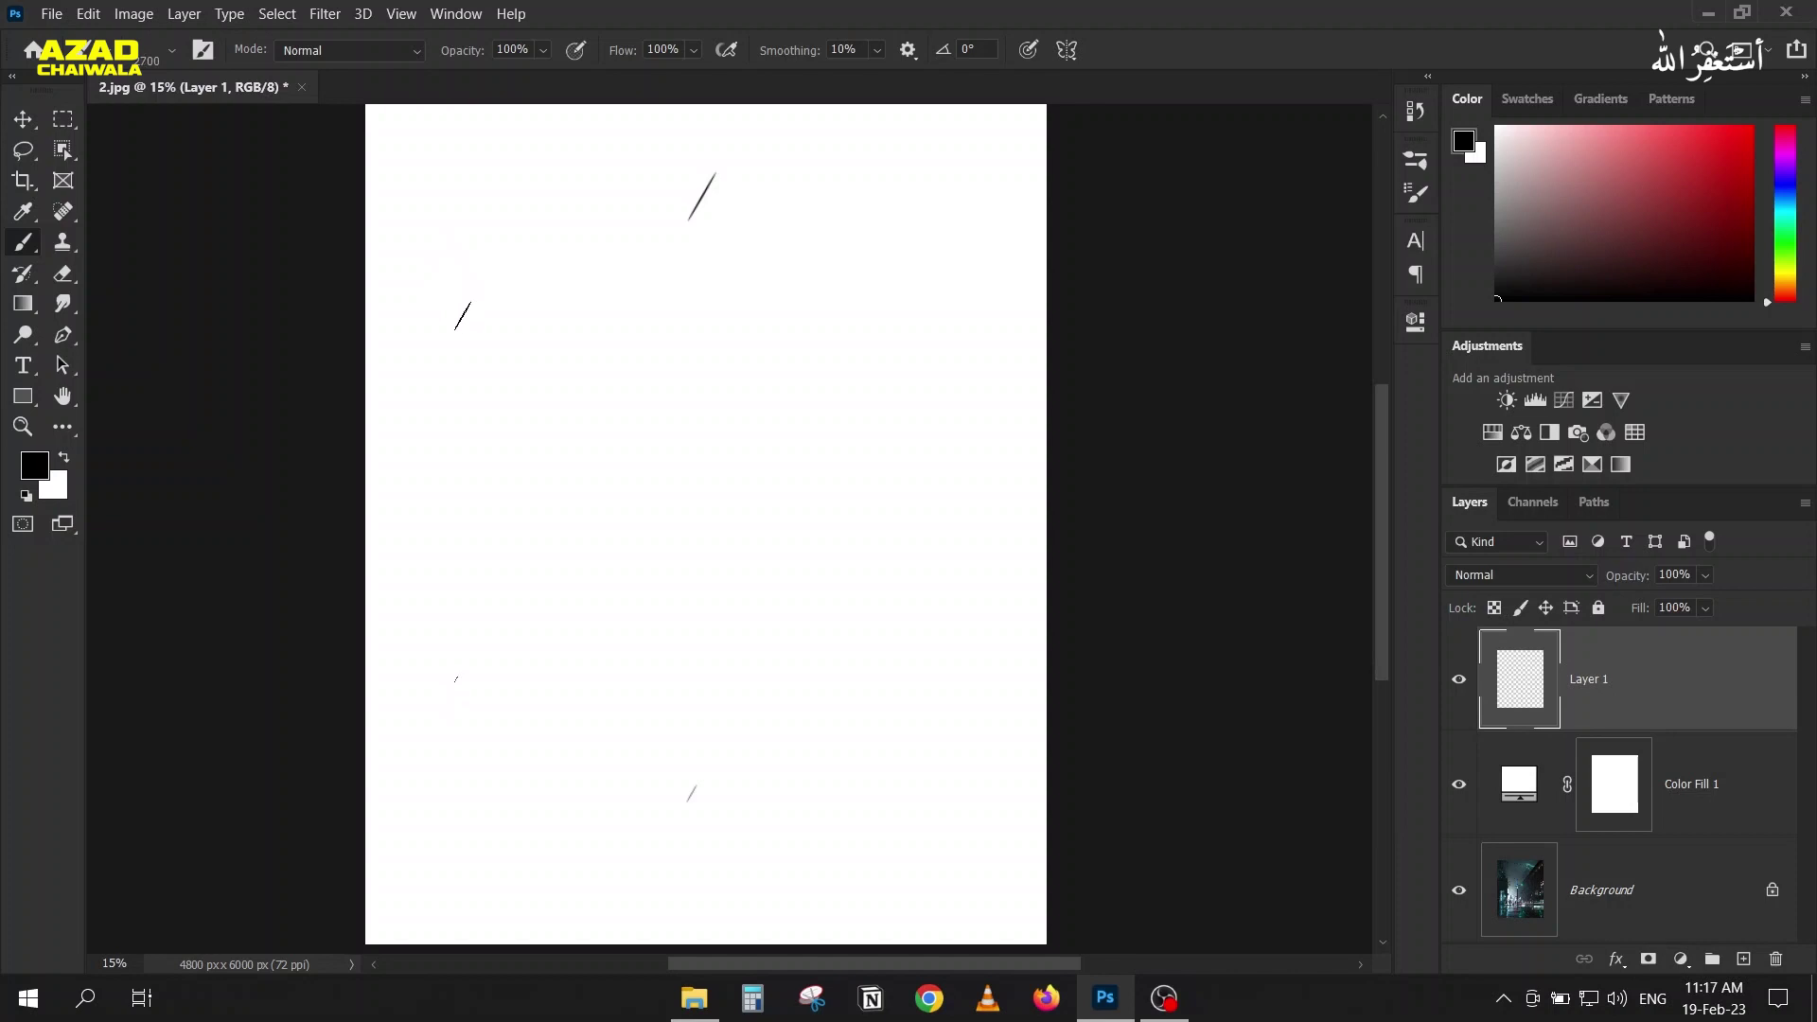
Step: Paint two horizontal test strokes with the new brush and undo them
left_click_drag(685, 331, 880, 333)
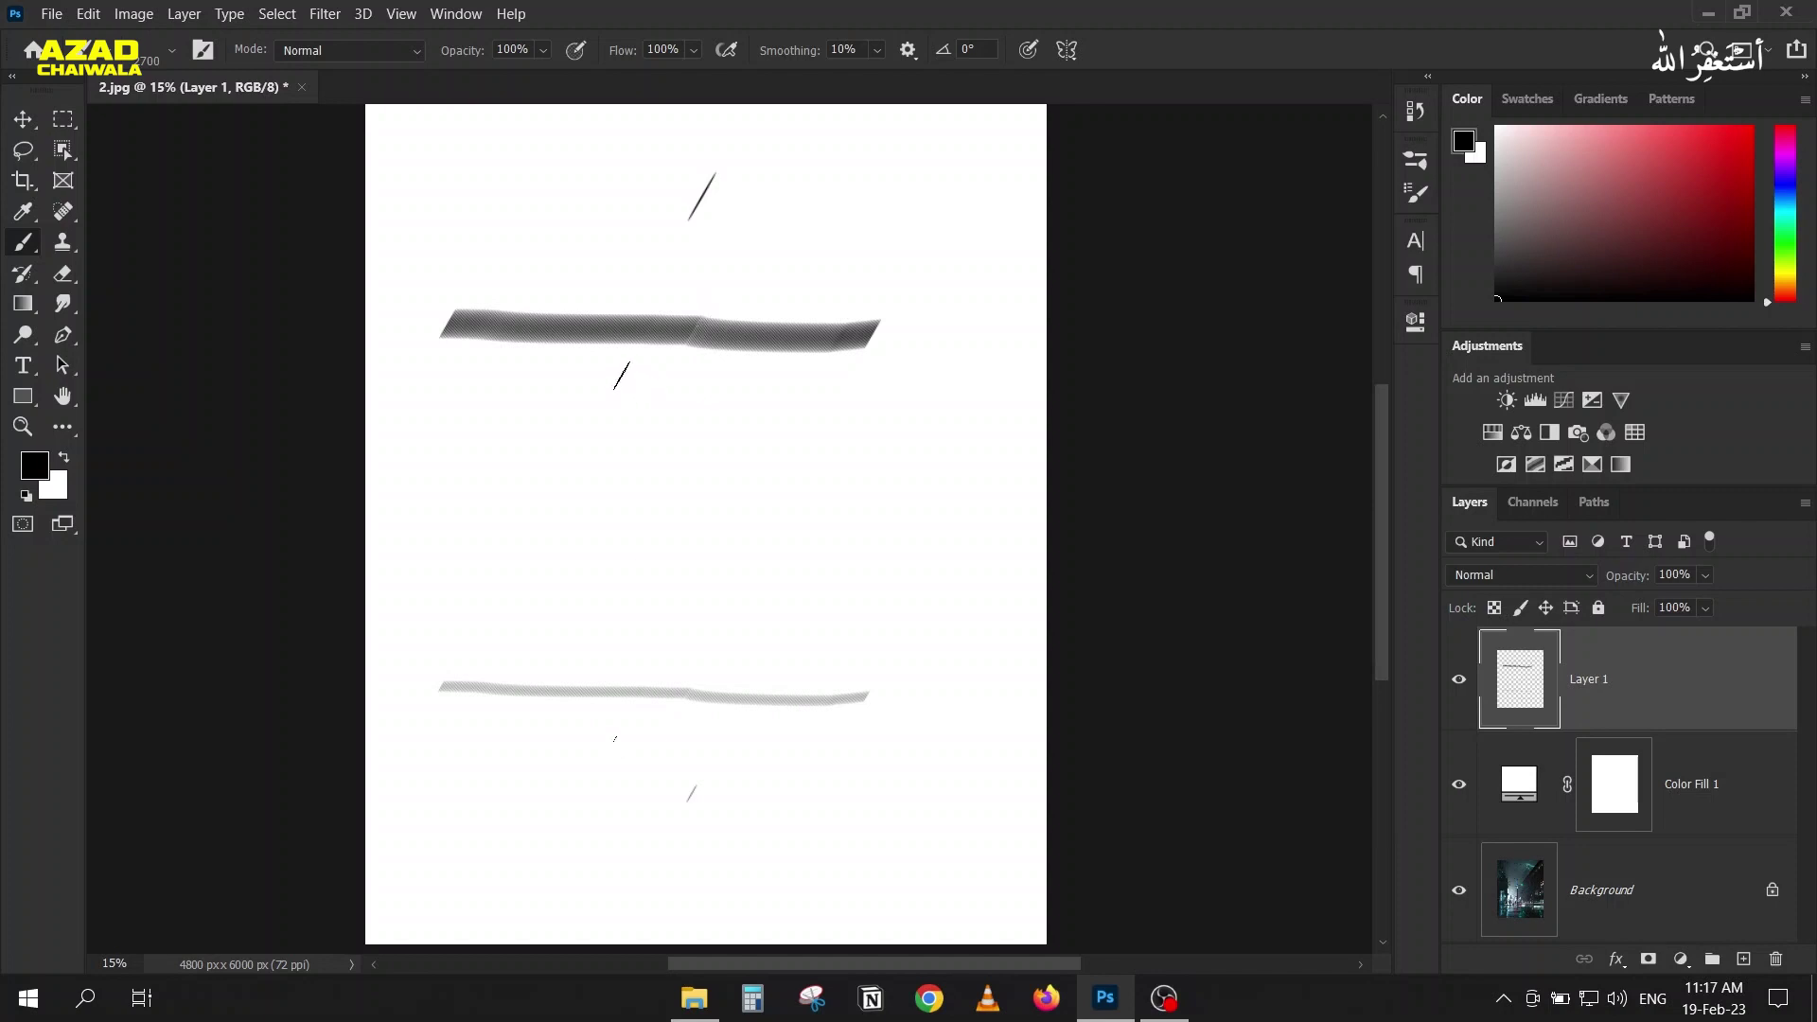
key("ctrl+z")
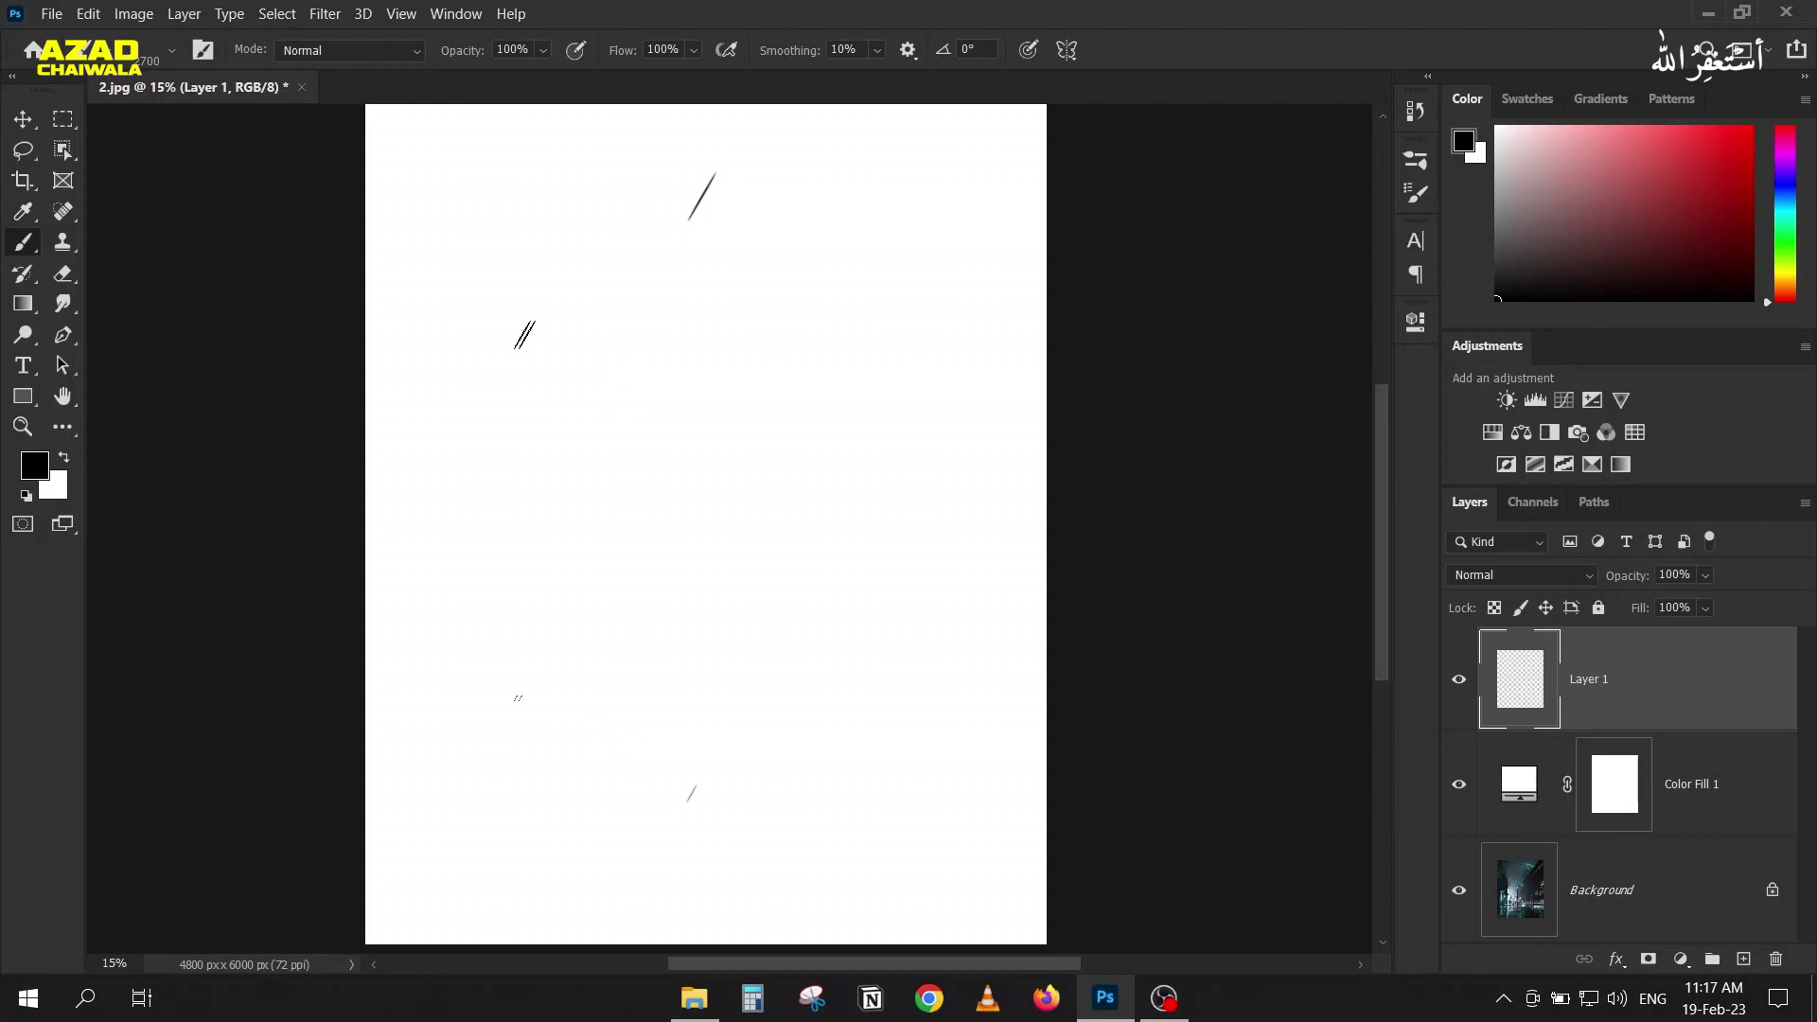
left_click_drag(438, 327, 857, 337)
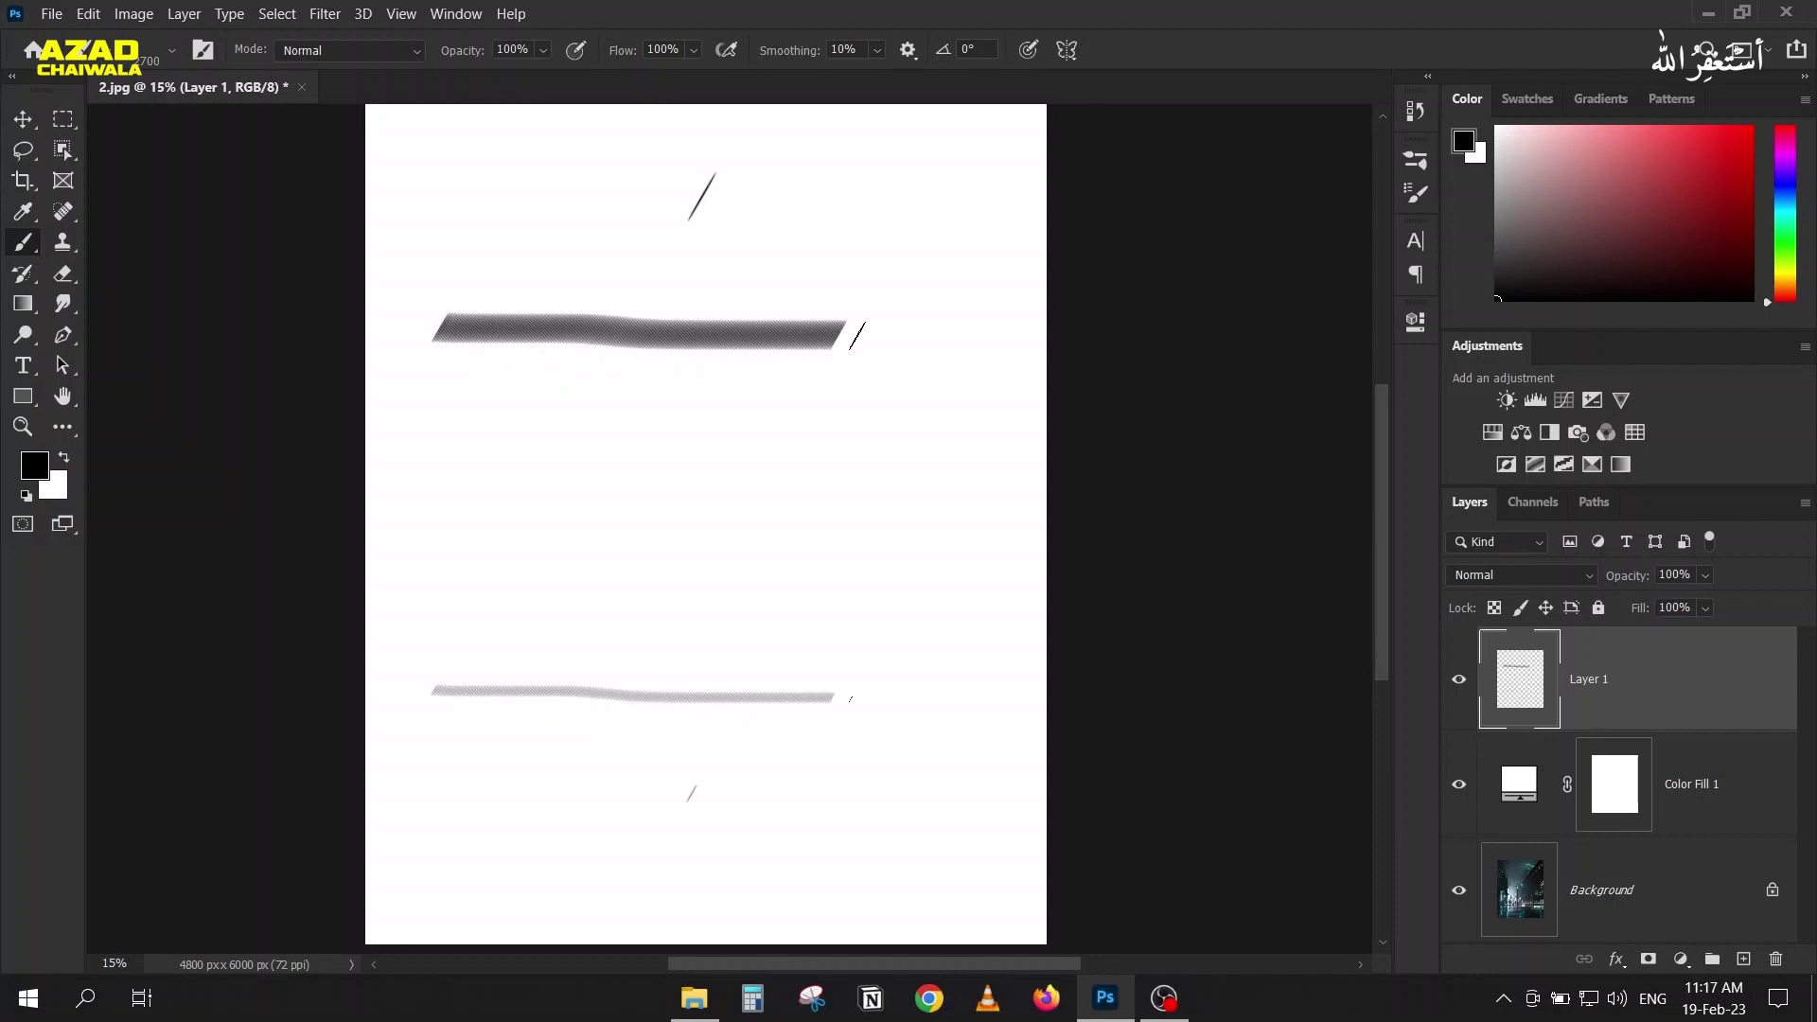
key("ctrl+z")
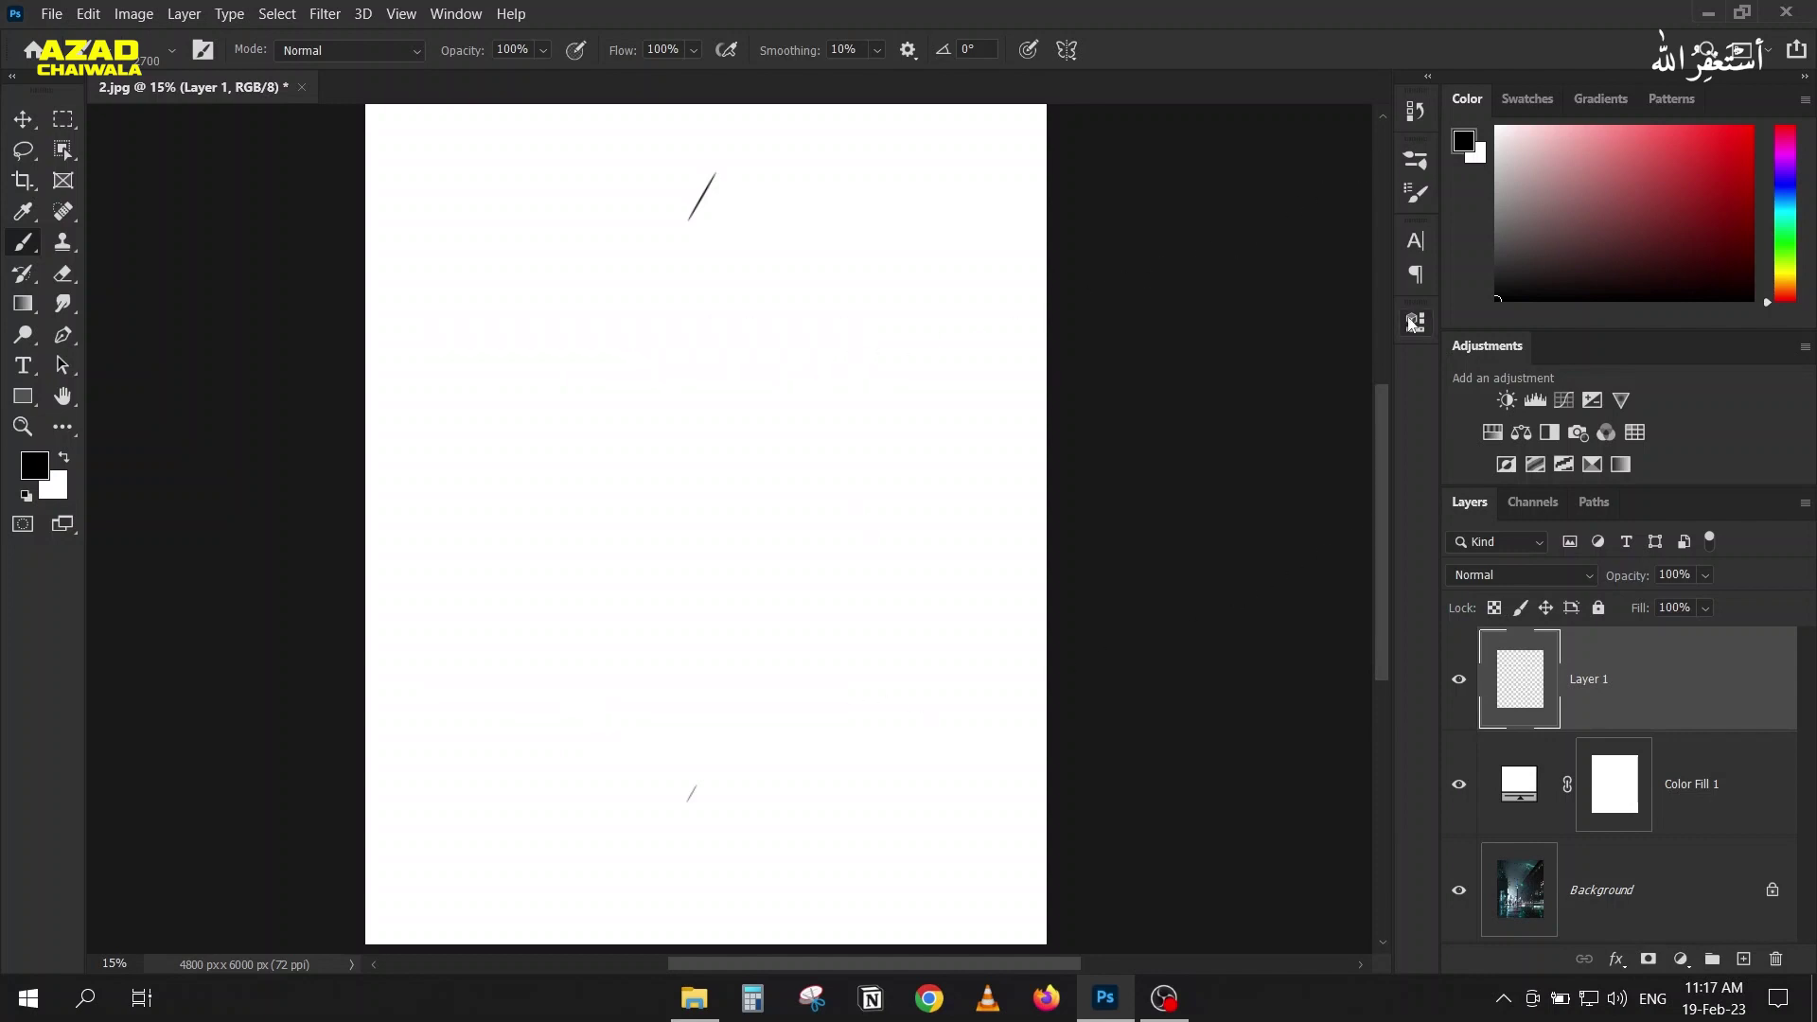
Step: Raise the brush tip spacing to 500% after test strokes, and enable Shape Dynamics
left_click(1424, 200)
mouse_move(483, 487)
left_mouse_down()
mouse_move(357, 451)
mouse_move(321, 495)
left_mouse_up()
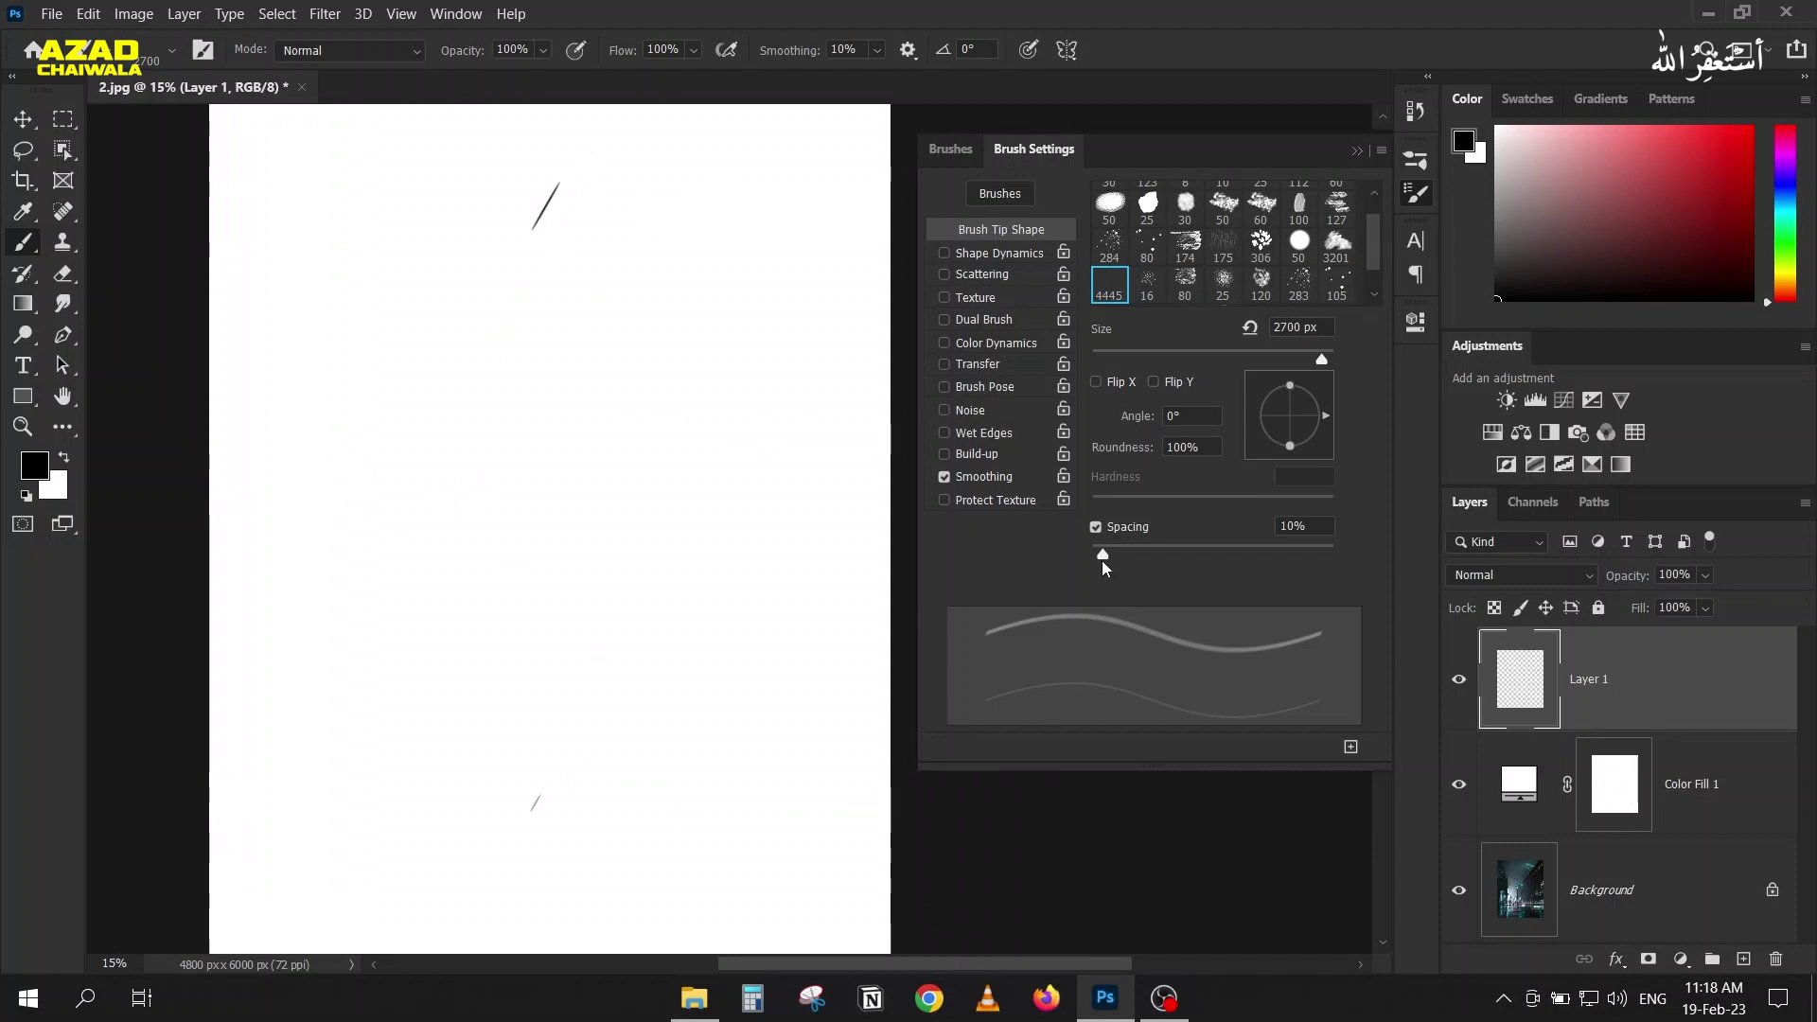
left_click_drag(1103, 558, 1249, 558)
left_click_drag(460, 525, 724, 546)
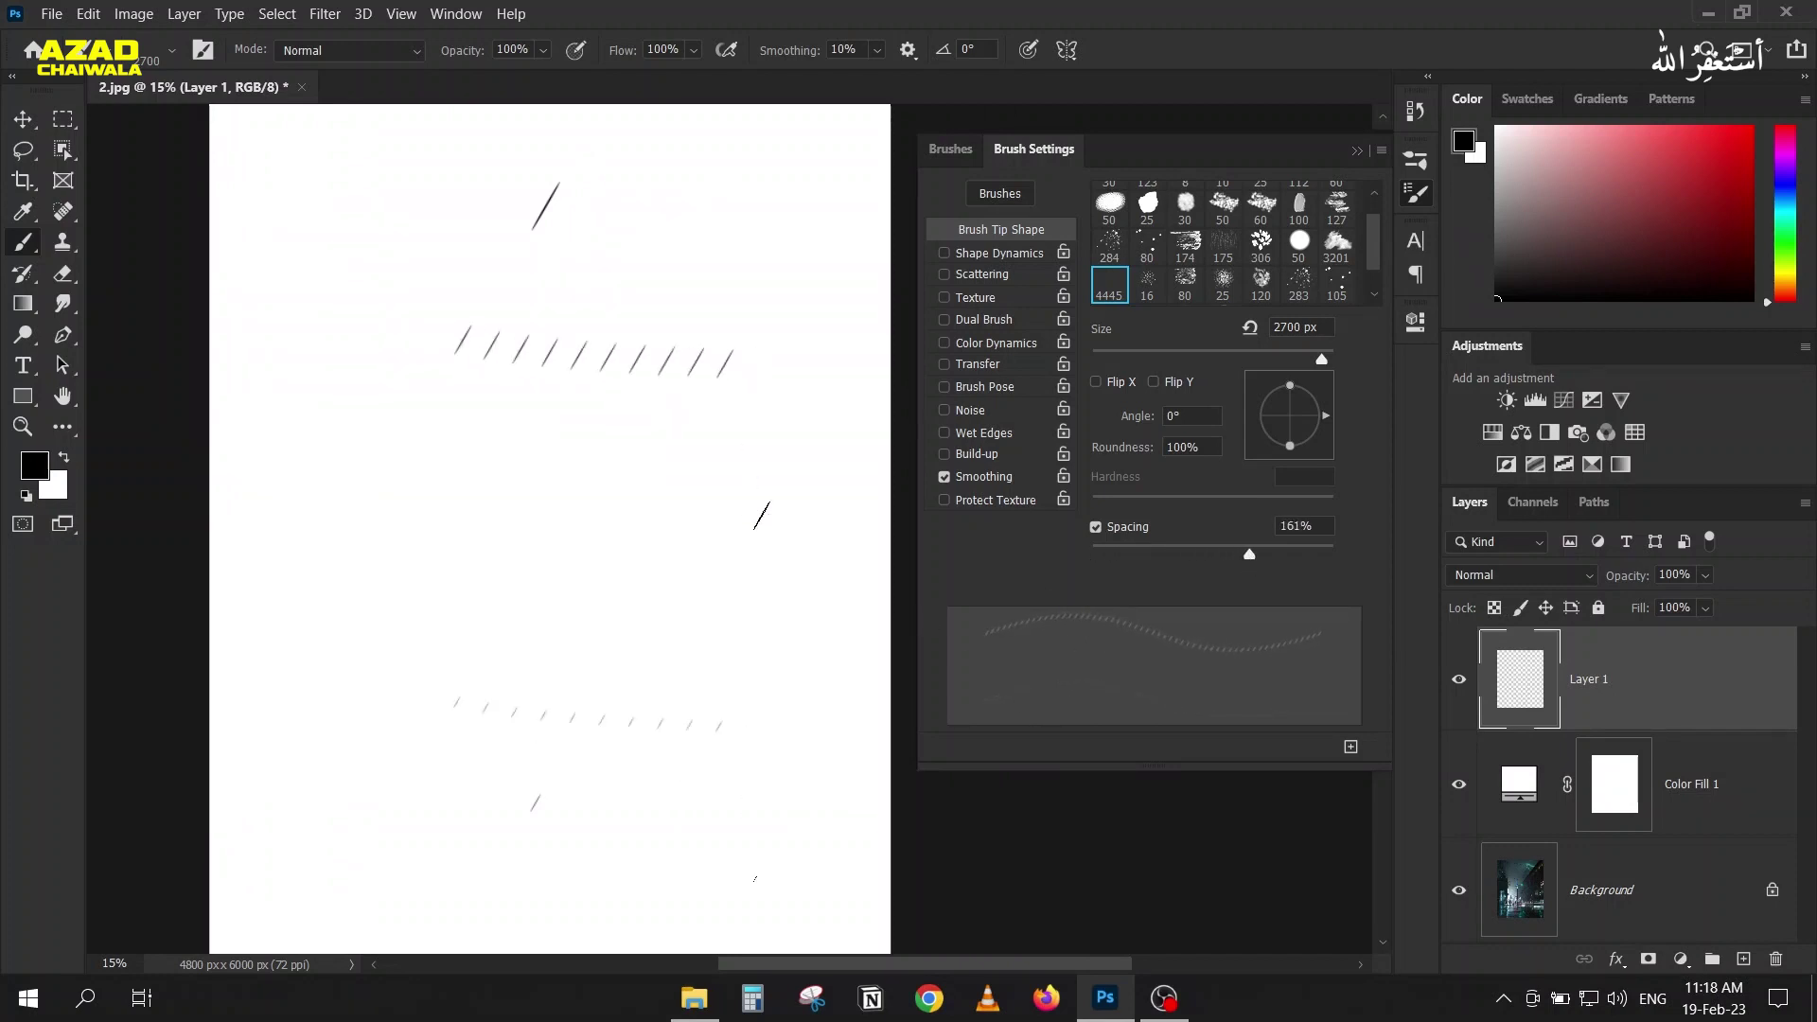
key("ctrl+z")
key("ctrl+z")
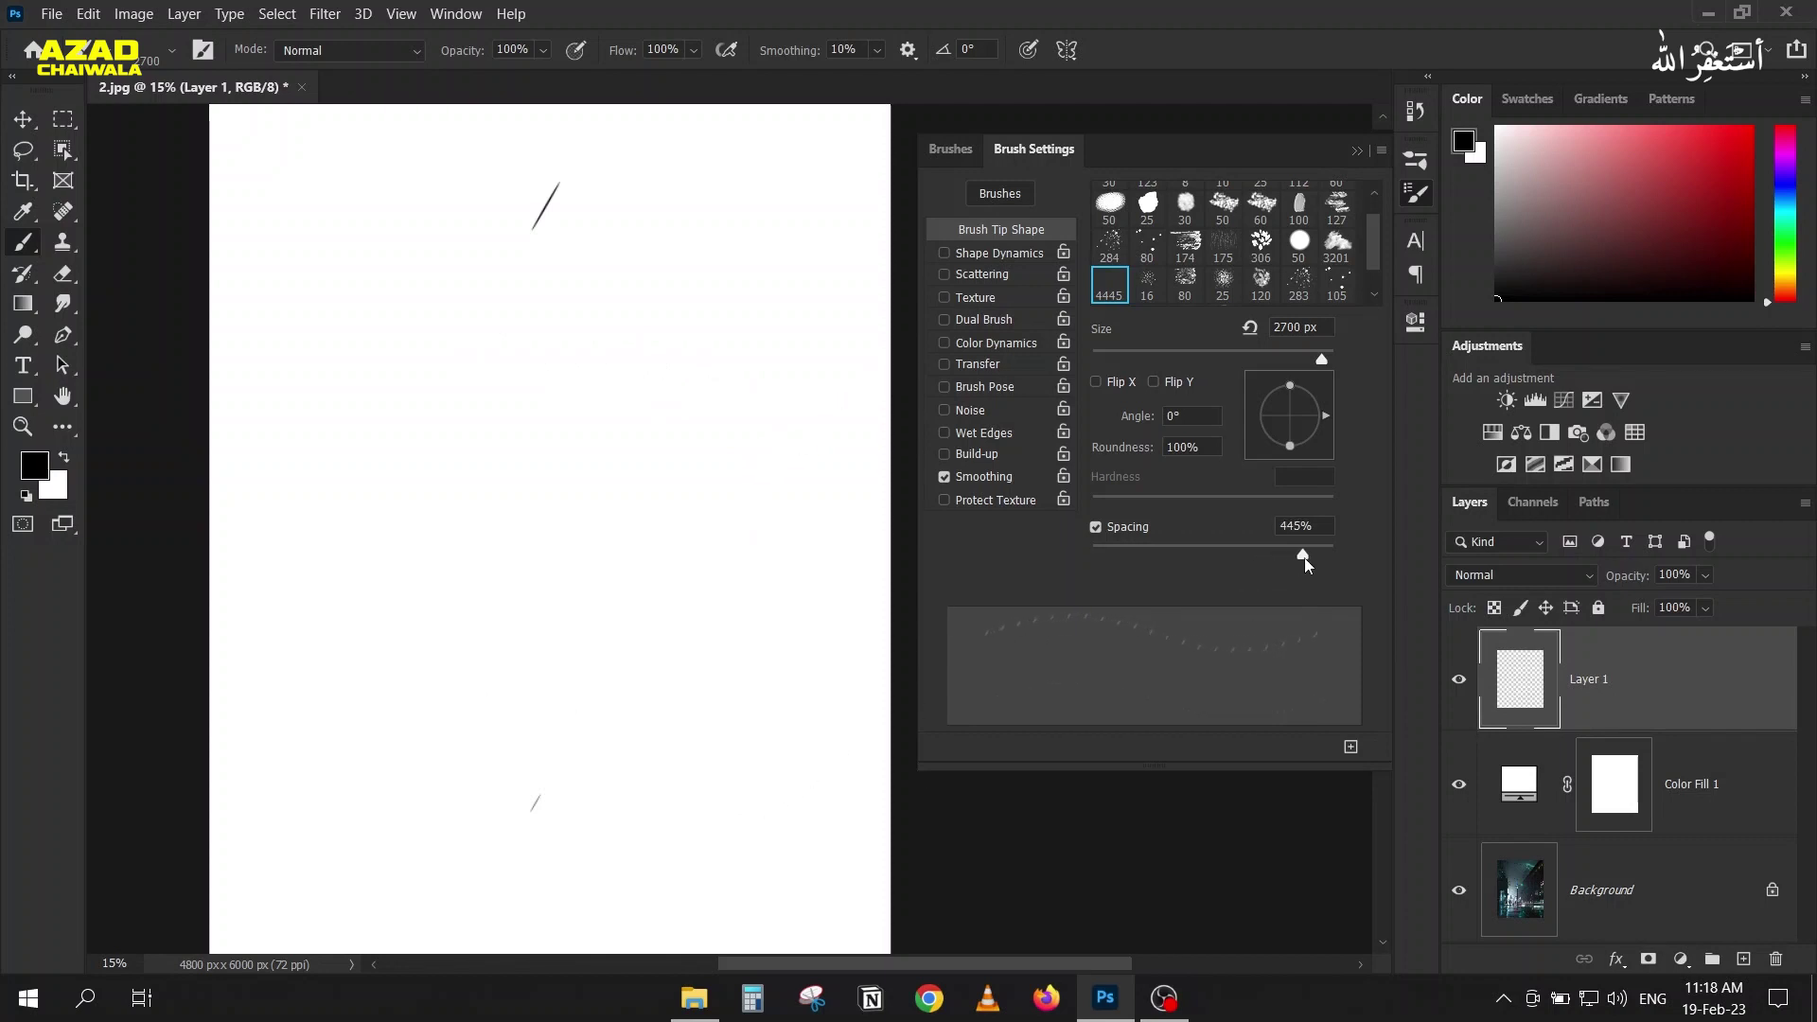
left_click(1311, 526)
type("500")
key("Return")
left_click(978, 260)
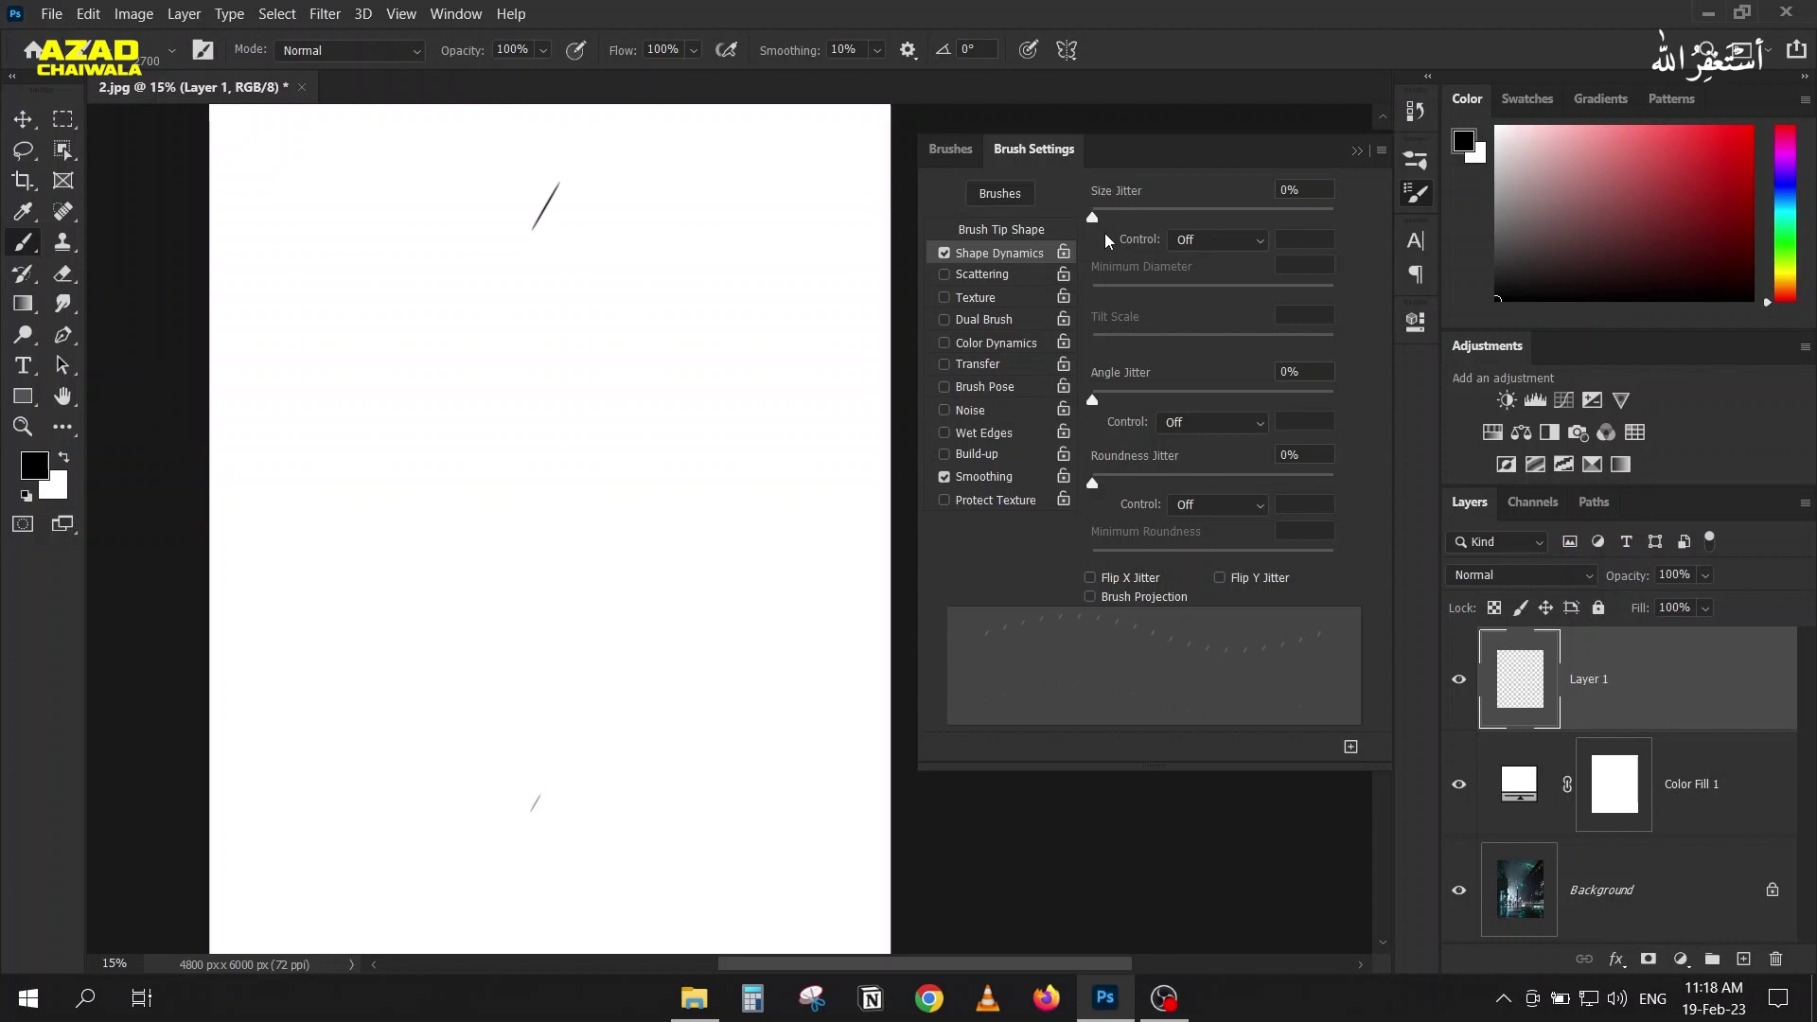
Step: Set Size Jitter to 100%, test the brush with an undone stroke and a dab, then enable Scattering
left_click_drag(1093, 217, 1369, 222)
mouse_move(371, 360)
left_mouse_down()
mouse_move(684, 424)
mouse_move(490, 419)
mouse_move(344, 444)
mouse_move(461, 463)
left_mouse_up()
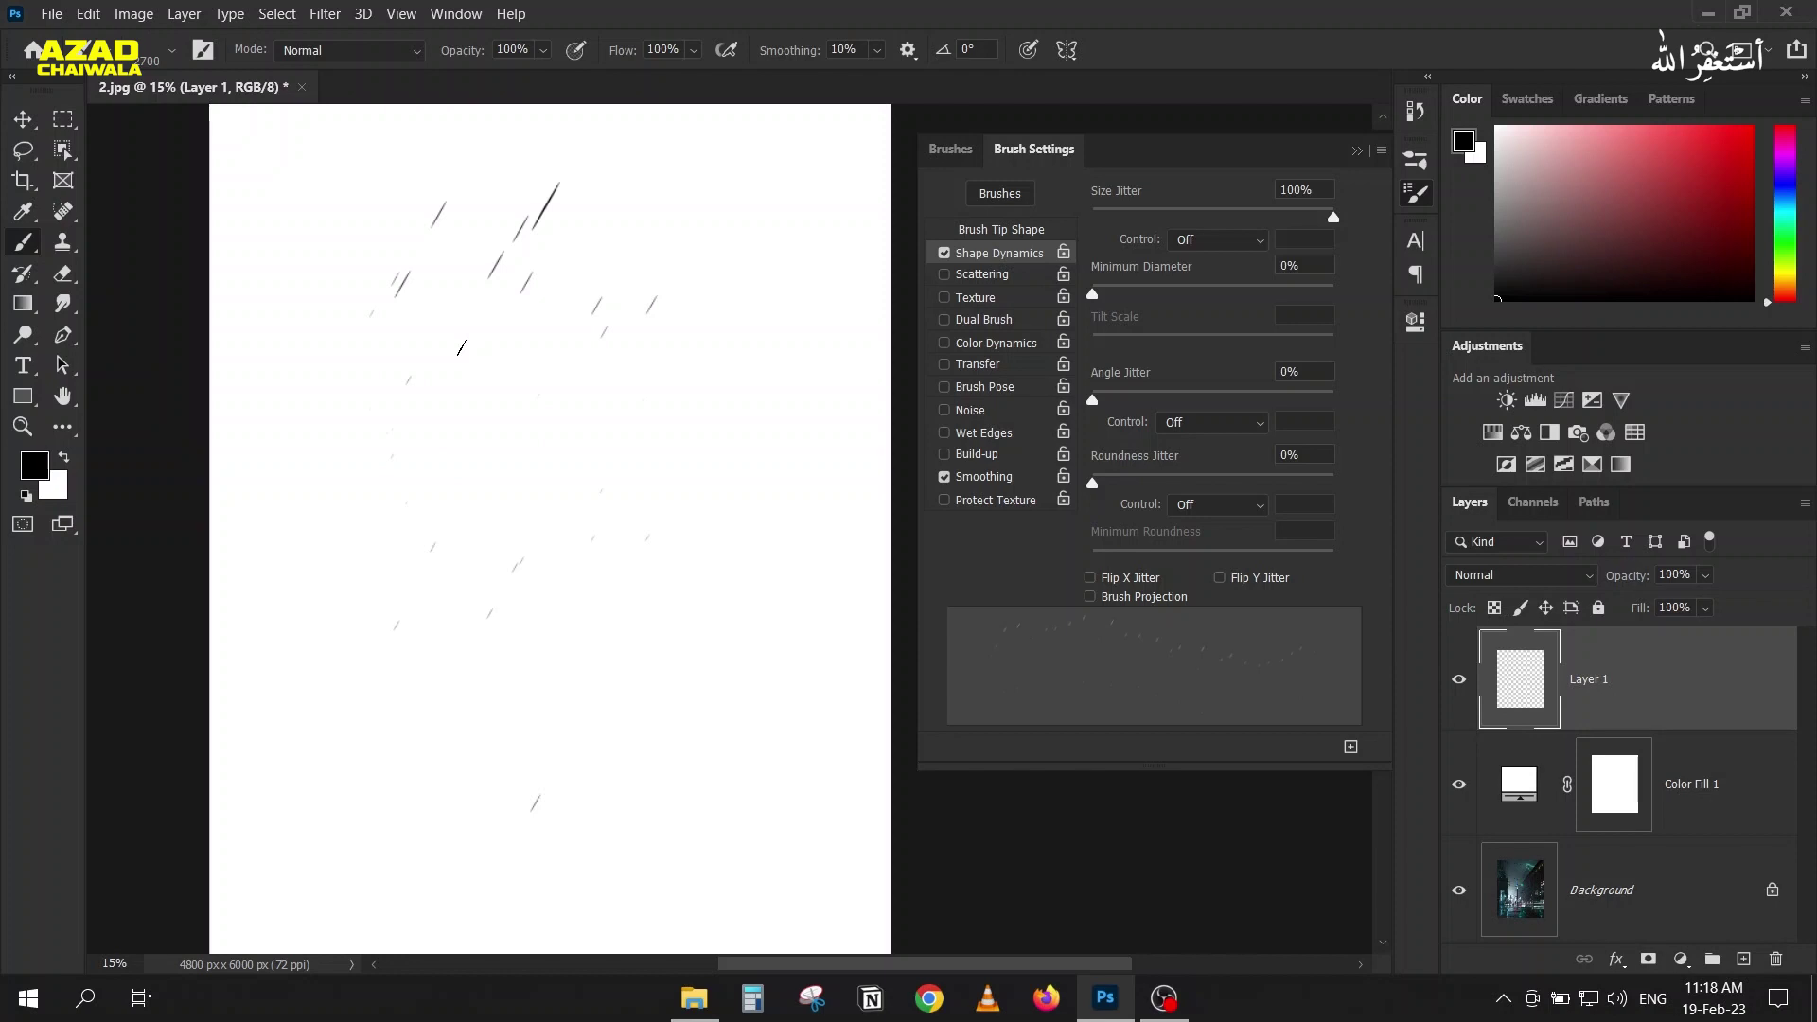
key("ctrl+z")
left_click(606, 172)
left_click(983, 276)
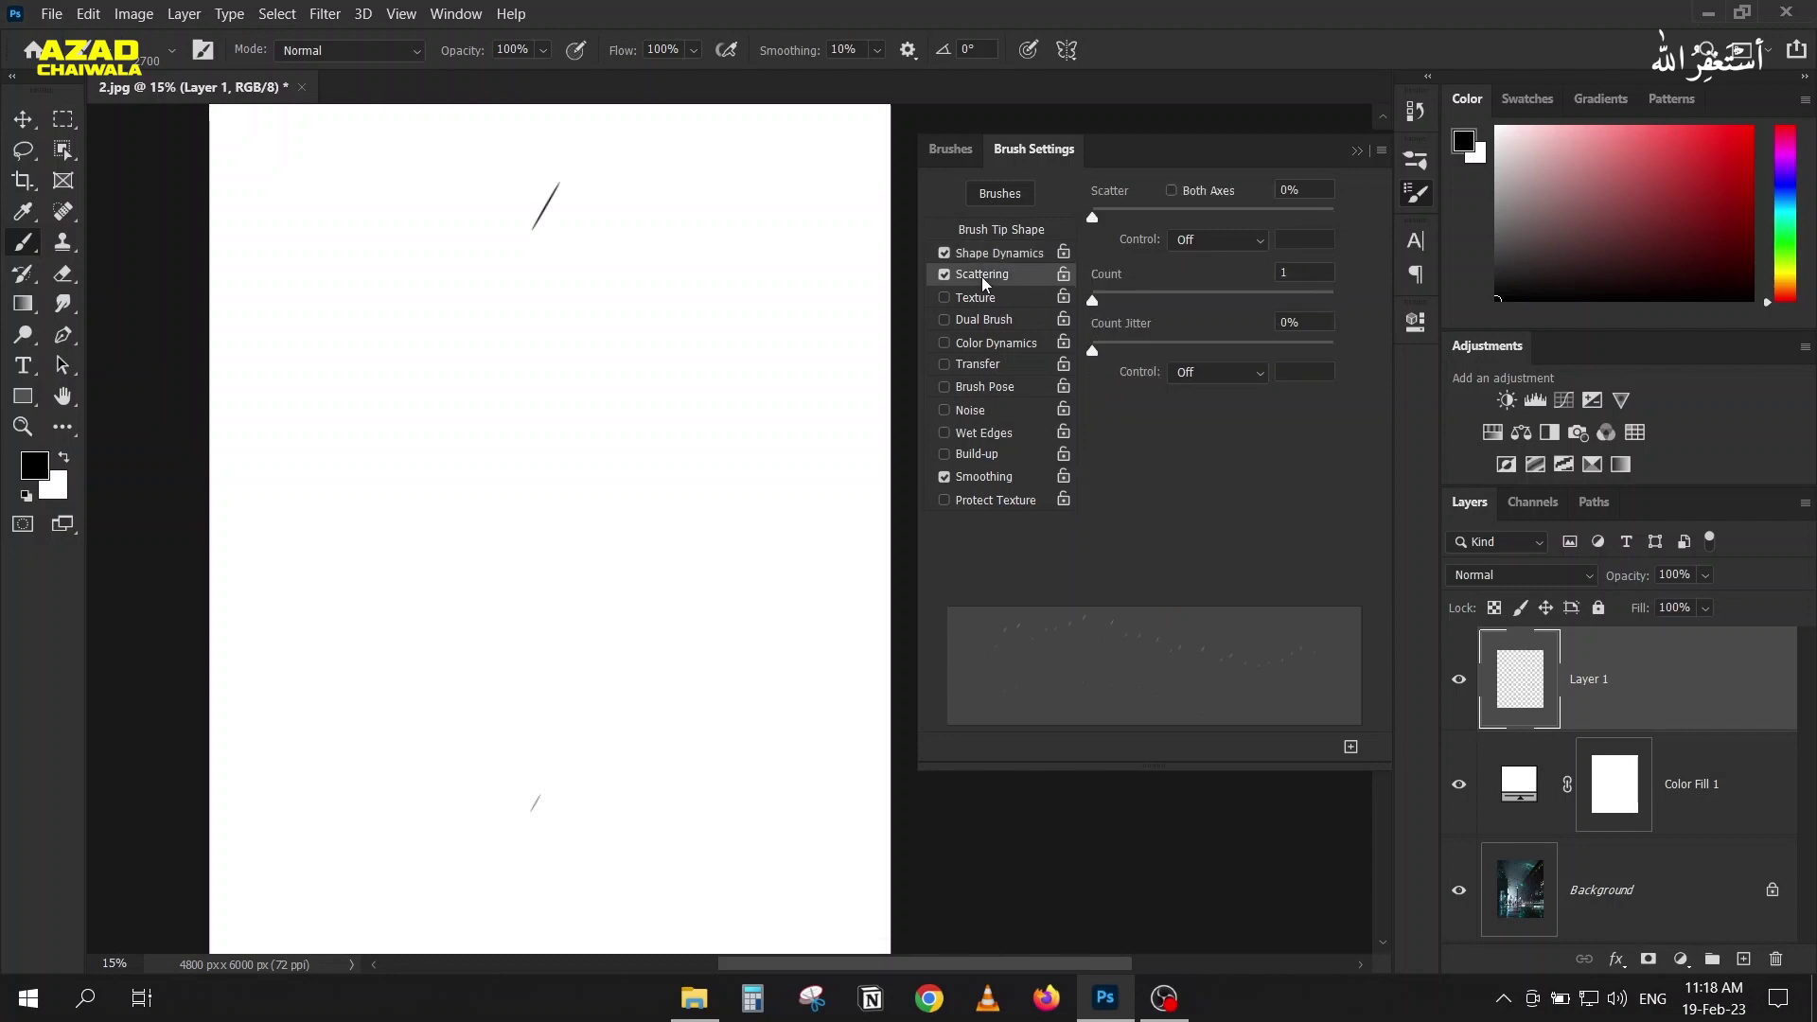
Step: Scatter the brush 1000% on both axes and undo a test stroke
left_click(1189, 193)
left_click_drag(1094, 218, 1399, 243)
left_click_drag(402, 340, 603, 393)
key("ctrl+z")
Step: Adjust the brush tip spacing slightly and undo another test stroke
left_click(987, 234)
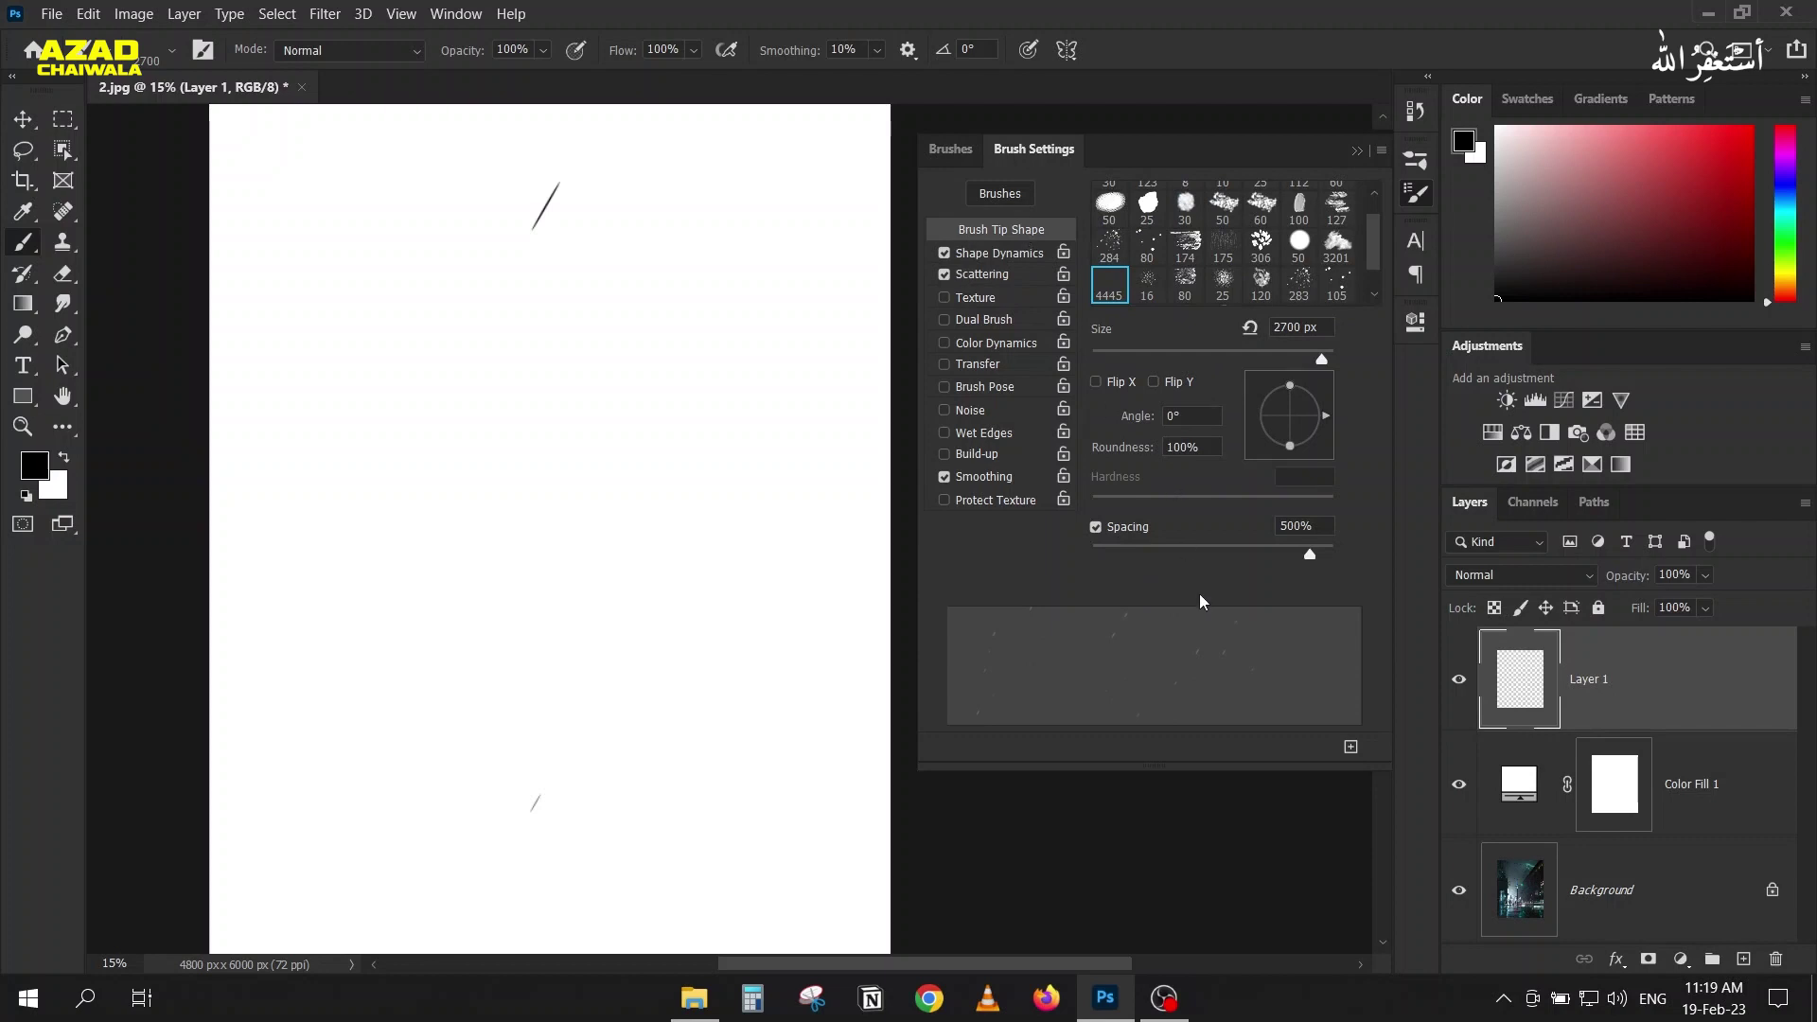
left_click_drag(1205, 546, 1170, 554)
left_click_drag(702, 404, 661, 409)
key("ctrl+z")
Step: Lower the scatter Count to 4 and add 51% Count Jitter, undoing each test, then enable Transfer
left_click(984, 274)
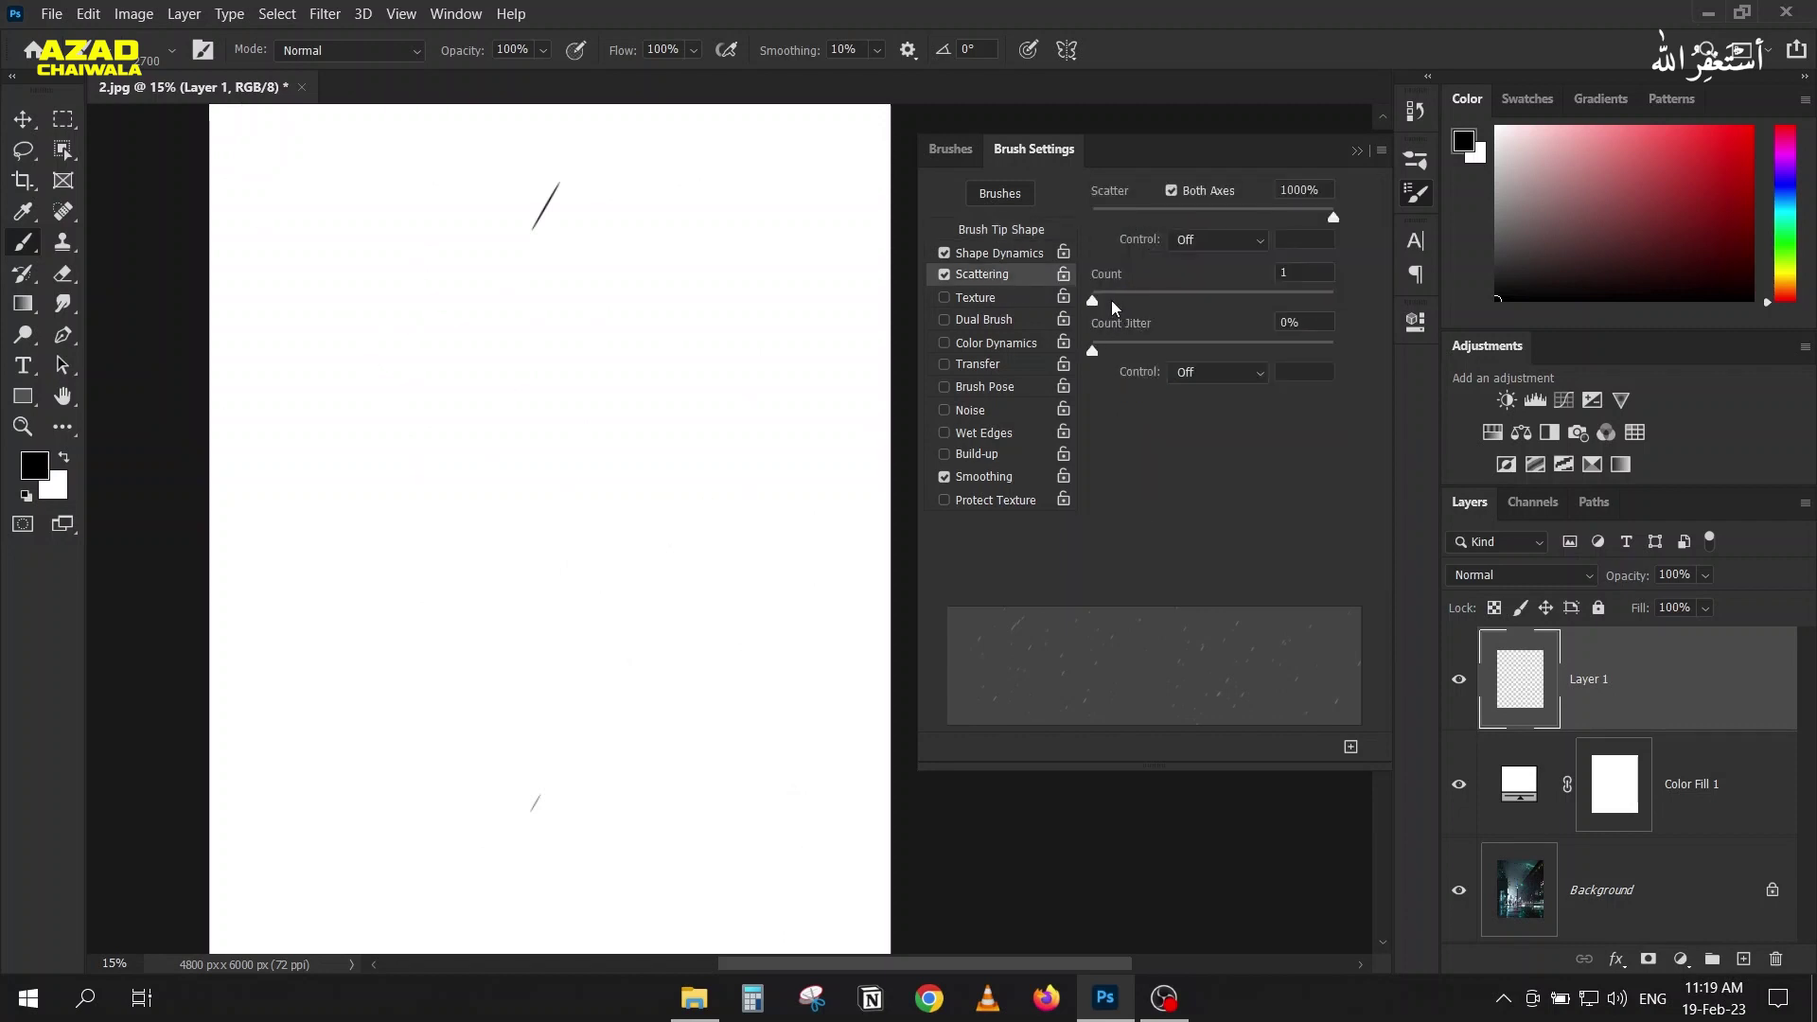
left_click_drag(1188, 305, 1144, 304)
mouse_move(369, 309)
left_mouse_down()
mouse_move(391, 371)
mouse_move(549, 432)
mouse_move(516, 415)
mouse_move(515, 468)
left_mouse_up()
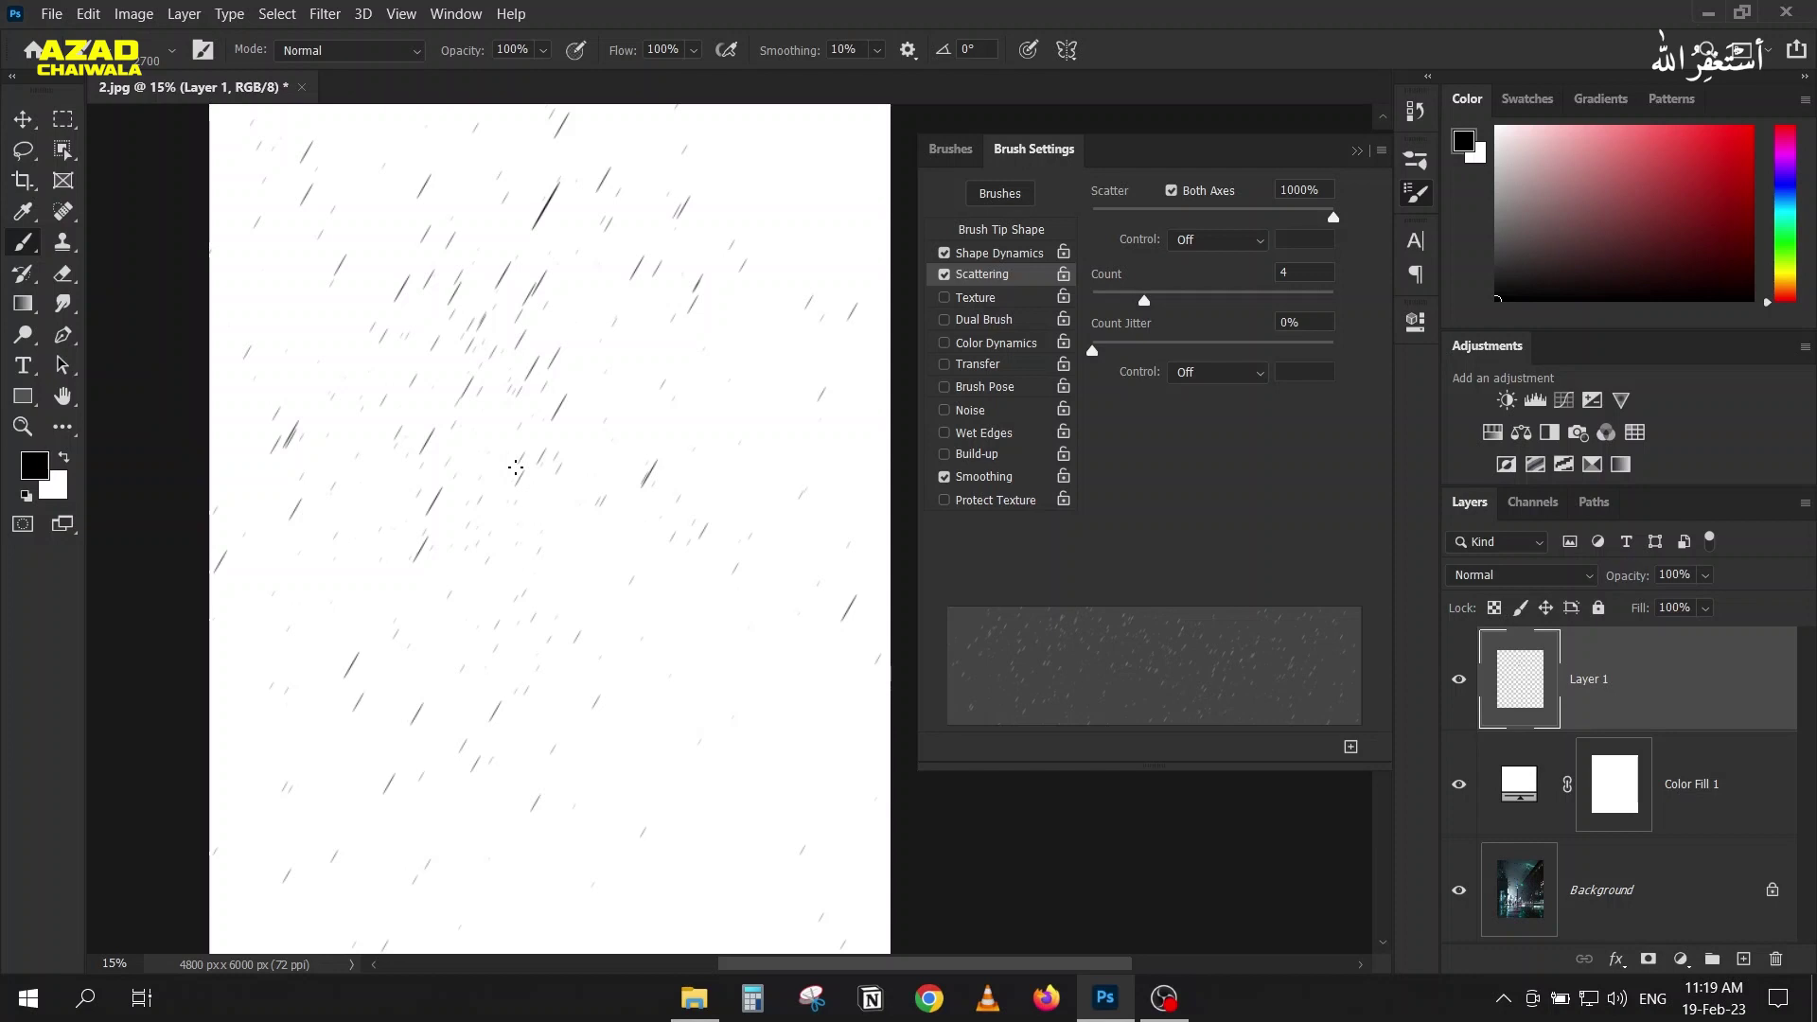
key("ctrl+z")
left_click_drag(1121, 353, 1216, 352)
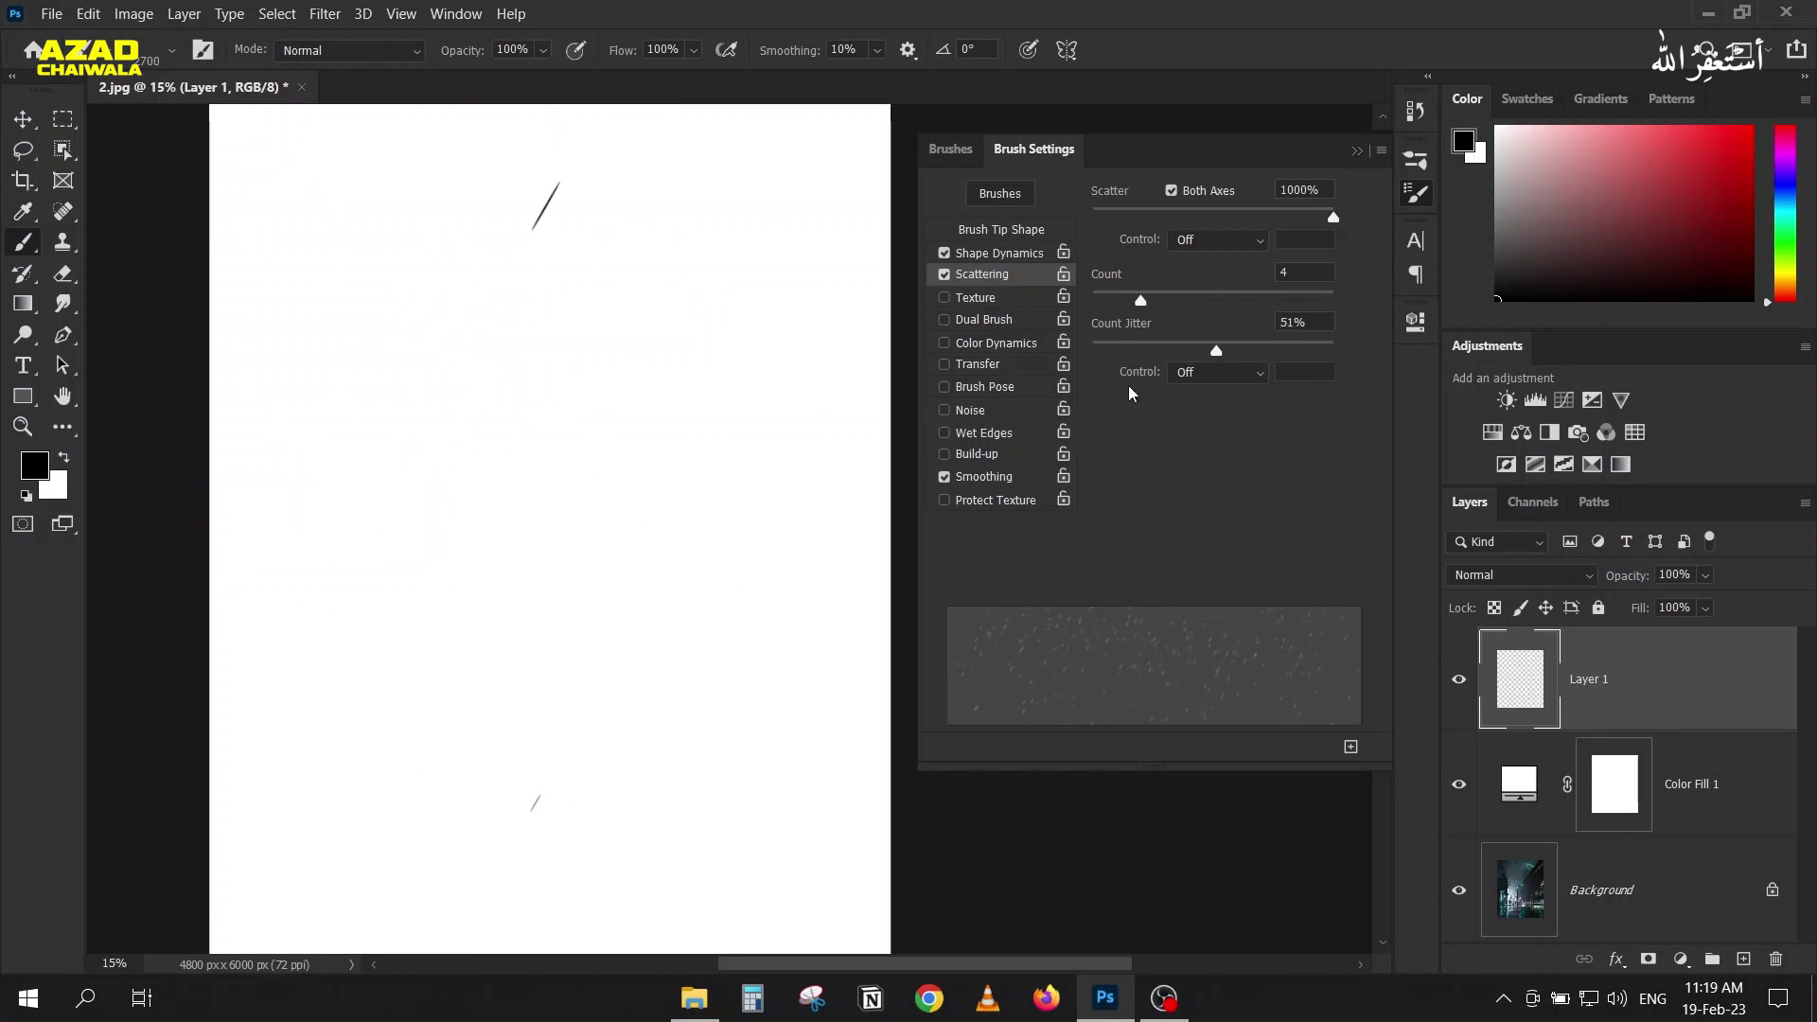
mouse_move(519, 373)
left_mouse_down()
mouse_move(455, 365)
mouse_move(555, 330)
mouse_move(489, 435)
left_mouse_up()
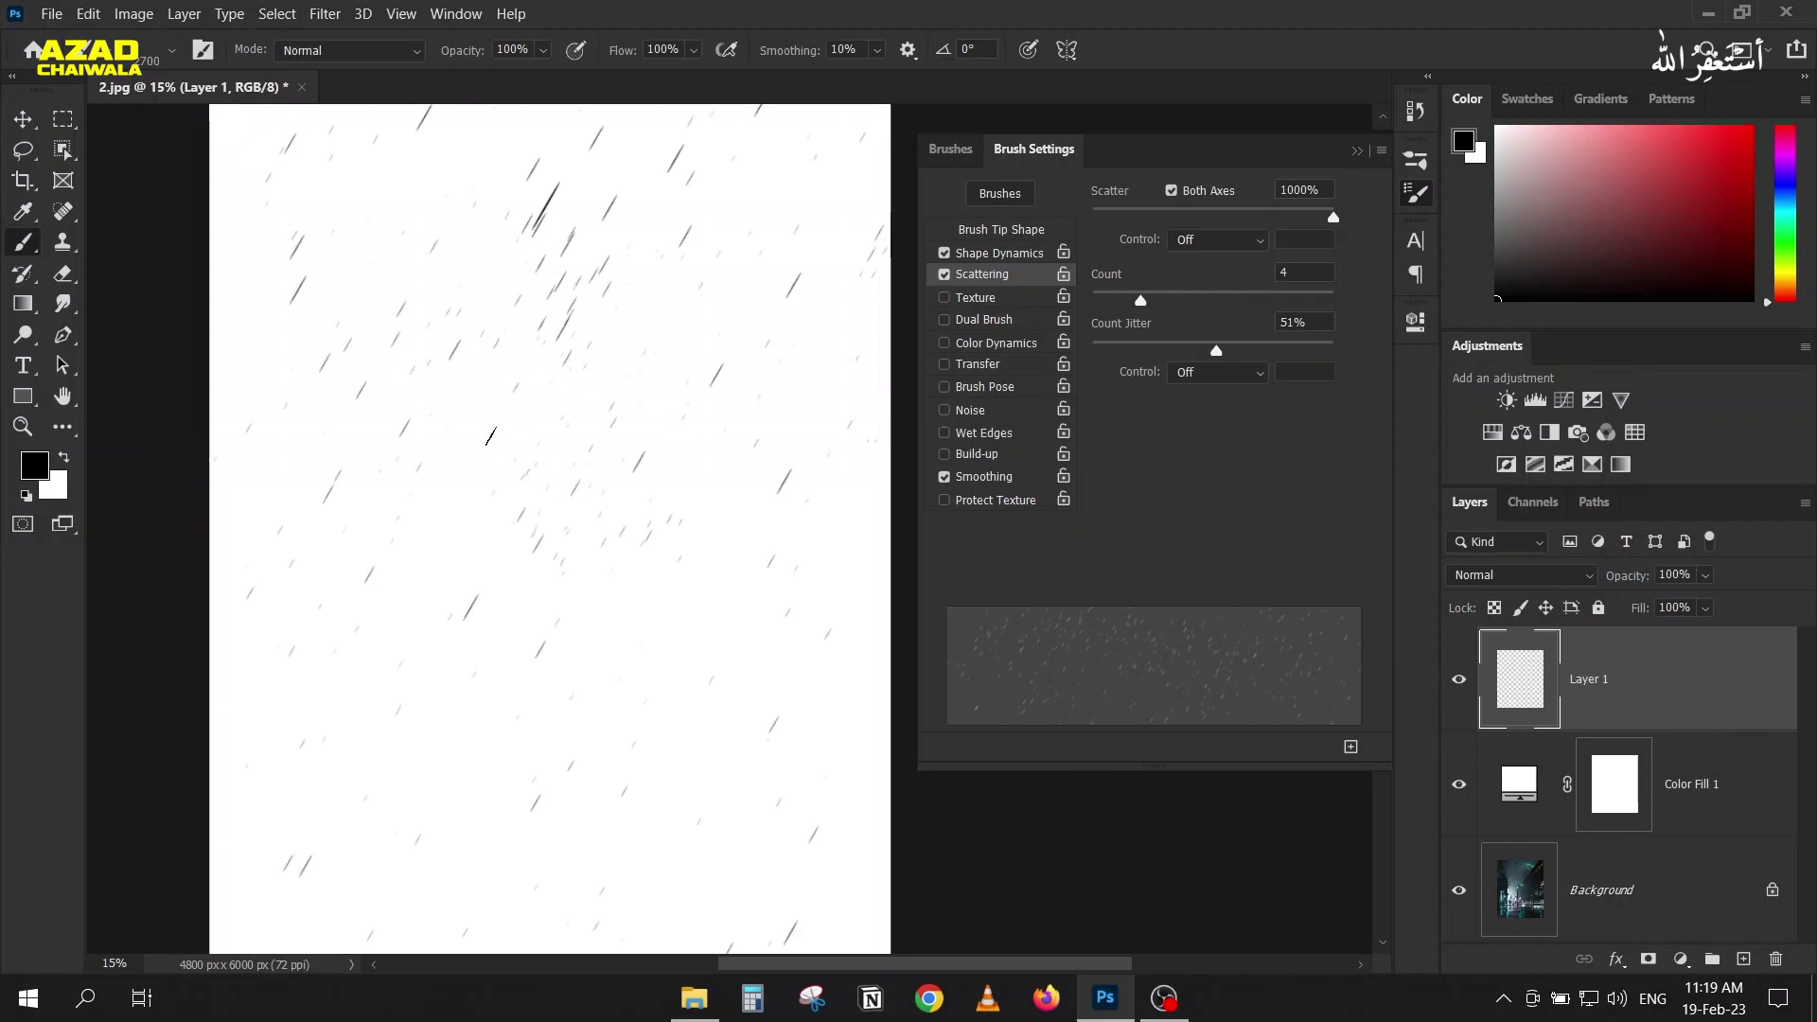
key("ctrl+z")
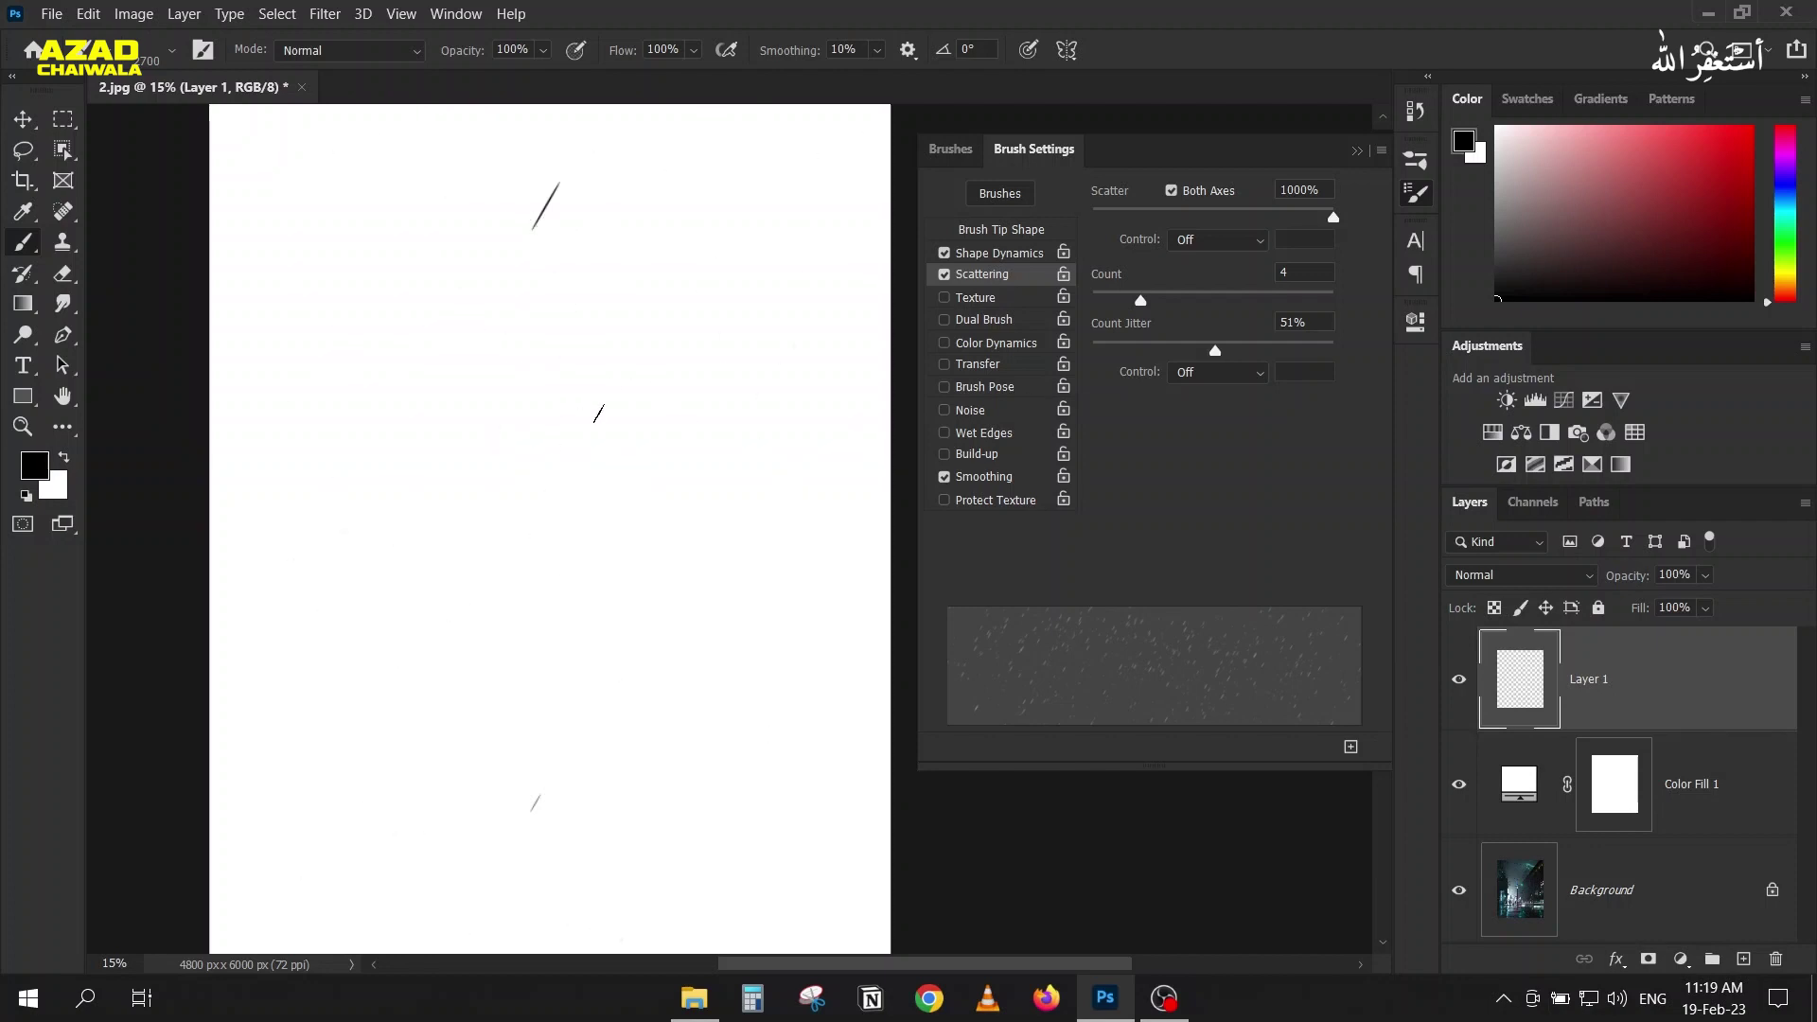
left_click(984, 372)
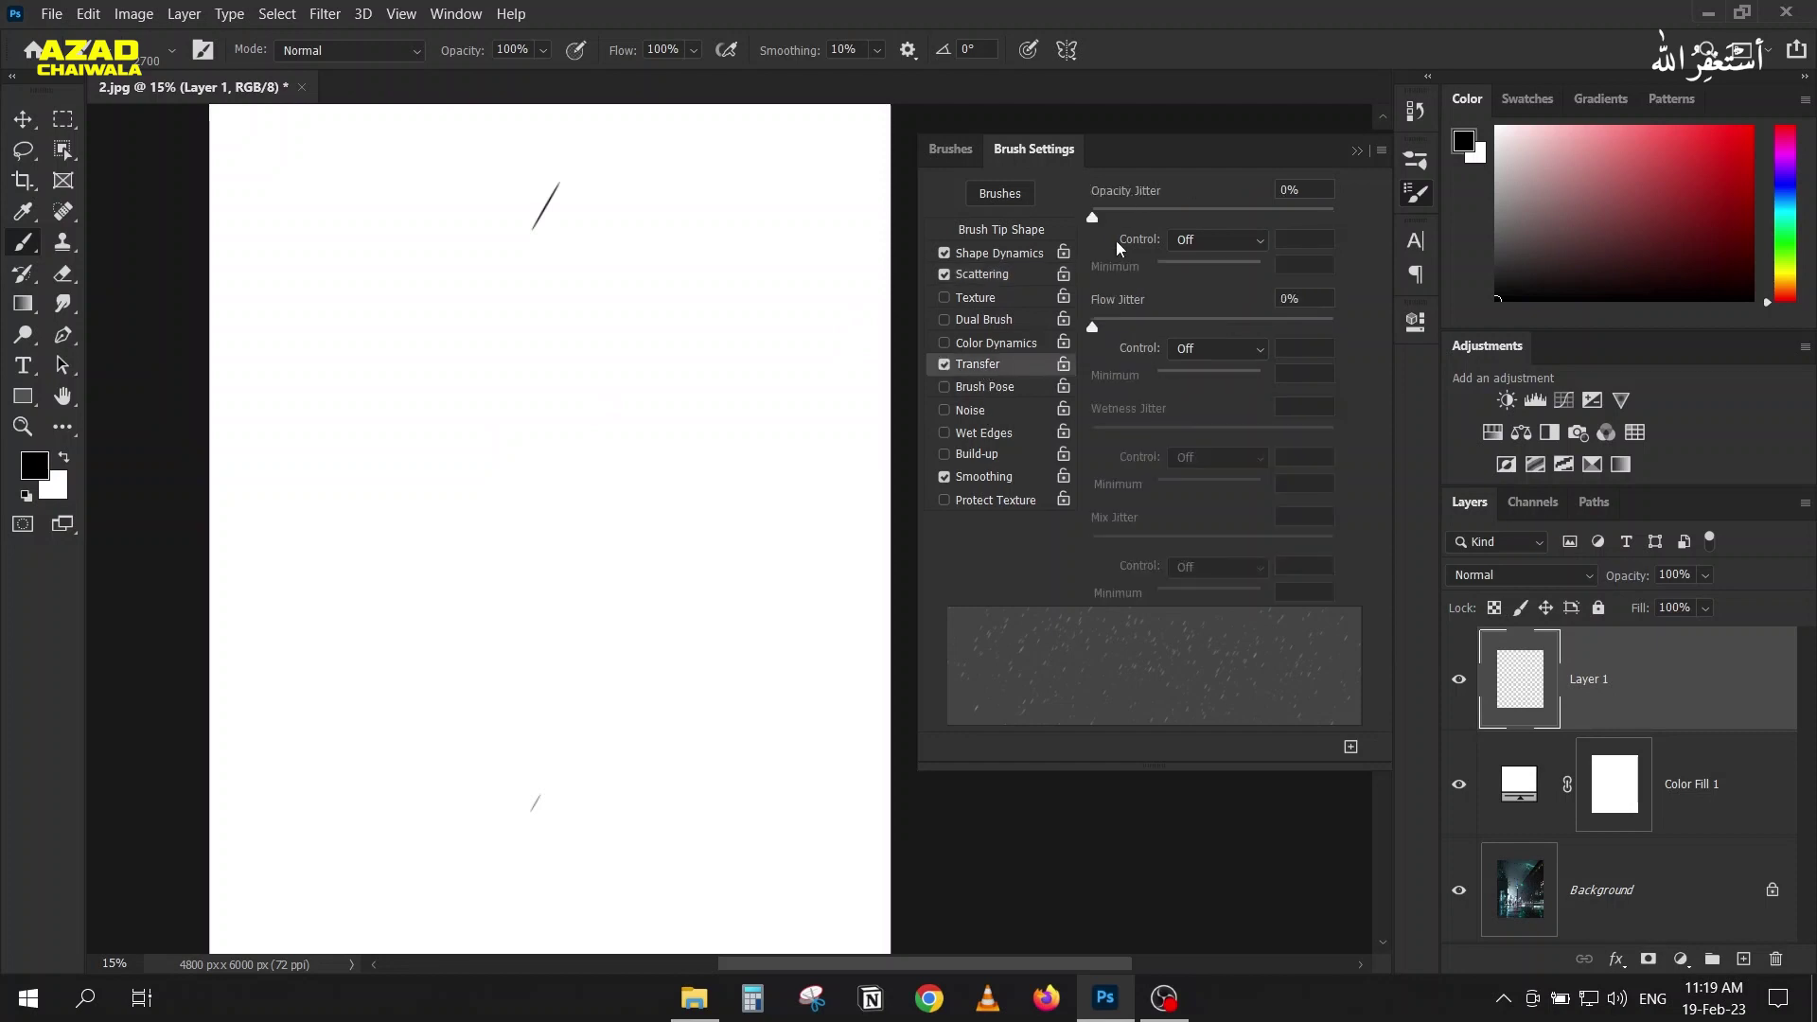
Step: Set Flow Jitter to 50%, undo the test rain strokes, and show the brush presets list
left_click_drag(1093, 326, 1212, 332)
mouse_move(520, 236)
left_mouse_down()
mouse_move(599, 376)
mouse_move(553, 533)
left_mouse_up()
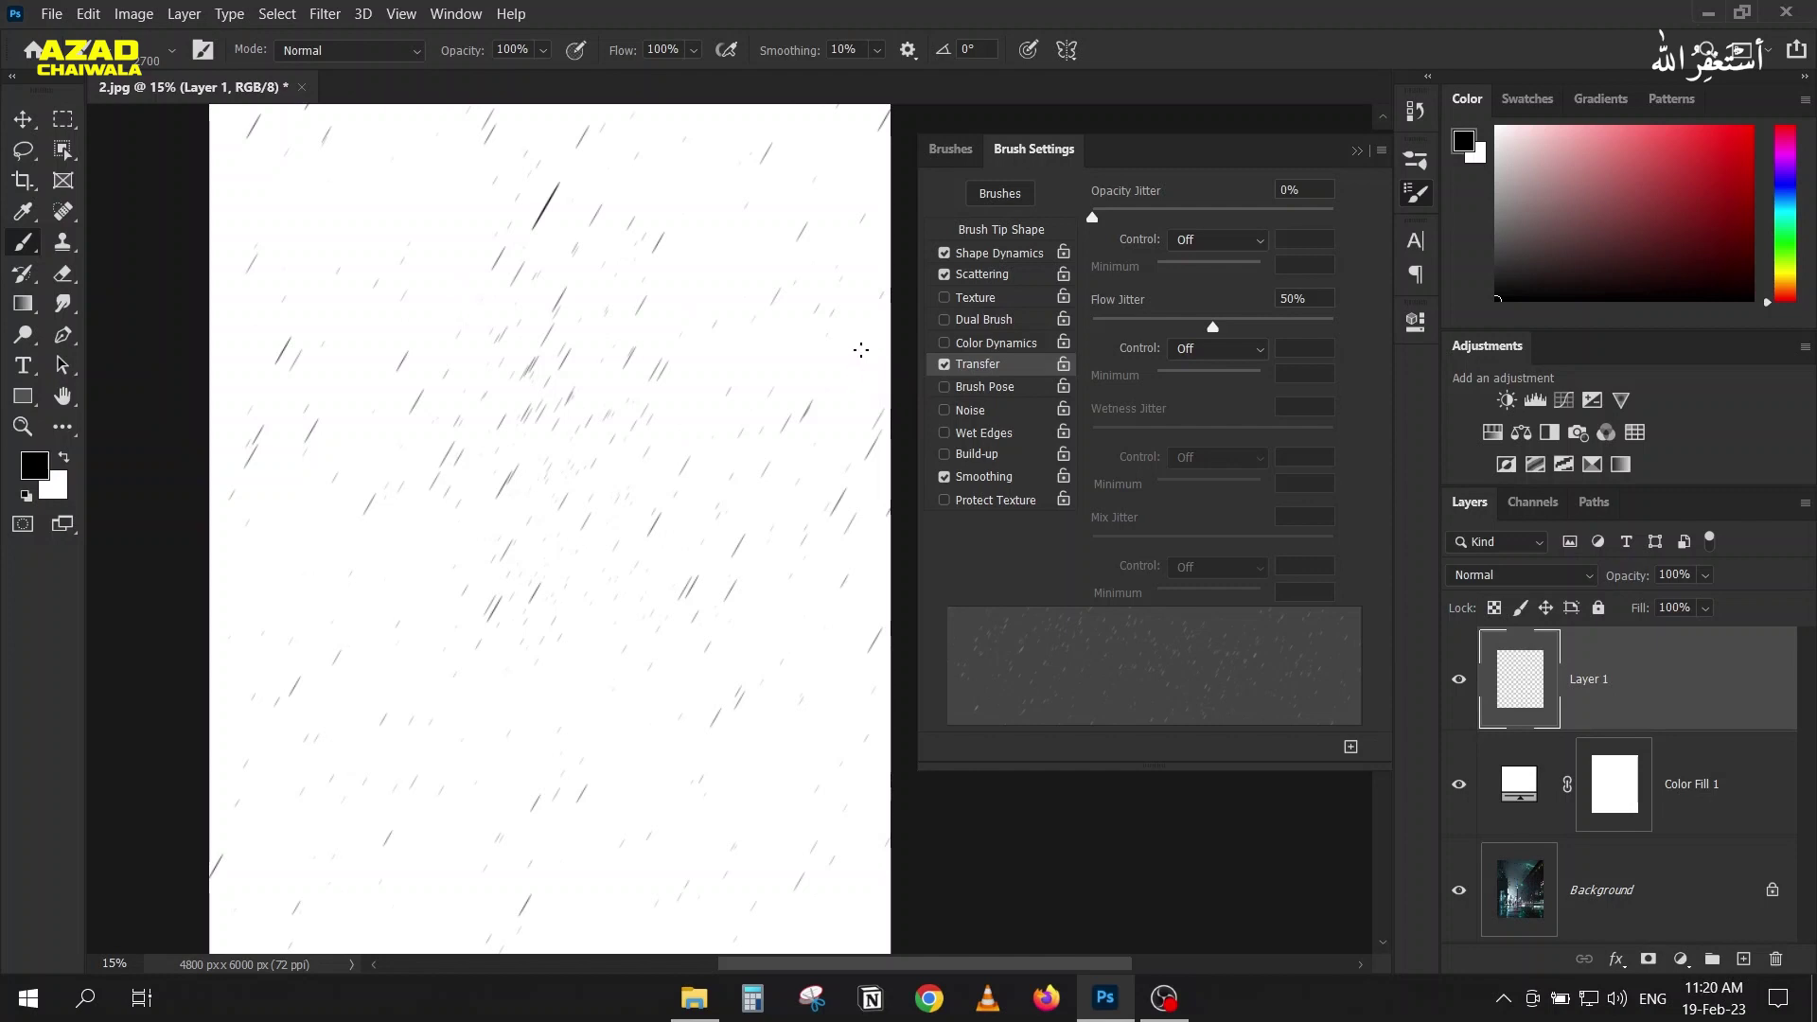
key("ctrl+z")
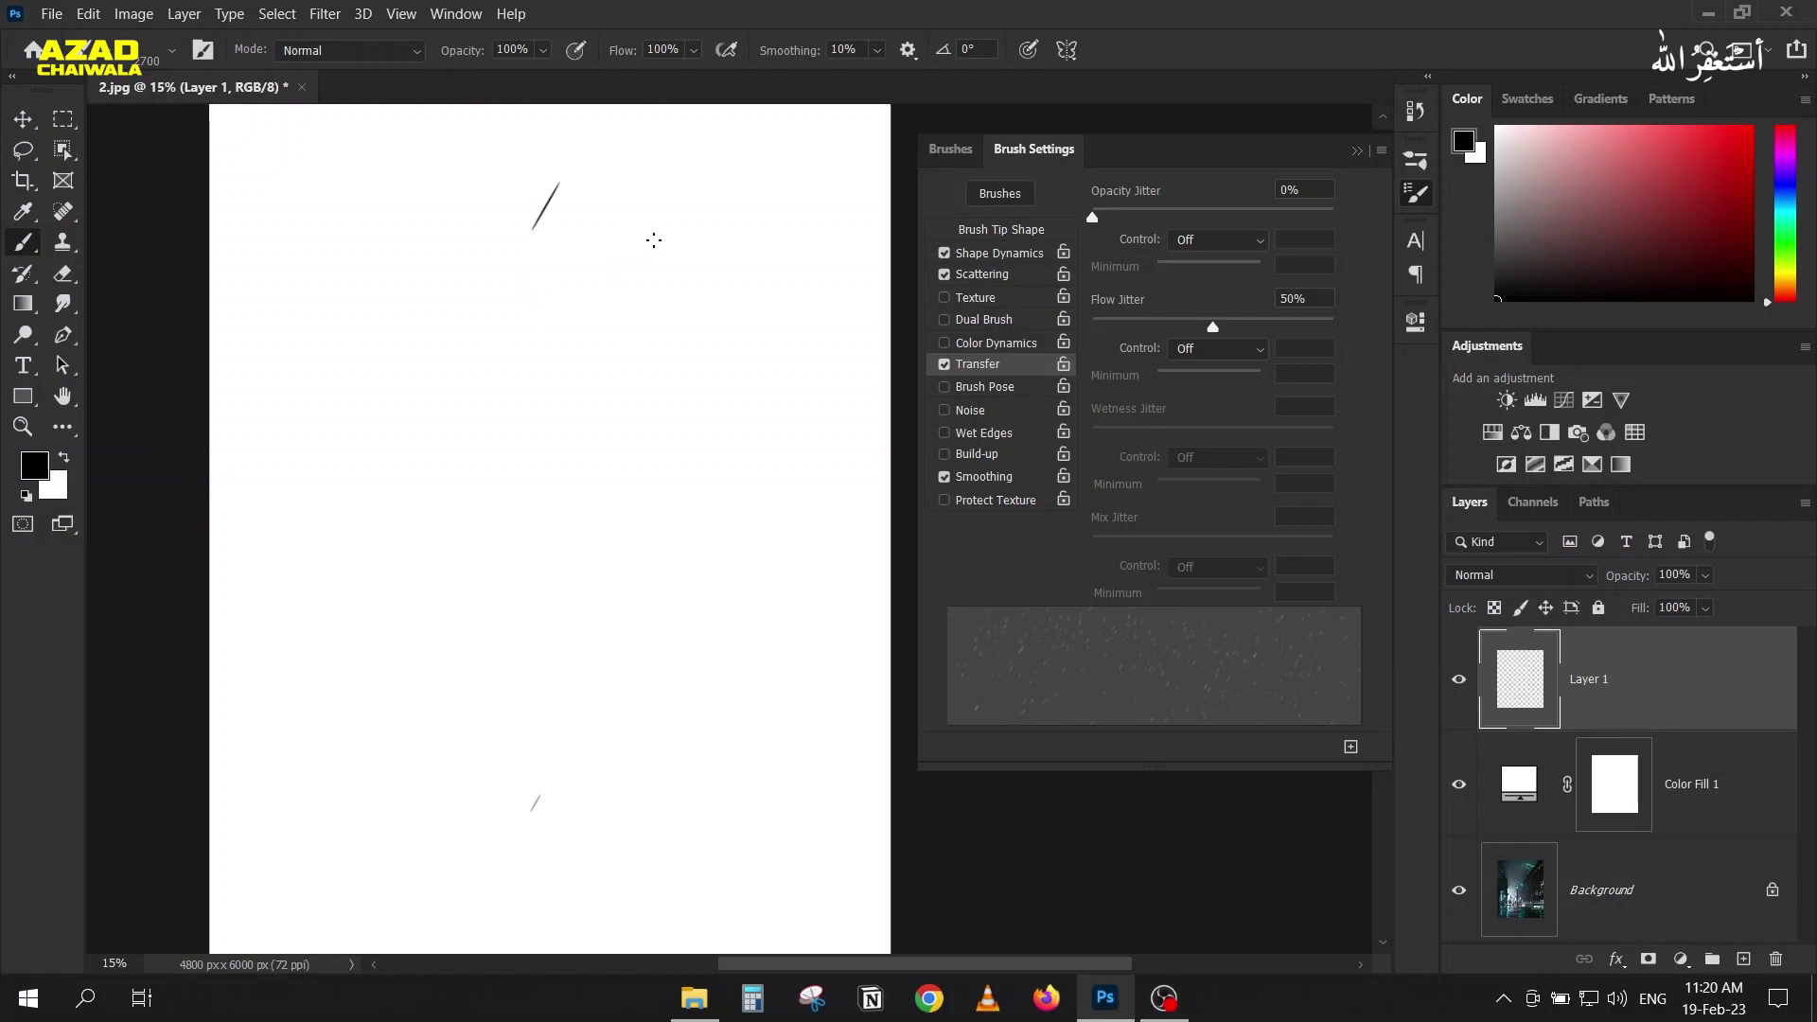
left_click(952, 149)
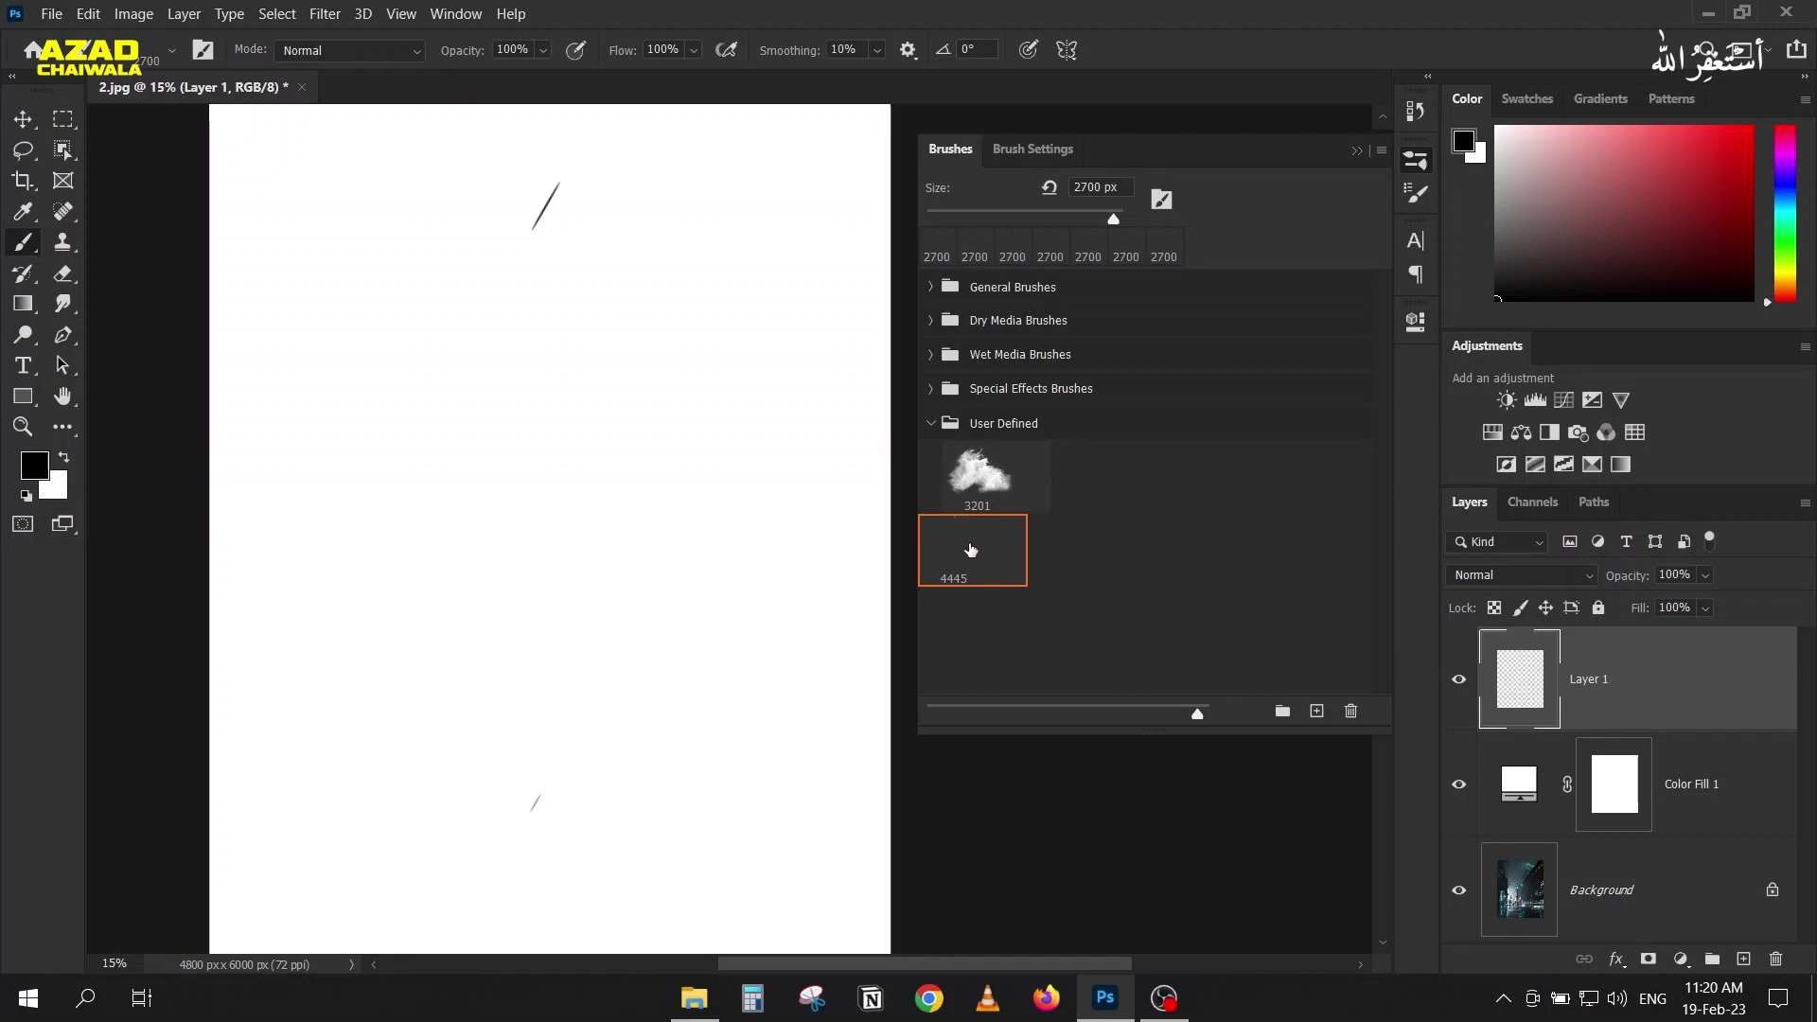
Step: Save the brush as a new preset named 'Rain Drops' without tool settings
left_click(1018, 164)
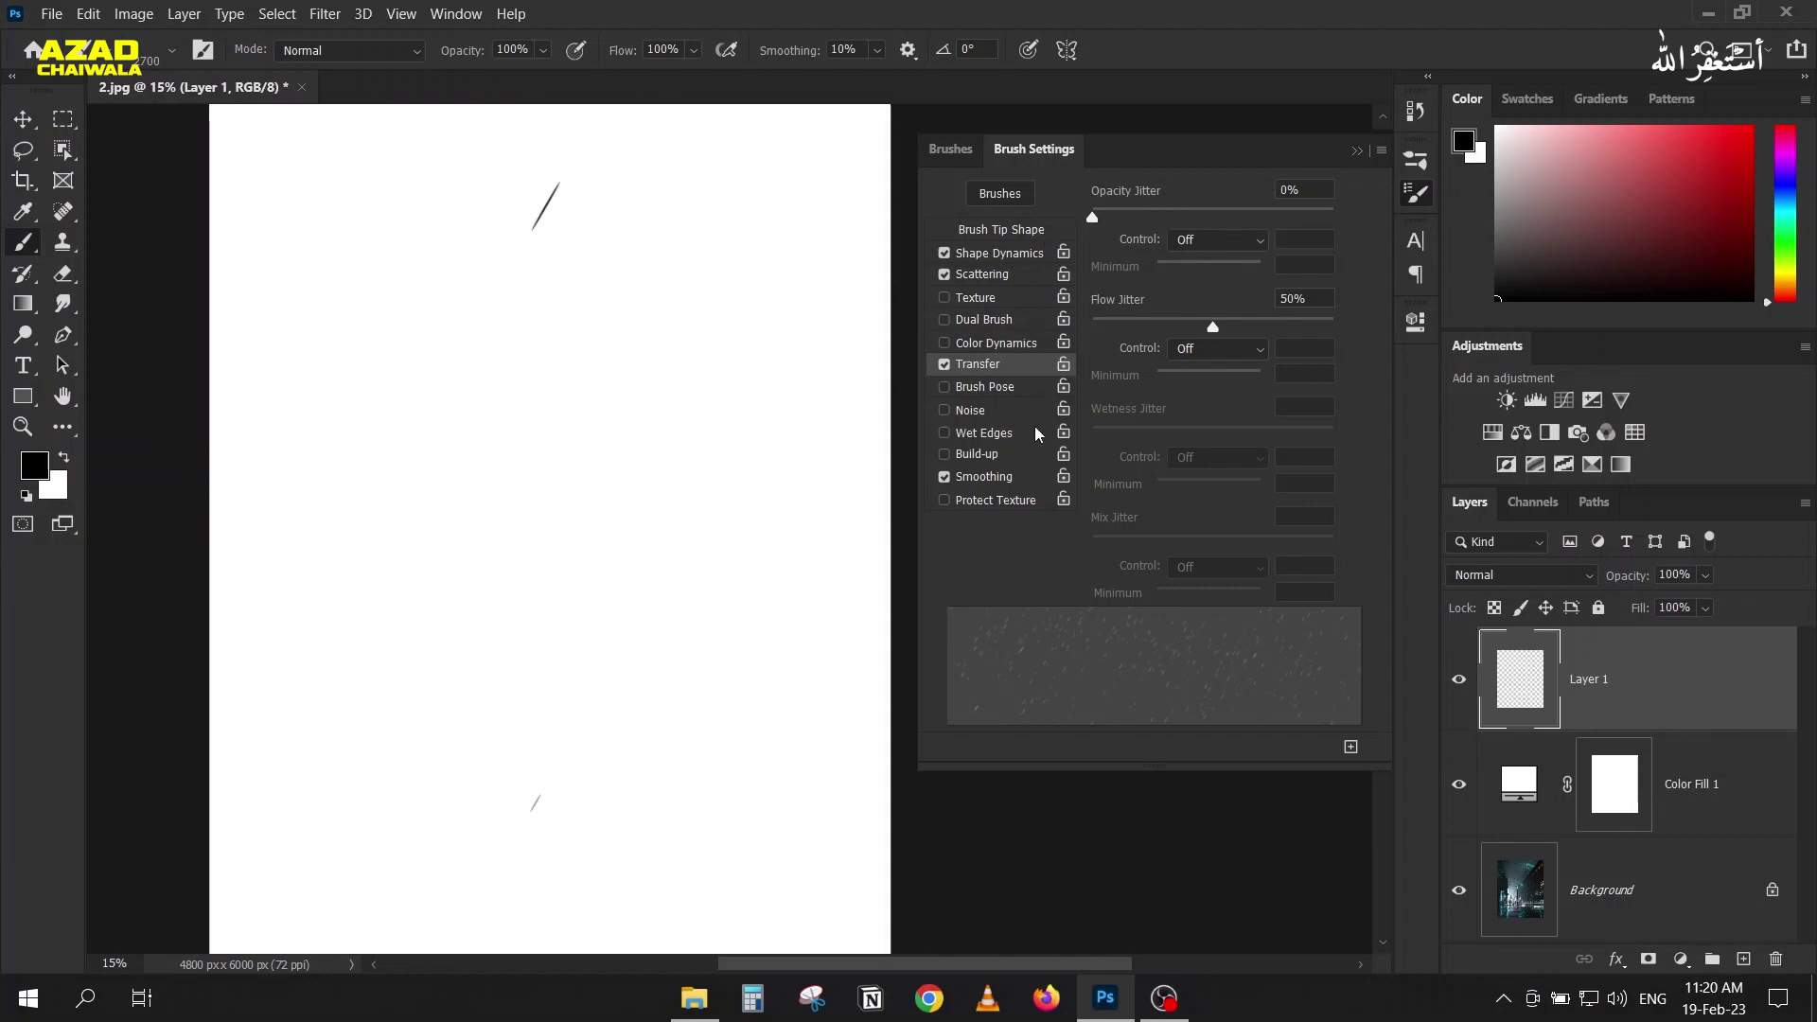
left_click(1381, 153)
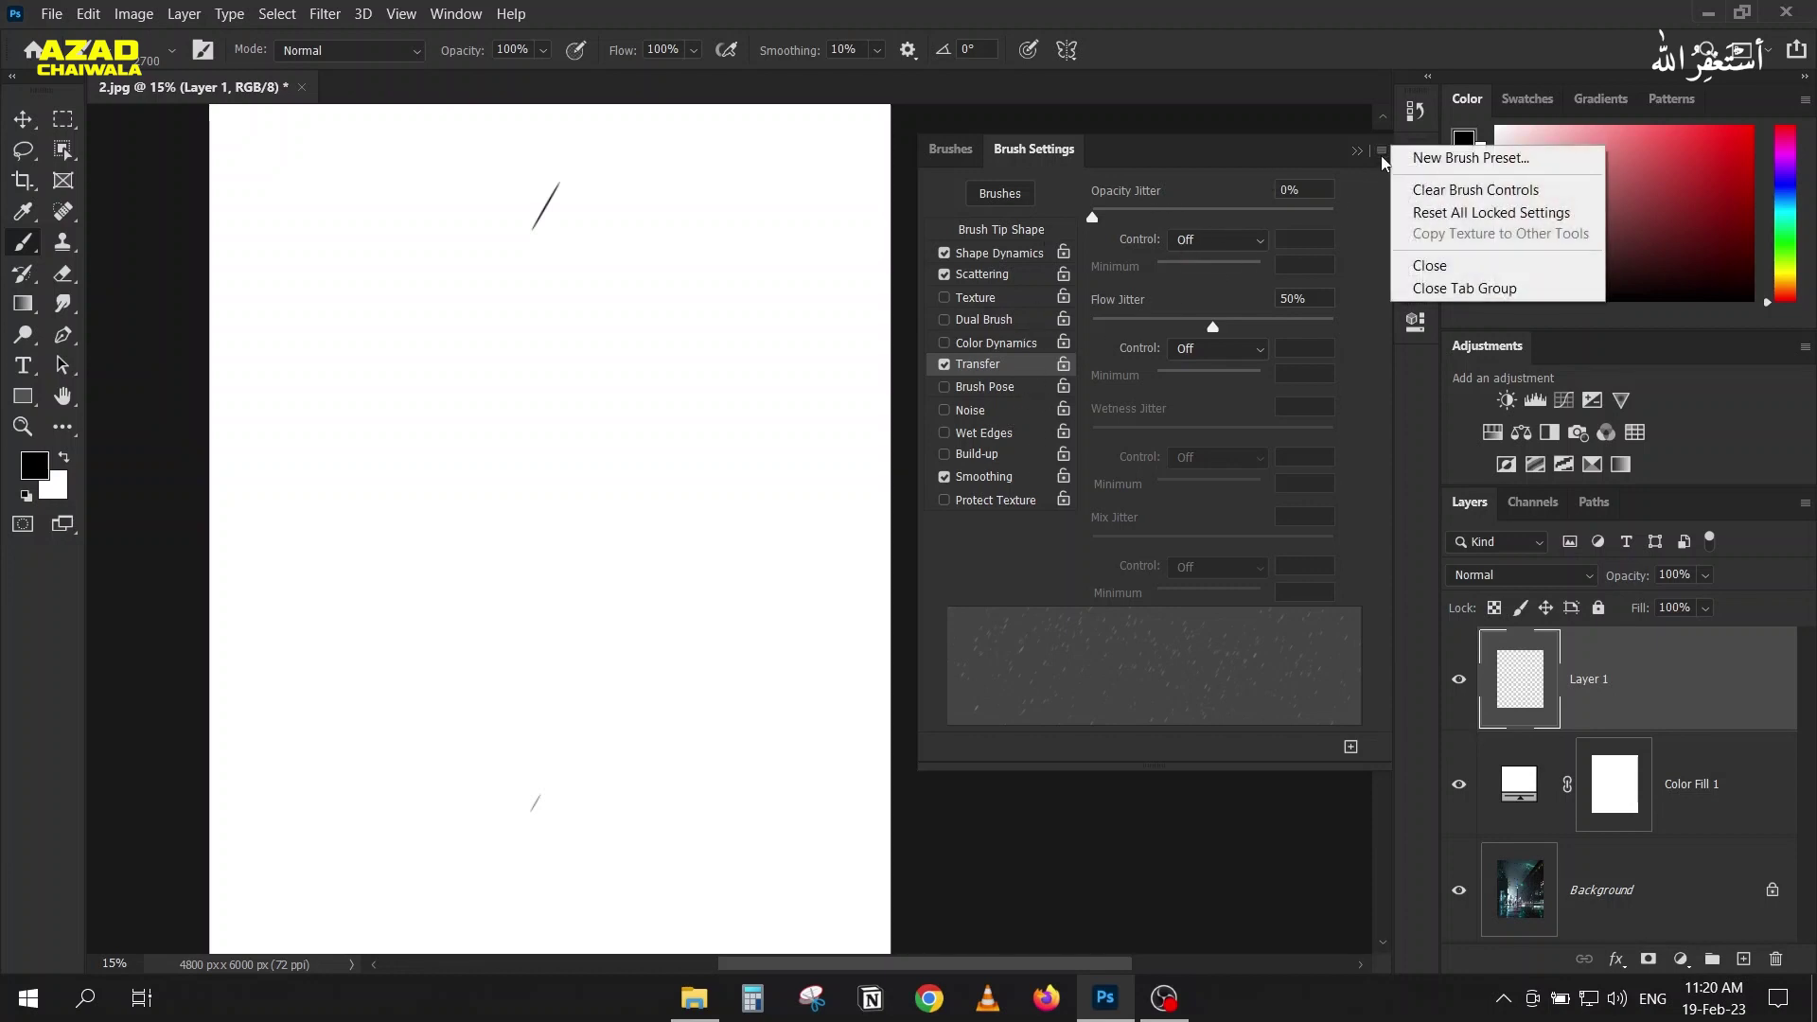
left_click(1430, 157)
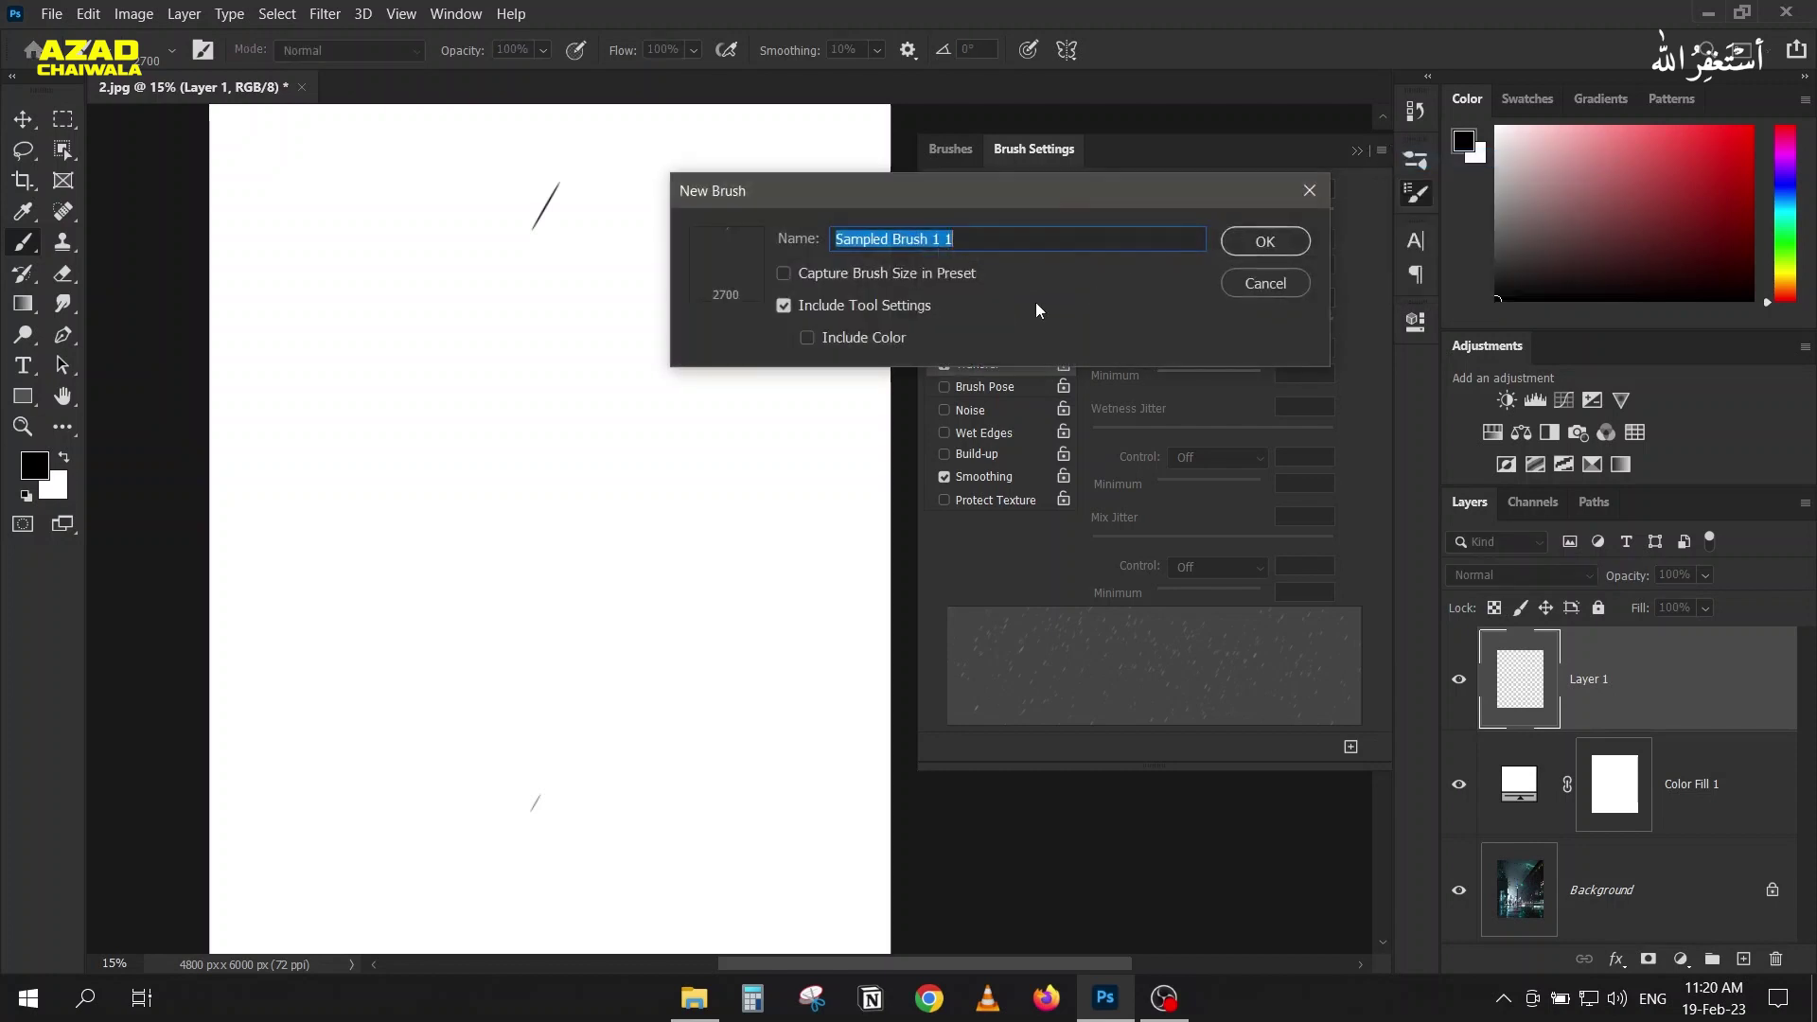
left_click_drag(780, 190, 459, 200)
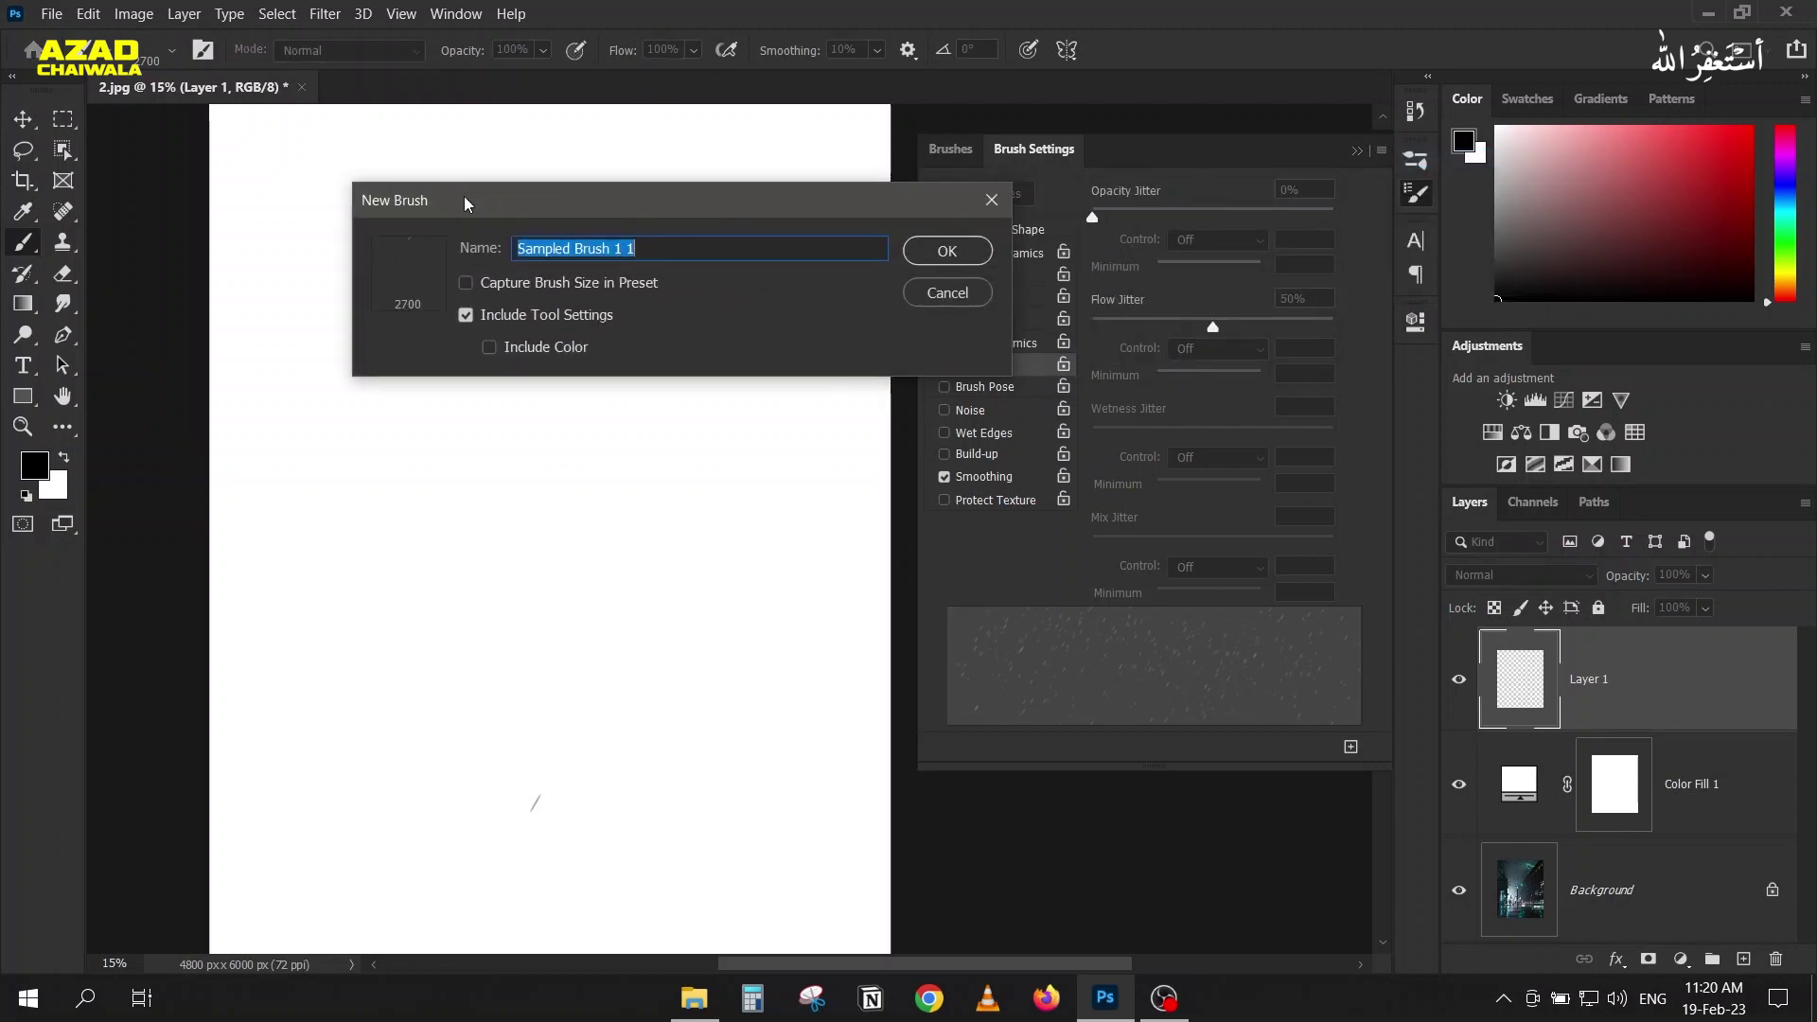
left_click(462, 314)
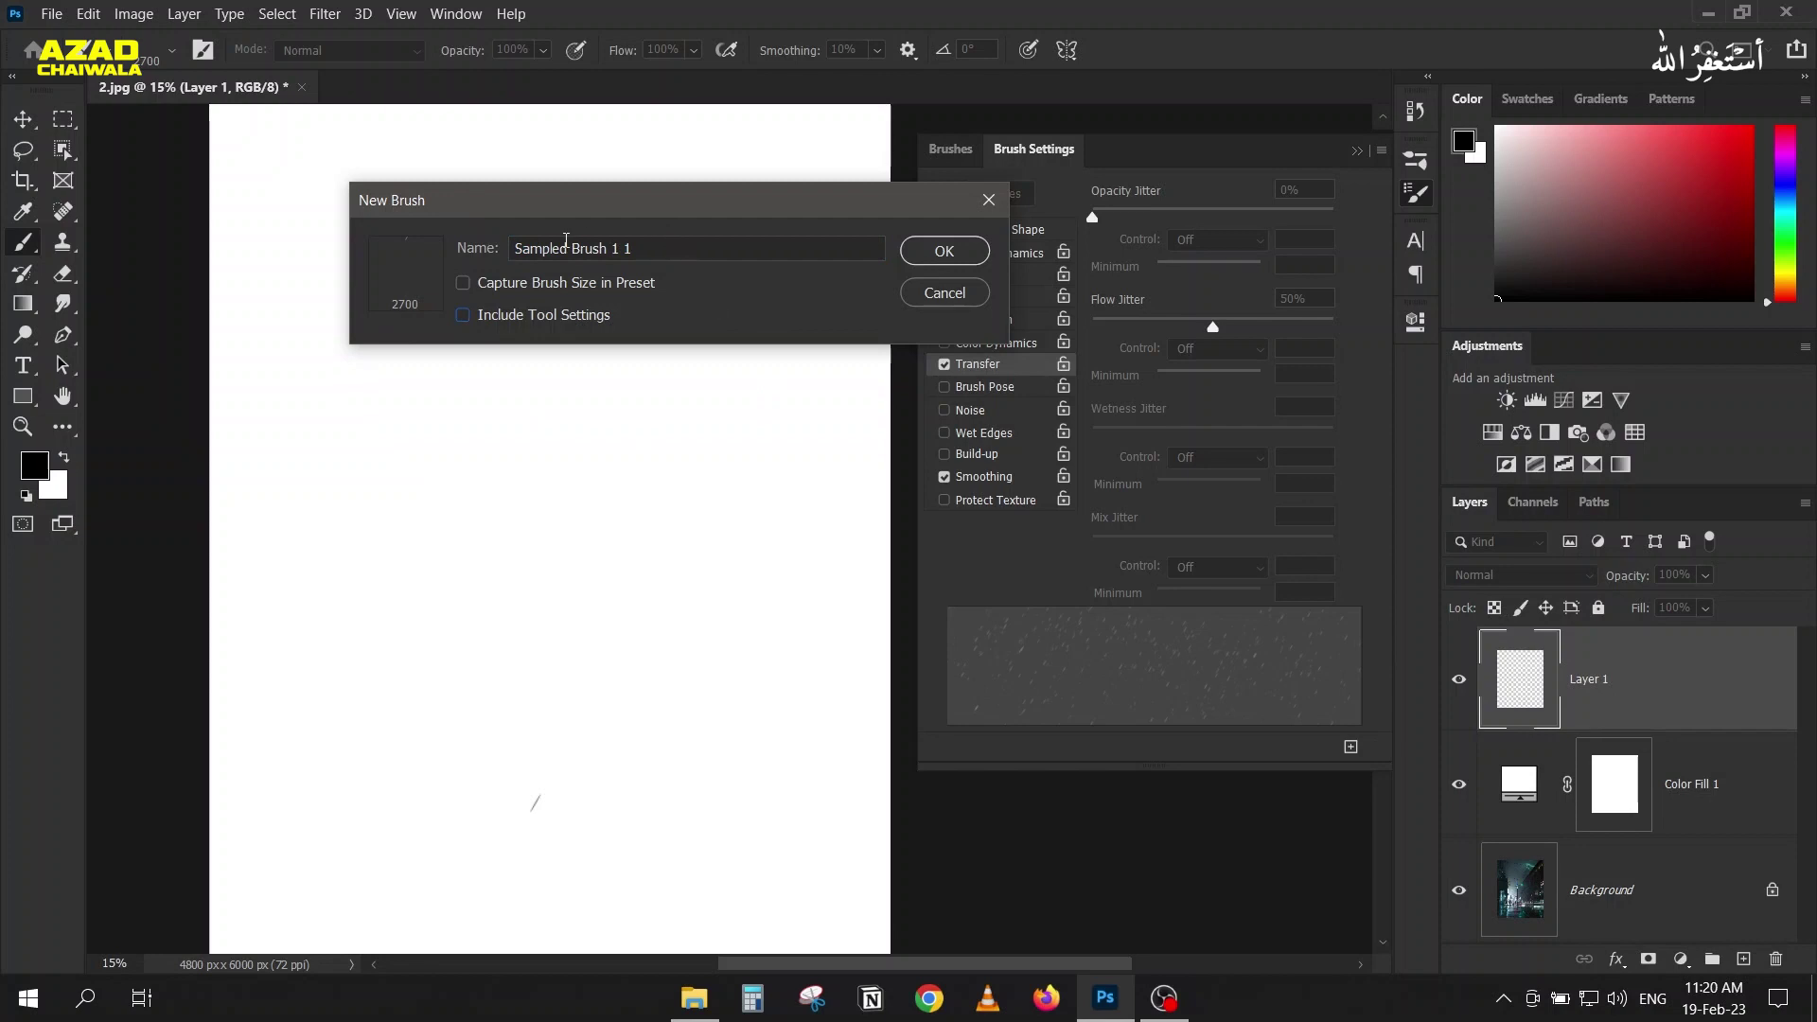
left_click_drag(557, 211, 520, 277)
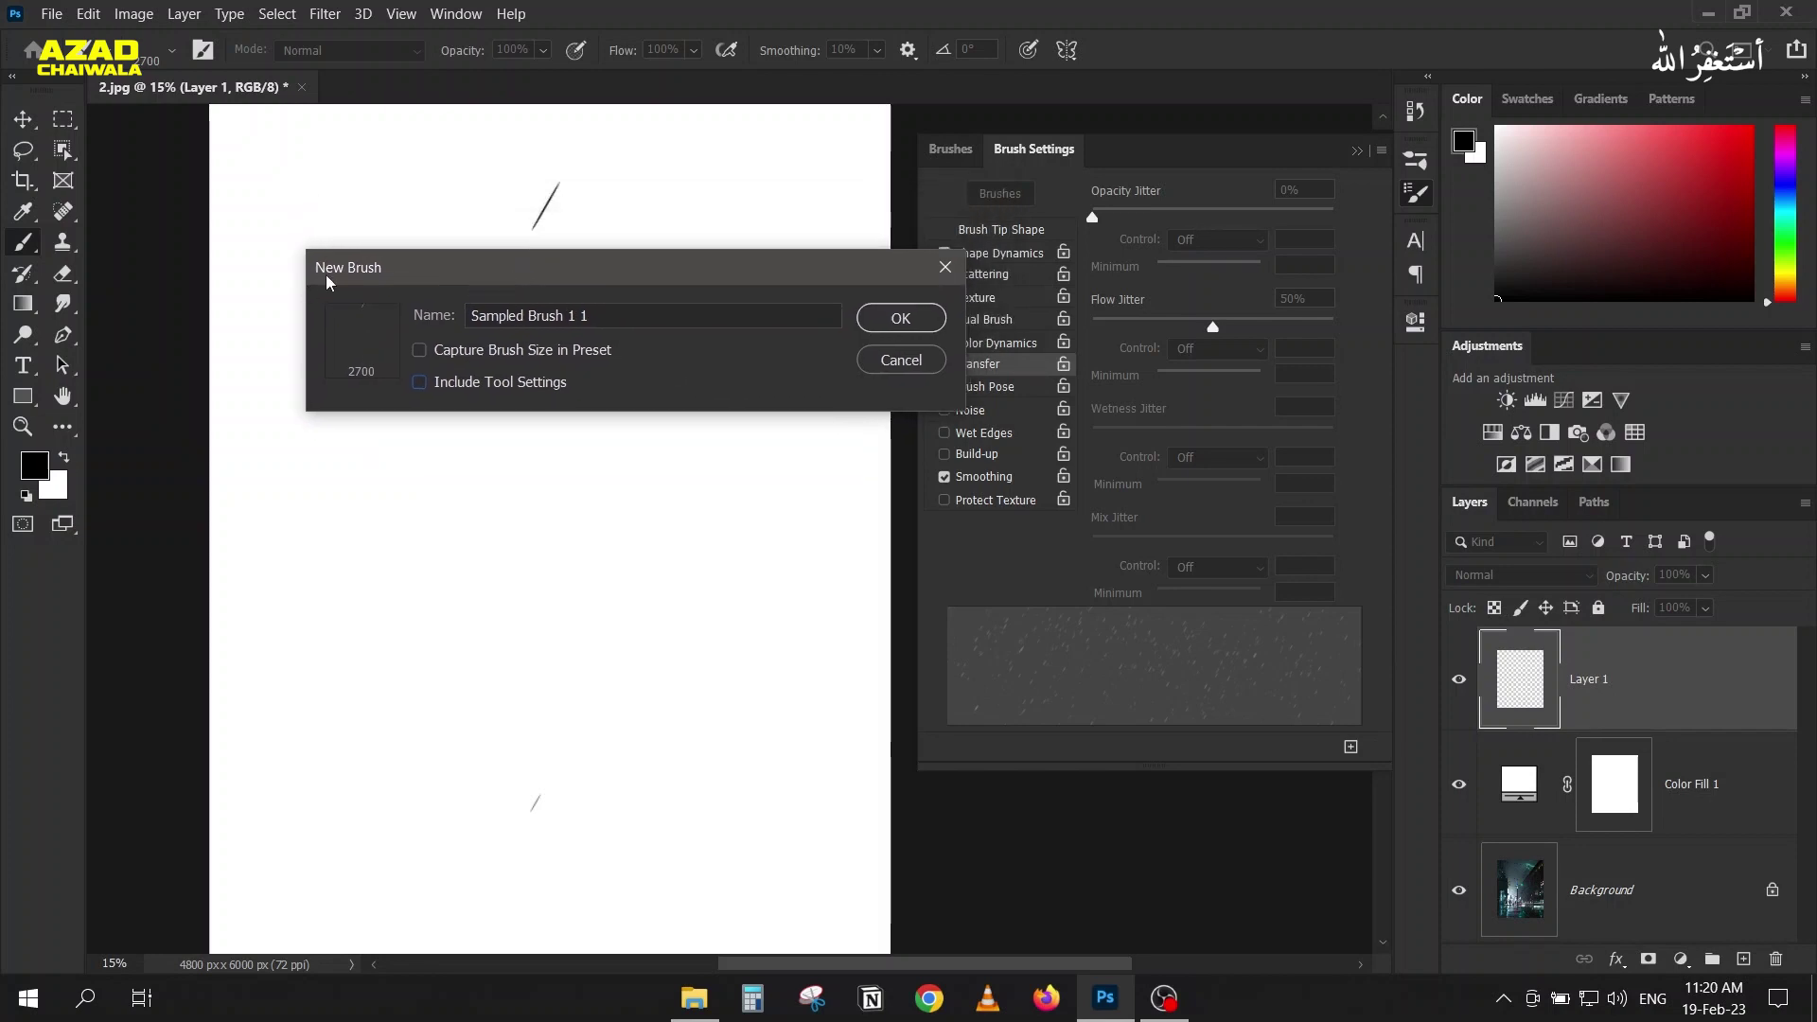
left_click_drag(670, 314, 434, 314)
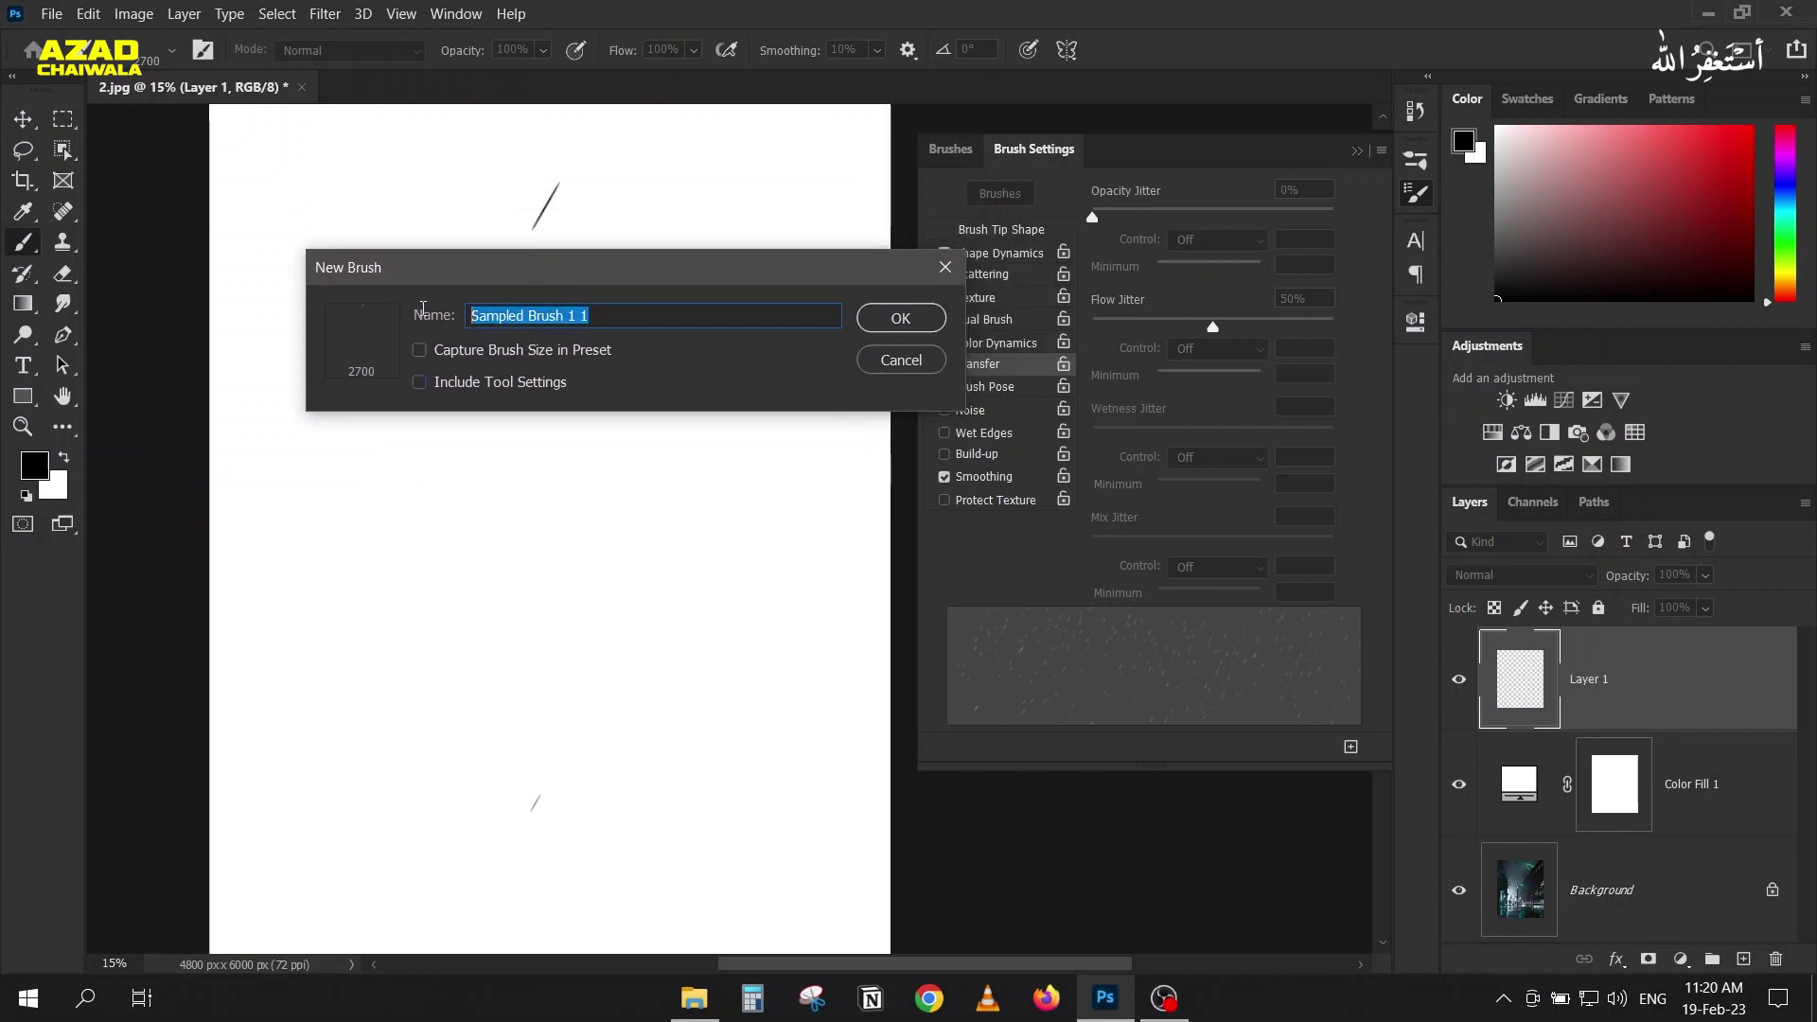
type("Rain")
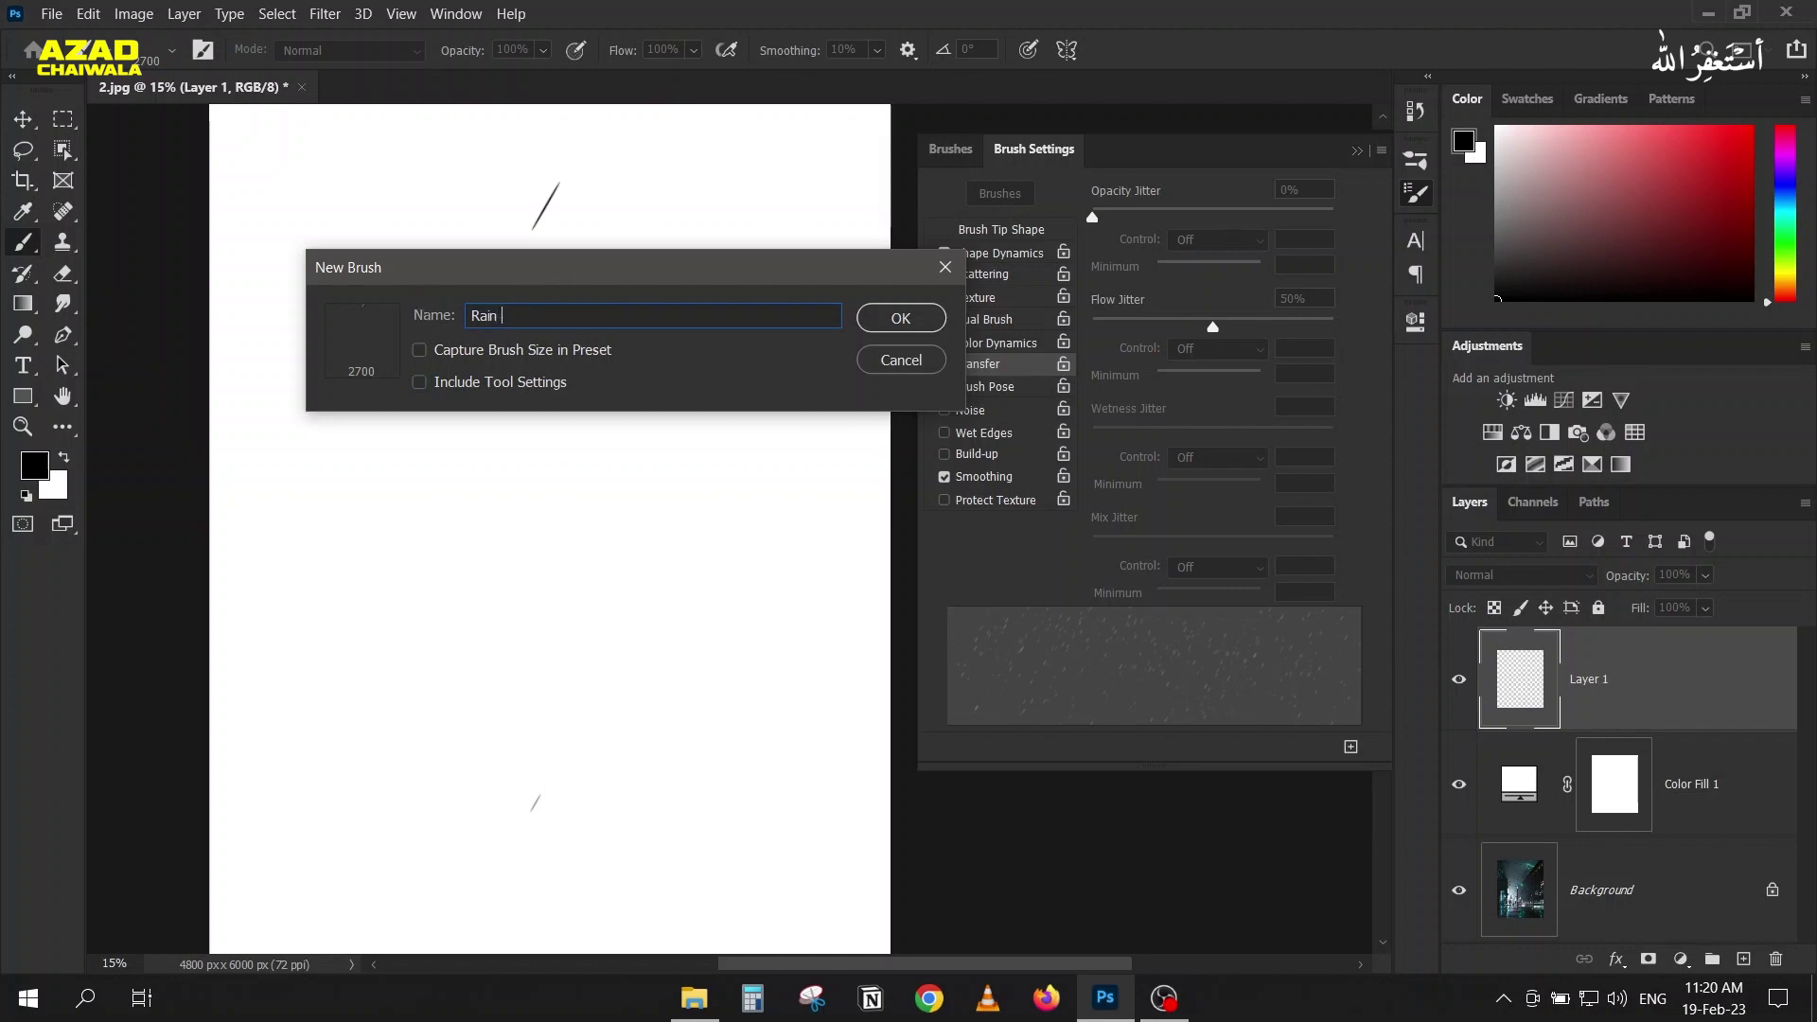
type(" Drops")
key("Return")
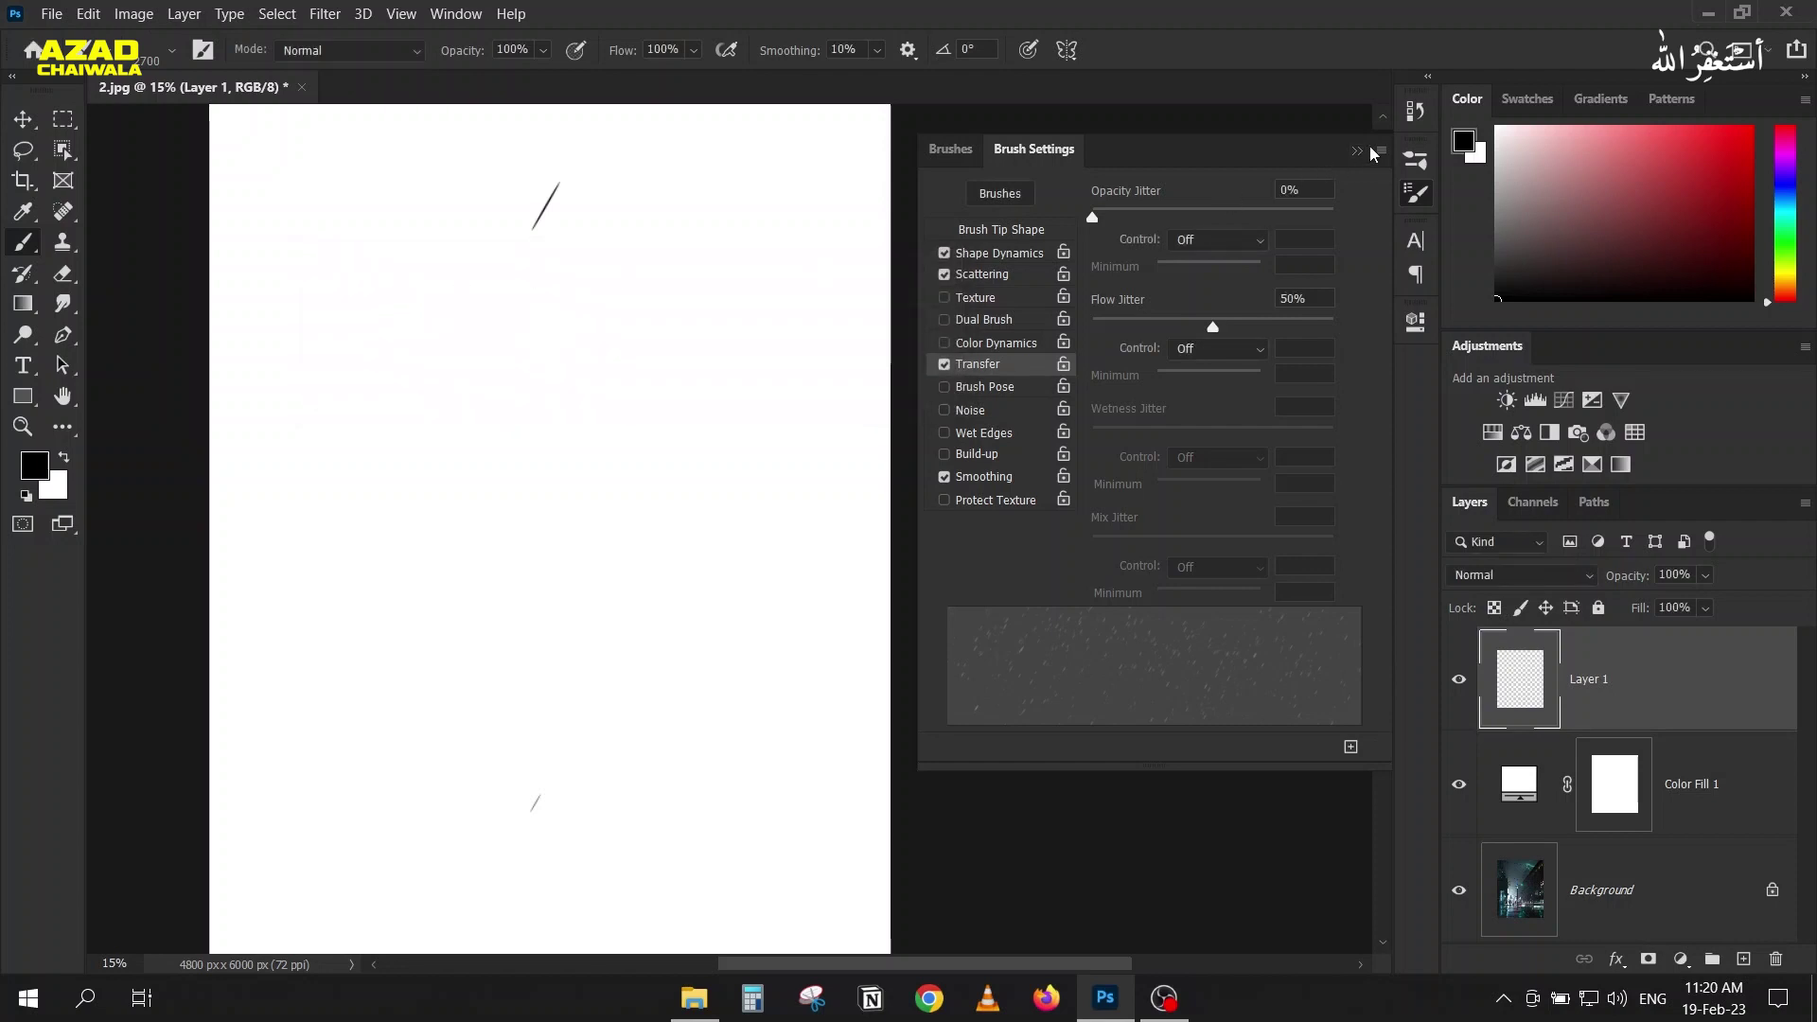
Step: Delete the Sampled Brush 1 preset, reposition Rain Drops, hide the brush panel, and clear the test layer
left_click(949, 150)
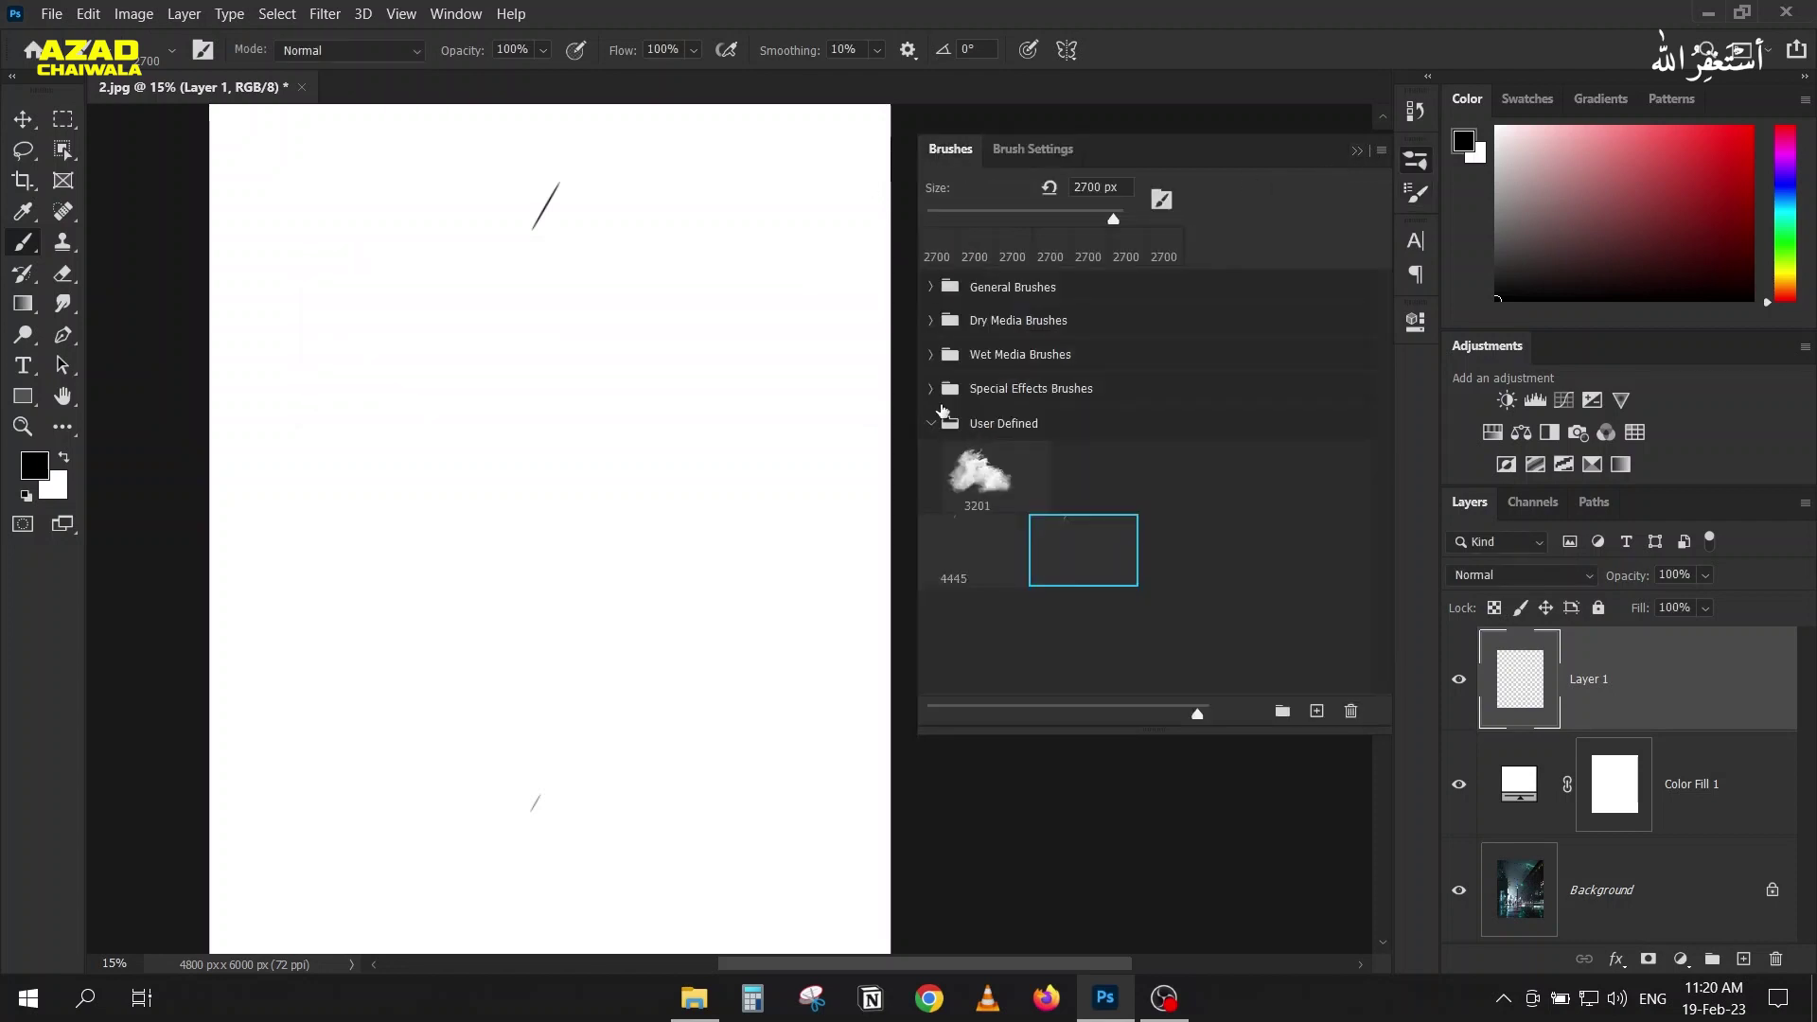
left_click(956, 569)
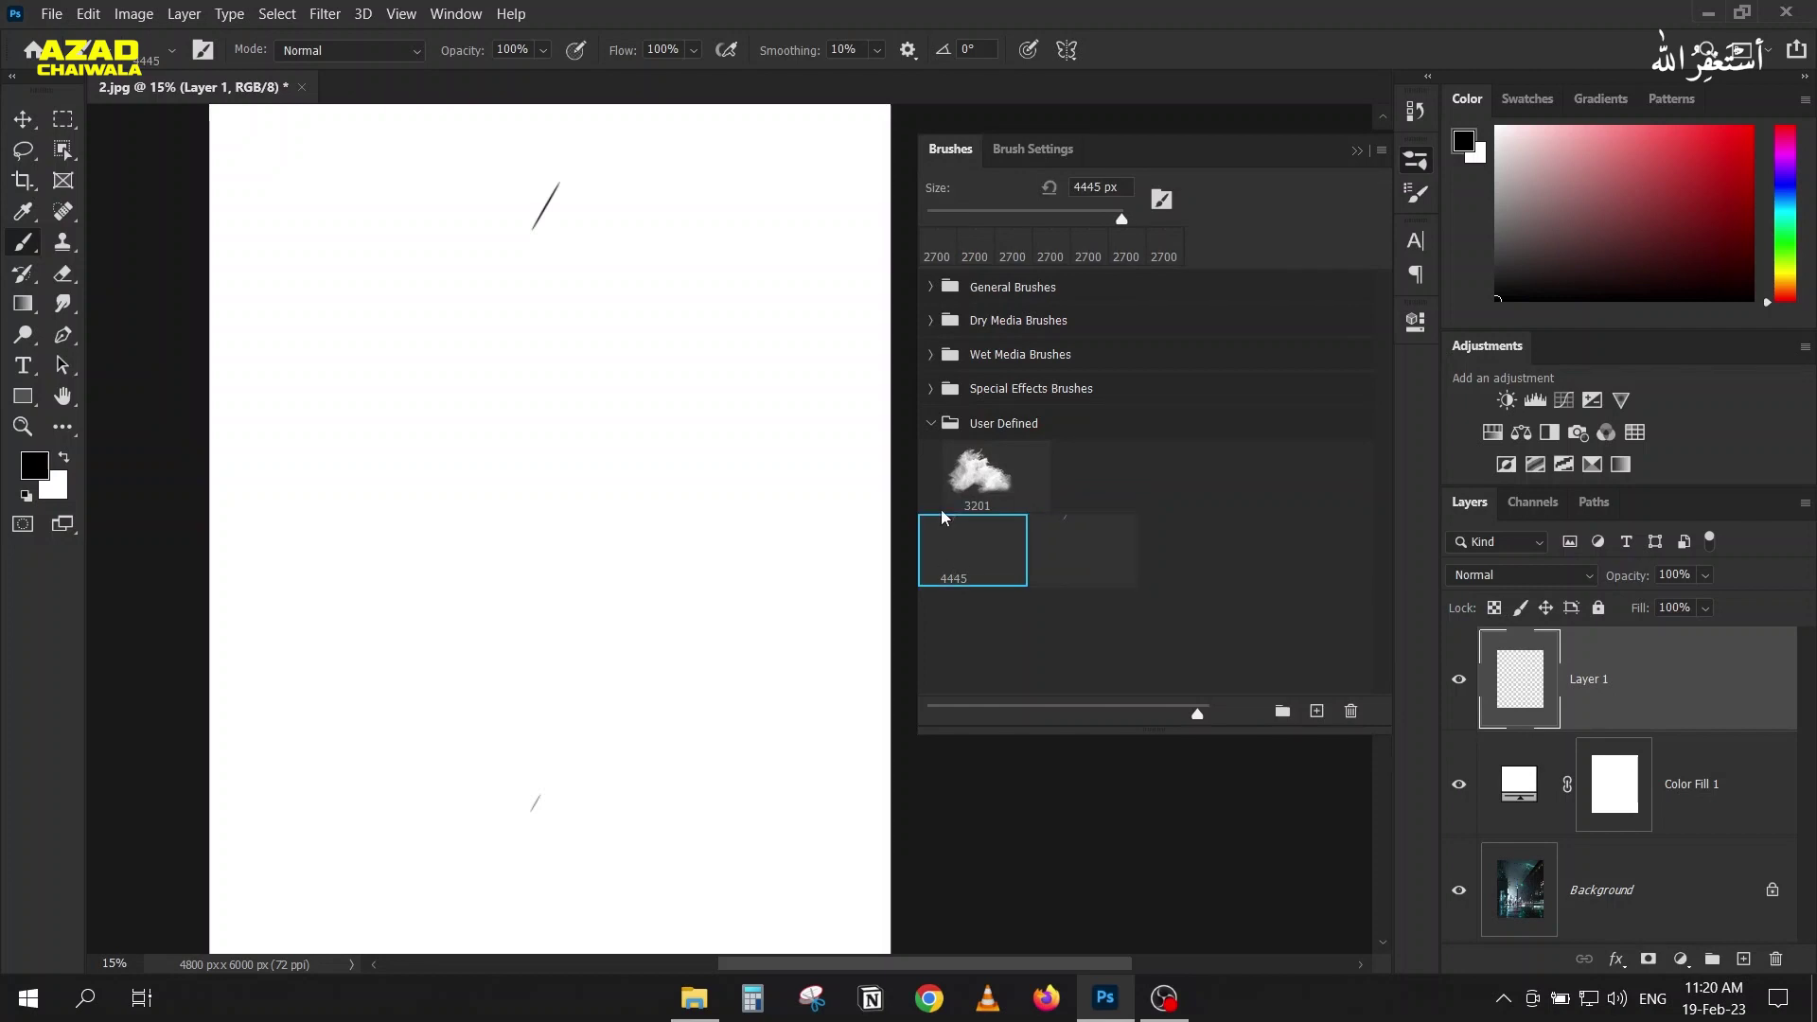
left_click(1013, 148)
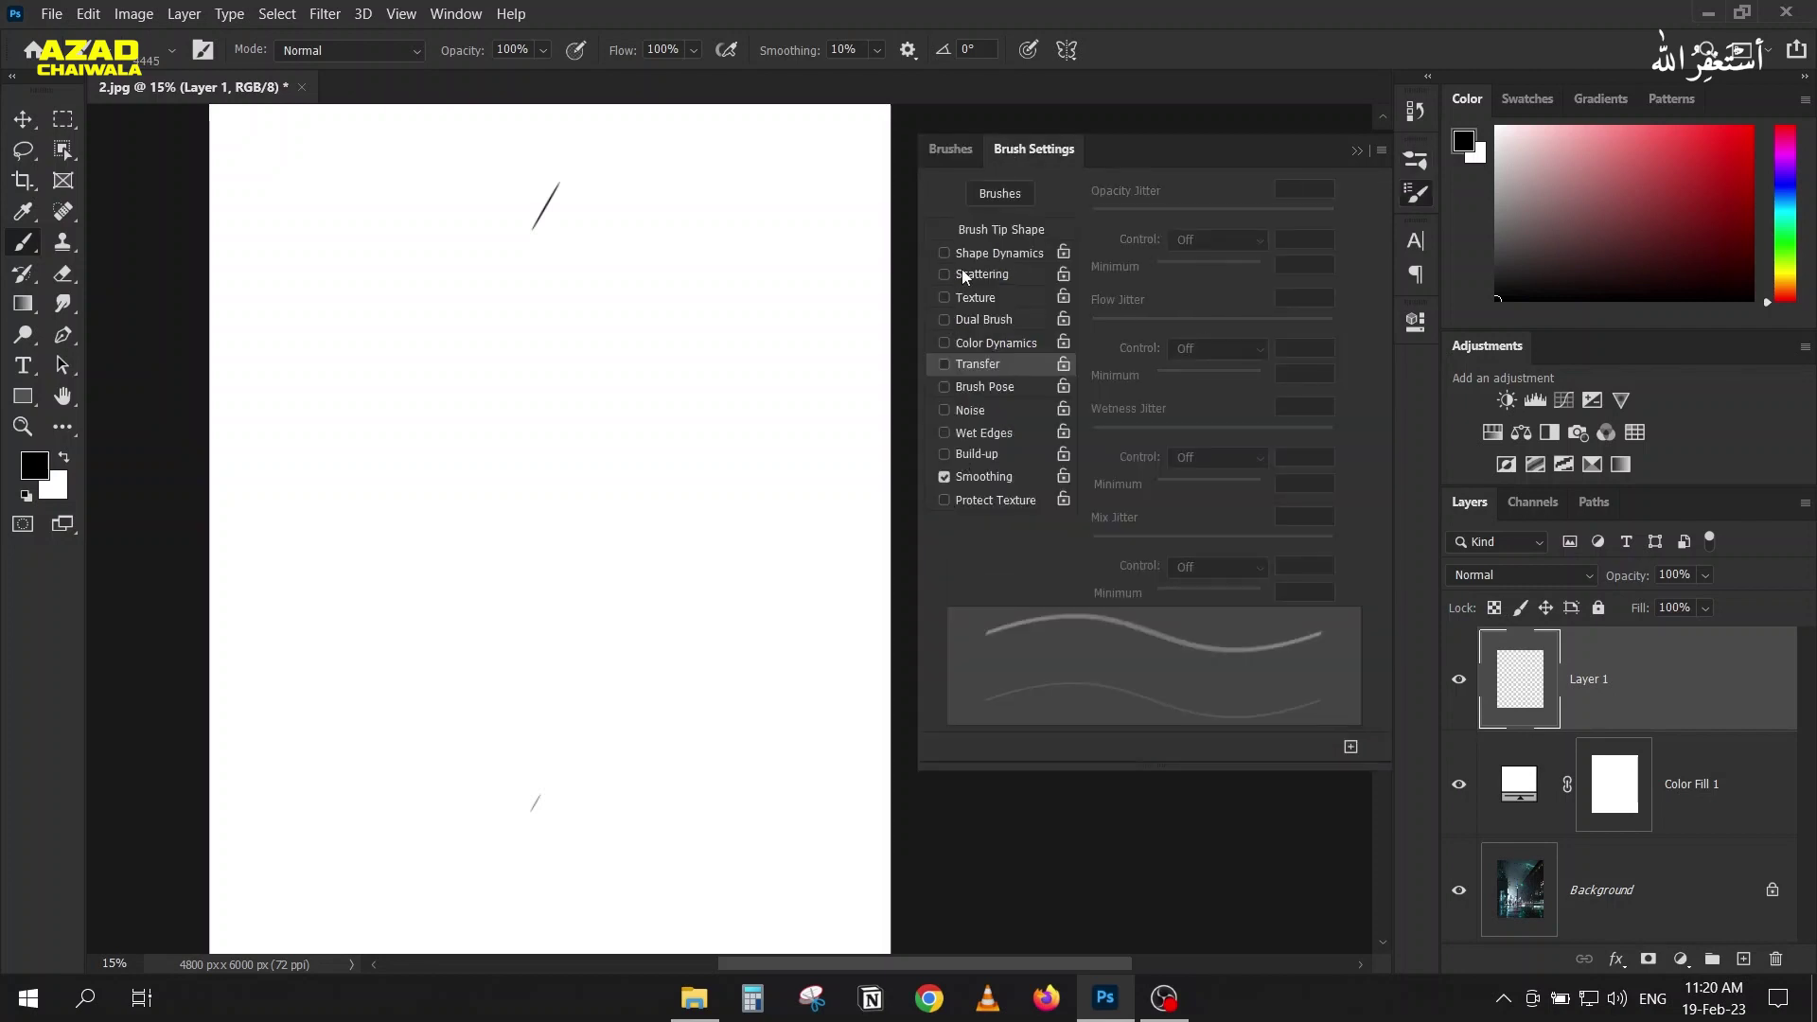
left_click(936, 151)
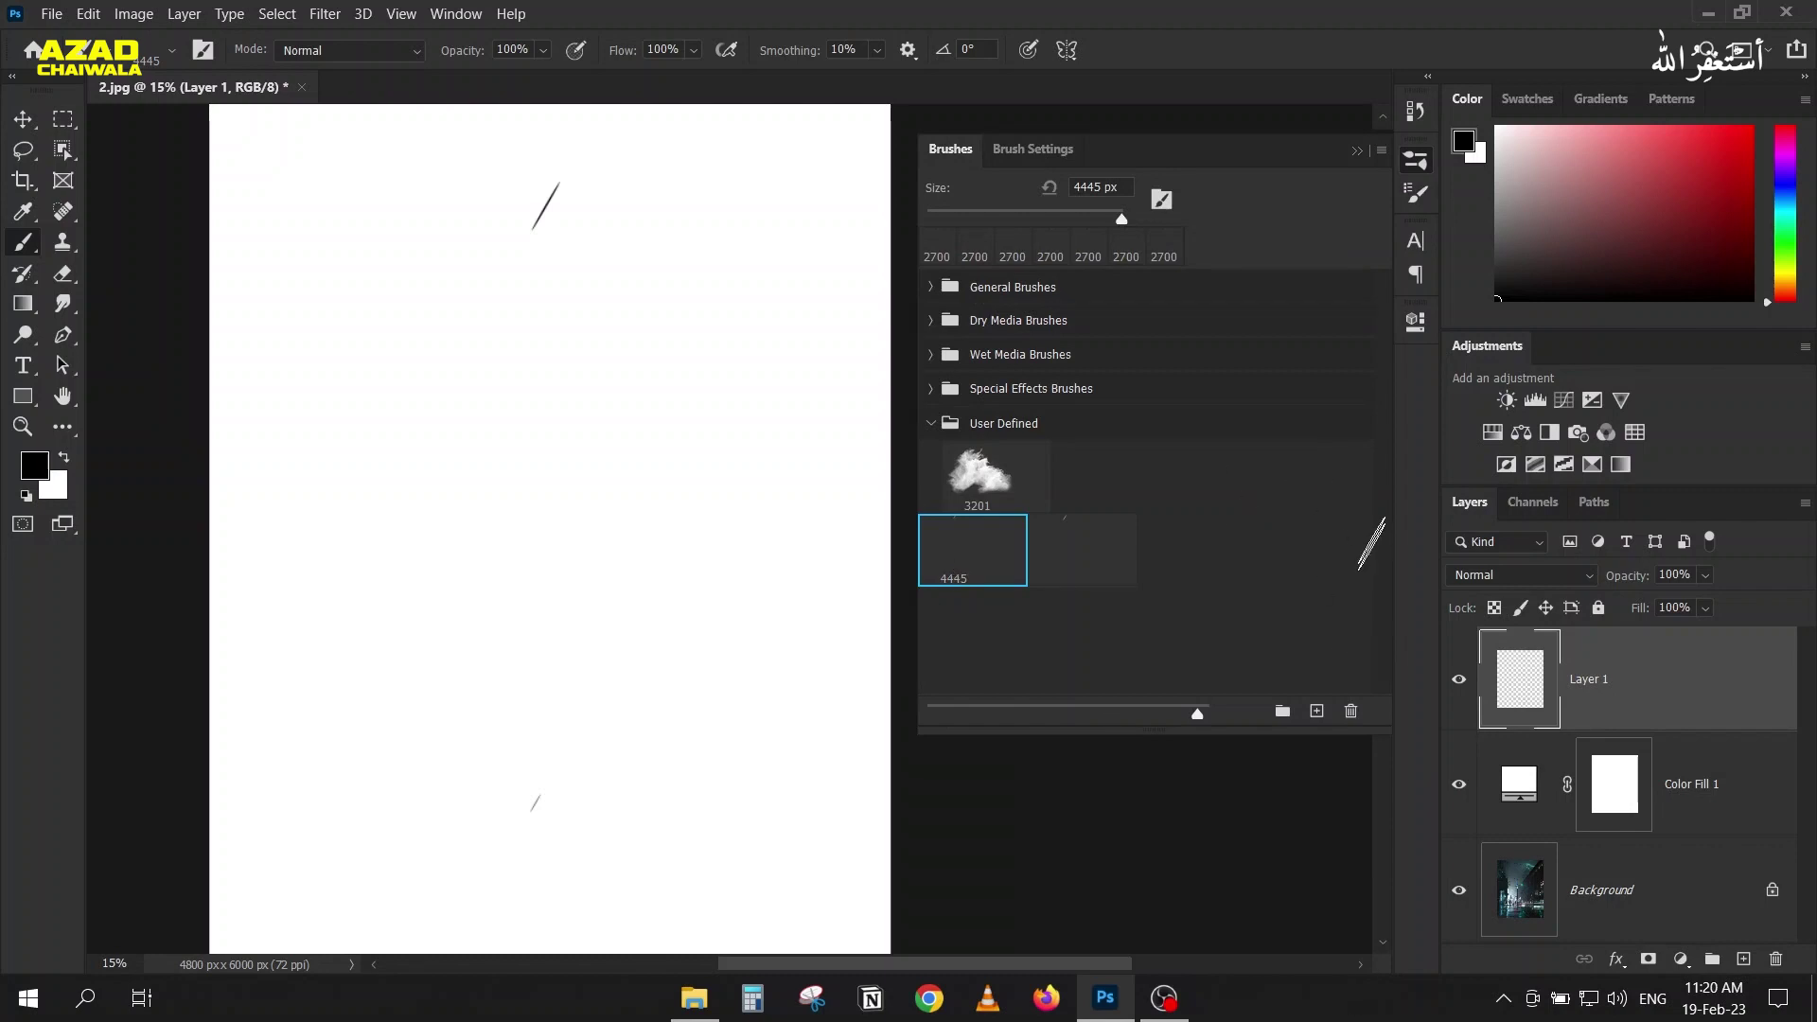
left_click(1351, 710)
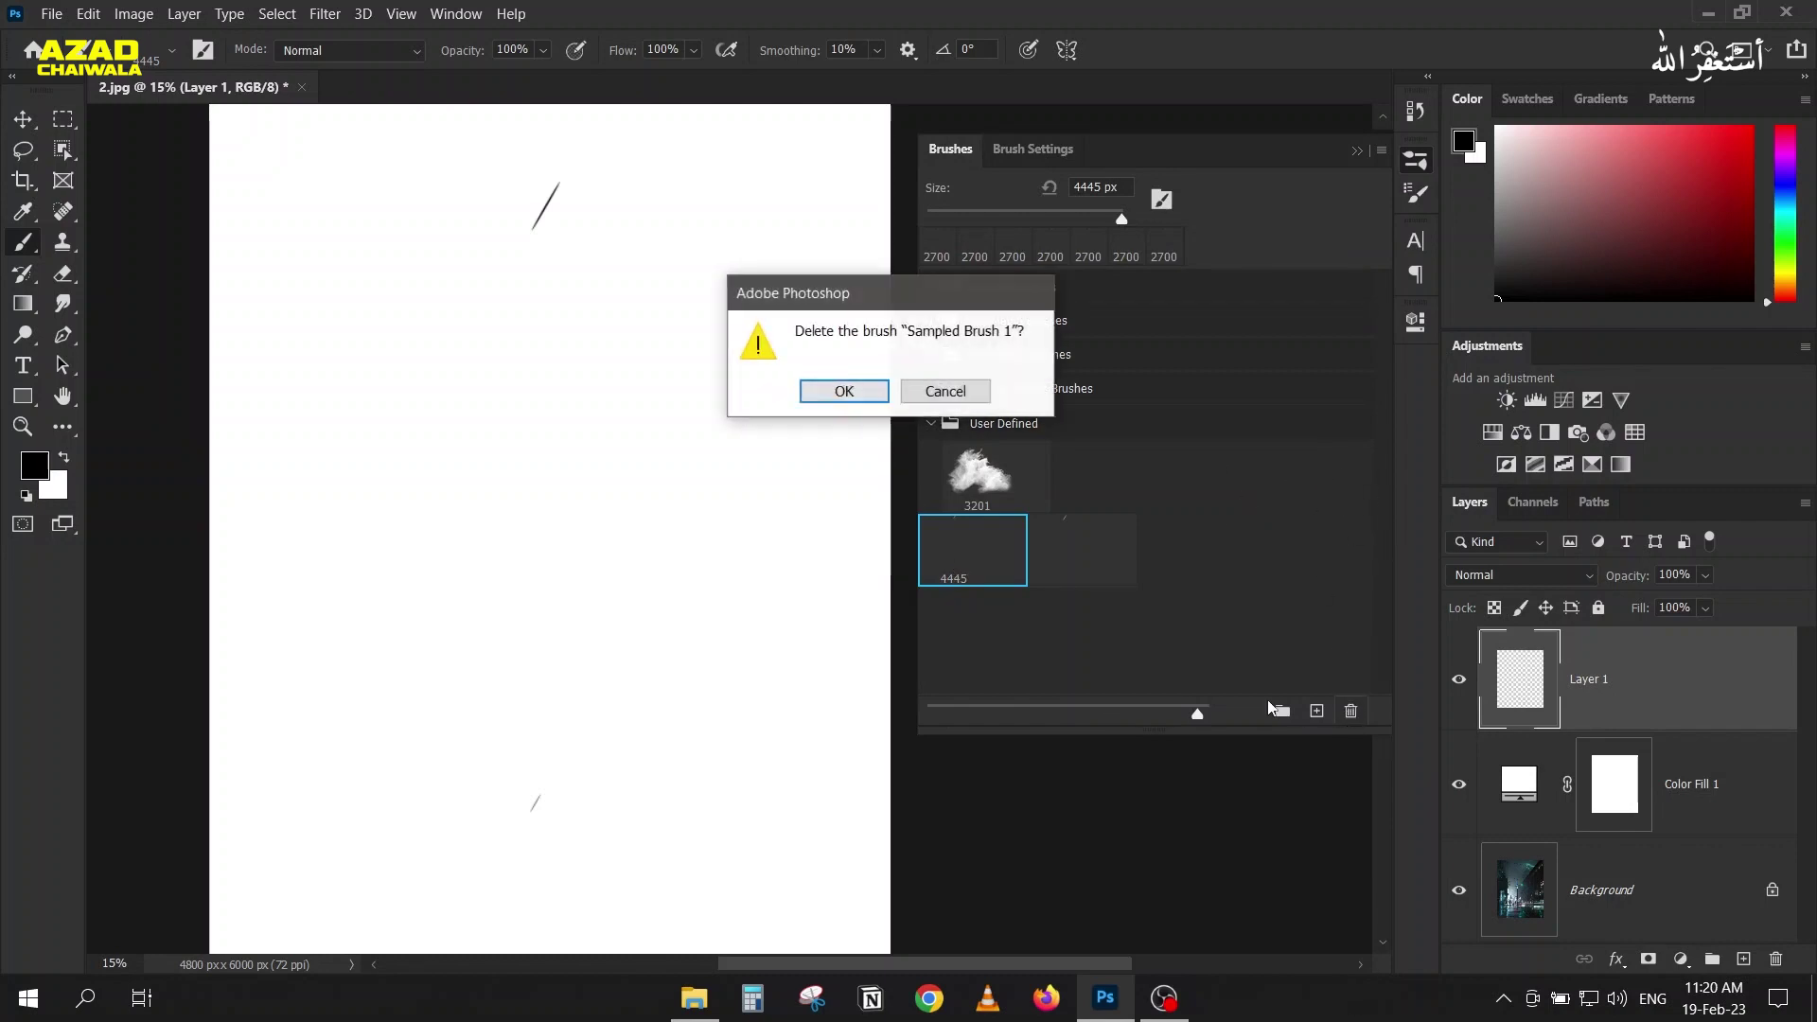
left_click(843, 391)
left_click_drag(1005, 510, 1065, 483)
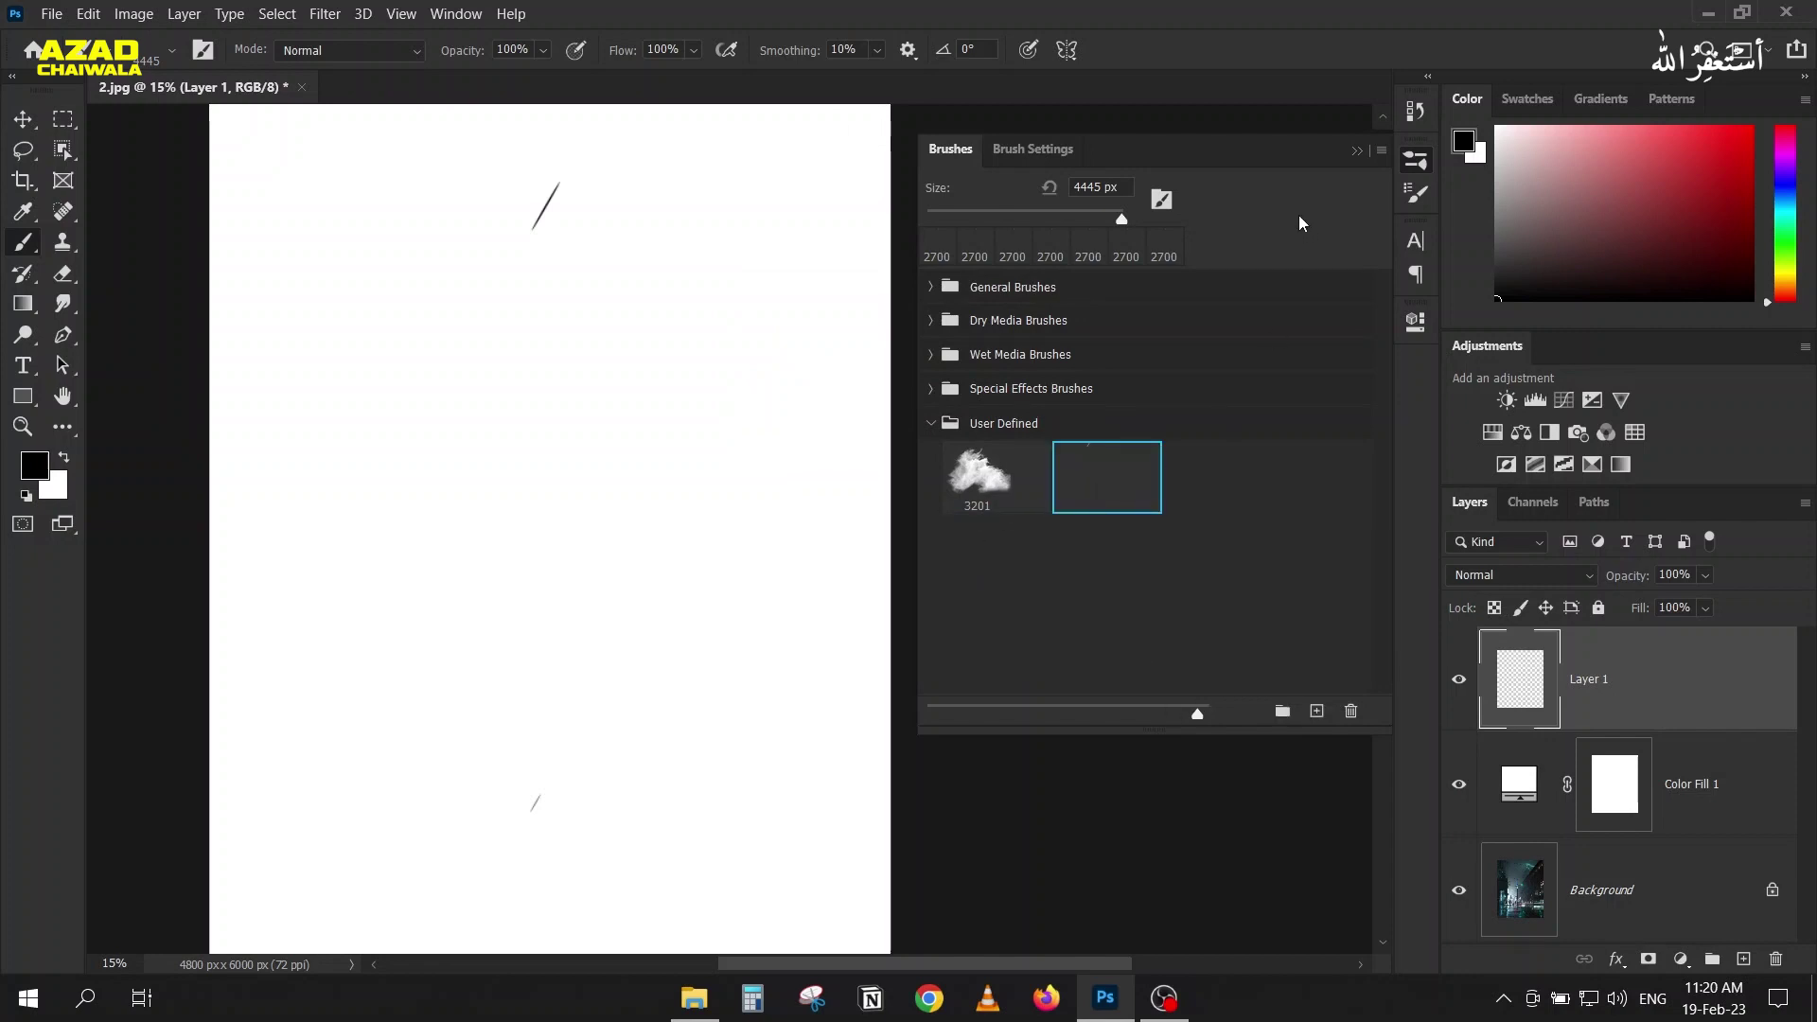
left_click(1359, 151)
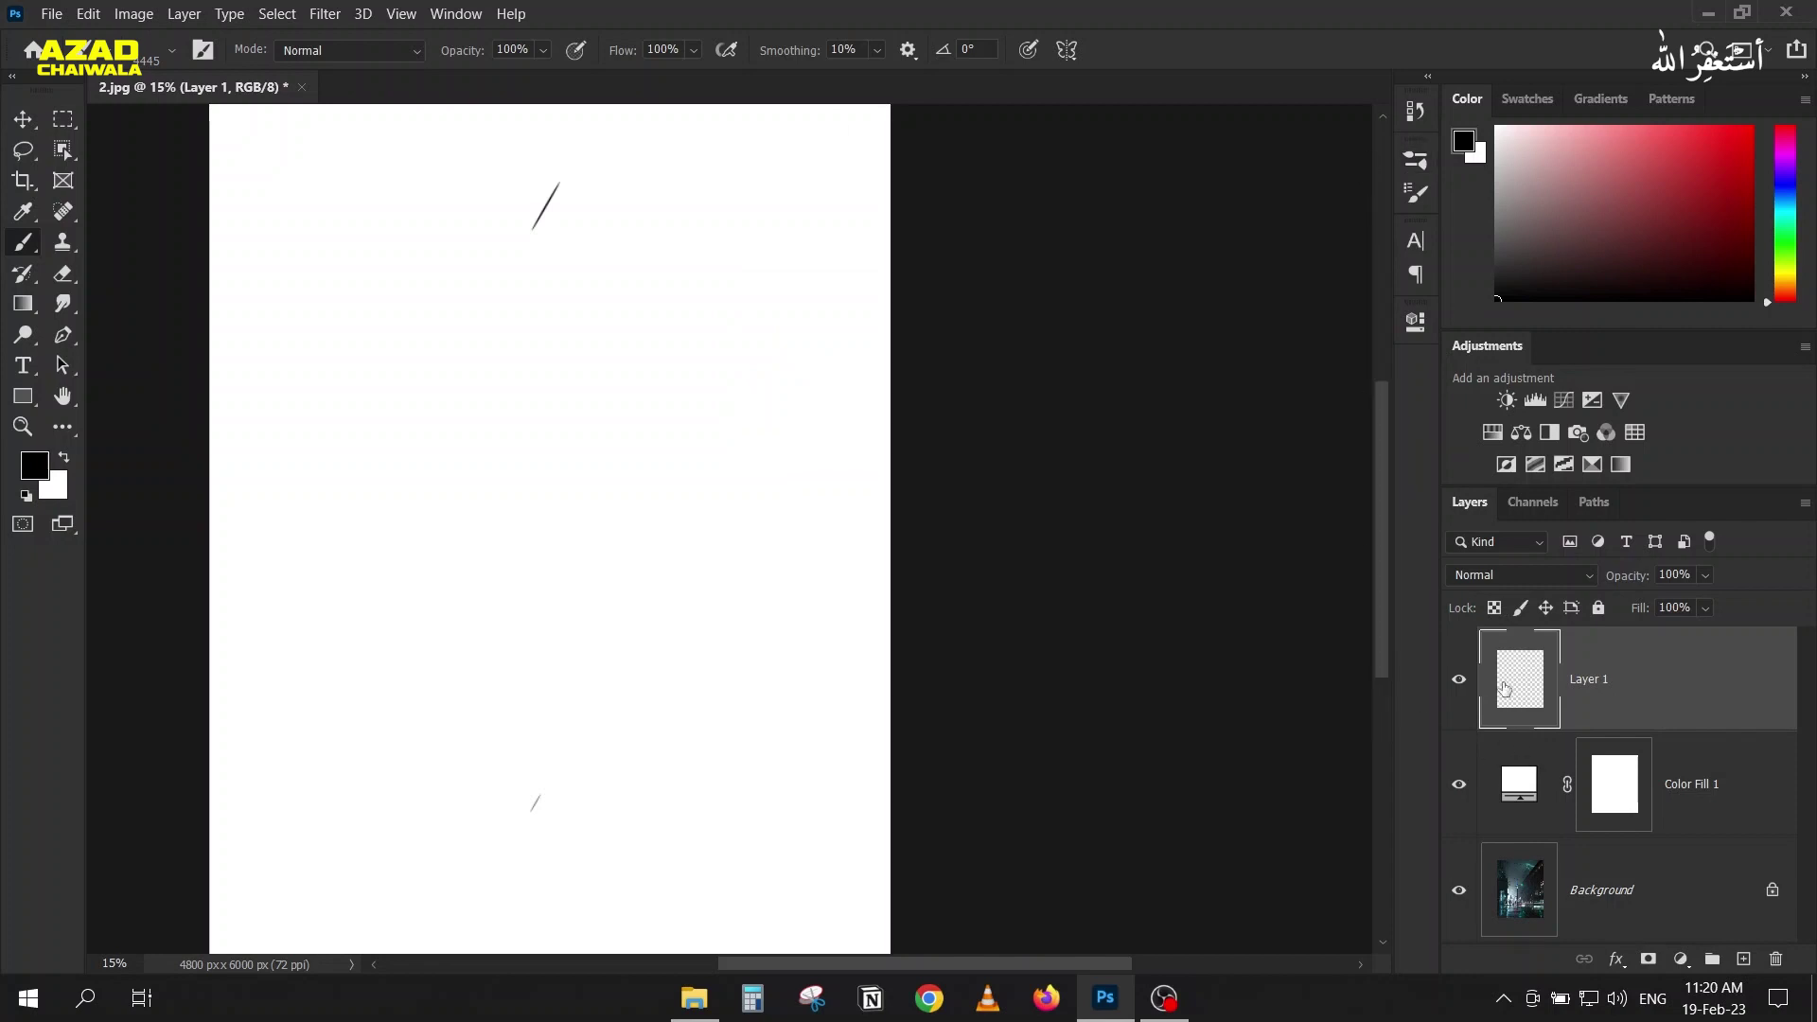
key("Delete")
key("Delete")
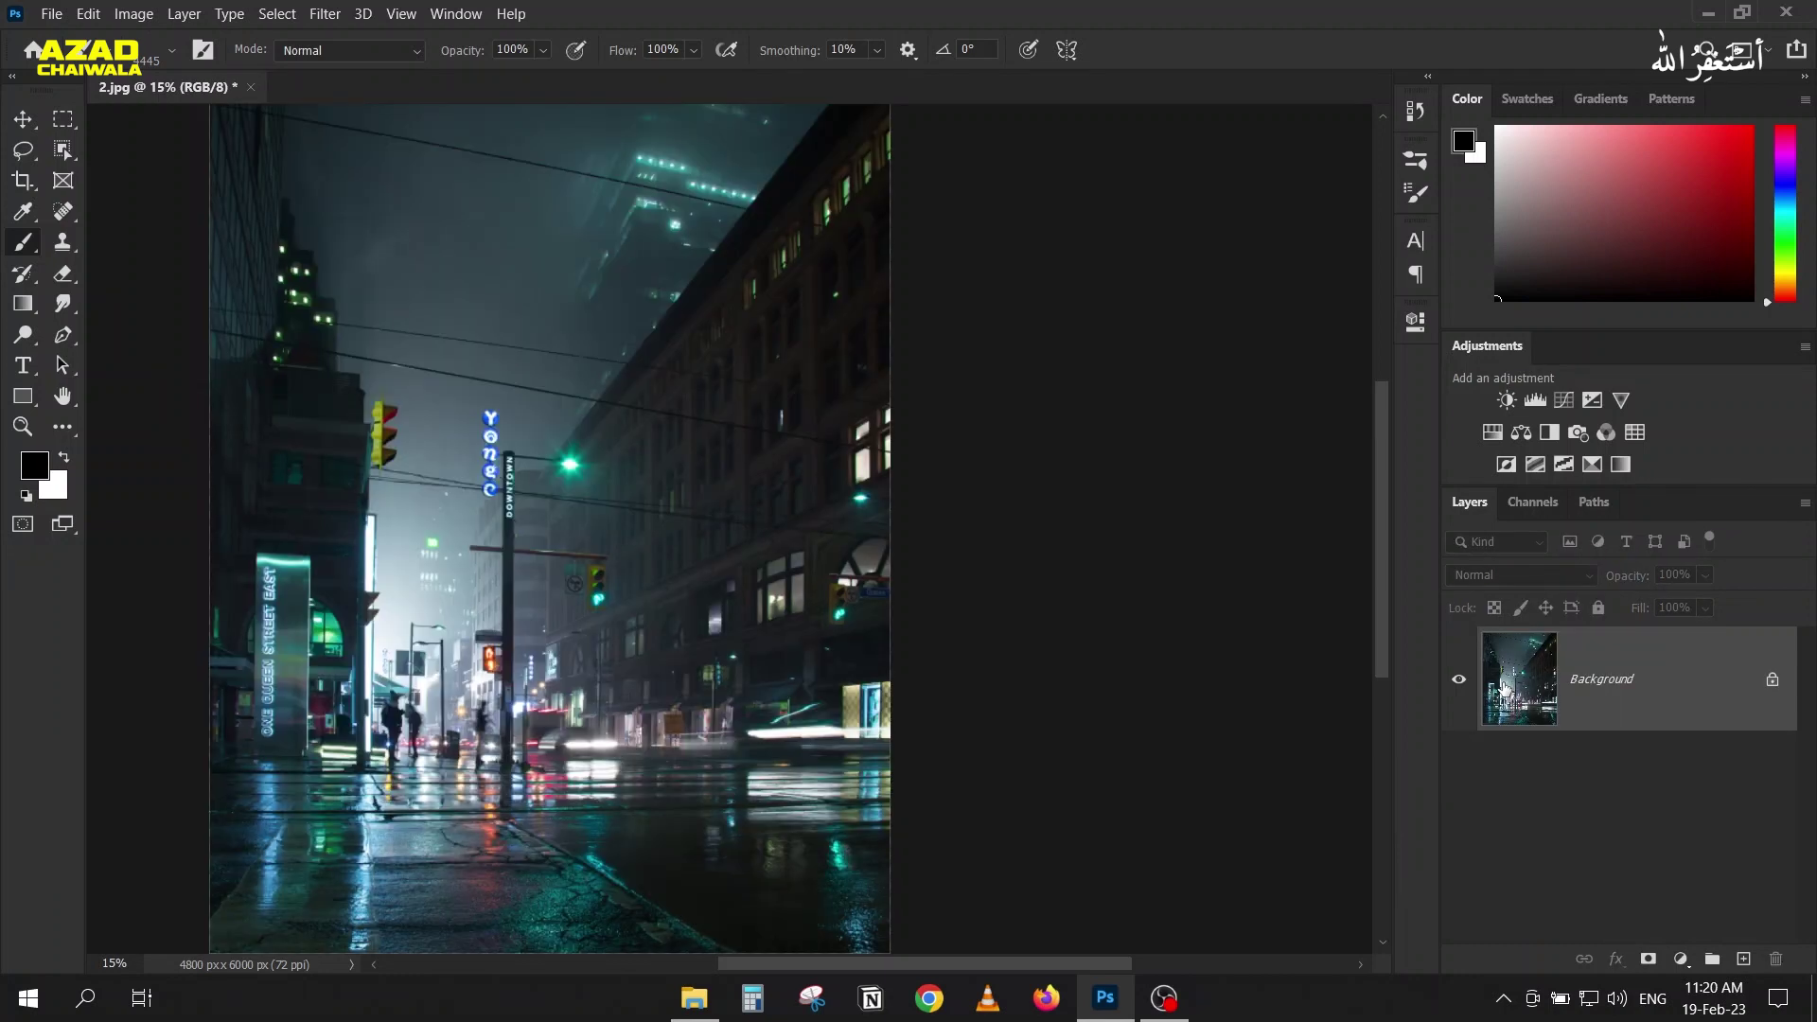
Step: Add an empty Layer 1 above the Background and swap the foreground colour to white
left_click(1743, 958)
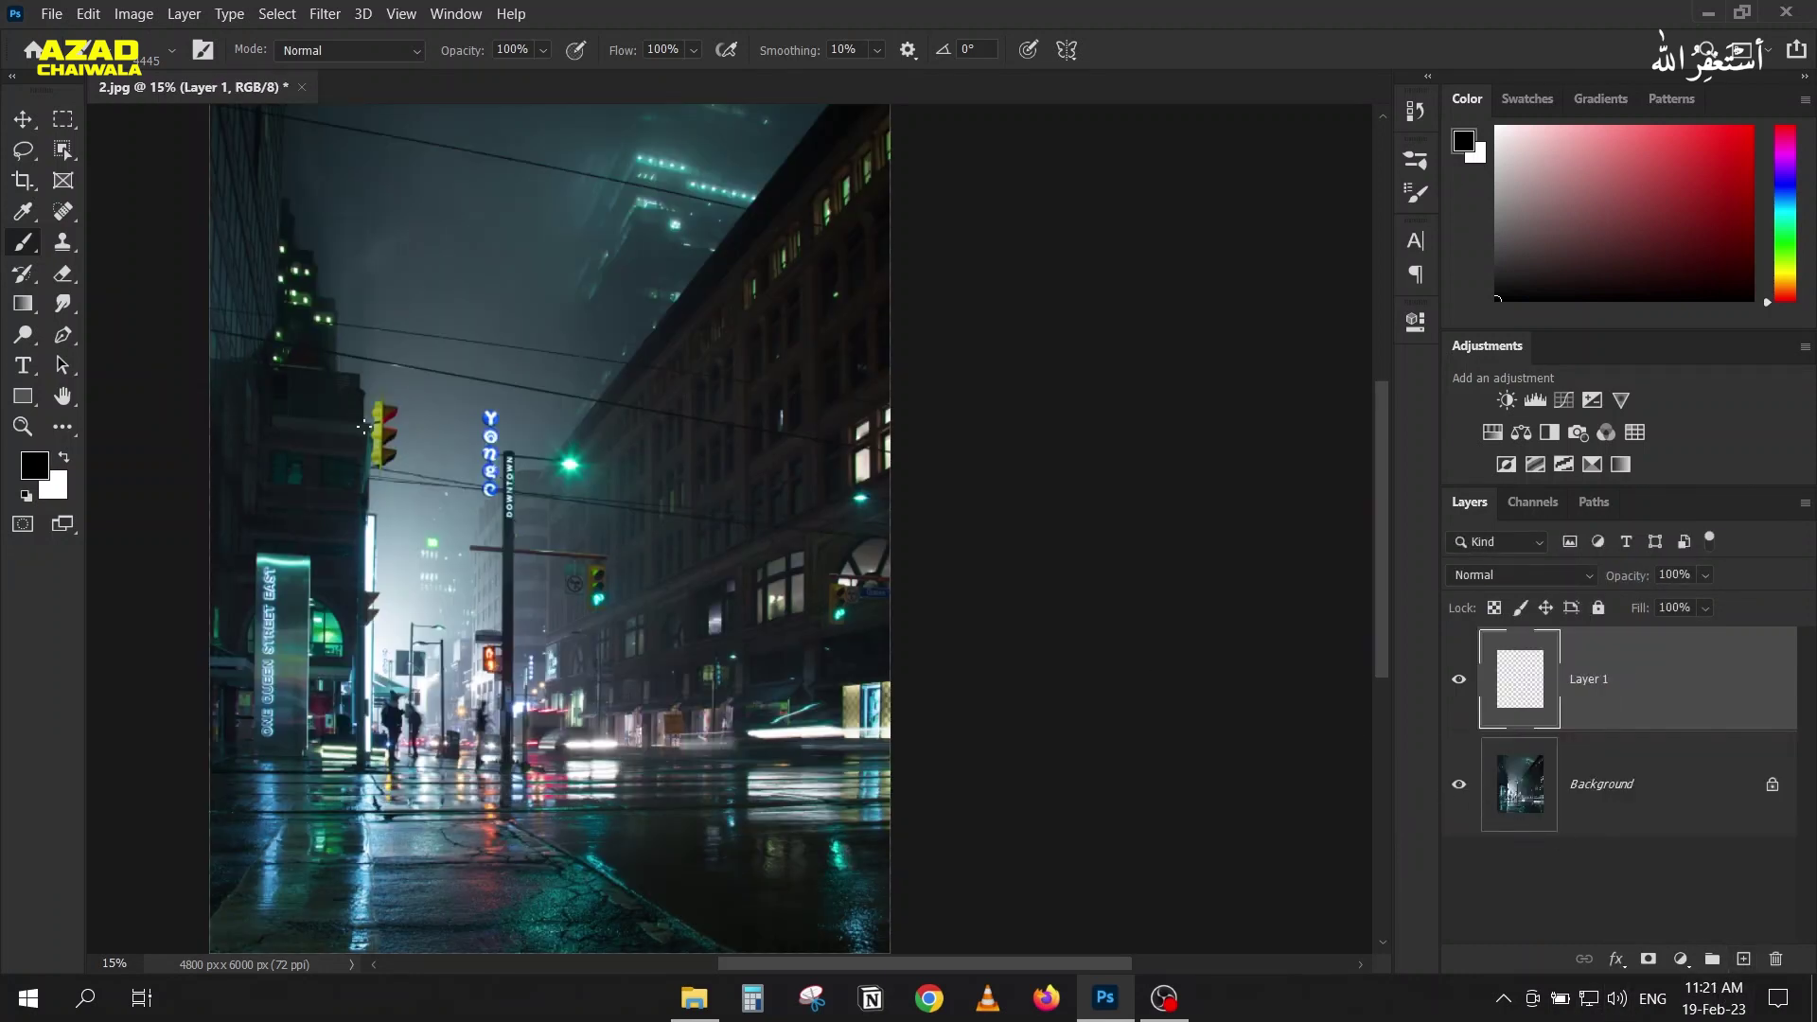
key("x")
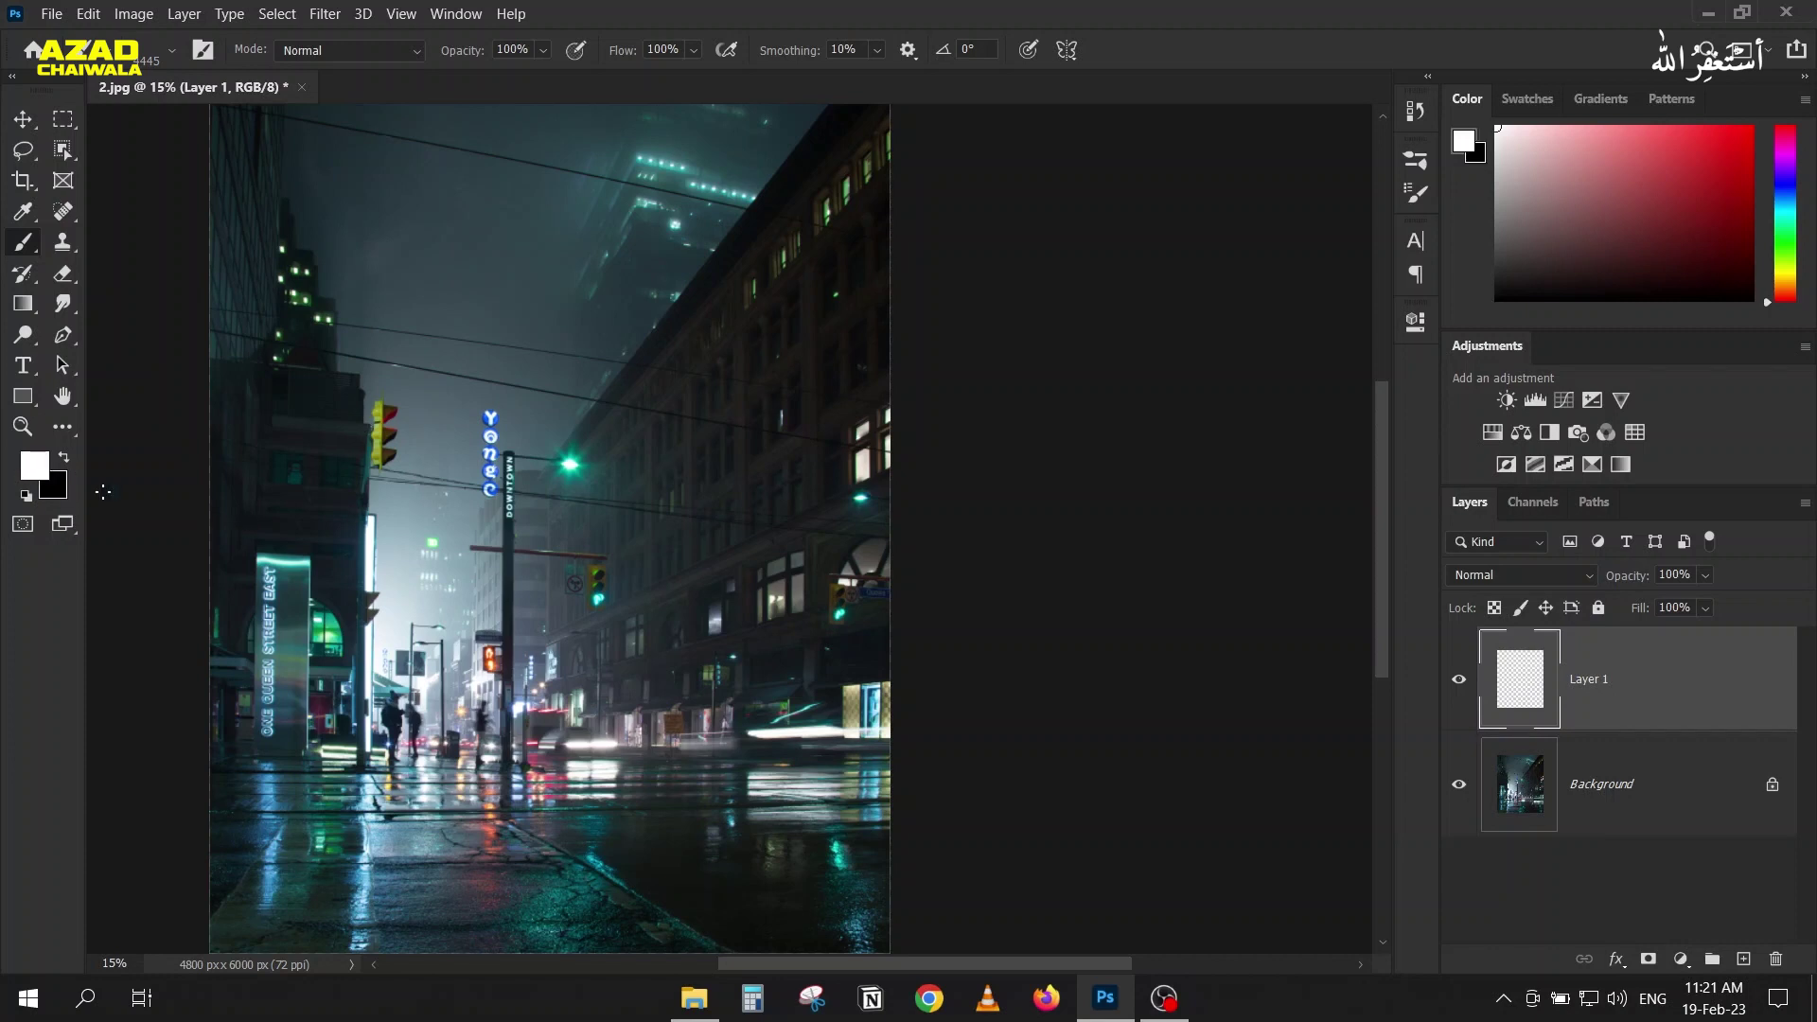
scroll(617, 375, "down", 3)
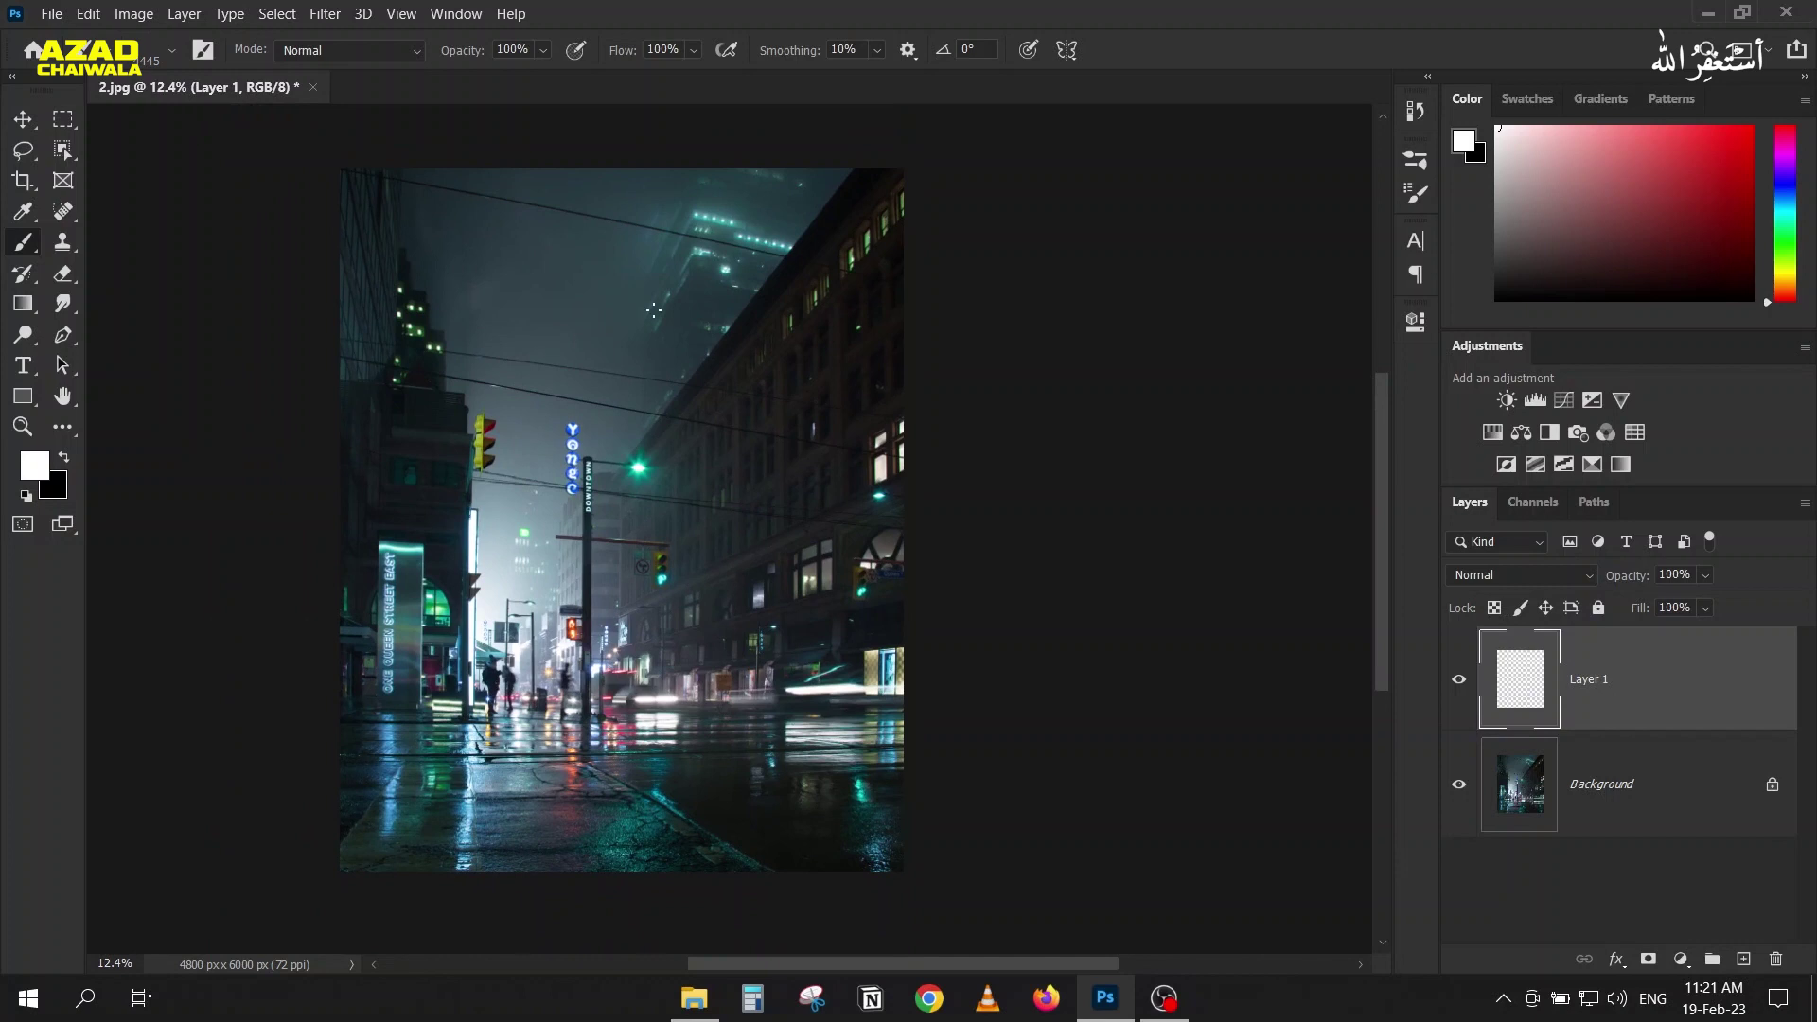
scroll(653, 310, "up", 2)
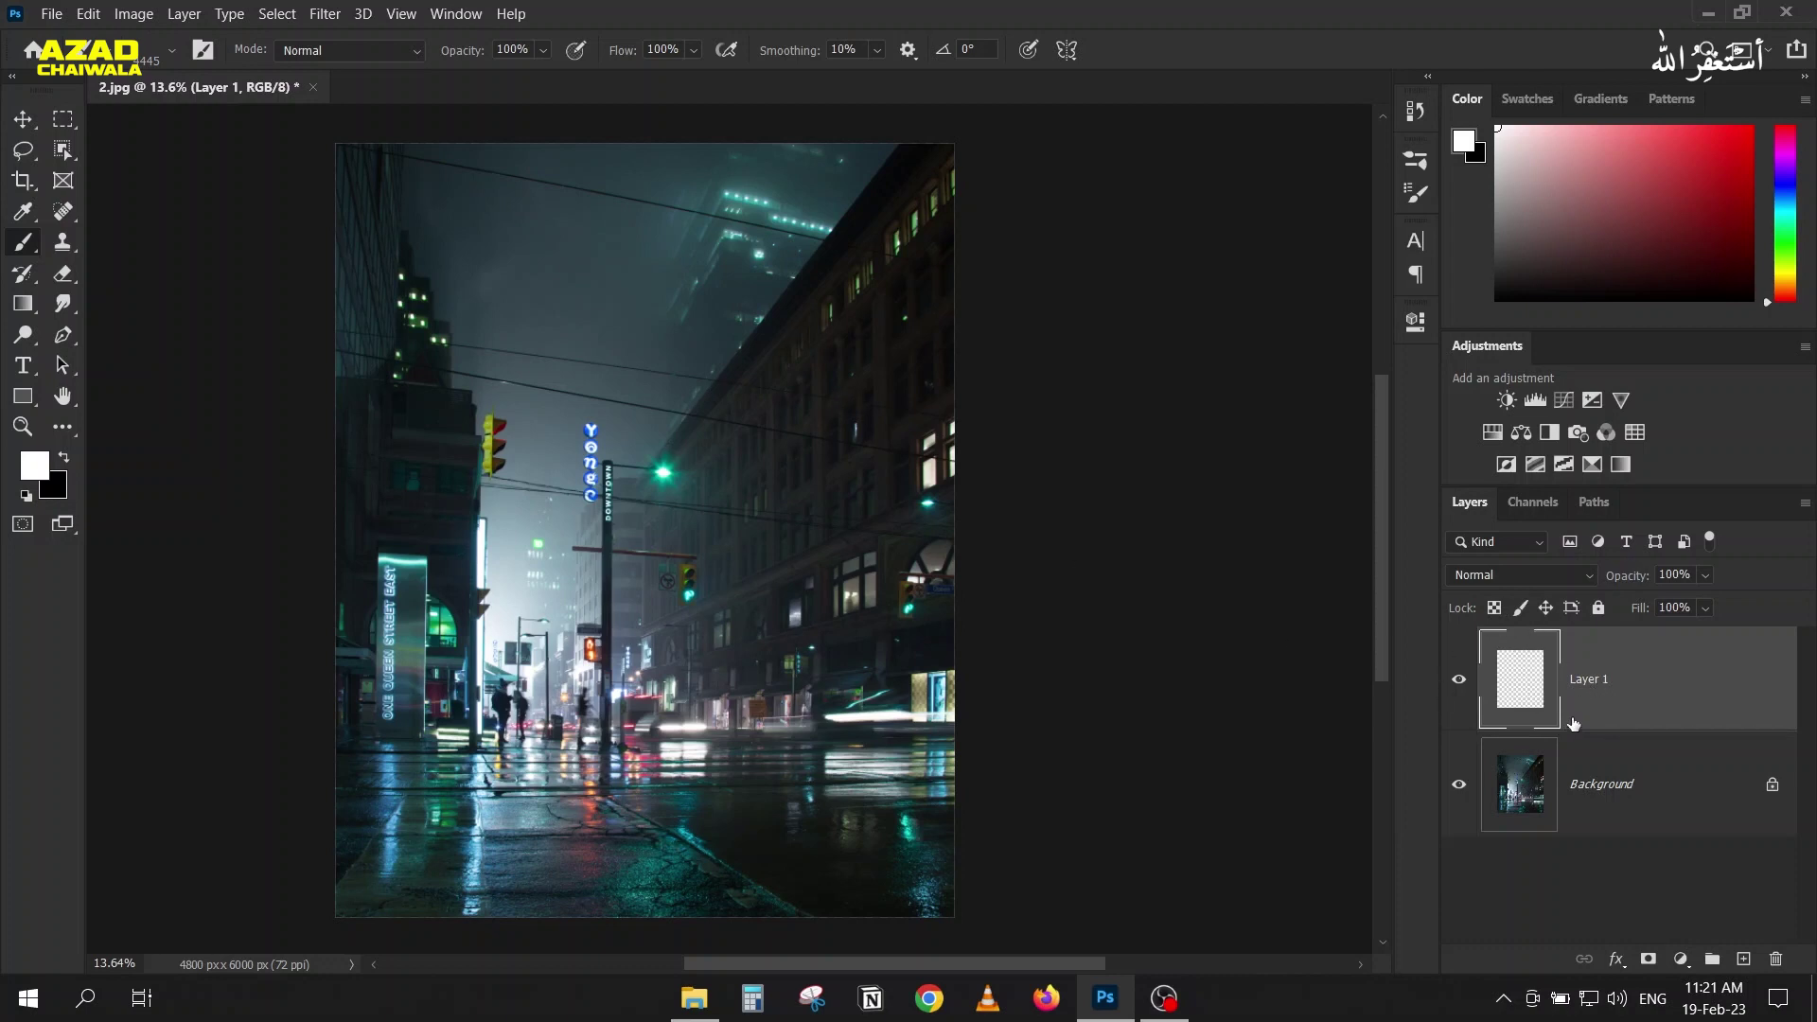
Step: Rename the new layer 'Far', undo a test stroke, and set the rain brush to 500 px
double_click(1582, 689)
type("Far")
key("Return")
left_click_drag(656, 259, 640, 159)
key("ctrl+z")
key("bracketright")
key("bracketright")
key("bracketright")
key("bracketright")
key("bracketright")
key("bracketright")
key("bracketright")
key("bracketright")
key("bracketright")
key("bracketright")
key("bracketright")
key("bracketright")
key("bracketright")
key("bracketright")
key("bracketright")
key("bracketright")
key("bracketright")
key("bracketleft")
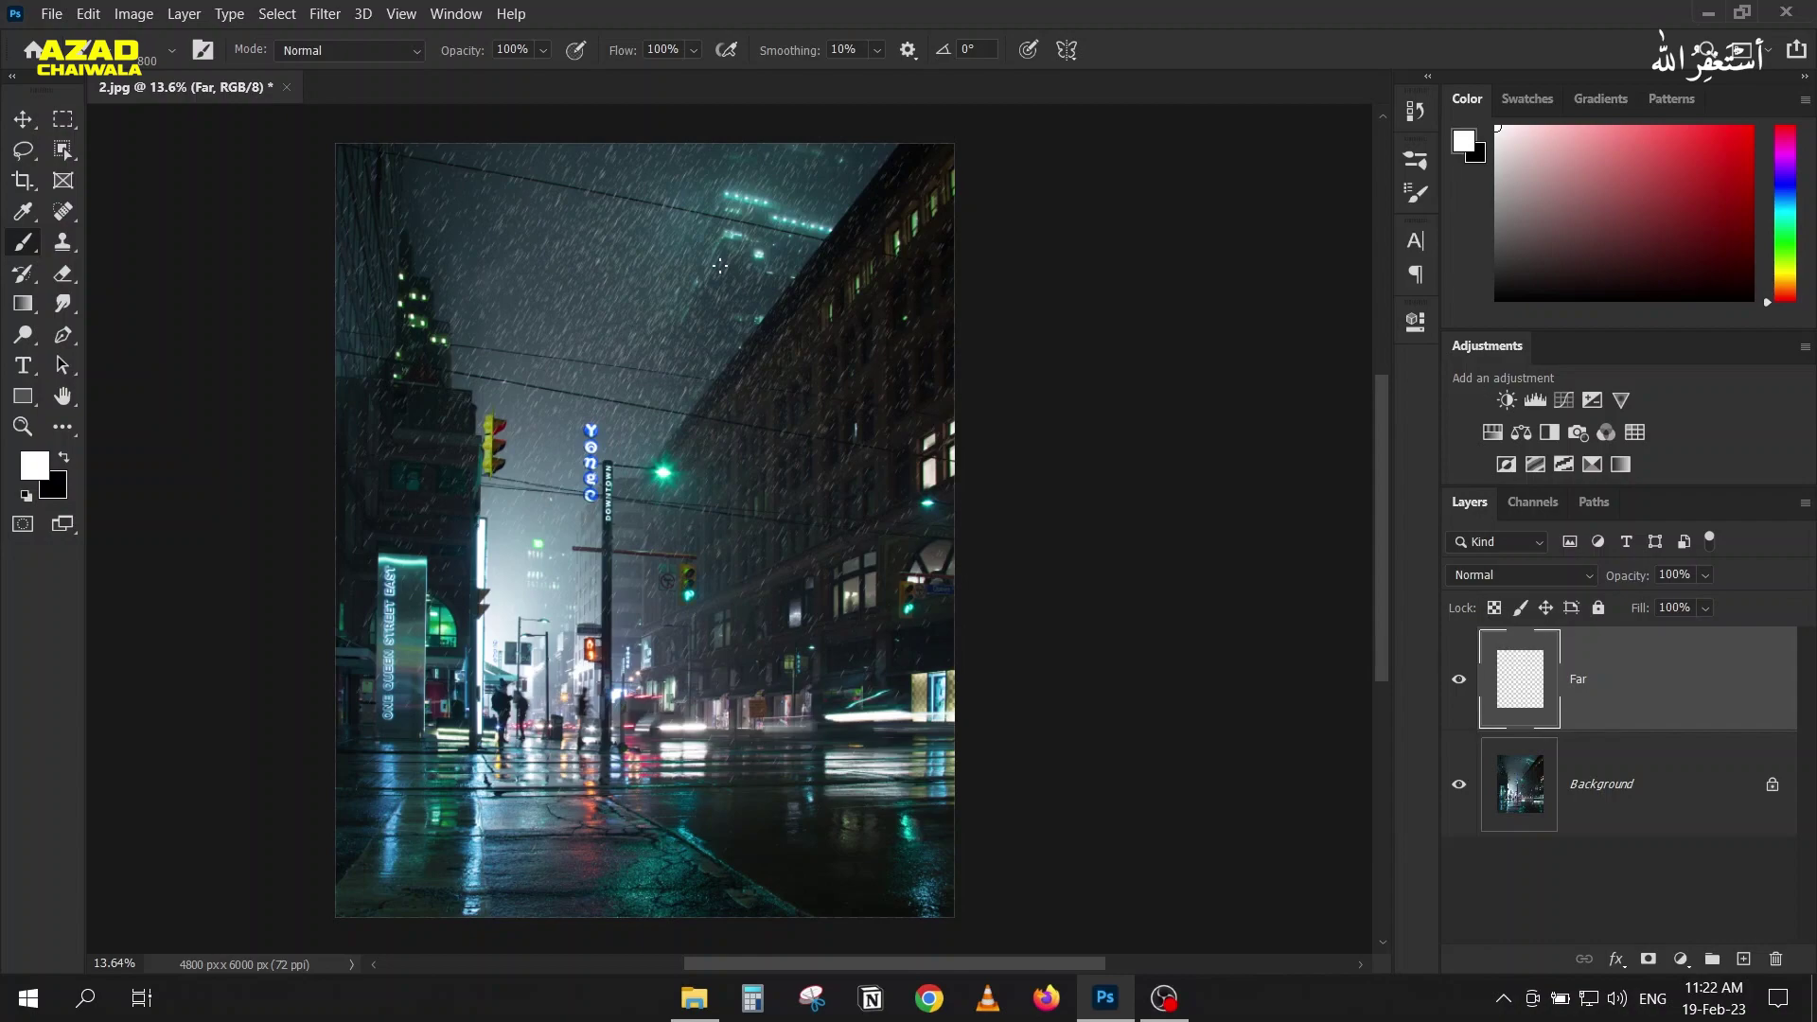
Step: Set the Far layer's blend mode to Overlay and add another empty layer above it
scroll(714, 269, "up", 10)
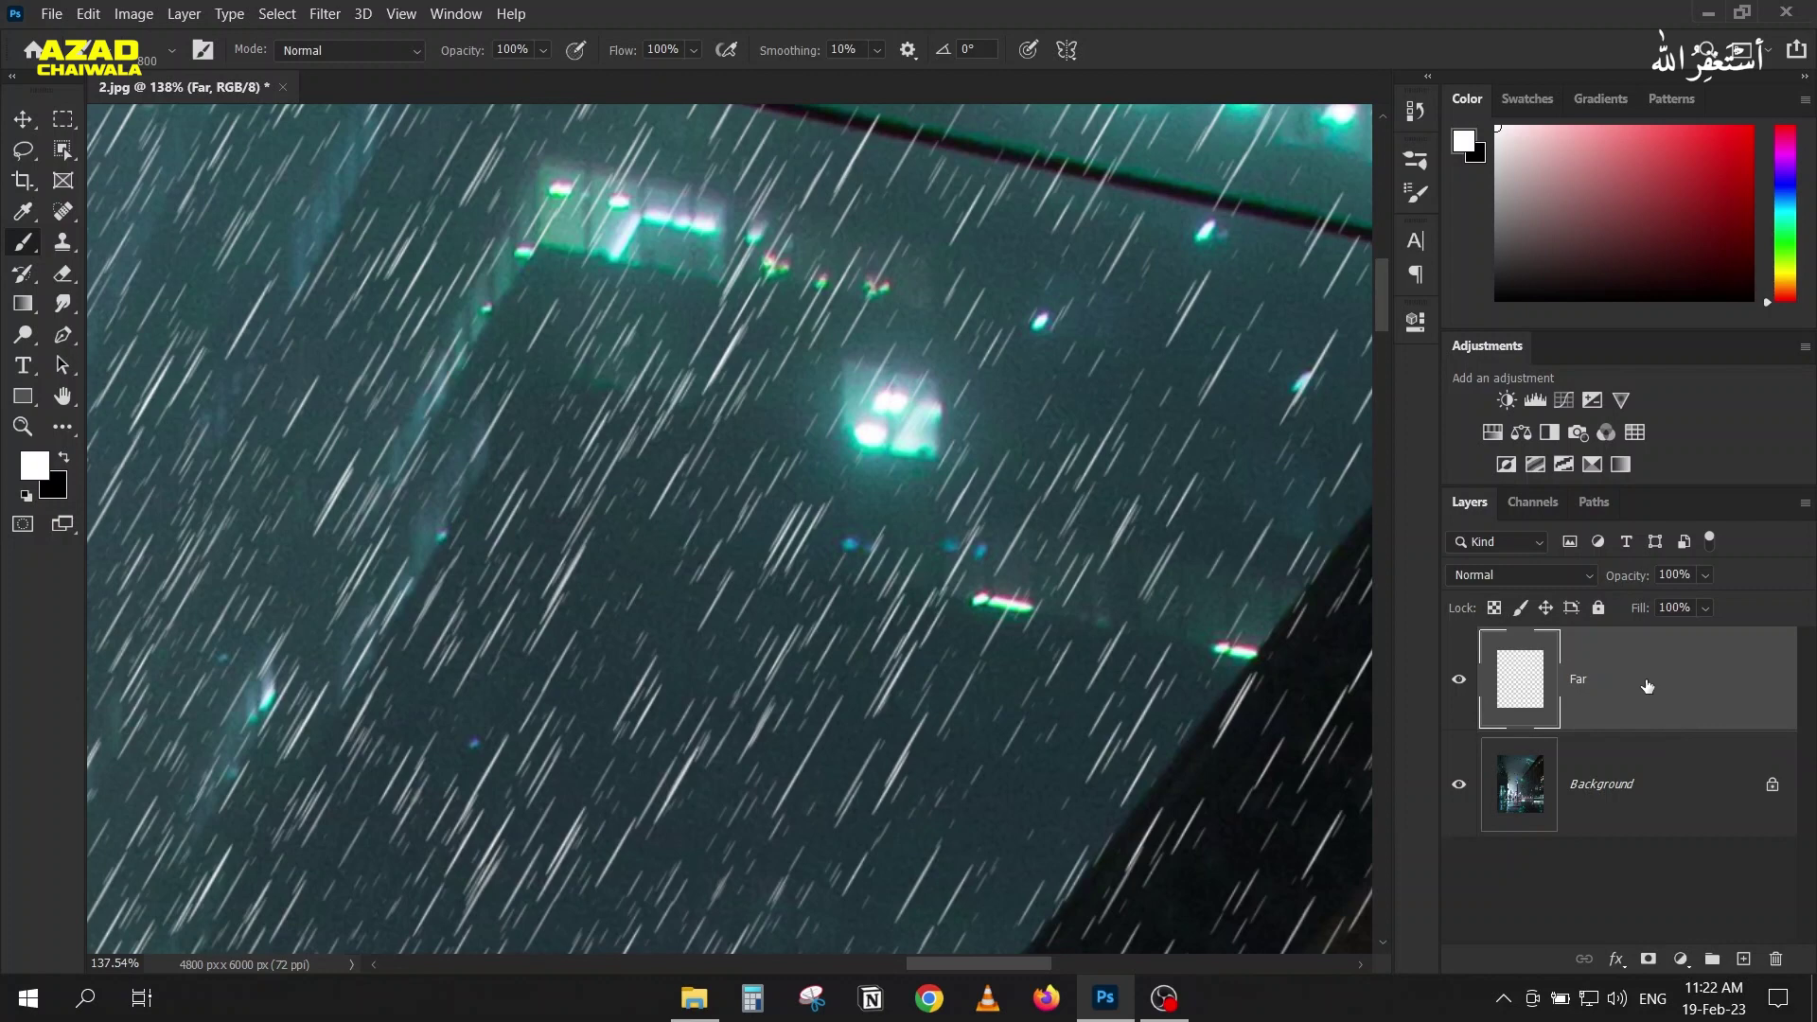
left_click(1459, 578)
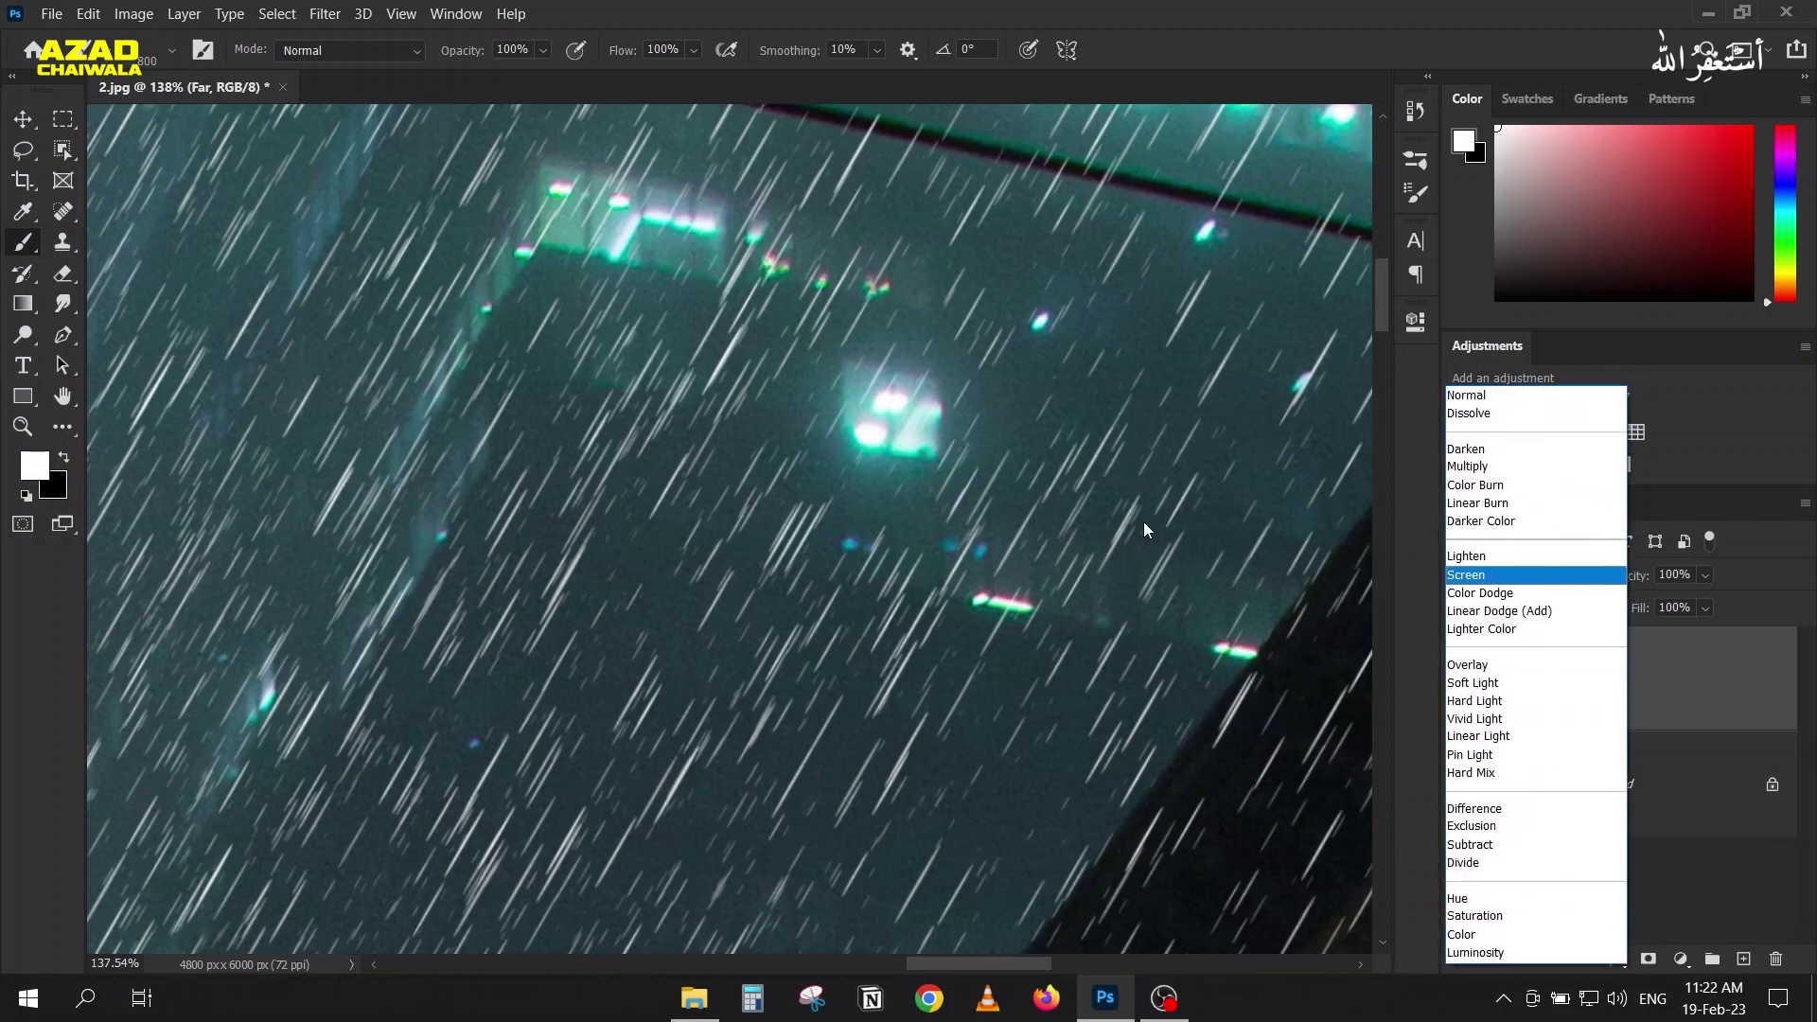
left_click(1462, 665)
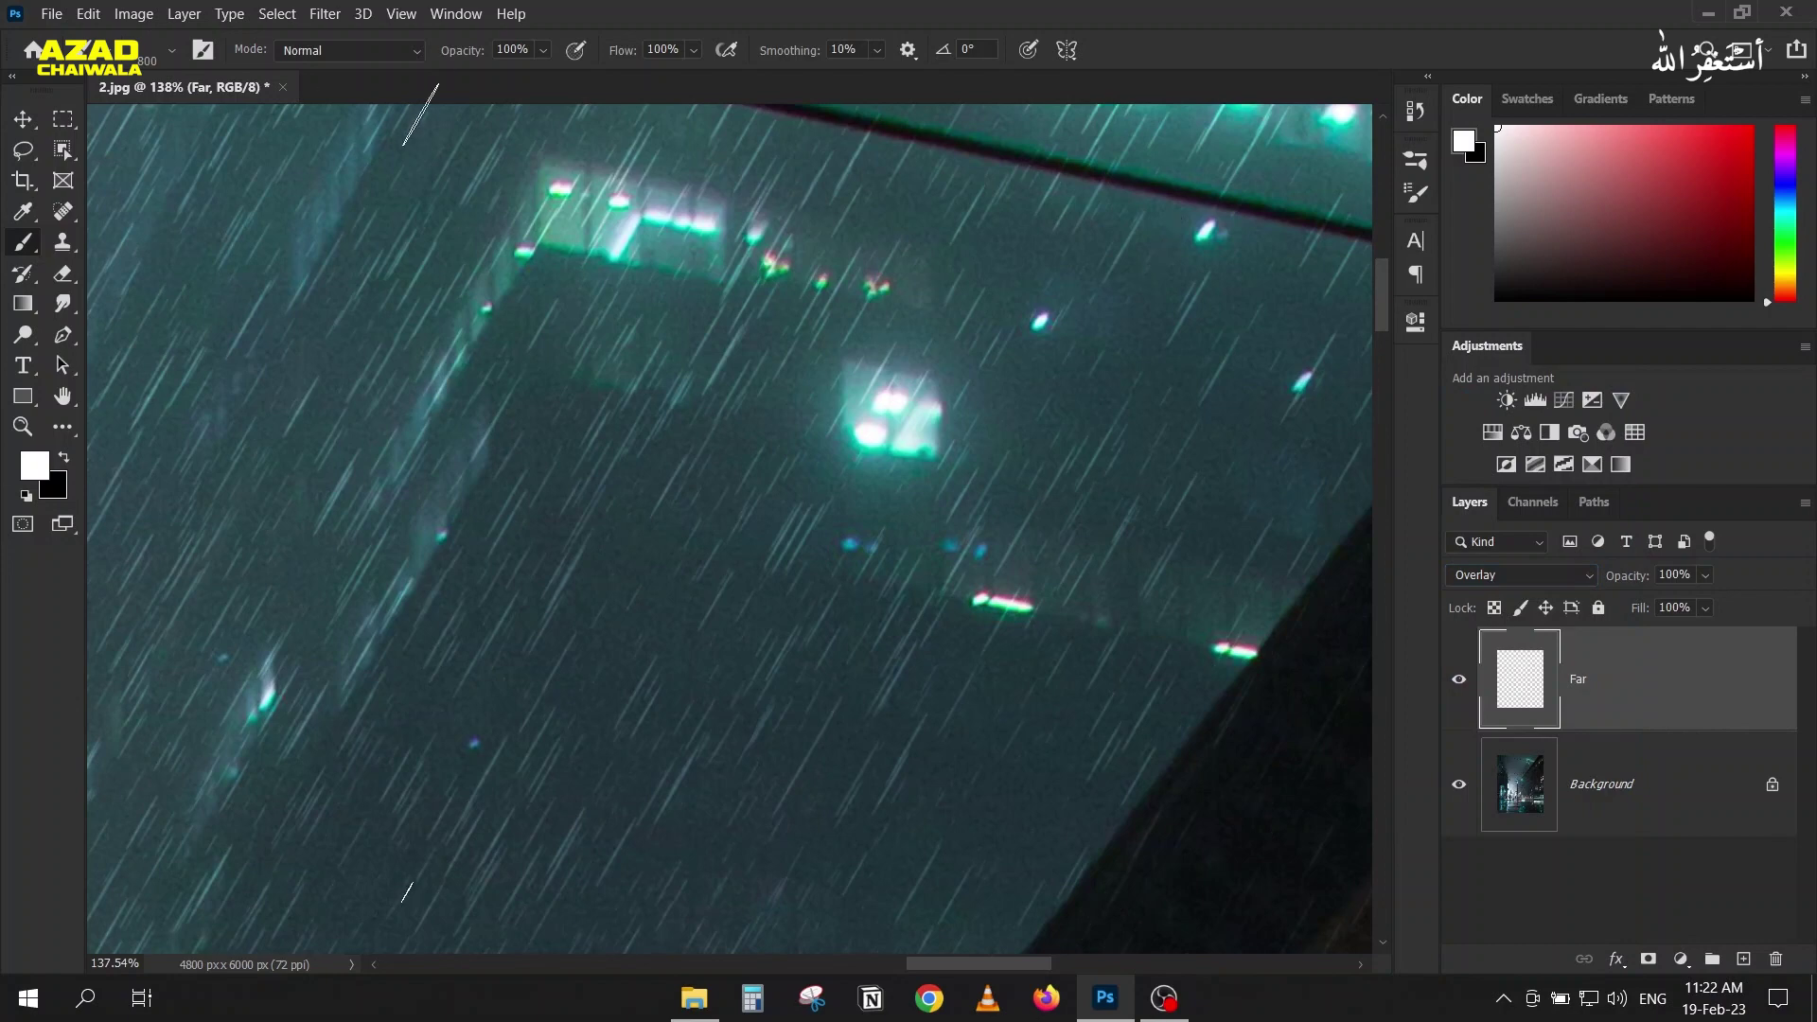
scroll(545, 263, "down", 6)
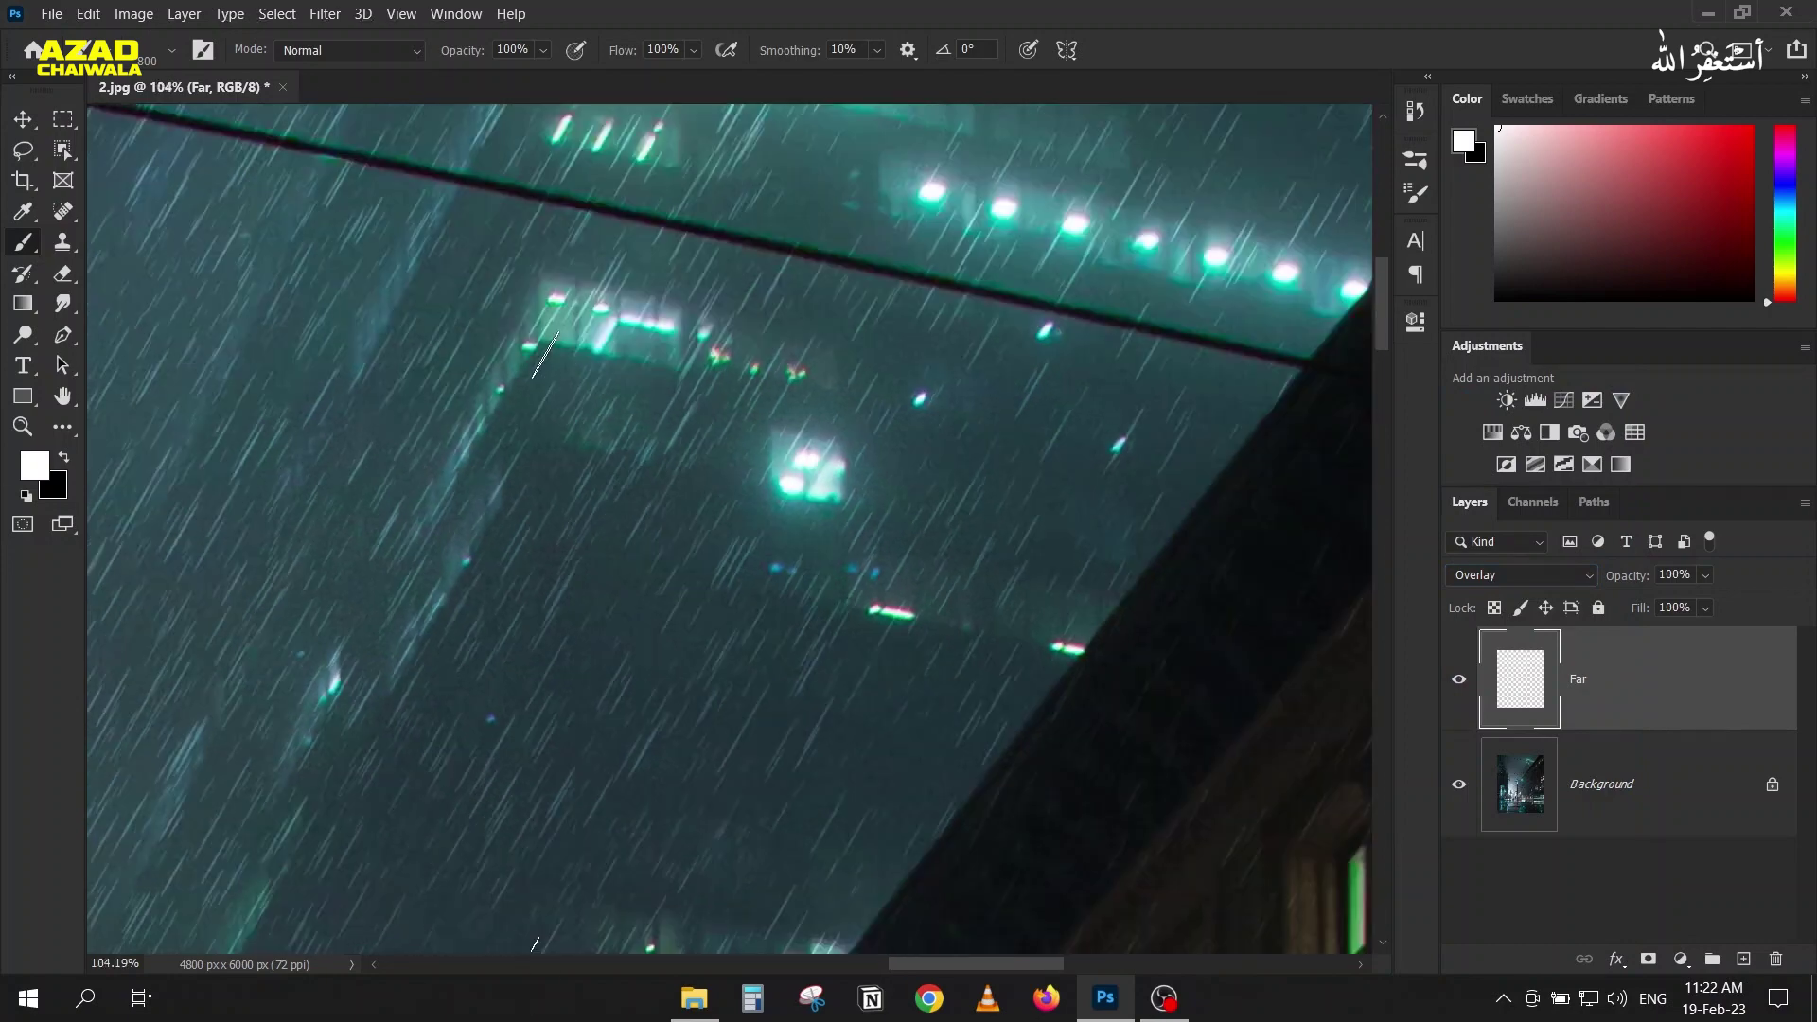
scroll(713, 463, "down", 2)
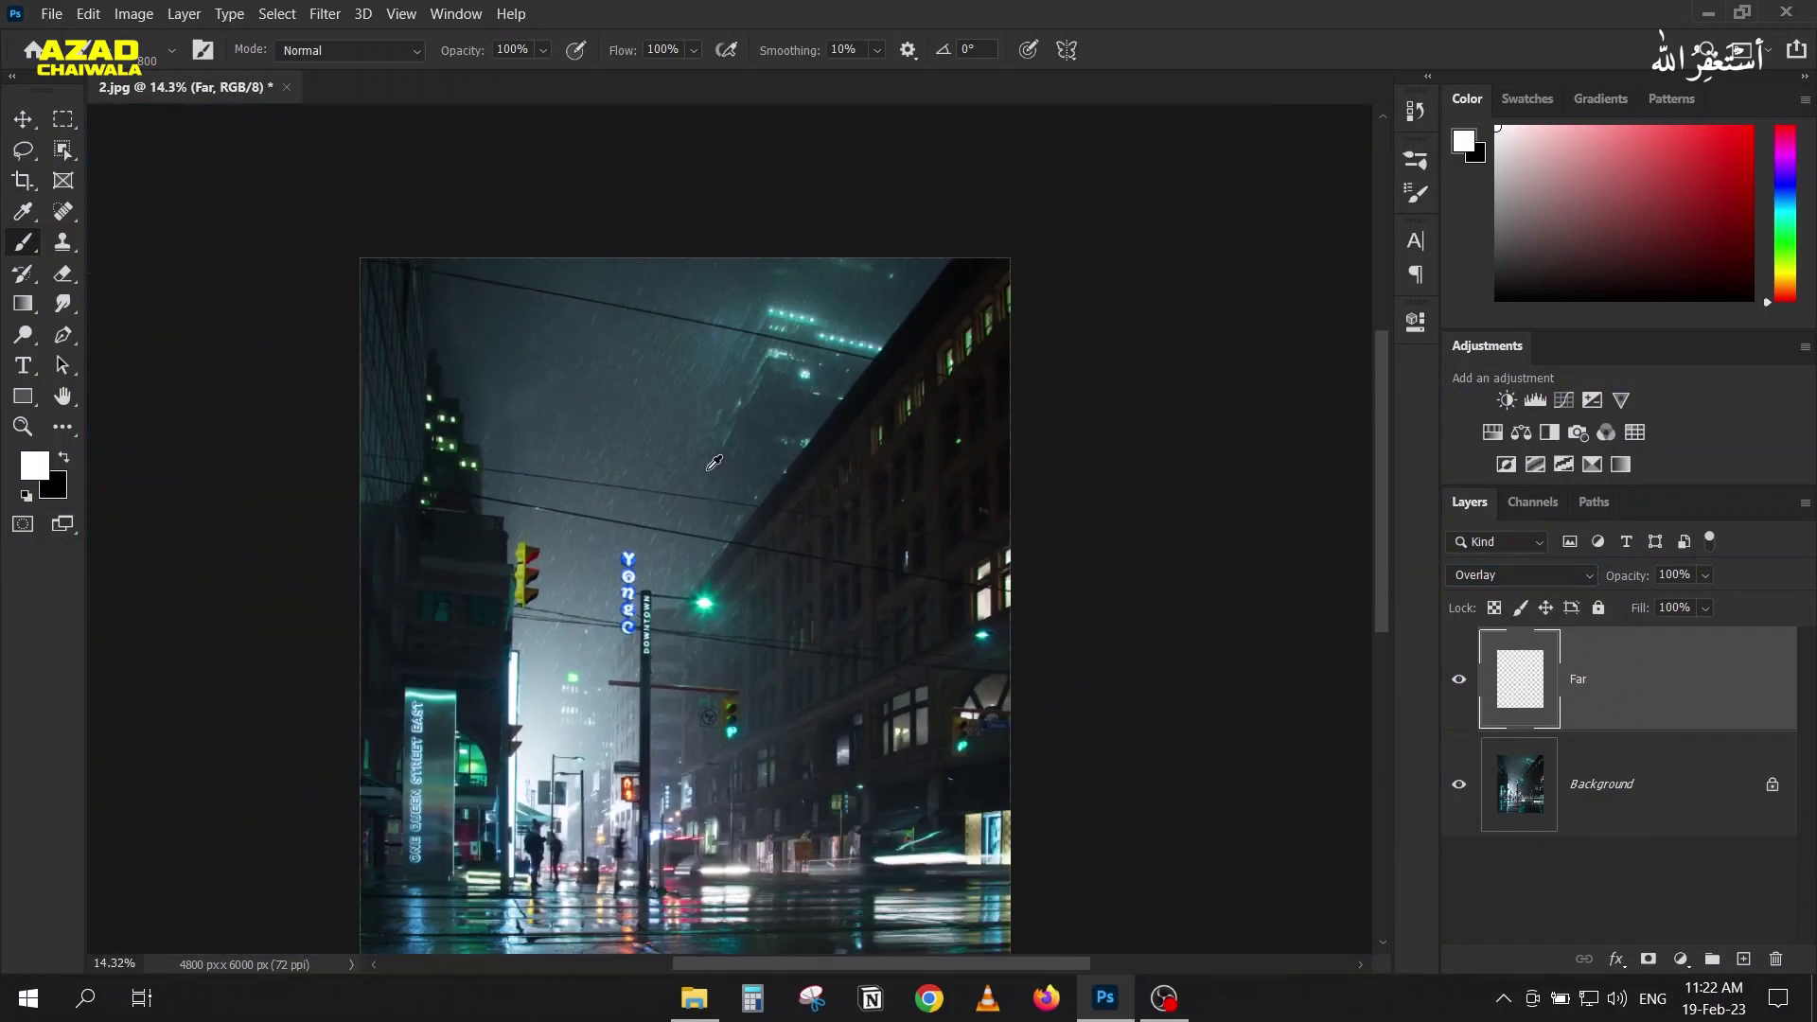
scroll(577, 576, "down", 2)
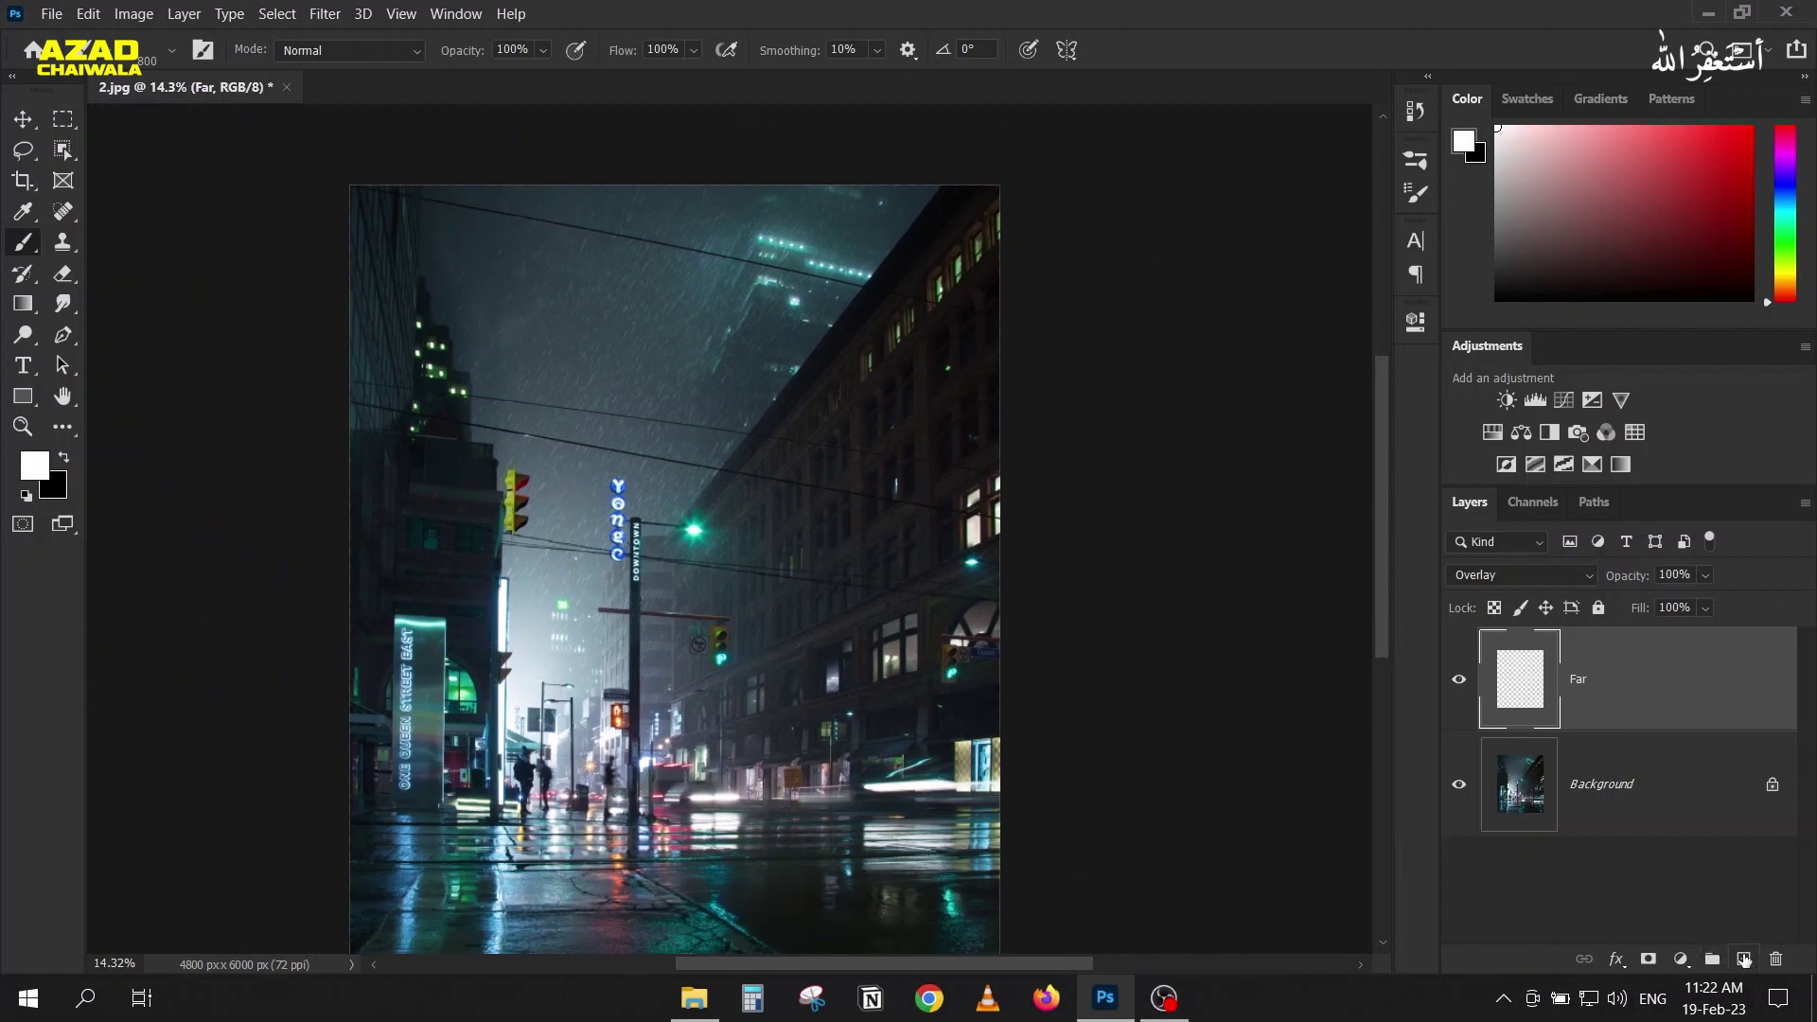
left_click(1743, 959)
Step: Rename the layer 'Mid', stamp rain streaks on it, blend it as Overlay, and add a new layer
double_click(1583, 680)
type("Mid")
key("Return")
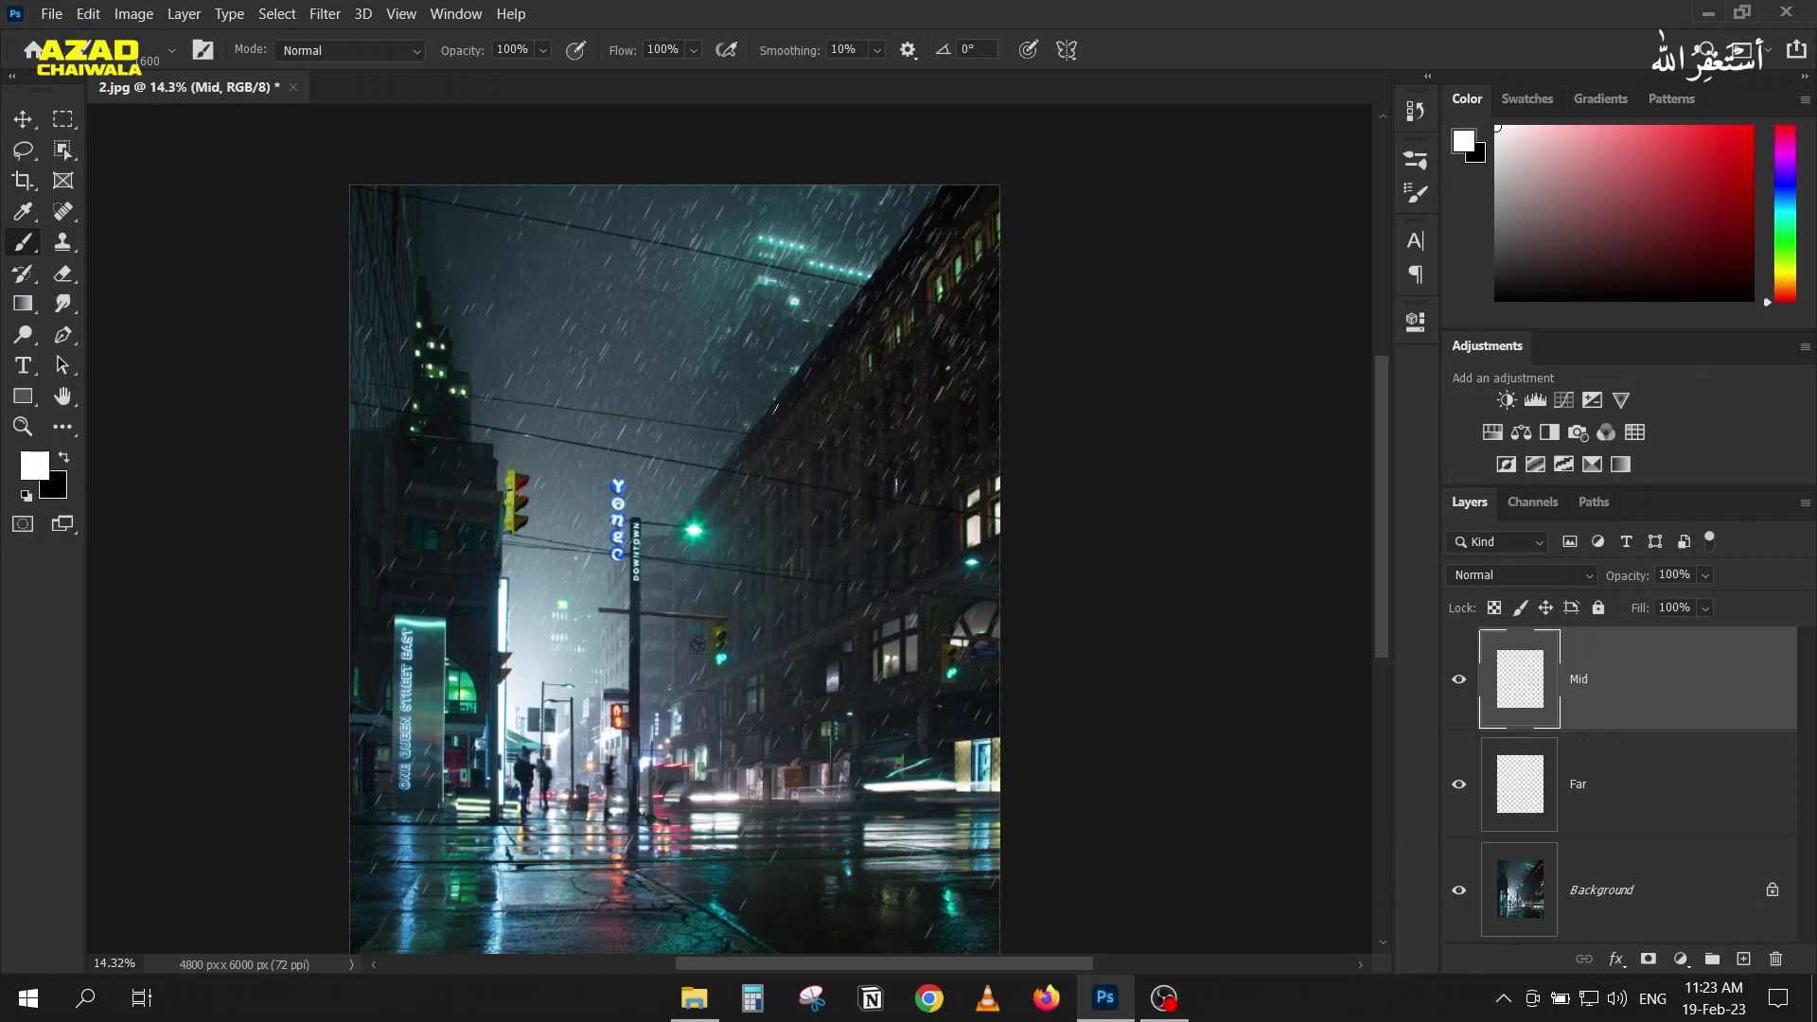
left_click(709, 253)
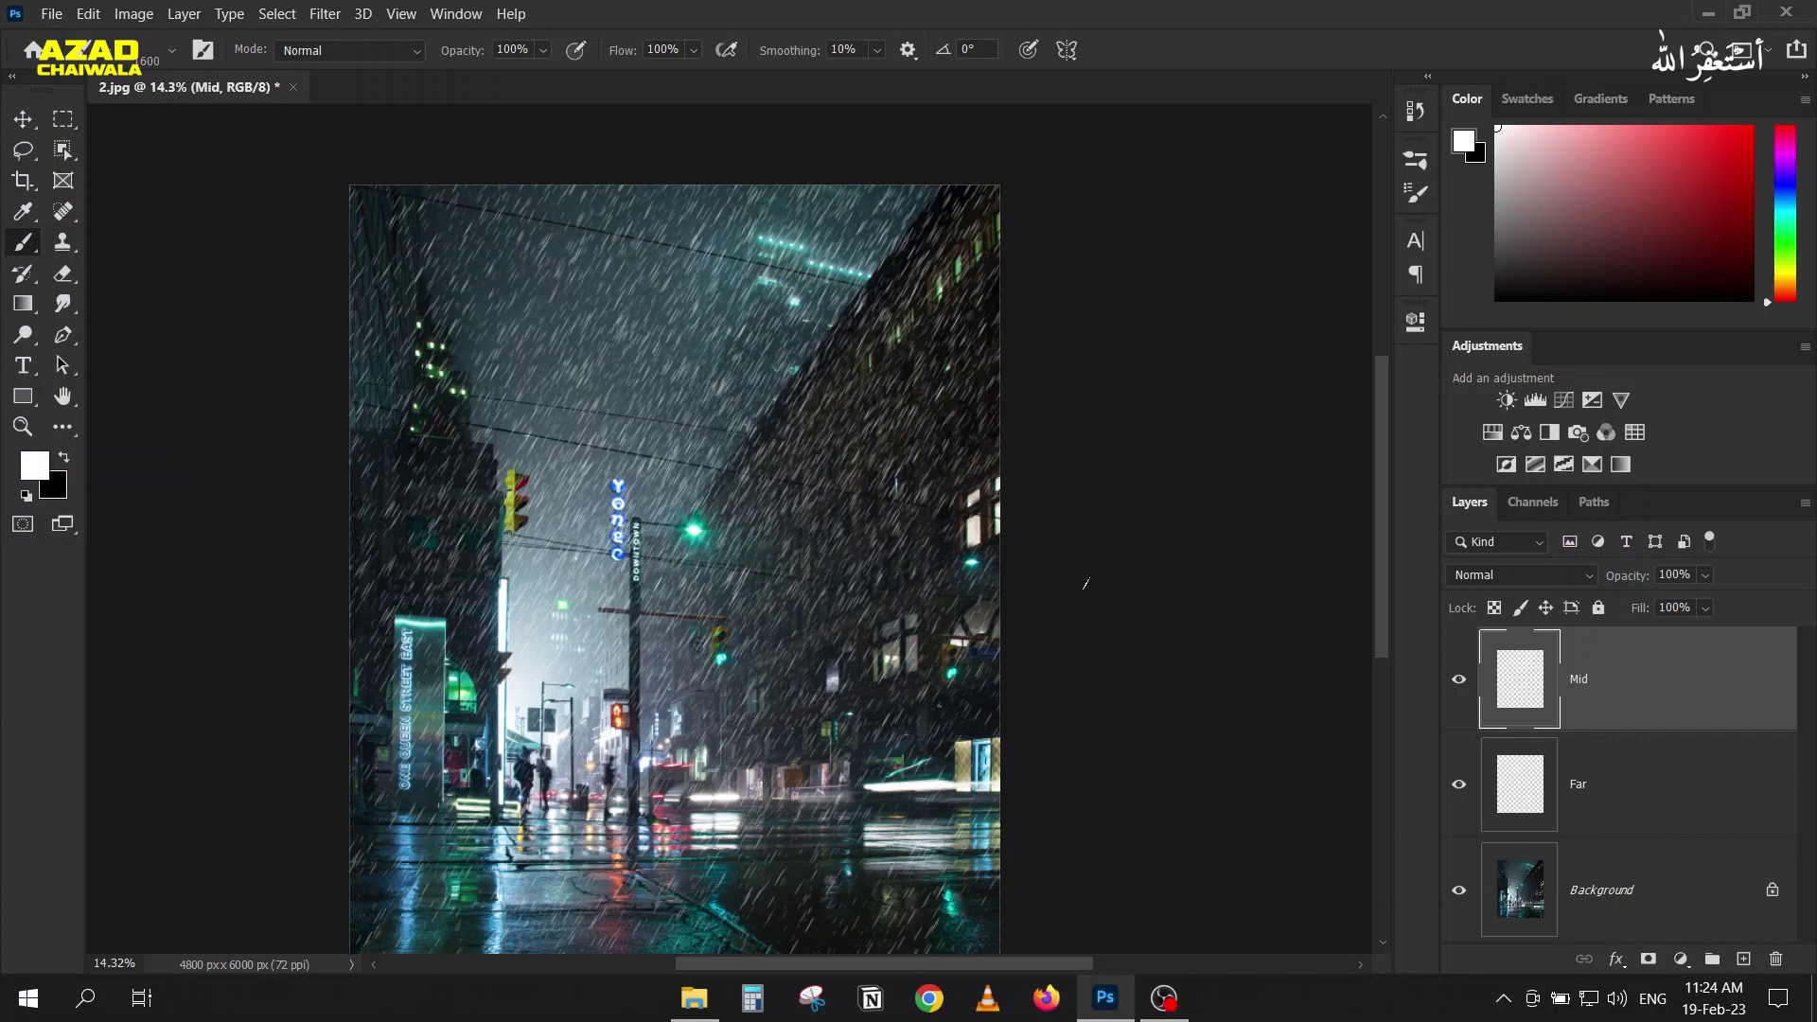
left_click(1500, 578)
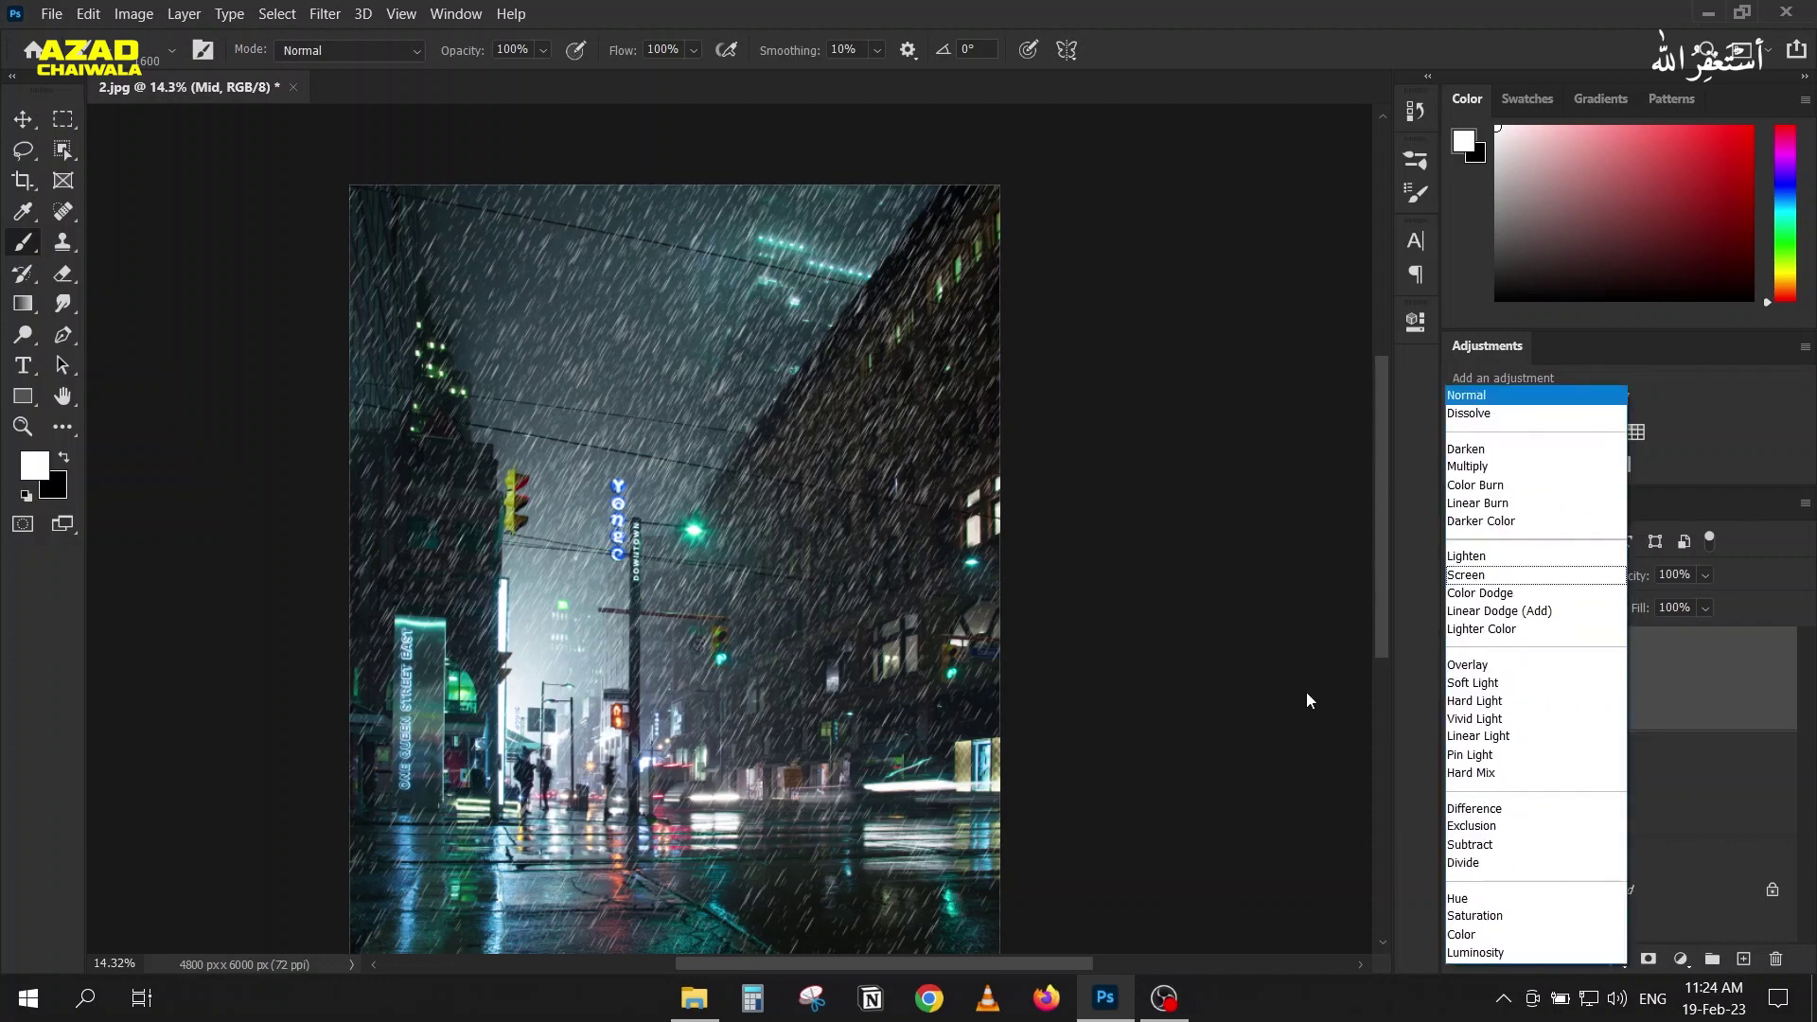
left_click(1474, 666)
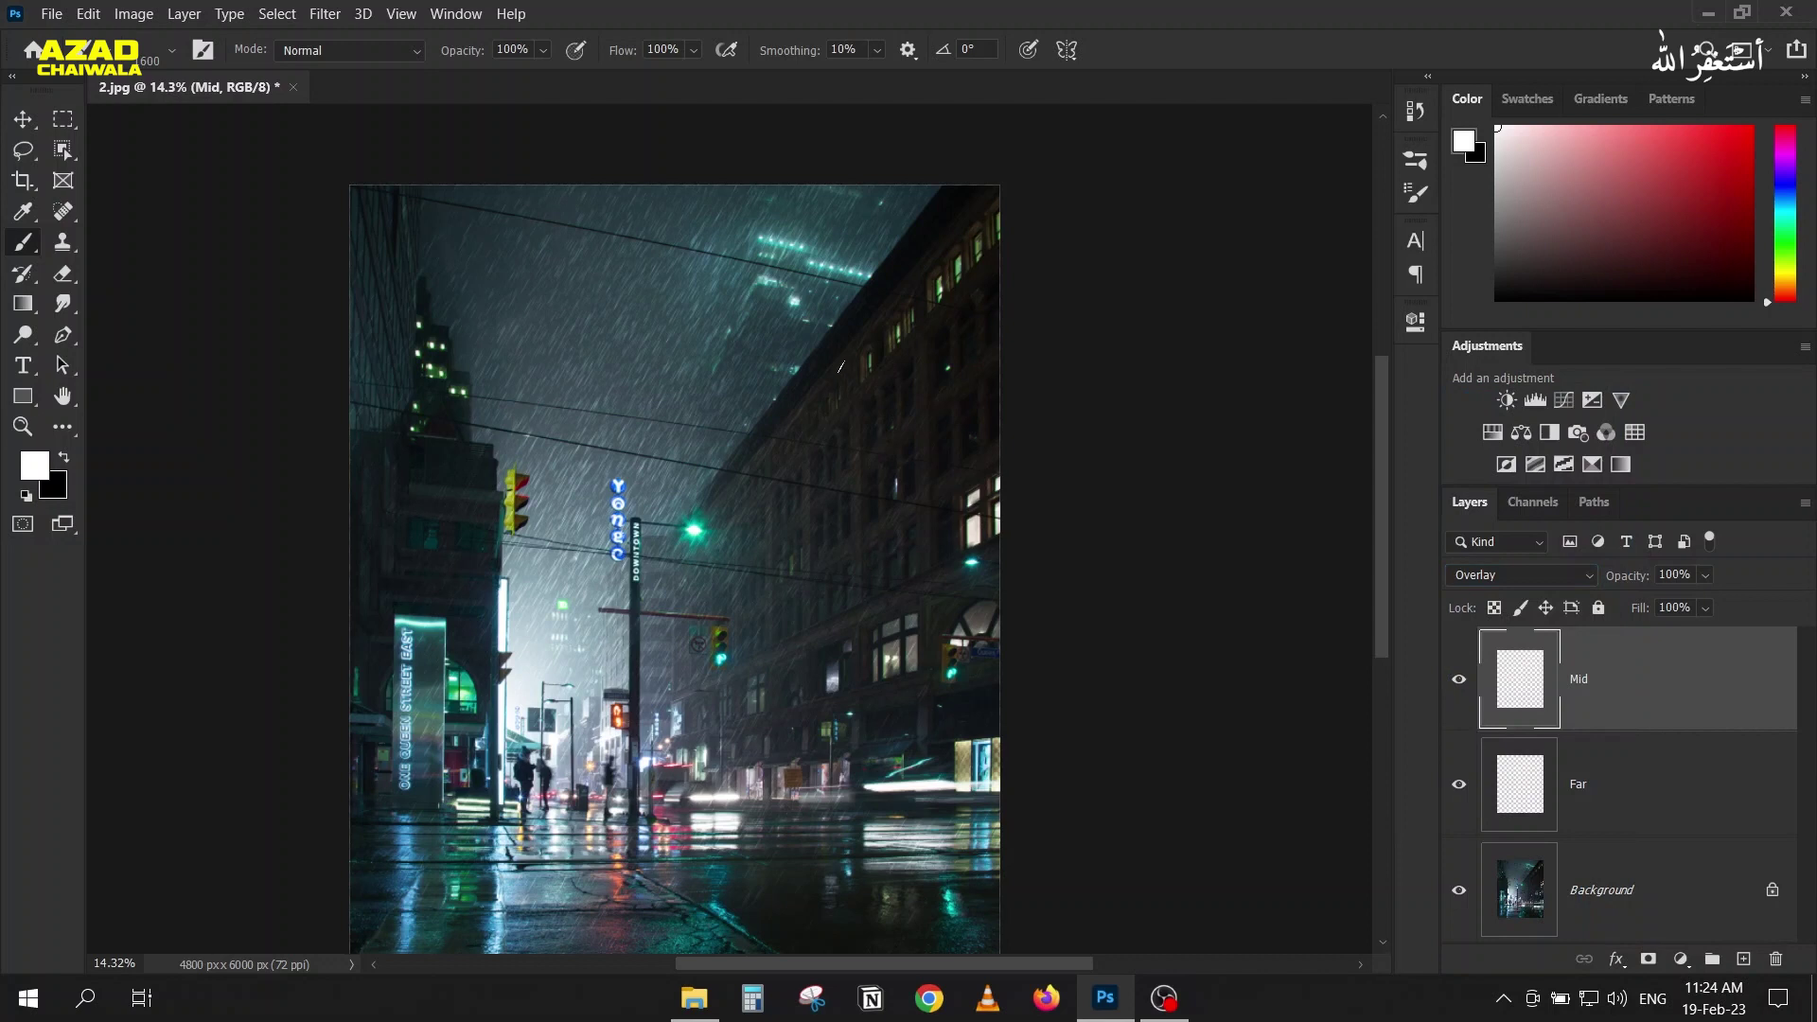
left_click(1745, 961)
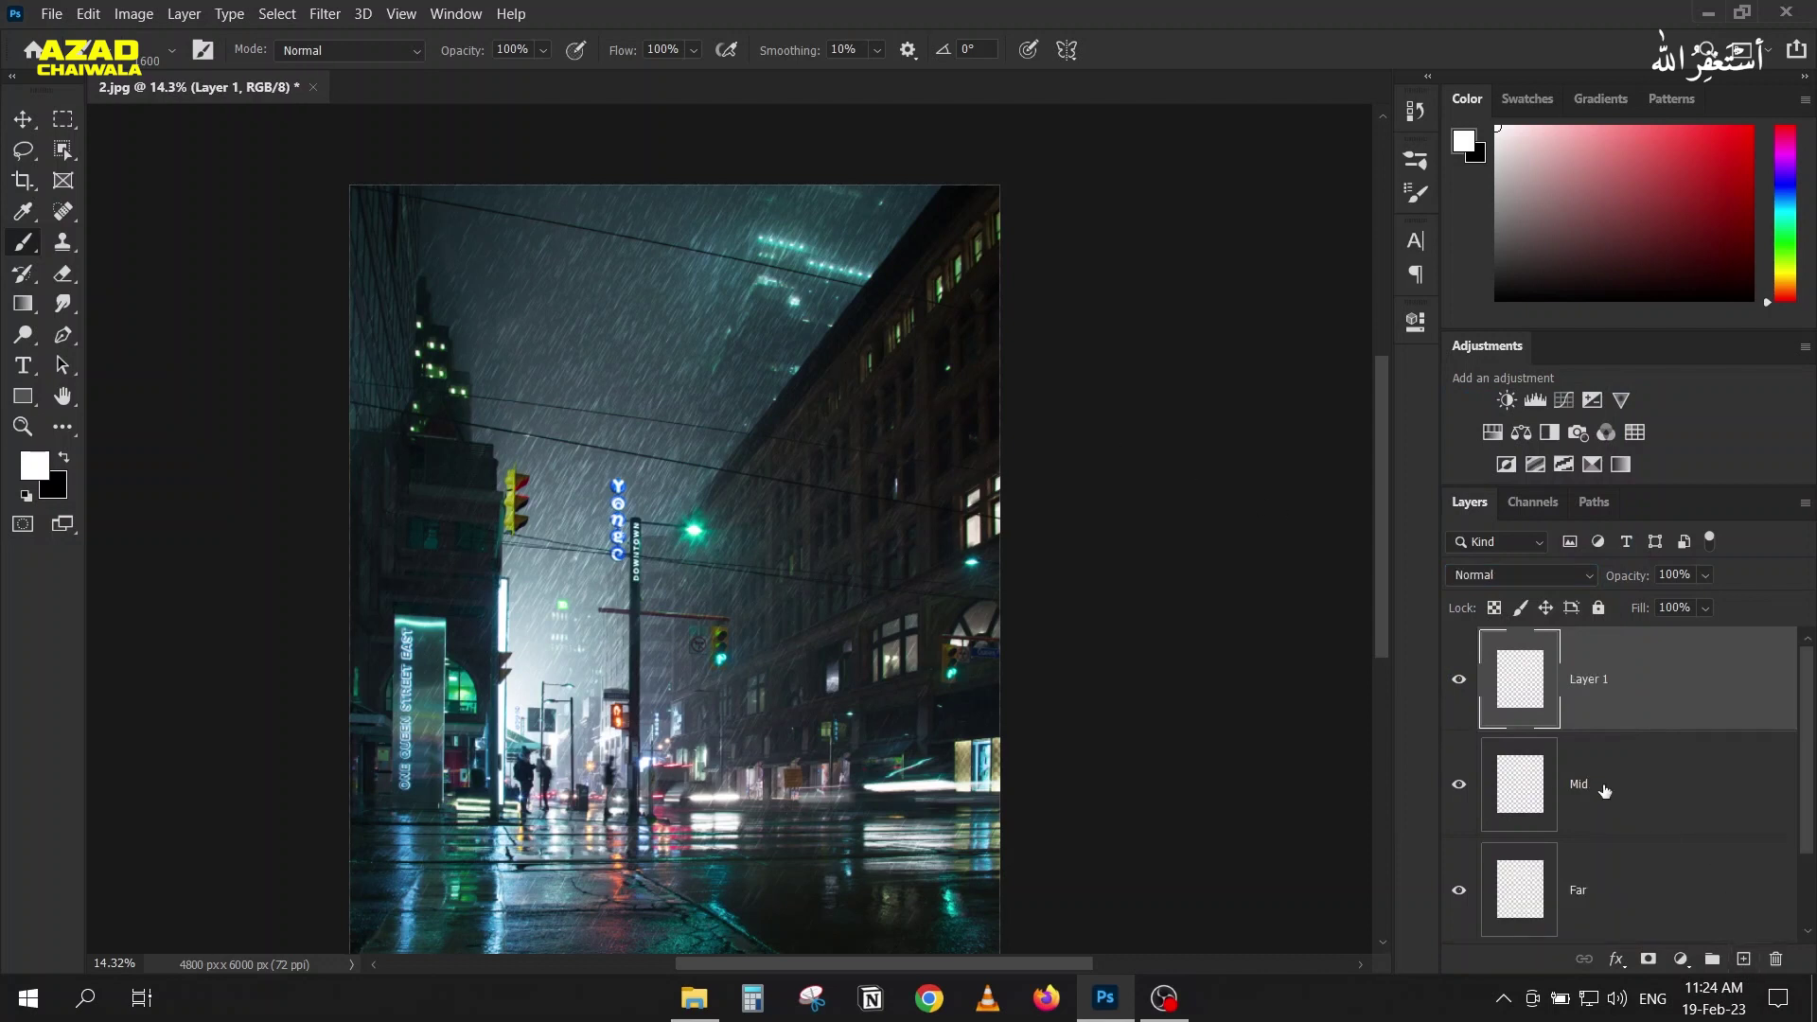
Step: Rename the new layer to 'Near' and paint larger rain streaks on it
double_click(1573, 679)
type("Near")
key("Return")
key("bracketright")
key("bracketright")
key("bracketright")
key("bracketright")
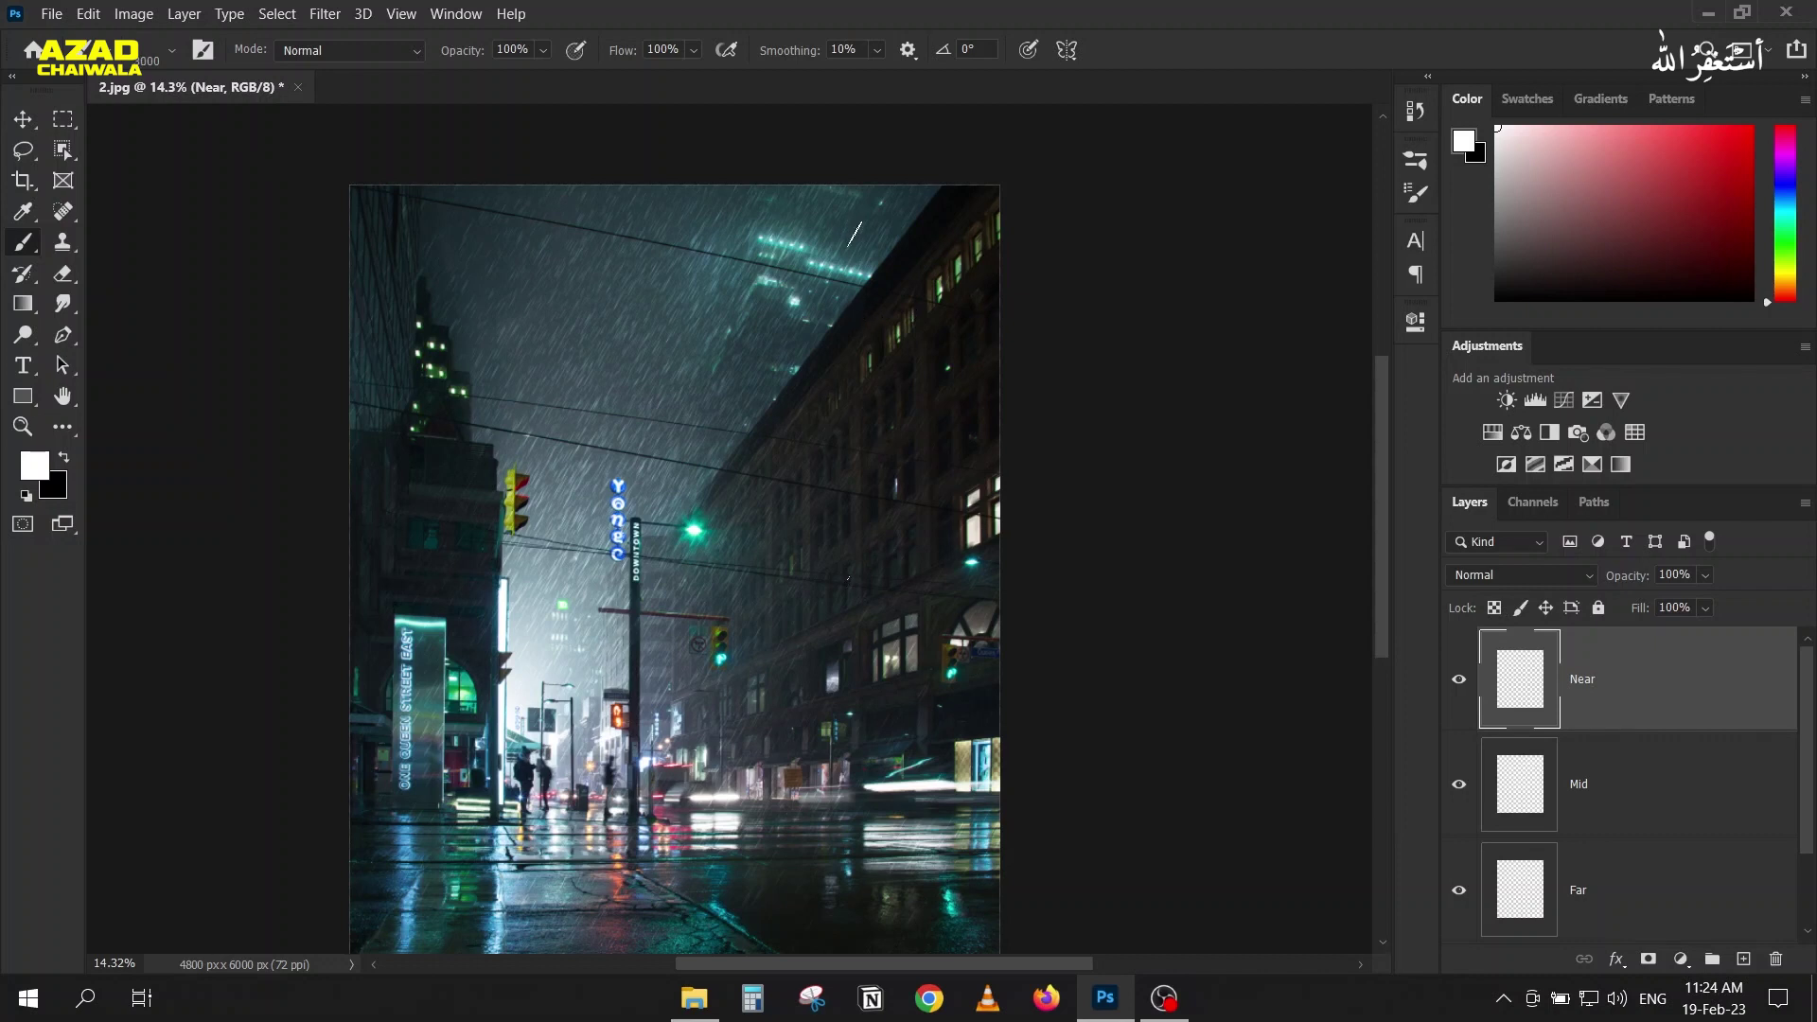
key("bracketleft")
key("bracketleft")
key("bracketleft")
key("bracketleft")
key("bracketleft")
key("bracketleft")
key("bracketleft")
mouse_move(1037, 280)
left_mouse_down()
mouse_move(971, 219)
mouse_move(872, 266)
mouse_move(844, 323)
mouse_move(679, 345)
mouse_move(792, 370)
left_mouse_up()
key("bracketright")
key("bracketright")
key("bracketright")
key("bracketright")
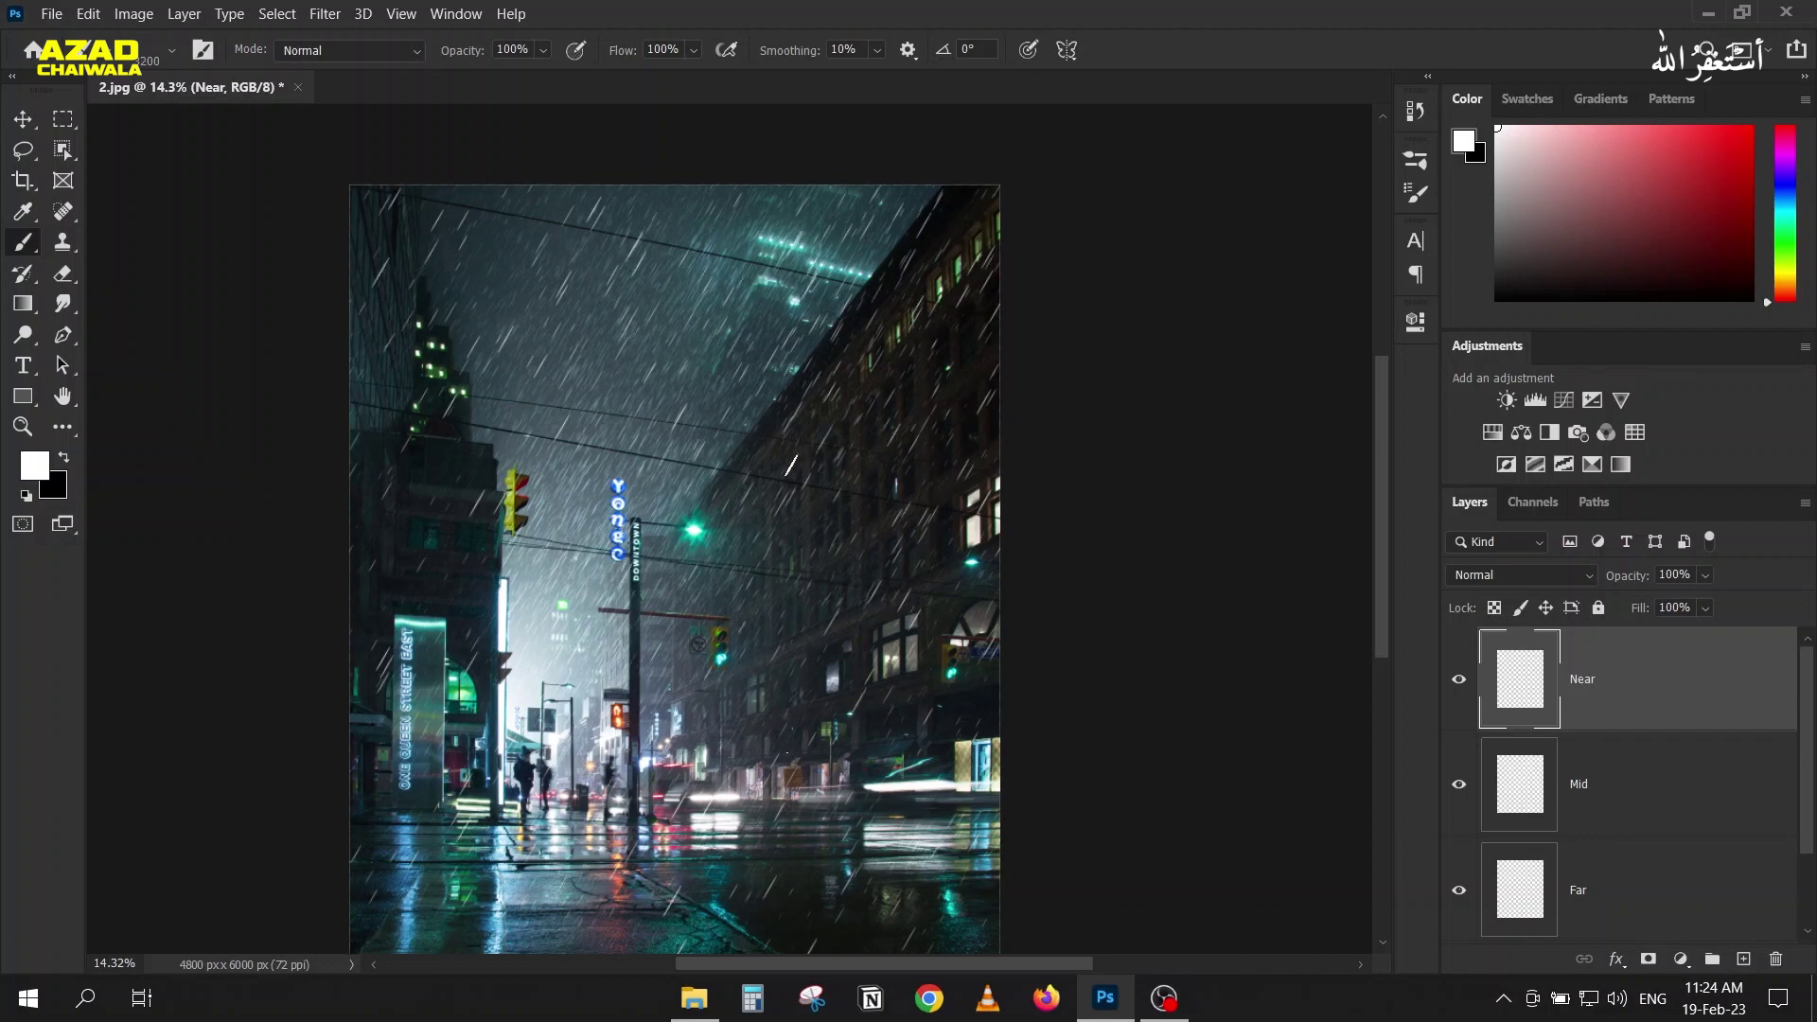
key("bracketright")
key("bracketright")
key("bracketright")
key("bracketright")
key("bracketright")
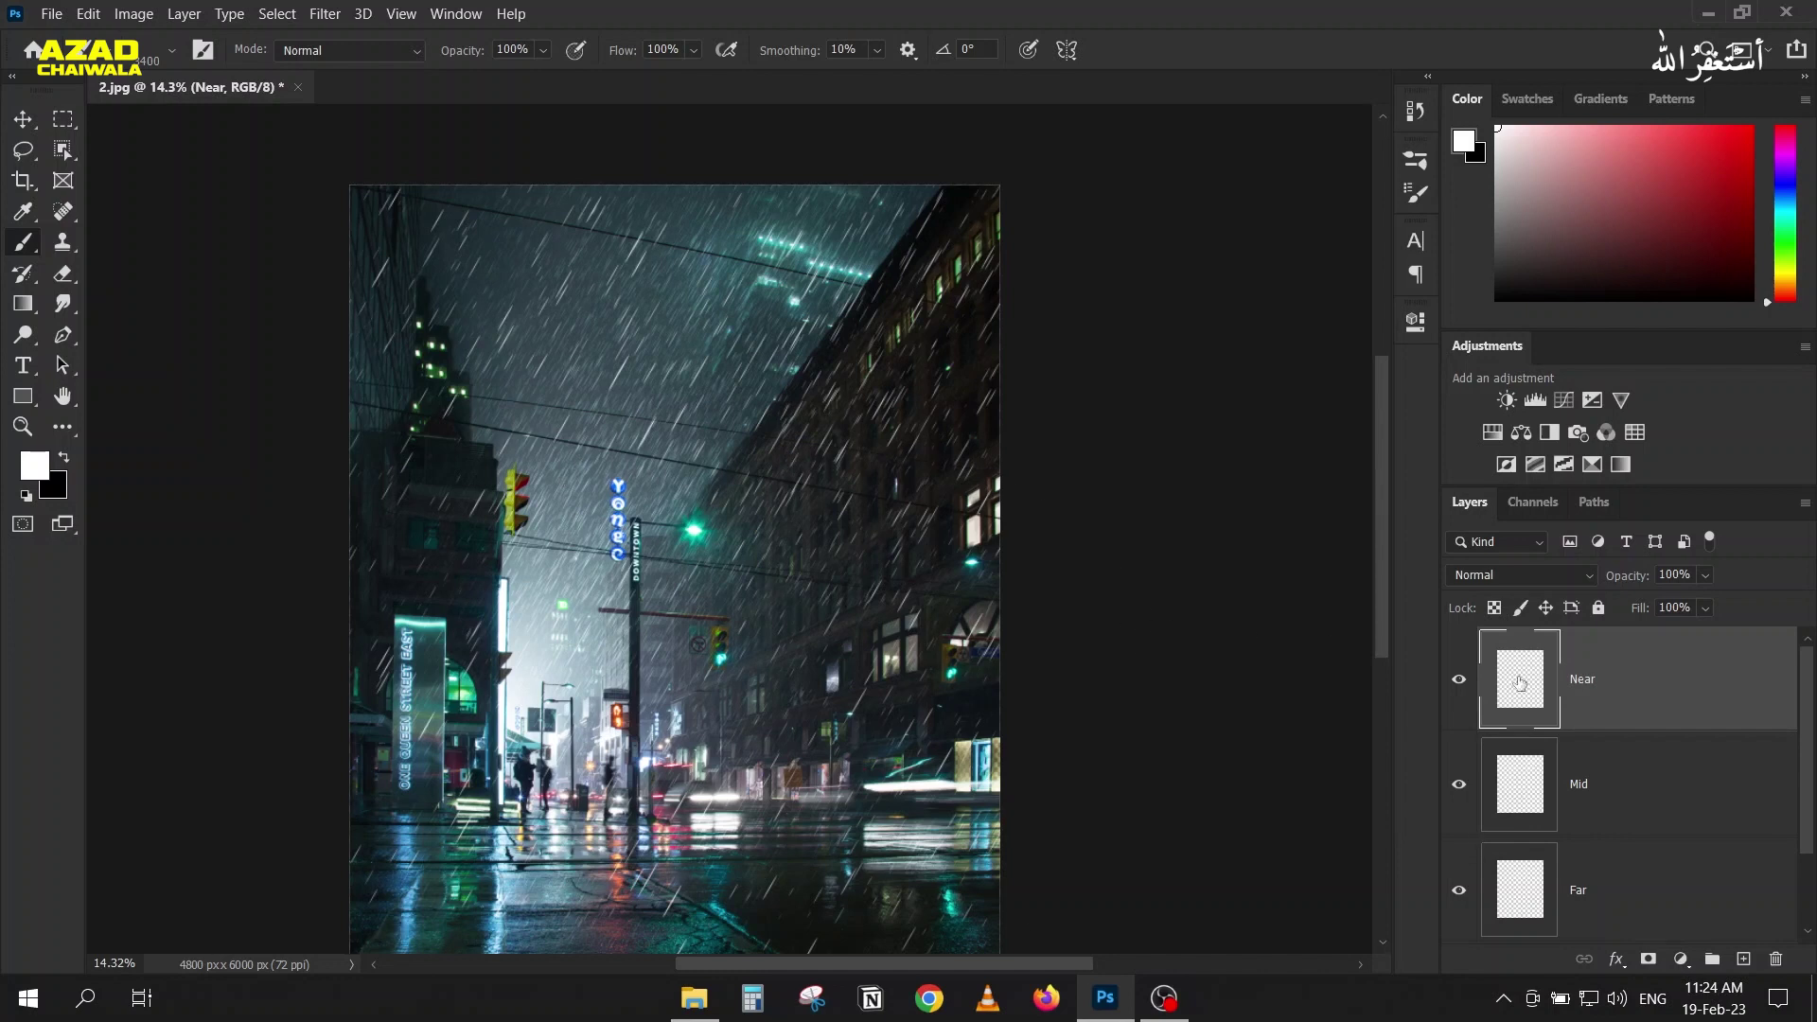
Step: Set the Near layer's blend mode to Overlay
left_click(1508, 577)
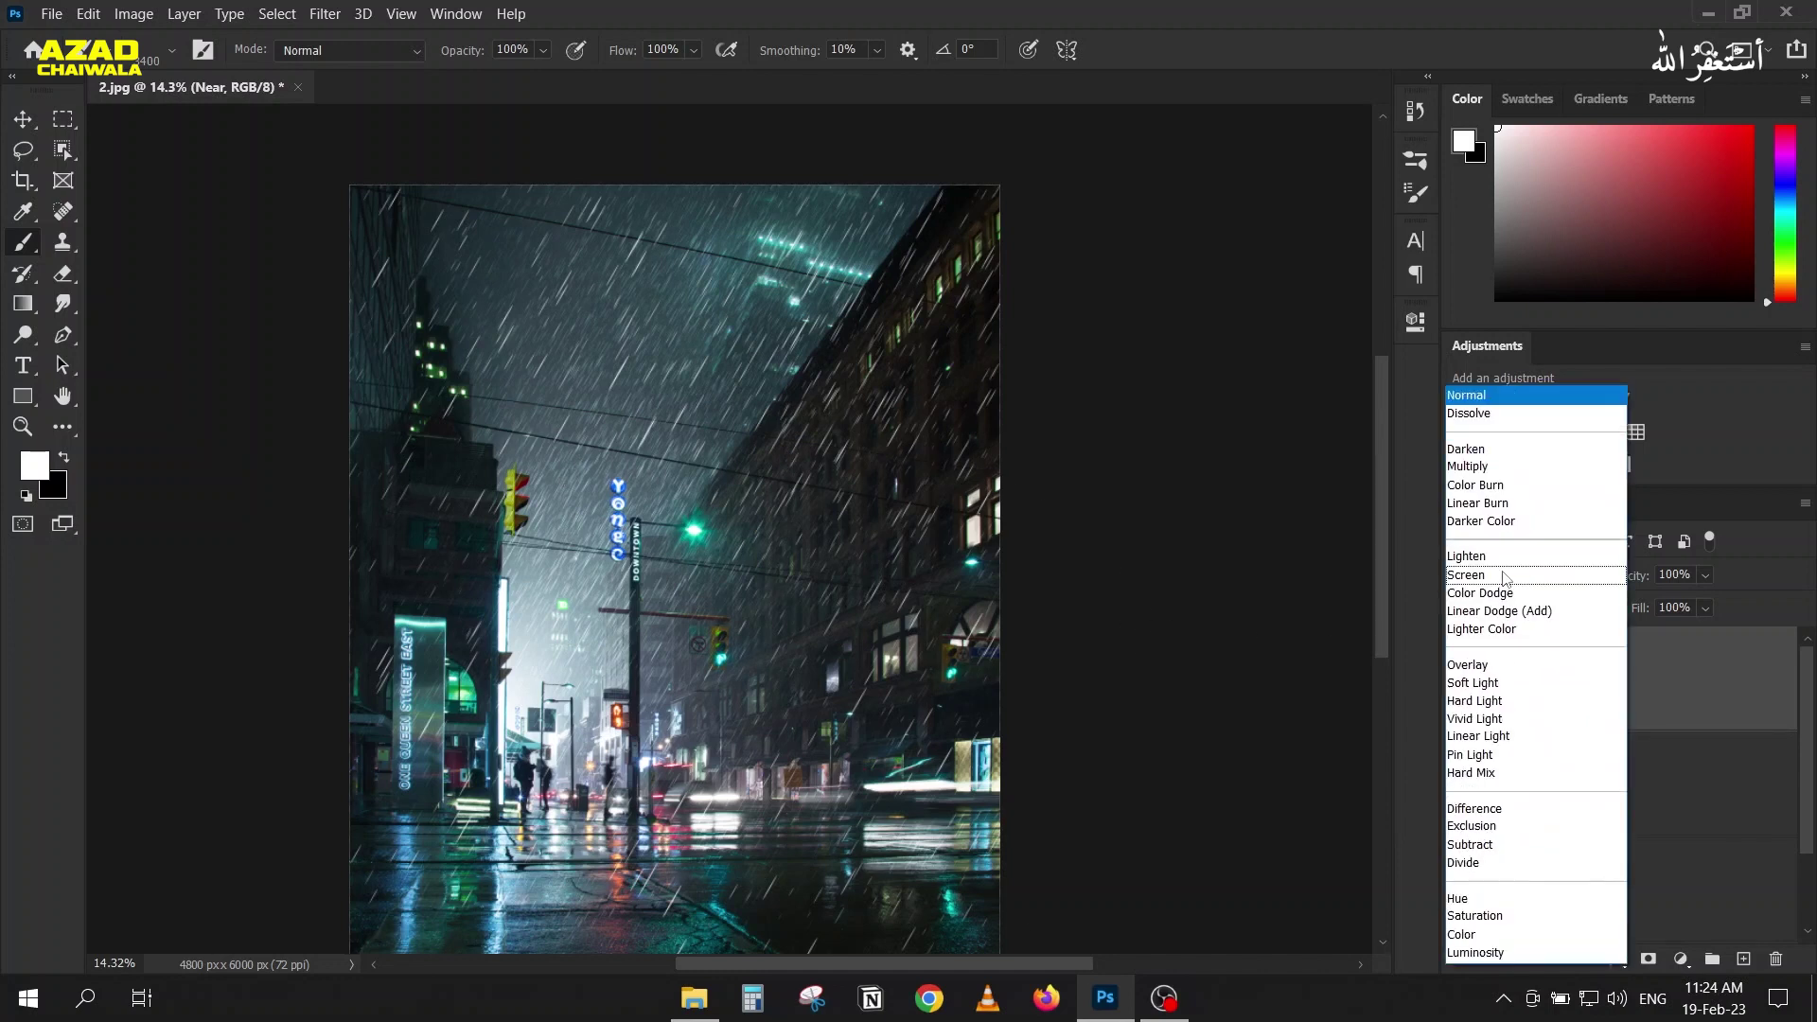
left_click(1466, 667)
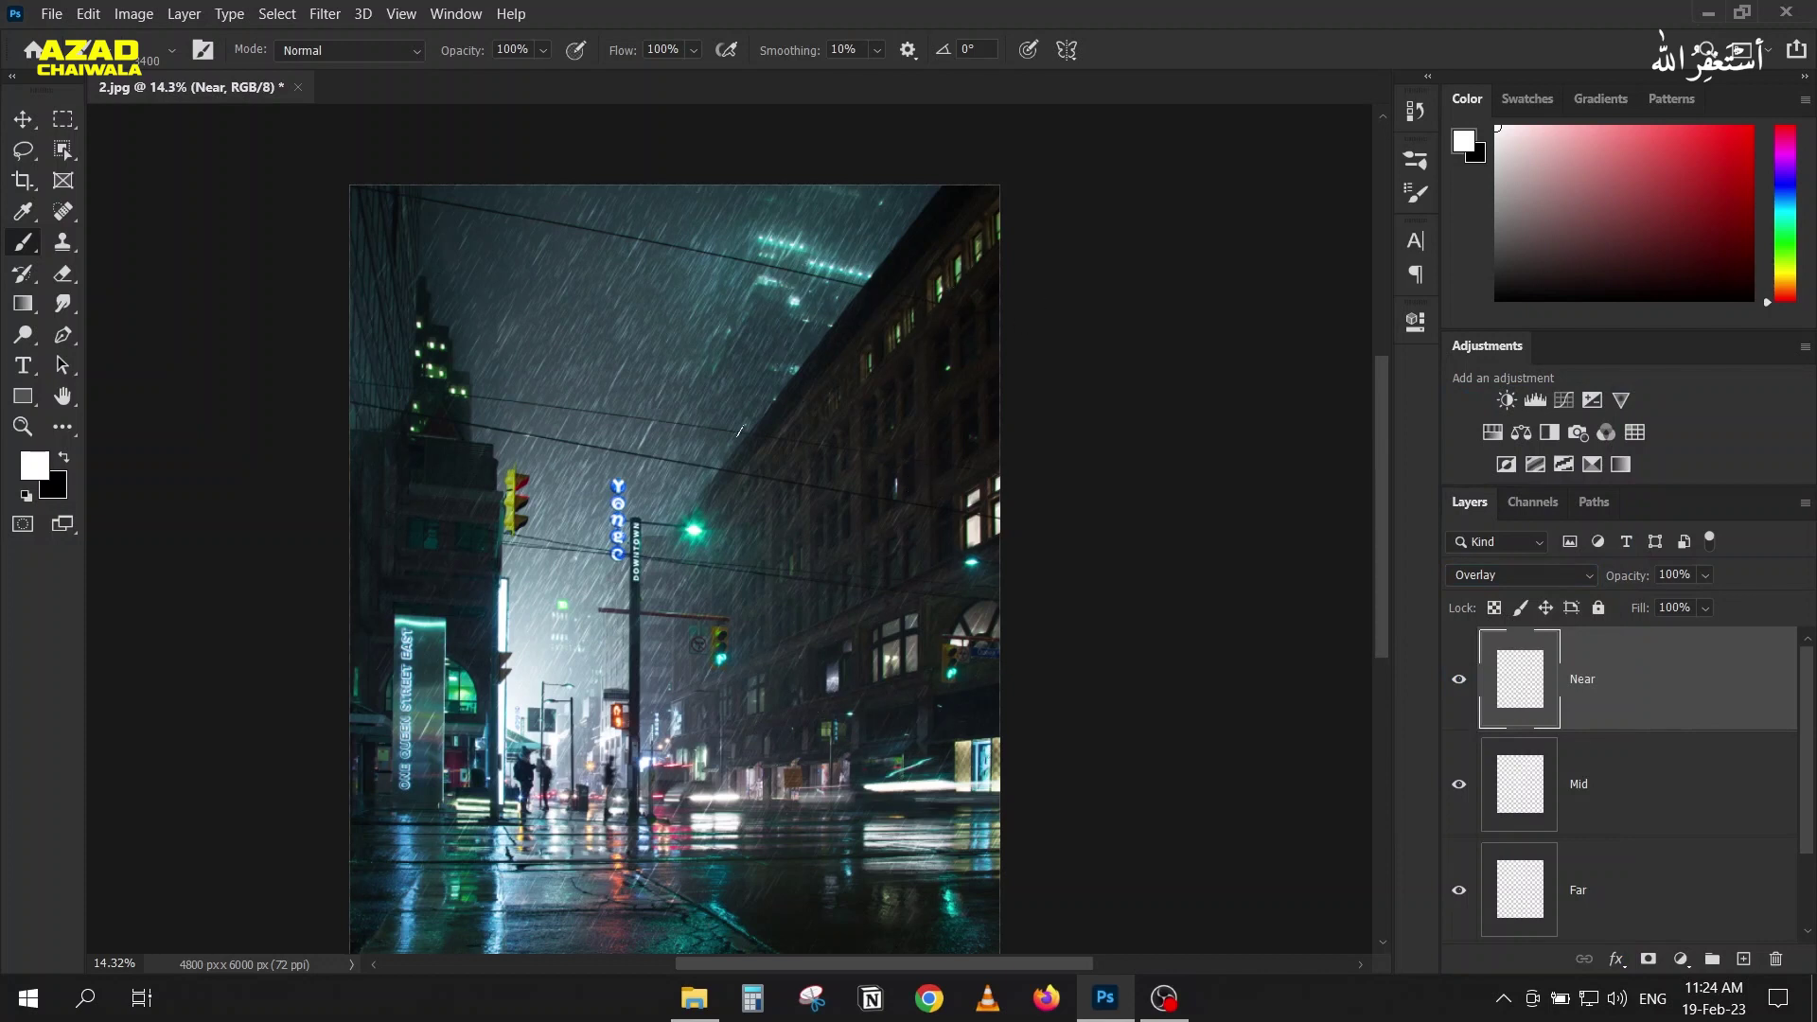
key("Return")
Step: Switch to the Move tool and hide the Mid and Far rain layers, leaving Near visible
left_click(20, 119)
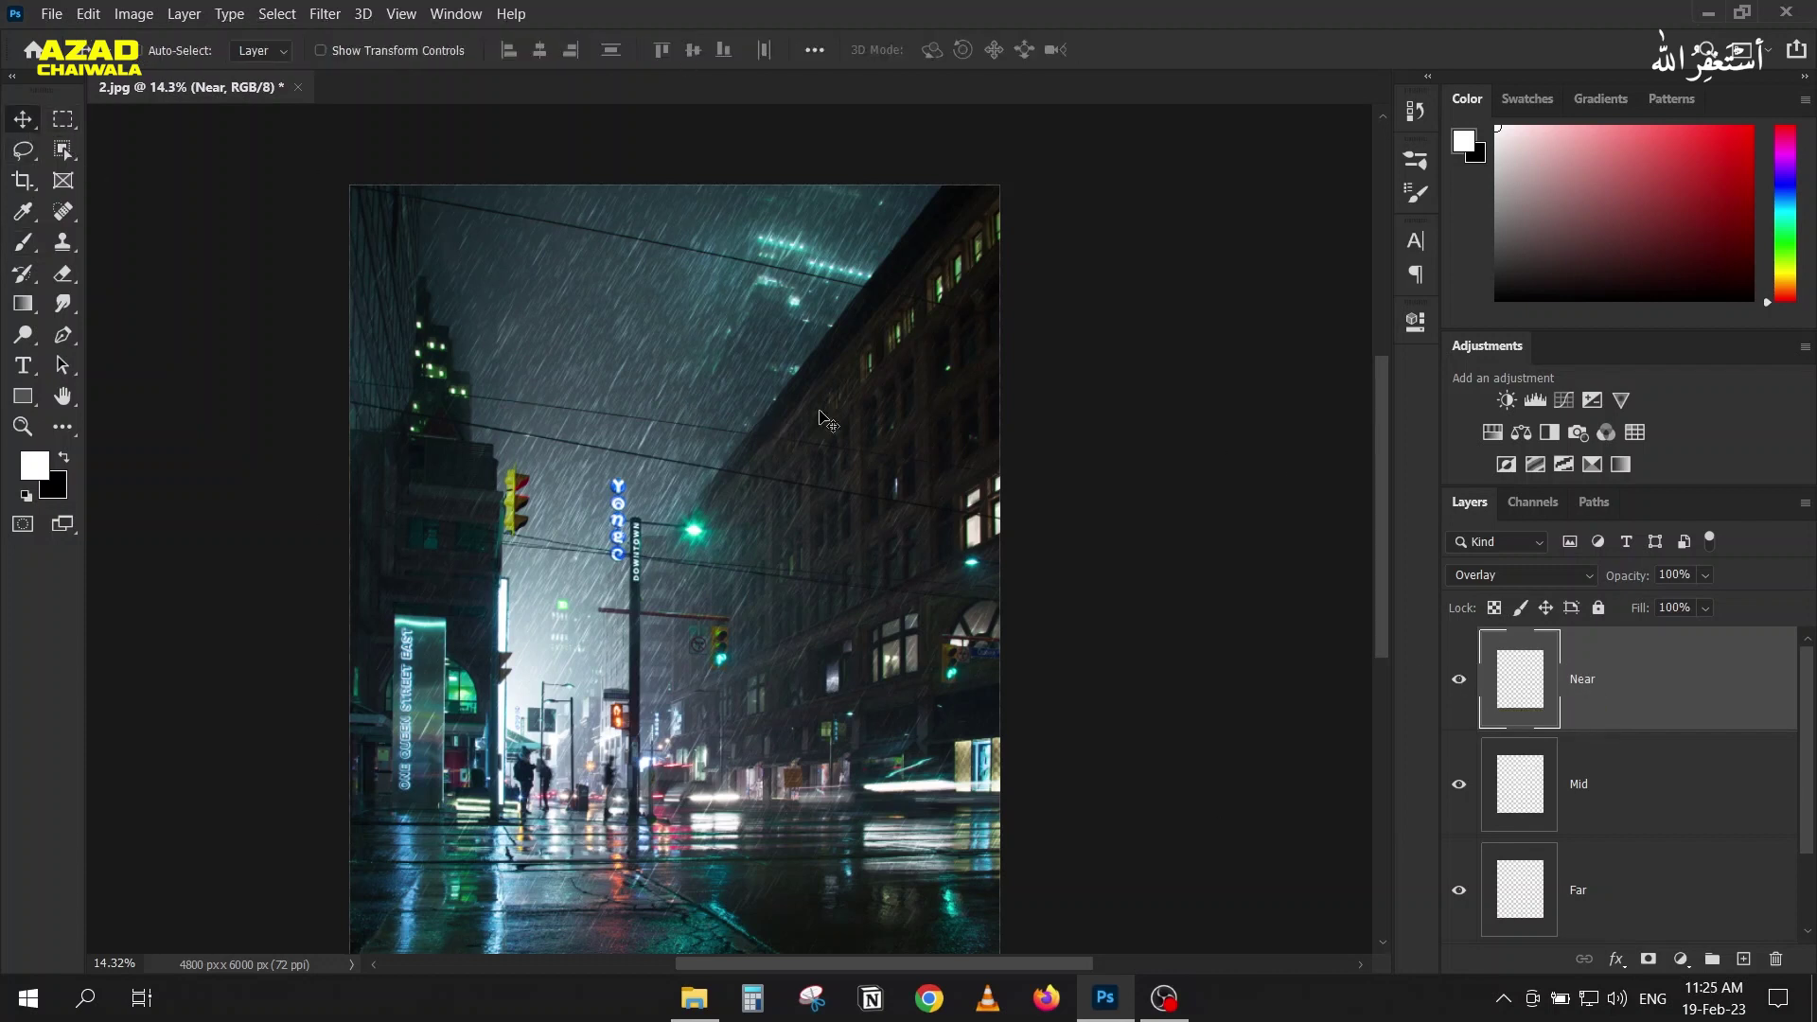
scroll(832, 303, "up", 8)
scroll(646, 390, "down", 3)
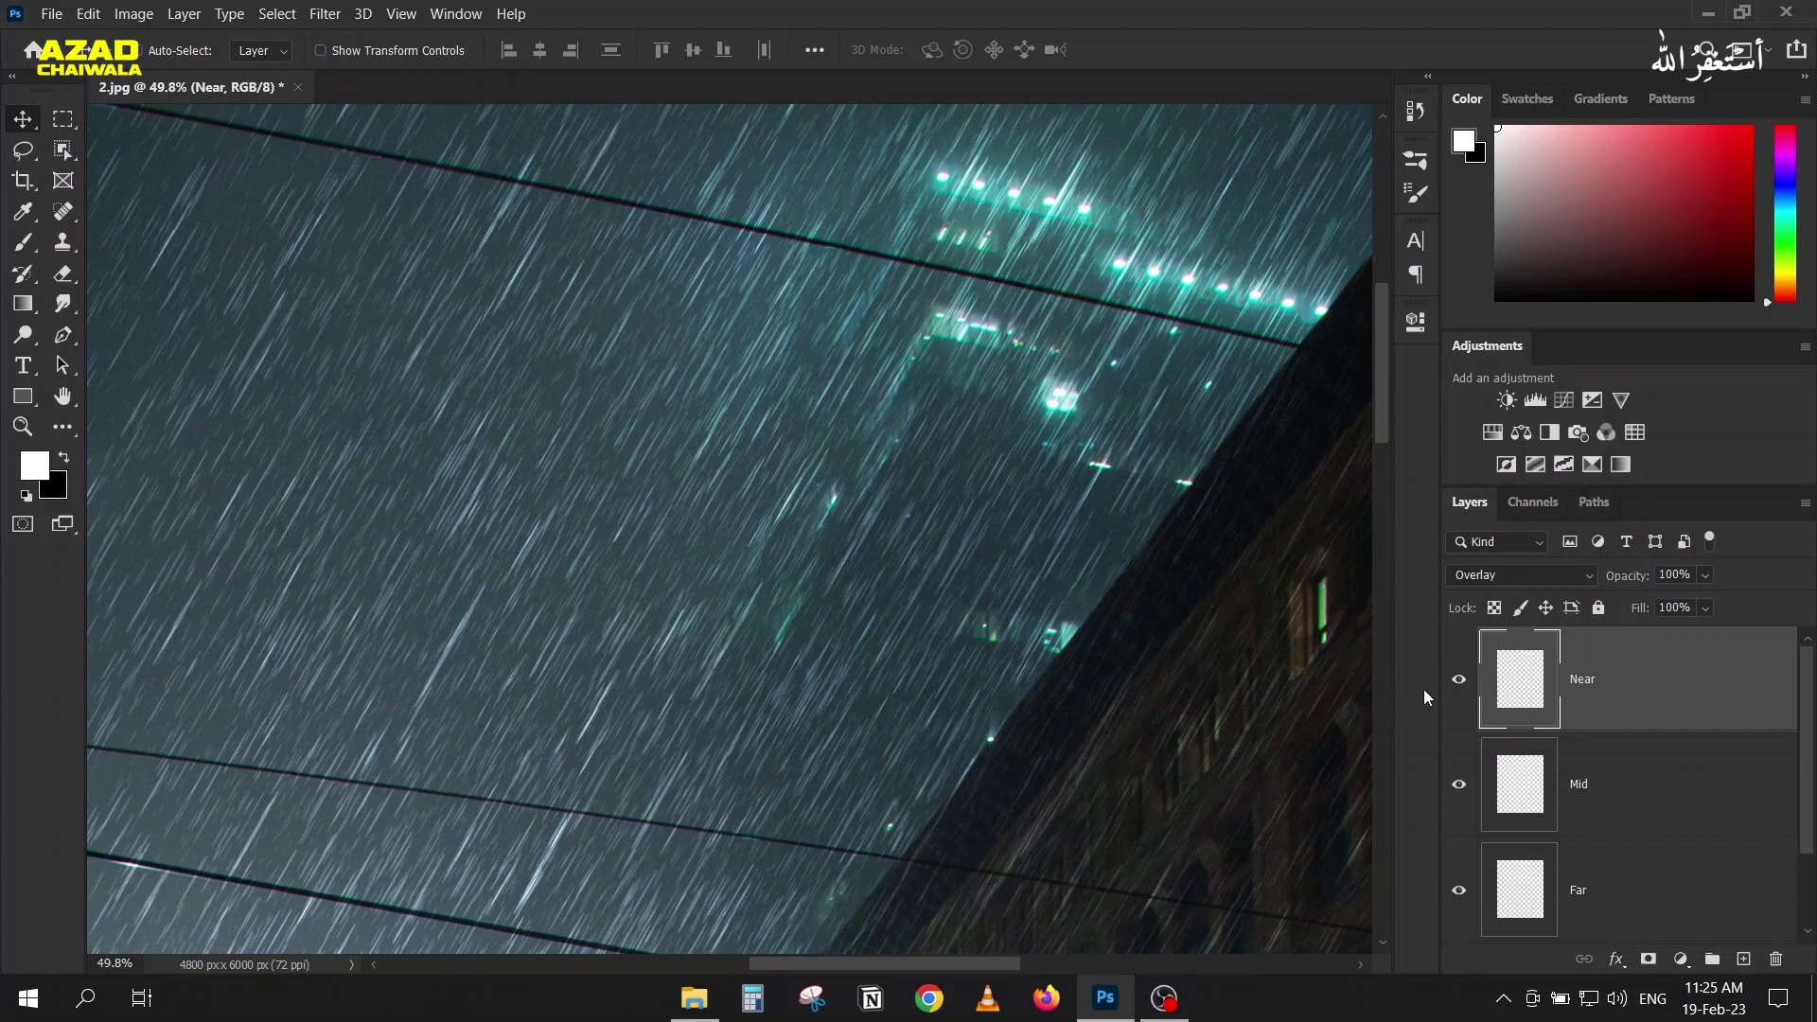
scroll(1454, 757, "down", 1)
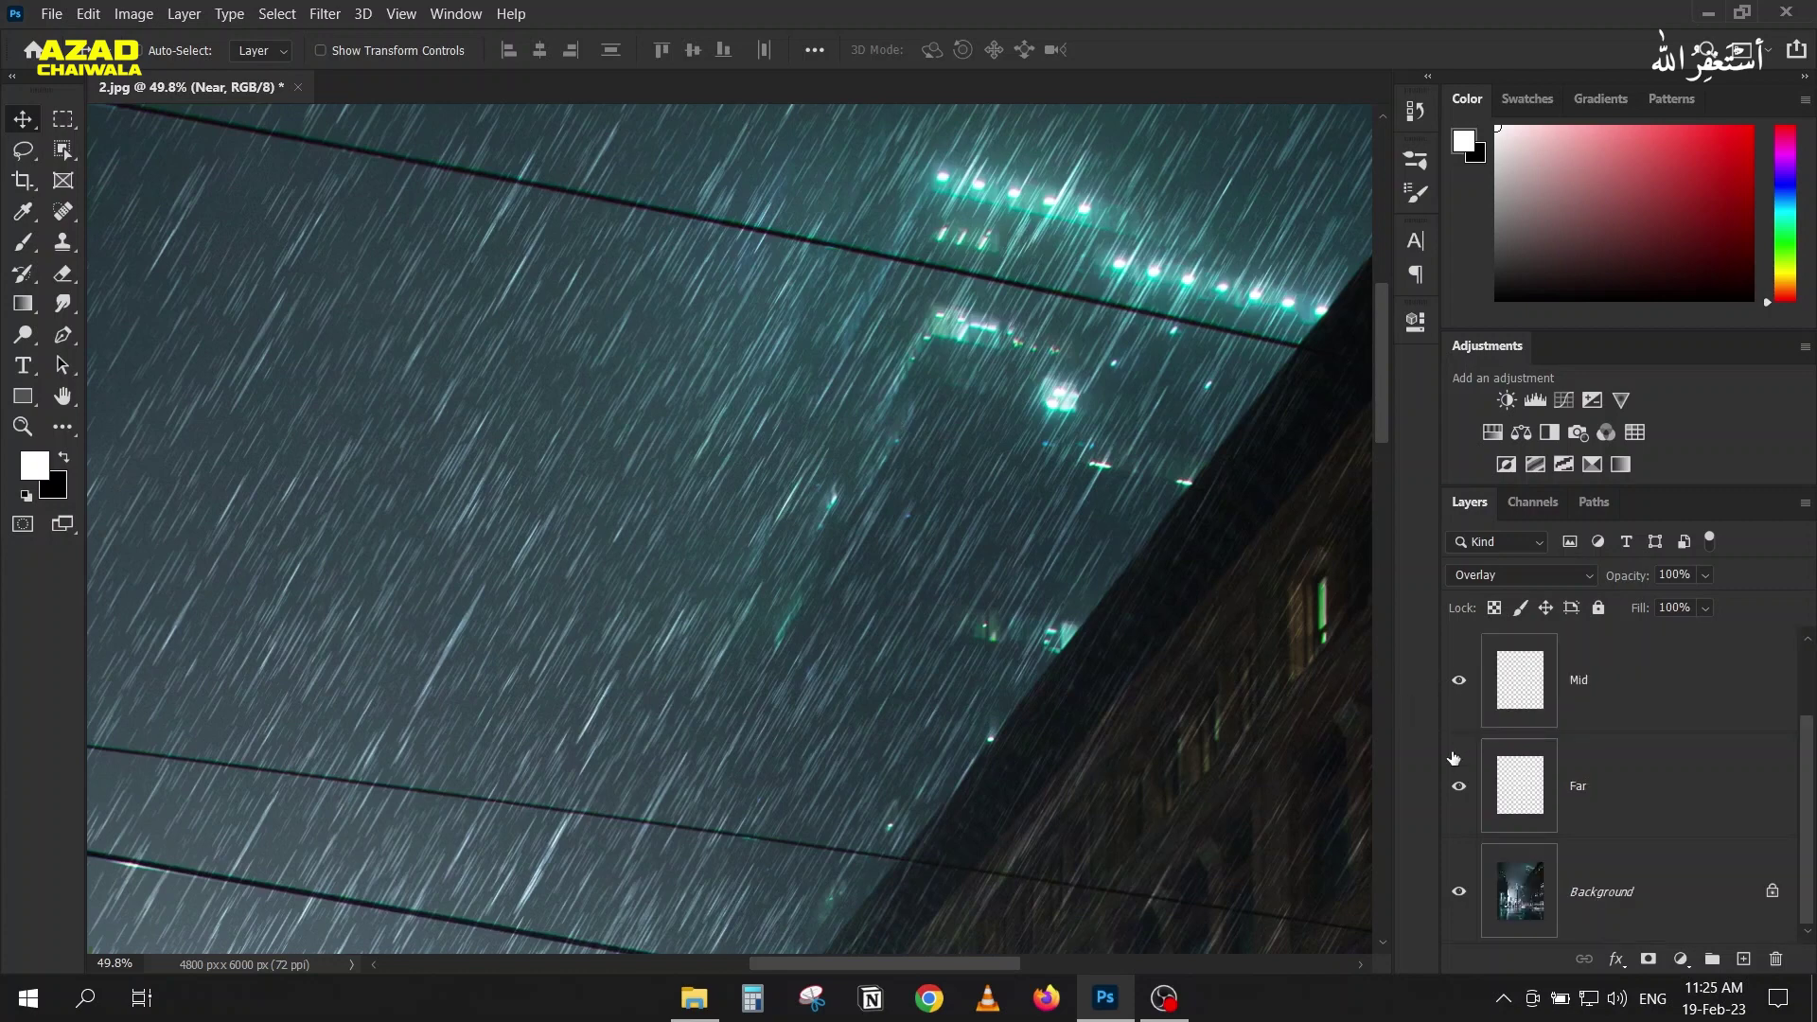
left_click(1458, 680)
left_click(1458, 785)
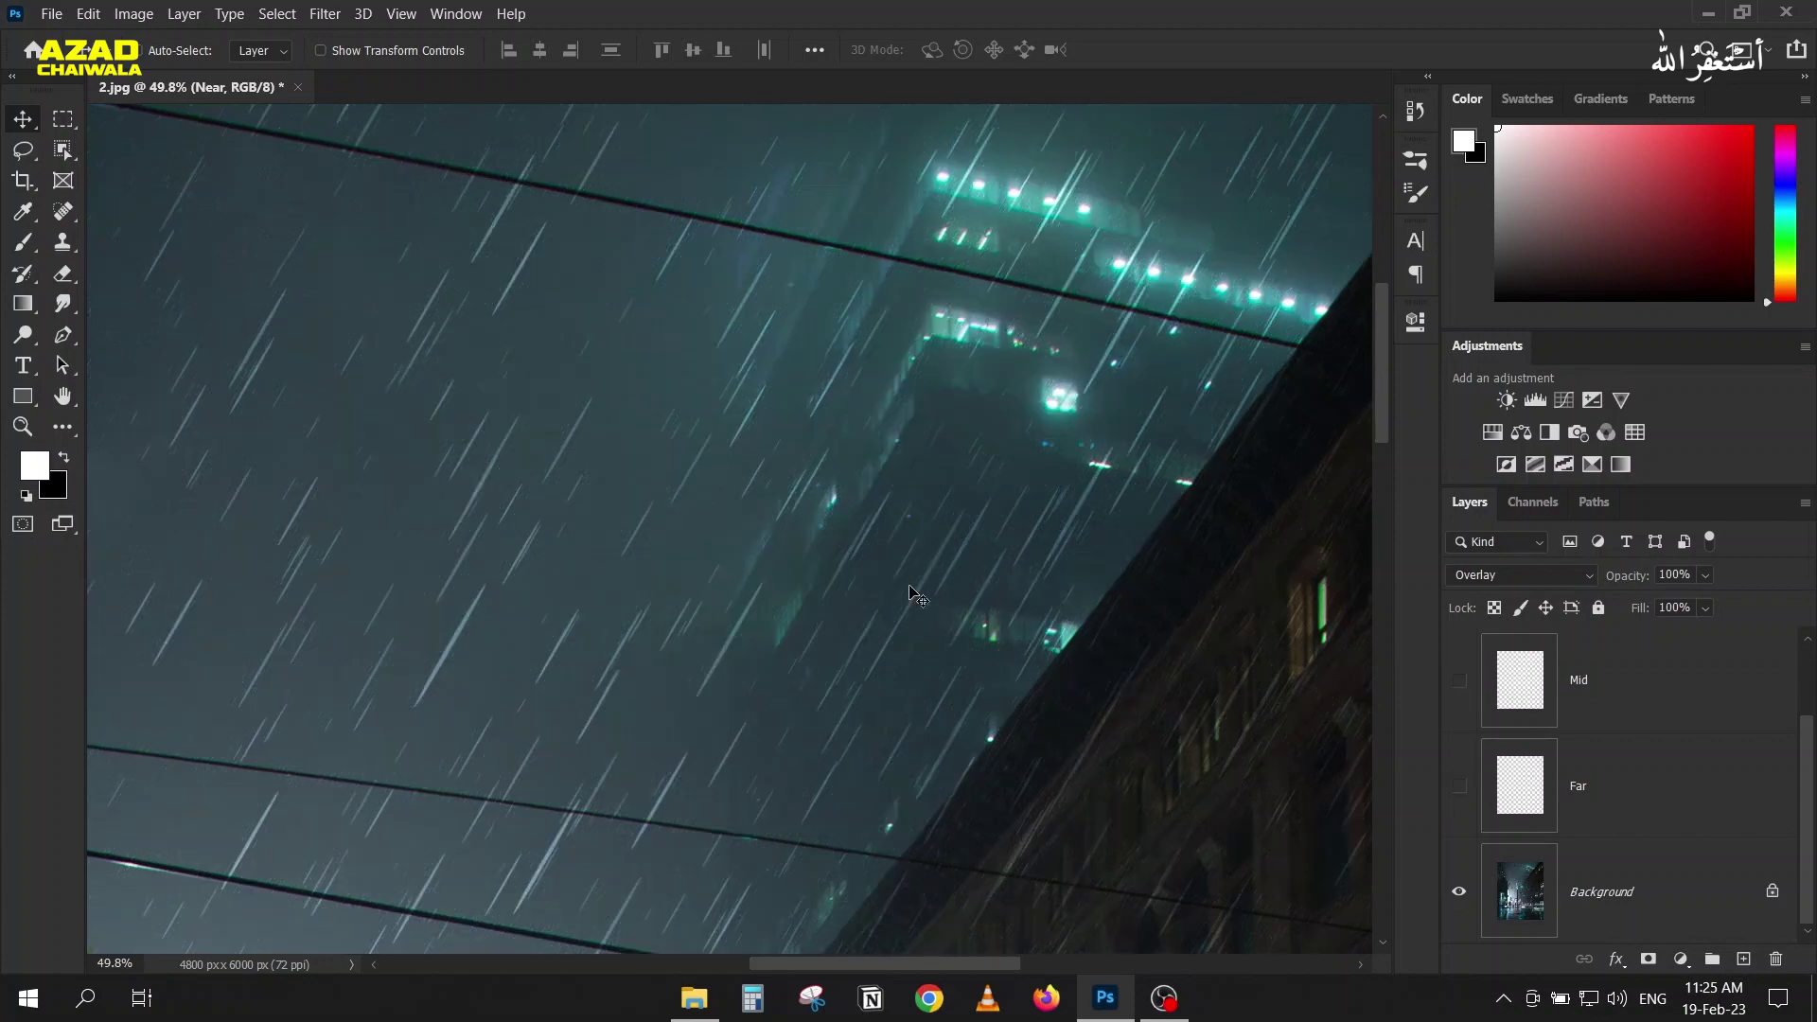
scroll(1348, 762, "up", 2)
scroll(1567, 791, "up", 1)
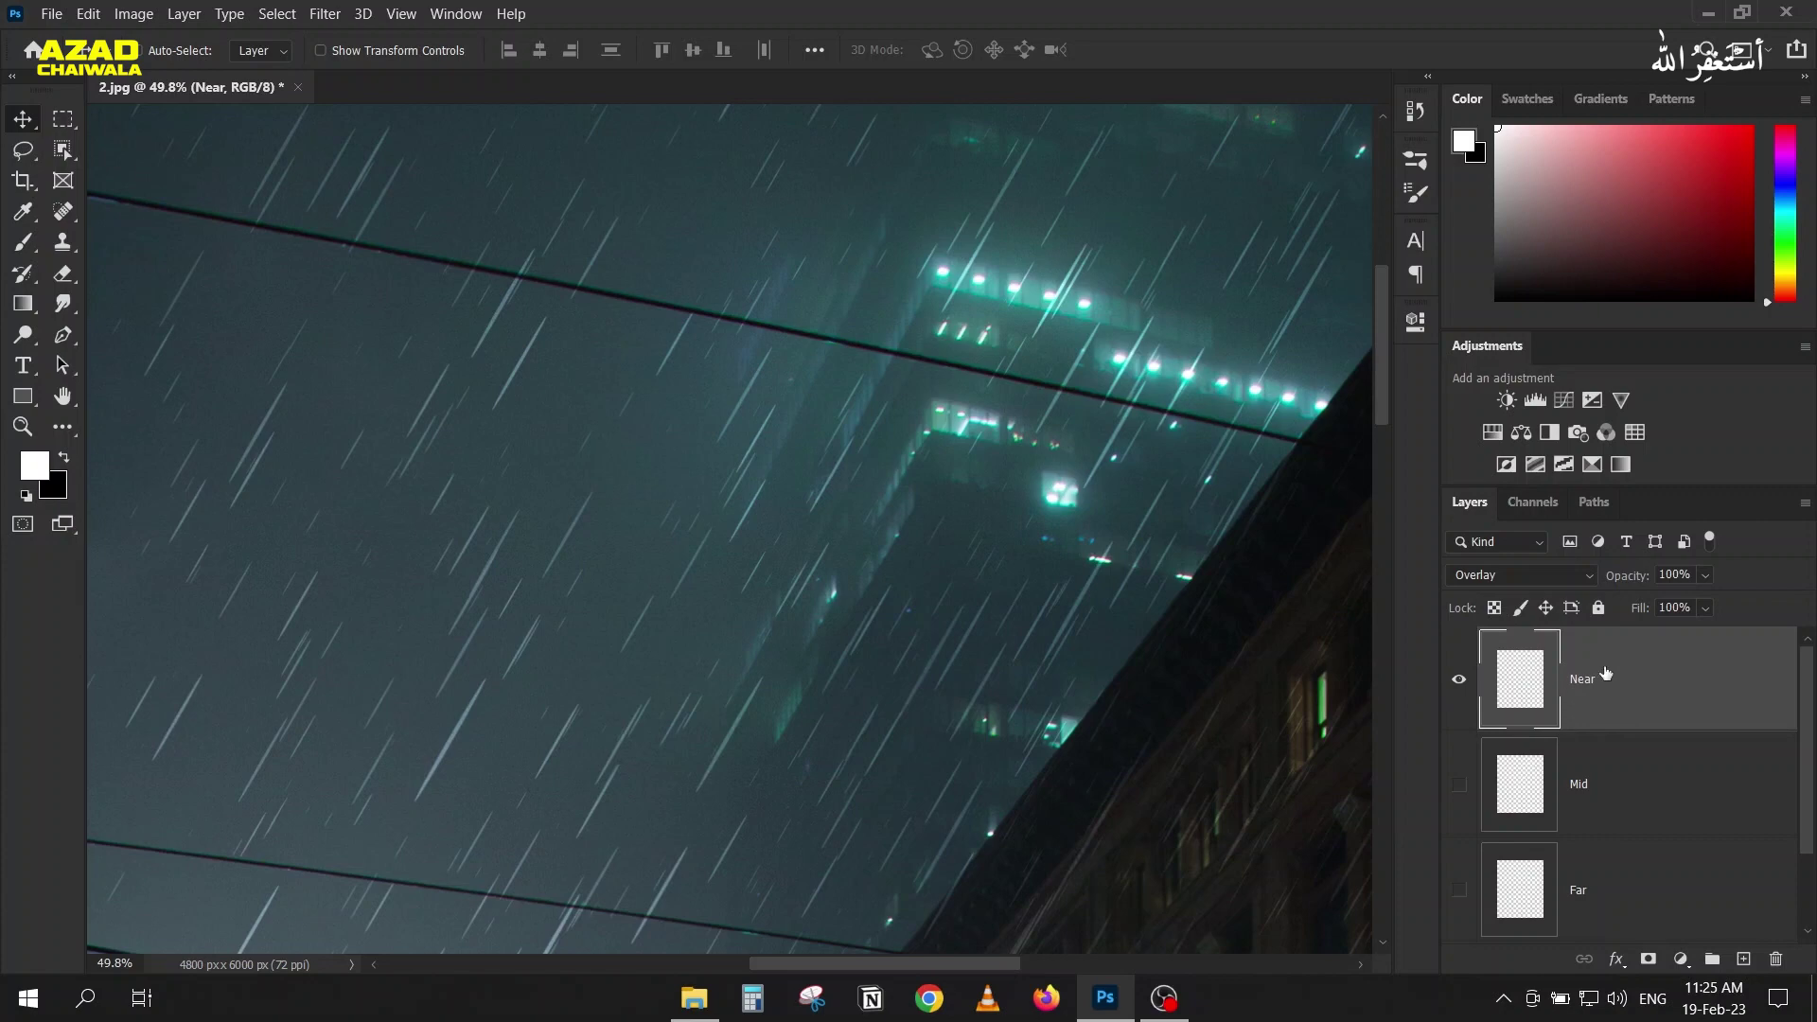
Step: Convert the Near layer to a smart object and apply a first Motion Blur to it
right_click(1690, 674)
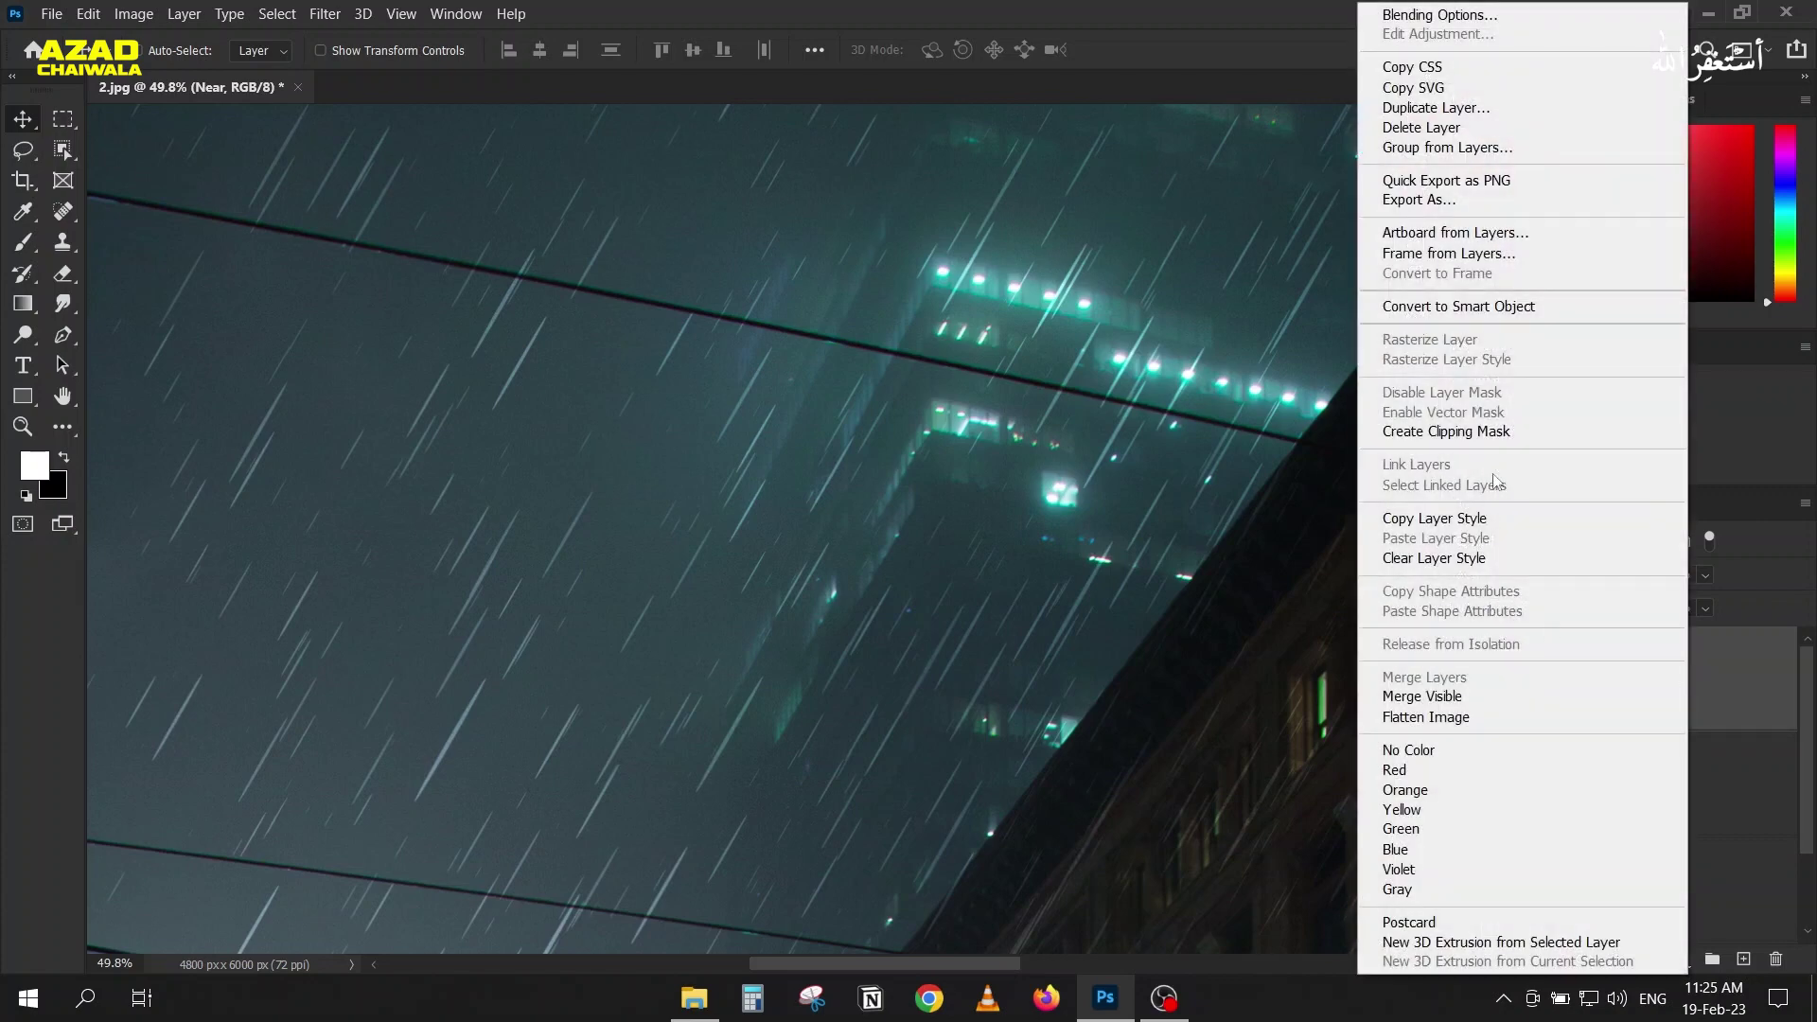
left_click(1548, 308)
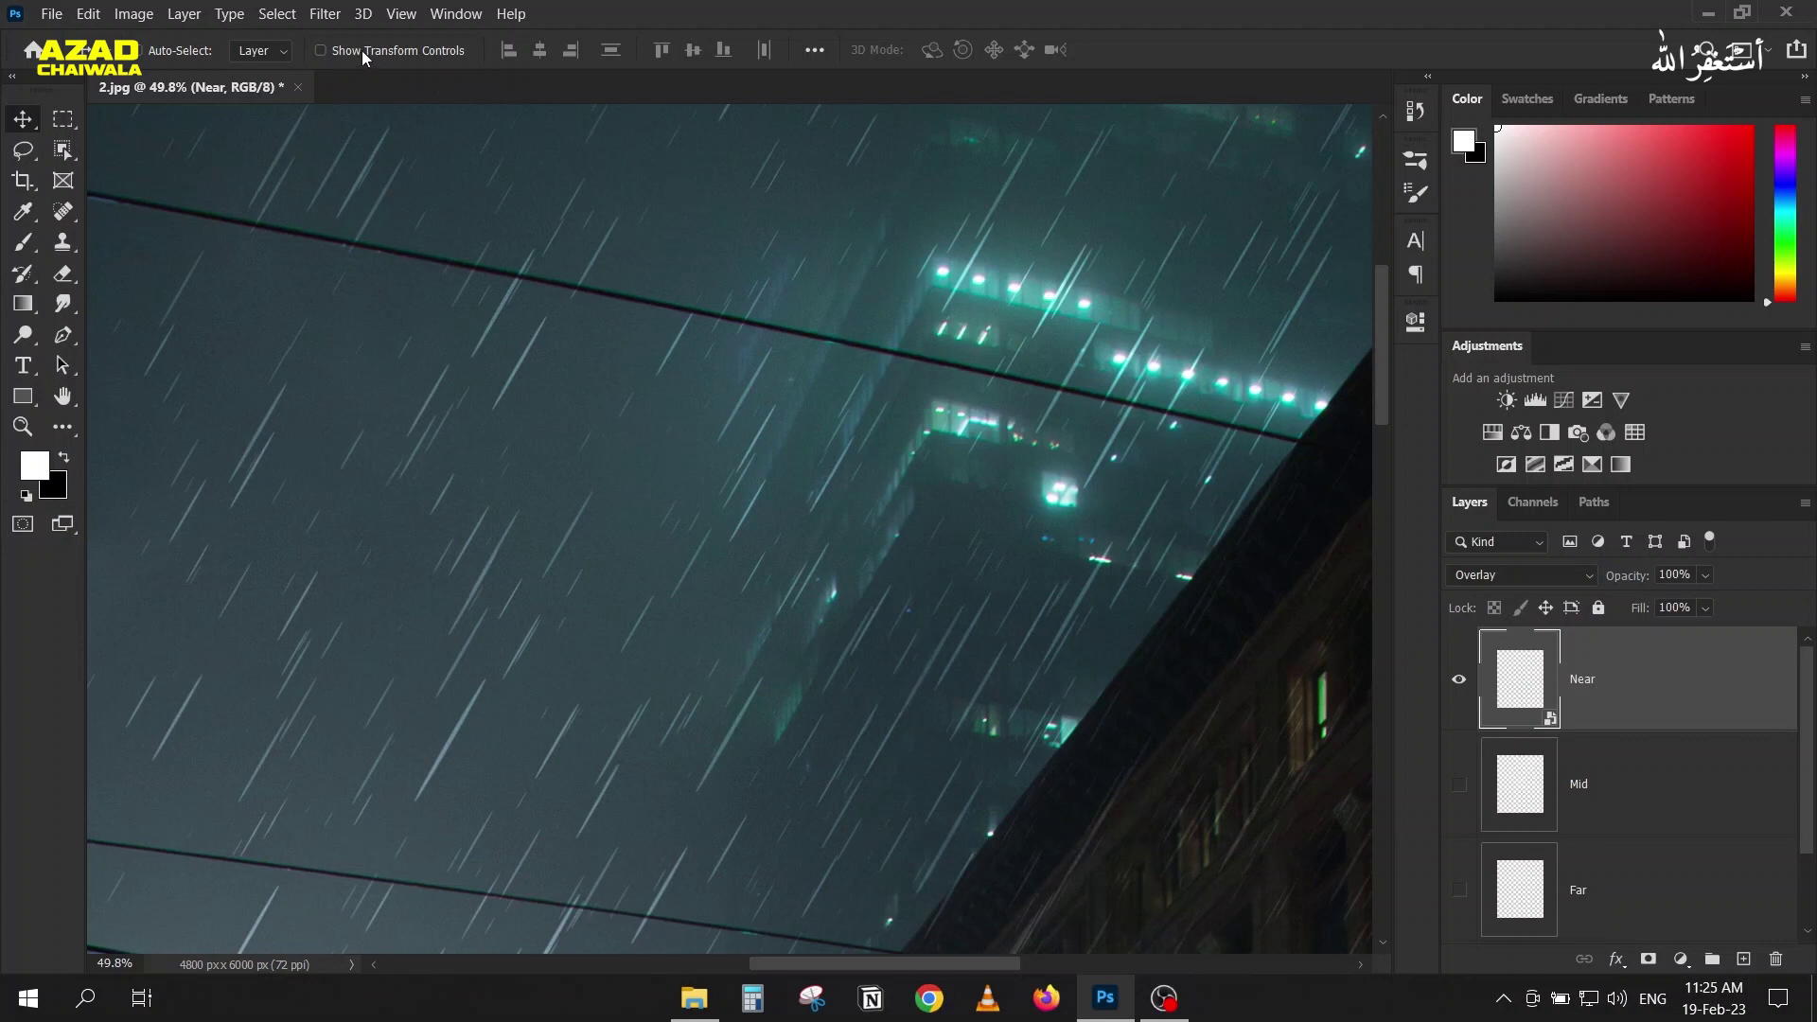
left_click(325, 14)
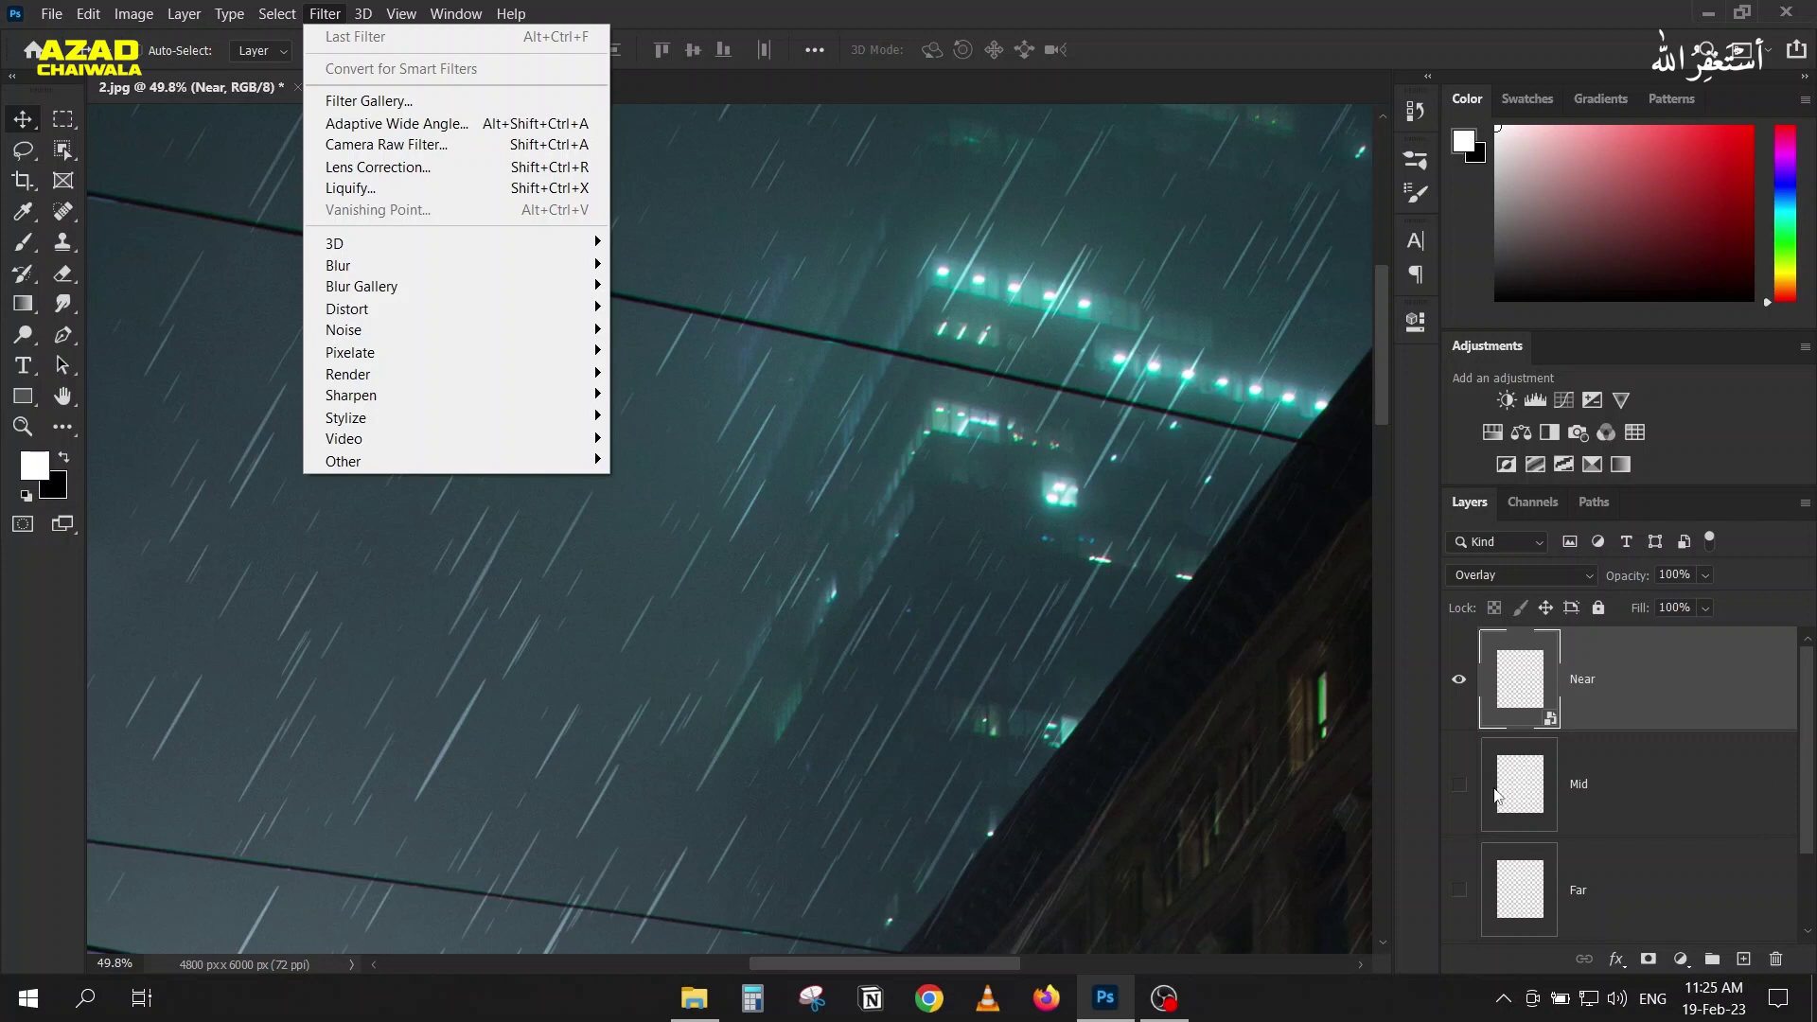
left_click(1695, 754)
left_click(1703, 790)
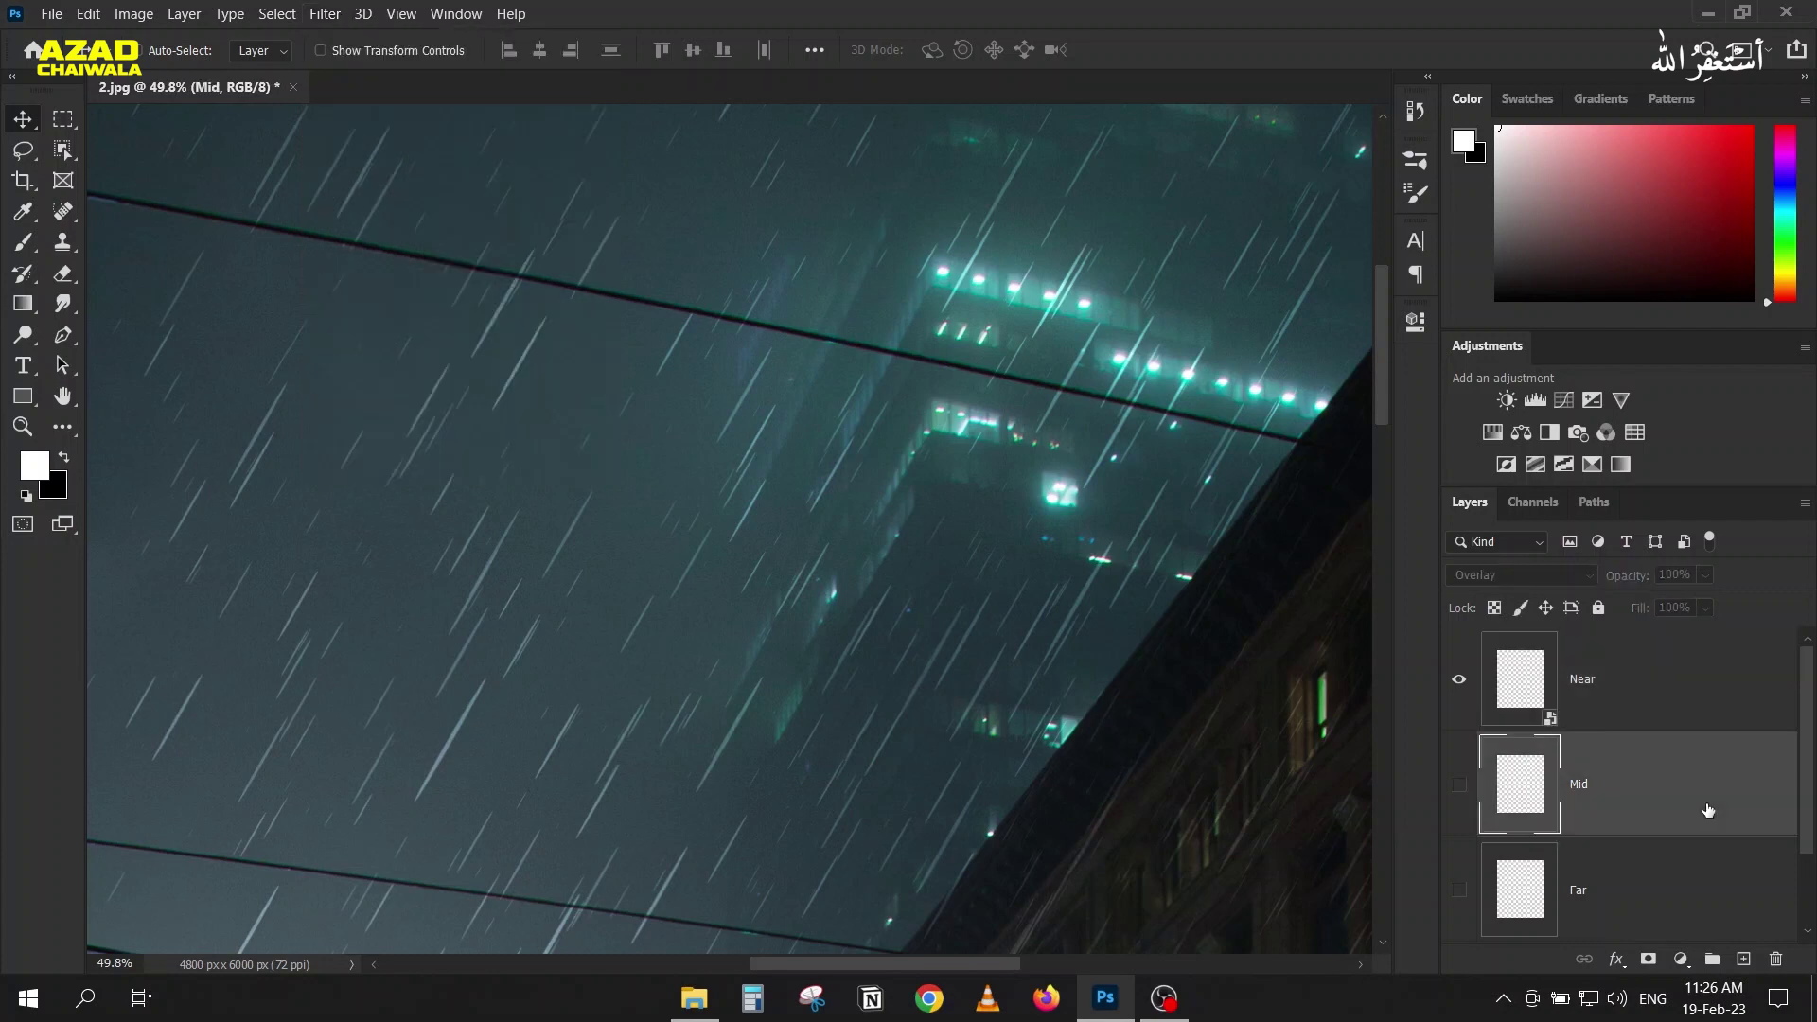
left_click(1538, 700)
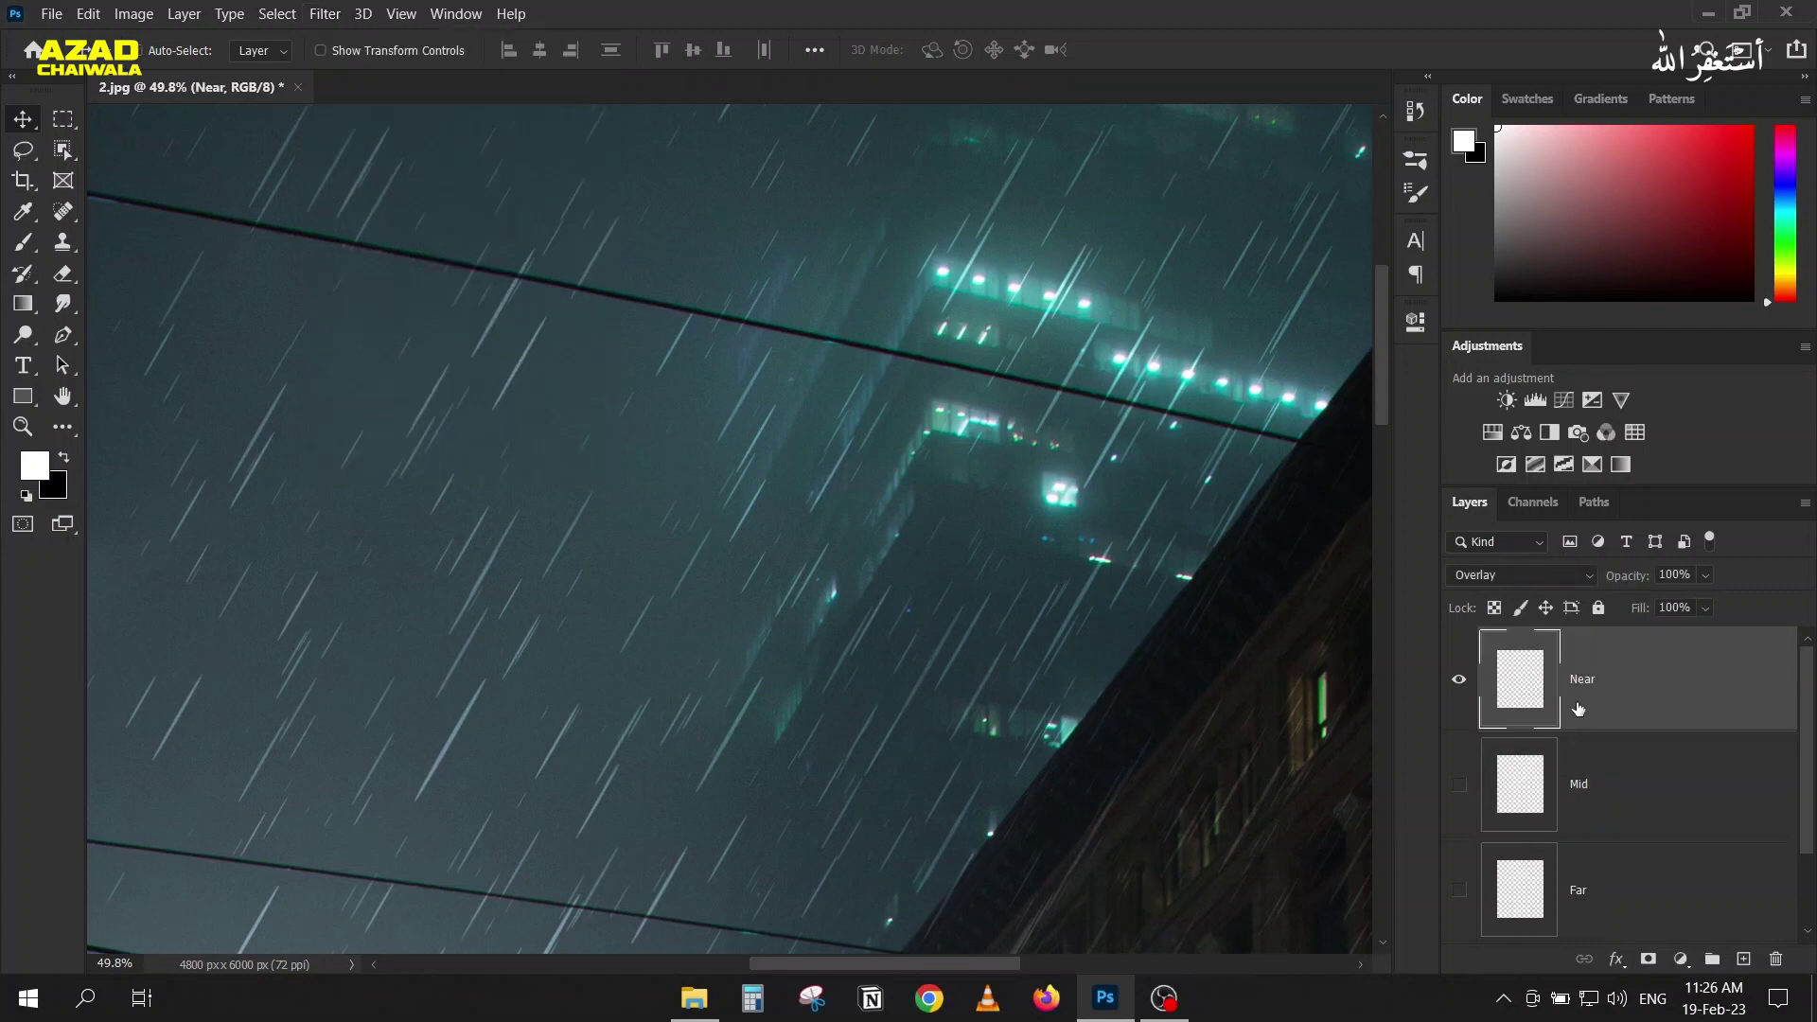
left_click(342, 13)
mouse_move(394, 268)
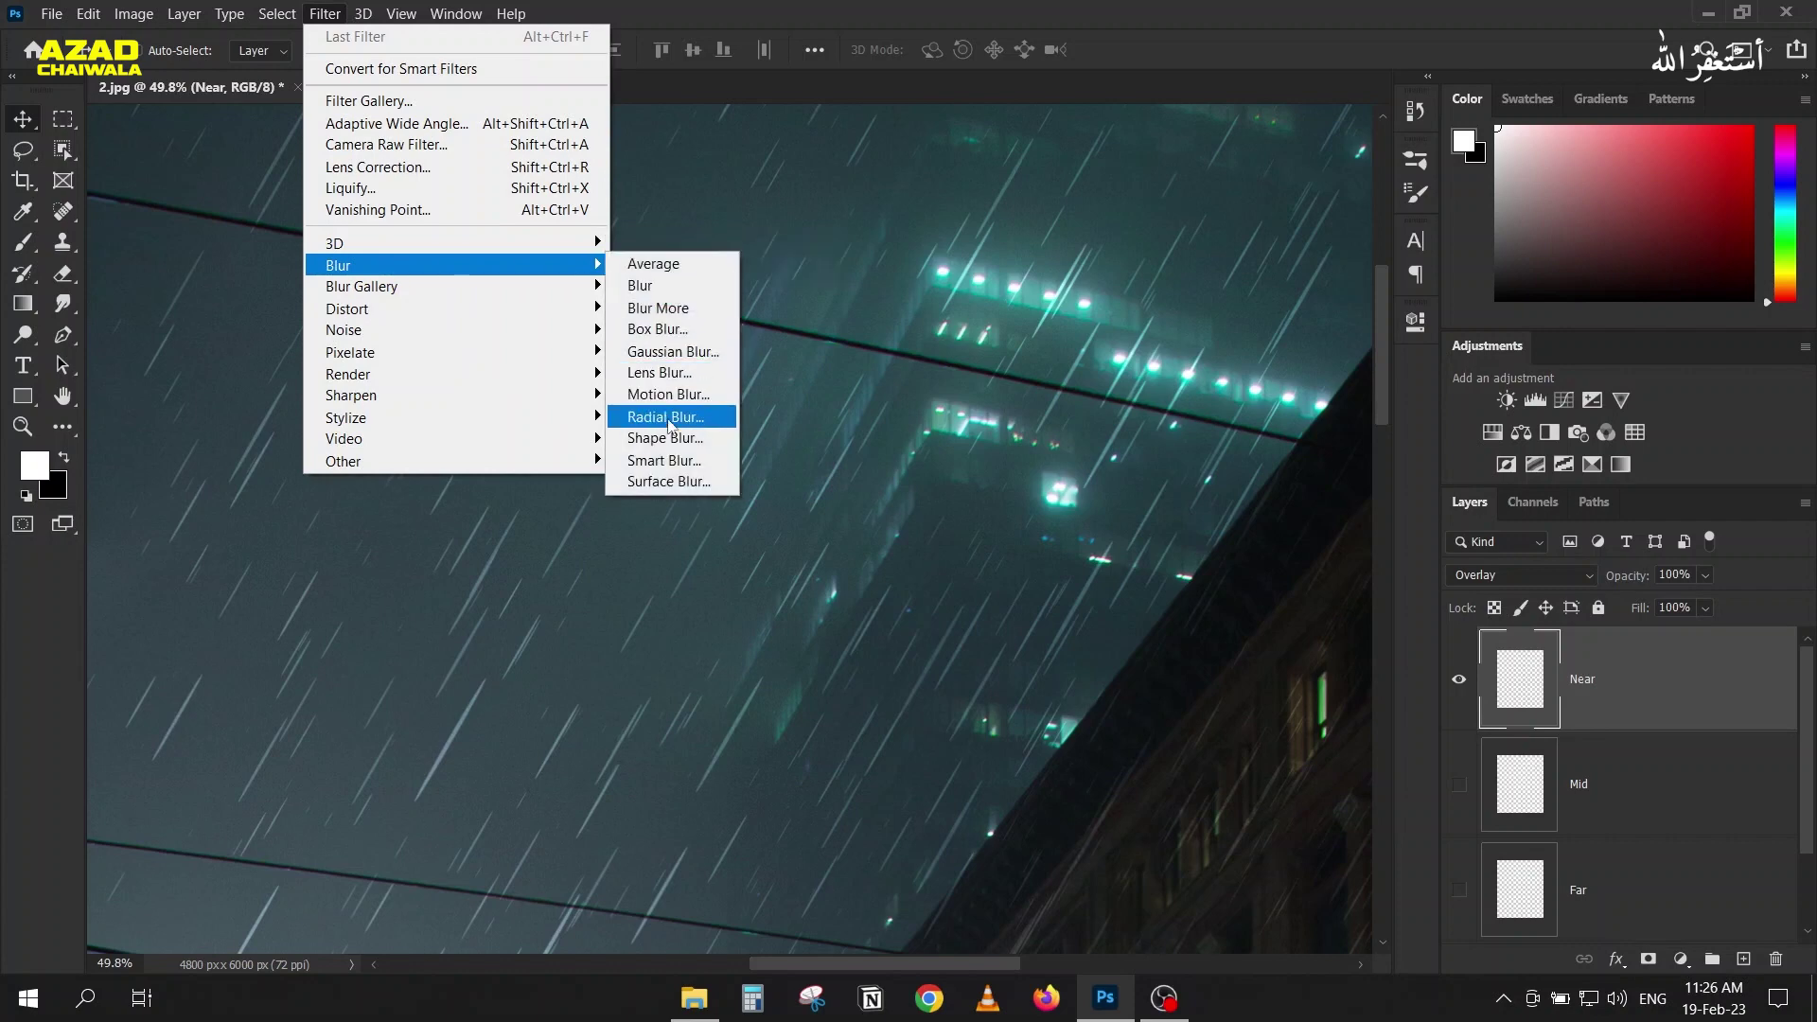
left_click(667, 395)
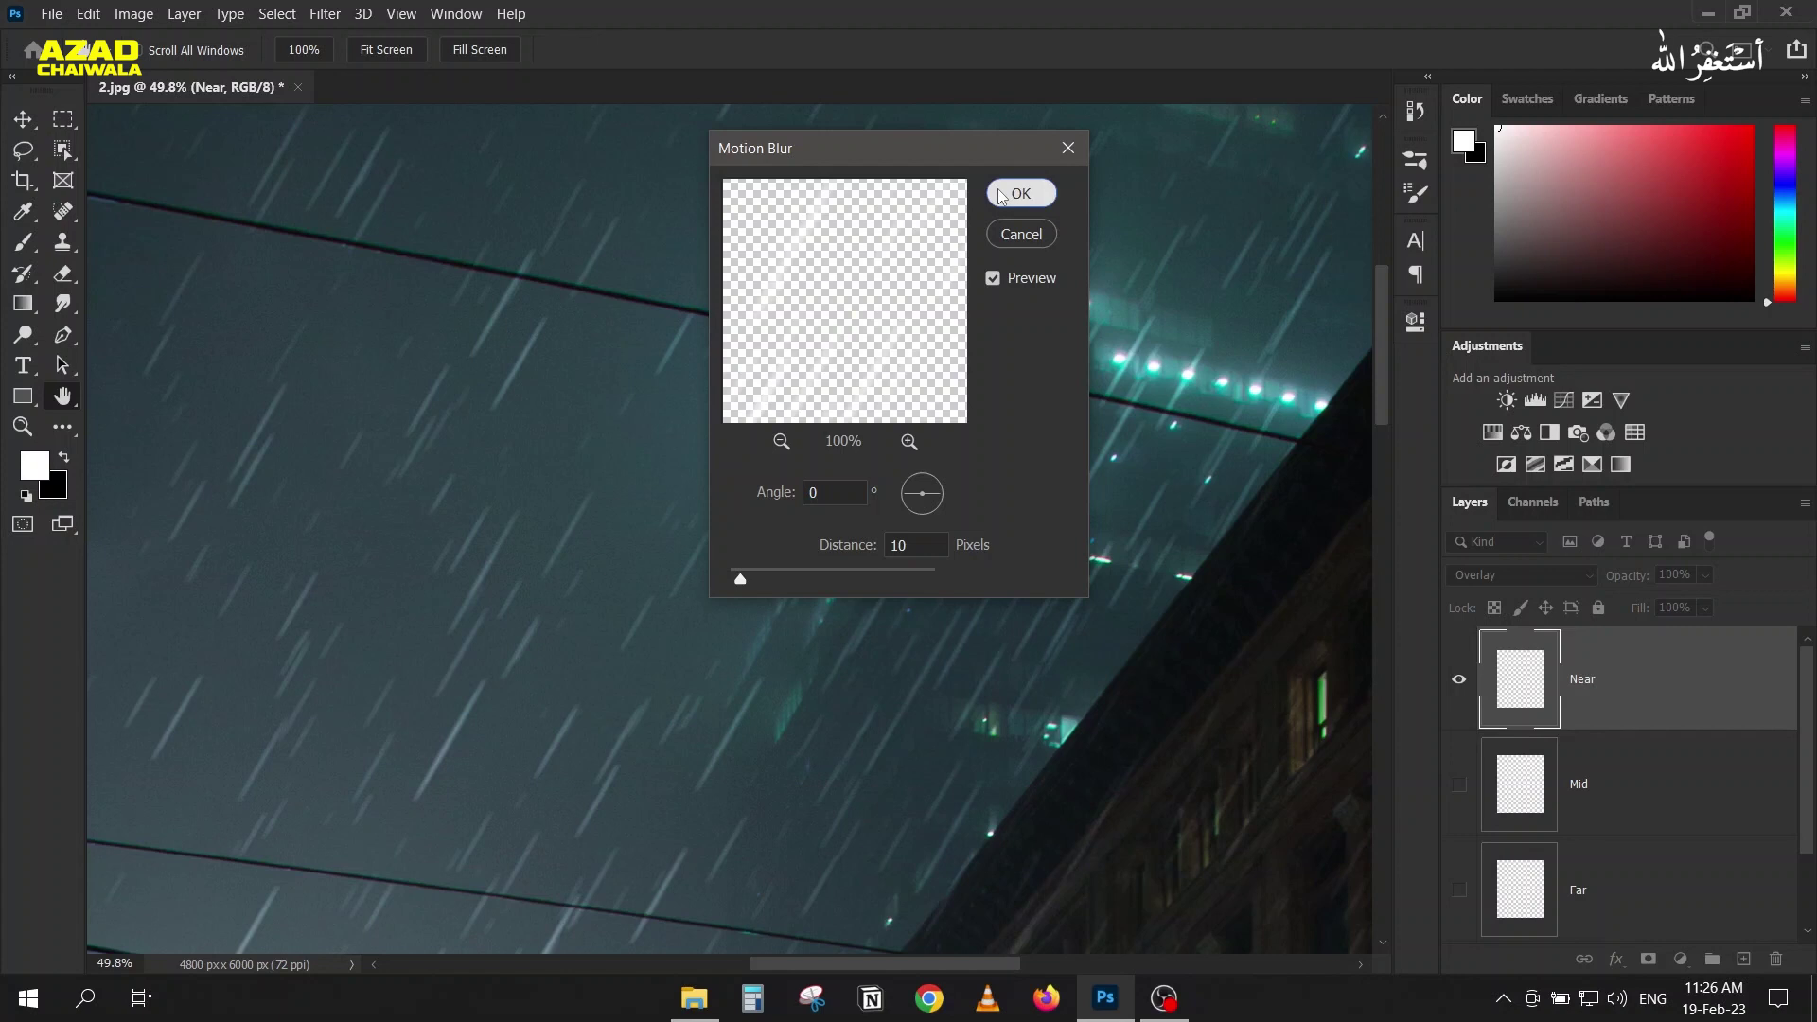
left_click(1021, 193)
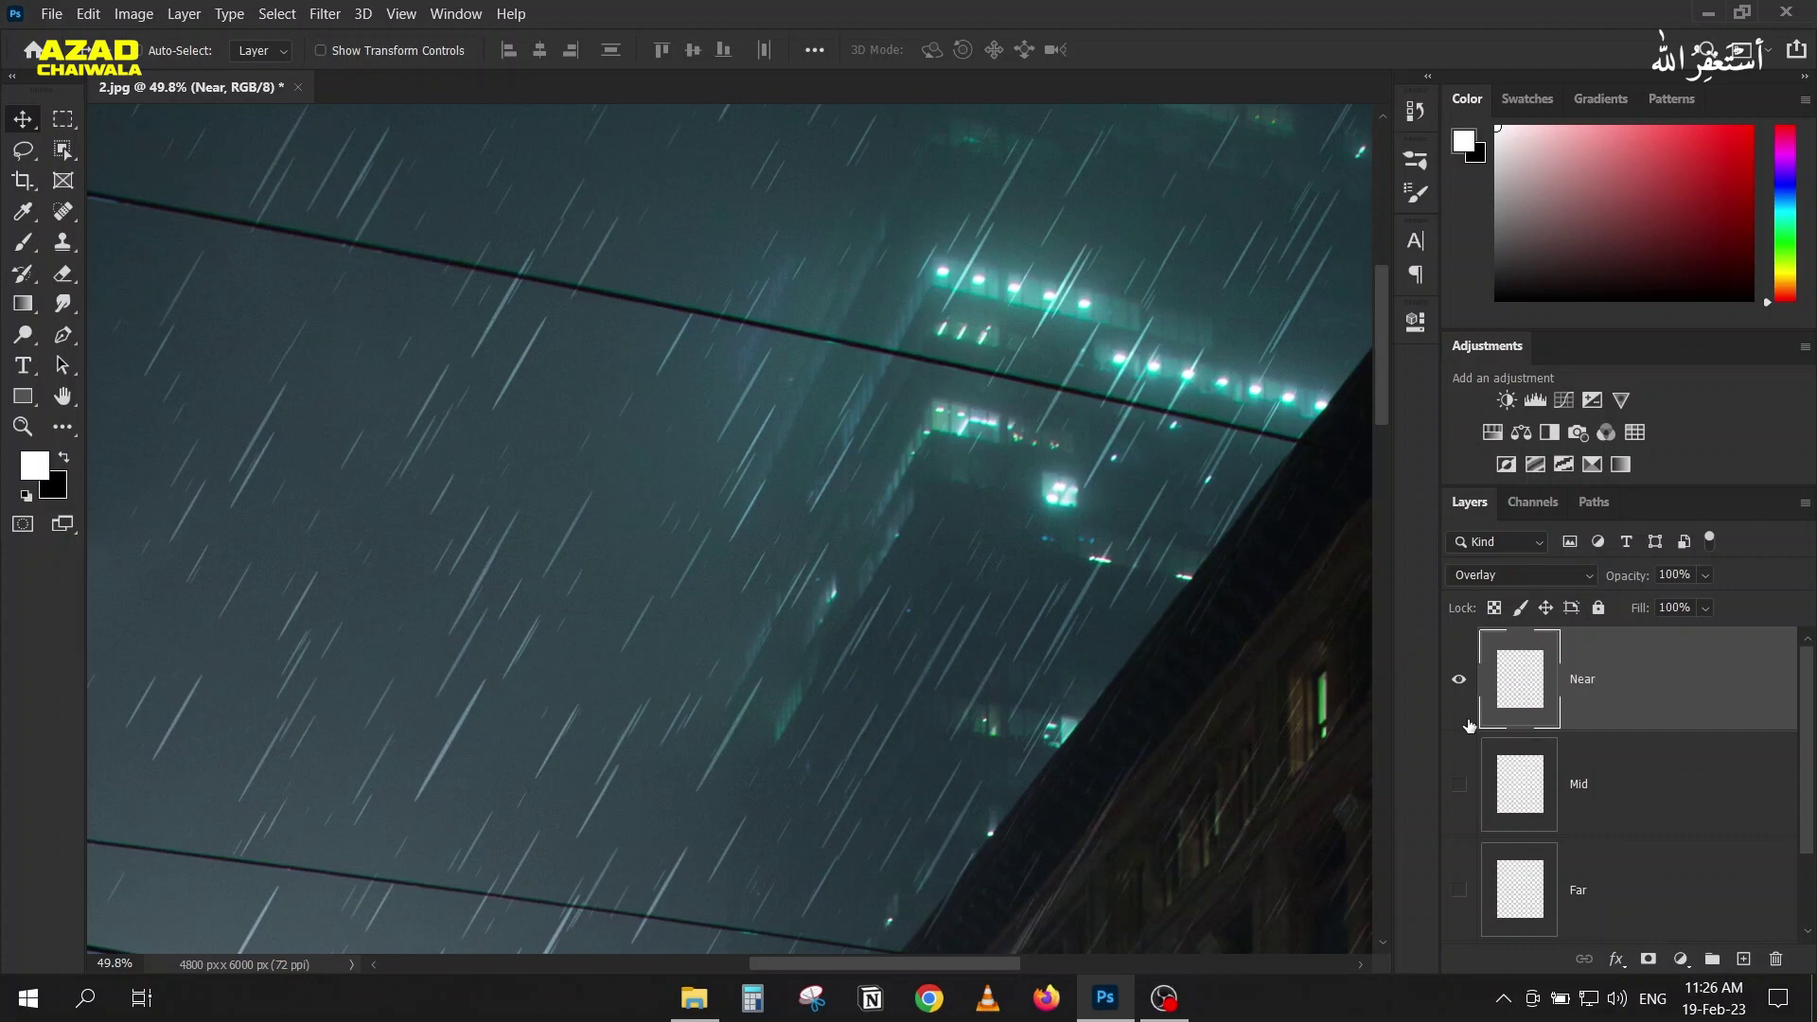
Step: Convert Near to a smart object again and apply Motion Blur at 60° angle, 80 px distance
right_click(1668, 675)
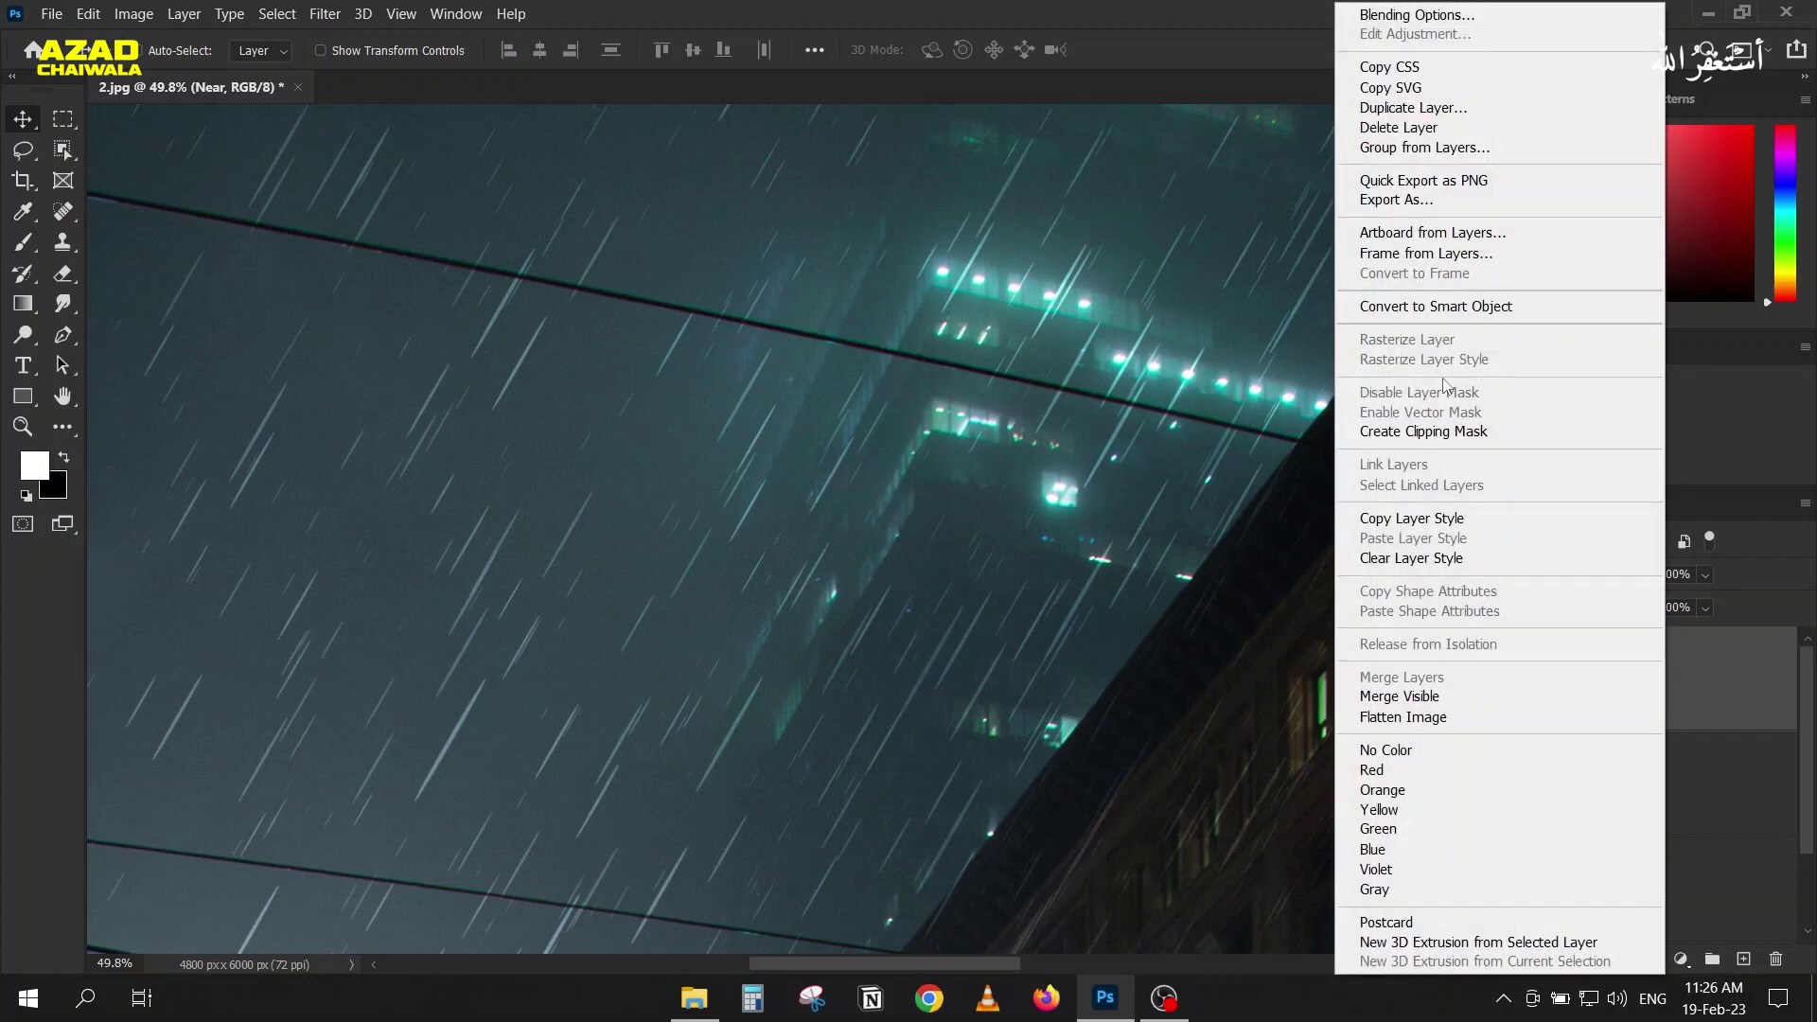
left_click(1426, 318)
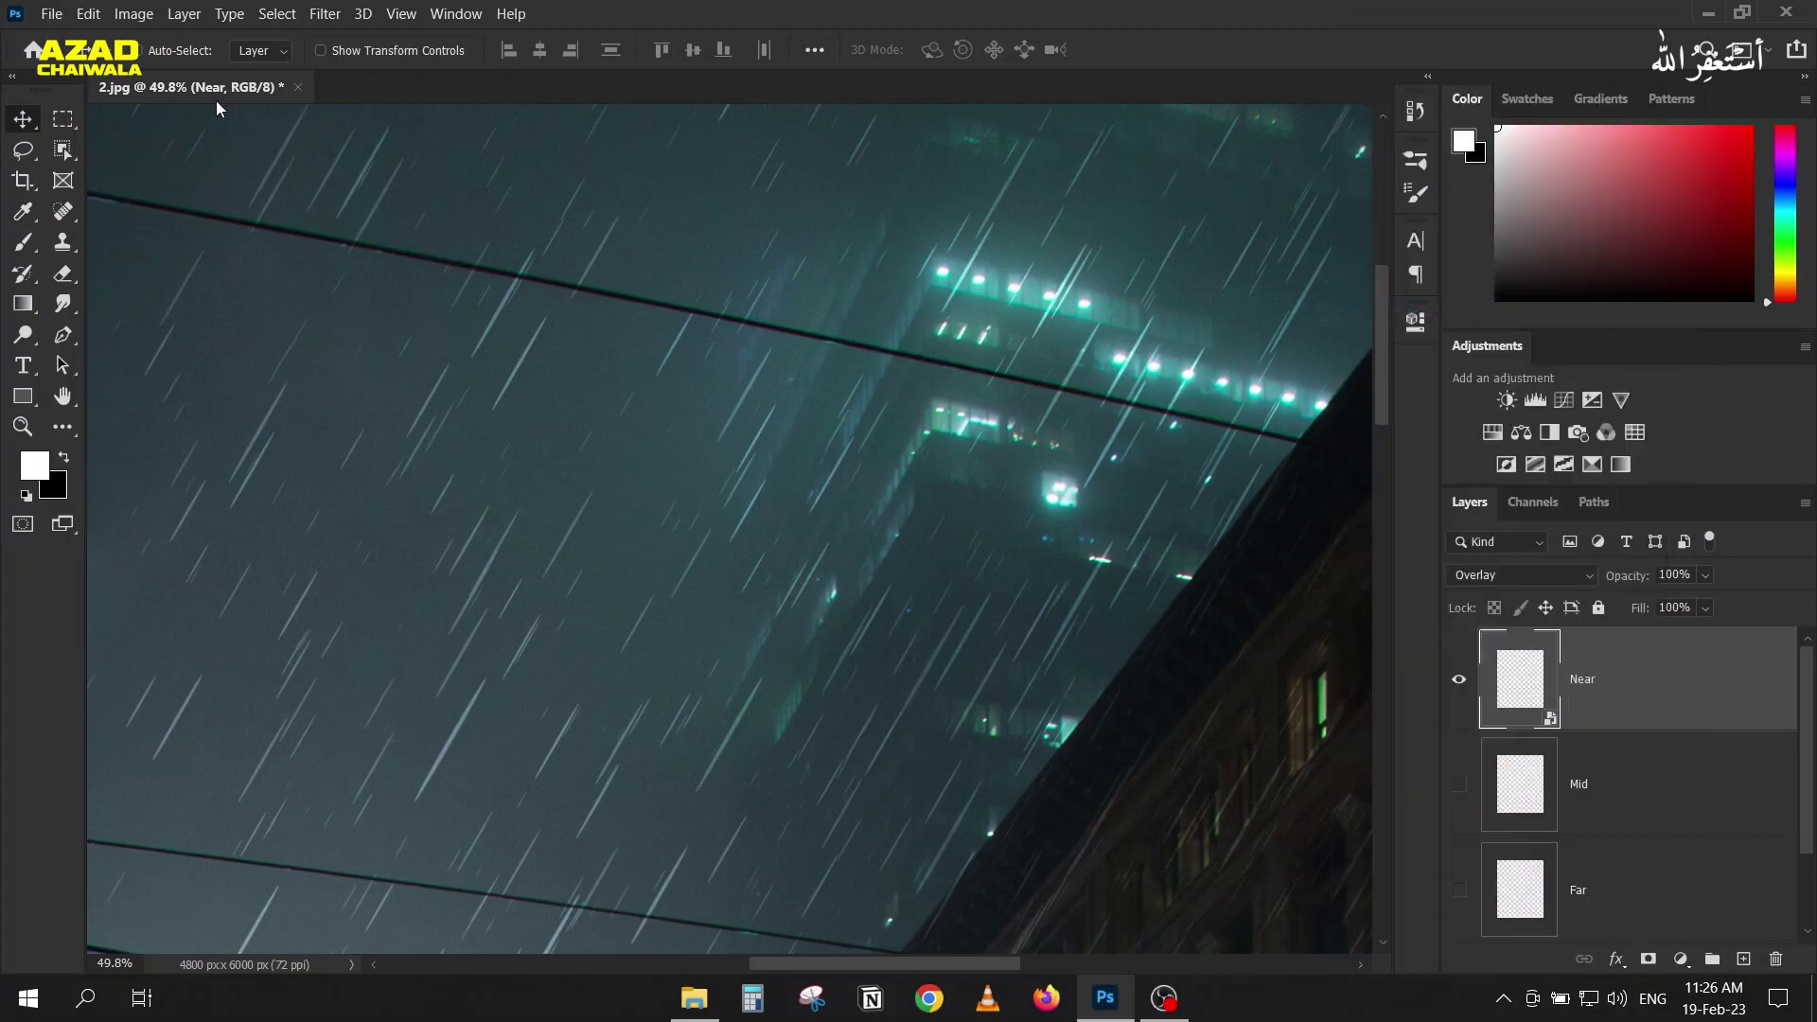
left_click(311, 15)
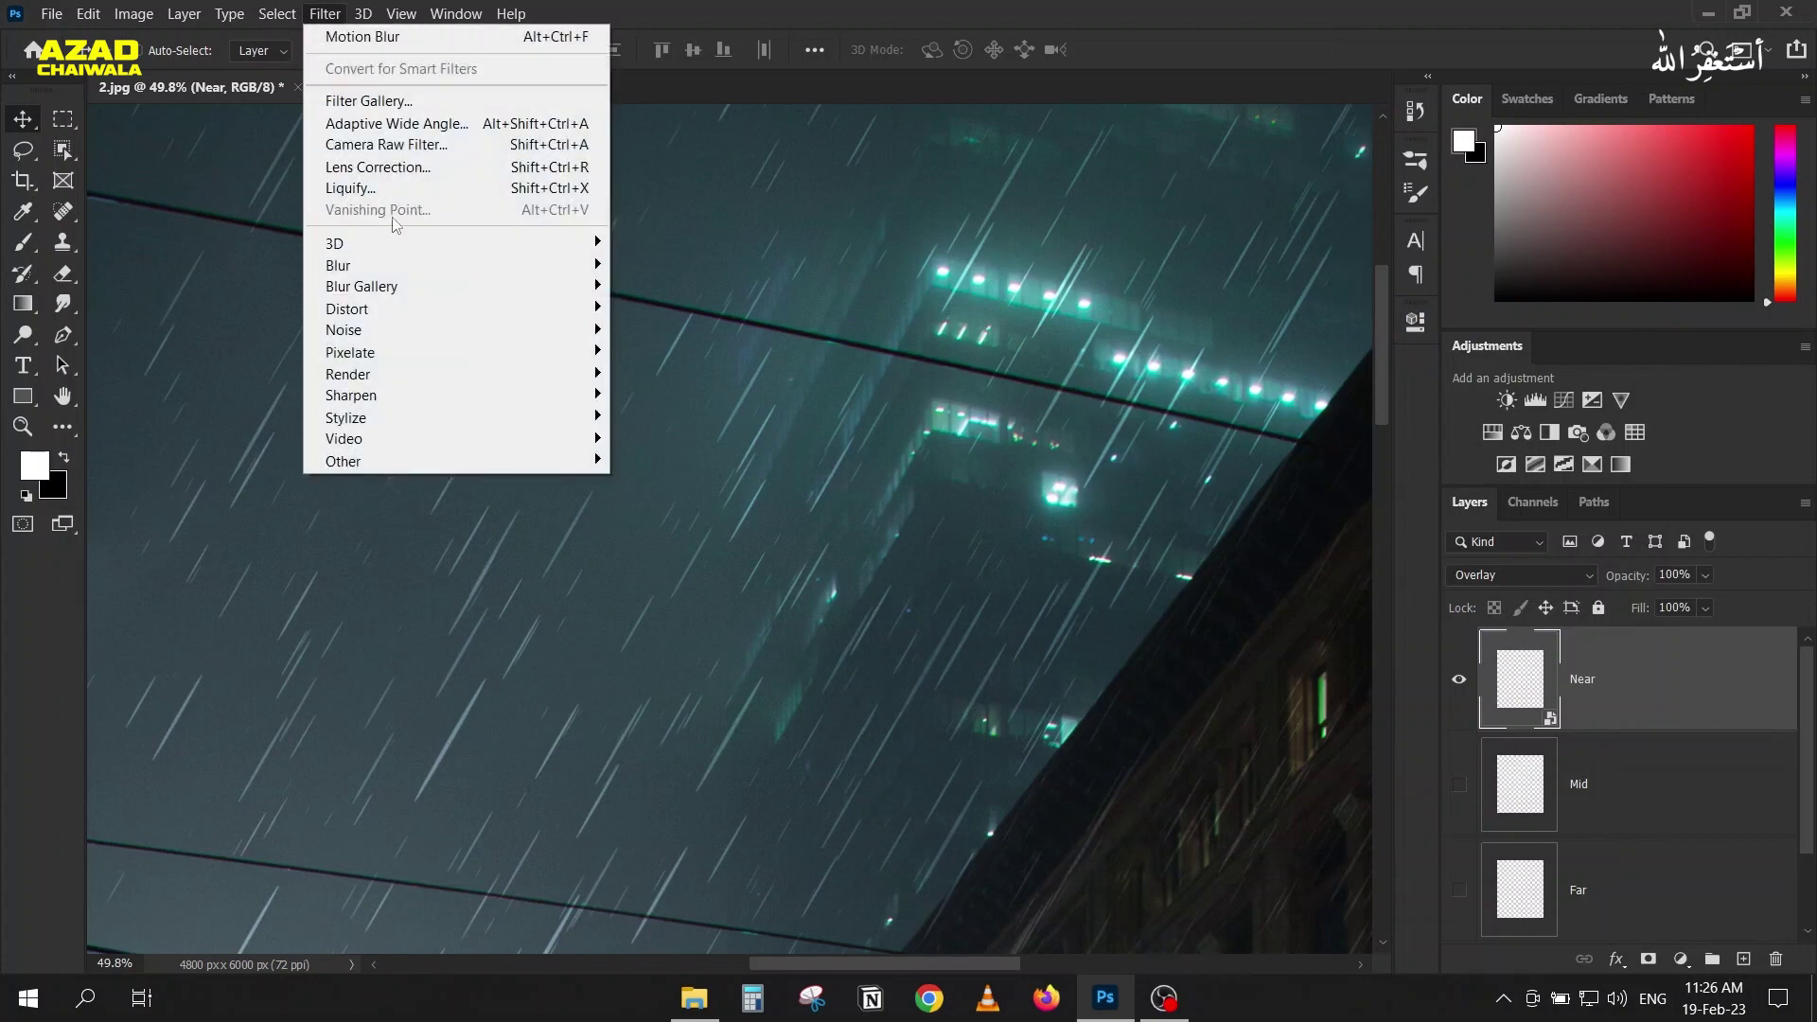
mouse_move(411, 264)
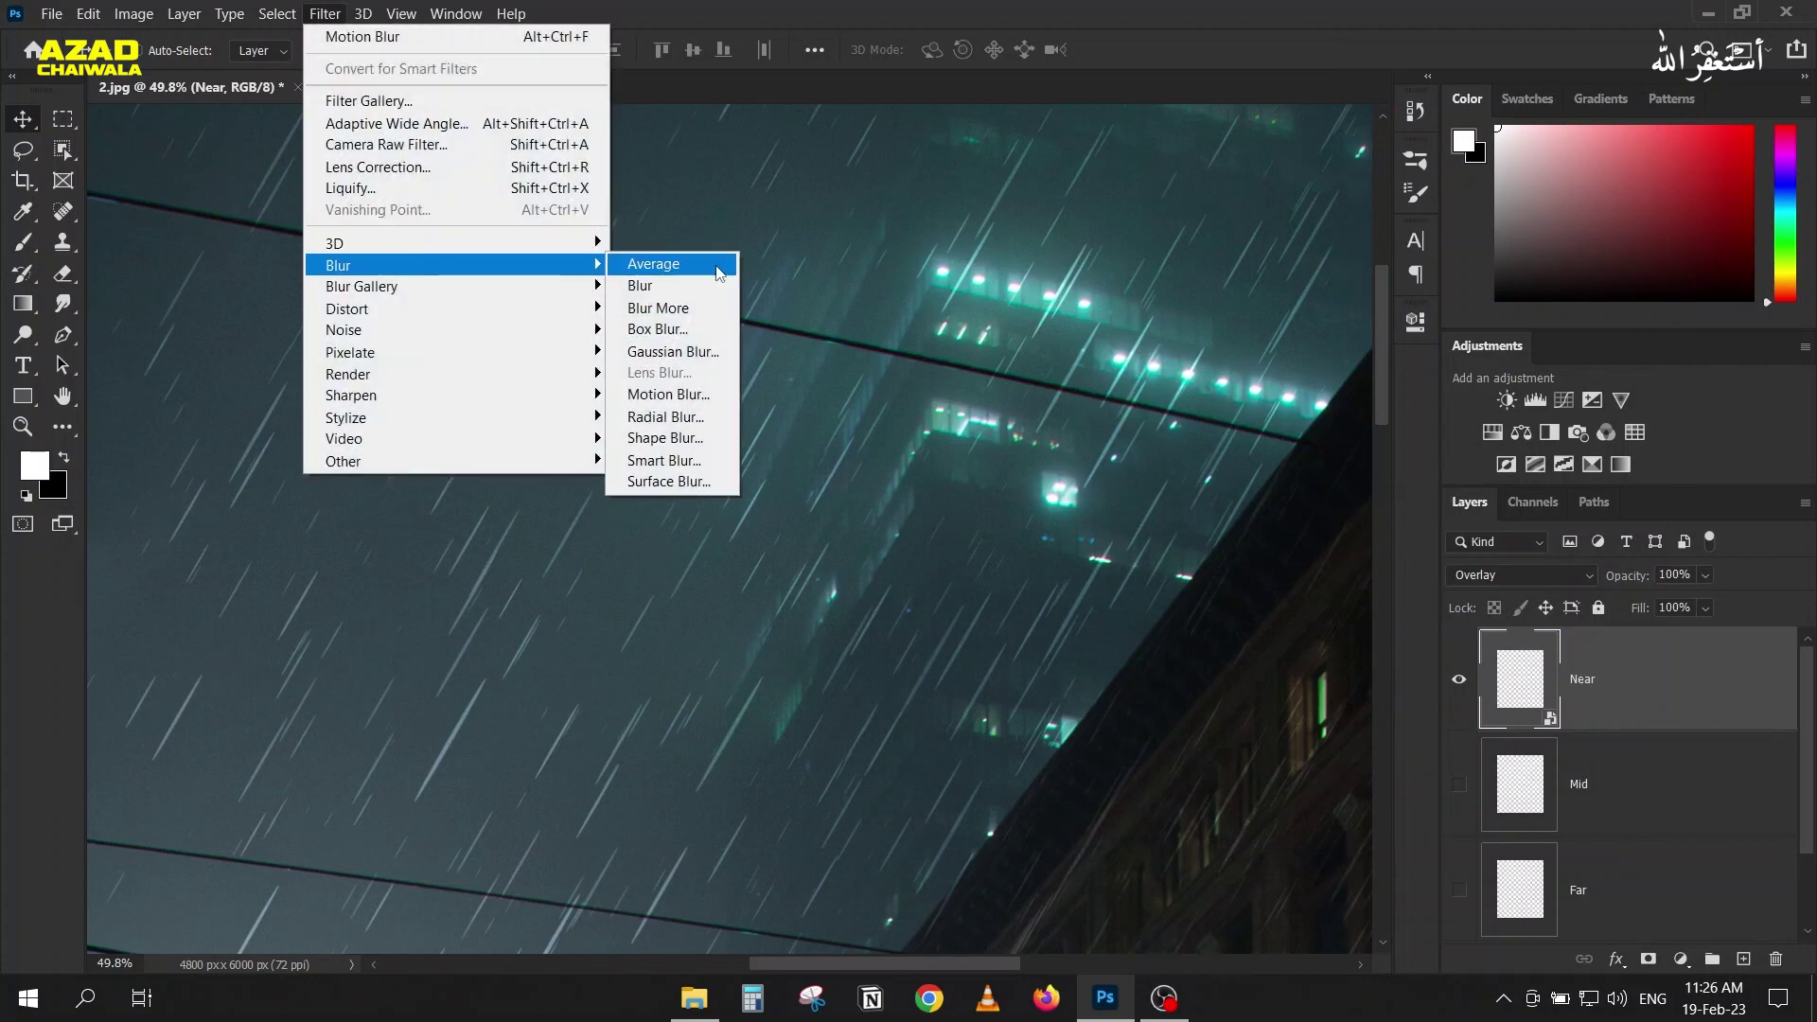
left_click(683, 396)
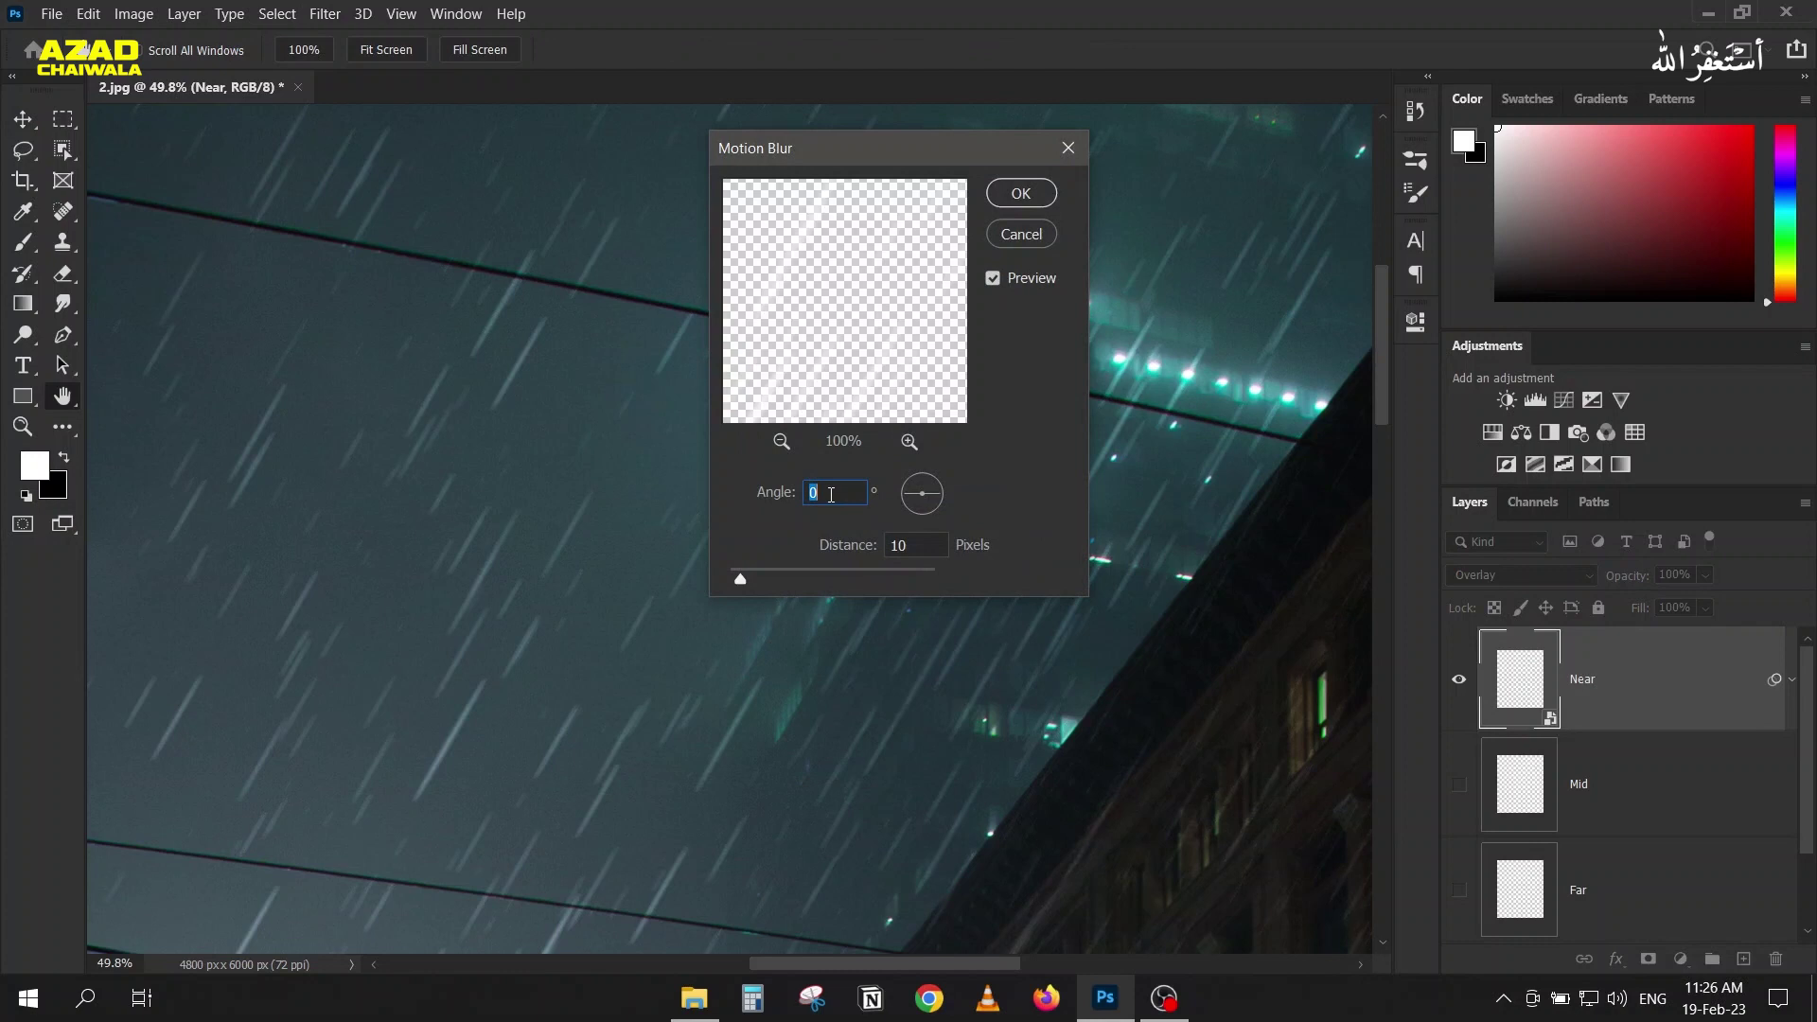
type("60")
left_click(889, 546)
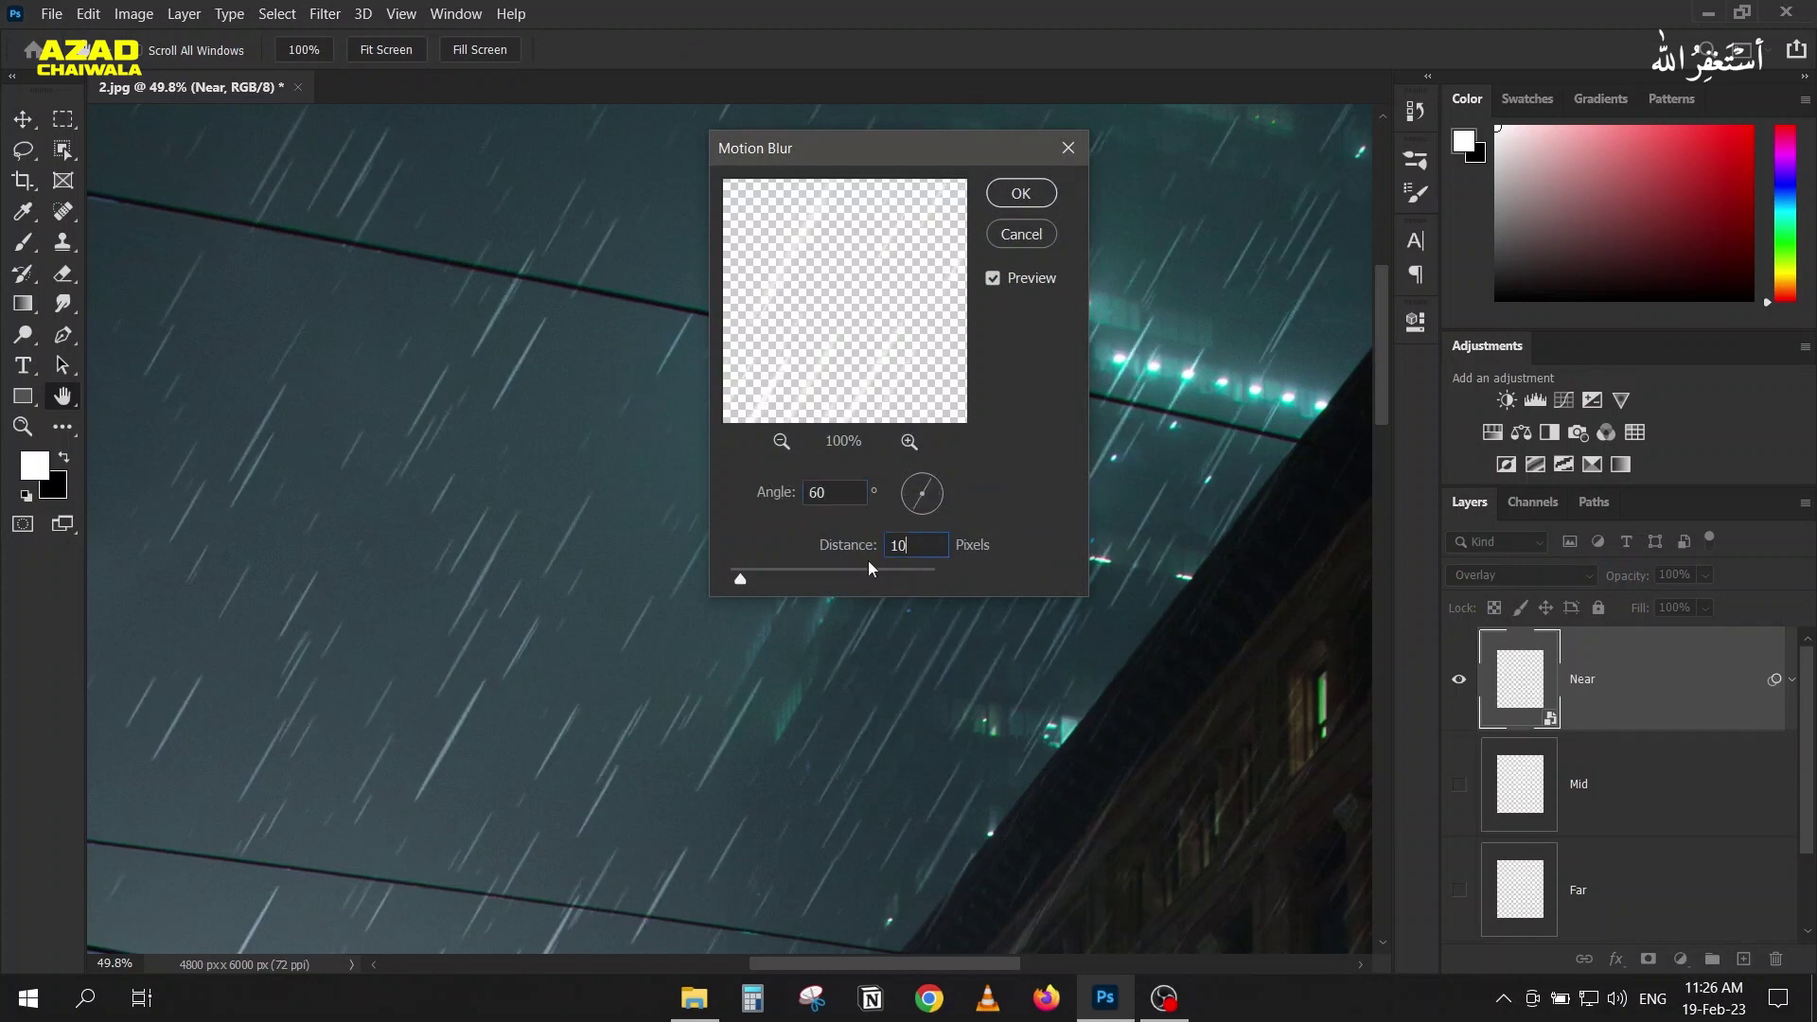
left_click(753, 577)
left_click_drag(755, 581, 793, 582)
type("80")
left_click(1013, 193)
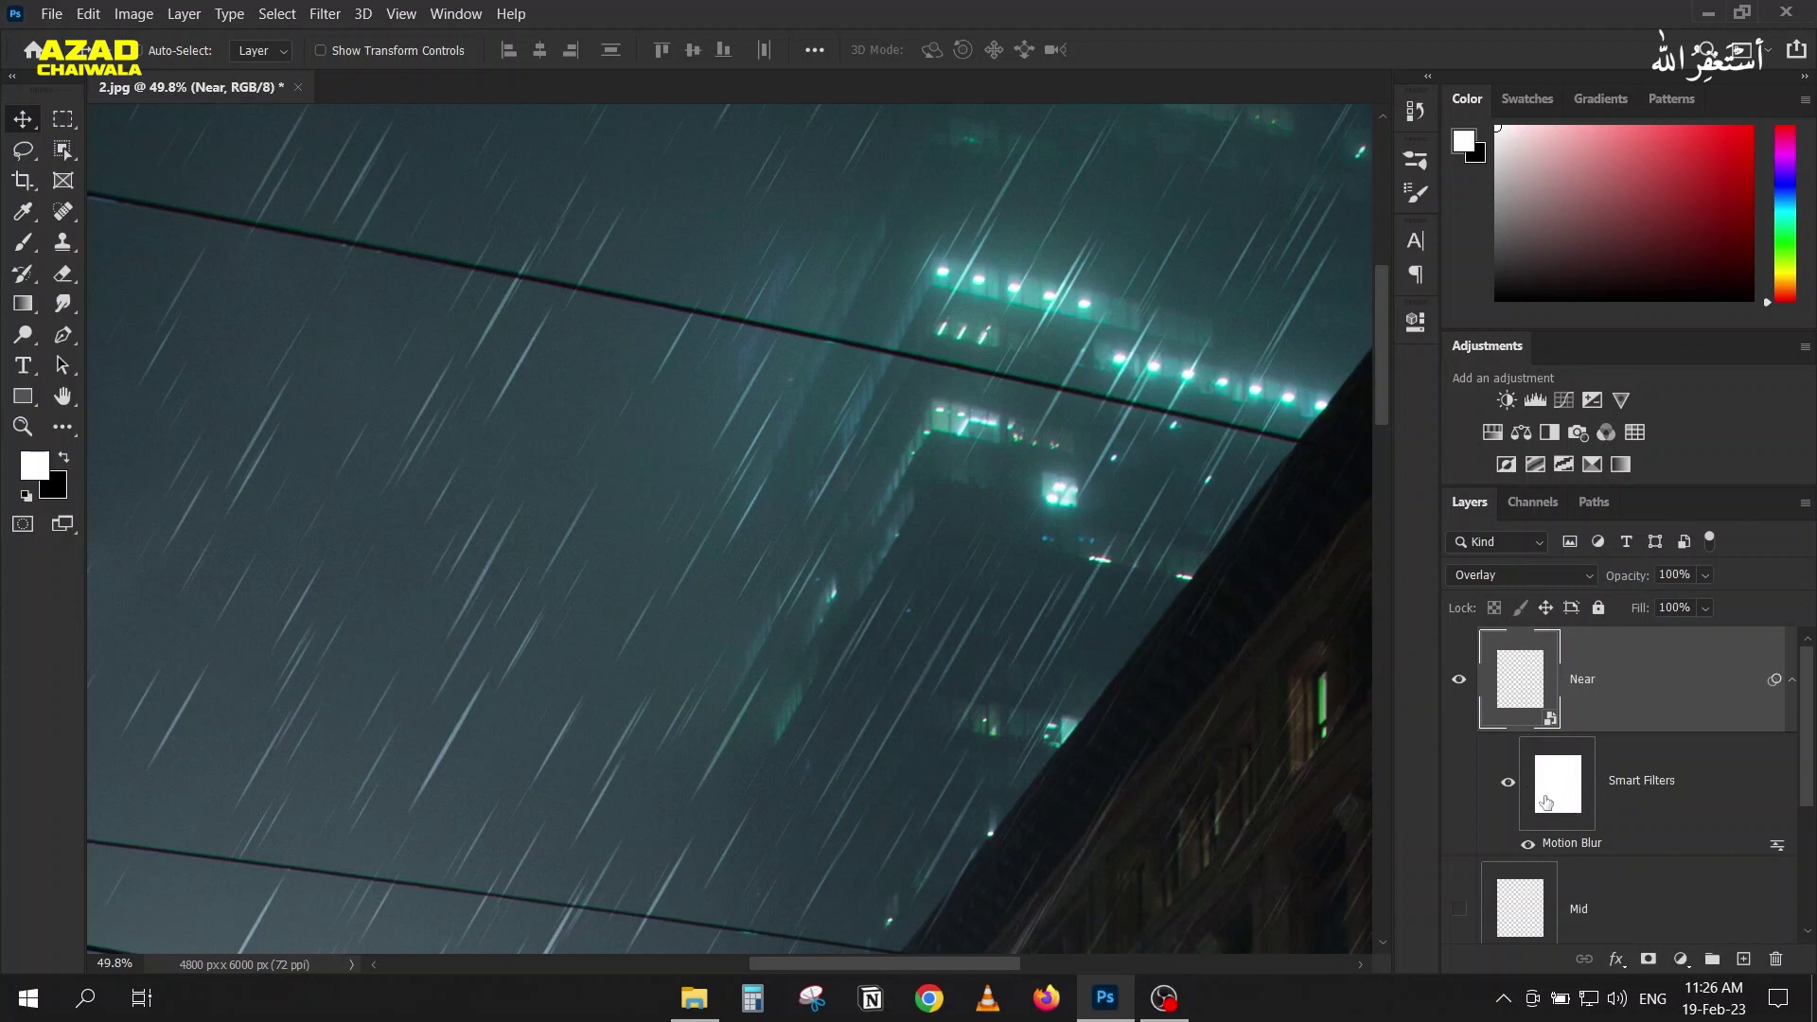
Step: Review the Motion Blur smart filter settings unchanged and collapse Near's filter list
double_click(1555, 844)
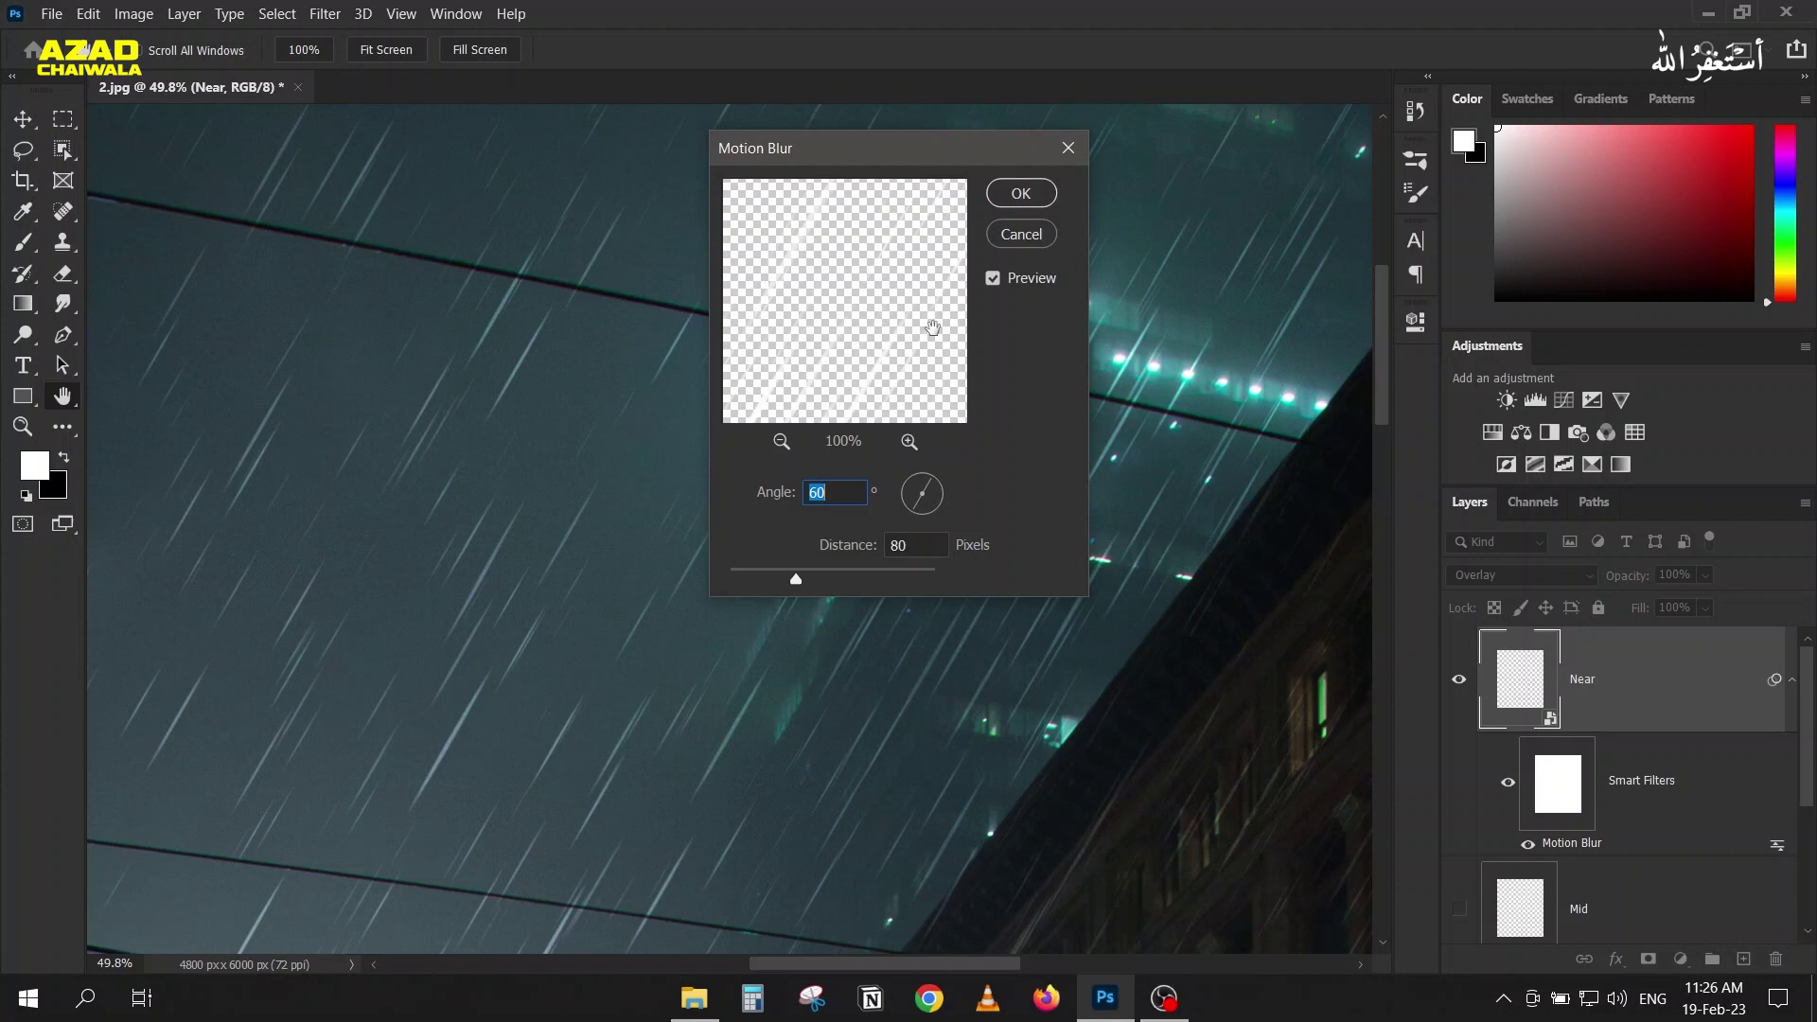
left_click(1011, 237)
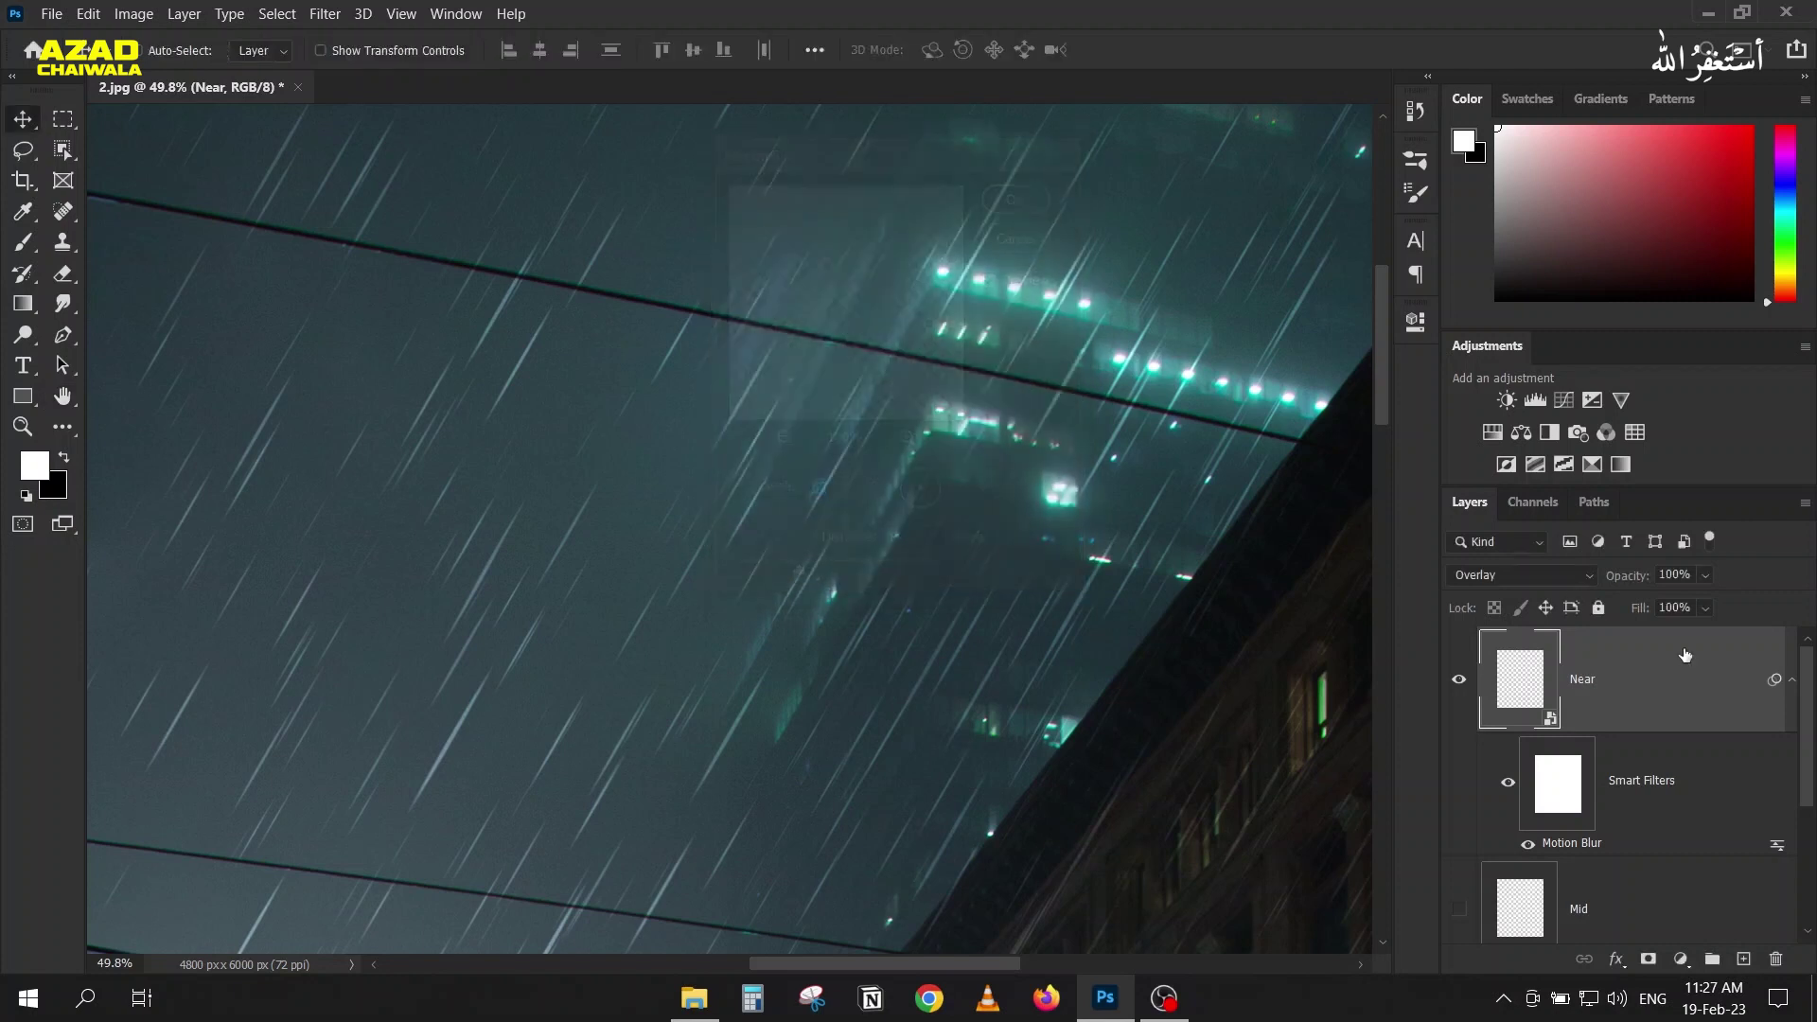
left_click(1792, 678)
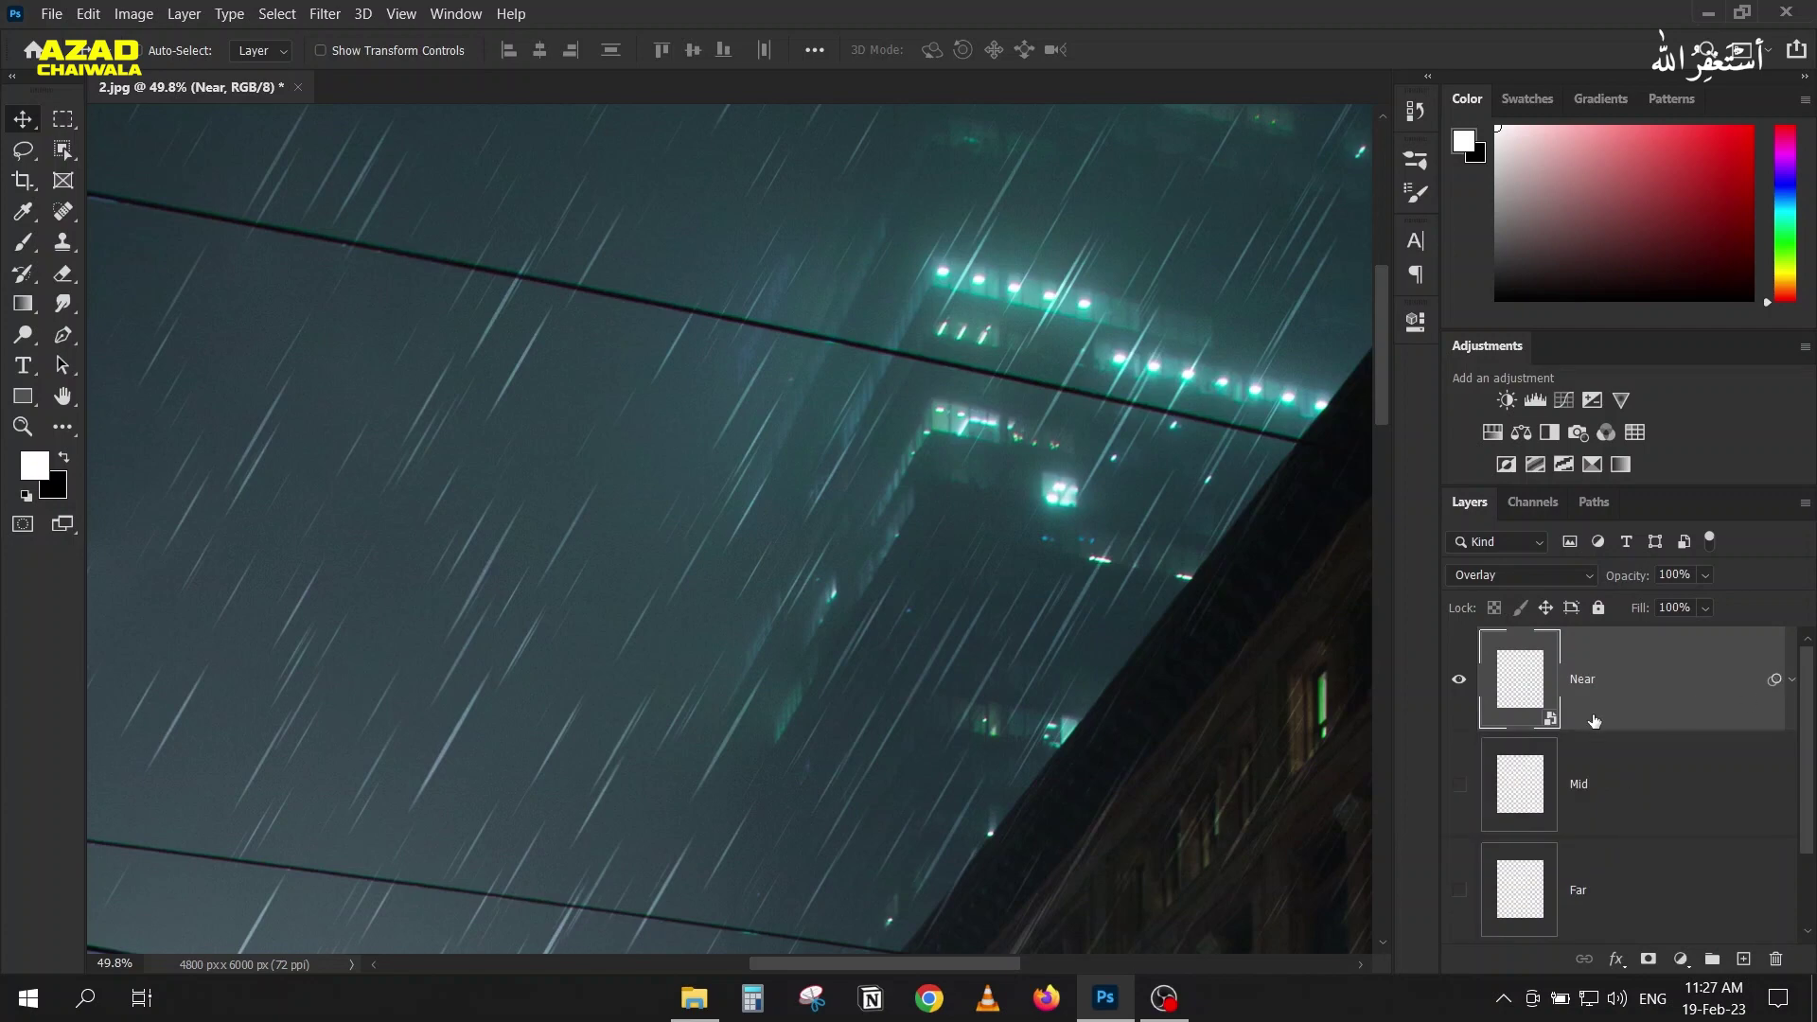
Step: Show and select the Mid rain layer and convert it to a smart object
left_click(1459, 783)
left_click(1578, 779)
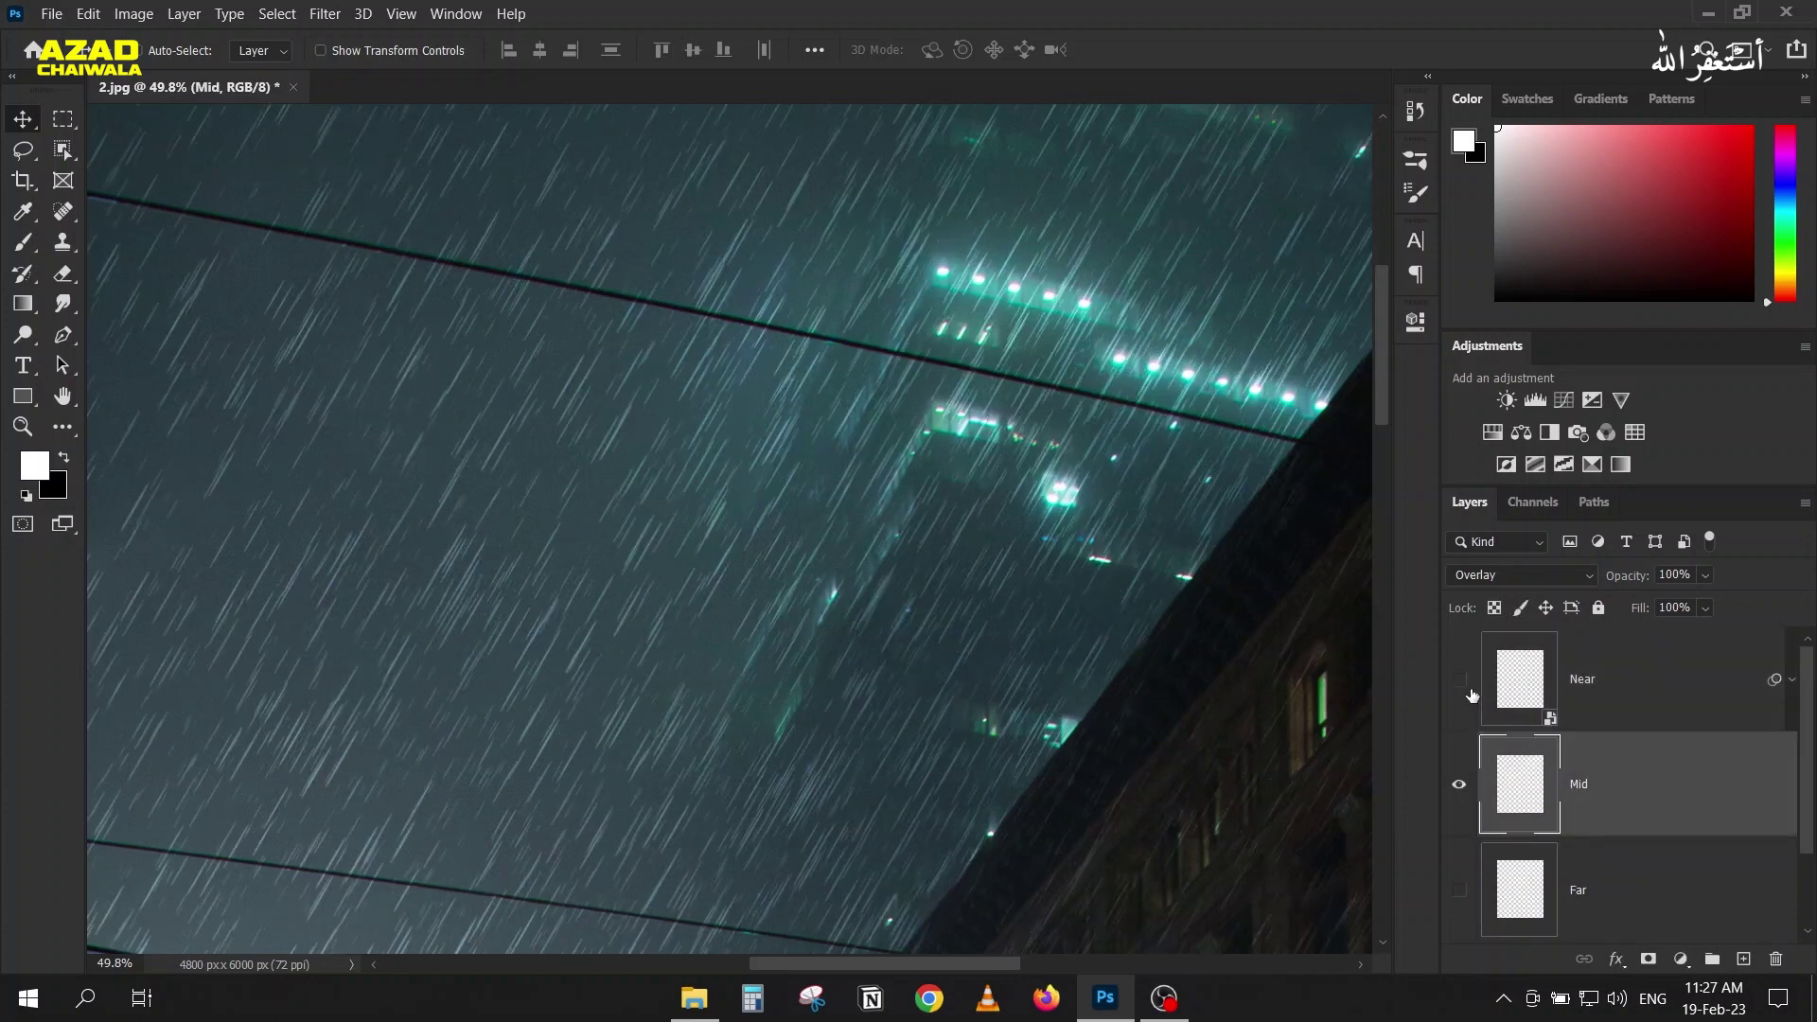
right_click(1687, 800)
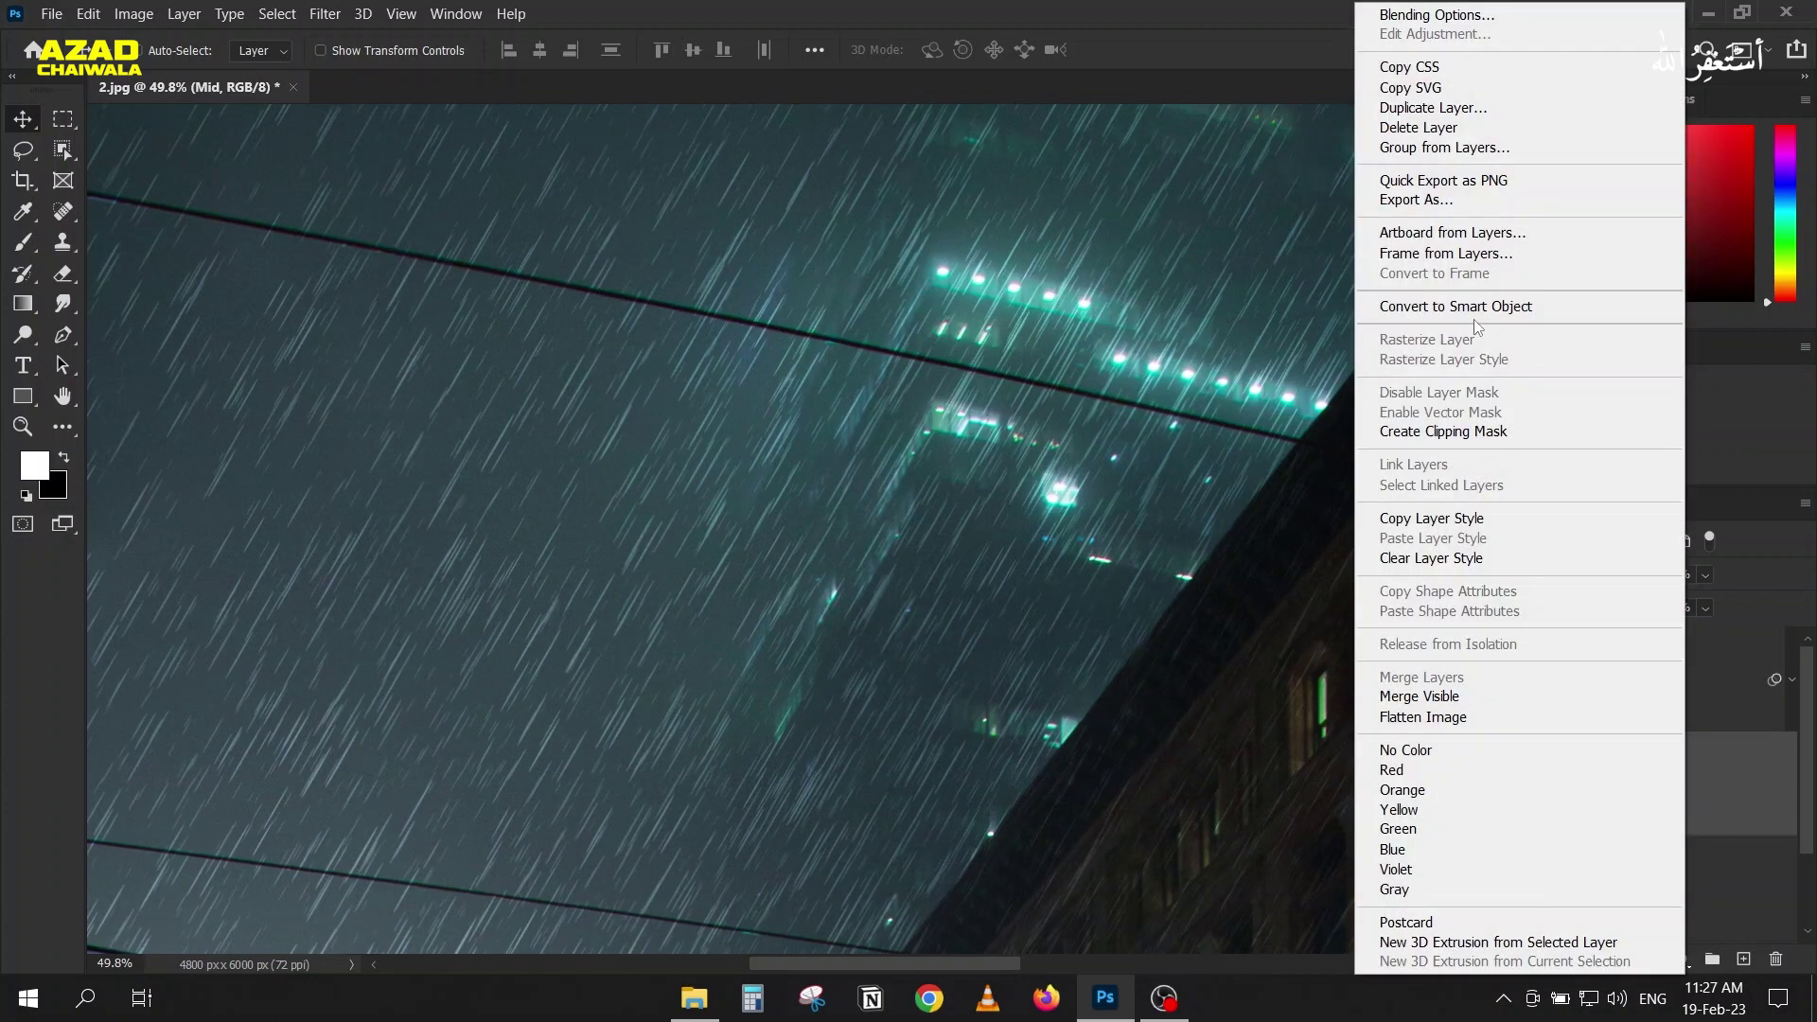
left_click(1456, 306)
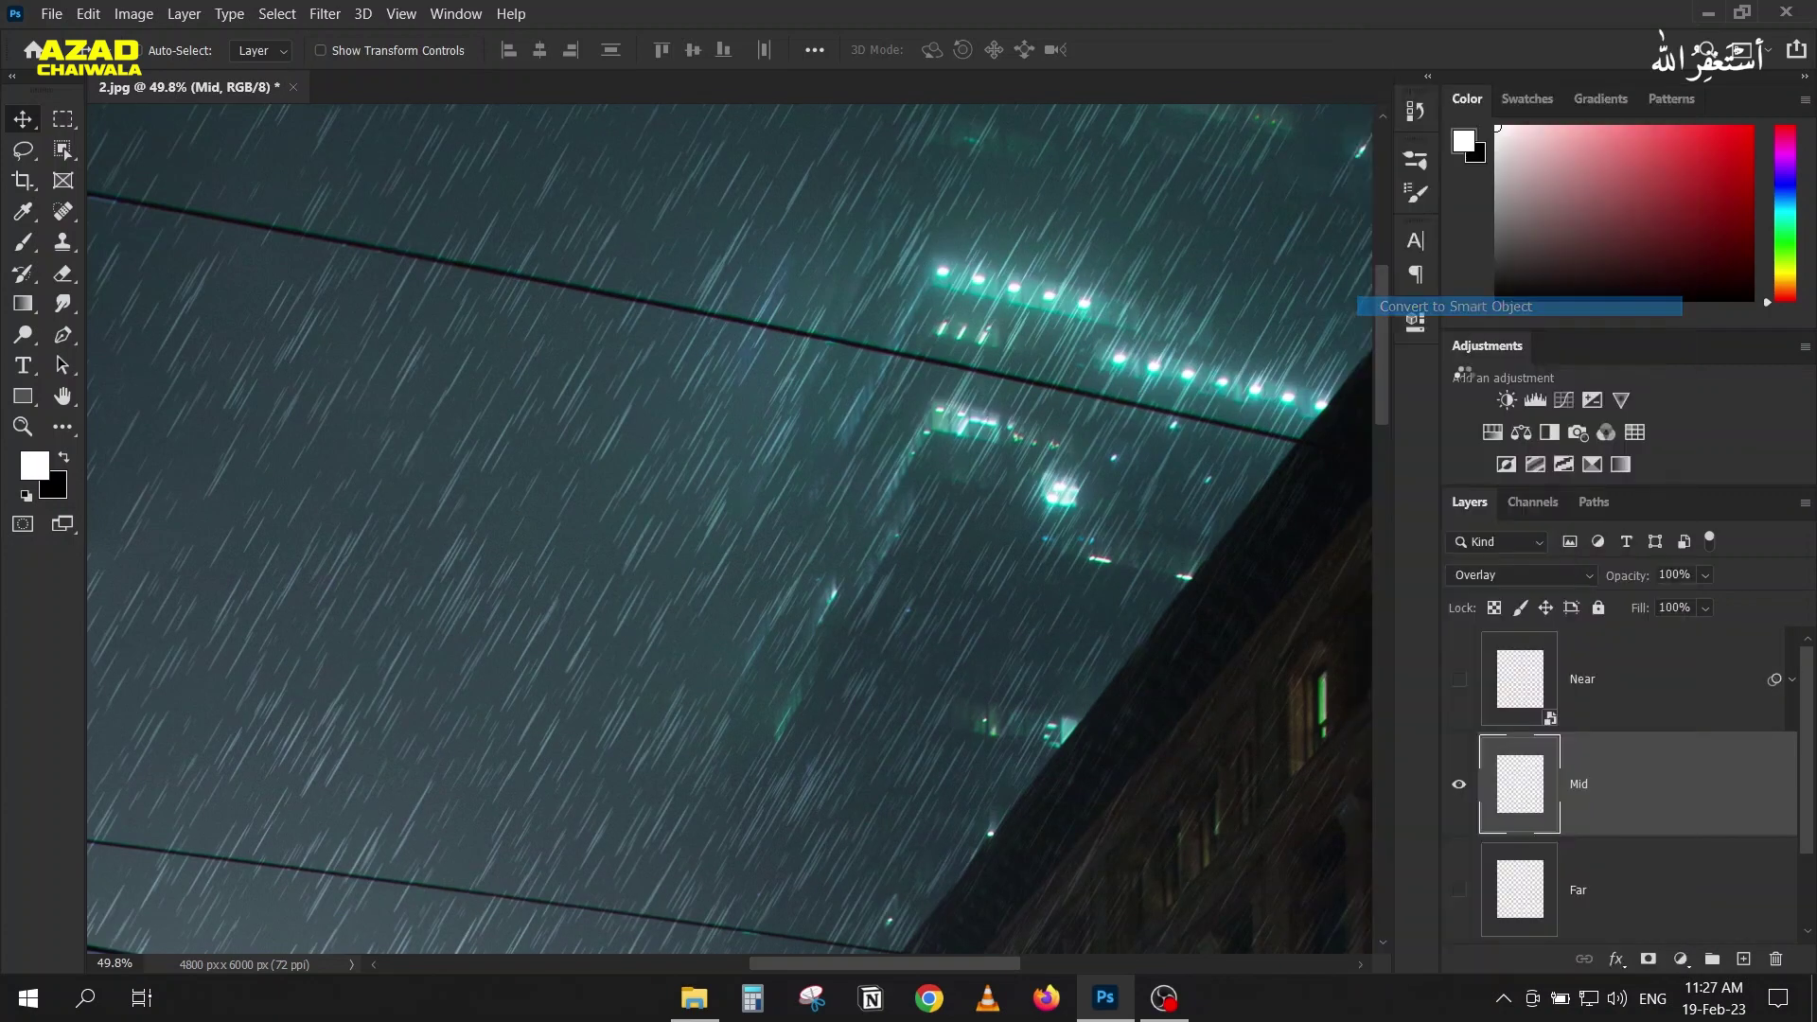
left_click(316, 15)
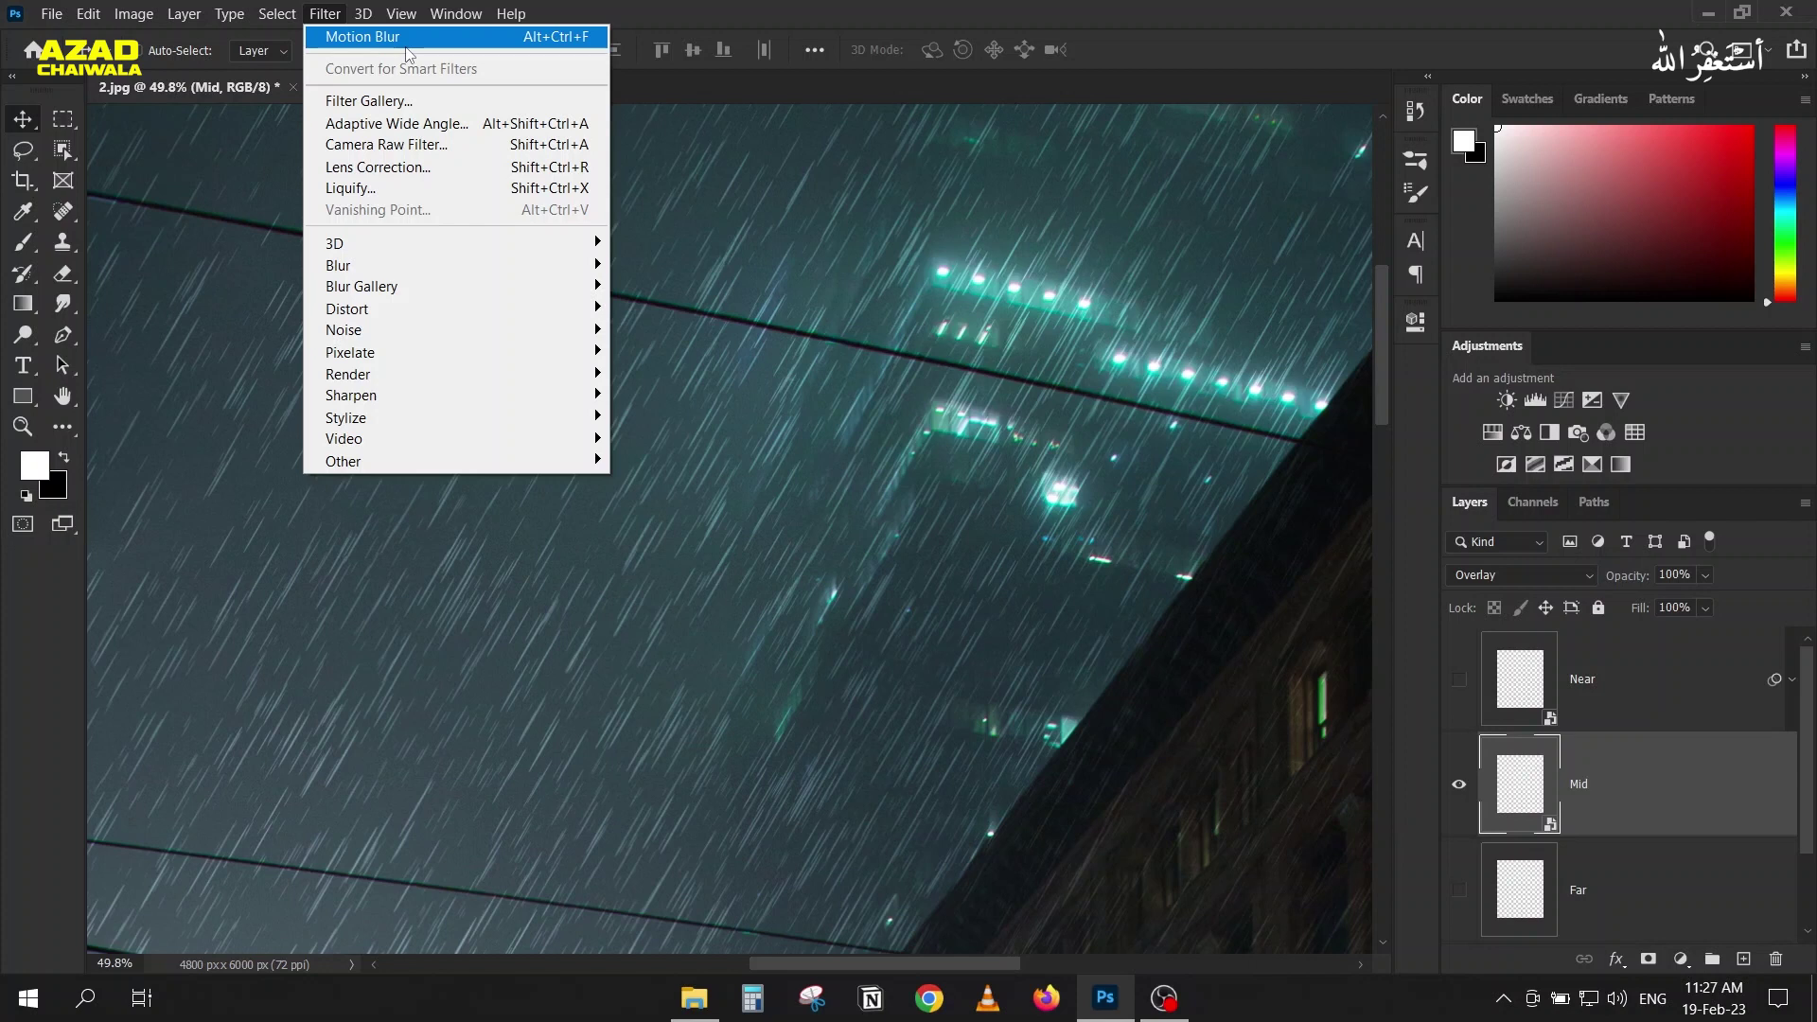
mouse_move(88, 13)
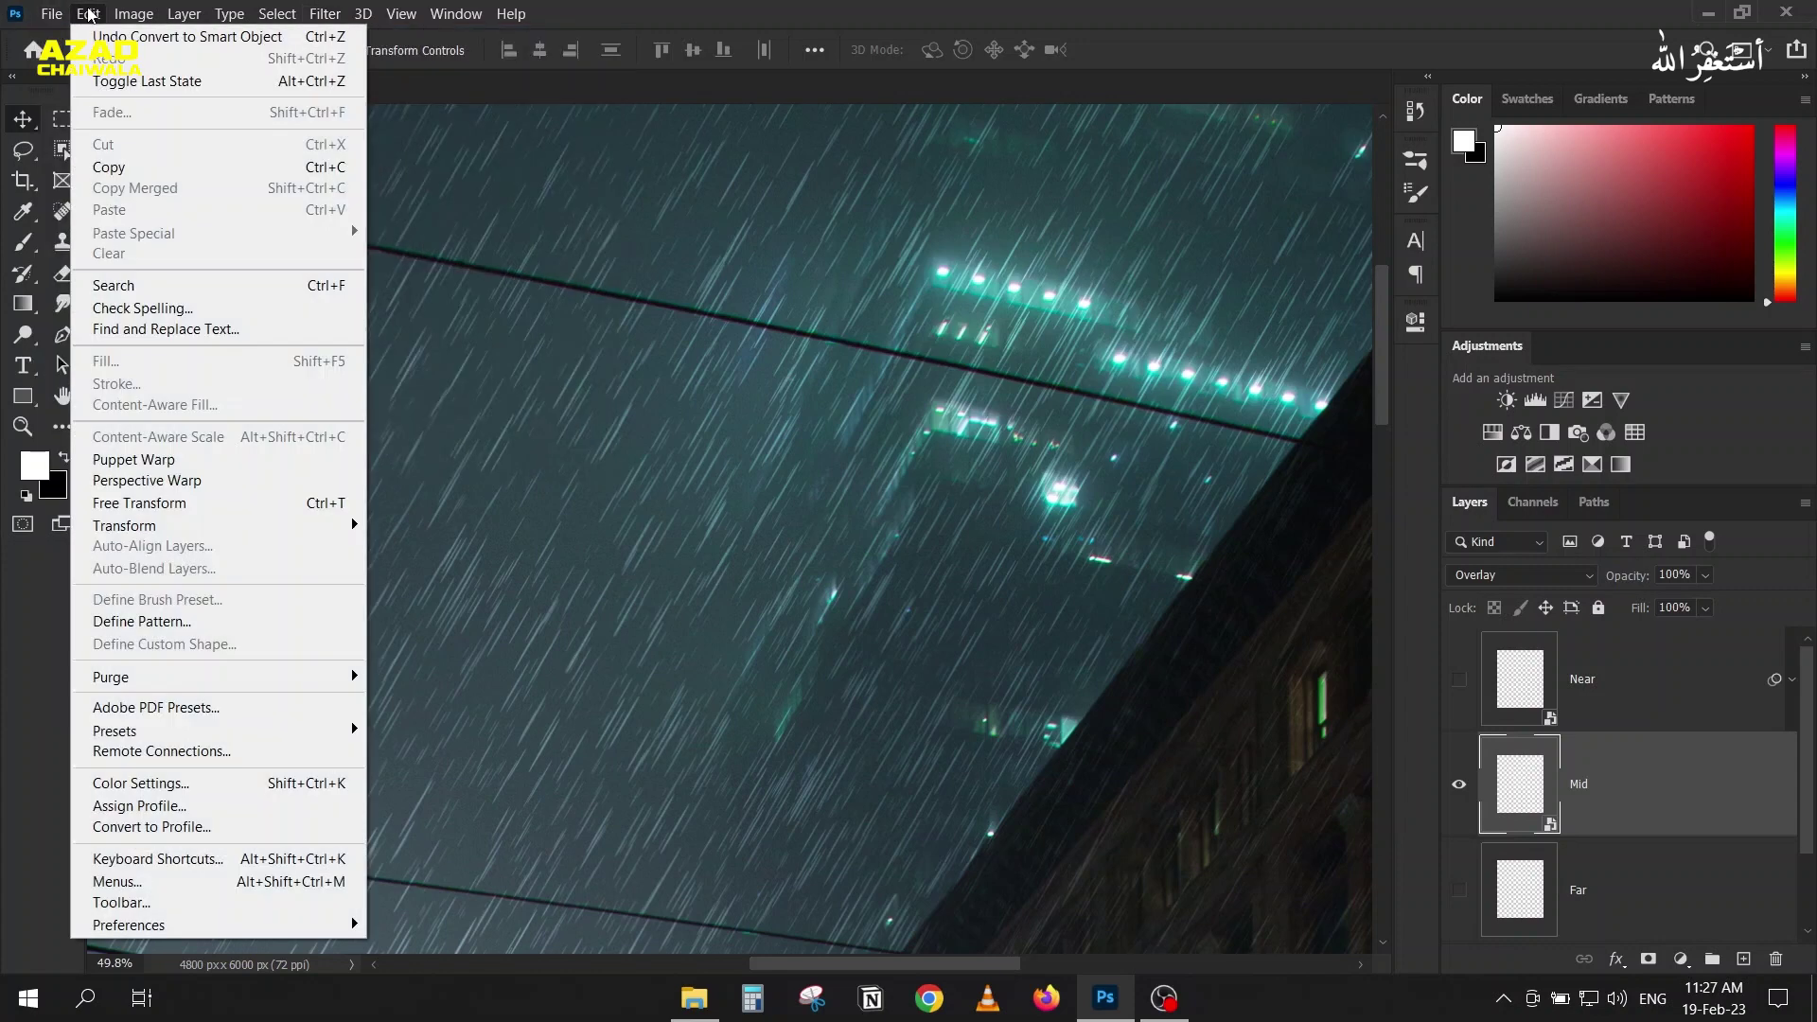
left_click(265, 863)
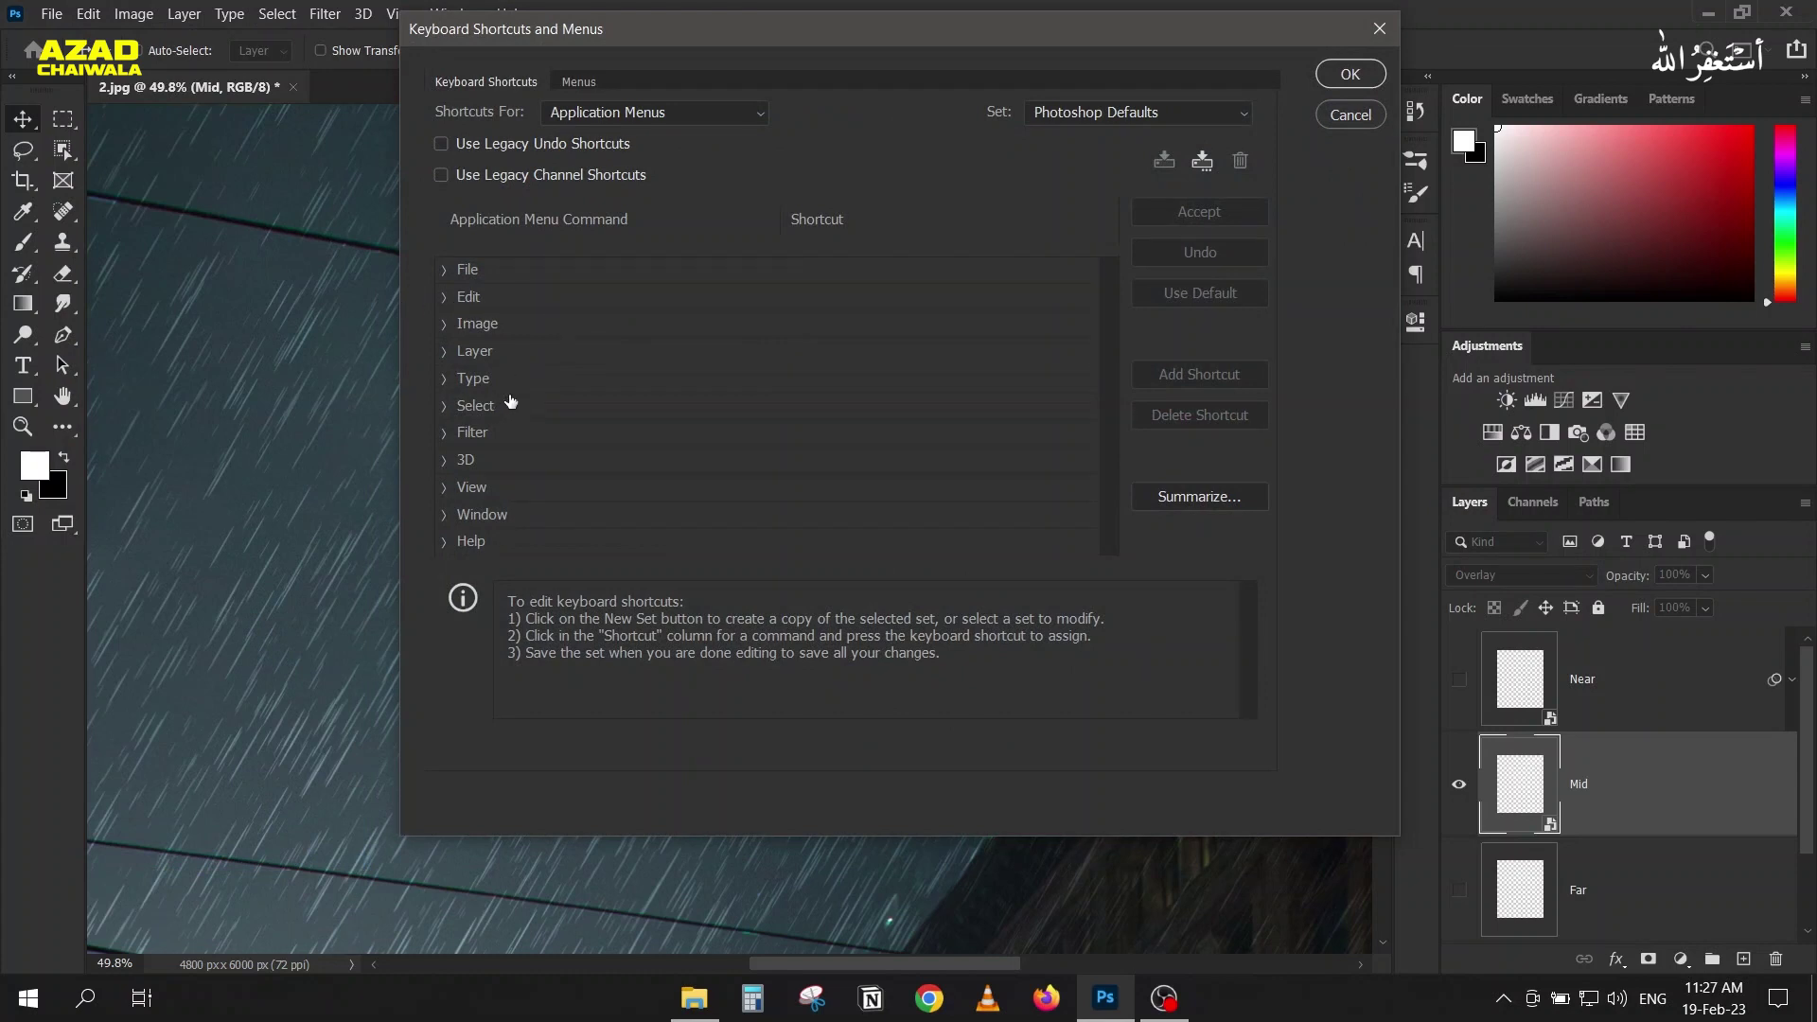
left_click(1332, 119)
Step: Apply Motion Blur at 60° and 40 px to Mid, collapse its filters, and select Far
left_click(314, 15)
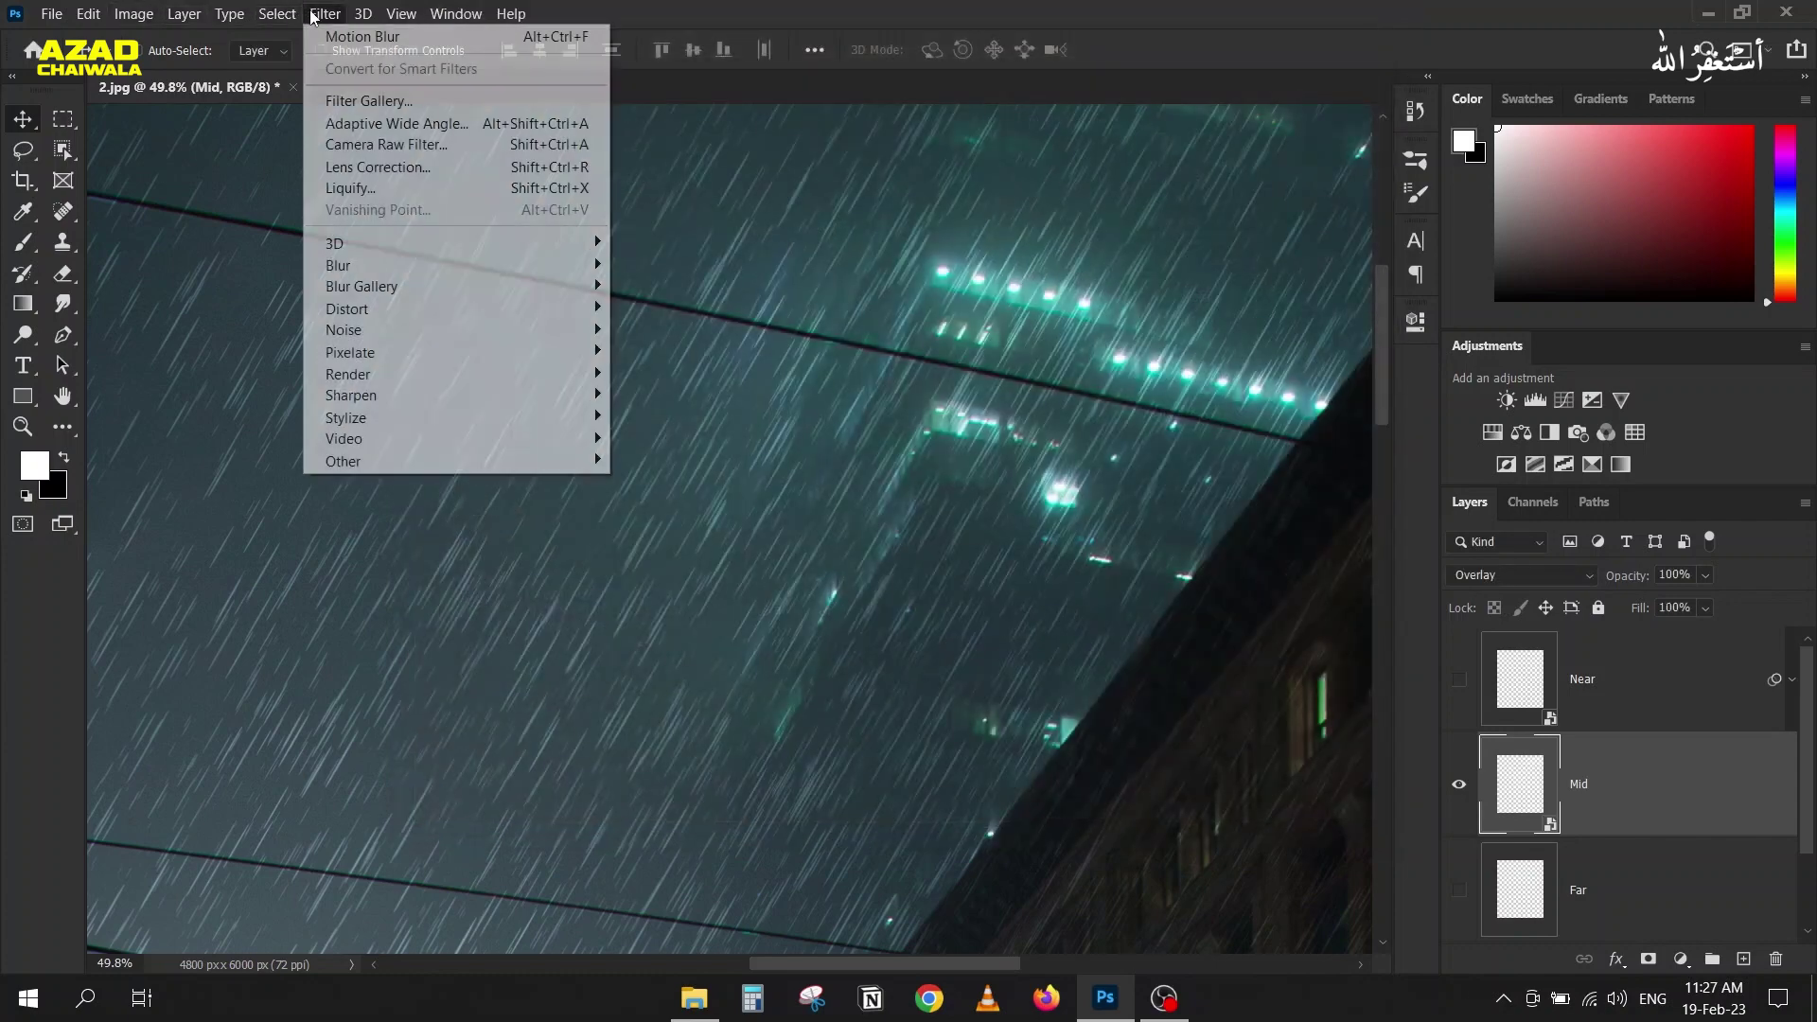
mouse_move(324, 13)
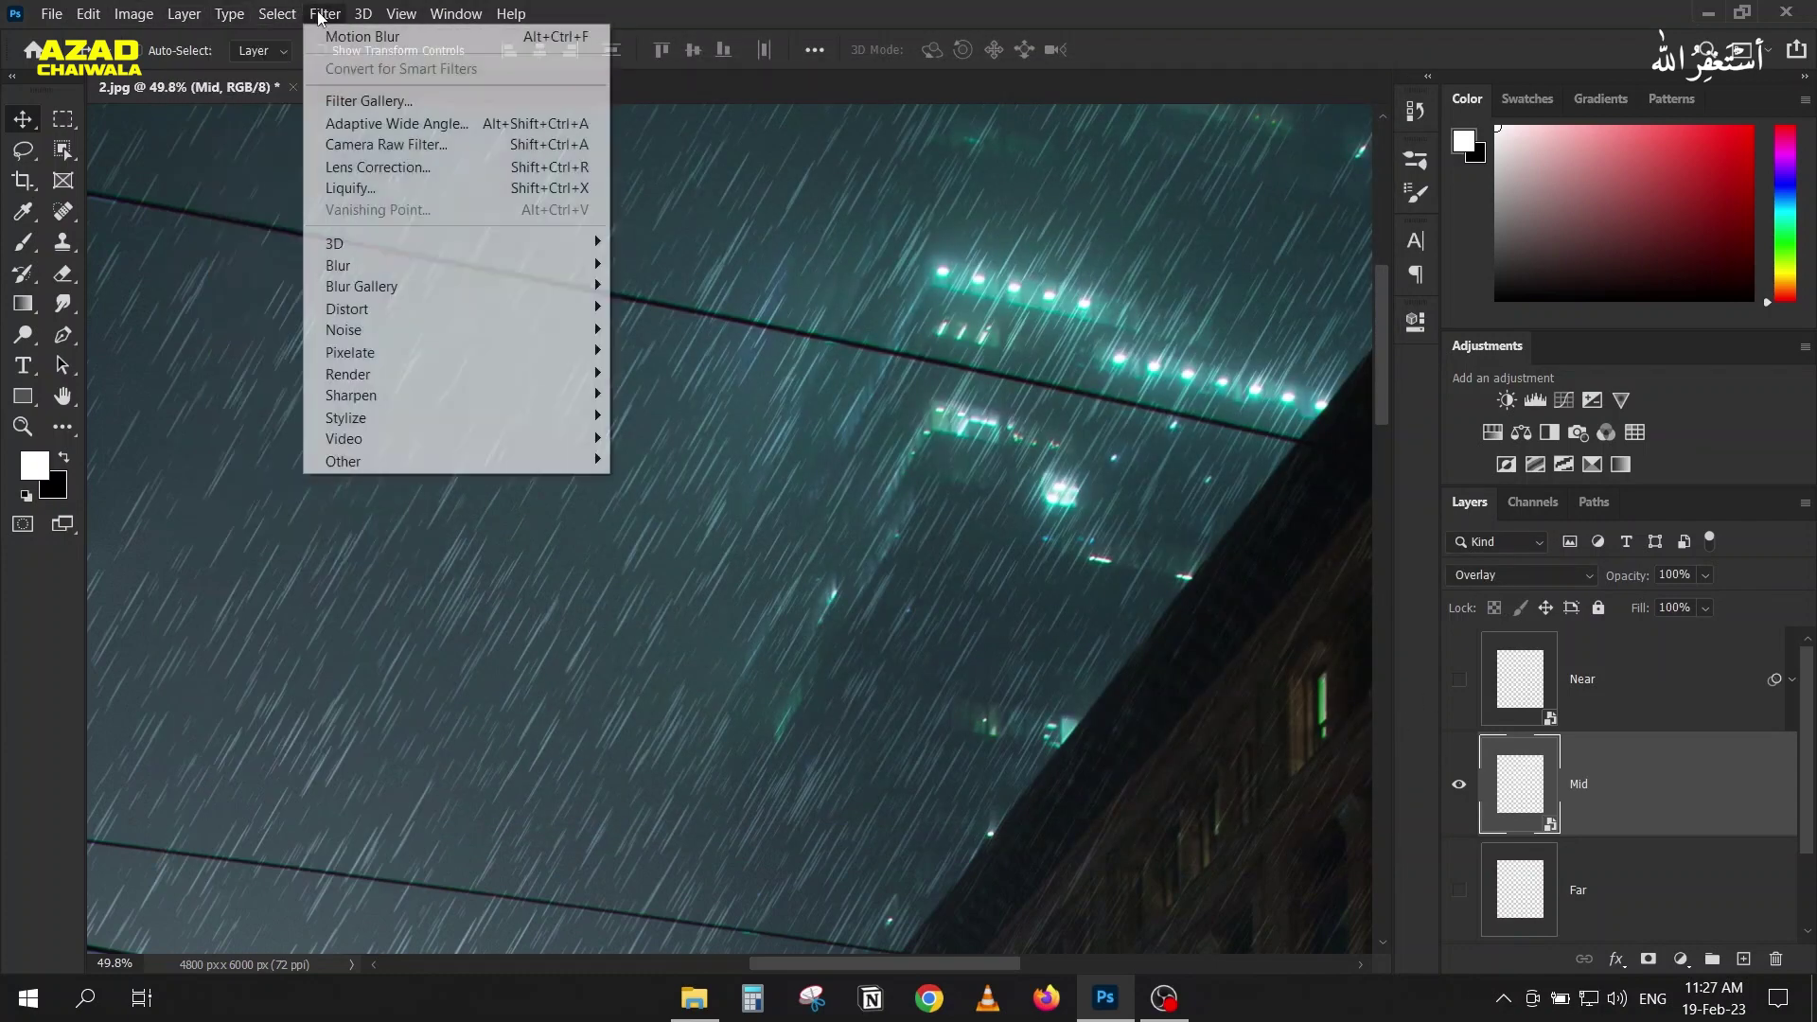
left_click(362, 37)
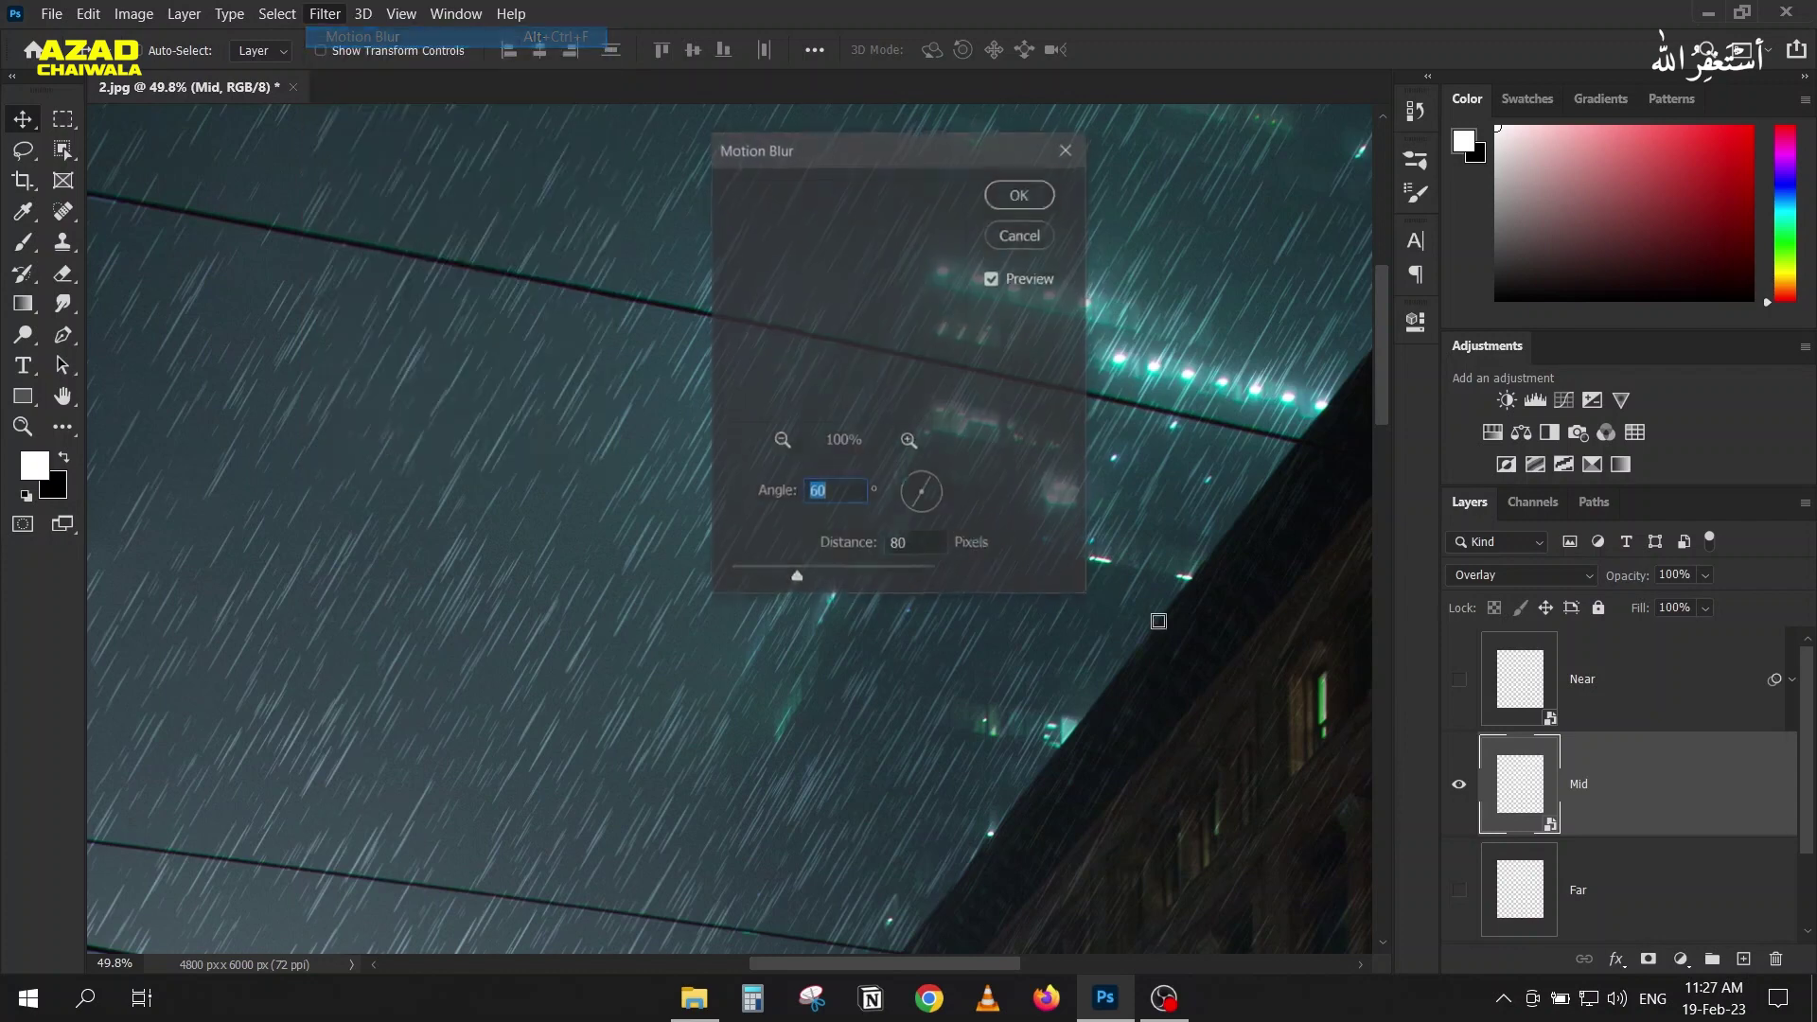
left_click_drag(795, 584, 773, 583)
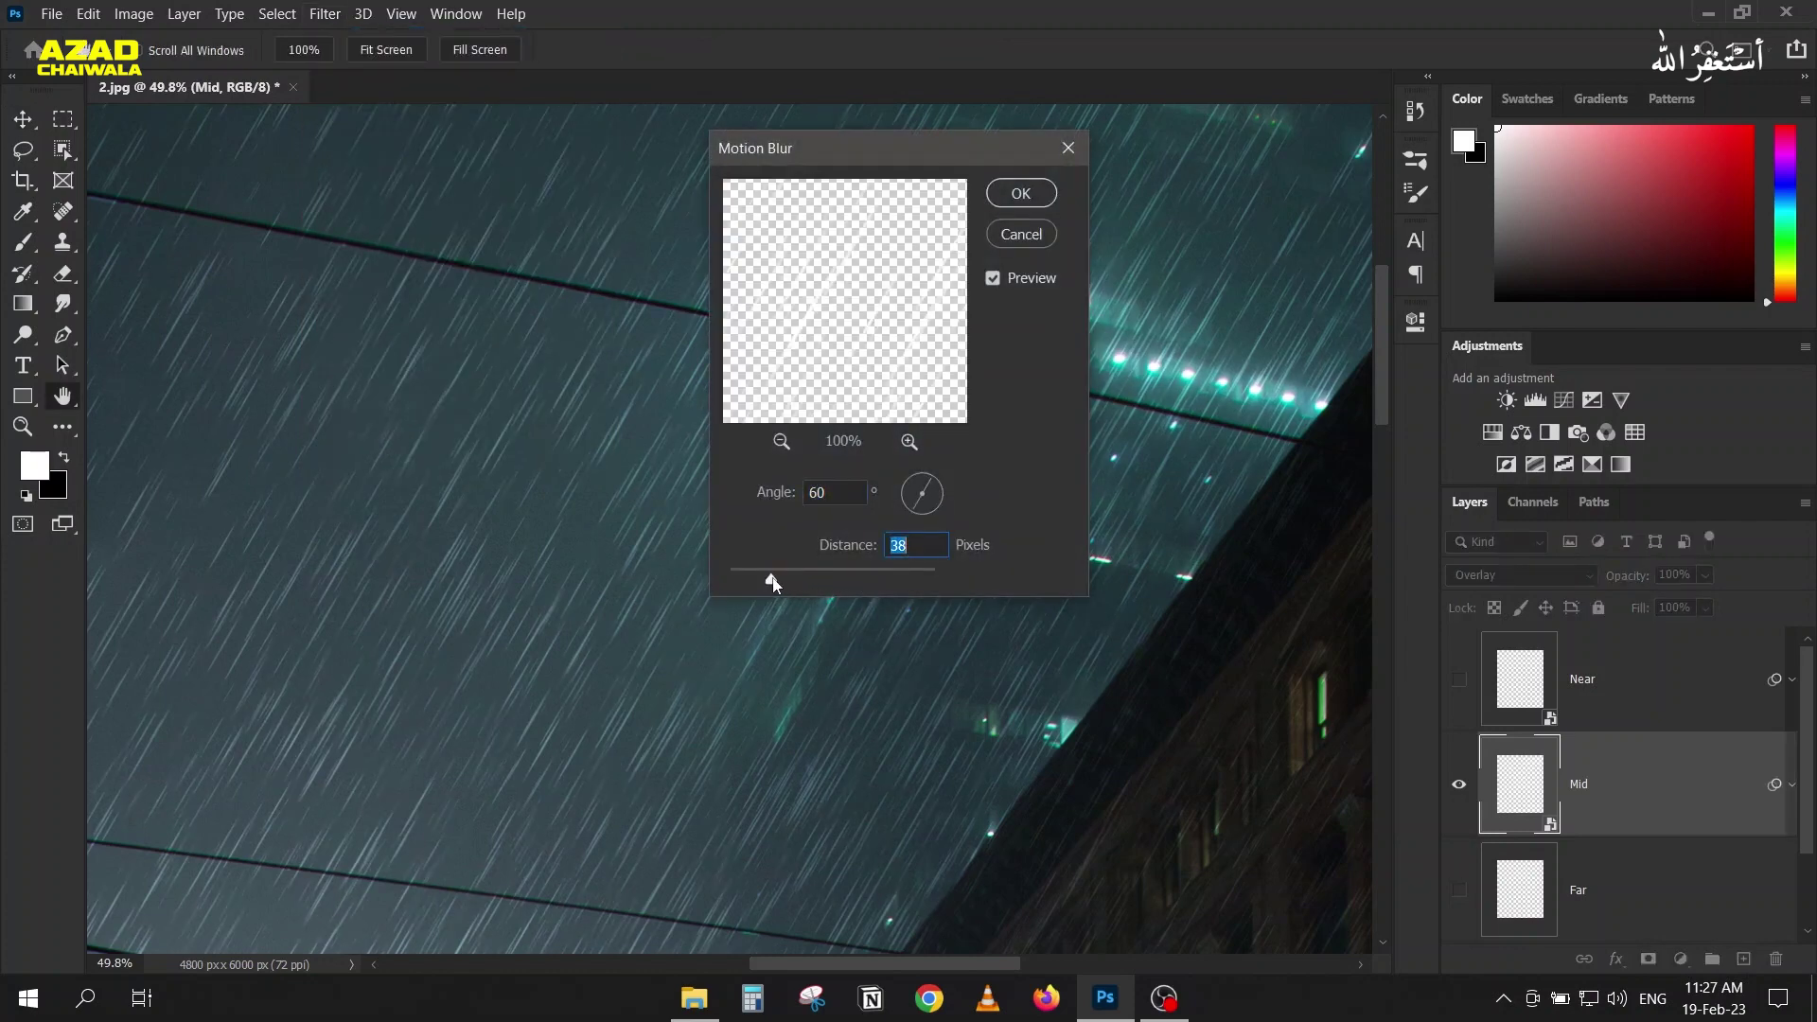
type("40")
left_click(1025, 193)
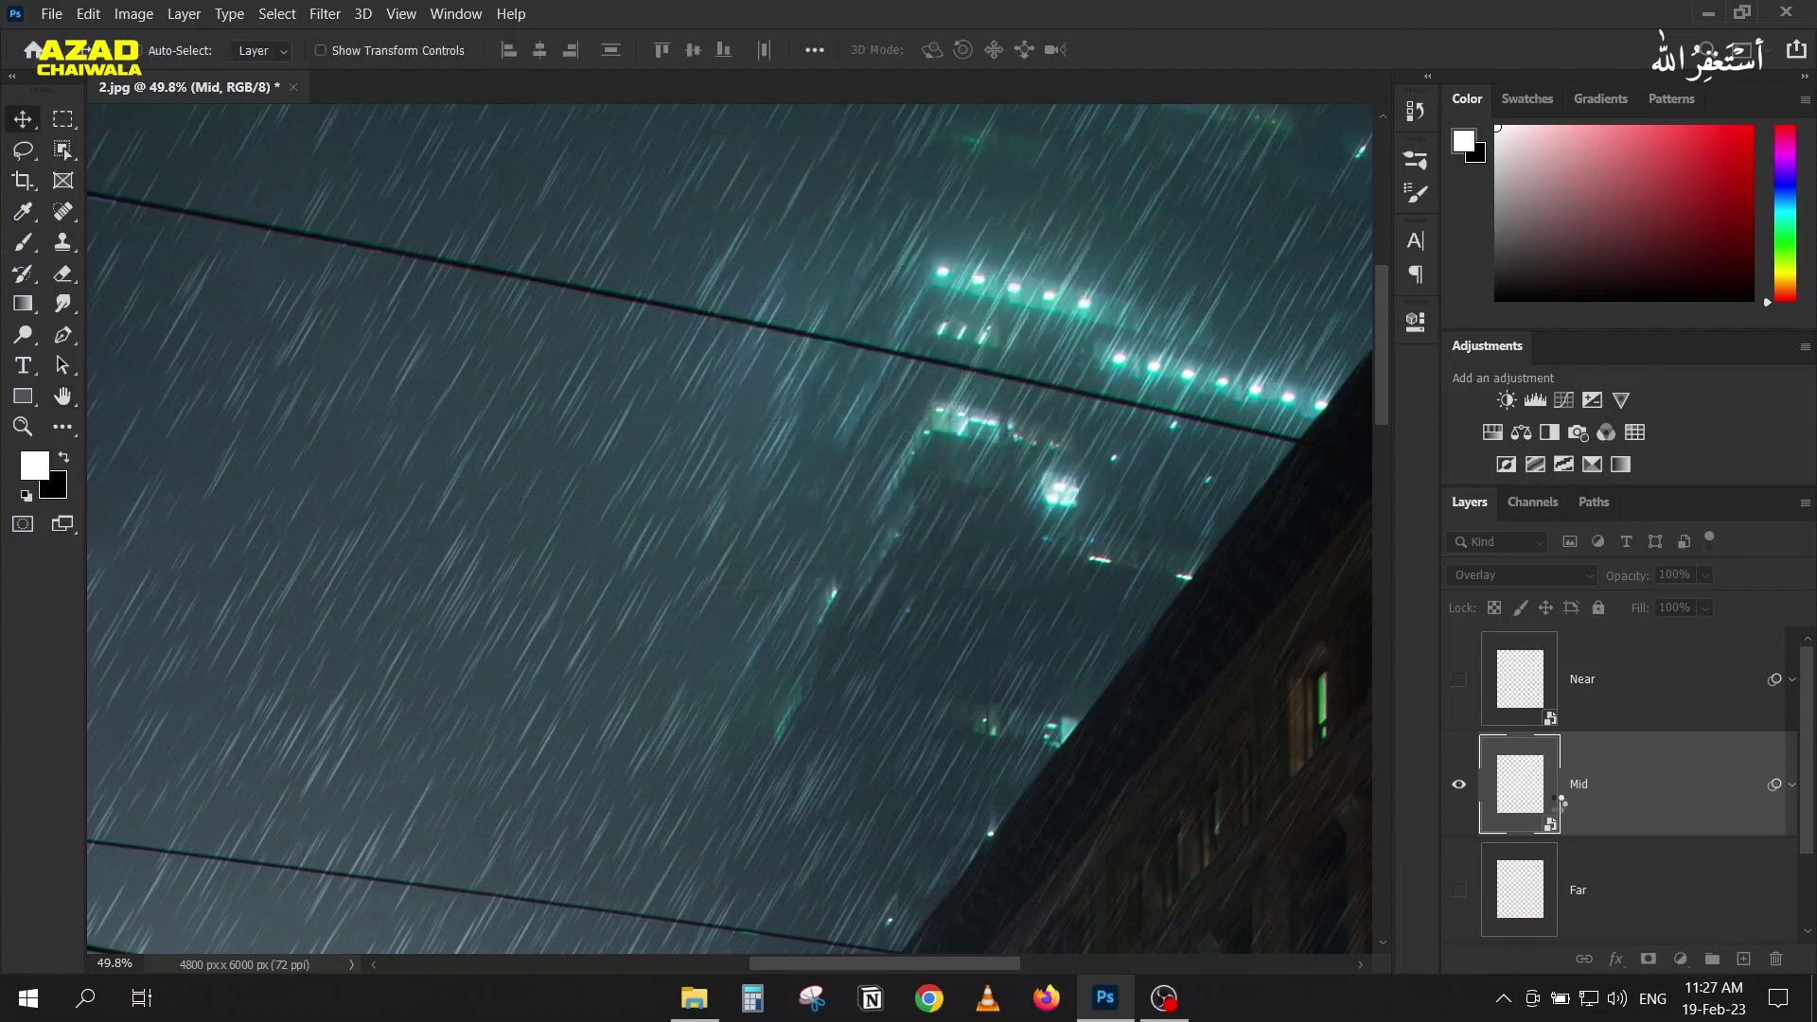
scroll(1732, 799, "down", 1)
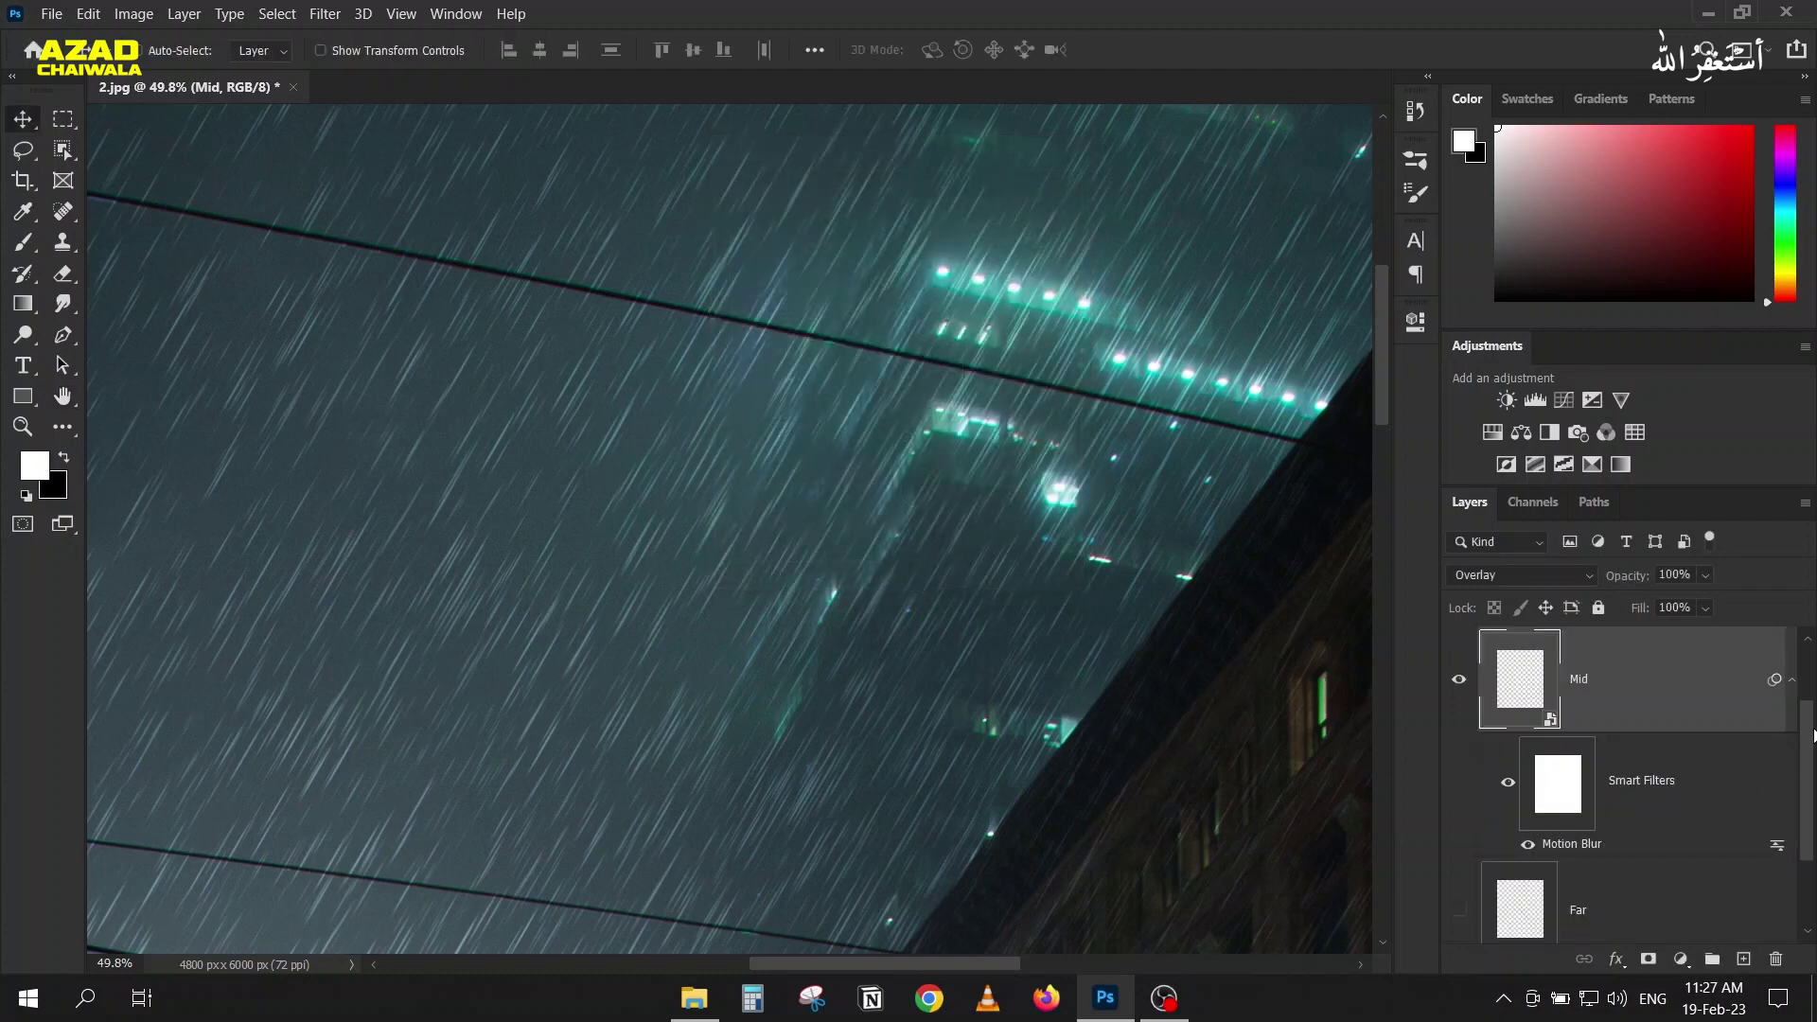
left_click(1792, 684)
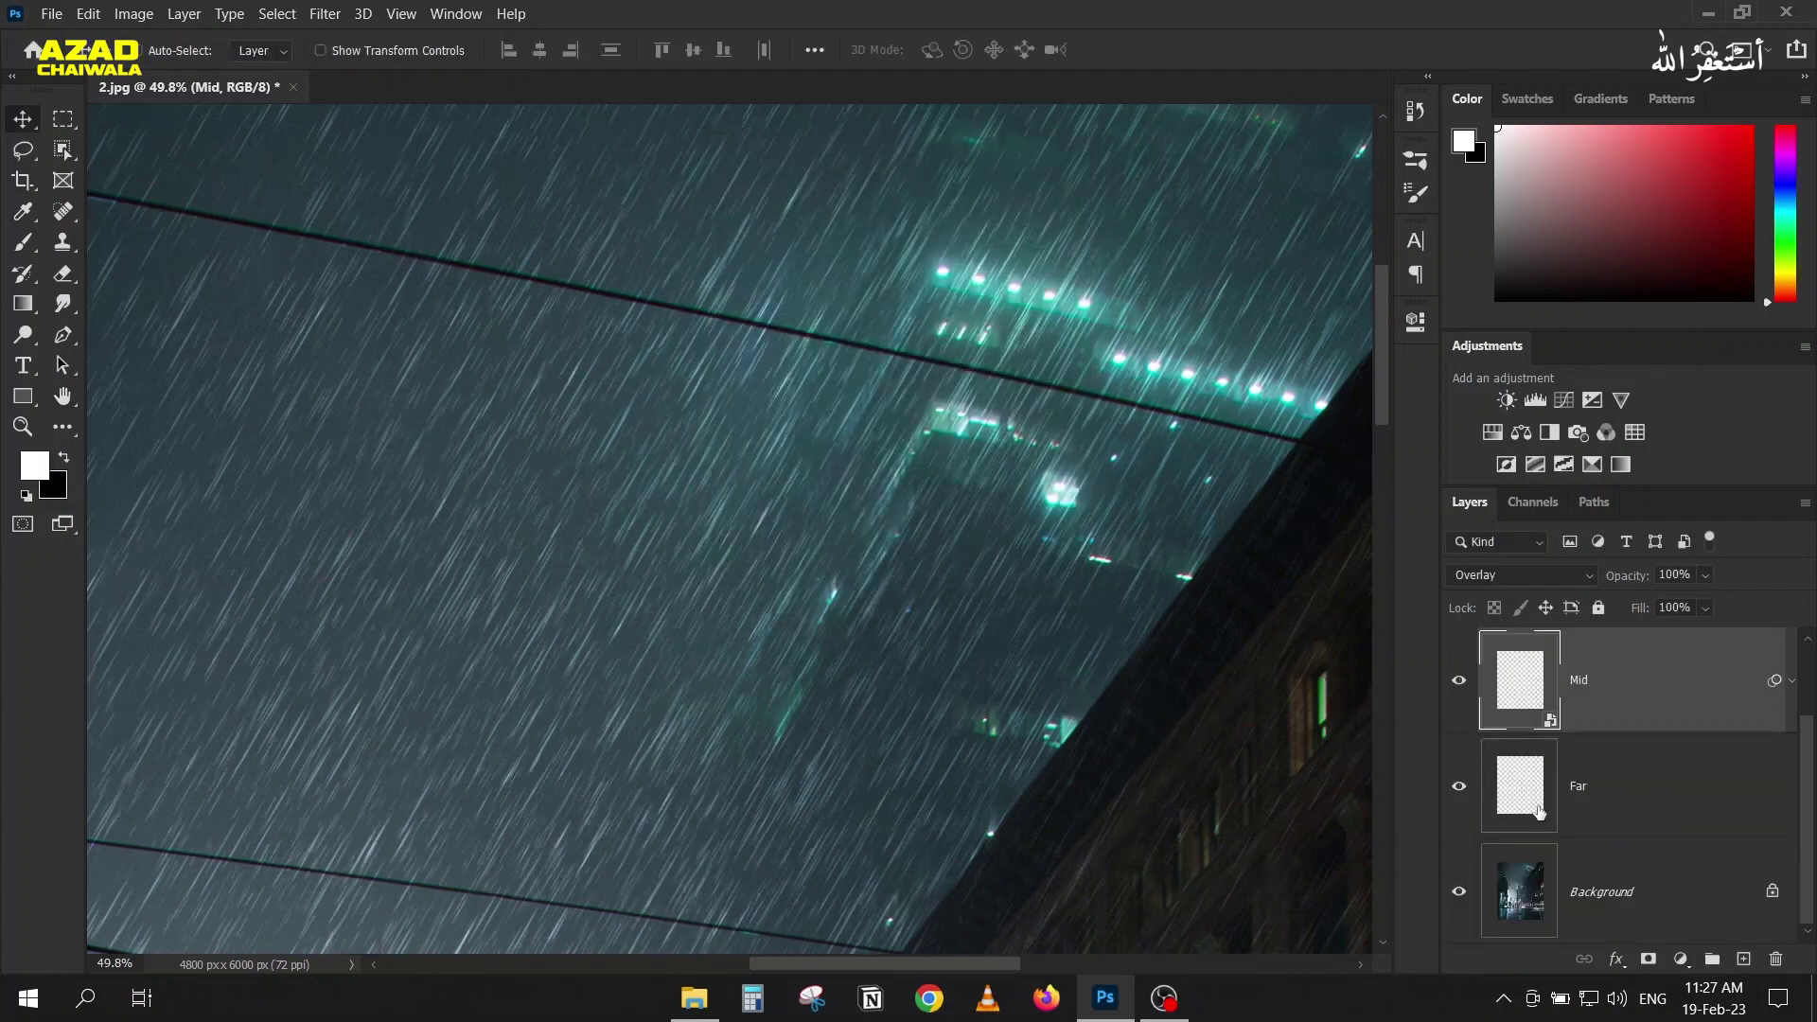
left_click(1519, 797)
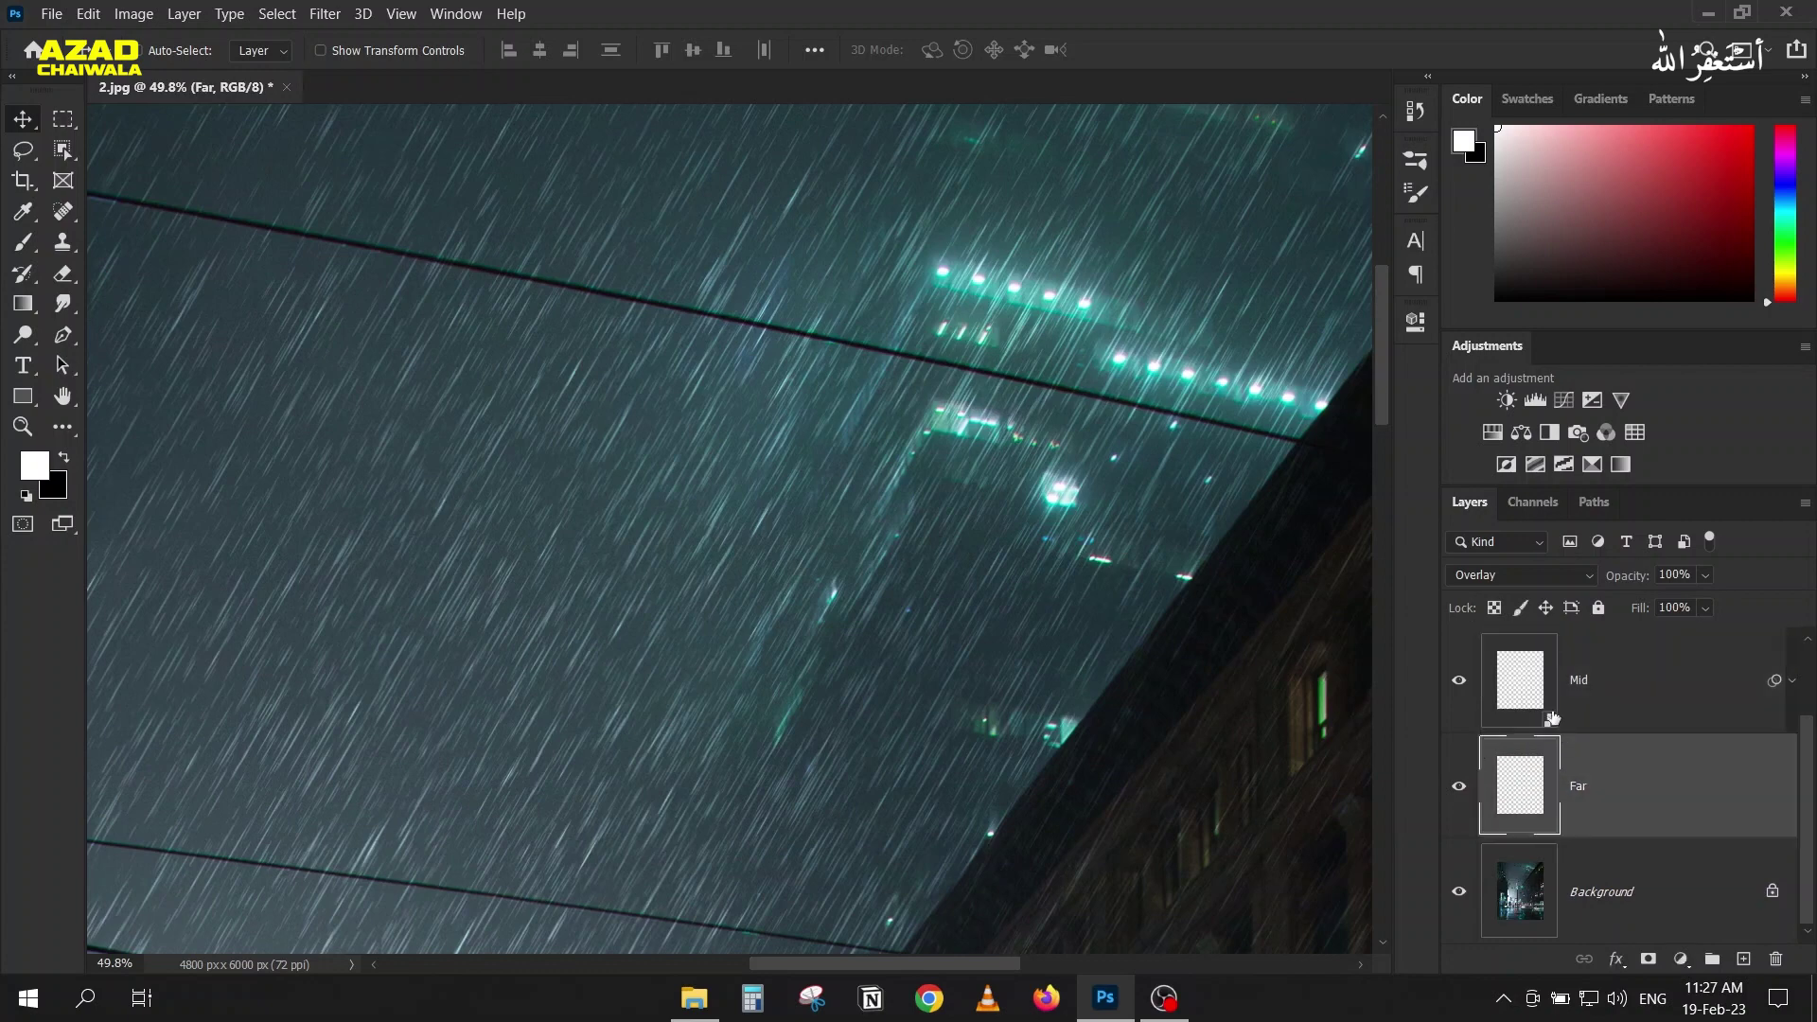
Step: Hide Mid, convert Far to a smart object, and motion-blur it at 60°, 20 px
left_click(1459, 680)
right_click(1622, 808)
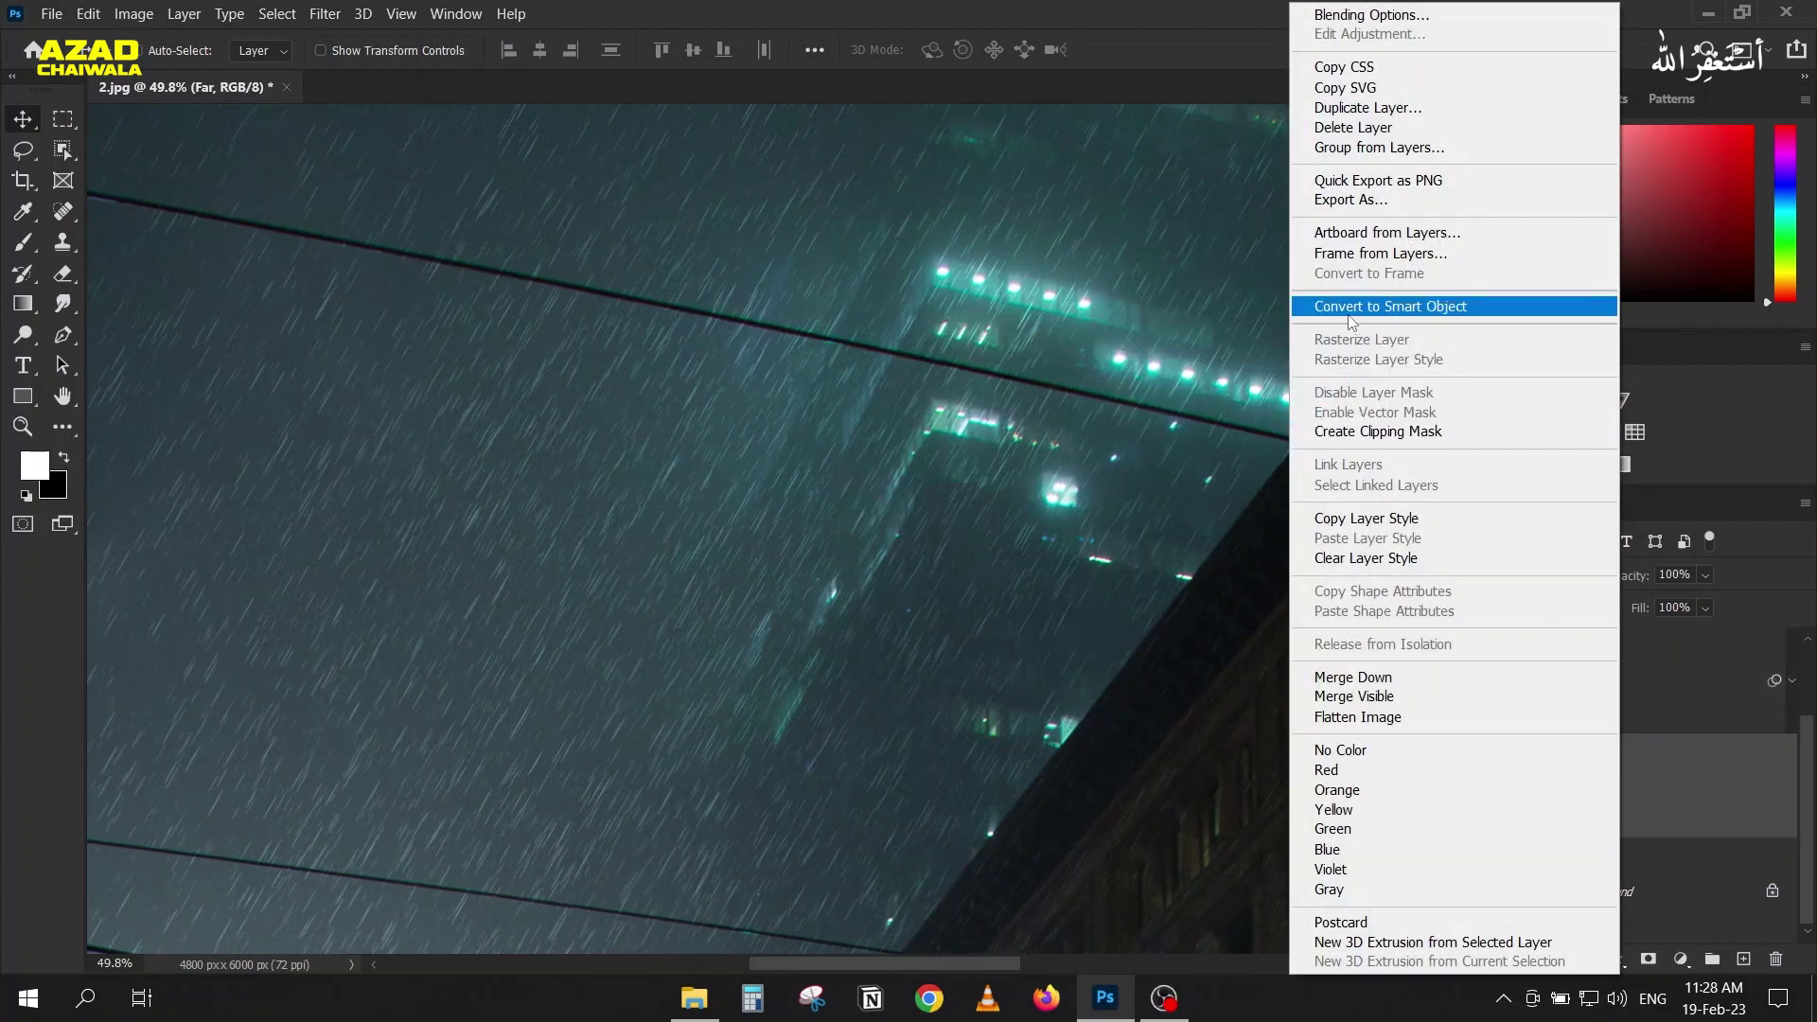
left_click(1392, 306)
left_click(333, 15)
left_click(335, 21)
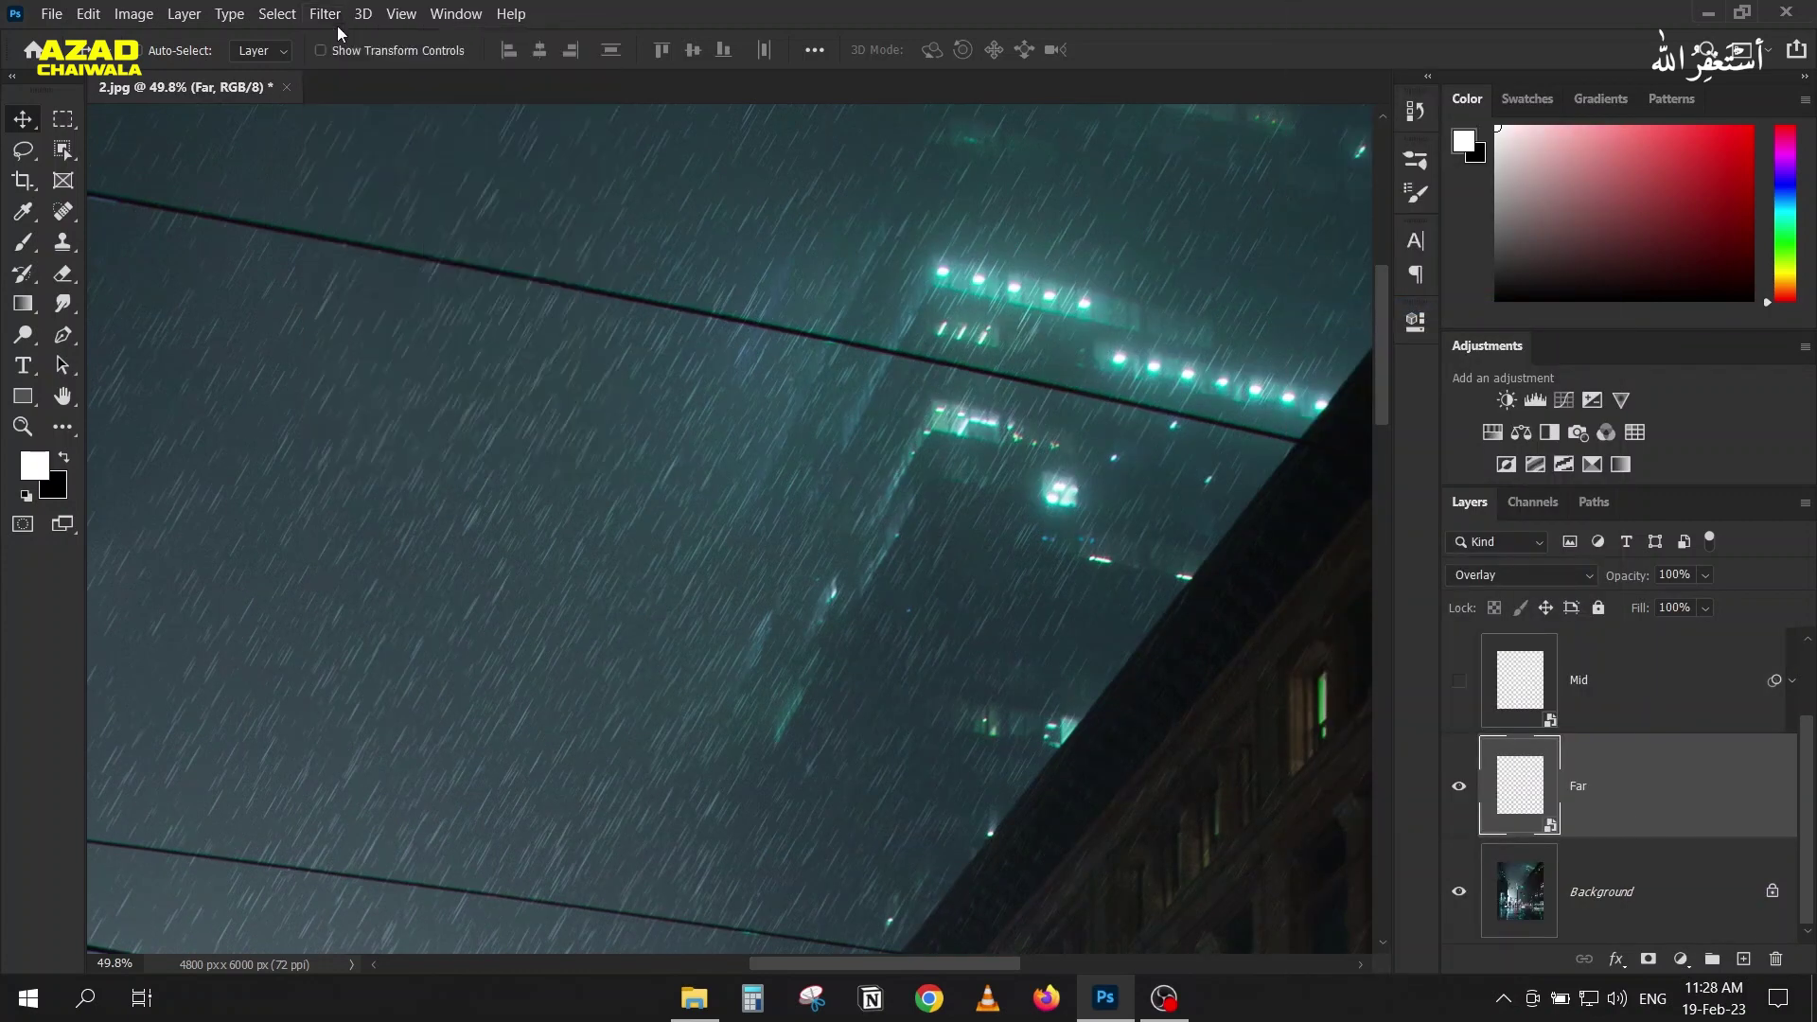
left_click(325, 14)
left_click(379, 36)
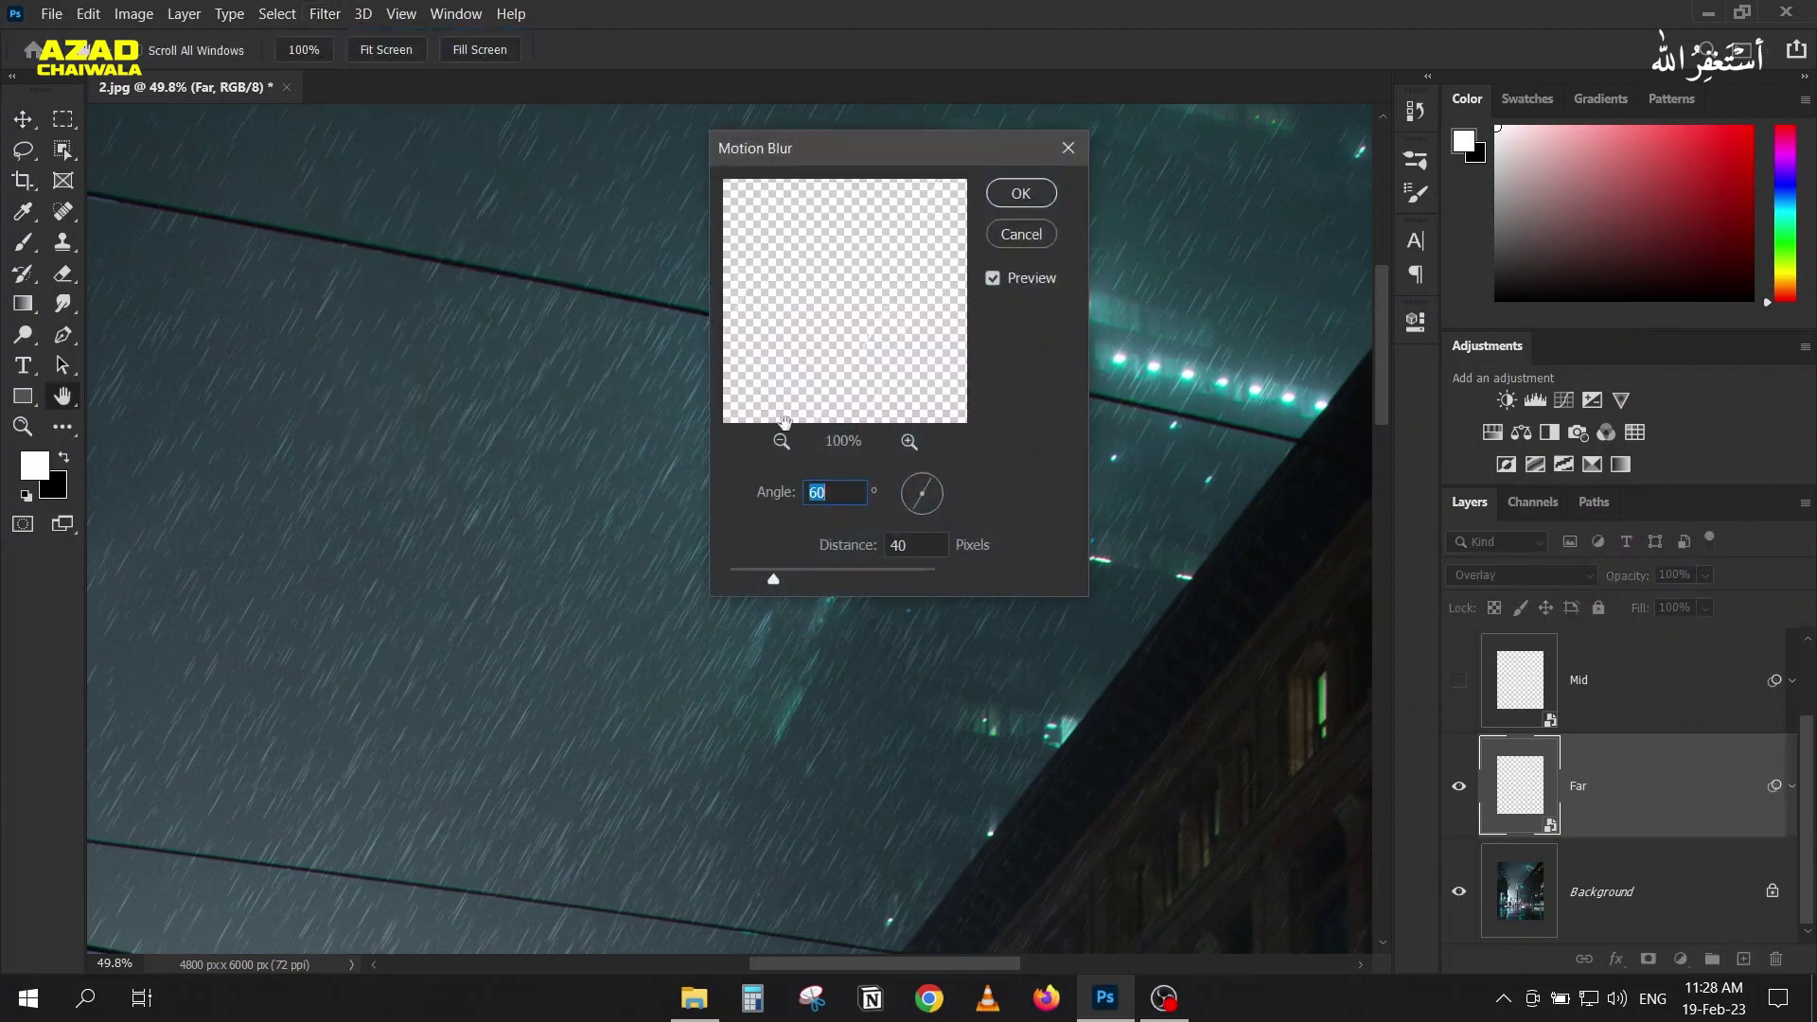
left_click(903, 552)
type("20")
left_click(1021, 194)
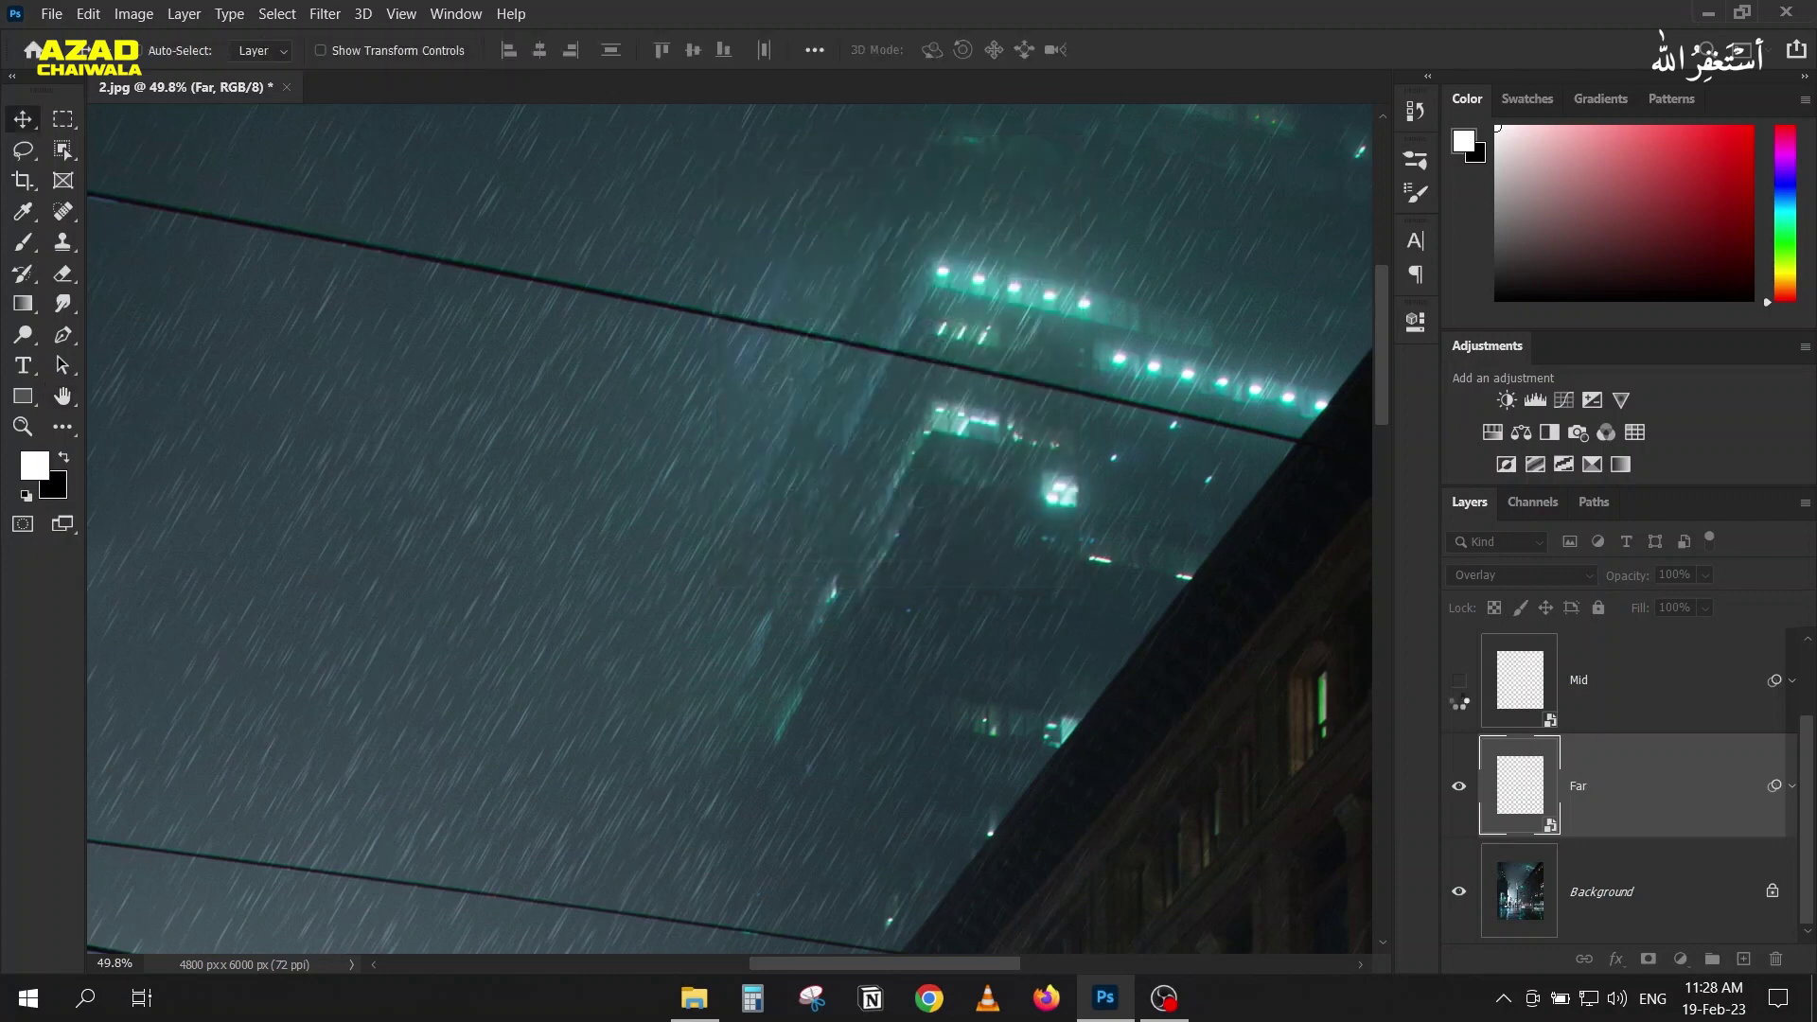
Step: Collapse Far's filter list and make the Mid and Near rain layers visible again
left_click(1794, 790)
scroll(1448, 772, "up", 1)
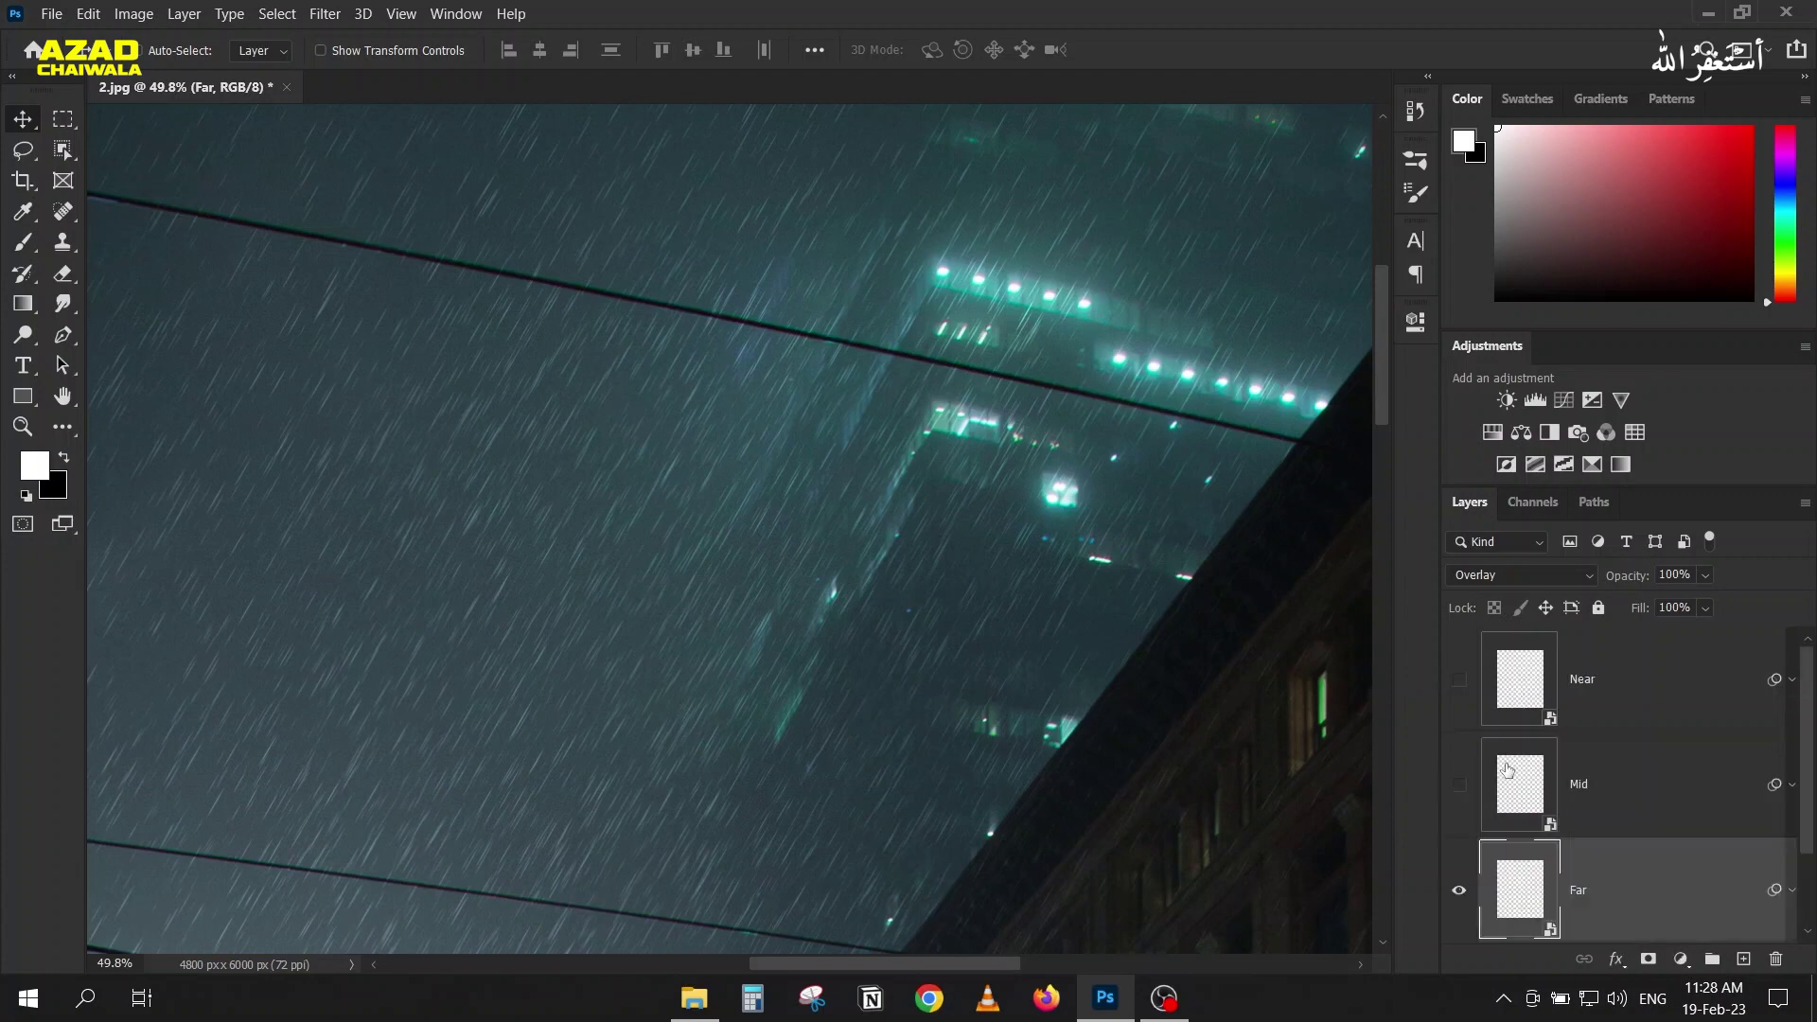
left_click(1459, 784)
left_click(1459, 678)
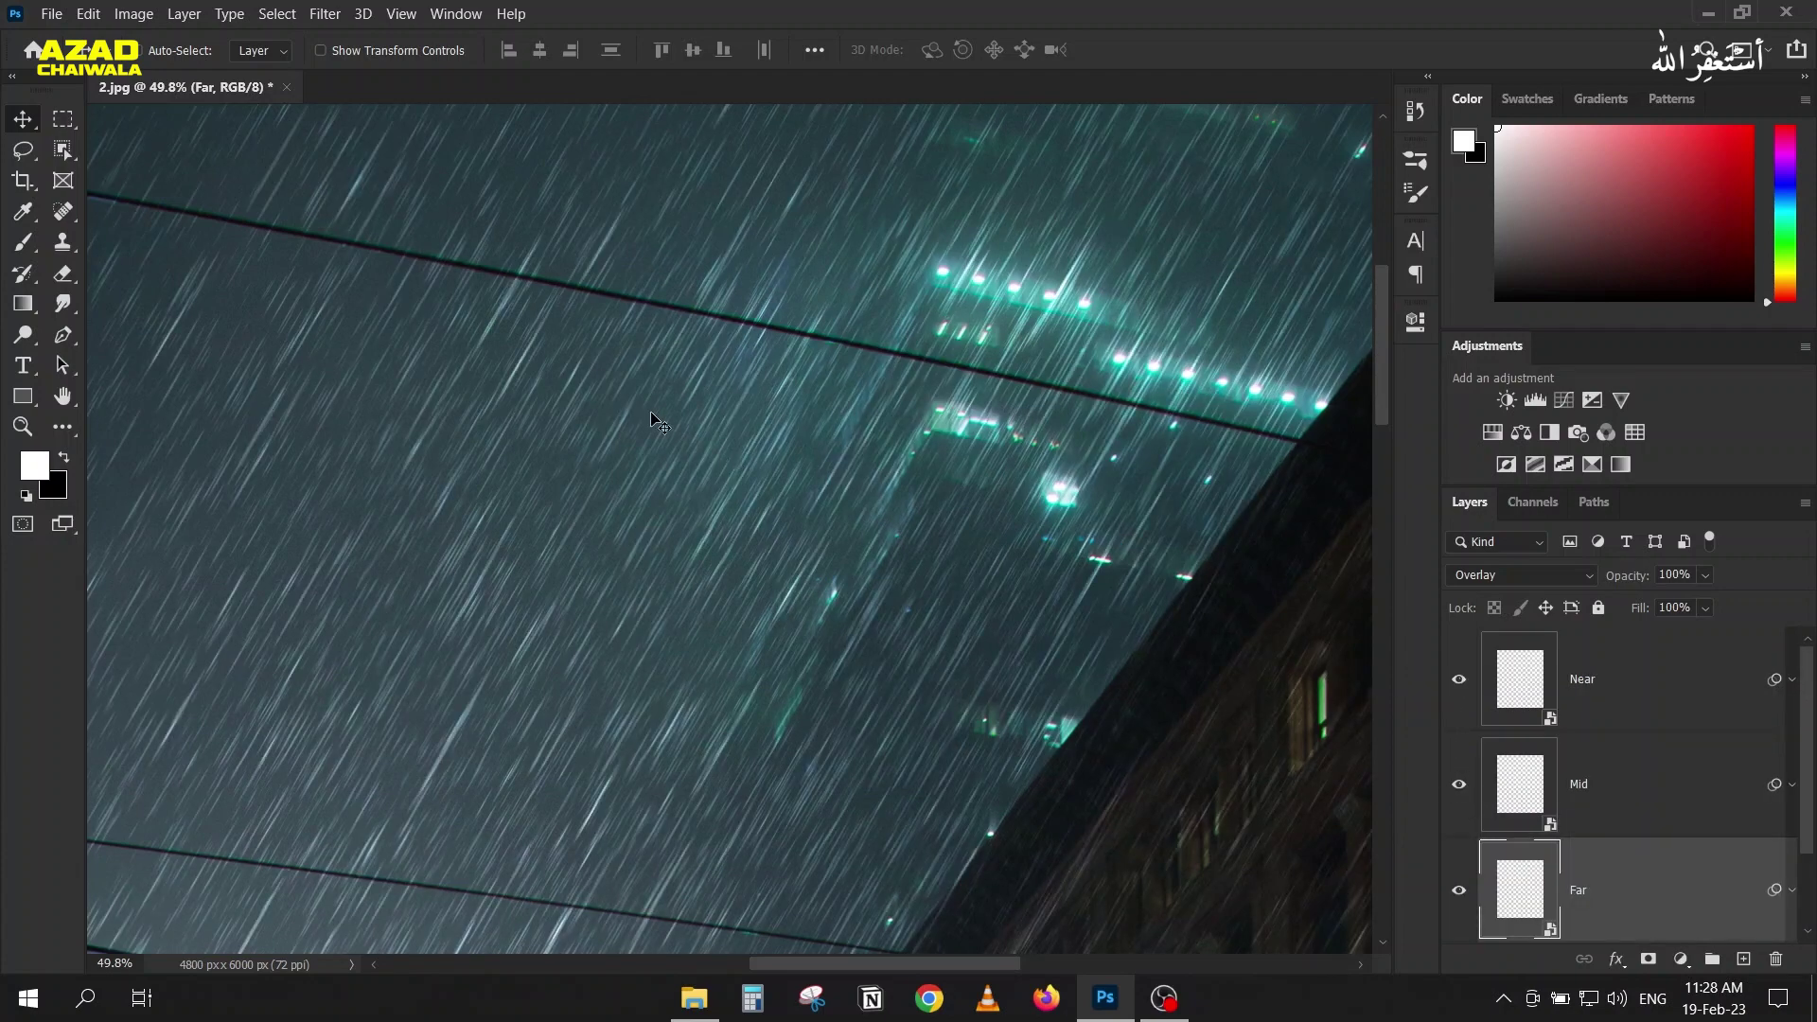
scroll(657, 424, "down", 2)
scroll(657, 424, "down", 2)
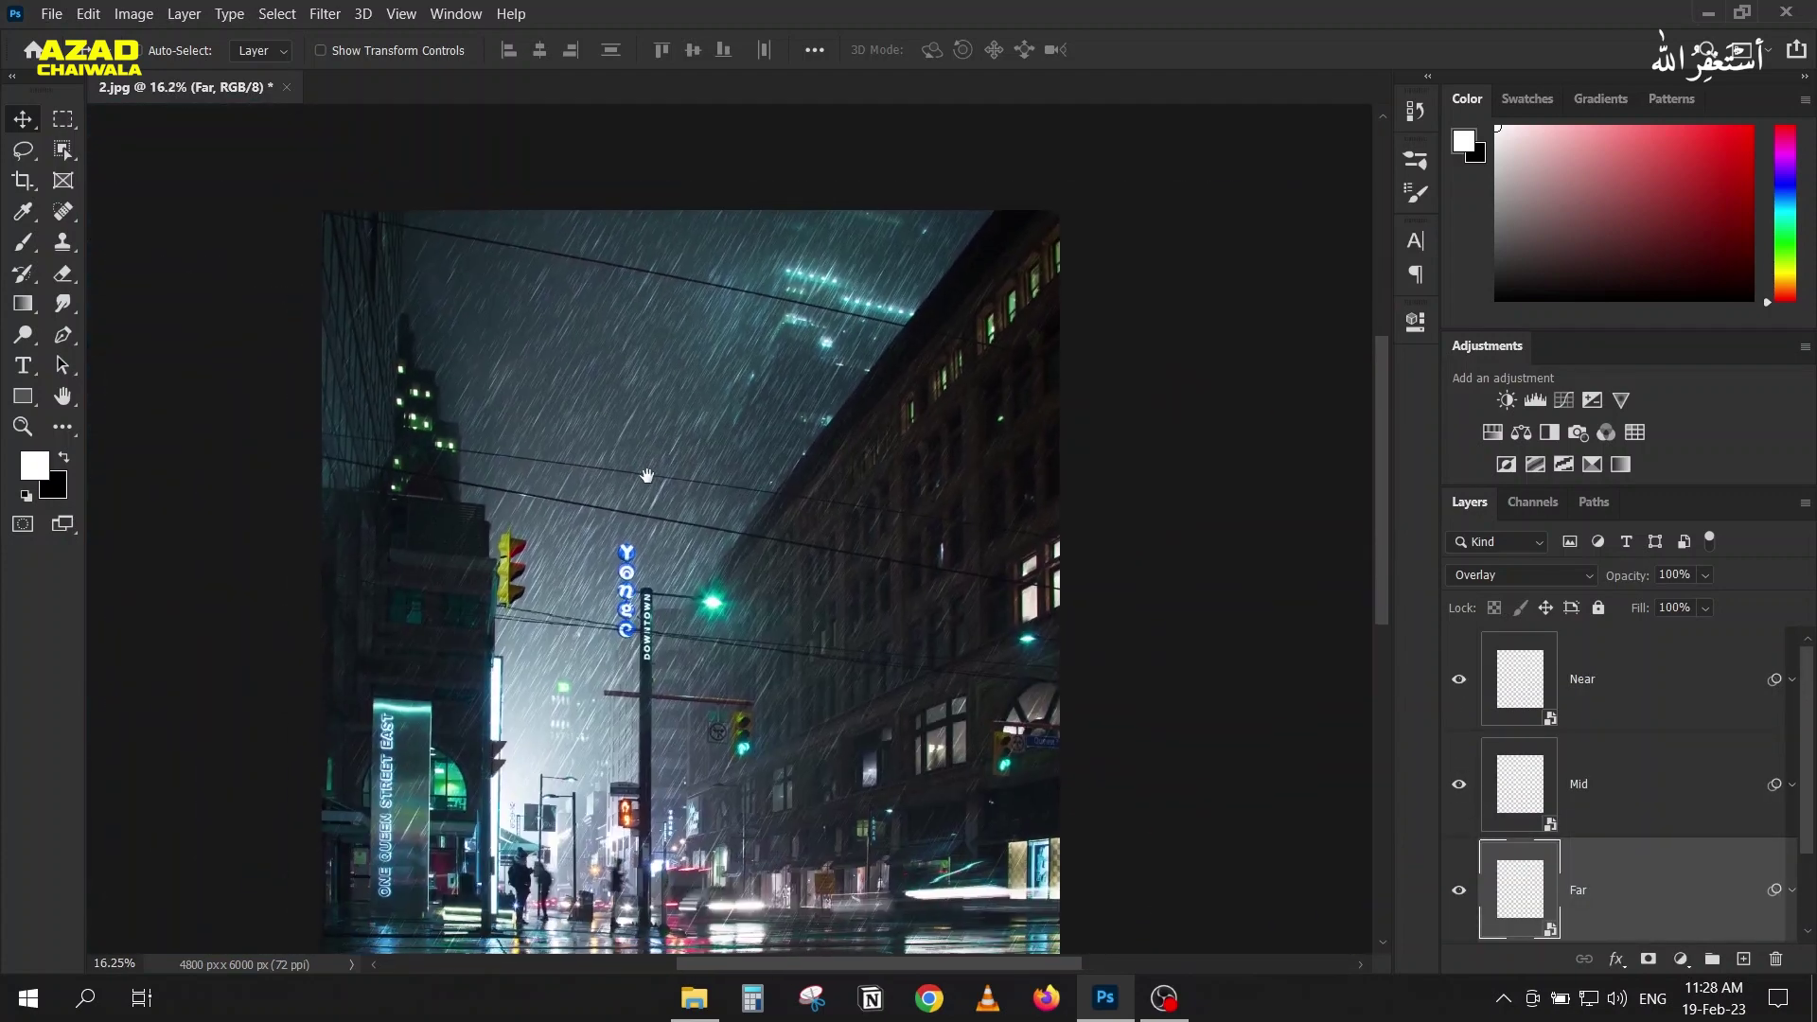
Step: Close 2.jpg without saving and open the skier photo 3.jpg from File Explorer
left_click_drag(658, 499, 614, 539)
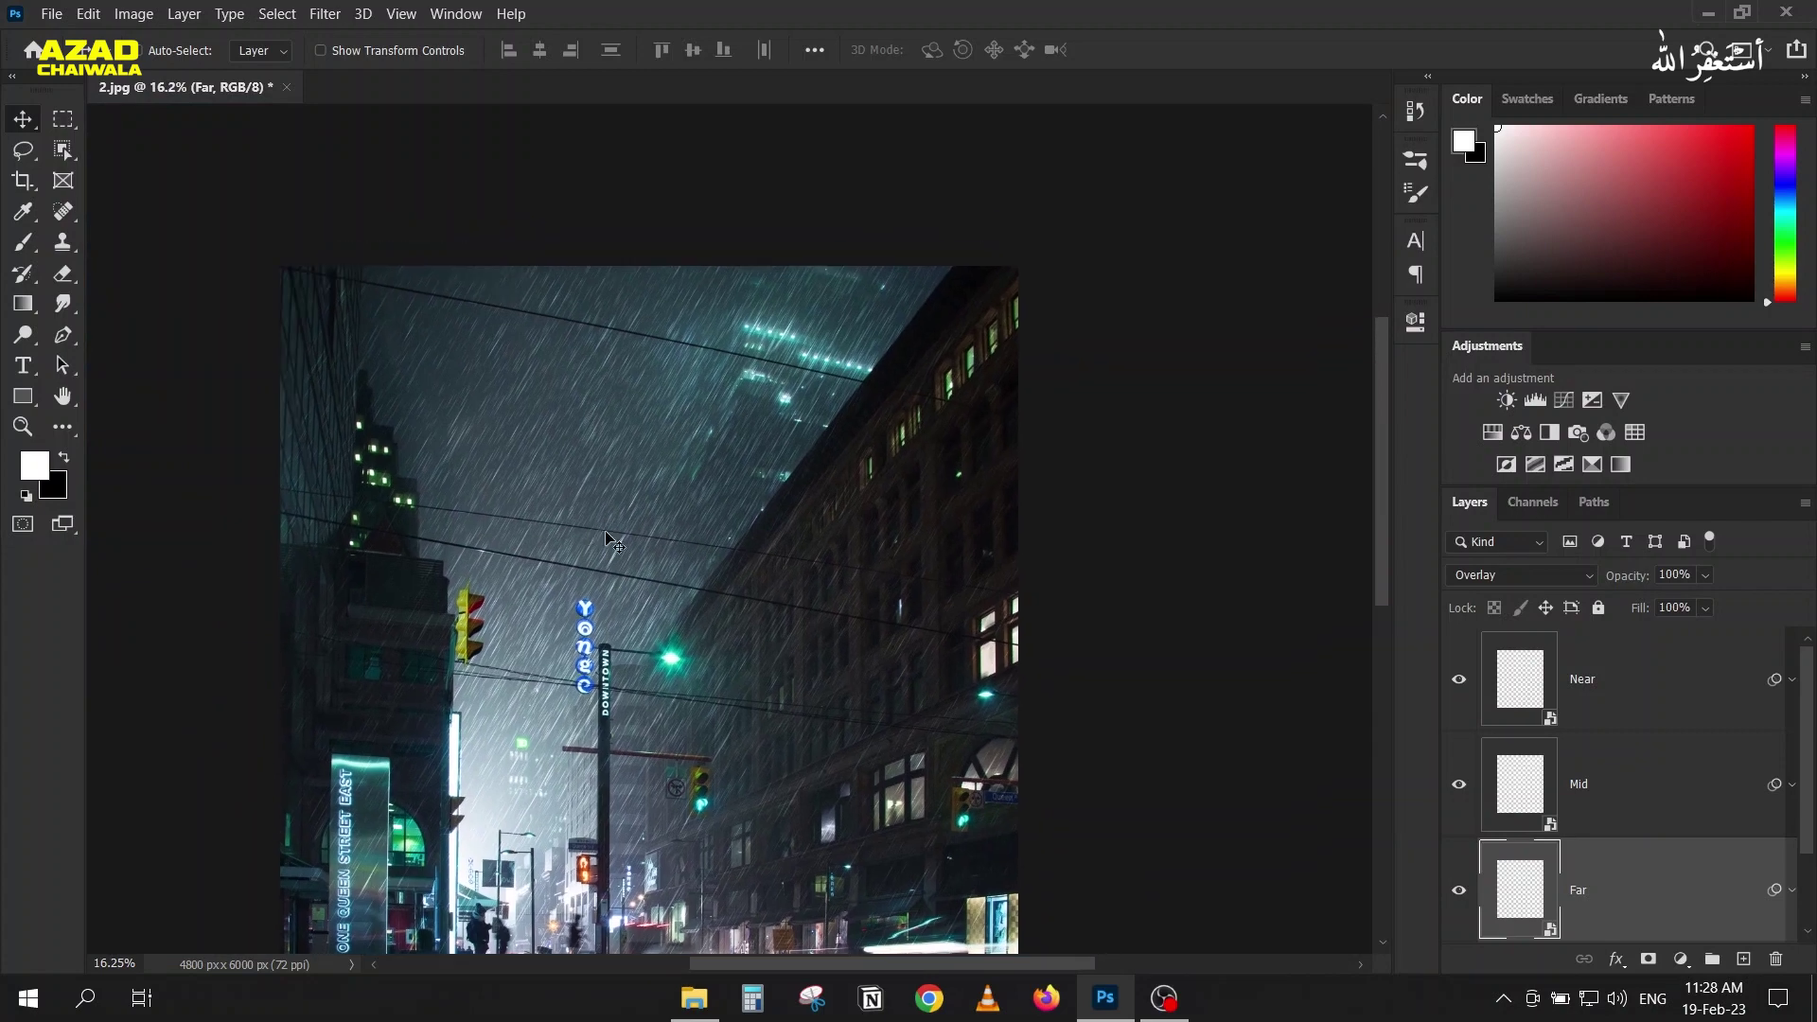
left_click(287, 86)
left_click(944, 389)
left_click(693, 998)
left_click_drag(793, 216, 584, 380)
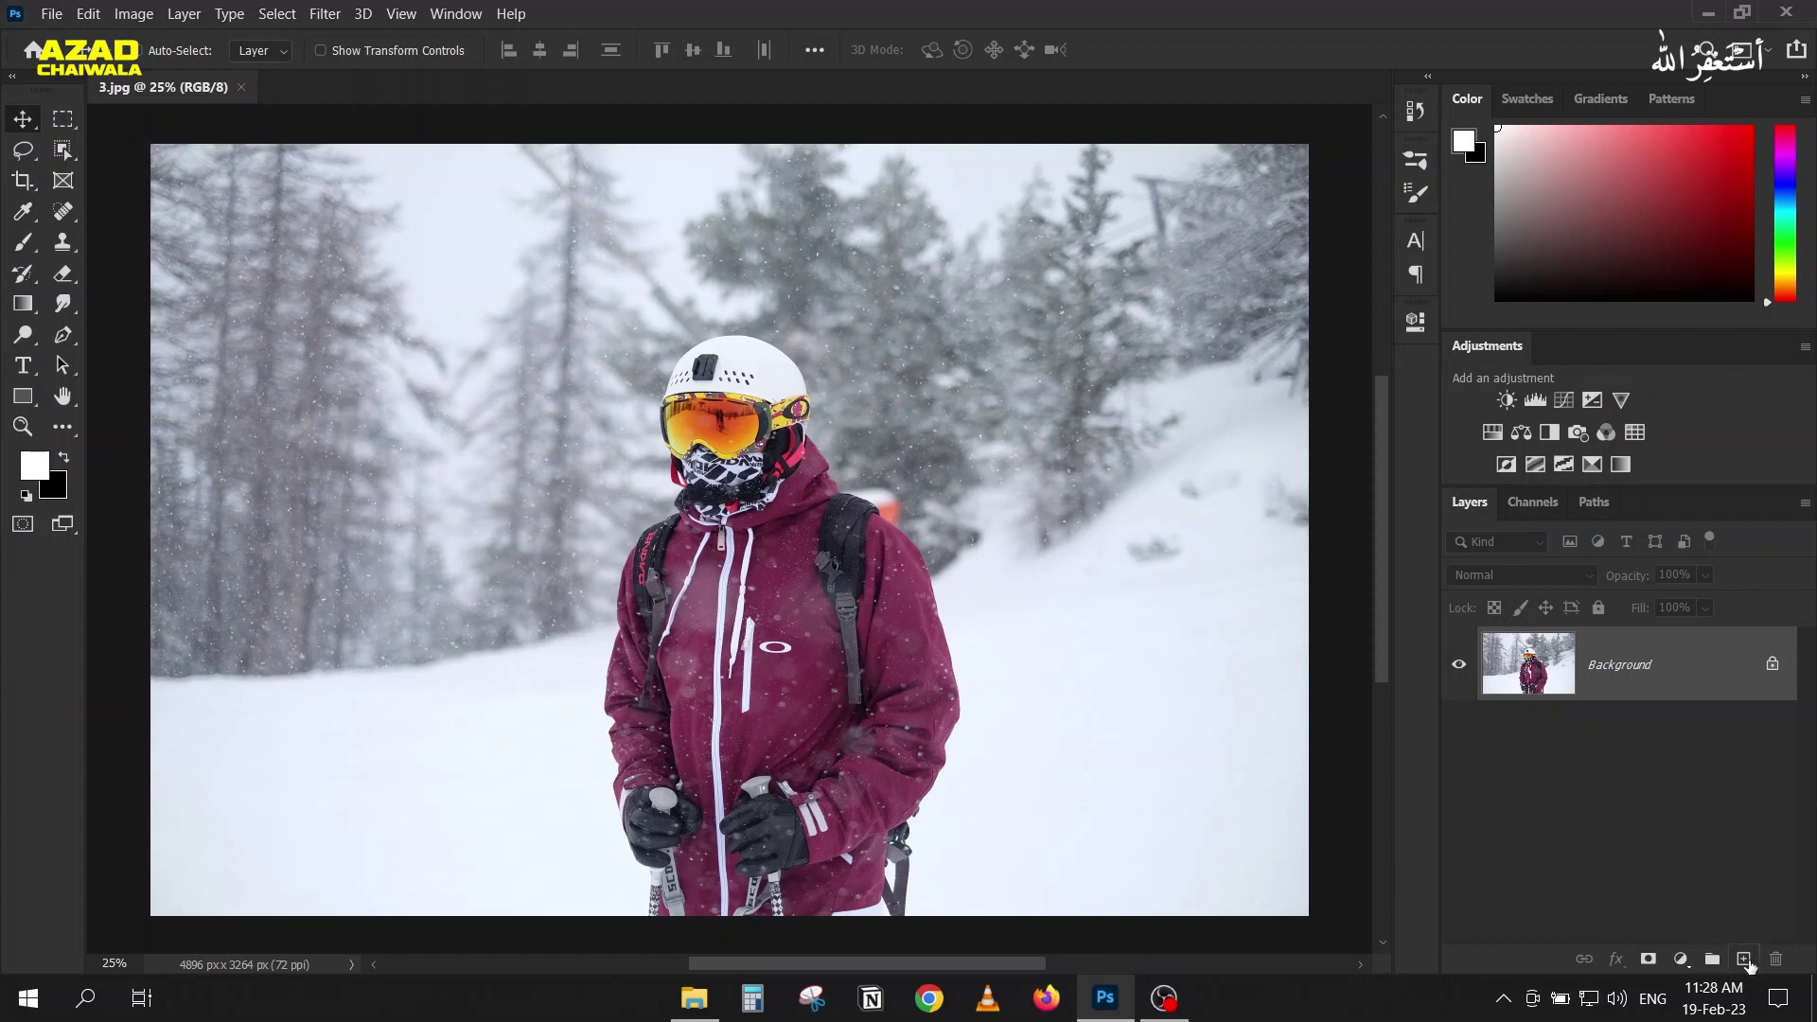
Step: Add Layer 1 above the Background and set up a small black Hard Round brush
left_click(1745, 960)
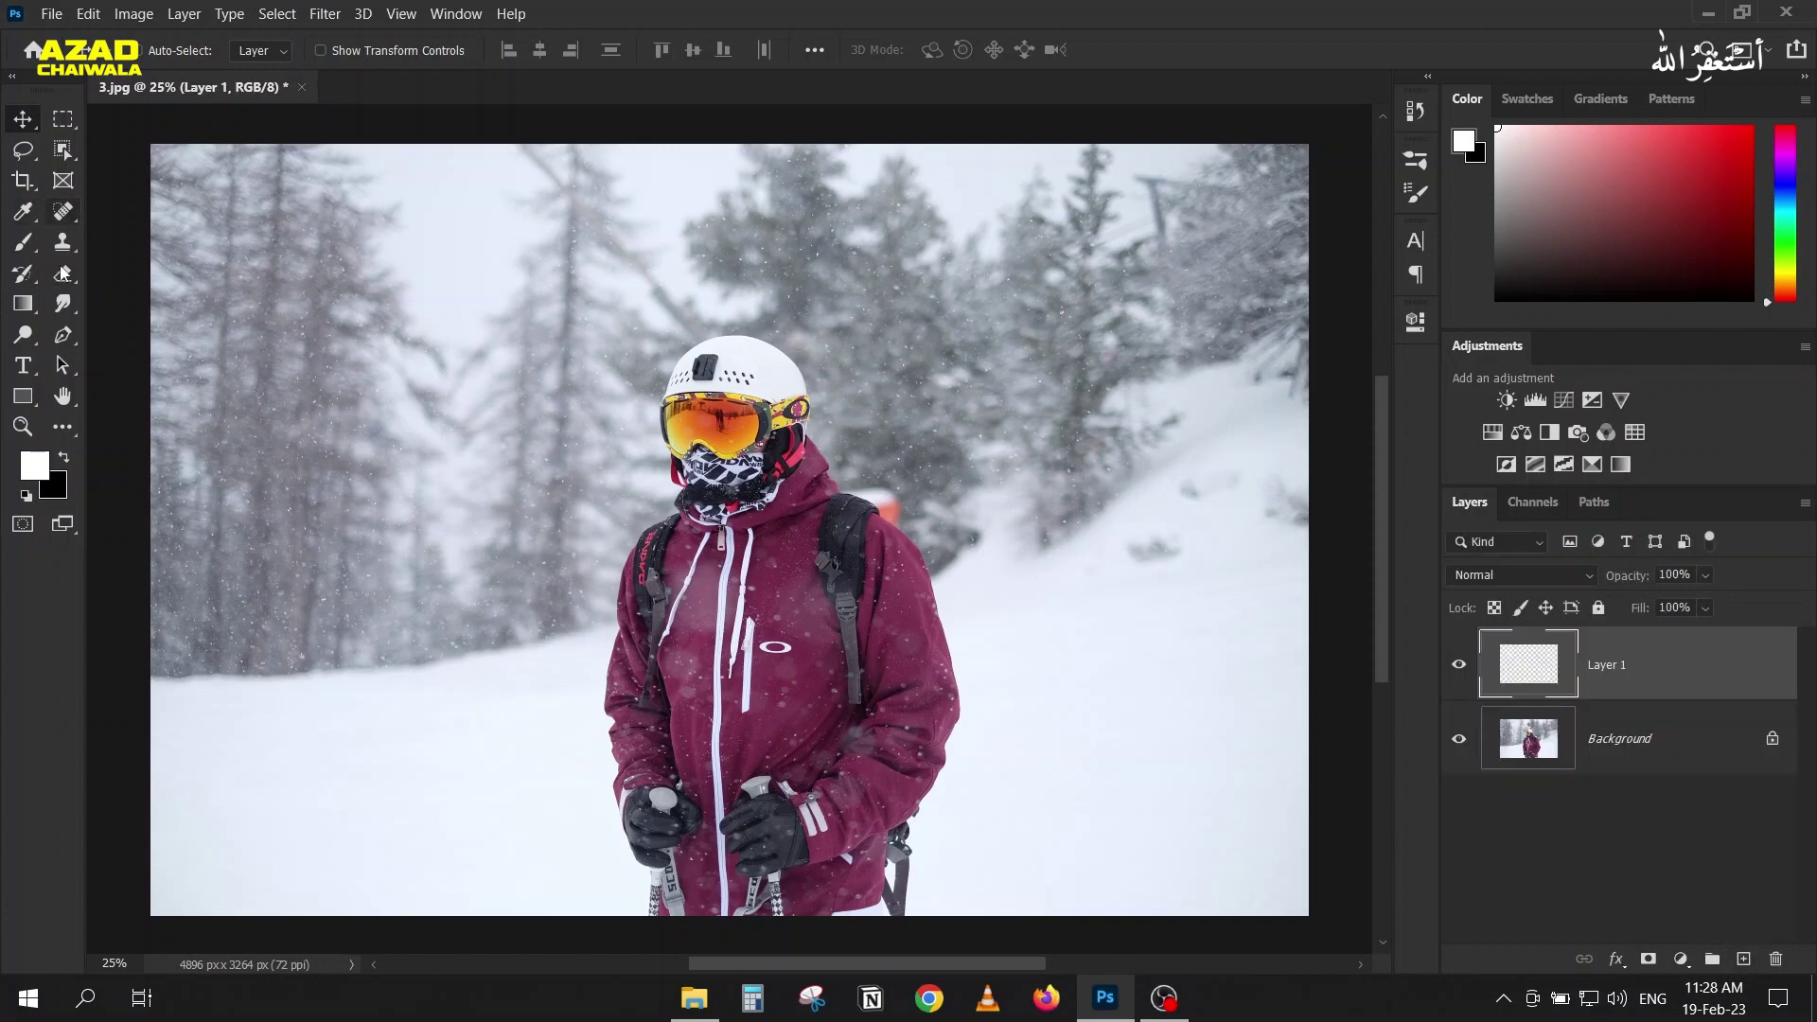
key("b")
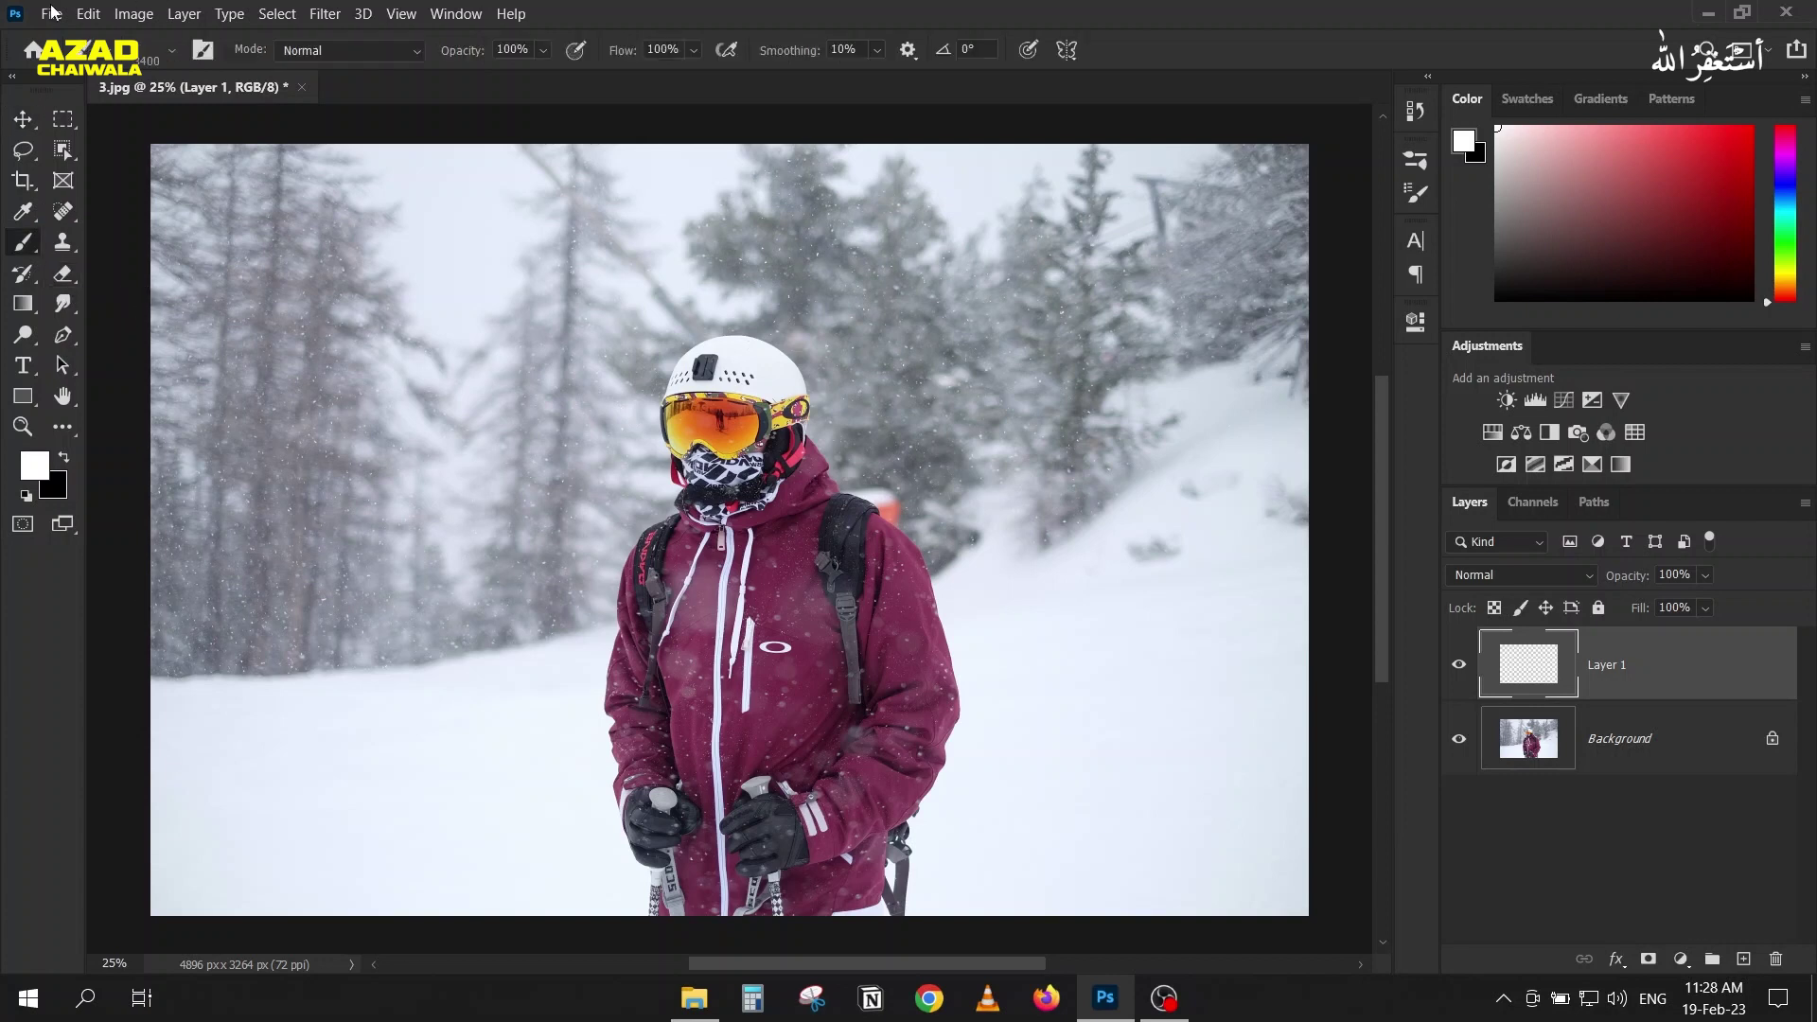
left_click(168, 51)
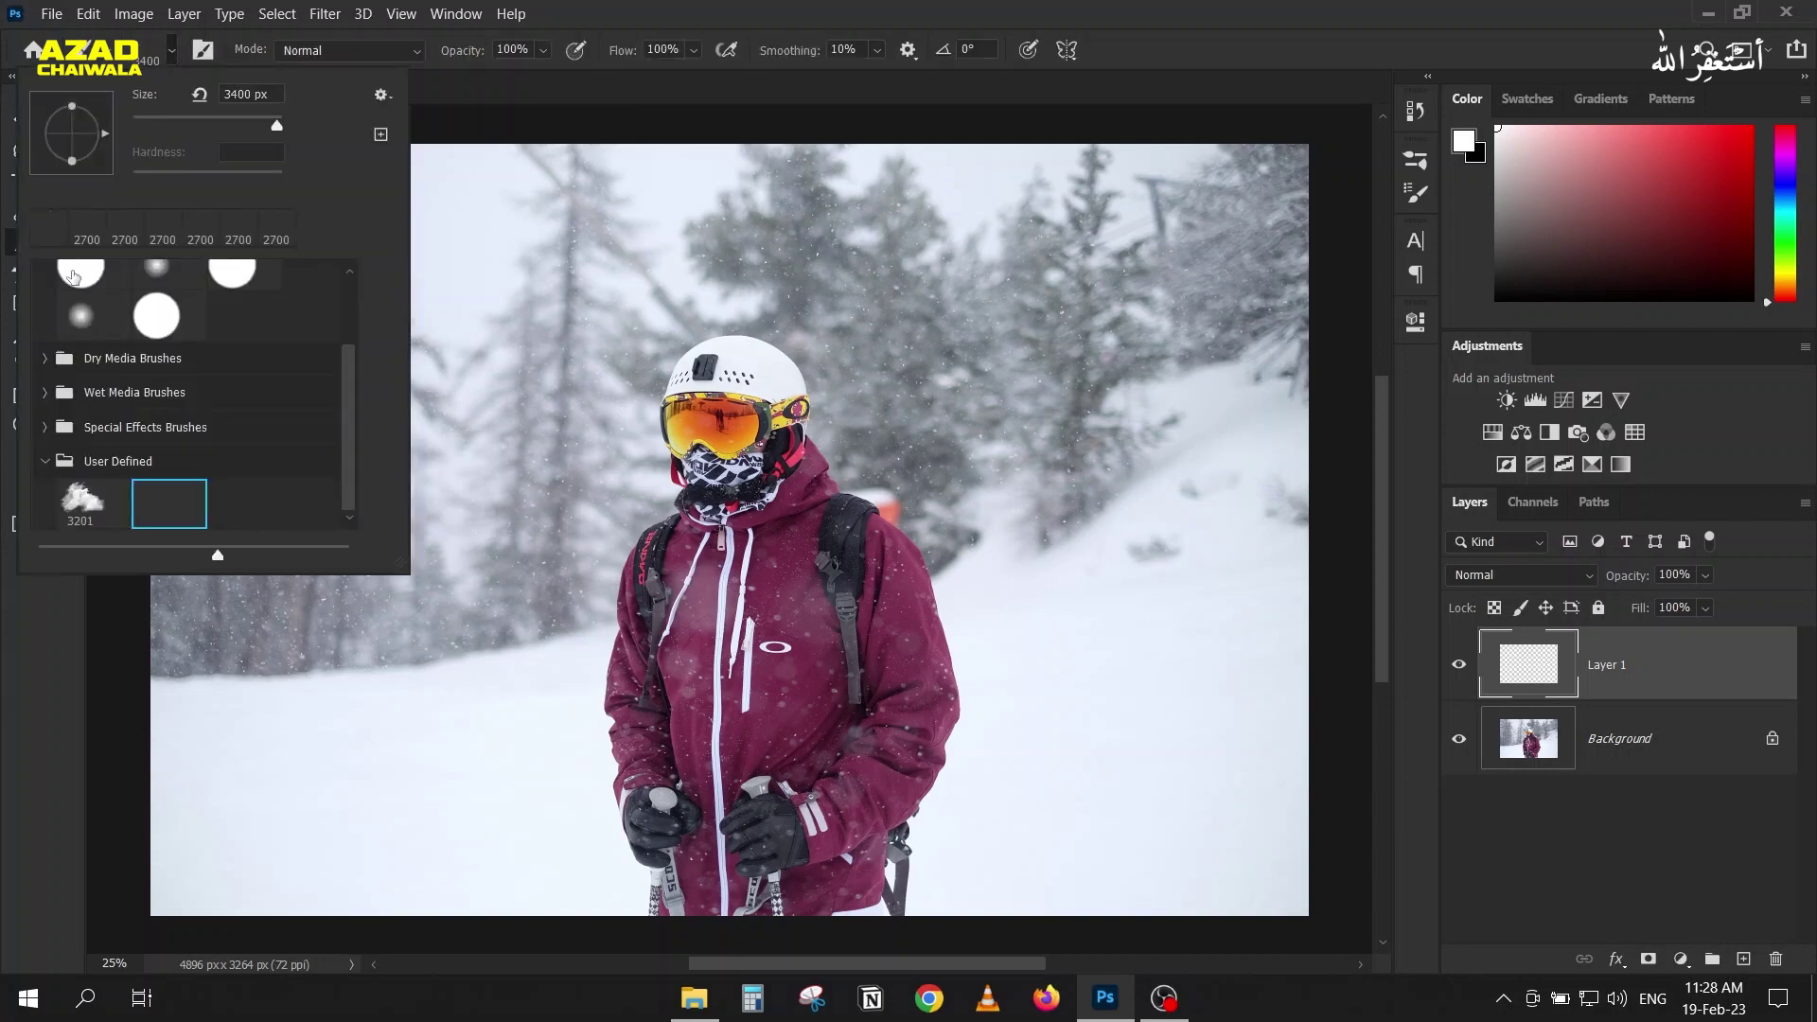
scroll(152, 379, "up", 5)
left_click(155, 318)
left_click(696, 8)
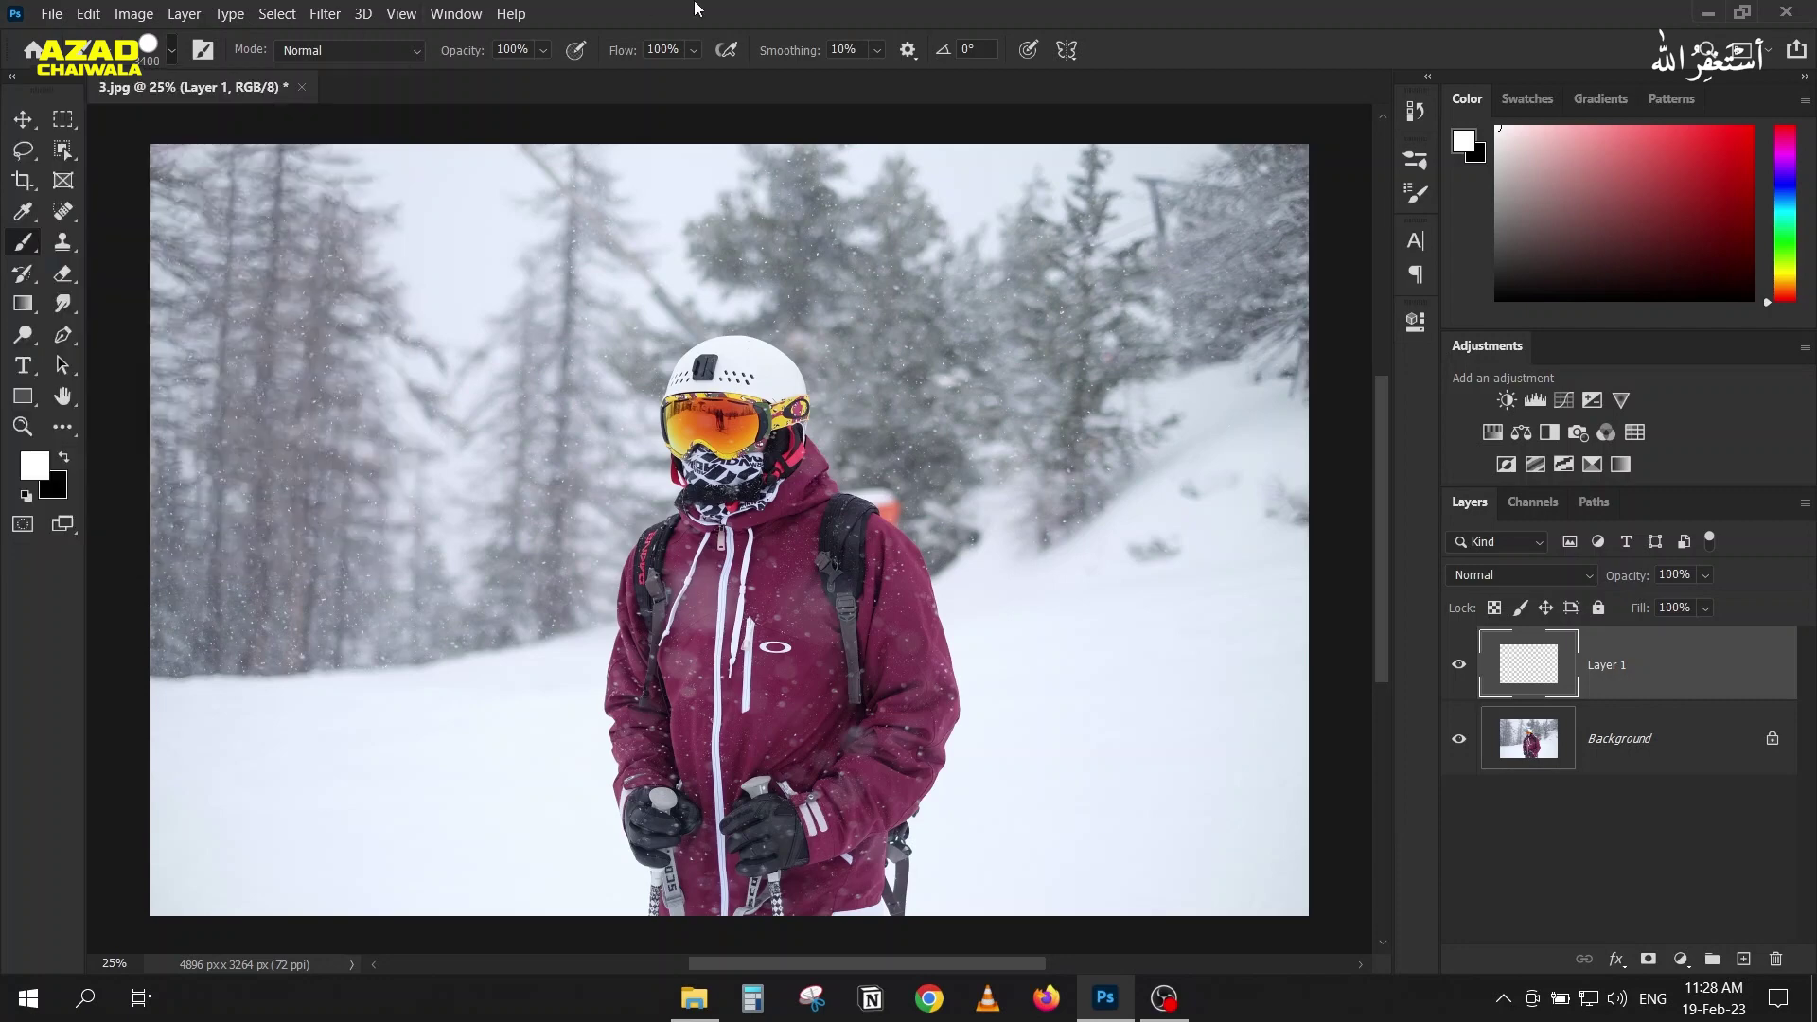
key("bracketleft")
key("bracketleft")
key("bracketleft")
key("bracketleft")
key("bracketleft")
key("bracketleft")
key("bracketleft")
key("bracketleft")
key("bracketleft")
key("bracketleft")
key("bracketleft")
key("bracketleft")
key("bracketleft")
key("bracketleft")
key("bracketleft")
key("bracketleft")
key("bracketleft")
key("bracketleft")
key("bracketleft")
key("bracketleft")
key("bracketleft")
left_click(63, 455)
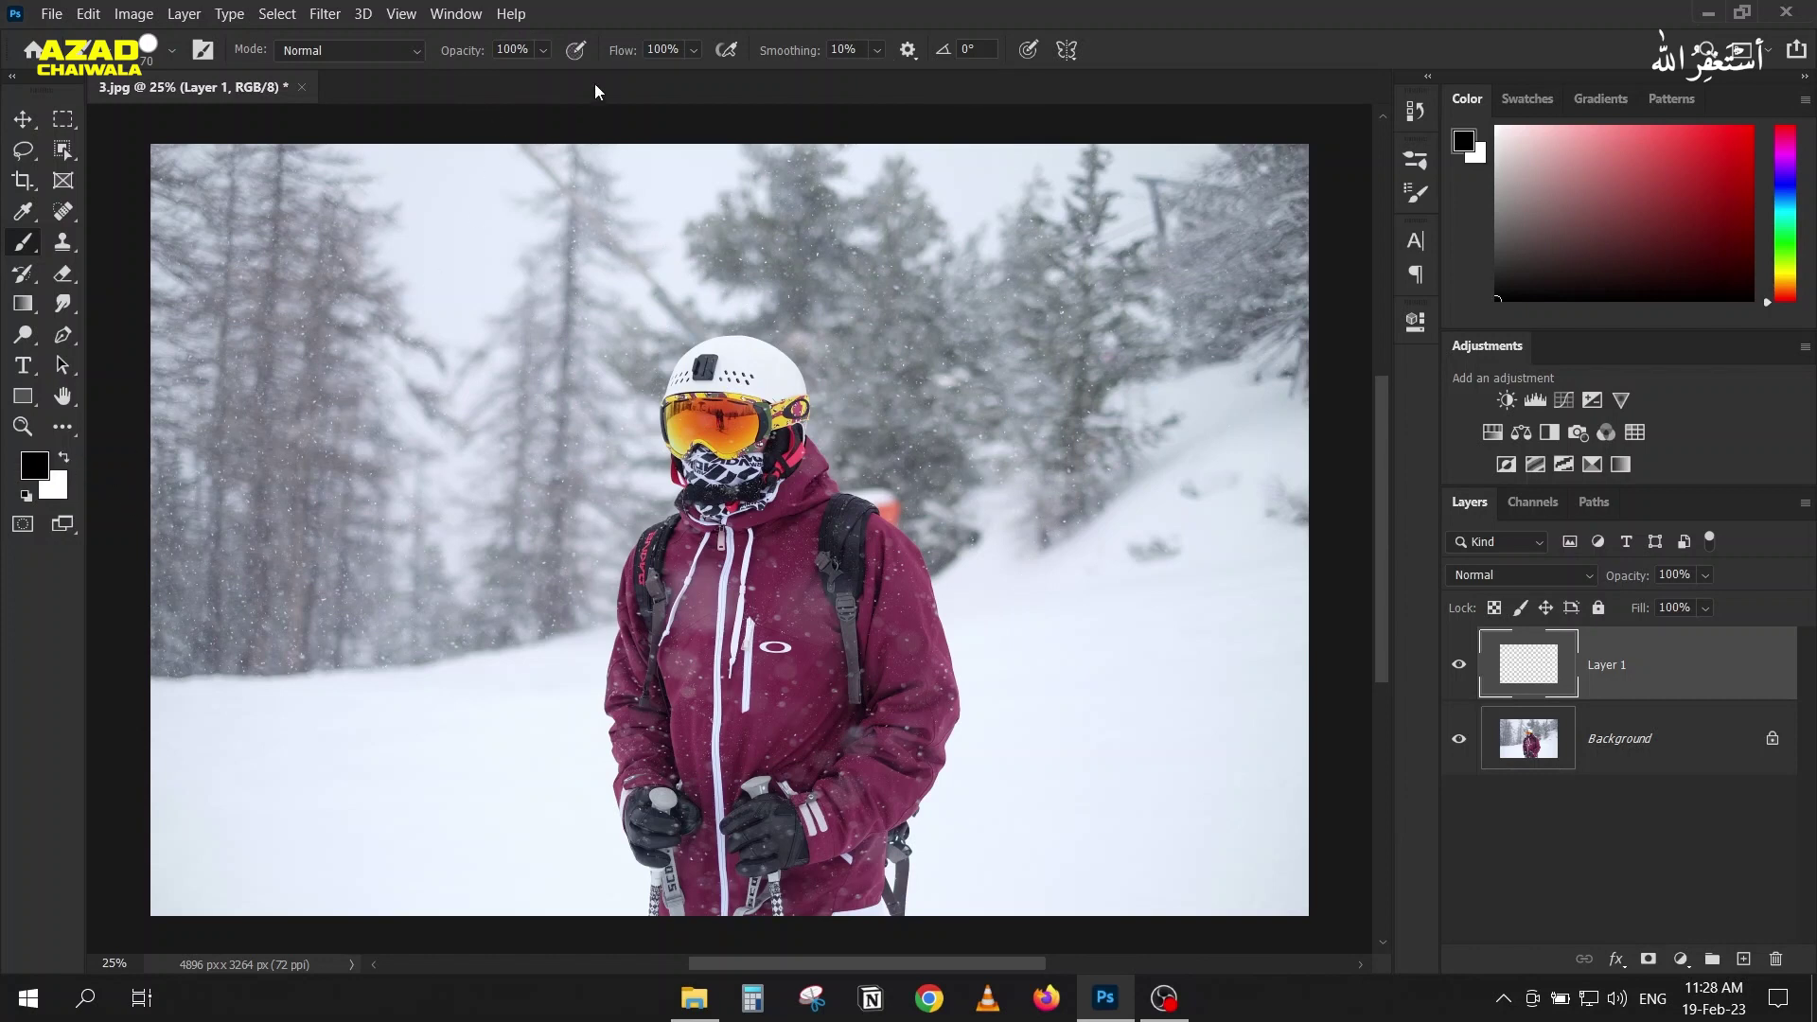
key("bracketleft")
key("bracketleft")
Step: Add a white Solid Color fill layer above the Background
left_click(58, 122)
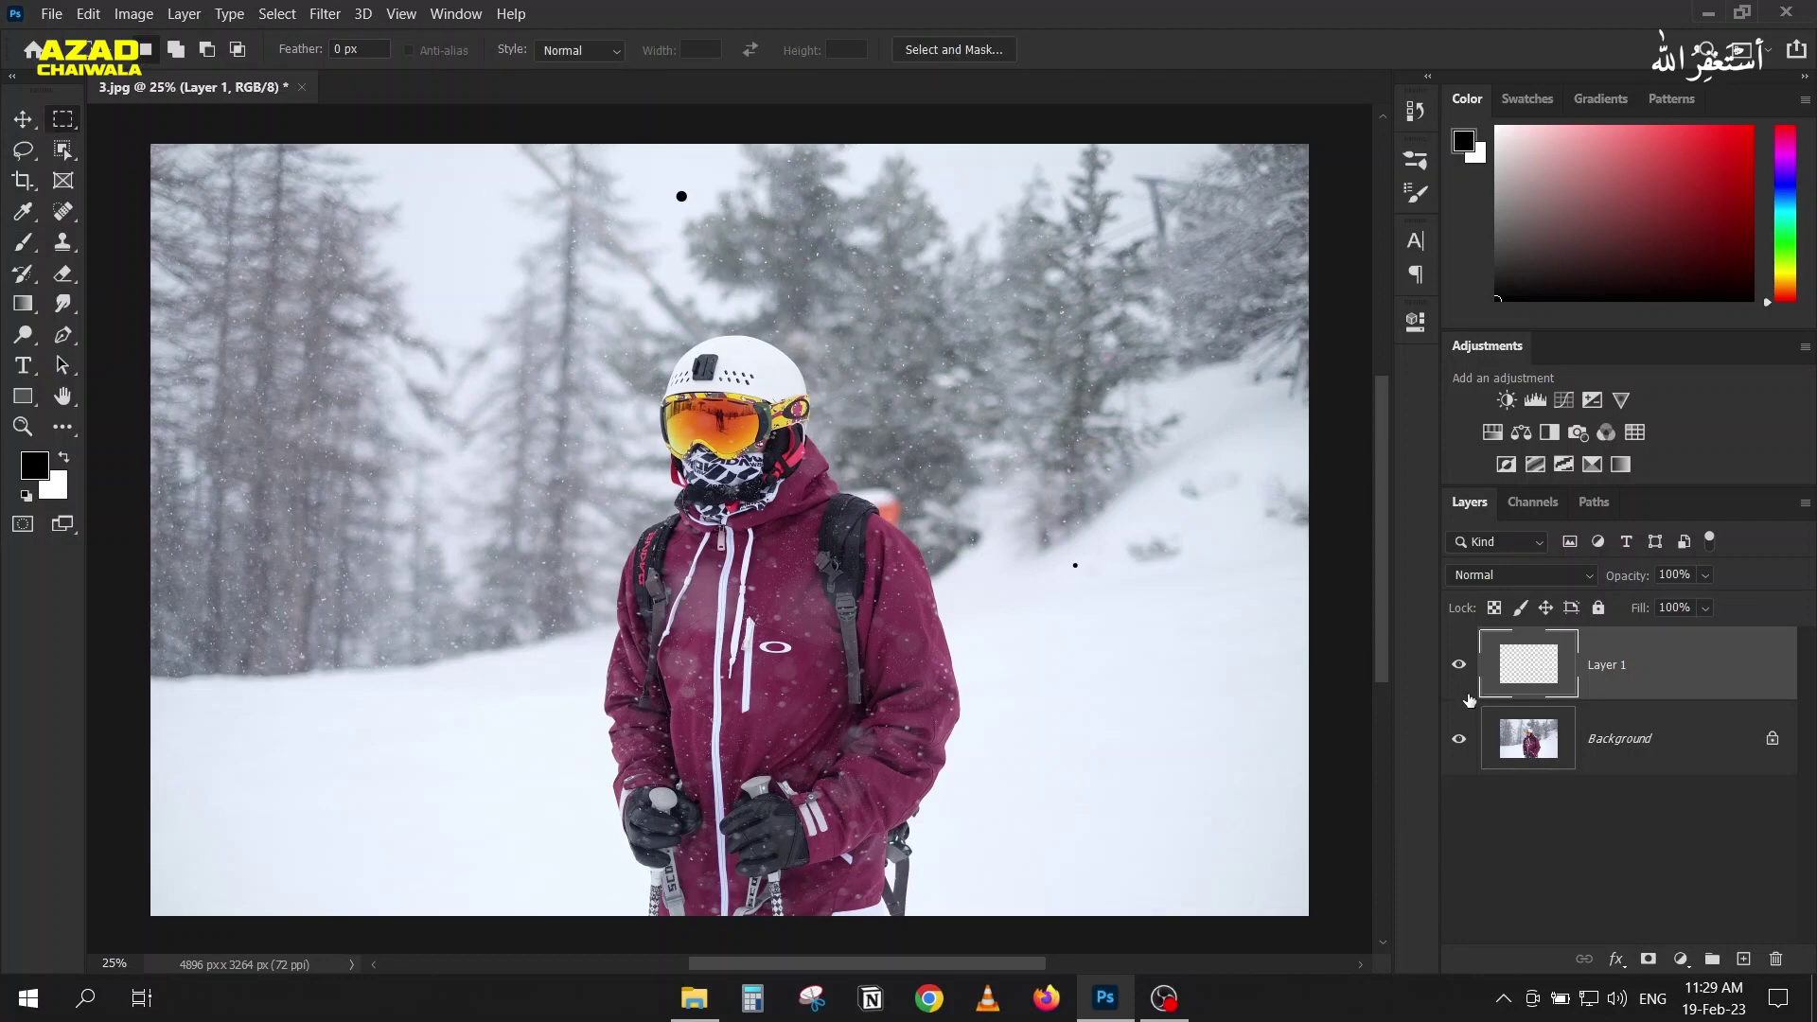
left_click(1508, 747)
left_click(1680, 958)
left_click(1671, 547)
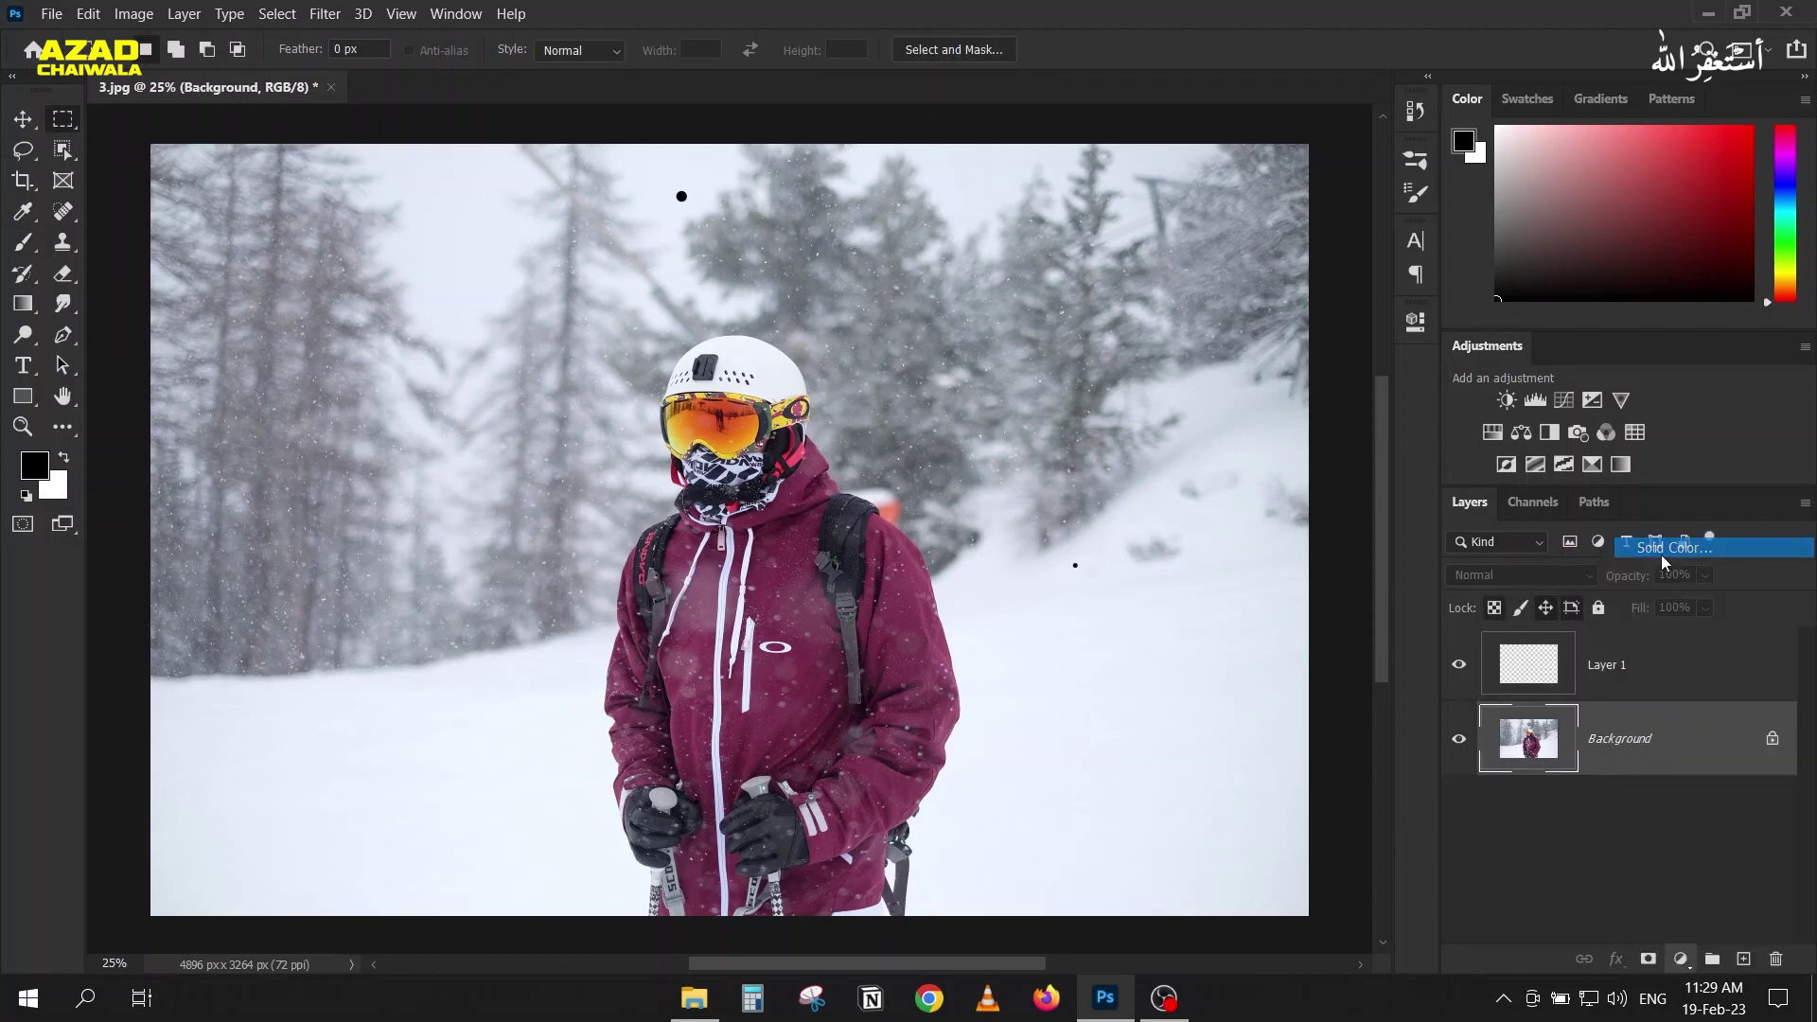
left_click_drag(975, 283, 923, 161)
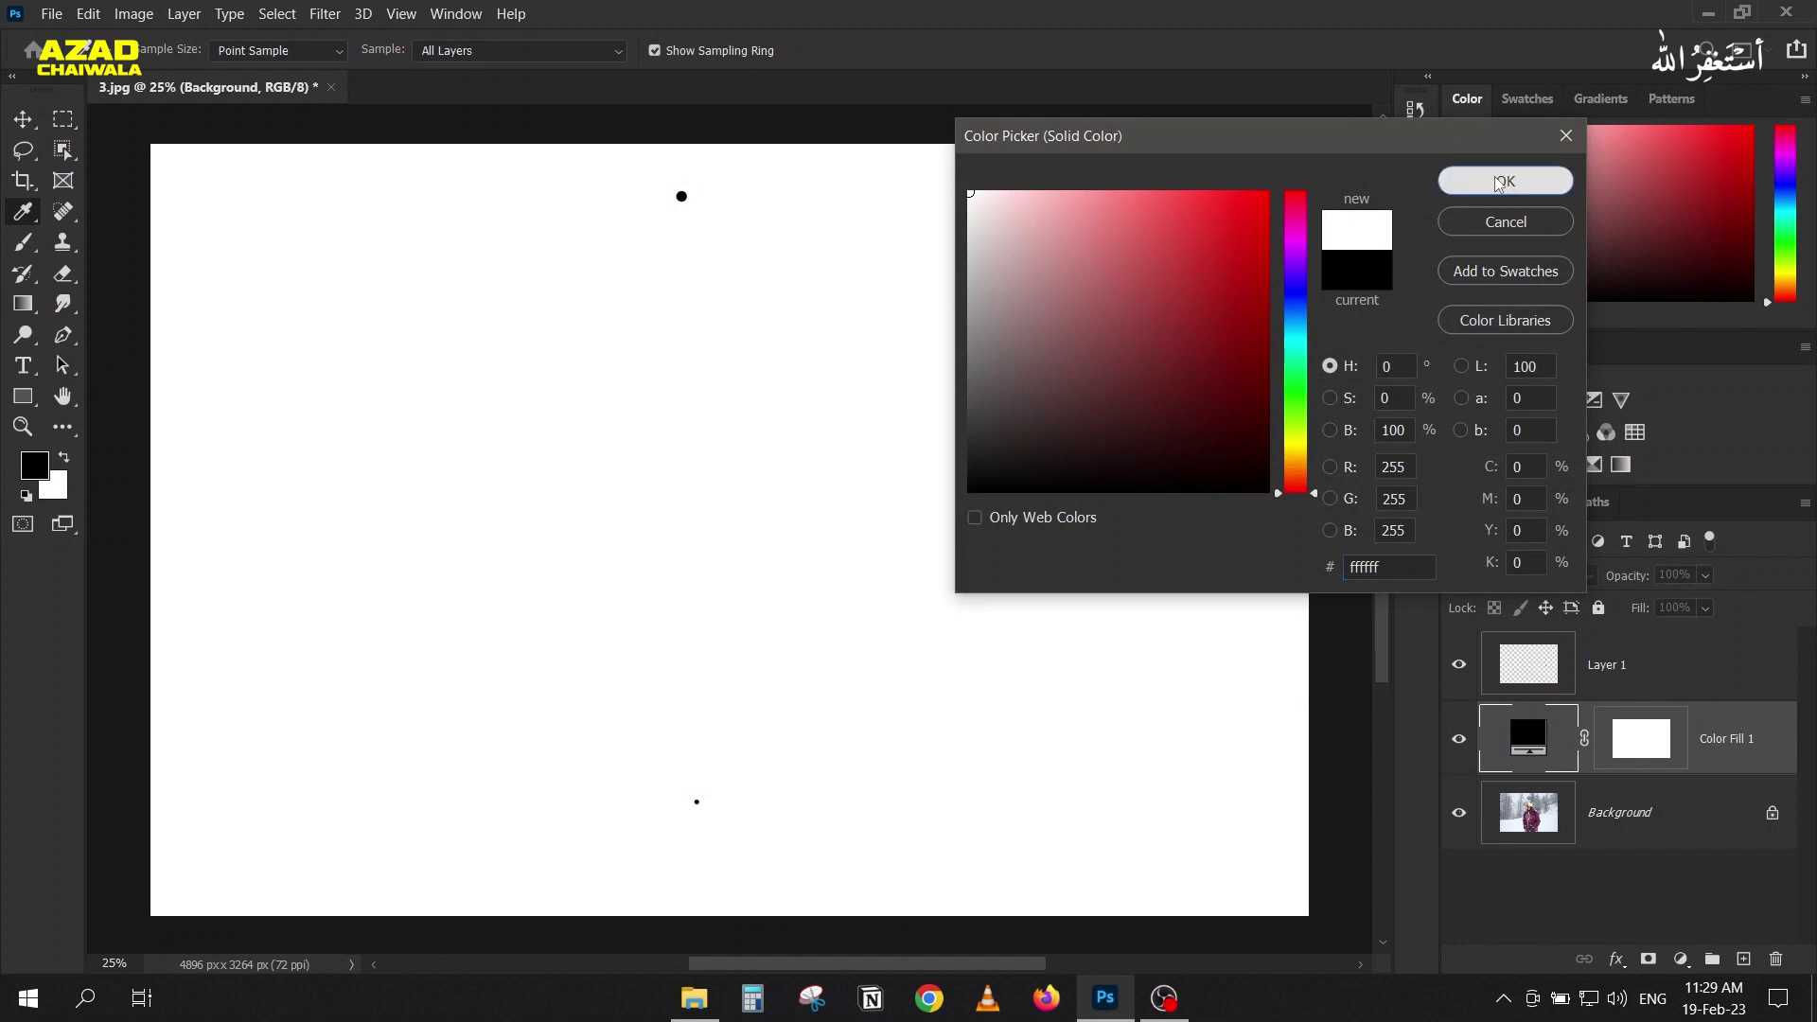
left_click(1503, 181)
Step: Select the black dots on Layer 1 and define them as brush preset 'Sampled Brush 1'
left_click(1526, 665)
left_click_drag(655, 167, 1100, 845)
left_click(794, 904)
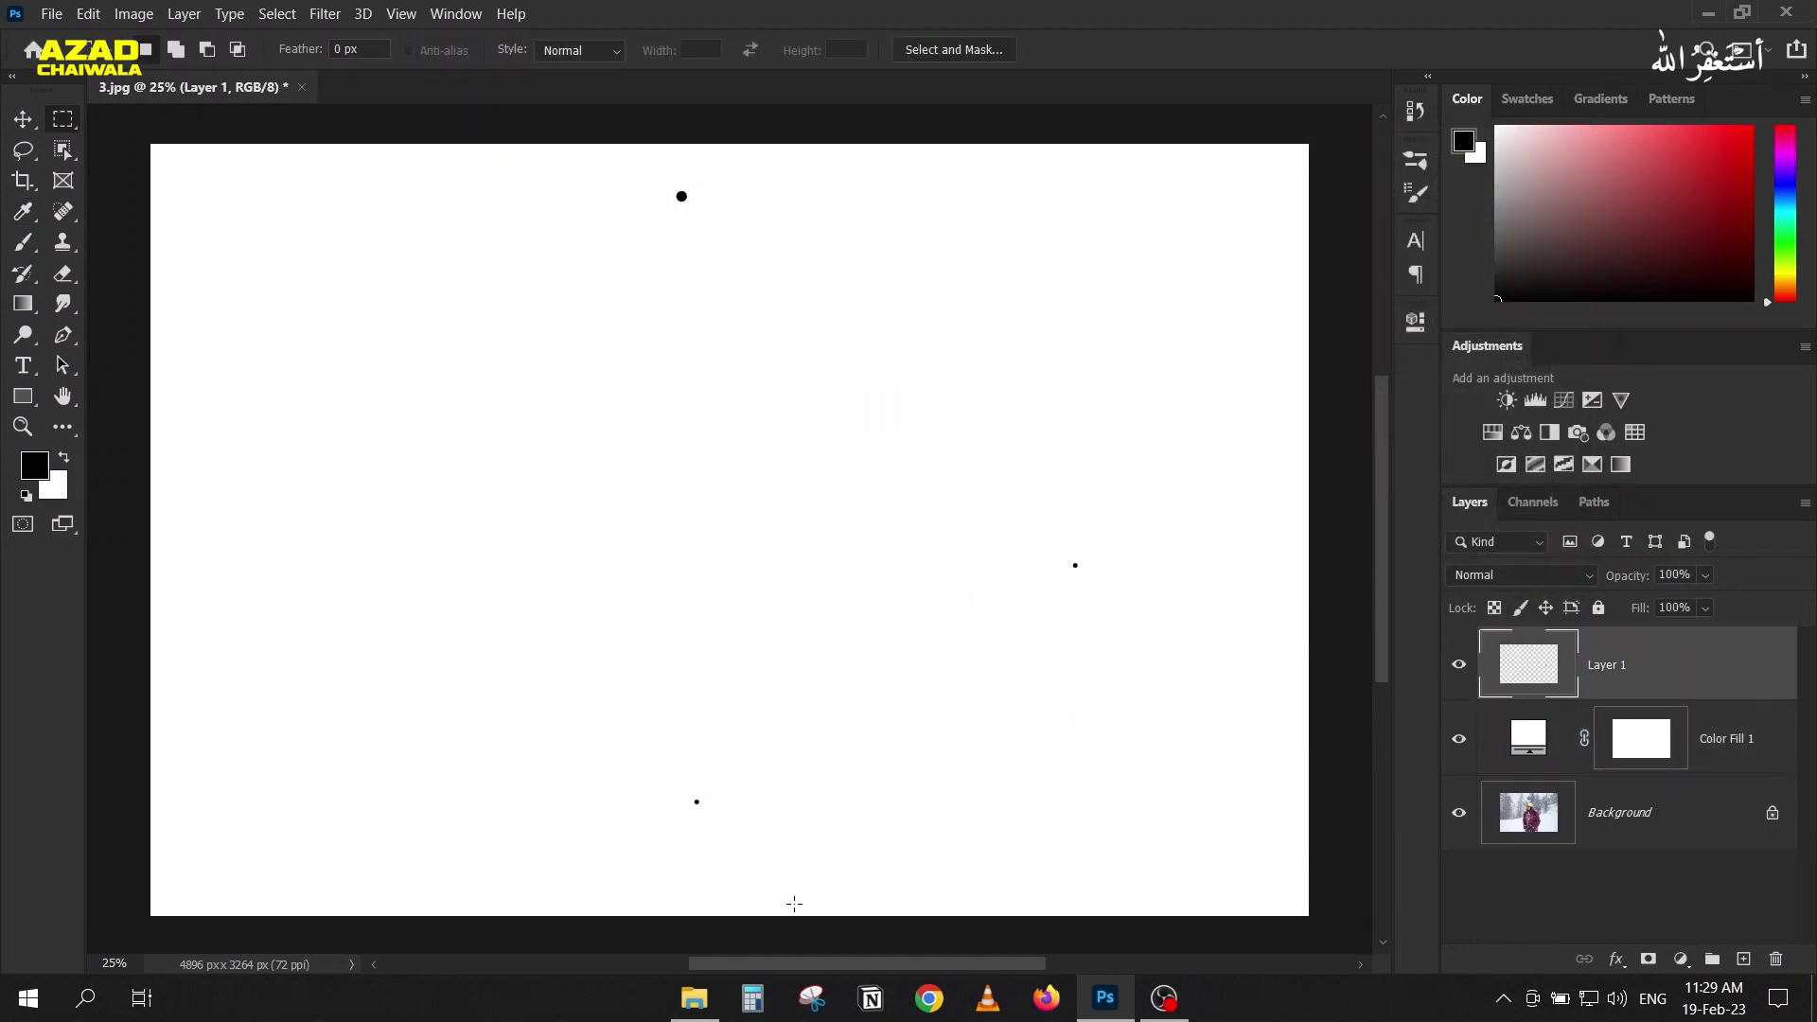
left_click(89, 12)
left_click(208, 600)
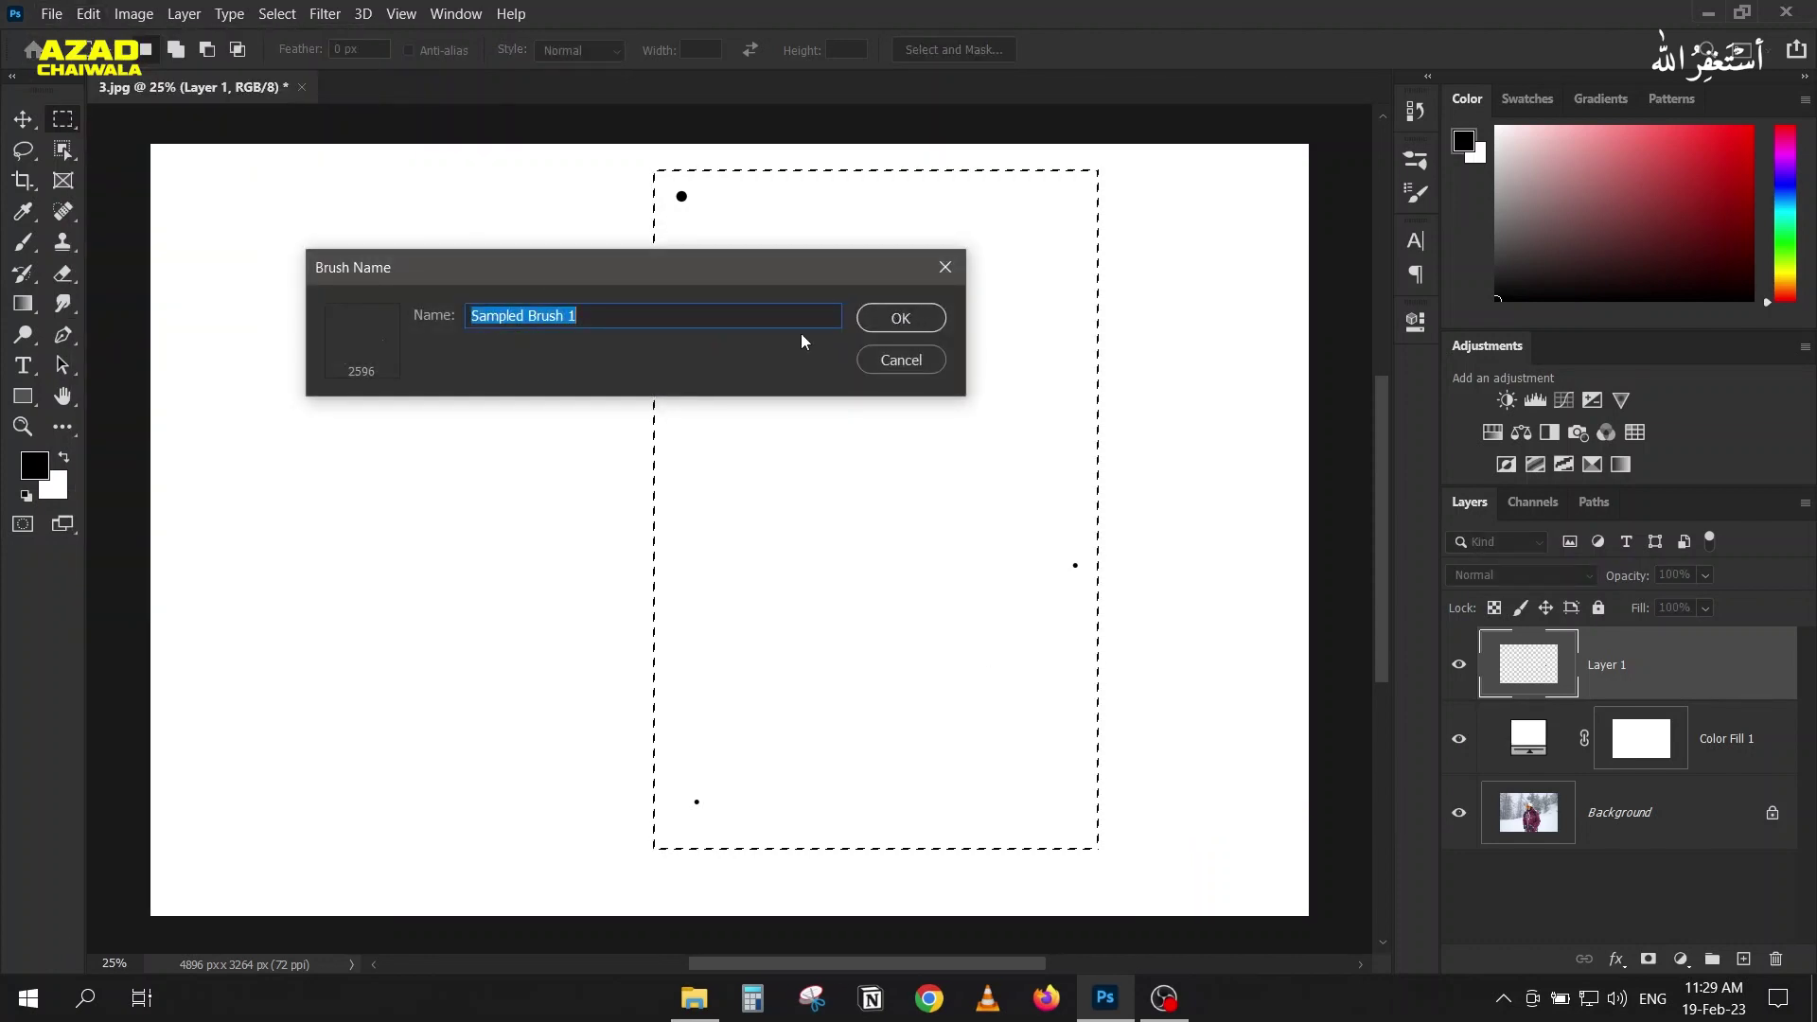
left_click(920, 317)
key("b")
key("ctrl+d")
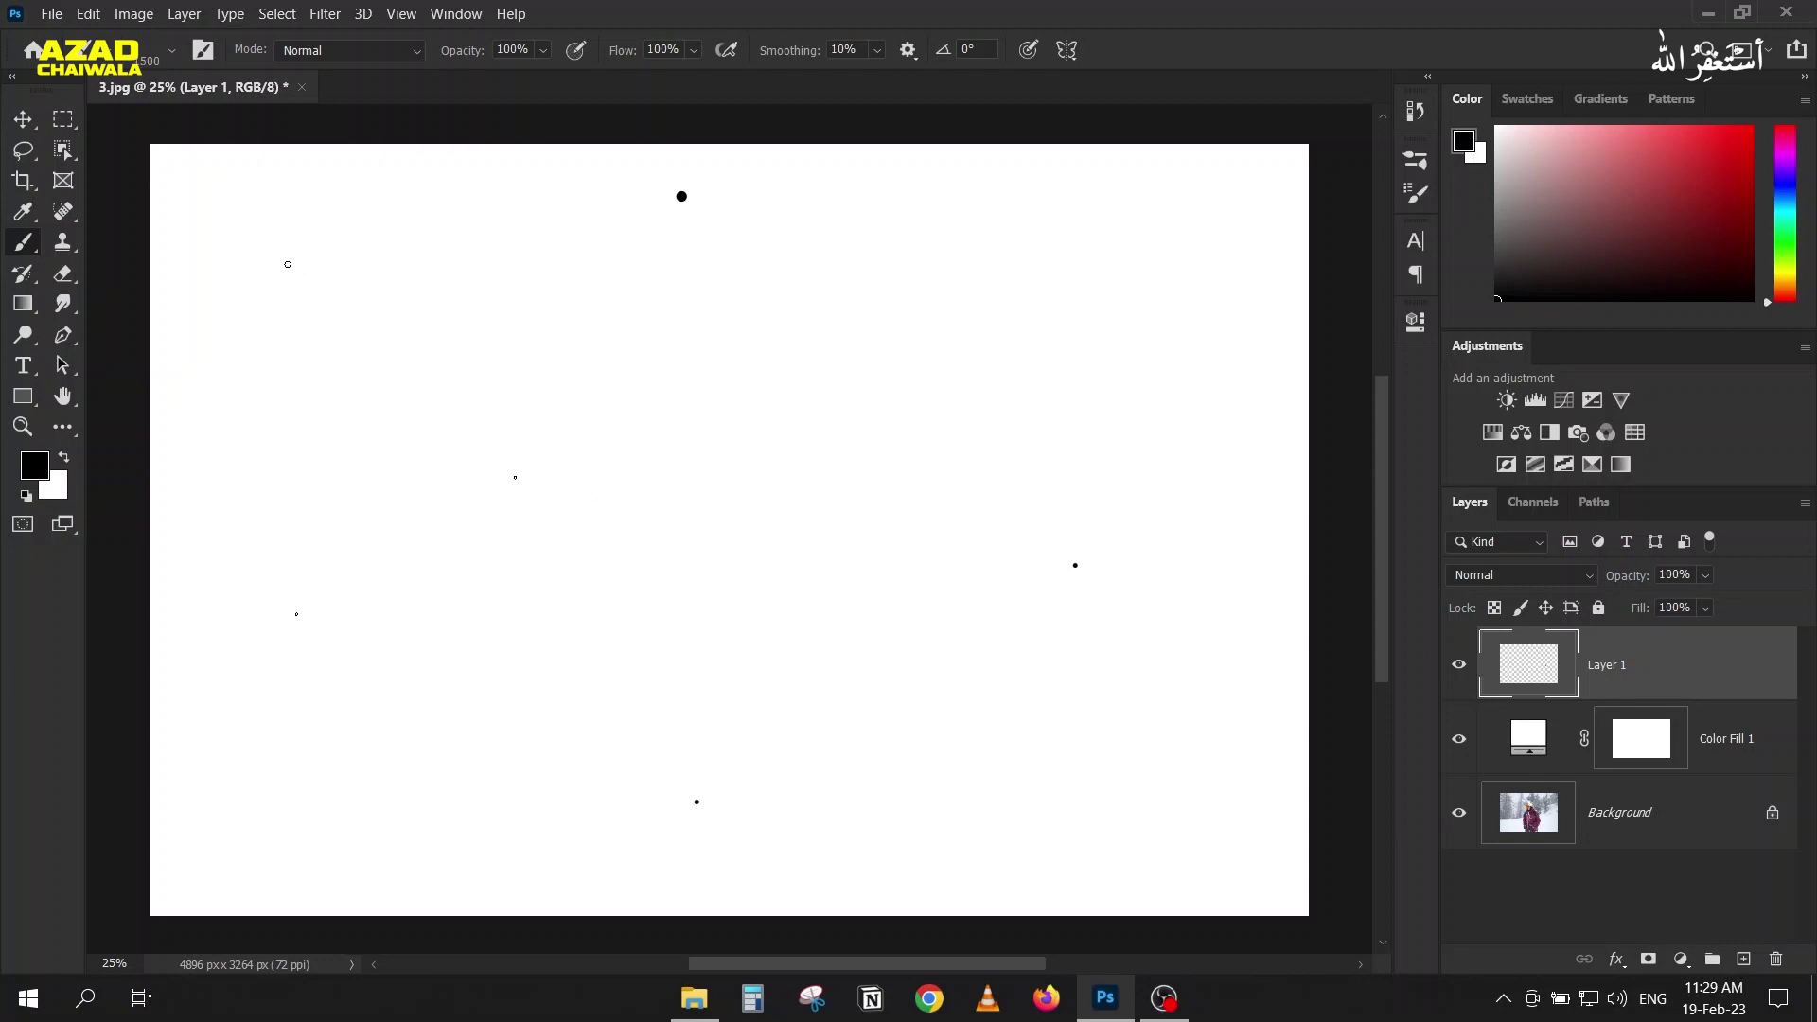
Step: Raise Sampled Brush 1's spacing to 101% and enable Shape Dynamics with 100% Size Jitter
left_click_drag(288, 264, 798, 247)
key("ctrl+z")
left_click(1416, 196)
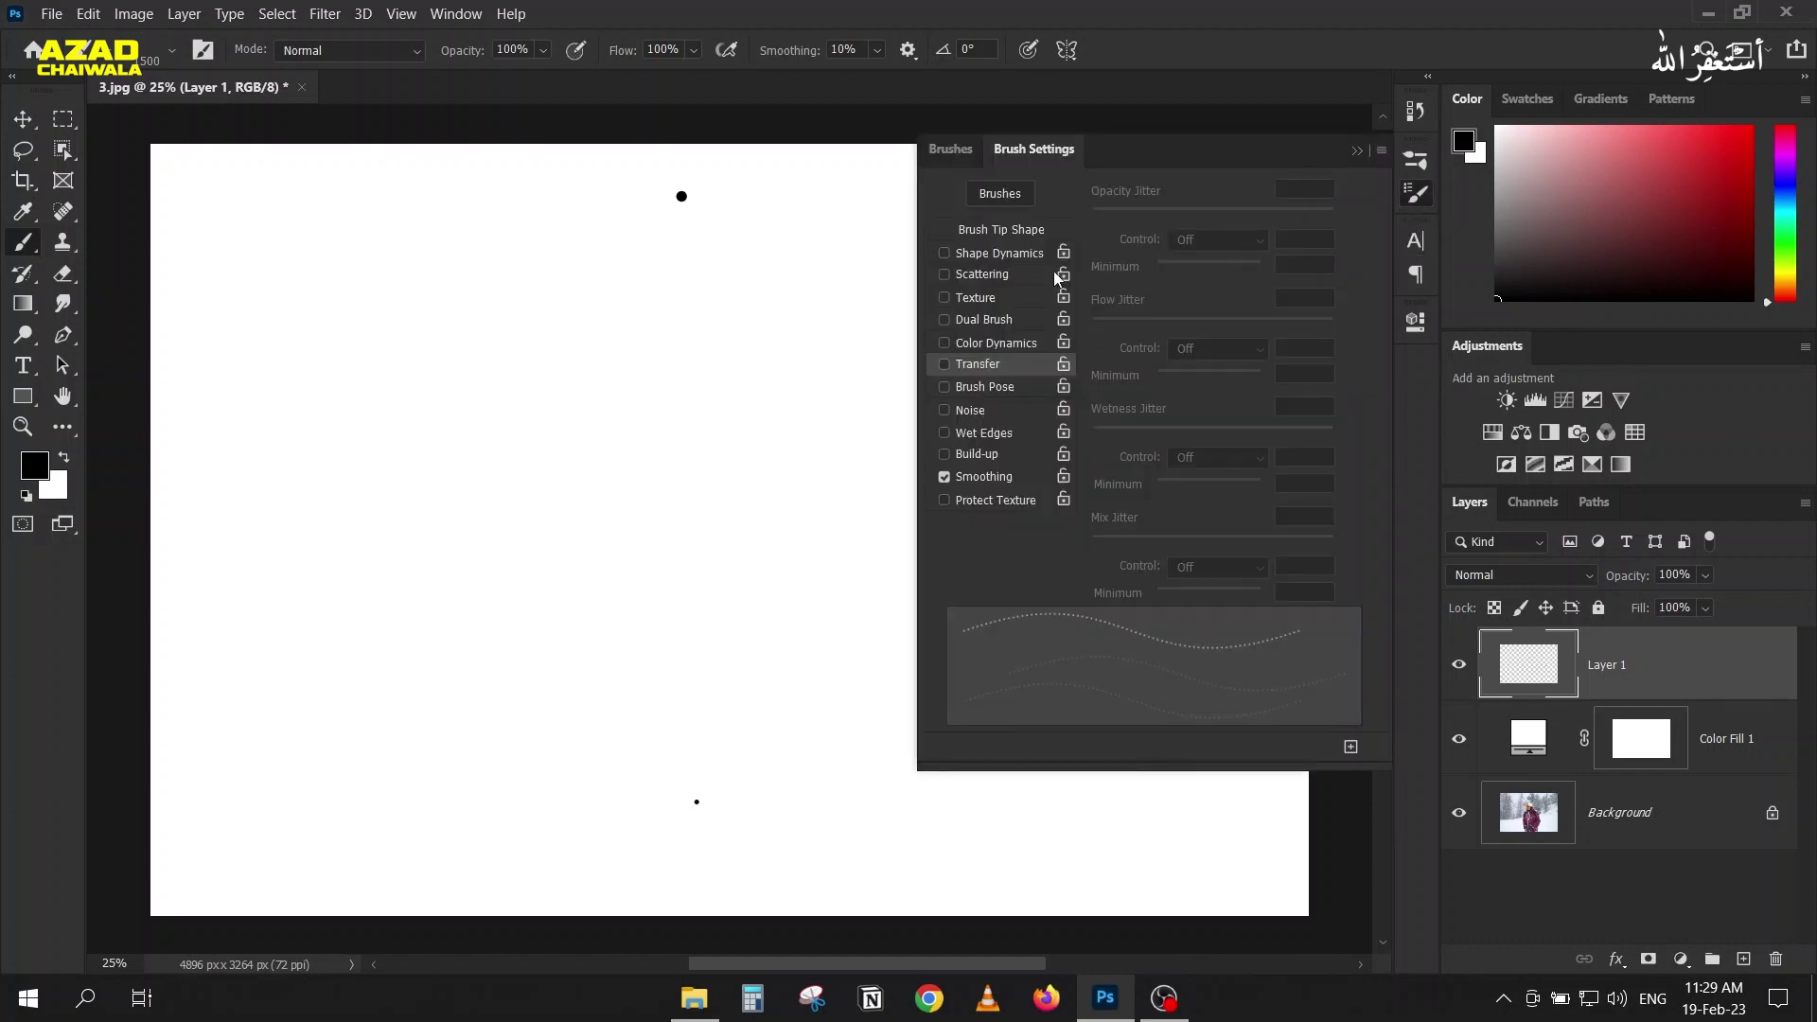
left_click(1005, 230)
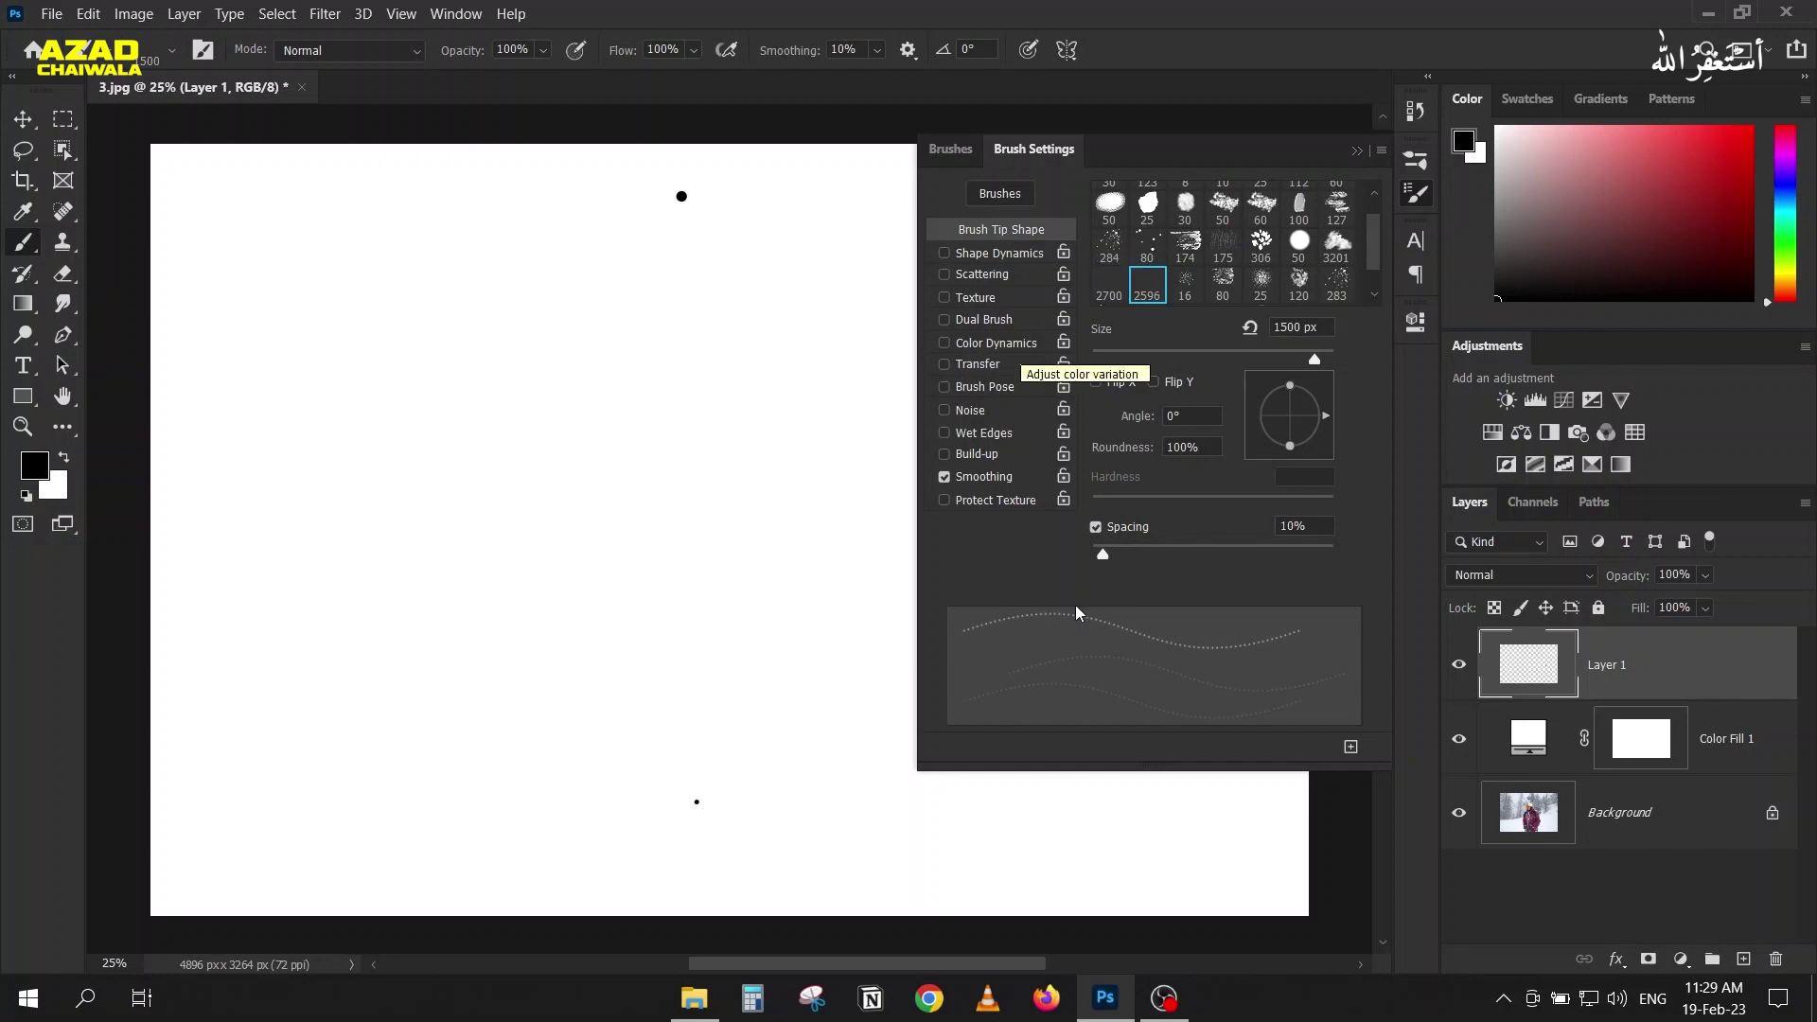
left_click_drag(1105, 554, 1192, 554)
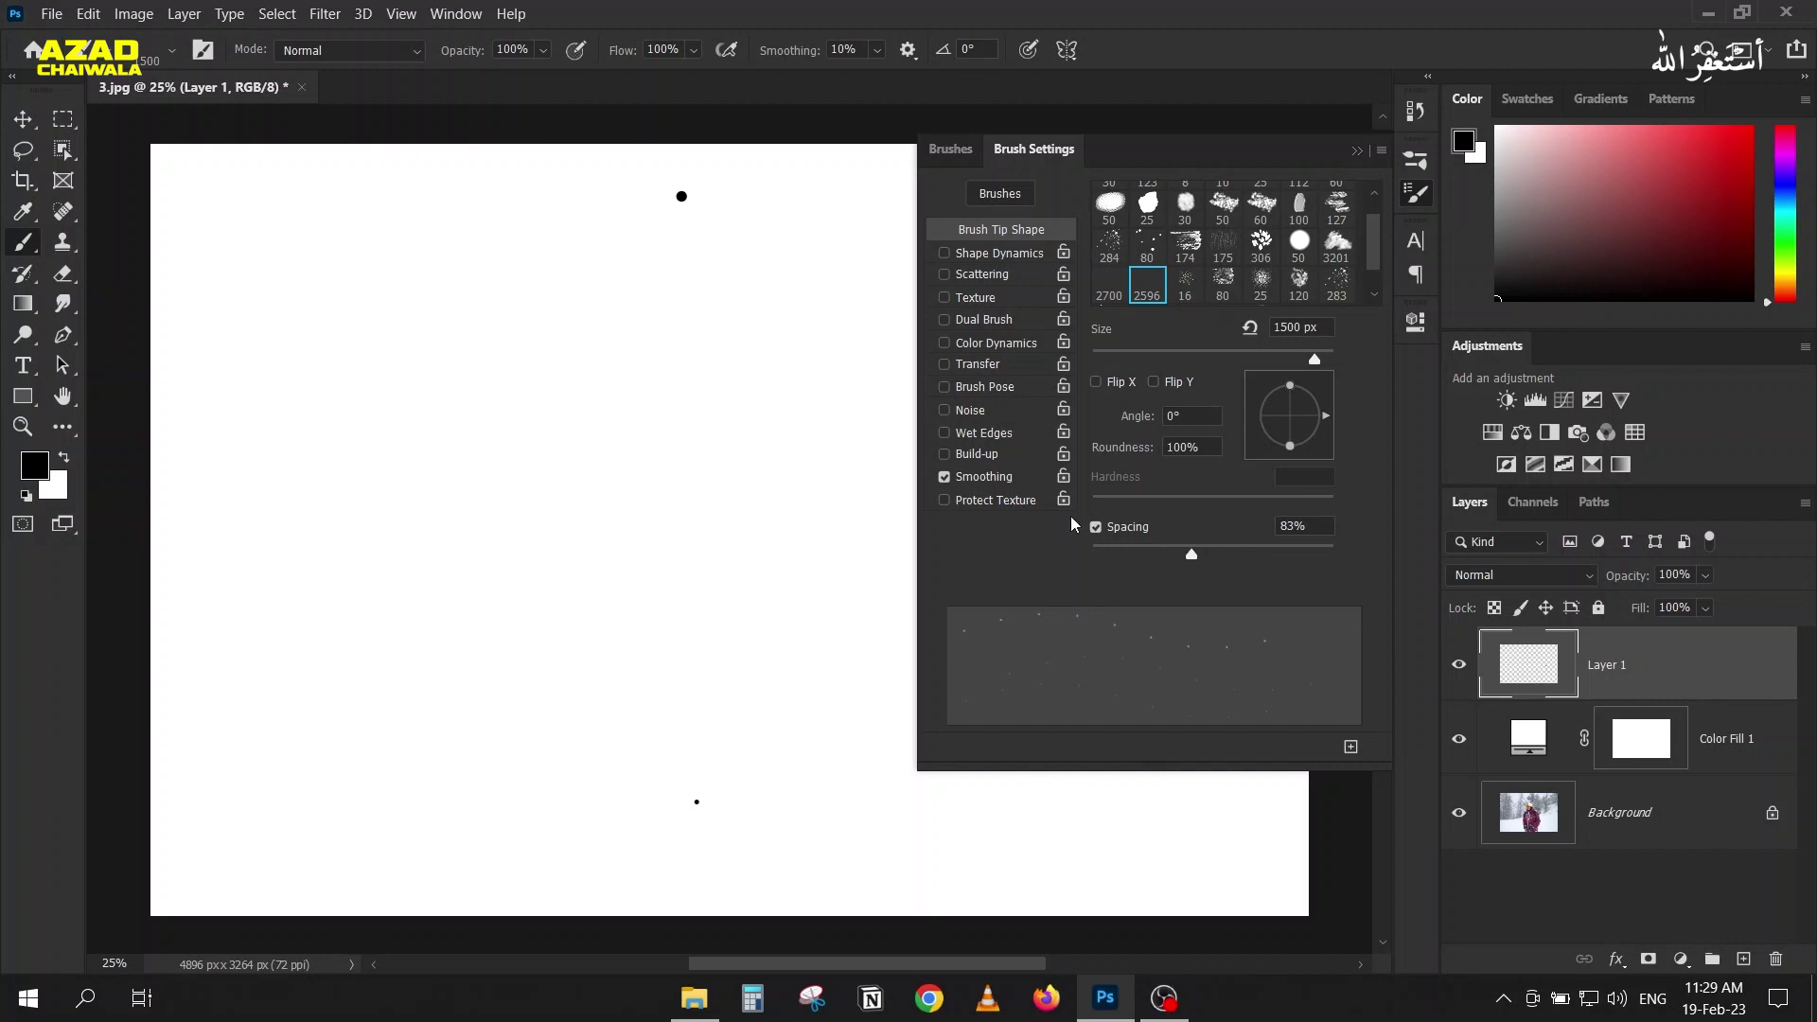
mouse_move(1195, 554)
left_mouse_down()
mouse_move(1263, 557)
mouse_move(1214, 568)
left_mouse_up()
left_click(996, 255)
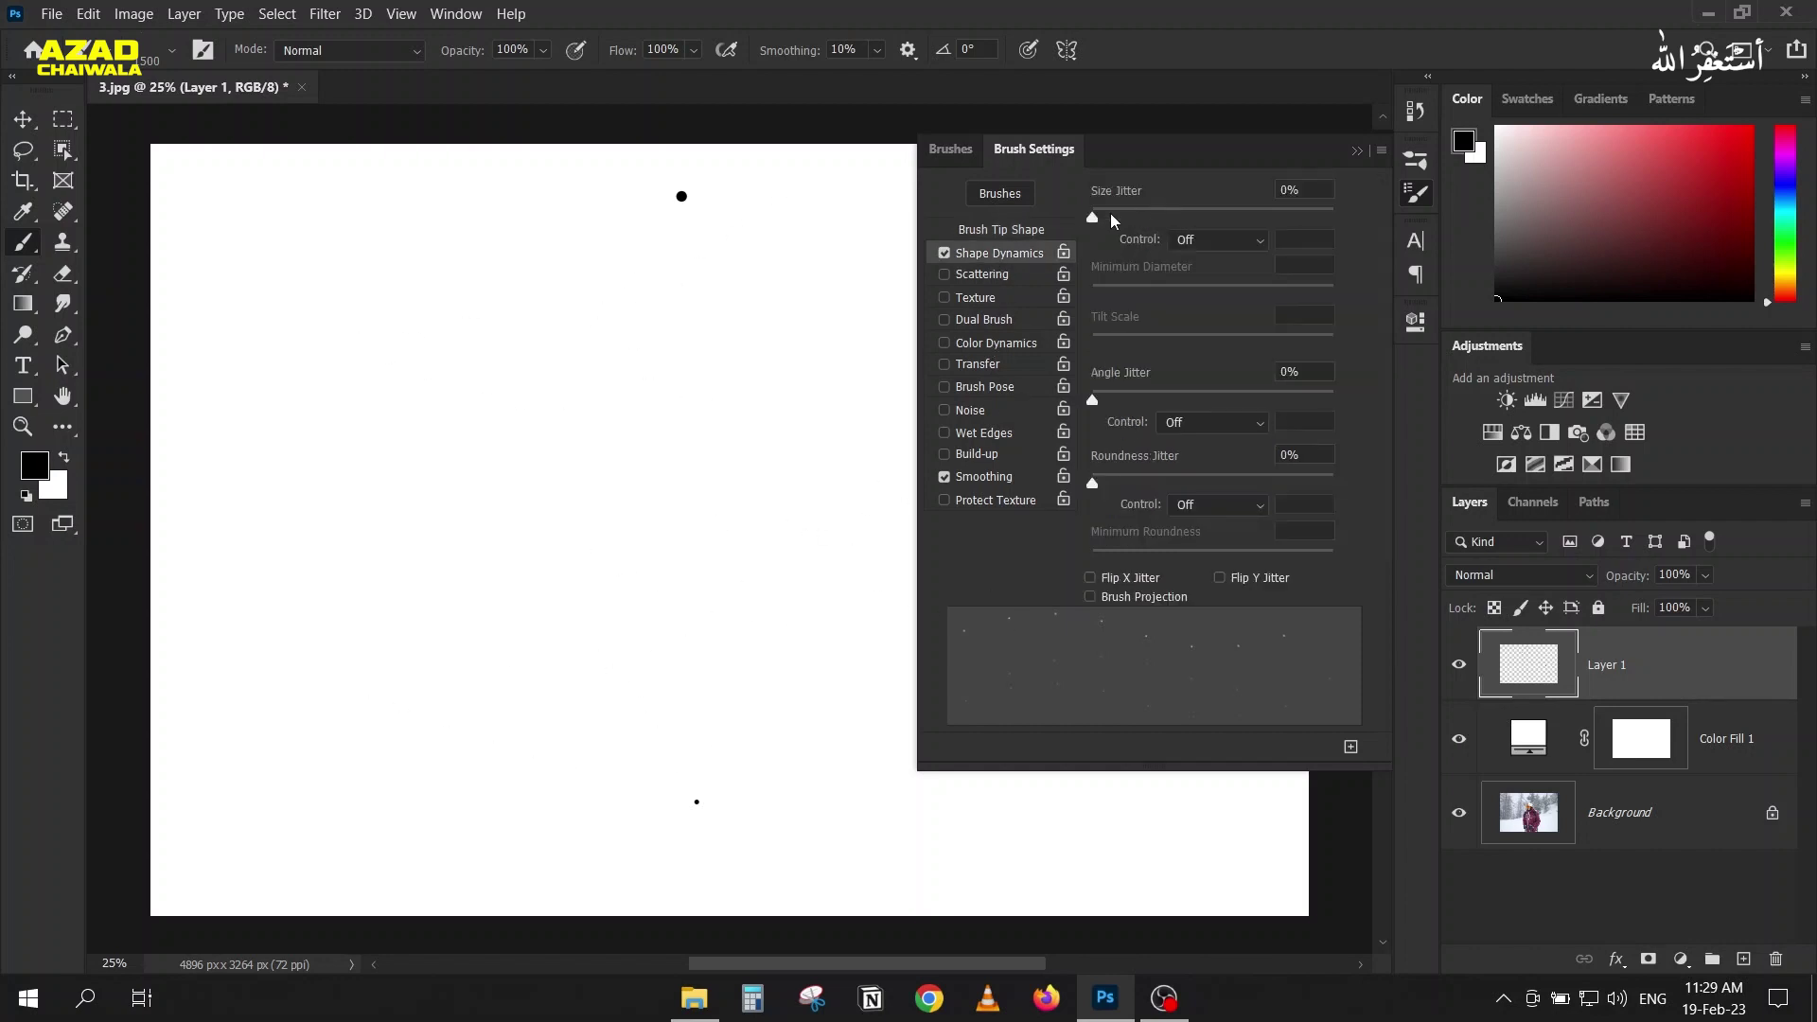
left_click_drag(1093, 217, 1341, 234)
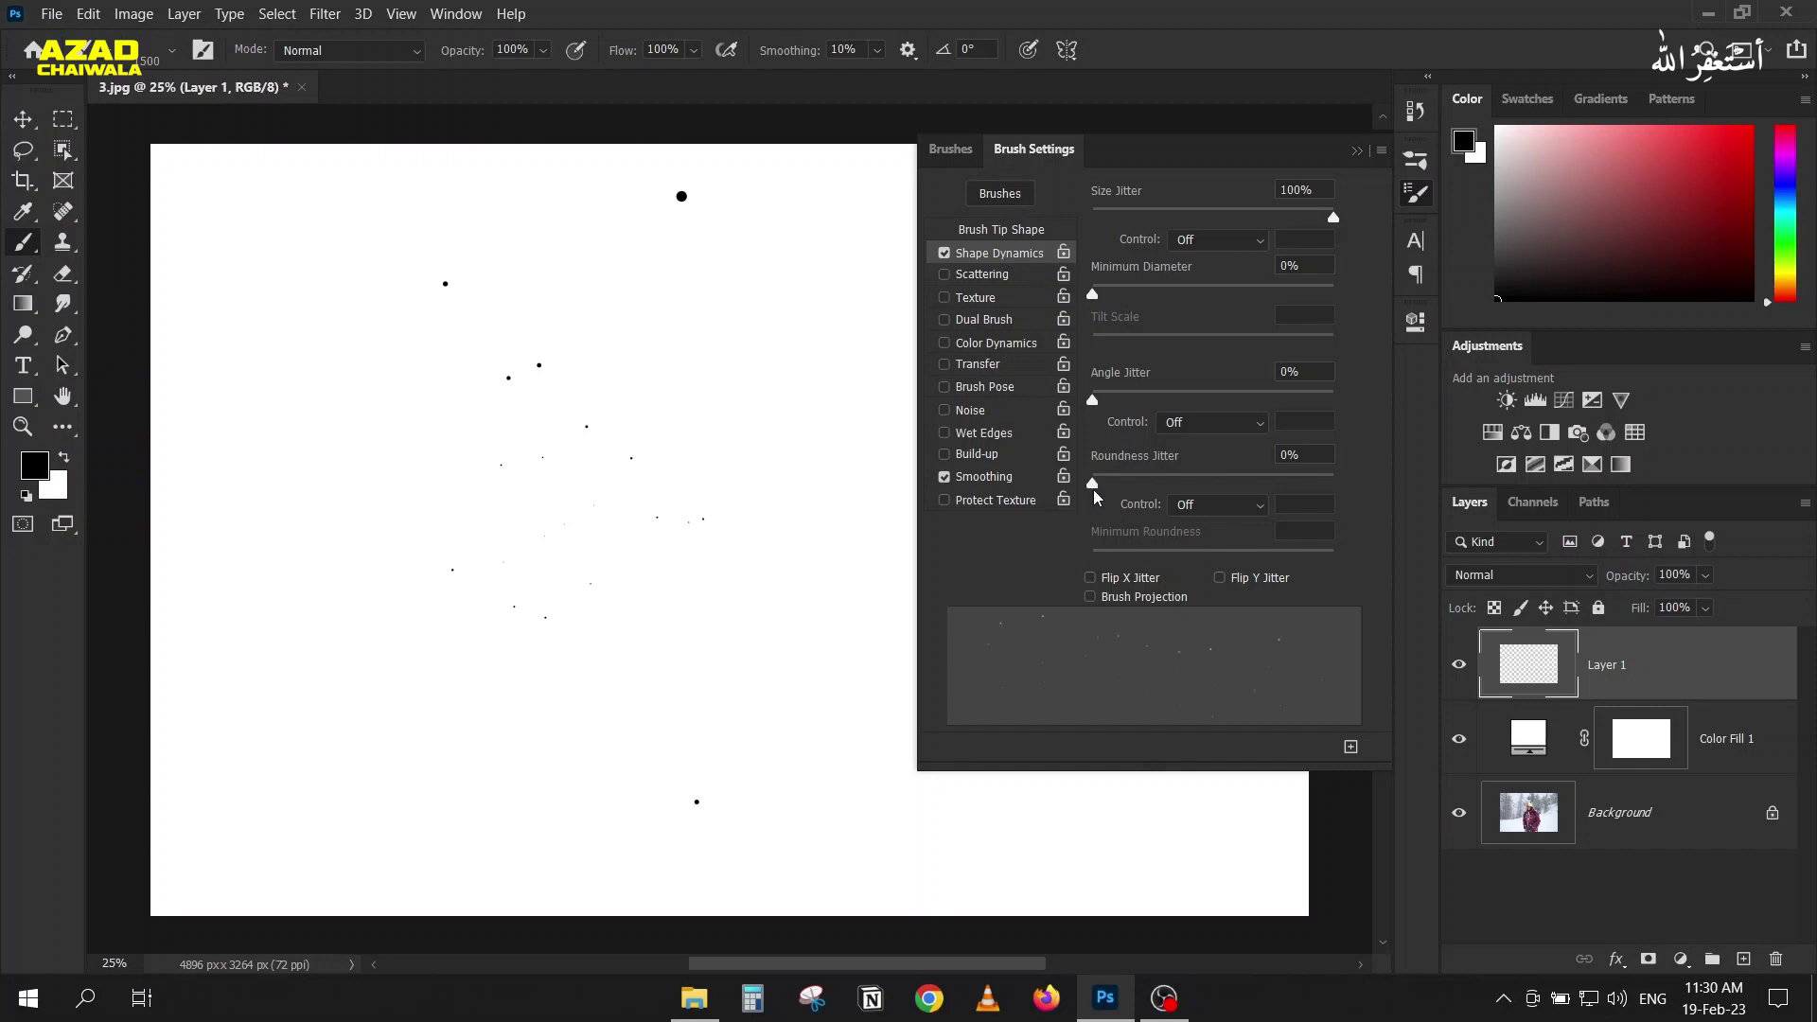
Step: Set Shape Dynamics Roundness Jitter to 50%, test-painting and undoing the dots
left_click_drag(1093, 483, 1340, 482)
key("ctrl+z")
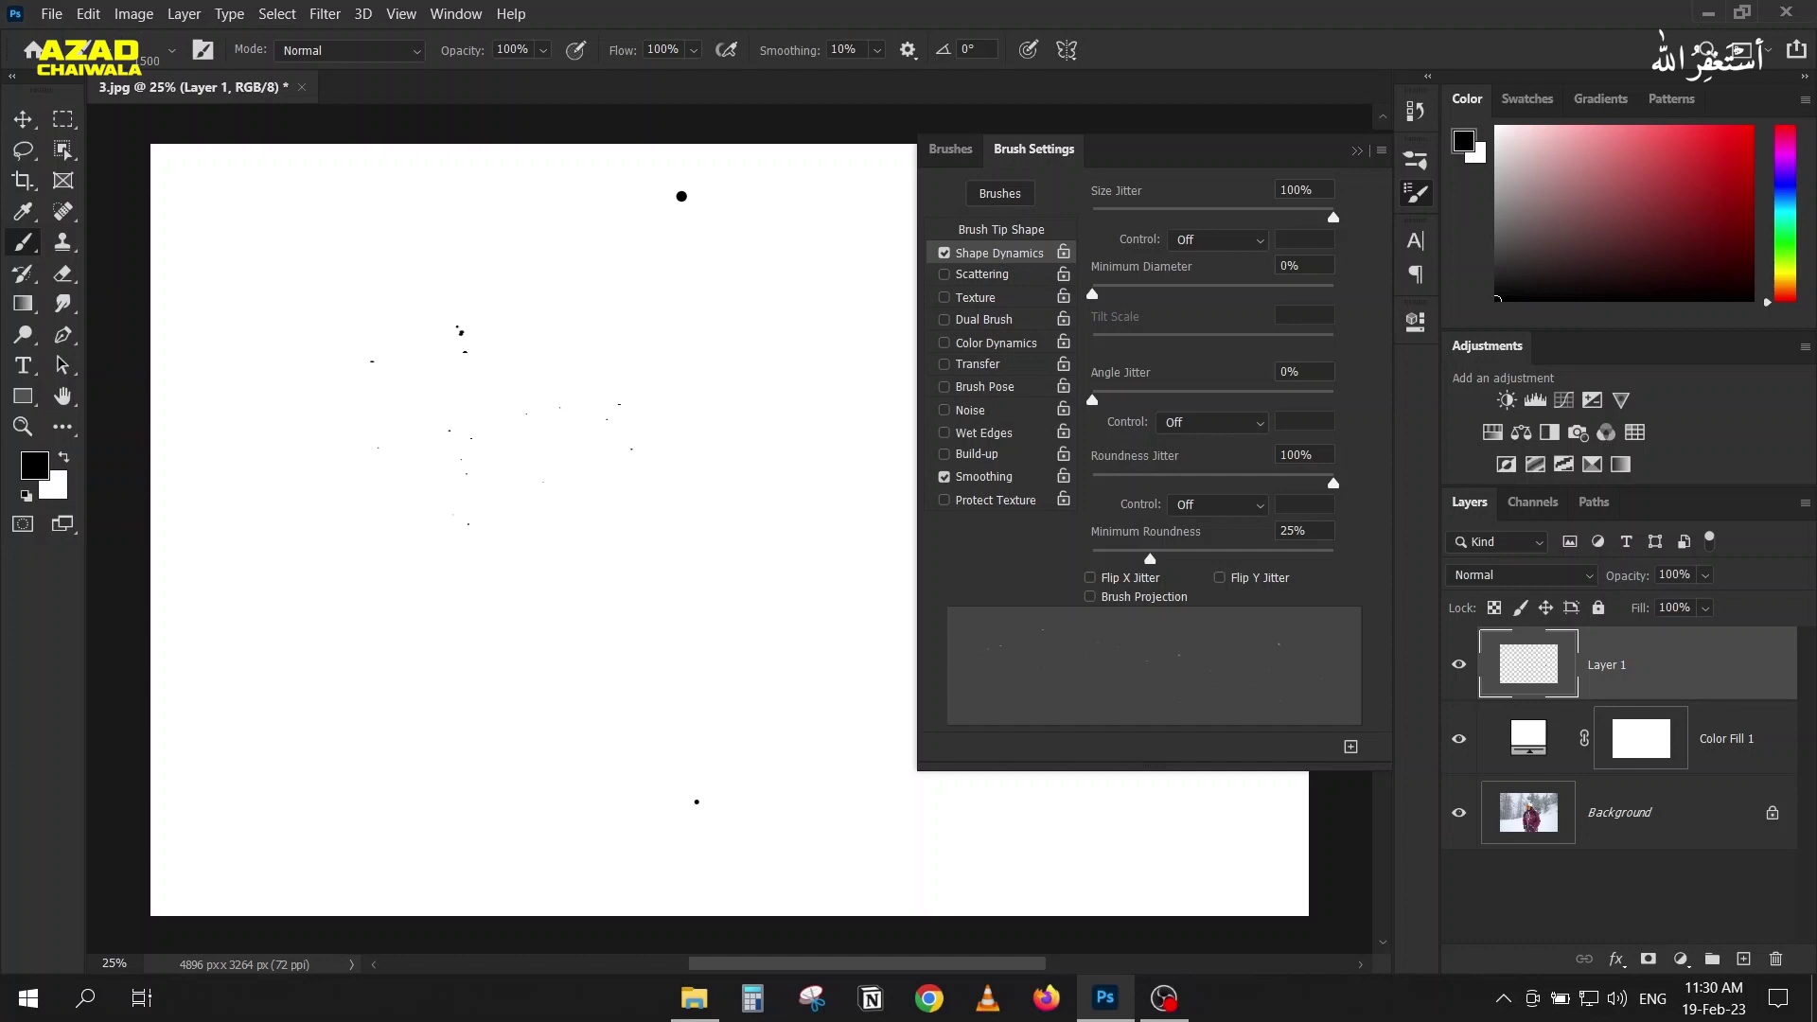
scroll(545, 409, "up", 6)
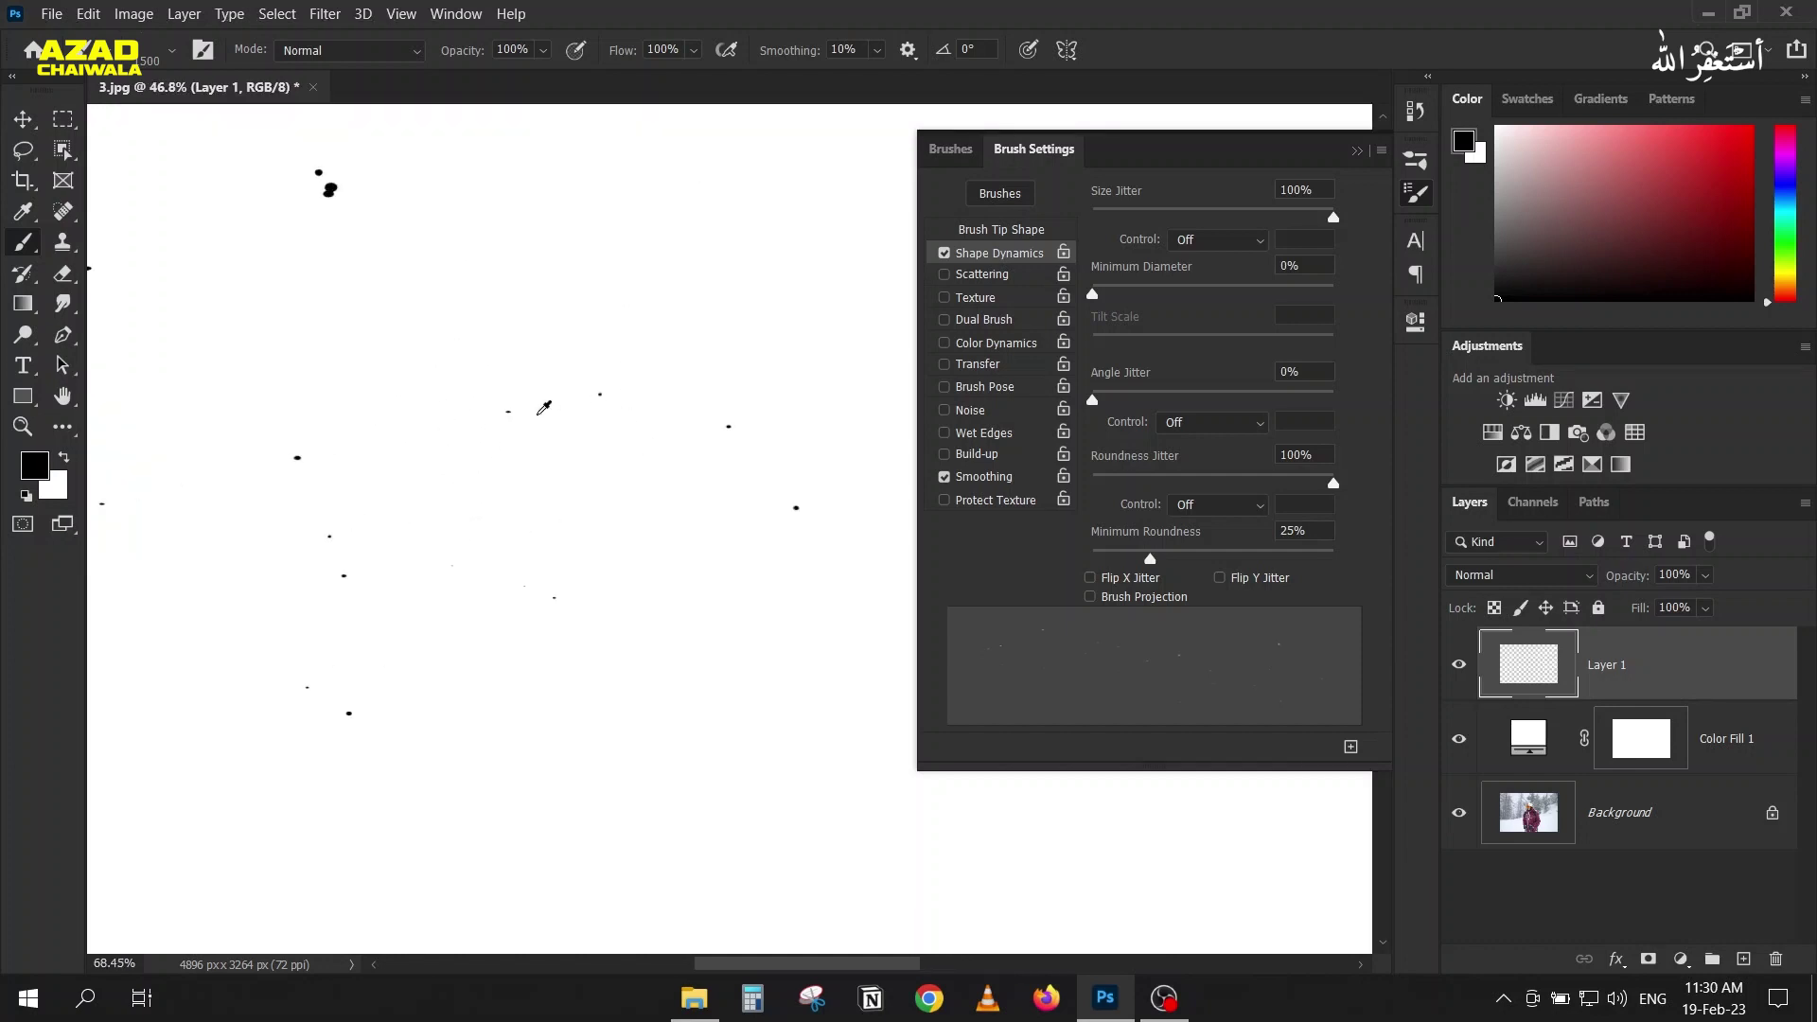
scroll(301, 445, "down", 2)
mouse_move(386, 409)
left_mouse_down()
mouse_move(519, 276)
mouse_move(446, 356)
left_mouse_up()
scroll(698, 447, "down", 2)
scroll(370, 353, "up", 2)
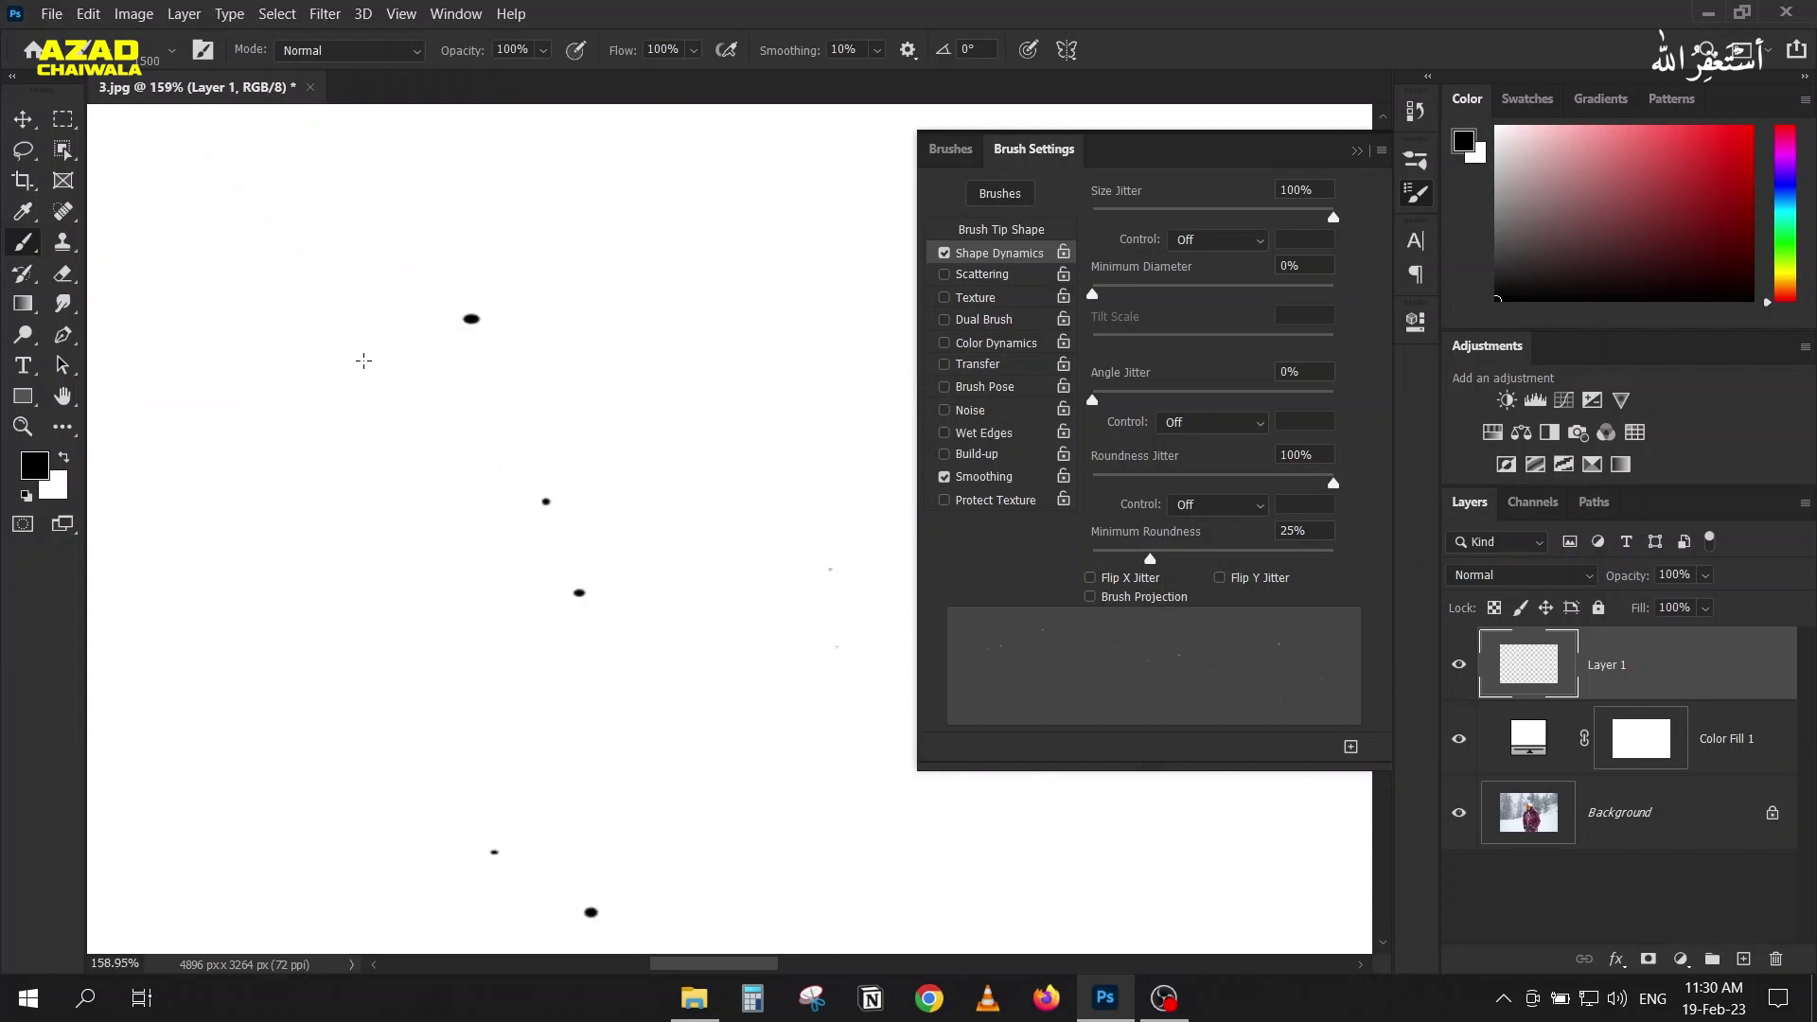
scroll(363, 361, "down", 3)
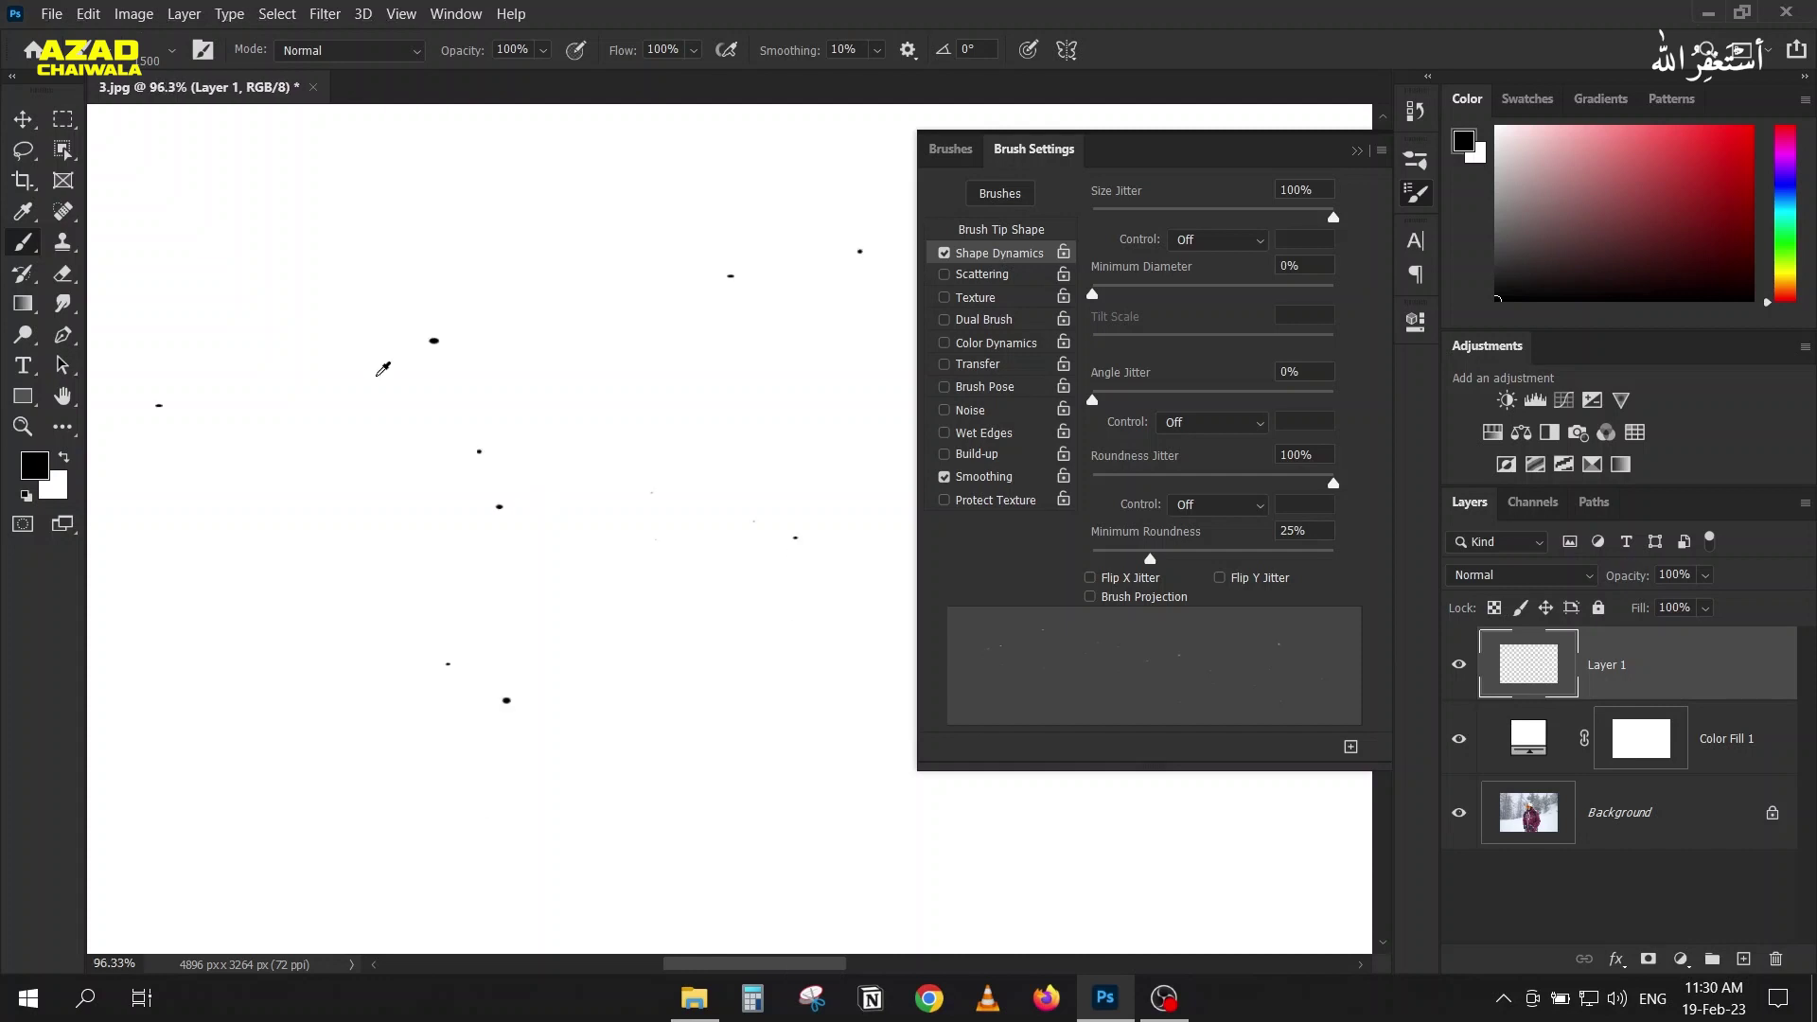
scroll(383, 369, "down", 2)
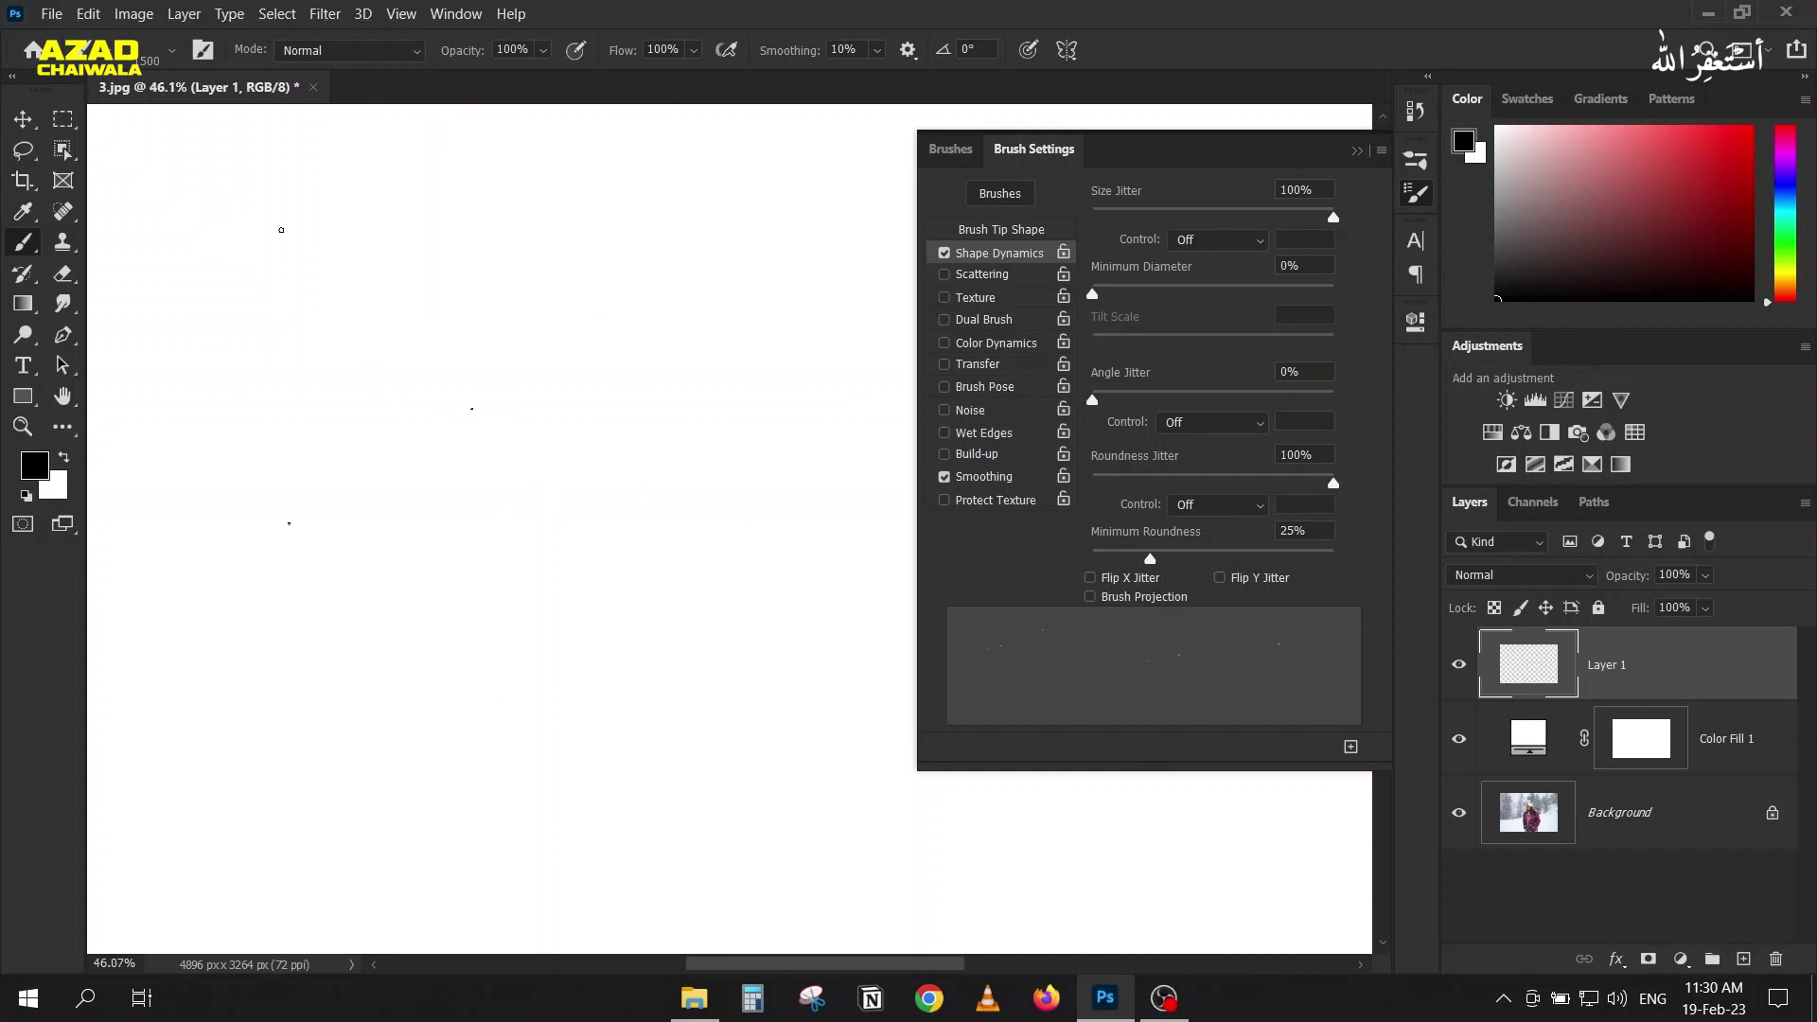
left_click_drag(1212, 479, 1218, 483)
left_click(1321, 456)
type("50")
Step: Drag Angle Jitter to 100% and paint a couple of test dots
left_click_drag(1098, 396, 1335, 403)
scroll(741, 662, "up", 6)
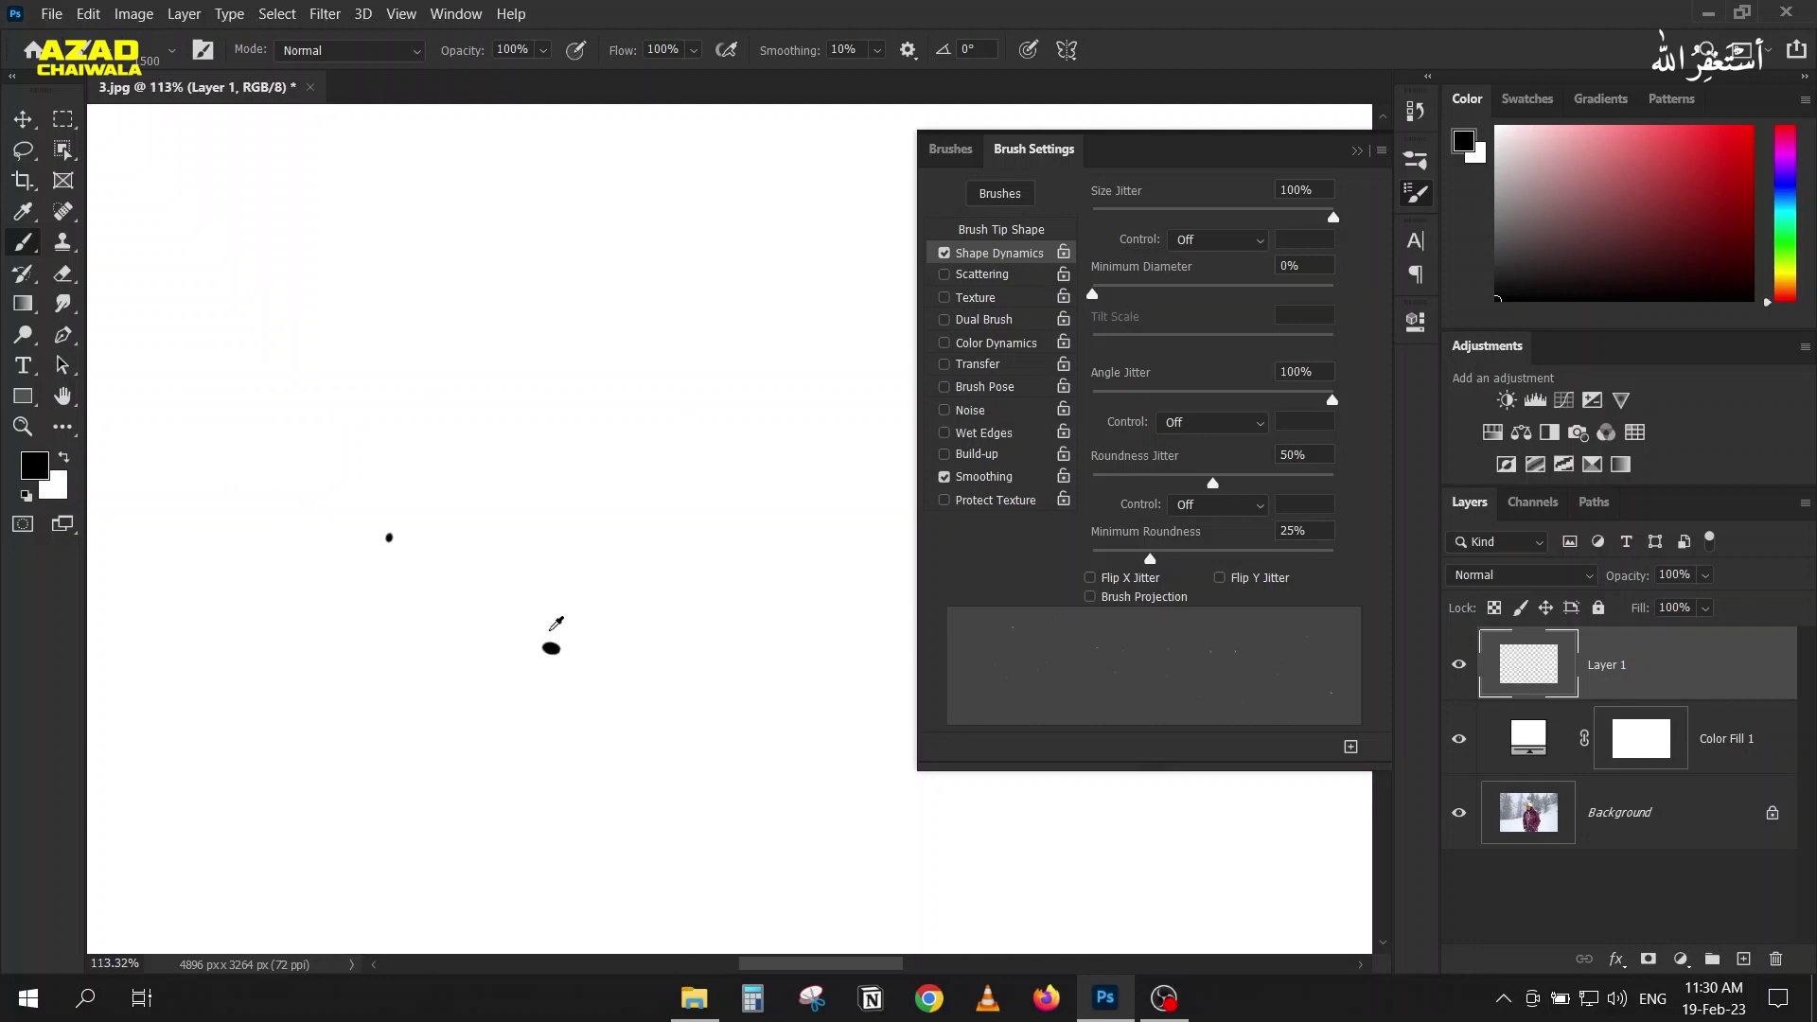
scroll(486, 482, "up", 3)
scroll(495, 508, "left", 3)
left_click_drag(403, 403, 506, 330)
scroll(362, 401, "down", 5)
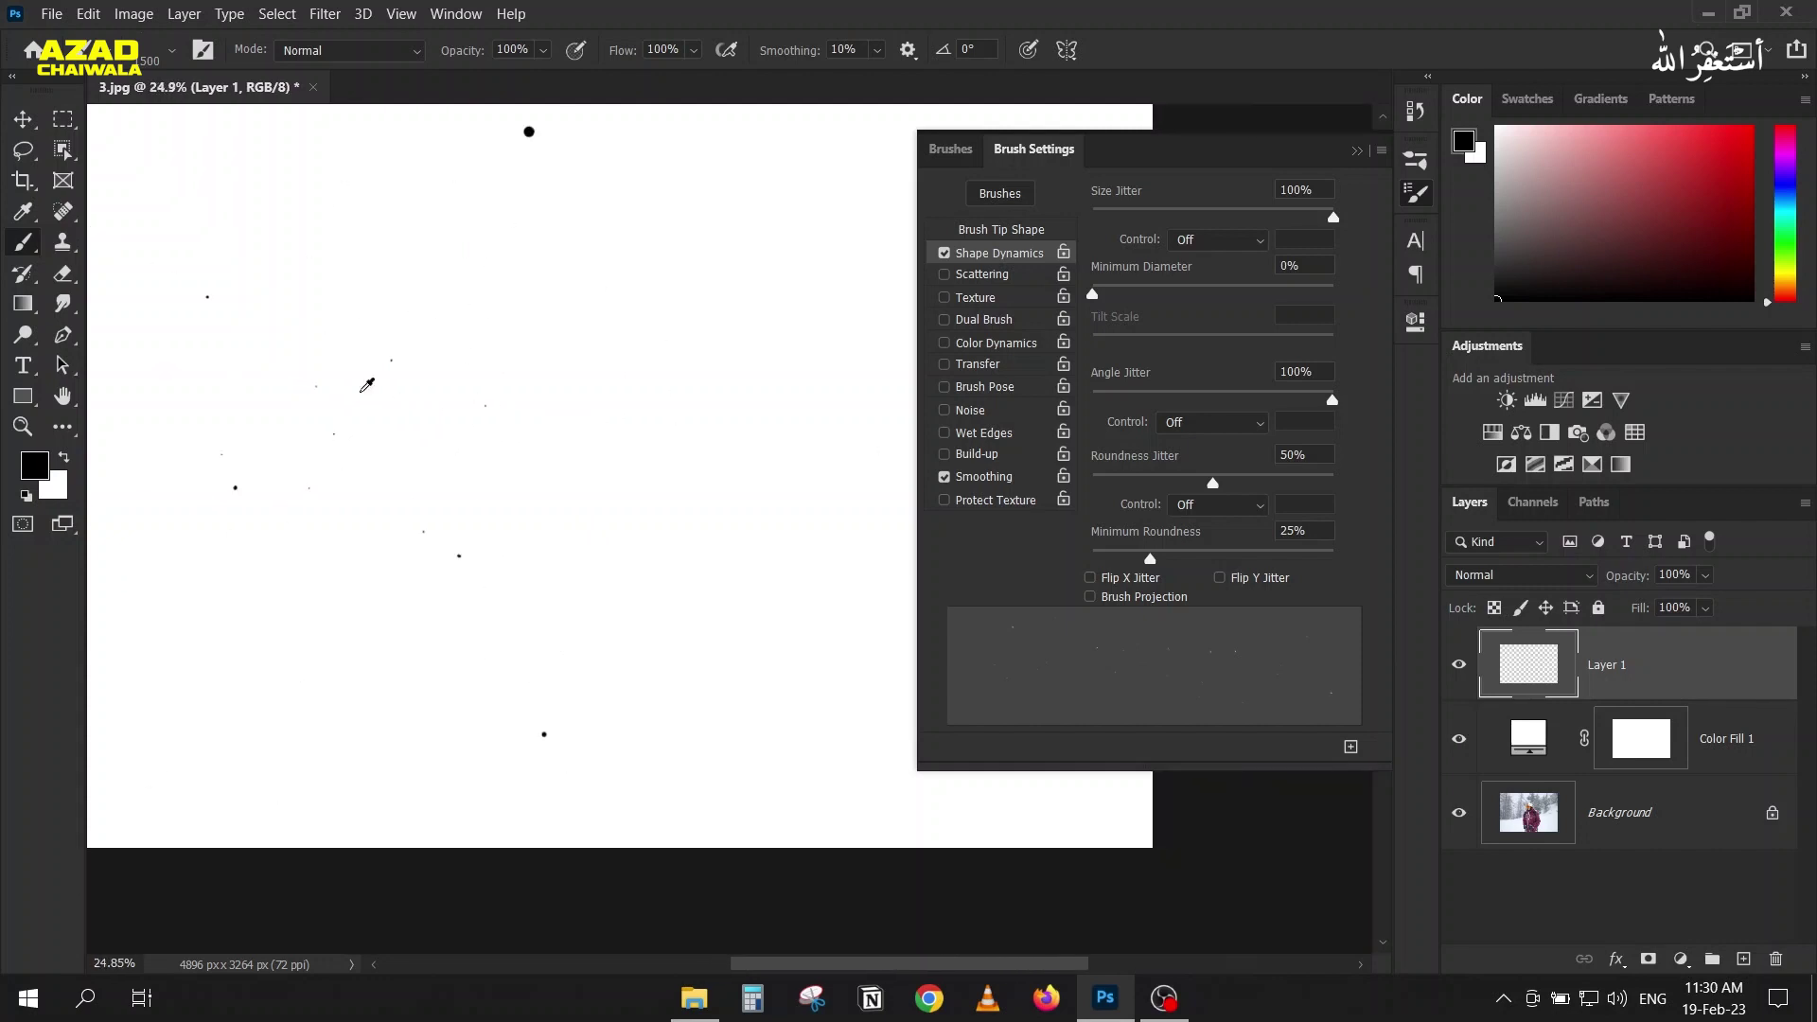
left_click_drag(297, 397, 345, 491)
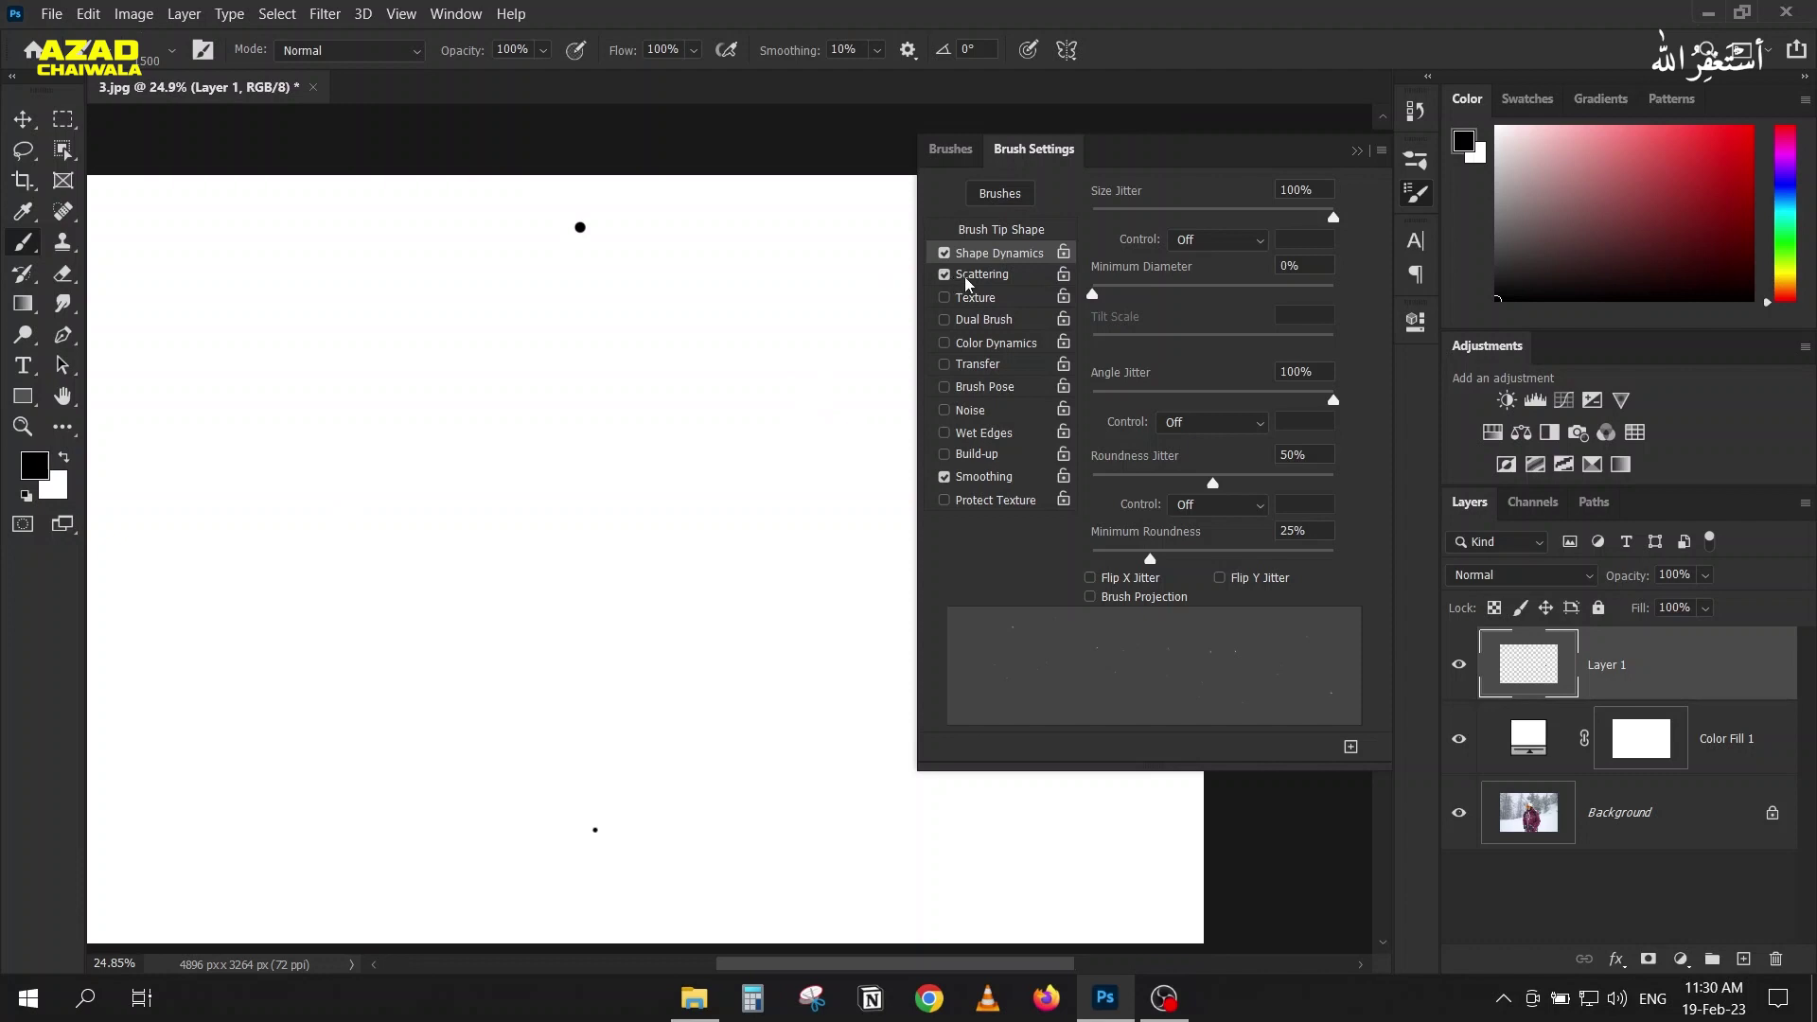
Step: Enable Scattering at 1000% scatter with a Count of 6
left_click(1017, 276)
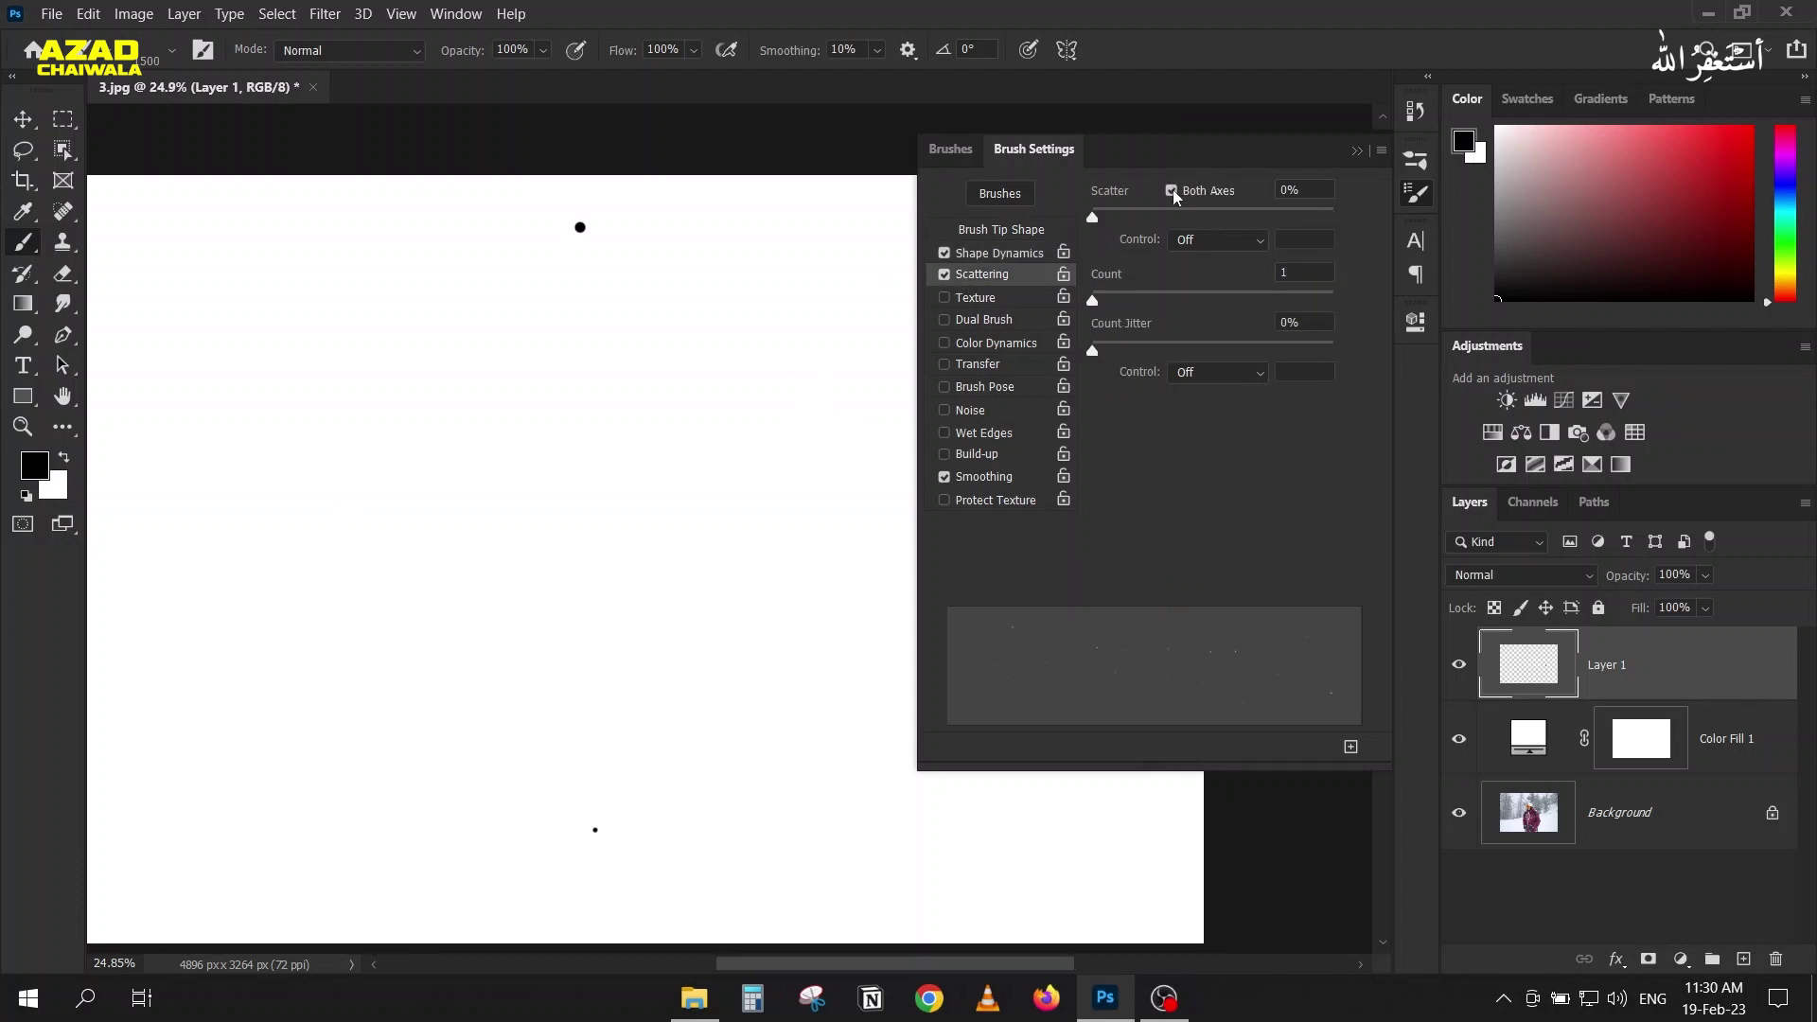
left_click_drag(1114, 219, 1377, 228)
left_click(383, 495)
left_click_drag(1094, 301, 1101, 301)
left_click_drag(1217, 300, 1162, 301)
Step: Set the Brush Tip Shape spacing to 10%
left_click(986, 230)
left_click_drag(1171, 553, 1099, 556)
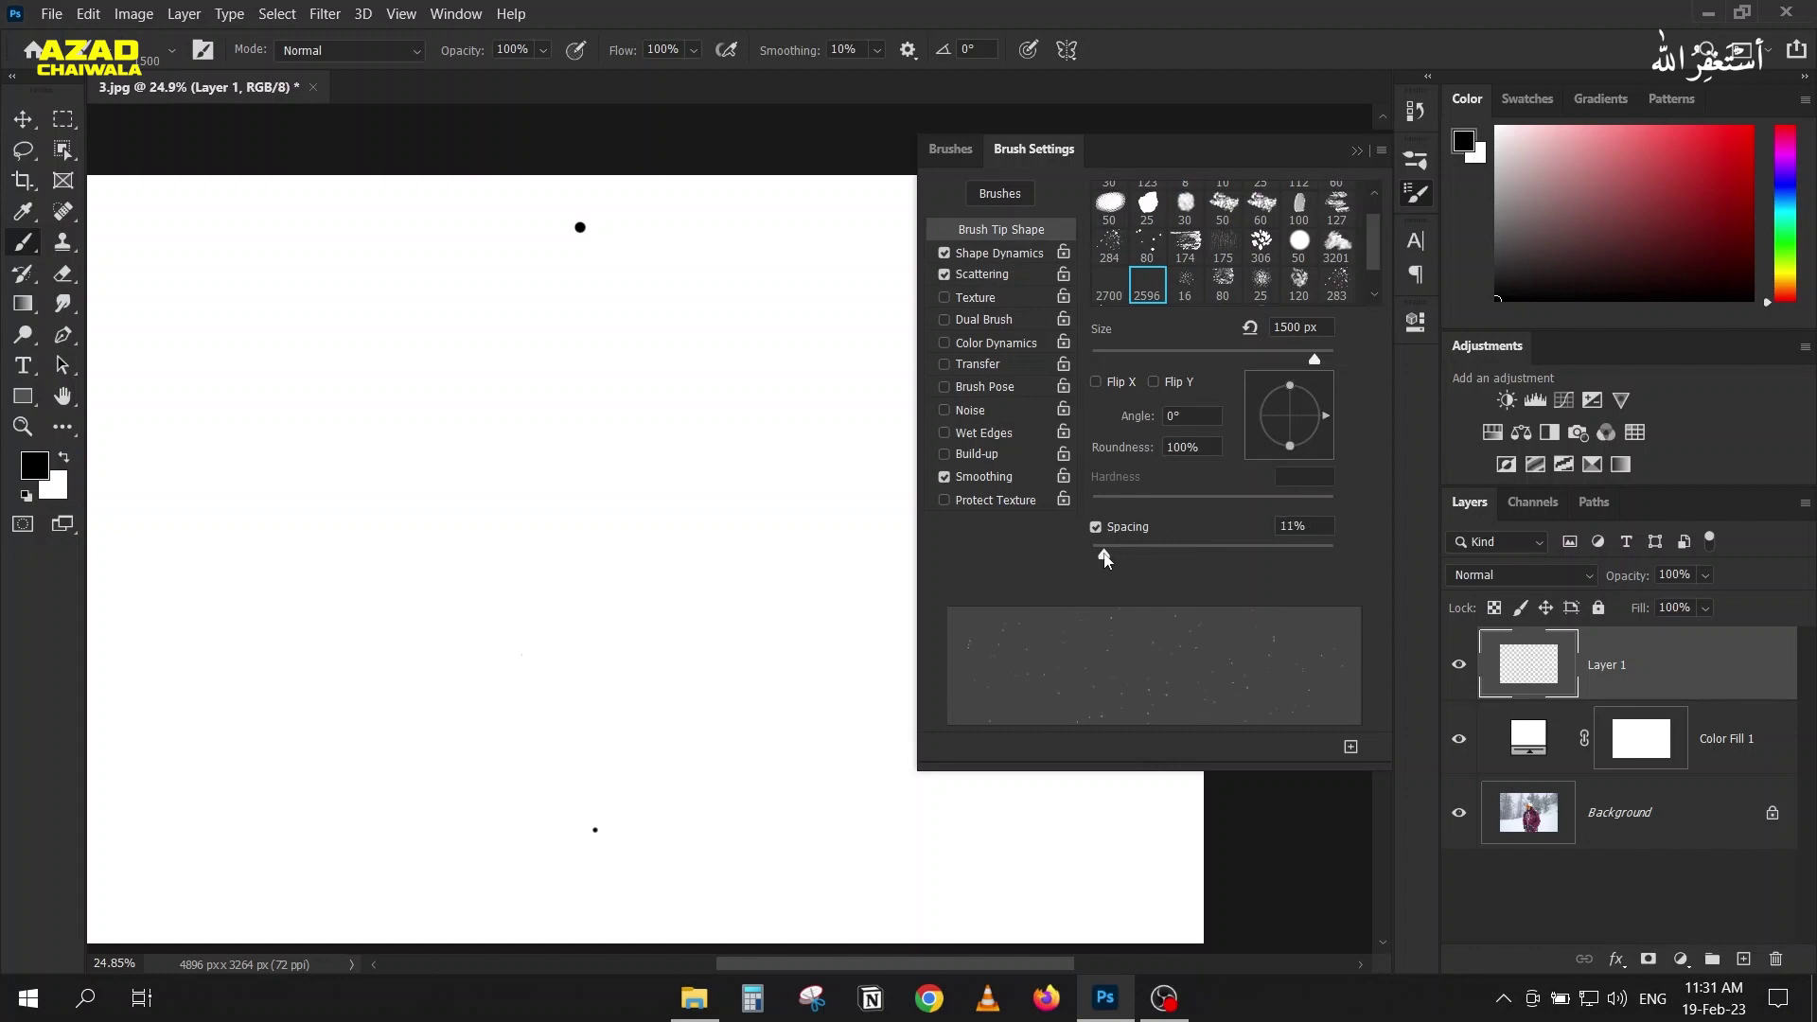
left_click_drag(1104, 558, 1101, 564)
left_click(1290, 525)
key("Up")
Step: Test a scattered stroke and undo it, then enable Wet Edges and Transfer
left_click_drag(329, 371, 380, 374)
key("ctrl+z")
left_click(979, 438)
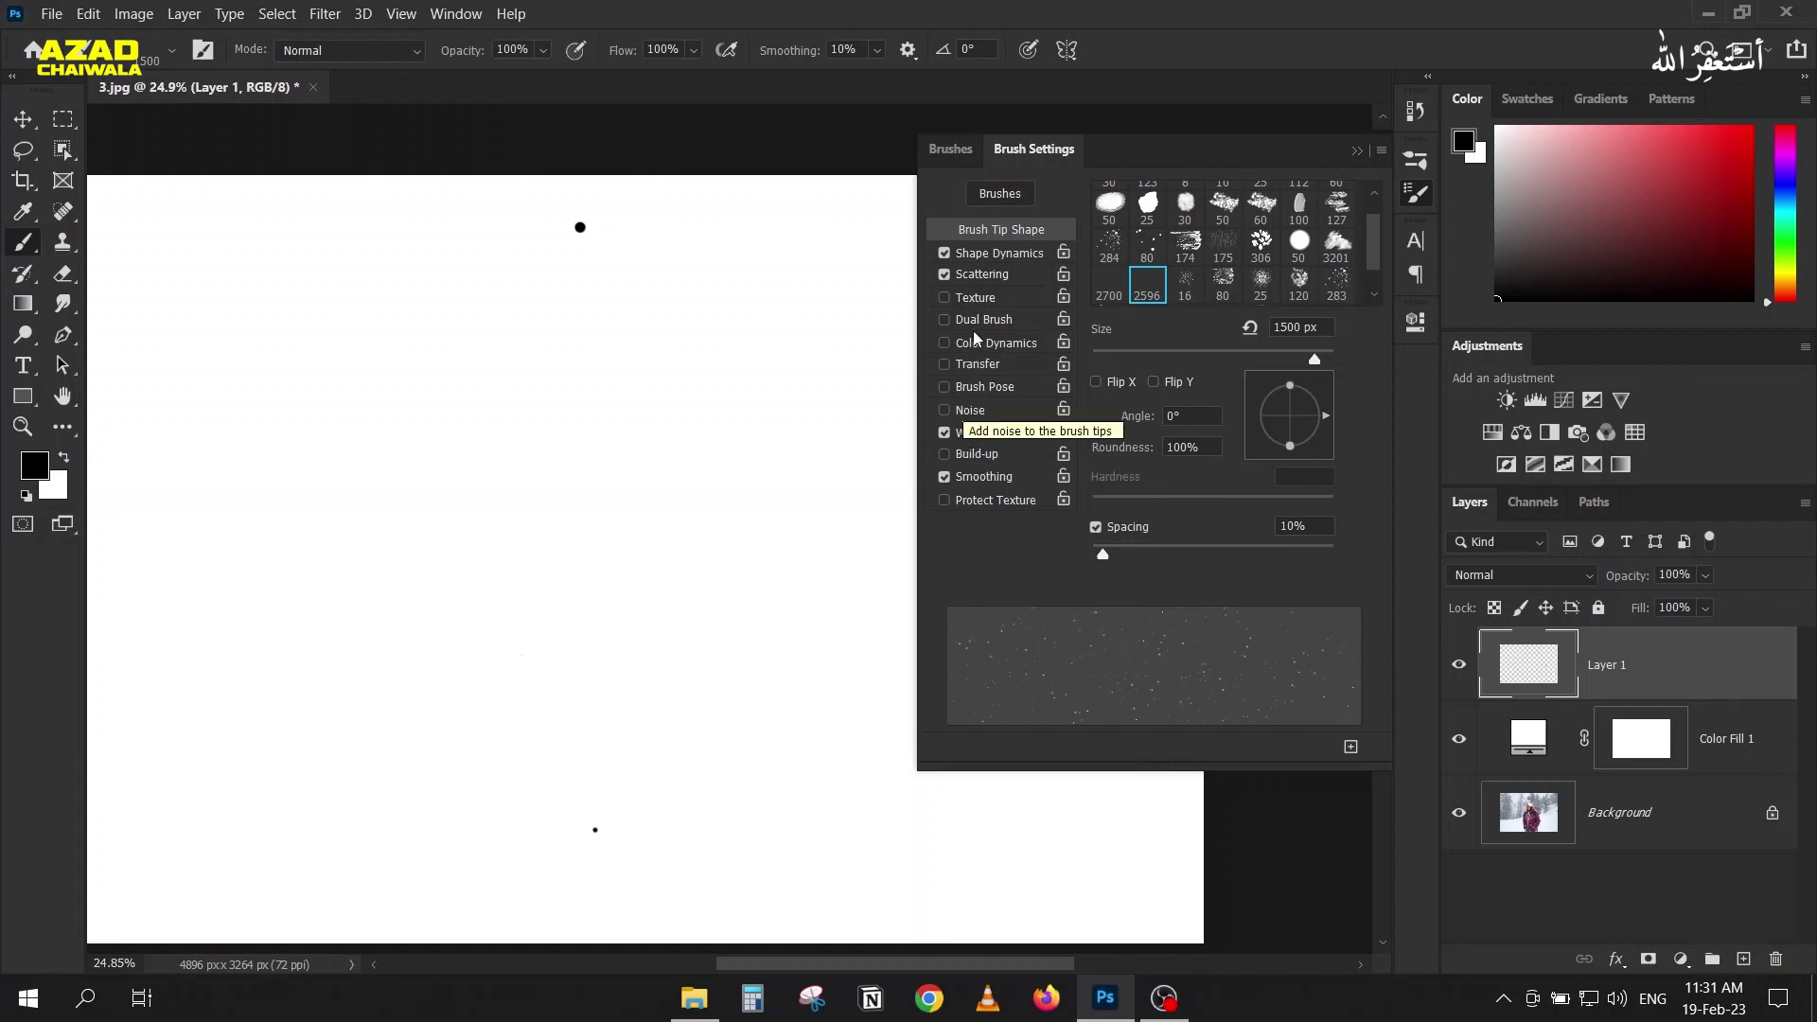
left_click(943, 365)
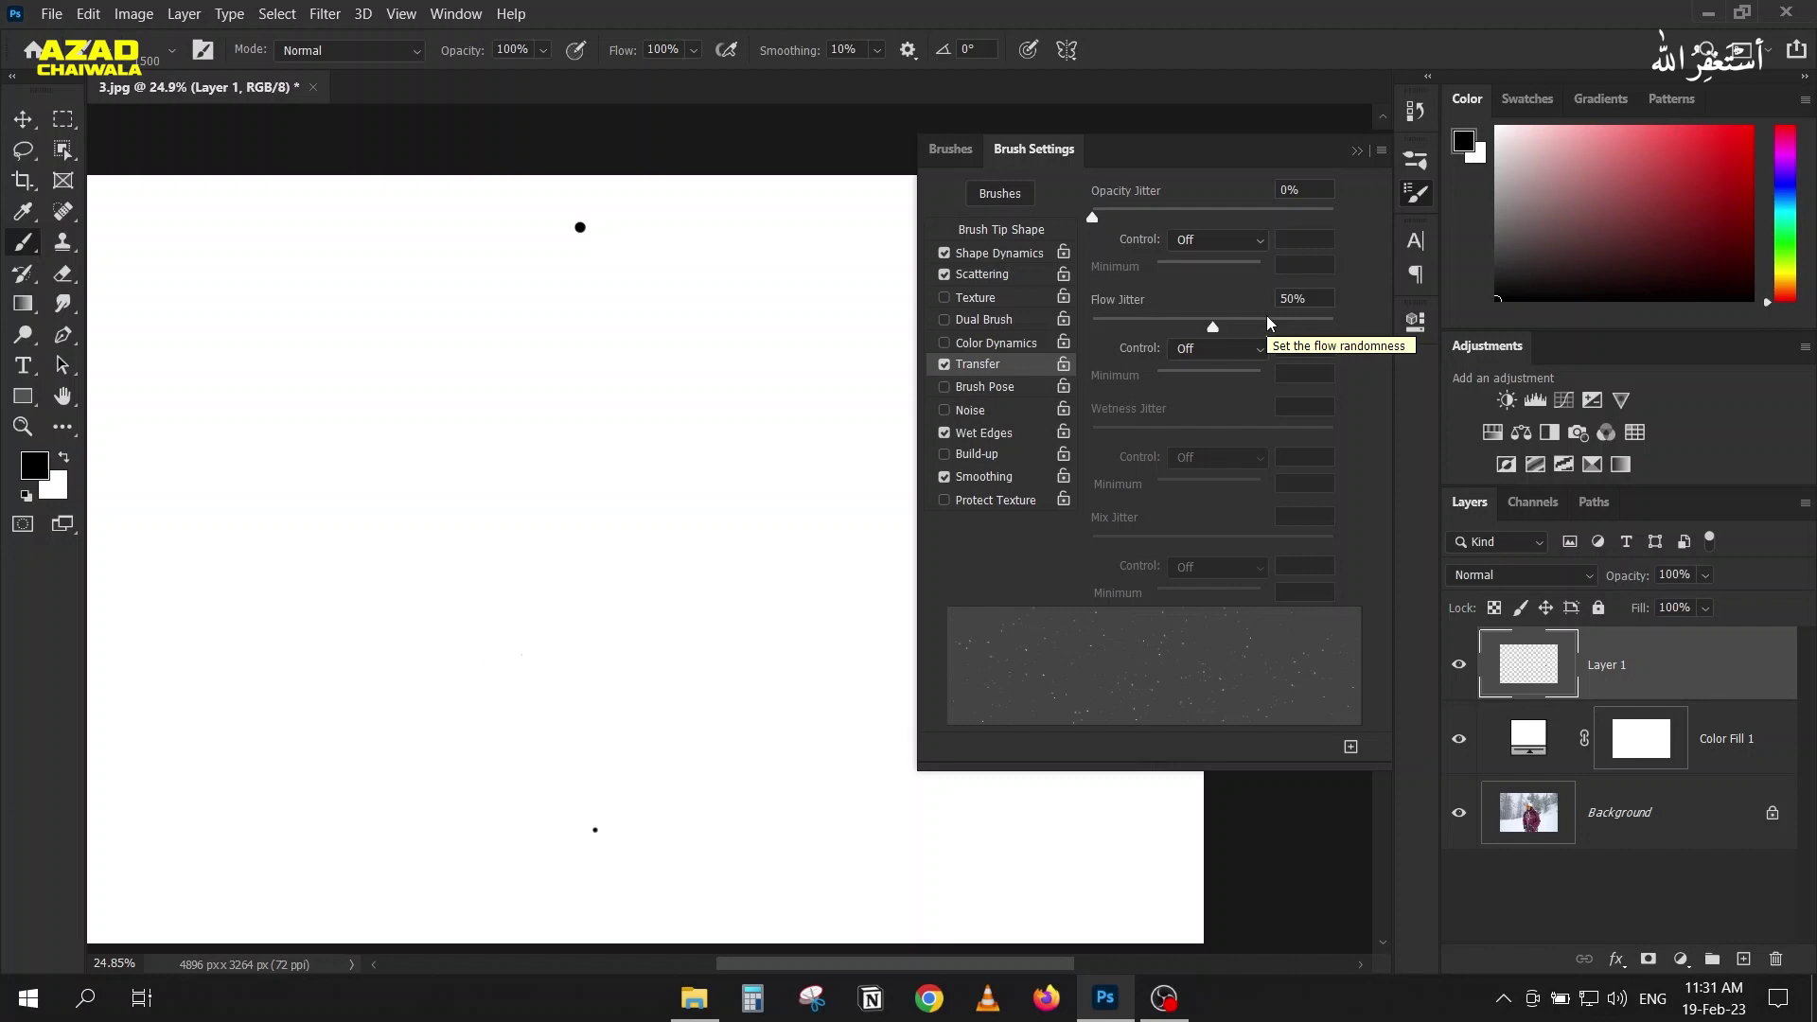
Step: Save the current brush as a new preset named 'Snowflakes'
left_click(1379, 152)
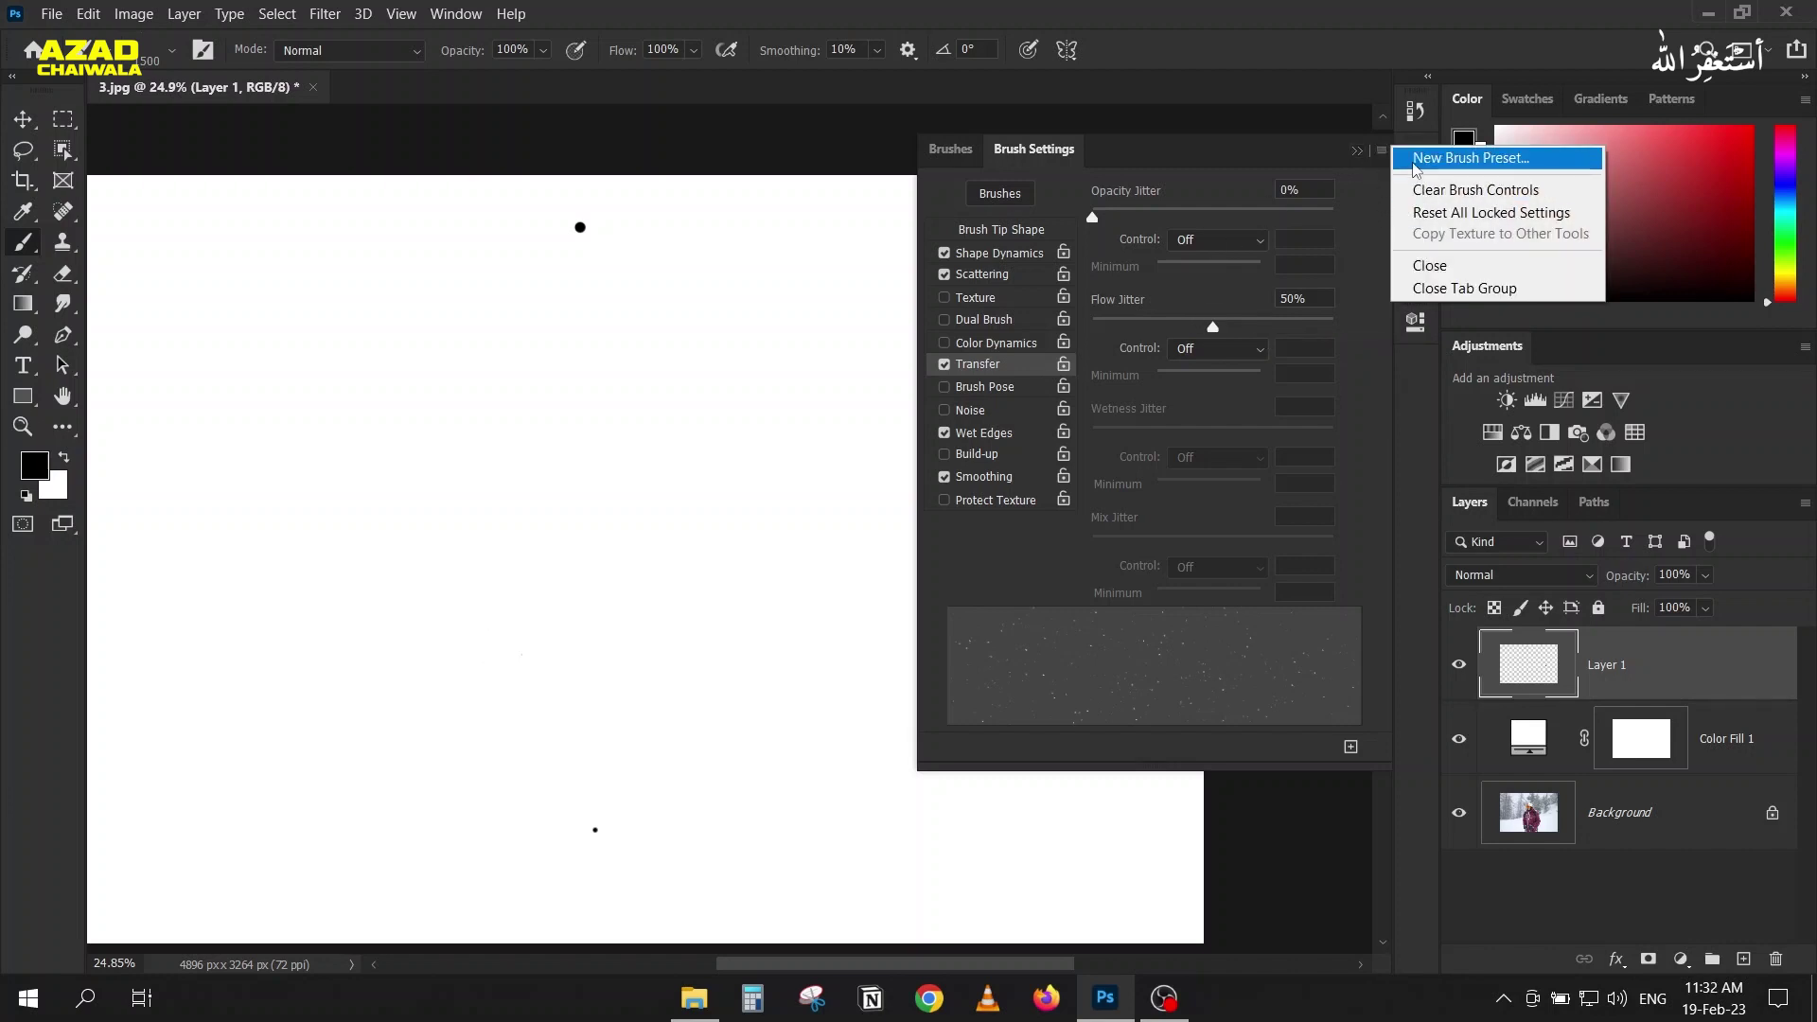
left_click(1476, 159)
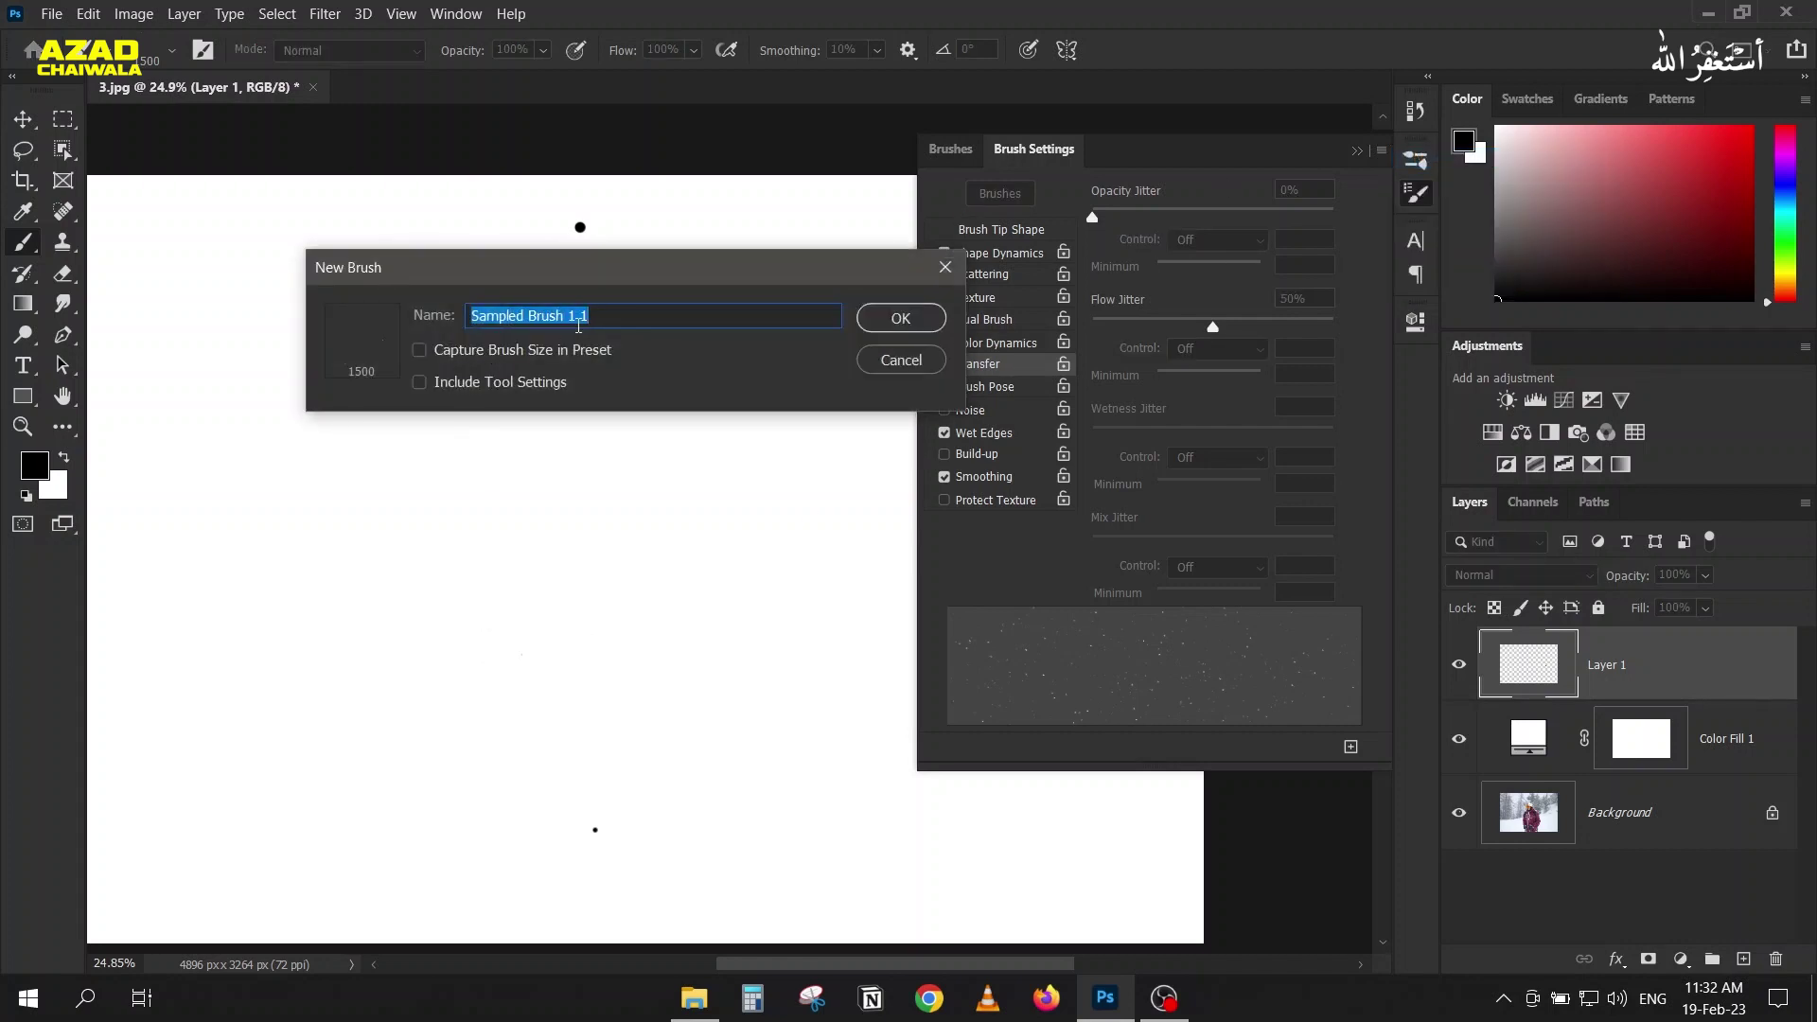
type("Snowflakes")
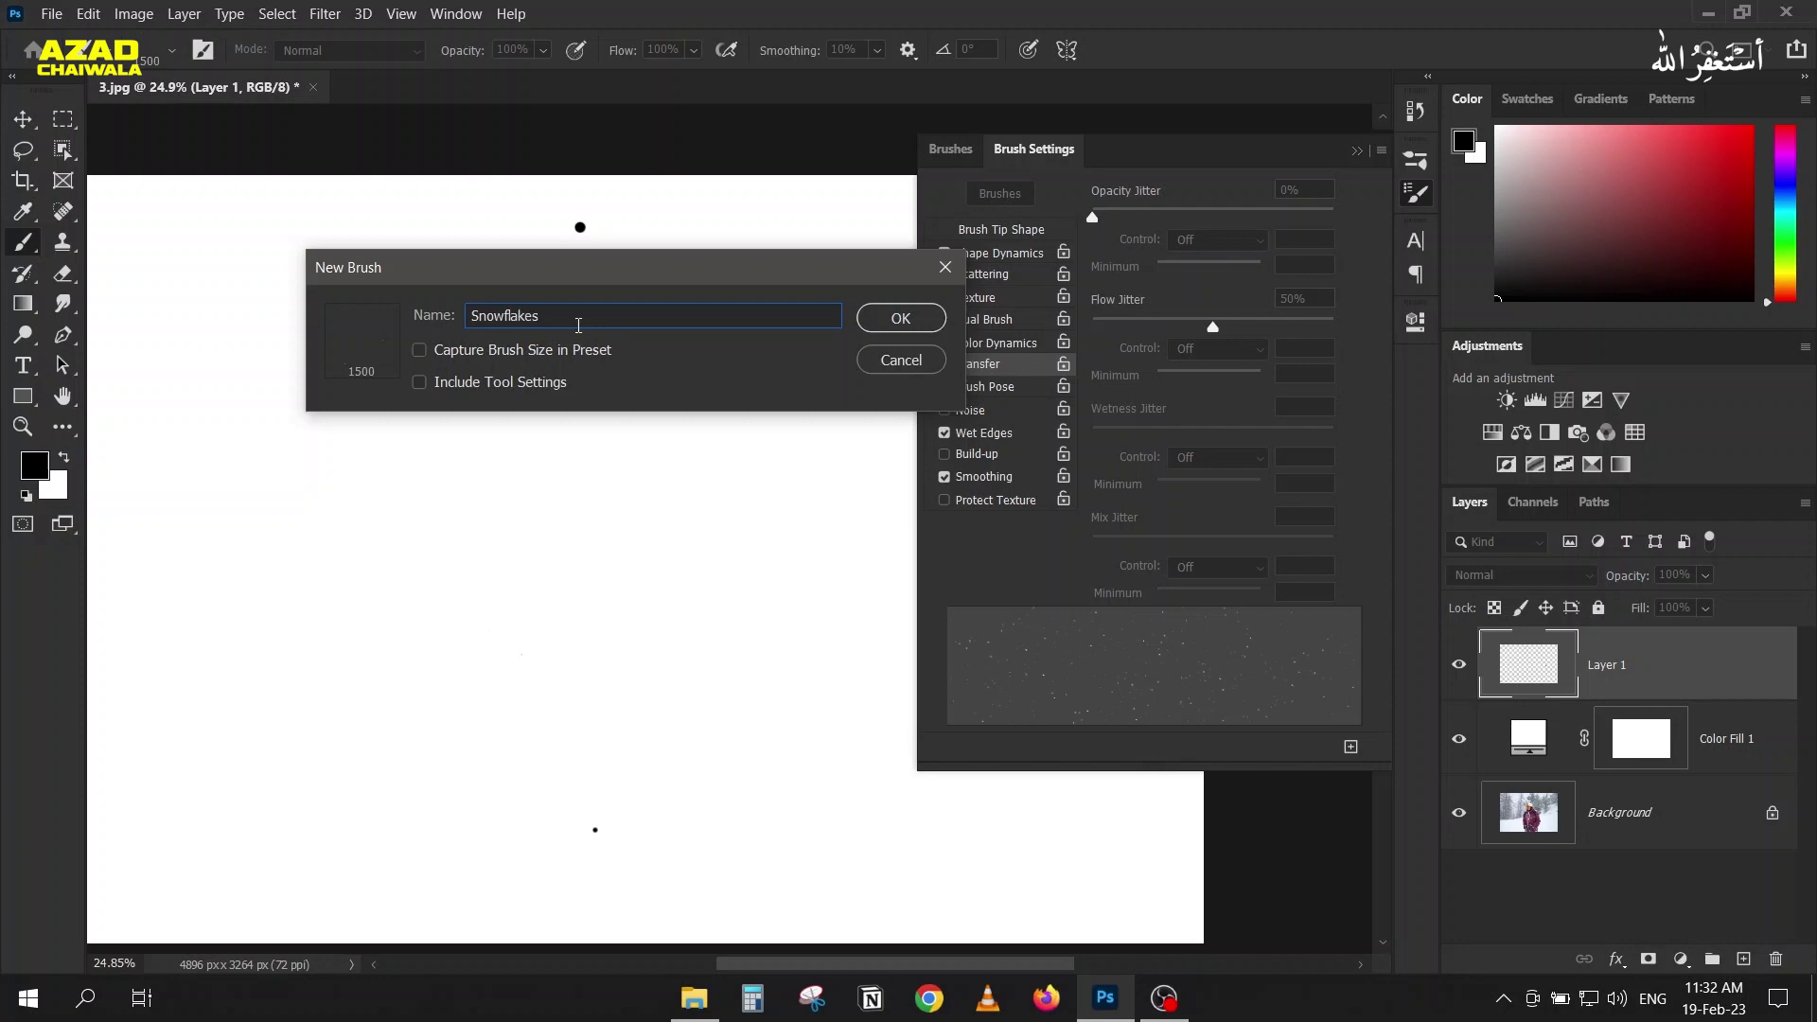
key("Return")
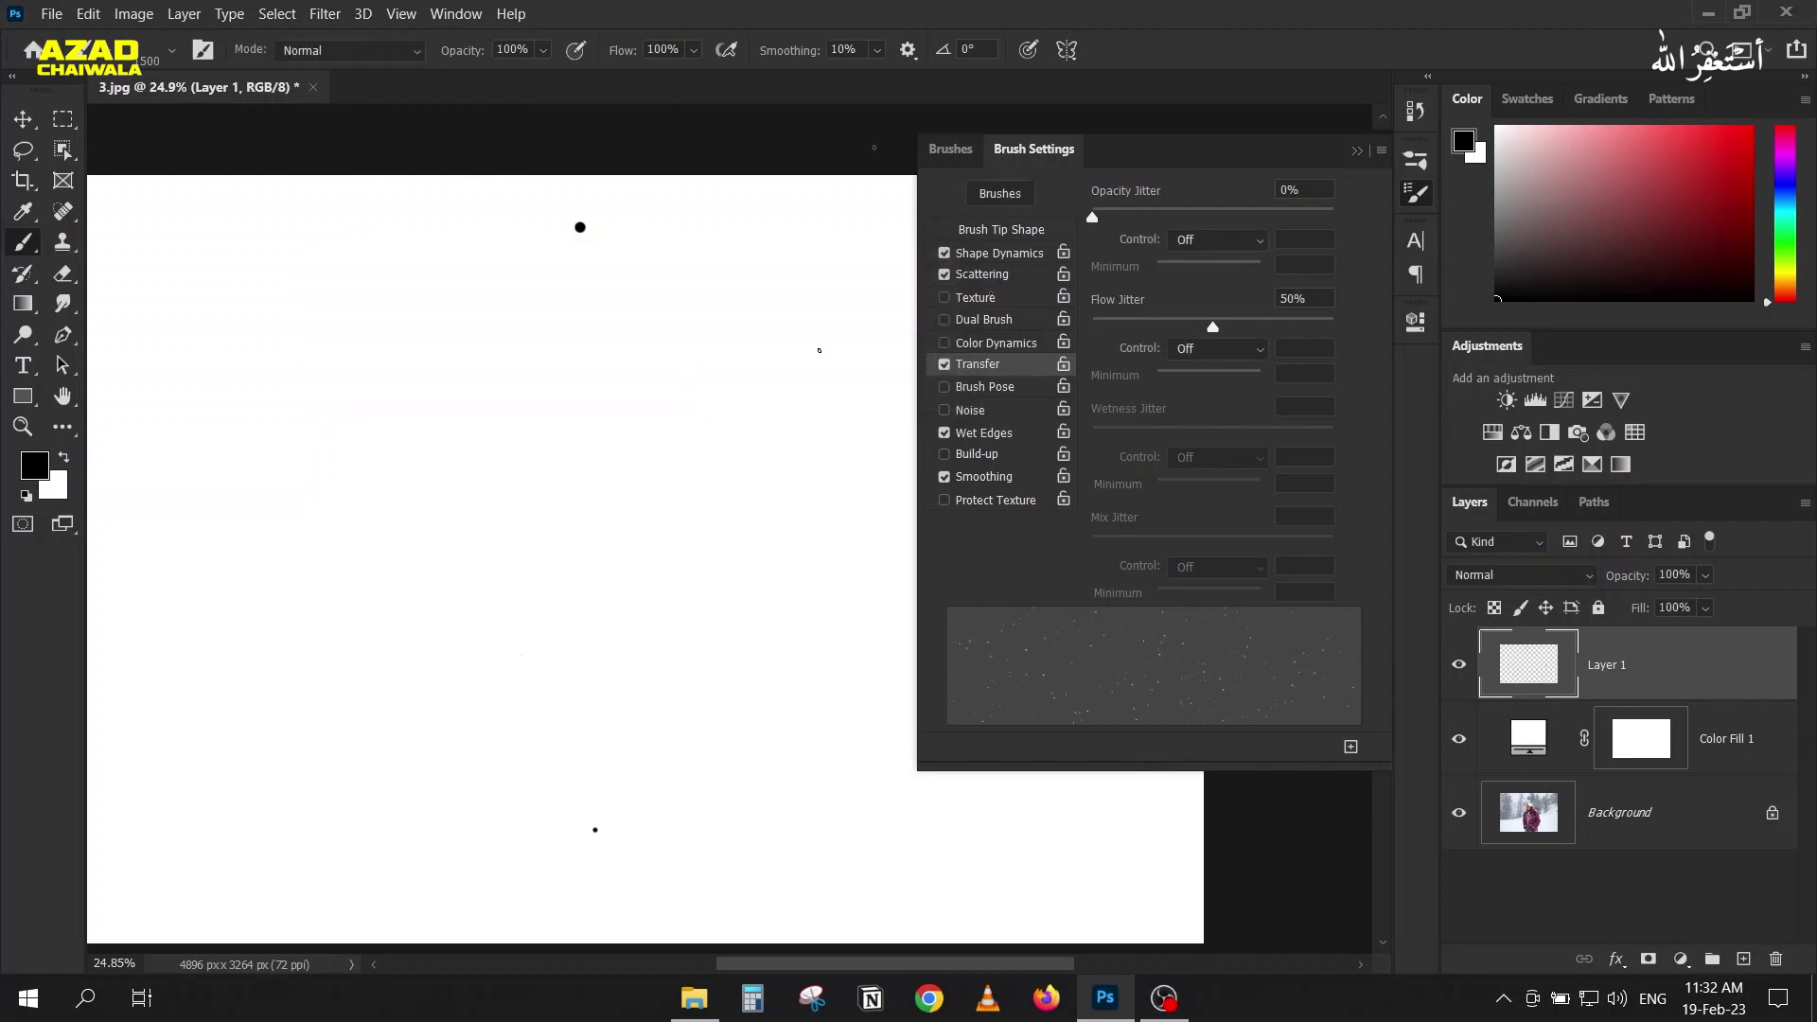
Step: Delete the Sampled Brush 1 preset and select the new Snowflakes preset
left_click(950, 151)
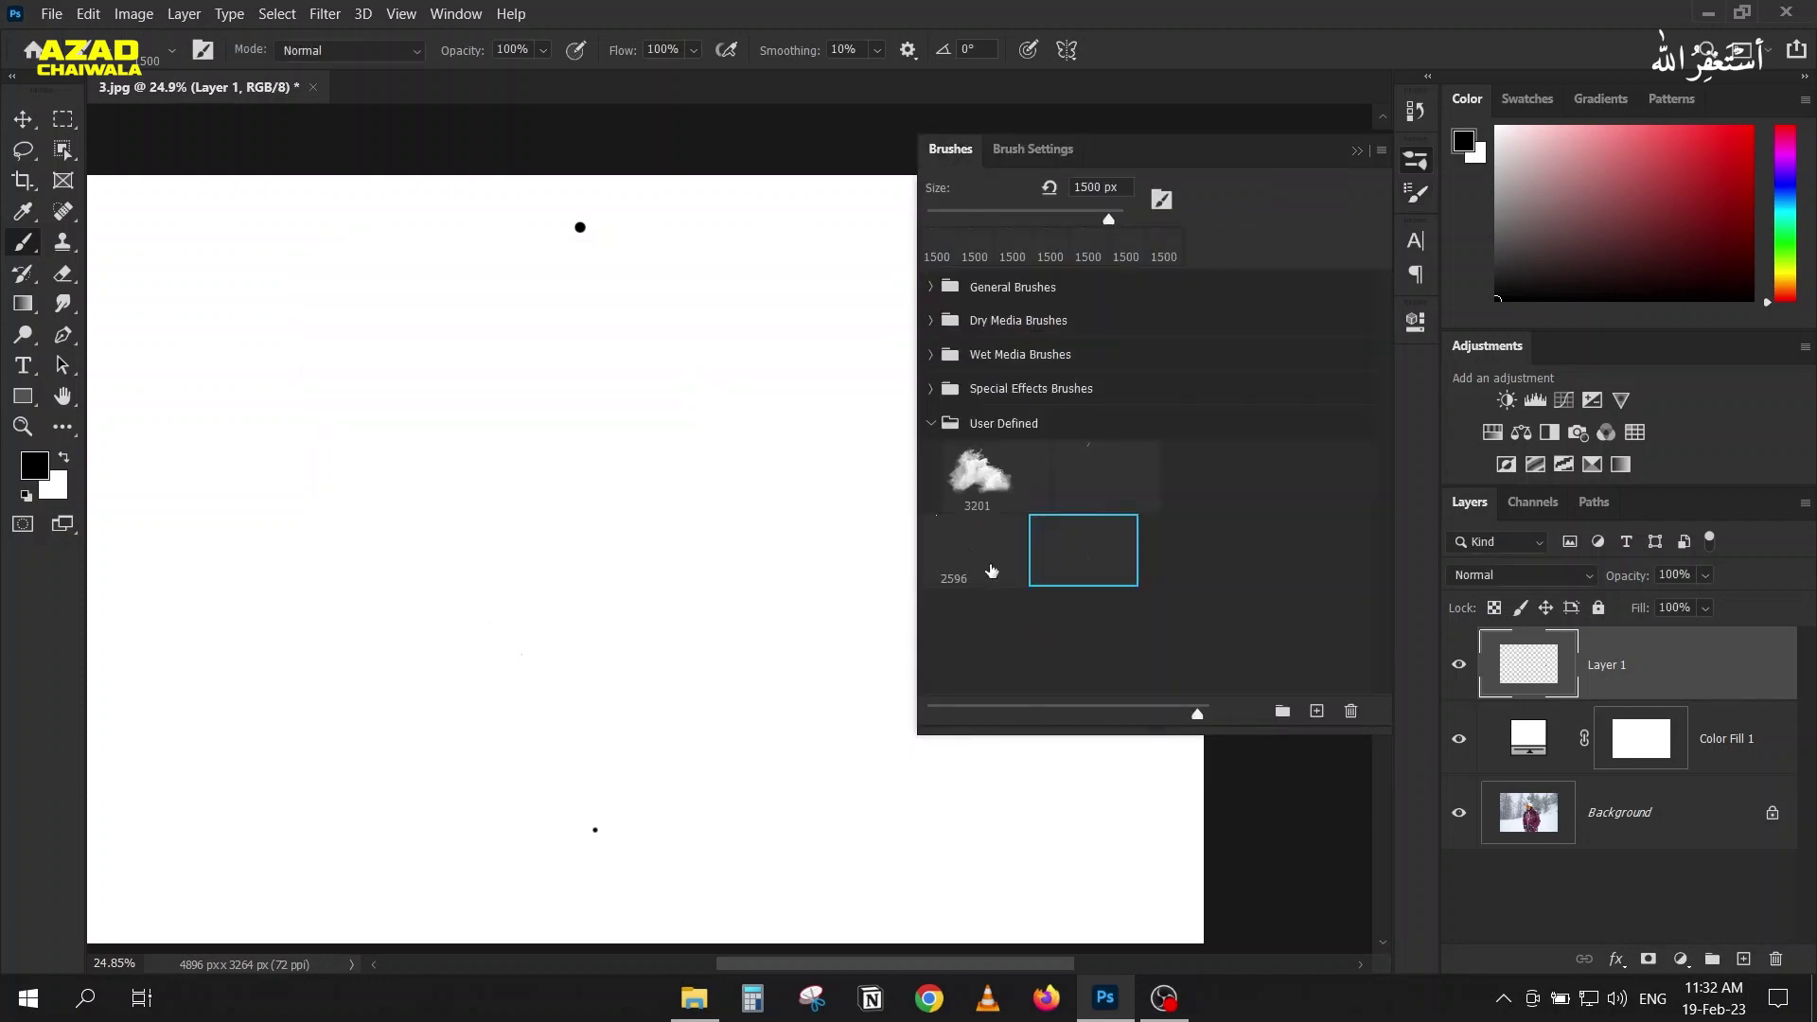
left_click(986, 568)
left_click(1351, 711)
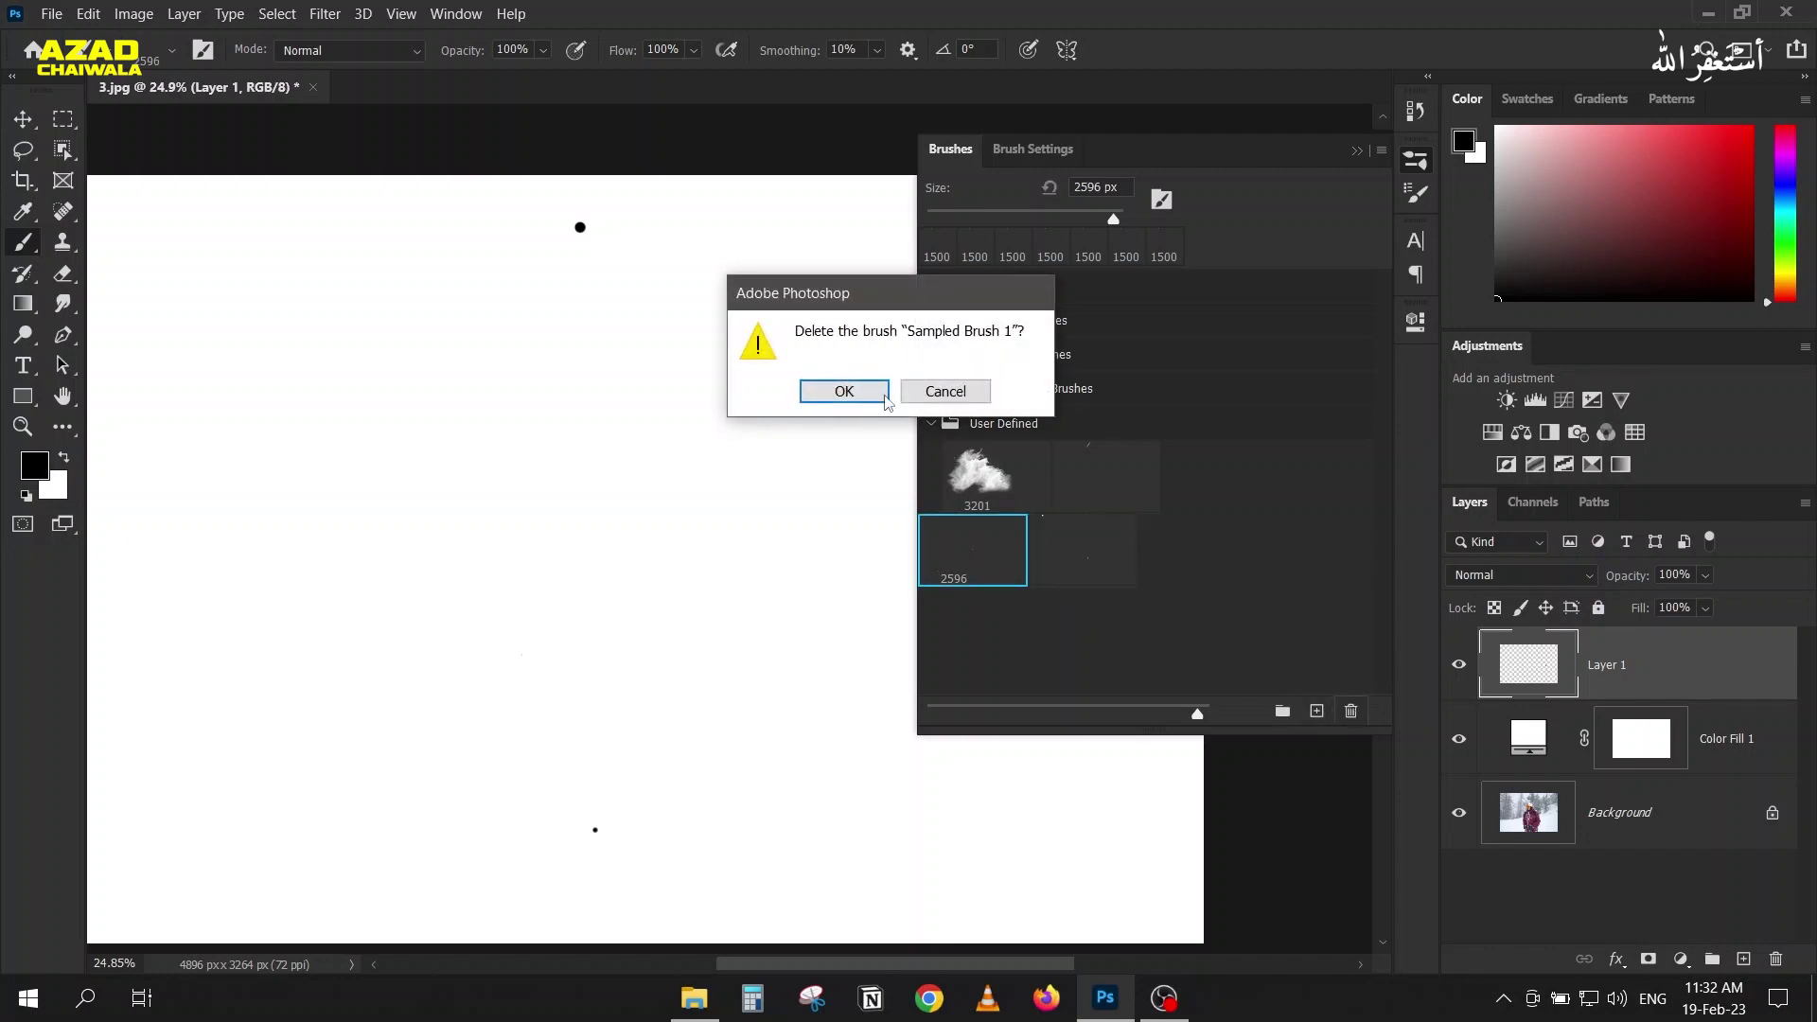
left_click(843, 391)
left_click(1180, 473)
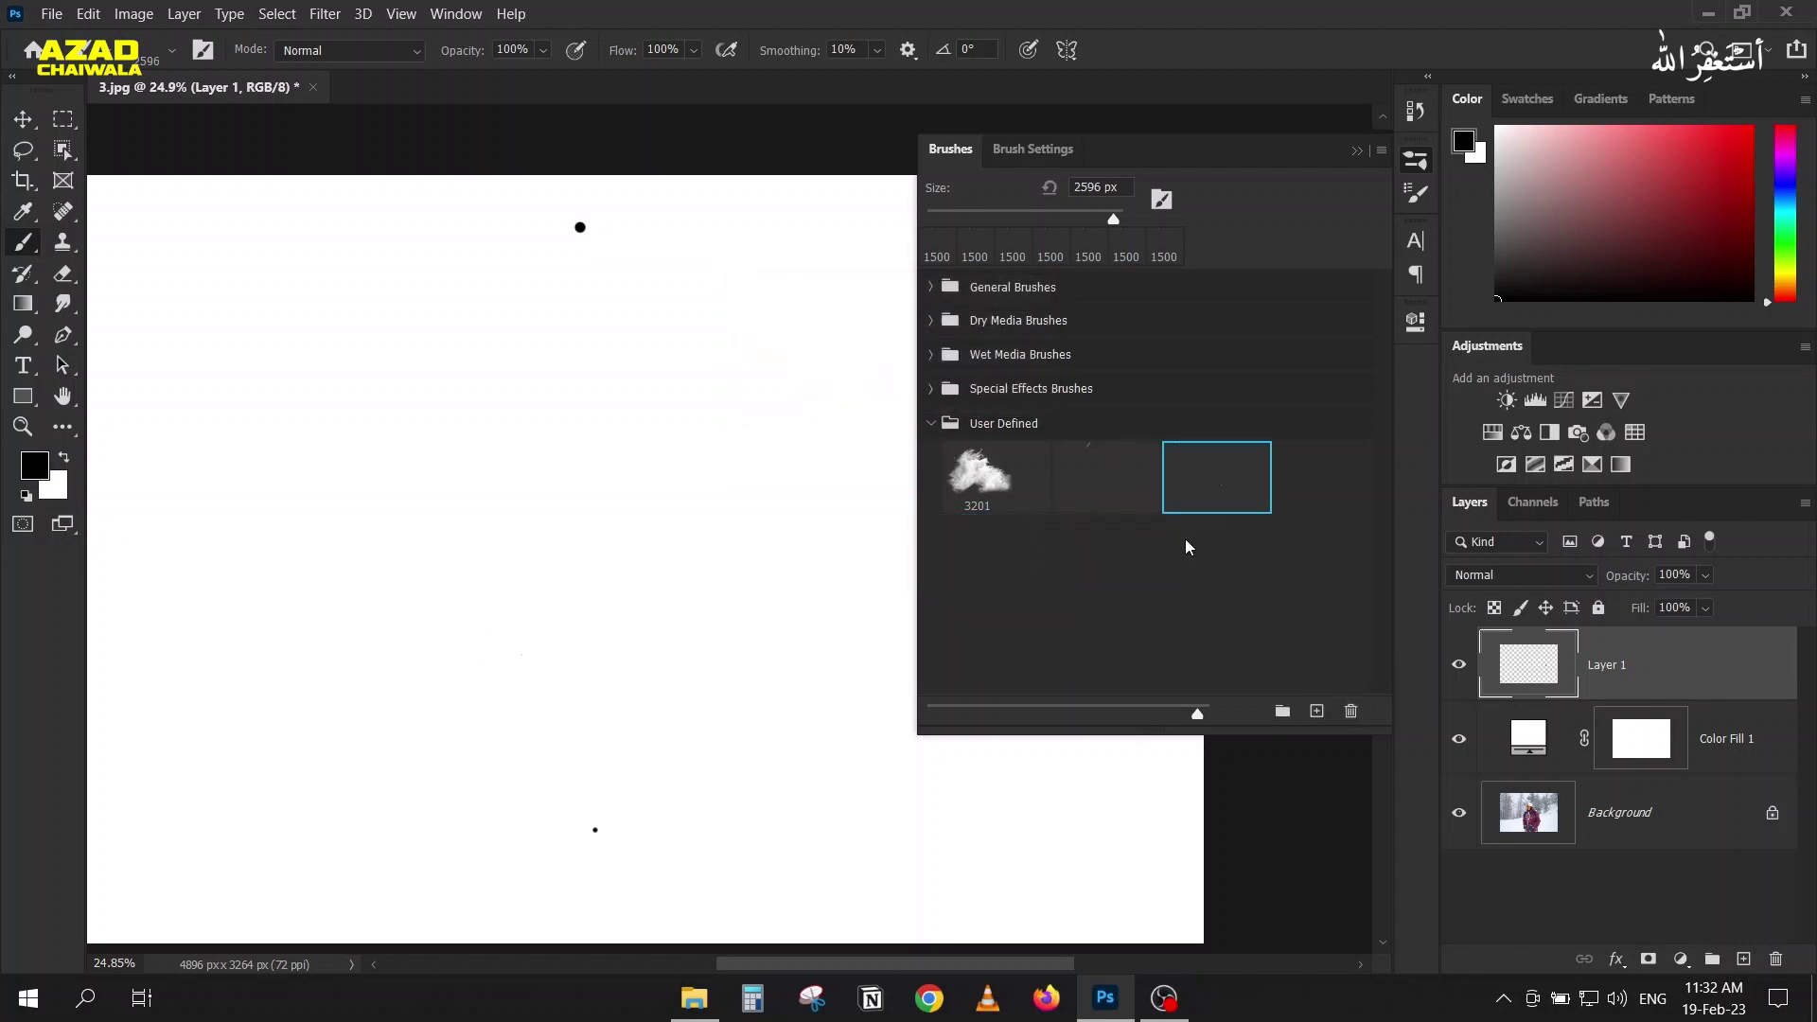
left_click(1366, 154)
scroll(734, 454, "down", 3)
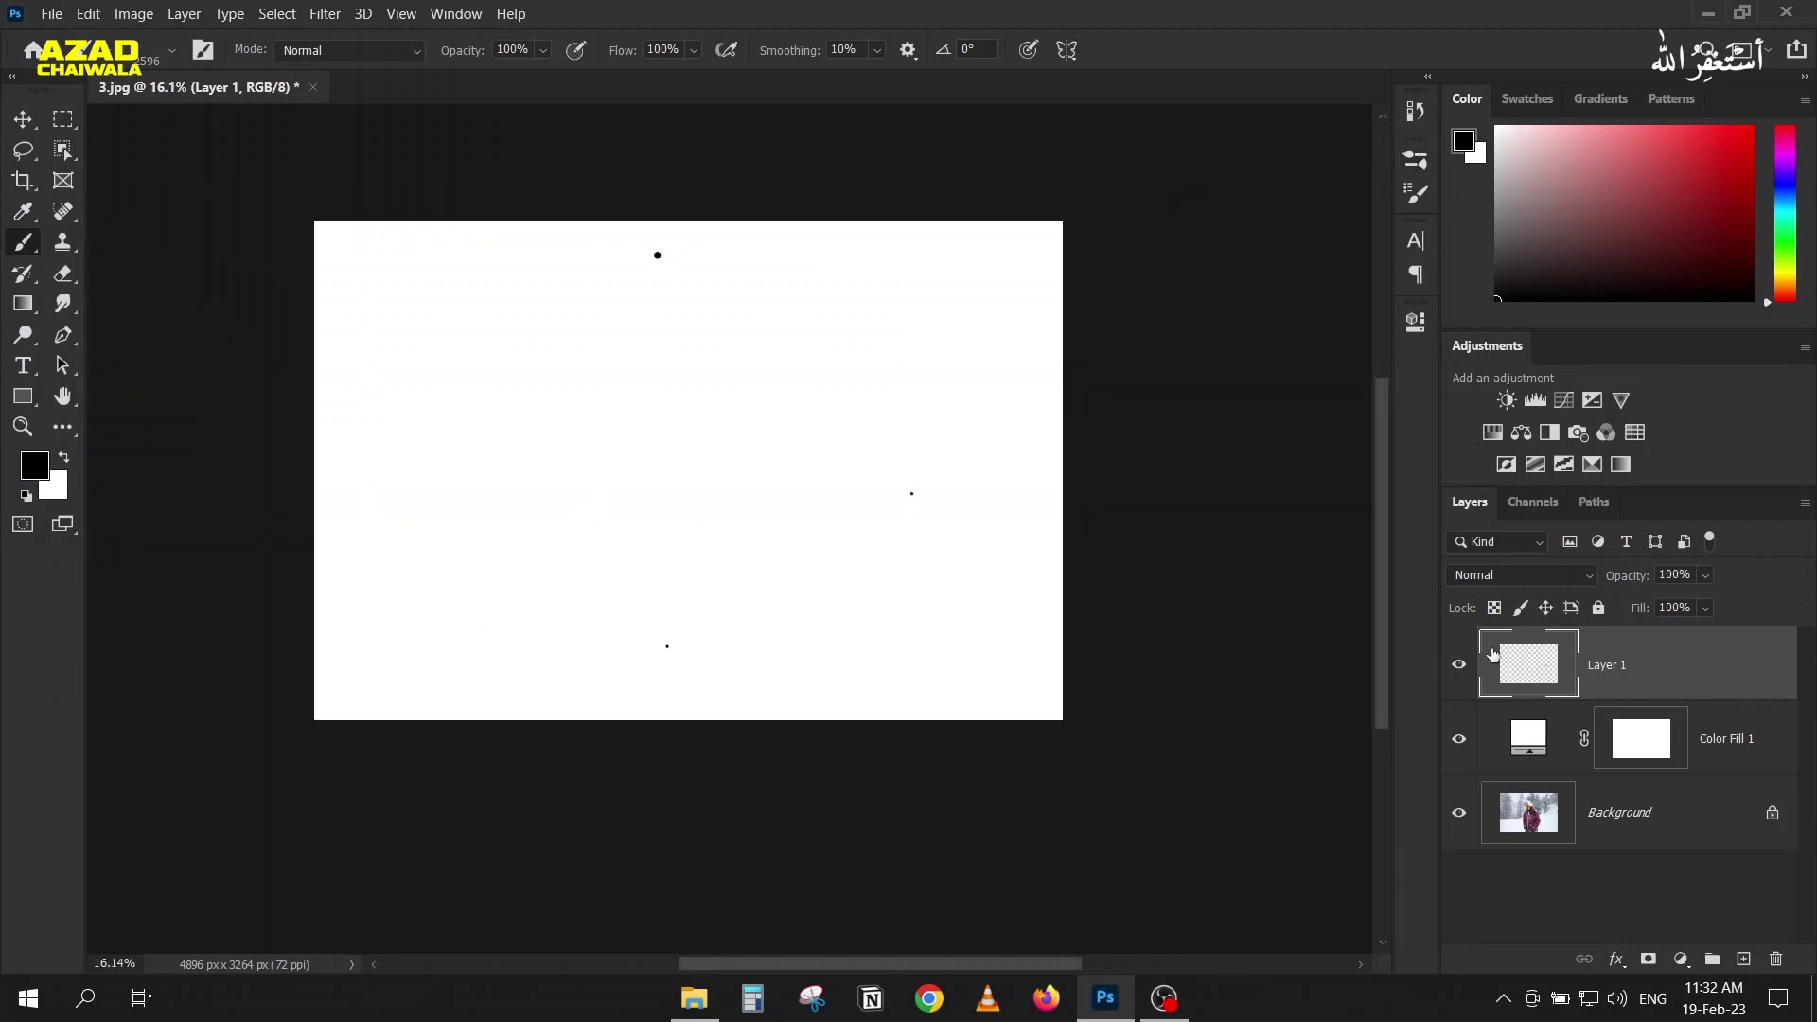
Step: Delete the Color Fill 1 layer, reselect Layer 1, then select all and deselect
left_click(1525, 733)
key("Delete")
left_click(1521, 661)
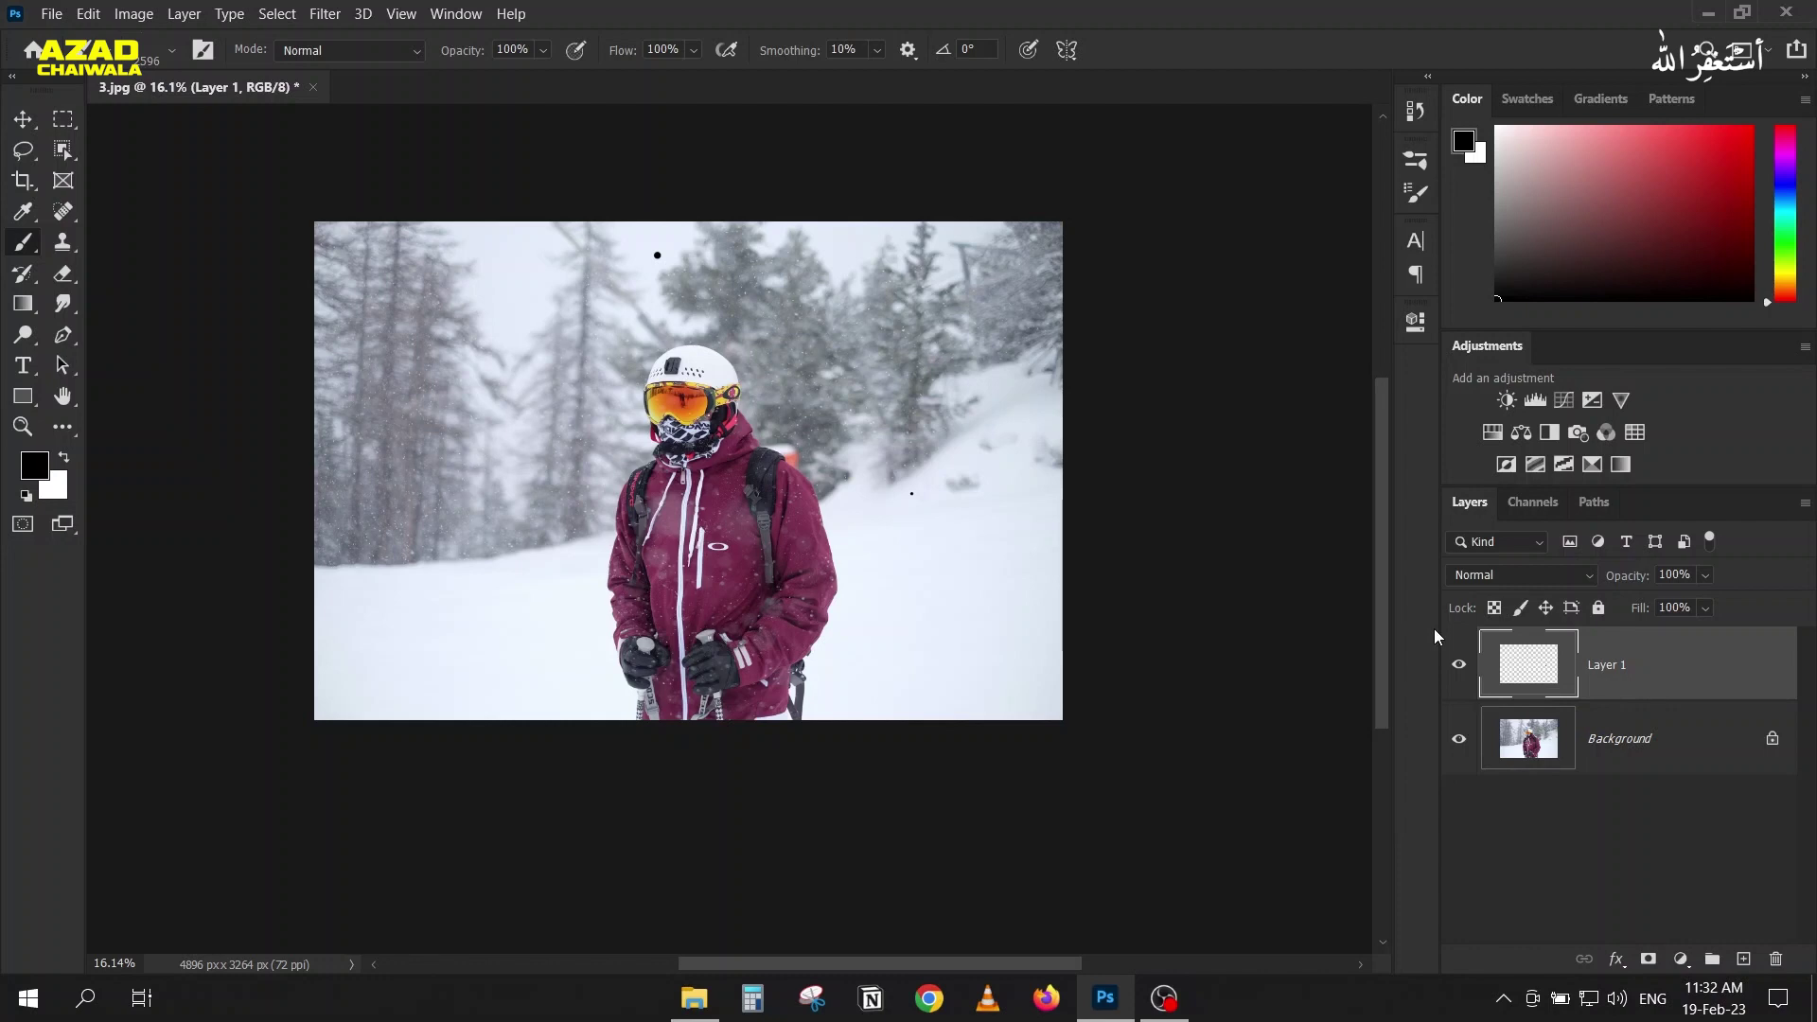
scroll(688, 470, "up", 3)
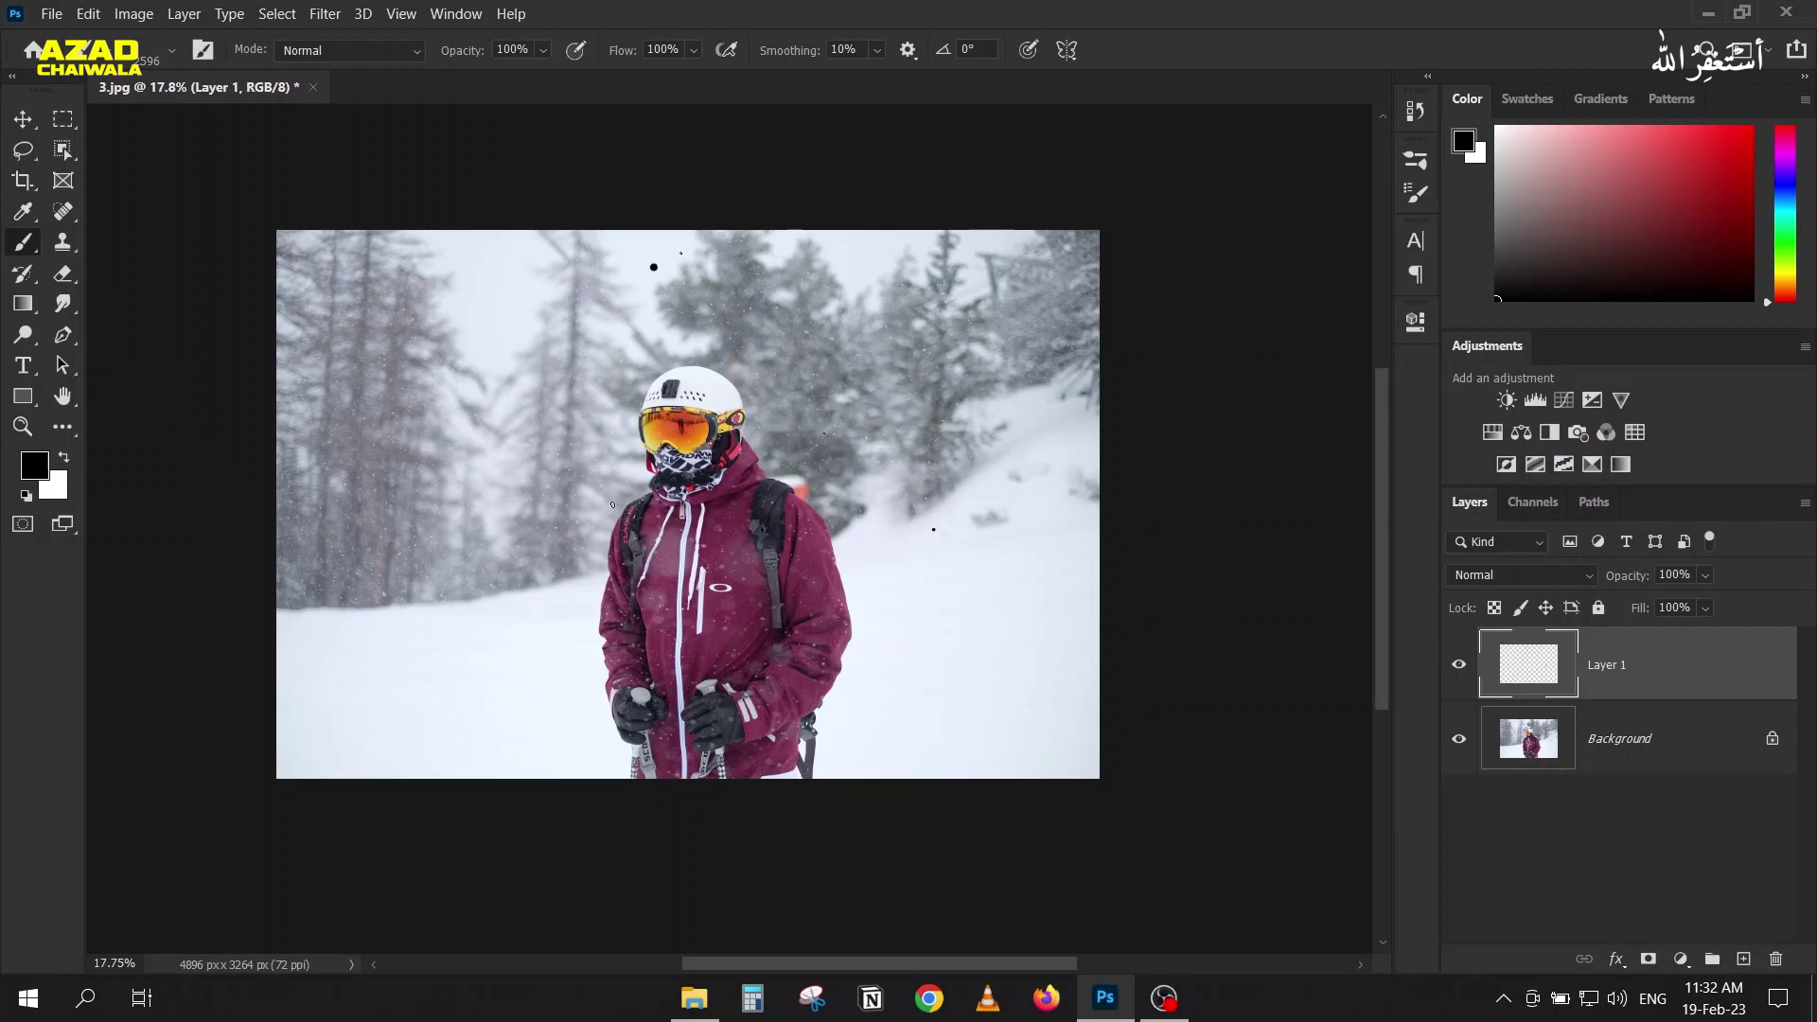
key("ctrl+a")
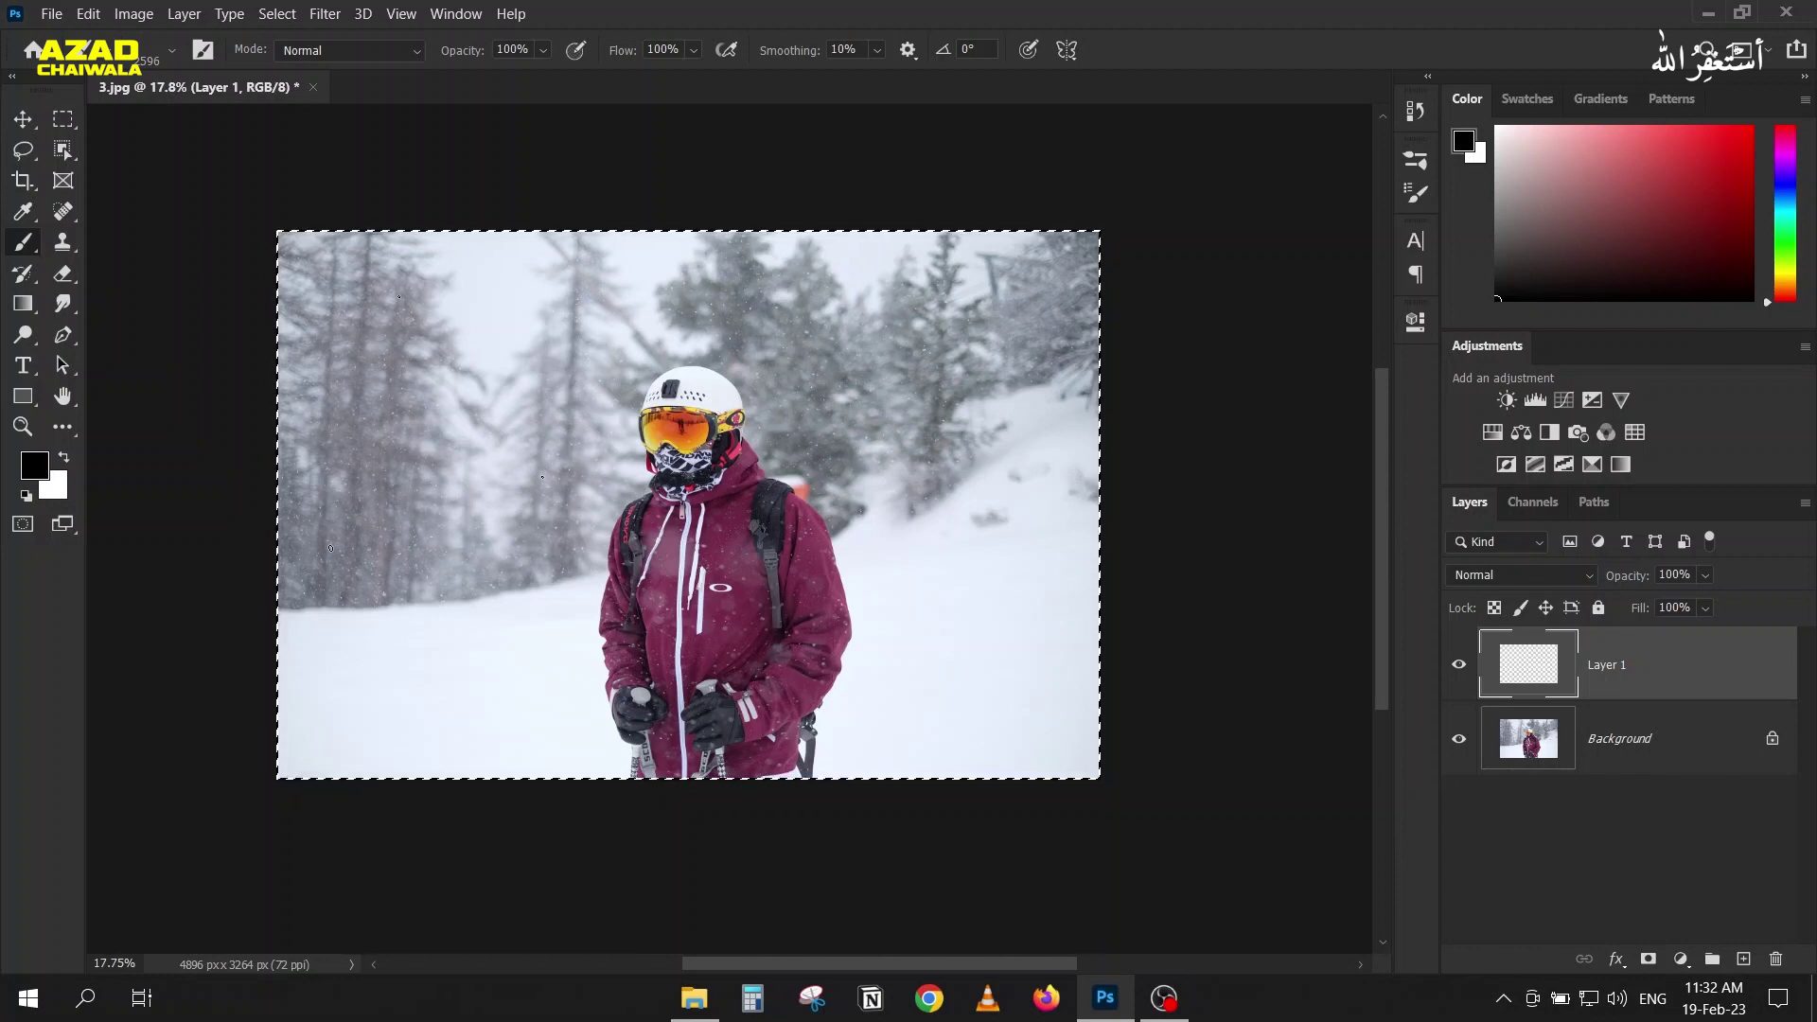
key("ctrl+d")
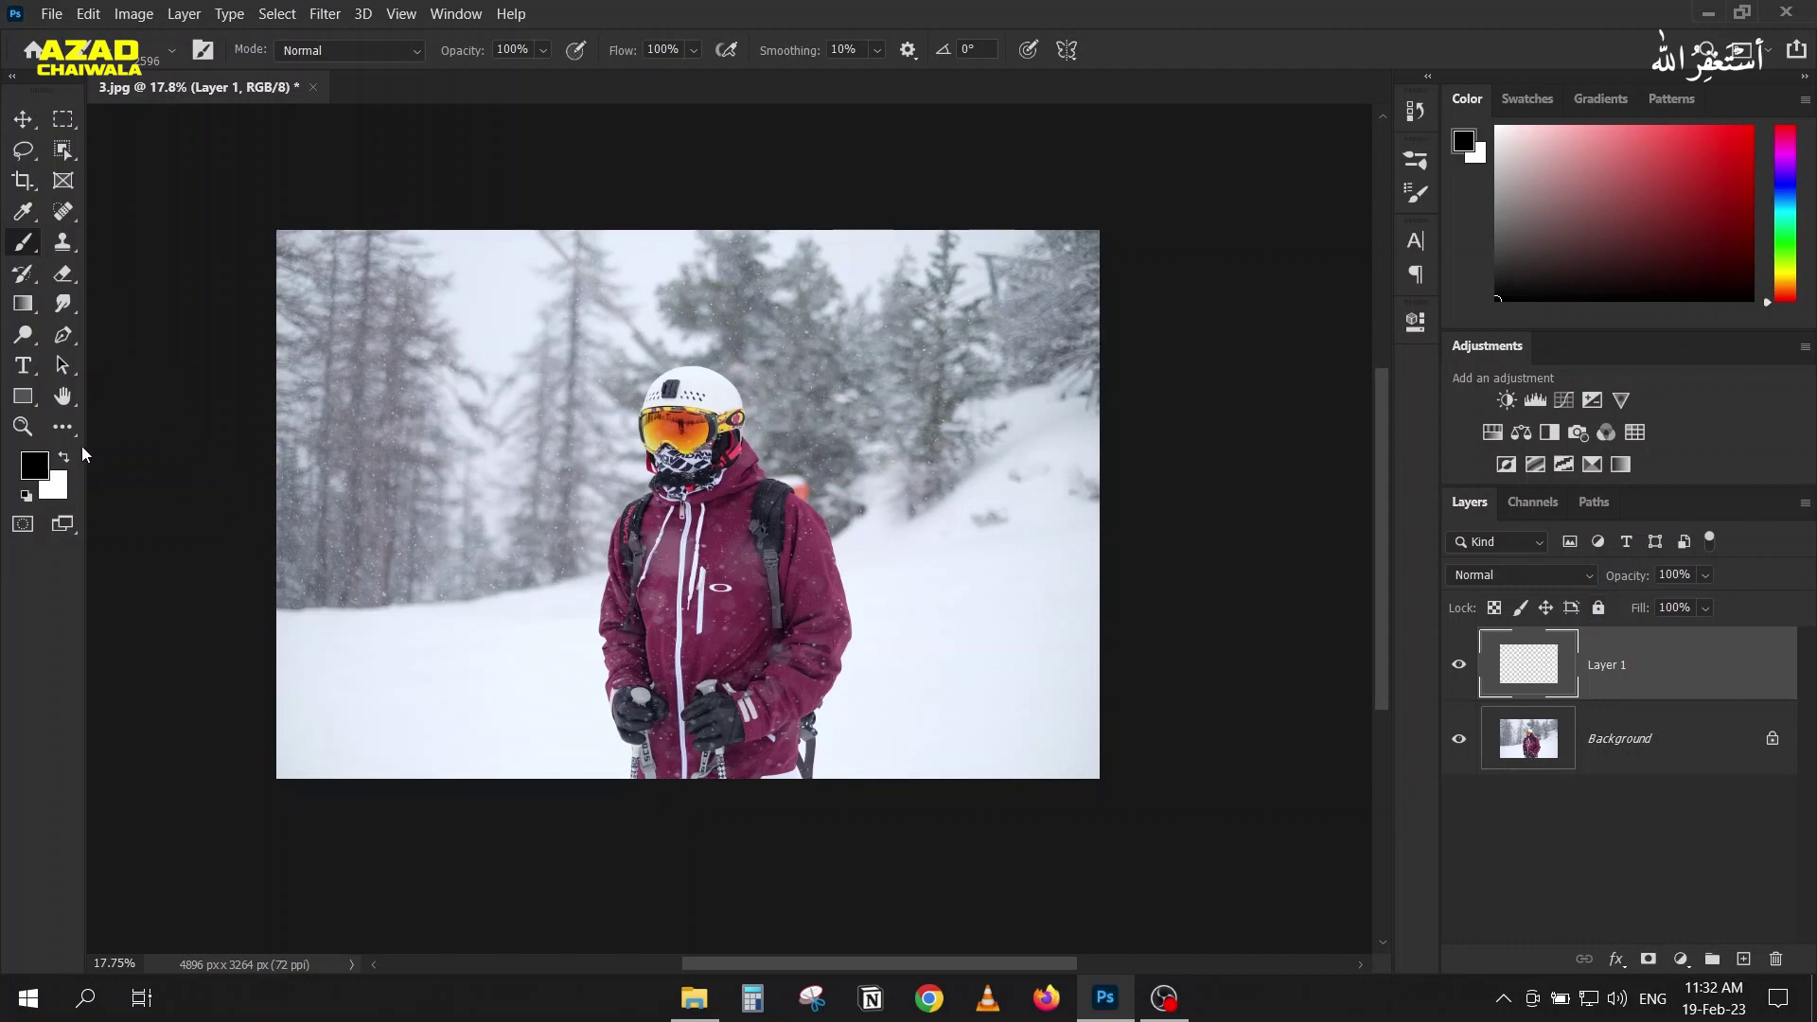
key("alt")
Step: Sample a light bluish white from the snow and fine-tune it in the Color panel
left_click(464, 623, "alt")
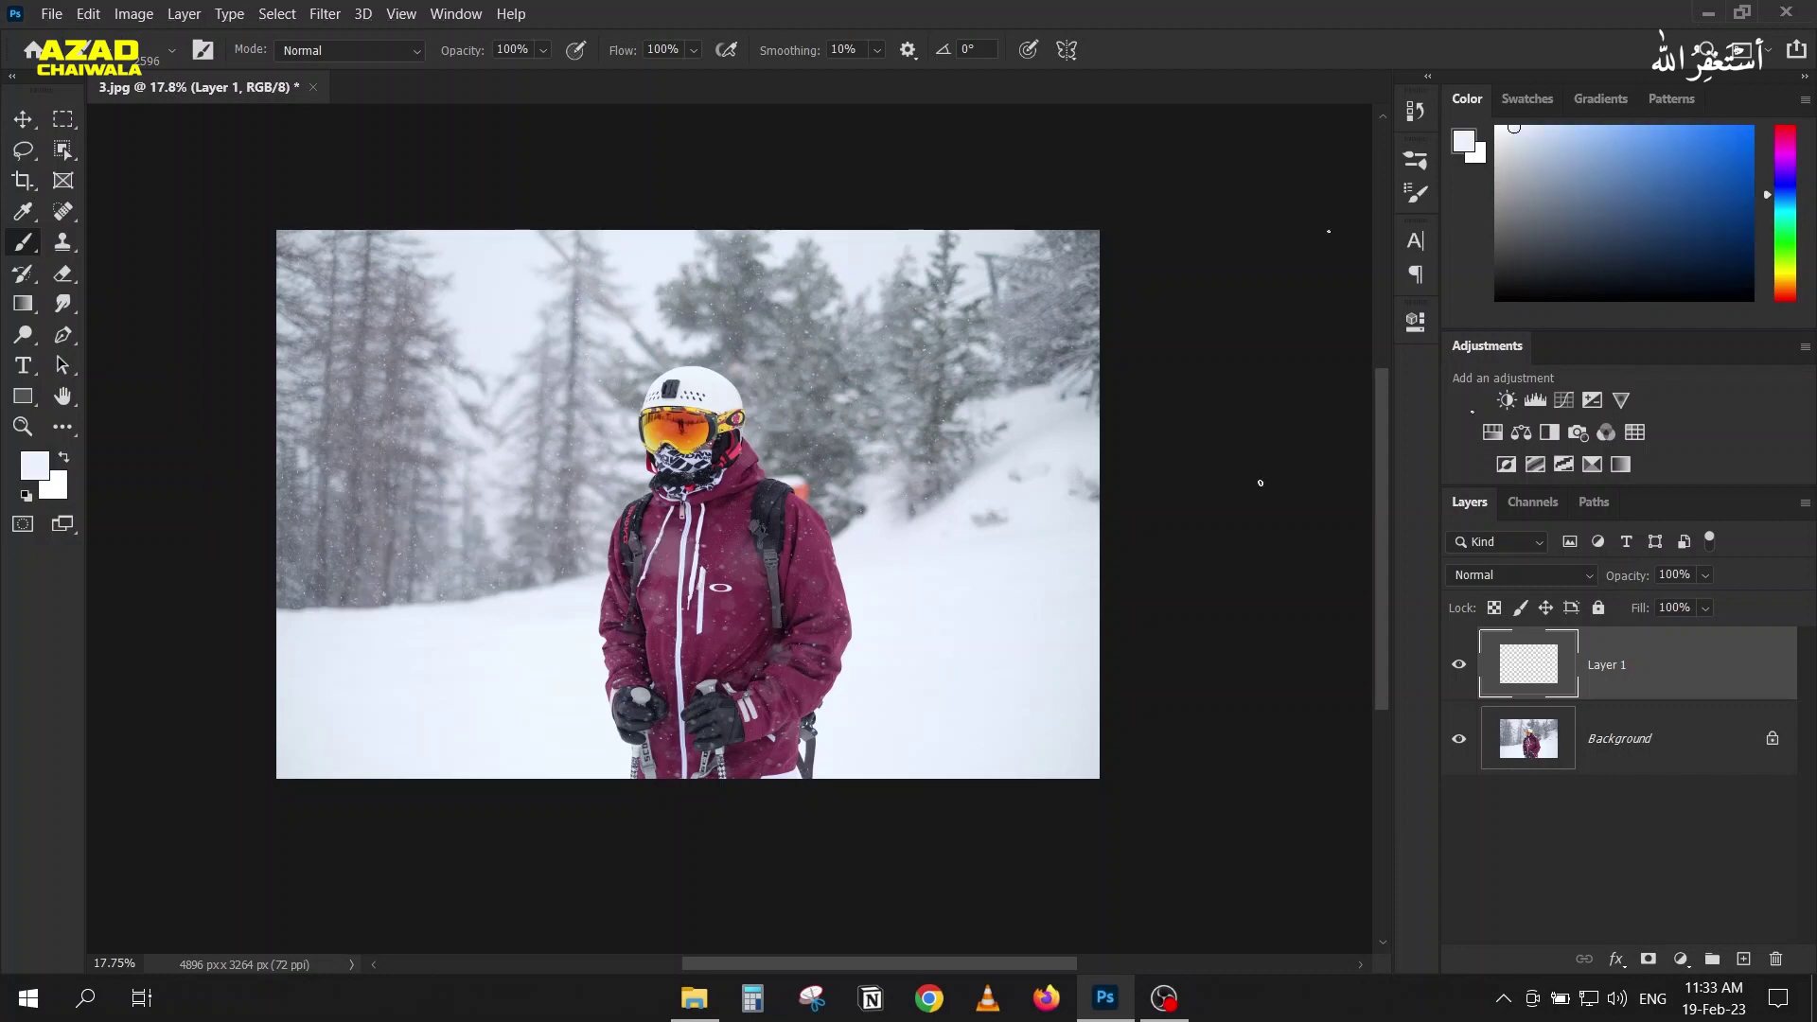
left_click_drag(1516, 127, 1514, 127)
key("ctrl+0")
Step: Make the Background layer active and dab snowflakes over the trees, slope and jacket
left_click(1537, 729)
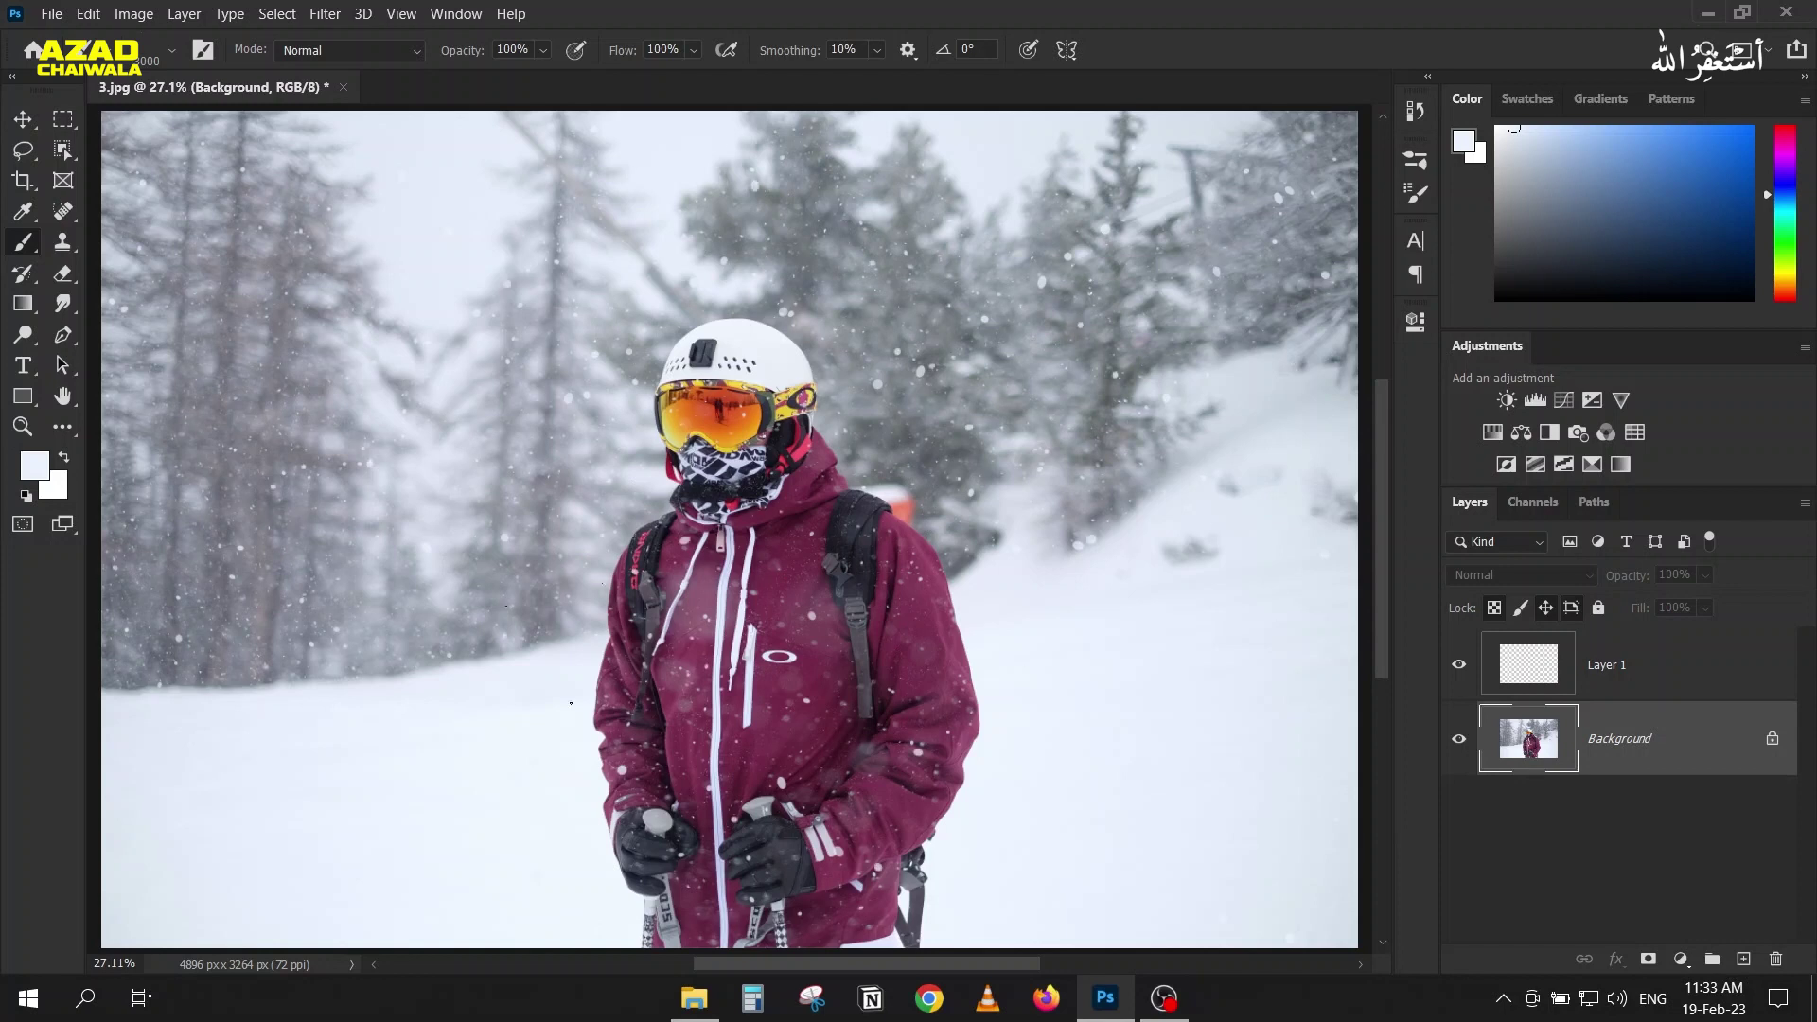
left_click(214, 334)
left_click(645, 662)
left_click(1287, 384)
left_click(1074, 364)
left_click(144, 671)
left_click(478, 320)
left_click(721, 395)
left_click(664, 656)
left_click(292, 415)
left_click(311, 262)
left_click(825, 353)
left_click(1310, 265)
Step: Add more snowflakes in the upper-left trees, jacket and left snow, then hide Layer 1
left_click(272, 207)
left_click(674, 779)
left_click(716, 577)
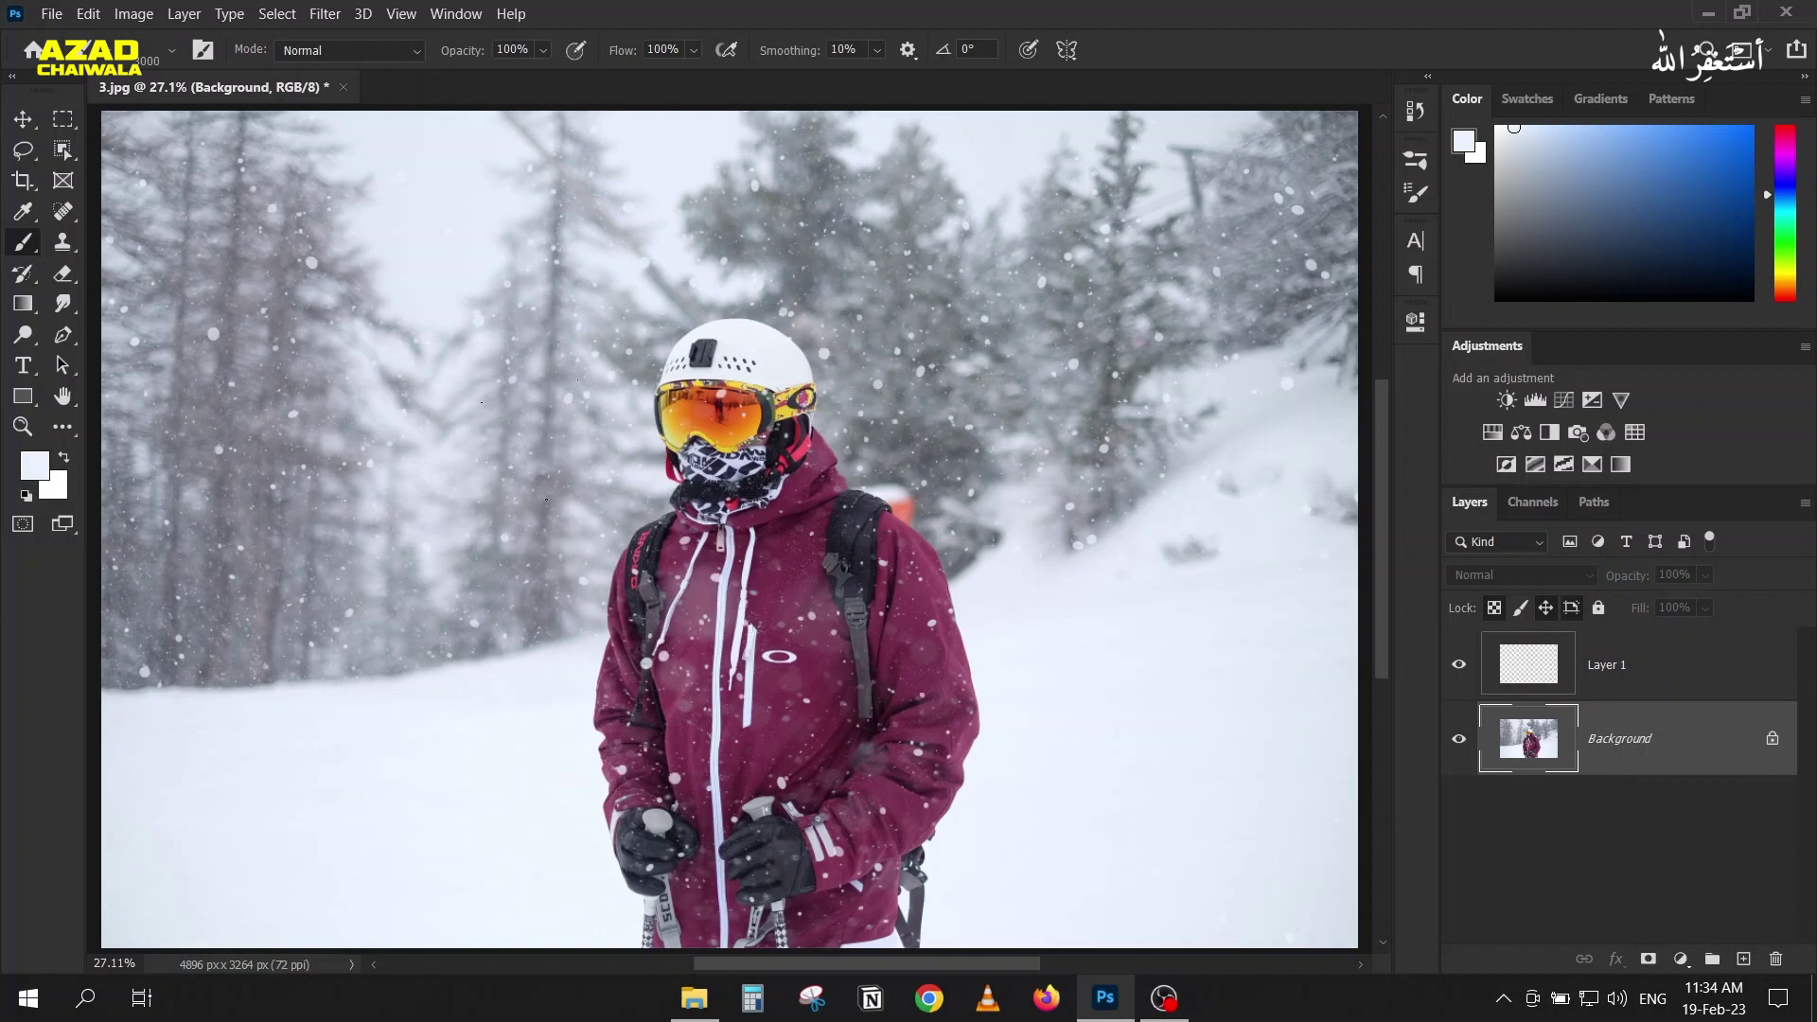
left_click(545, 308)
left_click(694, 495)
left_click(795, 727)
left_click(234, 617)
left_click(1060, 418)
left_click(1459, 666)
Step: Toggle Layer 1's visibility to compare, leaving it visible and selected
left_click(1459, 665)
left_click(1459, 666)
left_click(1459, 667)
left_click(1459, 667)
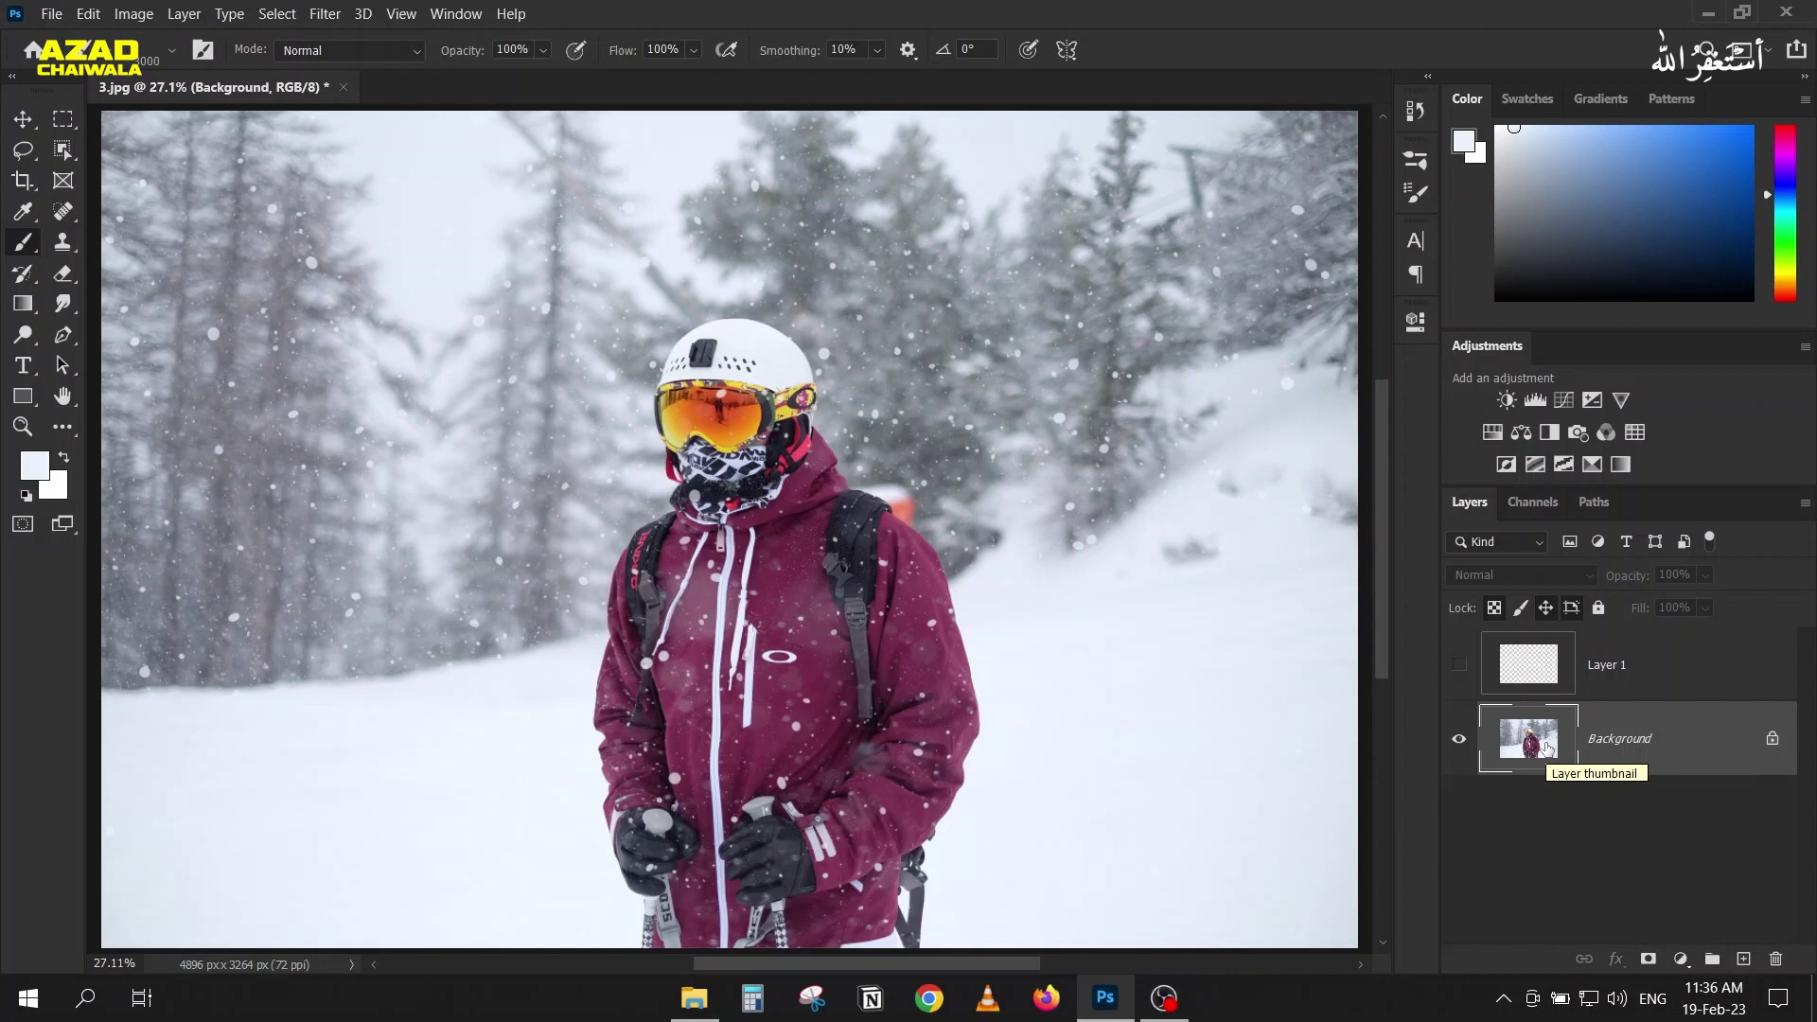
left_click(1460, 665)
left_click(1460, 664)
left_click(1459, 664)
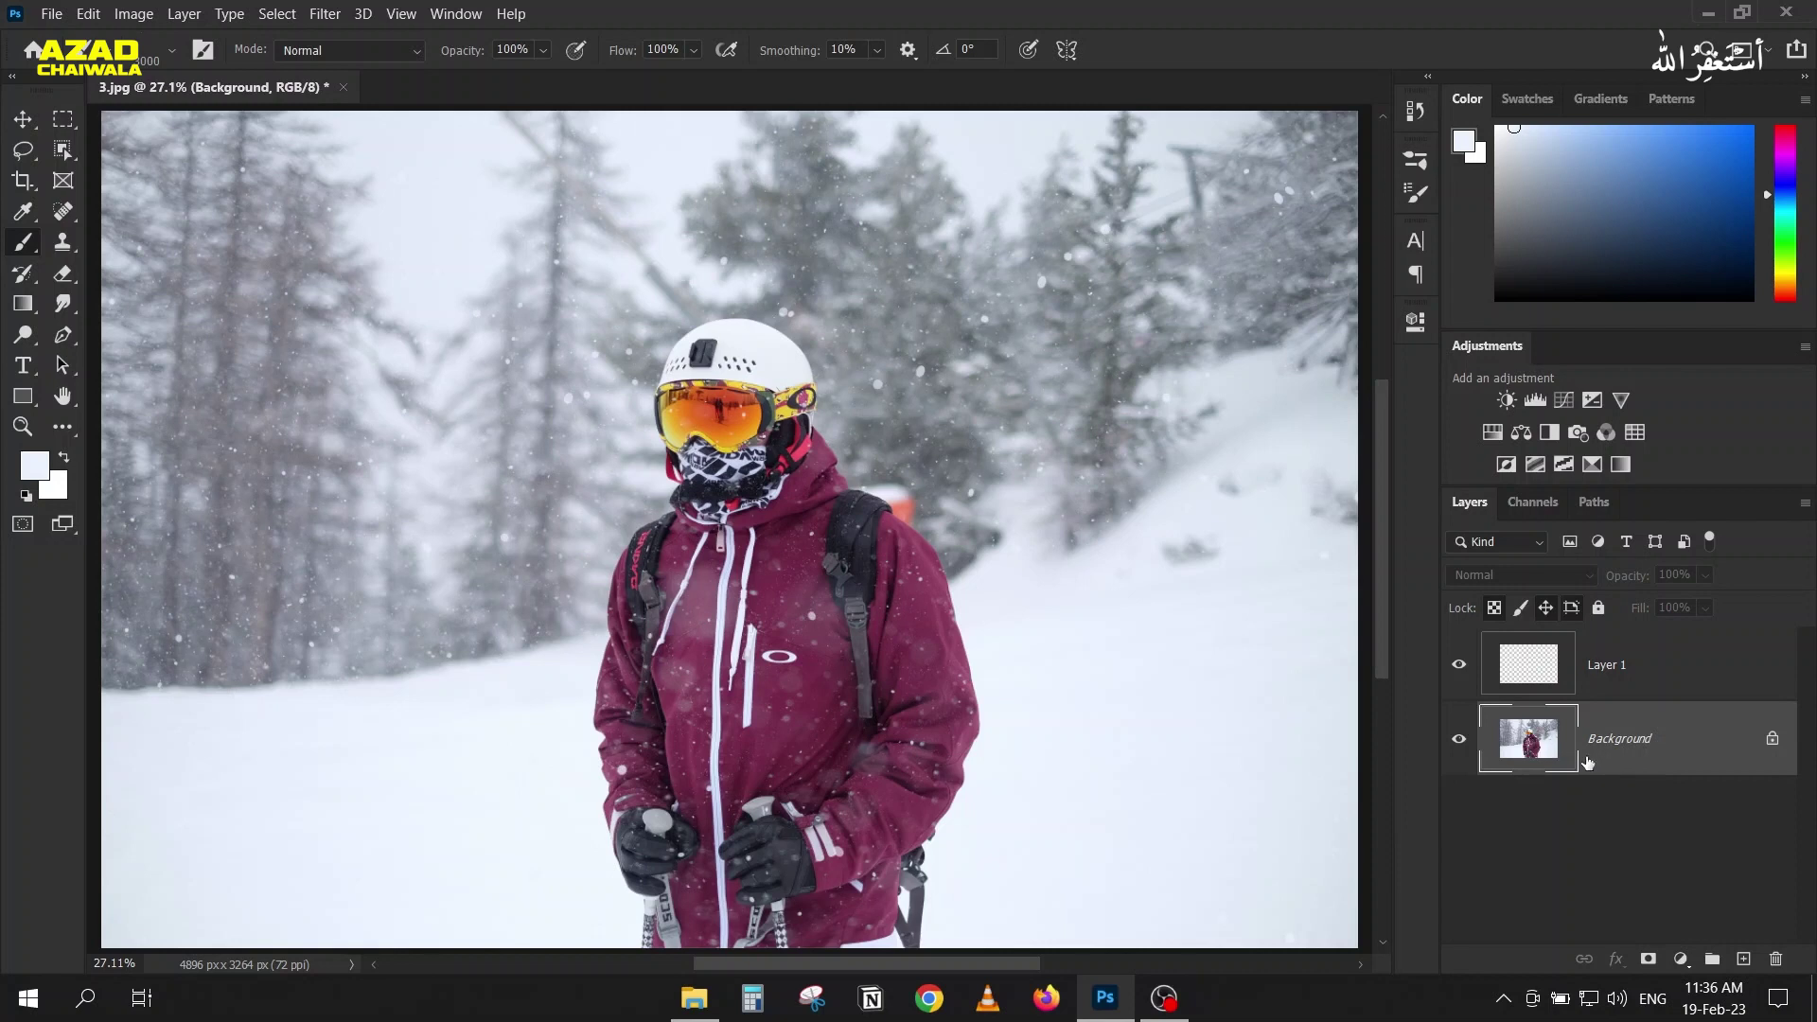
left_click(1515, 668)
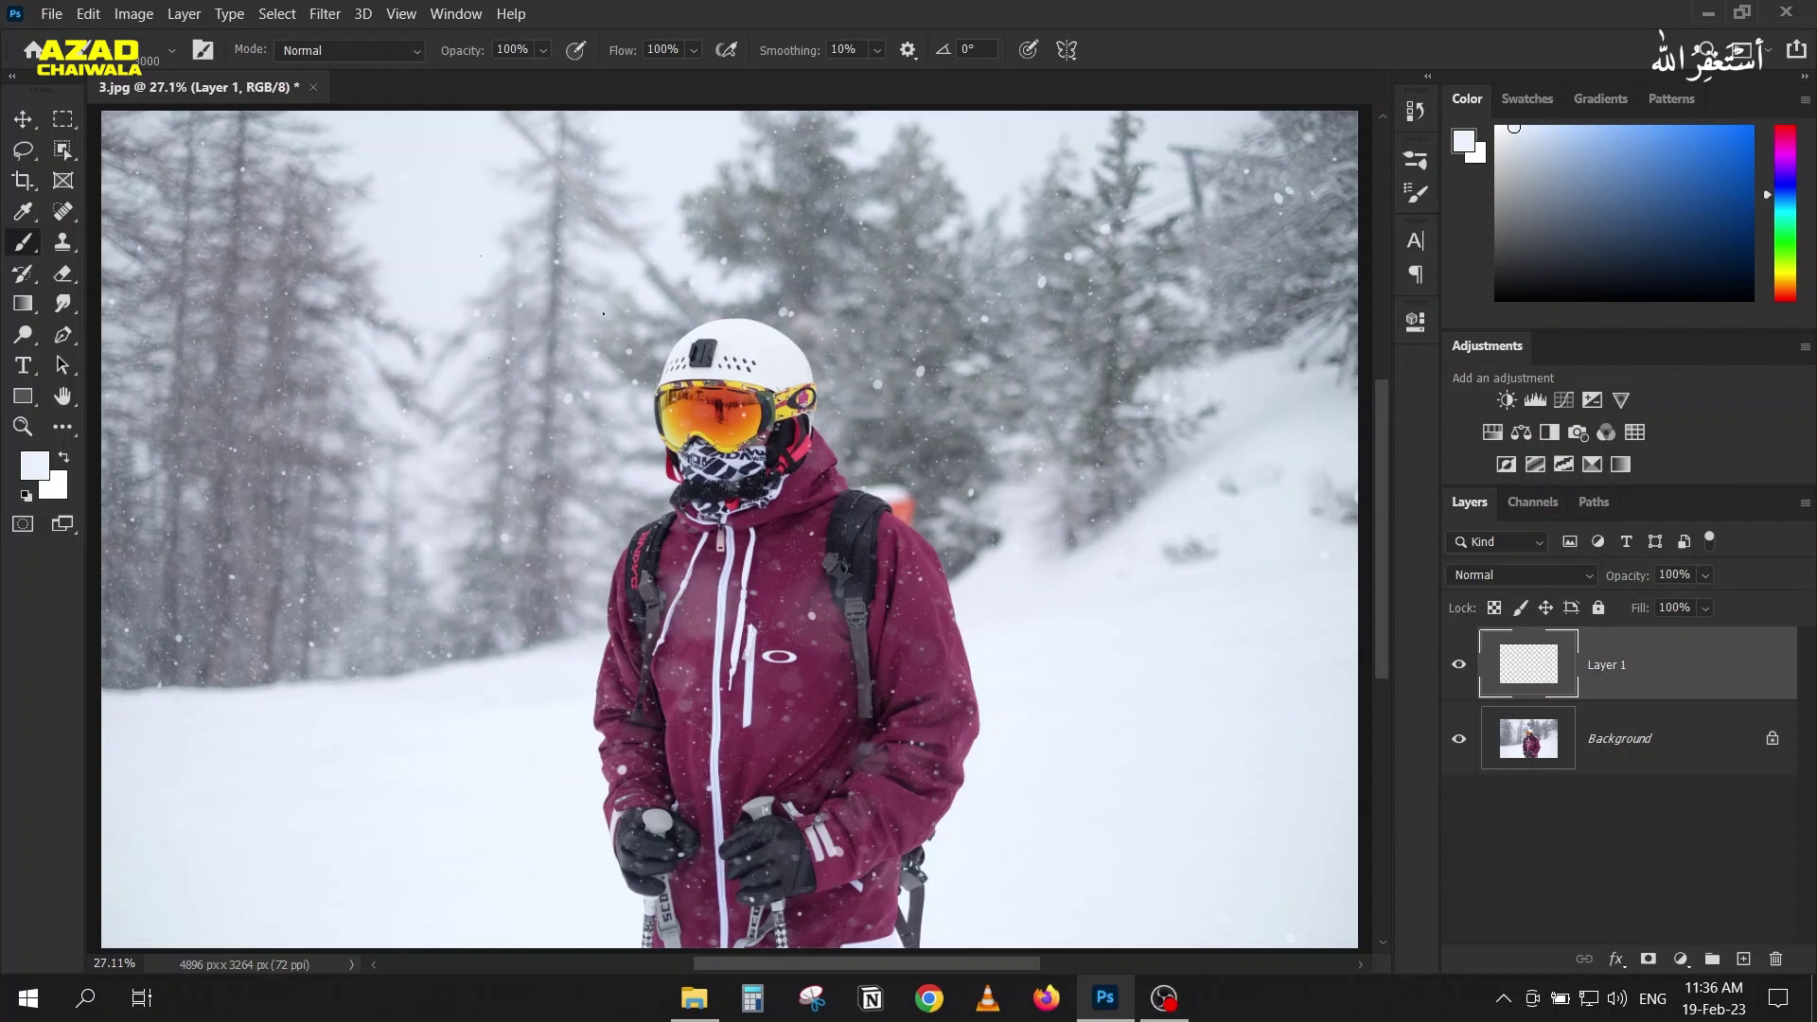
Step: Stamp white snowflake dots across the left and right trees, the snow, the jacket and glove
left_click(219, 359)
left_click(230, 683)
left_click(296, 188)
left_click(1105, 403)
left_click(814, 208)
left_click(866, 185)
left_click(234, 187)
left_click(307, 680)
left_click(971, 702)
left_click(550, 304)
left_click(806, 639)
left_click(540, 322)
left_click(265, 607)
left_click(785, 940)
left_click(1181, 302)
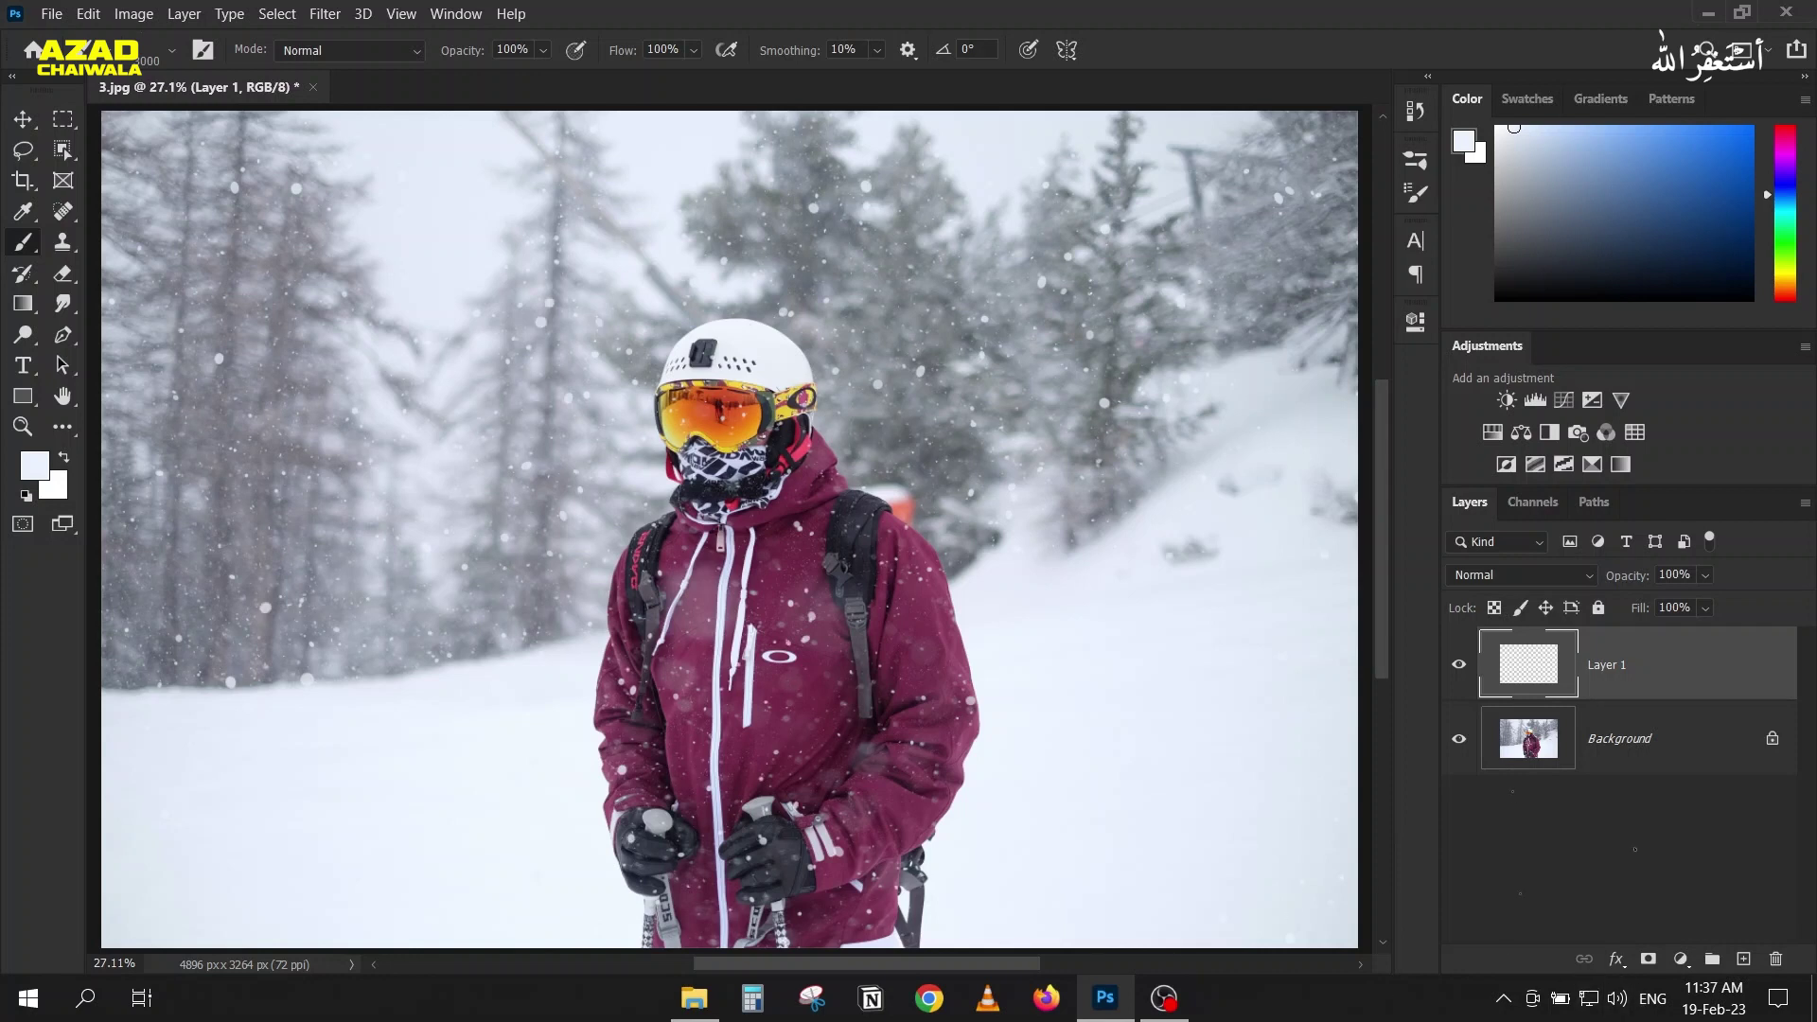
left_click(1079, 521)
left_click(641, 883)
left_click(1323, 227)
left_click(781, 886)
left_click(1163, 316)
left_click(310, 321)
left_click(333, 643)
left_click(282, 433)
left_click(1323, 310)
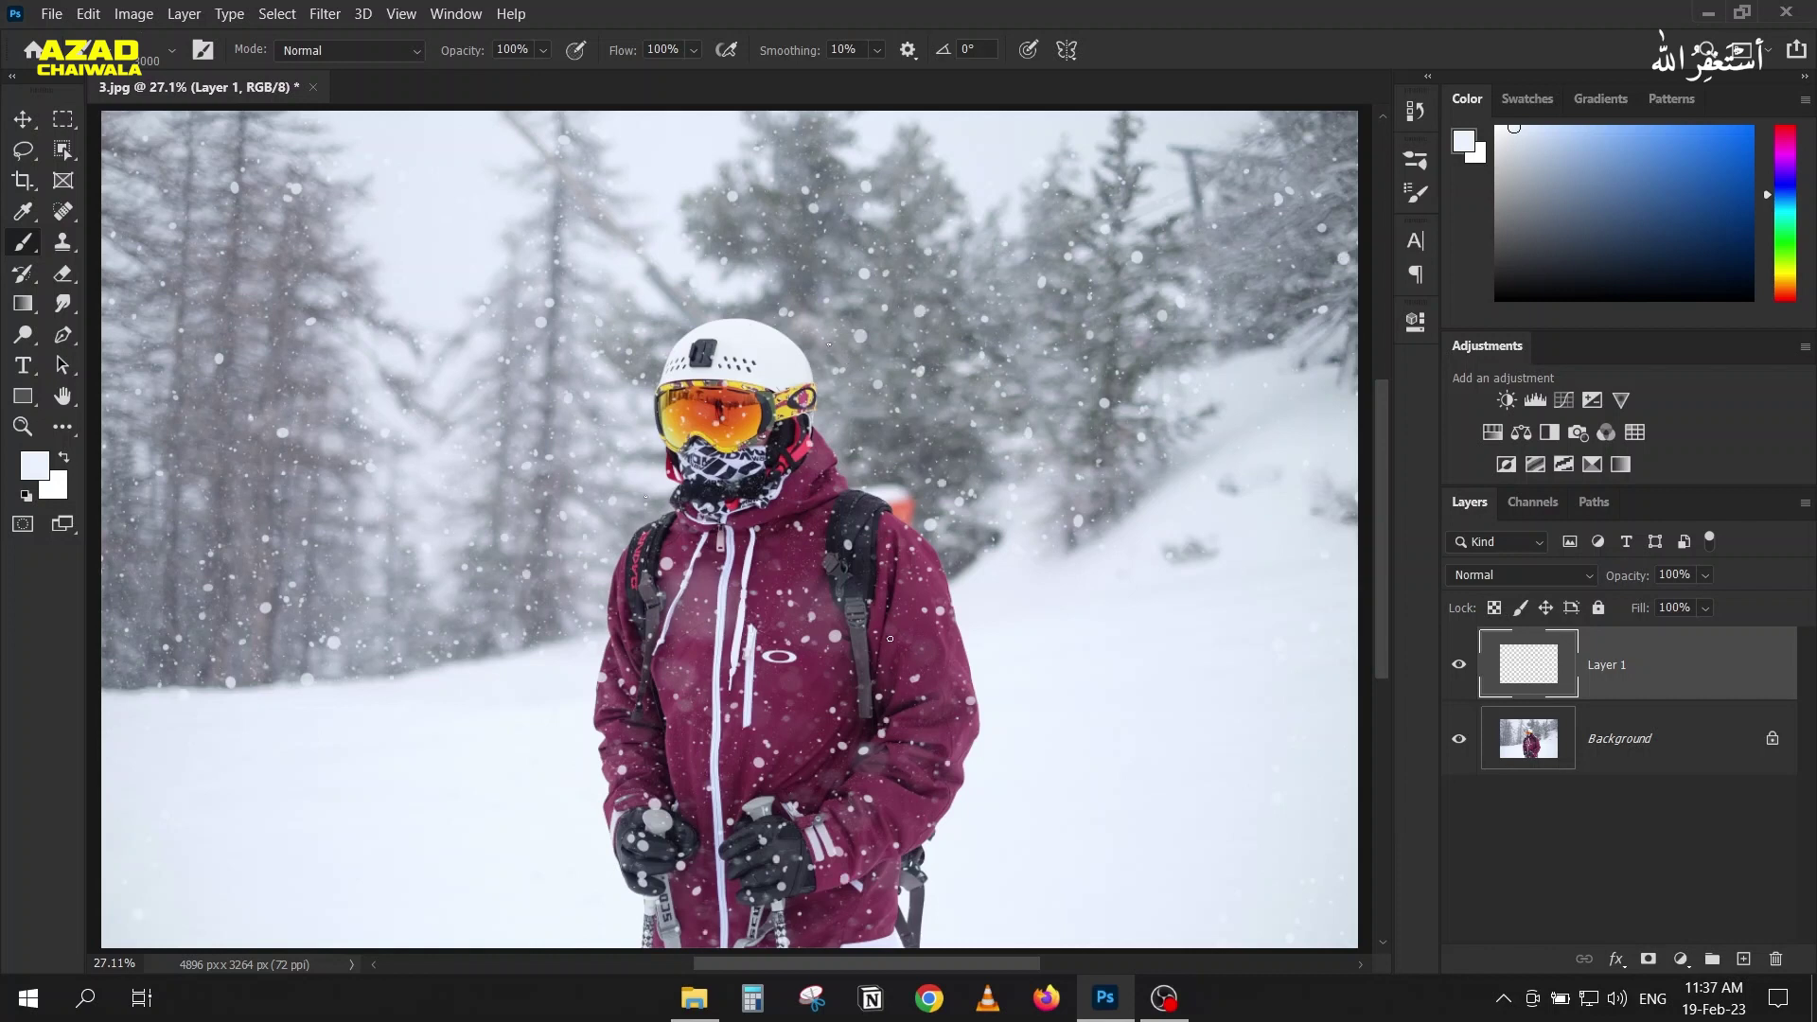
Step: Add further snowflakes in the upper-right trees, beside the helmet and on the jacket
left_click(1225, 157)
left_click(299, 251)
left_click(420, 608)
left_click(284, 400)
left_click(171, 434)
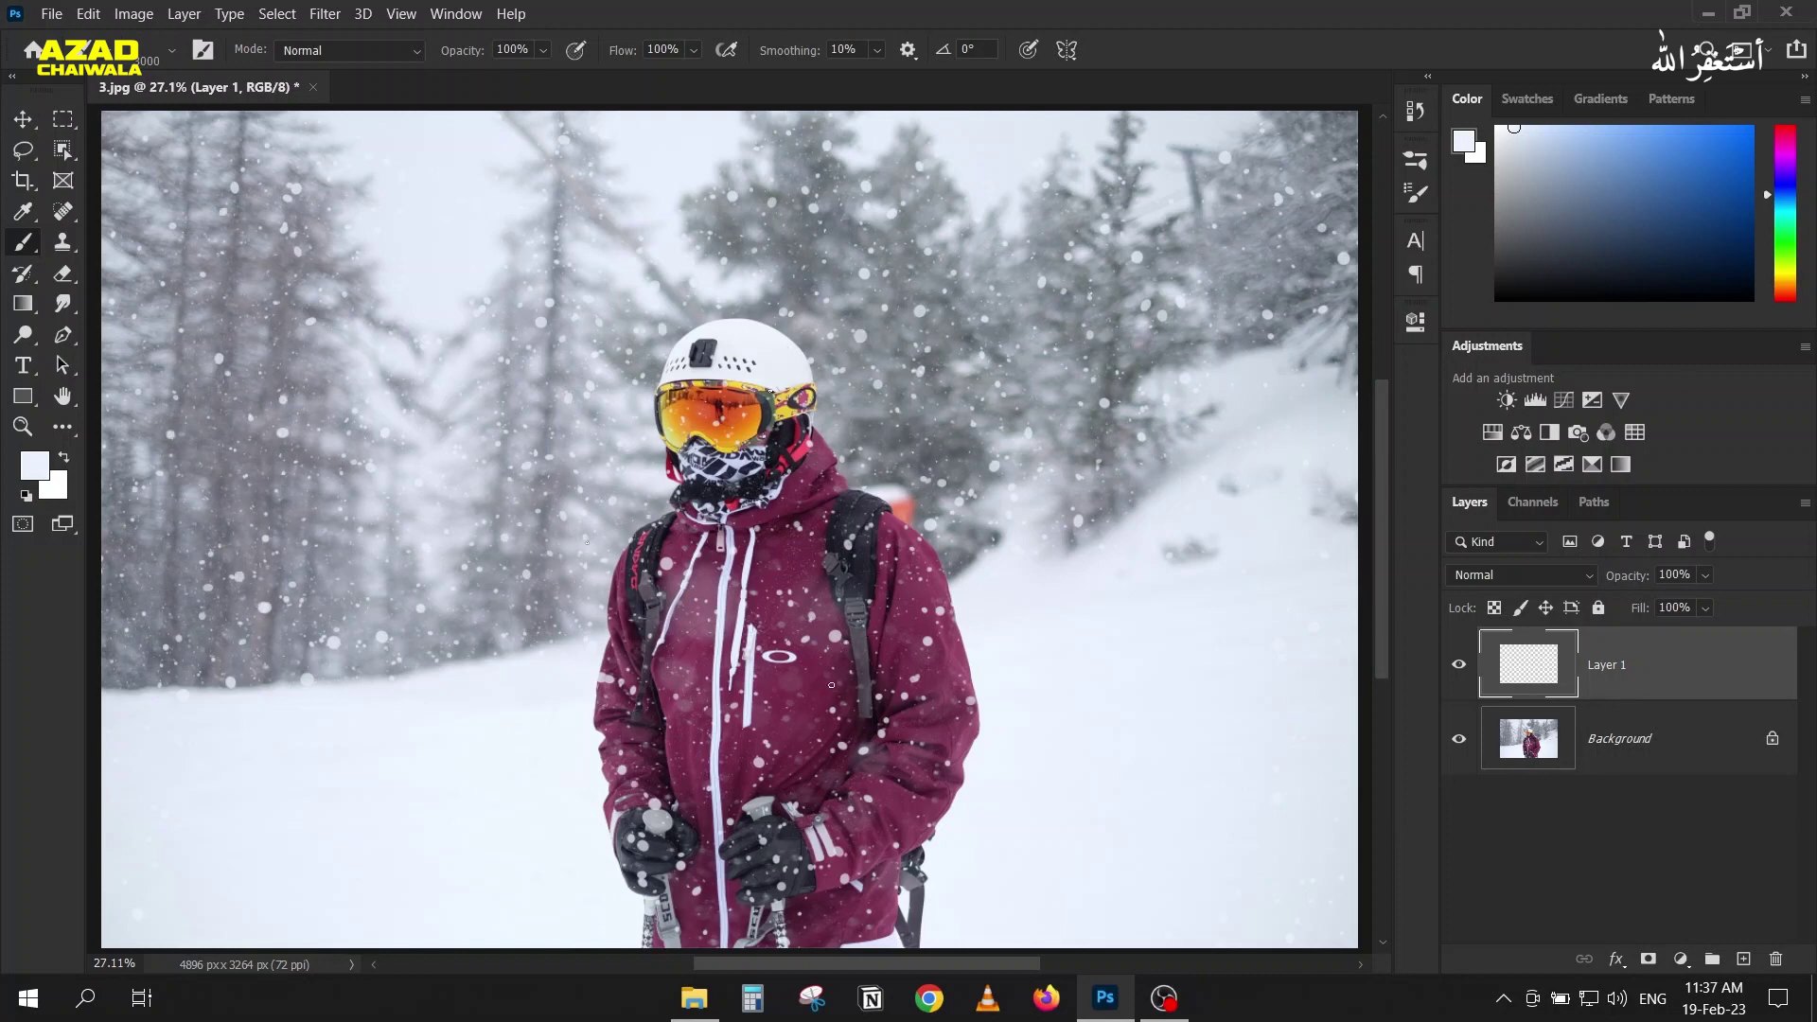
left_click(185, 603)
left_click(849, 604)
left_click(300, 593)
left_click(246, 634)
left_click(800, 802)
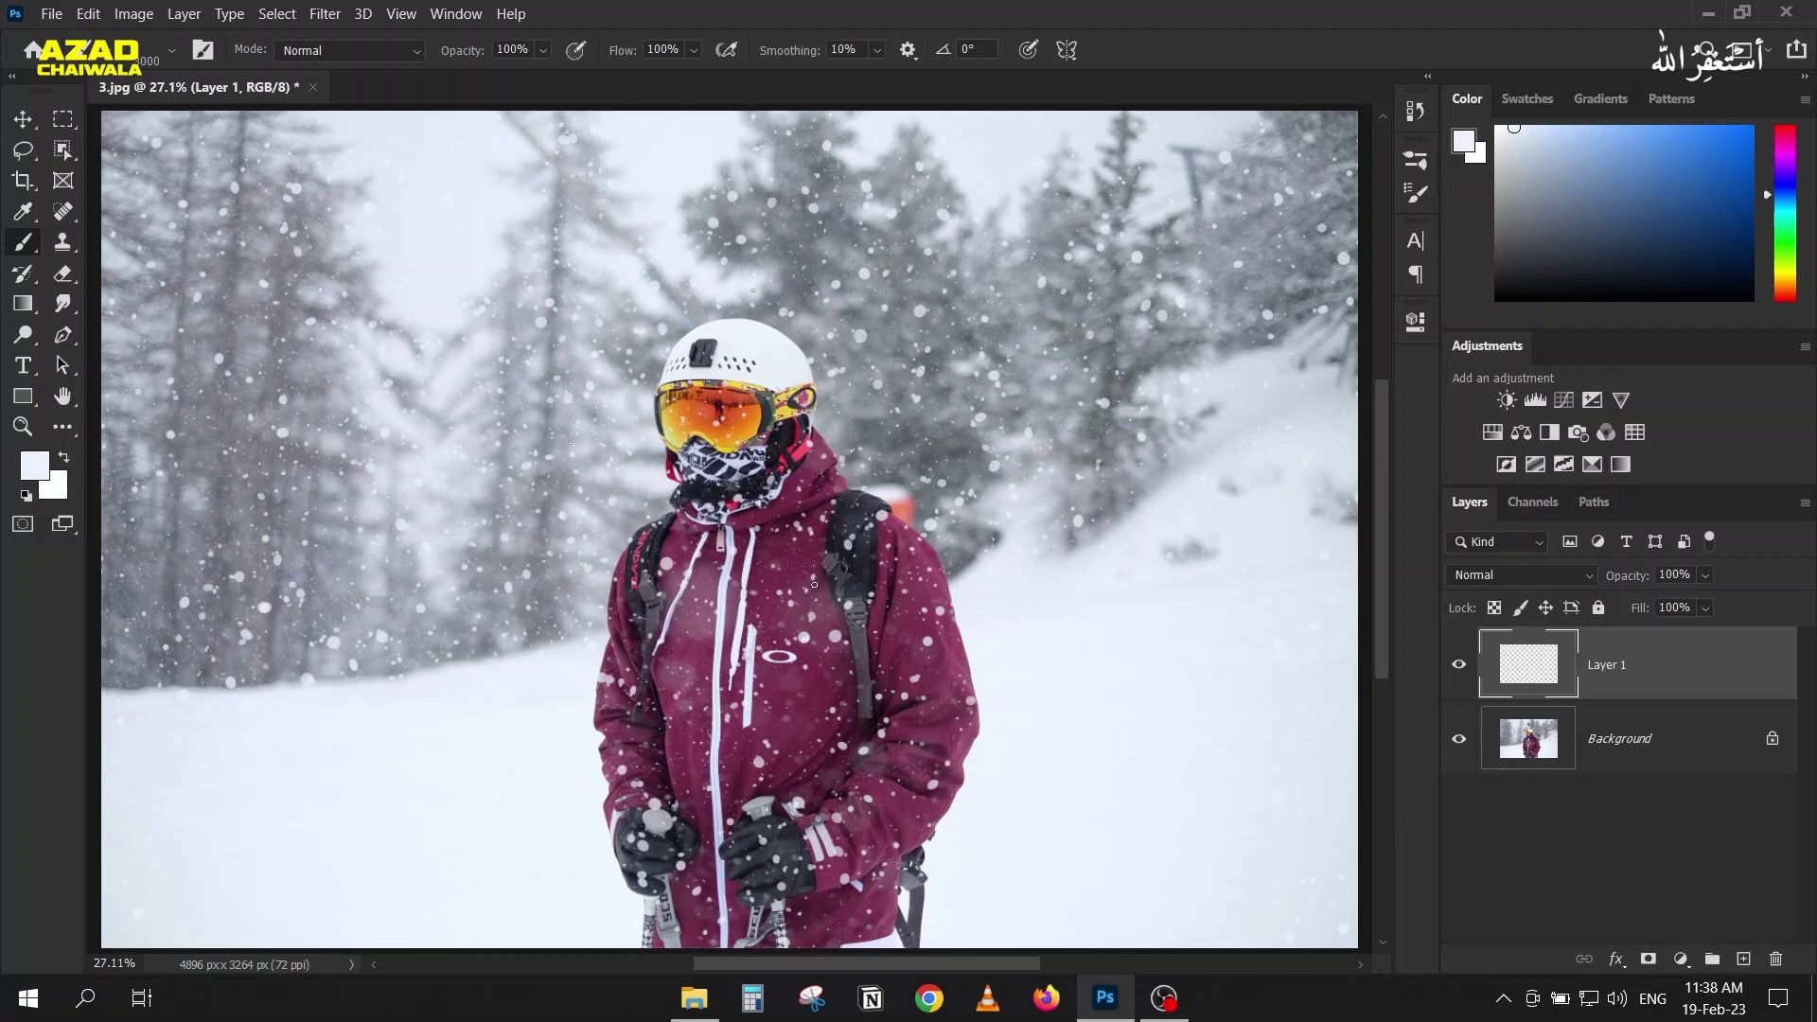
Step: Zoom in and set Layer 1's blend mode to Soft Light
left_click_drag(754, 699, 748, 482)
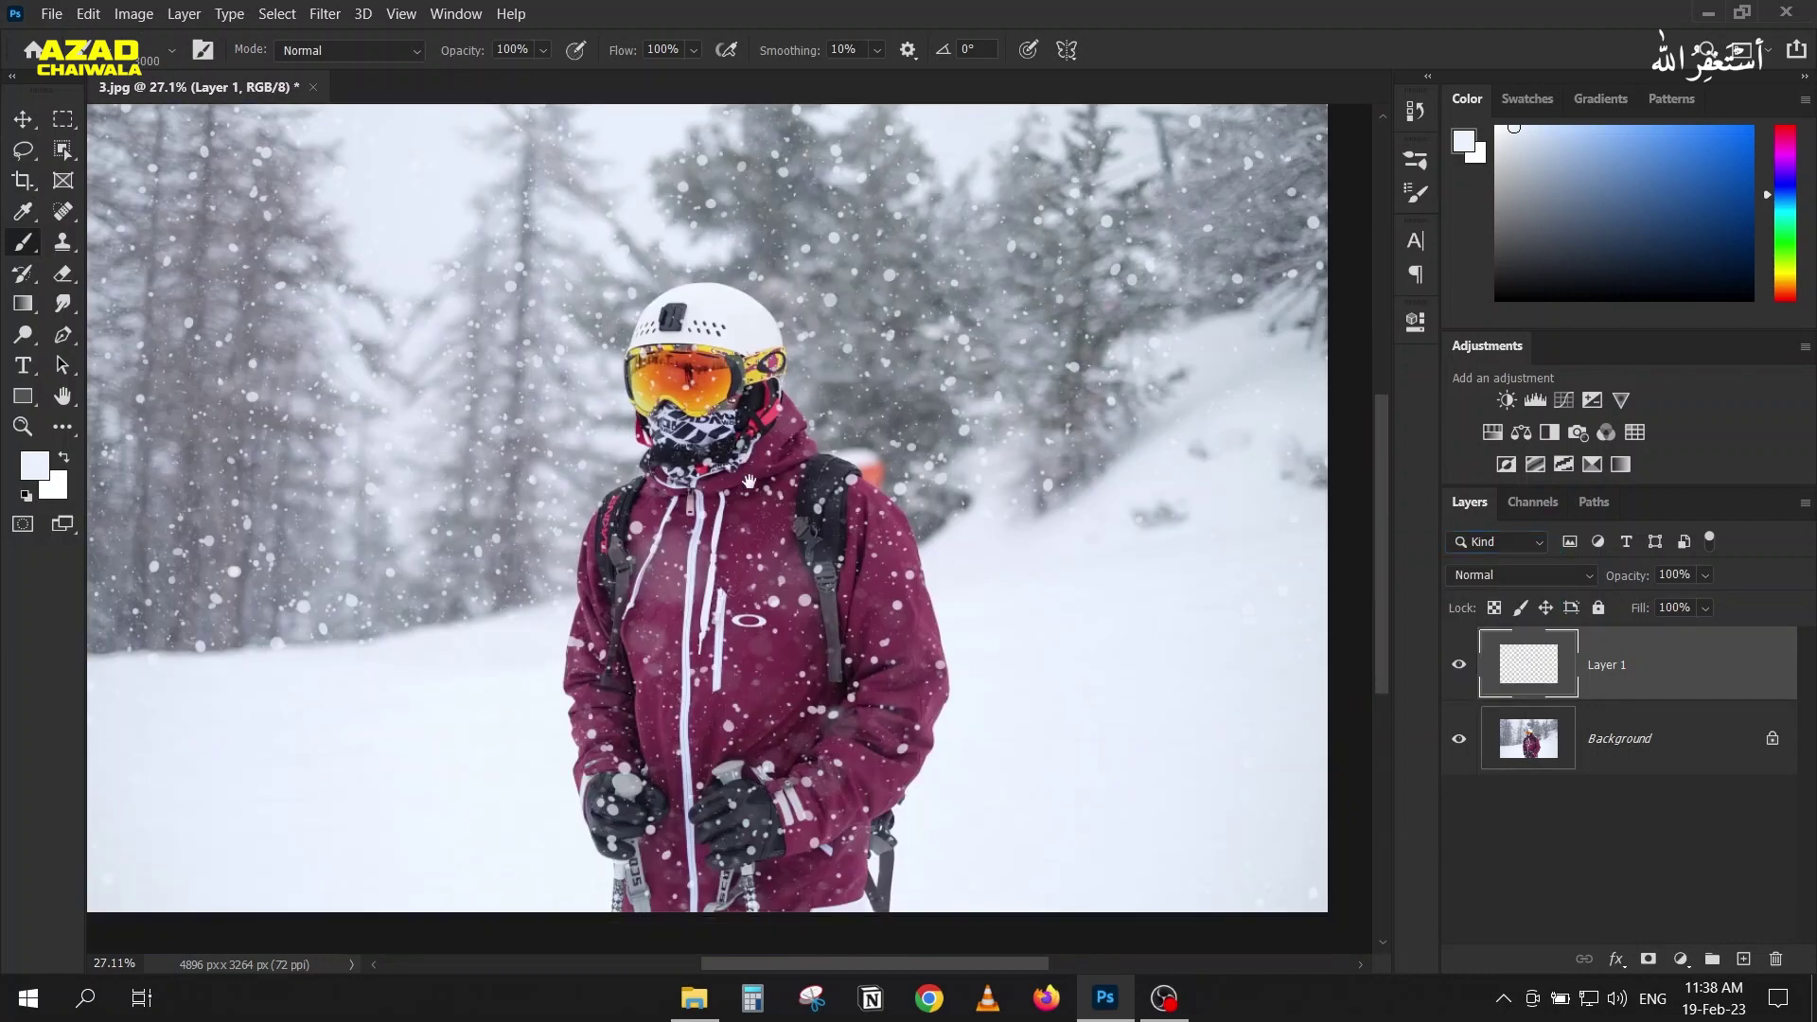
scroll(749, 482, "up", 4)
scroll(1027, 662, "up", 2)
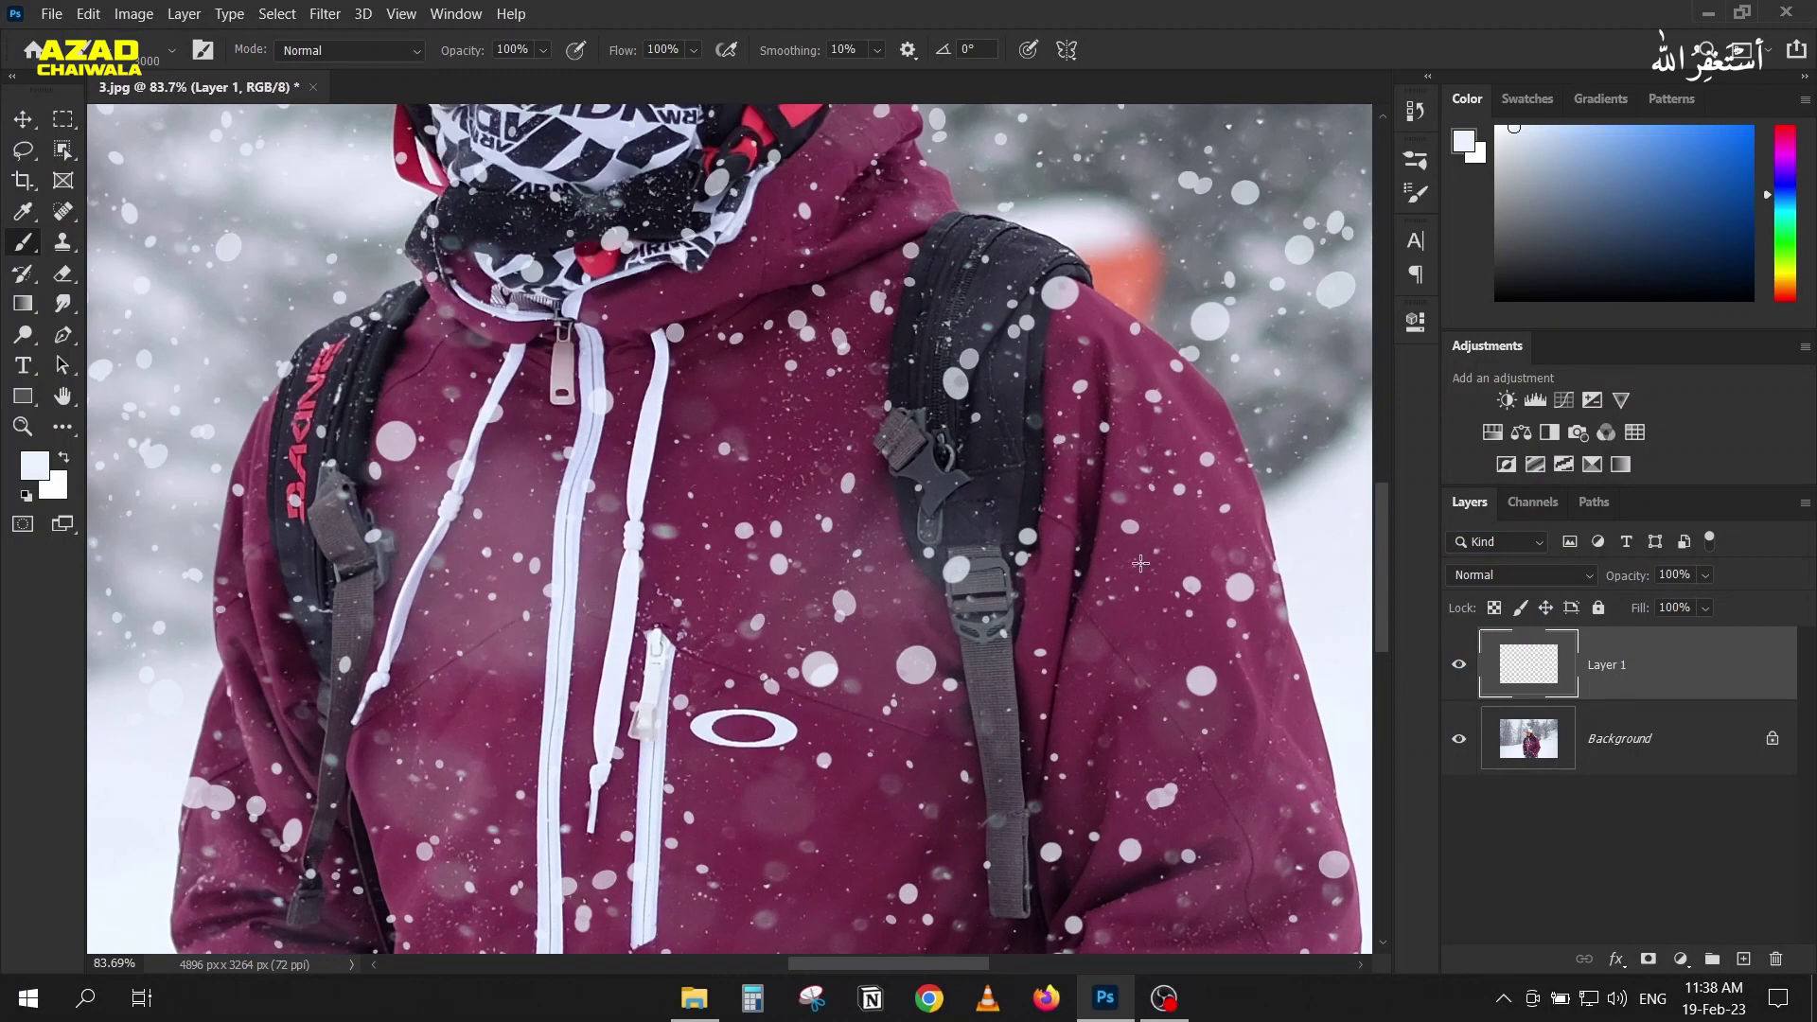
left_click(1476, 577)
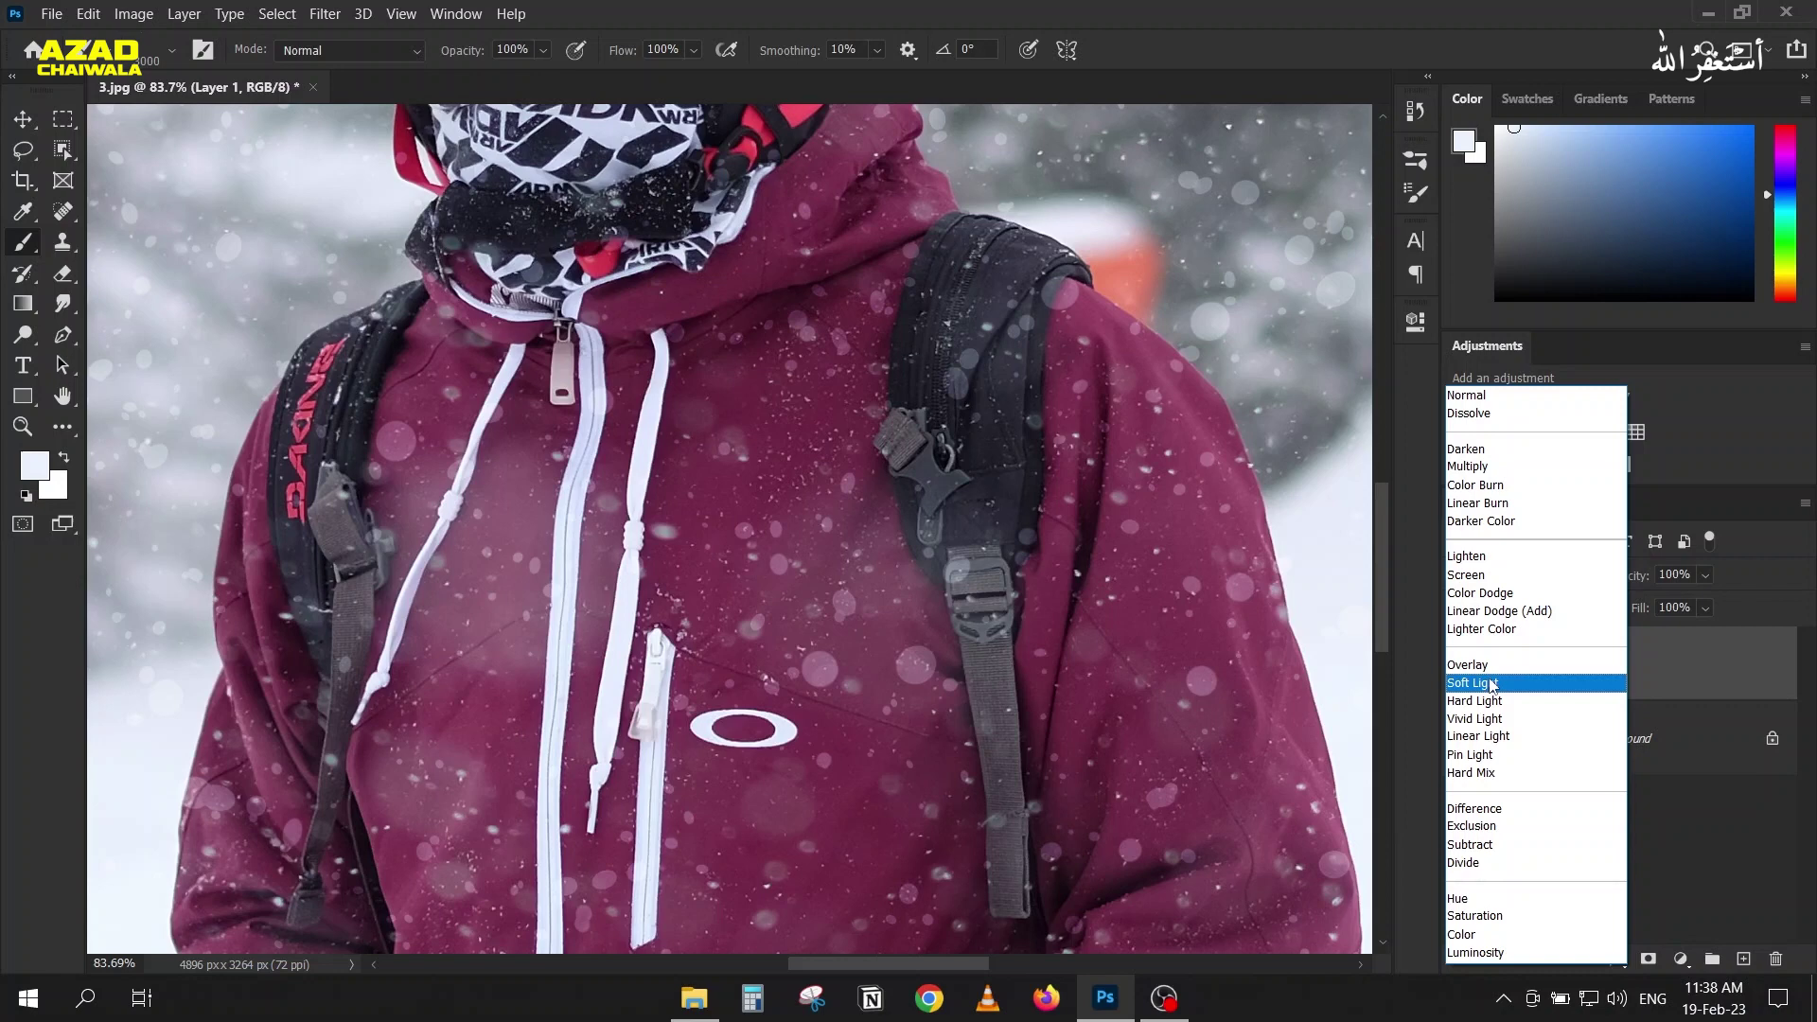
left_click(1492, 683)
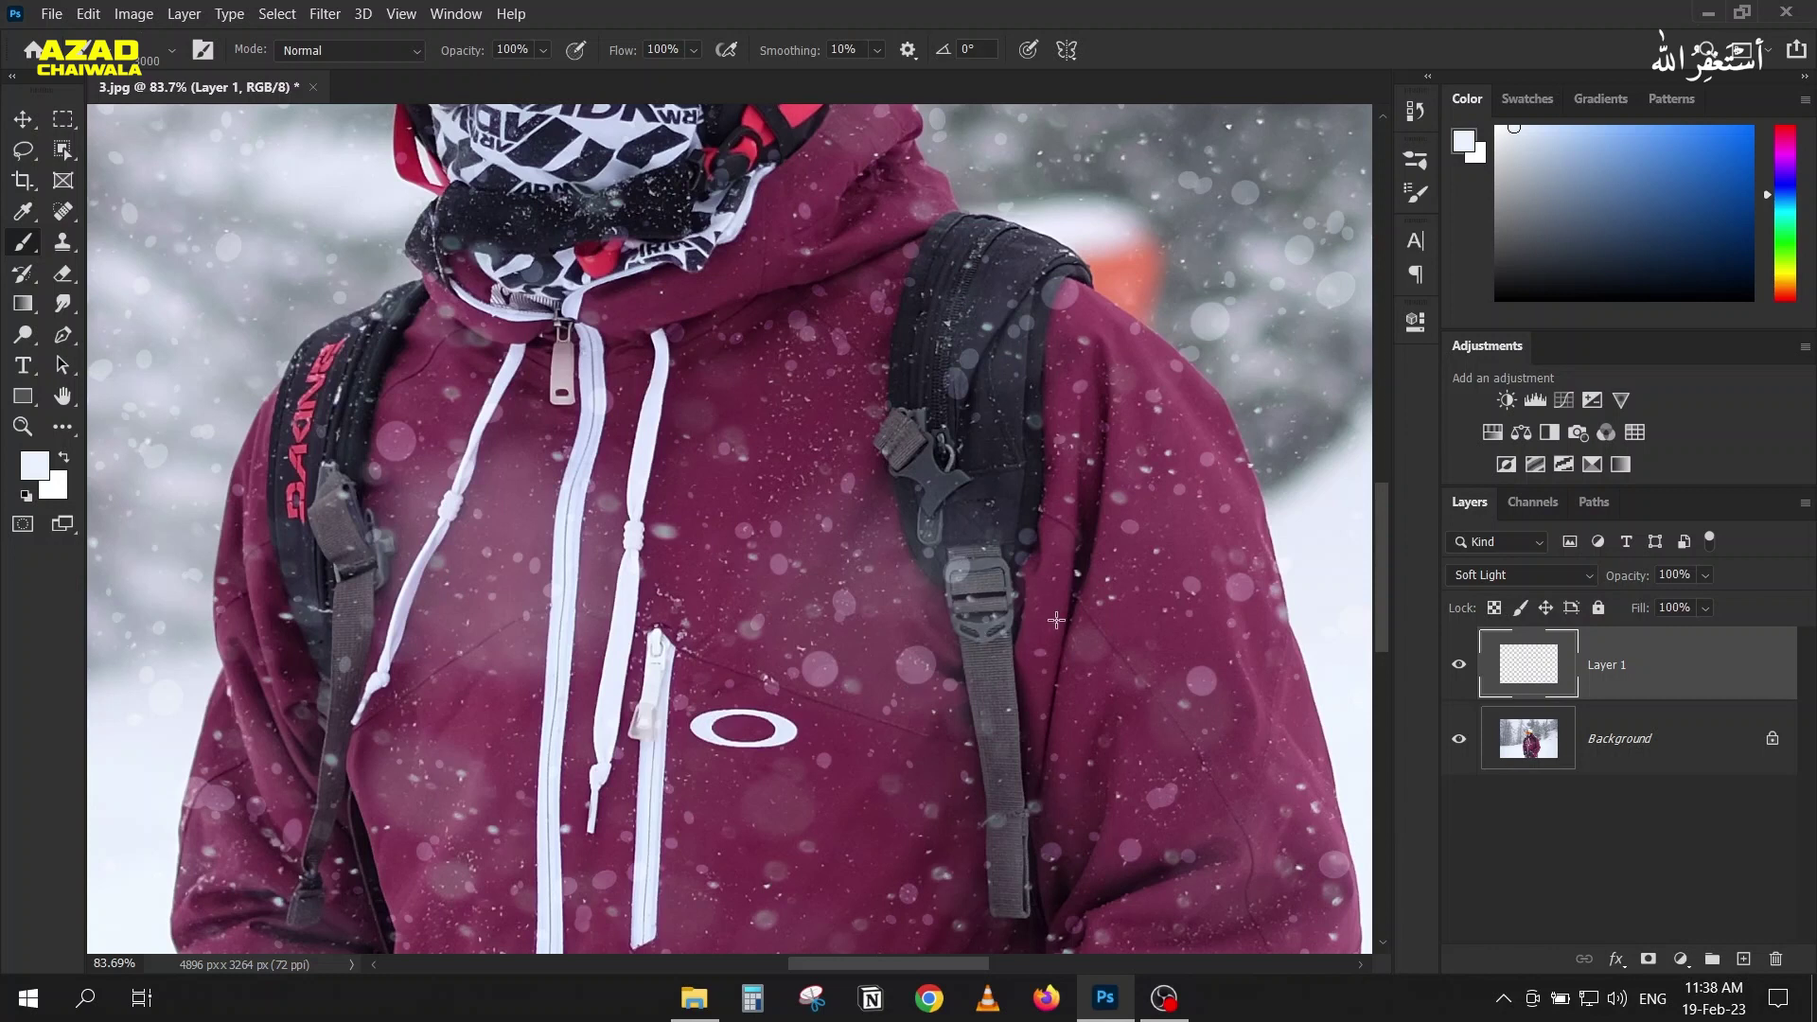
right_click(1719, 677)
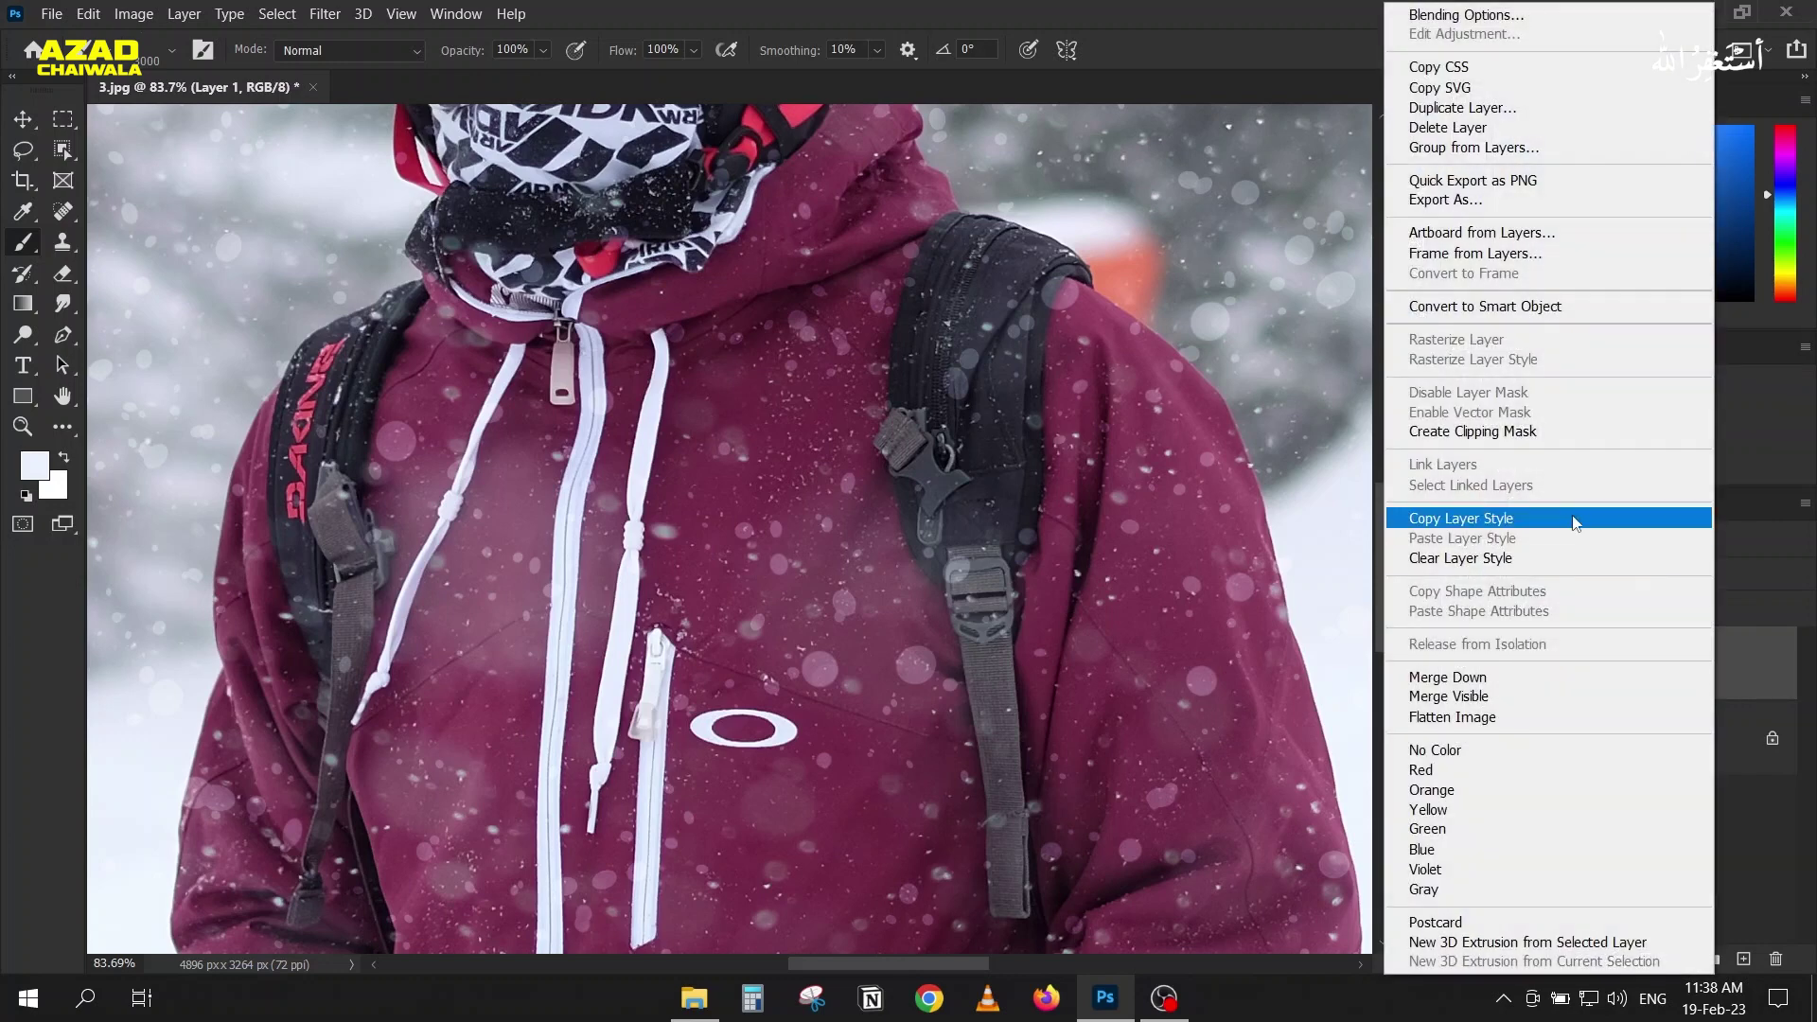
Step: Convert Layer 1 to a smart object and apply Motion Blur at -92° angle, 12 pixels
left_click(1583, 309)
left_click(325, 13)
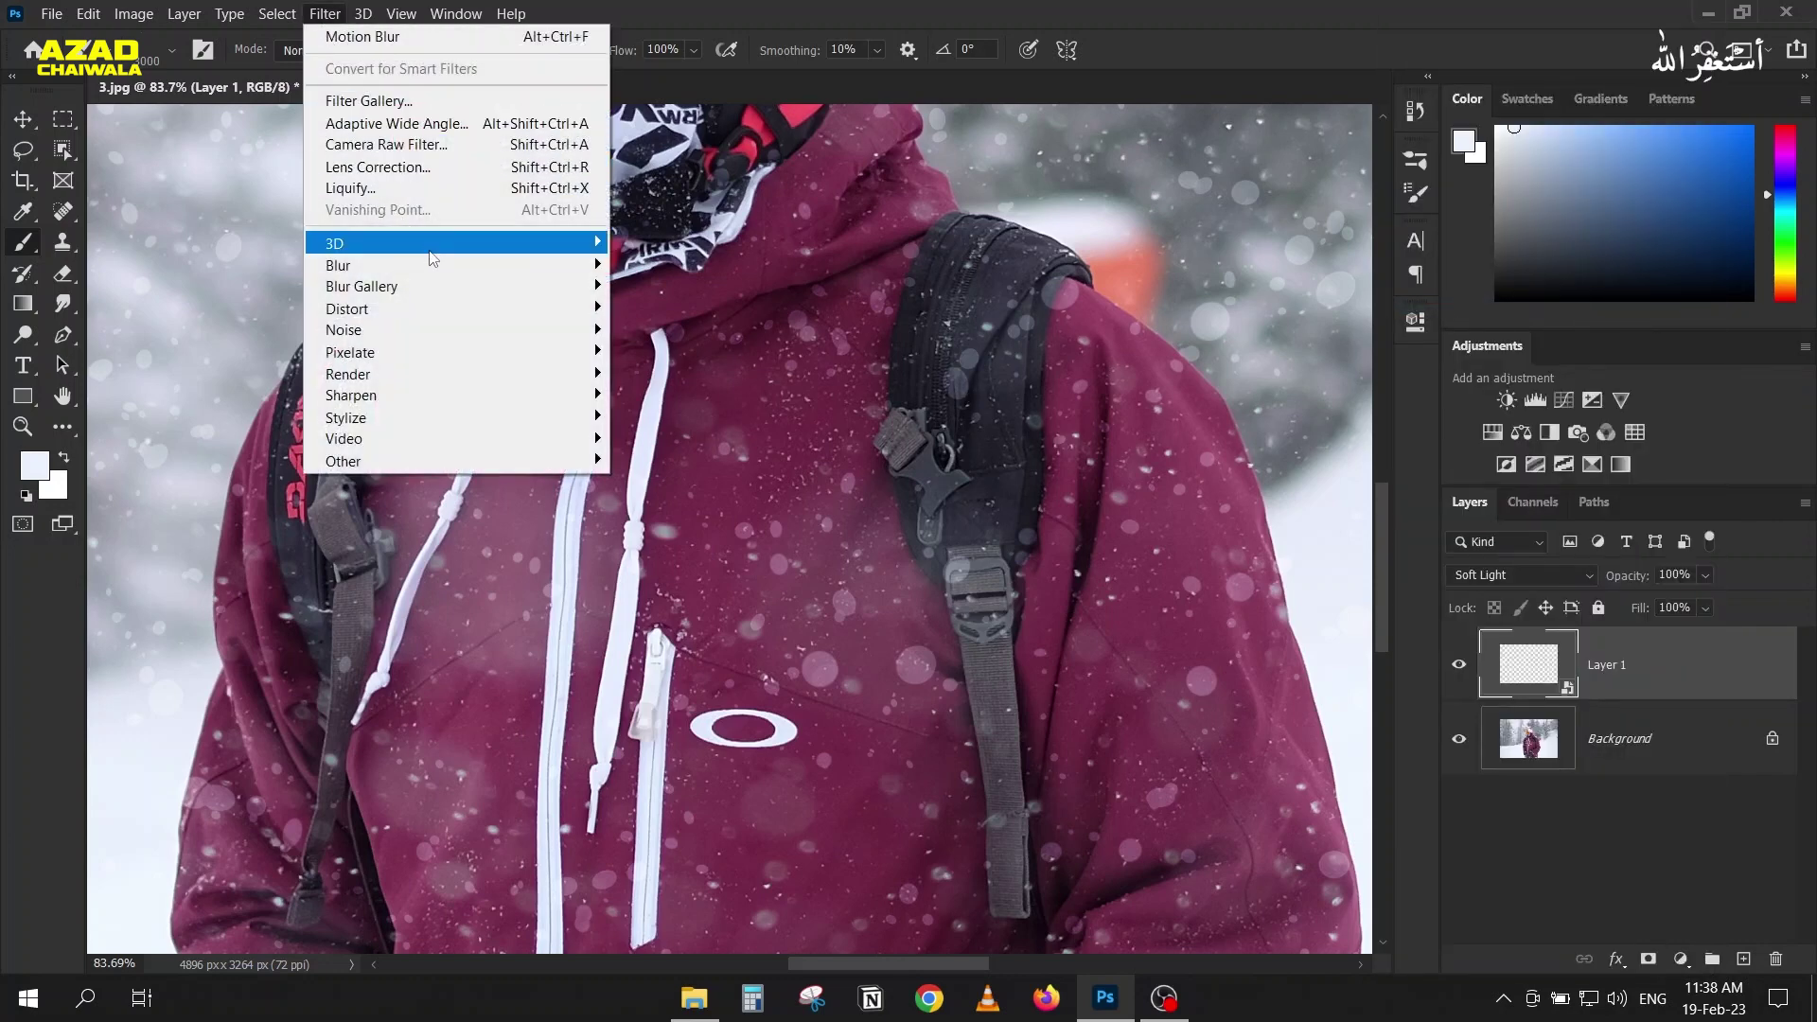
left_click(364, 36)
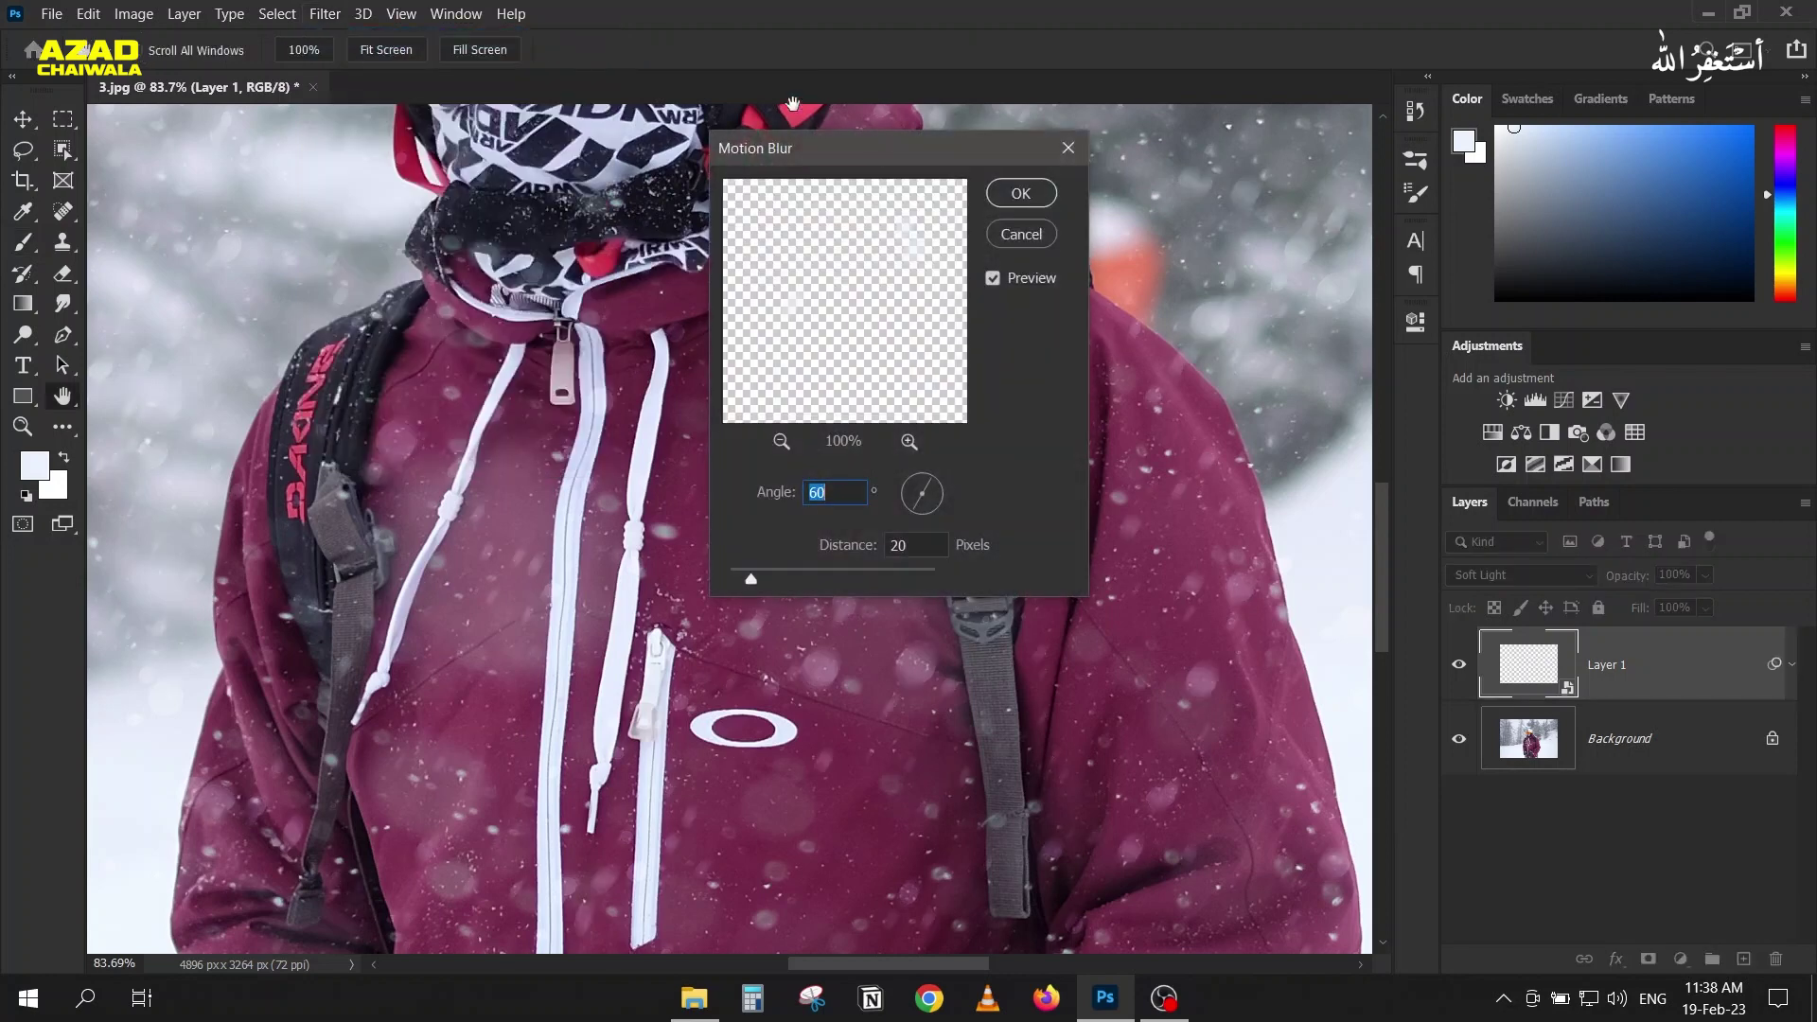
left_click_drag(834, 159, 1227, 126)
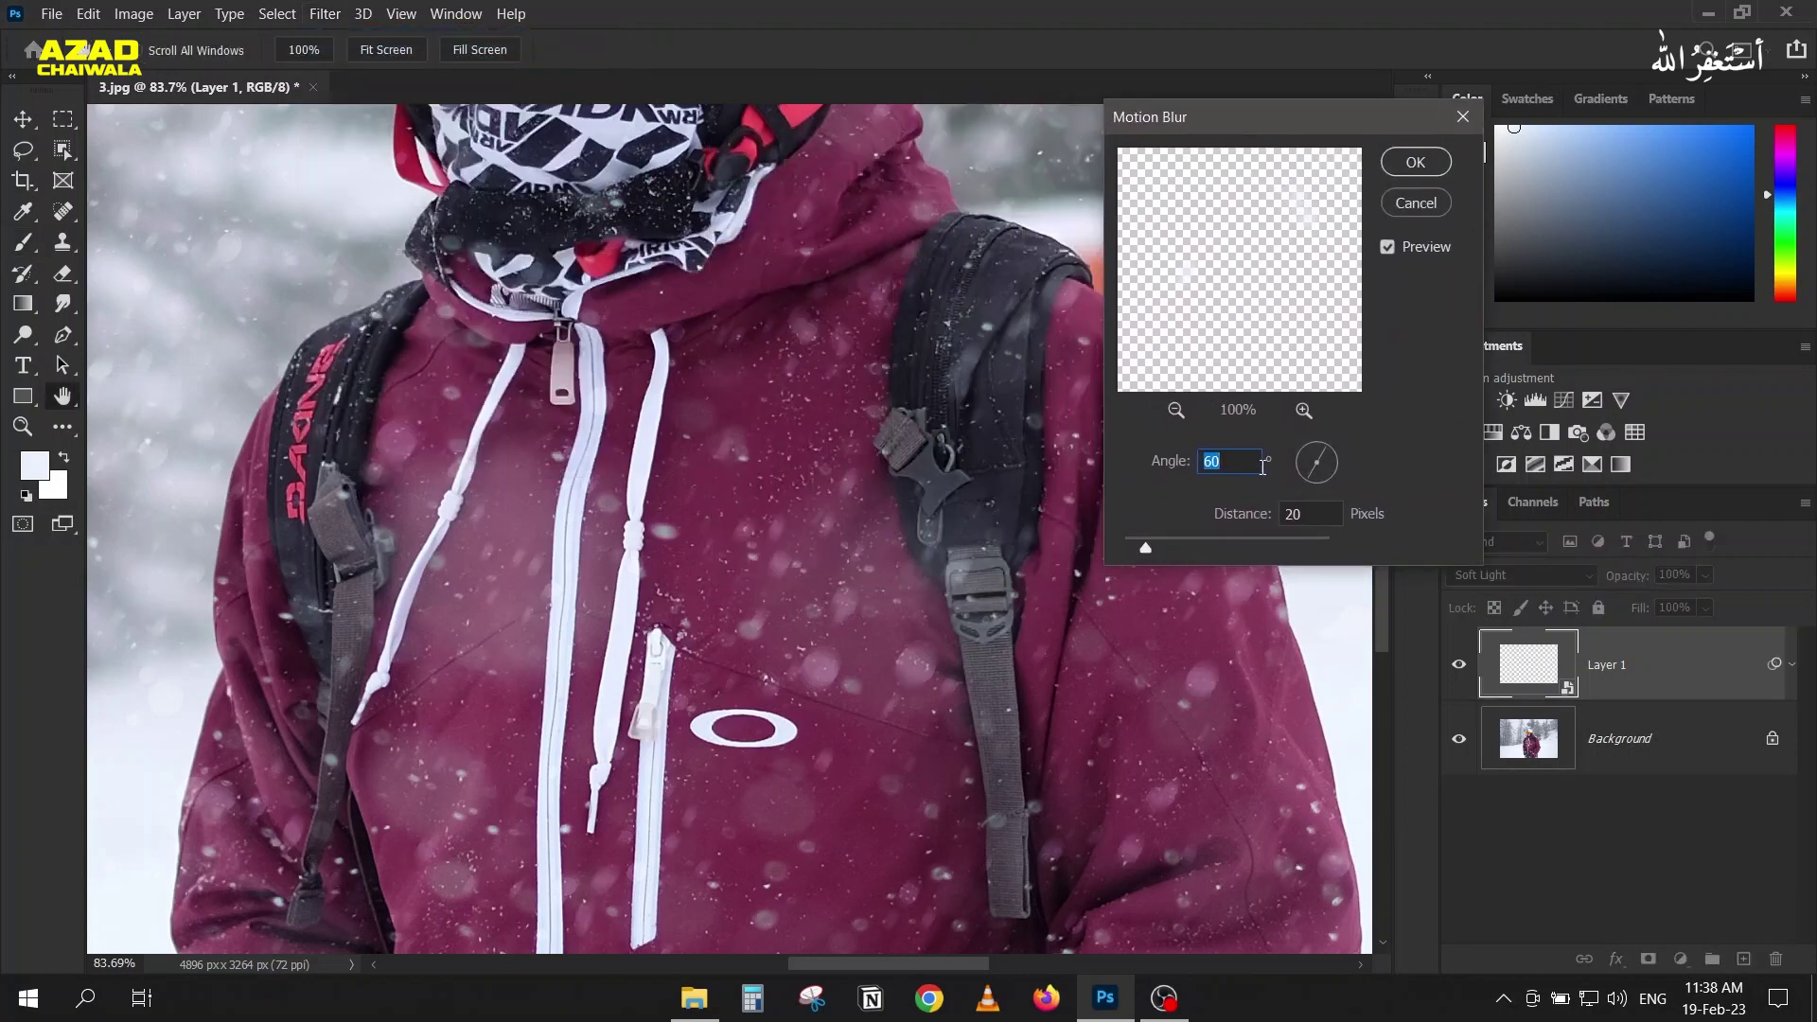
left_click_drag(1308, 469, 1315, 485)
key("Down")
key("Down")
left_click_drag(1147, 551, 1133, 551)
key("Up")
key("Up")
key("Up")
key("Up")
key("Up")
key("Up")
key("Up")
key("Up")
key("Up")
key("Up")
left_click(1416, 161)
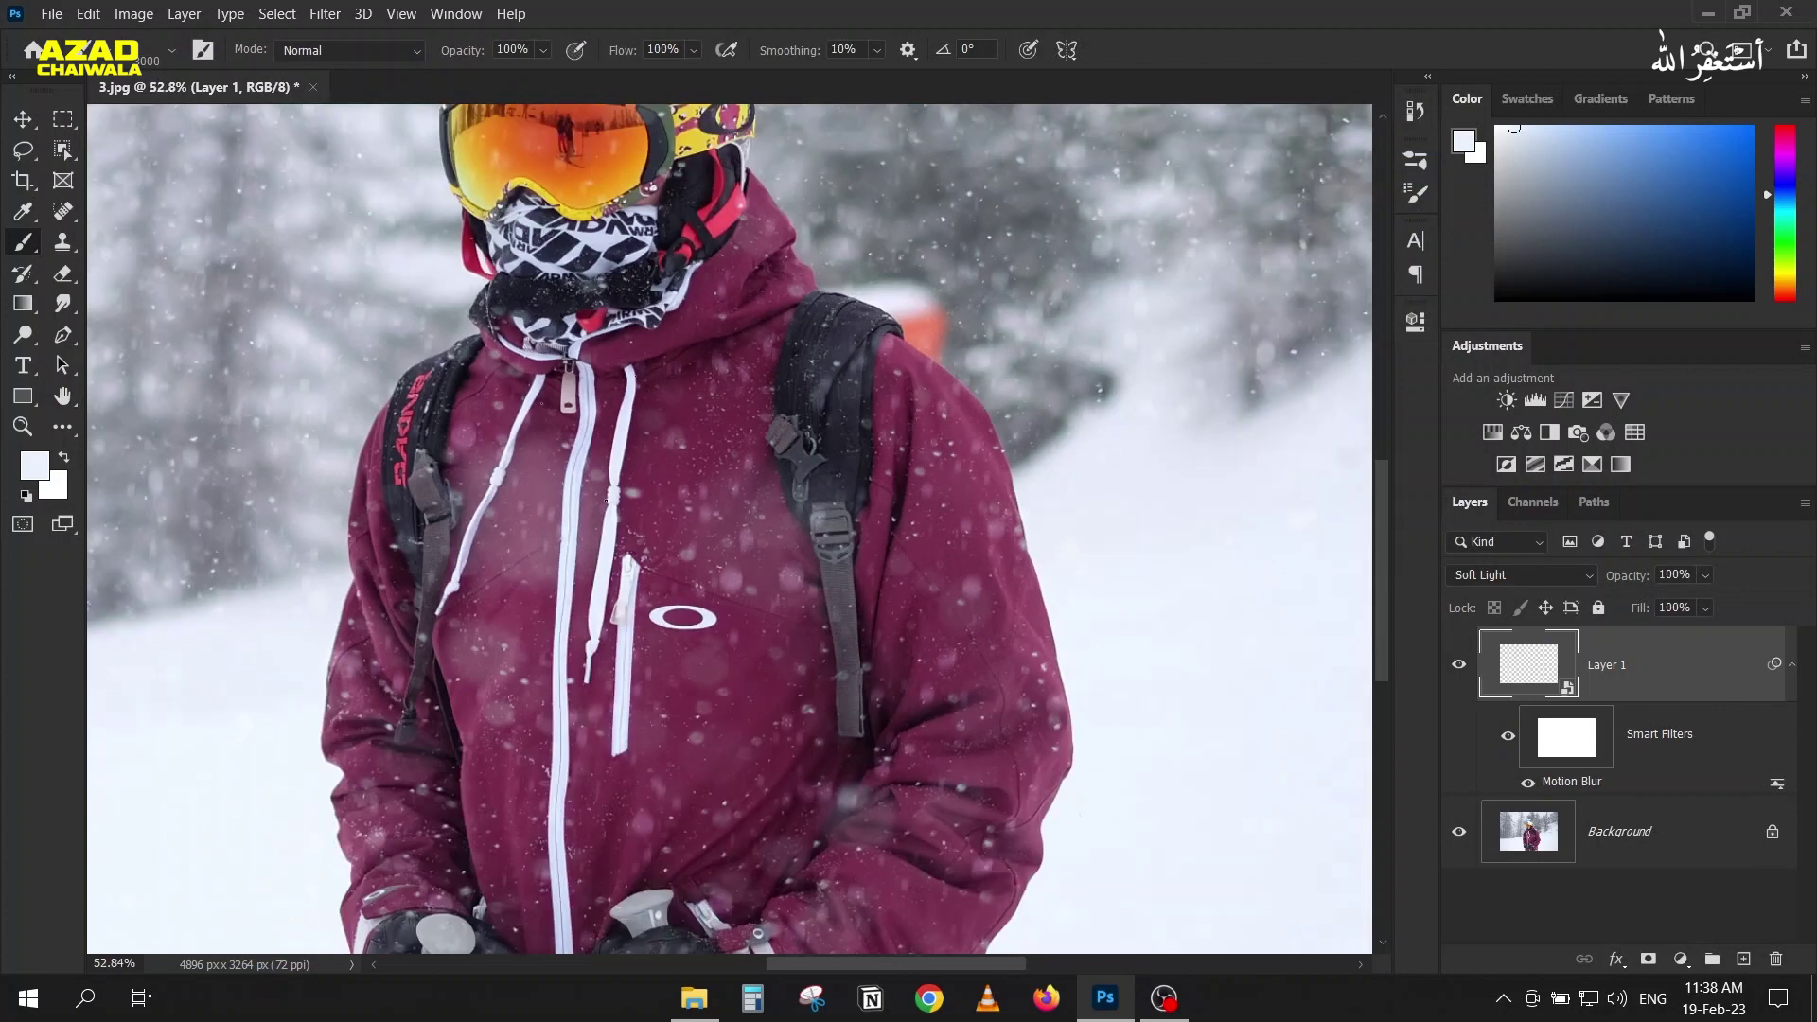
Step: Fit the whole photo on screen and select the Background layer
scroll(606, 502, "down", 5)
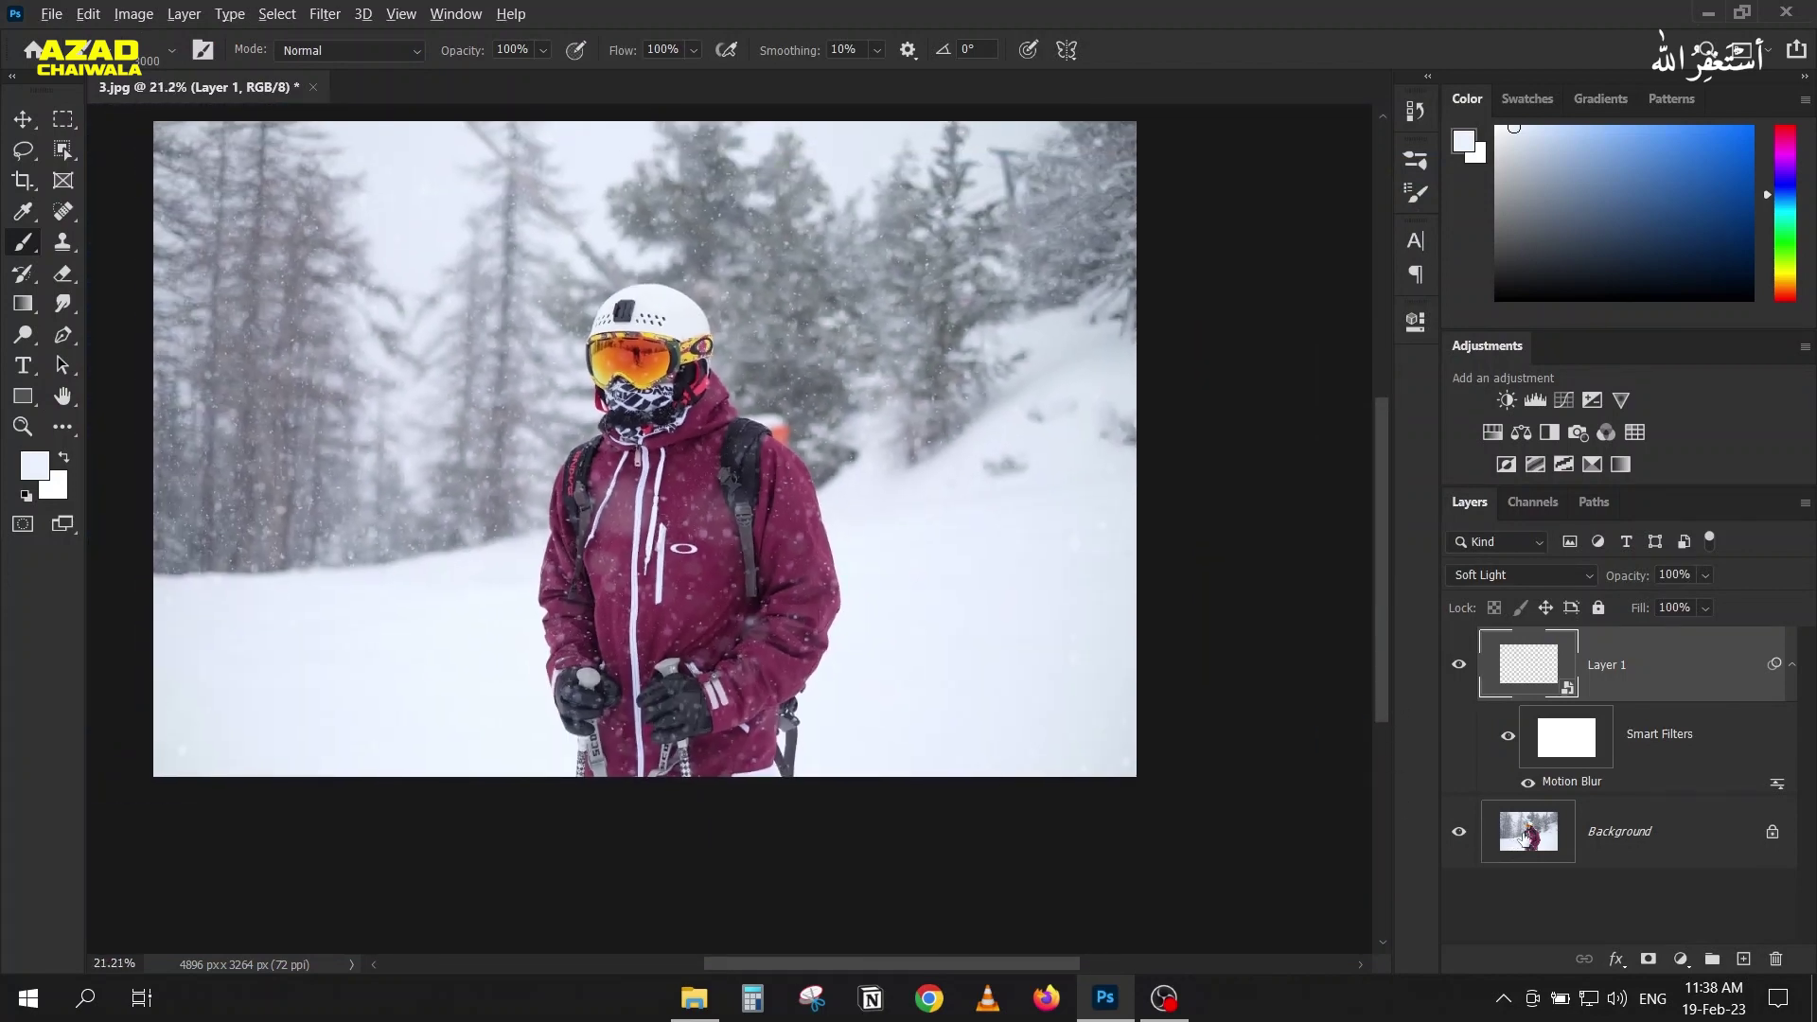
key("ctrl+0")
left_click(1497, 823)
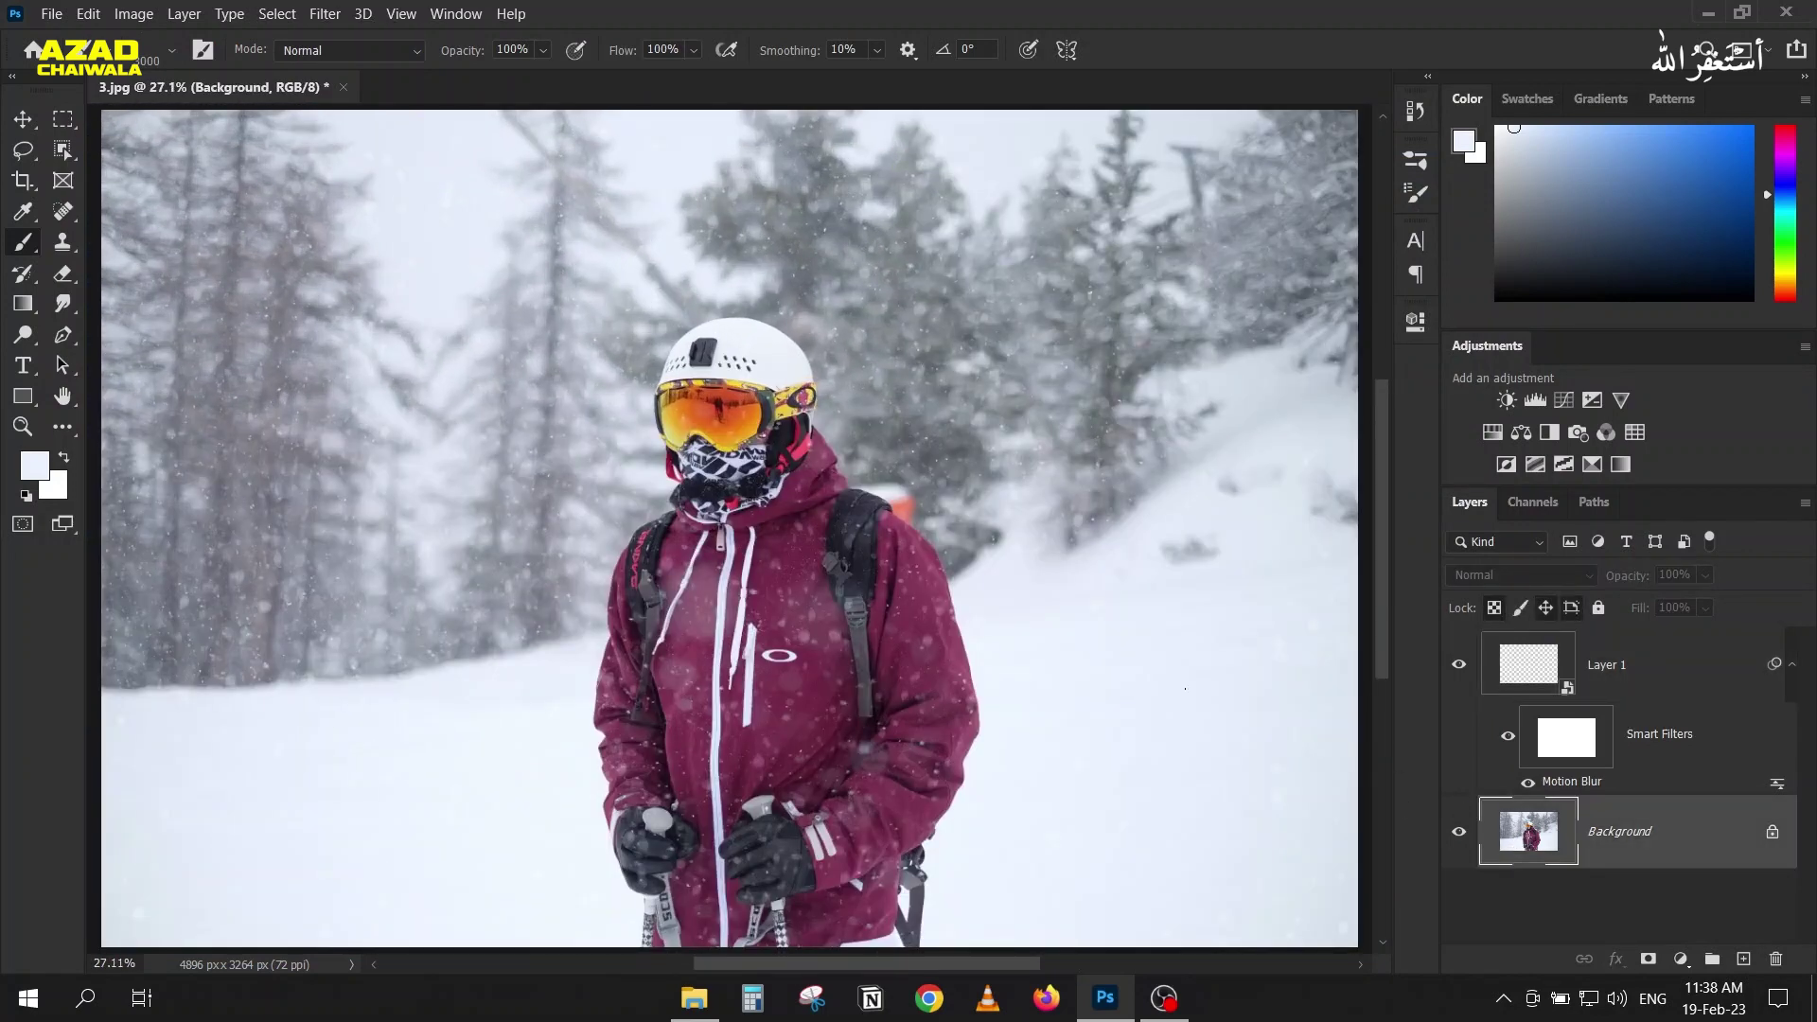
Step: Toggle Layer 1's snow on and off to compare before and after, leaving it visible
left_click(1459, 674)
left_click(1460, 674)
left_click(1459, 674)
left_click(1459, 674)
left_click(1460, 674)
left_click(1460, 674)
left_click(1459, 674)
left_click(1460, 673)
left_click(1459, 674)
left_click(1460, 673)
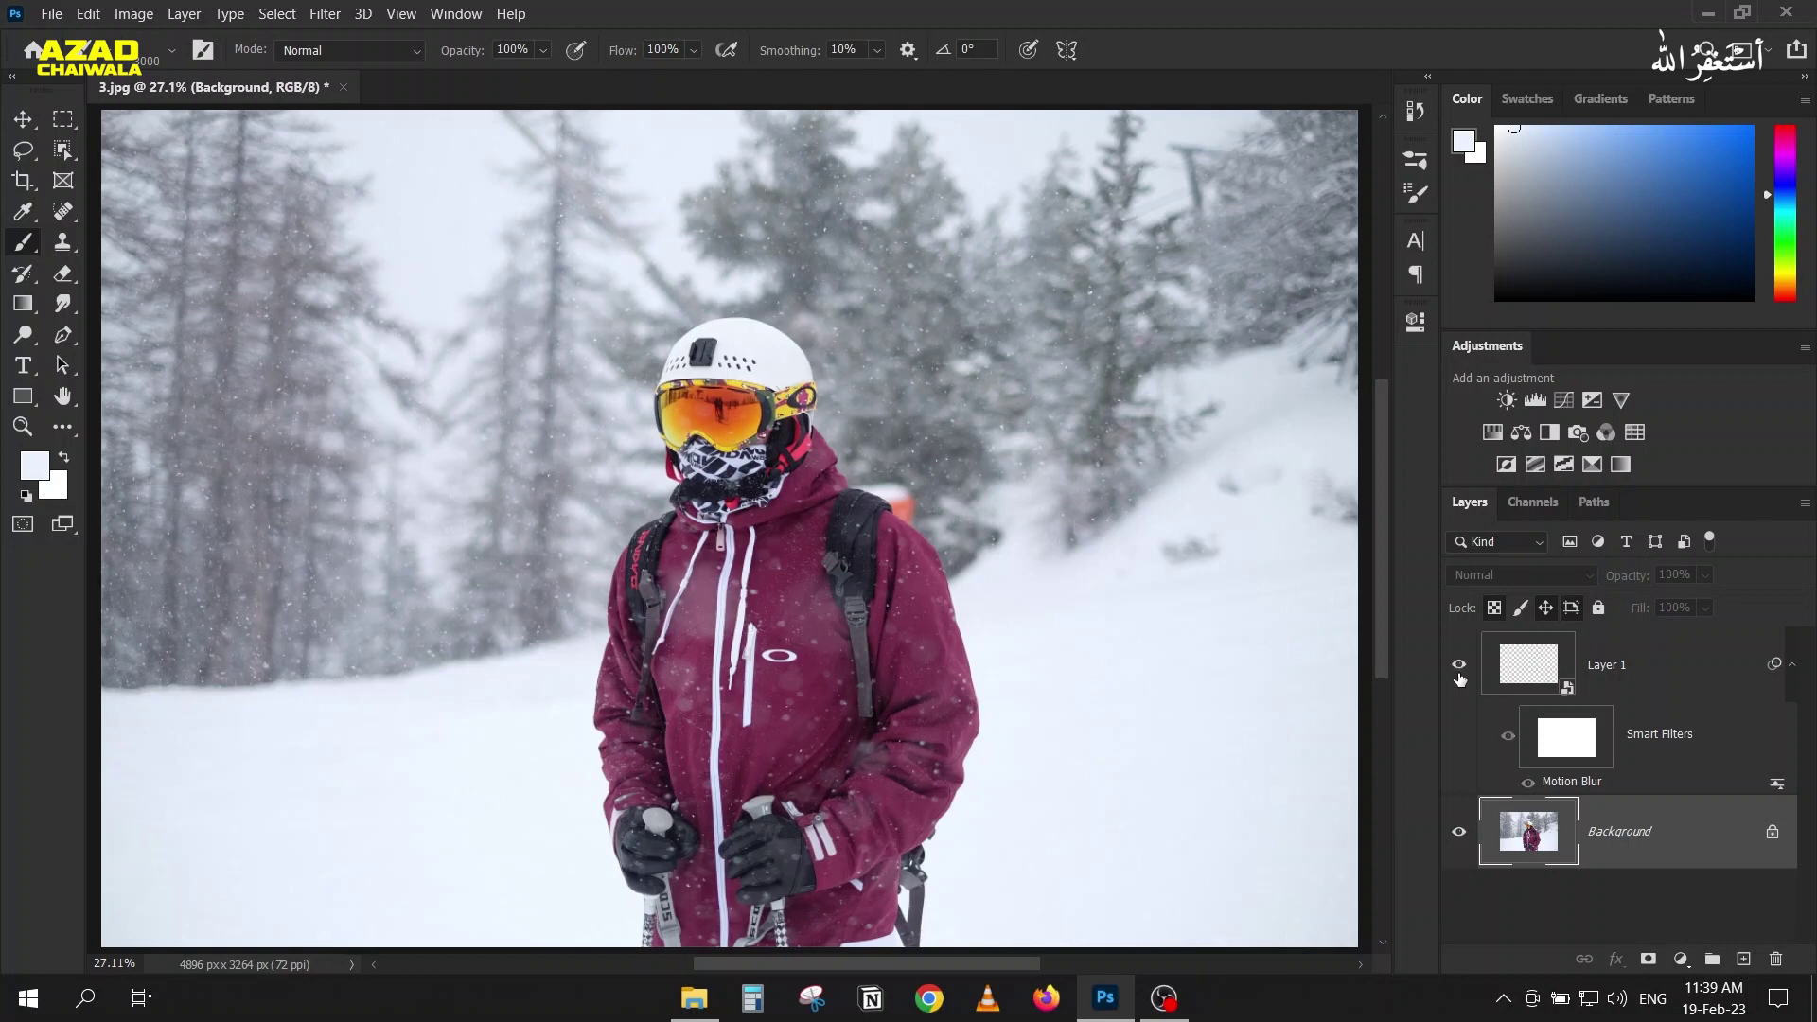
Step: Close the skier photo without saving changes
left_click(343, 87)
key("n")
key("alt+Tab")
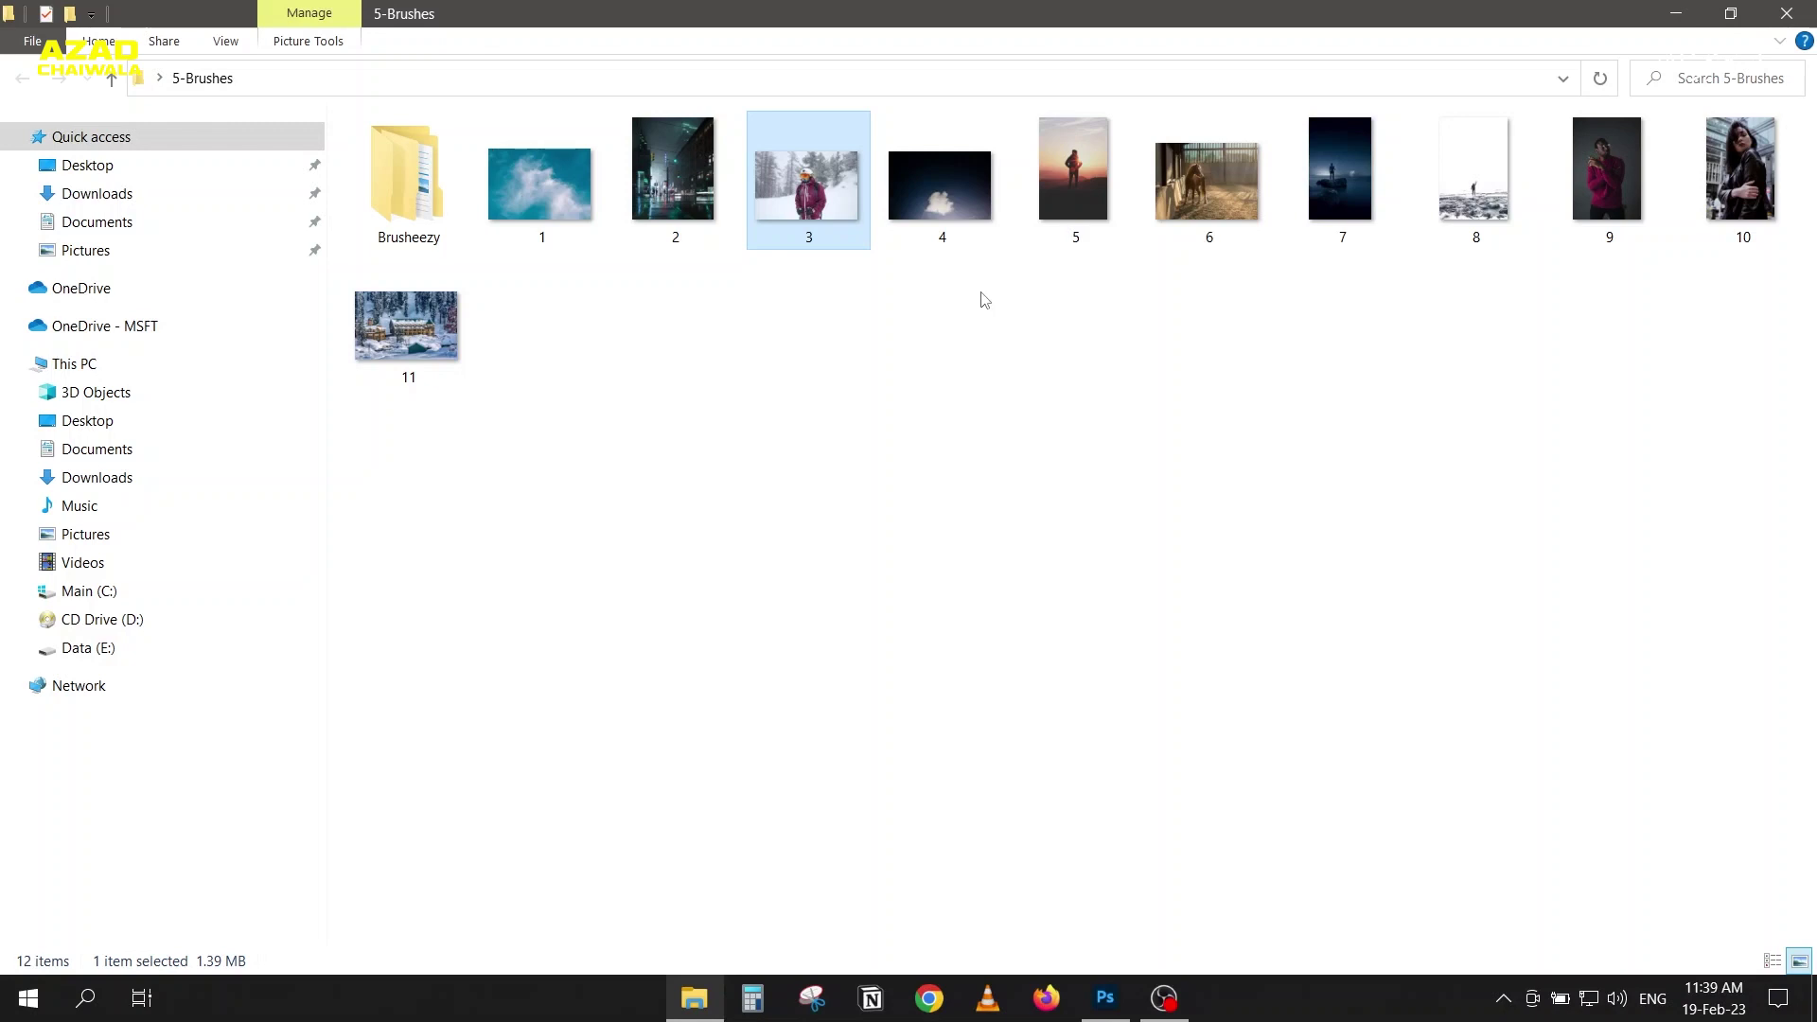
Step: Drag 4.jpg, the night sky with a cloud, from the 5-Brushes folder into Photoshop
left_click_drag(945, 216, 738, 552)
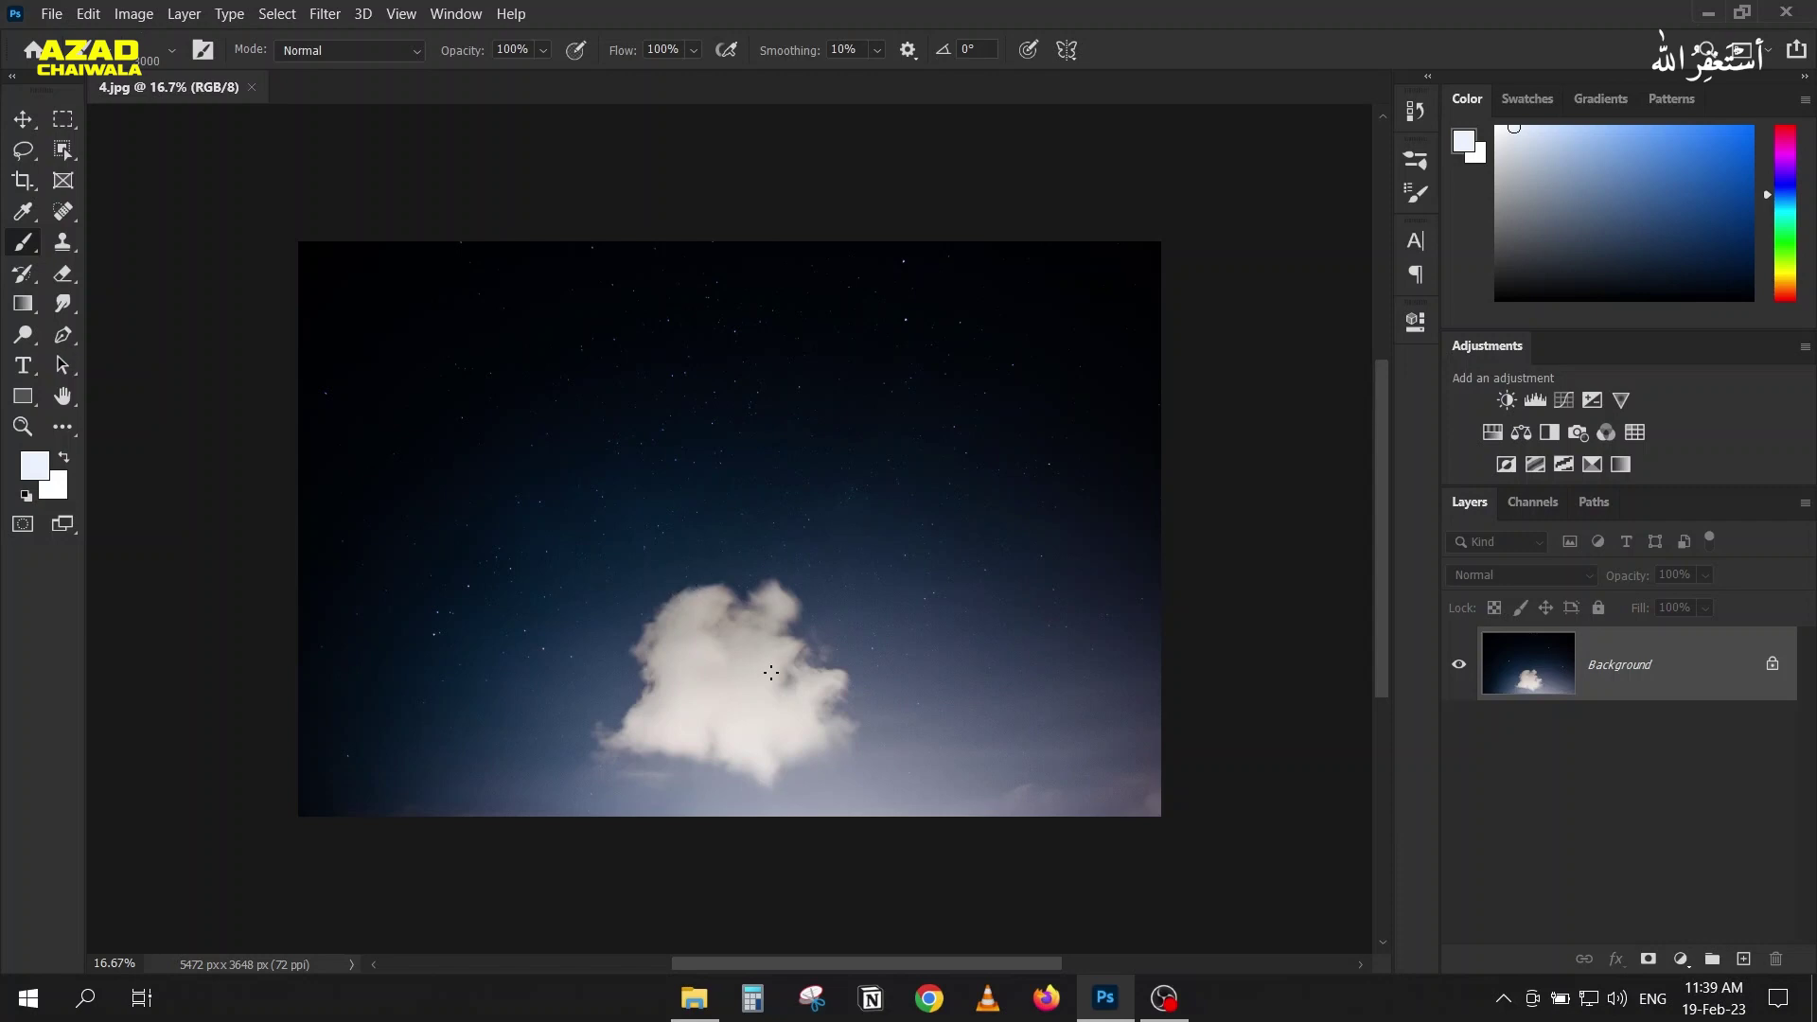
Step: Unlock the Background into Layer 0 and desaturate the night-sky photo to black and white
left_click(1774, 666)
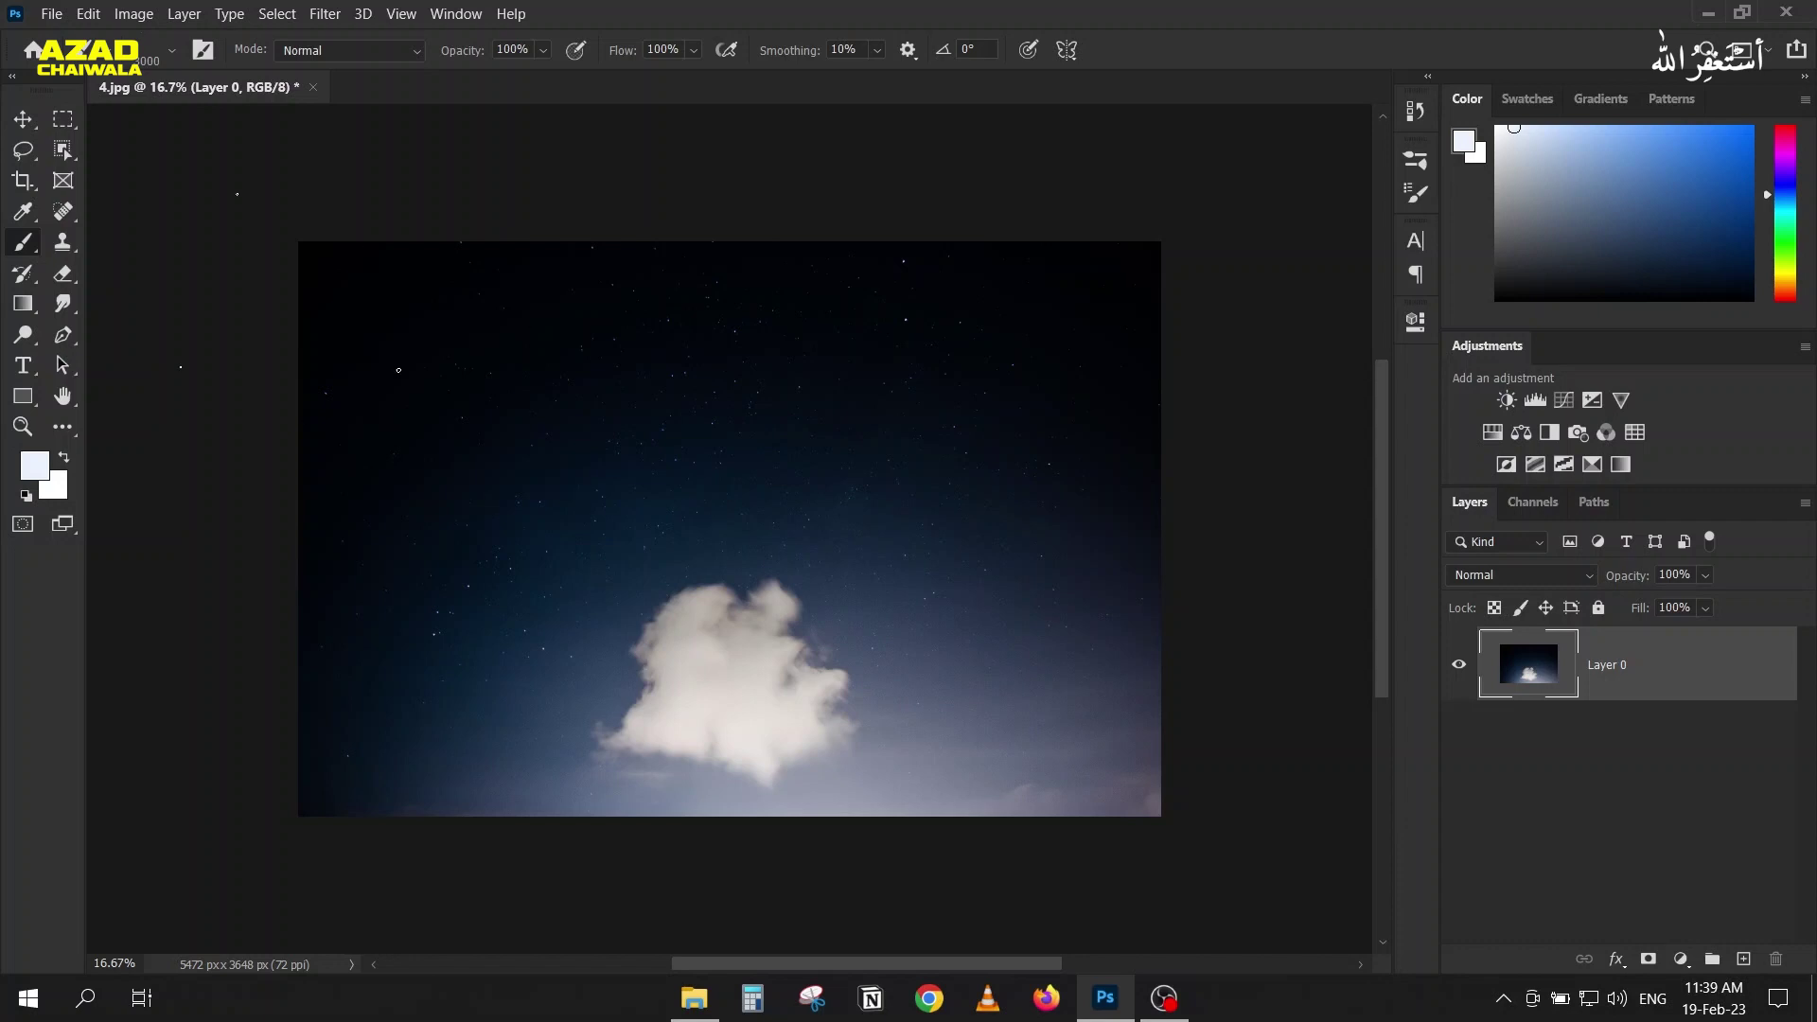
left_click(24, 124)
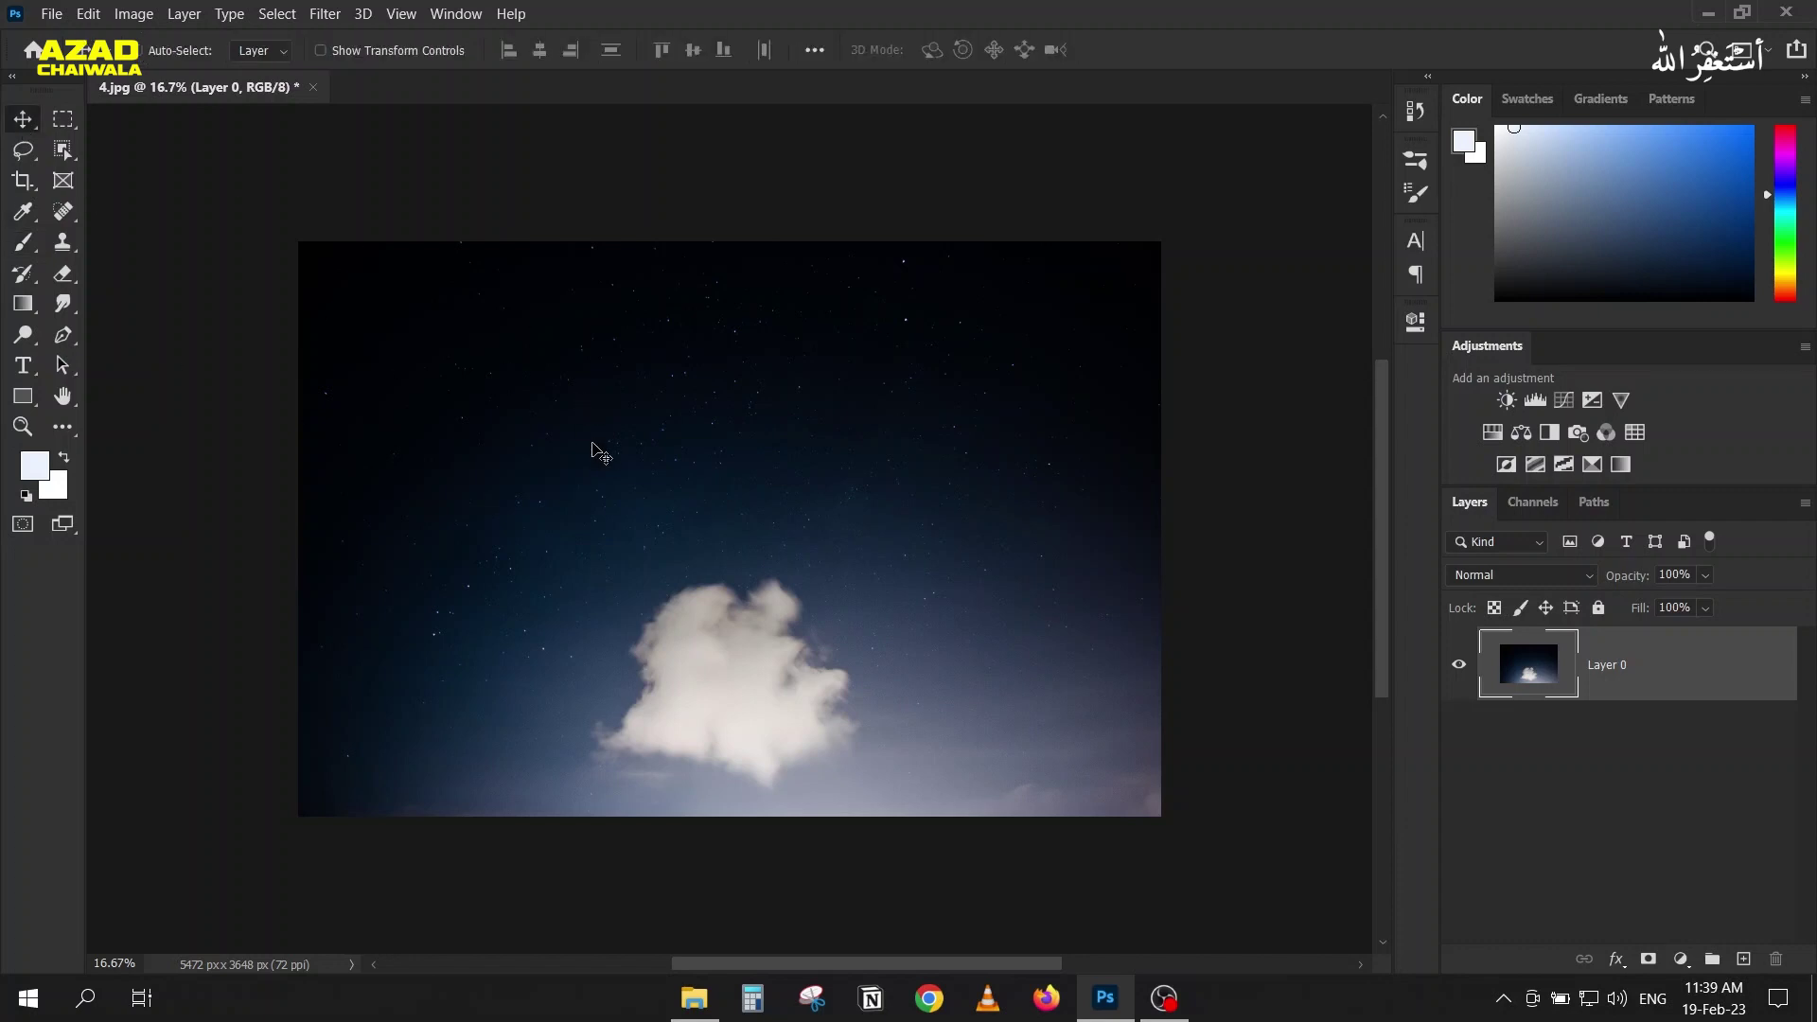
key("ctrl+shift+u")
scroll(662, 633, "up", 2)
scroll(548, 617, "down", 2)
scroll(937, 663, "up", 1)
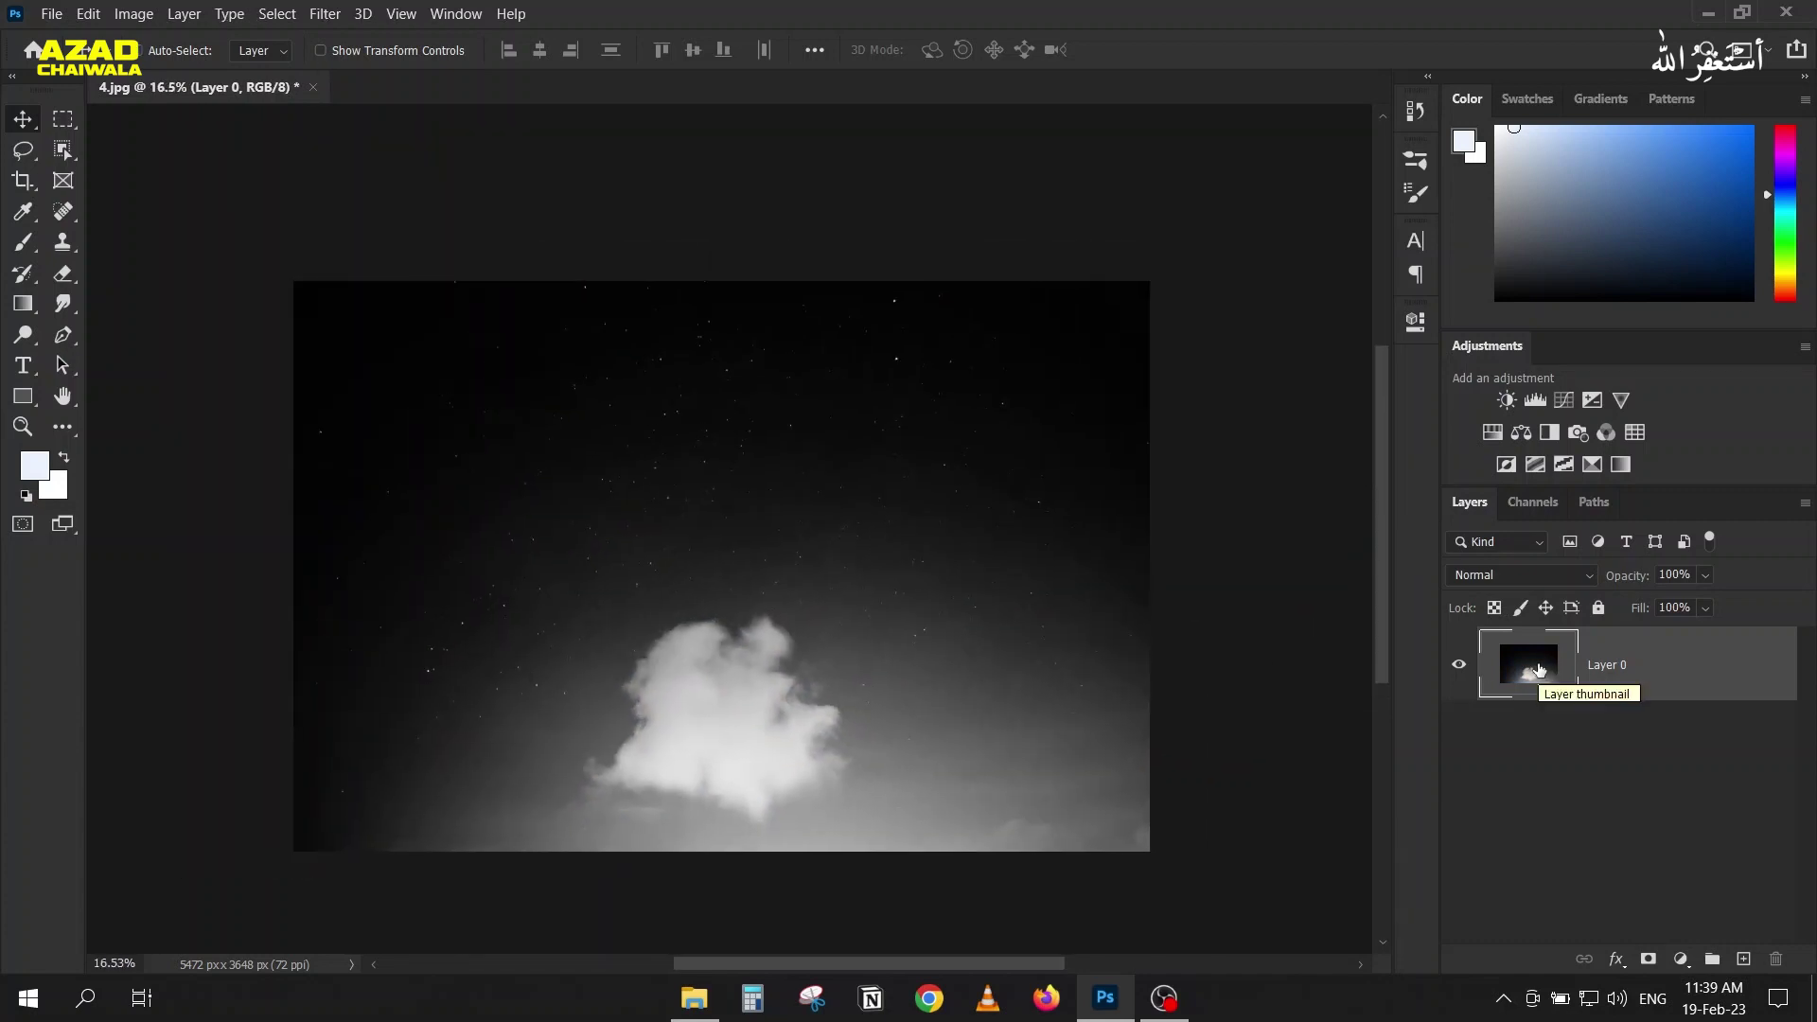
scroll(686, 431, "up", 2)
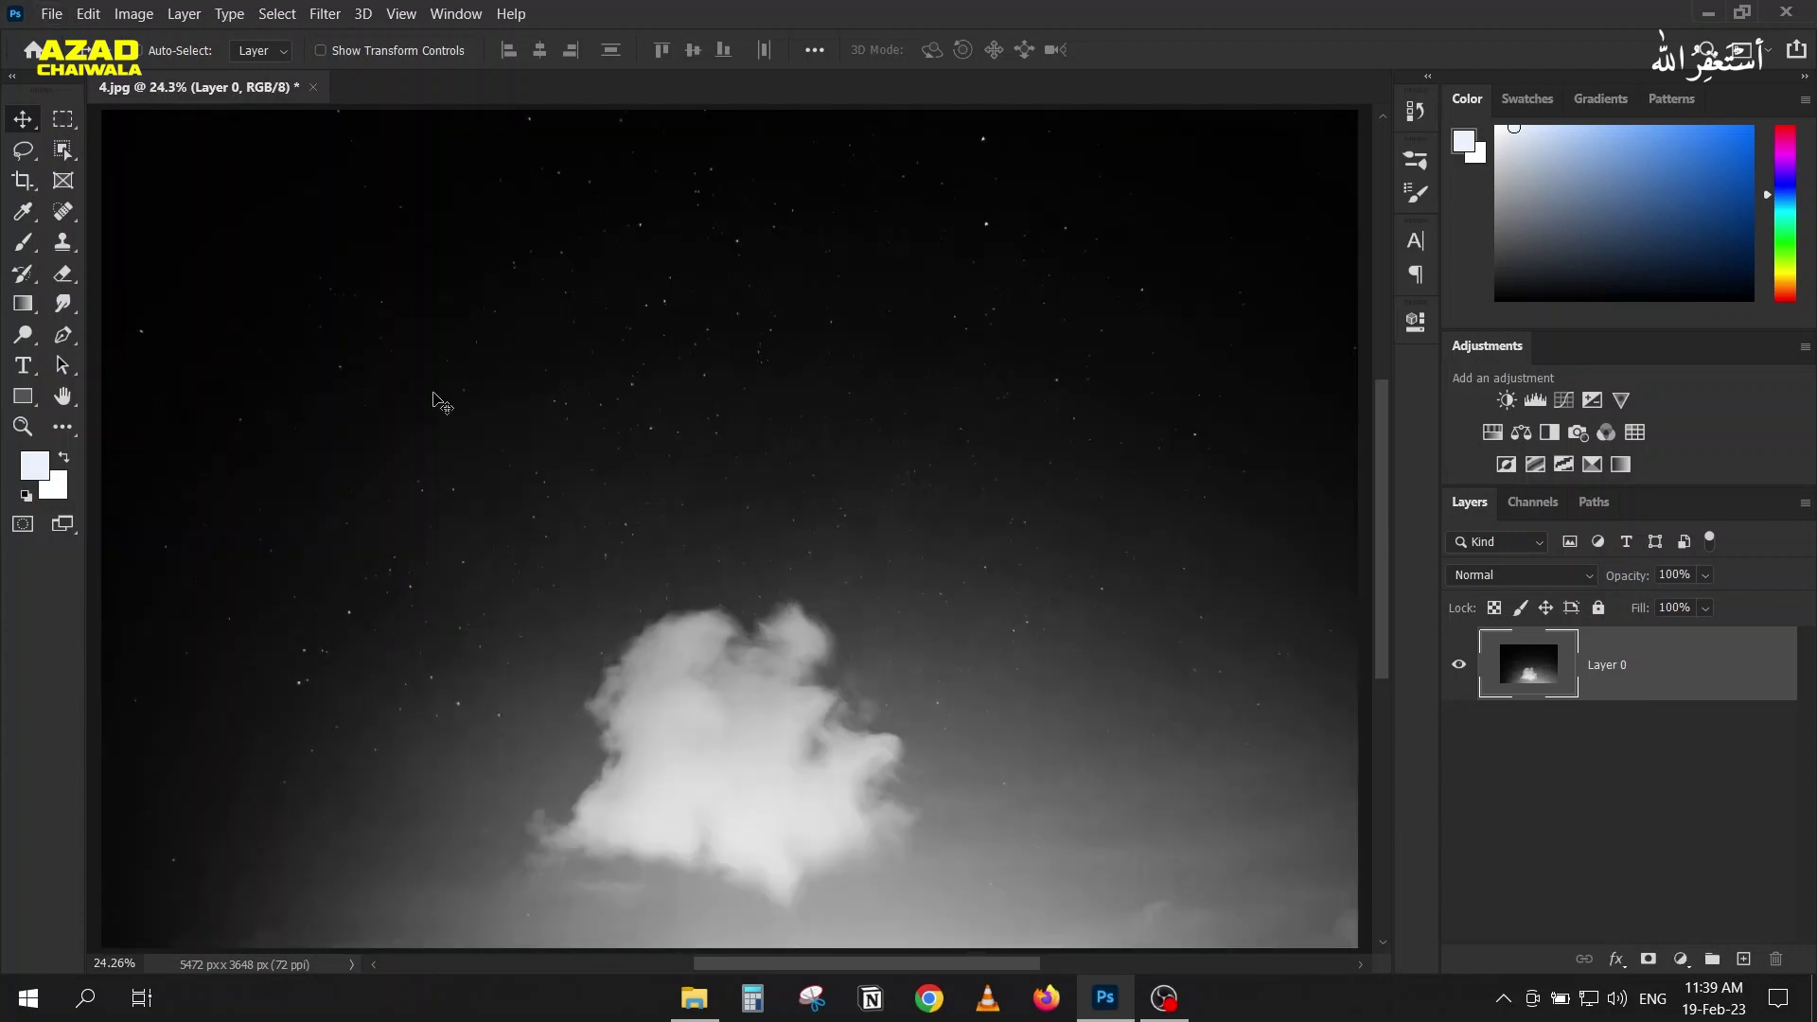
Step: Set up a soft round brush of about 190 px with black as the foreground colour
key("b")
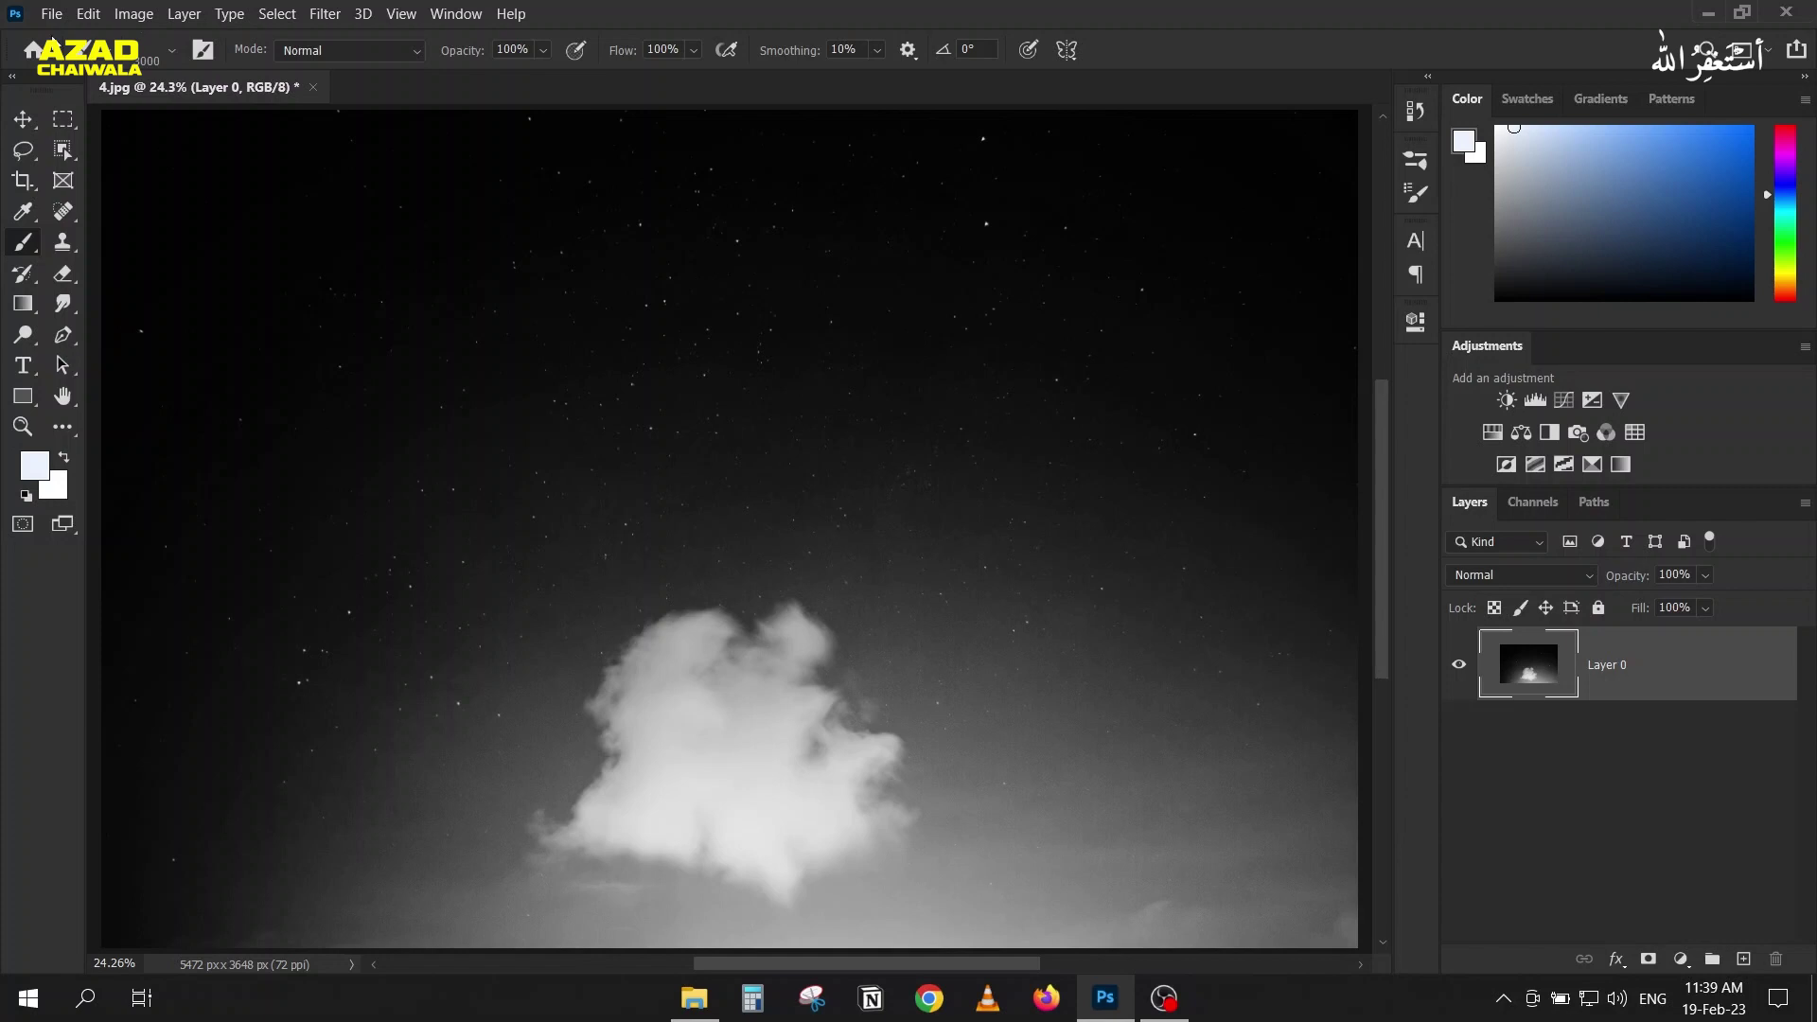
left_click(171, 50)
scroll(105, 326, "up", 2)
left_click(81, 309)
left_click(456, 13)
left_click(260, 283)
key("bracketleft")
key("bracketleft")
key("bracketleft")
key("bracketleft")
key("bracketleft")
key("bracketleft")
key("bracketleft")
key("d")
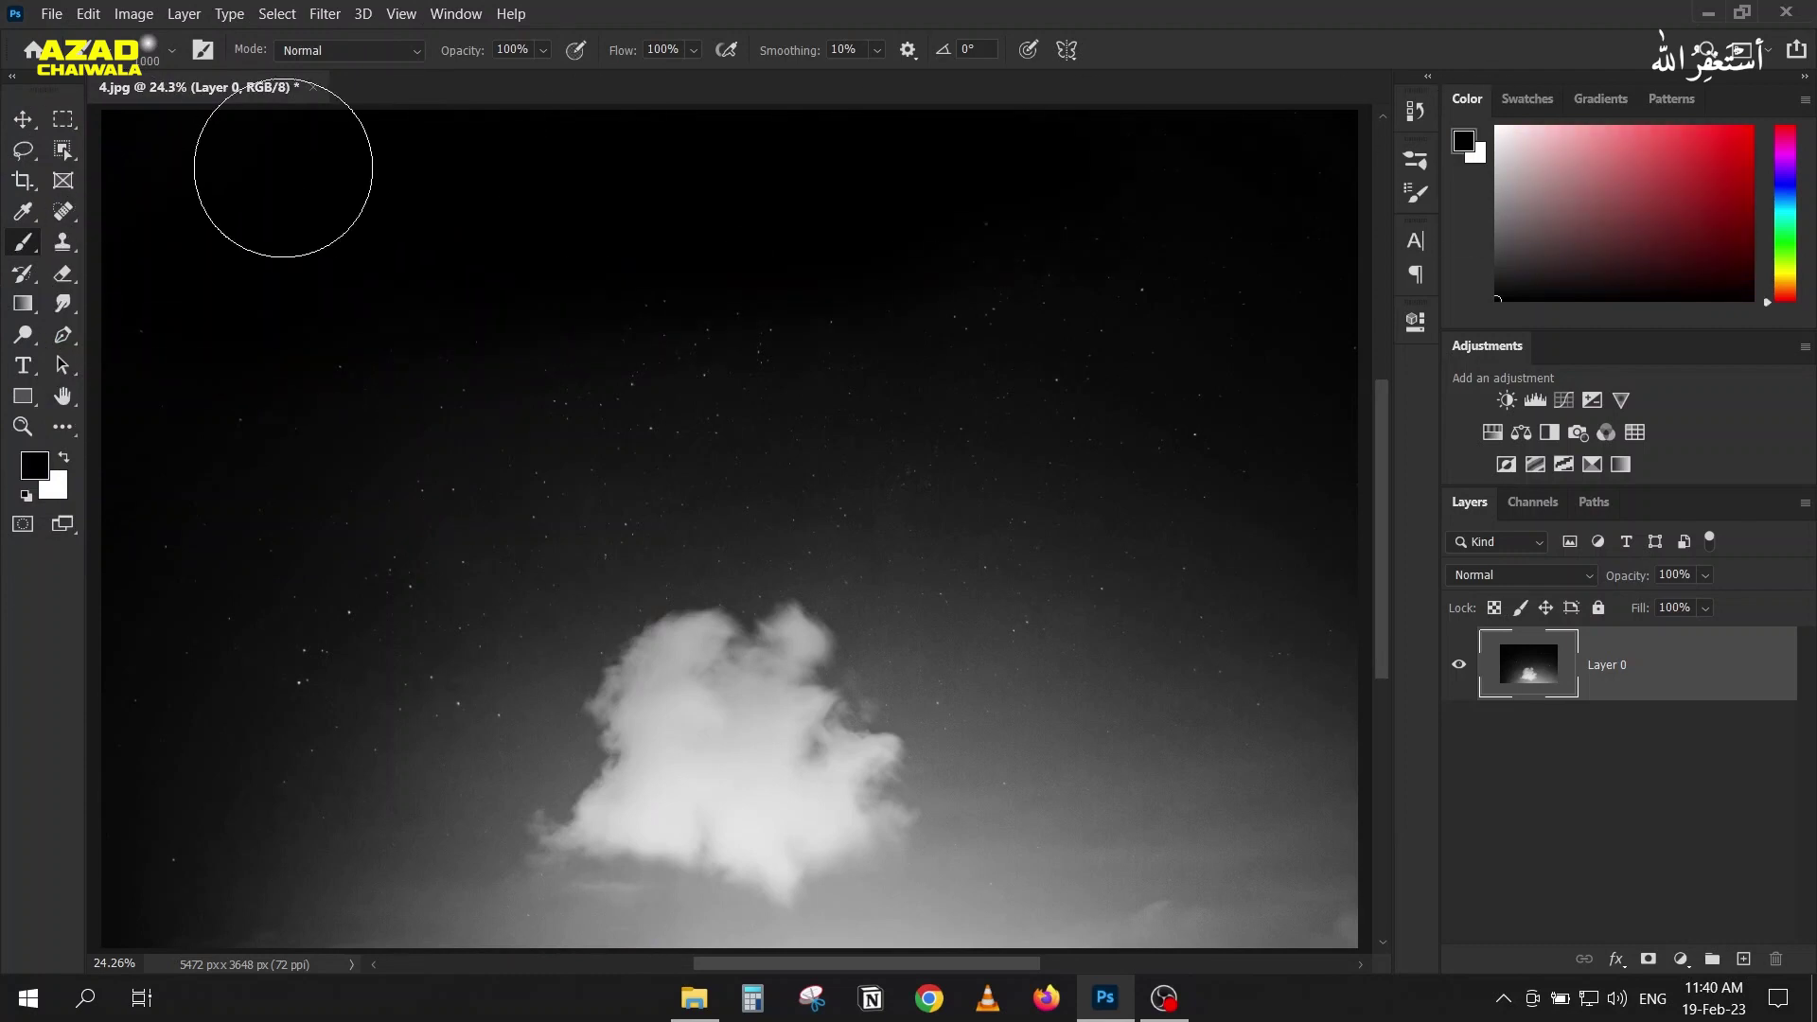
Step: Paint black over the upper, right and left sky around the cloud, leaving only the cloud and its glow
mouse_move(1155, 398)
left_mouse_down()
mouse_move(1006, 405)
mouse_move(1304, 479)
mouse_move(1339, 608)
mouse_move(1156, 803)
mouse_move(1168, 974)
mouse_move(736, 1017)
mouse_move(397, 1018)
mouse_move(252, 852)
mouse_move(121, 975)
left_mouse_up()
mouse_move(252, 293)
left_mouse_down()
mouse_move(868, 313)
mouse_move(1047, 366)
mouse_move(884, 453)
mouse_move(974, 446)
mouse_move(1067, 628)
mouse_move(1281, 884)
mouse_move(795, 947)
left_mouse_up()
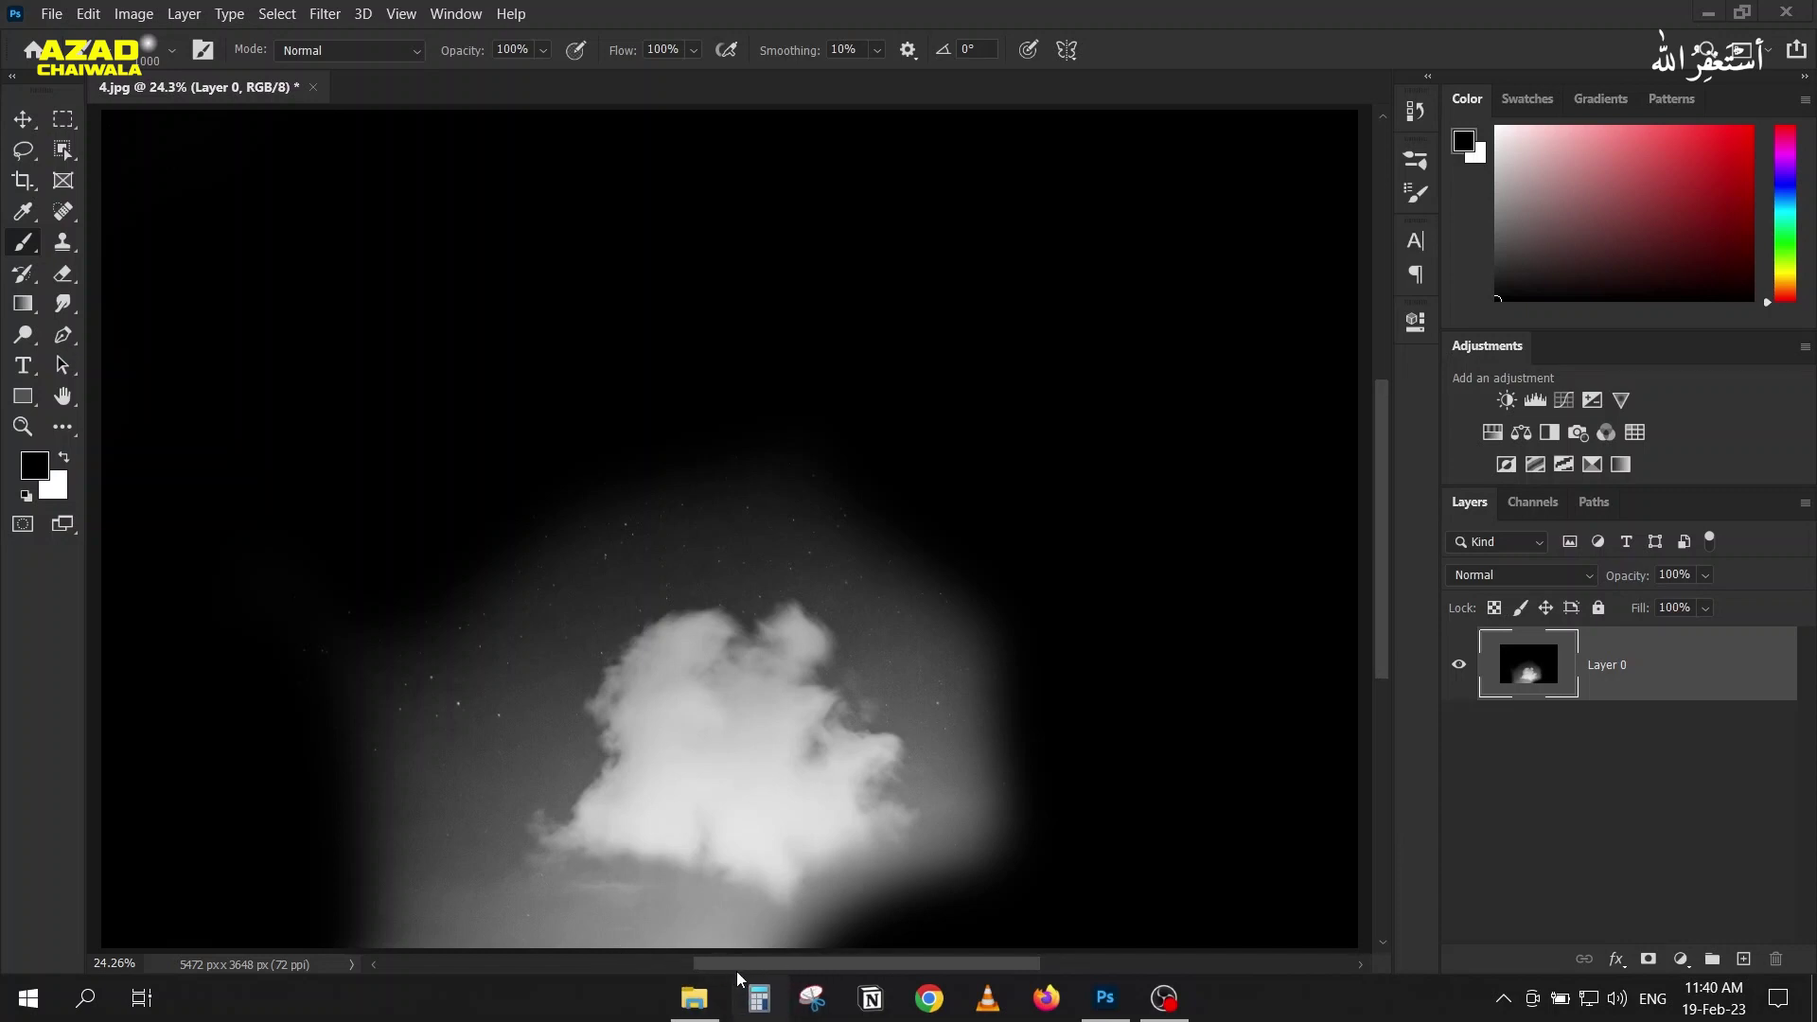
scroll(351, 535, "down", 3)
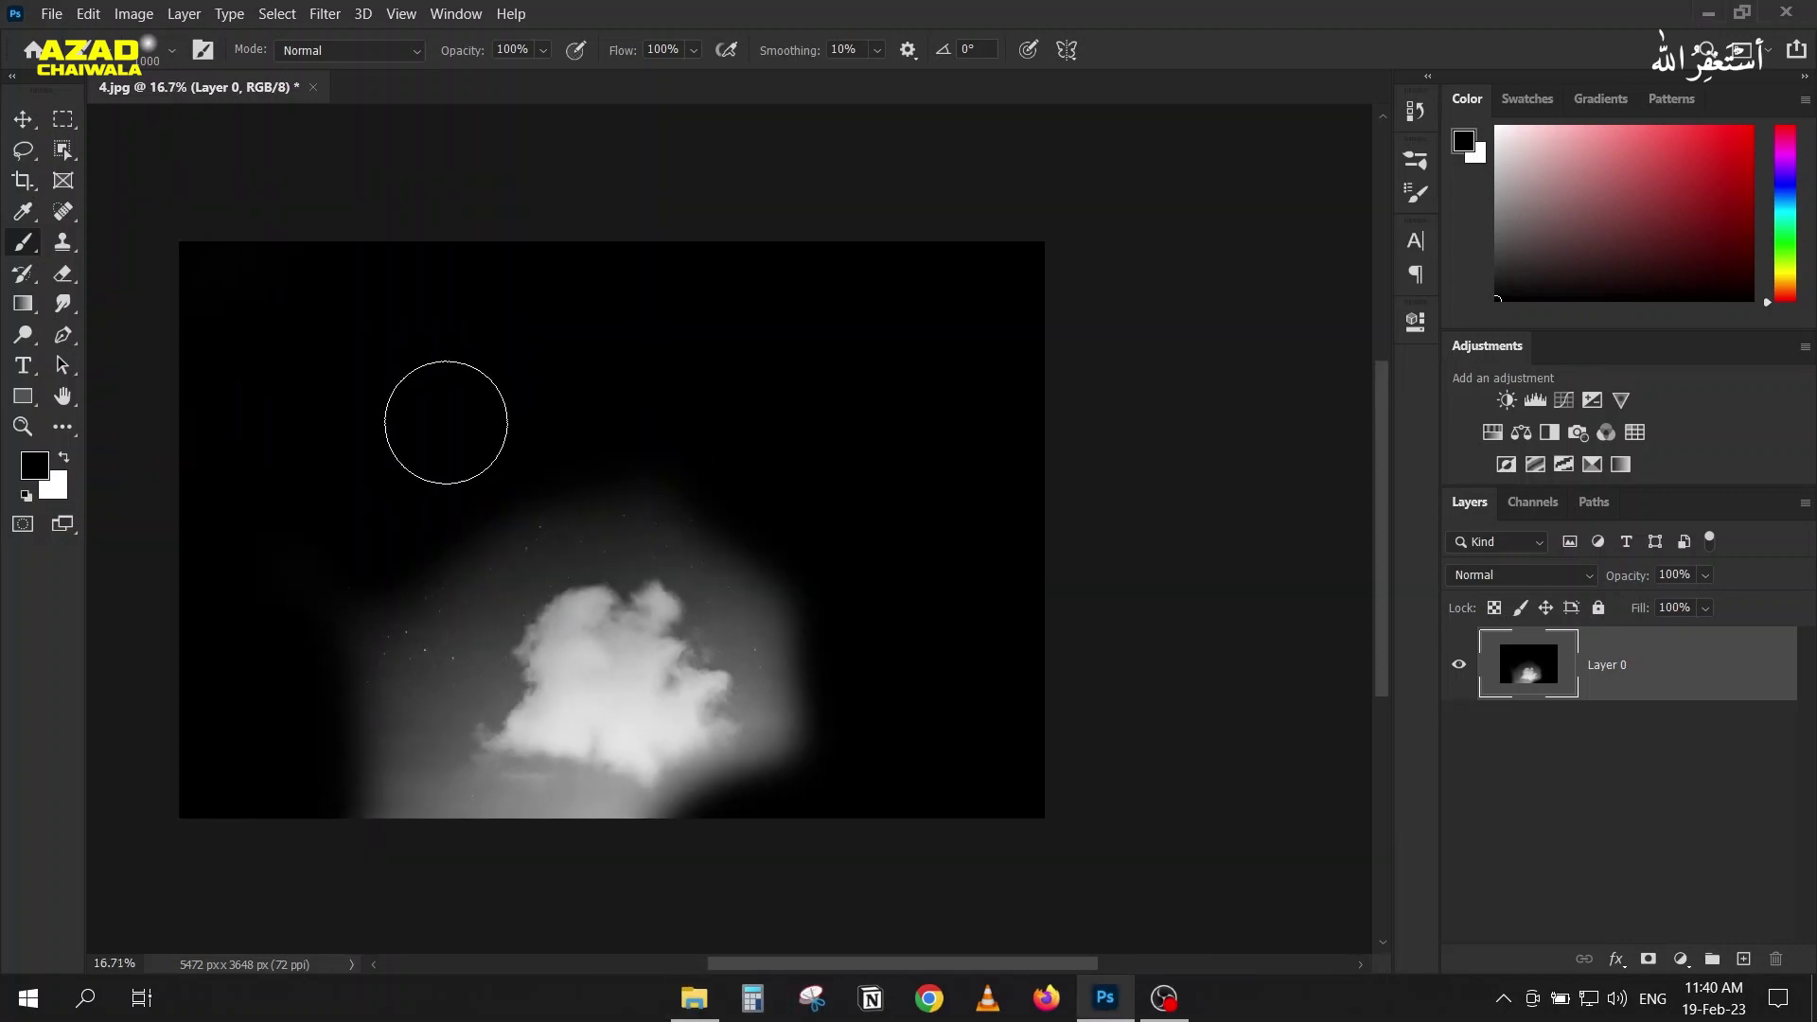
scroll(446, 418, "up", 2)
left_click_drag(402, 580, 489, 328)
mouse_move(401, 701)
left_mouse_down()
mouse_move(417, 527)
mouse_move(600, 183)
mouse_move(978, 284)
mouse_move(458, 840)
mouse_move(701, 758)
mouse_move(978, 779)
mouse_move(1079, 451)
mouse_move(1079, 588)
left_mouse_up()
mouse_move(515, 251)
left_mouse_down()
mouse_move(538, 334)
mouse_move(496, 437)
mouse_move(514, 280)
mouse_move(824, 215)
mouse_move(777, 230)
mouse_move(974, 234)
mouse_move(980, 299)
mouse_move(961, 288)
mouse_move(960, 313)
mouse_move(1020, 394)
left_mouse_up()
scroll(916, 357, "up", 2)
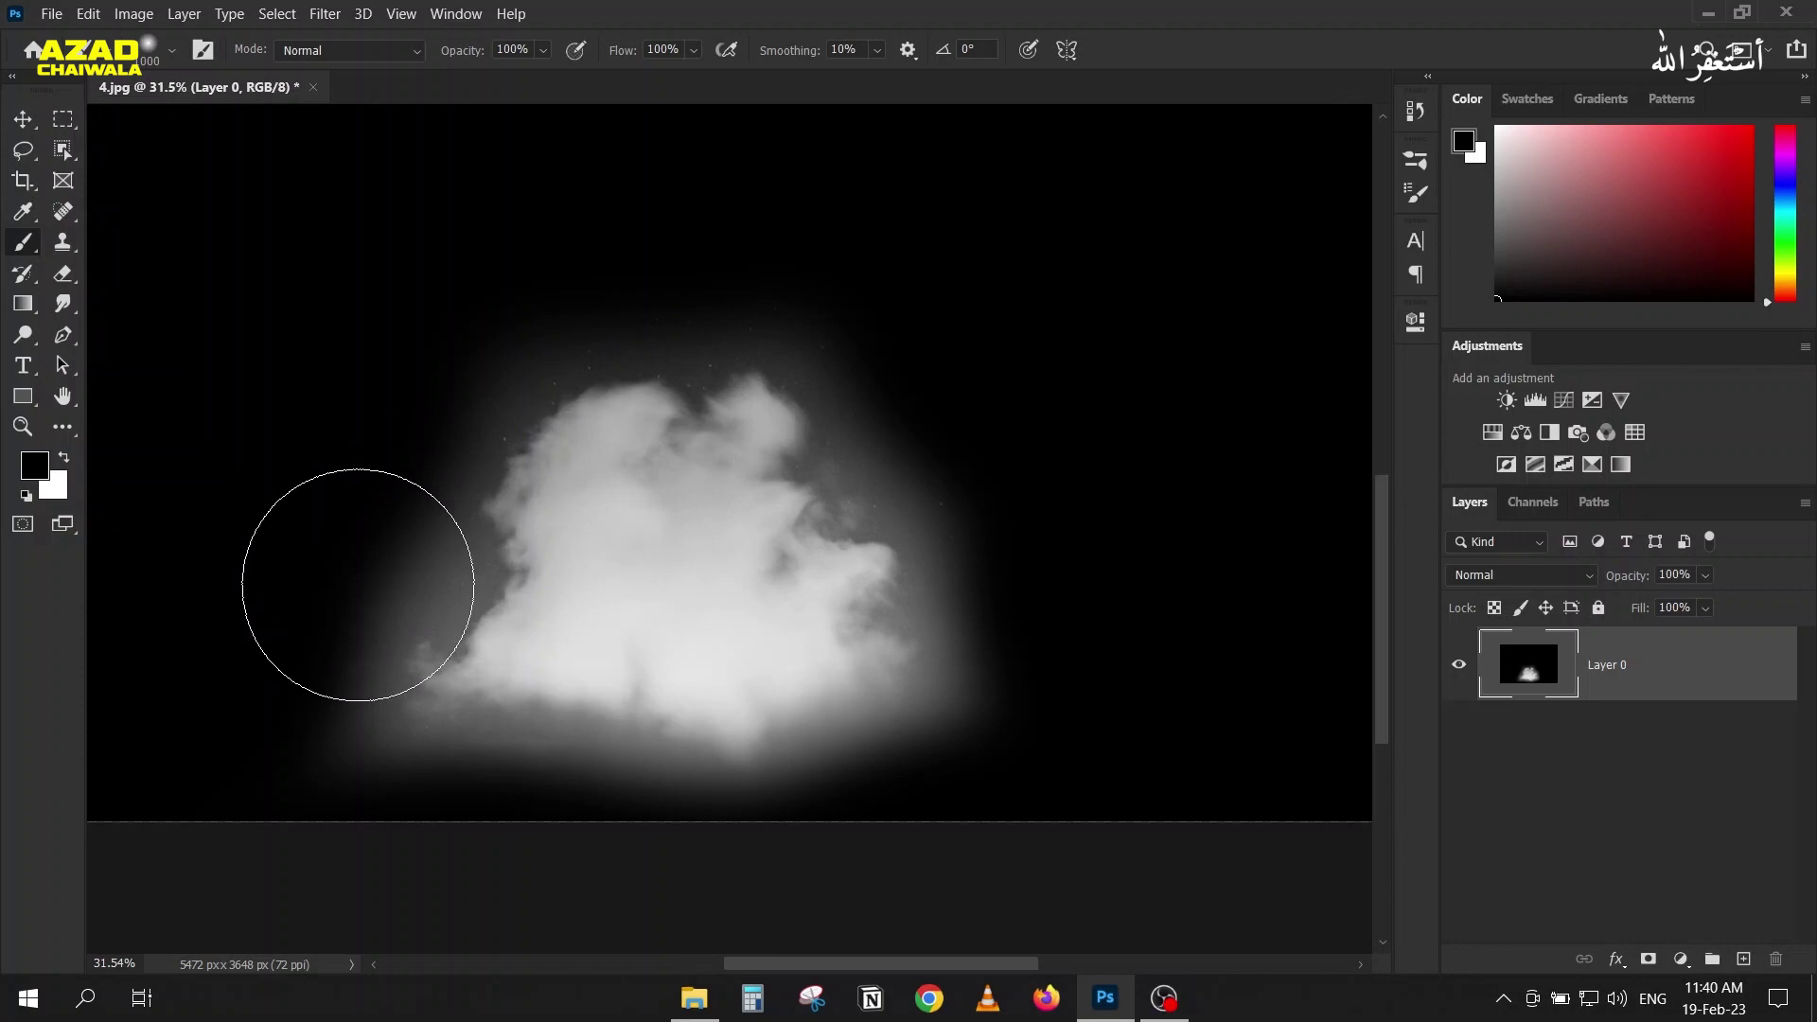
key("ctrl+l")
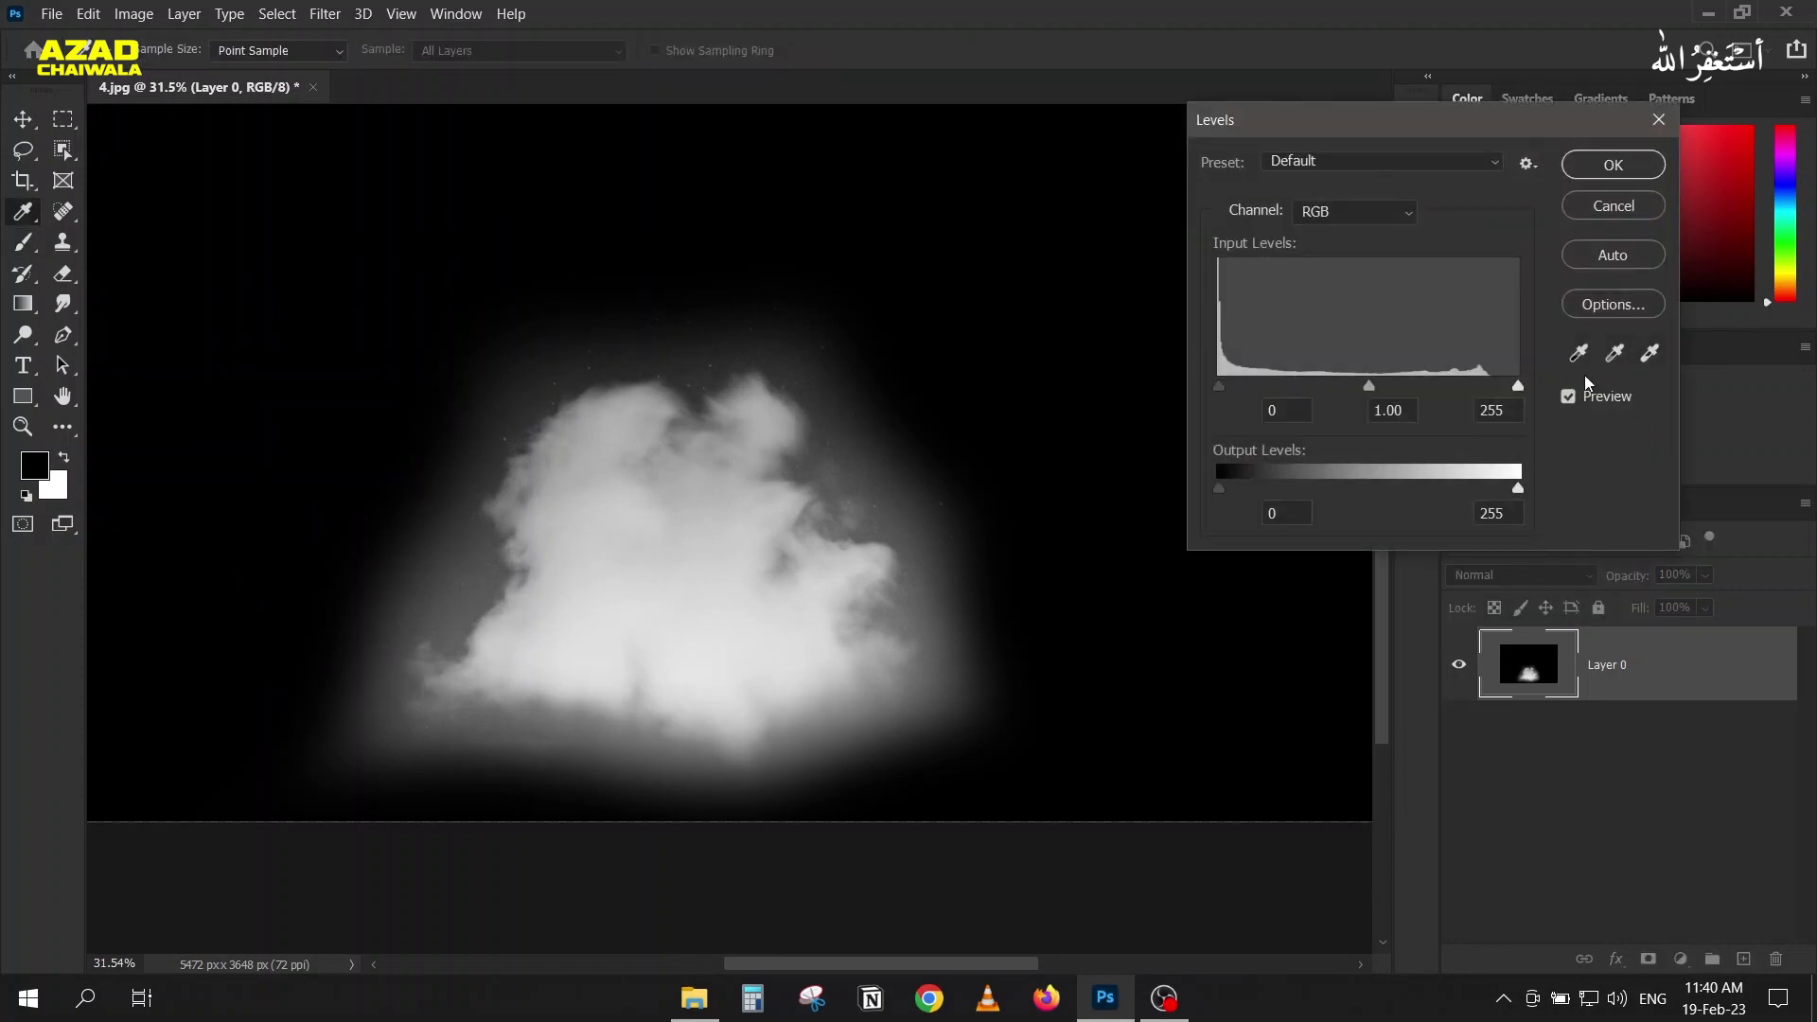
Step: Apply Levels with black point 58 and white point 232 to brighten the cloud
mouse_move(1216, 388)
left_mouse_down()
mouse_move(1304, 383)
mouse_move(1190, 378)
left_mouse_up()
left_click_drag(1517, 388, 1491, 388)
left_click(1599, 163)
Step: In Overlay mode at about 37% flow, paint black over the grey glow and notch below the cloud
key("b")
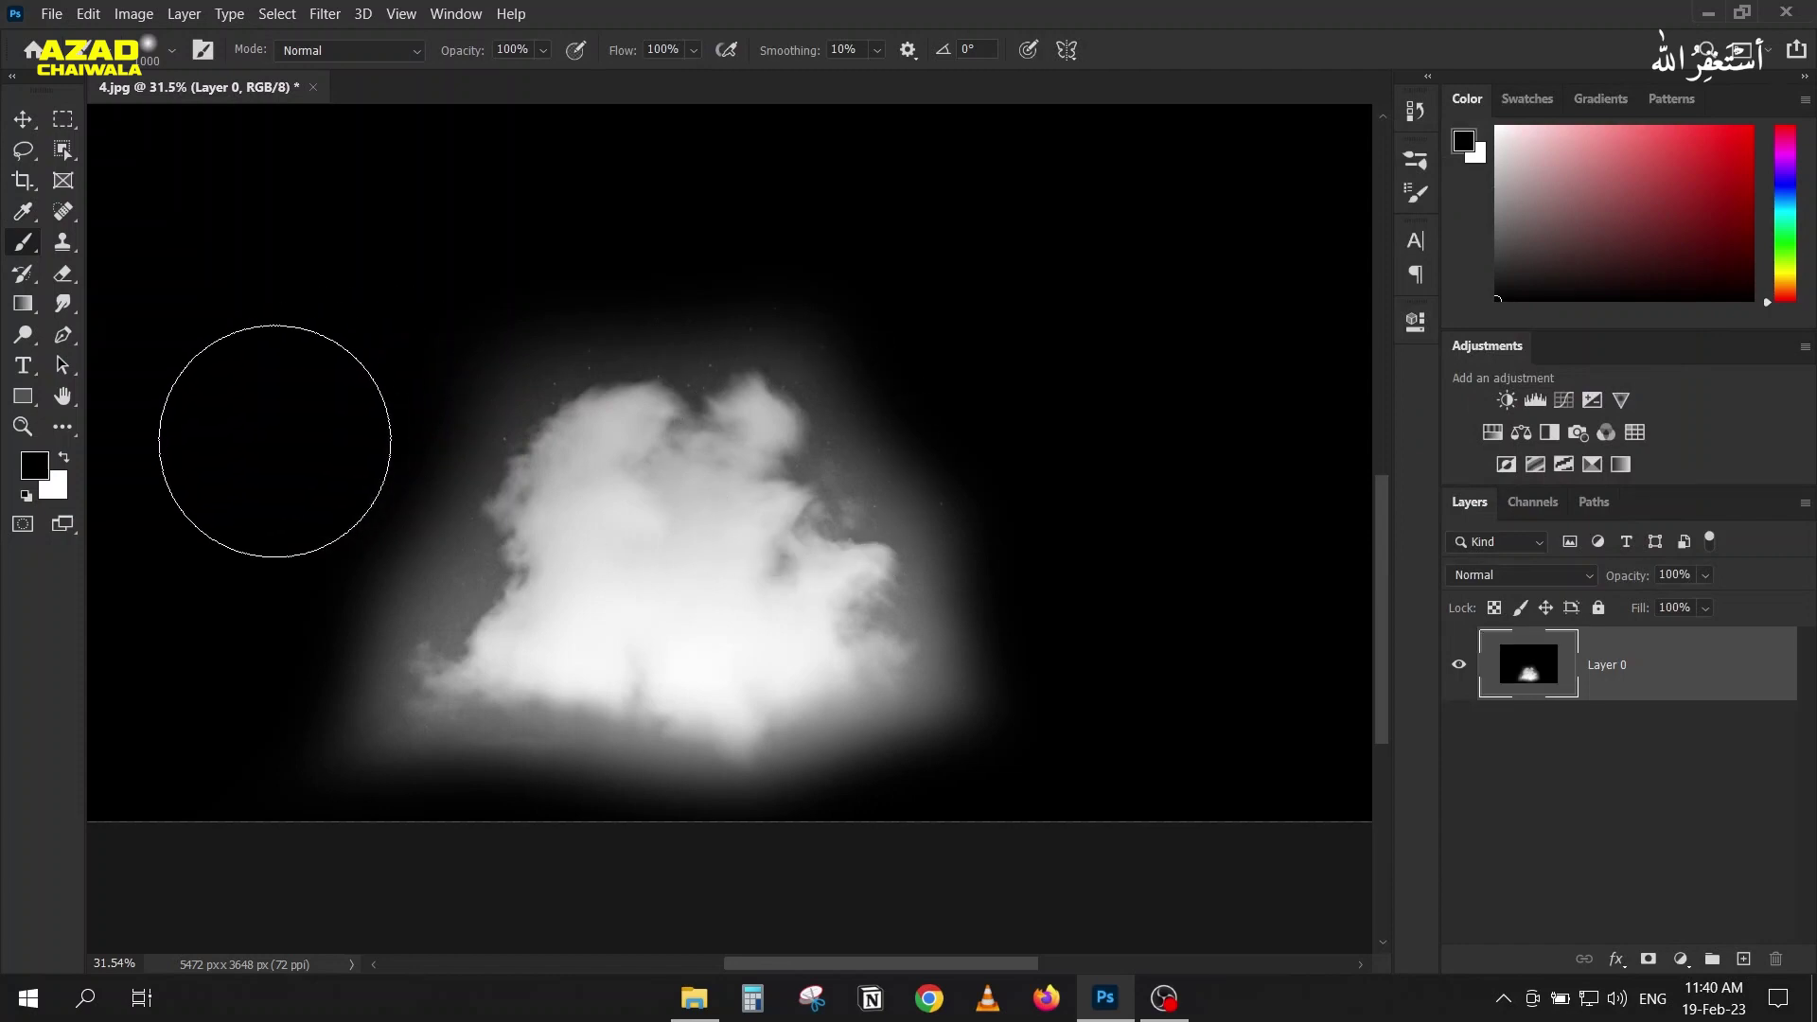
left_click(321, 49)
left_click(320, 371)
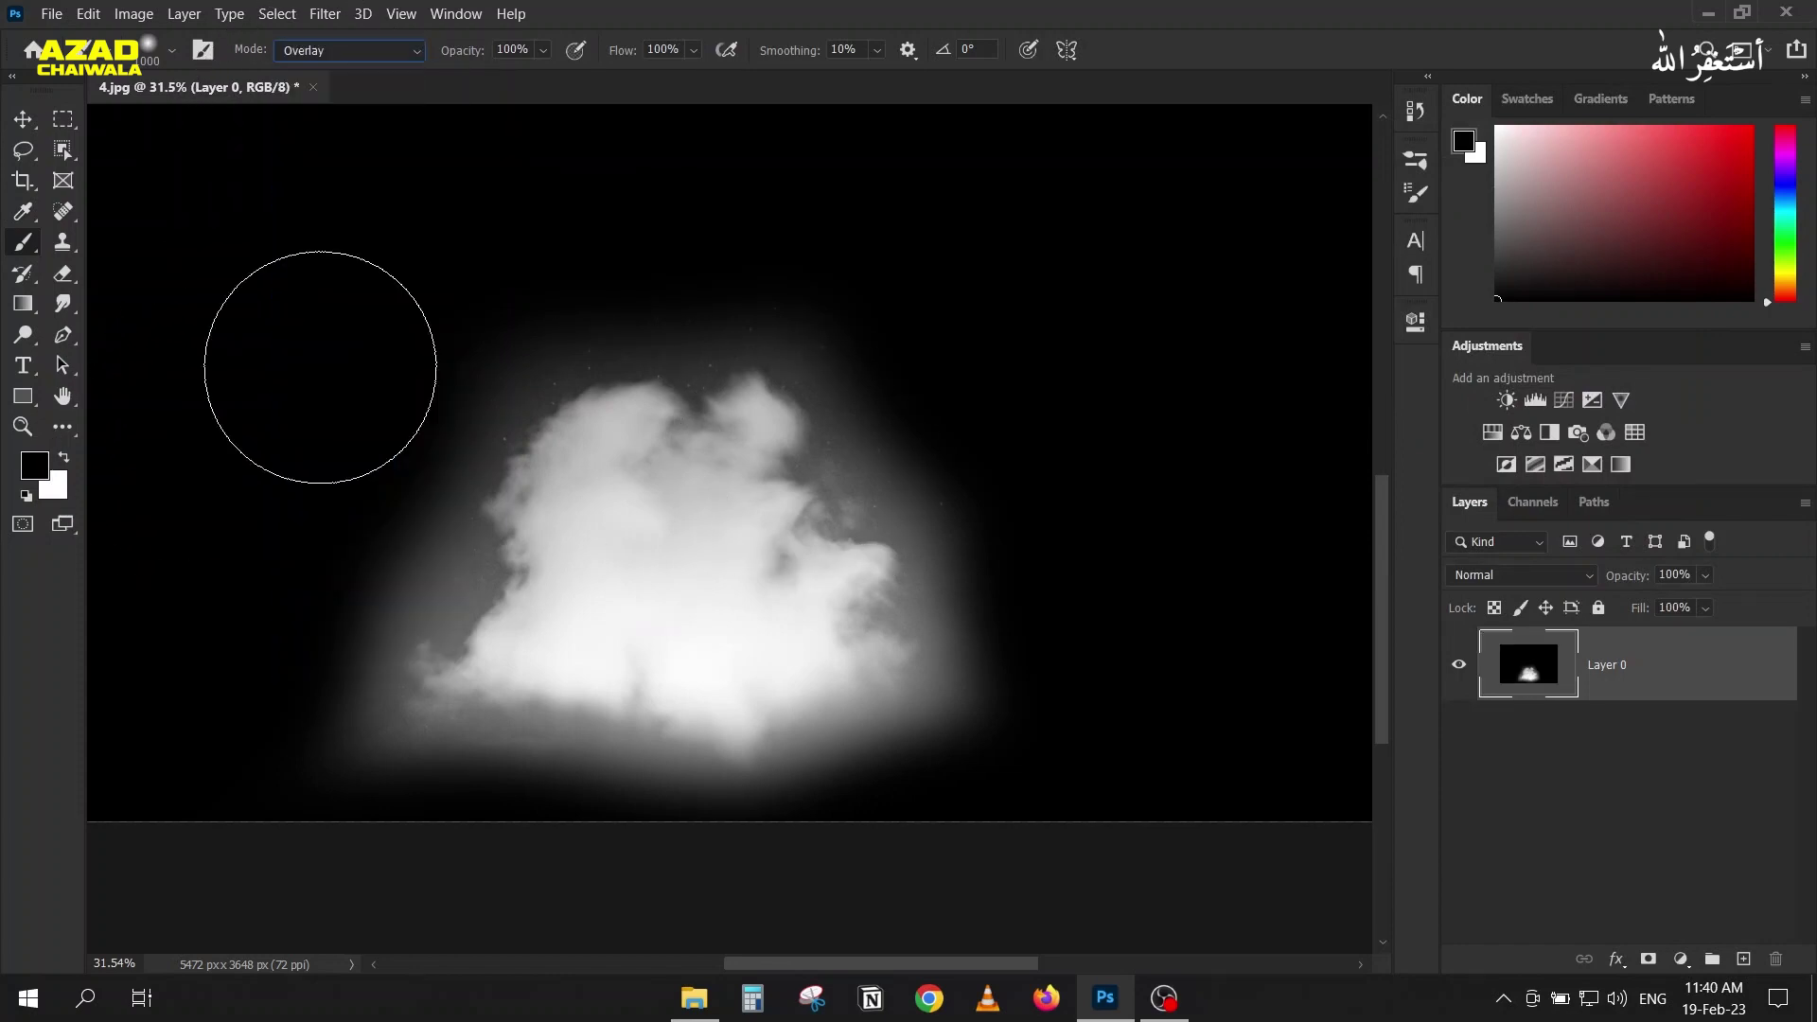
left_click_drag(627, 52, 550, 54)
mouse_move(346, 574)
left_mouse_down()
mouse_move(369, 540)
mouse_move(344, 574)
mouse_move(361, 559)
mouse_move(258, 764)
mouse_move(275, 815)
mouse_move(636, 821)
mouse_move(521, 876)
mouse_move(509, 813)
mouse_move(361, 785)
mouse_move(400, 827)
mouse_move(596, 812)
mouse_move(720, 906)
mouse_move(989, 690)
mouse_move(802, 868)
mouse_move(706, 821)
mouse_move(636, 843)
mouse_move(1216, 715)
mouse_move(1101, 582)
mouse_move(1068, 510)
mouse_move(974, 420)
mouse_move(917, 529)
mouse_move(986, 442)
mouse_move(889, 414)
mouse_move(908, 368)
mouse_move(958, 399)
mouse_move(1013, 313)
mouse_move(759, 214)
mouse_move(822, 266)
mouse_move(1022, 273)
mouse_move(829, 315)
mouse_move(793, 345)
mouse_move(590, 266)
mouse_move(340, 266)
mouse_move(491, 274)
mouse_move(346, 412)
mouse_move(315, 394)
mouse_move(212, 516)
mouse_move(353, 575)
mouse_move(291, 554)
mouse_move(405, 511)
mouse_move(434, 586)
mouse_move(351, 662)
mouse_move(222, 735)
mouse_move(283, 794)
mouse_move(757, 876)
mouse_move(1008, 873)
mouse_move(1017, 590)
mouse_move(1079, 575)
mouse_move(980, 492)
mouse_move(862, 483)
mouse_move(1053, 383)
mouse_move(832, 231)
mouse_move(682, 288)
mouse_move(648, 278)
mouse_move(415, 378)
mouse_move(256, 564)
mouse_move(295, 662)
mouse_move(499, 854)
mouse_move(618, 886)
mouse_move(817, 838)
mouse_move(623, 906)
mouse_move(628, 821)
mouse_move(588, 820)
left_mouse_up()
key("bracketleft")
key("bracketleft")
key("bracketleft")
key("bracketleft")
key("bracketleft")
key("bracketleft")
key("bracketleft")
key("bracketleft")
key("bracketleft")
key("bracketleft")
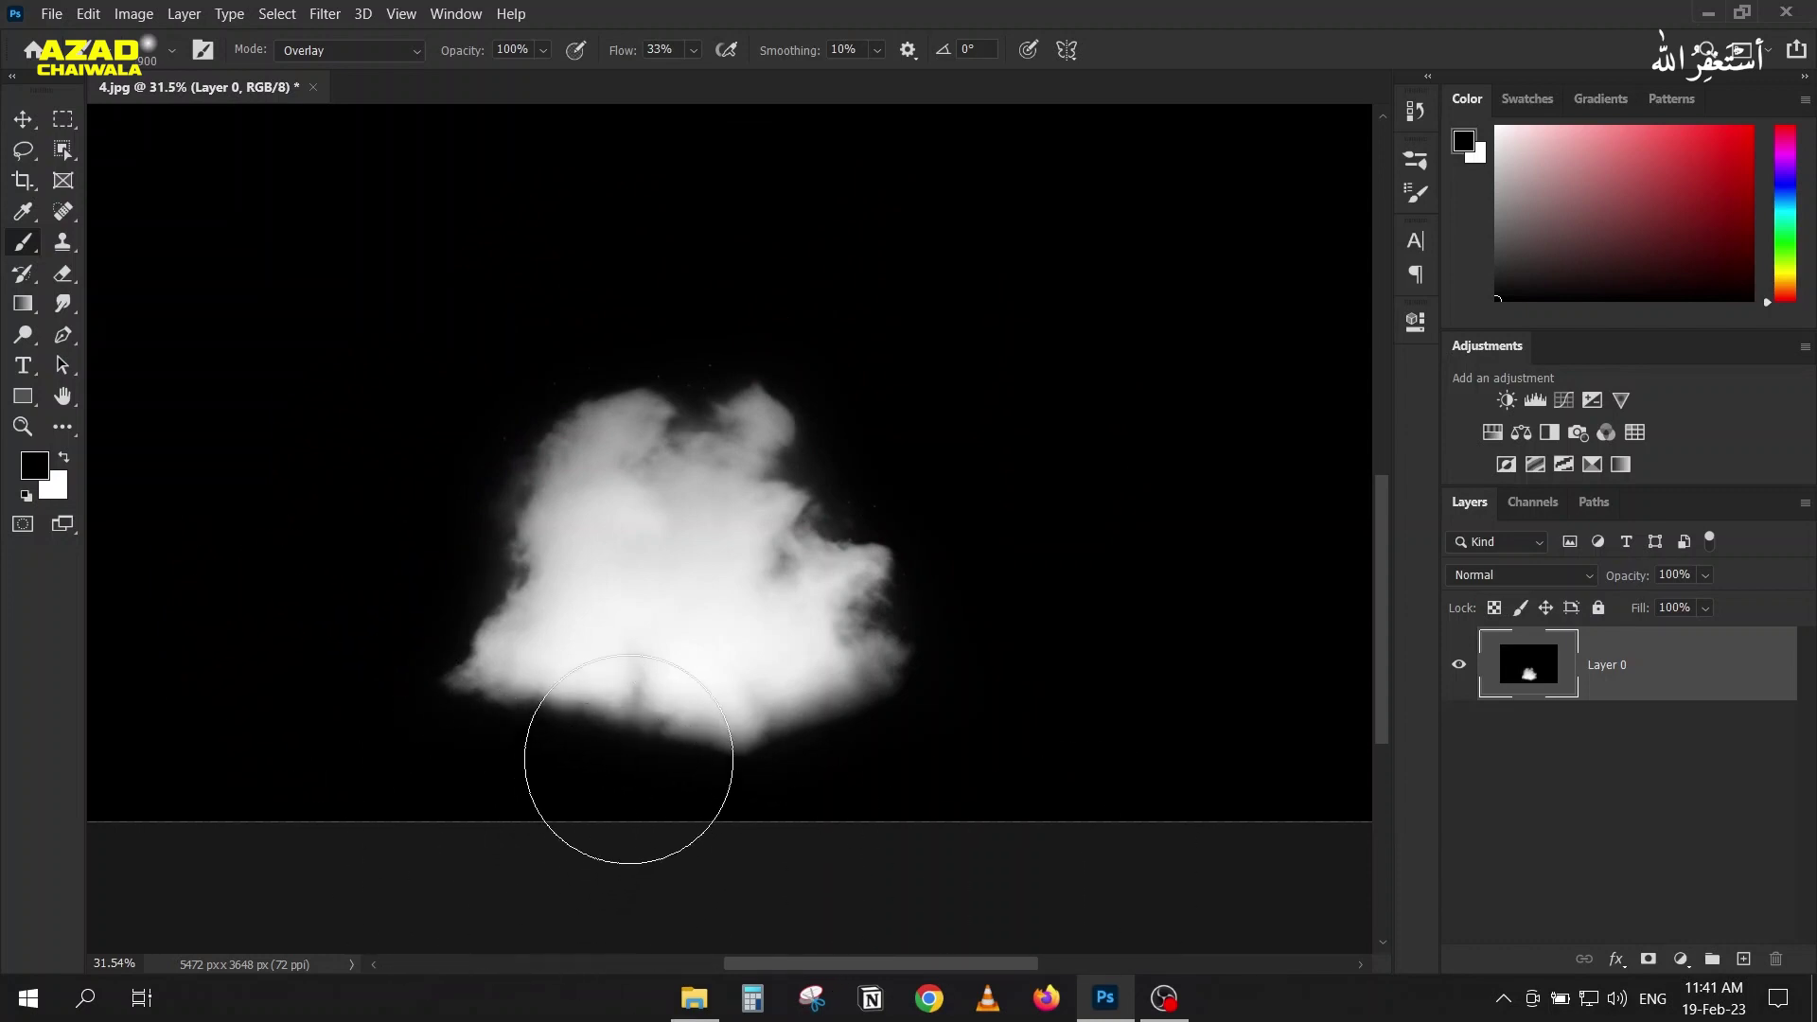
key("bracketright")
key("bracketright")
key("bracketright")
key("bracketright")
key("bracketright")
key("bracketright")
key("bracketright")
key("bracketright")
mouse_move(638, 774)
left_mouse_down()
mouse_move(708, 666)
mouse_move(710, 727)
mouse_move(525, 617)
mouse_move(586, 711)
mouse_move(627, 646)
left_mouse_up()
key("bracketleft")
key("bracketleft")
key("bracketleft")
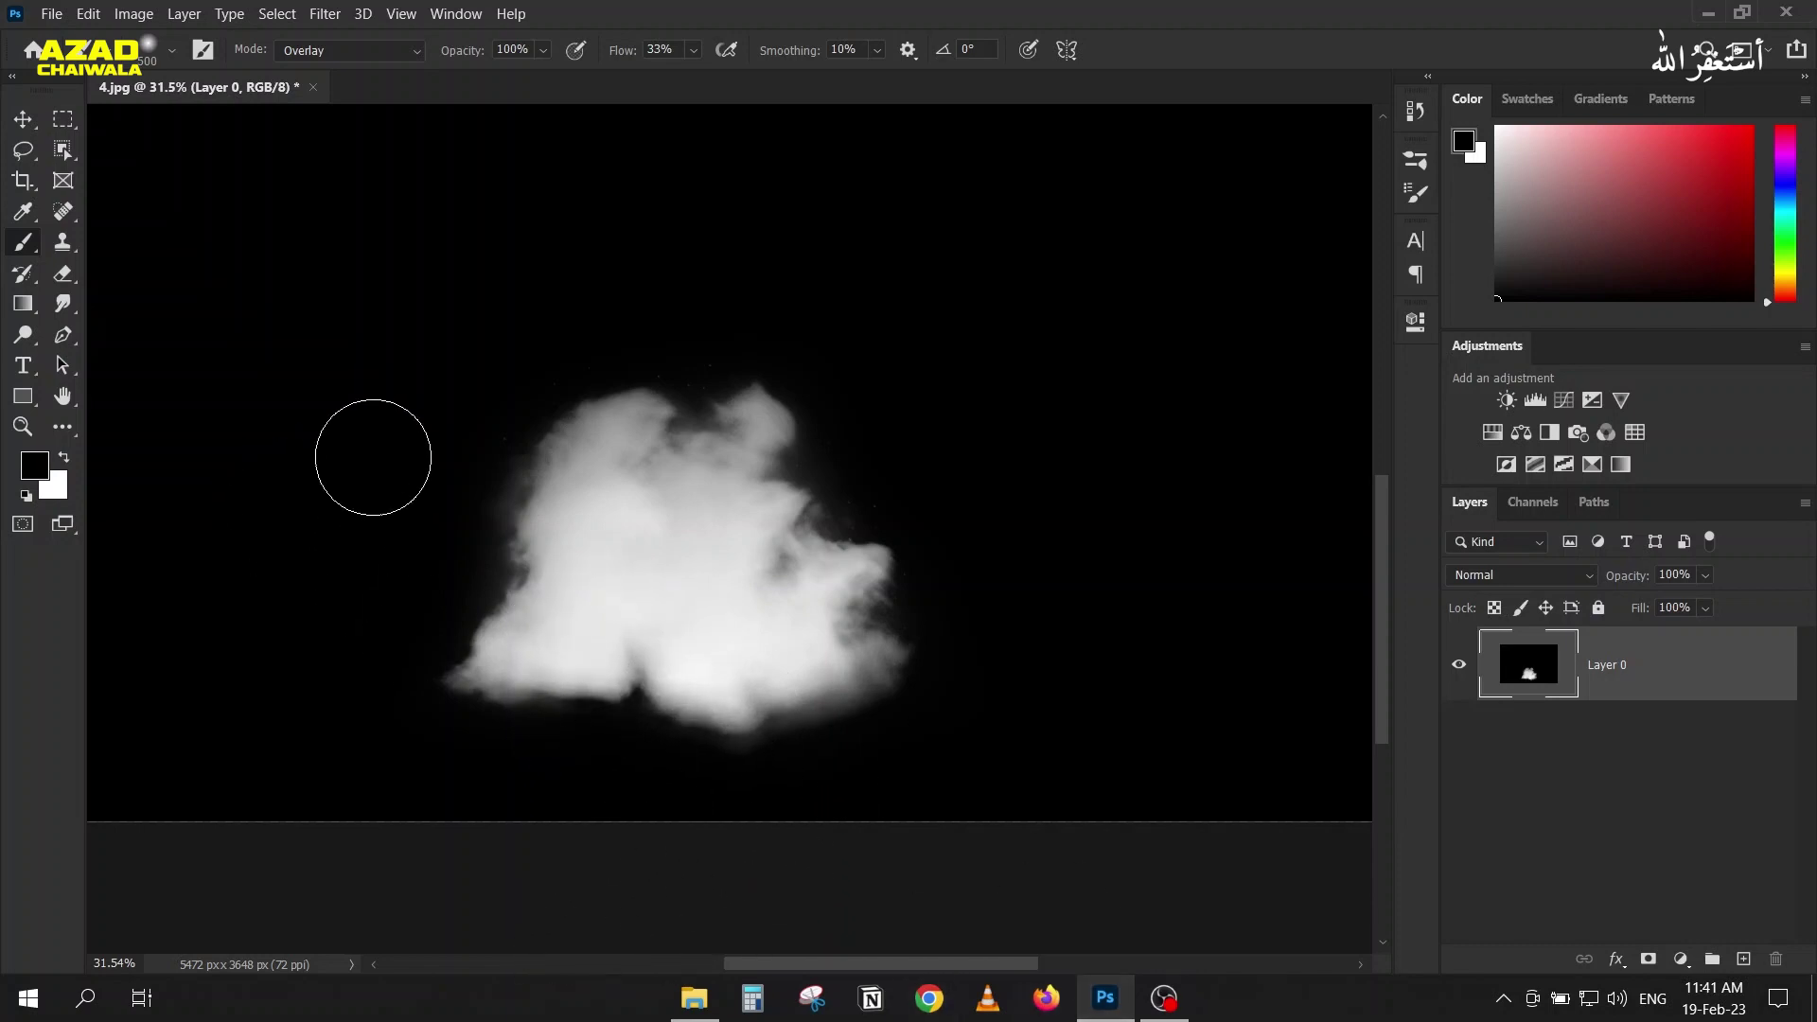
scroll(284, 531, "down", 2)
scroll(321, 528, "down", 3)
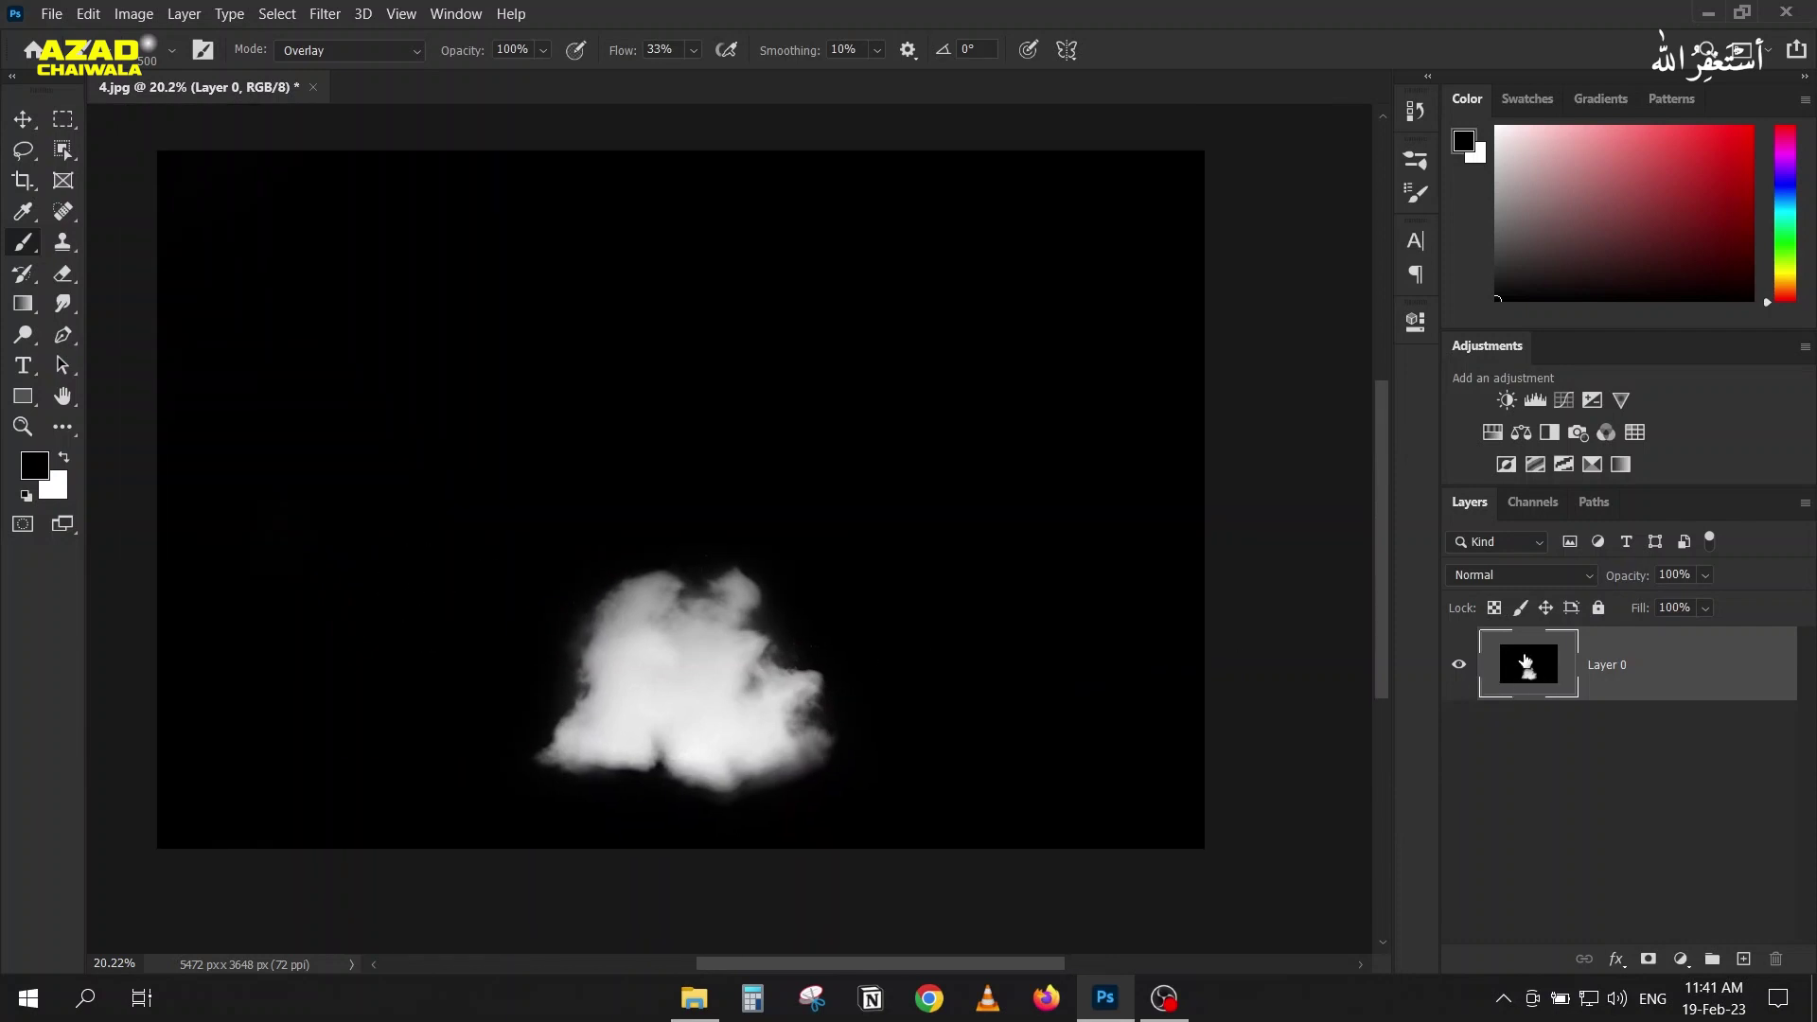
Step: Invert the image and define the selected dark cloud as brush preset 'Sampled Brush 1'
key("ctrl+i")
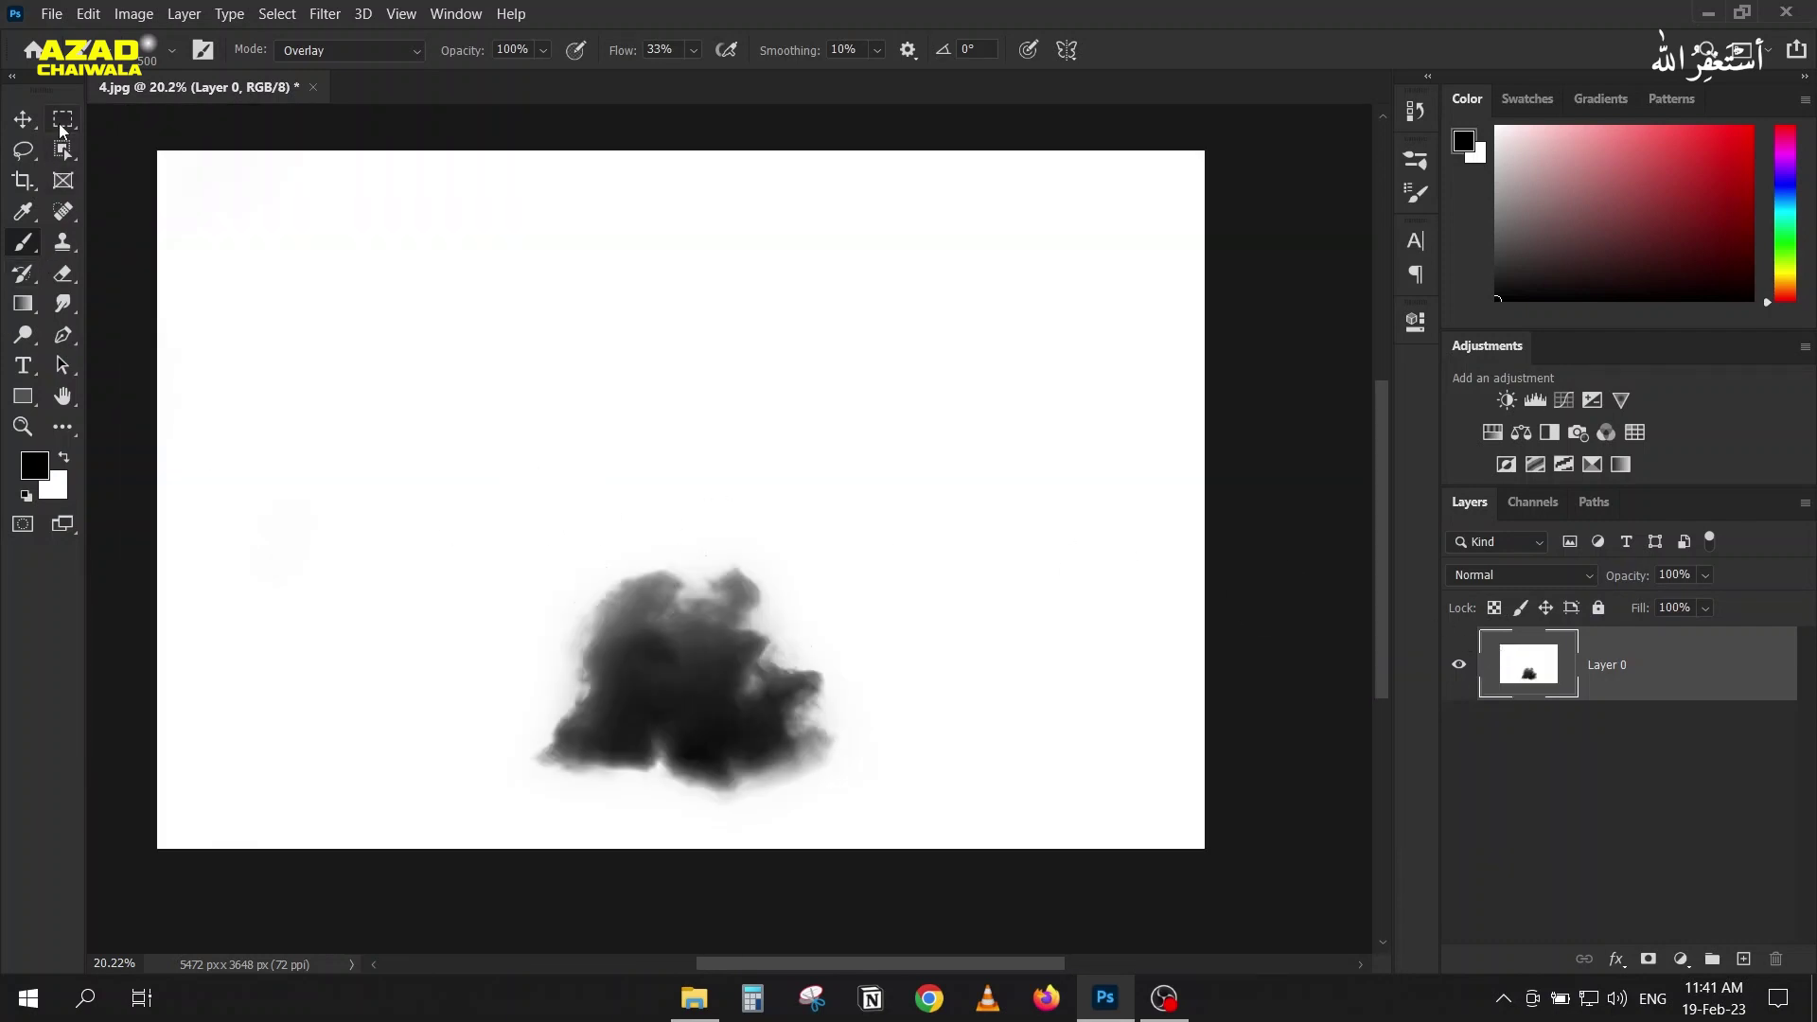
key("m")
left_click_drag(513, 520, 867, 823)
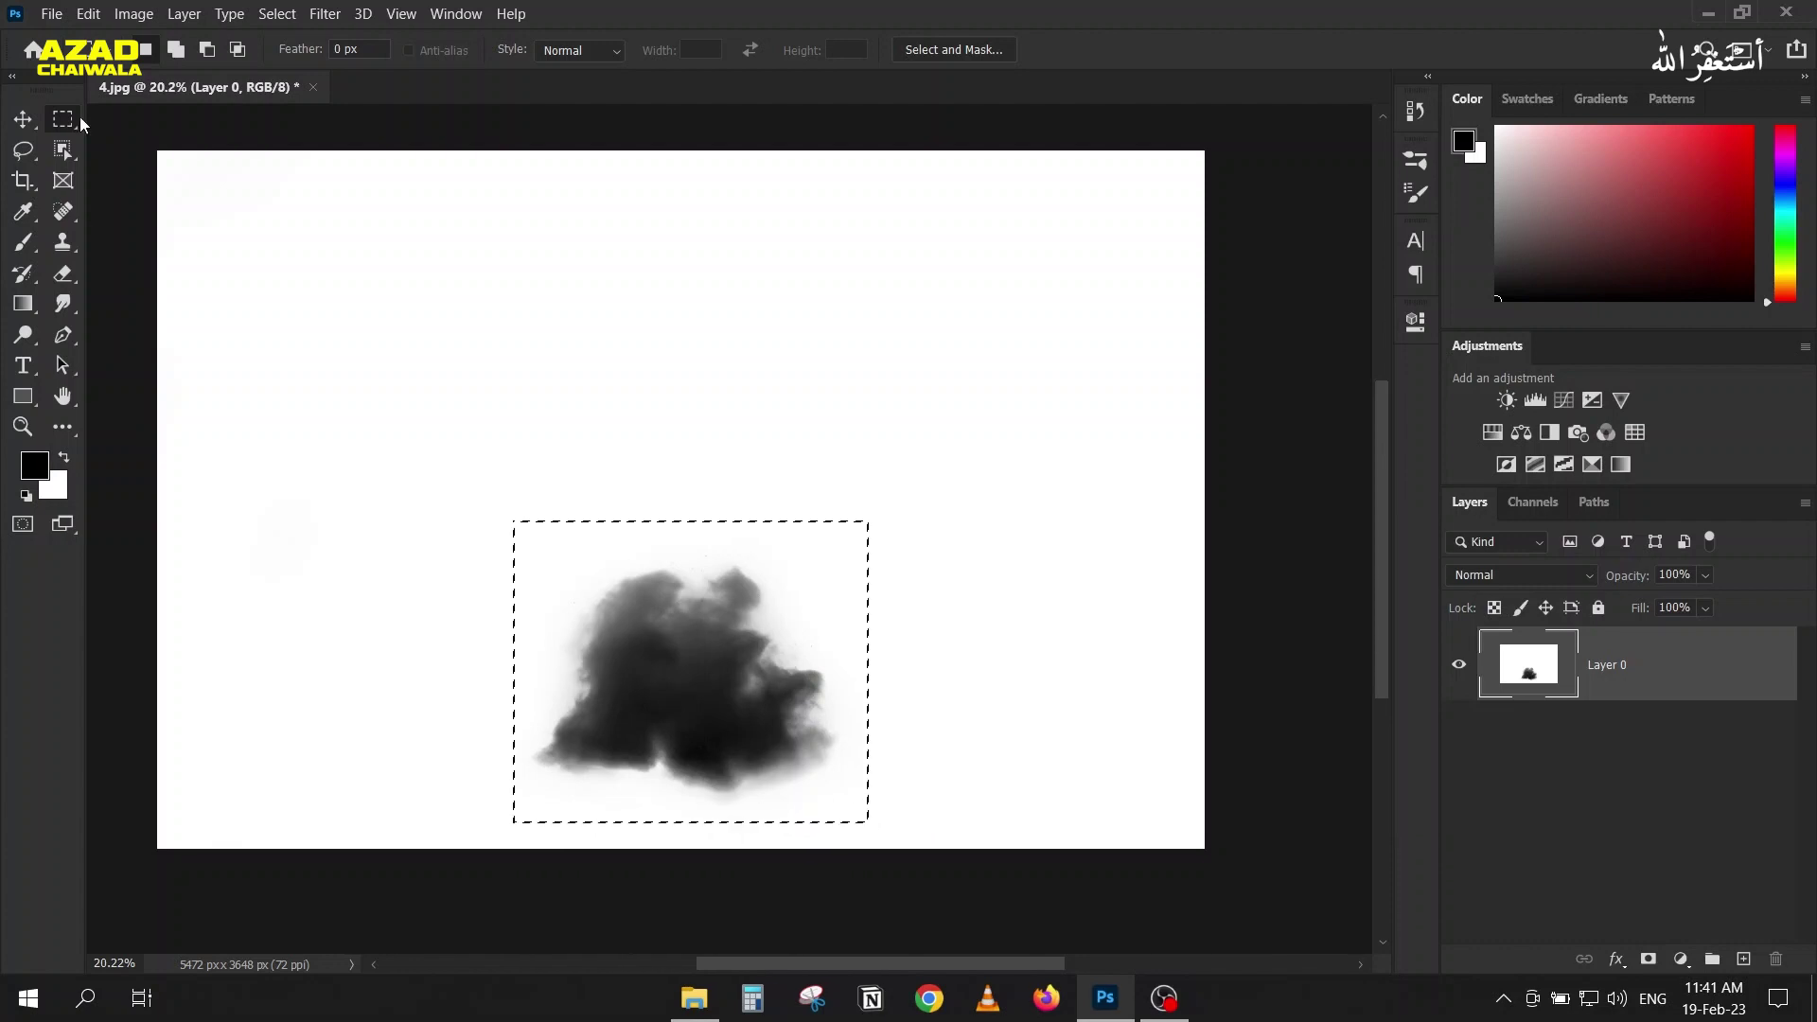
left_click(88, 13)
left_click(157, 599)
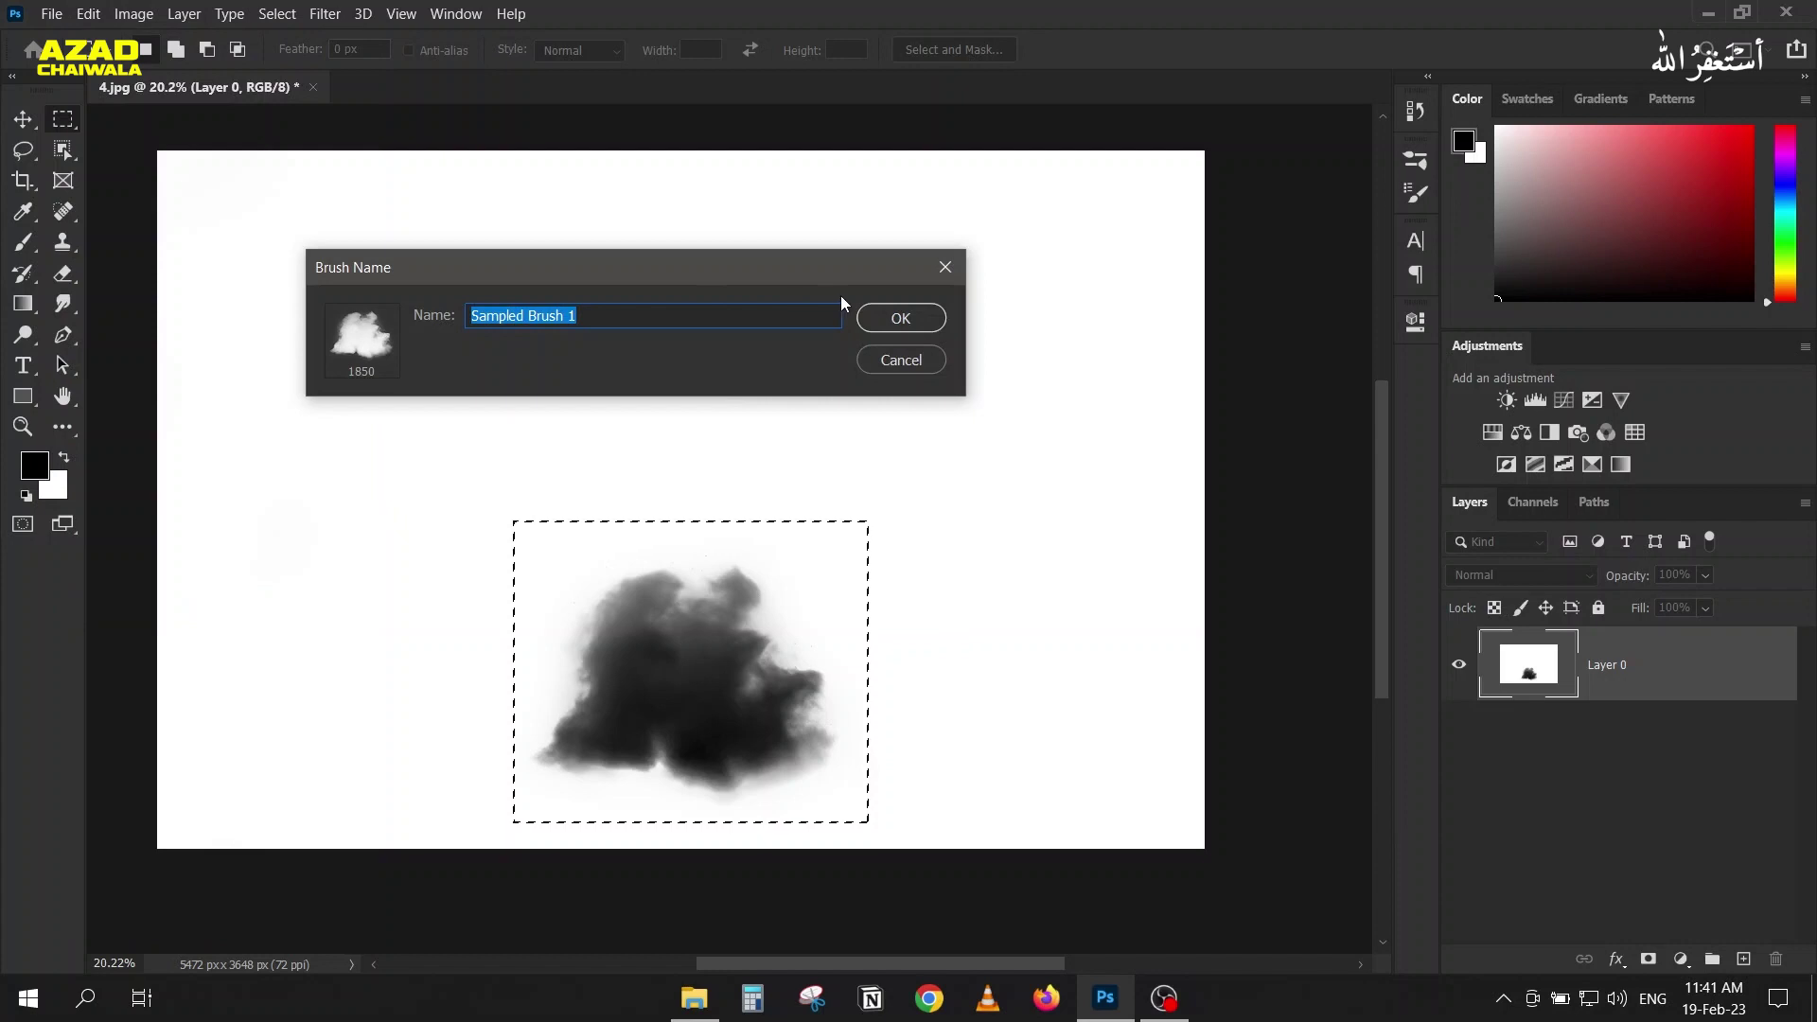
left_click(911, 314)
key("ctrl+d")
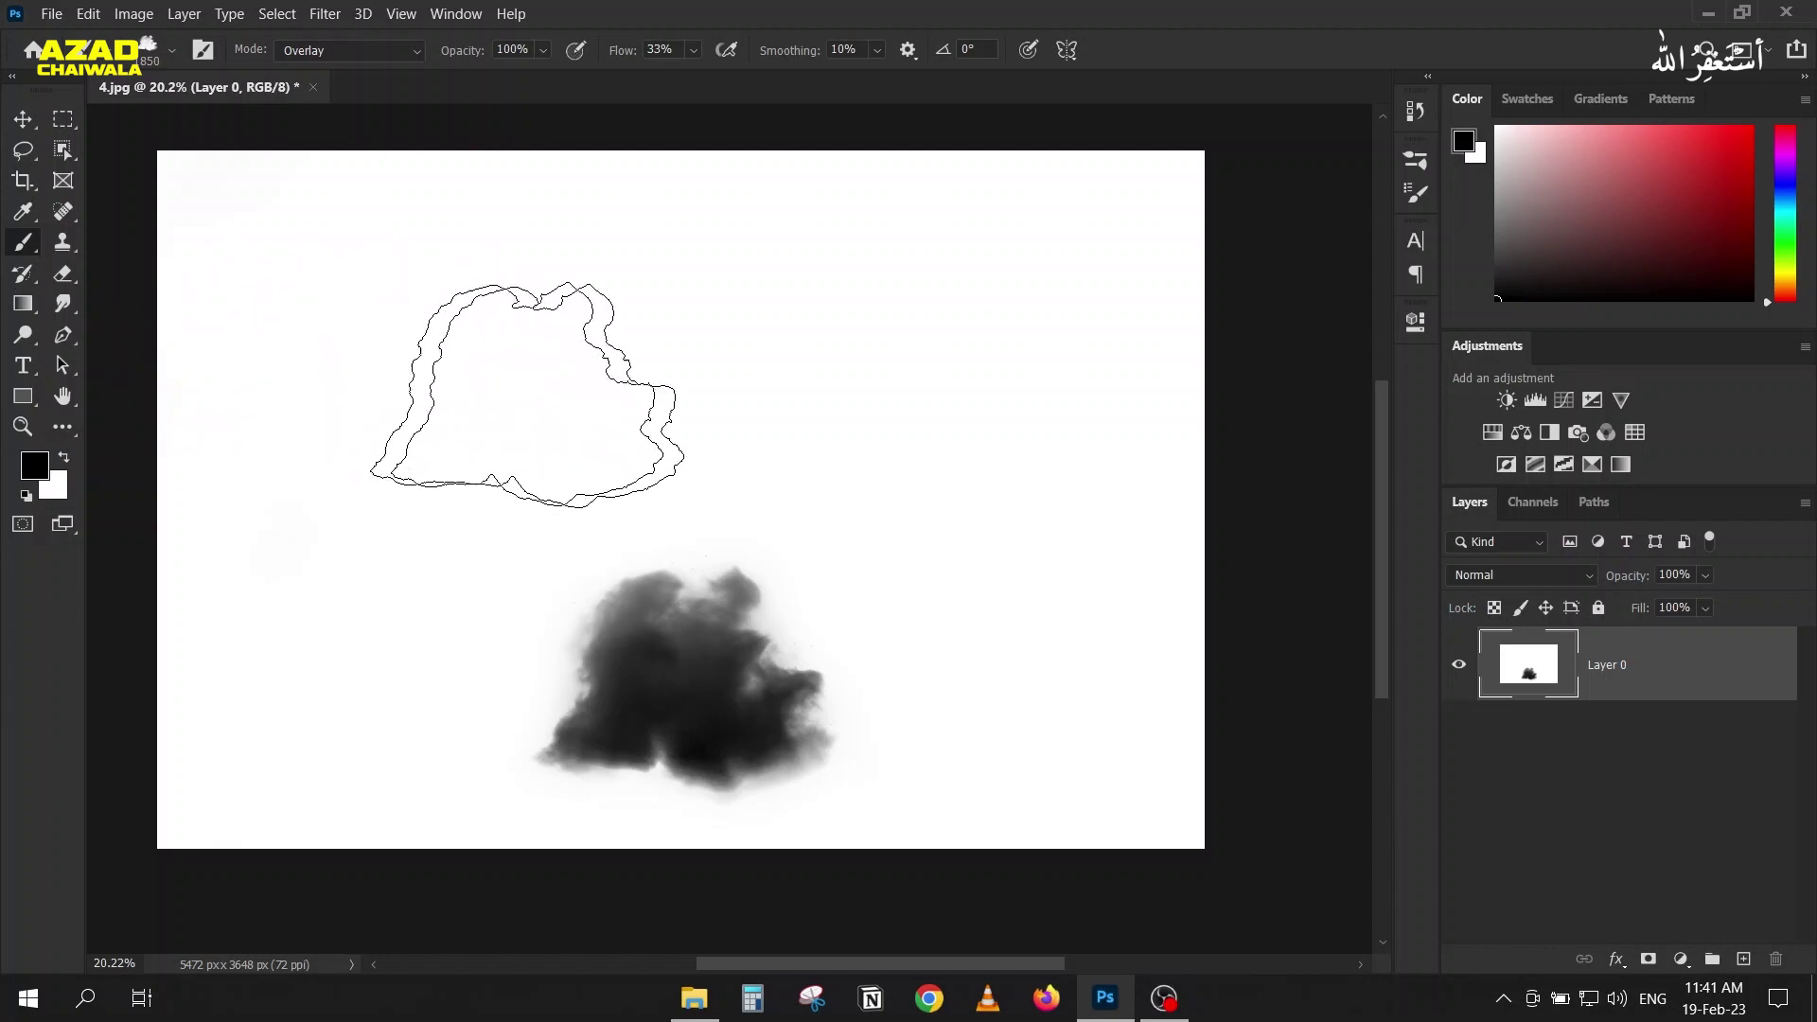
Step: Reset the brush to Normal mode at 100% flow, test-stamp and undo, then close 4.jpg unsaved
left_click(296, 53)
left_click(295, 70)
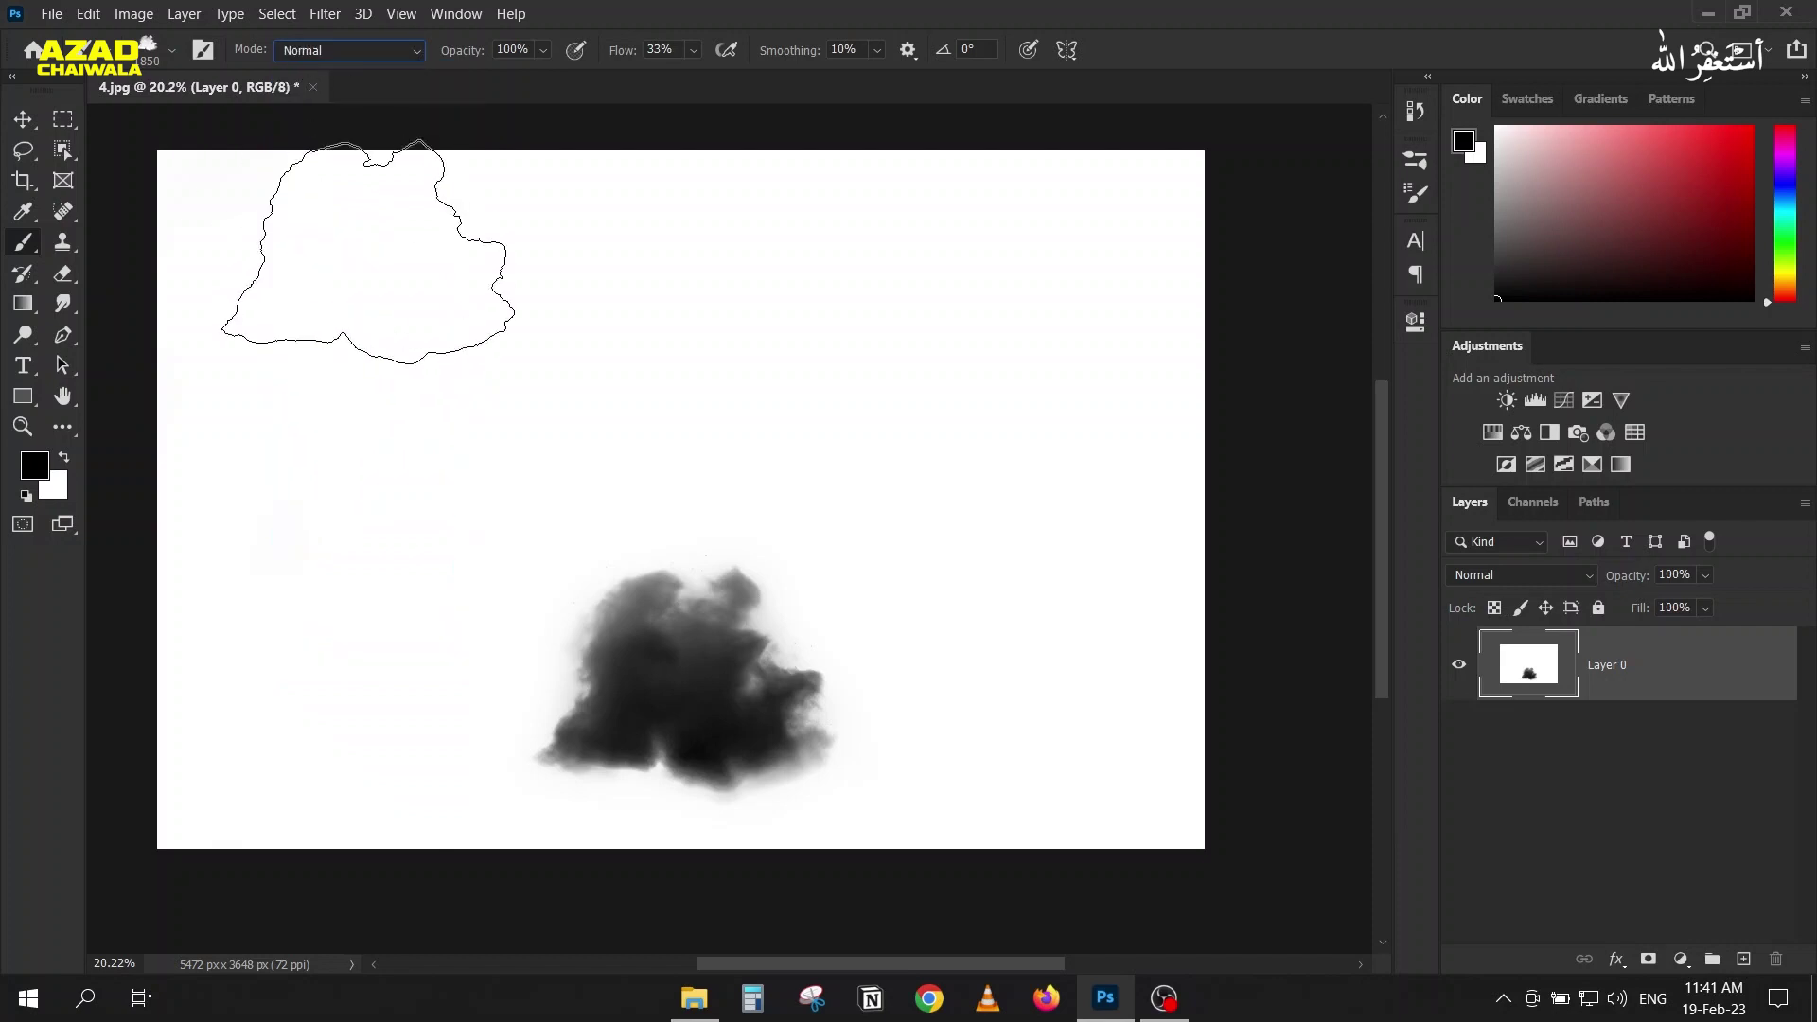
left_click_drag(620, 54, 683, 54)
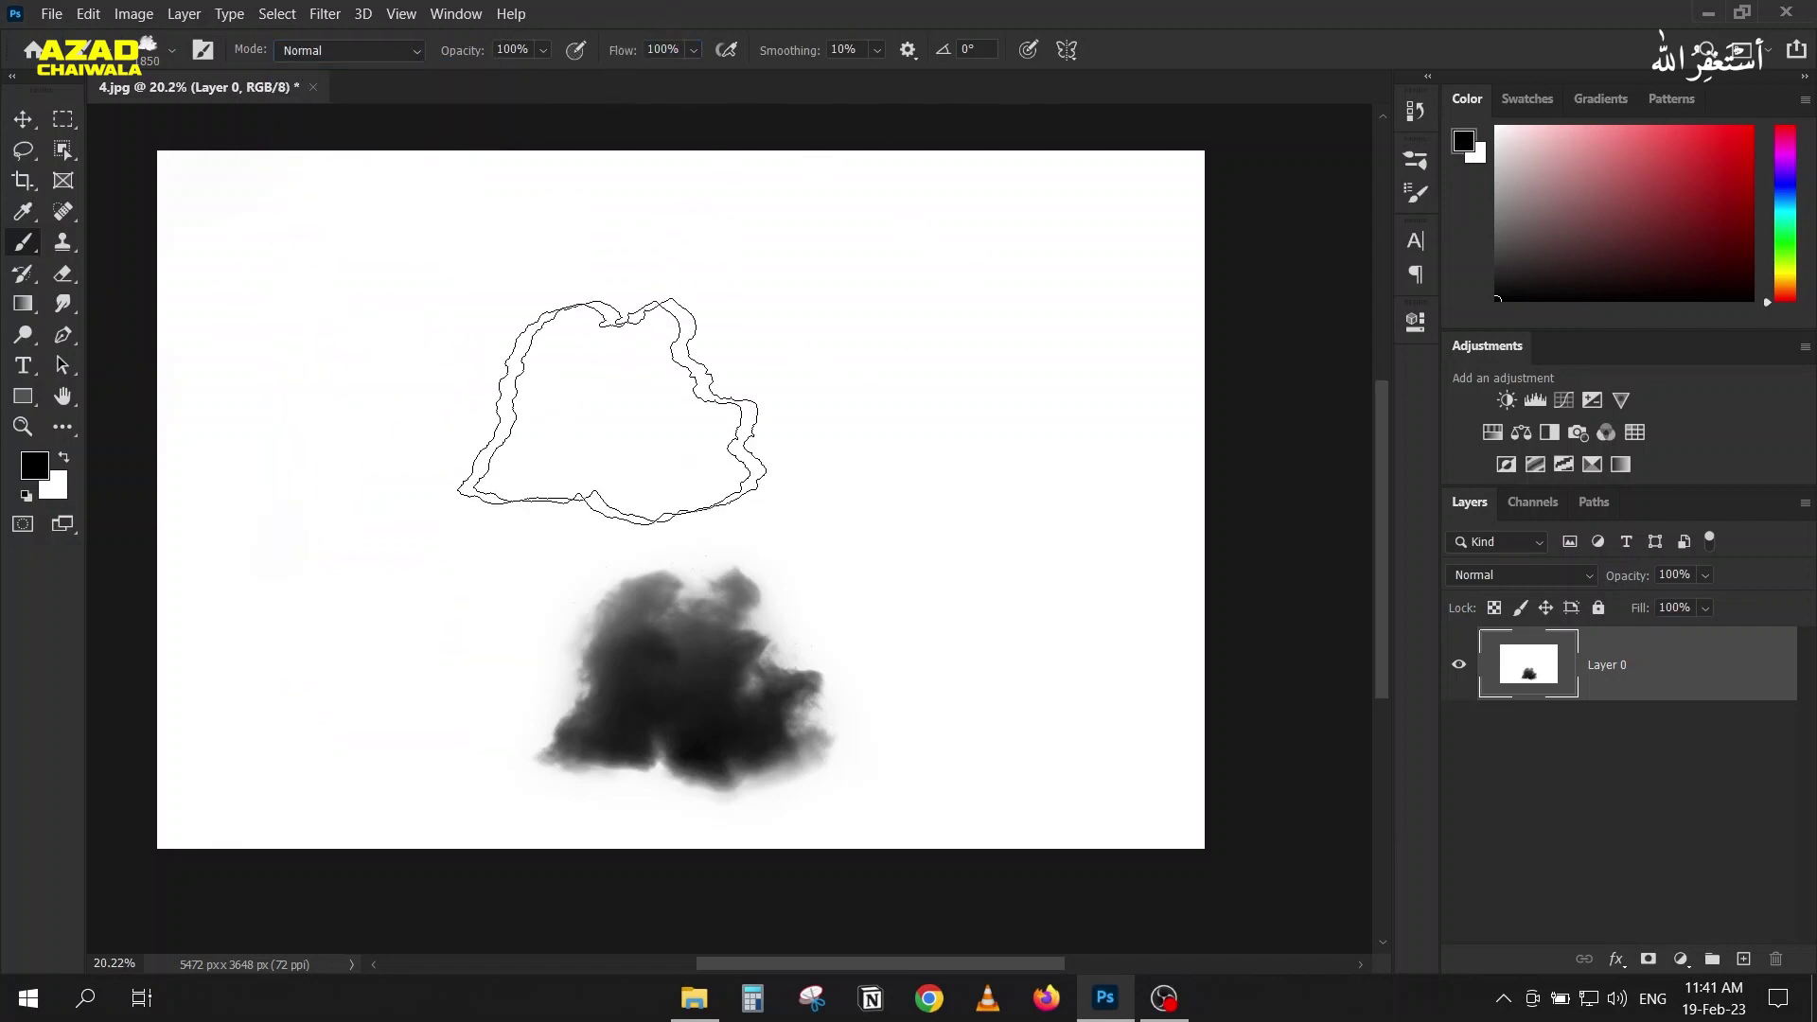
left_click(478, 305)
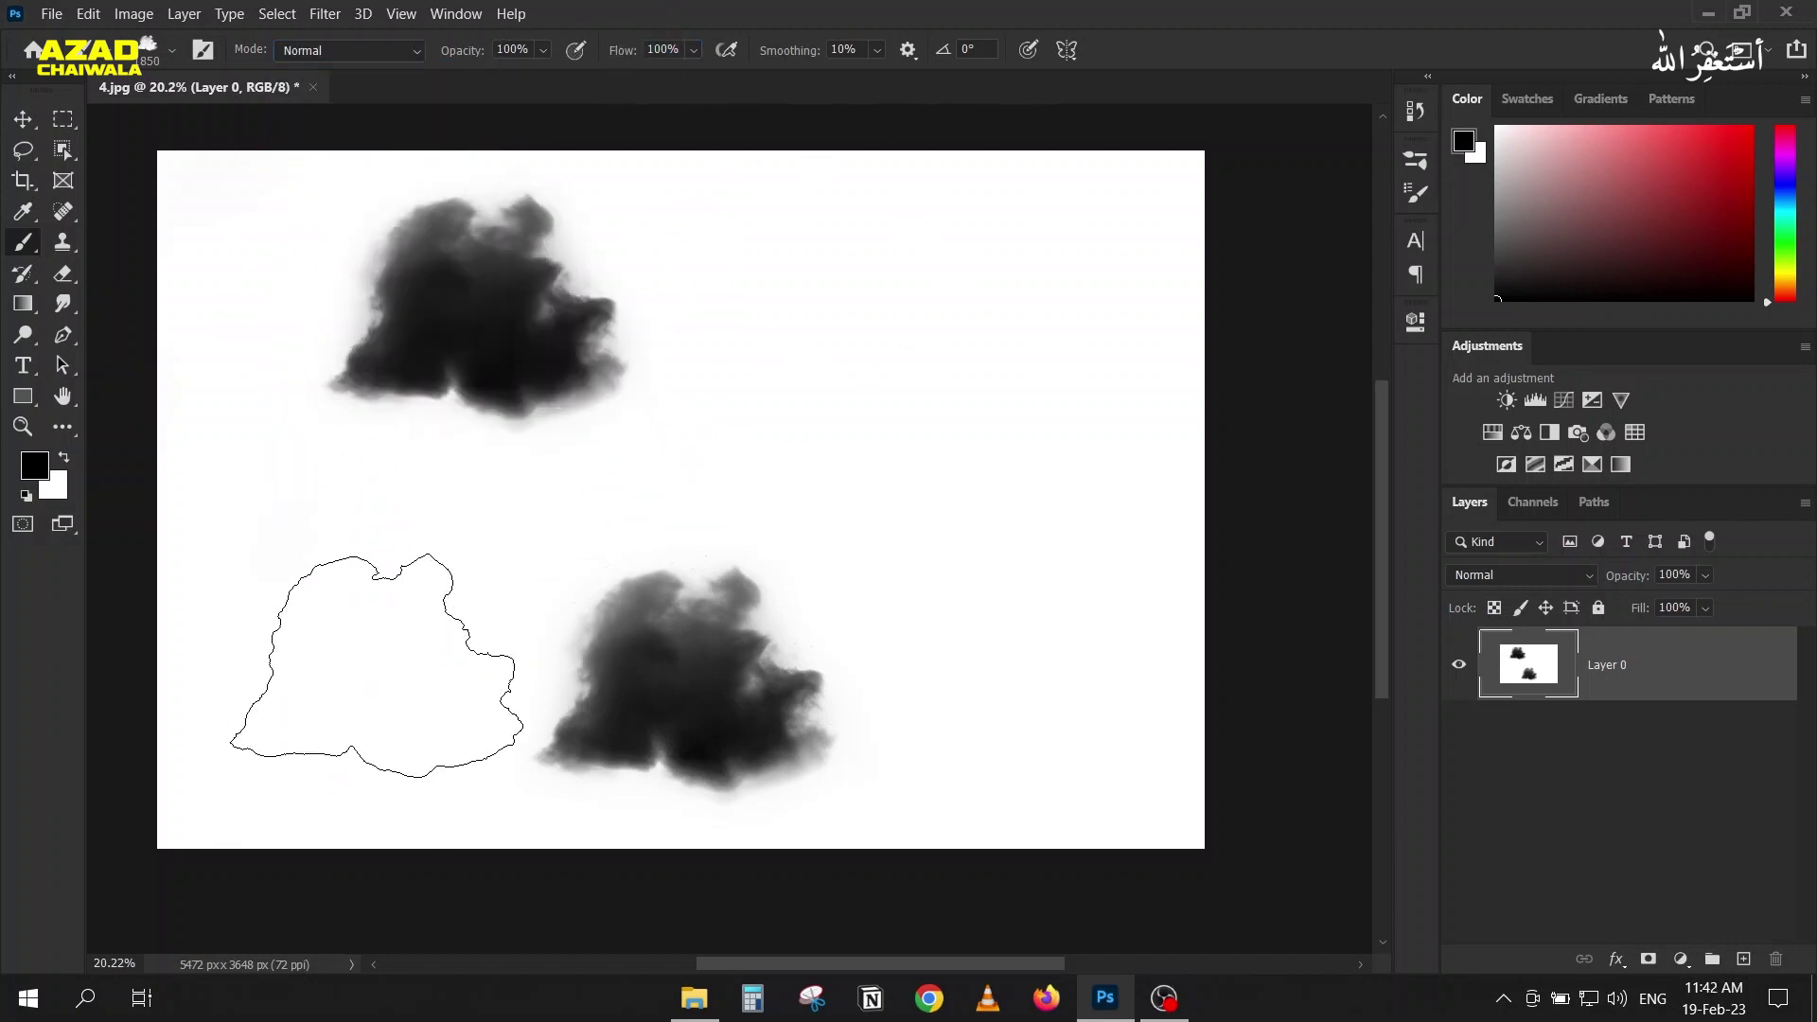
key("ctrl+z")
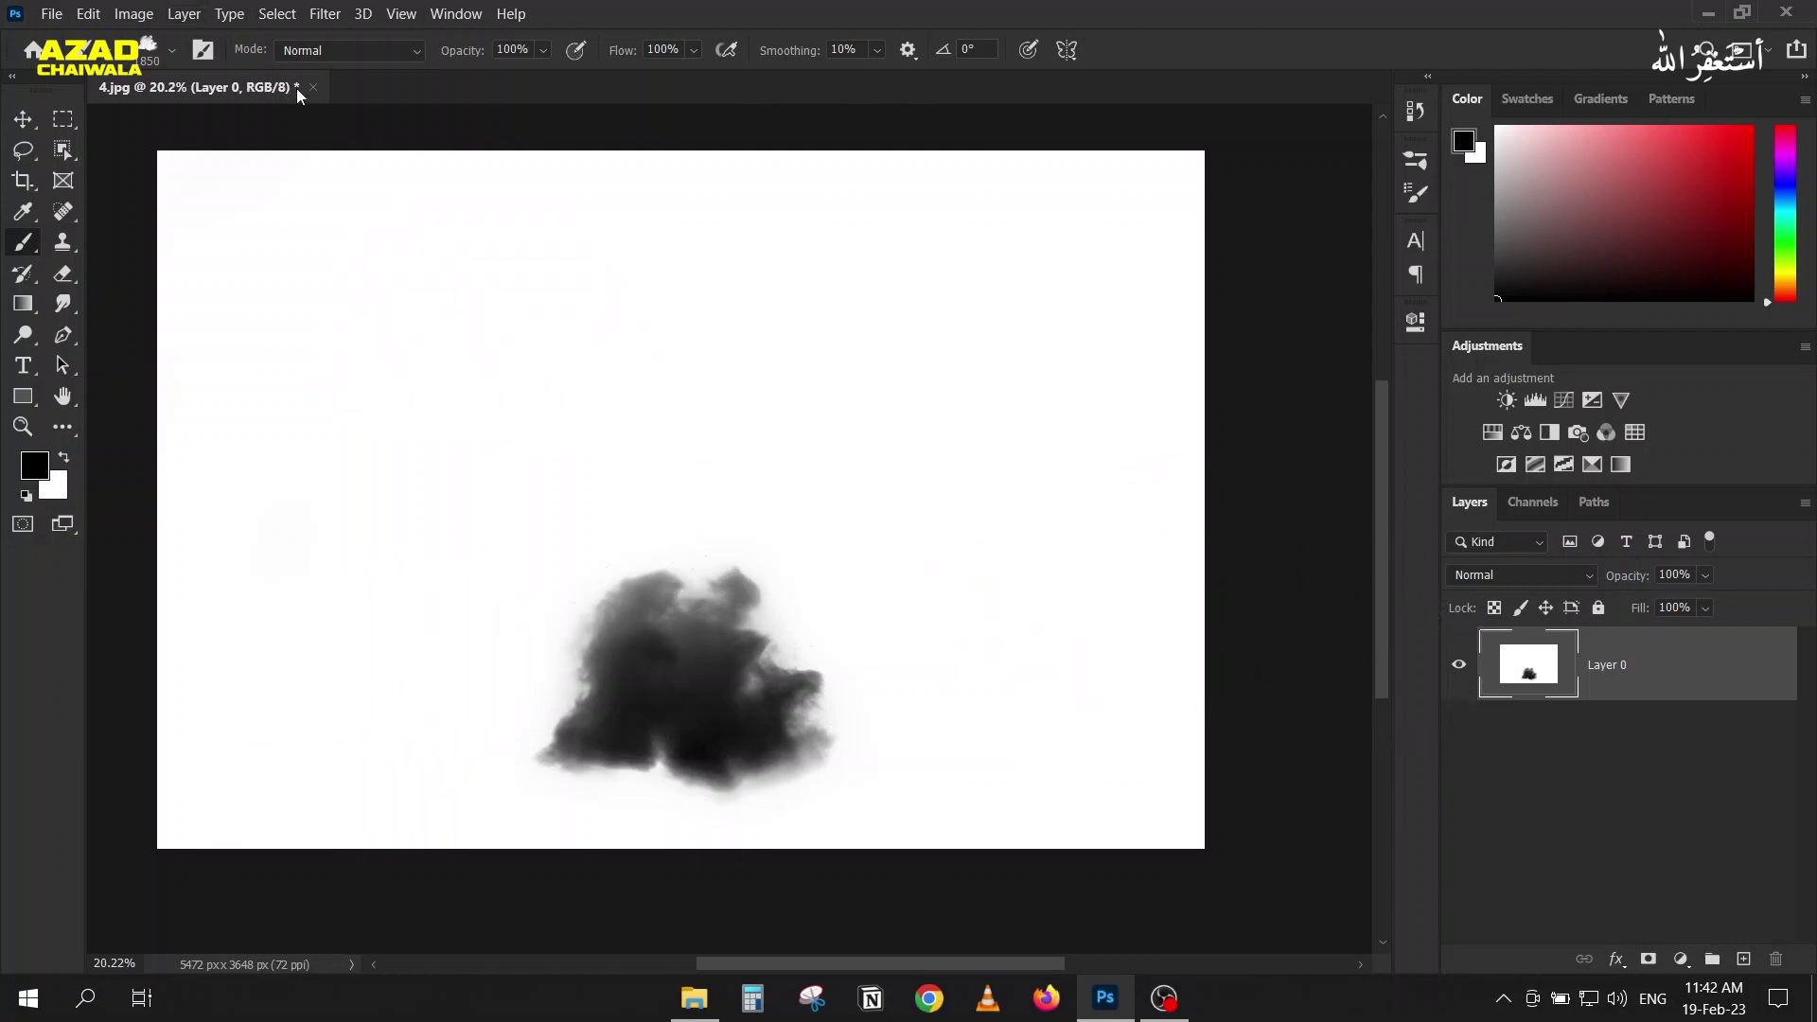
left_click(312, 87)
key("n")
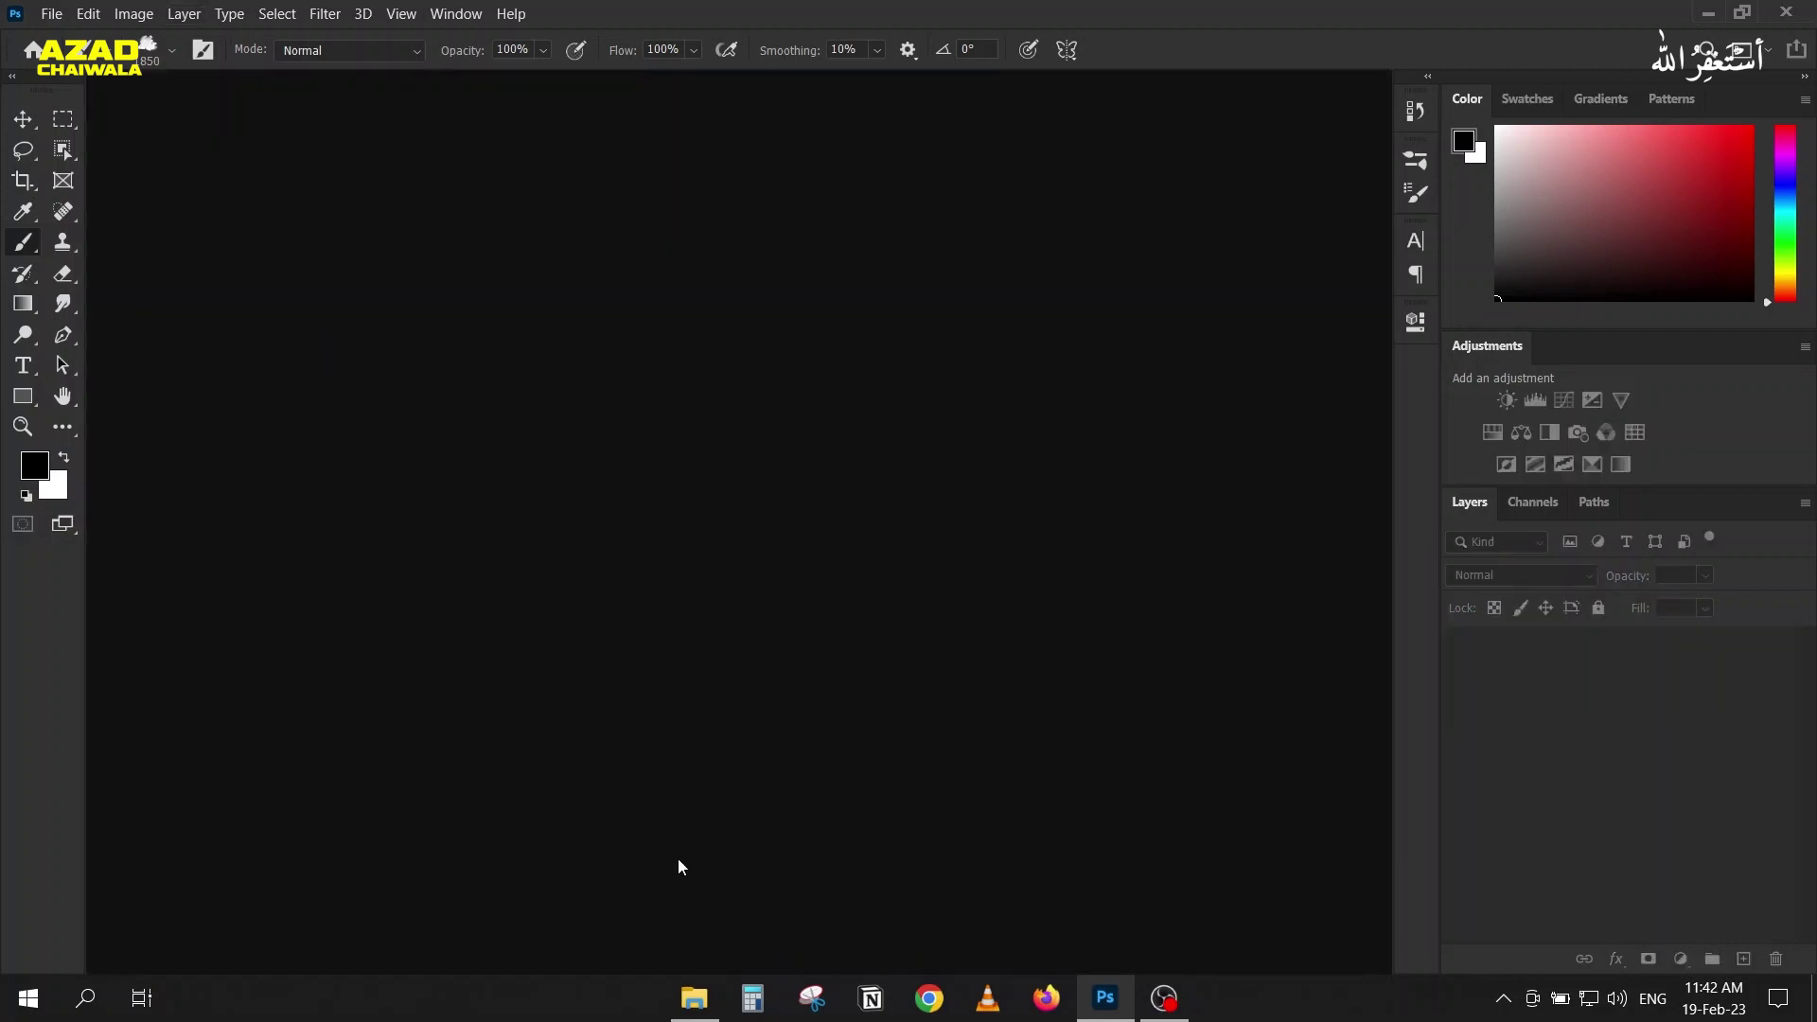
Step: Open 6.jpg, the horse in the arena, from the 5-Brushes folder in Photoshop
left_click(694, 998)
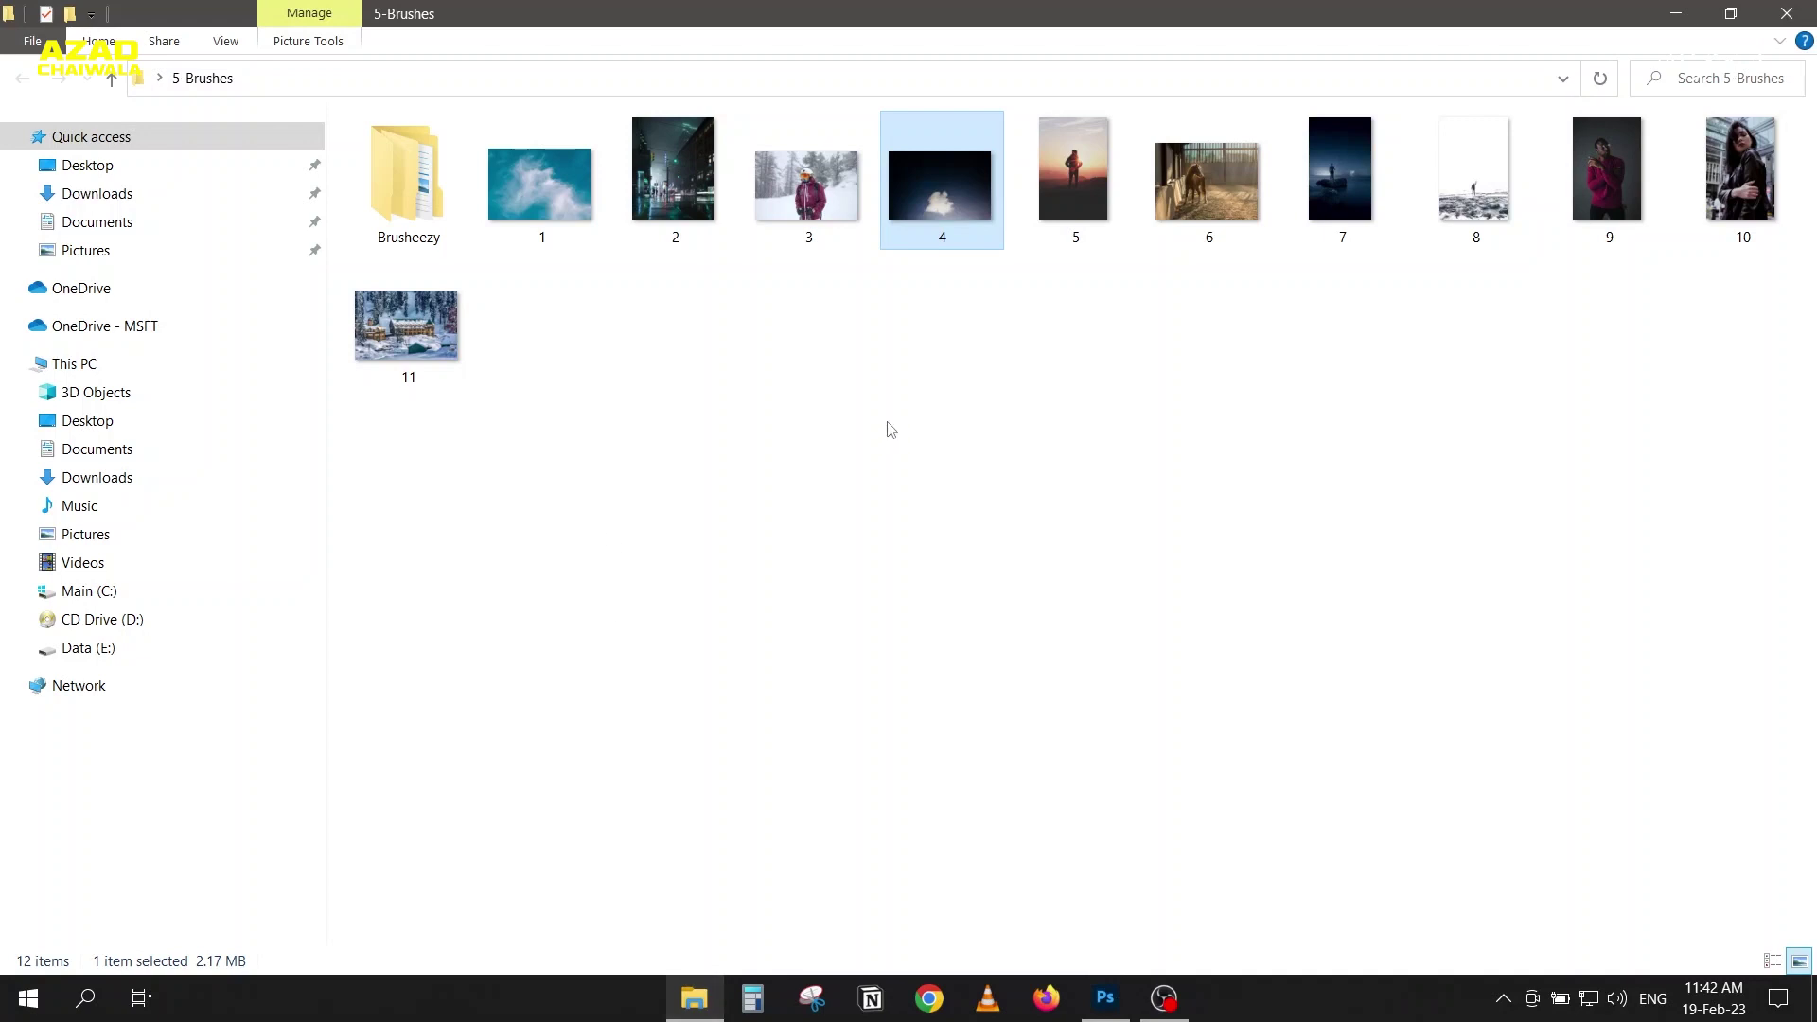
left_click_drag(1183, 208, 734, 573)
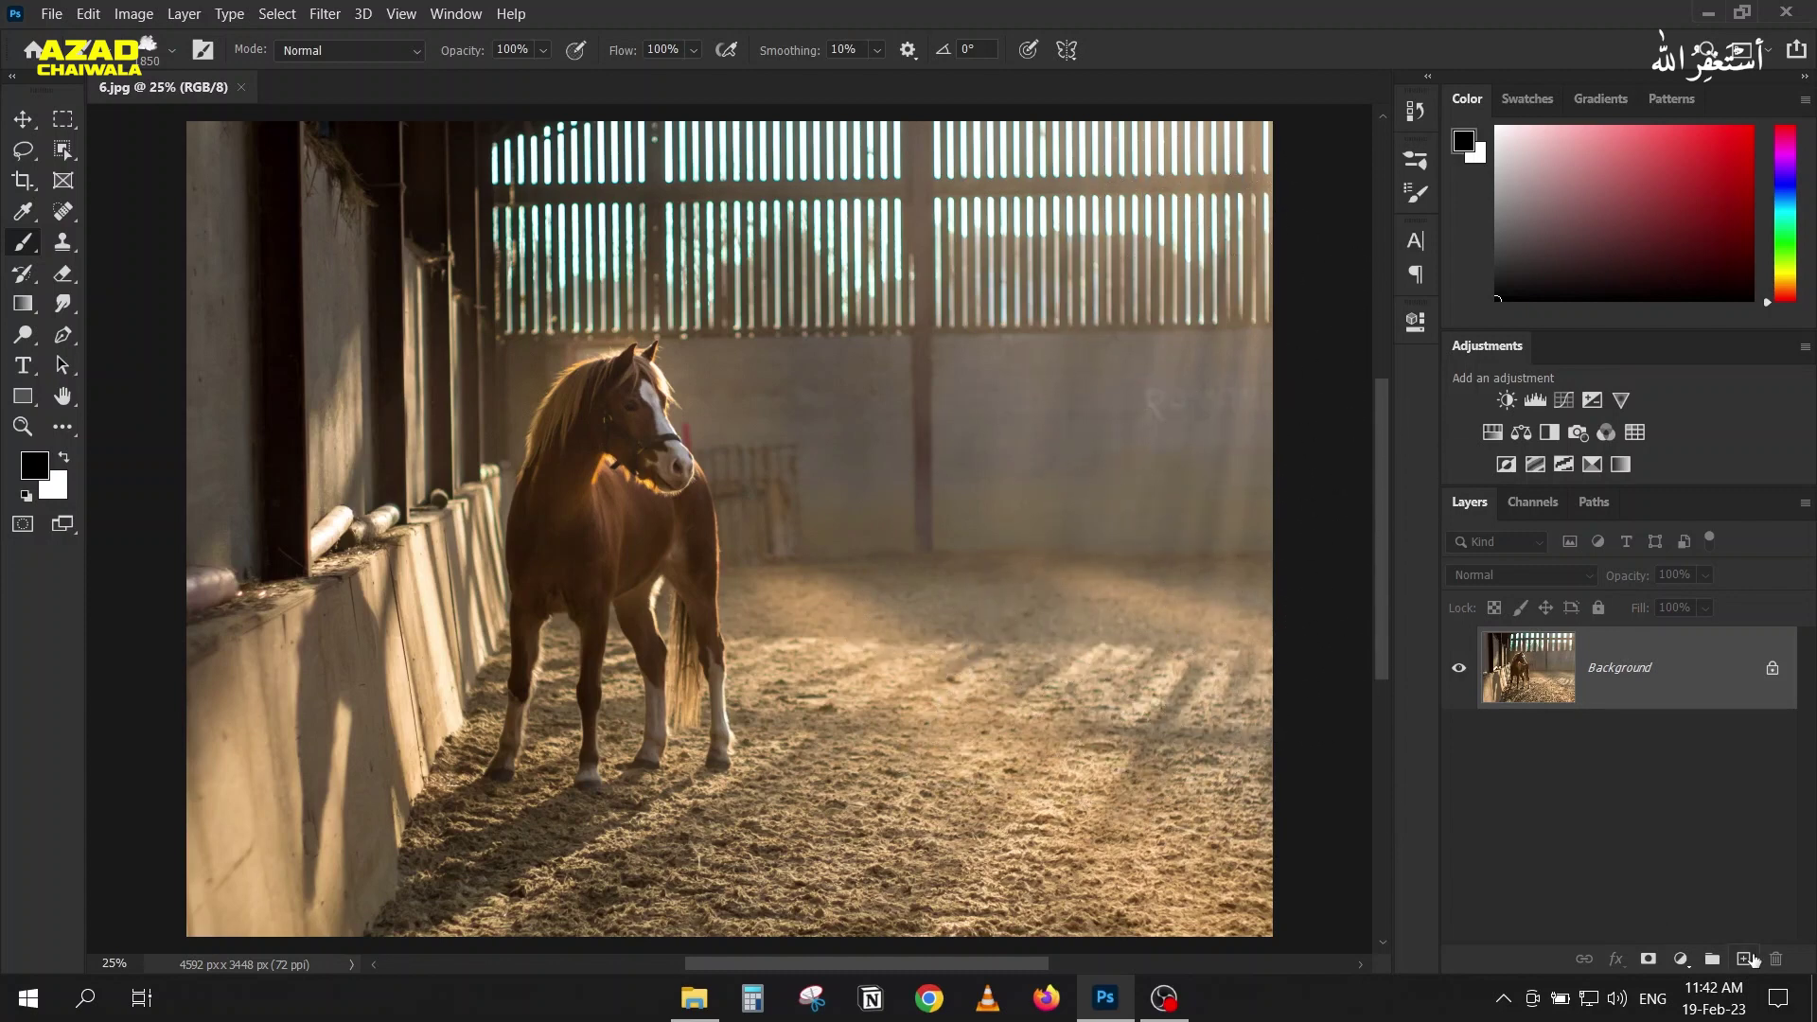
Step: Add empty Layer 1, sample a beige colour from the photo, and set the cloud brush to 800 px
left_click(1751, 960)
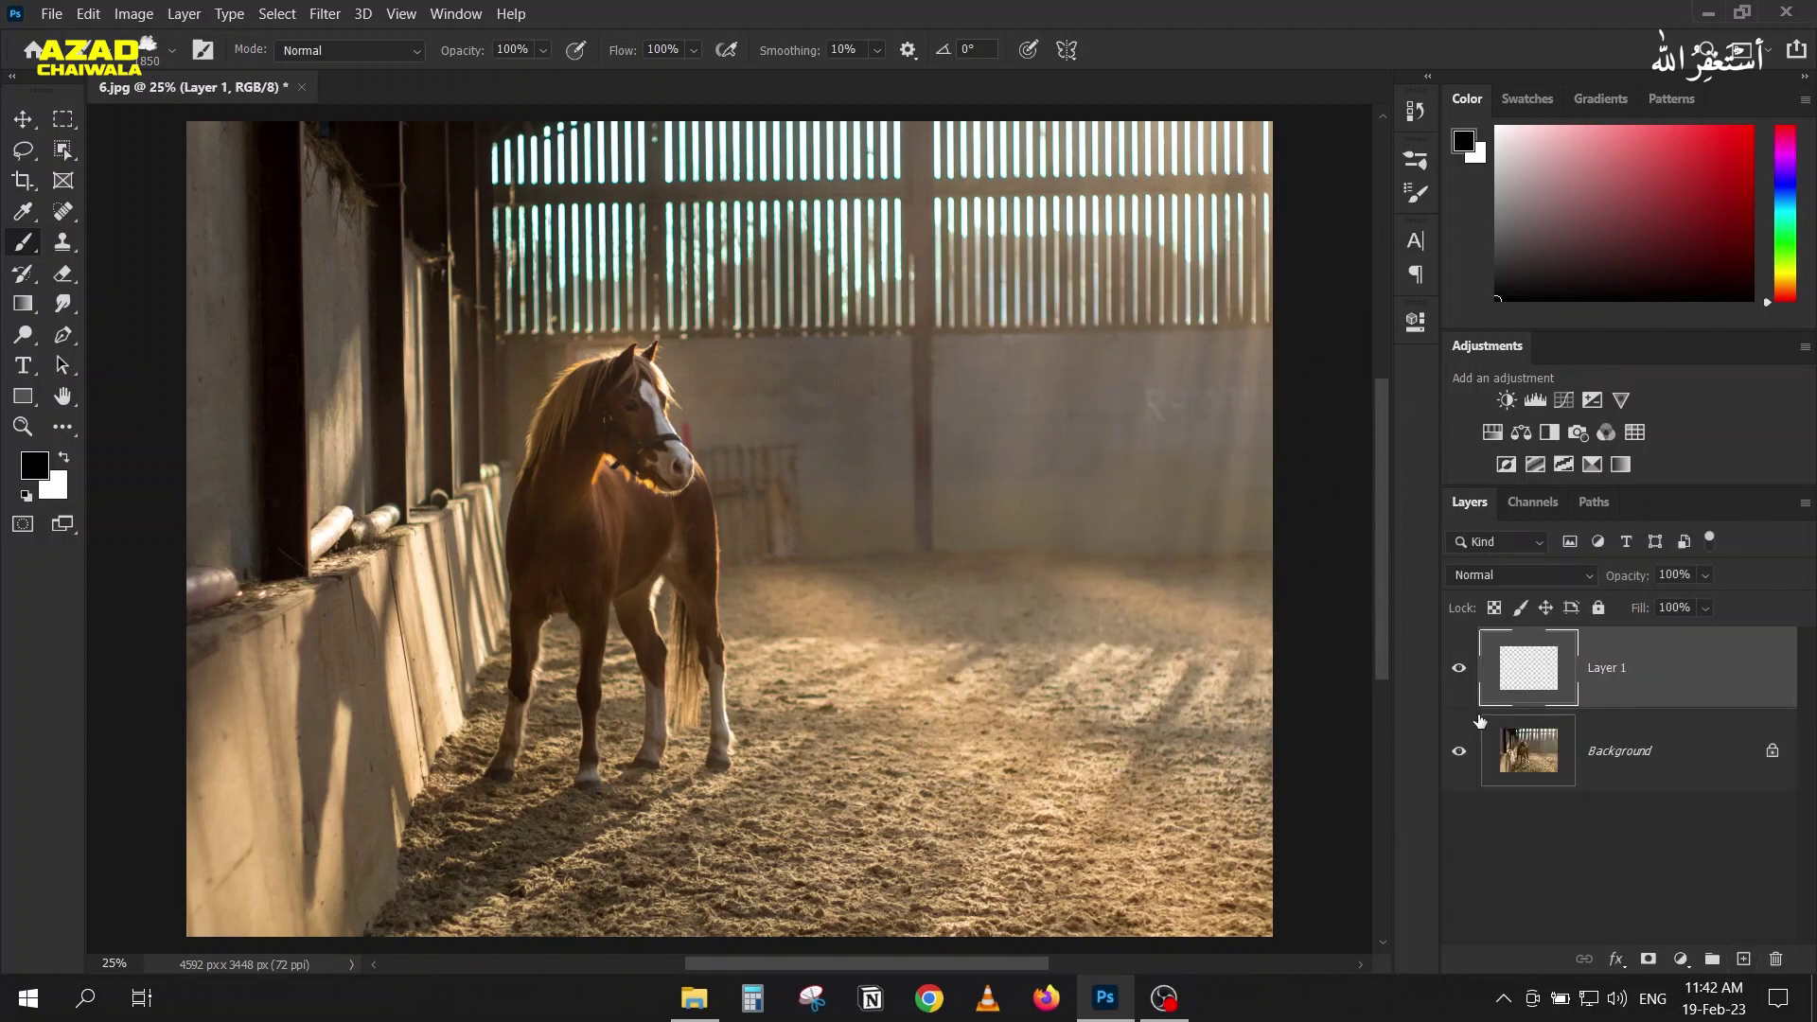
left_click(1159, 600, "alt")
key("bracketleft")
key("bracketleft")
key("bracketleft")
key("bracketright")
key("bracketright")
left_click(1268, 237)
left_click_drag(1269, 236, 832, 446)
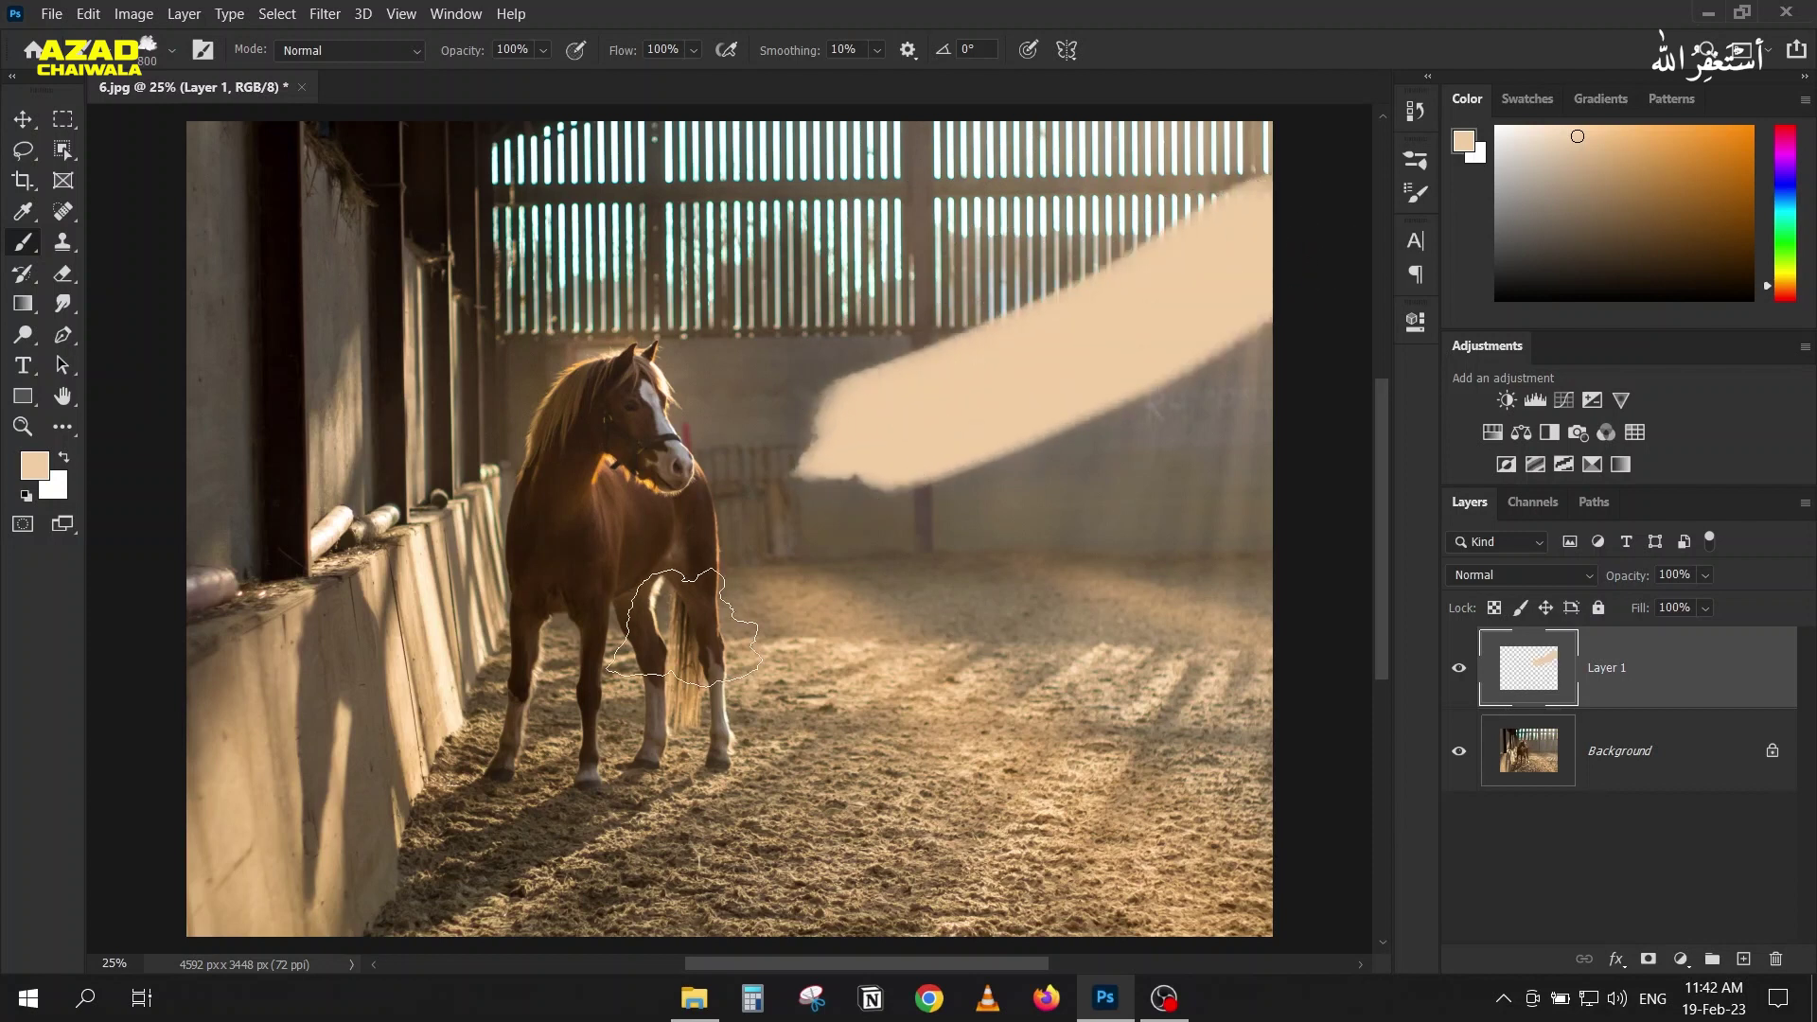
key("ctrl+z")
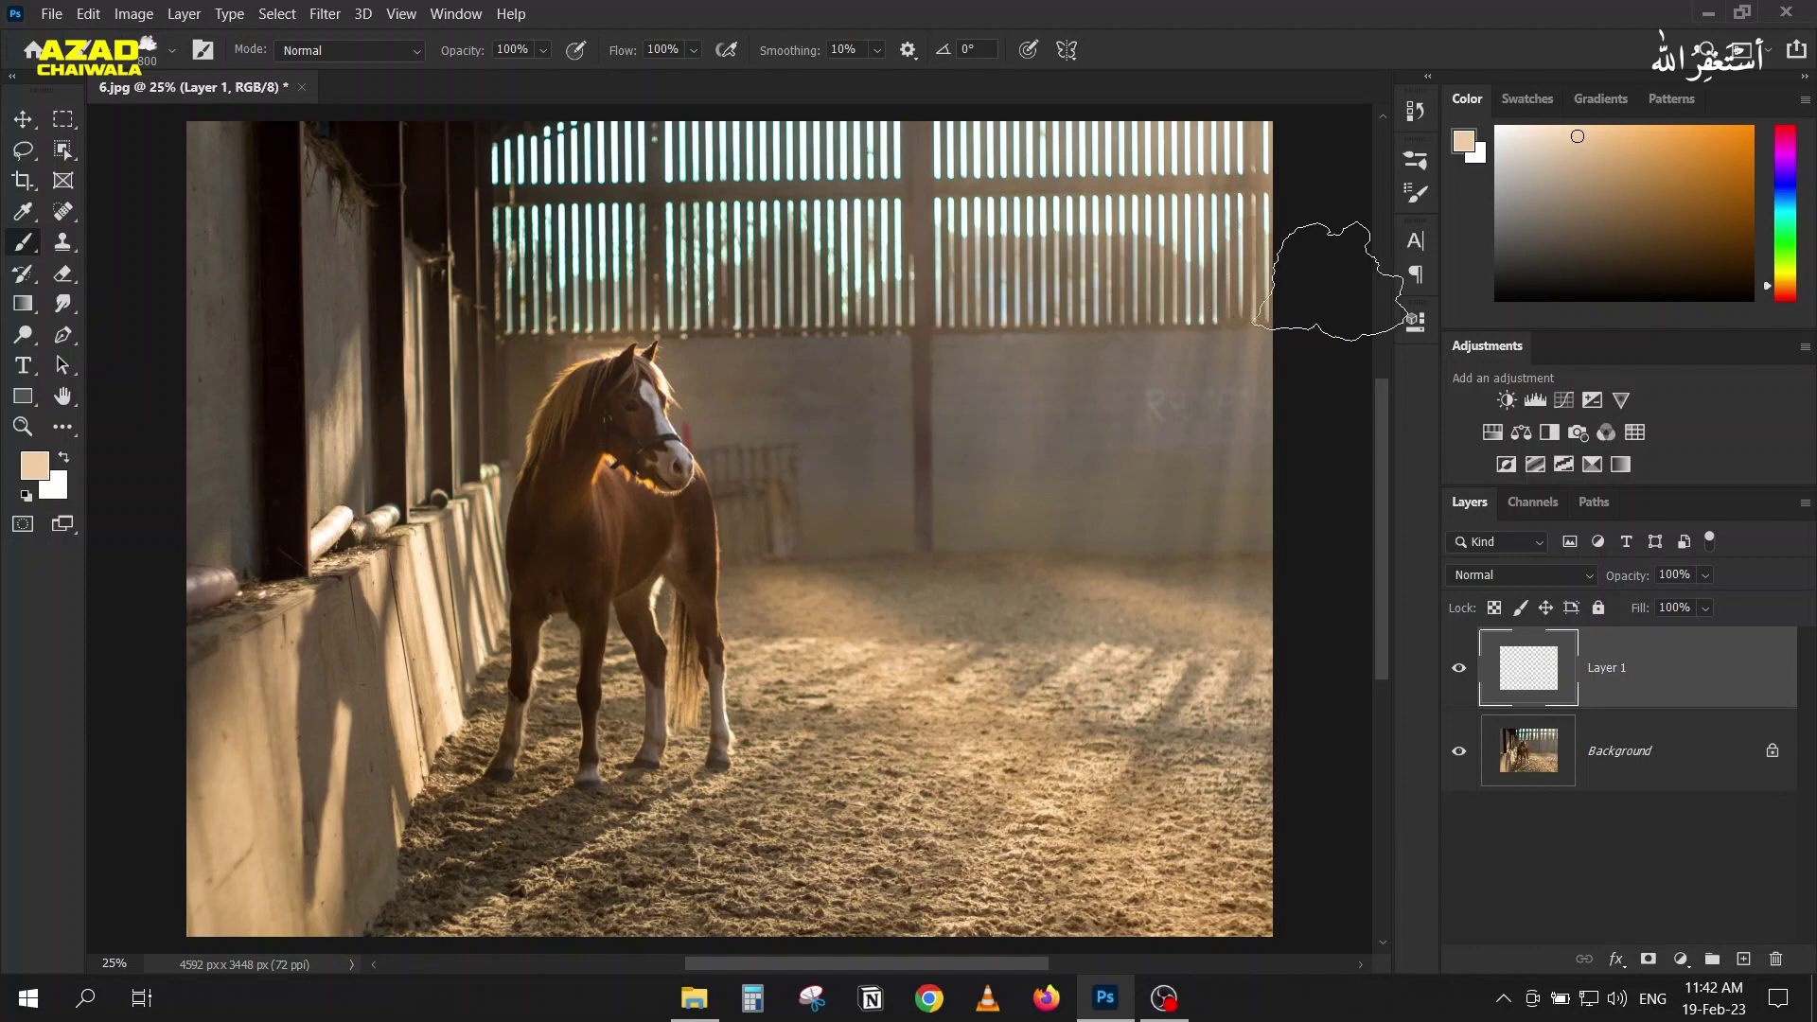
Step: Show the Brush Tip Shape options in the Brush Settings panel
left_click(1415, 193)
mouse_move(649, 406)
left_mouse_down()
mouse_move(315, 362)
mouse_move(220, 399)
left_mouse_up()
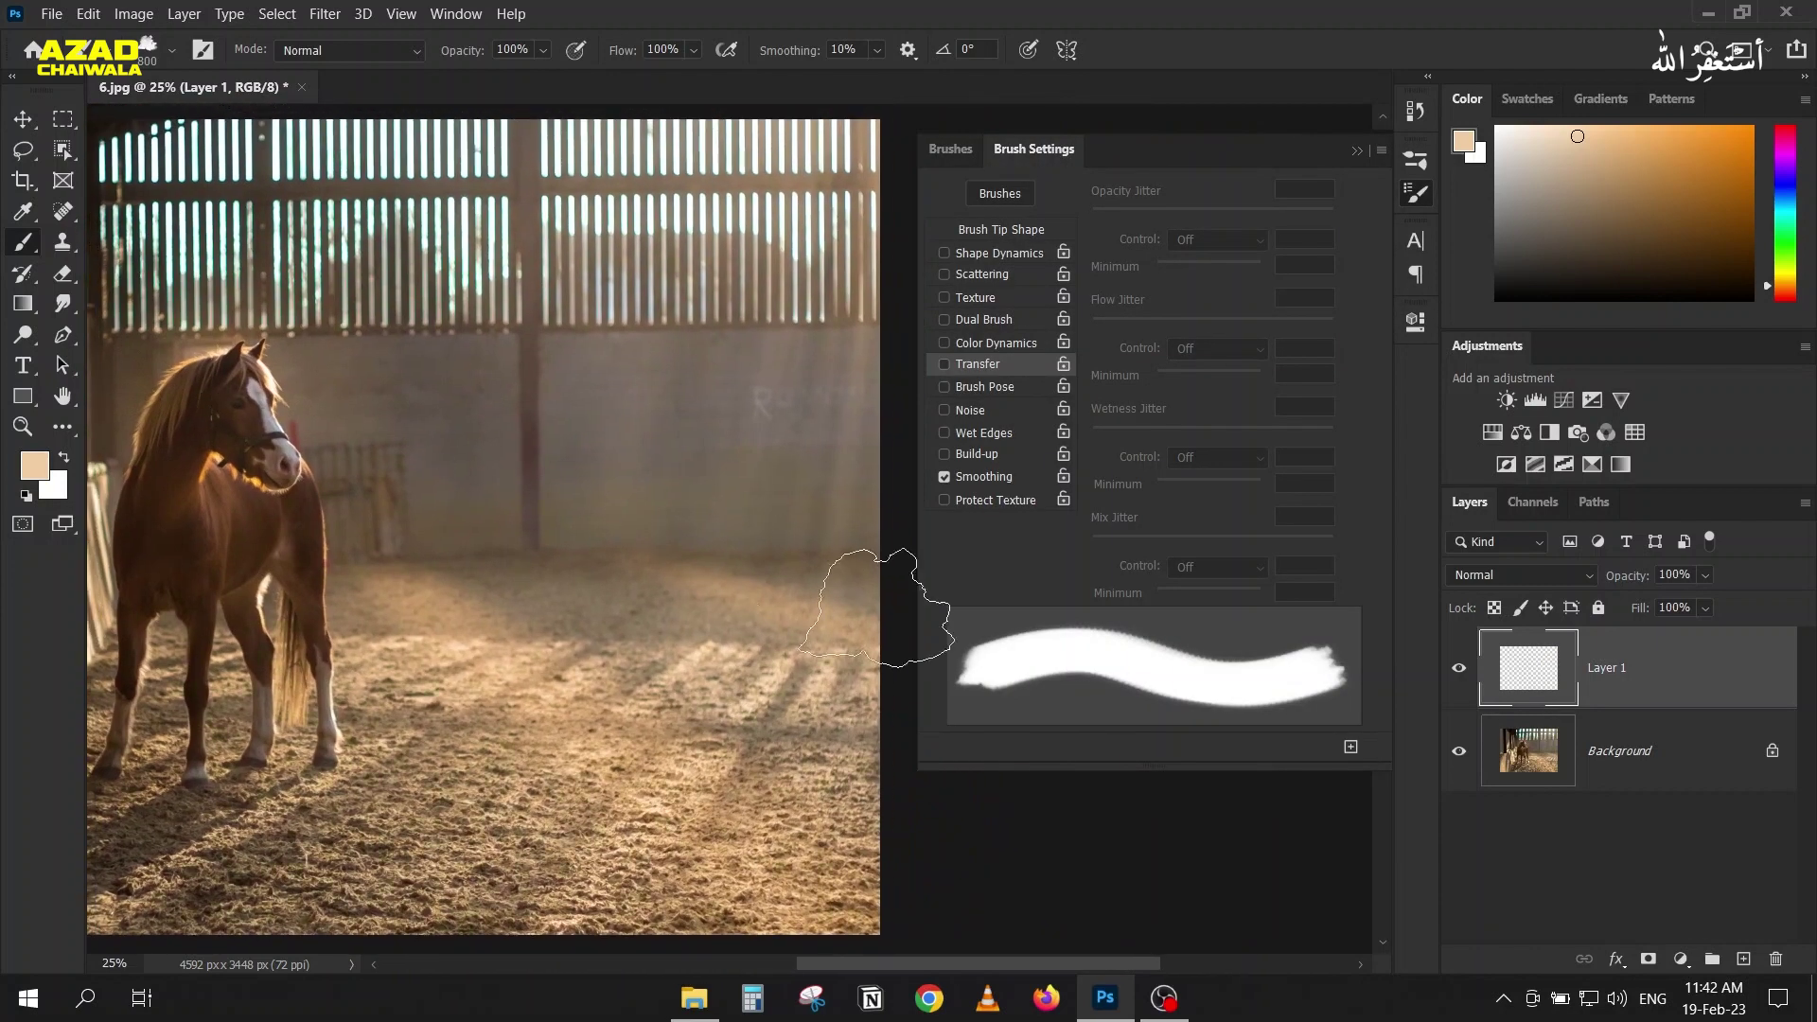
left_click(1009, 233)
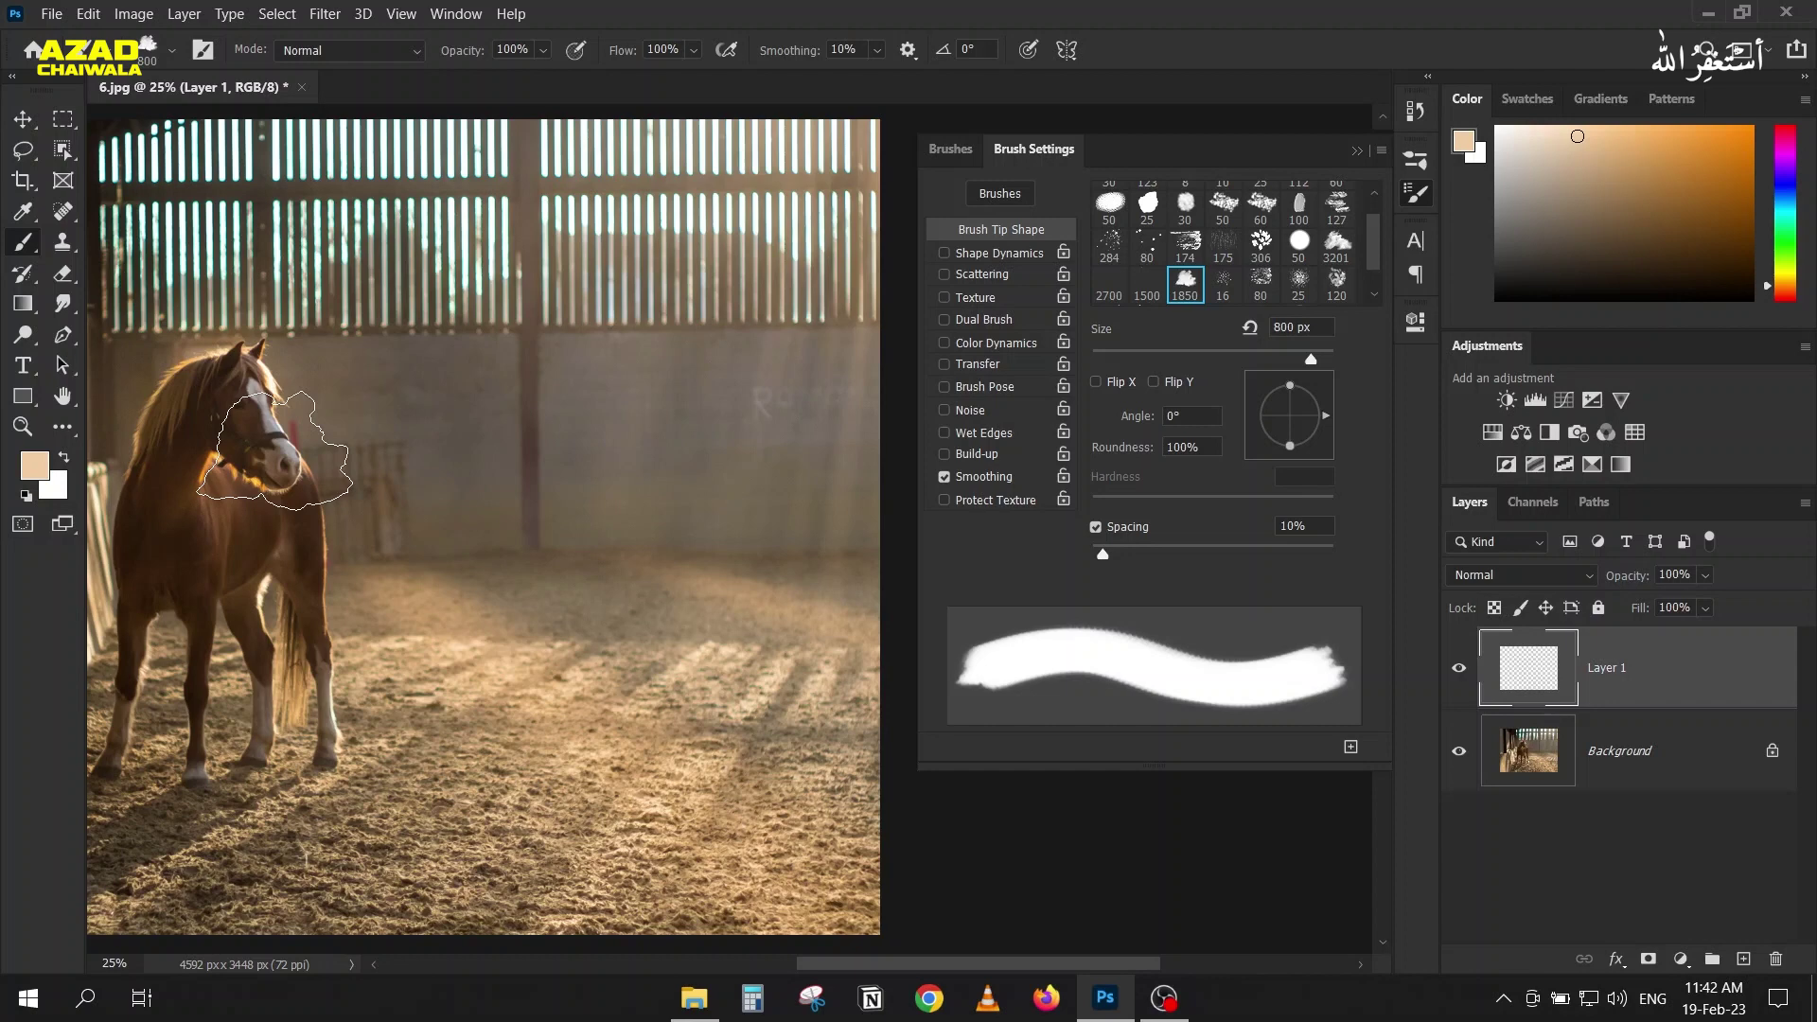
left_click(105, 14)
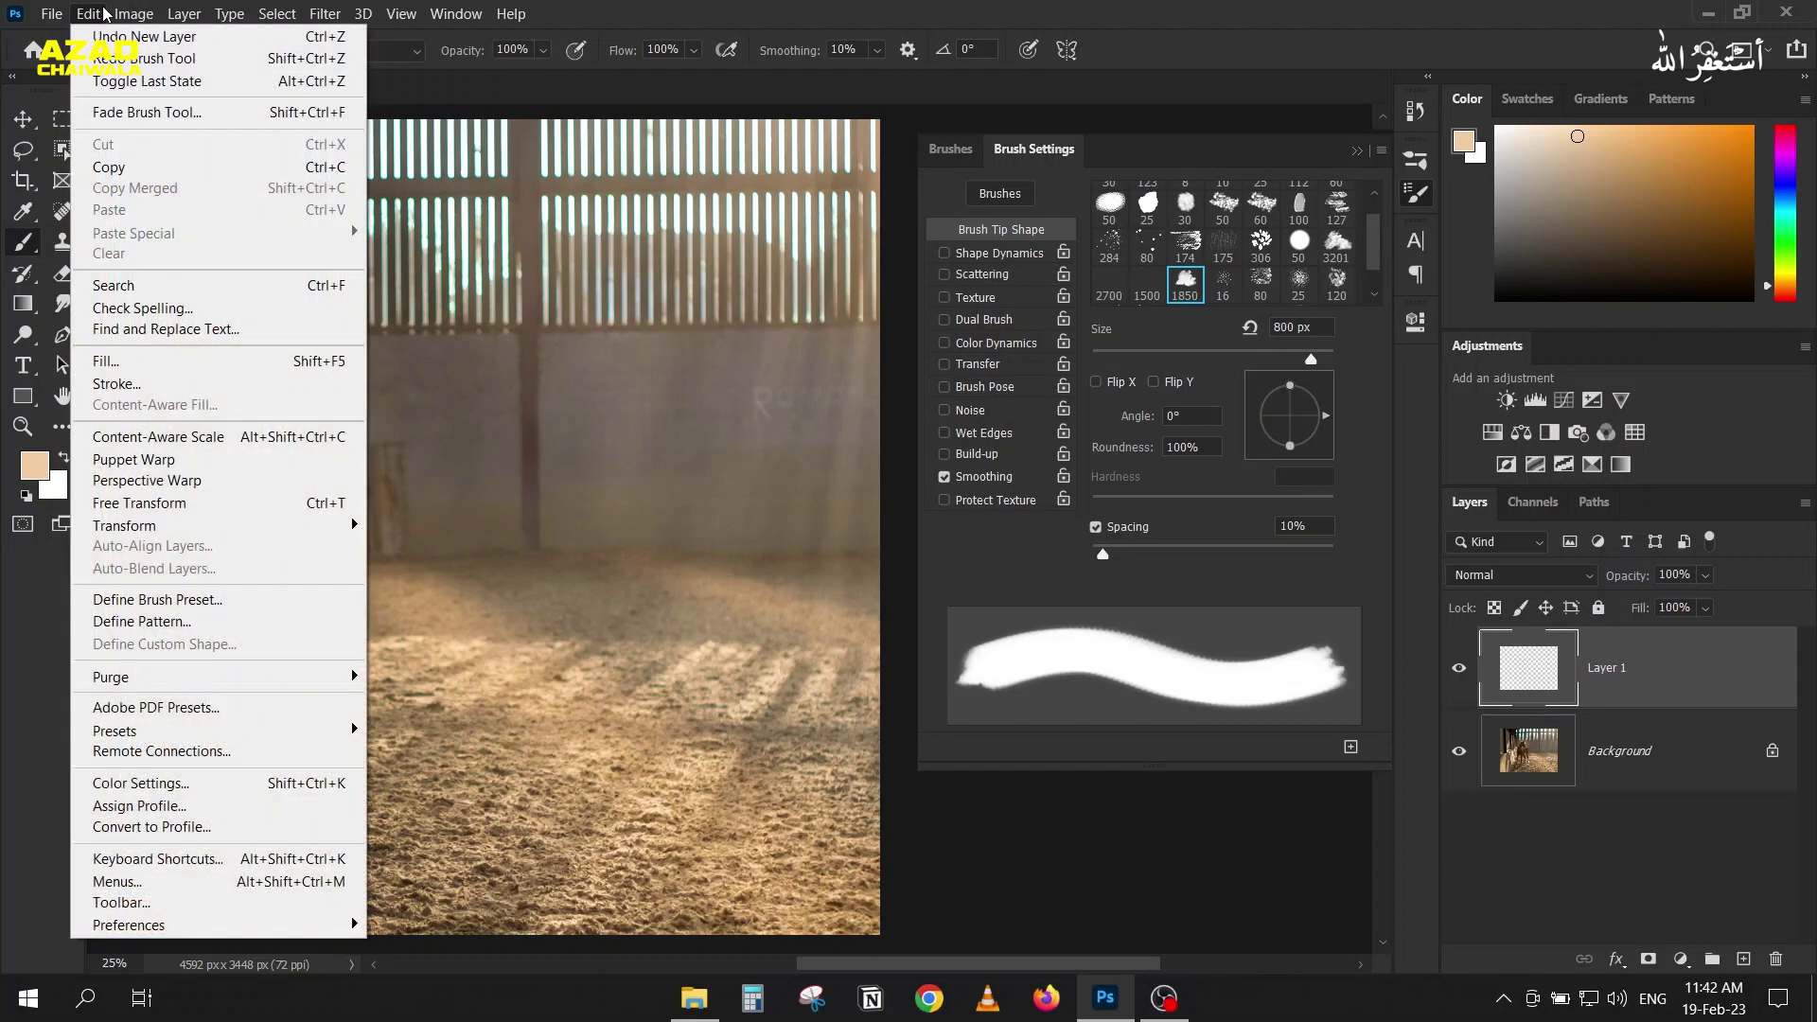
mouse_move(265, 932)
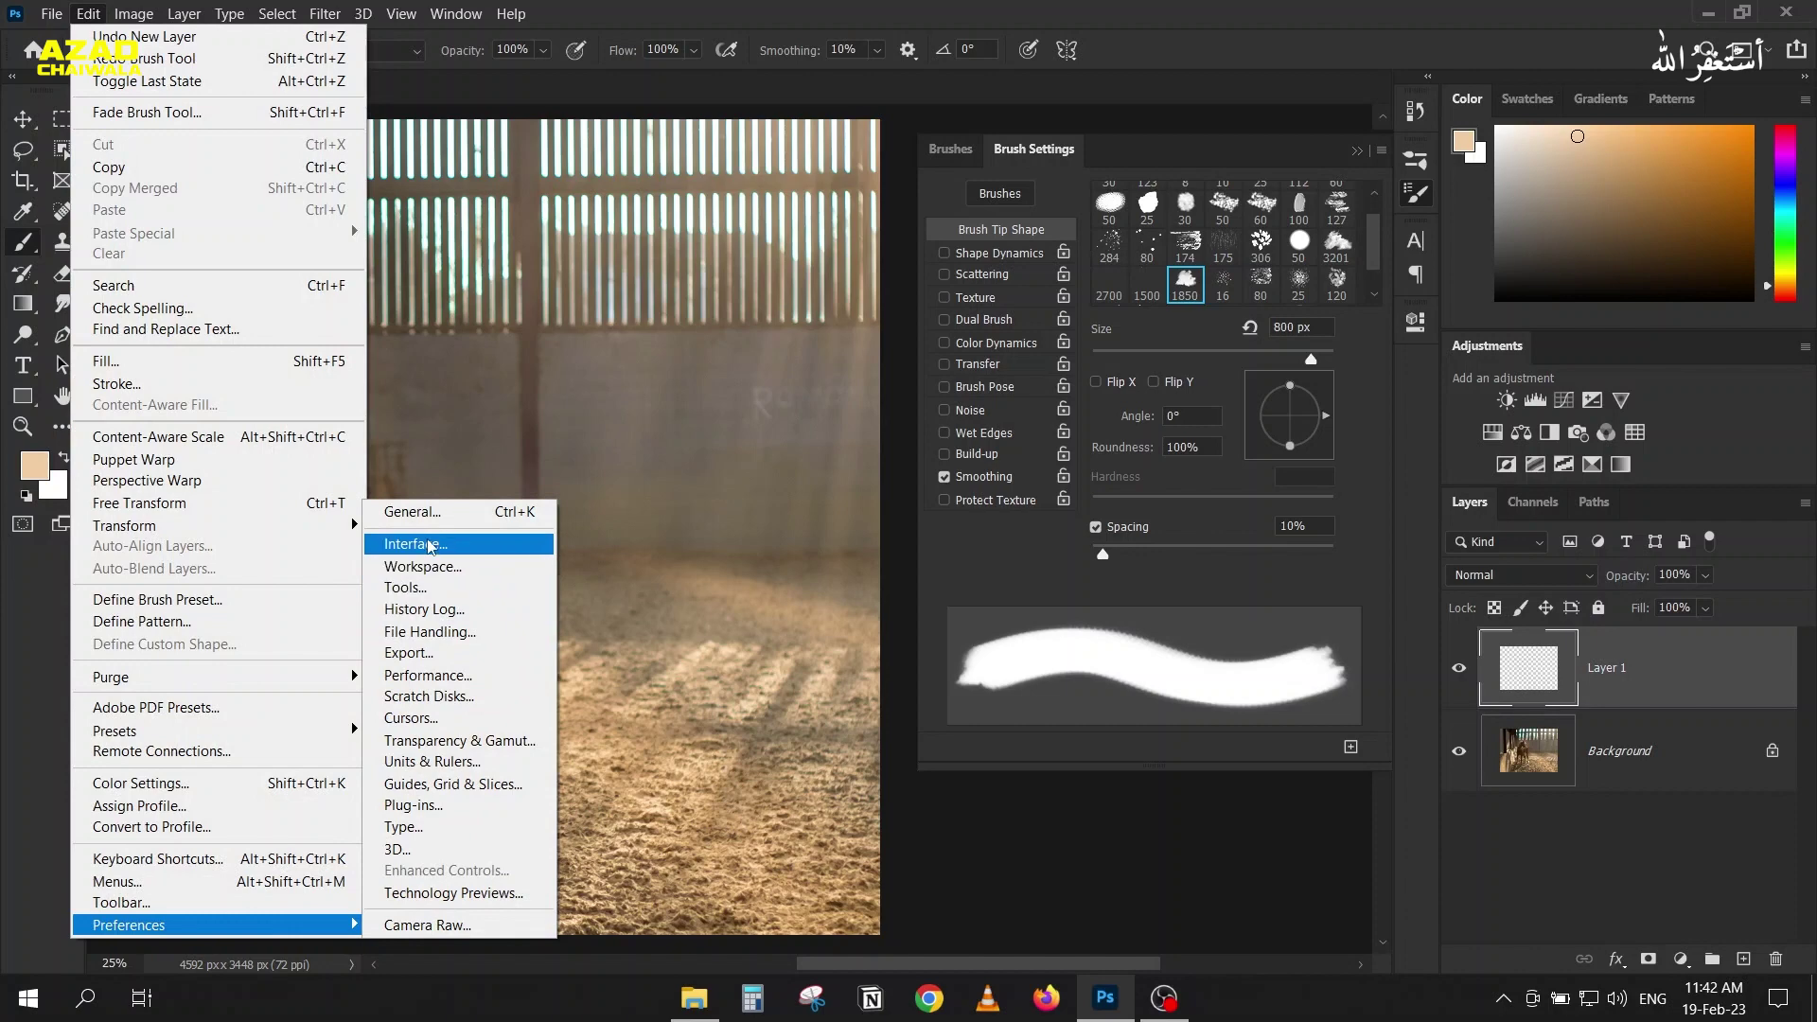
left_click(426, 588)
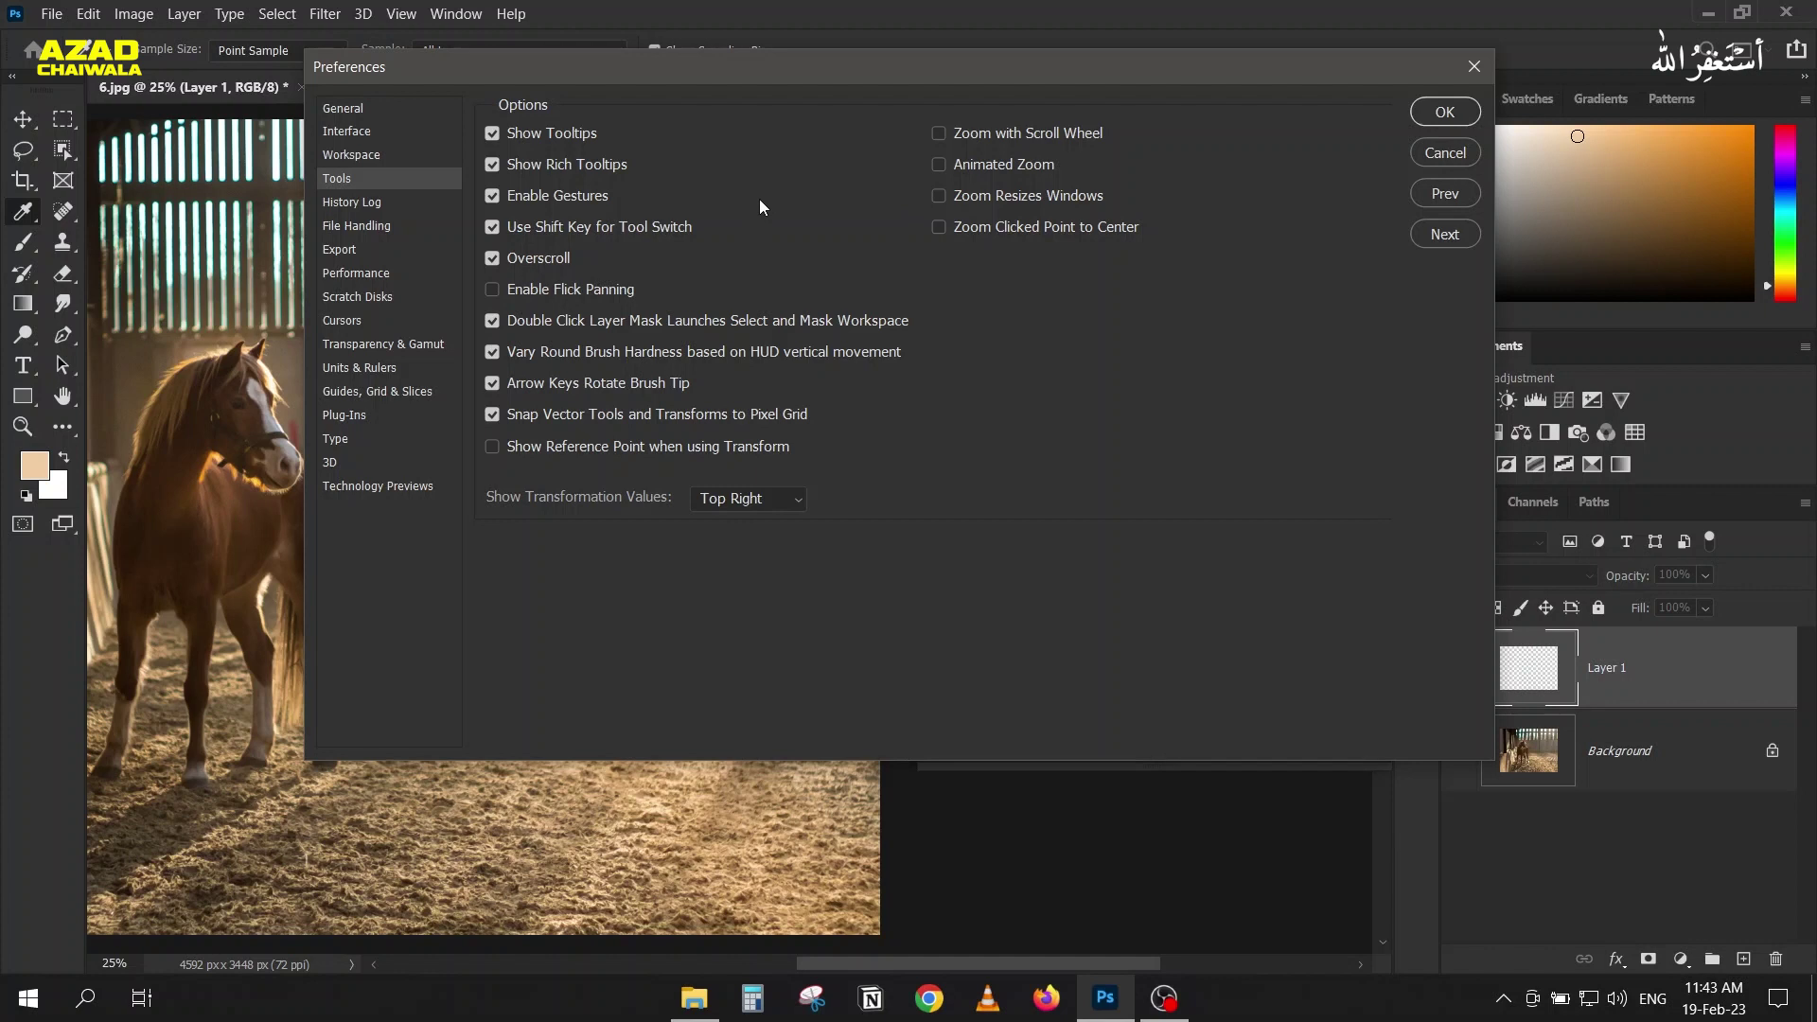
left_click(1442, 112)
key("b")
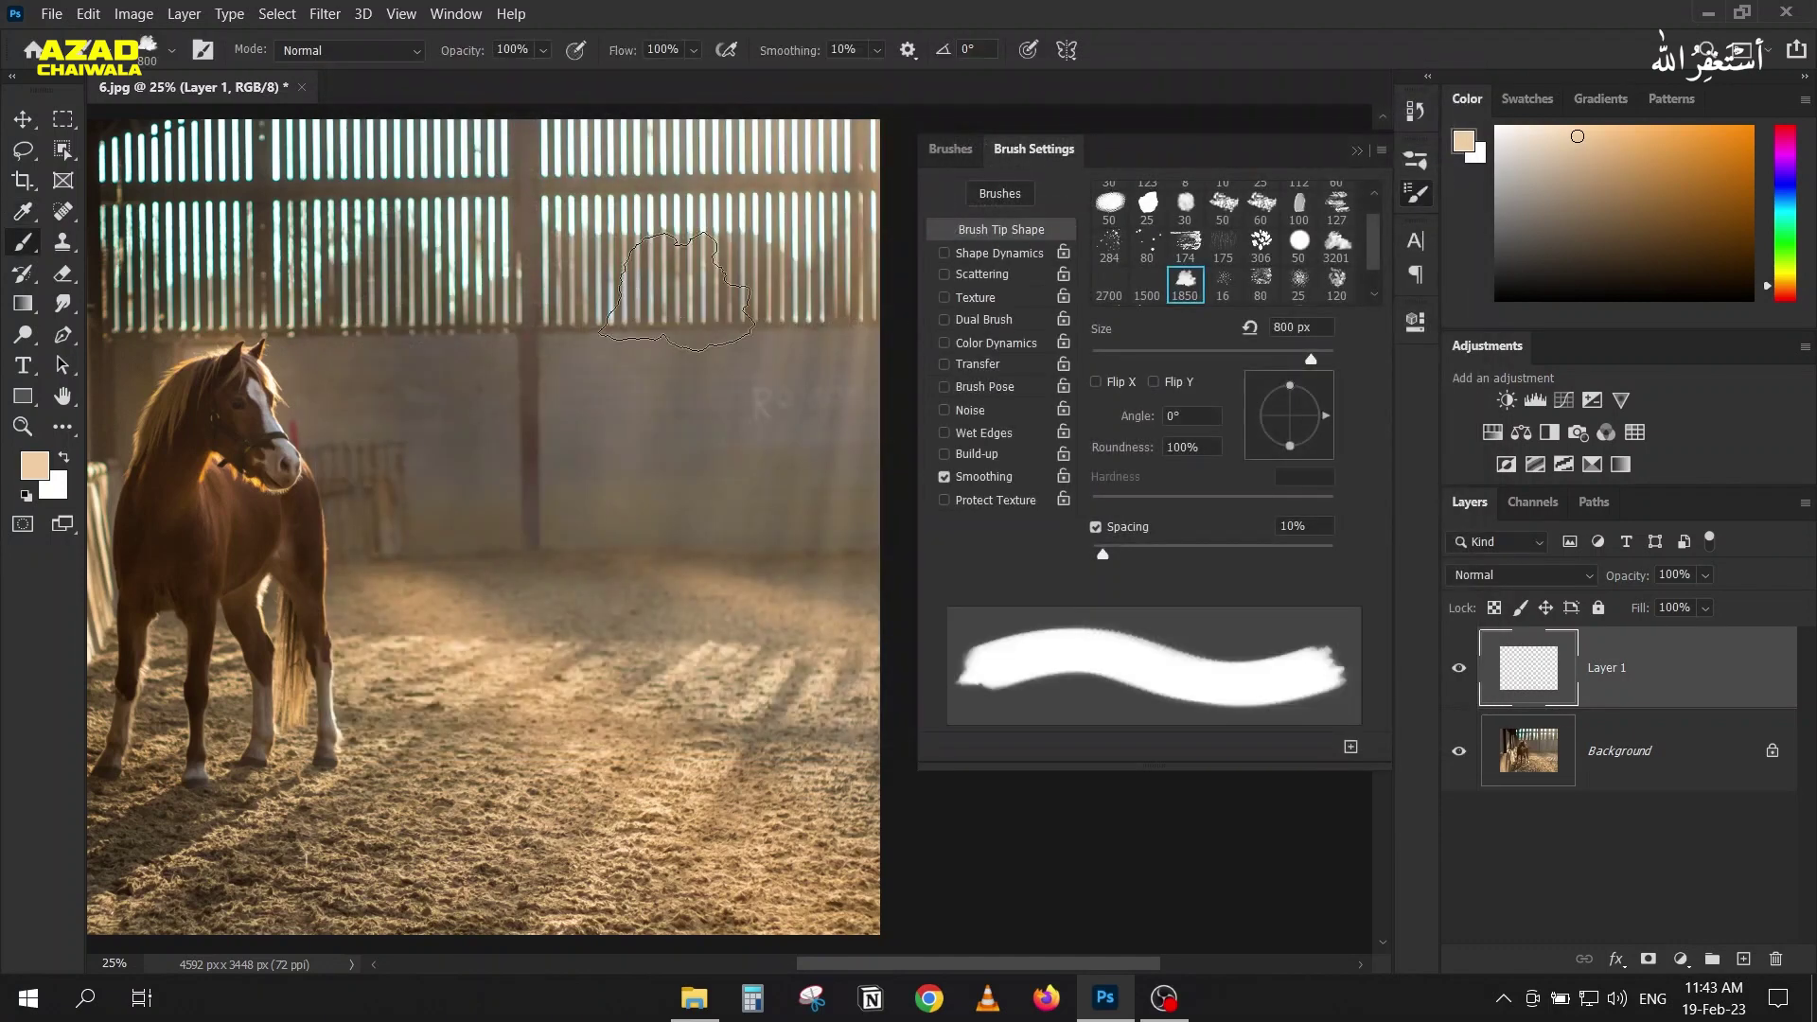
Step: Widen brush spacing, enable Shape Dynamics with 100% size and angle jitter, and enable Transfer
left_click_drag(1095, 561, 1127, 559)
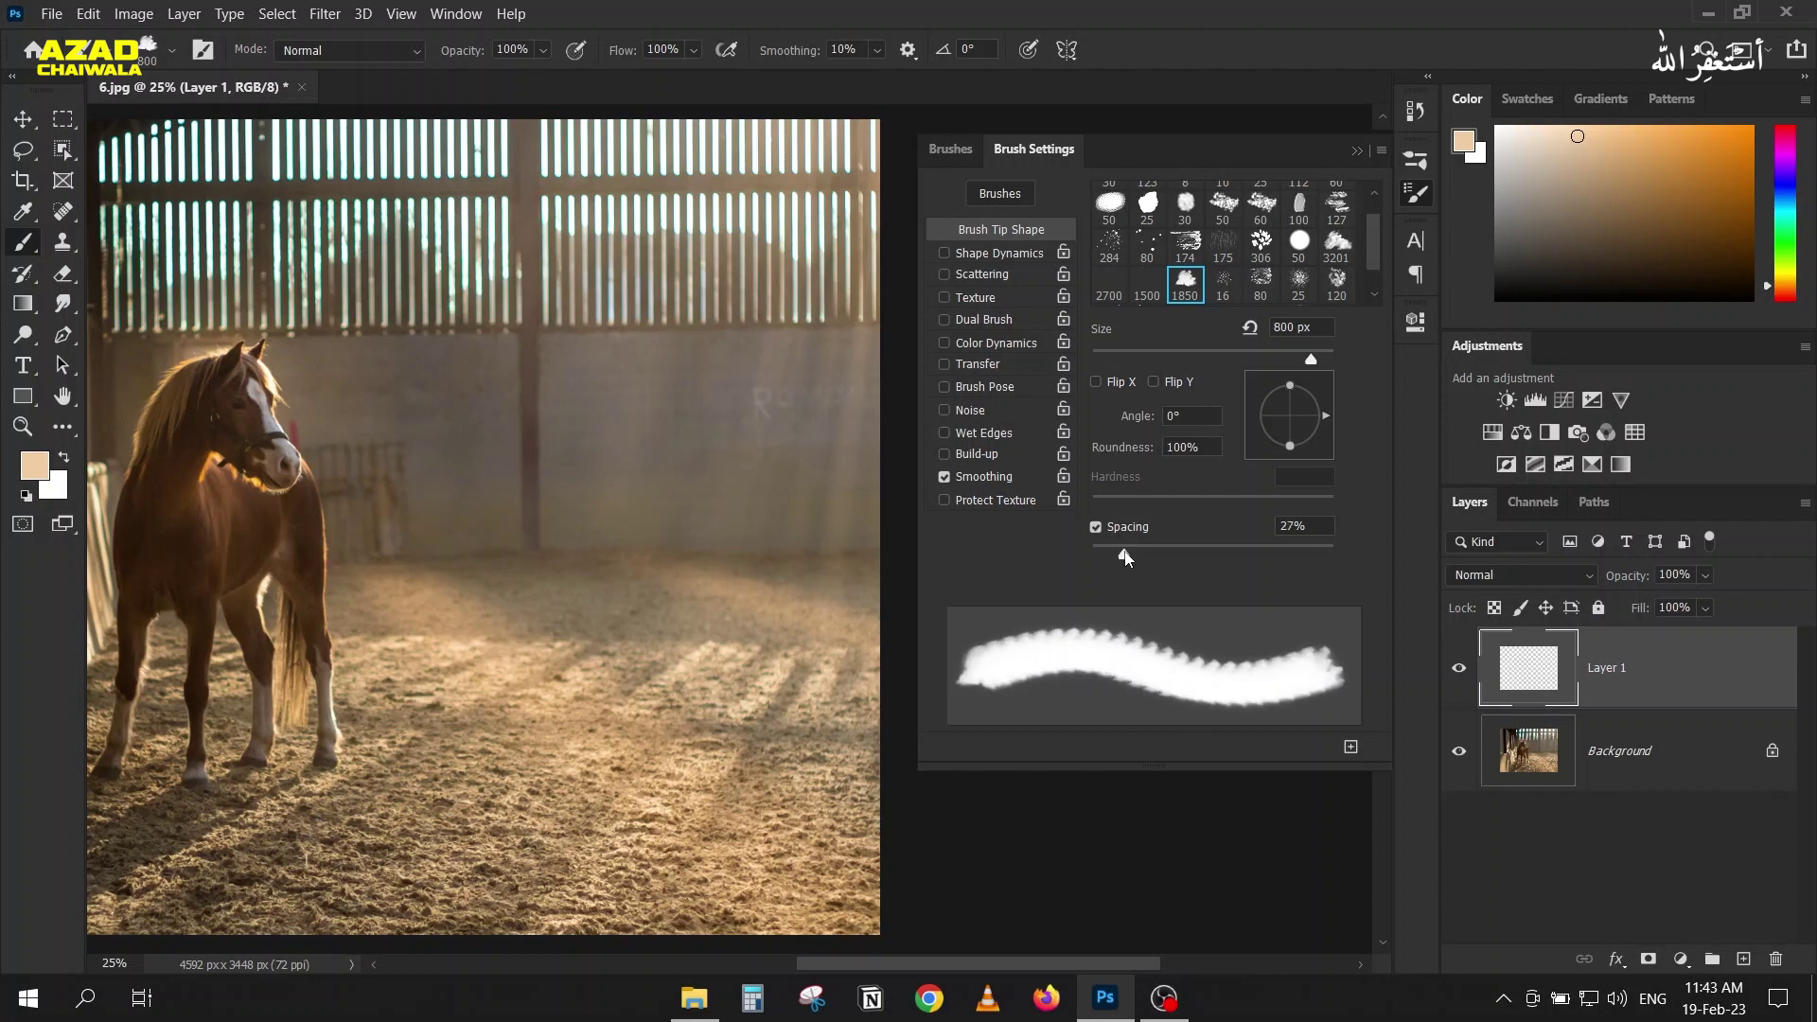
left_click(991, 256)
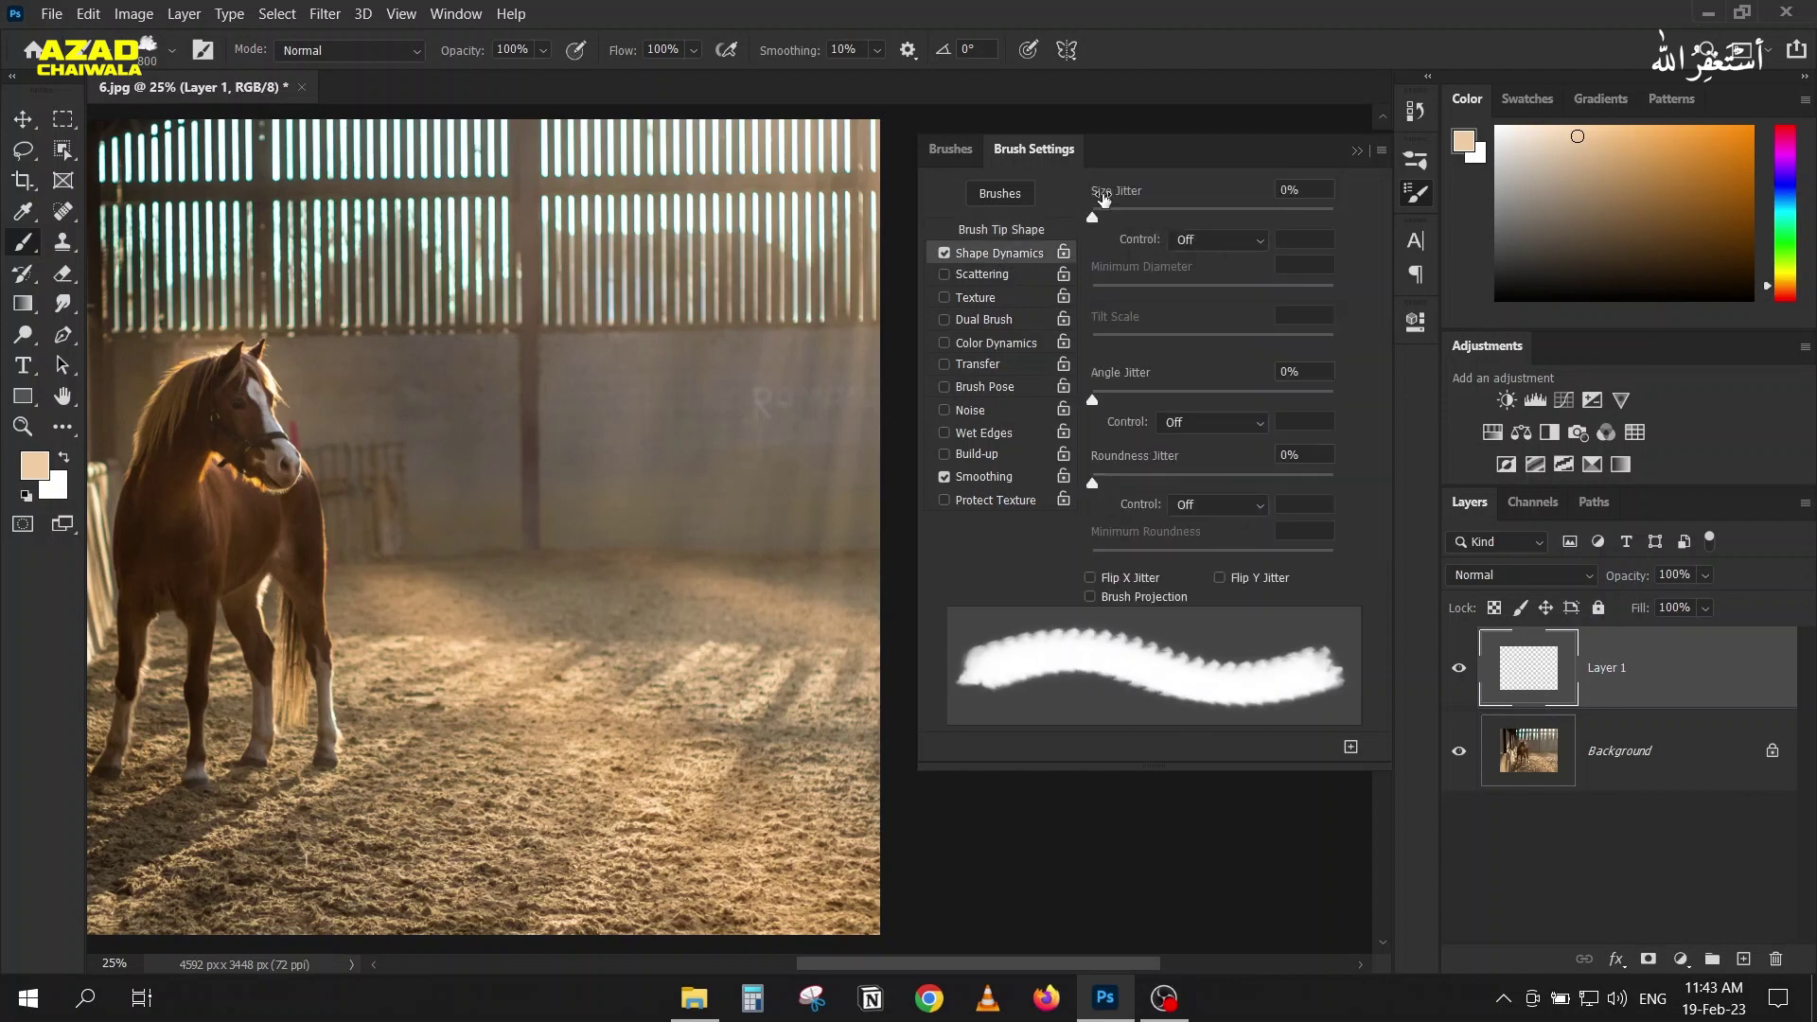
left_click_drag(1093, 219, 1337, 222)
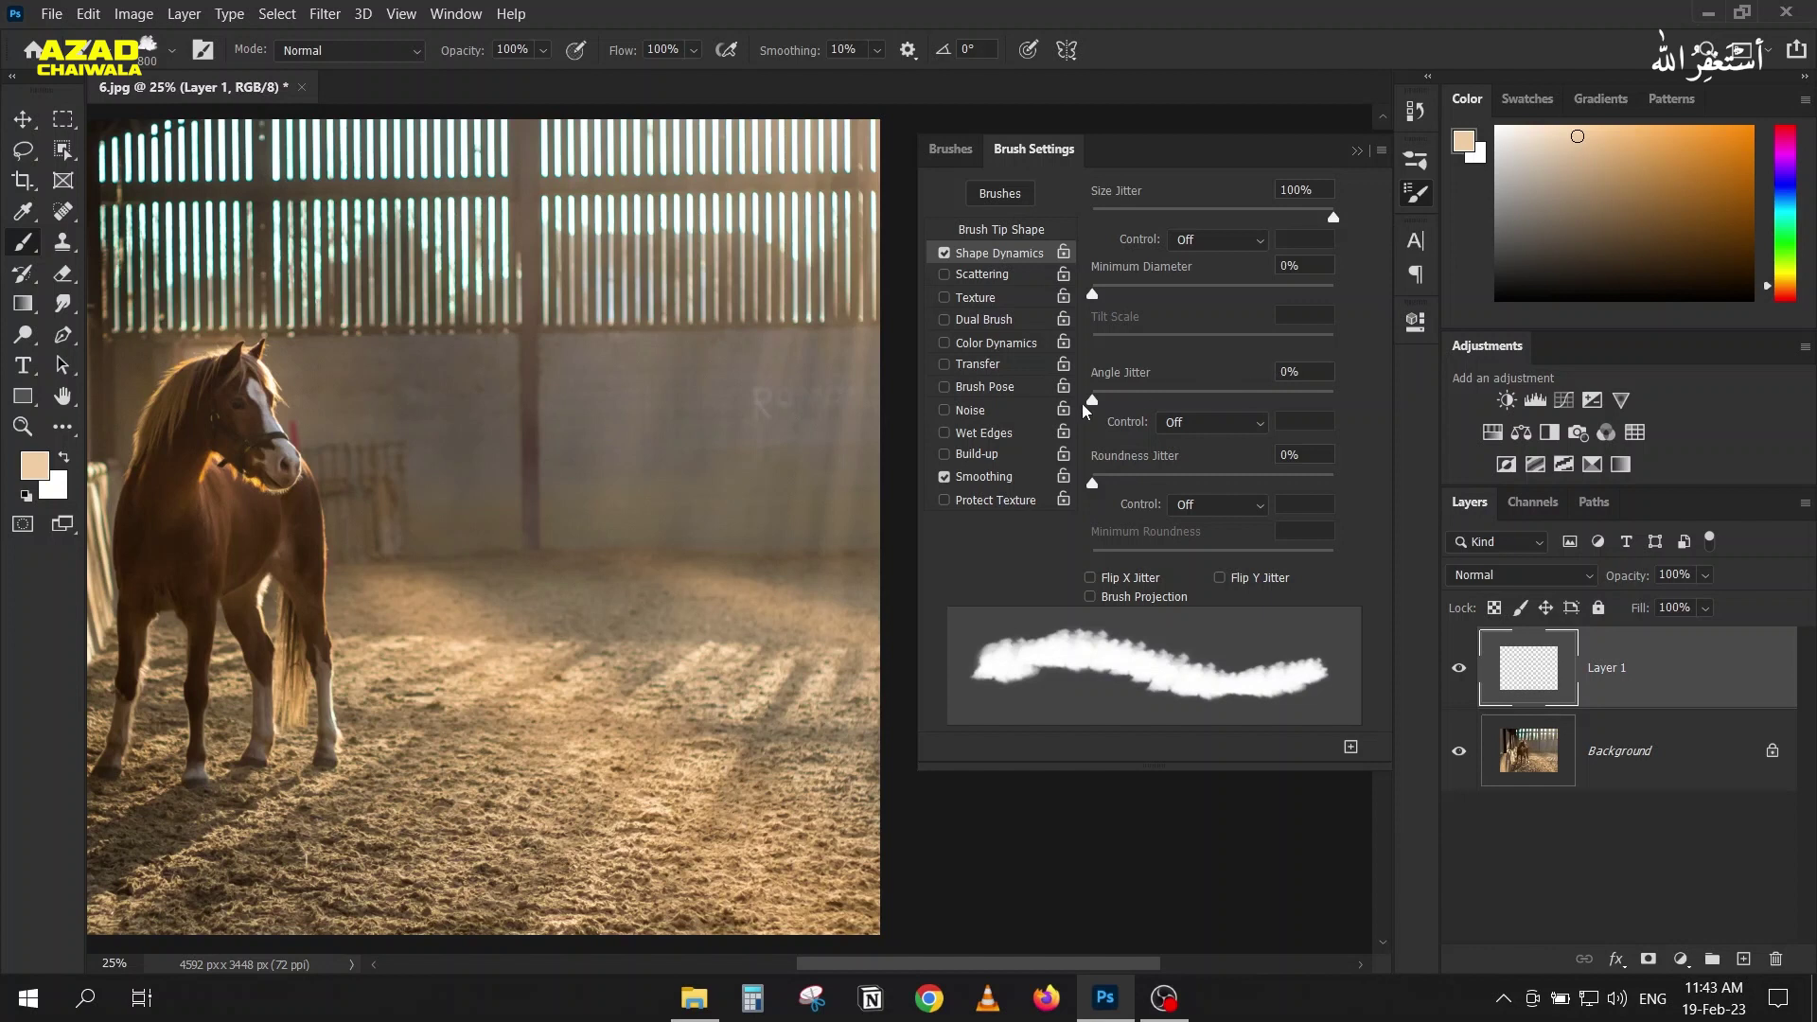
left_click_drag(1093, 402, 1369, 412)
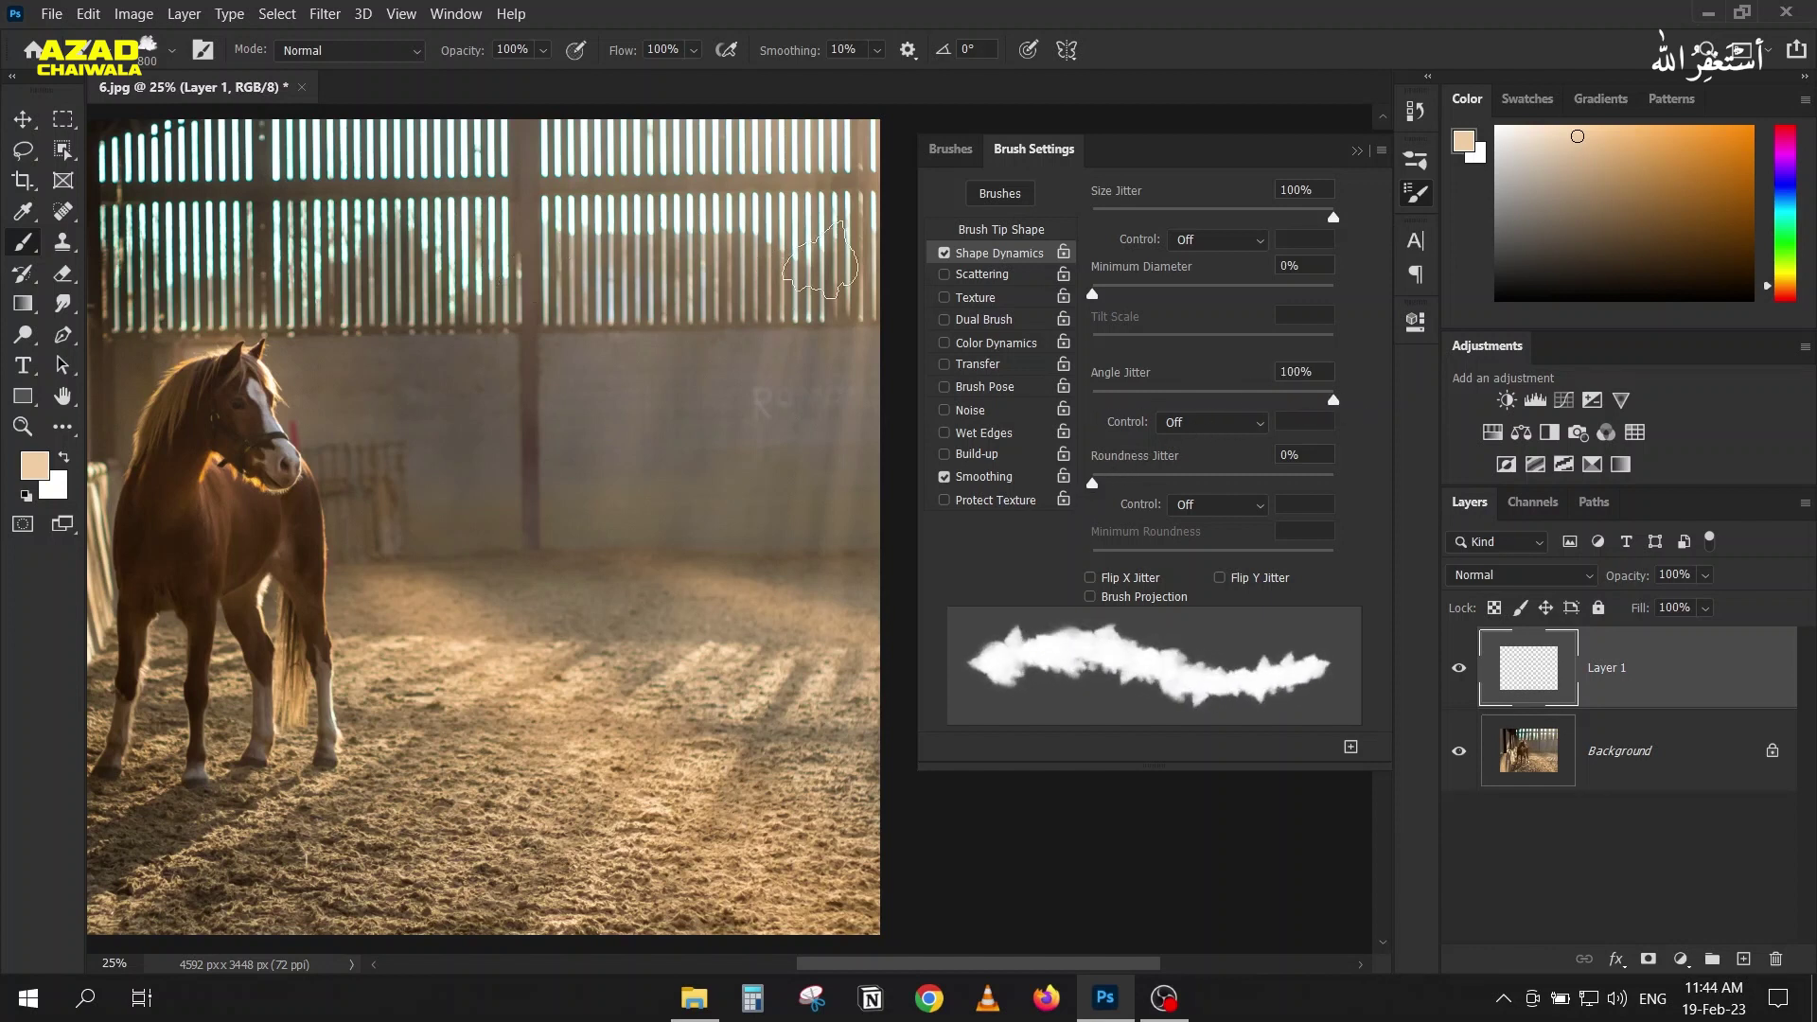
left_click_drag(876, 245, 295, 563)
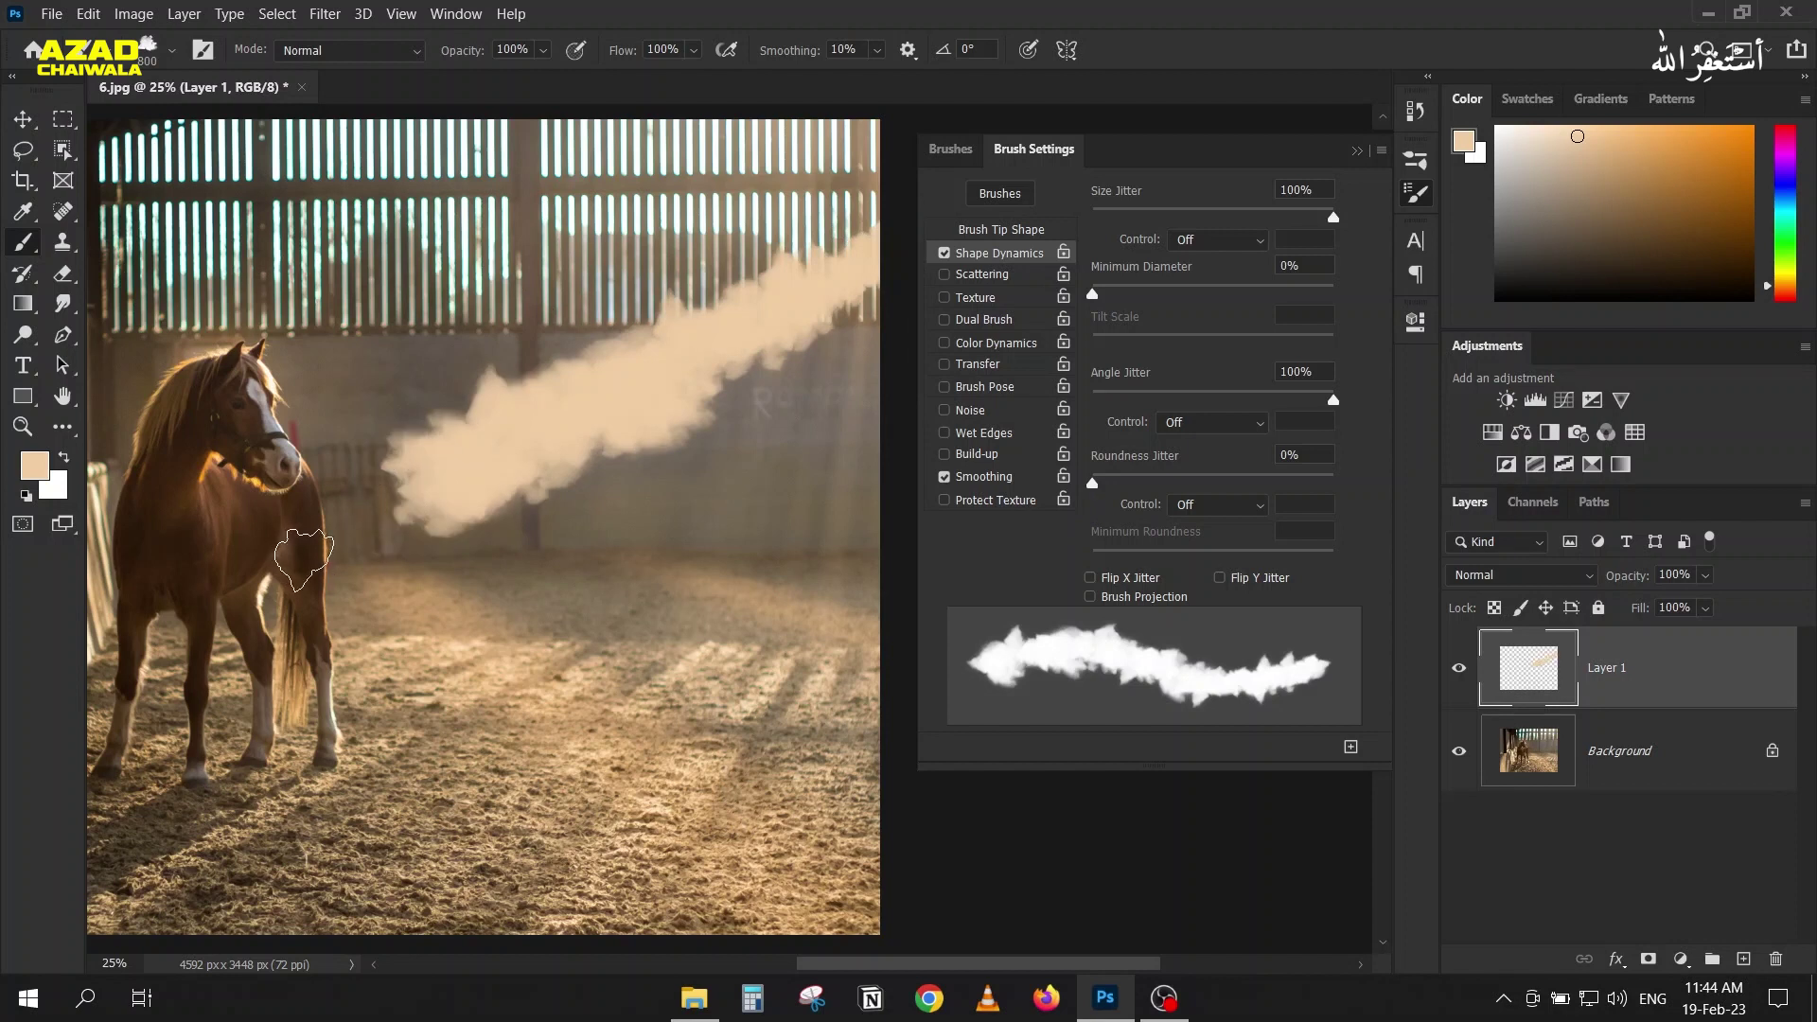
key("ctrl+z")
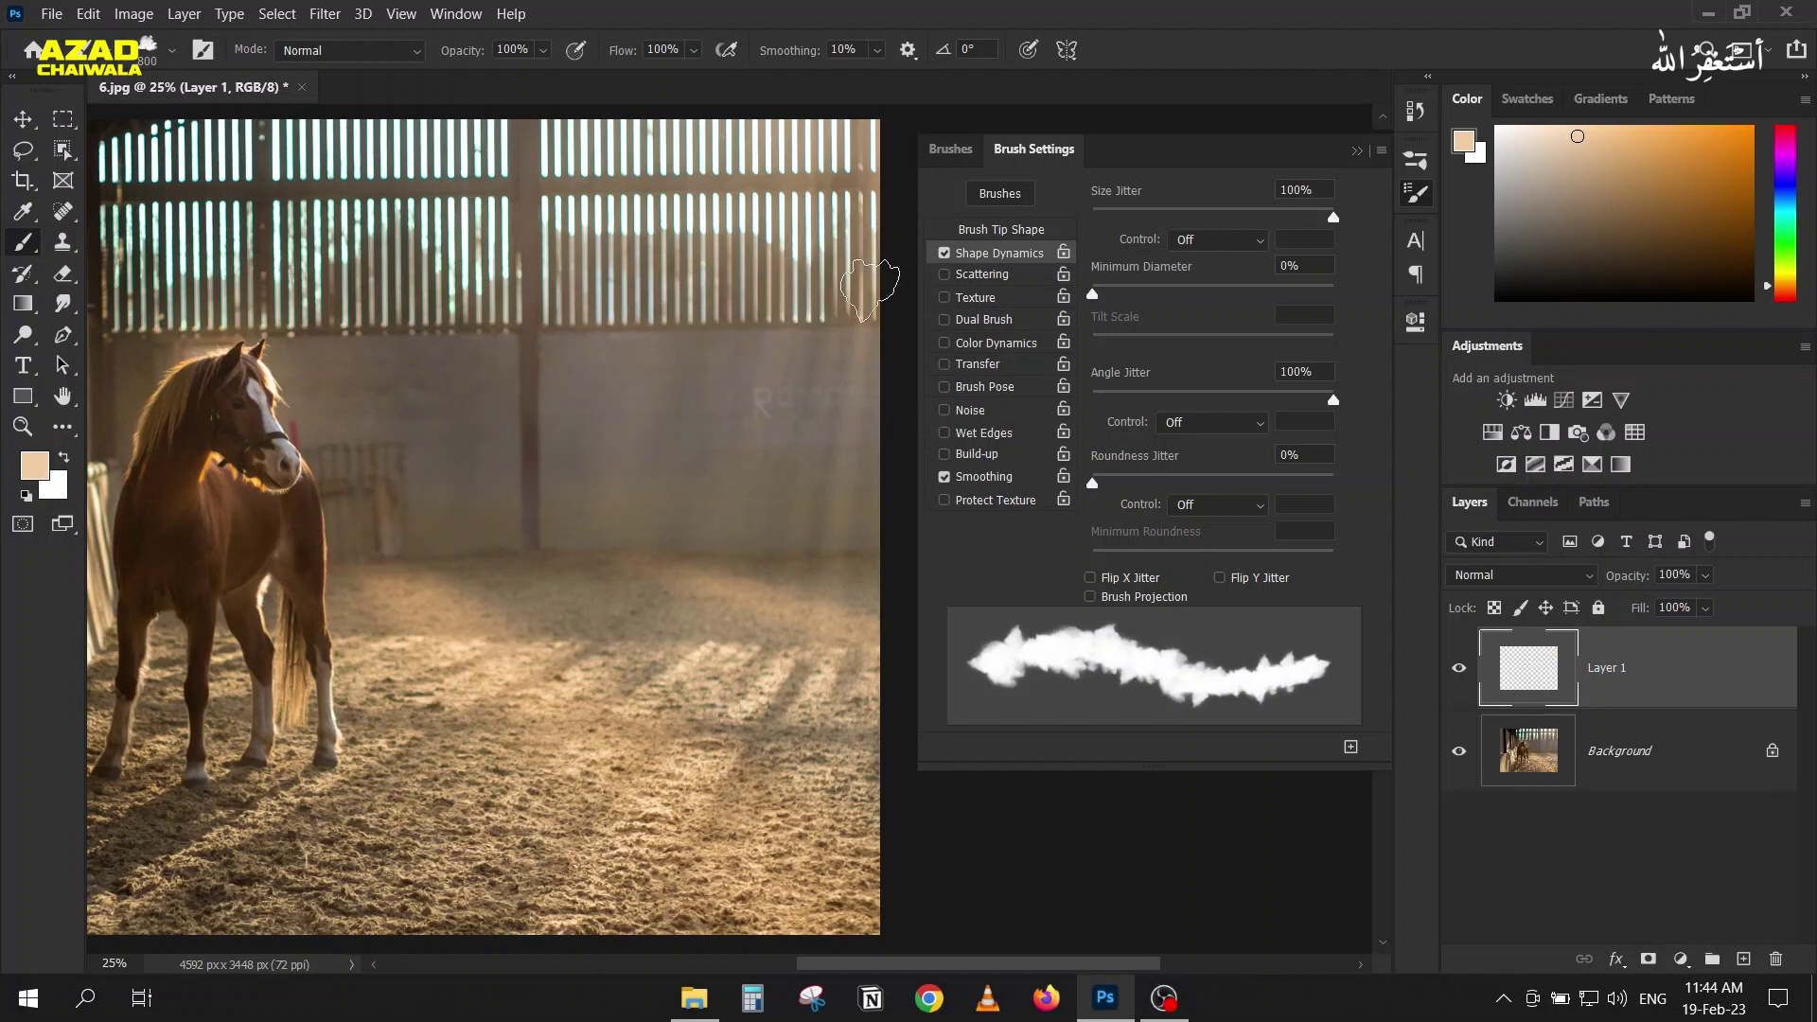
left_click(977, 364)
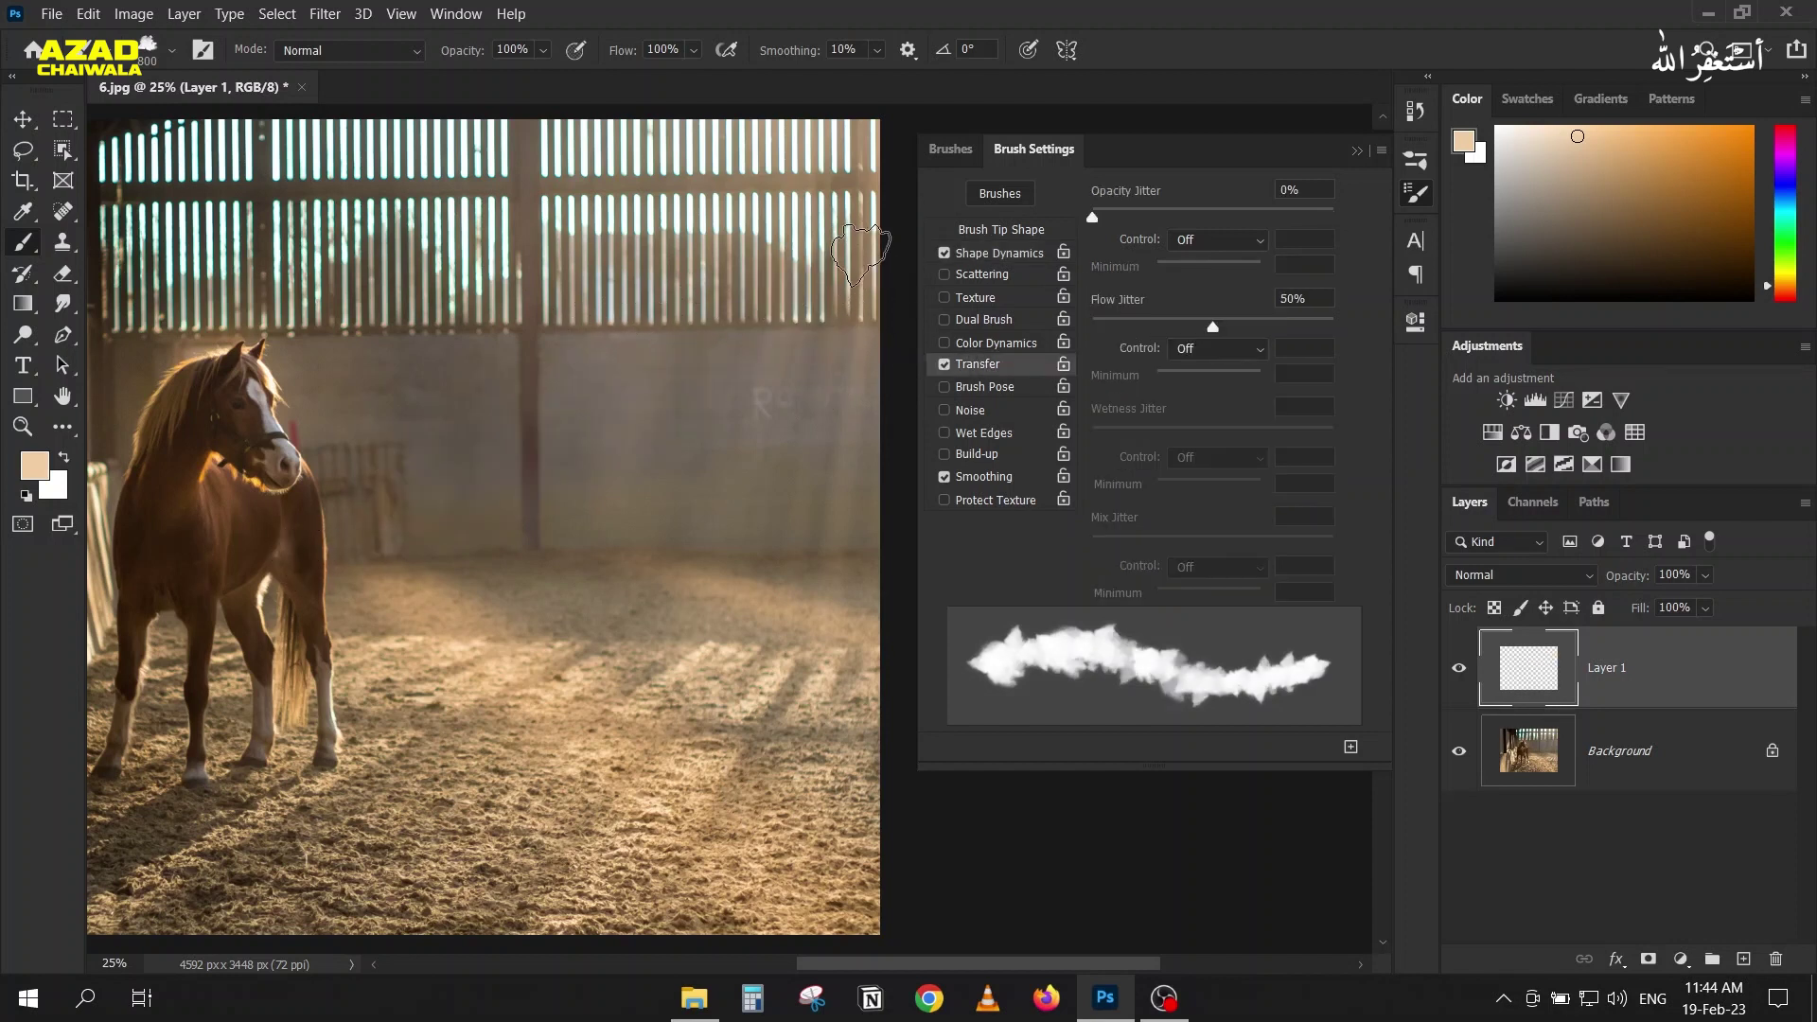
left_click_drag(875, 213, 298, 459)
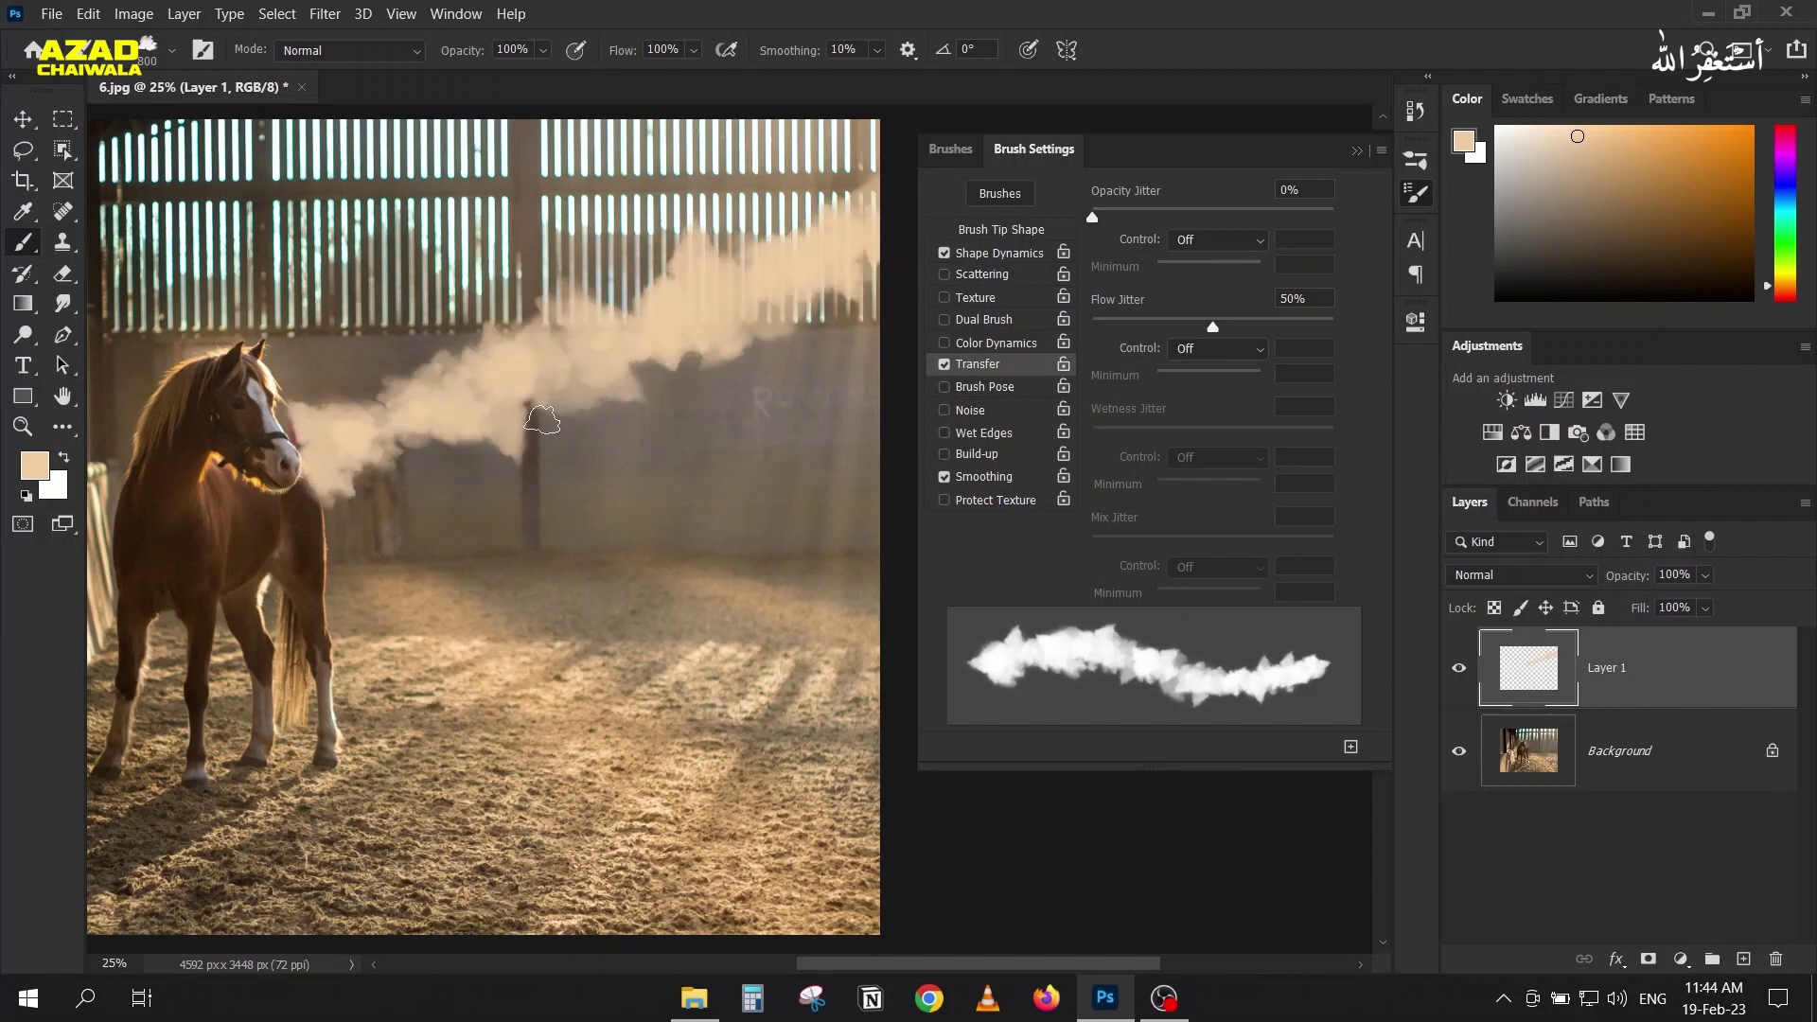
key("ctrl+z")
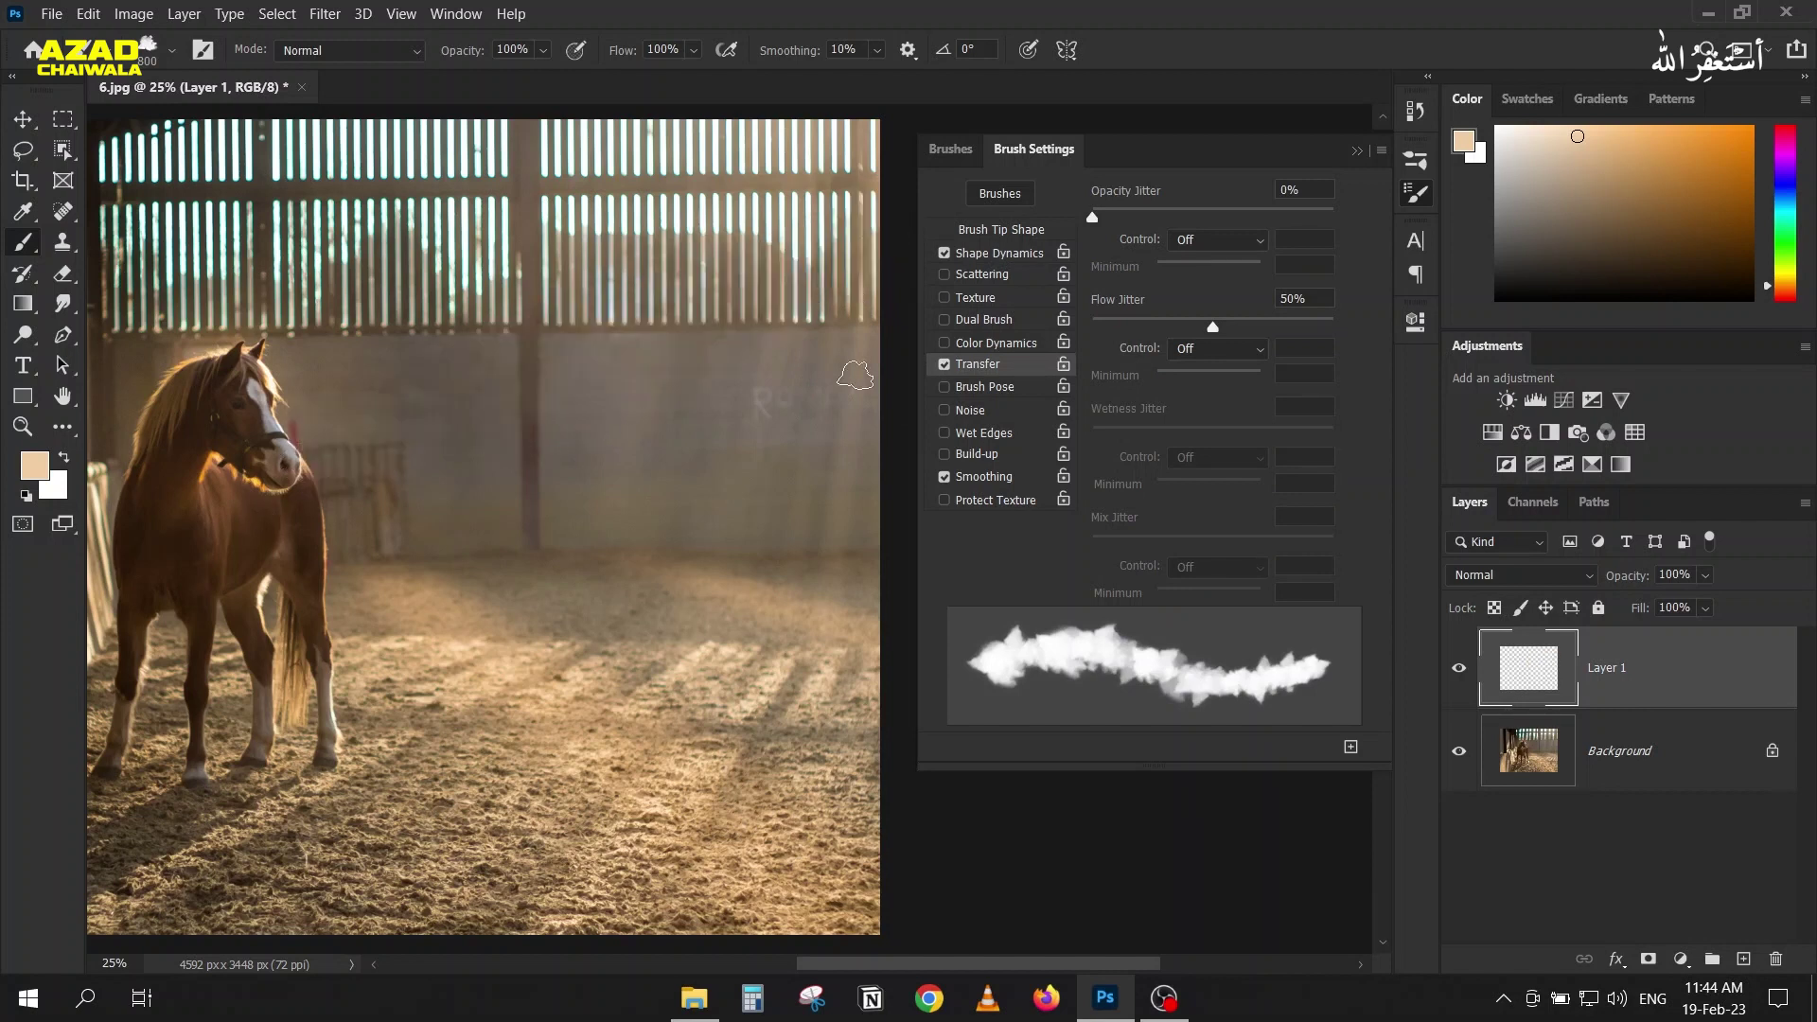
Step: Save the current cloud brush as a new brush preset named 'Fog'
left_click(1381, 152)
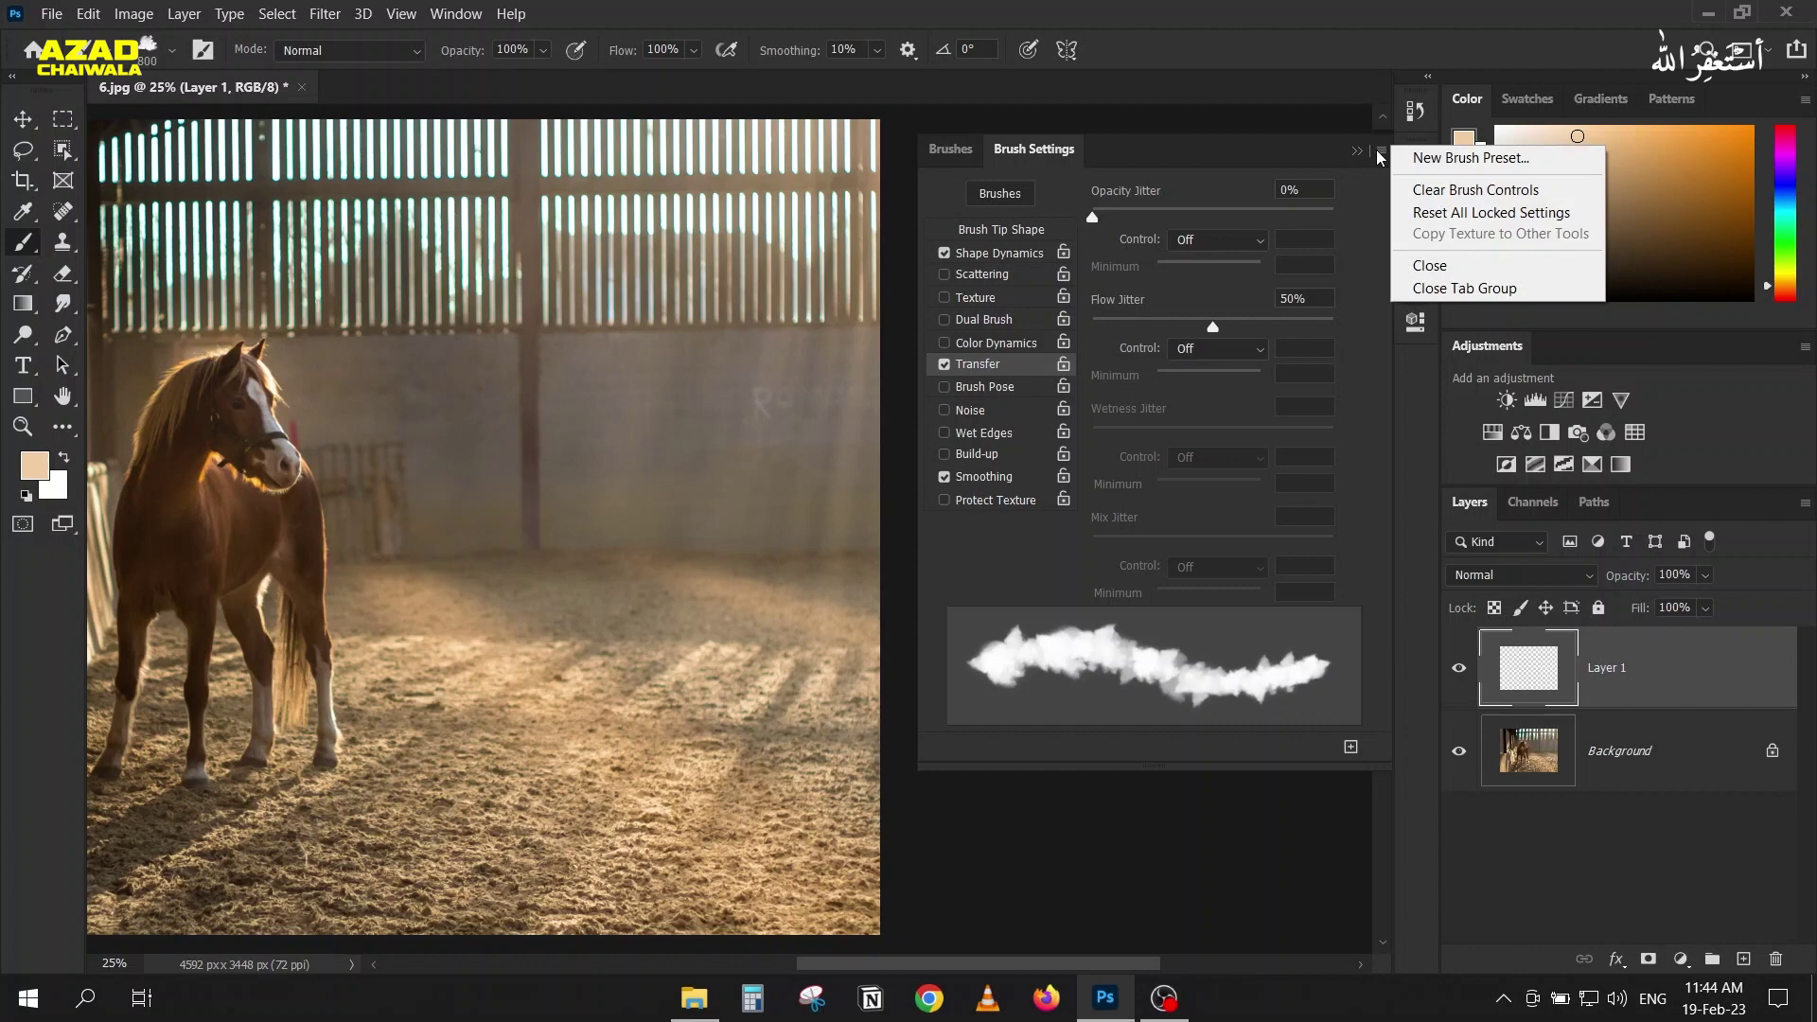
left_click(1416, 172)
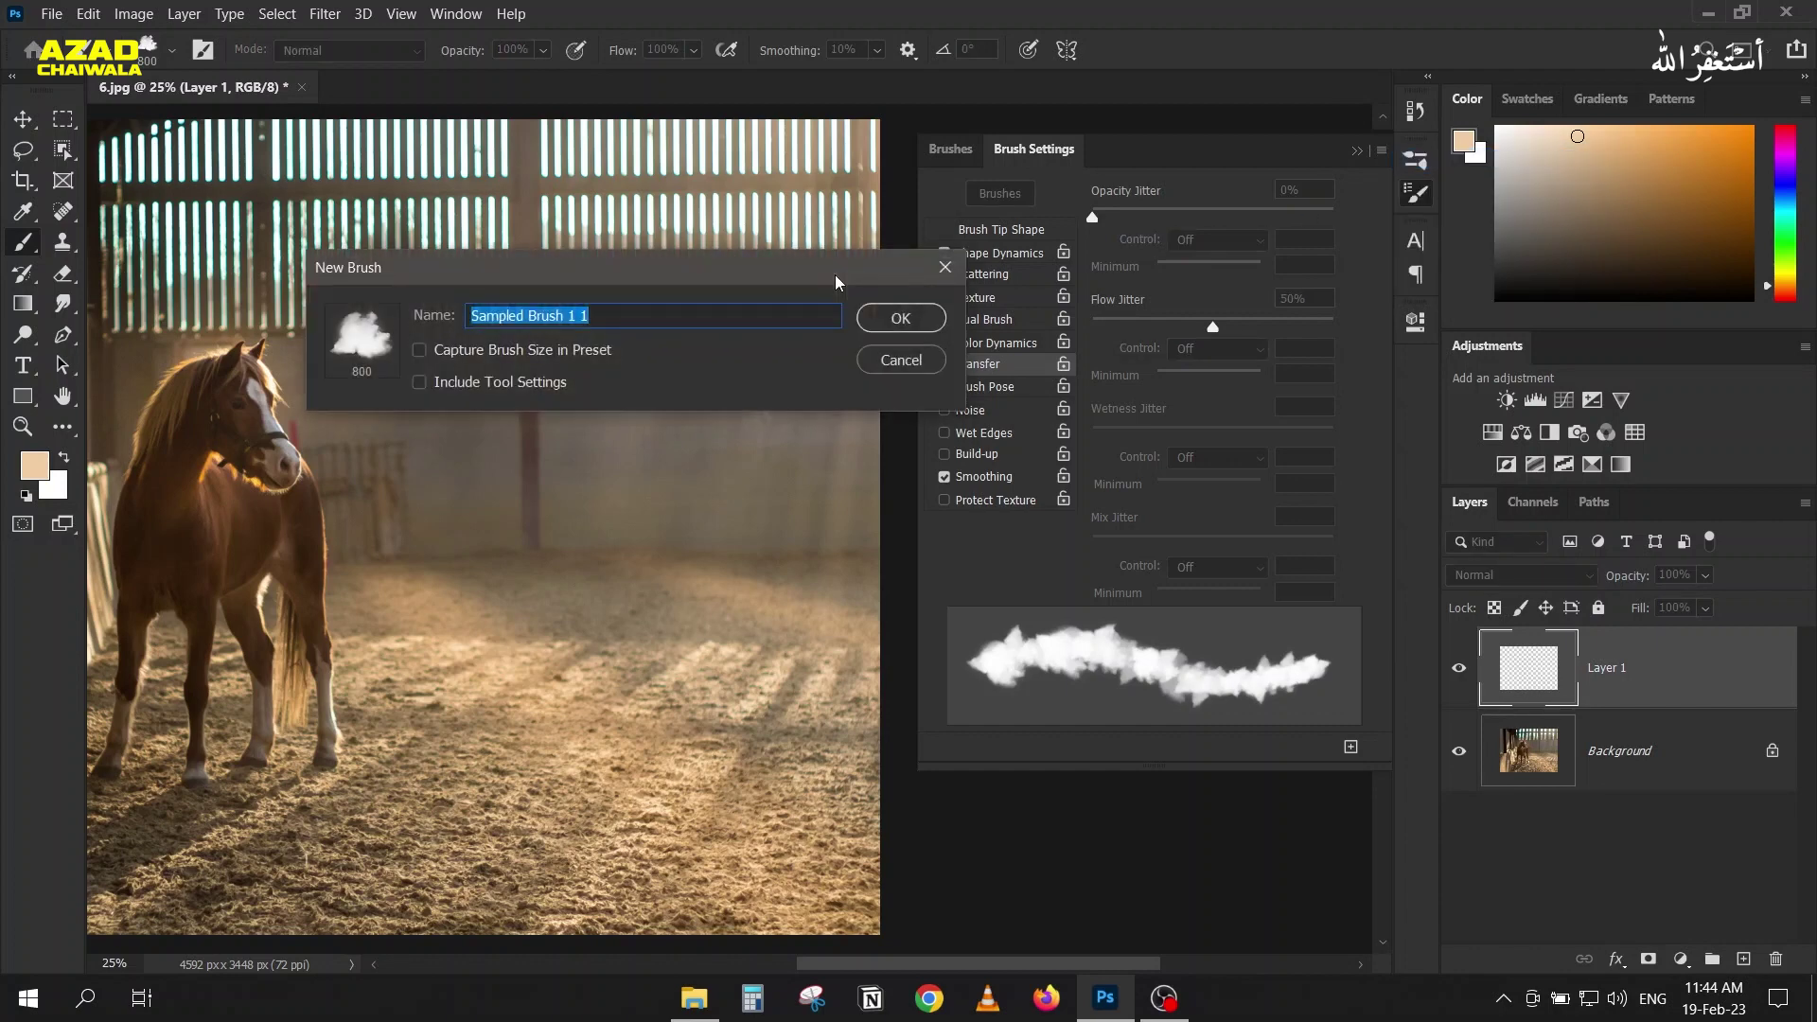
type("Fo")
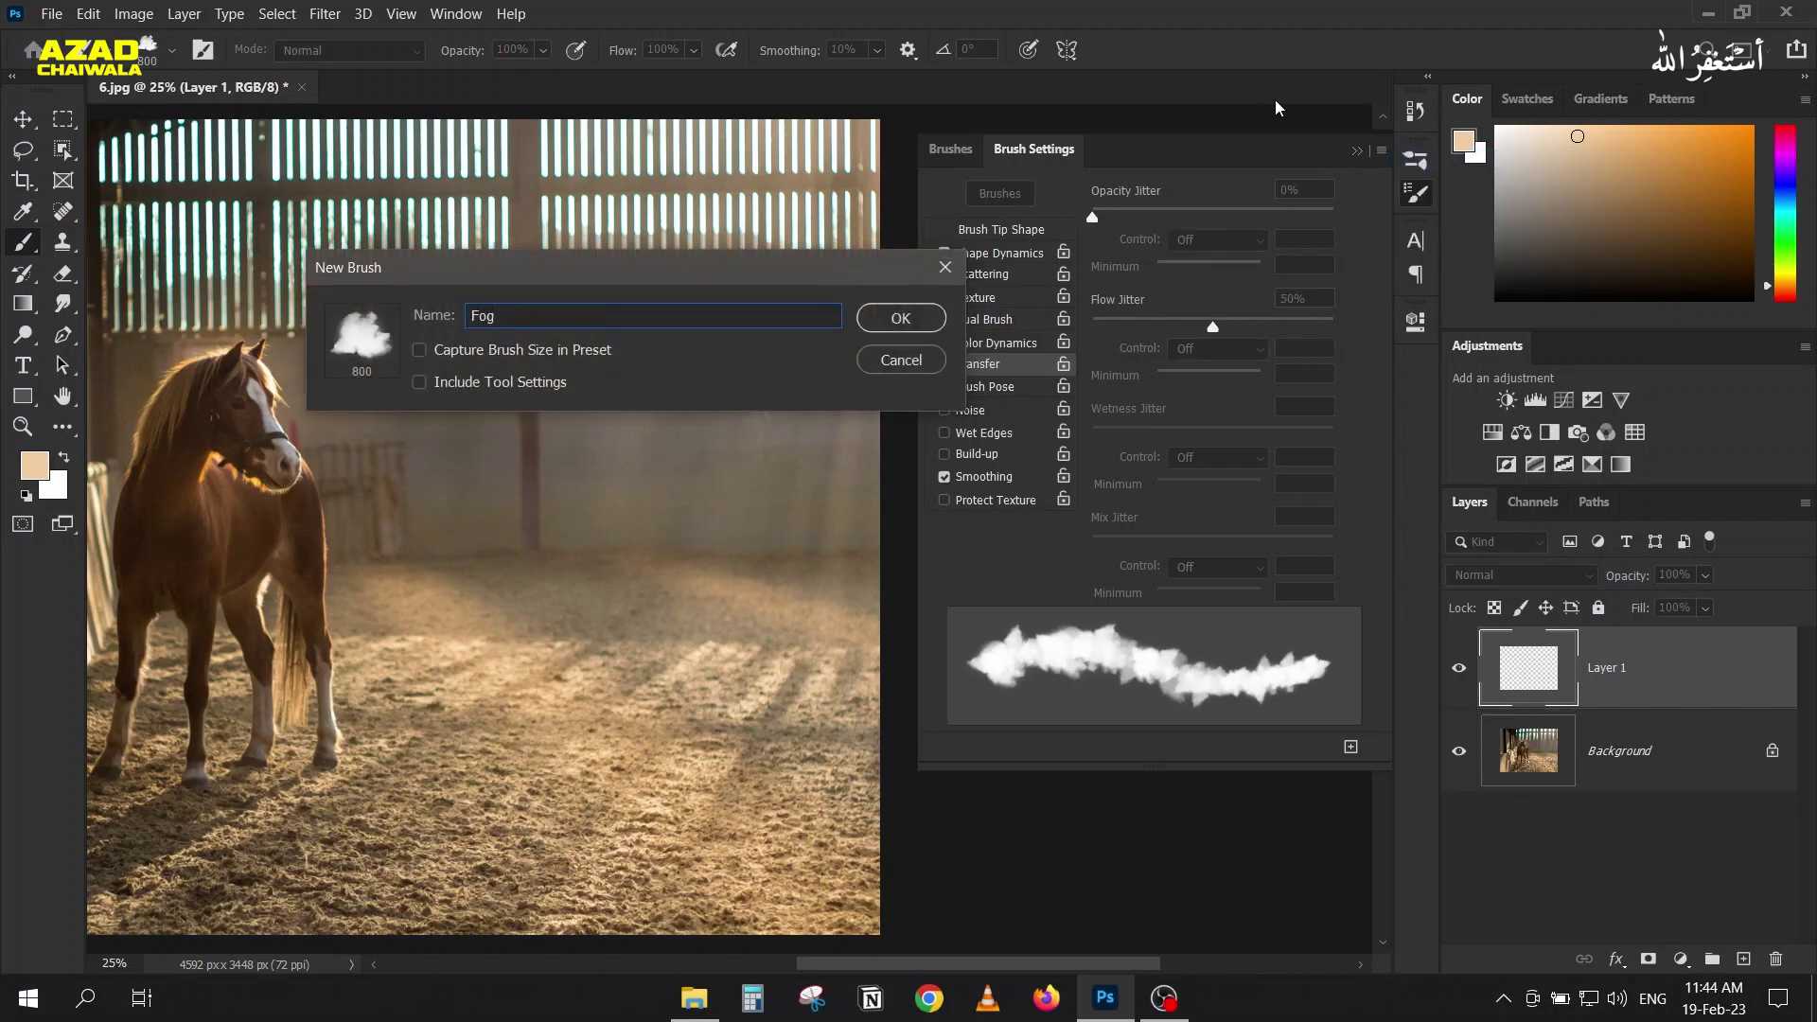
type("g")
key("Return")
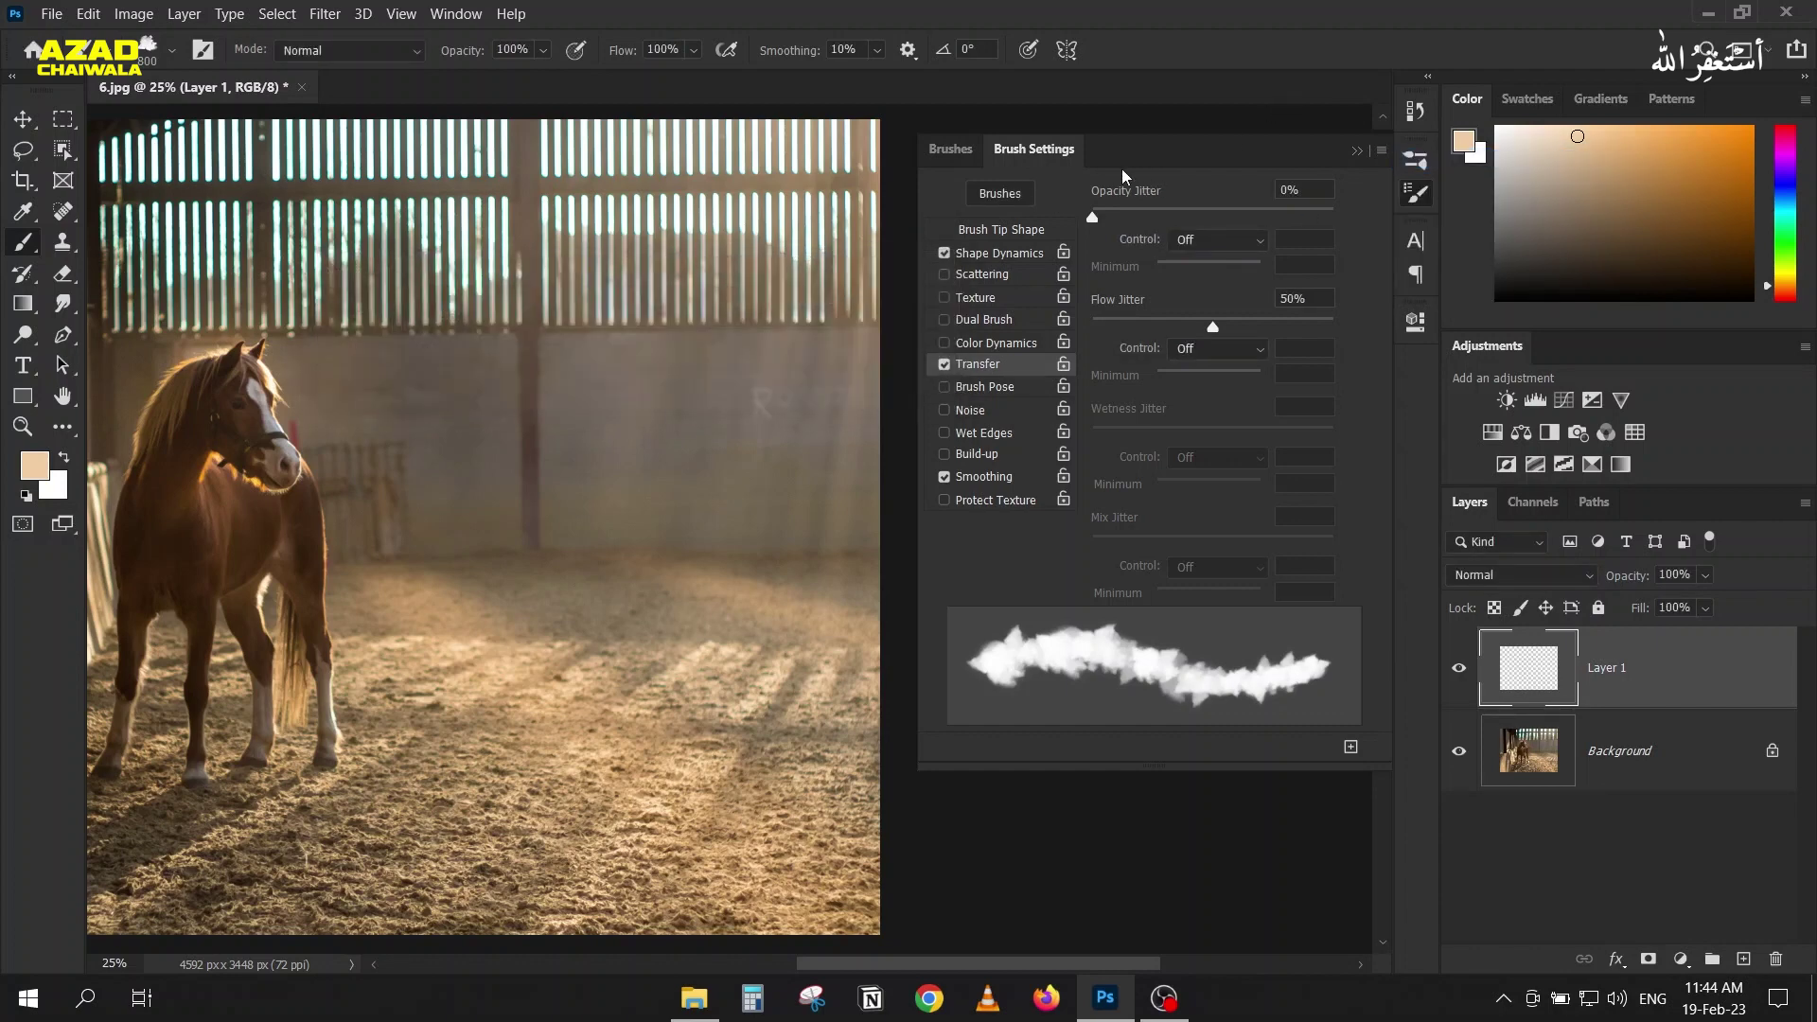
Step: Delete the old Sampled Brush 1 preset and reorder the User Defined brushes
left_click(964, 154)
left_click(964, 568)
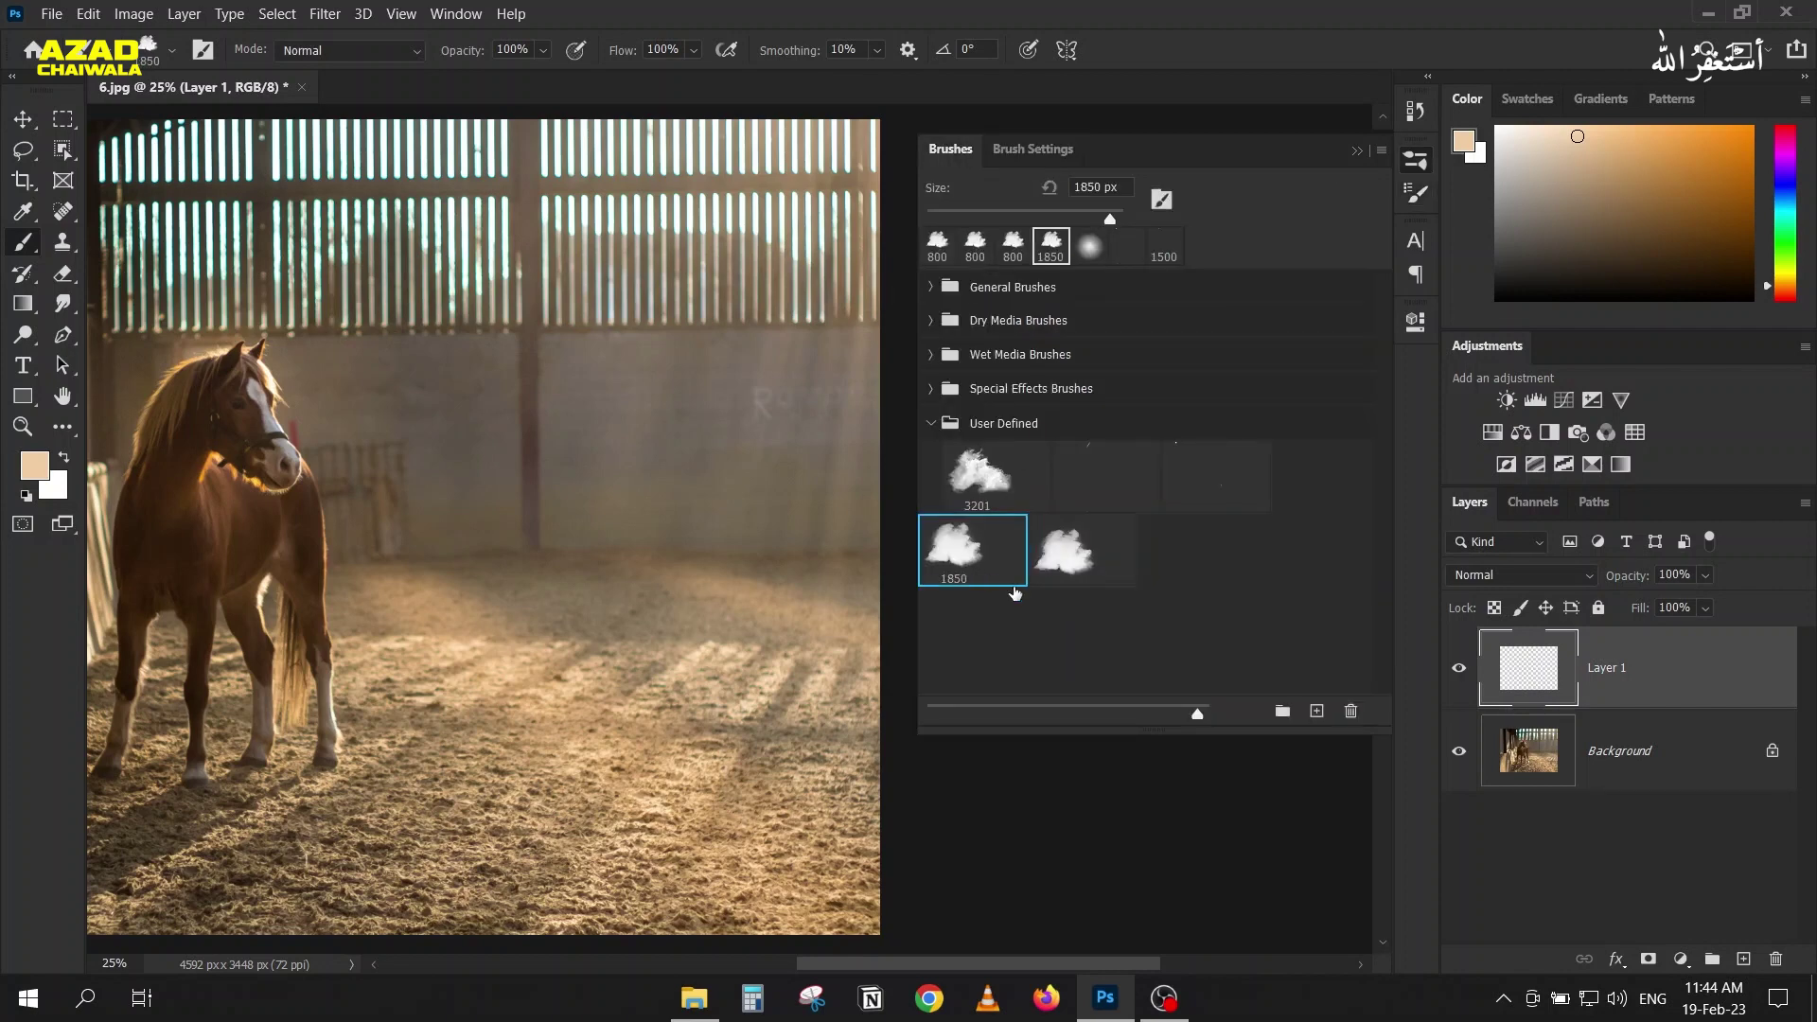
left_click(1352, 712)
left_click(838, 392)
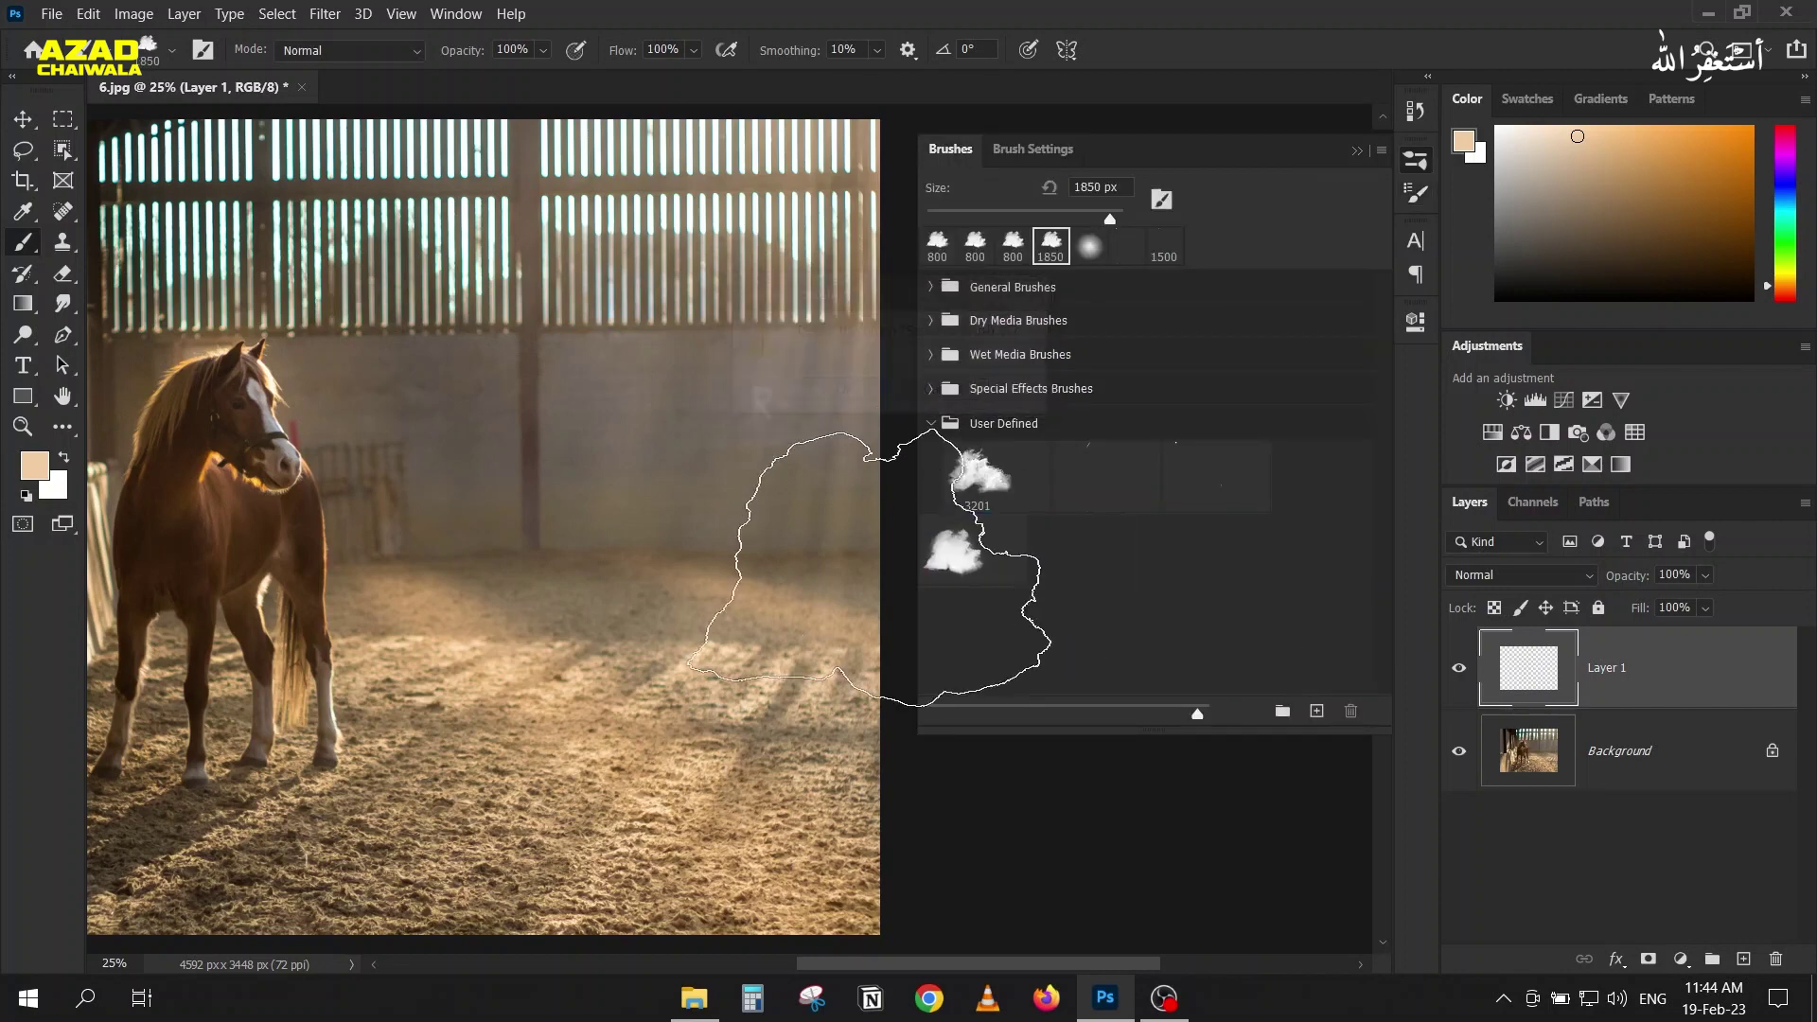
mouse_move(966, 556)
left_mouse_down()
mouse_move(1294, 464)
mouse_move(1046, 579)
left_mouse_up()
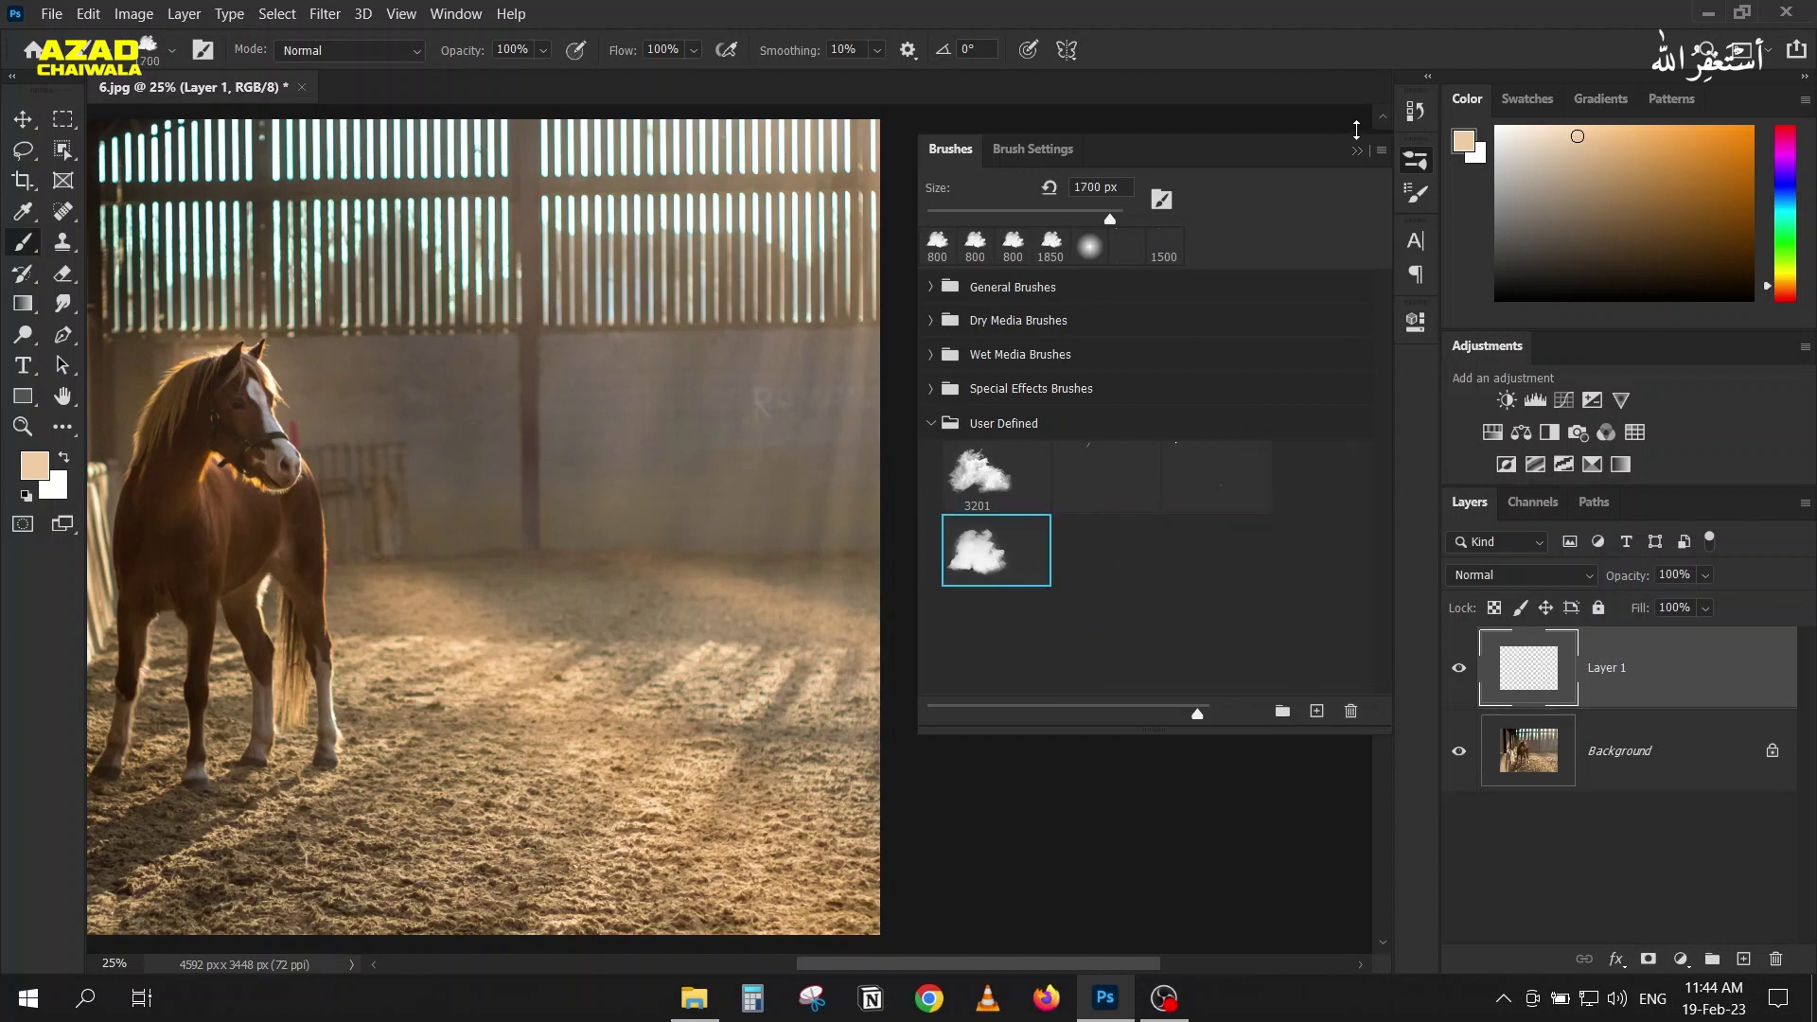
left_click(1357, 151)
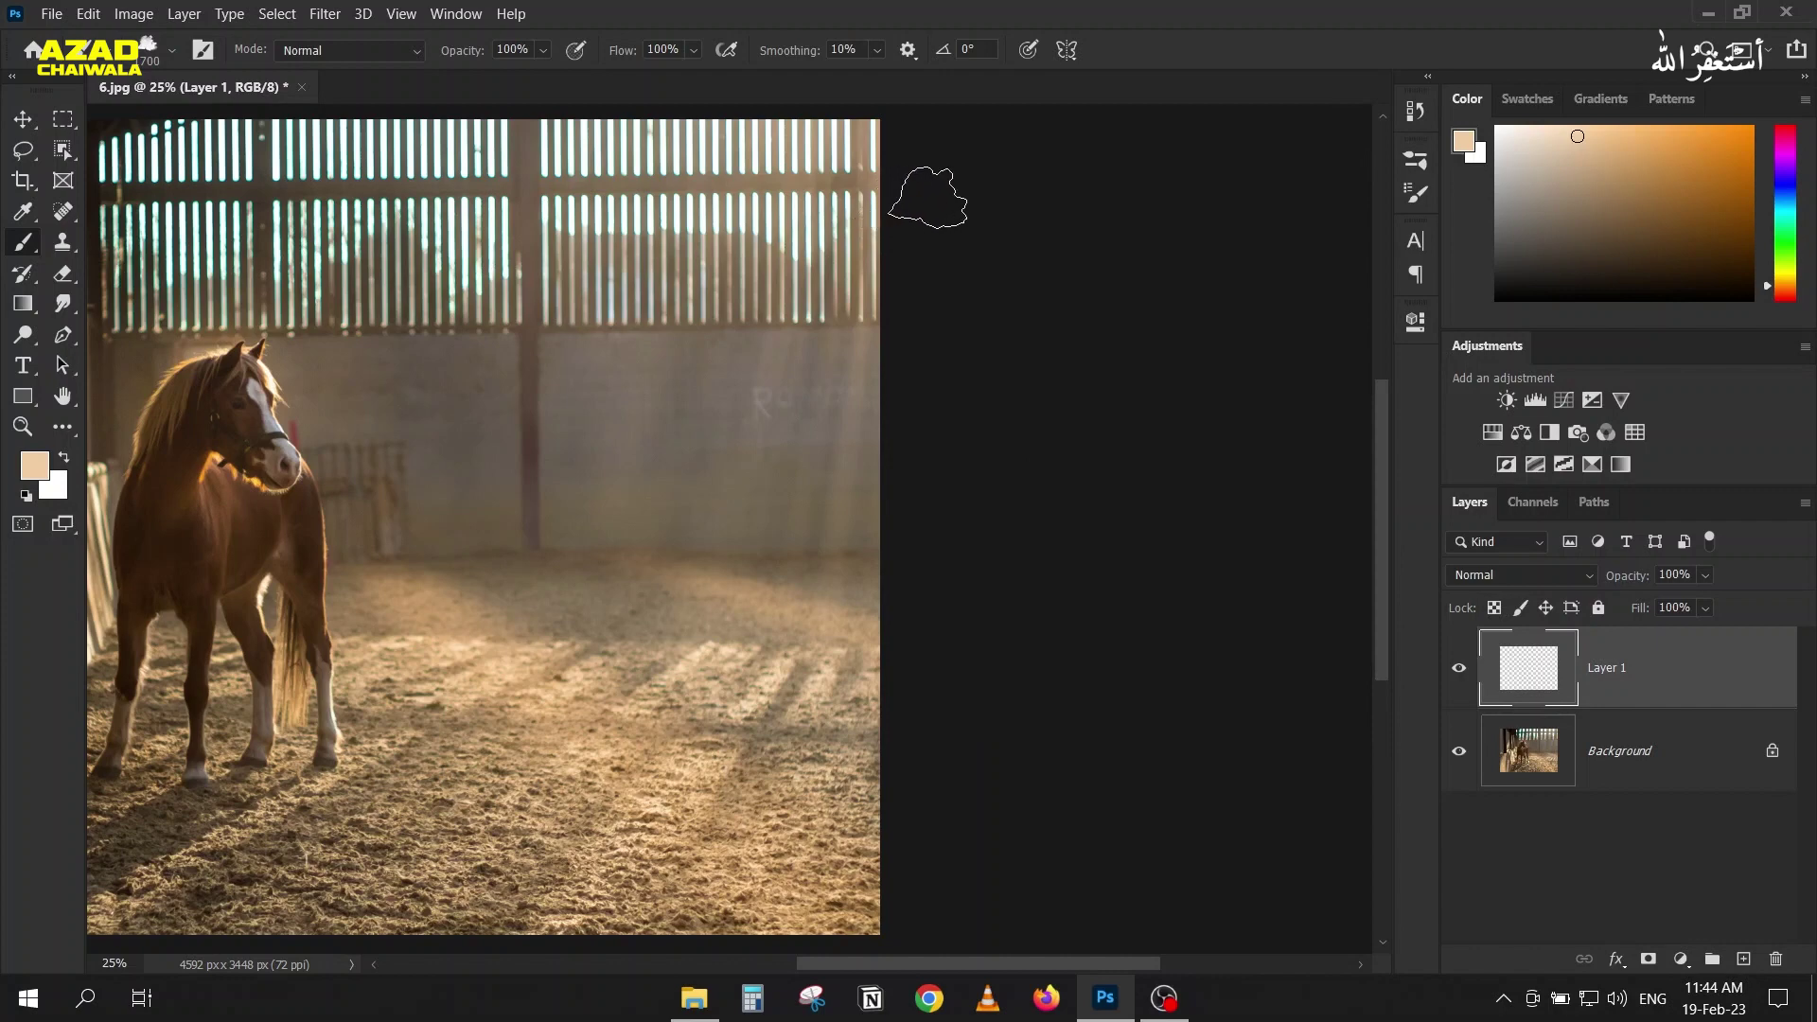
Step: Set Layer 1 to Screen and paint a cream smoke plume across the upper arena wall
left_click_drag(755, 317, 398, 530)
key("bracketright")
key("bracketright")
key("bracketright")
key("bracketright")
key("bracketright")
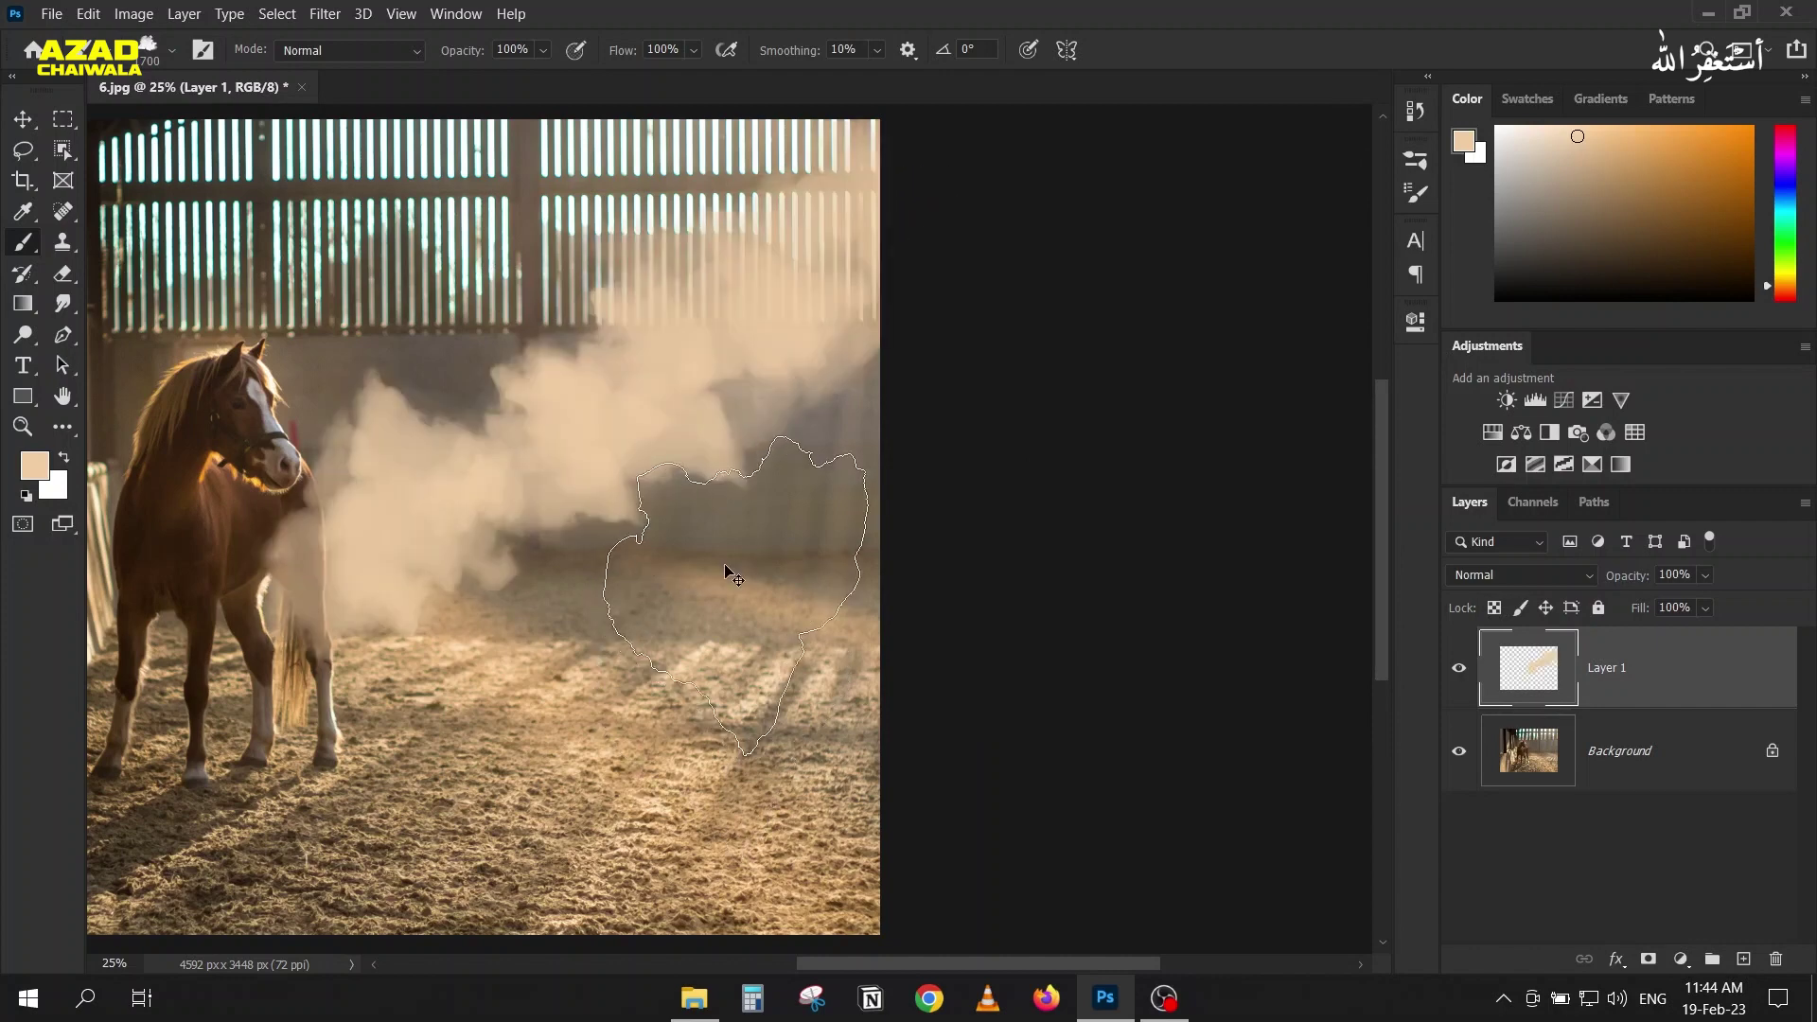
key("ctrl+z")
left_click(1481, 579)
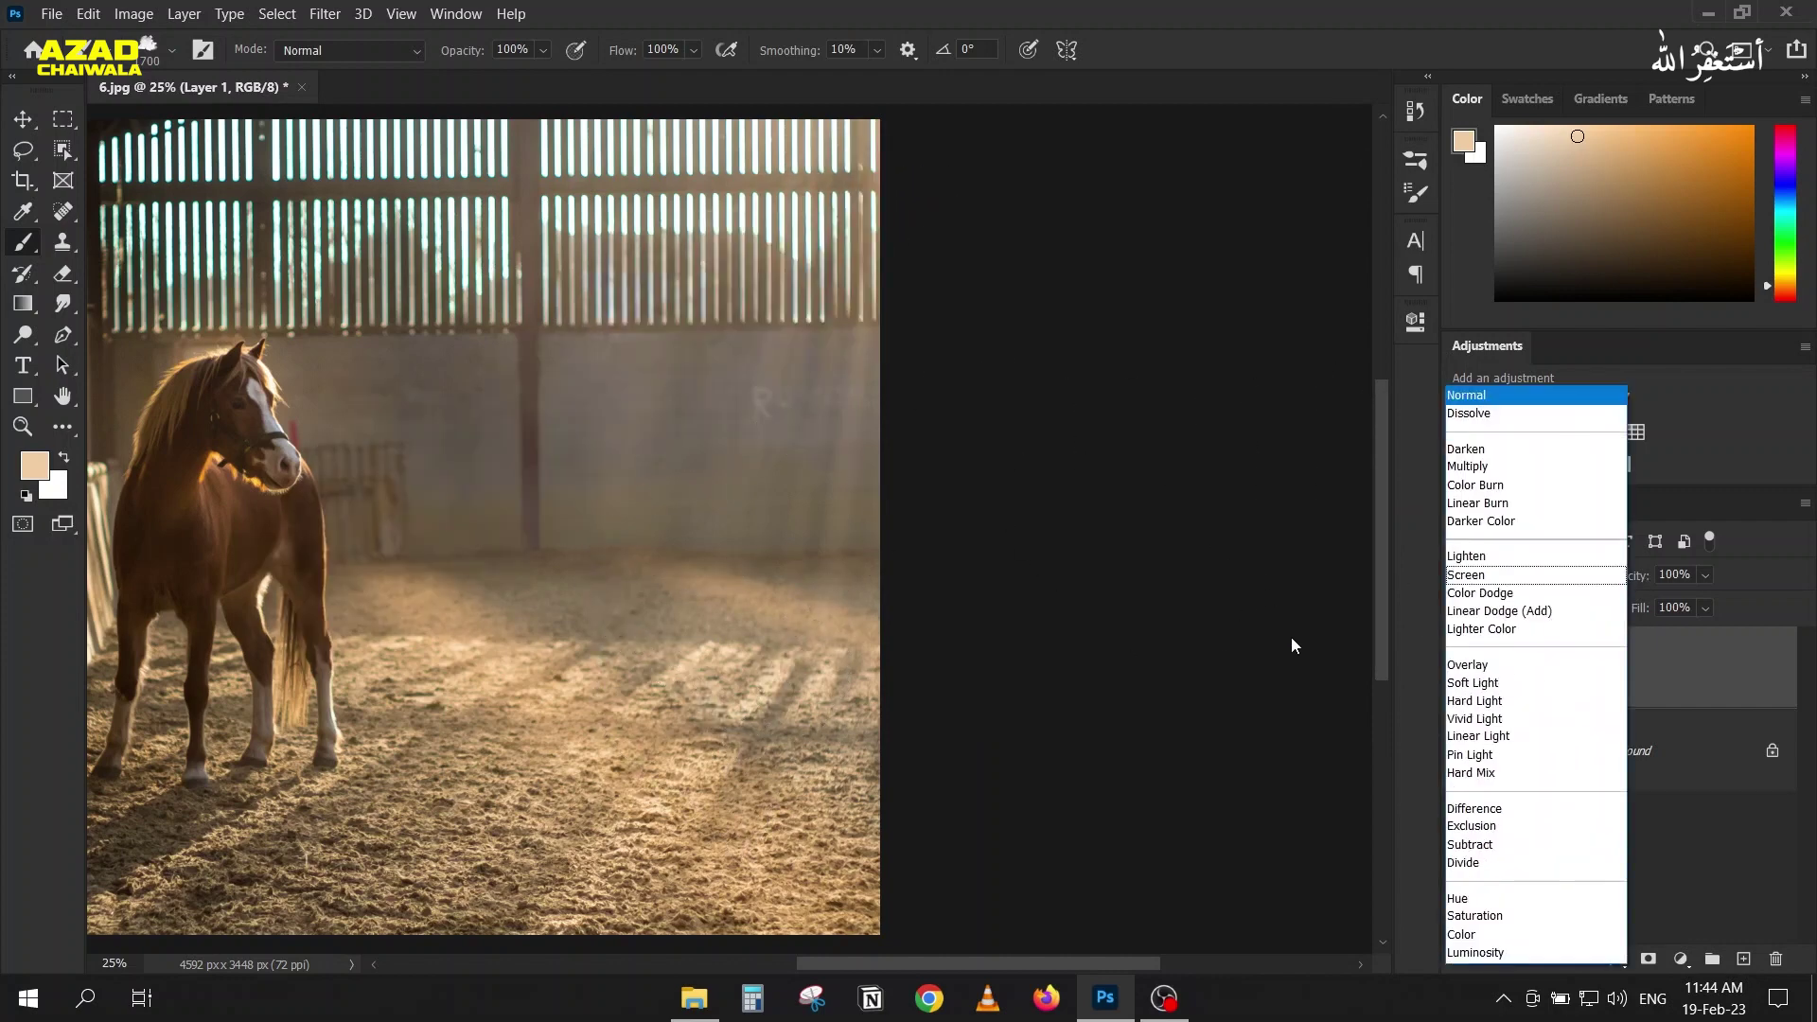
left_click(1466, 579)
key("bracketleft")
key("bracketleft")
key("bracketleft")
key("bracketleft")
key("bracketleft")
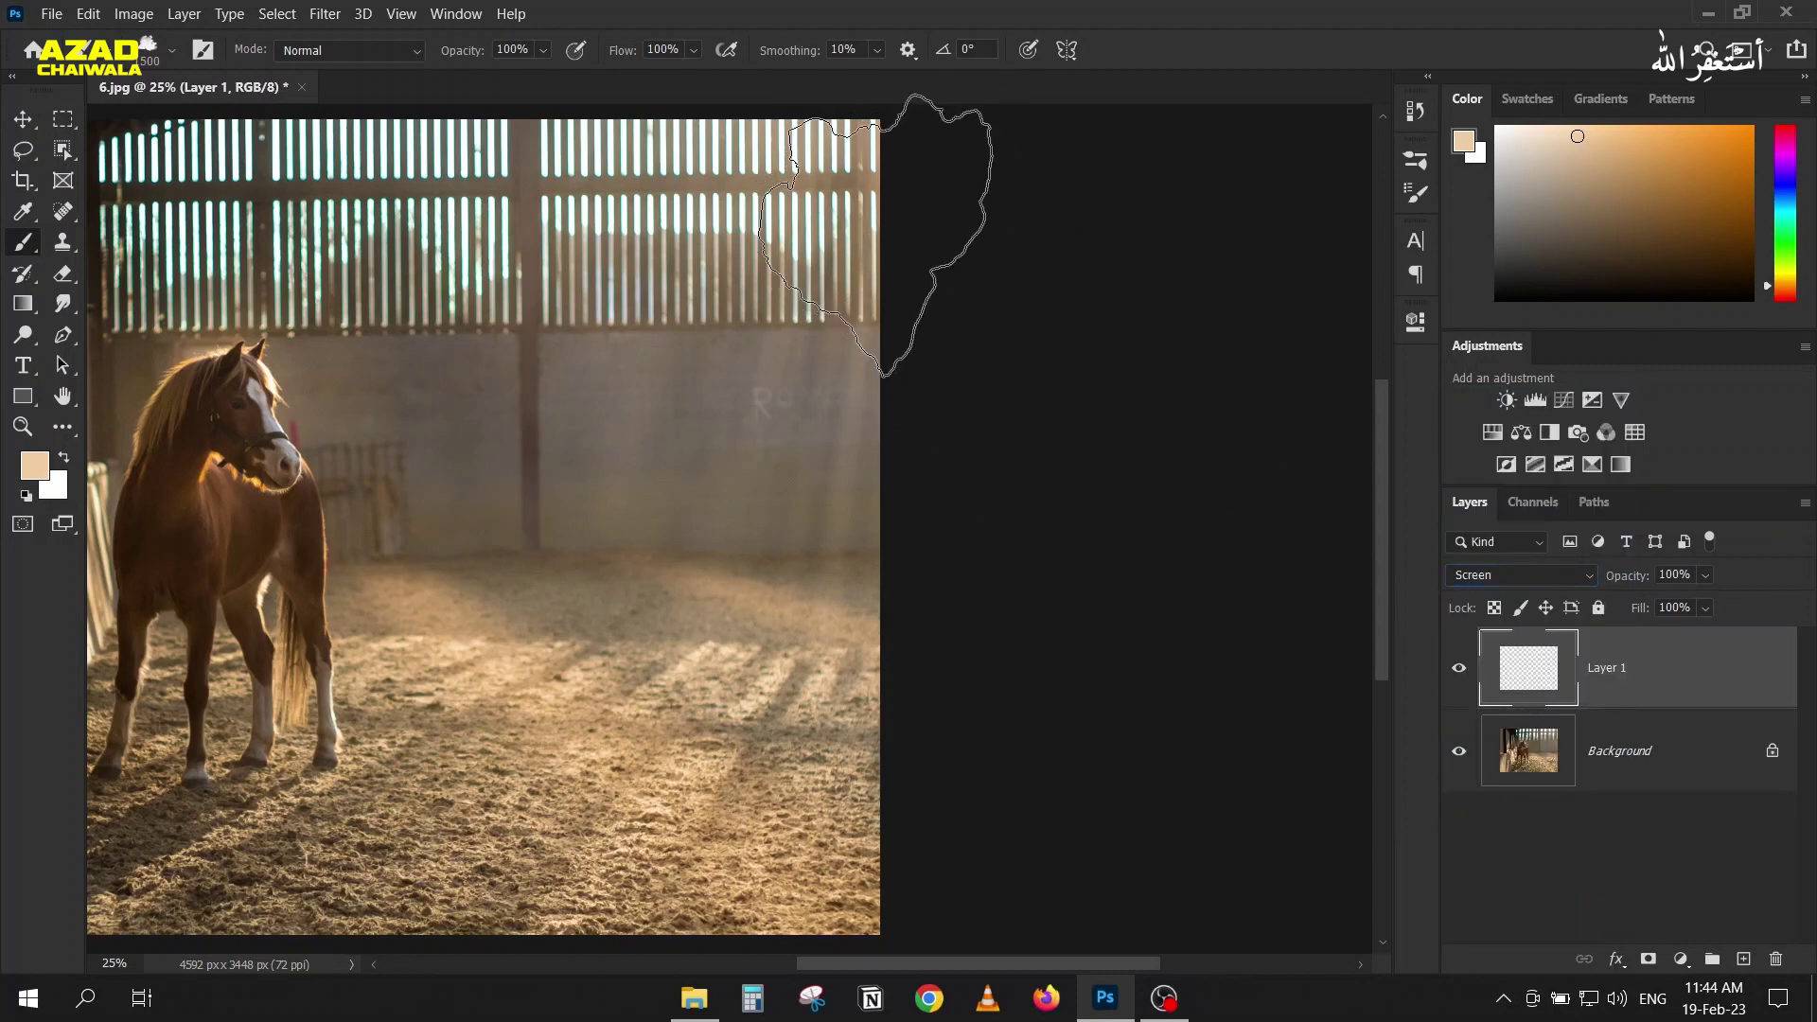
mouse_move(937, 283)
left_mouse_down()
mouse_move(568, 385)
mouse_move(473, 435)
left_mouse_up()
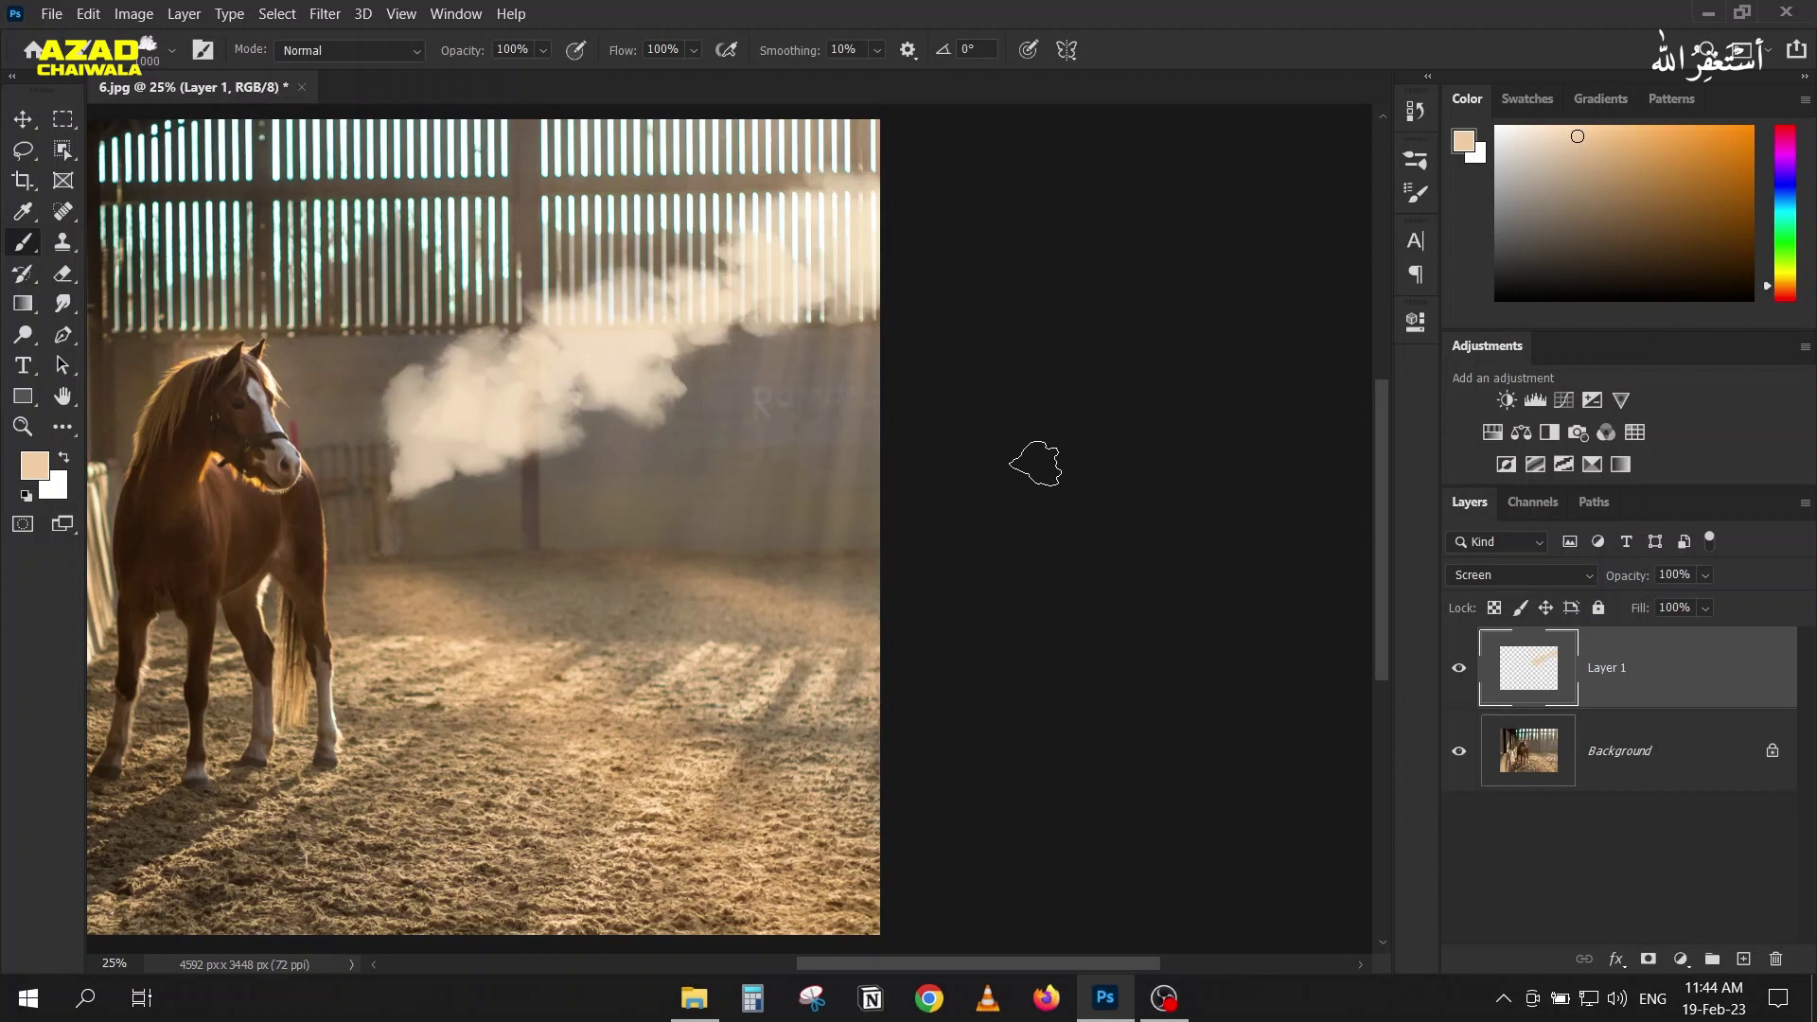
Step: Switch Layer 1's blend mode to Lighten and select the whole canvas
left_click(1522, 575)
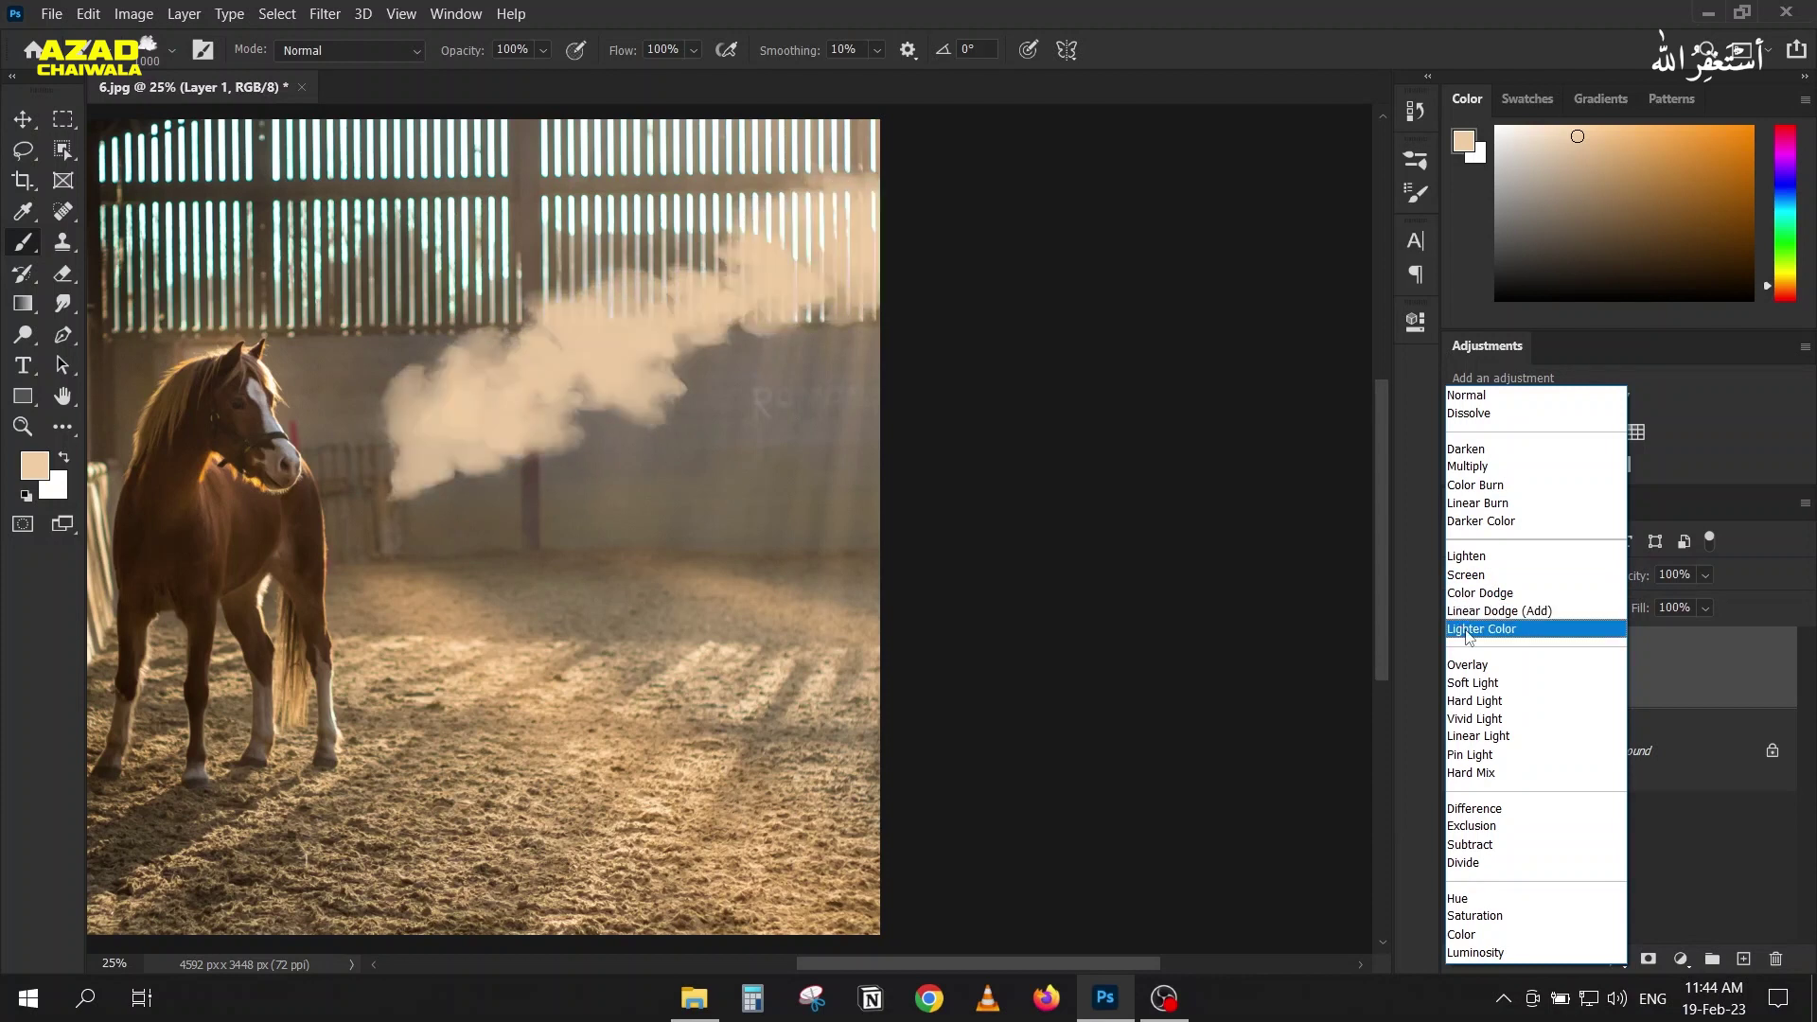
left_click(1465, 557)
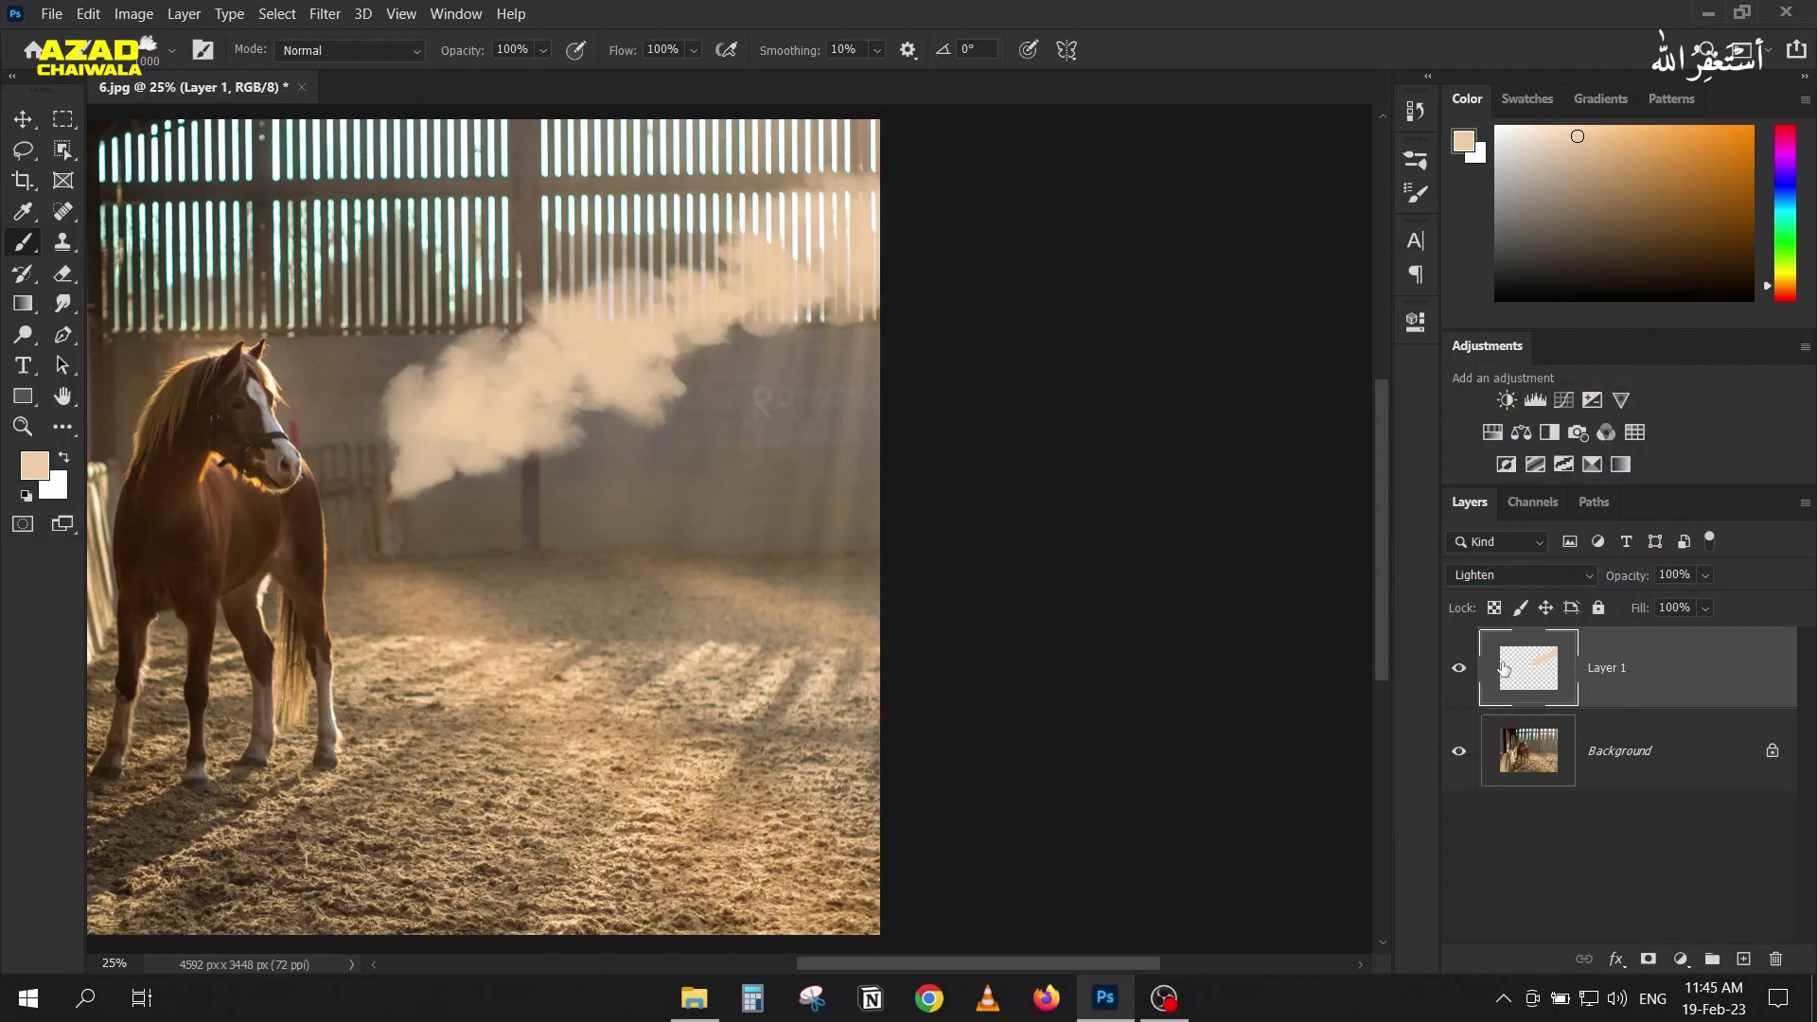
key("ctrl+a")
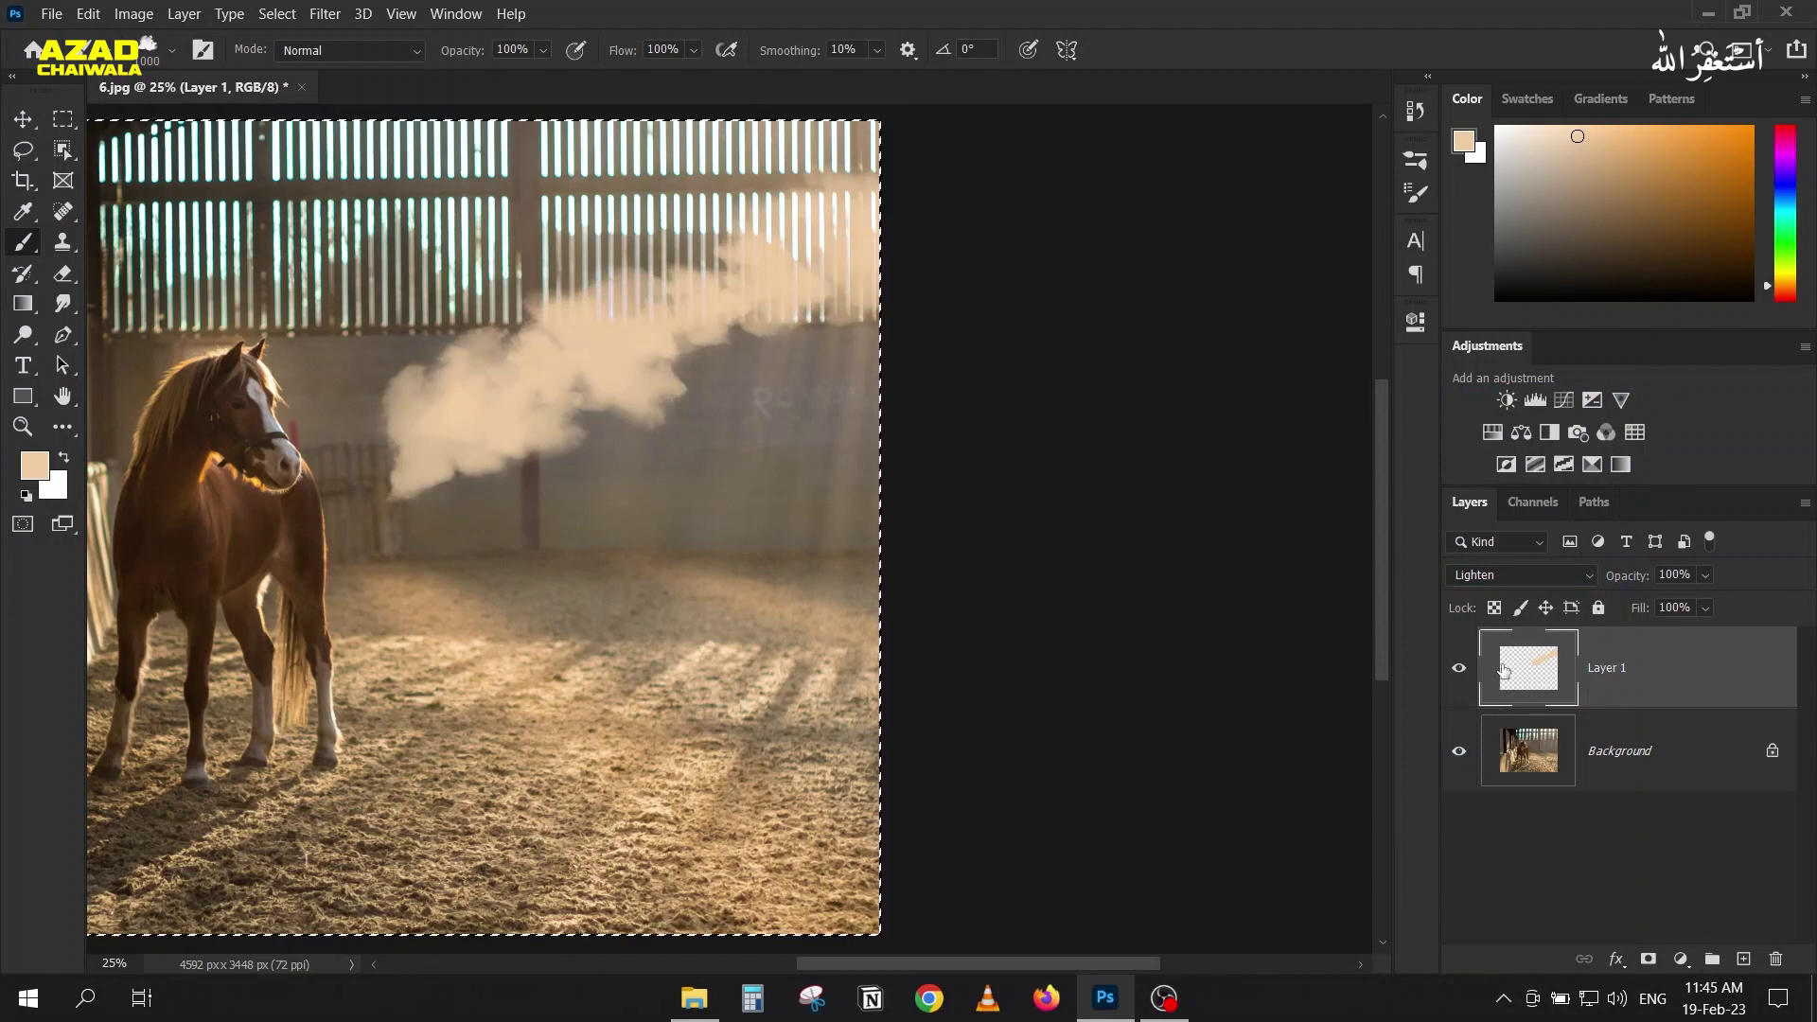
Step: Clear Layer 1, set brush flow to 28%, and test several smoke strokes, undoing each
key("Delete")
key("ctrl+d")
left_click_drag(633, 57, 547, 52)
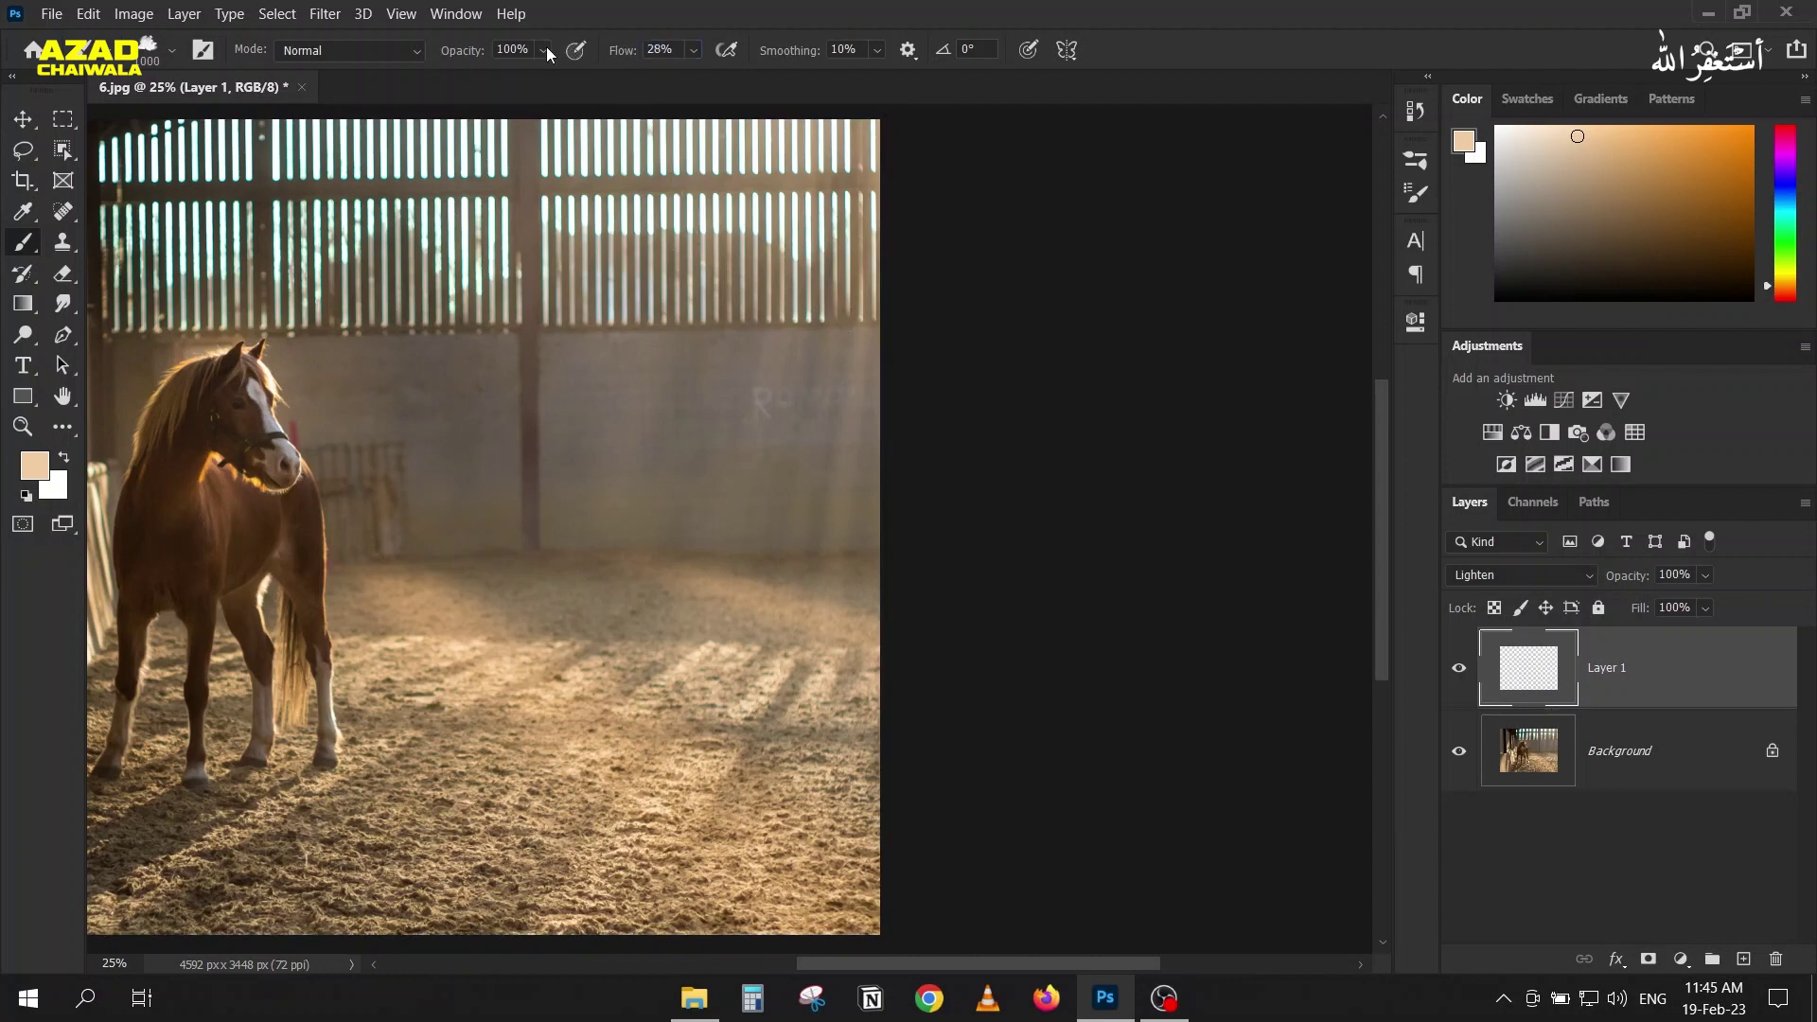
mouse_move(946, 215)
left_mouse_down()
mouse_move(629, 309)
mouse_move(365, 412)
left_mouse_up()
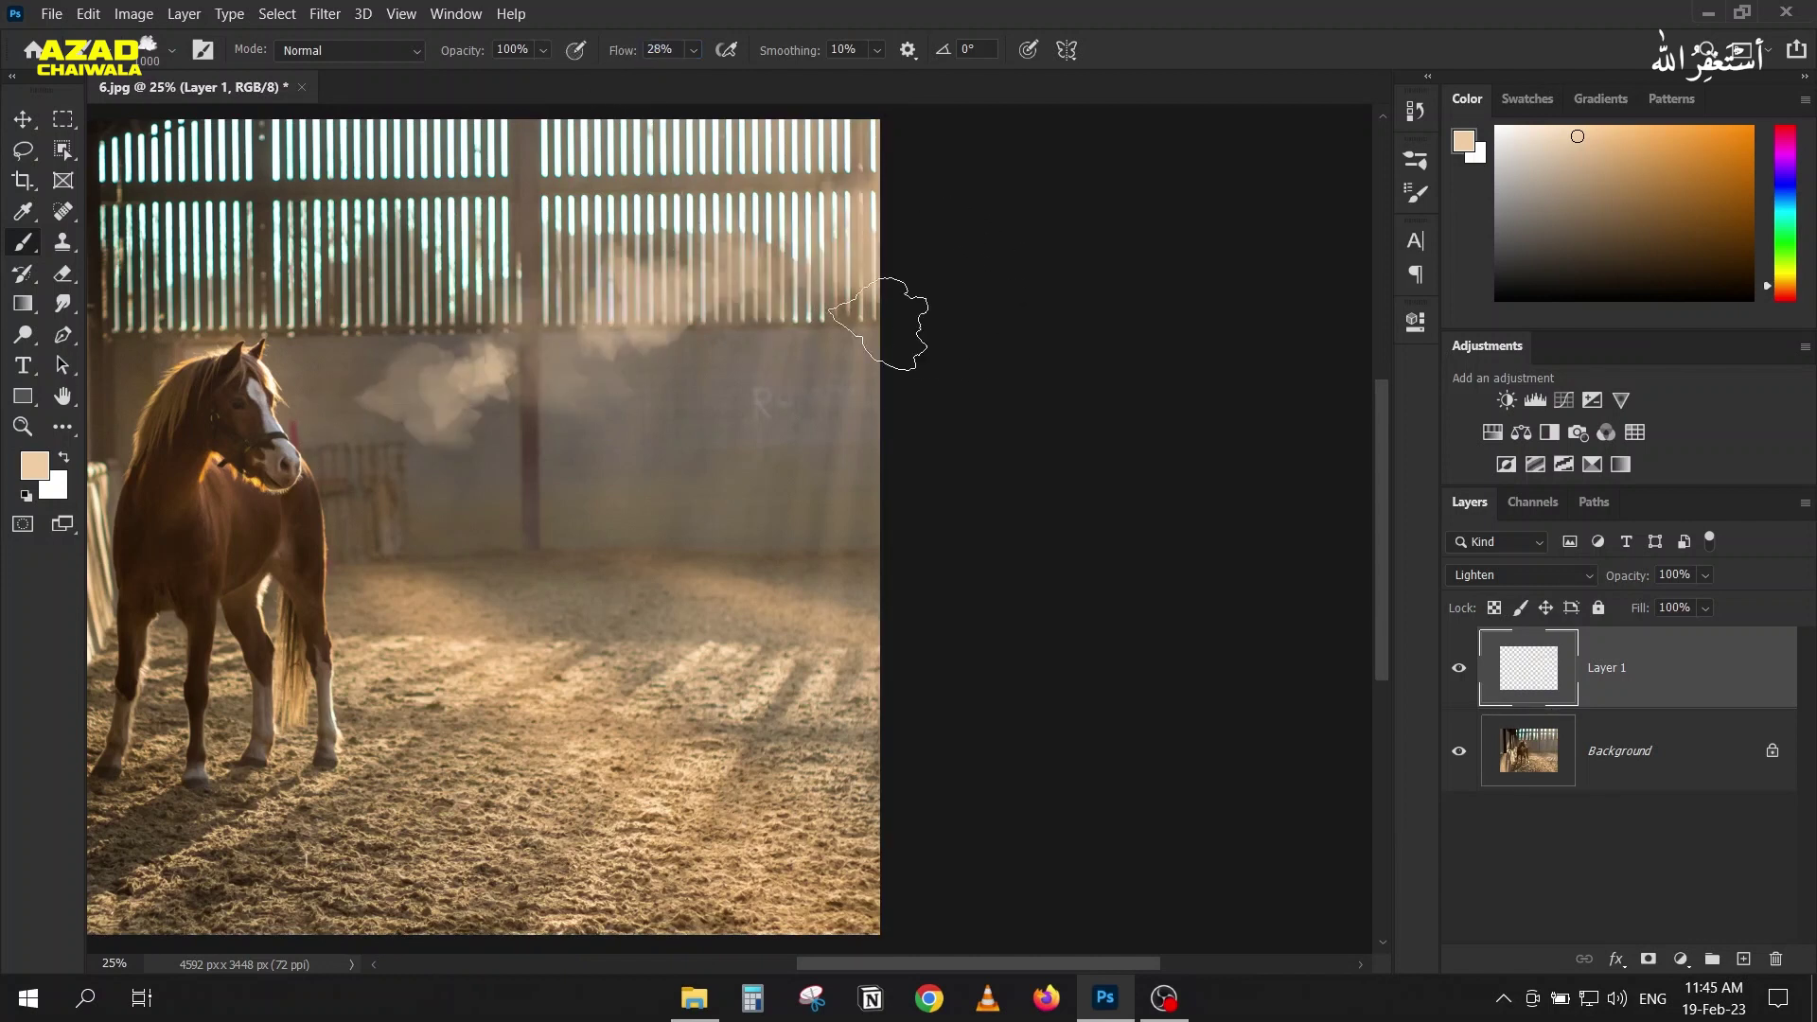
key("ctrl+z")
left_click_drag(899, 204, 298, 478)
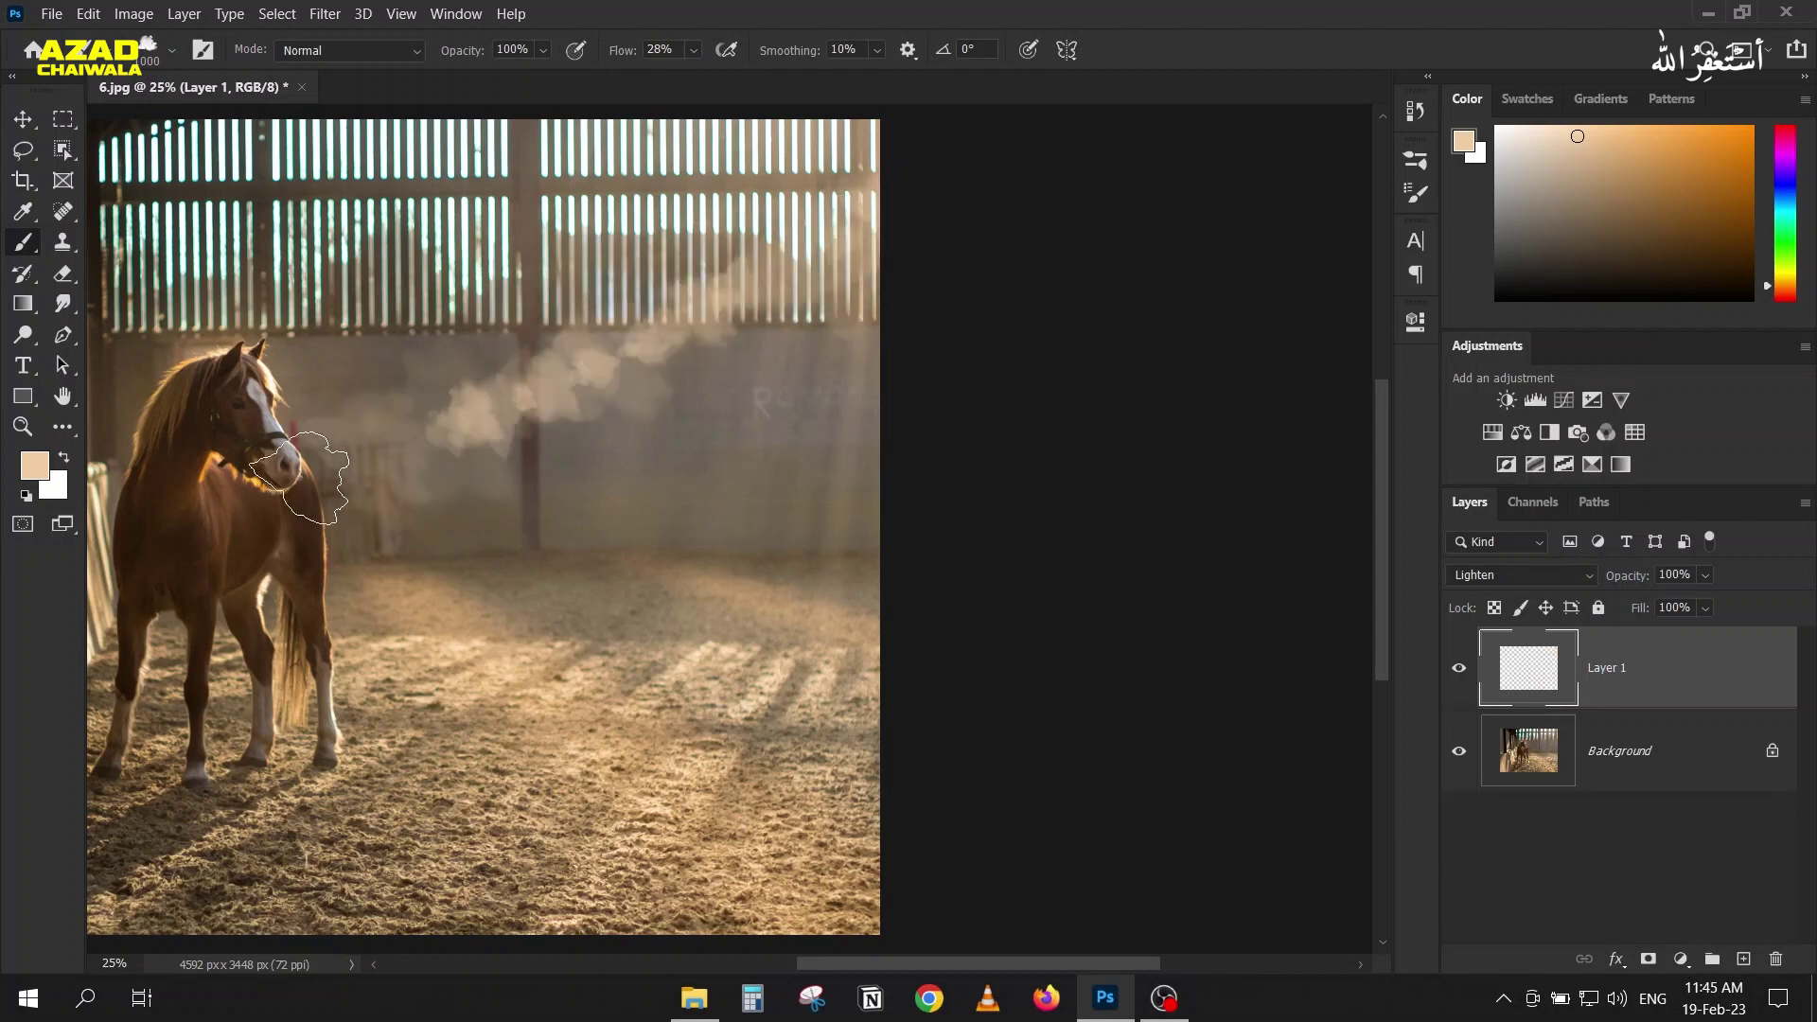
key("ctrl+z")
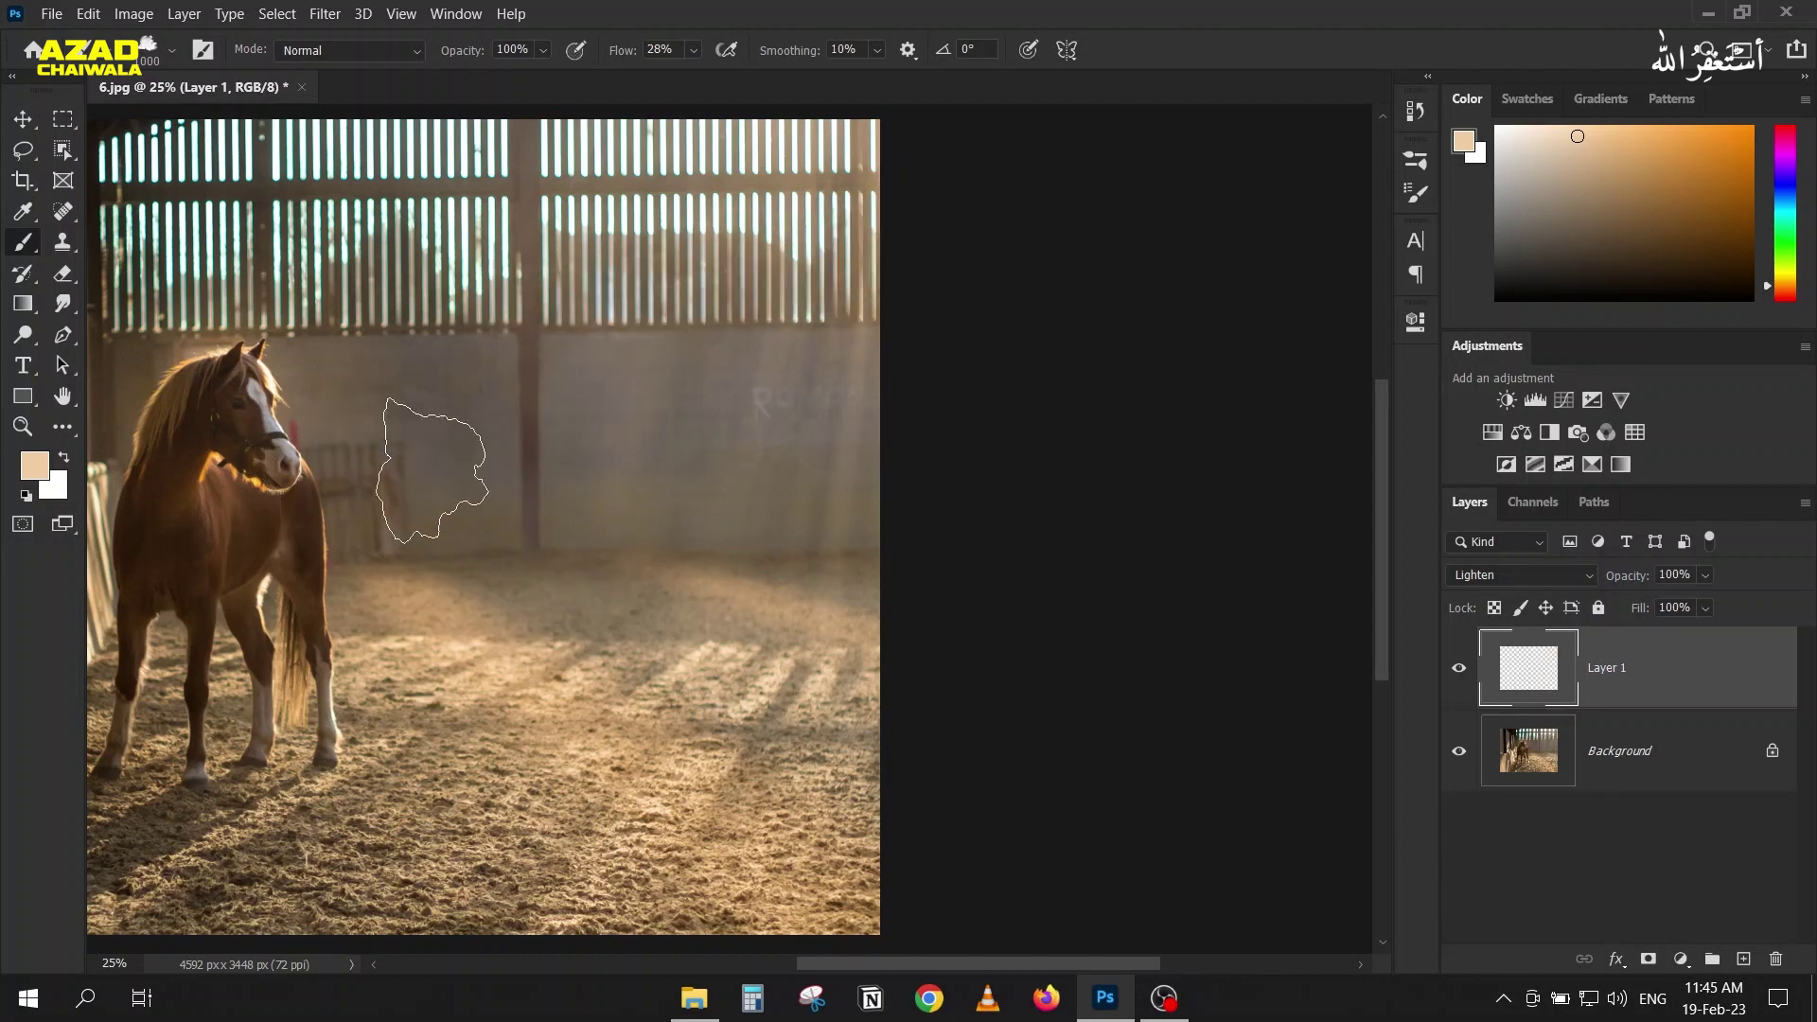
mouse_move(927, 246)
left_mouse_down()
mouse_move(255, 511)
mouse_move(369, 474)
left_mouse_up()
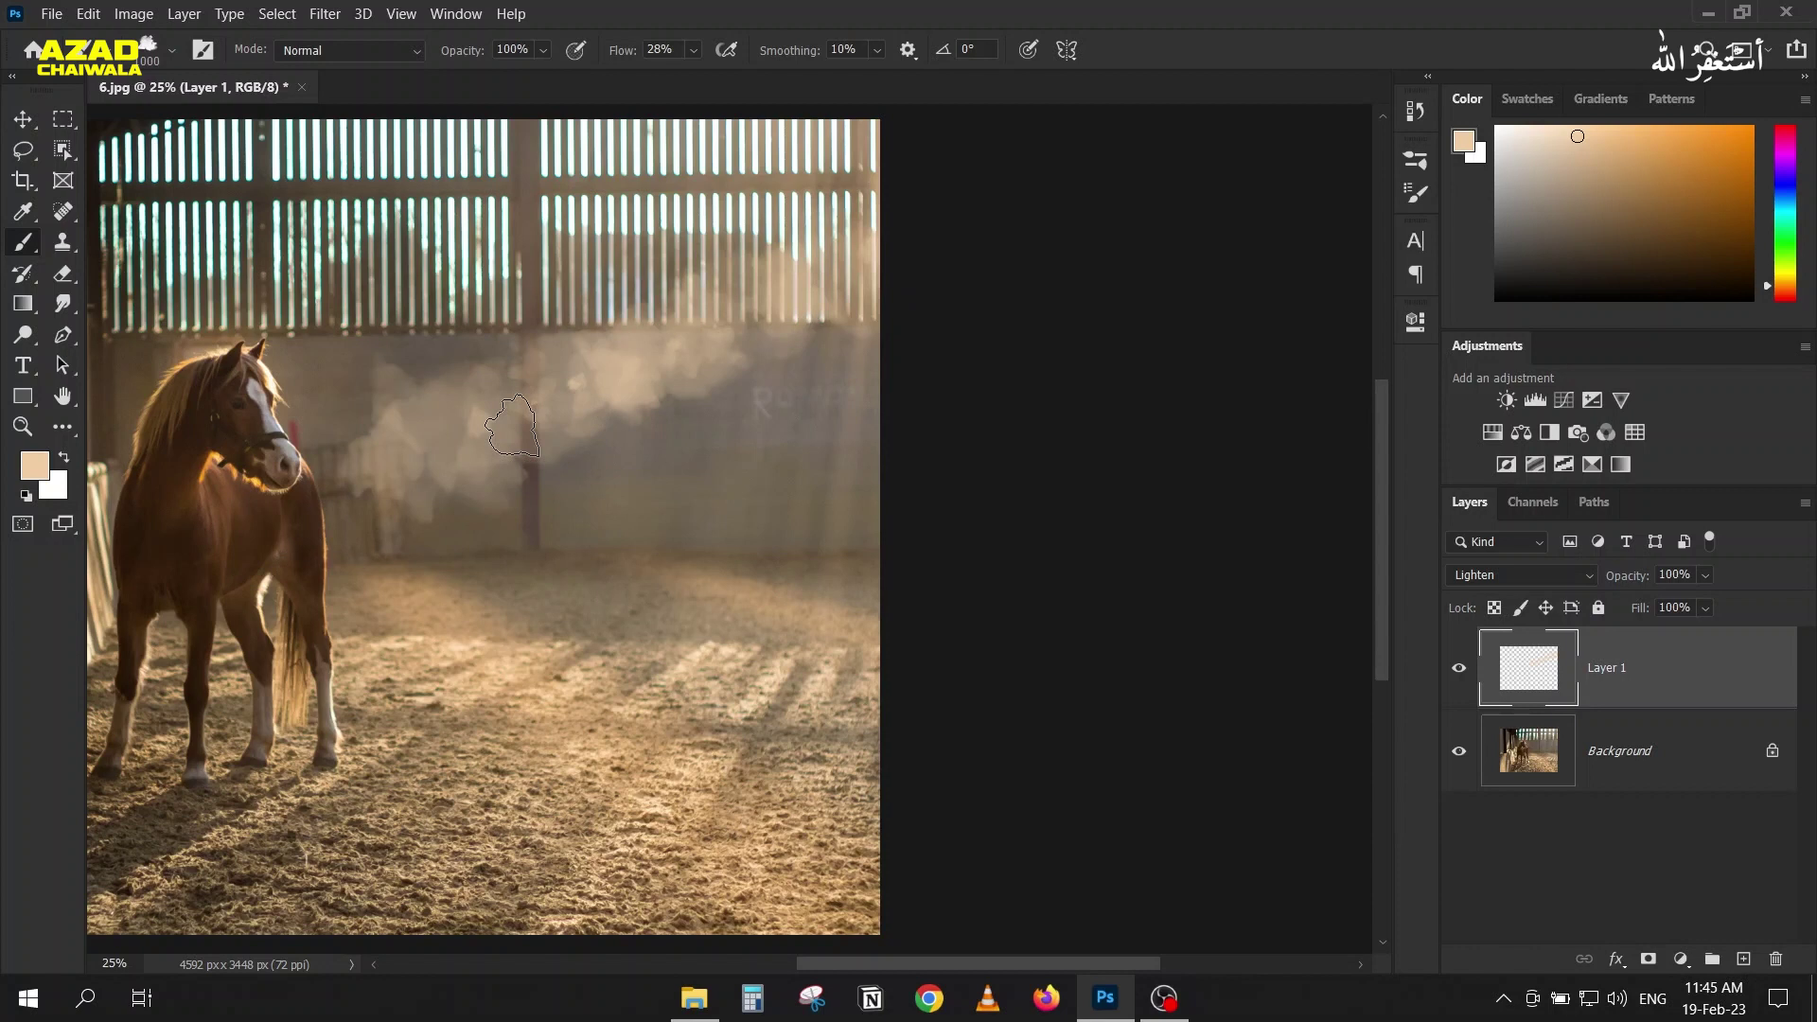
key("ctrl+z")
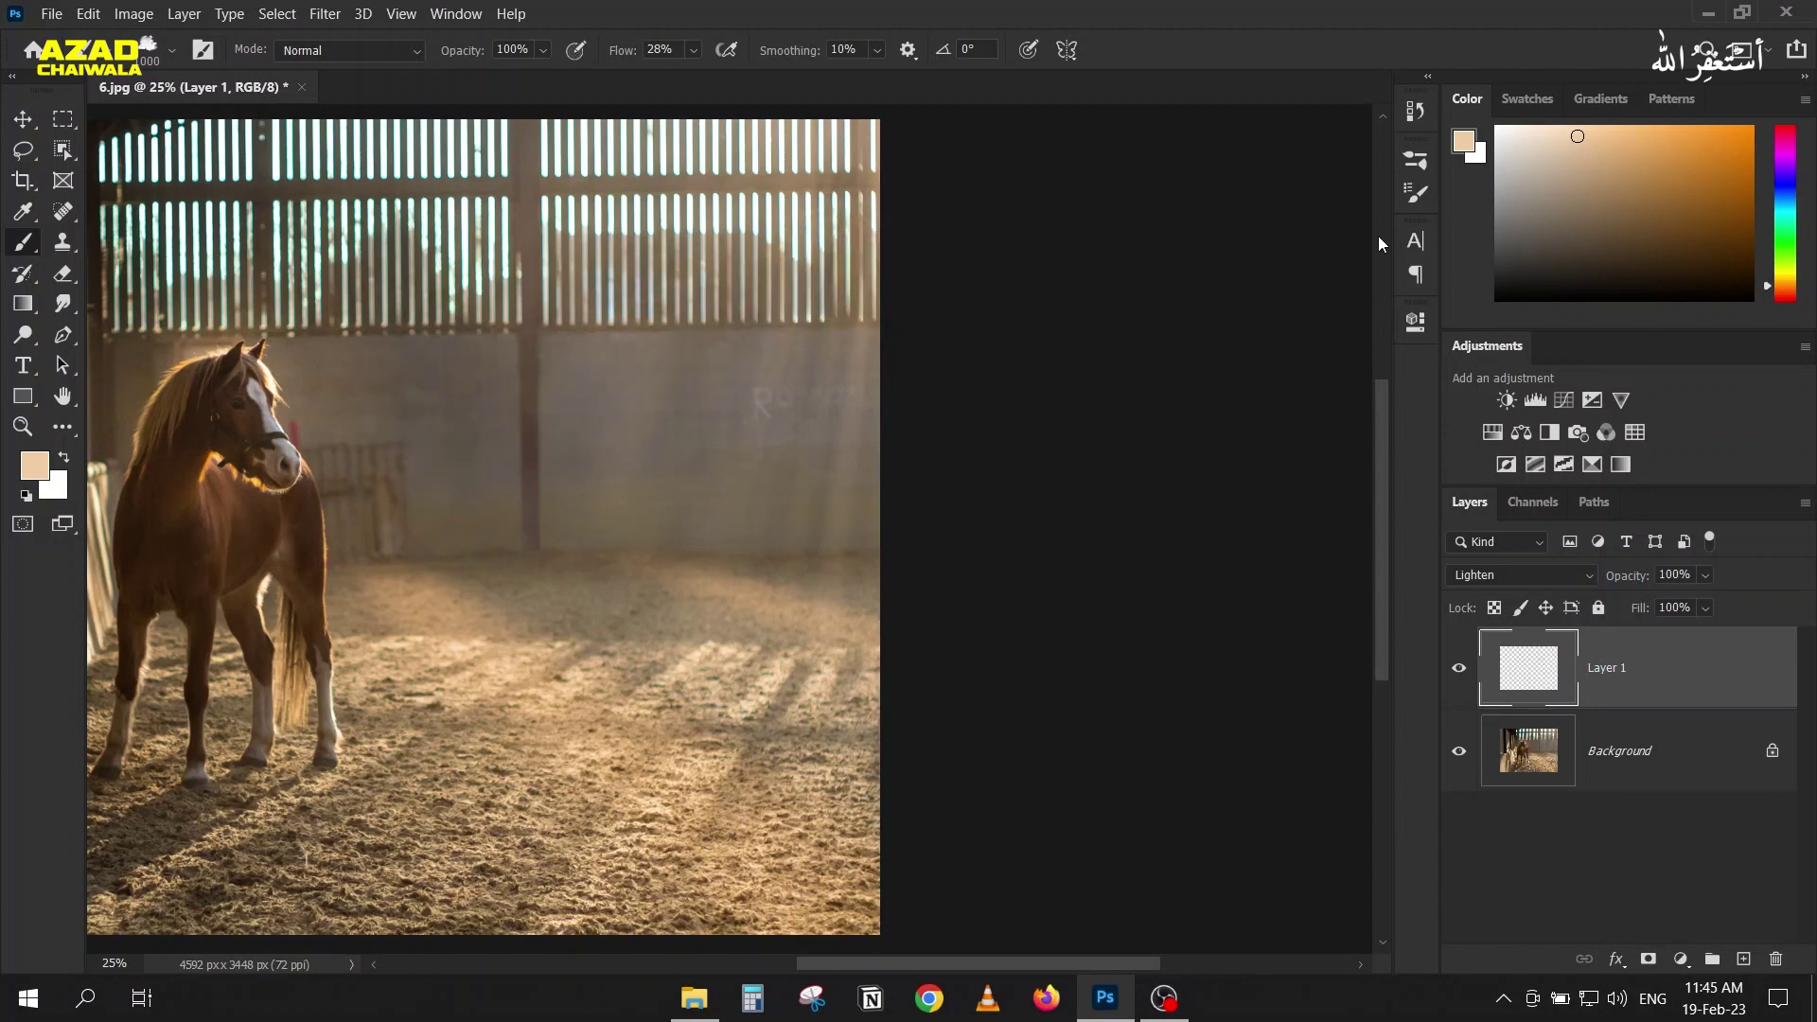
Step: Reduce the brush tip spacing to 10%, then test and undo a cloud stroke
left_click(1417, 193)
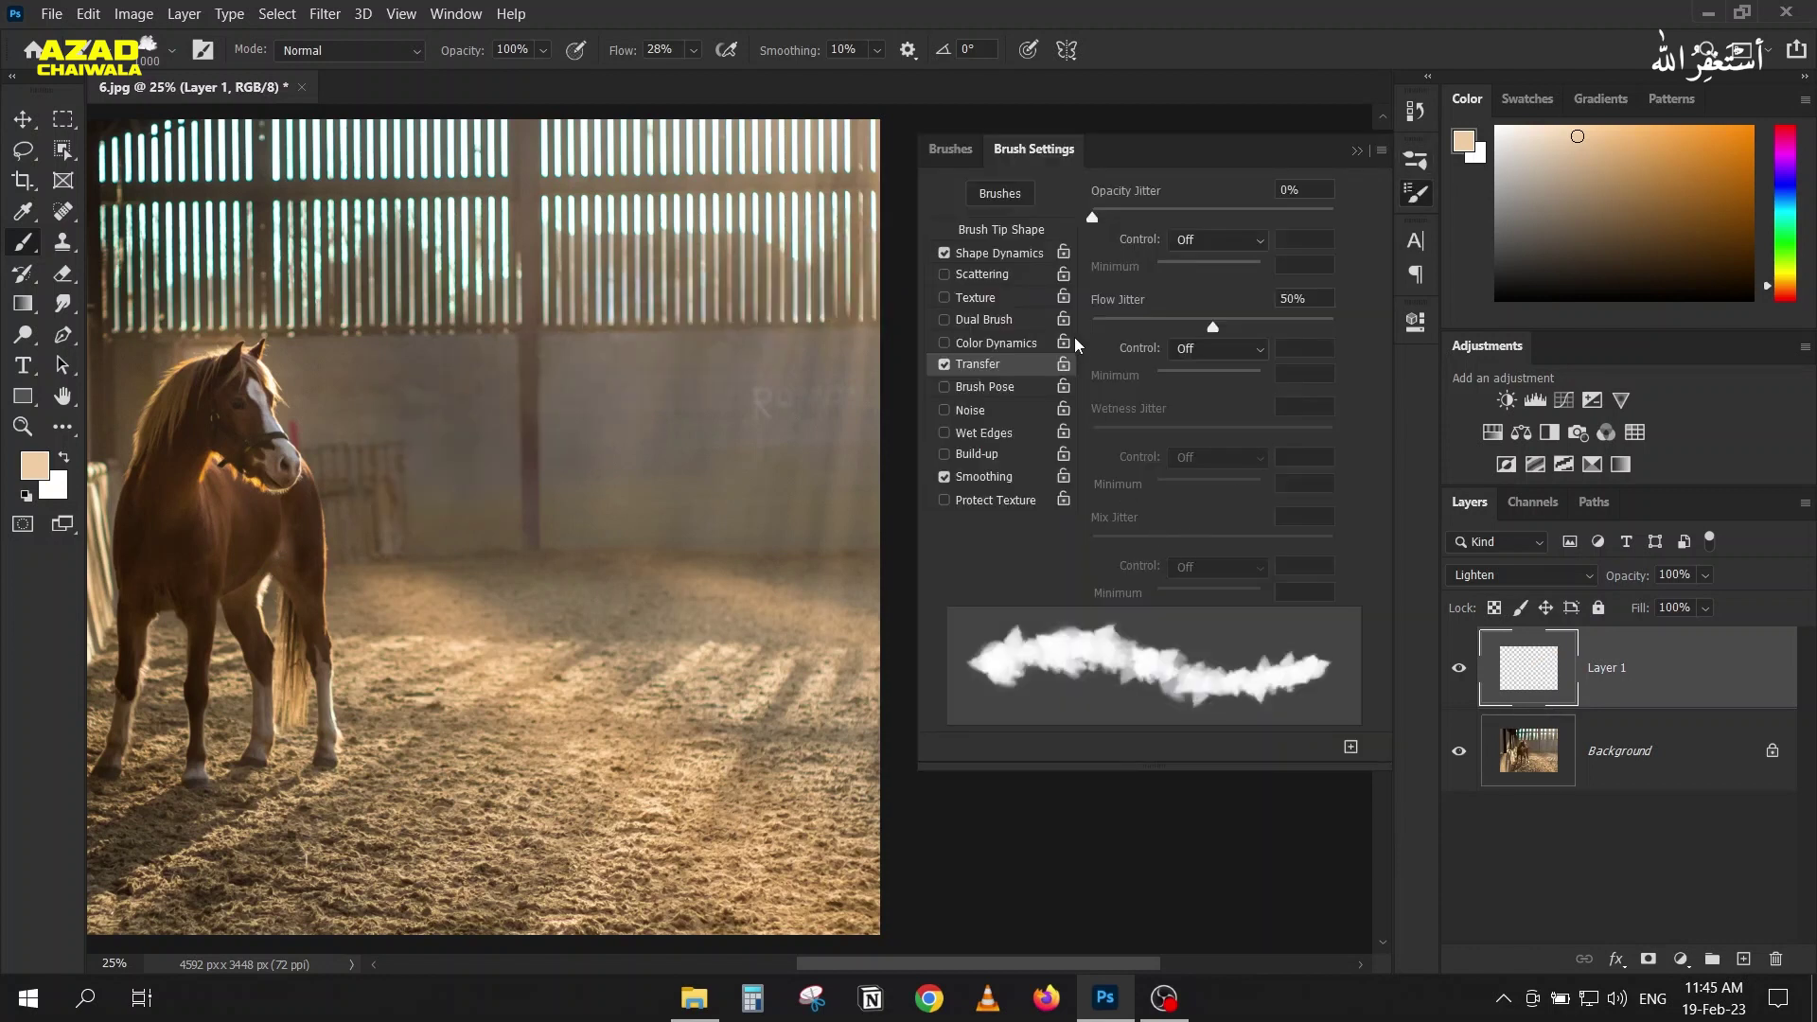
left_click(994, 229)
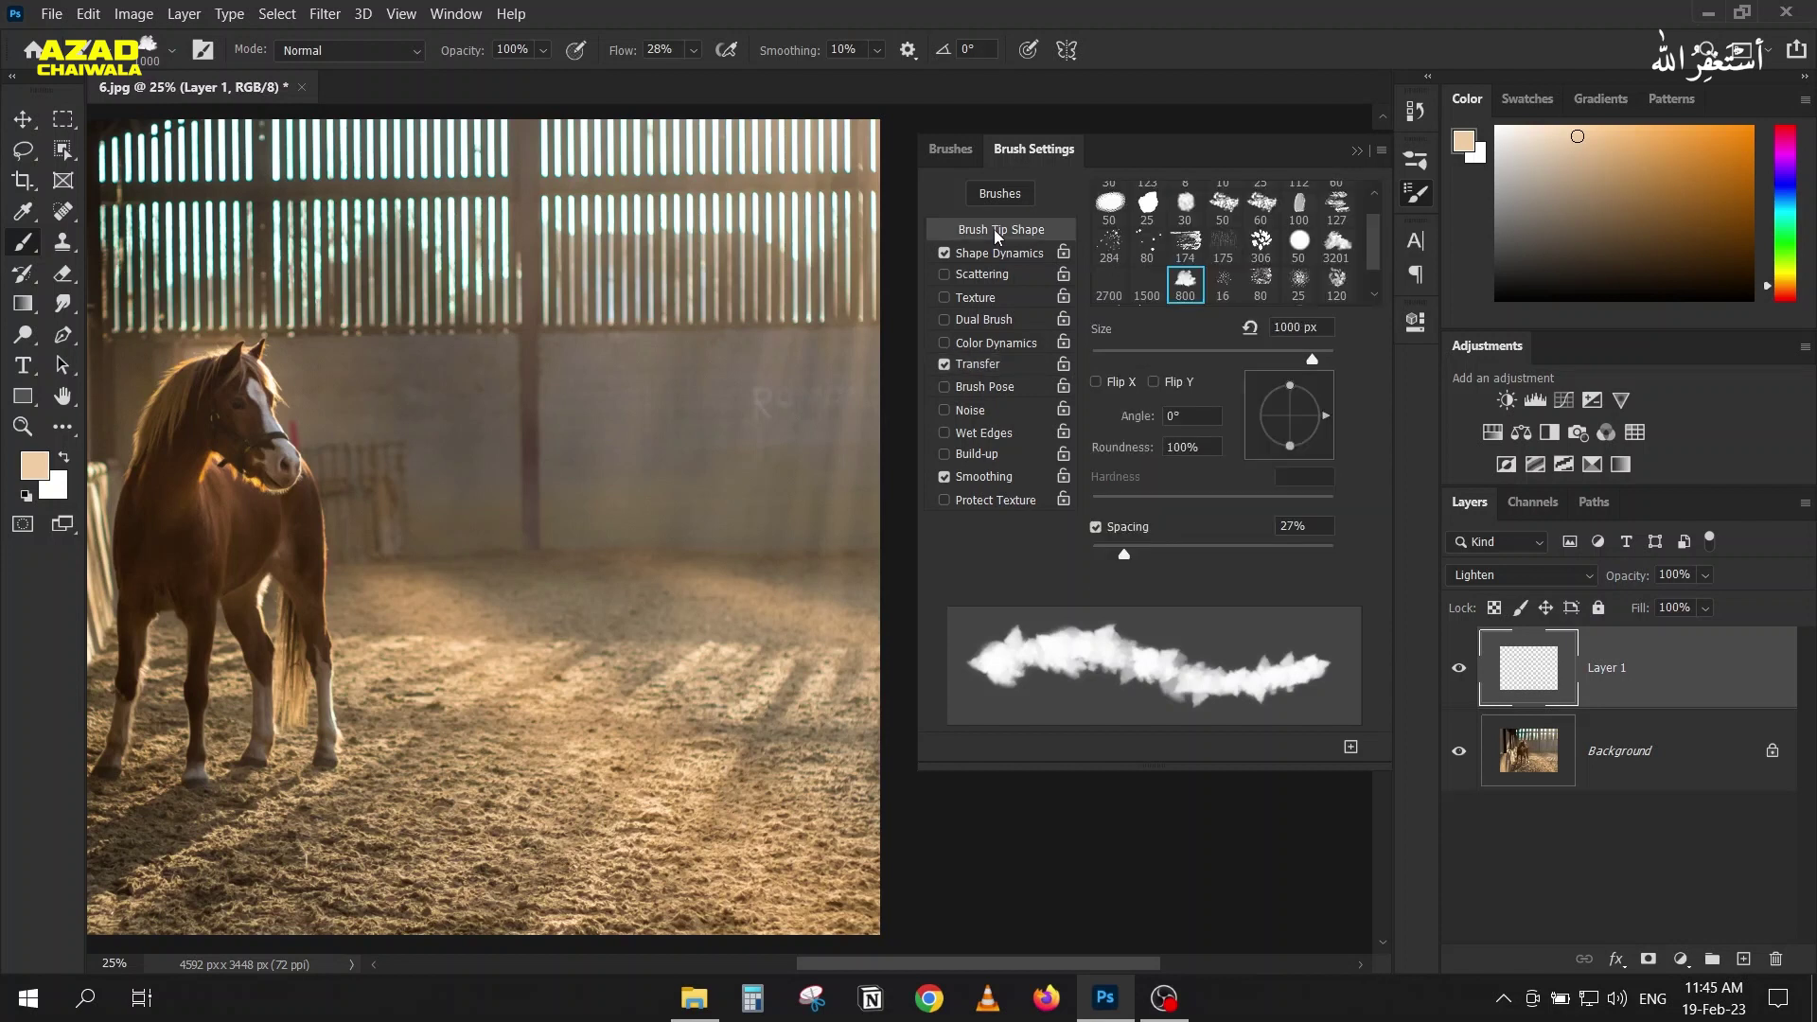
left_click_drag(1125, 555, 1103, 556)
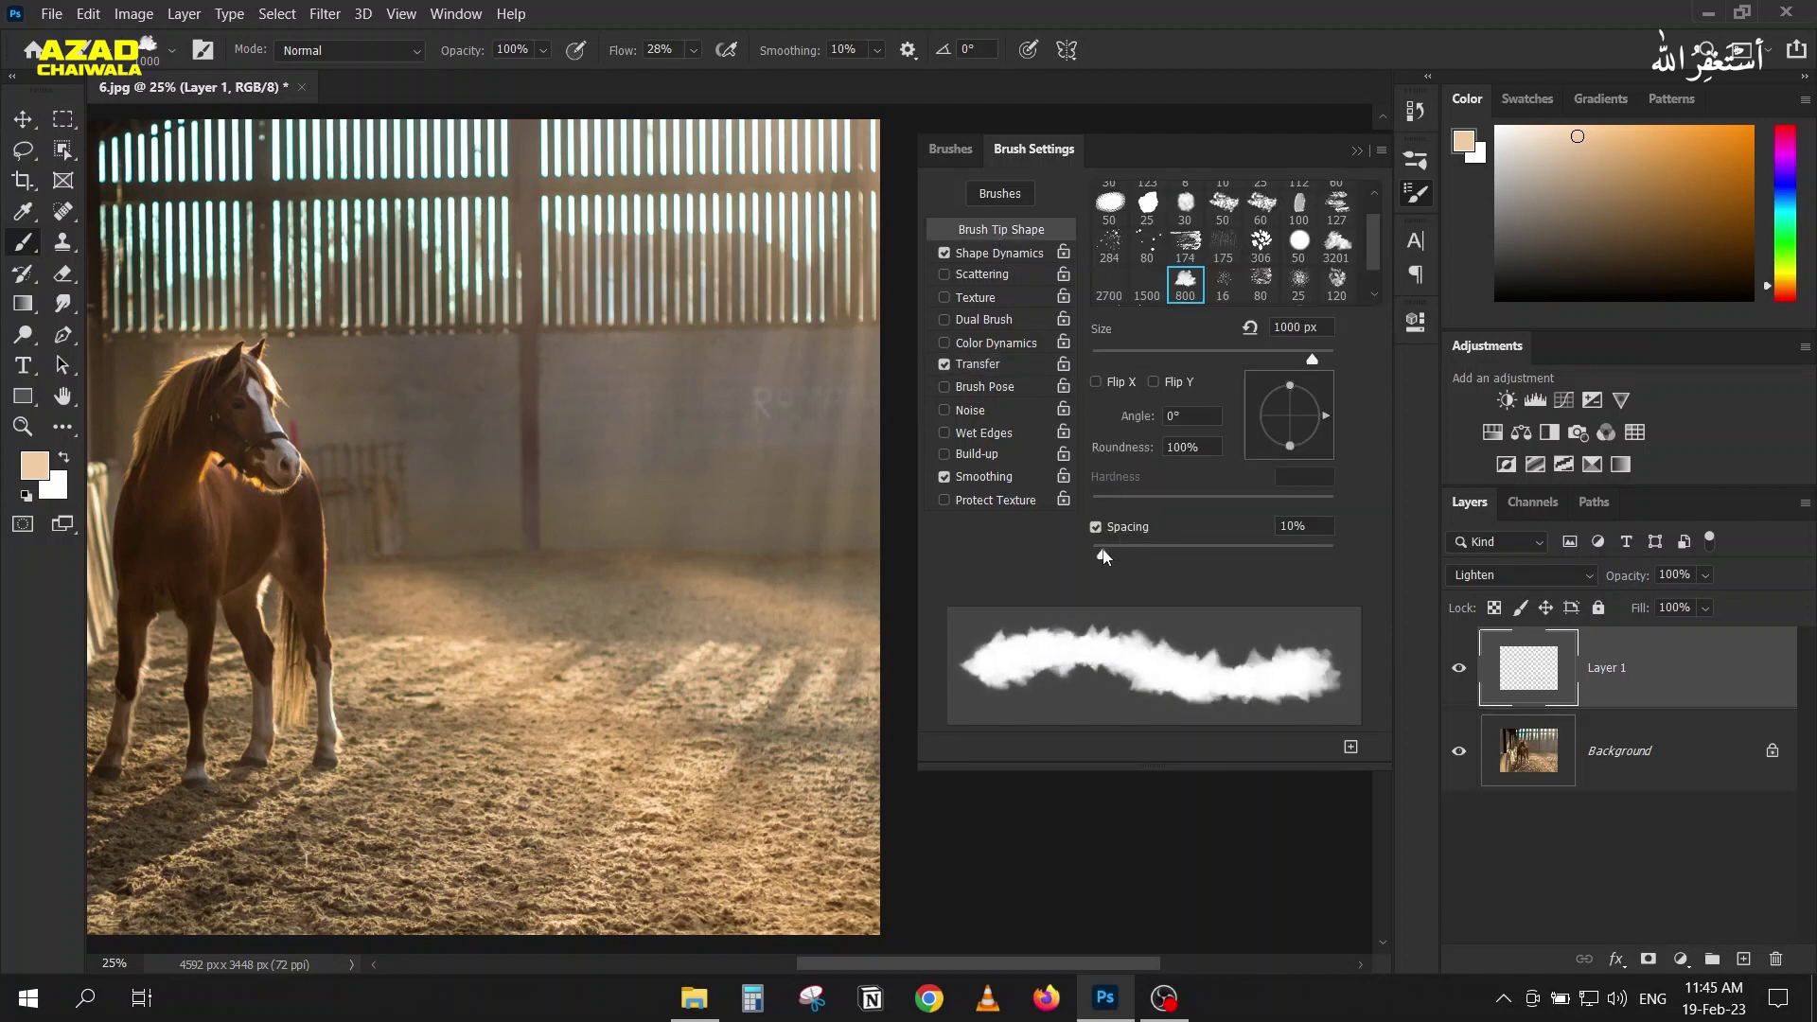
left_click(1356, 151)
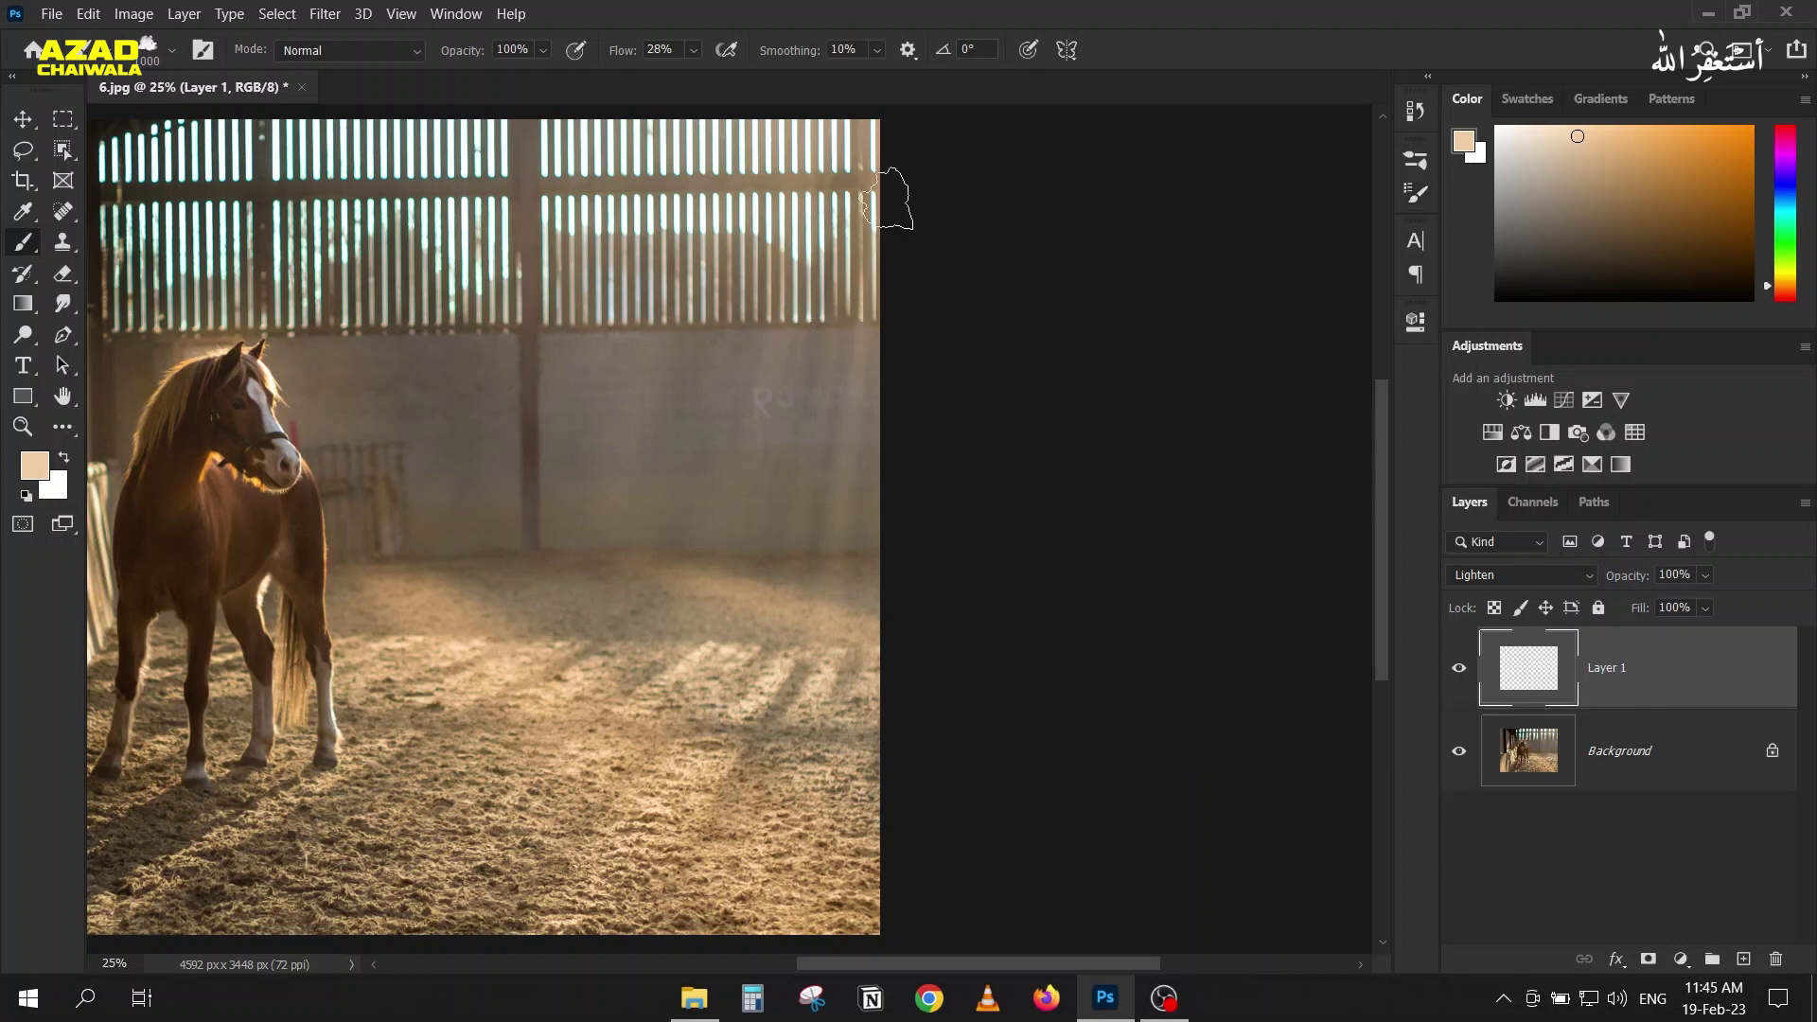
left_click_drag(823, 255, 378, 487)
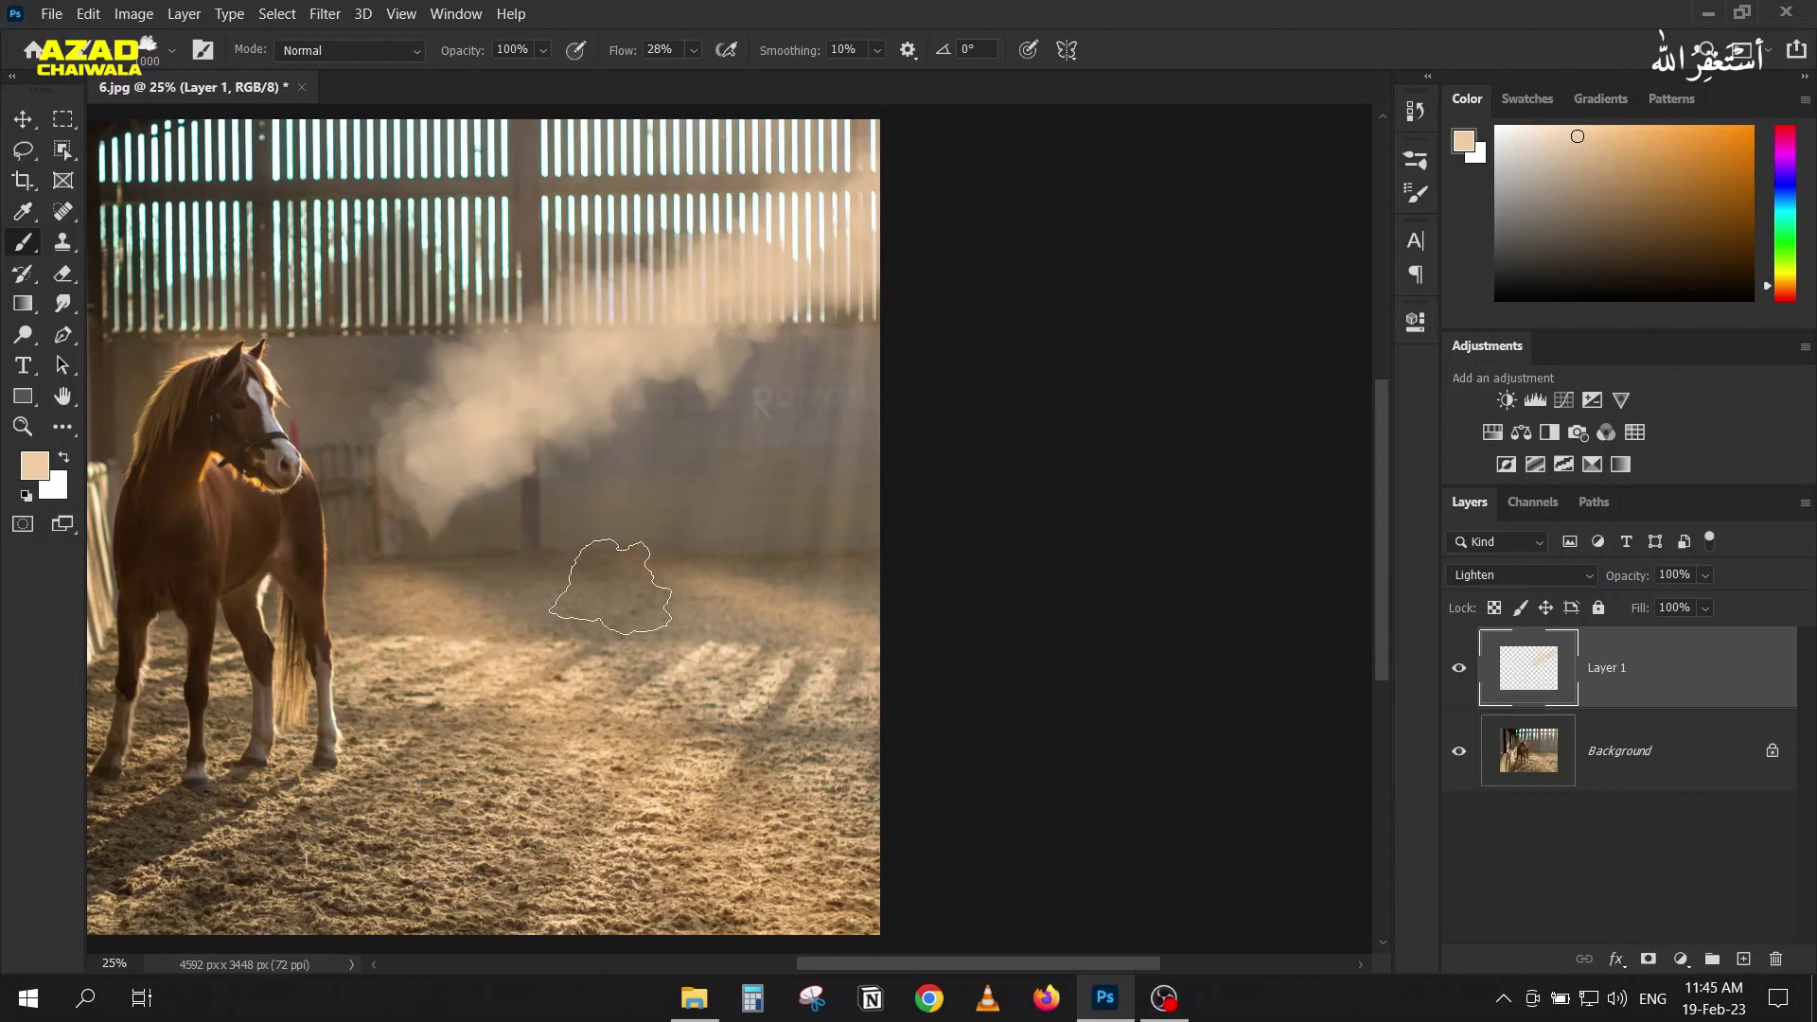
key("ctrl+z")
Step: At 8% flow, build up soft haze from the upper right across the barn's middle
left_click_drag(620, 52, 602, 56)
mouse_move(880, 208)
left_mouse_down()
mouse_move(441, 393)
mouse_move(358, 454)
left_mouse_up()
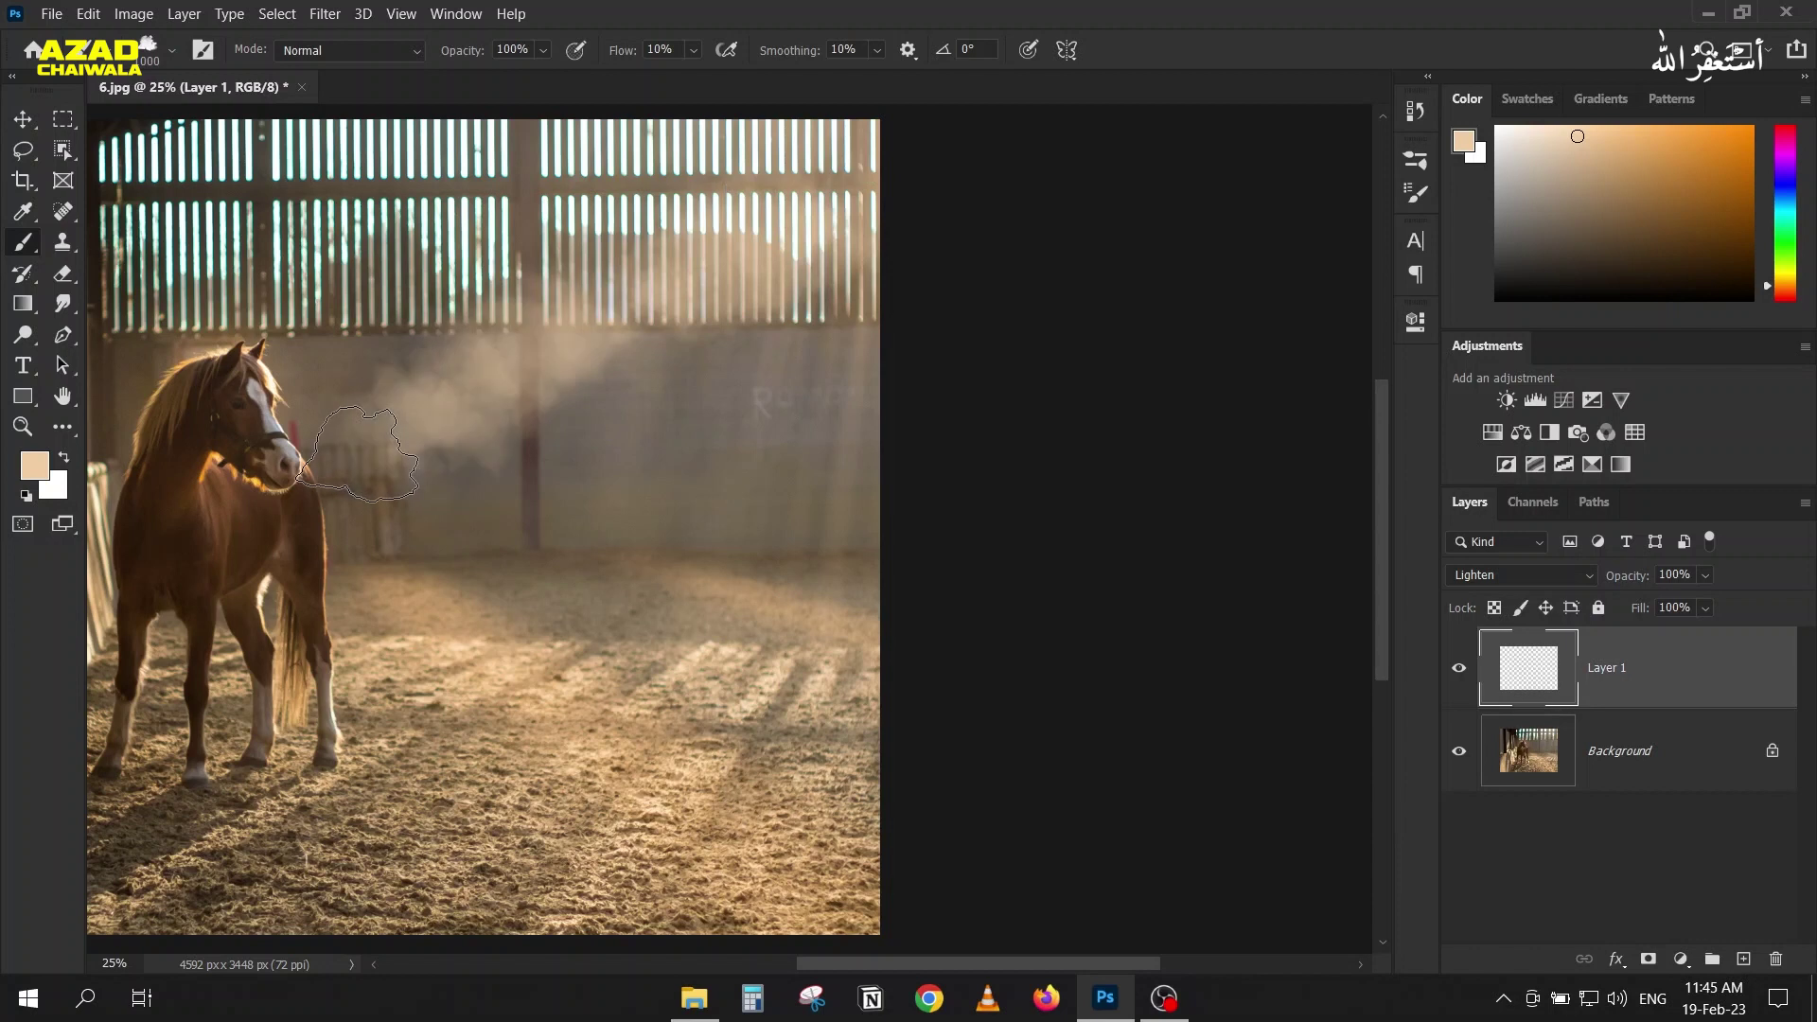
mouse_move(946, 229)
left_mouse_down()
mouse_move(430, 515)
mouse_move(350, 586)
left_mouse_up()
left_click_drag(963, 242, 395, 502)
left_click_drag(1014, 322, 473, 606)
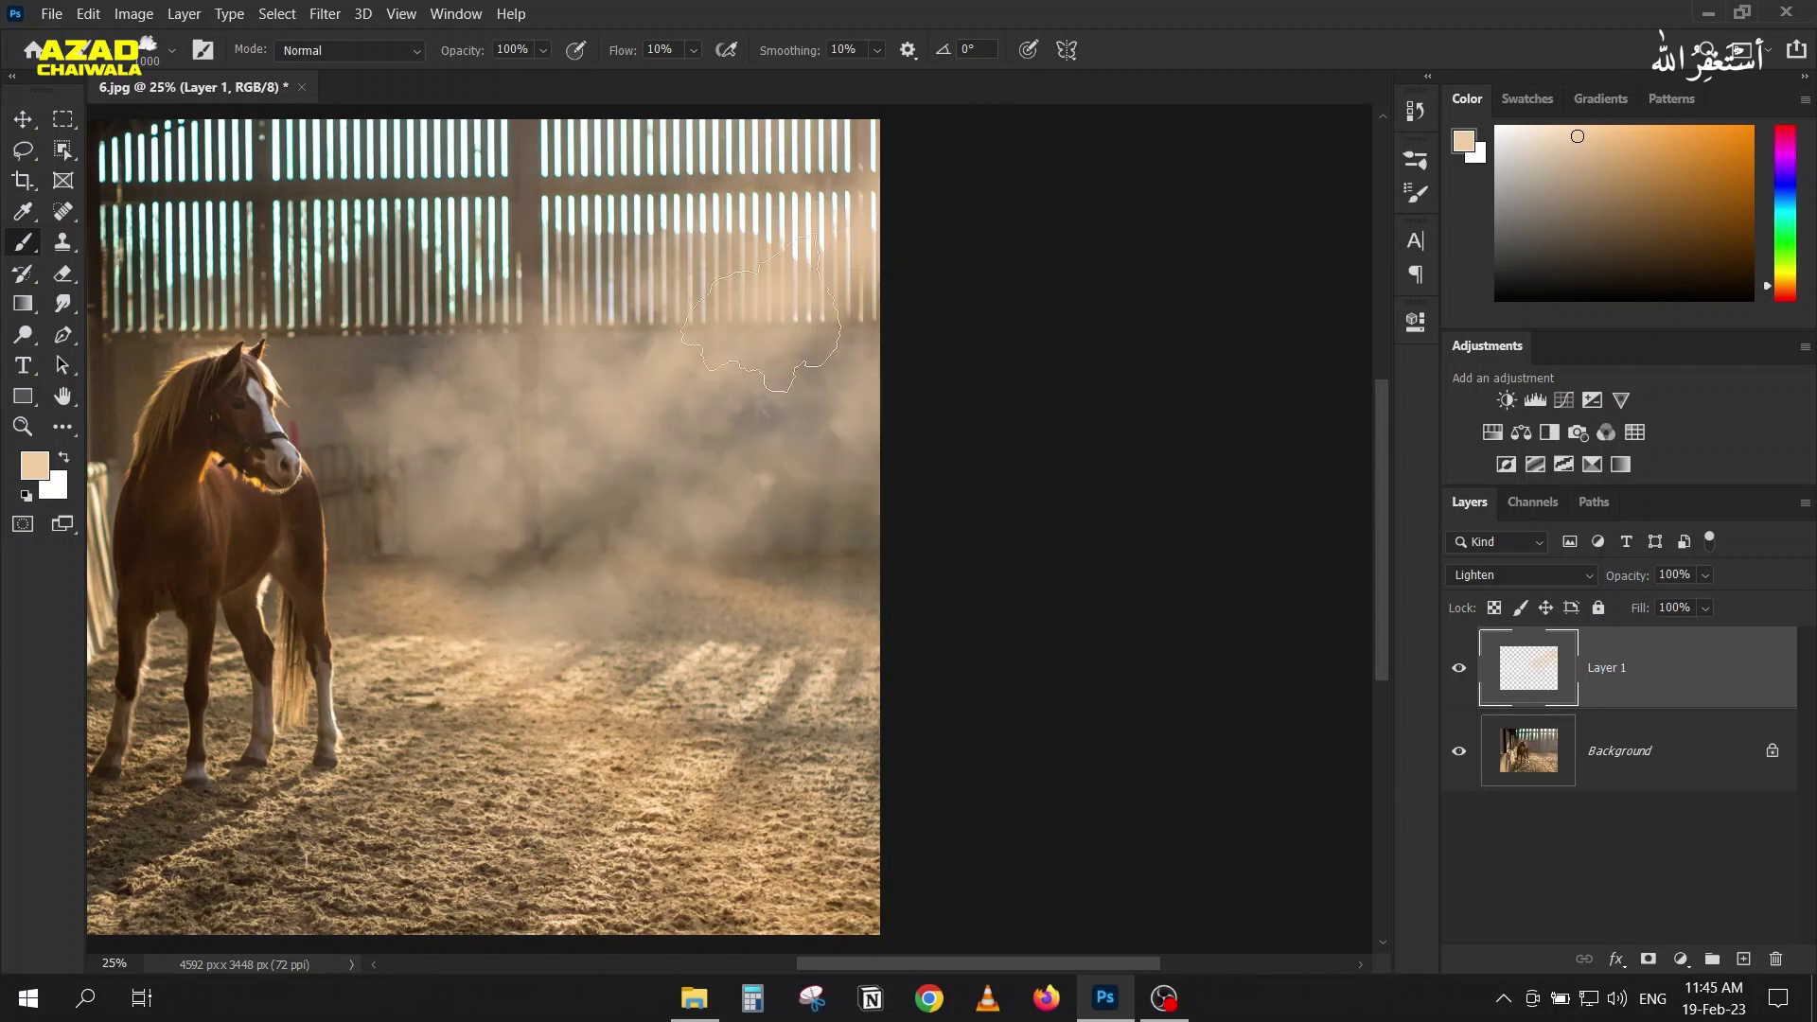
left_click_drag(908, 218, 530, 511)
left_click_drag(852, 189, 511, 341)
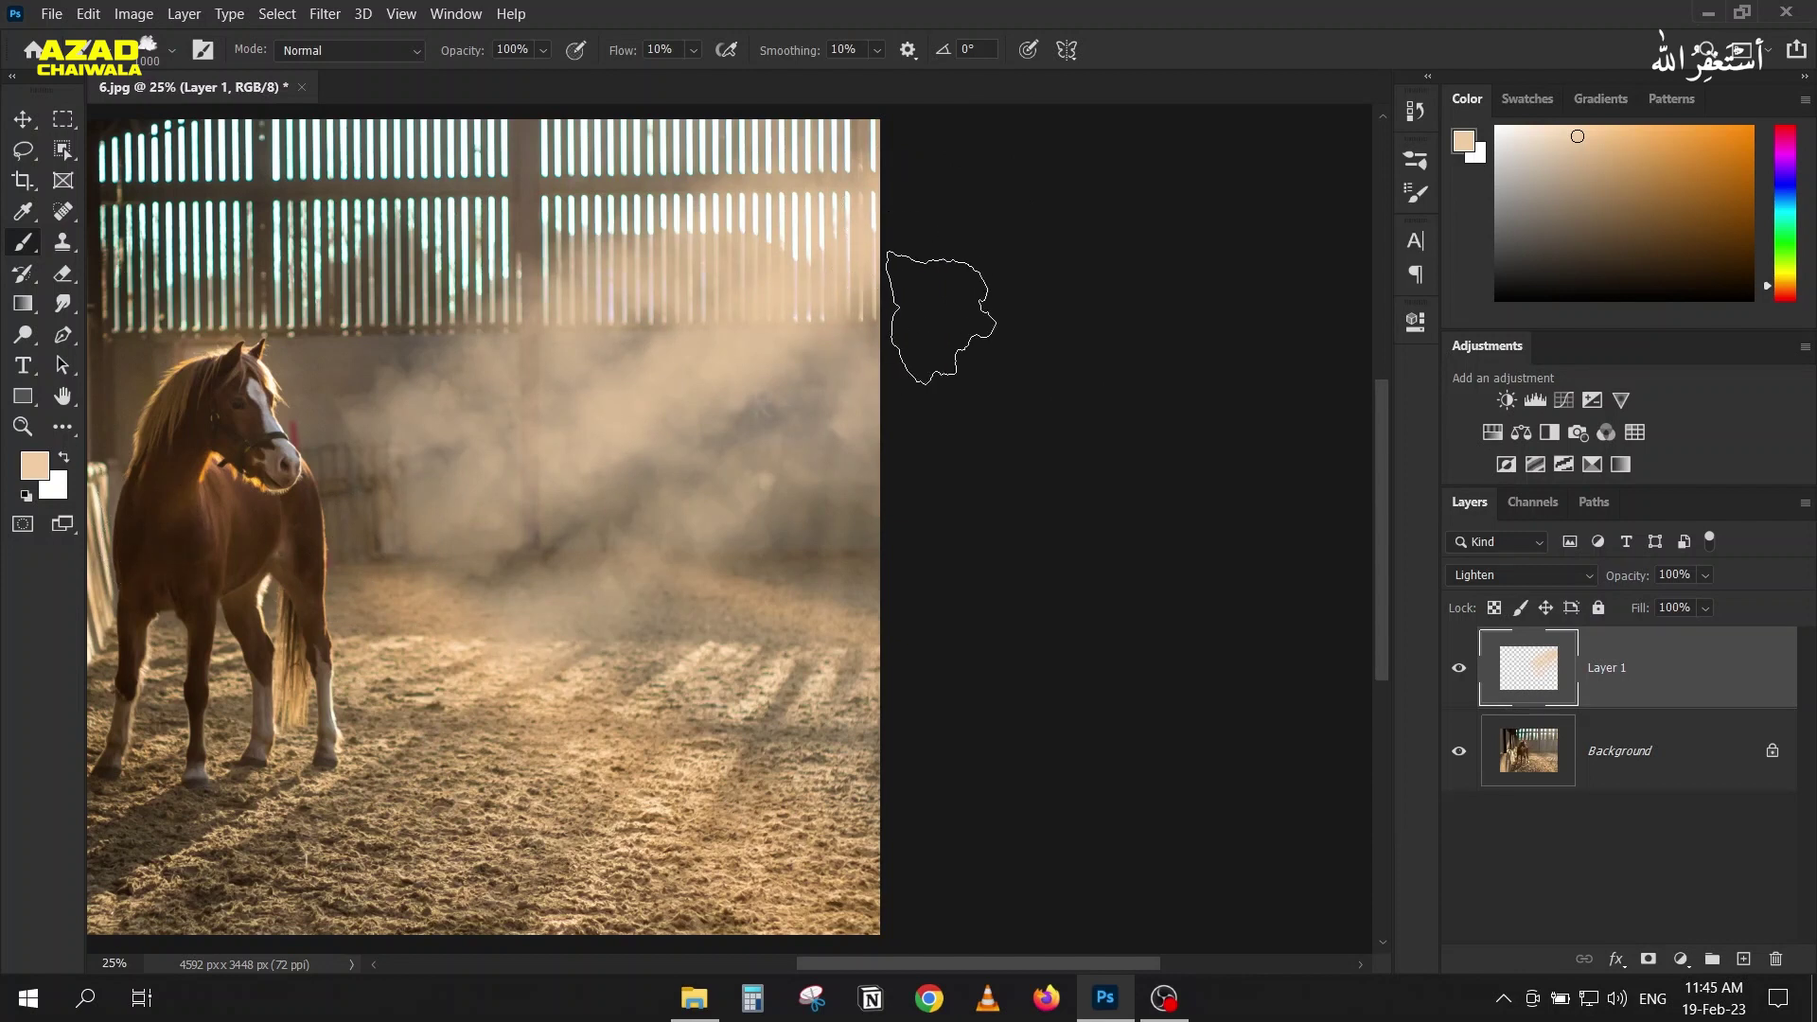
left_click_drag(937, 317, 606, 568)
left_click_drag(912, 304, 662, 473)
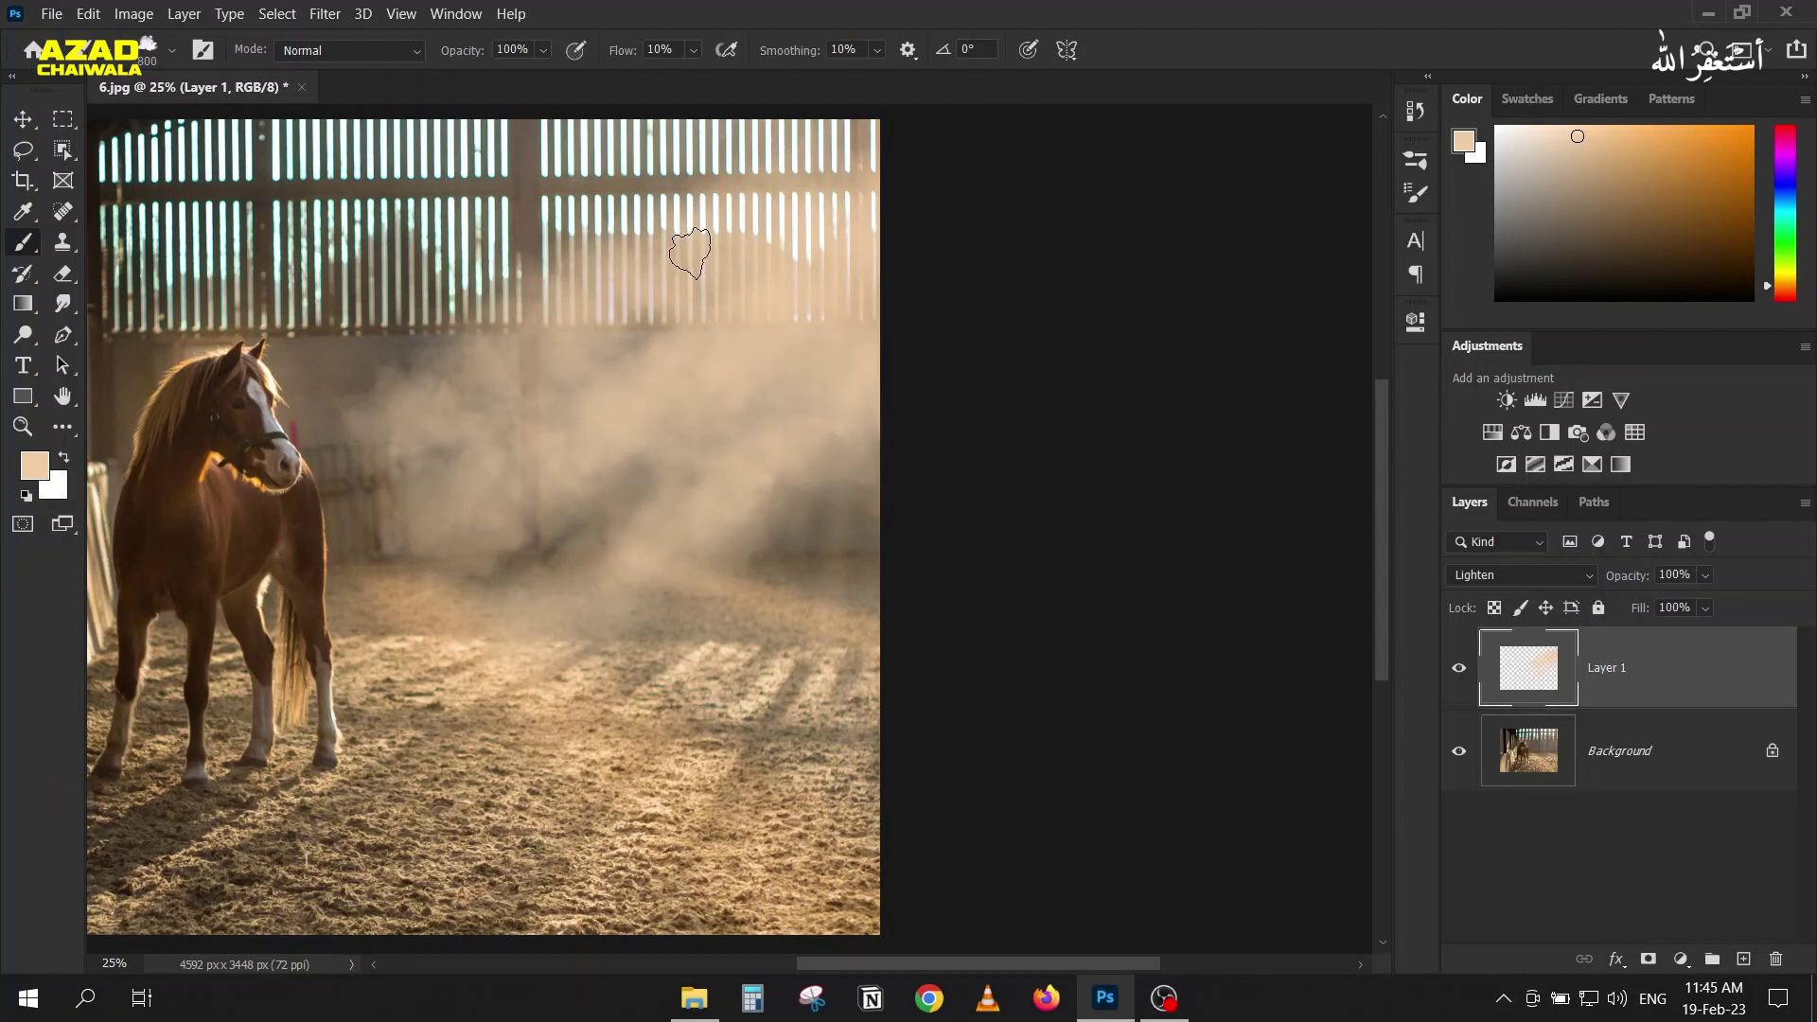
left_click_drag(663, 331, 426, 483)
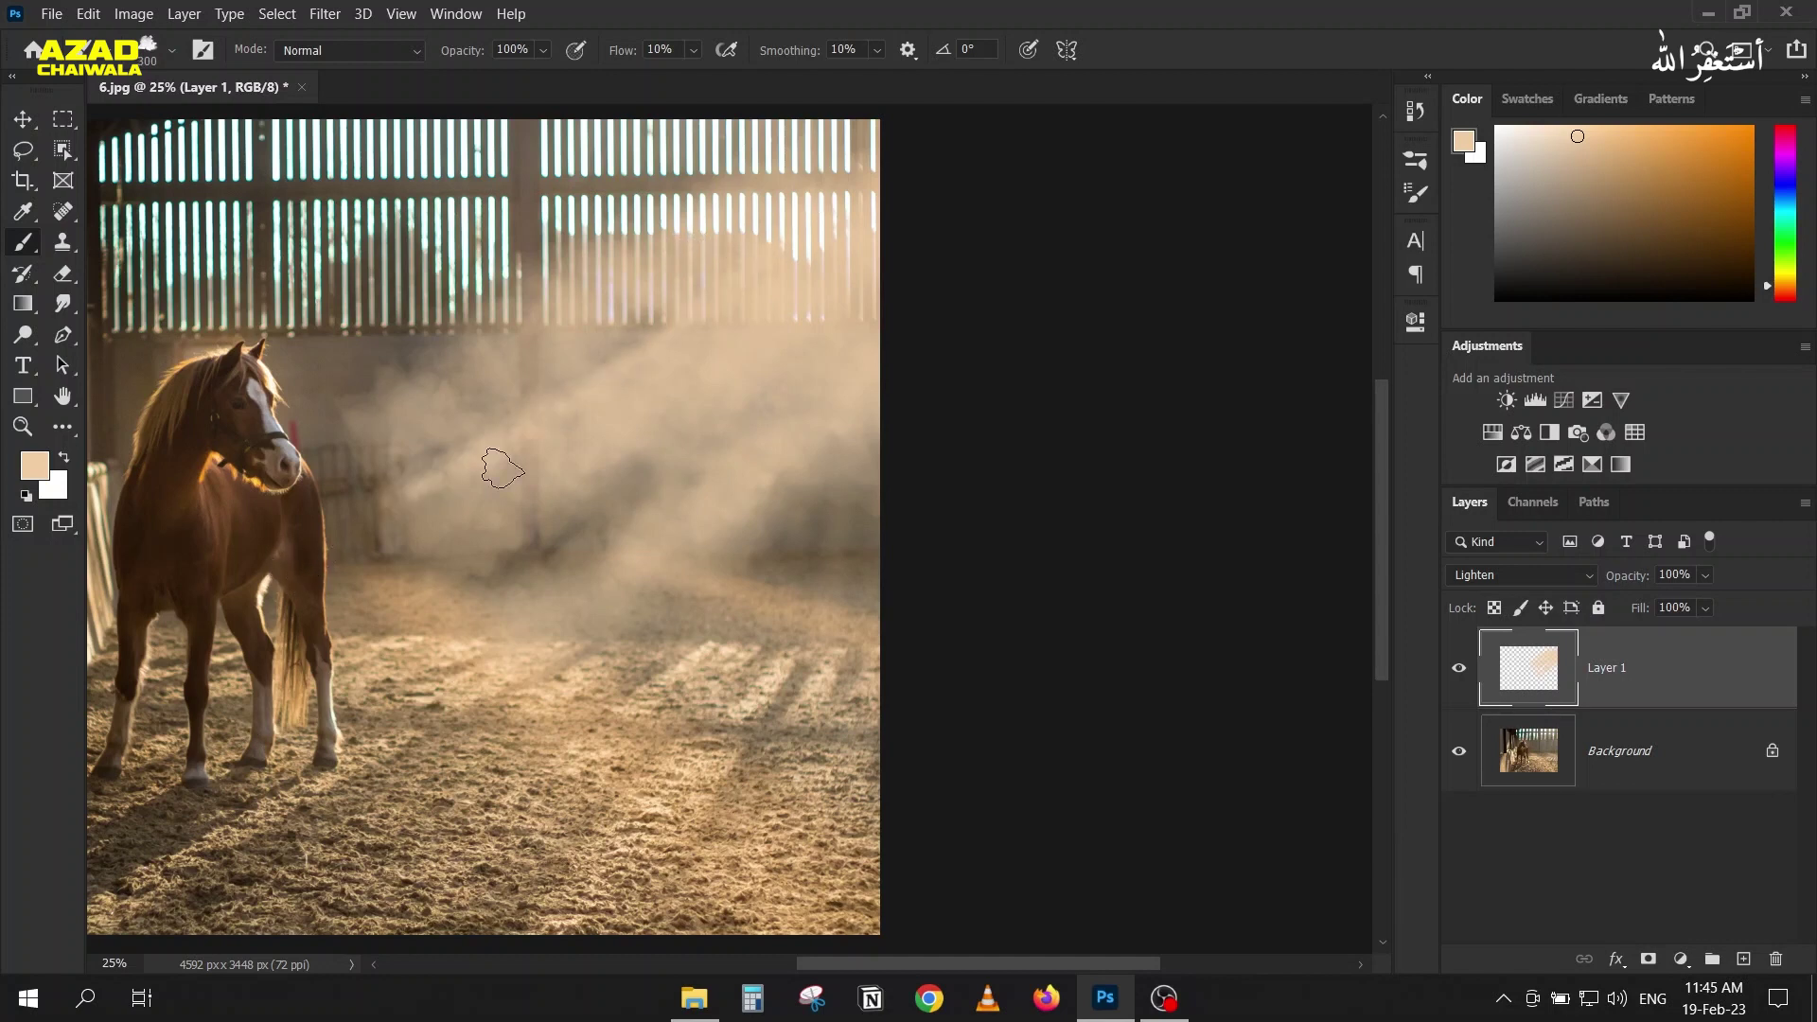
Step: Enlarge the brush, restore the last haze stroke, and dab faint haze over the upper slats
key("ctrl+z")
key("bracketright")
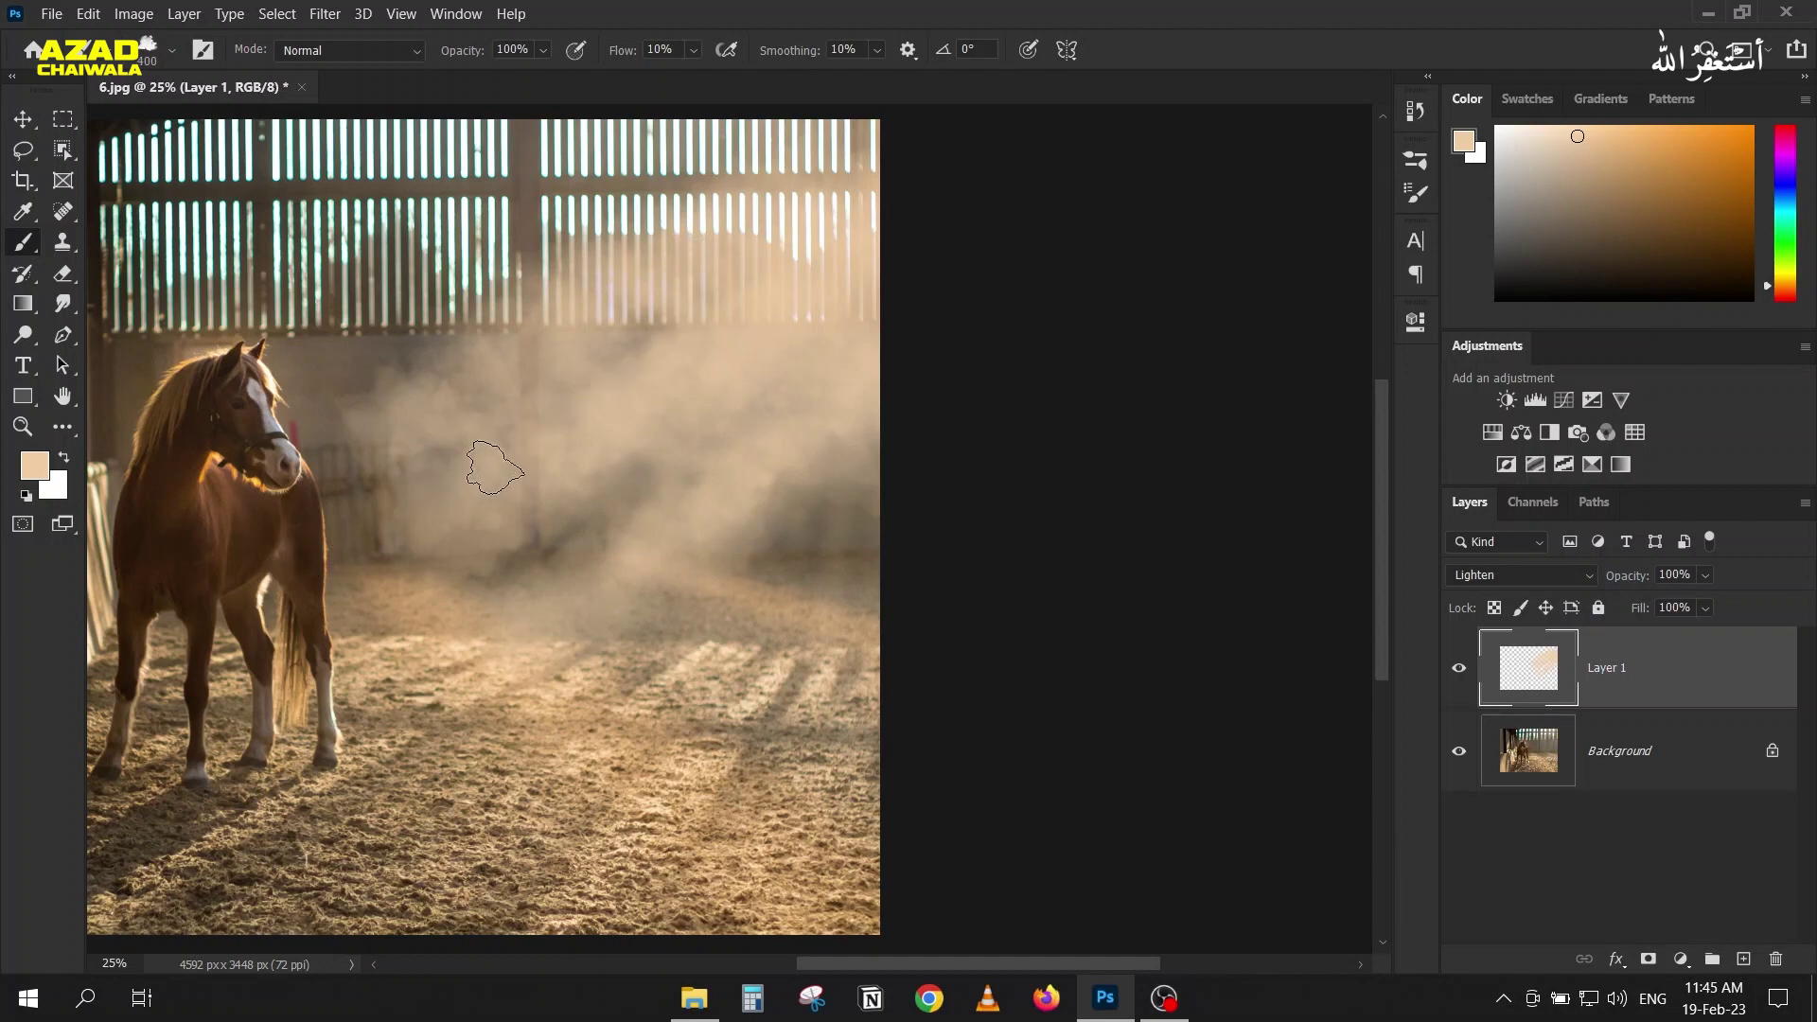
key("bracketright")
key("bracketright")
key("ctrl+shift+z")
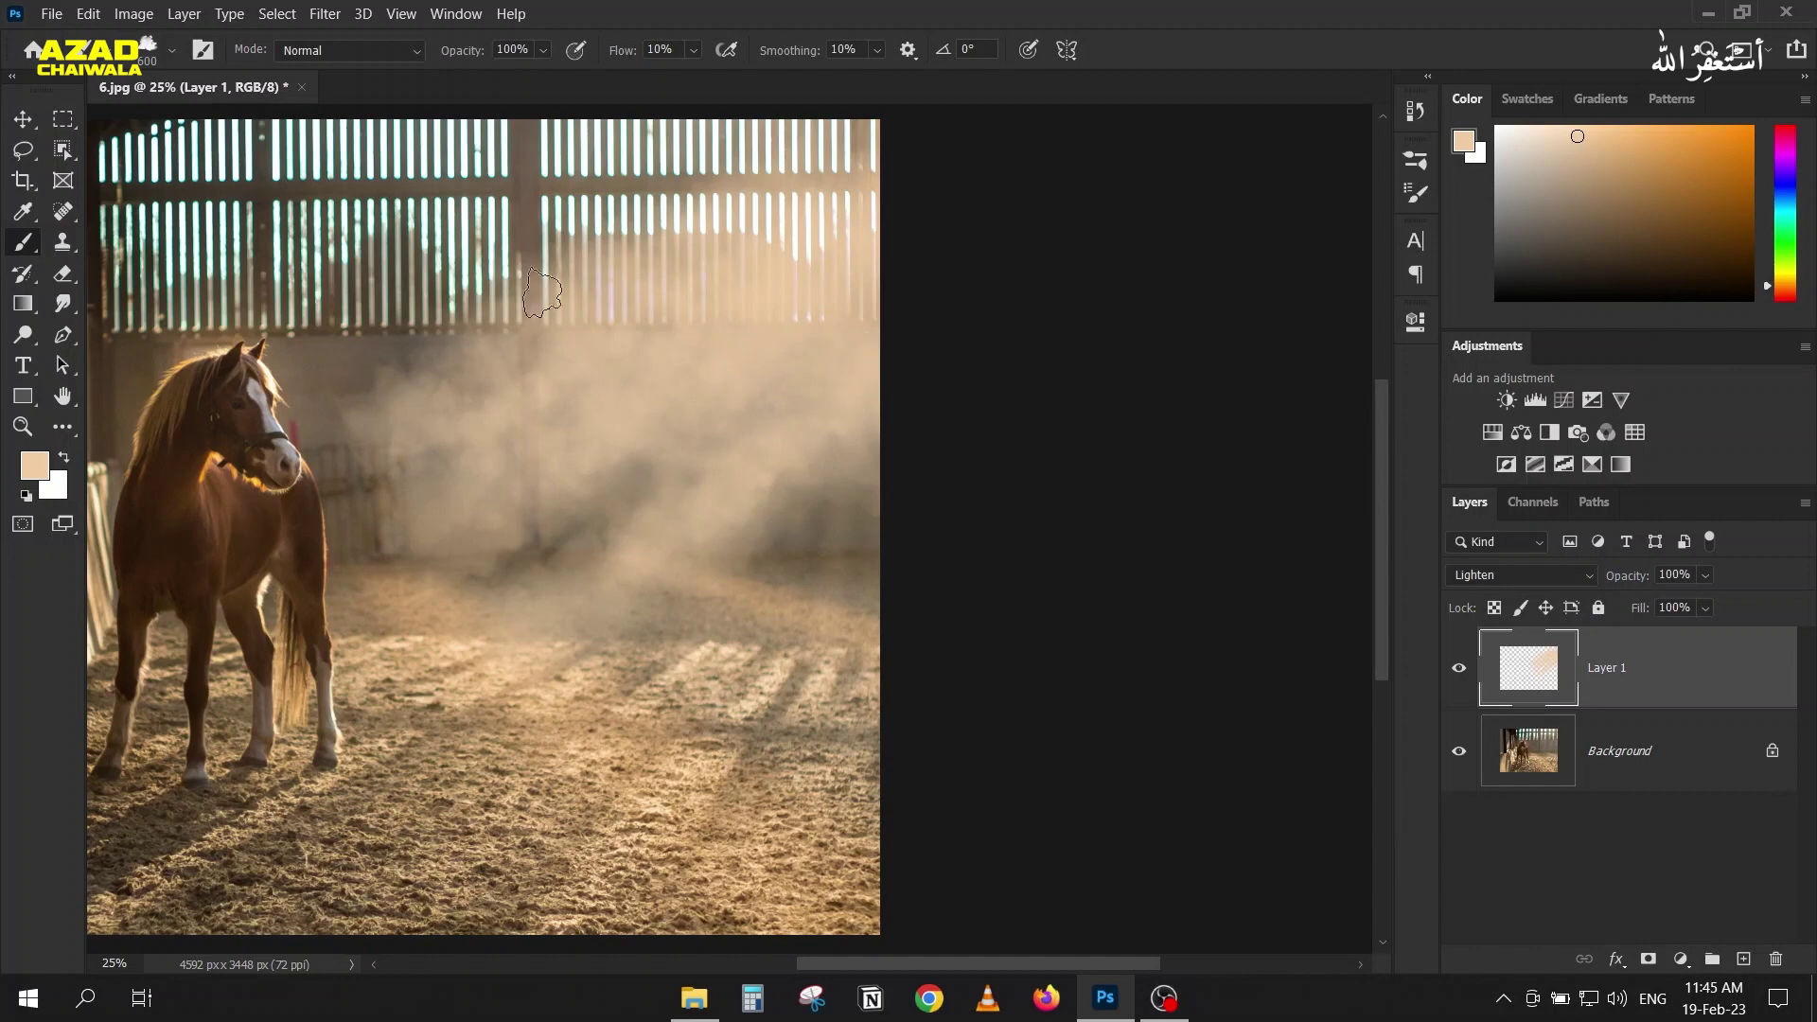
left_click_drag(568, 251, 672, 204)
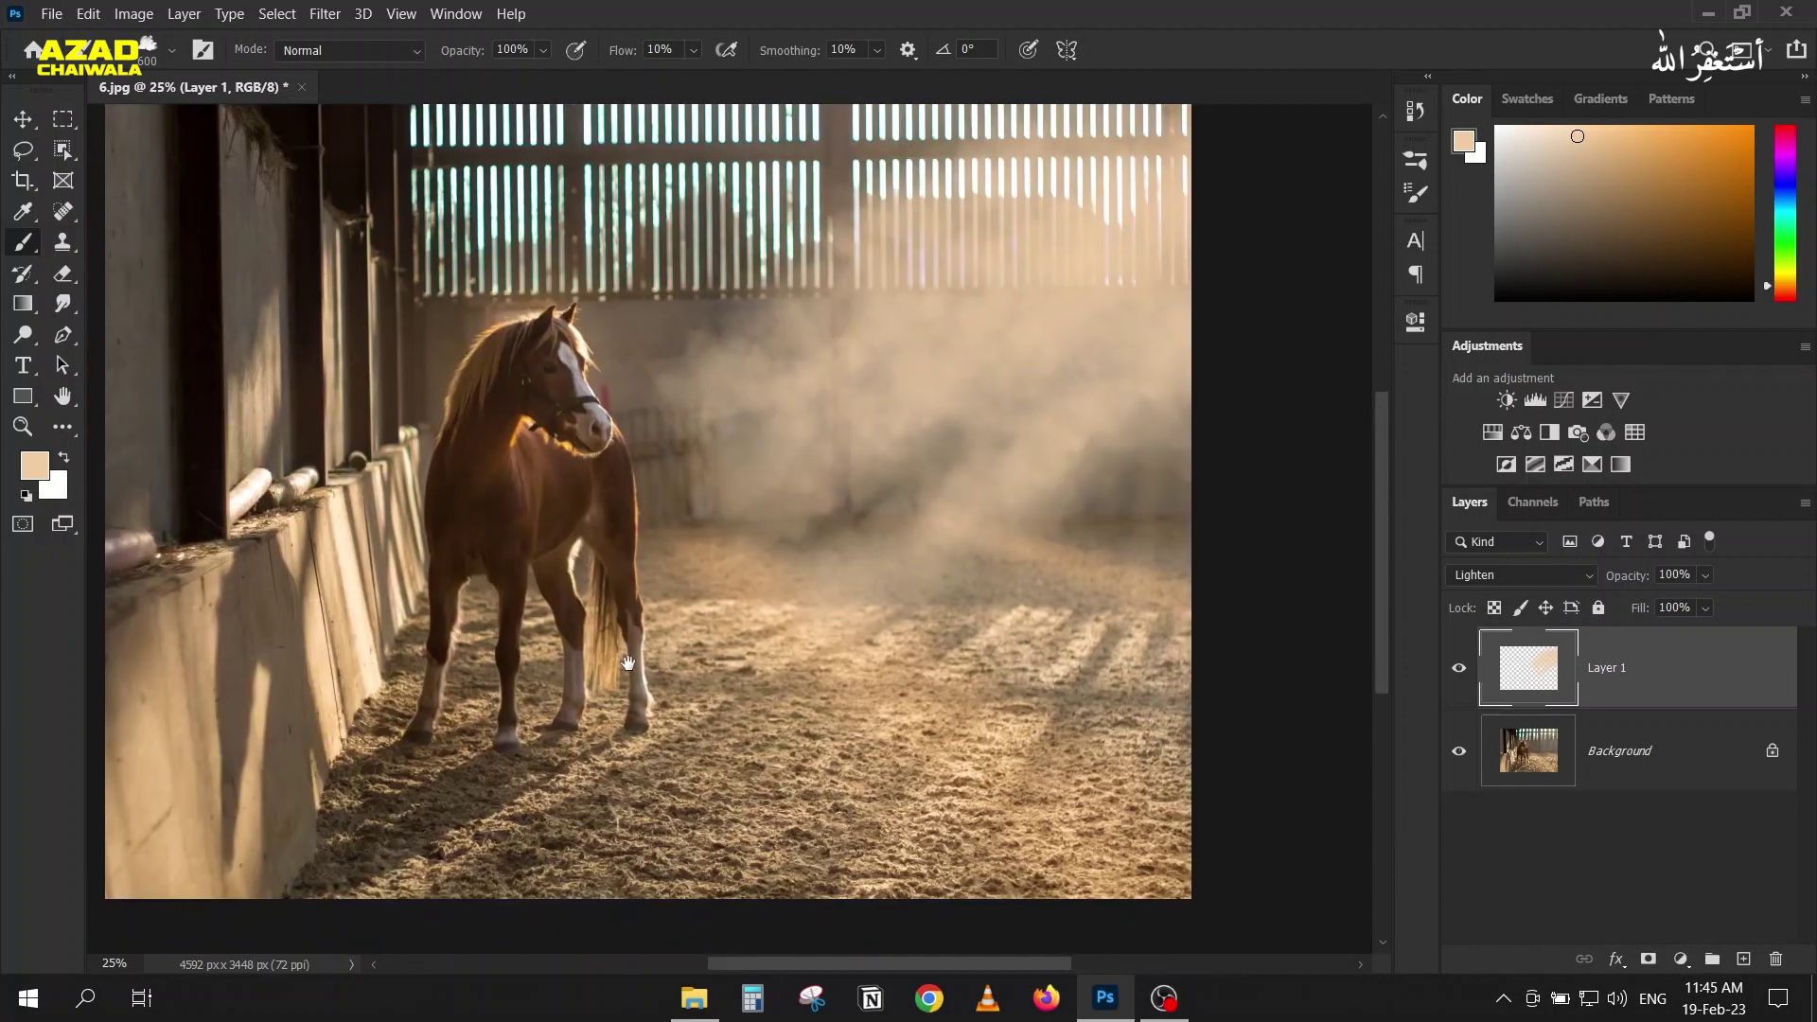
Step: Brighten the dust between the slats and the horse with haze, keeping it off the horse
left_click_drag(284, 686, 606, 672)
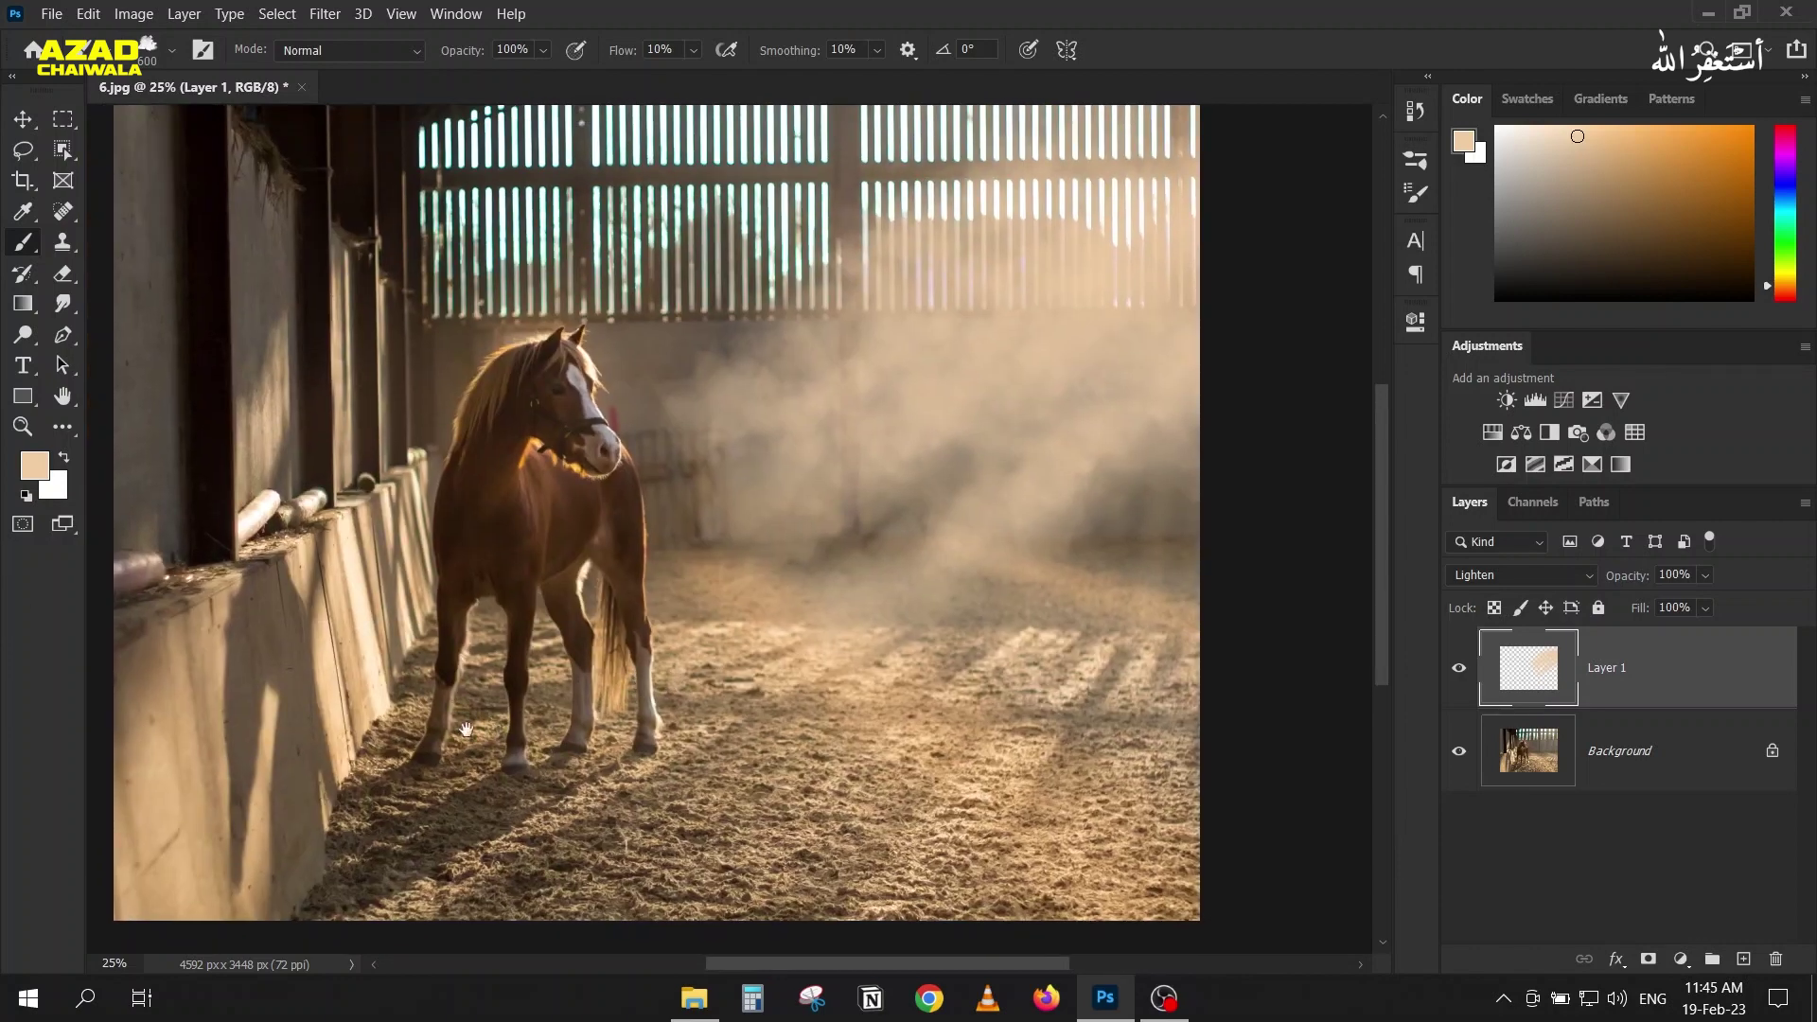
left_click_drag(467, 730, 522, 748)
left_click_drag(1046, 421, 484, 614)
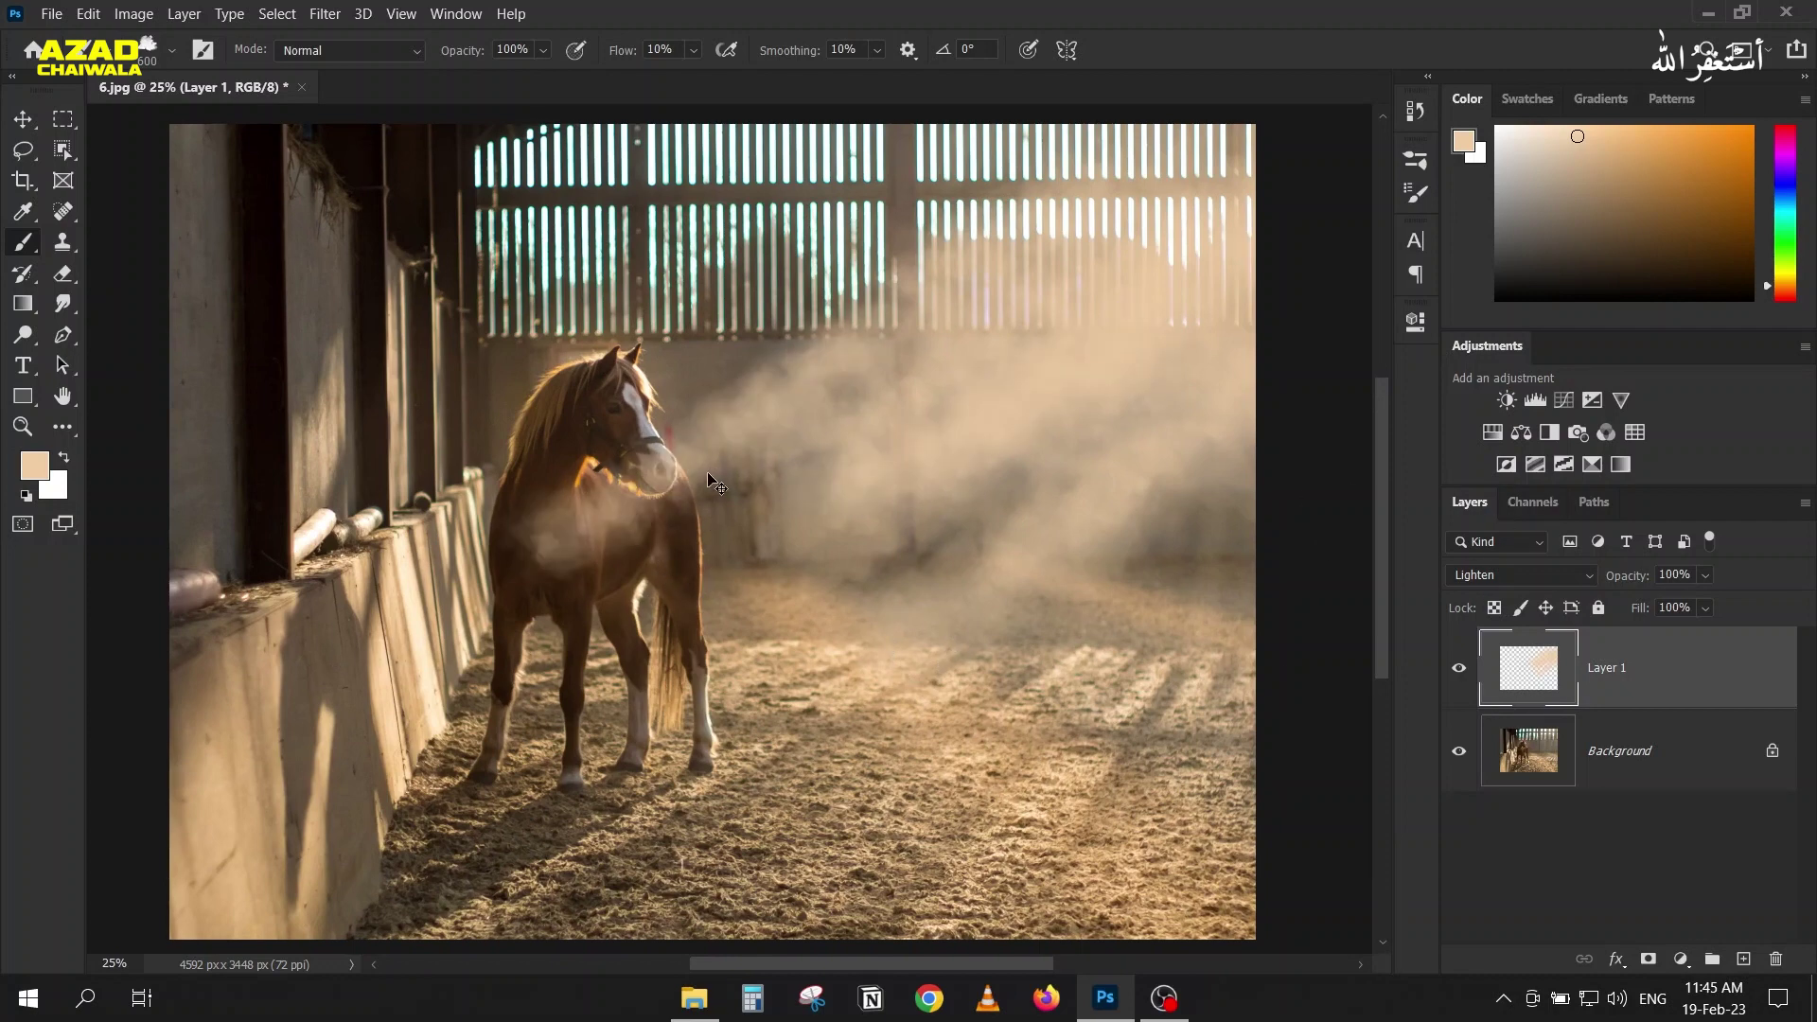
key("ctrl+z")
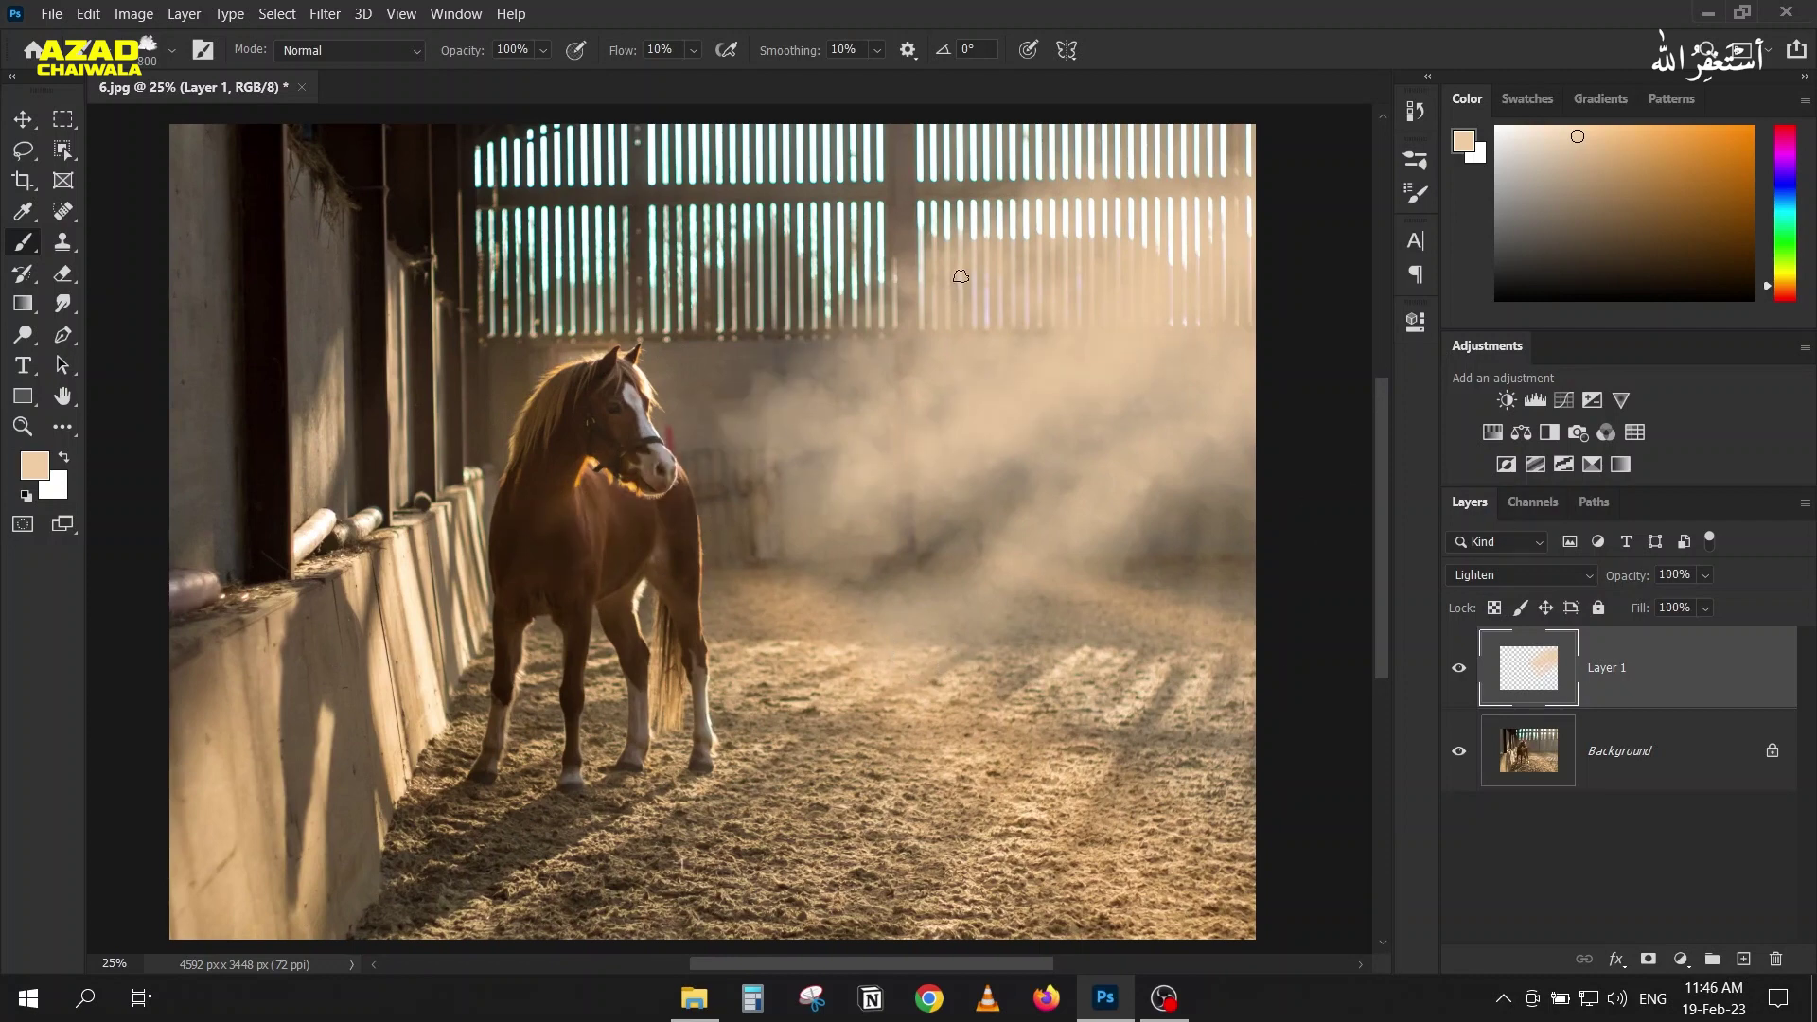
left_click_drag(946, 277, 741, 537)
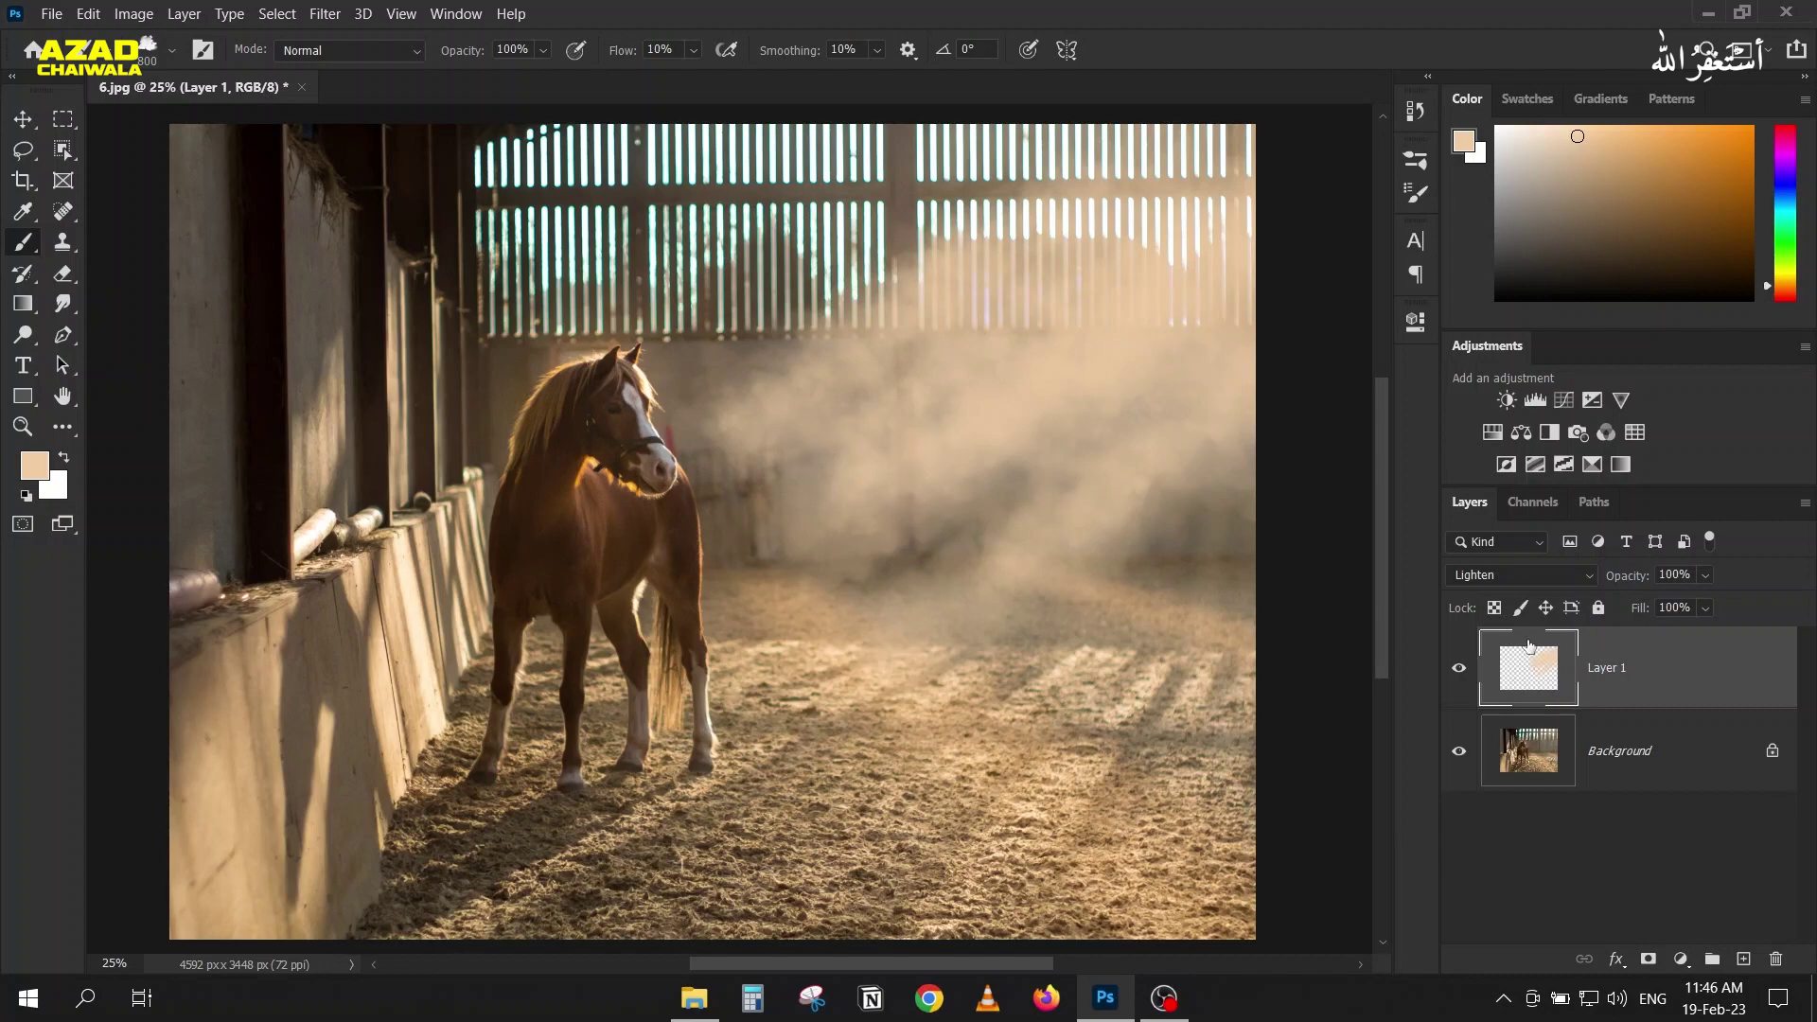
left_click(1497, 574)
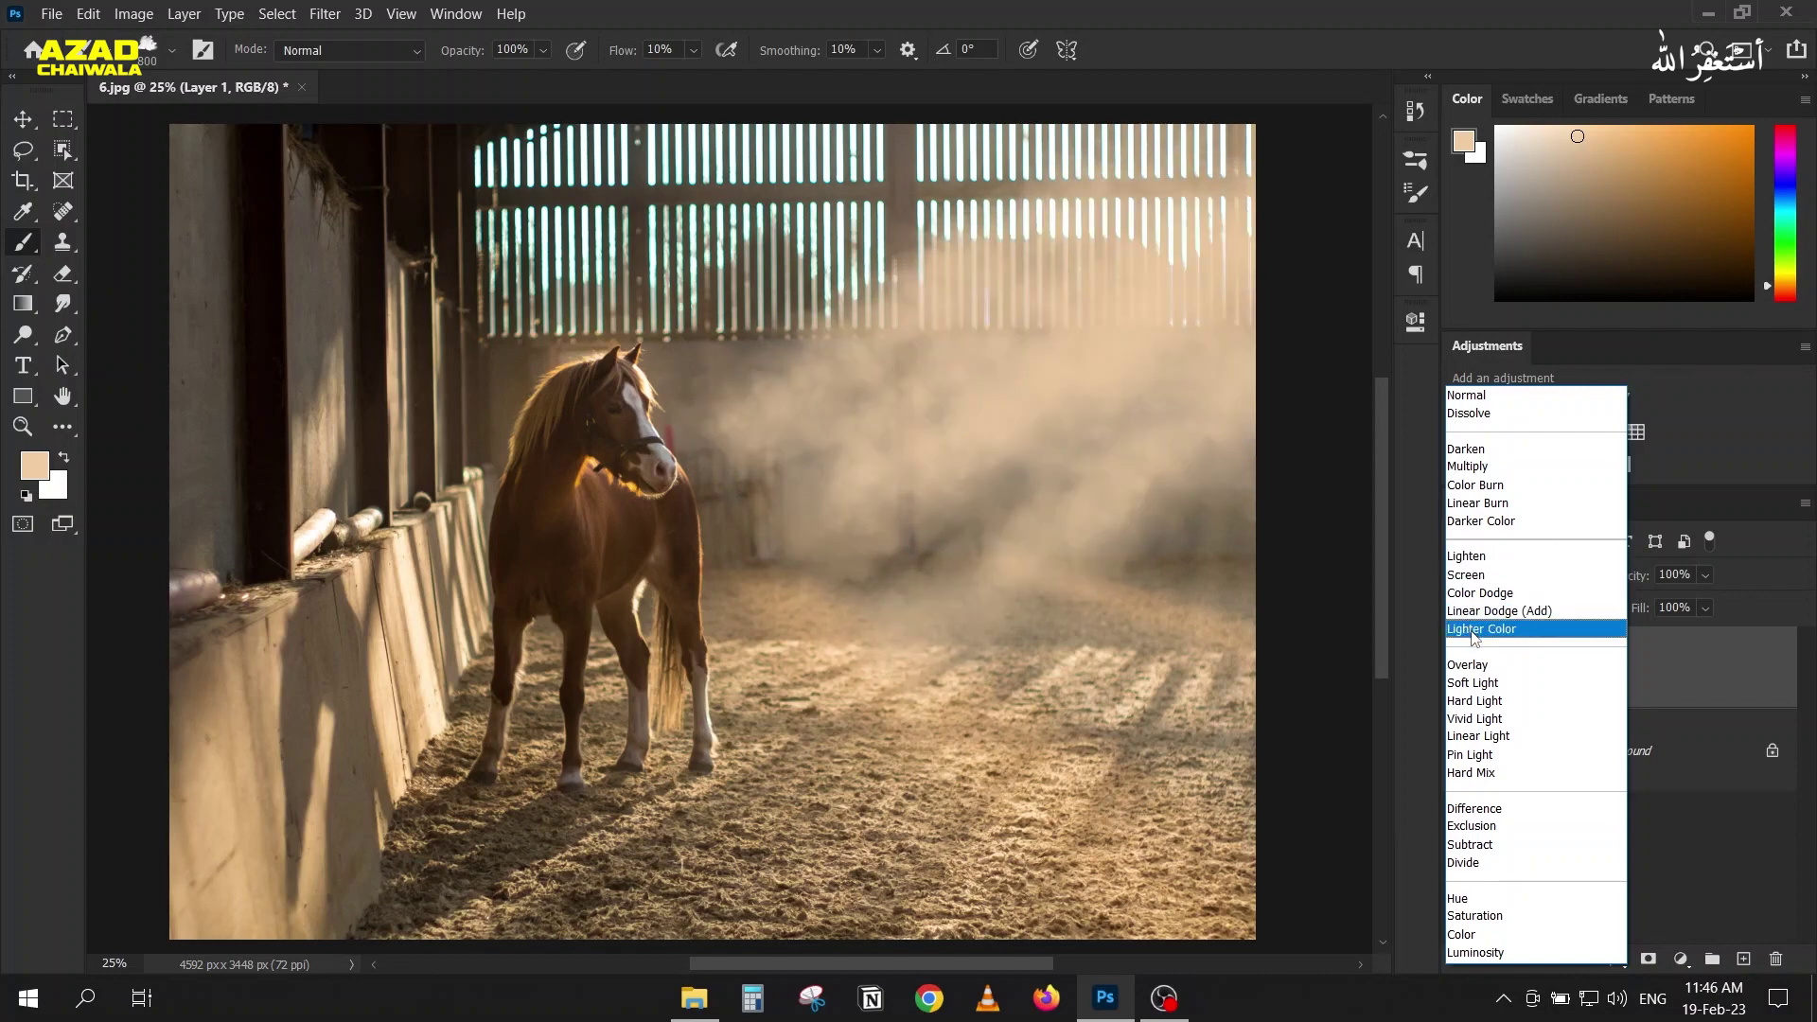
Step: Keep Layer 1 in Lighten mode at 100% opacity and convert it to a smart object
left_click(1471, 556)
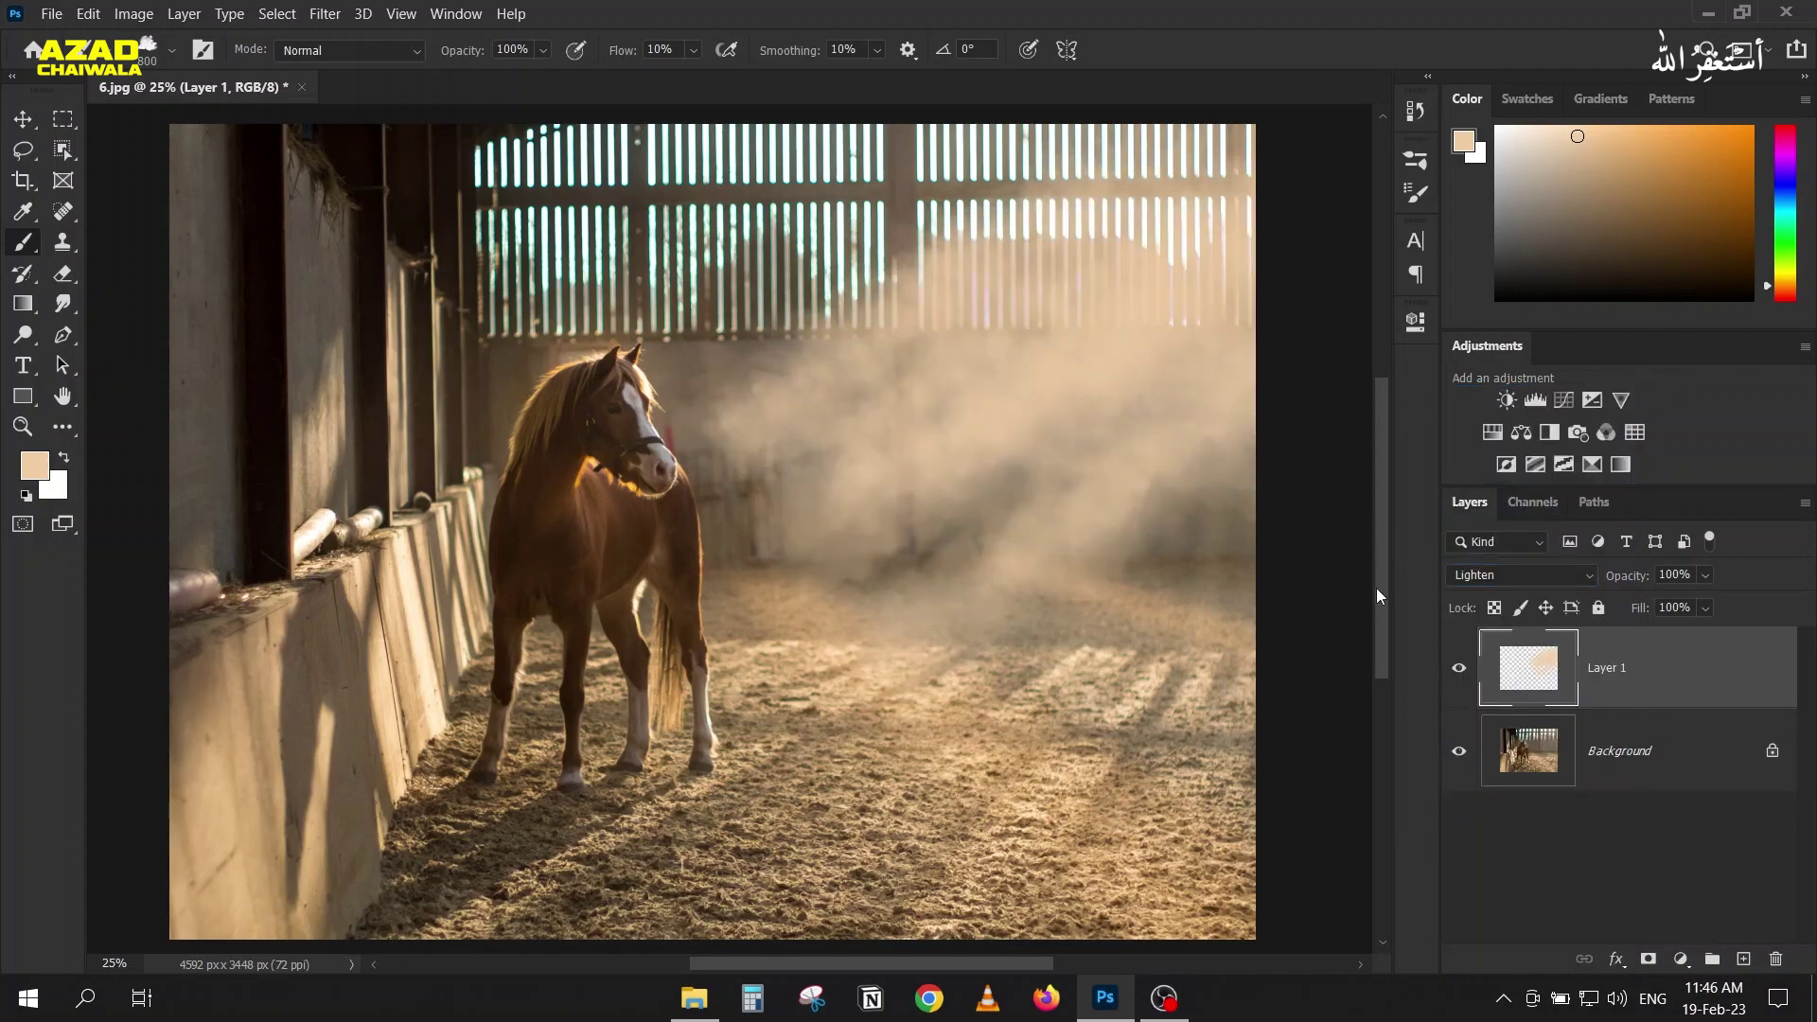
left_click_drag(1623, 574, 1770, 574)
left_click(1772, 576)
right_click(1703, 685)
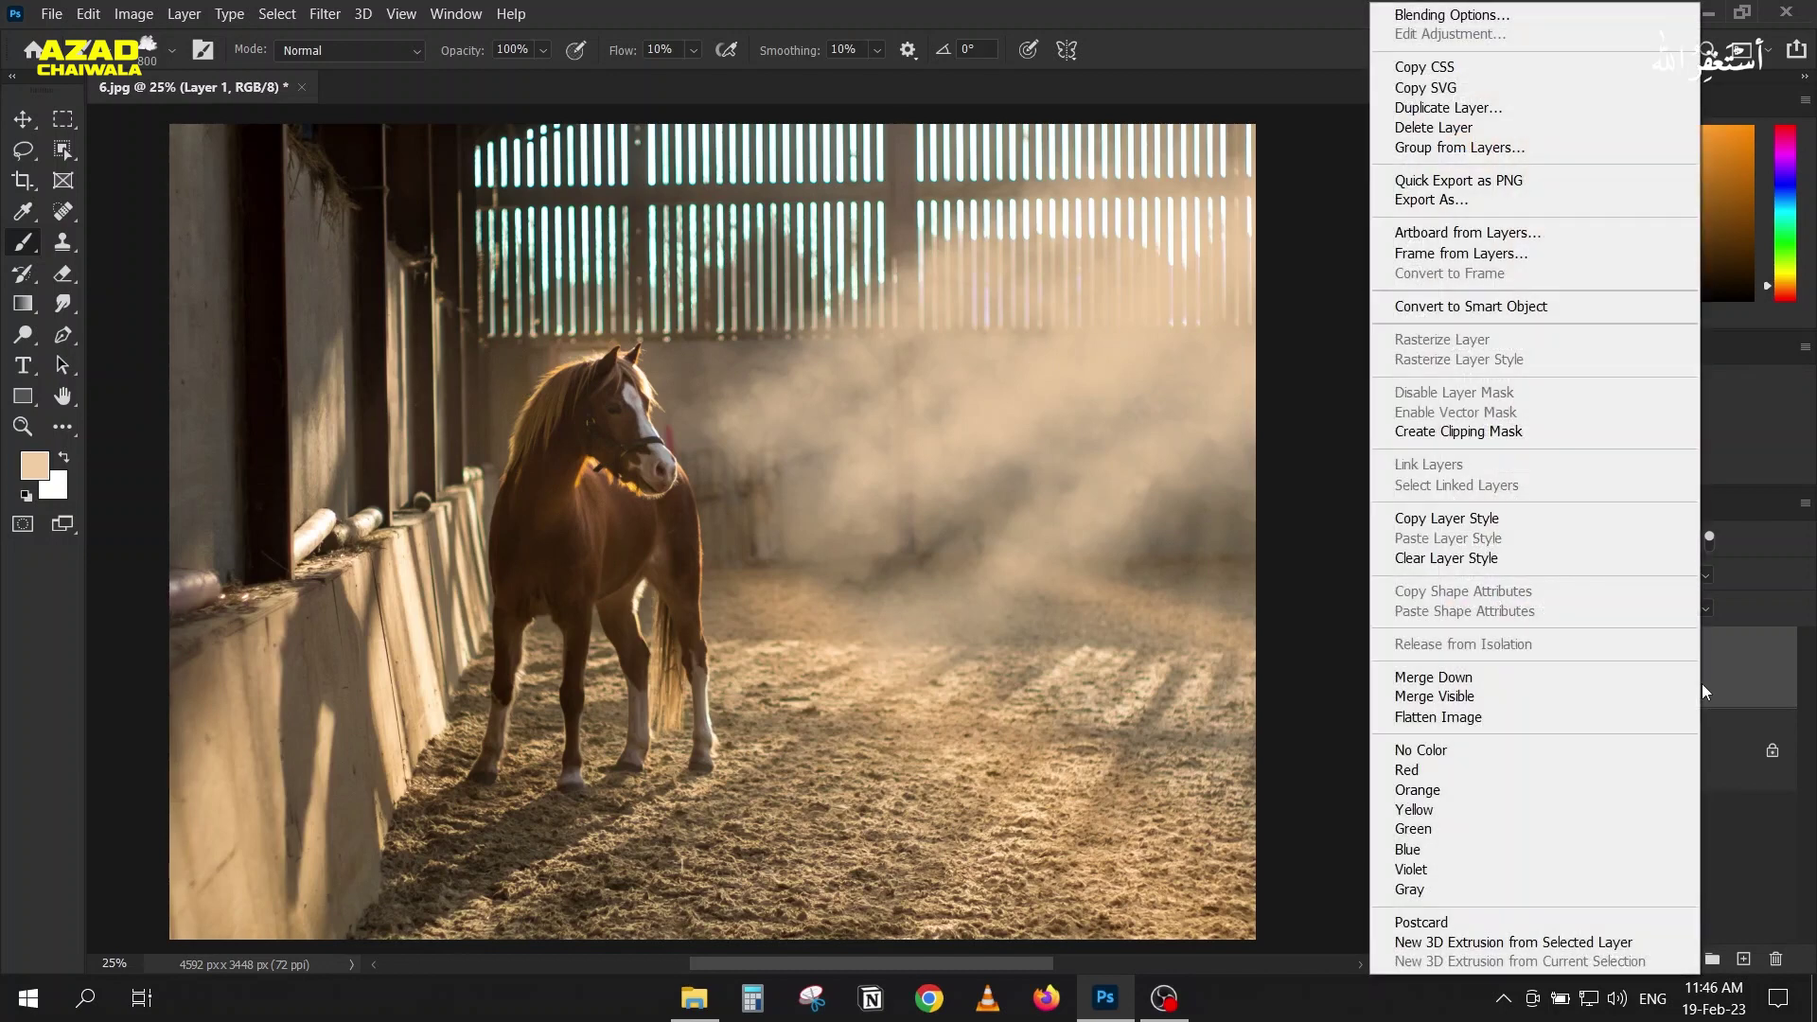
left_click(1491, 306)
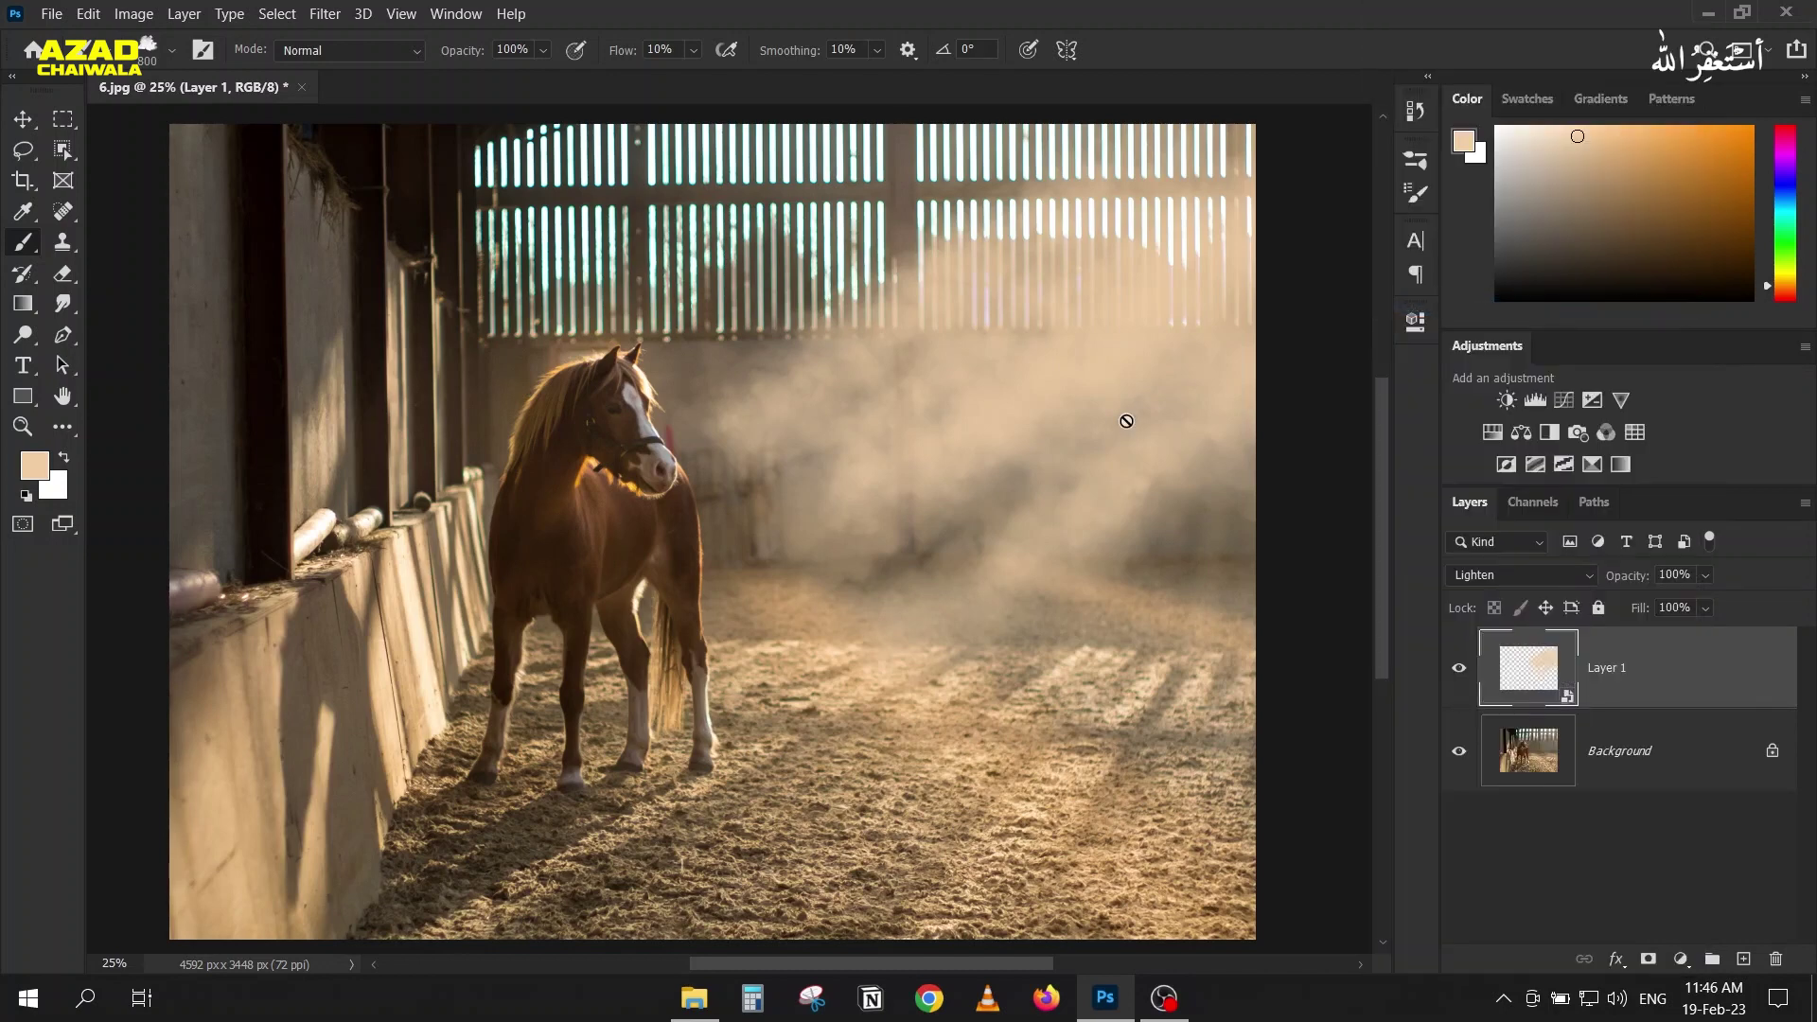
Step: Apply a Radial Blur with Zoom method, amount 44, Best quality, centre moved lower-left
left_click(336, 14)
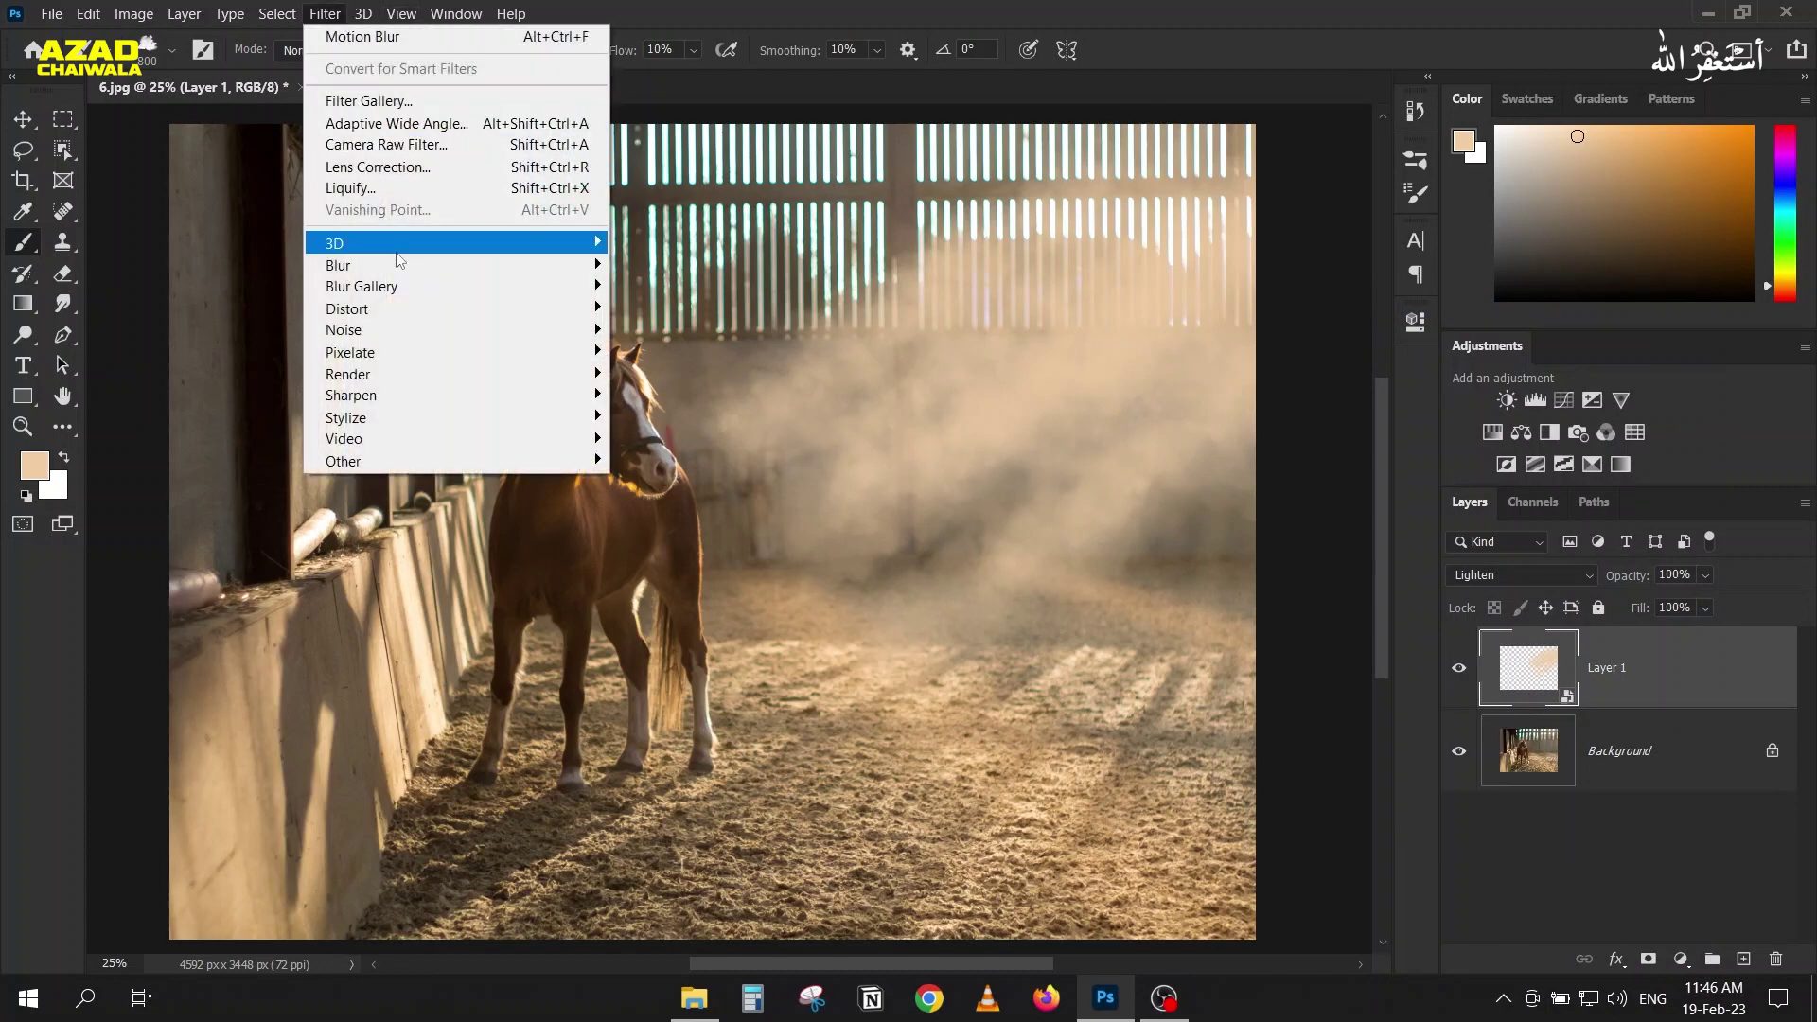
mouse_move(397, 277)
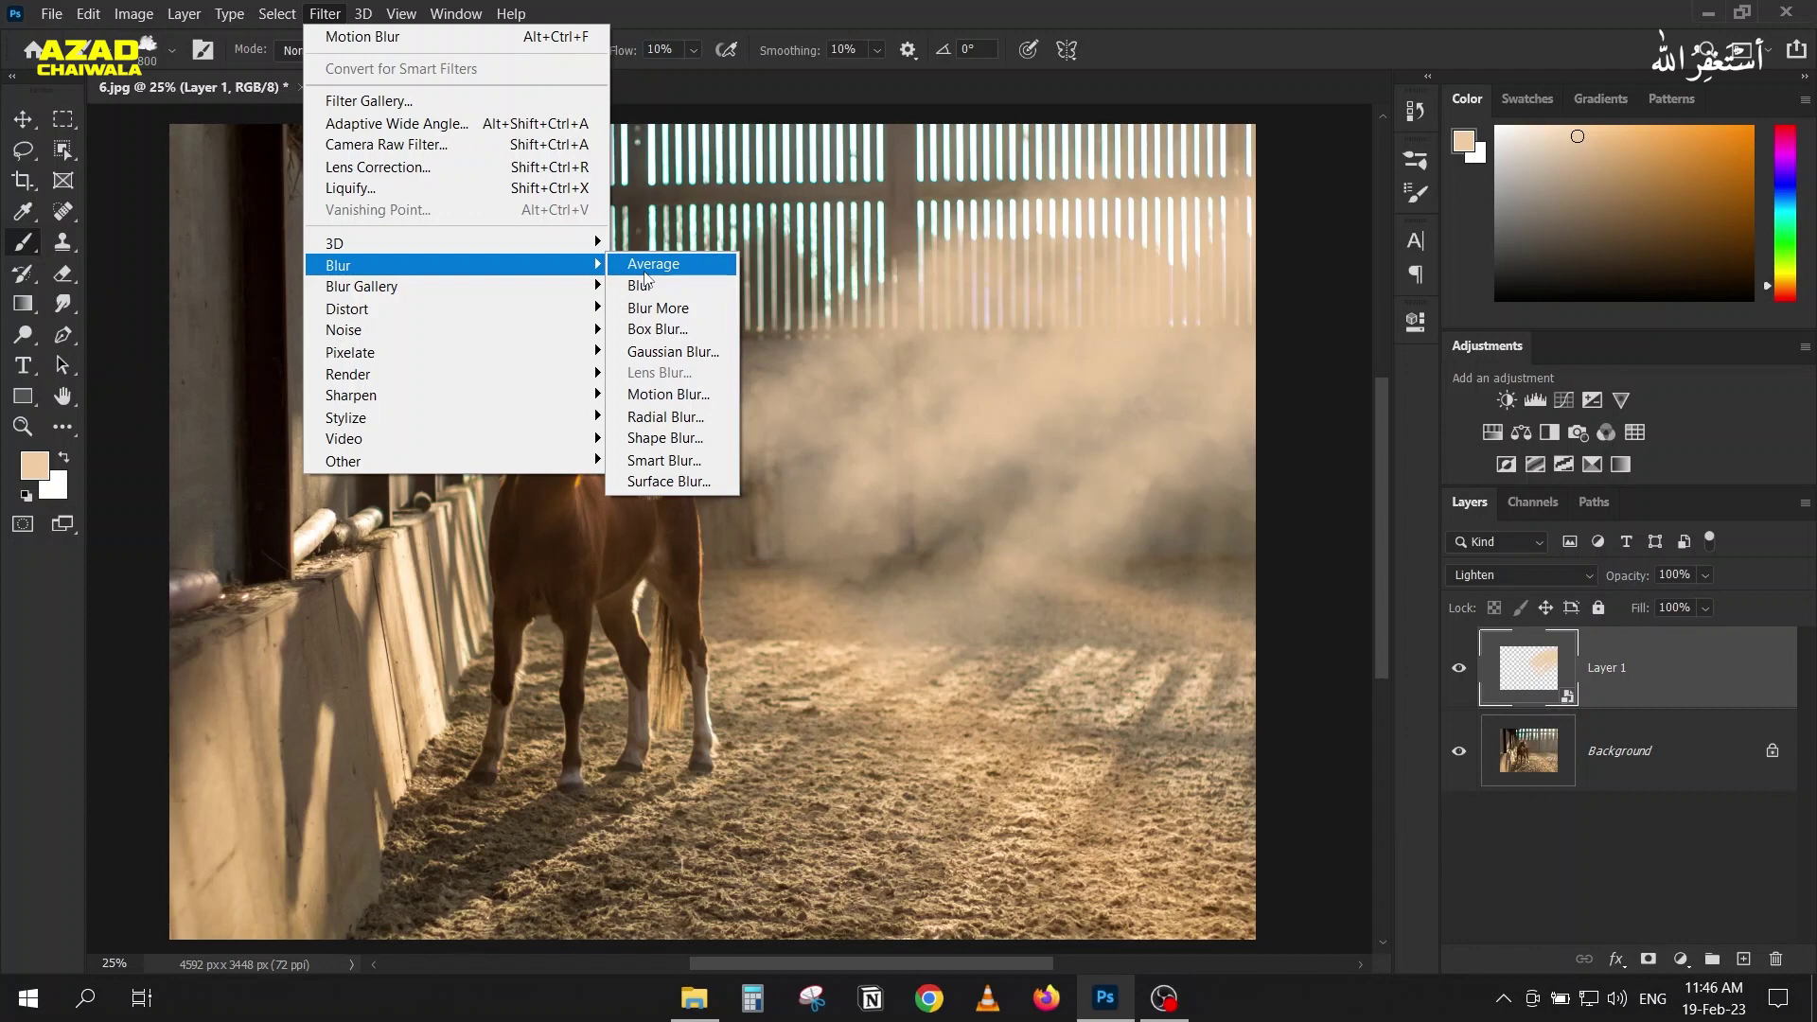
left_click(674, 417)
left_click_drag(771, 236, 1377, 239)
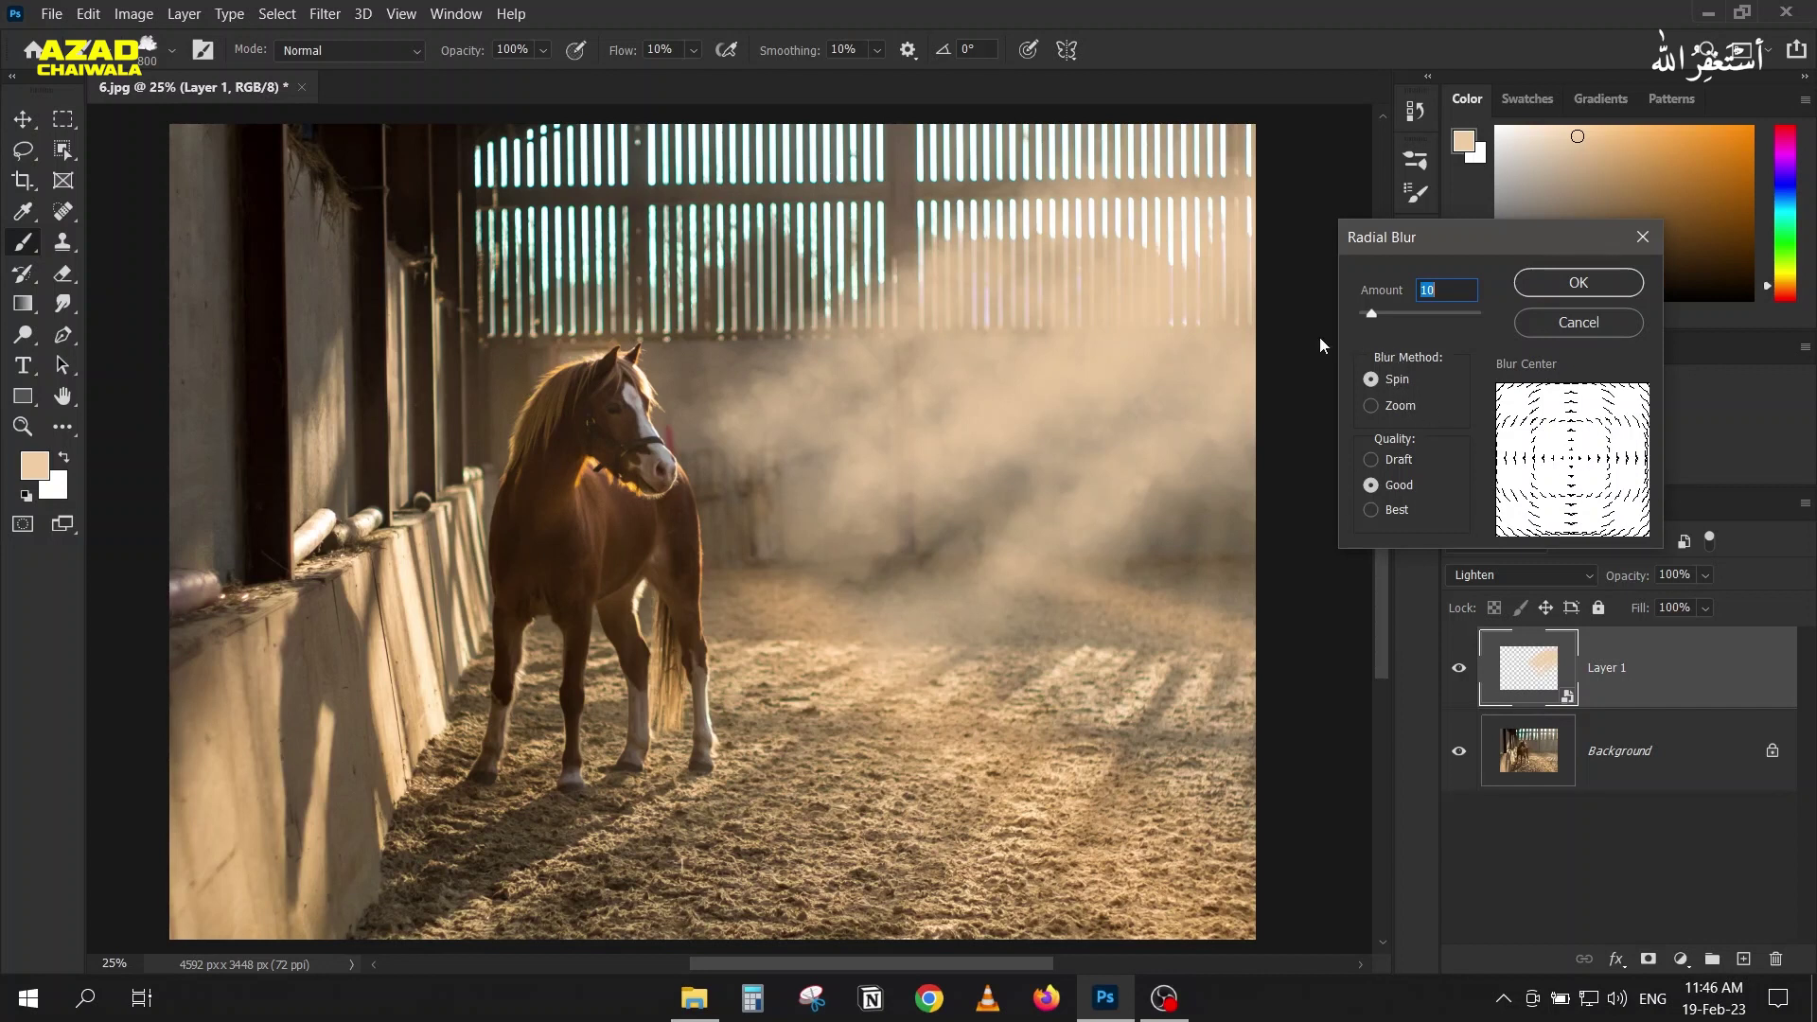
left_click(1394, 413)
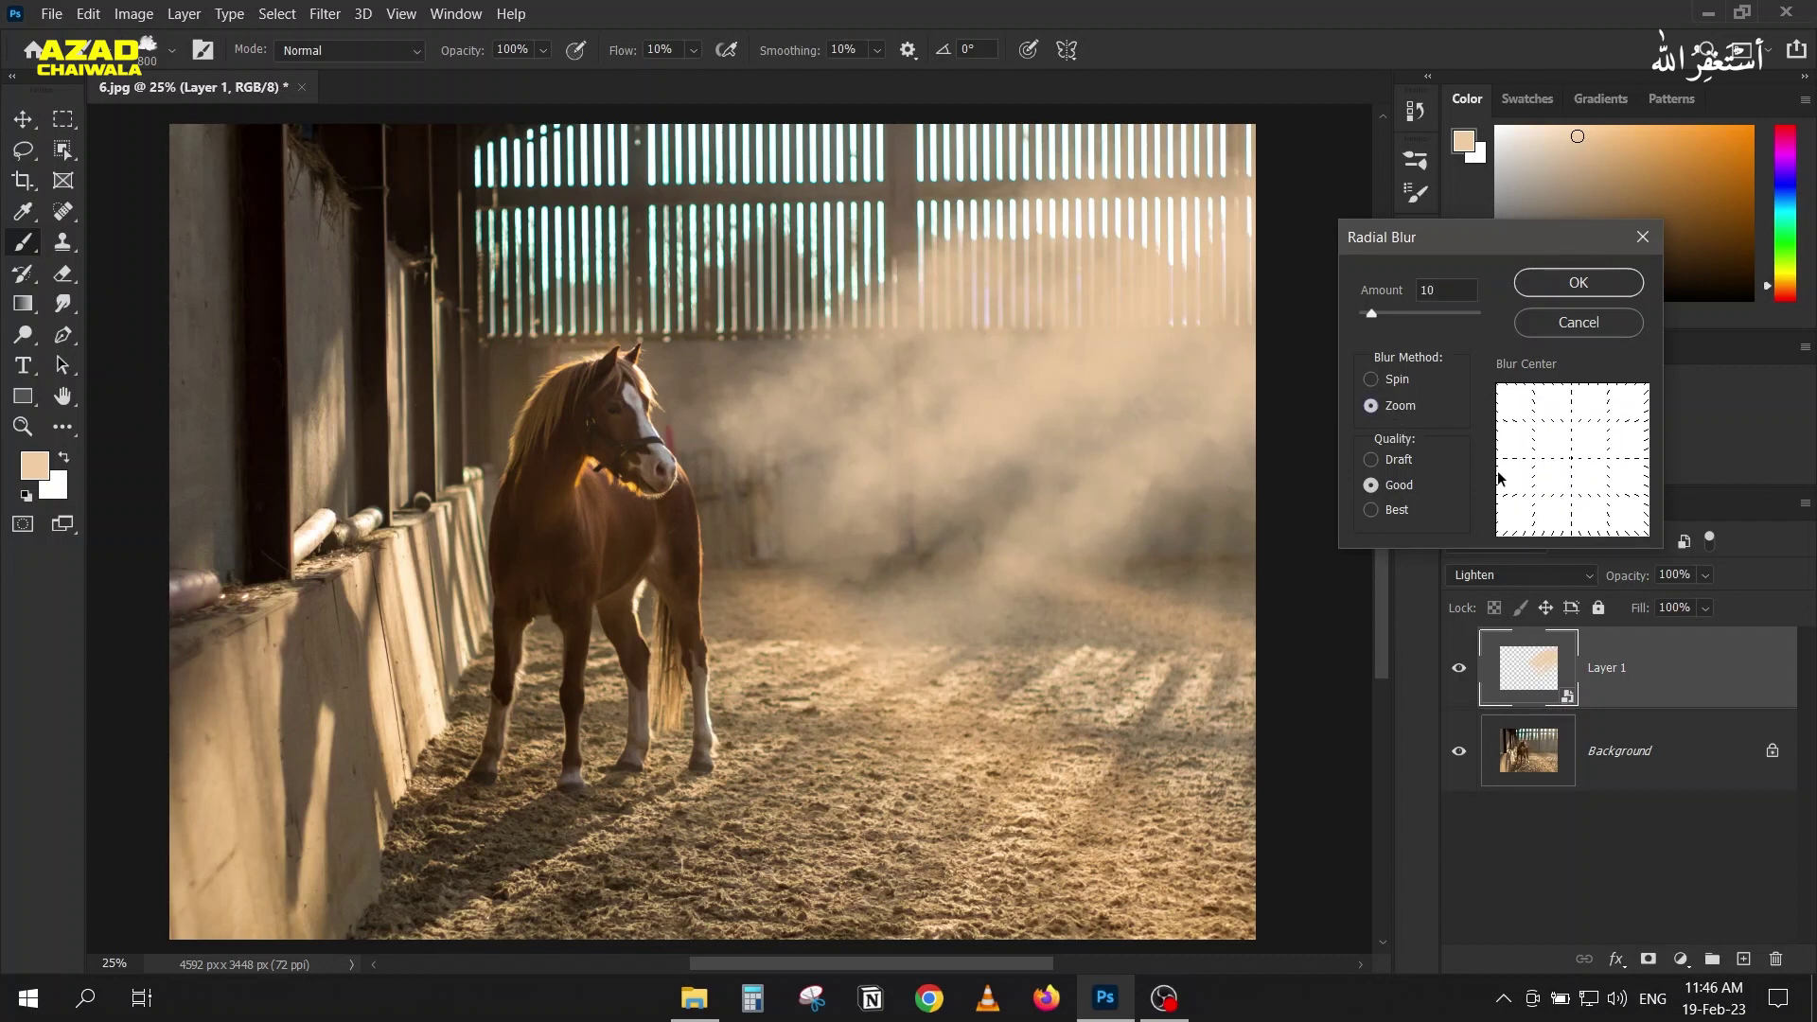
left_click_drag(1560, 462, 1562, 528)
left_click_drag(1372, 316, 1412, 316)
left_click(1562, 466)
left_click_drag(1564, 471, 1497, 494)
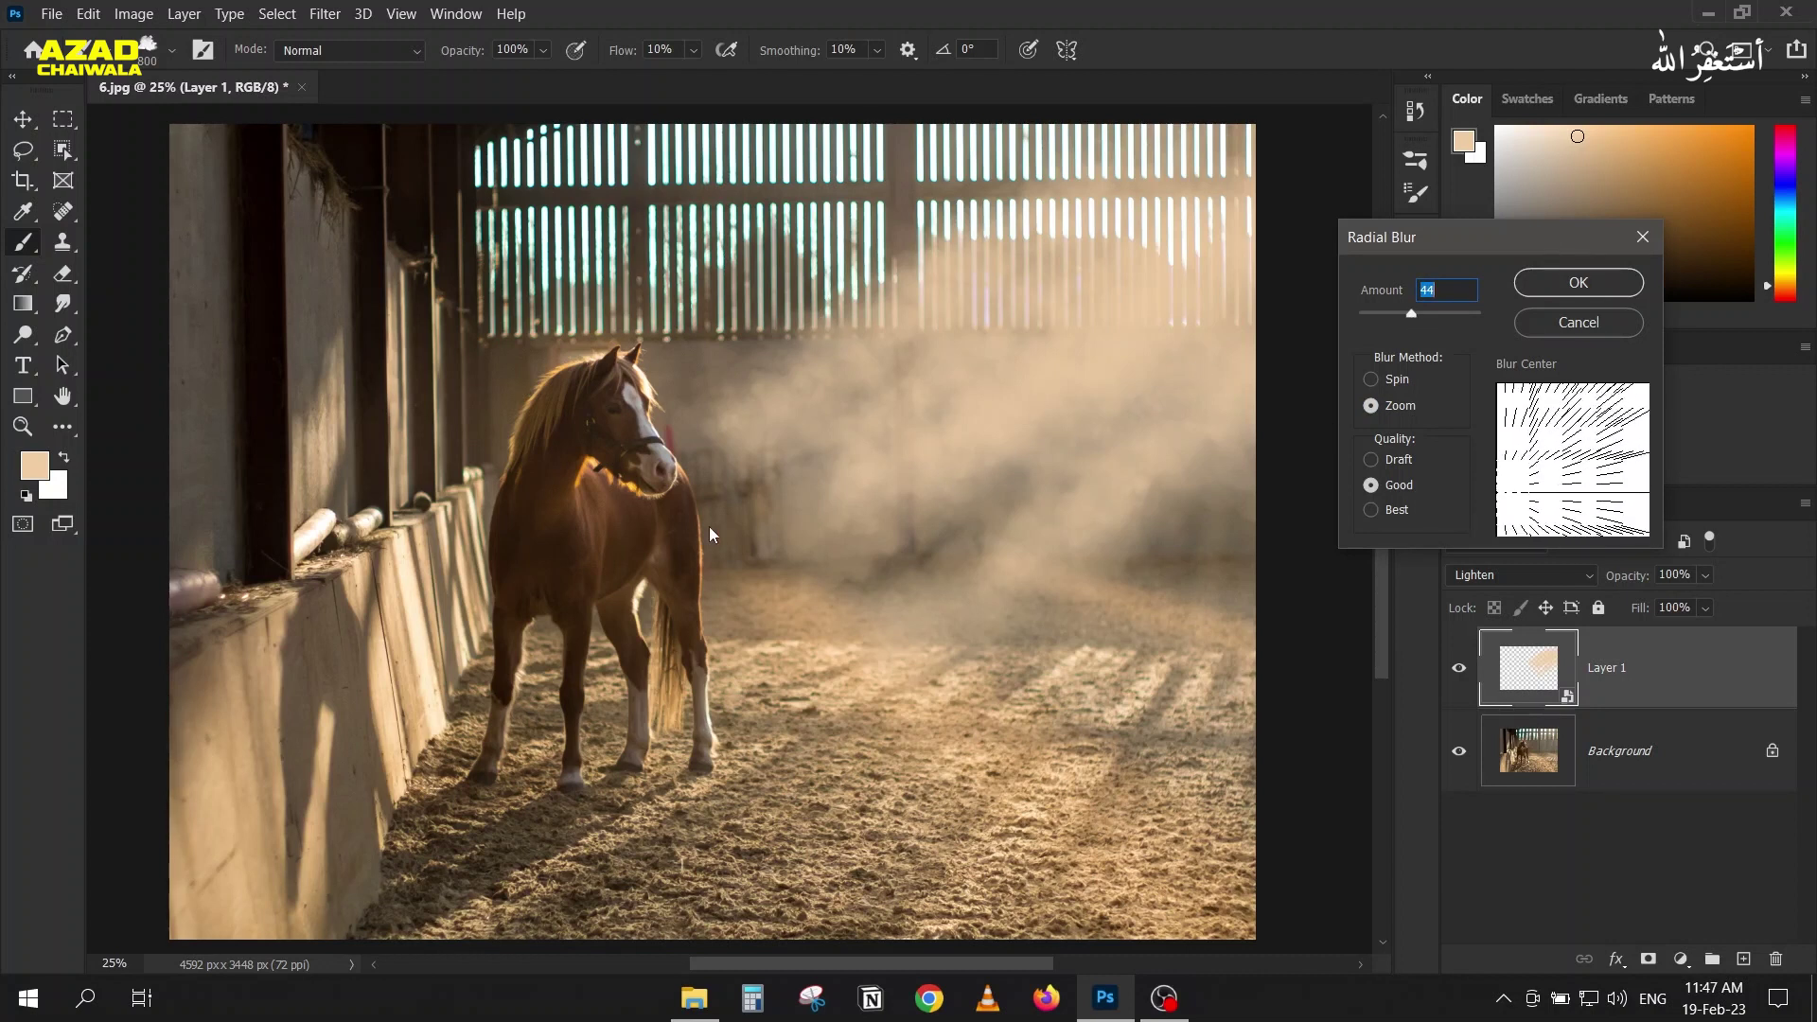
left_click(1388, 516)
left_click(1569, 284)
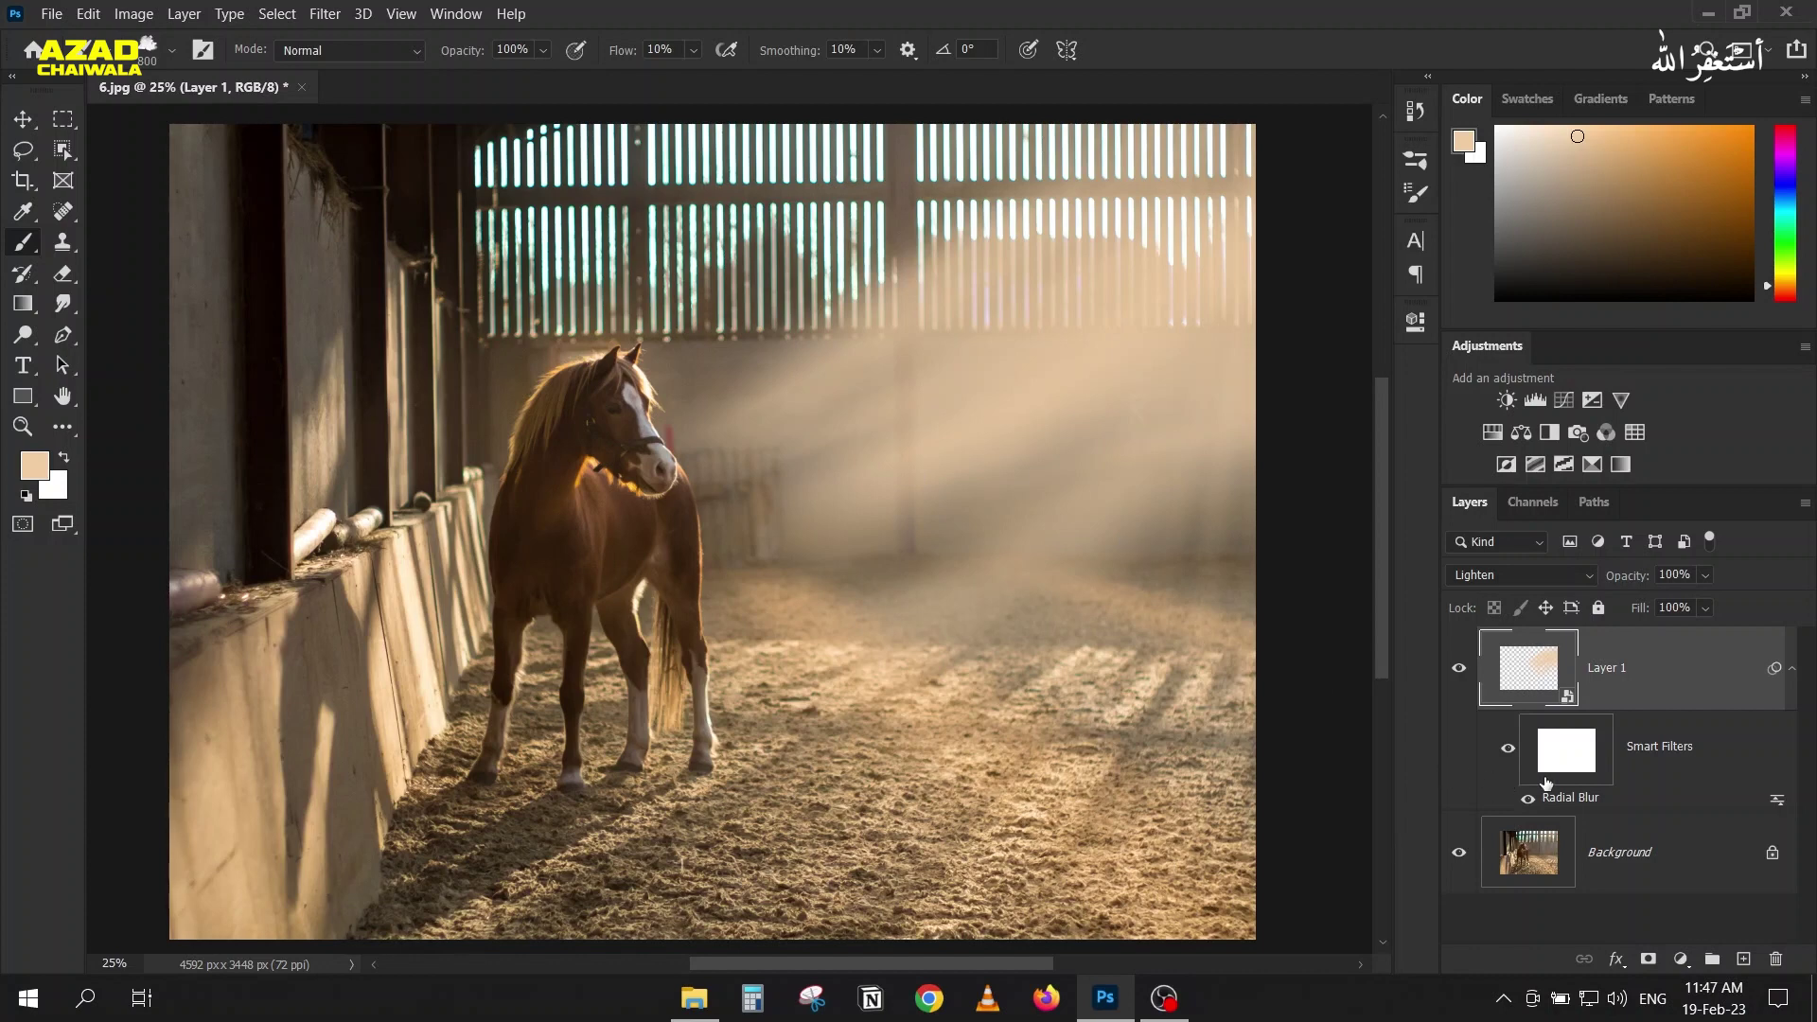
Step: Undo the radial blur and apply a Motion Blur at 41° with 1115-pixel distance
key("ctrl+z")
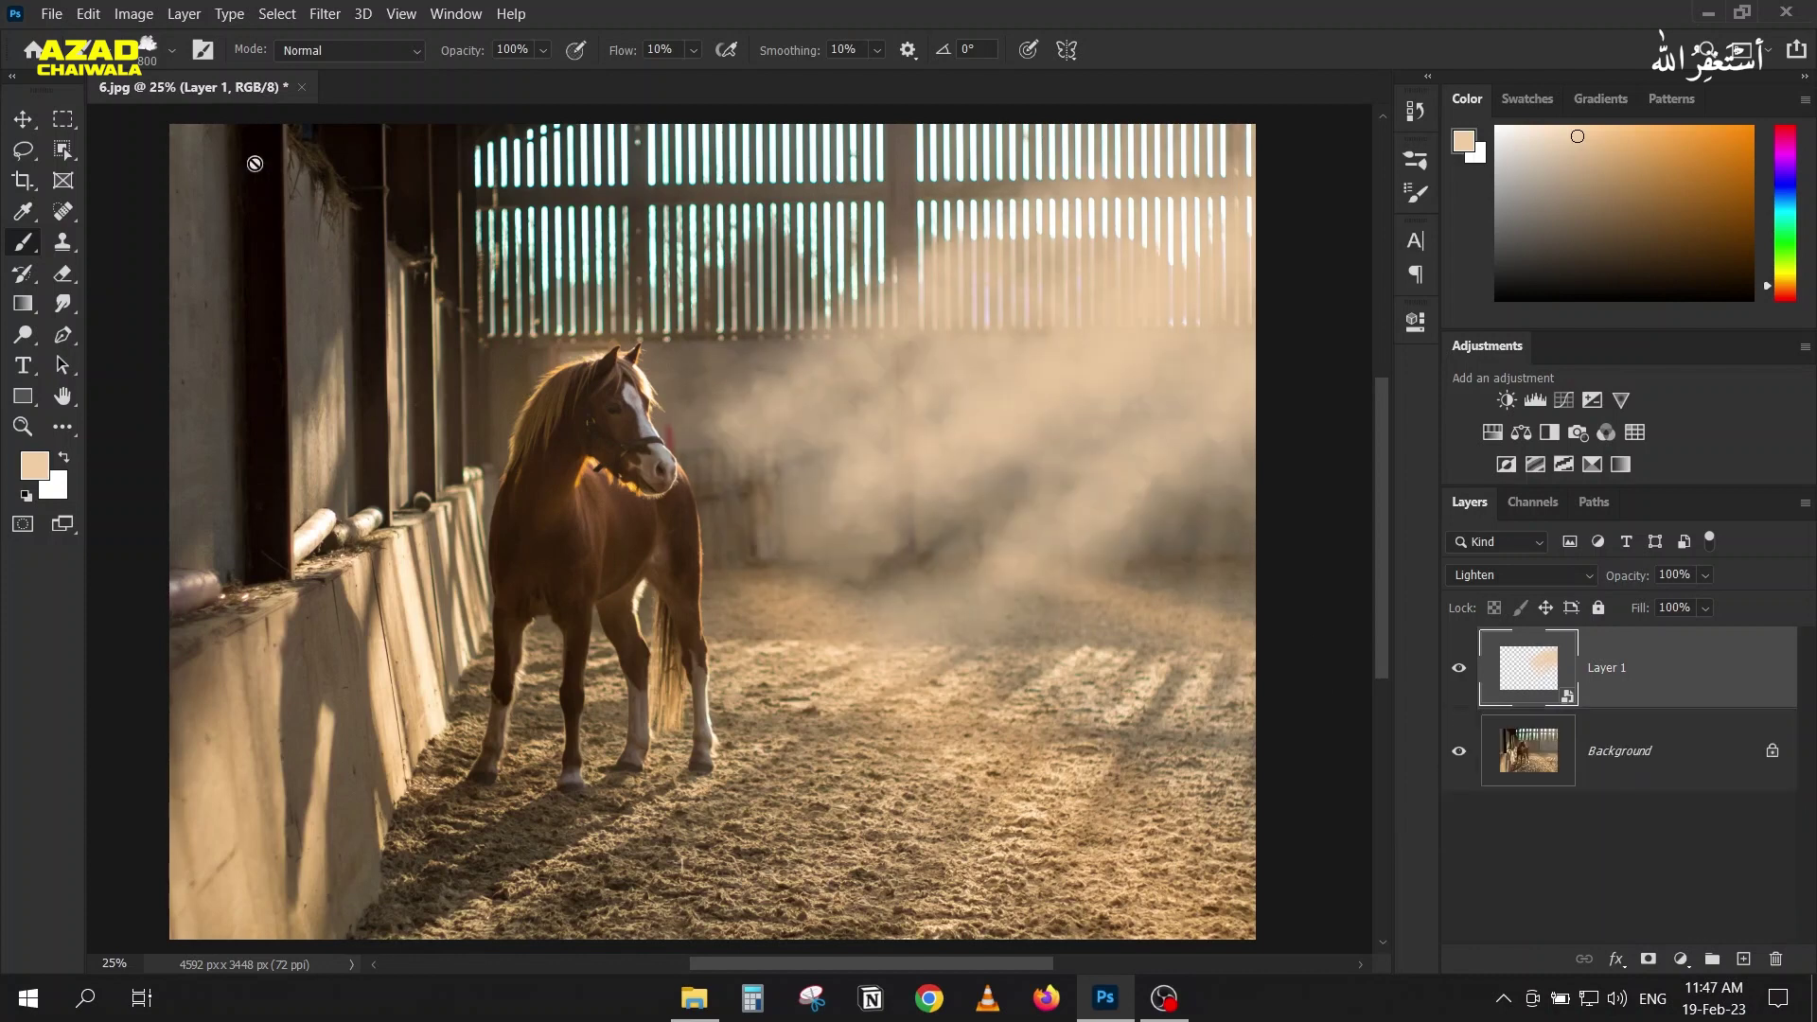
left_click(324, 13)
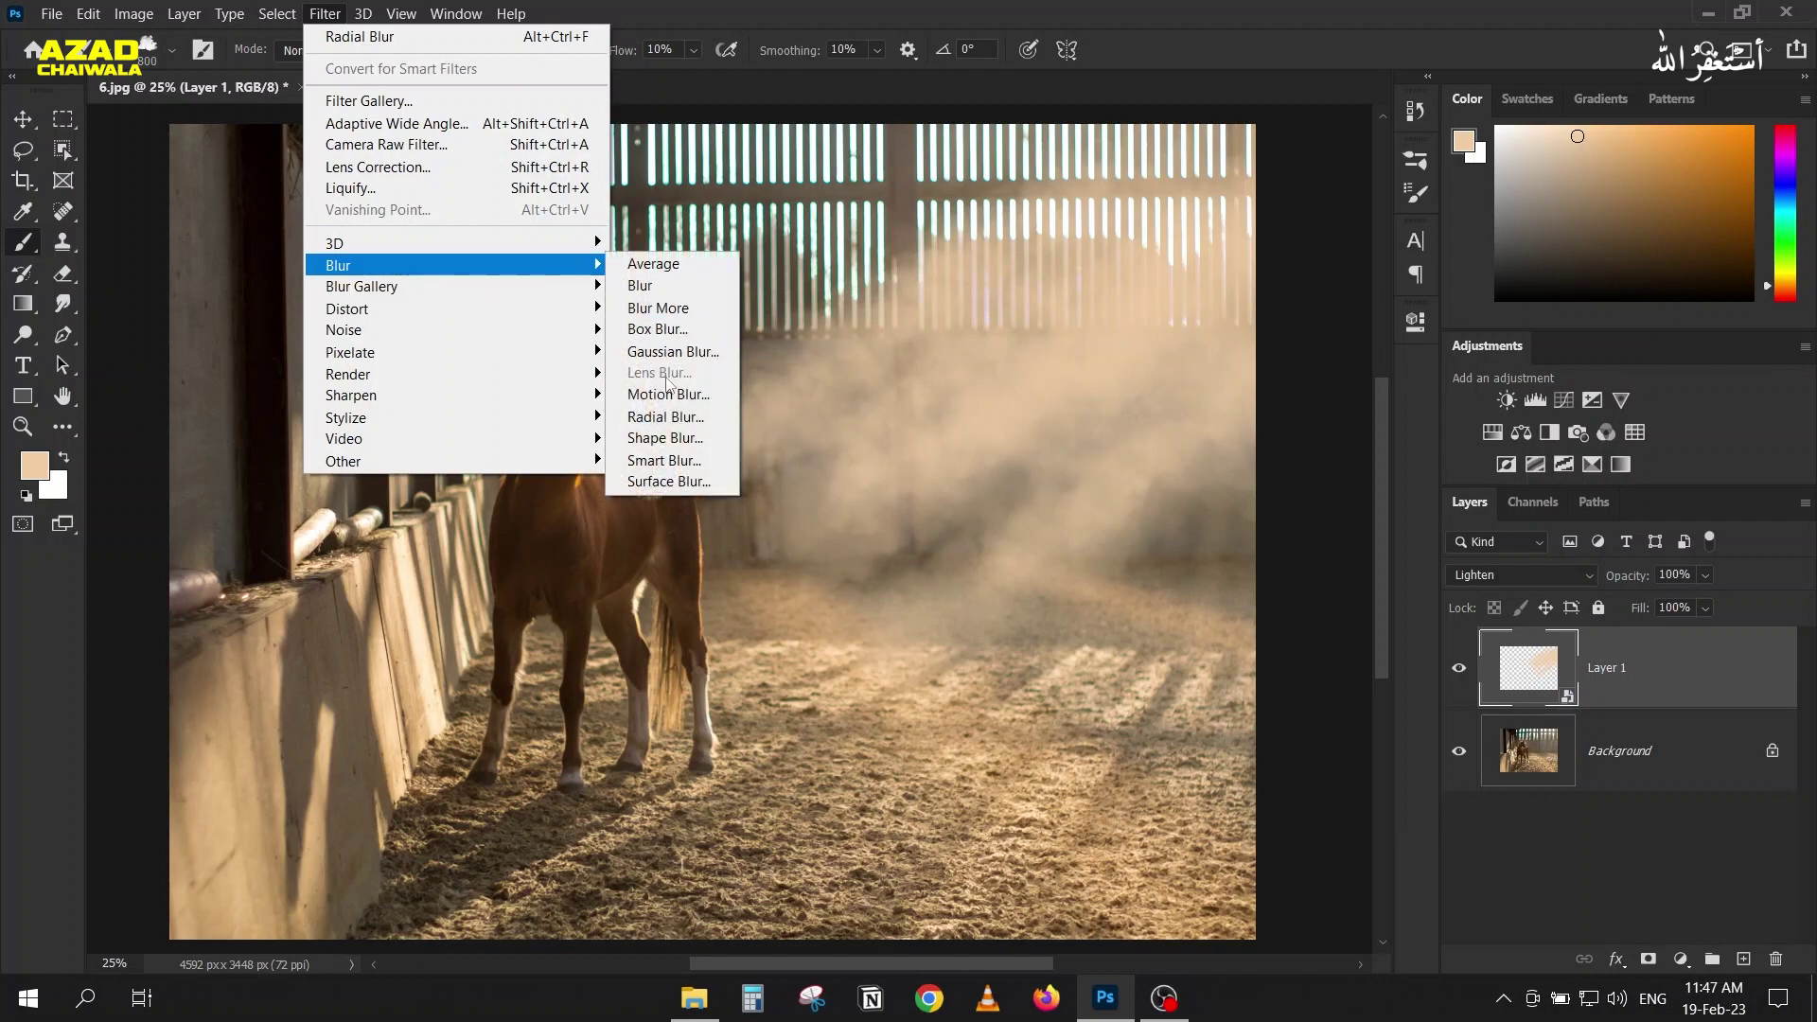
left_click(672, 391)
left_click_drag(1173, 116, 1331, 106)
left_click_drag(1469, 464, 1451, 465)
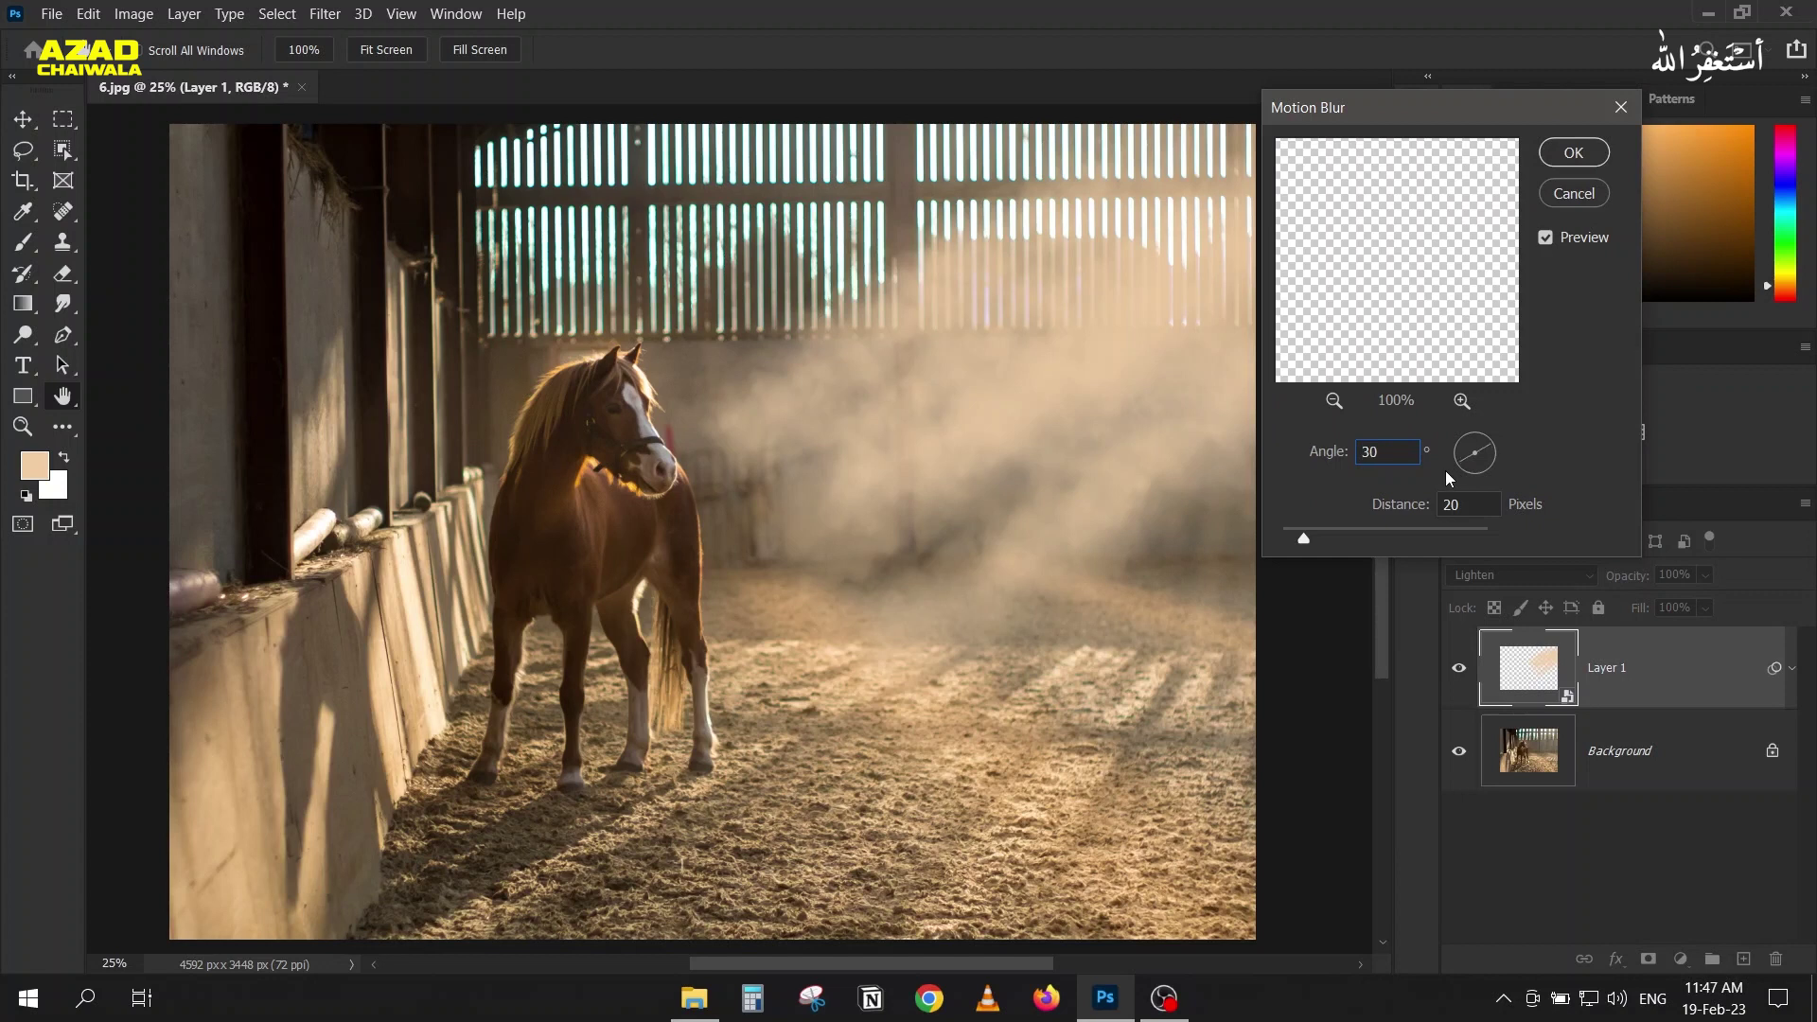
left_click_drag(1450, 471, 1452, 473)
left_click_drag(1303, 538, 1471, 541)
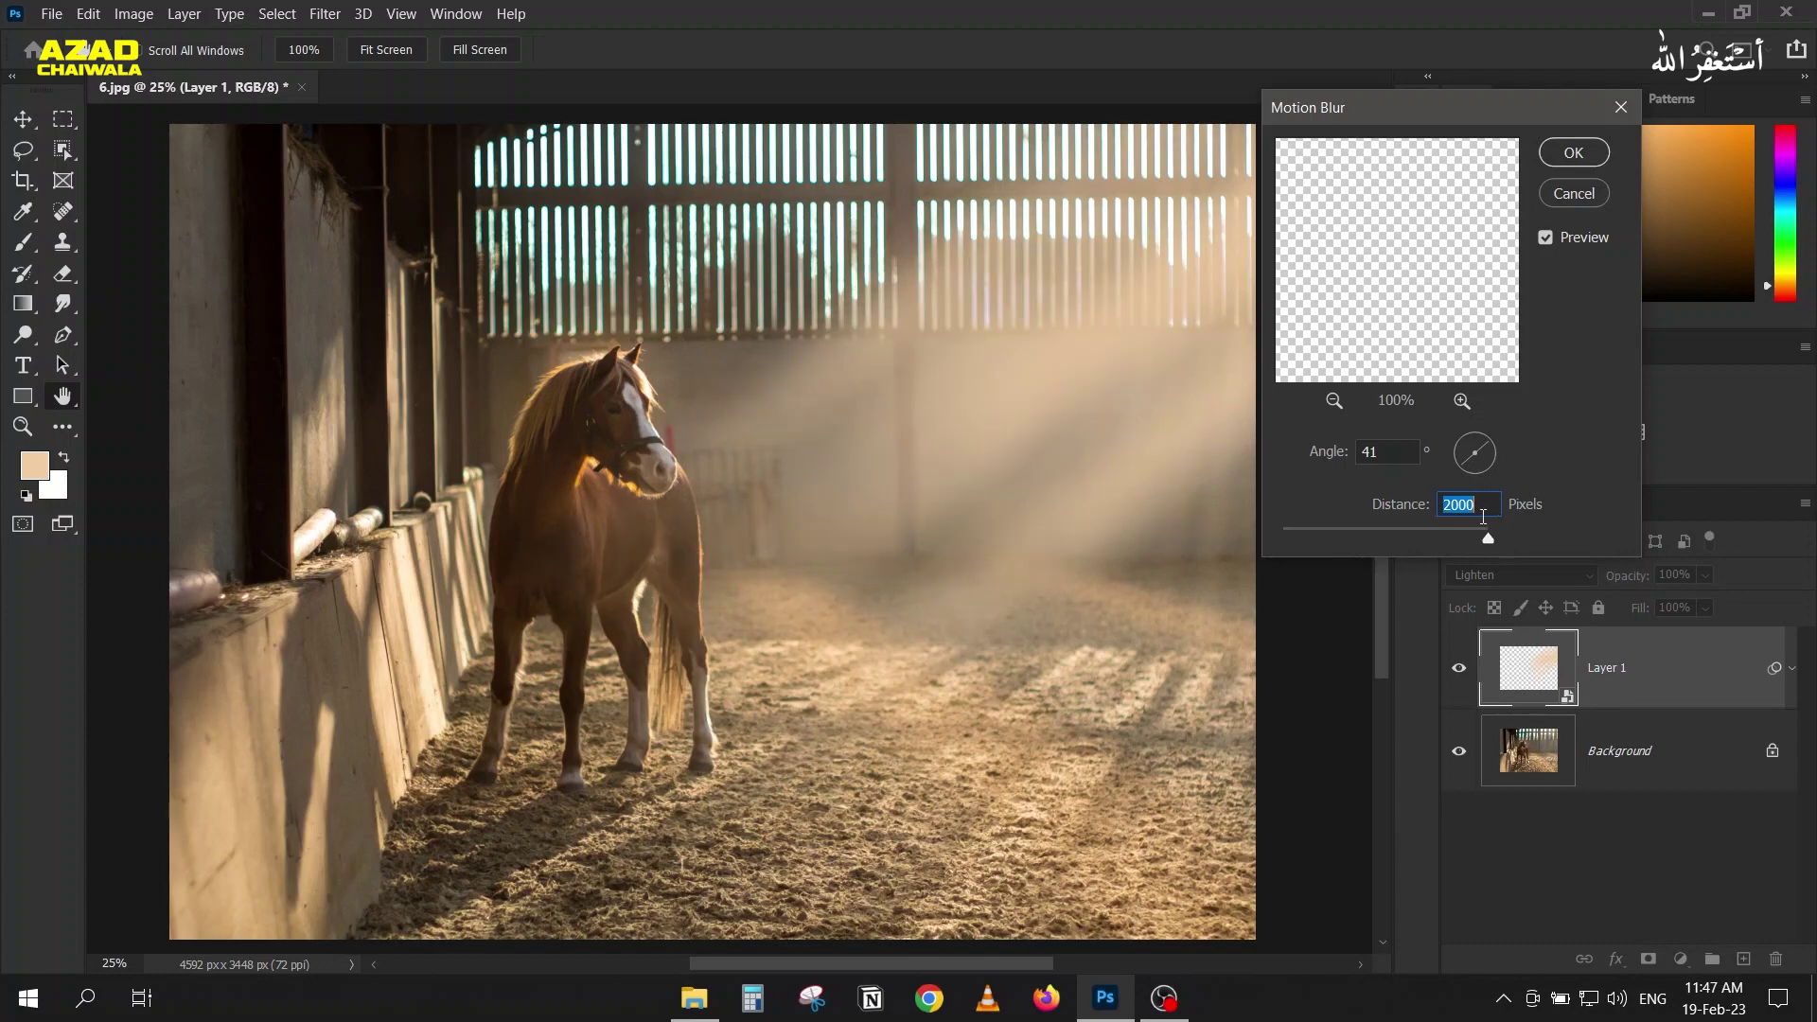
left_click(1455, 536)
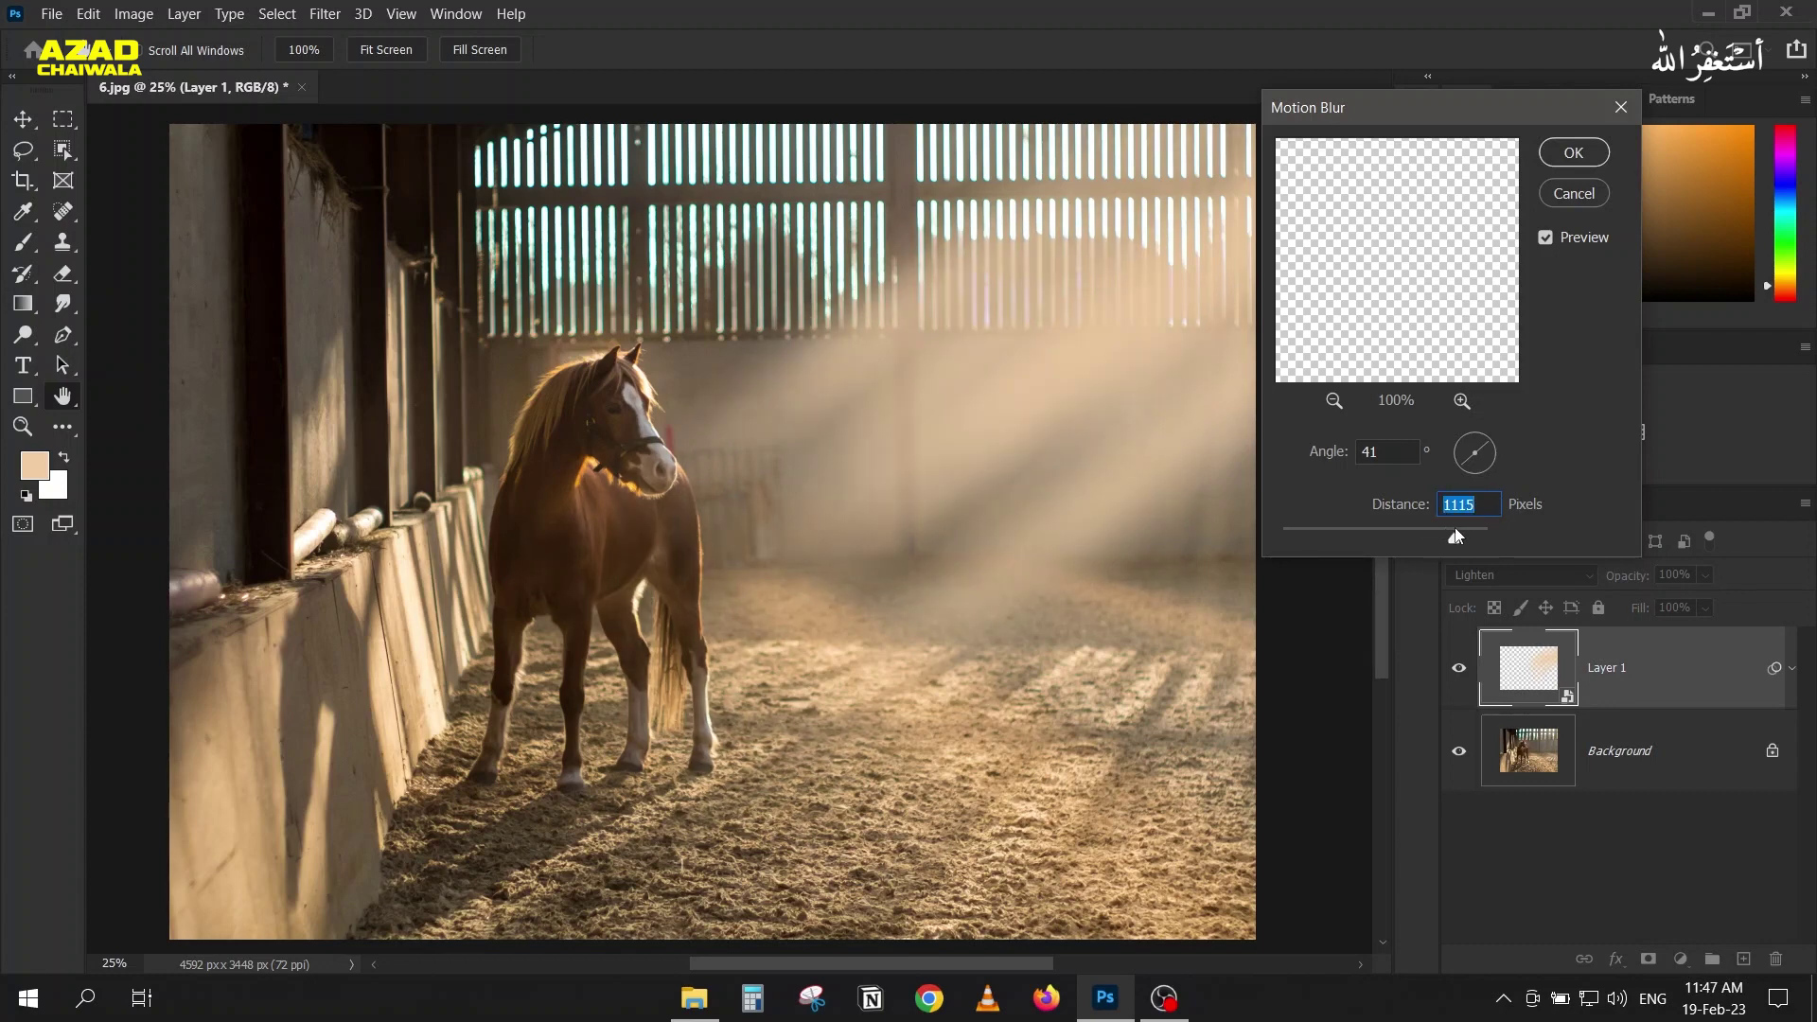
left_click(1594, 158)
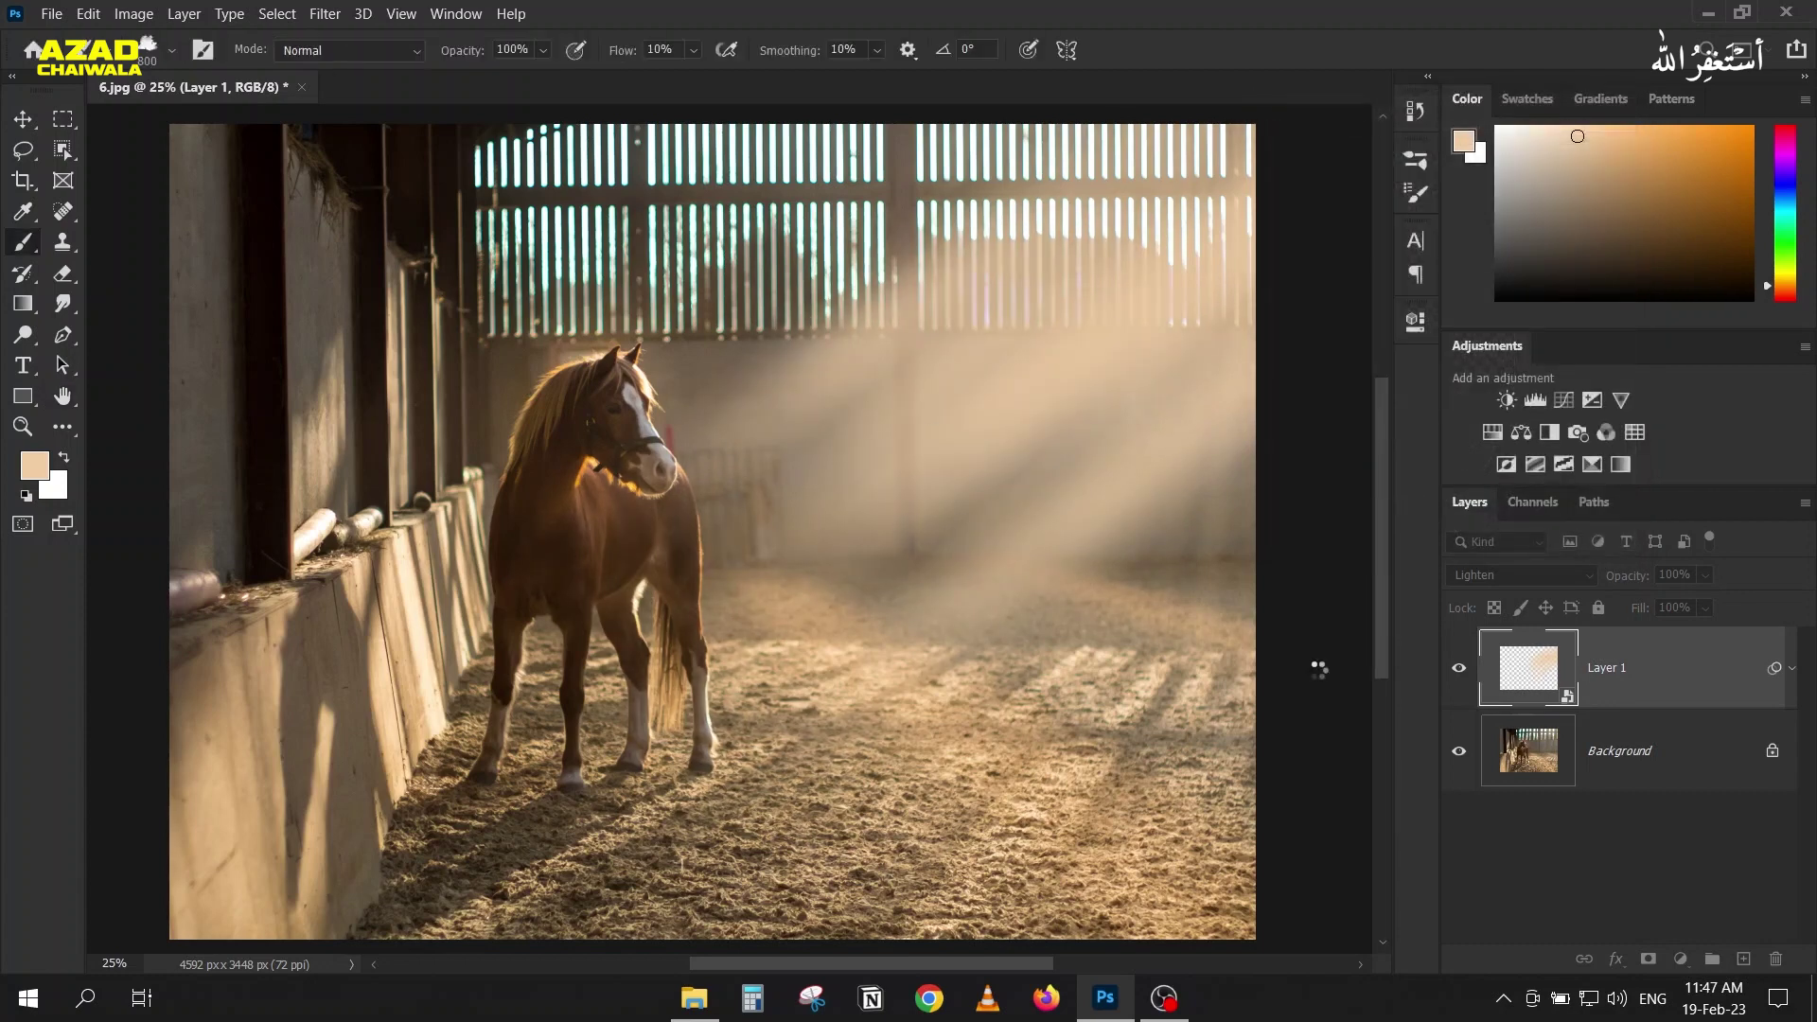
Step: Toggle the light-ray layer off and on to compare, then zoom out
left_click(1459, 670)
left_click(1459, 670)
key("ctrl+minus")
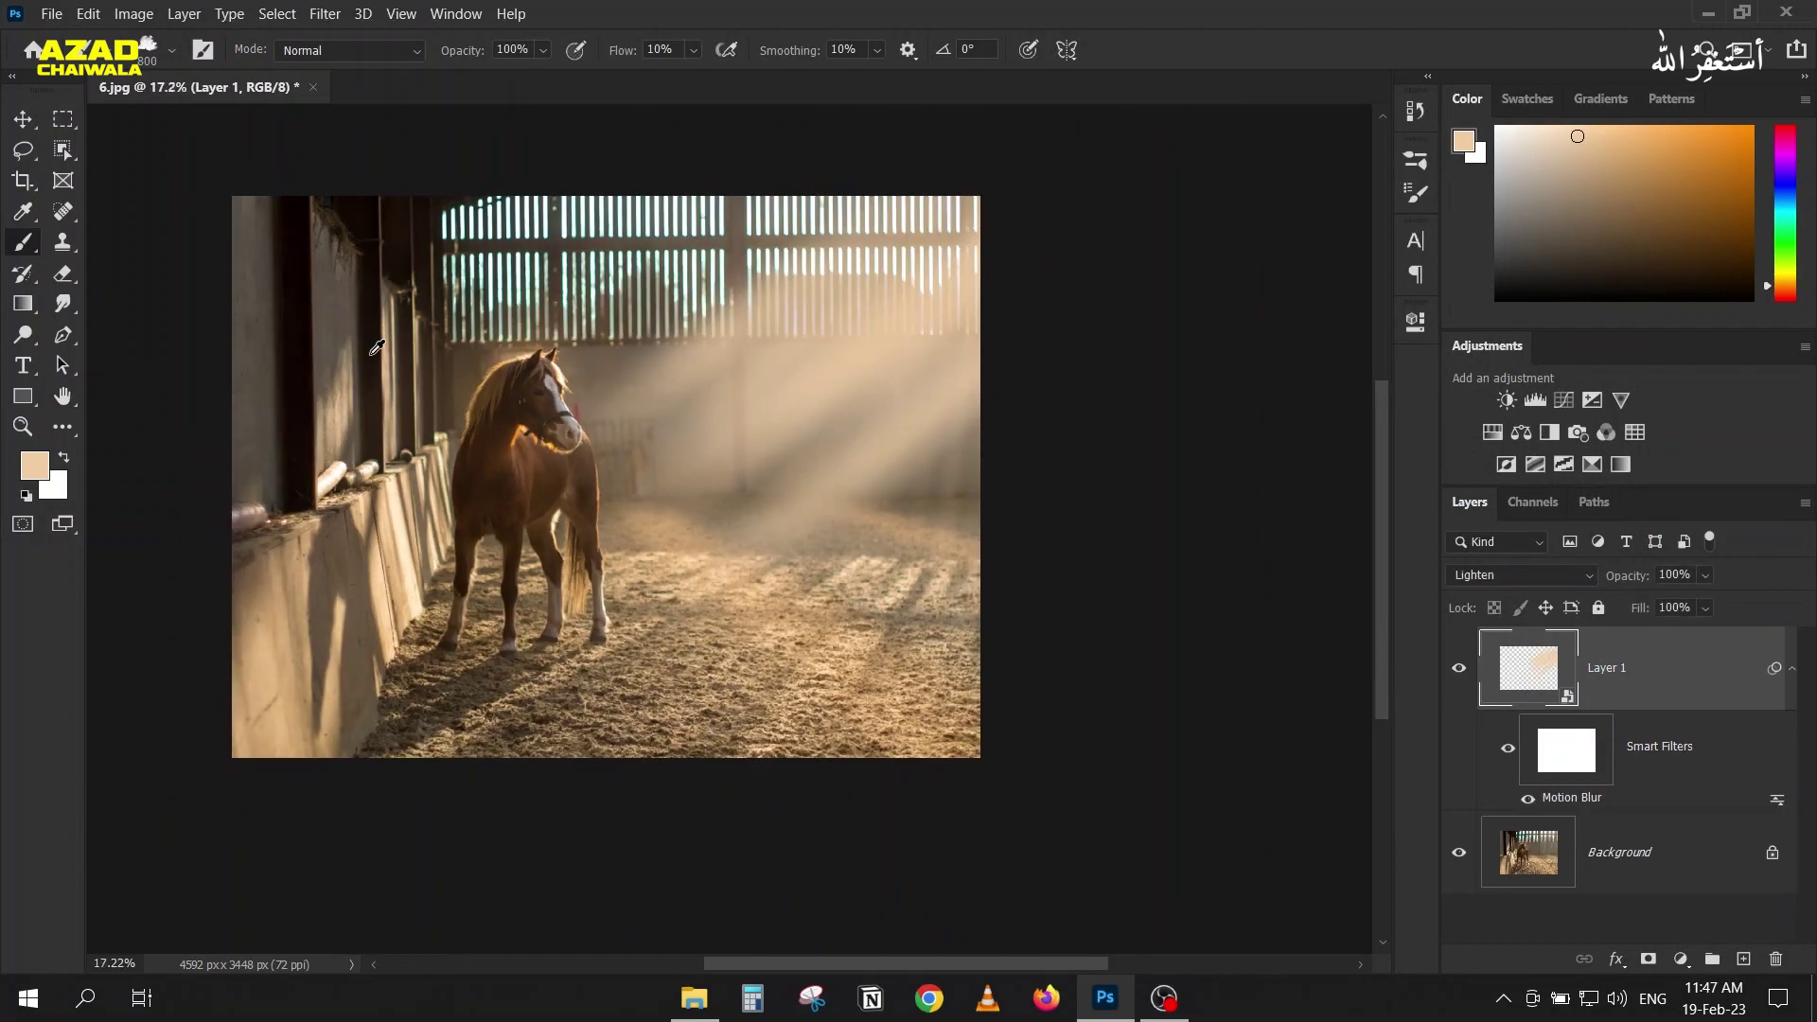
Step: Fit the image on screen, compare the light-ray layer, try its blend mode, then select Background
key("ctrl+0")
left_click(1460, 668)
left_click(1459, 668)
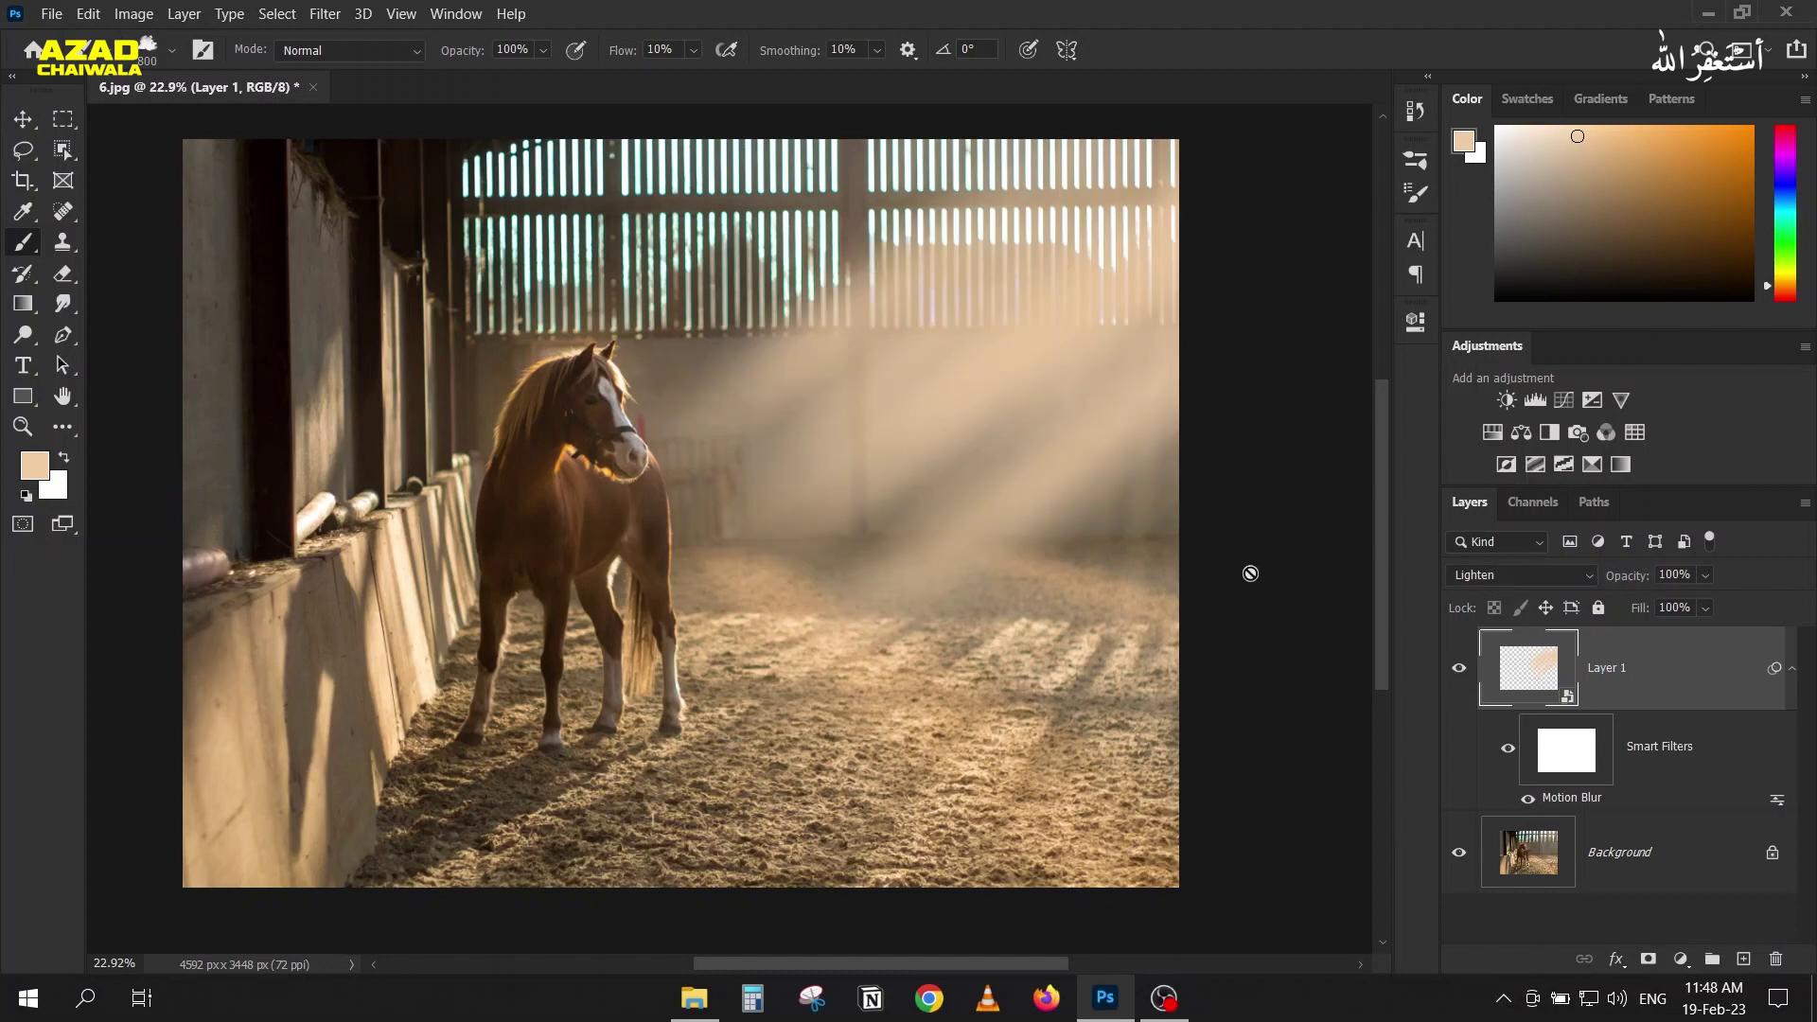
left_click(1479, 579)
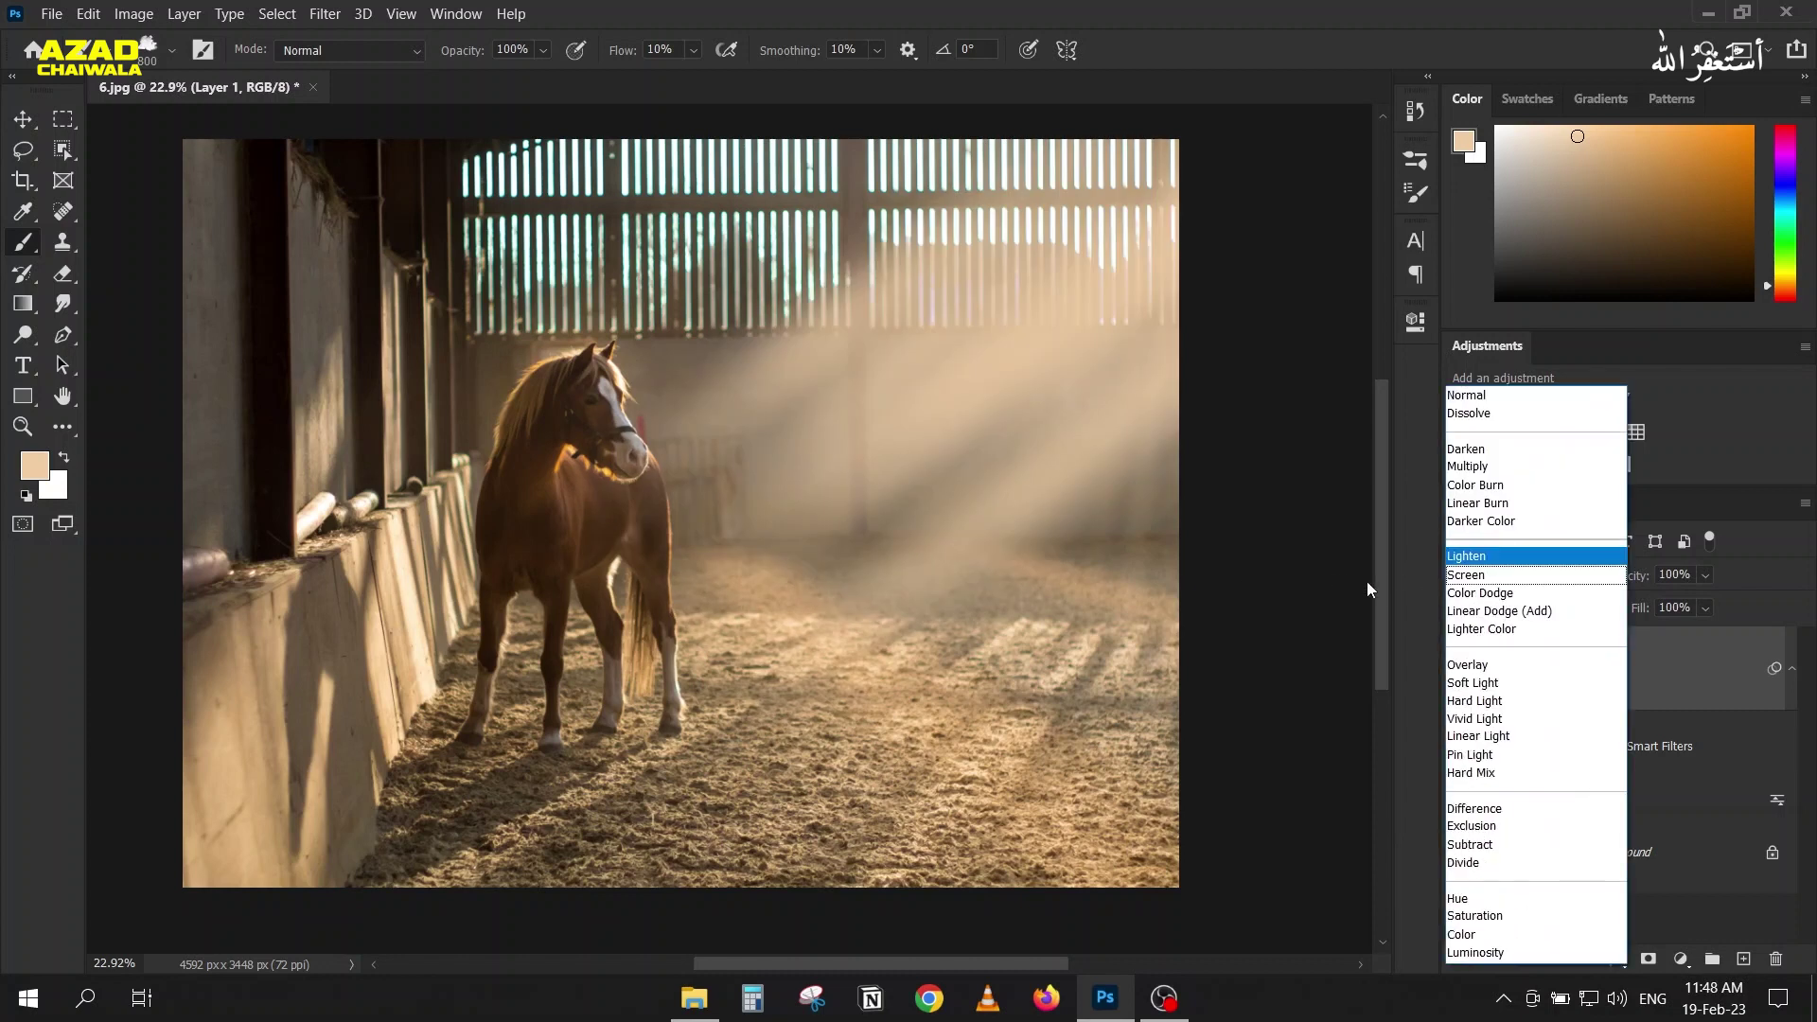
left_click(1465, 557)
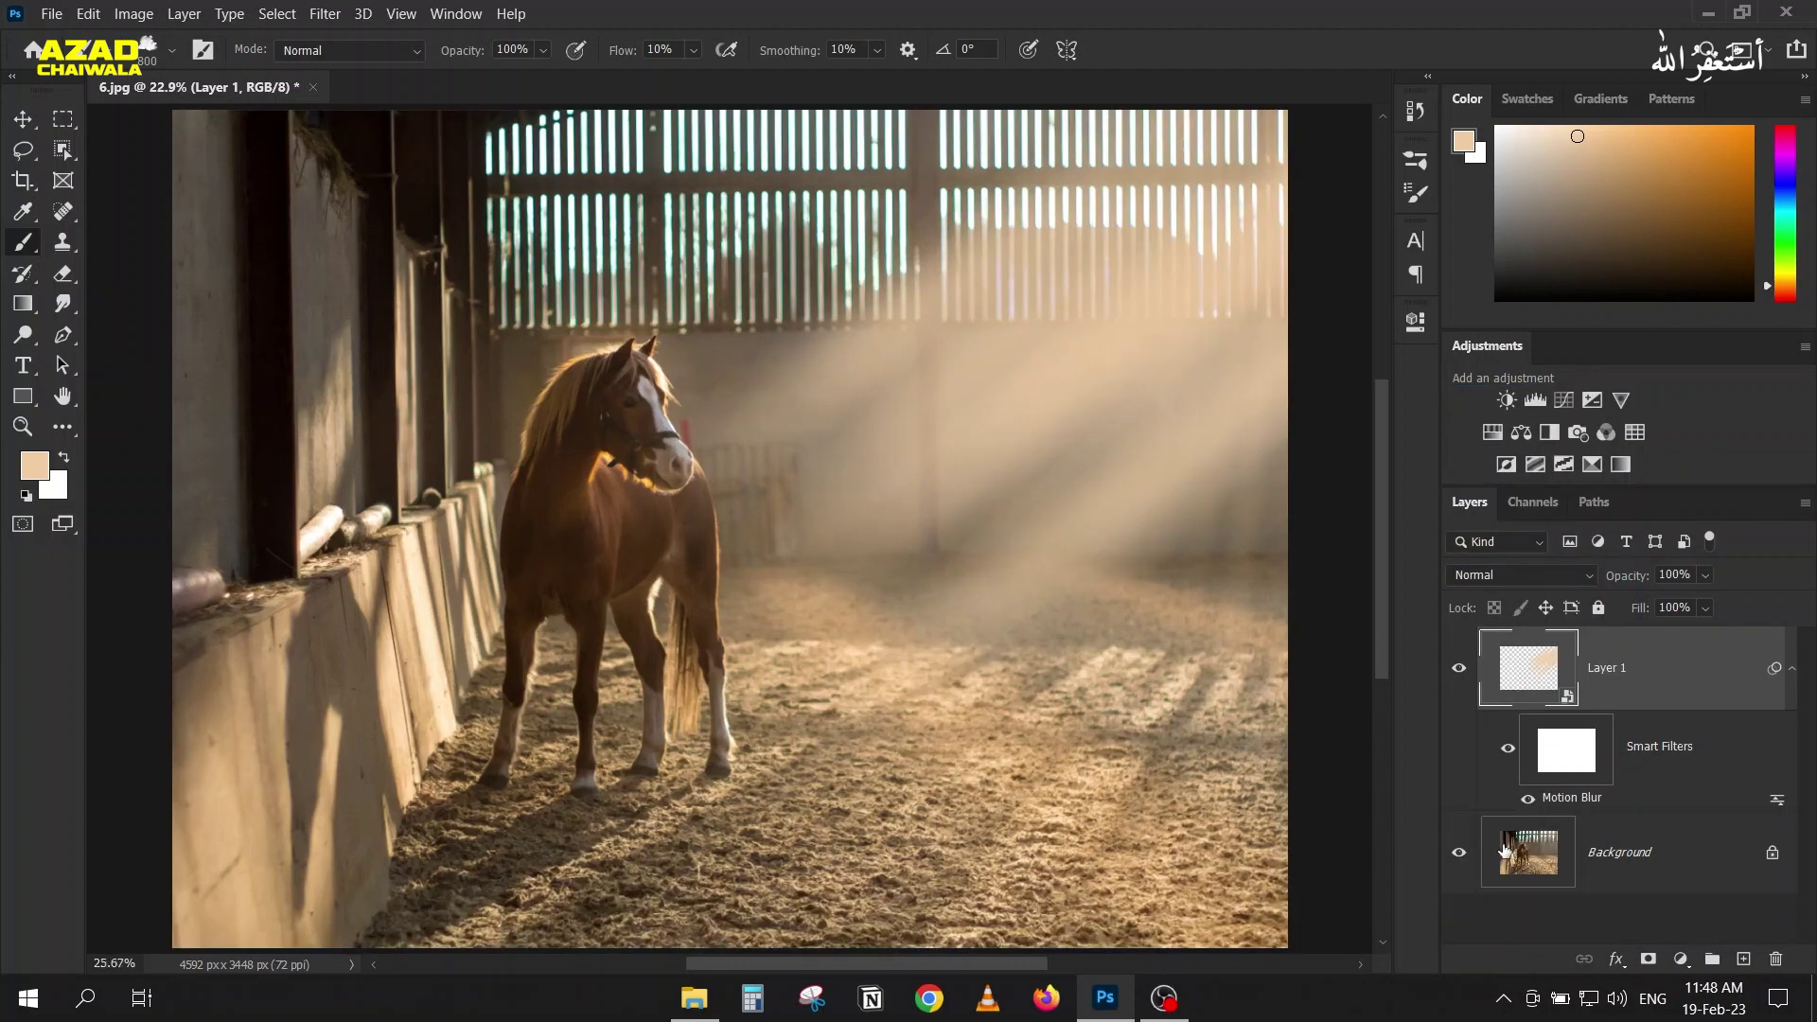
left_click(1515, 851)
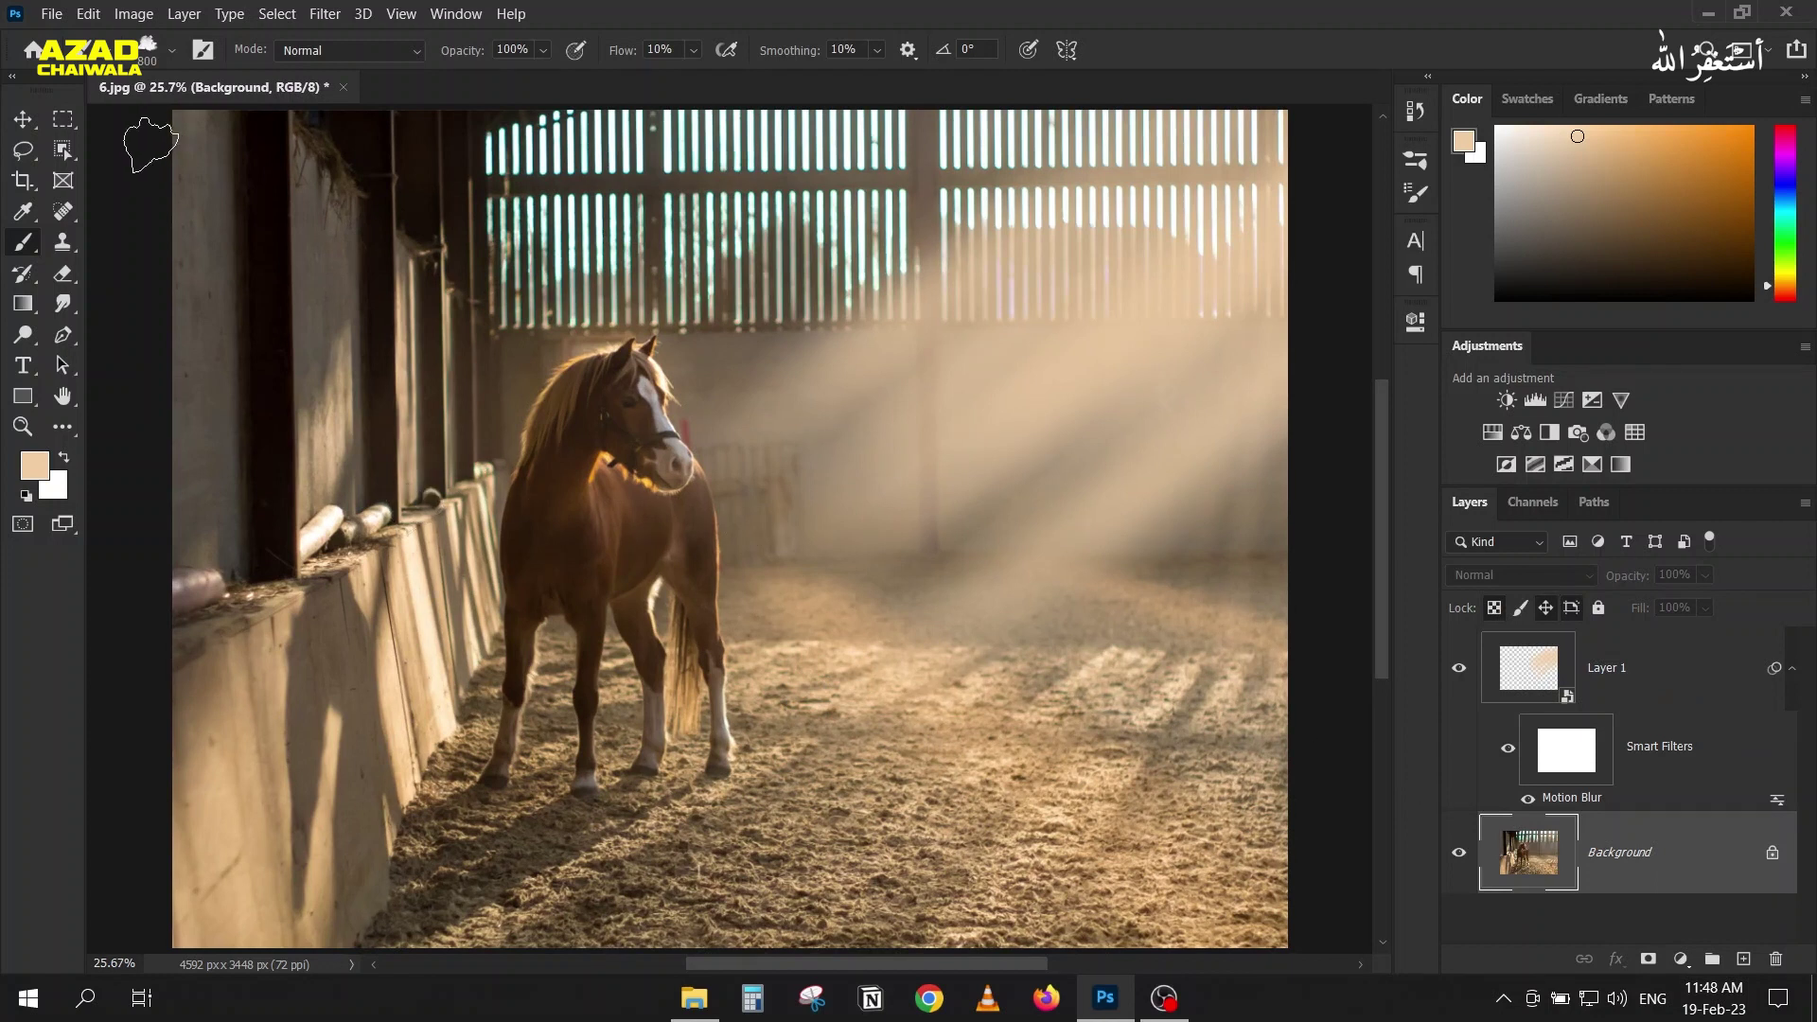
Step: Close 6.jpg without saving and switch back to File Explorer
left_click(344, 87)
key("Return")
key("alt+Tab")
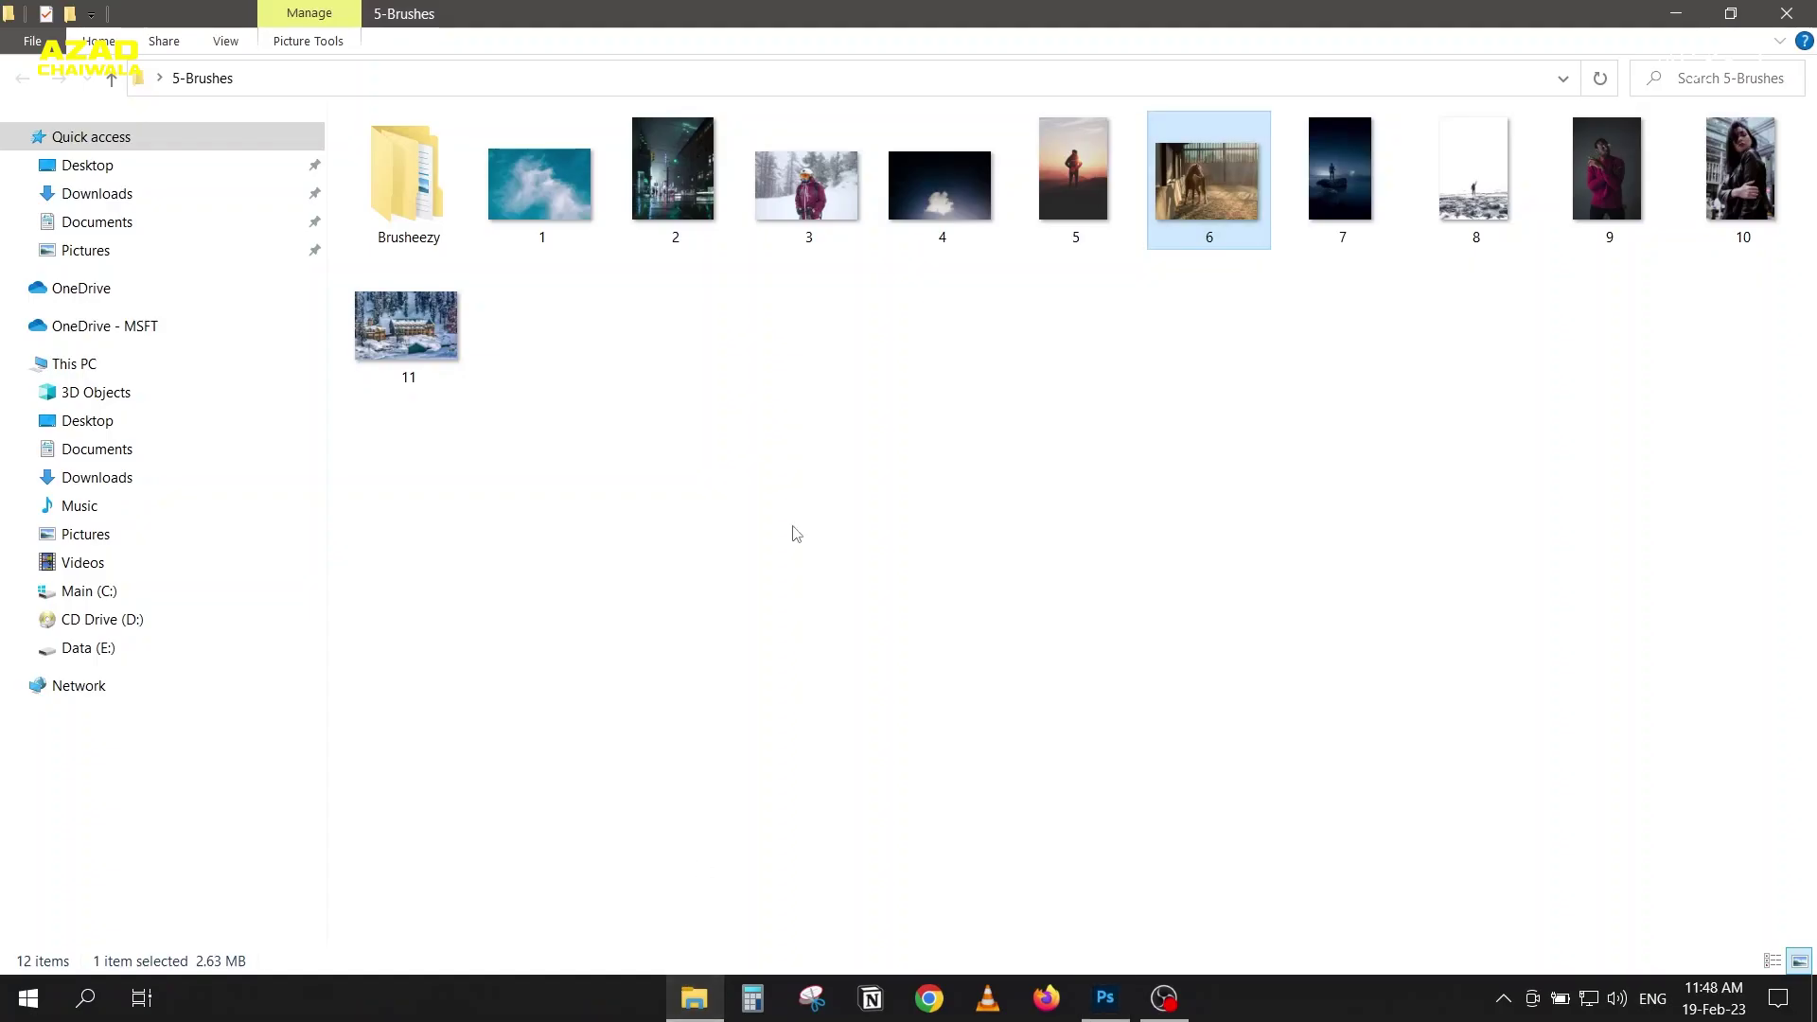
Step: Drag image 5 from the 5-Brushes folder onto Photoshop to open it
left_click_drag(1073, 170, 814, 615)
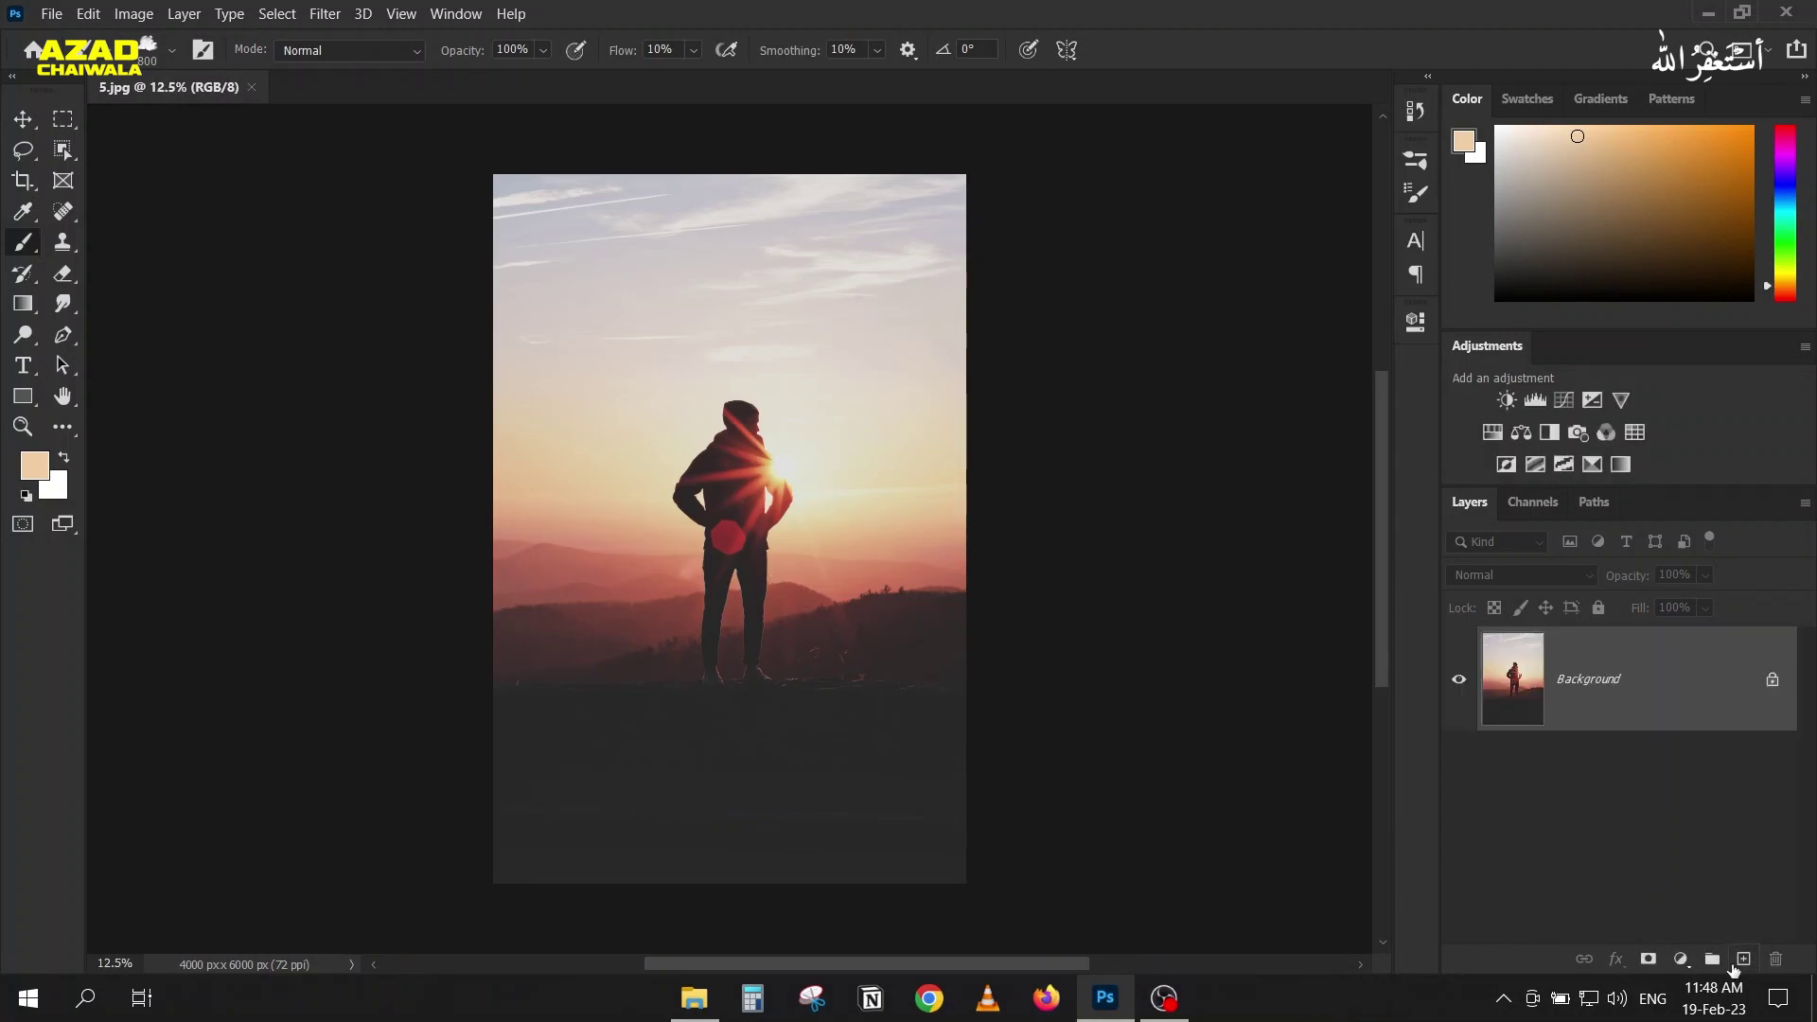
Step: Add a new Lighten-mode layer, lower the brush flow, and test then undo a fog band
left_click(1744, 959)
left_click(1480, 577)
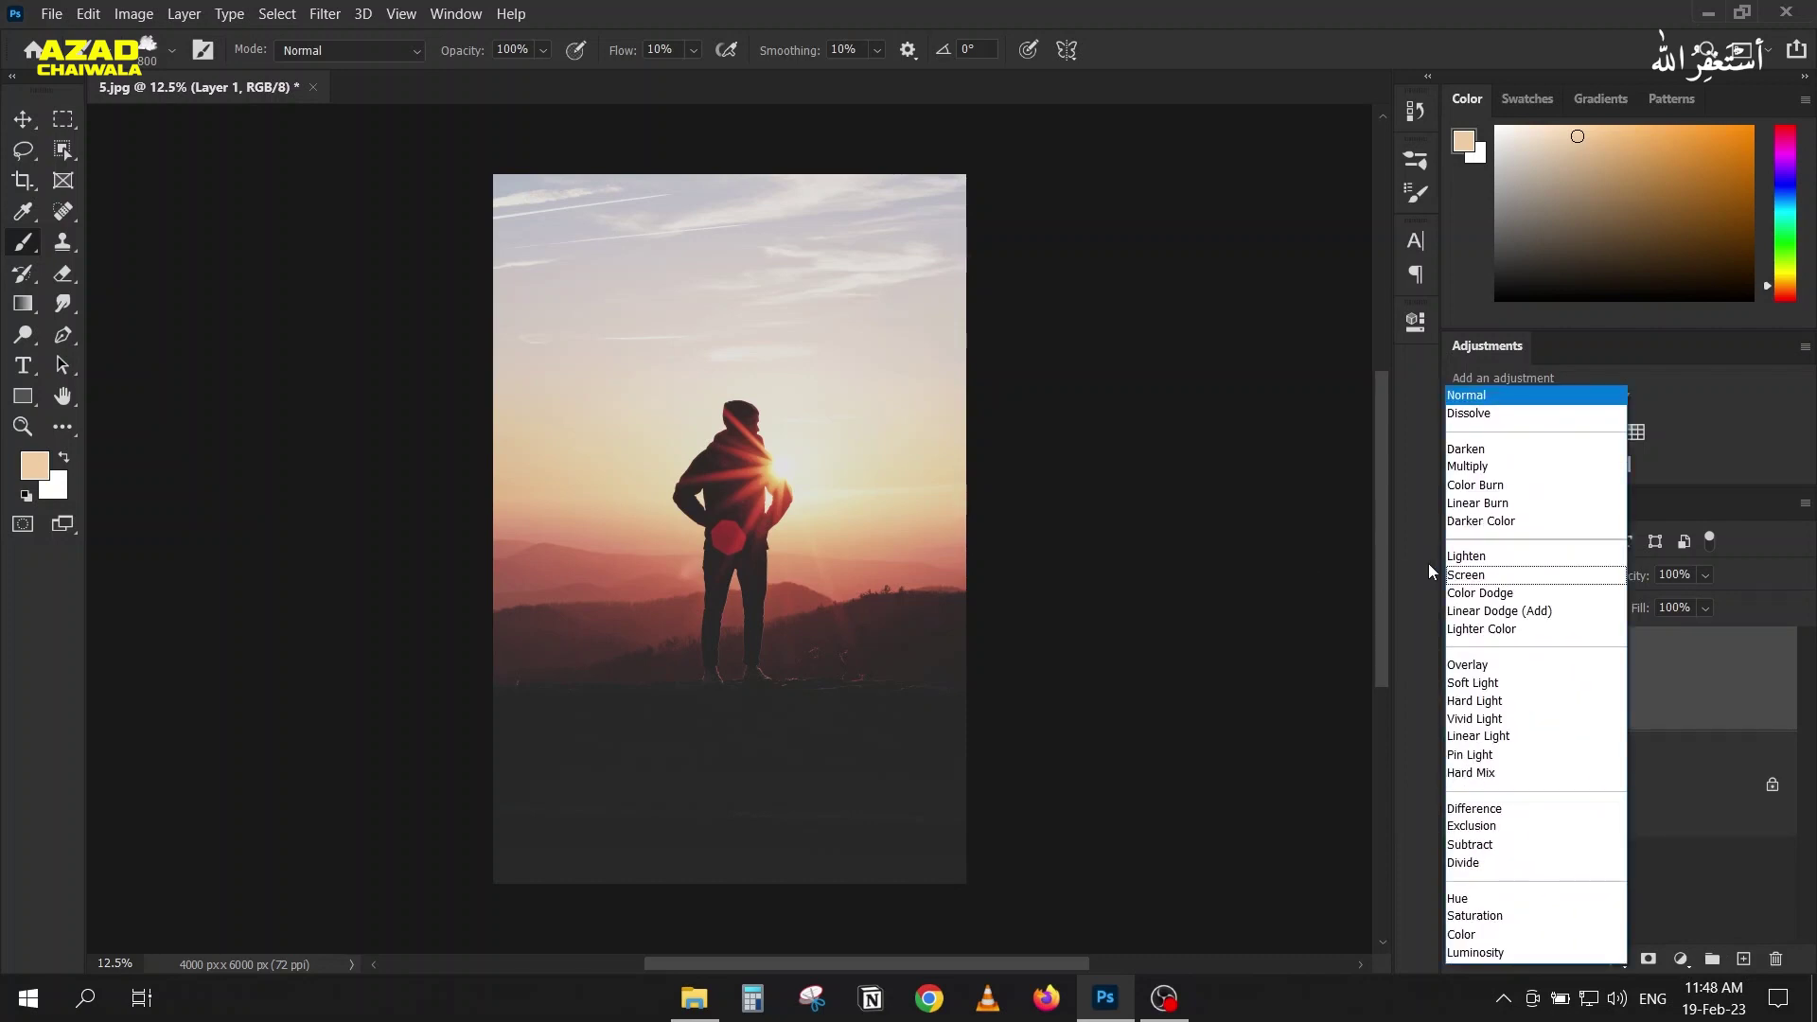
left_click(1467, 557)
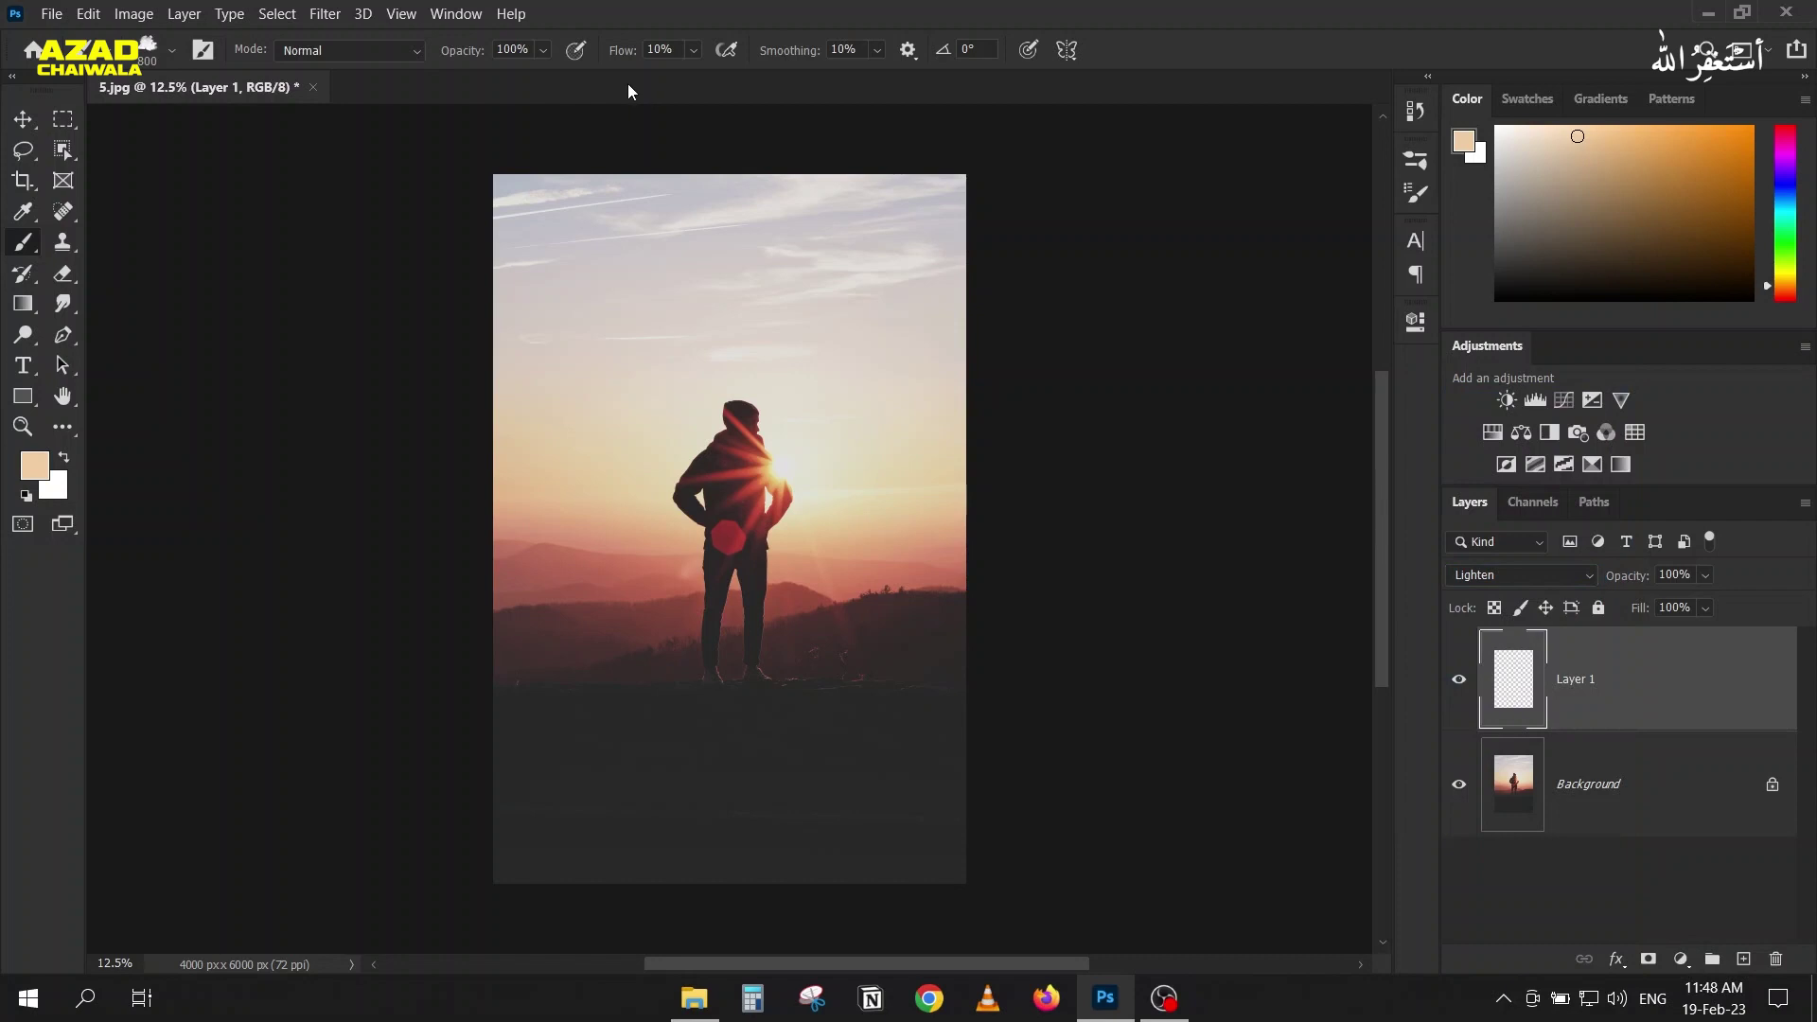
left_click_drag(629, 59, 624, 56)
left_click_drag(719, 636, 969, 628)
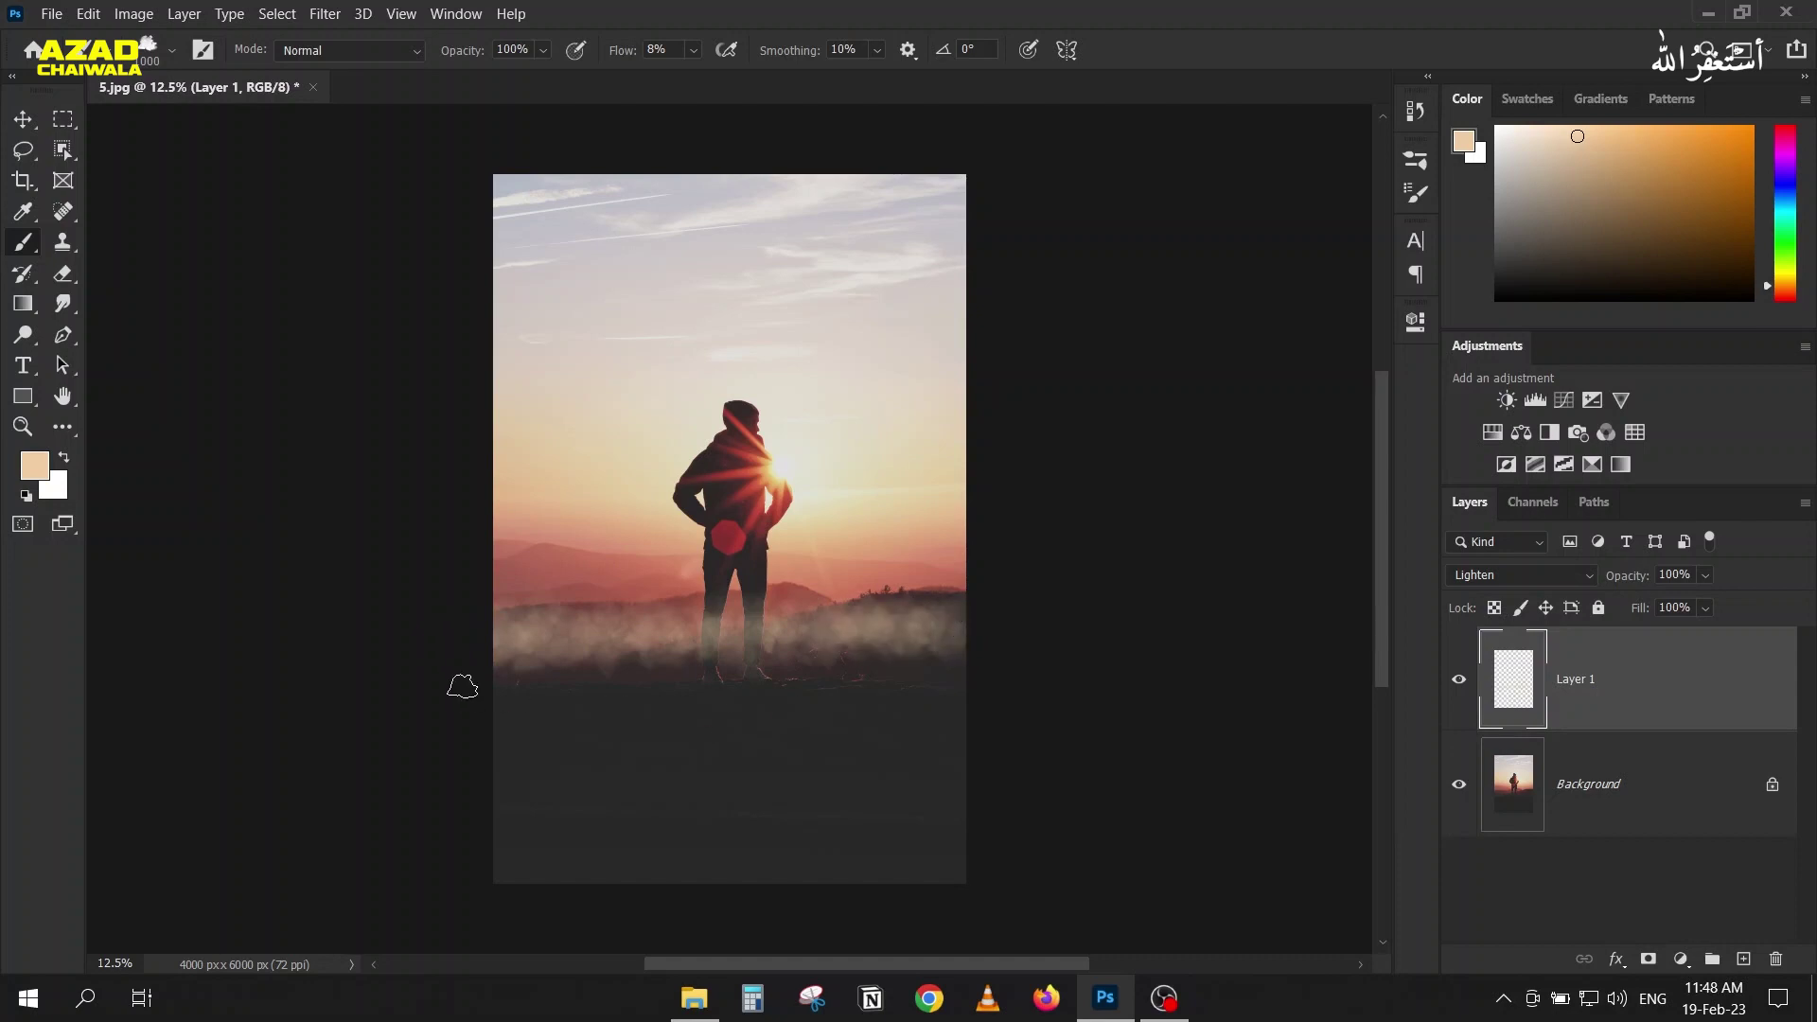
key("ctrl+z")
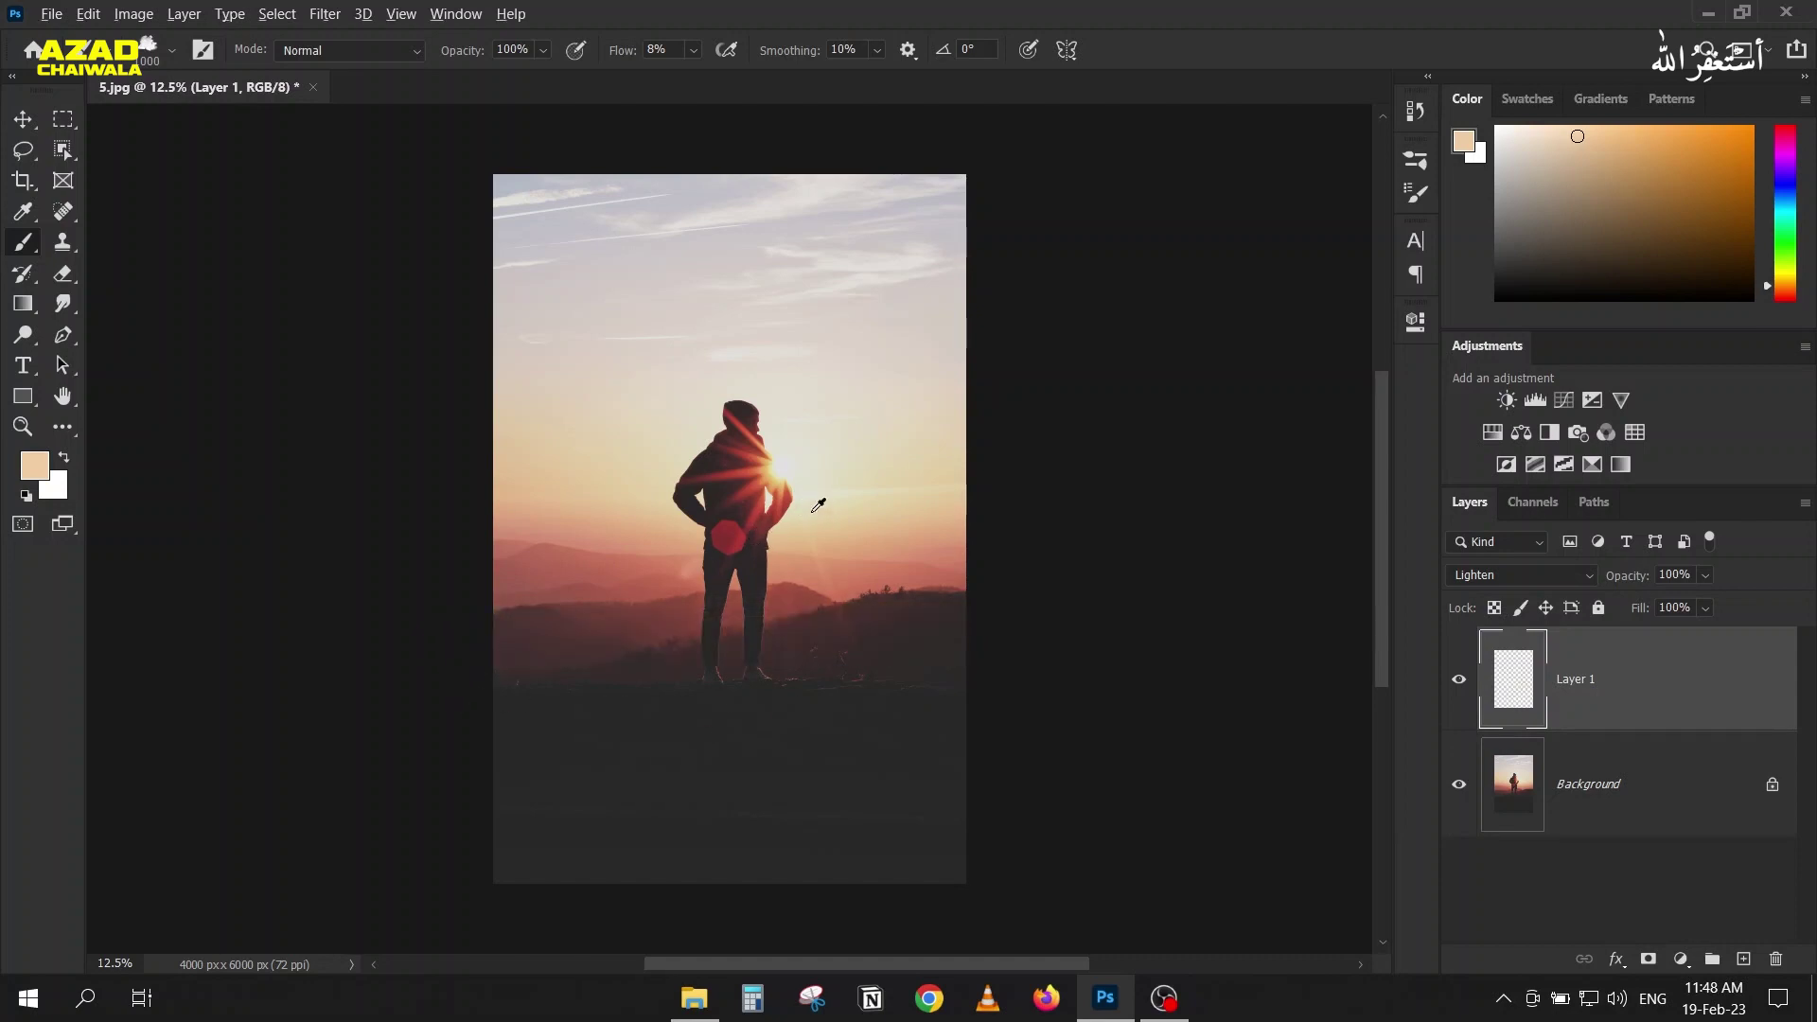
Step: Paint sampled sun-yellow fog behind the figure's legs, set Lighter Color, then clear the layer
left_click(809, 519, "alt")
mouse_move(434, 628)
left_mouse_down()
mouse_move(1046, 656)
mouse_move(495, 662)
mouse_move(508, 629)
left_mouse_up()
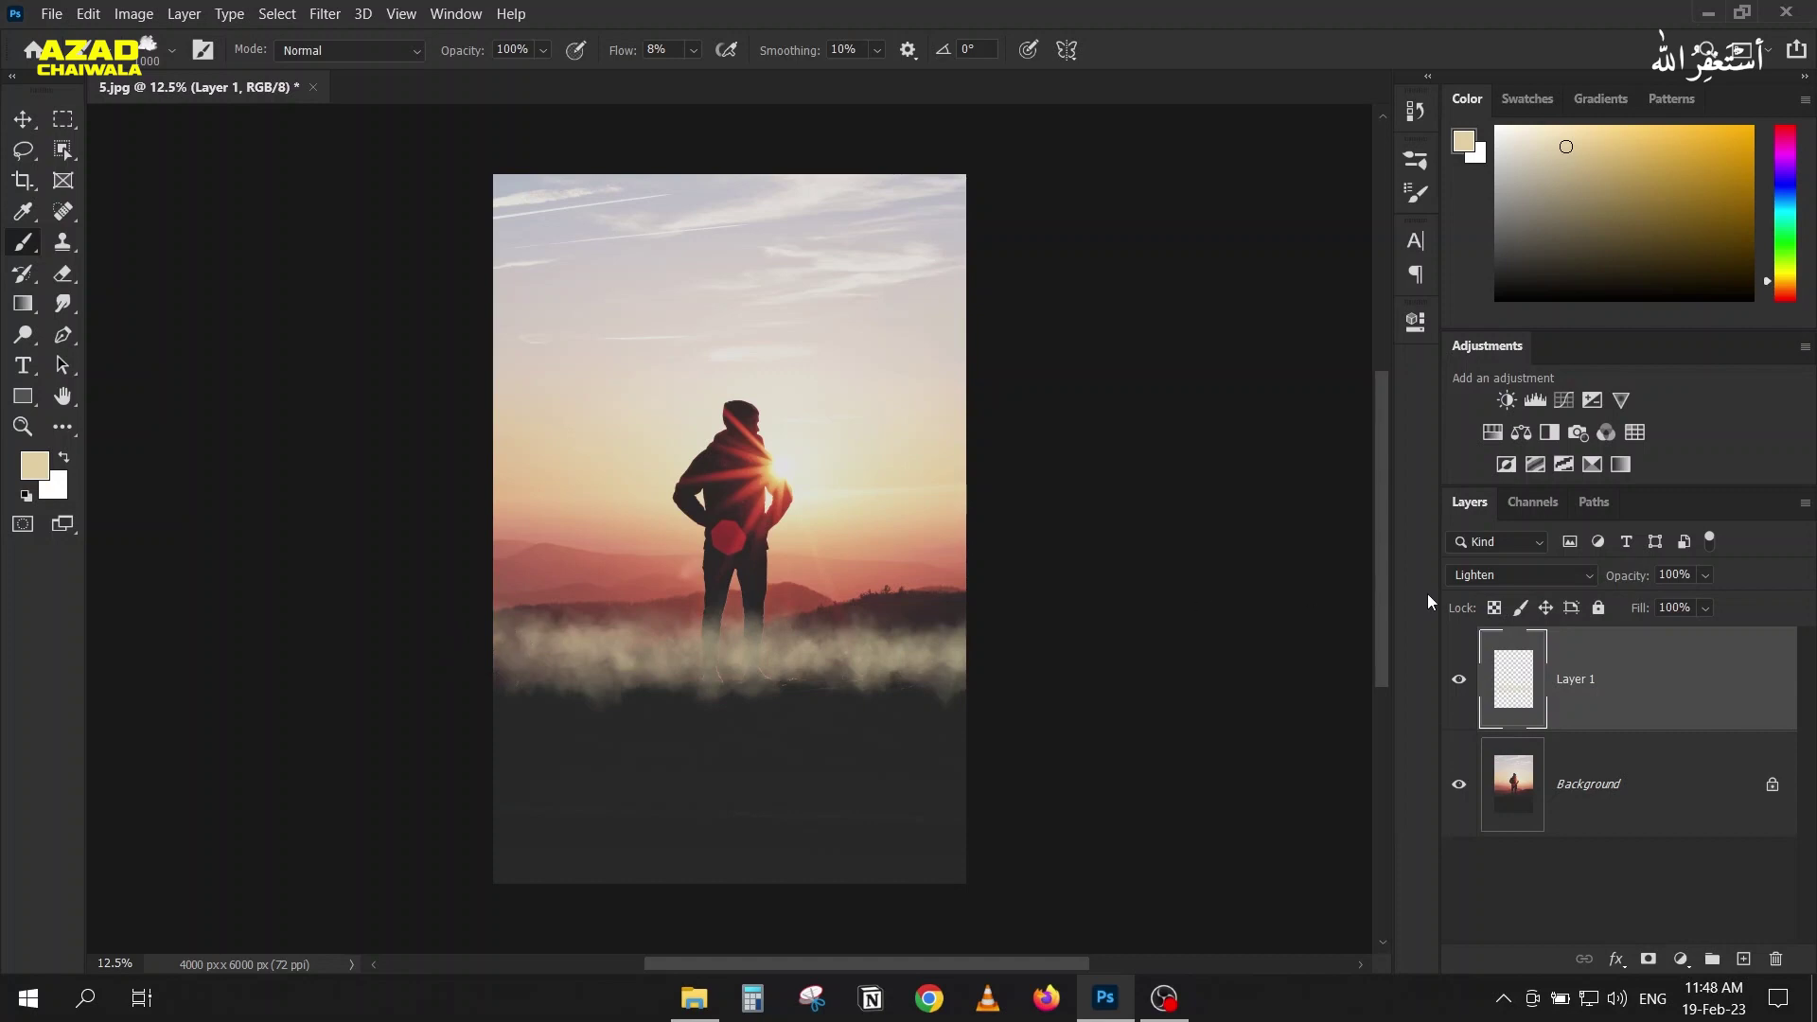
left_click(1501, 575)
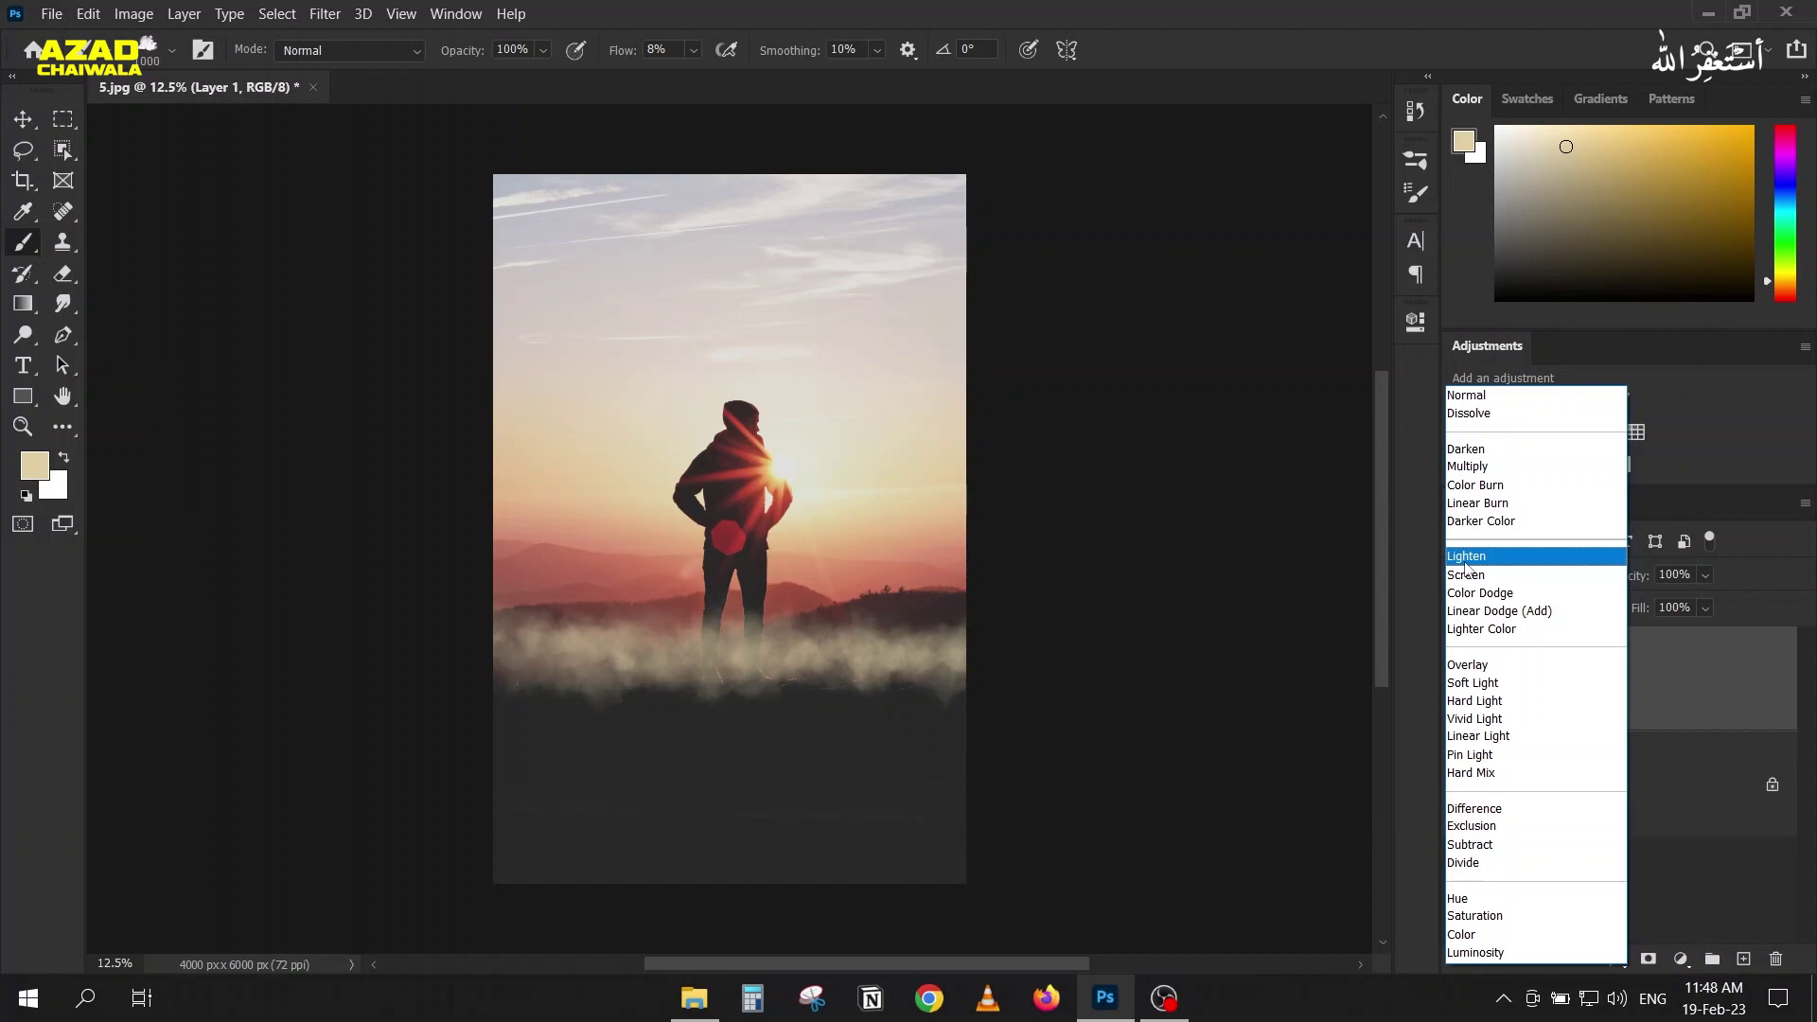
left_click(1475, 630)
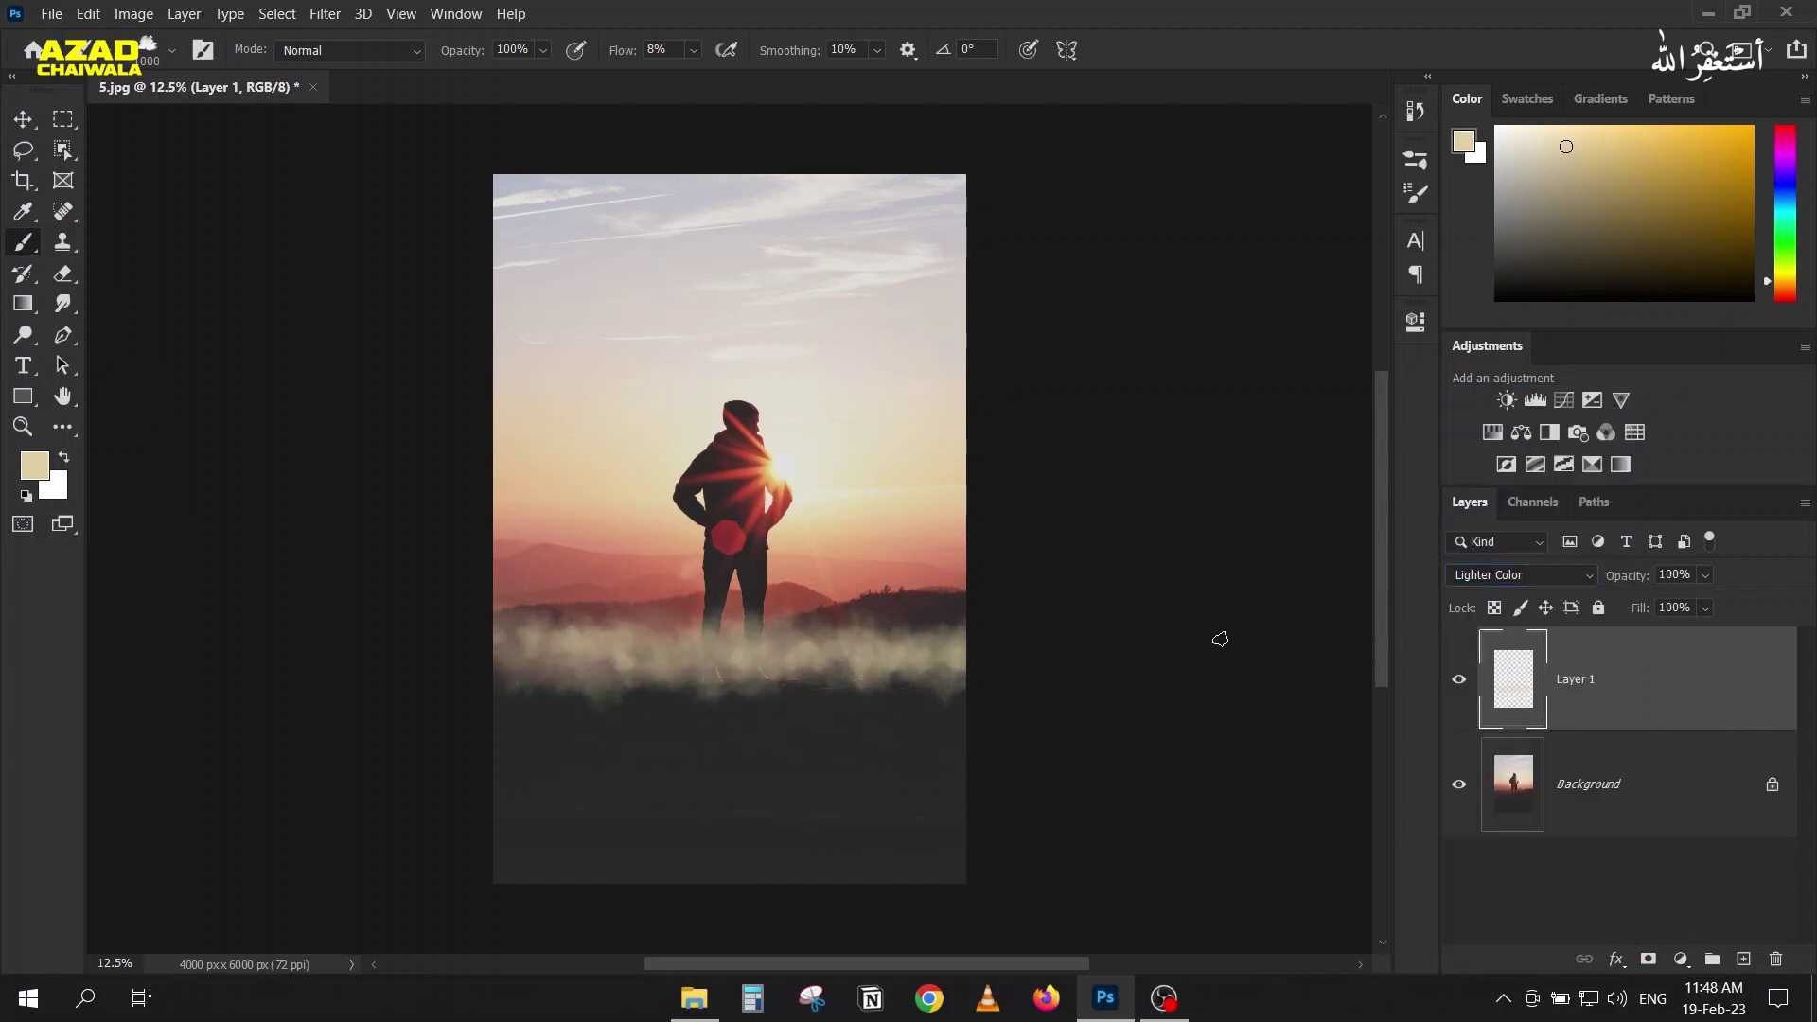
key("ctrl+a")
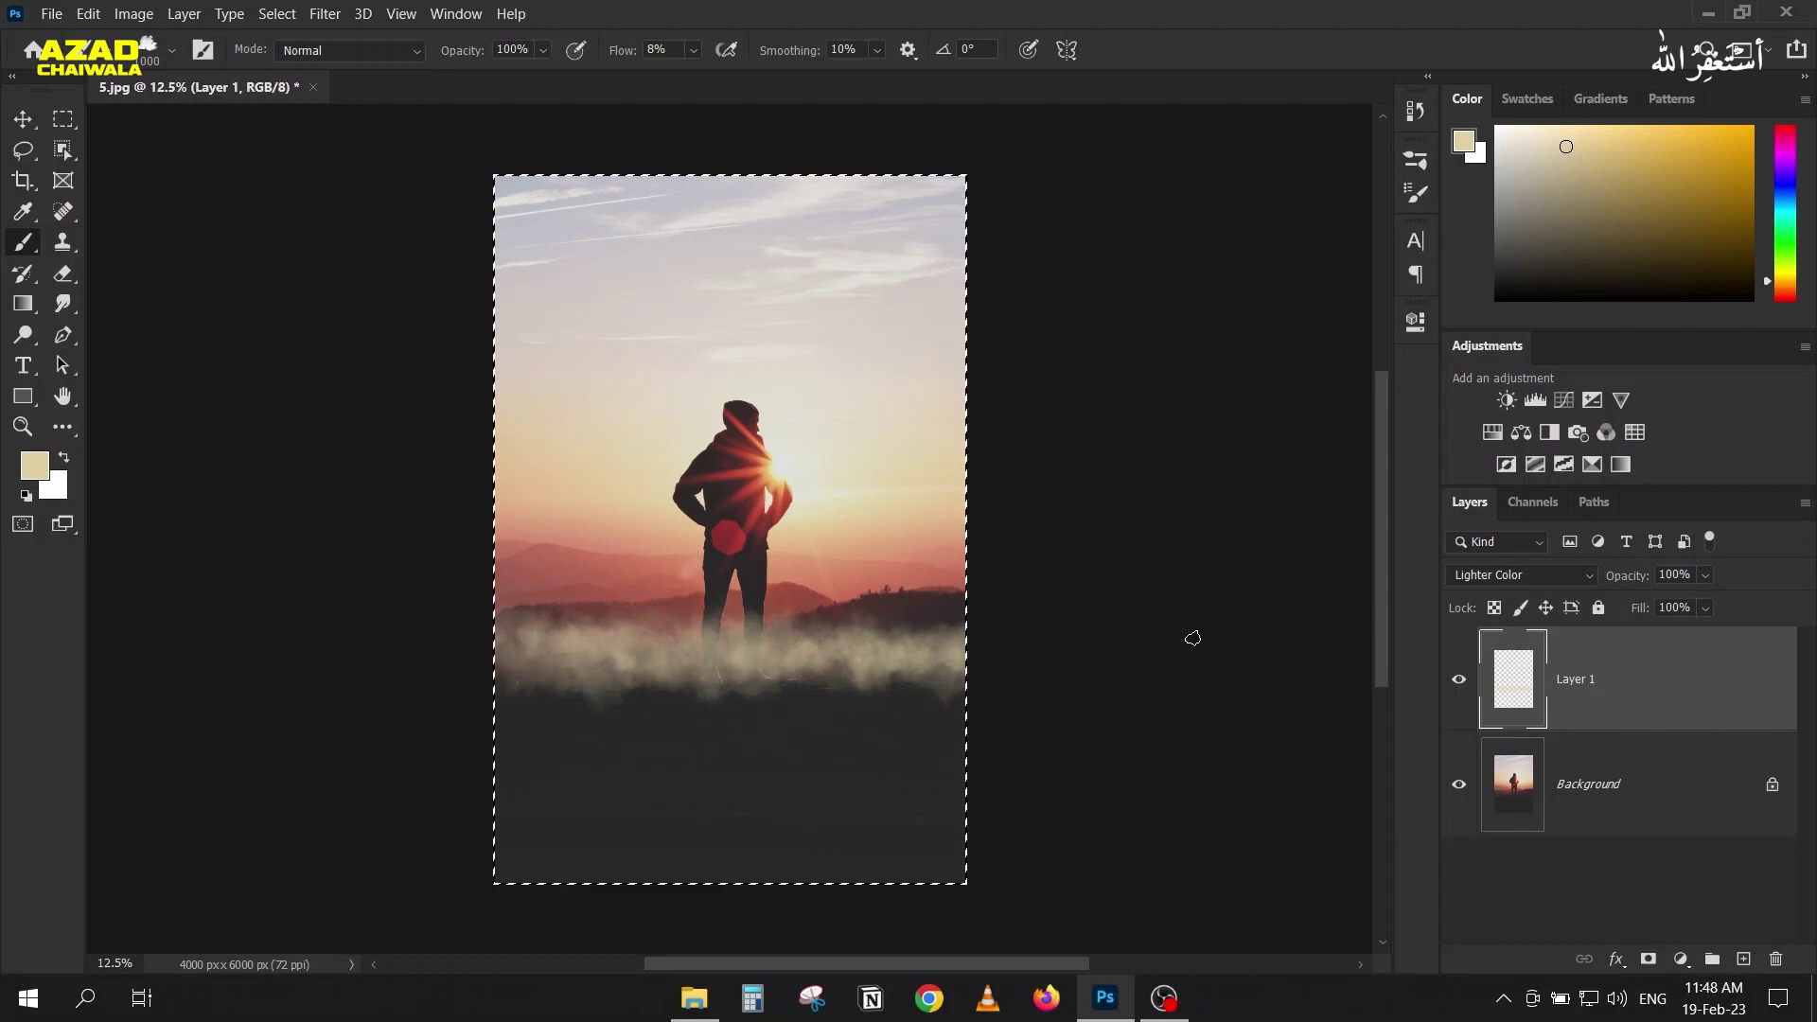
key("Delete")
key("ctrl+d")
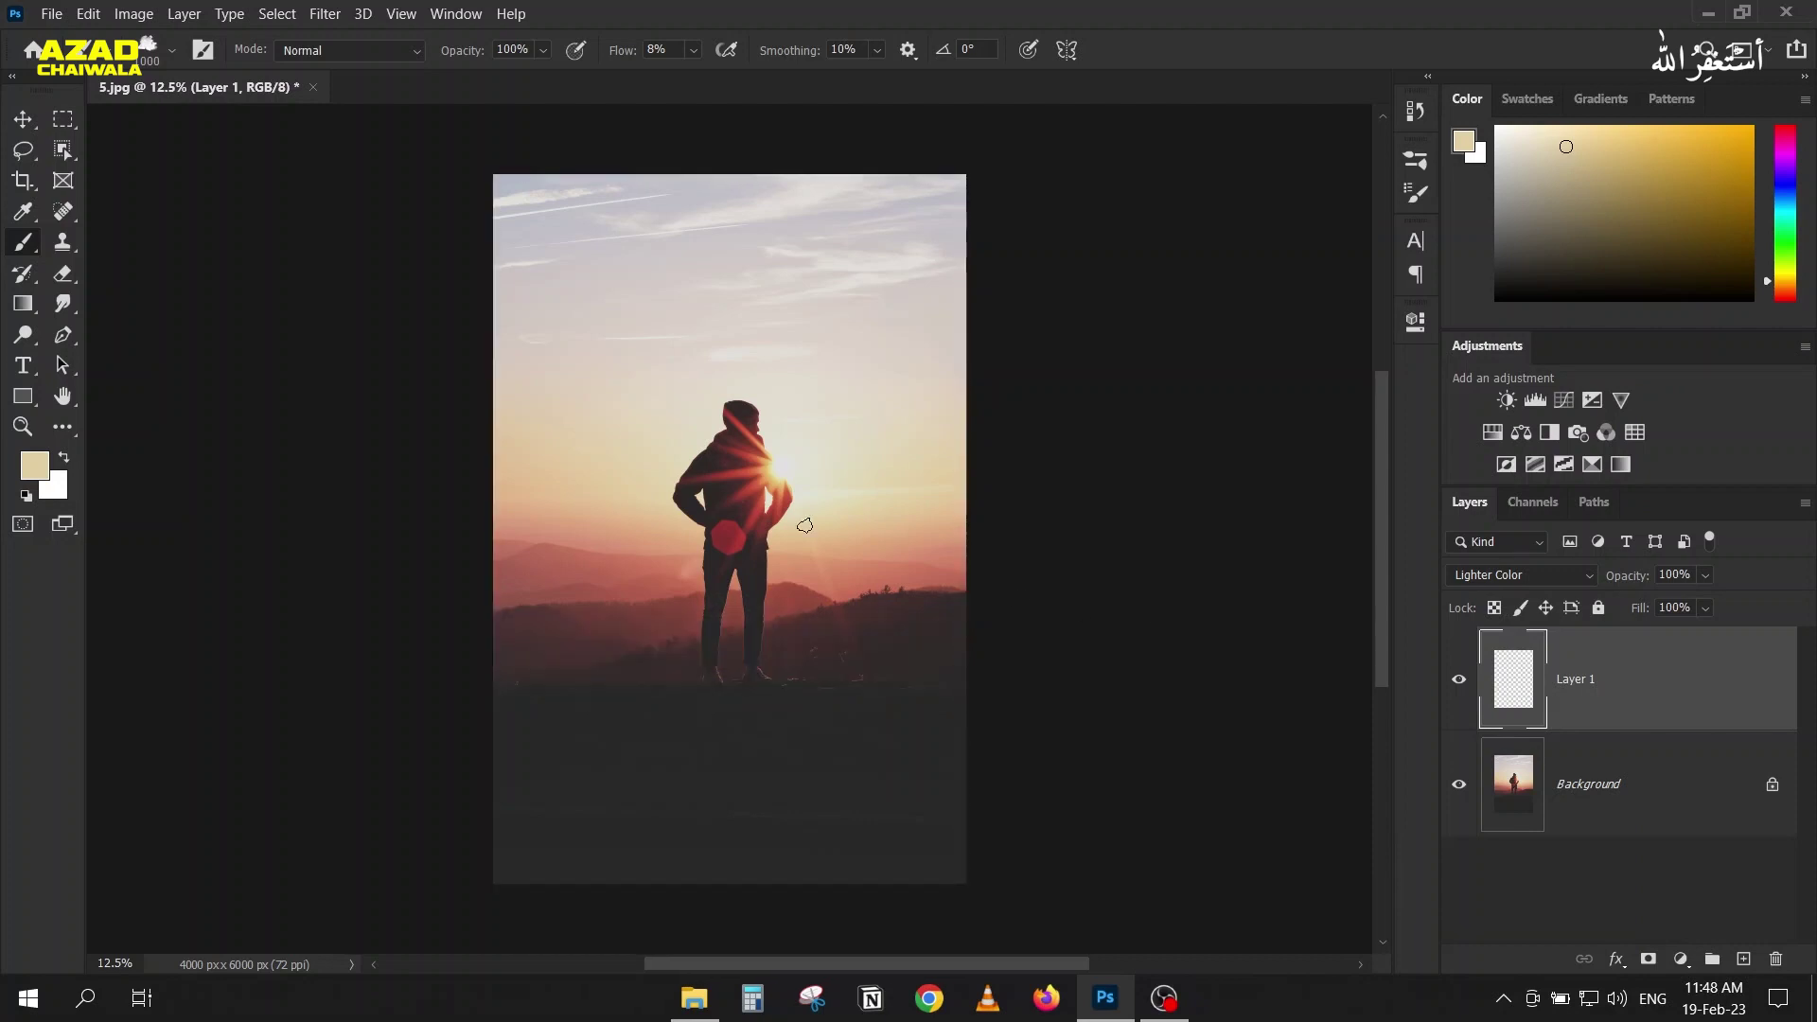
left_click(777, 475, "alt")
Step: Brush faint tan fog at 1% flow over the lower hills, then delete Layer 1
left_click_drag(501, 606, 1019, 630)
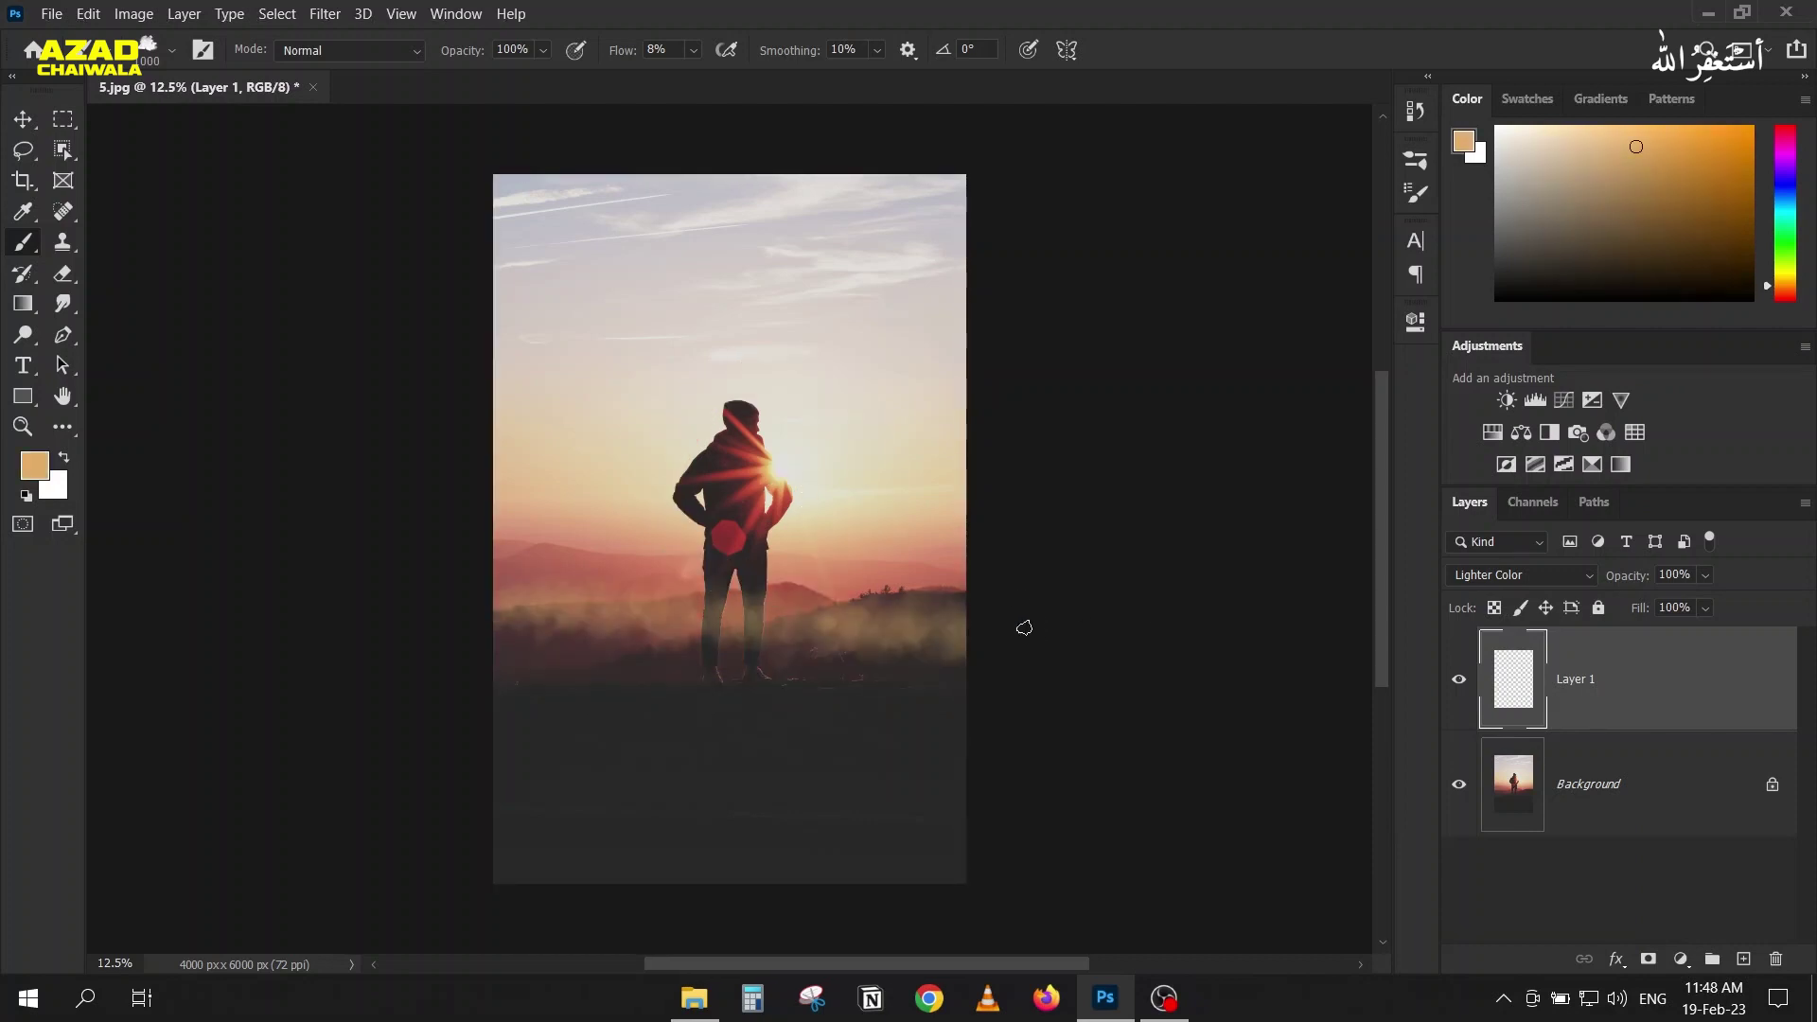
key("ctrl+z")
left_click_drag(639, 54, 620, 57)
mouse_move(471, 669)
left_mouse_down()
mouse_move(896, 612)
mouse_move(412, 656)
mouse_move(503, 641)
mouse_move(418, 697)
mouse_move(554, 518)
mouse_move(628, 633)
mouse_move(871, 629)
mouse_move(622, 695)
mouse_move(377, 722)
left_mouse_up()
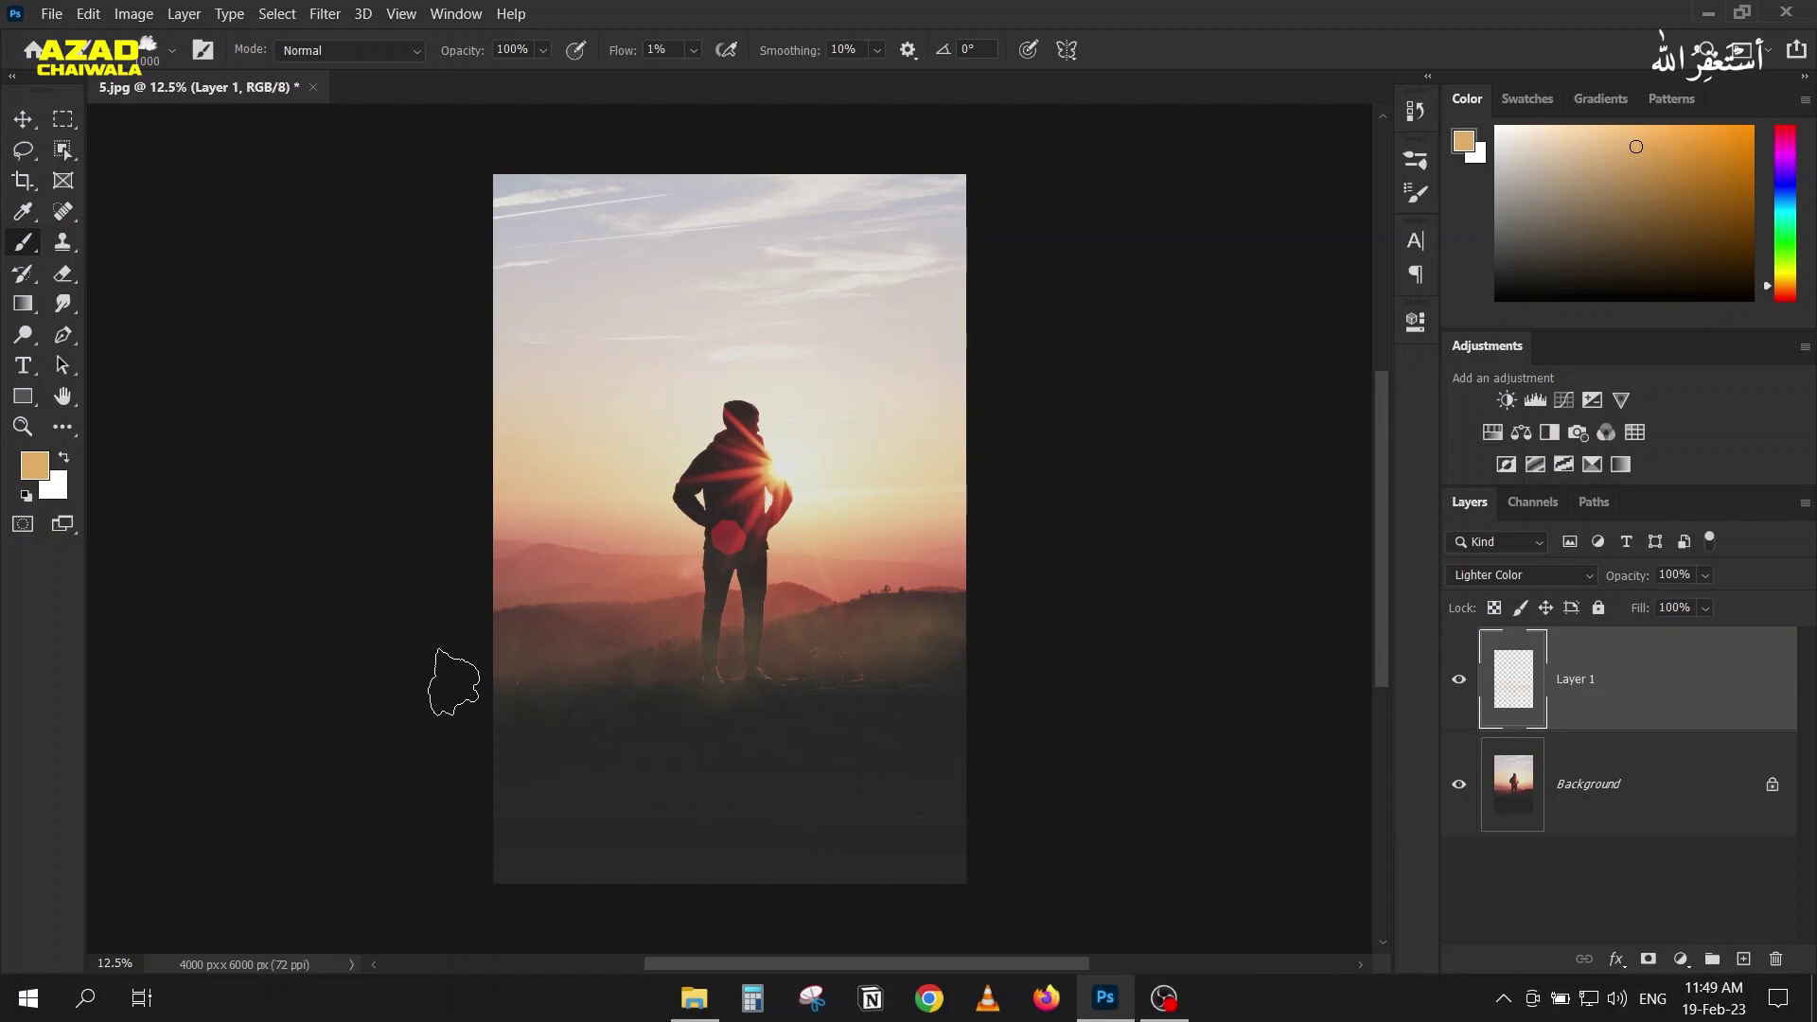
mouse_move(479, 681)
left_mouse_down()
mouse_move(924, 738)
mouse_move(357, 912)
left_mouse_up()
mouse_move(1171, 857)
left_mouse_down()
mouse_move(520, 864)
mouse_move(468, 802)
left_mouse_up()
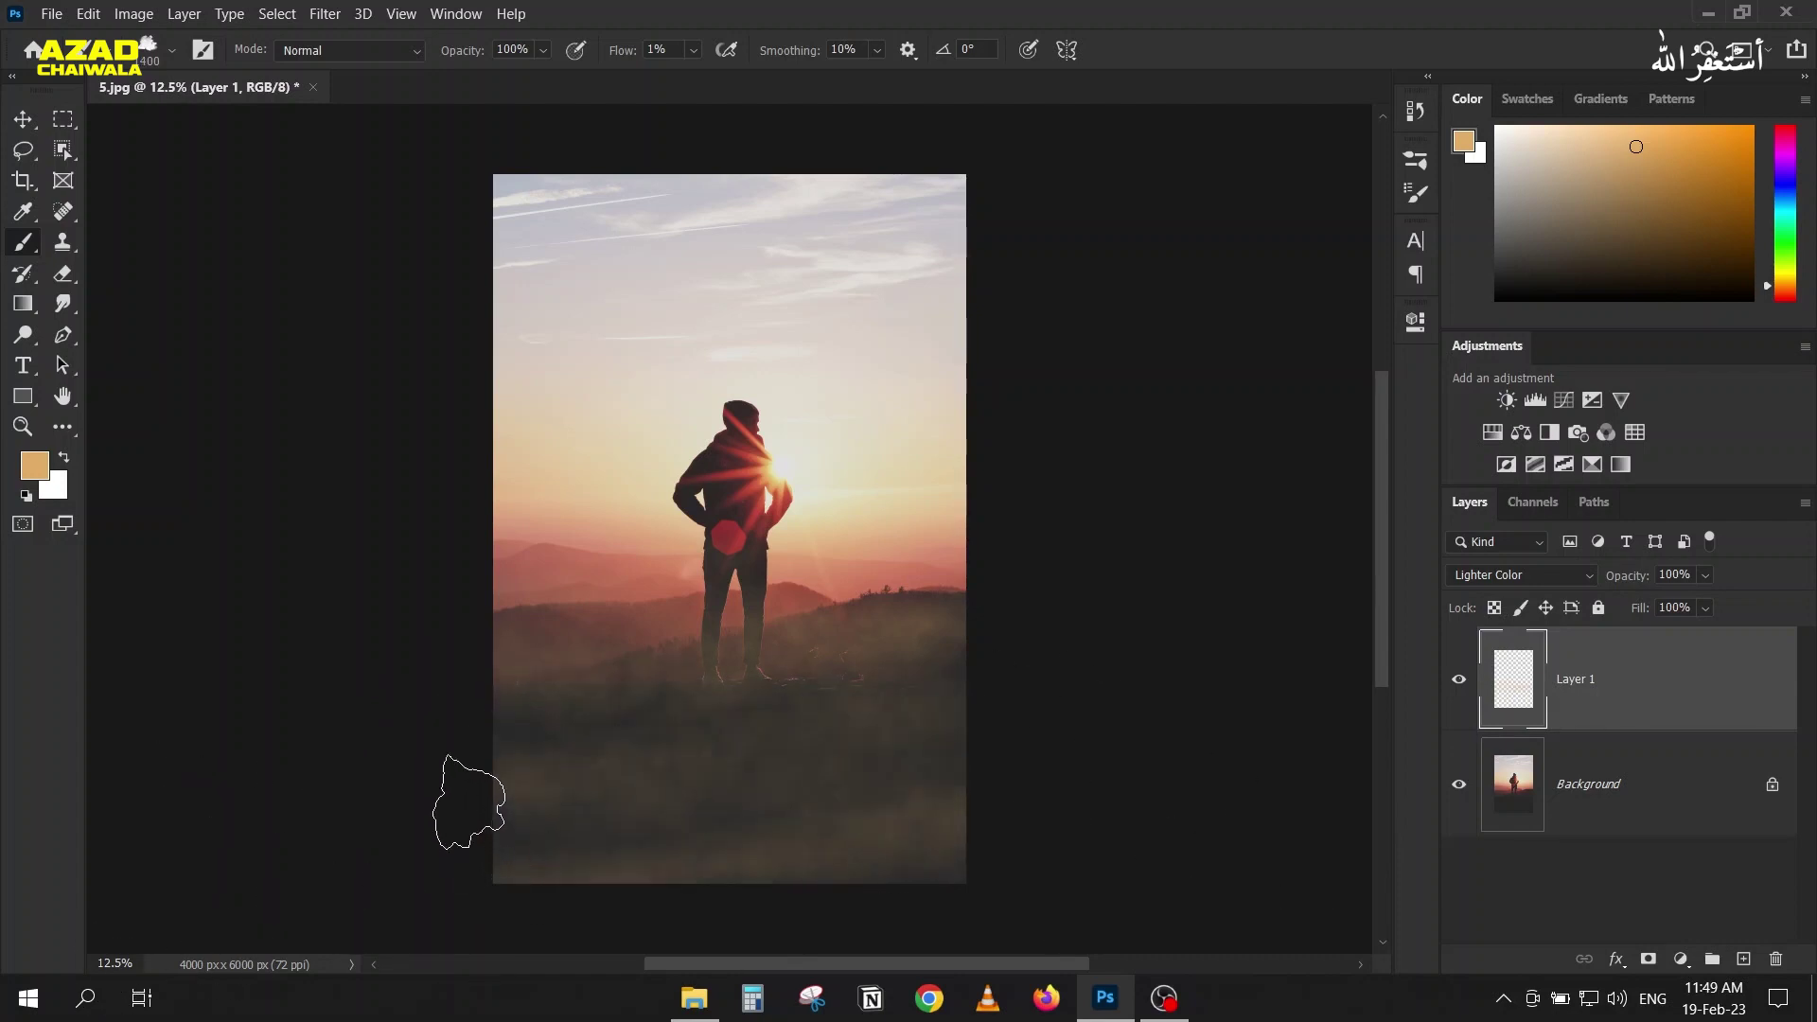
key("bracketleft")
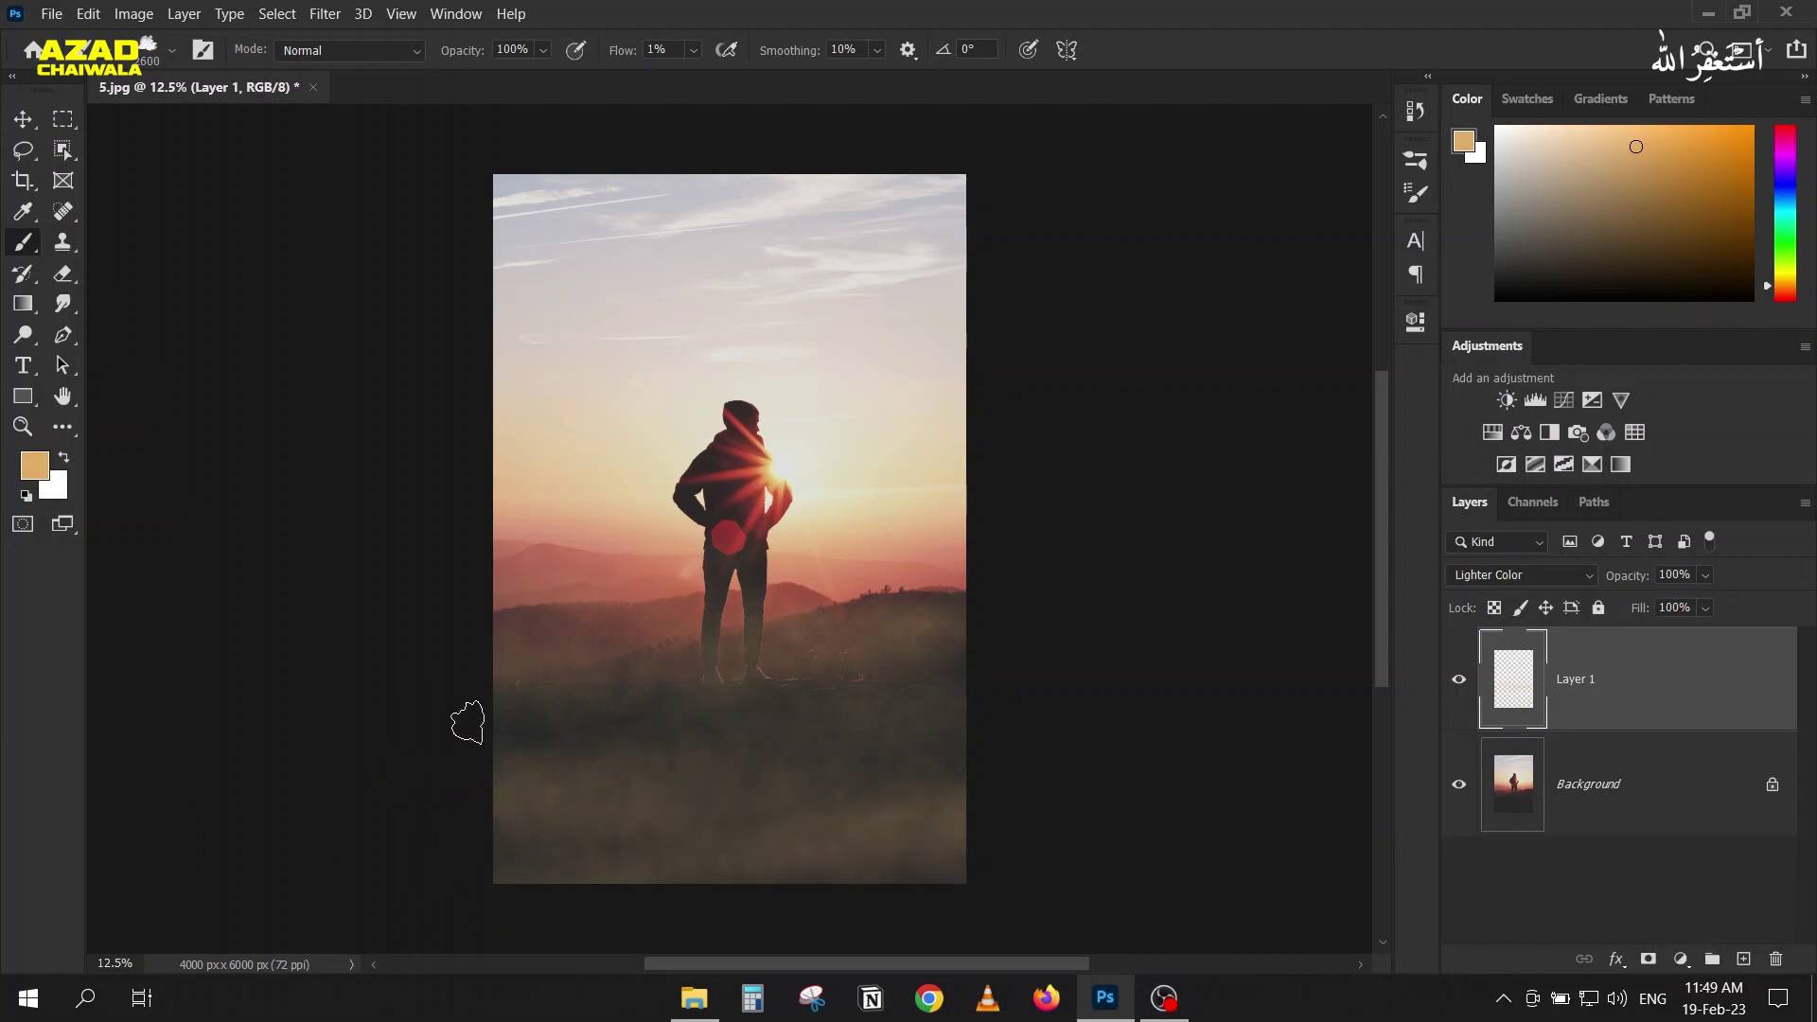
key("bracketright")
key("bracketright")
key("bracketright")
key("bracketright")
key("bracketright")
key("bracketright")
key("bracketright")
key("bracketright")
key("bracketright")
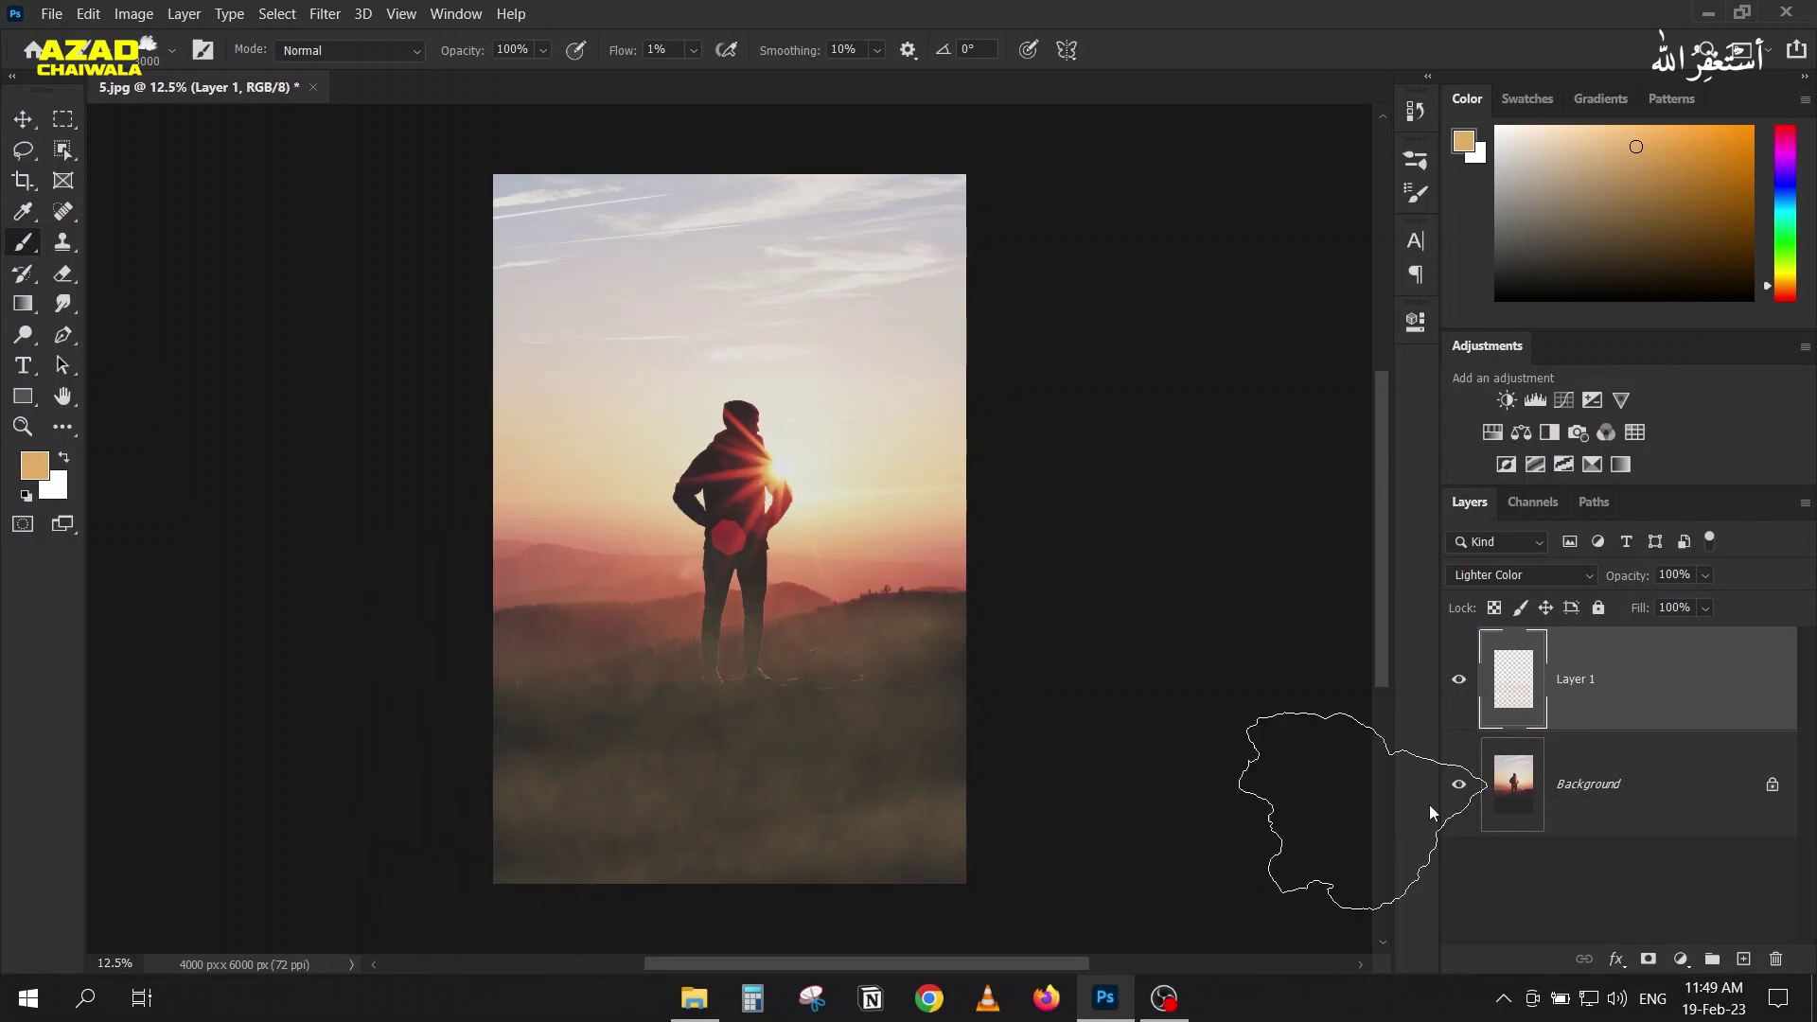
left_click_drag(1519, 696, 1776, 959)
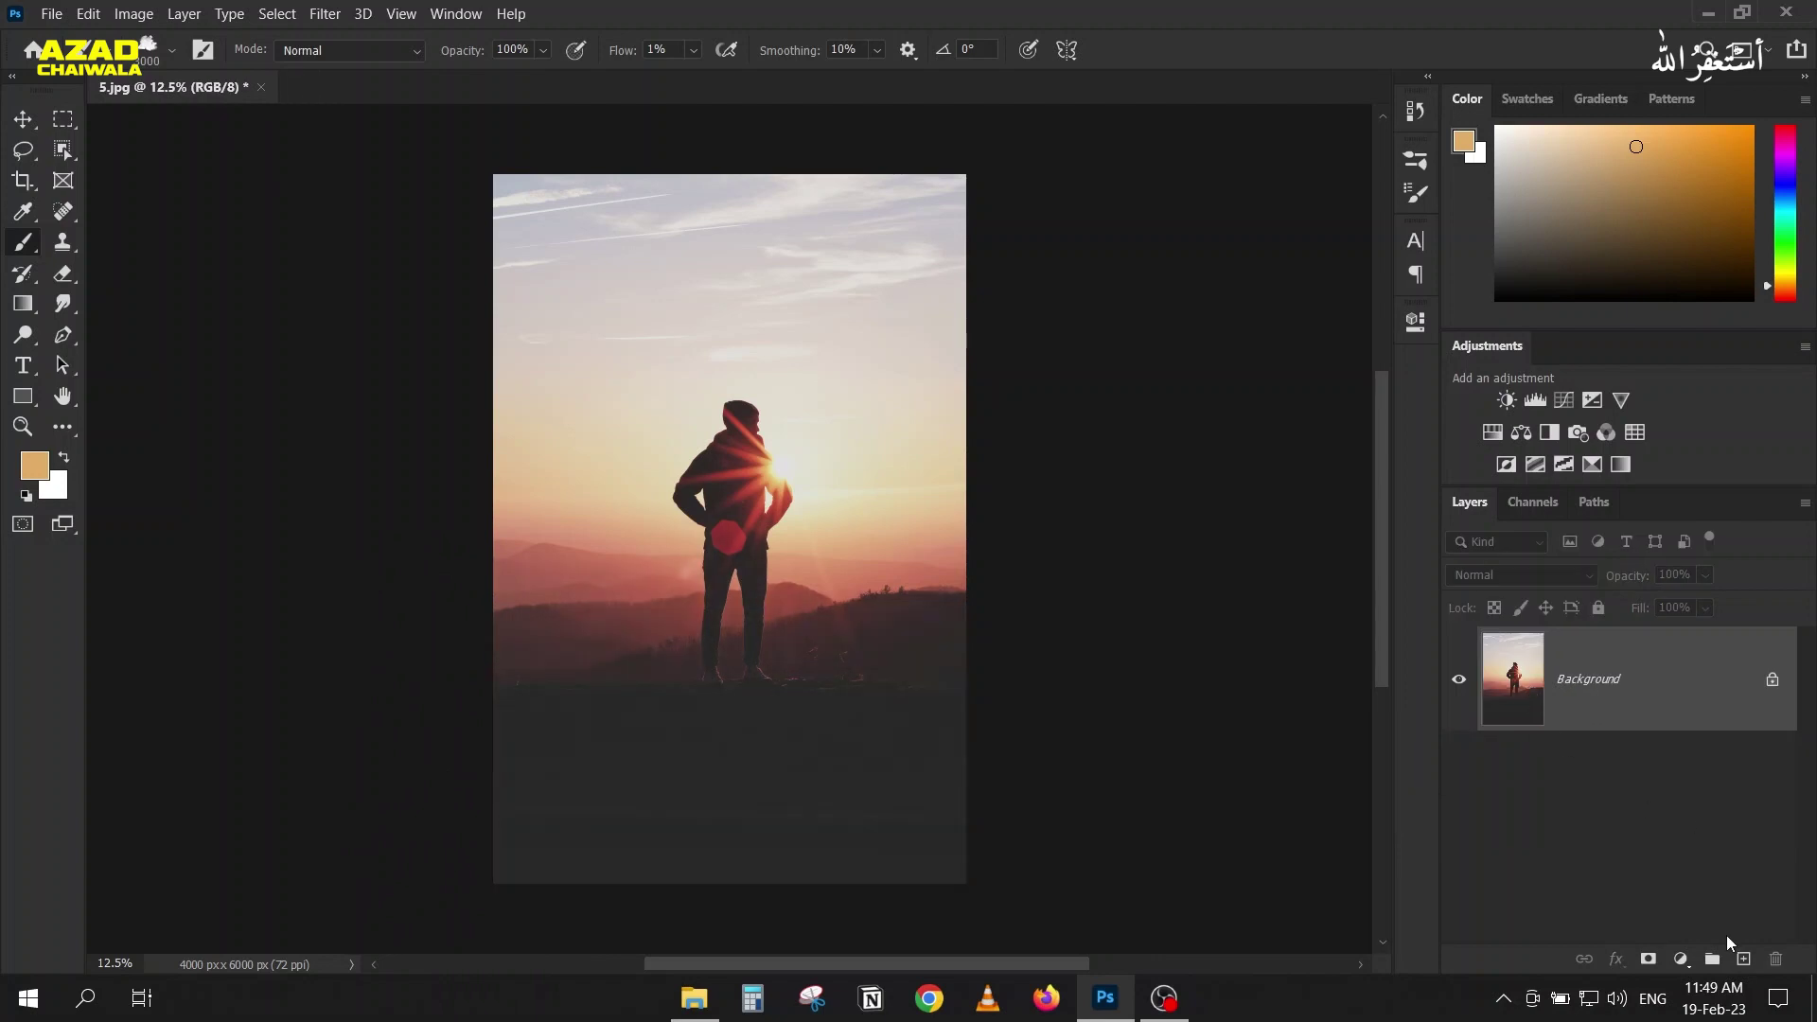
Step: Add a new layer, set the brush to Lighten mode, and paint faint light over the ground
left_click(1742, 959)
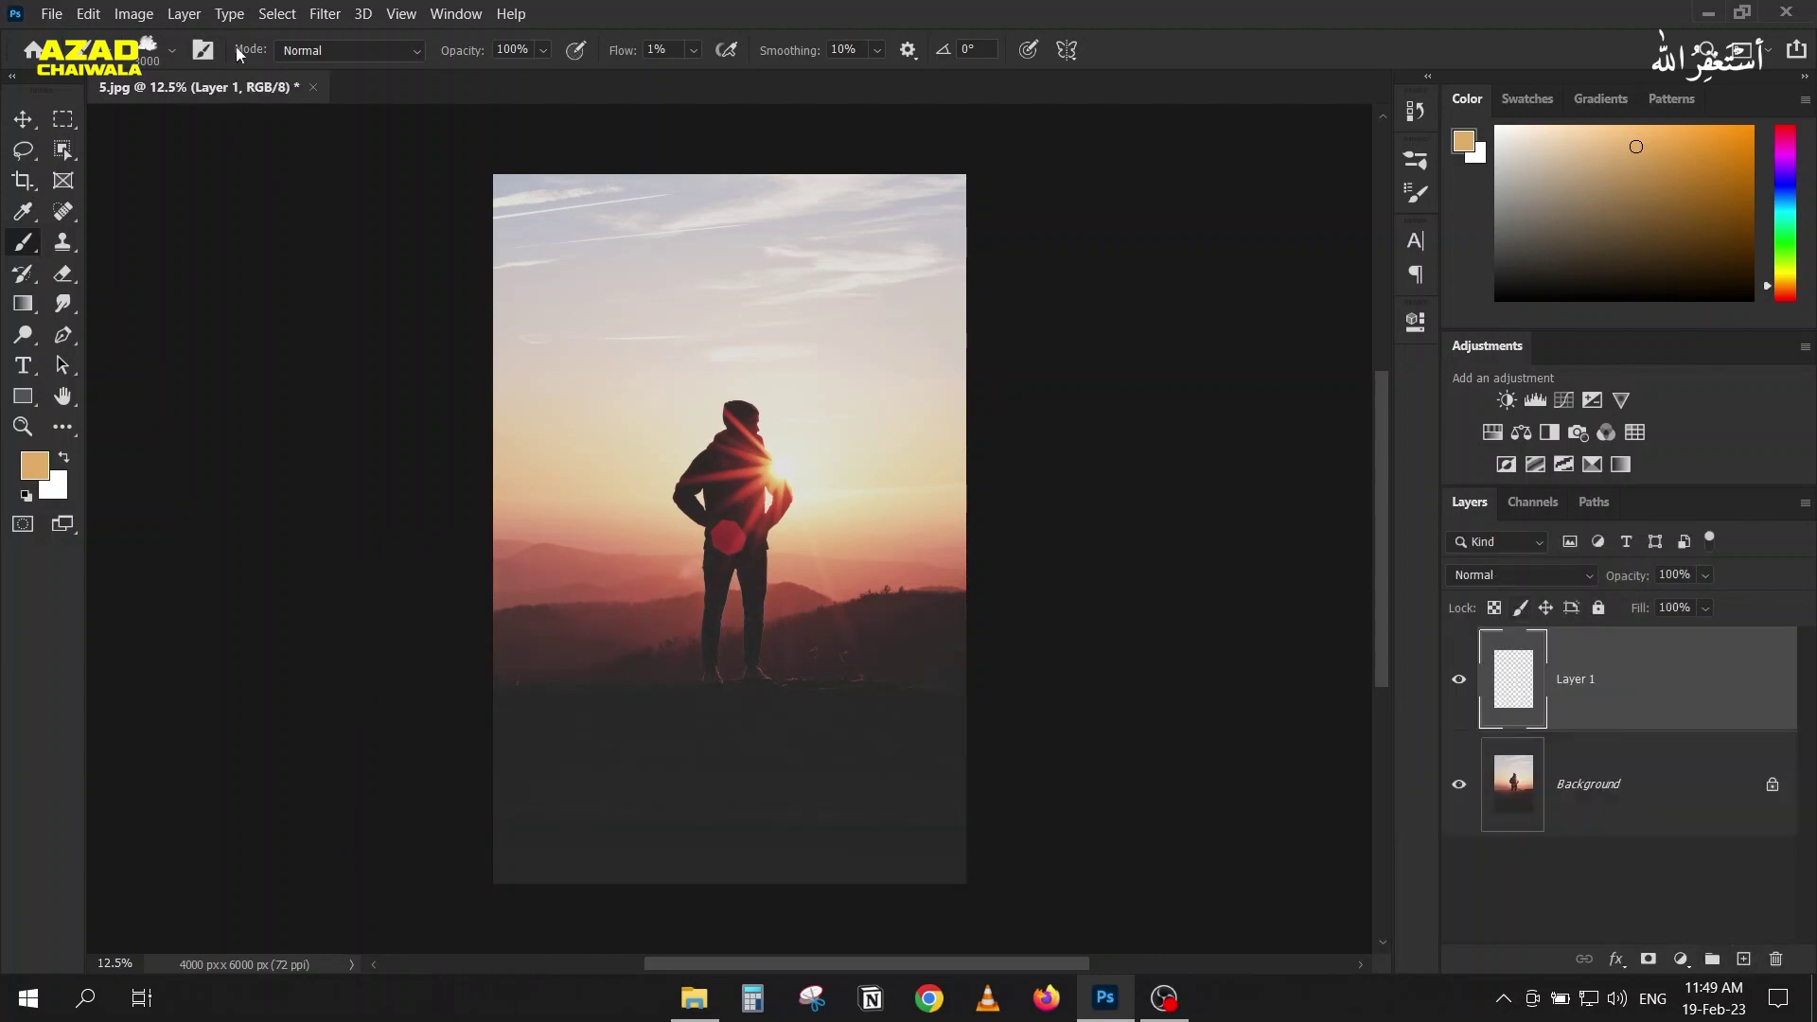
left_click(316, 50)
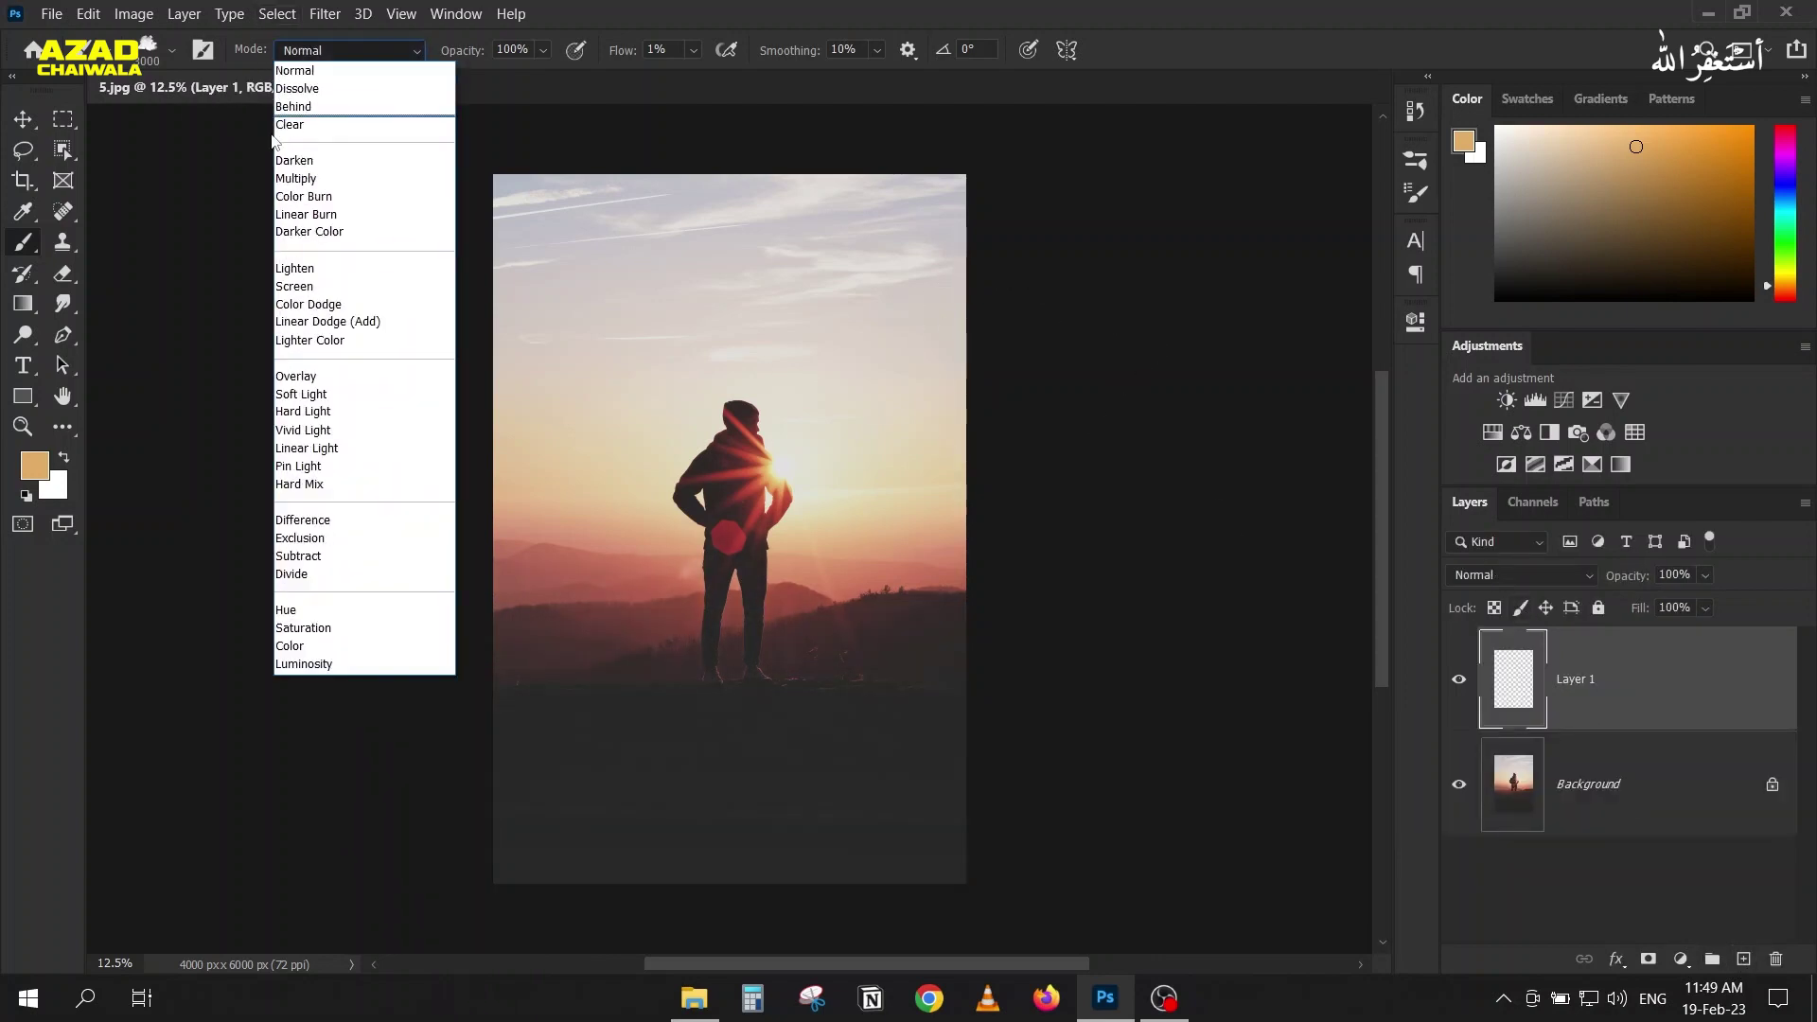
left_click(295, 269)
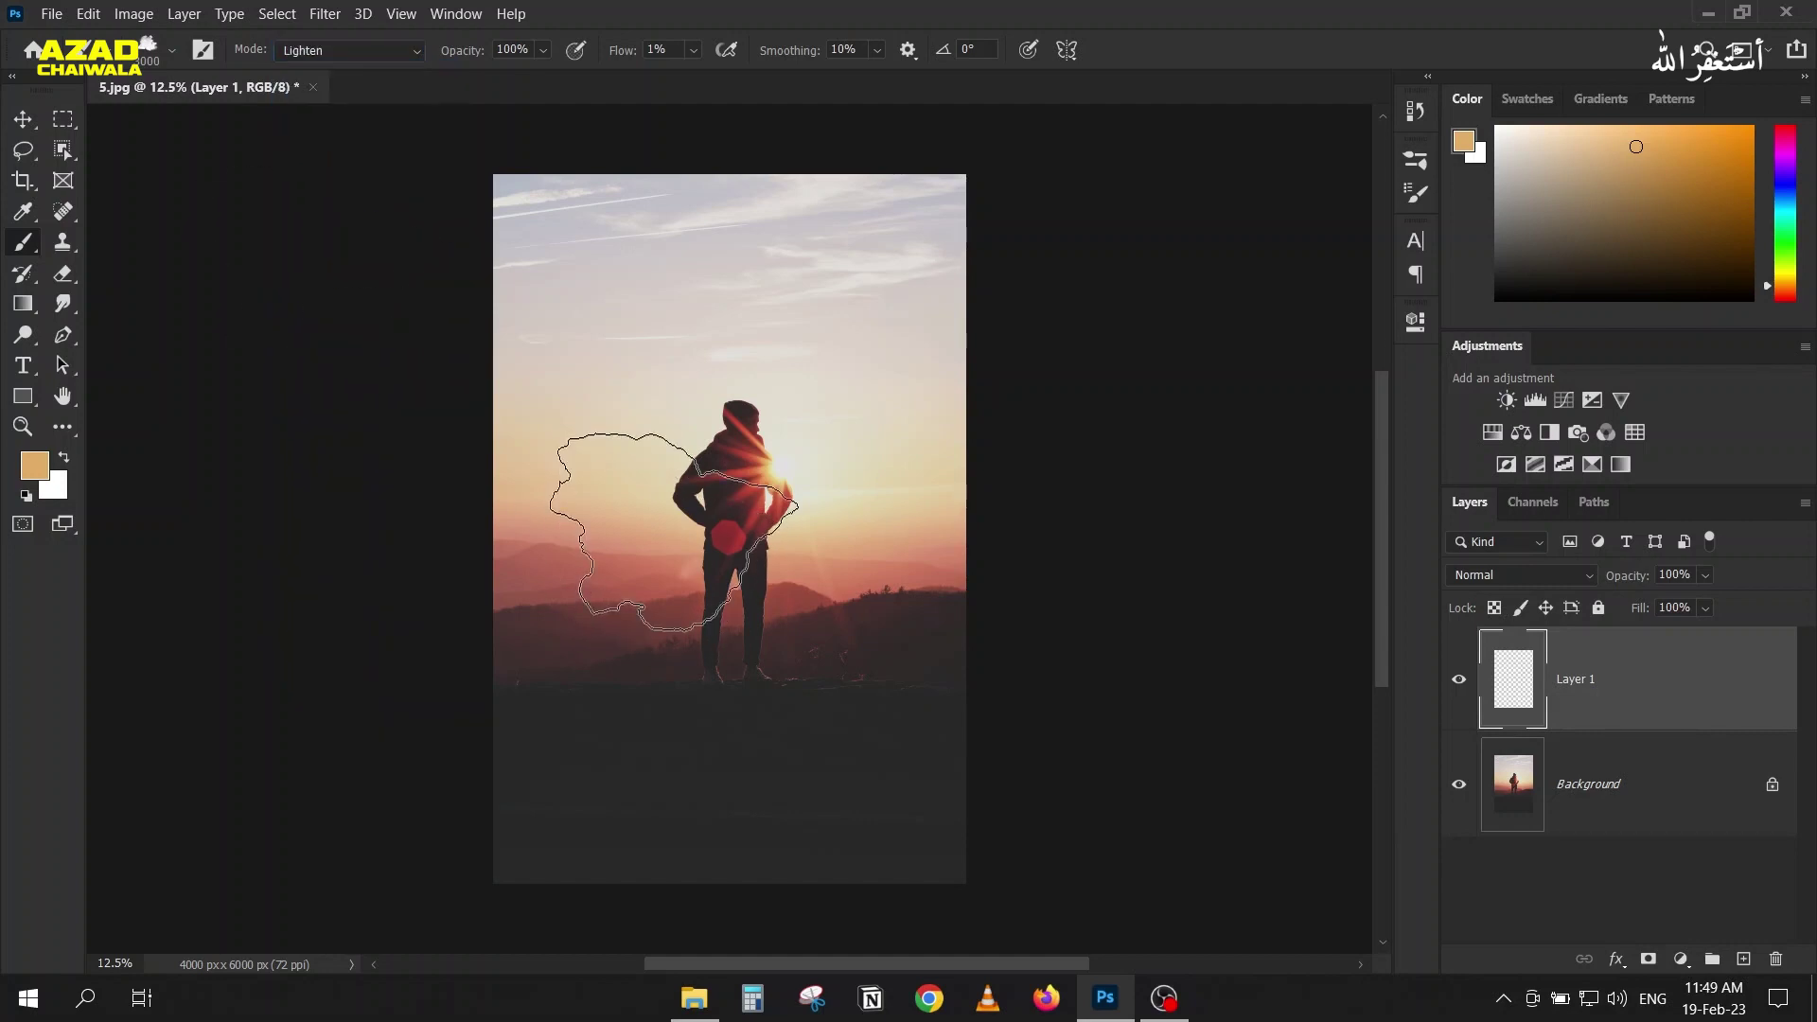
mouse_move(396, 711)
left_mouse_down()
mouse_move(1006, 630)
mouse_move(722, 731)
mouse_move(321, 836)
left_mouse_up()
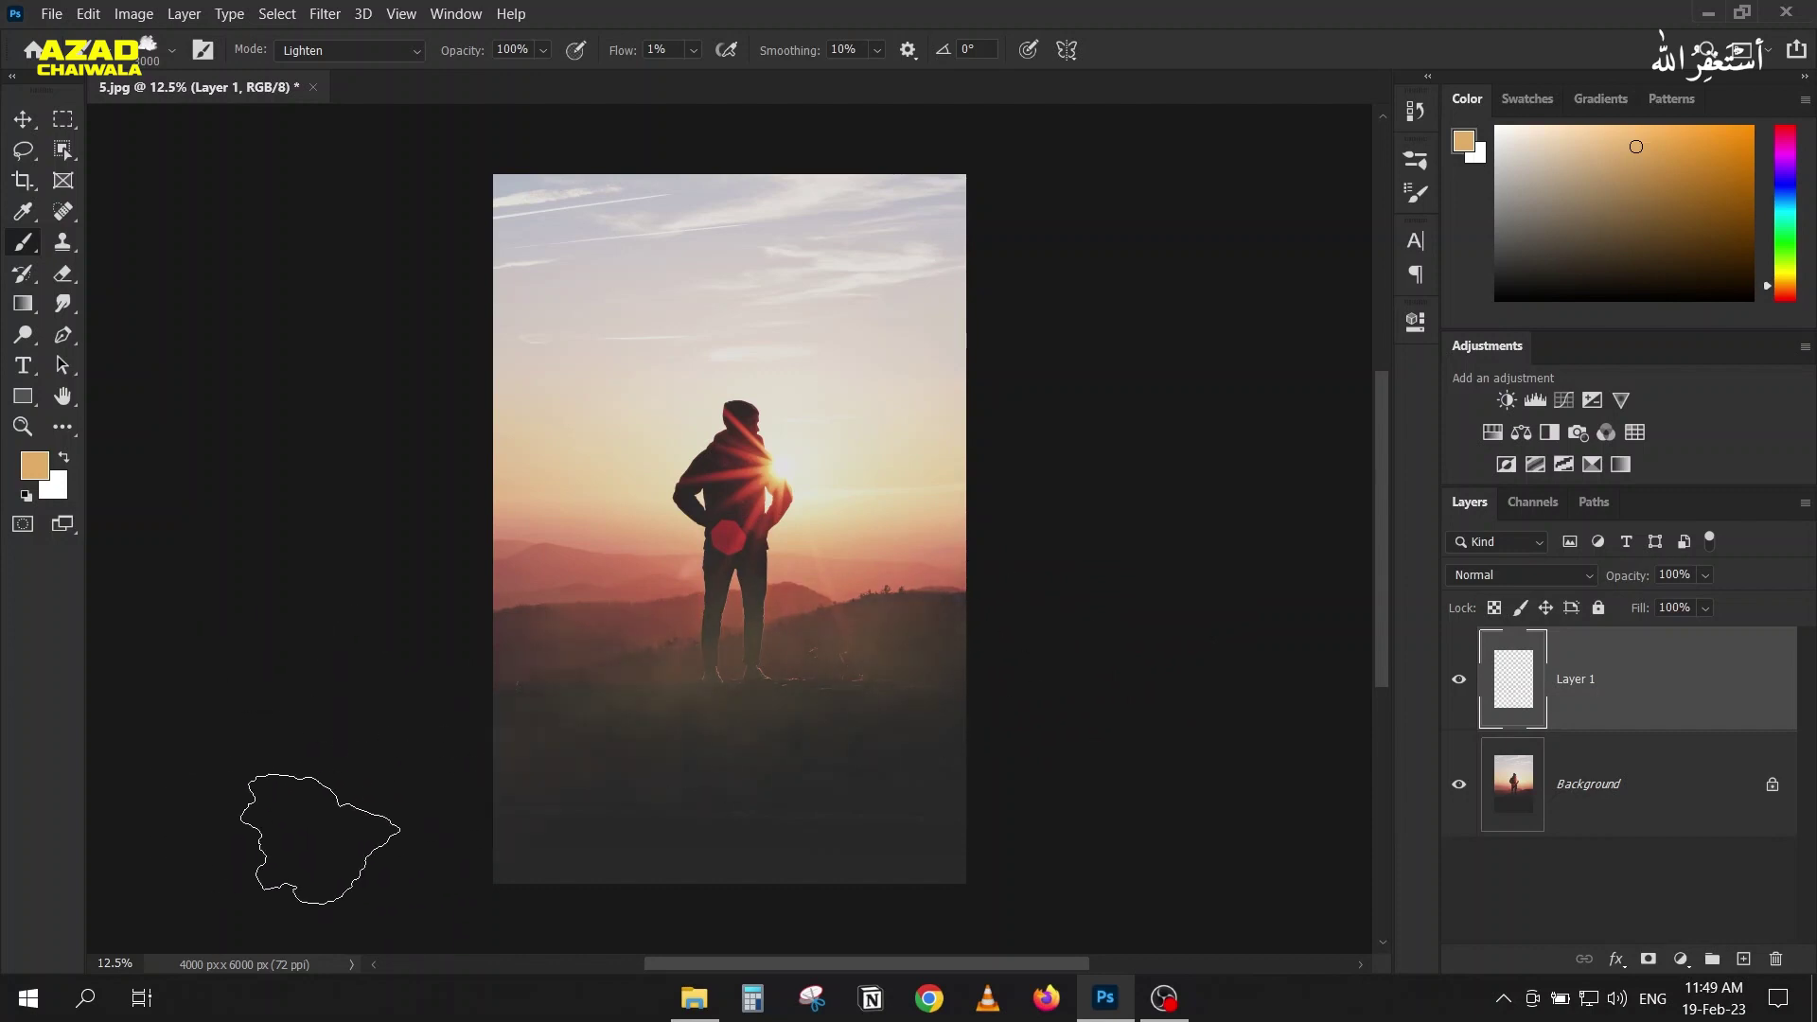
key("bracketright")
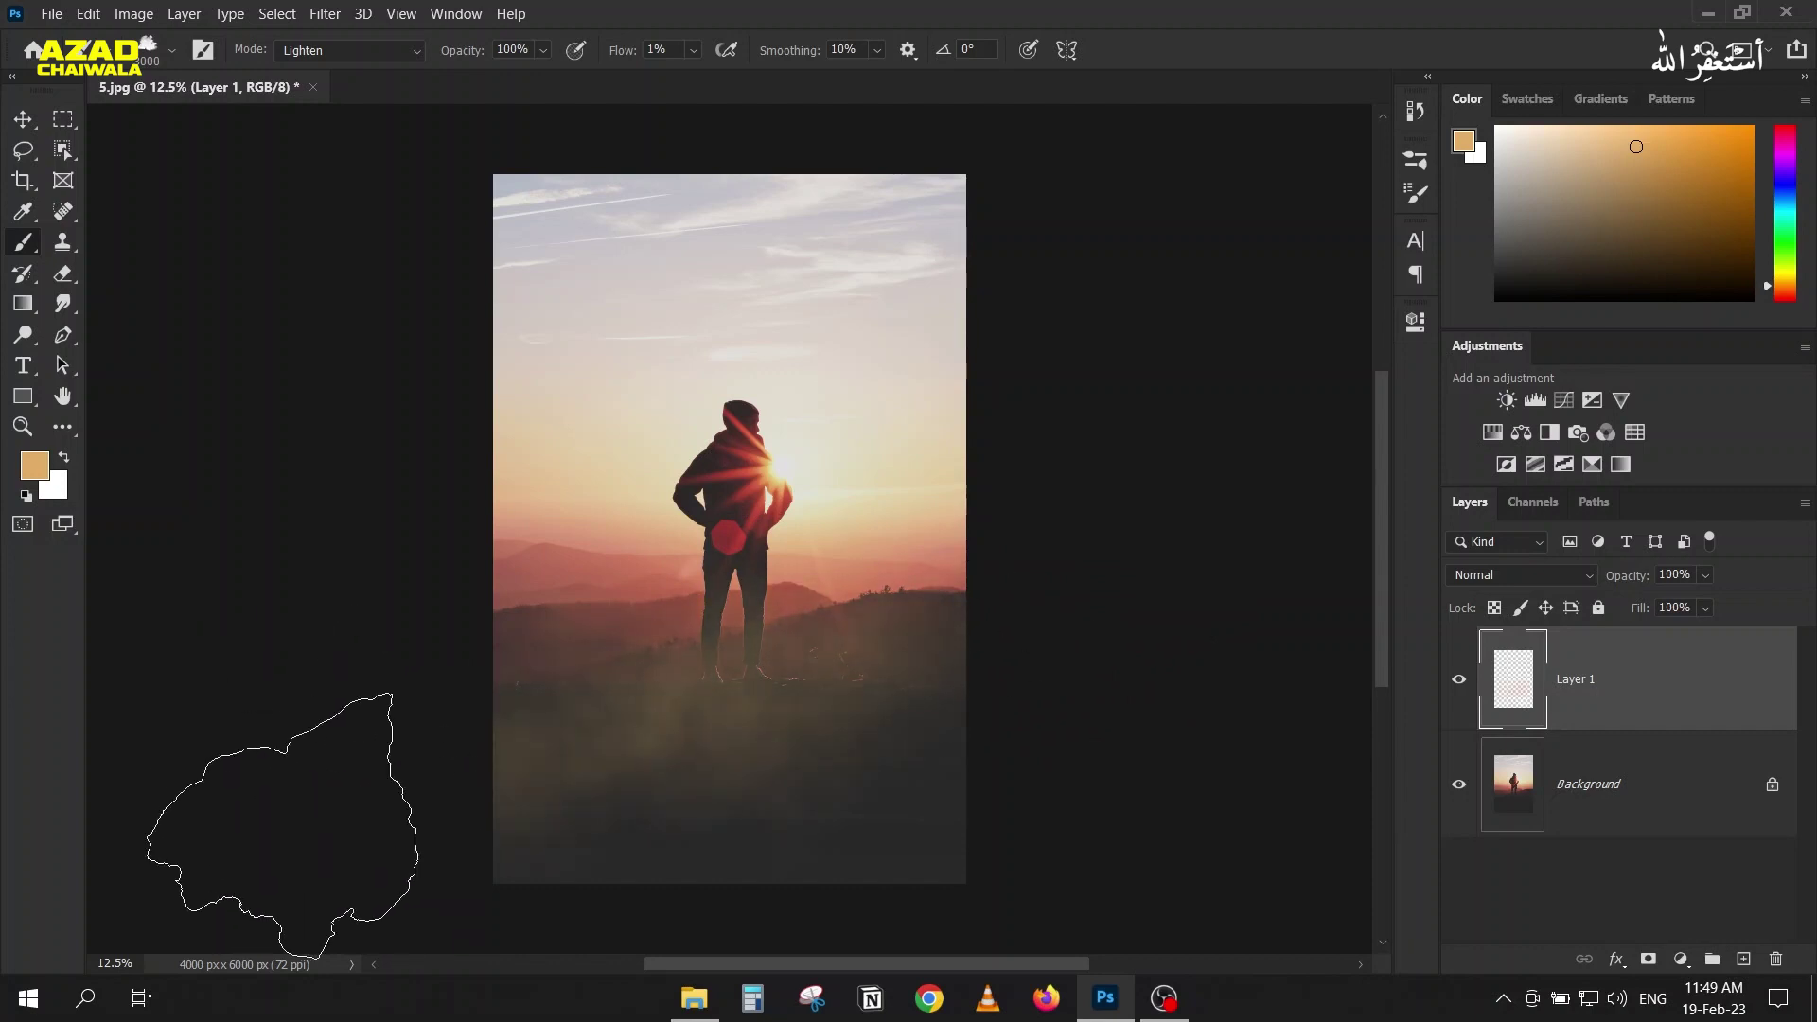
key("bracketleft")
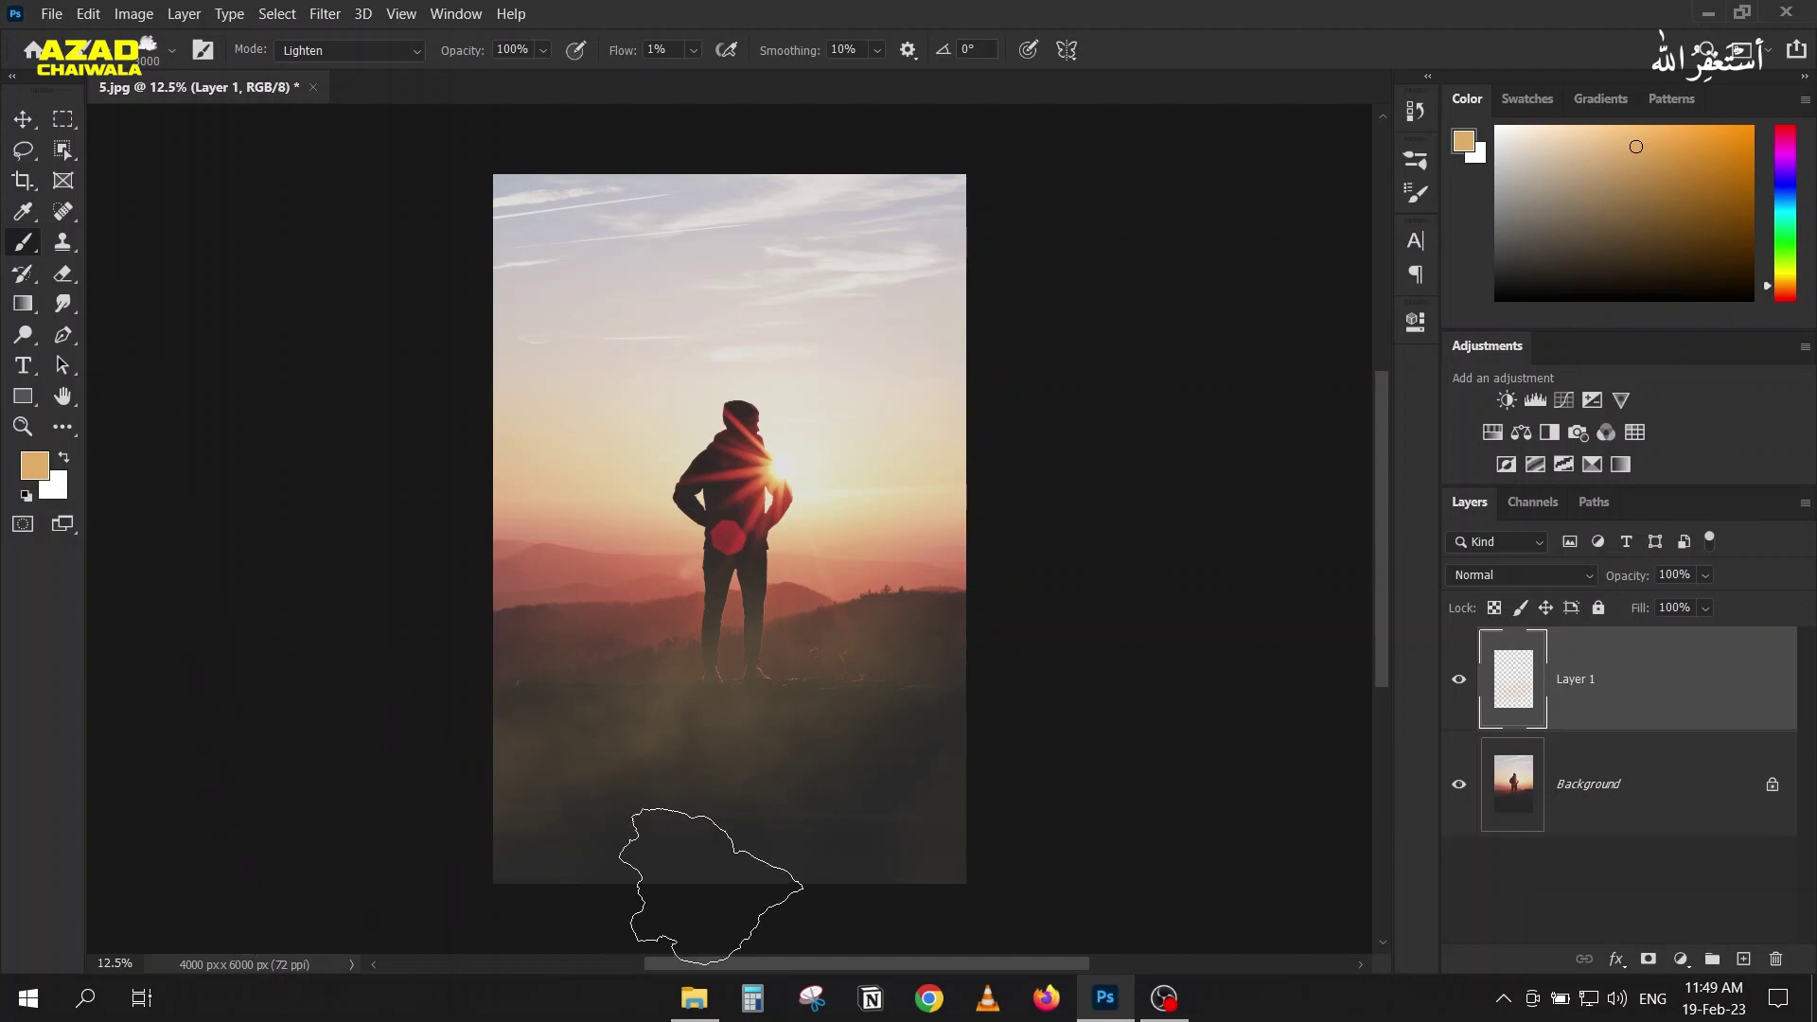
Step: Toggle Layer 1 off and on to compare the faint glow before and after
left_click(1458, 681)
left_click(1458, 681)
scroll(470, 374, "down", 4)
scroll(469, 375, "up", 5)
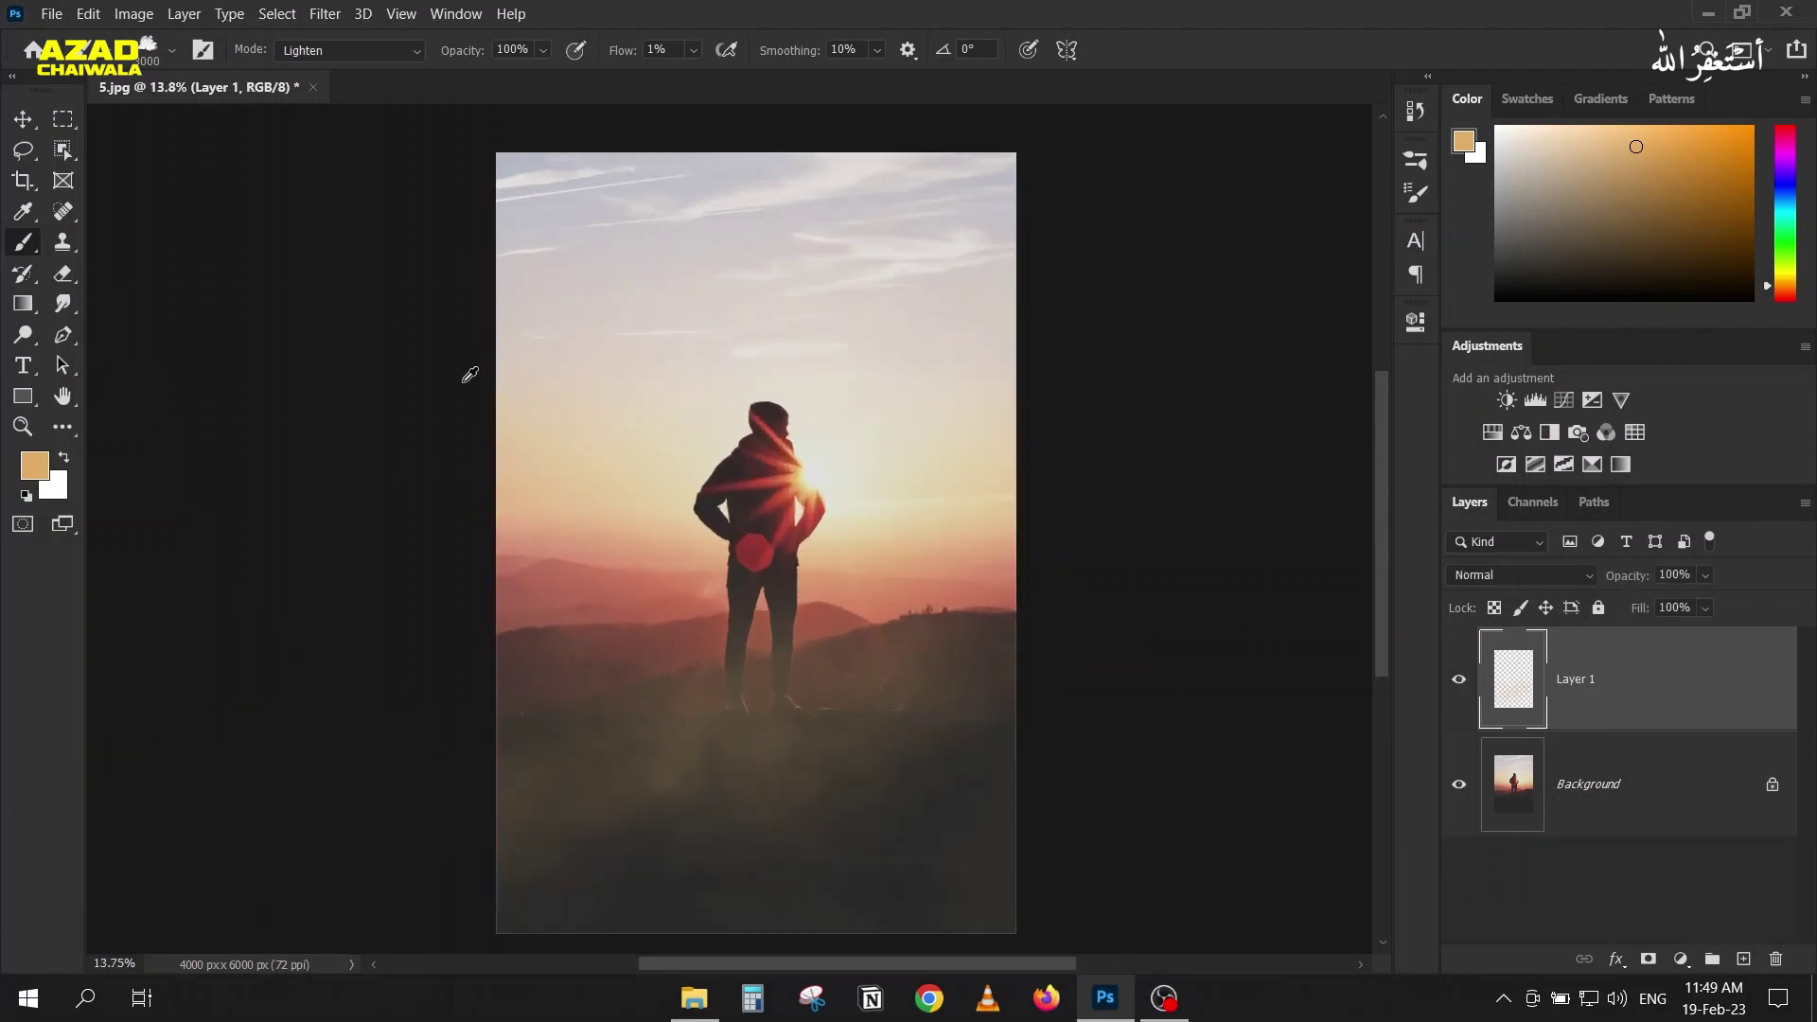
key("bracketleft")
key("bracketleft")
key("bracketleft")
key("bracketleft")
key("bracketleft")
key("bracketleft")
key("bracketleft")
key("bracketleft")
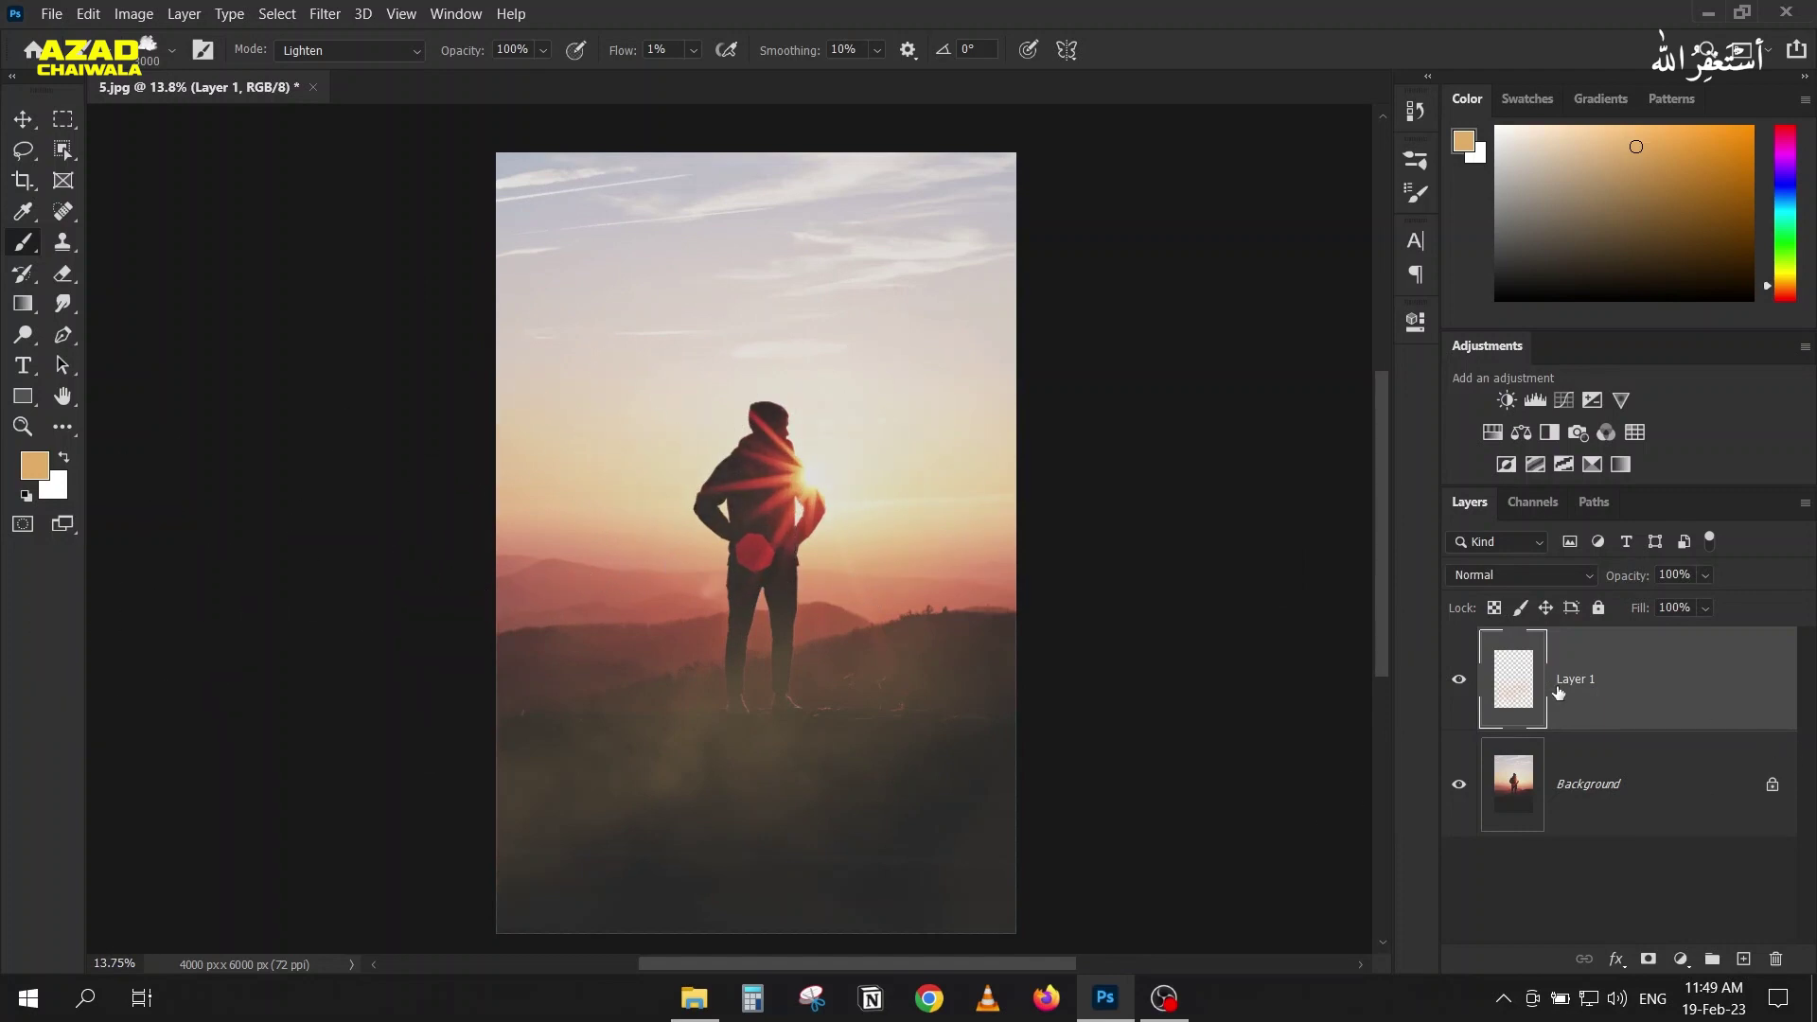
left_click(1459, 680)
left_click(1459, 680)
scroll(486, 499, "down", 3)
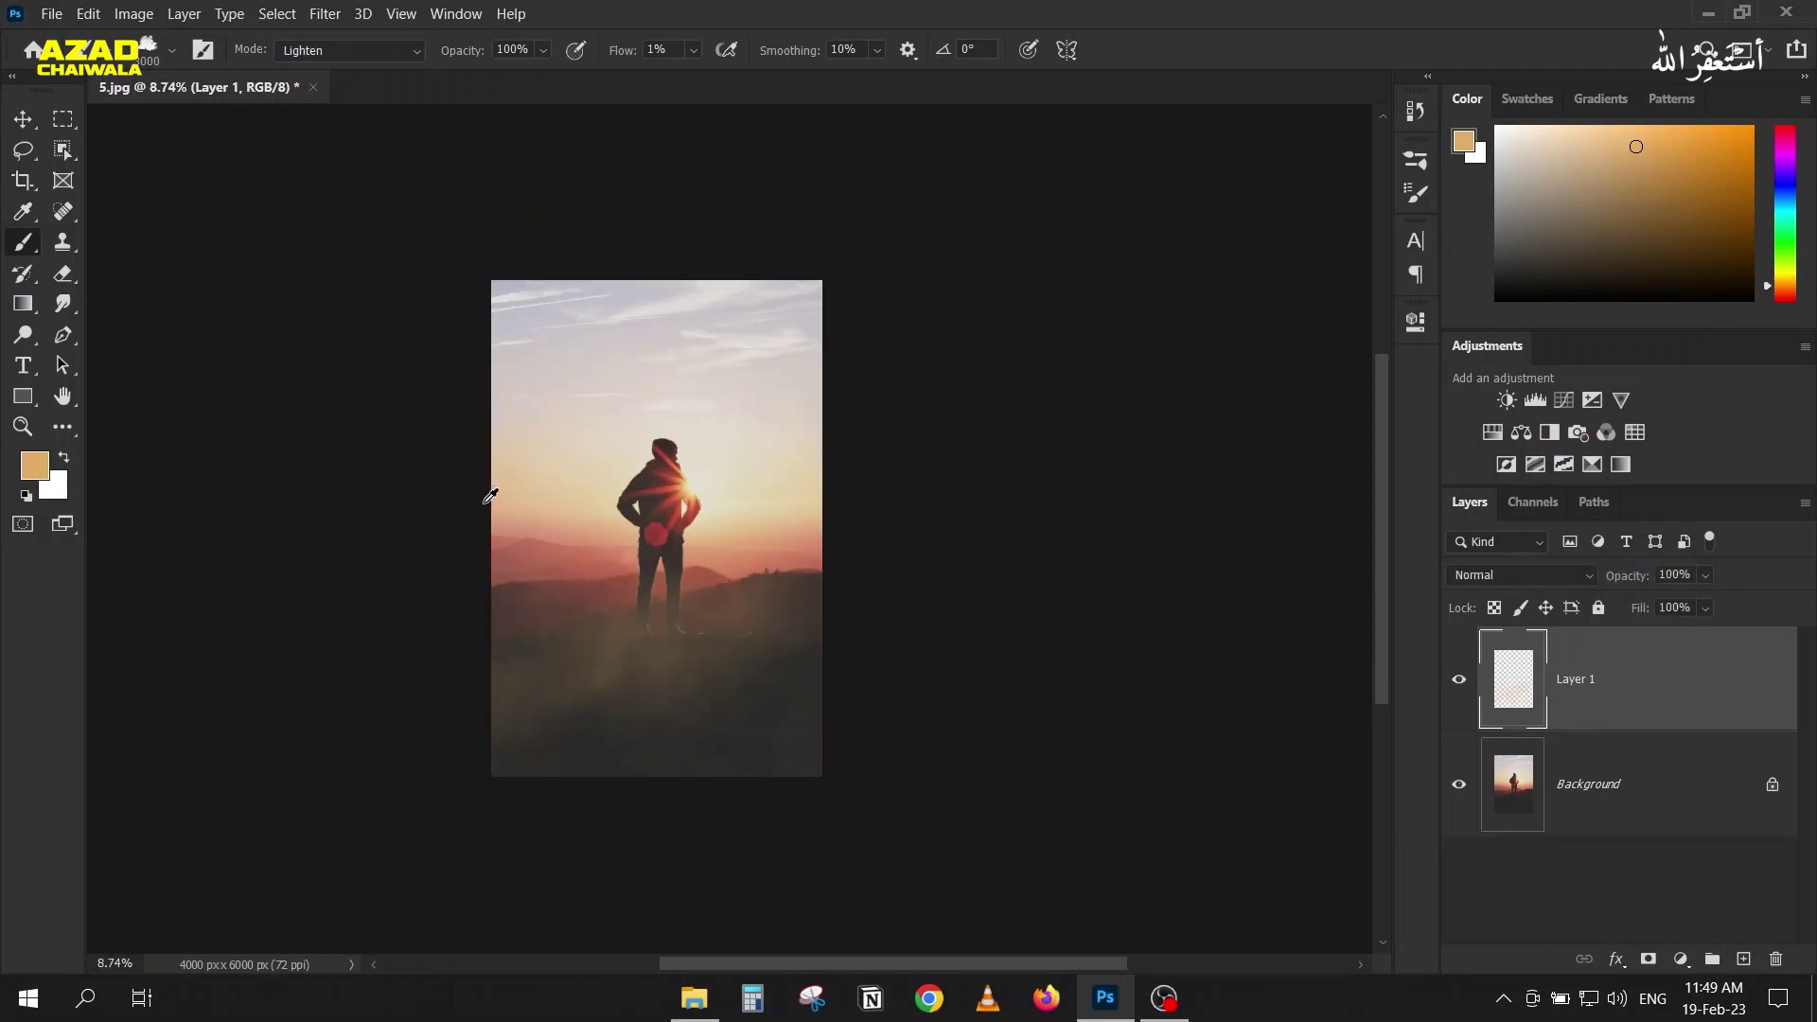
scroll(489, 497, "up", 2)
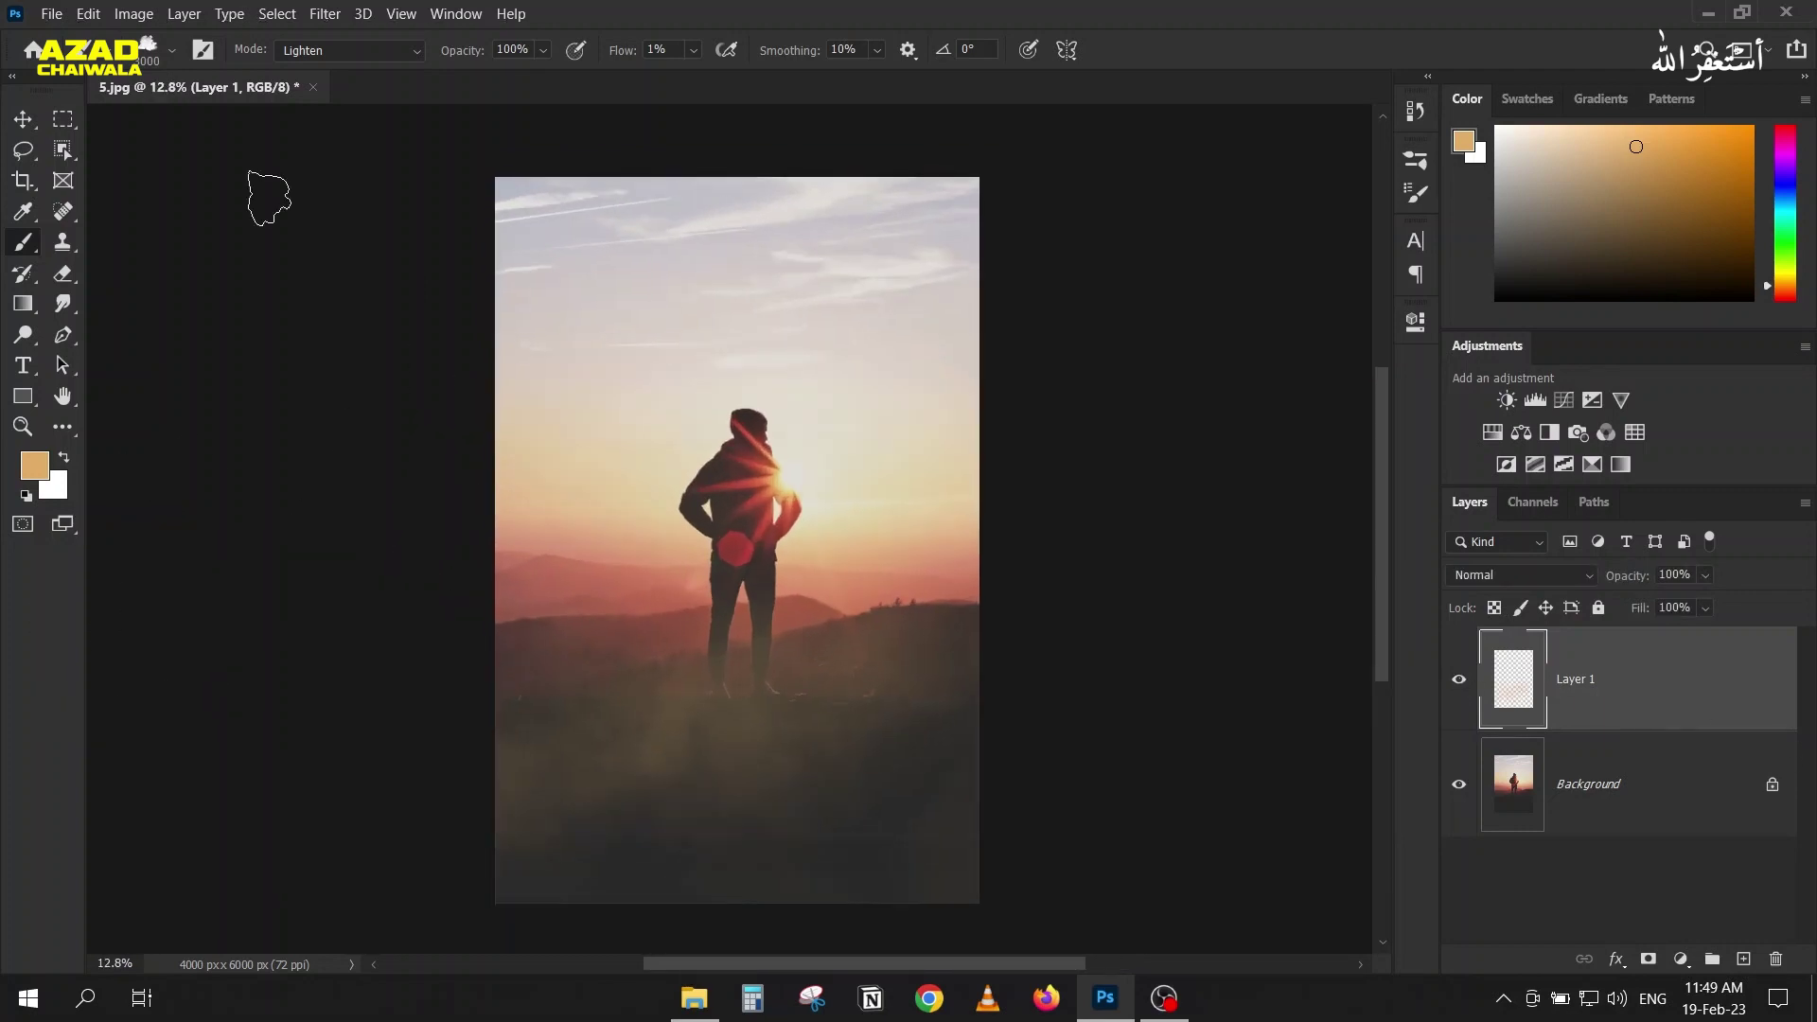
Step: Close the sunset photo without saving changes
left_click(313, 88)
key("Tab")
key("Return")
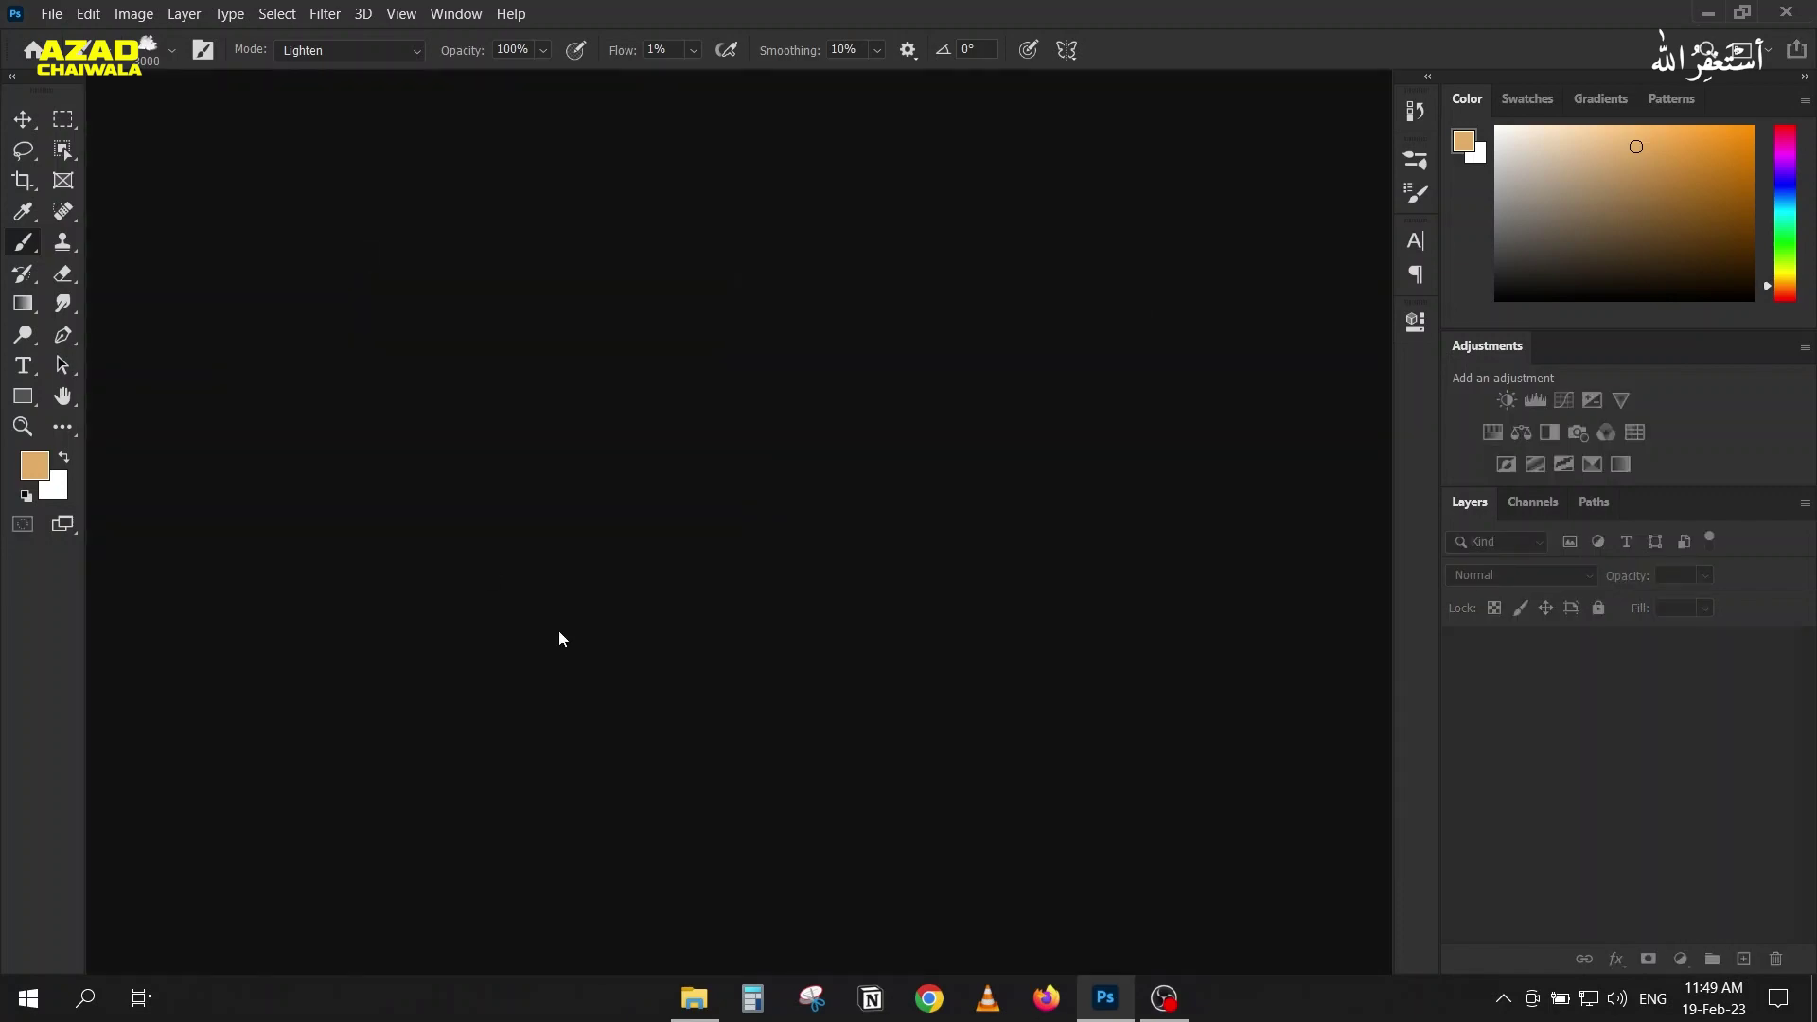
Step: Open image 7 from the 5-Brushes folder and add a new empty layer
left_click(693, 984)
mouse_move(1336, 195)
left_mouse_down()
mouse_move(1372, 364)
mouse_move(1190, 570)
mouse_move(1140, 909)
mouse_move(1105, 997)
mouse_move(682, 363)
left_mouse_up()
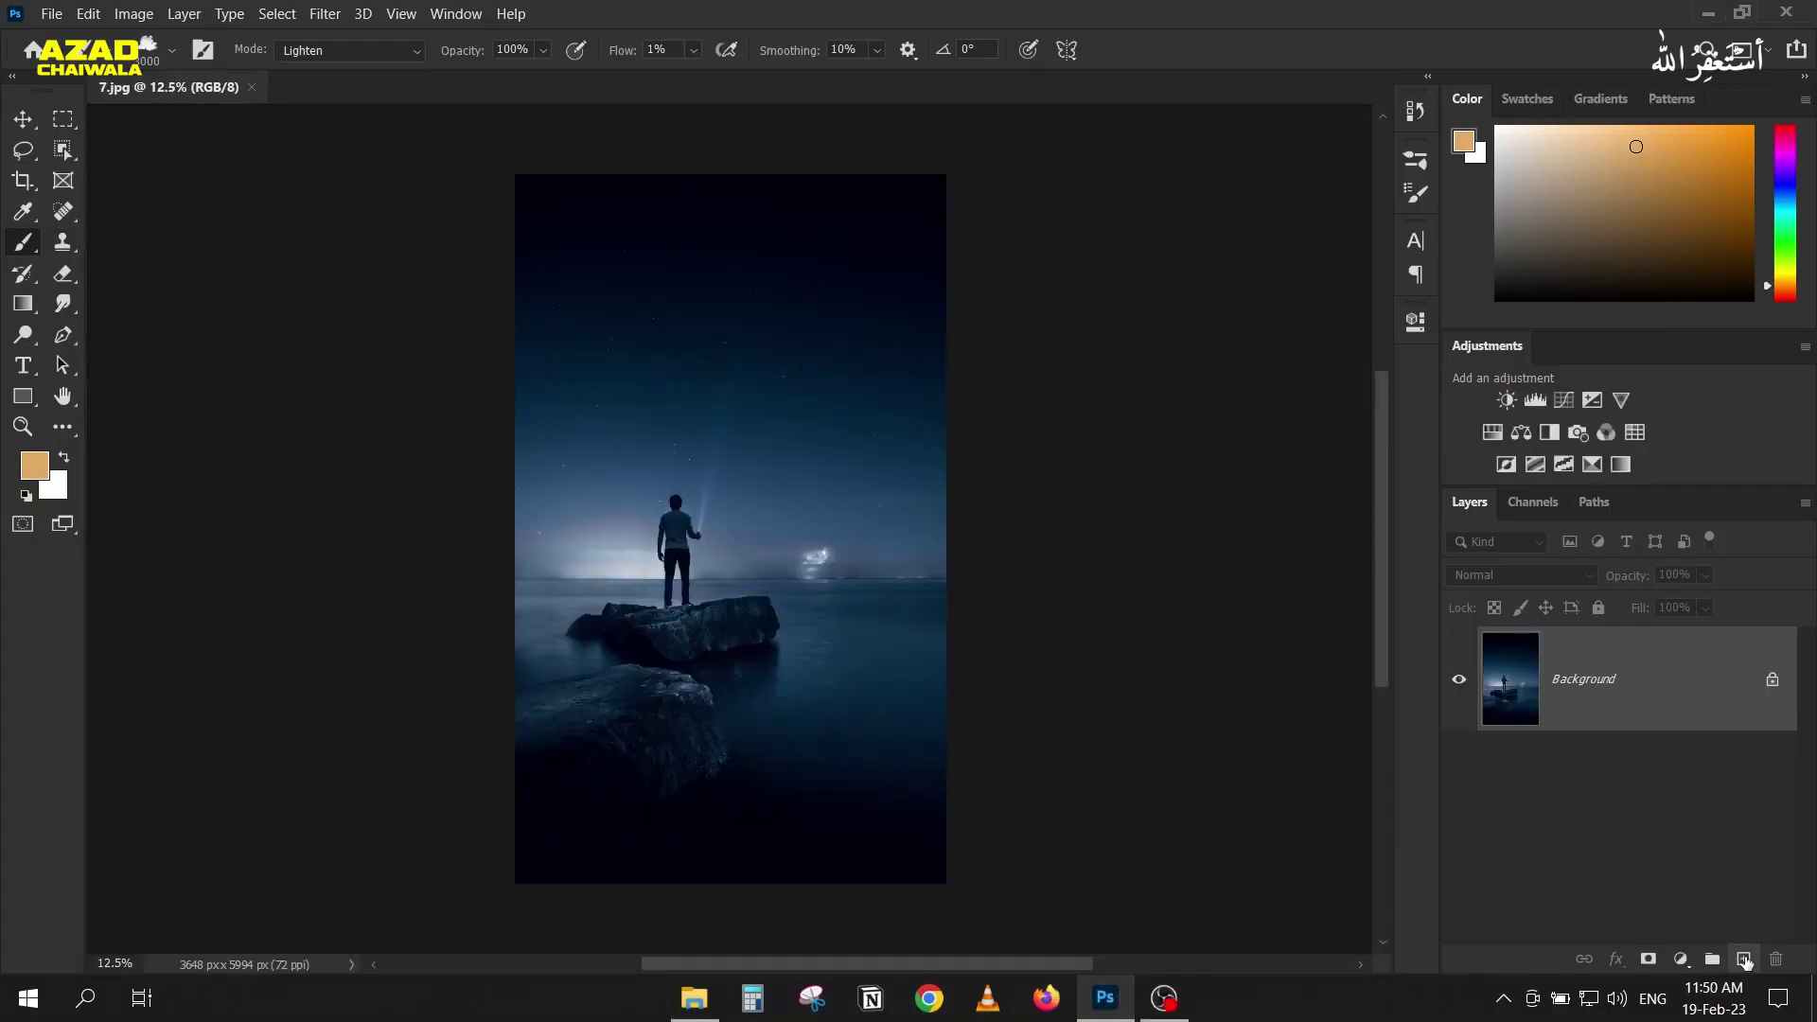
left_click(1745, 959)
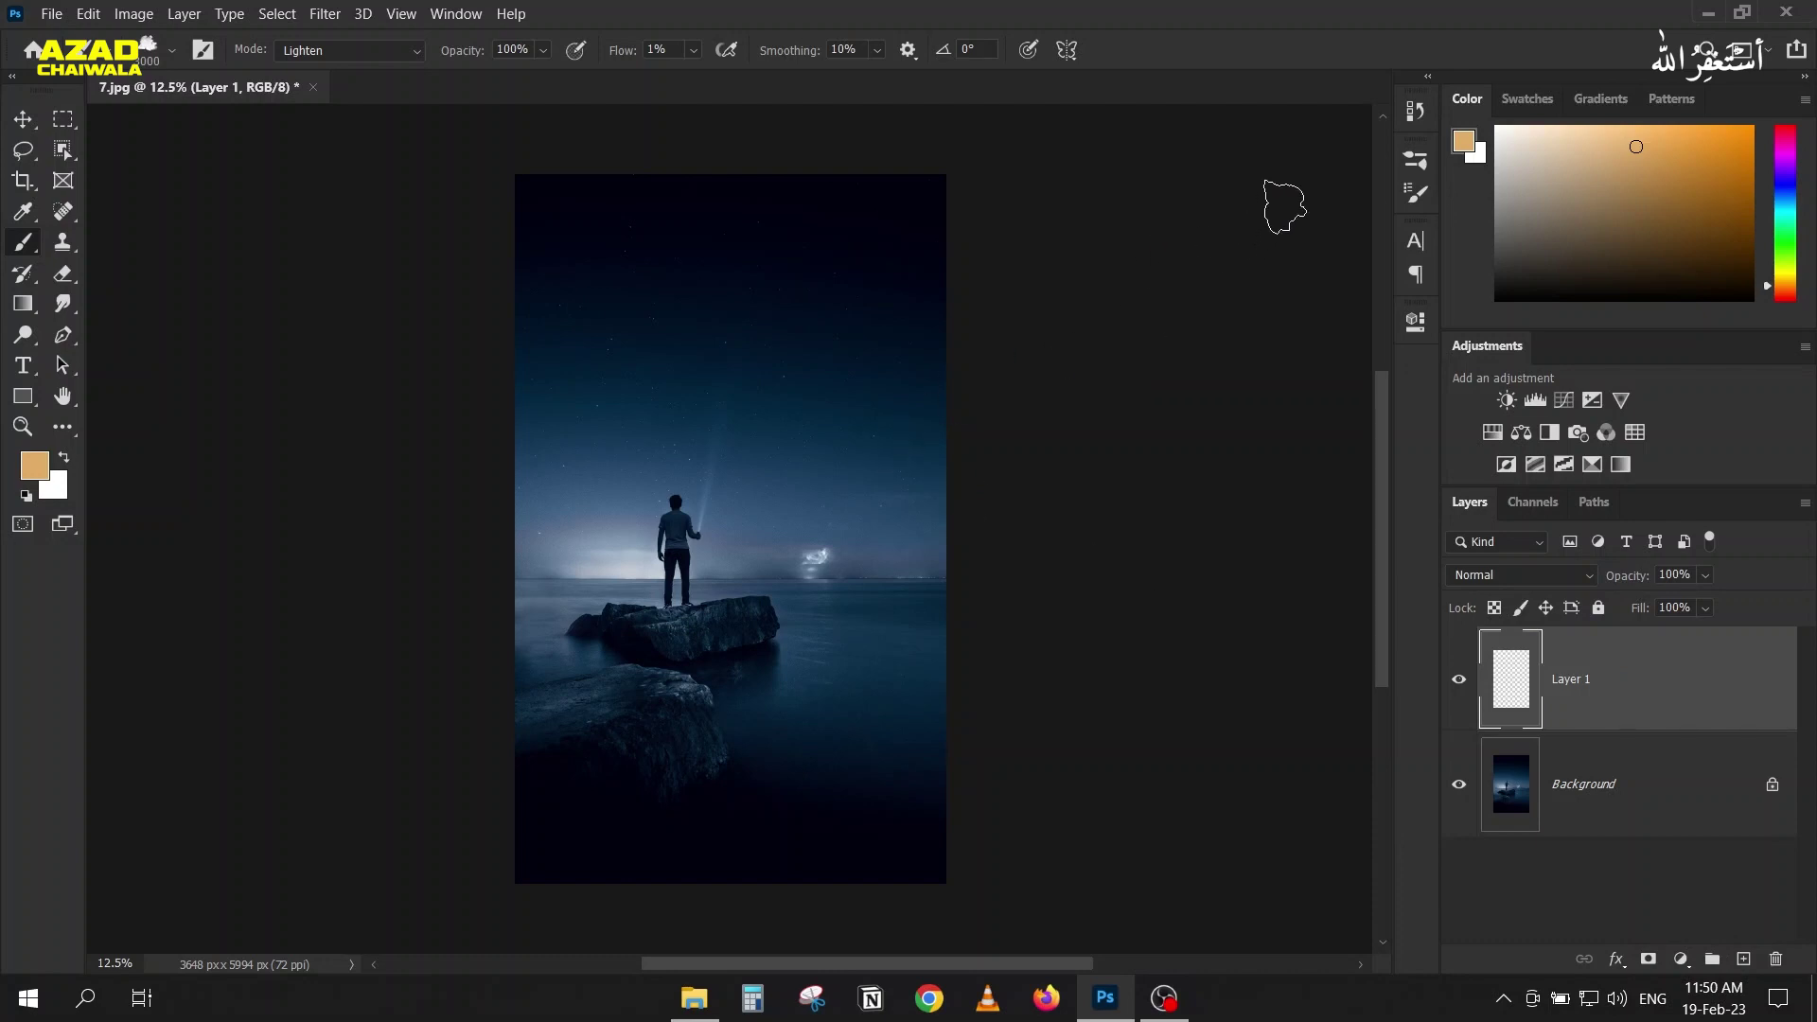
Step: Pick the sparse star brush from the presets and make white the foreground colour
left_click(1415, 169)
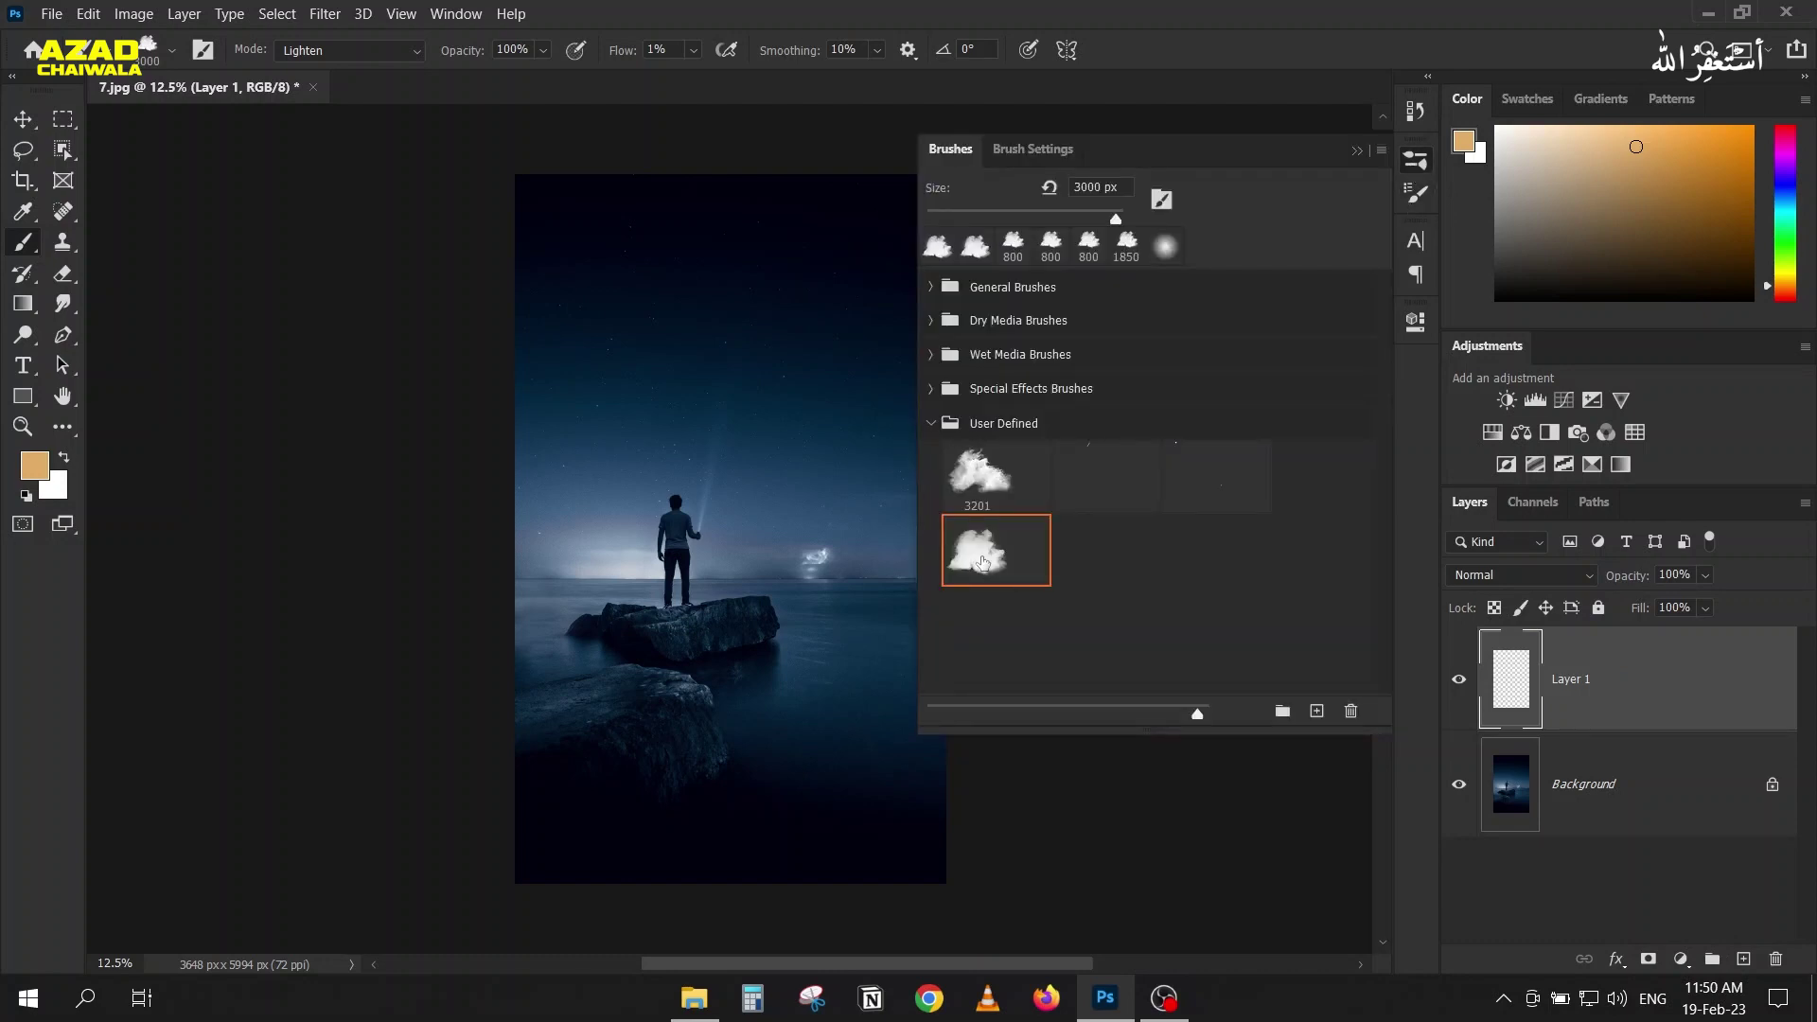
left_click(1228, 494)
left_click(1358, 151)
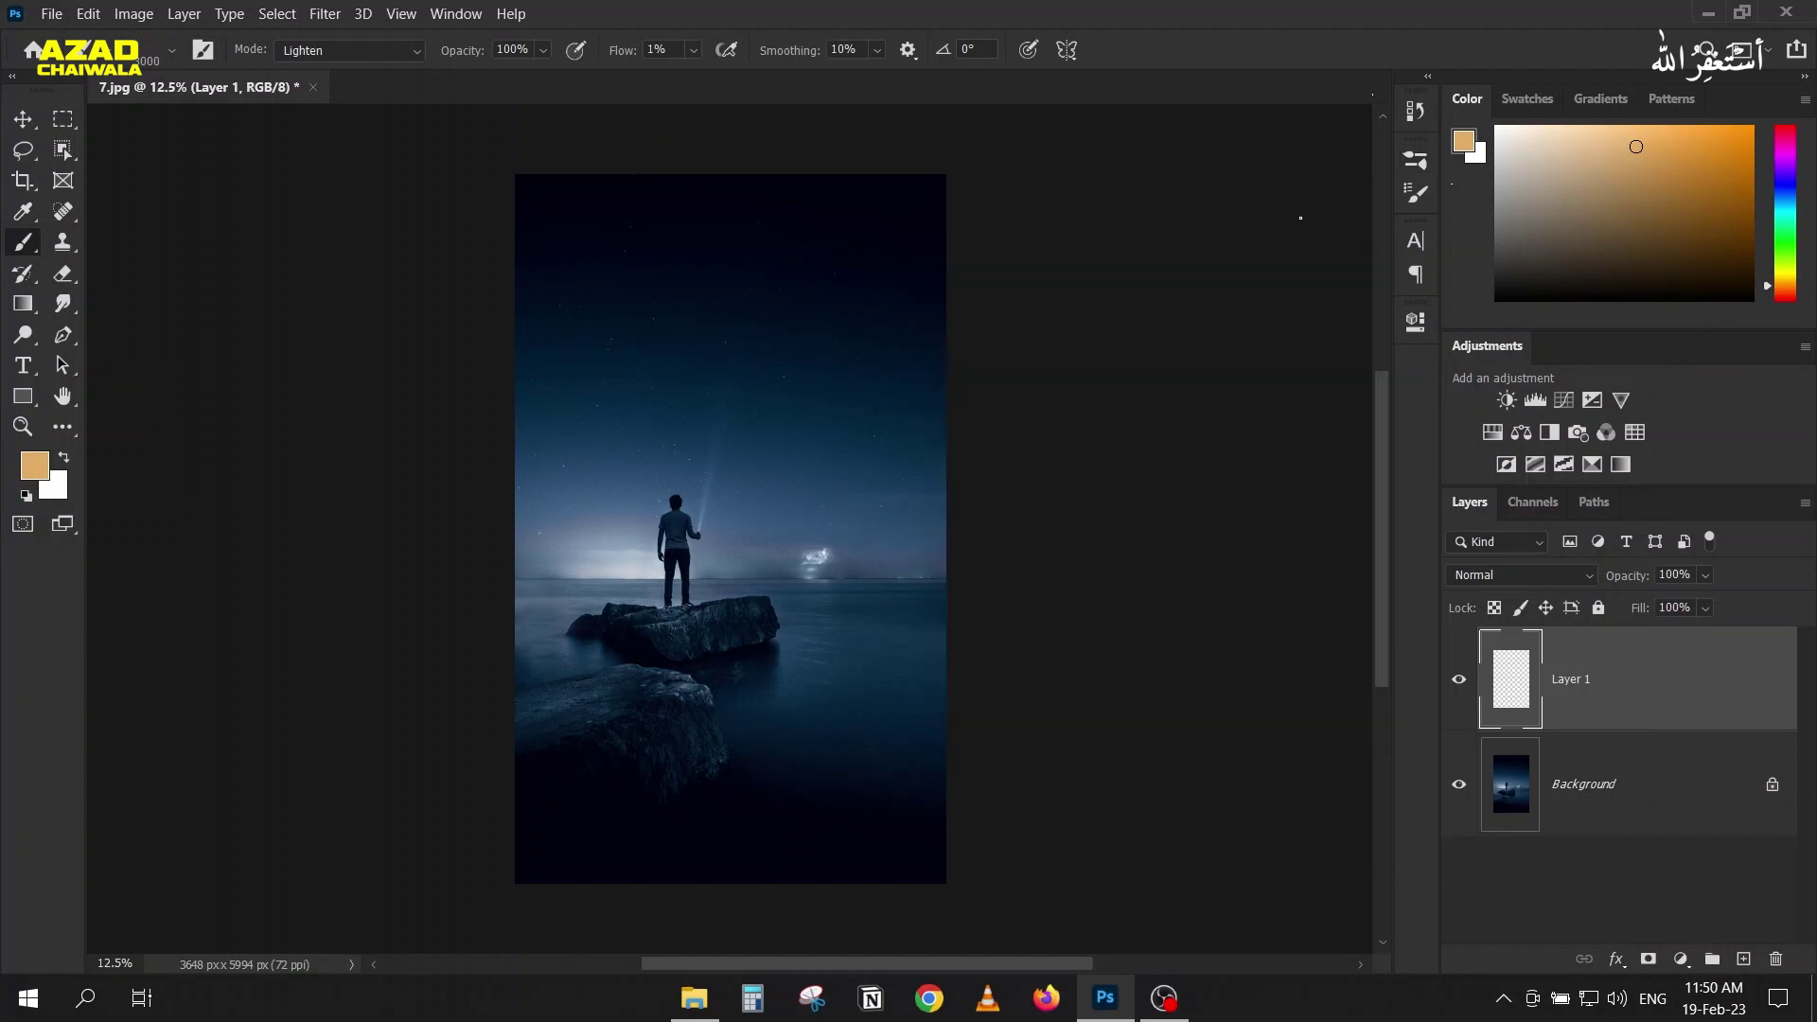
key("d")
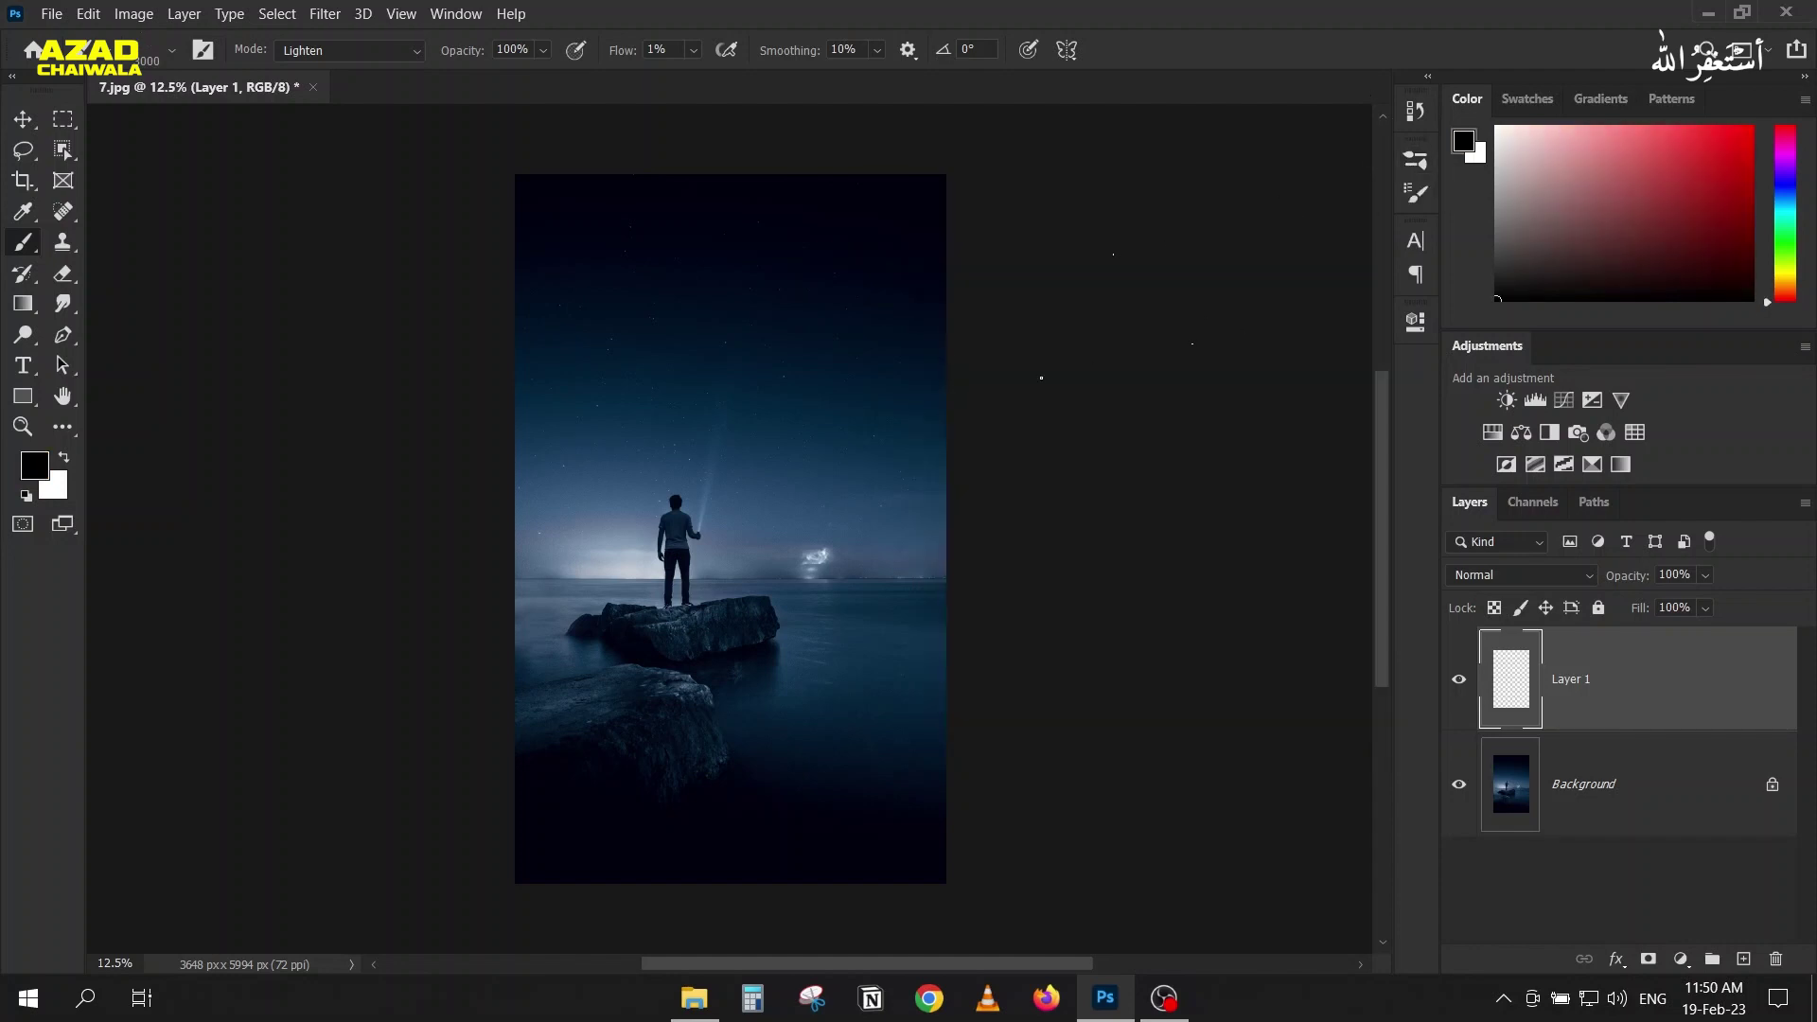
key("x")
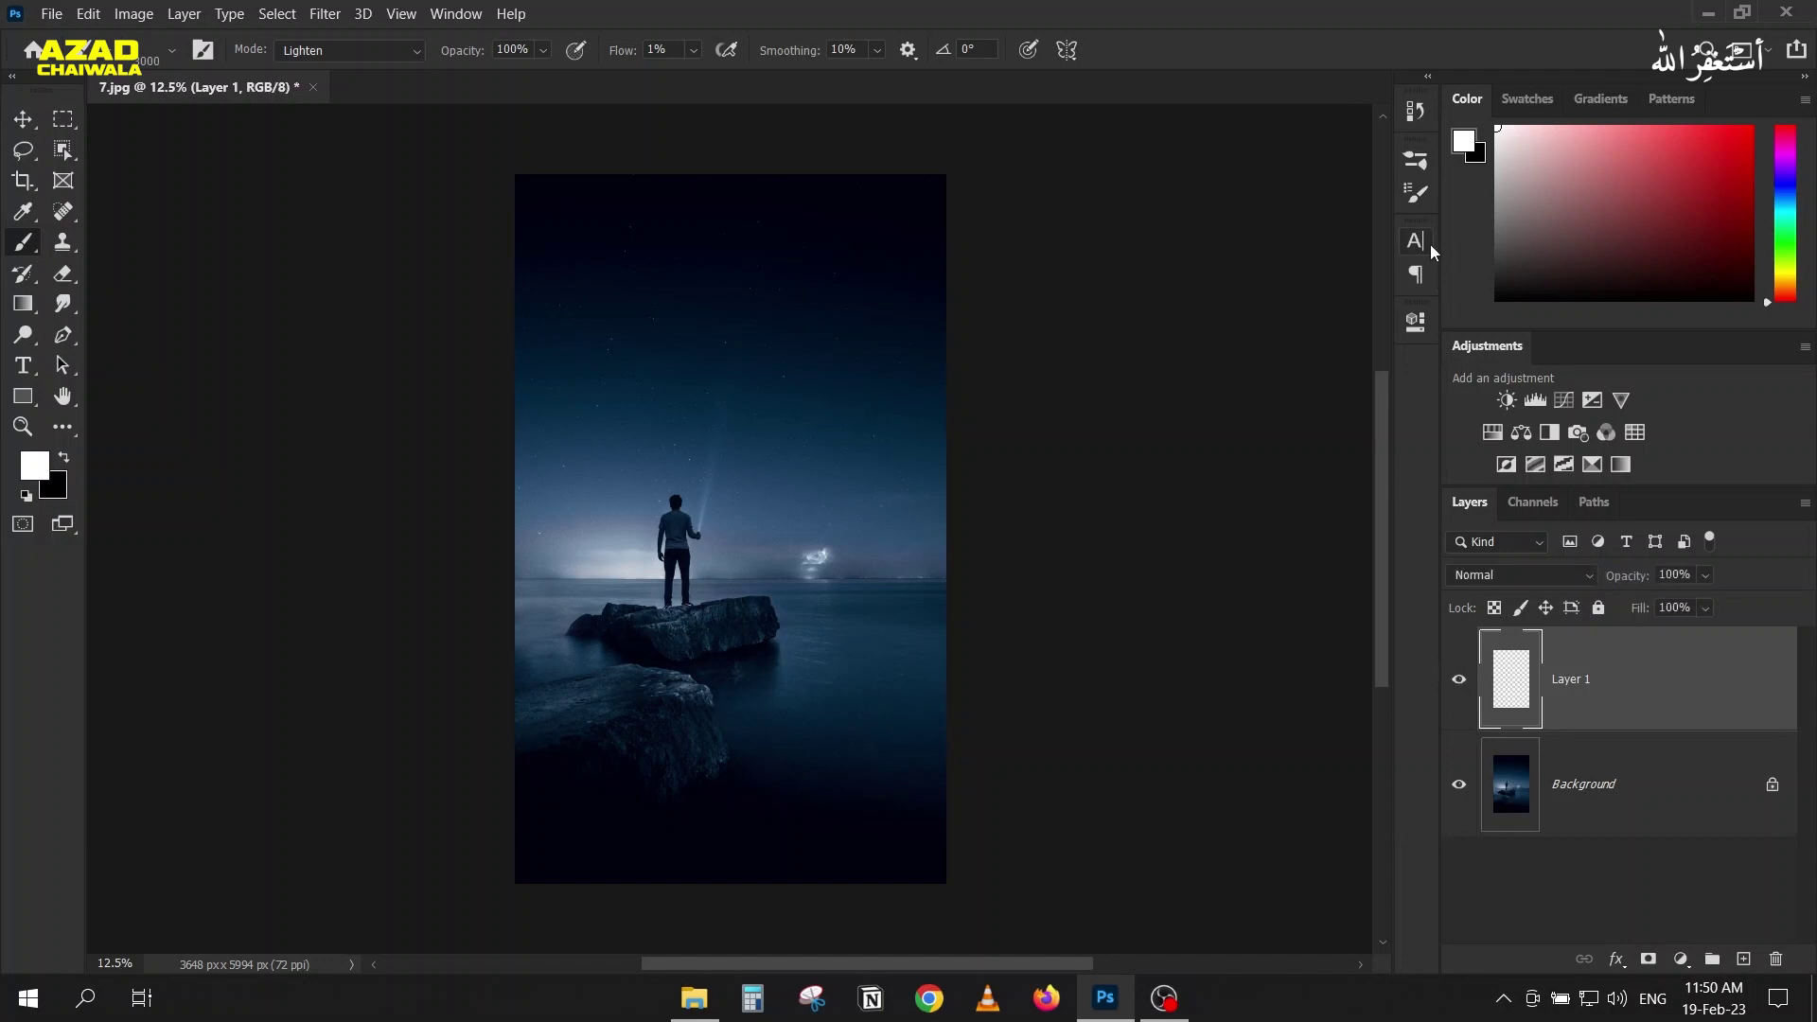
left_click(1417, 193)
Step: Set the star brush's Shape Dynamics Roundness Jitter and Angle Jitter both to 0%
scroll(1035, 275, "up", 3)
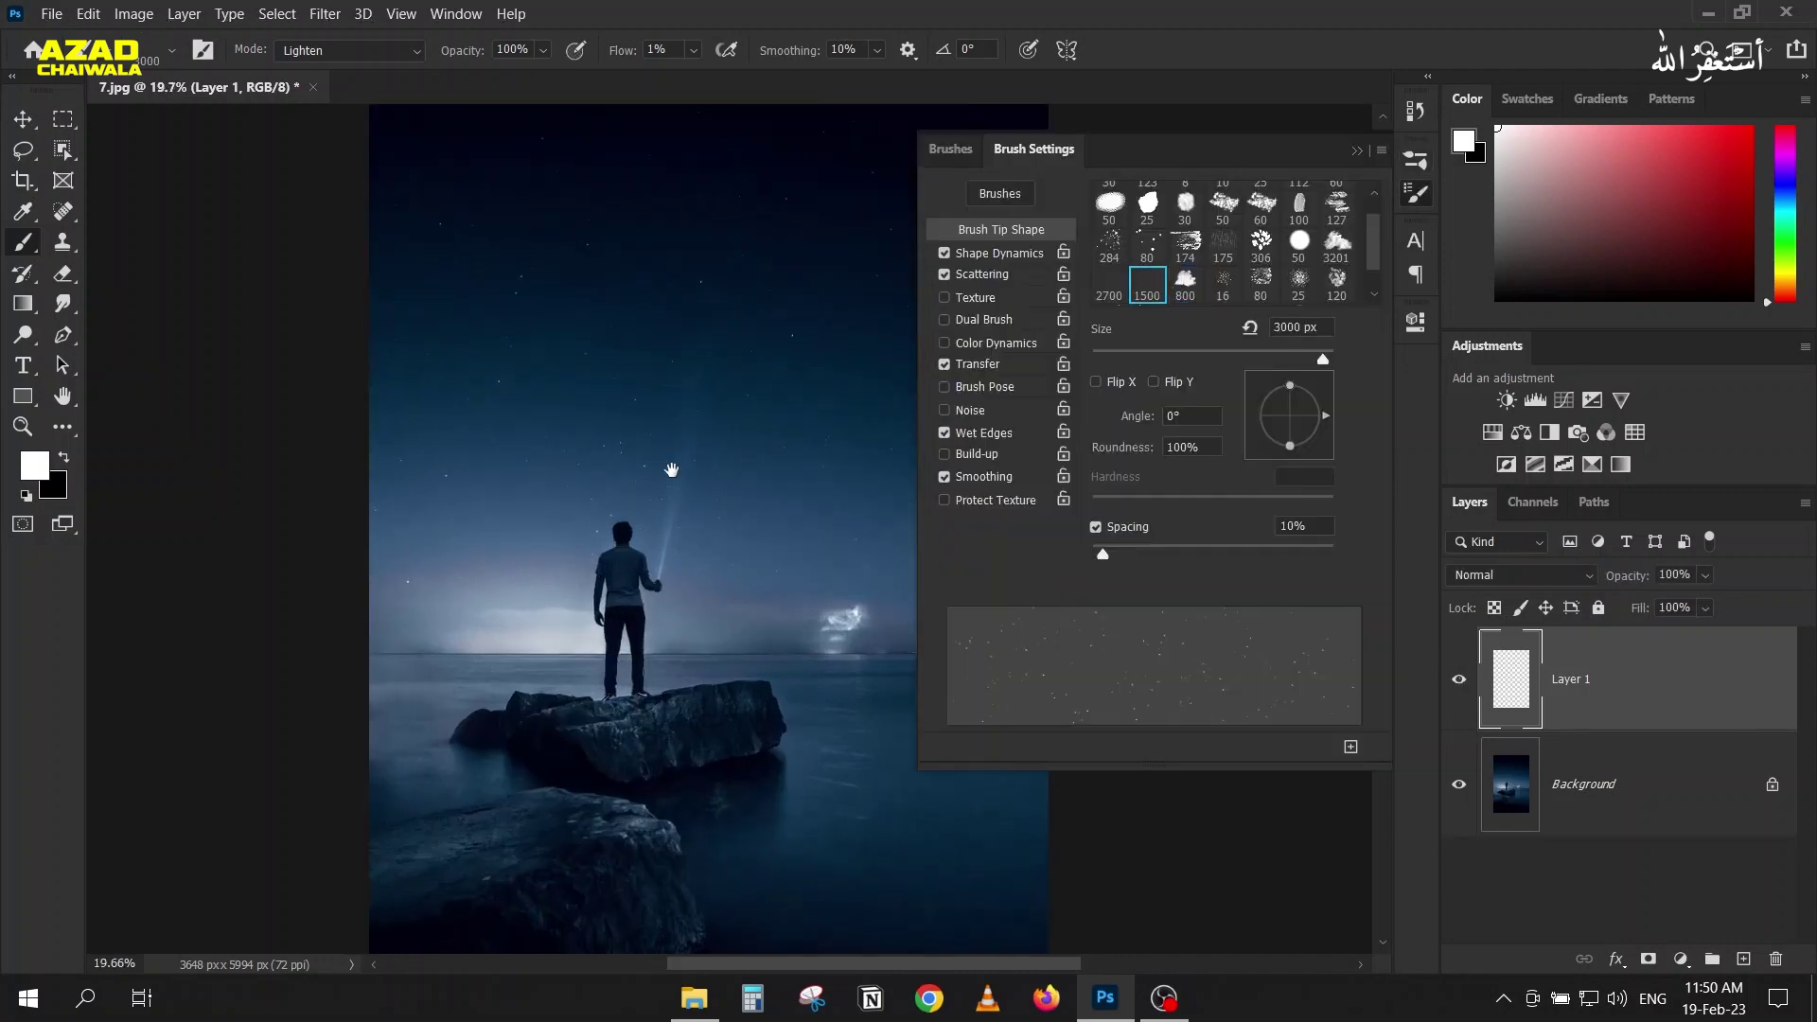
left_click(986, 252)
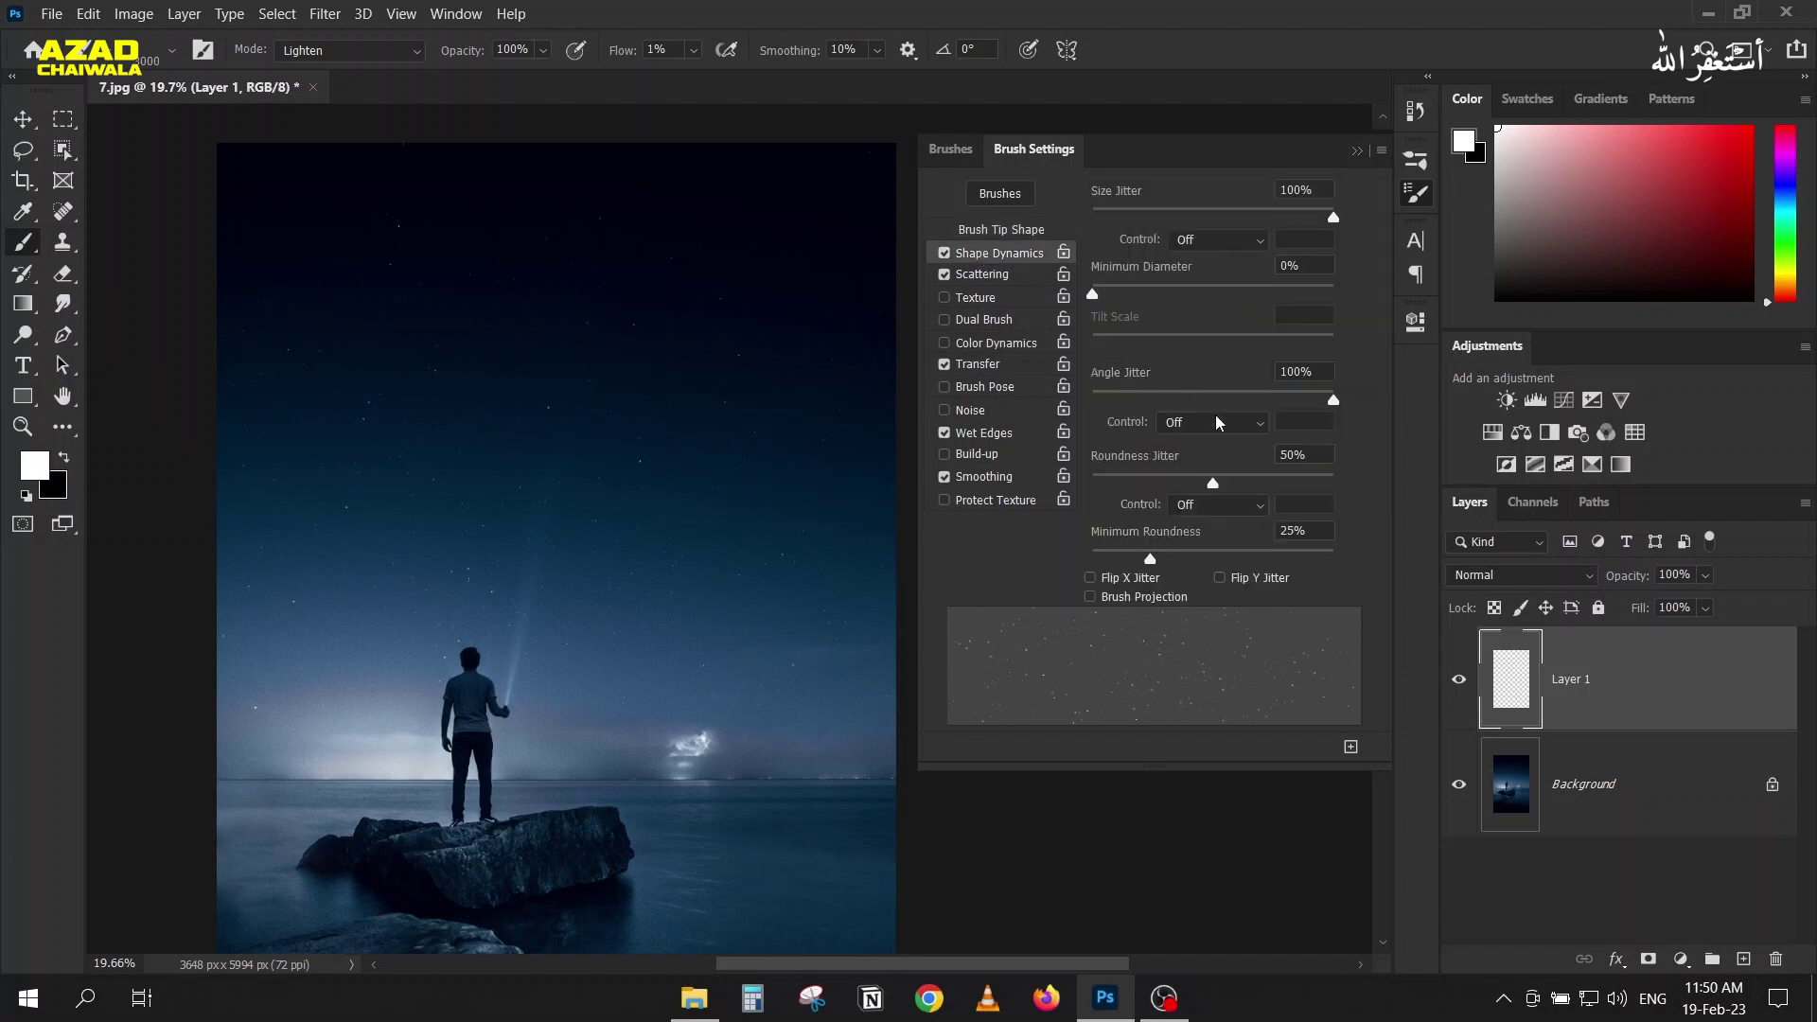
left_click_drag(1210, 484, 1088, 487)
left_click_drag(1330, 400, 1068, 396)
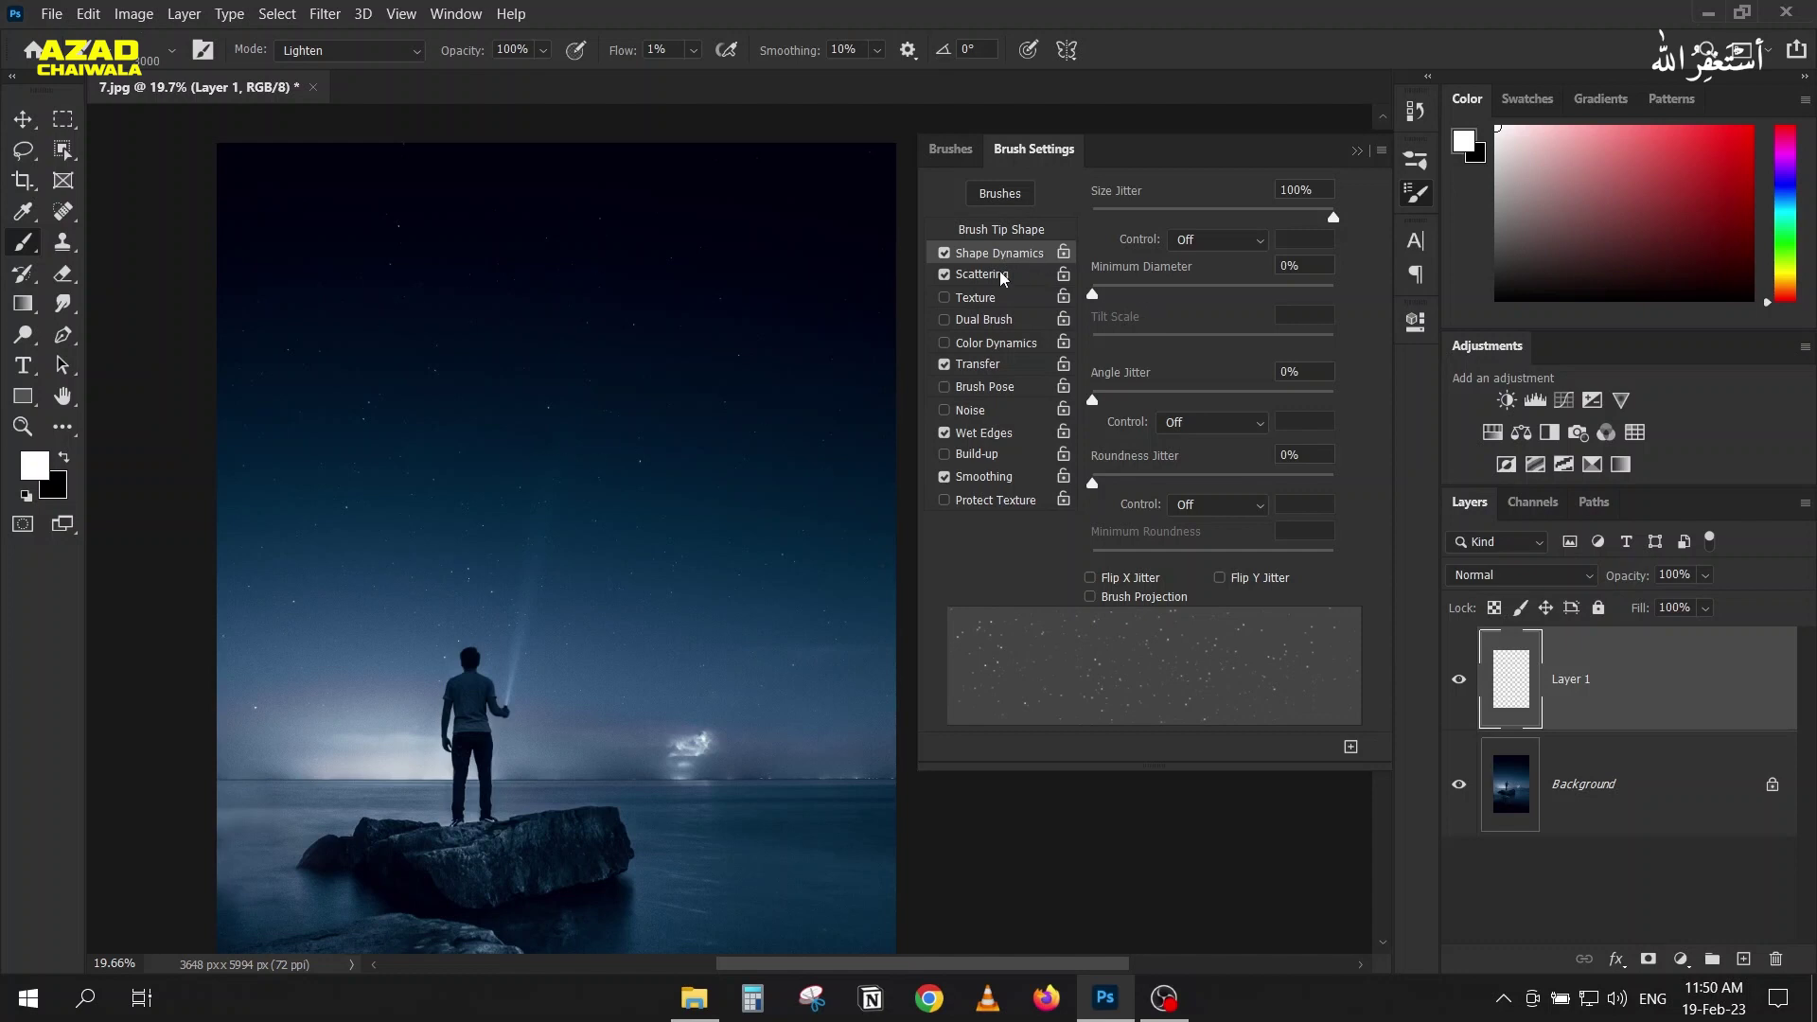
left_click(1357, 149)
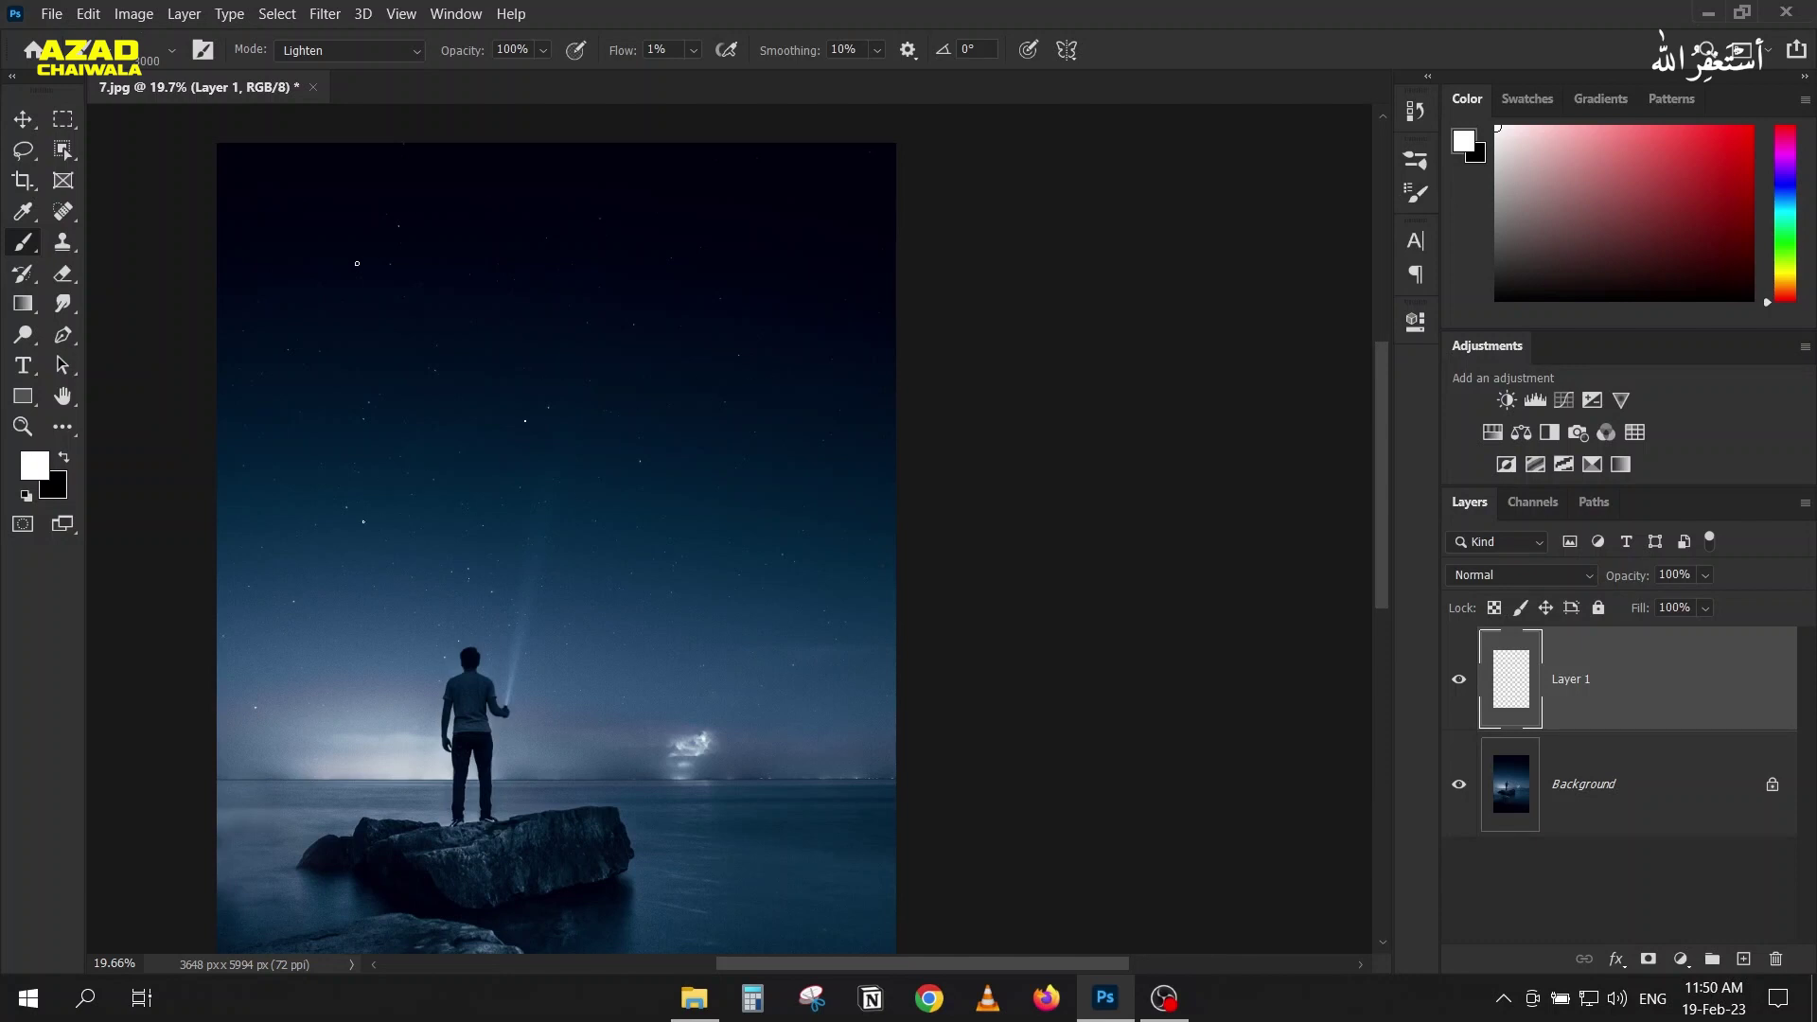
Step: Set the brush flow to 100% and its blending mode to Normal
left_click_drag(289, 319, 513, 331)
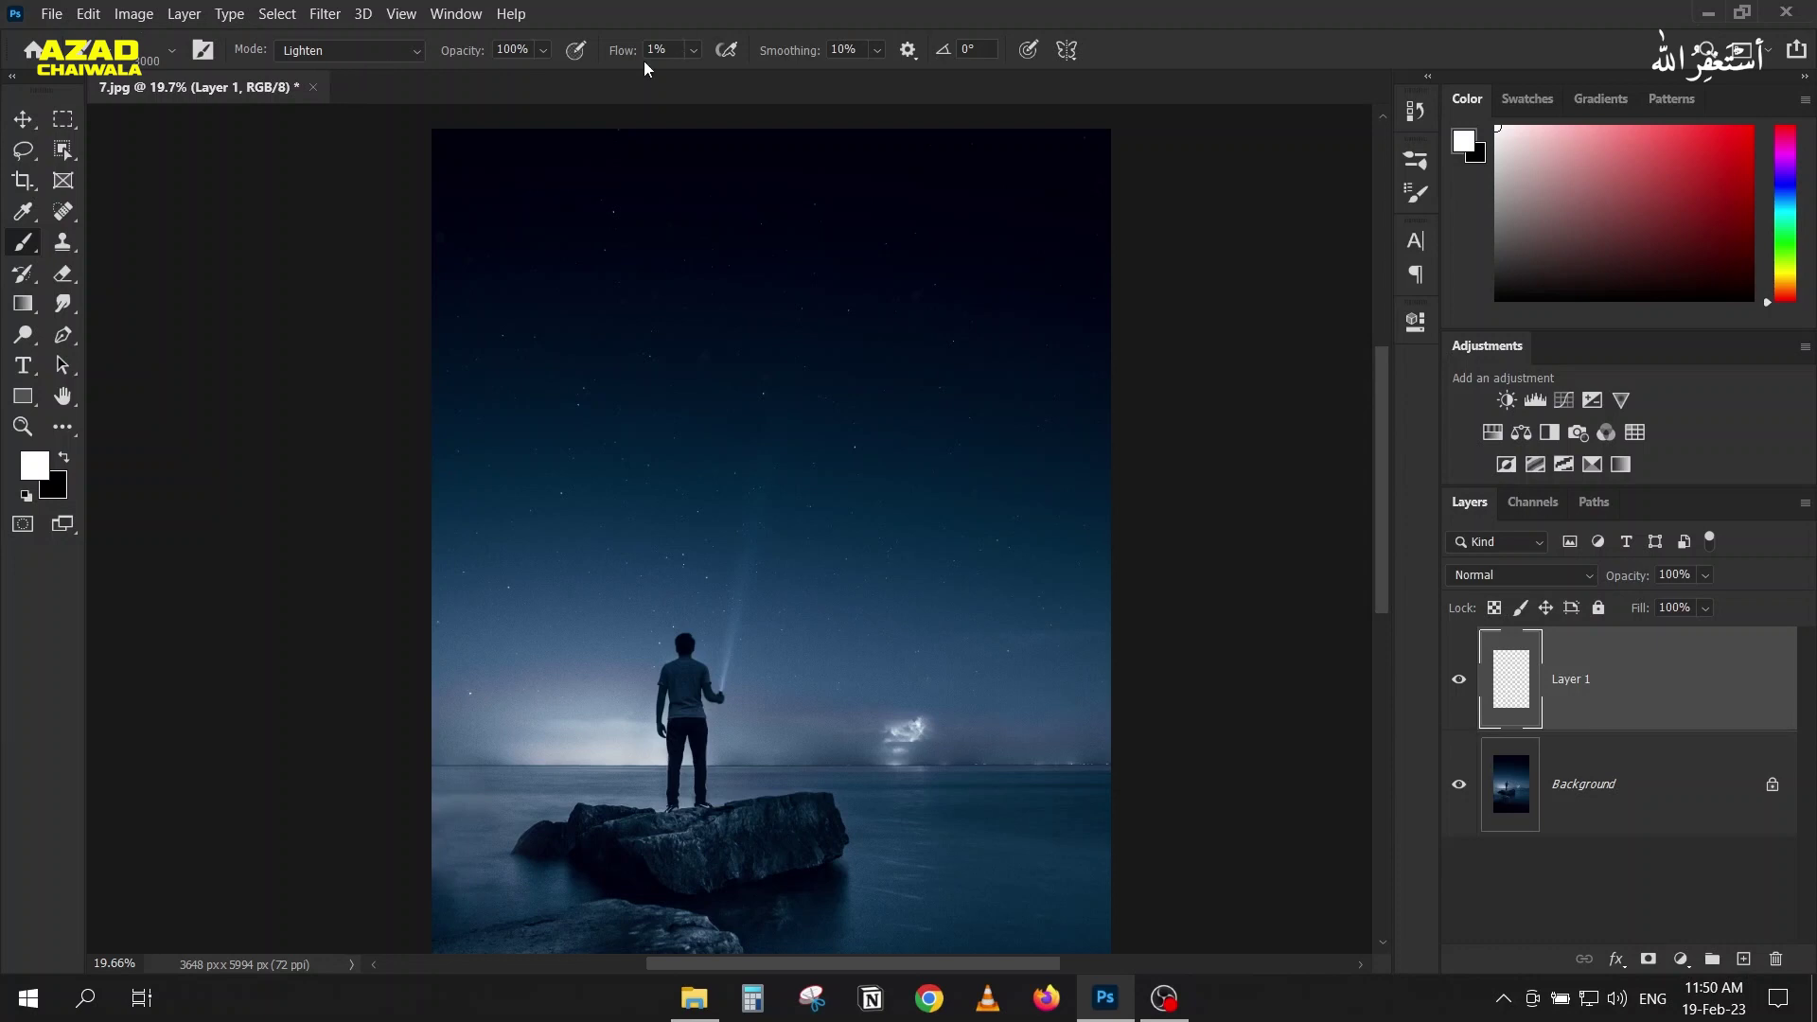
left_click_drag(621, 55, 891, 53)
left_click(342, 52)
left_click(337, 69)
left_click(305, 49)
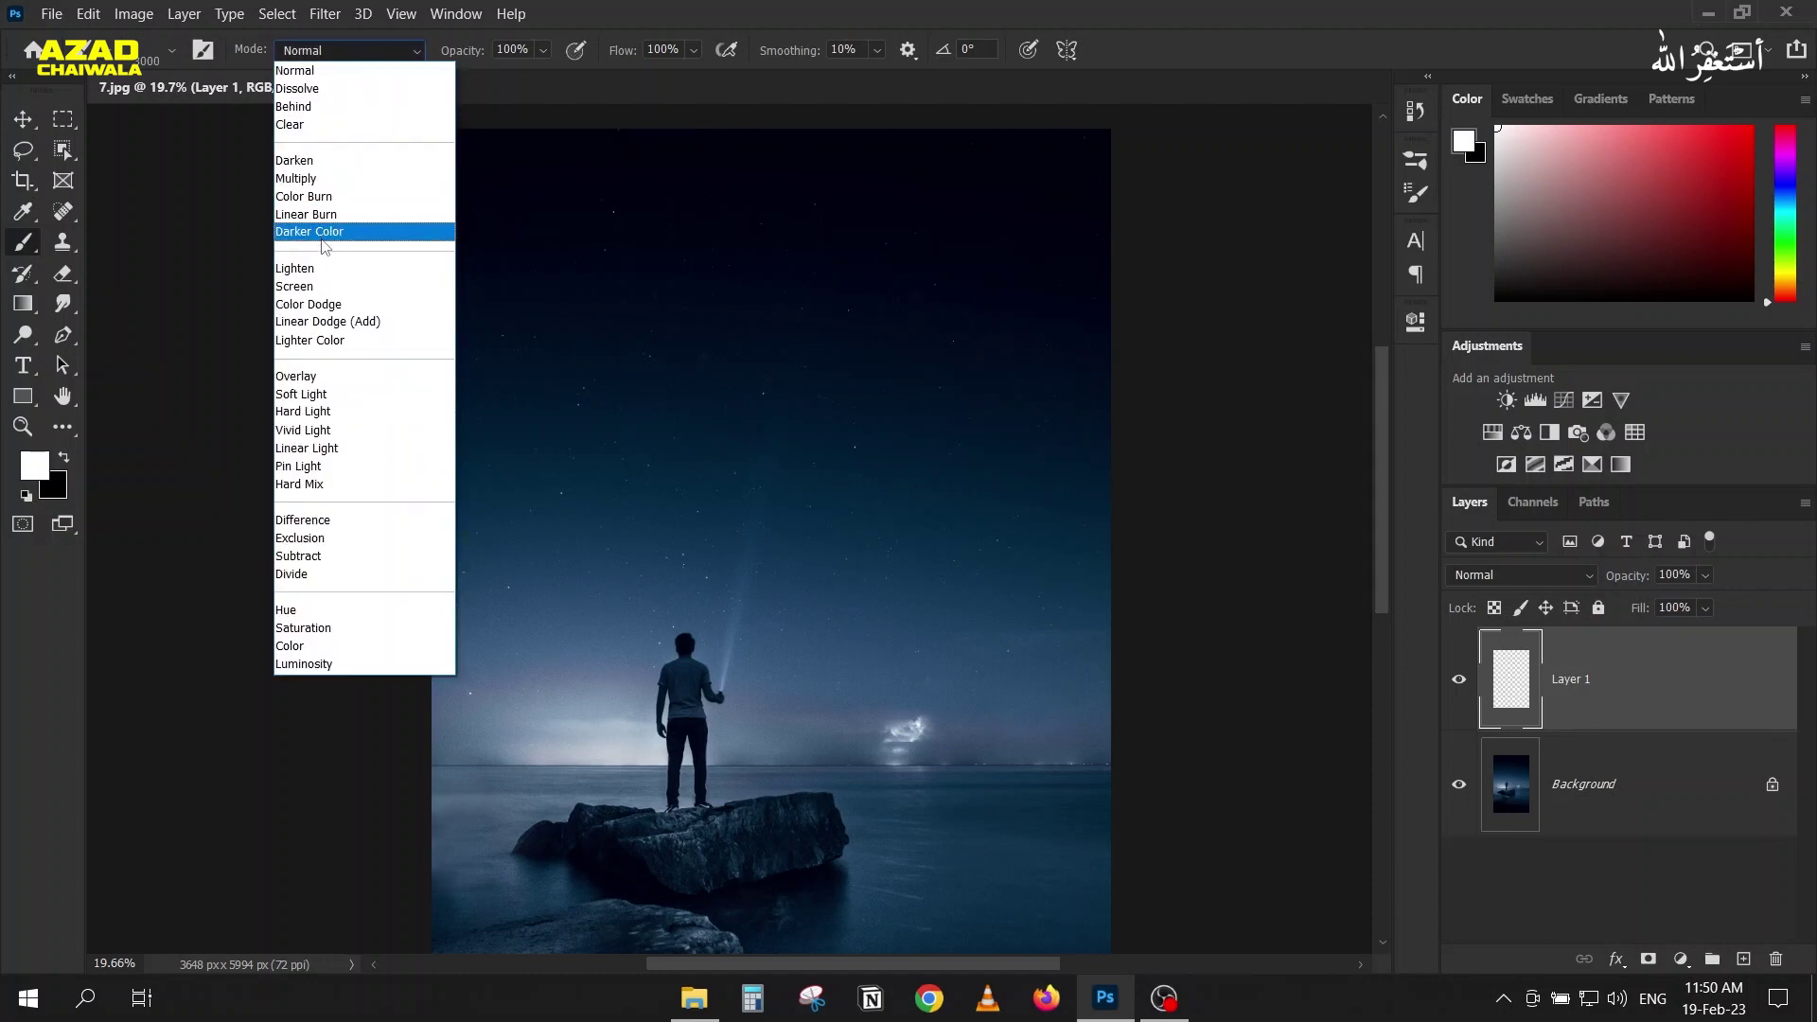
left_click(321, 270)
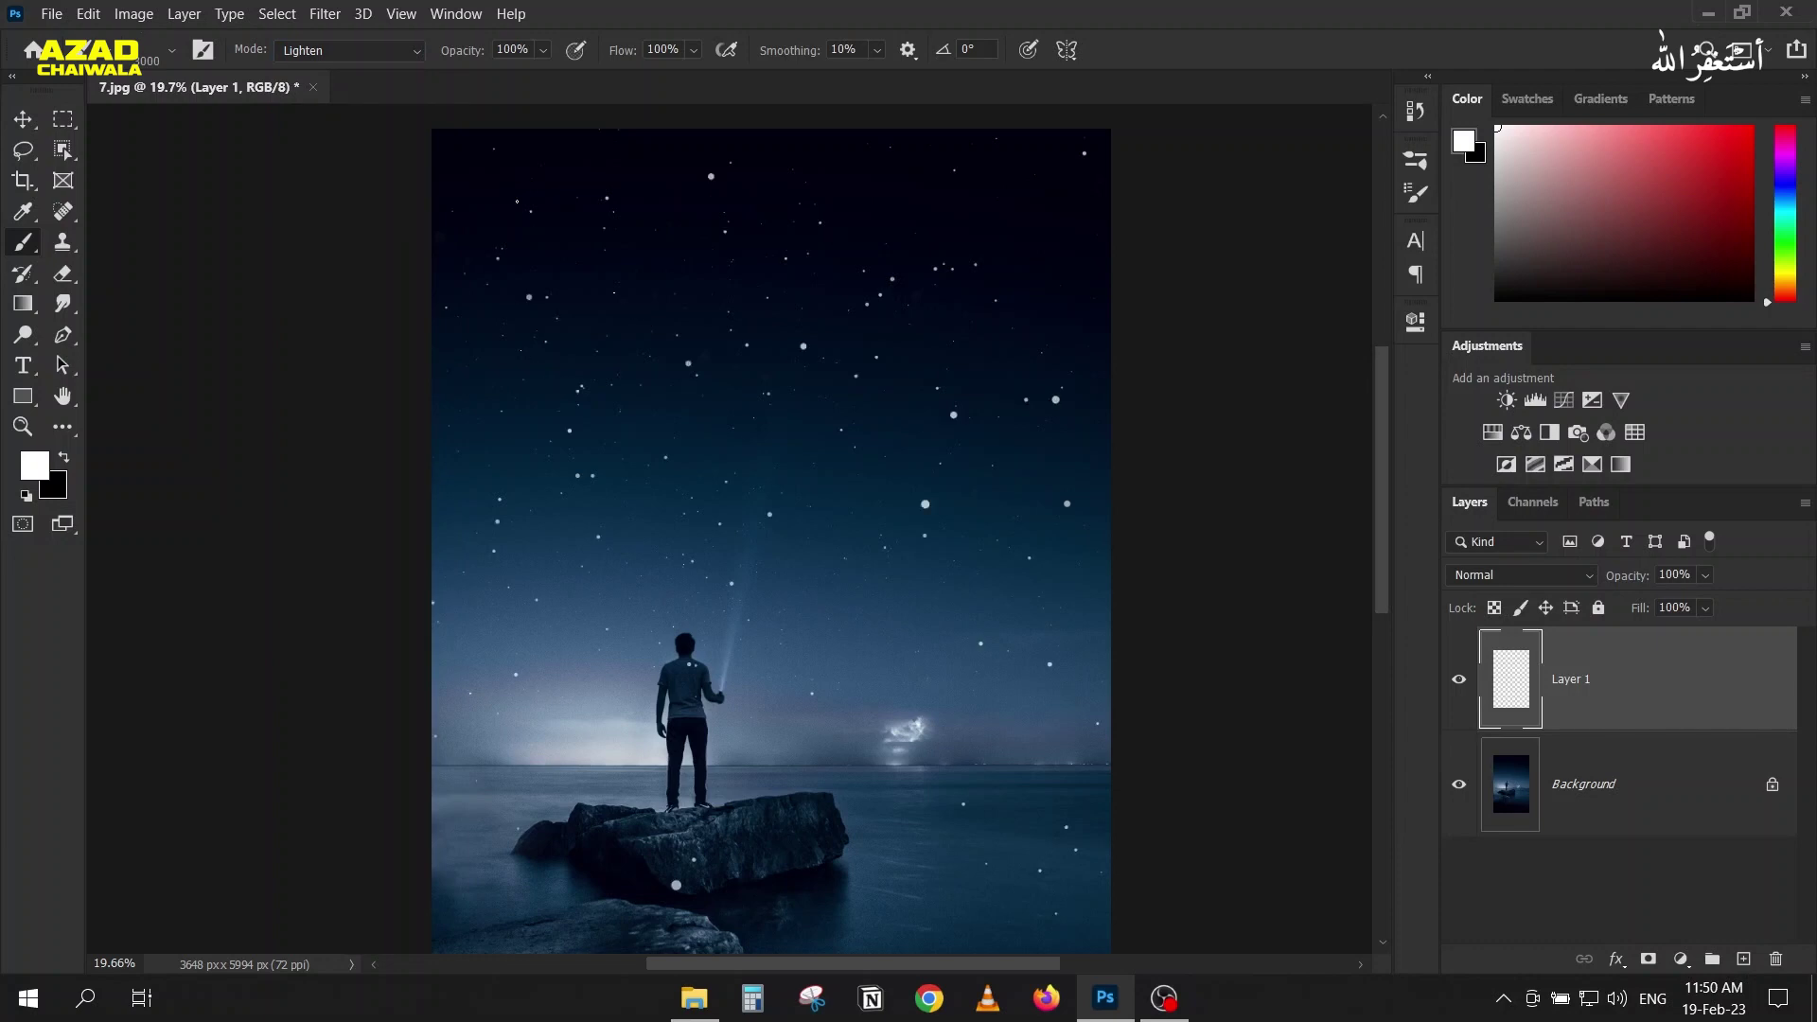
left_click(297, 48)
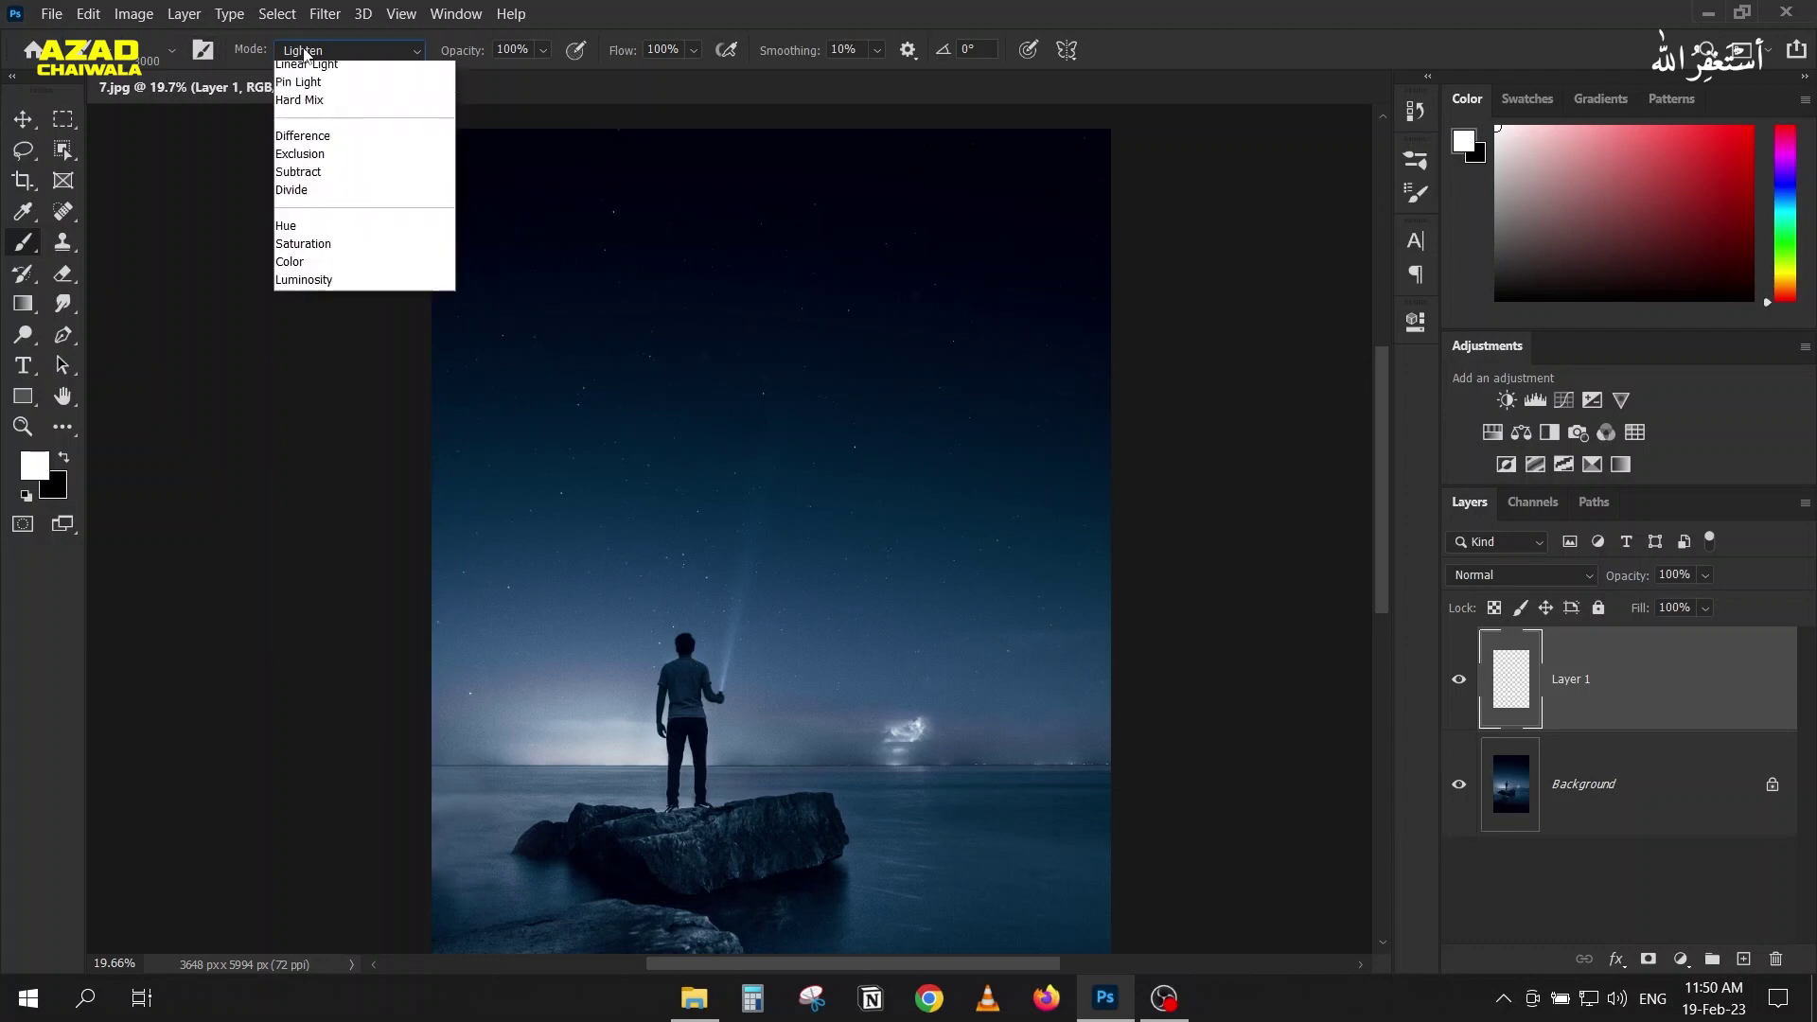
left_click(305, 68)
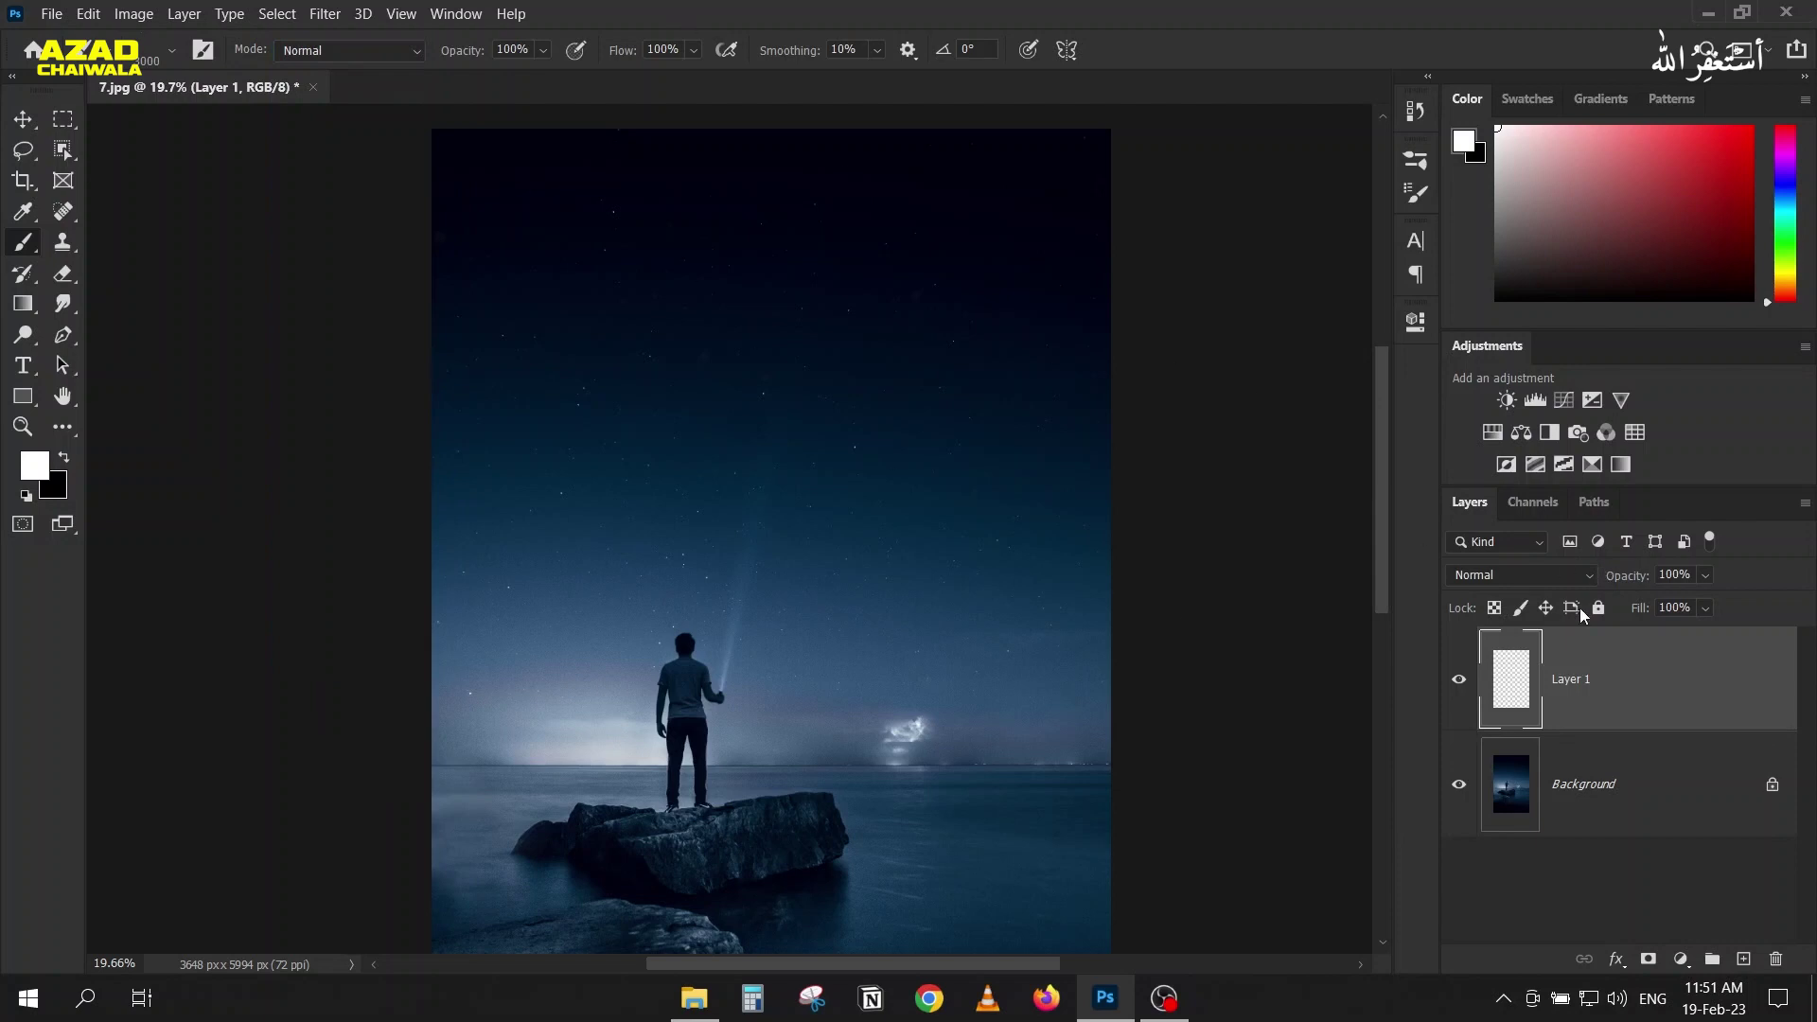
Step: Stamp white stars across the night sky
left_click(745, 407)
left_click(593, 501)
scroll(453, 489, "down", 3)
scroll(453, 488, "right", 1)
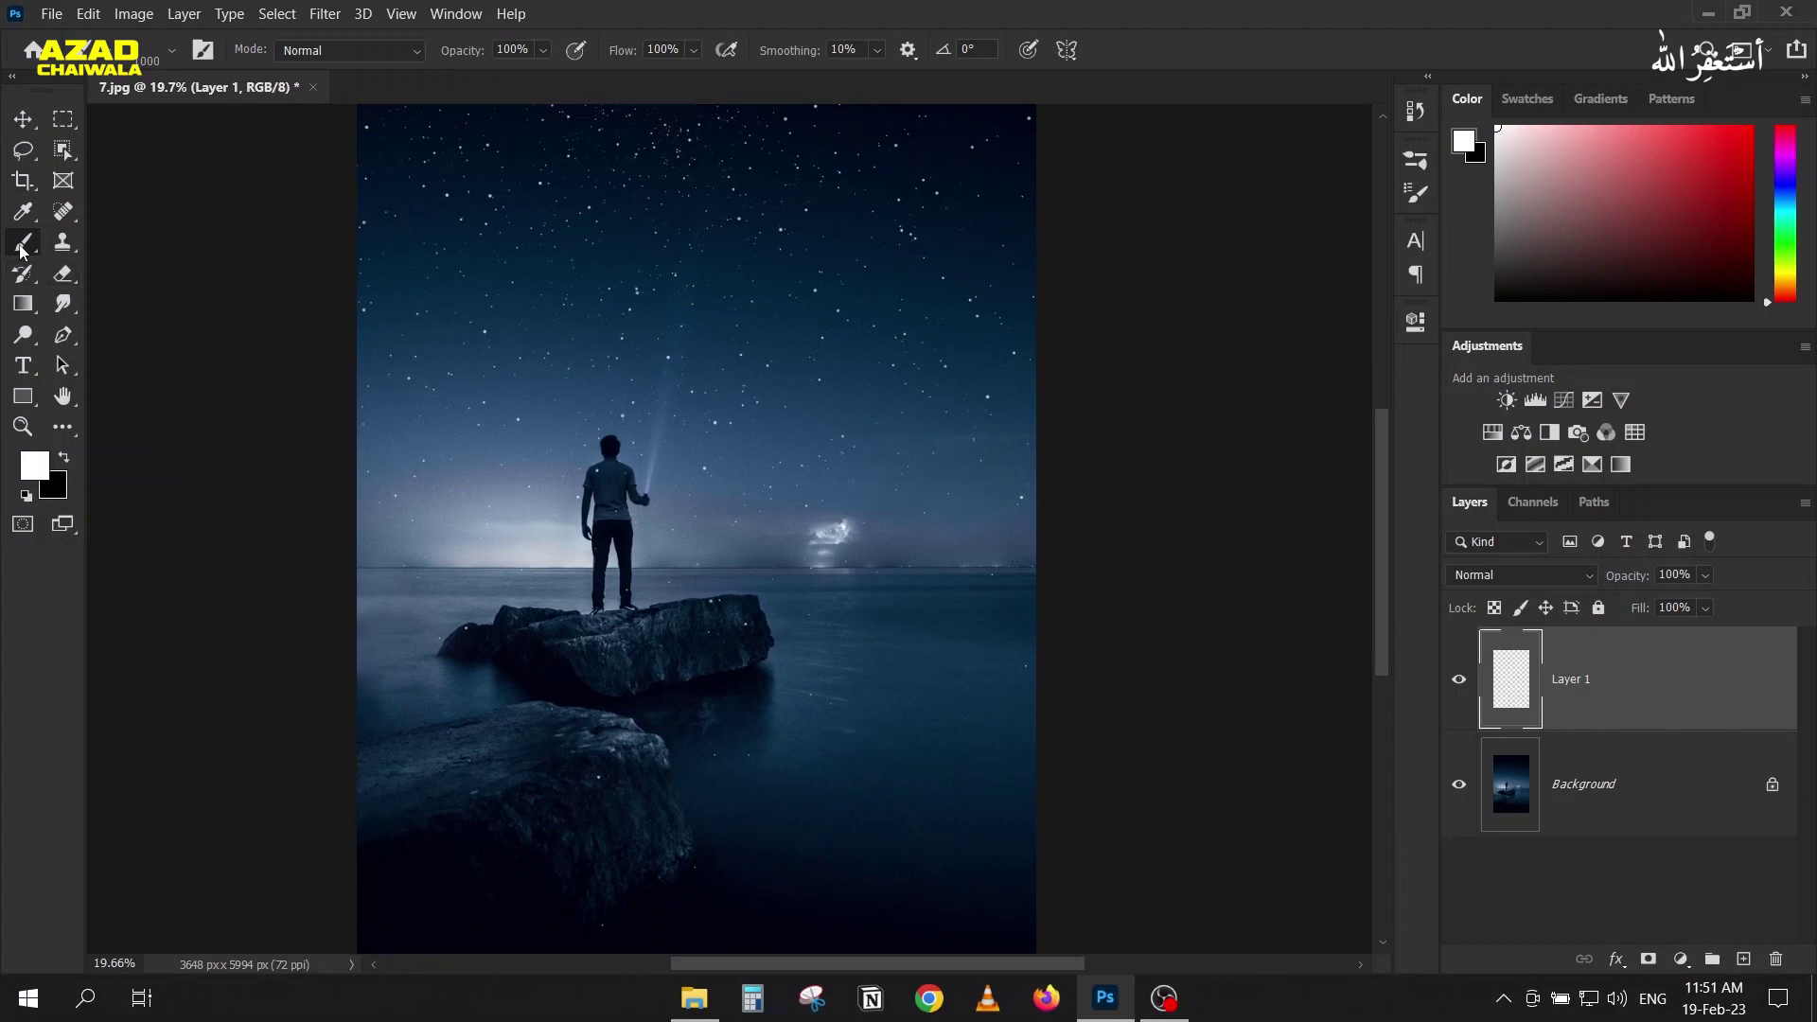
Step: Undo a stray black round-brush stroke over the horizon, then add a layer mask to Layer 1
left_click(149, 53)
scroll(70, 327, "up", 2)
scroll(71, 303, "up", 2)
double_click(75, 284)
left_click(65, 458)
scroll(348, 474, "down", 2)
mouse_move(352, 444)
left_mouse_down()
mouse_move(196, 435)
mouse_move(500, 517)
mouse_move(245, 532)
left_mouse_up()
key("ctrl+z")
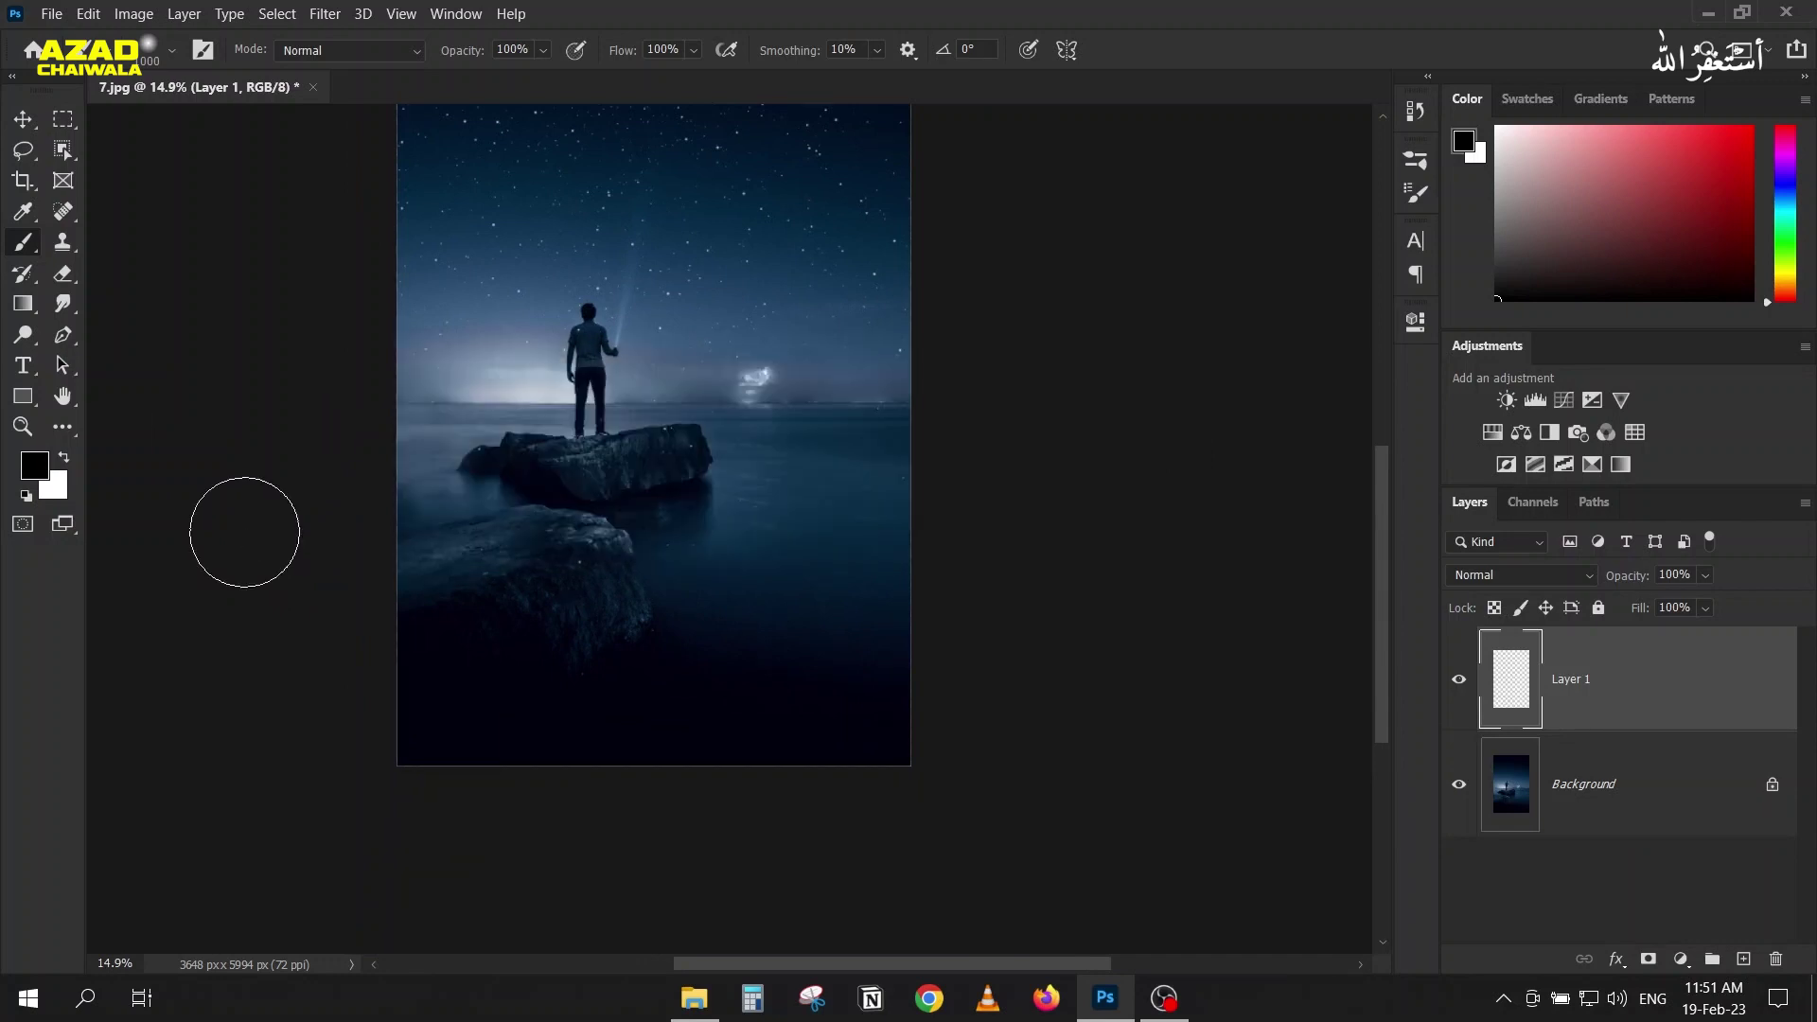
left_click(1648, 959)
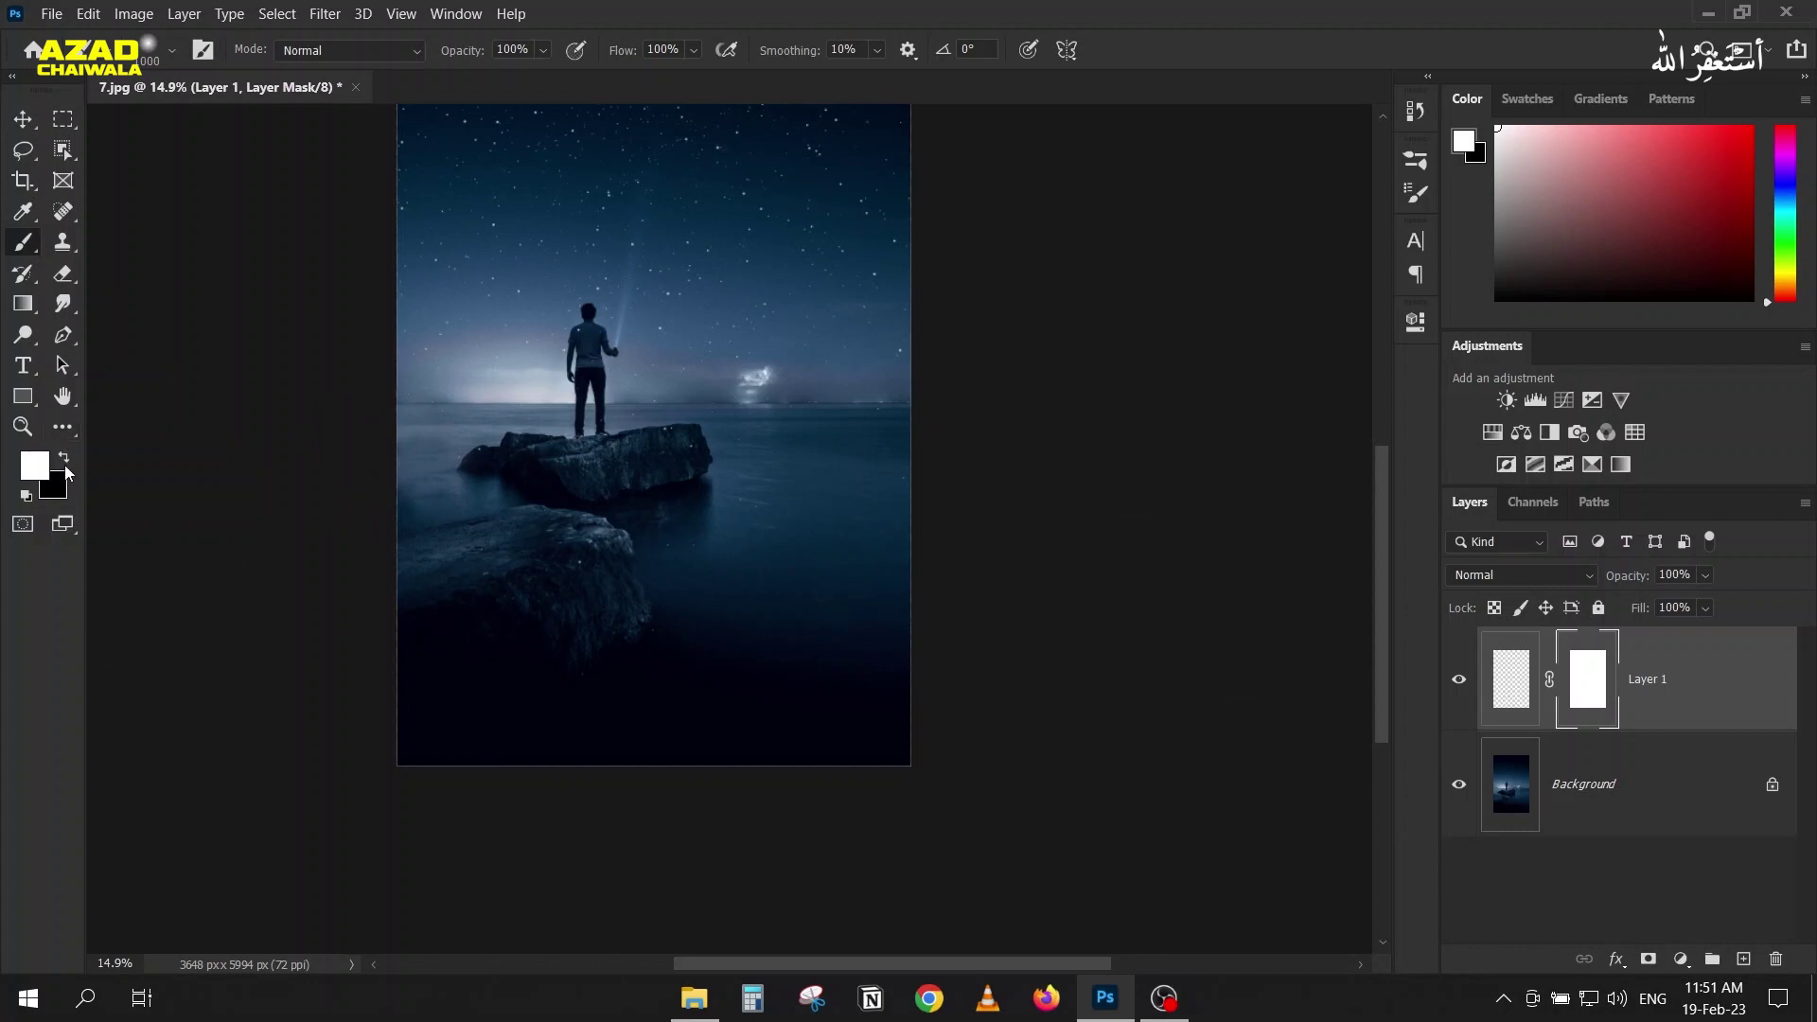
Step: Paint the mask's lower half black to hide stars over the water and rocks
left_click(64, 458)
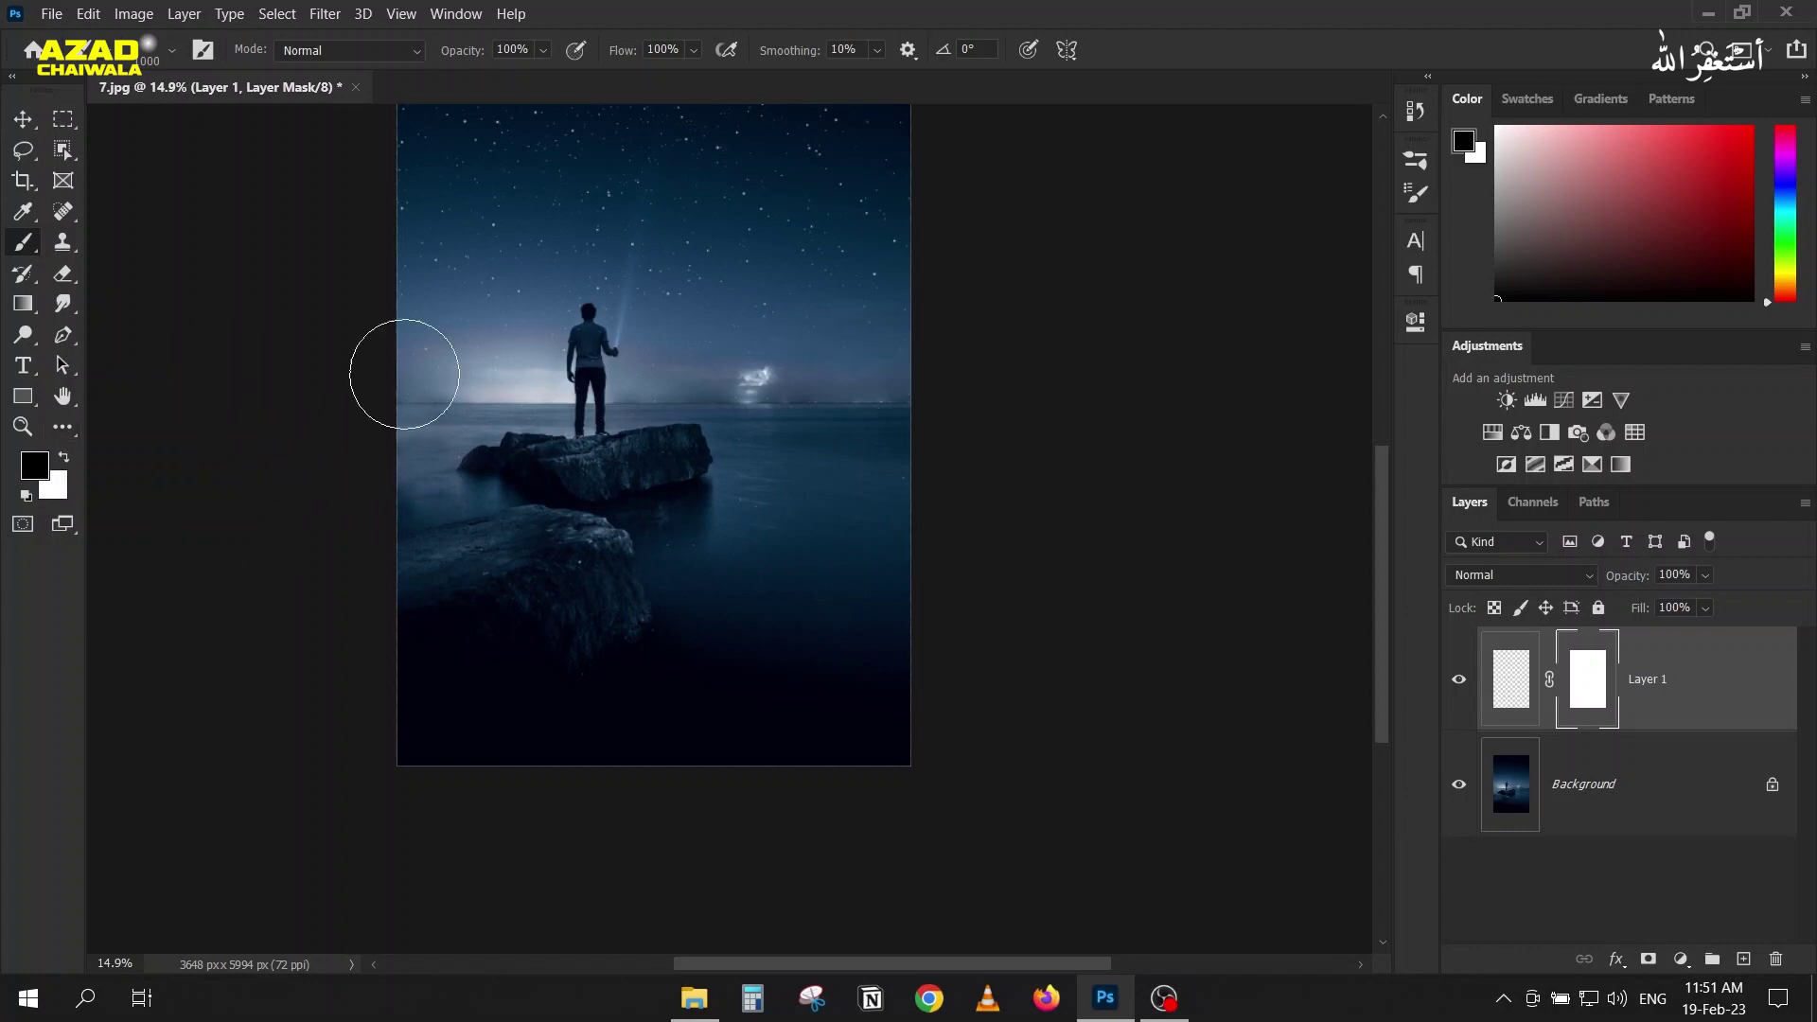
mouse_move(1258, 639)
left_mouse_down()
mouse_move(426, 738)
mouse_move(422, 755)
mouse_move(704, 775)
left_mouse_up()
scroll(852, 568, "up", 3)
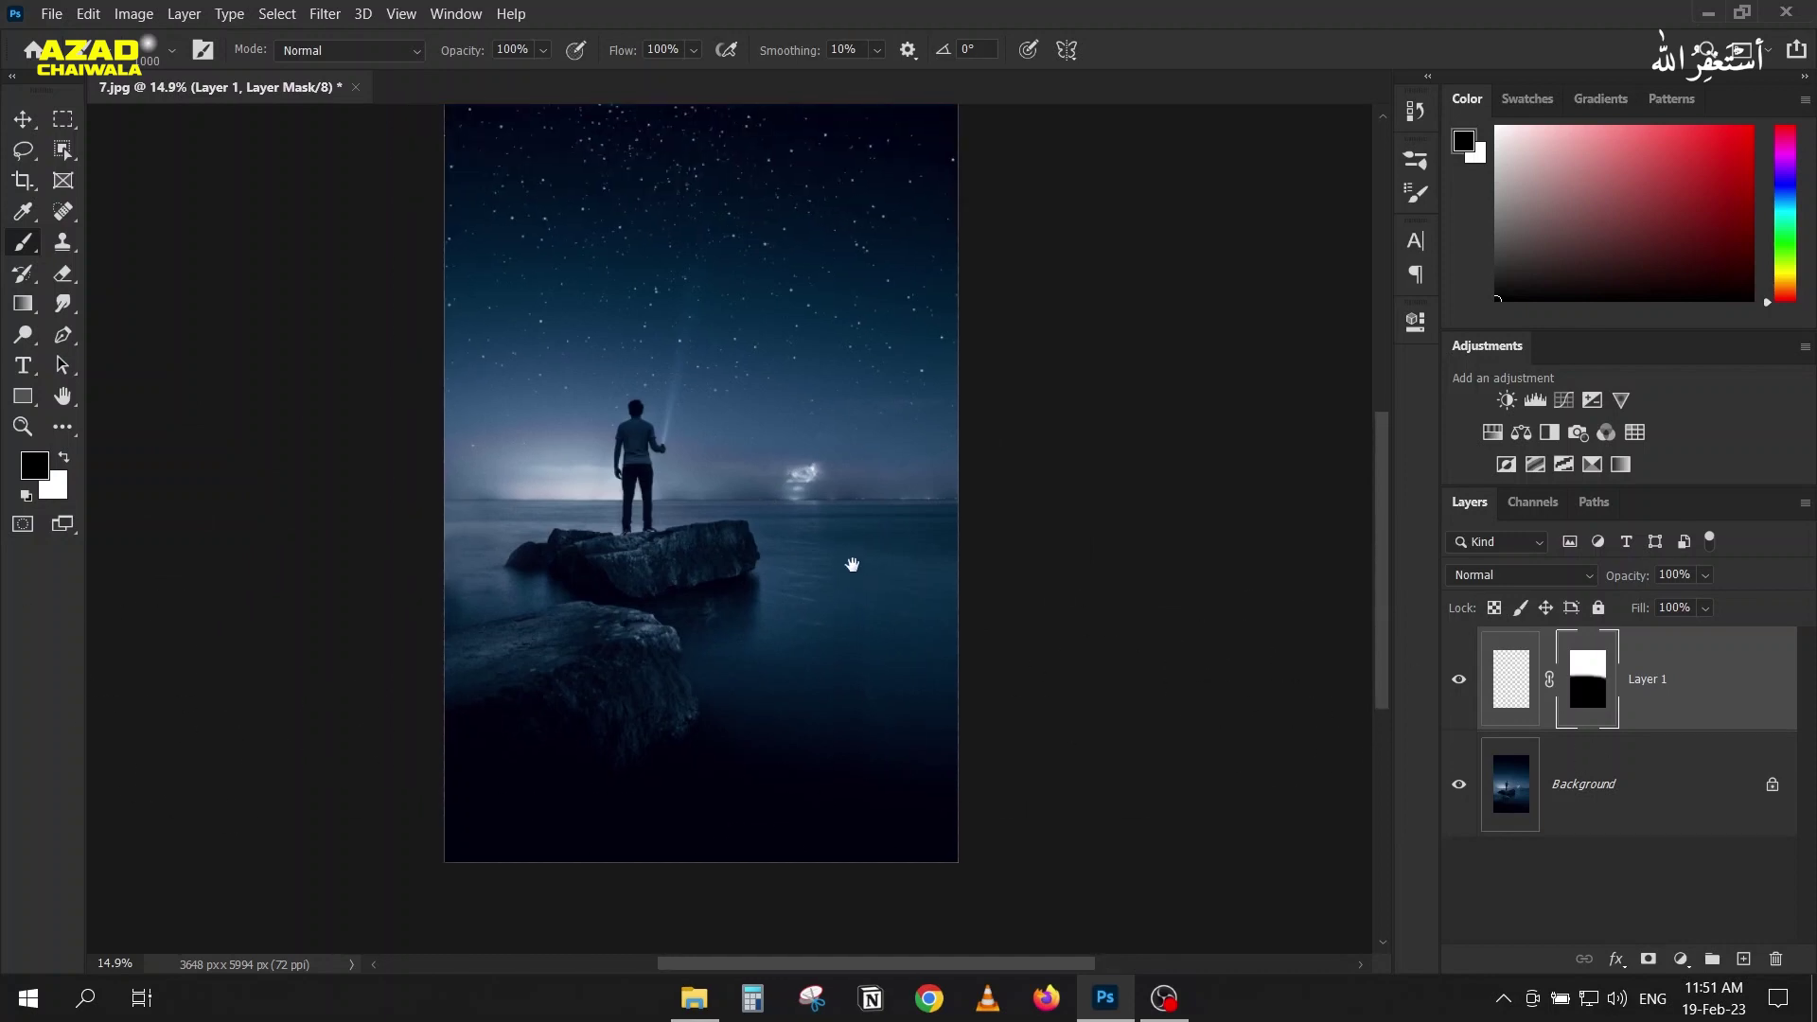
scroll(396, 502, "up", 2)
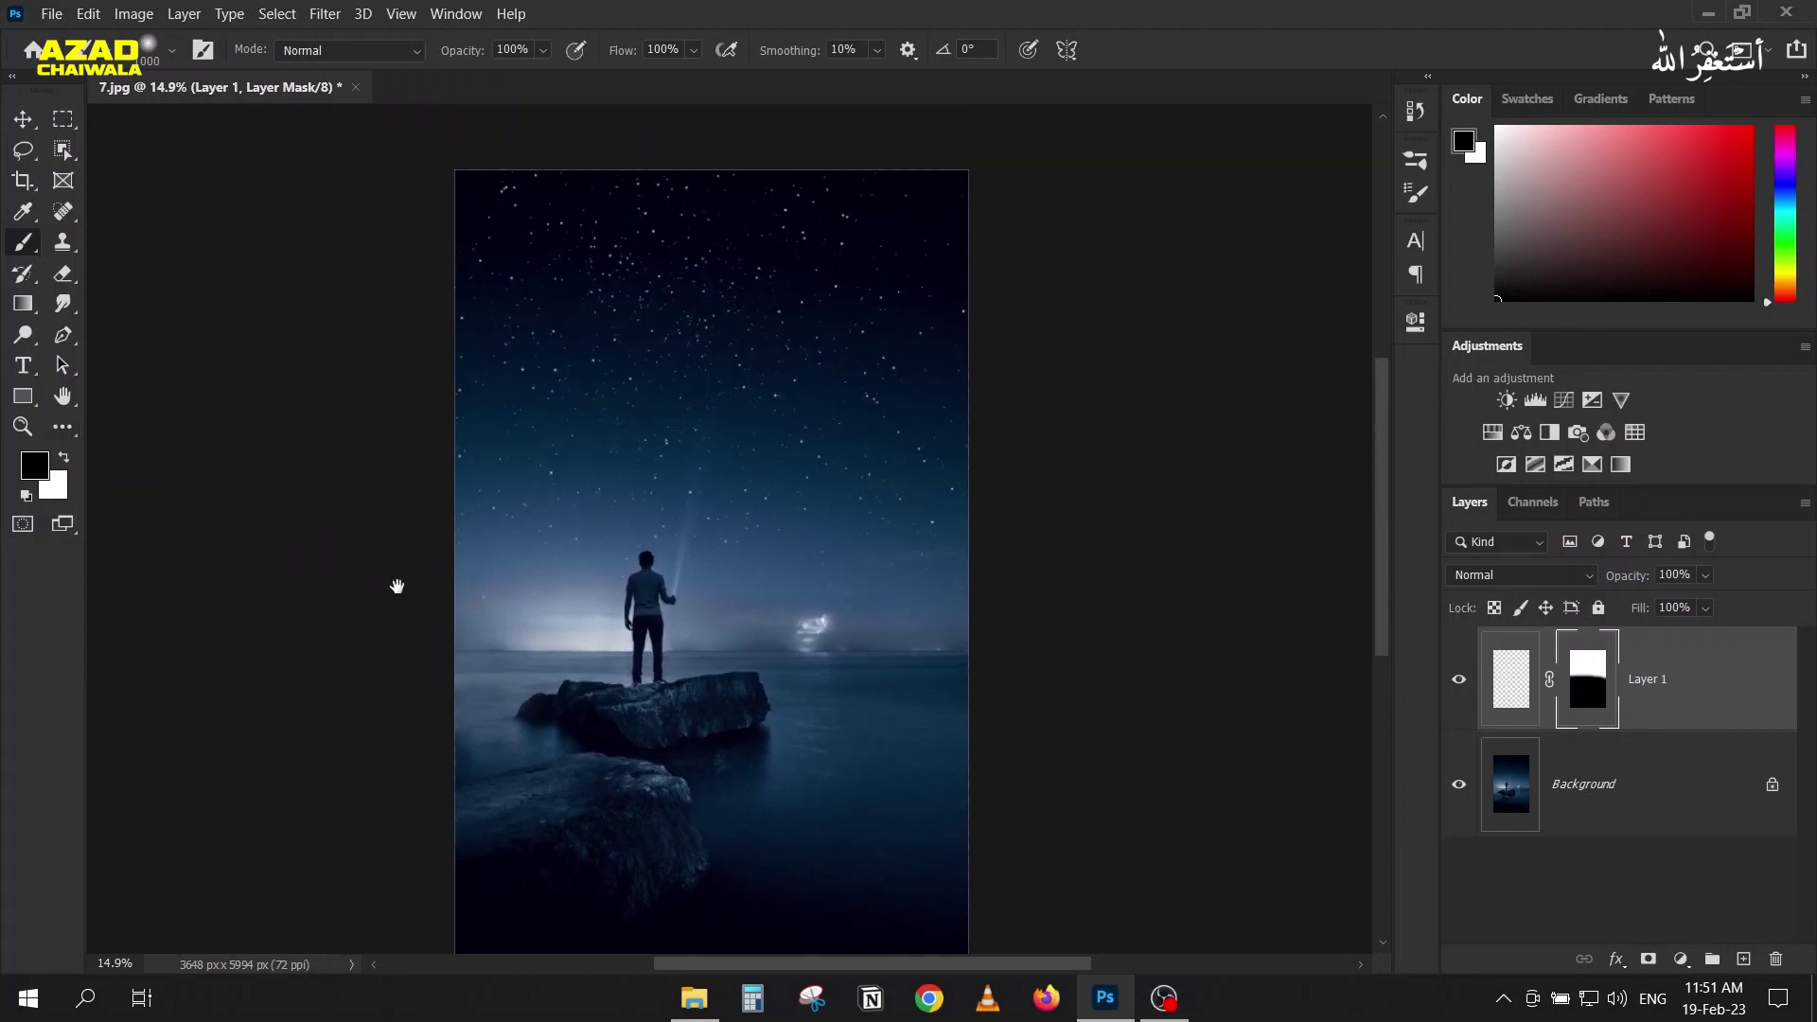
left_click(1500, 679)
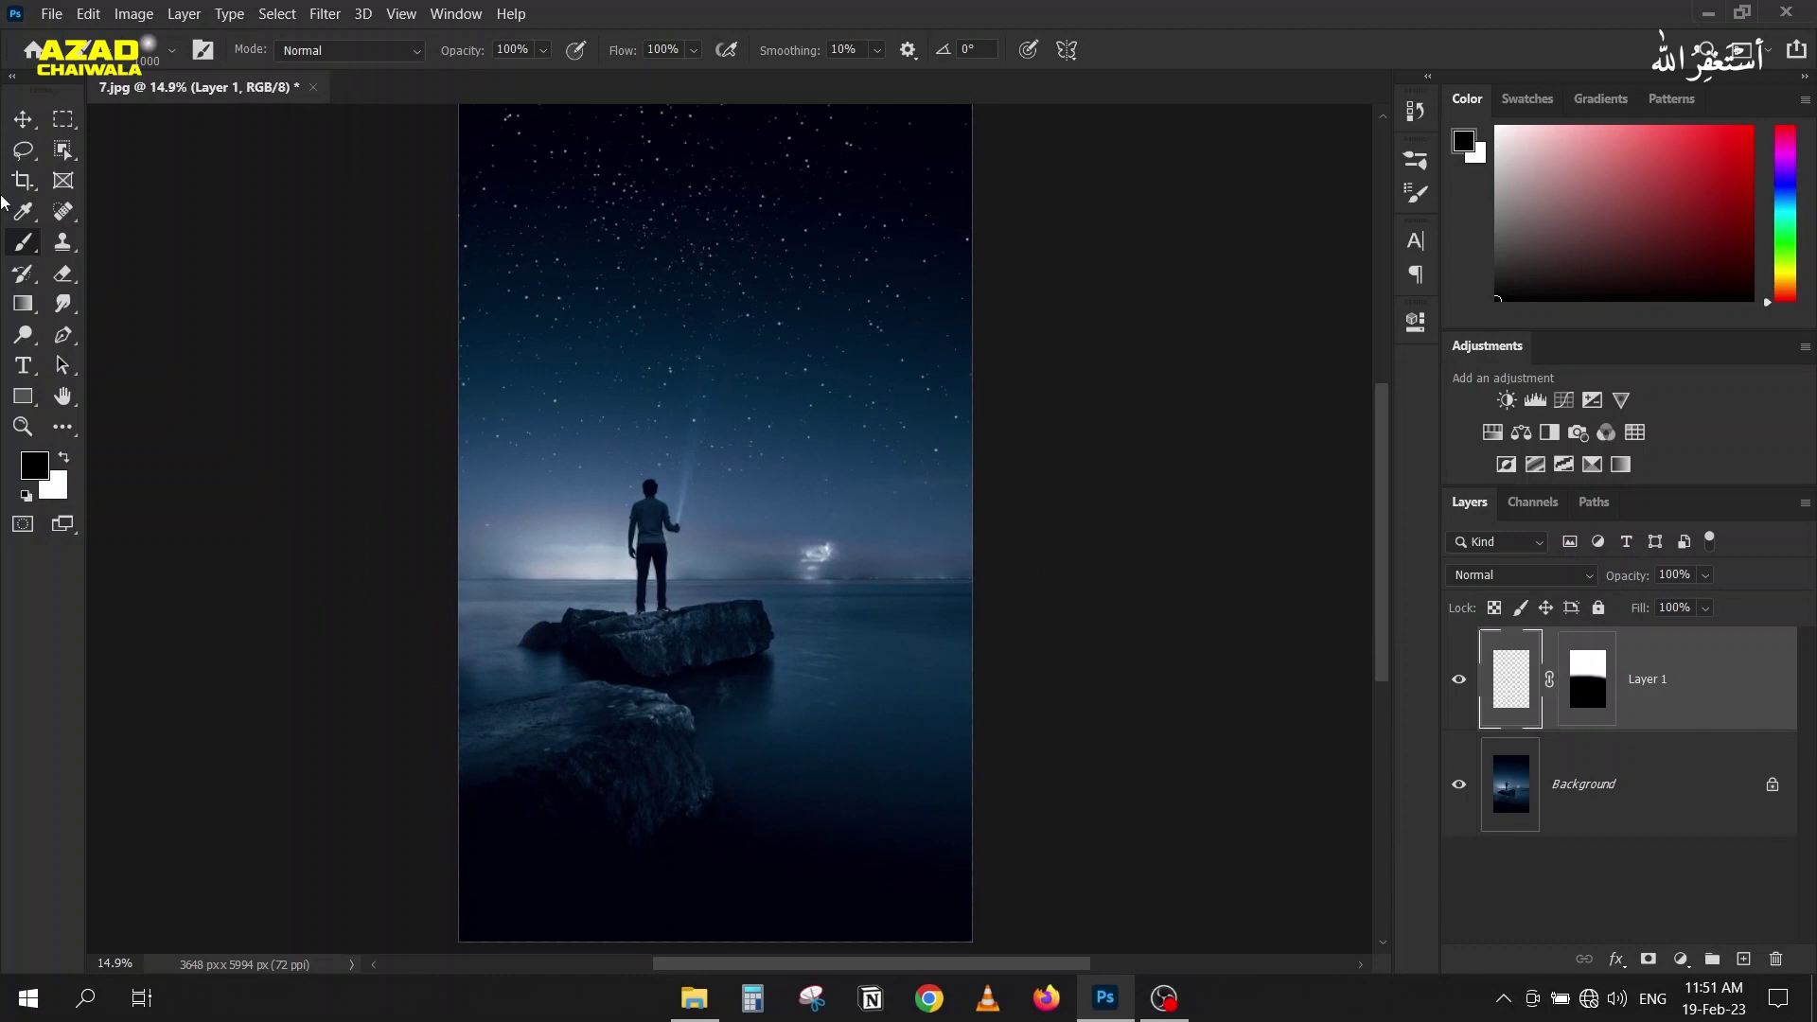
Step: Reselect the sparse star brush and set its Angle and Roundness Jitter to 0%
left_click(172, 50)
scroll(57, 374, "down", 3)
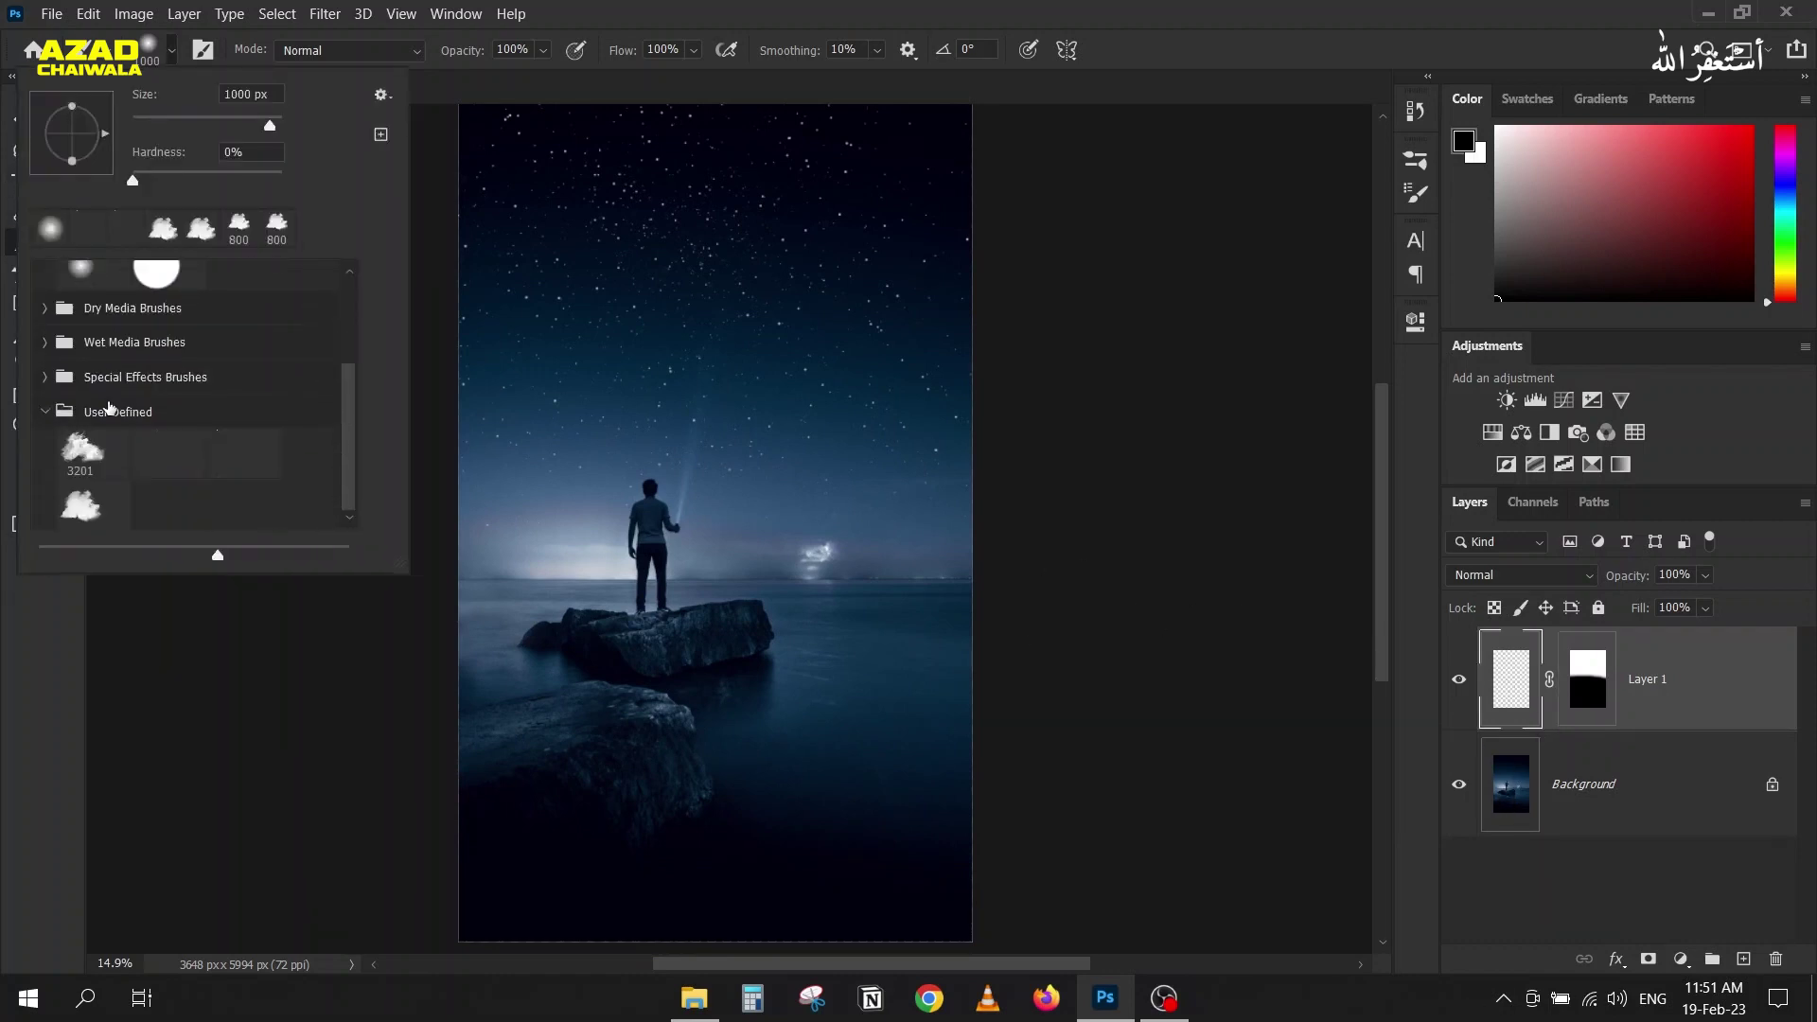
left_click(252, 463)
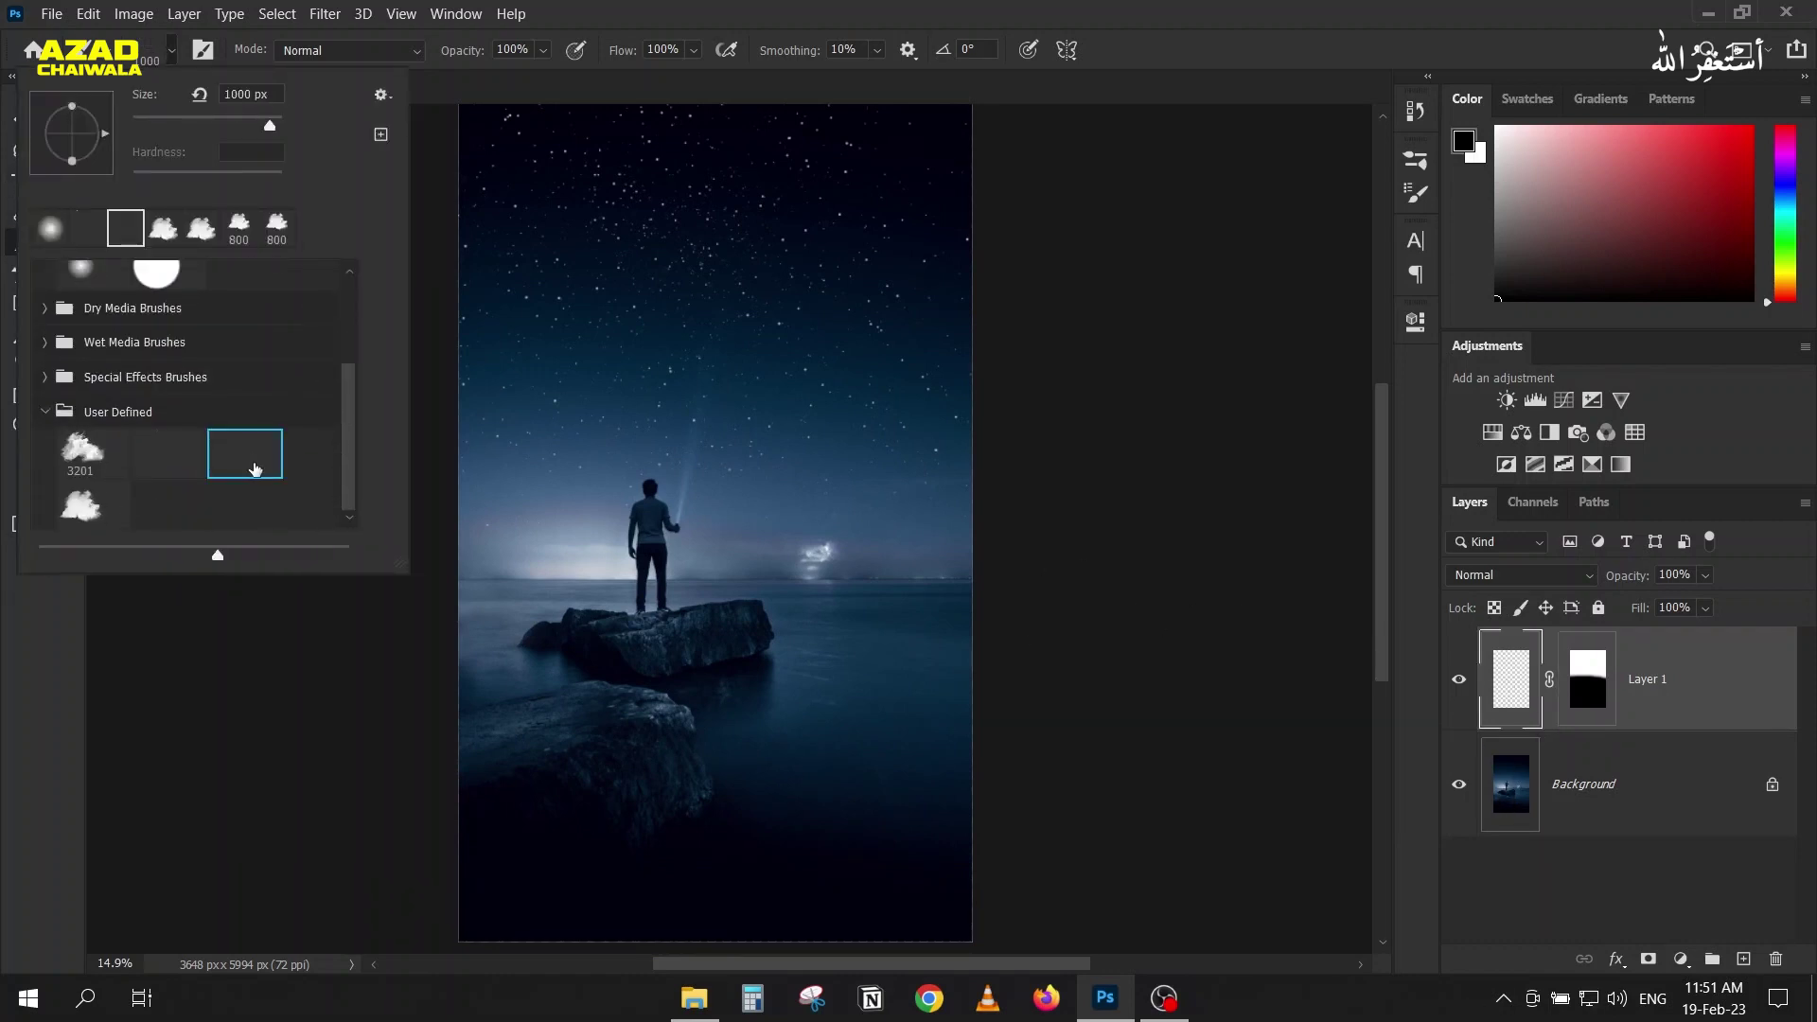
left_click(1417, 162)
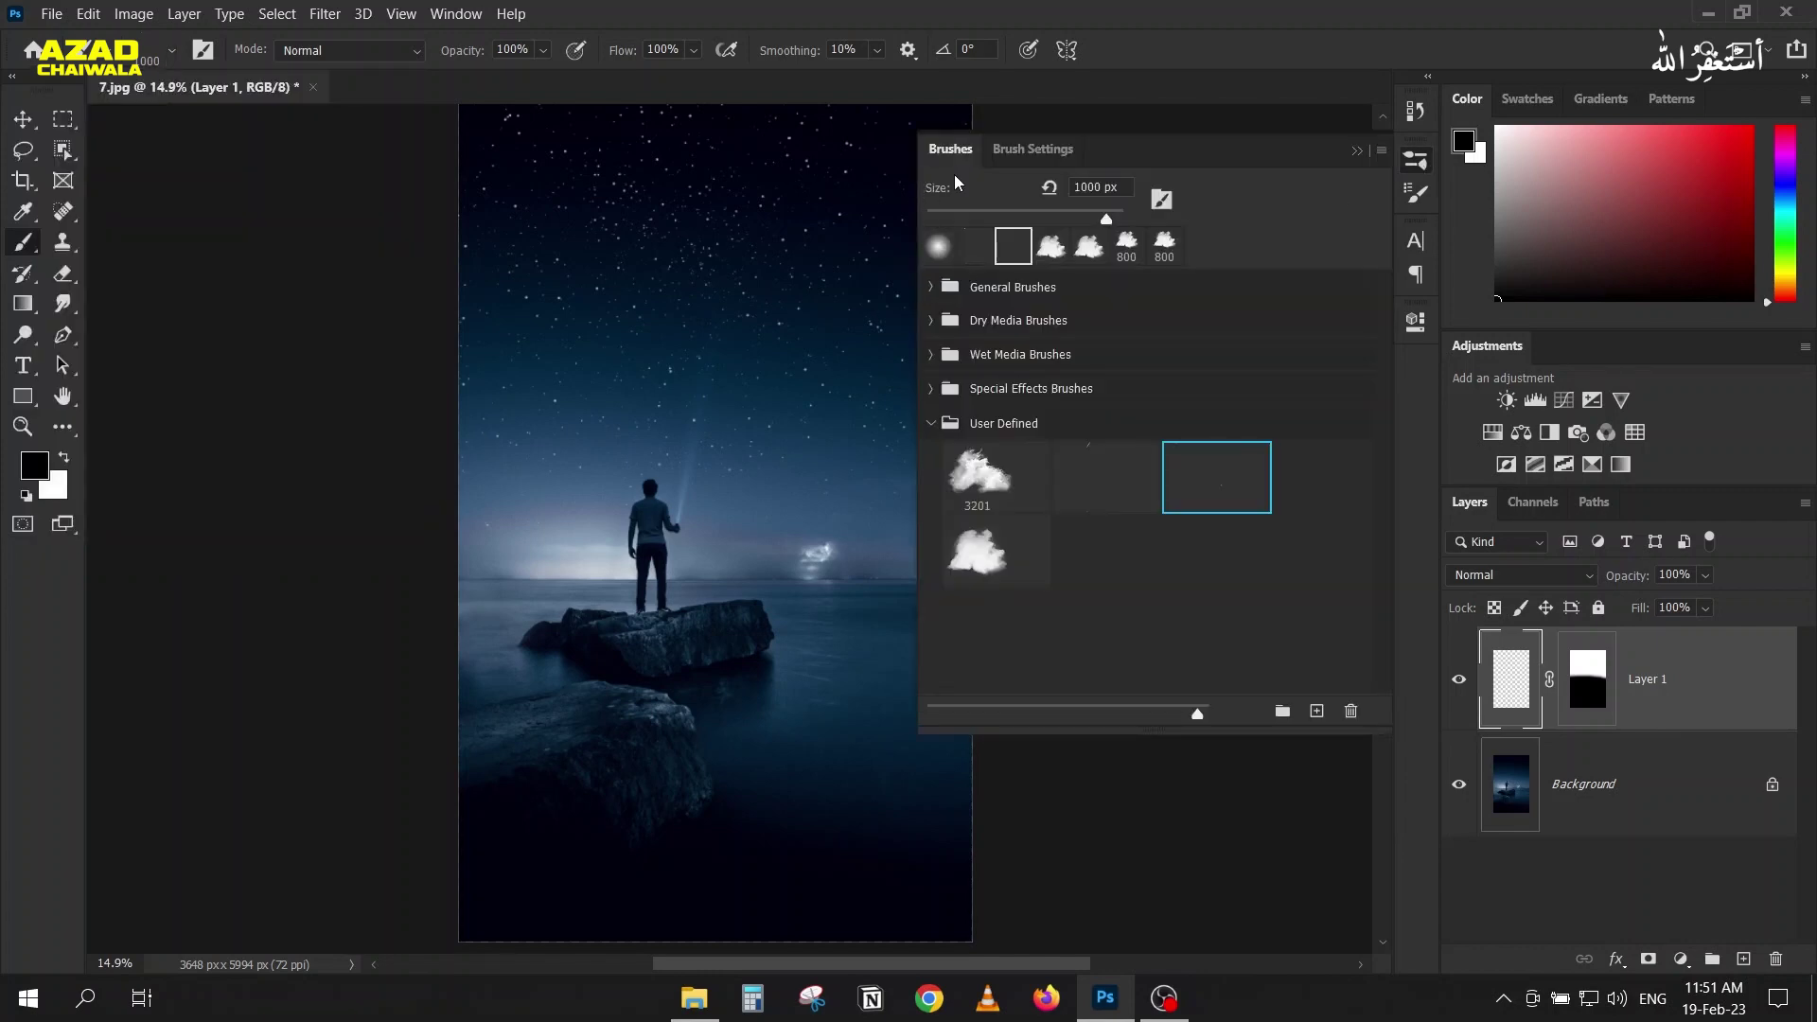
left_click(1039, 155)
left_click(988, 274)
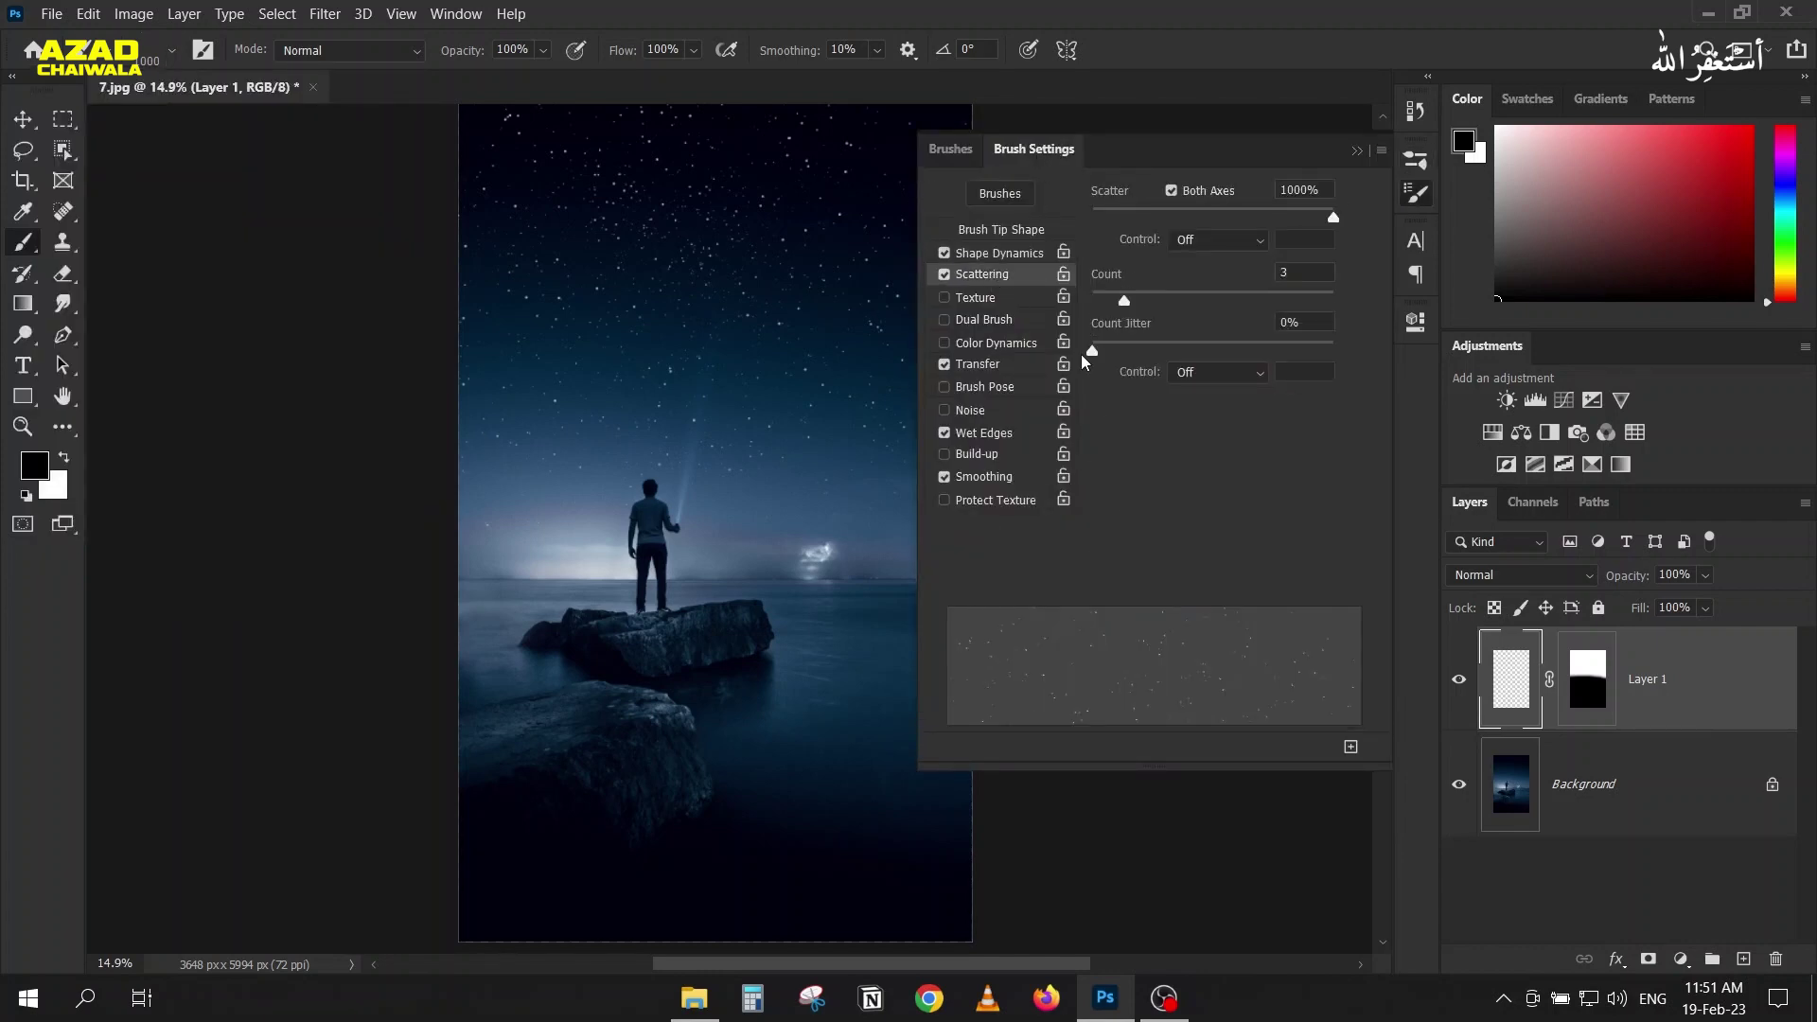
left_click(977, 258)
left_click_drag(1296, 398, 1071, 393)
left_click_drag(1191, 486, 1064, 488)
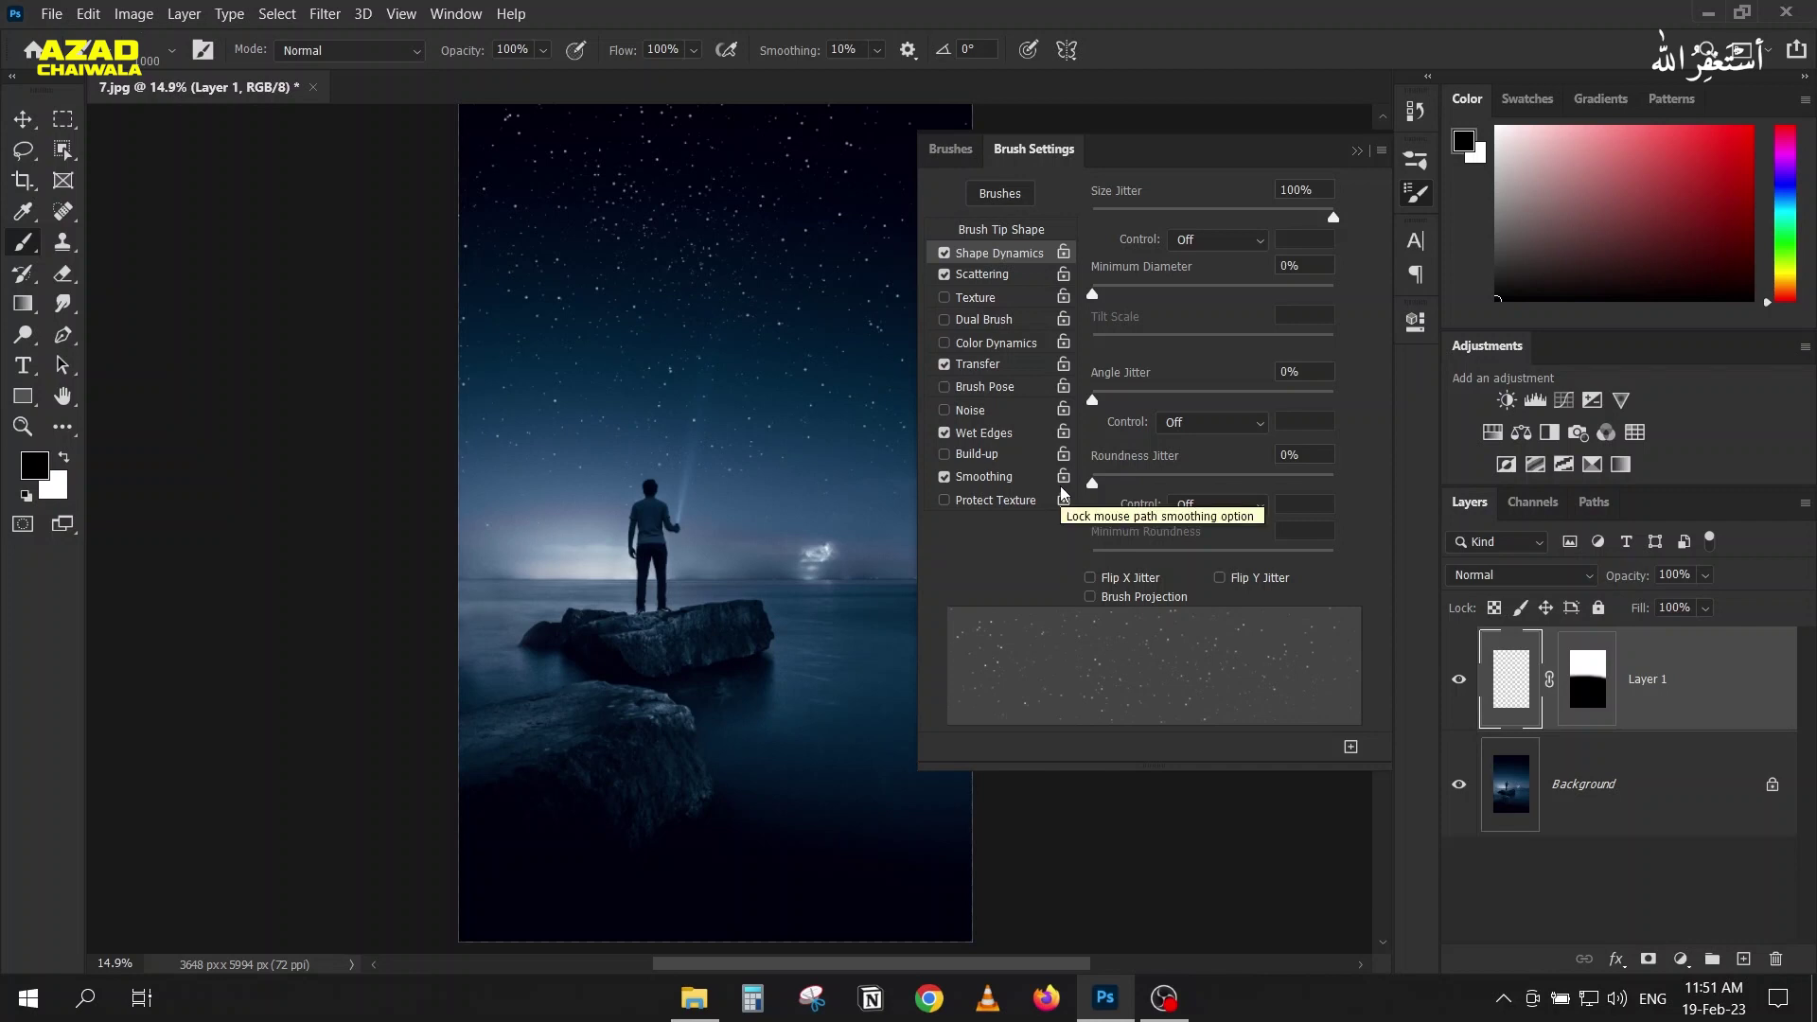
Step: Leave the brush's Texture and Dual Brush options turned off
left_click(1380, 151)
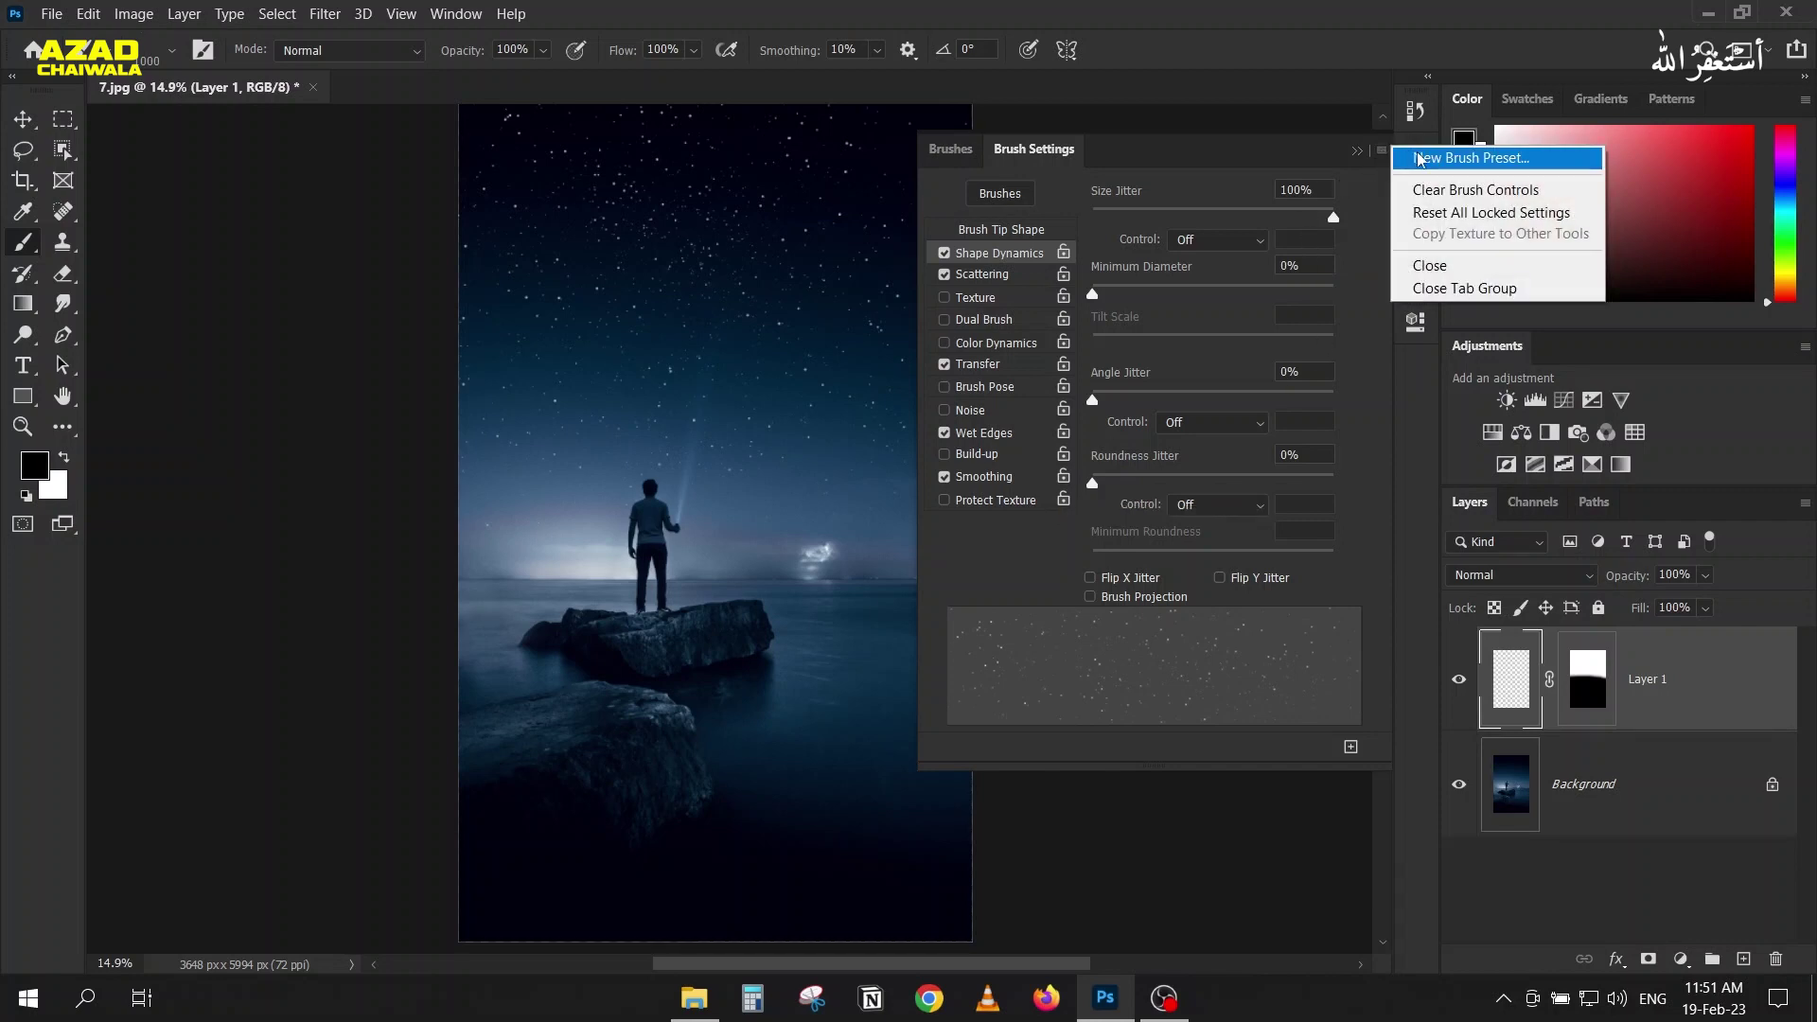
left_click(1359, 161)
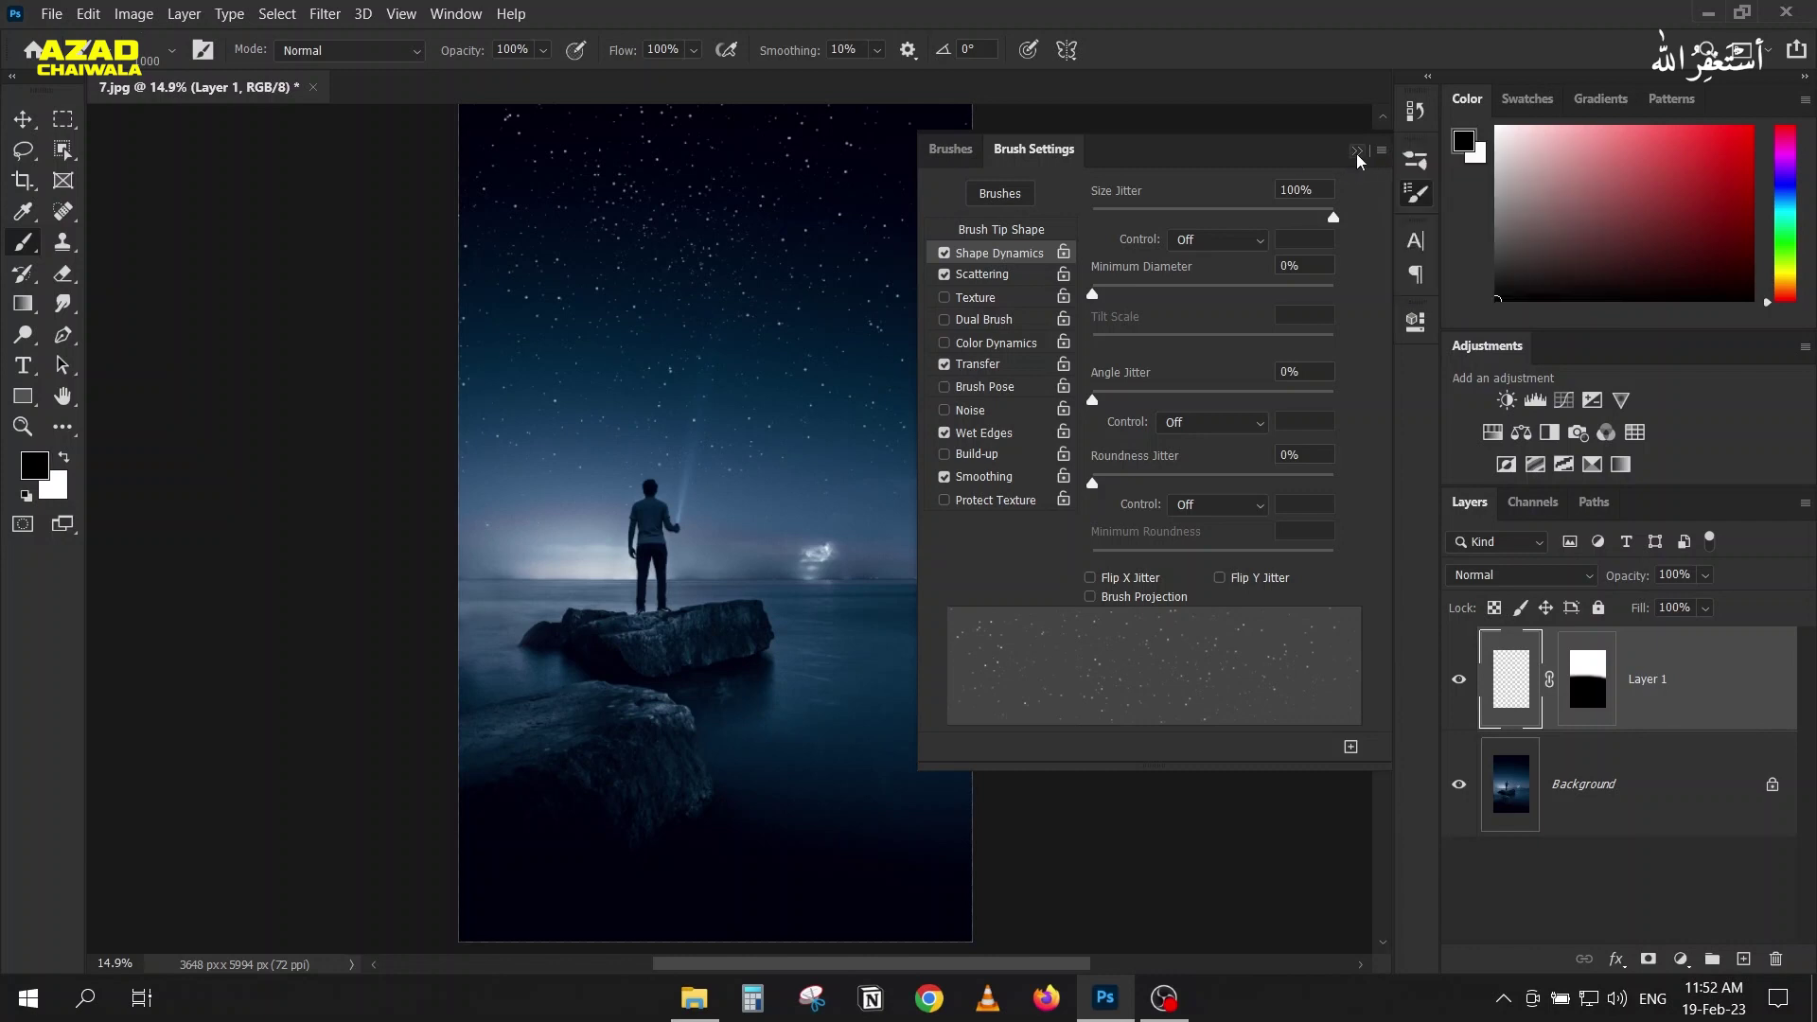
left_click(973, 302)
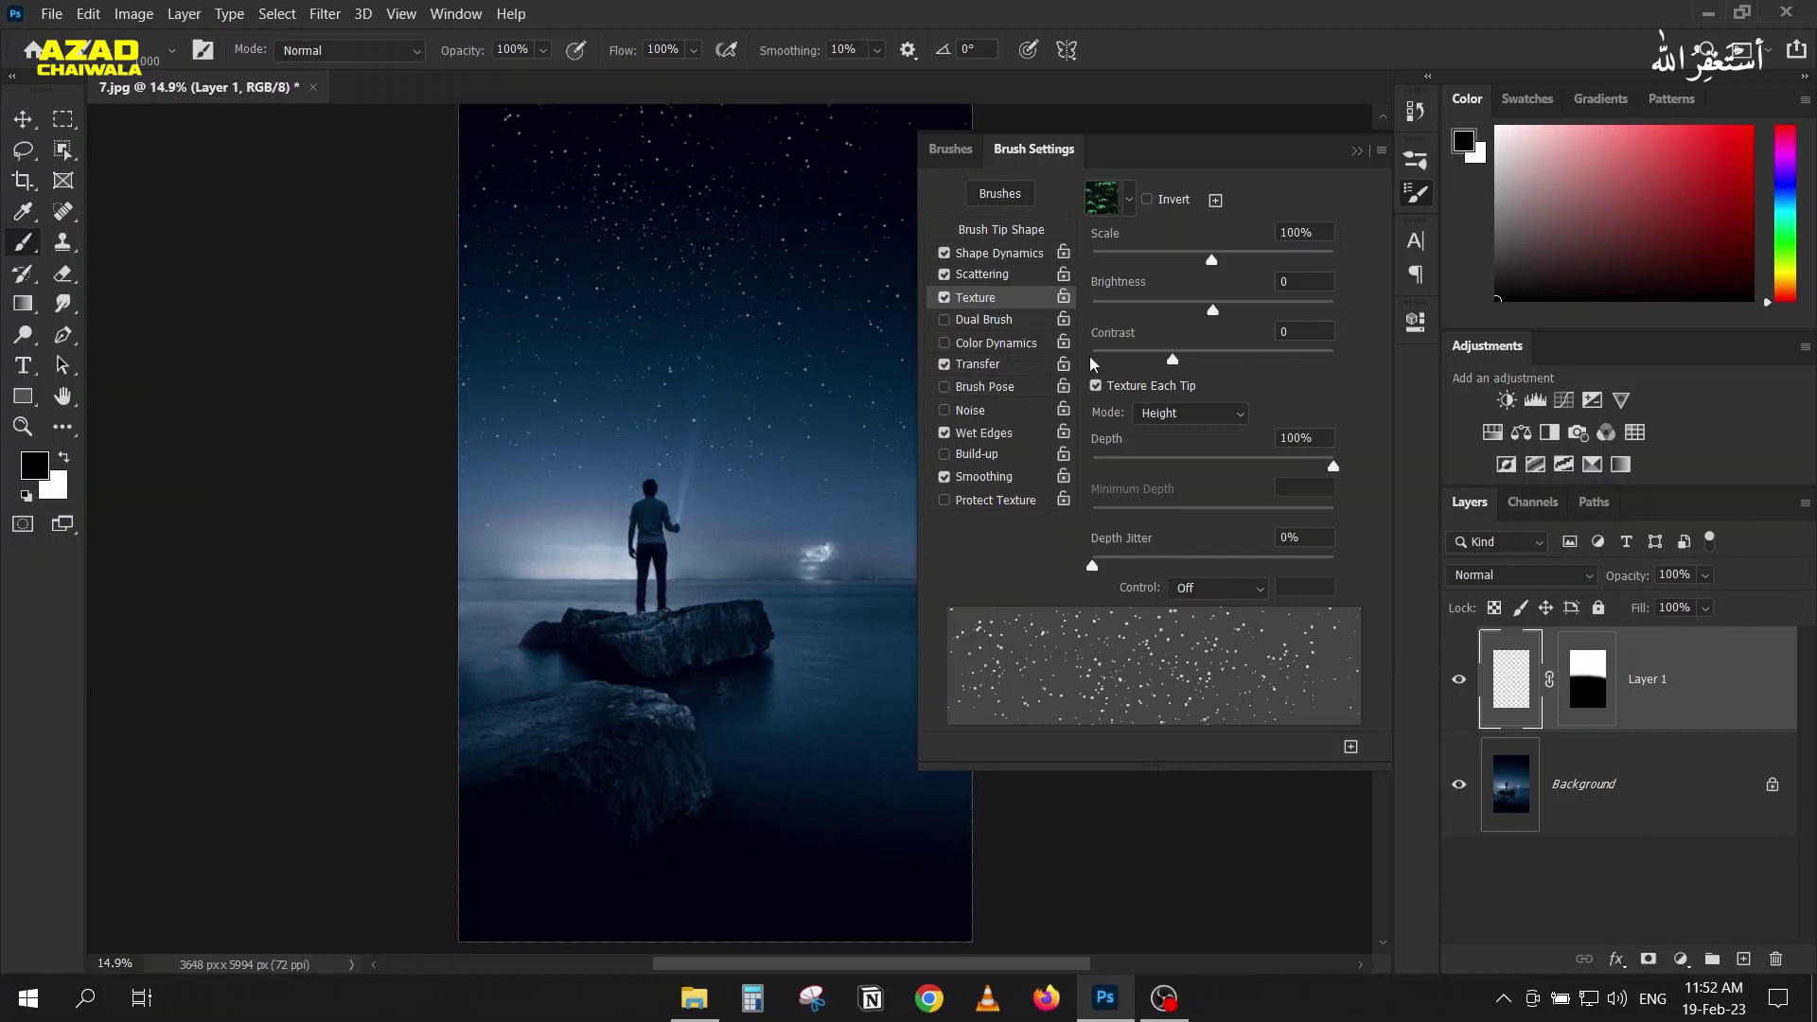
left_click(942, 299)
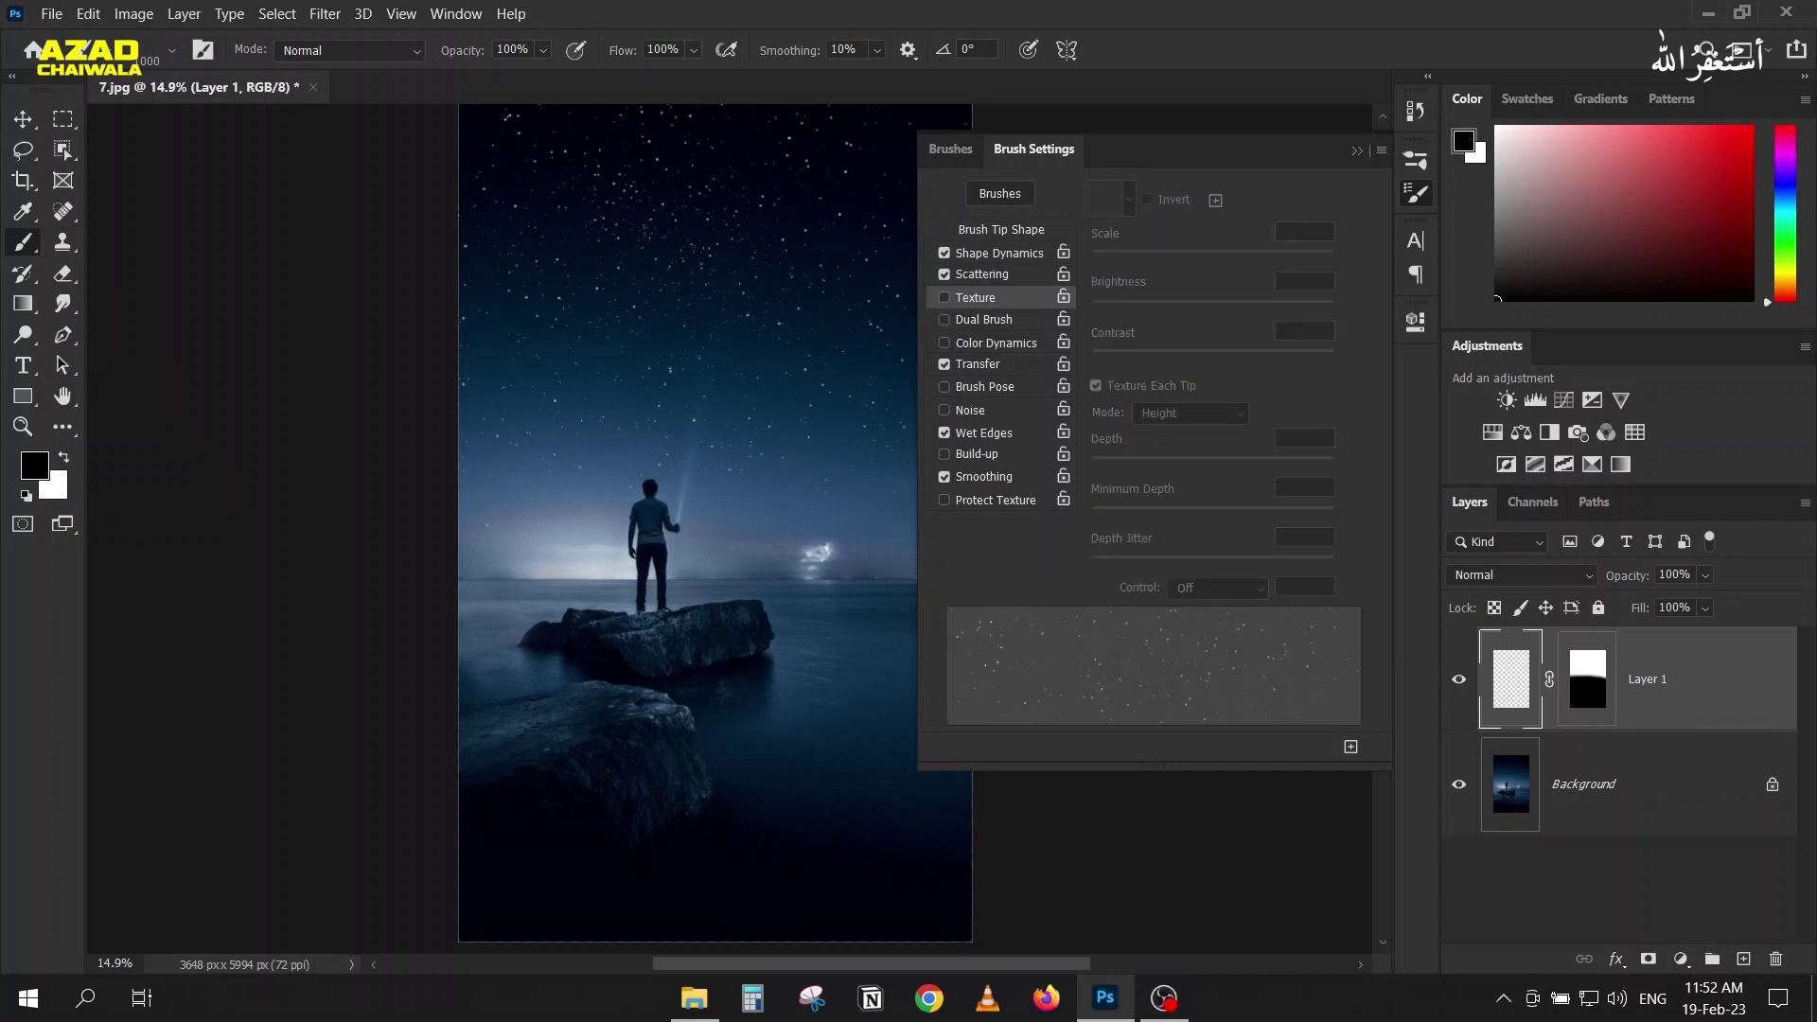
left_click(979, 318)
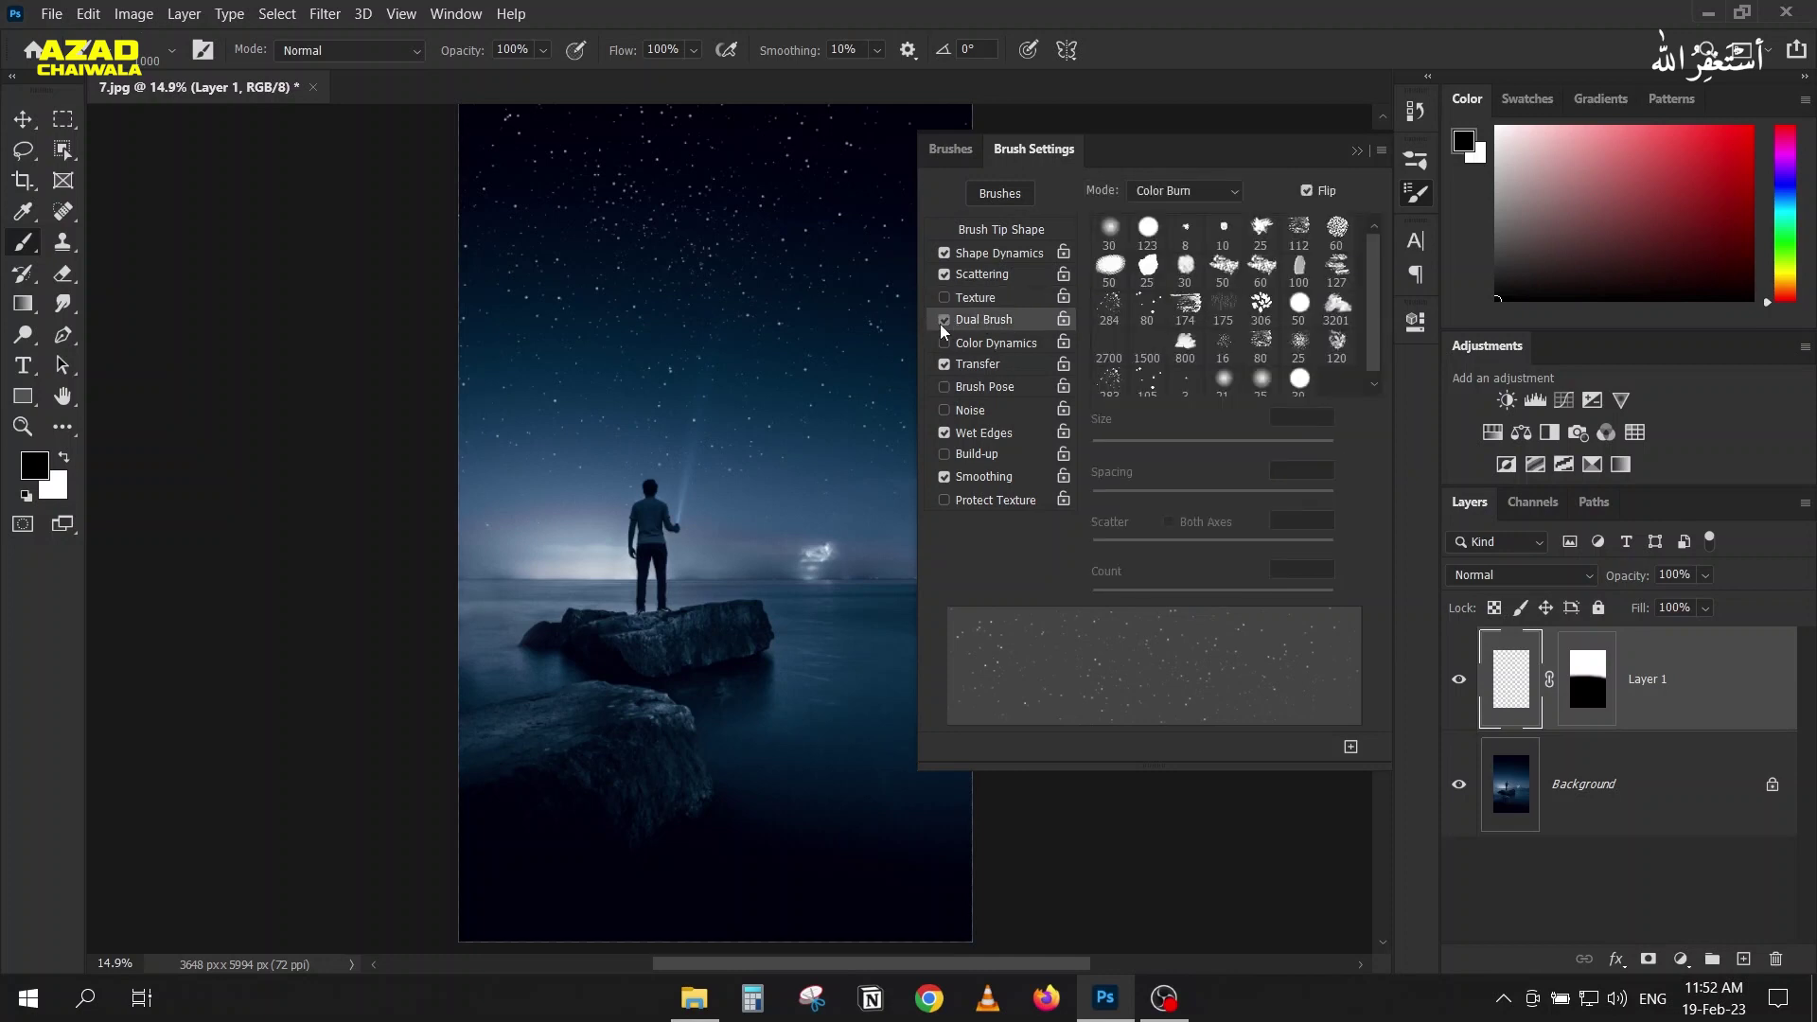
left_click(942, 321)
Step: Enable Color Dynamics with red foreground, #000cfc blue background and 100% Foreground/Background Jitter
left_click(947, 345)
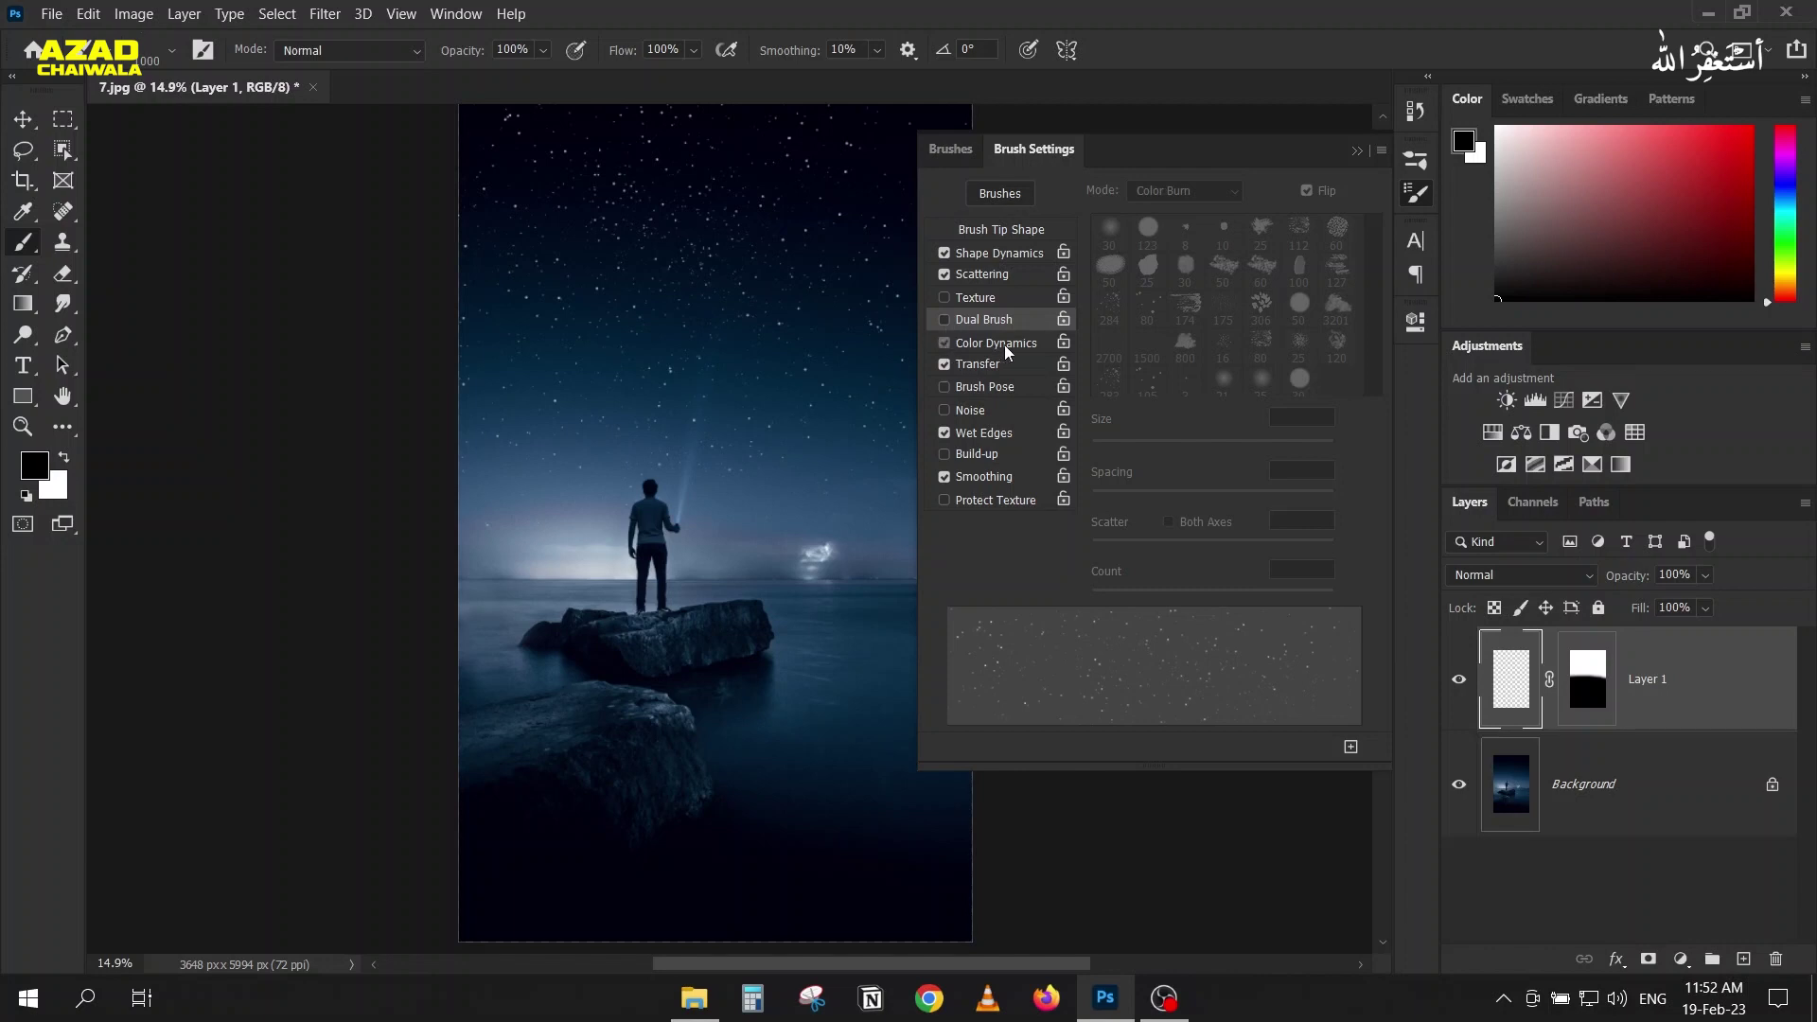
left_click(1003, 344)
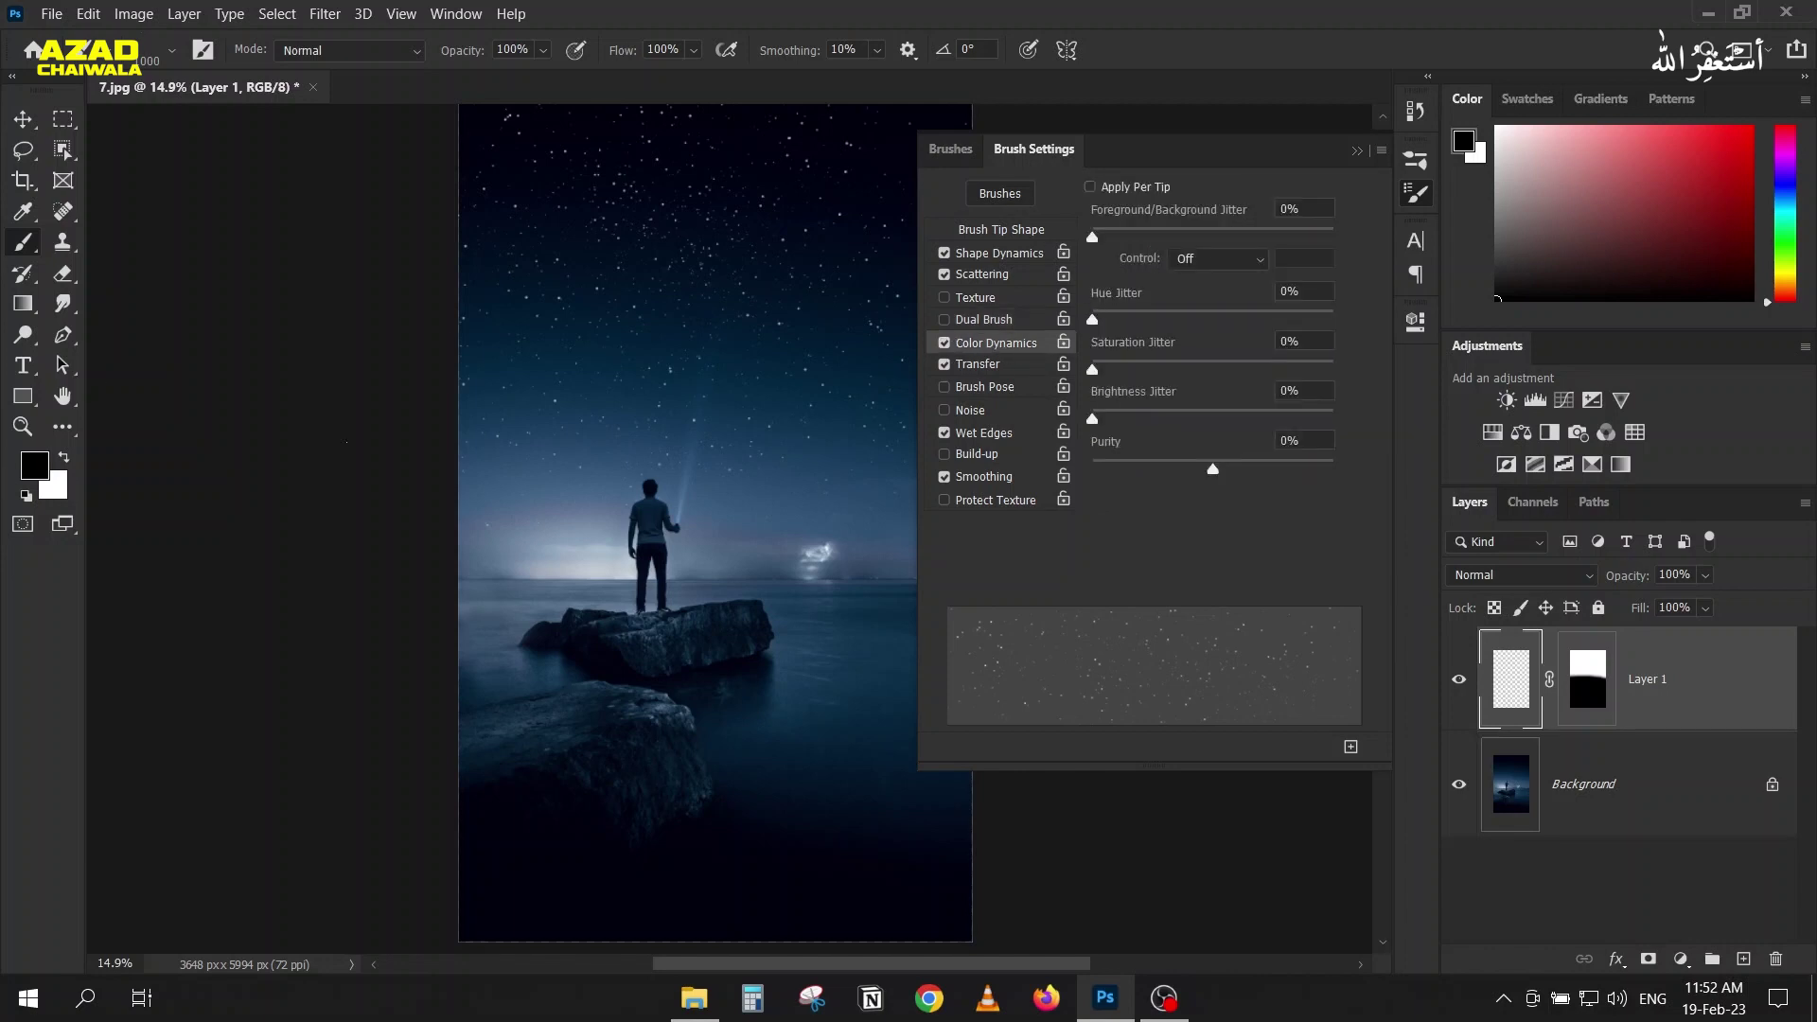
left_click(1756, 132)
left_click(53, 494)
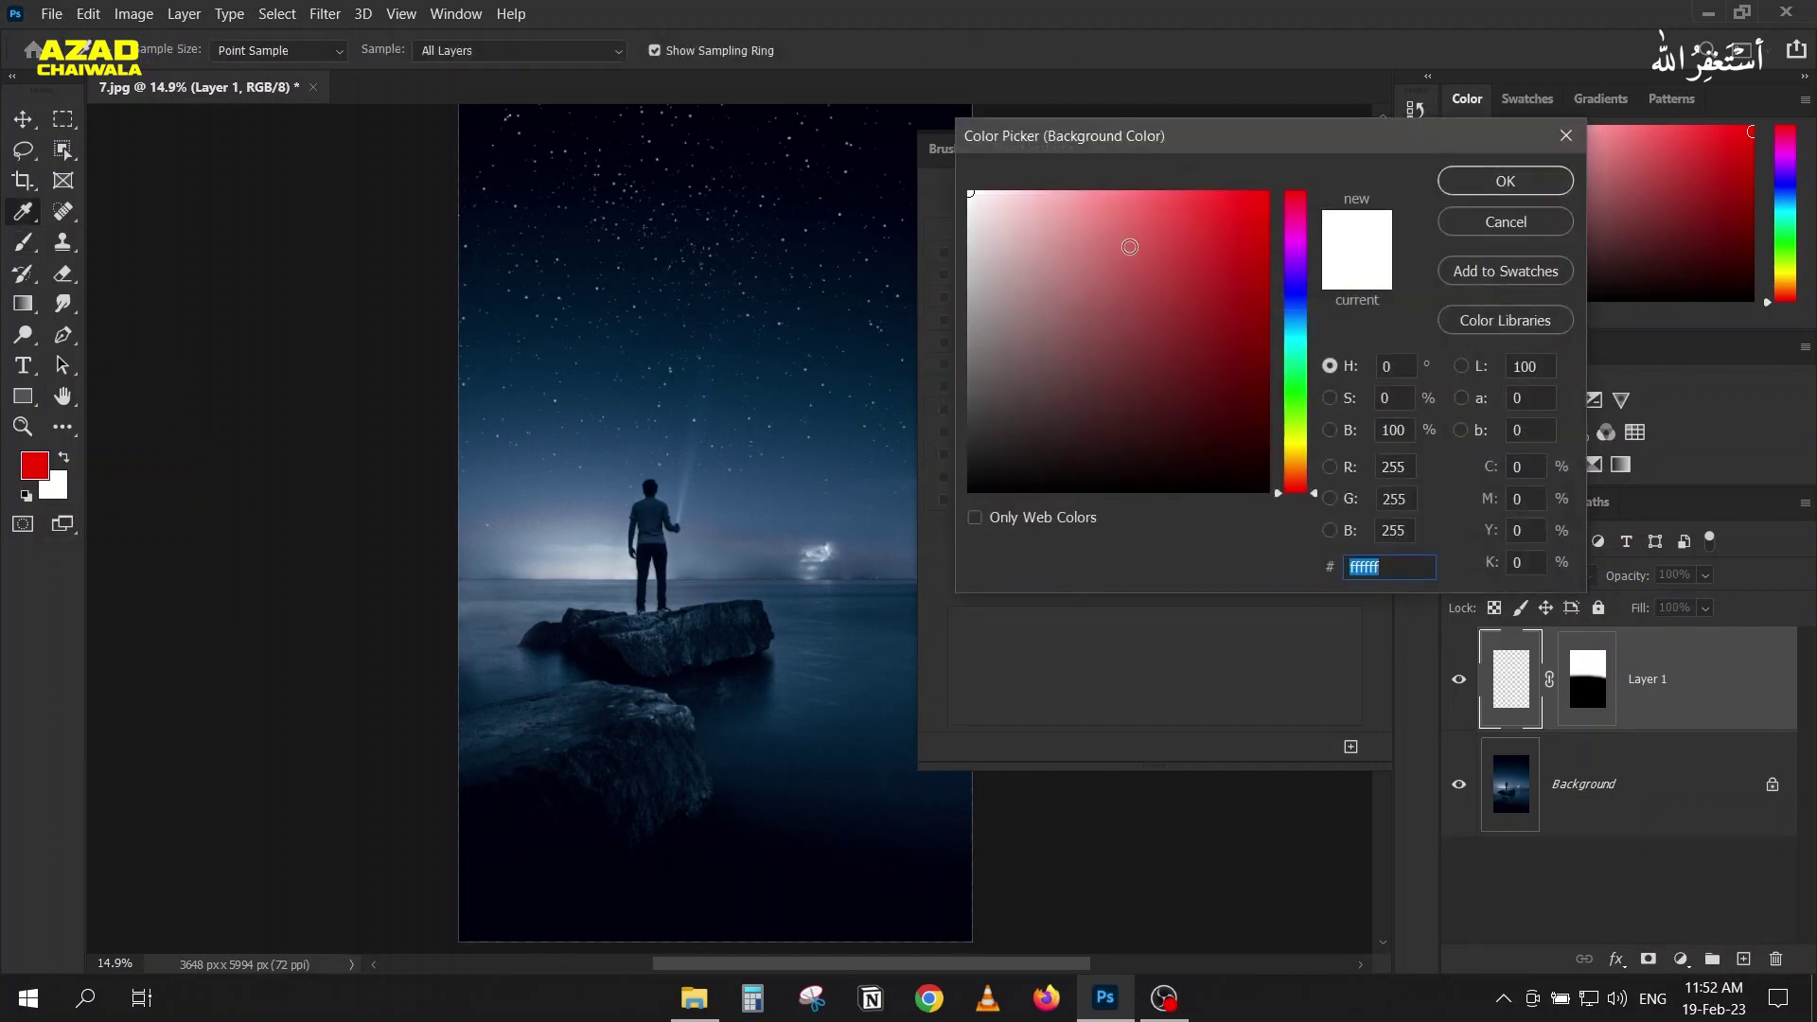
left_click_drag(1289, 281, 1294, 295)
left_click(1267, 195)
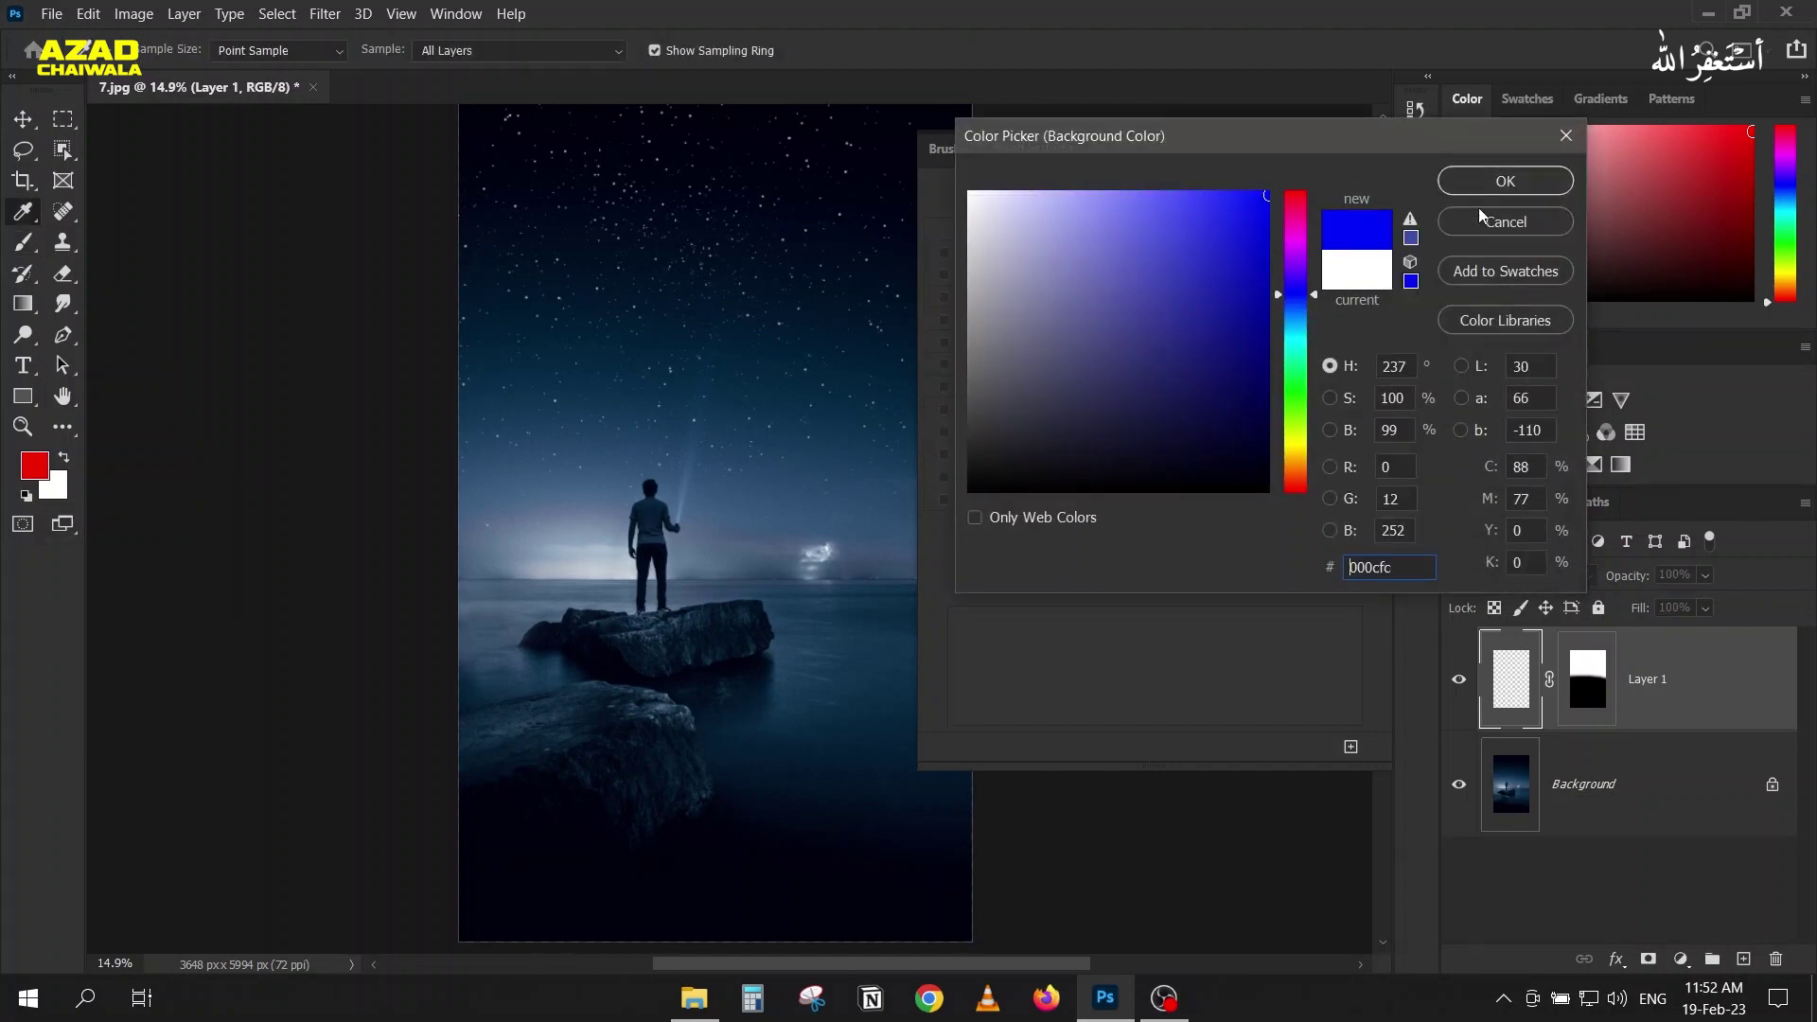
left_click(1495, 182)
key("b")
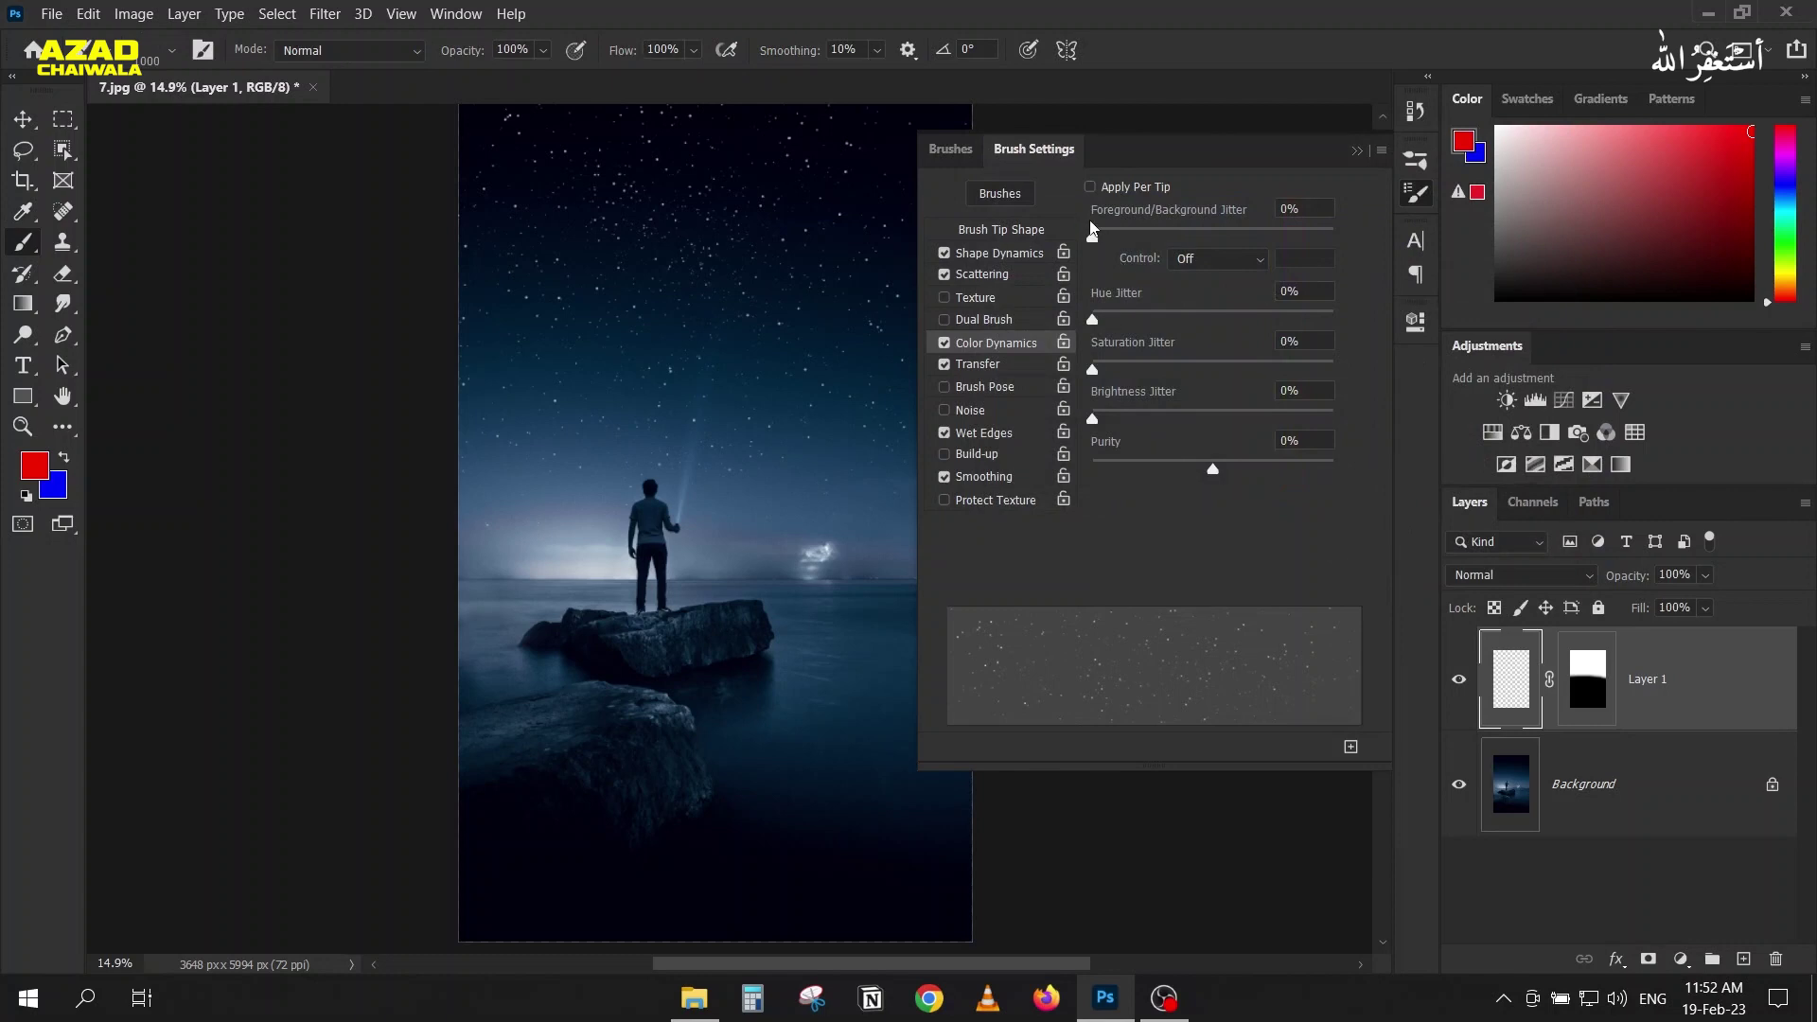
left_click_drag(1113, 233, 1334, 237)
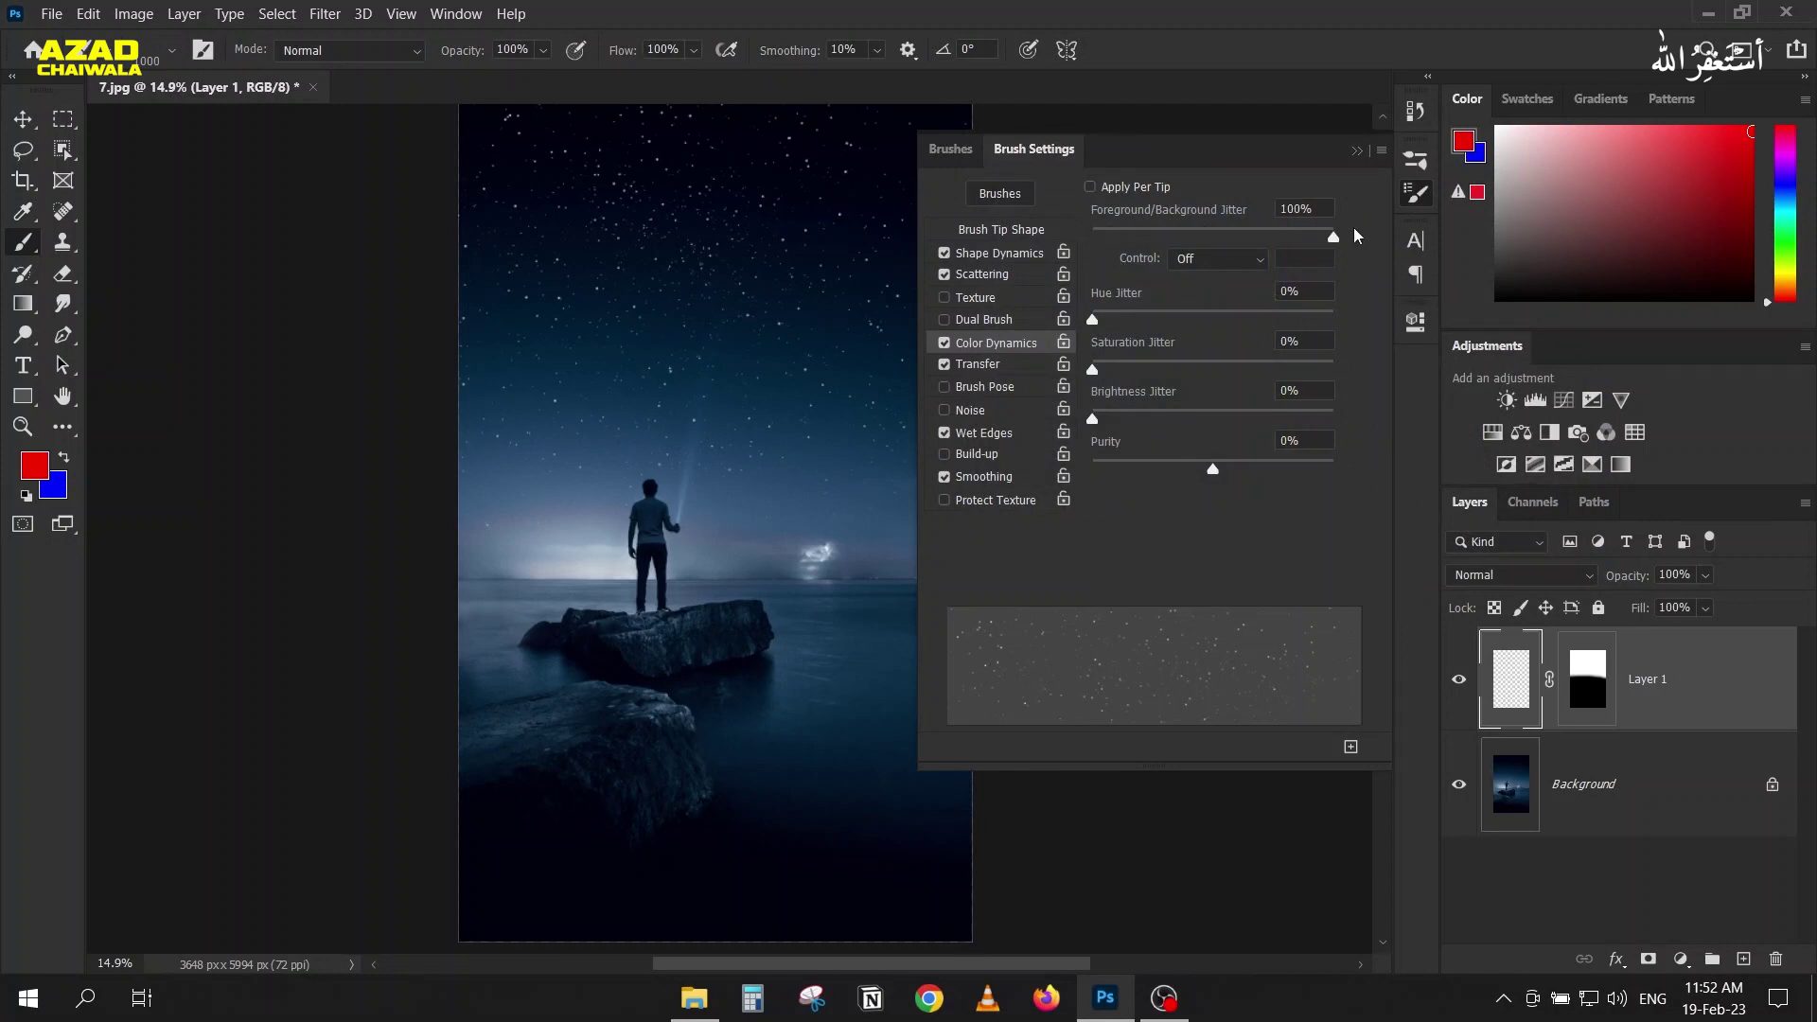
left_click(1356, 150)
Step: Brush a first stroke of stars across the sky and review the brush settings
scroll(801, 549, "up", 4)
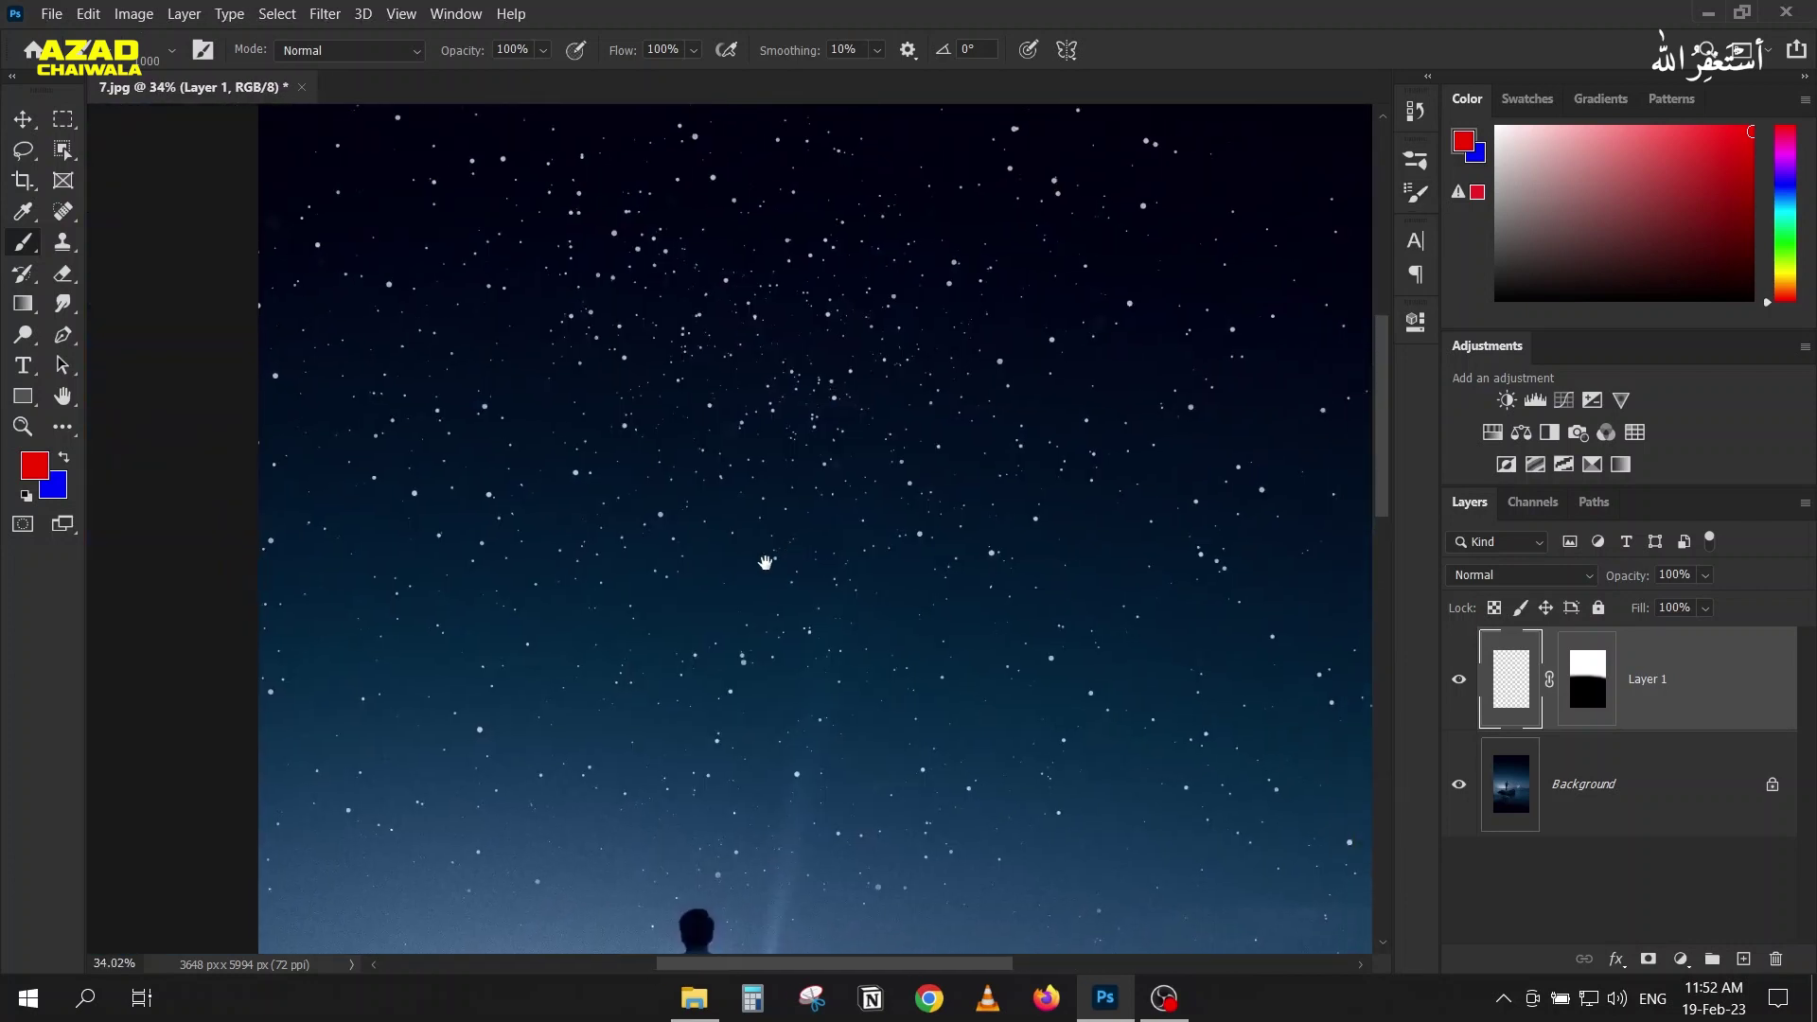
left_click_drag(800, 549, 707, 582)
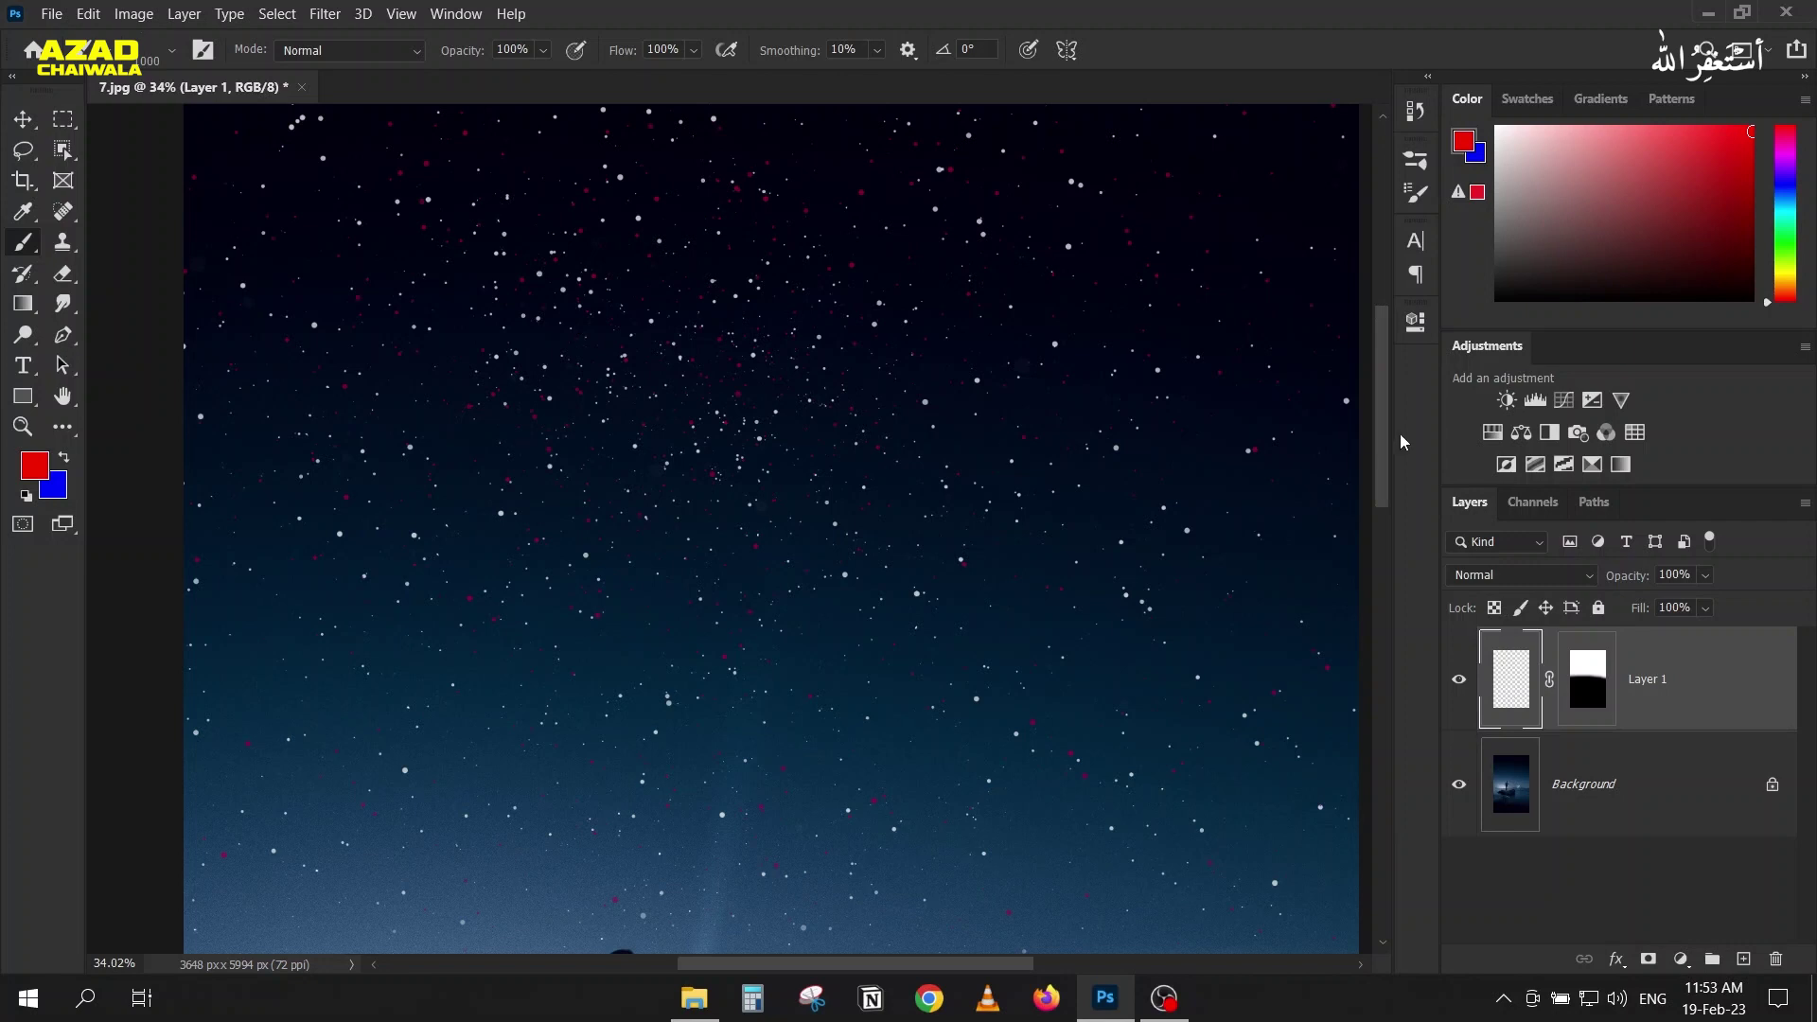
left_click(1416, 193)
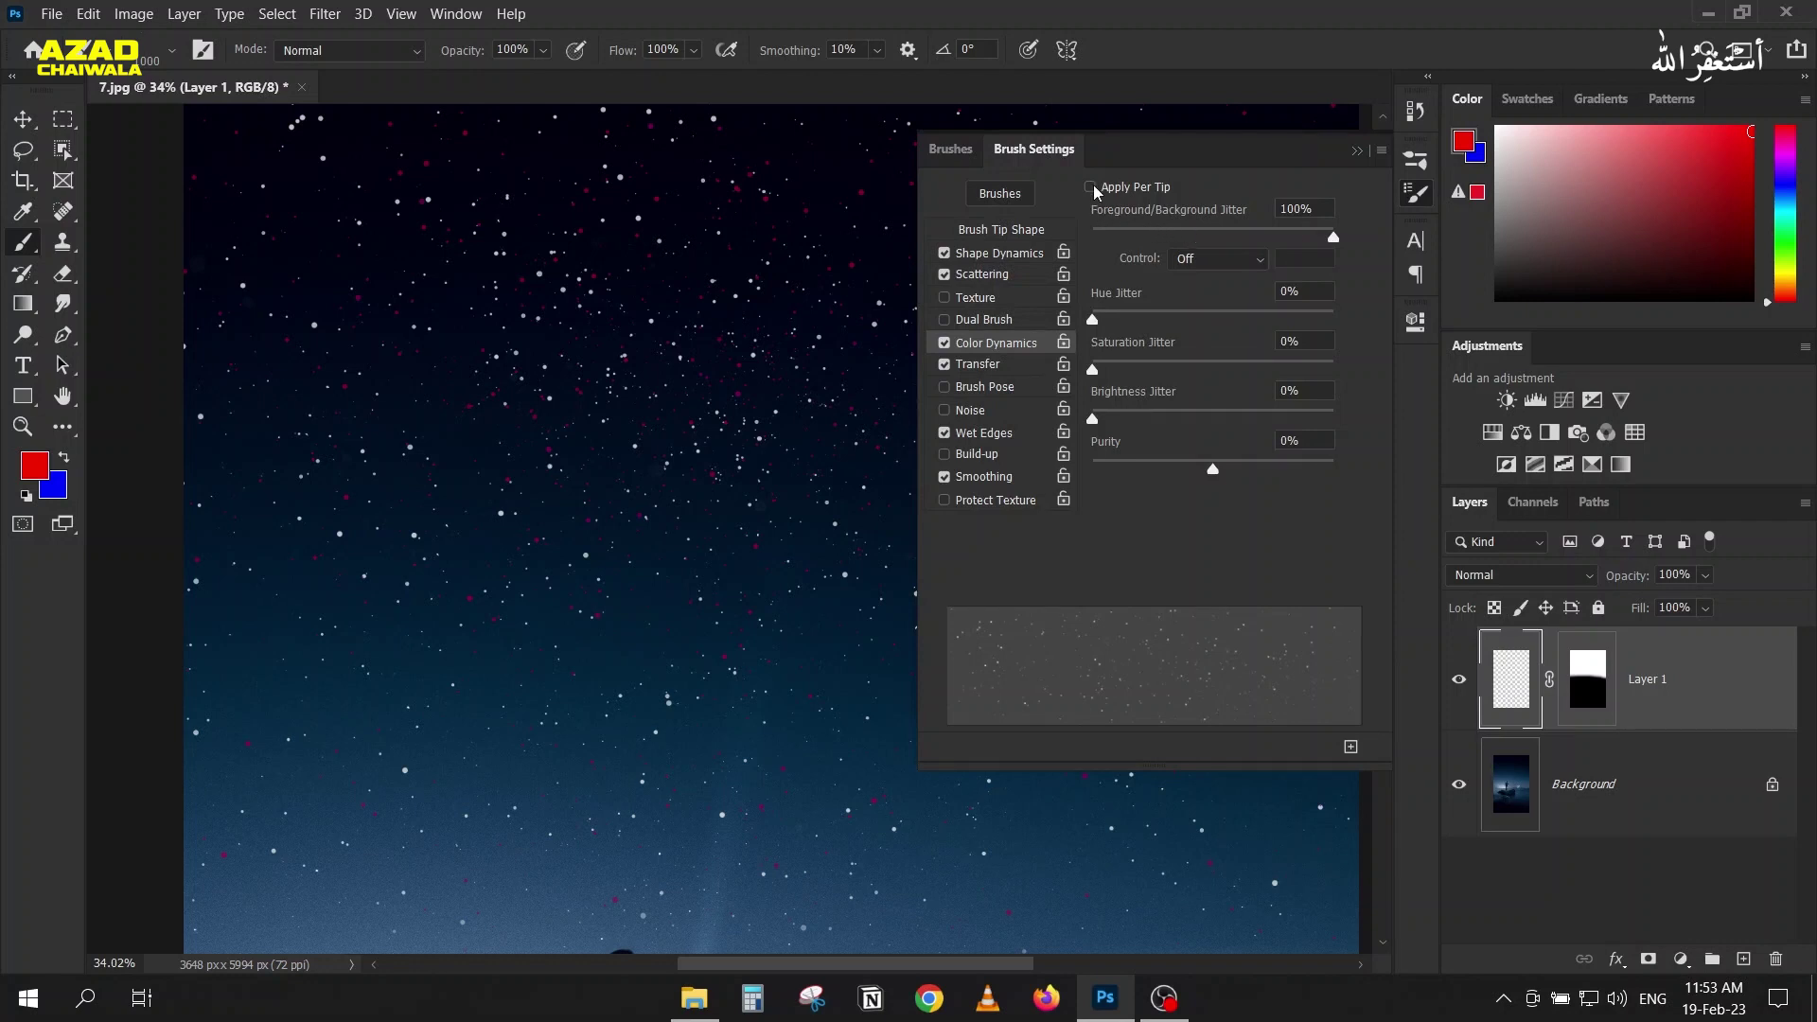
left_click(1356, 152)
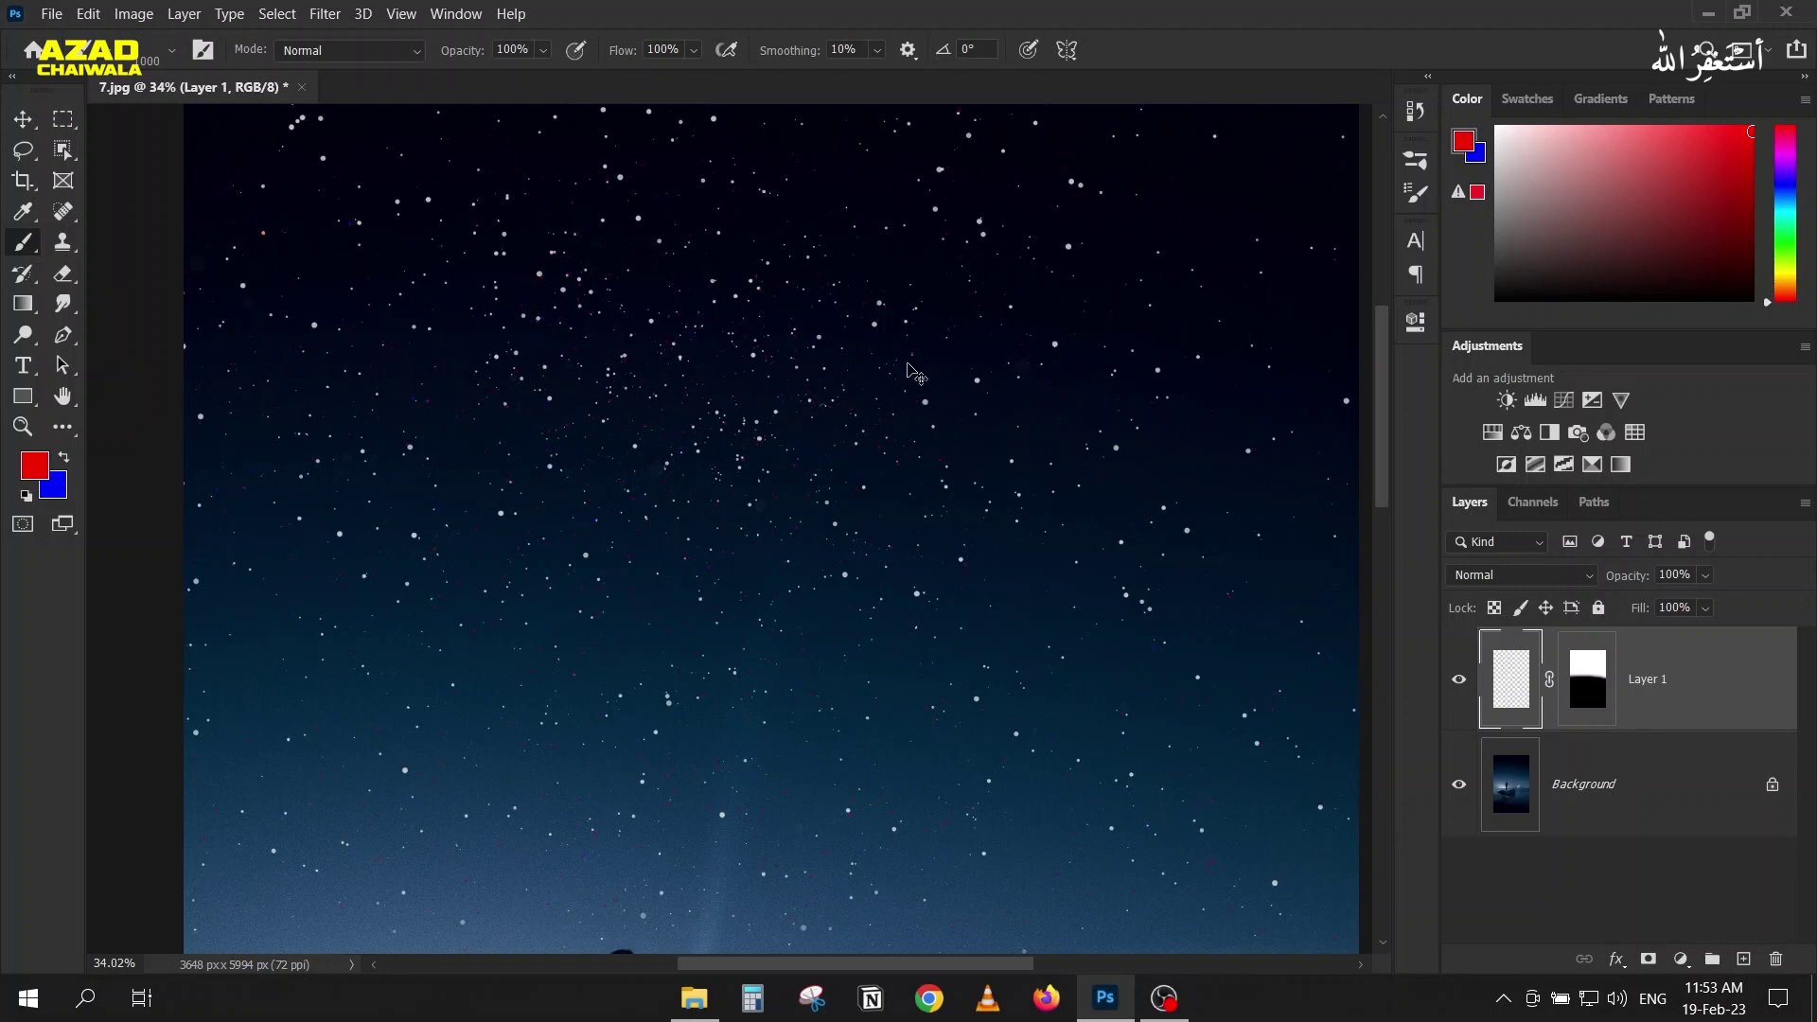
Step: Set Foreground/Background Jitter to 0% and Hue Jitter to 93%, then reposition the image
left_click(1417, 197)
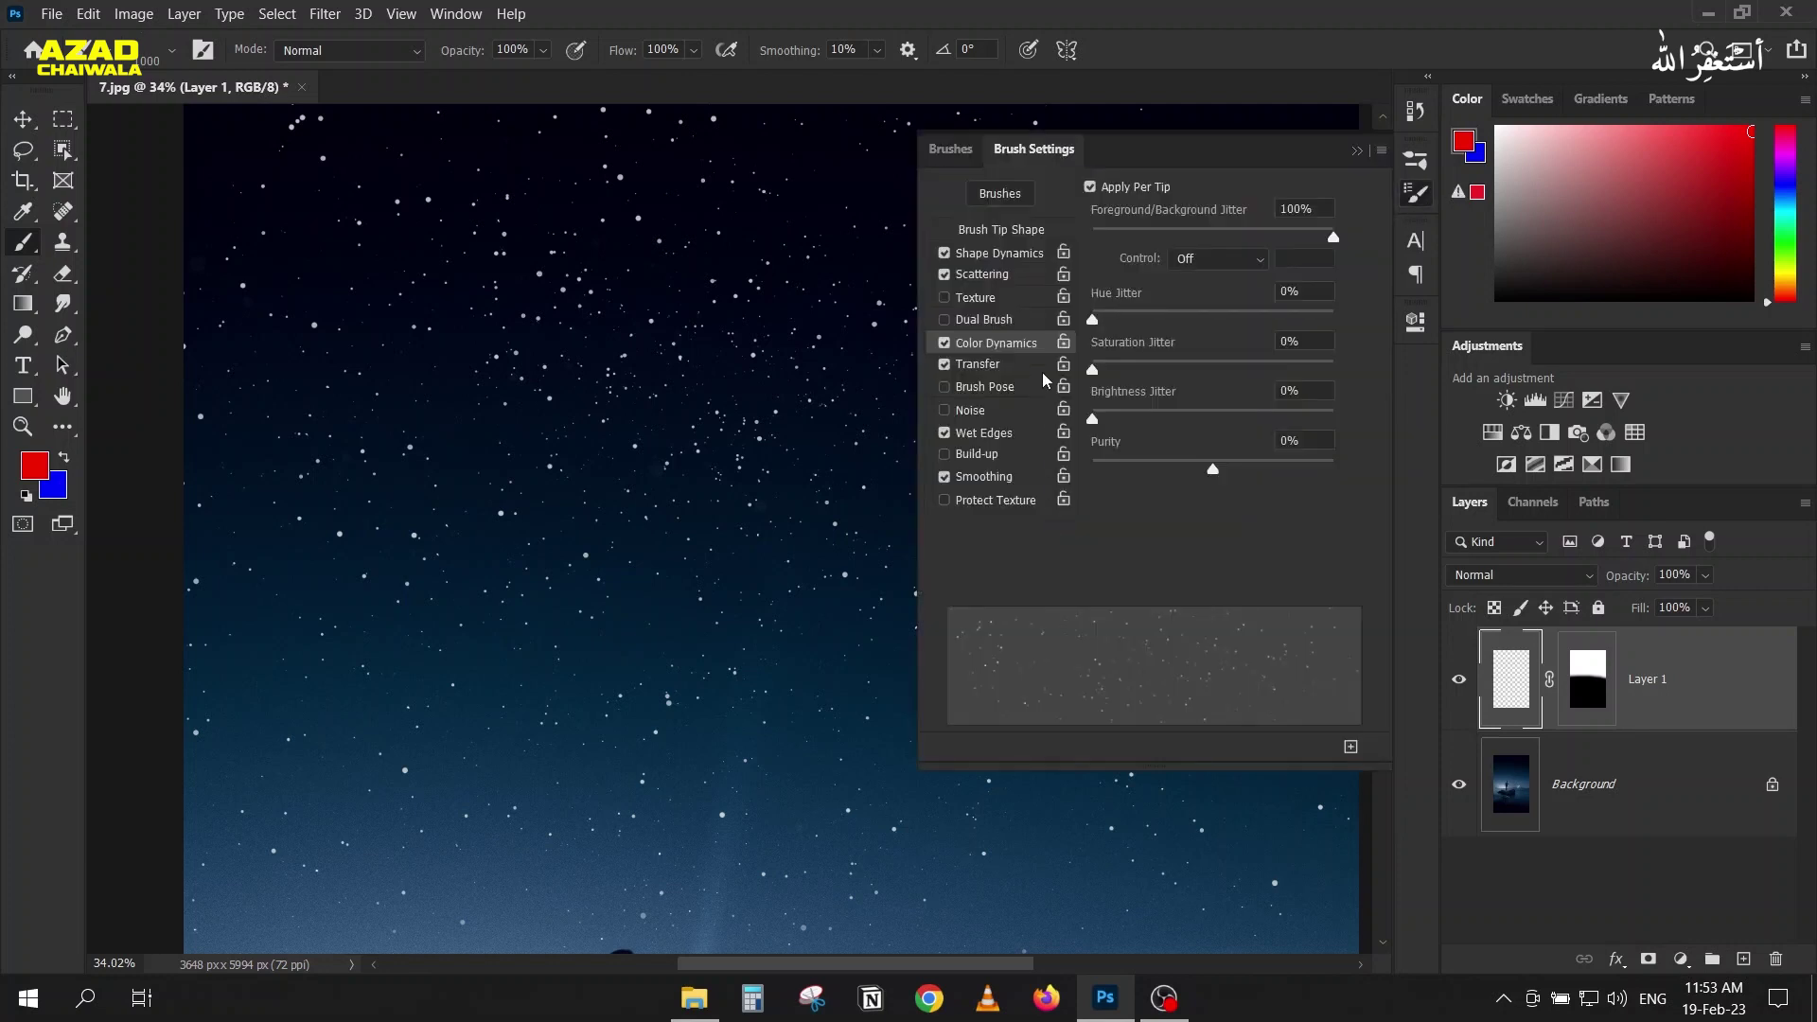
left_click_drag(1098, 233, 1084, 237)
left_click_drag(1124, 317, 1333, 318)
left_click(1361, 151)
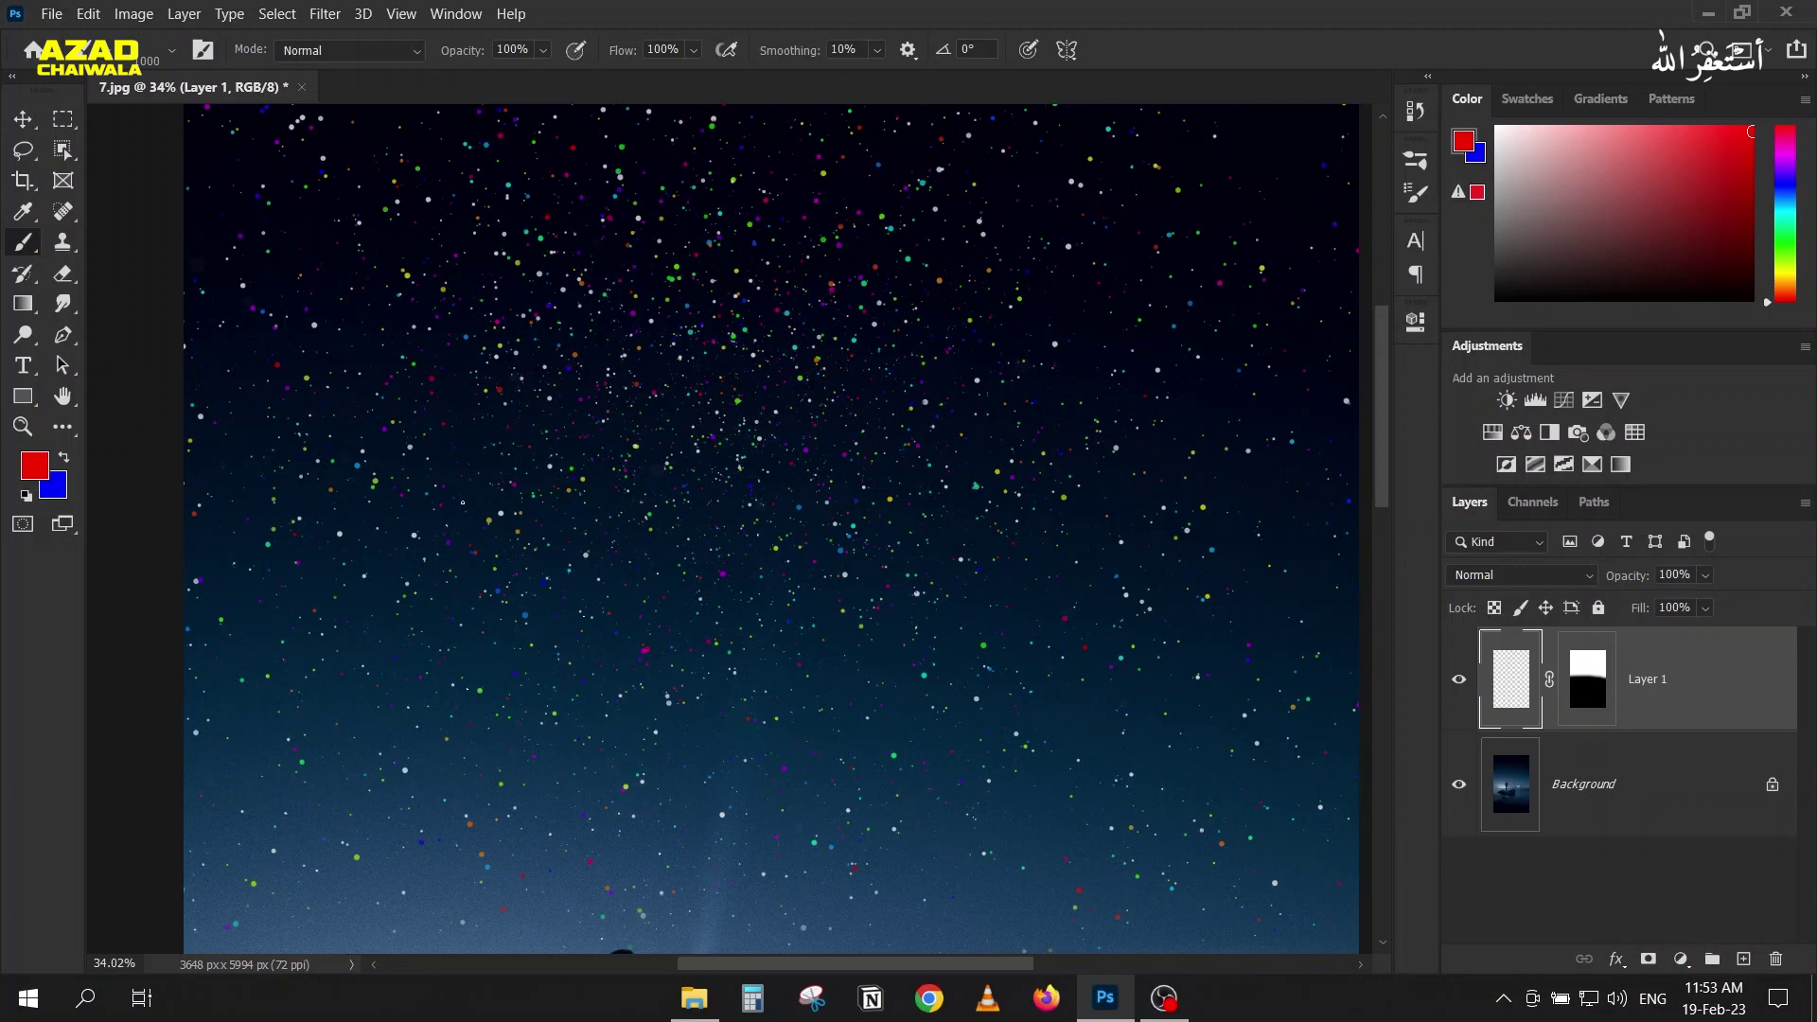
scroll(462, 503, "down", 3)
left_click_drag(652, 393, 632, 366)
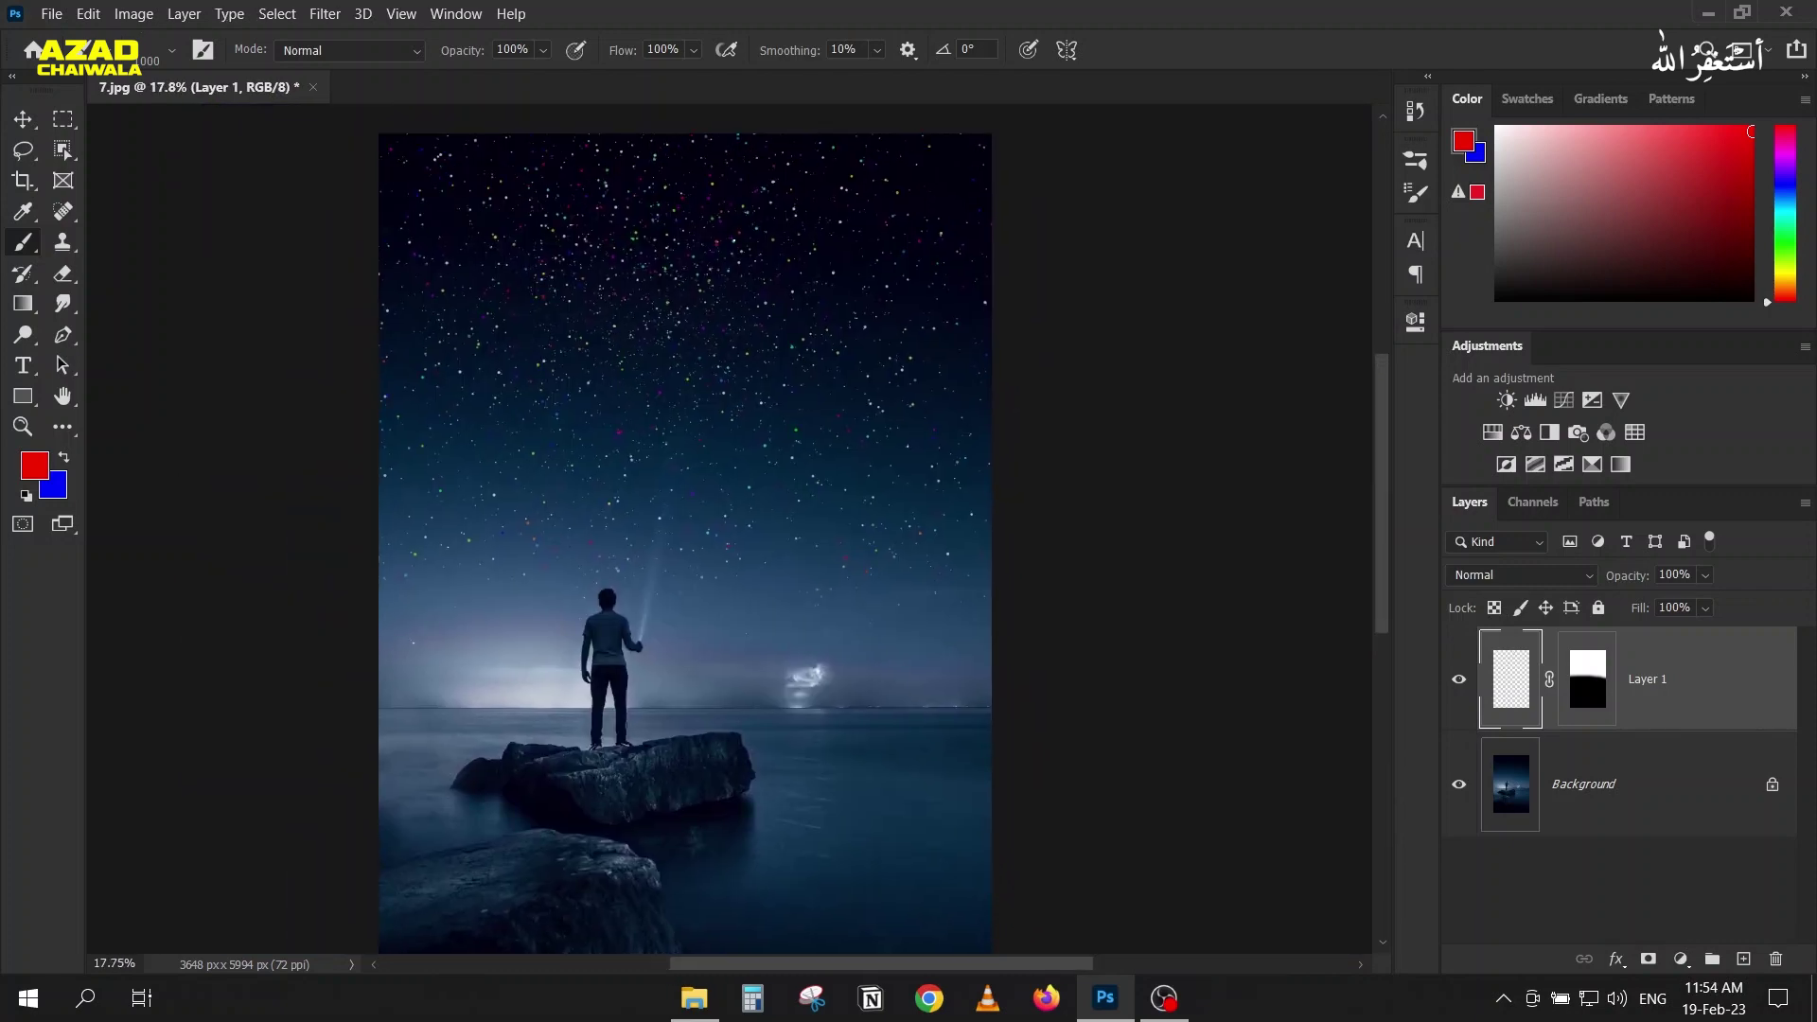
left_click(15, 119)
Step: Convert Layer 1 to a smart object, then open and close its Layer 1.psb contents
right_click(1738, 675)
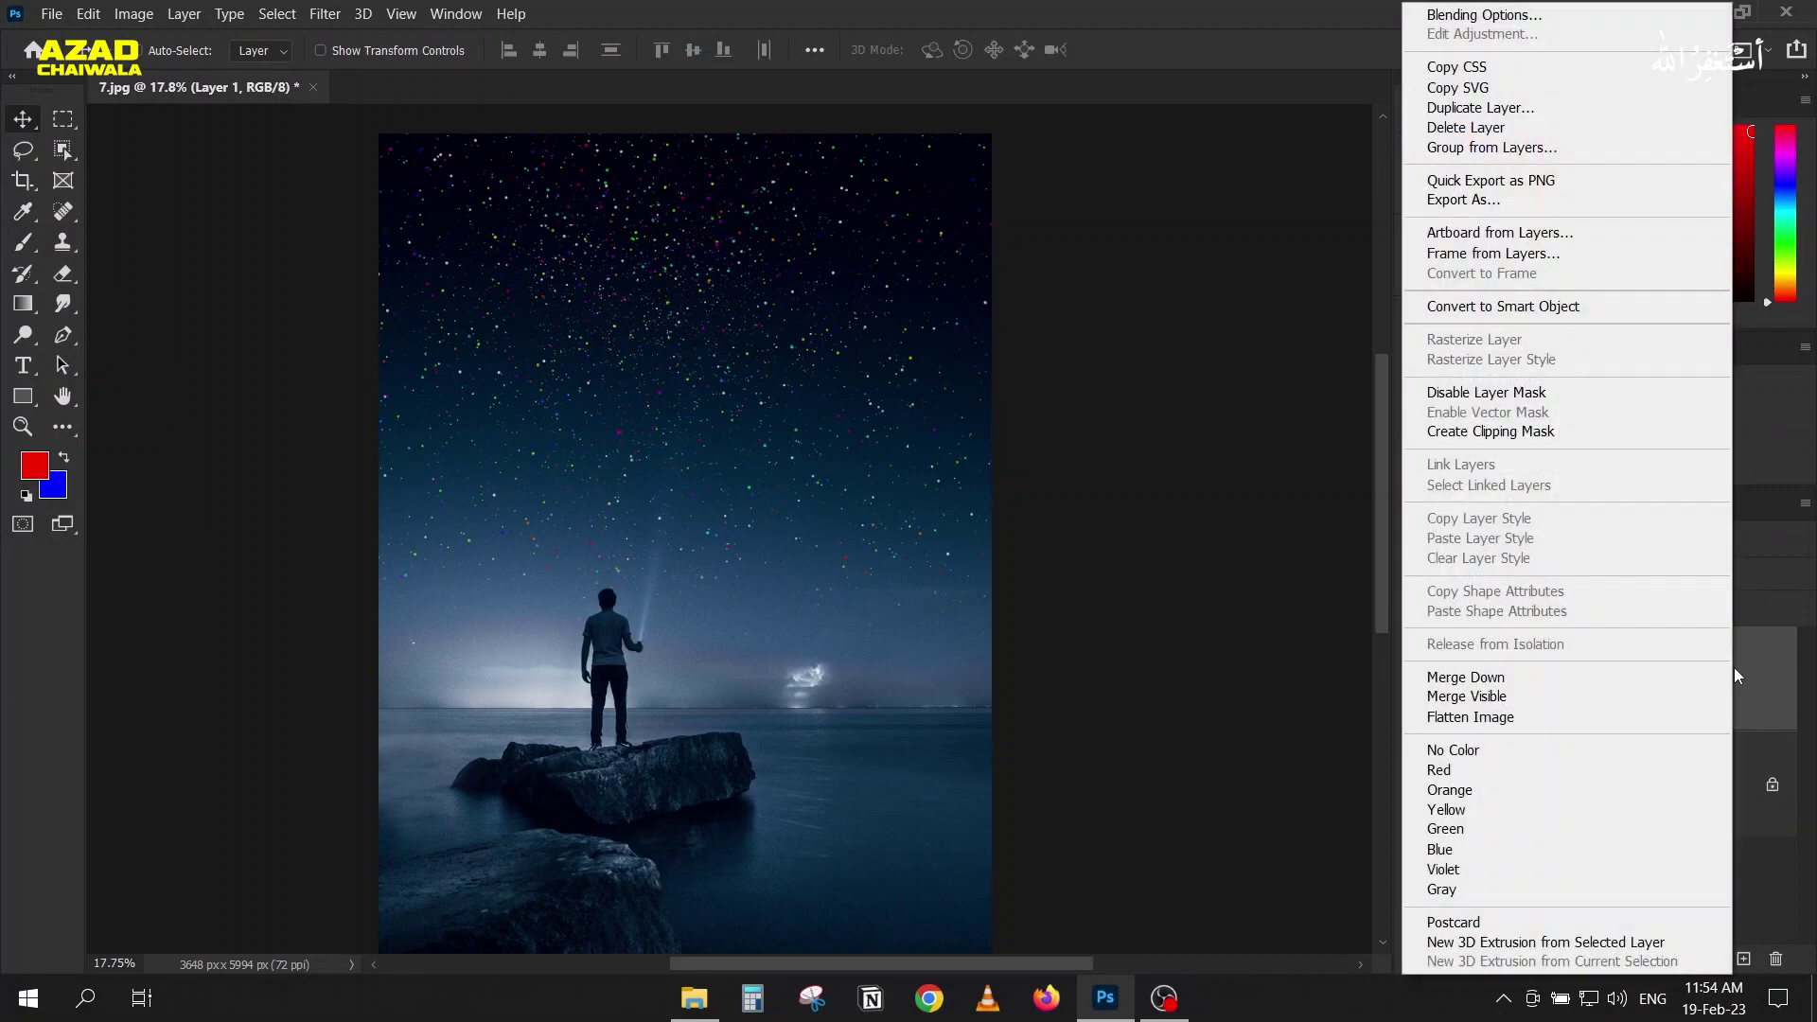
left_click(1523, 307)
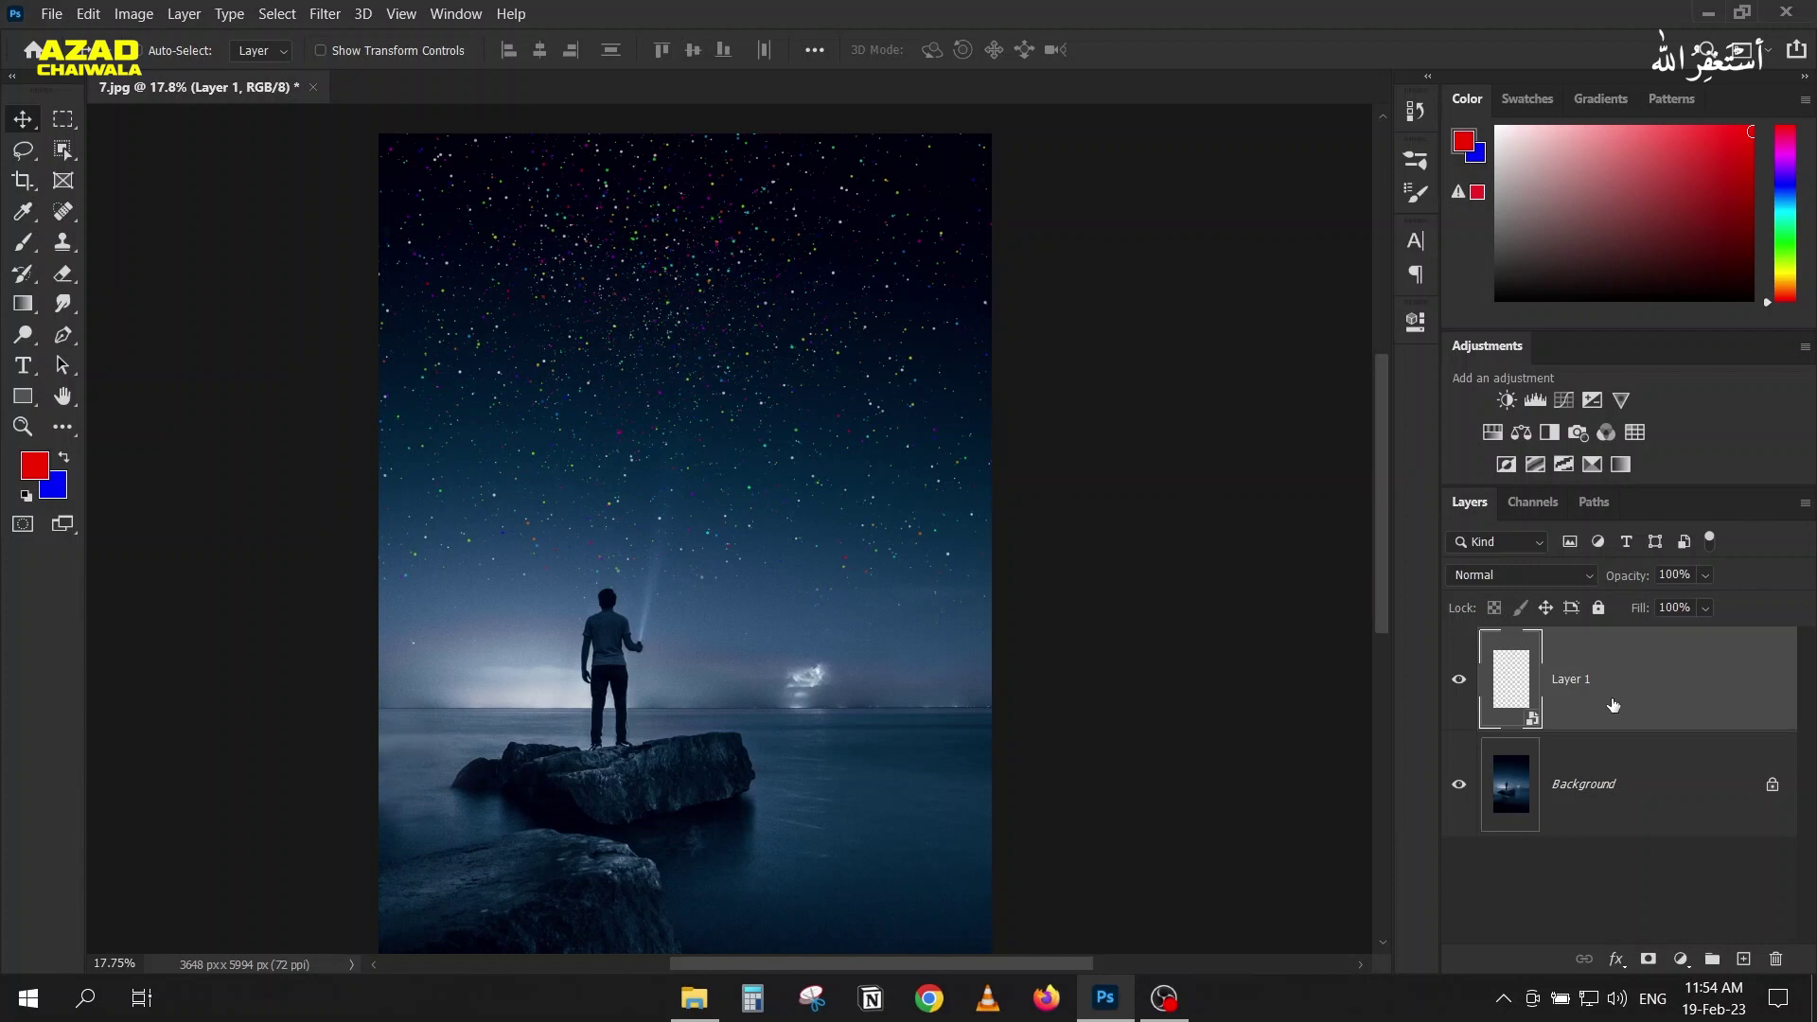
double_click(1510, 686)
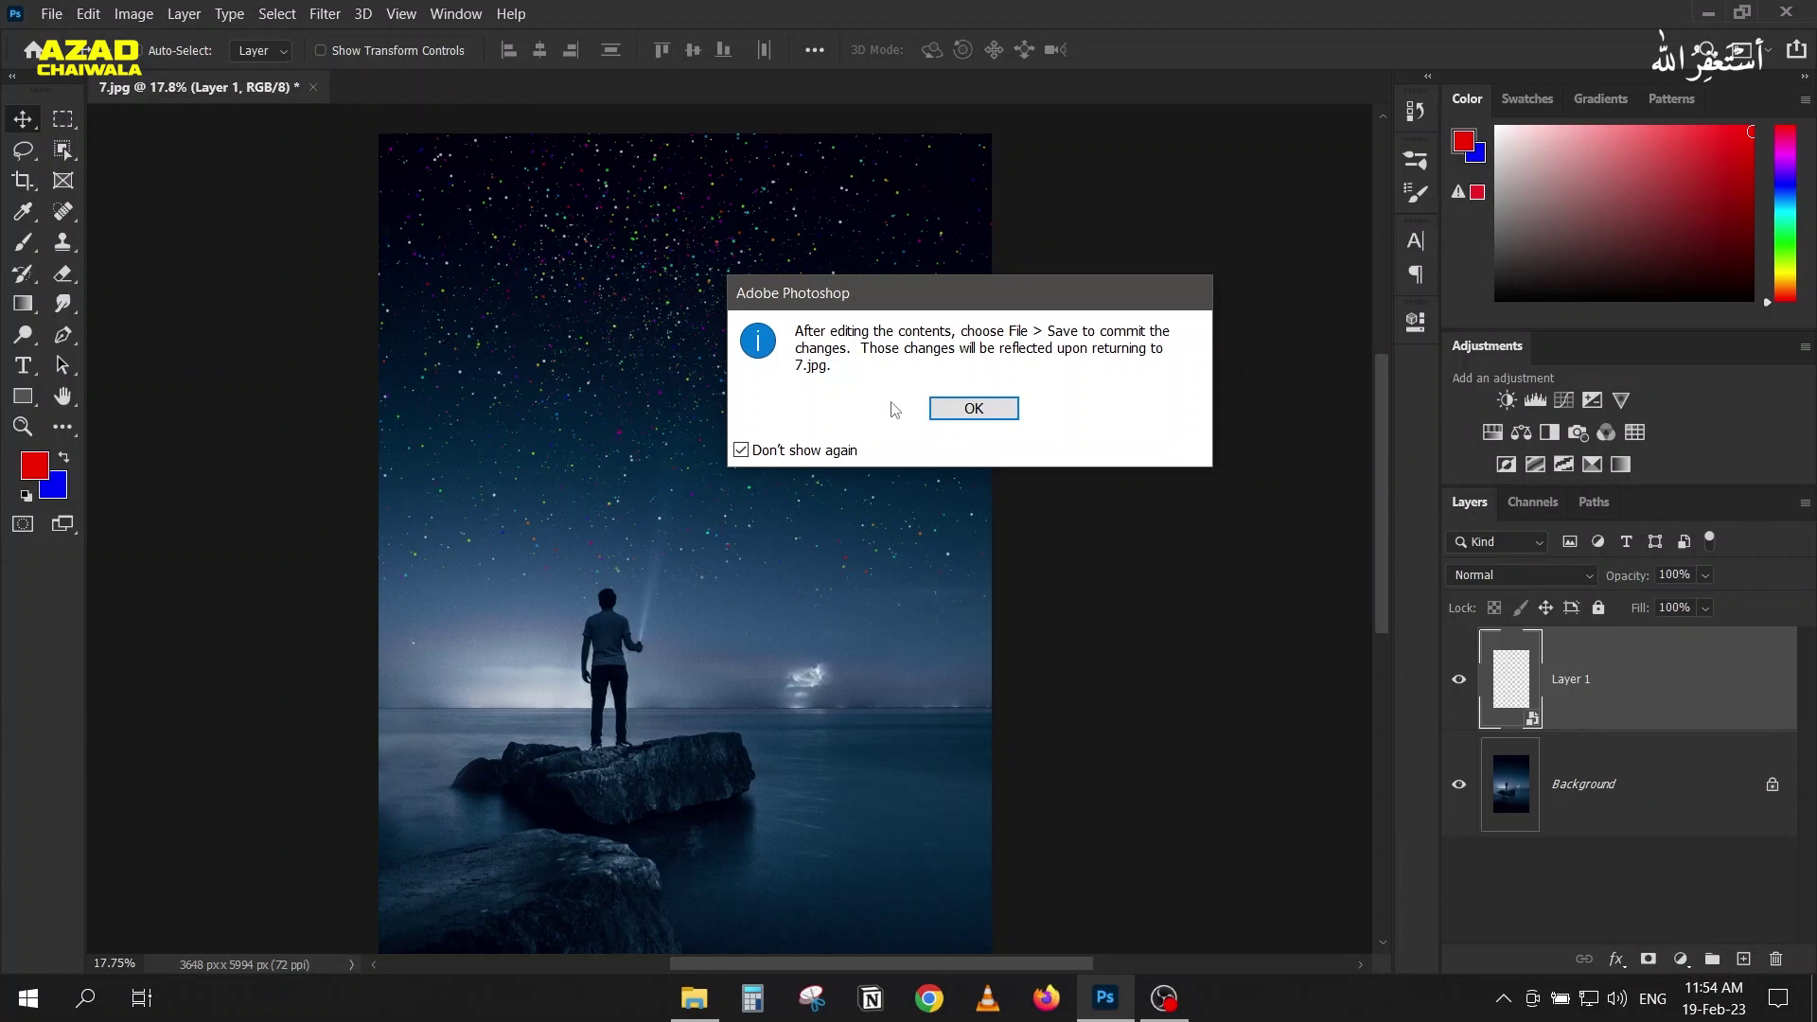
left_click(997, 412)
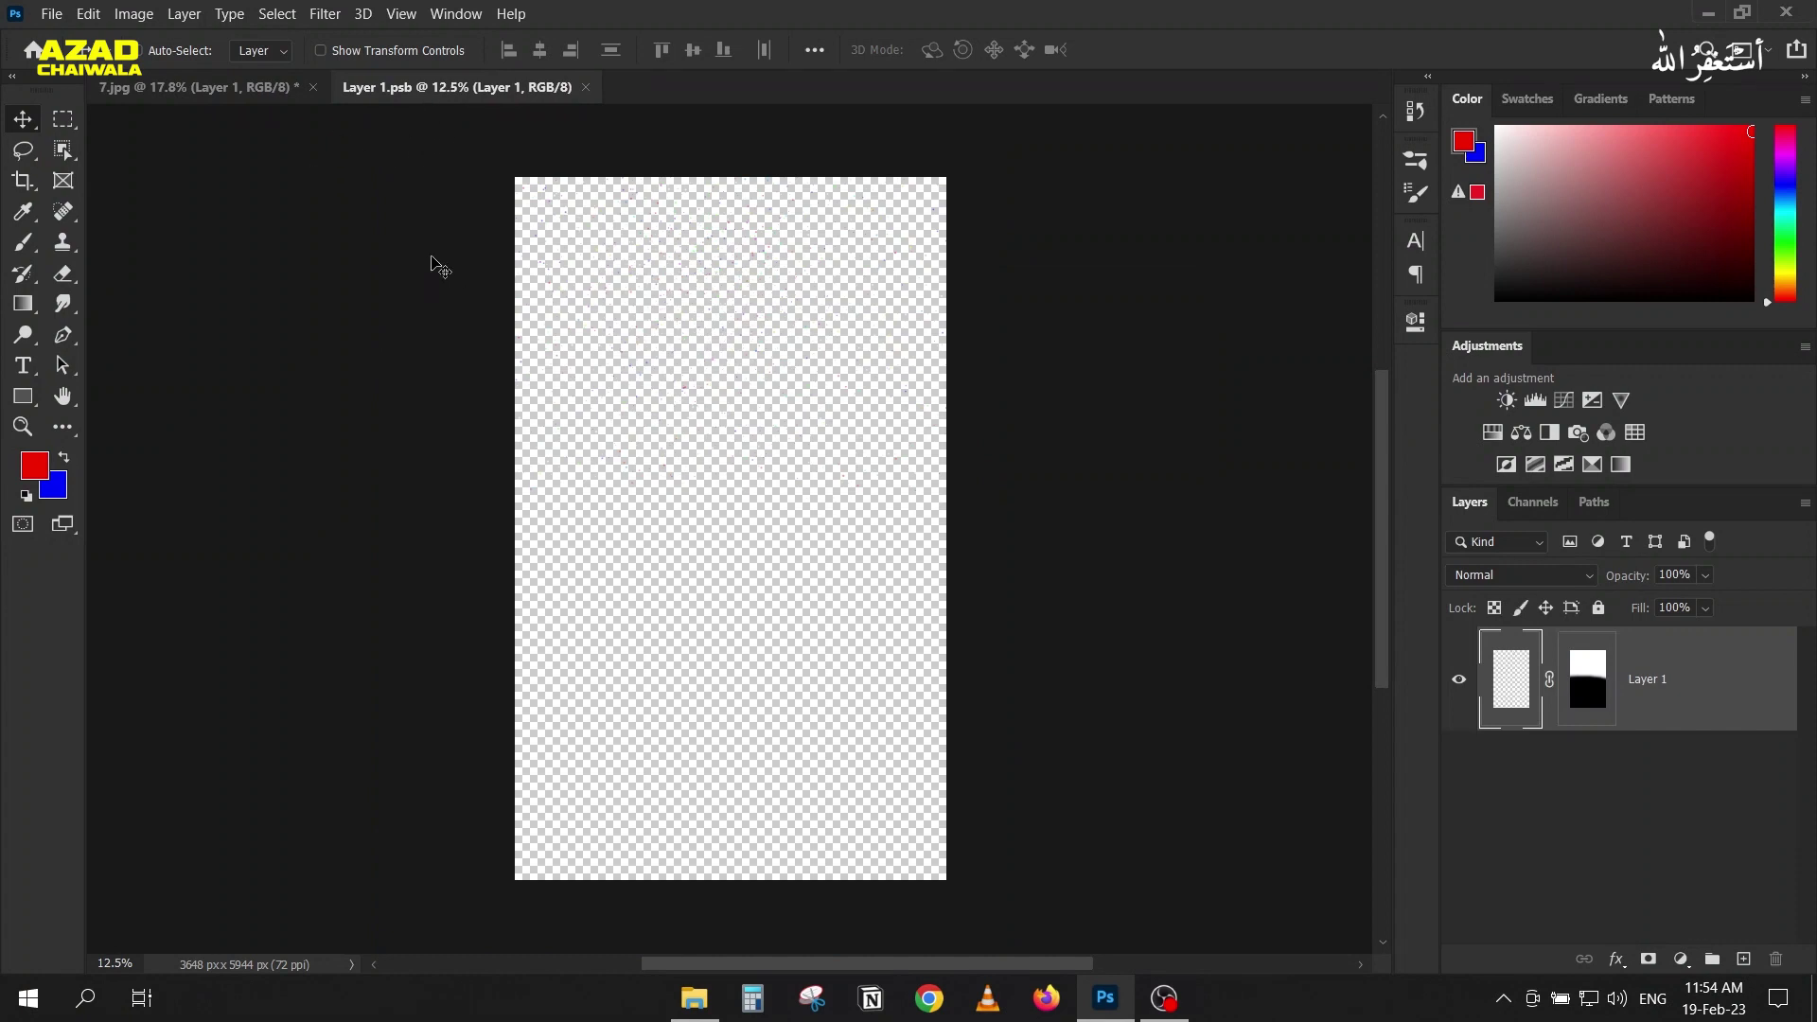
left_click(585, 87)
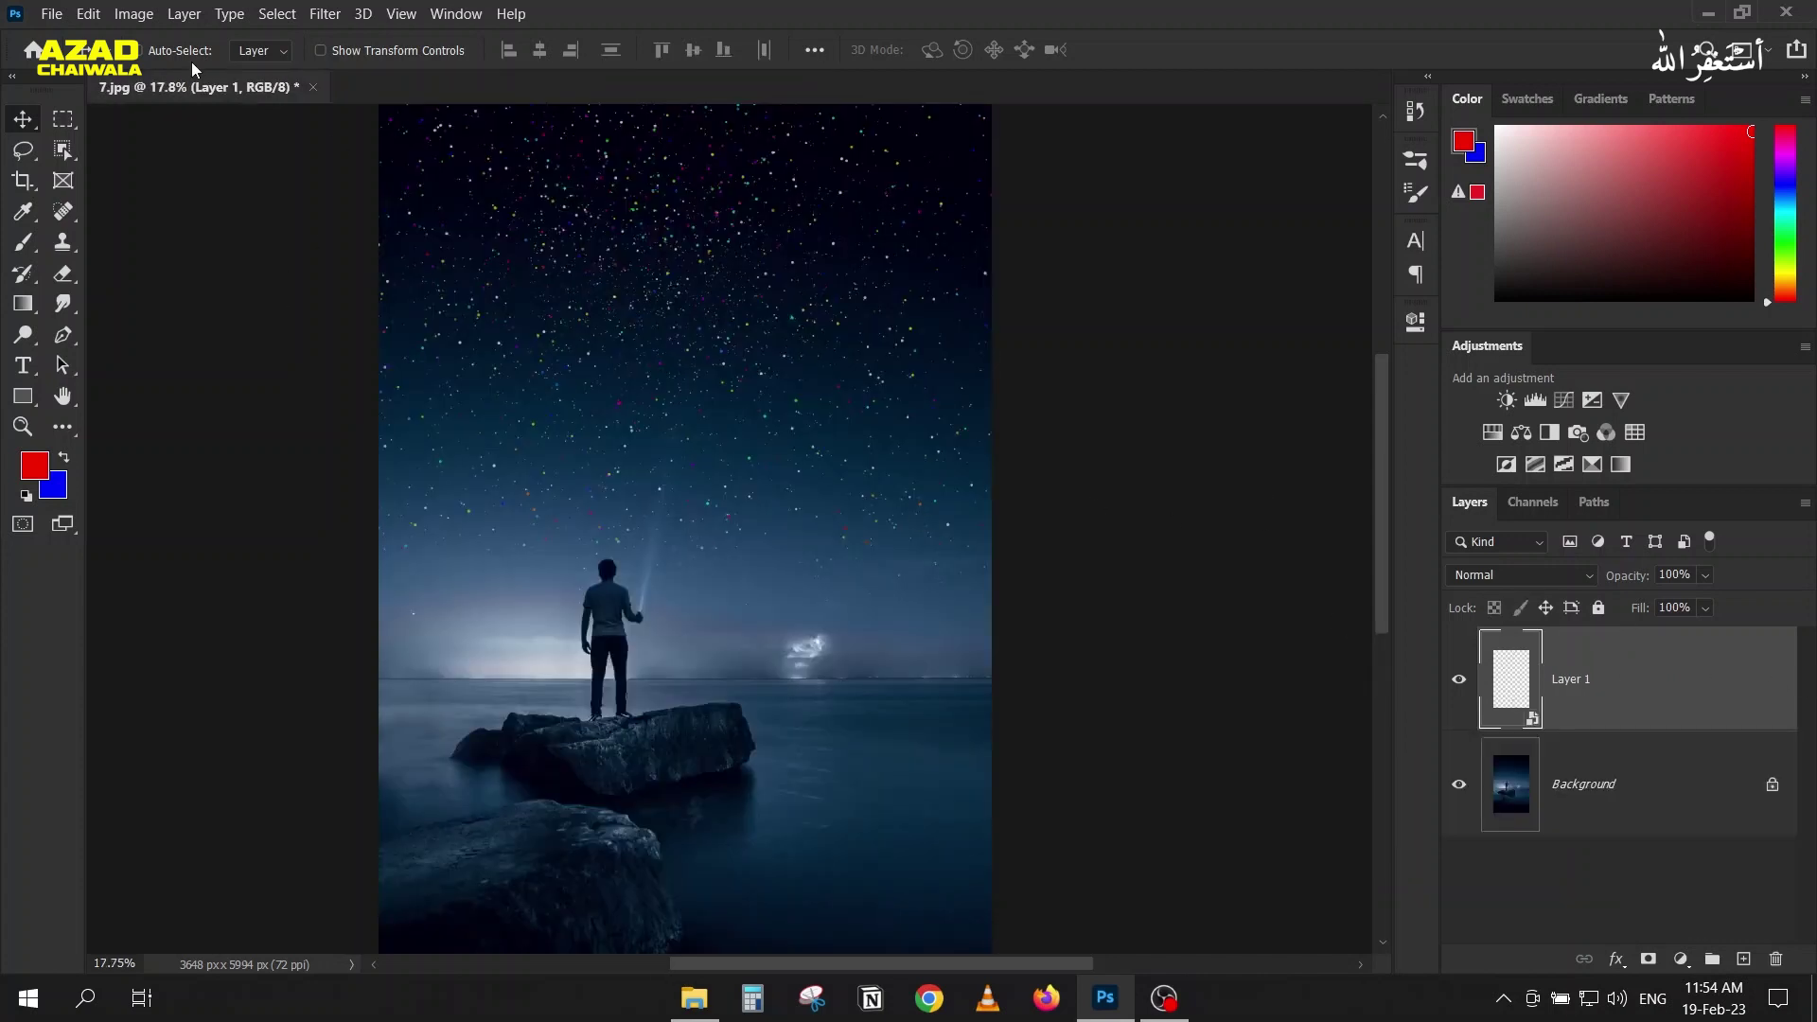
Step: Apply a Spin Radial Blur of amount 6, centred at the bottom middle
left_click(311, 15)
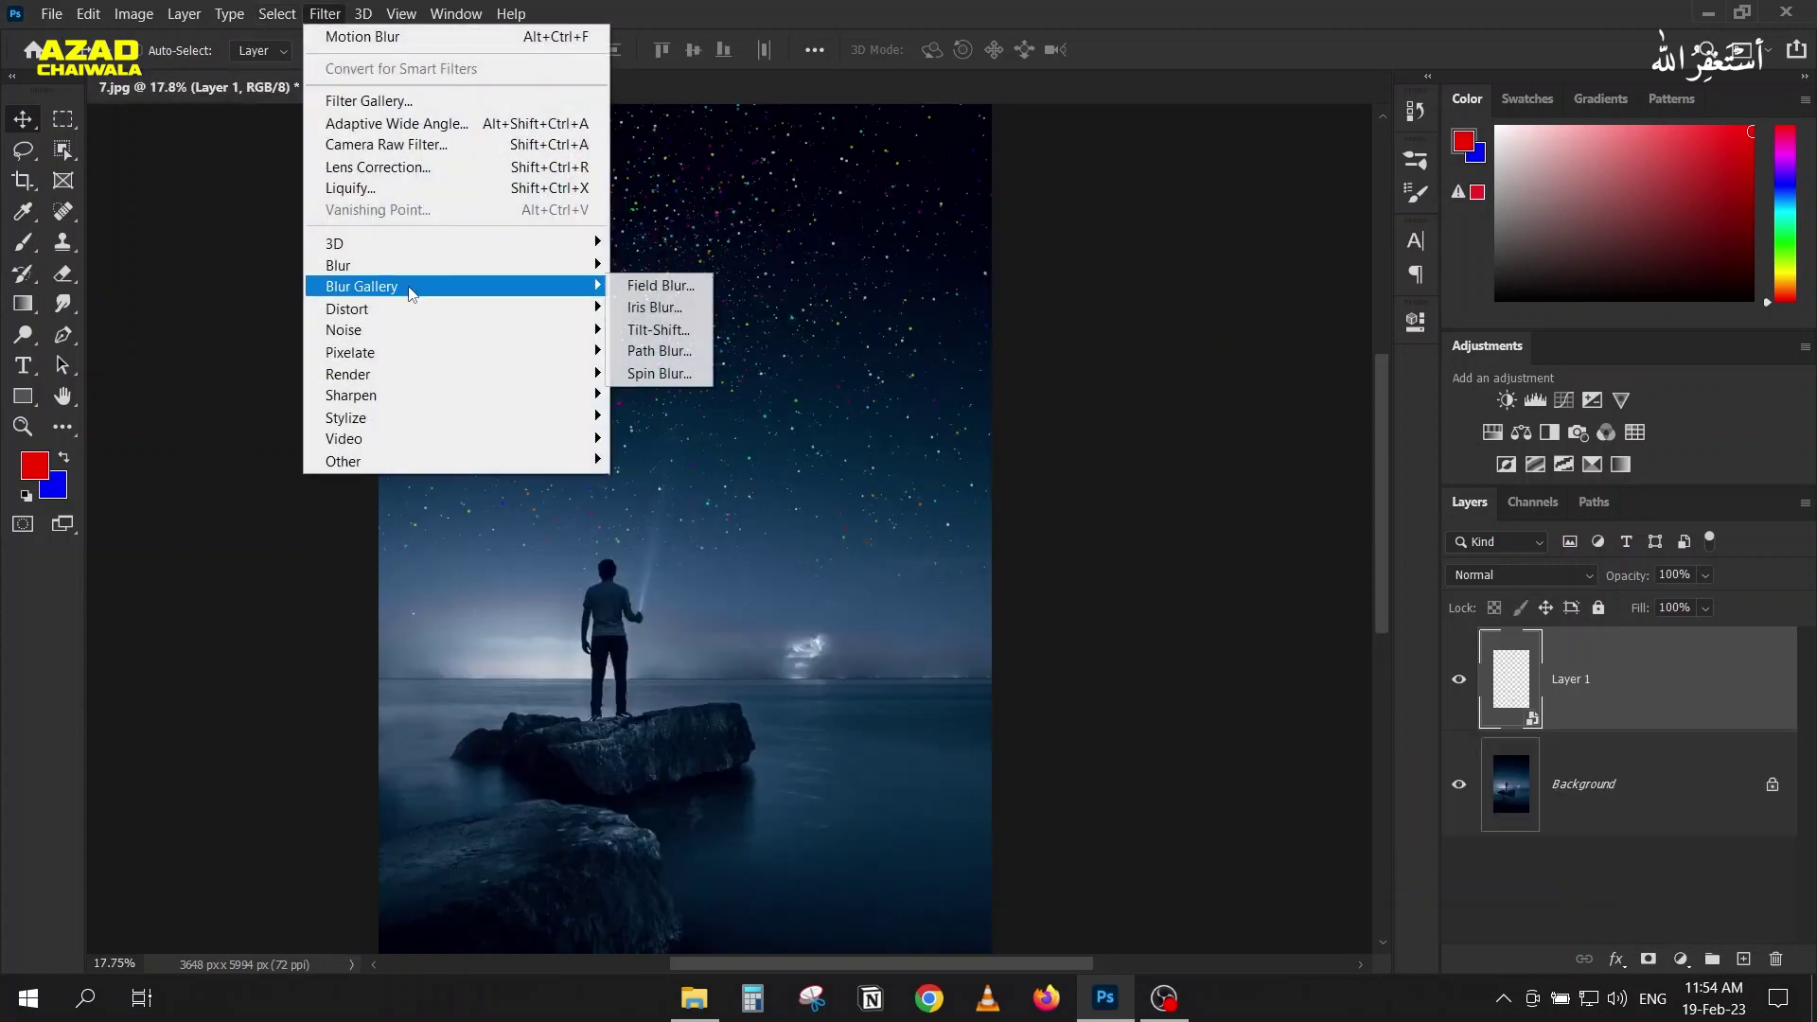
mouse_move(407, 267)
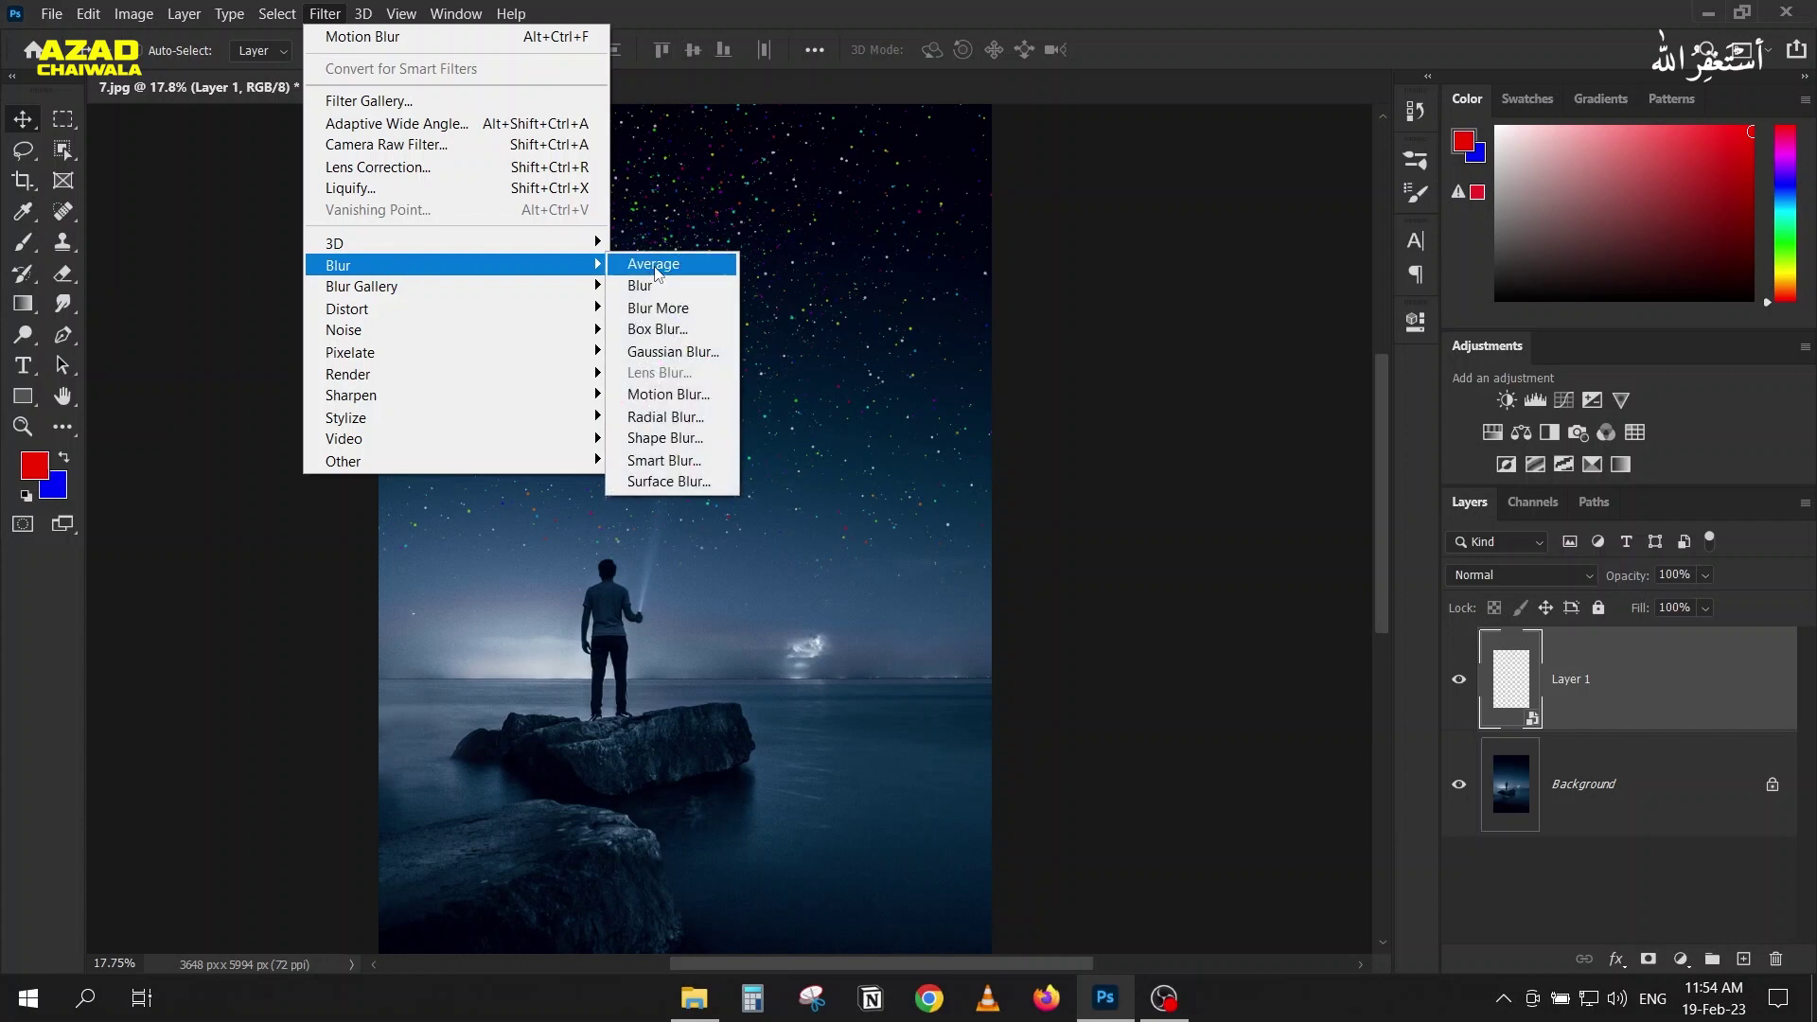
left_click(656, 426)
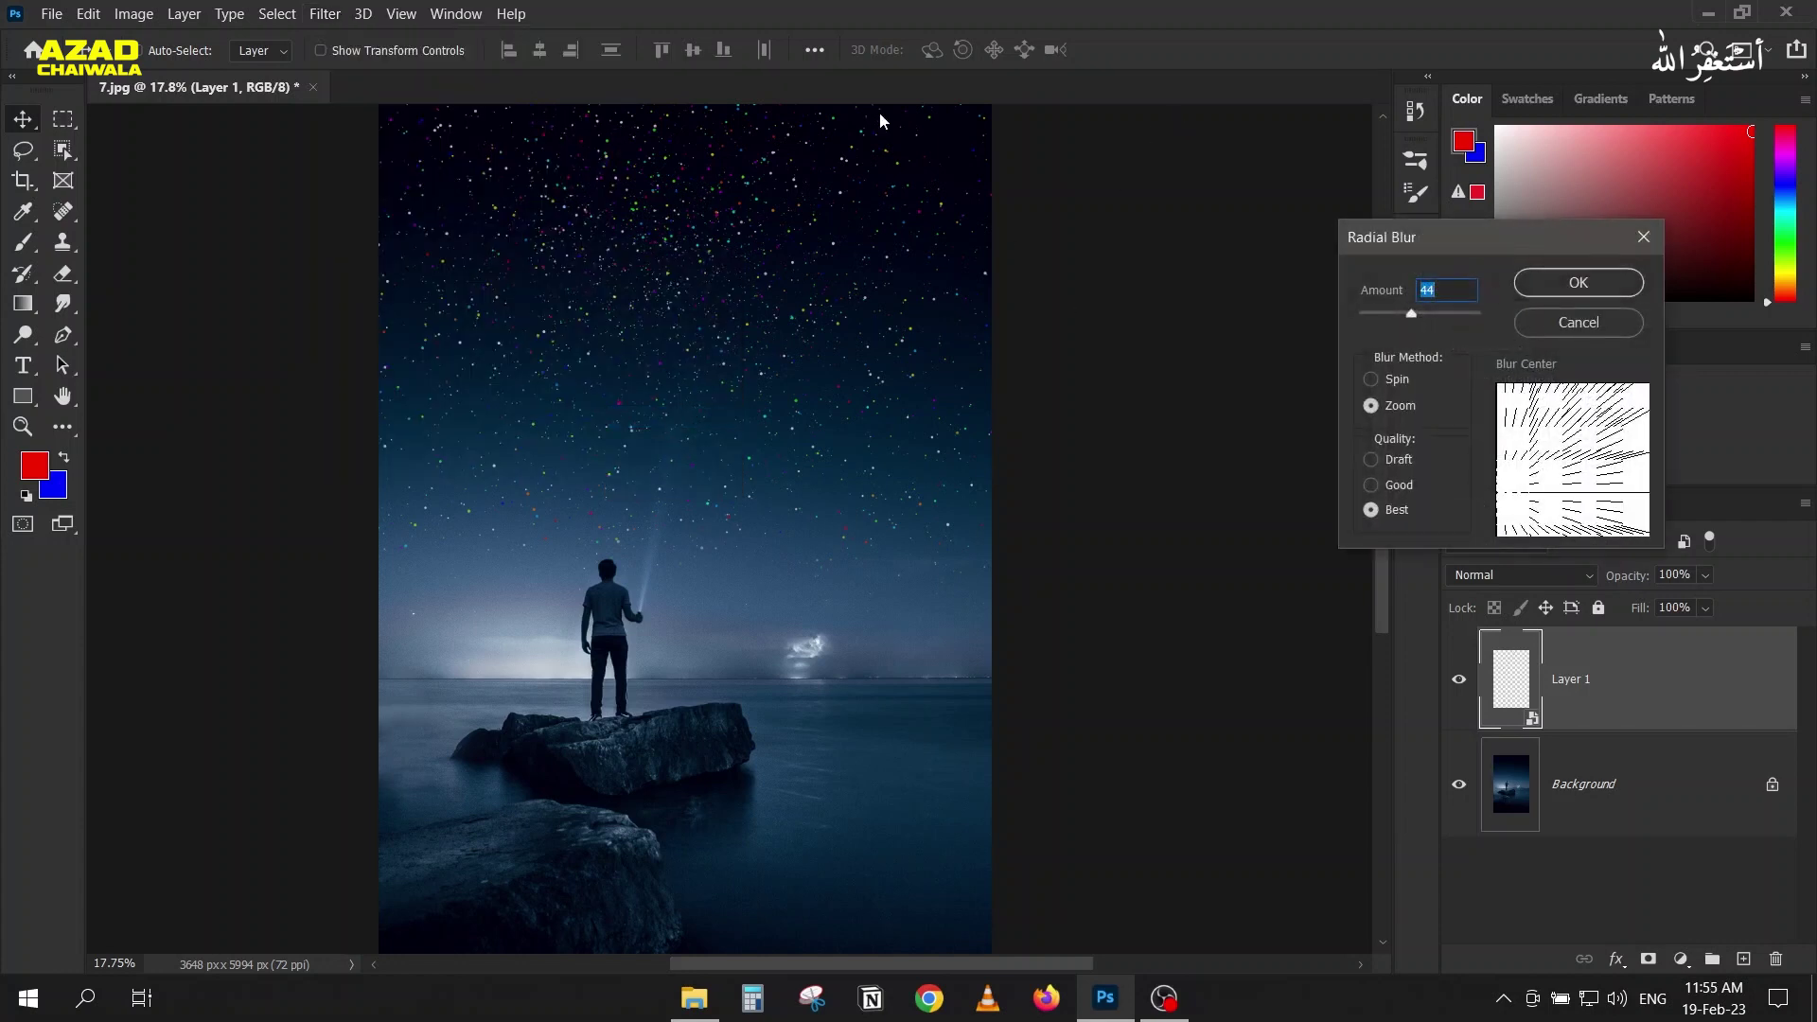
left_click(1388, 383)
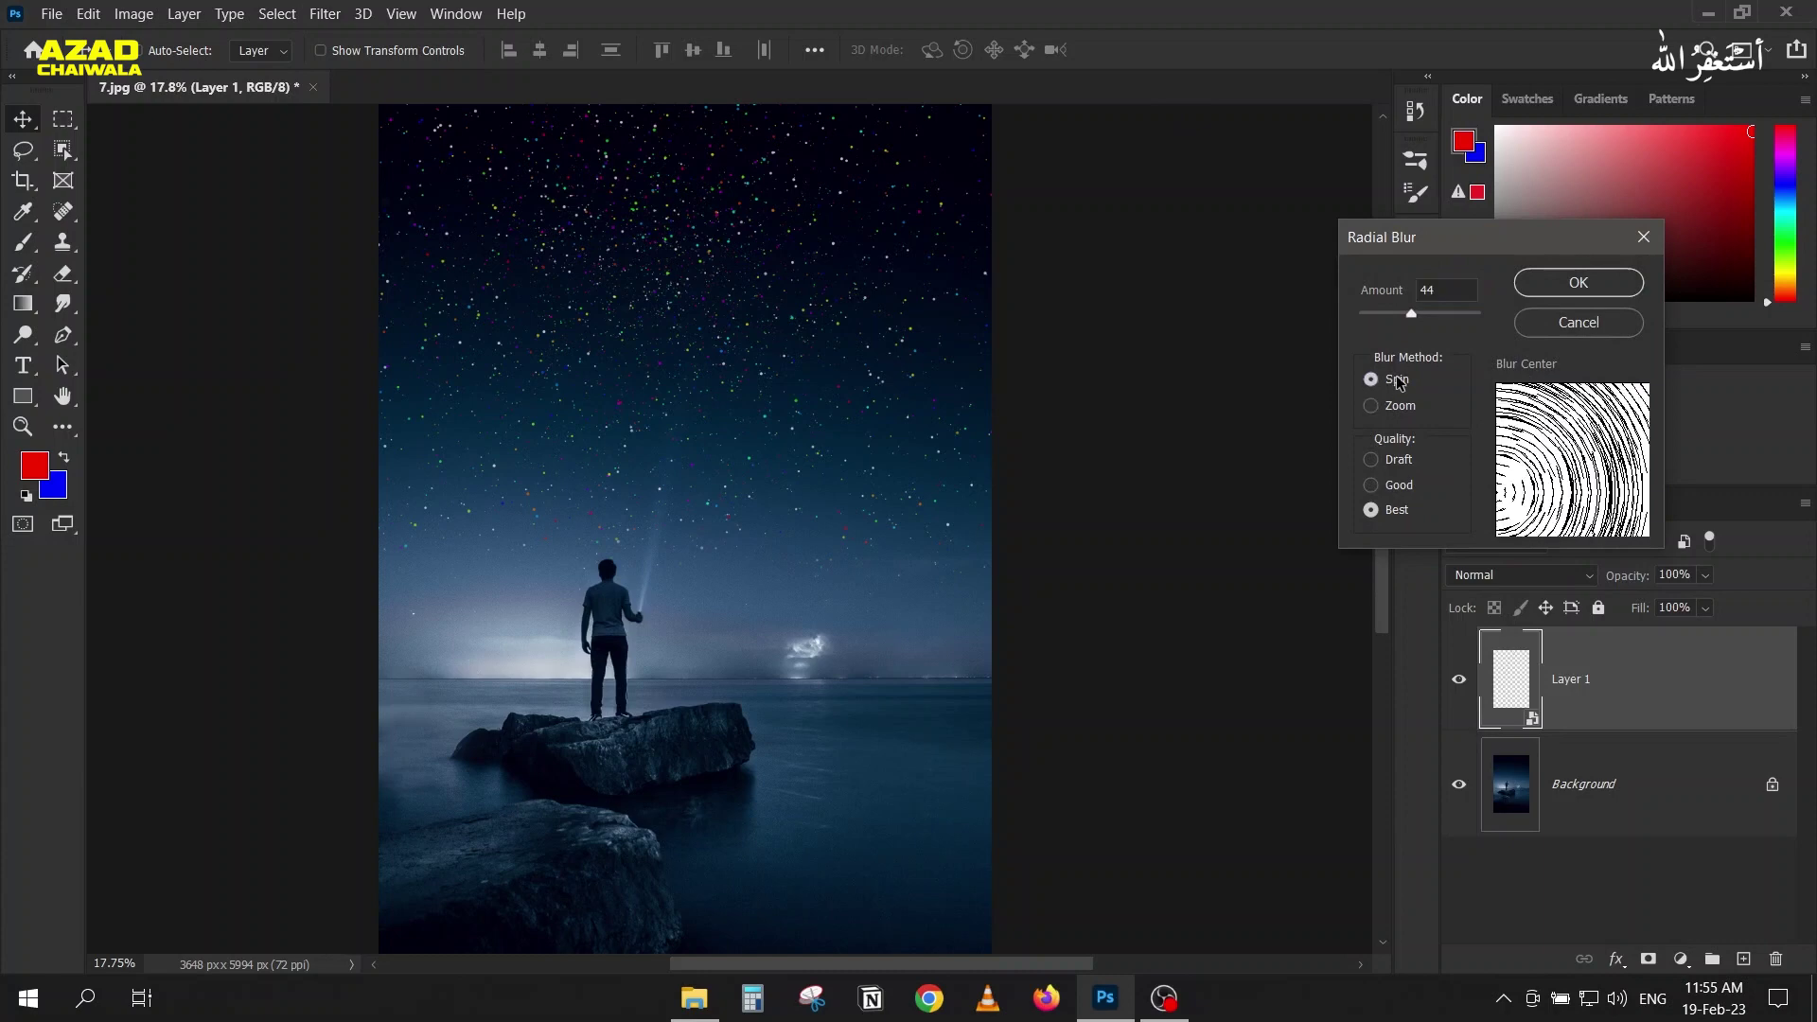
left_click_drag(1415, 246, 1150, 239)
left_click_drag(1264, 473, 1310, 535)
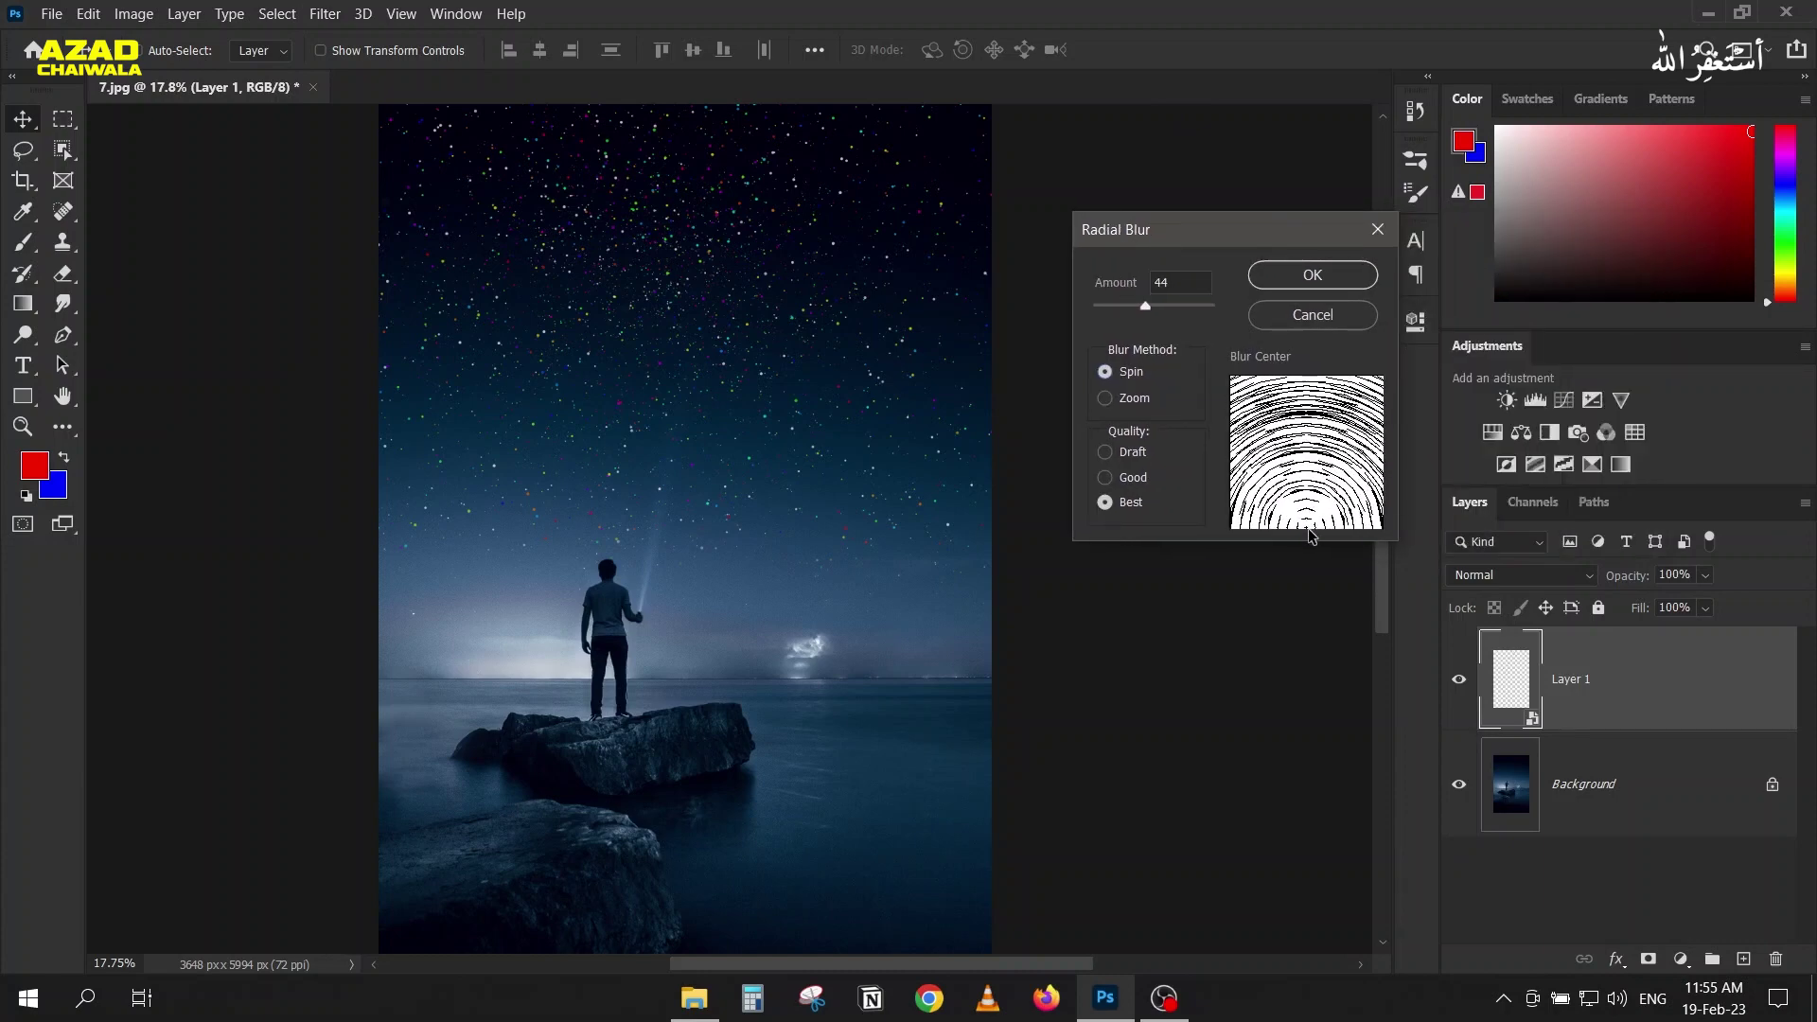
left_click_drag(1137, 305, 1100, 312)
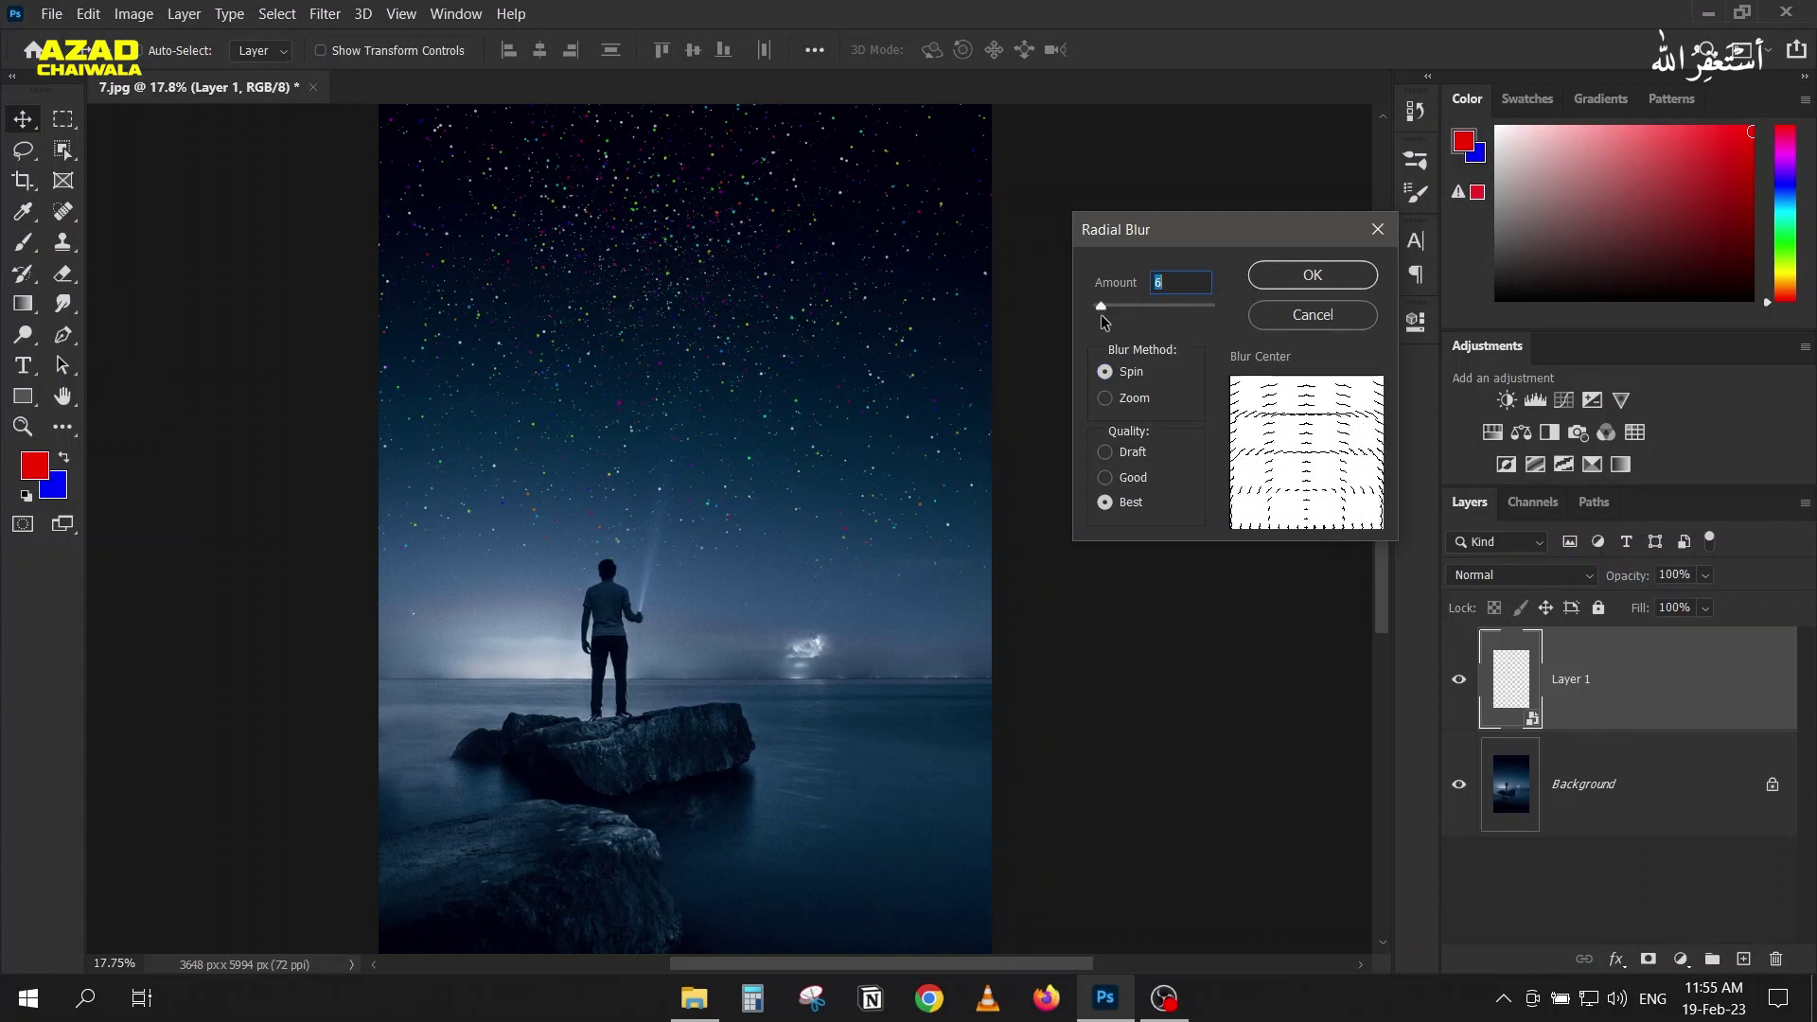
left_click(1312, 277)
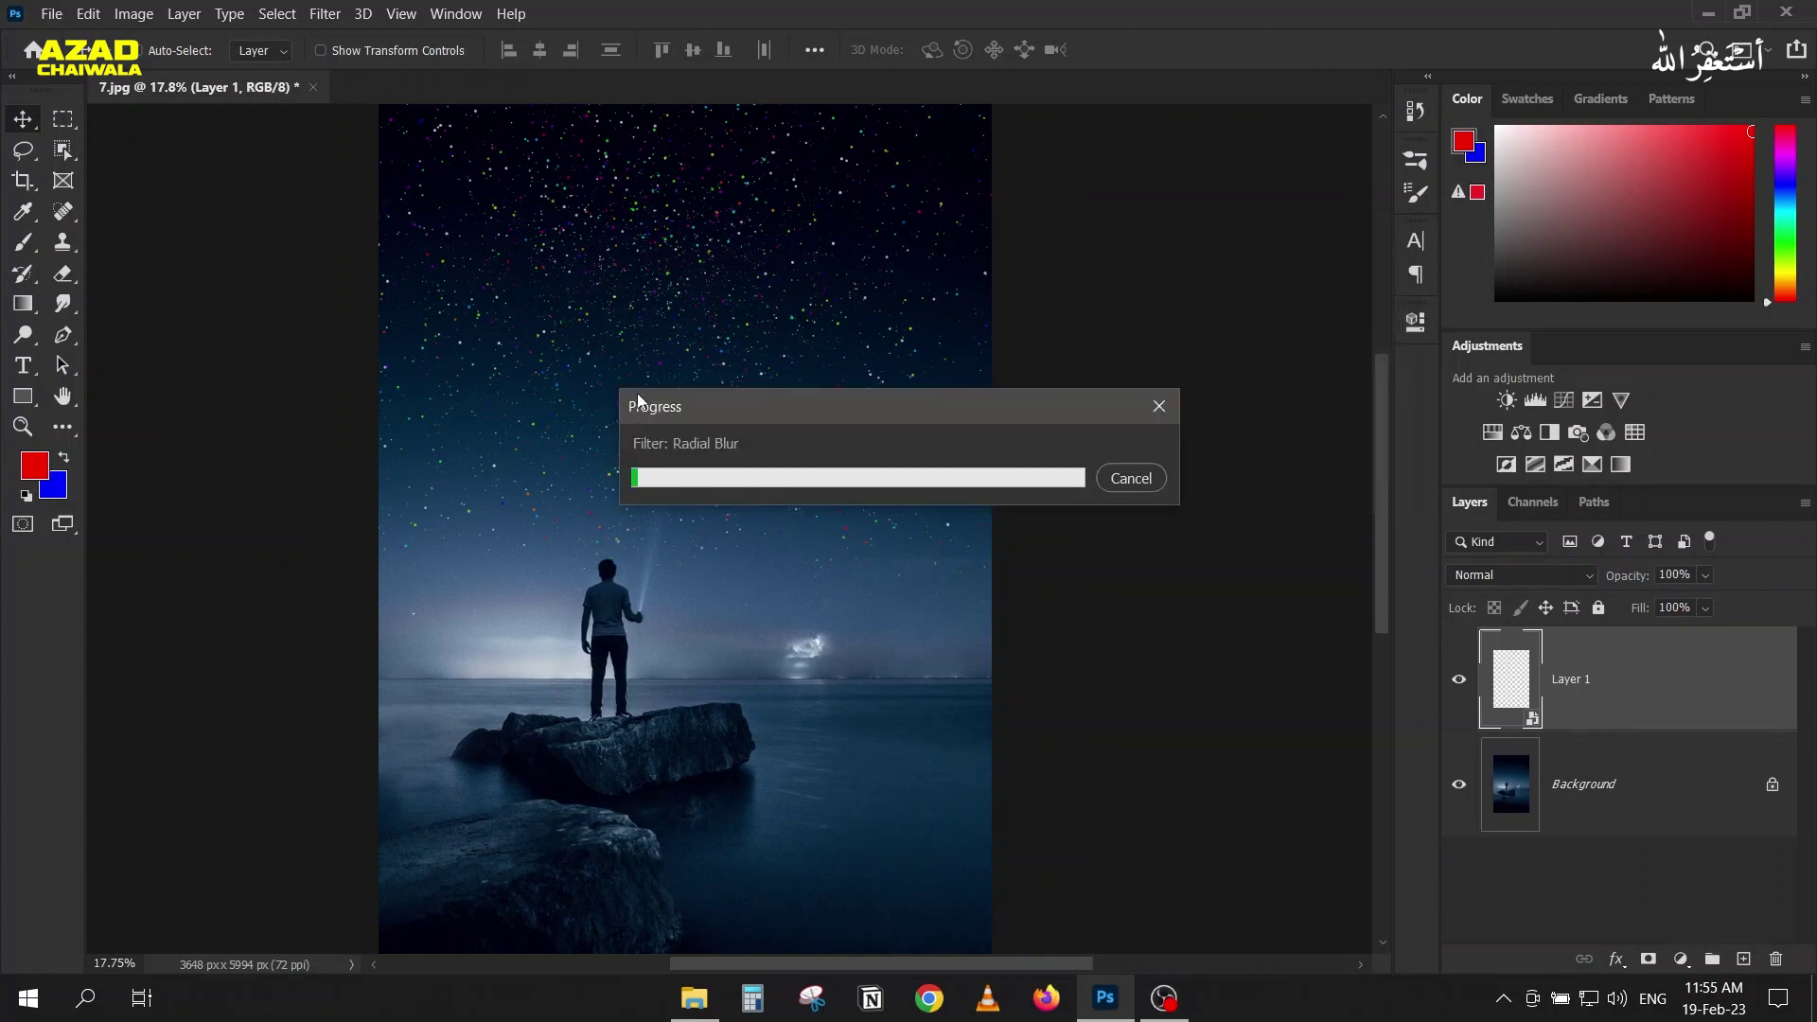
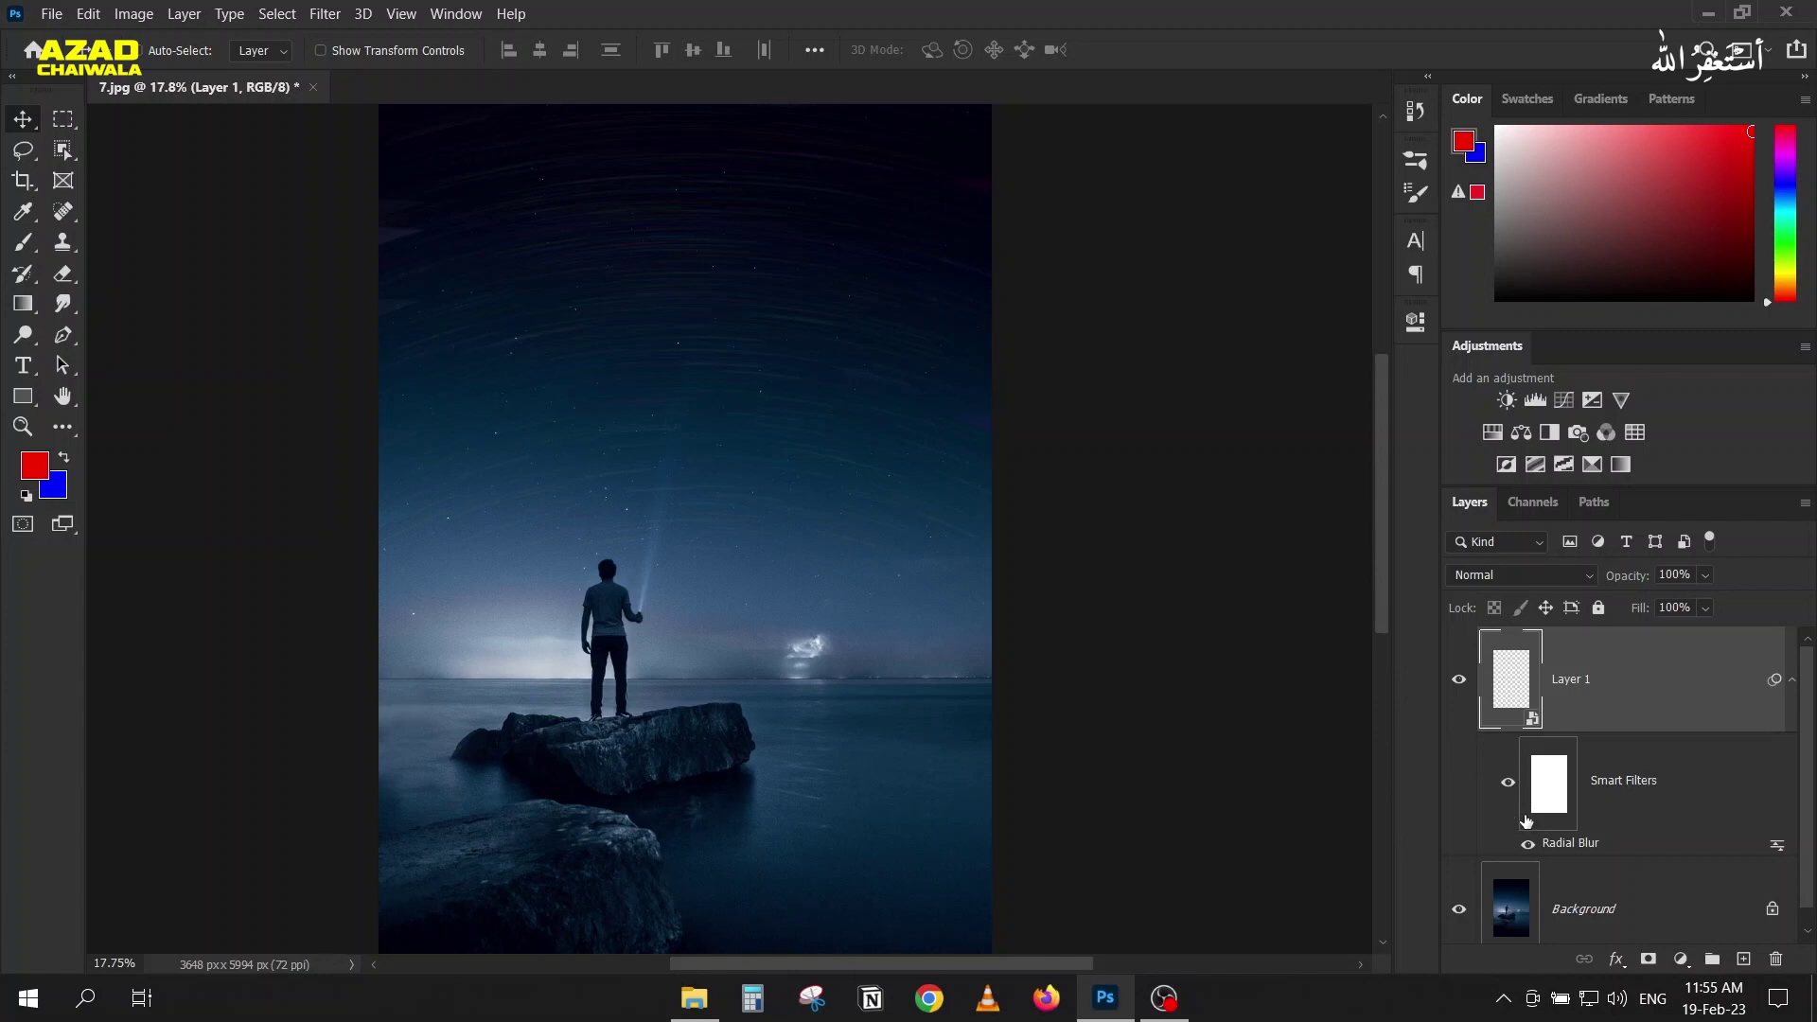
Step: Lower the Radial Blur amount on Layer 1 to 3 and toggle the layer to compare
double_click(1557, 843)
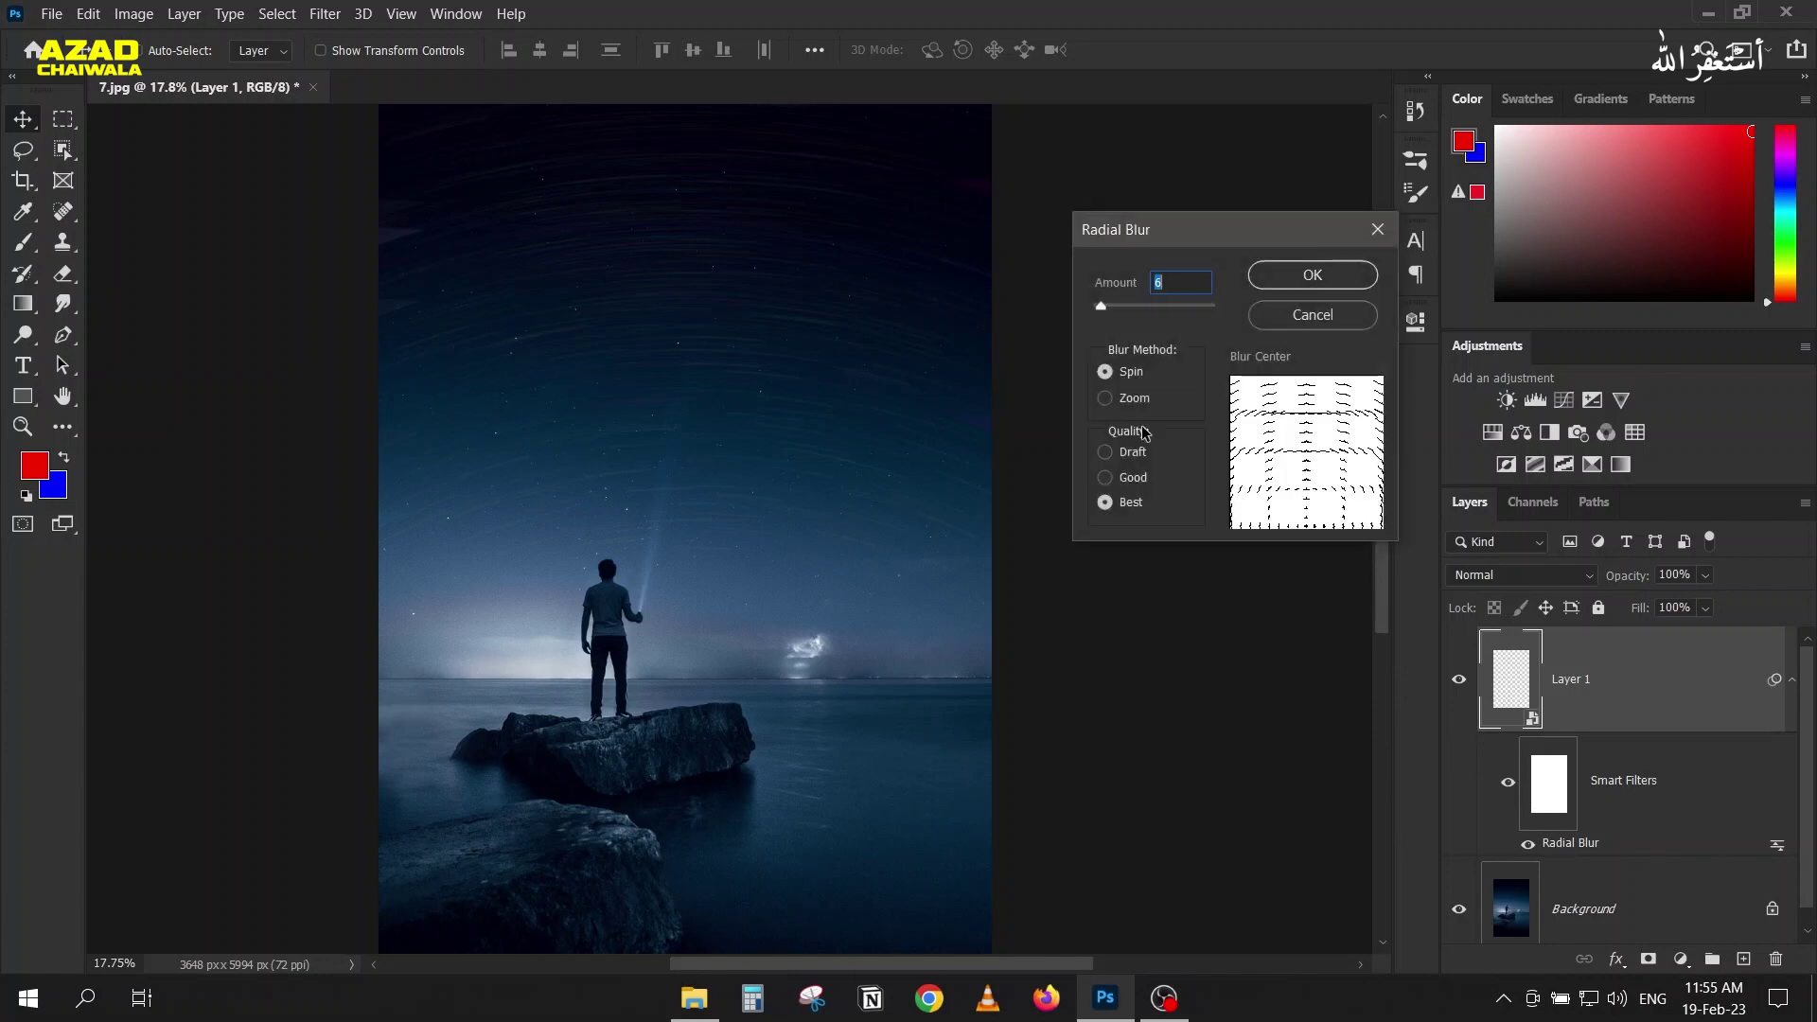
left_click(1192, 276)
left_click_drag(1100, 306, 1098, 307)
left_click(1284, 280)
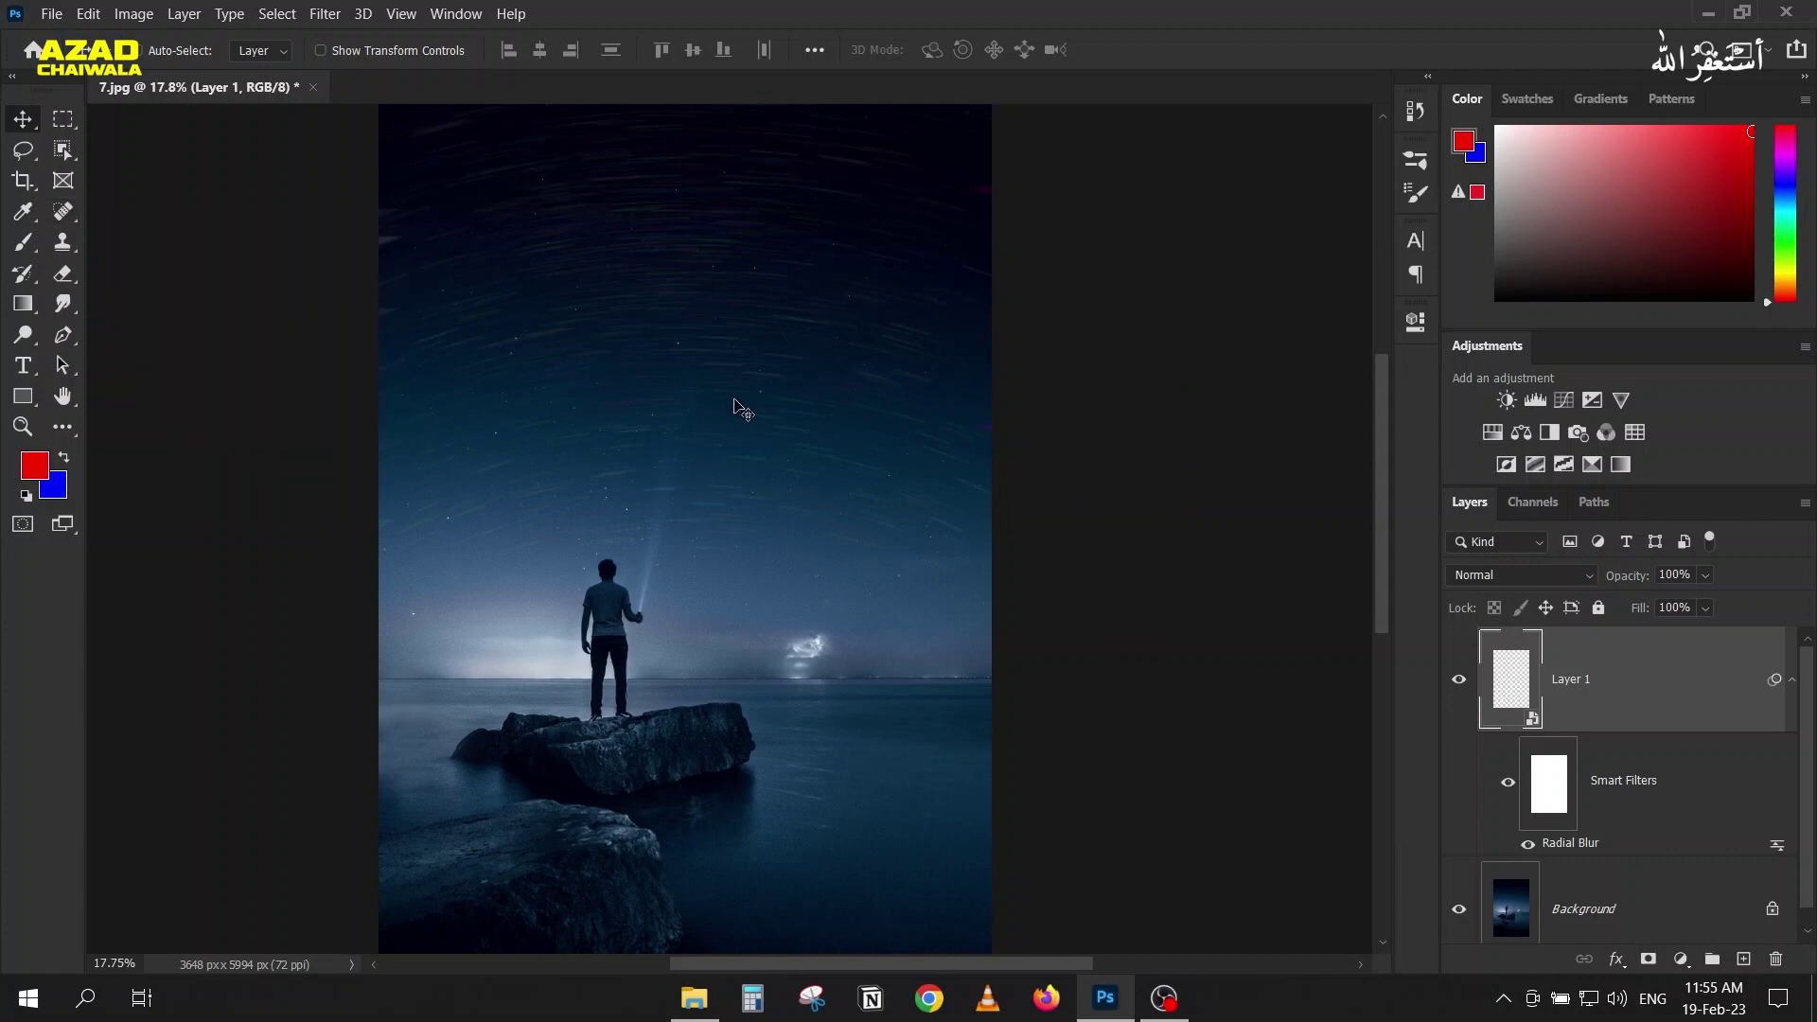
left_click(1458, 681)
left_click(1459, 684)
Step: Reapply Radial Blur at 3, then settle on amount 2 and hide the star-trail layer
double_click(1572, 843)
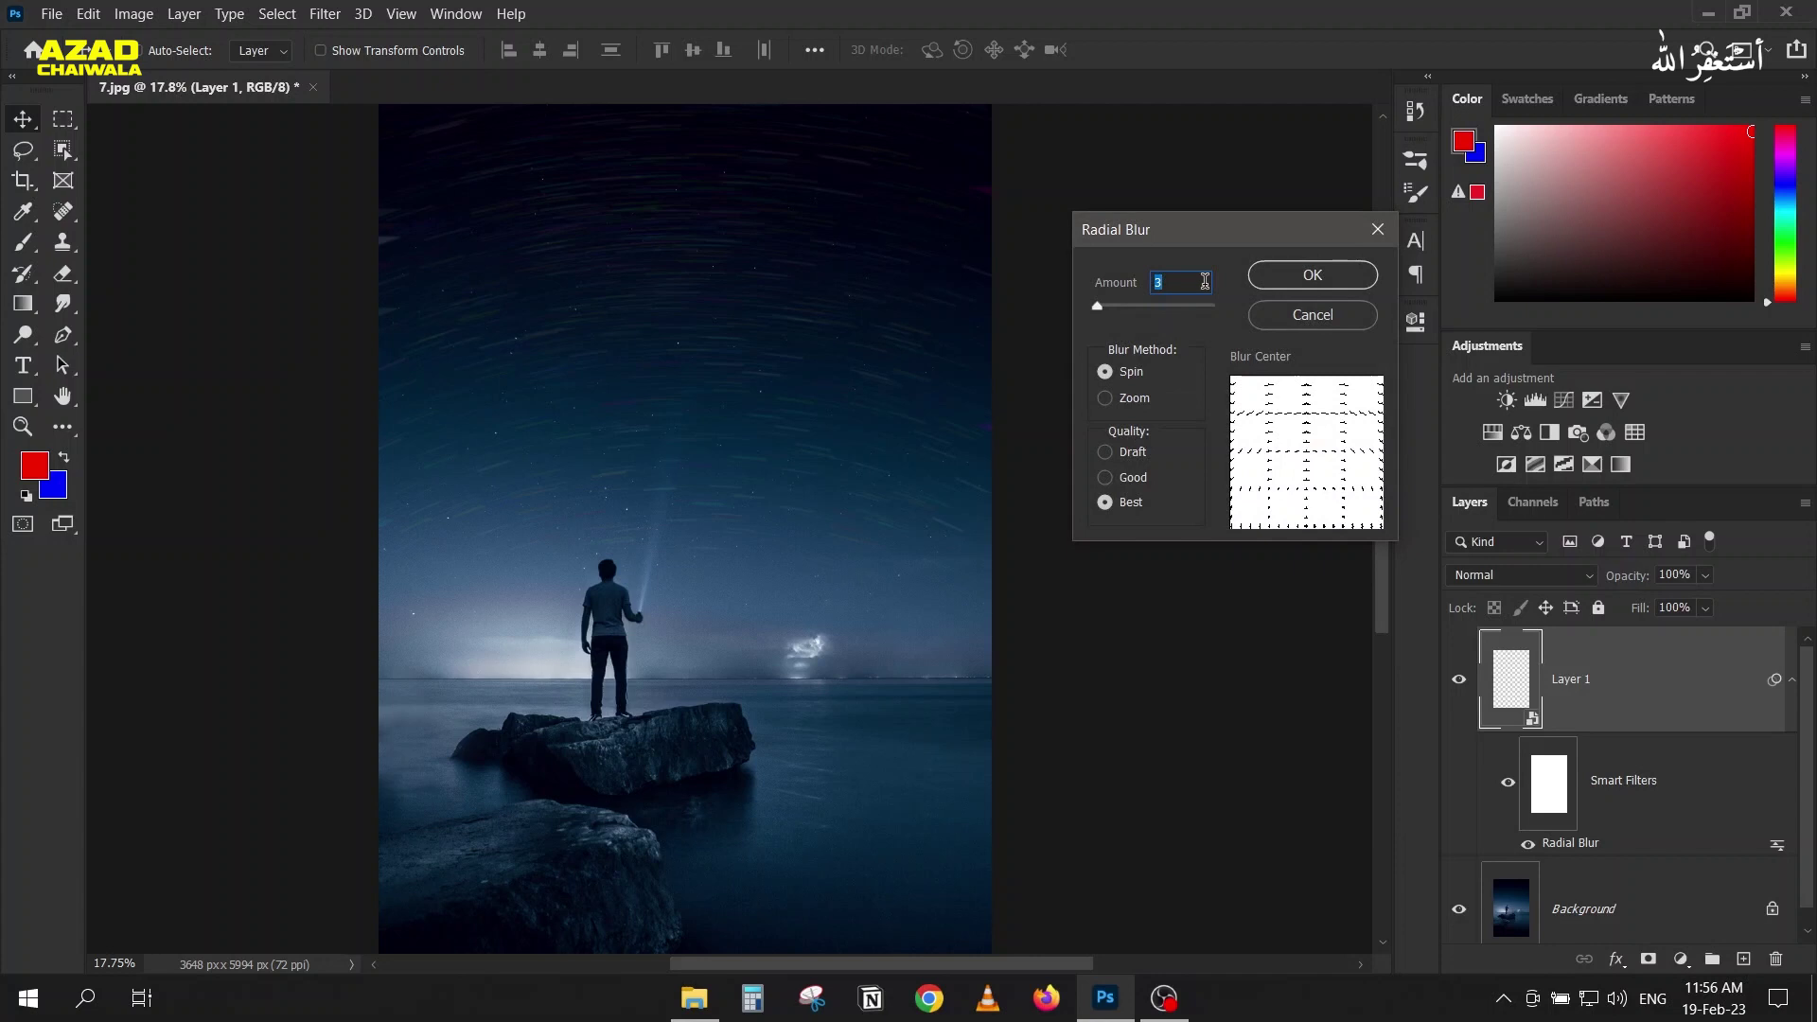
left_click(1121, 288)
left_click(1312, 276)
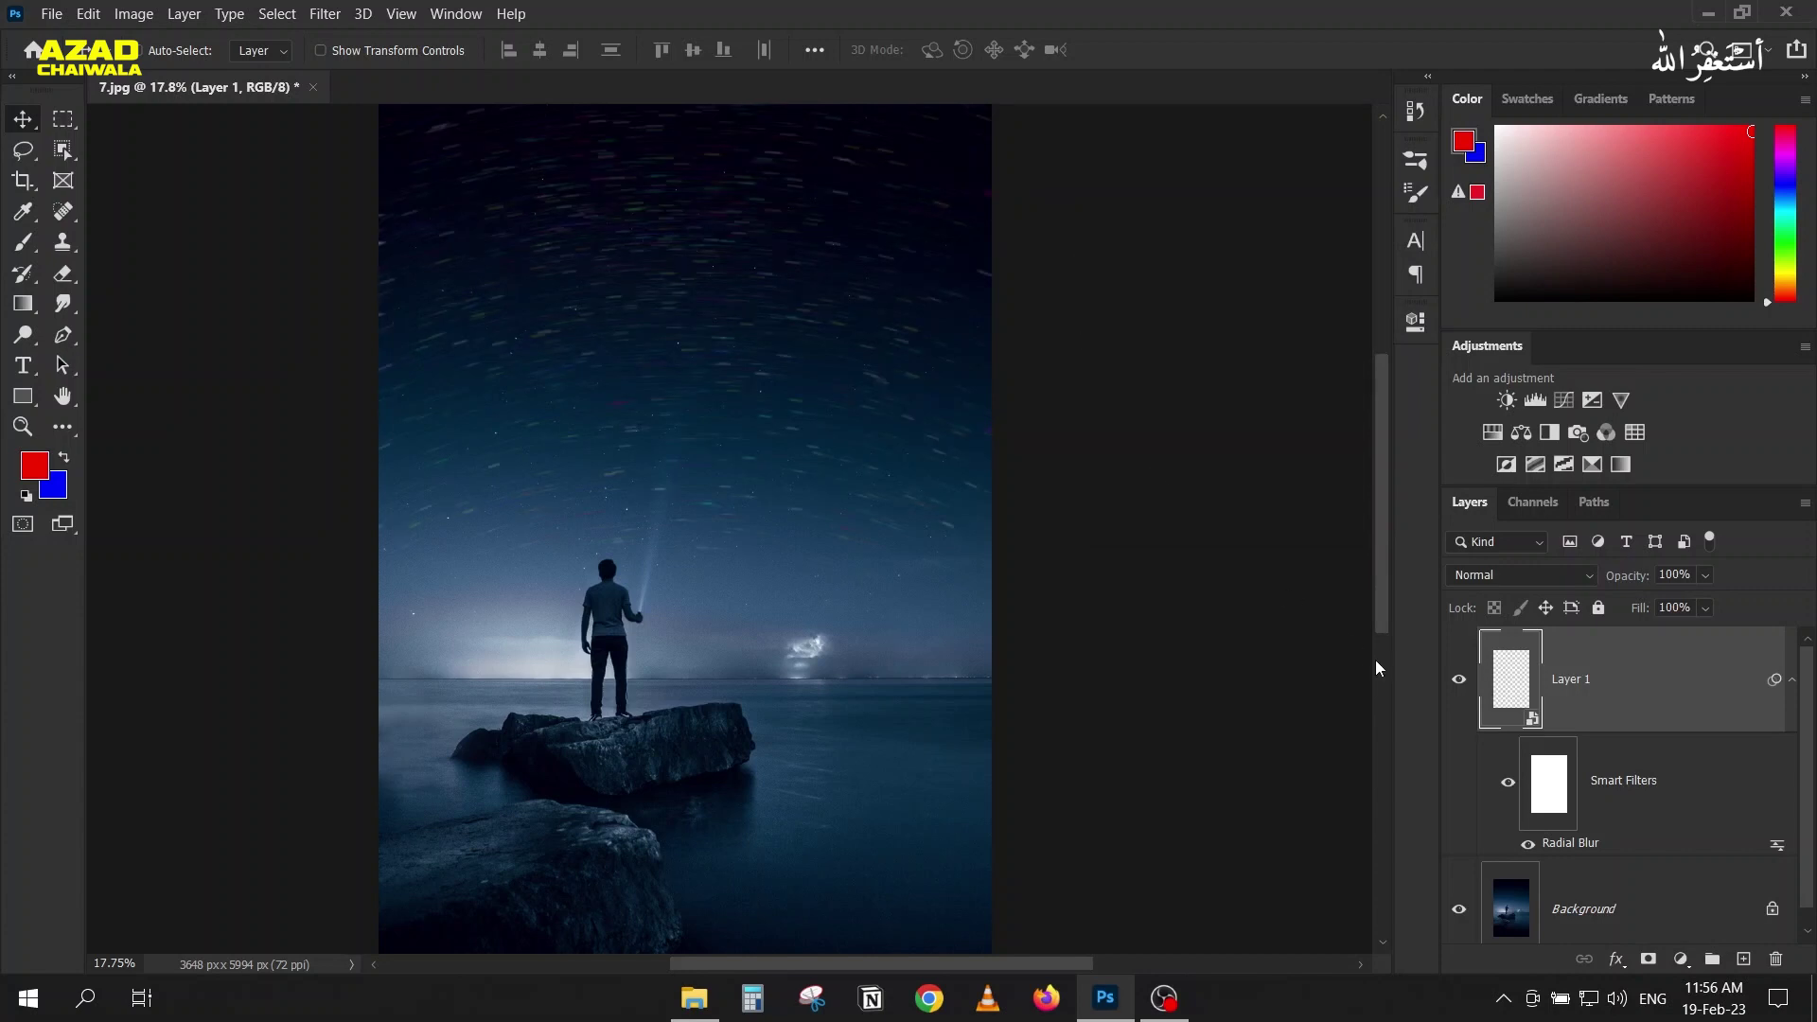
double_click(1550, 849)
type("2")
left_click(1289, 277)
left_click(1459, 678)
Step: Add a new layer above Background and try a Spot Healing stroke across the sky, then undo it
left_click(1531, 894)
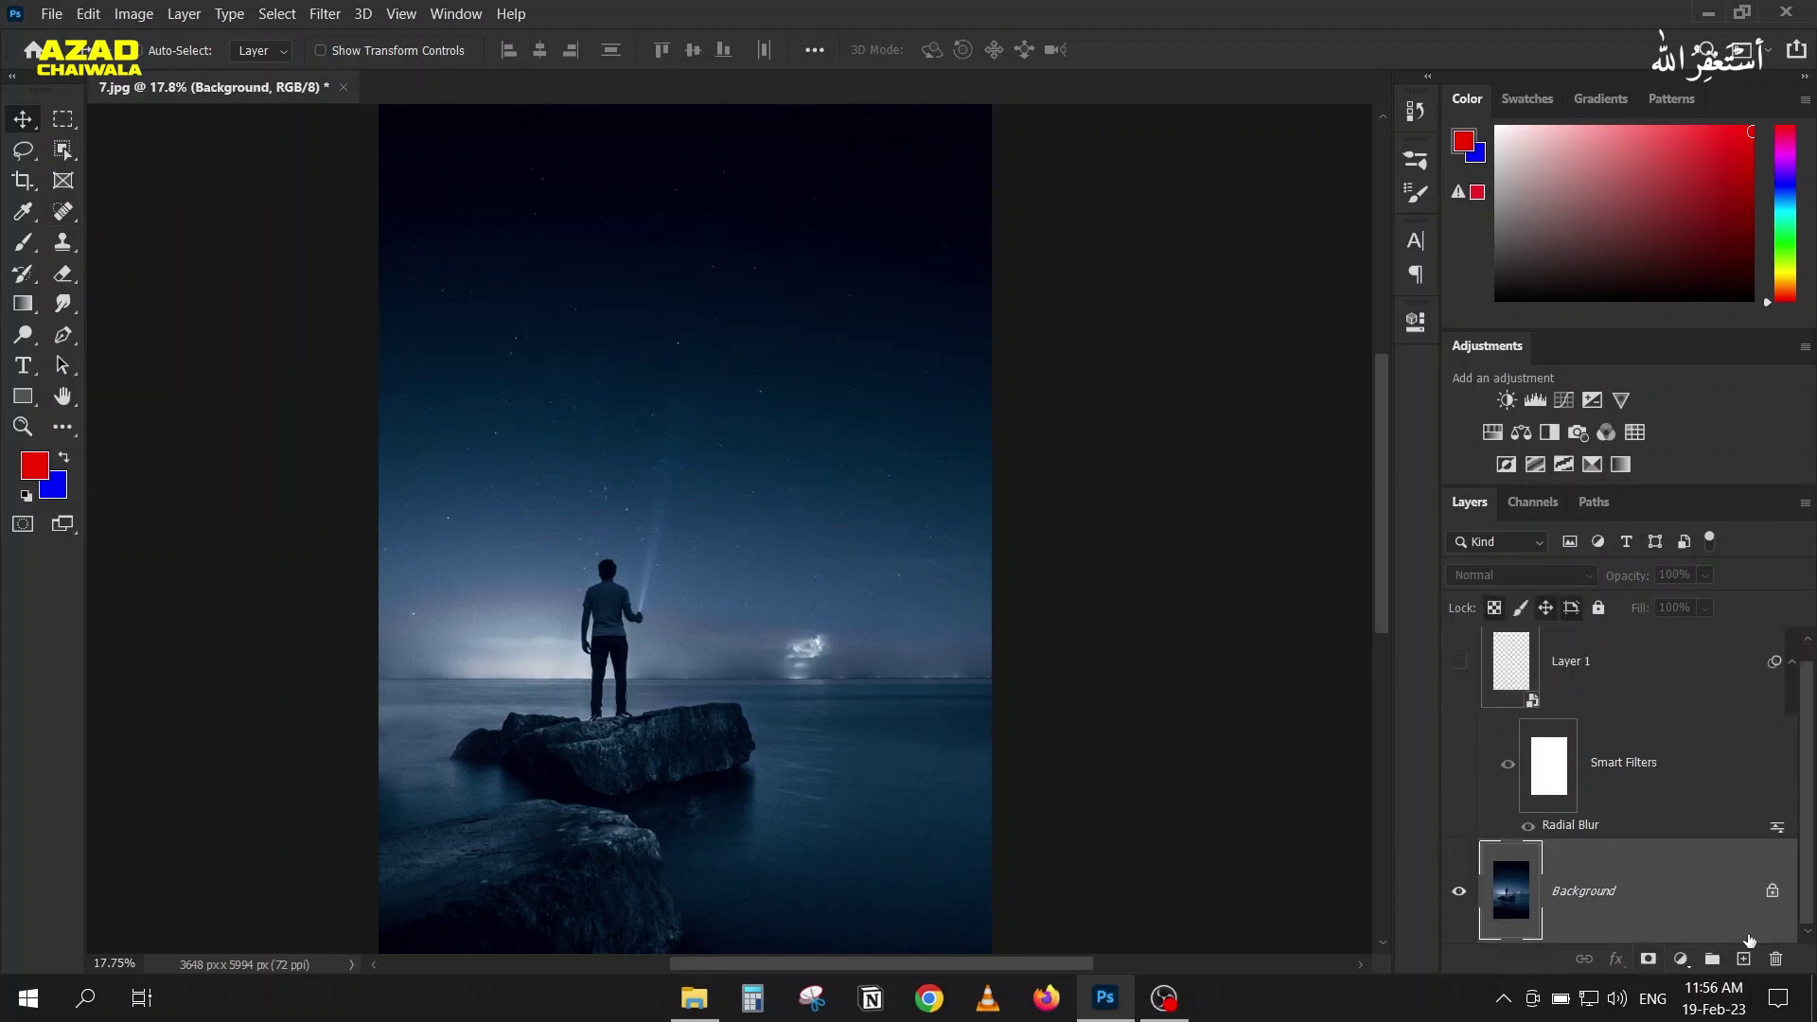
left_click(1744, 958)
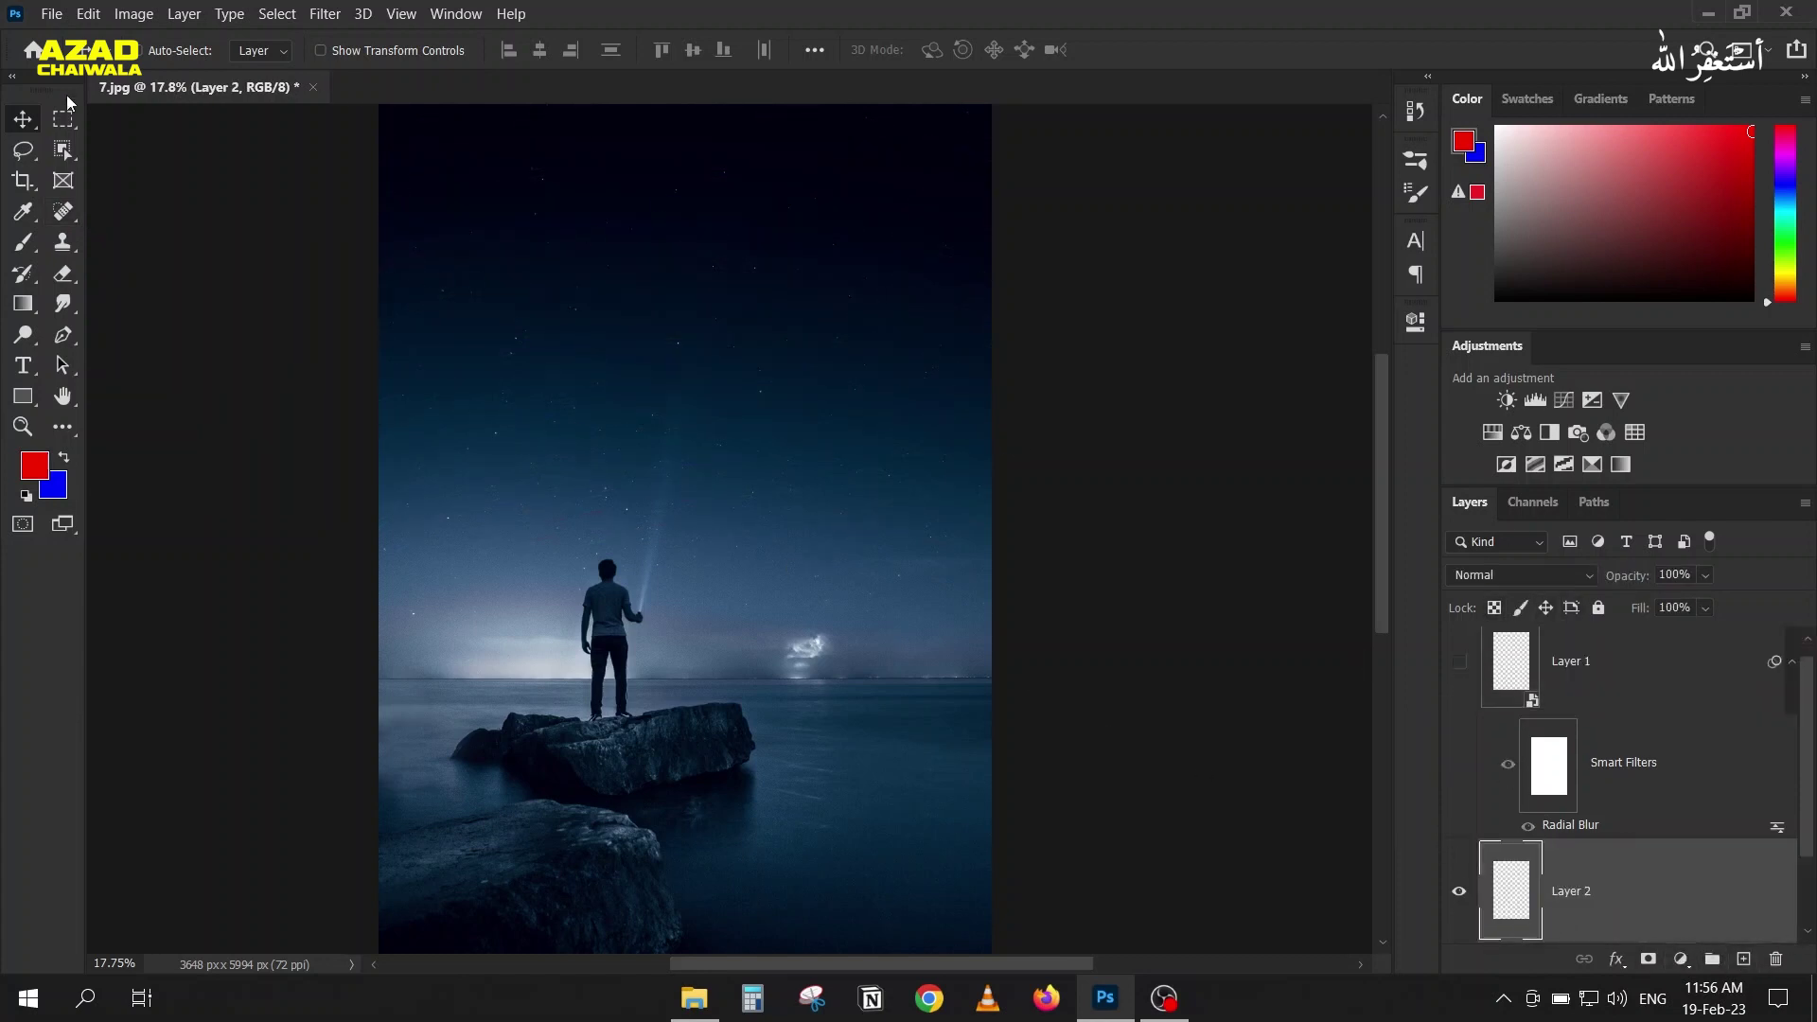
left_click_drag(63, 214, 123, 214)
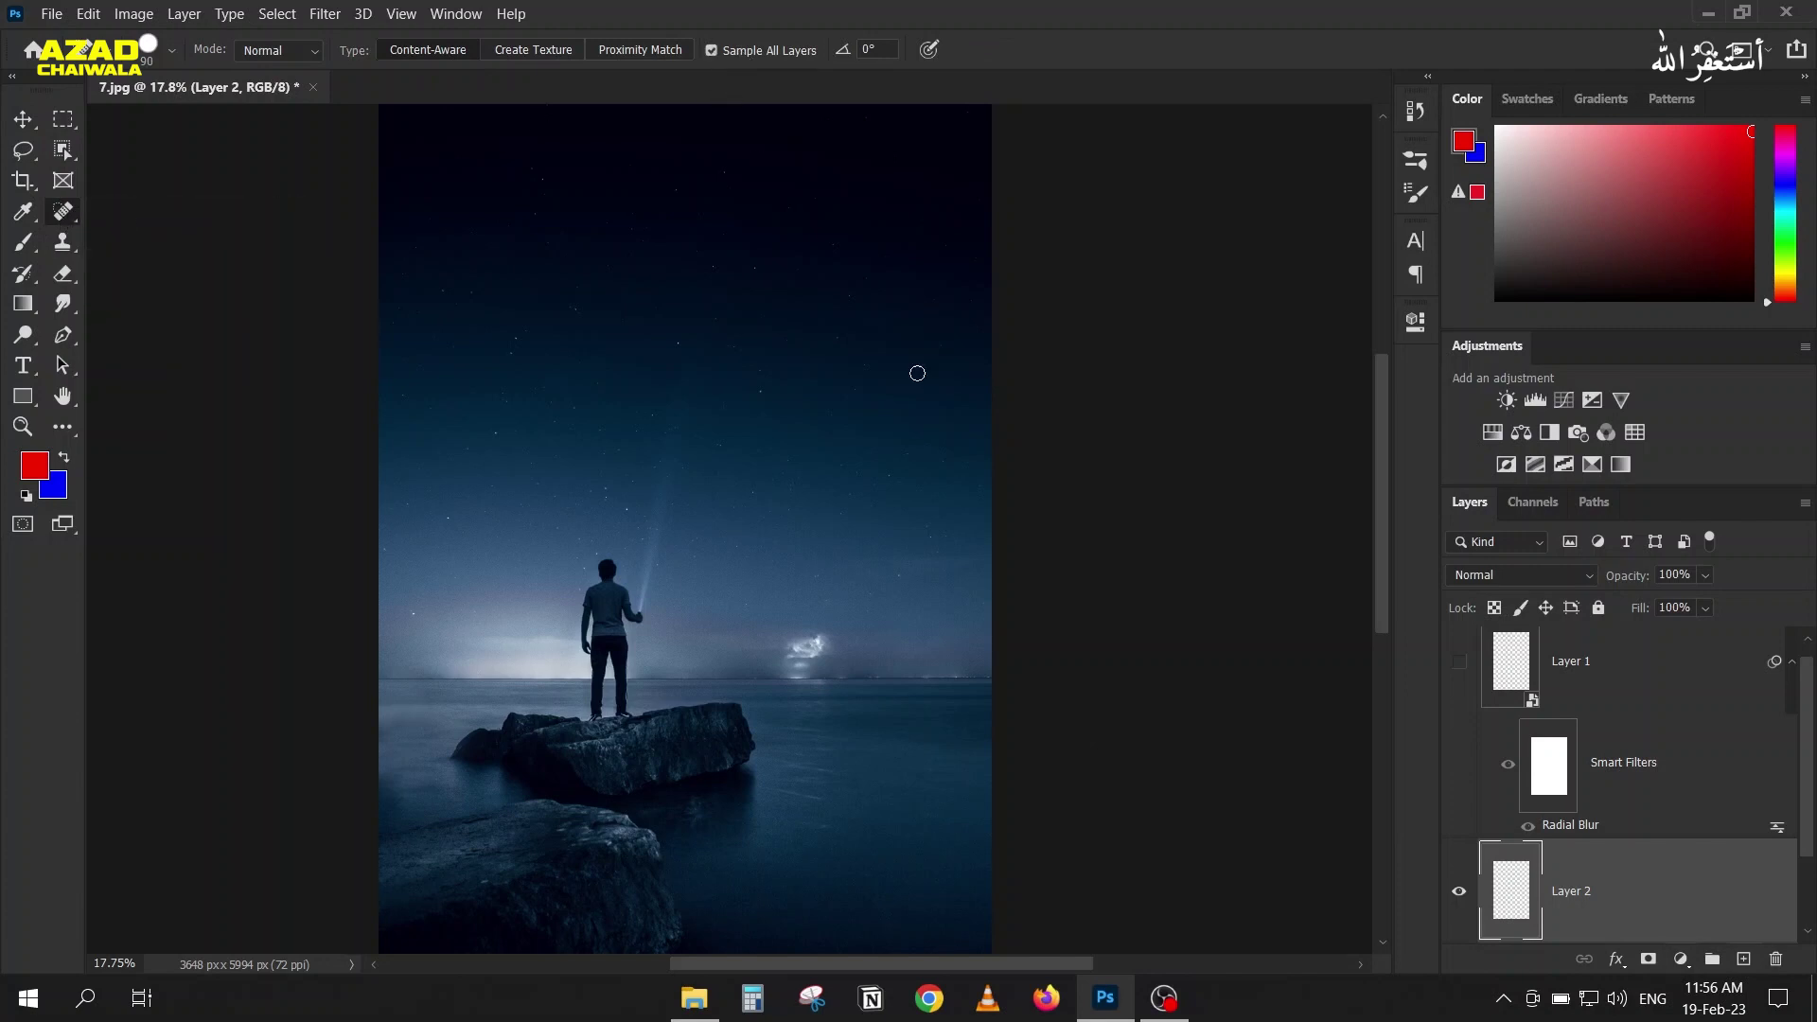
scroll(1619, 899, "down", 1)
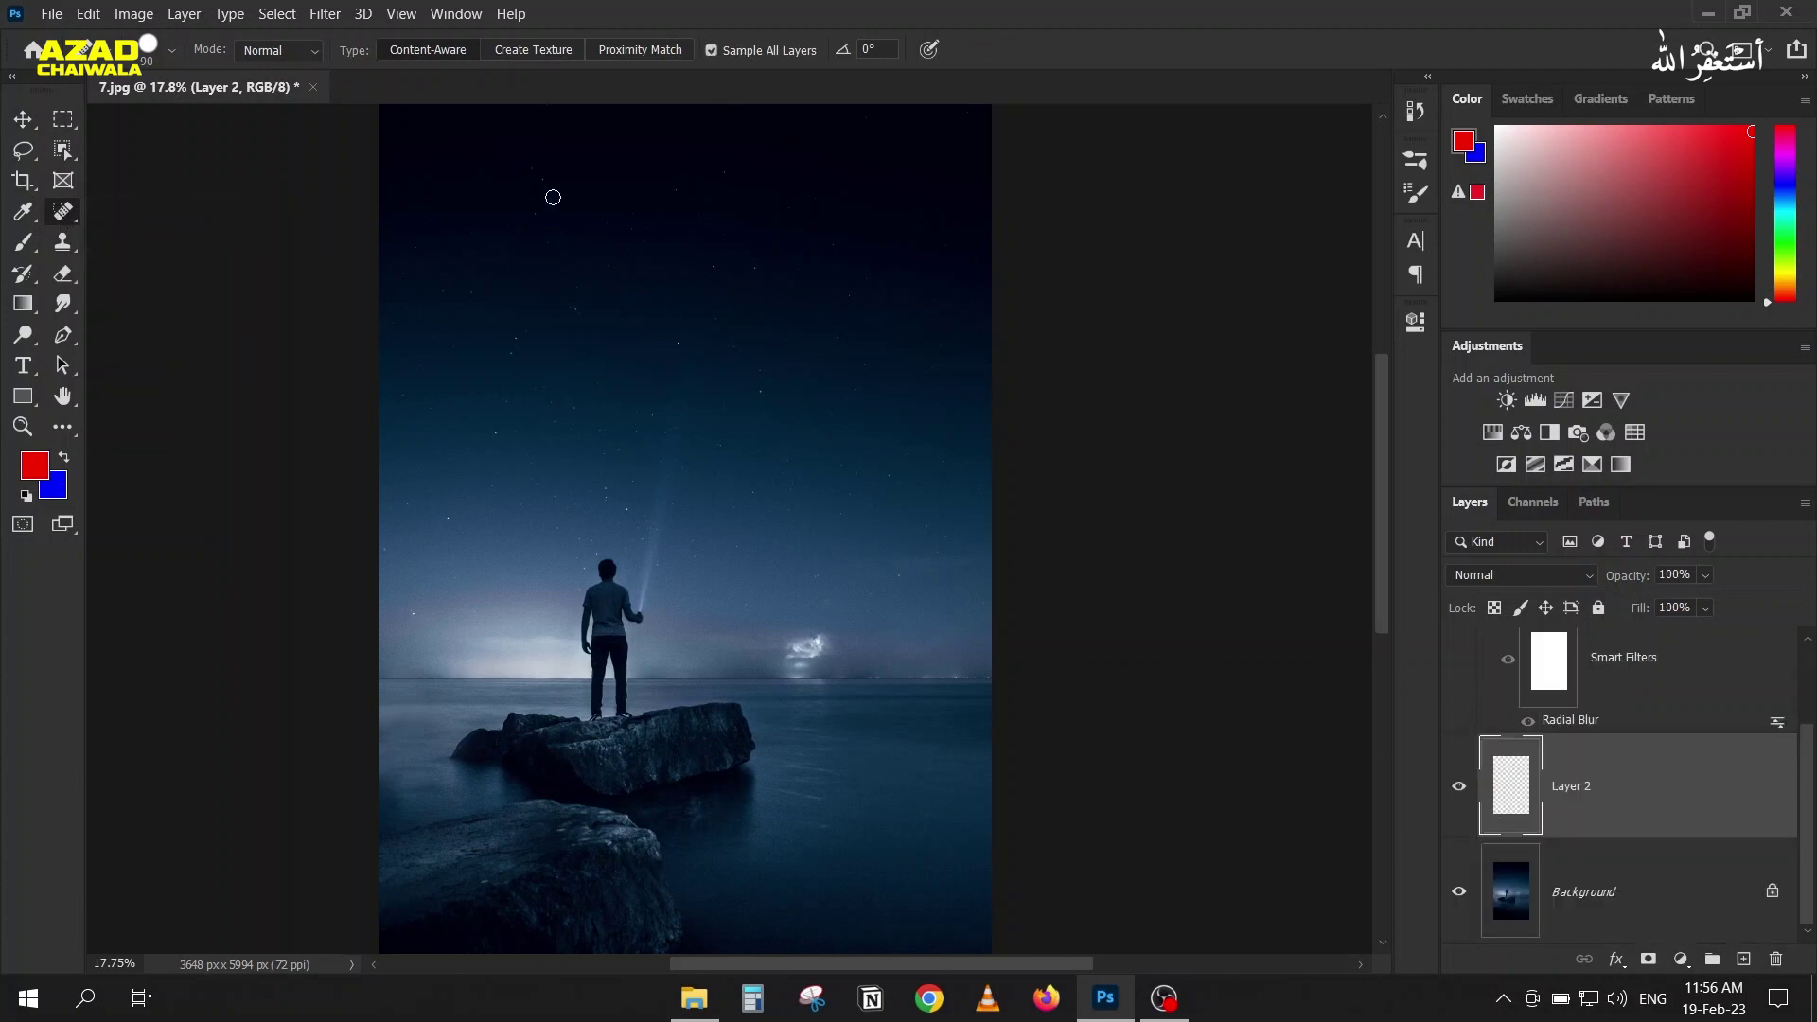
key("bracketright")
key("bracketright")
key("bracketright")
key("bracketright")
key("bracketright")
key("bracketright")
key("bracketright")
key("bracketright")
key("bracketright")
mouse_move(568, 243)
left_mouse_down()
mouse_move(431, 170)
mouse_move(418, 101)
mouse_move(1288, 239)
left_mouse_up()
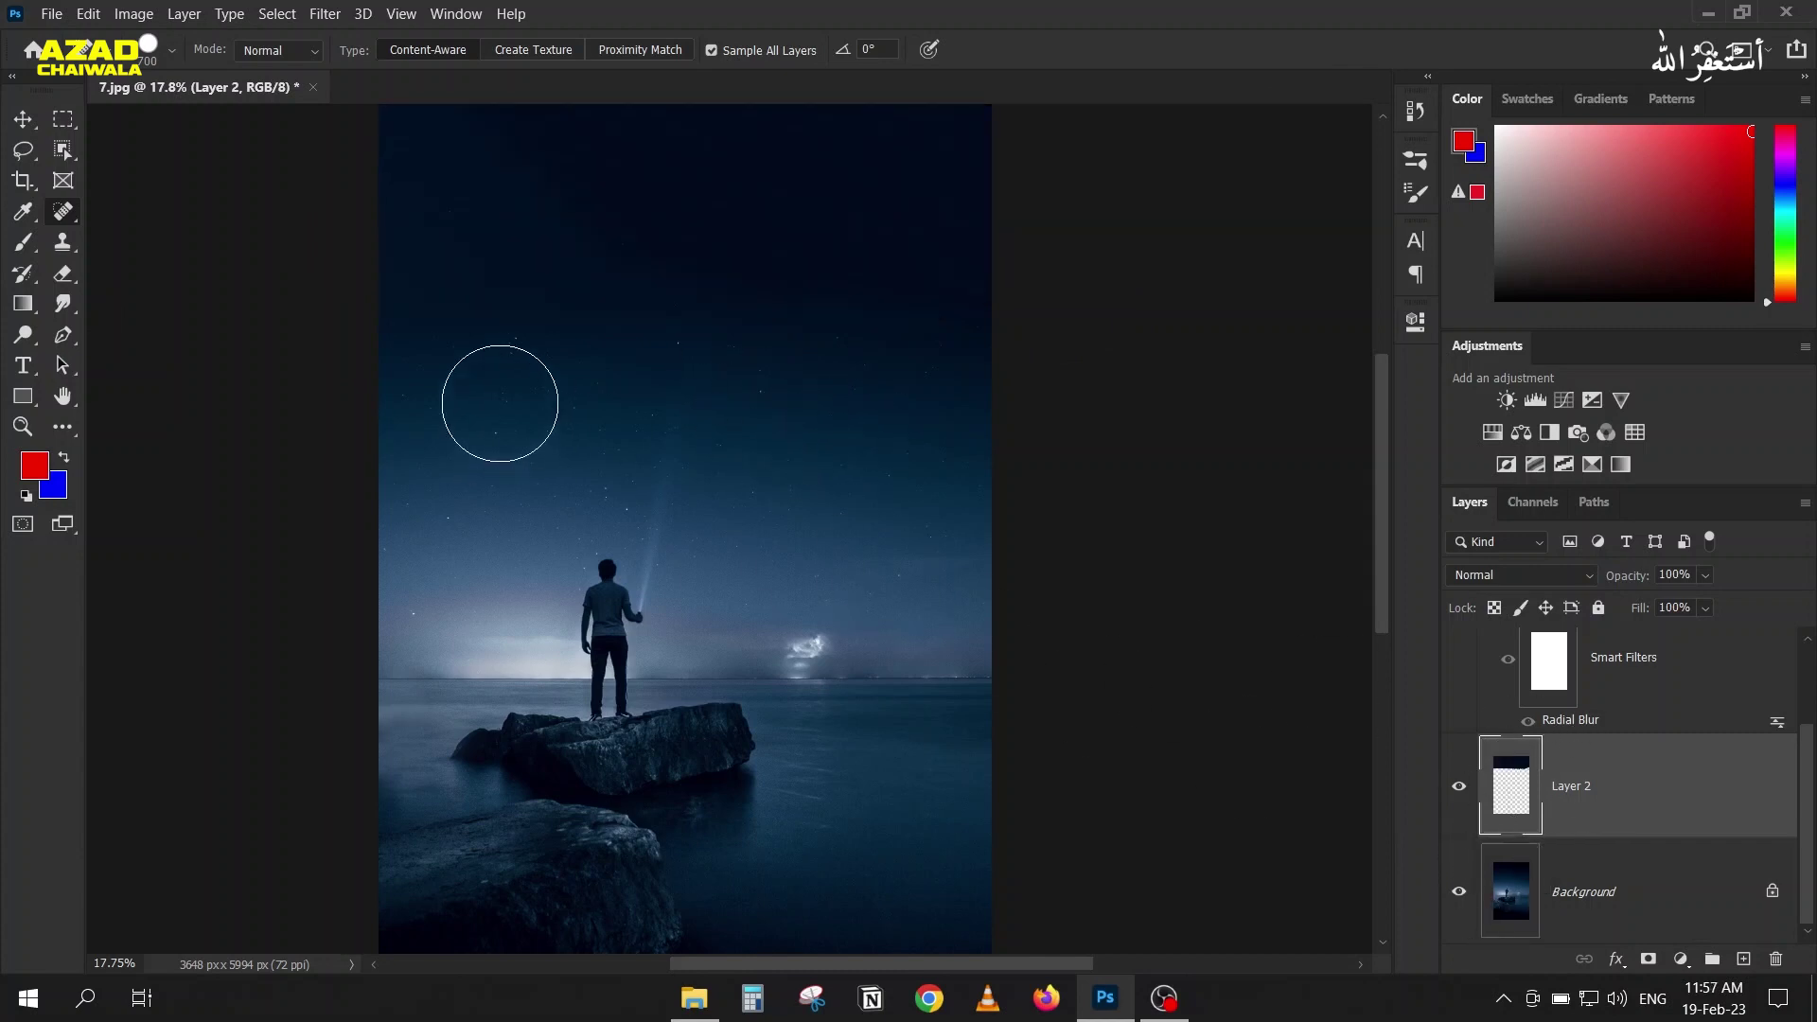
key("ctrl+z")
Step: Heal away several individual stars in the zoomed-in sky with a resized Spot Healing brush
left_click_drag(450, 191, 519, 167)
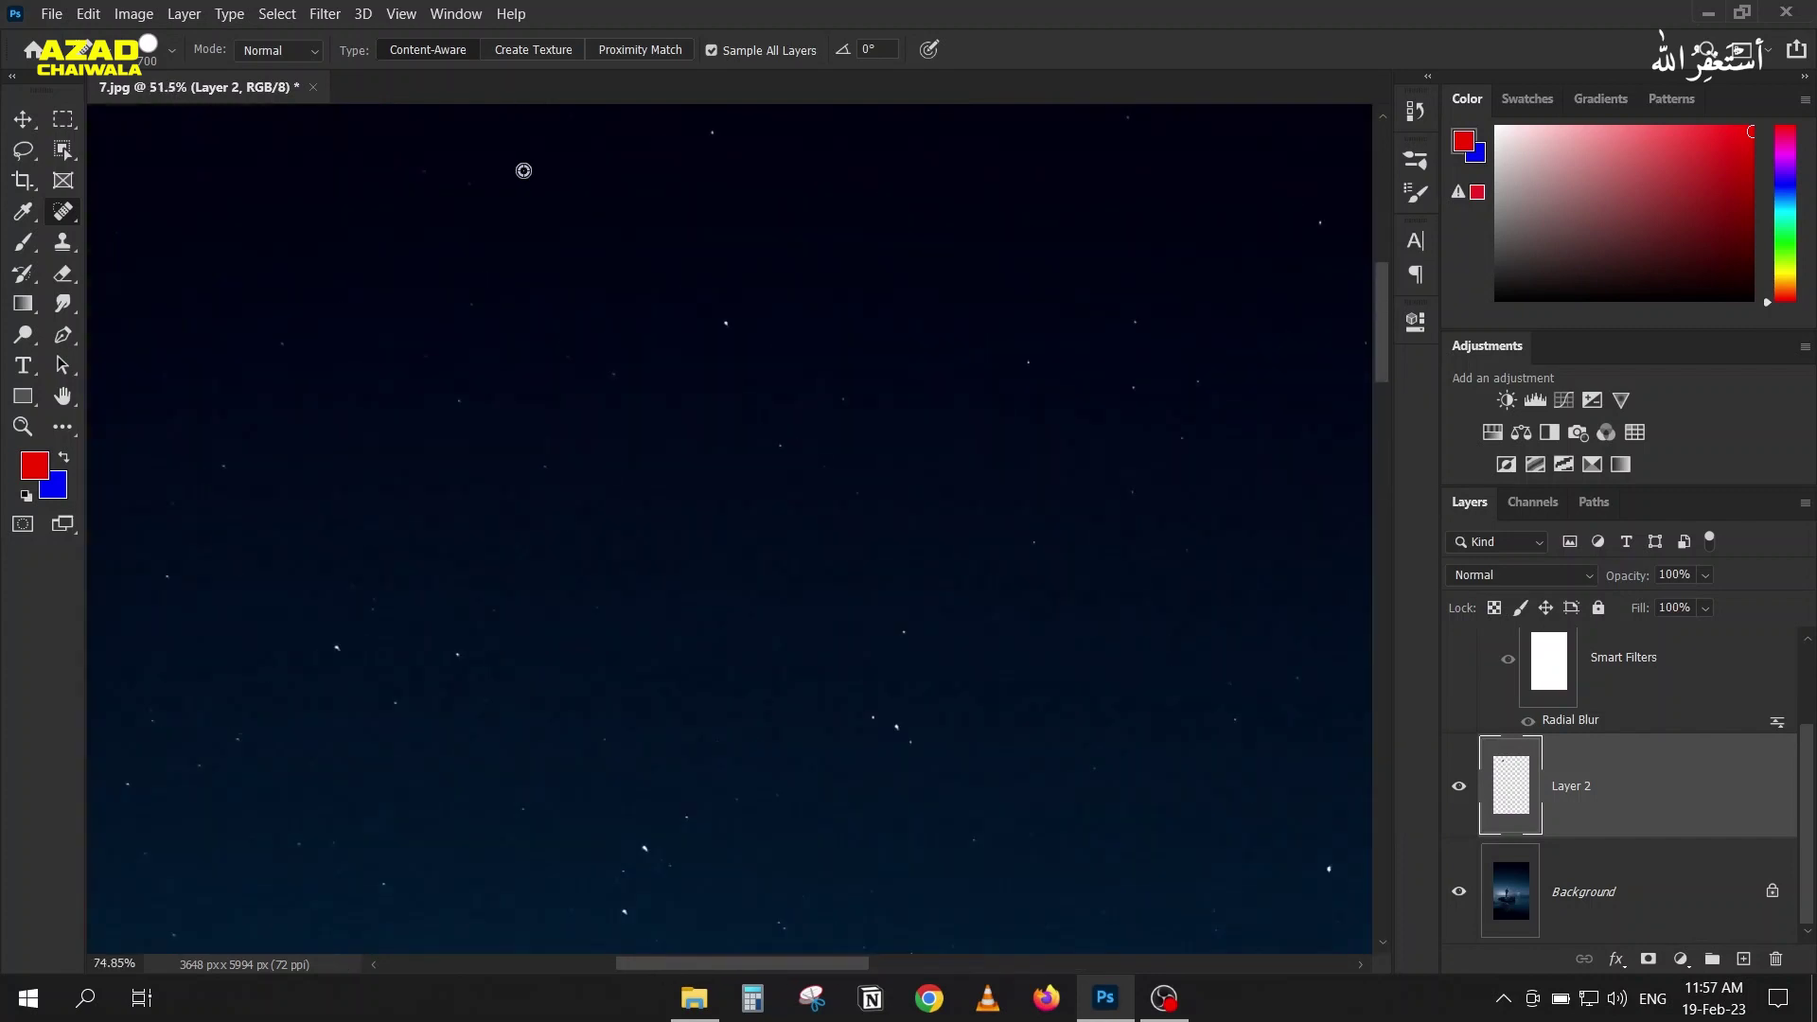
key("bracketleft")
key("bracketleft")
key("bracketleft")
key("bracketleft")
key("bracketleft")
key("bracketleft")
key("bracketleft")
key("bracketleft")
key("bracketleft")
key("bracketleft")
key("bracketleft")
key("bracketleft")
key("bracketleft")
key("bracketleft")
left_click(725, 324)
key("bracketright")
left_click_drag(819, 389, 845, 394)
left_click(780, 446)
left_click_drag(895, 492, 844, 492)
Step: Close 7.jpg without saving and bring up the 5-Brushes folder
scroll(585, 482, "down", 5)
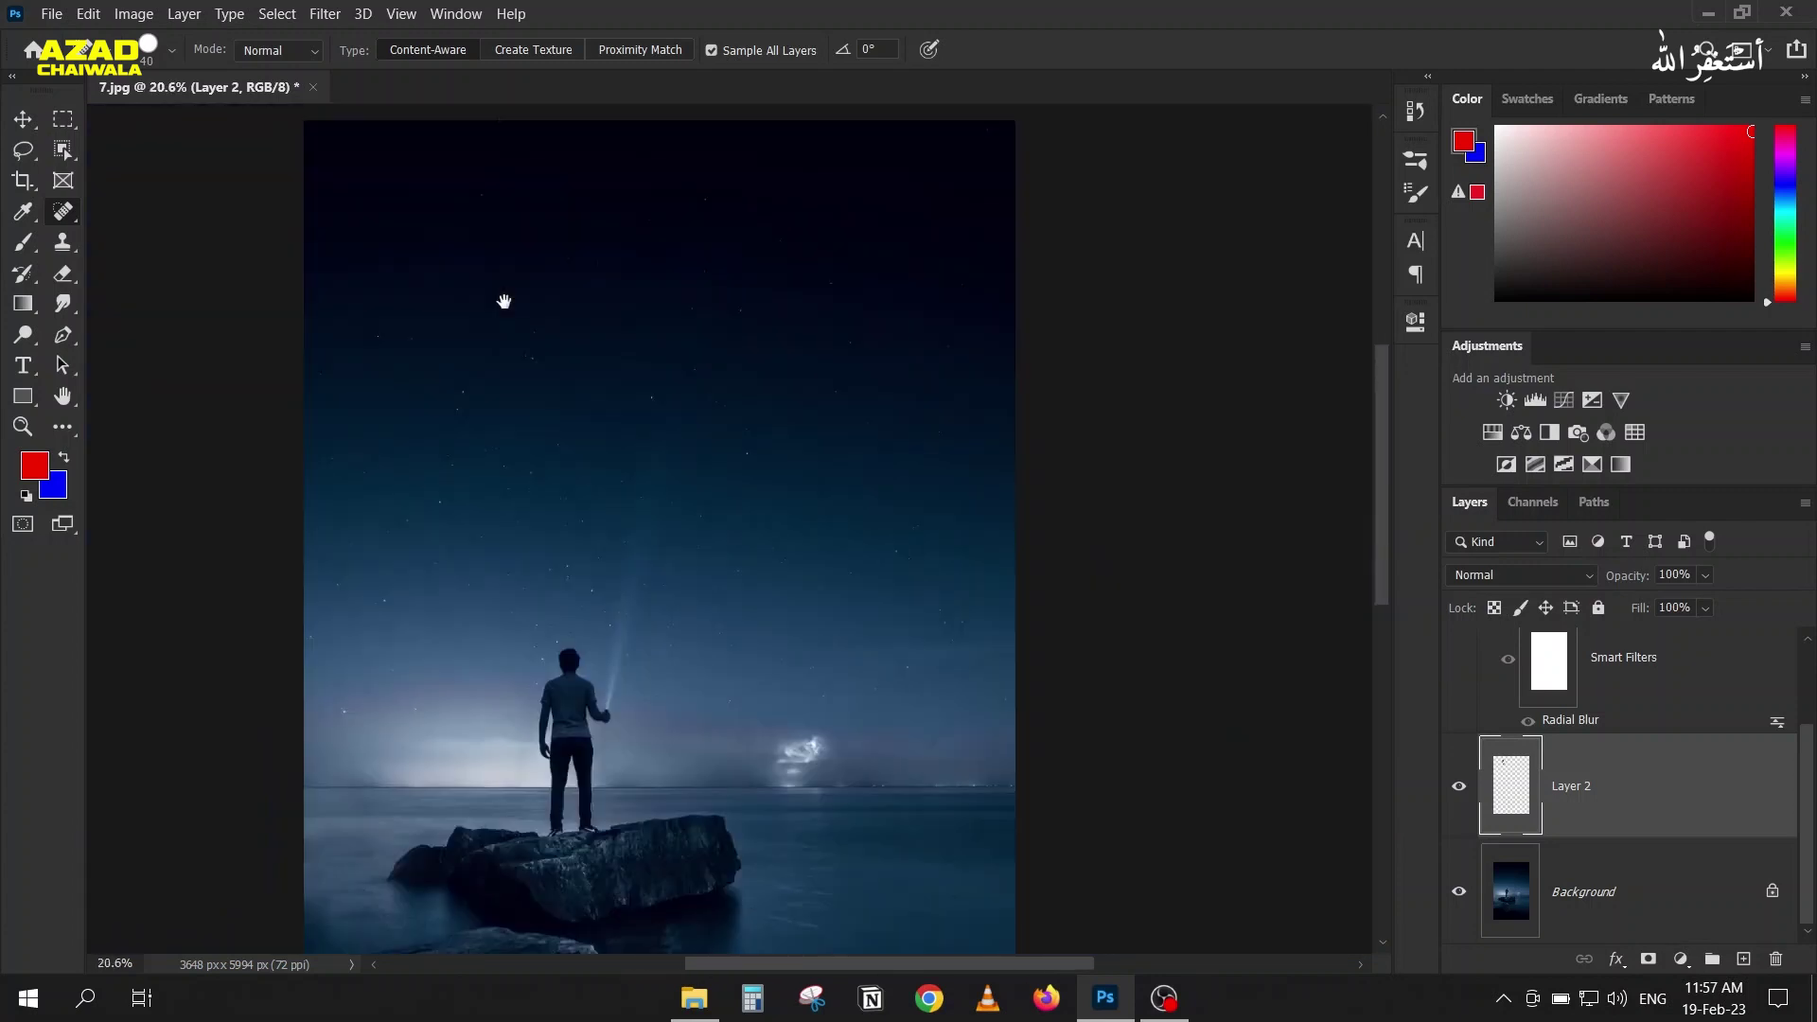
left_click(313, 87)
key("n")
left_click(692, 994)
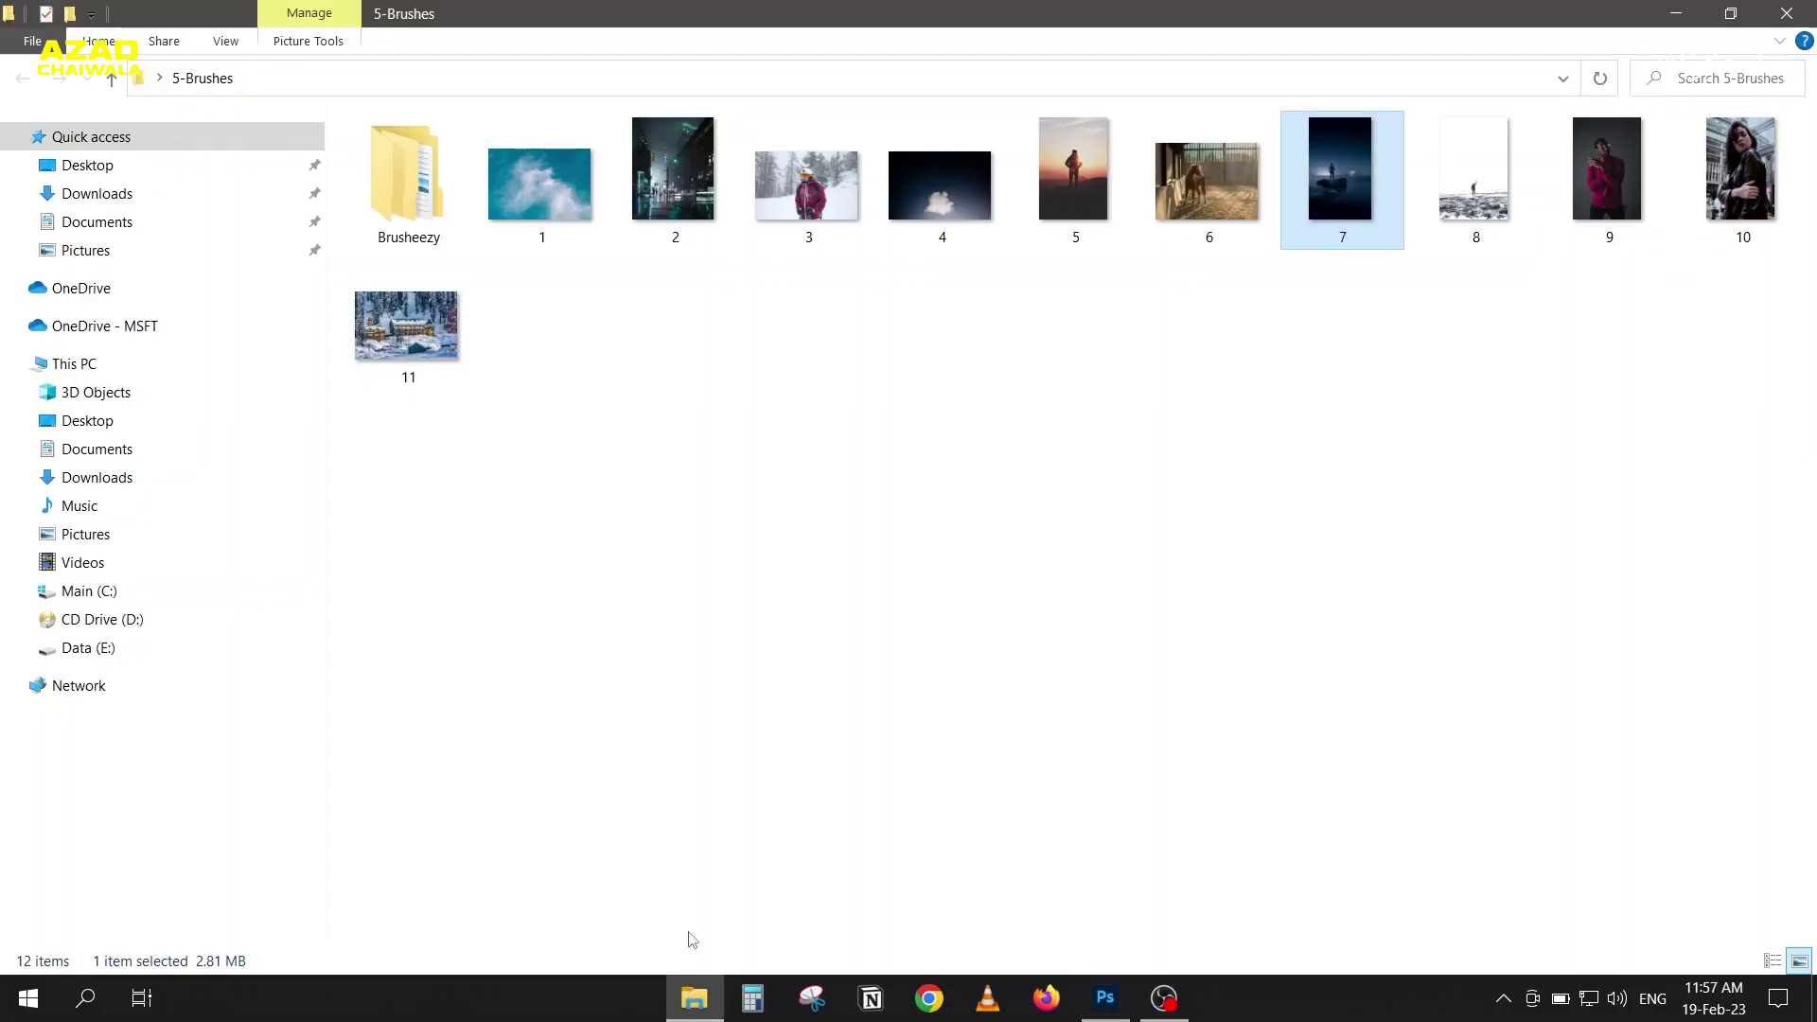
Step: Drag file 8 from the 5-Brushes folder onto Photoshop to open it
left_click_drag(1450, 204, 725, 611)
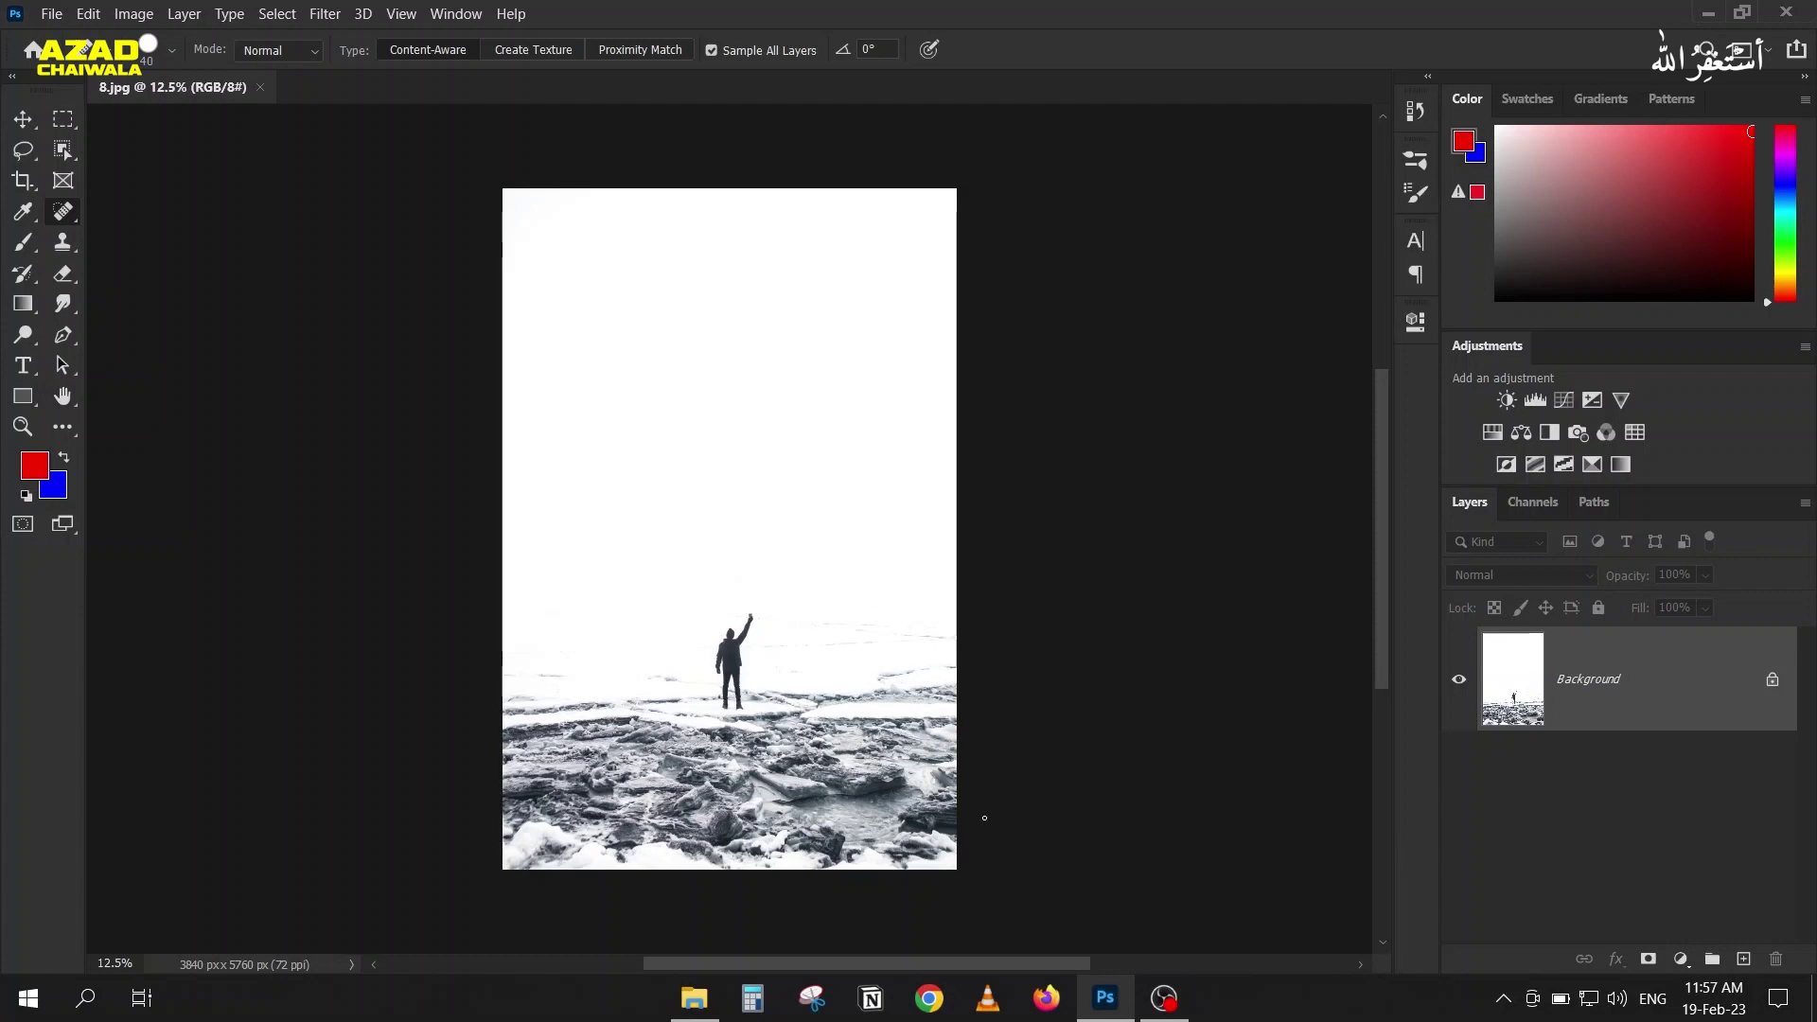
Step: Open Firefox and go to the Brusheezy website
left_click(1050, 998)
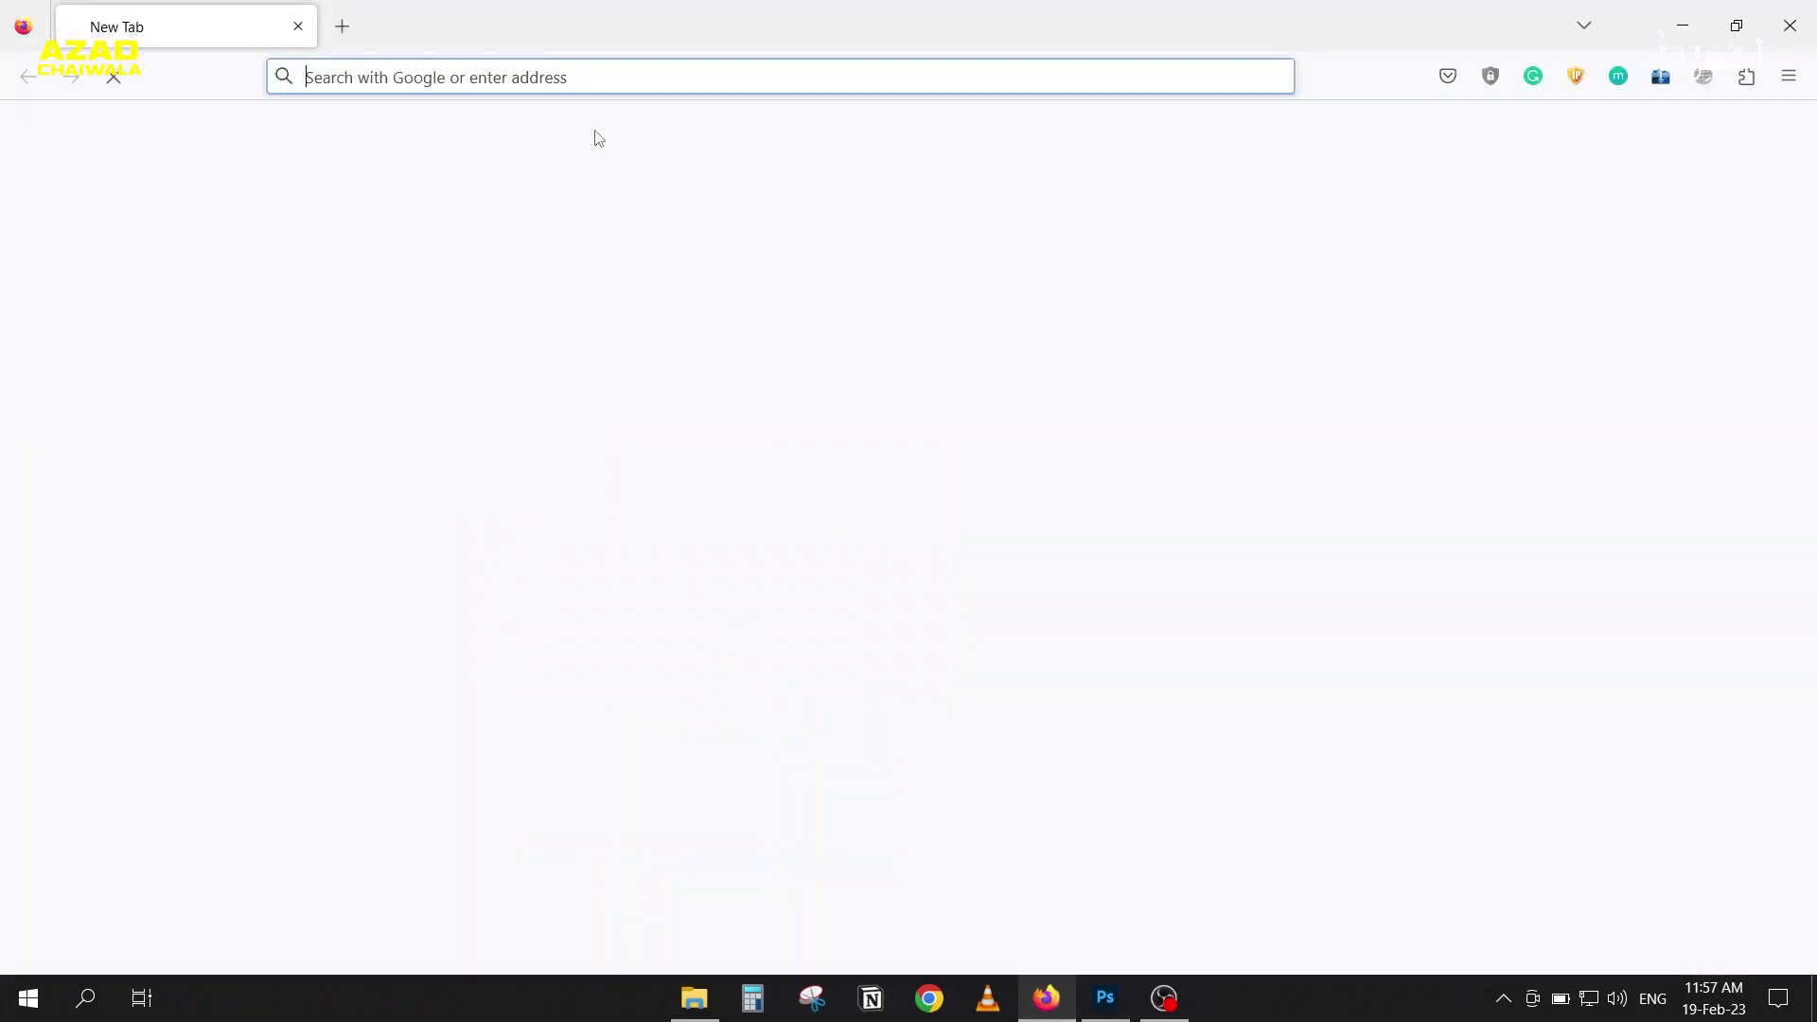
left_click(583, 81)
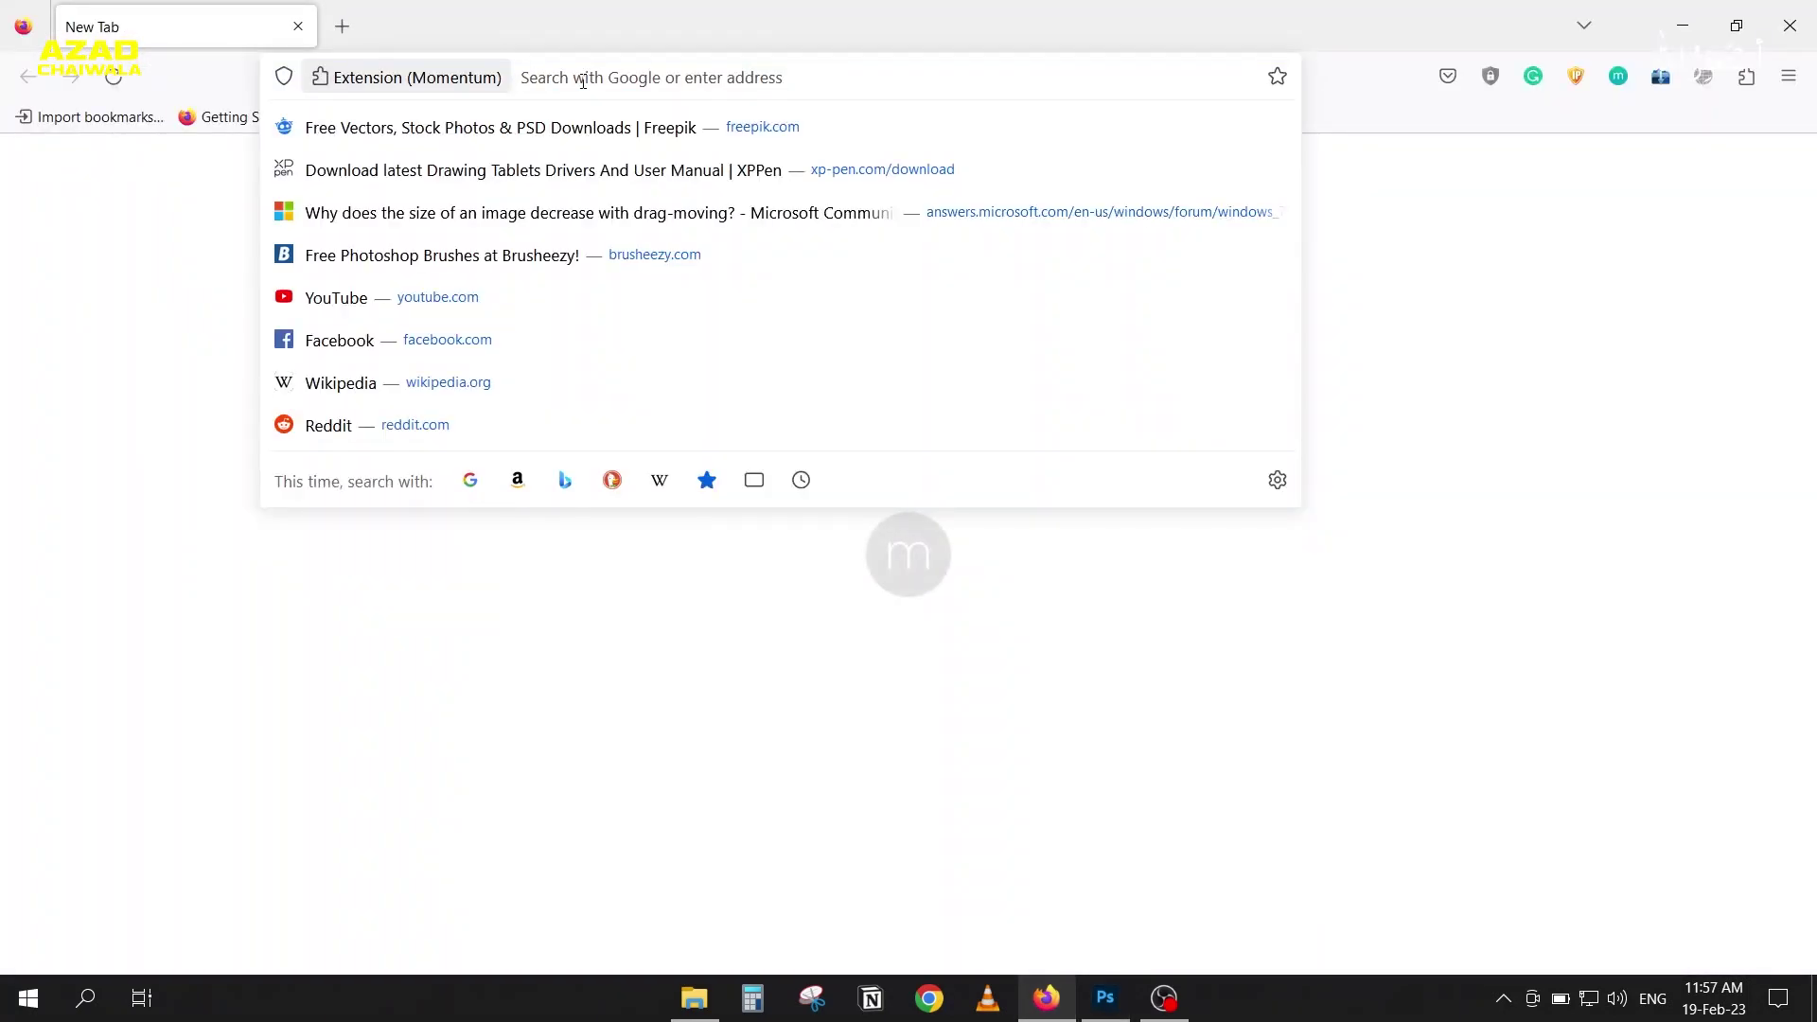
type("brush")
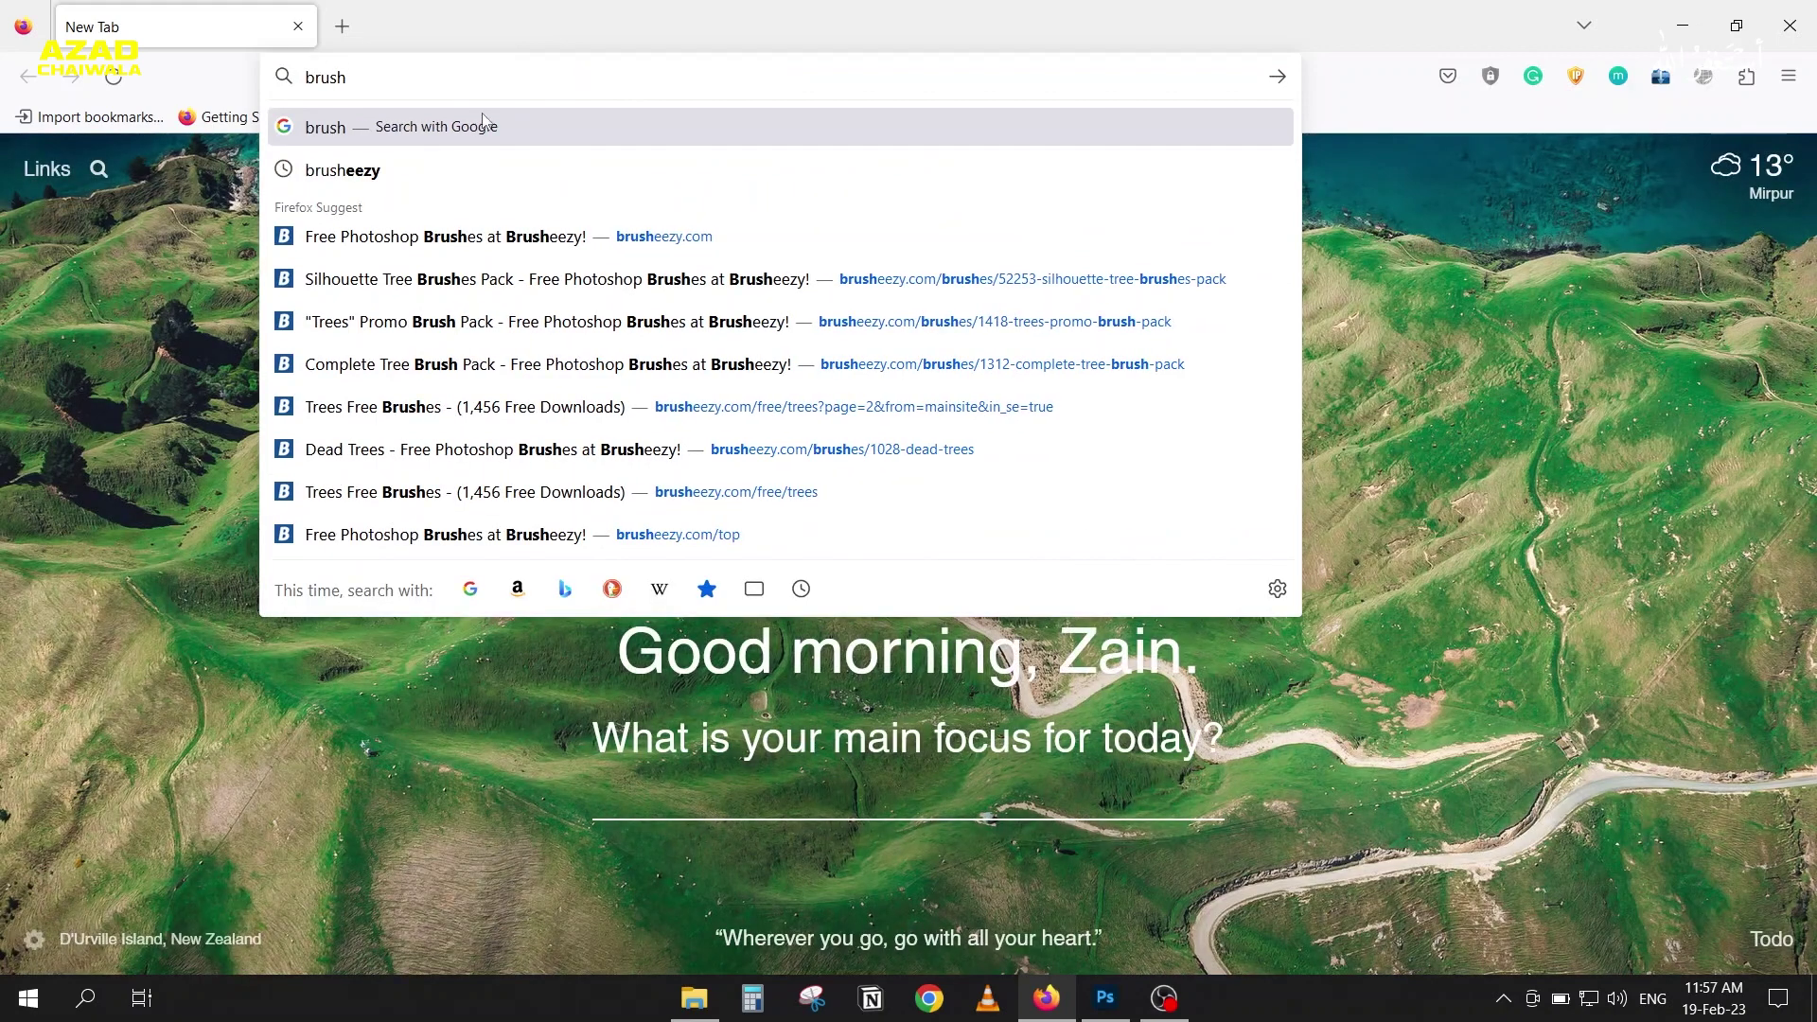
left_click(447, 231)
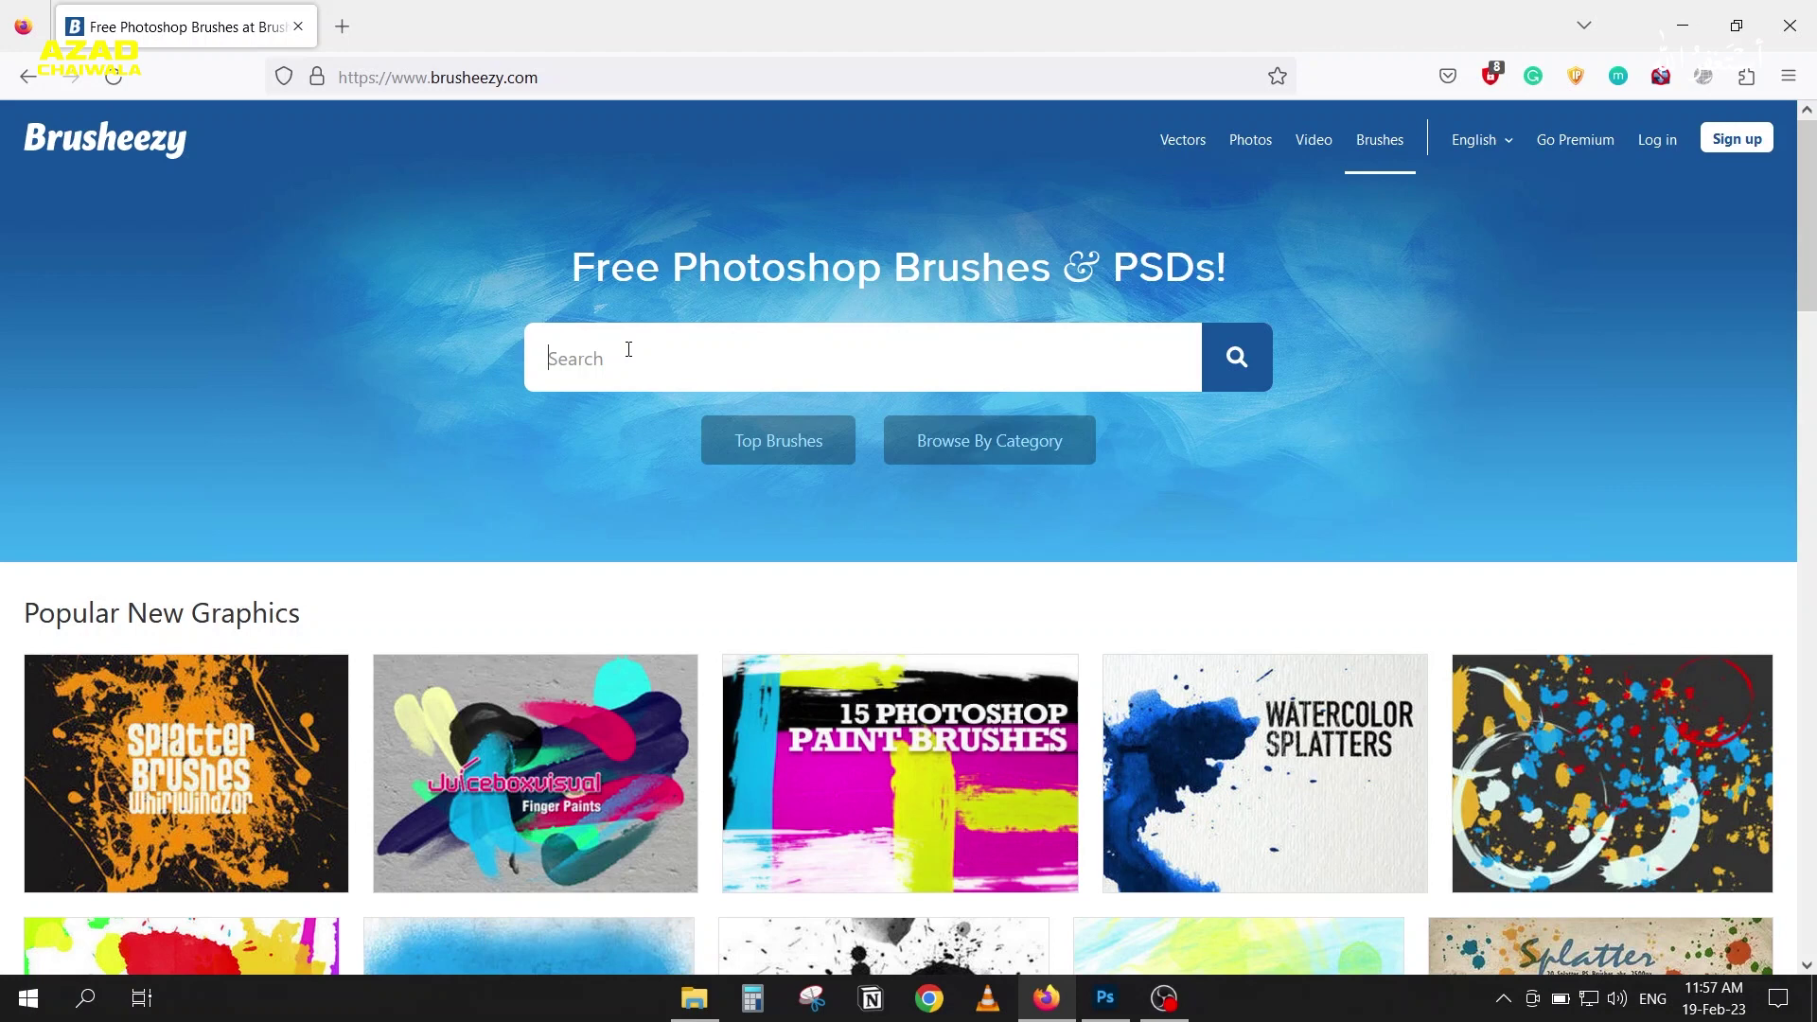
Step: Search the site for 'smoke' and download the Smoke 5 brush pack
left_click(629, 349)
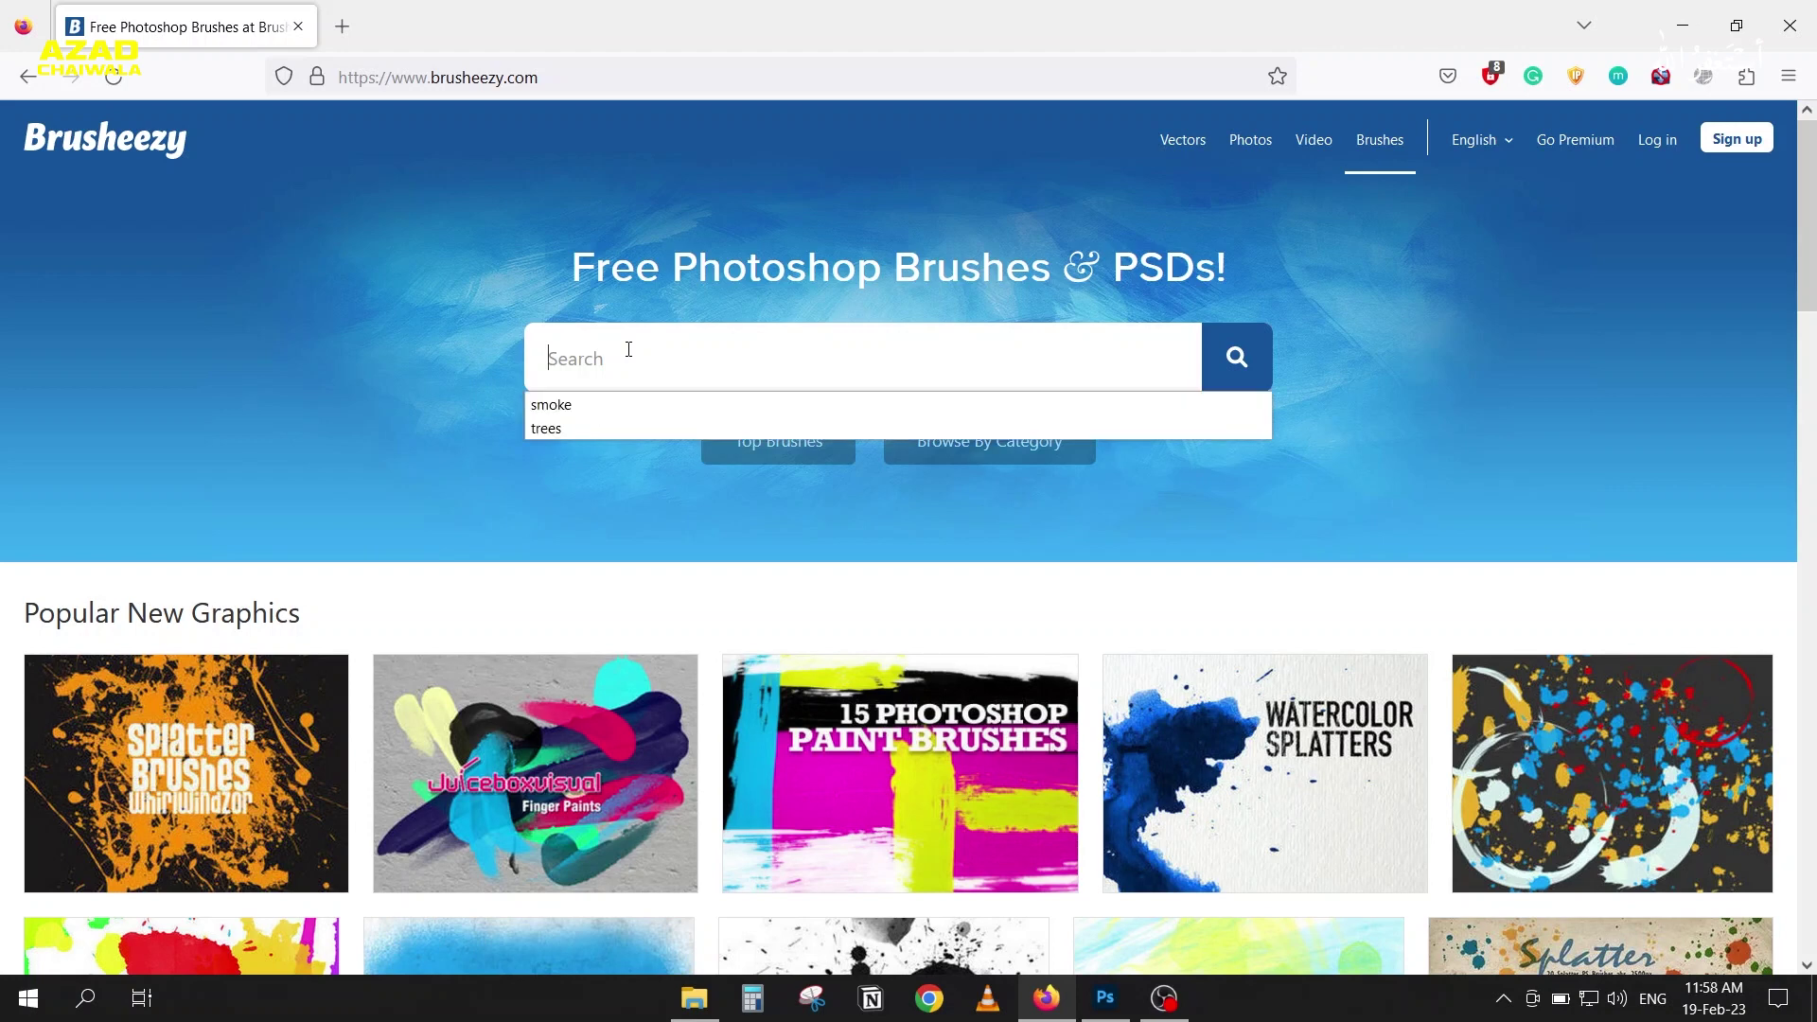
left_click(596, 405)
left_click(1236, 357)
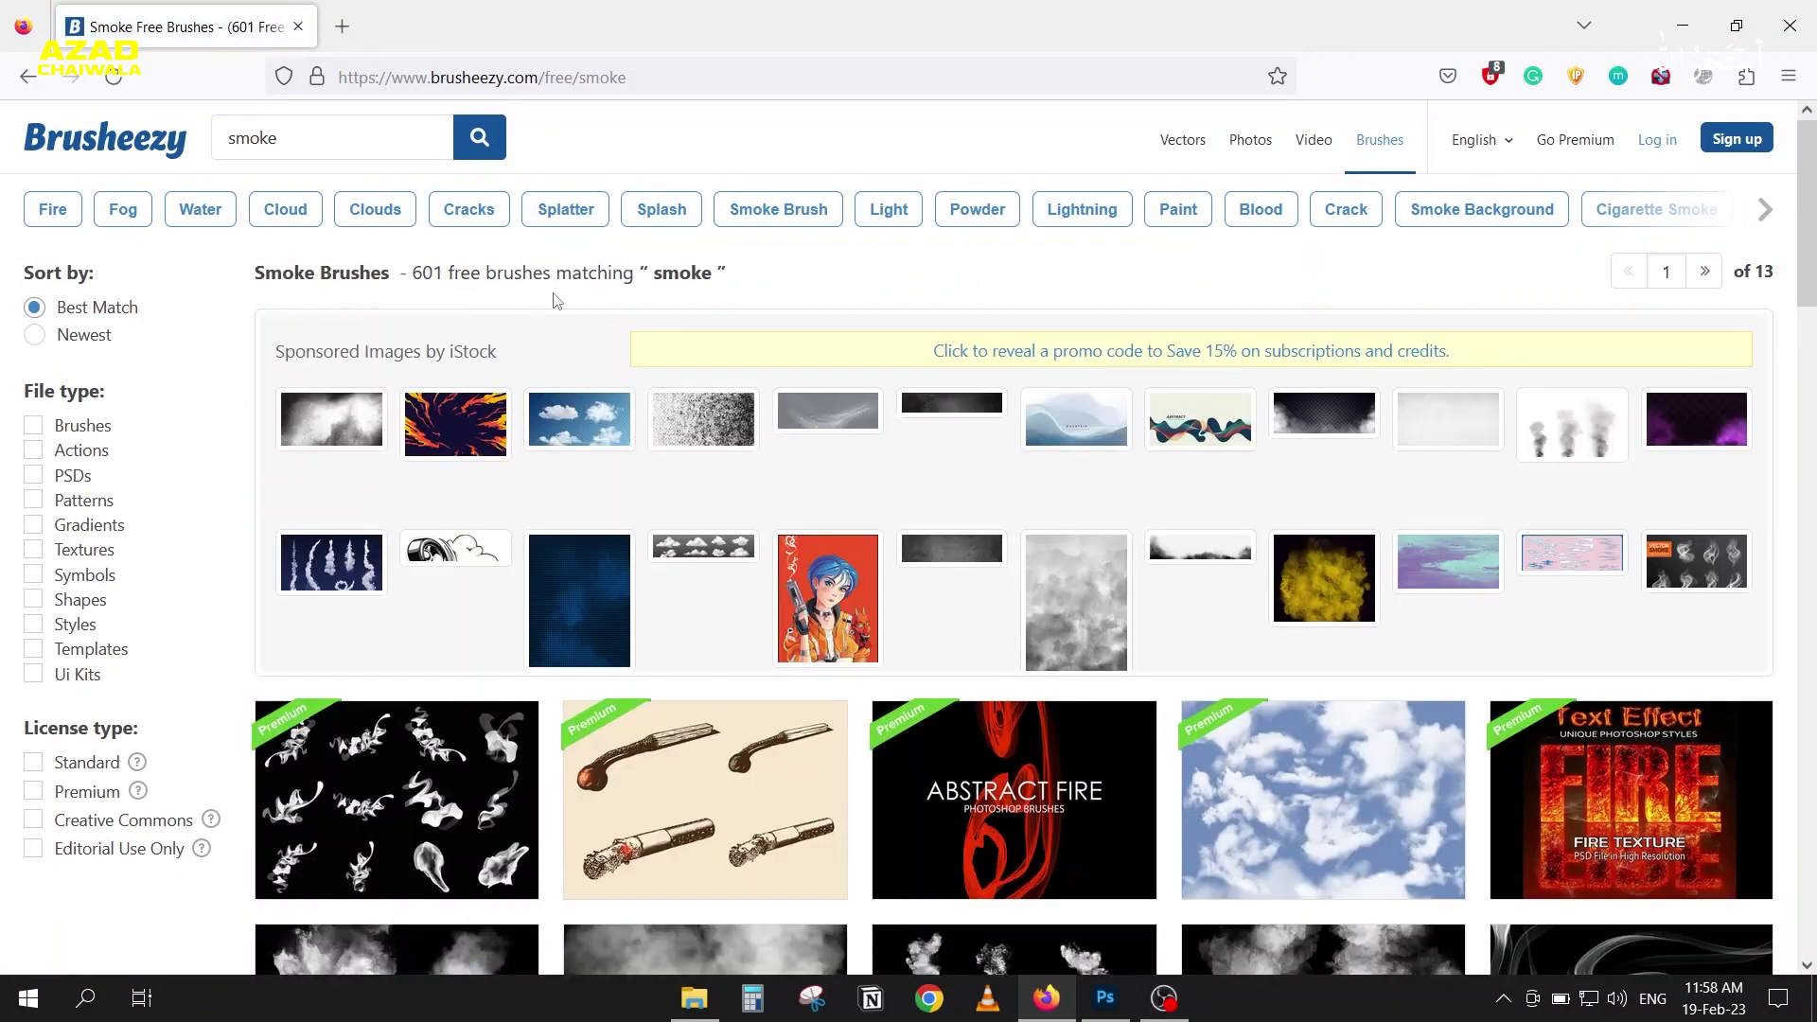
scroll(557, 301, "down", 5)
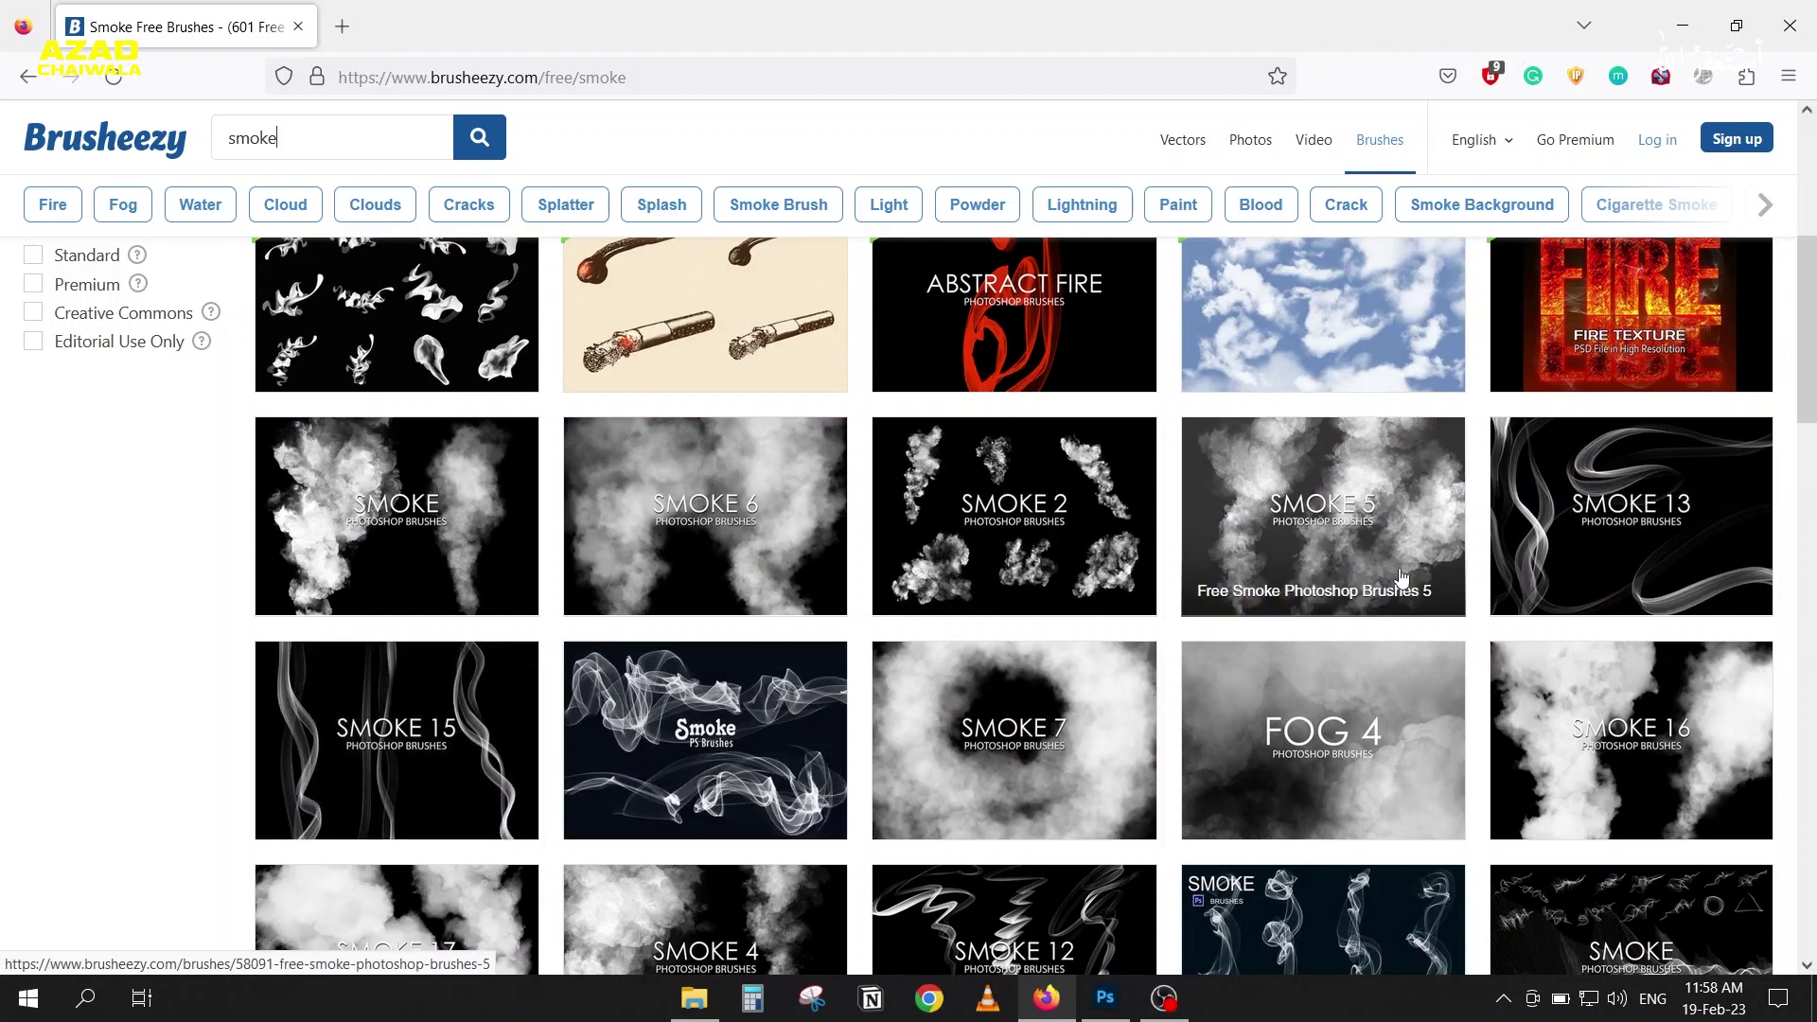
left_click(1301, 470)
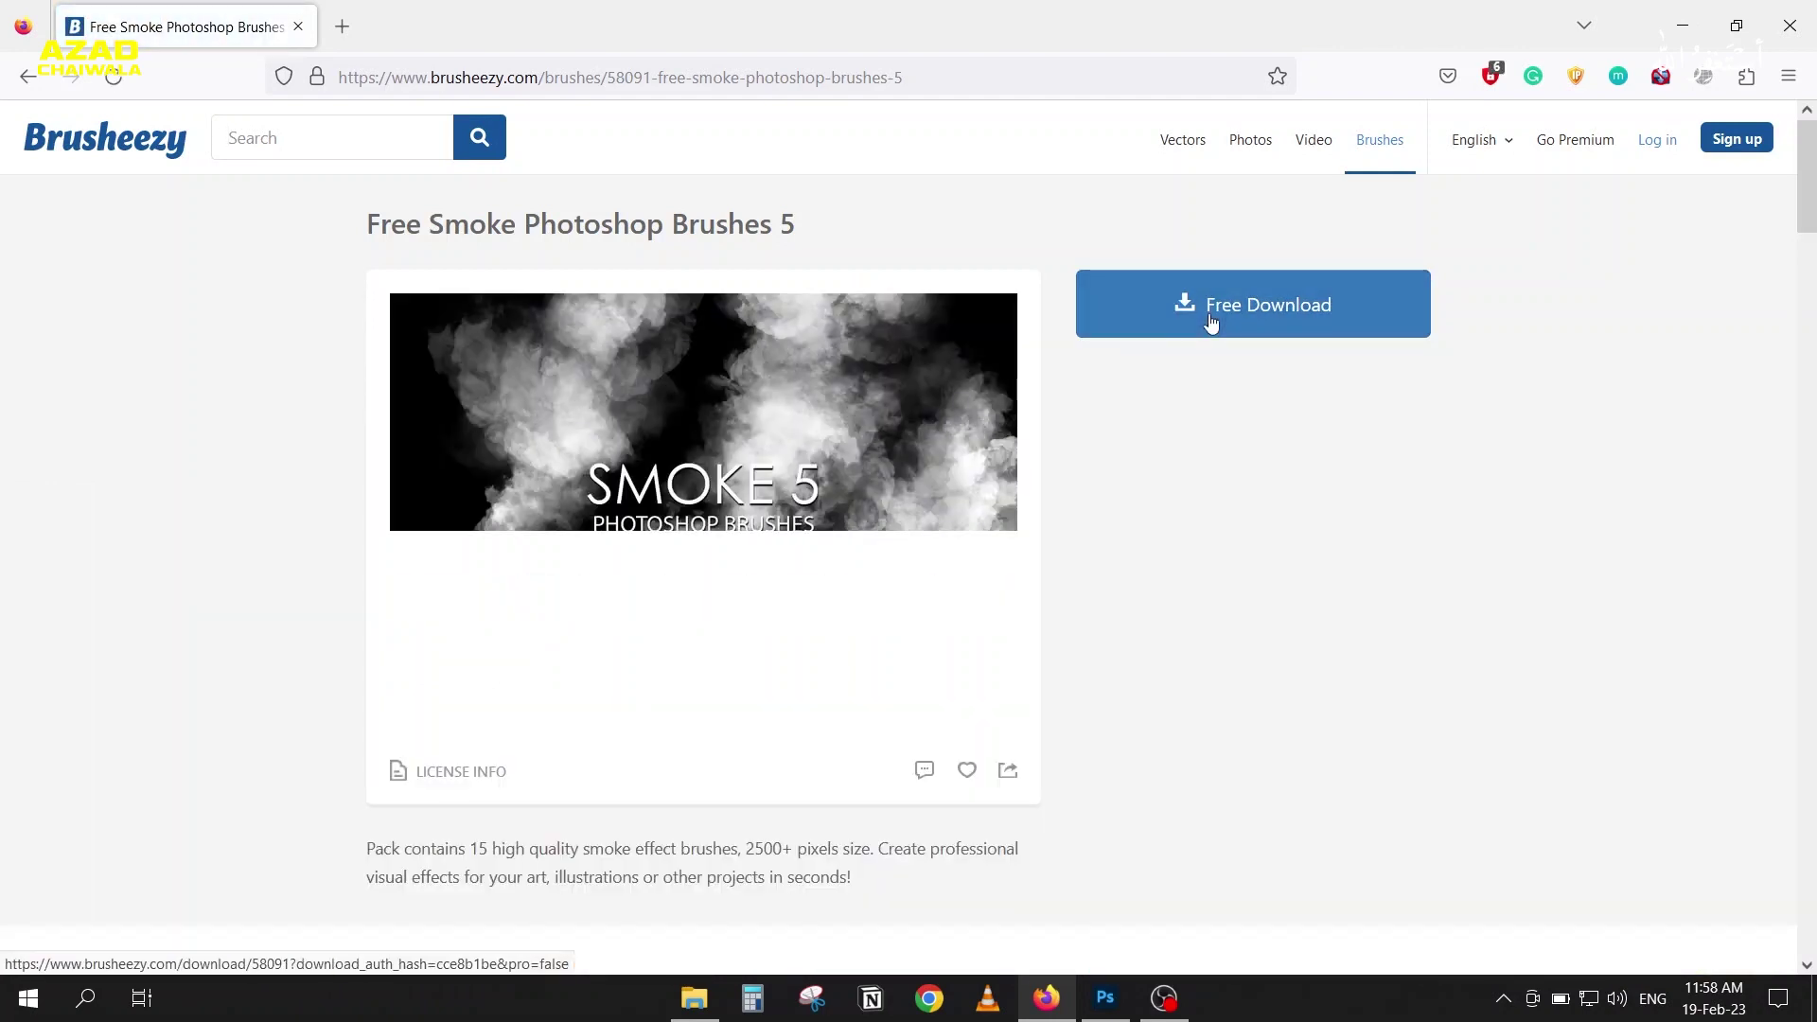
left_click(1211, 323)
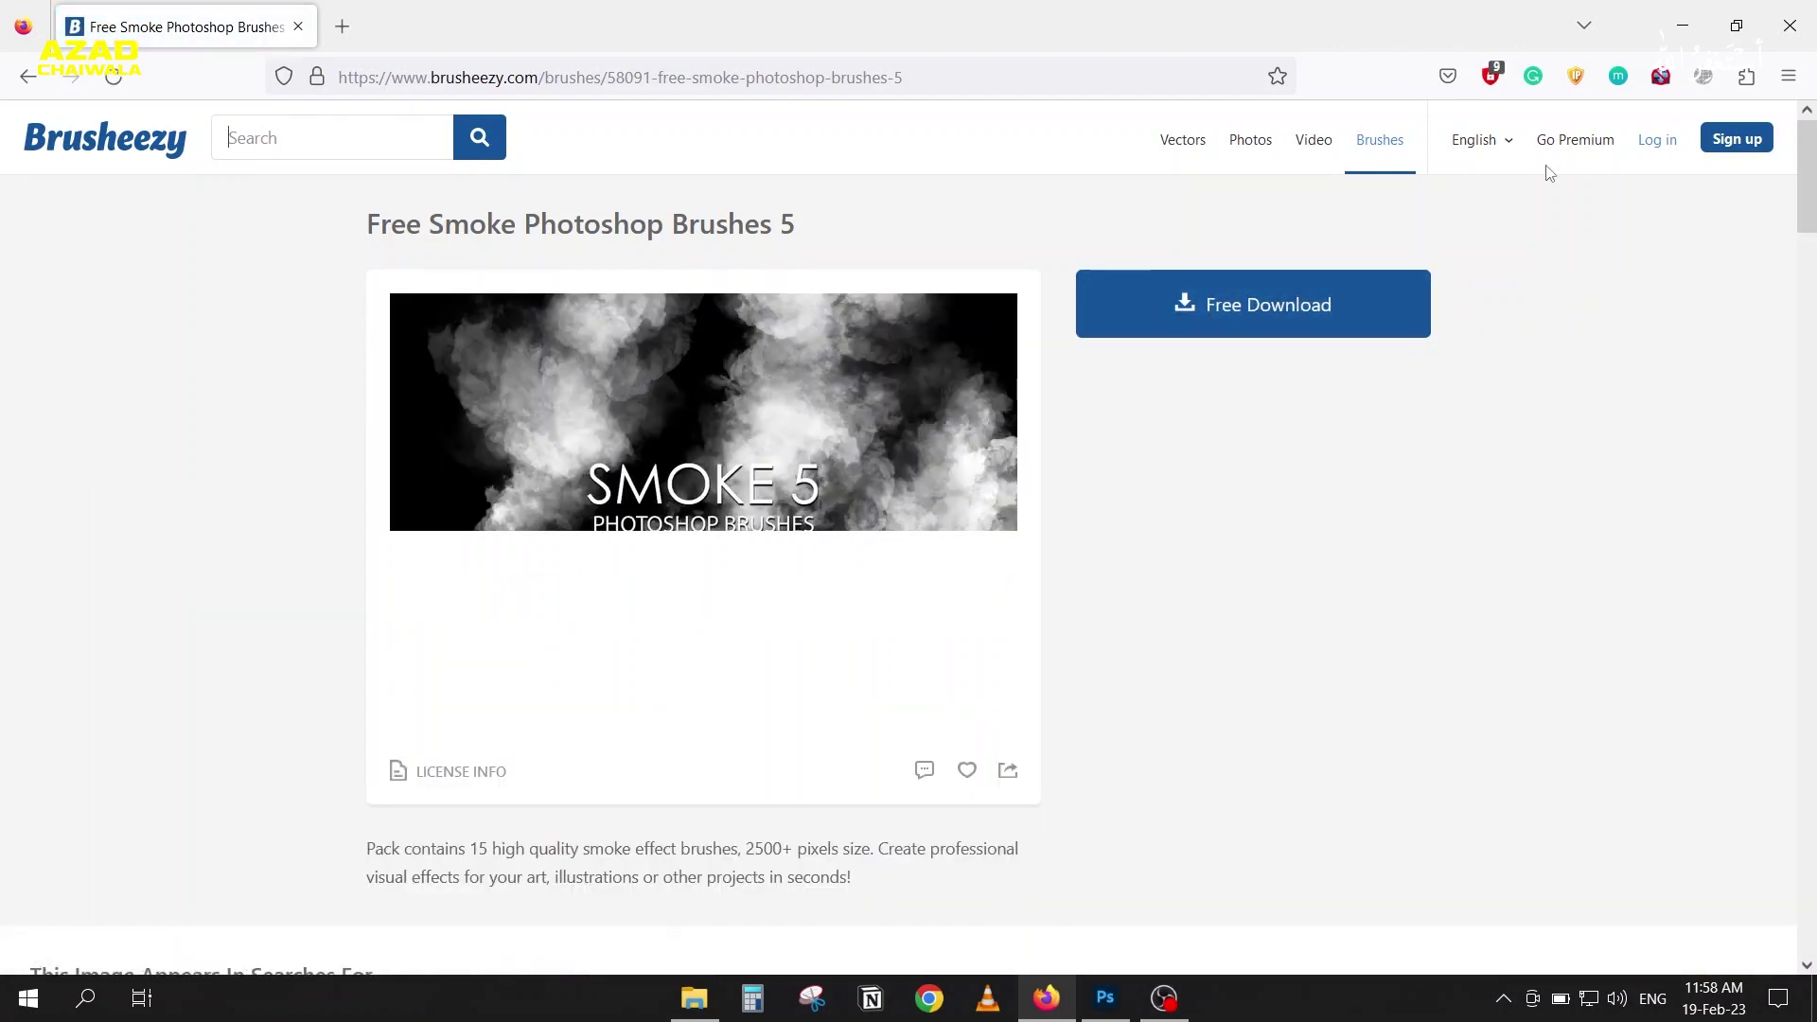
left_click(1135, 316)
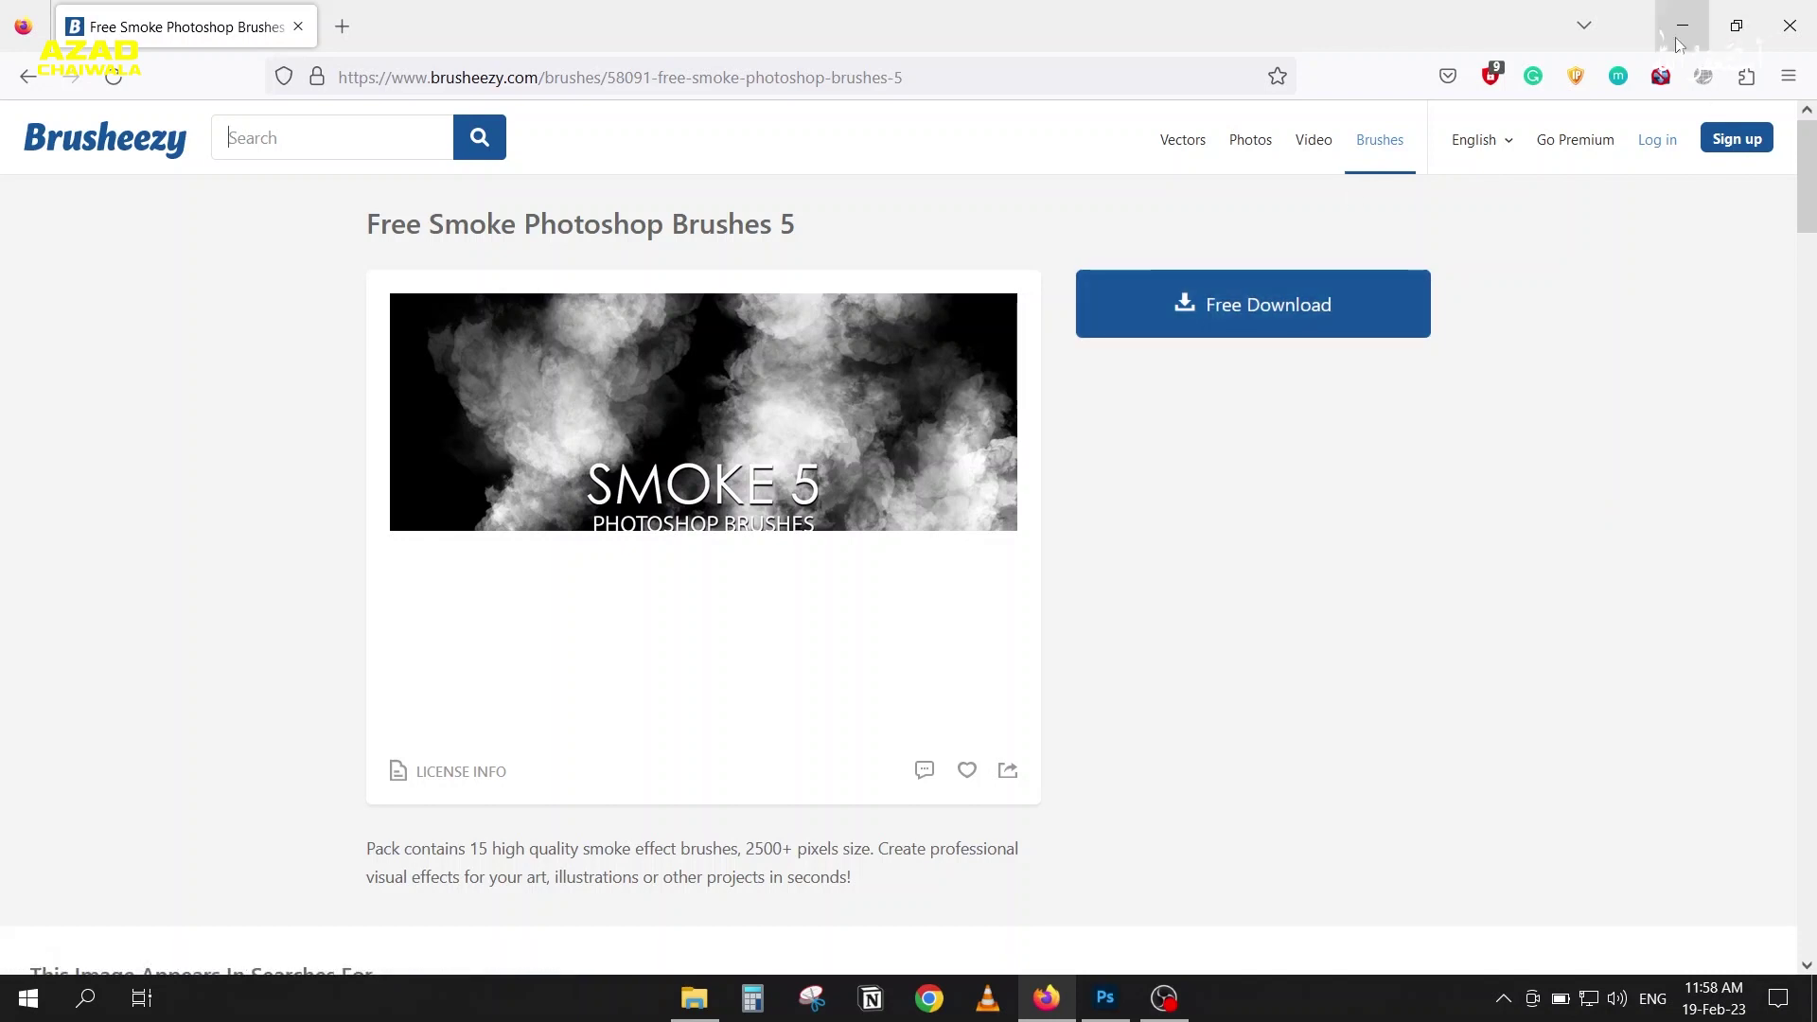
left_click(1679, 37)
Step: Open Brusheezy > Smoke in the 5-Brushes window to find the ABR file, then close Explorer
left_click(1677, 30)
left_click(1681, 16)
left_click(694, 997)
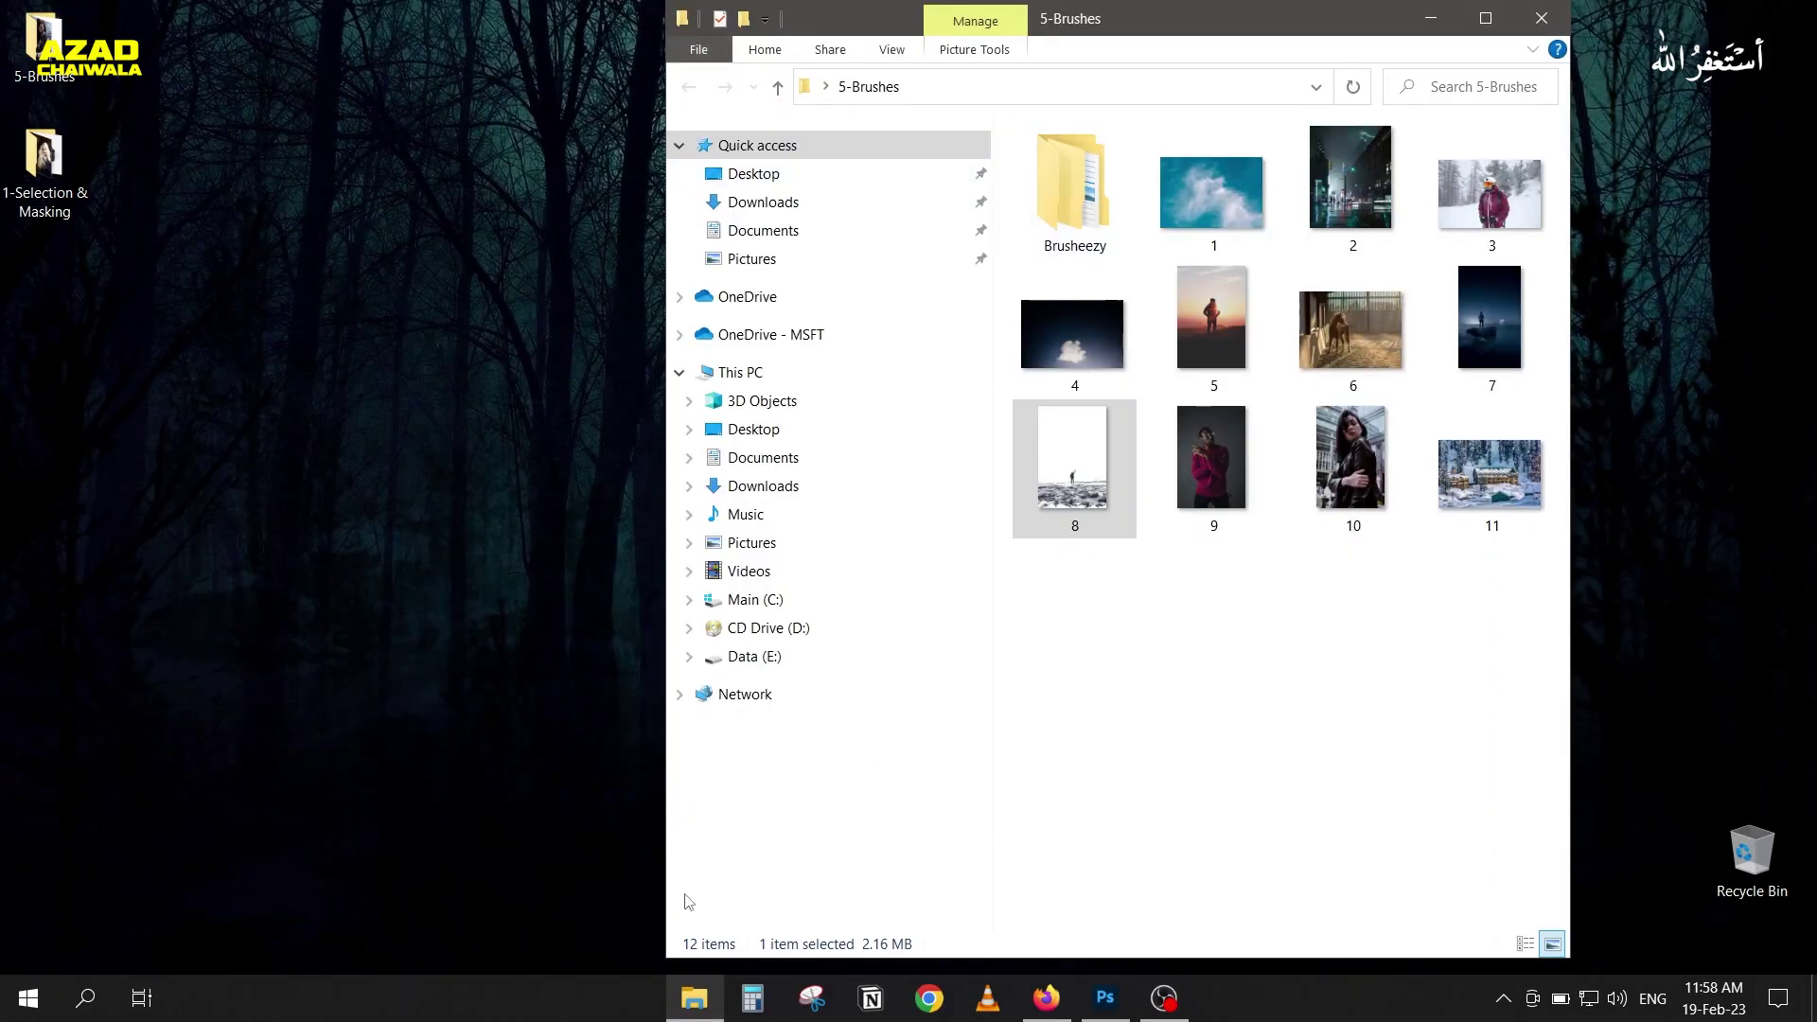
double_click(1080, 195)
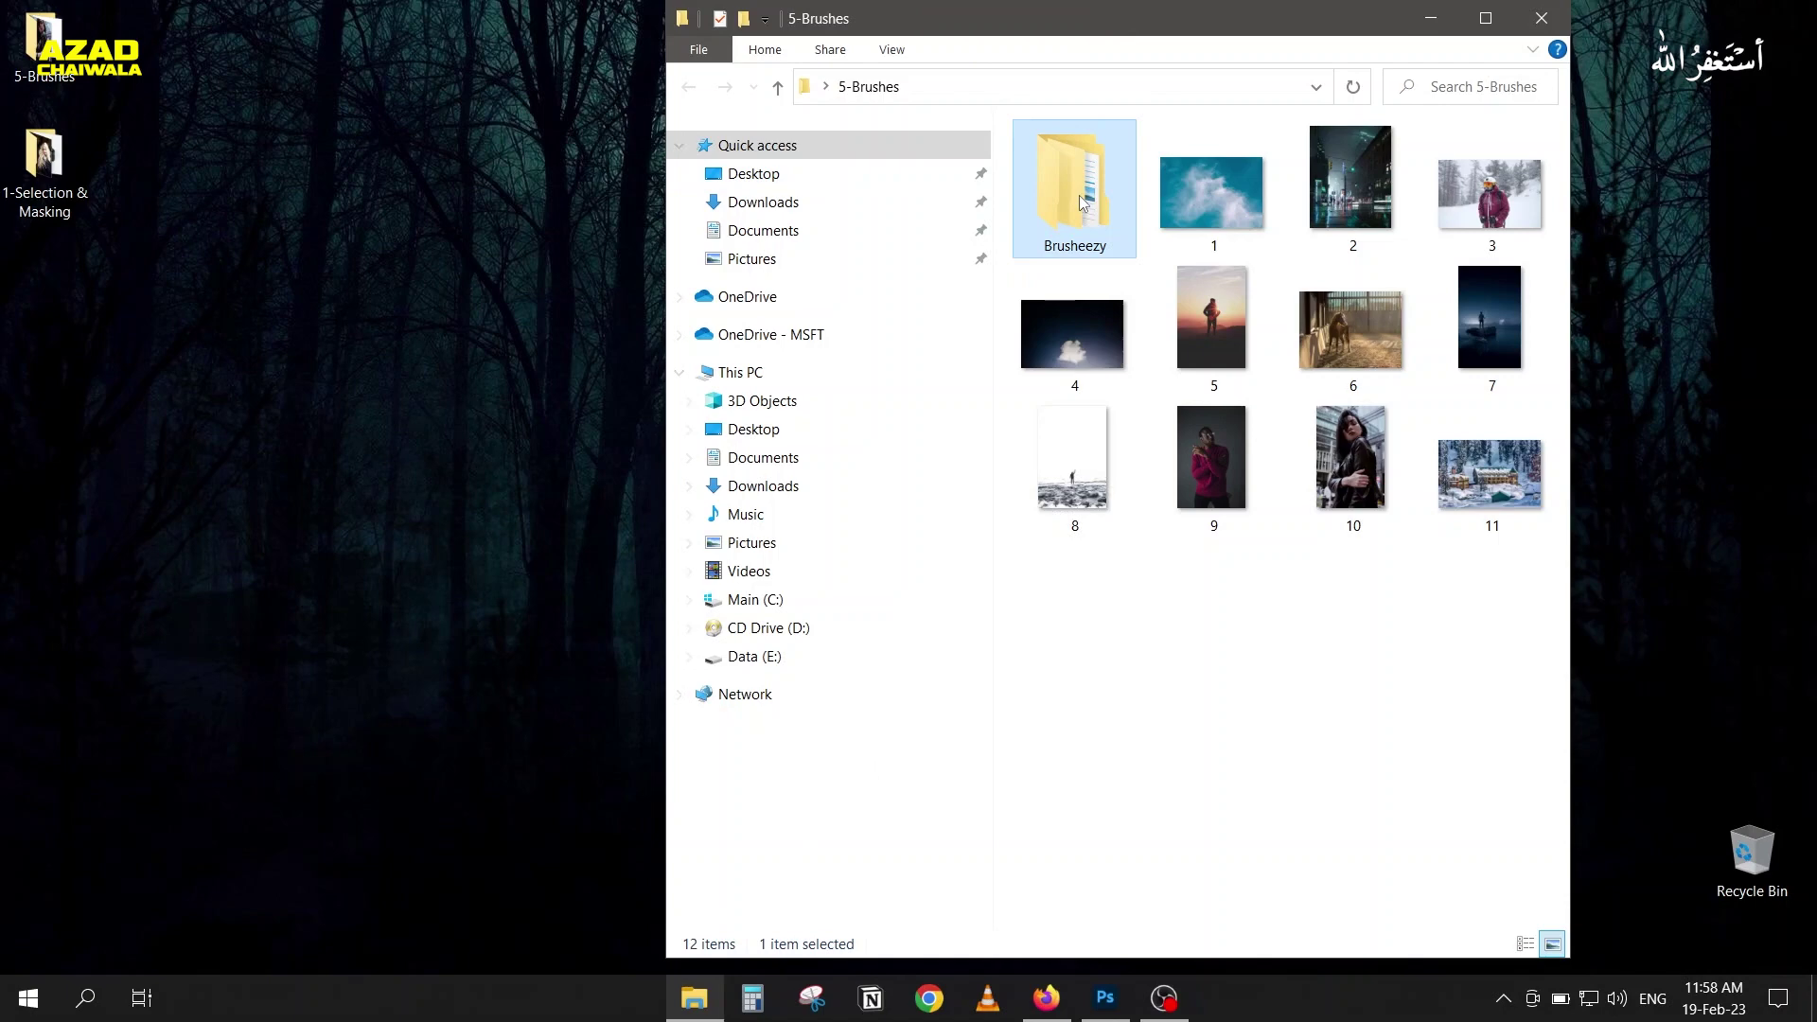
left_click_drag(961, 26, 558, 20)
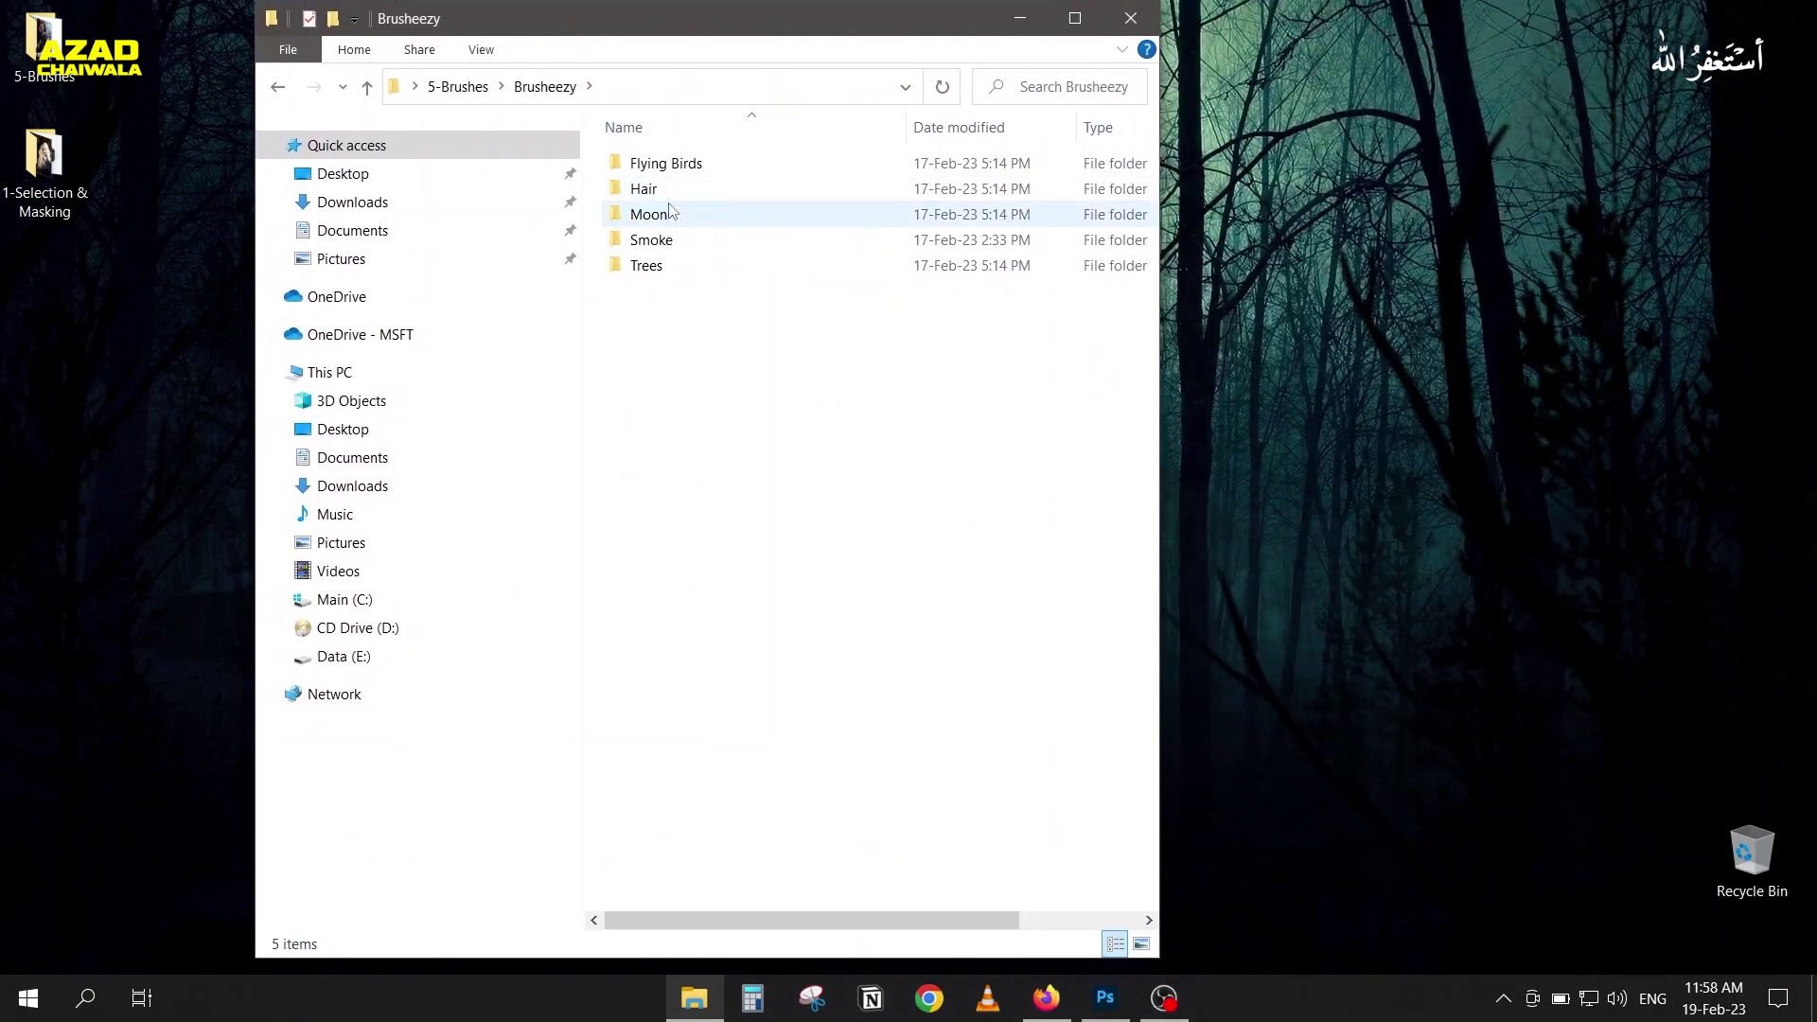
left_click(653, 243)
double_click(653, 242)
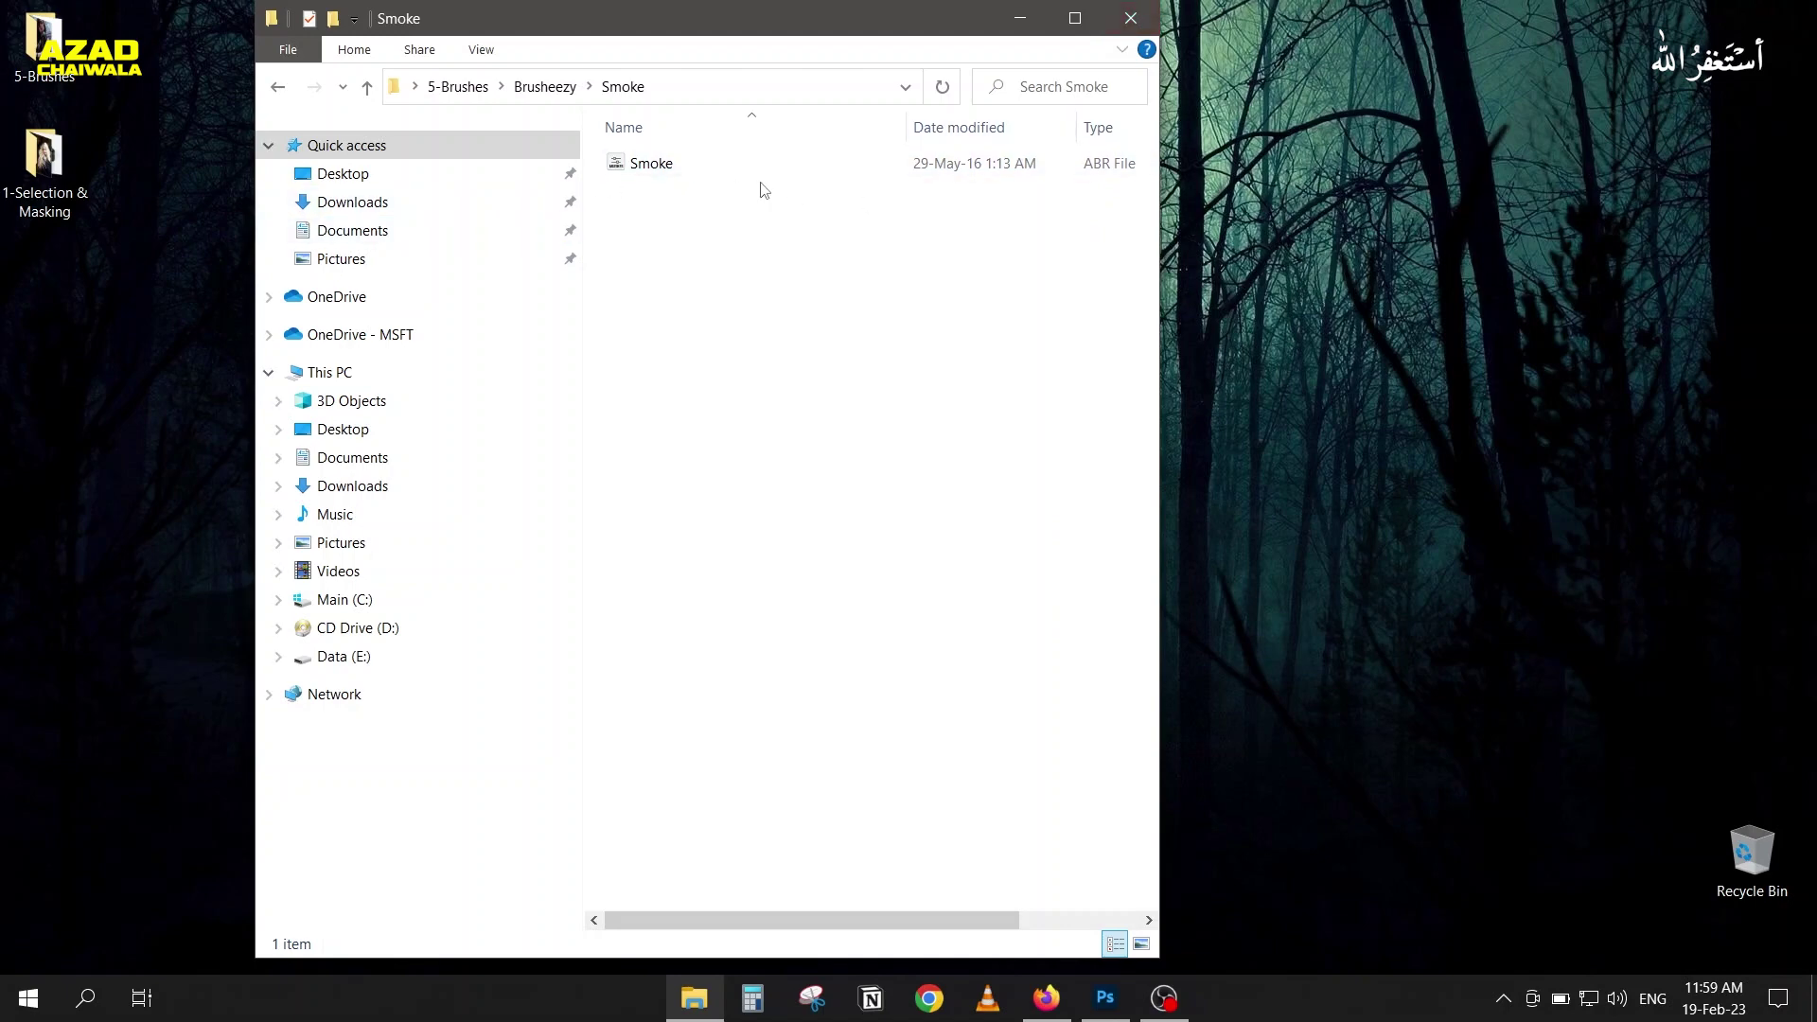
left_click(1135, 17)
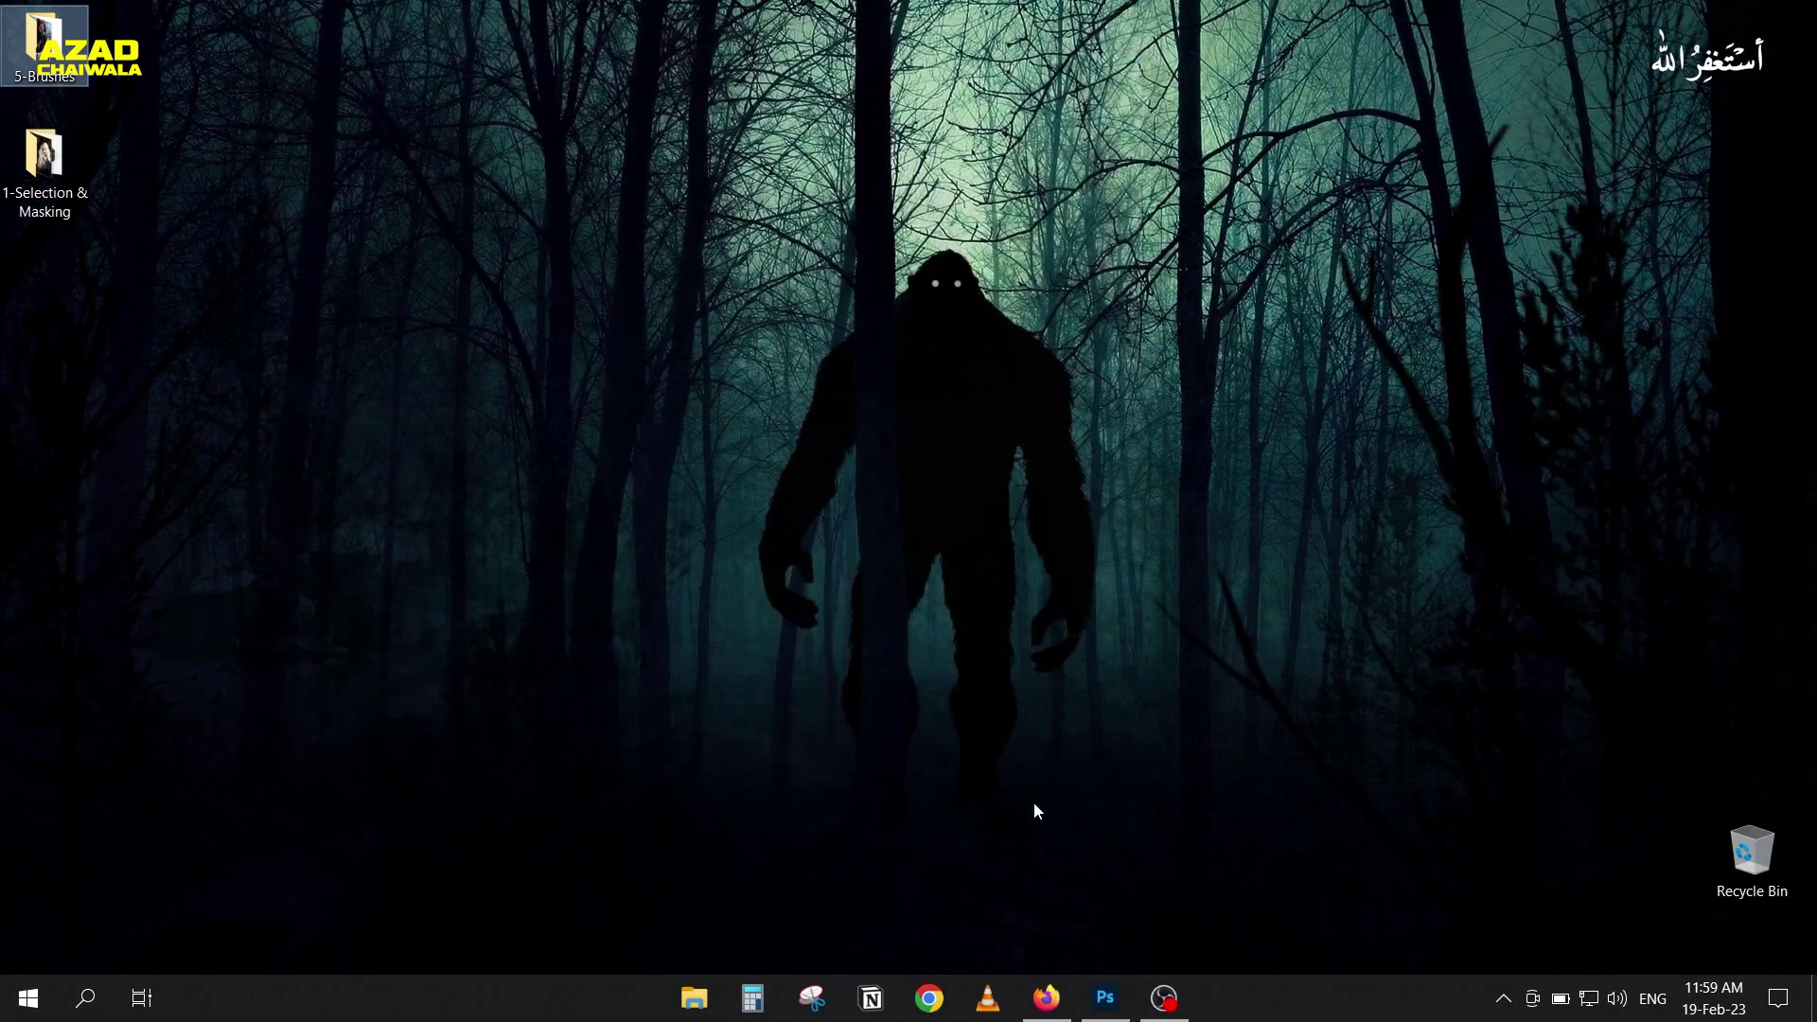
left_click(1105, 998)
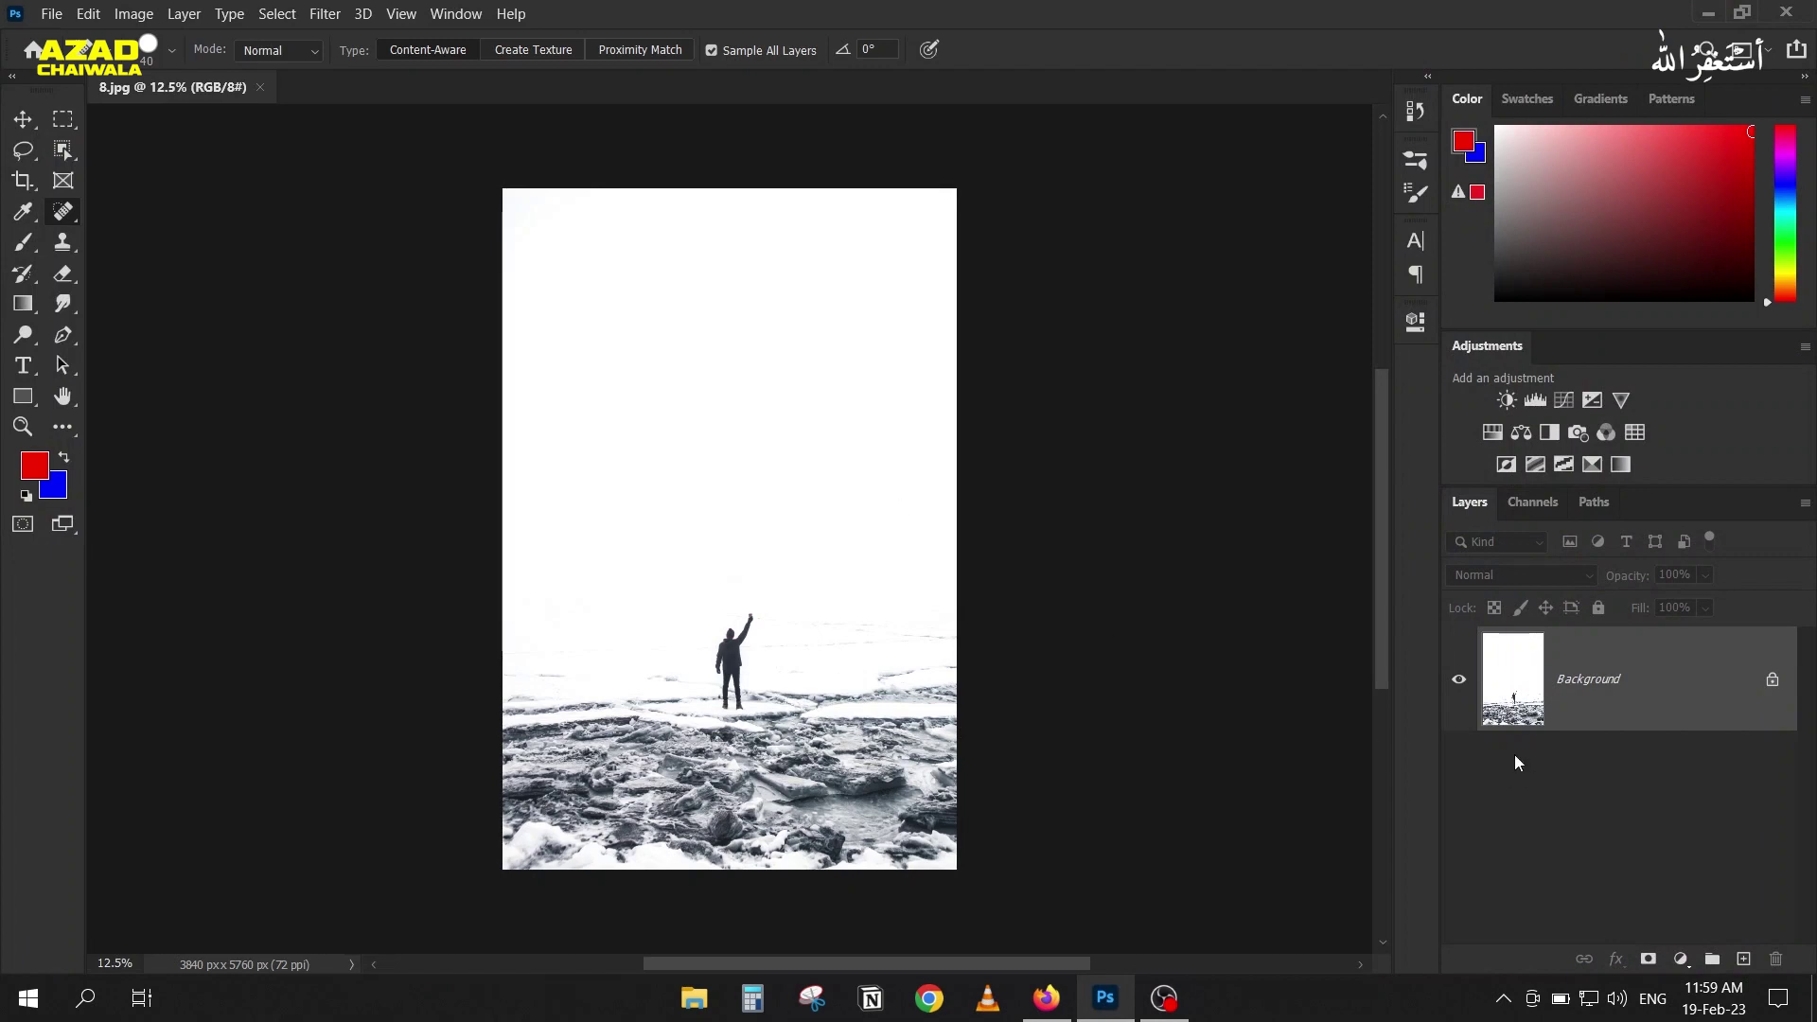
Step: Add a new layer and import the Smoke ABR from Desktop > 5-Brushes > Brusheezy > Smoke
left_click(1743, 958)
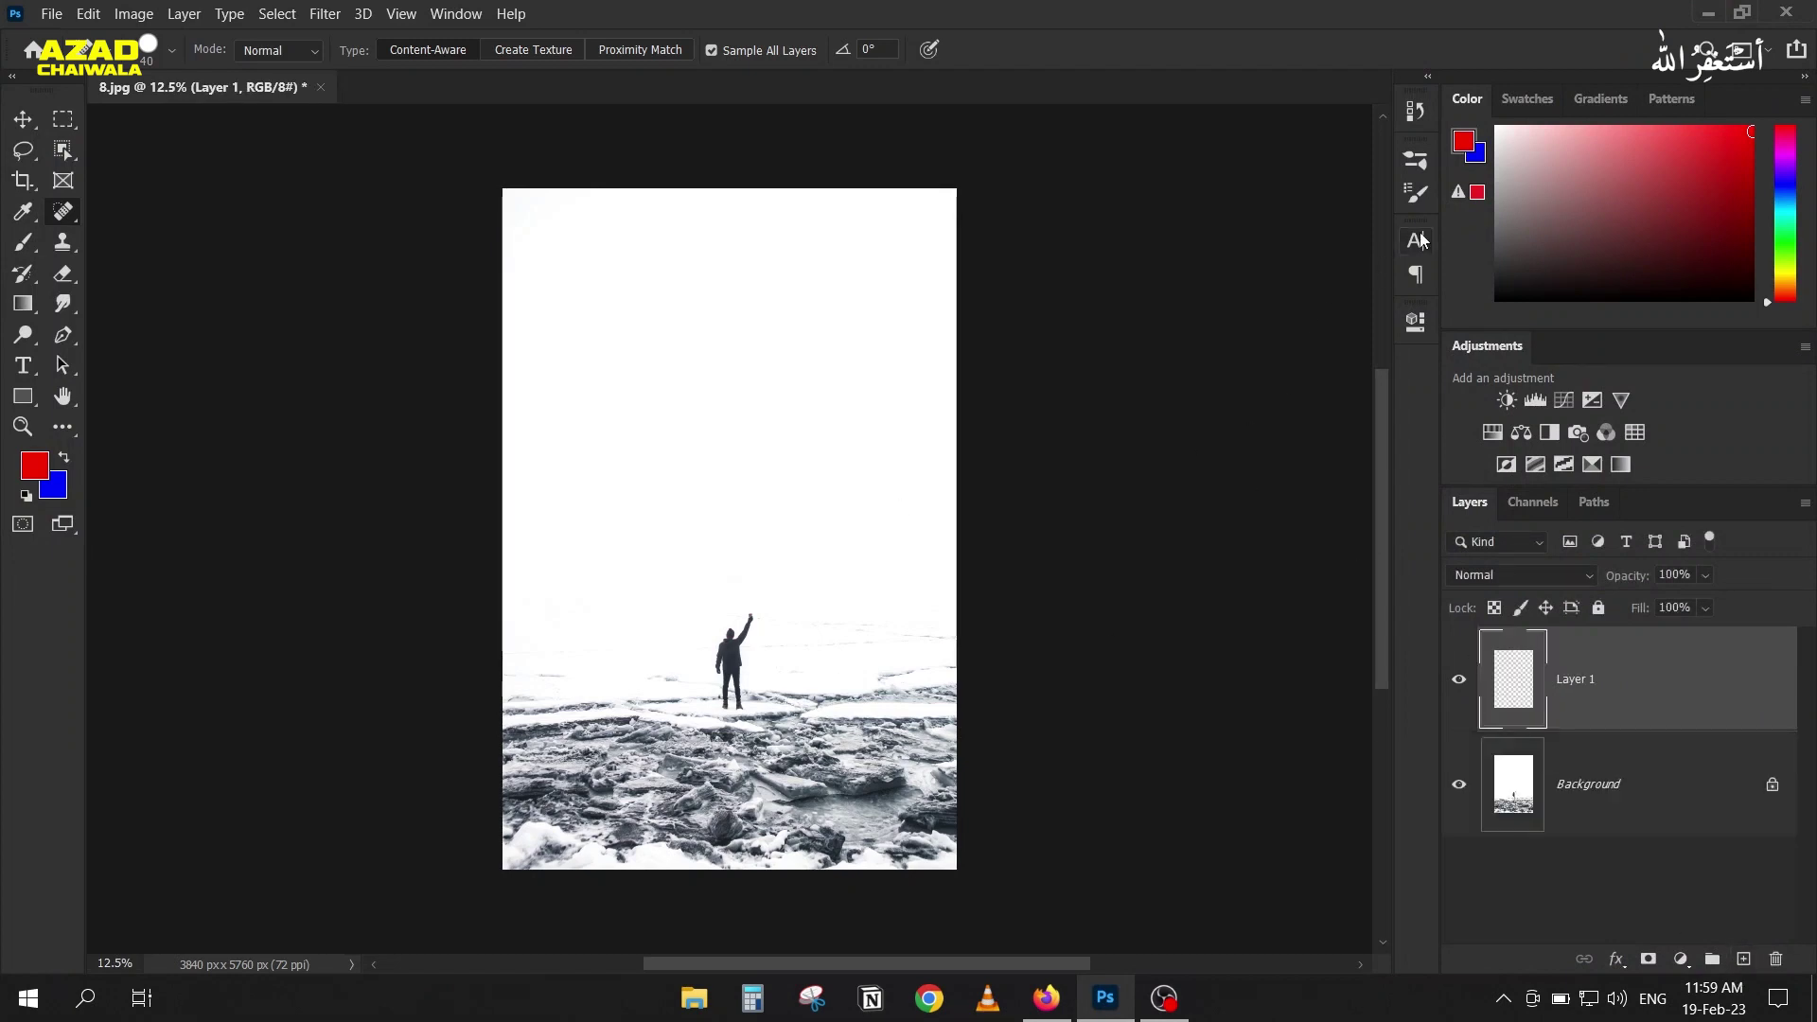
left_click(1415, 162)
left_click(1378, 154)
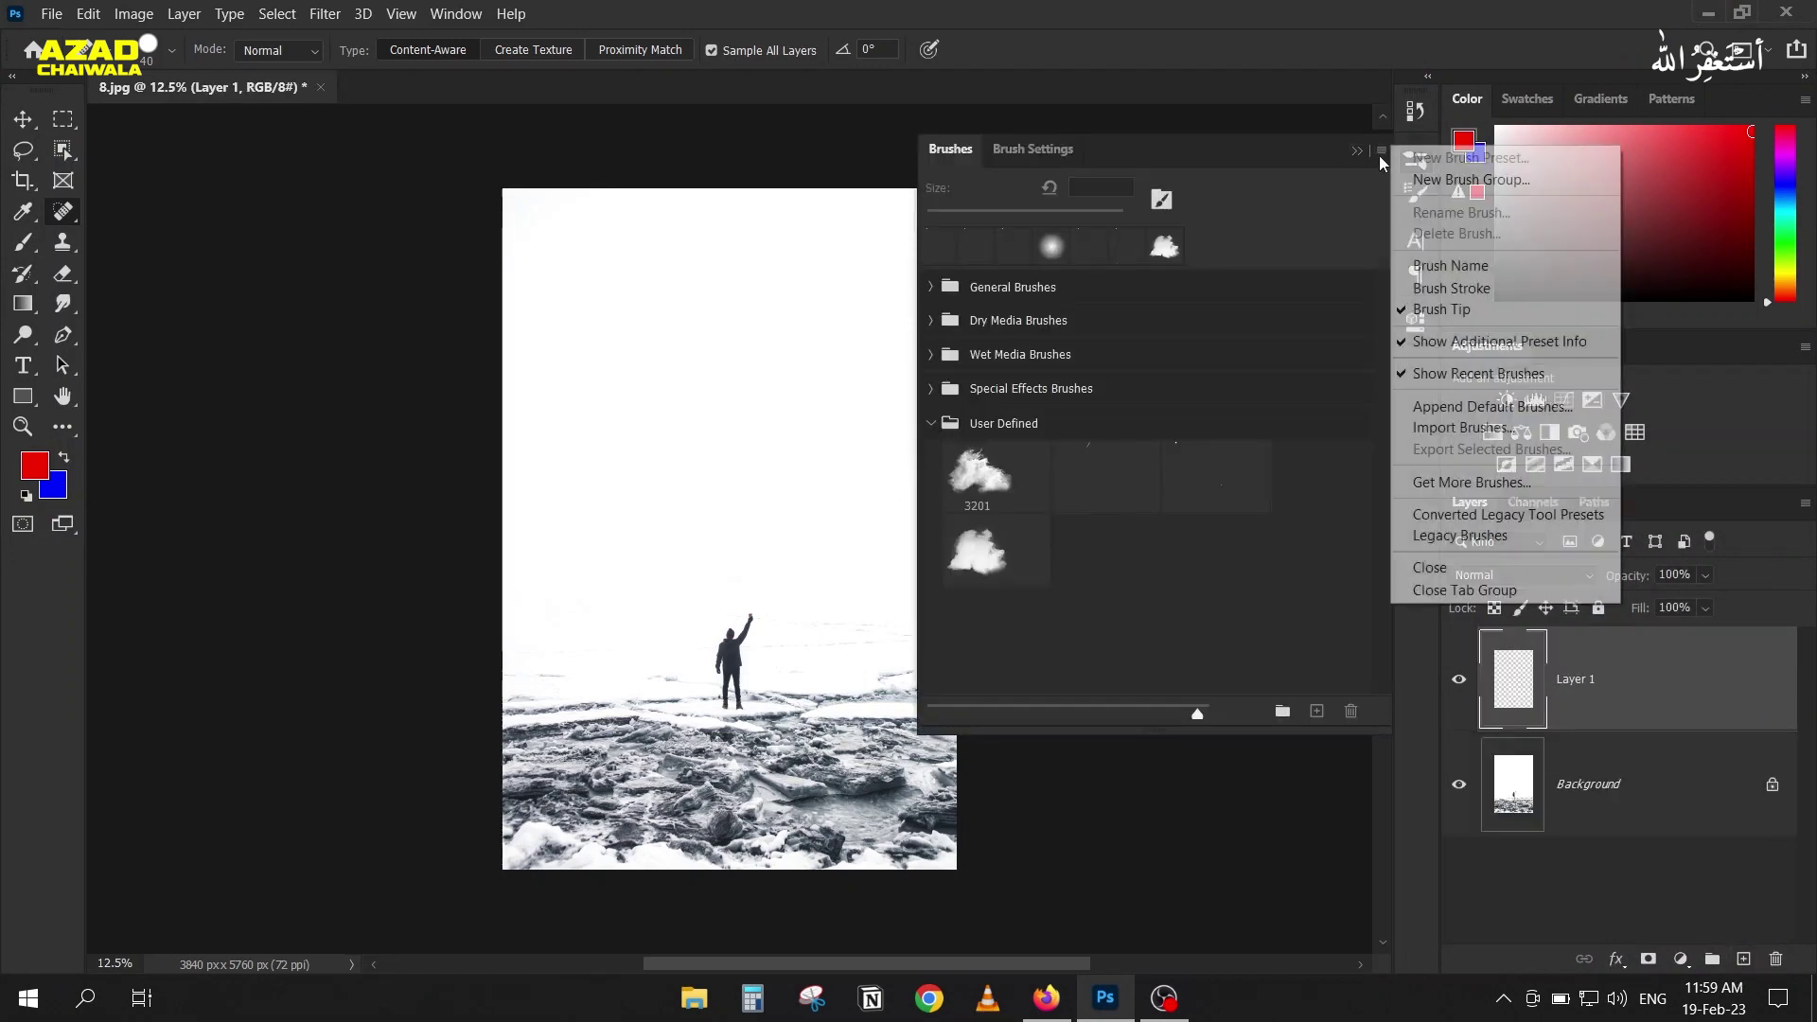
left_click(1505, 433)
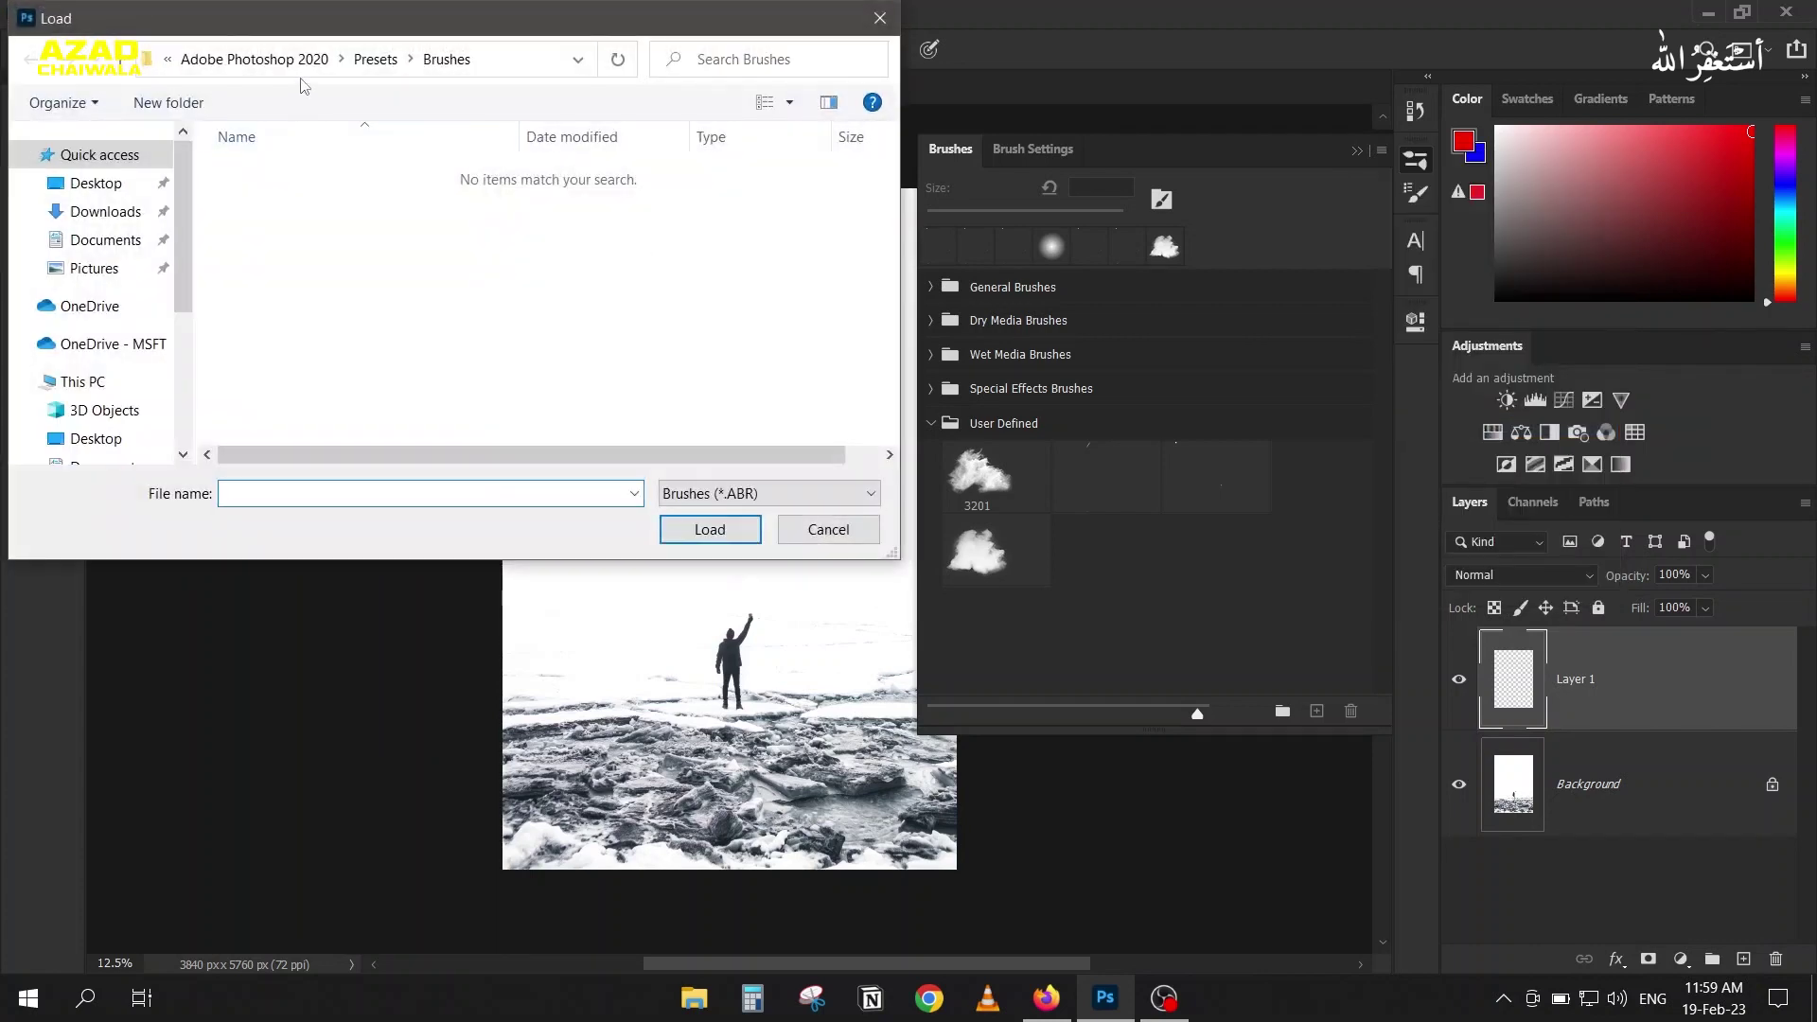
left_click(109, 189)
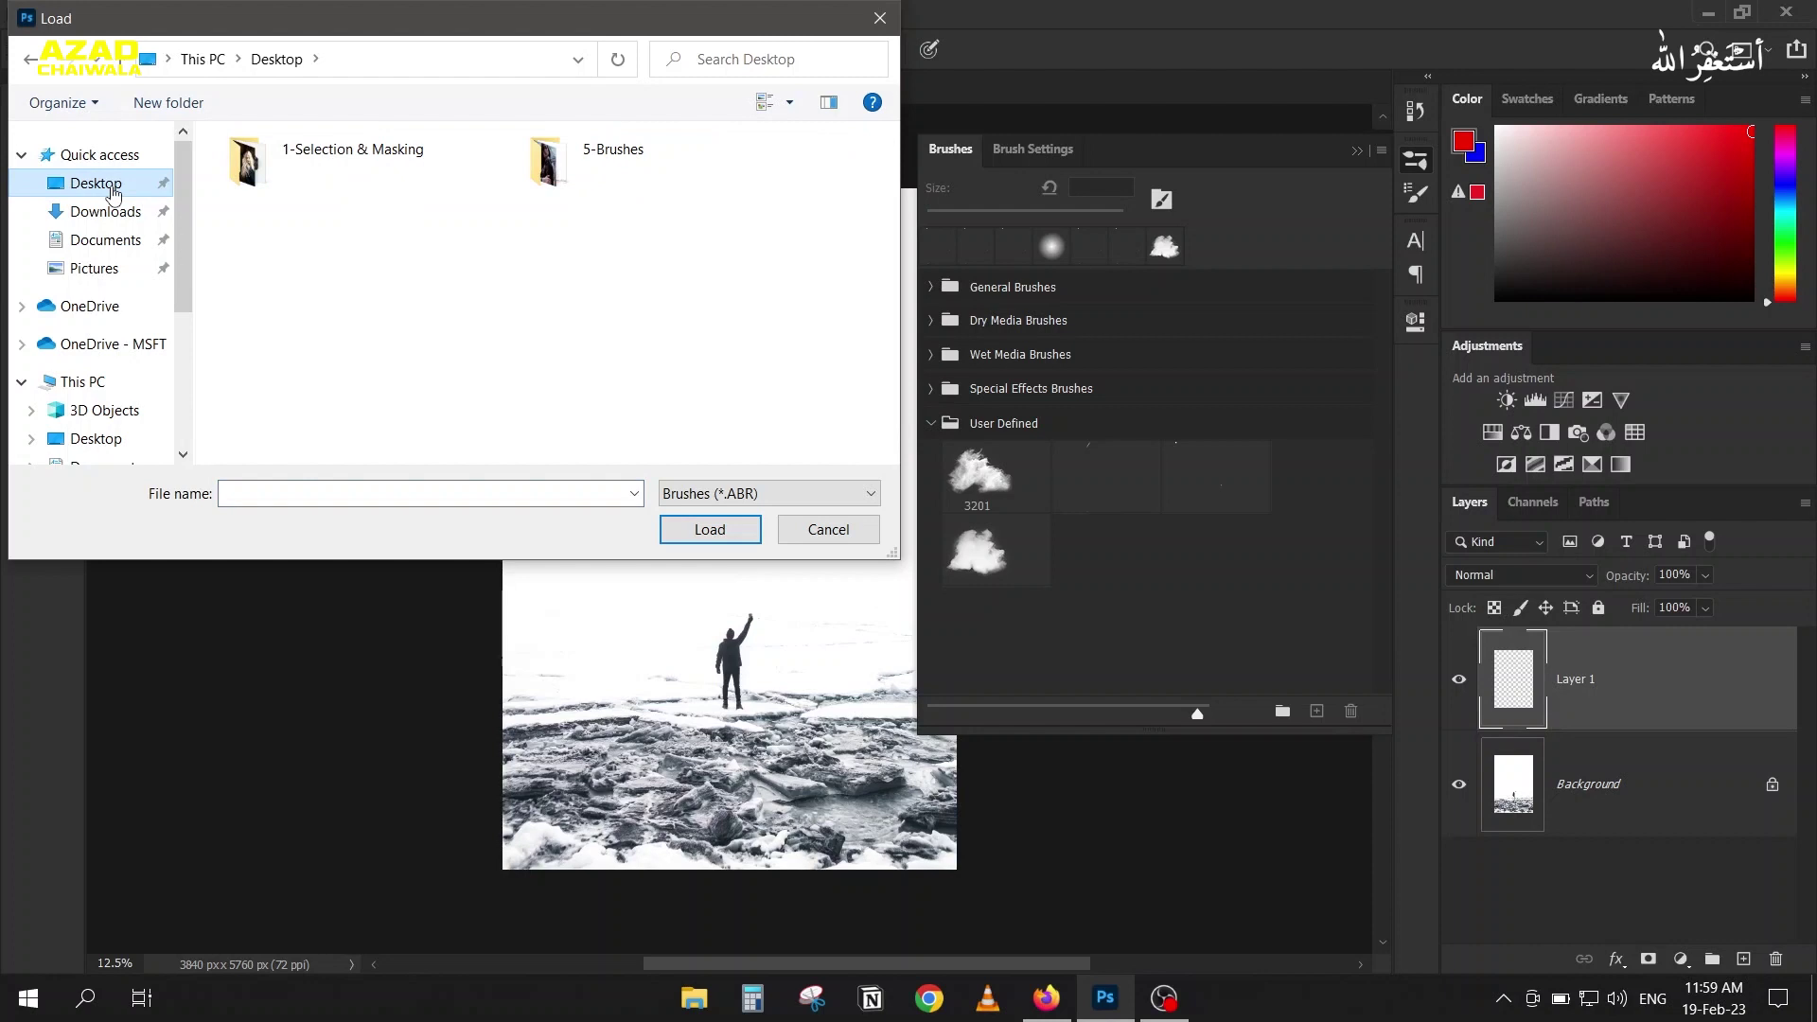
double_click(558, 161)
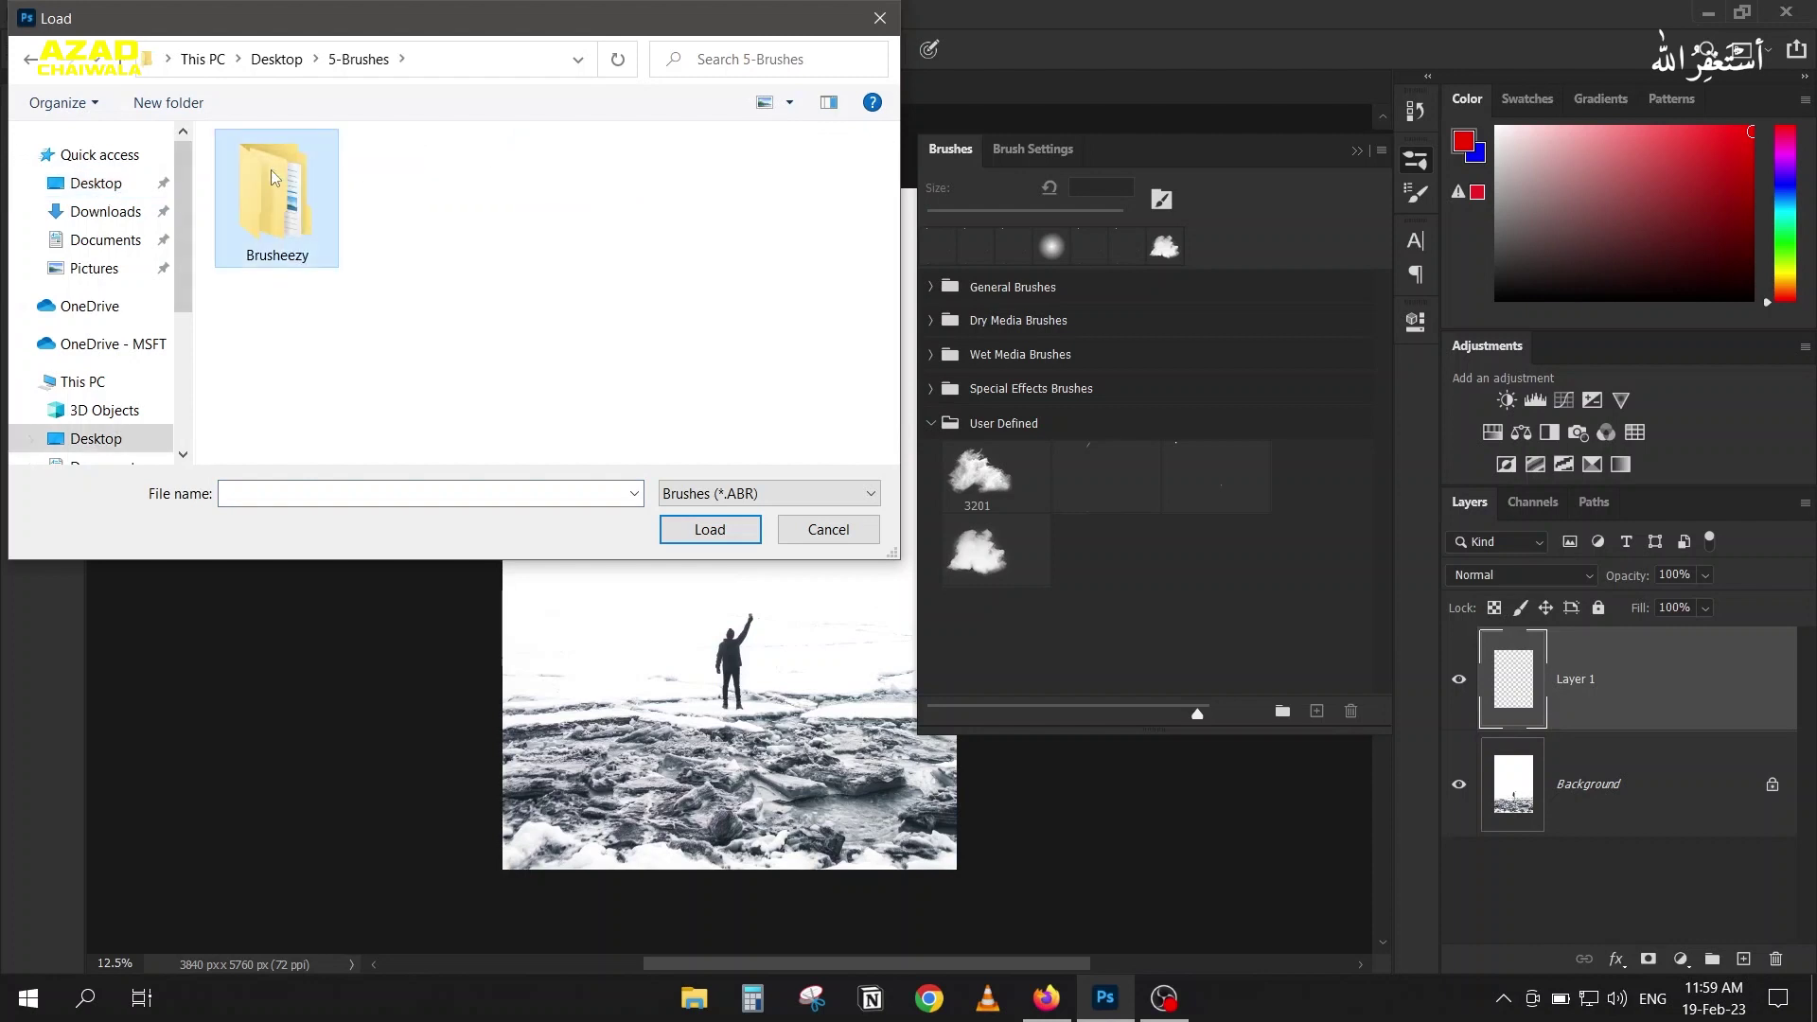
double_click(272, 178)
double_click(273, 251)
double_click(264, 174)
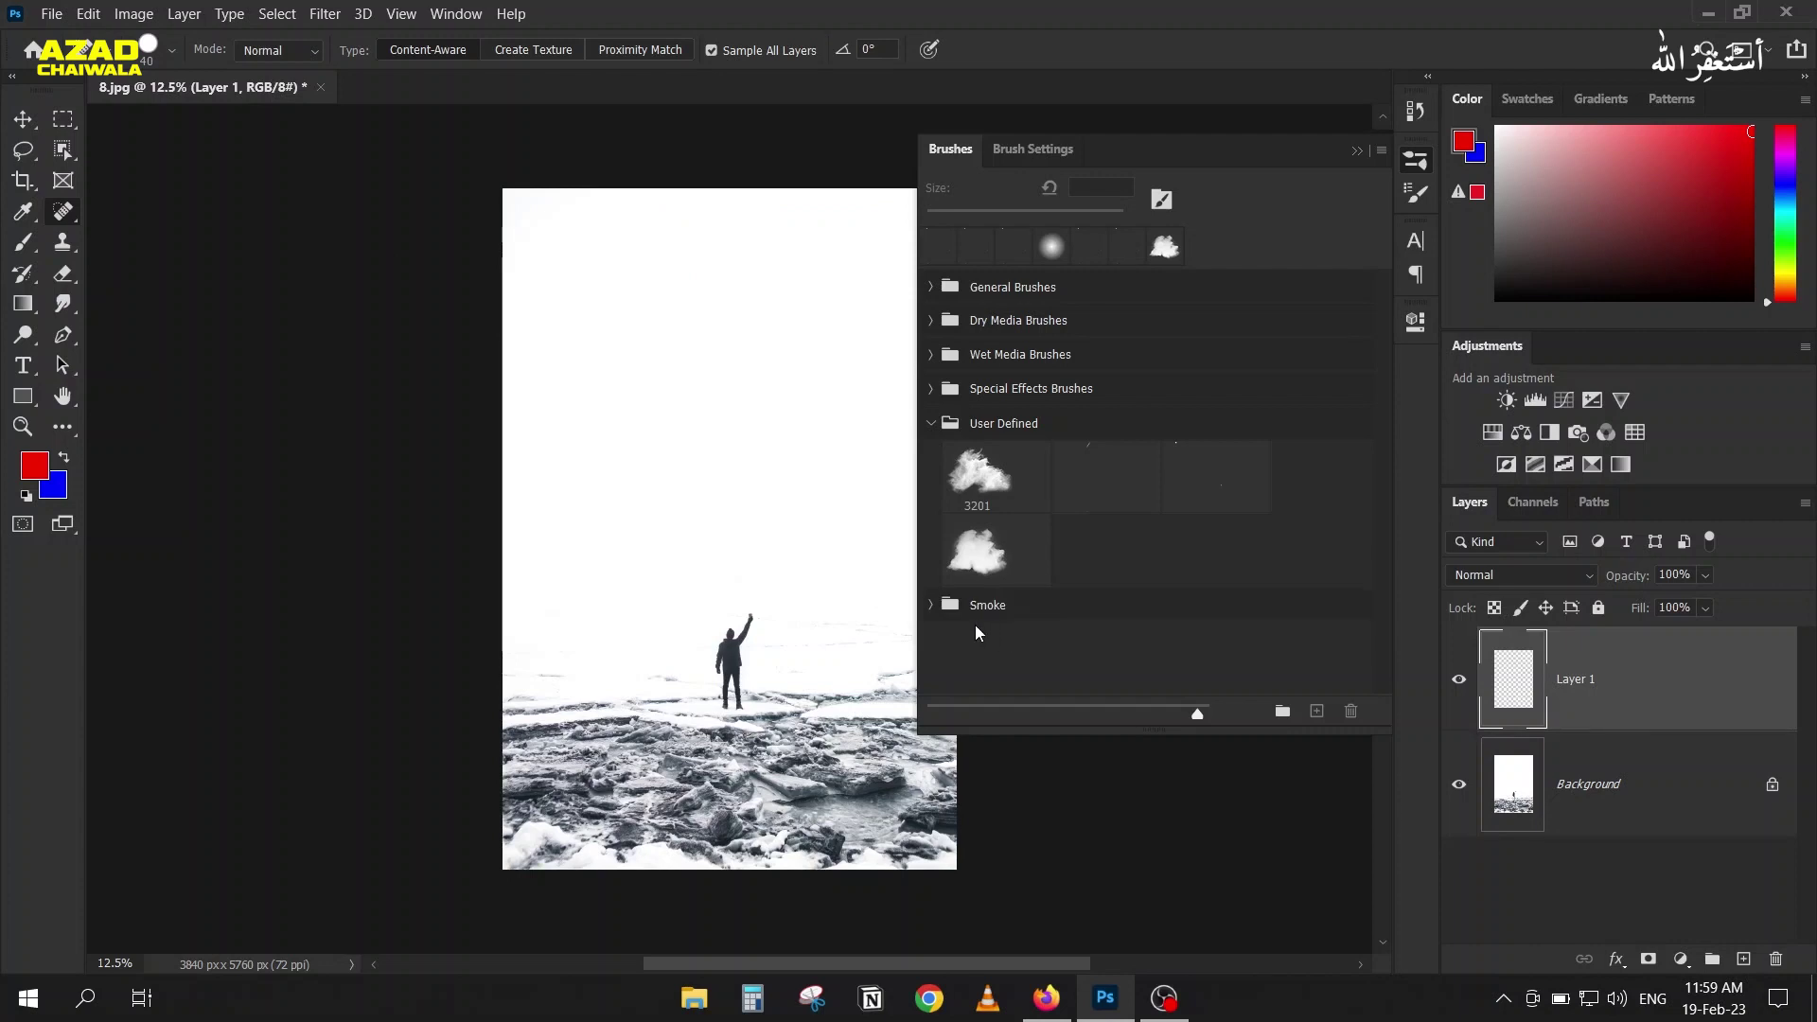
Step: Expand the Smoke brush group and choose smoke brush 4291
left_click(931, 424)
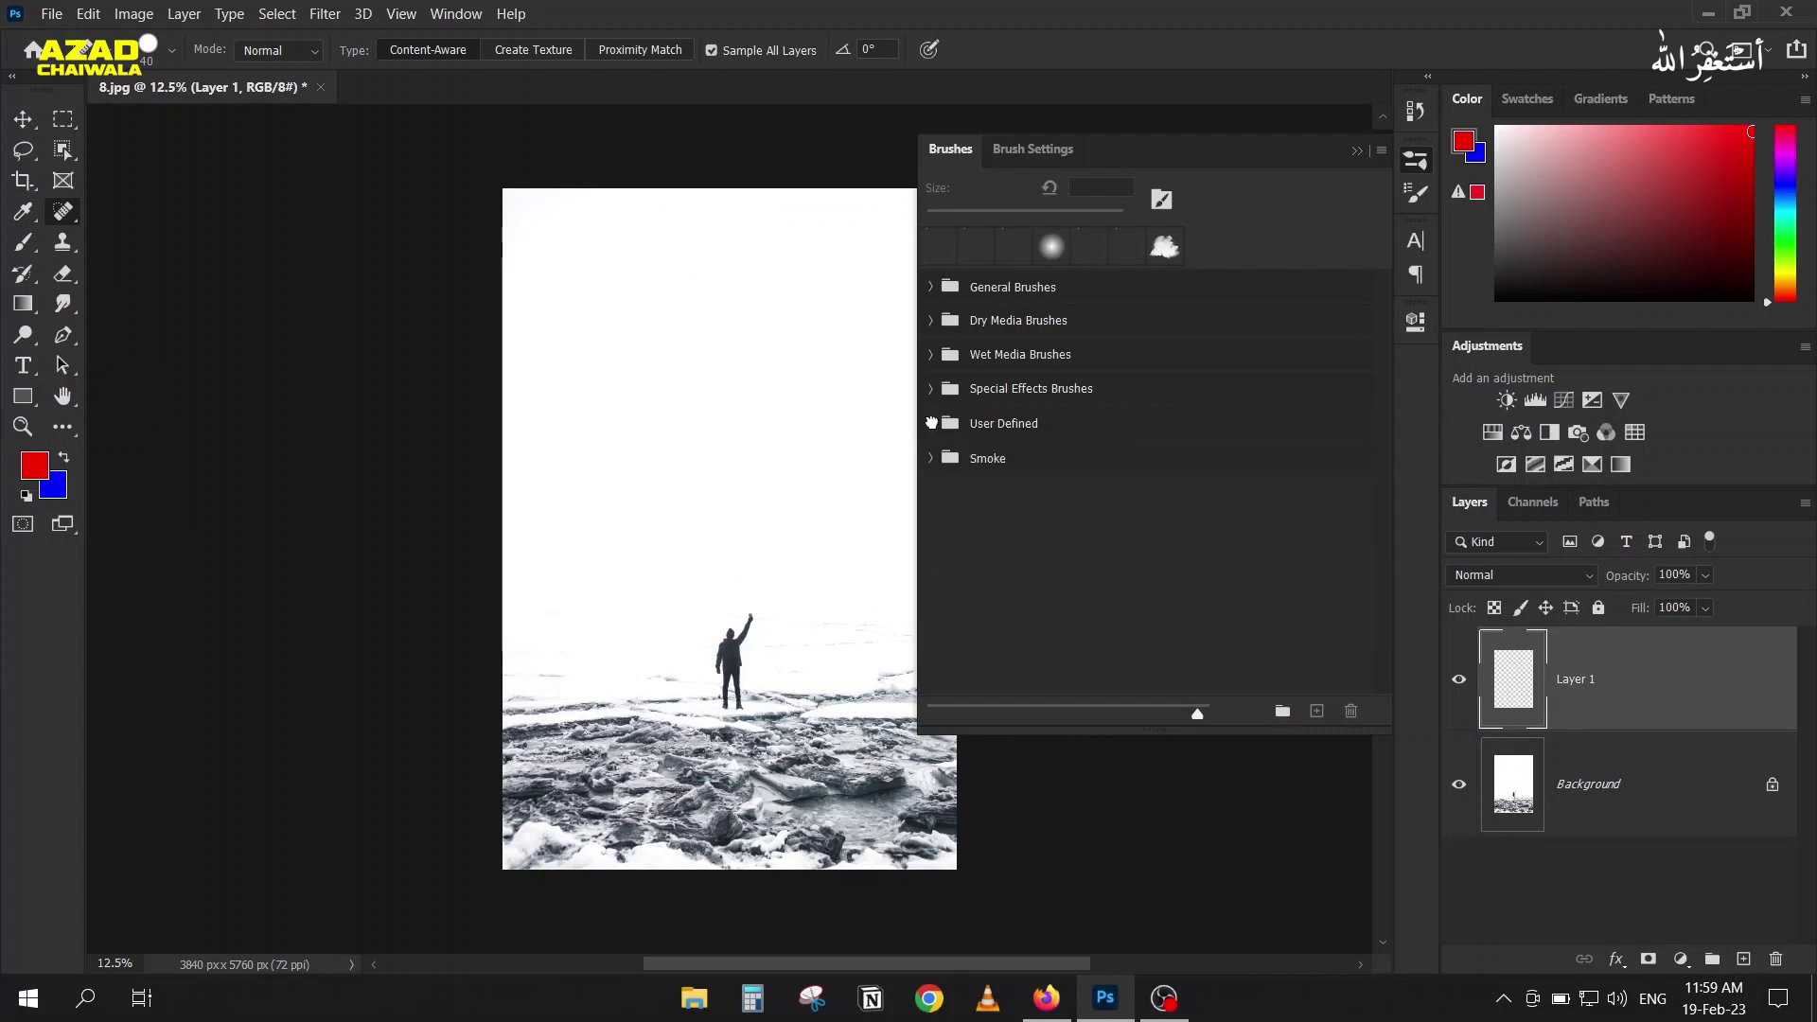
left_click(937, 462)
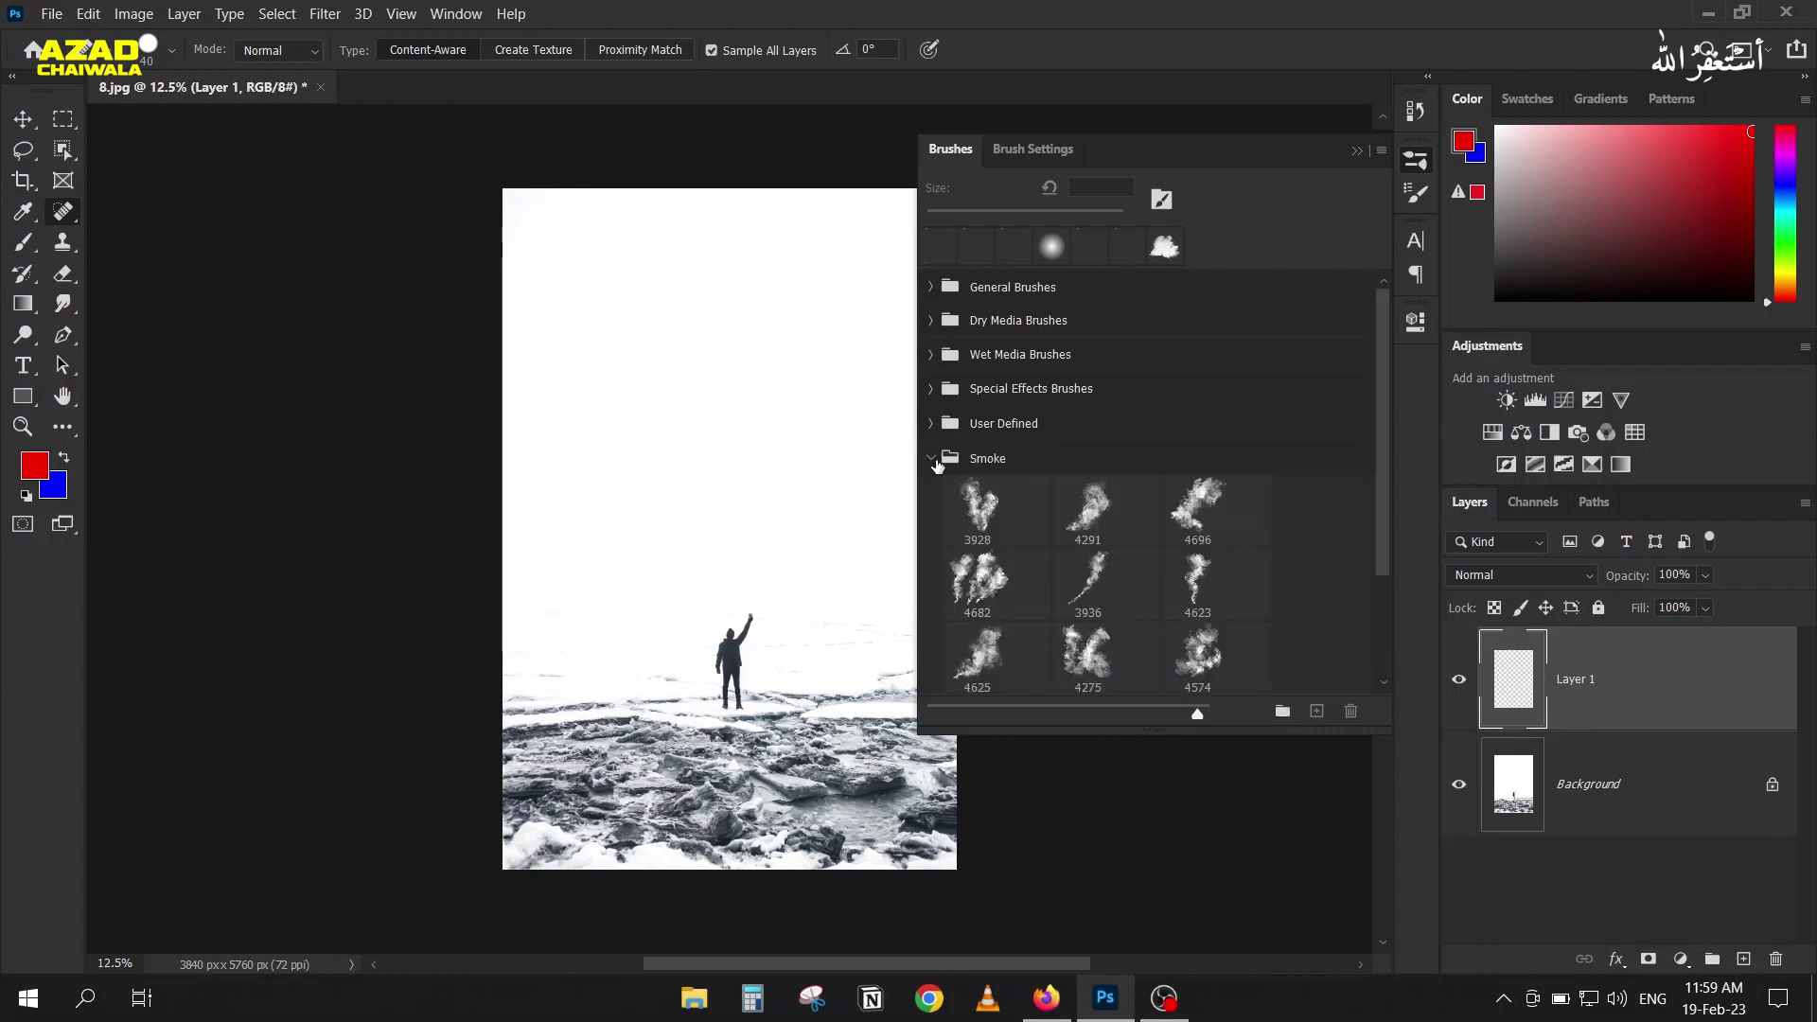
scroll(1117, 525, "down", 2)
scroll(1120, 535, "down", 2)
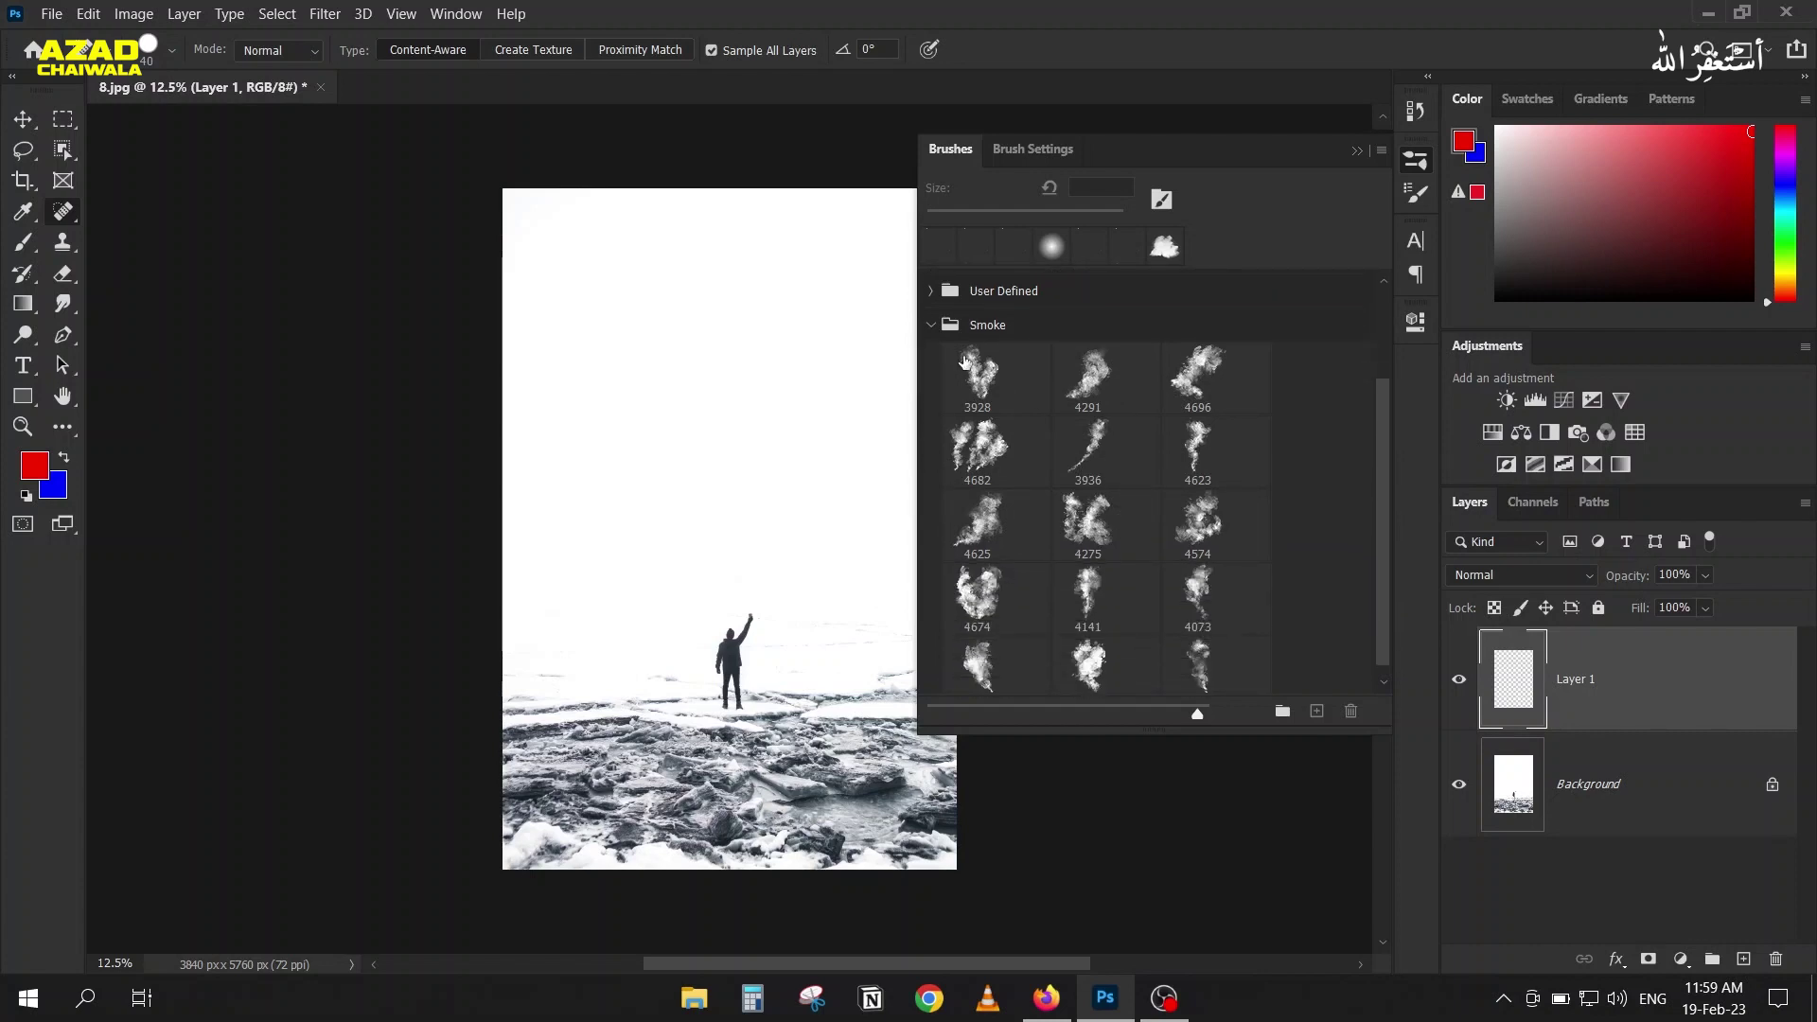
left_click(965, 361)
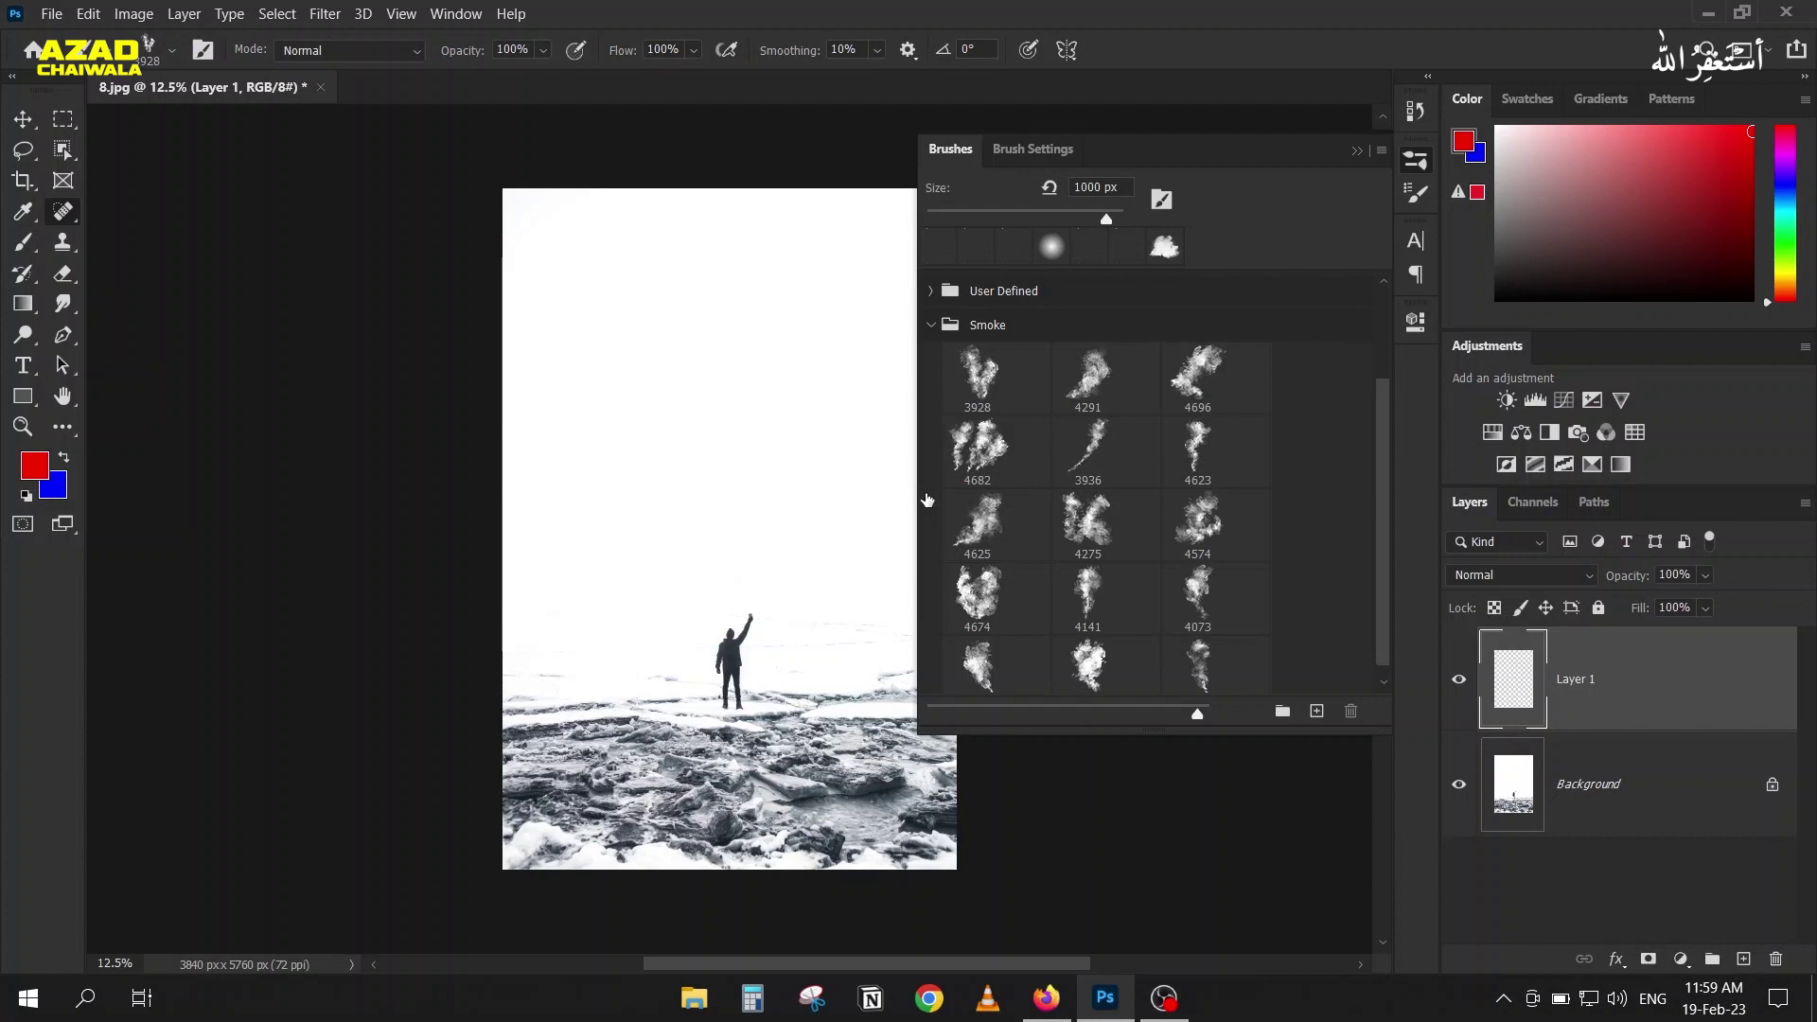
left_click(1096, 446)
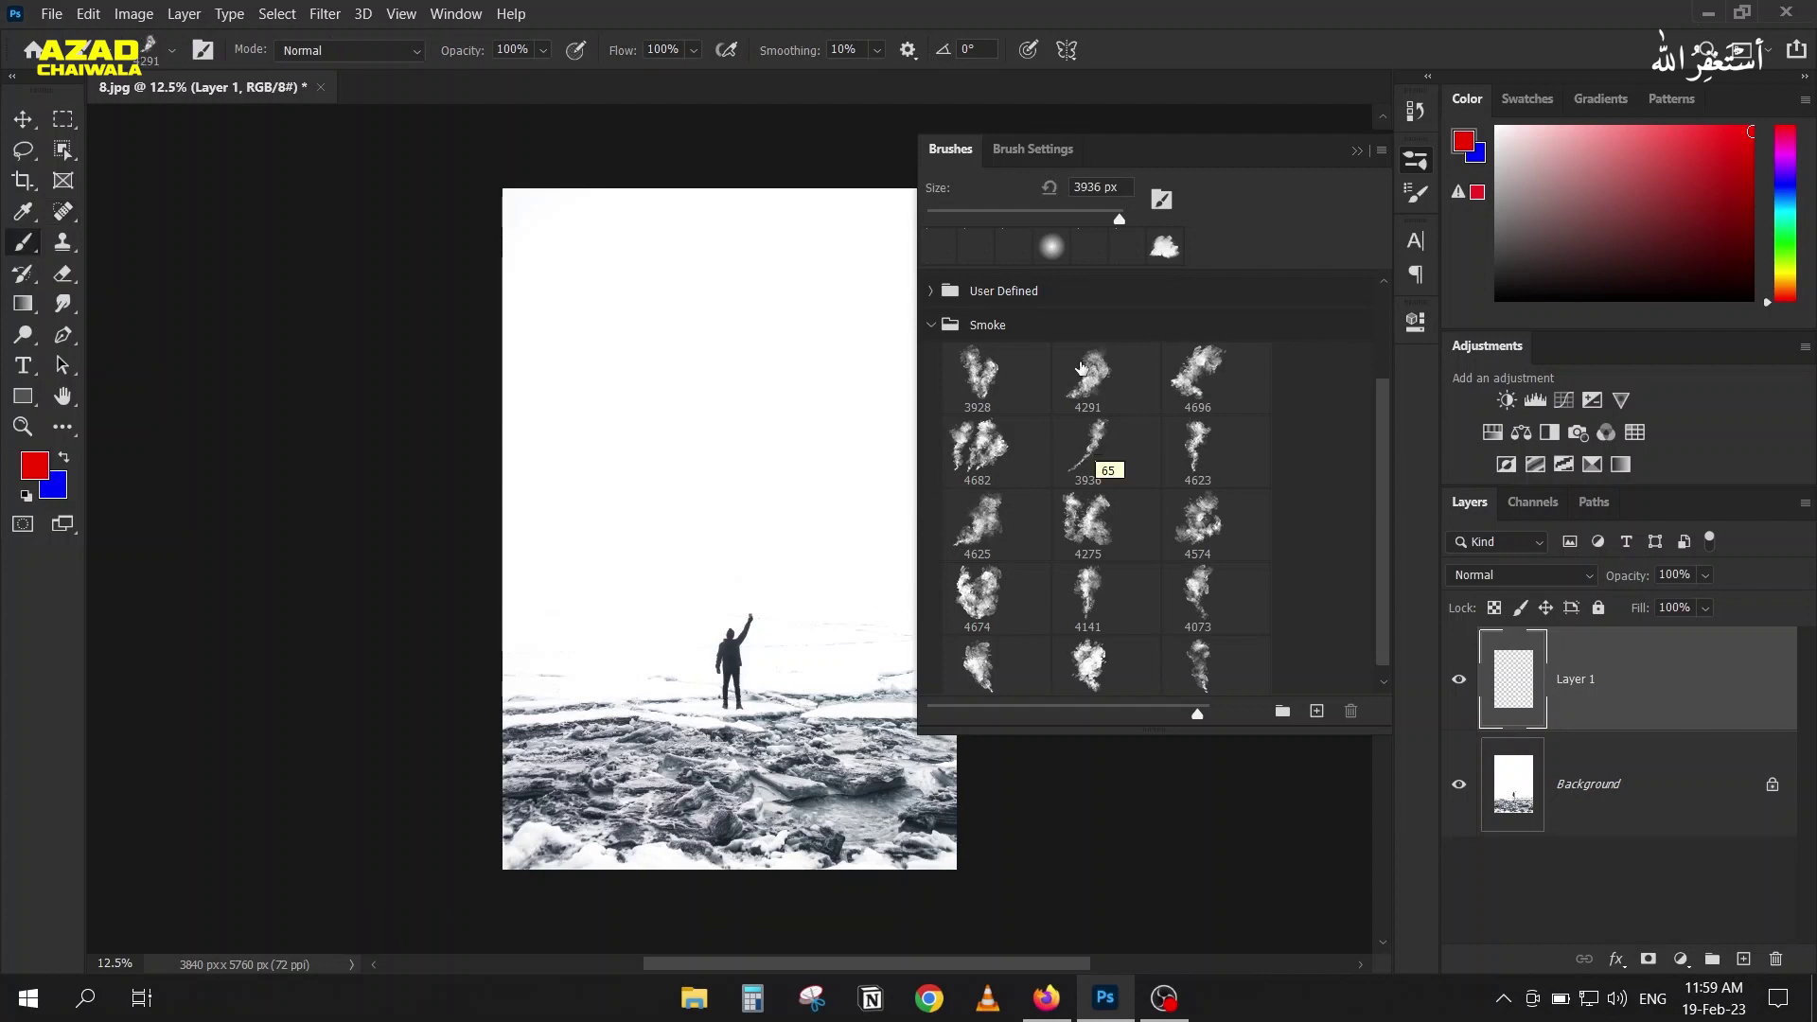
left_click(1088, 384)
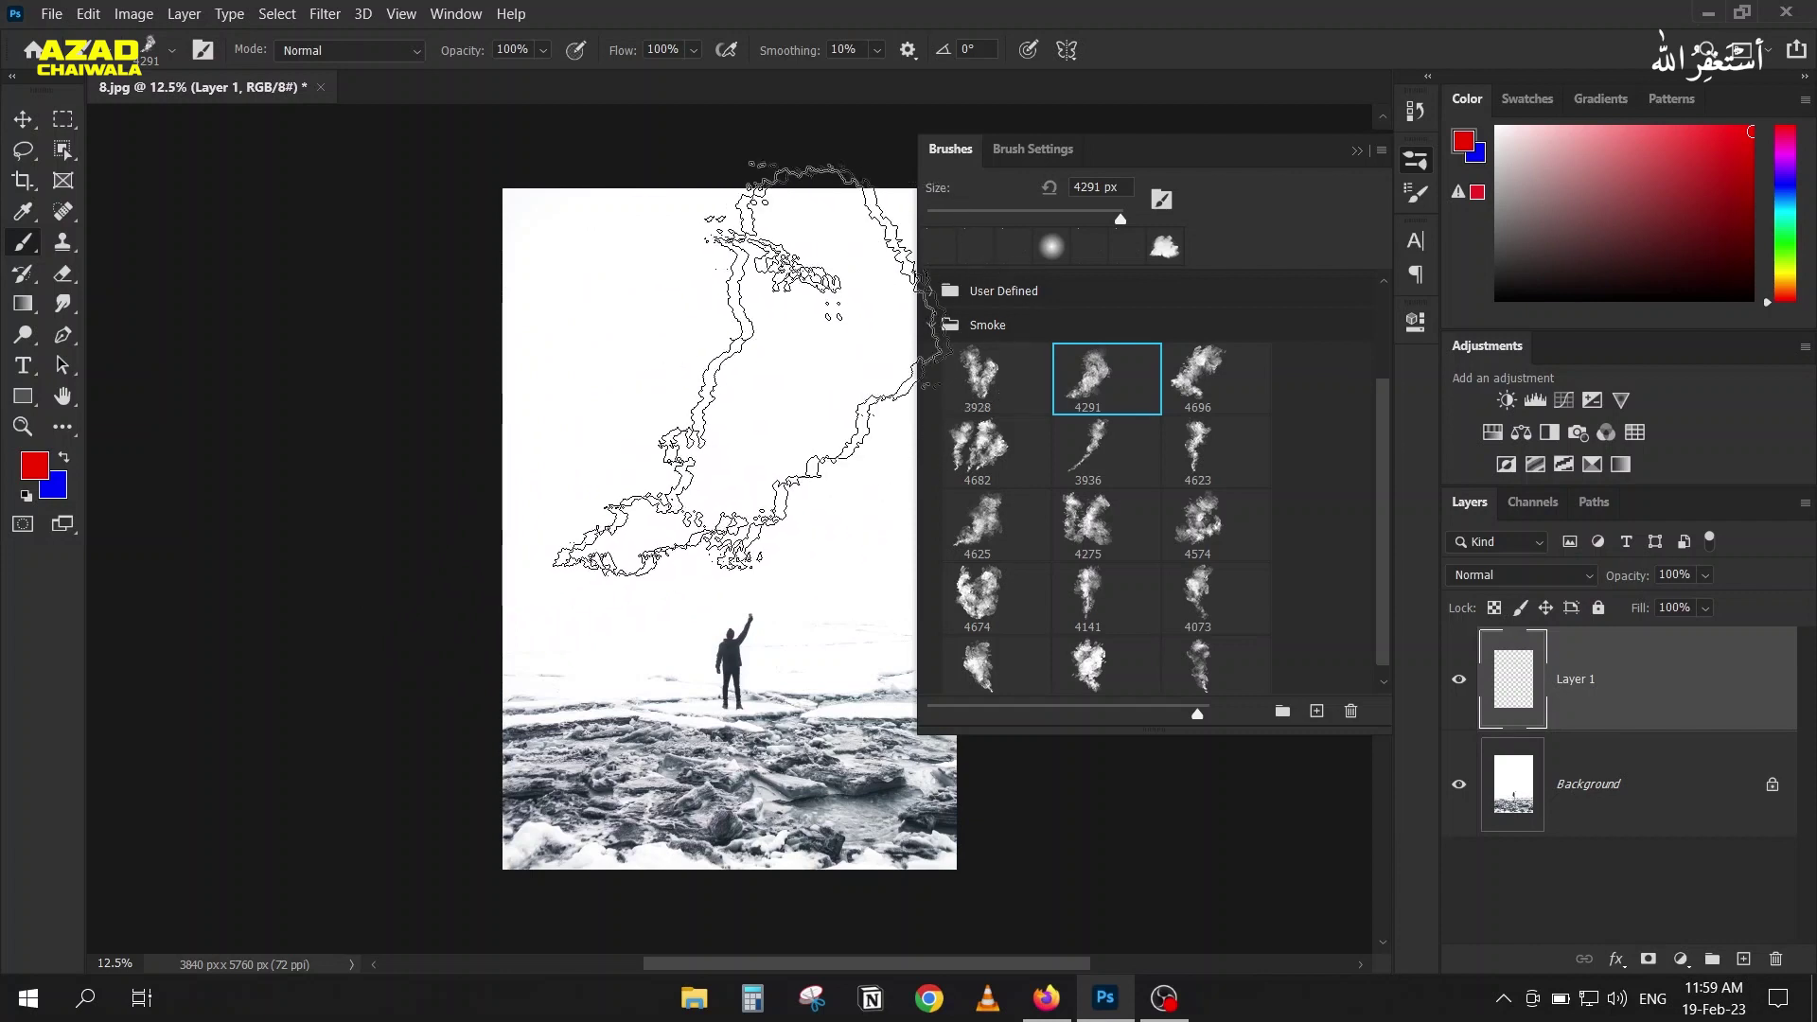
Step: In Brush Tip Shape, enable Flip X and set the angle to -17°
left_click(1060, 149)
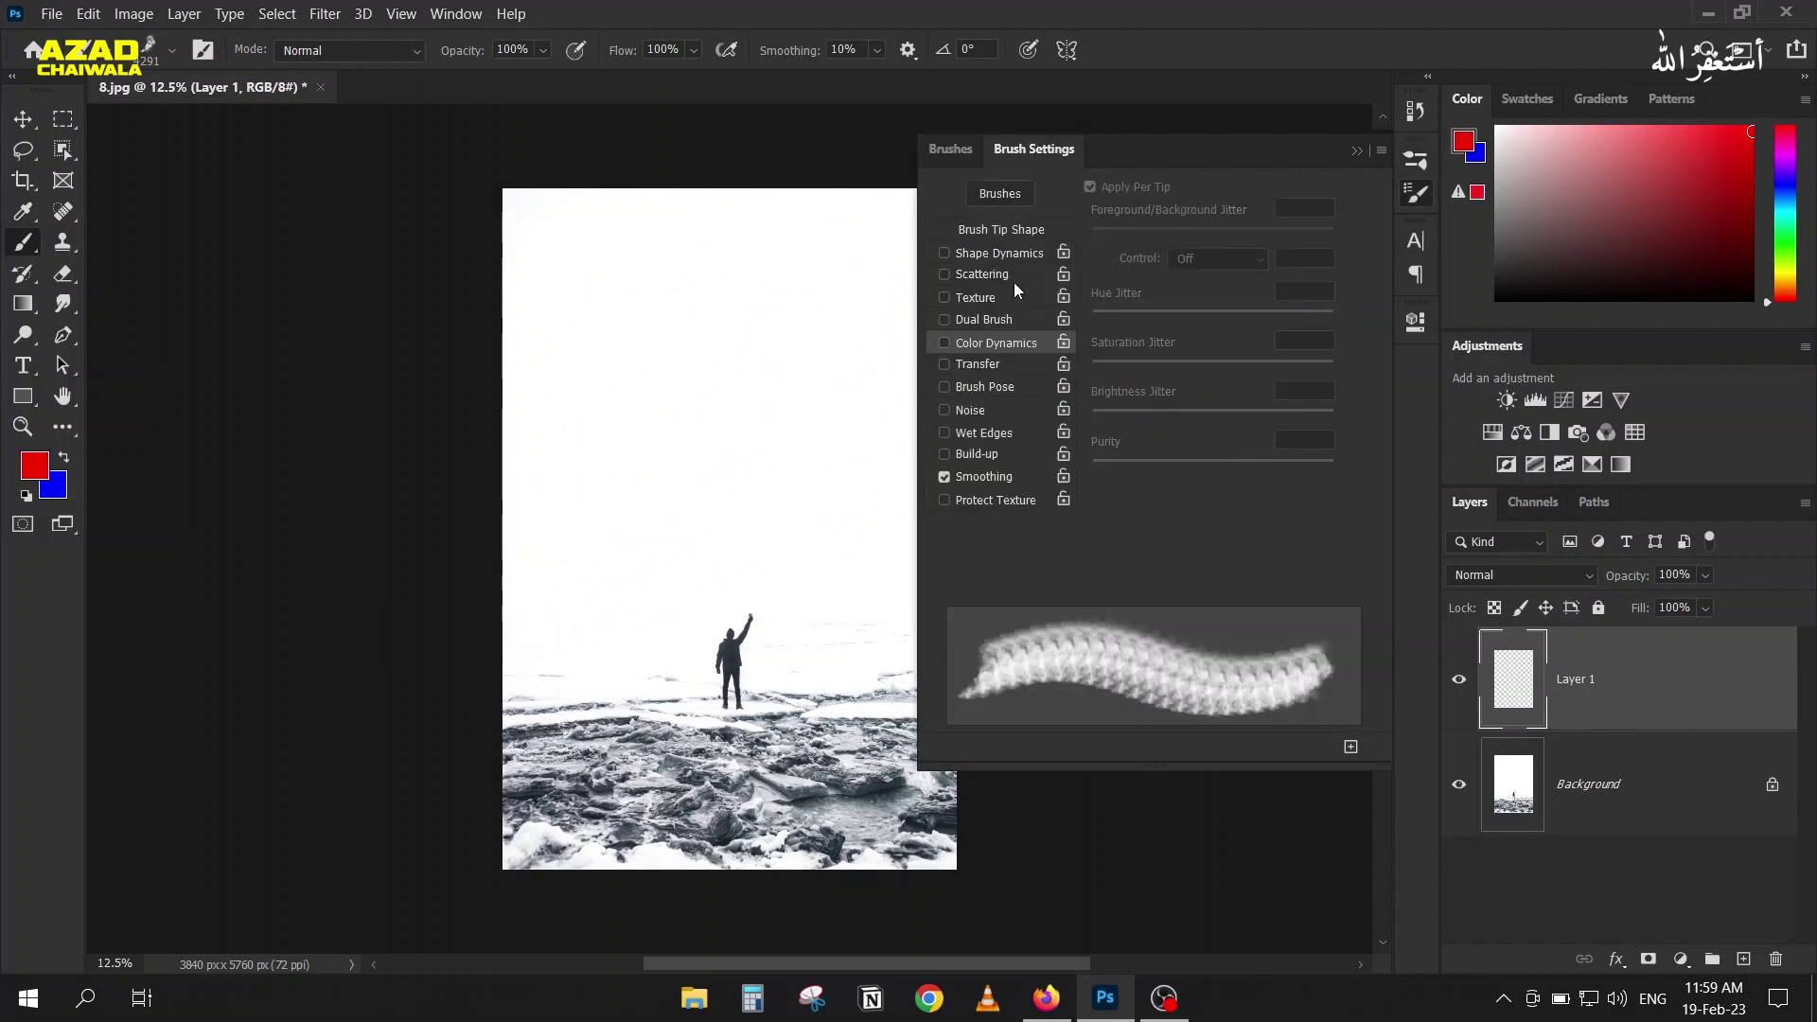
left_click(991, 231)
left_click(1096, 383)
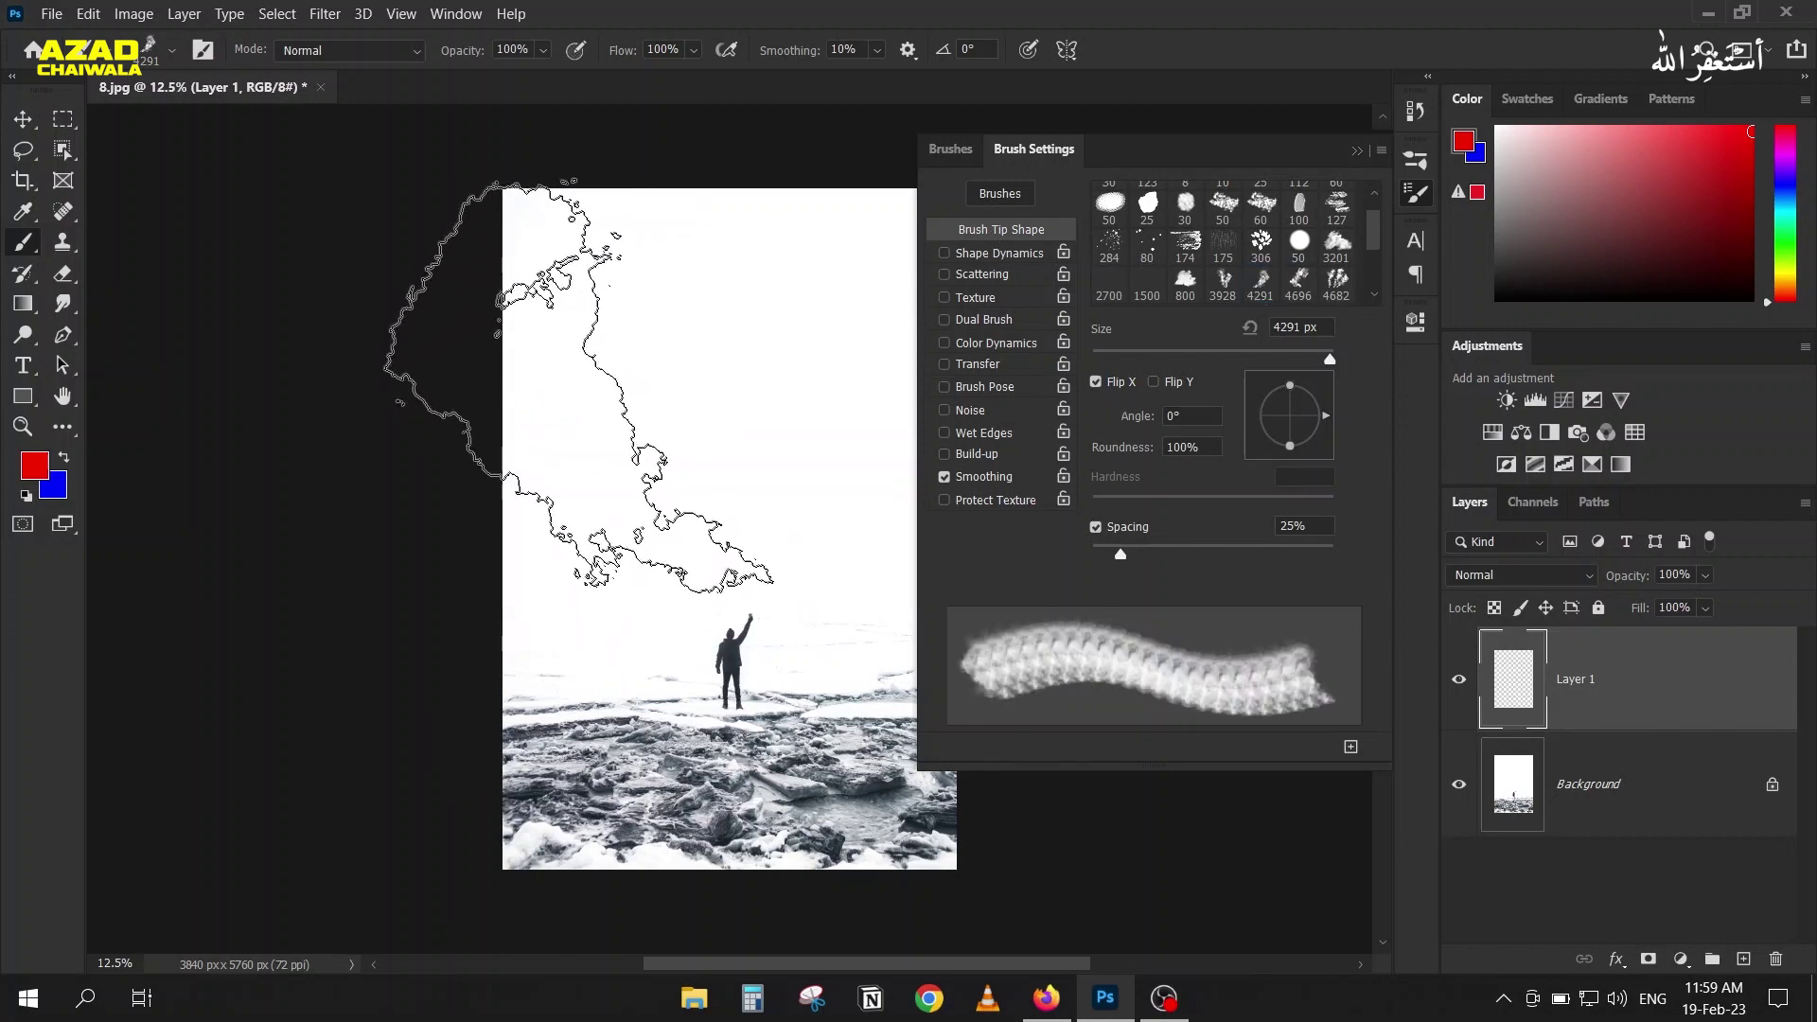
left_click_drag(1327, 420, 1322, 432)
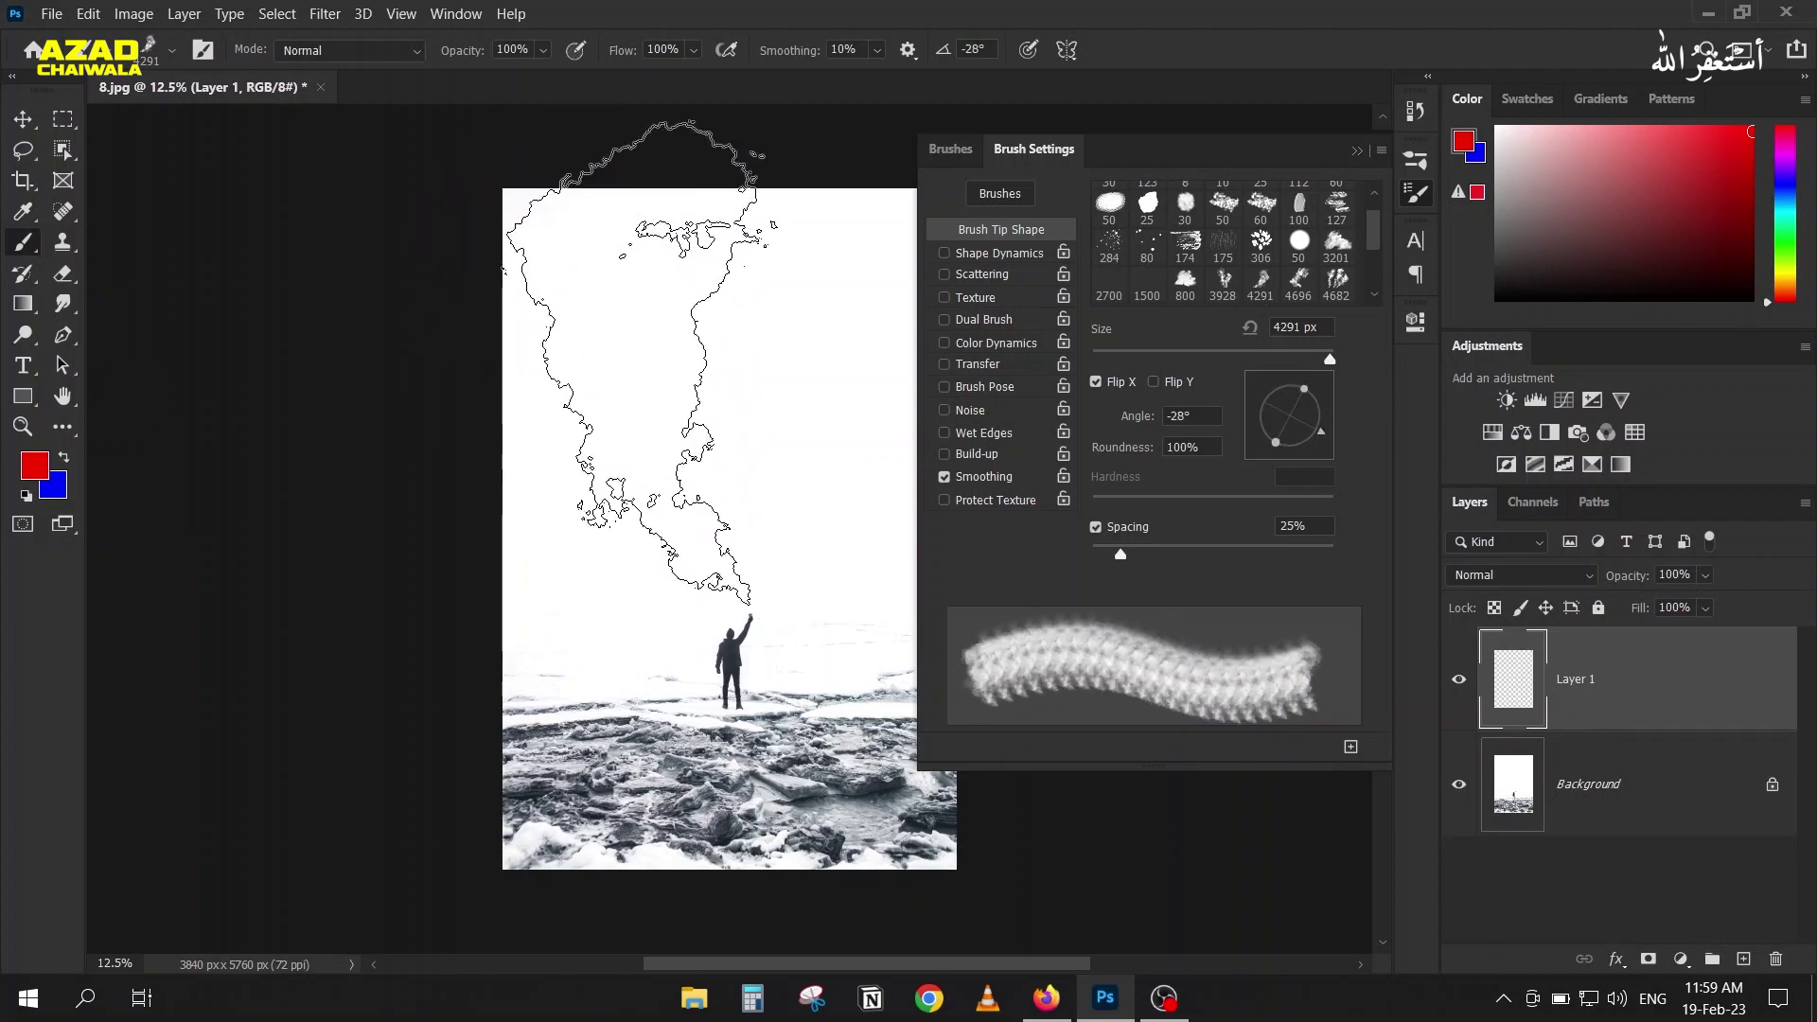
left_click_drag(1323, 437, 1324, 426)
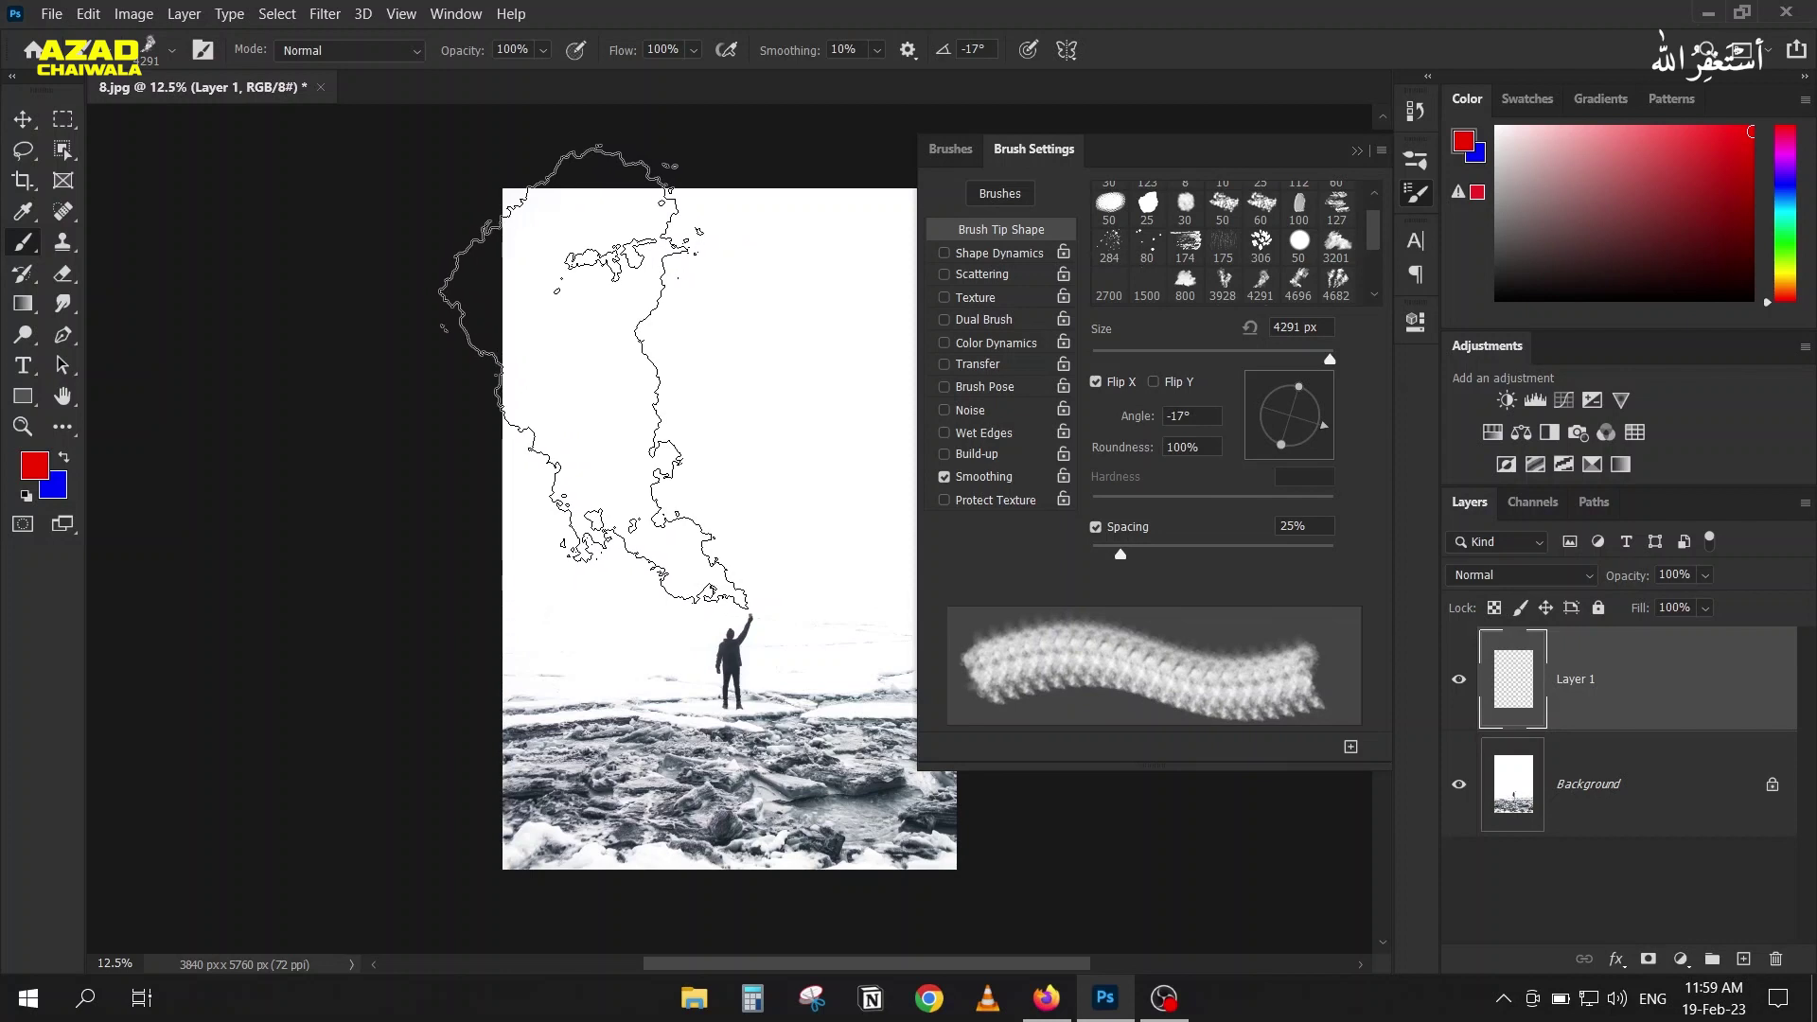
left_click(1356, 150)
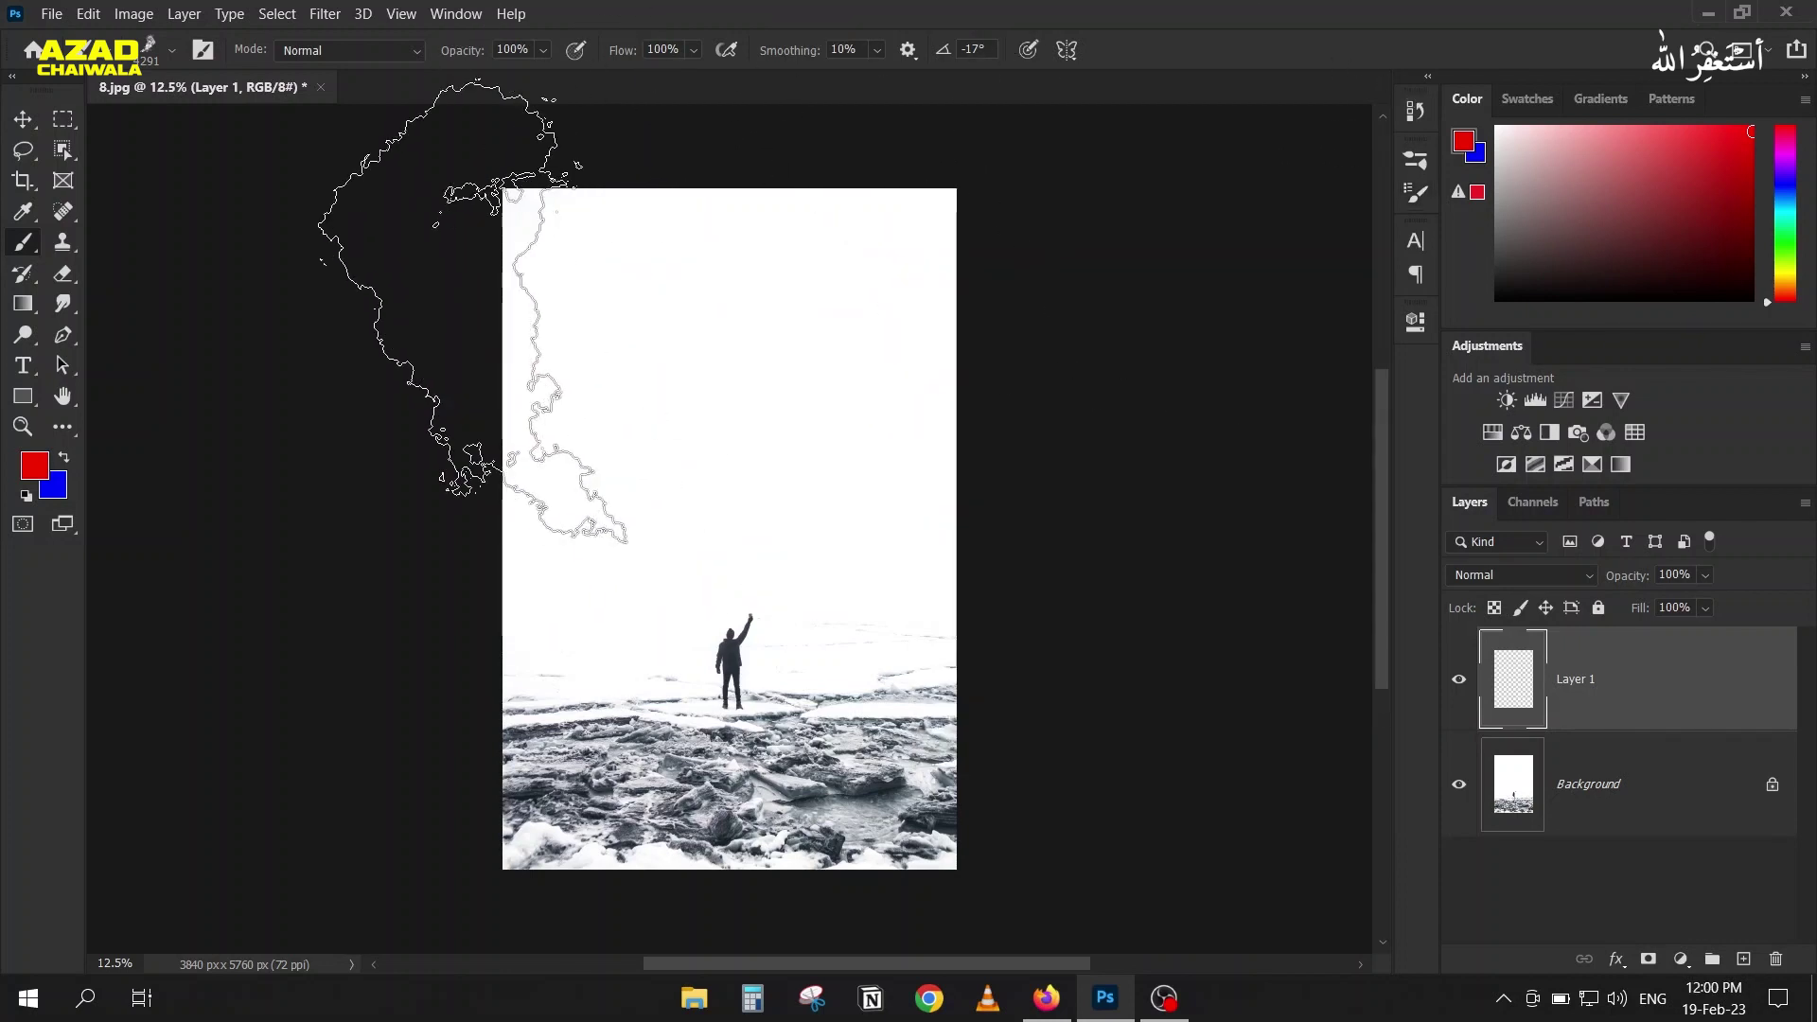
Step: Set the brush size to 5000 px in the brush preset picker
left_click(170, 53)
left_click_drag(280, 129, 313, 135)
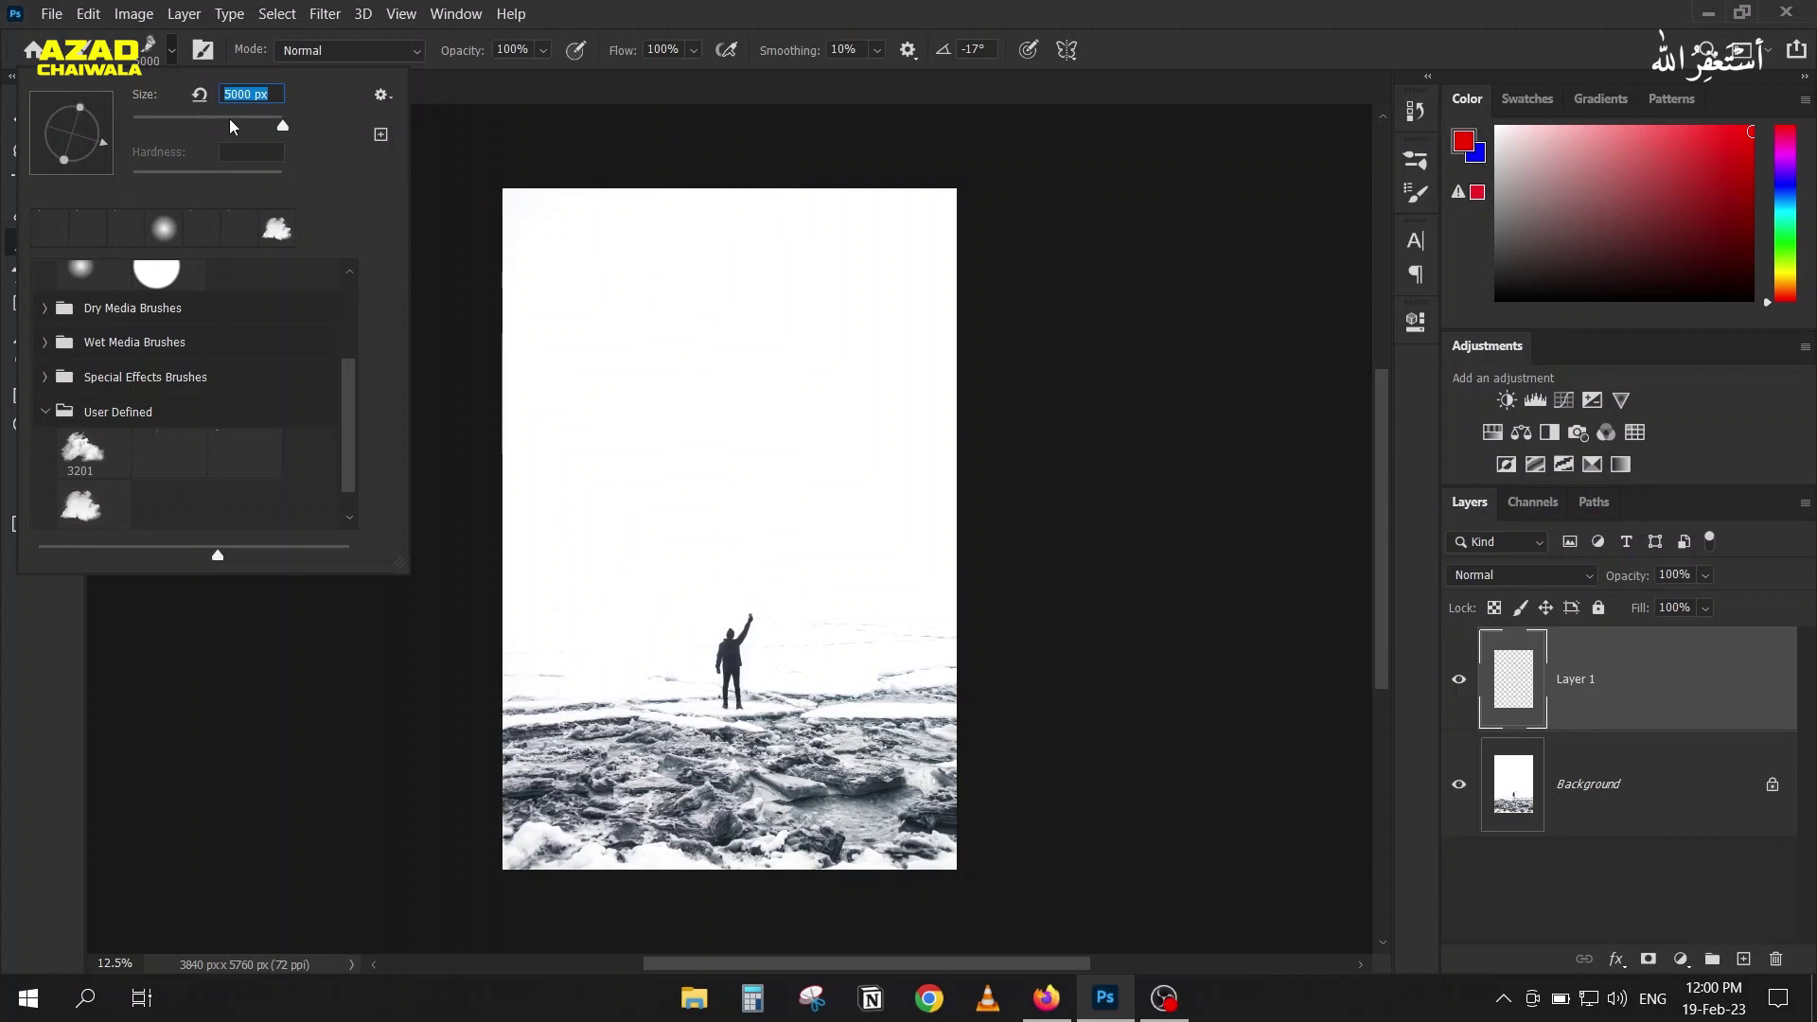
key("Return")
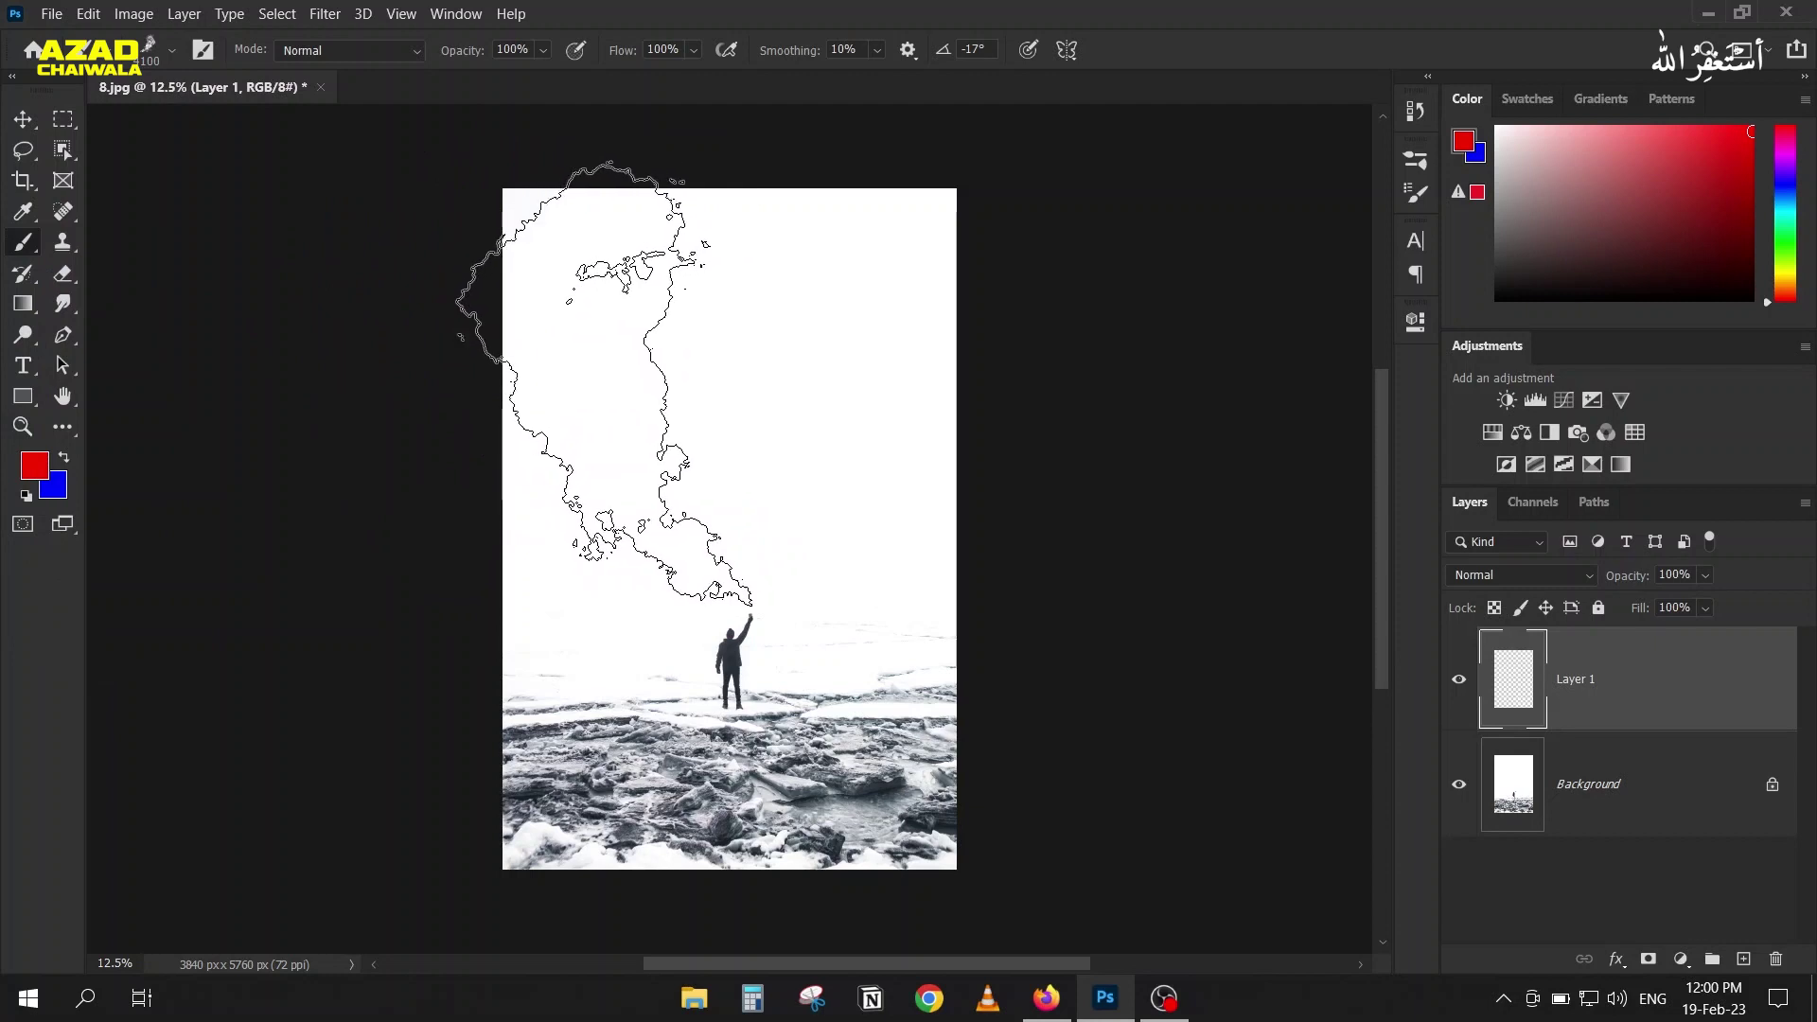
Step: Stamp red smoke above the figure a couple of times, undoing each attempt
left_click(606, 386)
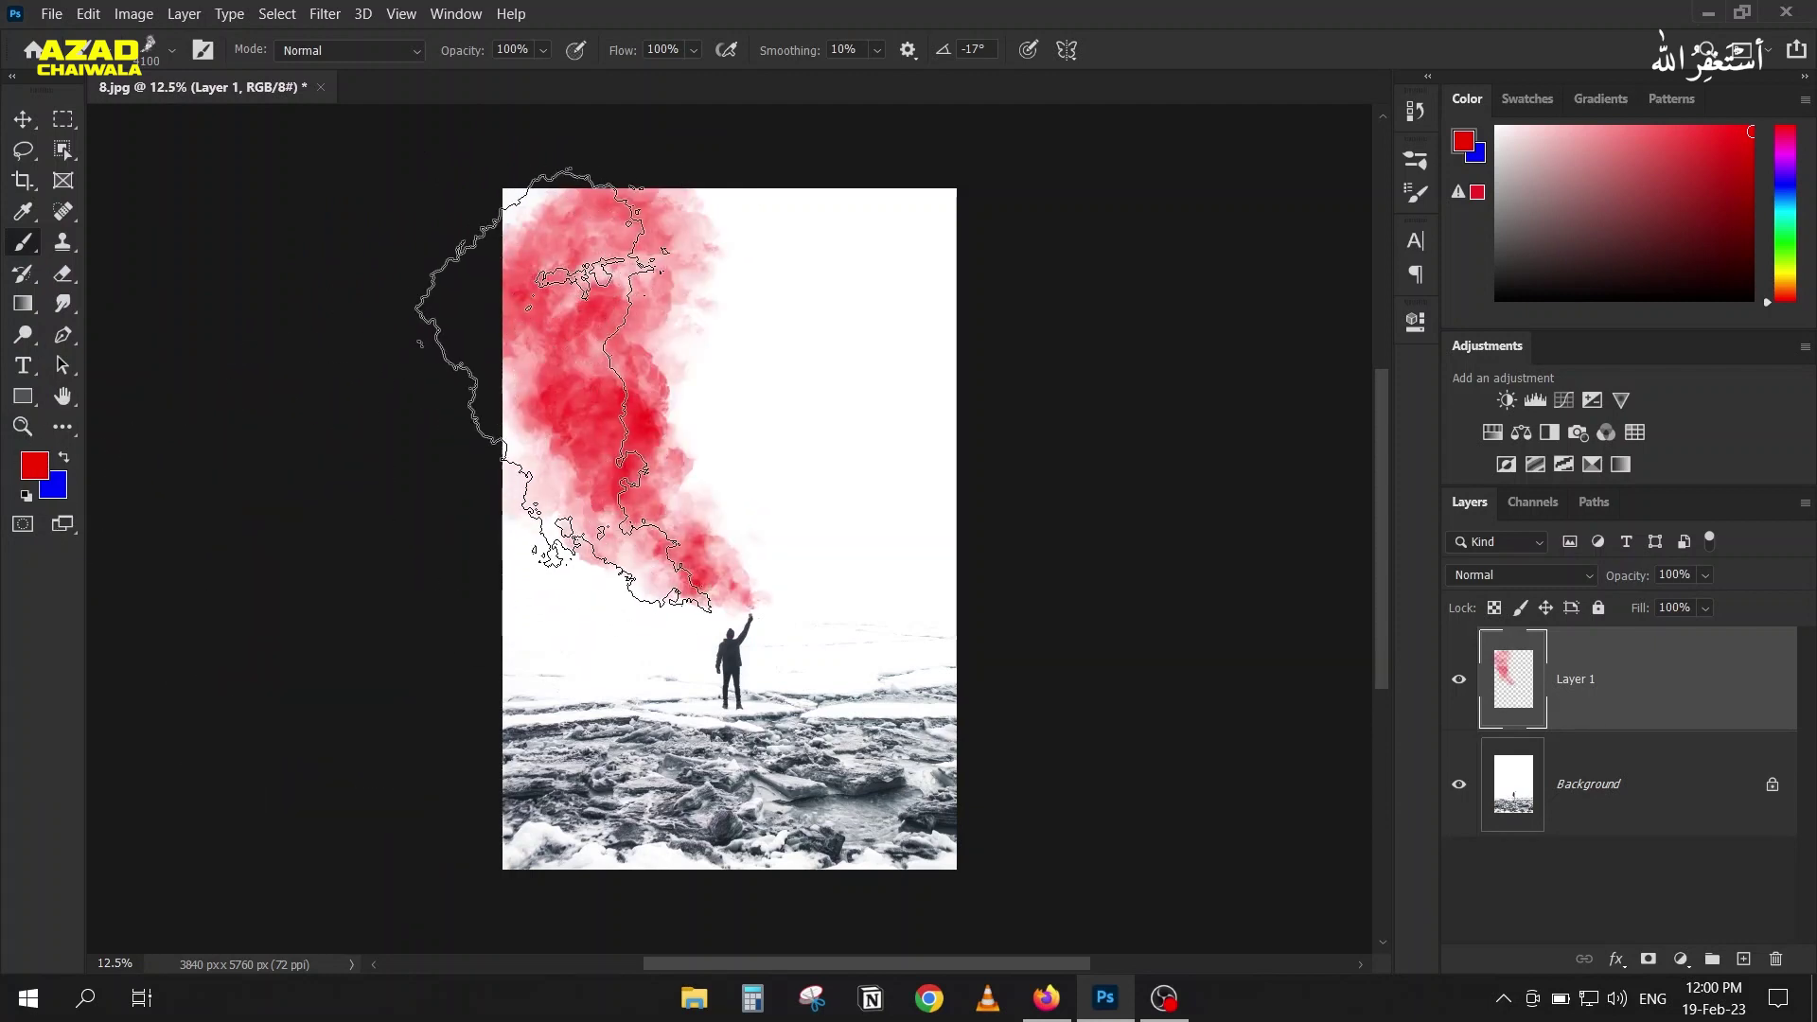
key("ctrl+z")
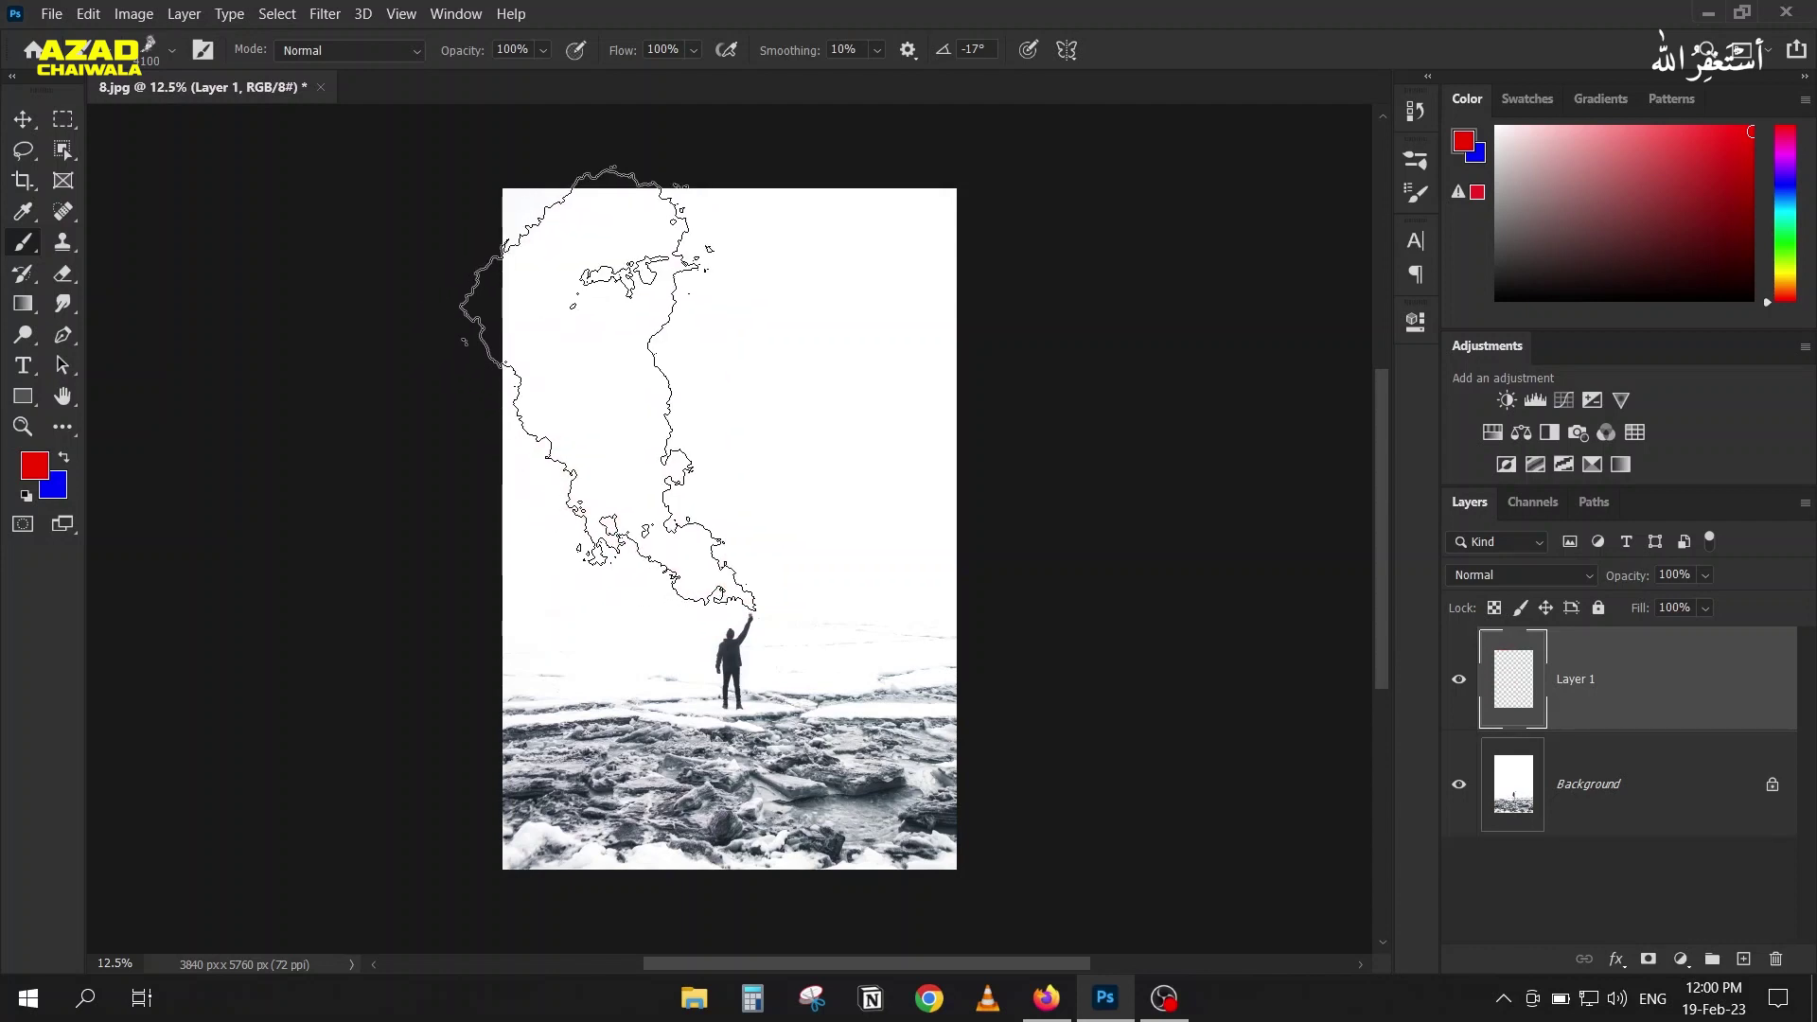
left_click(607, 388)
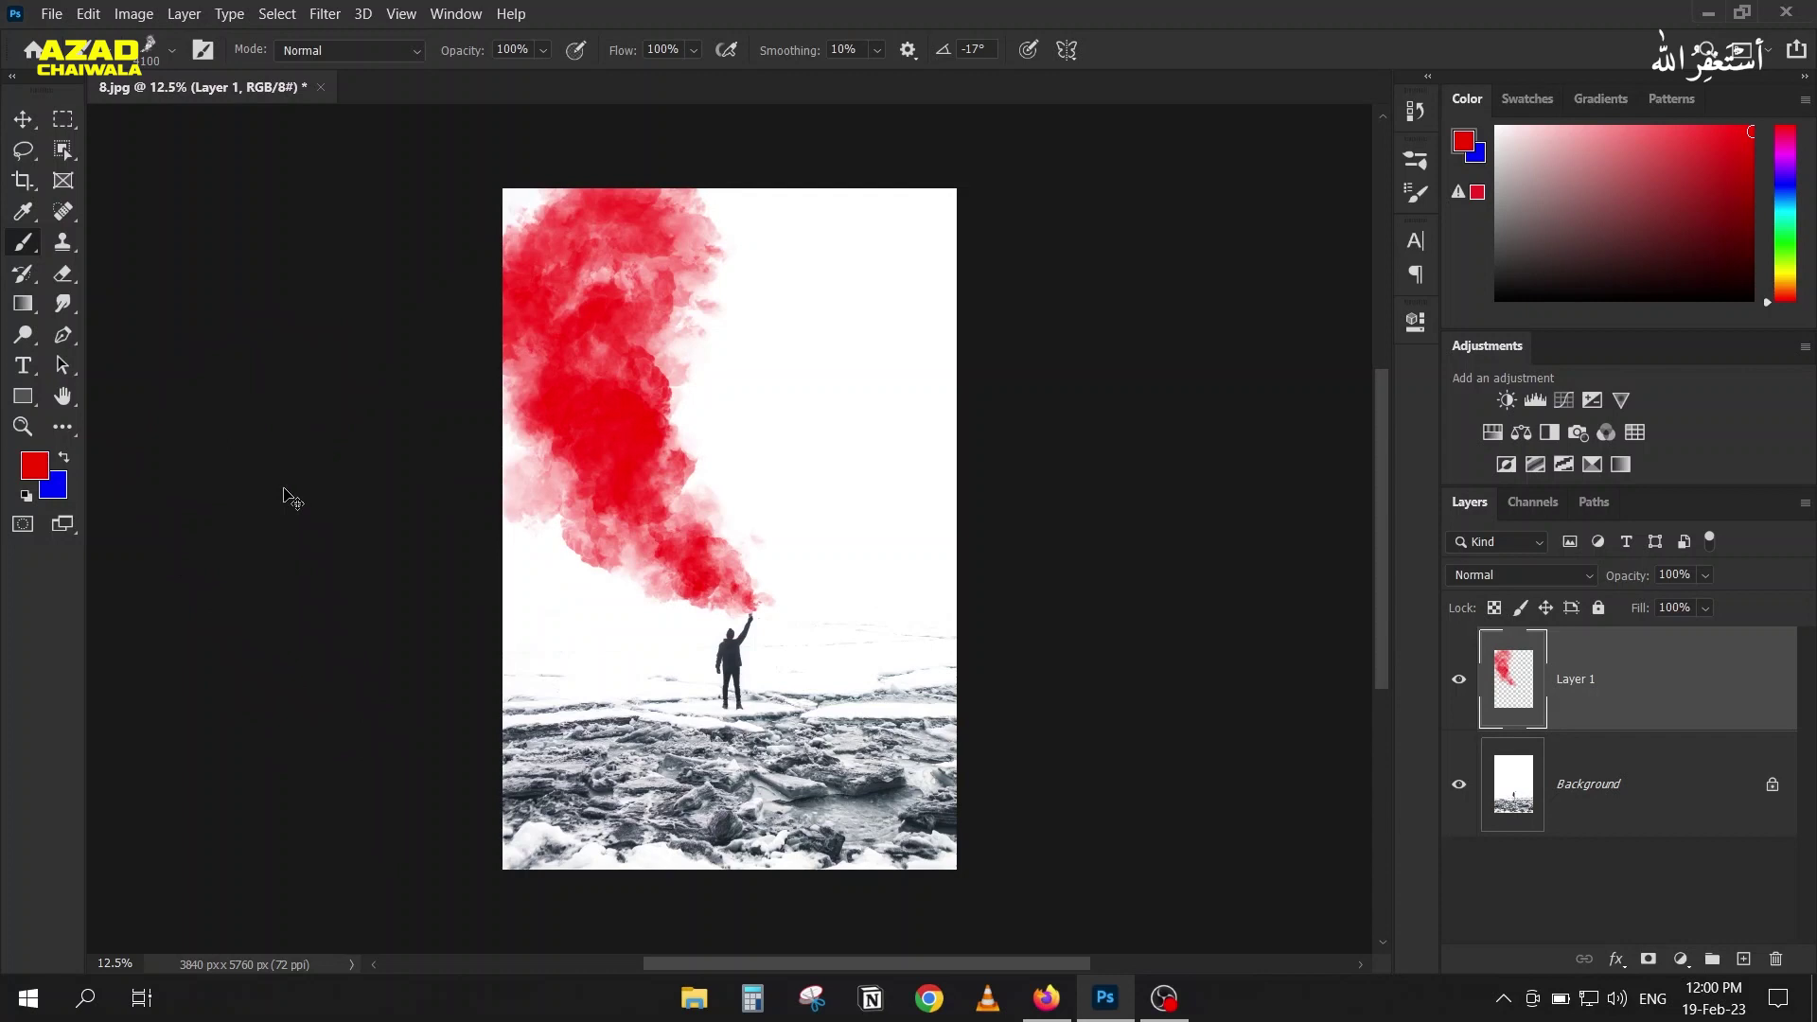
key("ctrl+z")
left_click(23, 119)
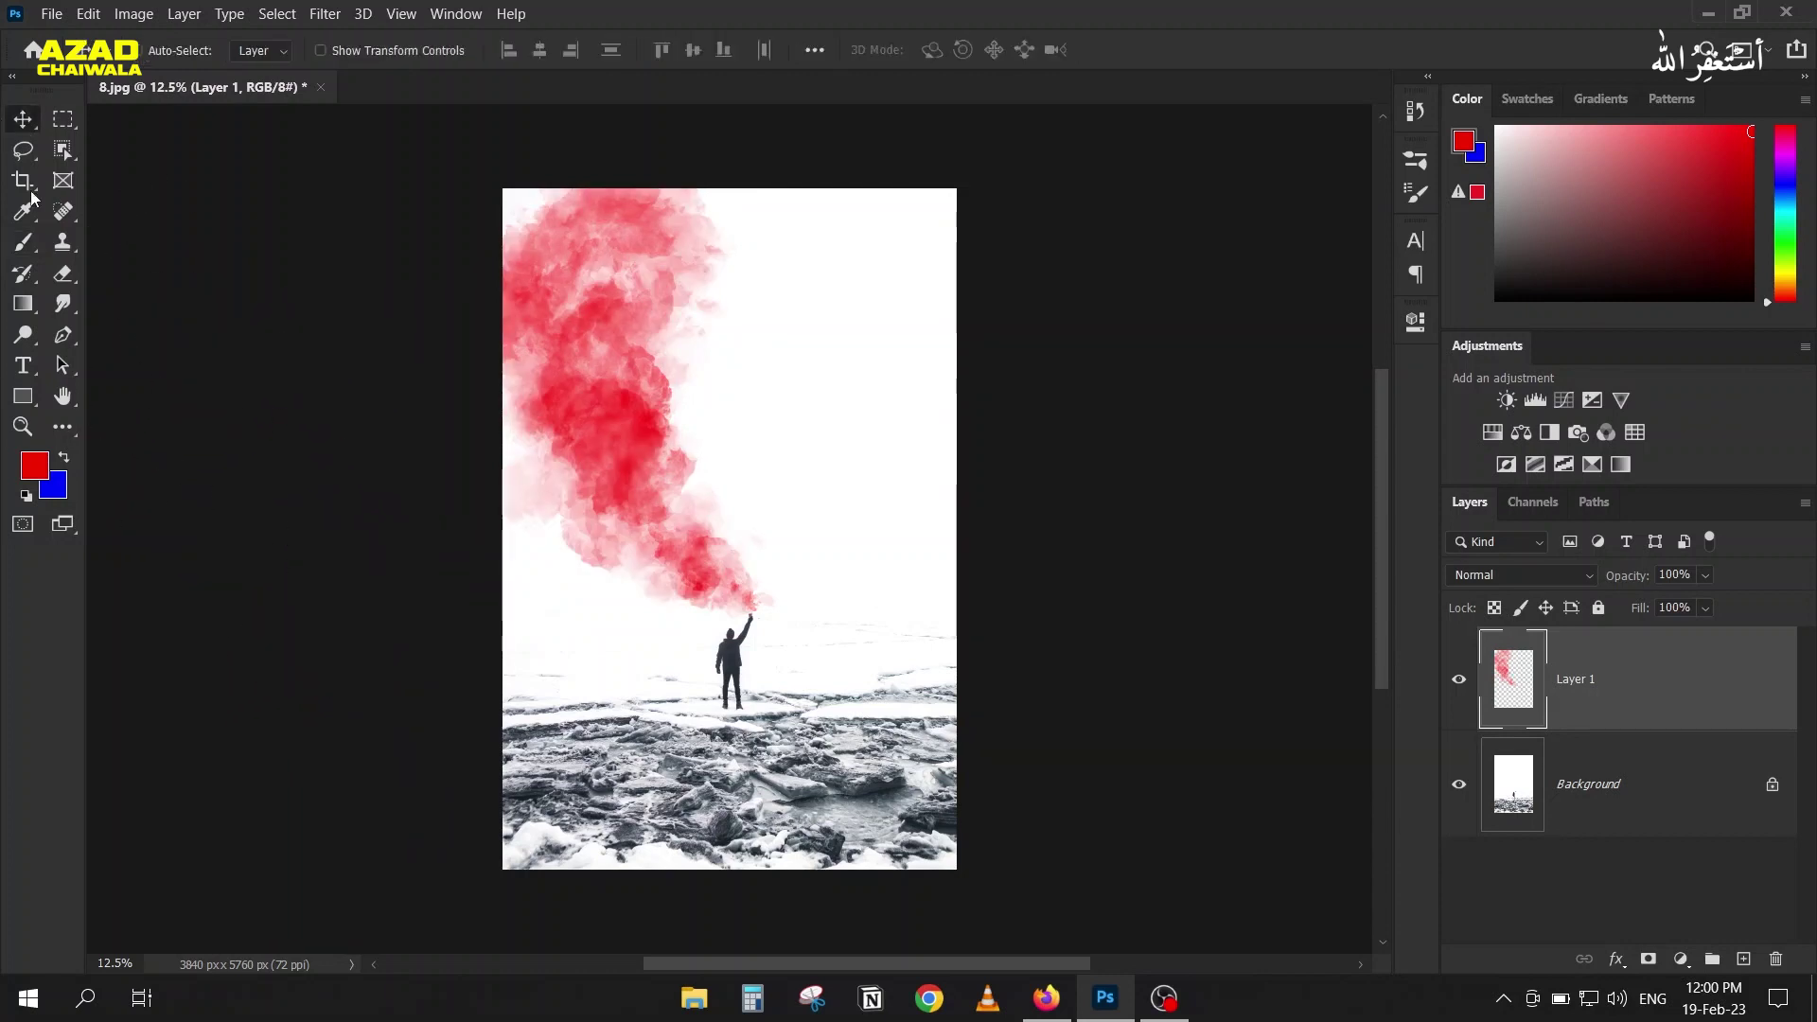
scroll(219, 405, "up", 2)
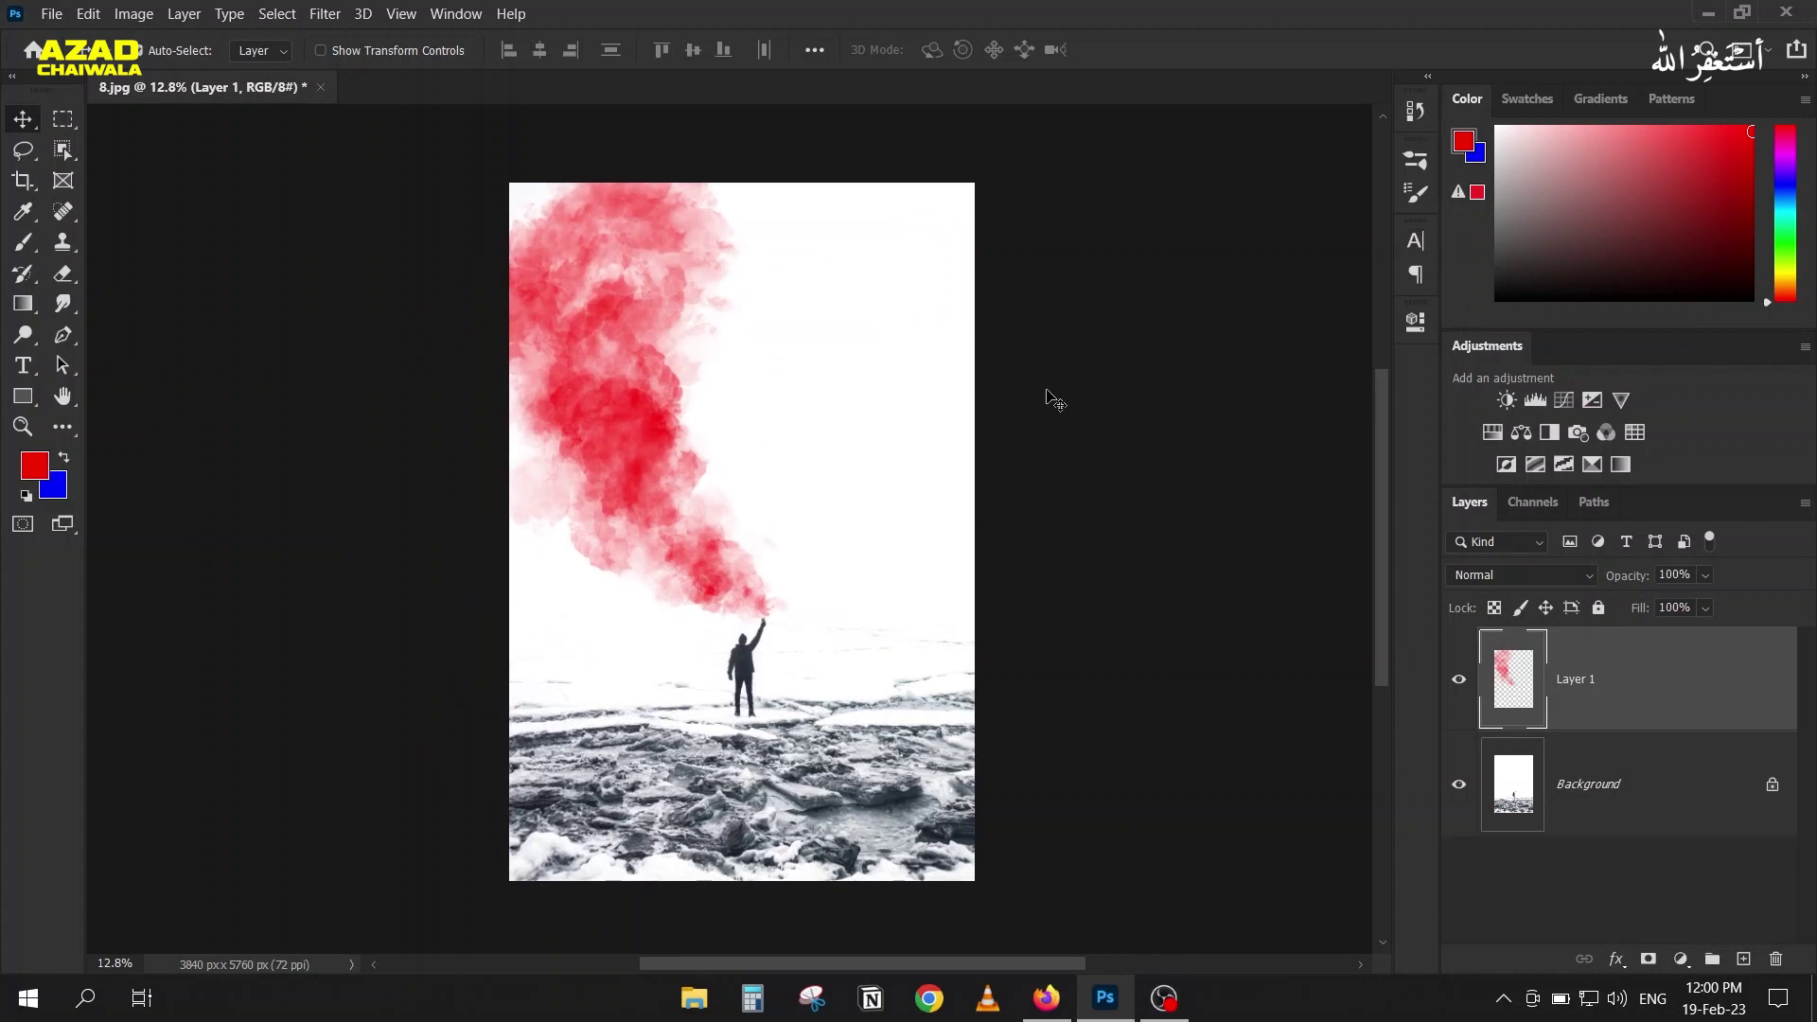
key("ctrl+z")
Step: Switch to smoke brush 3947, stamp one red plume from the raised hand, and close 8.jpg
left_click(1416, 193)
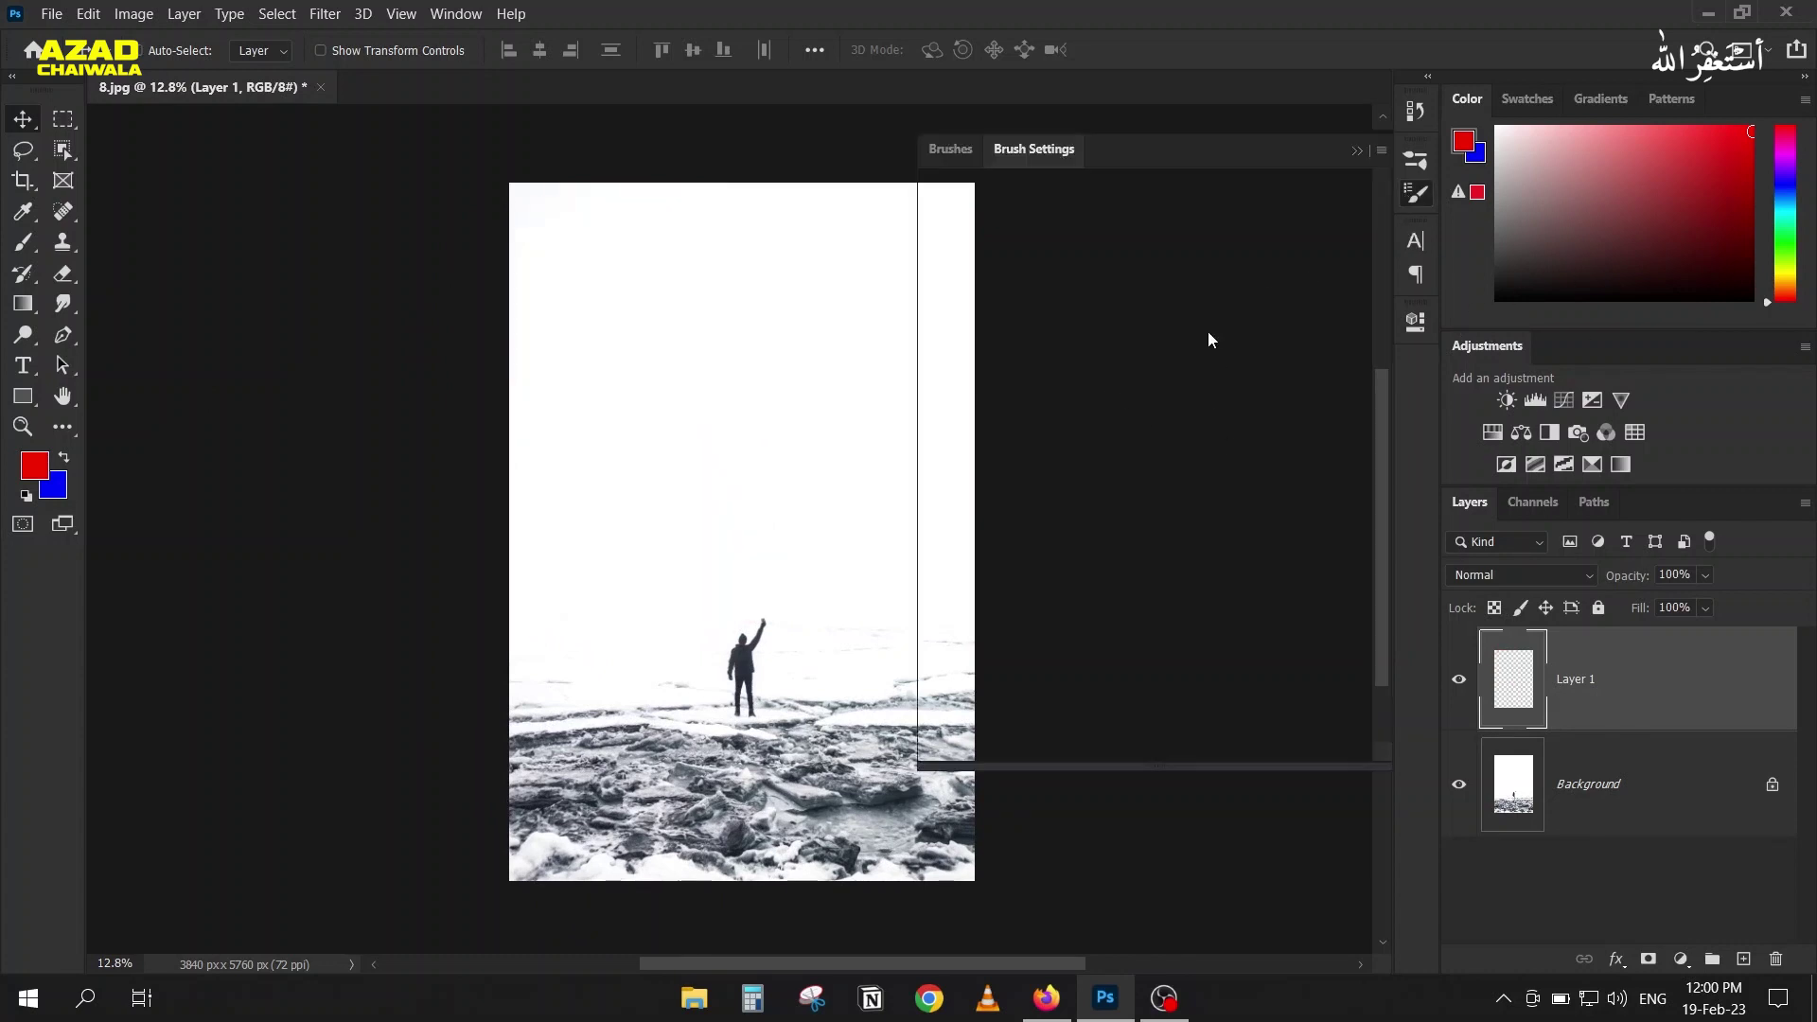
left_click(941, 153)
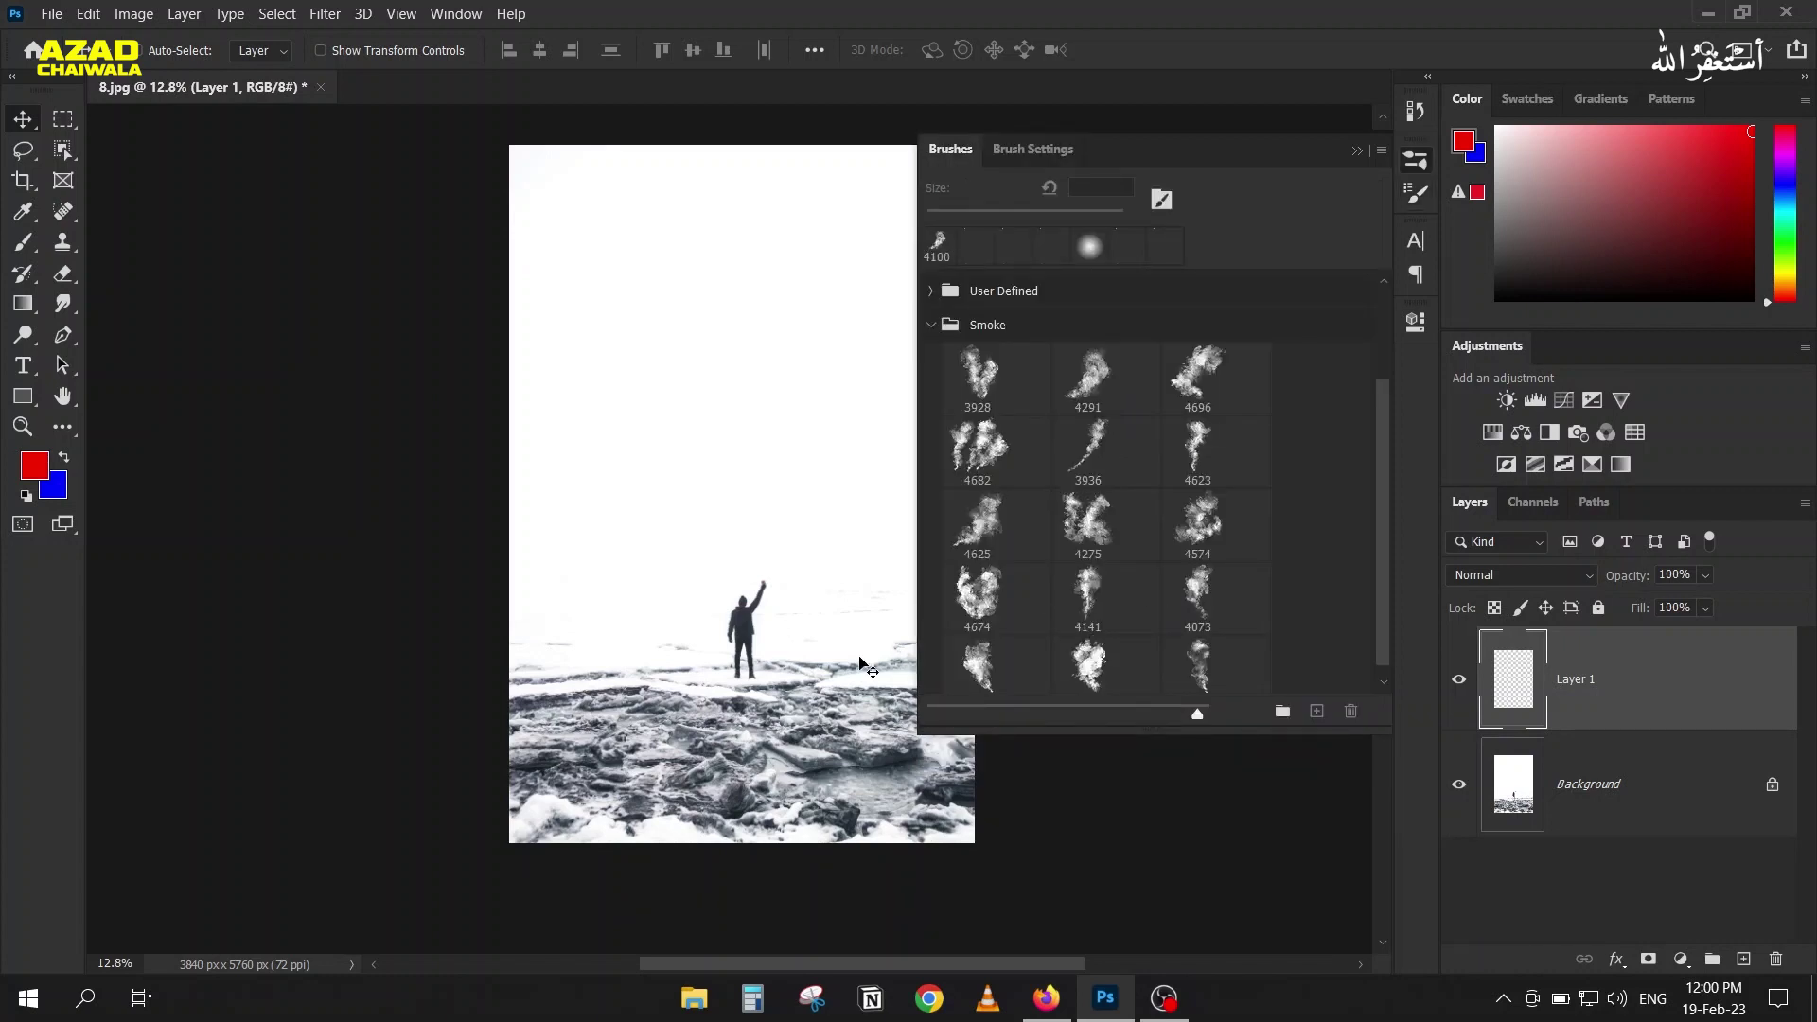
left_click(968, 665)
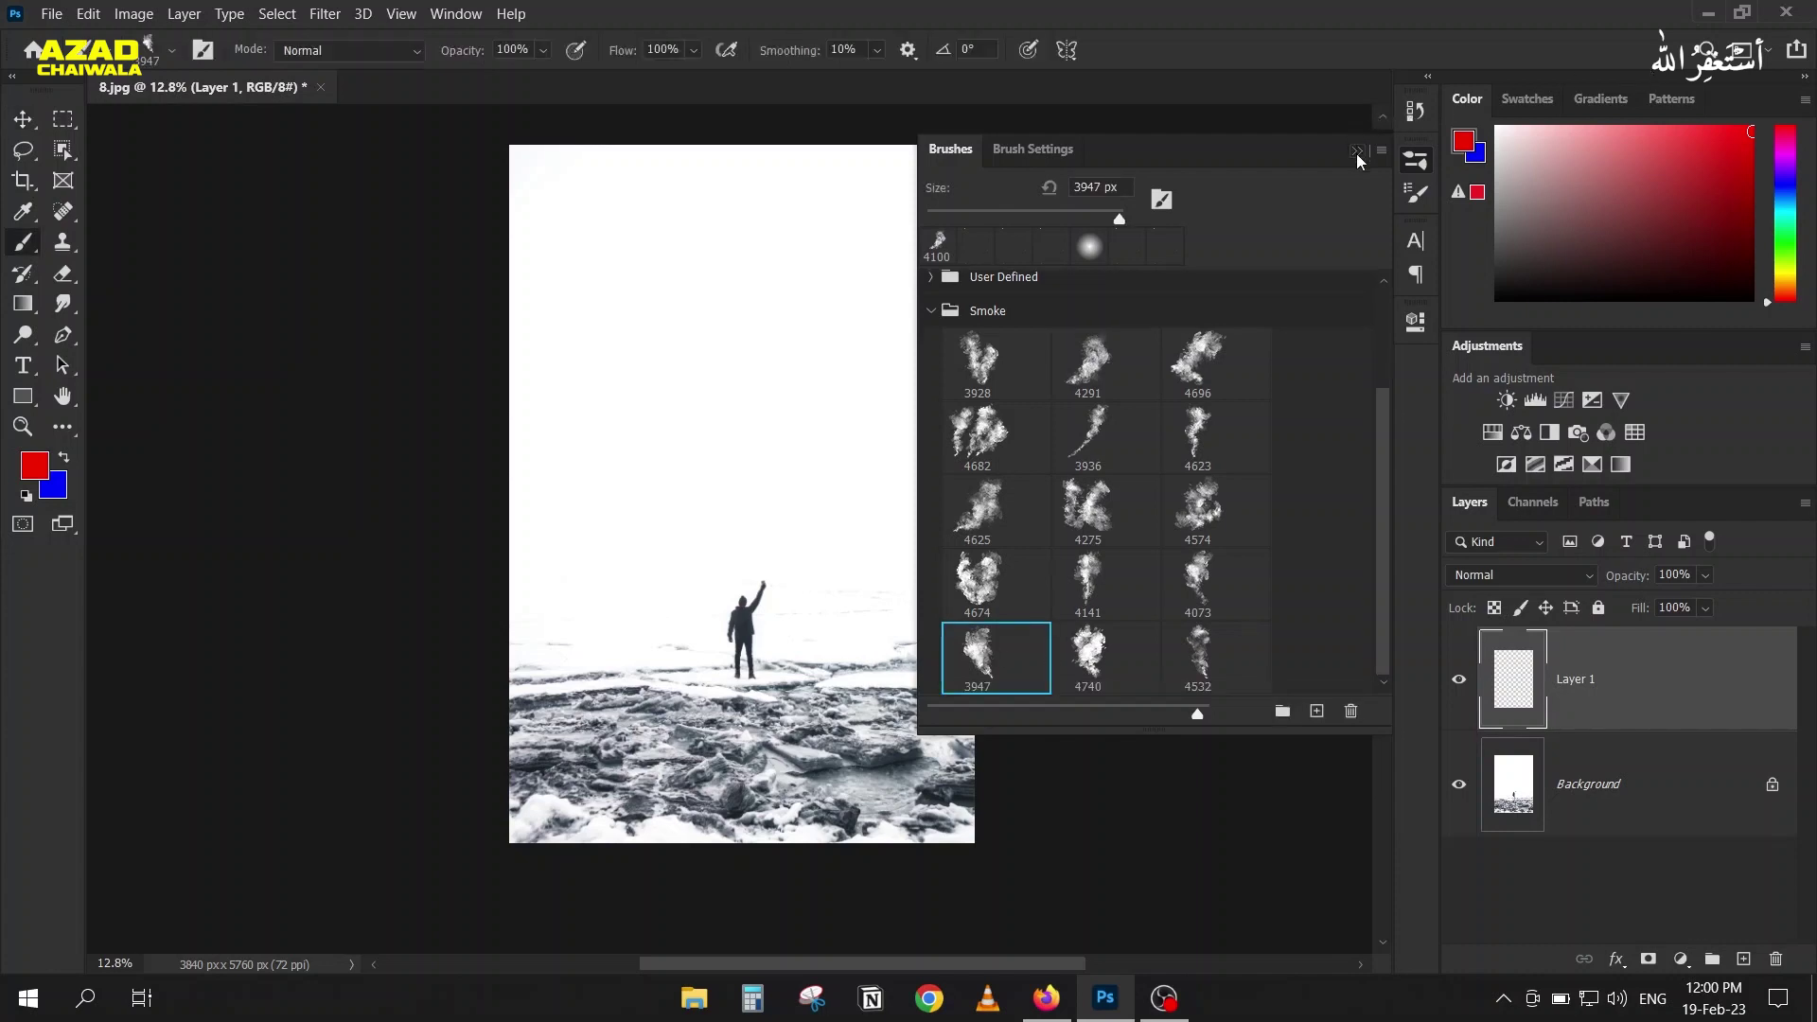
left_click(1391, 116)
left_click(647, 365)
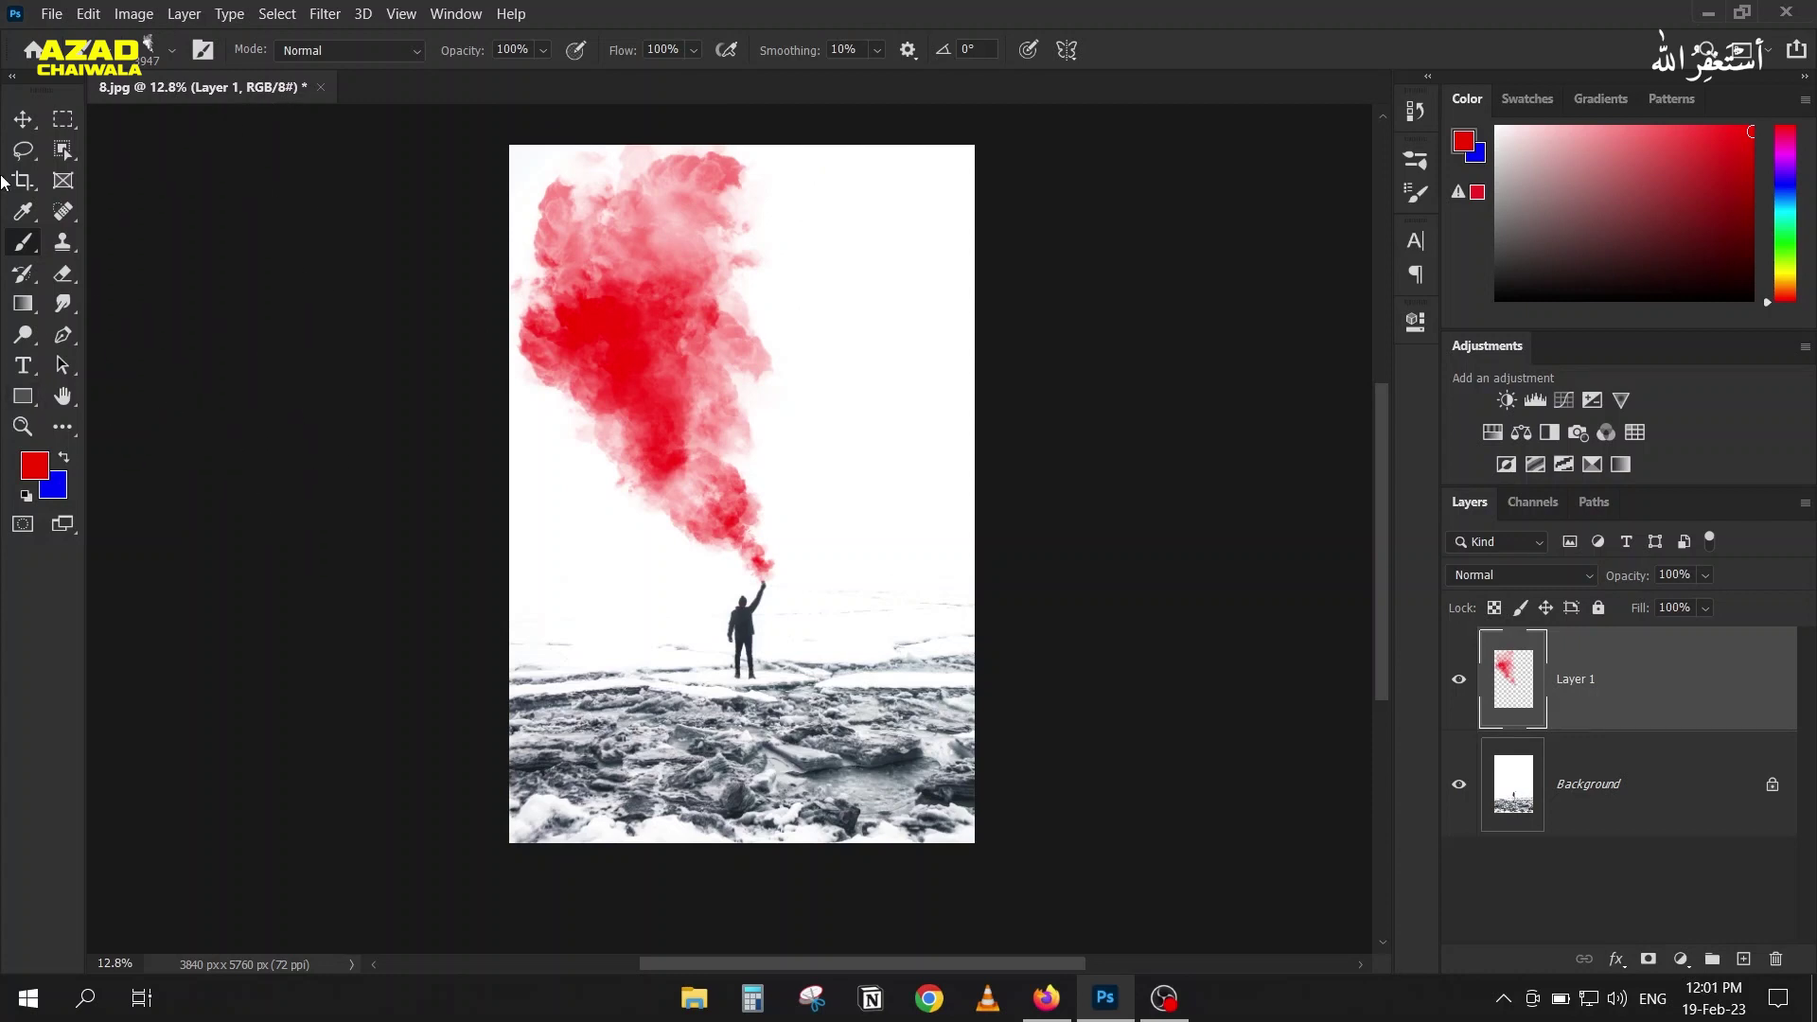
left_click(22, 119)
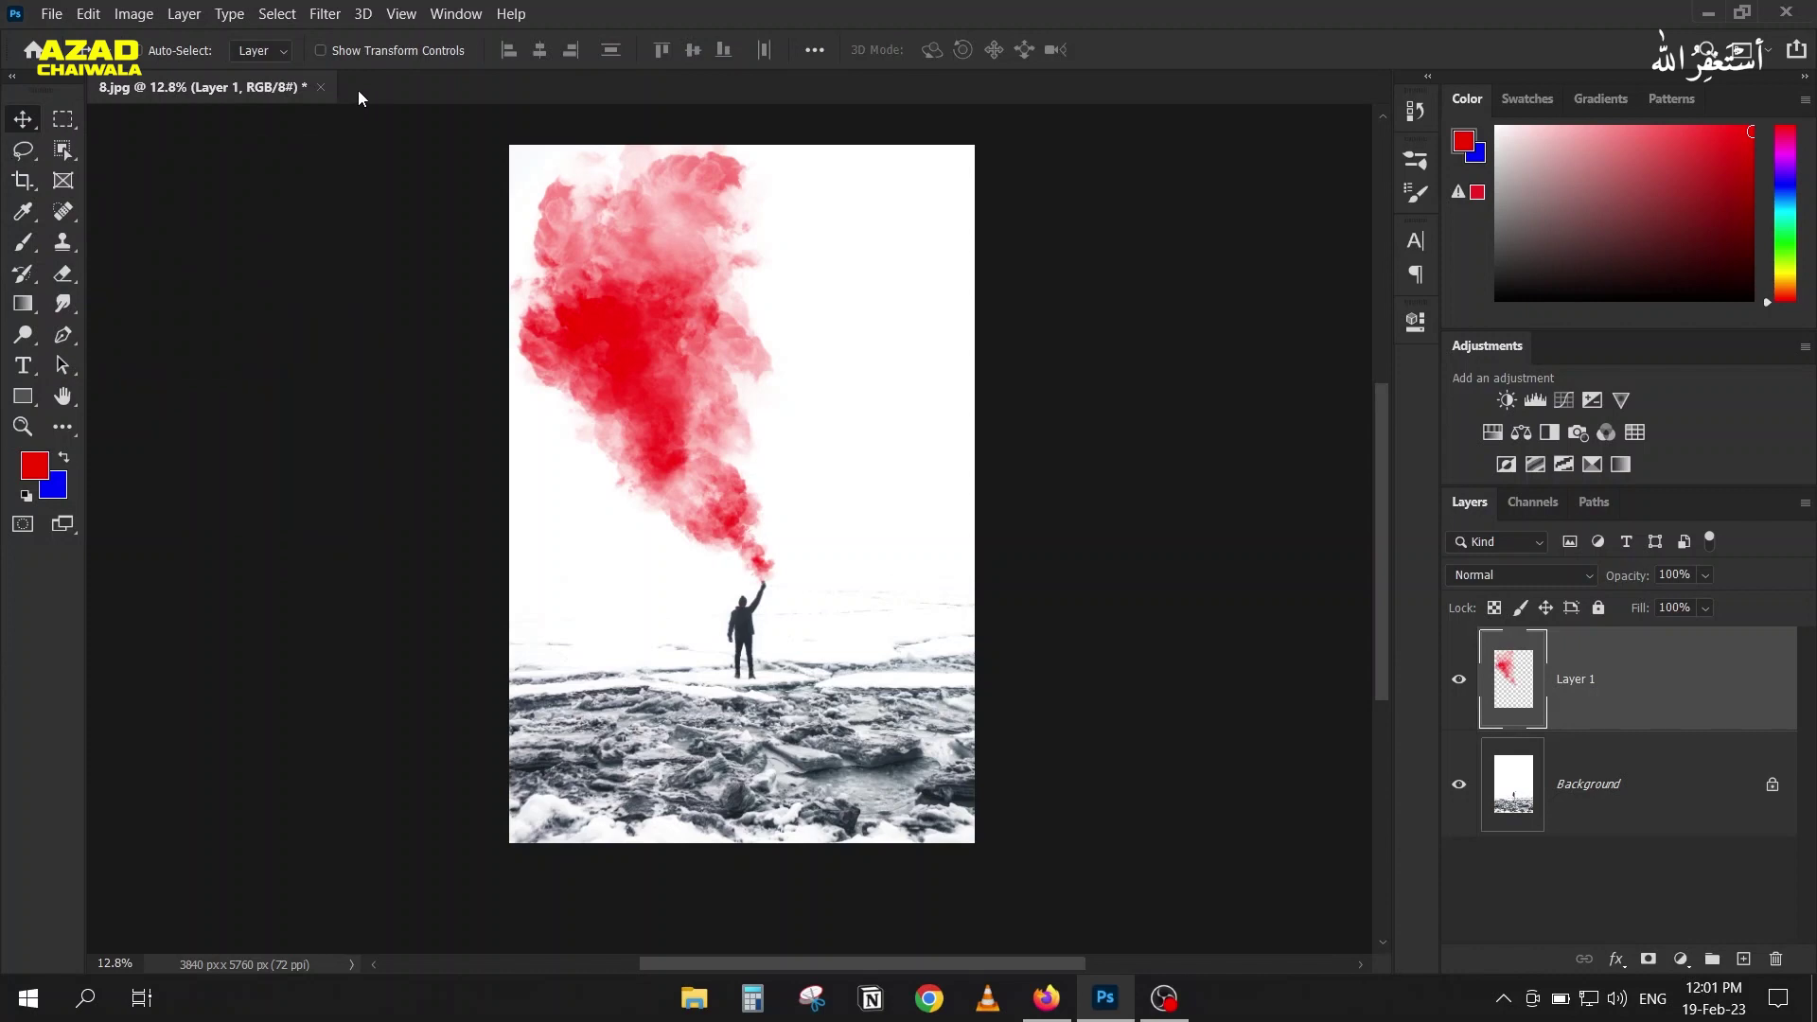
left_click(322, 87)
Step: Discard changes to 8.jpg and drag image 9 from the 5-Brushes folder into Photoshop
key("n")
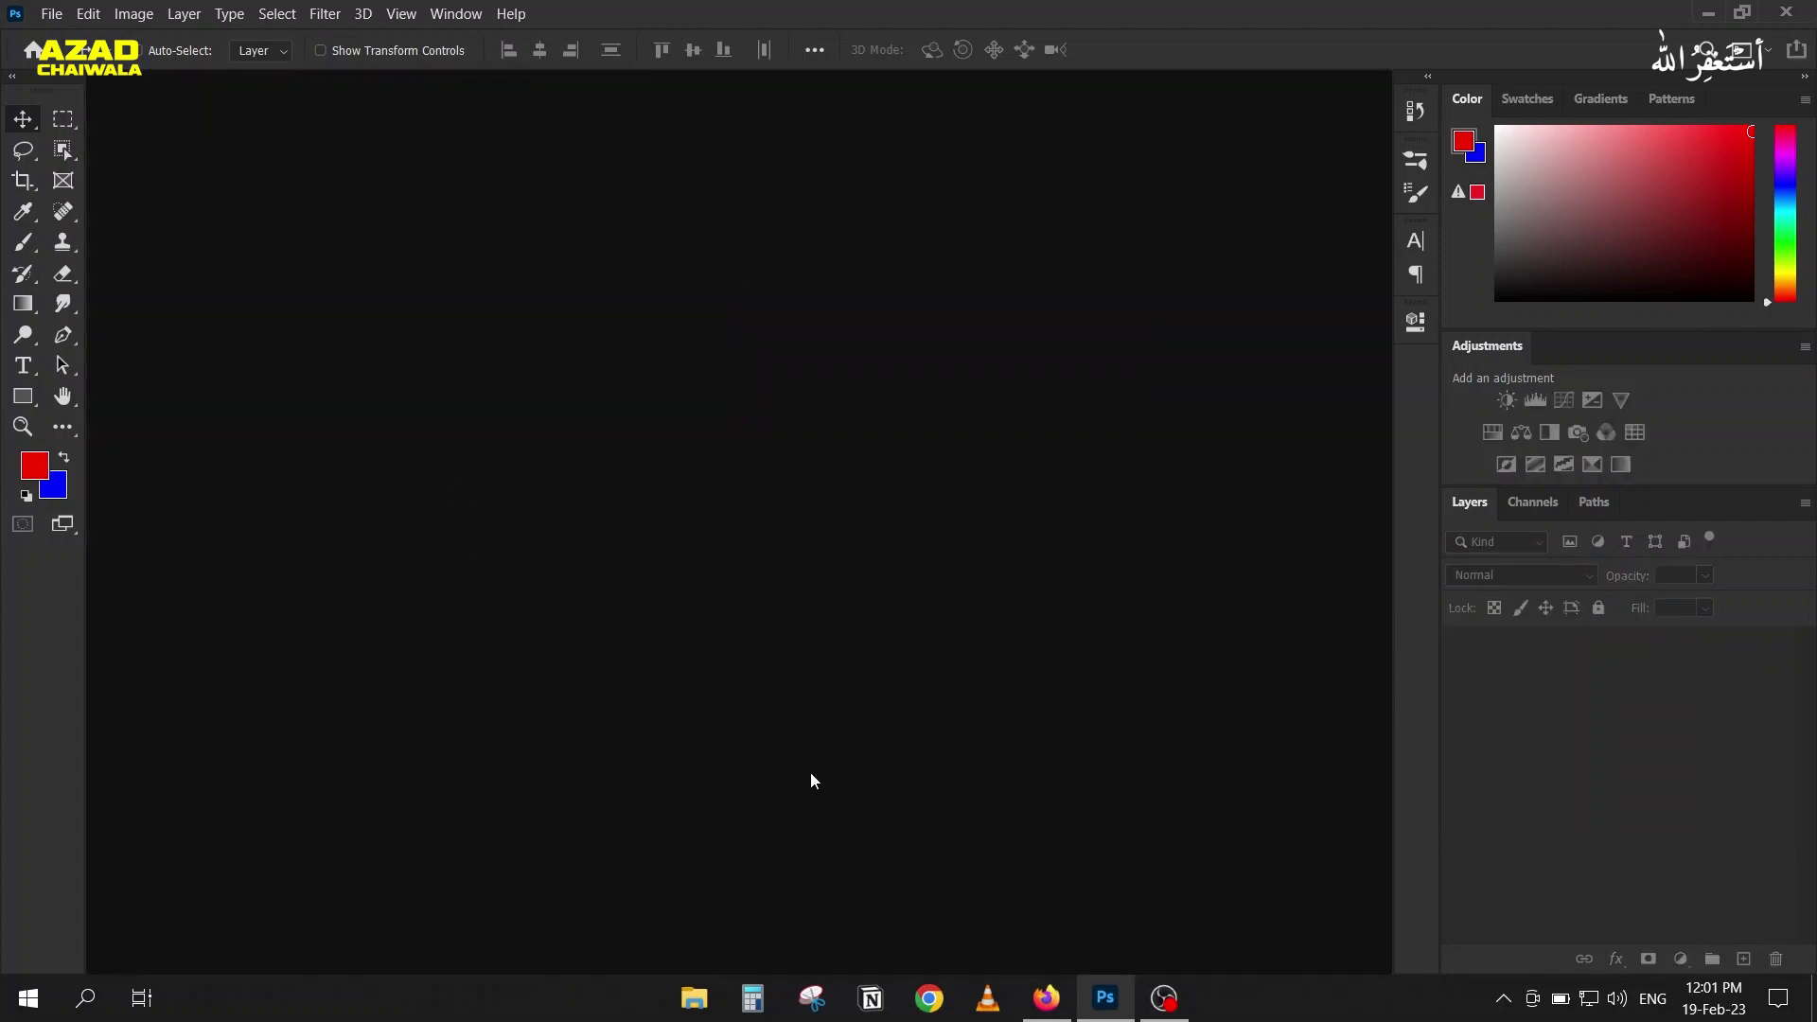
left_click(1707, 14)
double_click(45, 43)
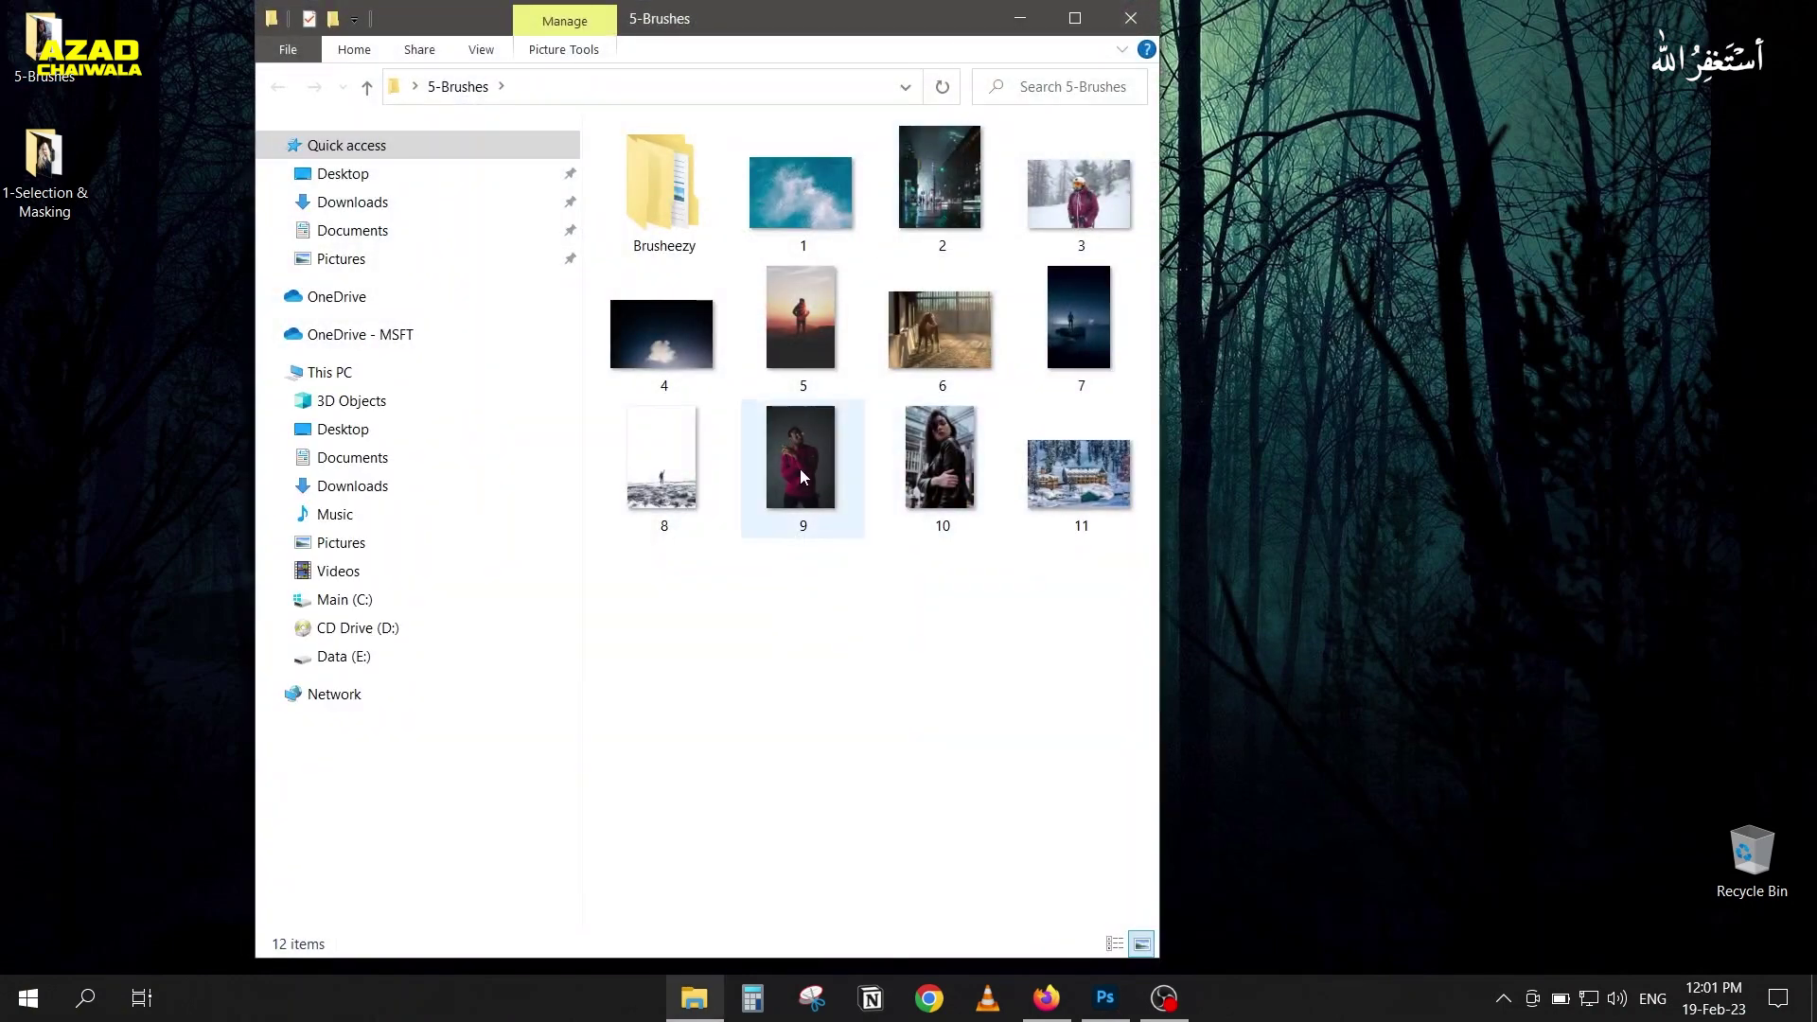
left_click(800, 468)
left_click_drag(801, 469, 880, 468)
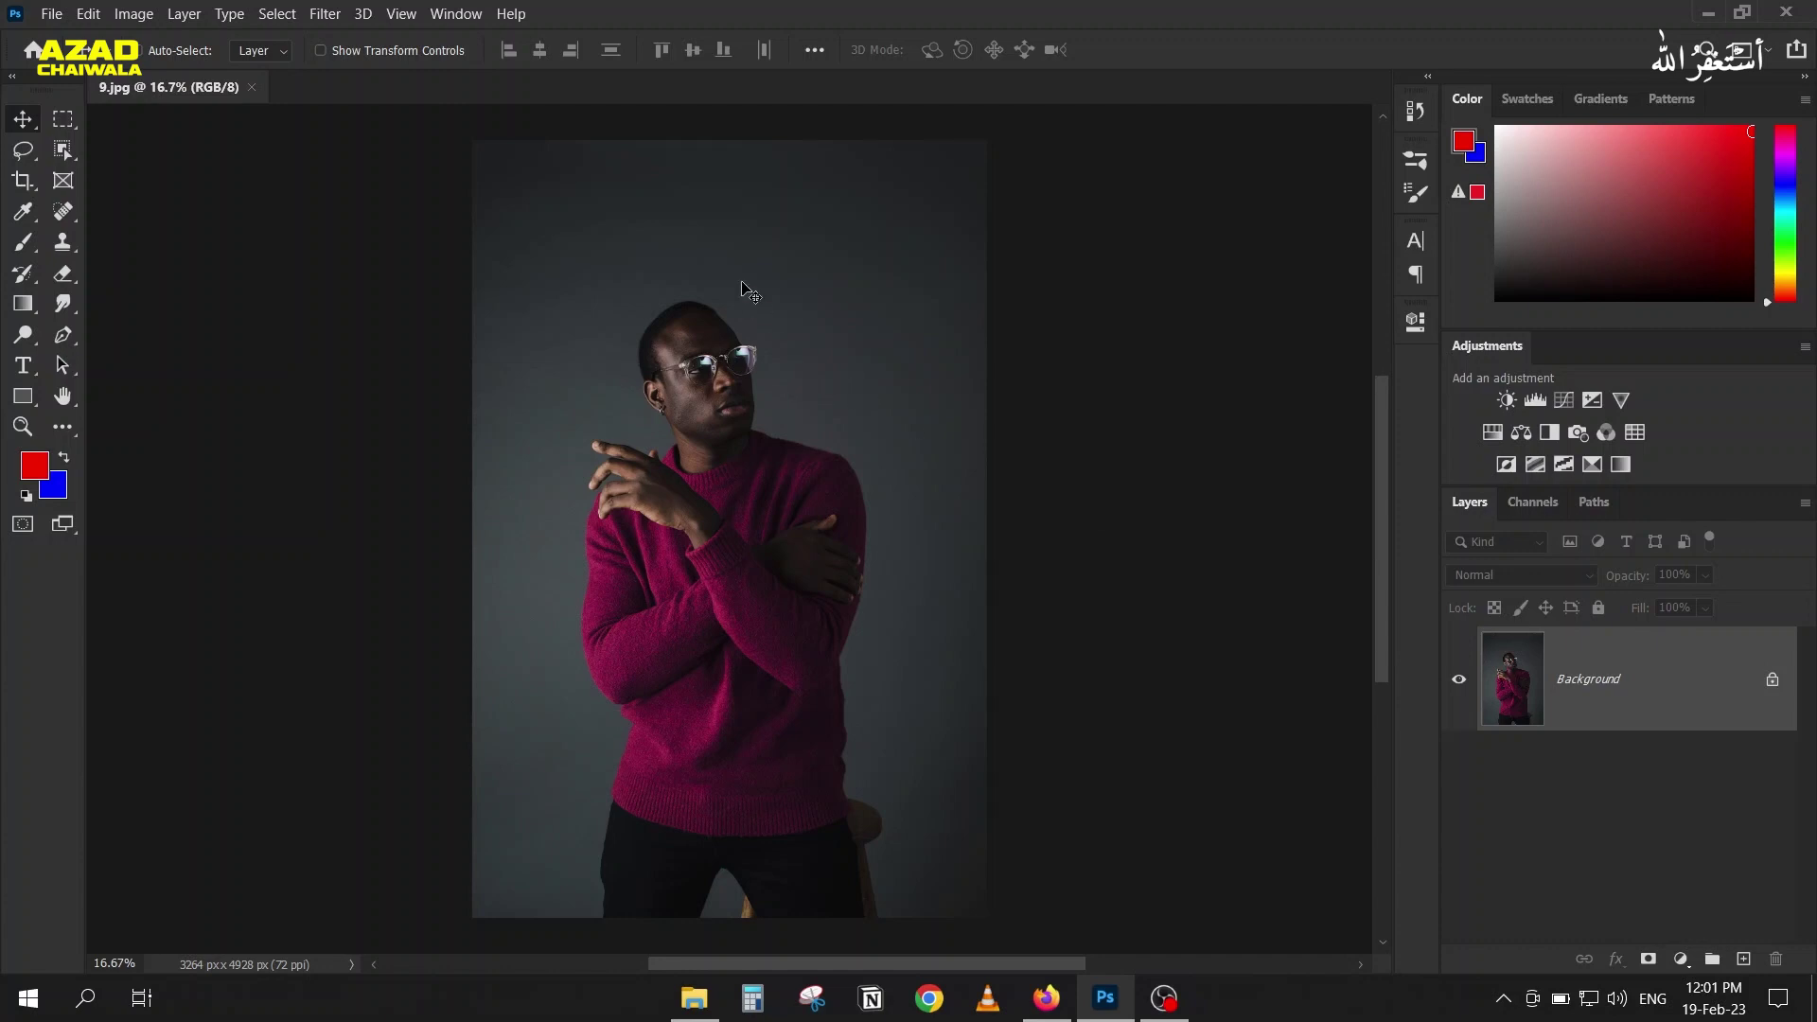
Step: Crop 9.jpg to the head and upper body by pulling in the bottom and sides, giving 2166 × 2599 px
scroll(739, 287, "up", 4)
scroll(732, 287, "up", 2)
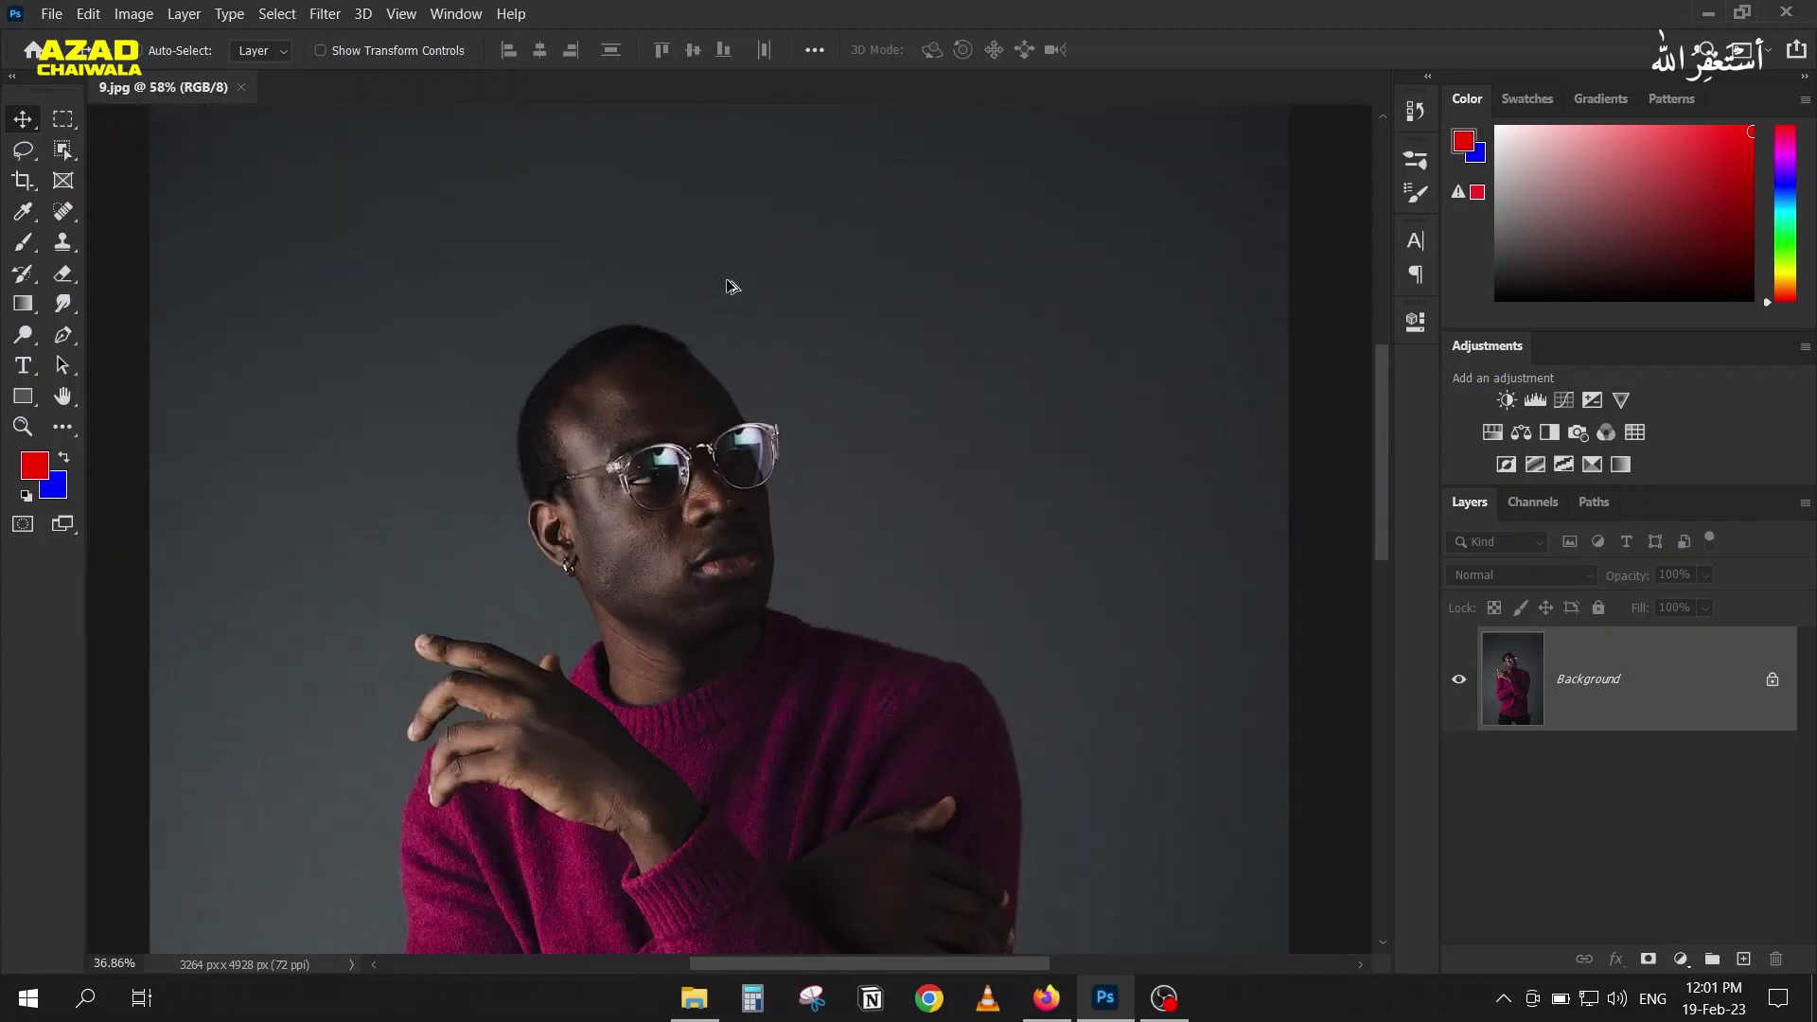
scroll(732, 287, "down", 4)
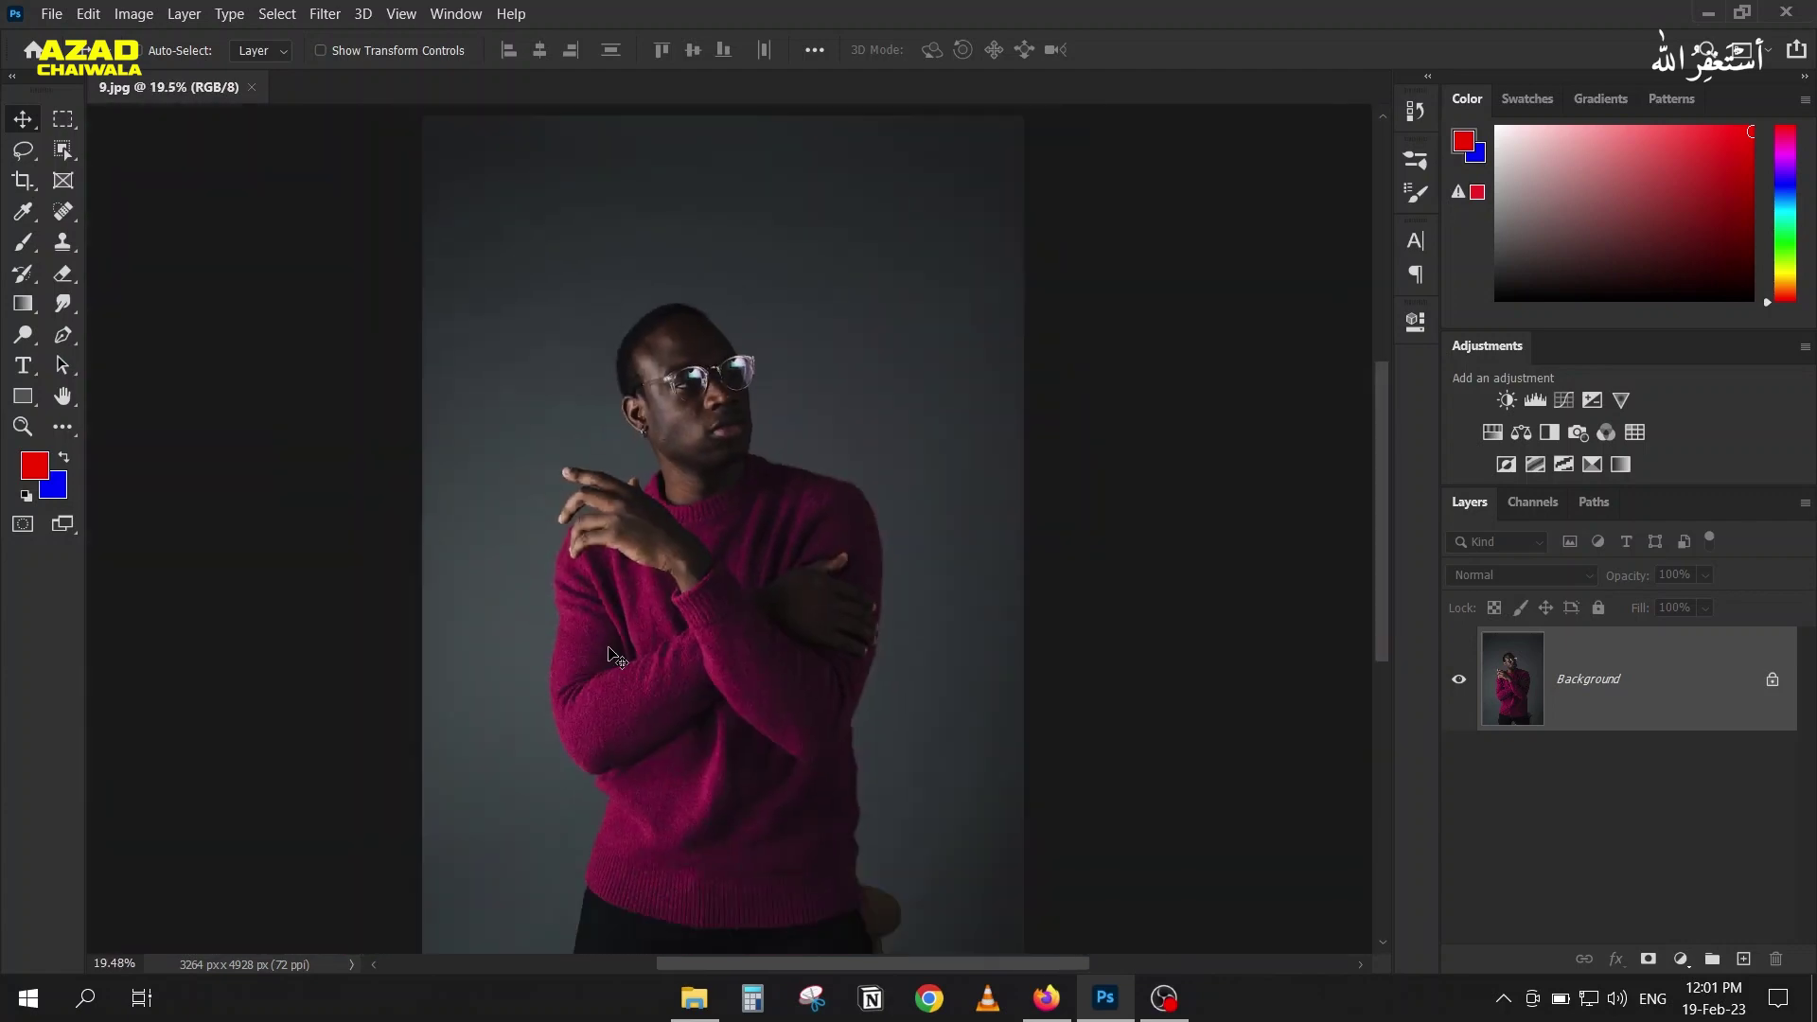
scroll(630, 673, "down", 2)
key("c")
left_click_drag(702, 932, 697, 765)
left_click_drag(468, 595, 542, 595)
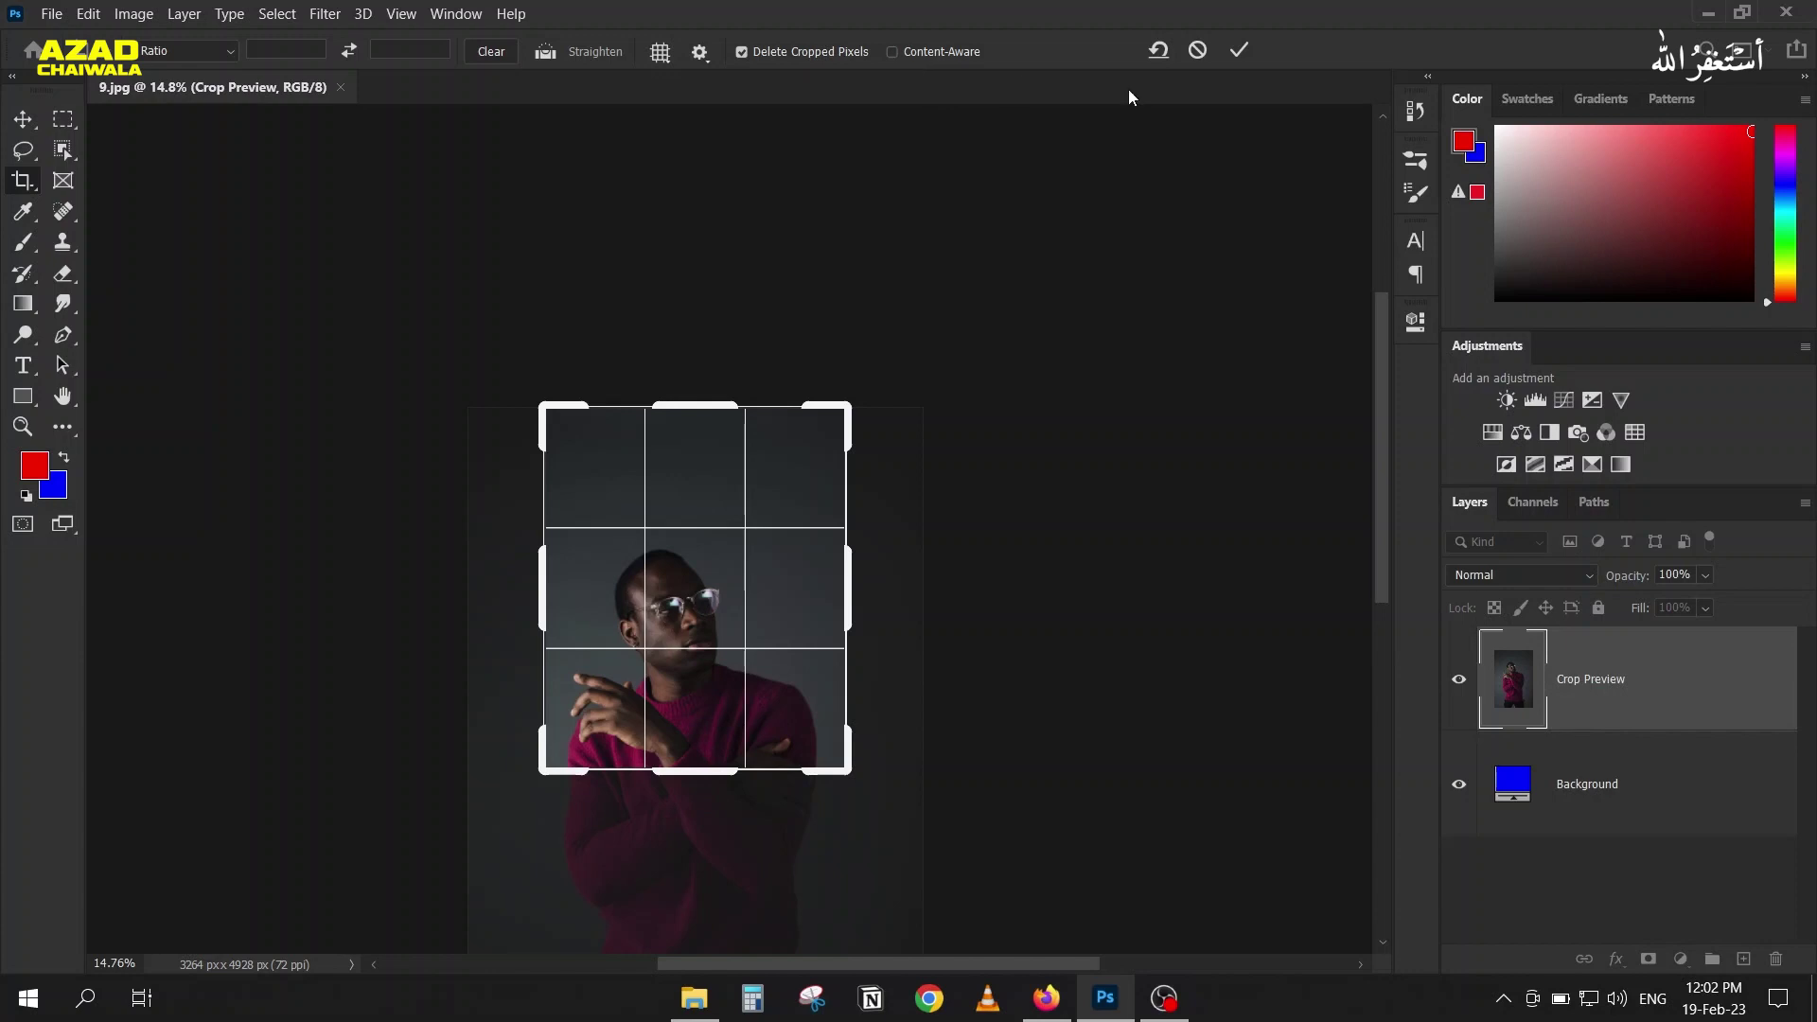
left_click(1238, 52)
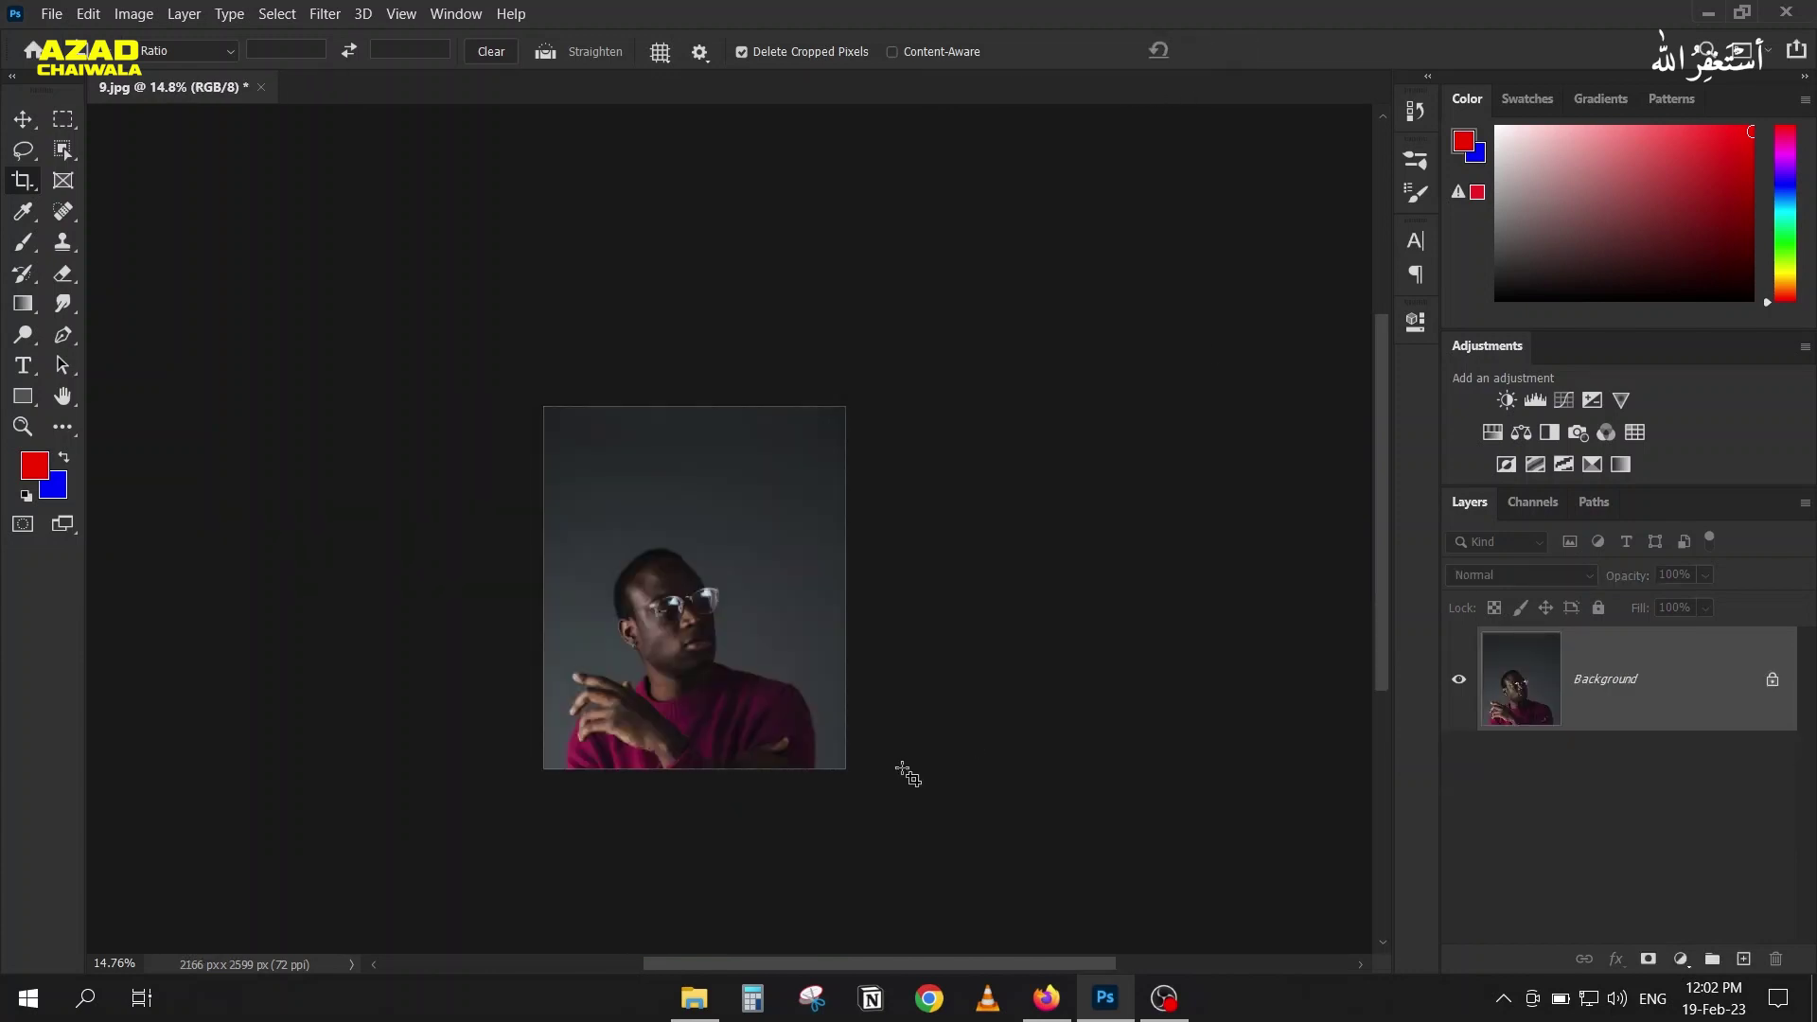
scroll(715, 771, "up", 3)
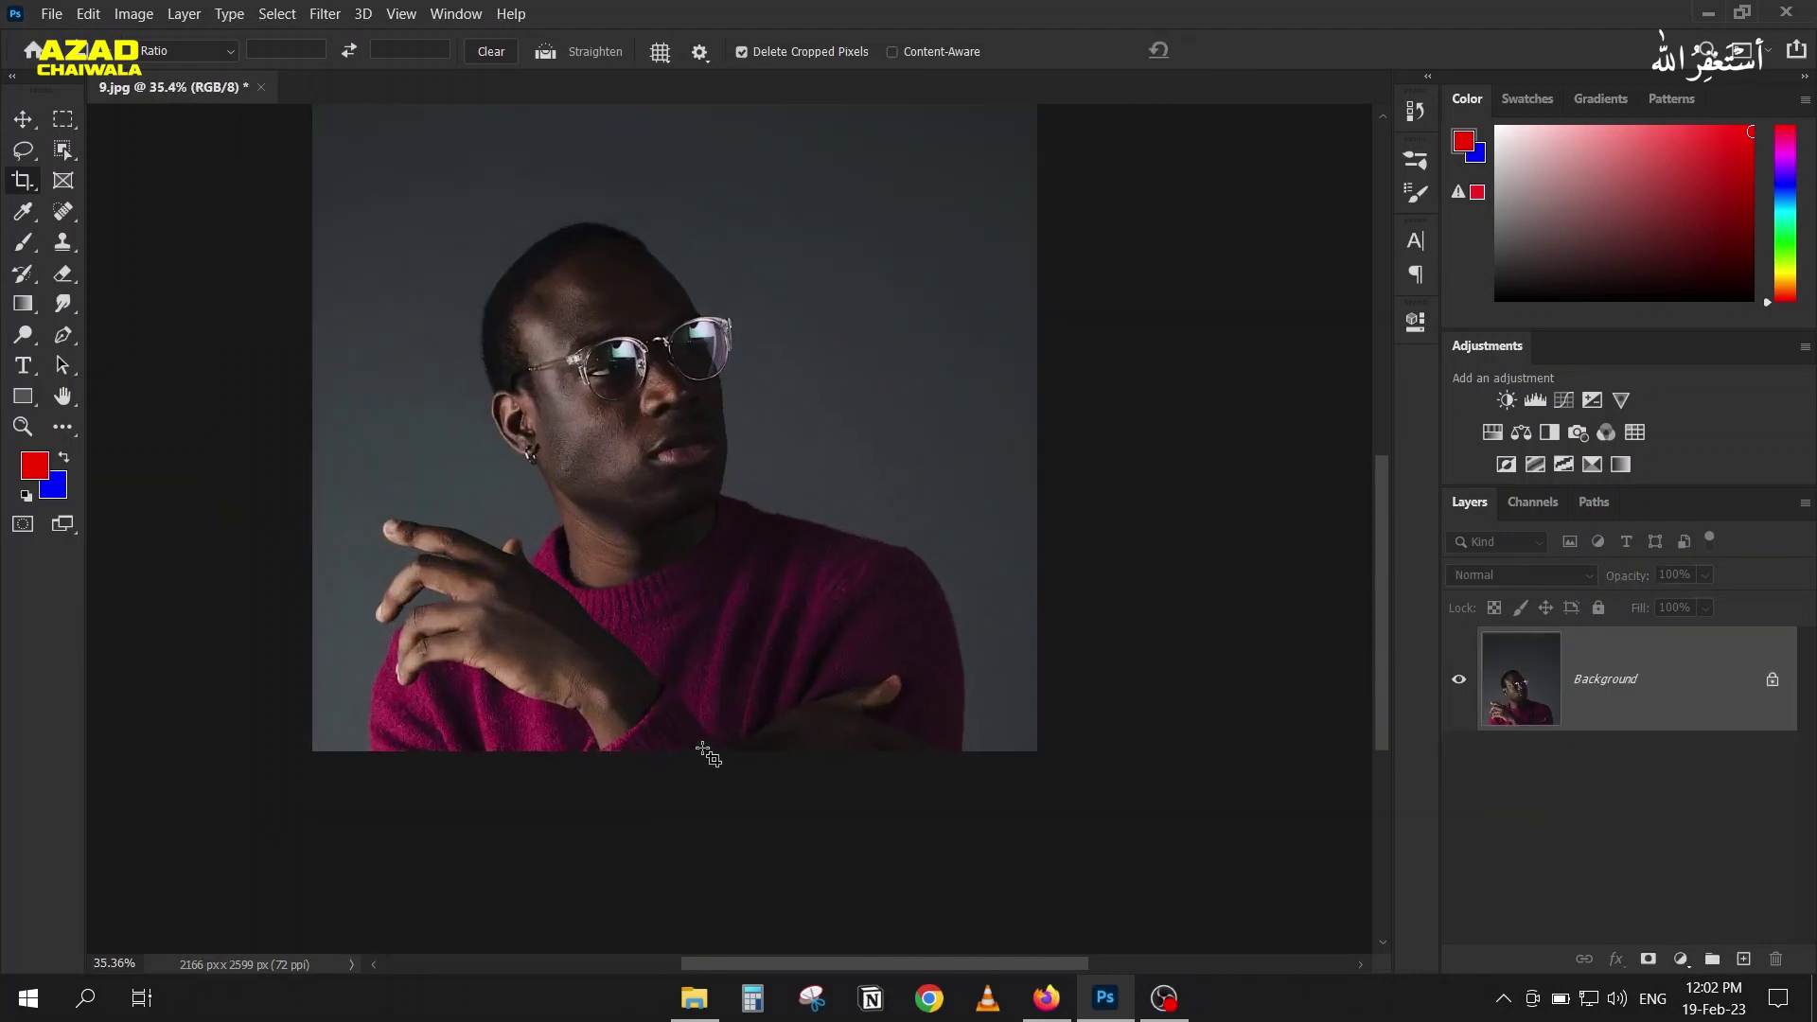
scroll(1048, 639, "down", 2)
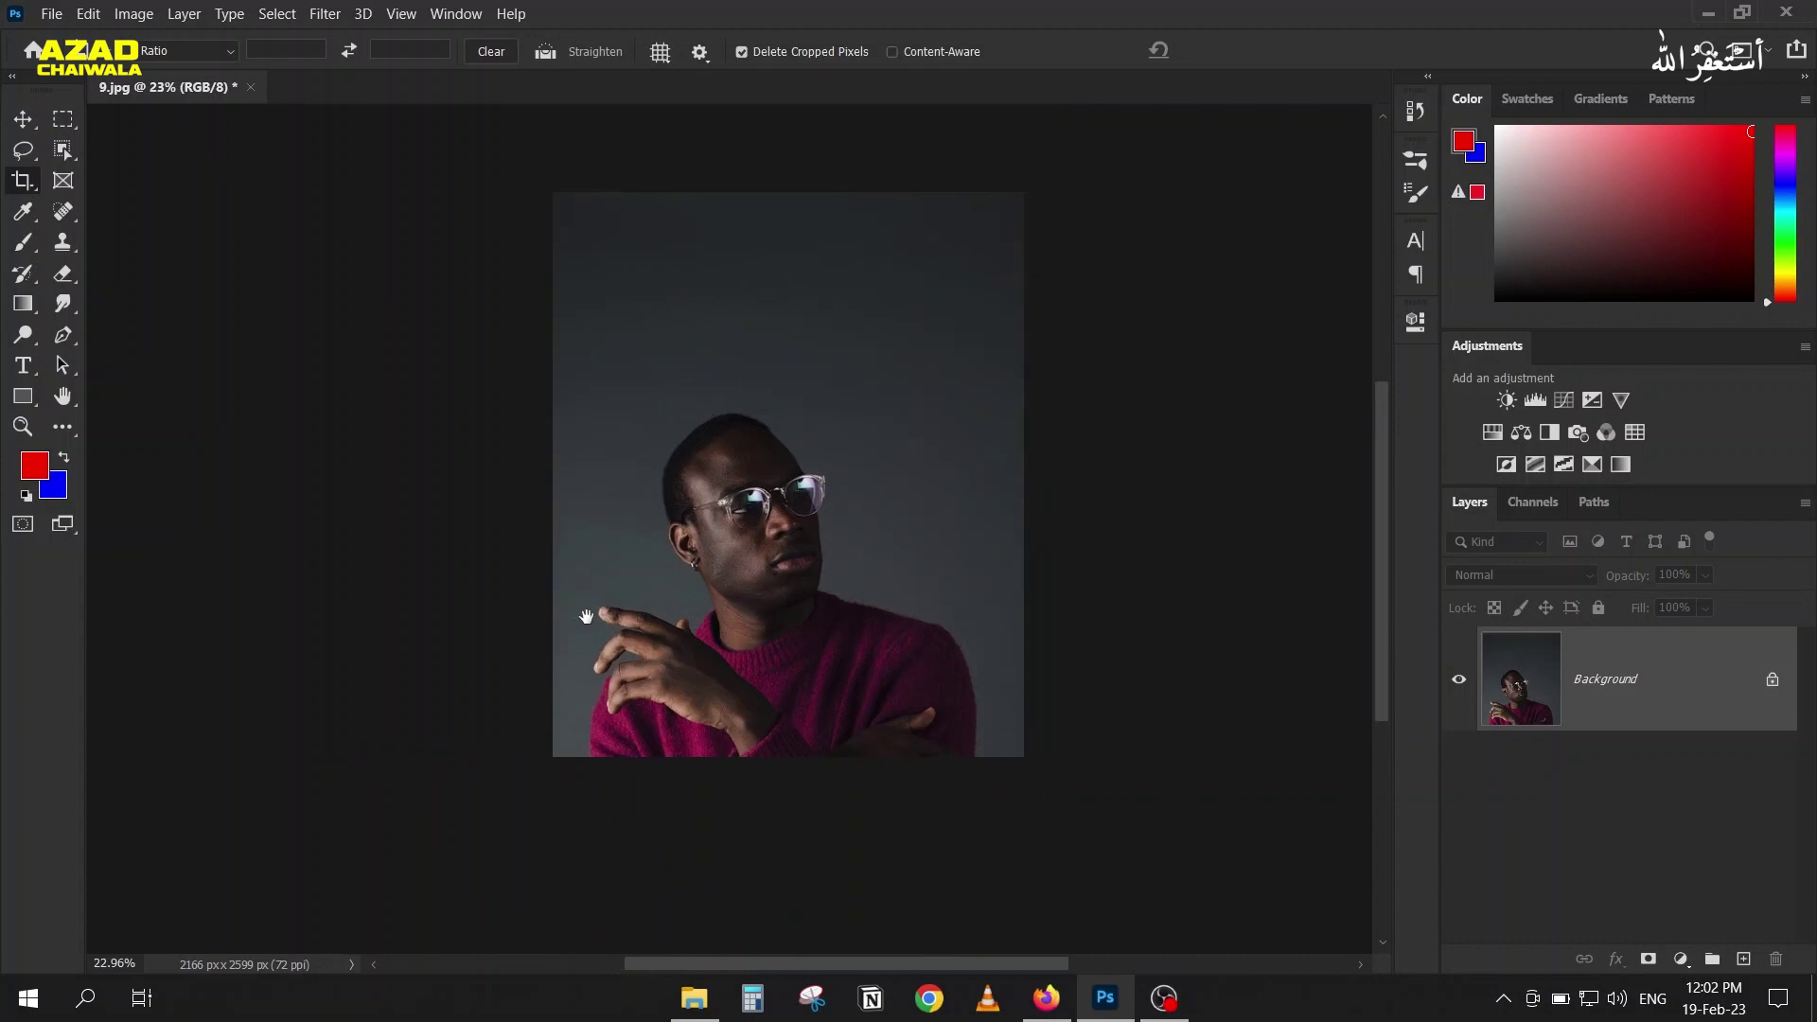
left_click(277, 14)
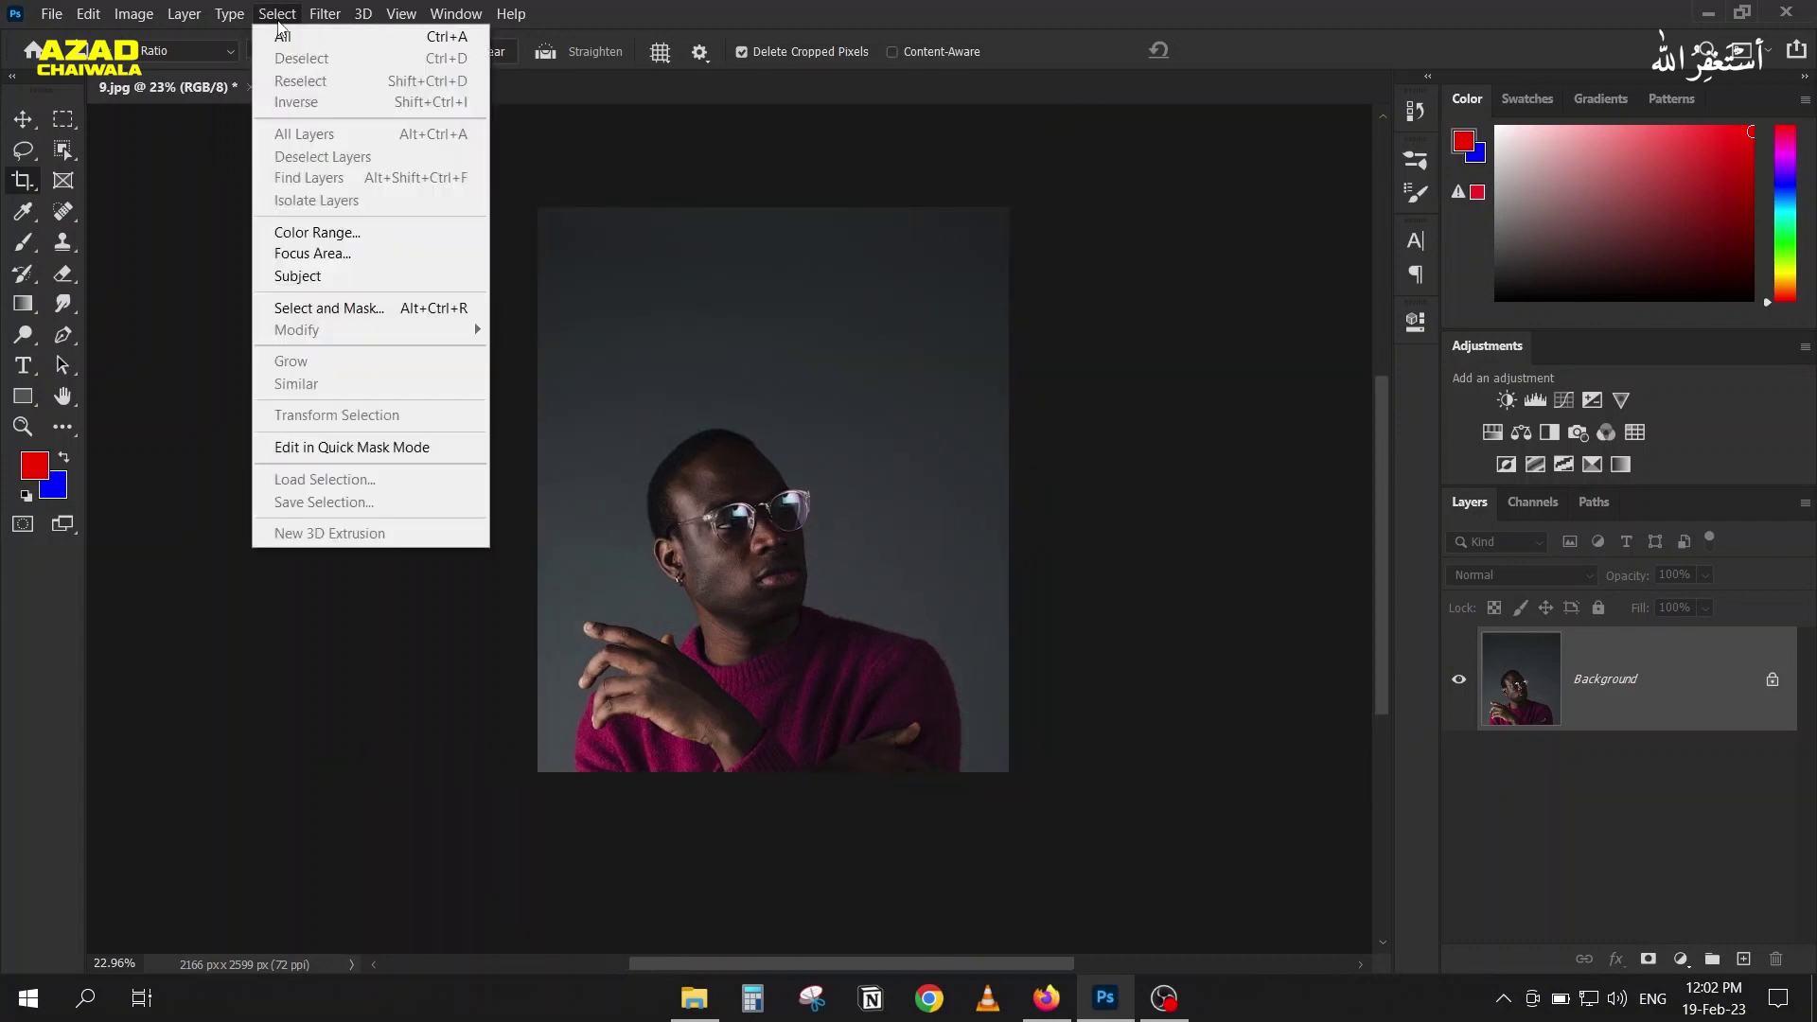
Step: Select the man with Select Subject and add a layer mask to hide the grey backdrop
left_click(301, 277)
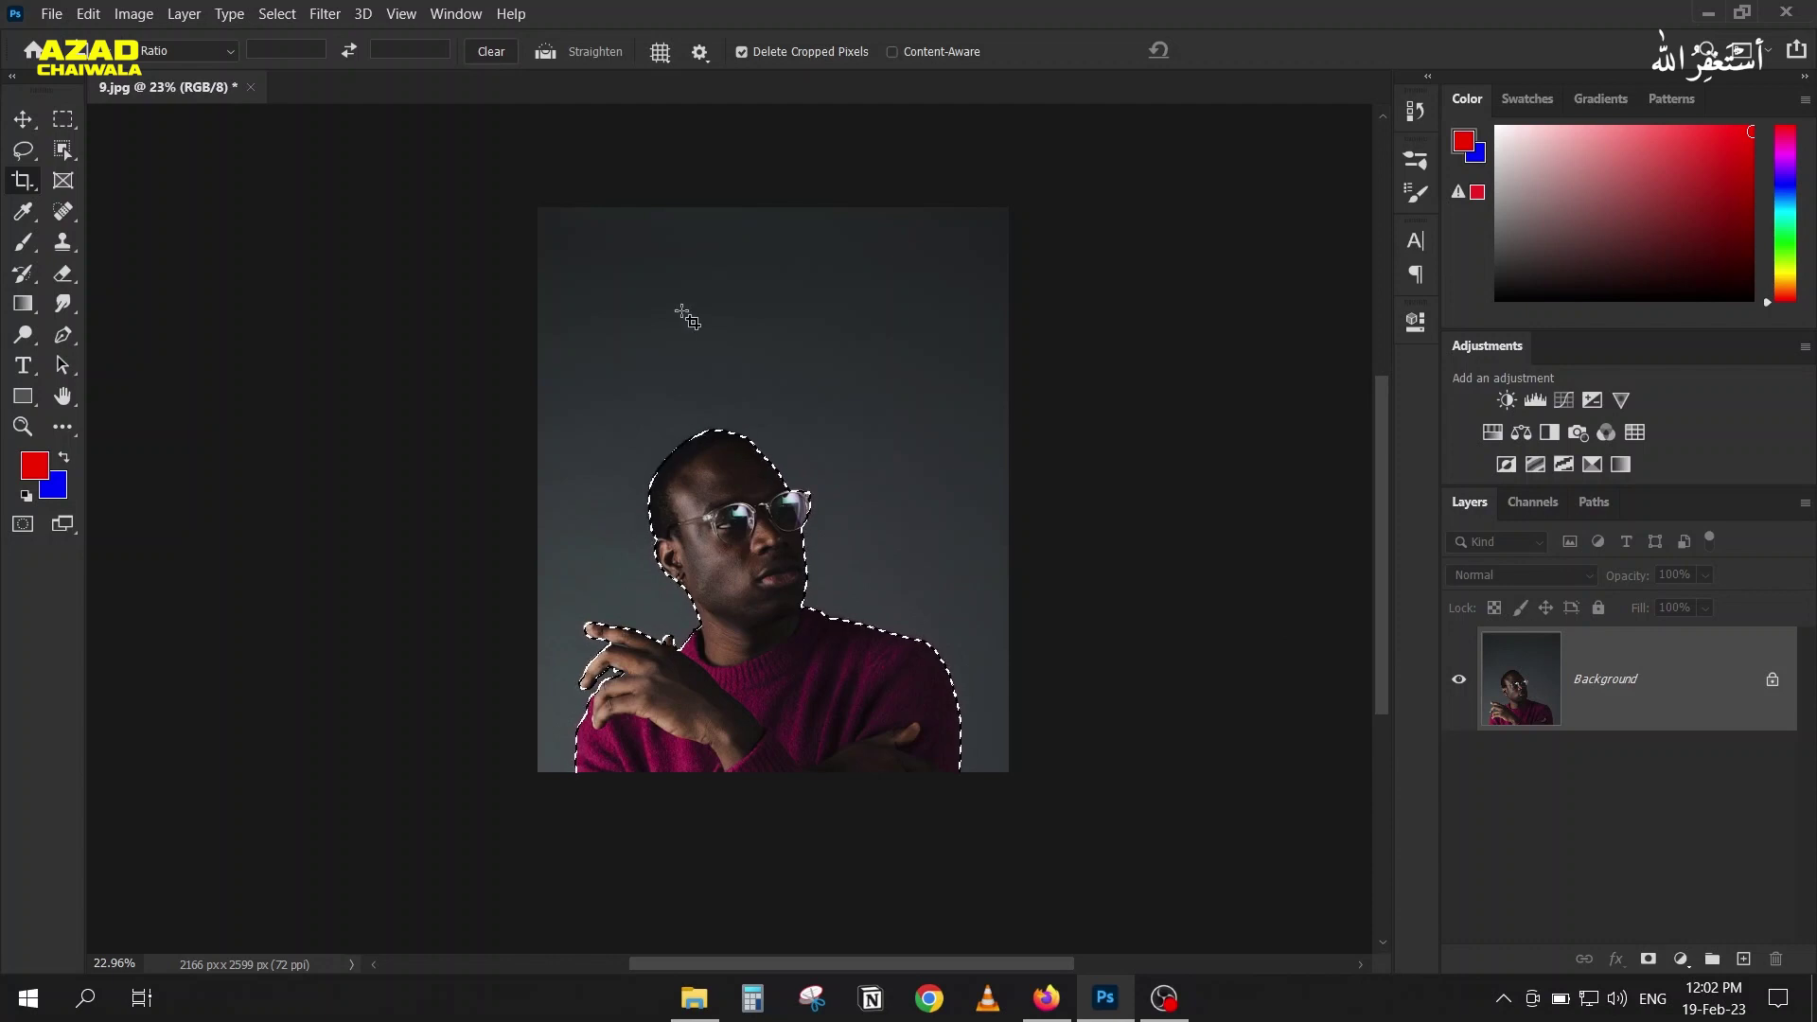
left_click(277, 13)
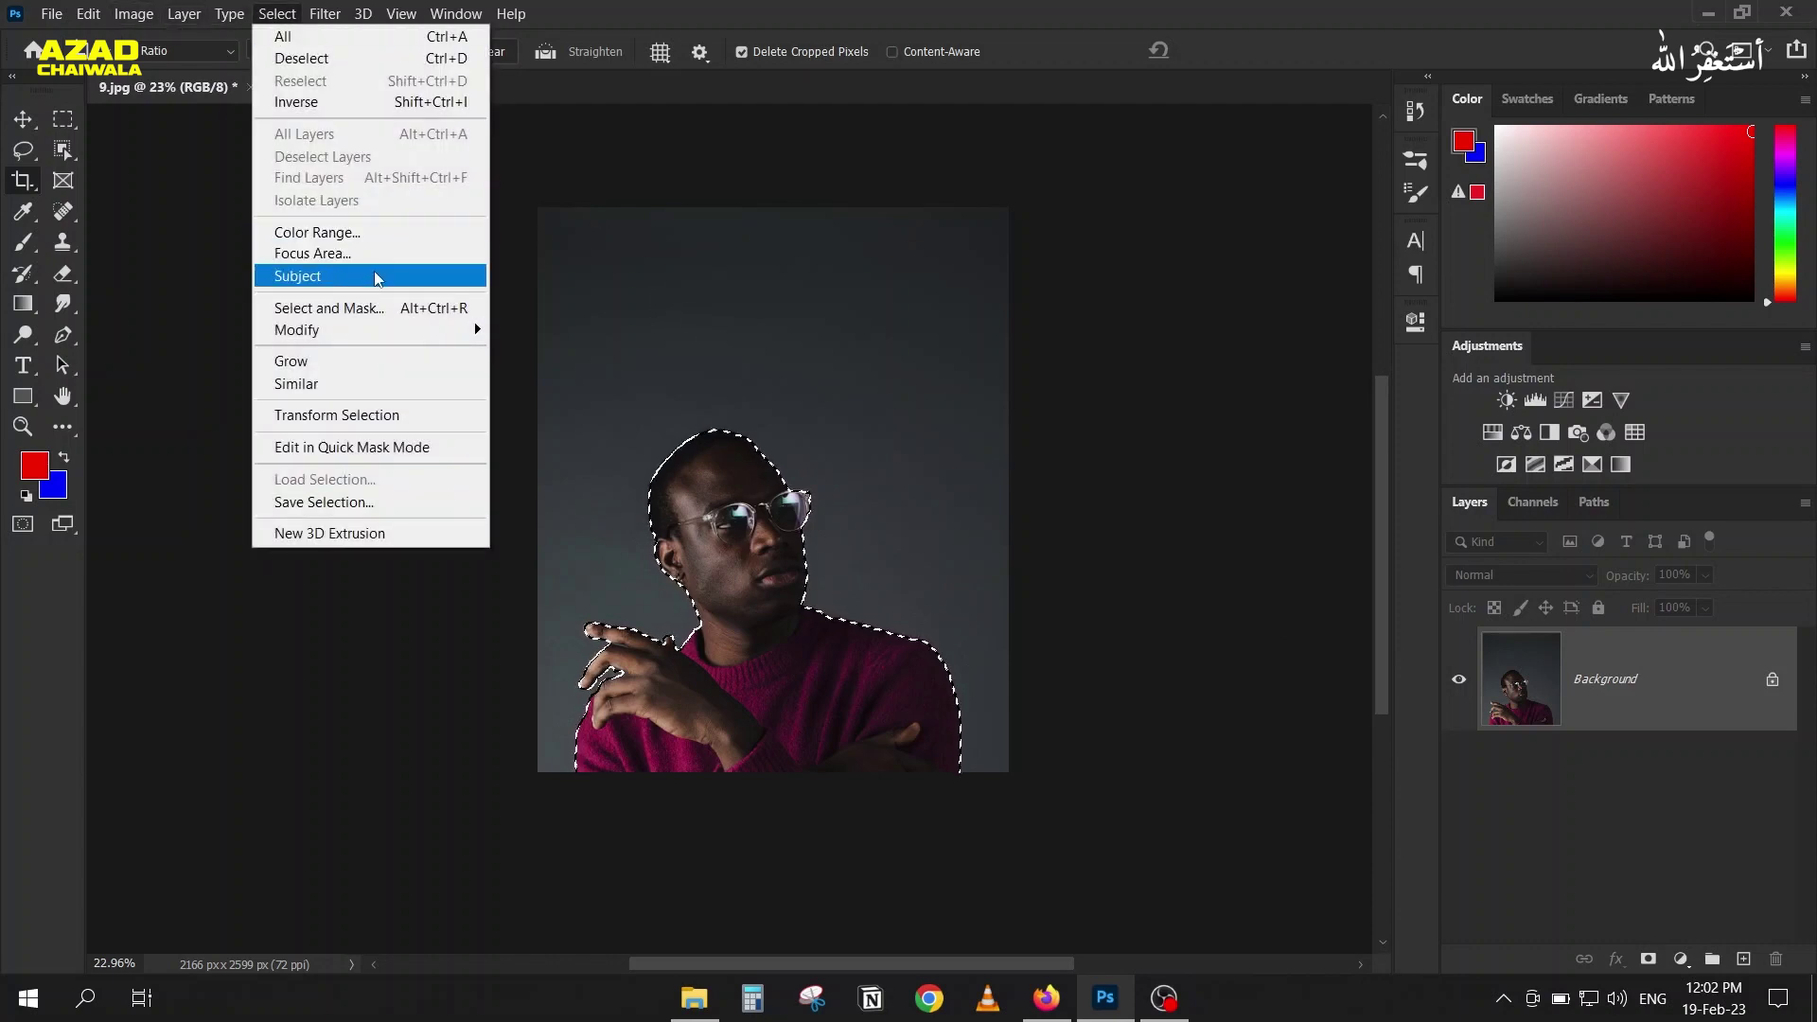
left_click(857, 11)
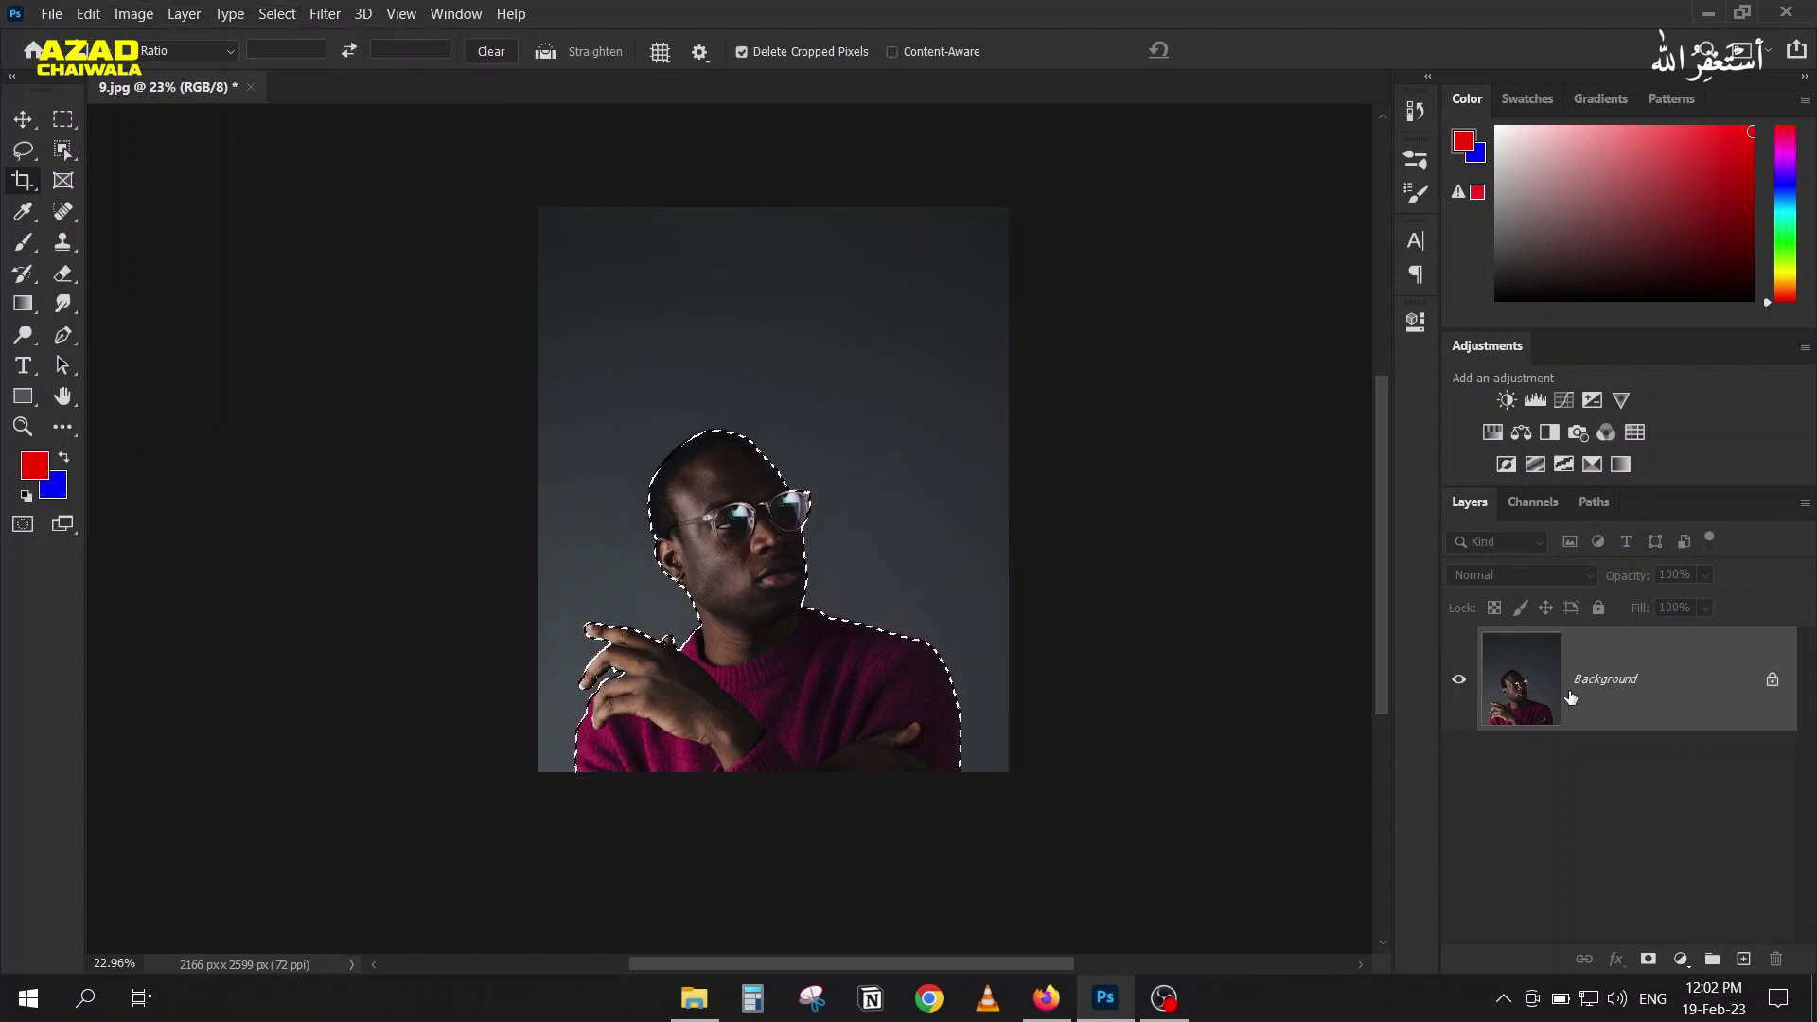
left_click(1648, 959)
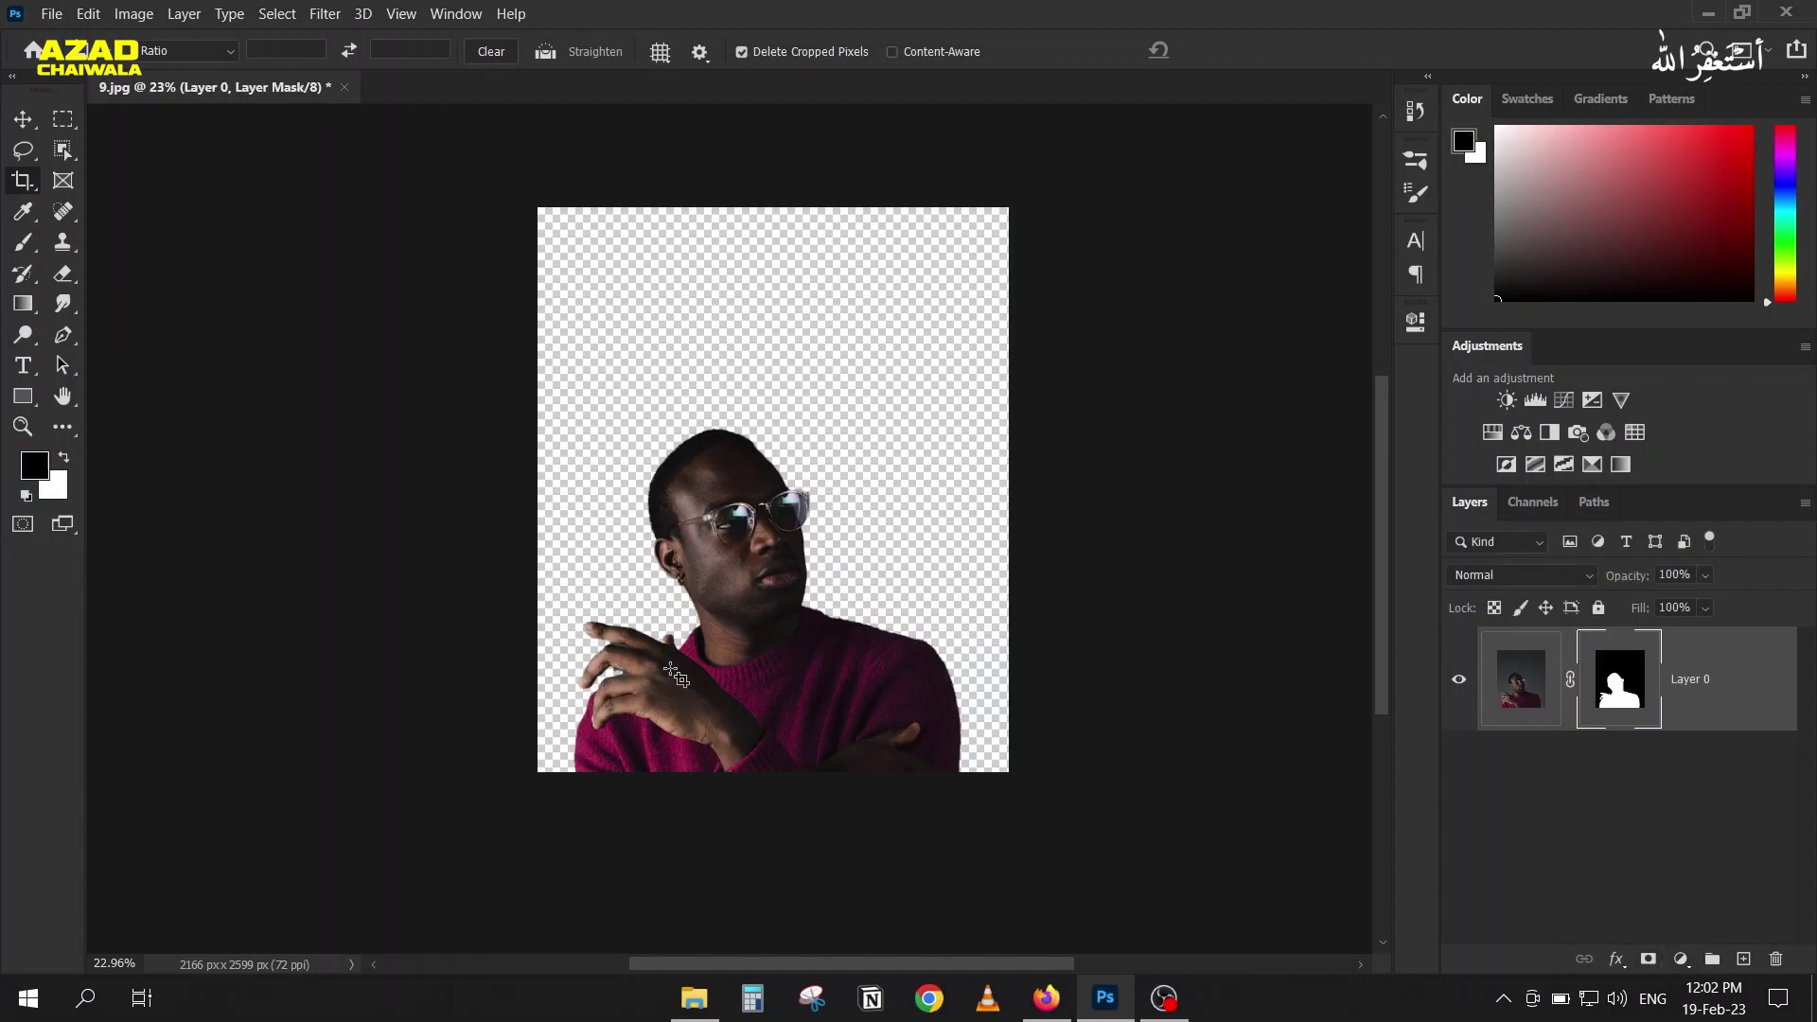
scroll(677, 675, "up", 5)
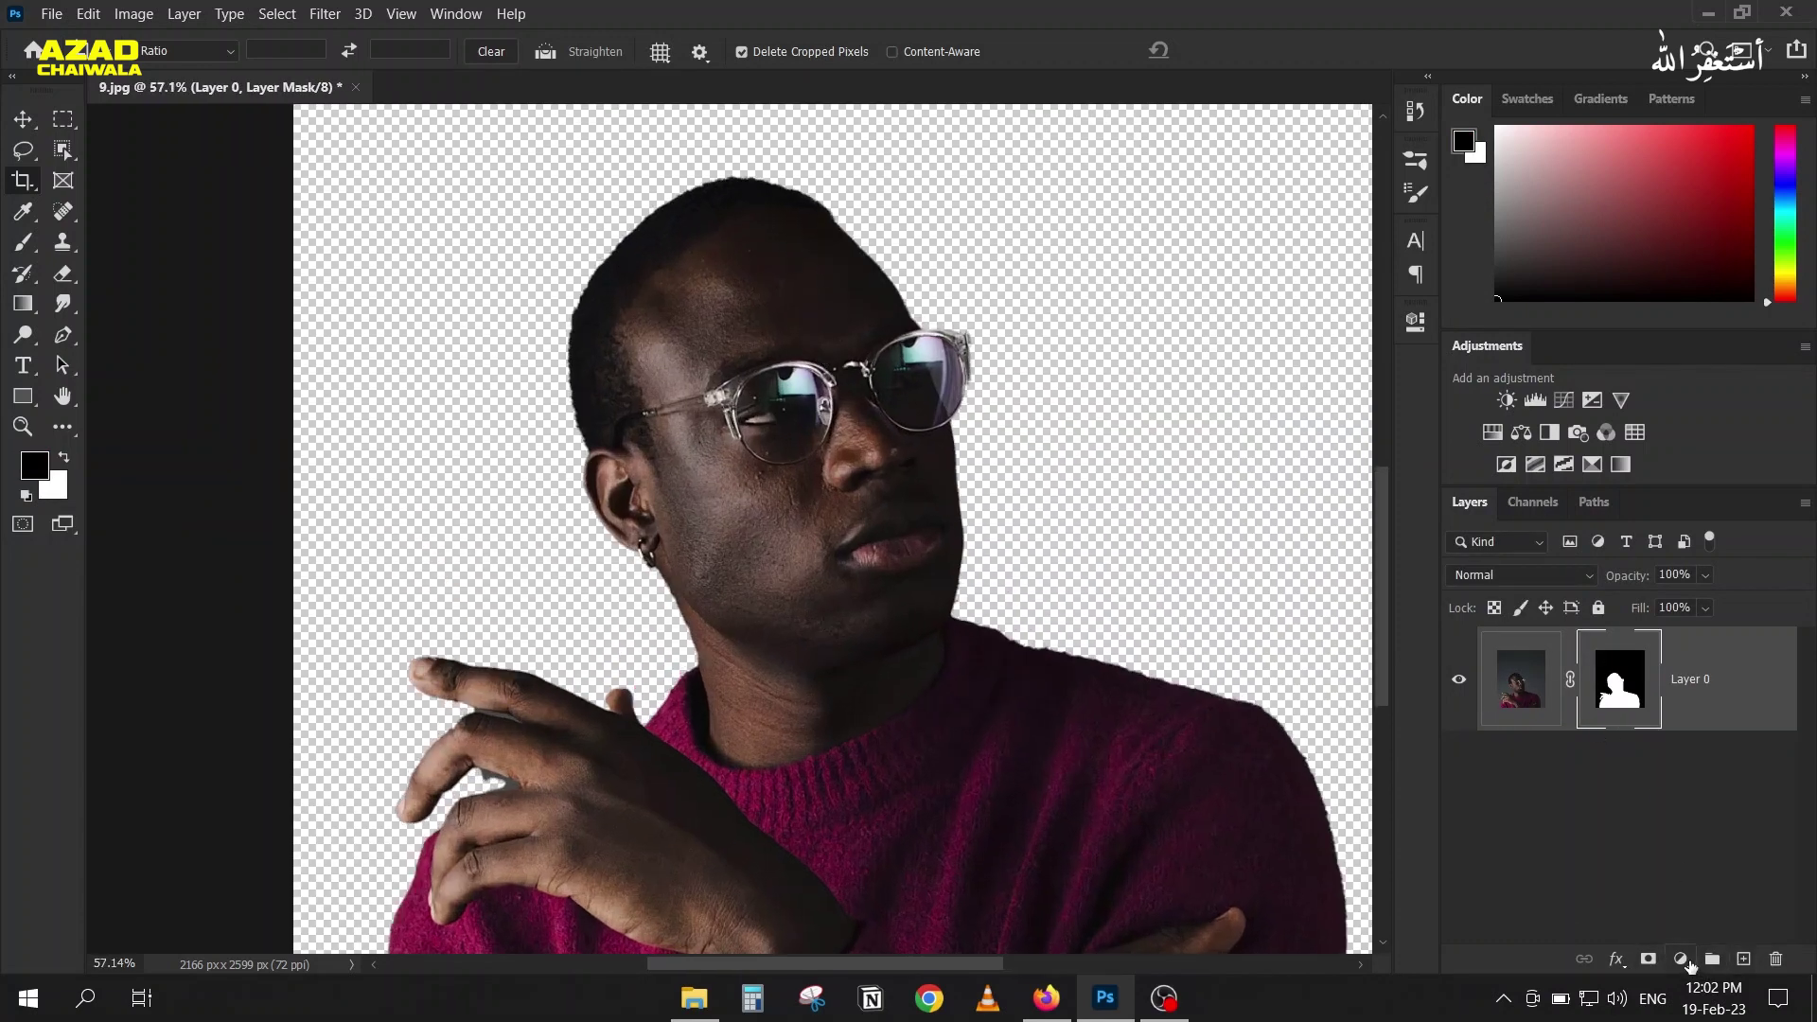
left_click(1681, 960)
Step: Add a white (ffffff) Solid Color fill layer and move it below Layer 0
left_click(1663, 547)
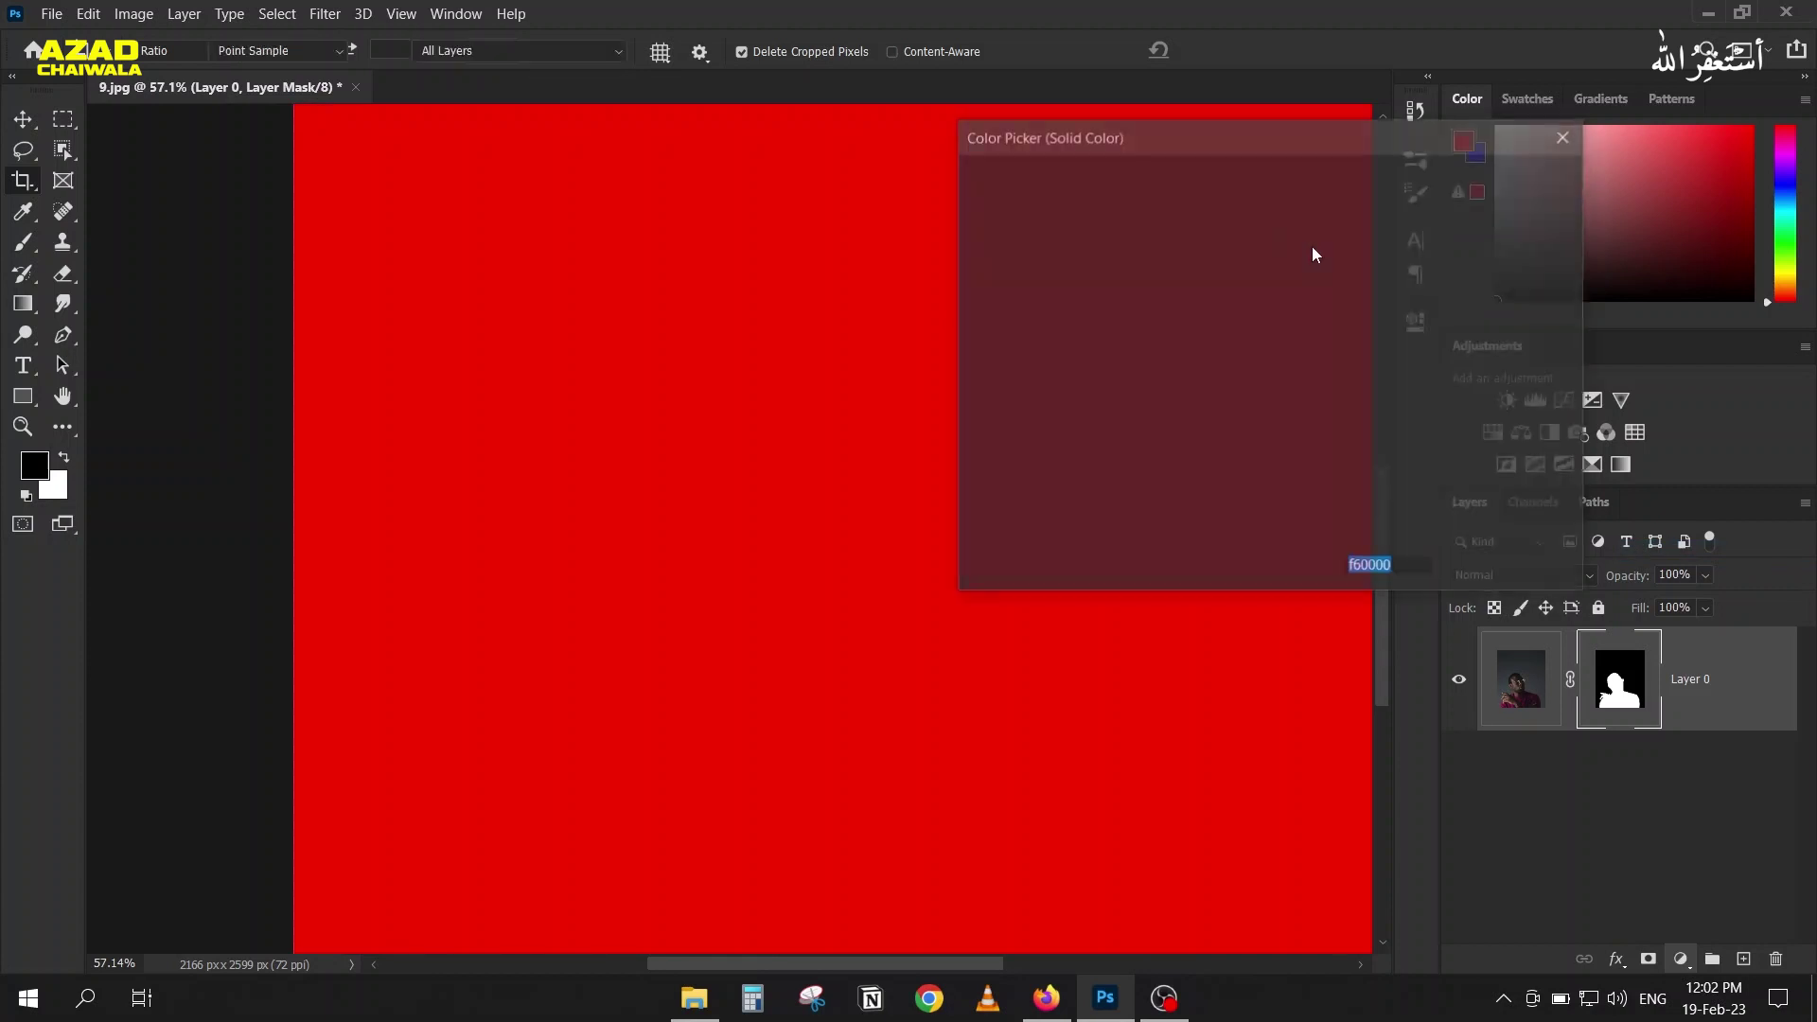
type("ffffff")
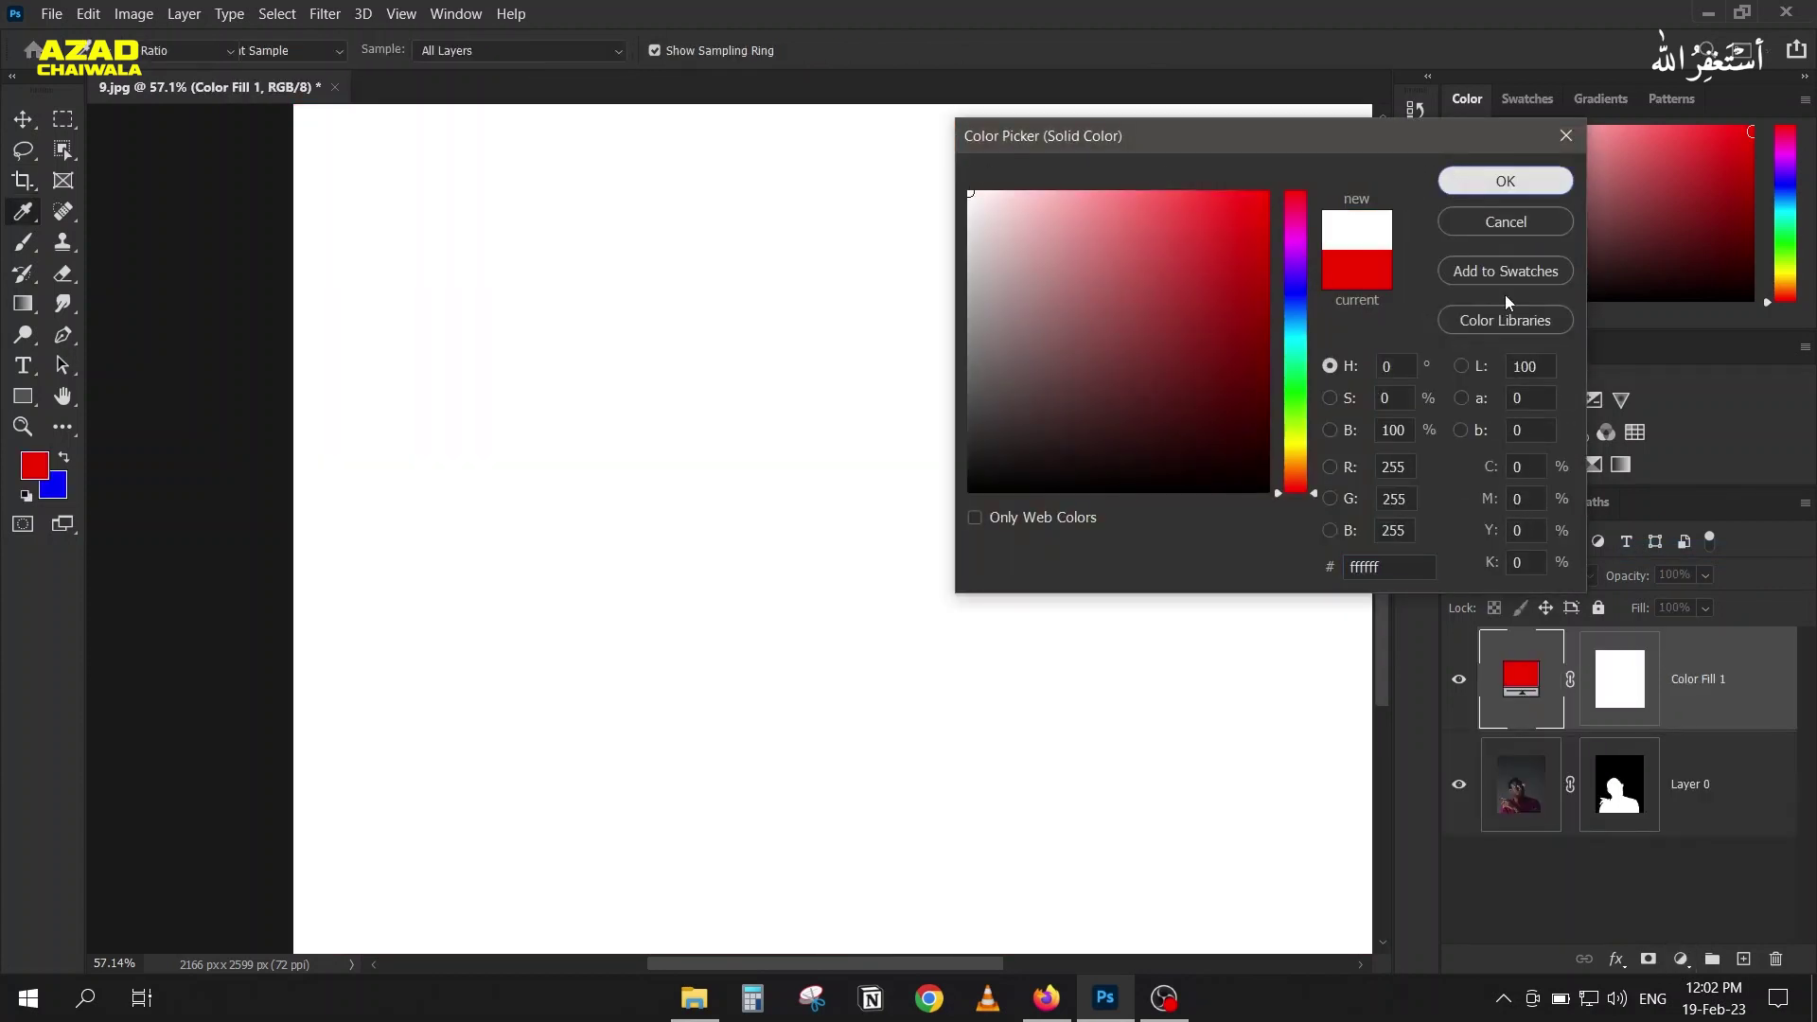
key("Return")
left_click_drag(1524, 683, 1524, 810)
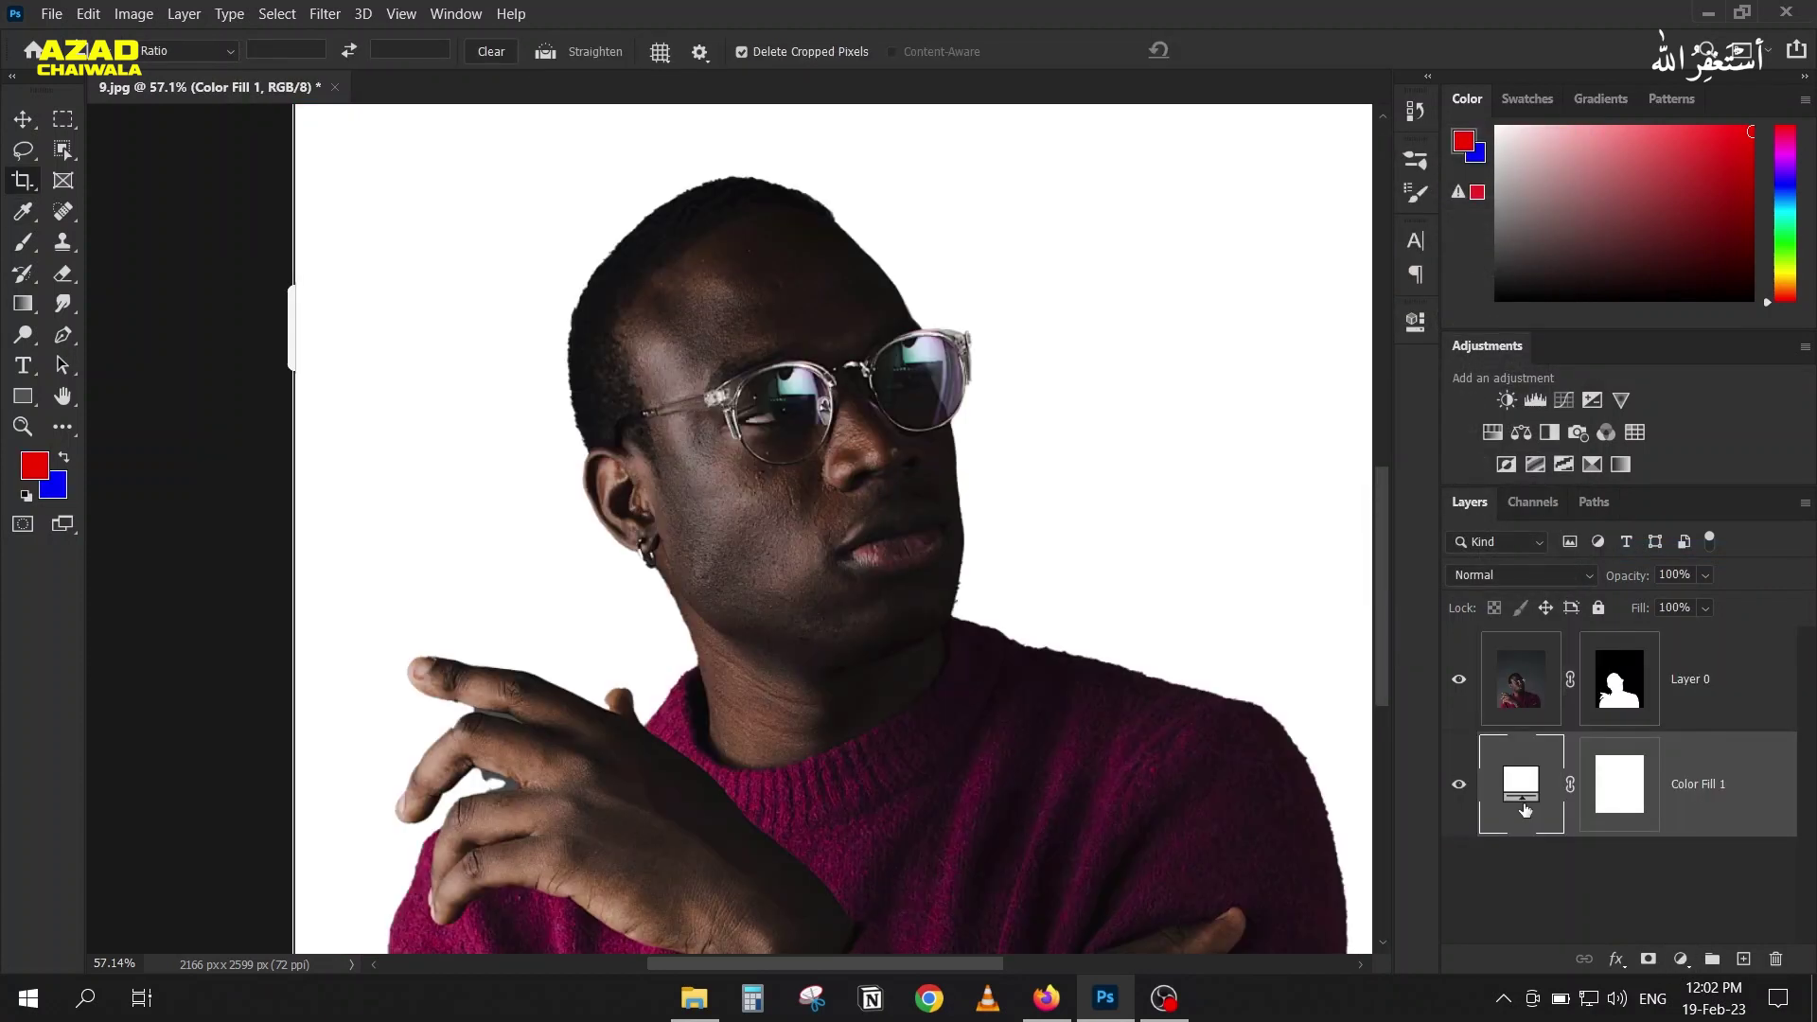
Step: Zoom in on the hand and show Layer 0's mask alone around the fingers
scroll(660, 183, "up", 5)
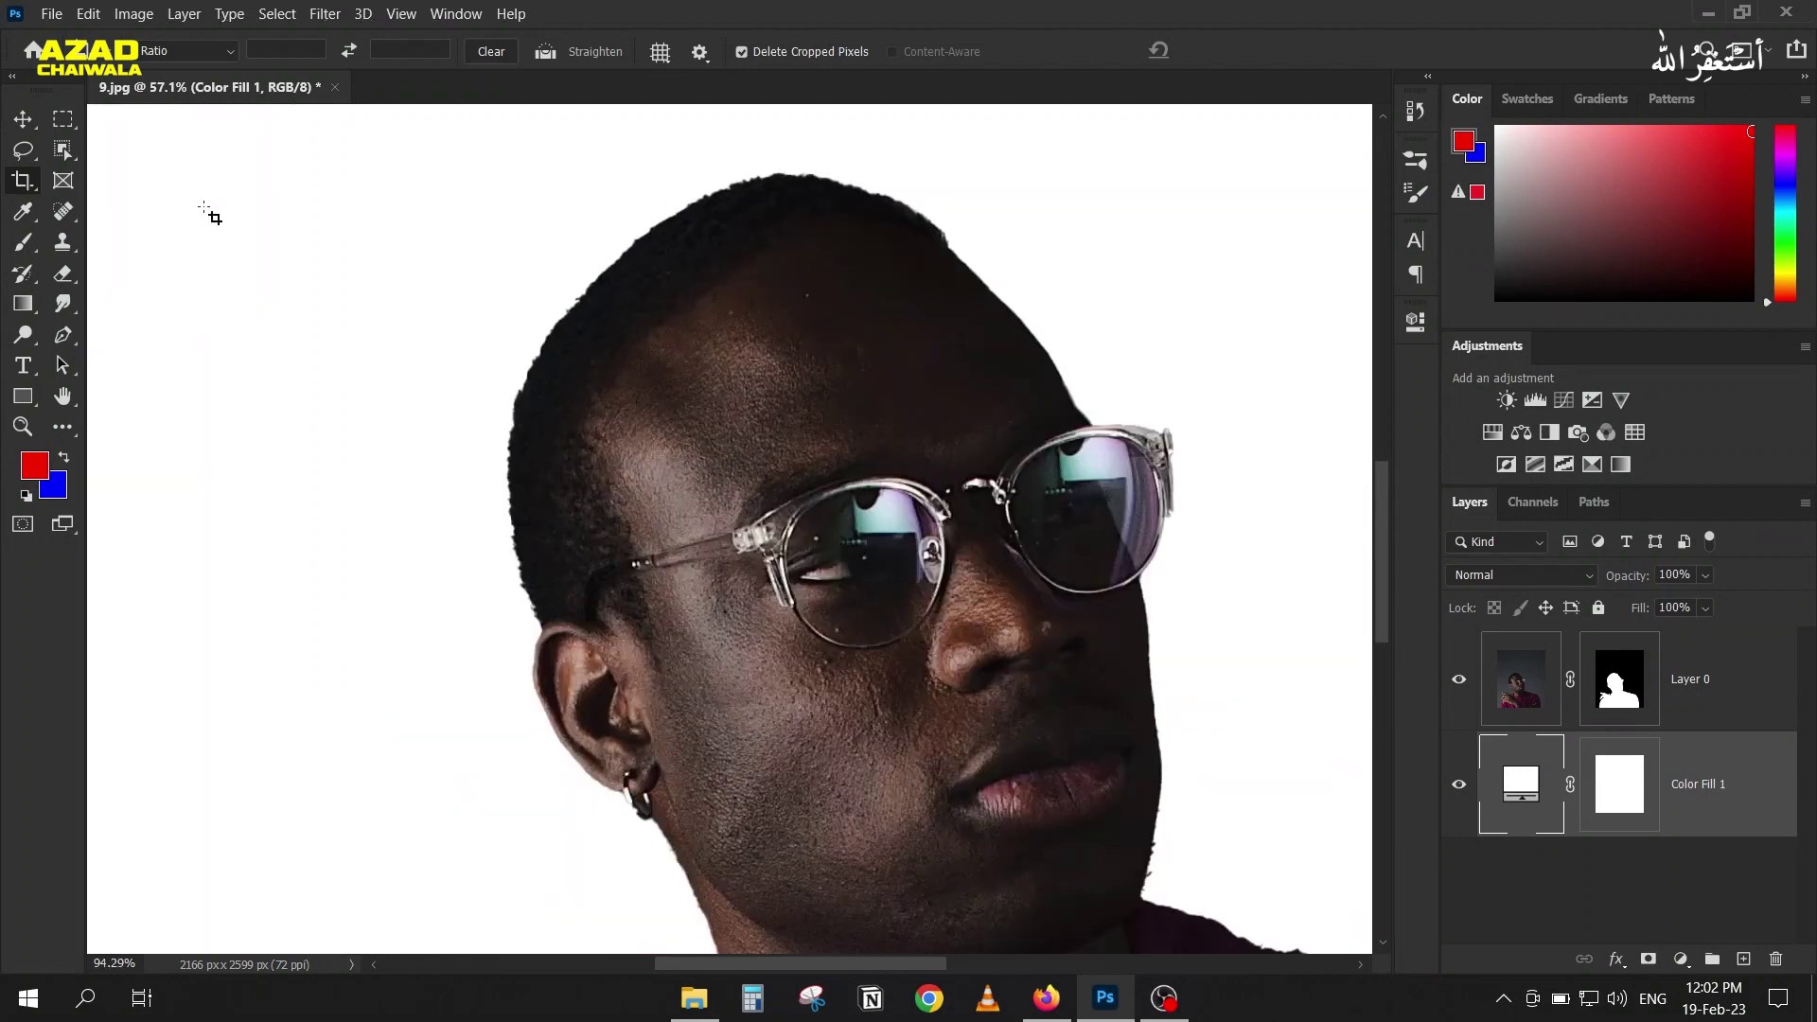
left_click(22, 118)
scroll(414, 333, "down", 5)
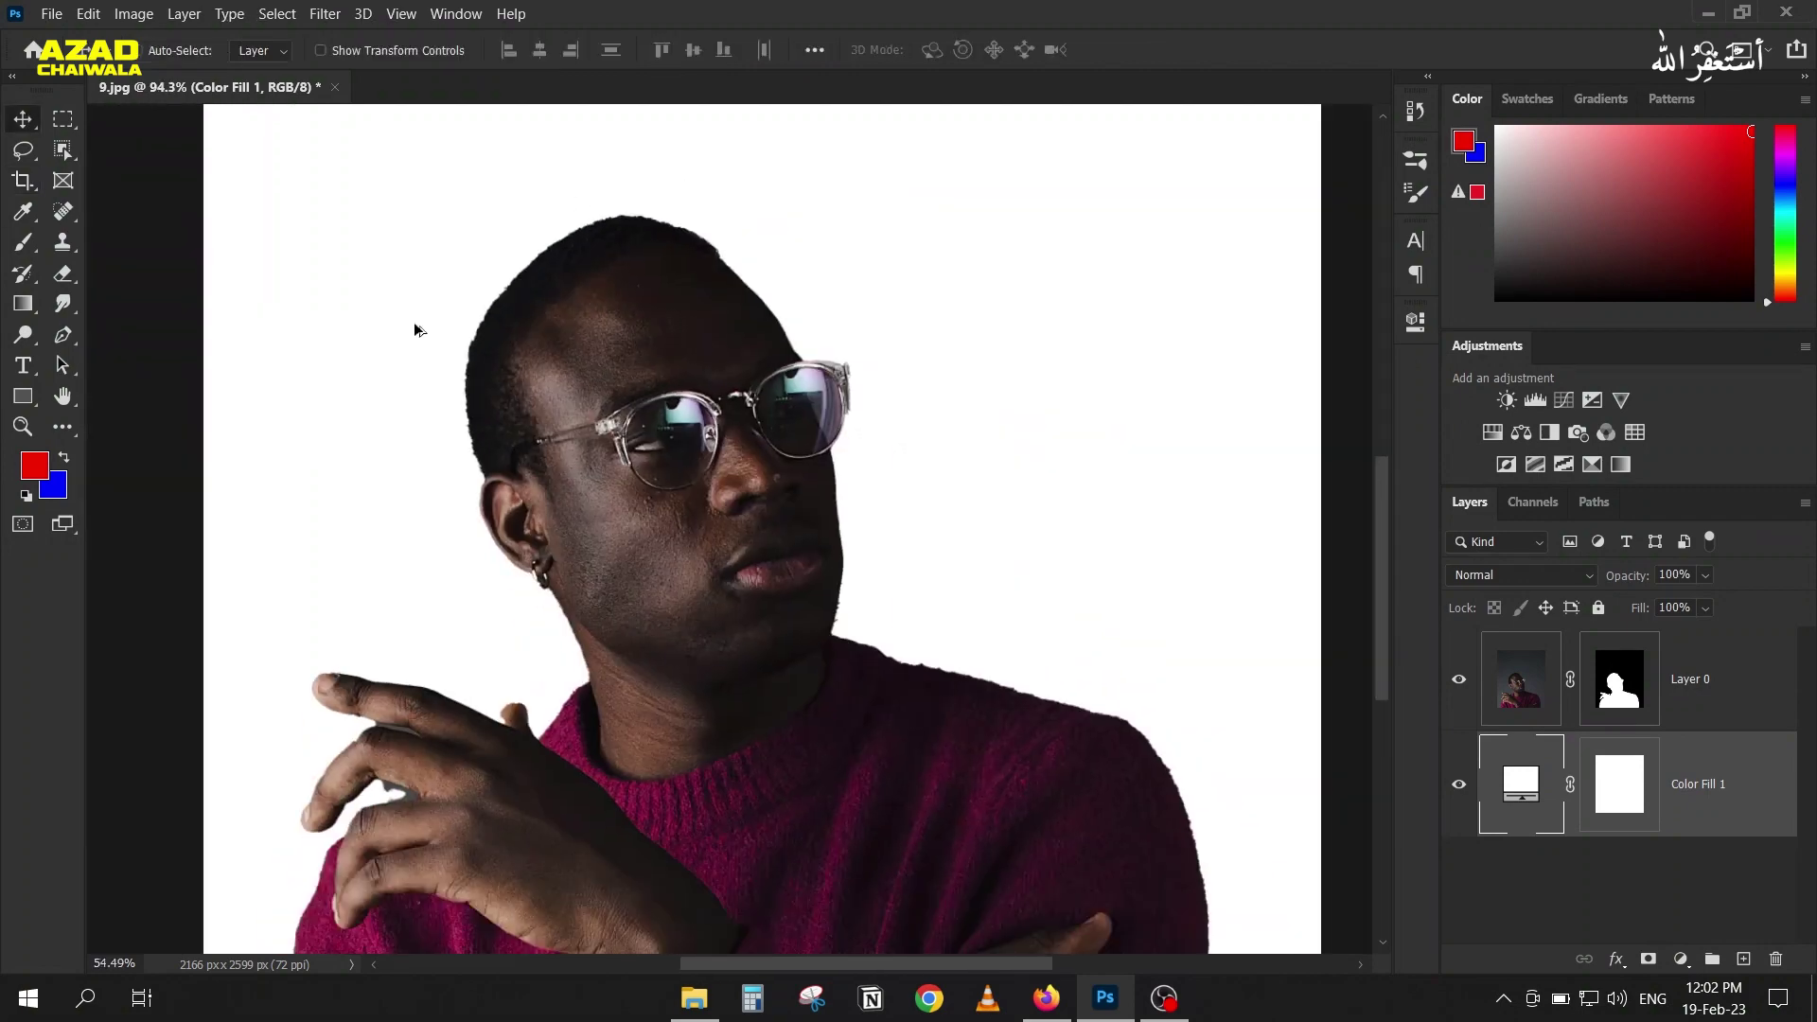
scroll(414, 410, "down", 3)
scroll(425, 353, "up", 8)
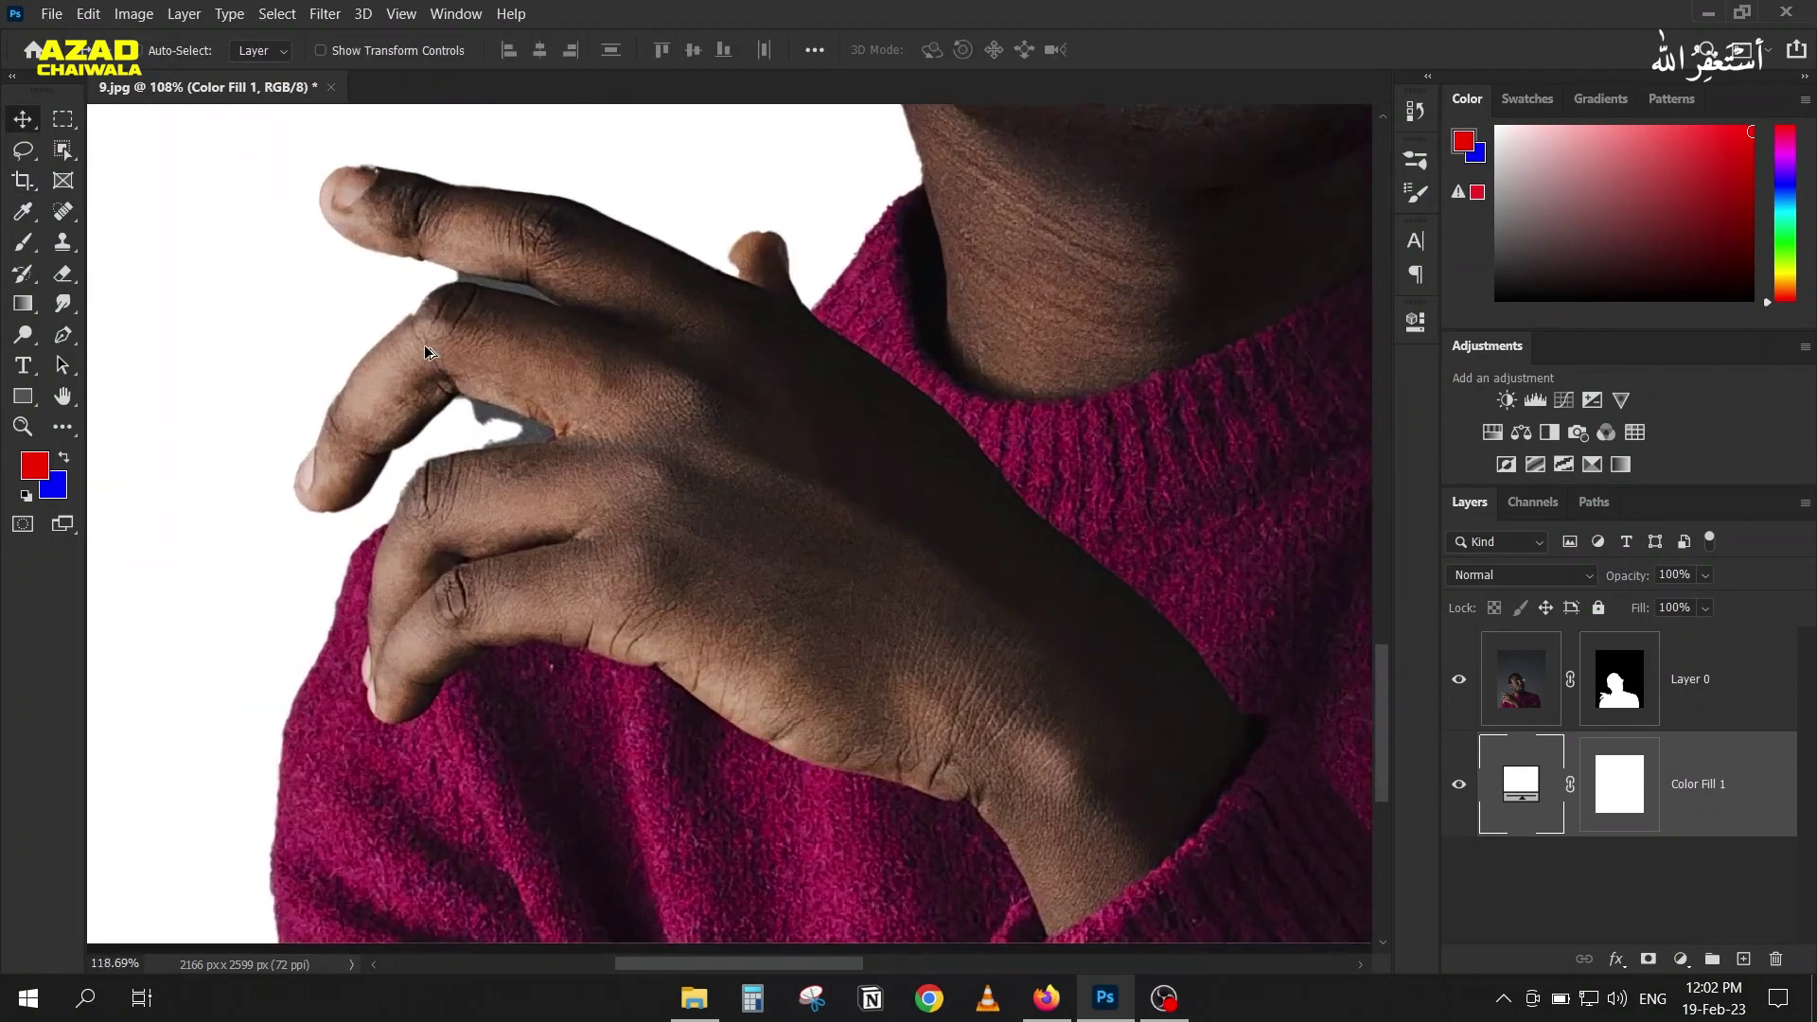
left_click_drag(455, 432, 496, 509)
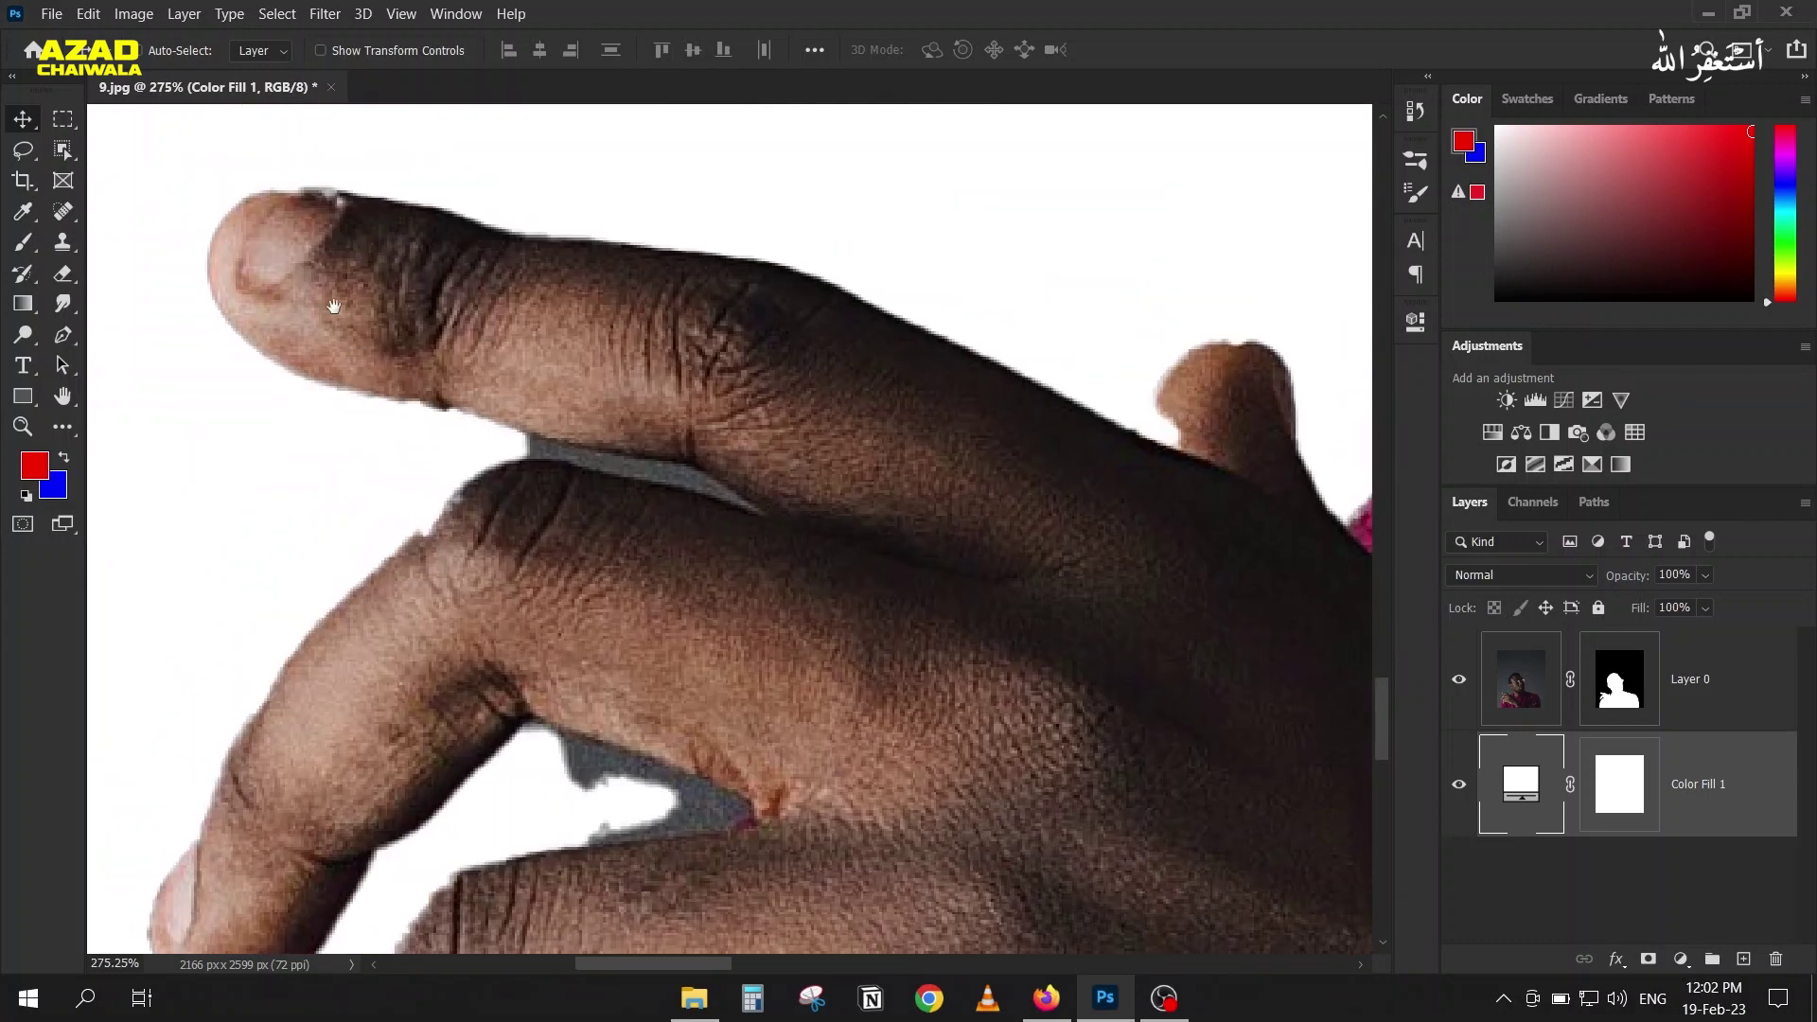
left_click(1614, 685, "alt")
left_click_drag(1177, 499, 509, 377)
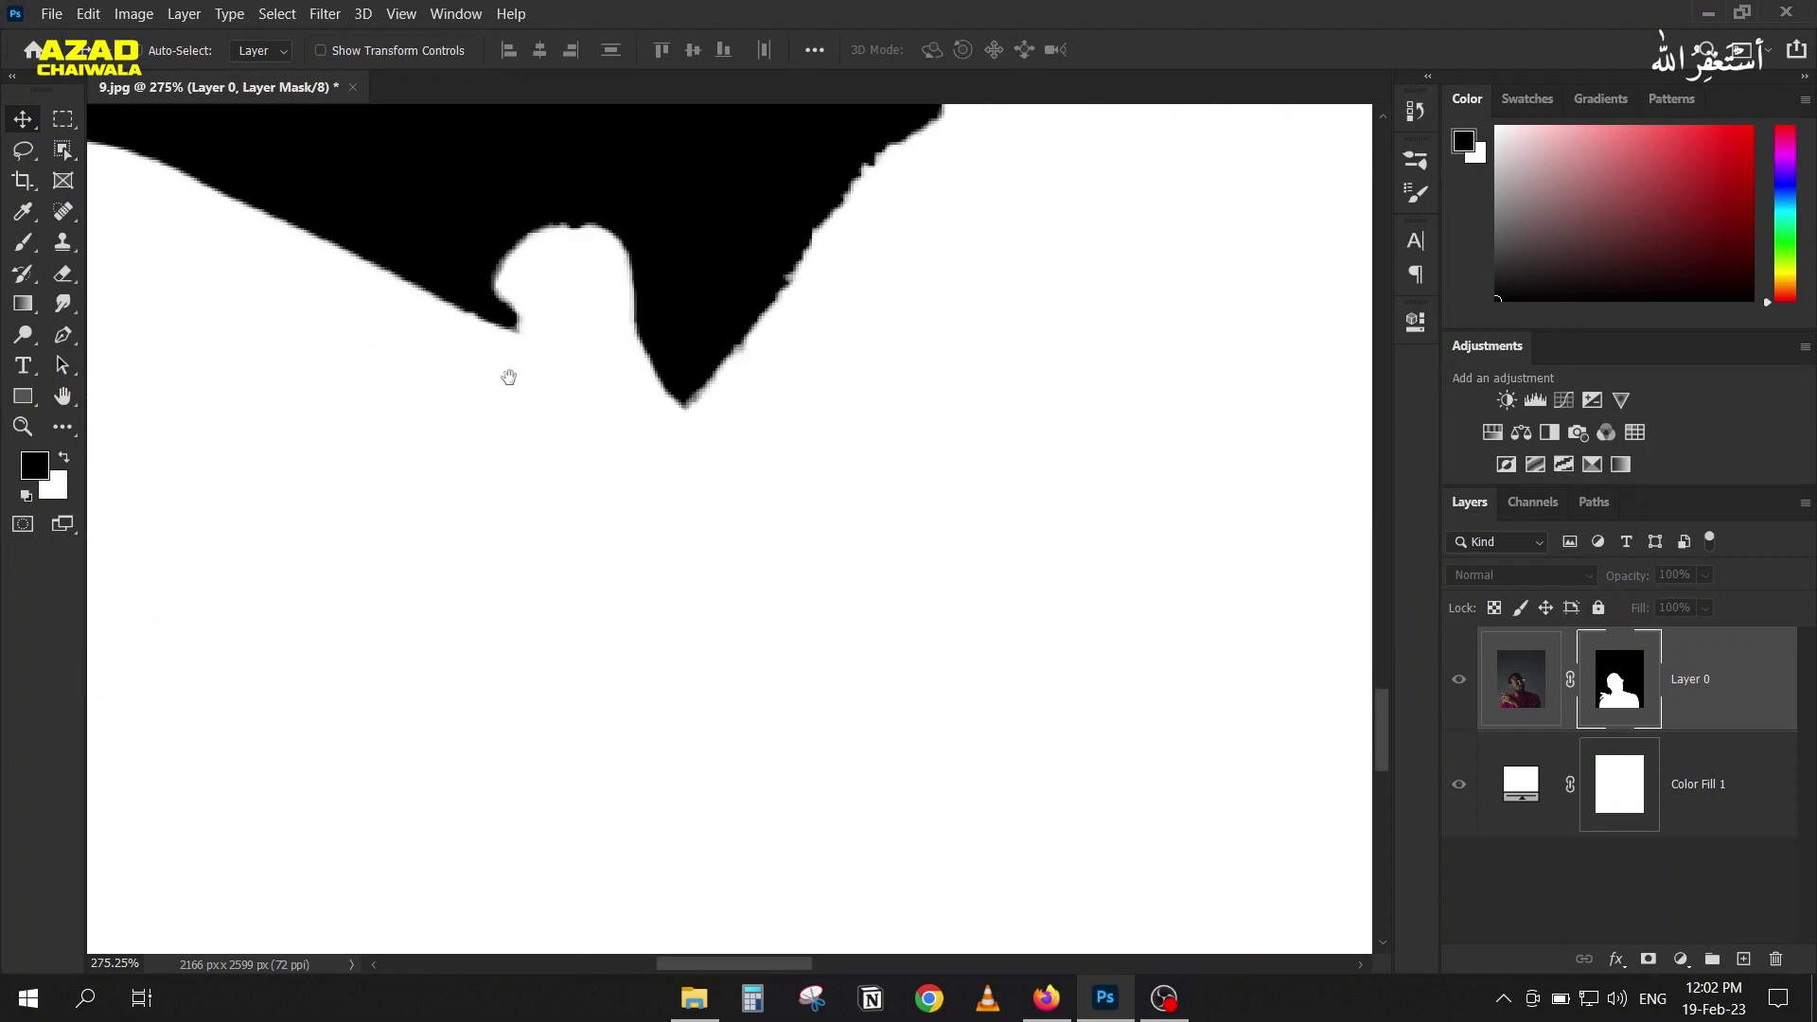
Step: Toggle Layer 0's mask off and on to check the finger edges, then return to the photo
scroll(587, 701, "up", 8)
scroll(780, 535, "down", 4)
key("super")
key("Escape")
scroll(601, 601, "down", 3)
left_click_drag(601, 601, 968, 234)
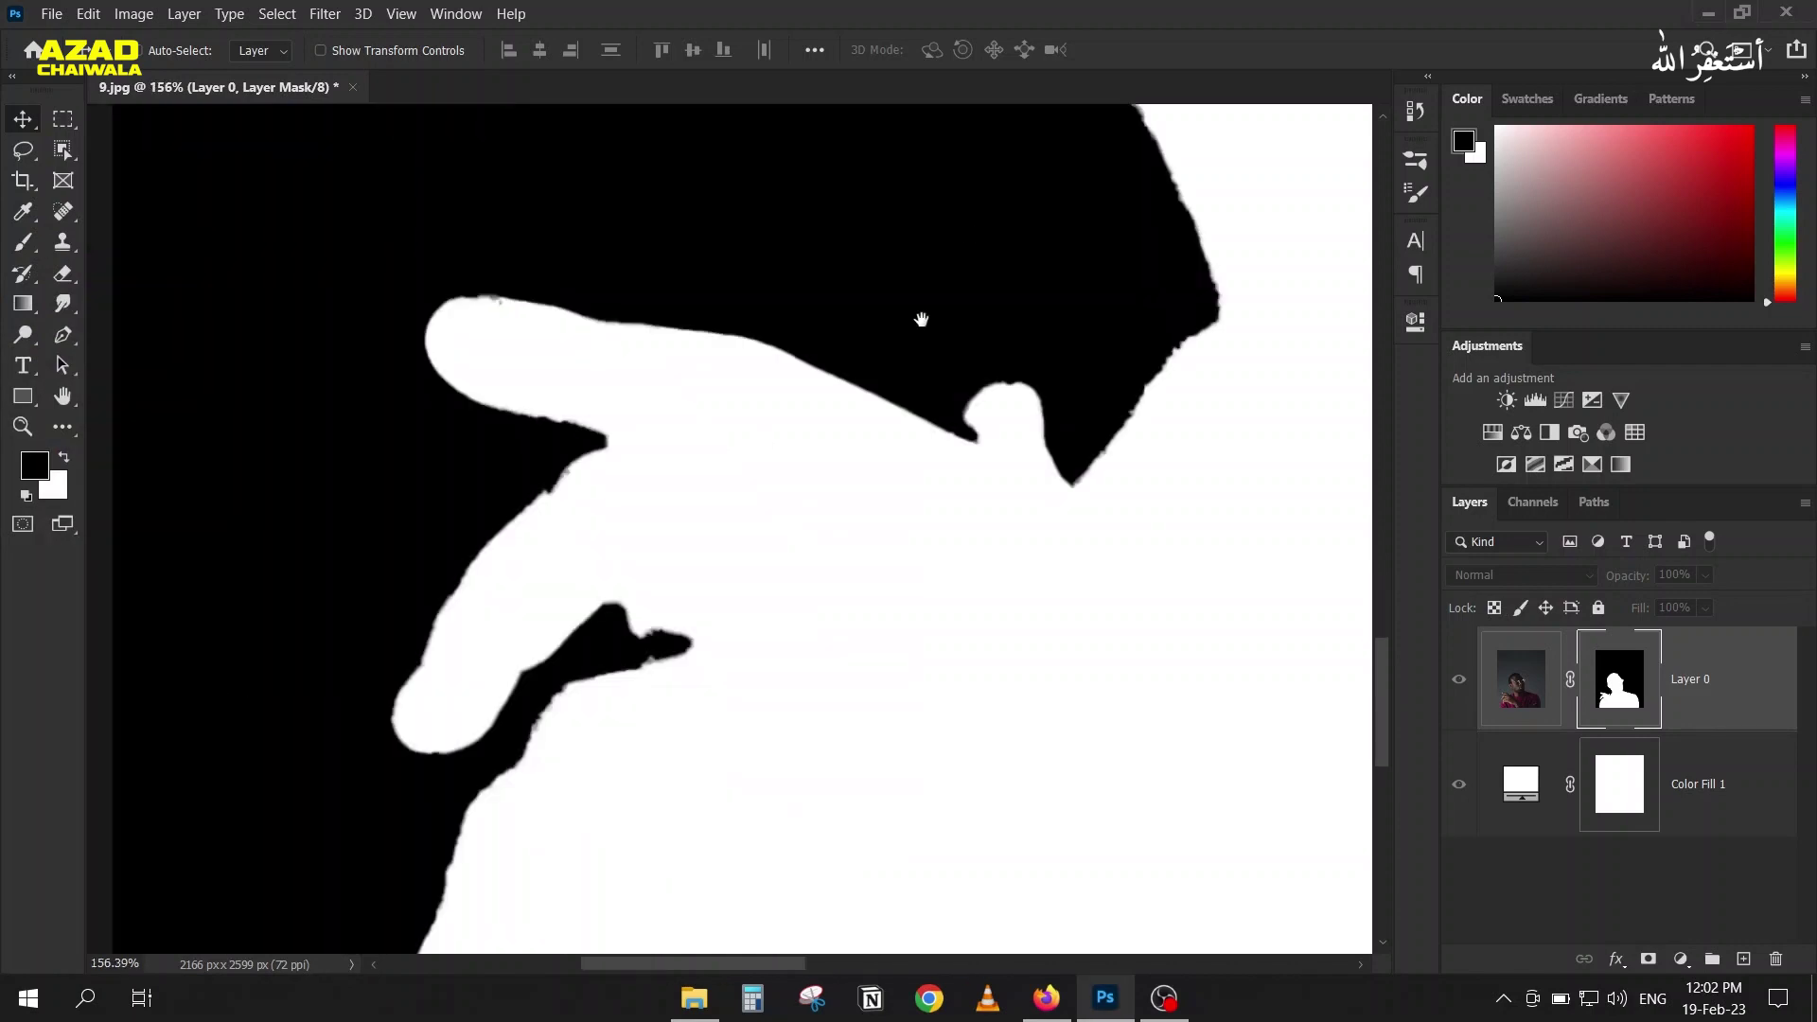
left_click(1619, 694, "shift")
left_click(1618, 694, "shift")
left_click(1621, 718, "alt")
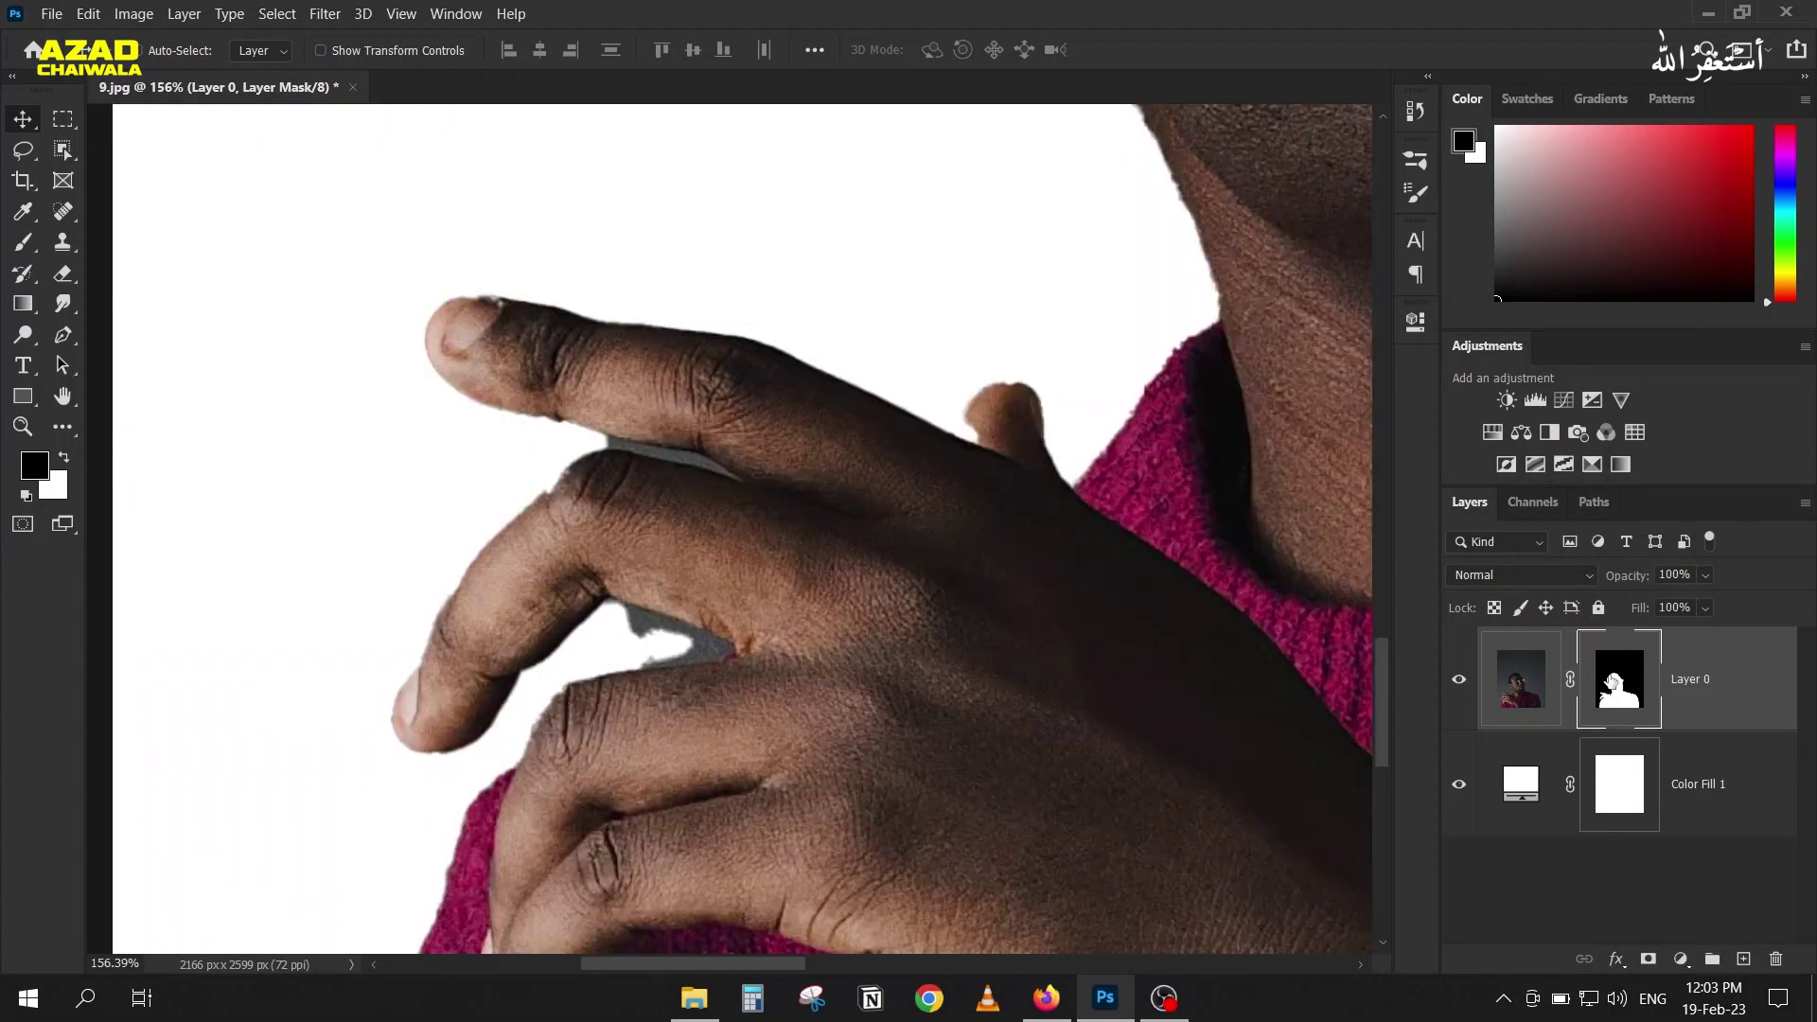
Step: Trace a closed Pen path around the upper grey gap between the fingers
scroll(654, 487, "up", 5)
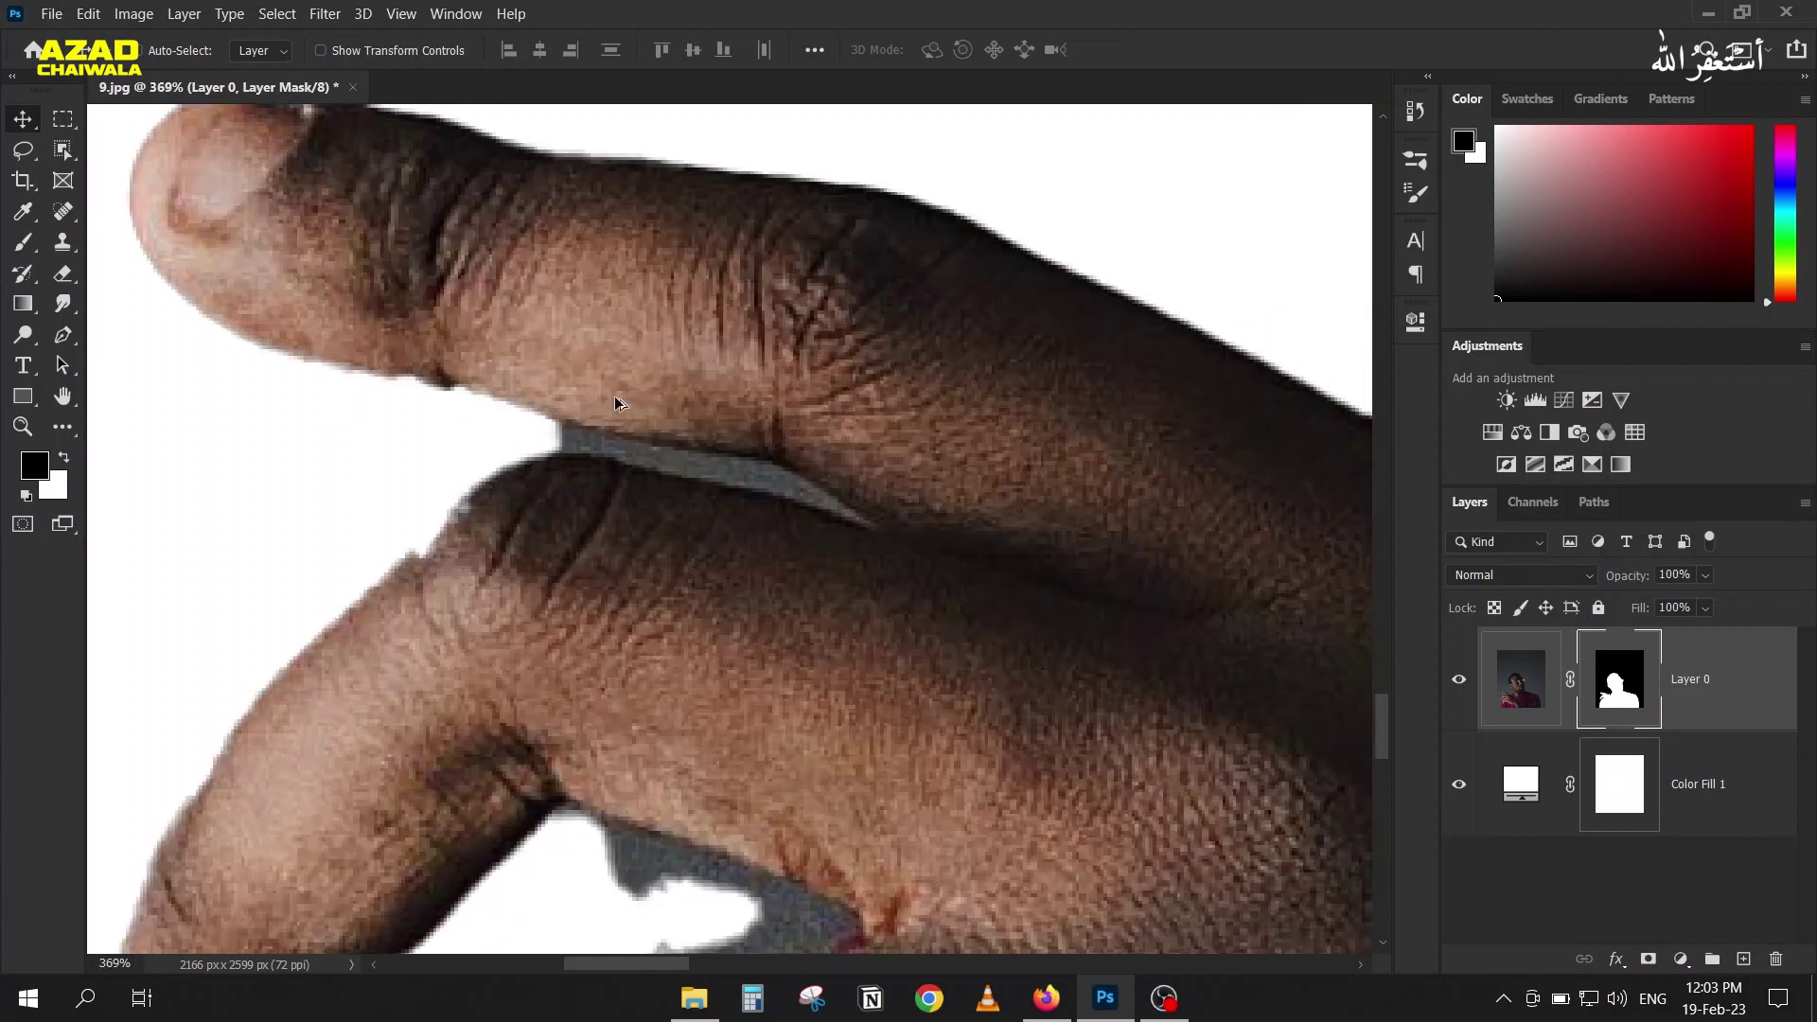
key("p")
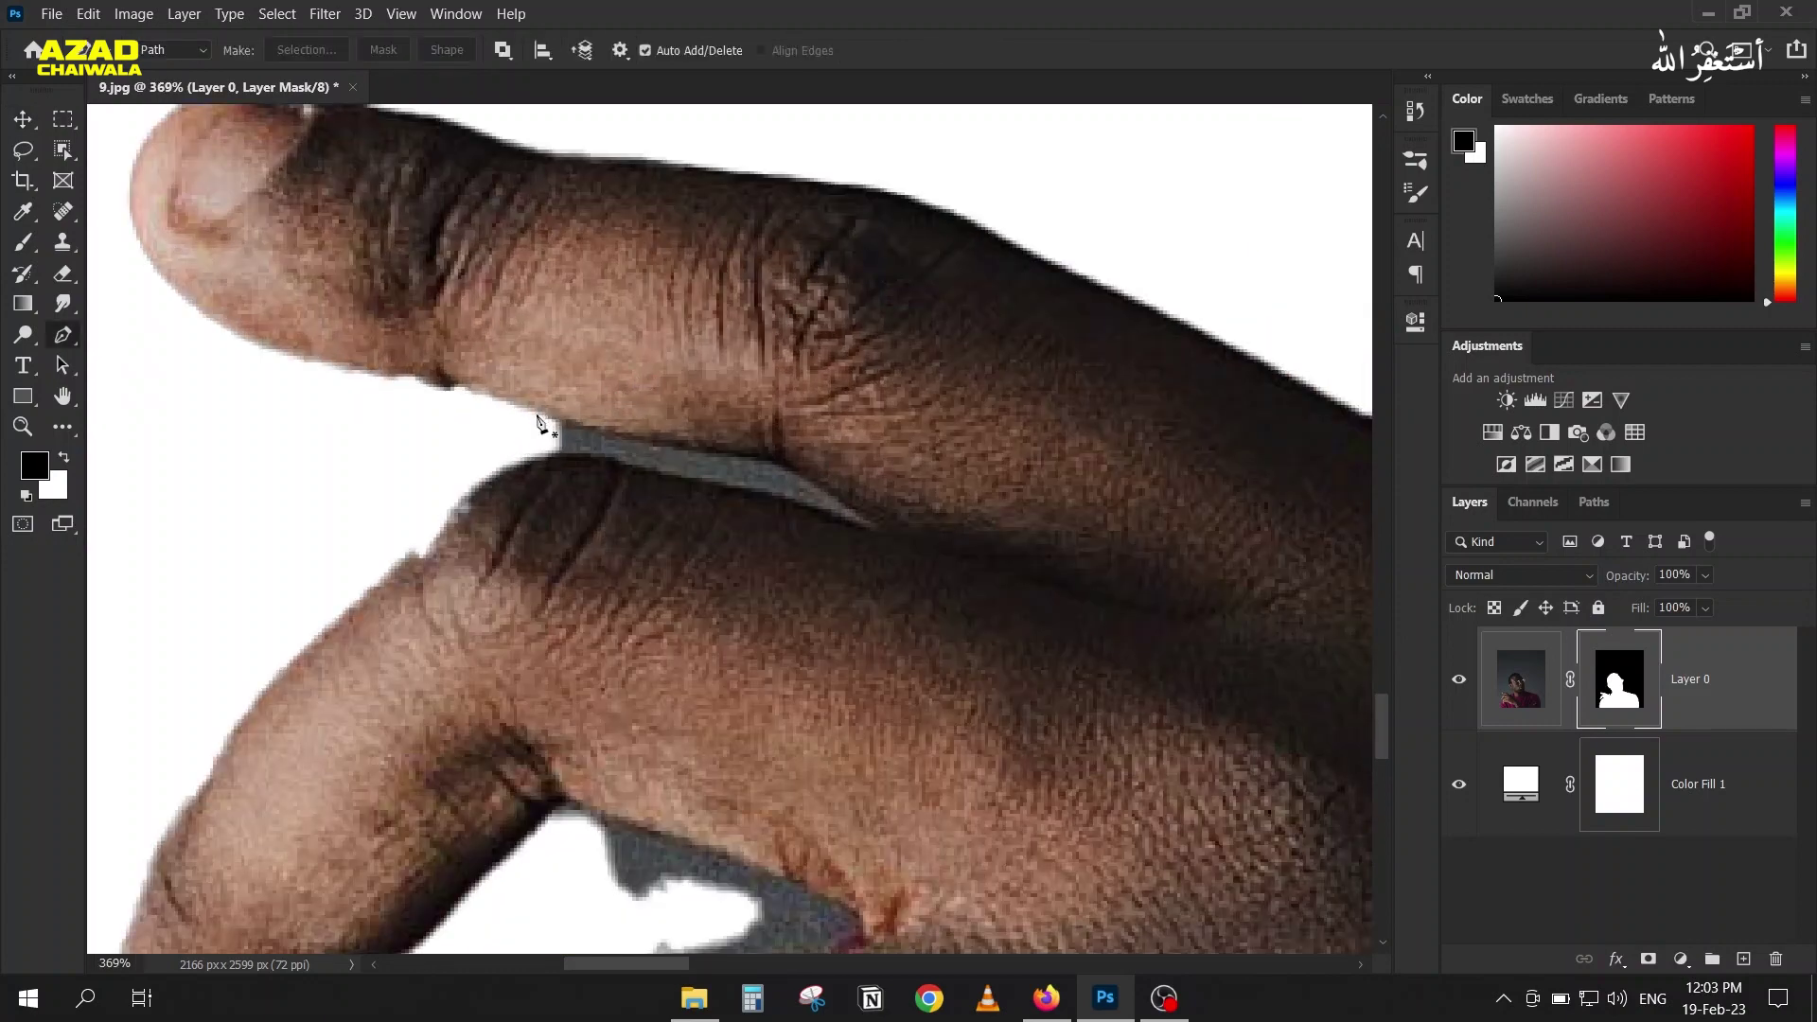
left_click(539, 412)
left_click_drag(630, 439, 648, 441)
left_click_drag(778, 465, 789, 468)
left_click_drag(877, 526, 885, 540)
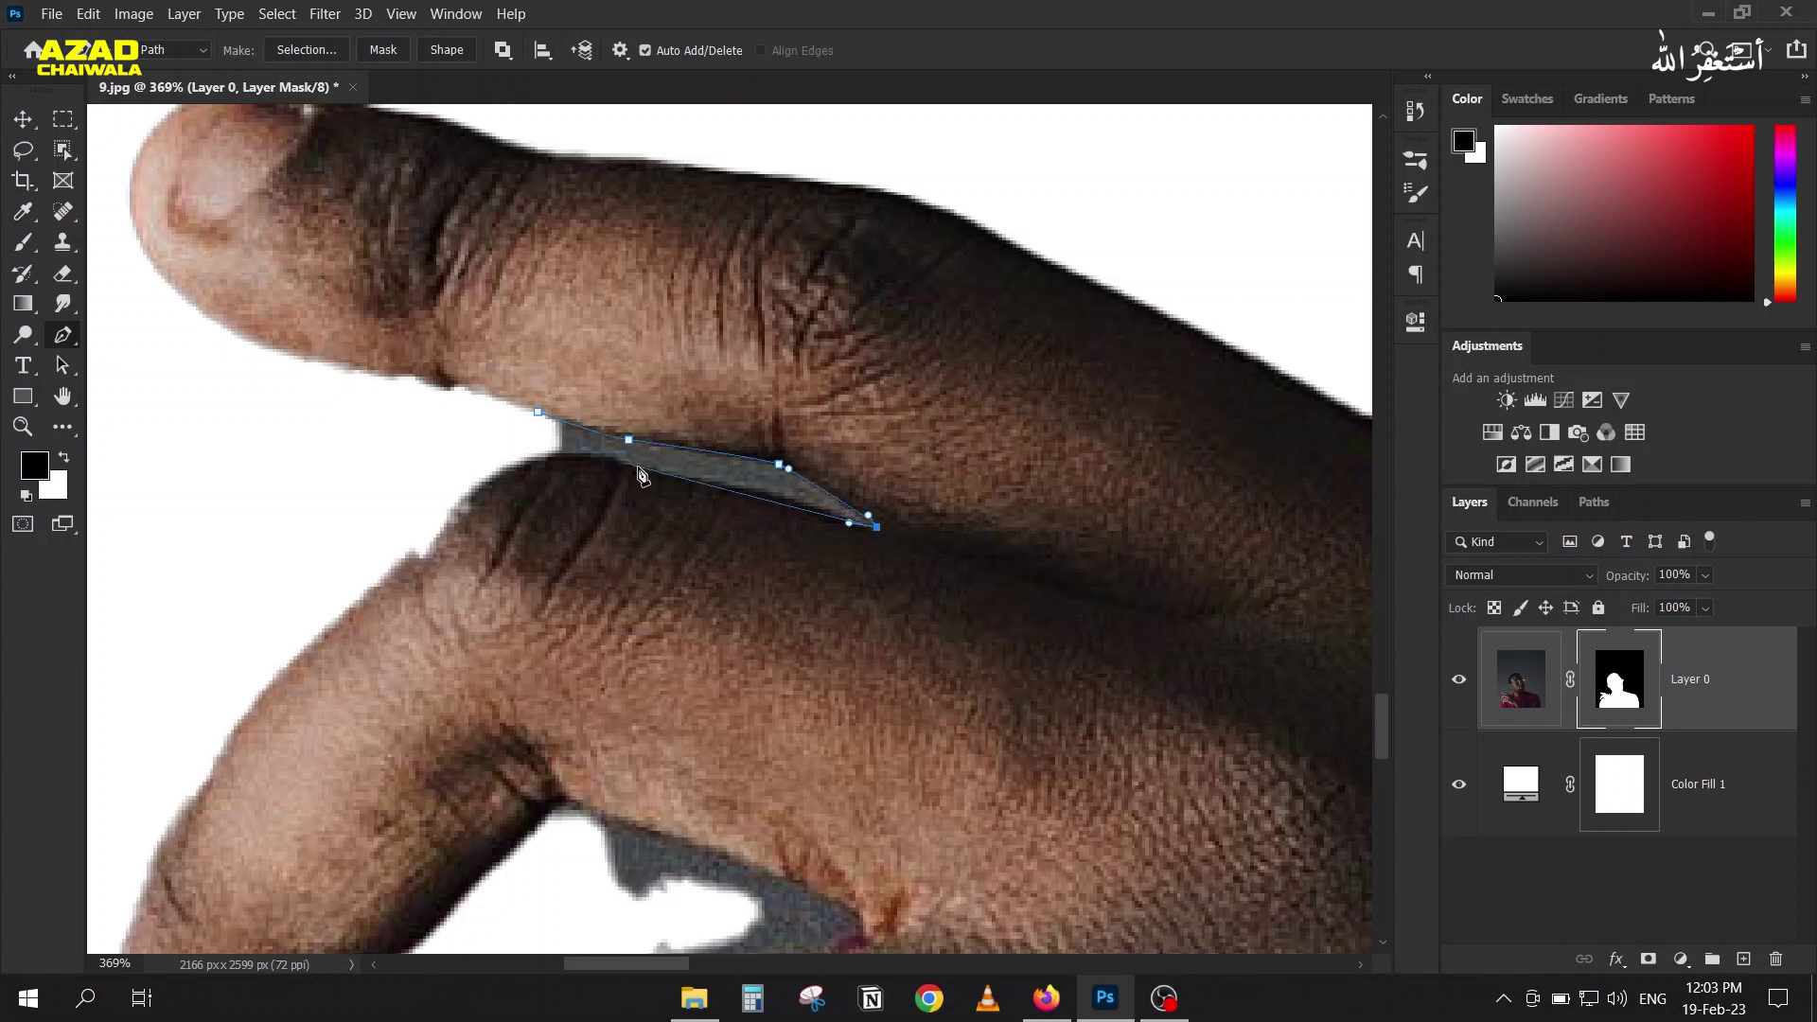
left_click(742, 493)
left_click_drag(740, 499, 712, 490)
key("ctrl+z")
scroll(762, 511, "up", 4)
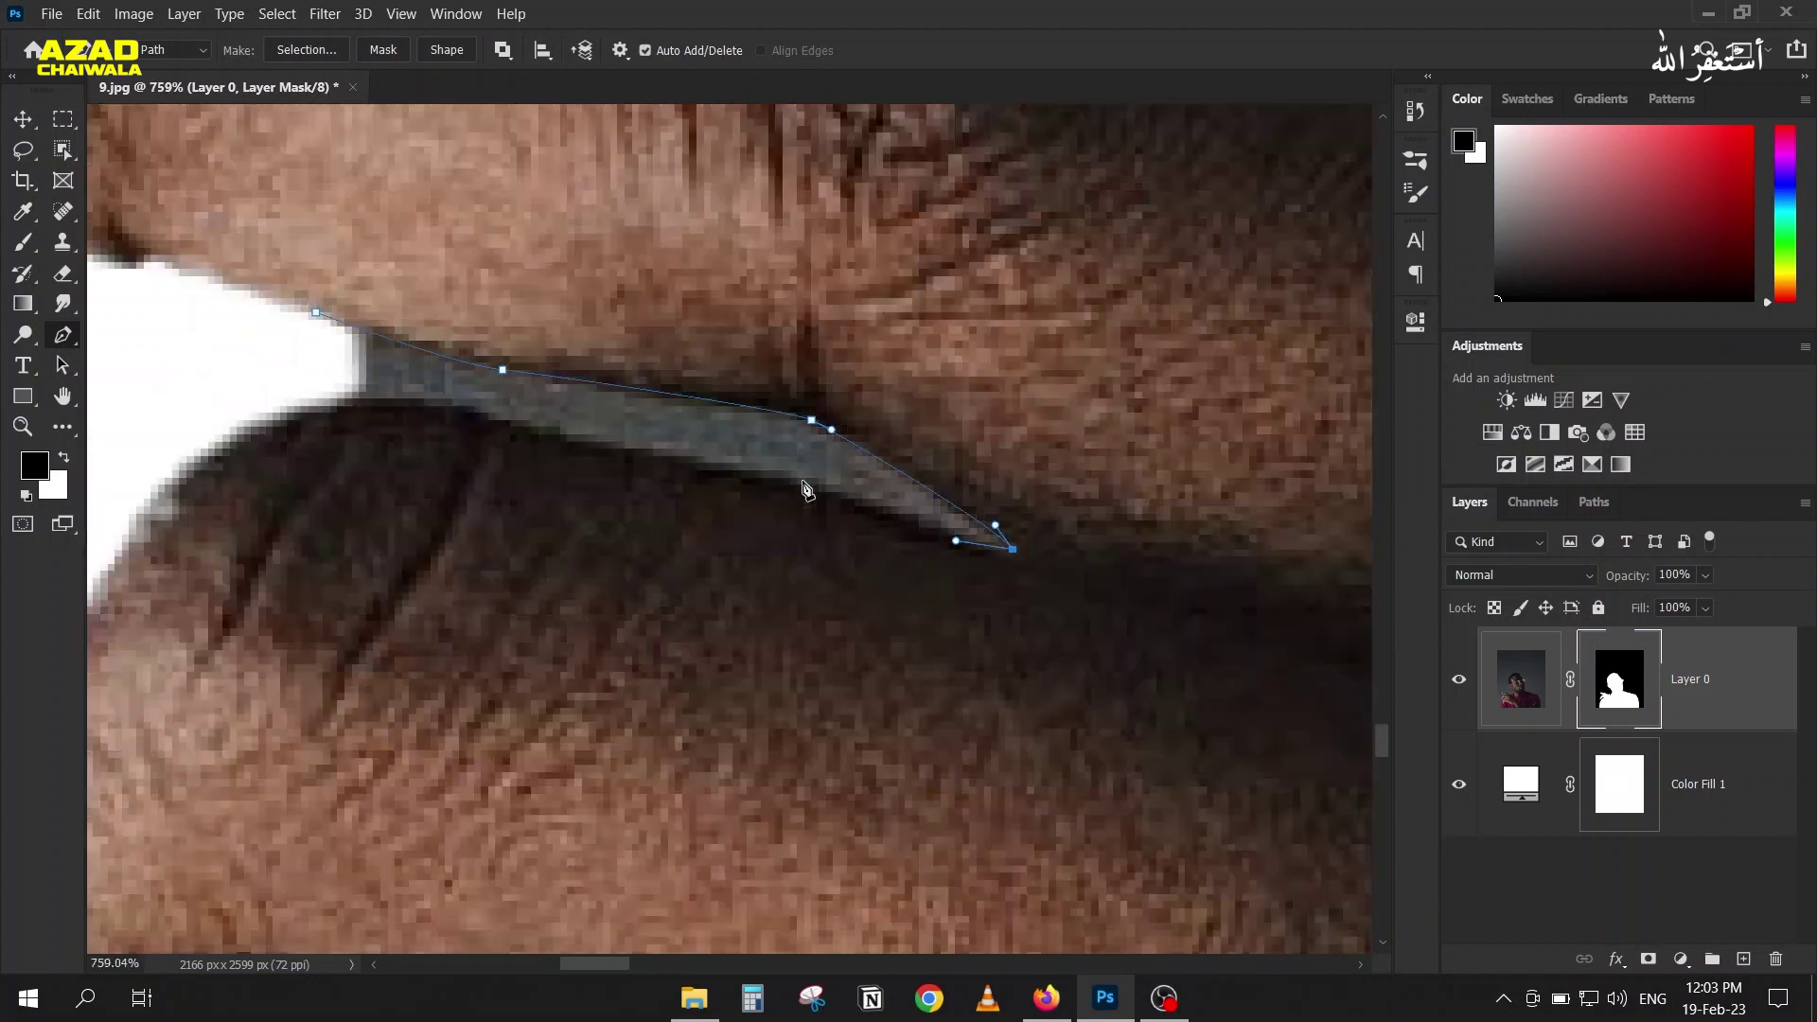
left_click_drag(790, 477, 776, 478)
left_click_drag(631, 448, 605, 444)
left_click_drag(445, 405, 362, 403)
left_click(280, 348)
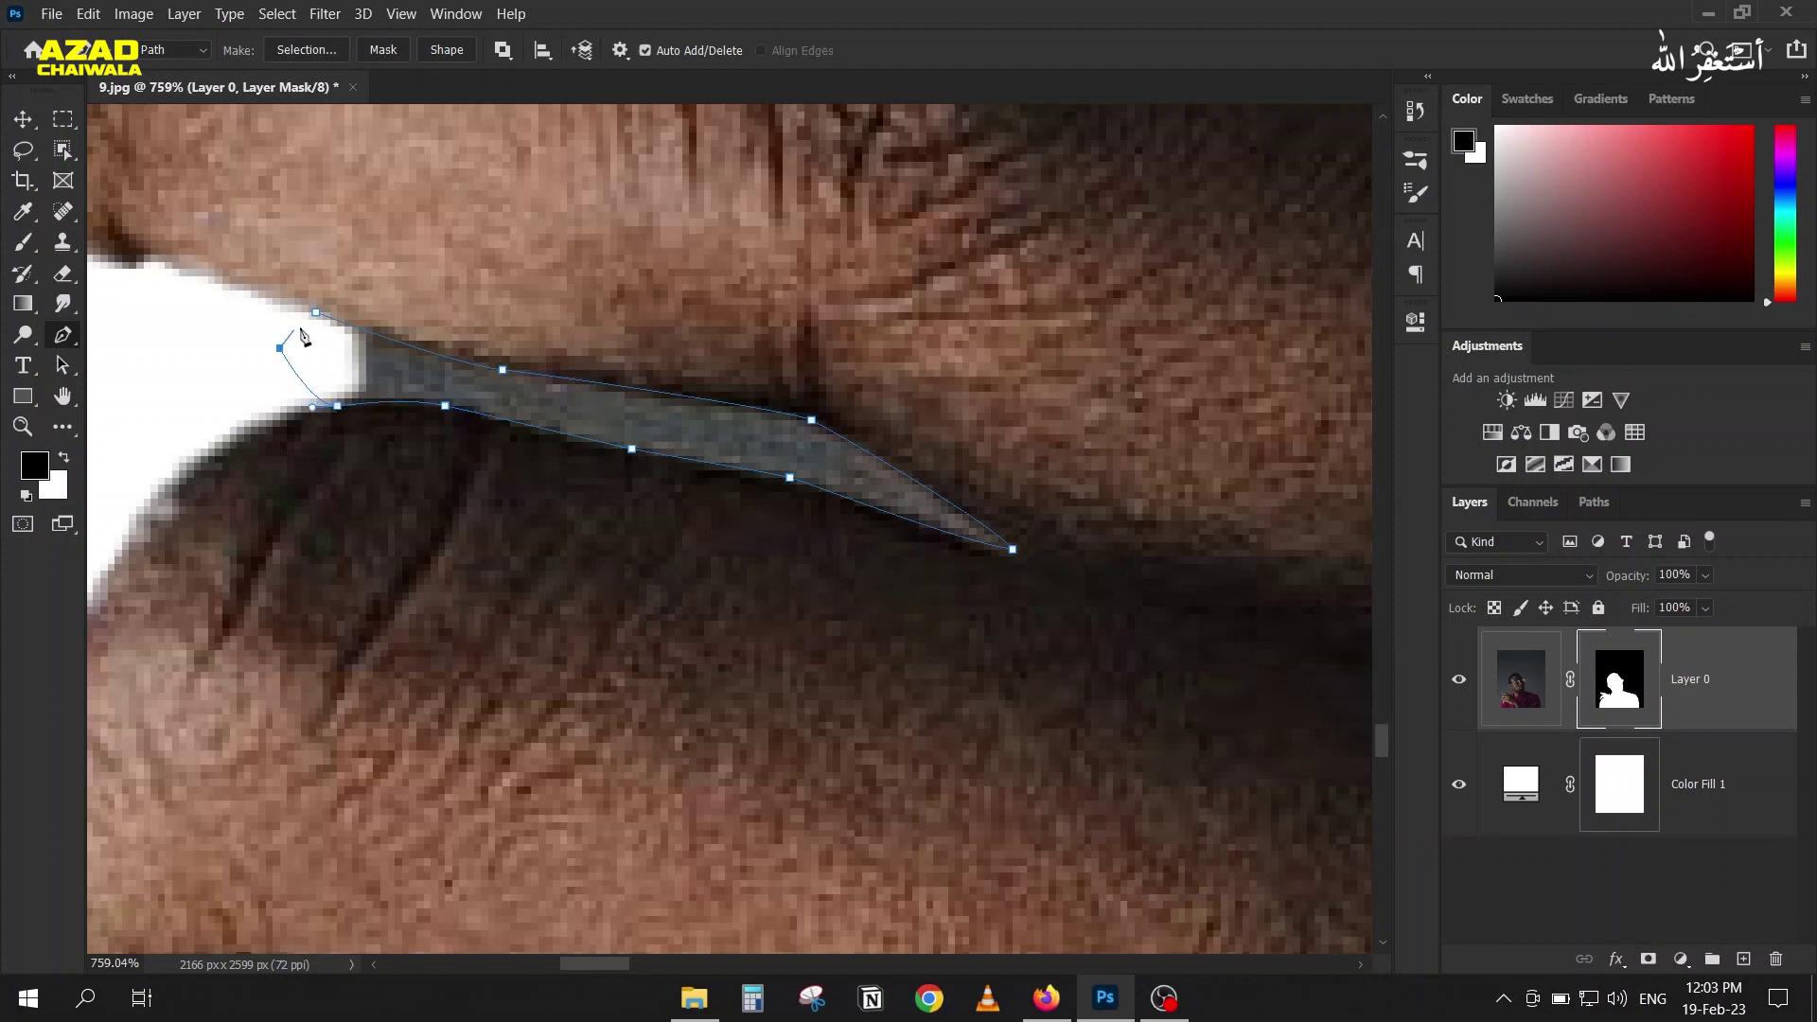
left_click(315, 315)
Step: Trace a second closed Pen path around the lower grey gap between the fingers
scroll(252, 357, "down", 5)
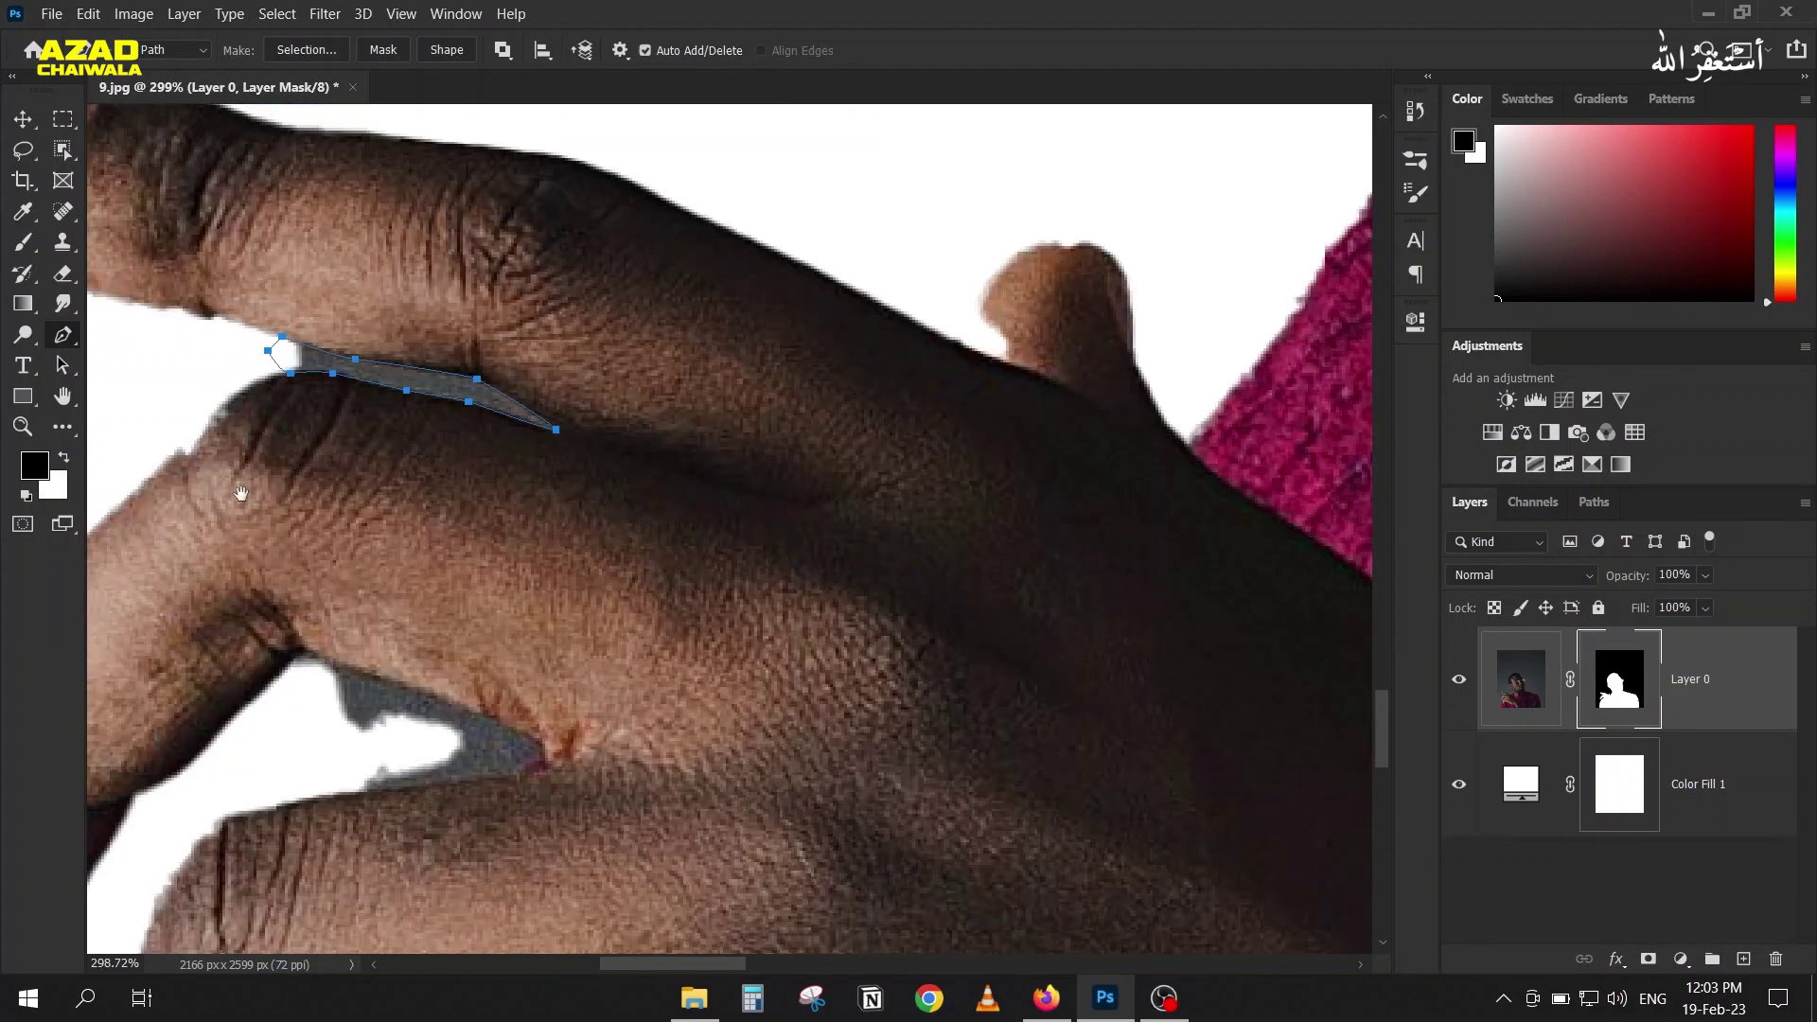
left_click_drag(265, 647, 360, 485)
scroll(407, 504, "up", 3)
left_click(402, 496)
left_click_drag(433, 478, 448, 477)
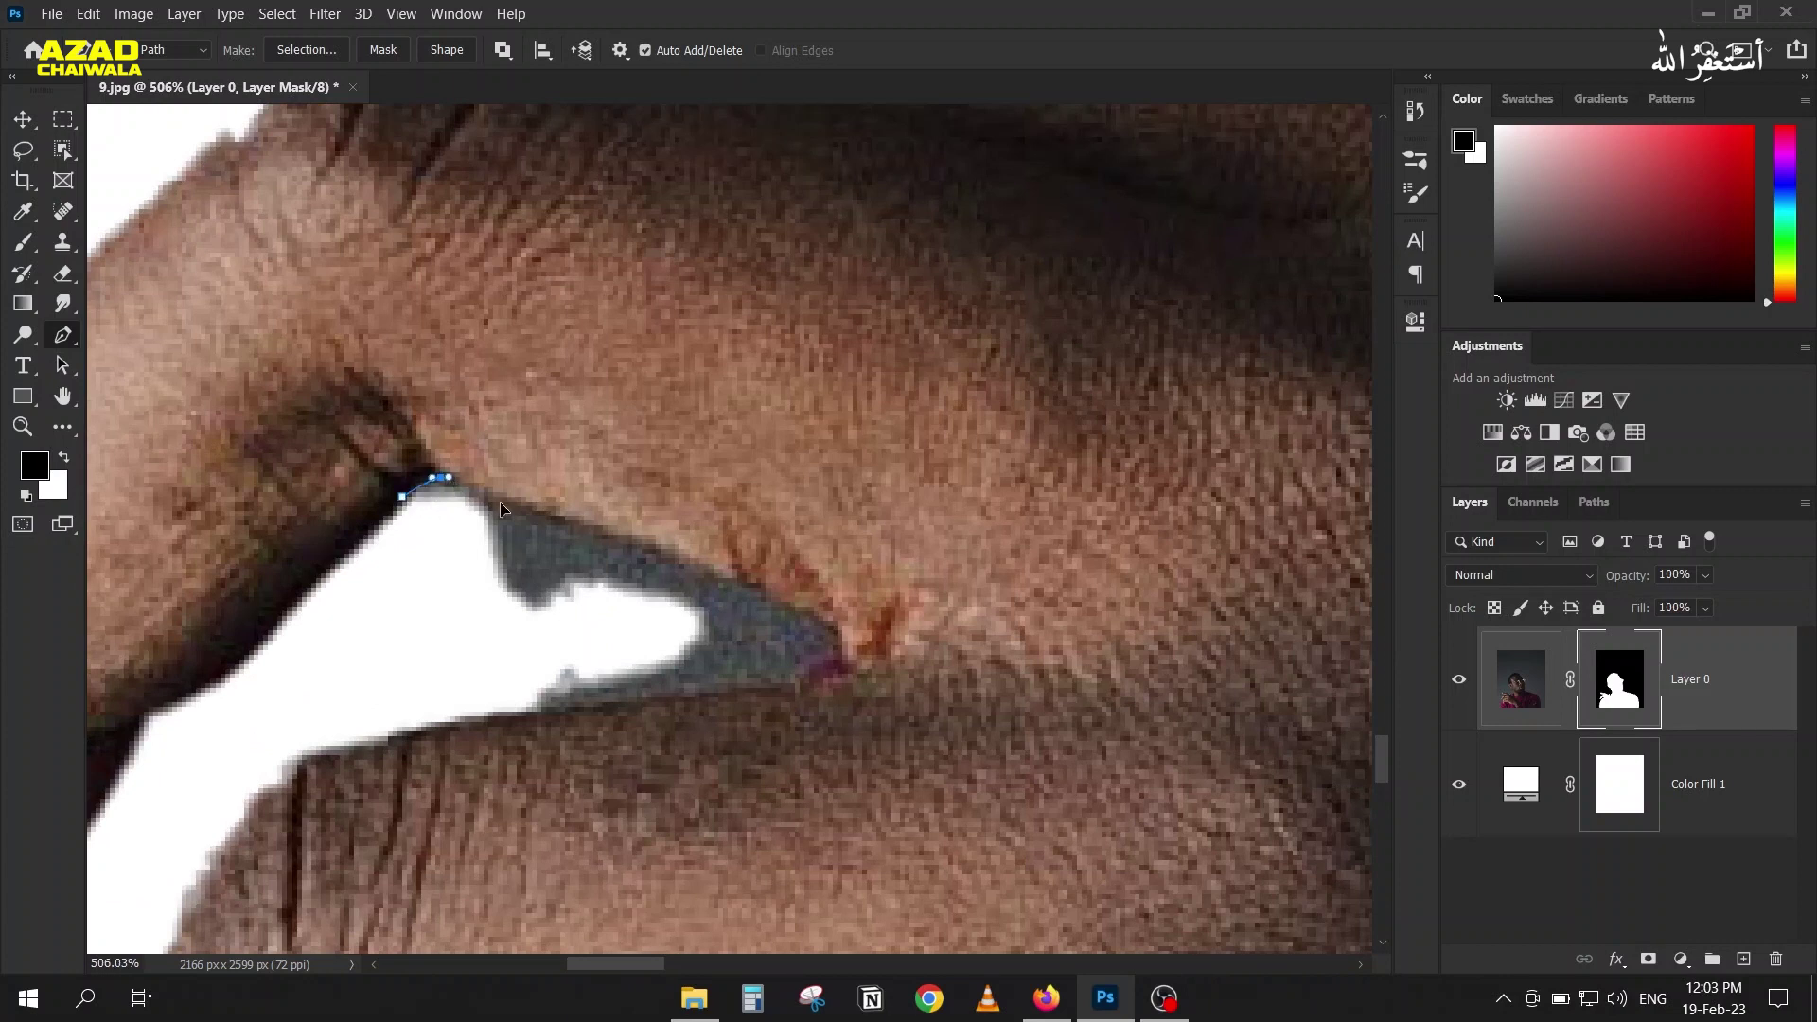
left_click_drag(622, 545, 674, 553)
left_click(747, 584)
left_click_drag(795, 611, 782, 688)
left_click(838, 628)
left_click_drag(531, 717, 484, 726)
left_click(483, 682)
left_click(464, 577)
left_click(403, 496)
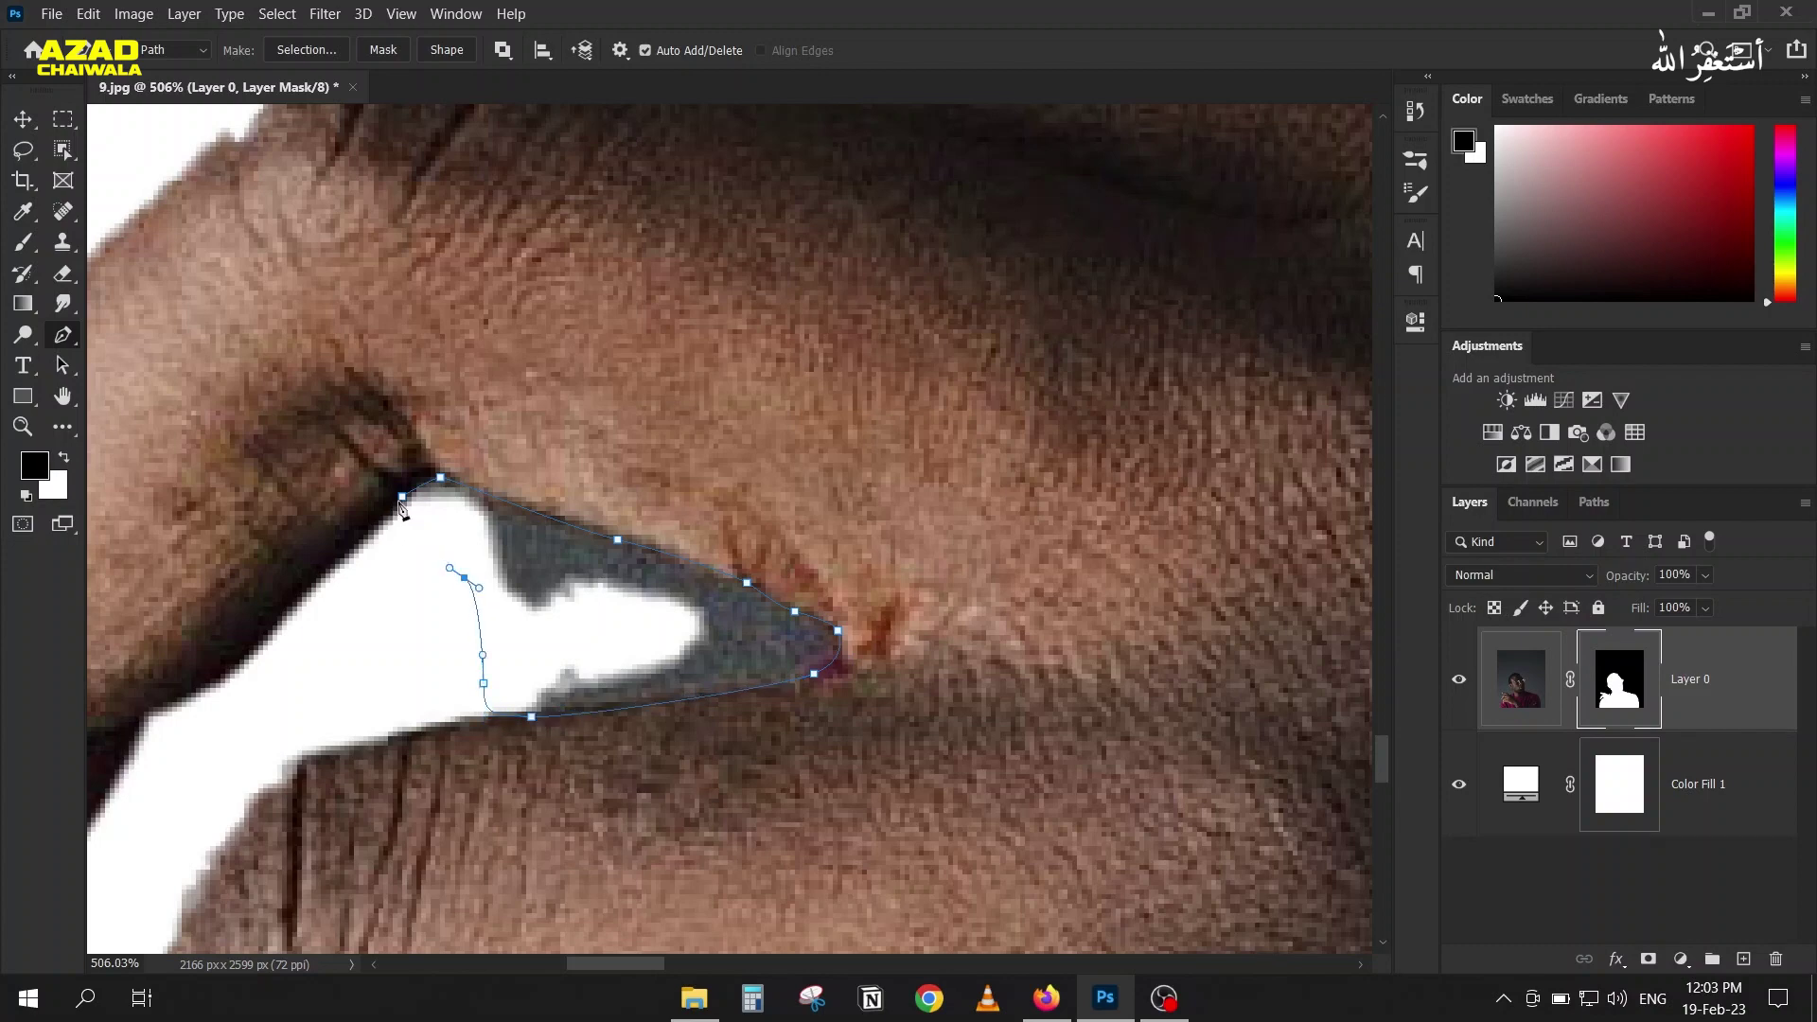
scroll(410, 449, "down", 3)
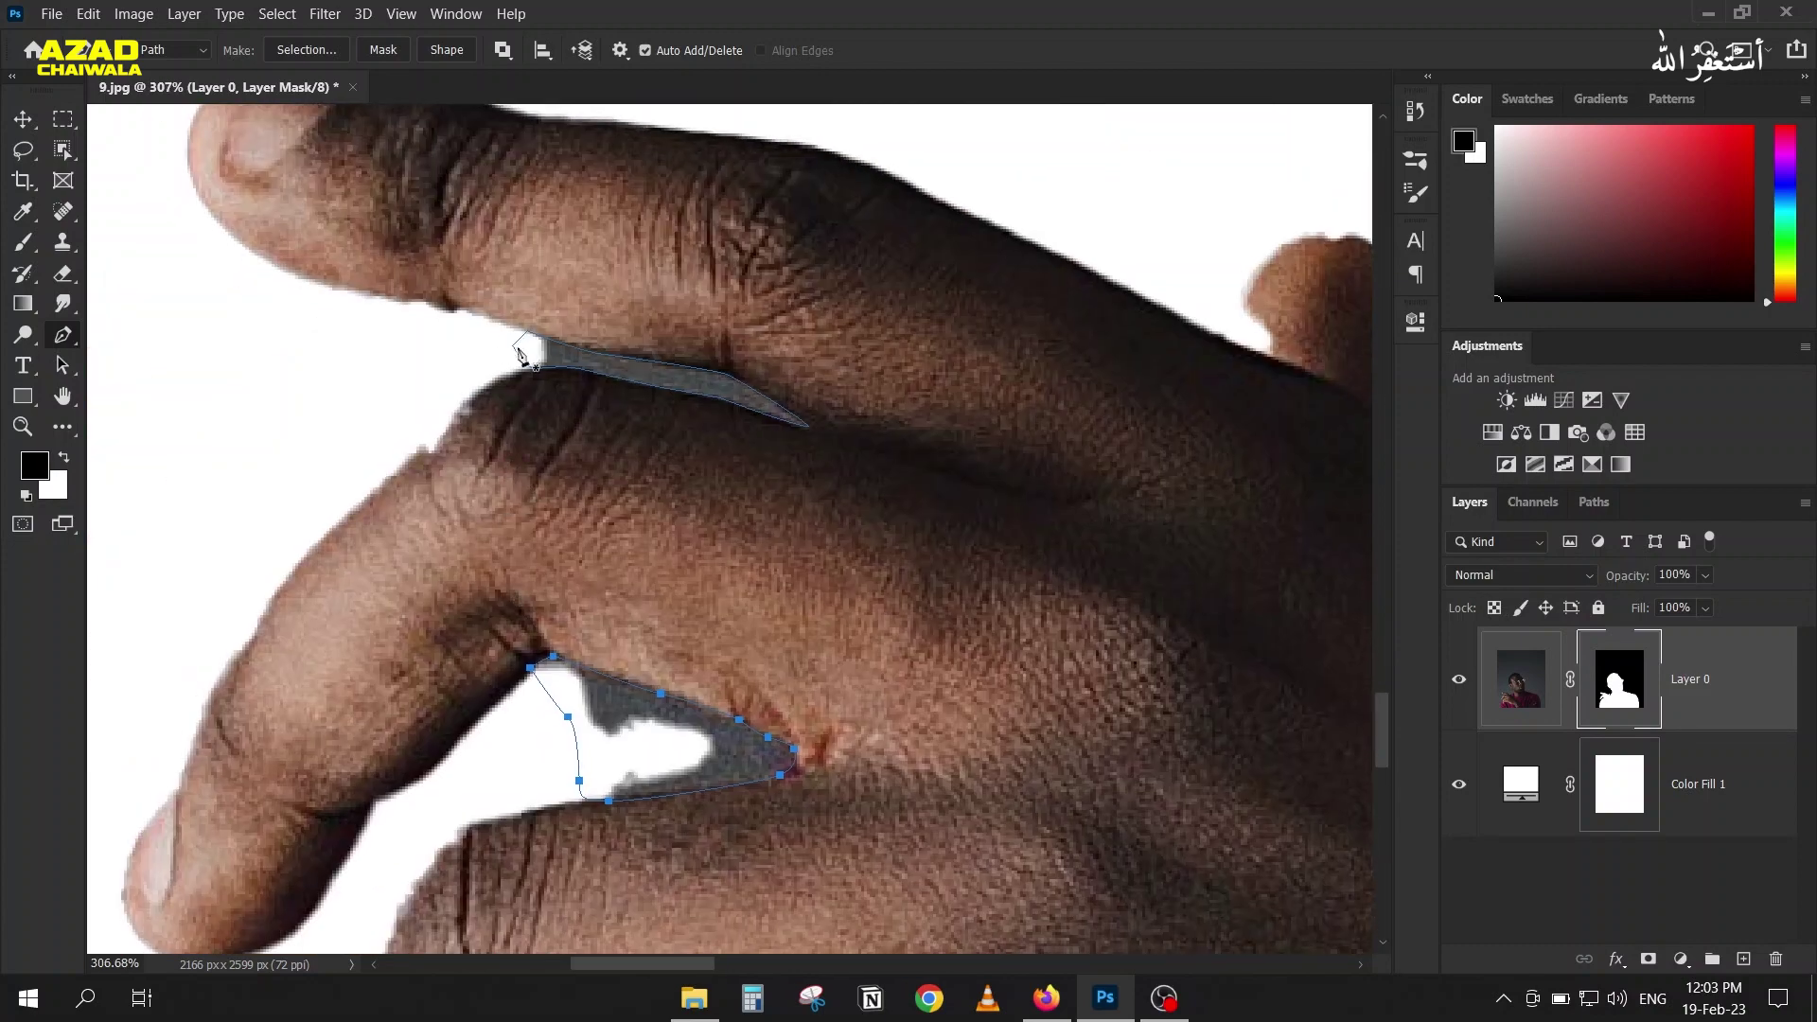
left_click(1595, 503)
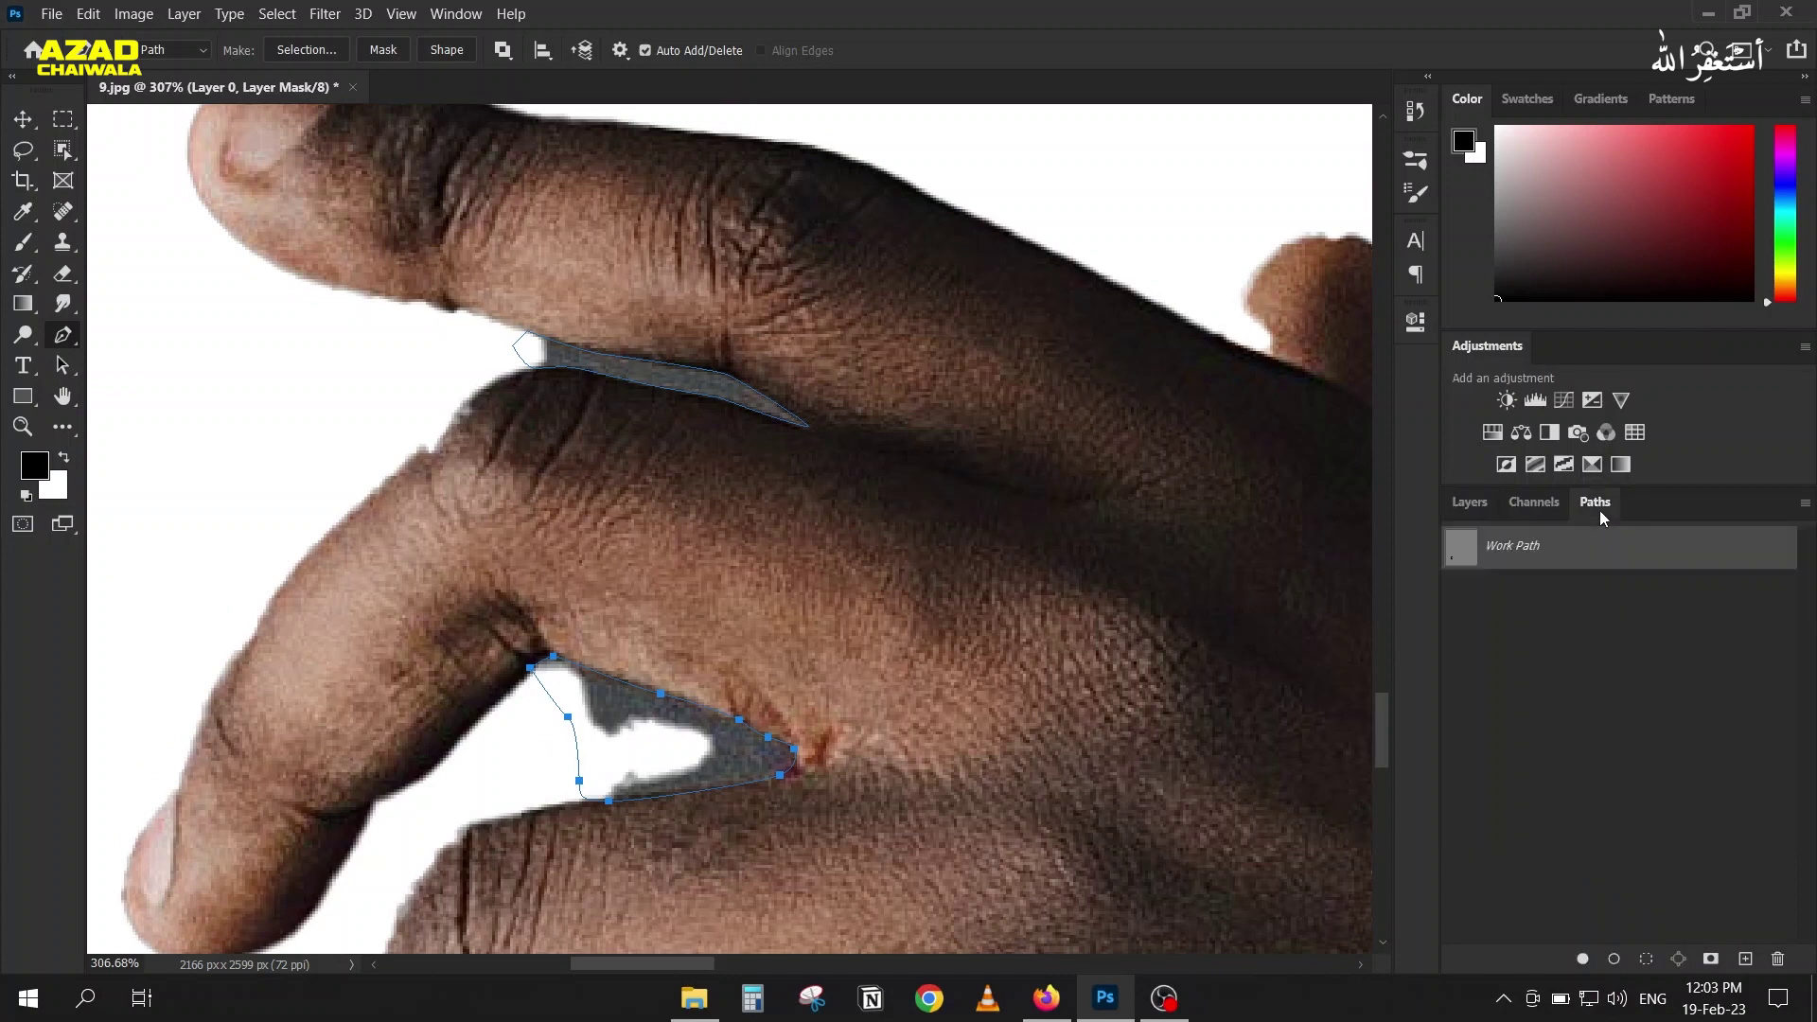
Step: Convert the work path to a selection, then deselect and hide the path outline
right_click(1467, 564)
left_click(1614, 615)
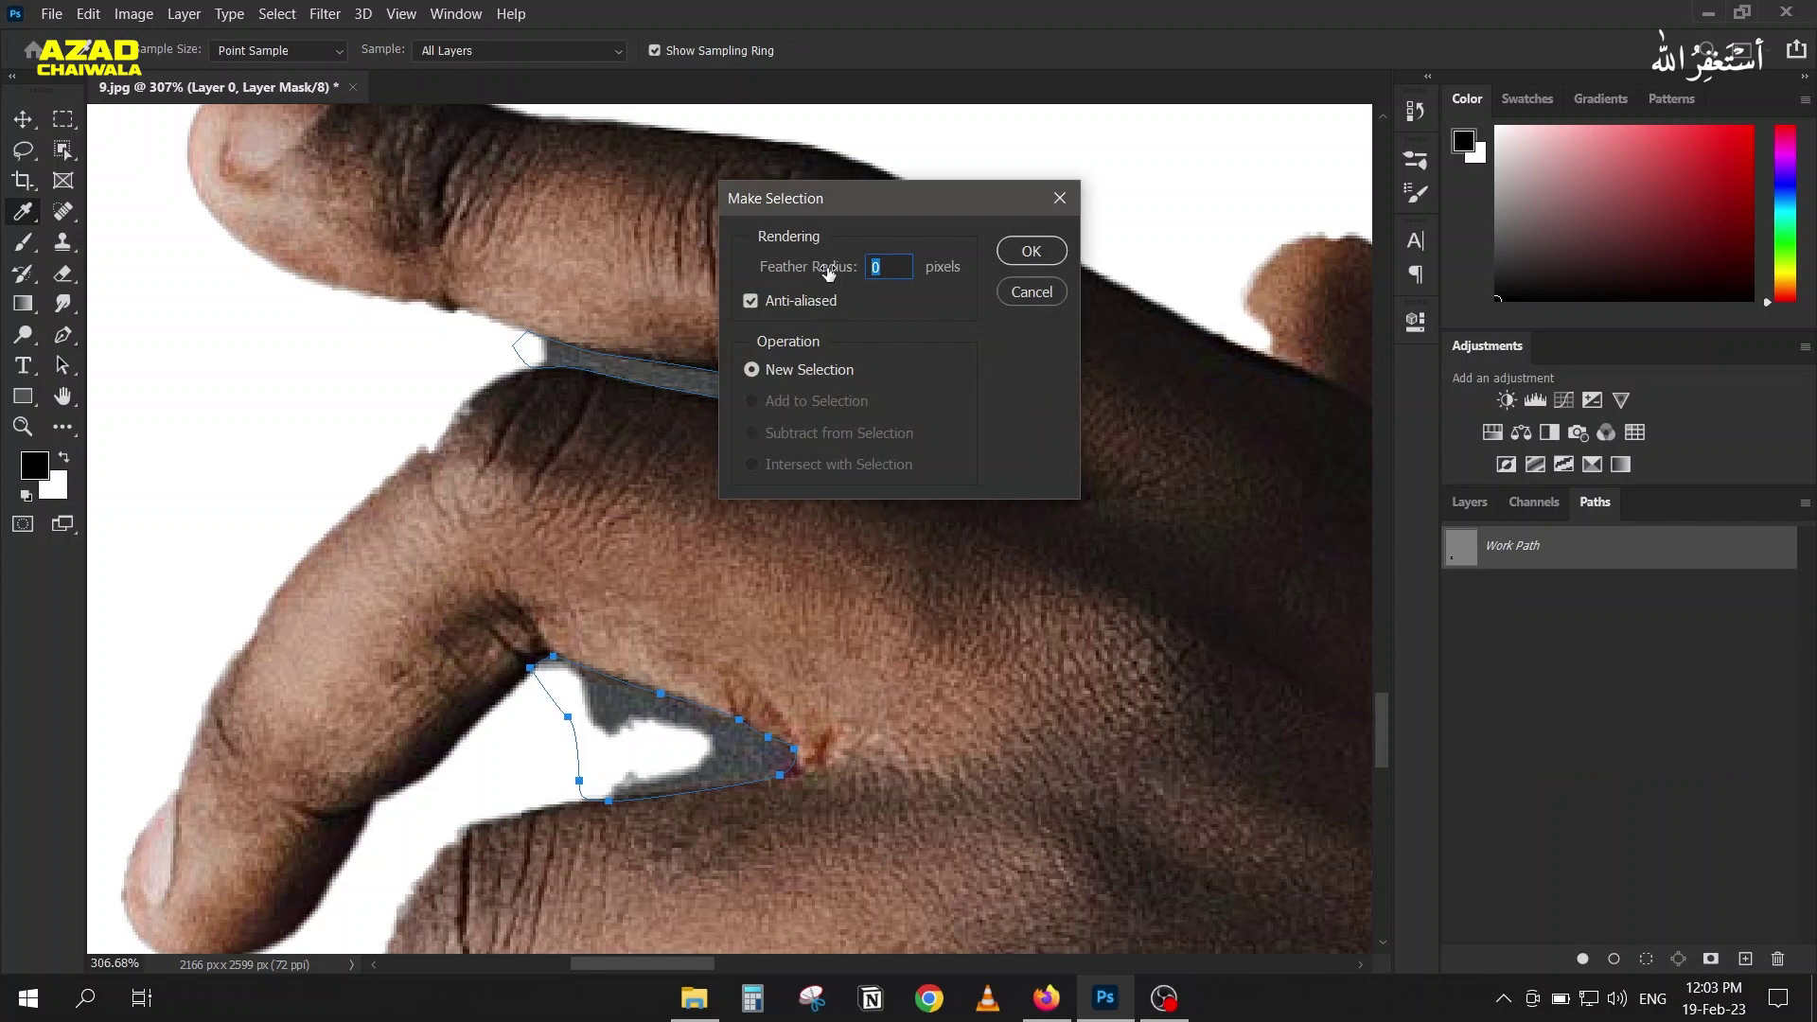
left_click(1029, 252)
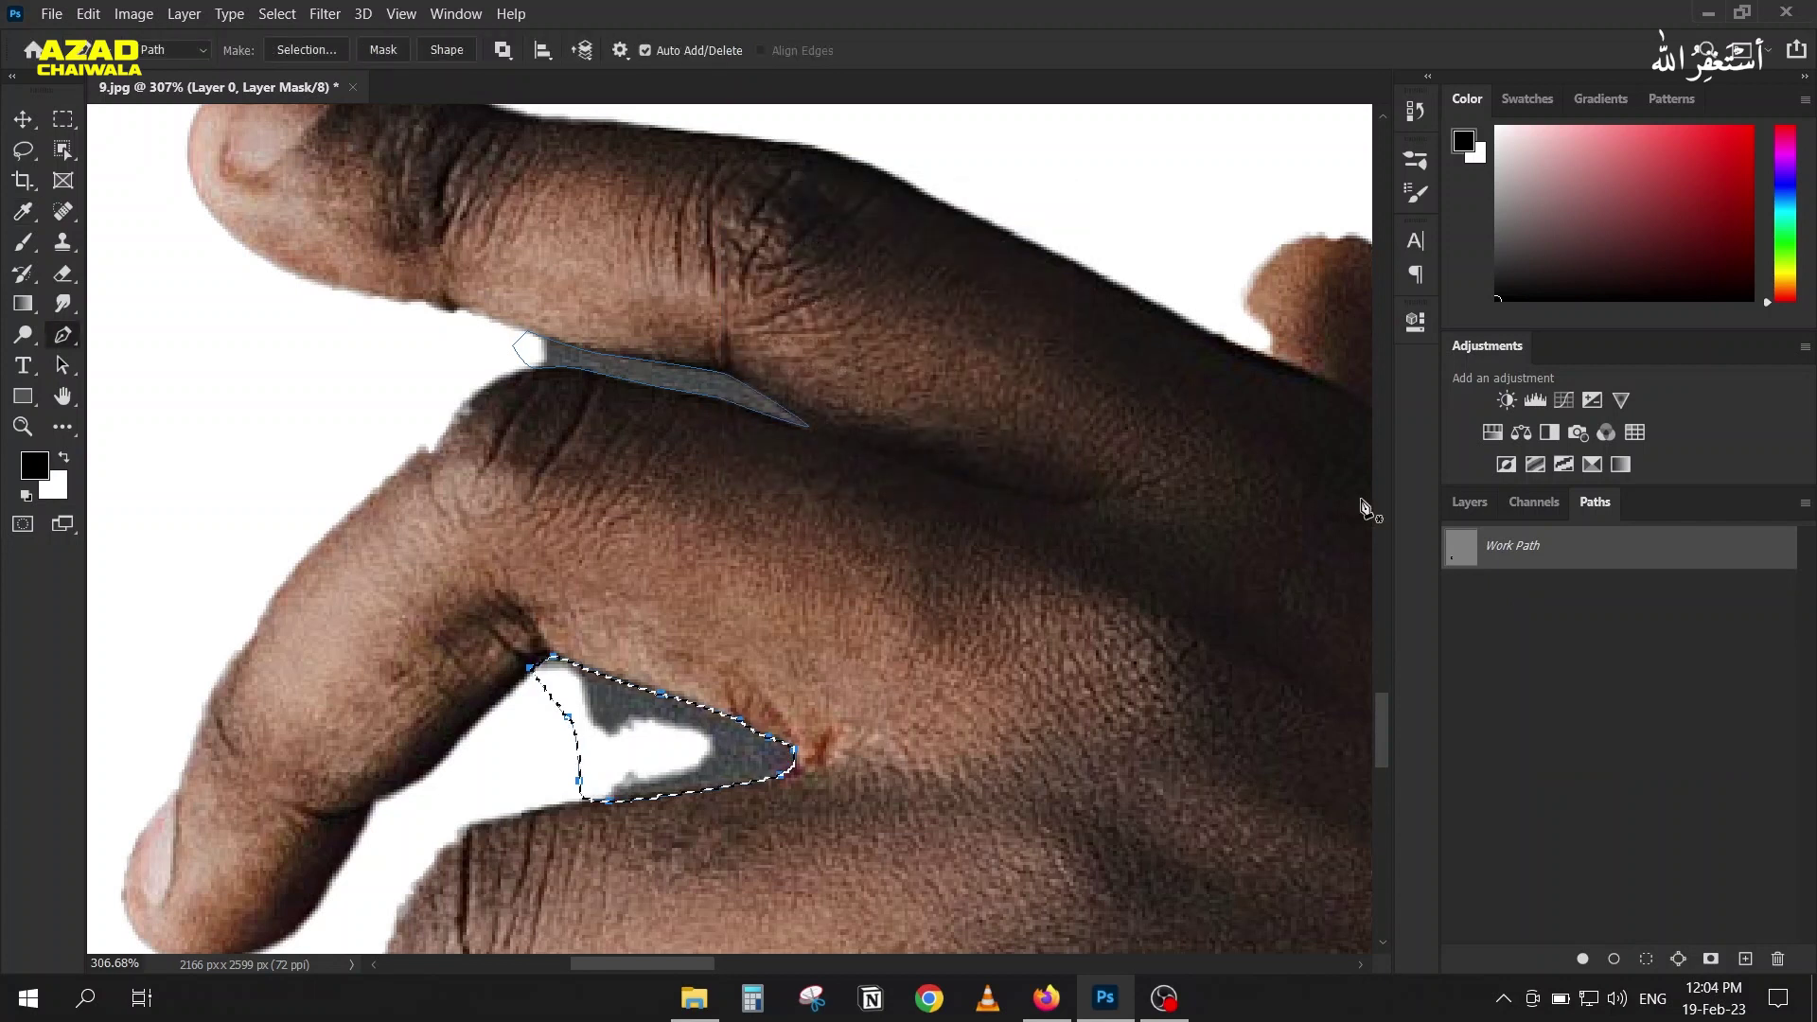
key("ctrl+d")
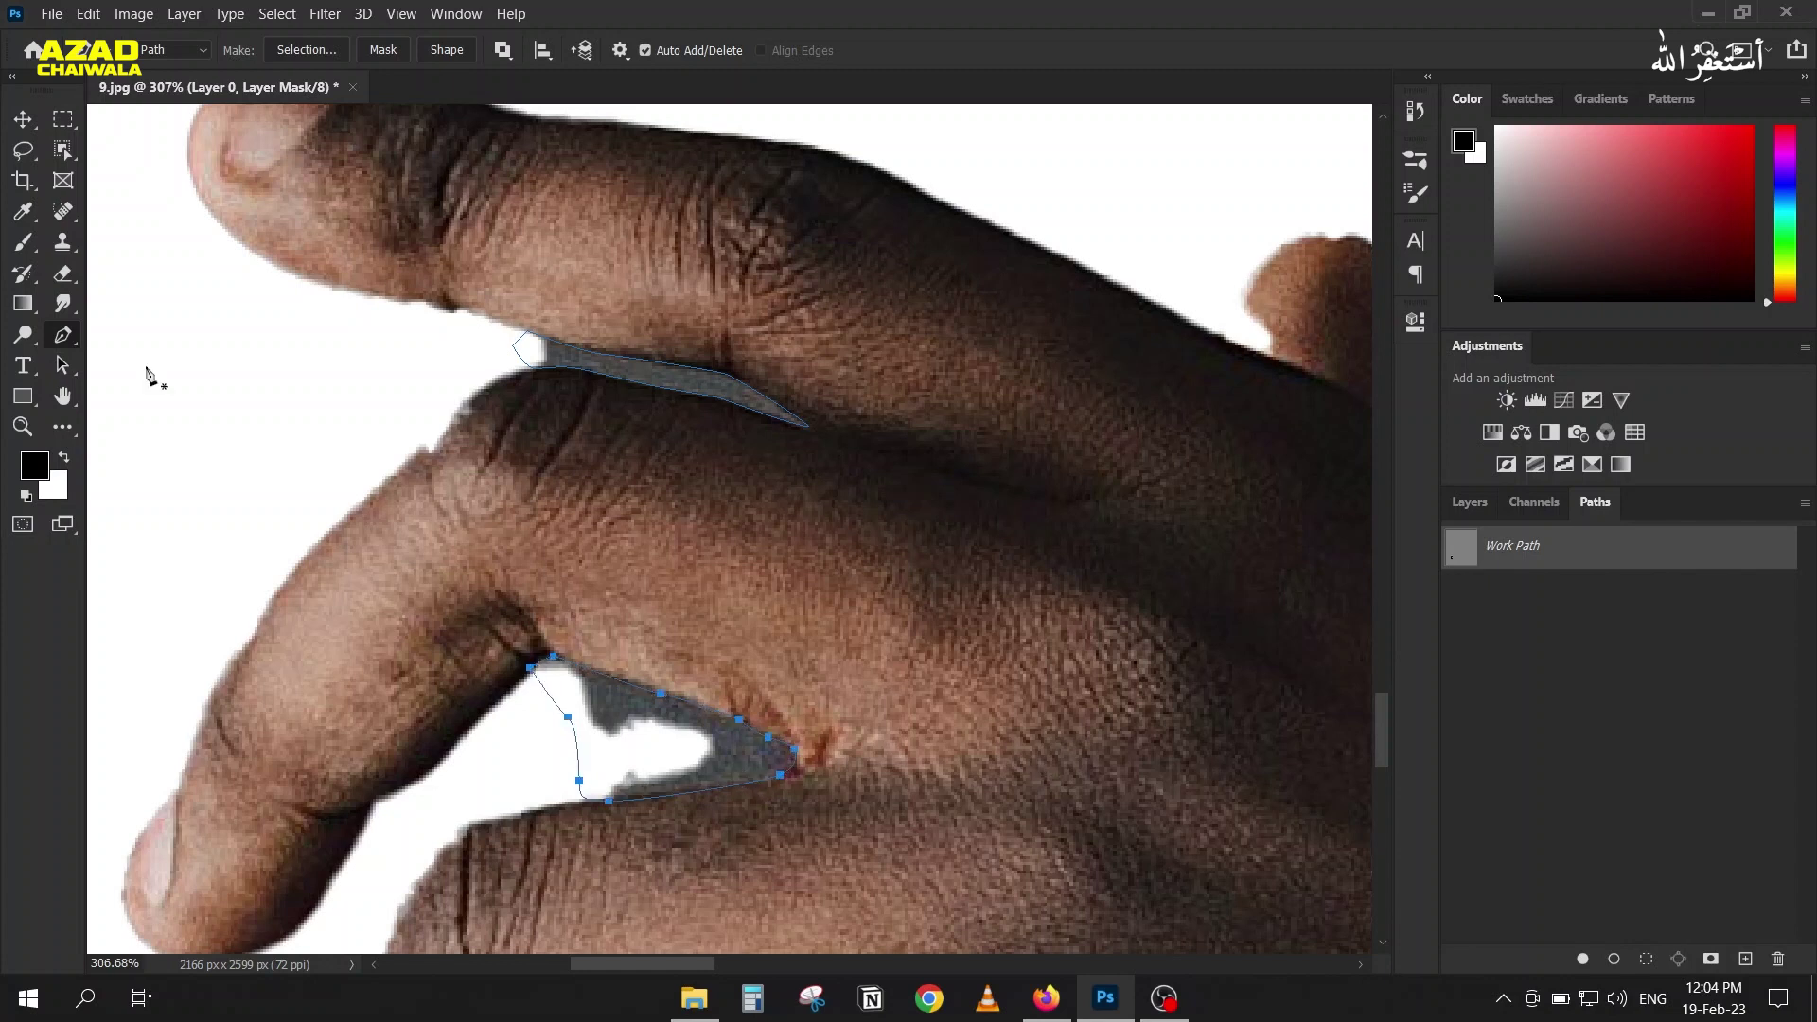
left_click(21, 118)
left_click(1632, 741)
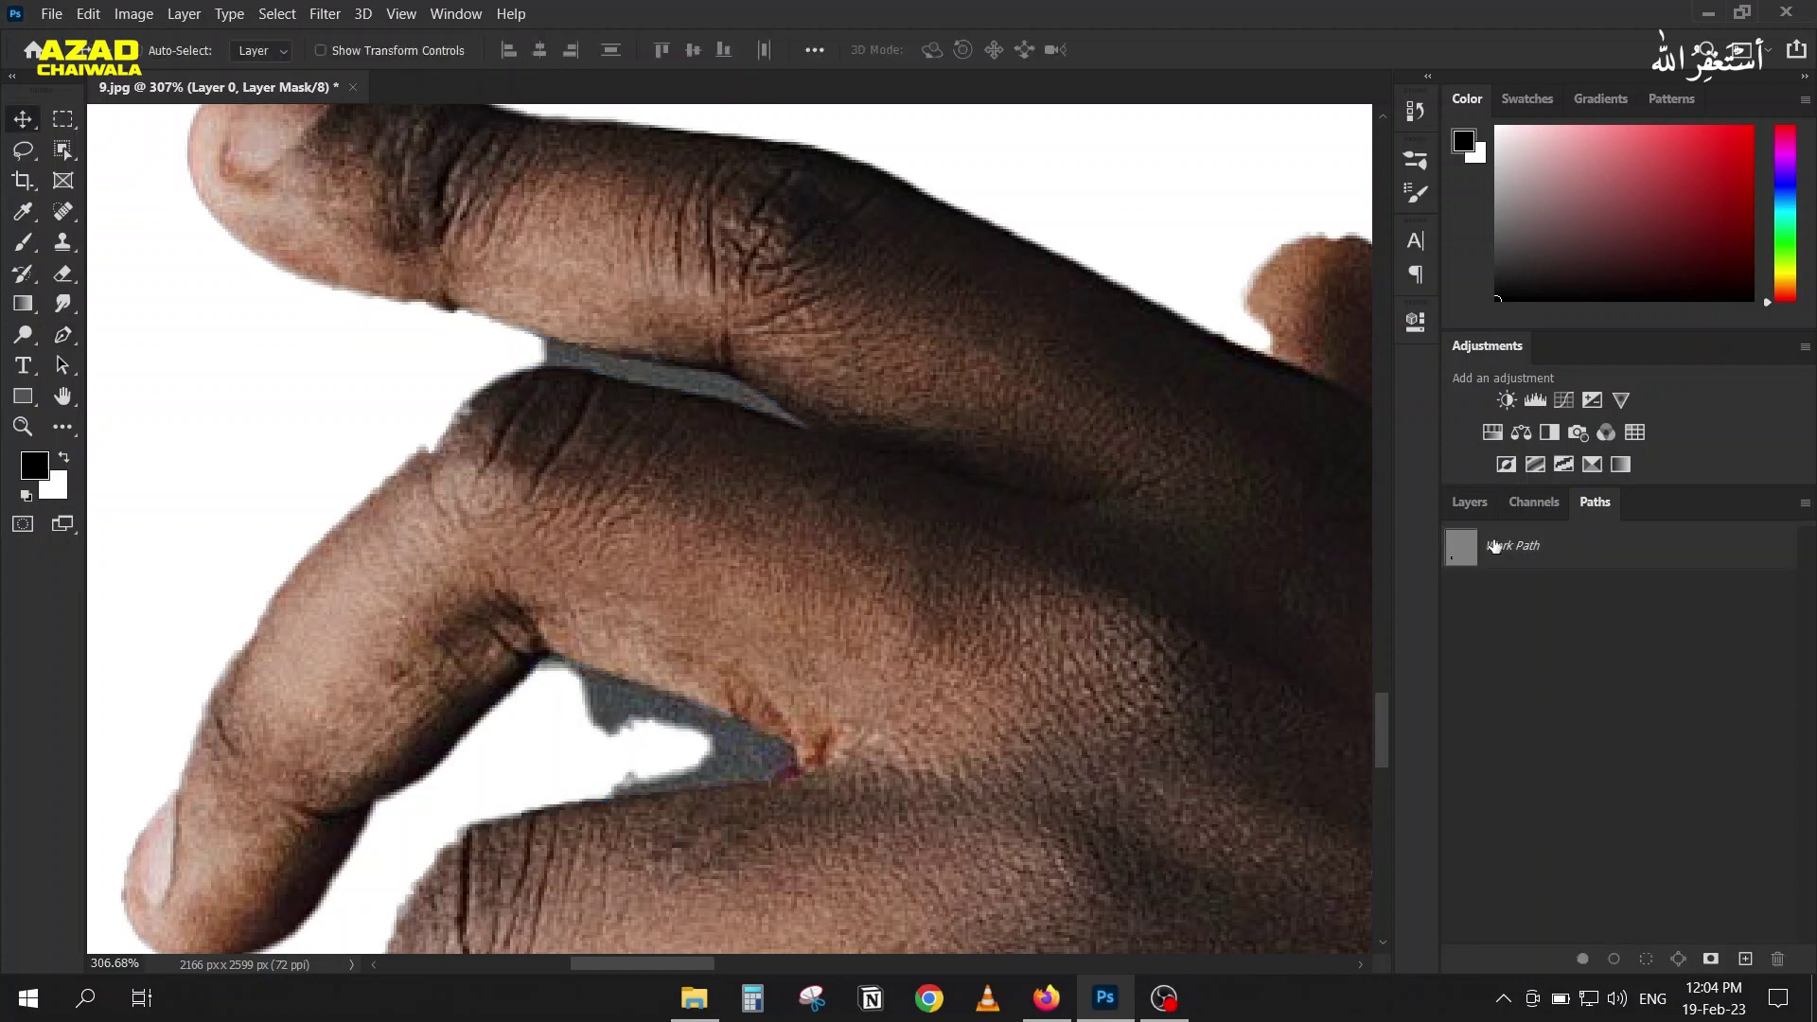
Step: Load both finger-gap paths as a selection, fill the mask with black, and deselect
right_click(1589, 556)
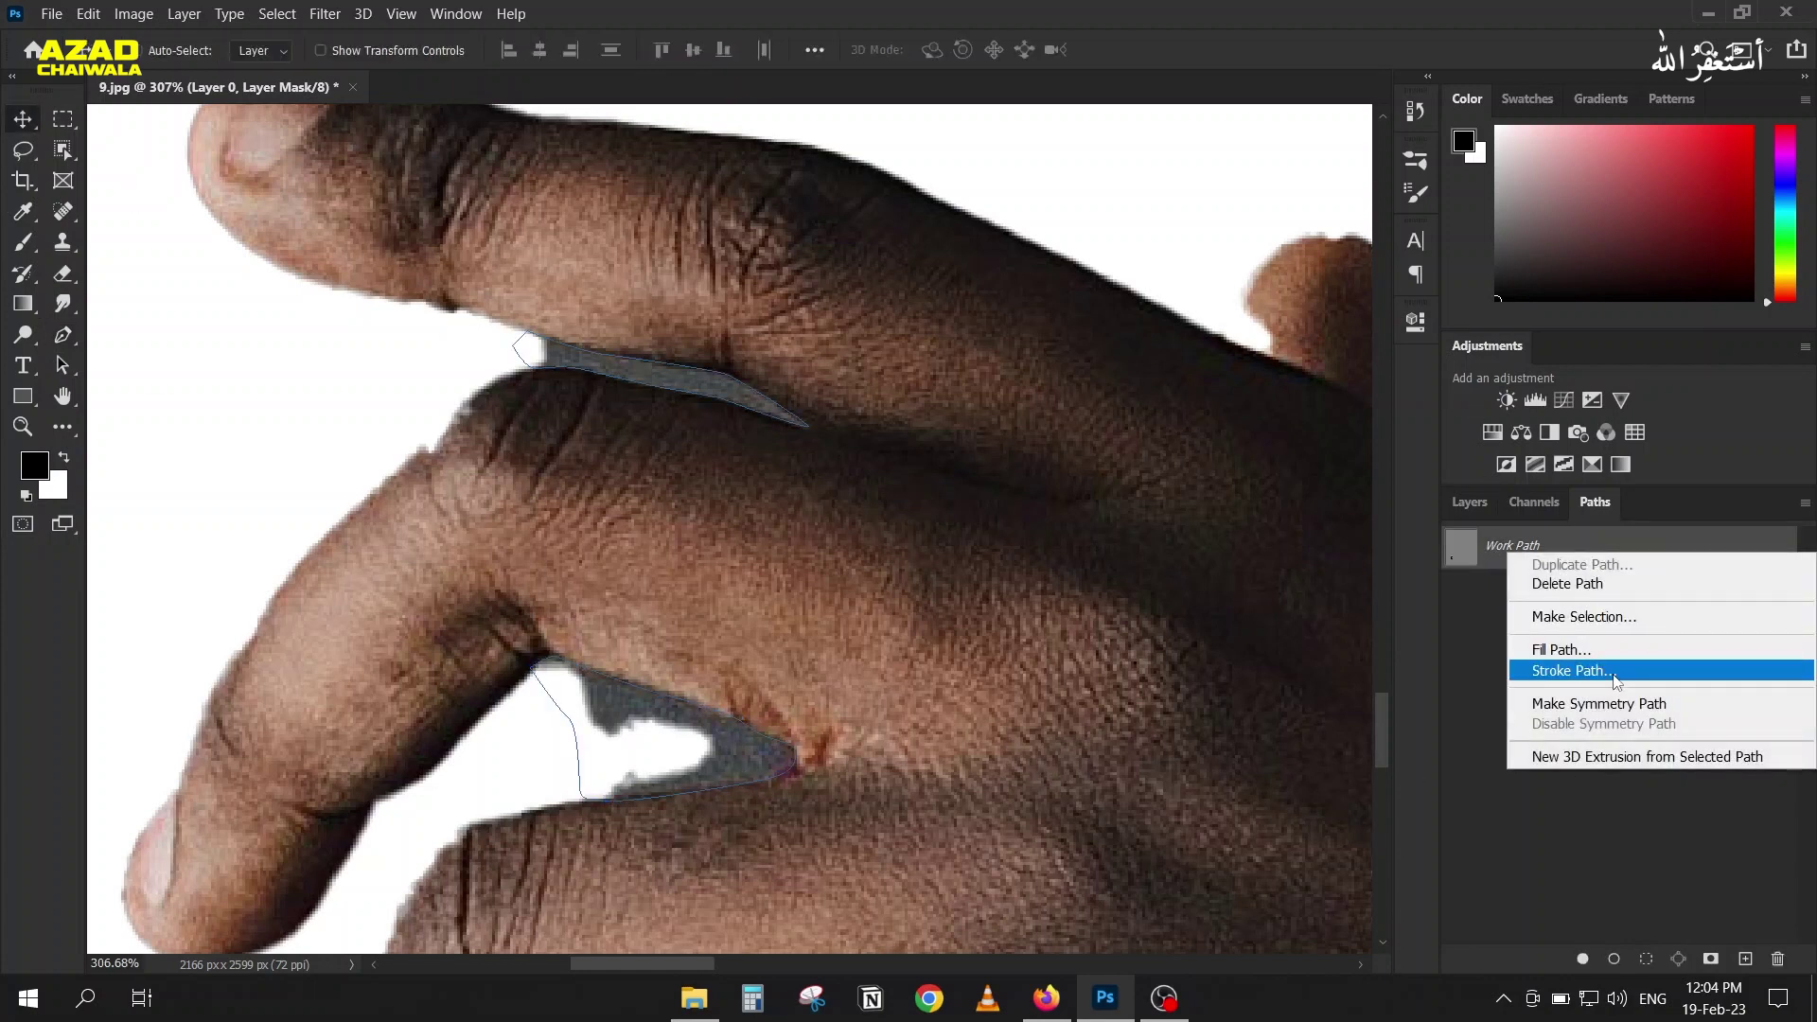
left_click(1581, 618)
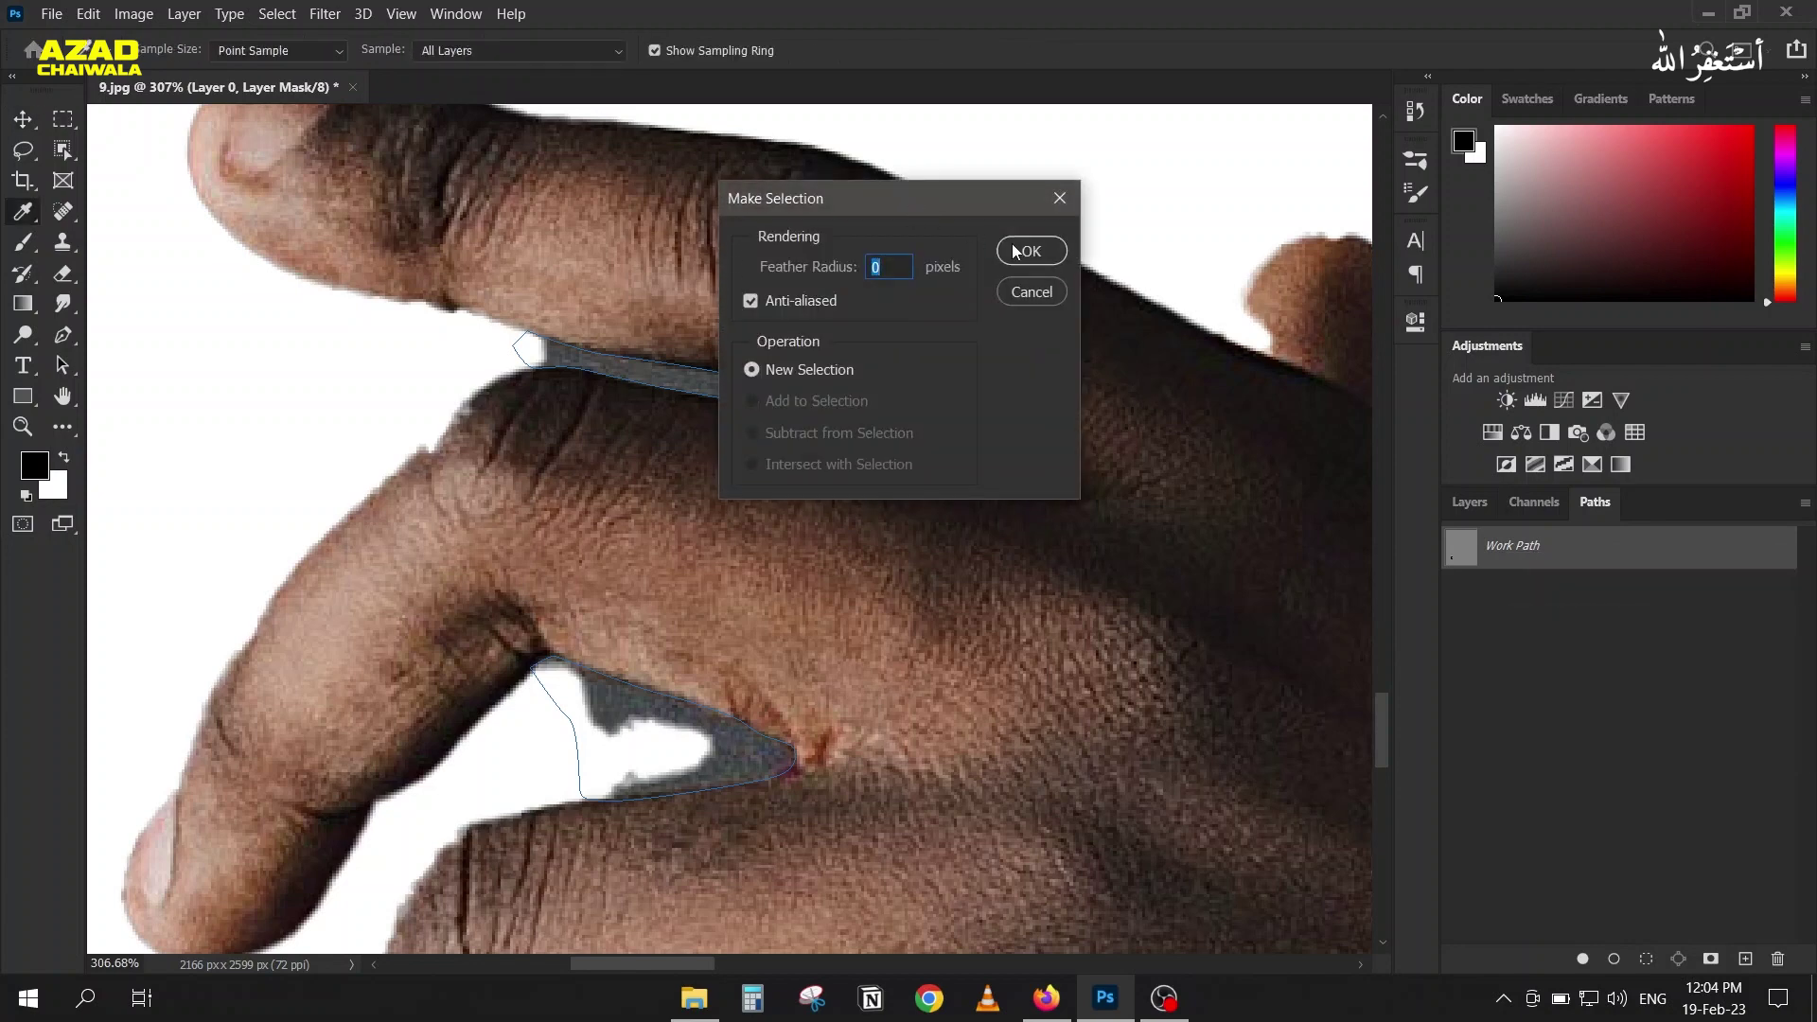
left_click(1015, 251)
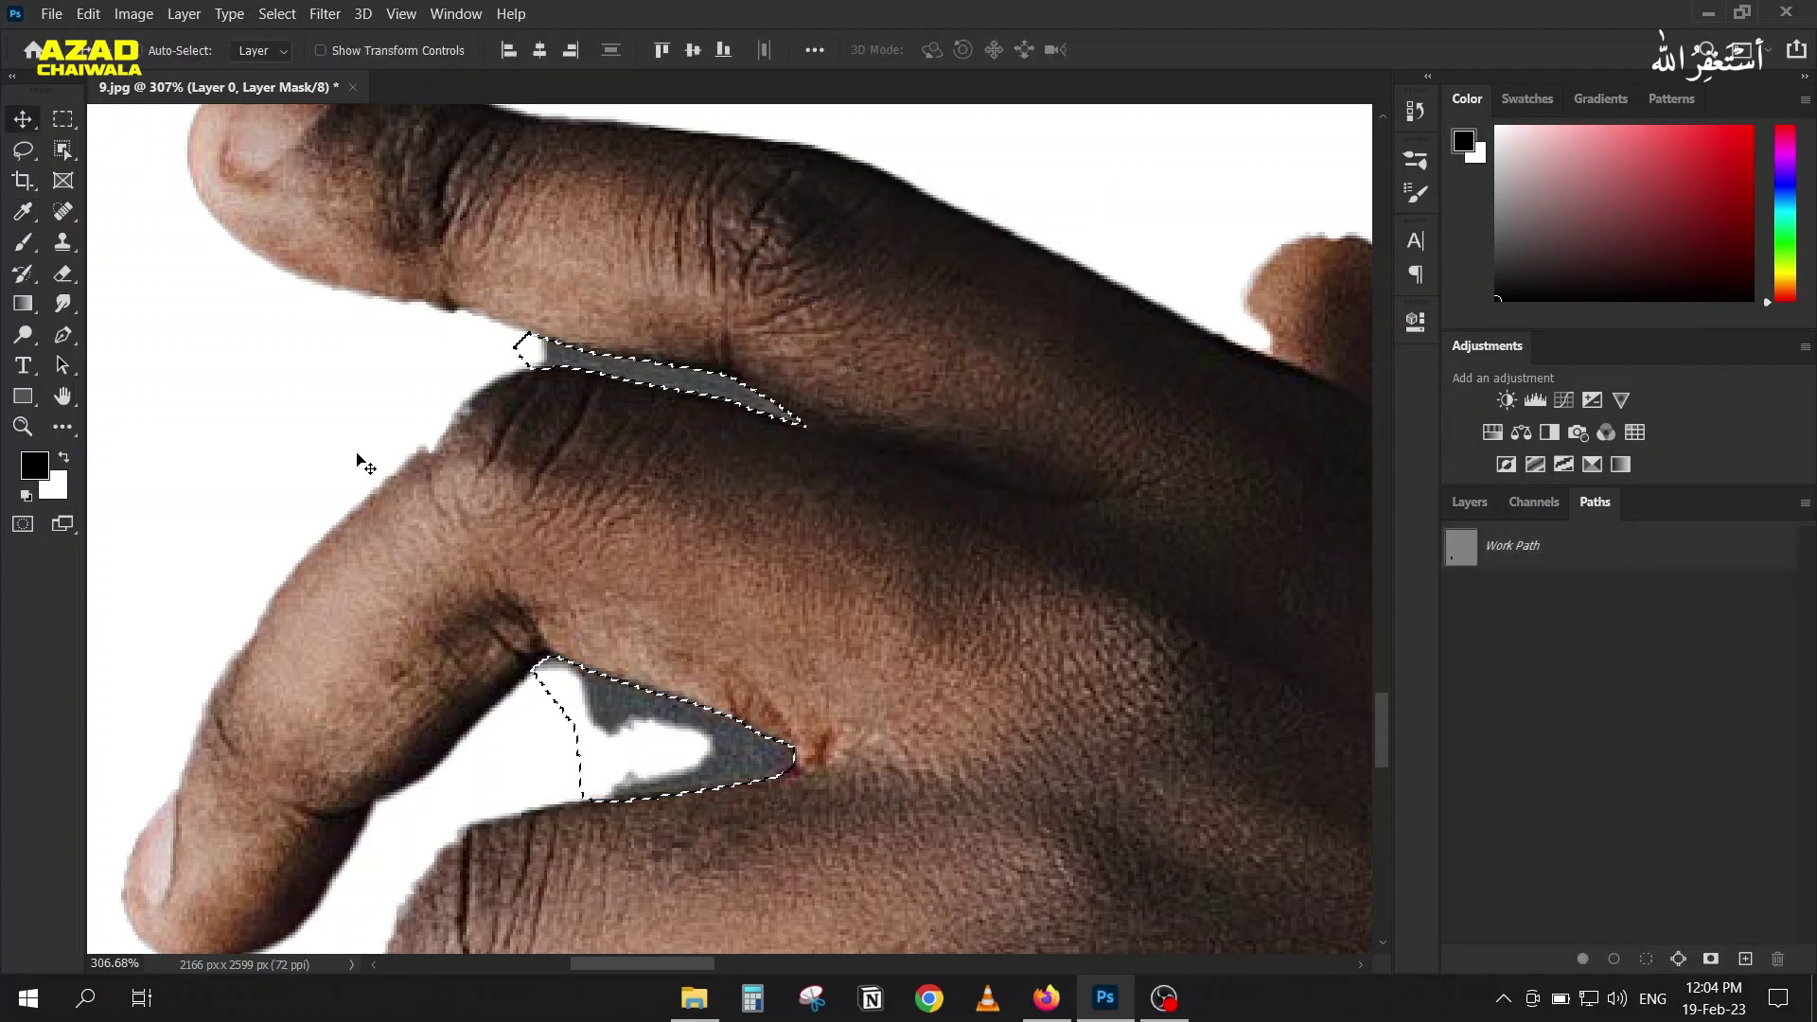
scroll(363, 463, "down", 3)
left_click(1455, 504)
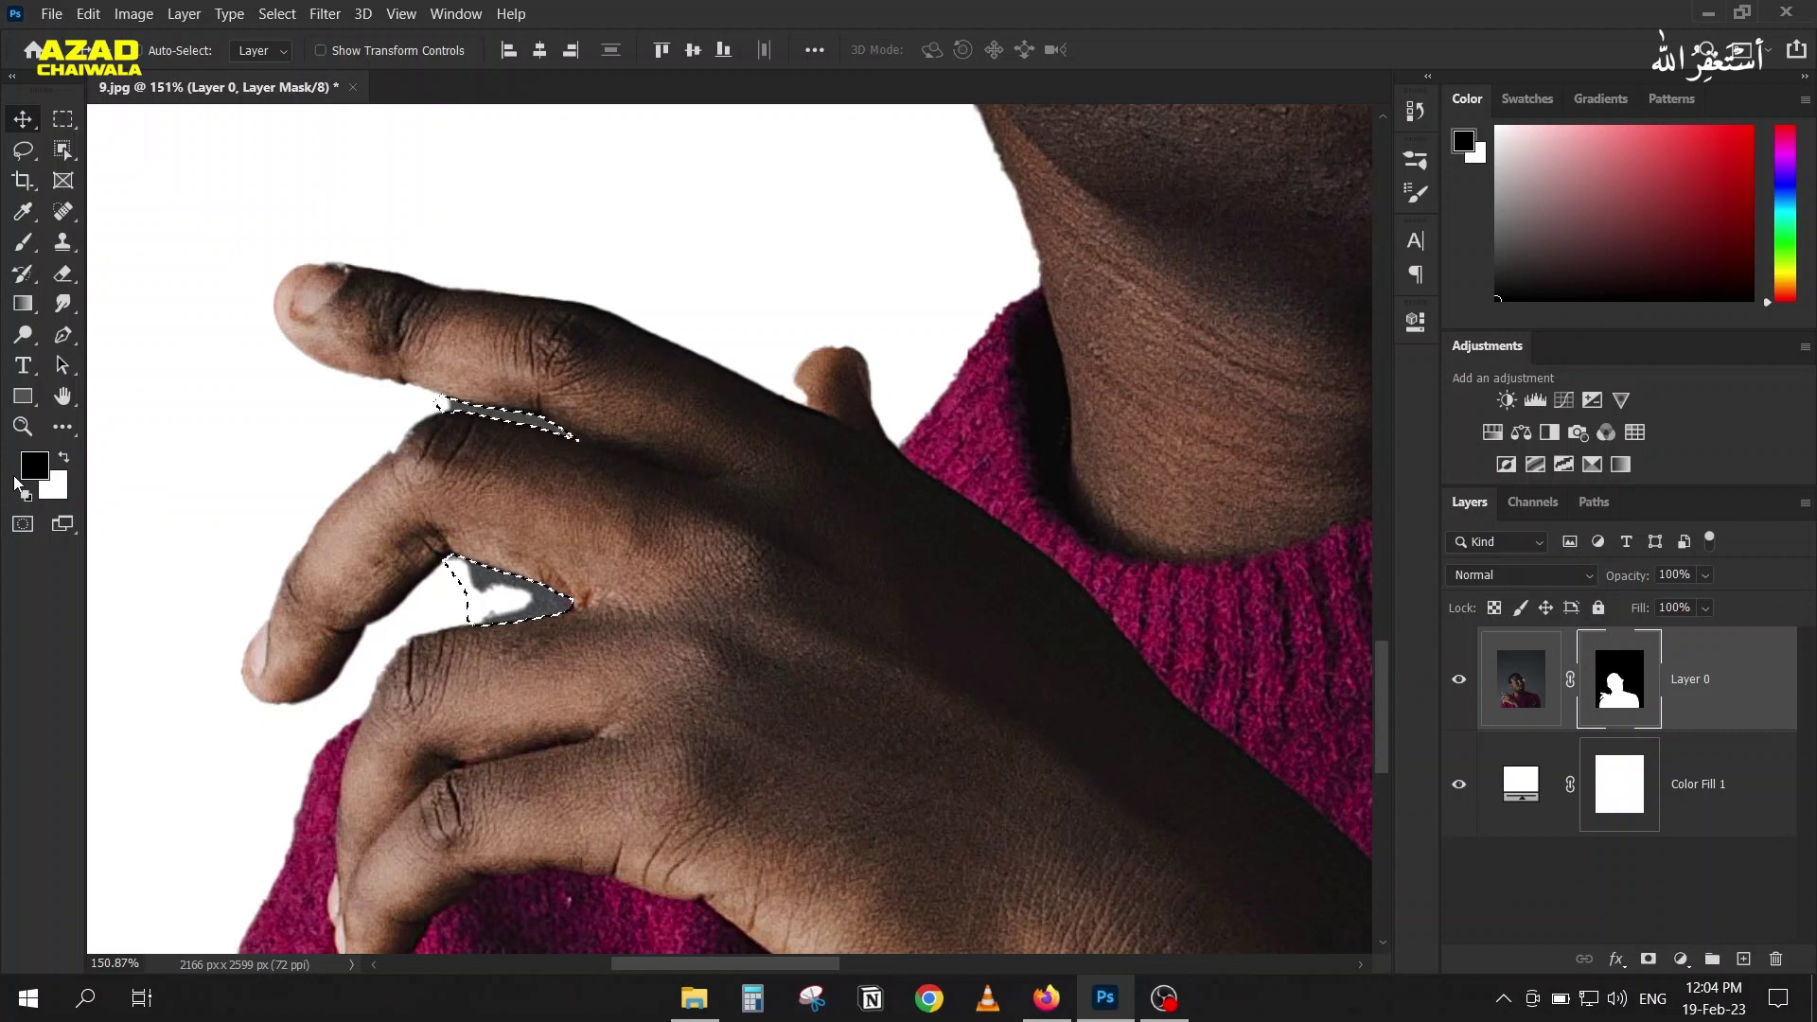
key("alt+BackSpace")
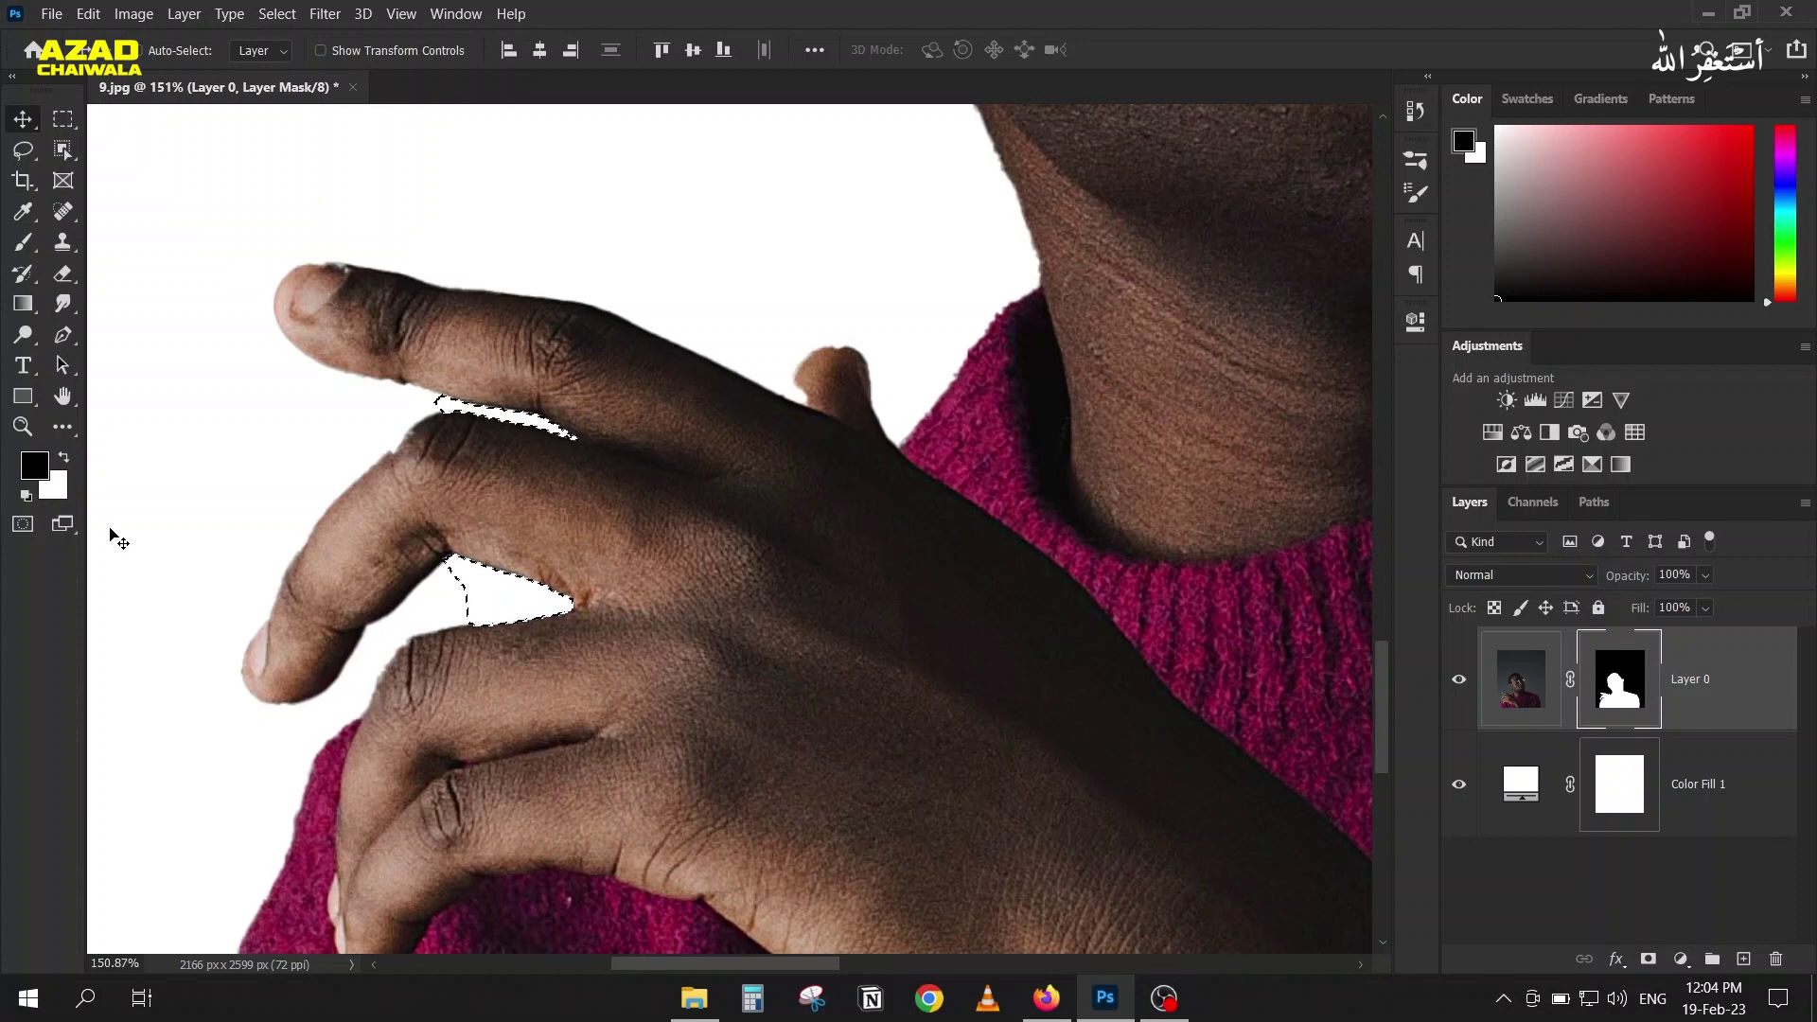
key("ctrl+d")
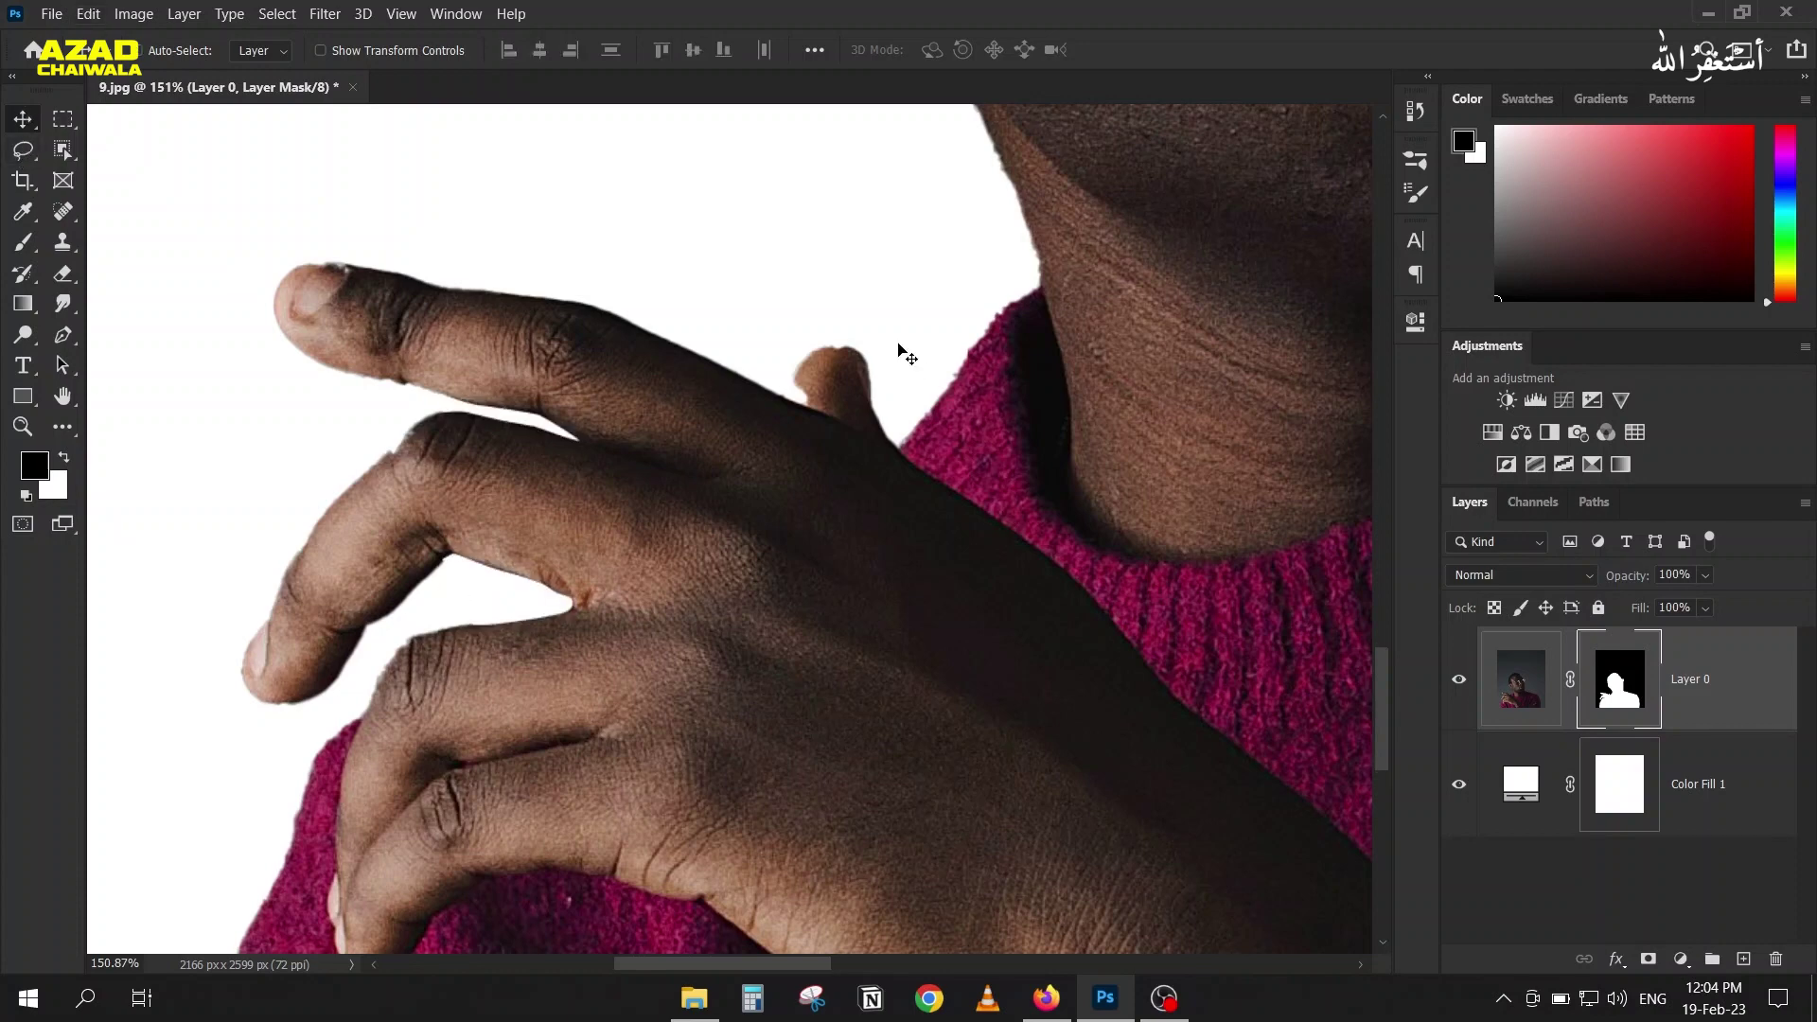
scroll(852, 361, "up", 4)
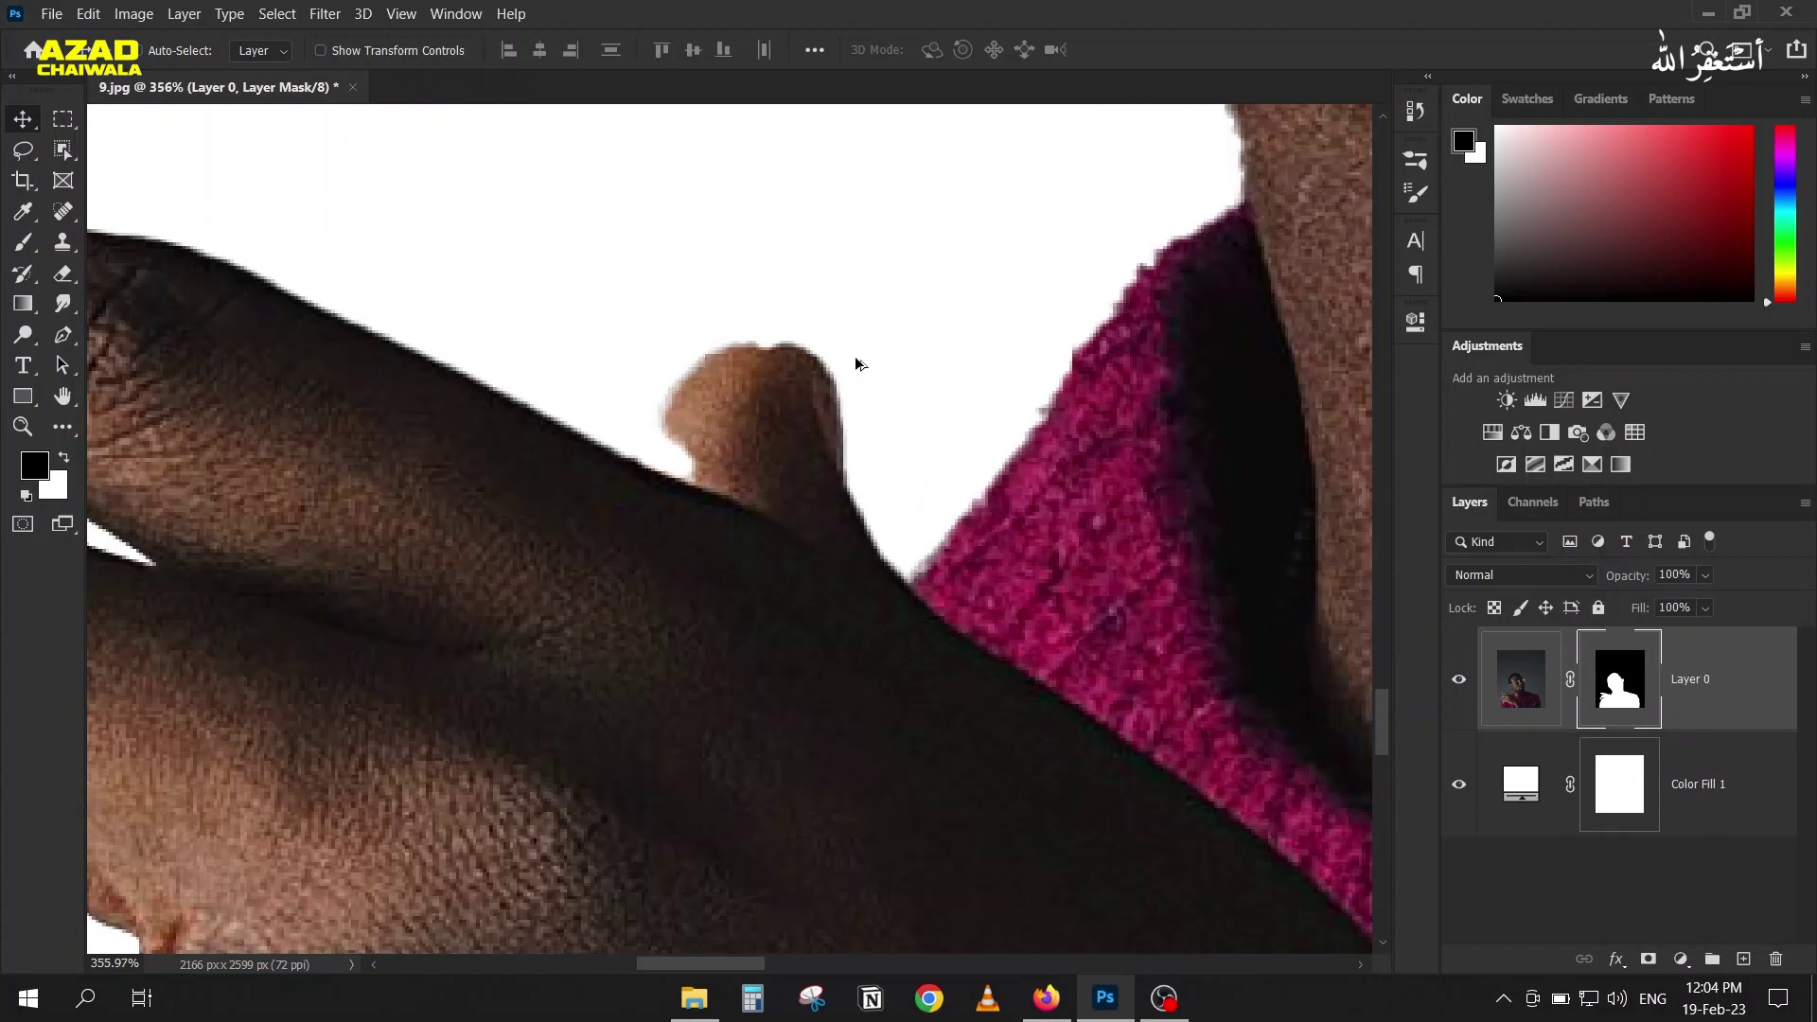
Step: Disable Layer 0's mask and draw a closed Pen path around the clipped fingertip
left_click(1614, 679, "shift")
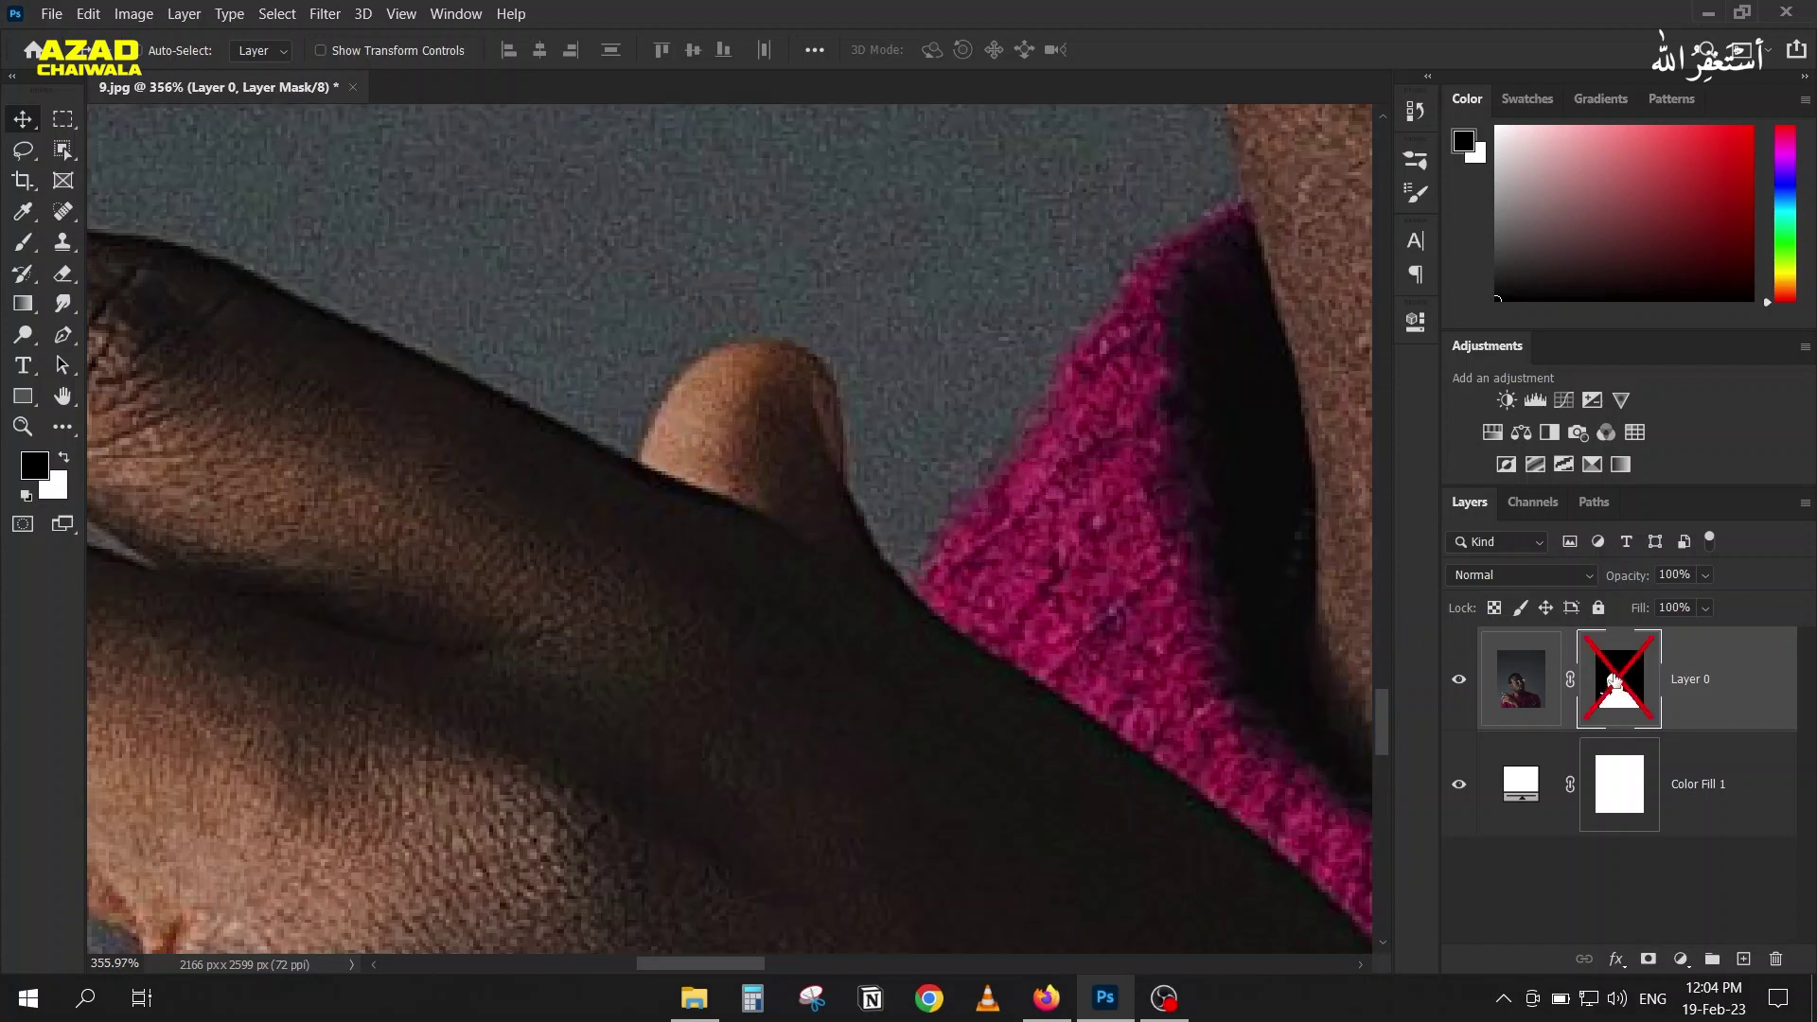
key("p")
left_click(634, 465)
left_click_drag(700, 356, 852, 414)
left_click(843, 494)
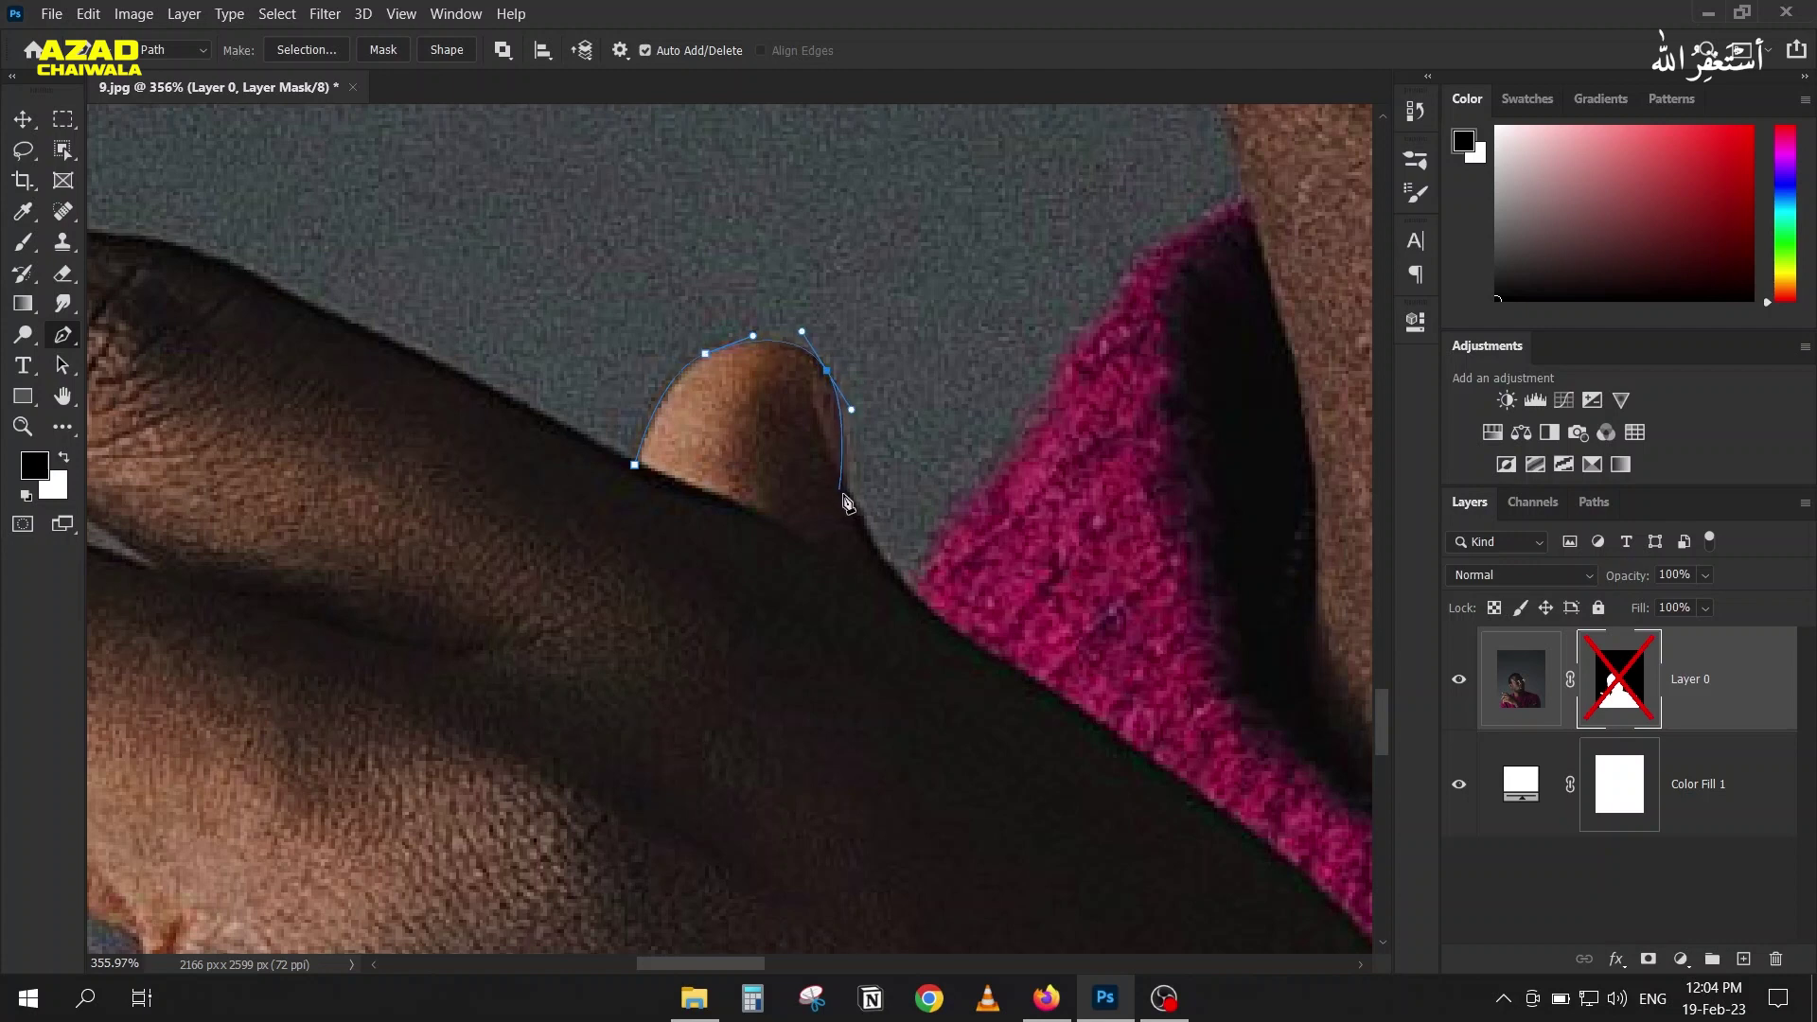
left_click(856, 599)
left_click_drag(716, 536, 697, 527)
left_click(631, 474)
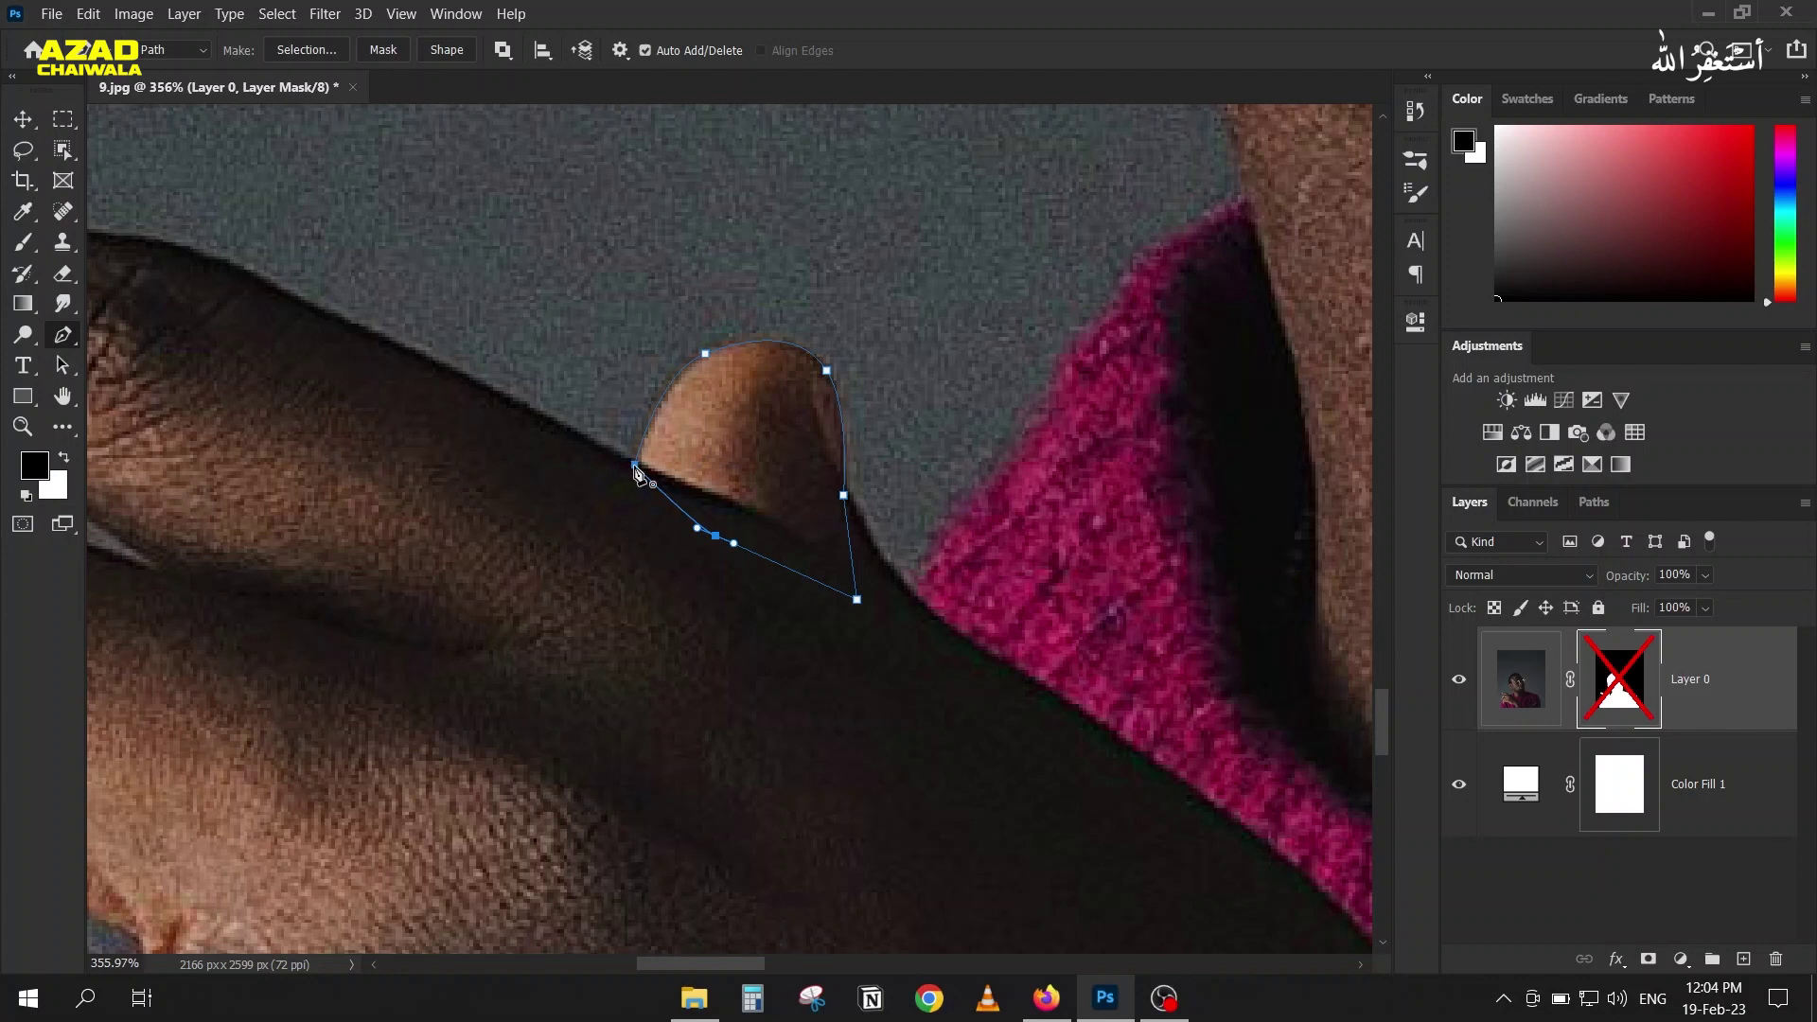
Step: Adjust the fingertip path's anchors with the Direct Selection tool to fit its edge
left_click(66, 368)
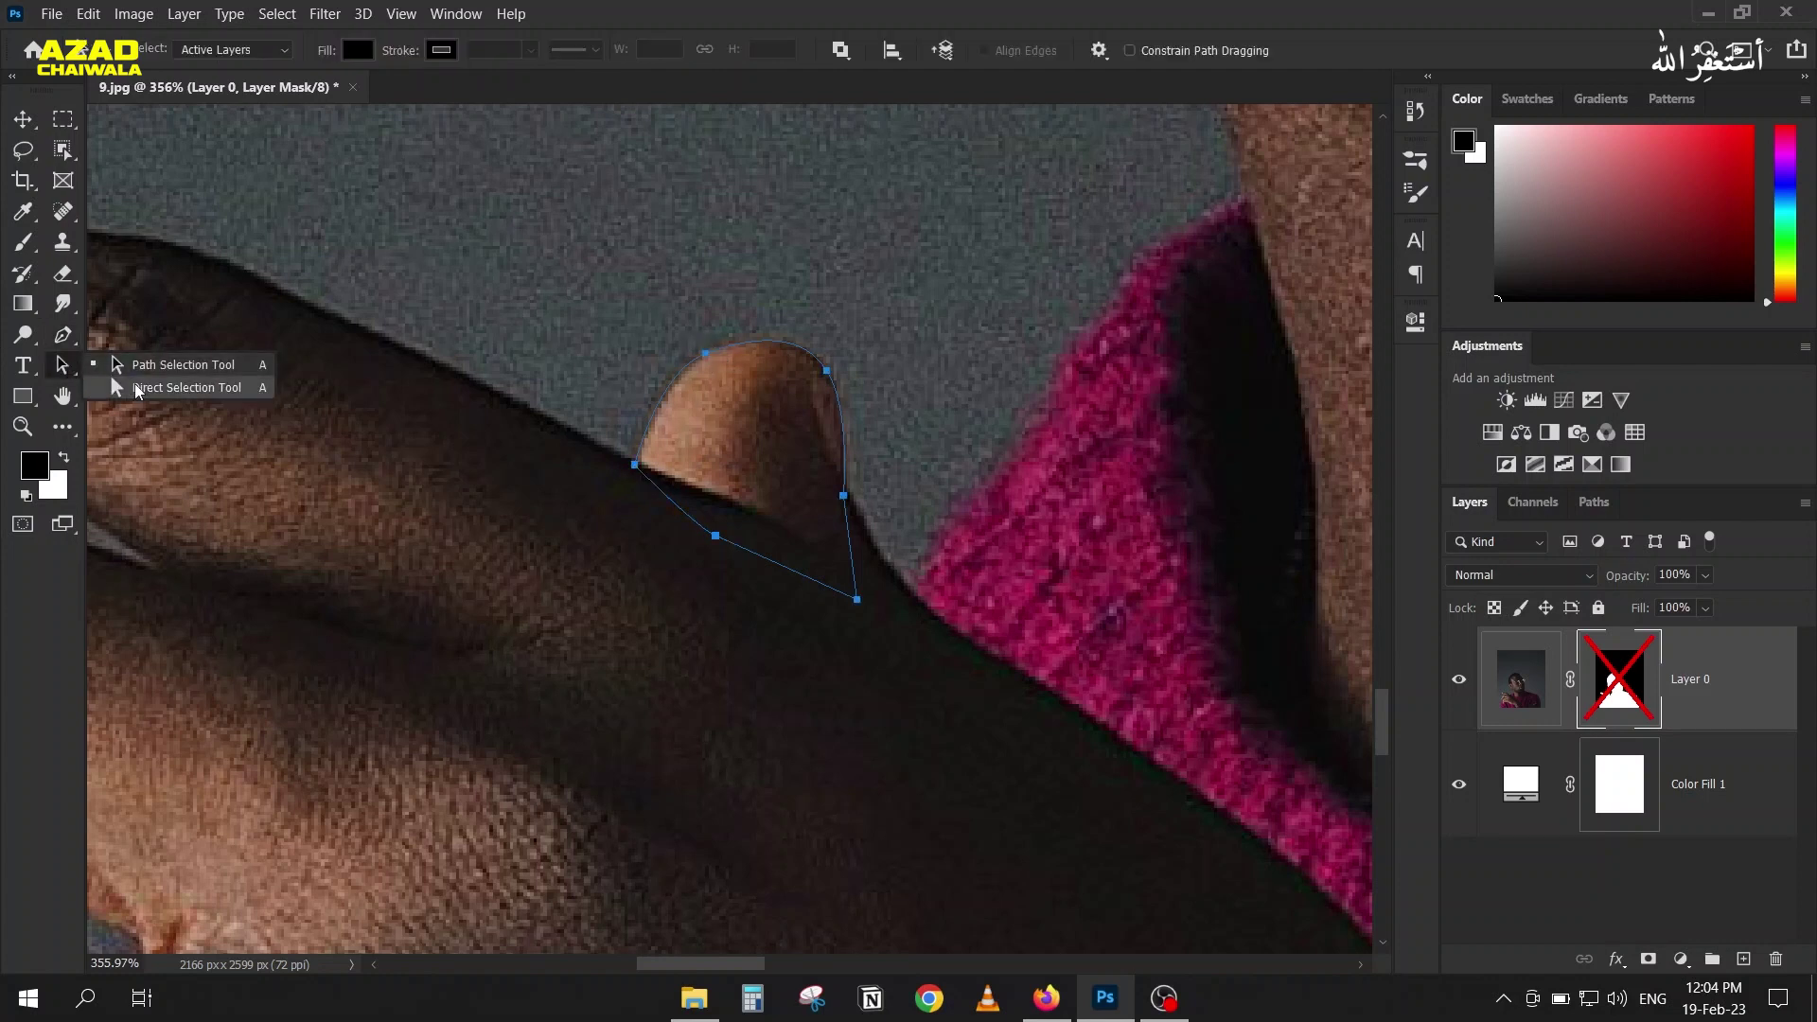
left_click(180, 387)
left_click(707, 355)
left_click_drag(712, 357, 665, 372)
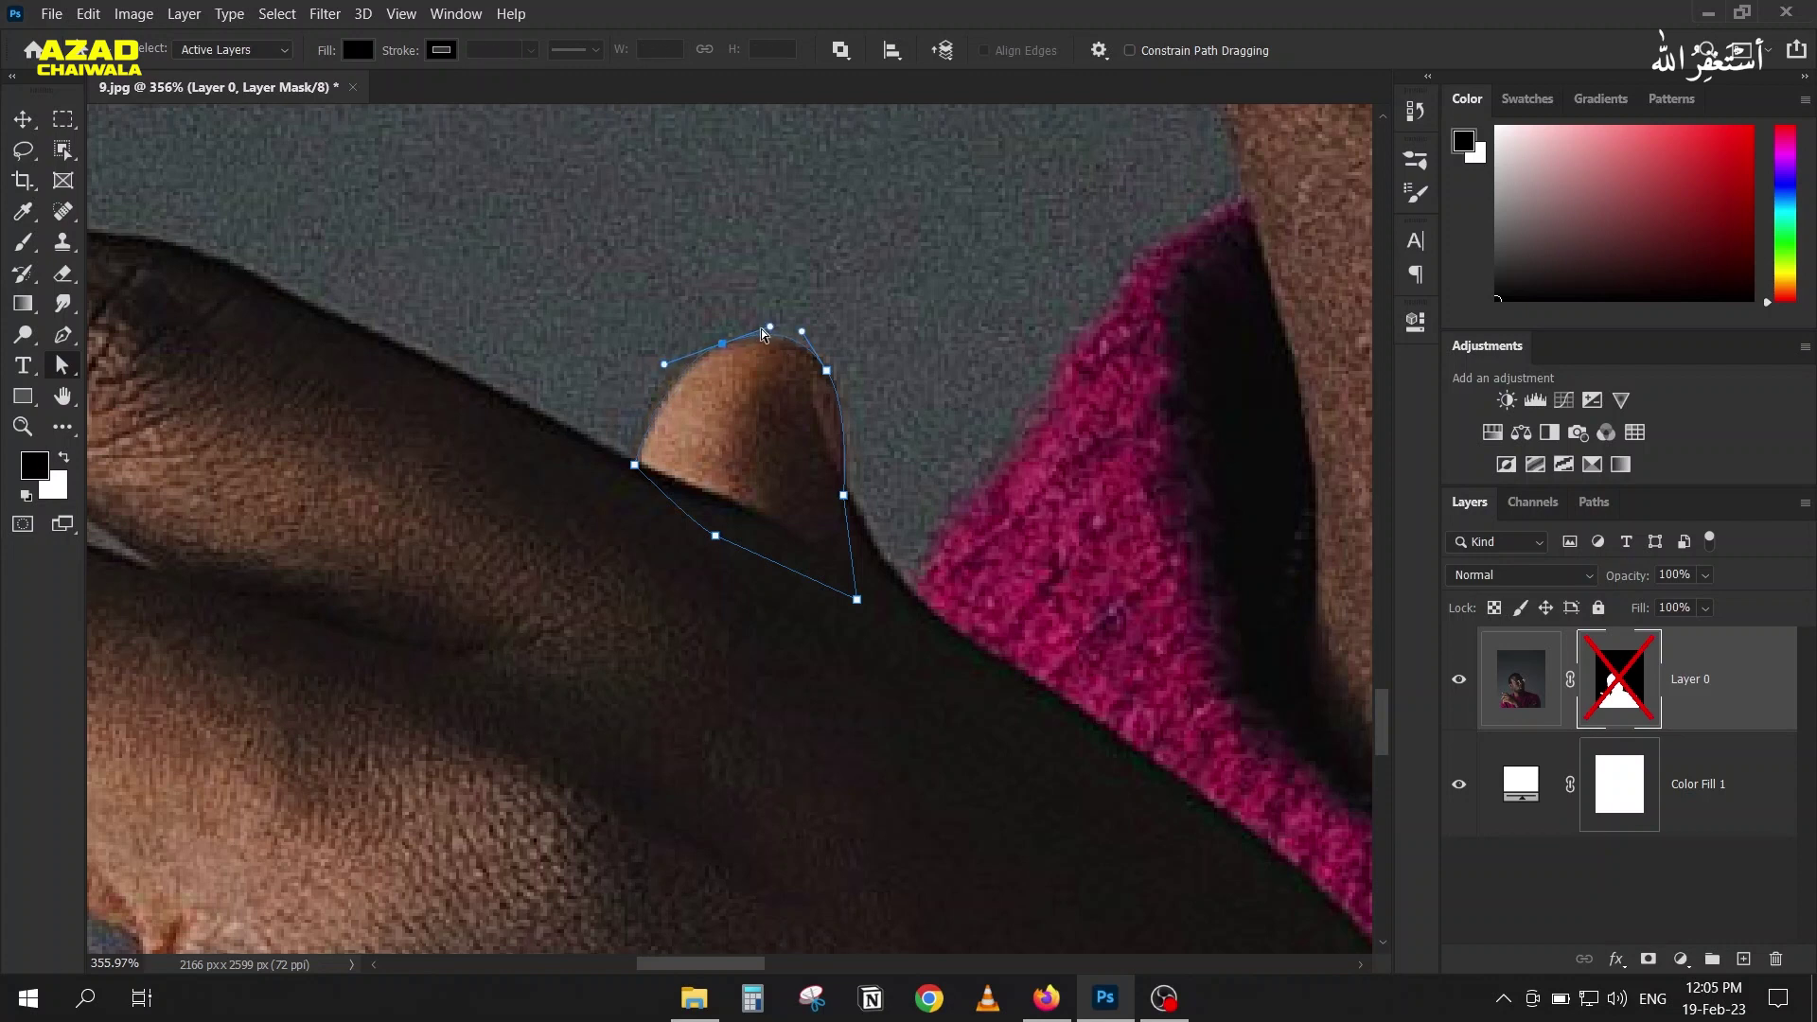
left_click_drag(802, 332, 807, 342)
Step: Re-enable the mask, turn the fingertip path into a selection, and fill it on the mask
left_click(1630, 700, "shift")
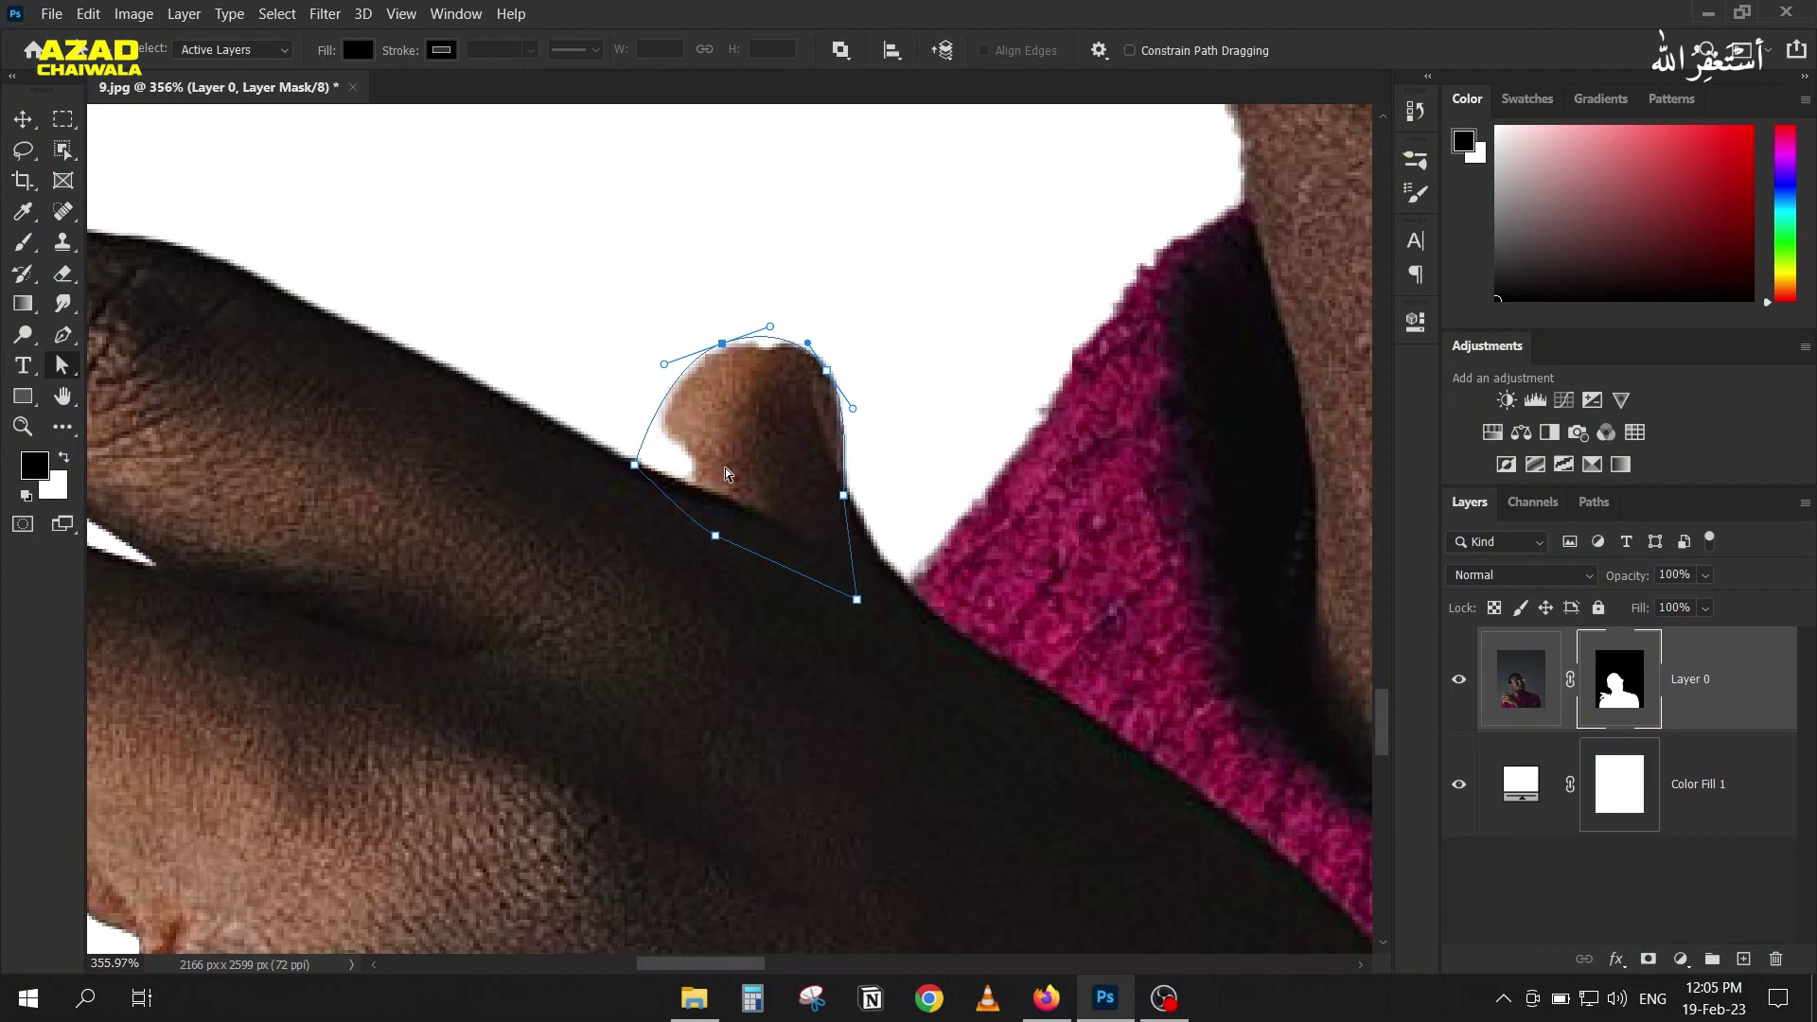
key("p")
right_click(686, 377)
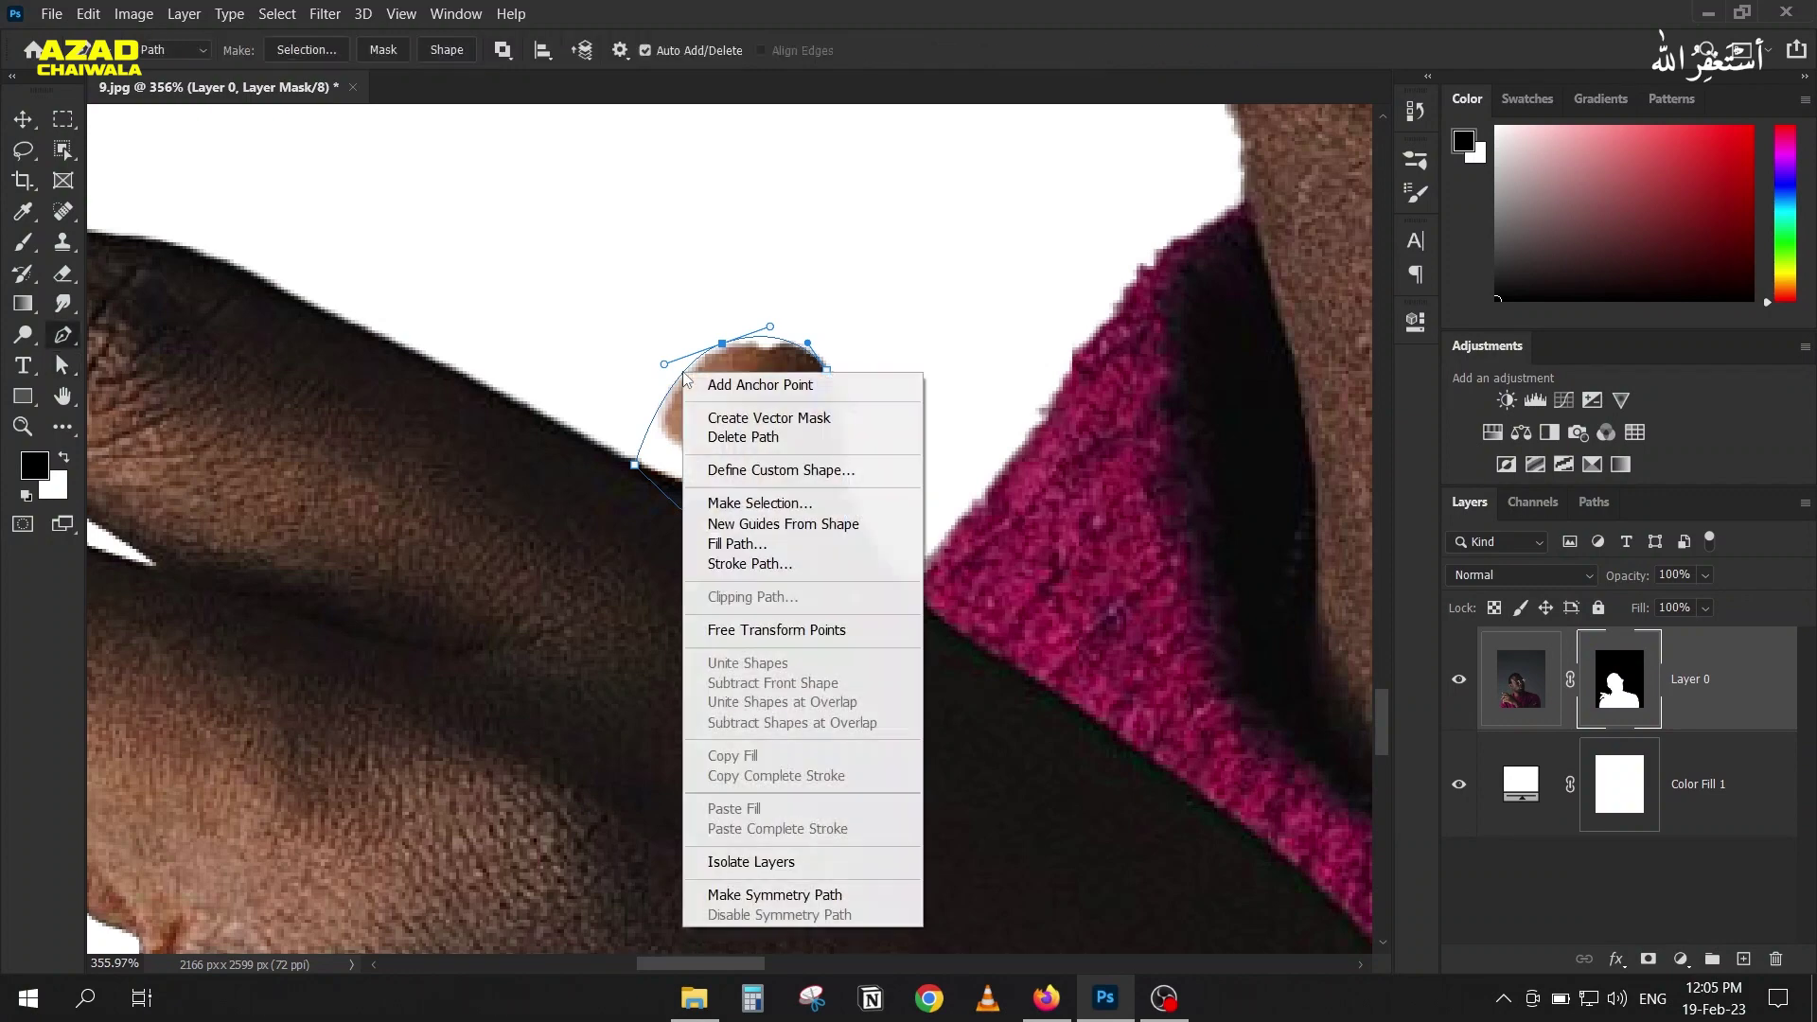
left_click(760, 502)
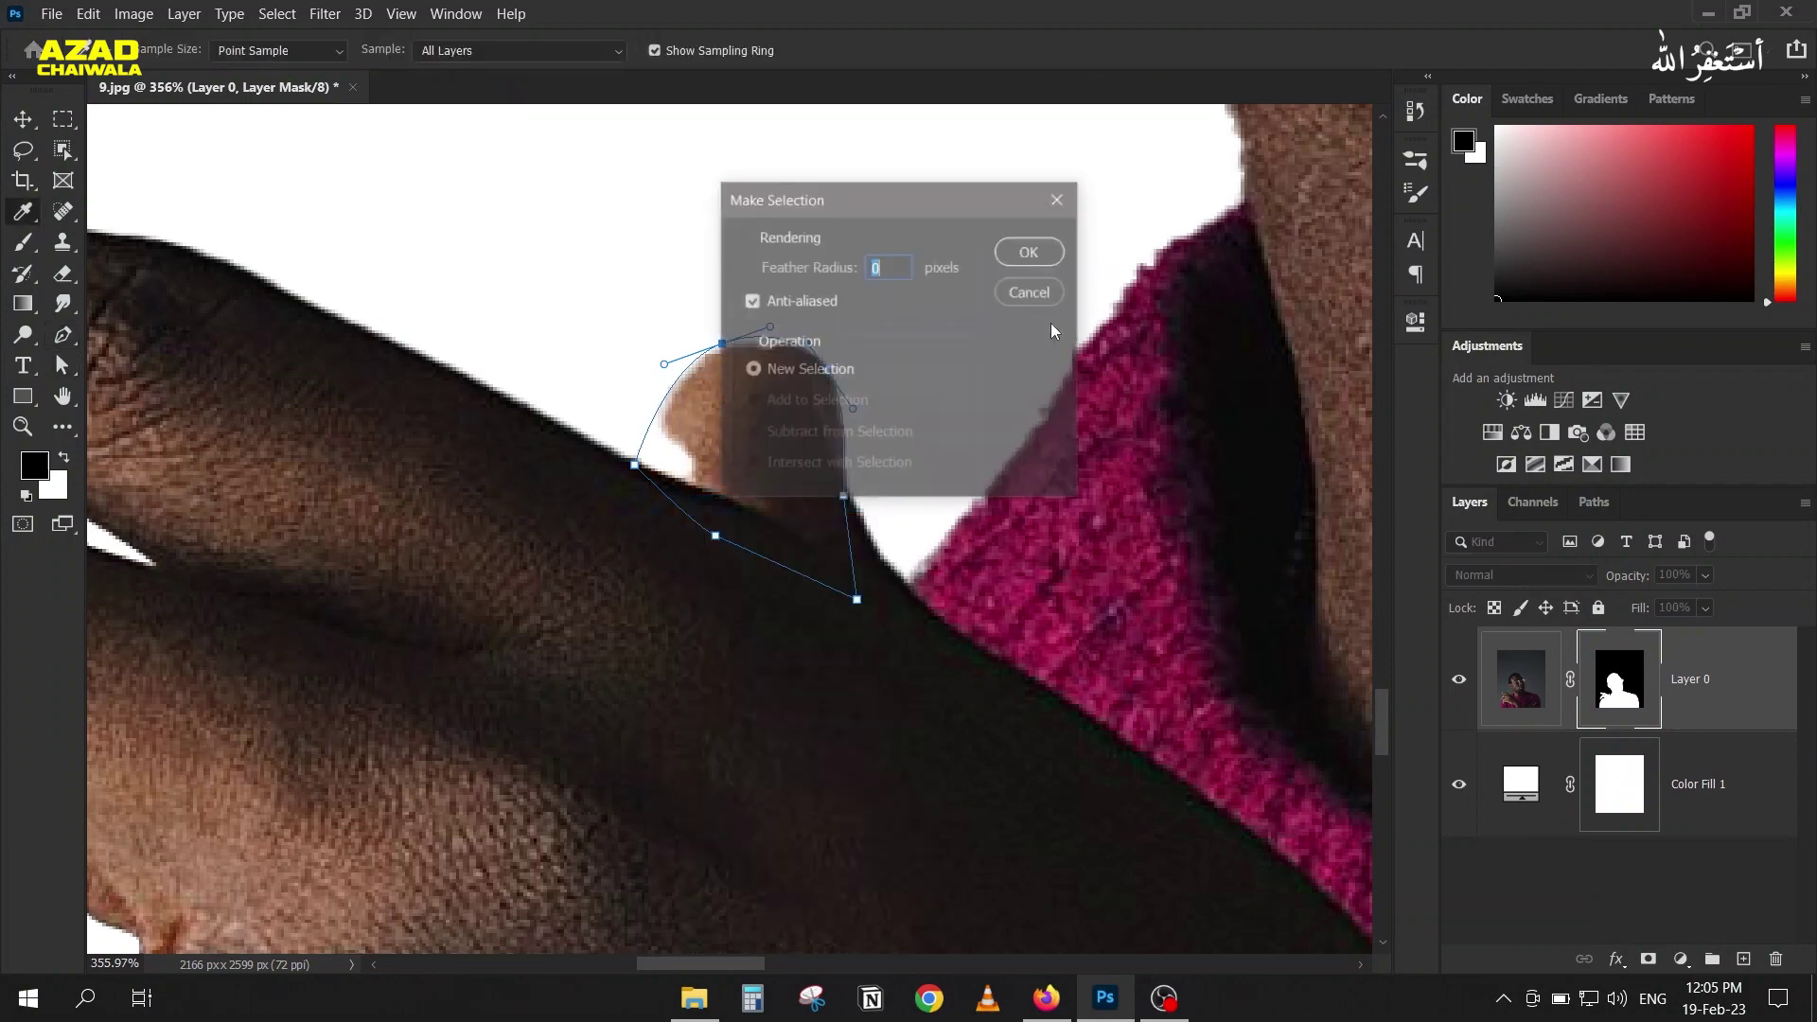
left_click(1031, 251)
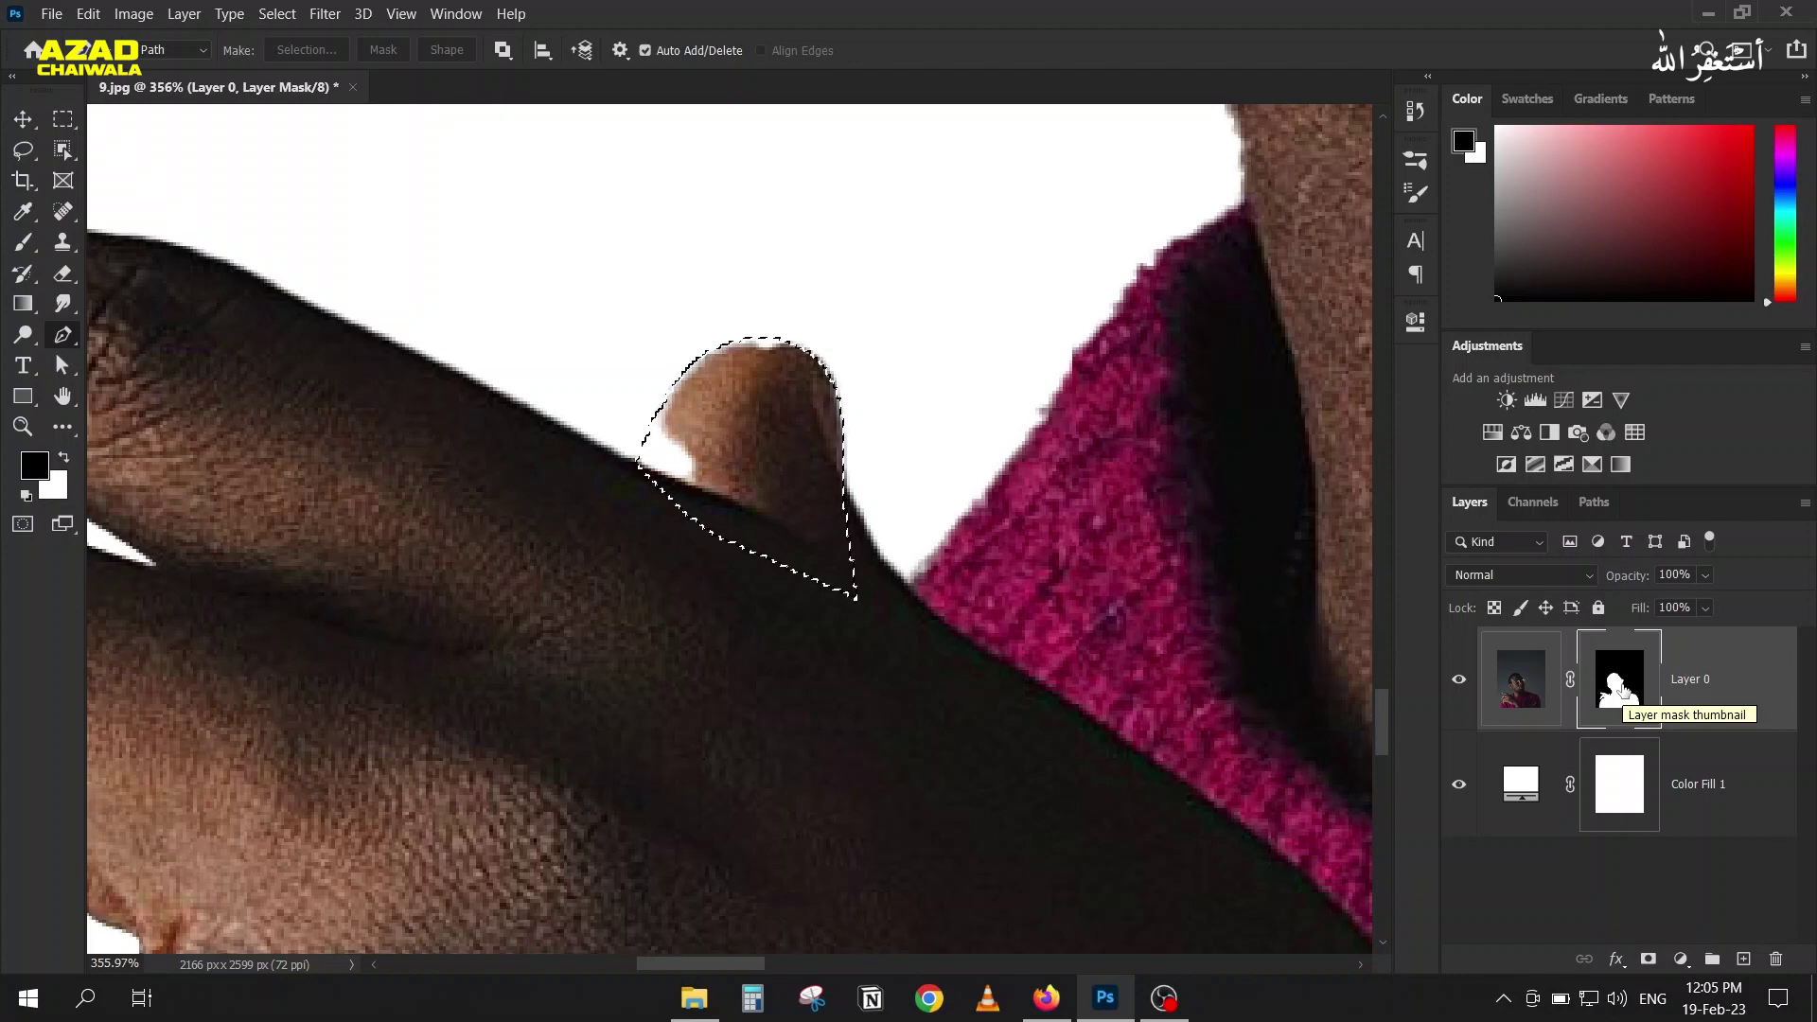
key("ctrl+BackSpace")
Step: Deselect and zoom out to bring the top of the head into view
key("ctrl+d")
scroll(608, 479, "down", 5)
scroll(609, 479, "down", 3)
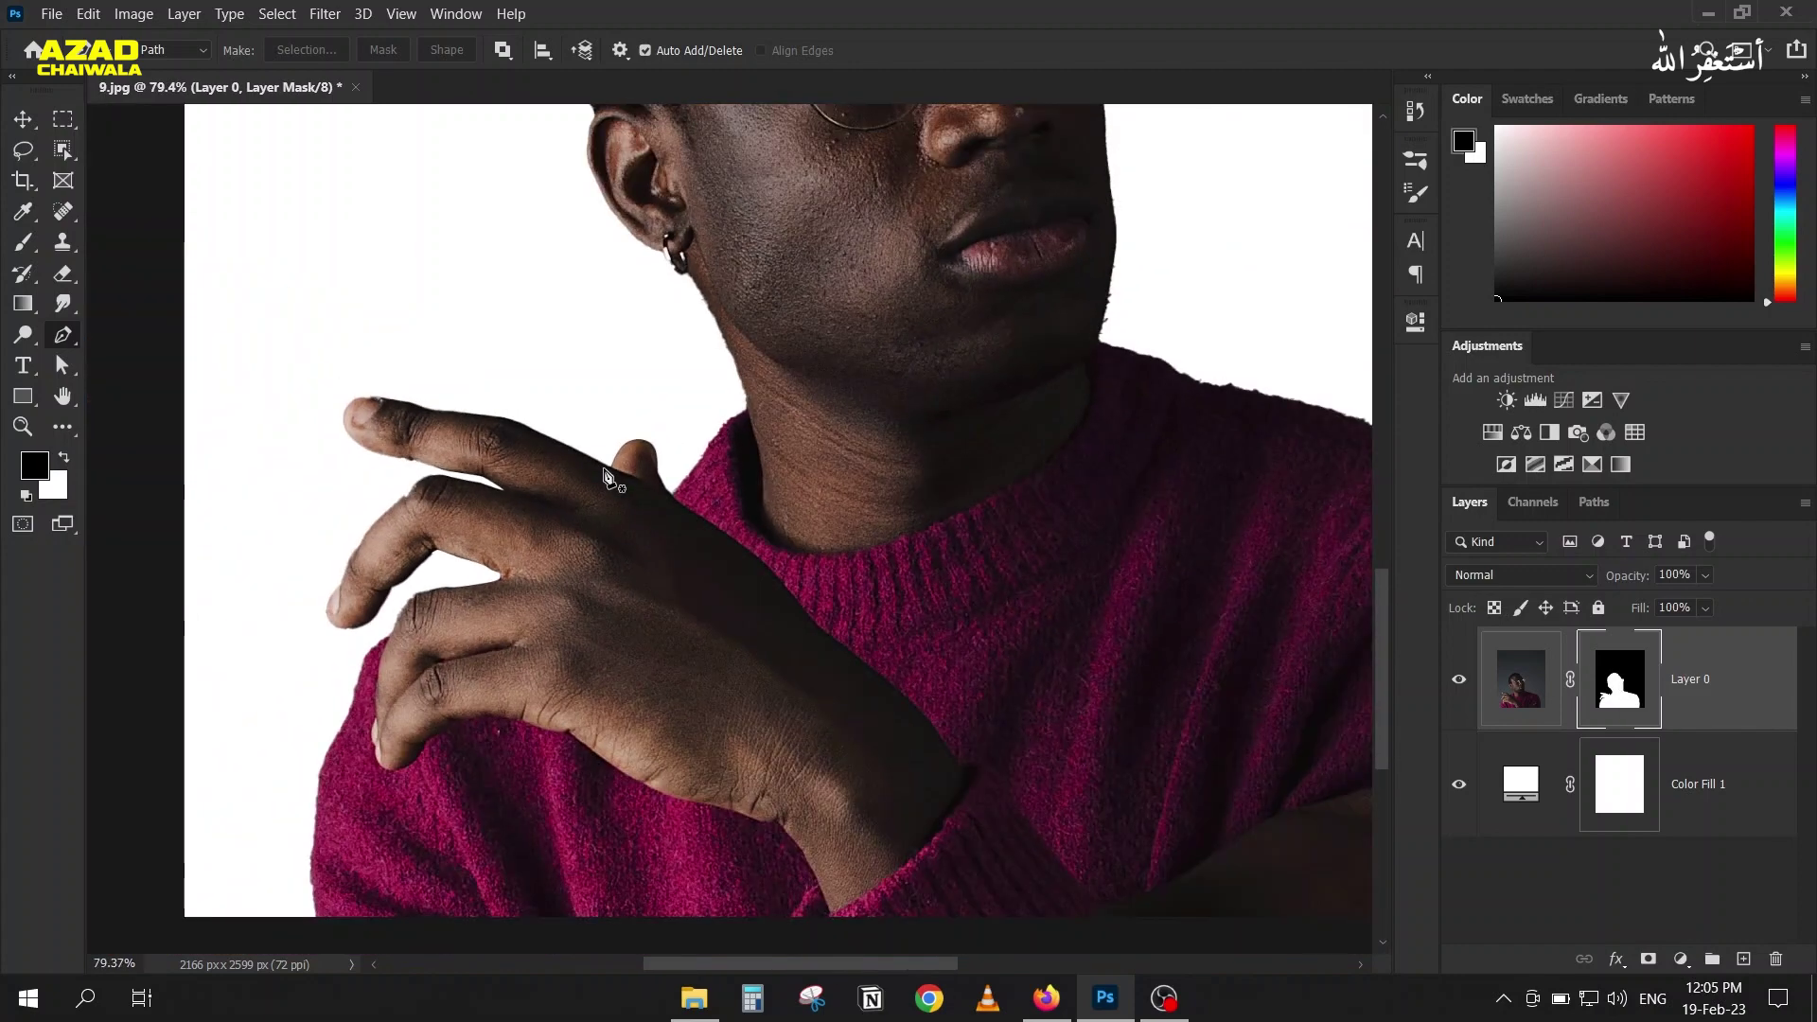
left_click_drag(600, 405, 631, 633)
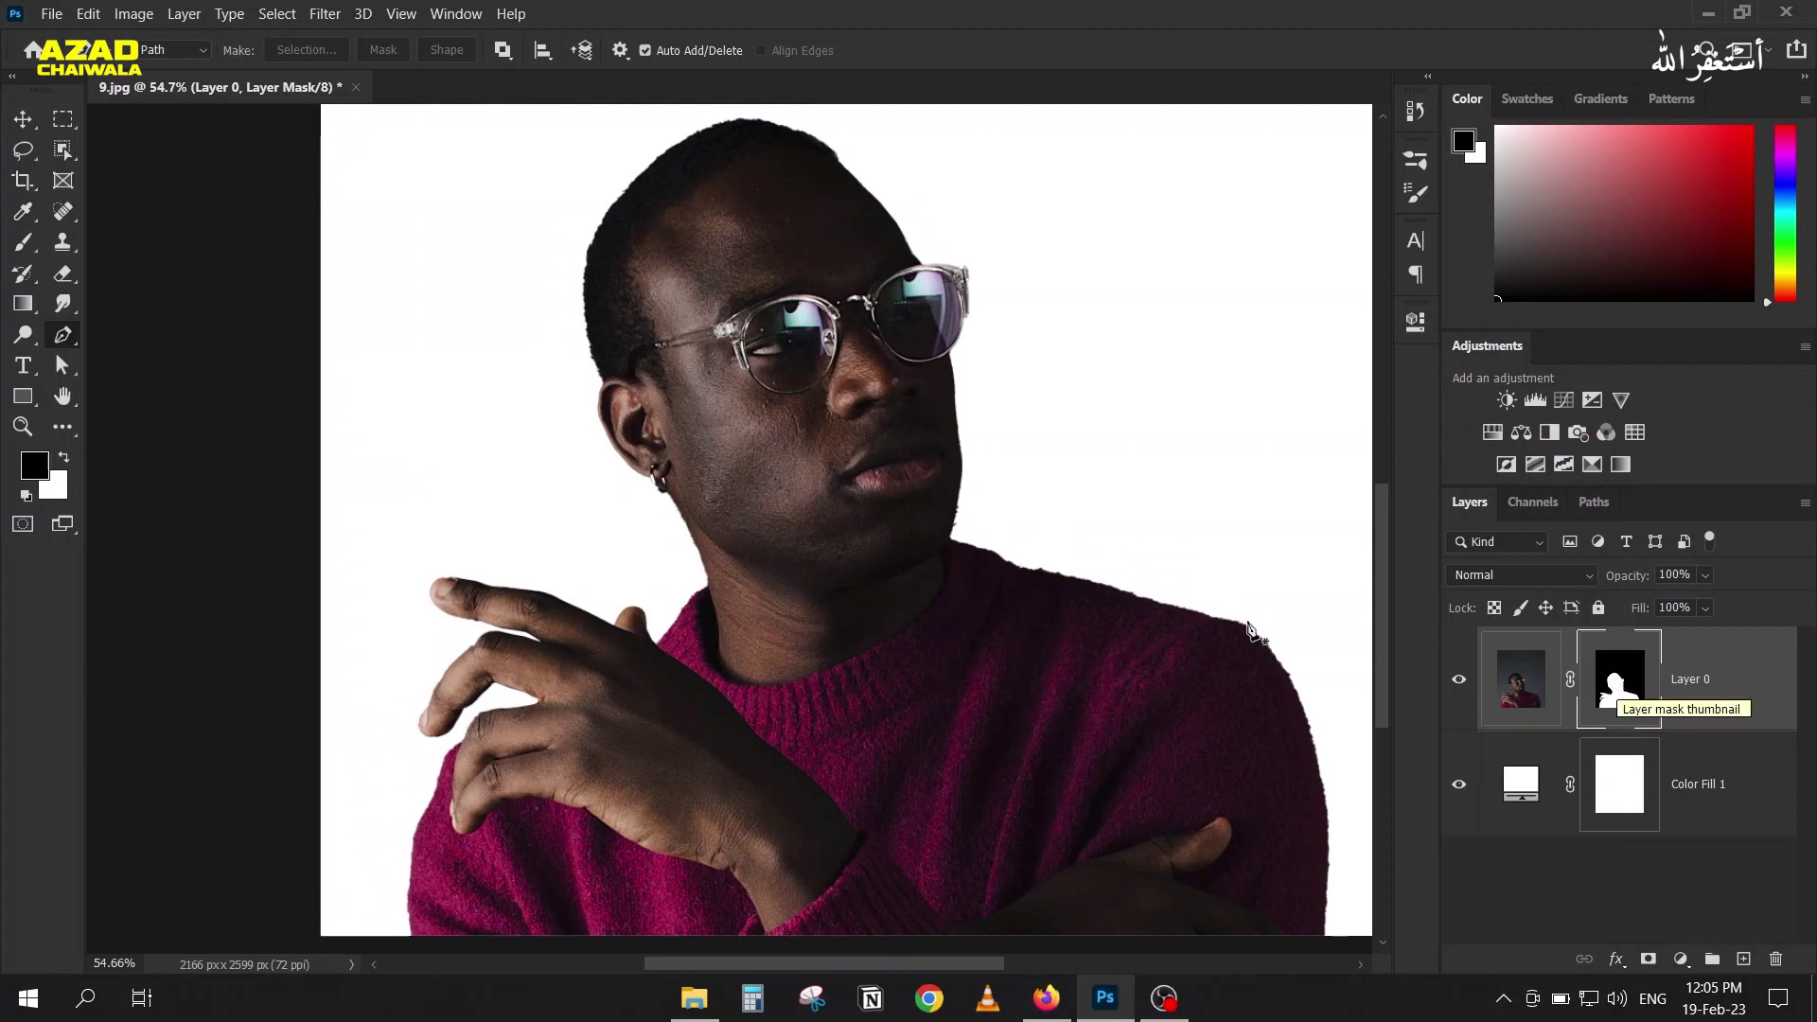
Step: Display Layer 0's mask alone and pan over the neck, shoulder and fingers to check its edges
left_click(1617, 694, "alt")
scroll(1095, 580, "up", 6)
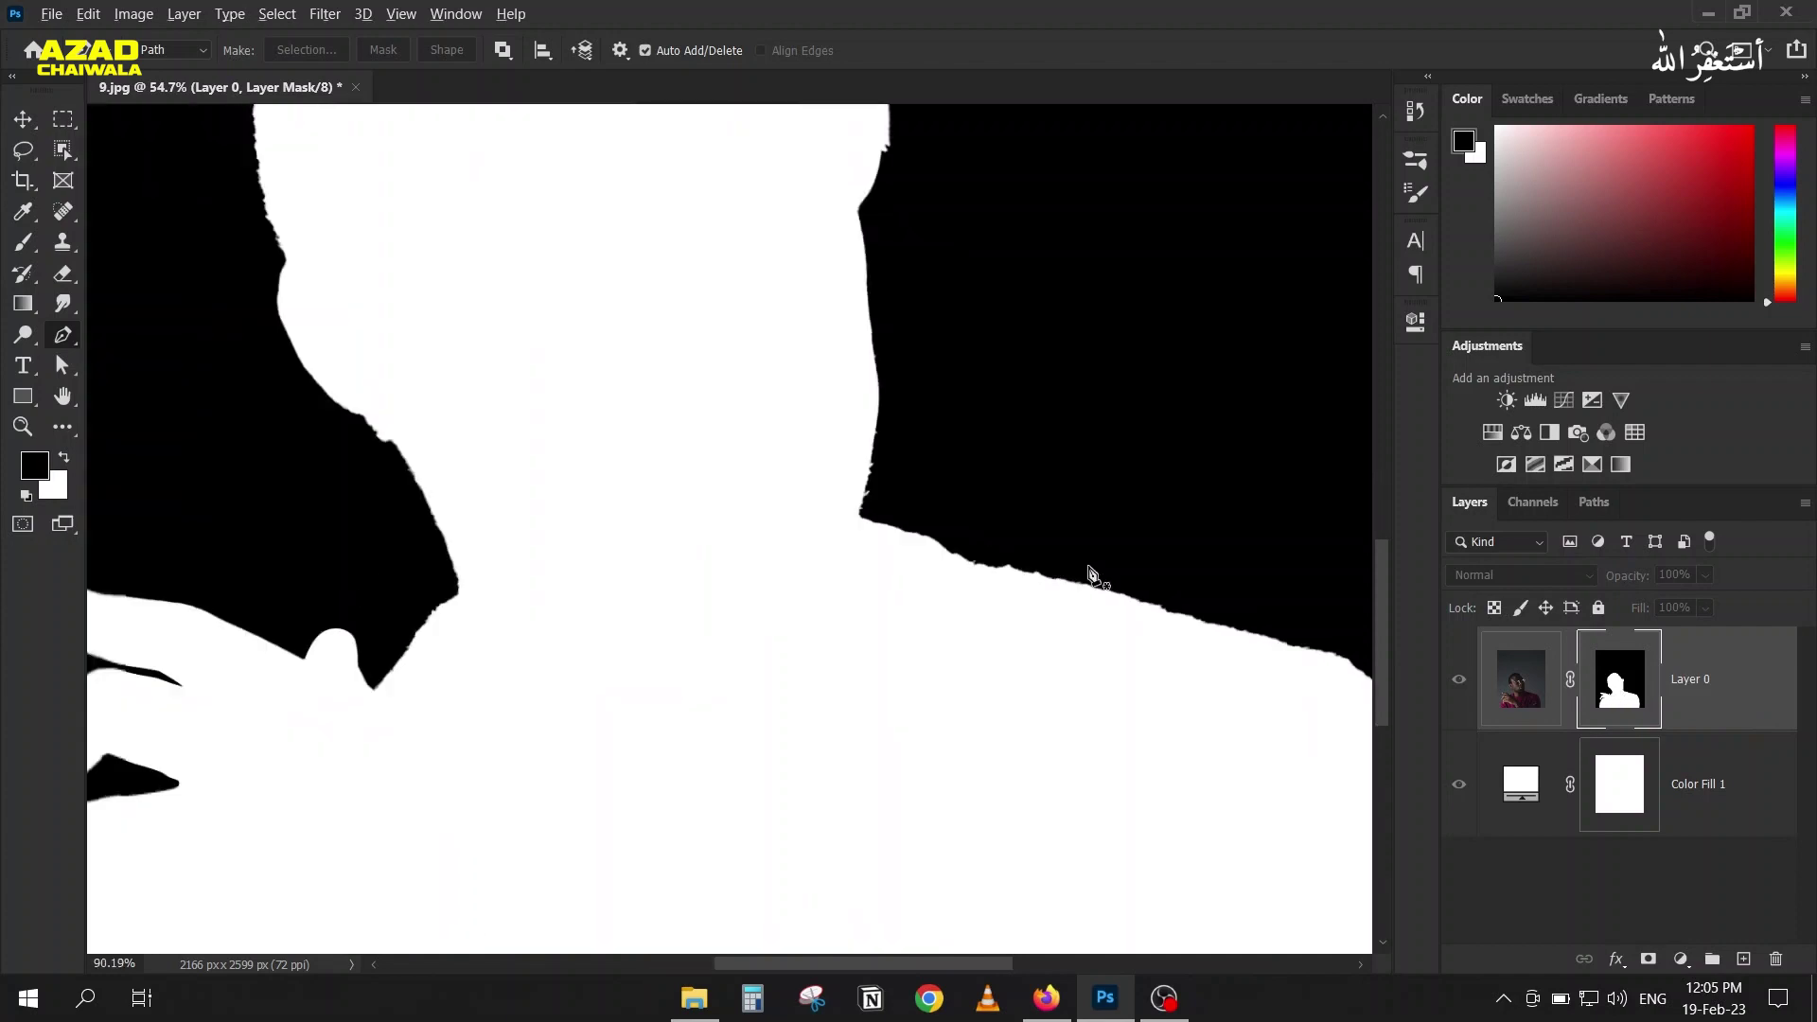
left_click_drag(663, 492, 962, 519)
left_click_drag(586, 568, 710, 580)
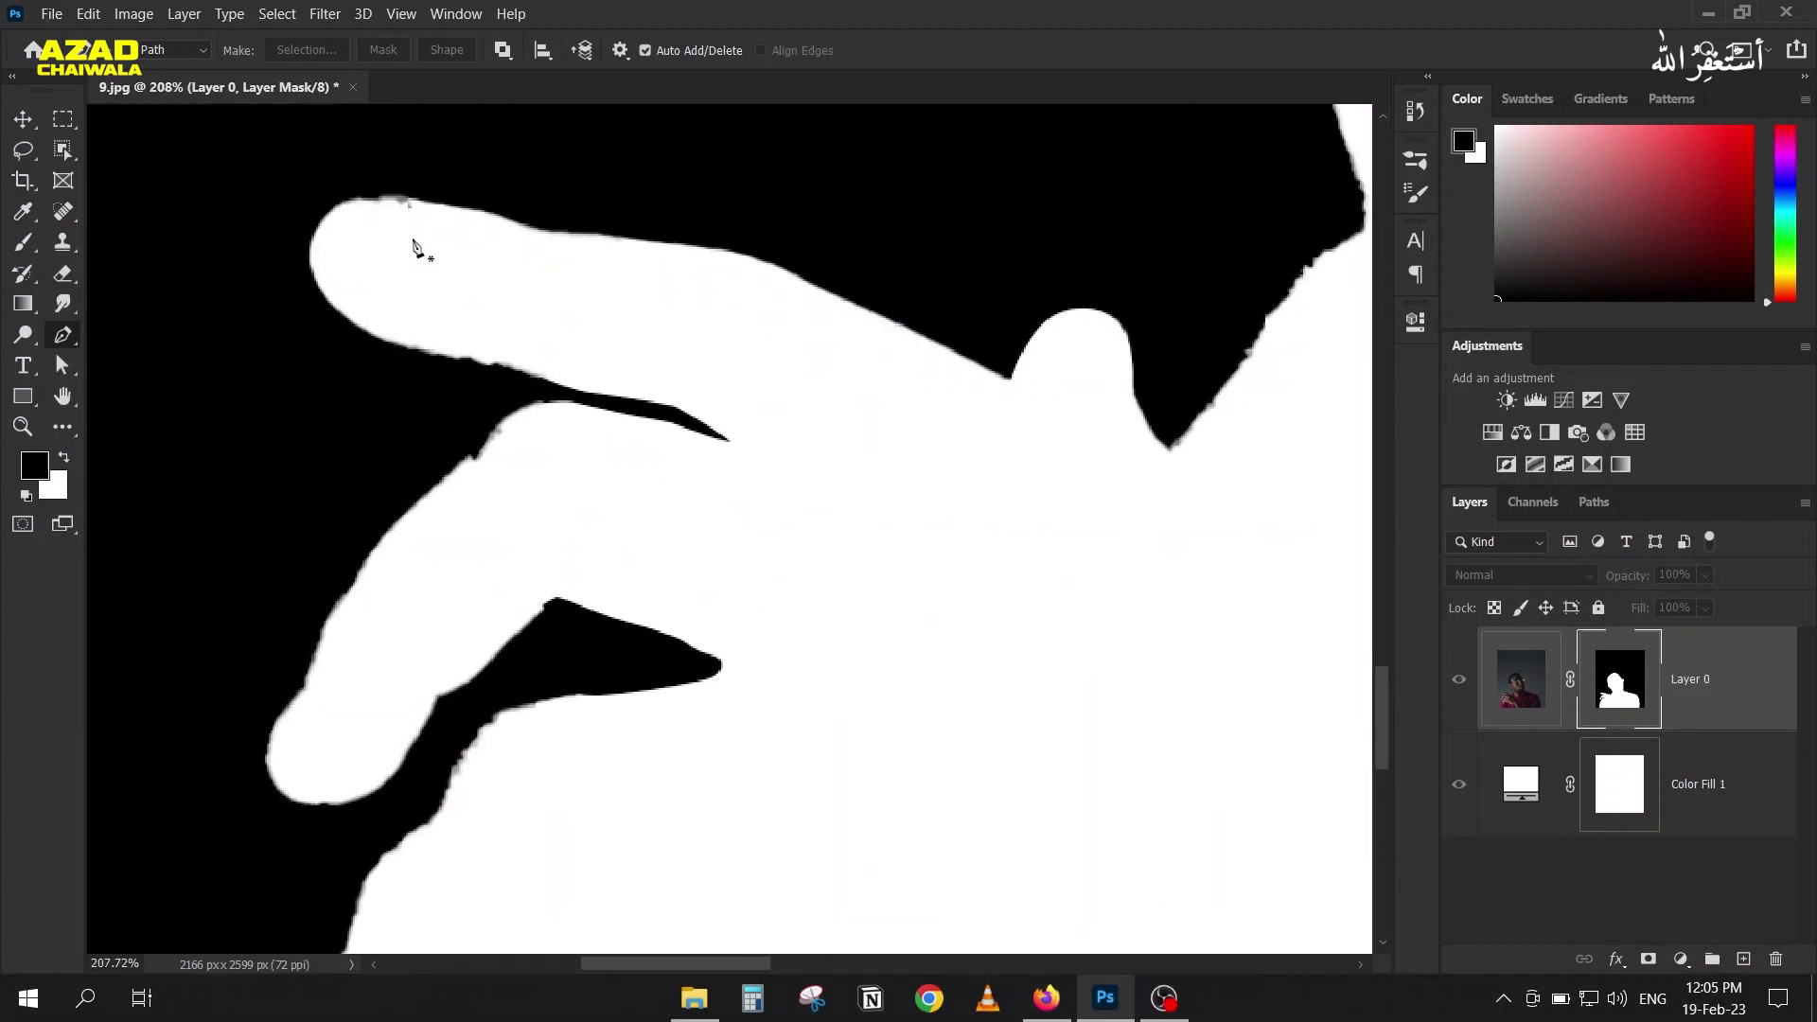
left_click_drag(434, 706, 456, 413)
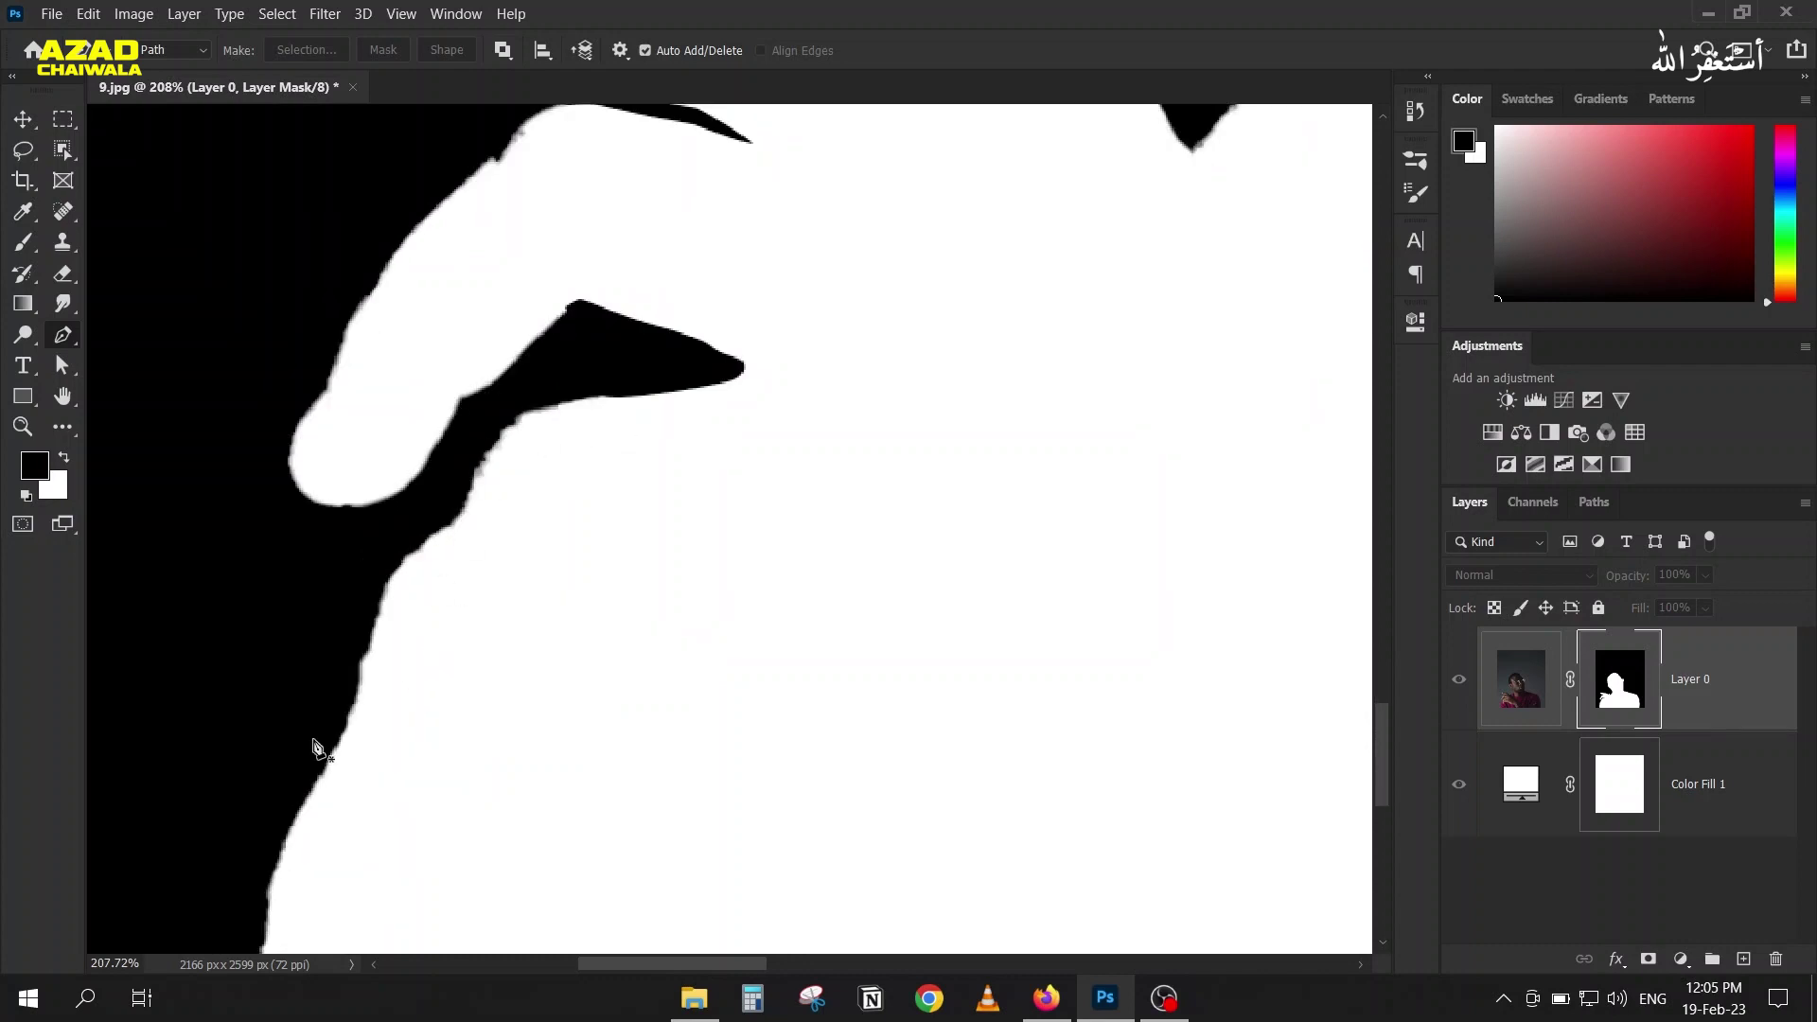
left_click_drag(662, 663, 539, 739)
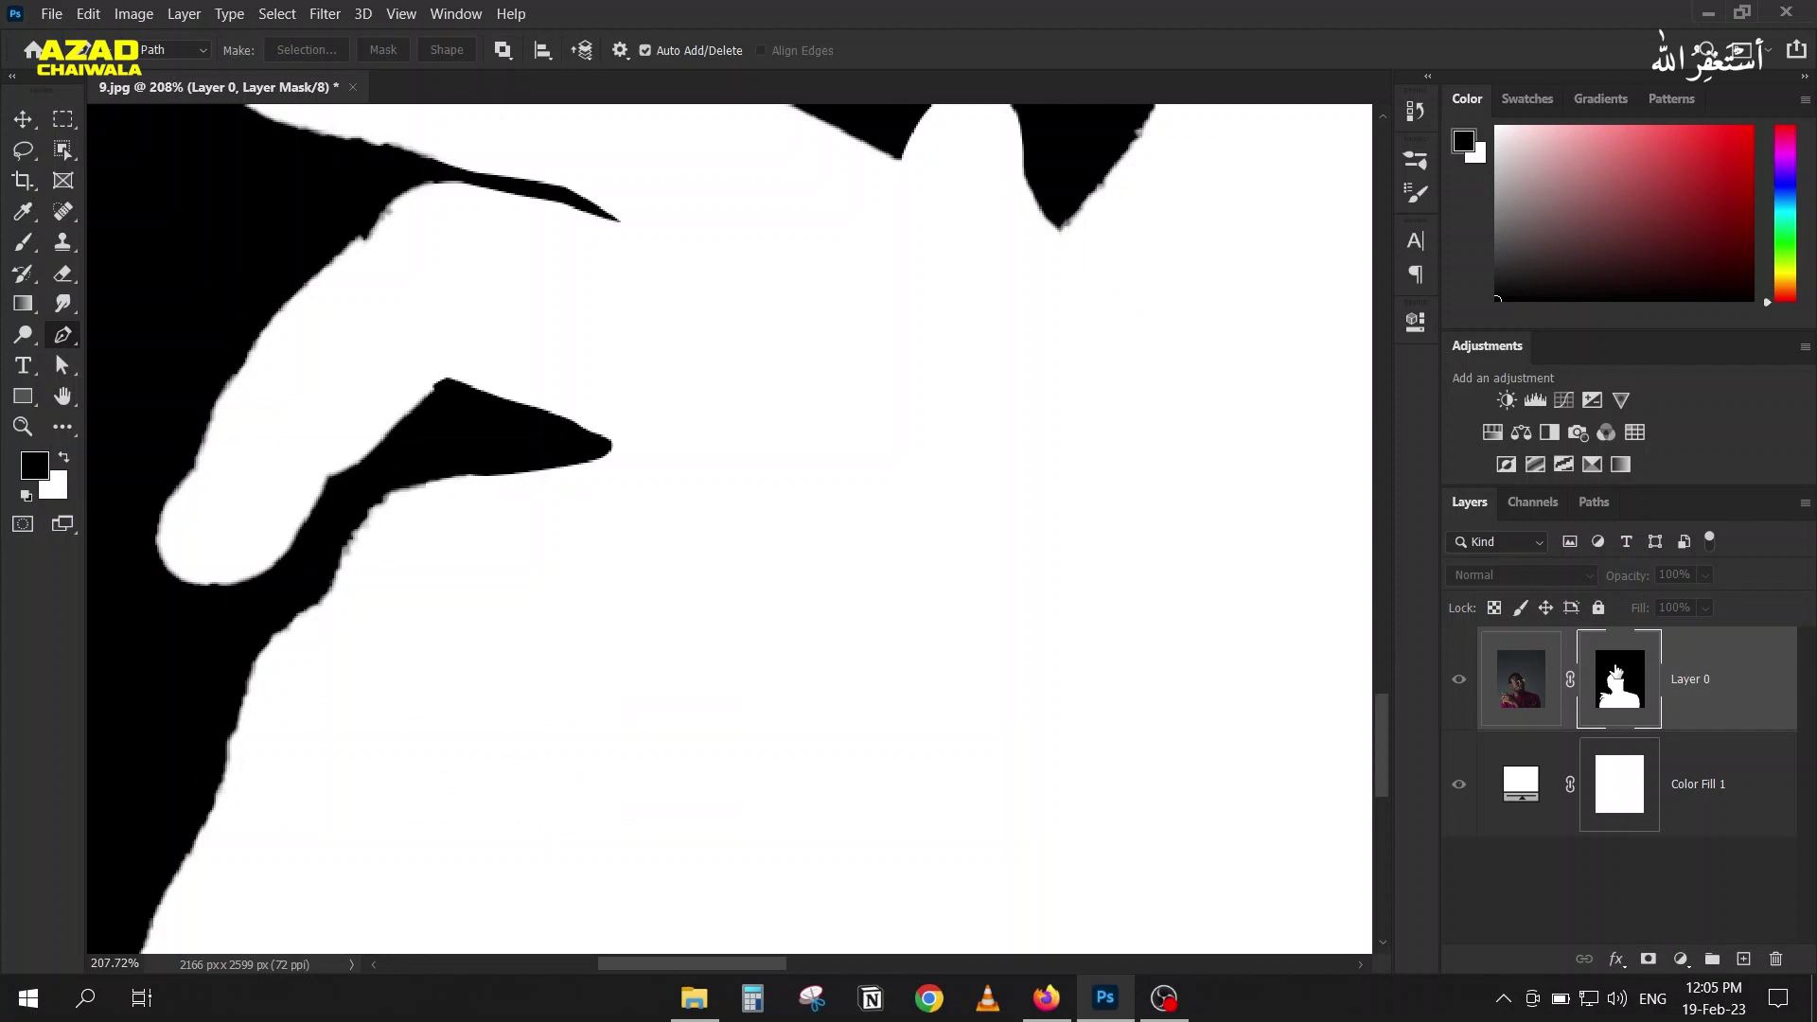
left_click(25, 129)
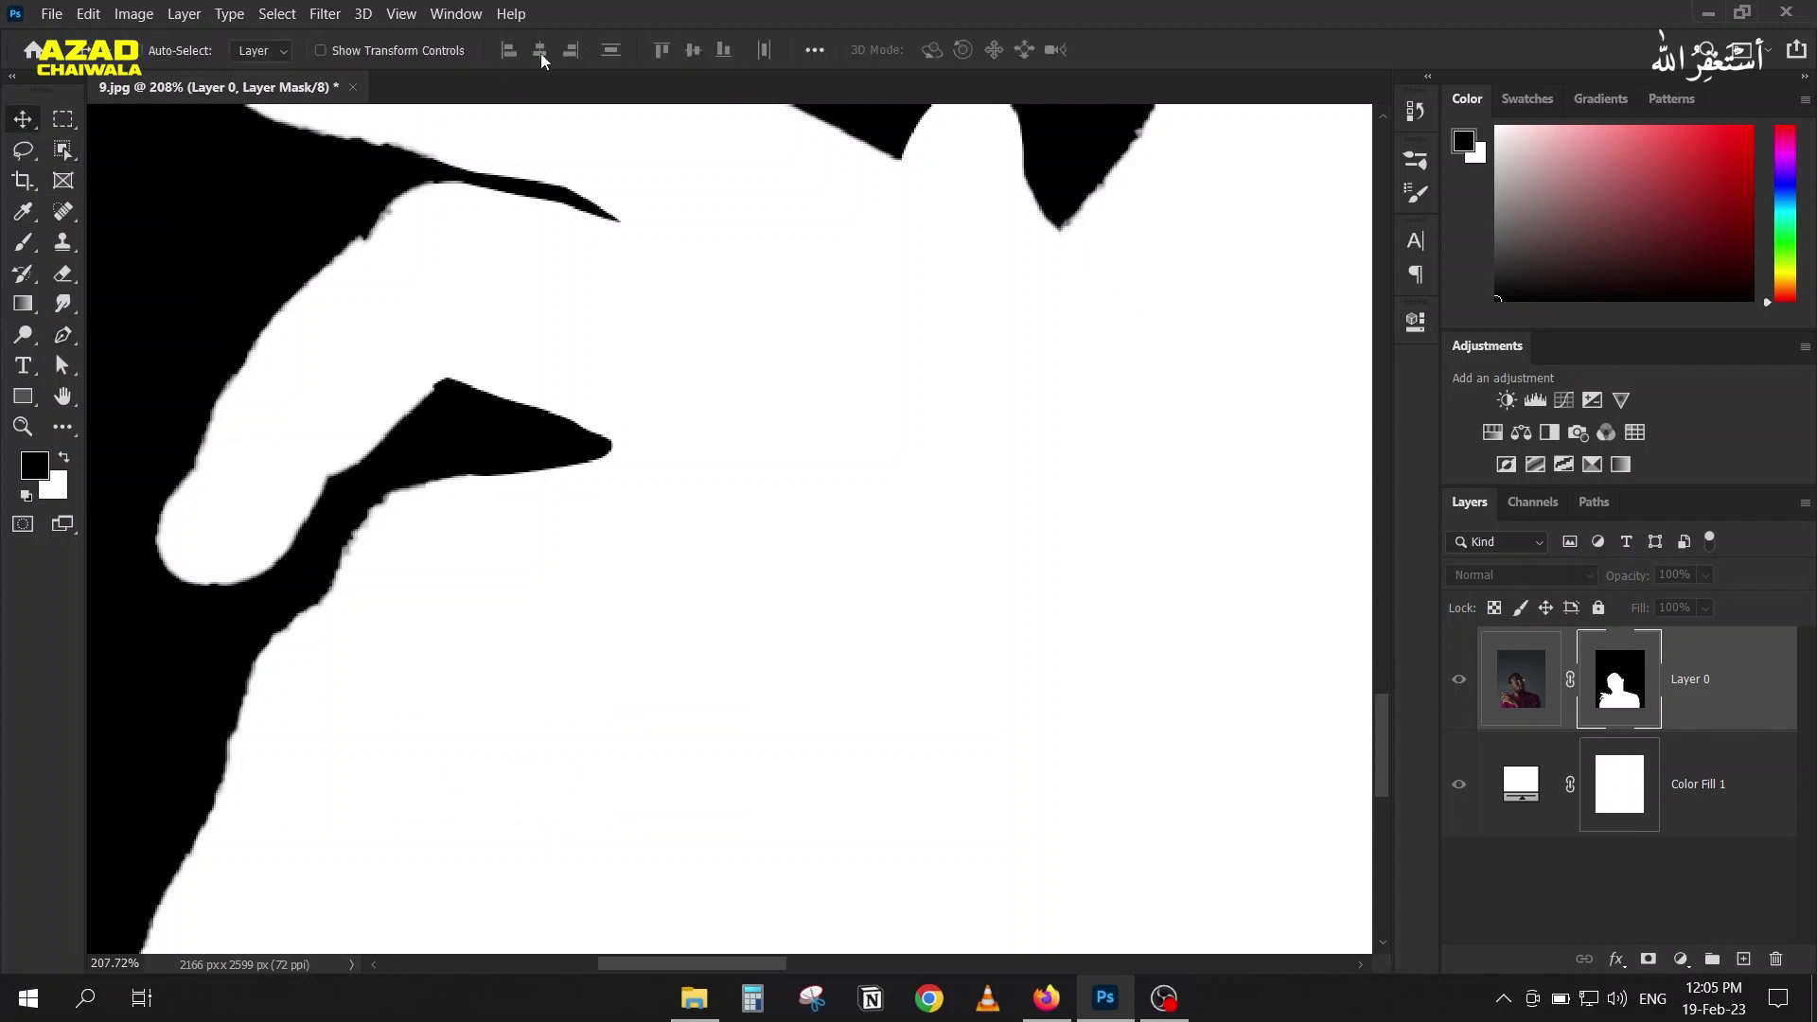
Step: Open Select and Mask (Alt+Ctrl+R), set Feather 0 px, Smooth 9, Contrast 25%, and apply
left_click(29, 150)
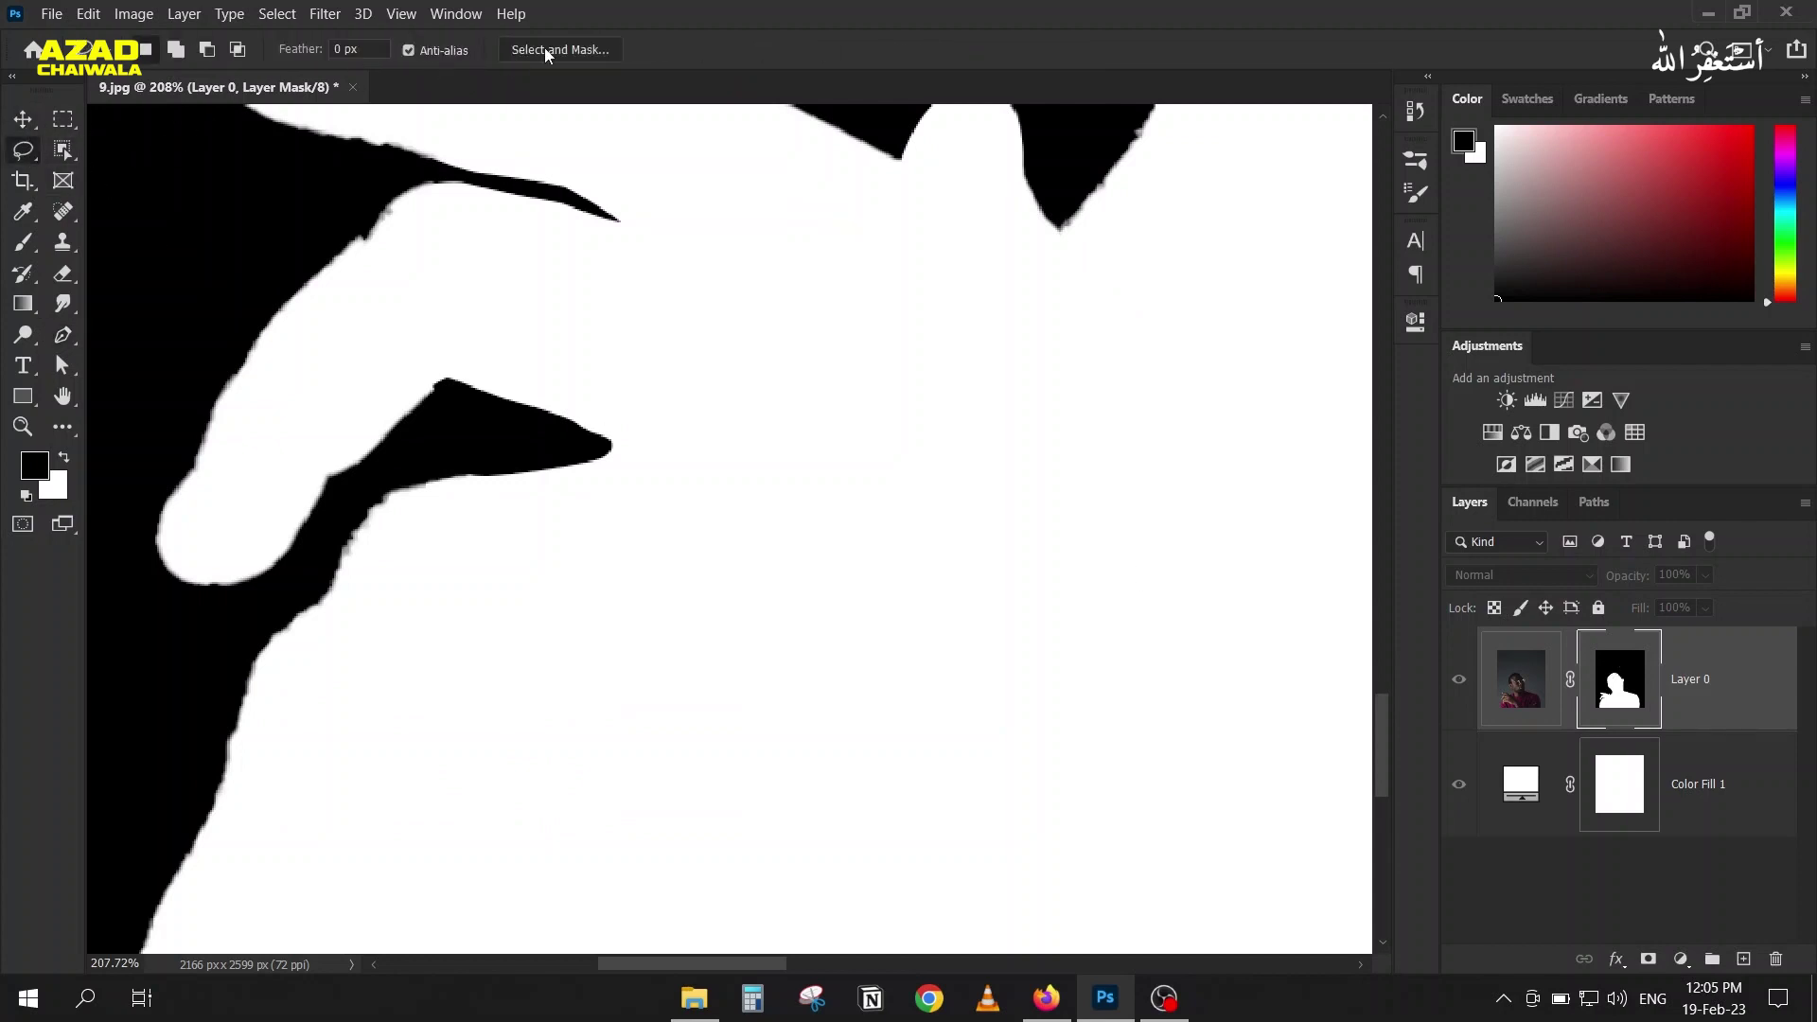
key("alt+ctrl+r")
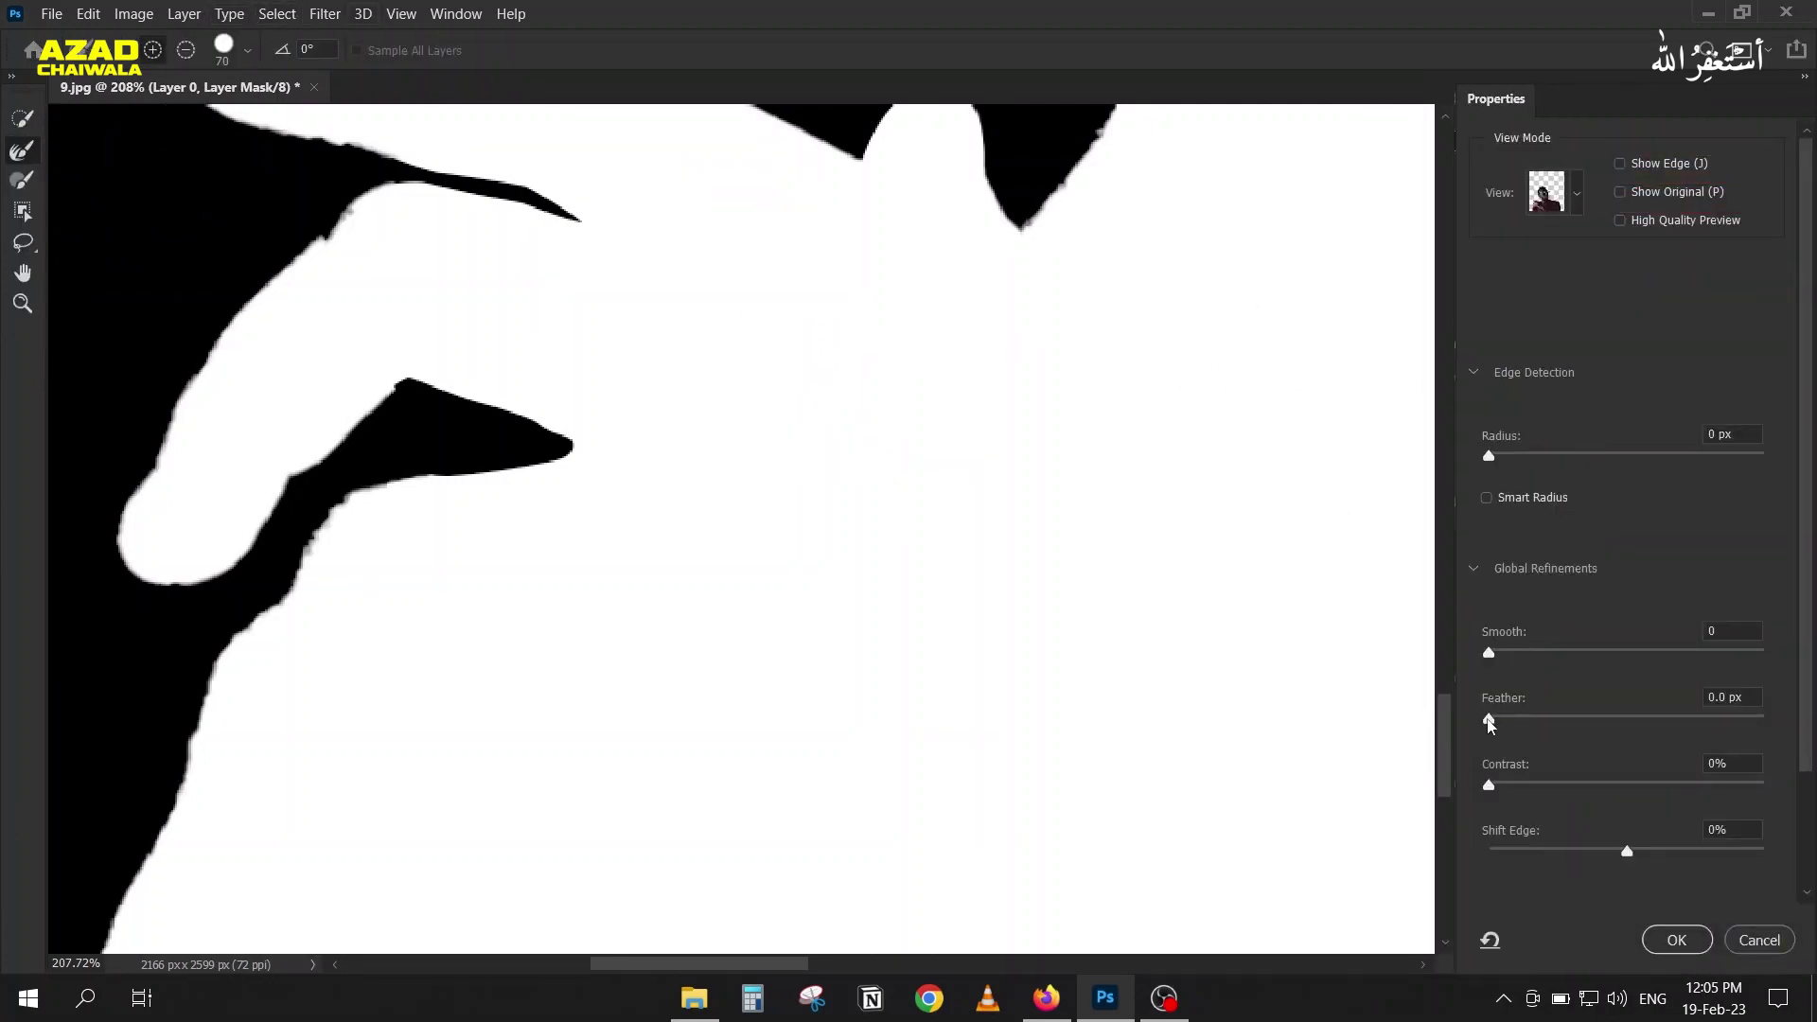
left_click_drag(1498, 718, 1511, 662)
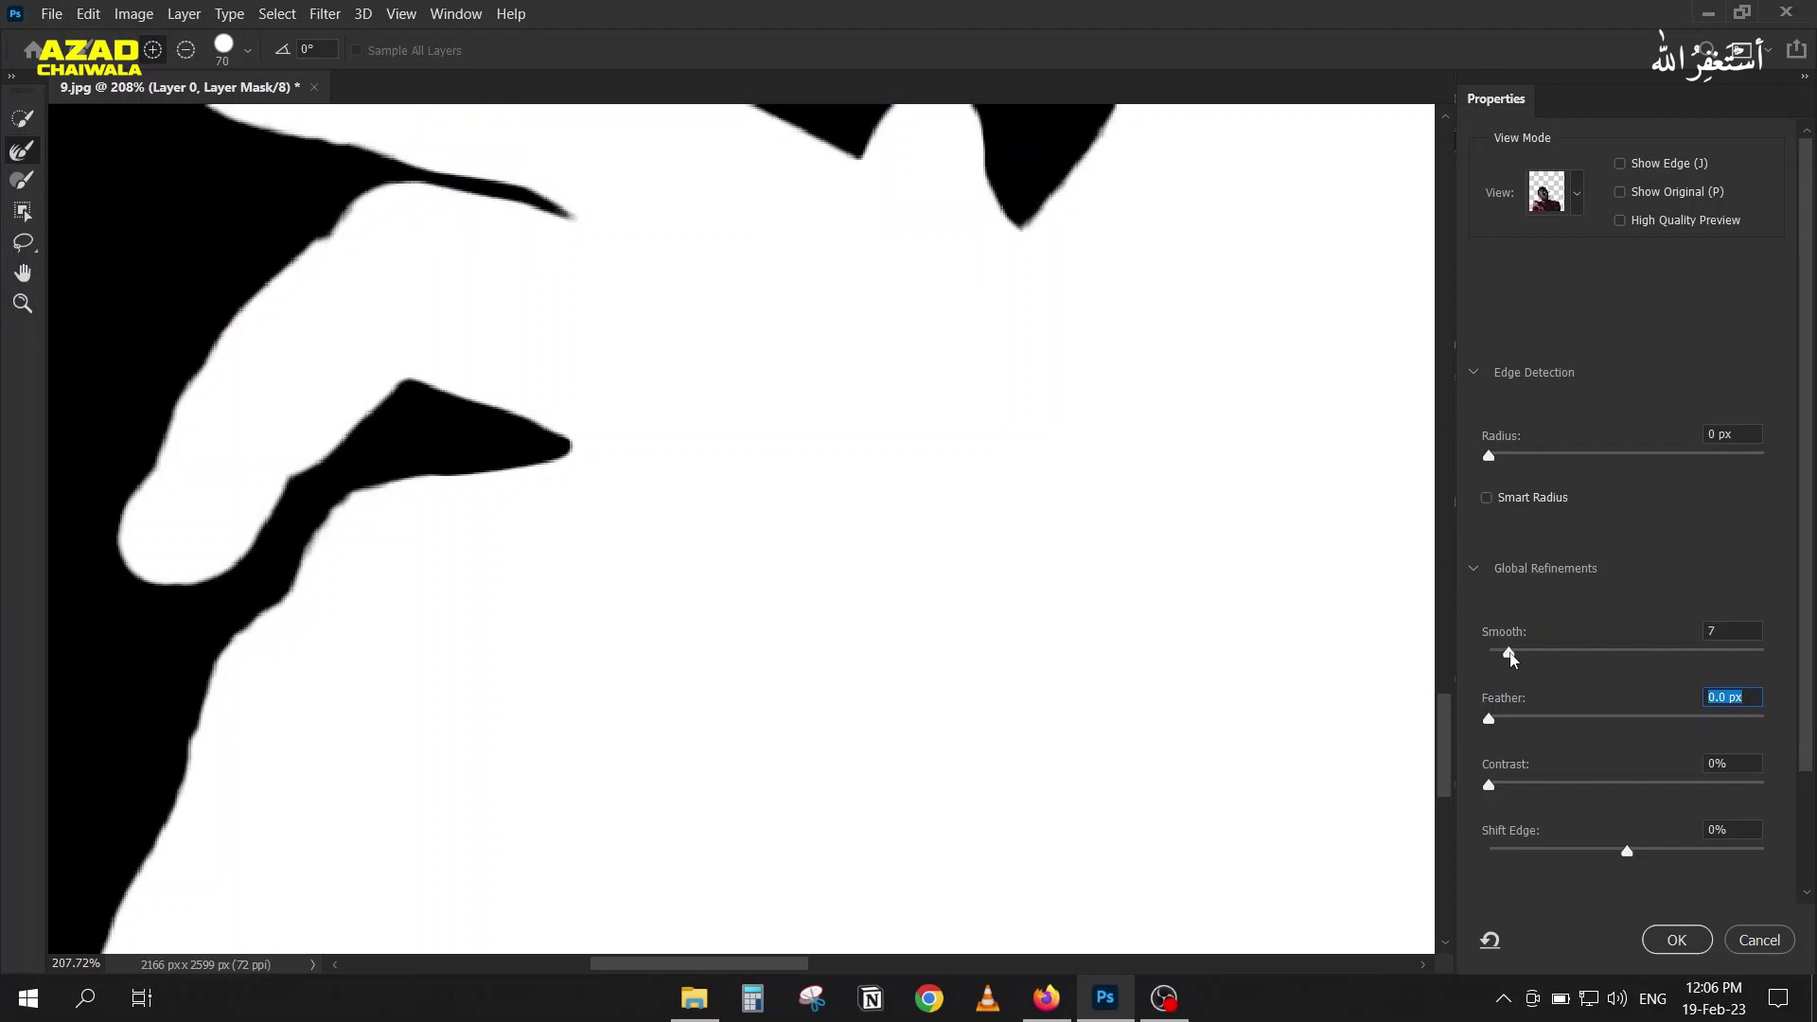
left_click(1510, 655)
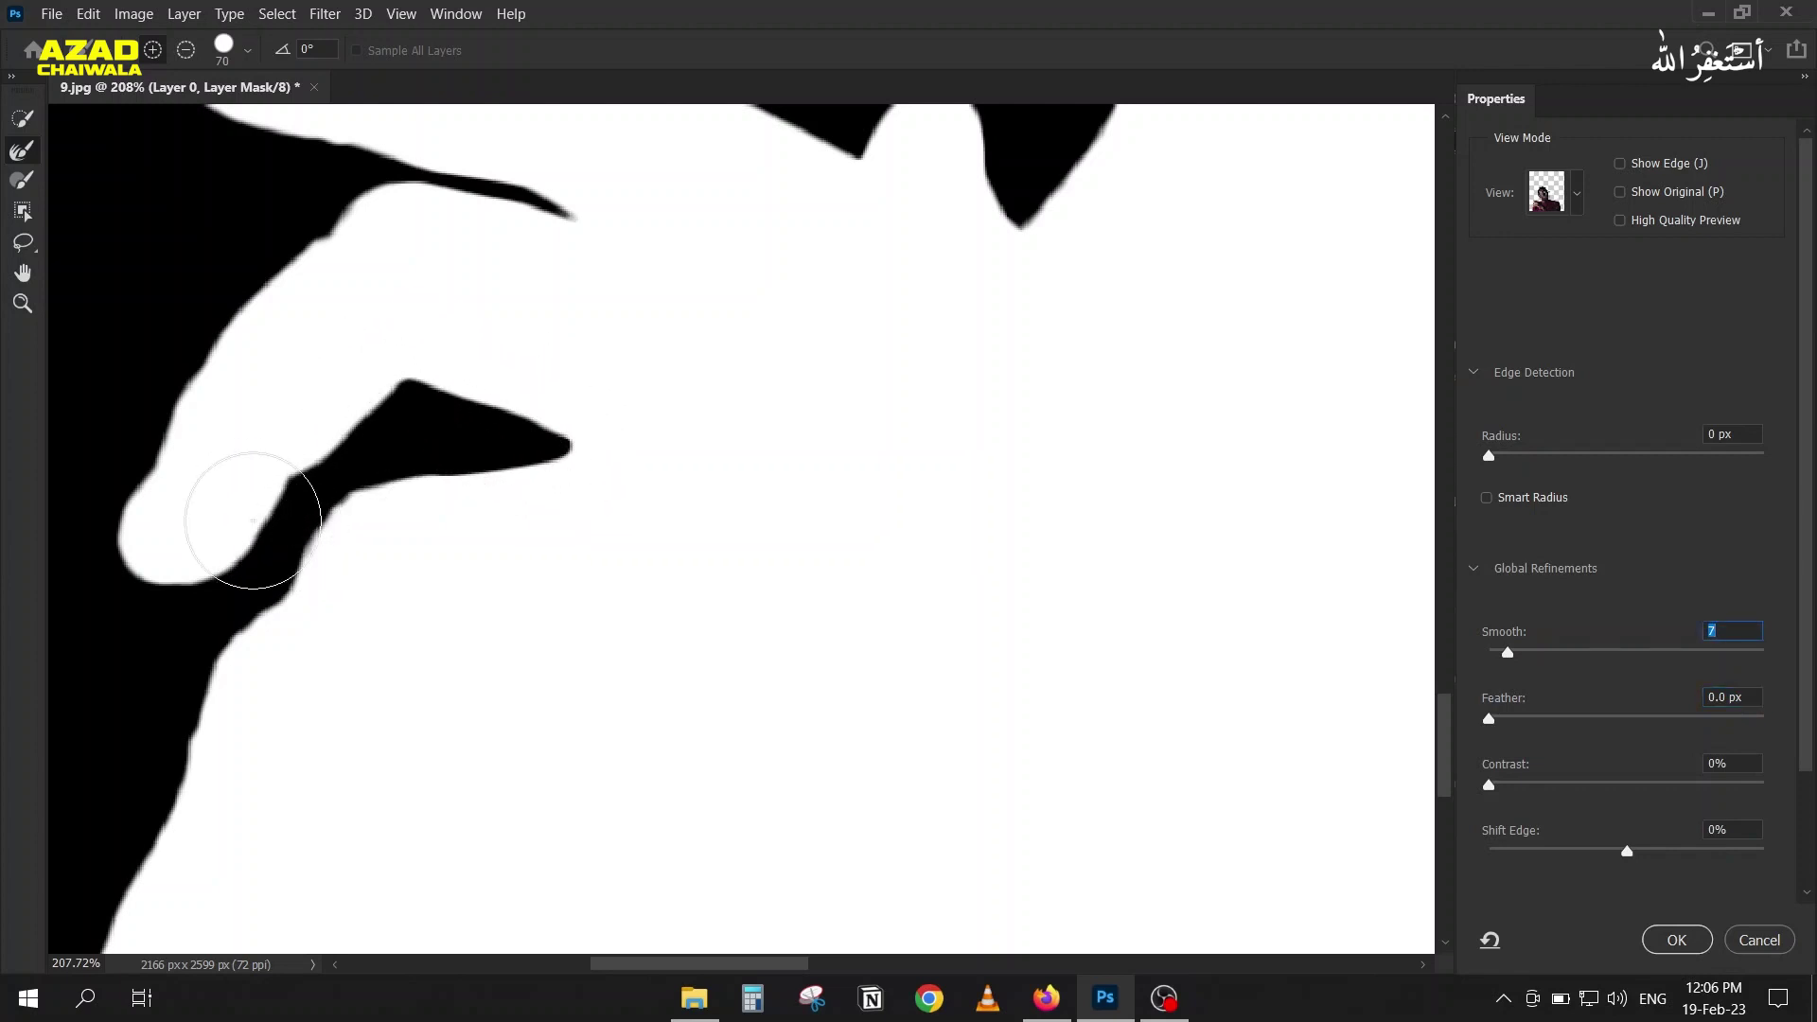
left_click_drag(1506, 653, 1482, 658)
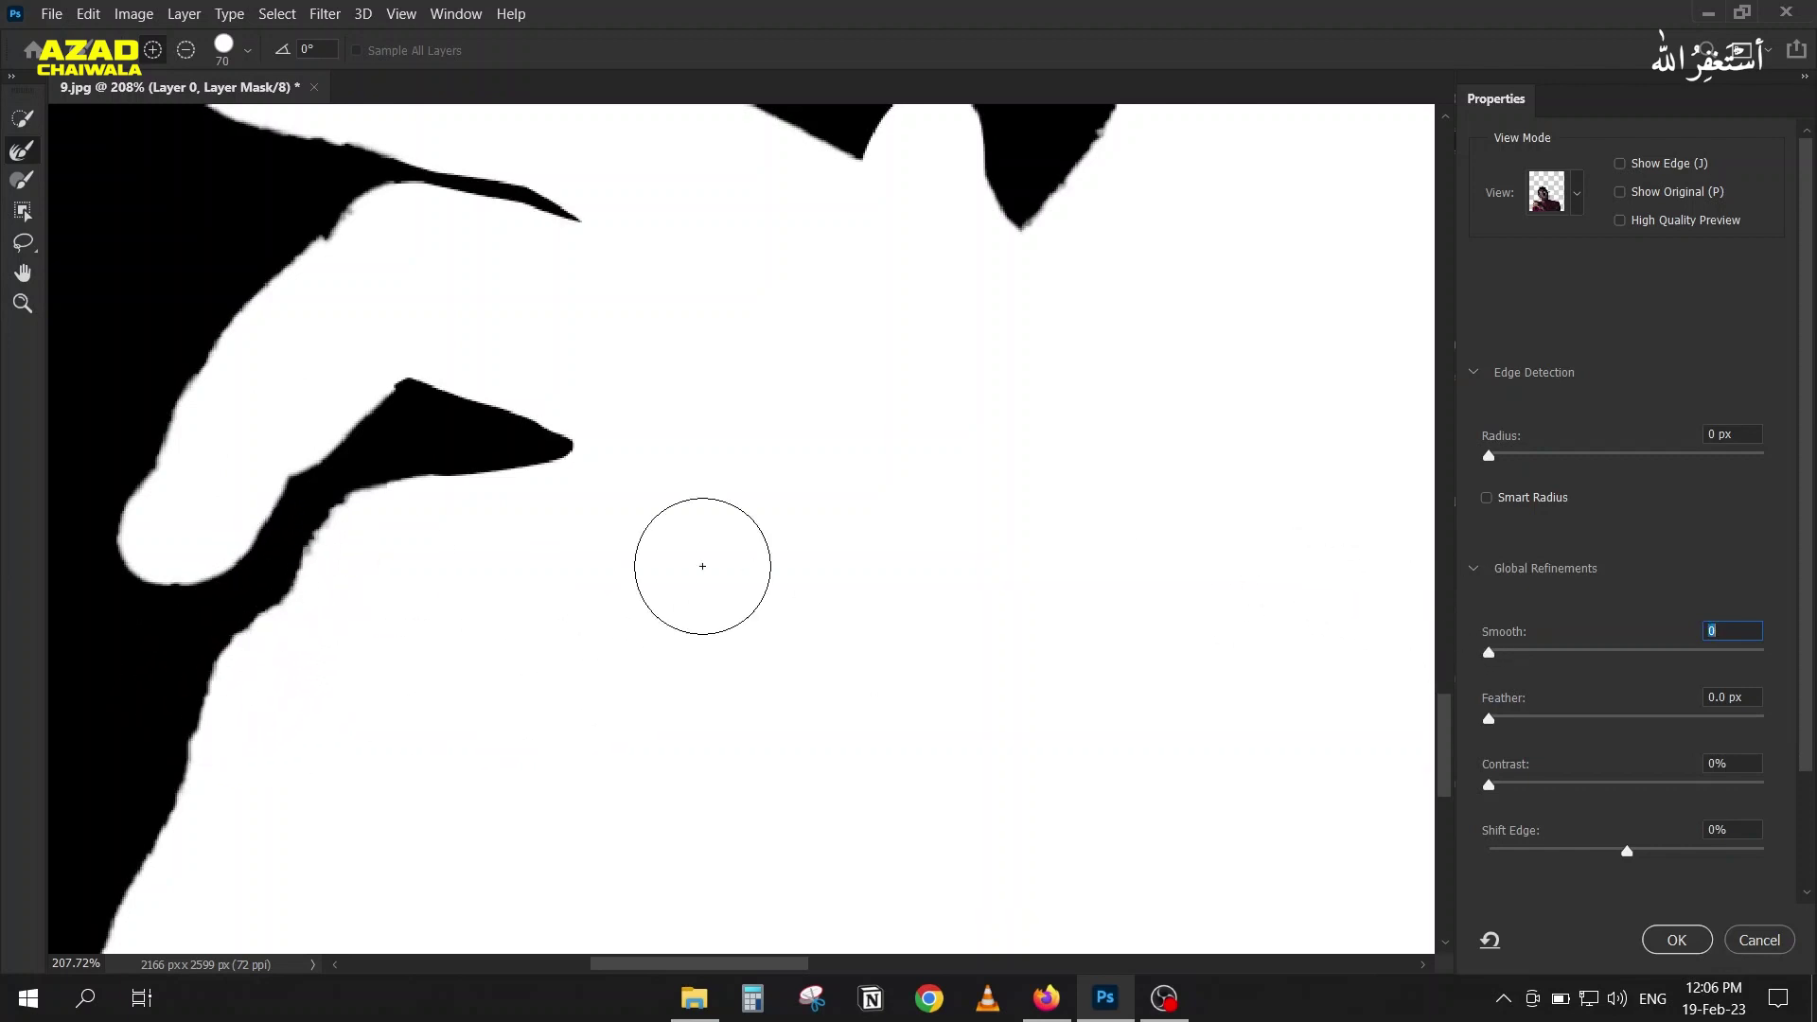
left_click_drag(1489, 660, 1526, 656)
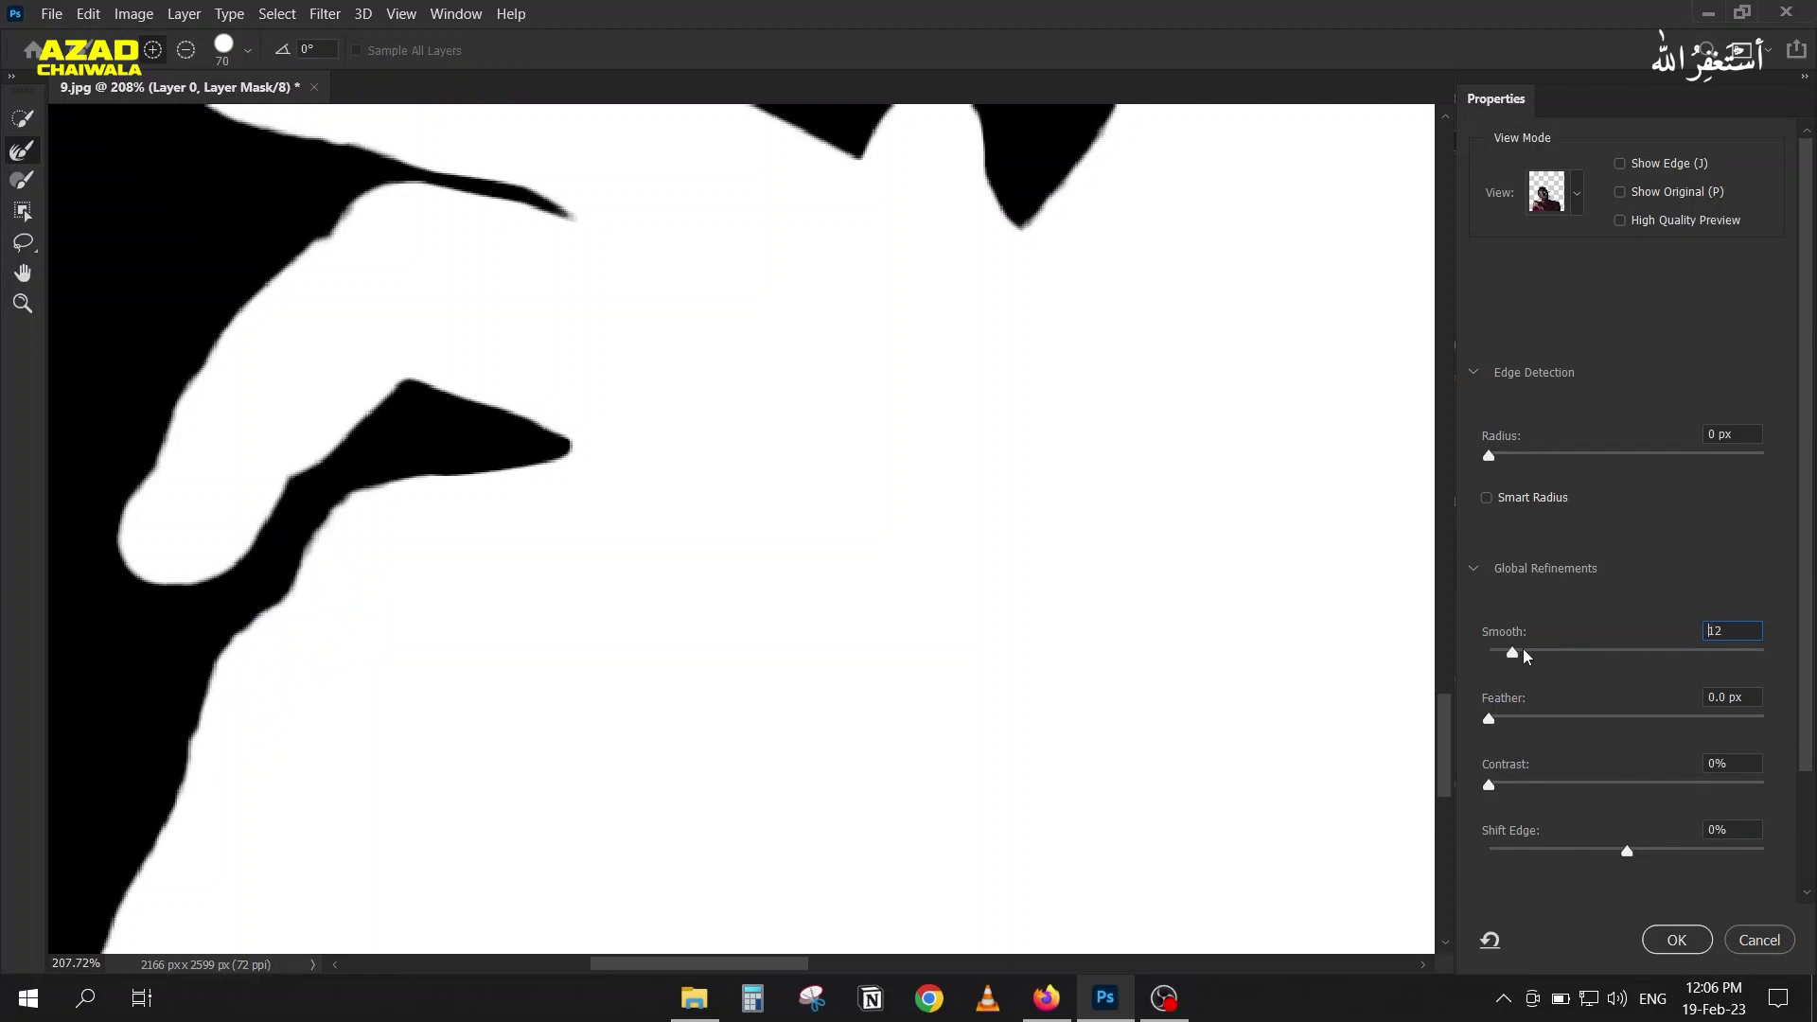
left_click_drag(1518, 656, 1512, 656)
left_click_drag(1492, 785, 1576, 791)
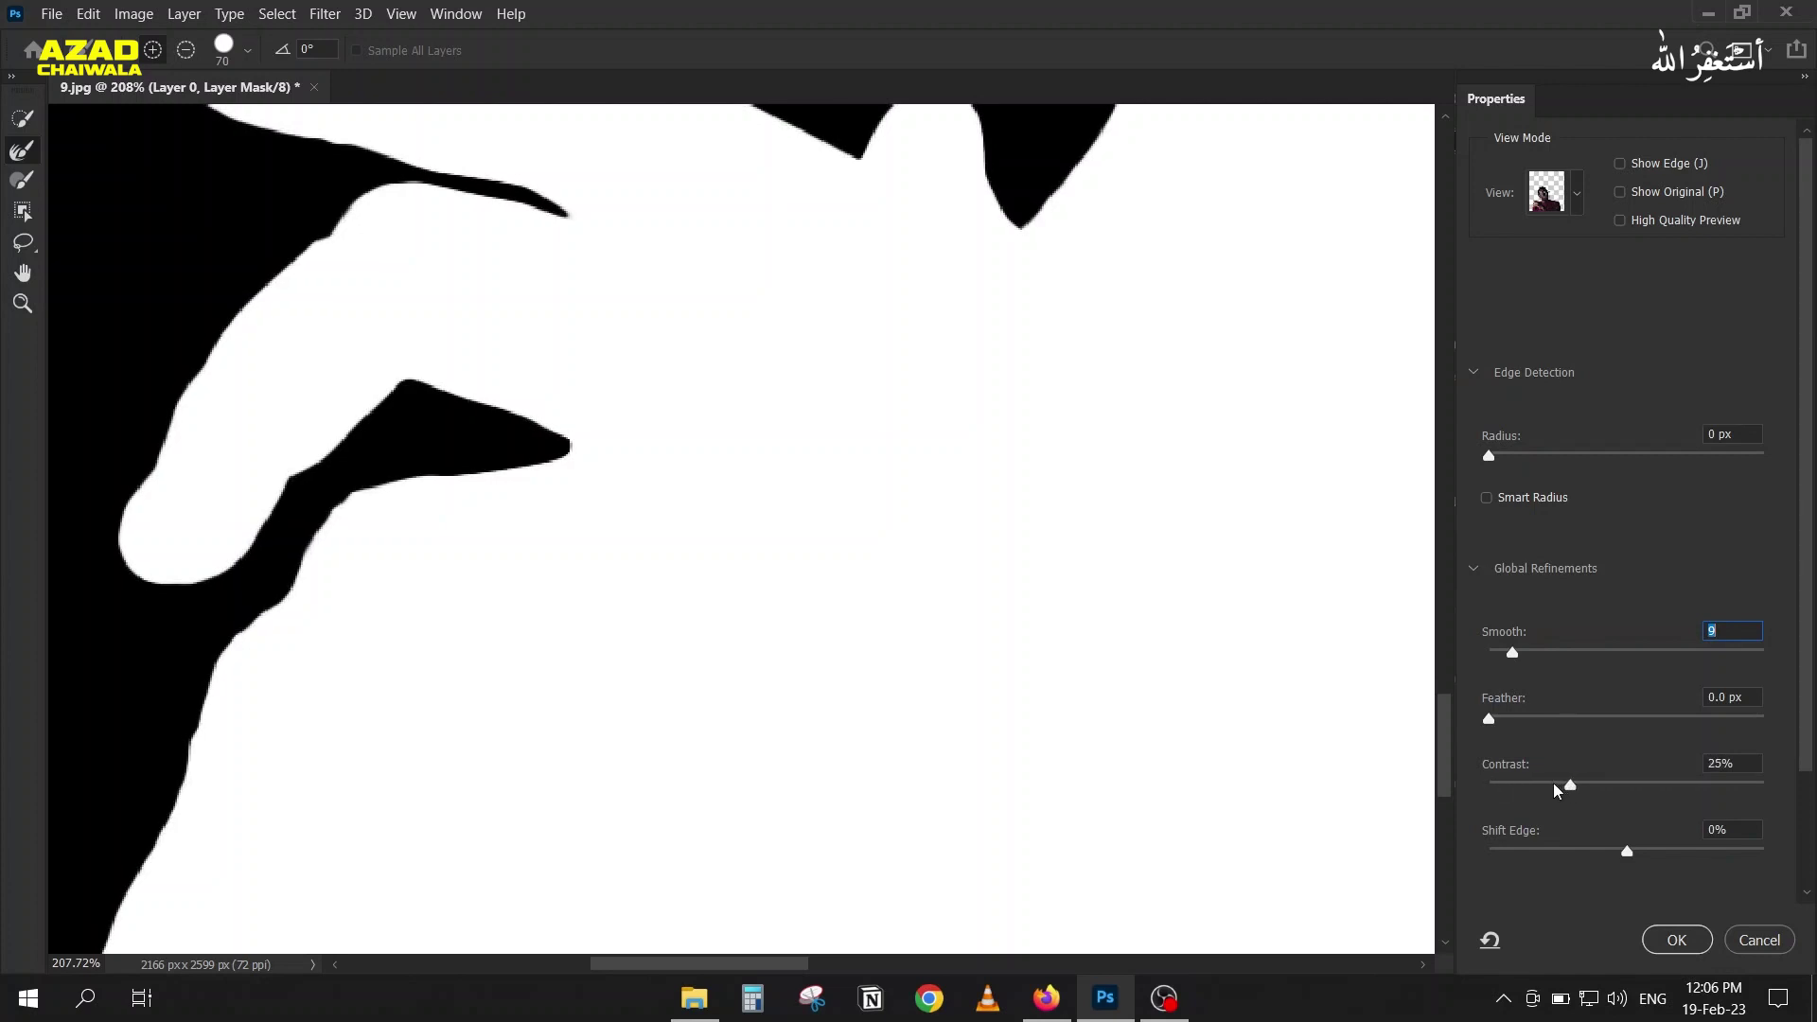
left_click_drag(1560, 791, 1559, 788)
left_click(1702, 938)
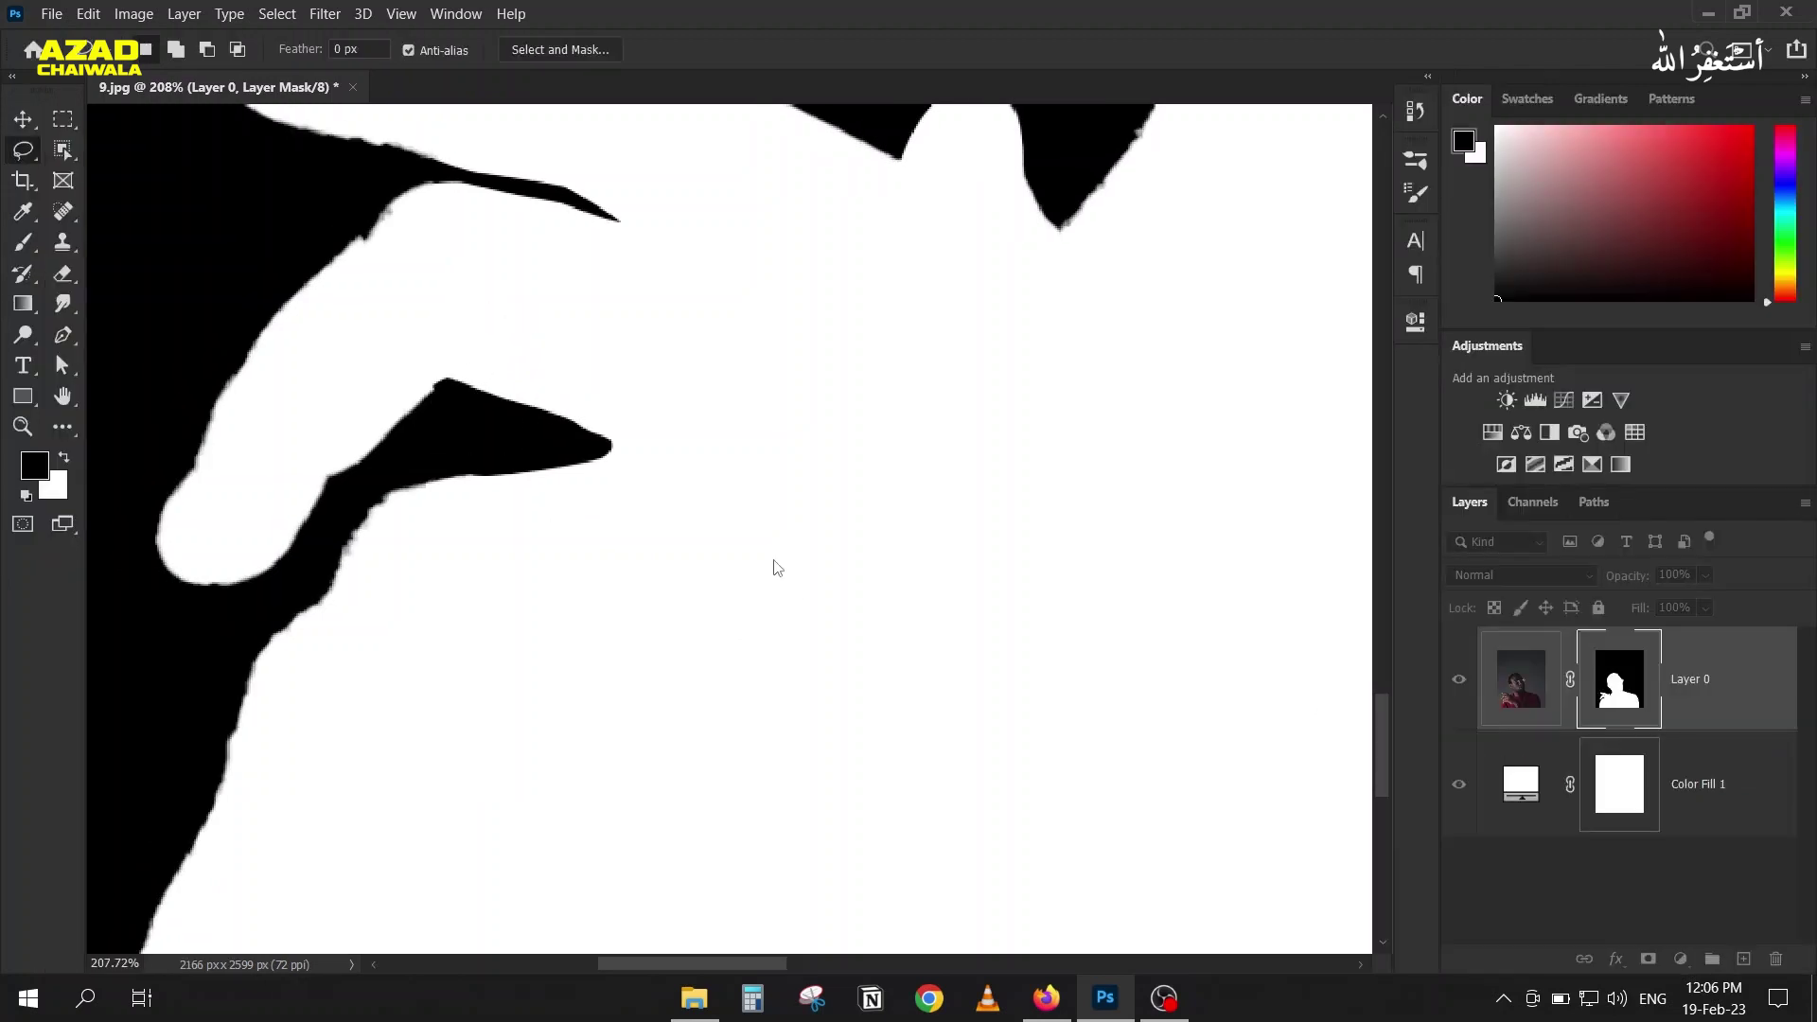
Step: Exit mask view to show the portrait, then select Color Fill 1 and open its colour picker
scroll(771, 551, "down", 3)
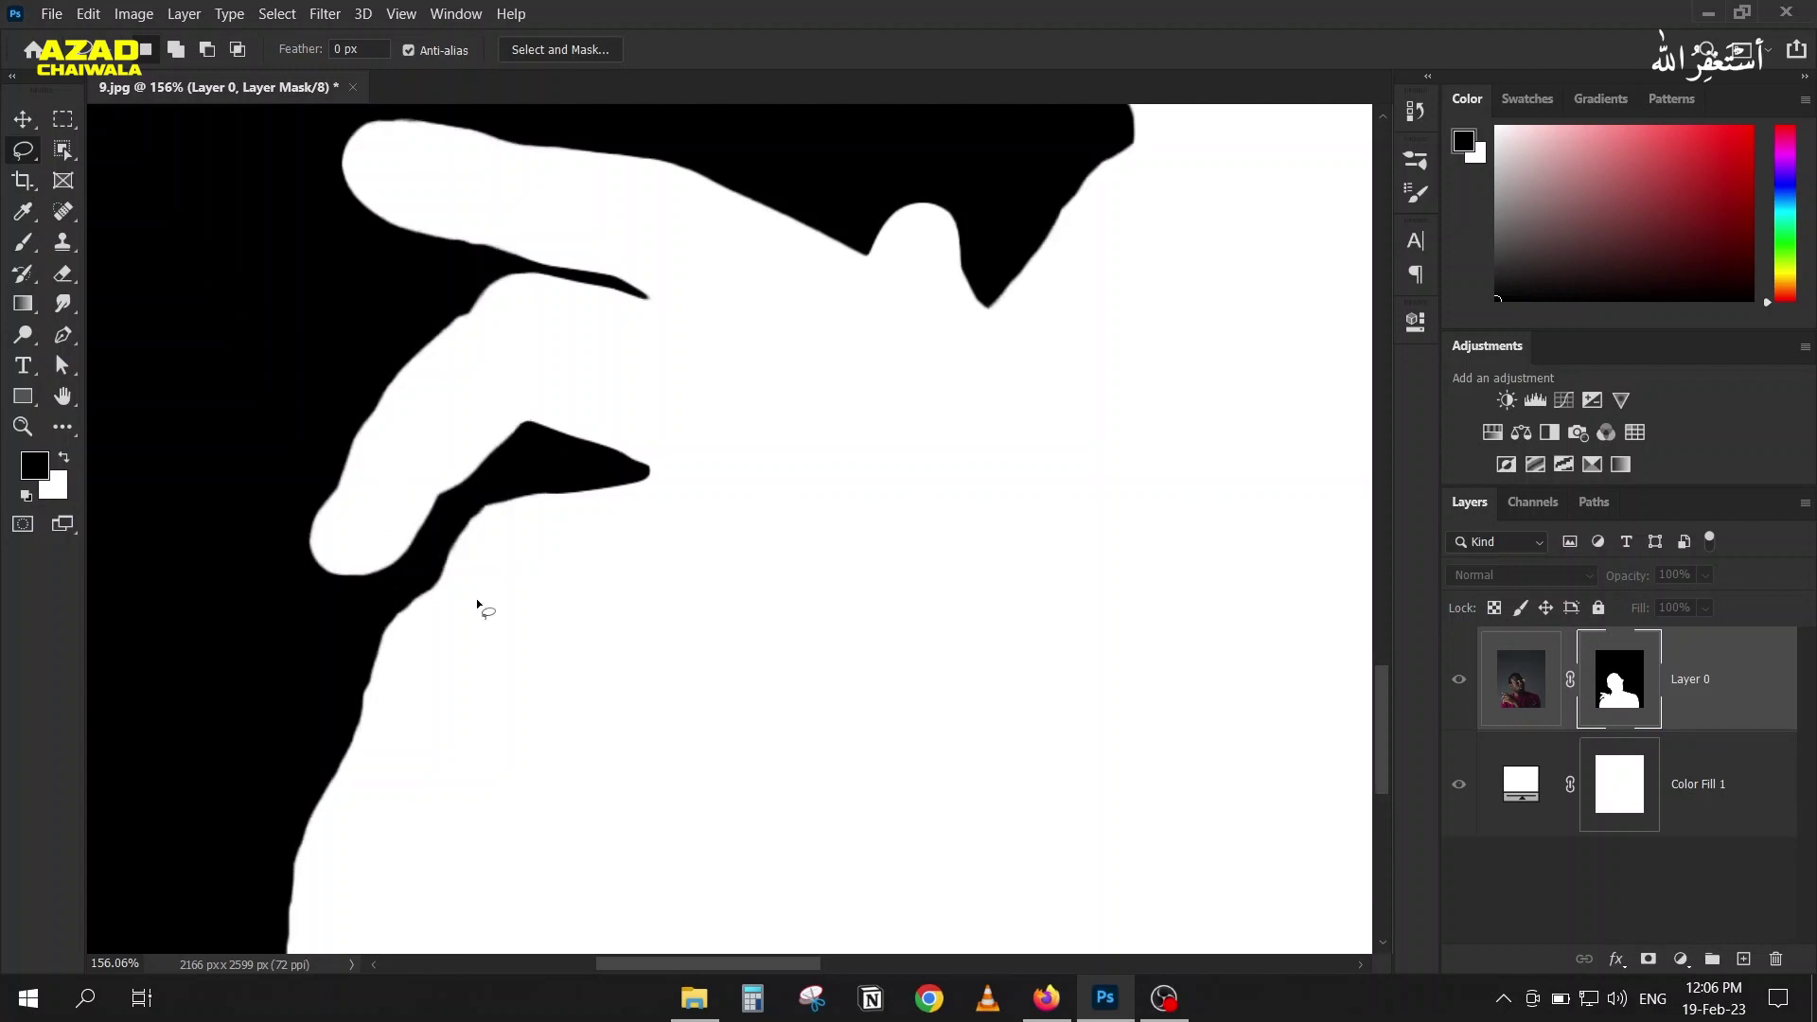
scroll(478, 606, "down", 5)
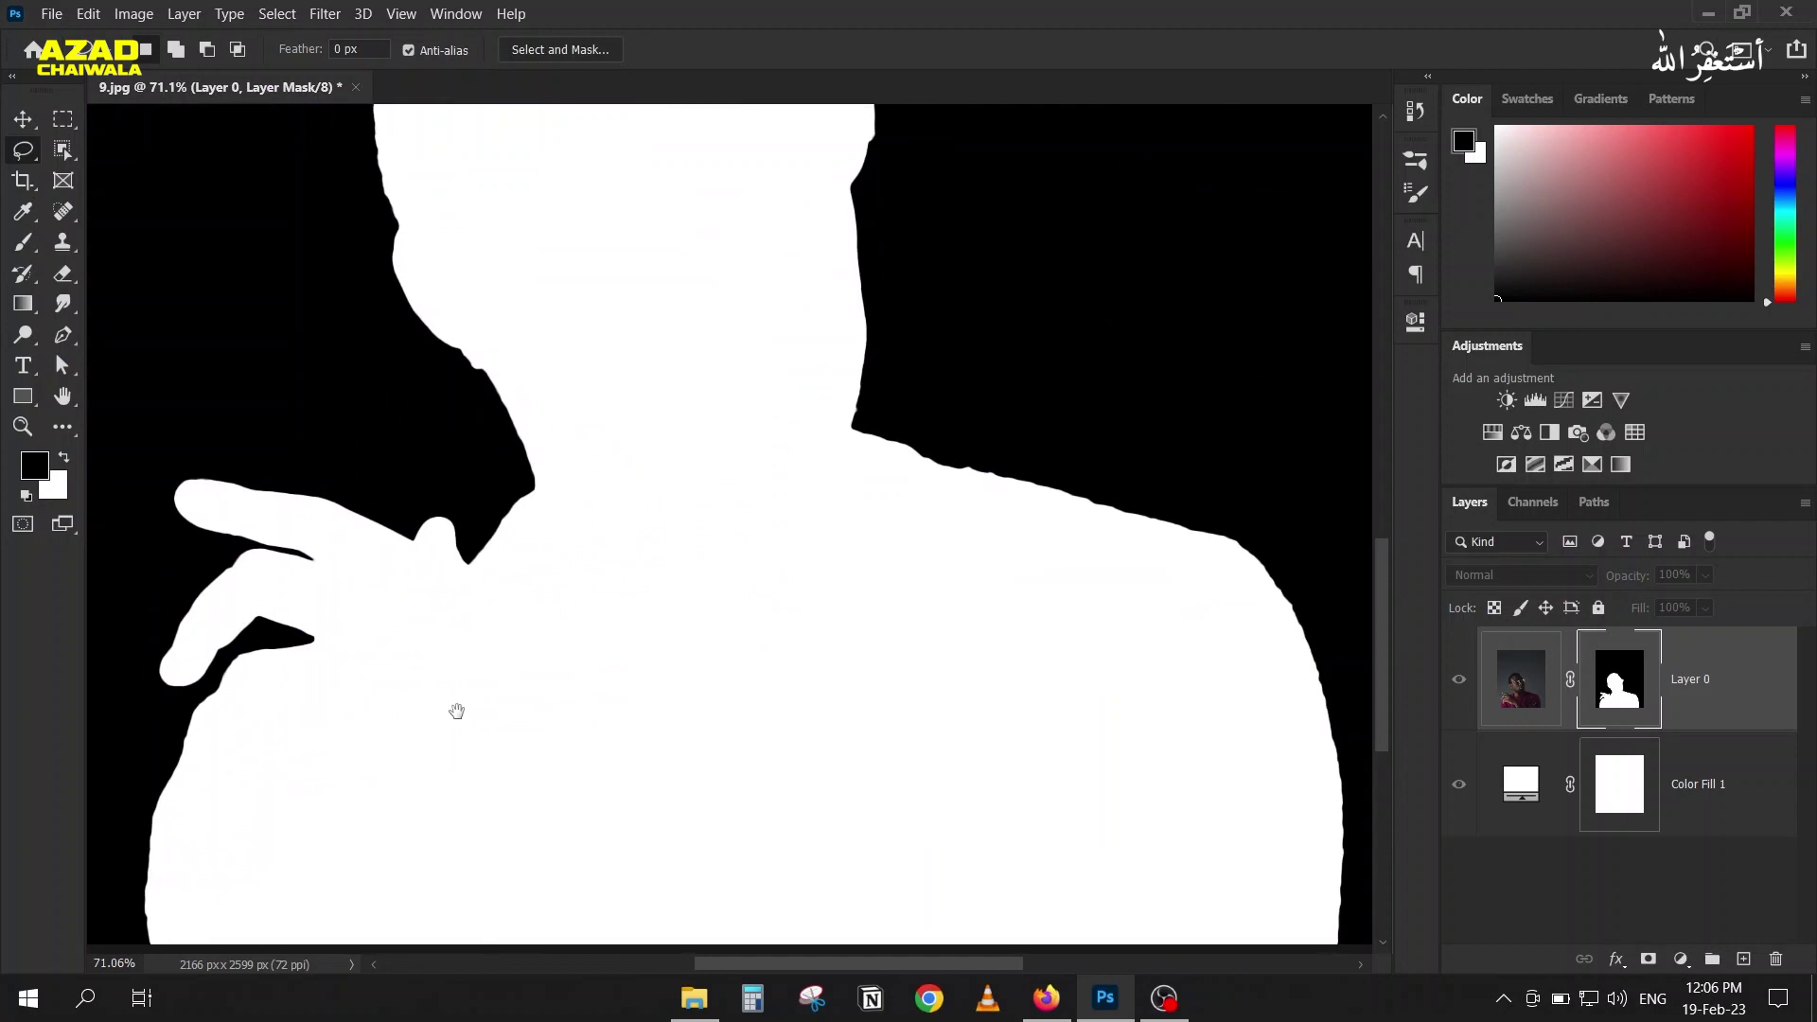
scroll(738, 572, "down", 2)
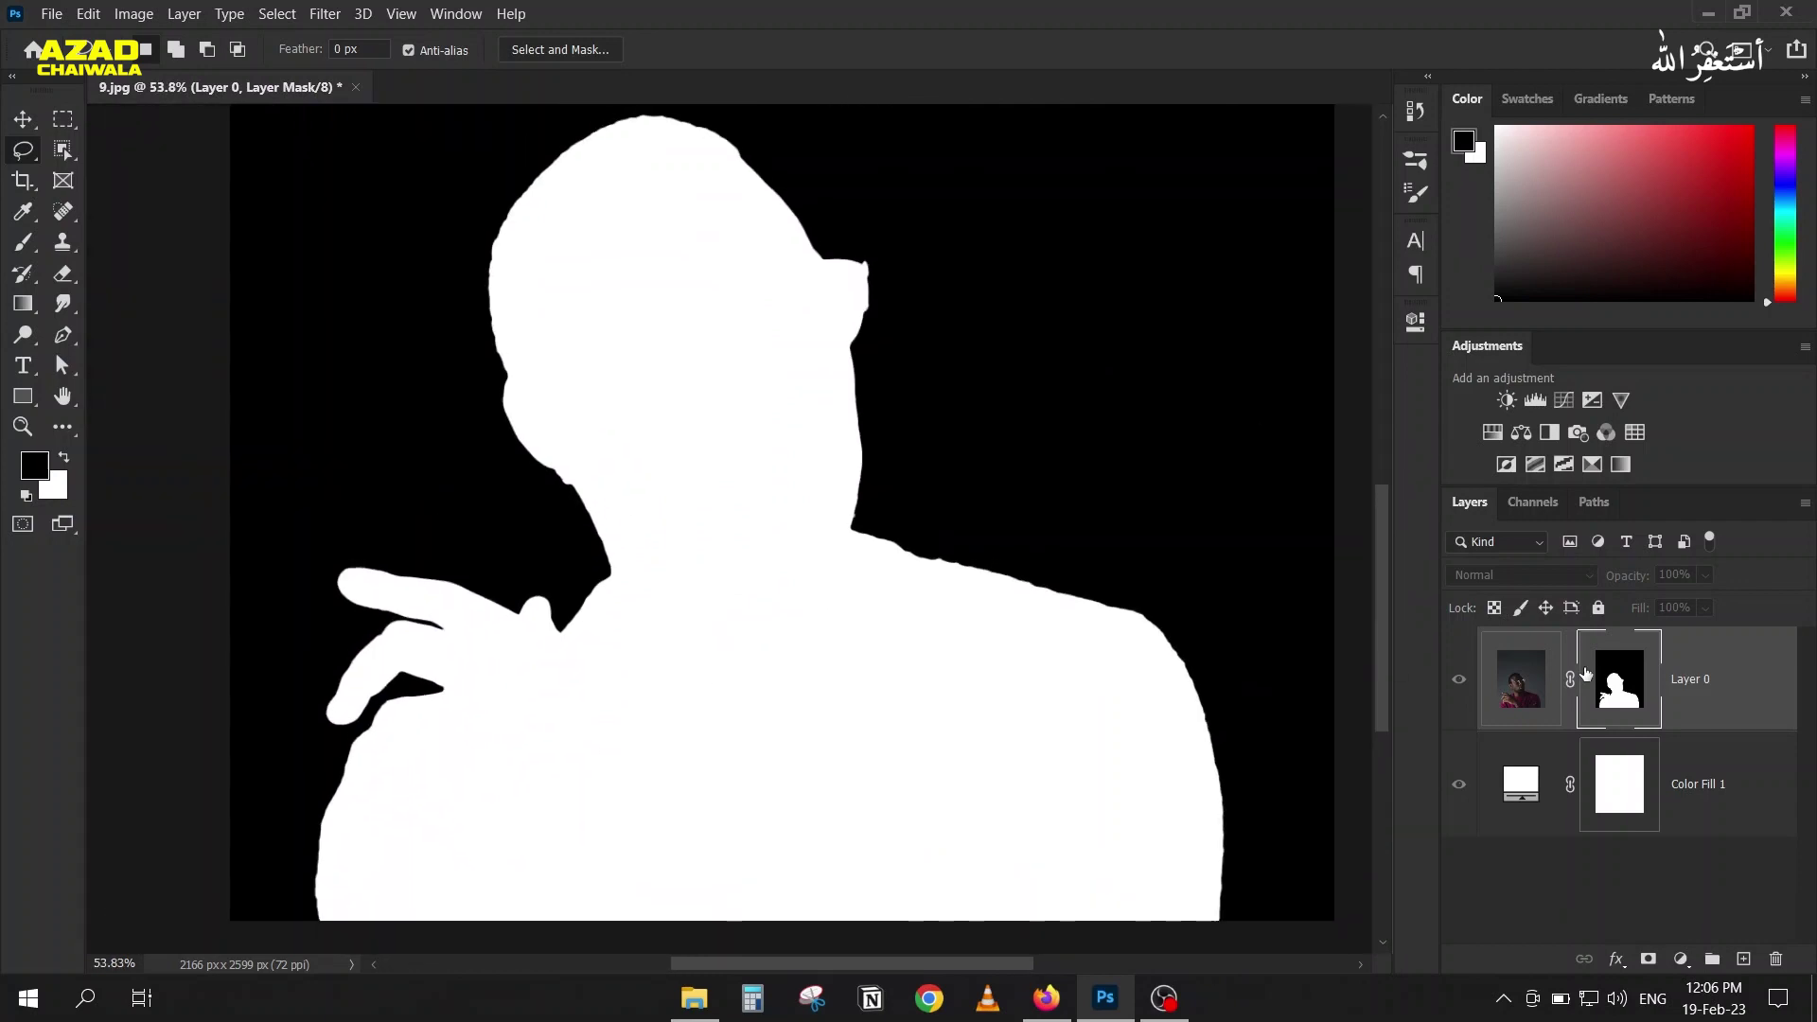
left_click(1638, 685, "alt")
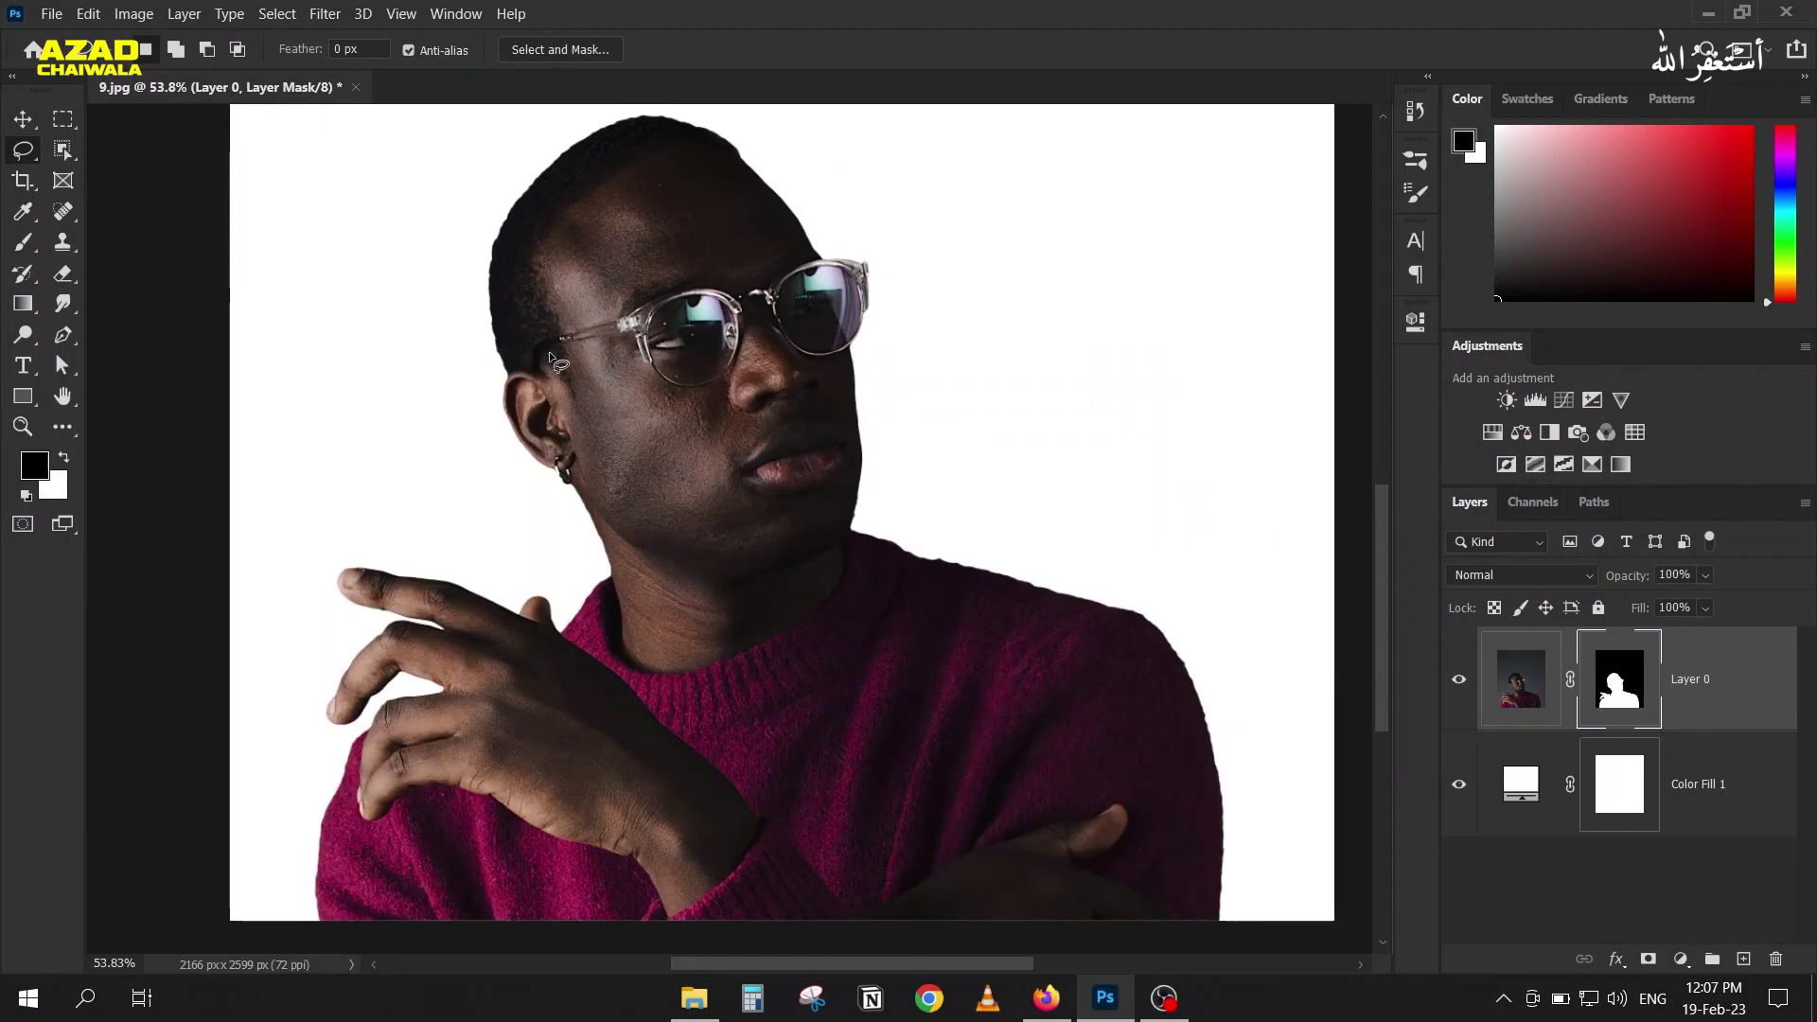
scroll(511, 620, "up", 1)
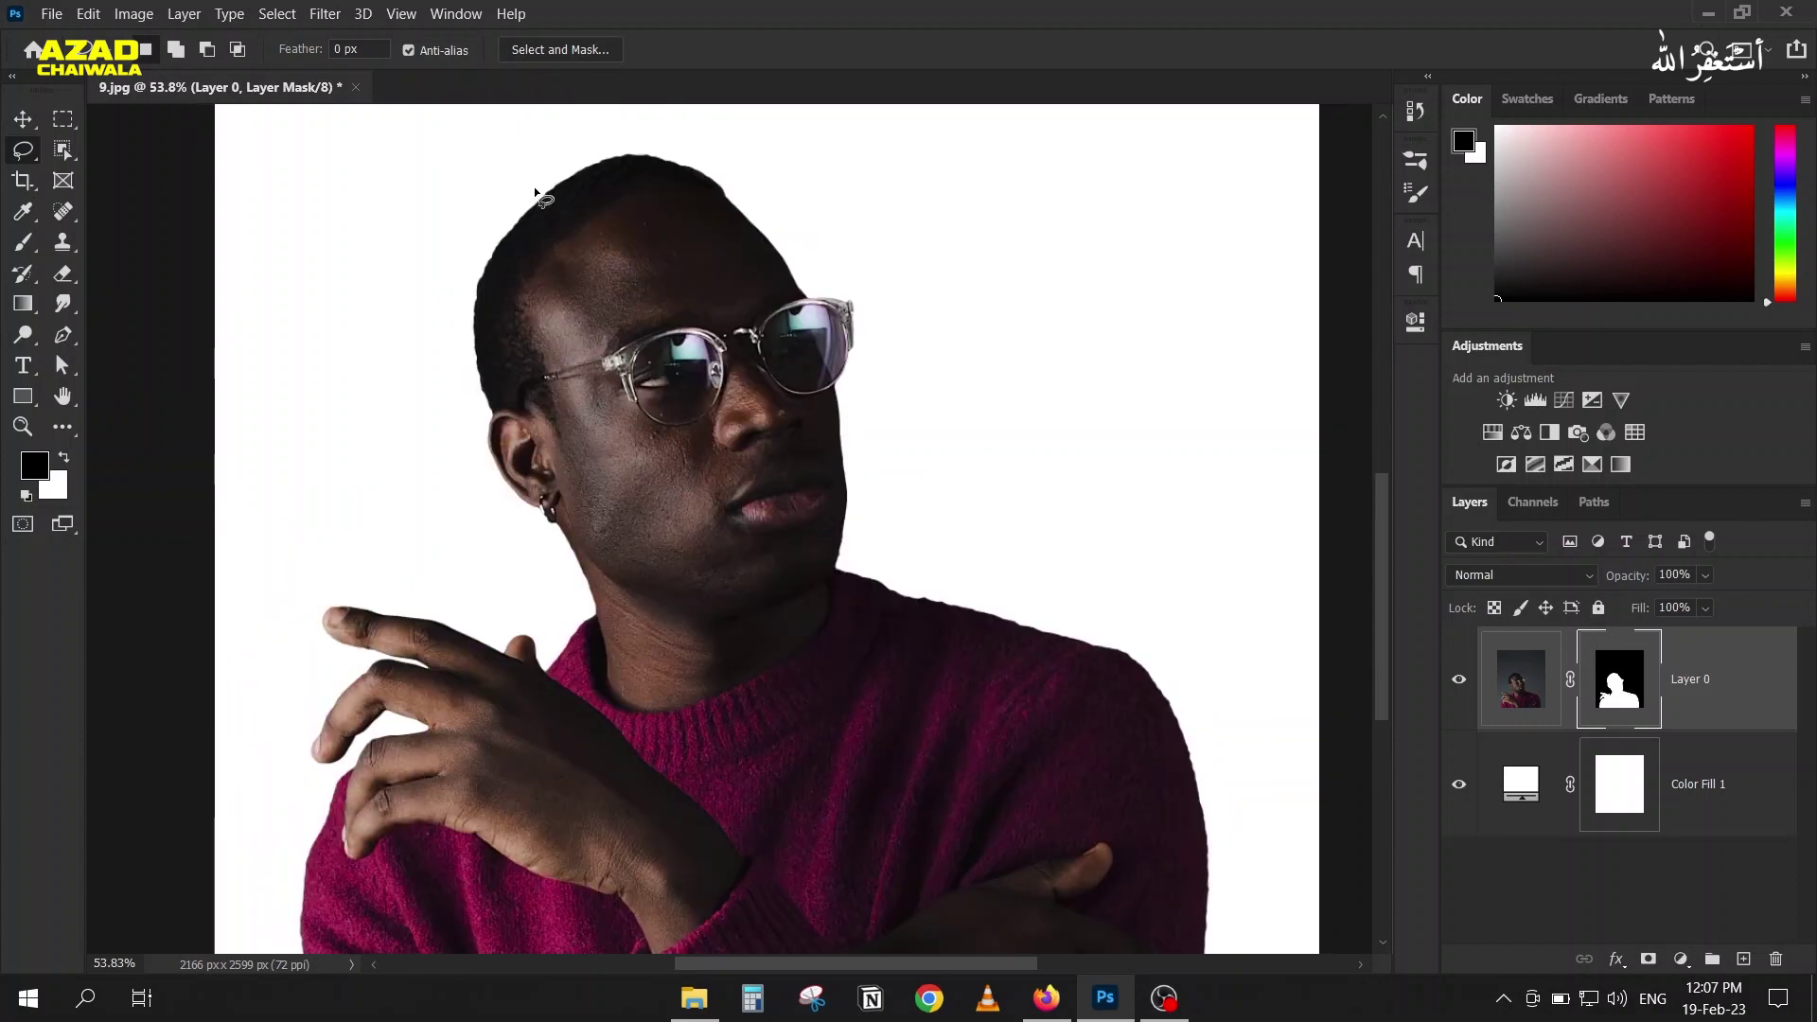
scroll(534, 186, "up", 3)
left_click(1522, 778)
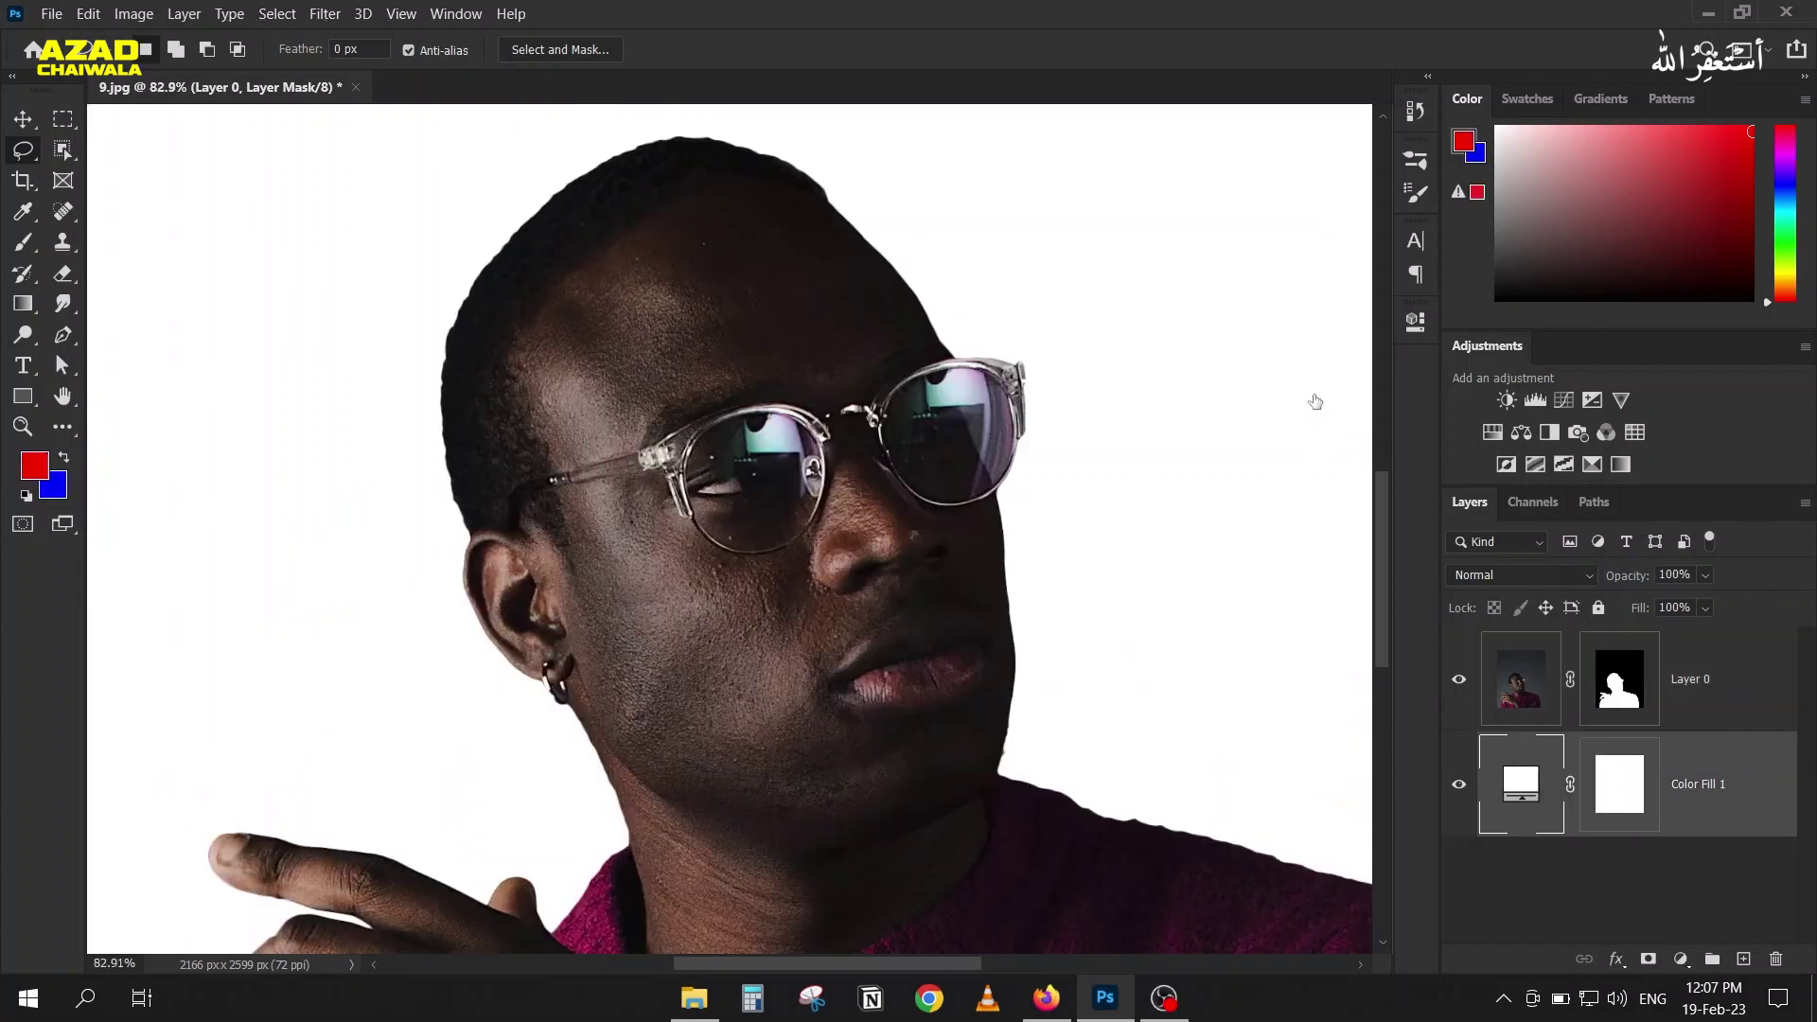
left_click(1176, 347)
left_click(1054, 424)
mouse_move(1053, 424)
left_mouse_down()
mouse_move(1166, 491)
mouse_move(1010, 360)
mouse_move(950, 234)
mouse_move(937, 379)
mouse_move(868, 584)
left_mouse_up()
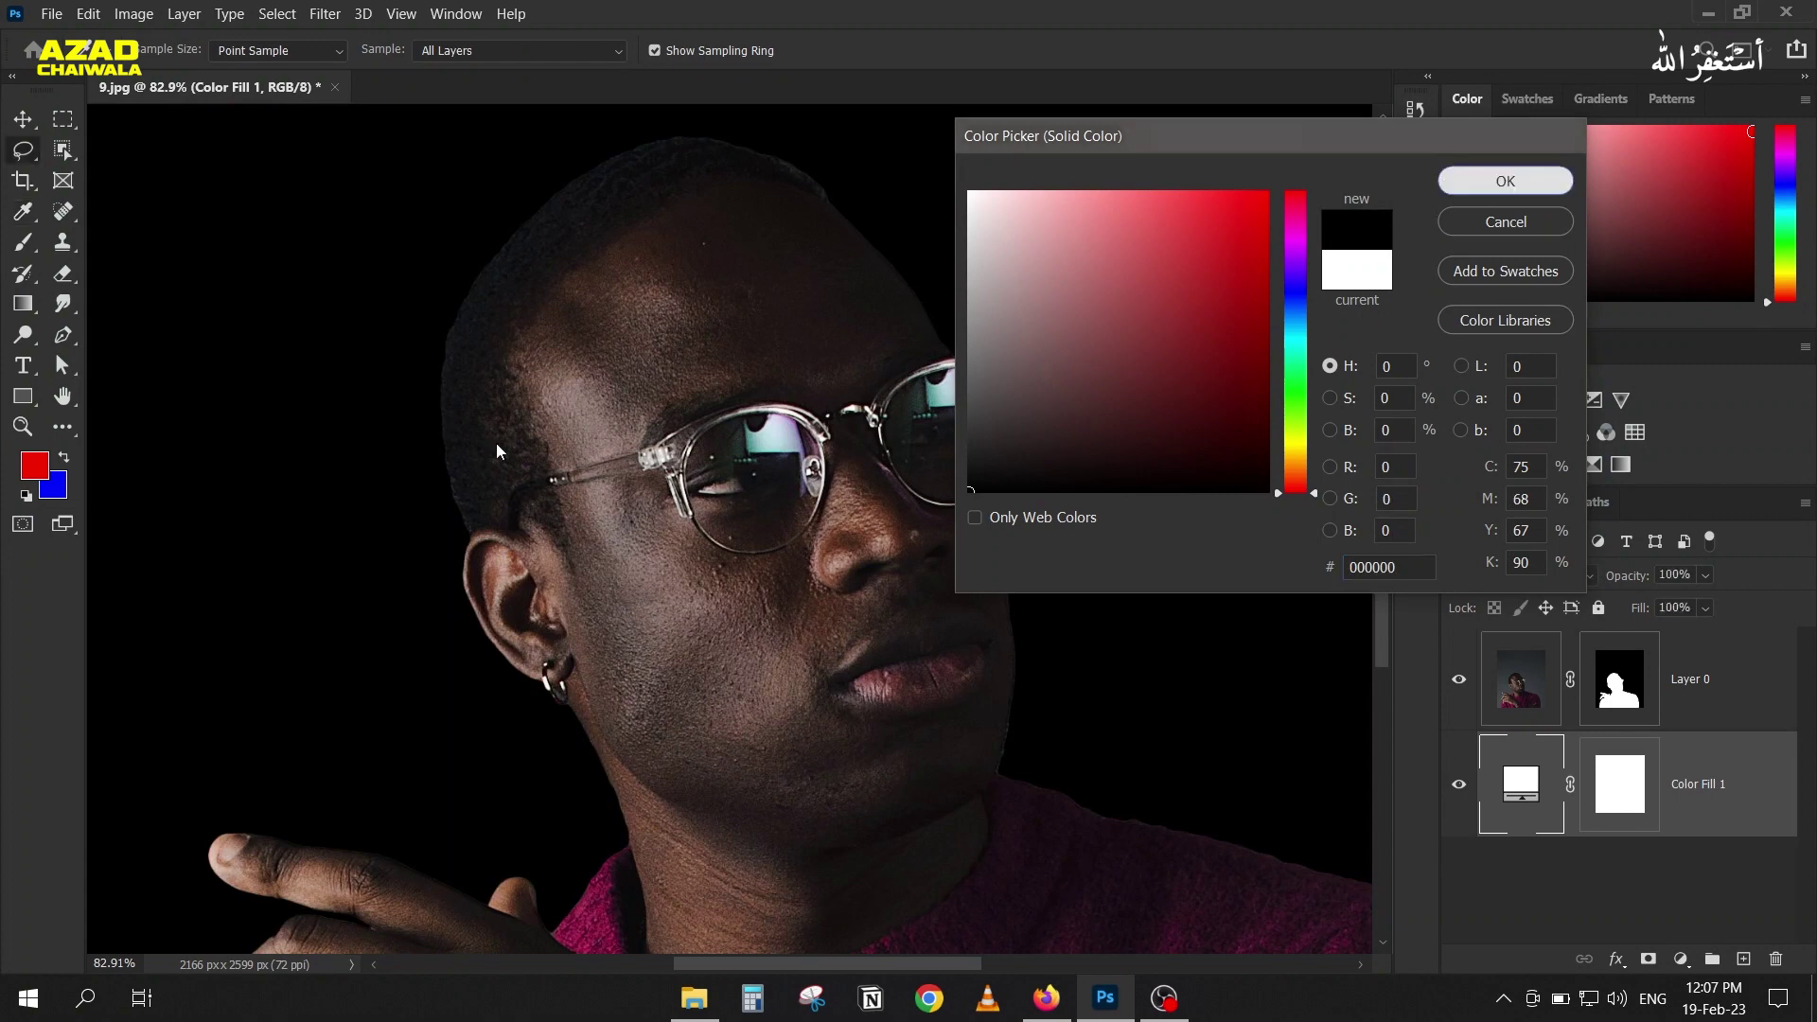
left_click(1506, 181)
key("l")
scroll(662, 474, "down", 2)
mouse_move(501, 617)
left_mouse_down()
mouse_move(378, 313)
mouse_move(478, 333)
mouse_move(434, 345)
left_mouse_up()
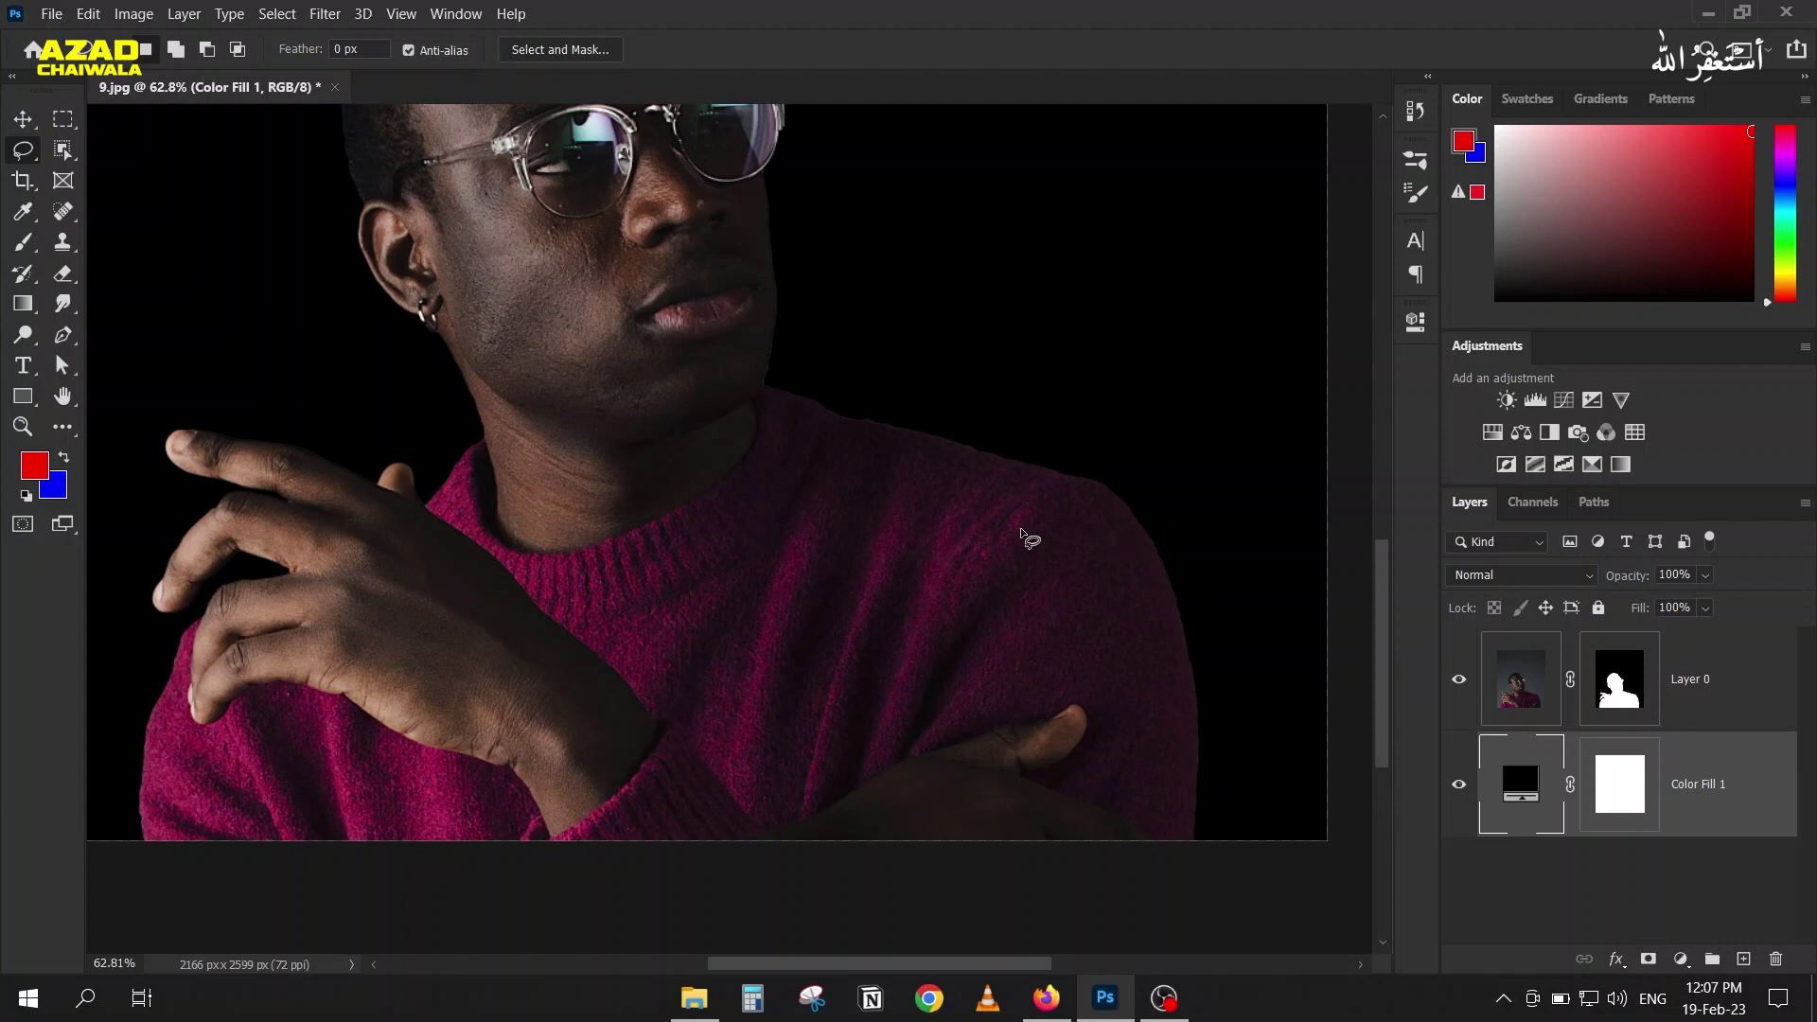
double_click(1500, 782)
type("ffffff")
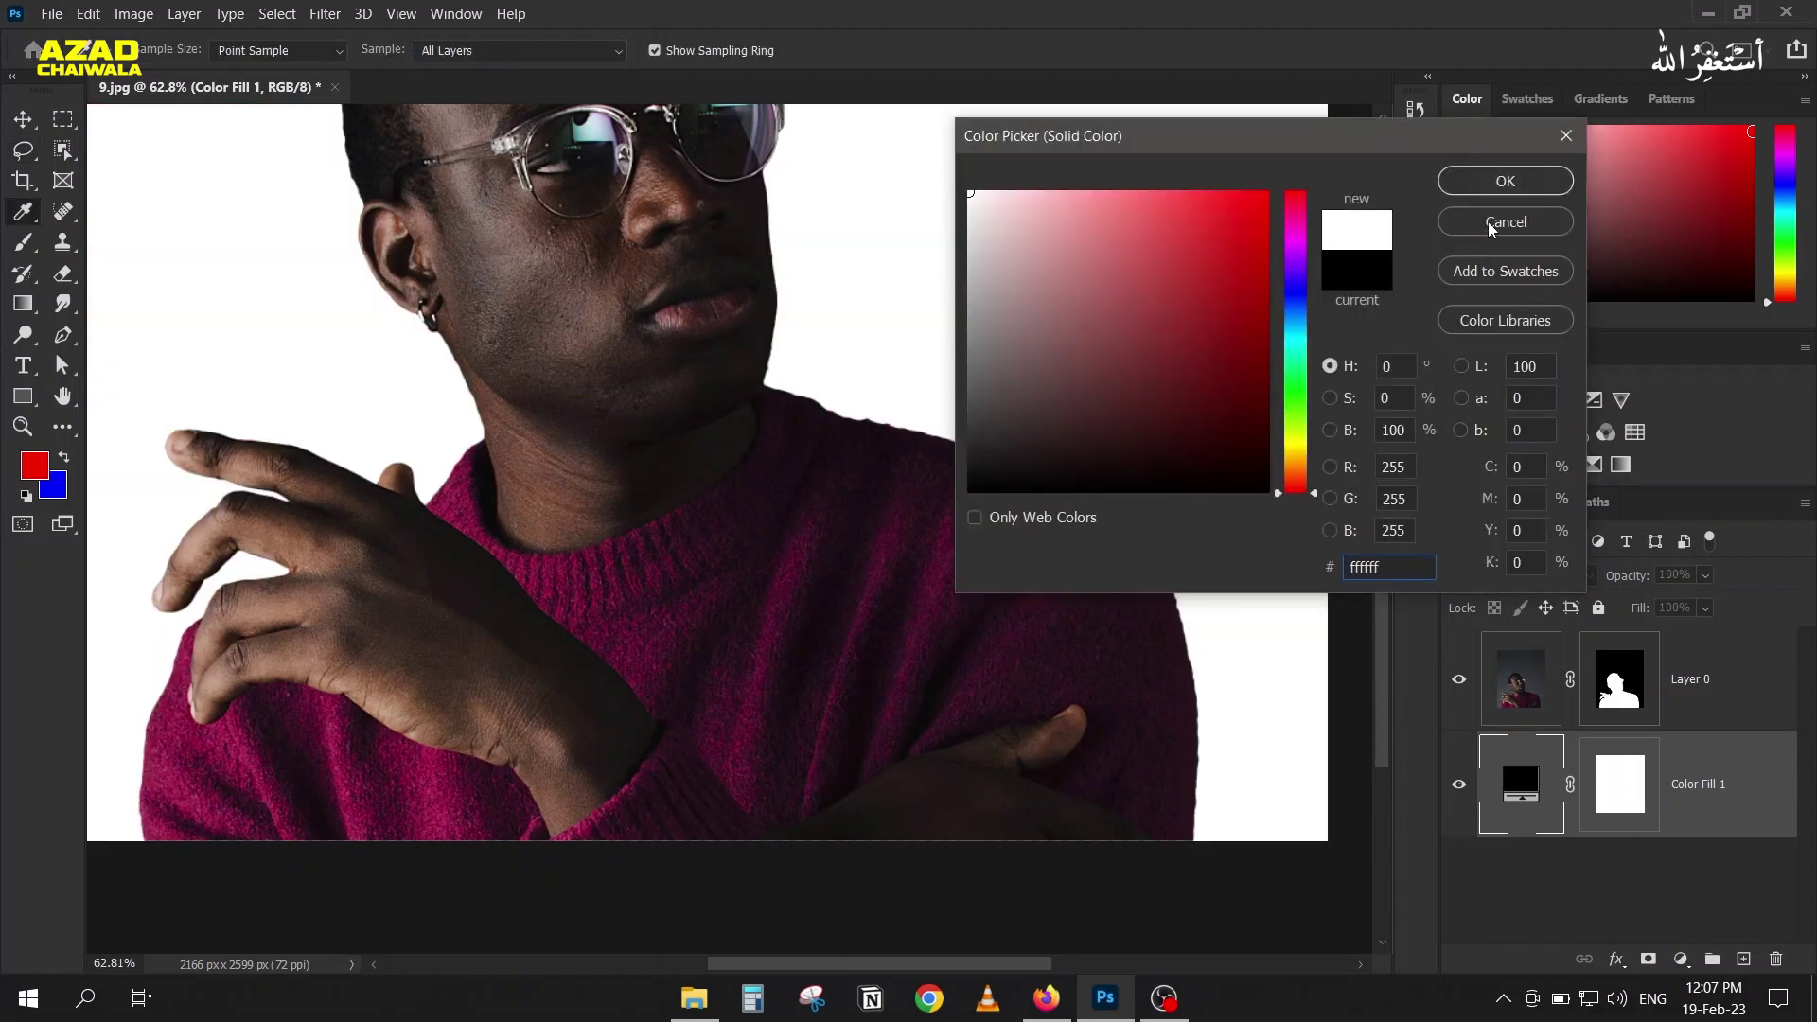
left_click(1462, 185)
scroll(742, 434, "up", 3)
scroll(739, 438, "up", 2)
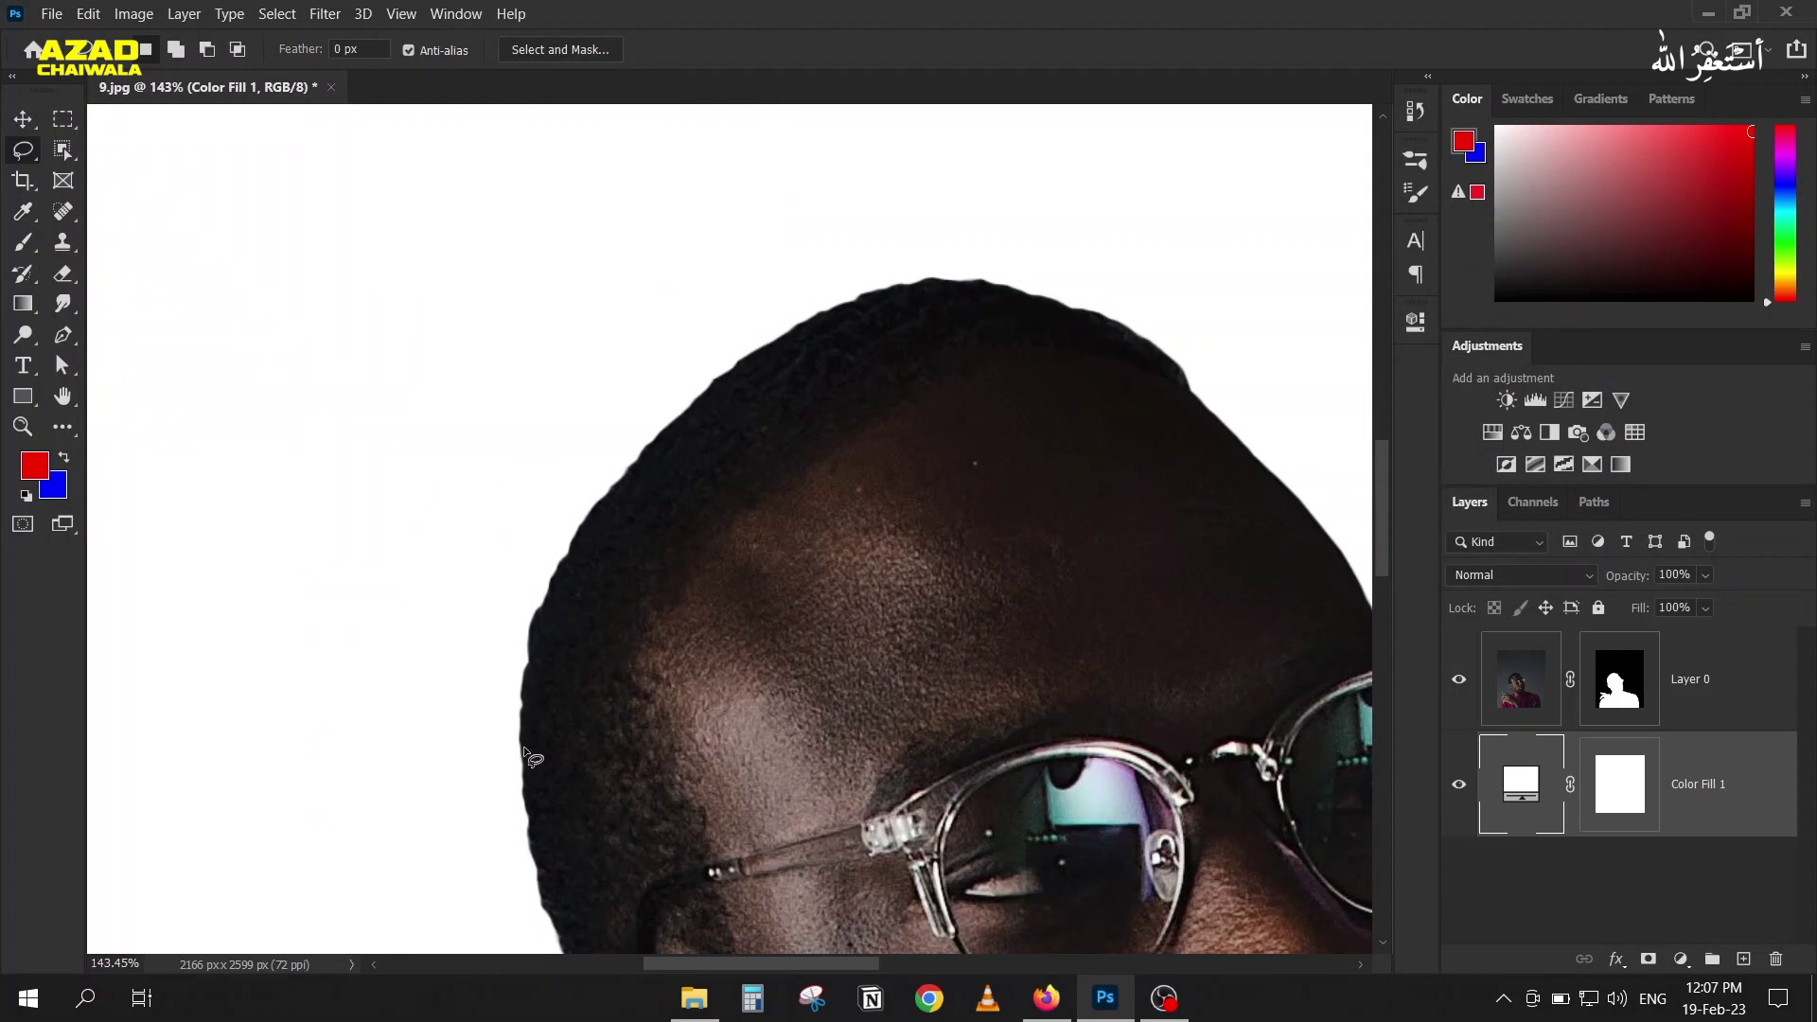
Step: Select Layer 0 and create a new empty Layer 1 above it
scroll(540, 609, "down", 2)
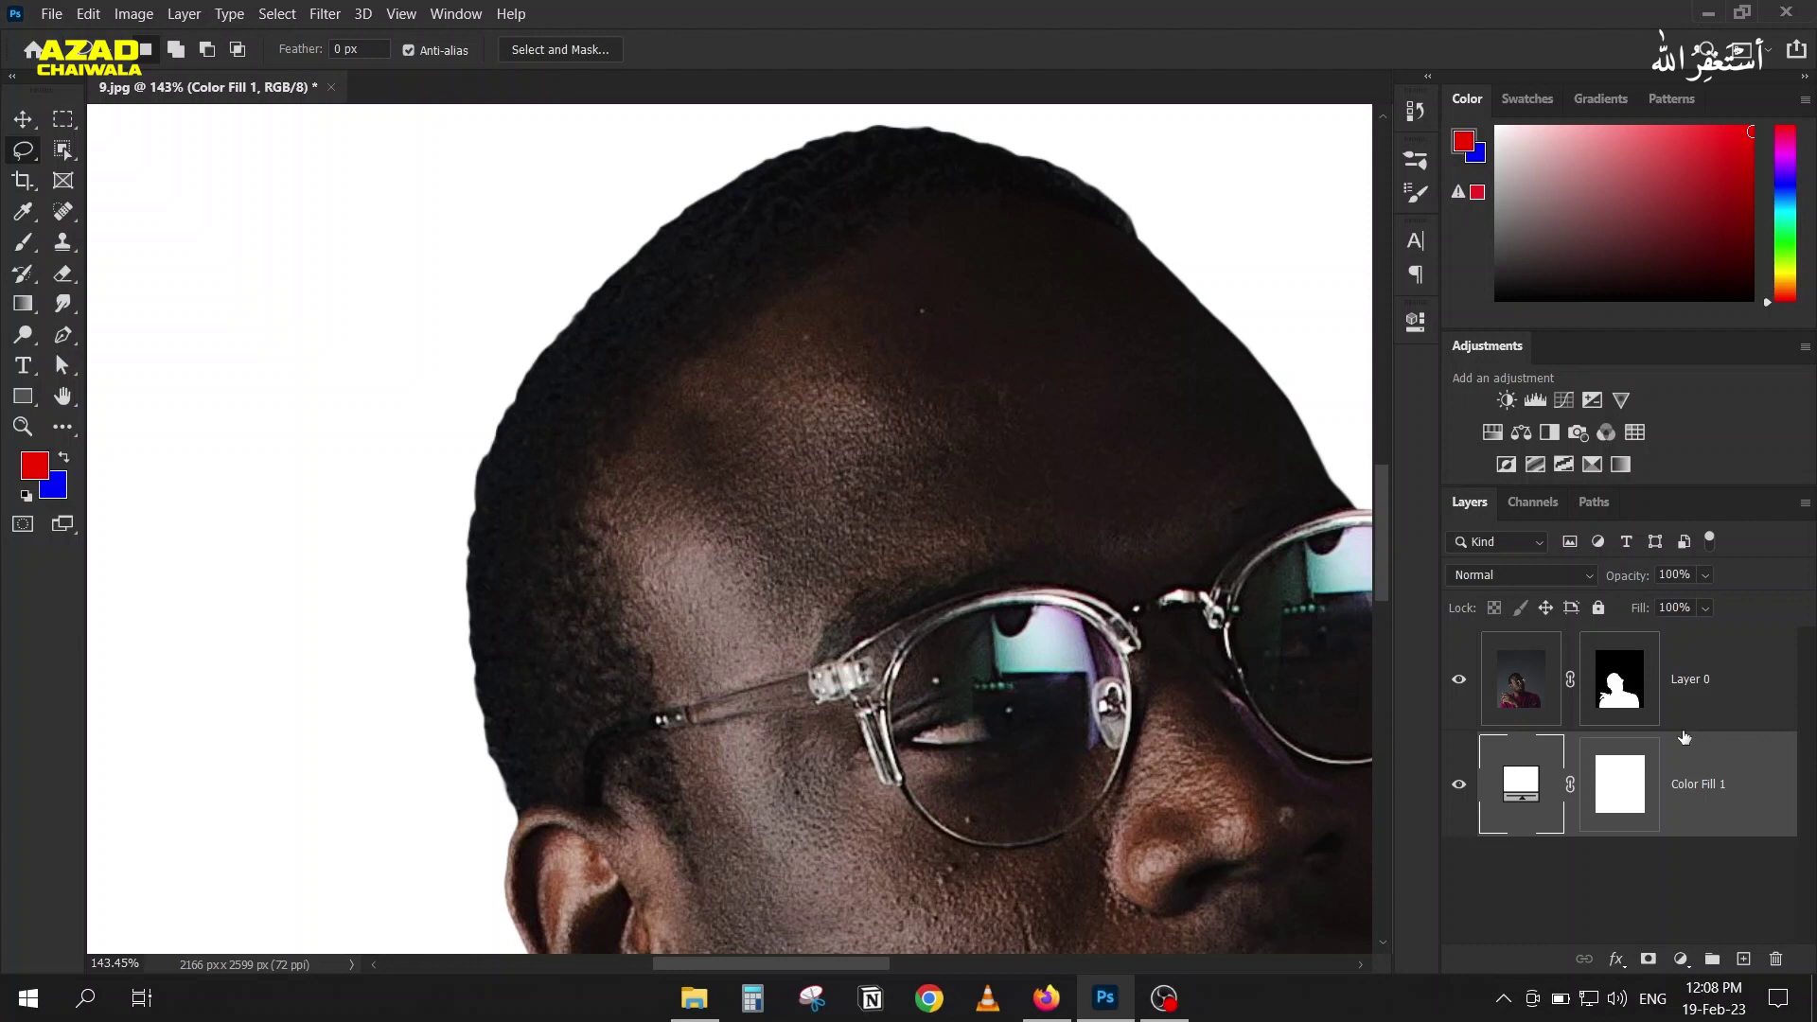
left_click(1519, 678)
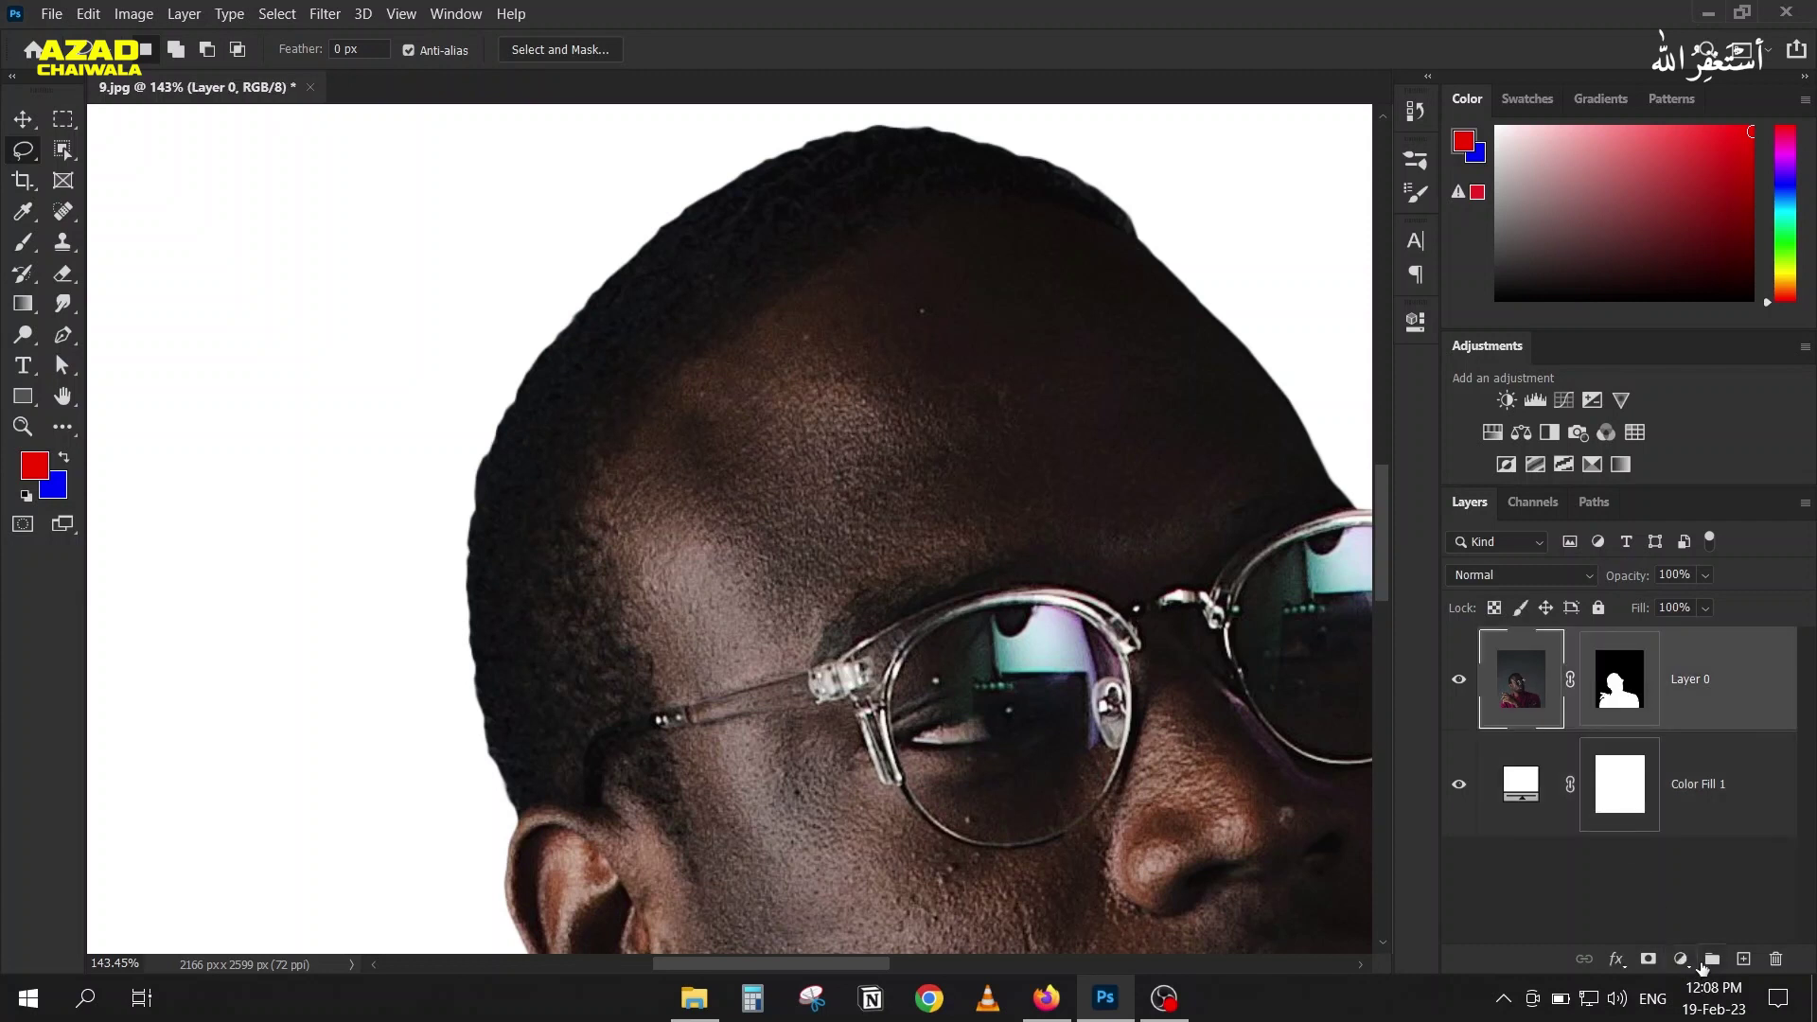
left_click(1742, 959)
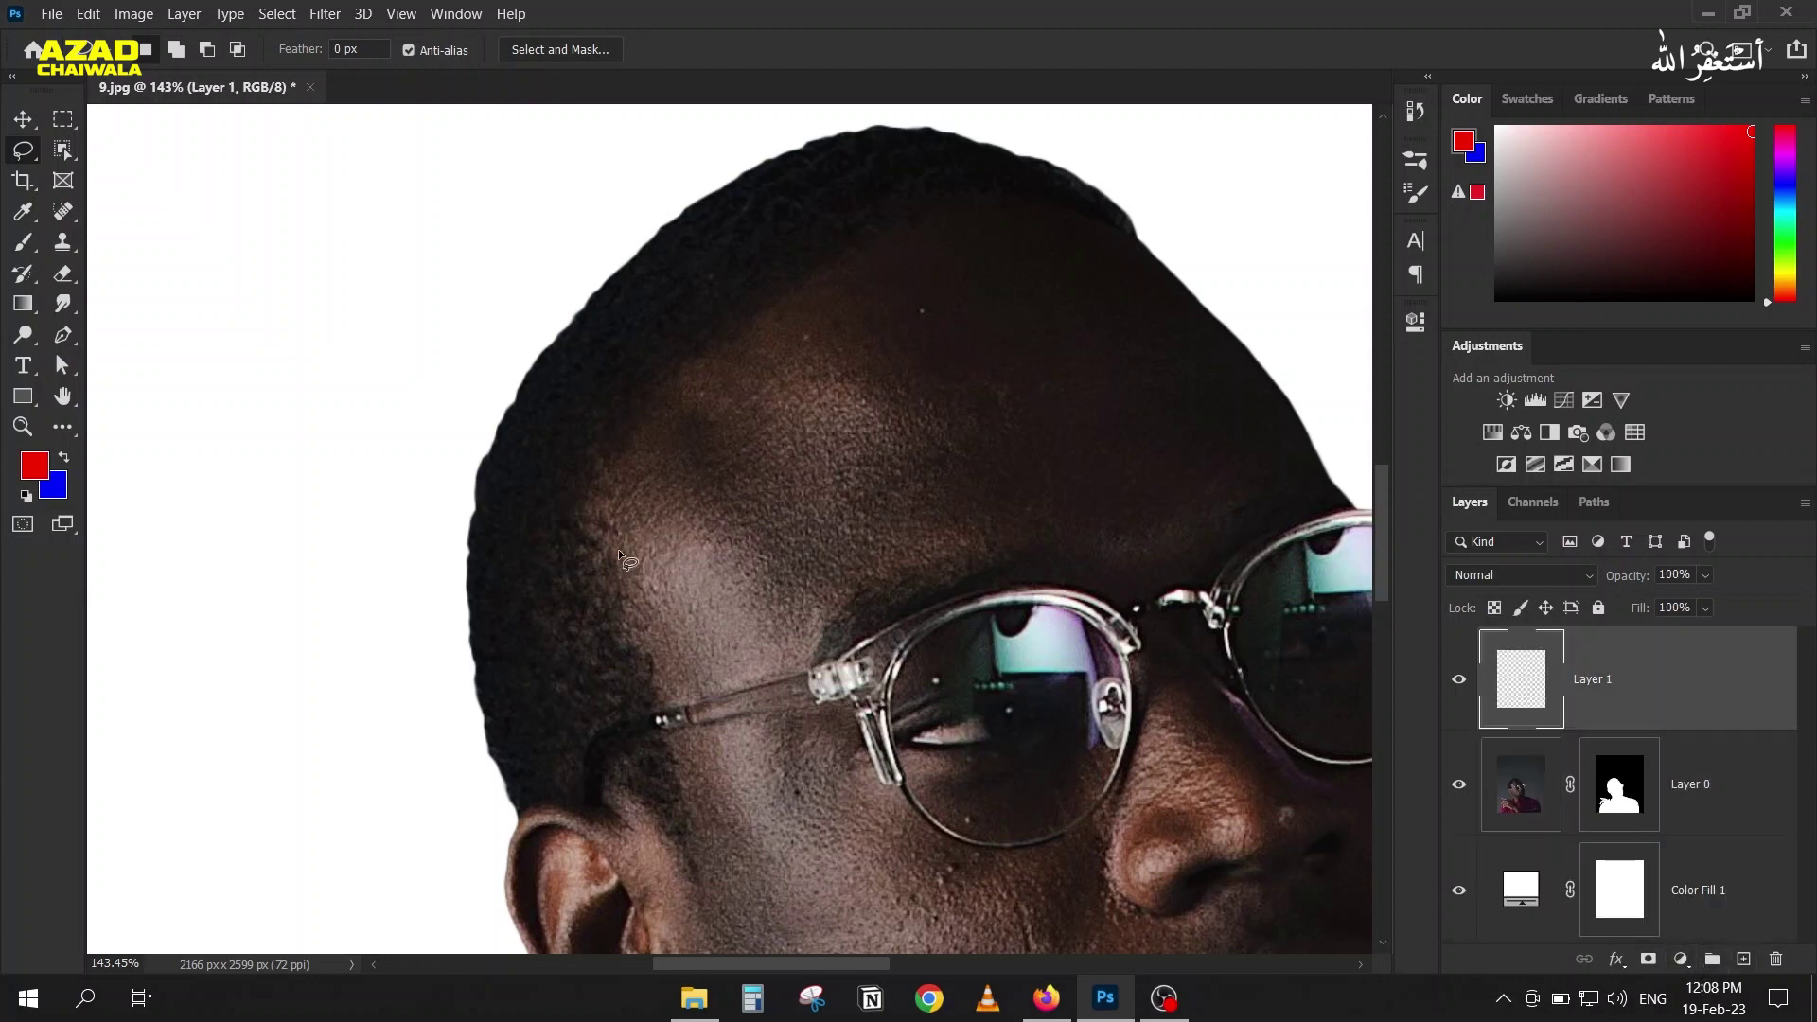
Step: Reset to default black and white colours and pick a plain round brush with the Brush tool
left_click_drag(299, 343, 495, 503)
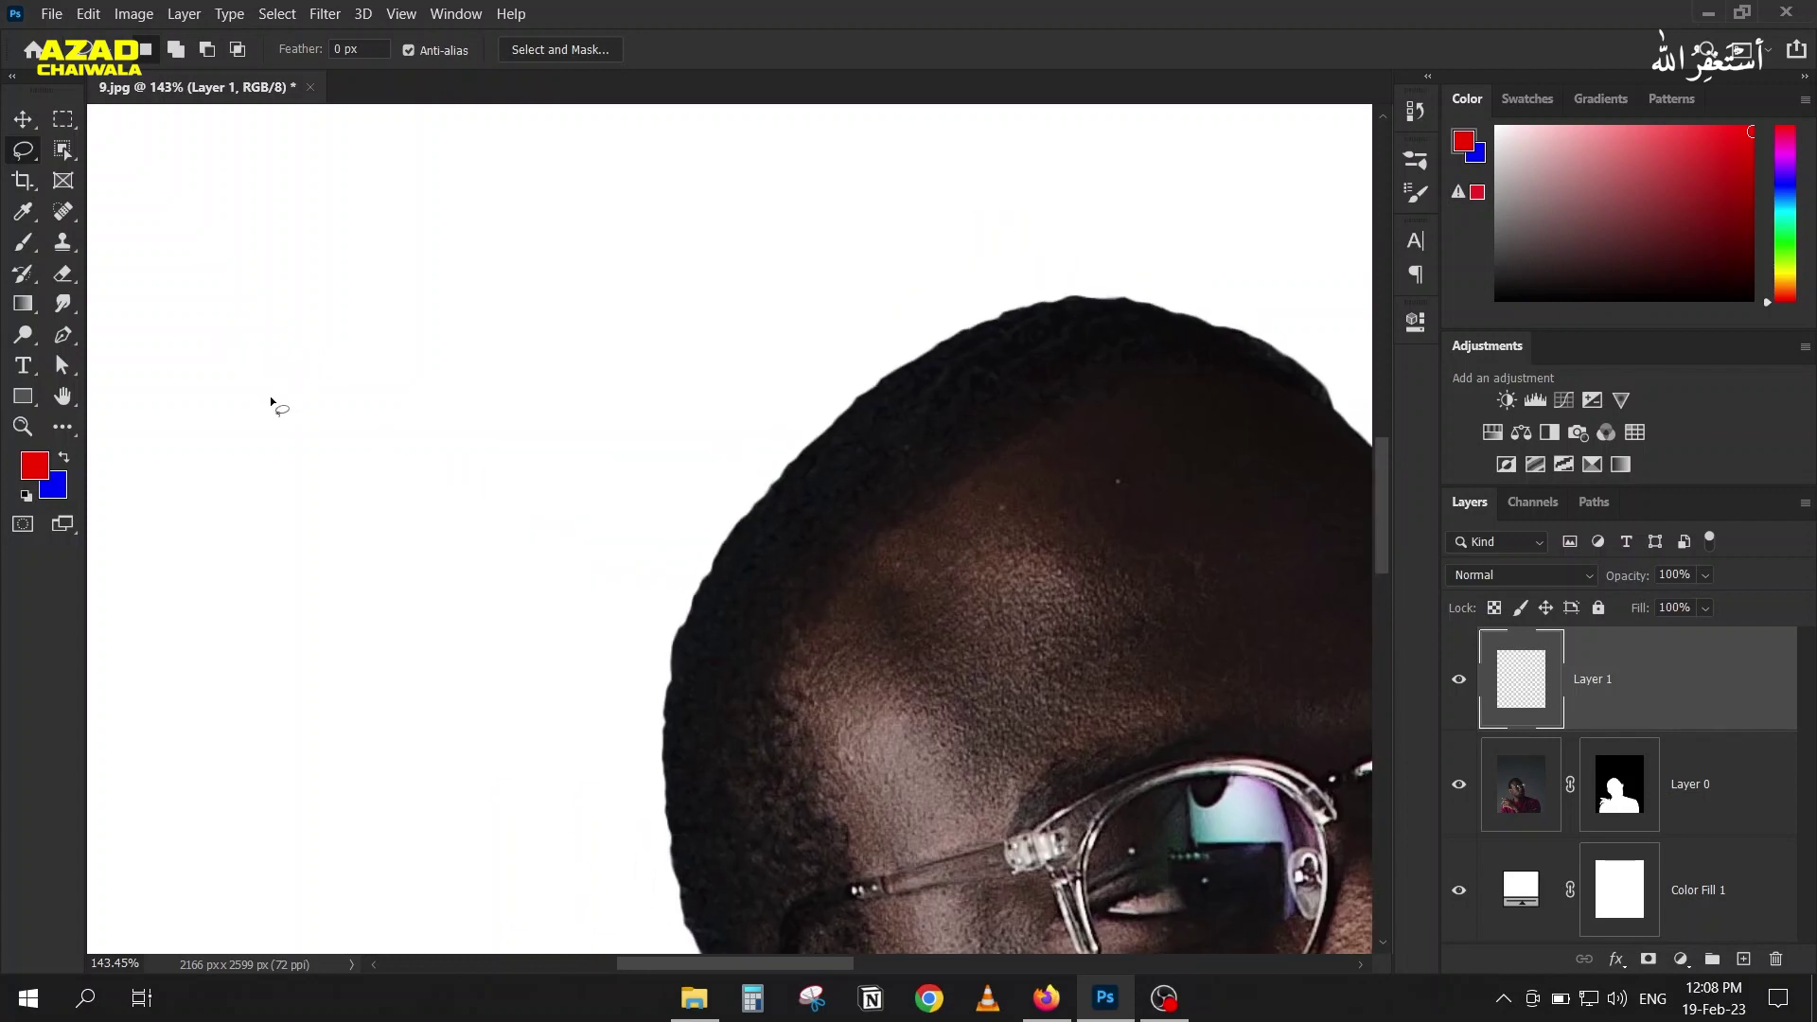
key("d")
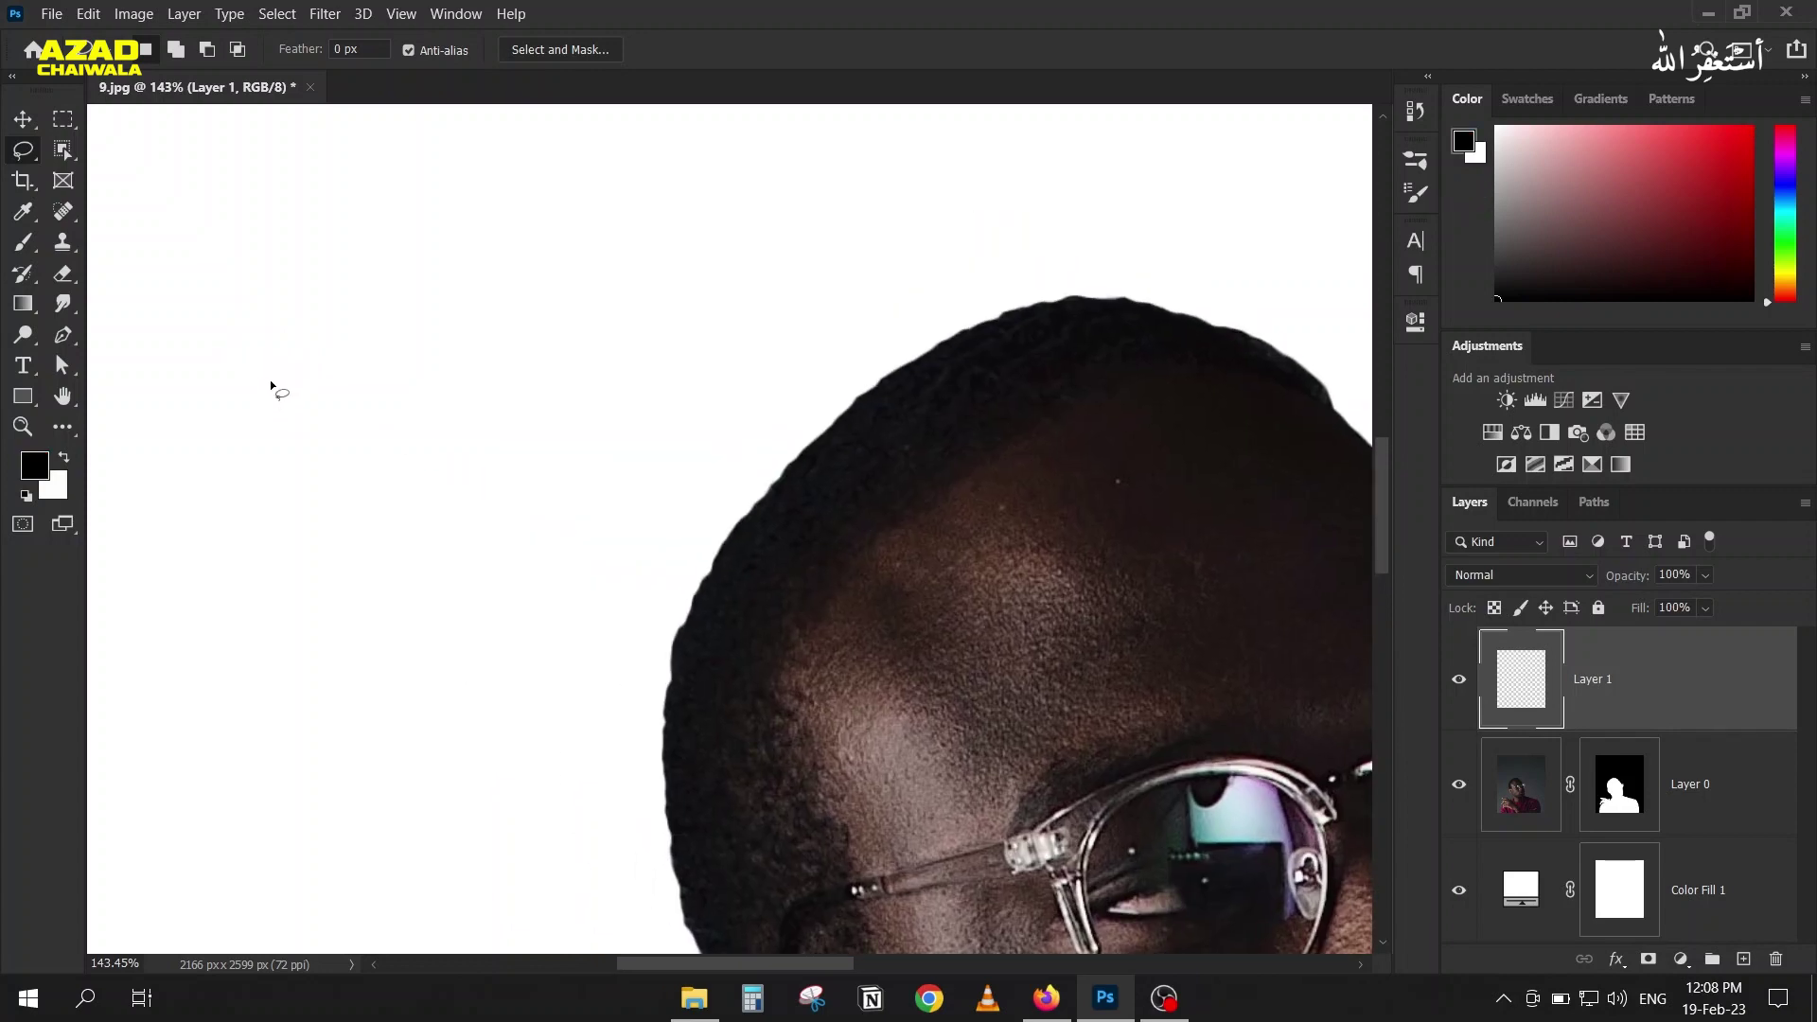
key("b")
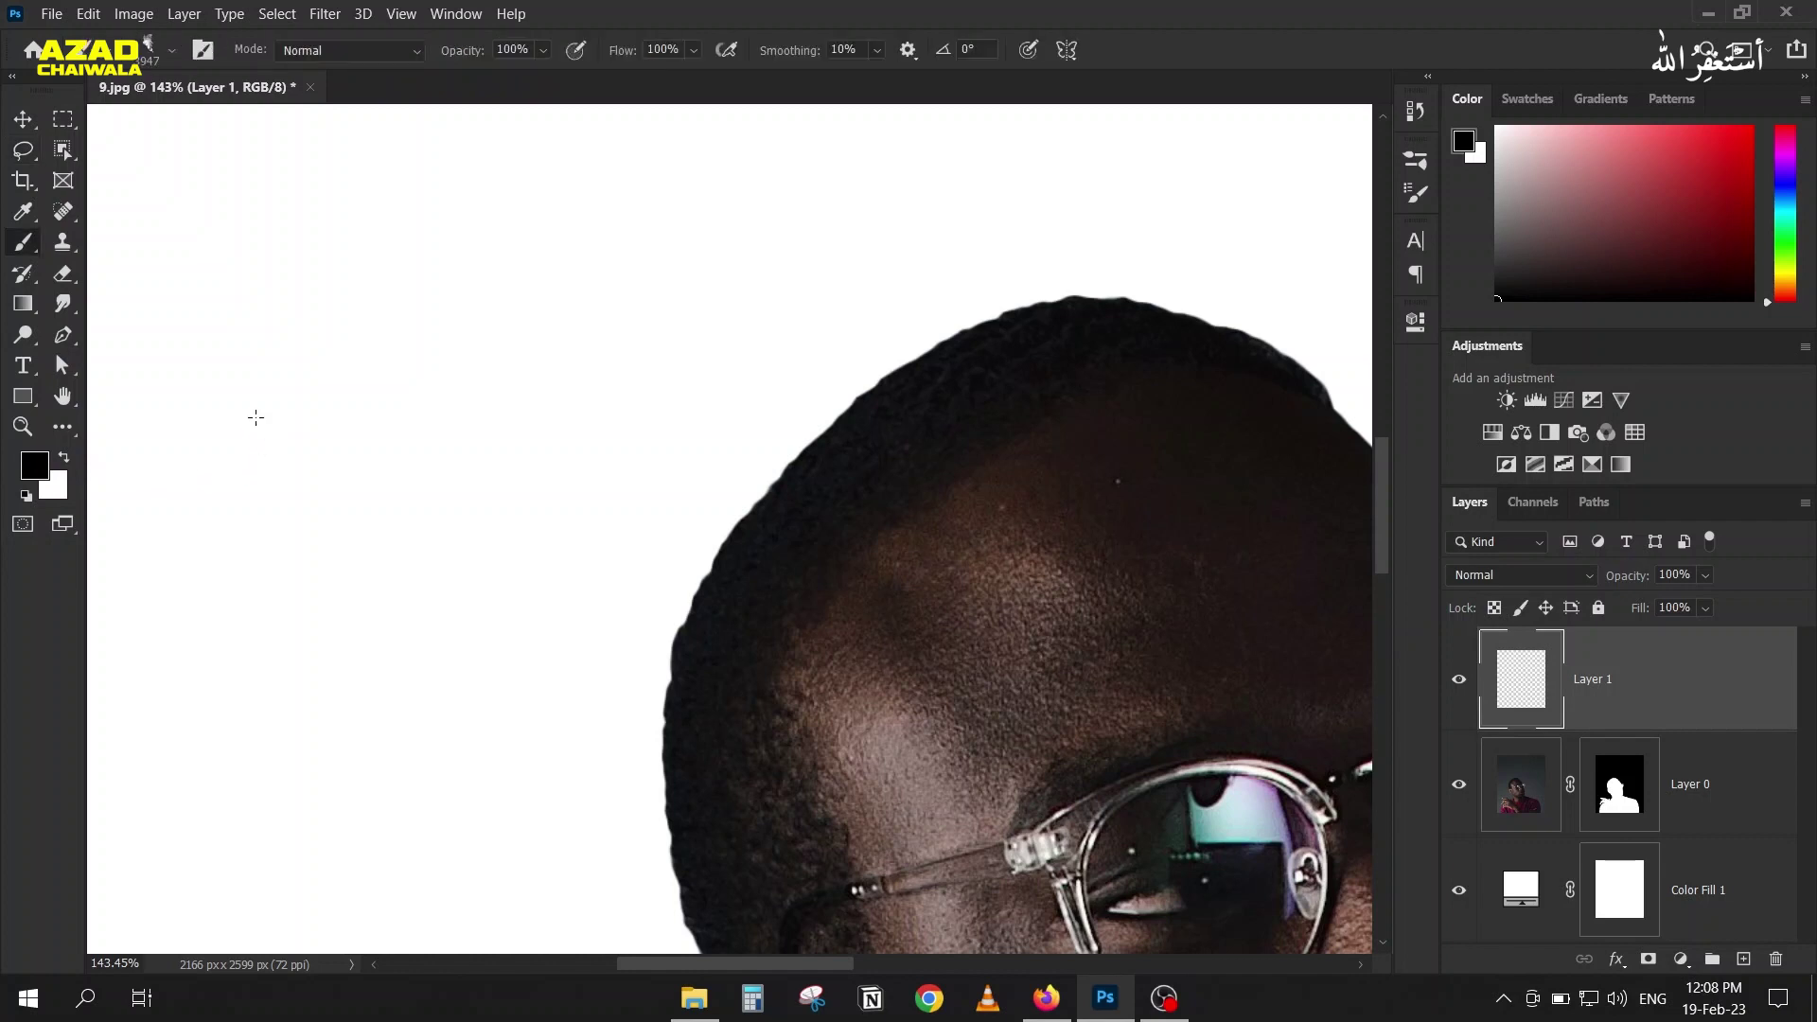
left_click(151, 55)
scroll(80, 270, "up", 3)
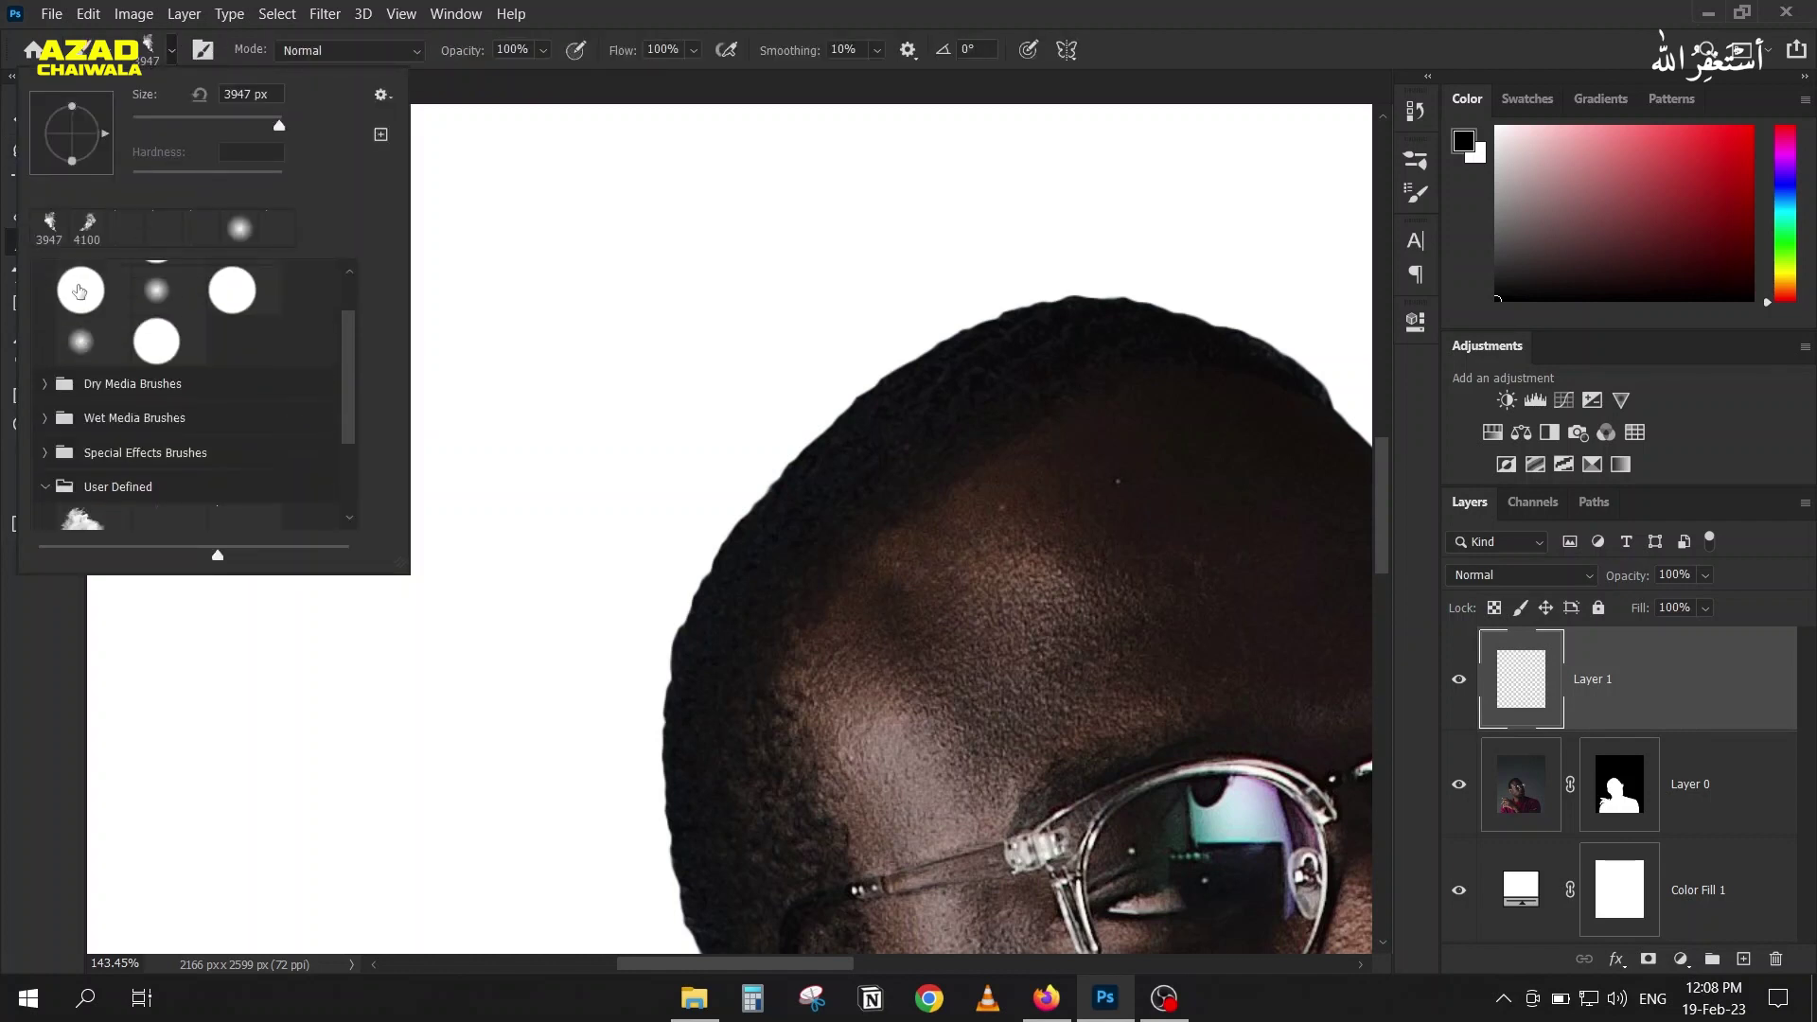
left_click(155, 284)
key("Return")
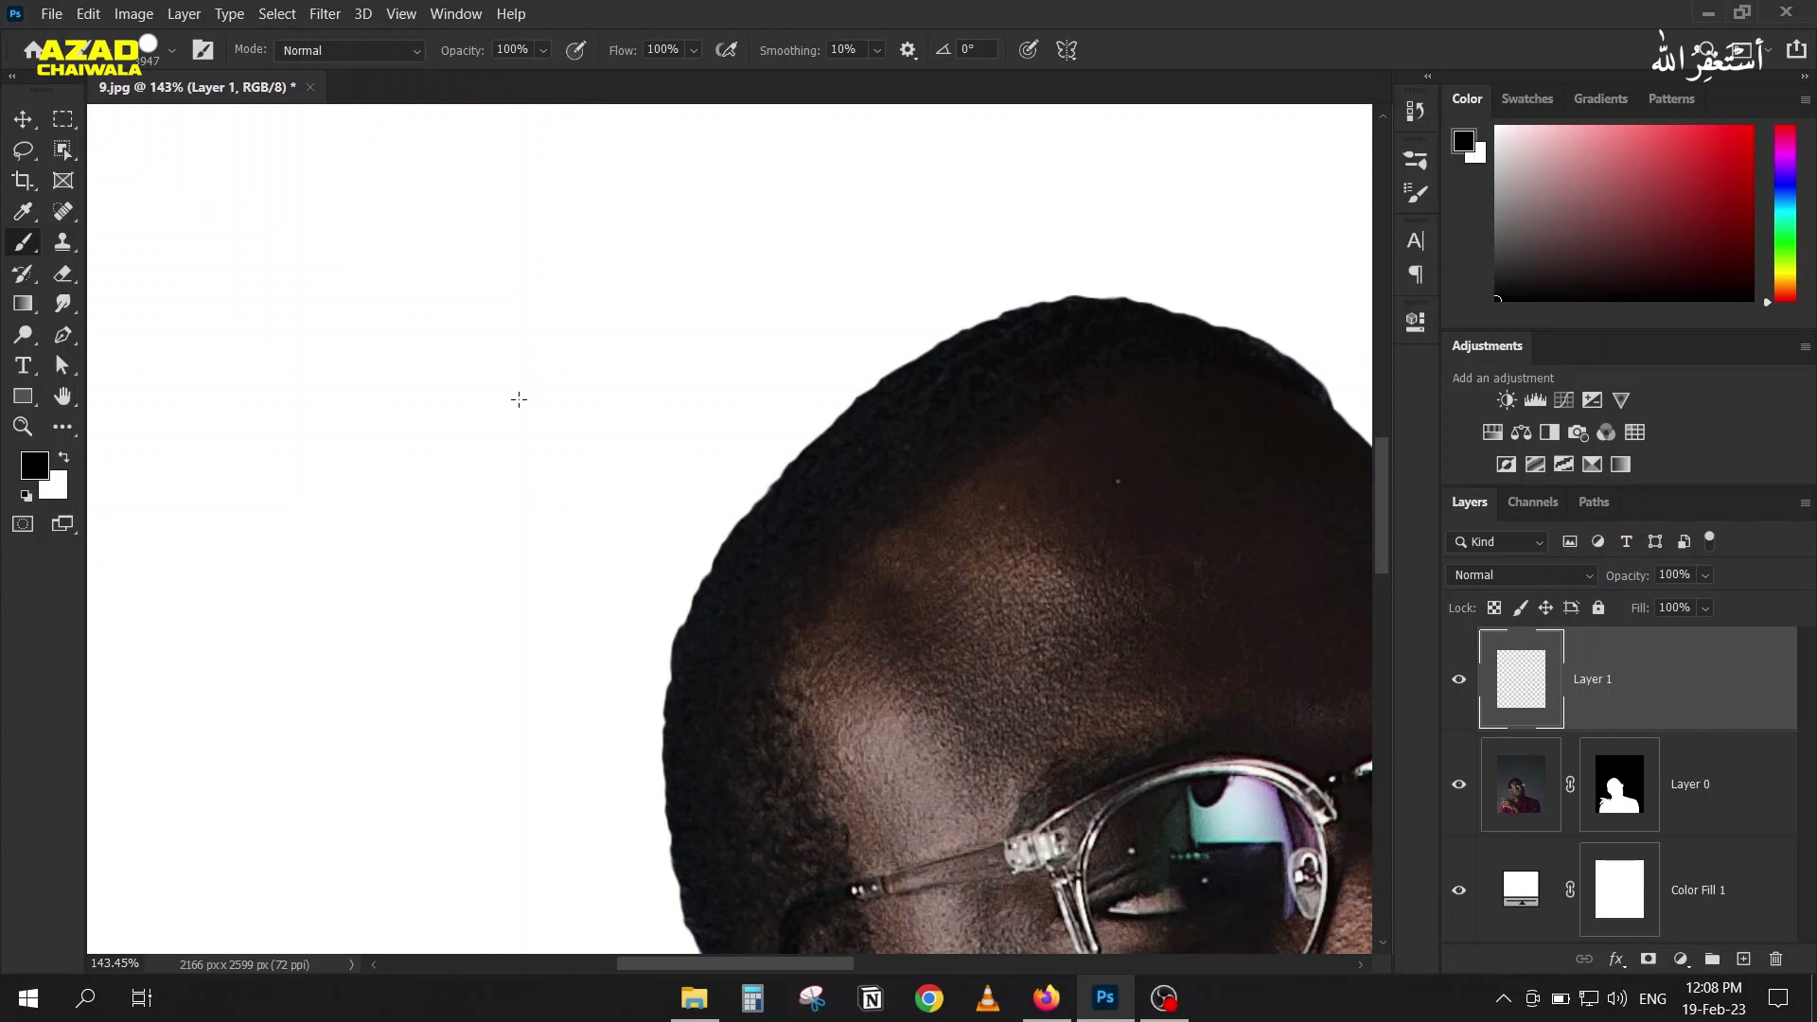
Step: Shrink the brush with the [ key down to a tiny 4 px tip
key("bracketleft")
key("bracketleft")
key("bracketleft")
key("bracketleft")
key("bracketleft")
key("bracketleft")
key("bracketleft")
key("bracketleft")
key("bracketleft")
key("bracketleft")
key("bracketleft")
key("bracketleft")
key("bracketleft")
key("bracketleft")
key("bracketleft")
key("bracketleft")
key("bracketleft")
key("bracketleft")
key("bracketleft")
key("bracketleft")
key("bracketleft")
key("bracketleft")
key("bracketleft")
key("bracketleft")
key("bracketleft")
key("bracketleft")
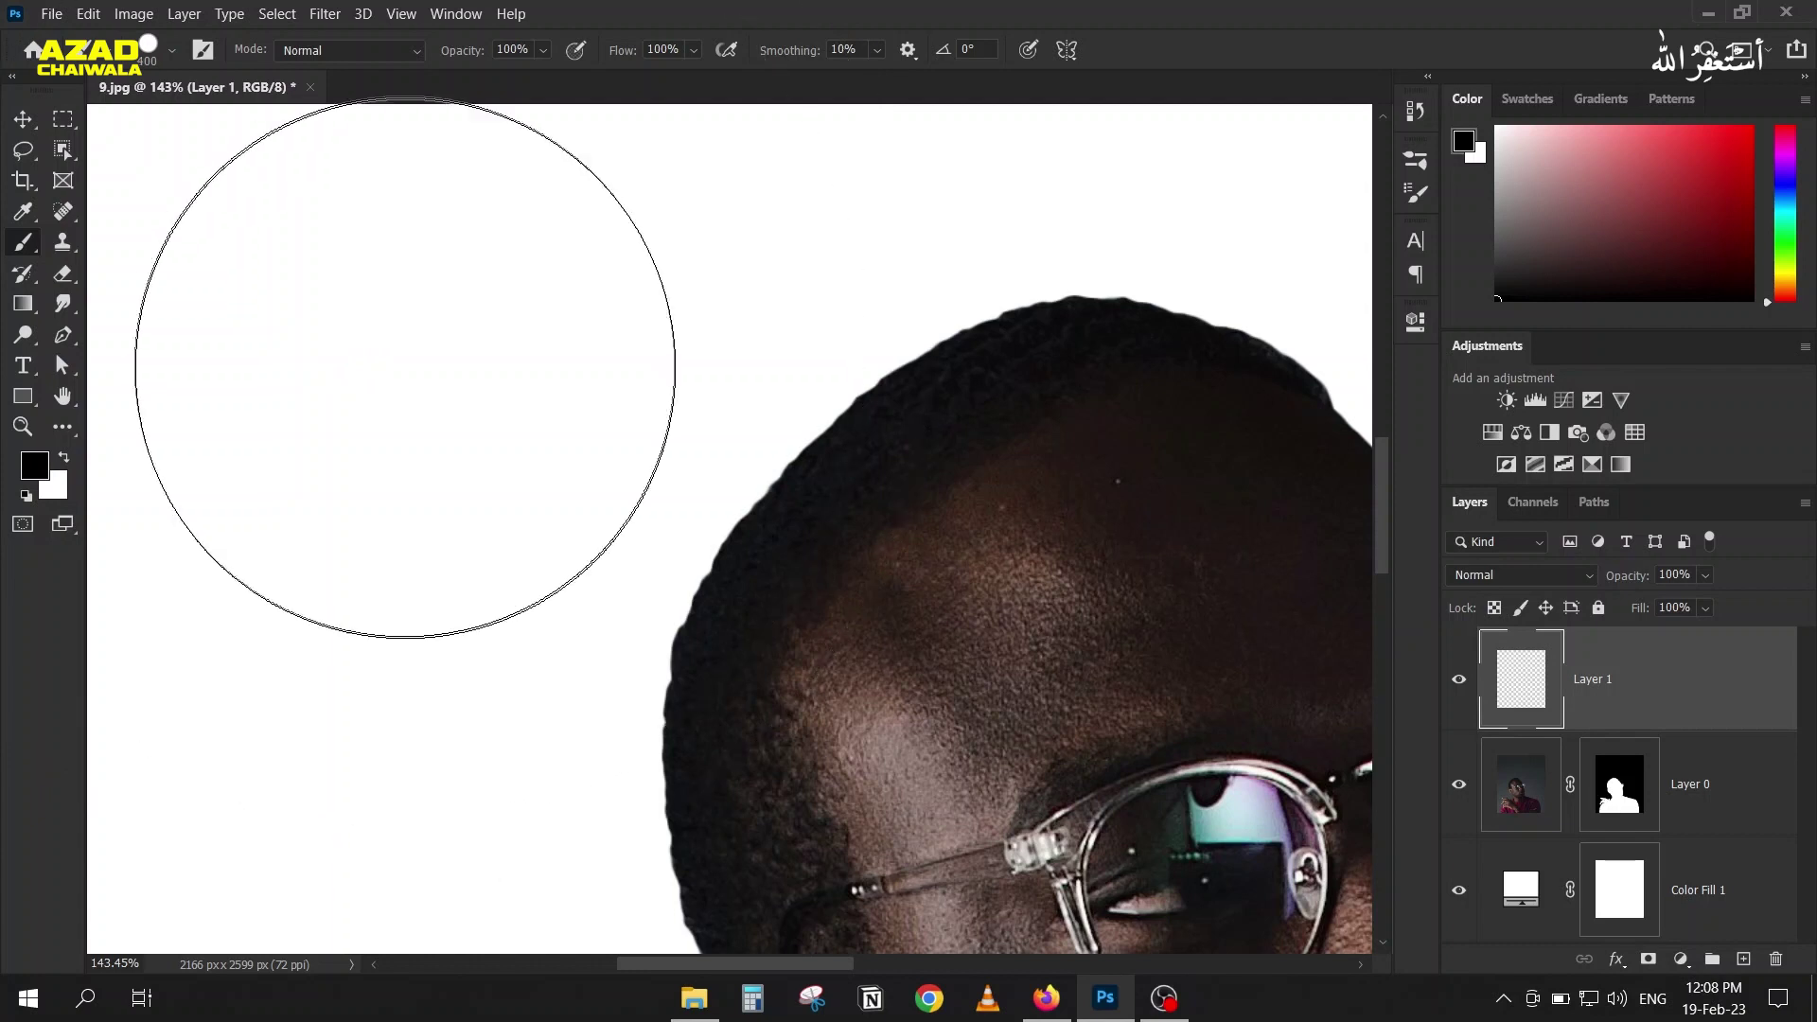
key("bracketleft")
key("bracketleft")
key("bracketleft")
key("bracketleft")
key("bracketleft")
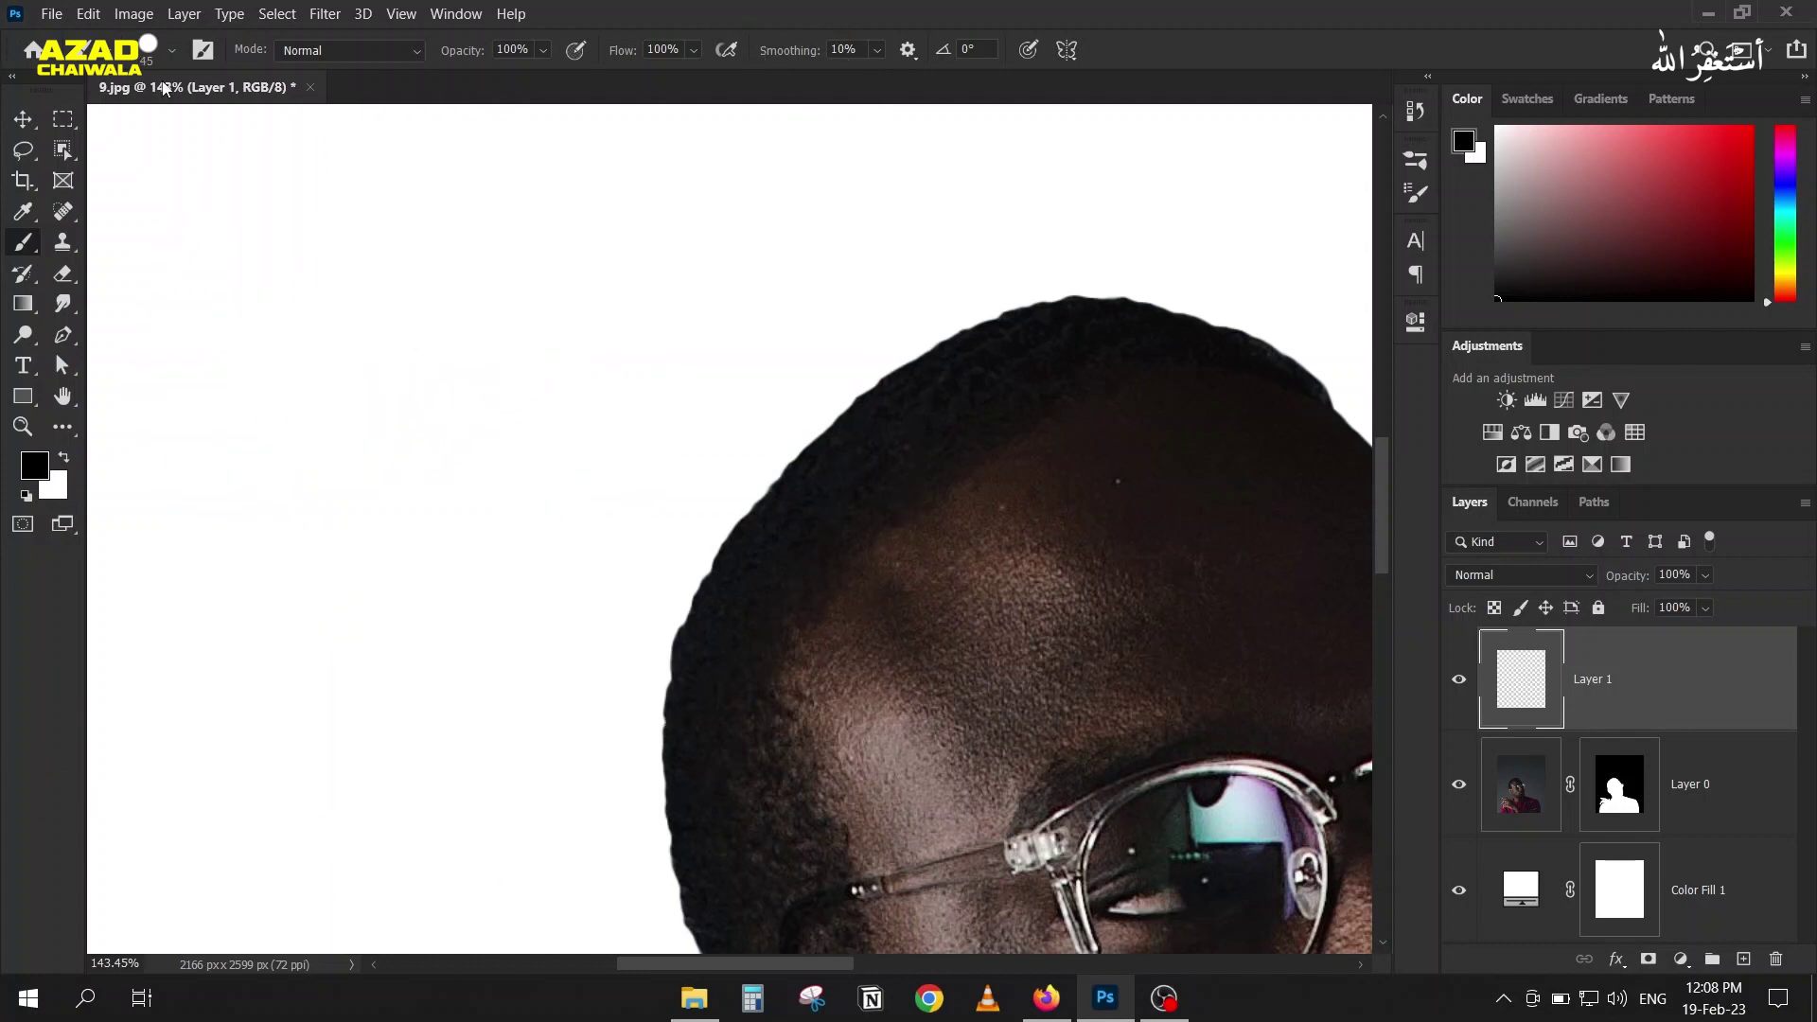
key("bracketleft")
key("bracketleft")
key("bracketleft")
key("Caps_Lock")
key("Caps_Lock")
key("bracketleft")
key("bracketleft")
key("bracketleft")
key("bracketleft")
key("bracketleft")
key("bracketleft")
Step: Enable Shape Dynamics and set Size Jitter Control to Fade over 350 steps
left_click(1417, 194)
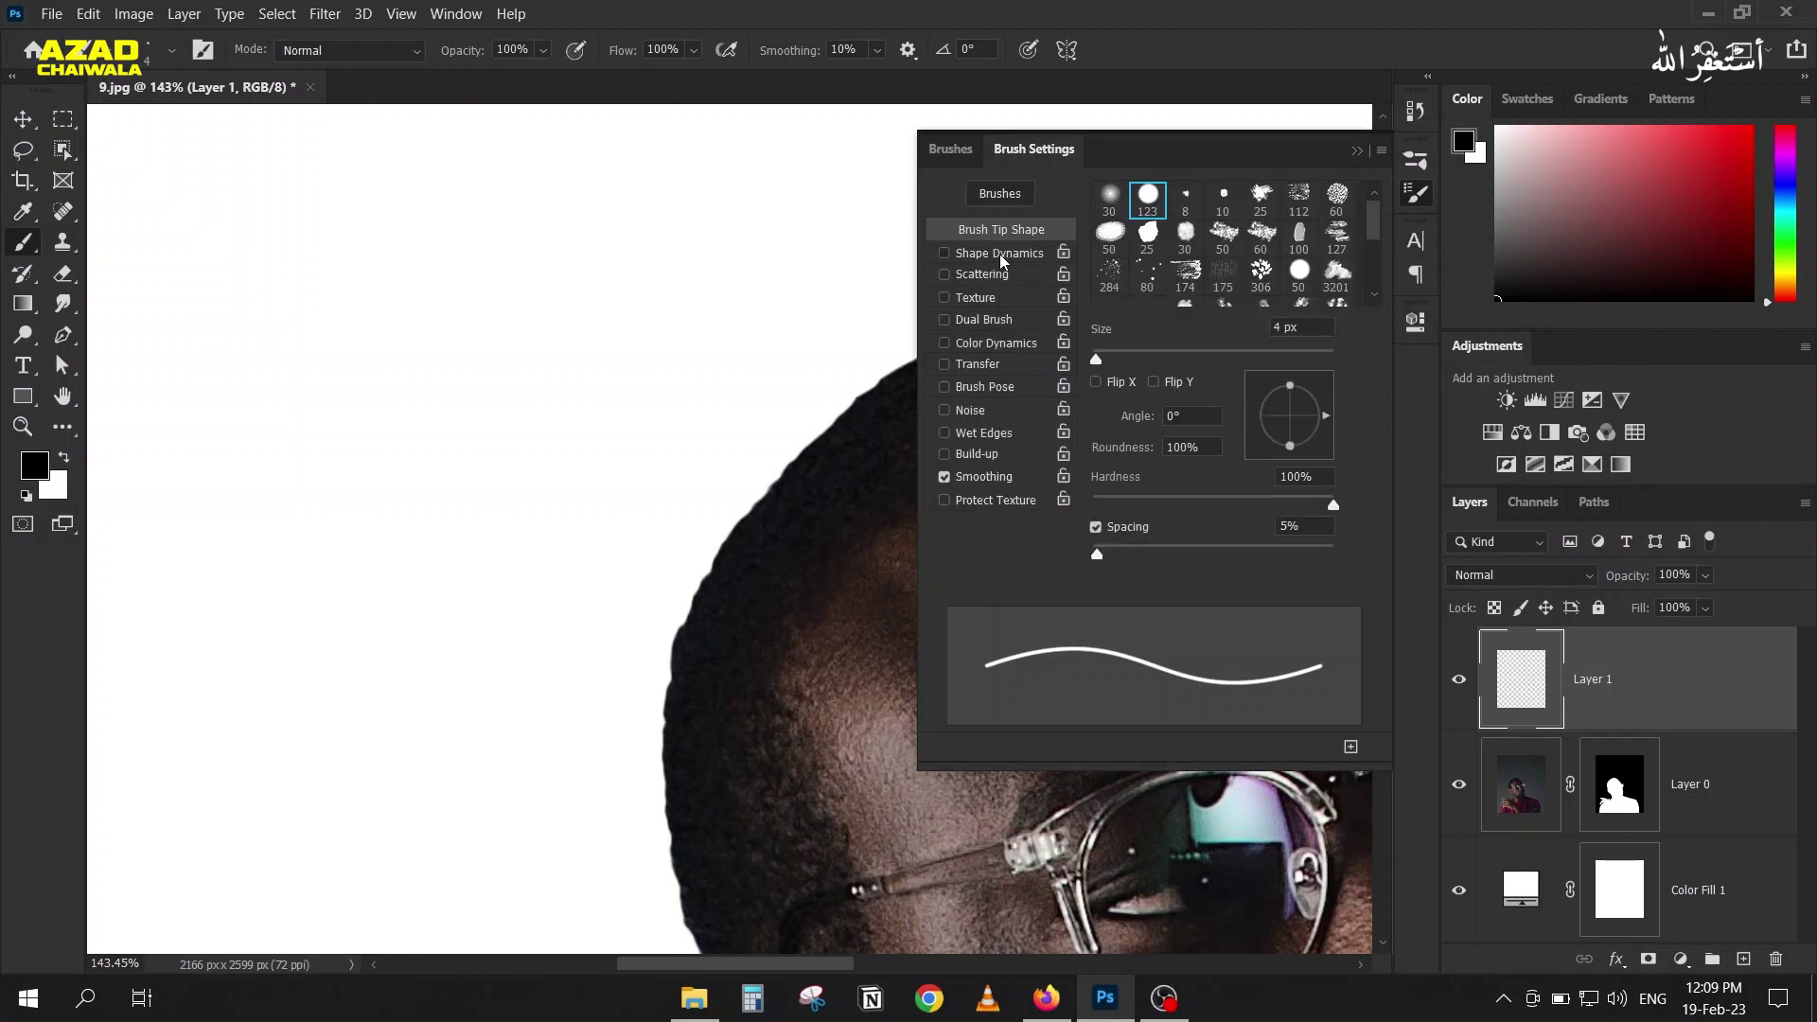
left_click(1003, 256)
left_click(1221, 240)
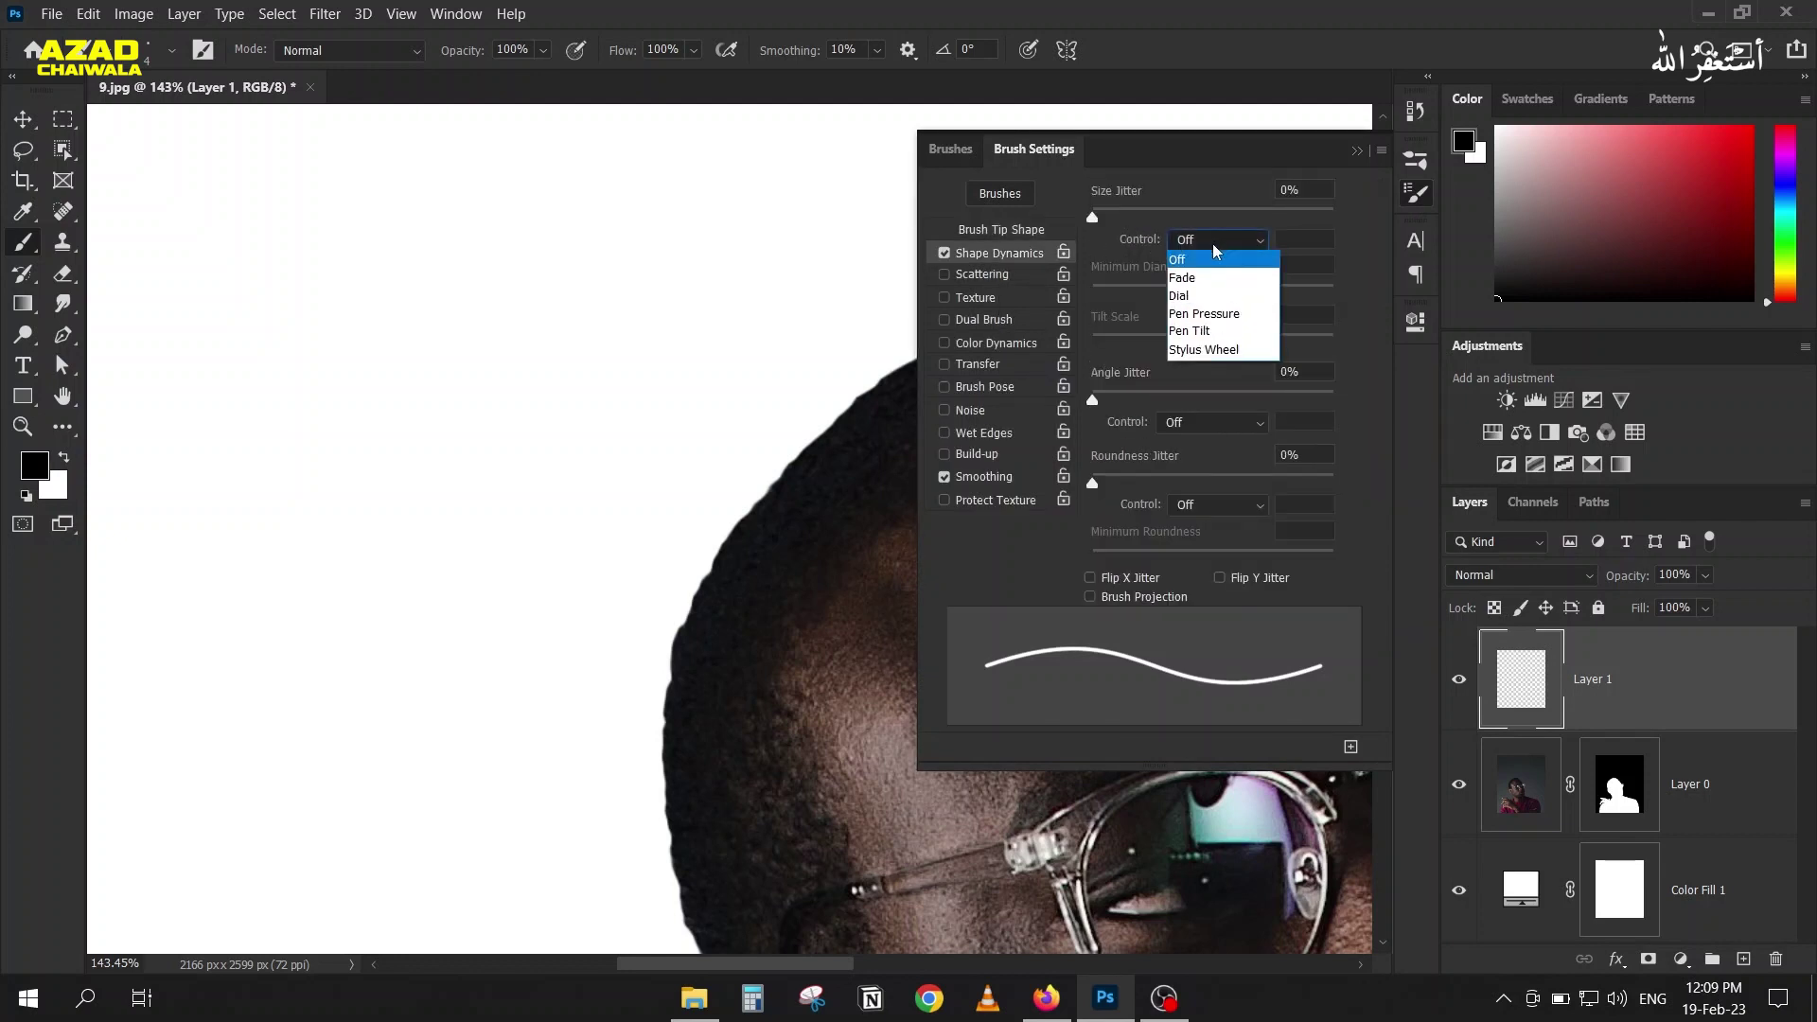
left_click(1213, 273)
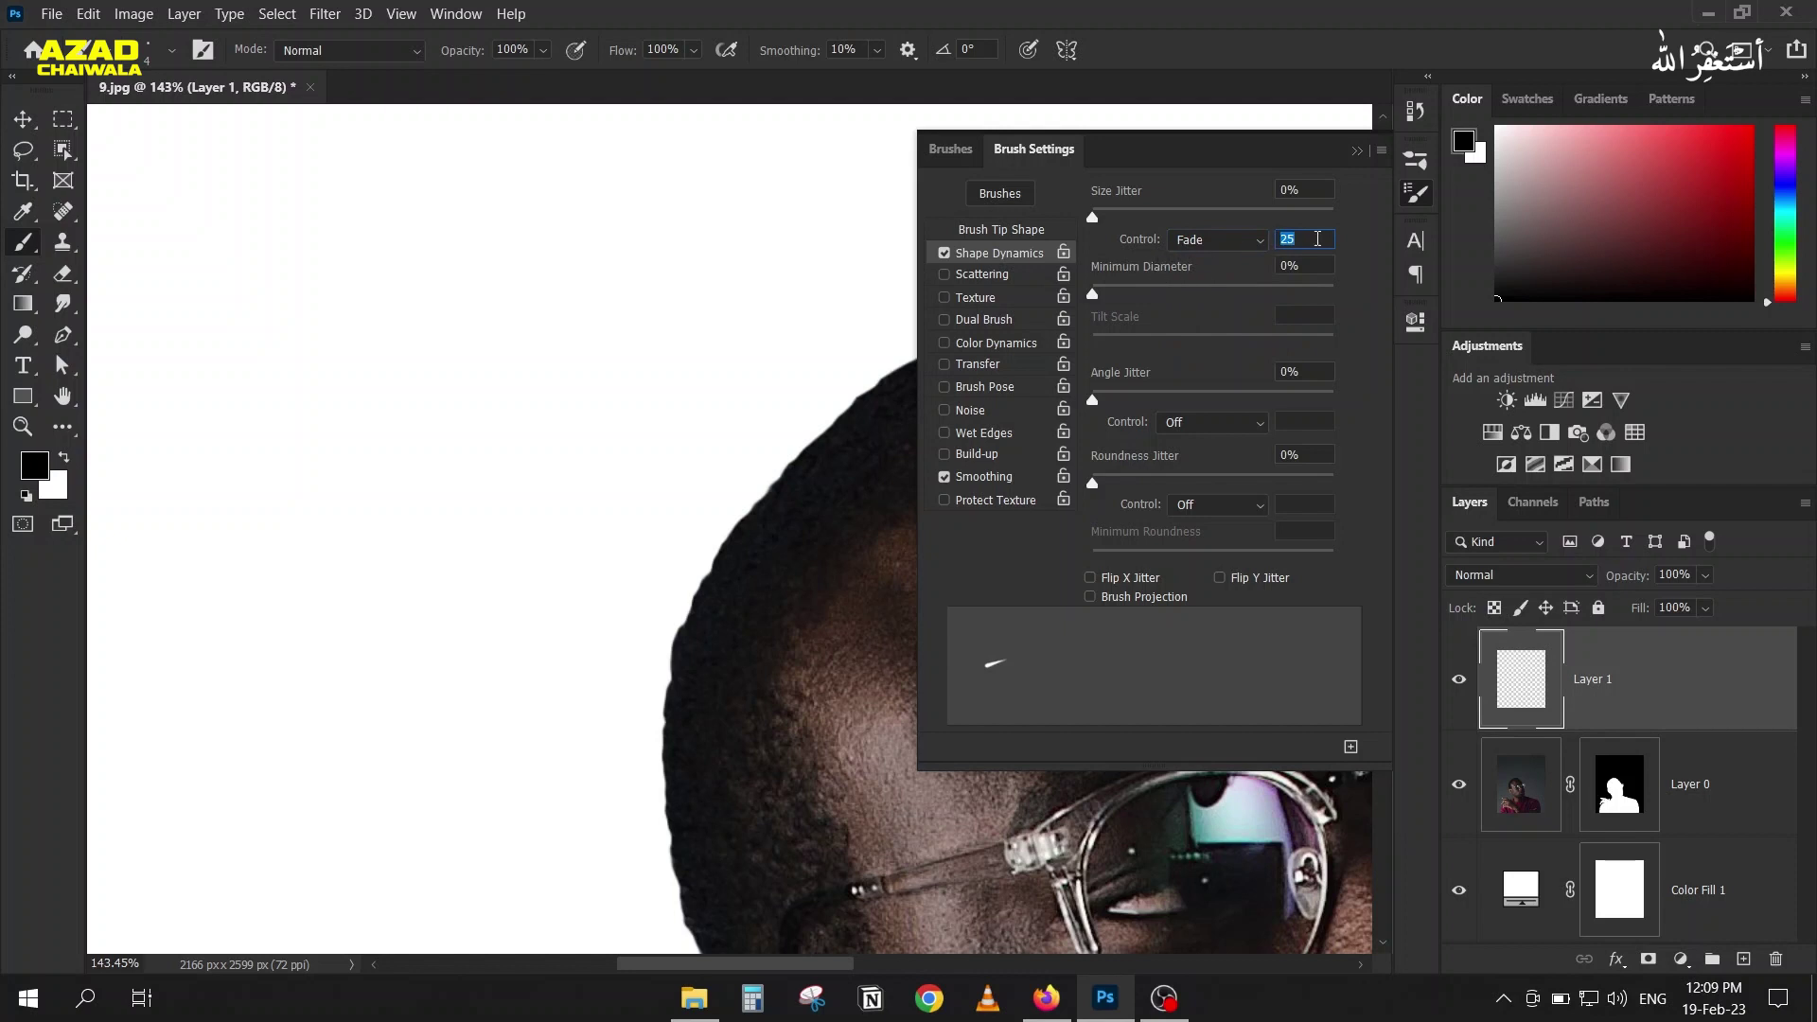
type("68")
scroll(1303, 238, "up", 20)
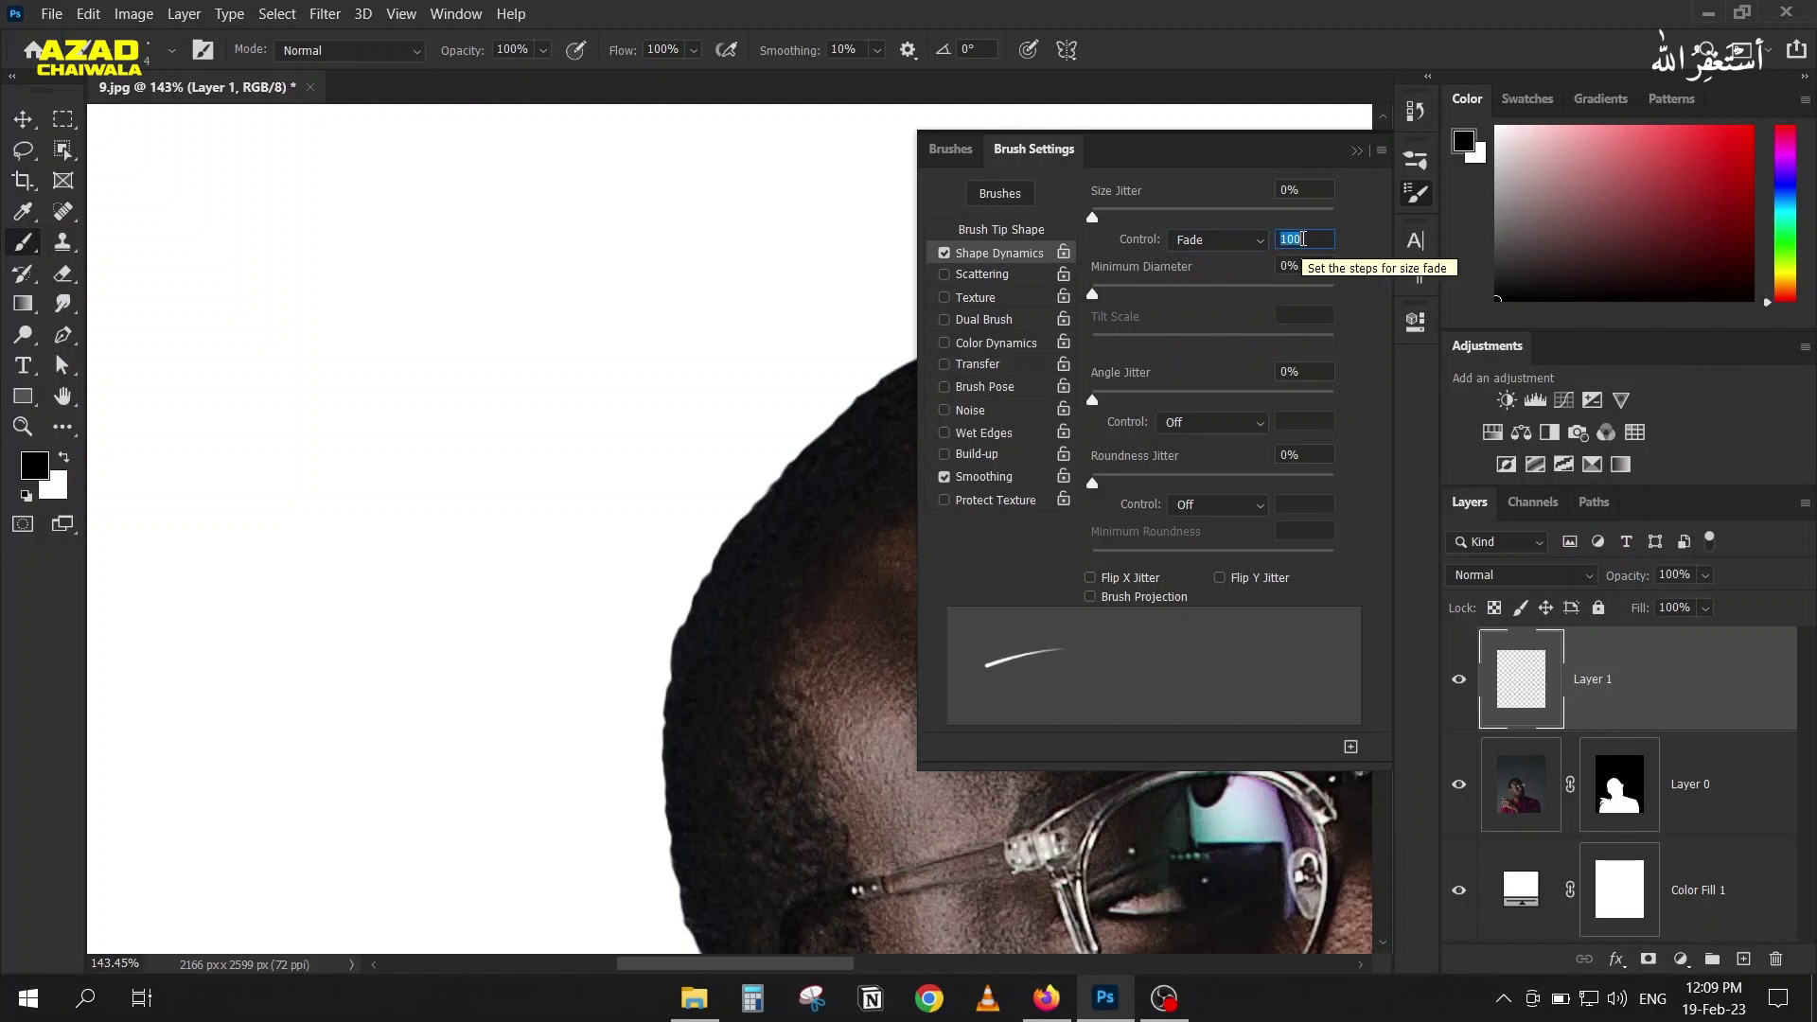
scroll(1303, 239, "up", 13)
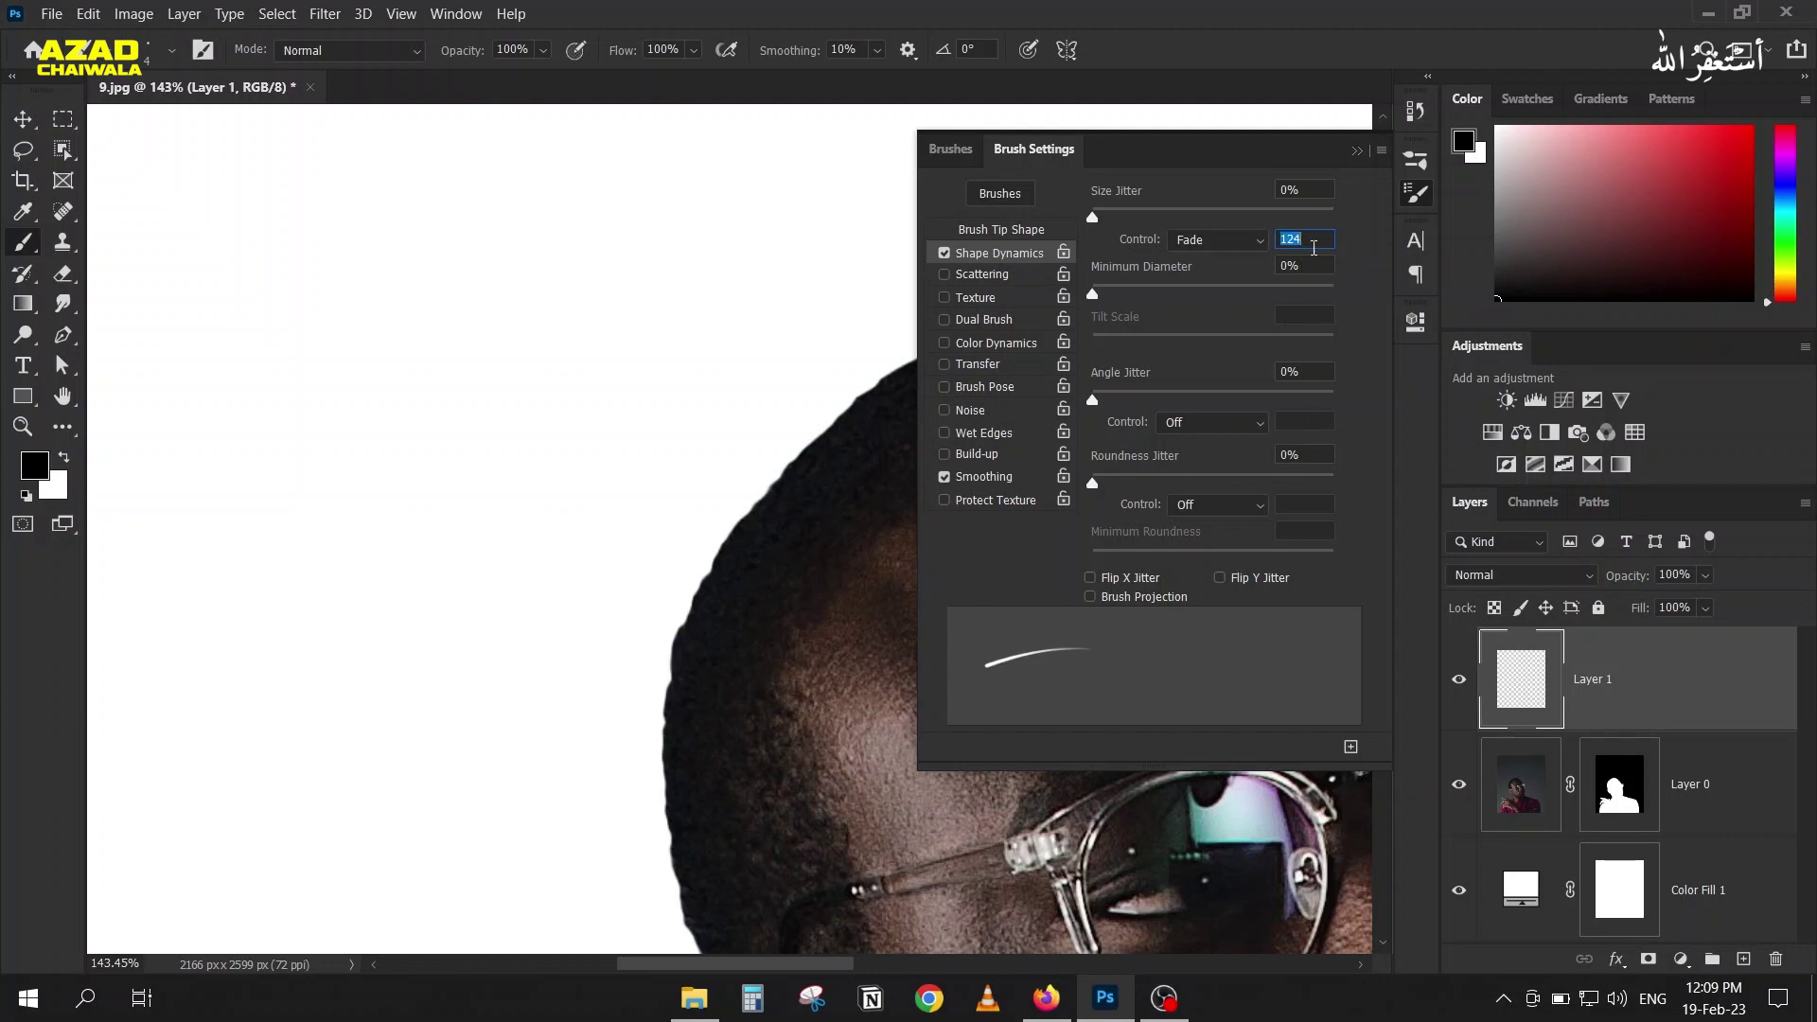
type("350")
Step: Paint a few test strokes with the fading brush on Layer 1, then undo them
left_click(1358, 151)
mouse_move(460, 270)
left_mouse_down()
mouse_move(402, 278)
mouse_move(350, 389)
left_mouse_up()
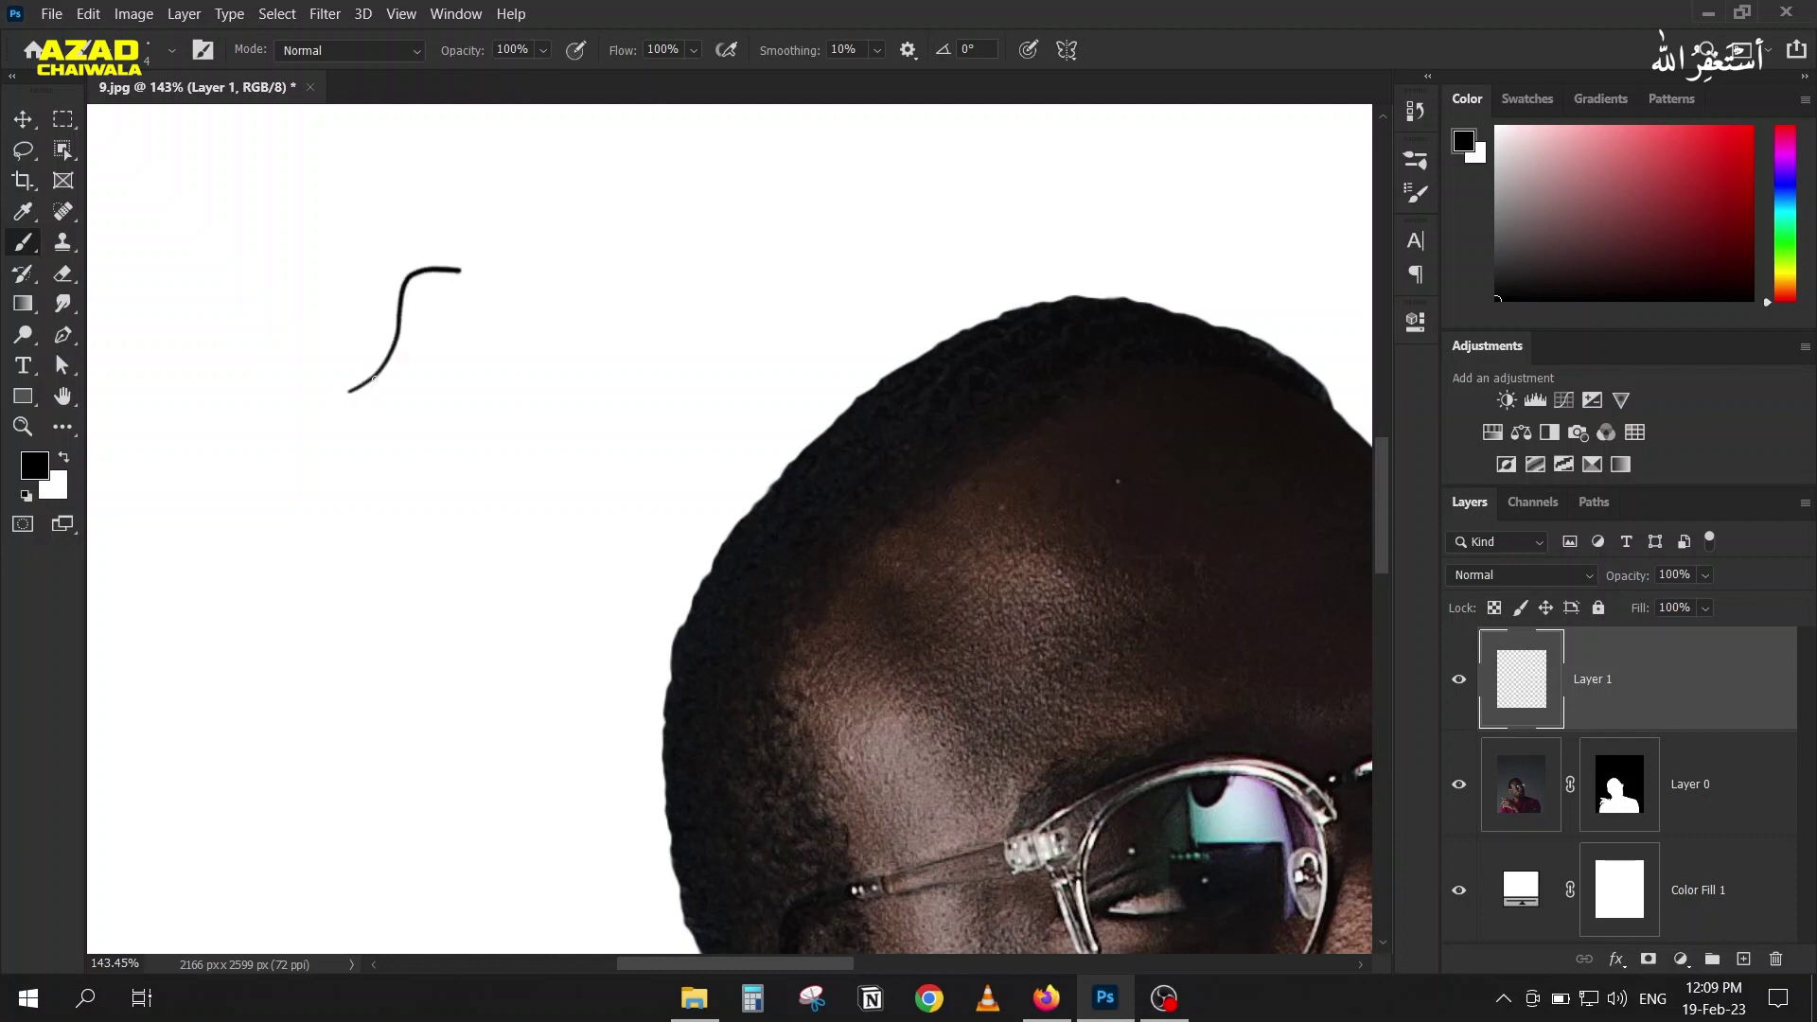
mouse_move(275, 199)
left_mouse_down()
mouse_move(305, 315)
mouse_move(305, 602)
left_mouse_up()
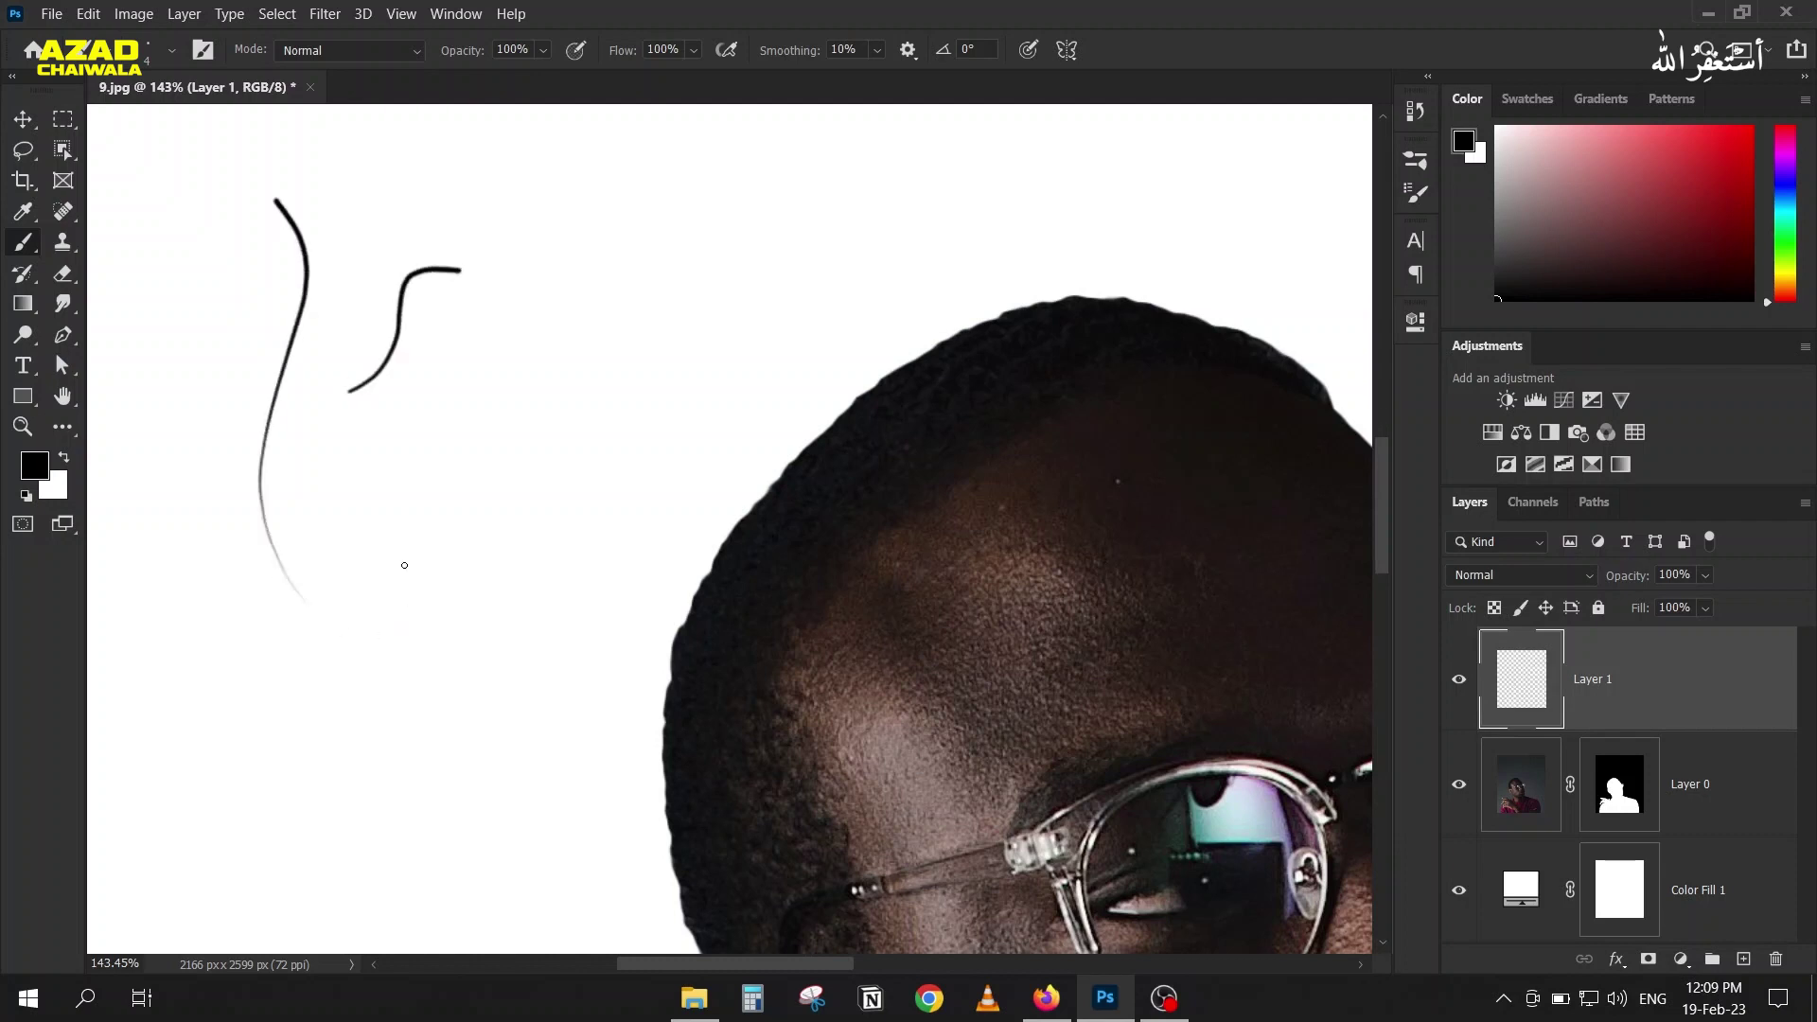
key("ctrl+z")
key("ctrl+z")
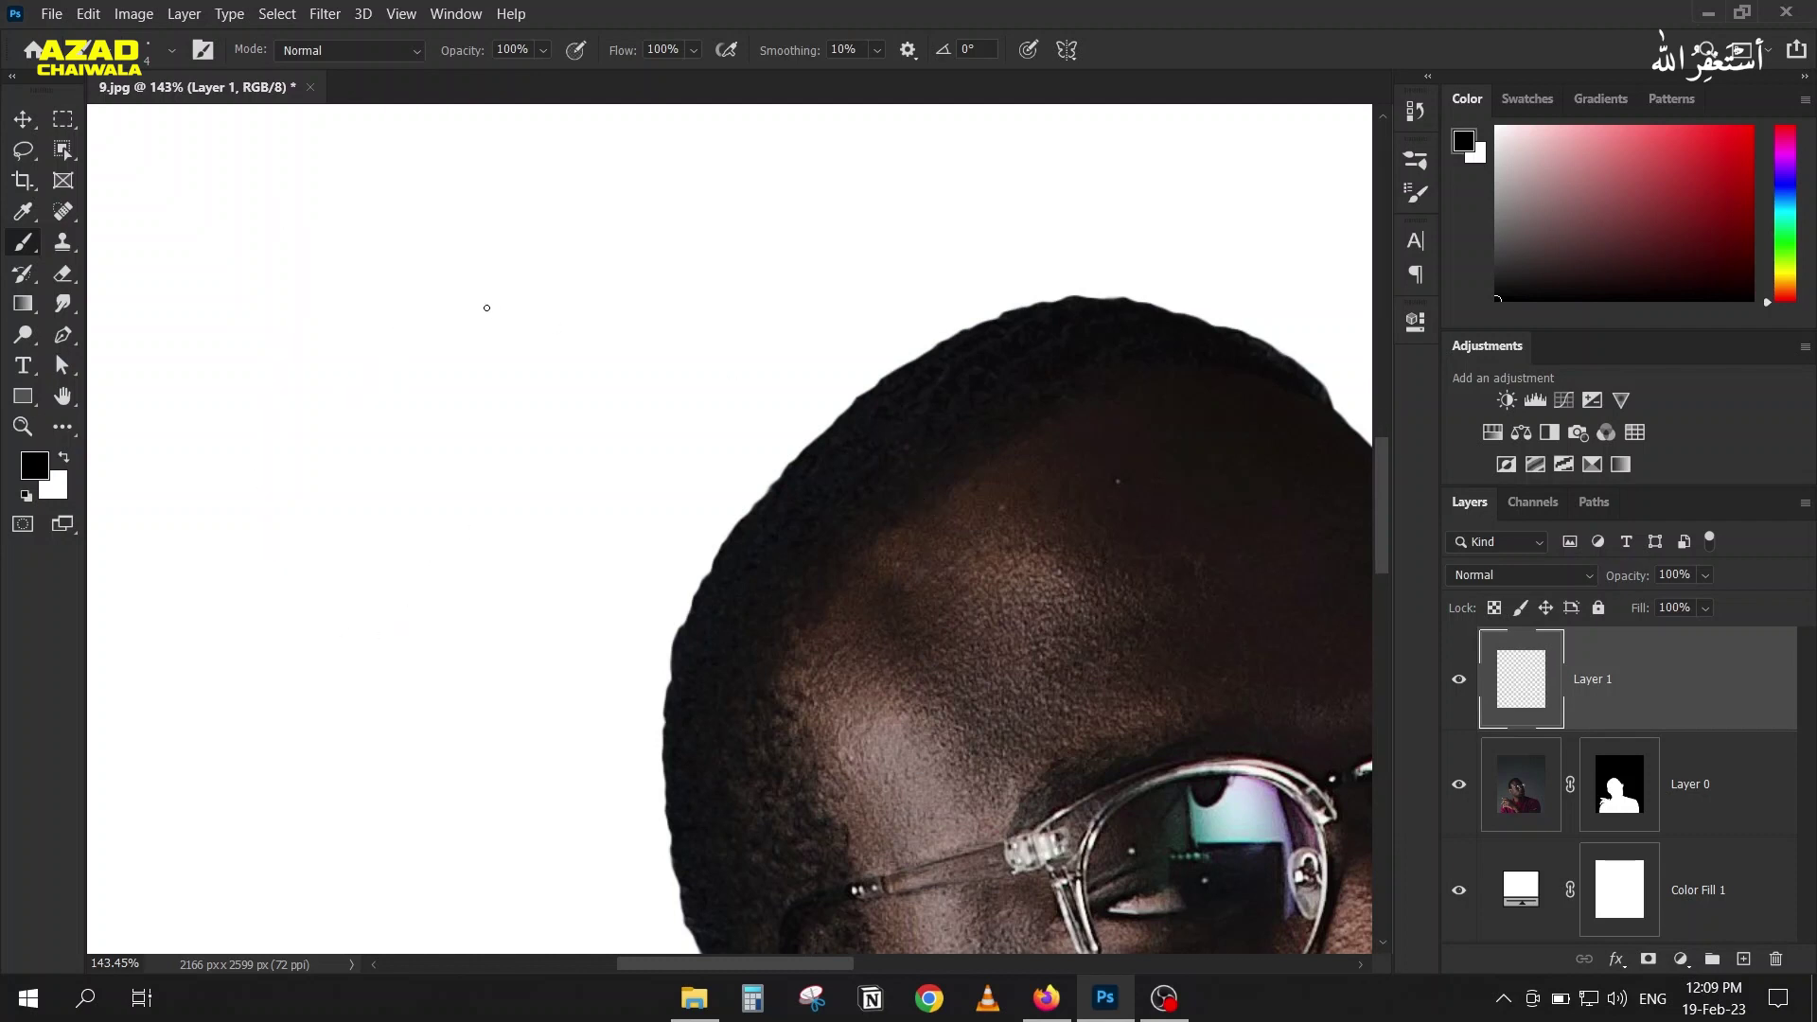
left_click_drag(491, 273, 483, 327)
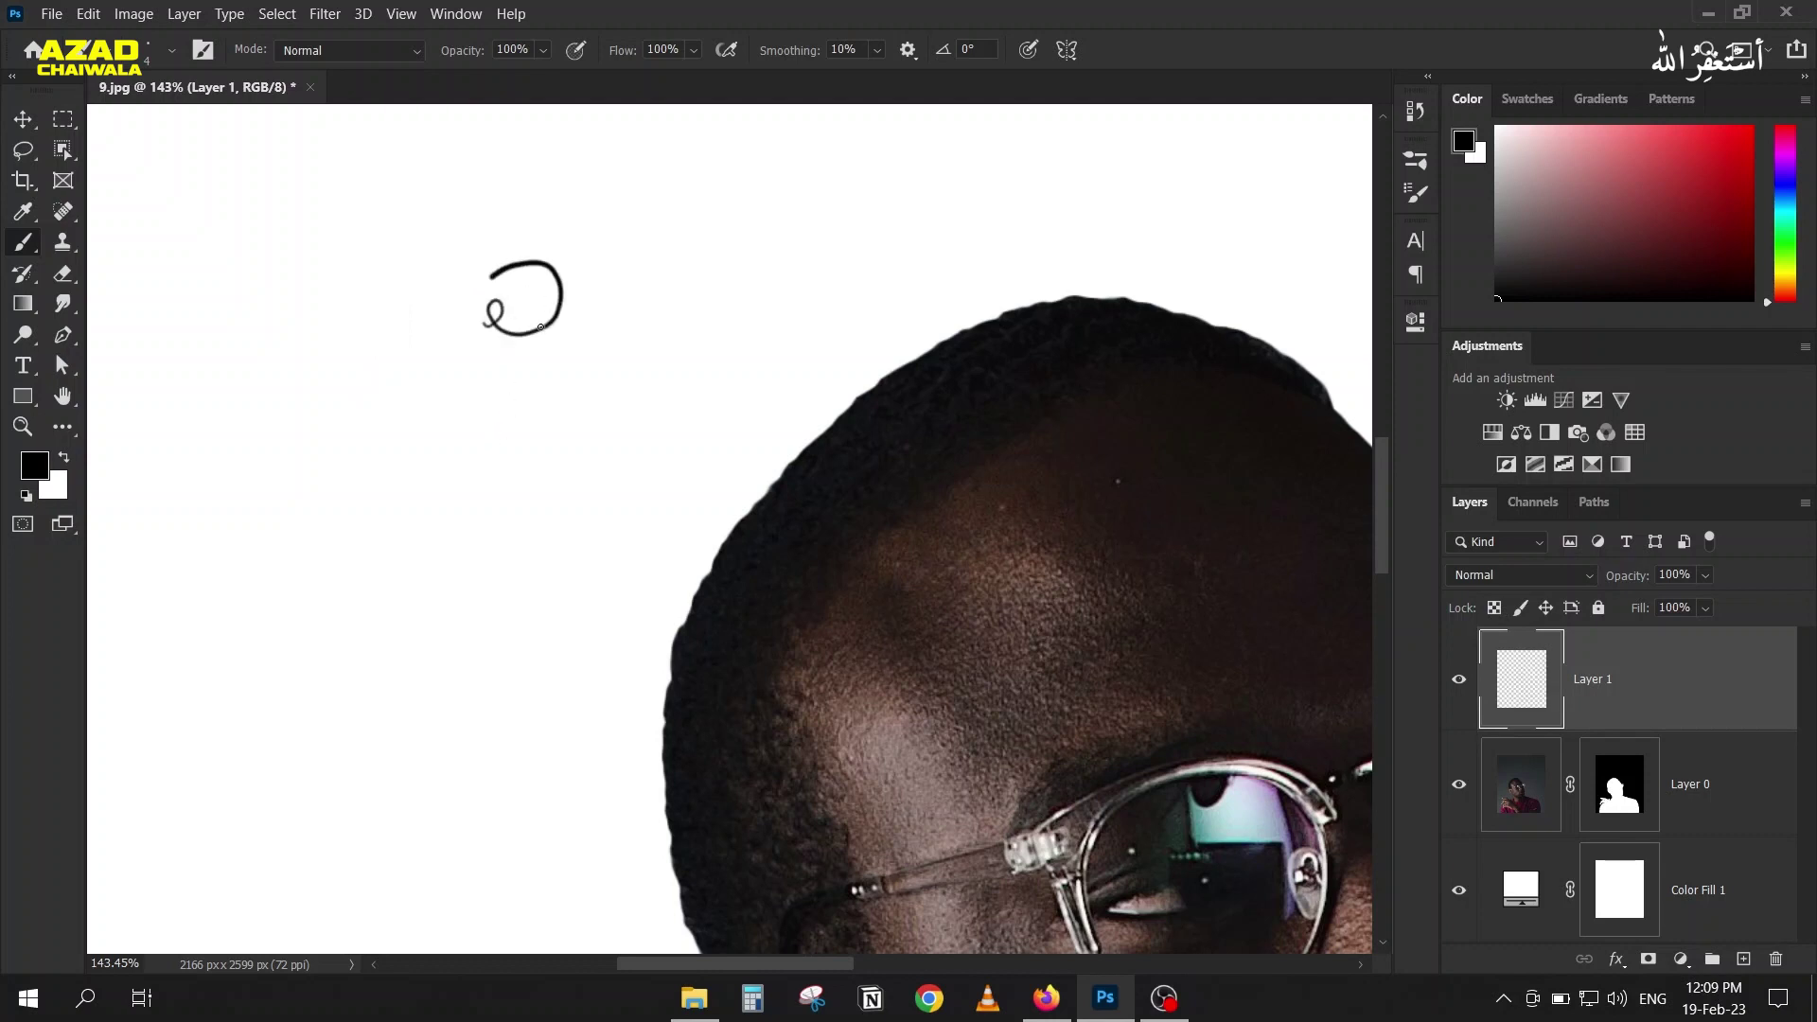
key("ctrl+z")
Step: Shorten the brush's size Fade to 100 steps
left_click(1416, 193)
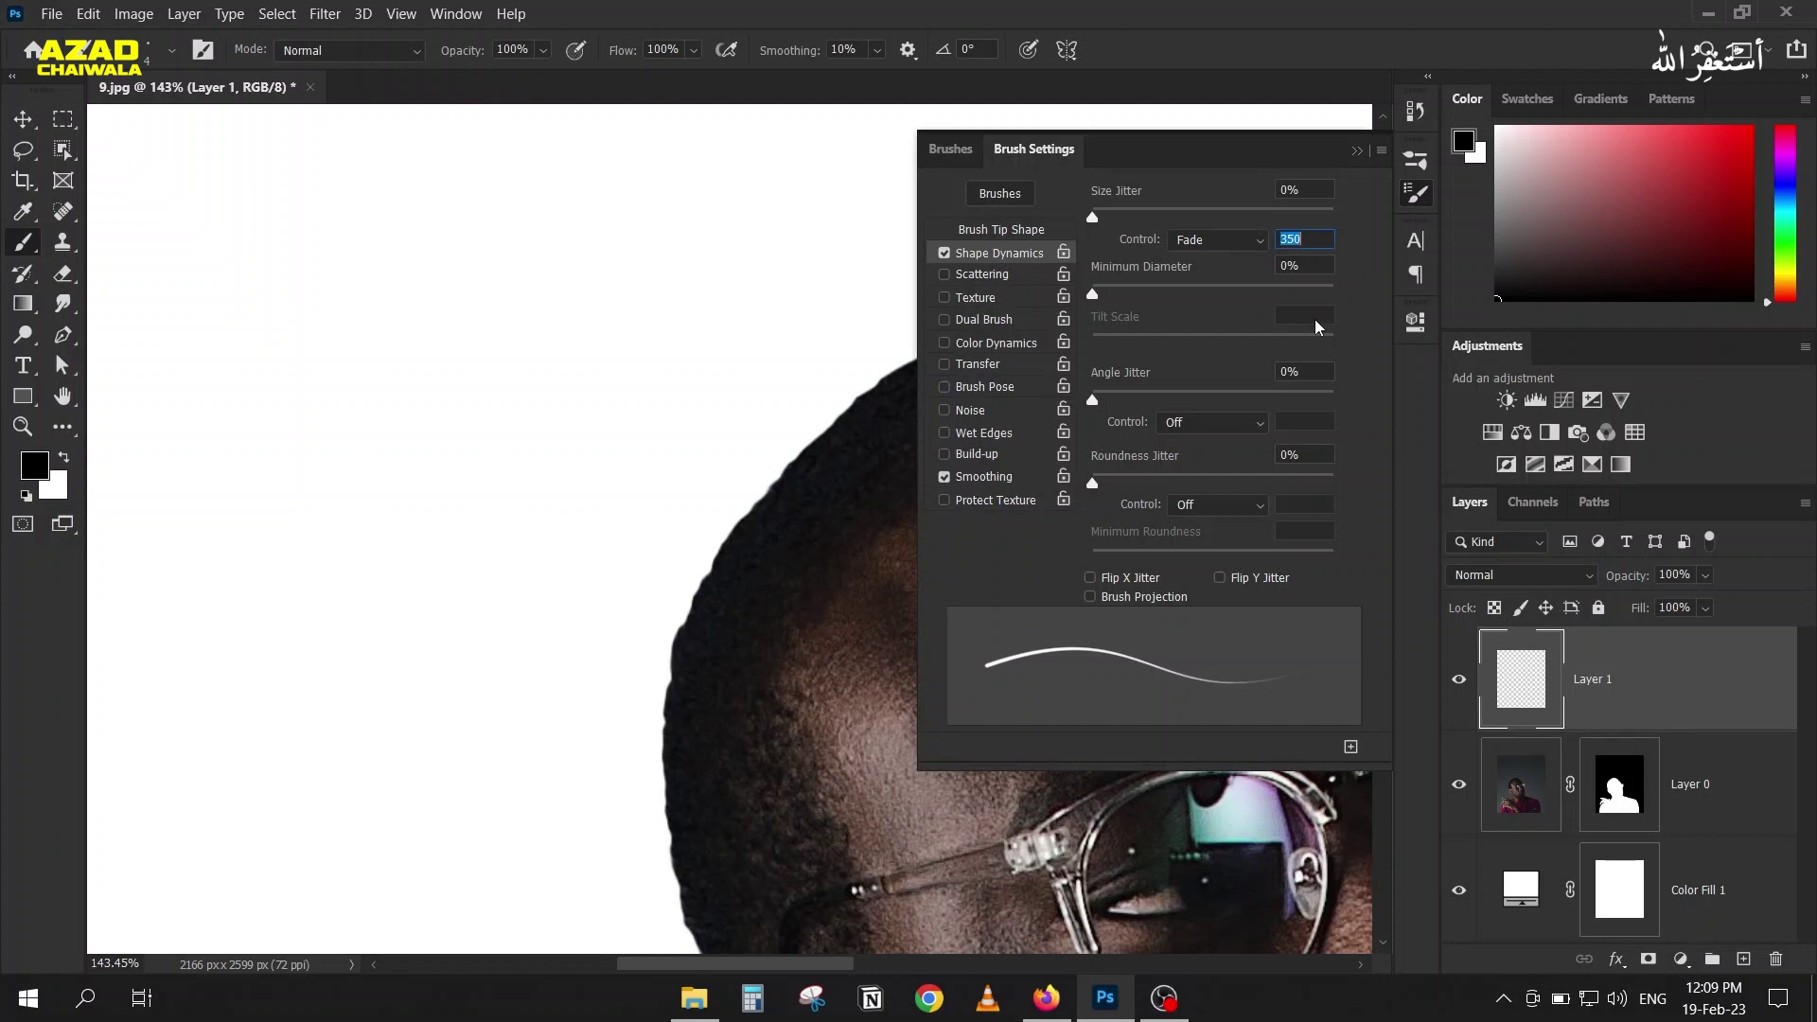
type("100")
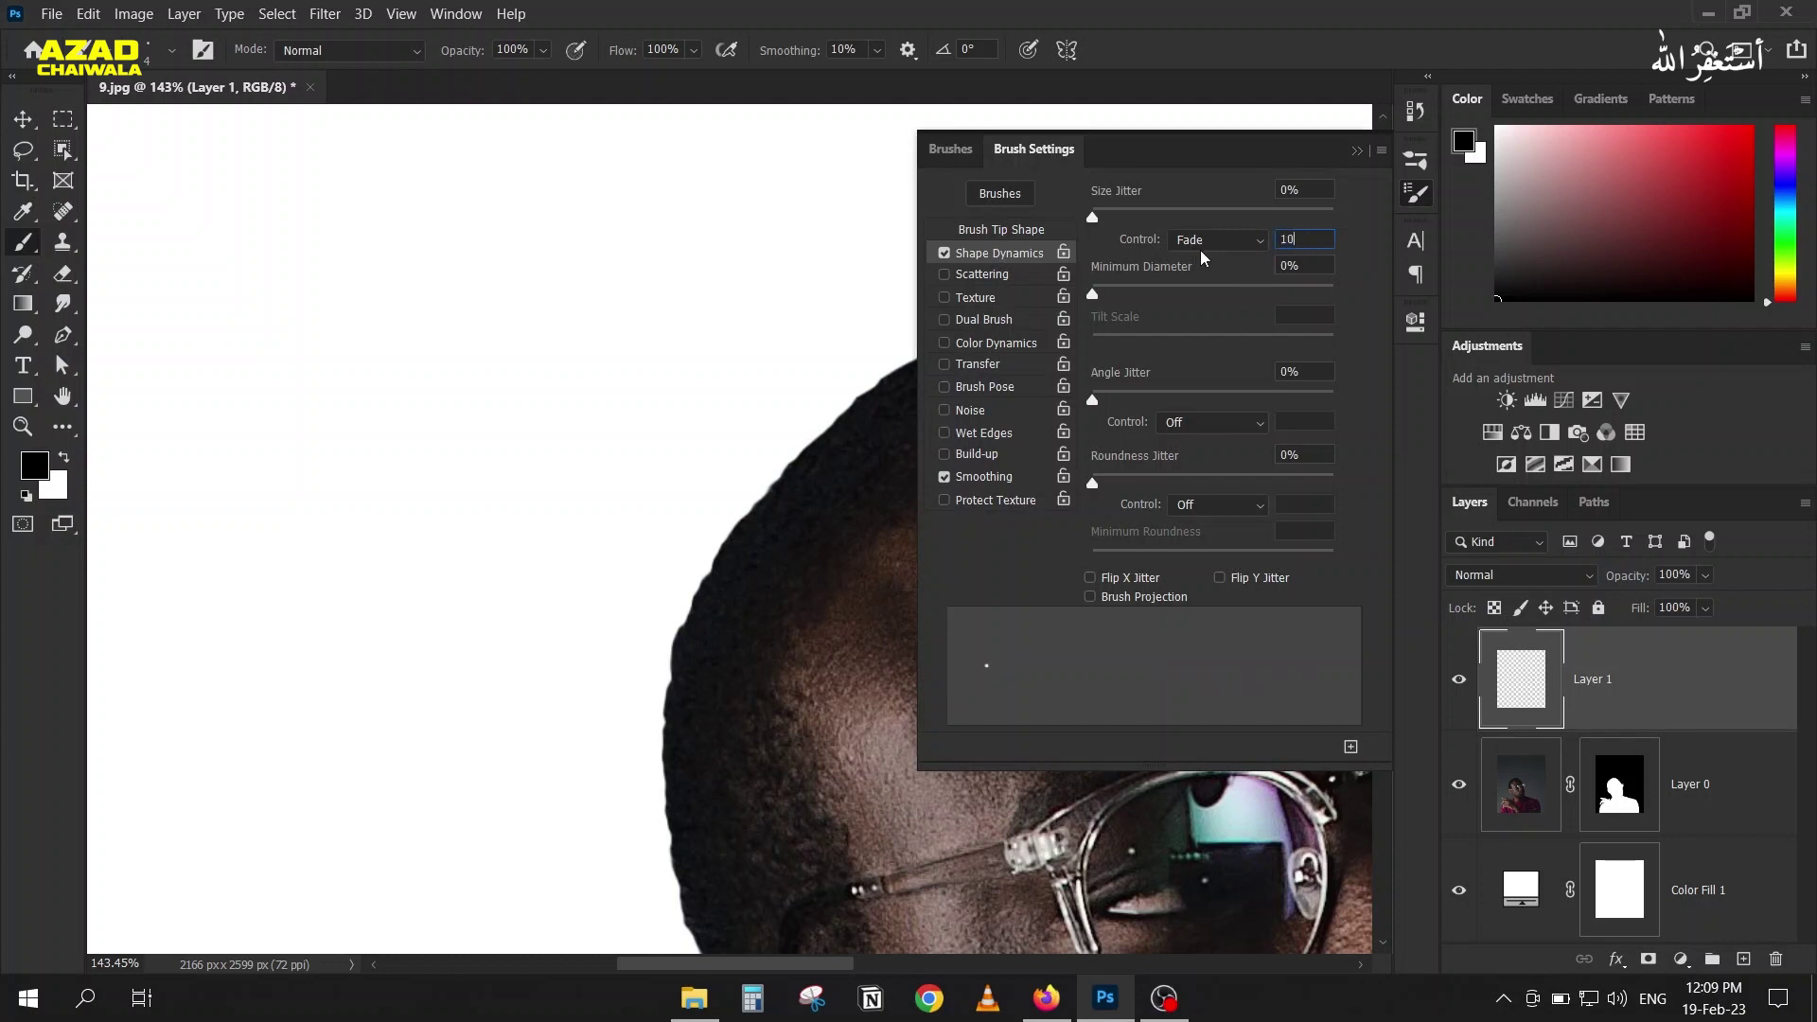
left_click(1355, 152)
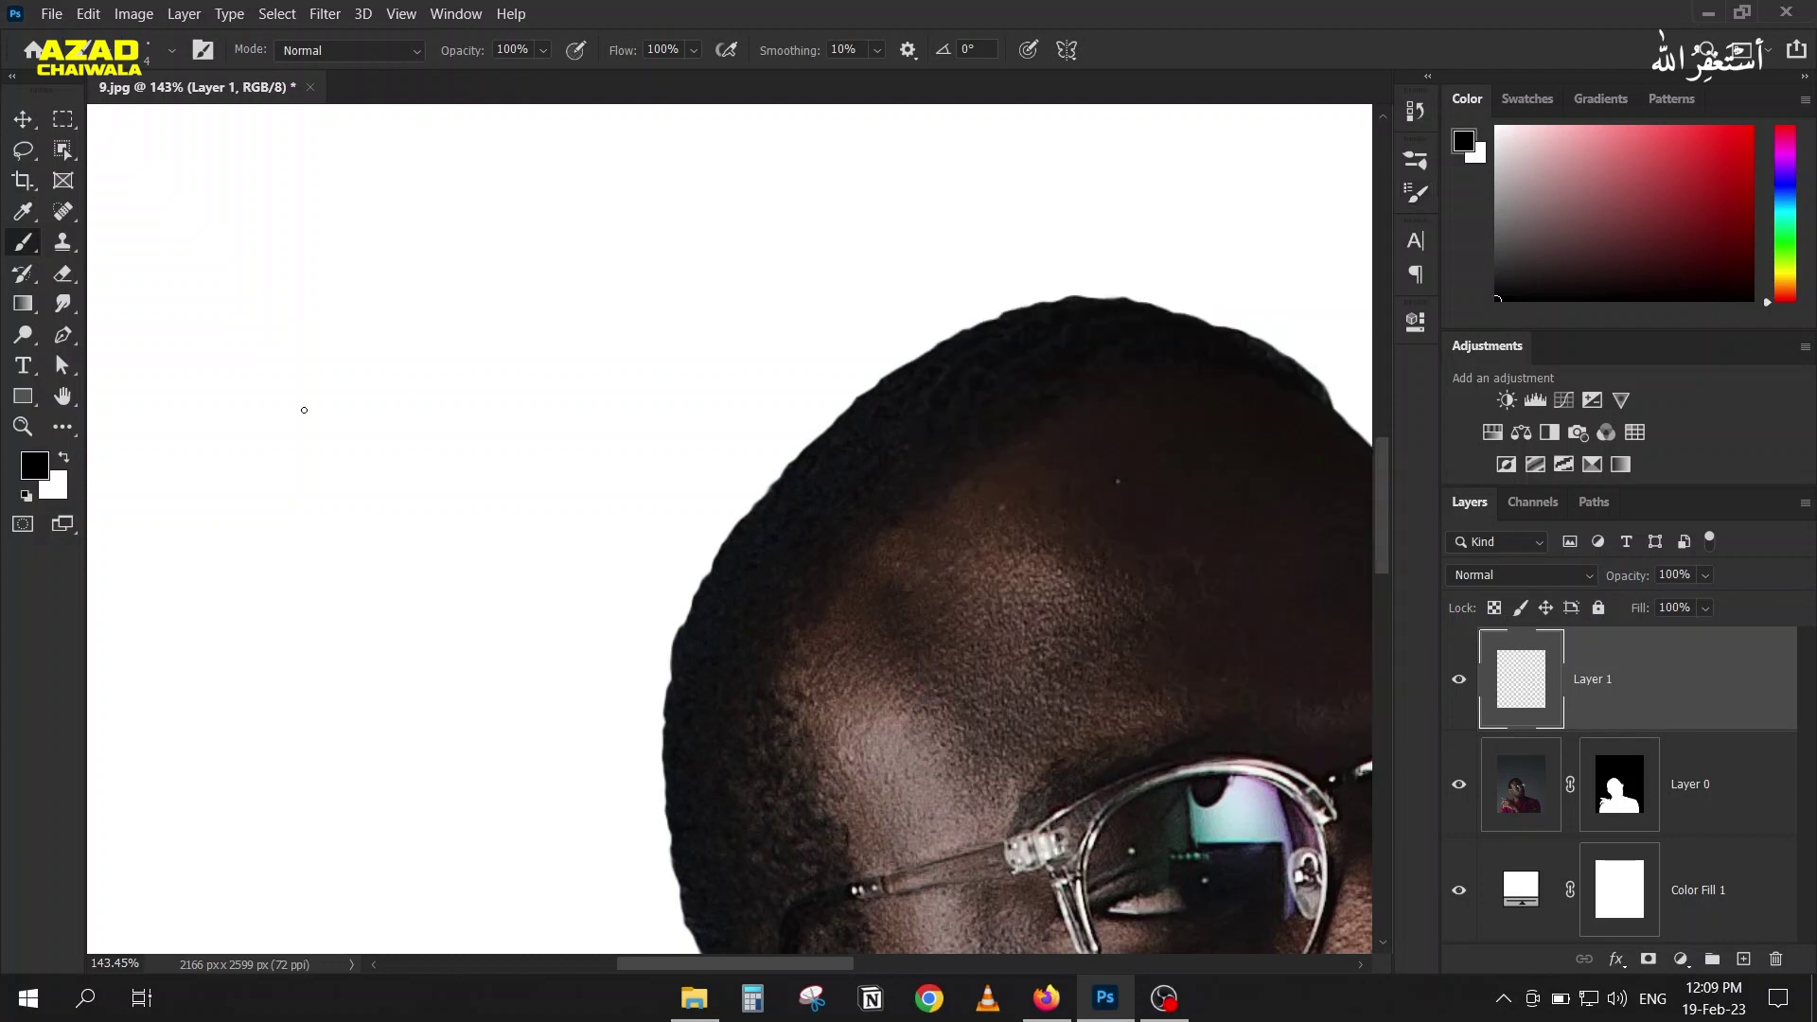
Step: Paint a tangled curly scribble of tapered strands and marquee-select a rectangle around it
mouse_move(374, 354)
left_mouse_down()
mouse_move(395, 395)
mouse_move(346, 398)
left_mouse_up()
scroll(374, 363, "up", 1)
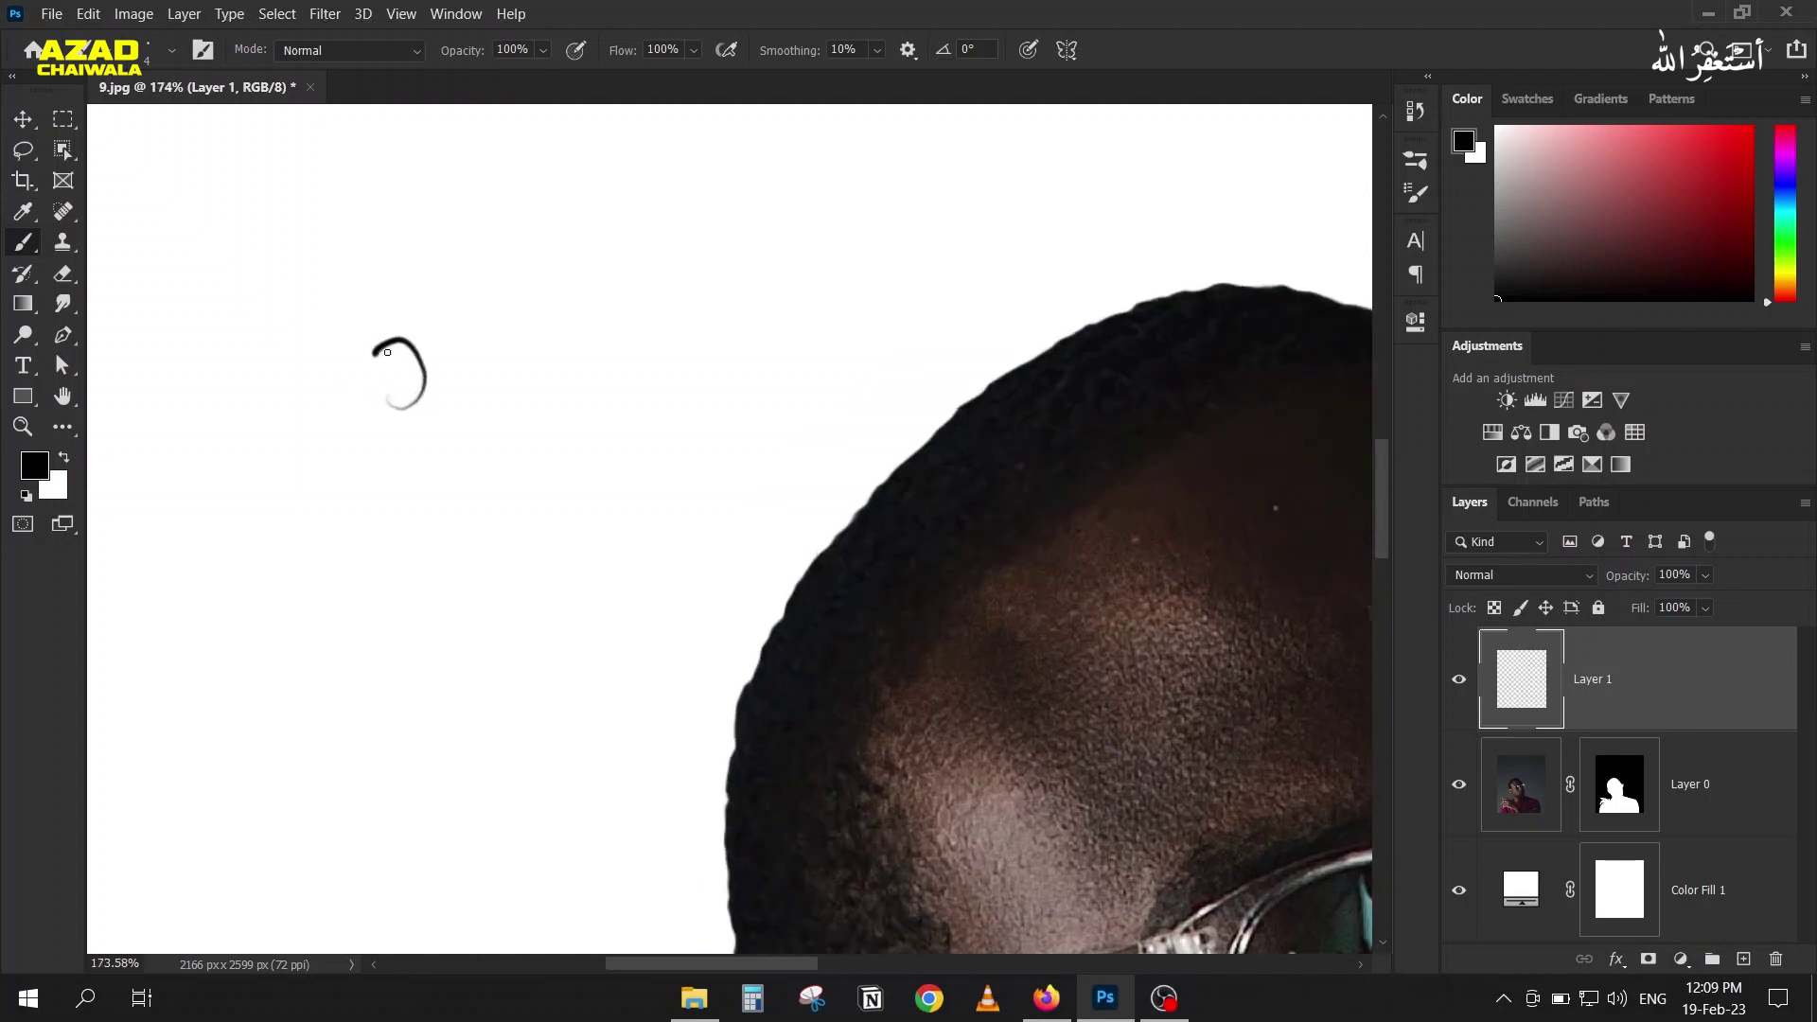
mouse_move(384, 333)
left_mouse_down()
mouse_move(493, 374)
mouse_move(415, 317)
mouse_move(344, 386)
mouse_move(410, 310)
mouse_move(385, 336)
mouse_move(466, 358)
left_mouse_up()
mouse_move(337, 348)
left_mouse_down()
mouse_move(416, 380)
mouse_move(462, 358)
mouse_move(460, 339)
left_mouse_up()
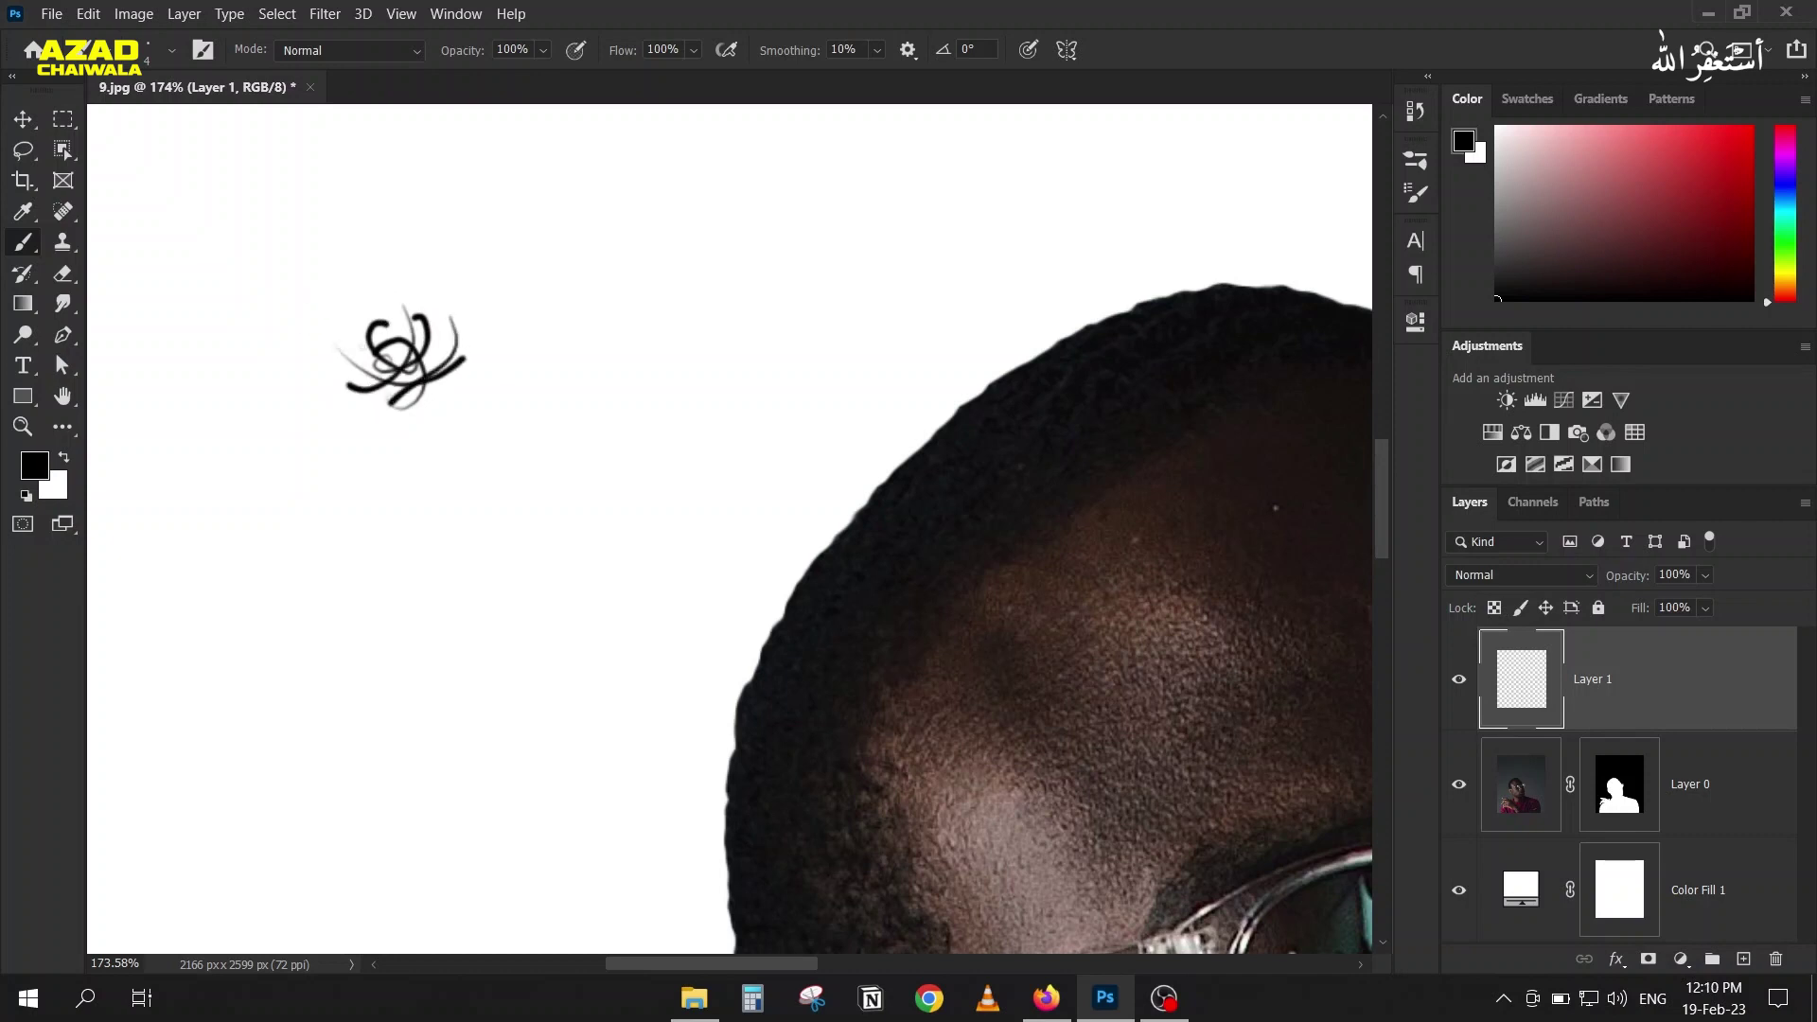
mouse_move(345, 305)
left_mouse_down()
mouse_move(383, 379)
mouse_move(363, 350)
mouse_move(463, 358)
mouse_move(443, 324)
left_mouse_up()
key("ctrl+z")
key("ctrl+z")
mouse_move(455, 400)
left_mouse_down()
mouse_move(337, 297)
mouse_move(351, 375)
mouse_move(435, 366)
mouse_move(341, 335)
left_mouse_up()
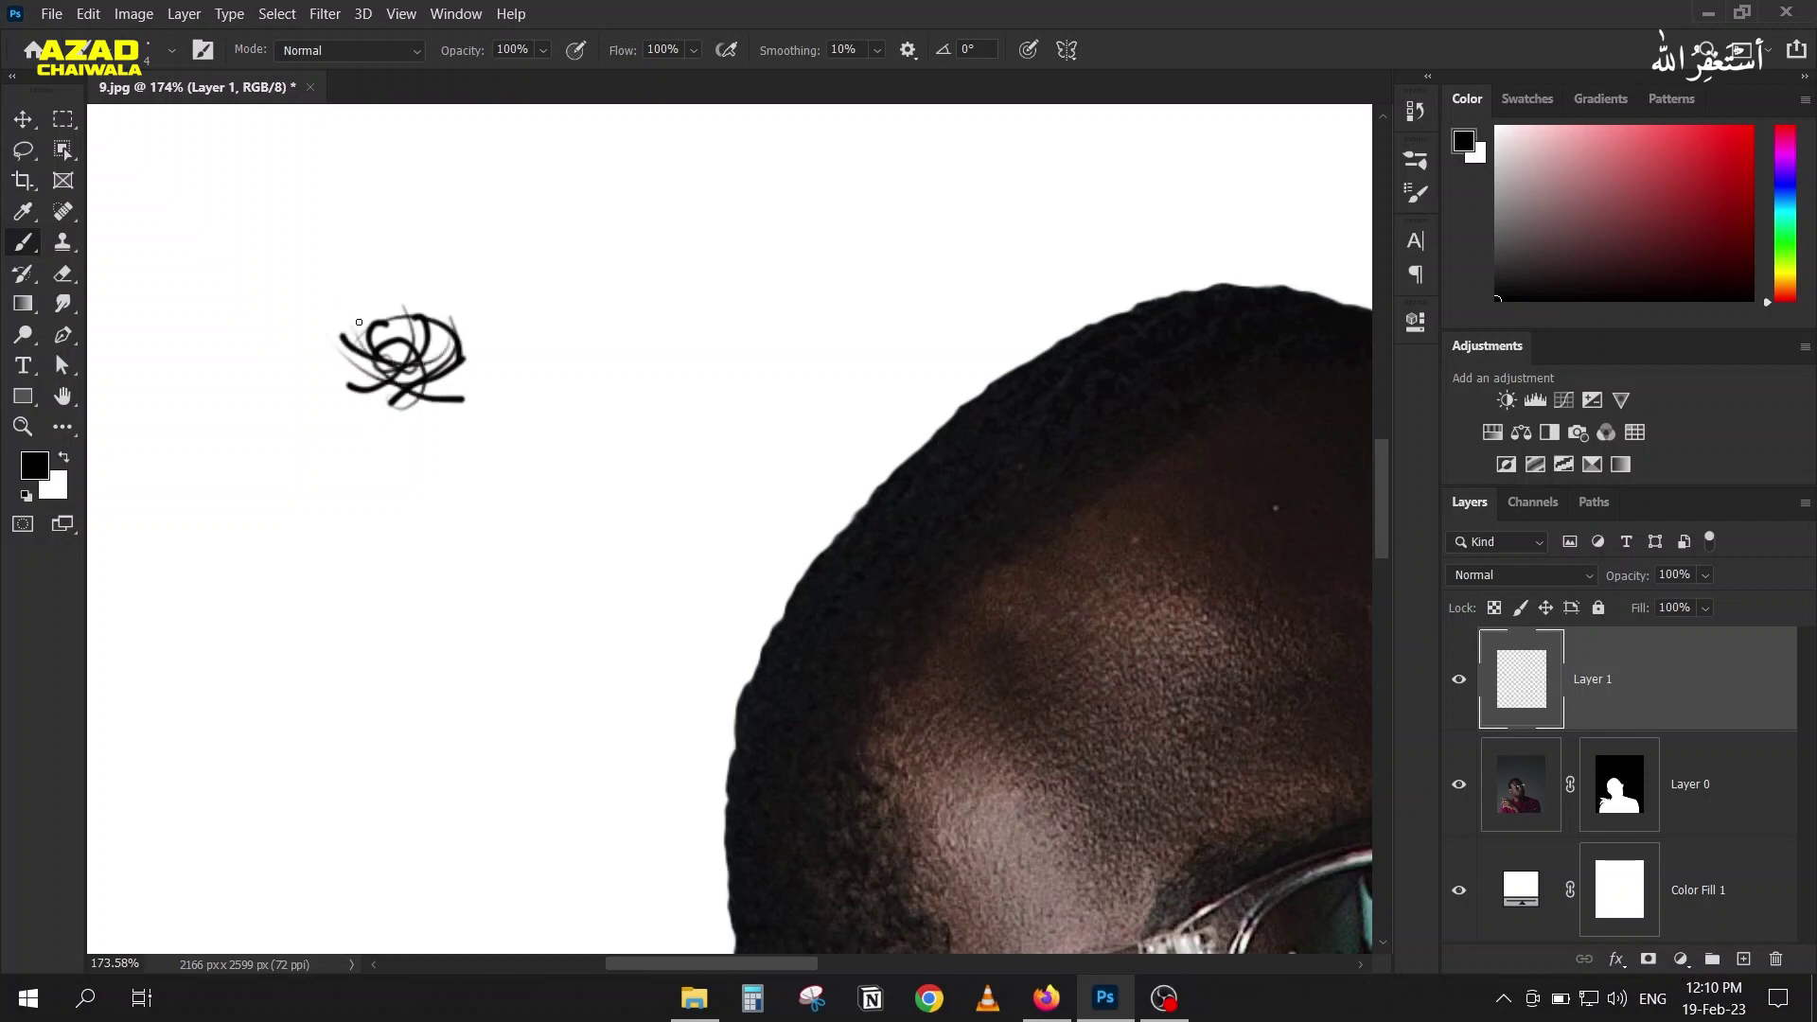
mouse_move(466, 367)
left_mouse_down()
mouse_move(424, 262)
mouse_move(463, 346)
mouse_move(434, 390)
left_mouse_up()
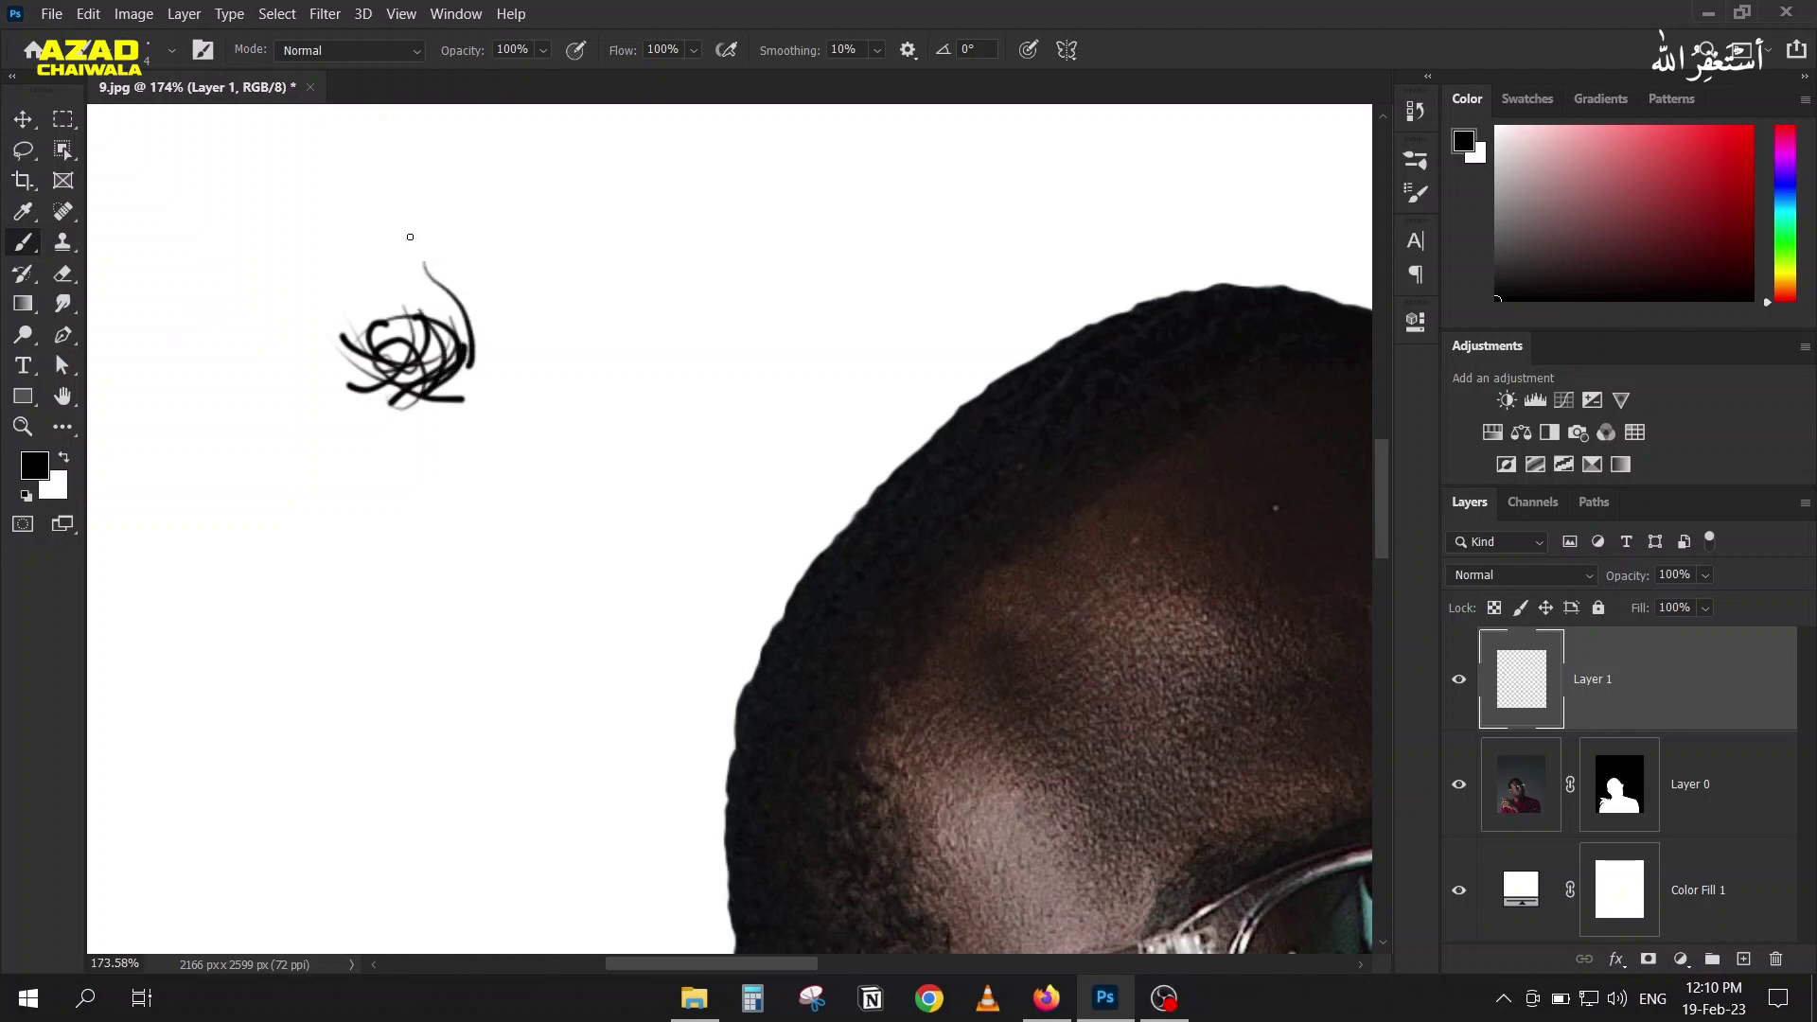
left_click(63, 118)
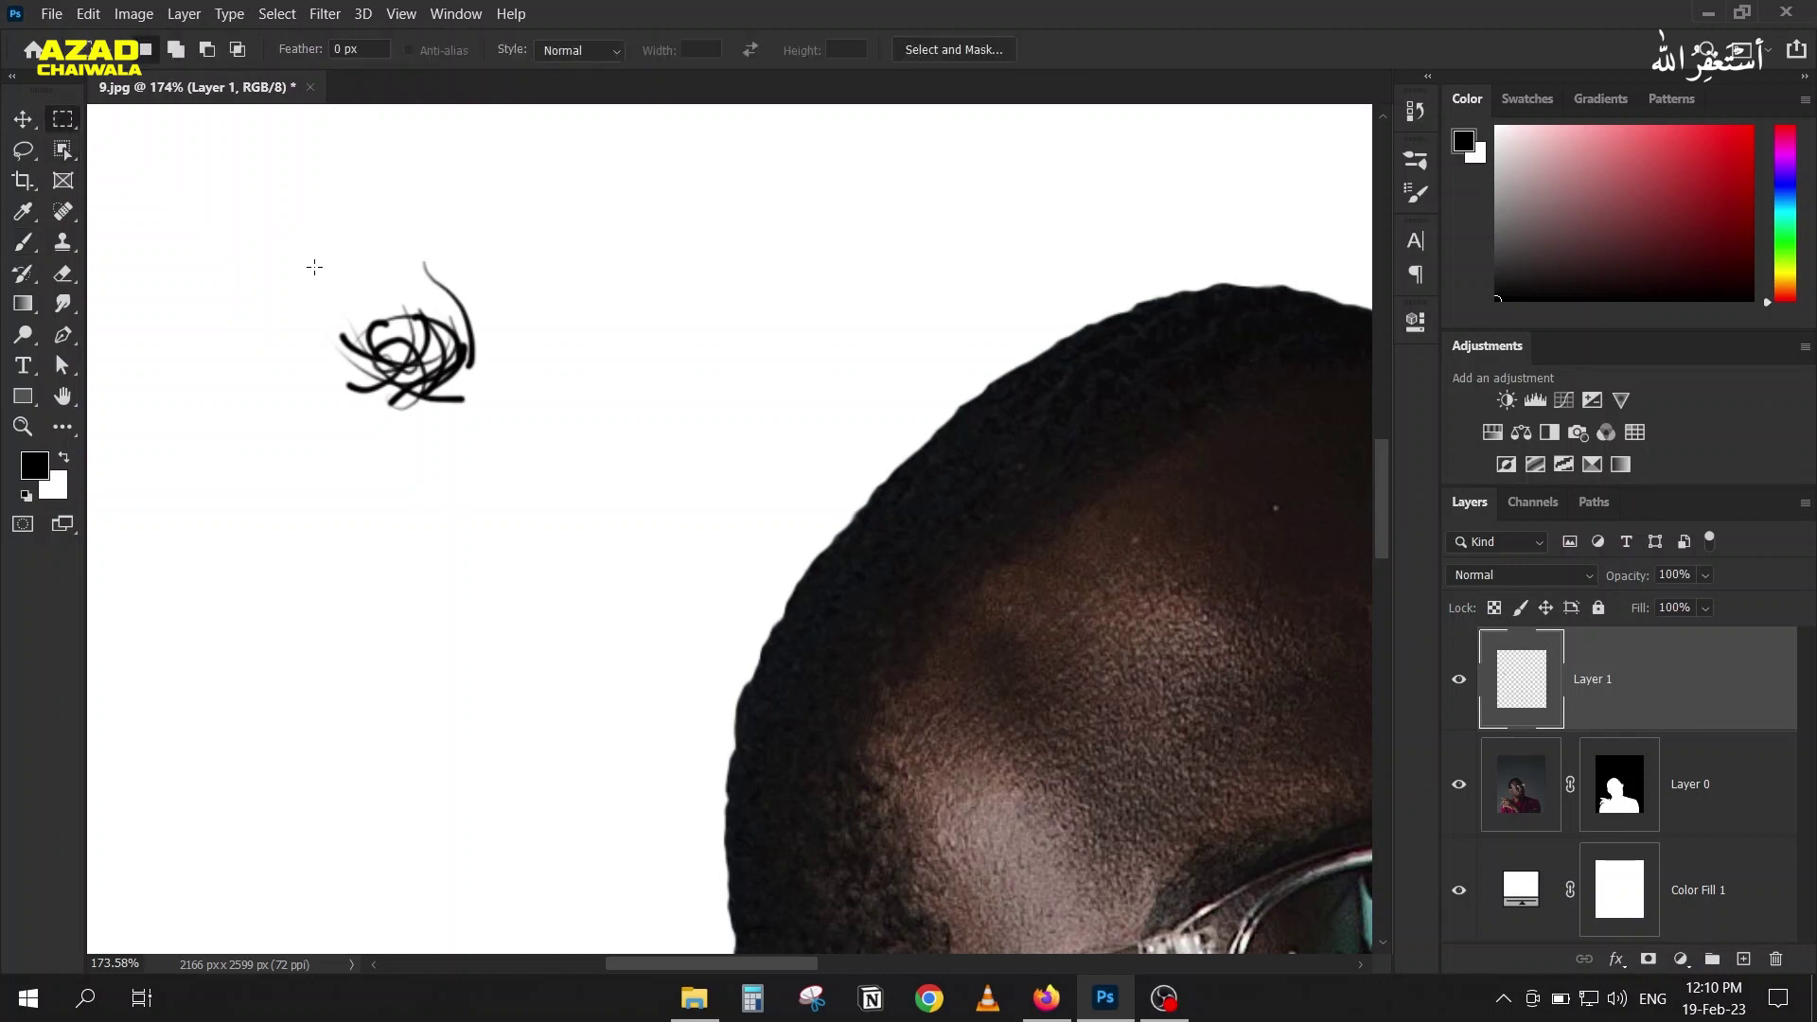
left_click_drag(303, 246, 495, 447)
Step: Cancel Define Brush Preset, deselect, clear the first scribble and save the document
left_click(84, 16)
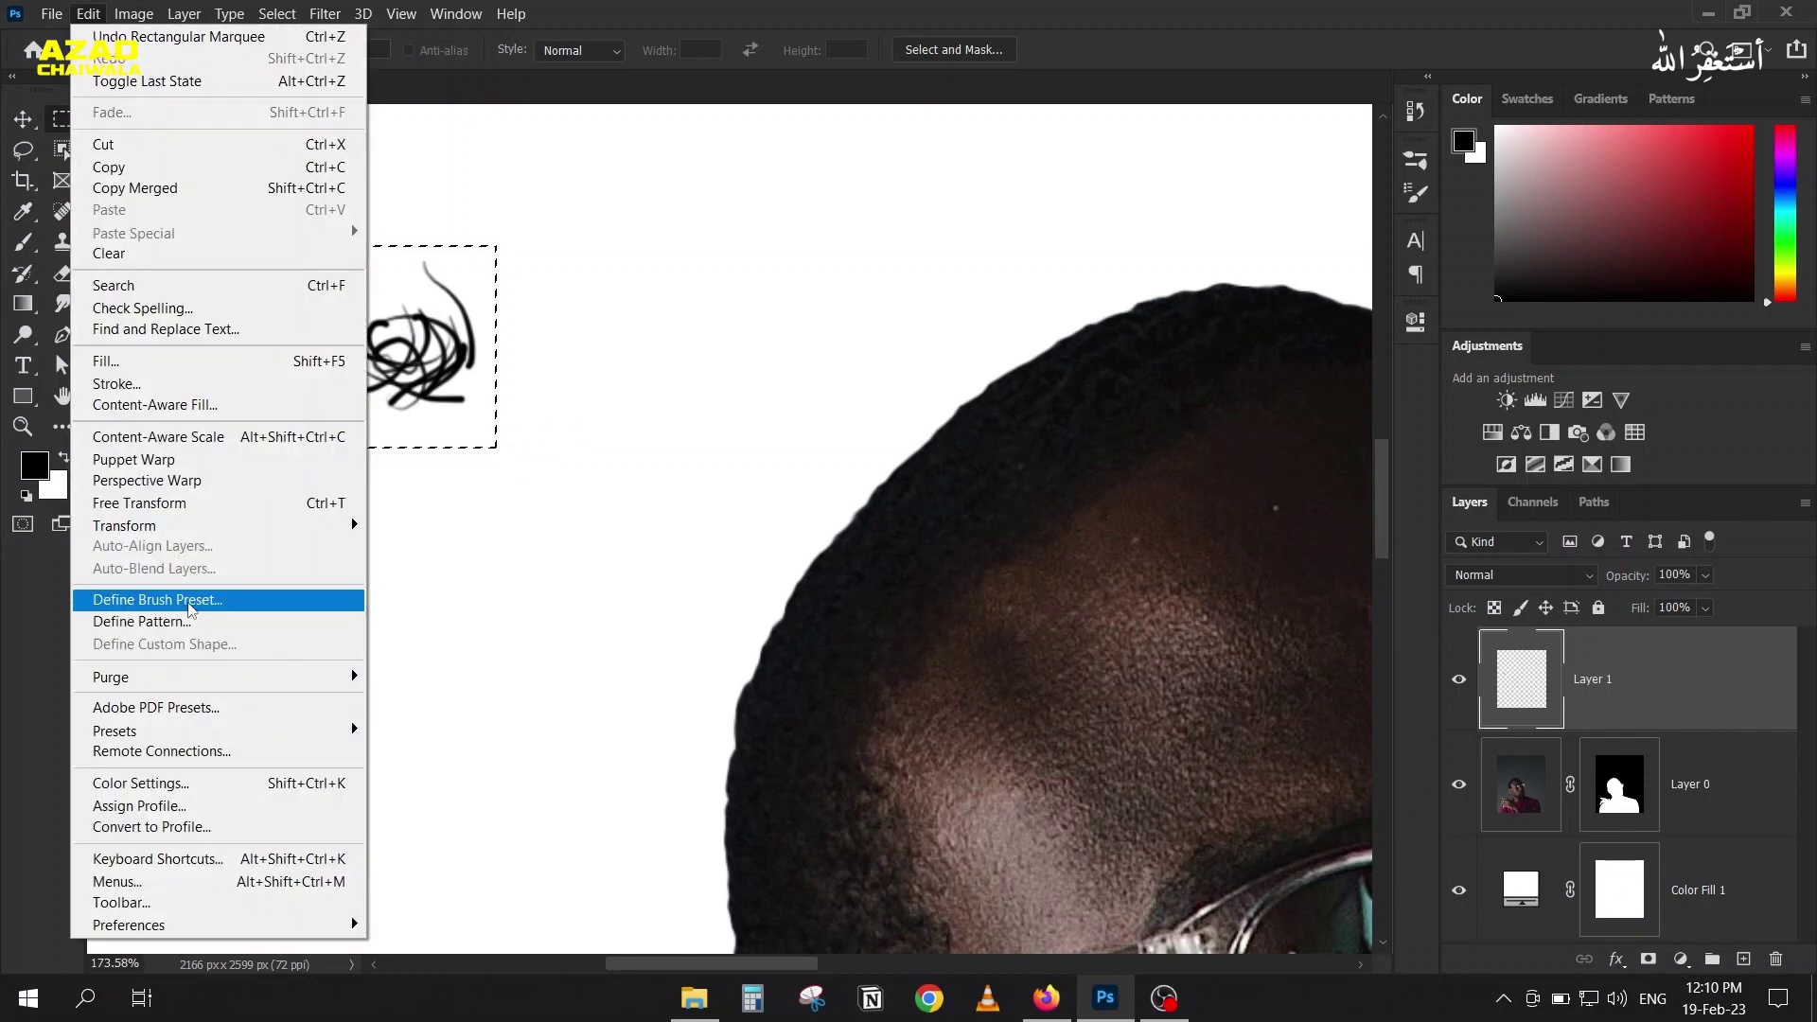
left_click(156, 599)
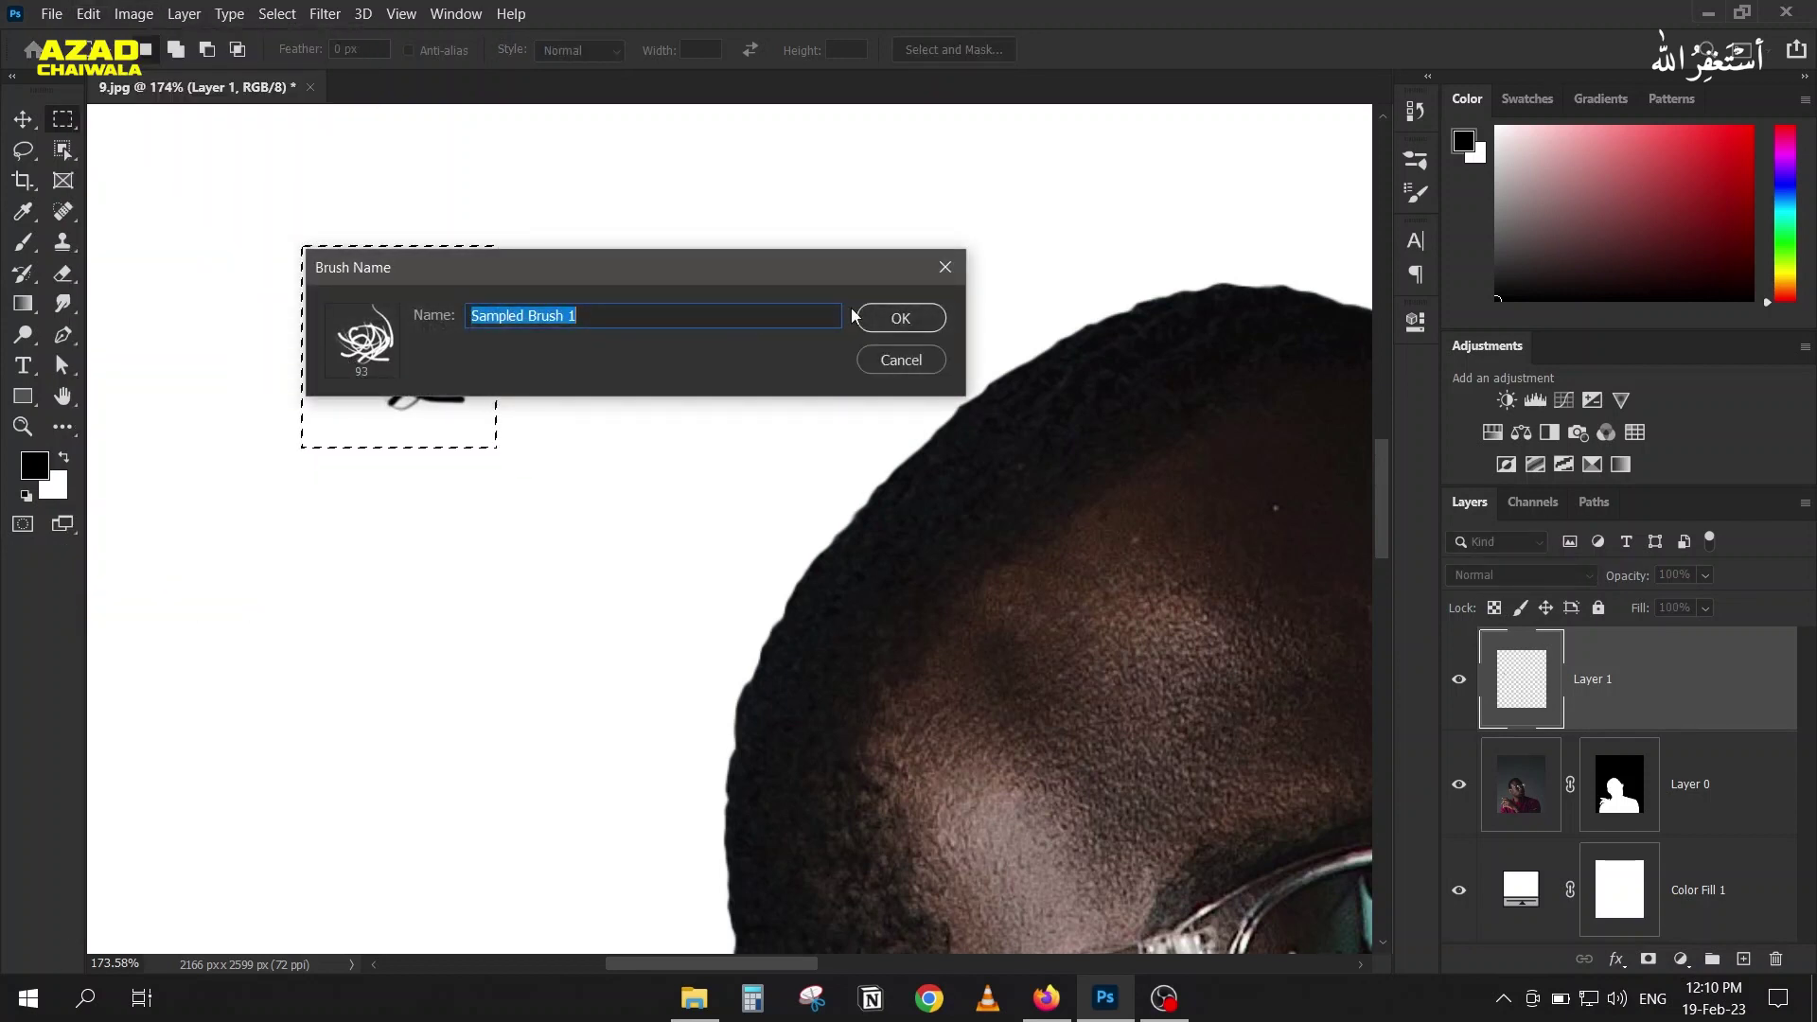
left_click(897, 358)
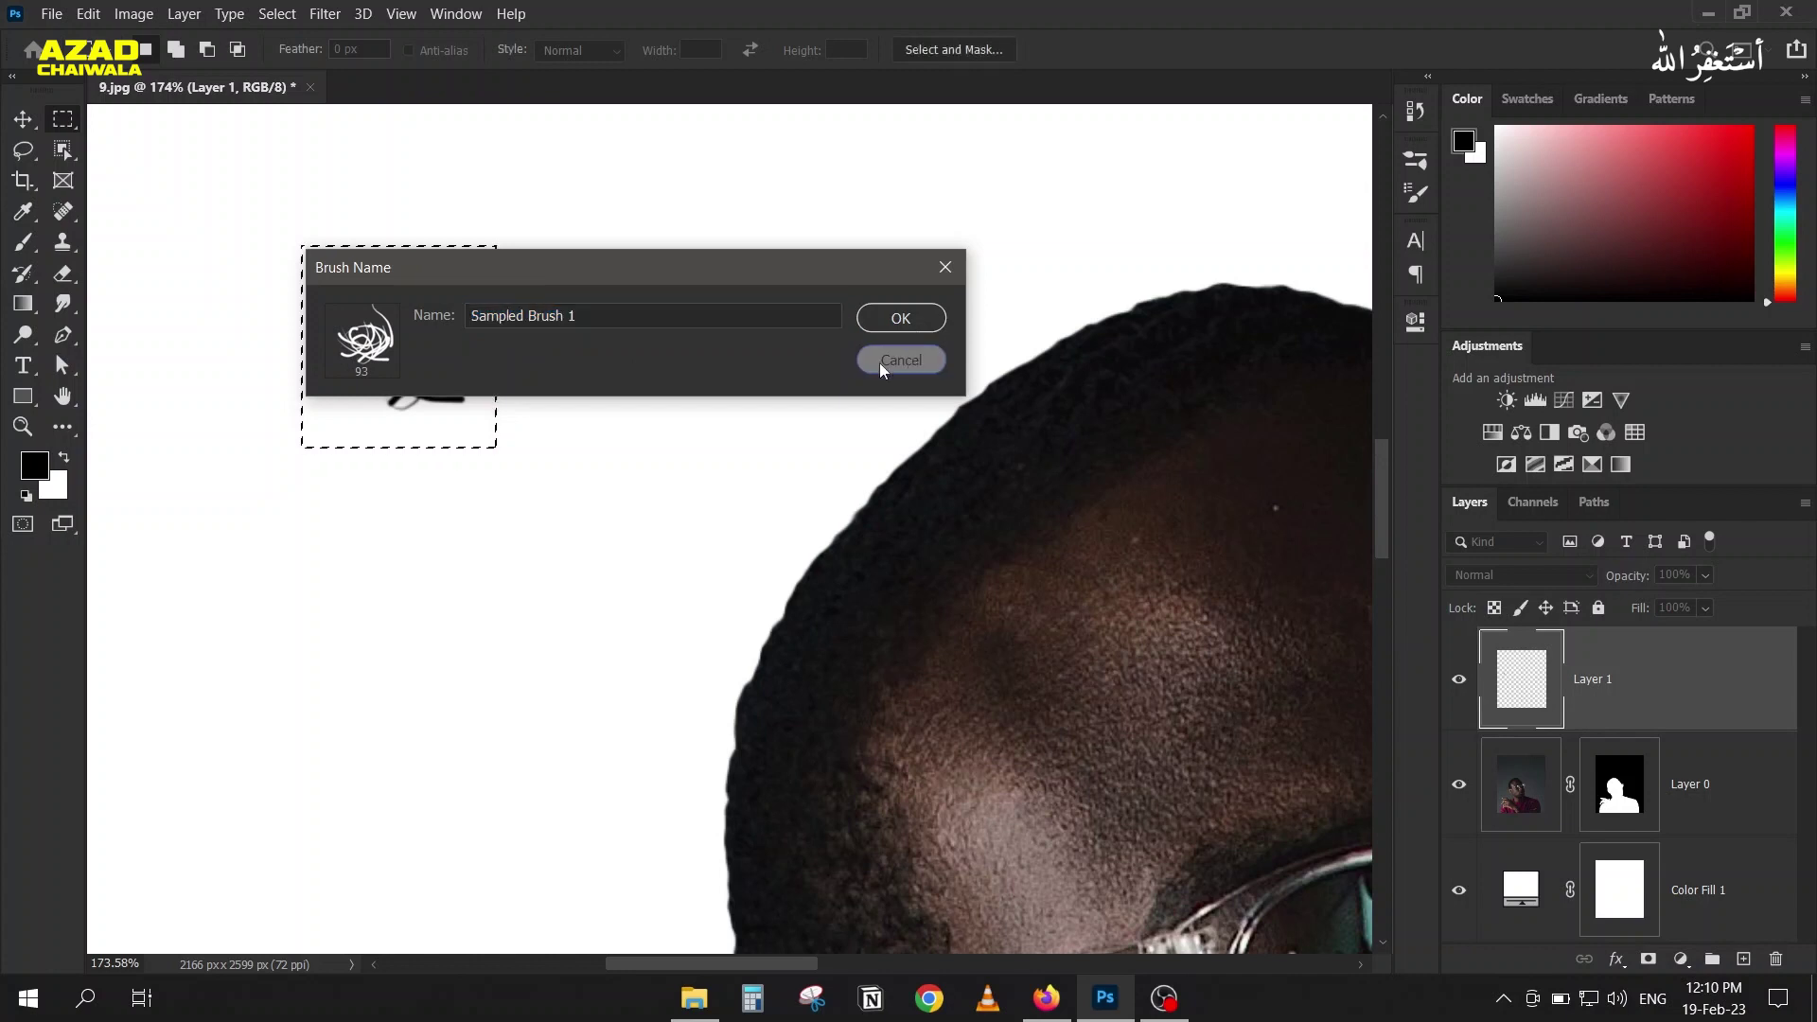
key("ctrl+d")
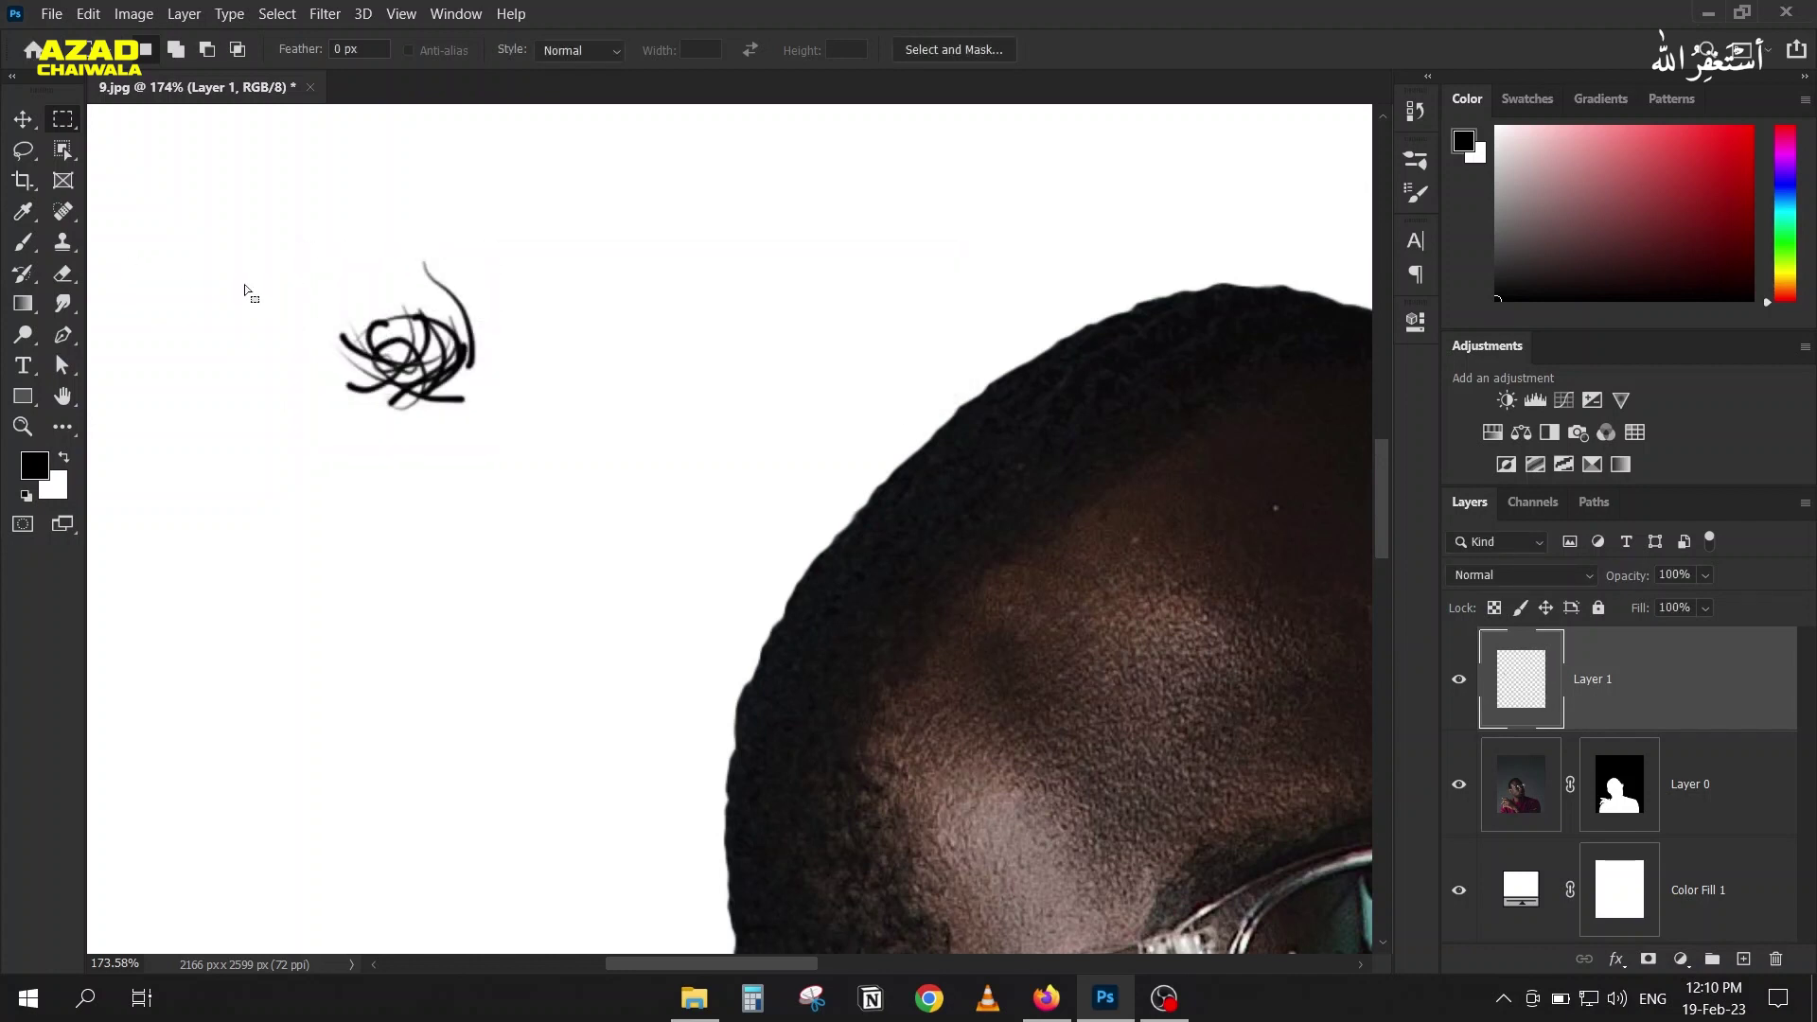
key("Delete")
key("ctrl+s")
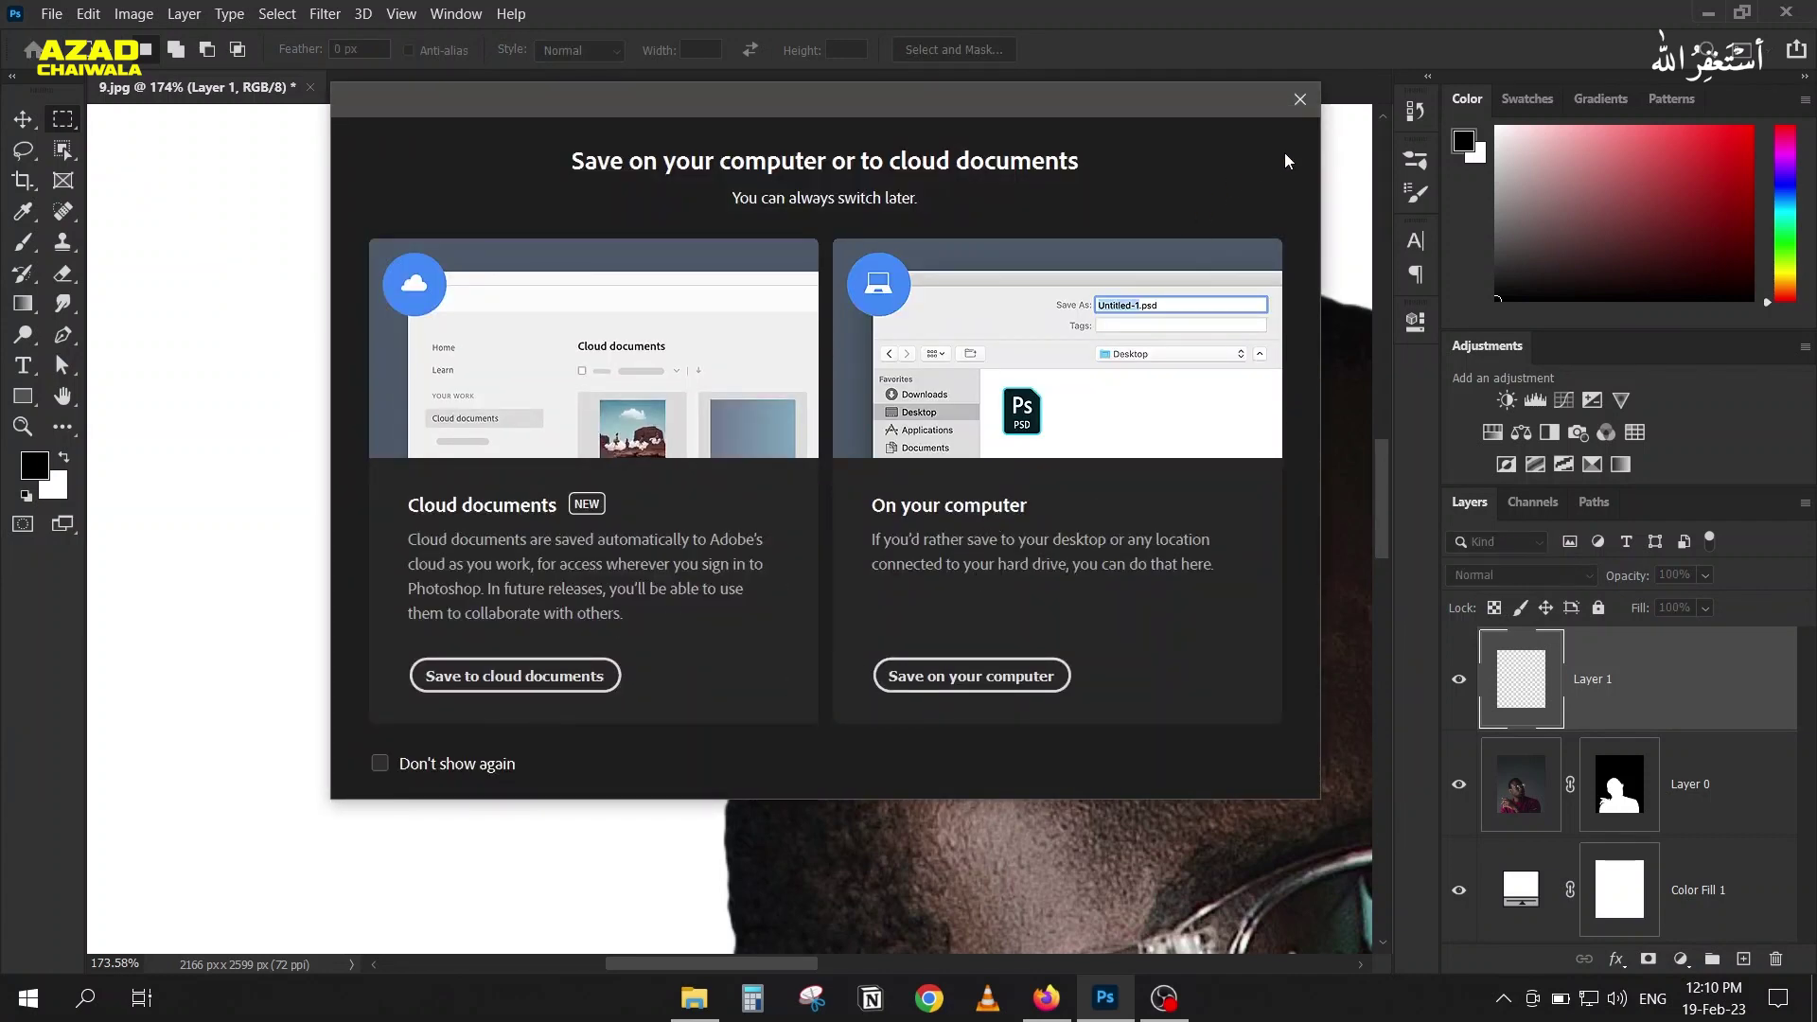
left_click(1314, 102)
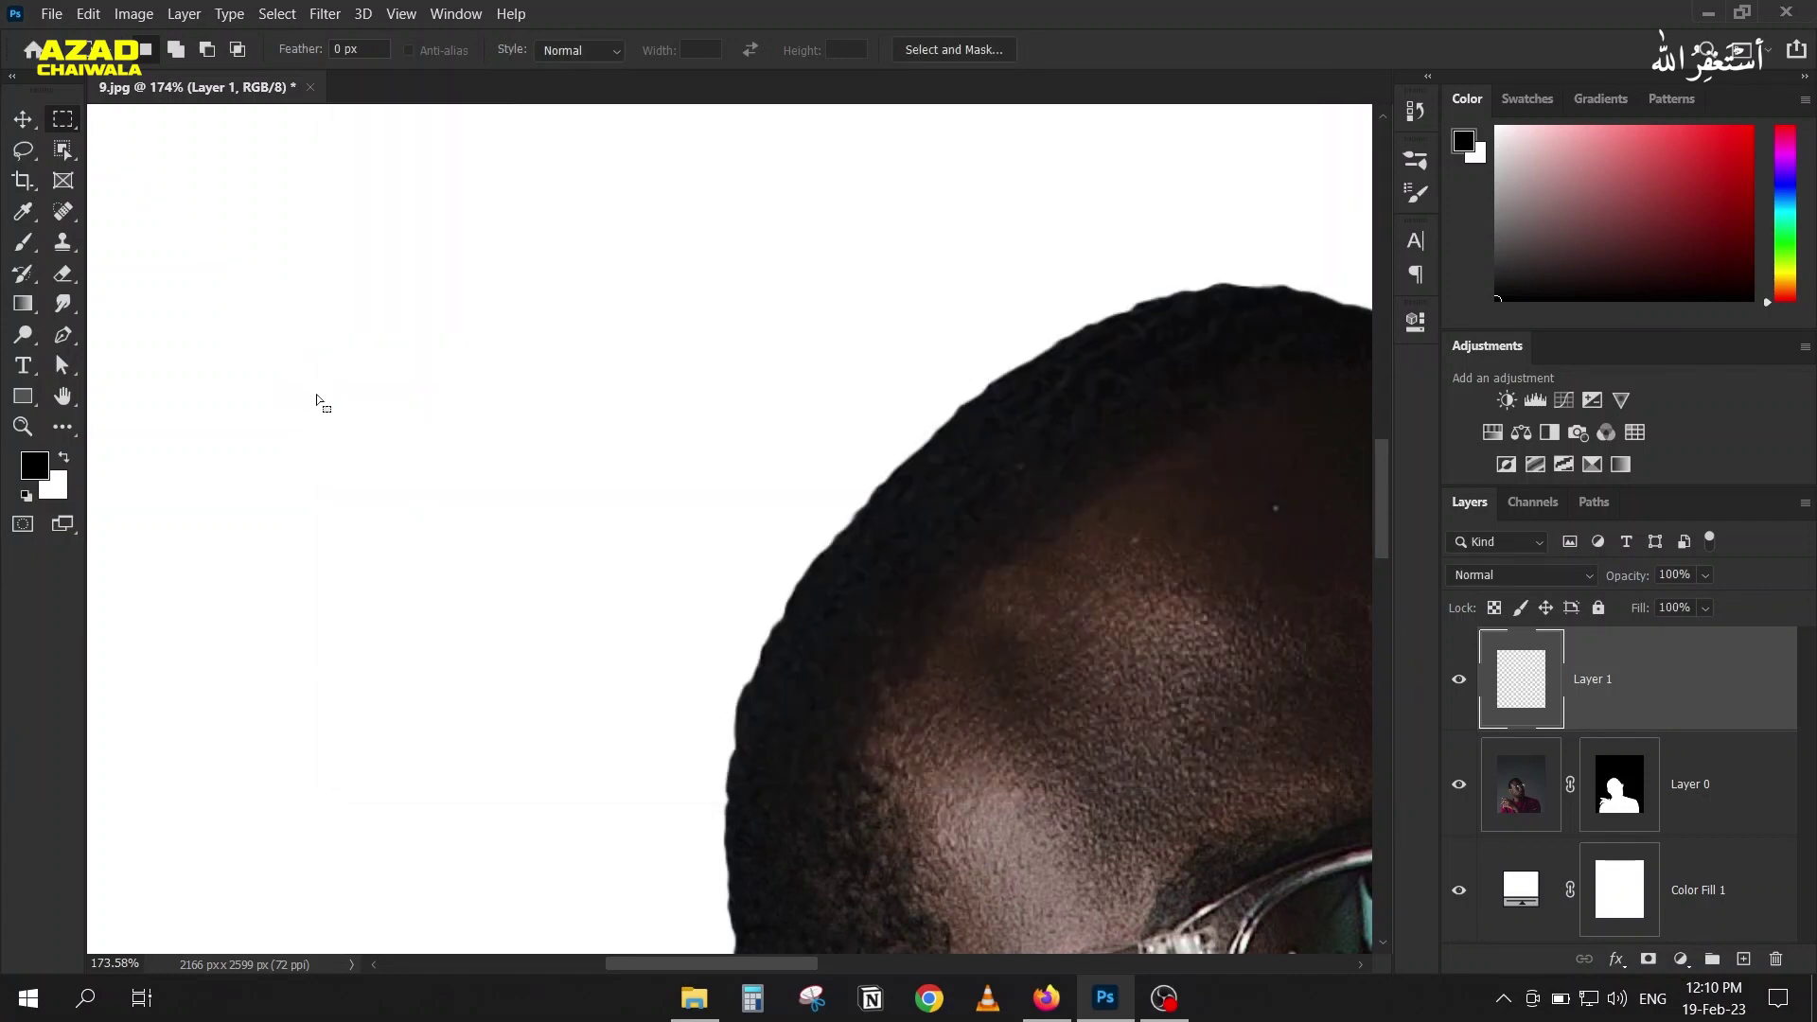
Step: Return to the Brush tool with a 150-step size Fade, testing and undoing two strokes
left_click(27, 242)
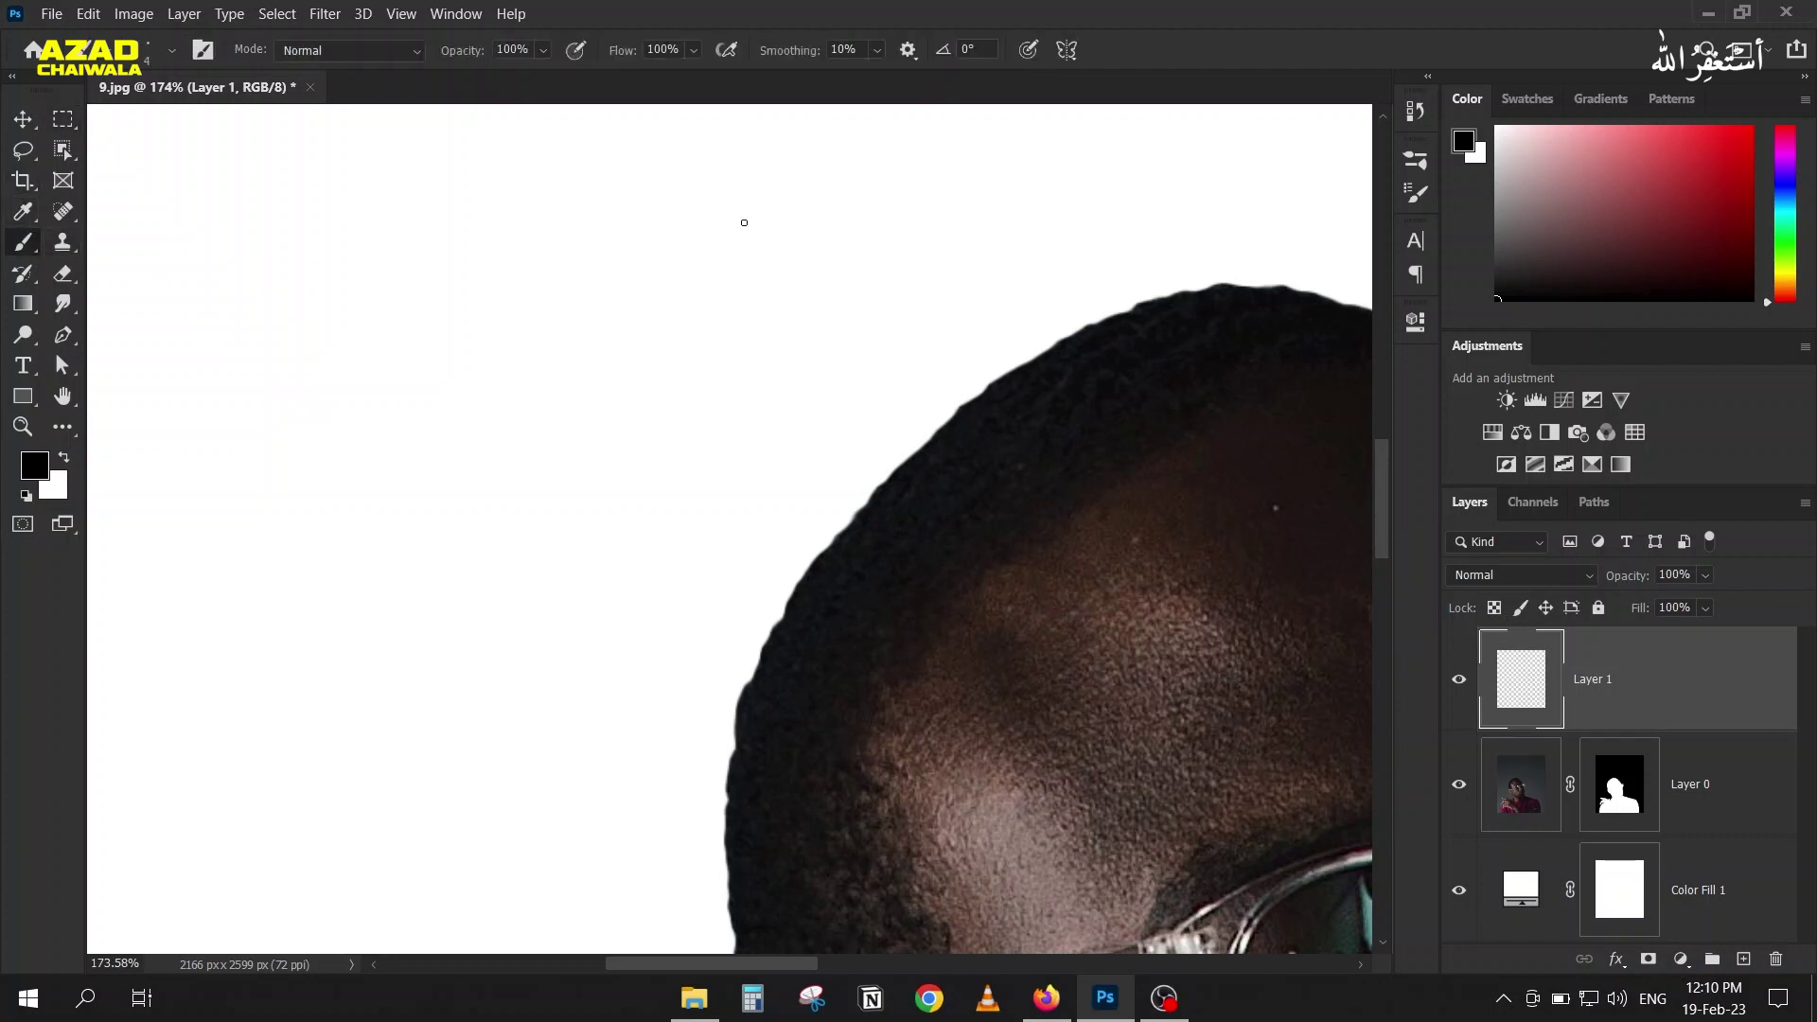
left_click(1416, 192)
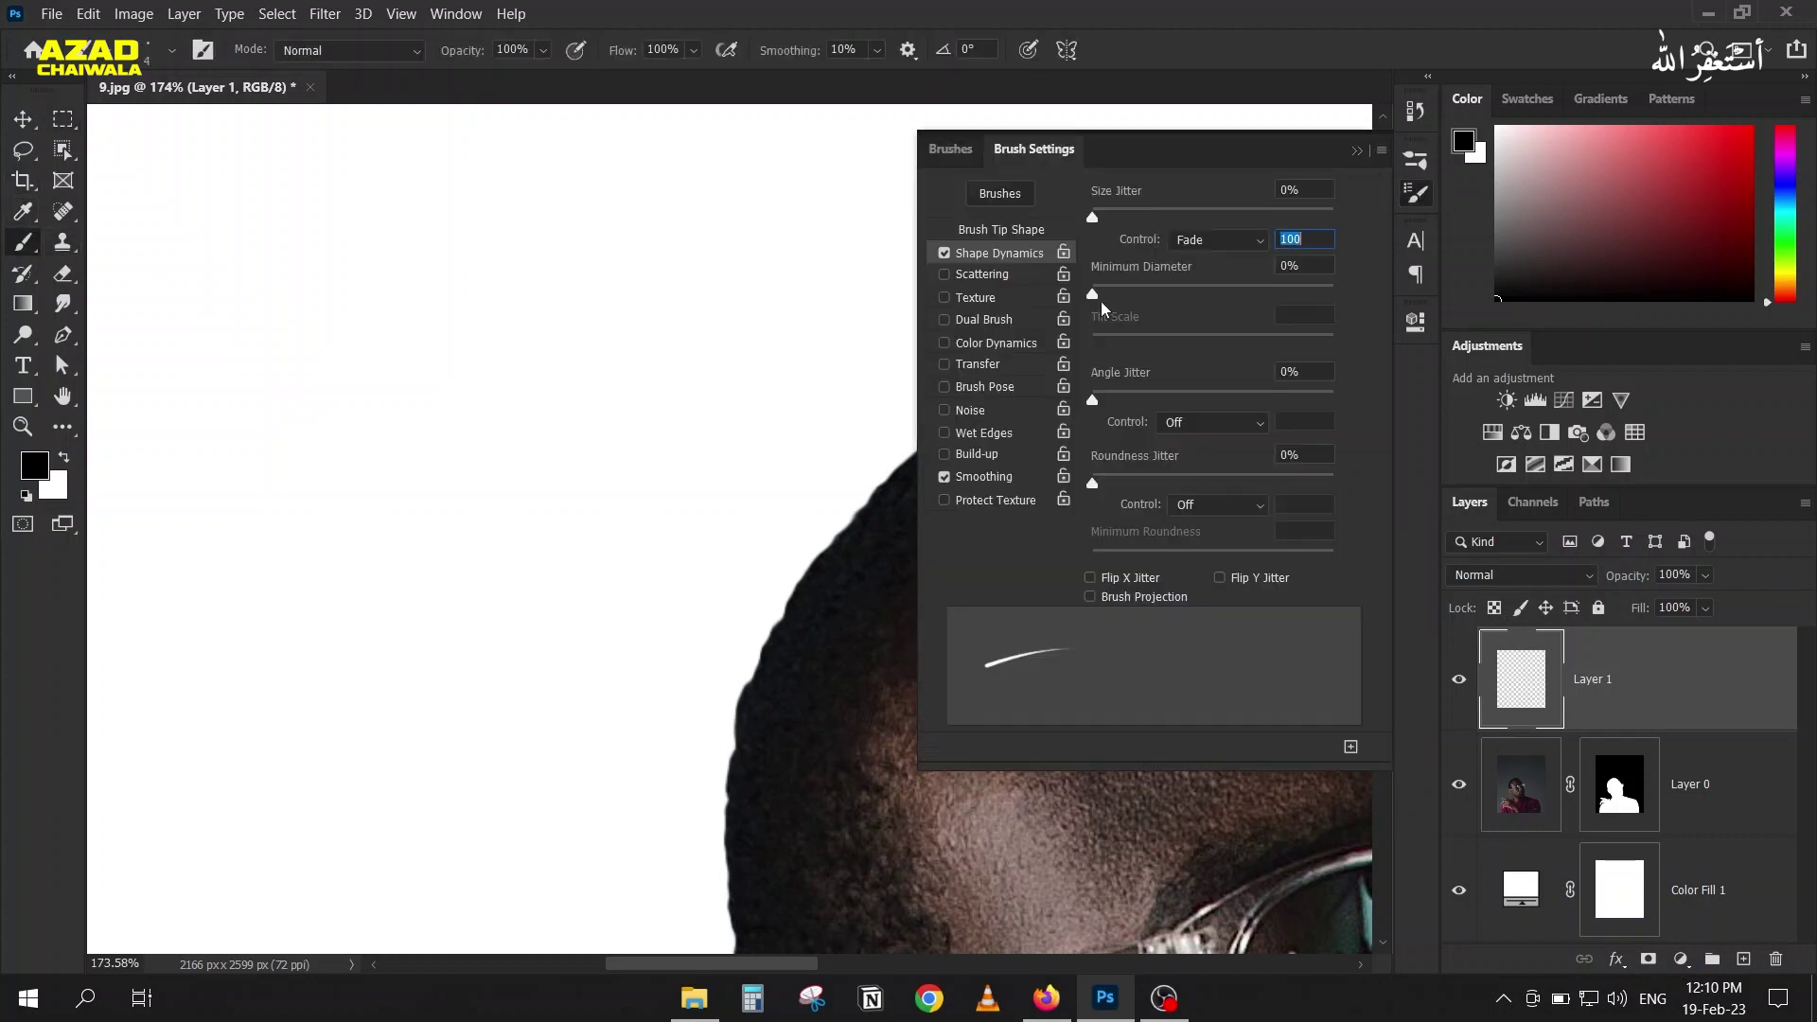
type("150")
left_click(1355, 153)
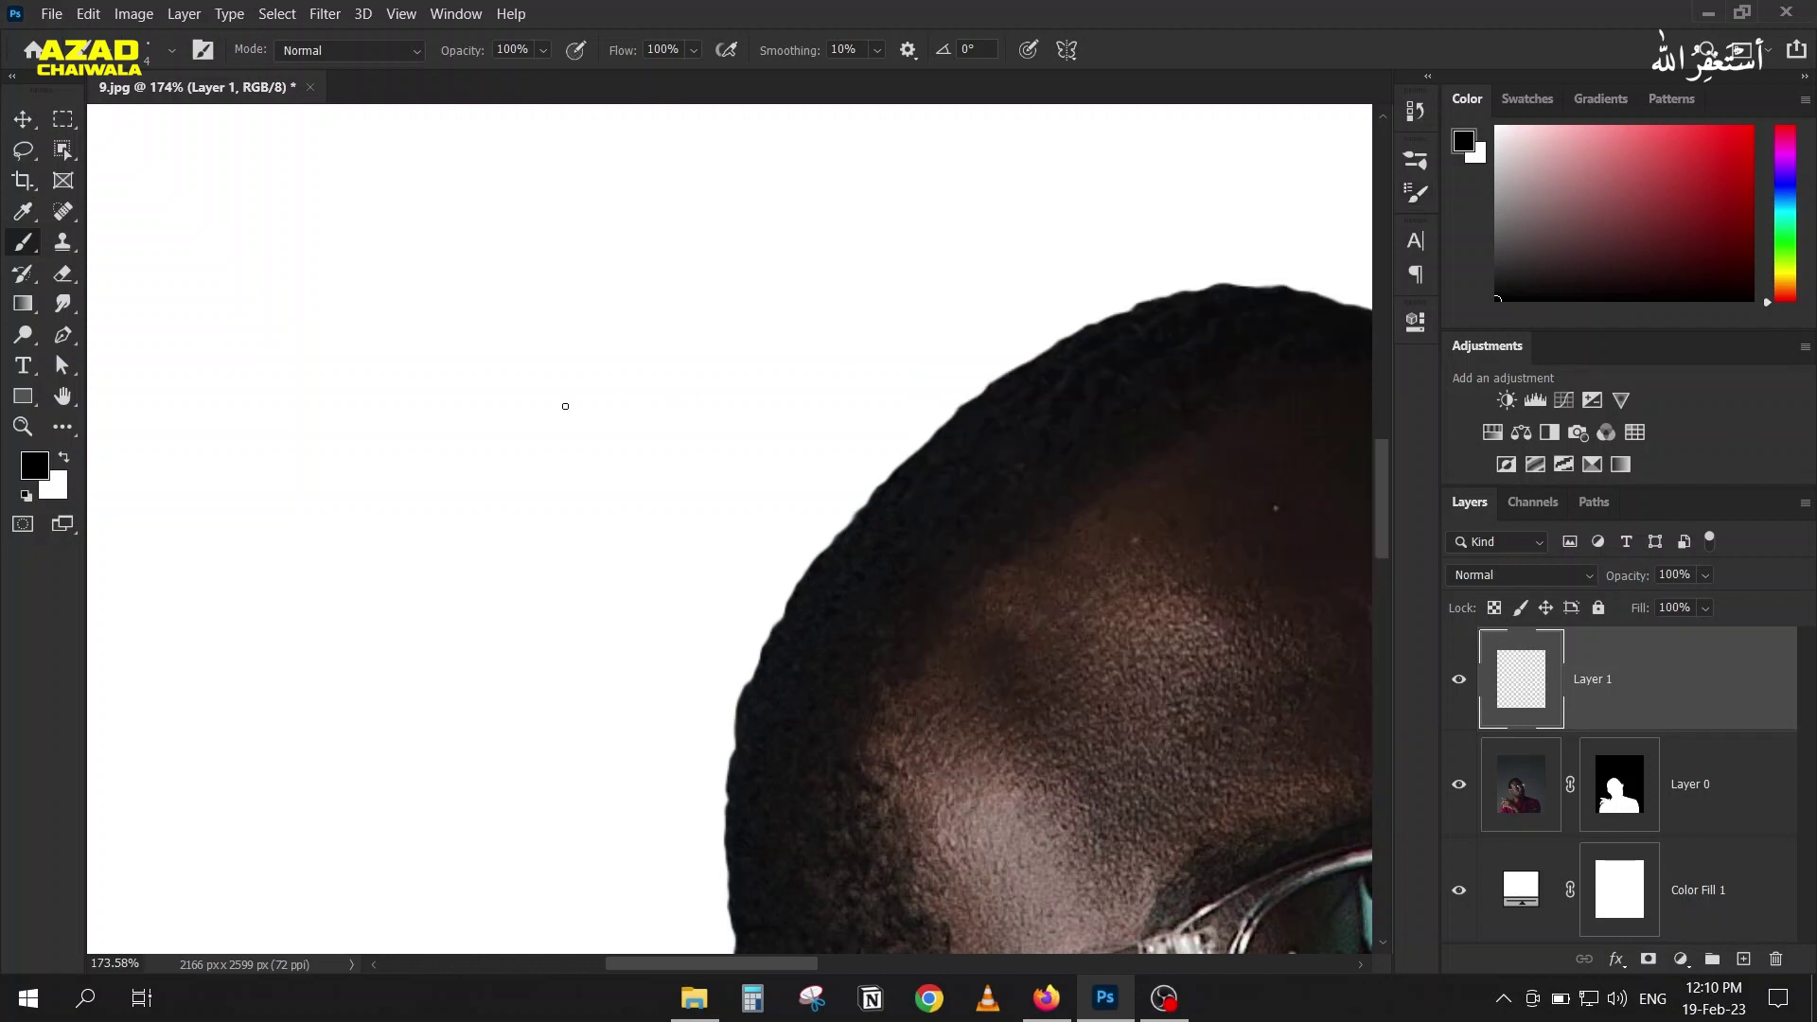
left_click_drag(445, 303, 499, 414)
key("ctrl+z")
mouse_move(433, 463)
left_mouse_down()
mouse_move(494, 409)
mouse_move(478, 366)
left_mouse_up()
key("ctrl+z")
left_click(1415, 195)
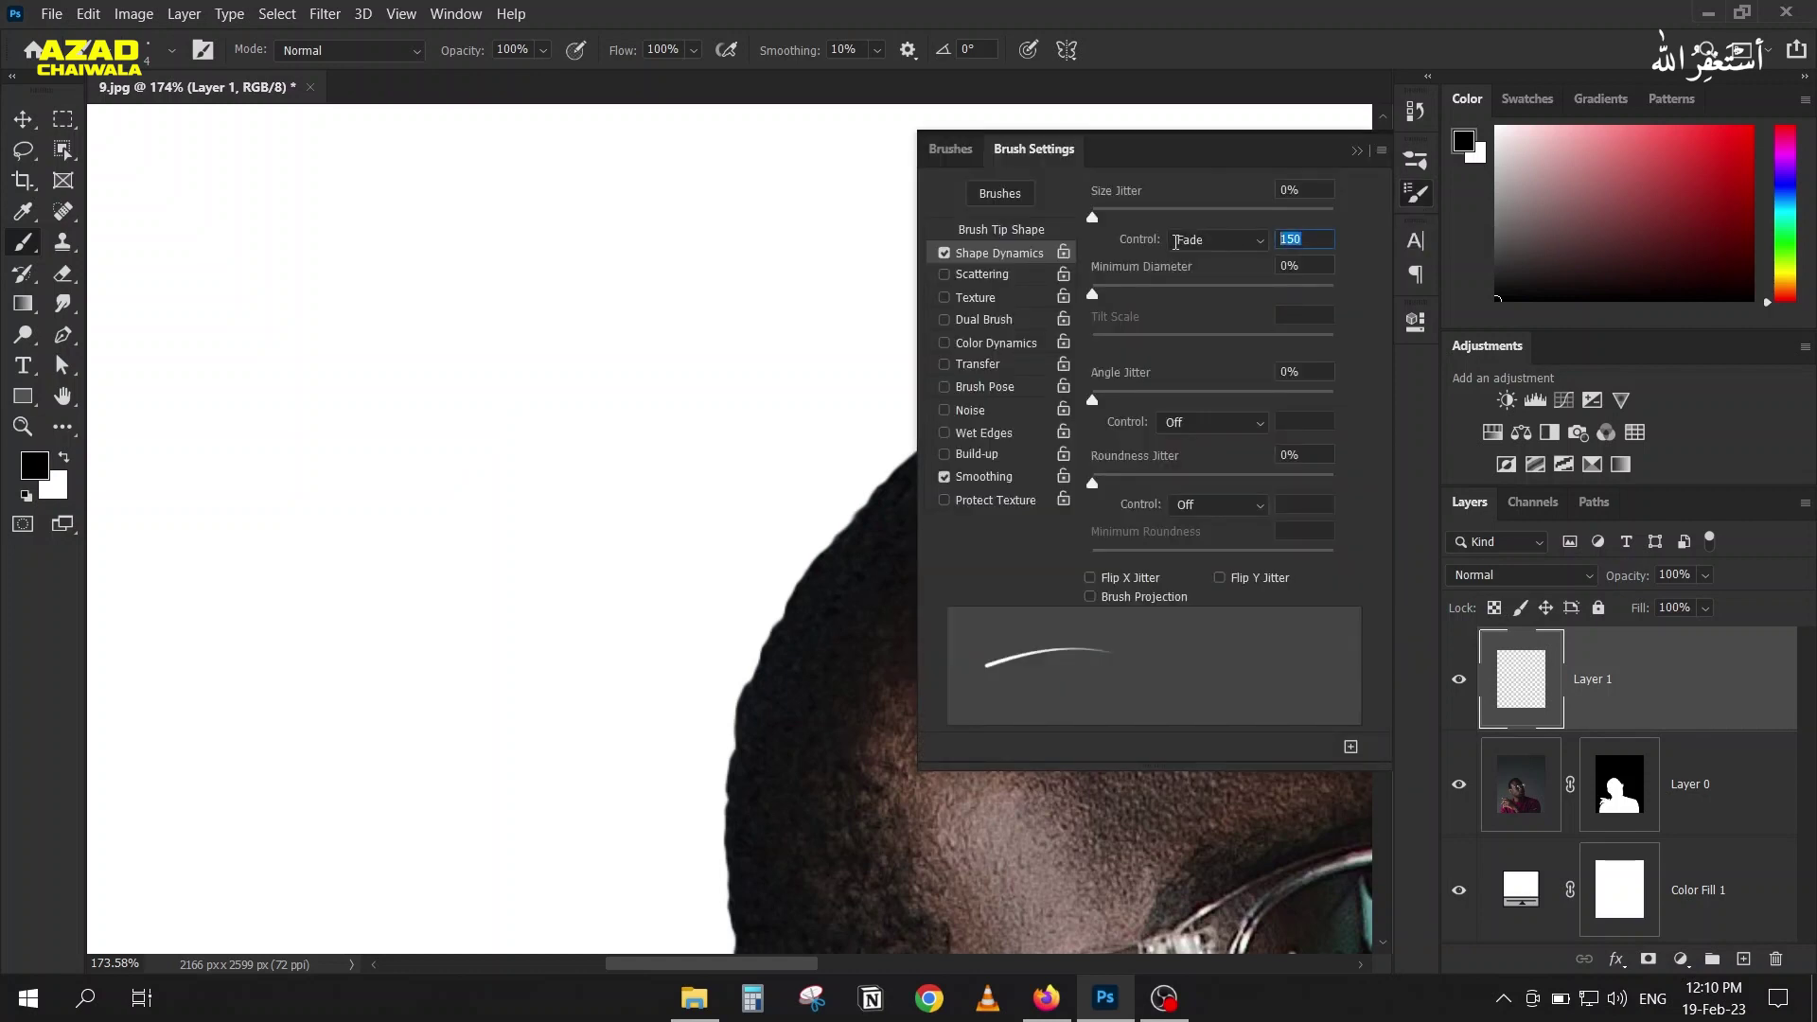
left_click(1357, 150)
Step: Paint a new curly scribble of six crossing, looping strands
left_click_drag(500, 434, 574, 364)
left_click_drag(571, 440, 511, 338)
left_click_drag(512, 445, 567, 322)
left_click_drag(573, 435, 490, 341)
mouse_move(502, 405)
left_mouse_down()
mouse_move(482, 406)
mouse_move(556, 350)
left_mouse_up()
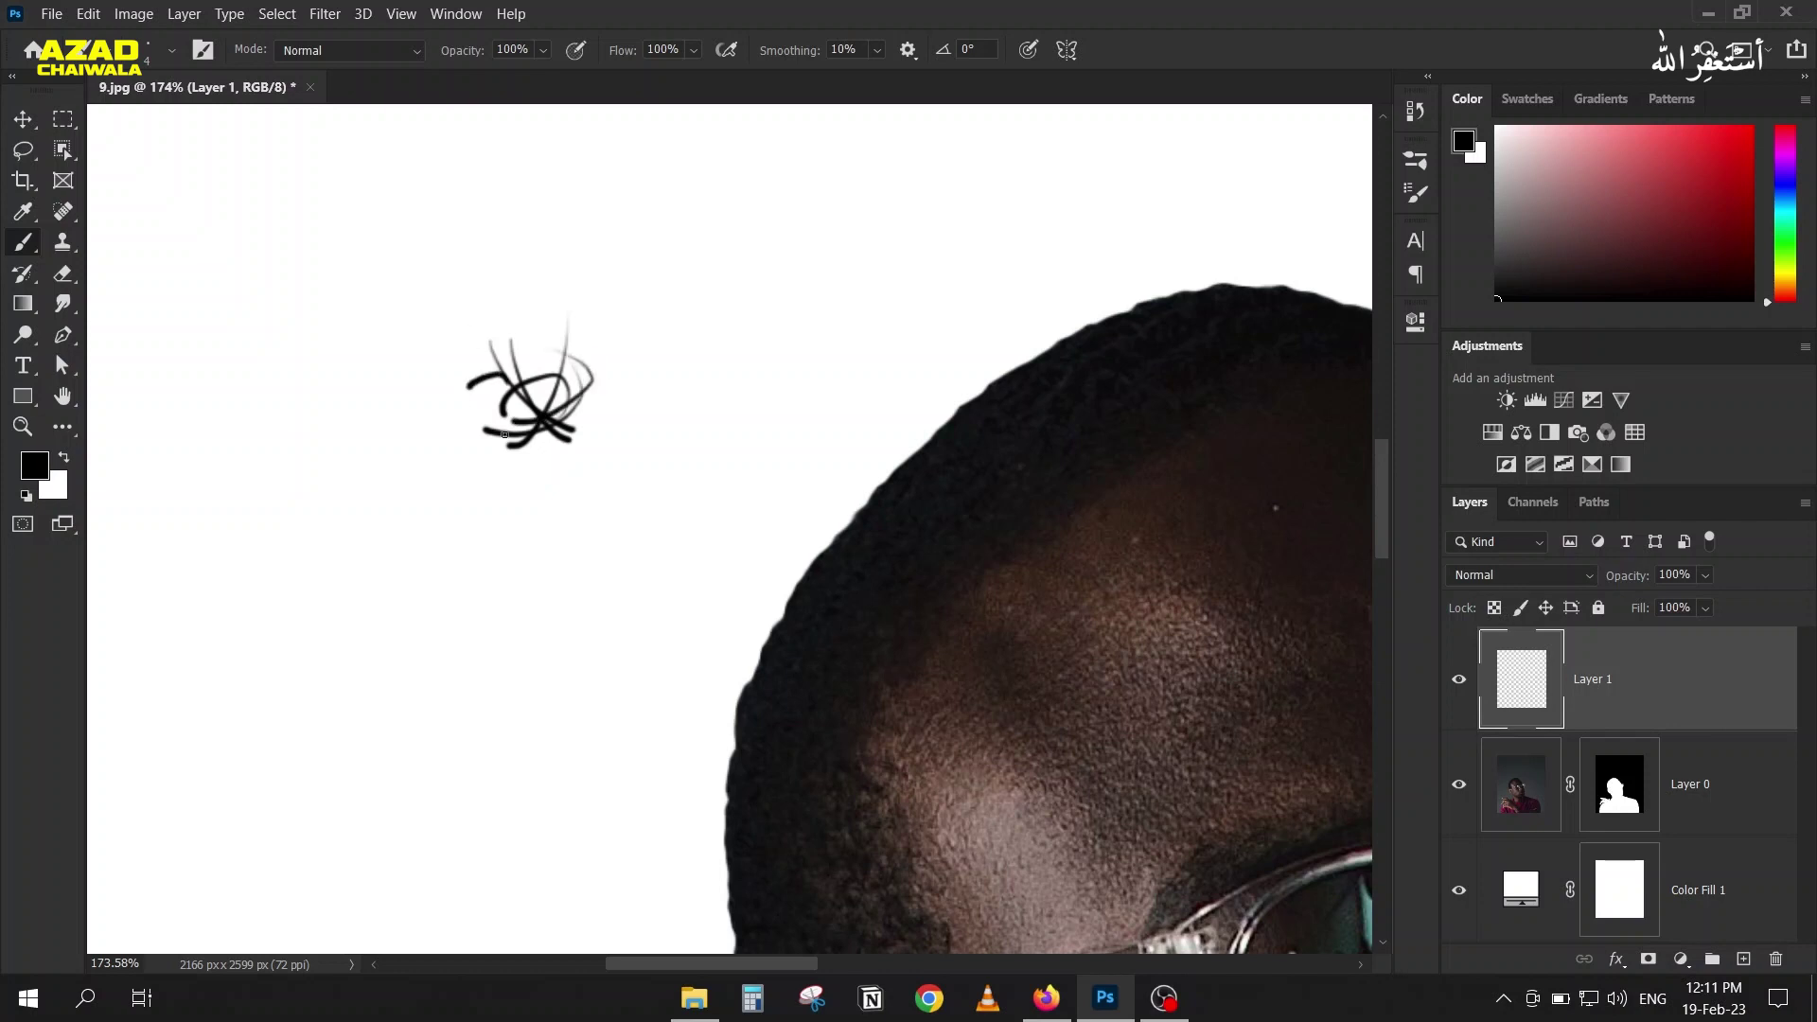
left_click_drag(498, 422, 551, 416)
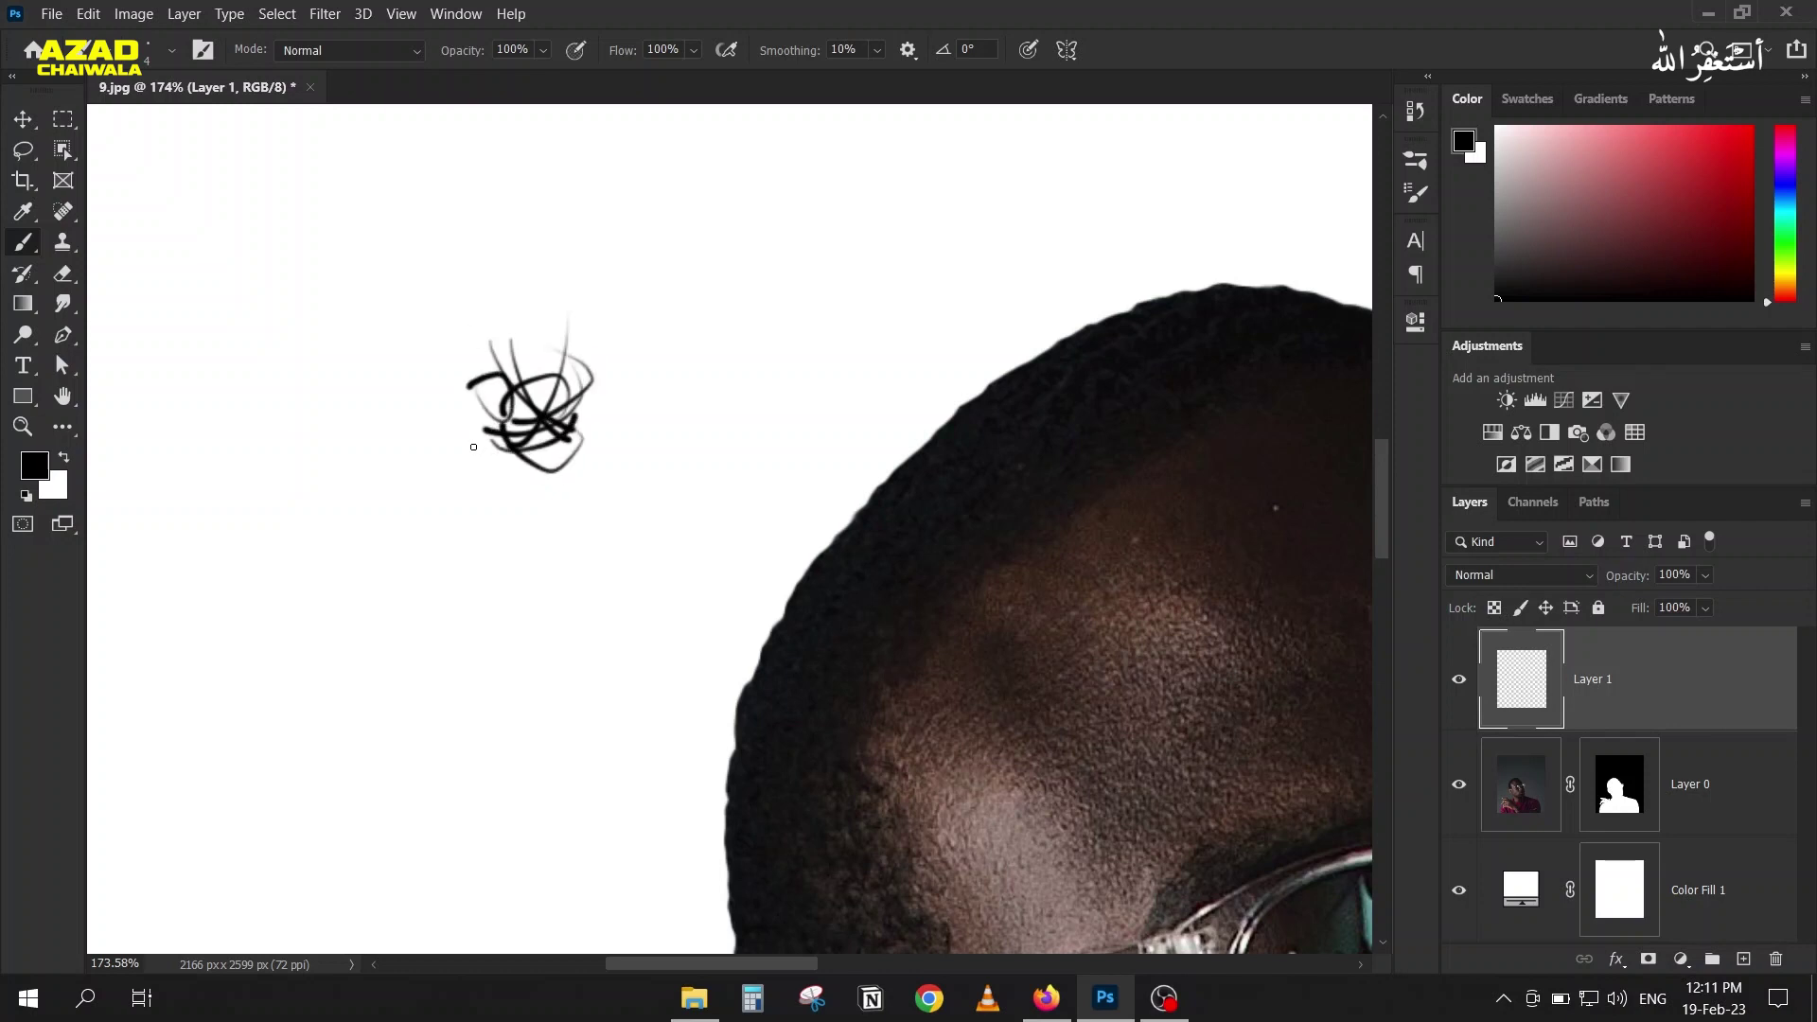
Step: Draw a rectangular marquee enclosing the new scribble
left_click(61, 125)
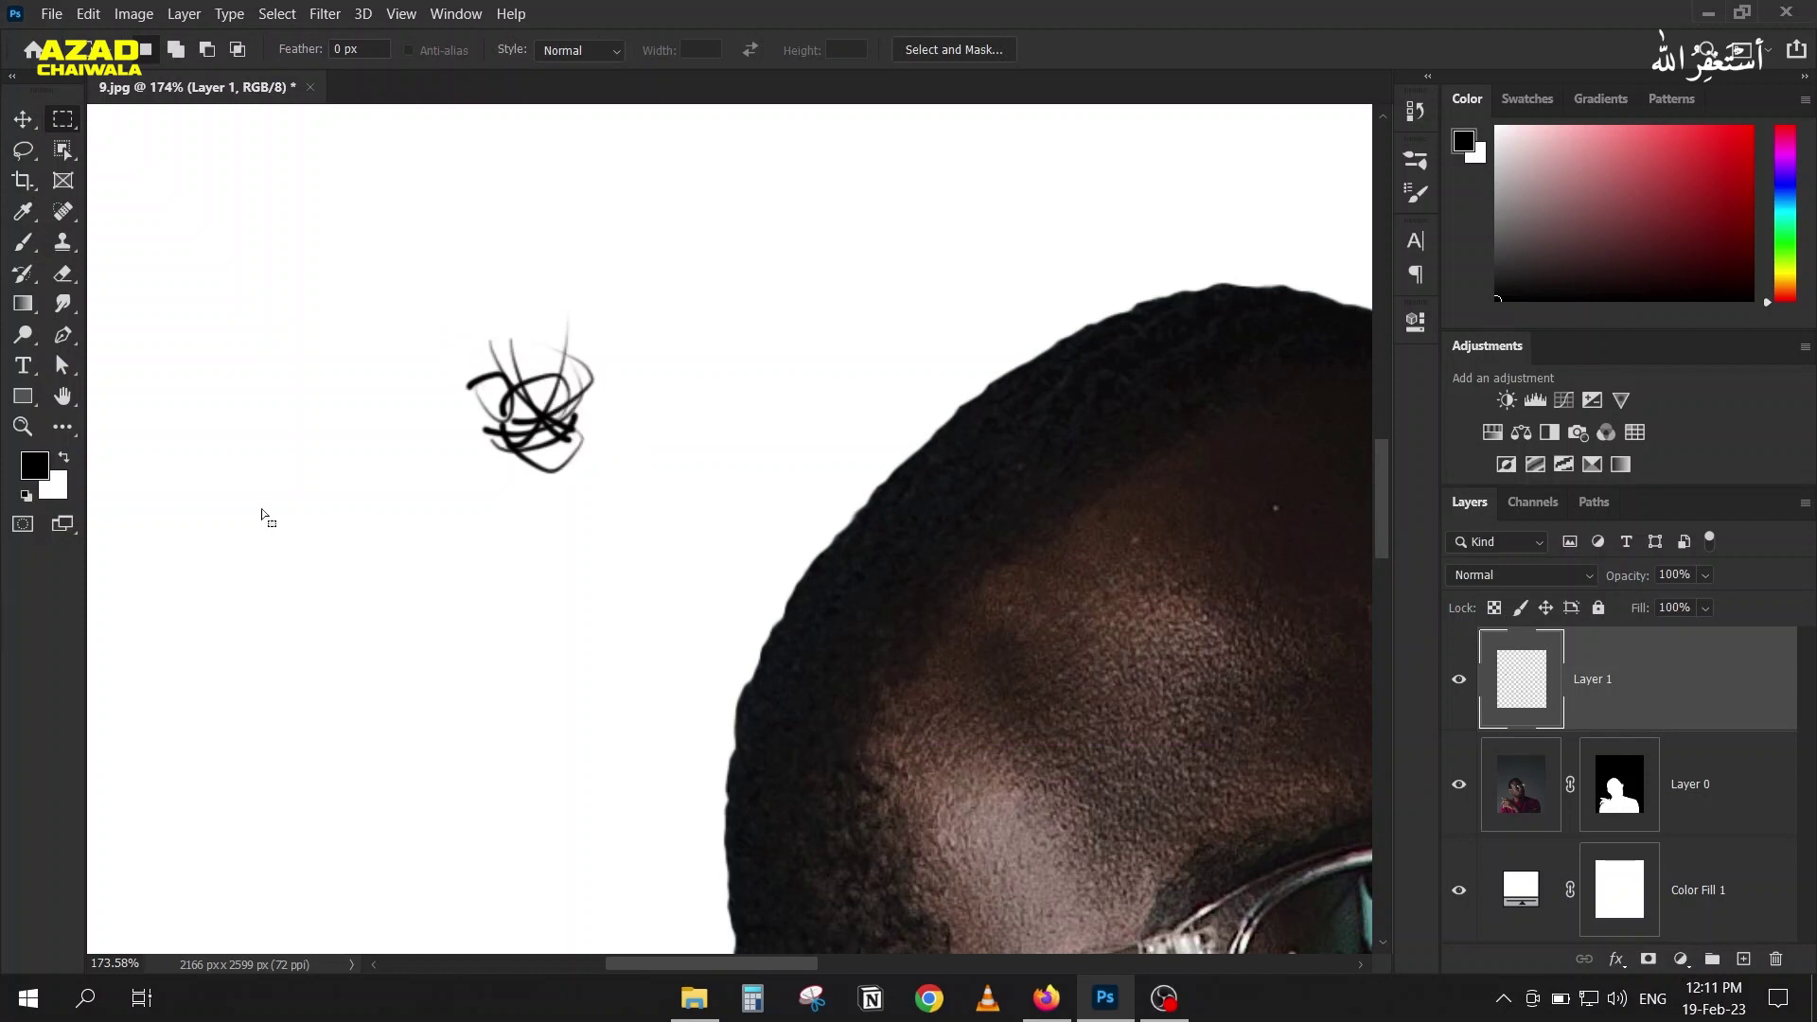
mouse_move(454, 349)
left_mouse_down()
mouse_move(511, 341)
mouse_move(565, 476)
left_mouse_up()
scroll(321, 321, "down", 5)
scroll(323, 323, "up", 3)
scroll(323, 324, "up", 2)
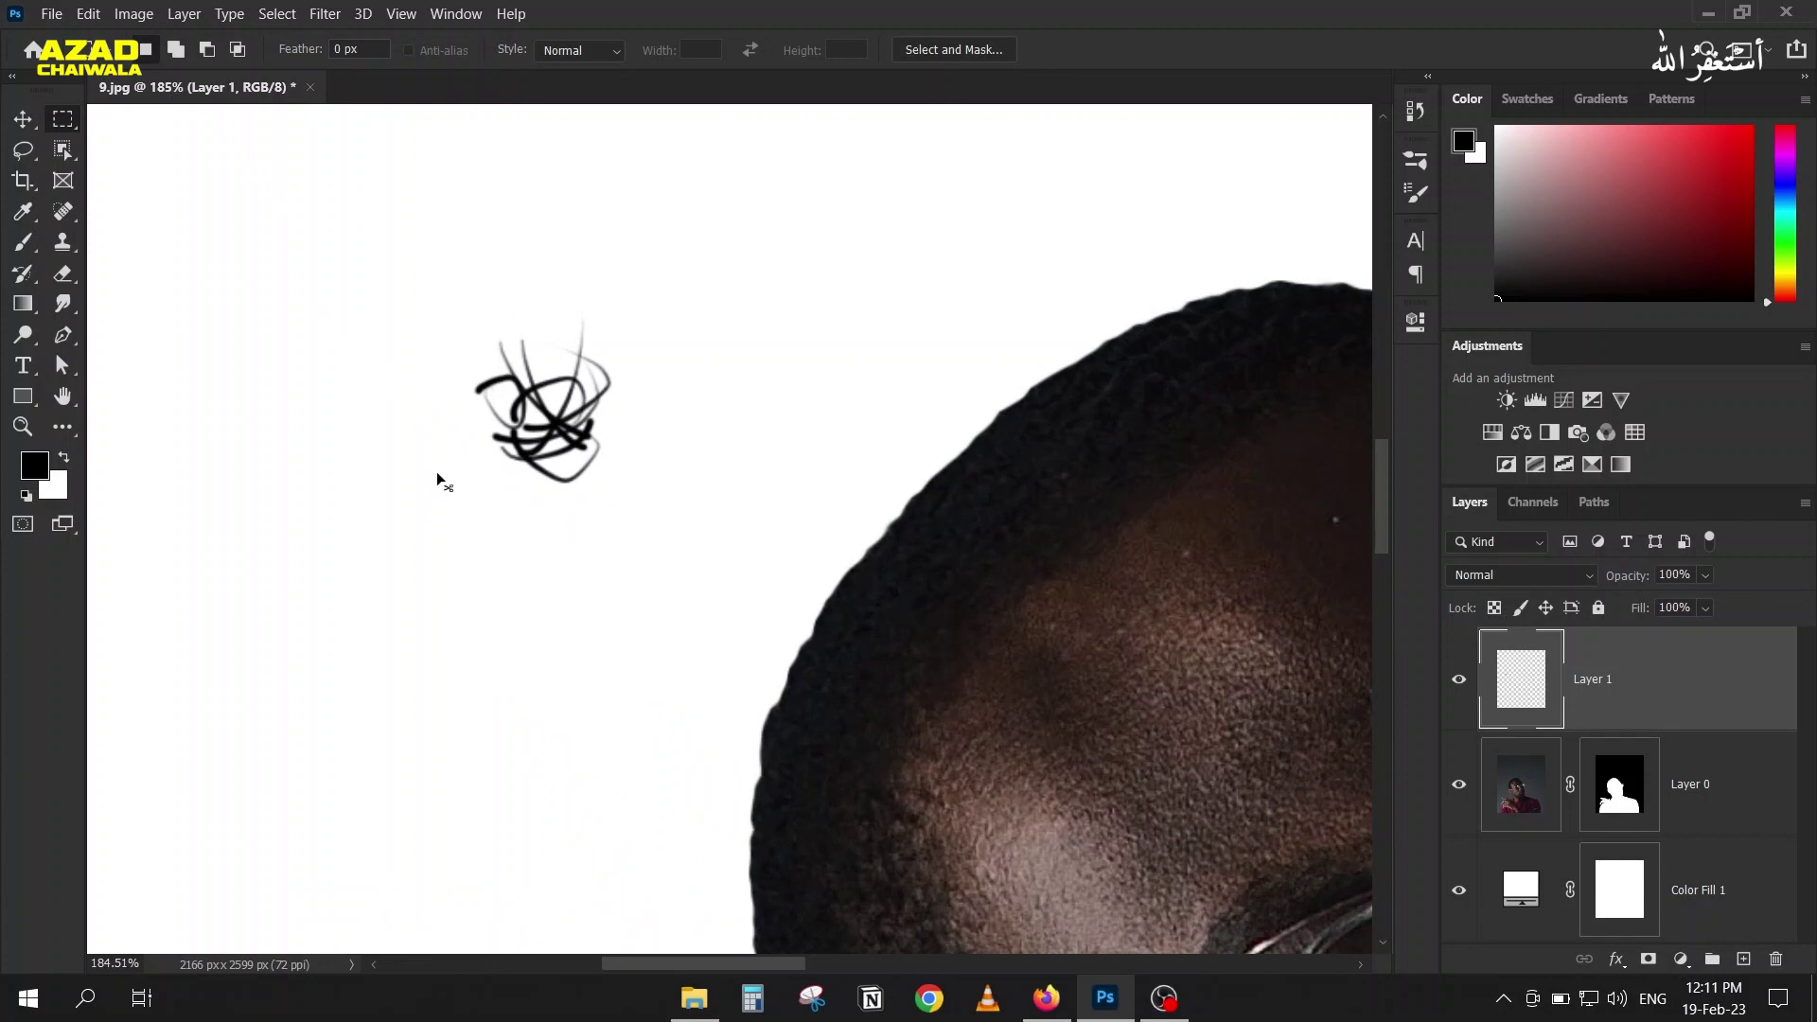
left_click_drag(422, 284, 666, 546)
key("ctrl+d")
mouse_move(445, 296)
left_mouse_down()
mouse_move(644, 517)
mouse_move(634, 498)
left_mouse_up()
Step: Define the selected scribble as brush preset Sampled Brush 1 and deselect
left_click(634, 498)
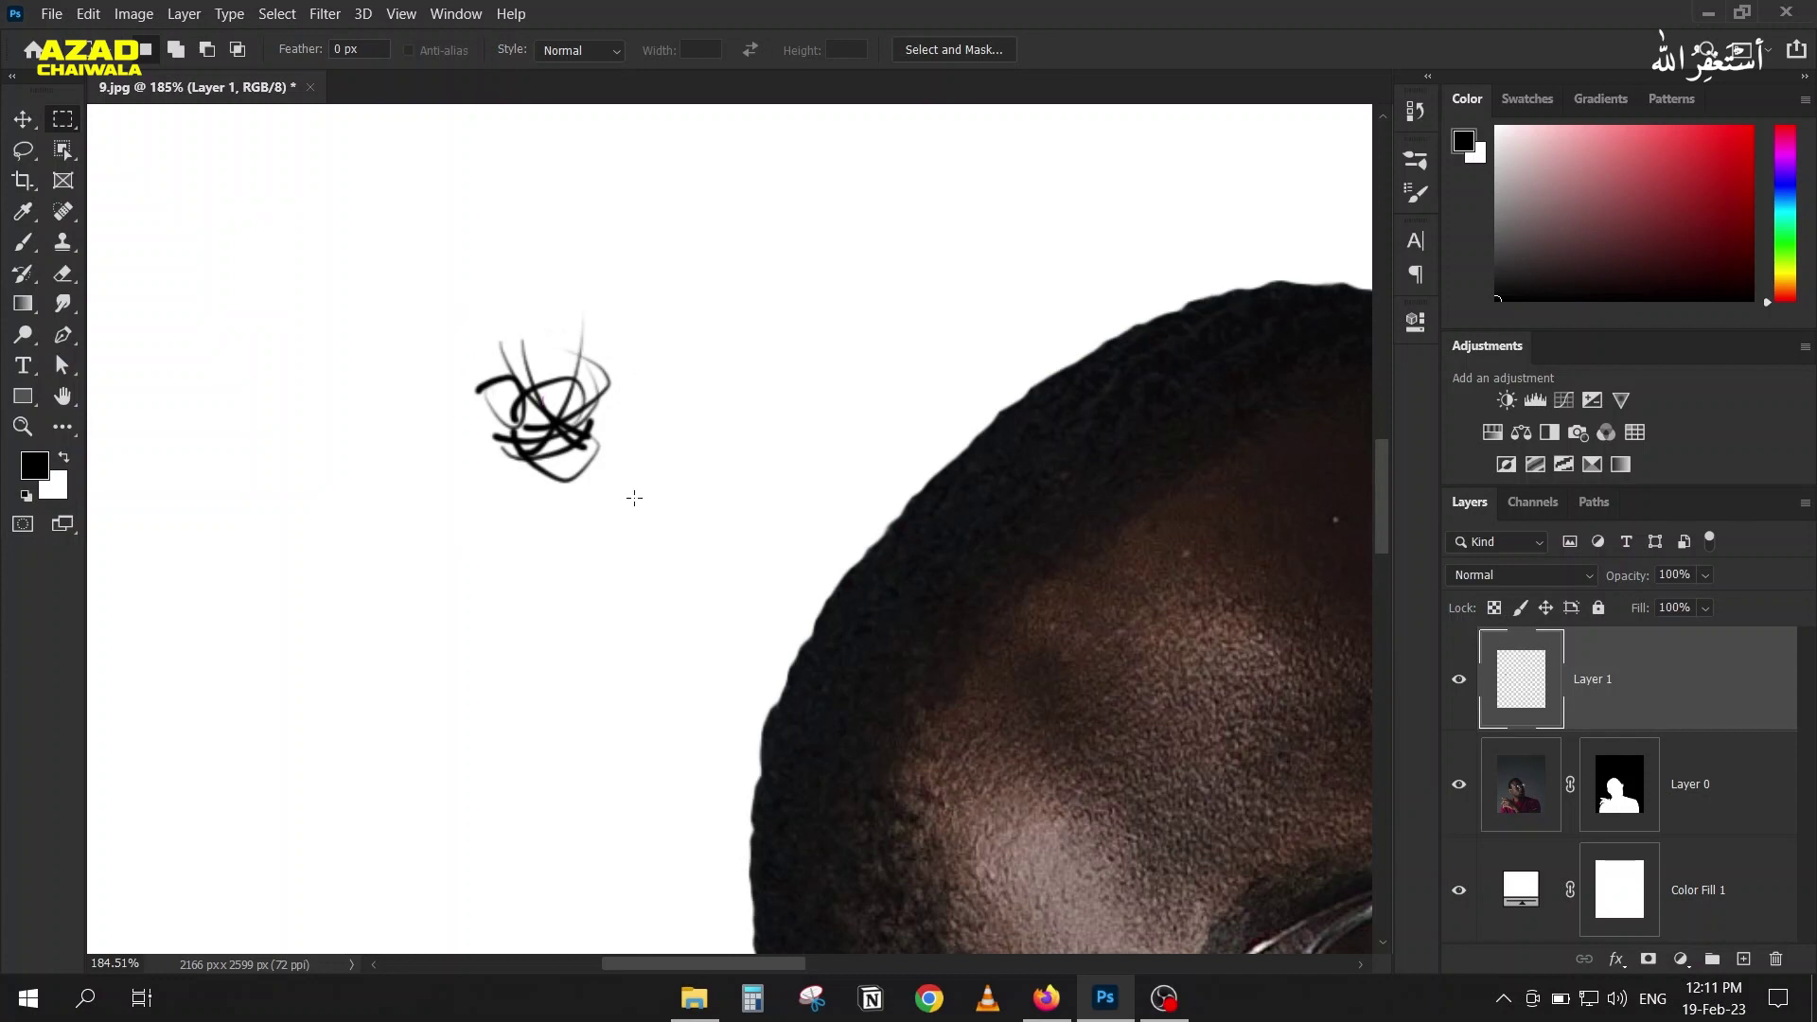
left_click(88, 14)
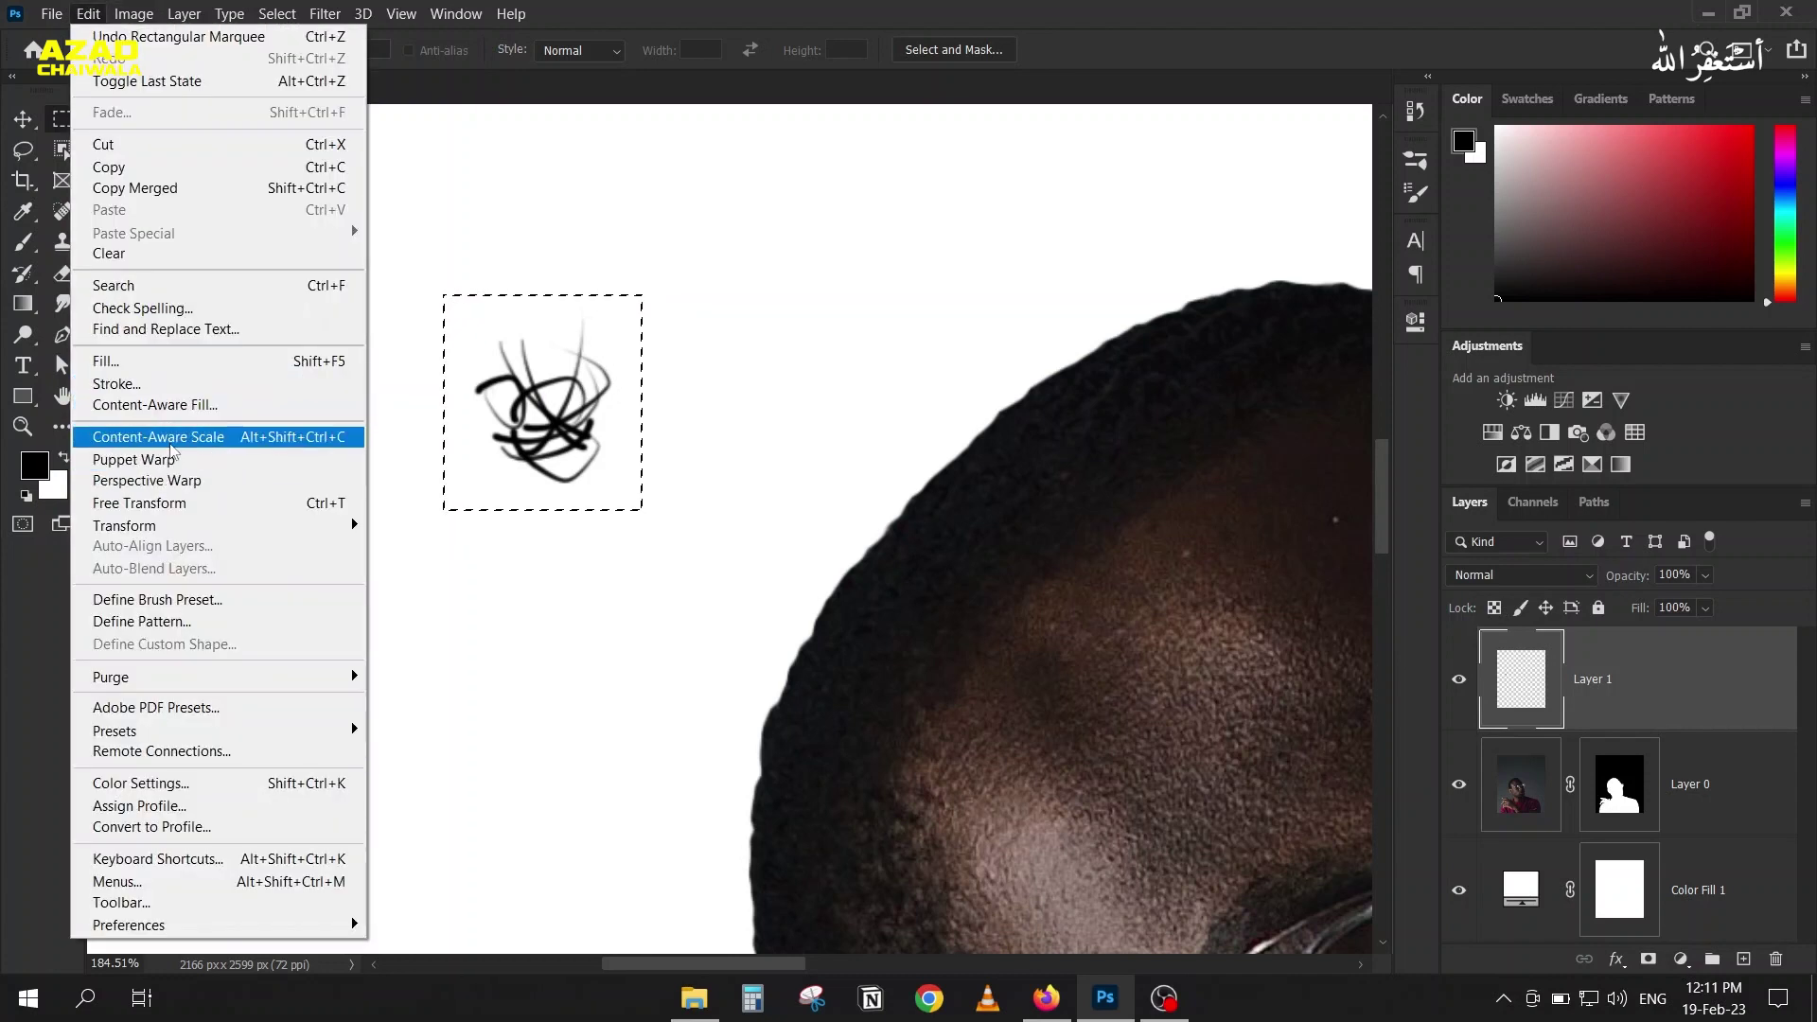
left_click(191, 600)
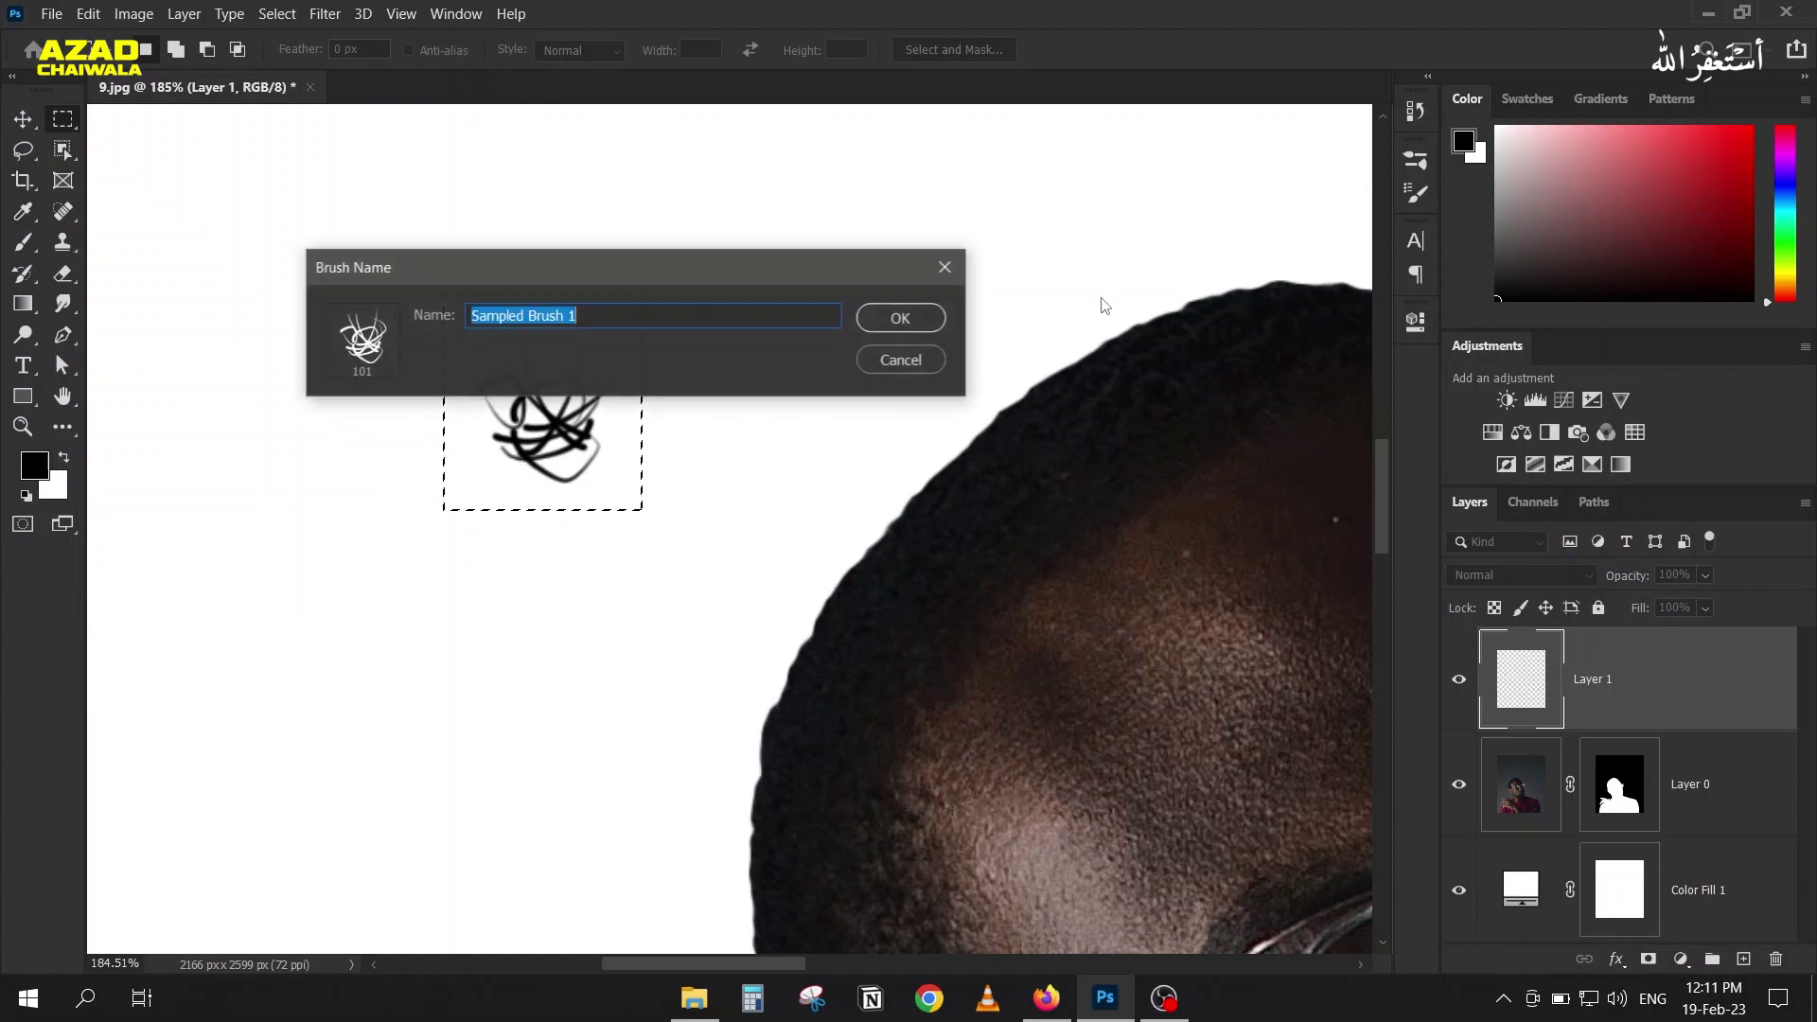
left_click(906, 318)
key("b")
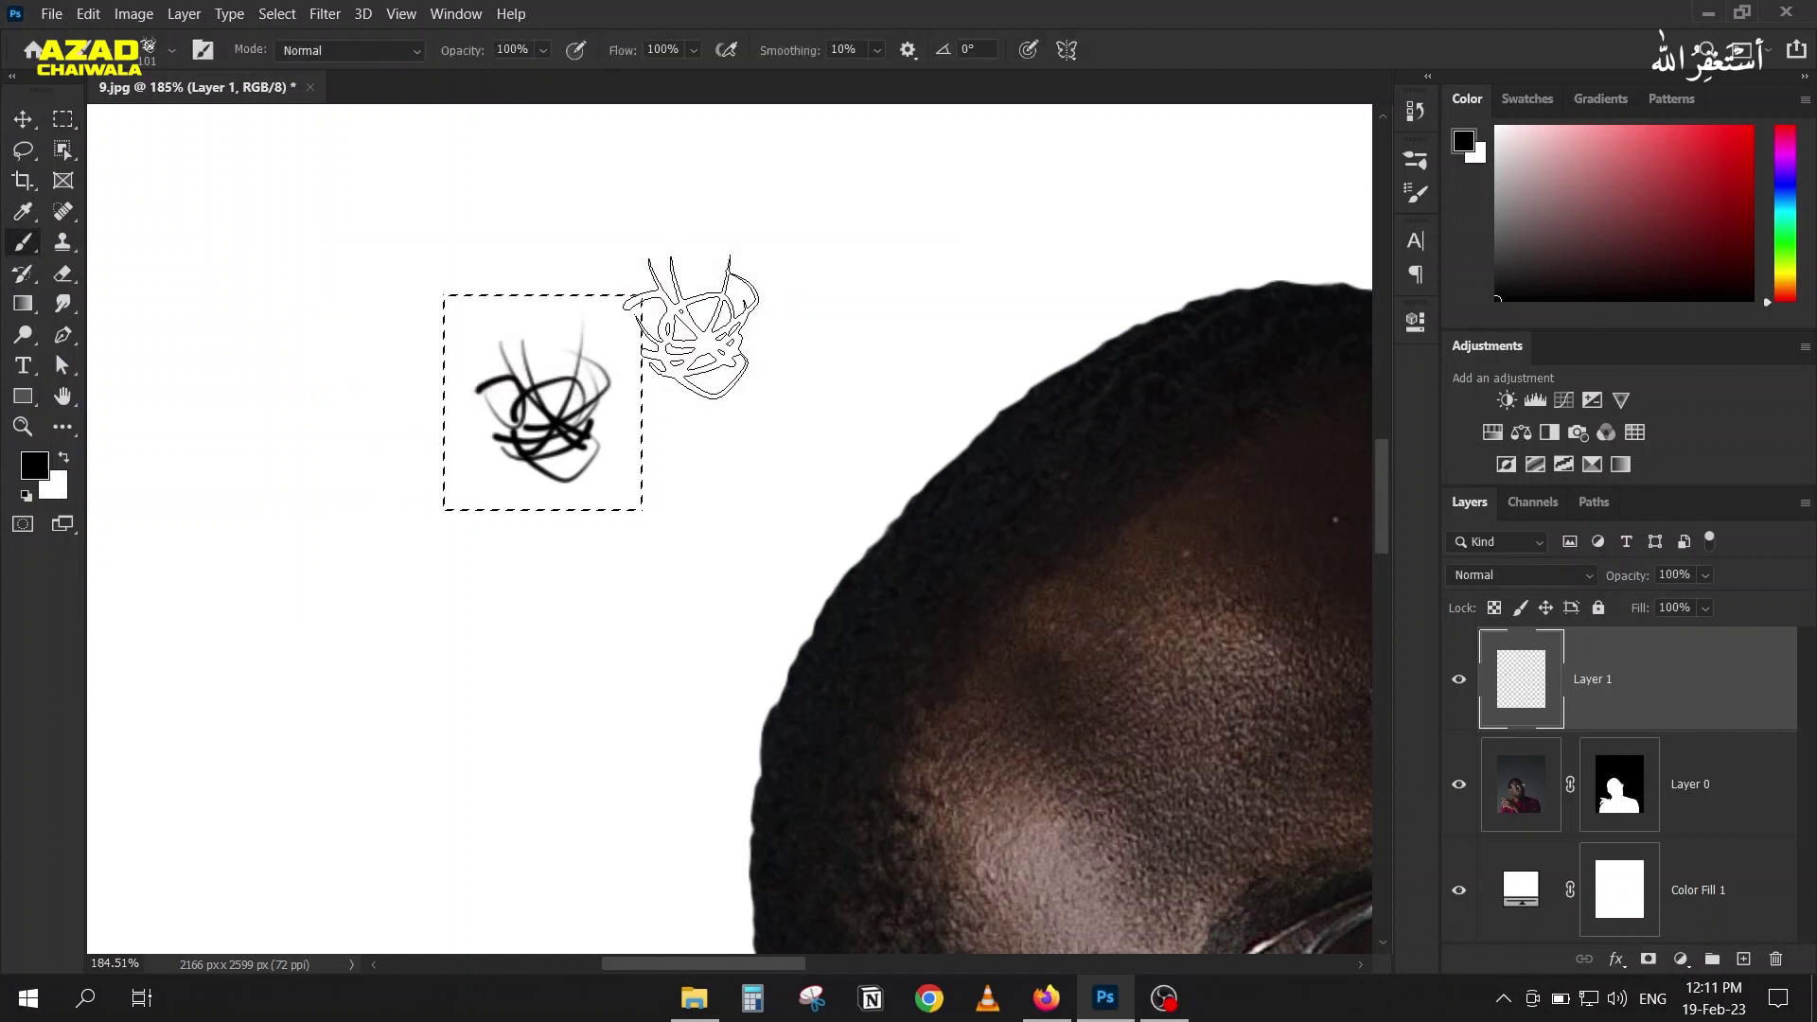
key("ctrl+d")
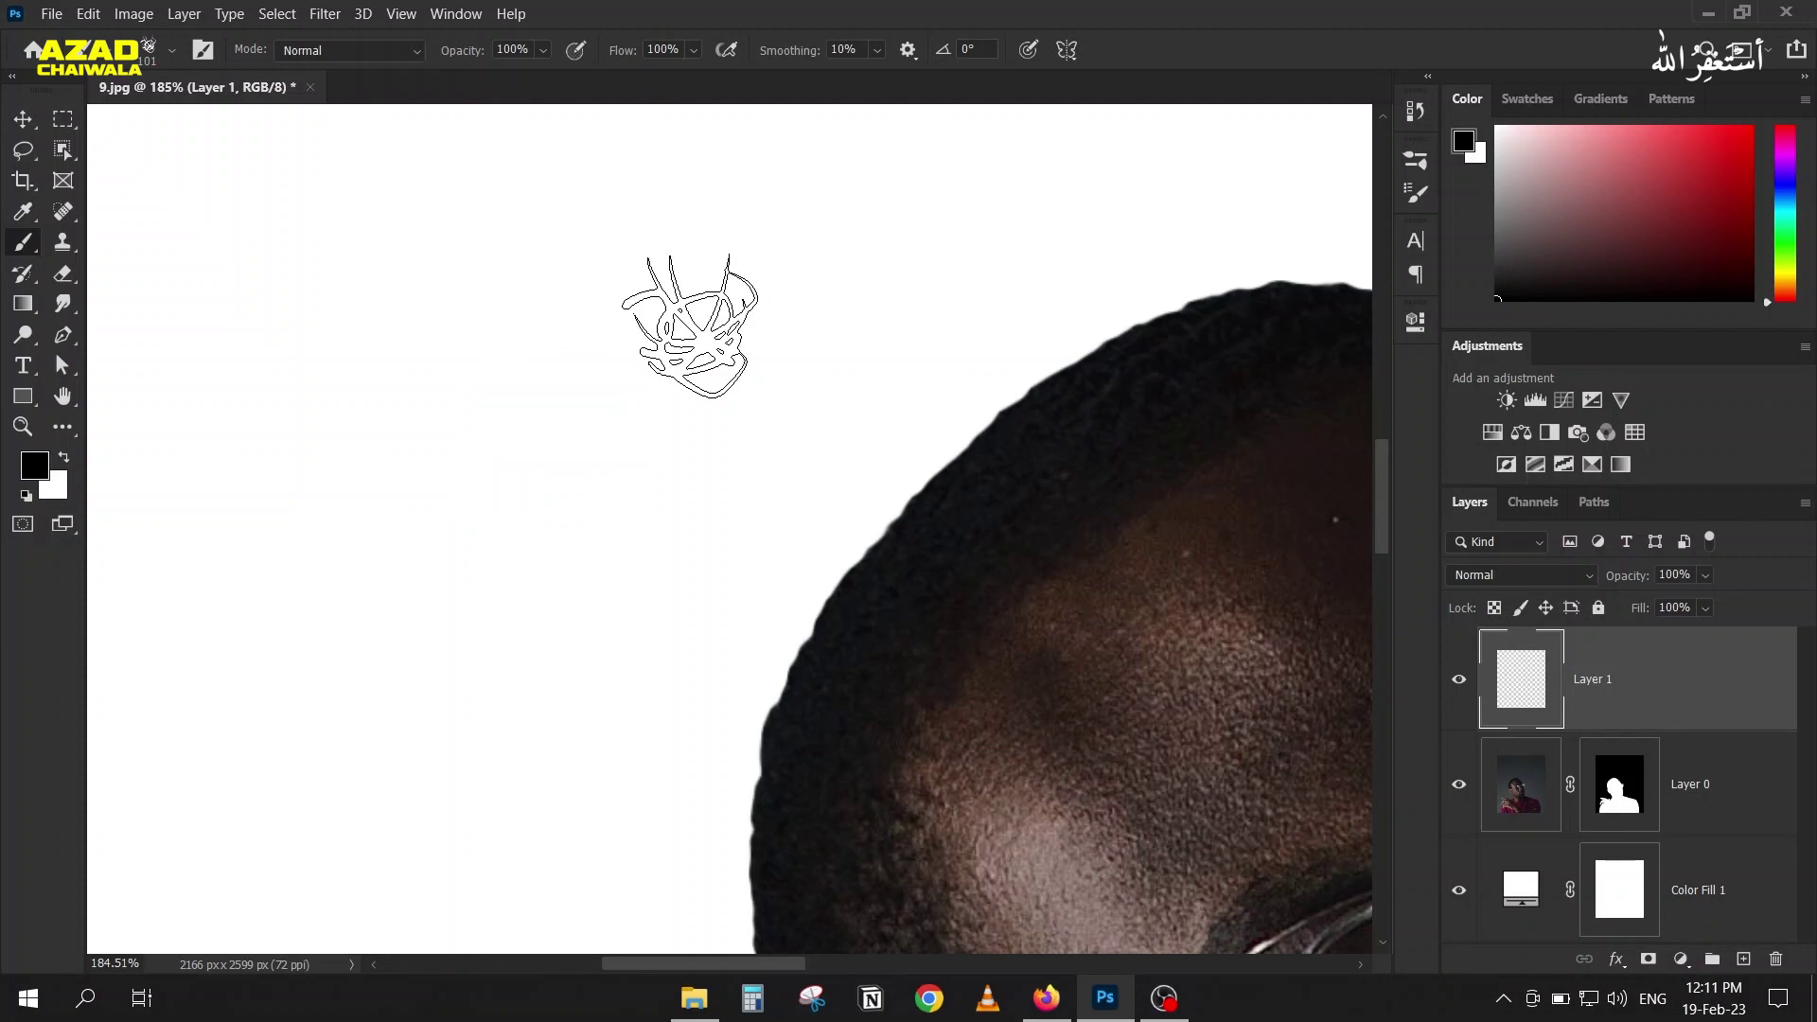
Step: Shrink the new brush to size 60 and try, then undo, a test stroke
scroll(426, 353, "down", 1)
left_click_drag(426, 353, 536, 495)
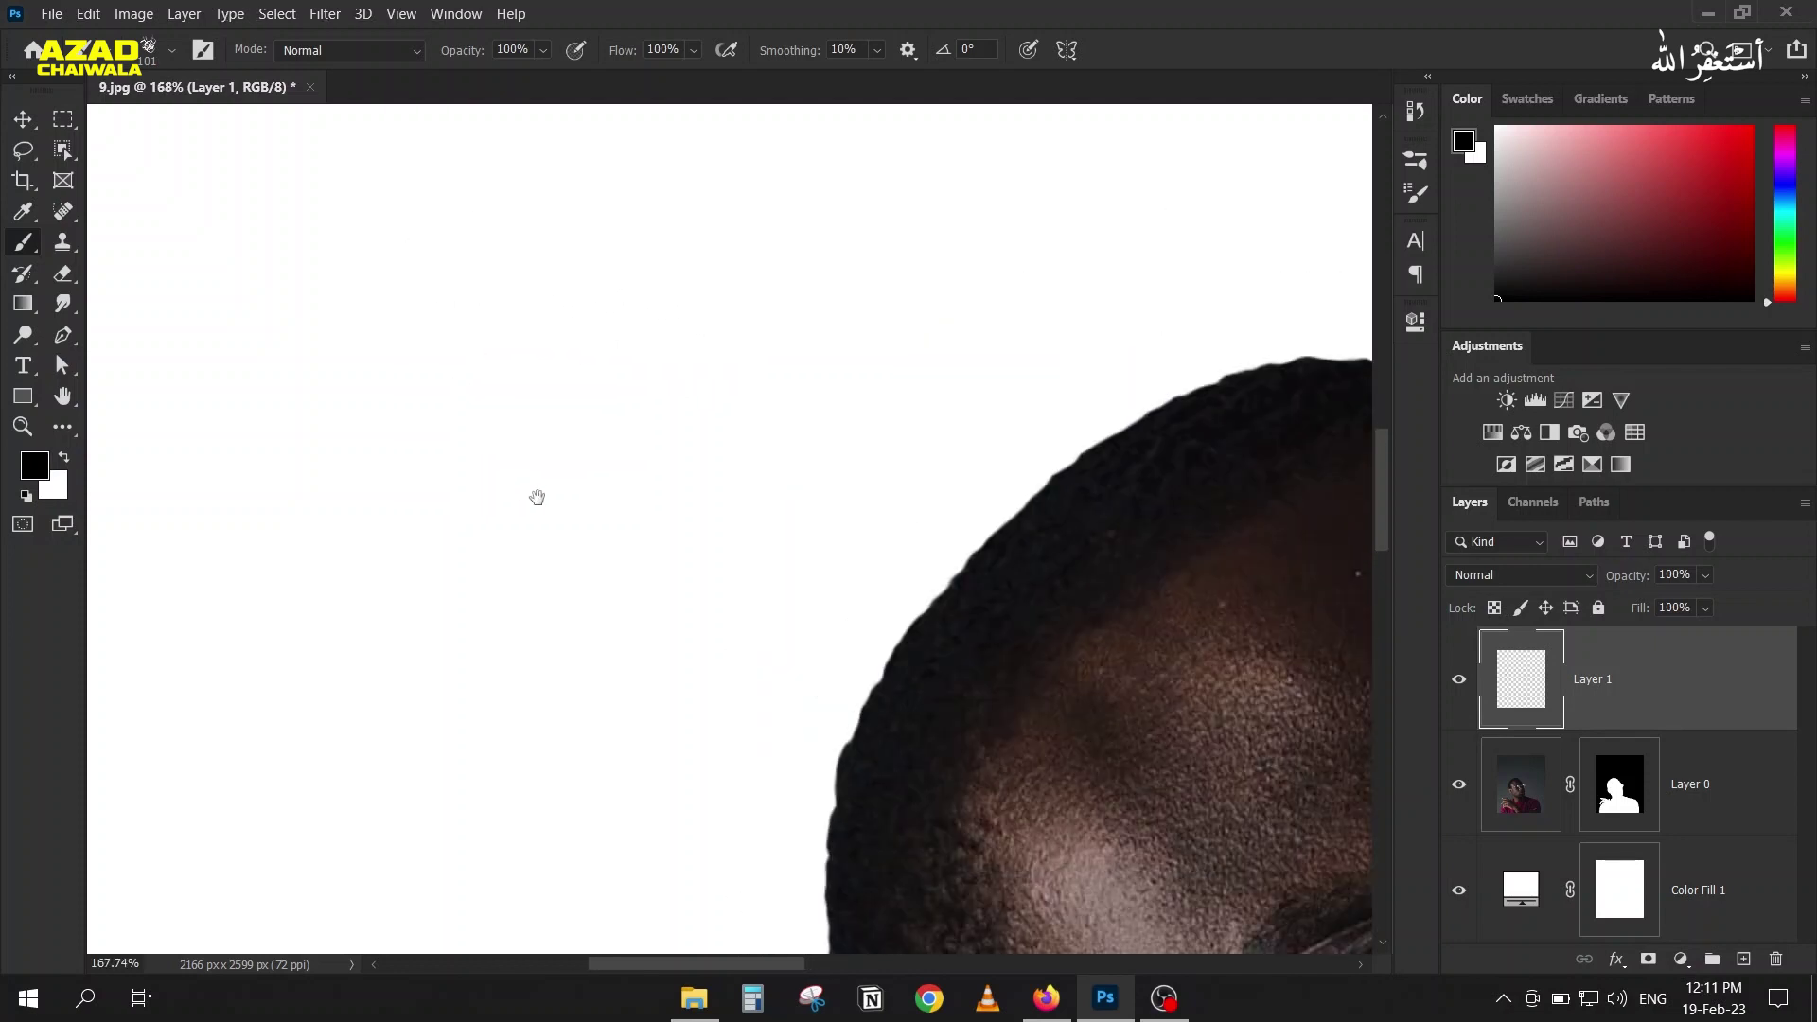
key("bracketleft")
key("bracketleft")
key("bracketleft")
key("bracketleft")
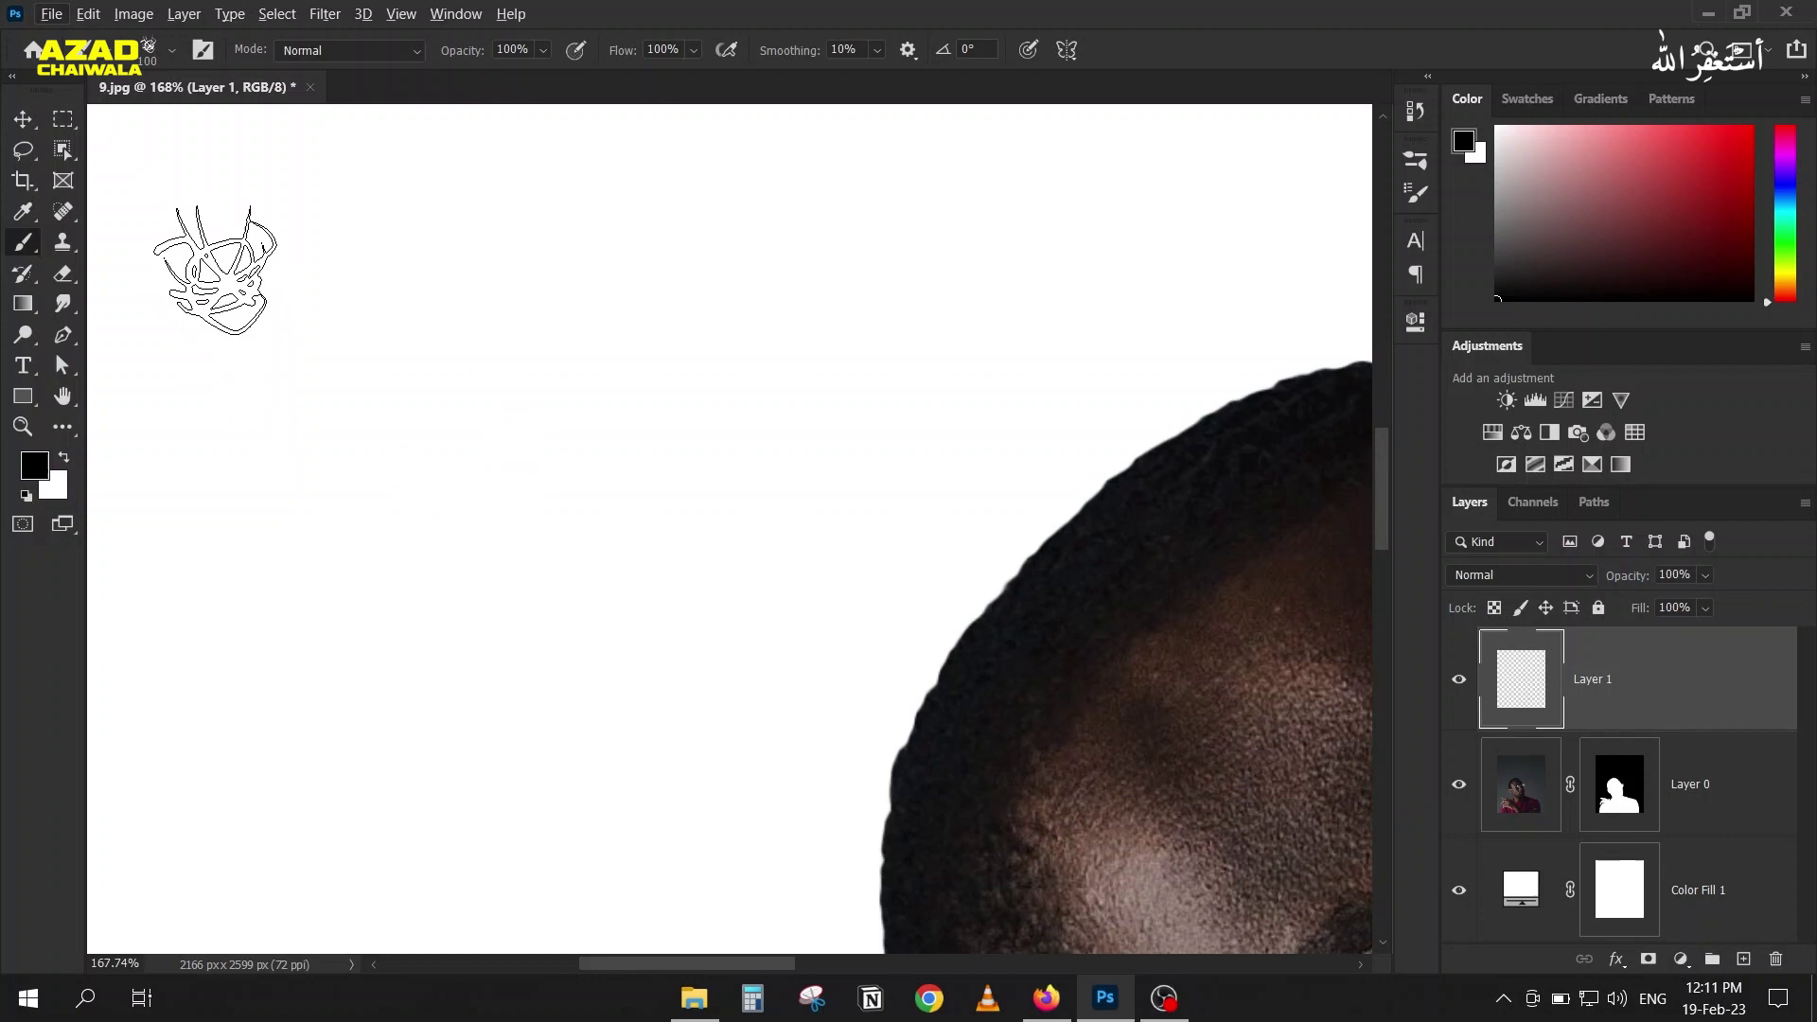
left_click_drag(180, 226, 763, 229)
key("ctrl+z")
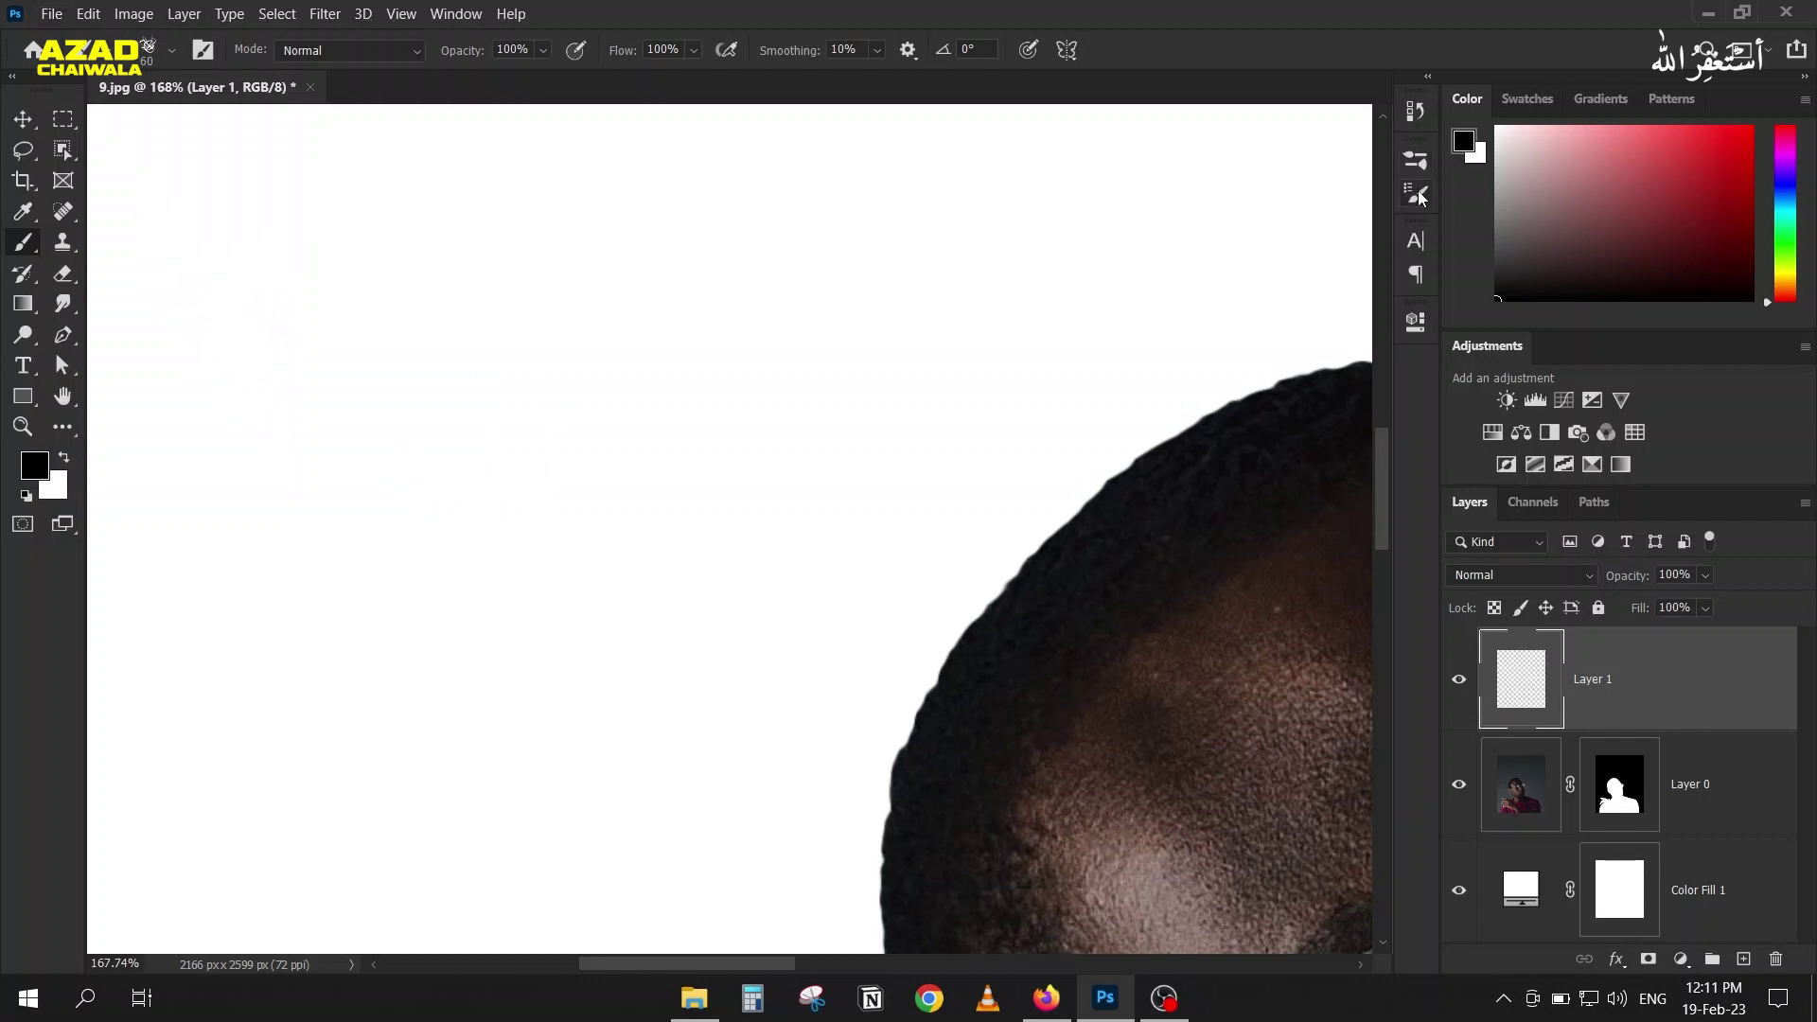
left_click(1417, 195)
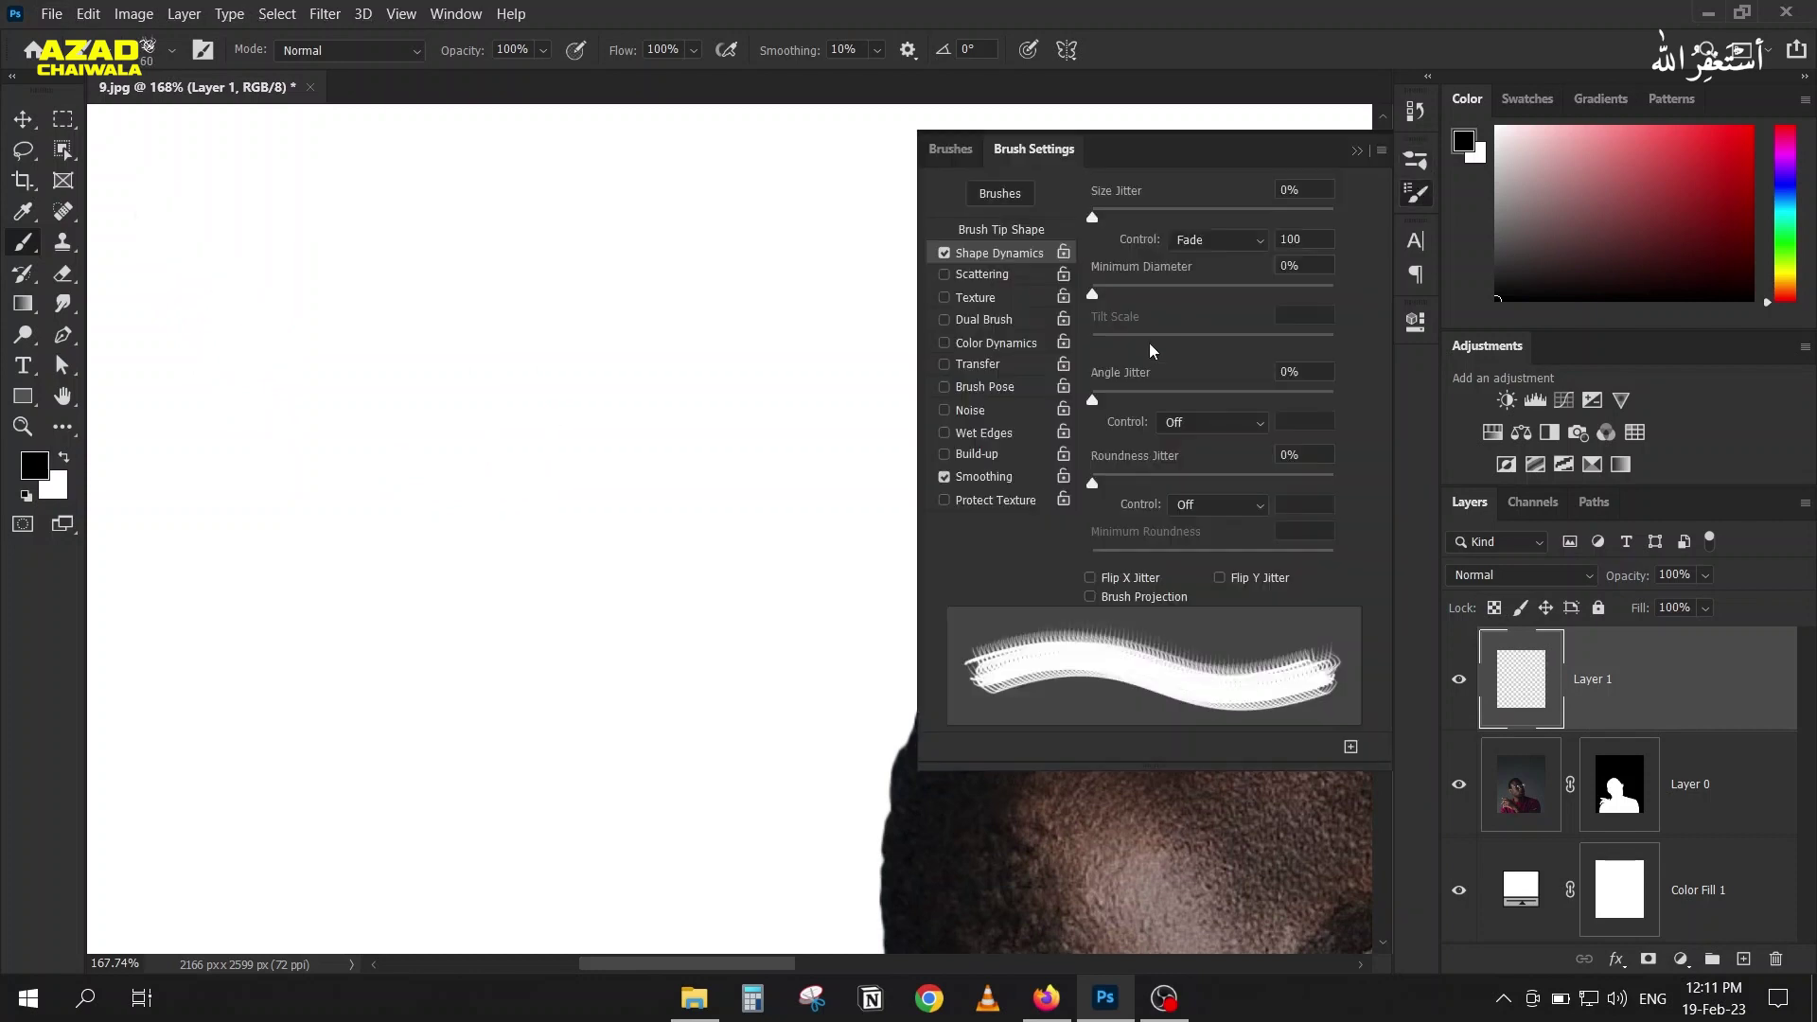
Step: Set Shape Dynamics size, angle and roundness jitter to 100%, testing strokes along the way
left_click(1003, 233)
left_click(1000, 253)
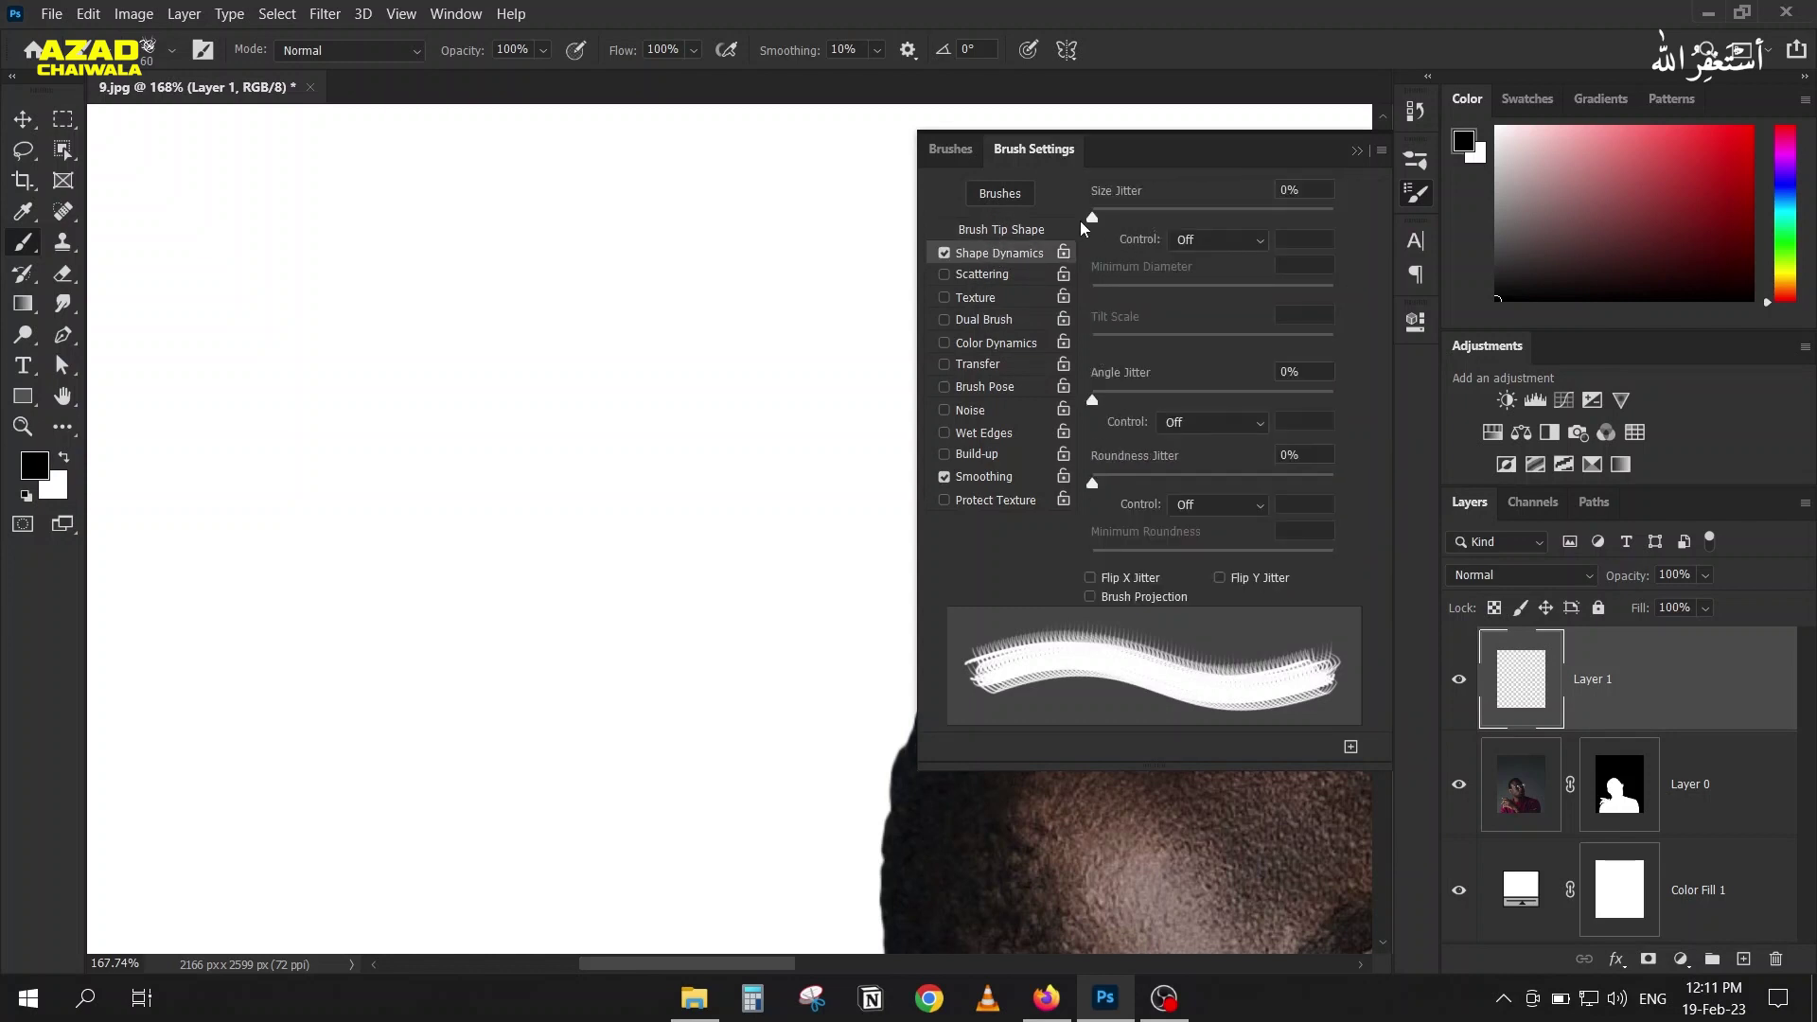
left_click_drag(1195, 221, 1404, 214)
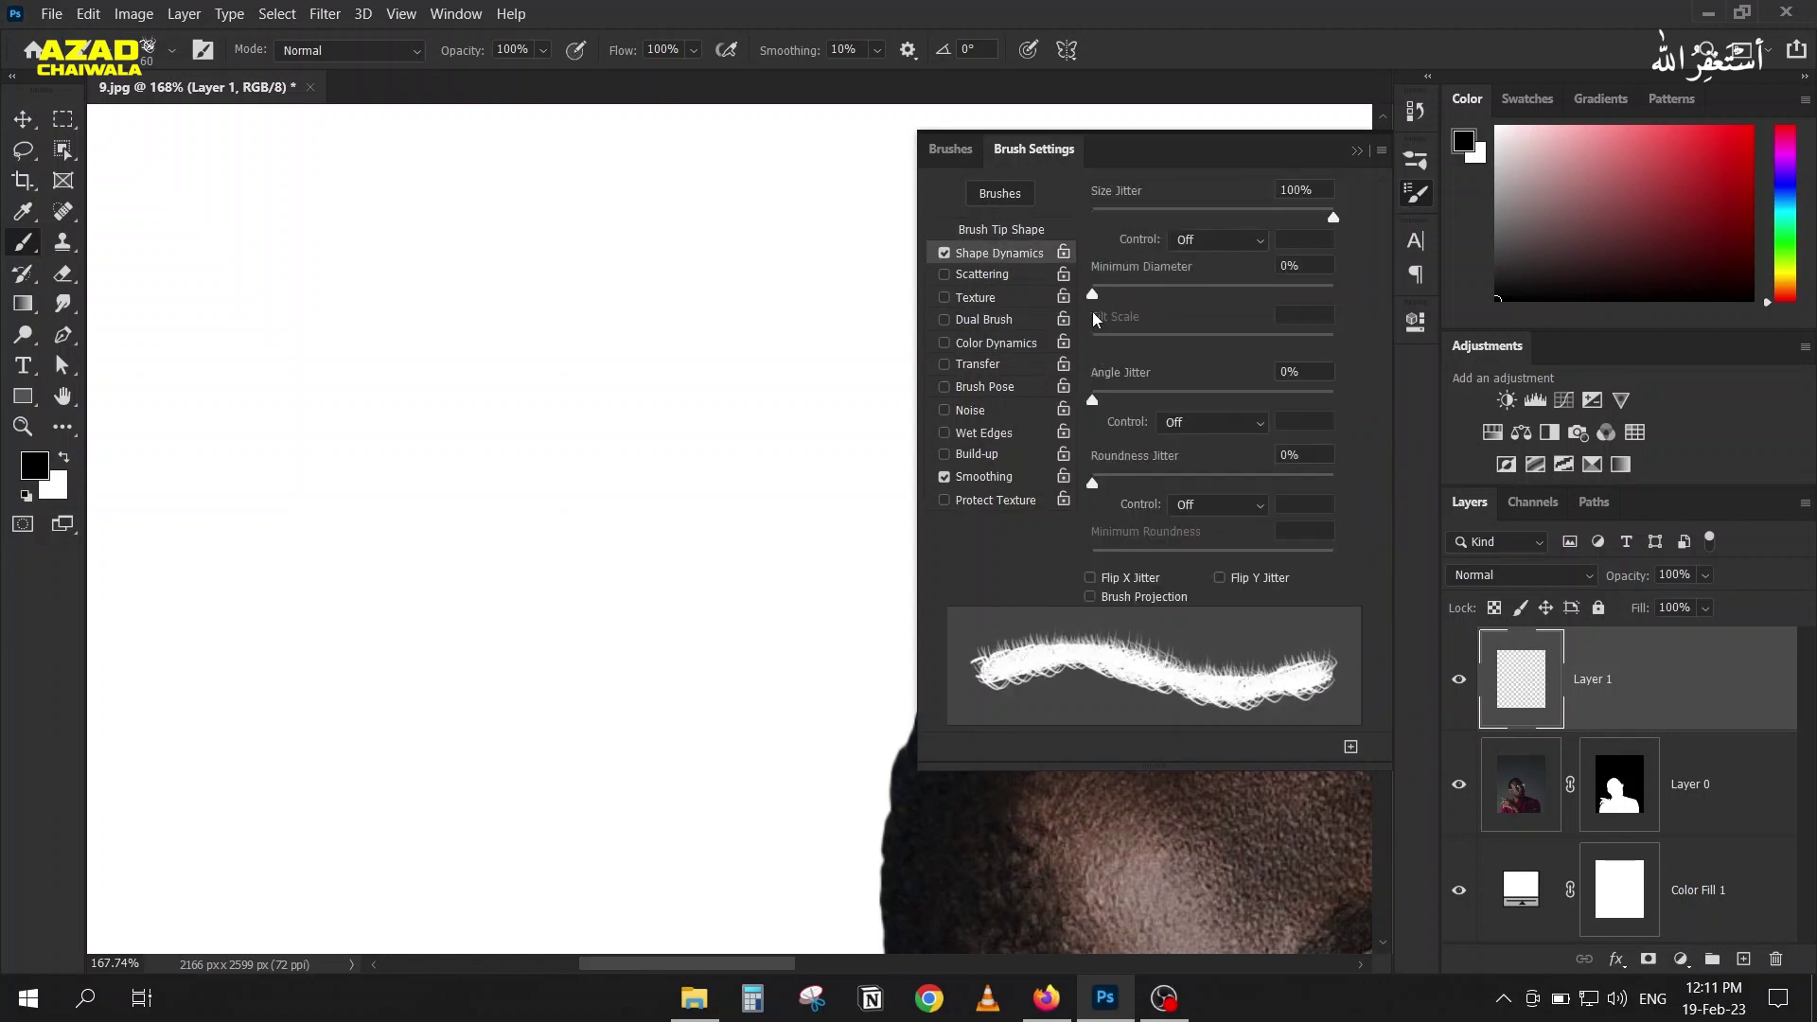
left_click_drag(1096, 397, 1339, 399)
left_click_drag(364, 355, 397, 340)
left_click_drag(665, 329, 833, 326)
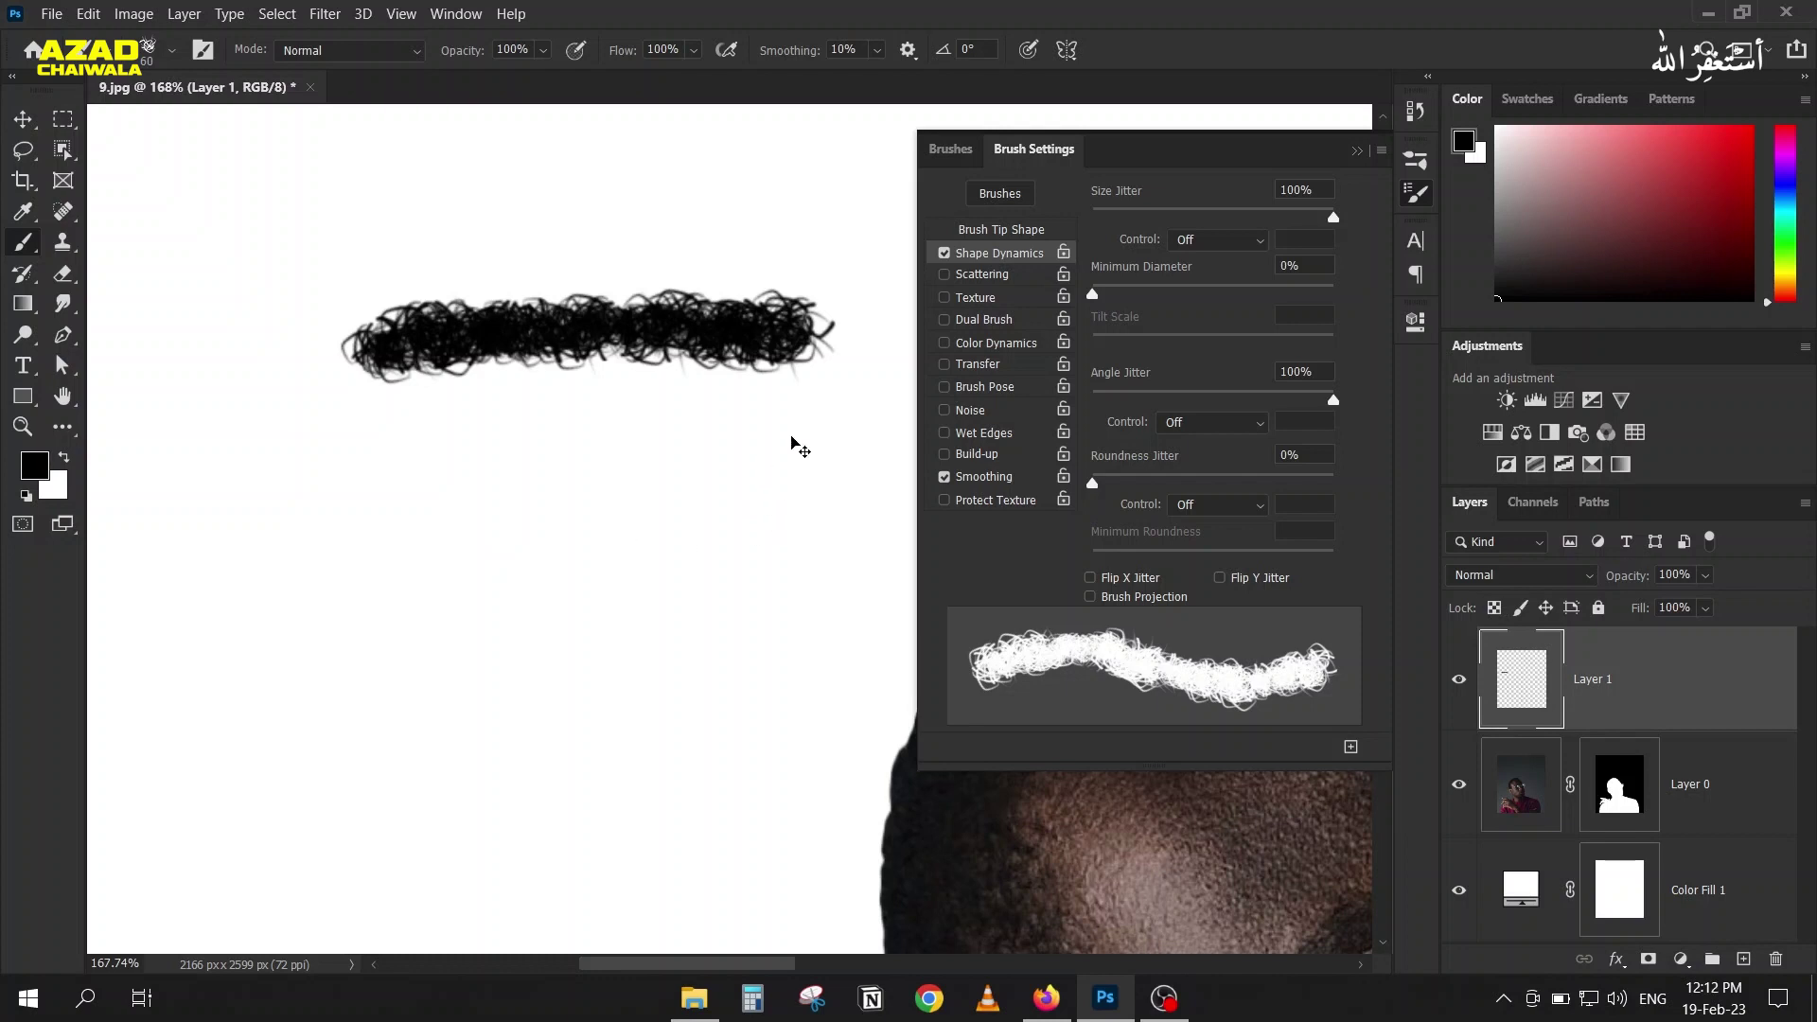
key("ctrl+z")
left_click_drag(1095, 485, 1420, 485)
left_click_drag(492, 419, 863, 417)
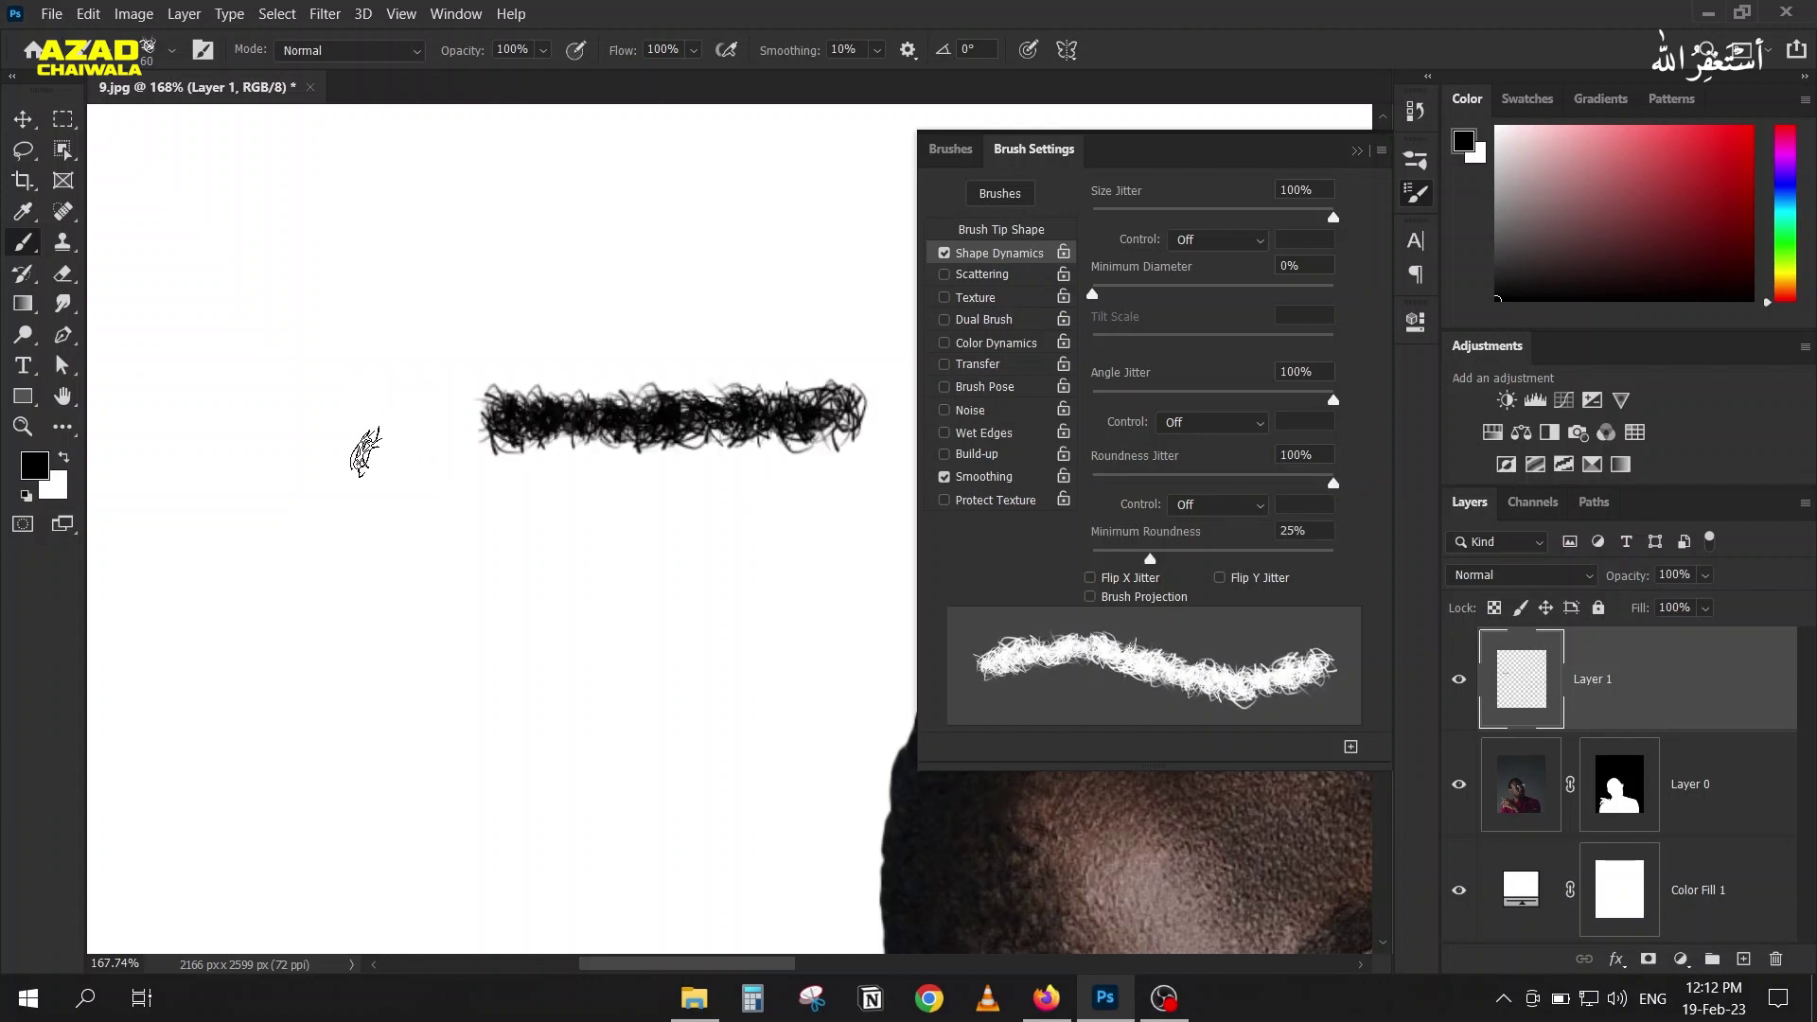
key("ctrl+z")
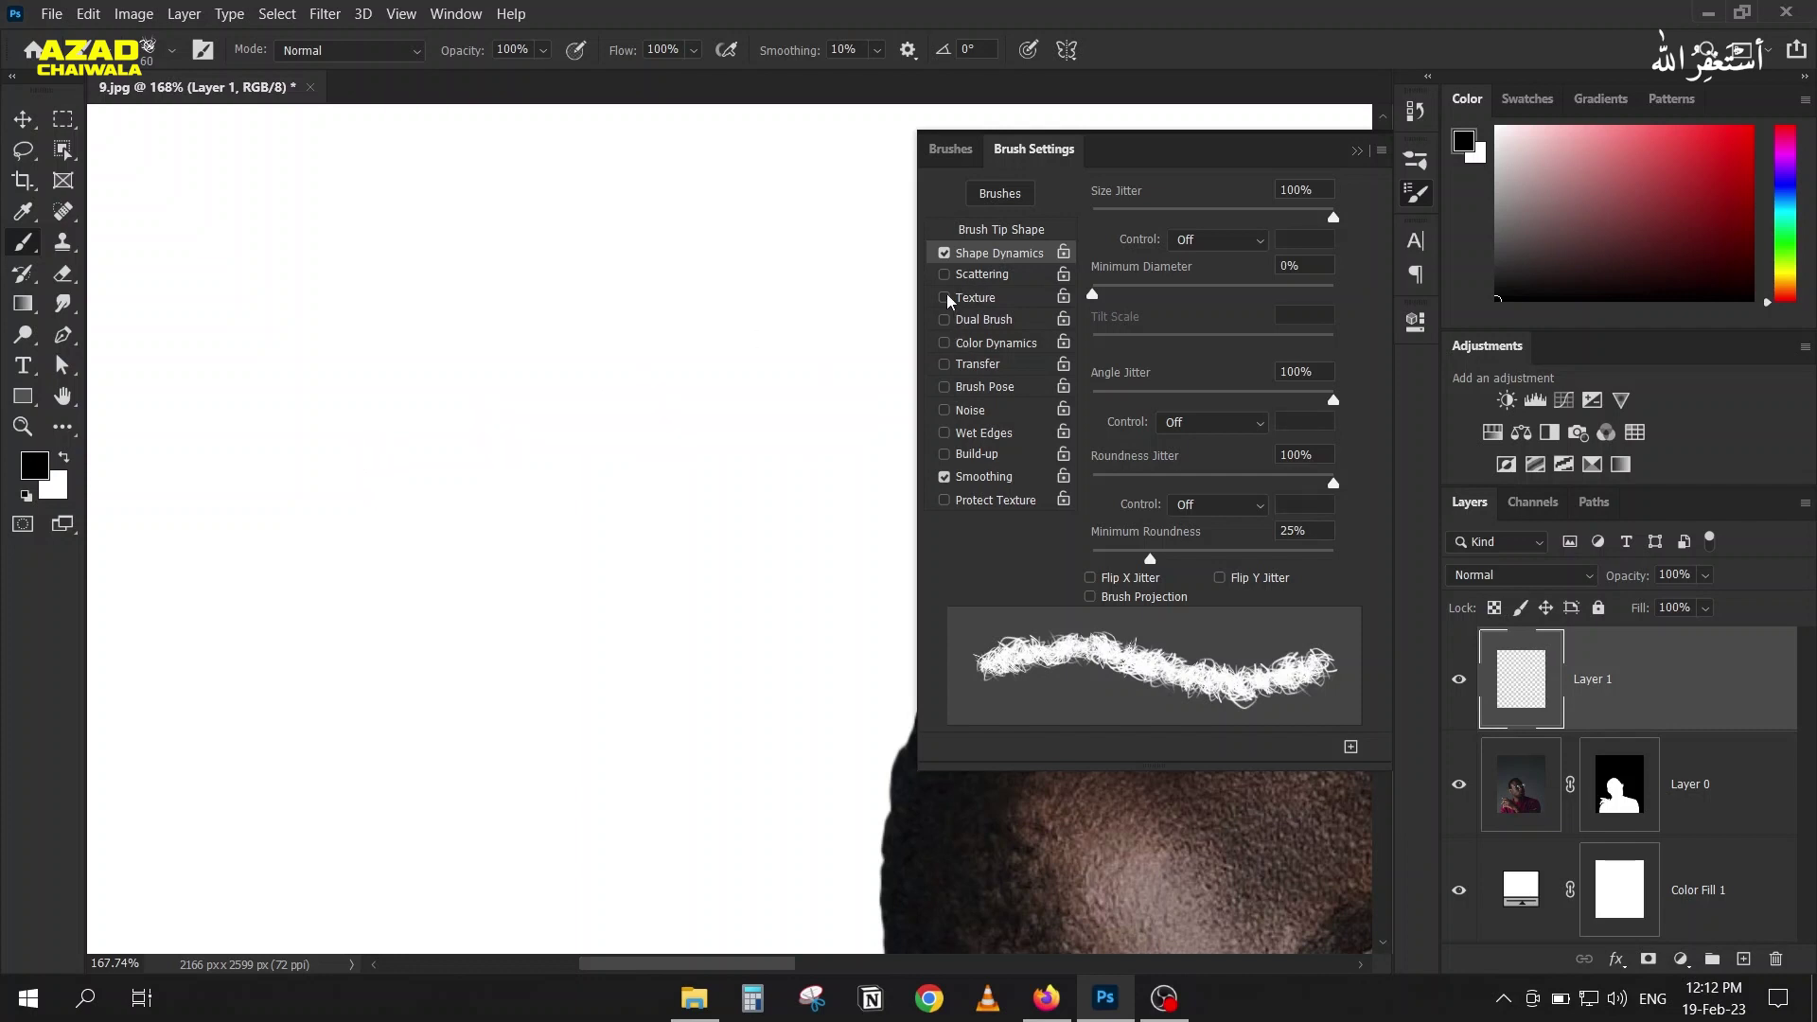
Step: Enable Transfer with 50% flow jitter
left_click(944, 365)
left_click_drag(248, 345, 795, 343)
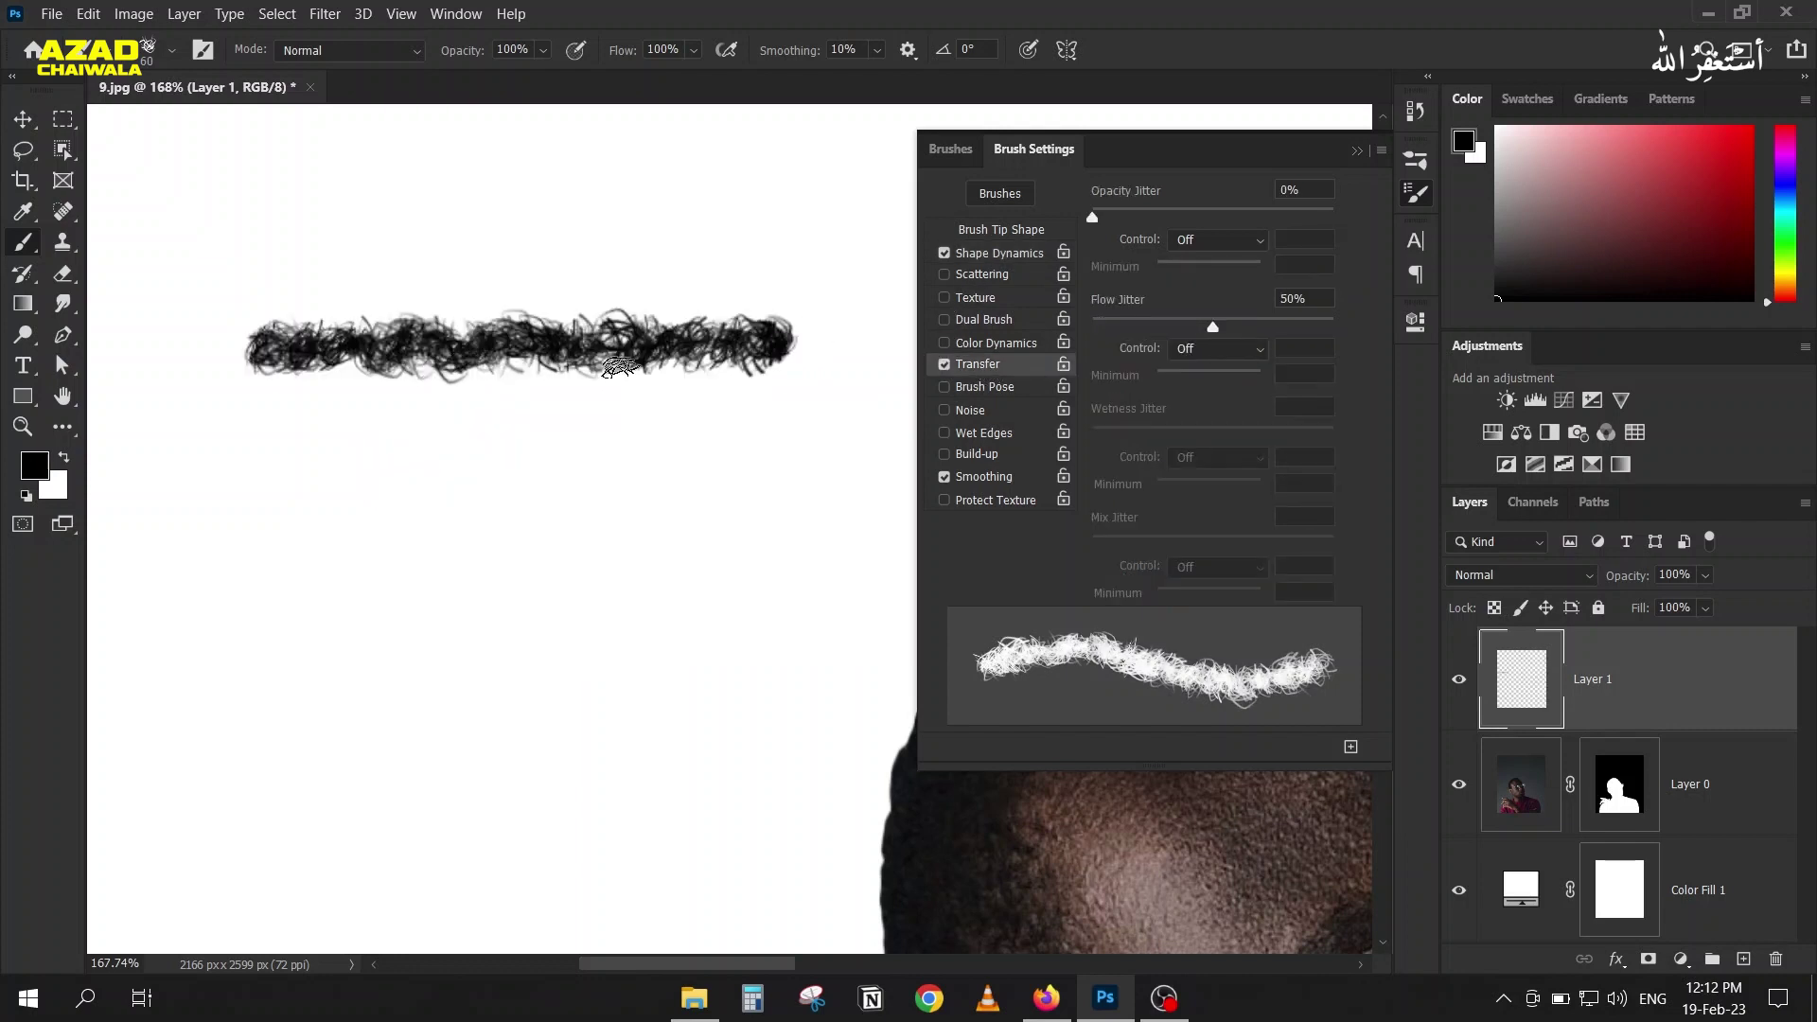
key("ctrl+z")
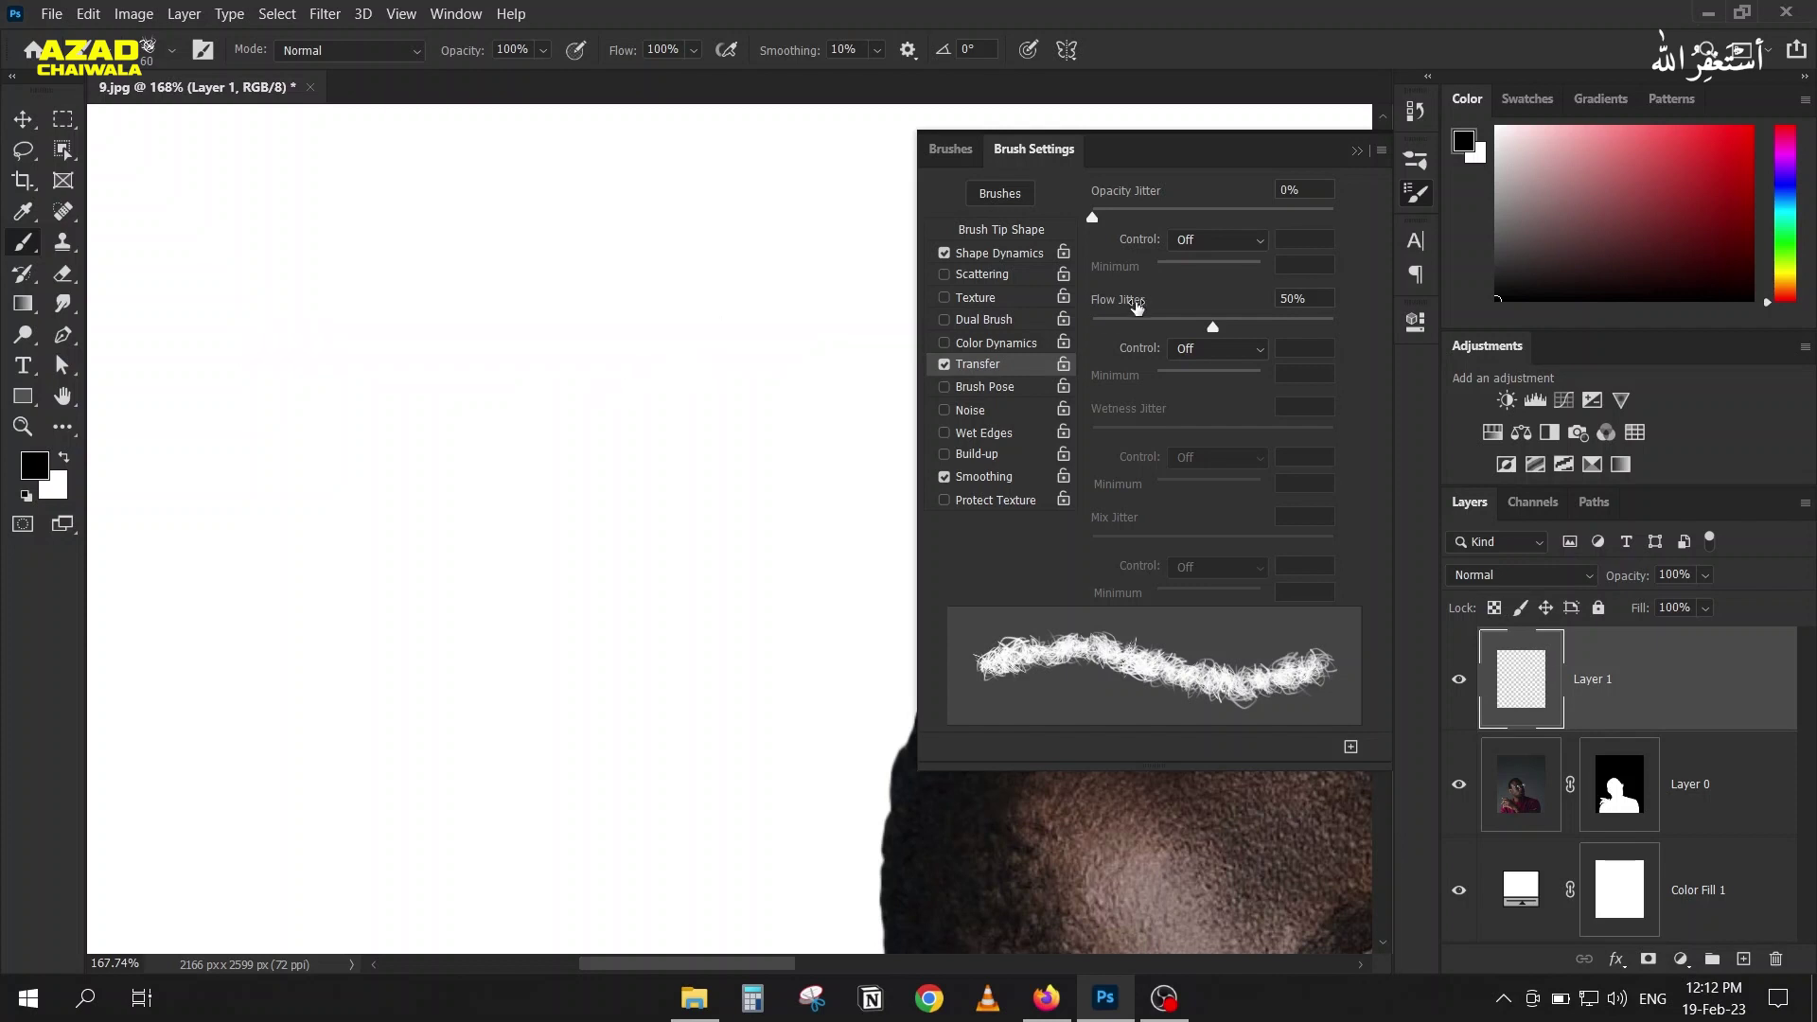
Step: Save the brush as a new preset named 'Curly Hair'
left_click(1381, 151)
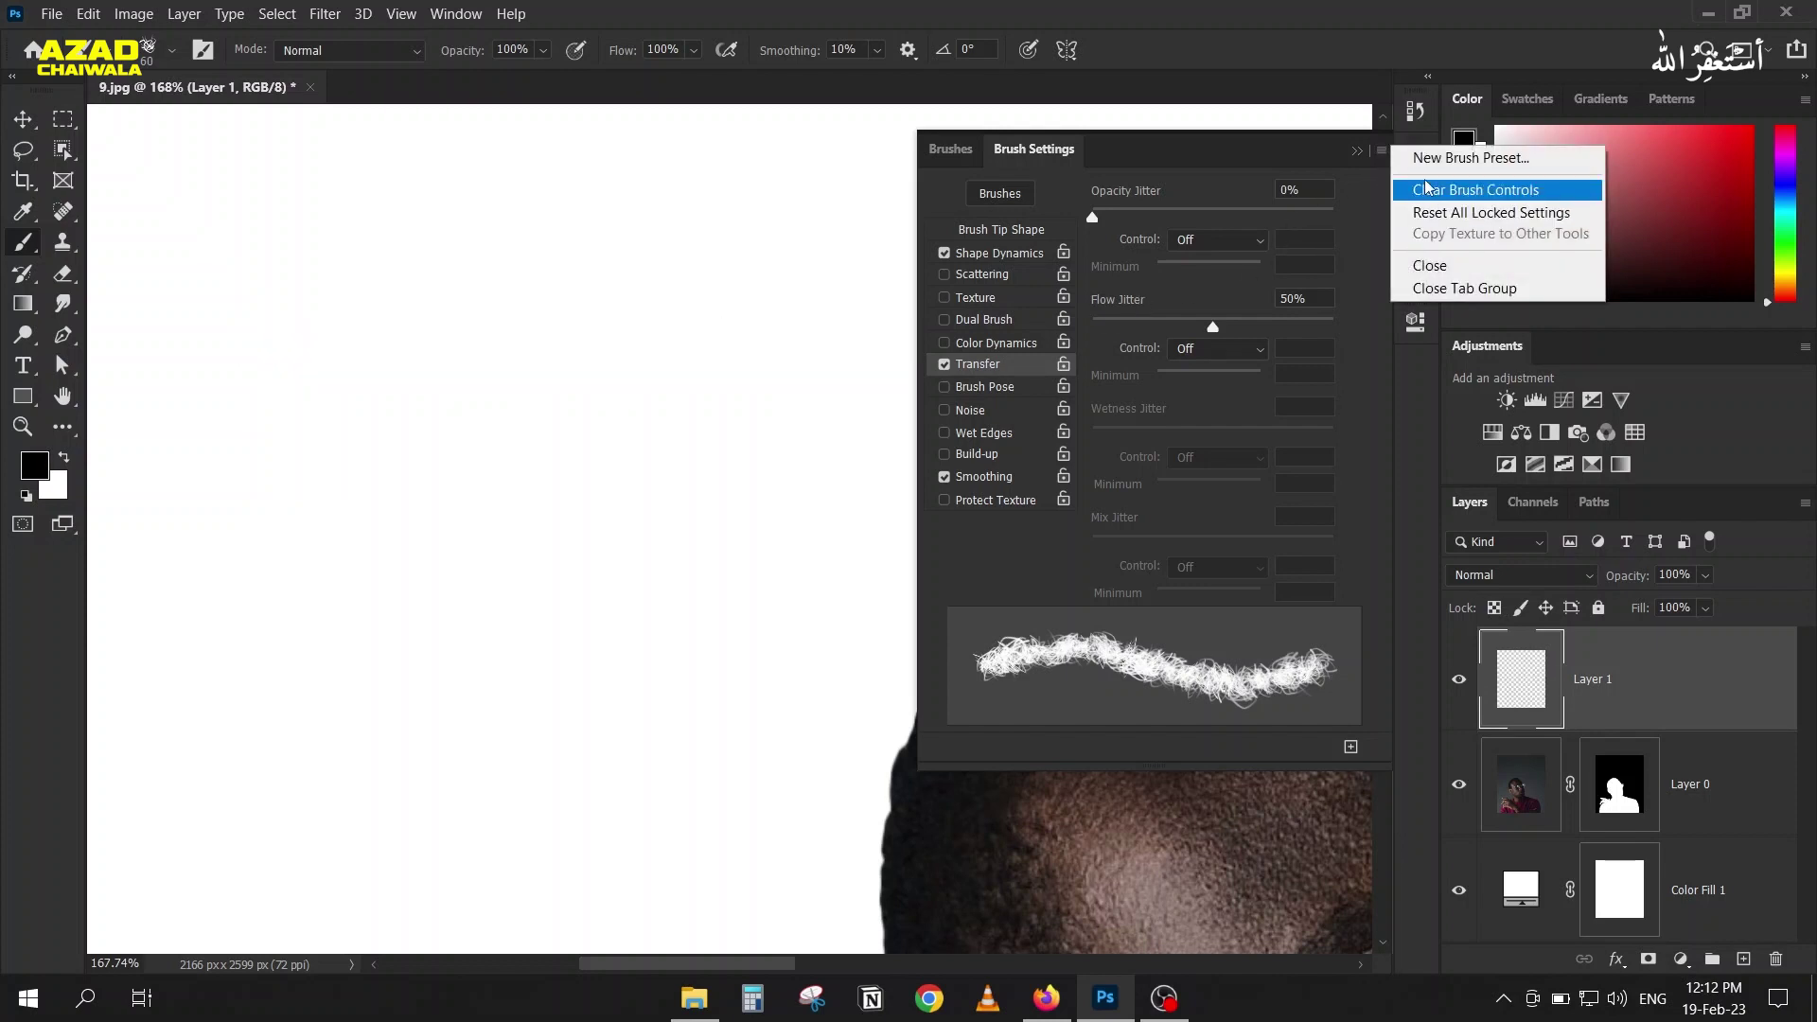
left_click(1429, 154)
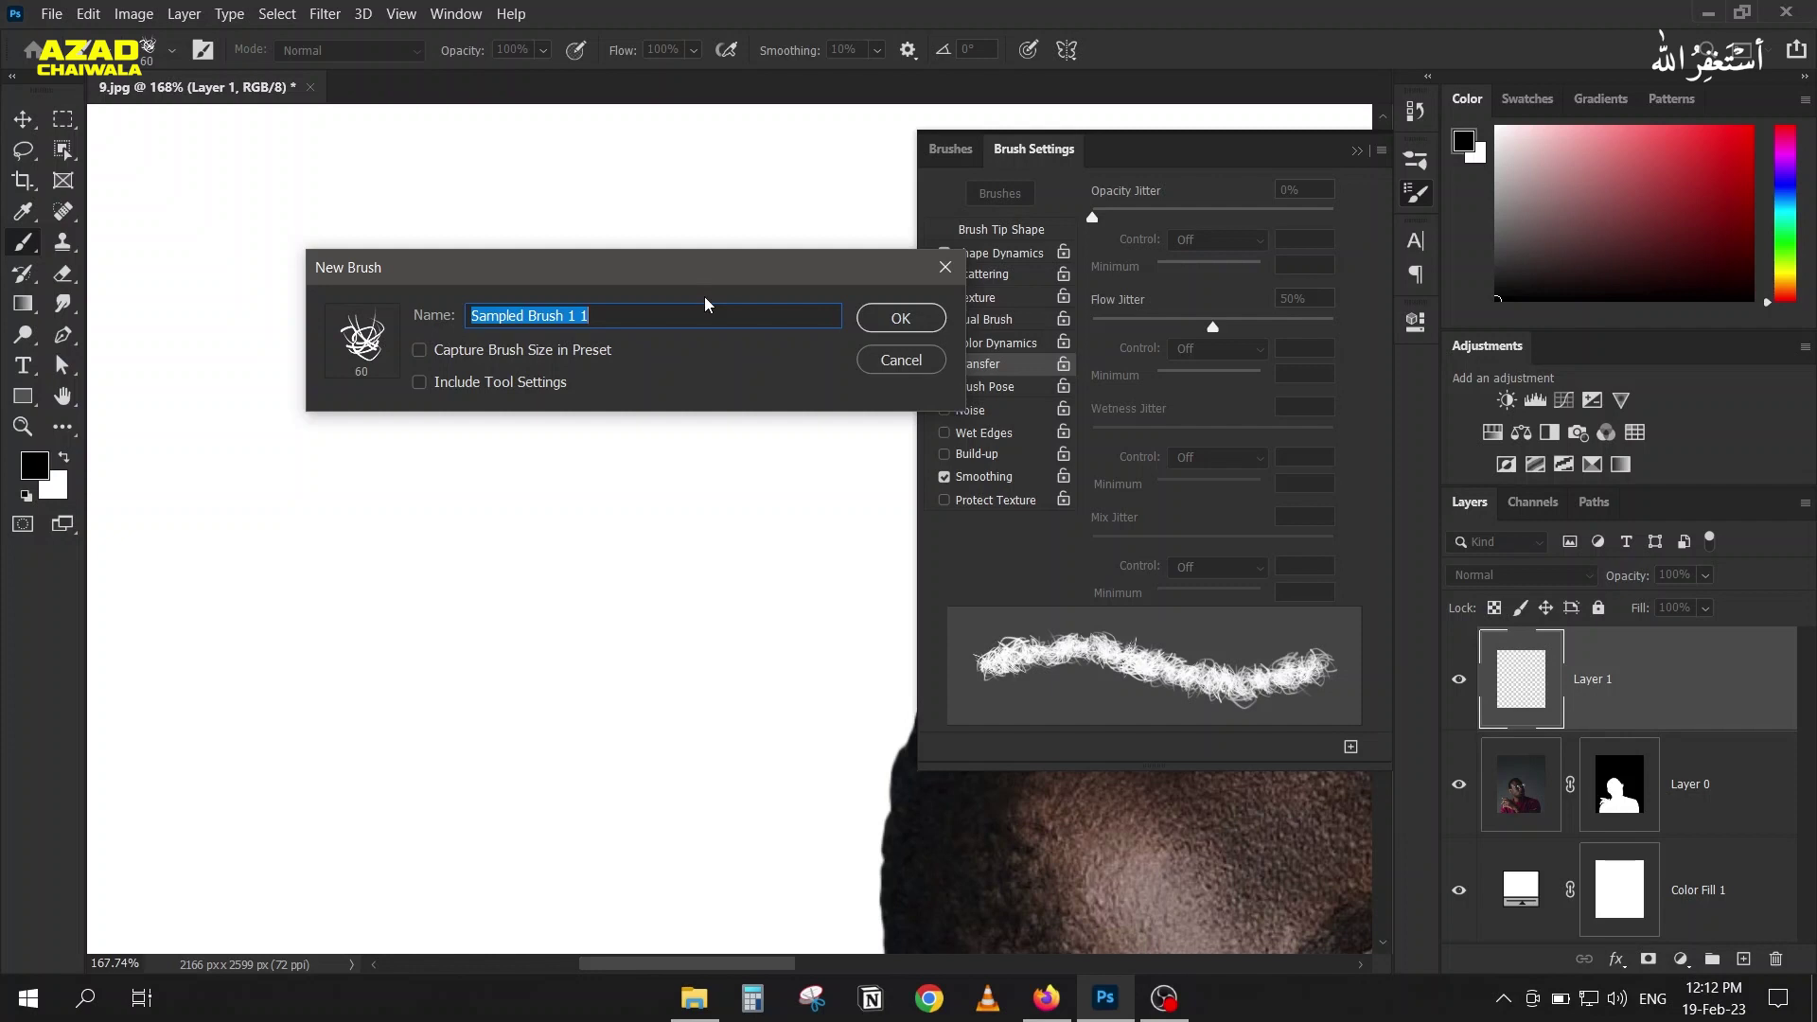
type("Curly Hair")
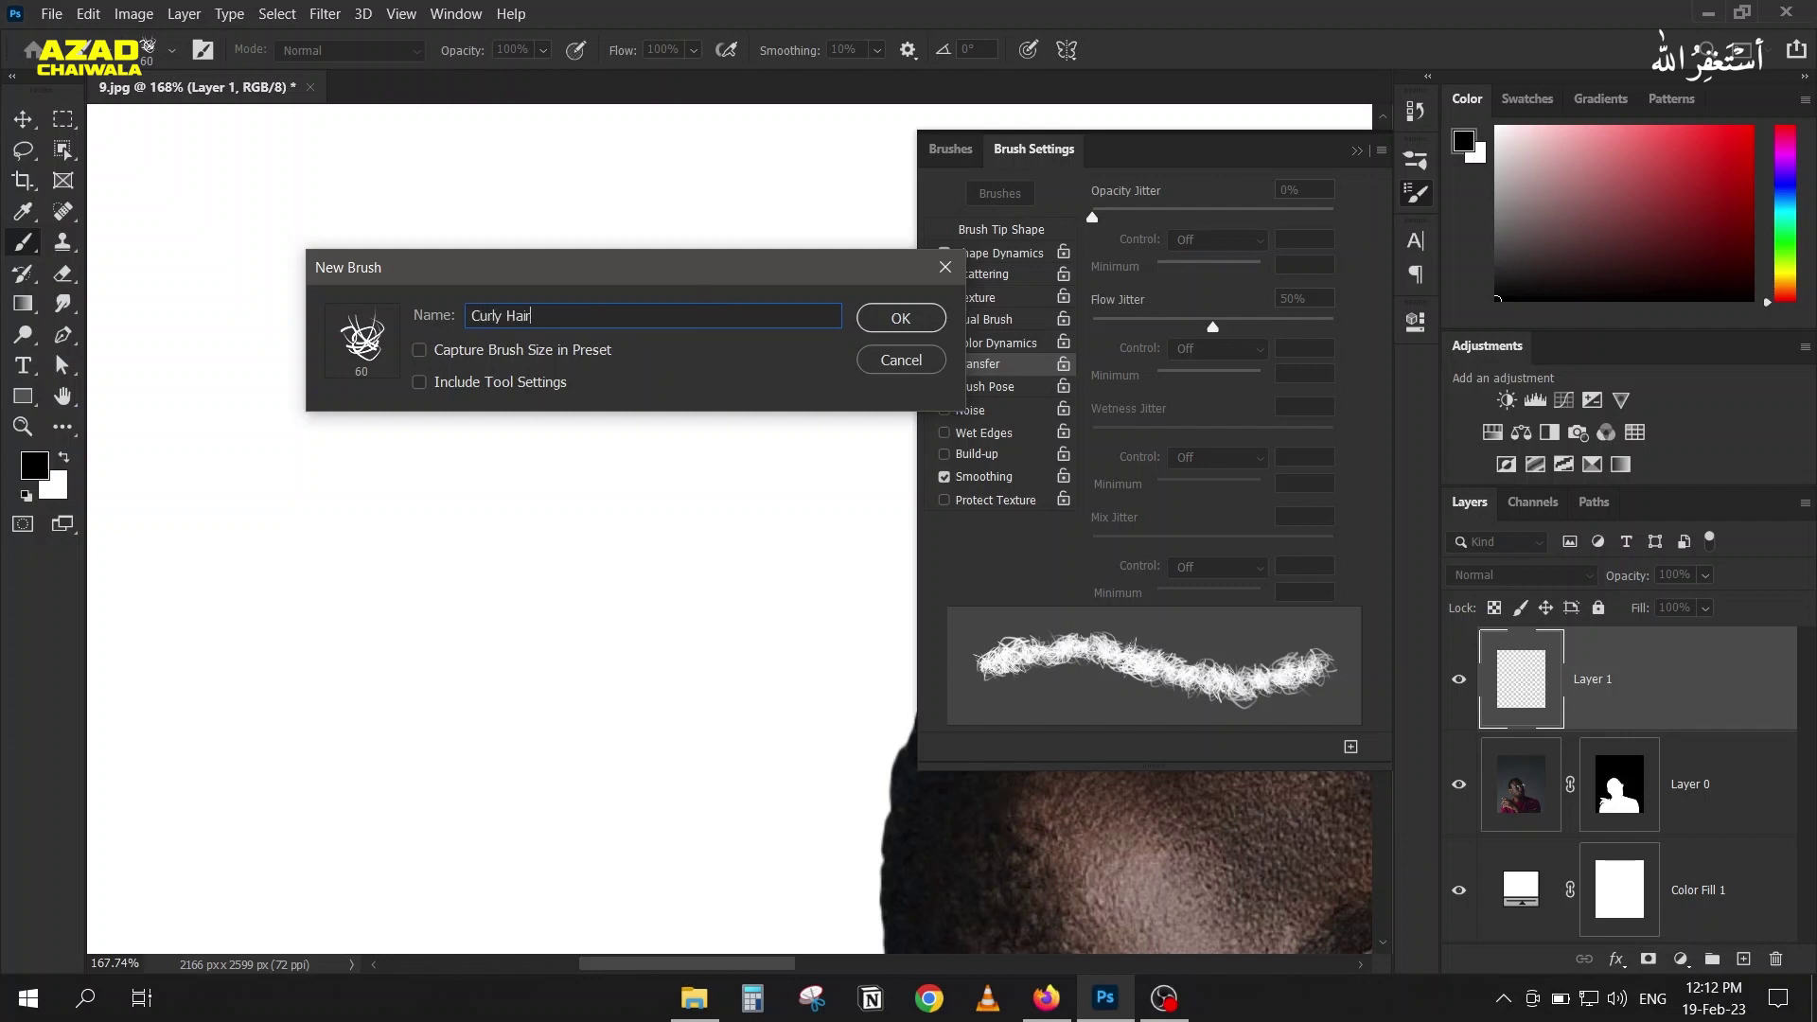
key("Return")
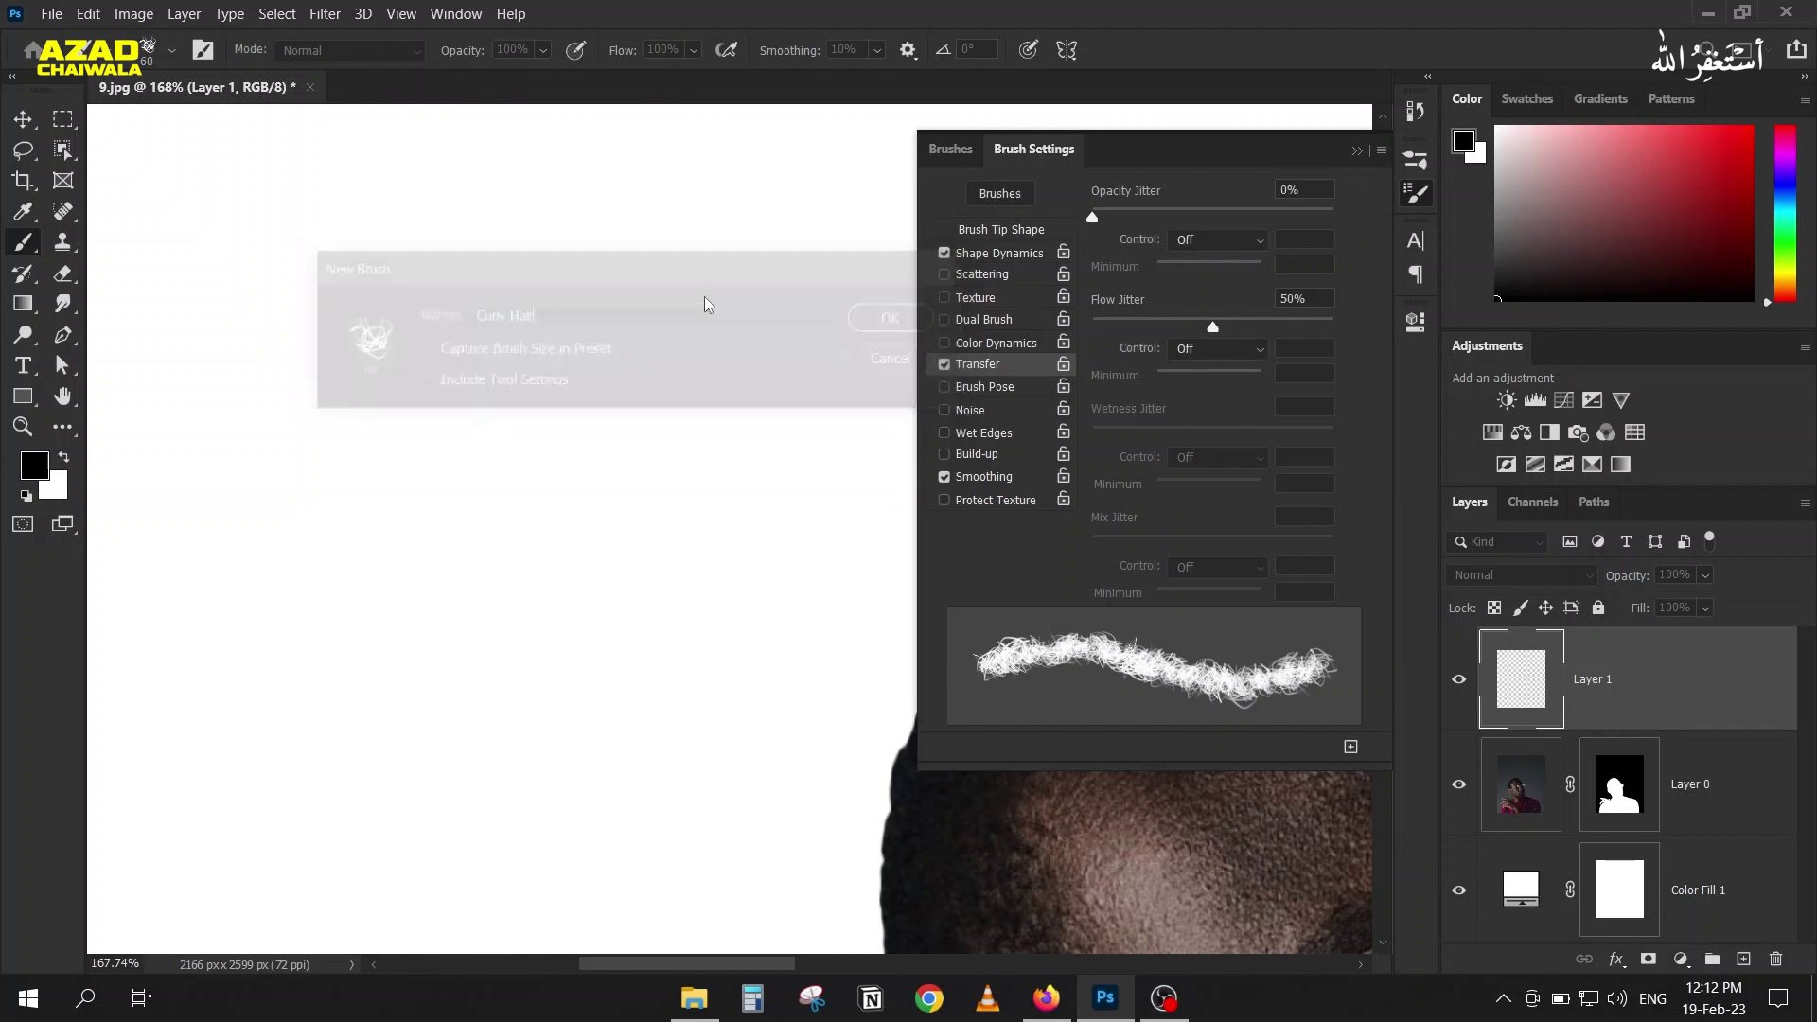
left_click(1357, 151)
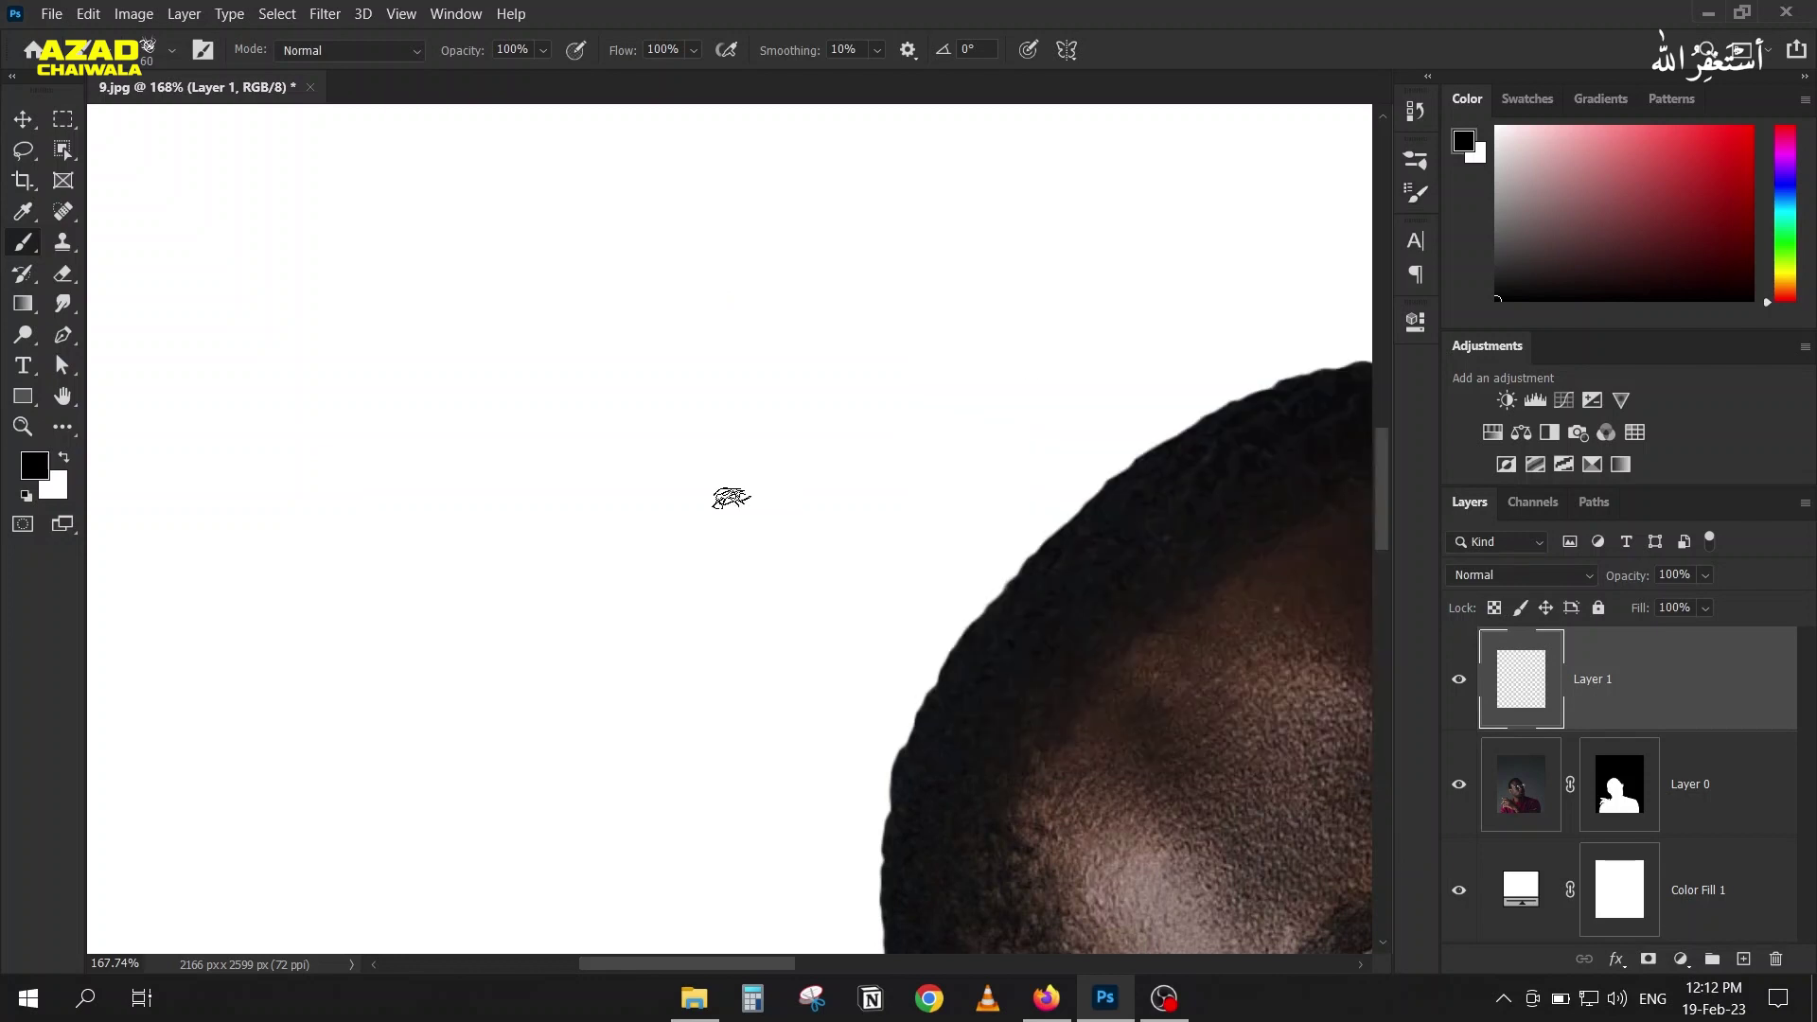
Step: Zoom to the hairline and paint curly tufts along the hair edge at brush size 25
left_click_drag(730, 495, 341, 455)
scroll(473, 474, "down", 3)
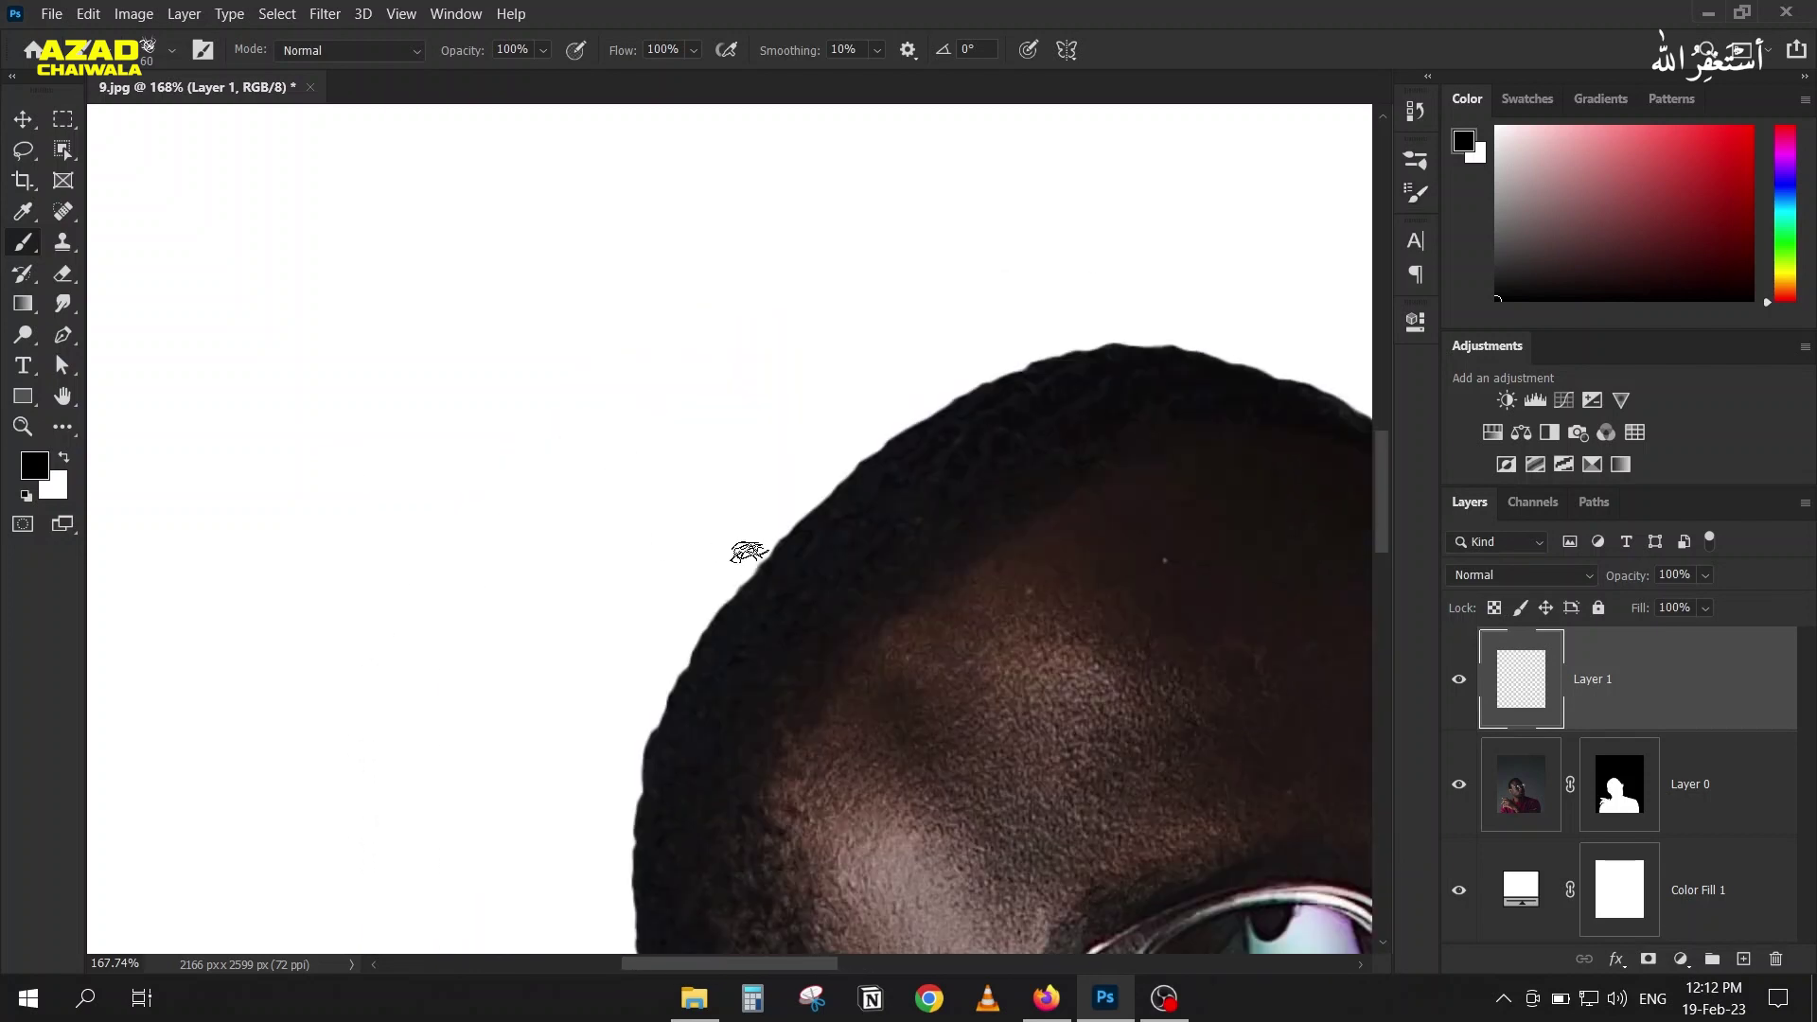
scroll(853, 425, "up", 3)
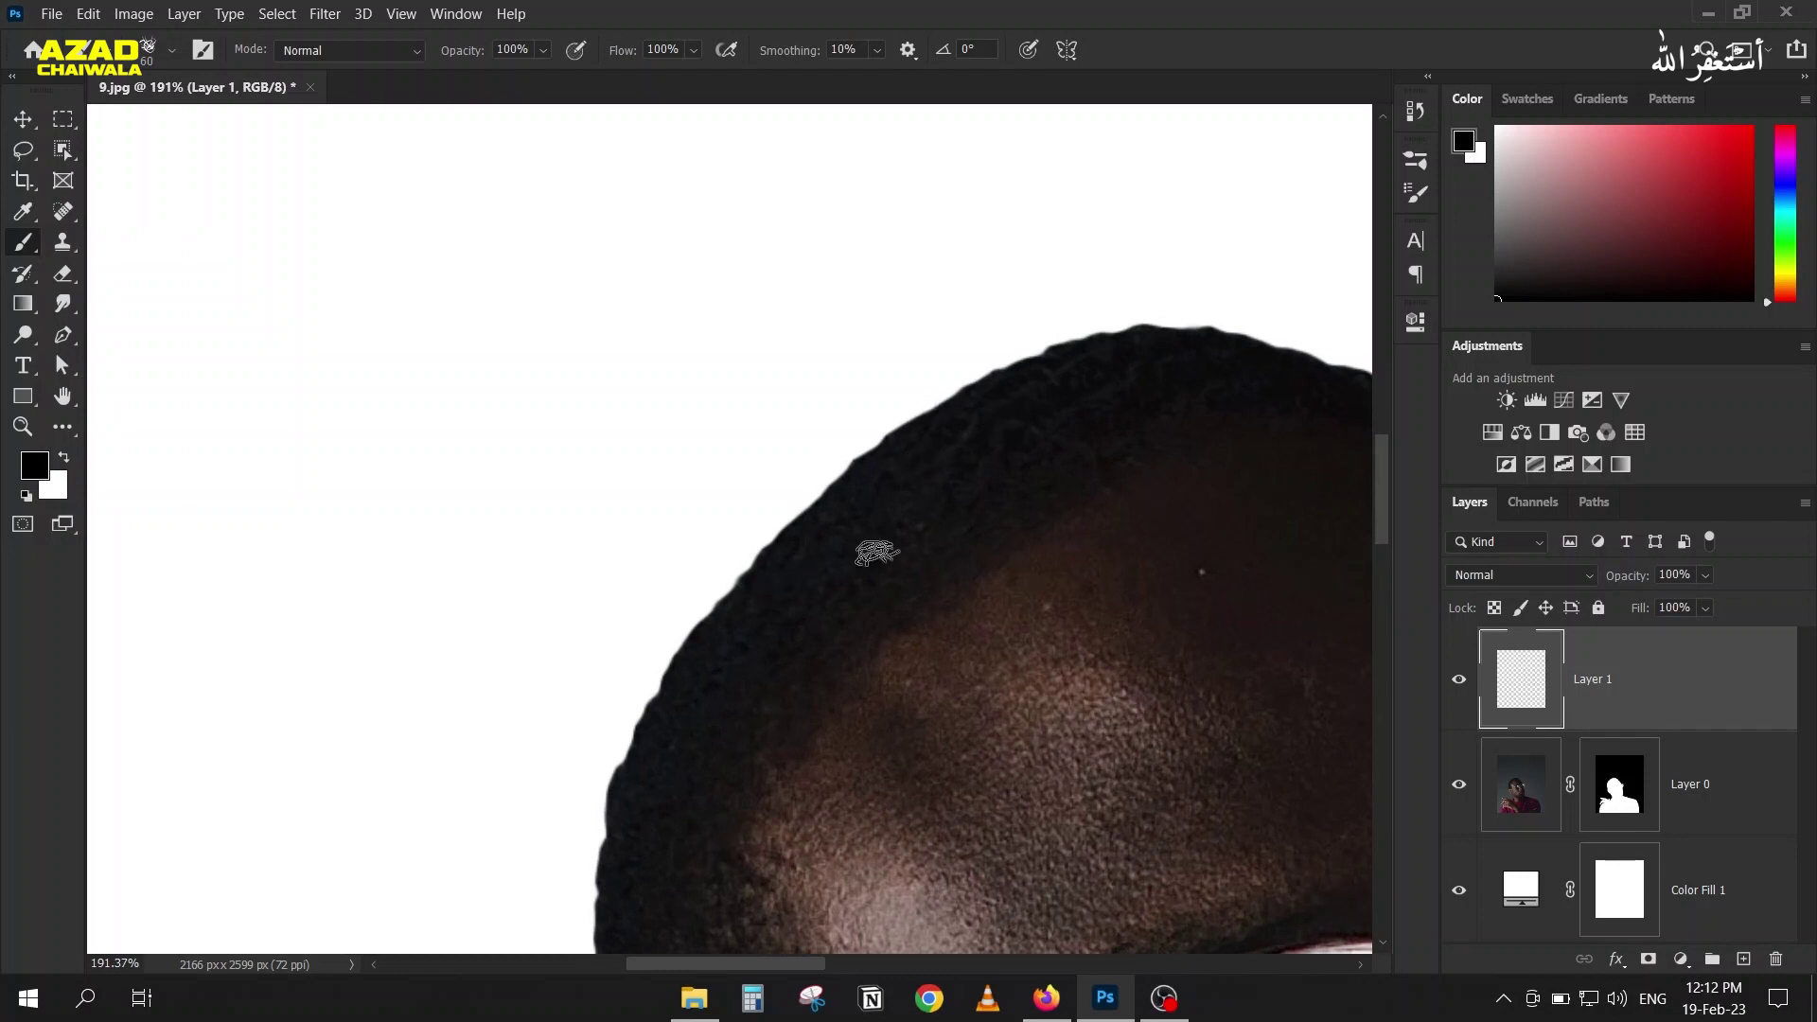
scroll(858, 526, "up", 2)
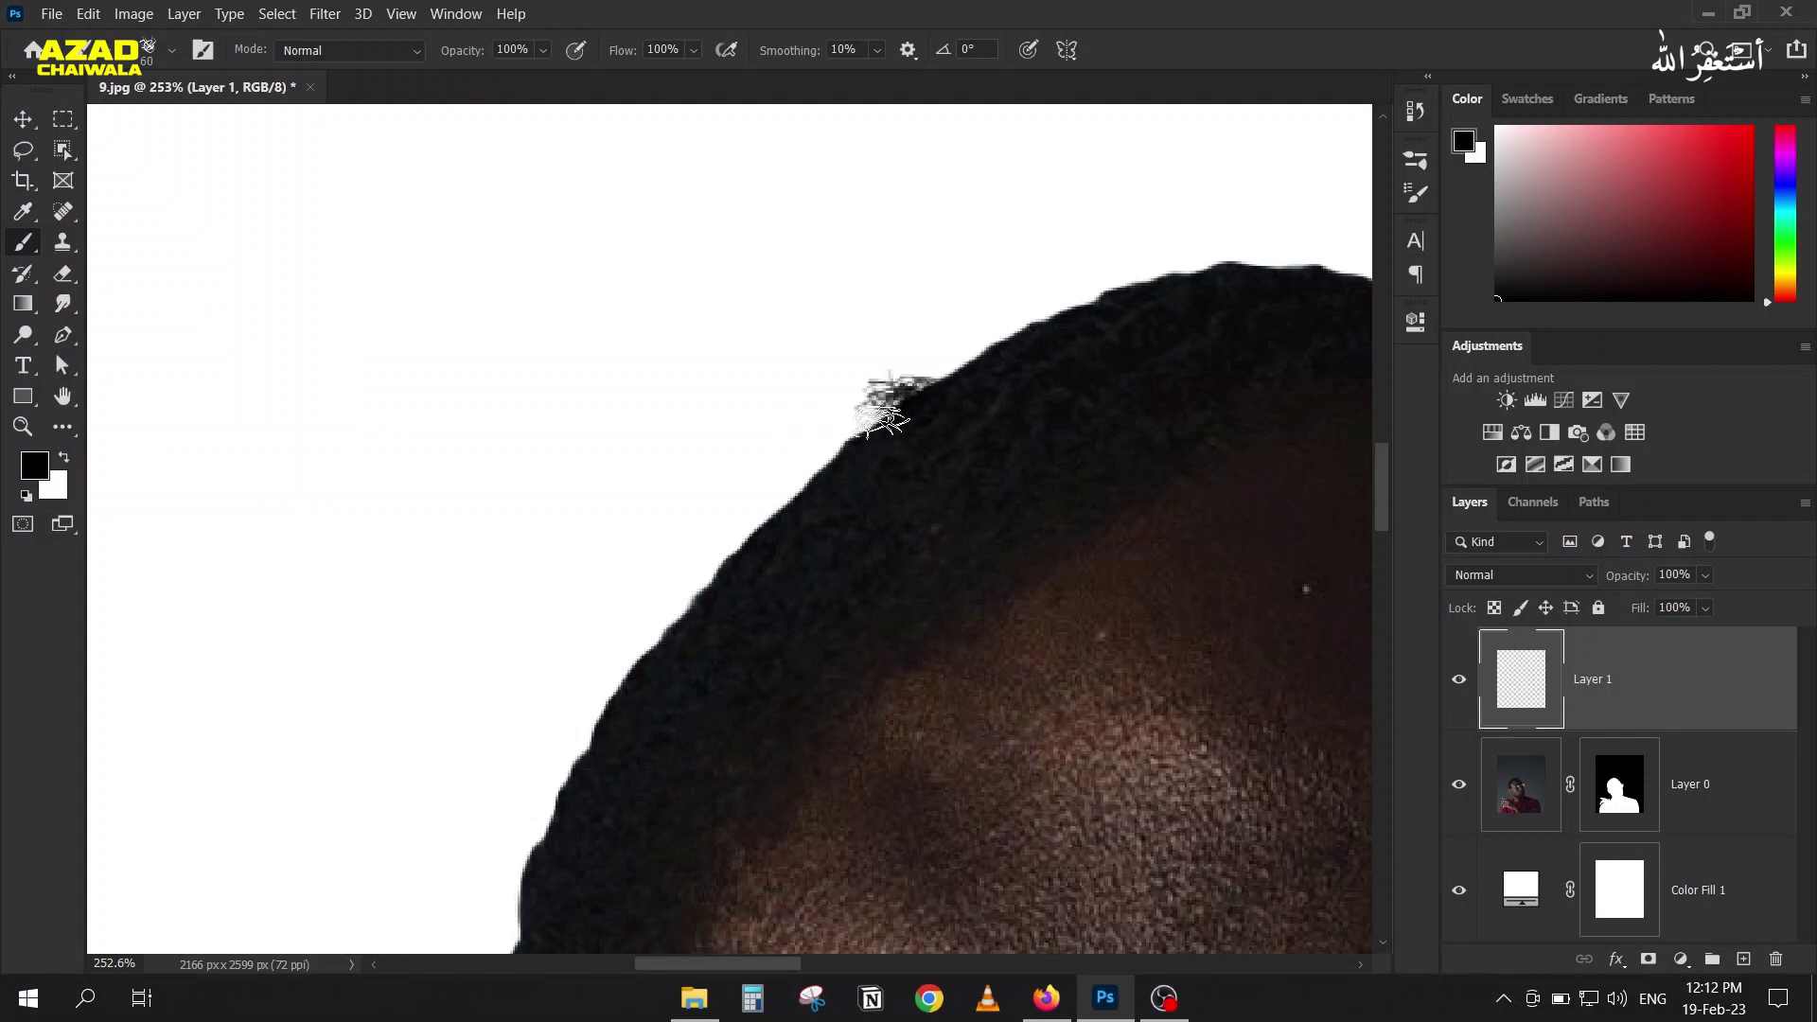
key("bracketleft")
key("bracketleft")
key("bracketleft")
key("bracketleft")
key("bracketleft")
key("bracketleft")
left_click_drag(885, 409, 776, 516)
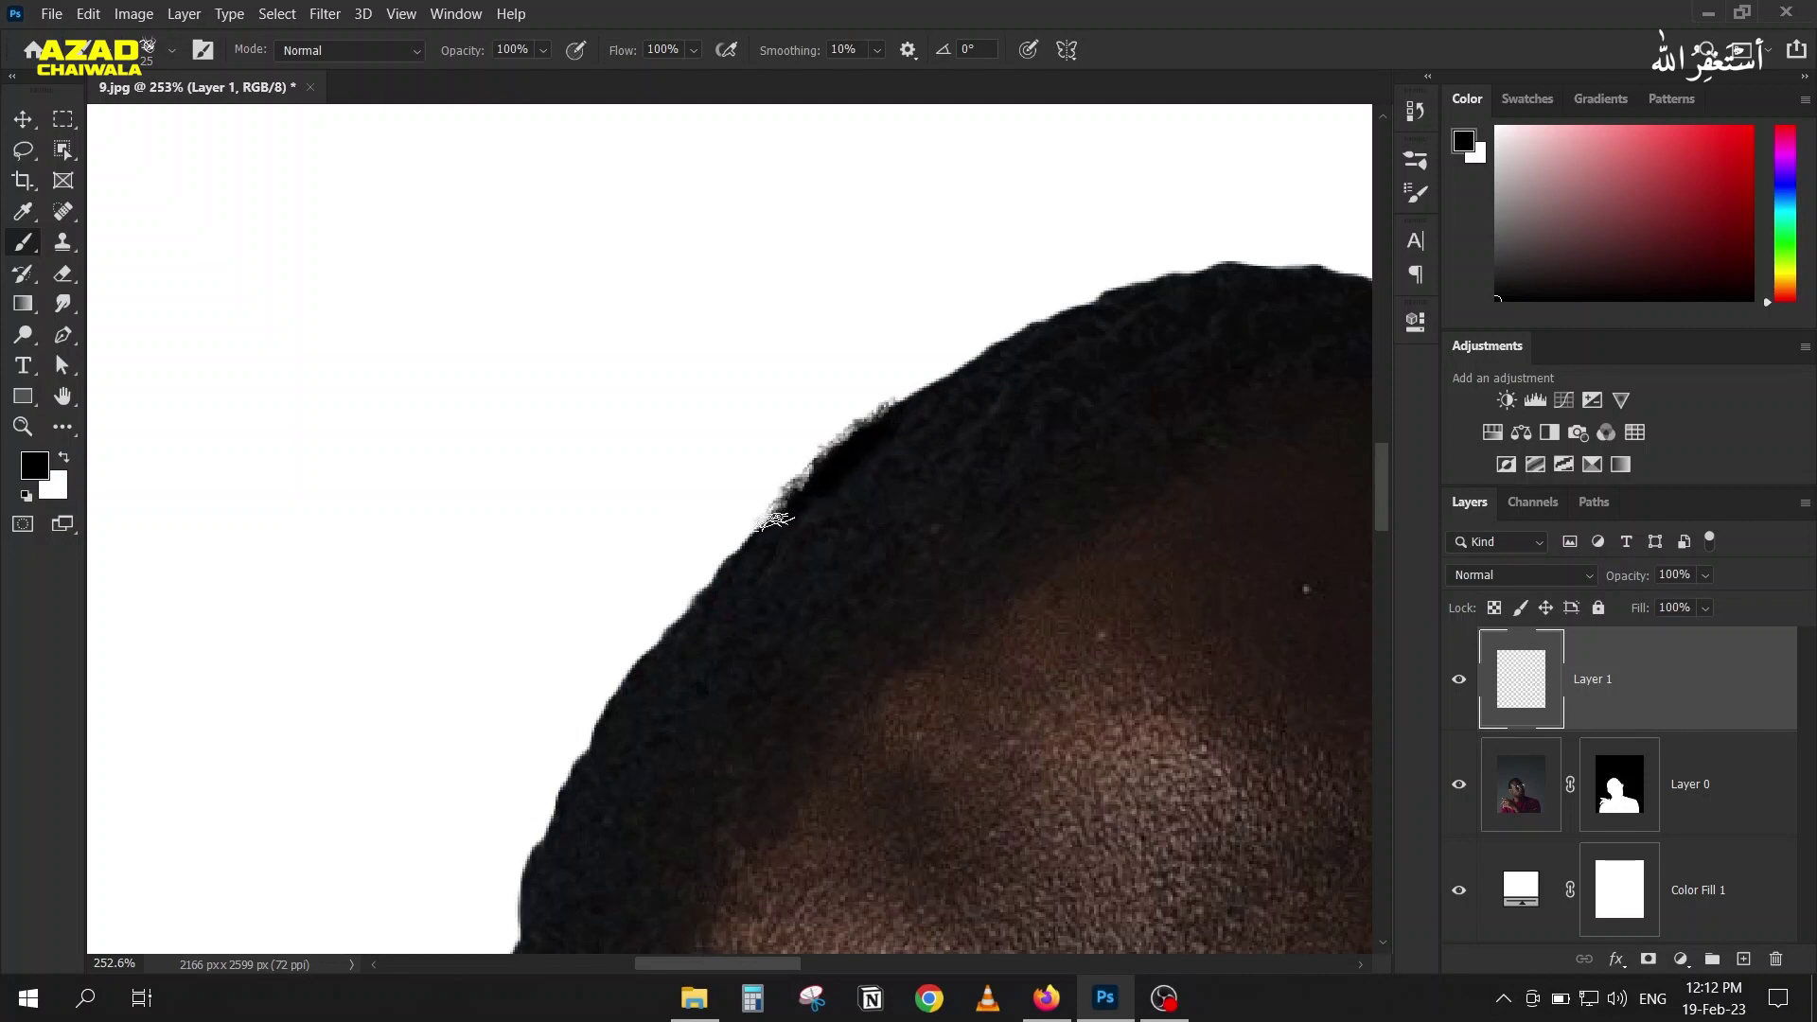
Step: Set Layer 1's blend mode to Multiply
scroll(776, 520, "up", 4, "alt")
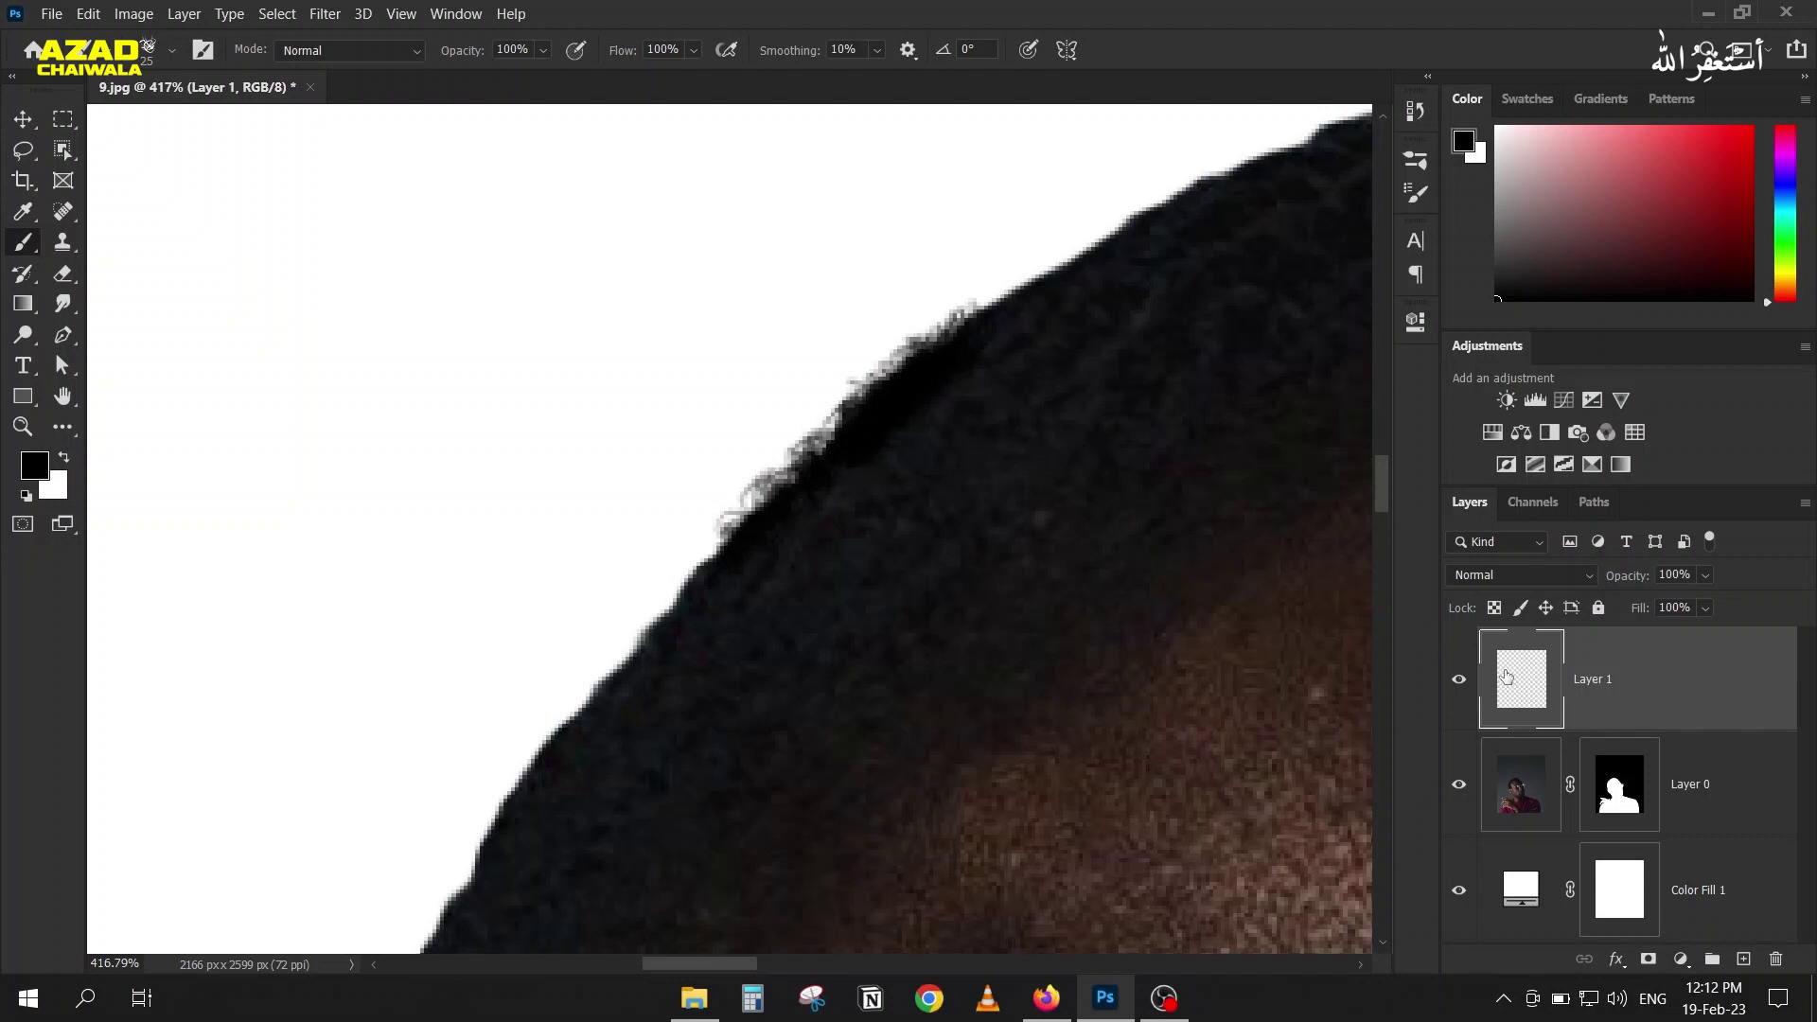
left_click(1484, 576)
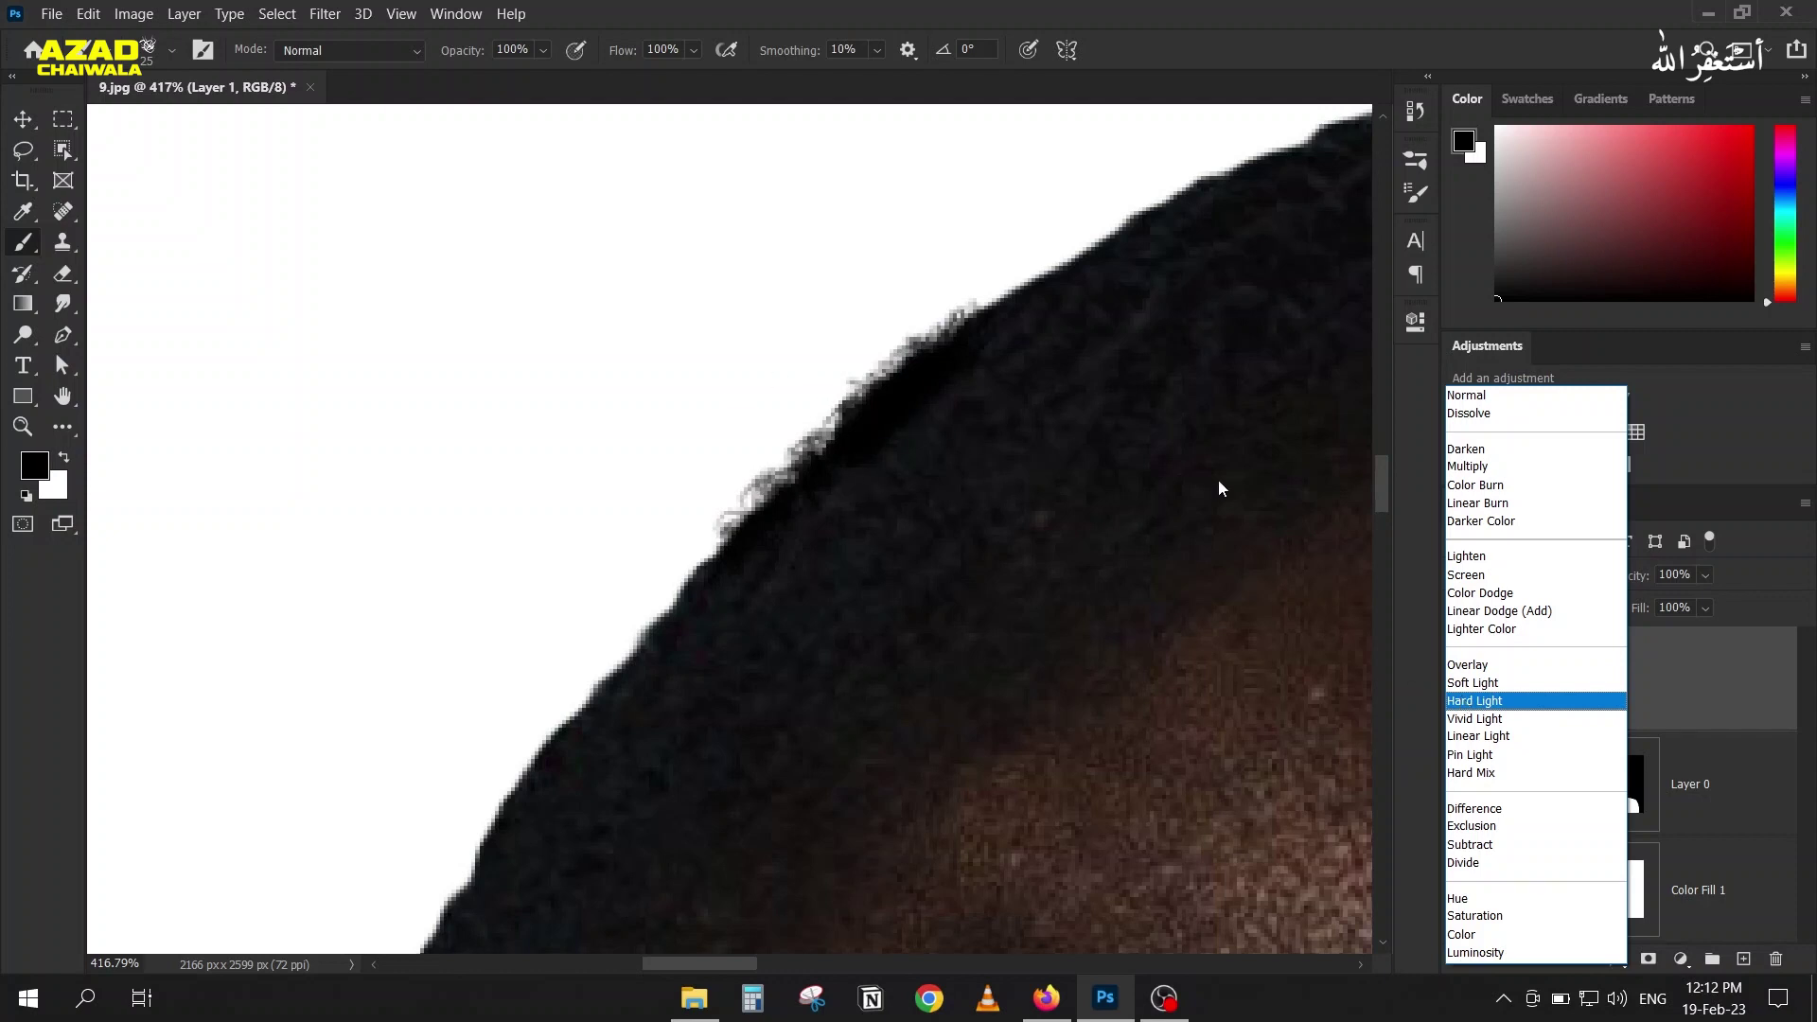
left_click(1463, 467)
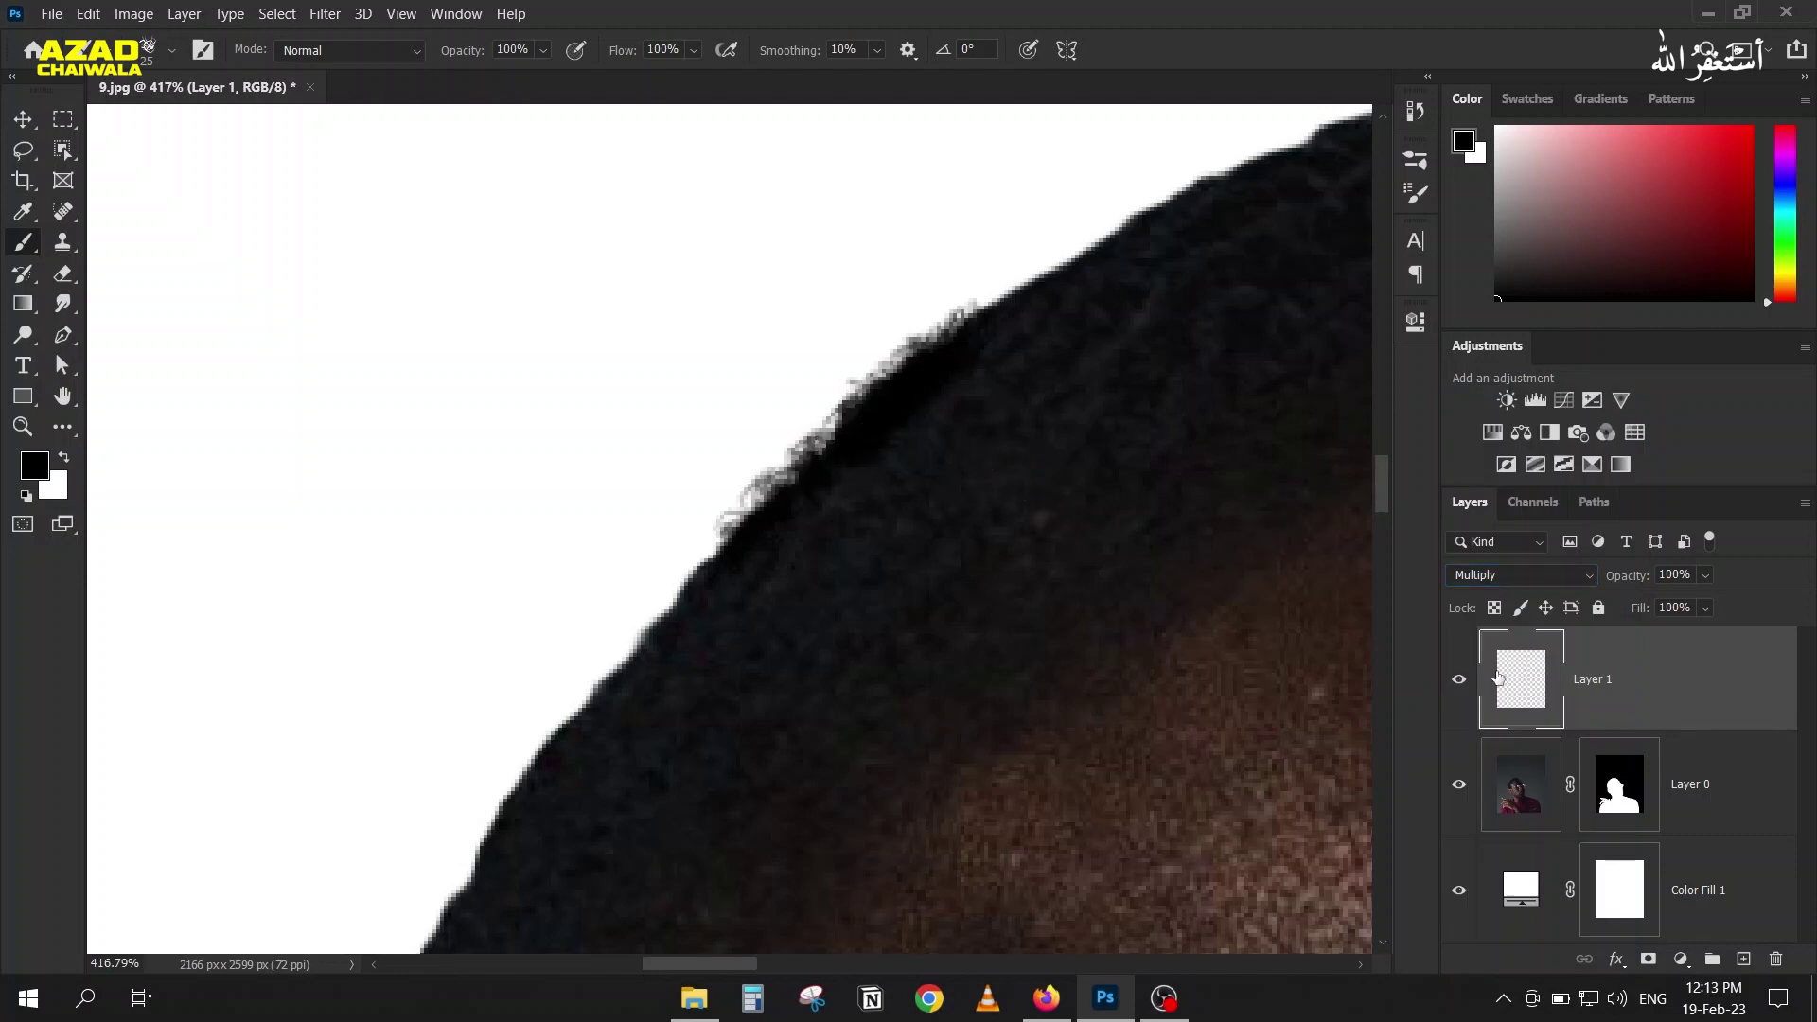
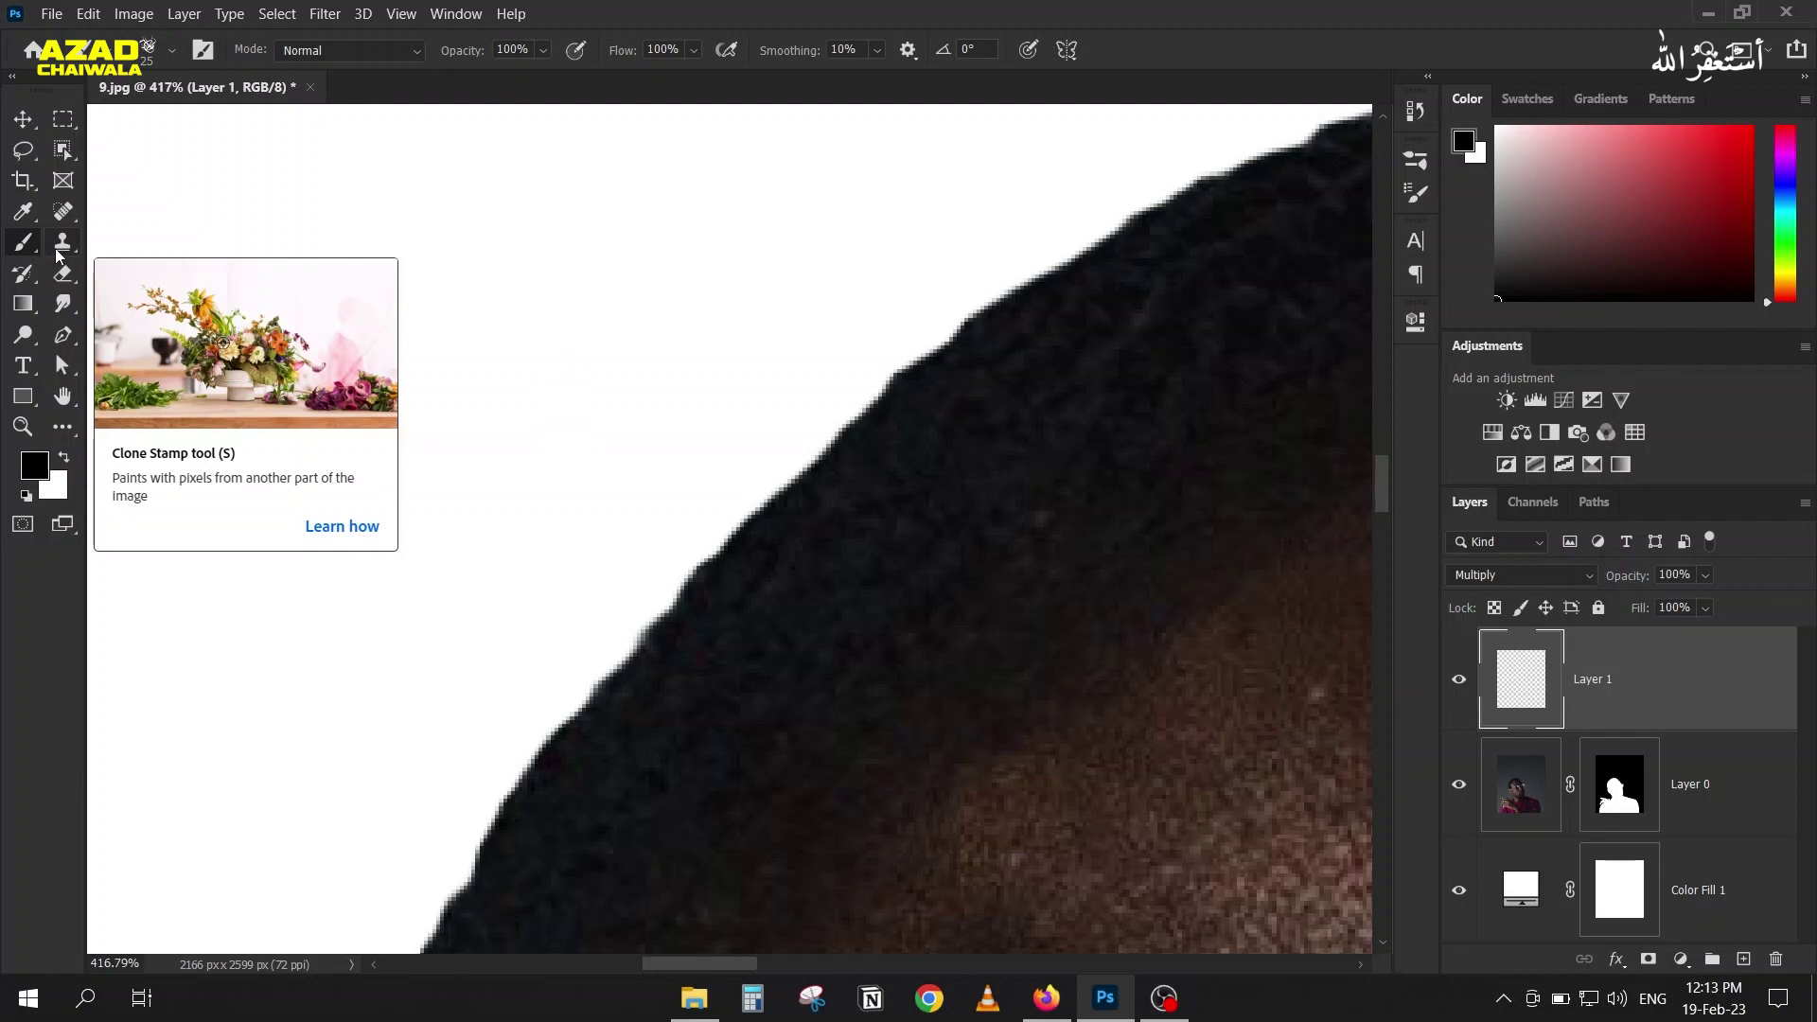
Step: Switch to the Clone Stamp and delete the Sampled Brush 1 brush preset
left_click(61, 246)
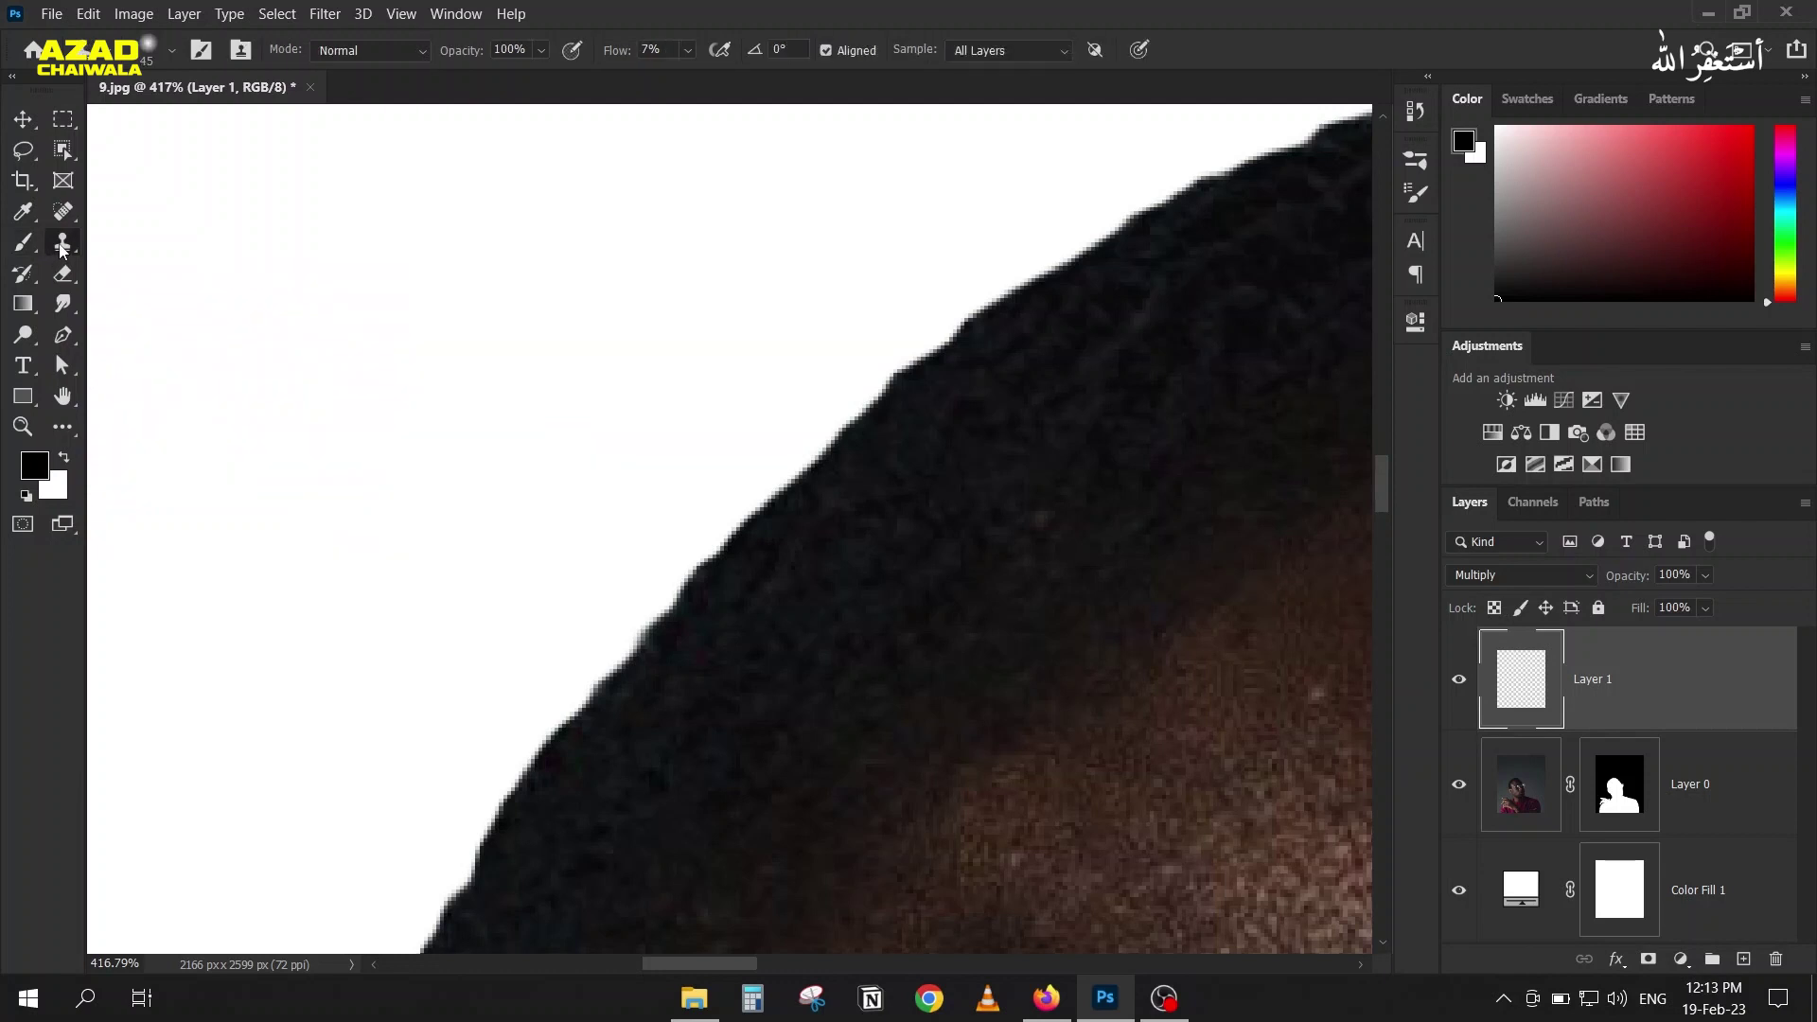
left_click(142, 53)
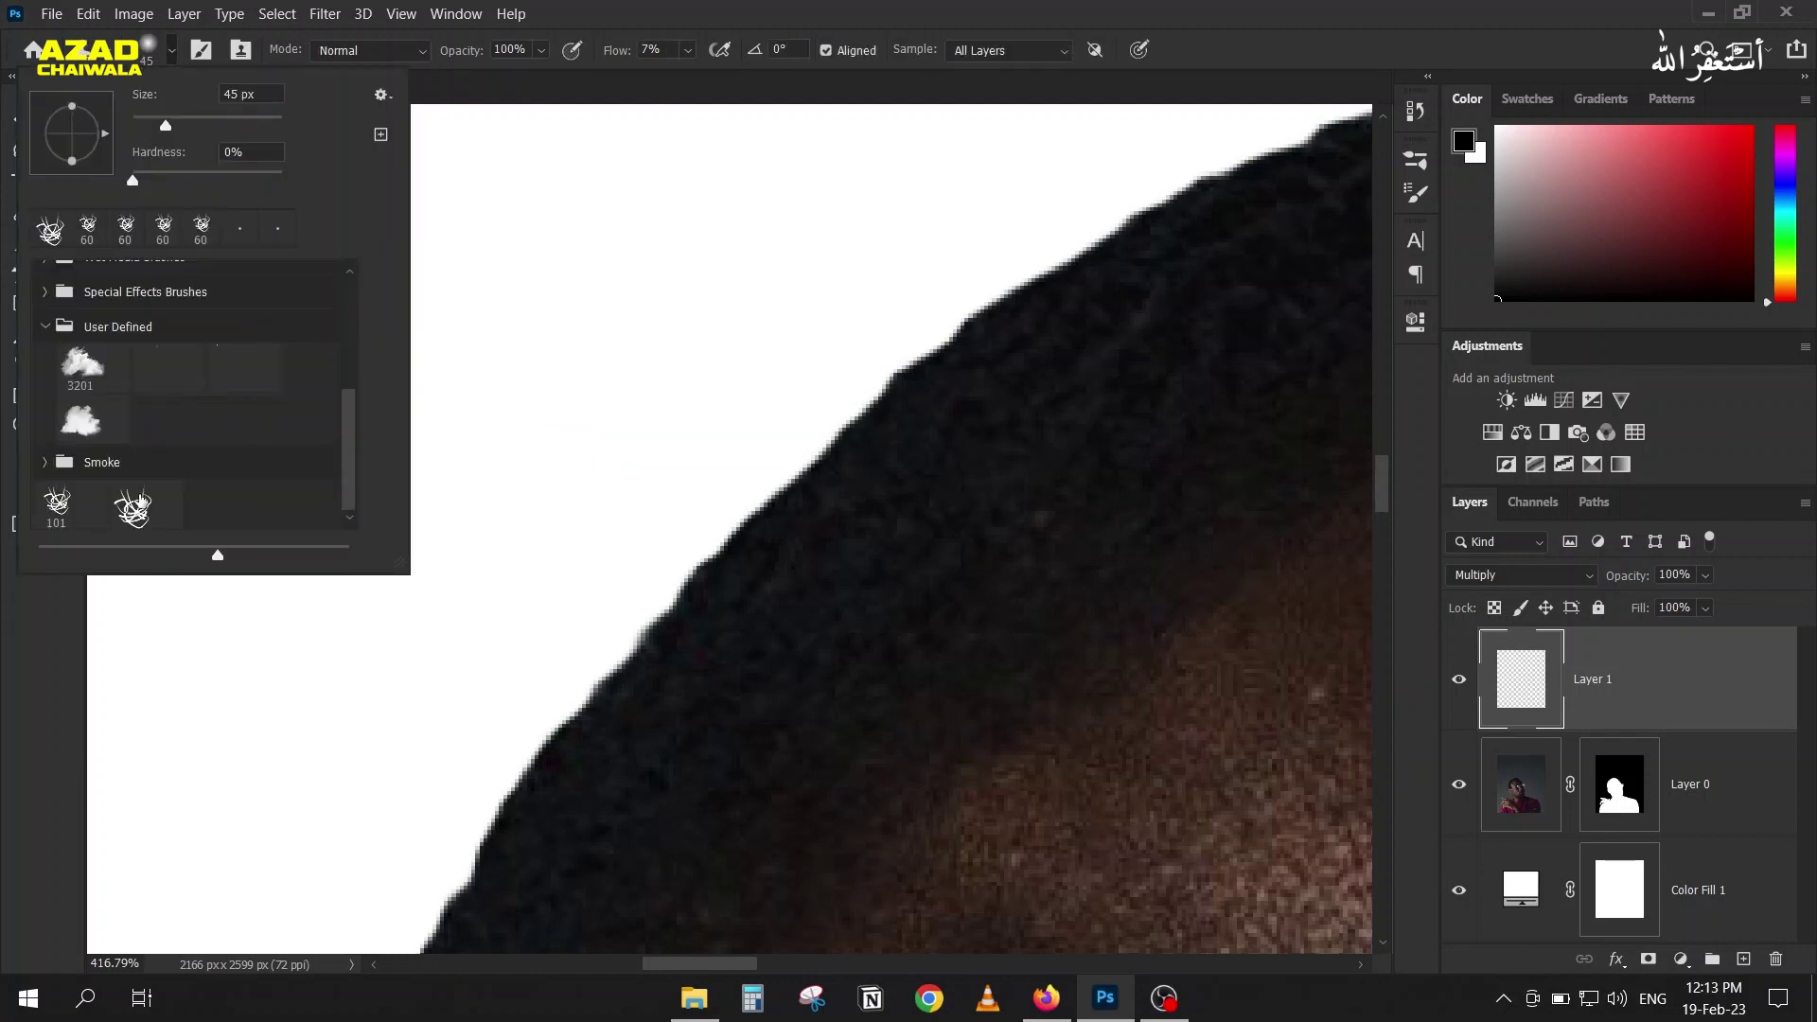
left_click(64, 504)
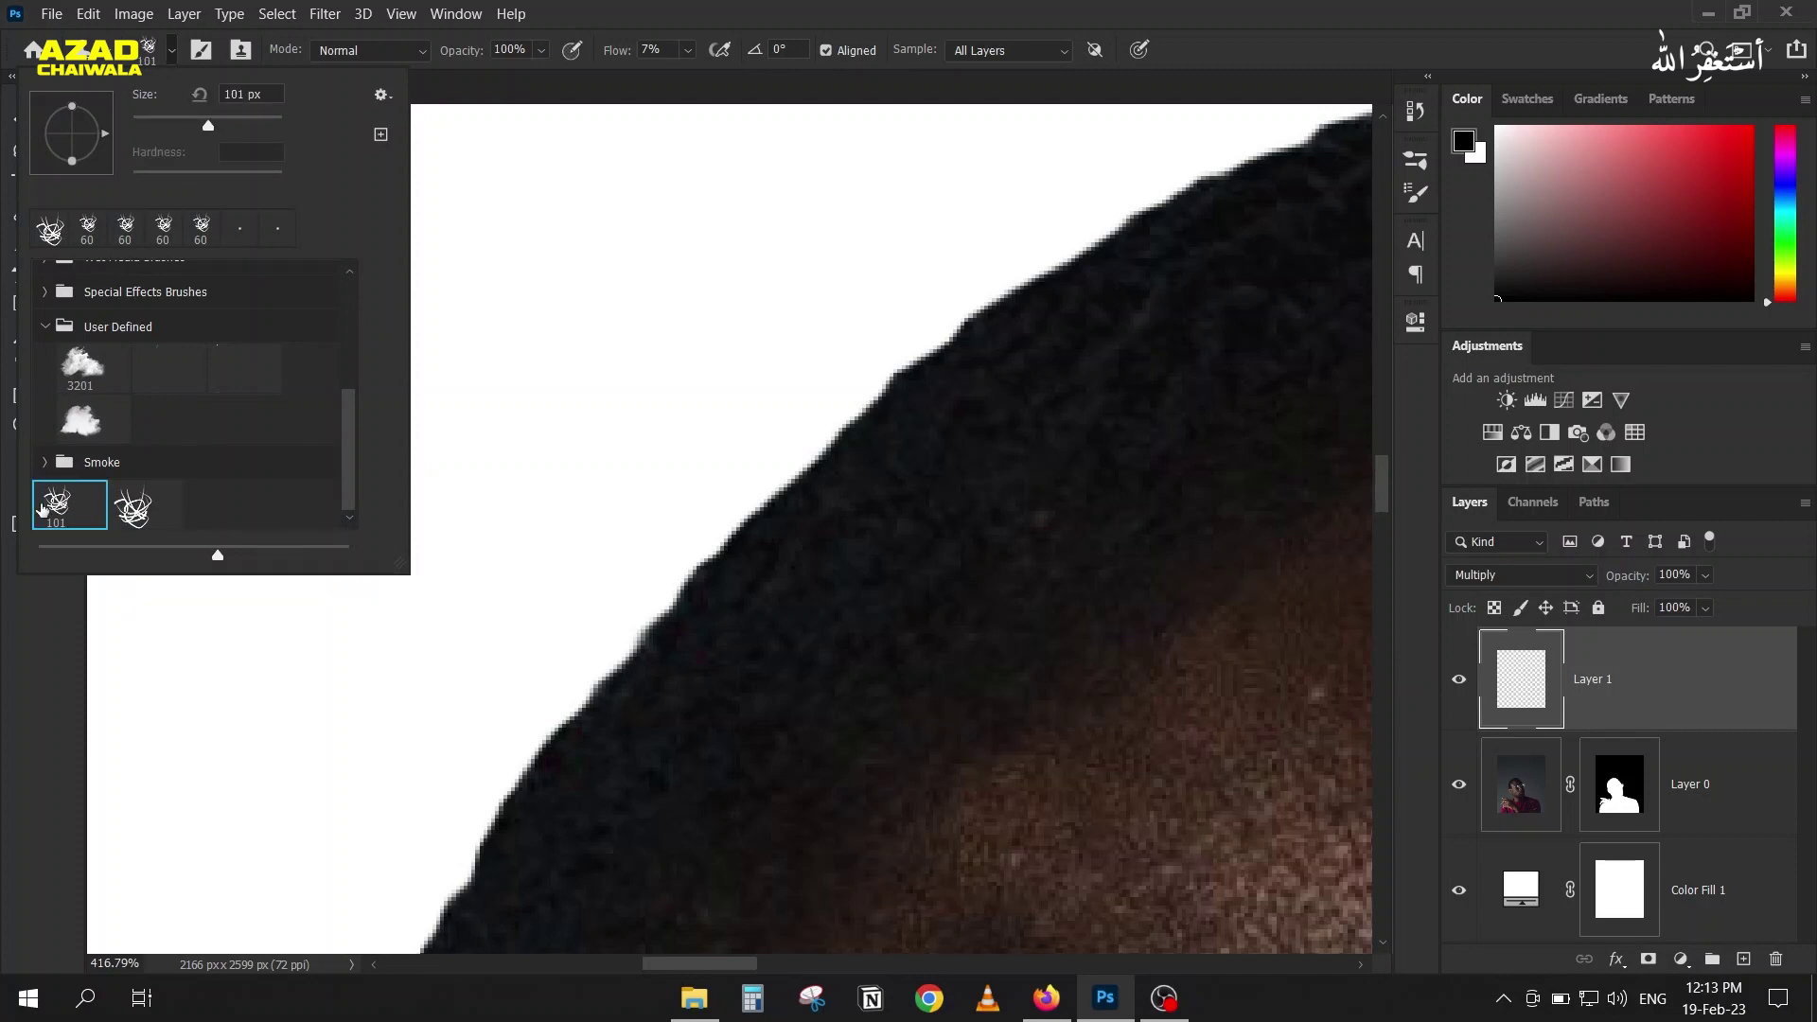
right_click(41, 509)
left_click(86, 536)
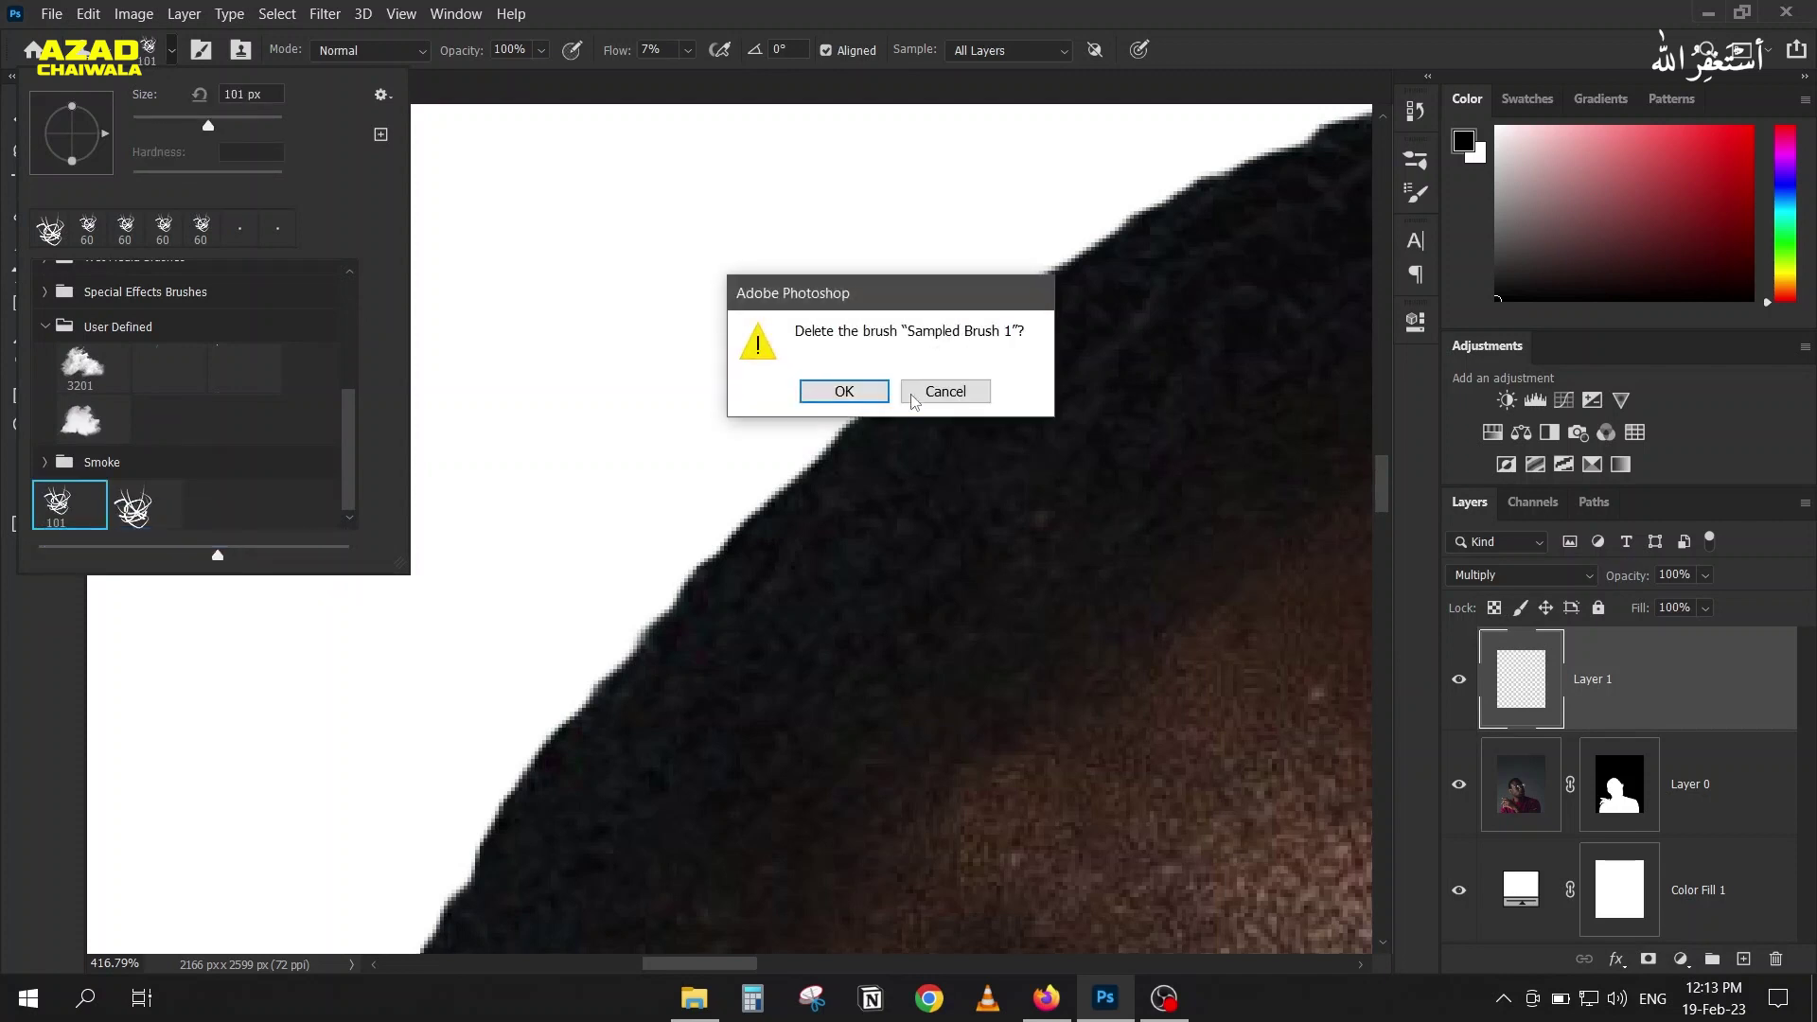
left_click(836, 394)
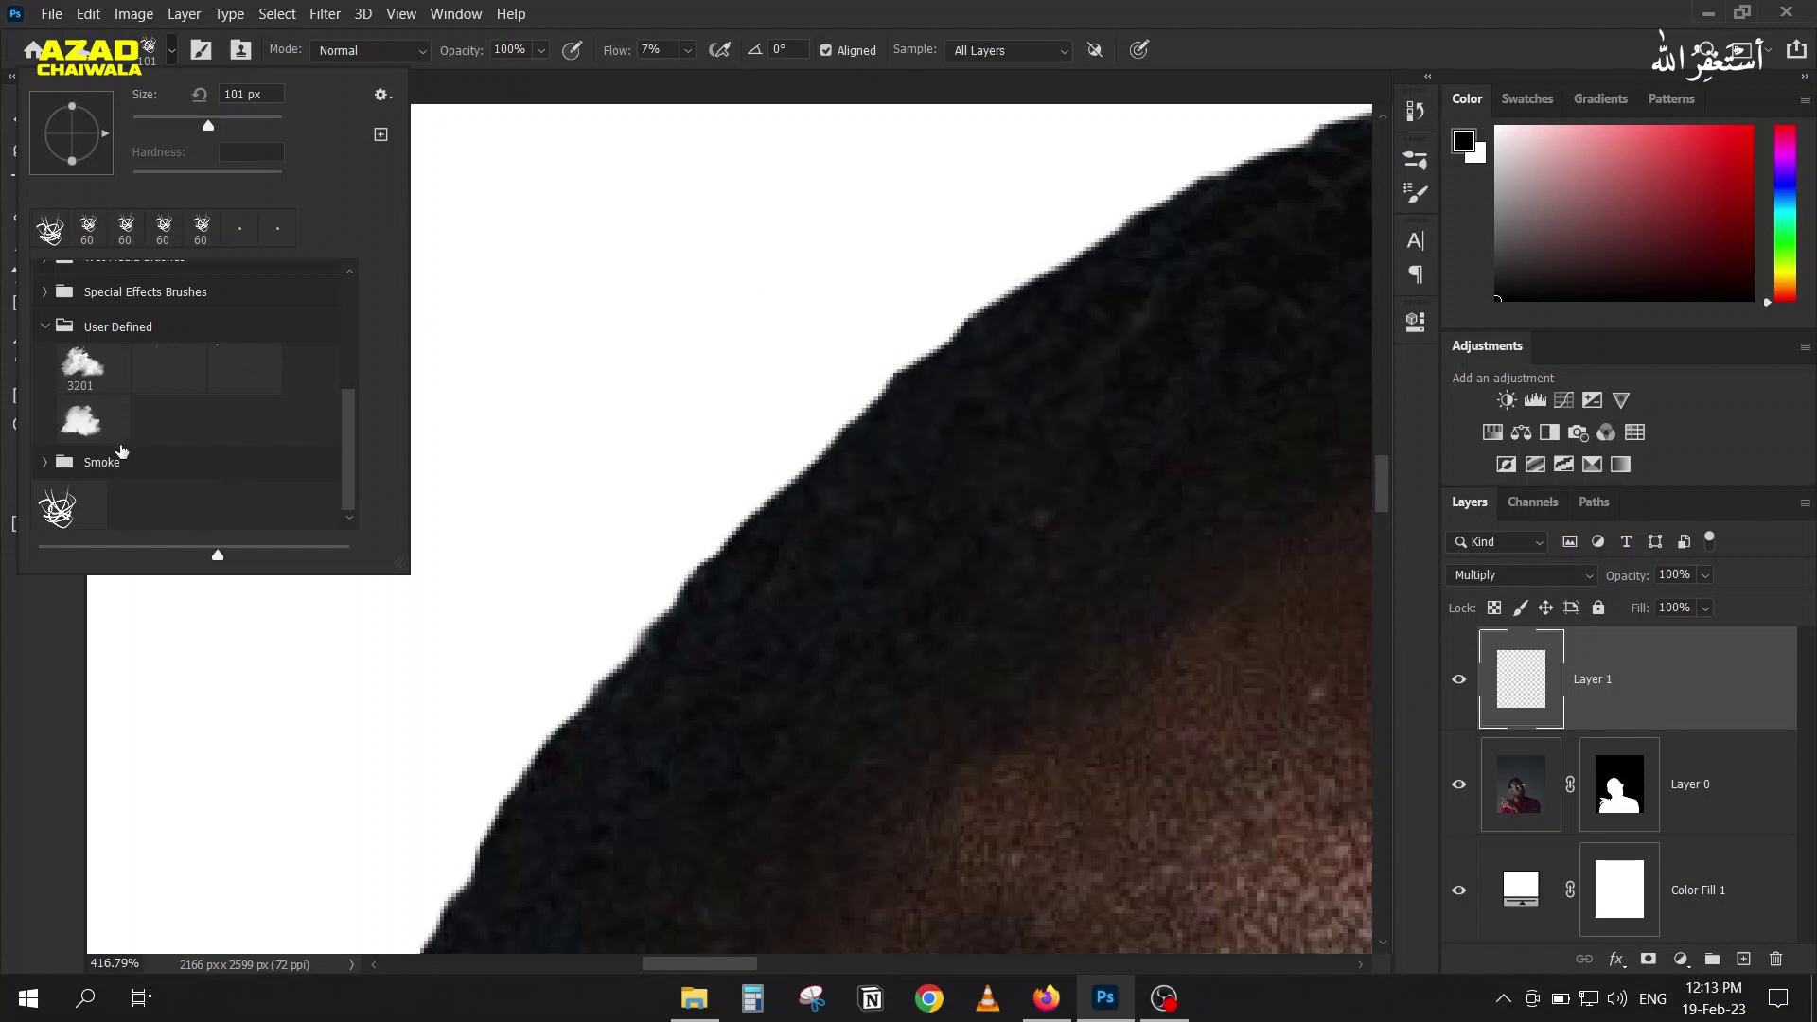
Step: Pick the remaining hair-strand brush, shrink it to 25 px, and set a clone source on the dark hair
left_click(92, 511)
left_click(943, 9)
key("bracketleft")
key("bracketleft")
key("bracketleft")
key("bracketleft")
key("bracketleft")
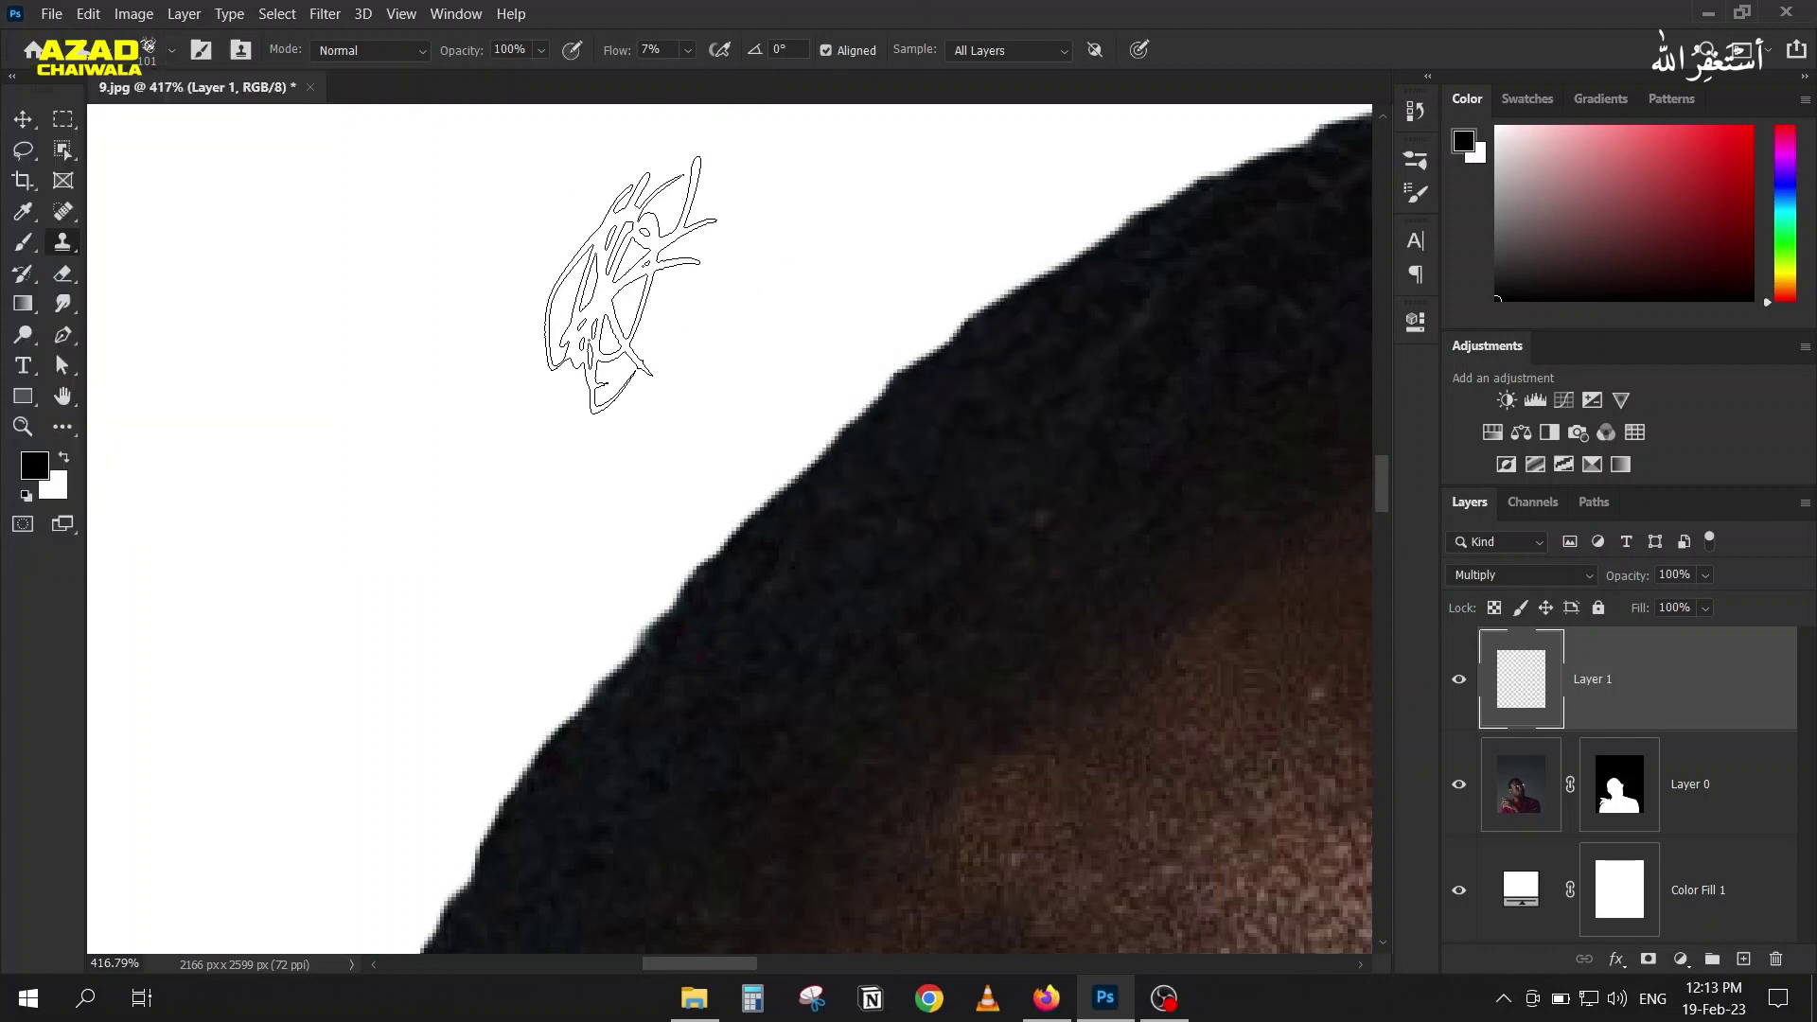
key("bracketleft")
key("bracketleft")
key("bracketleft")
key("bracketleft")
key("bracketleft")
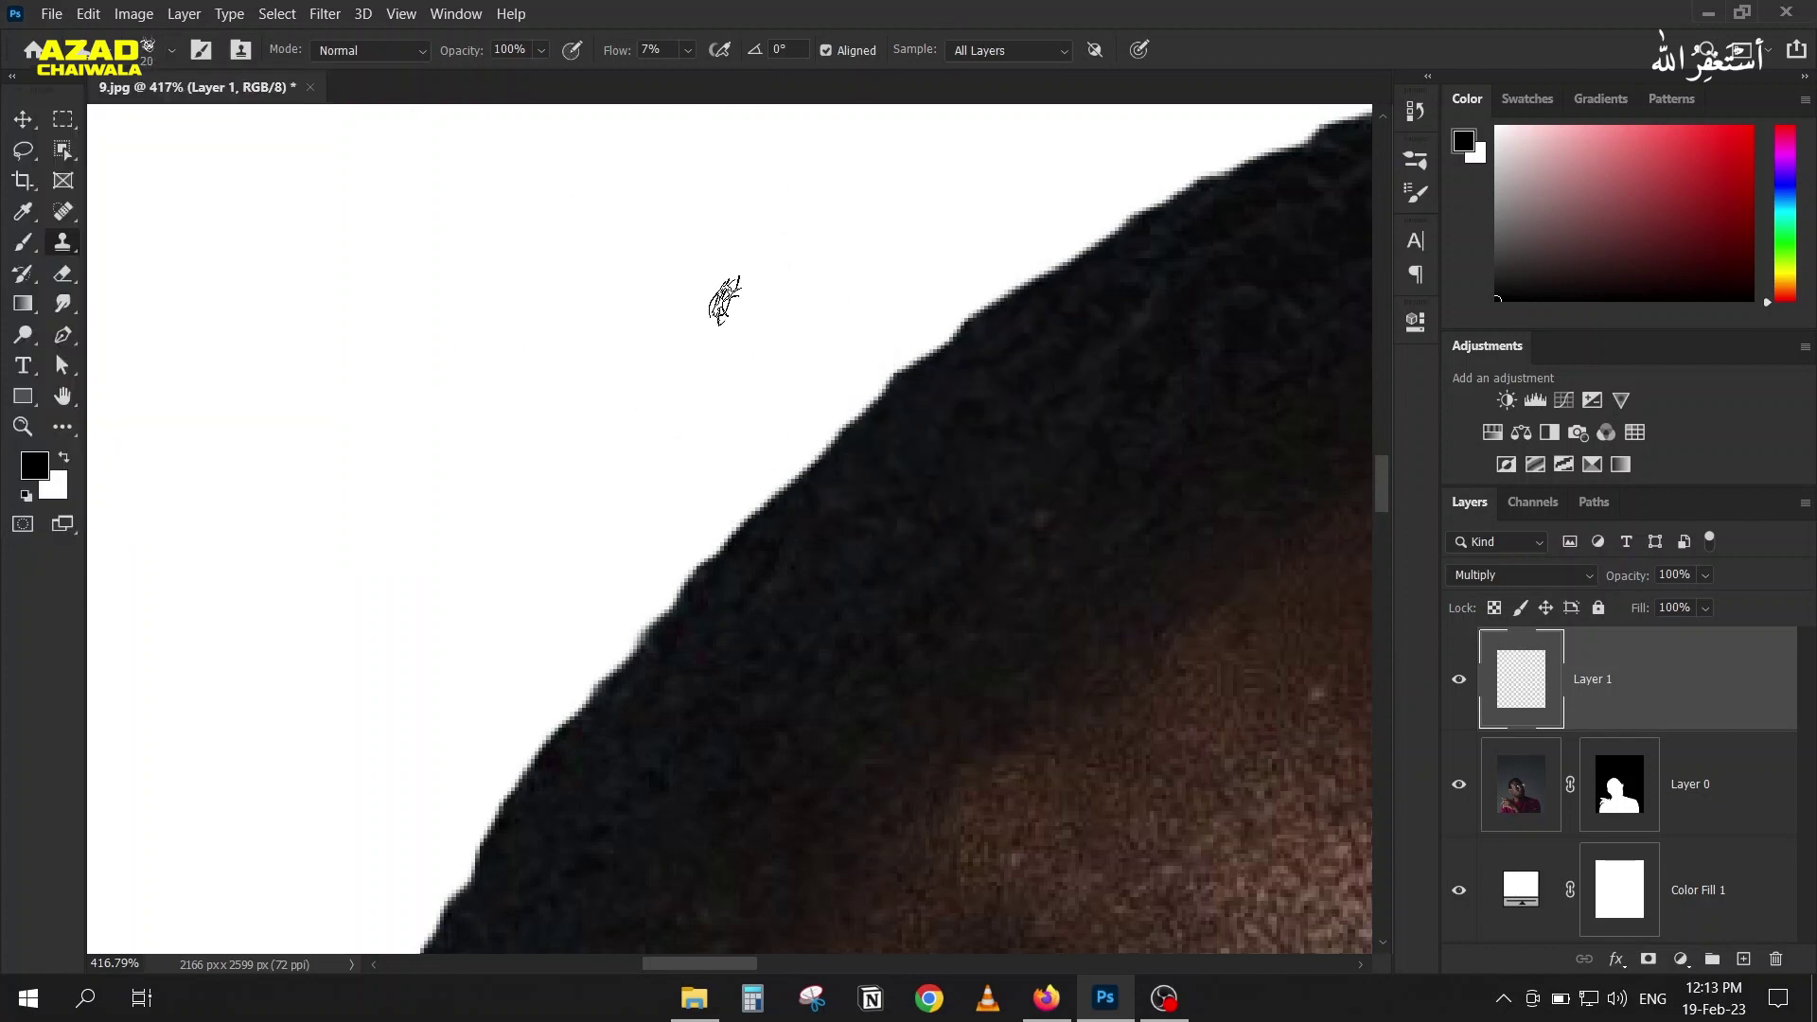
left_click(973, 411, "alt")
left_click(973, 51)
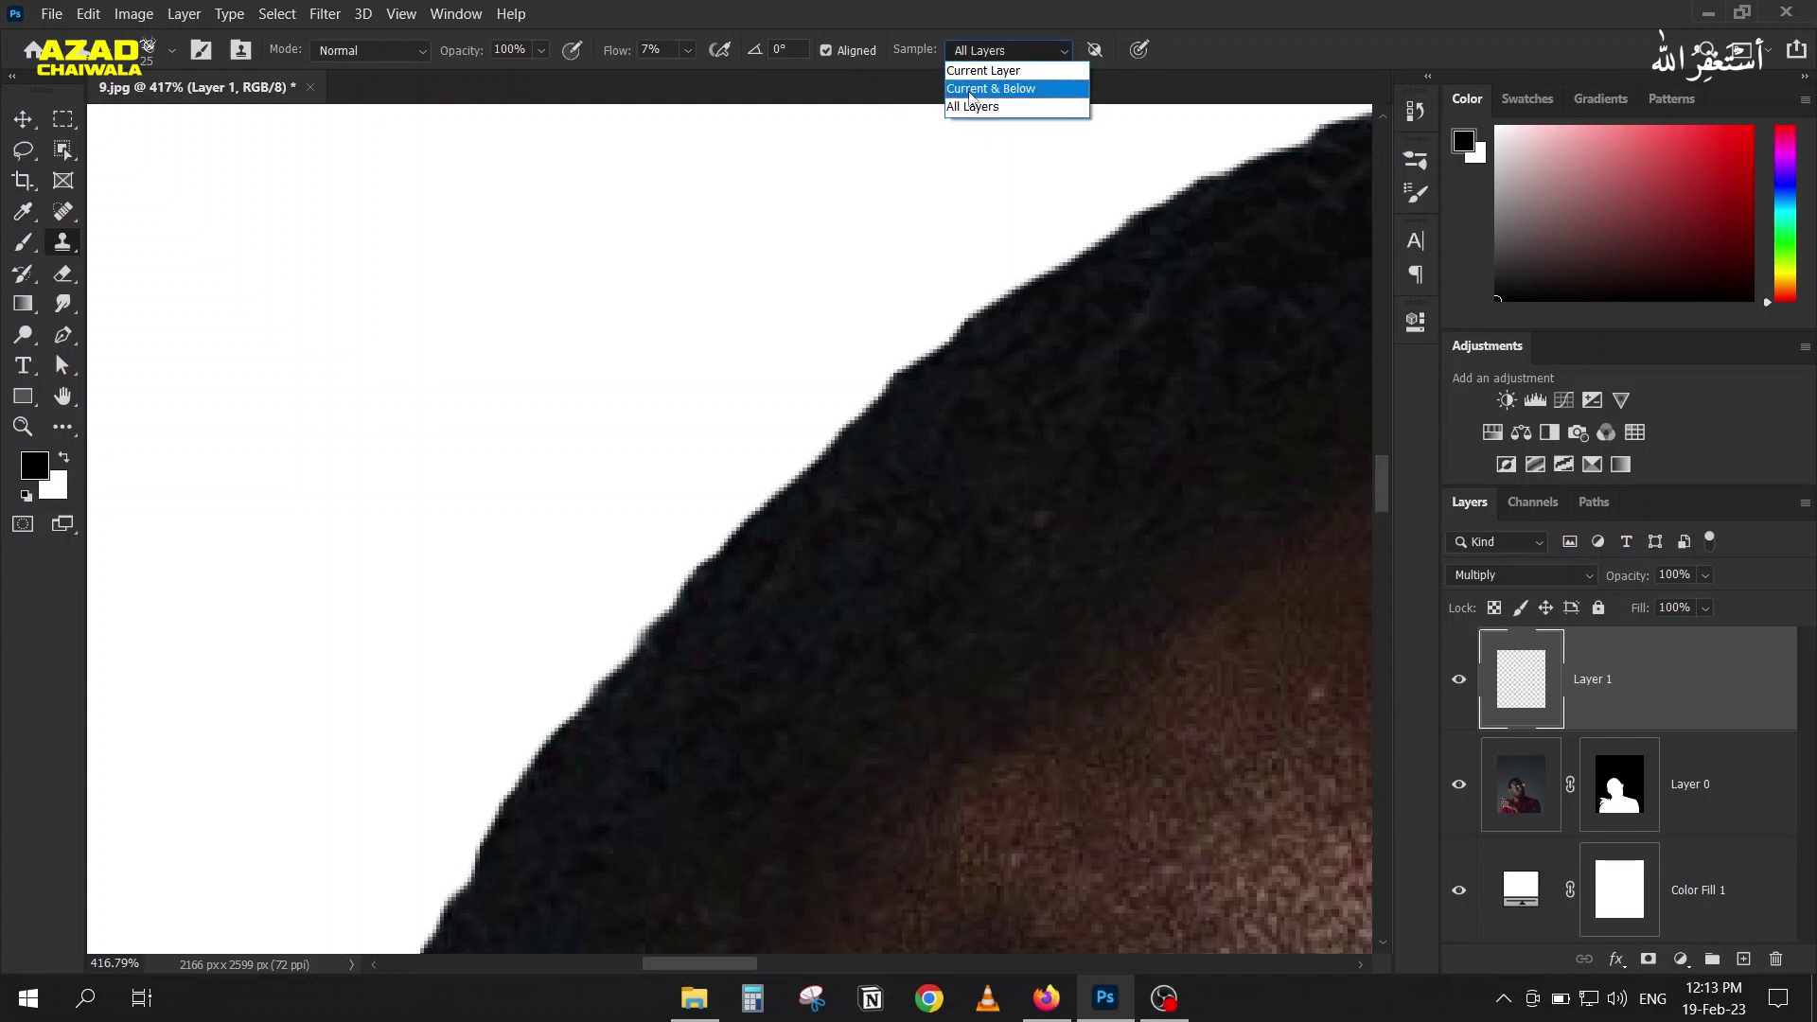
Step: Set sampling to Current & Below at 100% flow, then try a clone stroke and undo it
left_click(969, 89)
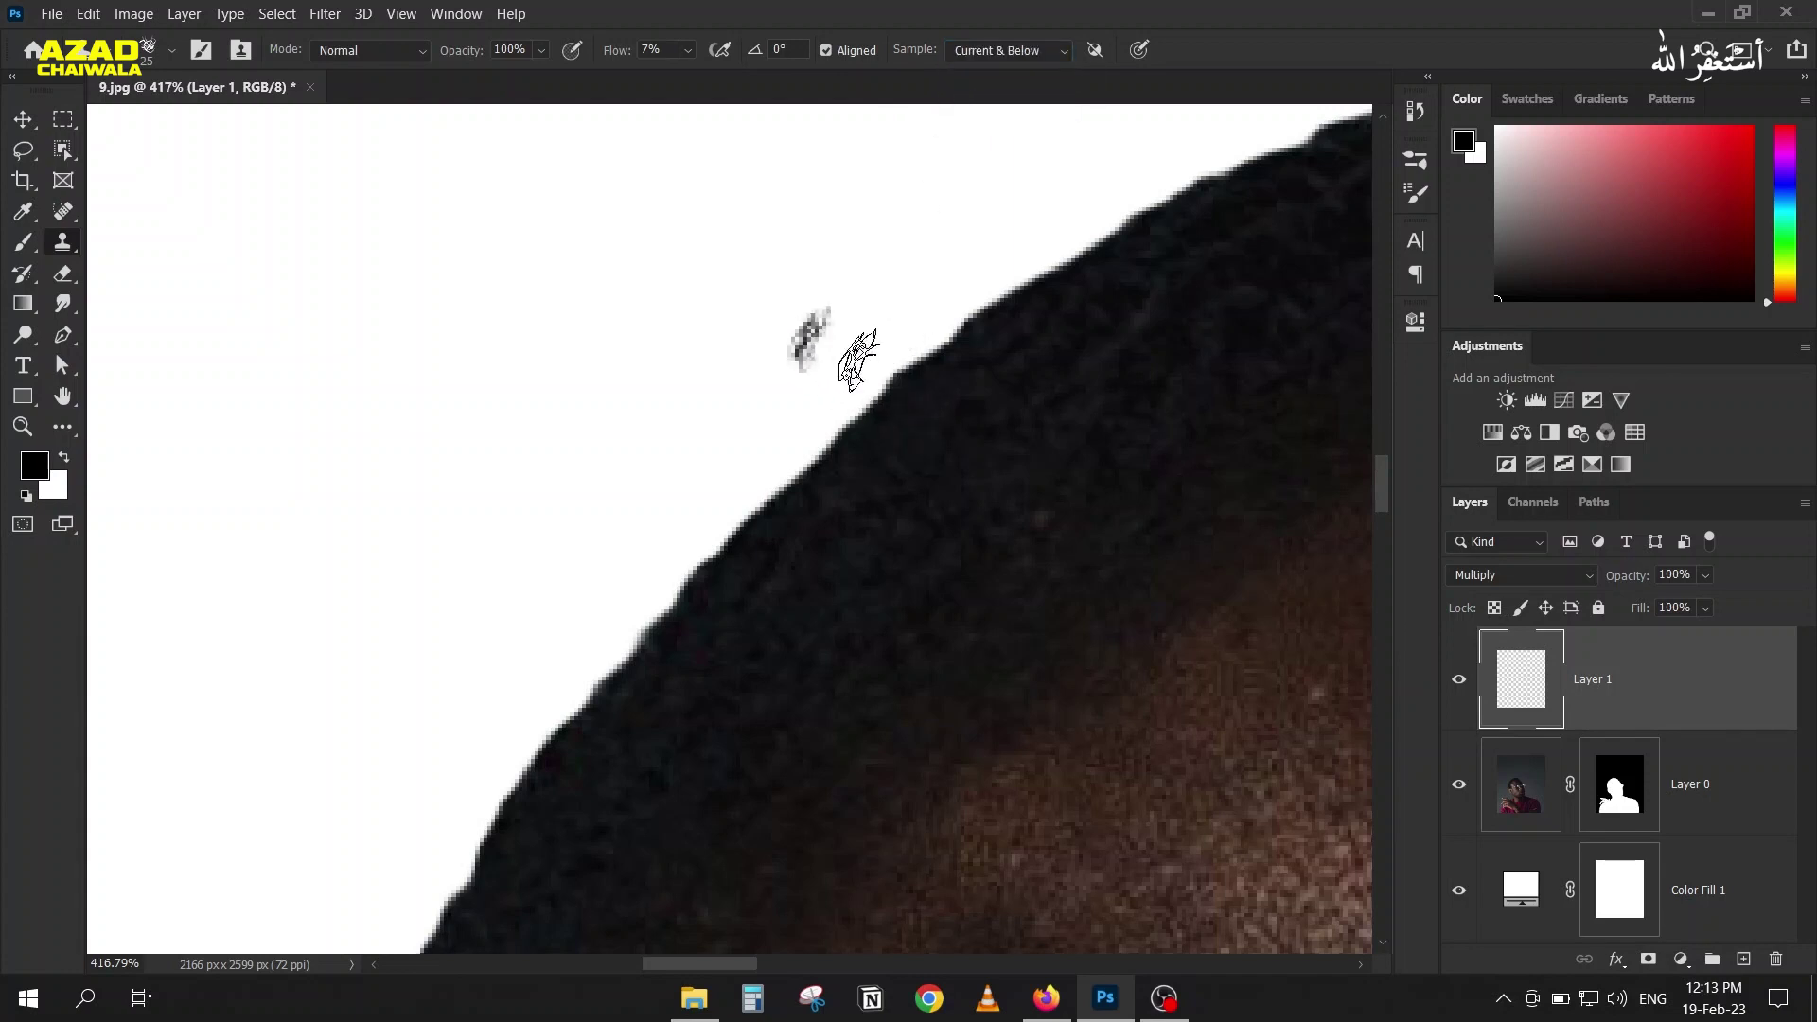
key("shift+0")
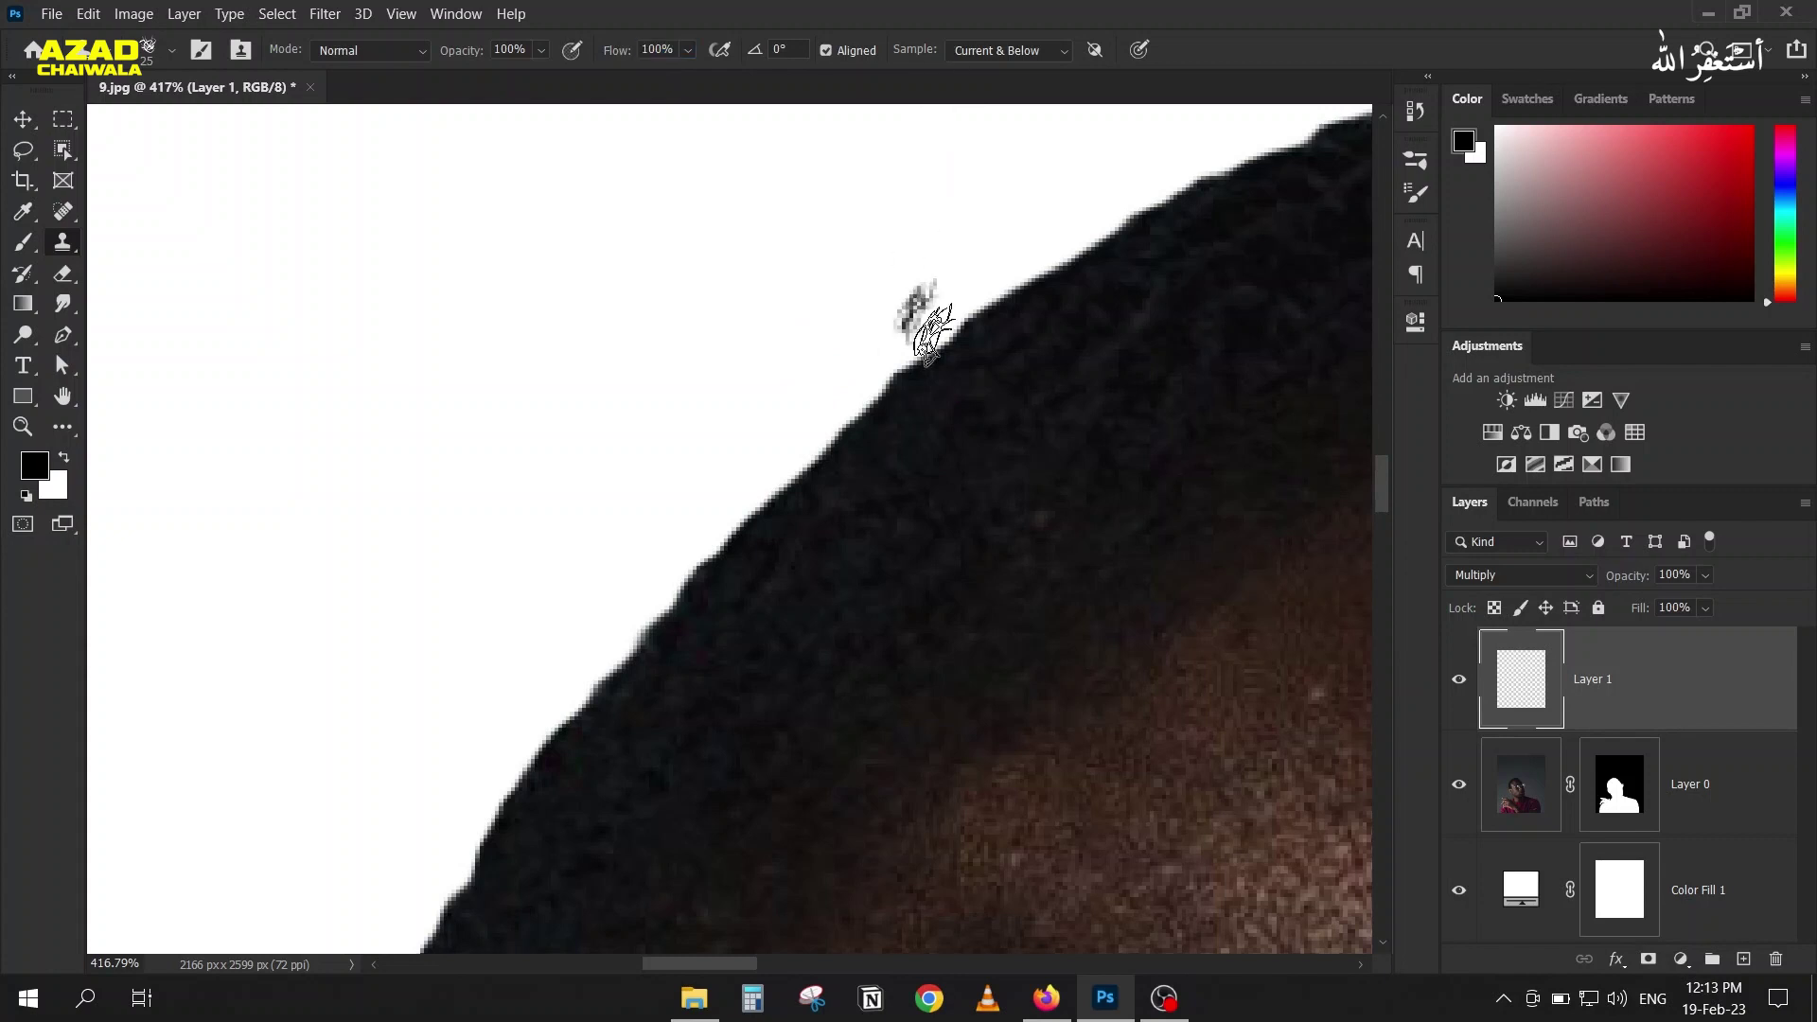
left_click(944, 431, "alt")
mouse_move(892, 381)
left_mouse_down()
mouse_move(772, 496)
mouse_move(884, 397)
mouse_move(810, 478)
mouse_move(841, 446)
mouse_move(706, 539)
left_mouse_up()
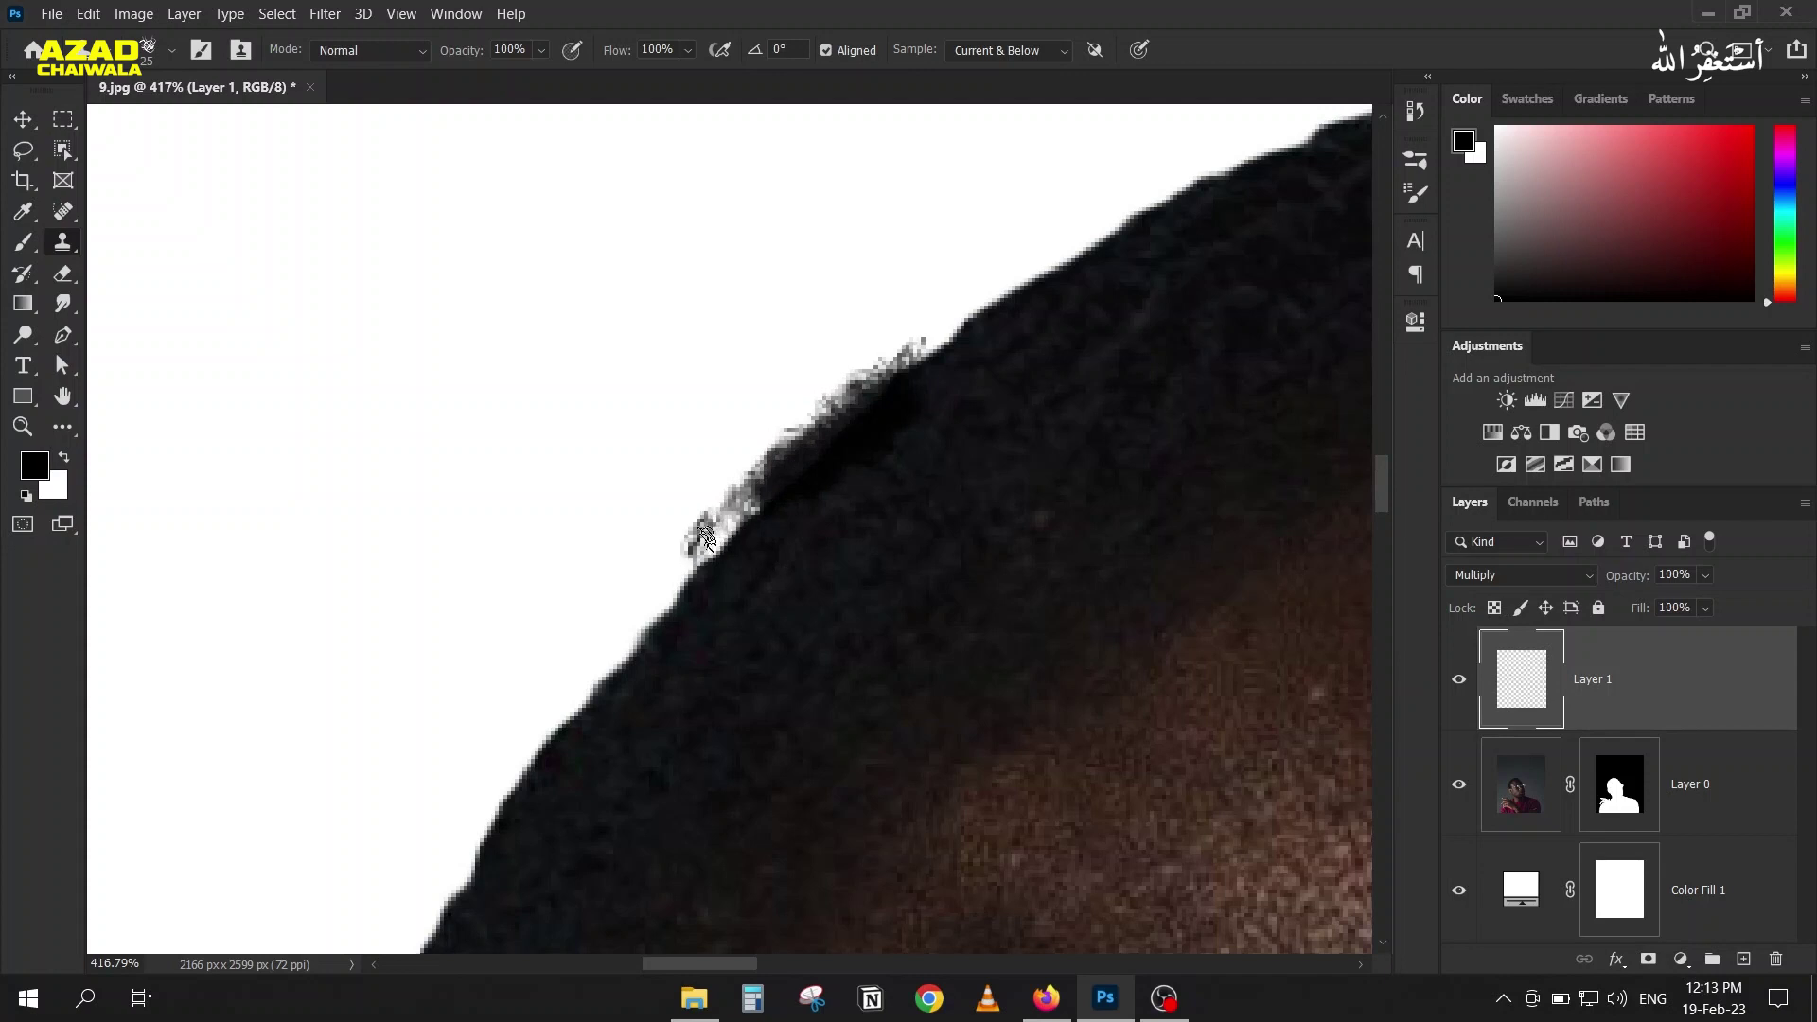
key("ctrl+z")
Step: Set Layer 1 to Normal blending and clone dark hair over the light halo with a 30 px brush
left_click(1504, 575)
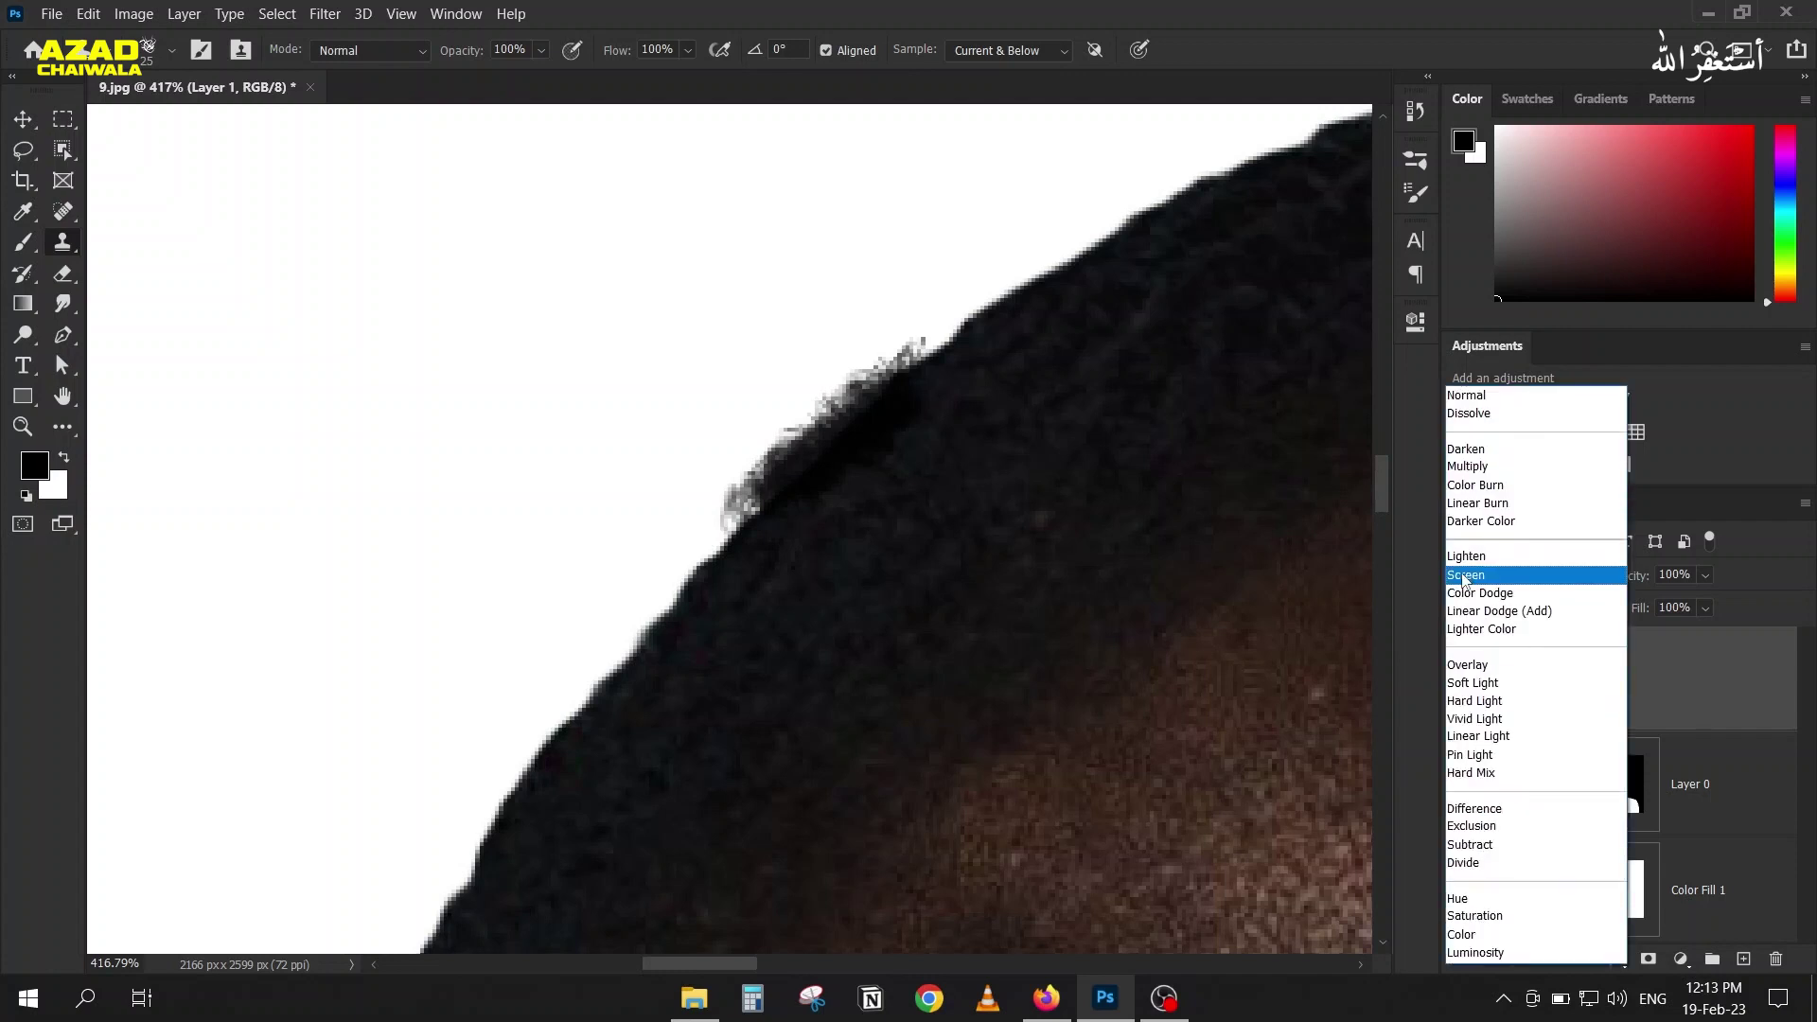
left_click(1455, 395)
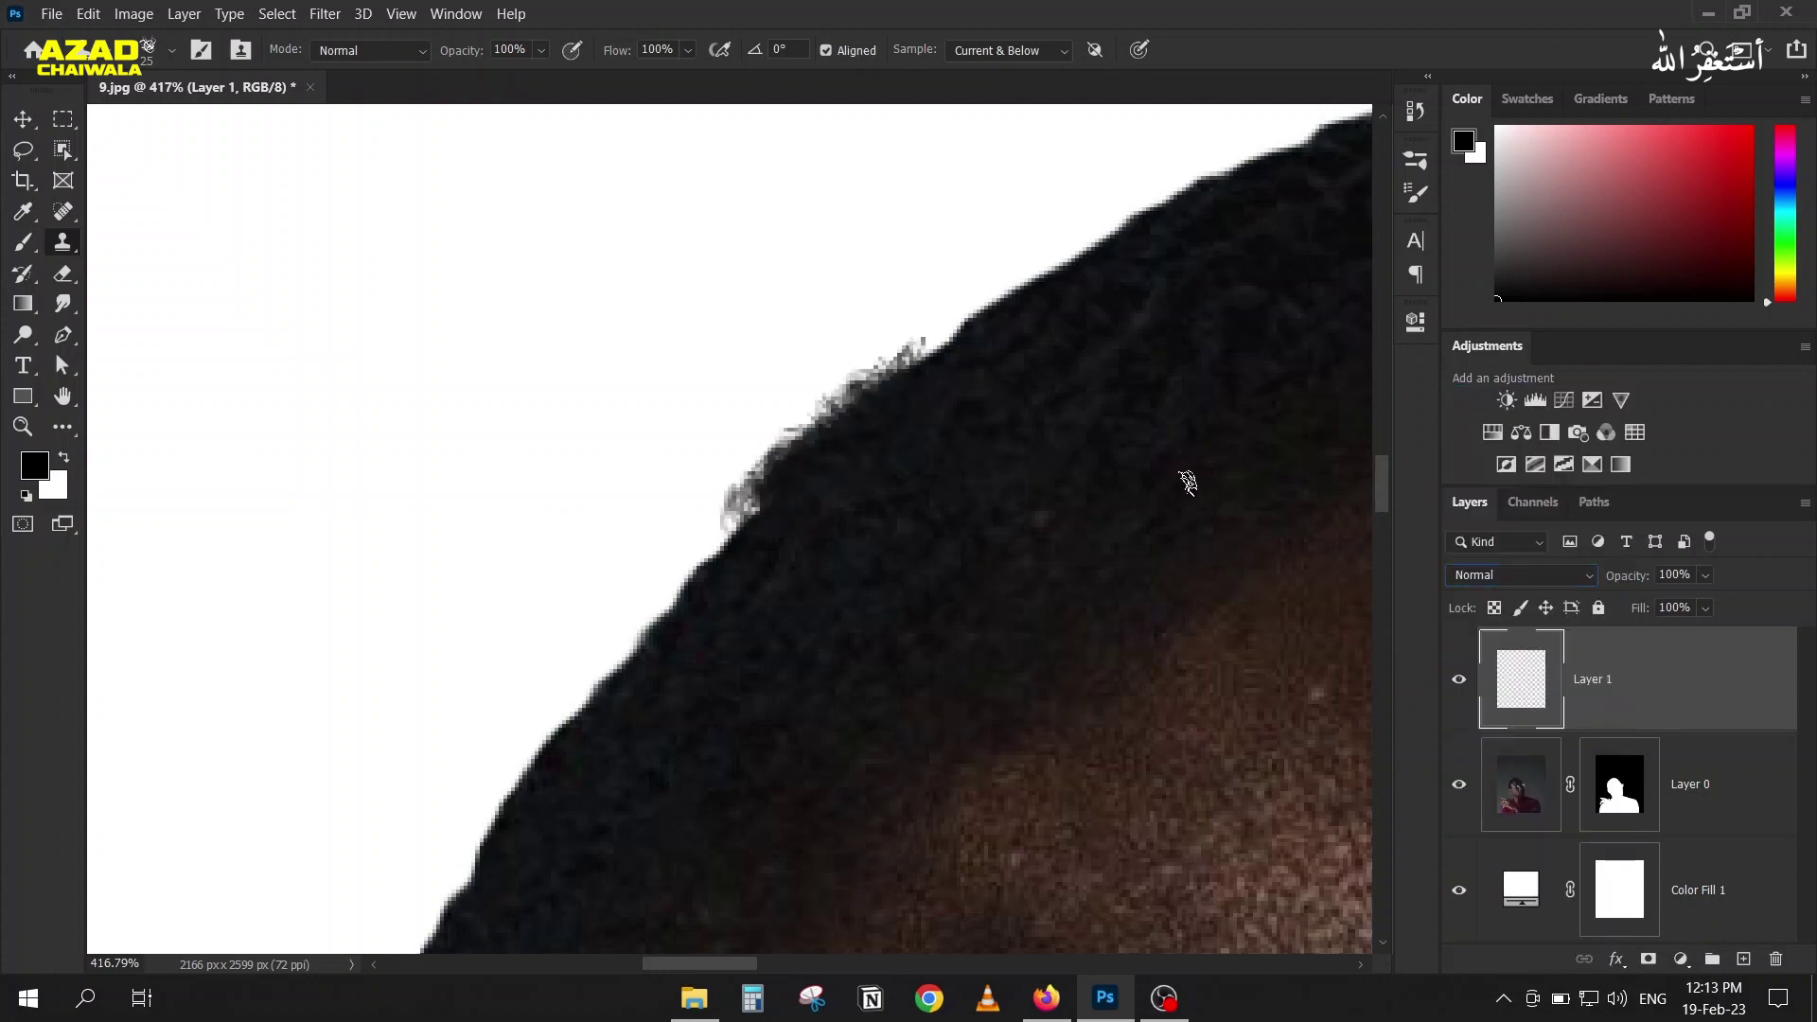
mouse_move(791, 483)
left_mouse_down()
mouse_move(616, 587)
mouse_move(739, 428)
mouse_move(691, 421)
mouse_move(625, 469)
mouse_move(689, 428)
mouse_move(642, 502)
mouse_move(620, 502)
mouse_move(628, 486)
mouse_move(593, 511)
mouse_move(568, 573)
mouse_move(493, 653)
mouse_move(614, 521)
mouse_move(662, 426)
left_mouse_up()
mouse_move(767, 355)
left_mouse_down()
mouse_move(677, 383)
mouse_move(585, 499)
mouse_move(675, 358)
mouse_move(804, 223)
left_mouse_up()
left_click_drag(681, 447, 704, 356)
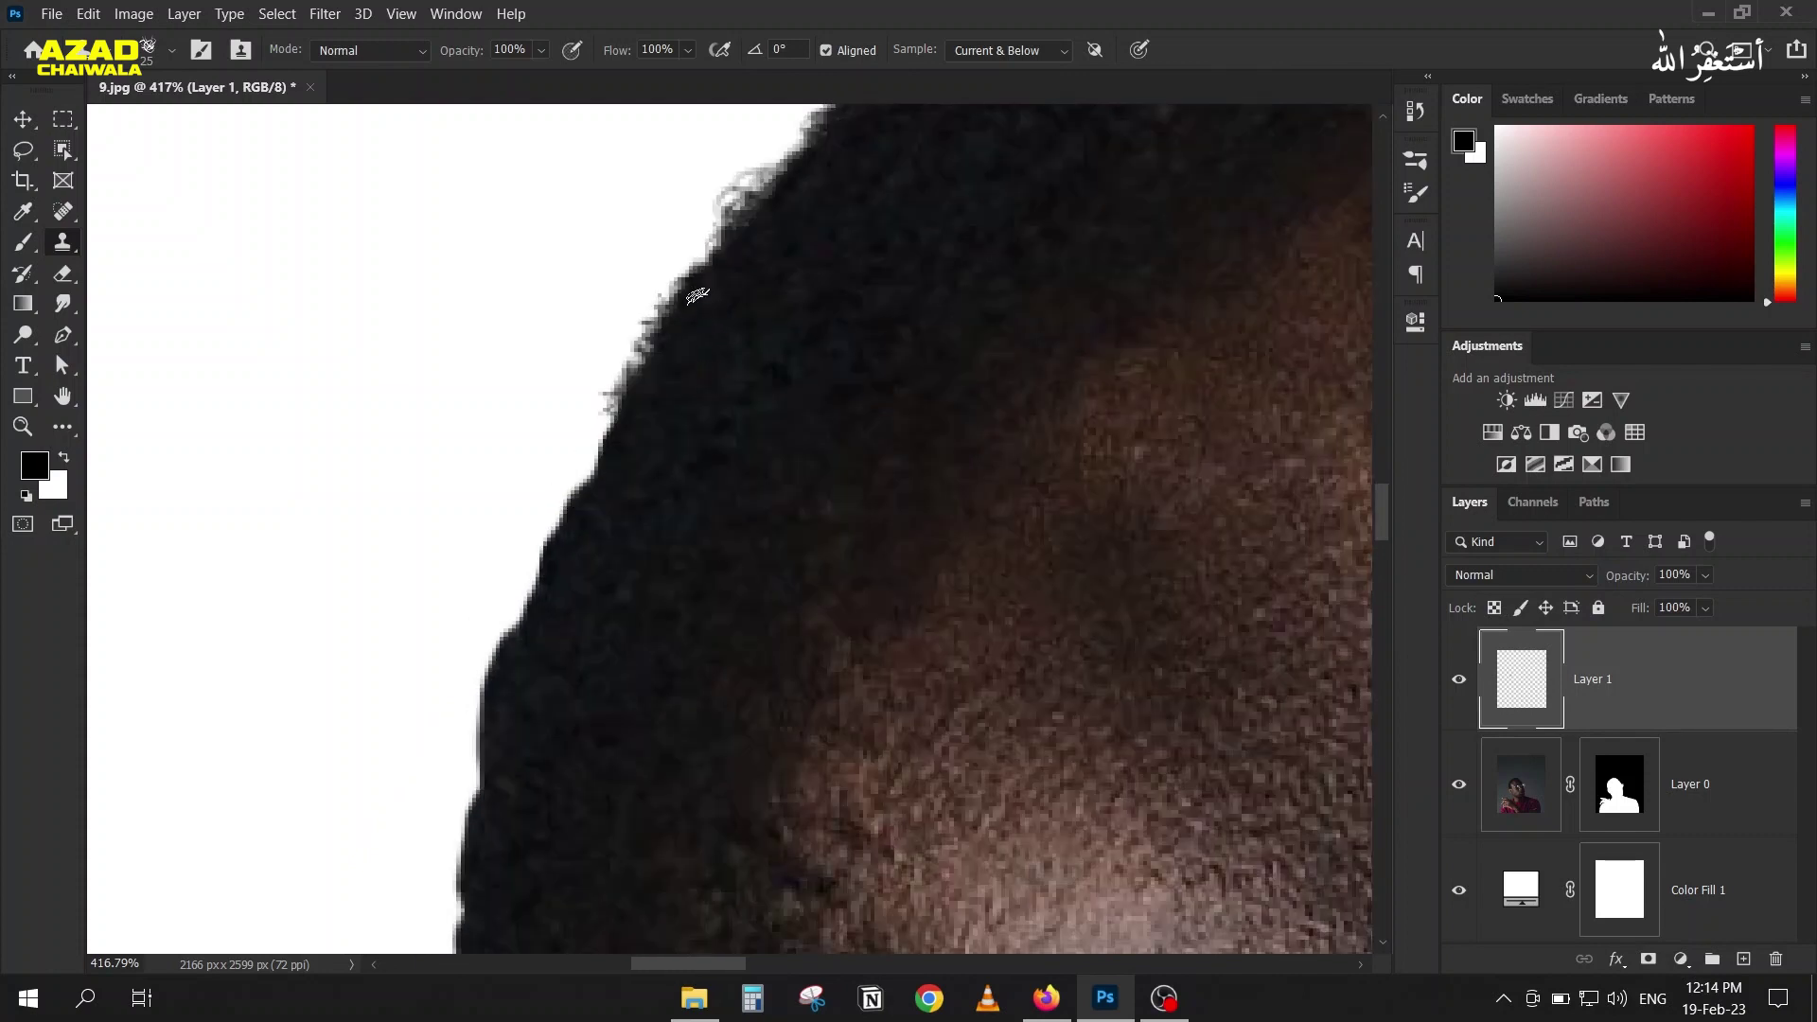
mouse_move(755, 227)
left_mouse_down()
mouse_move(595, 490)
mouse_move(714, 248)
left_mouse_up()
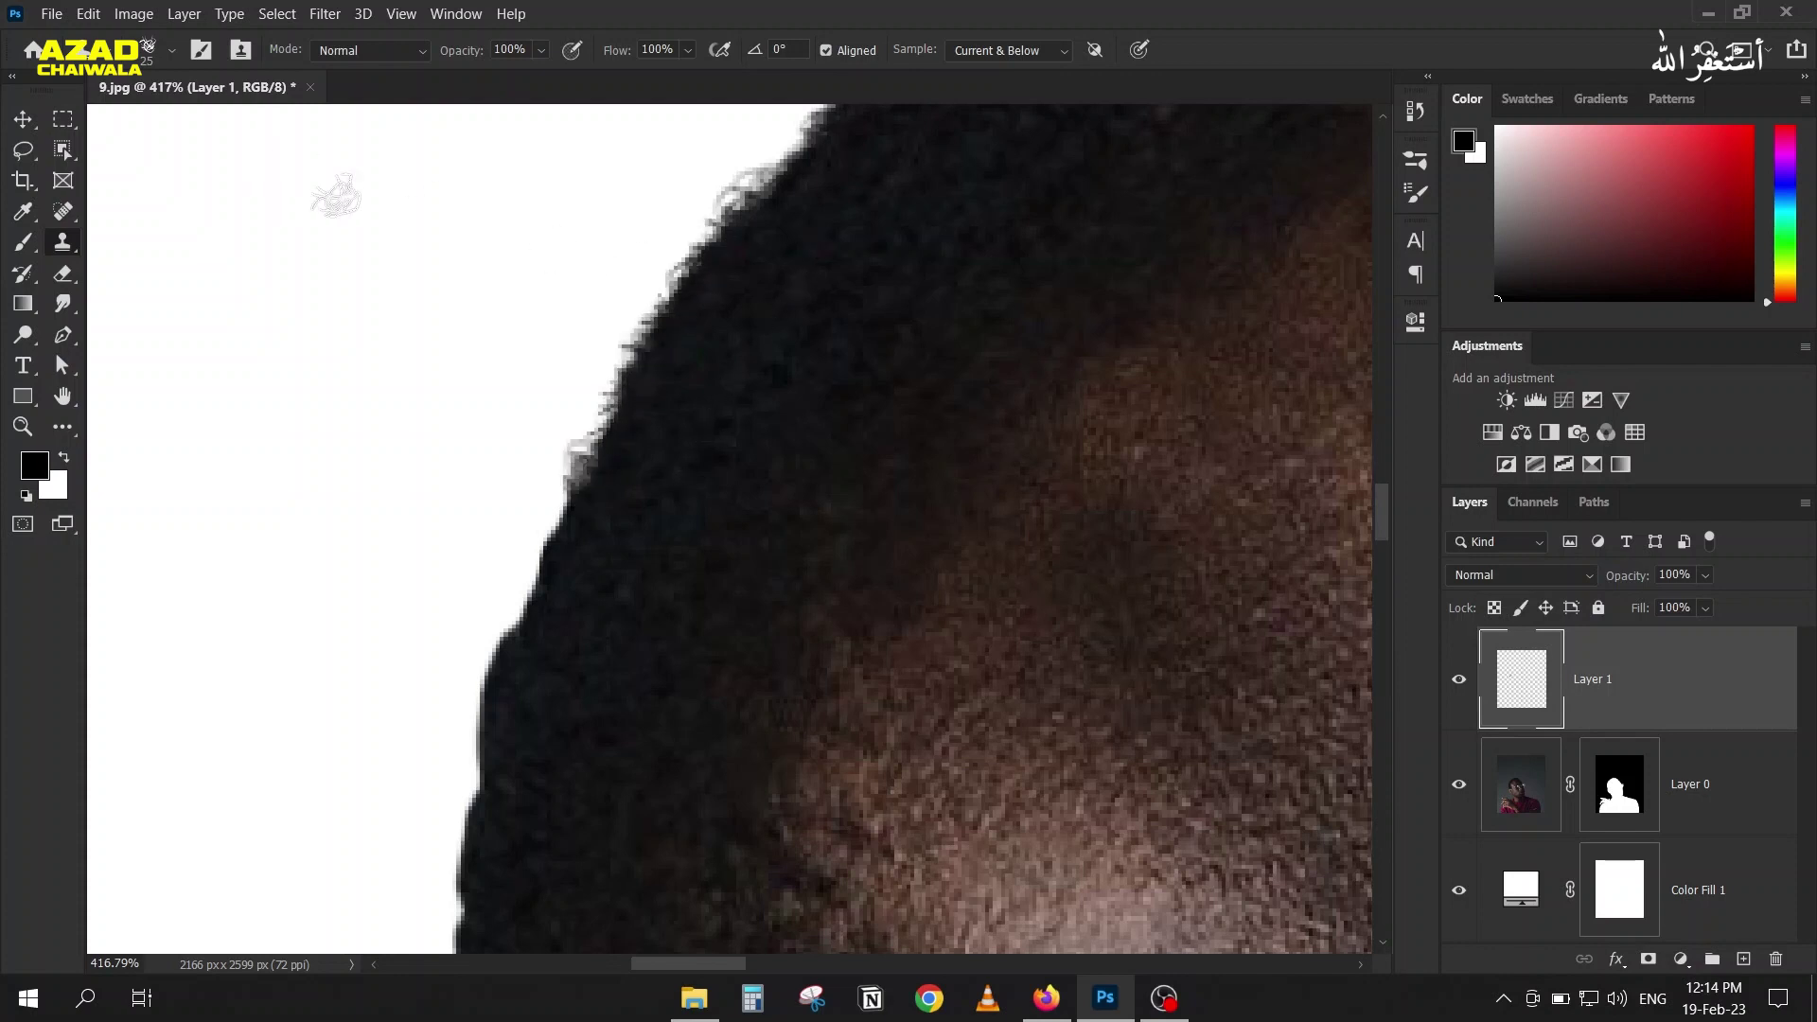
key("bracketright")
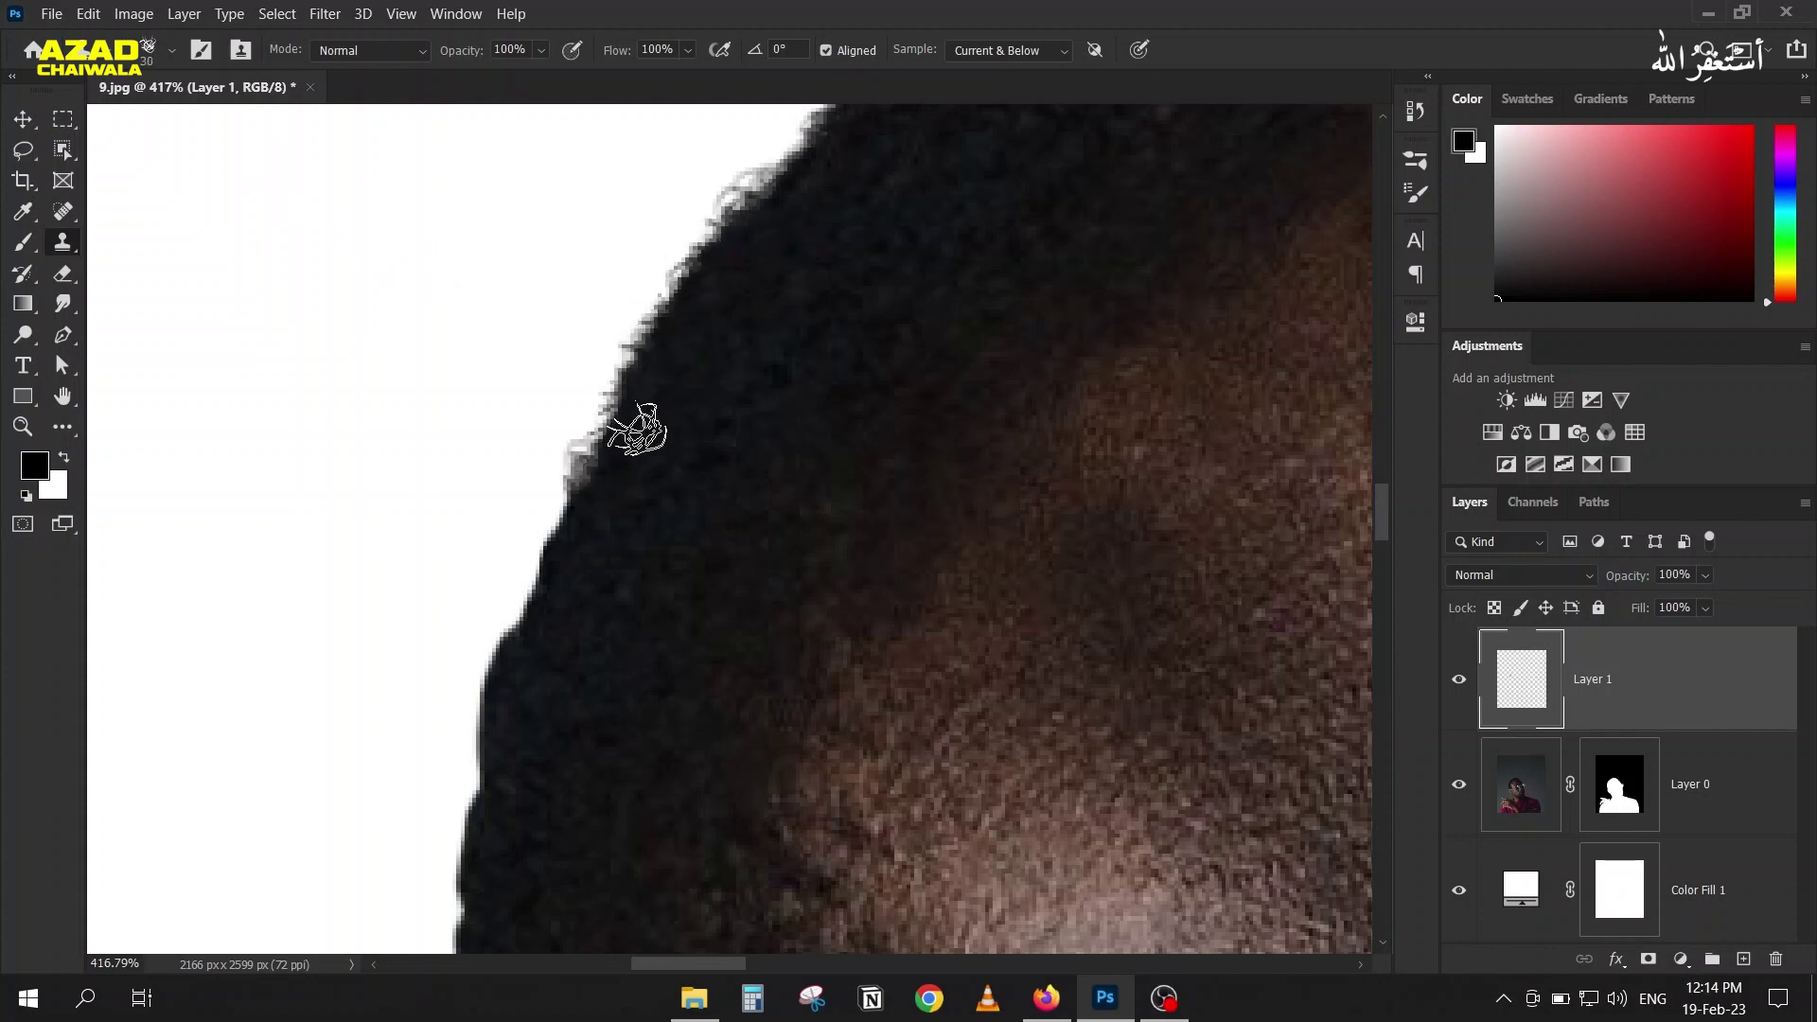
mouse_move(634, 407)
left_mouse_down()
mouse_move(601, 463)
mouse_move(632, 410)
mouse_move(519, 677)
left_mouse_up()
scroll(462, 609, "down", 5)
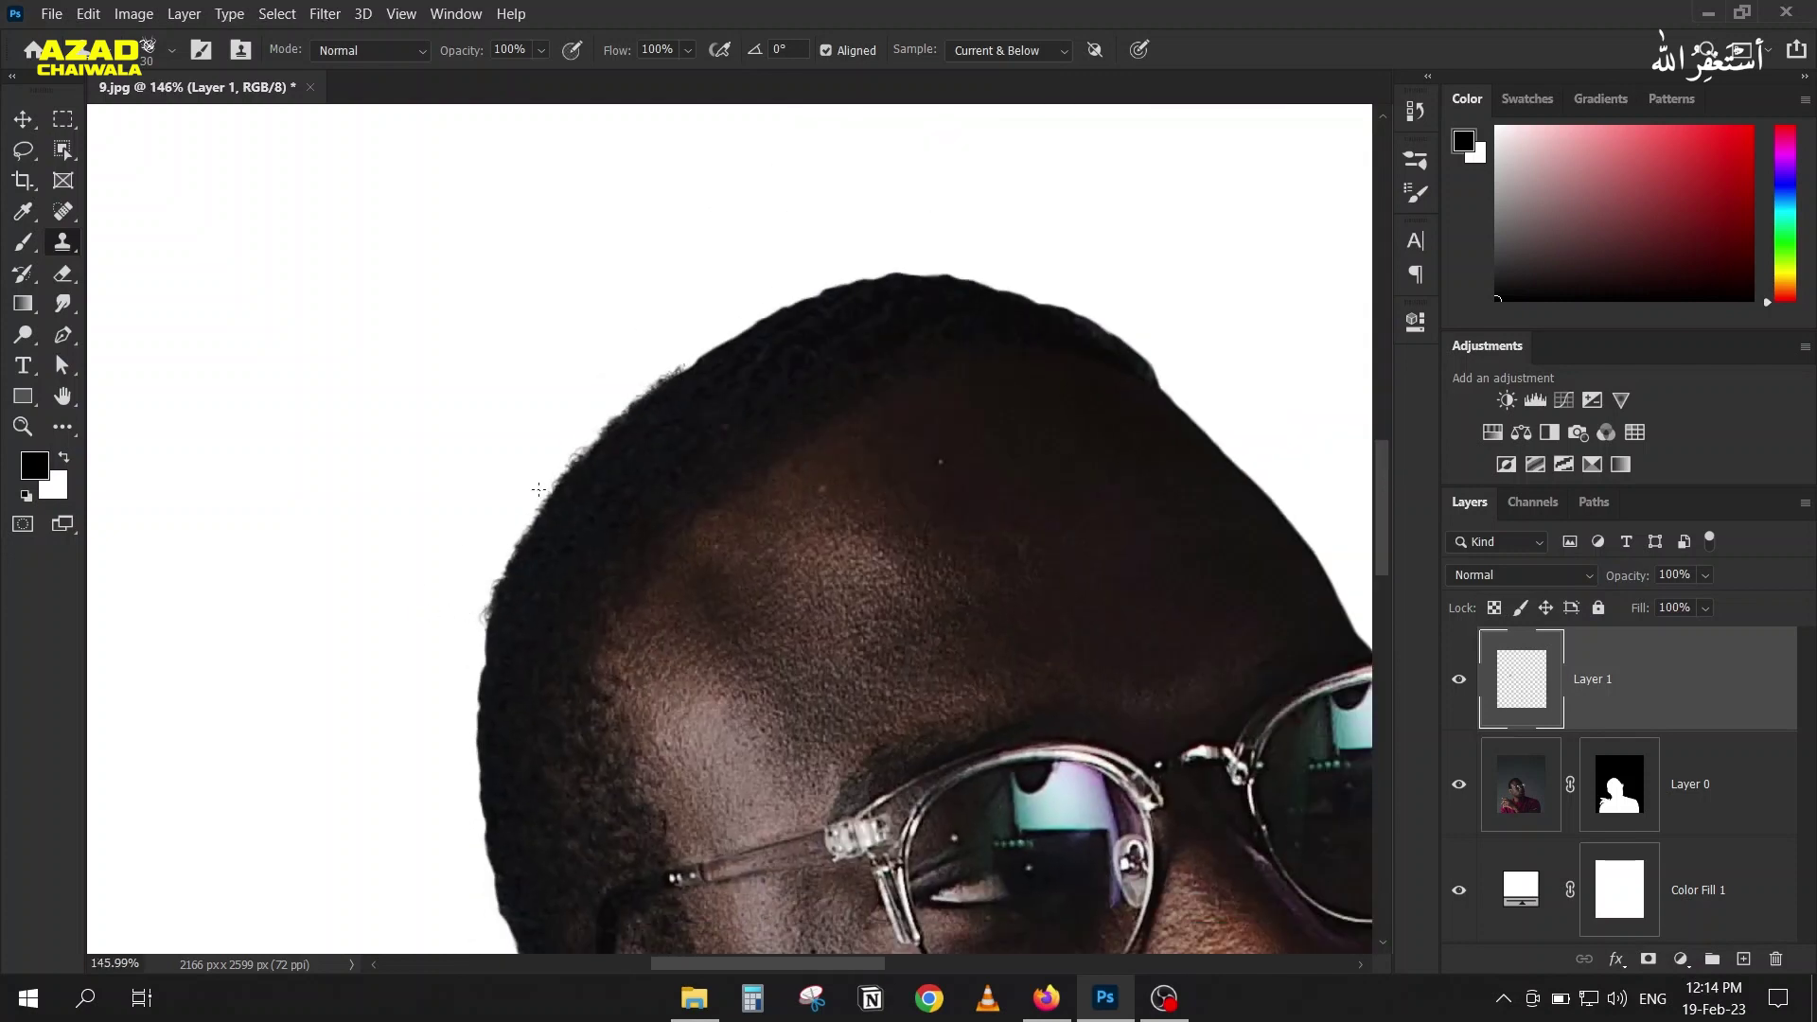
scroll(539, 490, "up", 4)
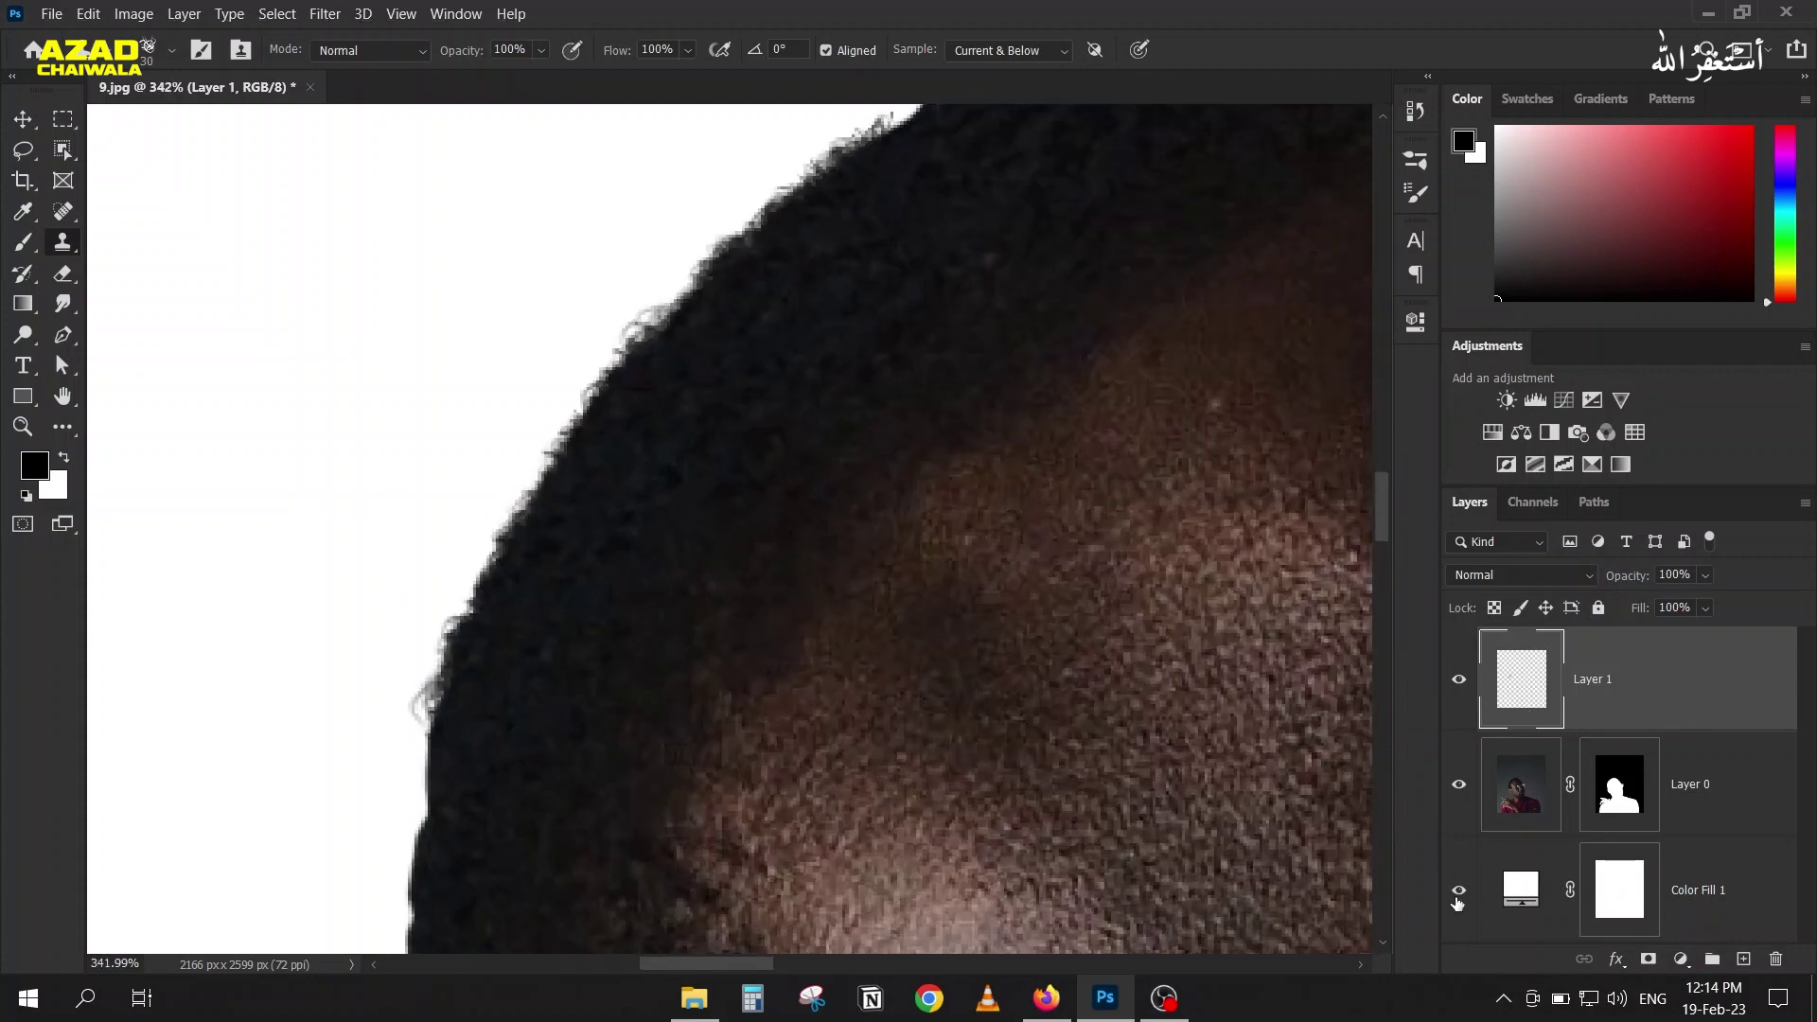
left_click(1517, 892)
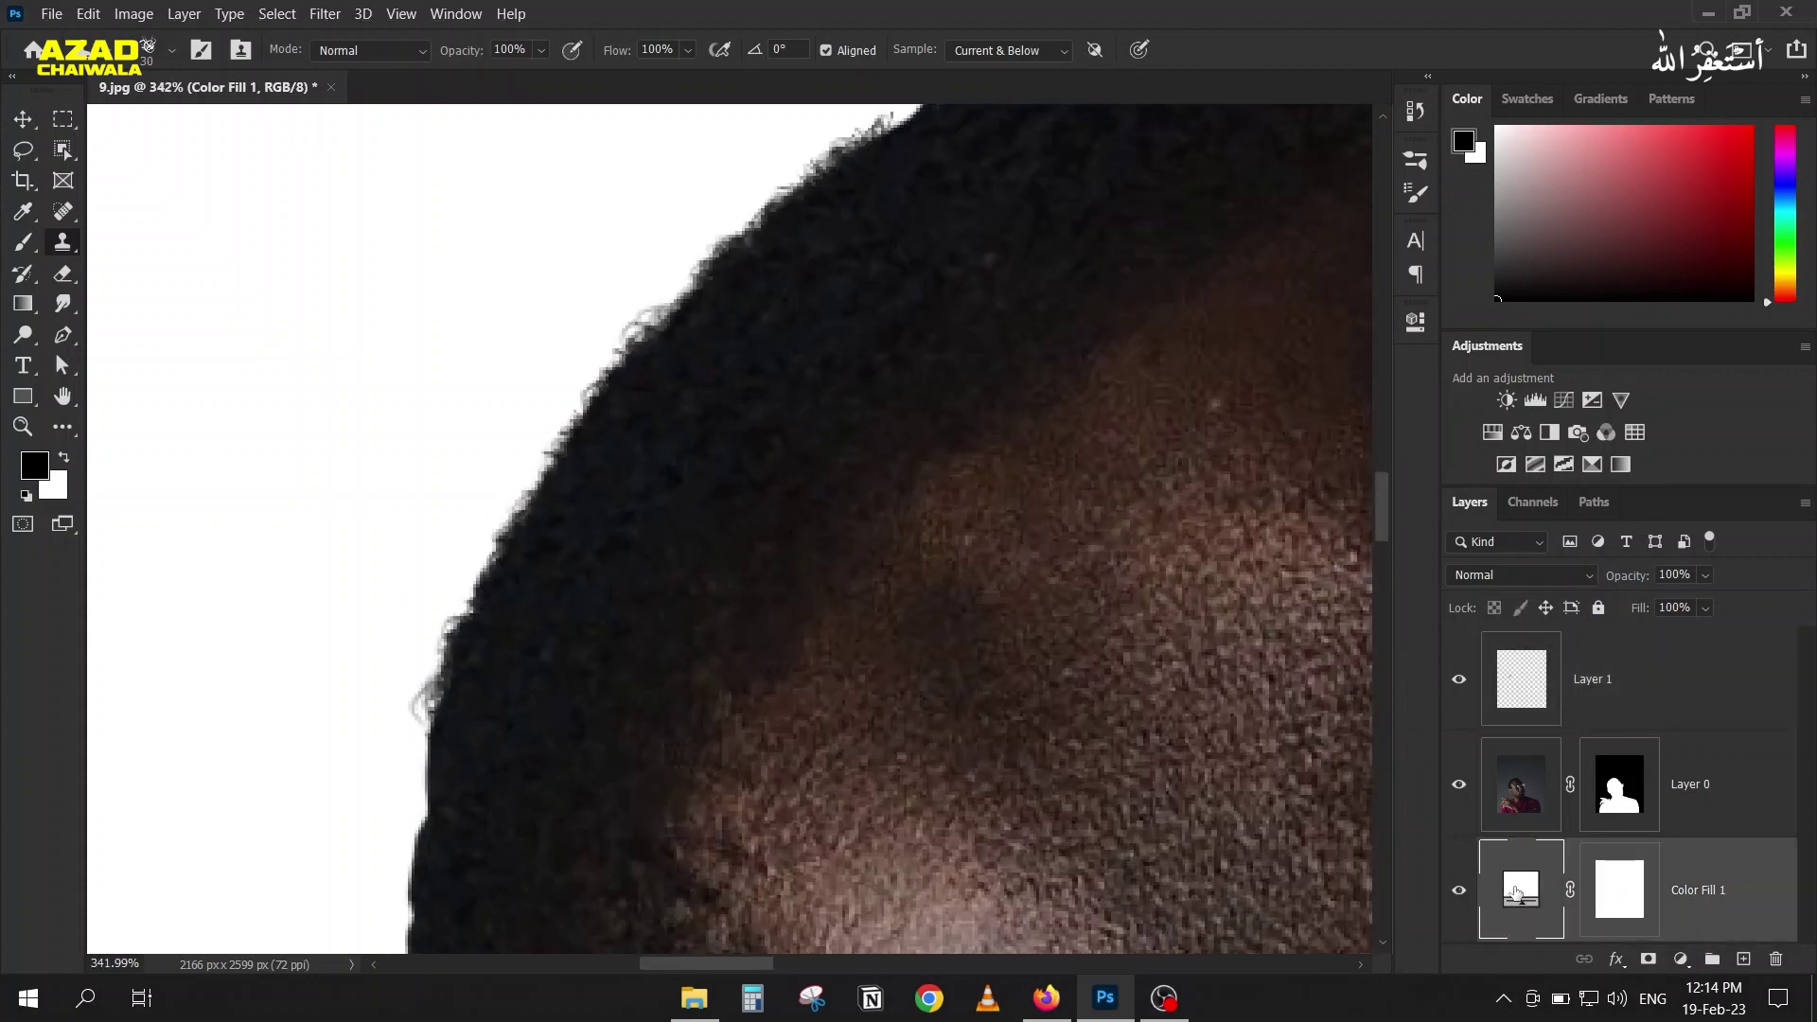
double_click(1521, 882)
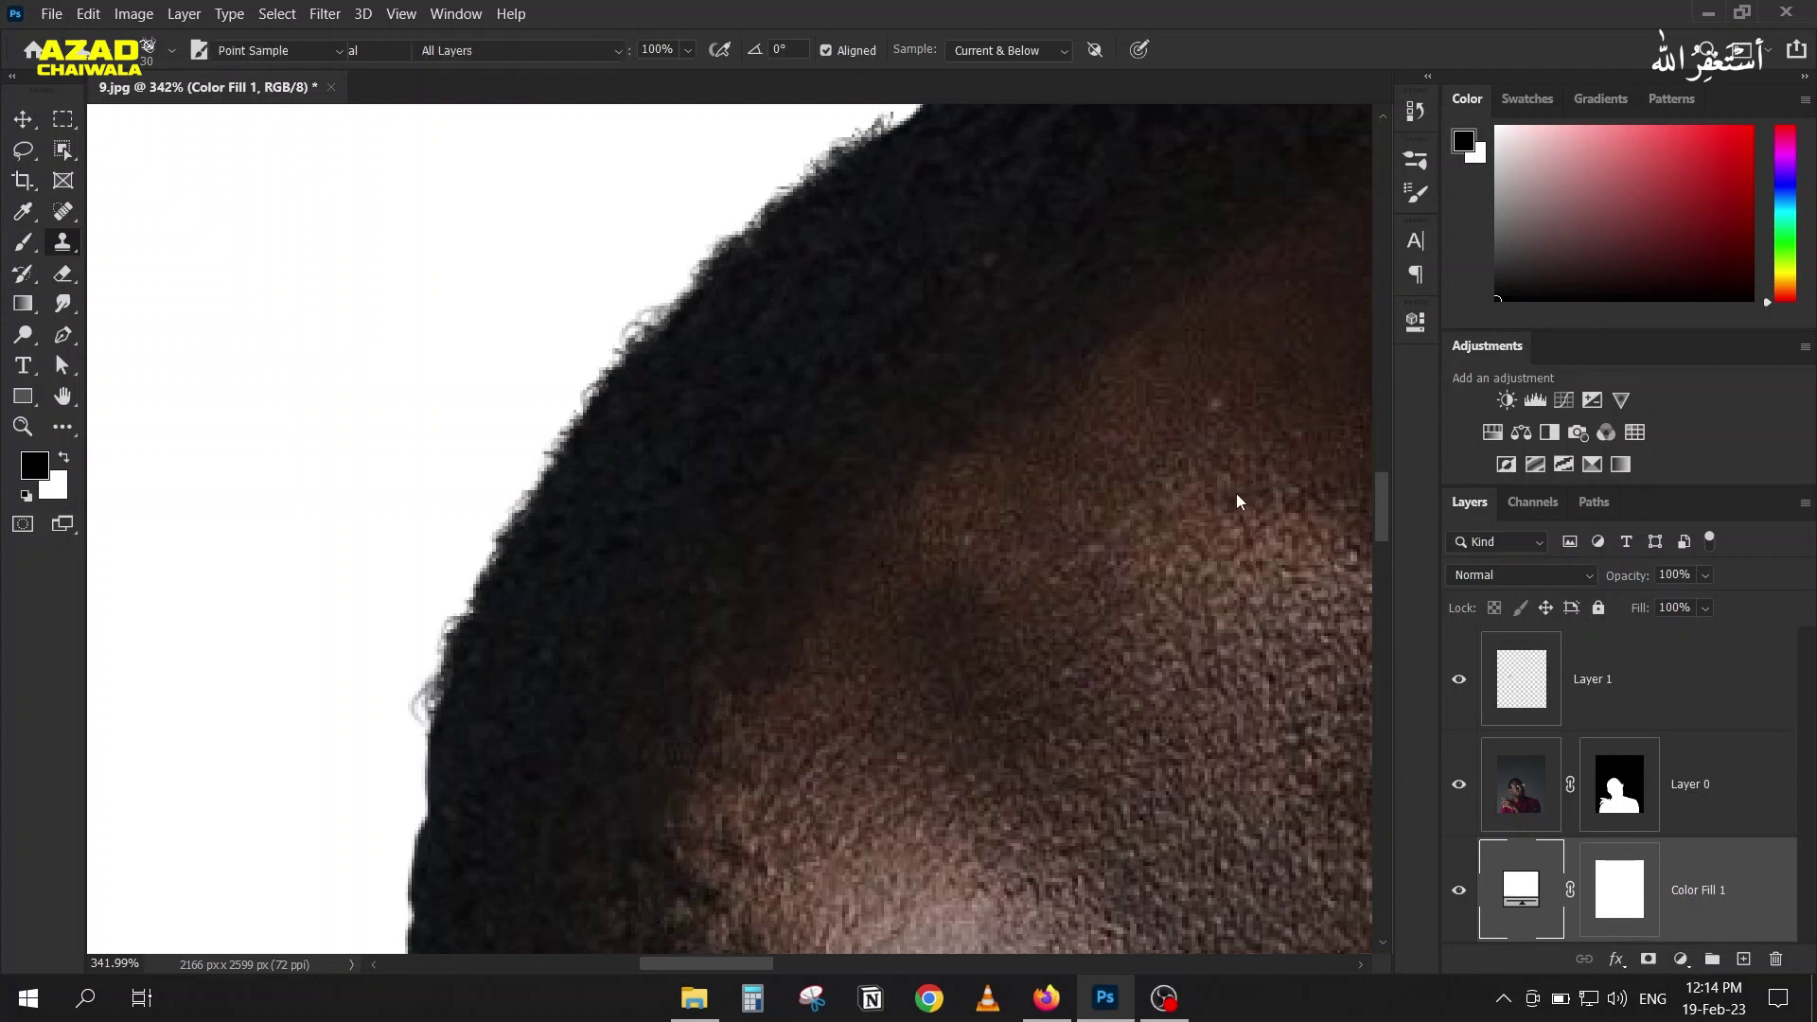
left_click(1149, 378)
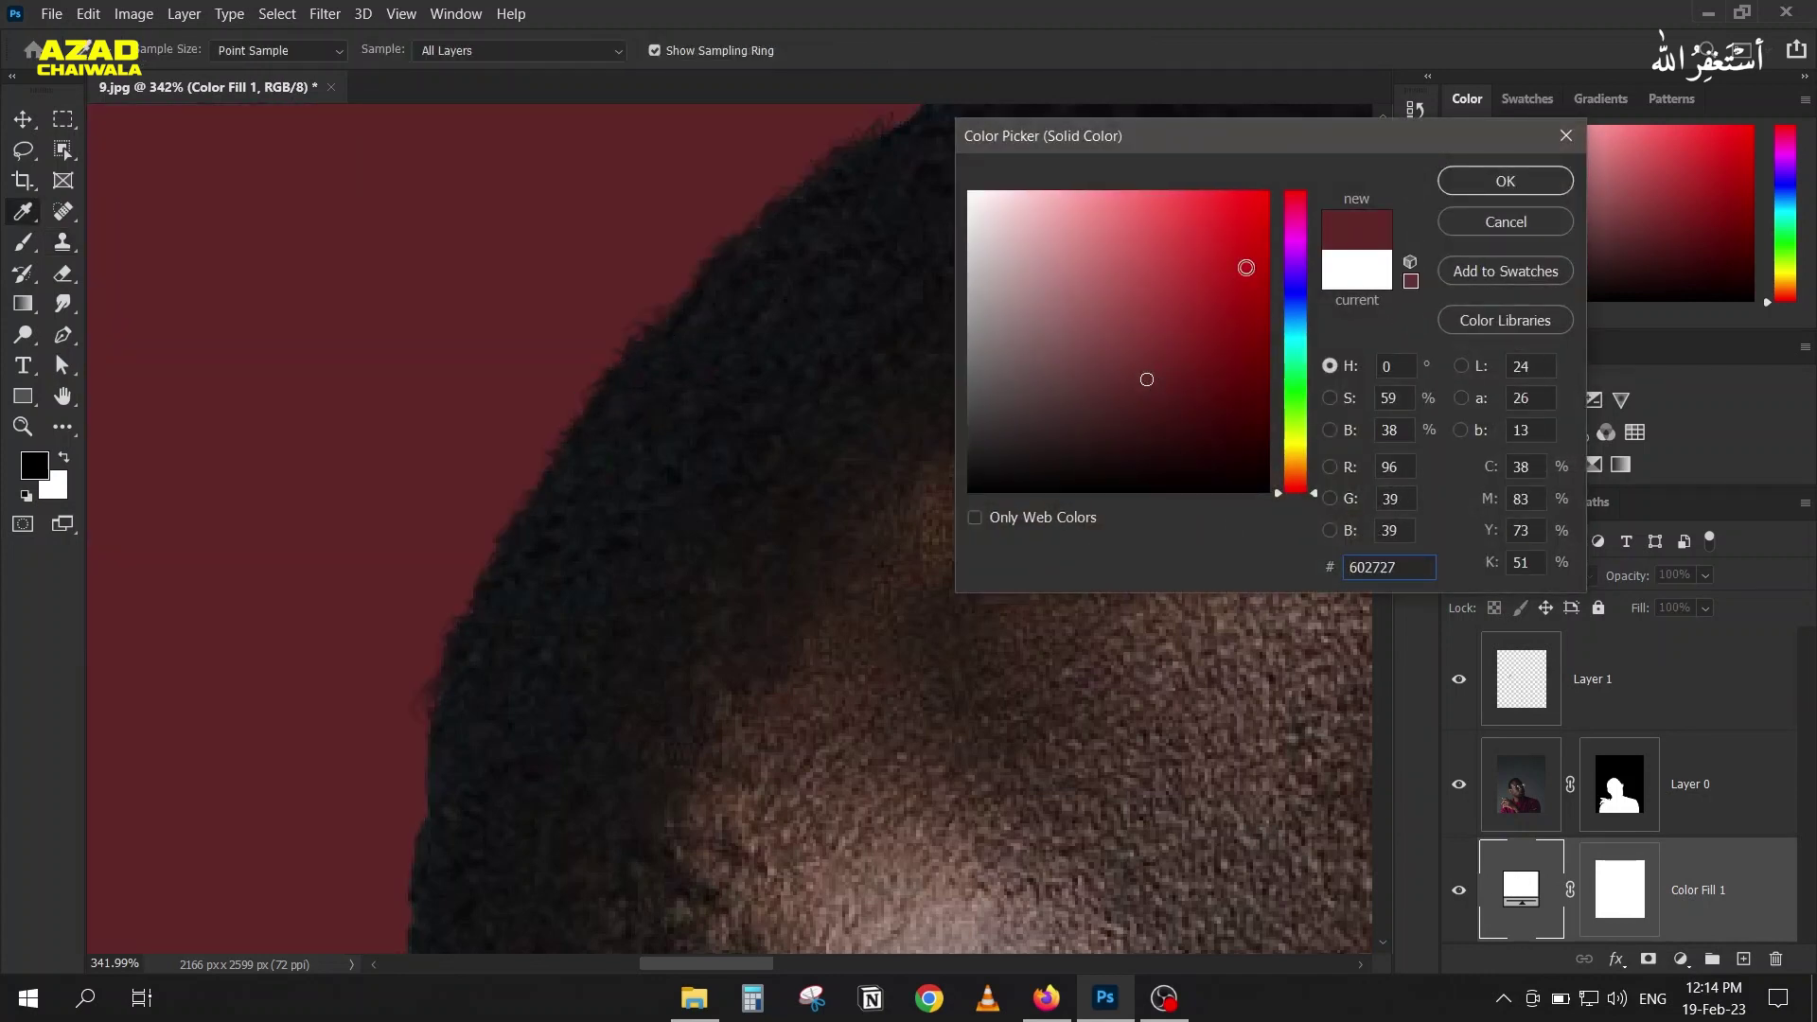
left_click(1484, 221)
key("s")
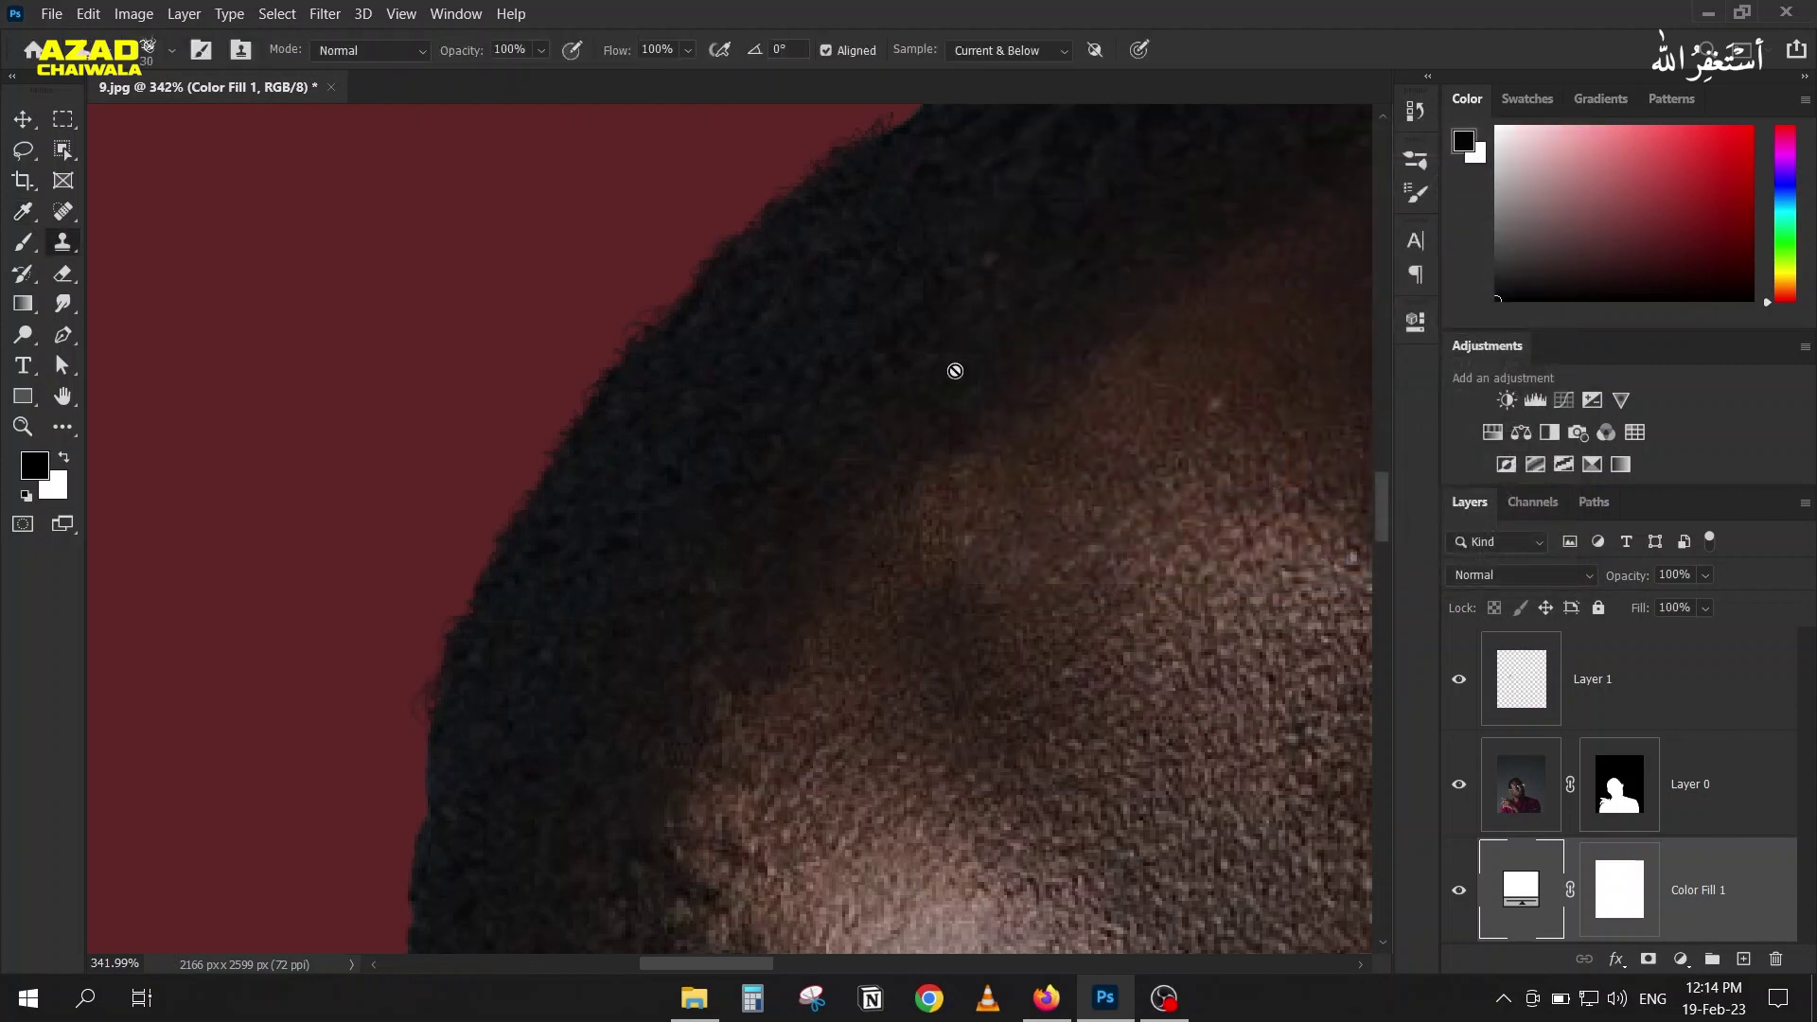
scroll(629, 426, "down", 3)
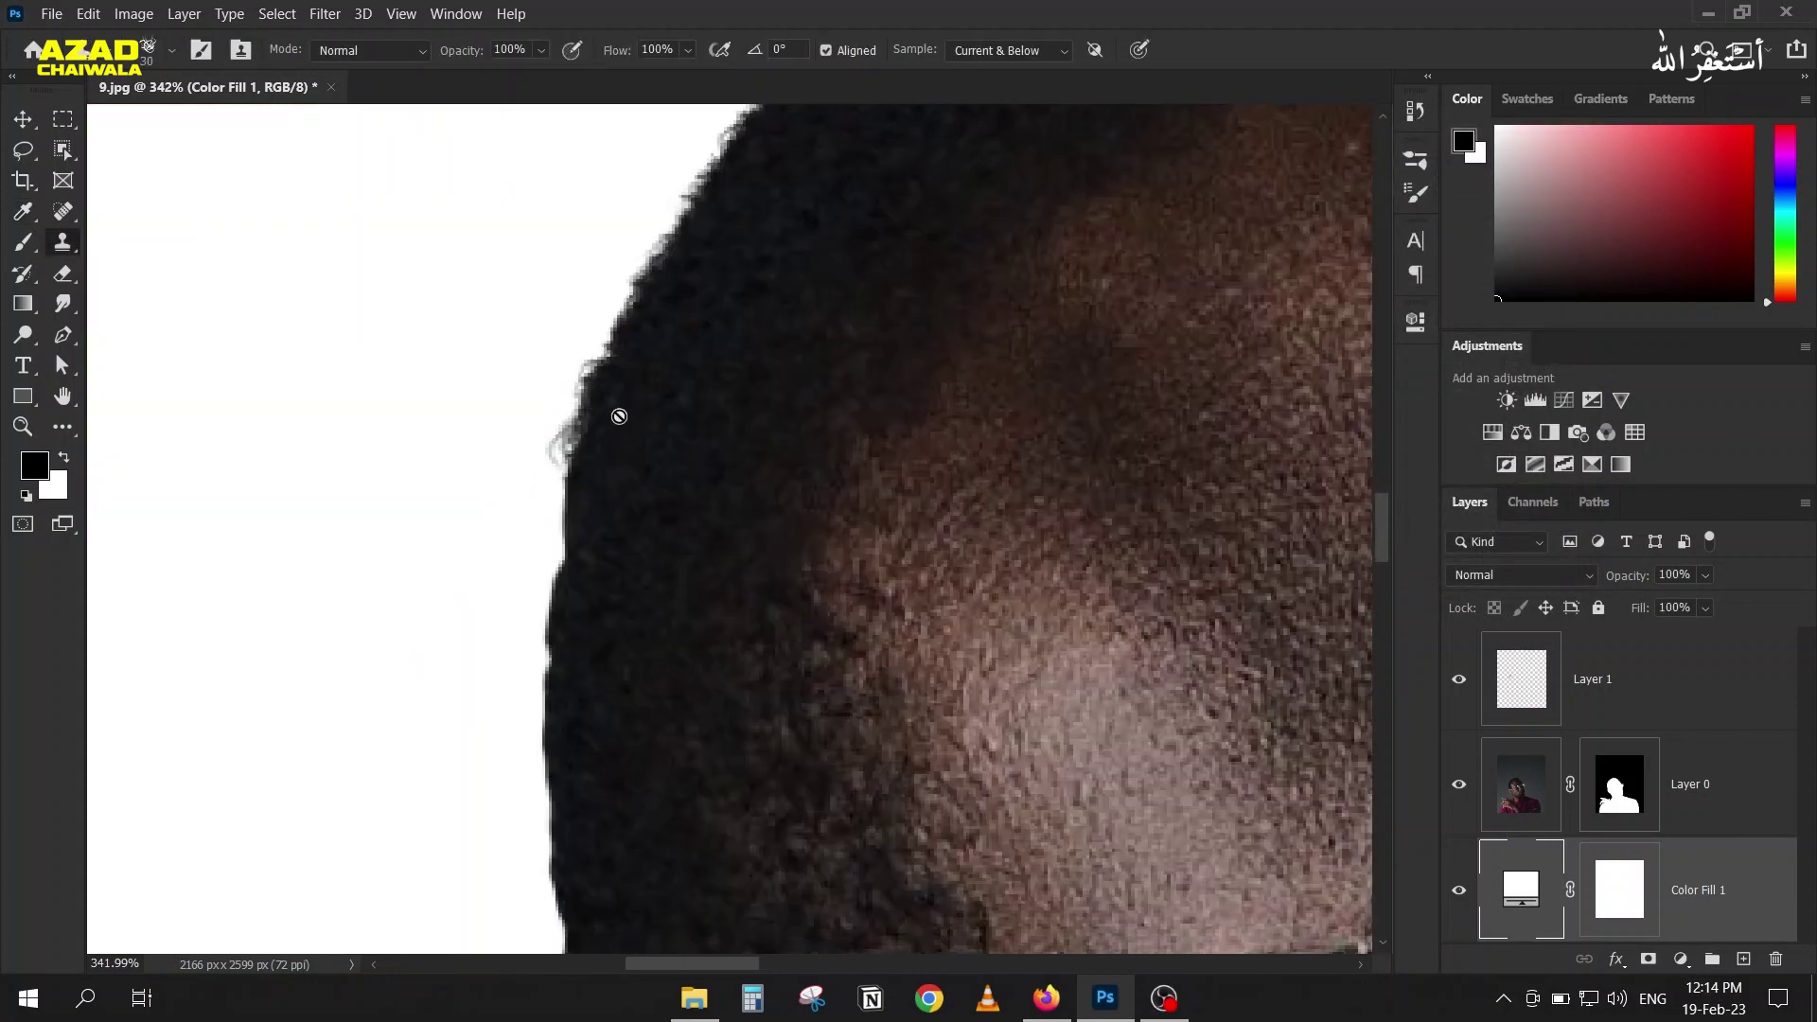
left_click(1543, 691)
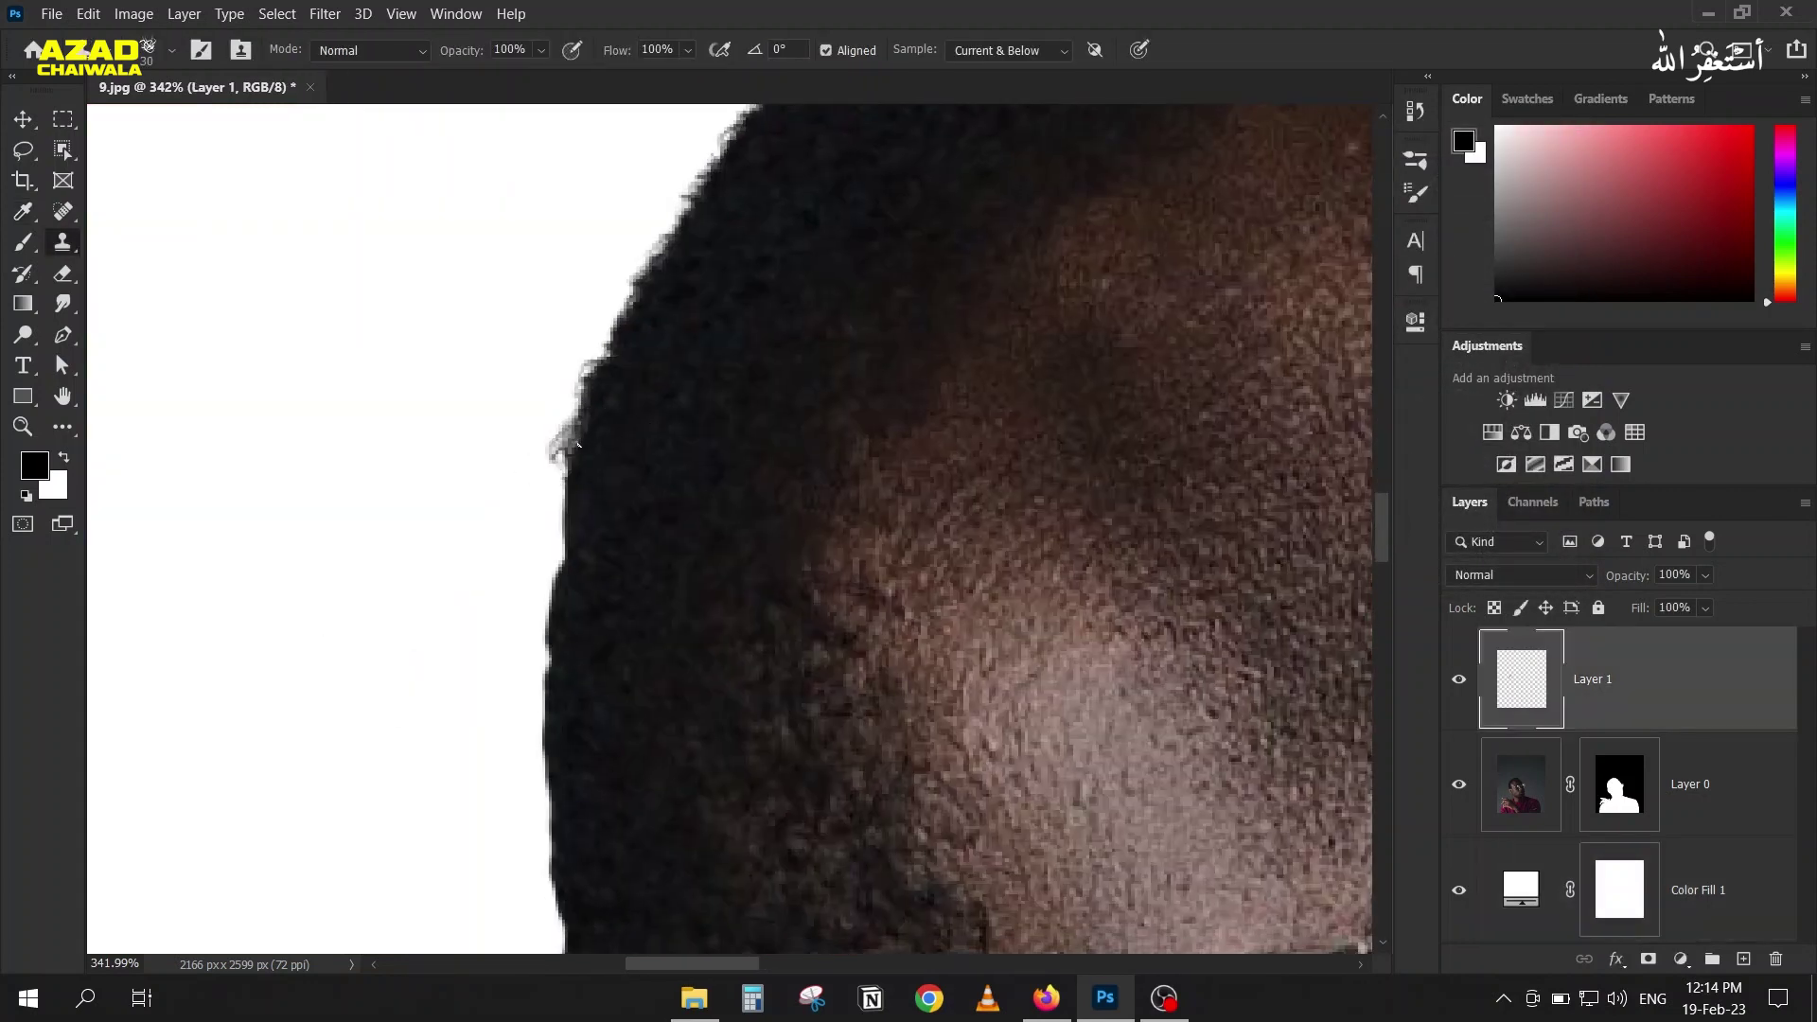
Step: Clone dark hair down the left hair edge toward the ear, then zoom out to view the head
mouse_move(611, 474)
left_mouse_down()
mouse_move(586, 630)
mouse_move(598, 569)
mouse_move(614, 625)
mouse_move(589, 394)
left_mouse_up()
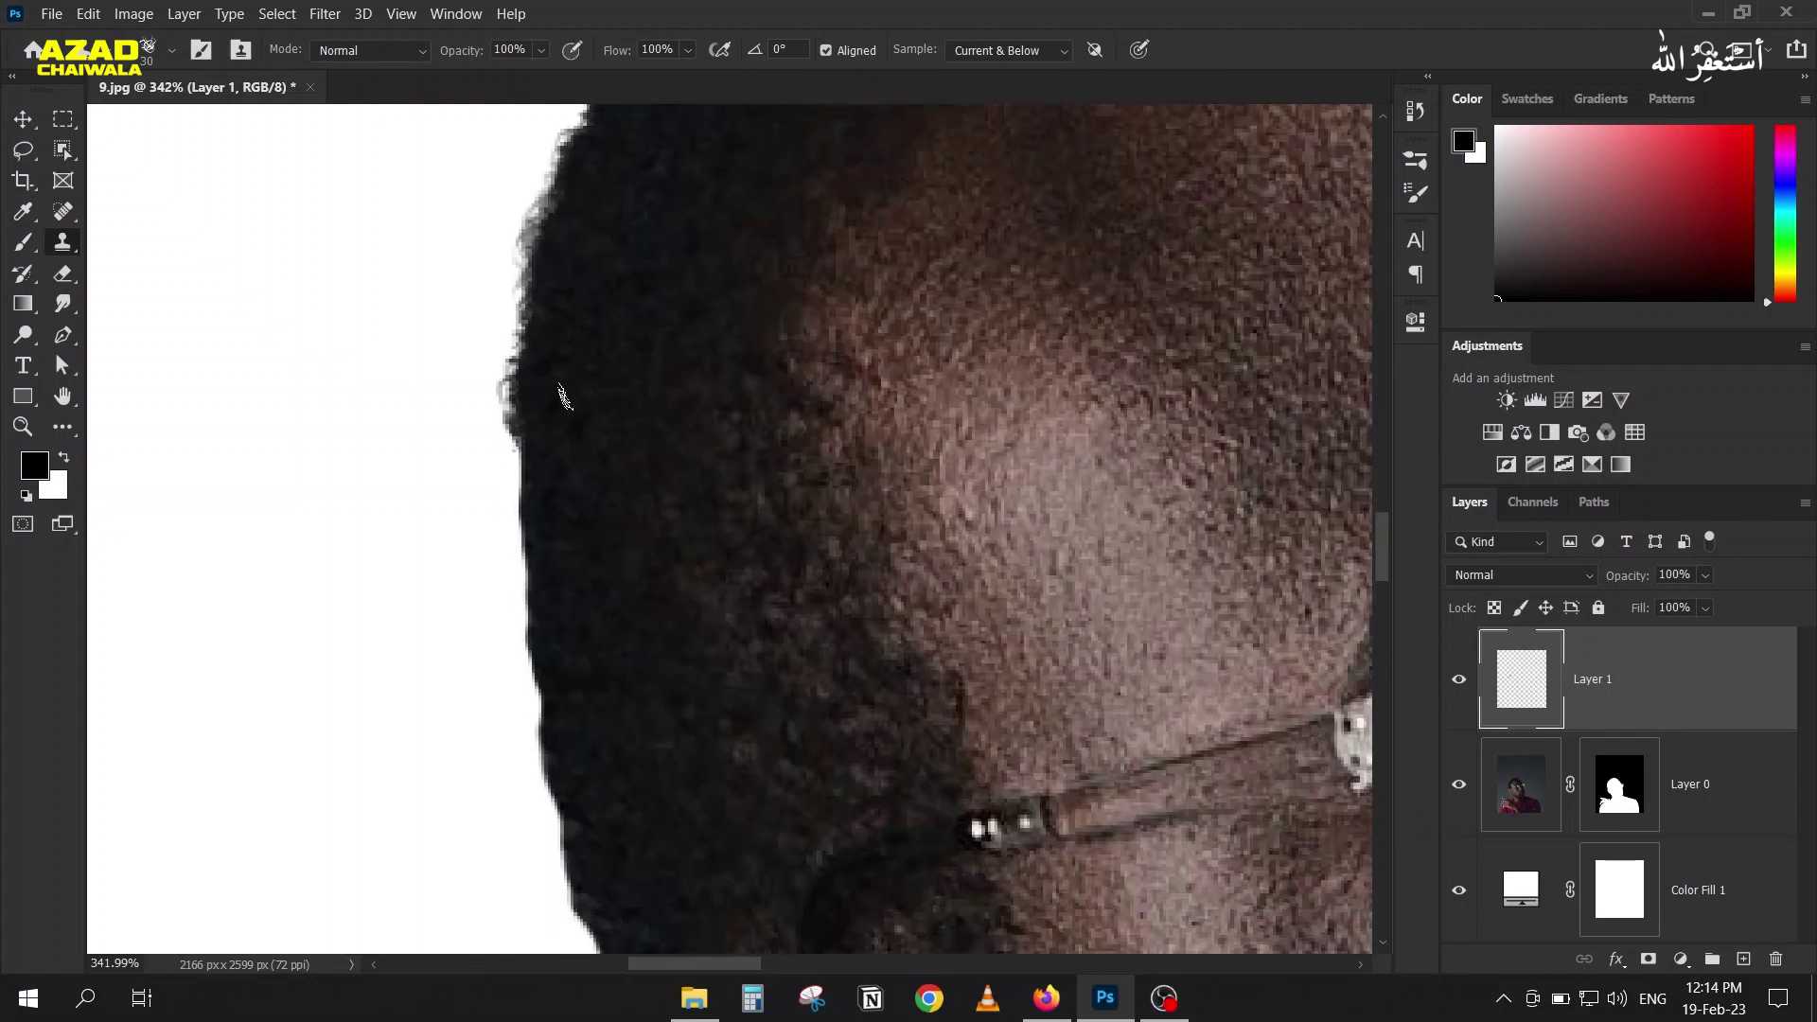
mouse_move(574, 494)
left_mouse_down()
mouse_move(564, 564)
mouse_move(540, 511)
mouse_move(556, 457)
mouse_move(568, 589)
left_mouse_up()
mouse_move(574, 657)
left_mouse_down()
mouse_move(578, 723)
mouse_move(588, 311)
left_mouse_up()
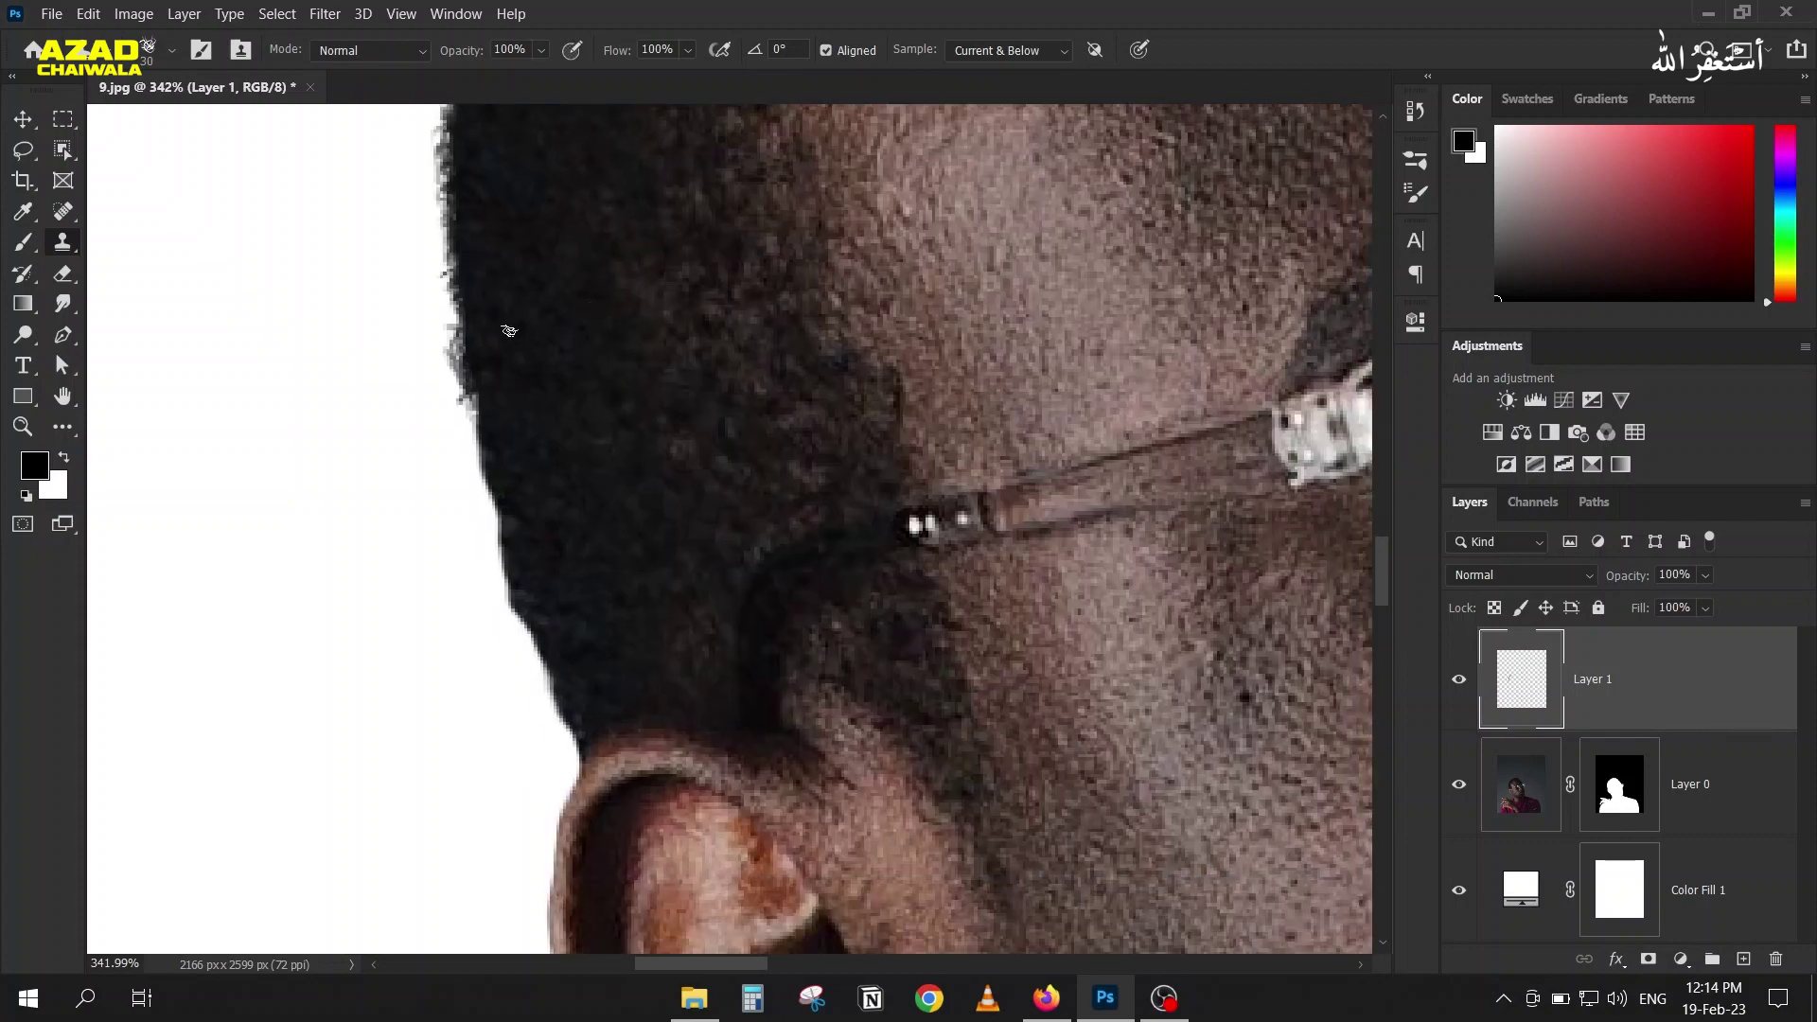
mouse_move(504, 430)
left_mouse_down()
mouse_move(539, 594)
mouse_move(594, 675)
mouse_move(563, 653)
mouse_move(584, 722)
left_mouse_up()
scroll(566, 338, "down", 5)
left_click_drag(524, 462, 492, 668)
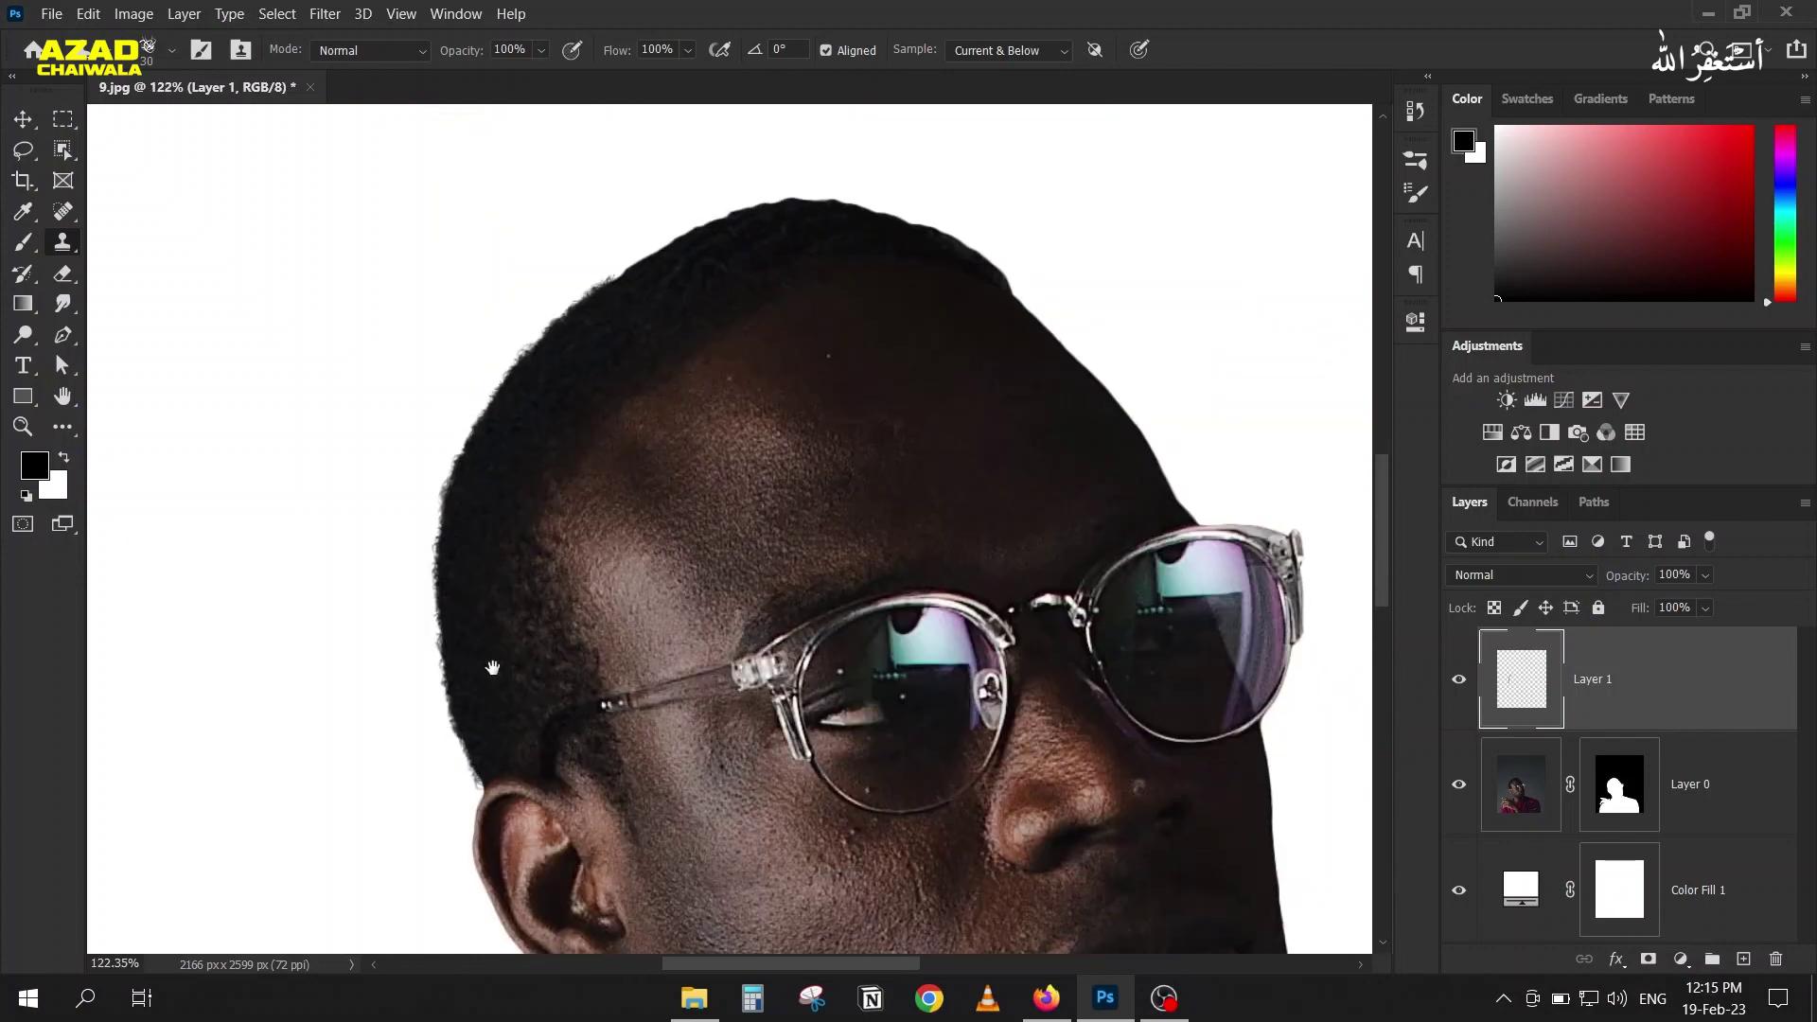
Step: Clone hair along the wispy left edge and the peak of the head from a new crown source
scroll(753, 209, "up", 3)
scroll(631, 505, "up", 3)
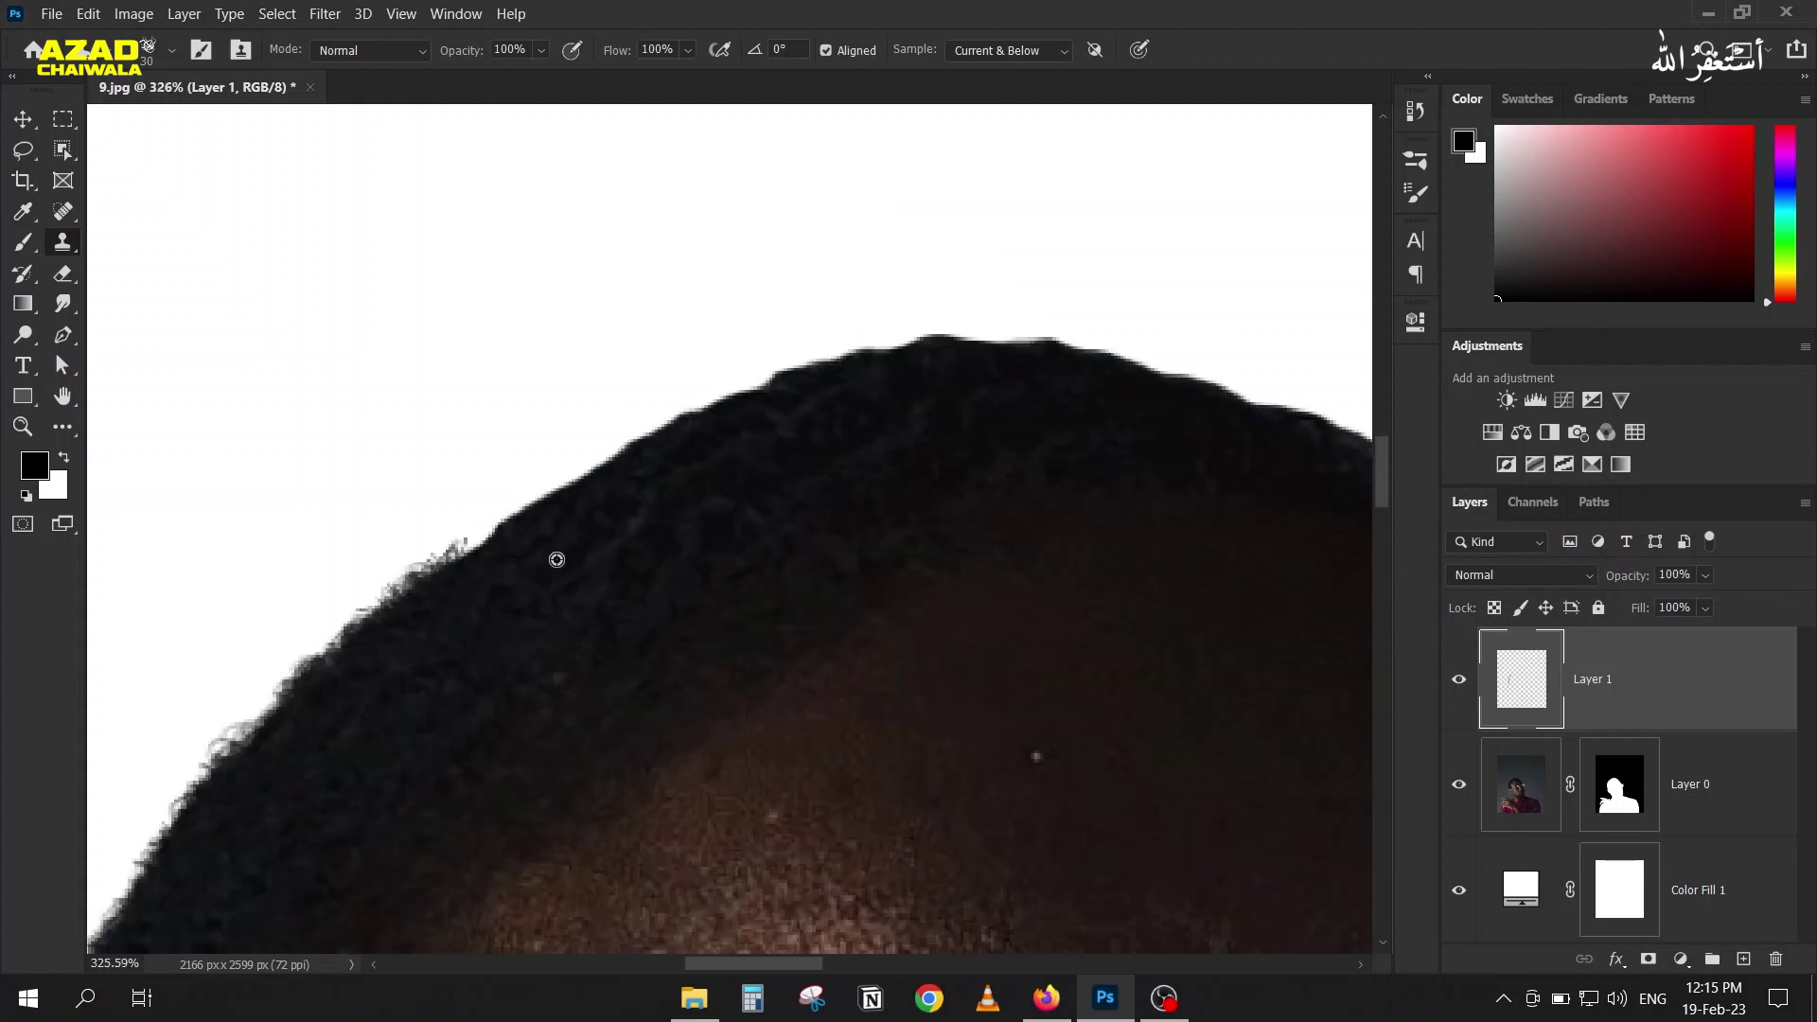
mouse_move(447, 566)
left_mouse_down()
mouse_move(513, 516)
mouse_move(422, 587)
mouse_move(587, 473)
mouse_move(634, 464)
mouse_move(499, 547)
left_mouse_up()
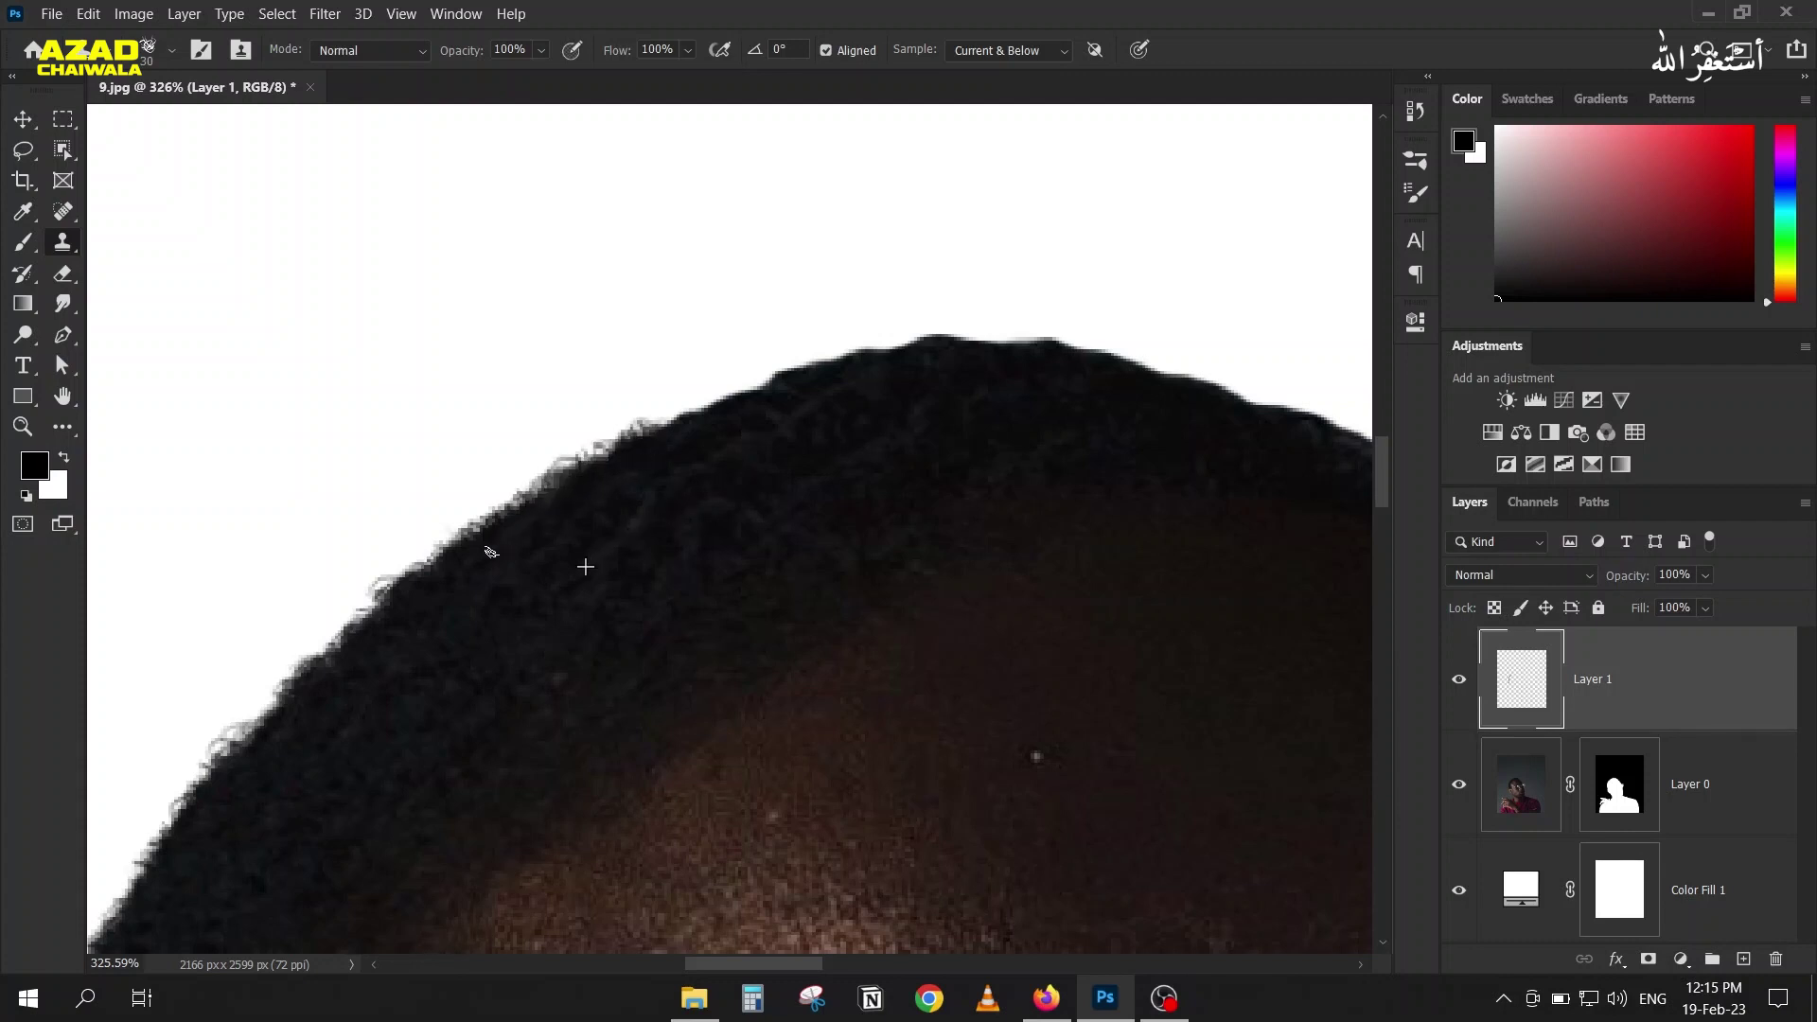
scroll(762, 407, "up", 3)
mouse_move(586, 462)
left_mouse_down()
mouse_move(568, 458)
mouse_move(637, 405)
mouse_move(1006, 304)
mouse_move(762, 466)
mouse_move(384, 511)
left_mouse_up()
left_click(324, 607, "alt")
mouse_move(653, 357)
left_mouse_down()
mouse_move(933, 332)
mouse_move(479, 429)
mouse_move(568, 407)
left_mouse_up()
scroll(464, 426, "down", 3)
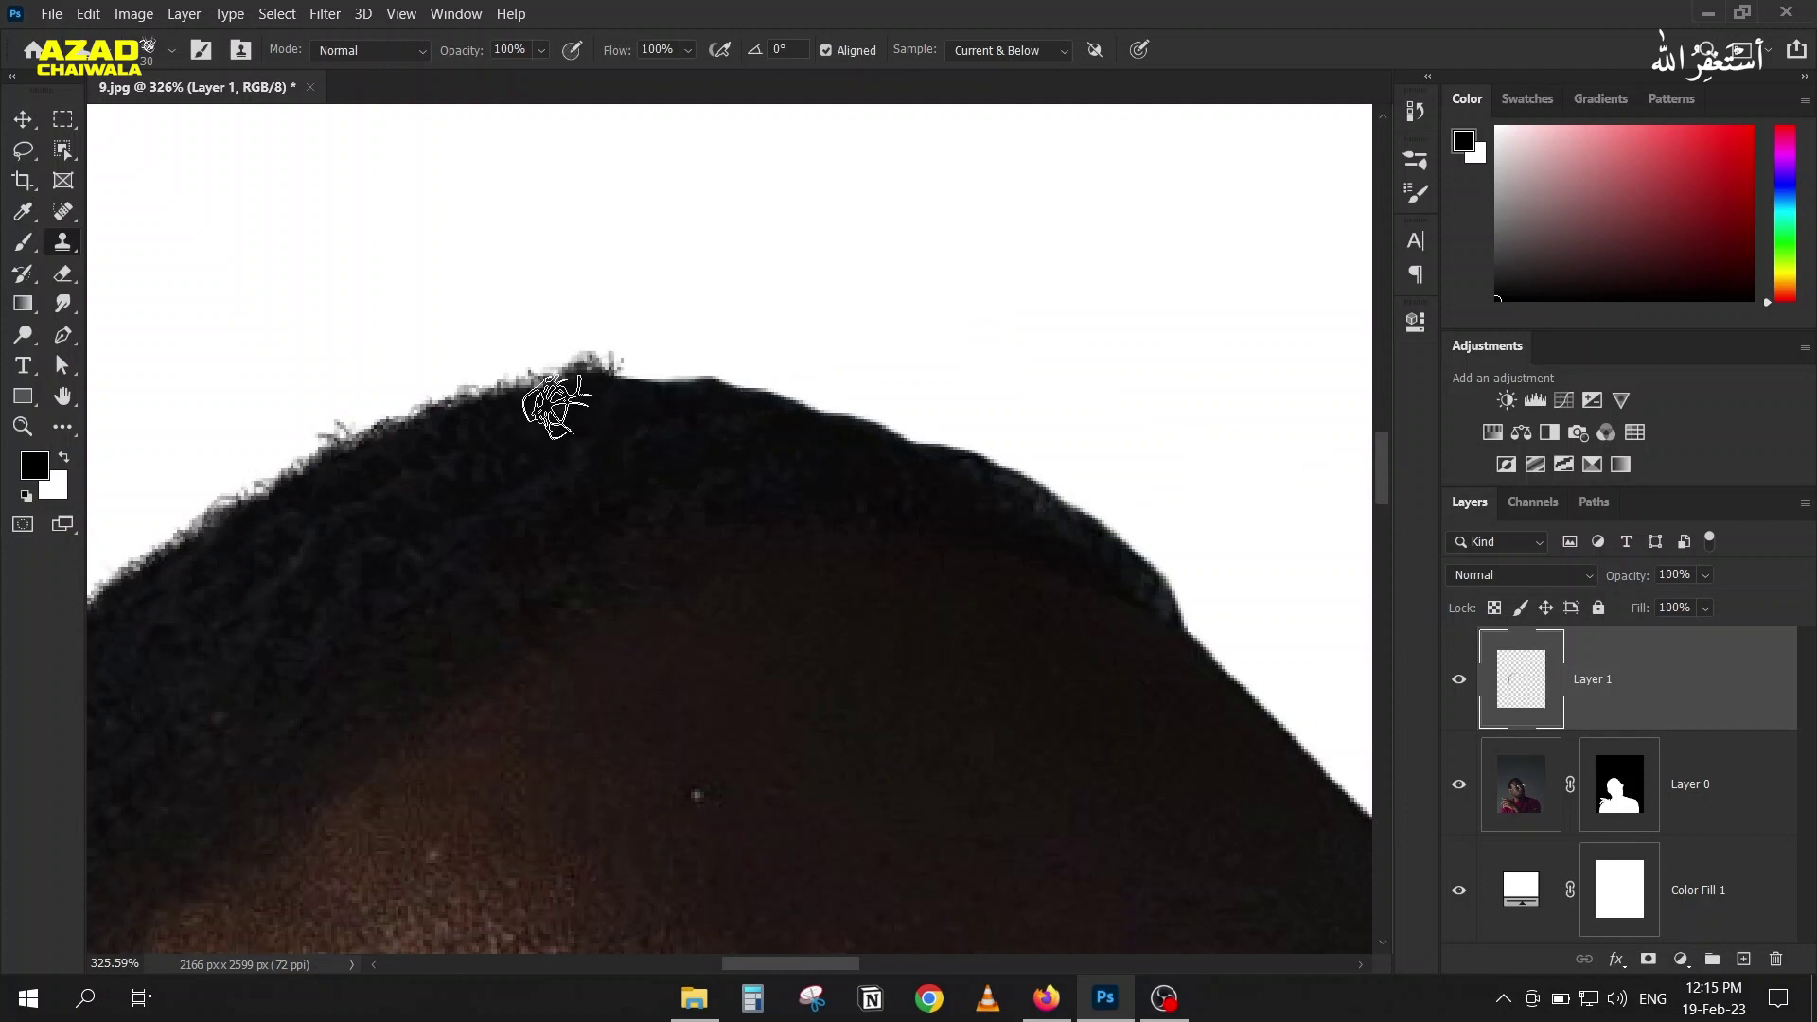
left_click_drag(490, 459, 318, 487)
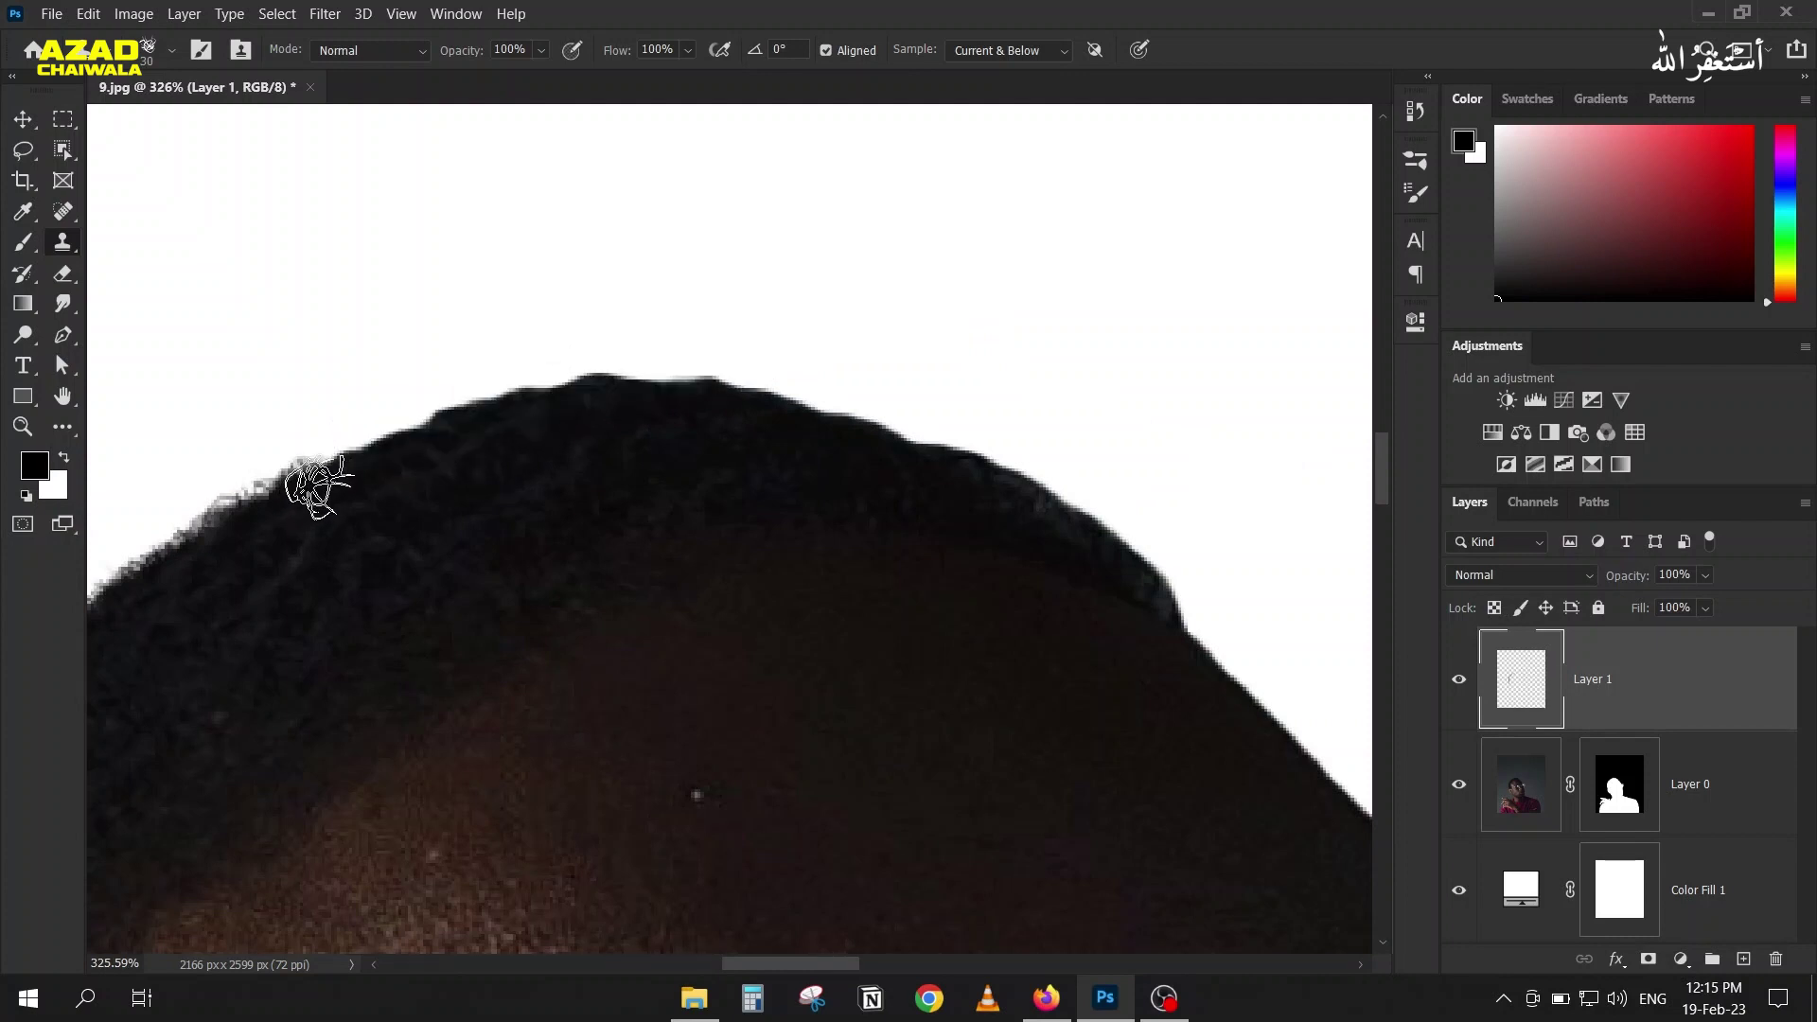
Step: With a slightly smaller brush, clone hair along the crown over to the upper-right edge
key("bracketleft")
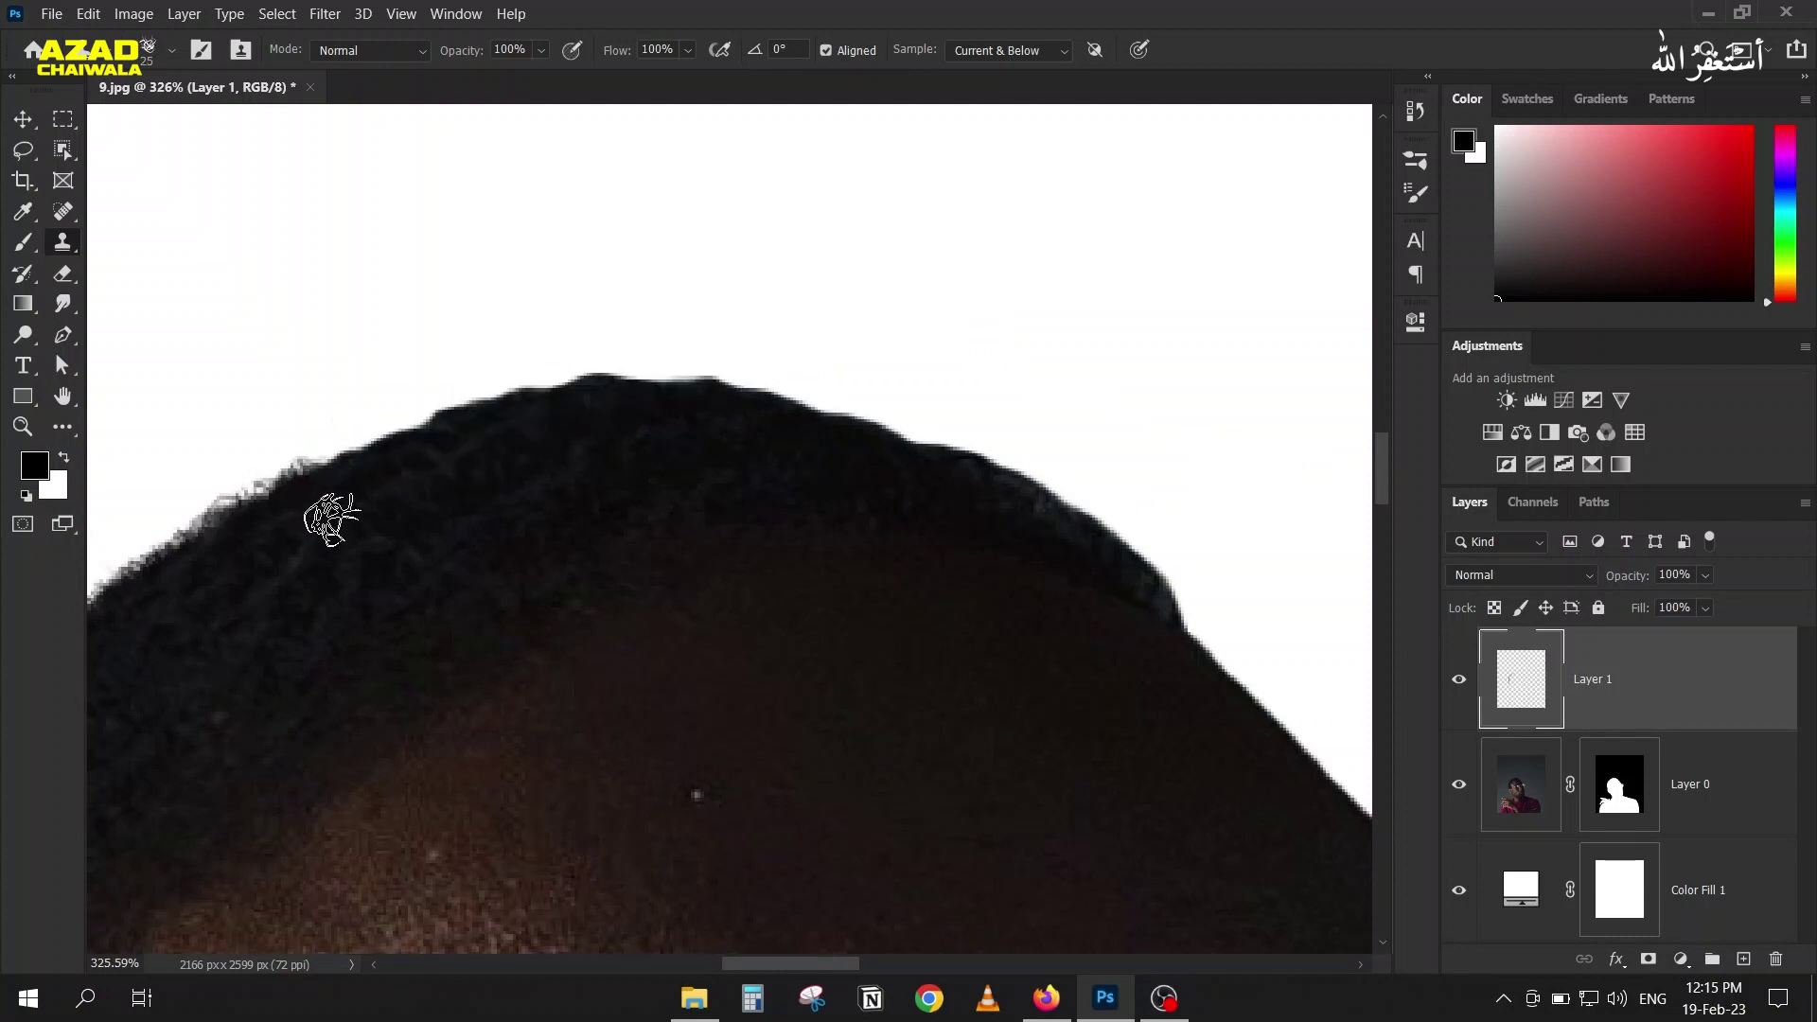
mouse_move(316, 474)
left_mouse_down()
mouse_move(518, 396)
mouse_move(690, 390)
left_mouse_up()
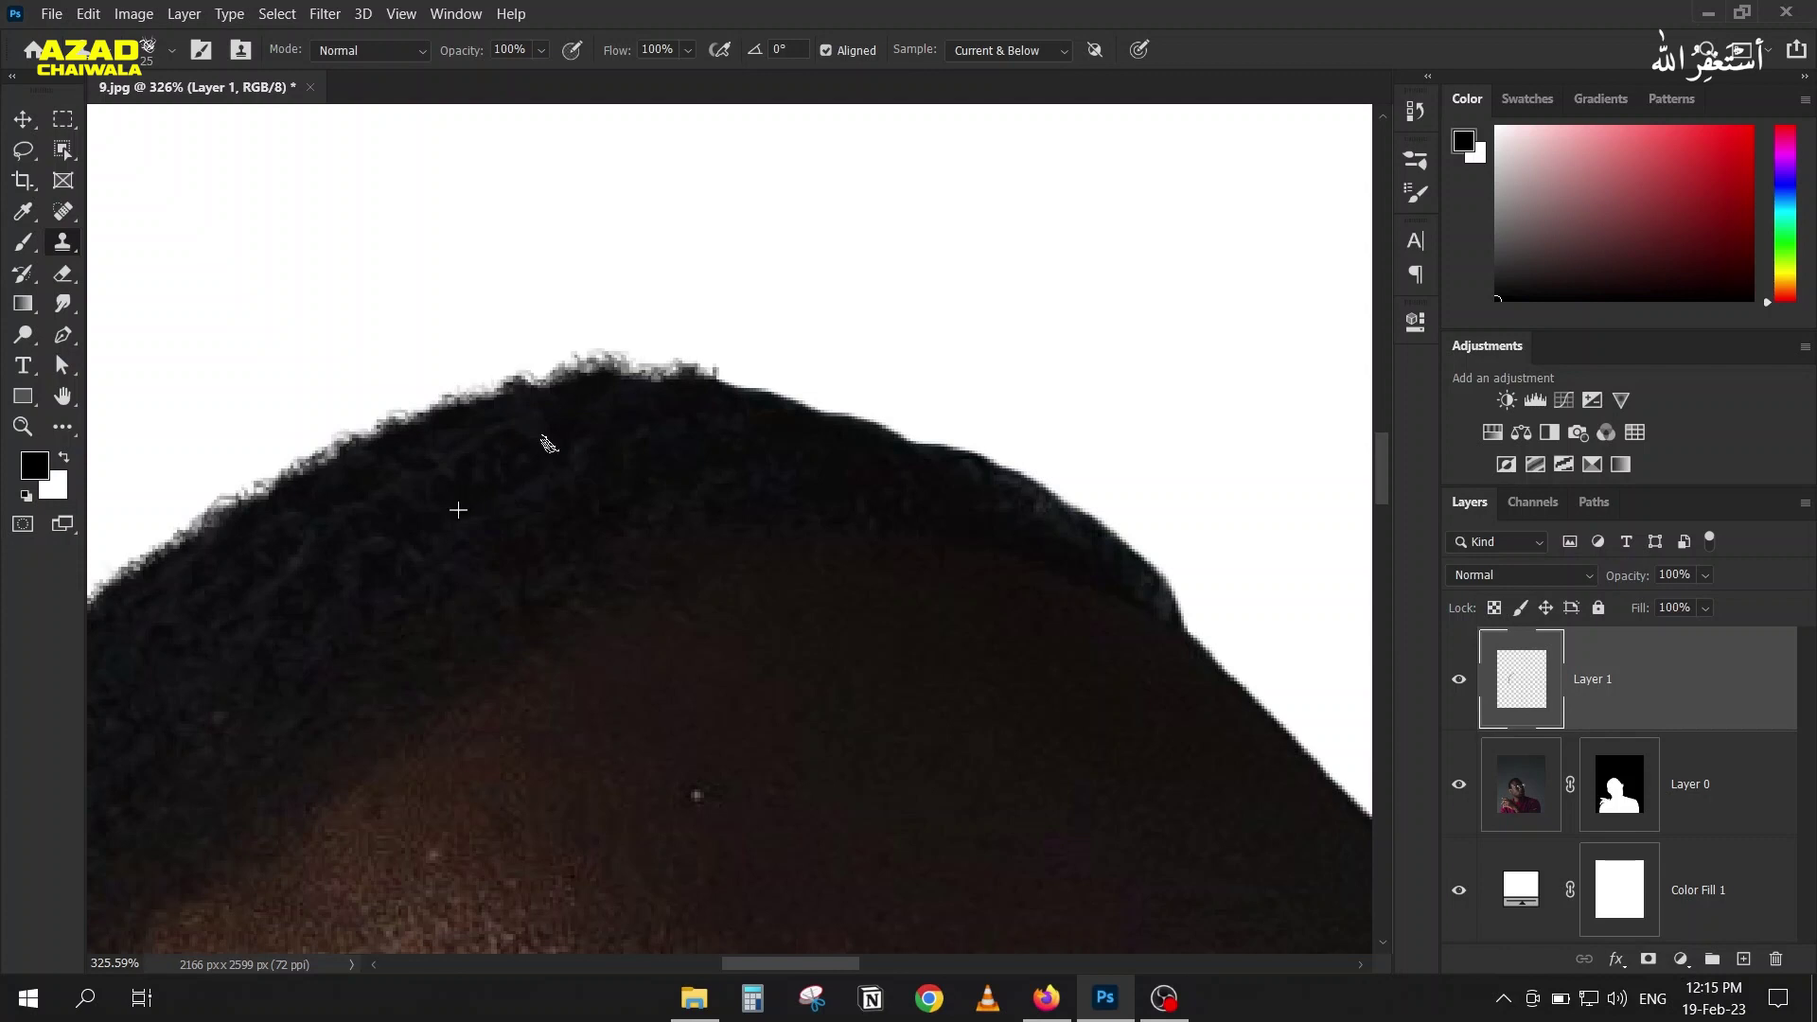
mouse_move(534, 405)
left_mouse_down()
mouse_move(688, 392)
mouse_move(586, 394)
left_mouse_up()
mouse_move(445, 438)
left_mouse_down()
mouse_move(711, 395)
mouse_move(789, 418)
mouse_move(696, 391)
mouse_move(666, 400)
mouse_move(794, 418)
mouse_move(614, 386)
mouse_move(634, 389)
mouse_move(549, 402)
mouse_move(535, 472)
mouse_move(361, 565)
left_mouse_up()
mouse_move(765, 414)
left_mouse_down()
mouse_move(923, 439)
mouse_move(1084, 516)
mouse_move(1043, 523)
left_mouse_up()
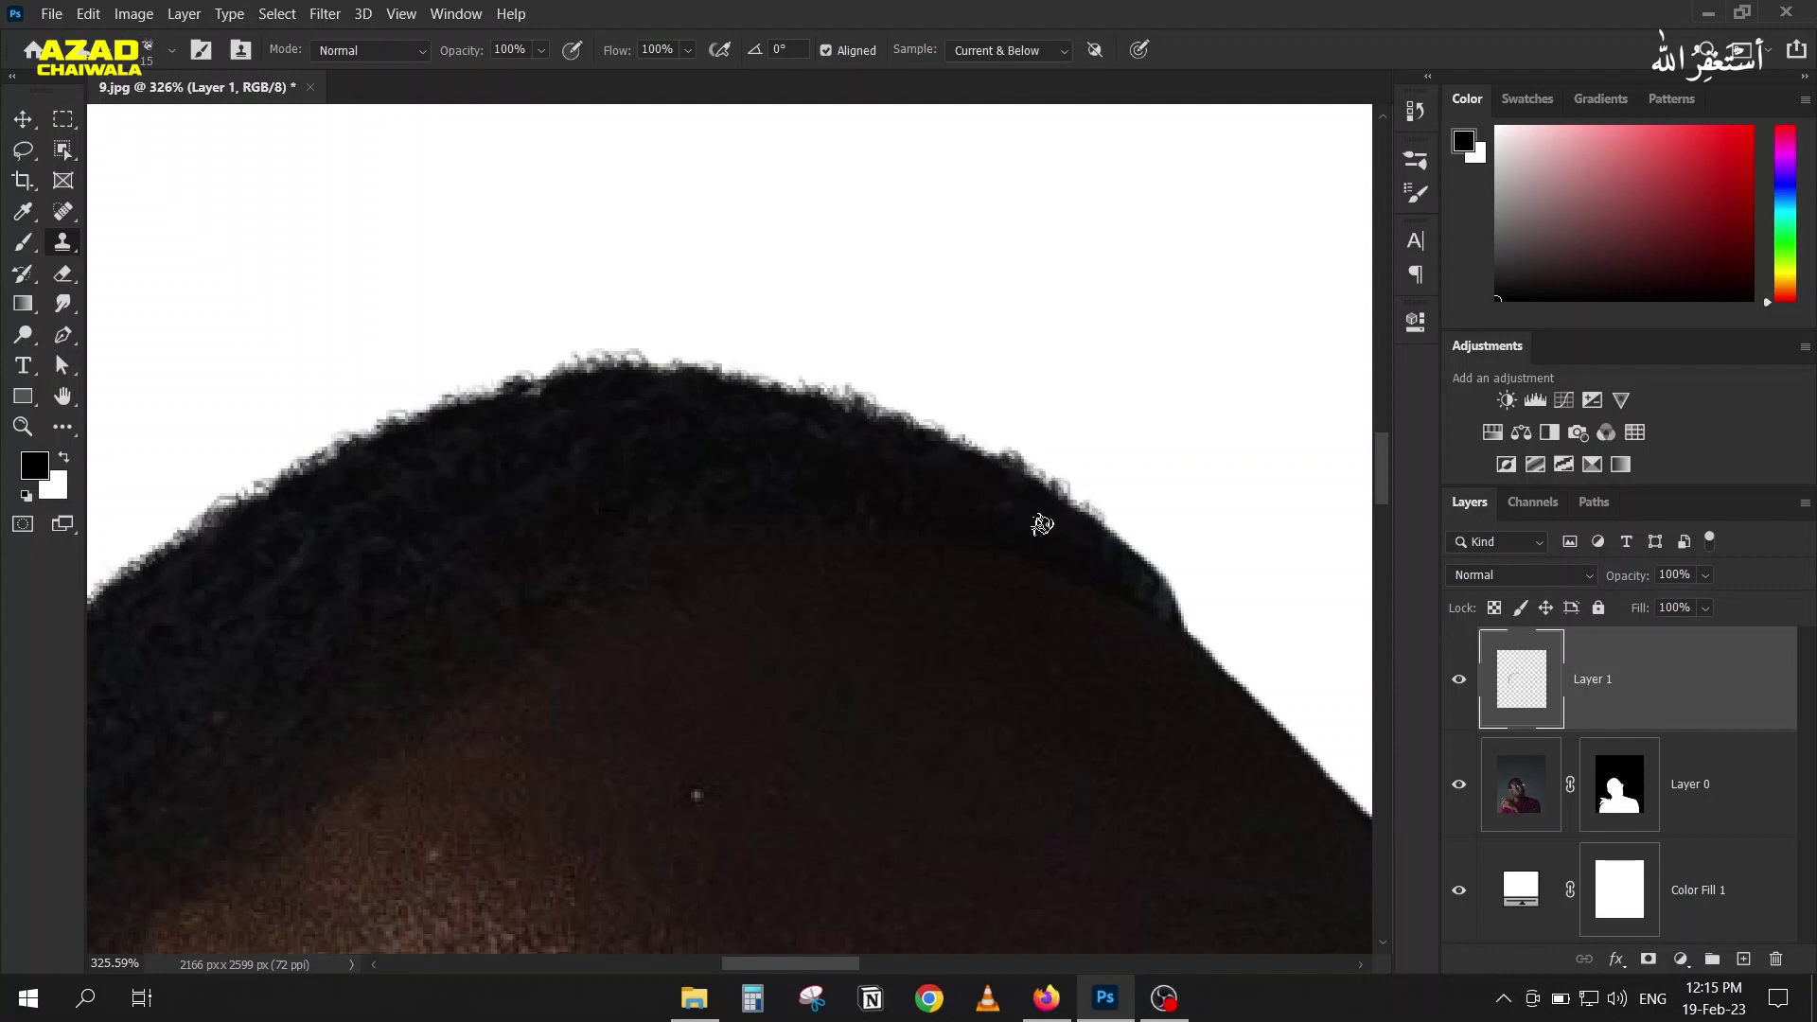
left_click_drag(1031, 483, 1094, 523)
left_click_drag(1167, 588, 1082, 508)
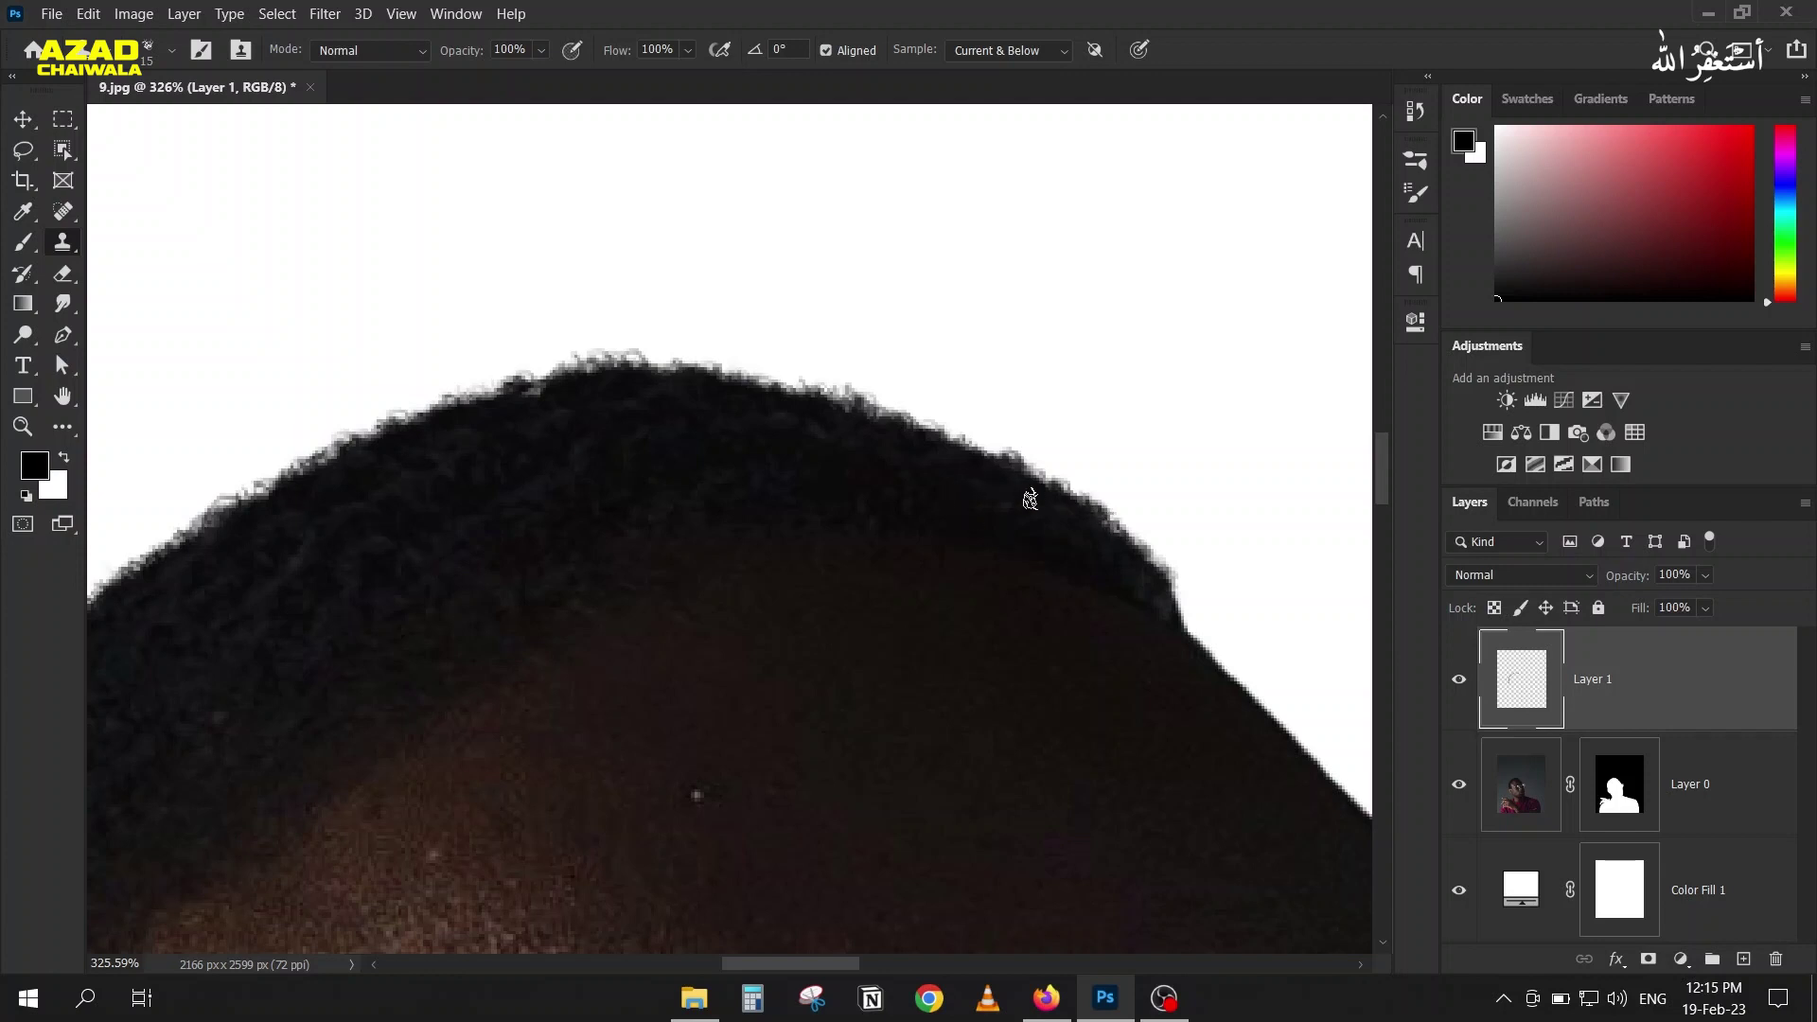
scroll(606, 493, "down", 3)
scroll(610, 506, "up", 5)
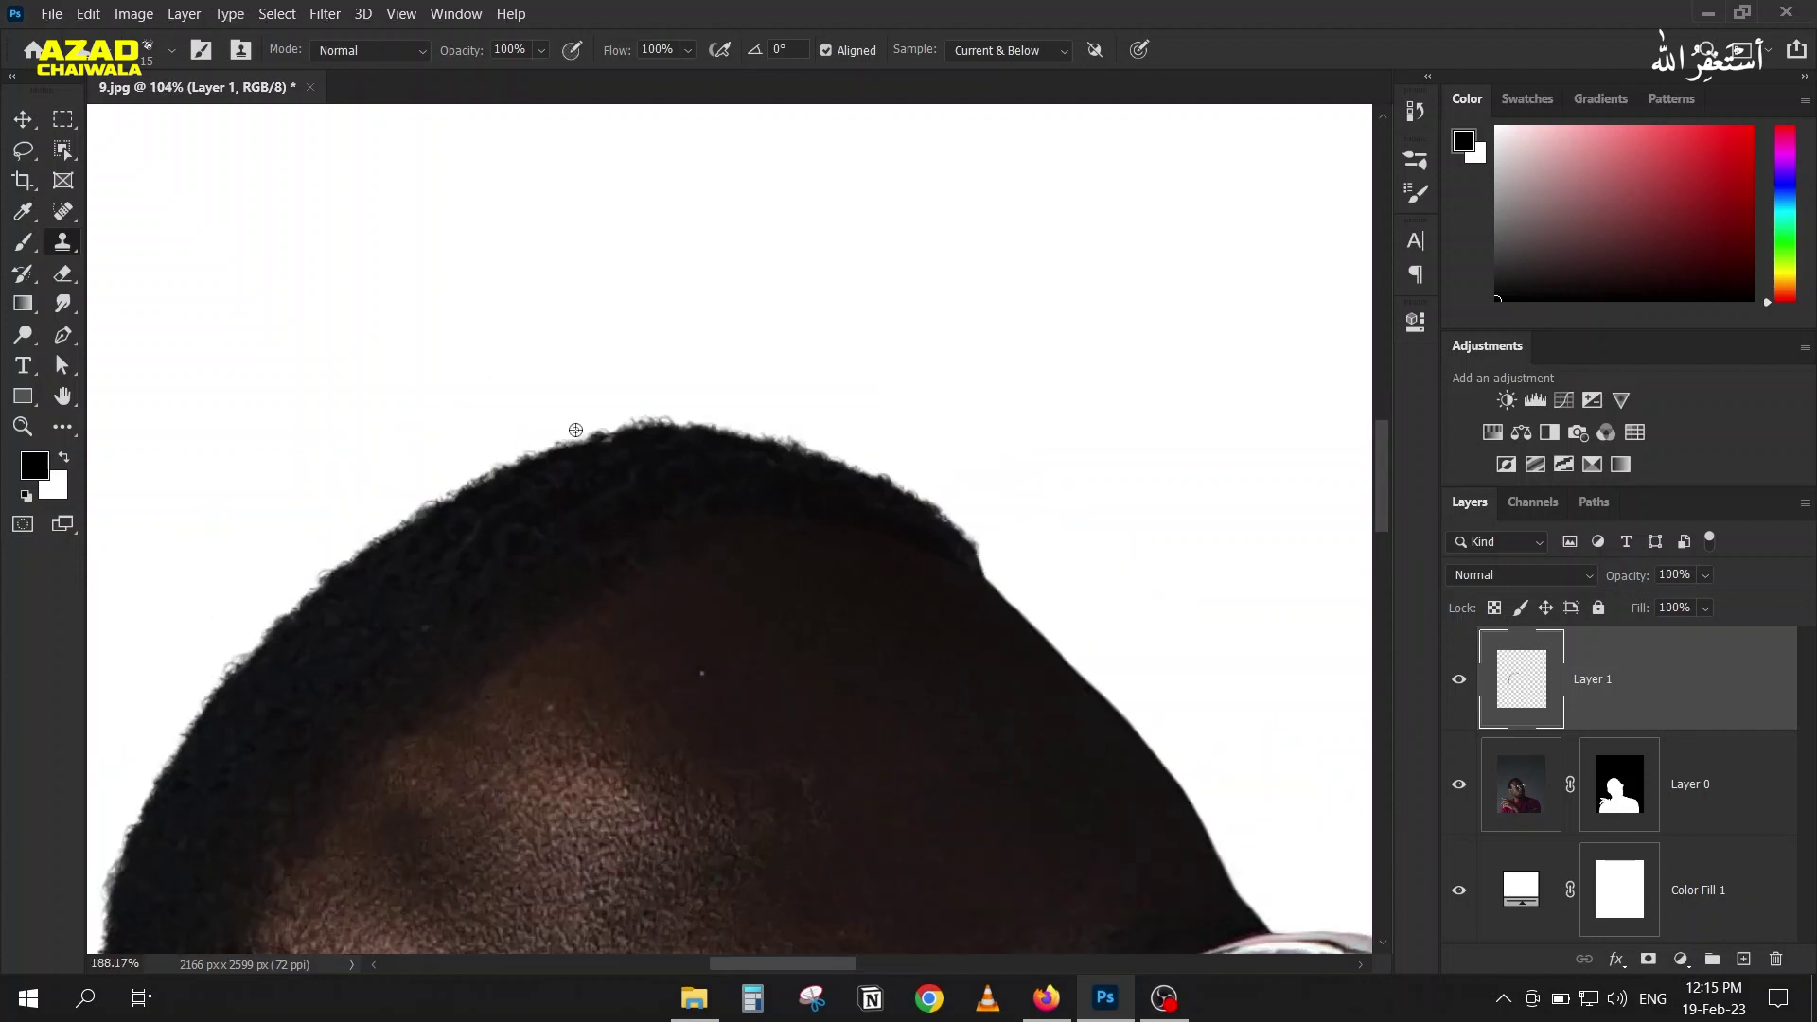
Step: Patch one more hairline gap and toggle Layer 1's visibility to compare before and after
scroll(613, 518, "up", 1)
mouse_move(661, 511)
left_mouse_down()
mouse_move(690, 459)
mouse_move(637, 467)
mouse_move(602, 507)
left_mouse_up()
scroll(602, 506, "down", 10)
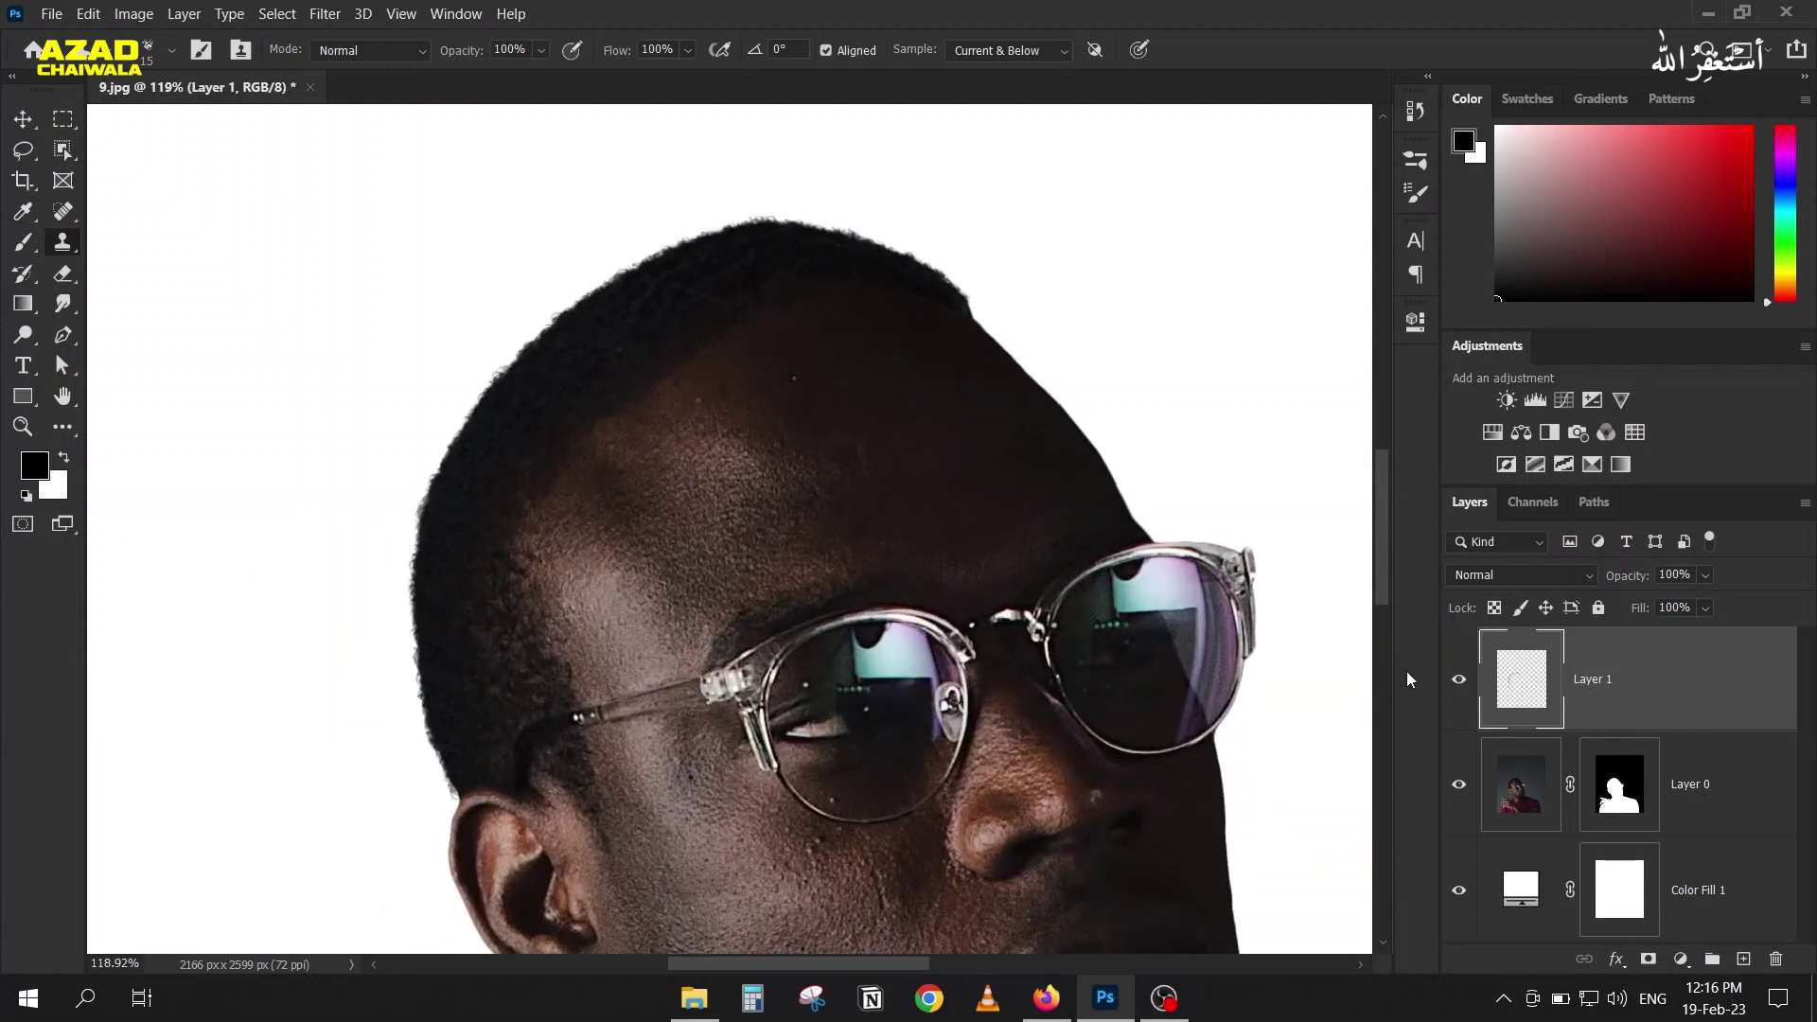
left_click(1457, 682)
left_click(1458, 682)
left_click(1457, 683)
left_click(1458, 683)
Step: Zoom in on the sweater's shoulder edge
scroll(416, 559, "down", 1)
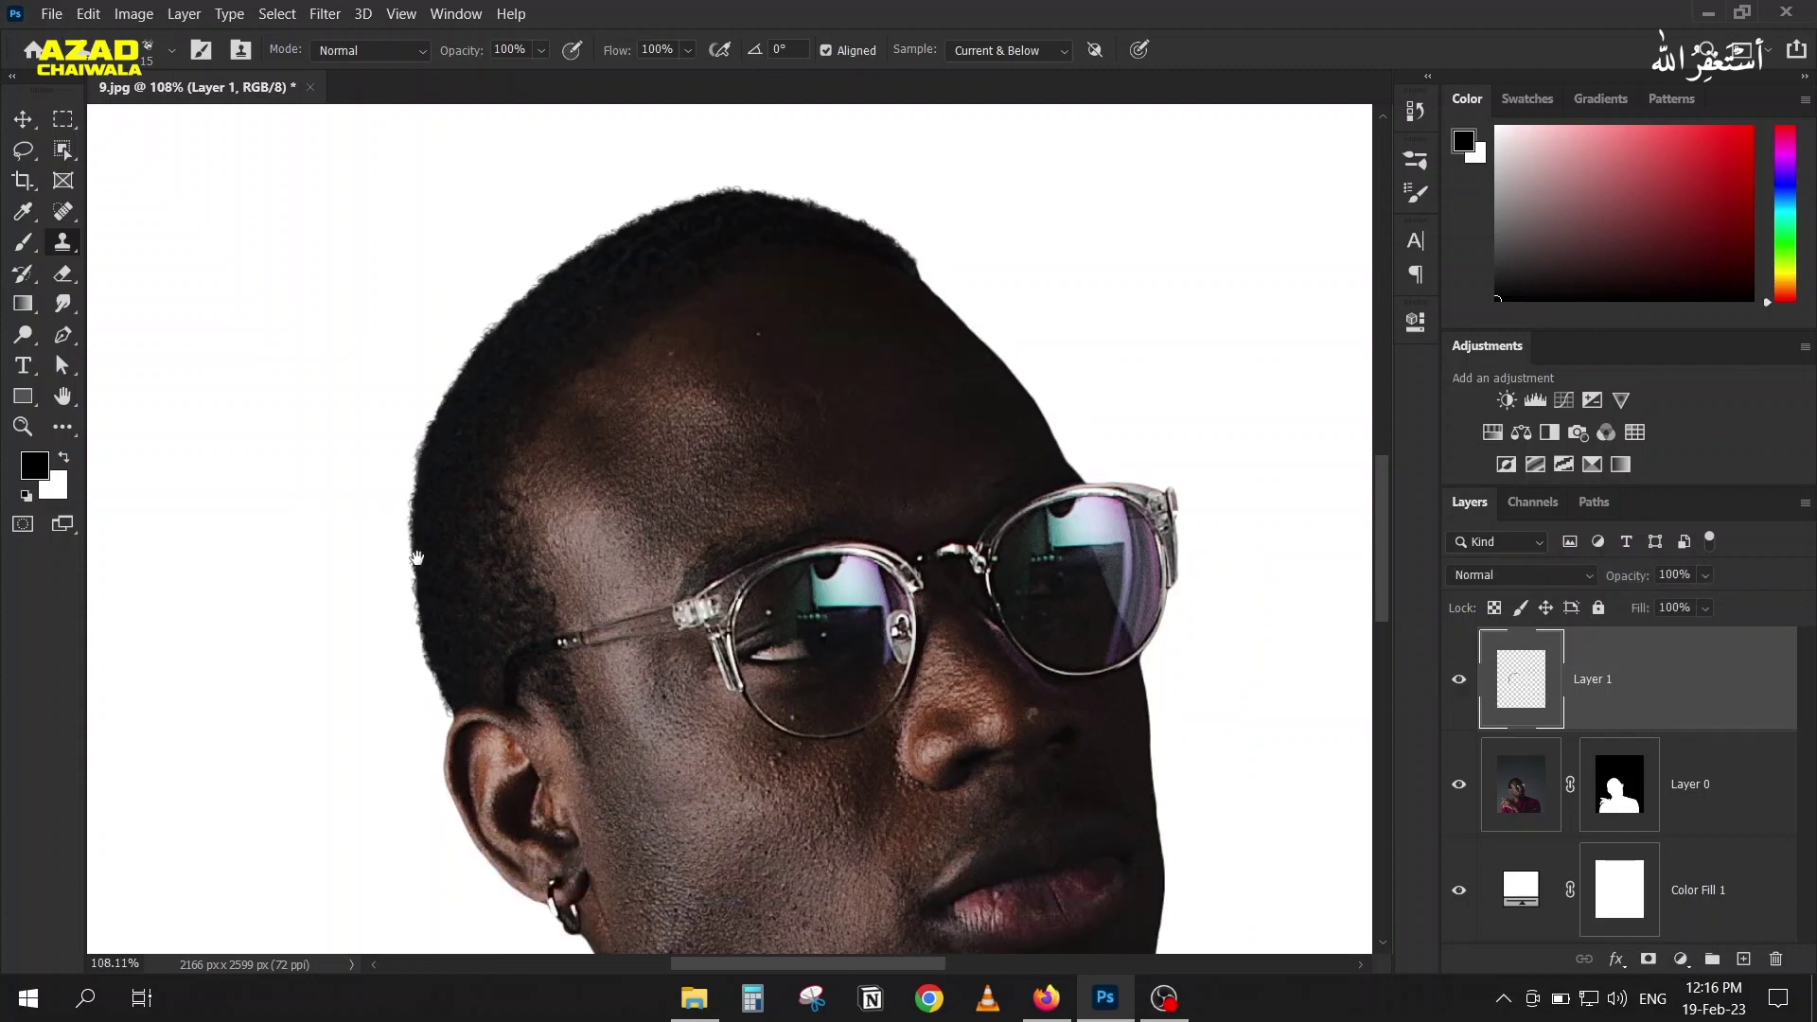
scroll(477, 228, "up", 5)
scroll(499, 531, "down", 7)
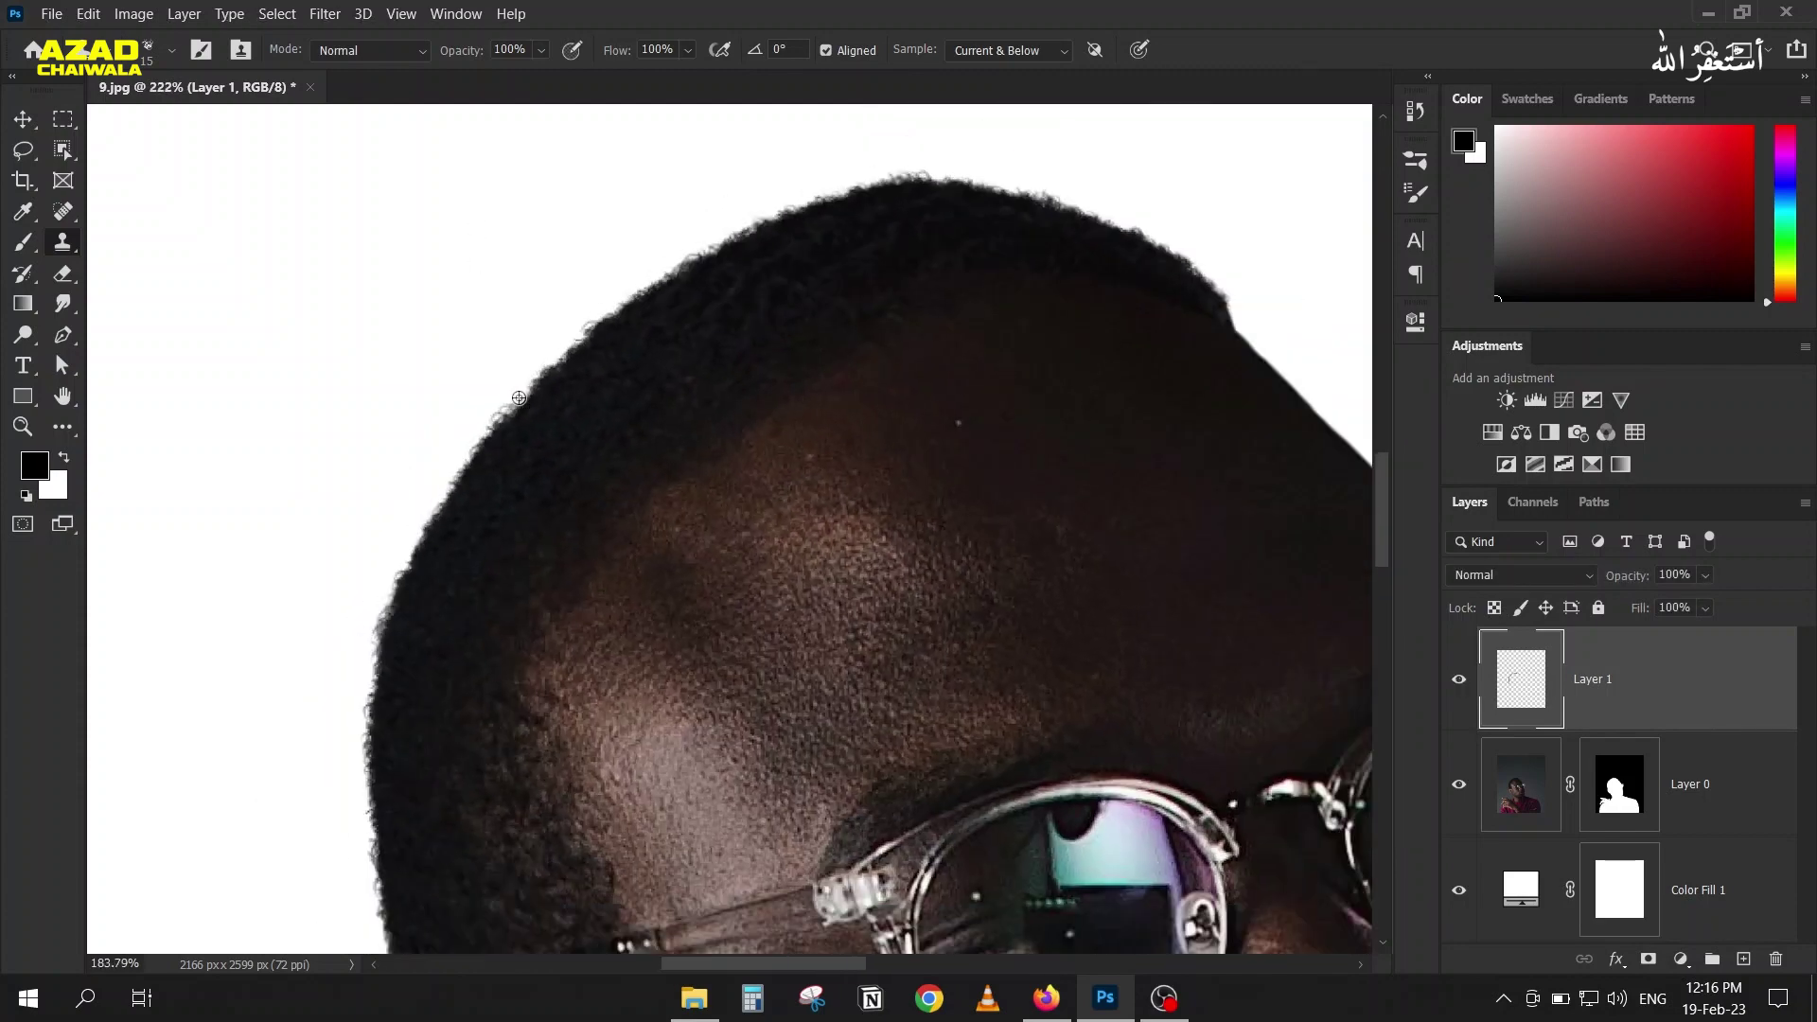
scroll(540, 495, "down", 5)
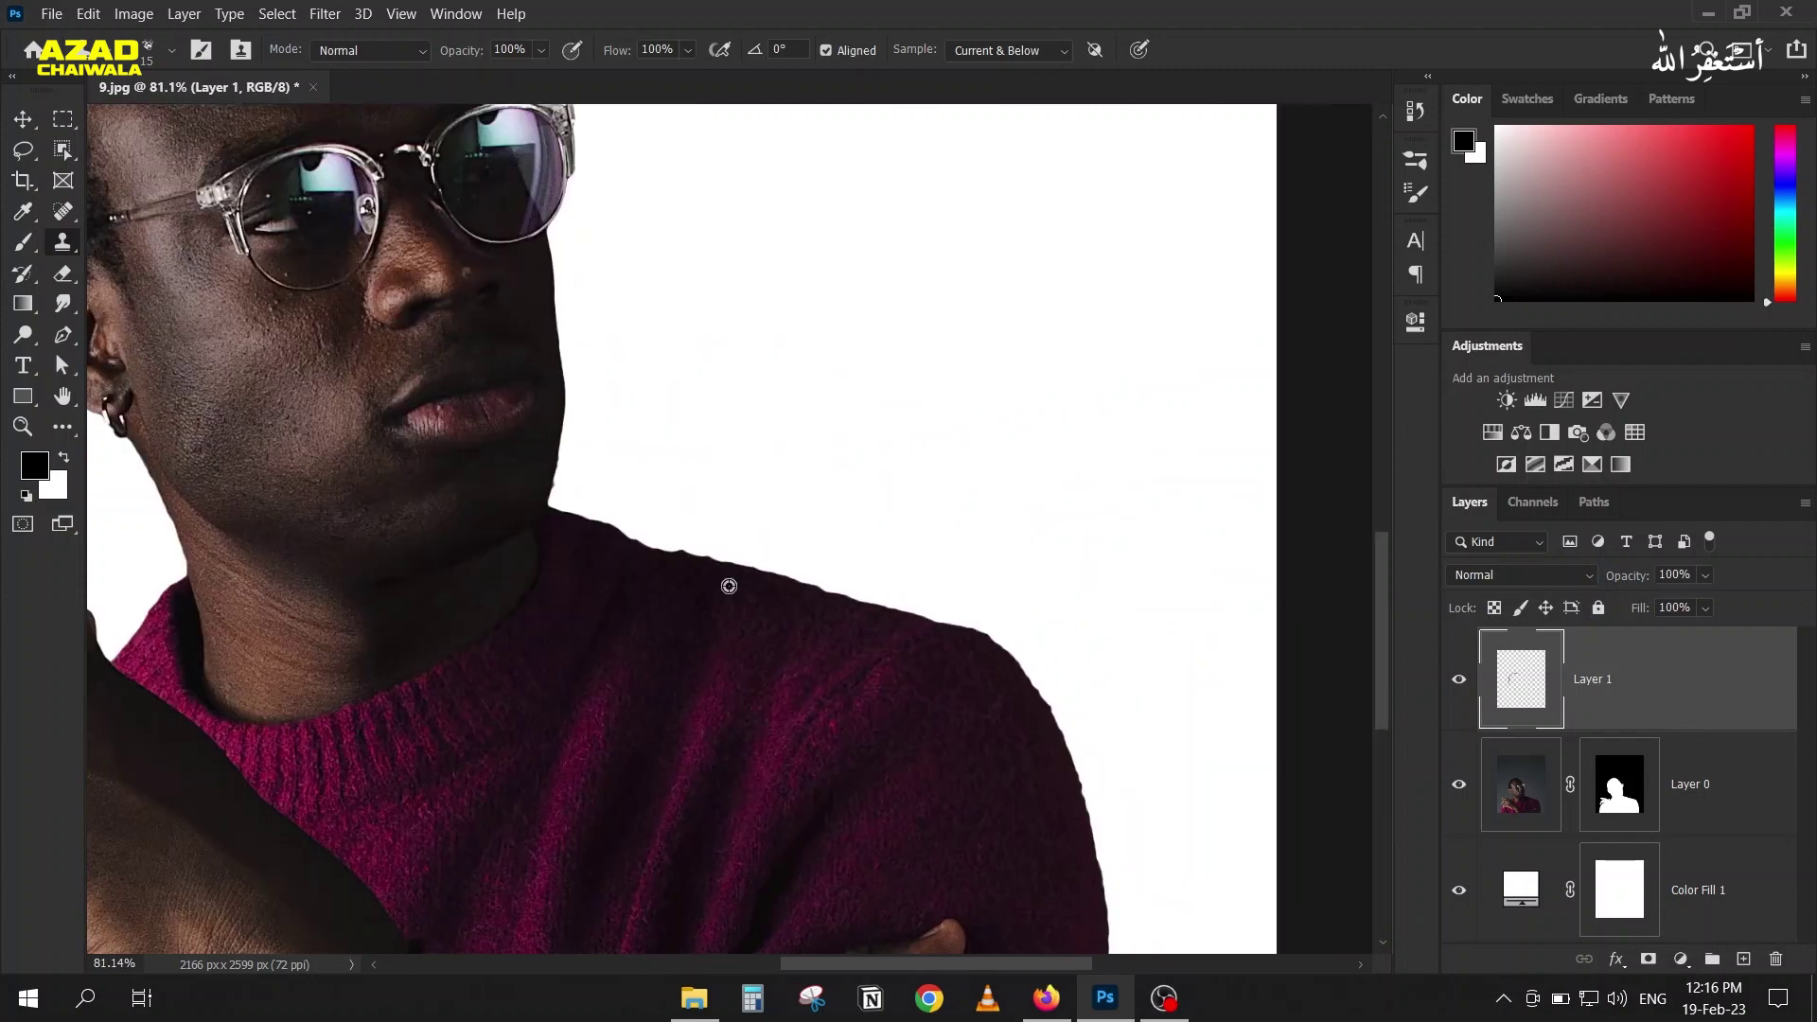
scroll(728, 586, "up", 3)
scroll(729, 586, "up", 2)
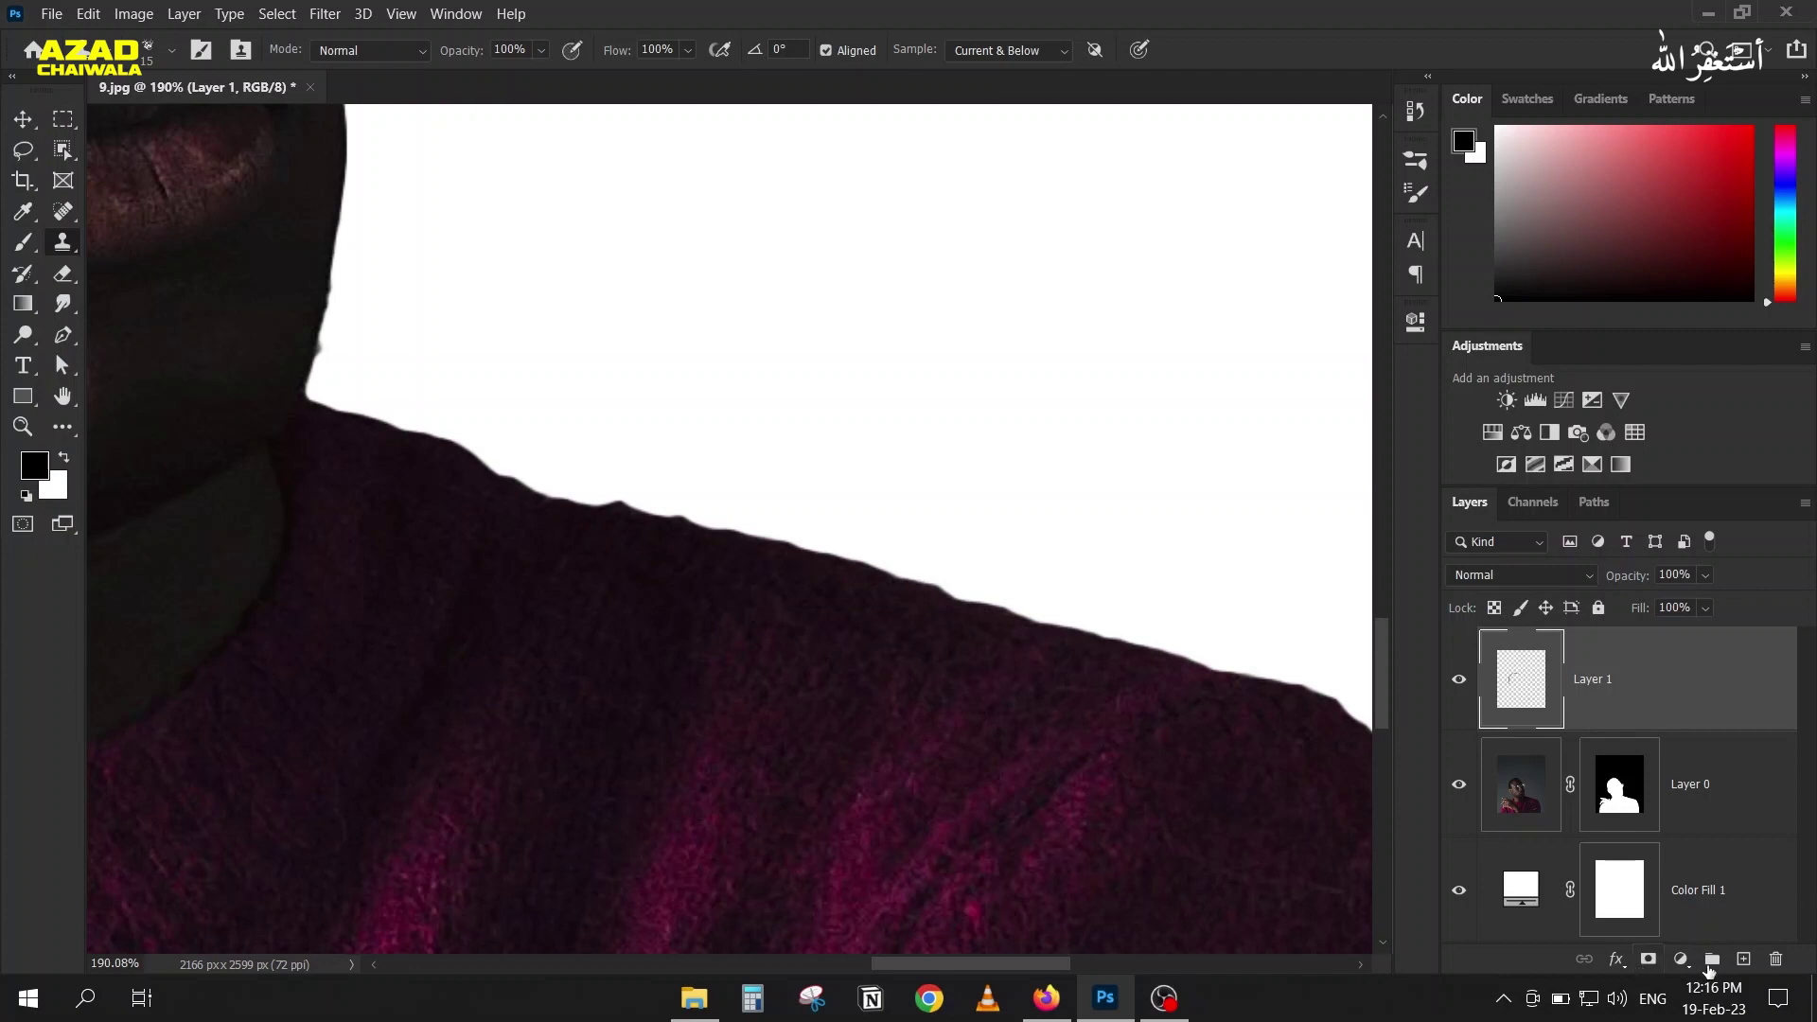
Step: Add a new Layer 2 above Layer 1, then try and undo a clone stroke along the shoulder
left_click(1746, 959)
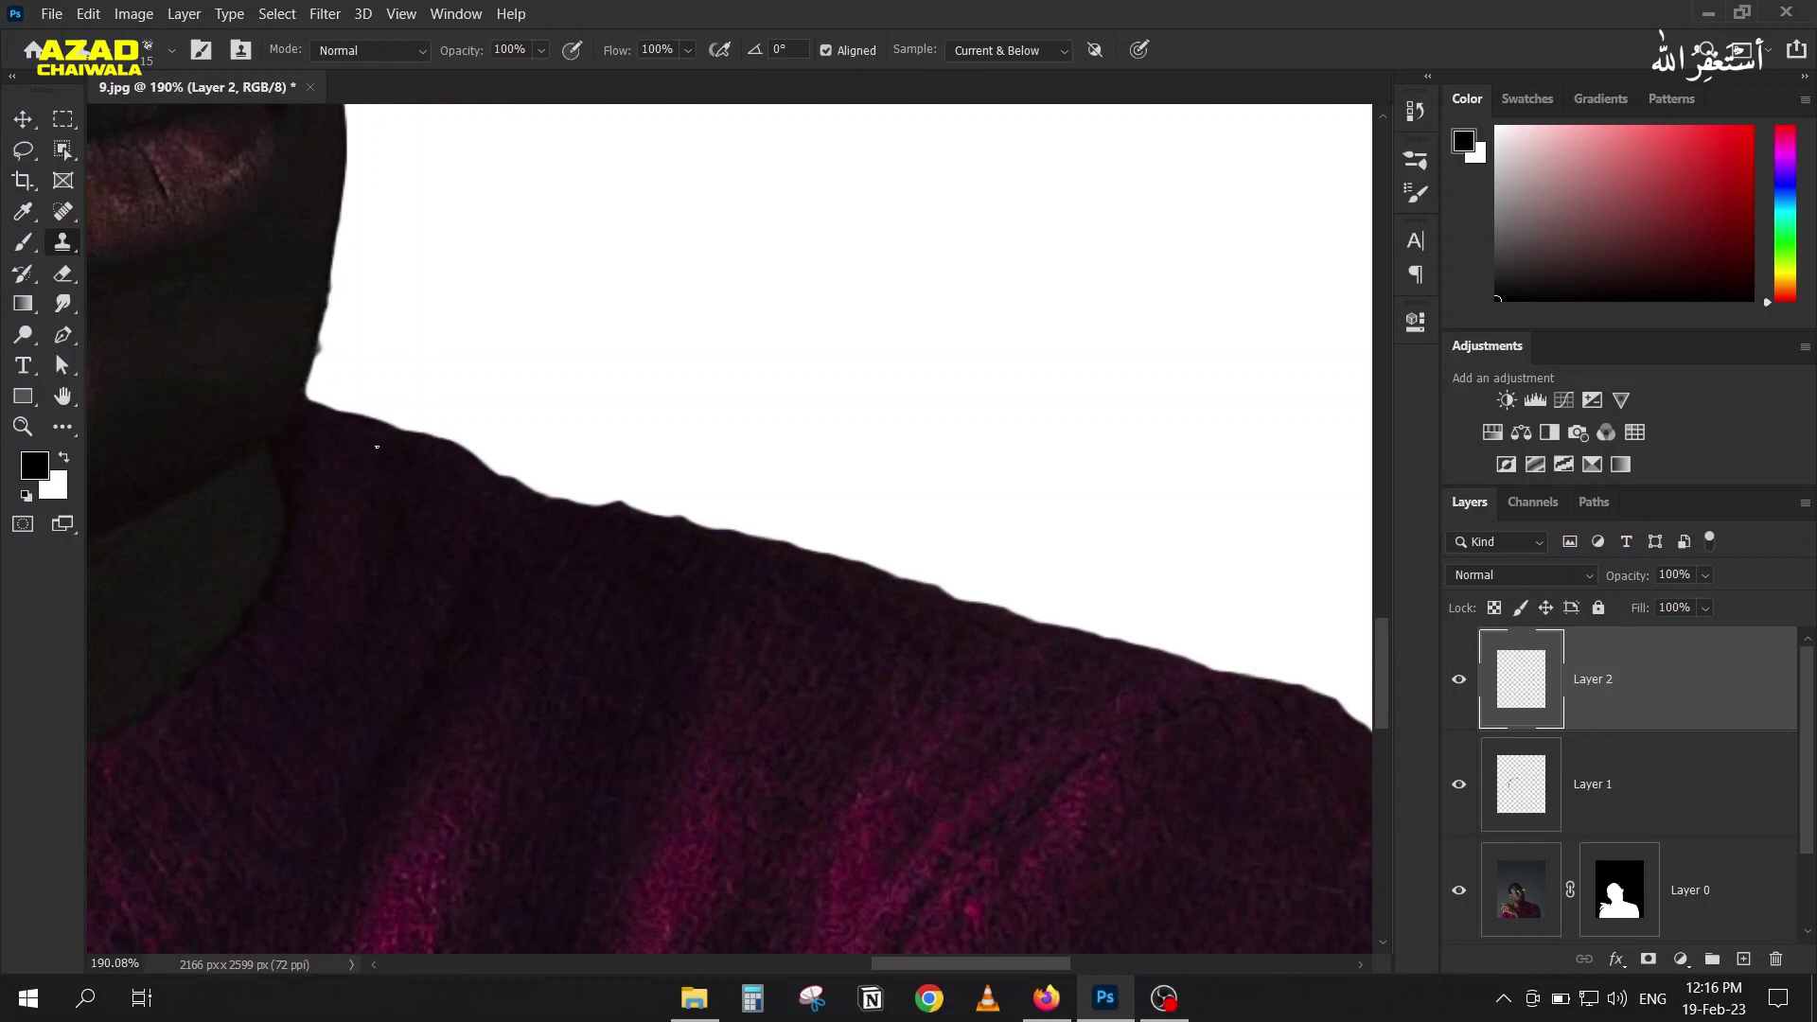
scroll(377, 446, "up", 3)
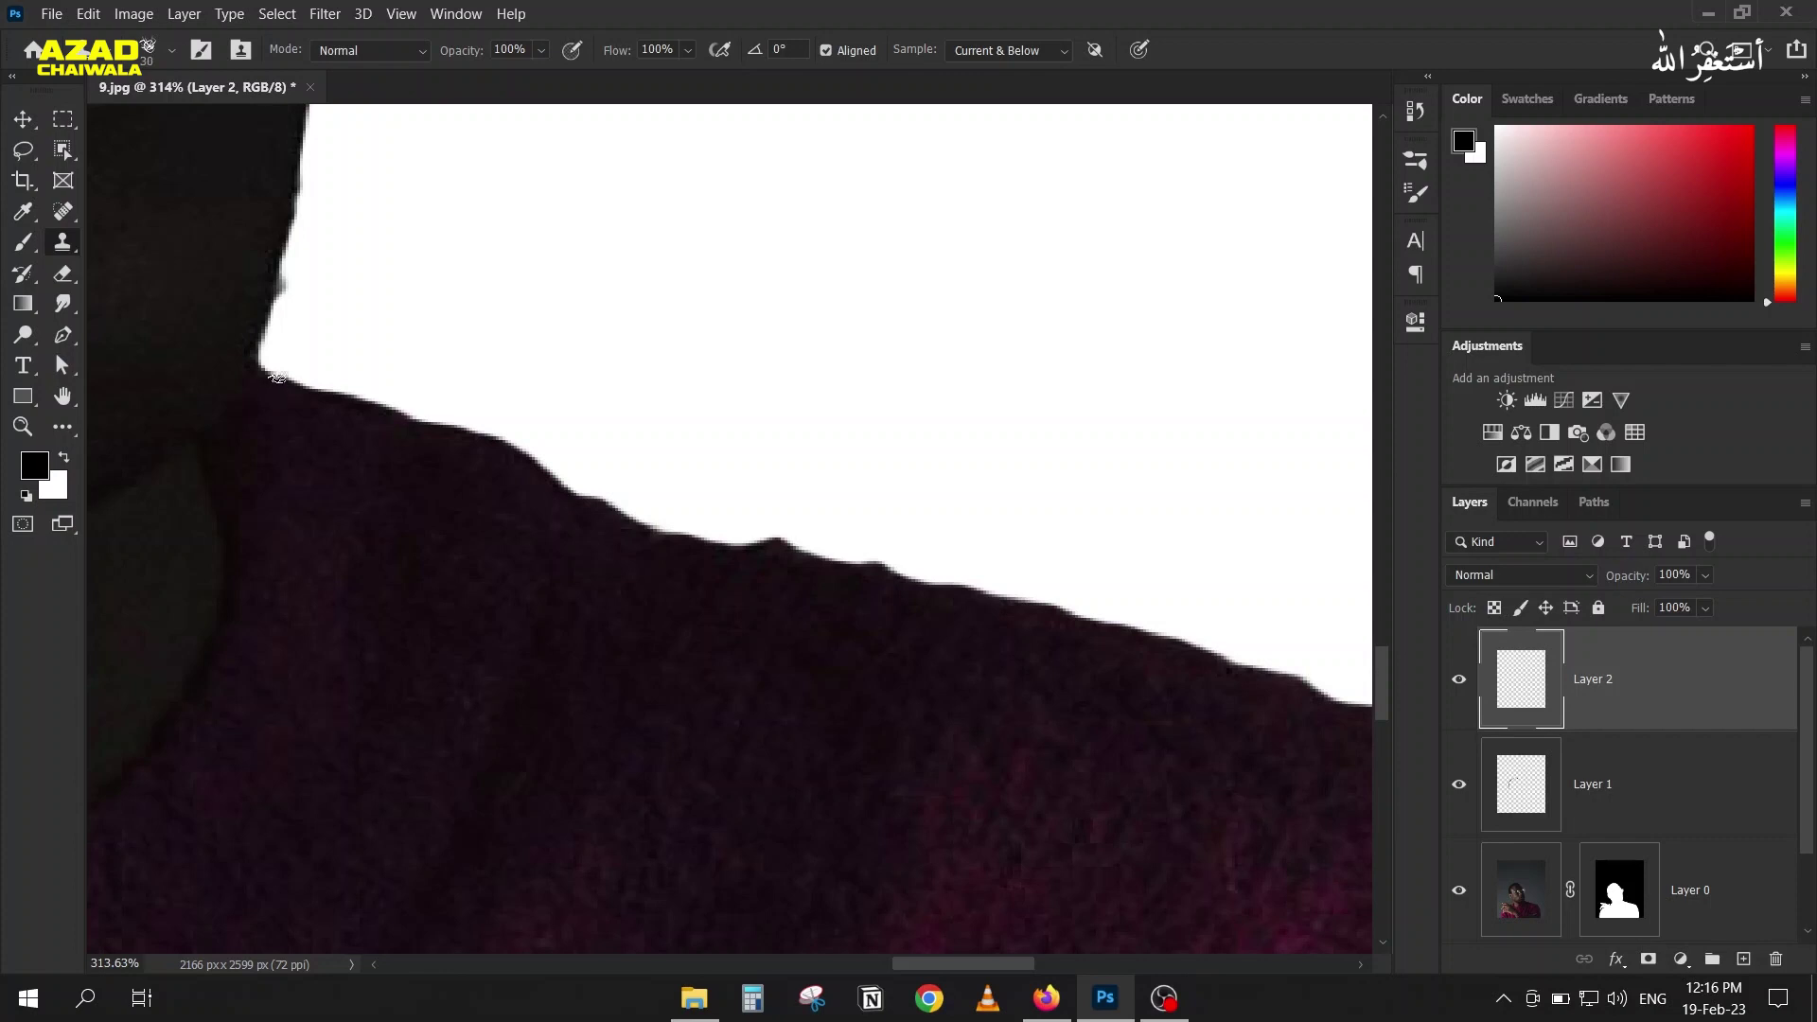
mouse_move(276, 378)
left_mouse_down()
mouse_move(273, 377)
mouse_move(493, 460)
mouse_move(639, 544)
mouse_move(794, 577)
mouse_move(809, 563)
mouse_move(789, 565)
mouse_move(937, 623)
mouse_move(916, 609)
mouse_move(984, 620)
left_mouse_up()
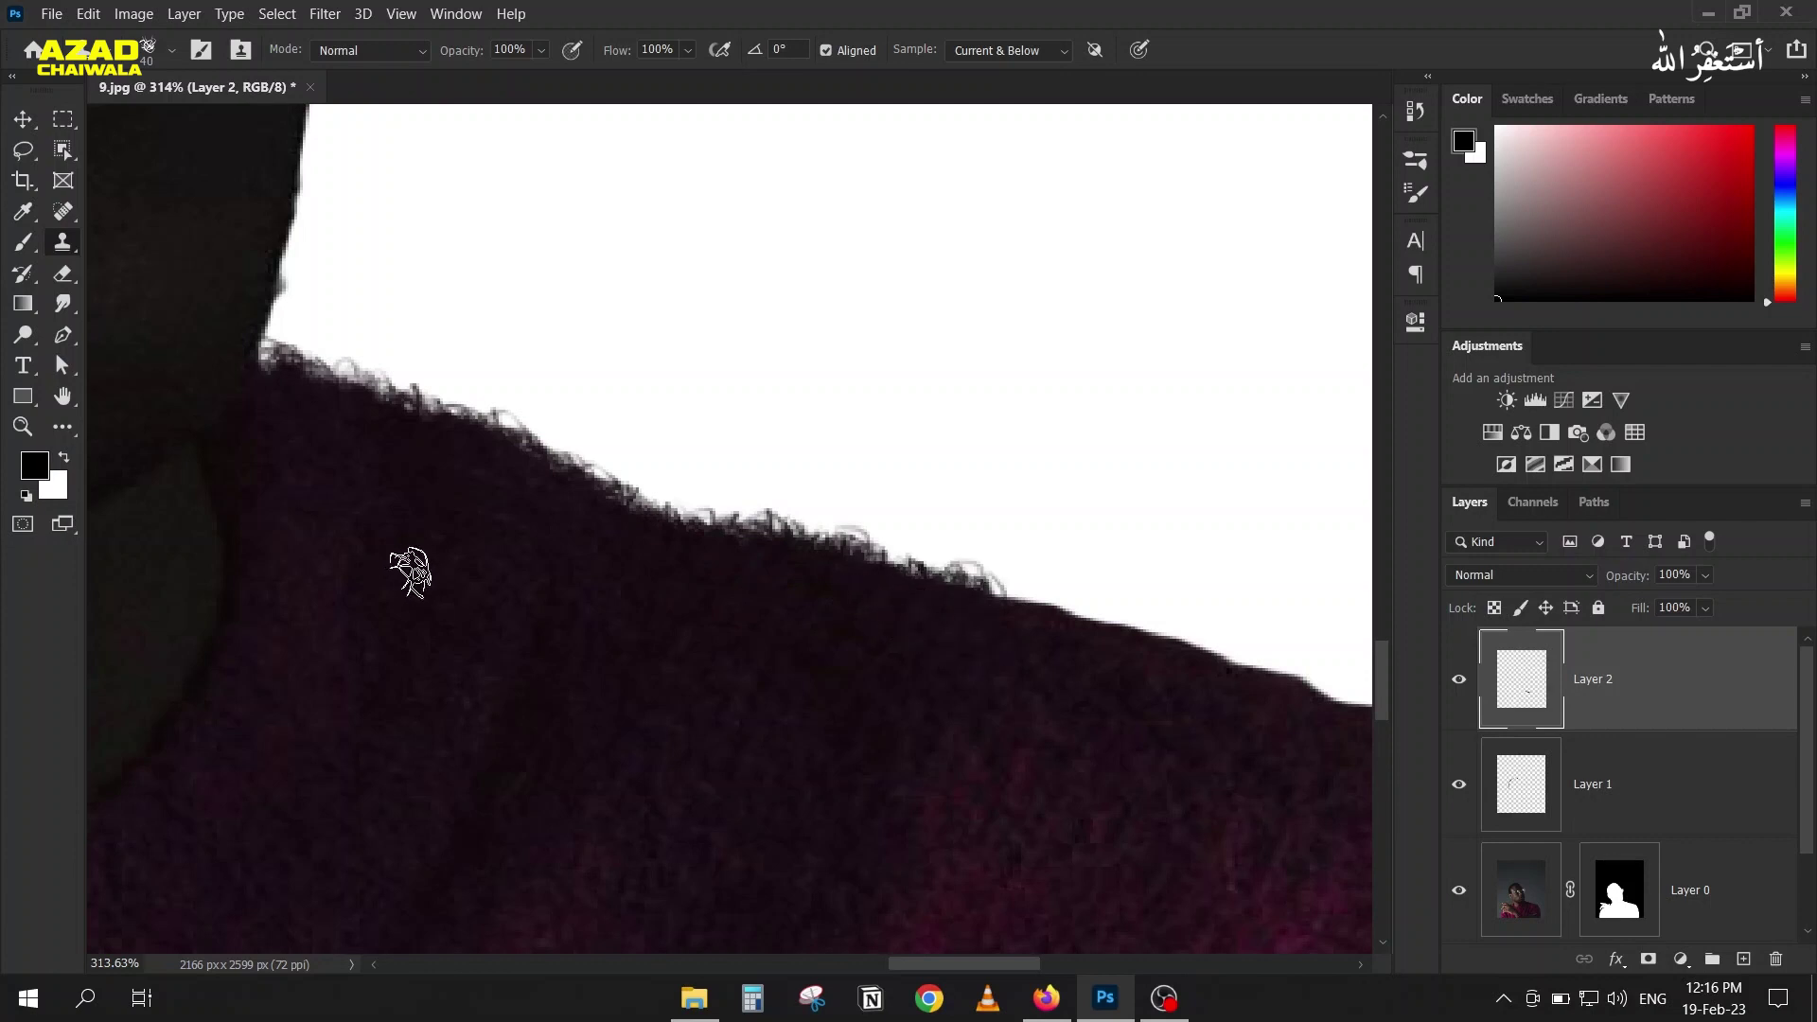
scroll(411, 570, "down", 3)
scroll(653, 634, "down", 1)
scroll(552, 571, "up", 5)
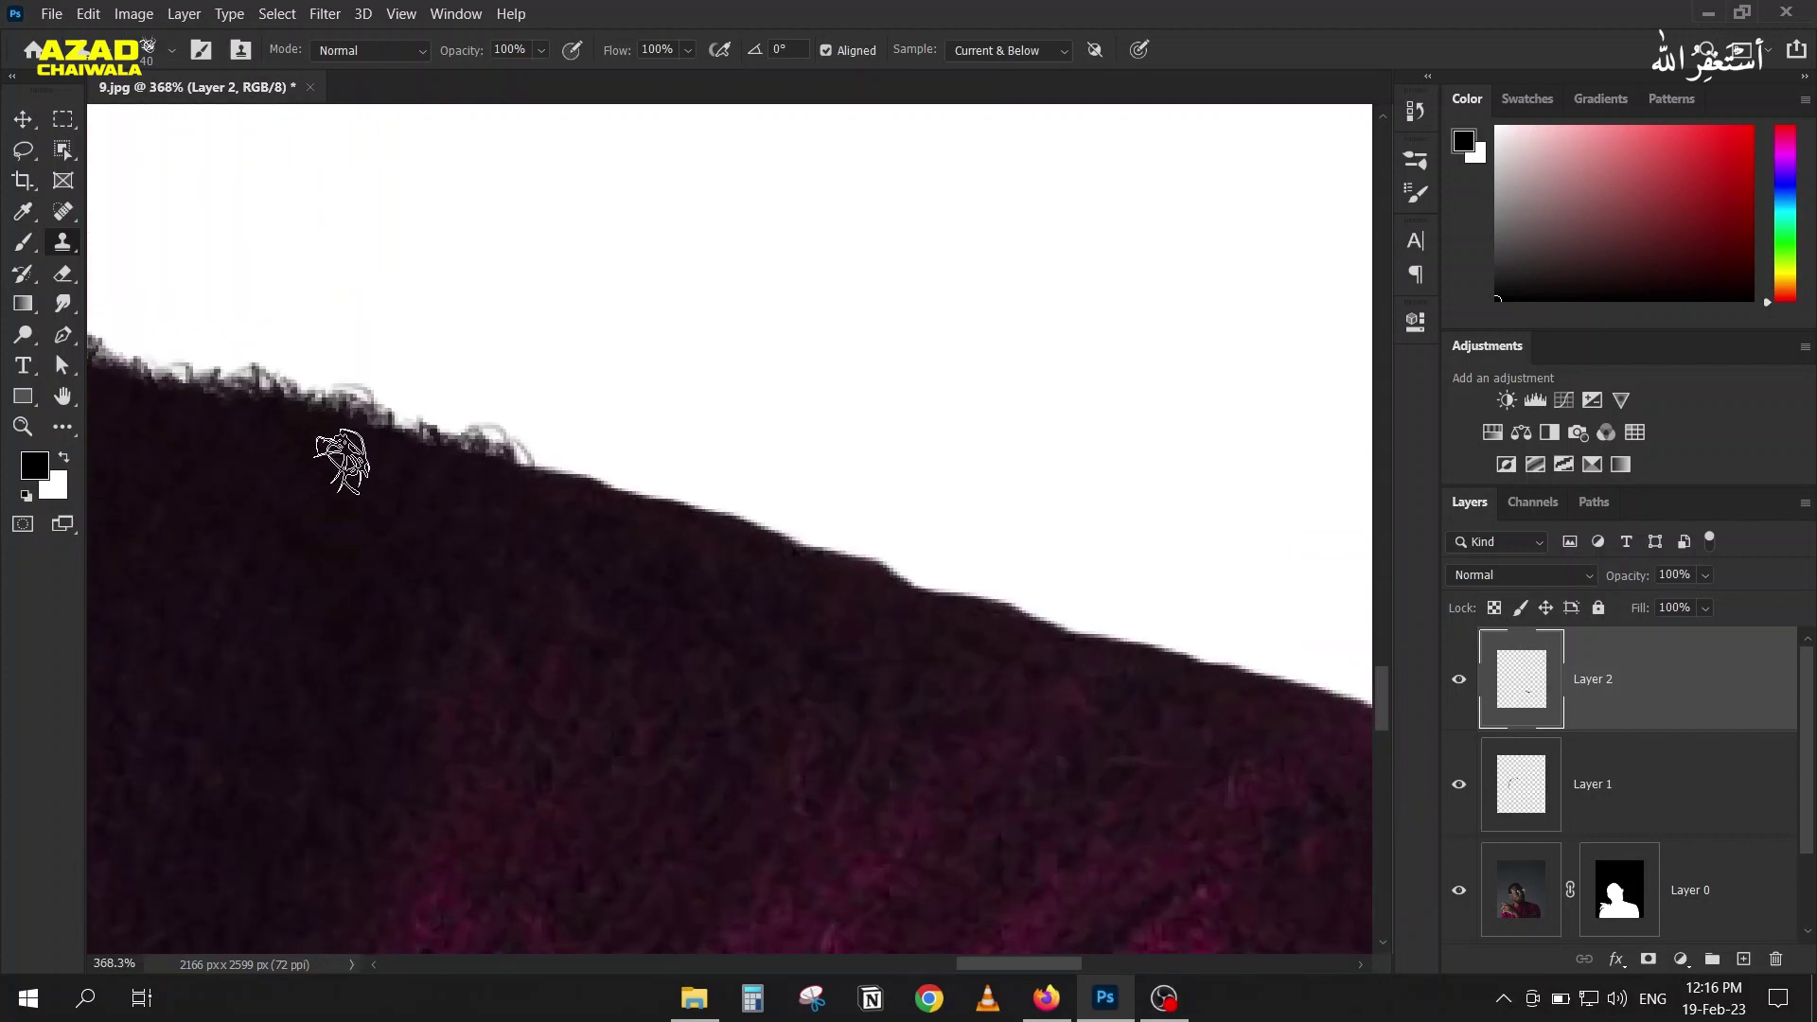
key("ctrl+z")
mouse_move(260, 520)
left_mouse_down()
mouse_move(825, 563)
mouse_move(774, 621)
left_mouse_up()
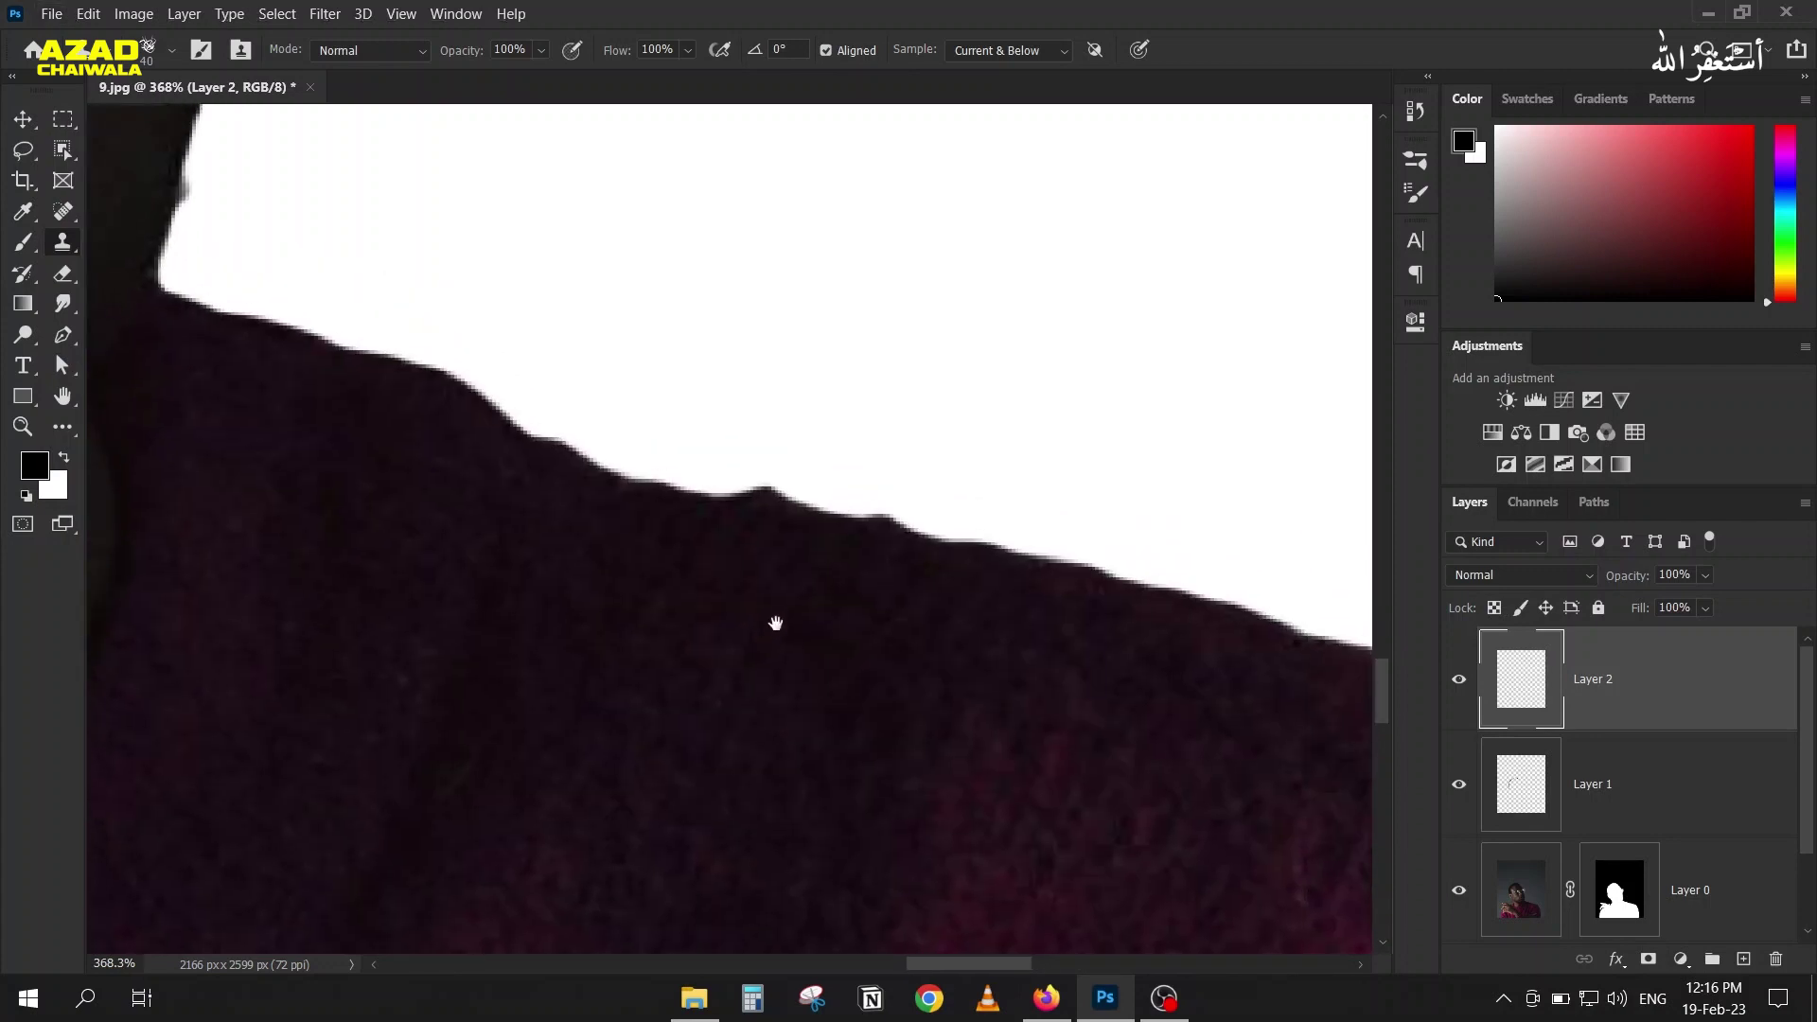
left_click(1417, 194)
Step: Set brush spacing to 56%, size the brush to 35, and clone fuzzy texture along the shoulder edge
left_click(1006, 230)
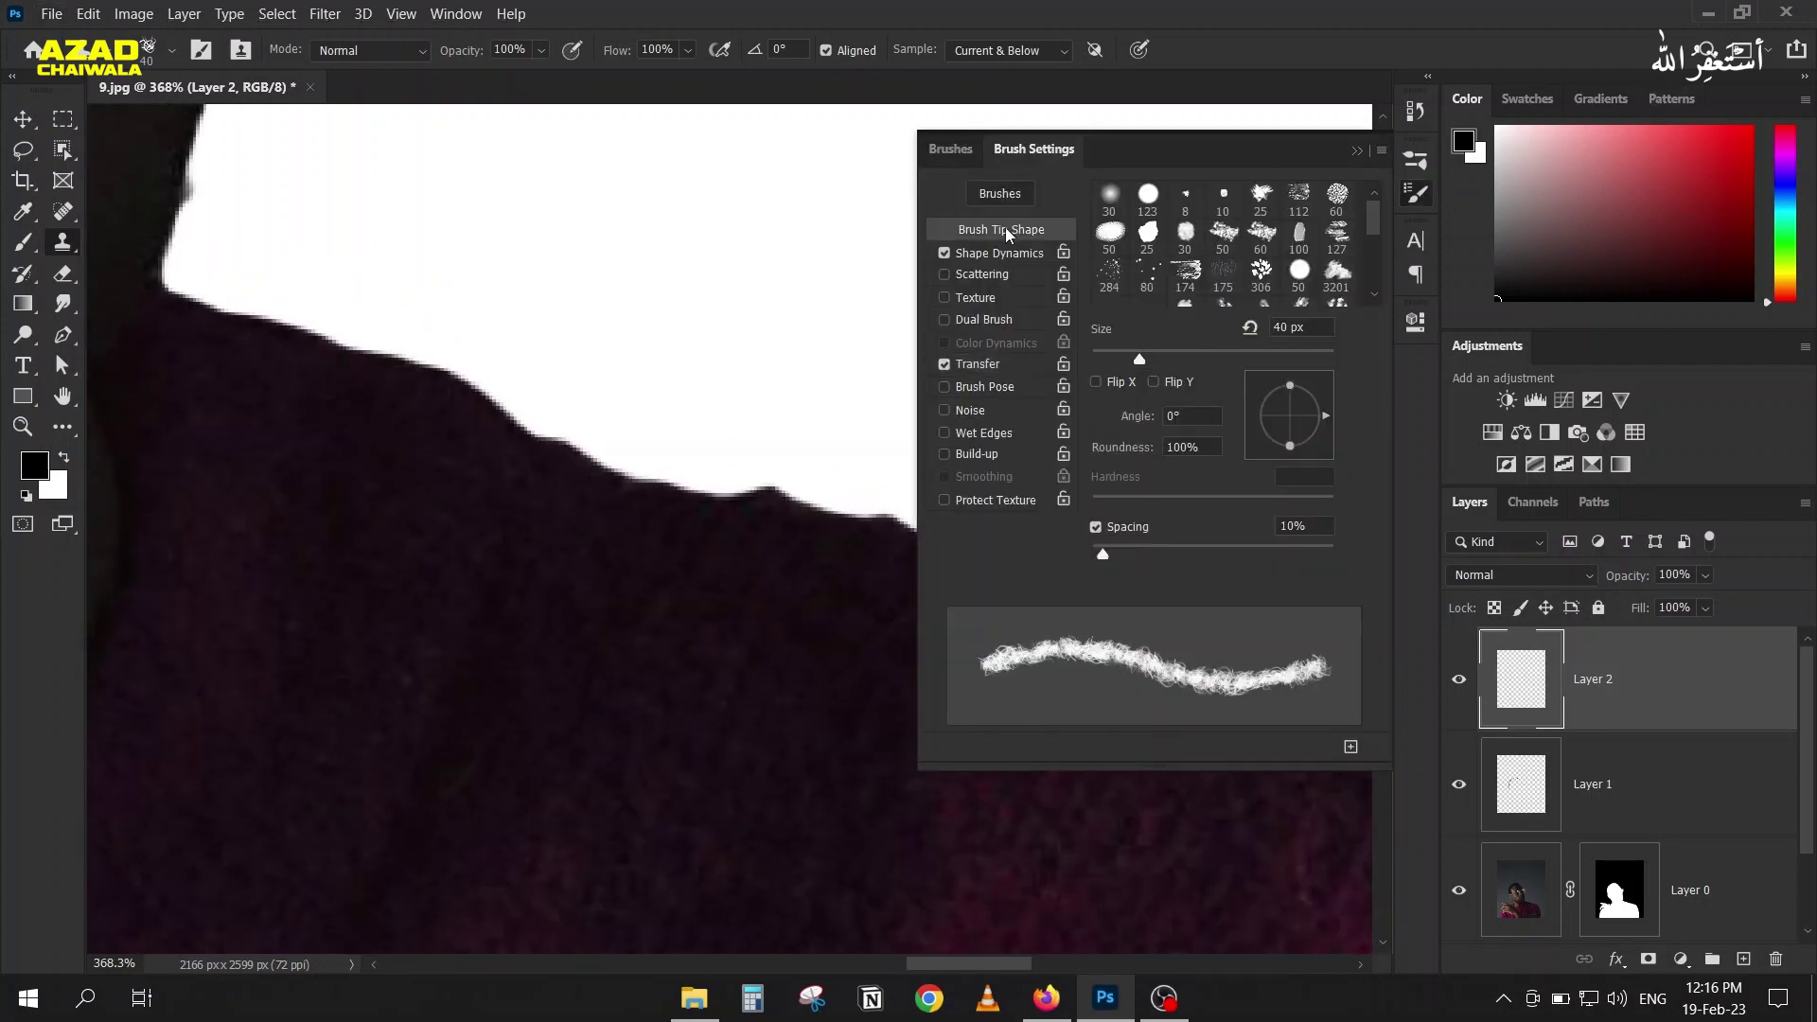
mouse_move(1133, 559)
left_mouse_down()
mouse_move(1184, 557)
mouse_move(1160, 558)
left_mouse_up()
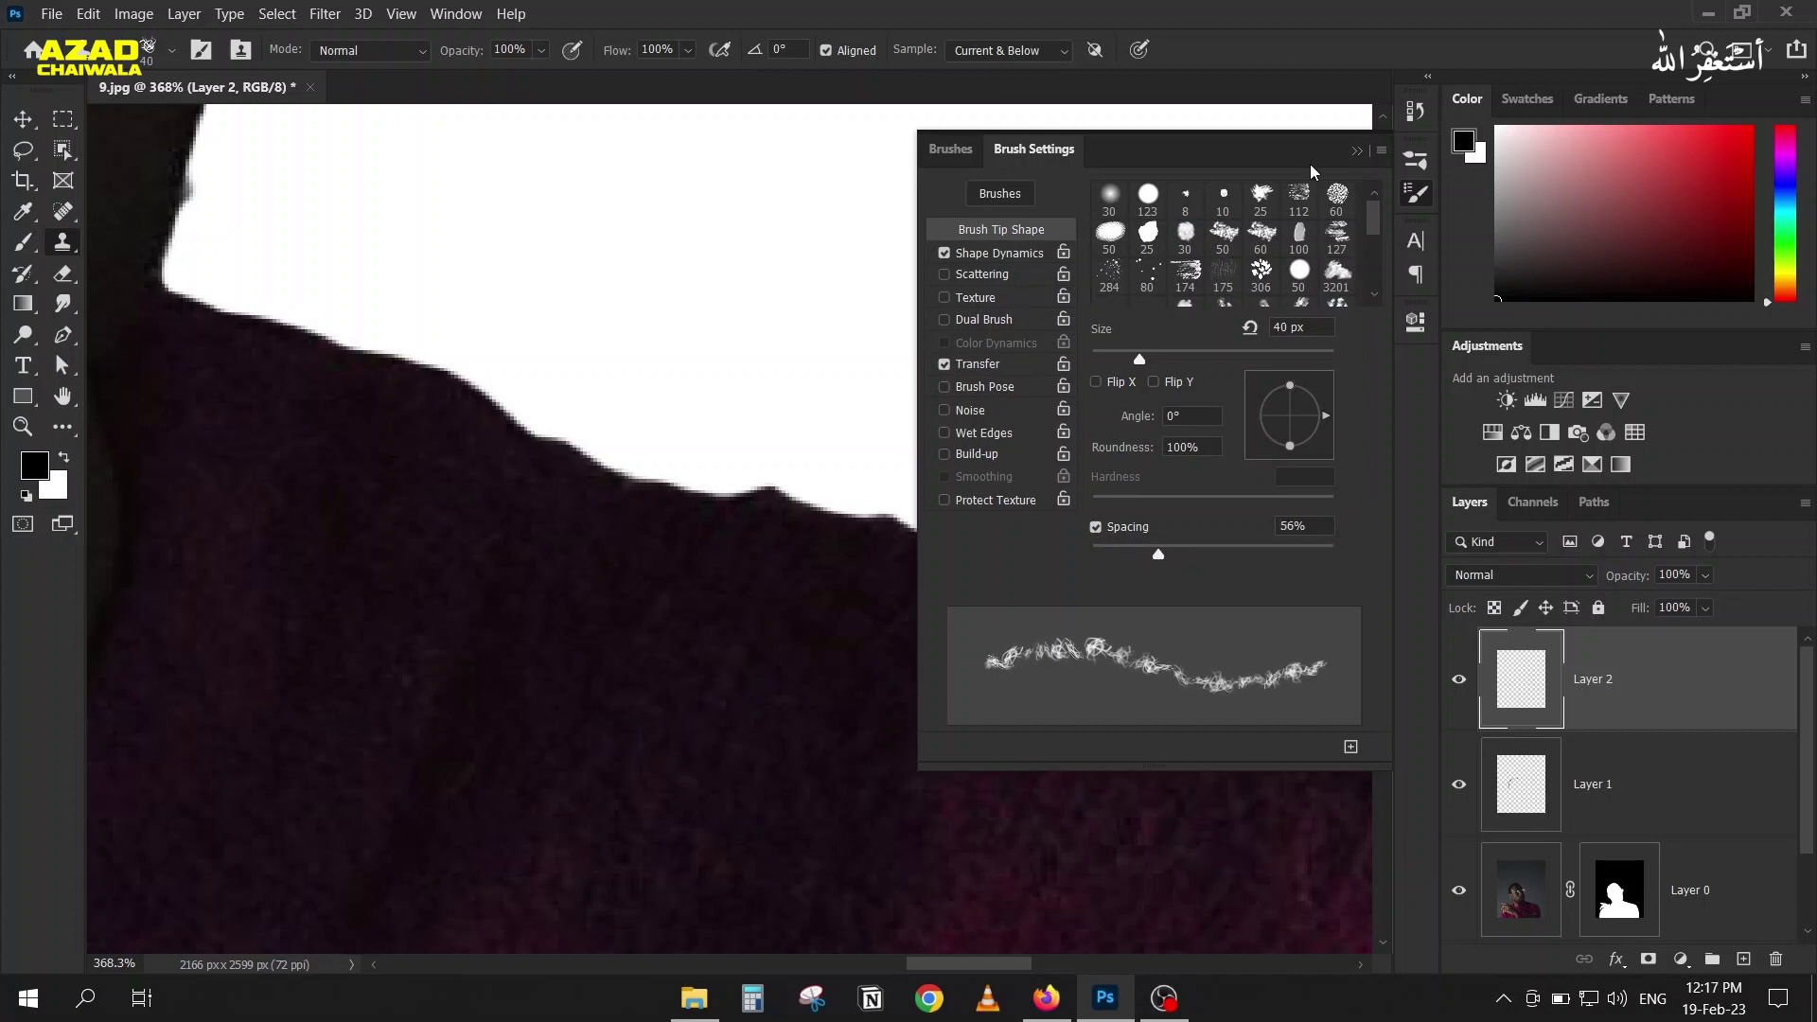
left_click(1357, 151)
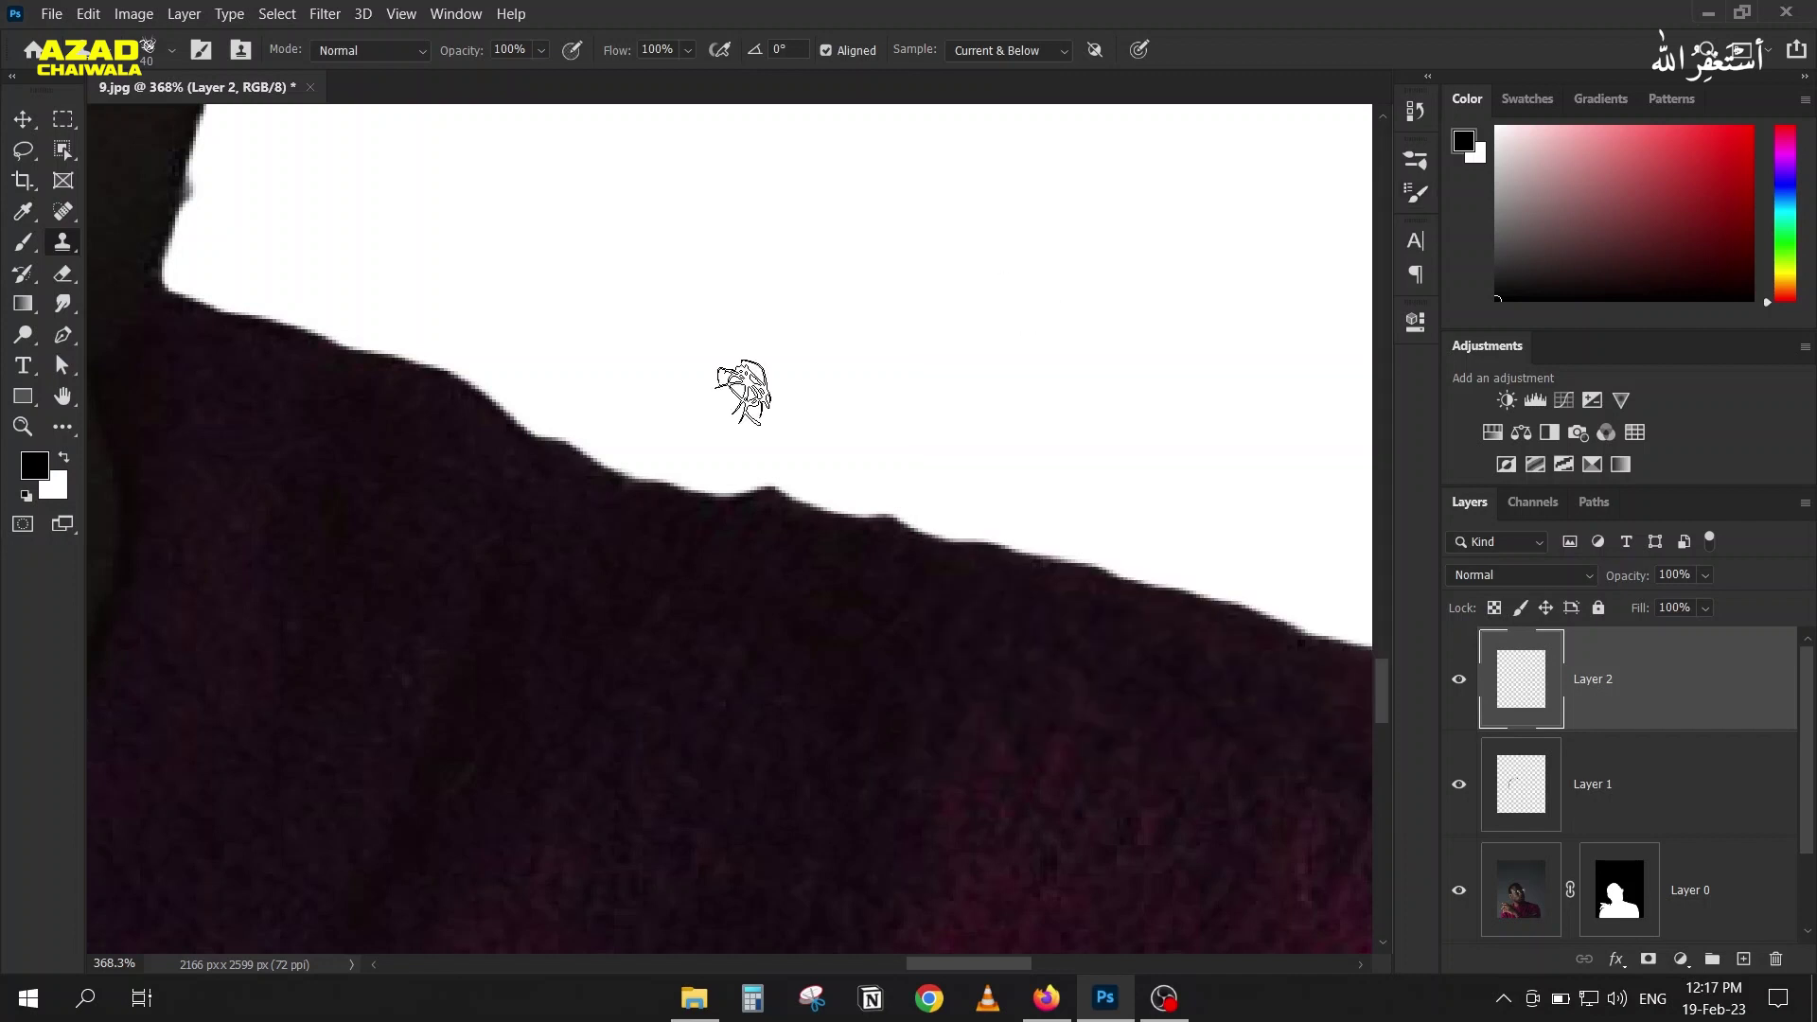
key("bracketleft")
key("bracketleft")
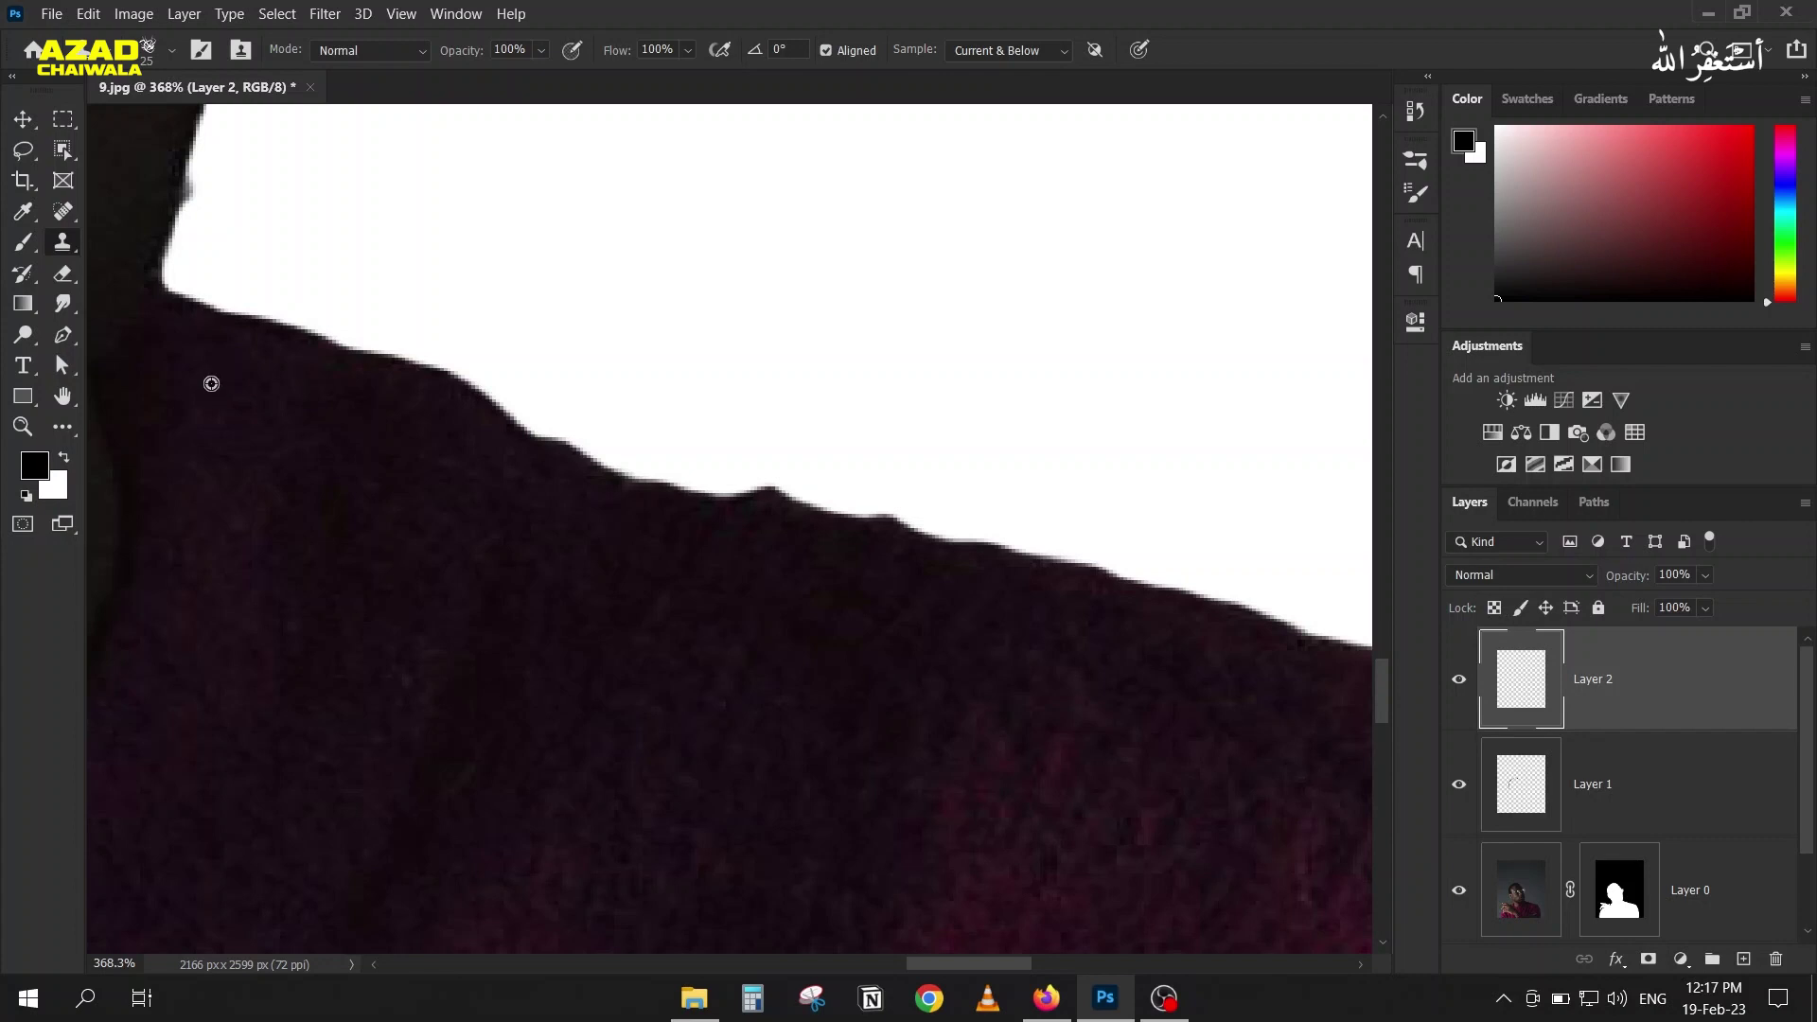
mouse_move(194, 337)
left_mouse_down()
mouse_move(477, 383)
mouse_move(592, 480)
mouse_move(465, 391)
mouse_move(475, 410)
mouse_move(454, 417)
mouse_move(380, 351)
mouse_move(349, 353)
mouse_move(401, 351)
mouse_move(377, 344)
mouse_move(600, 439)
mouse_move(620, 468)
mouse_move(493, 402)
mouse_move(546, 445)
mouse_move(738, 491)
mouse_move(661, 483)
mouse_move(901, 517)
mouse_move(978, 560)
mouse_move(1024, 558)
mouse_move(974, 537)
mouse_move(1079, 564)
mouse_move(866, 544)
mouse_move(567, 475)
mouse_move(555, 418)
mouse_move(211, 319)
mouse_move(161, 279)
mouse_move(171, 303)
mouse_move(438, 407)
left_mouse_up()
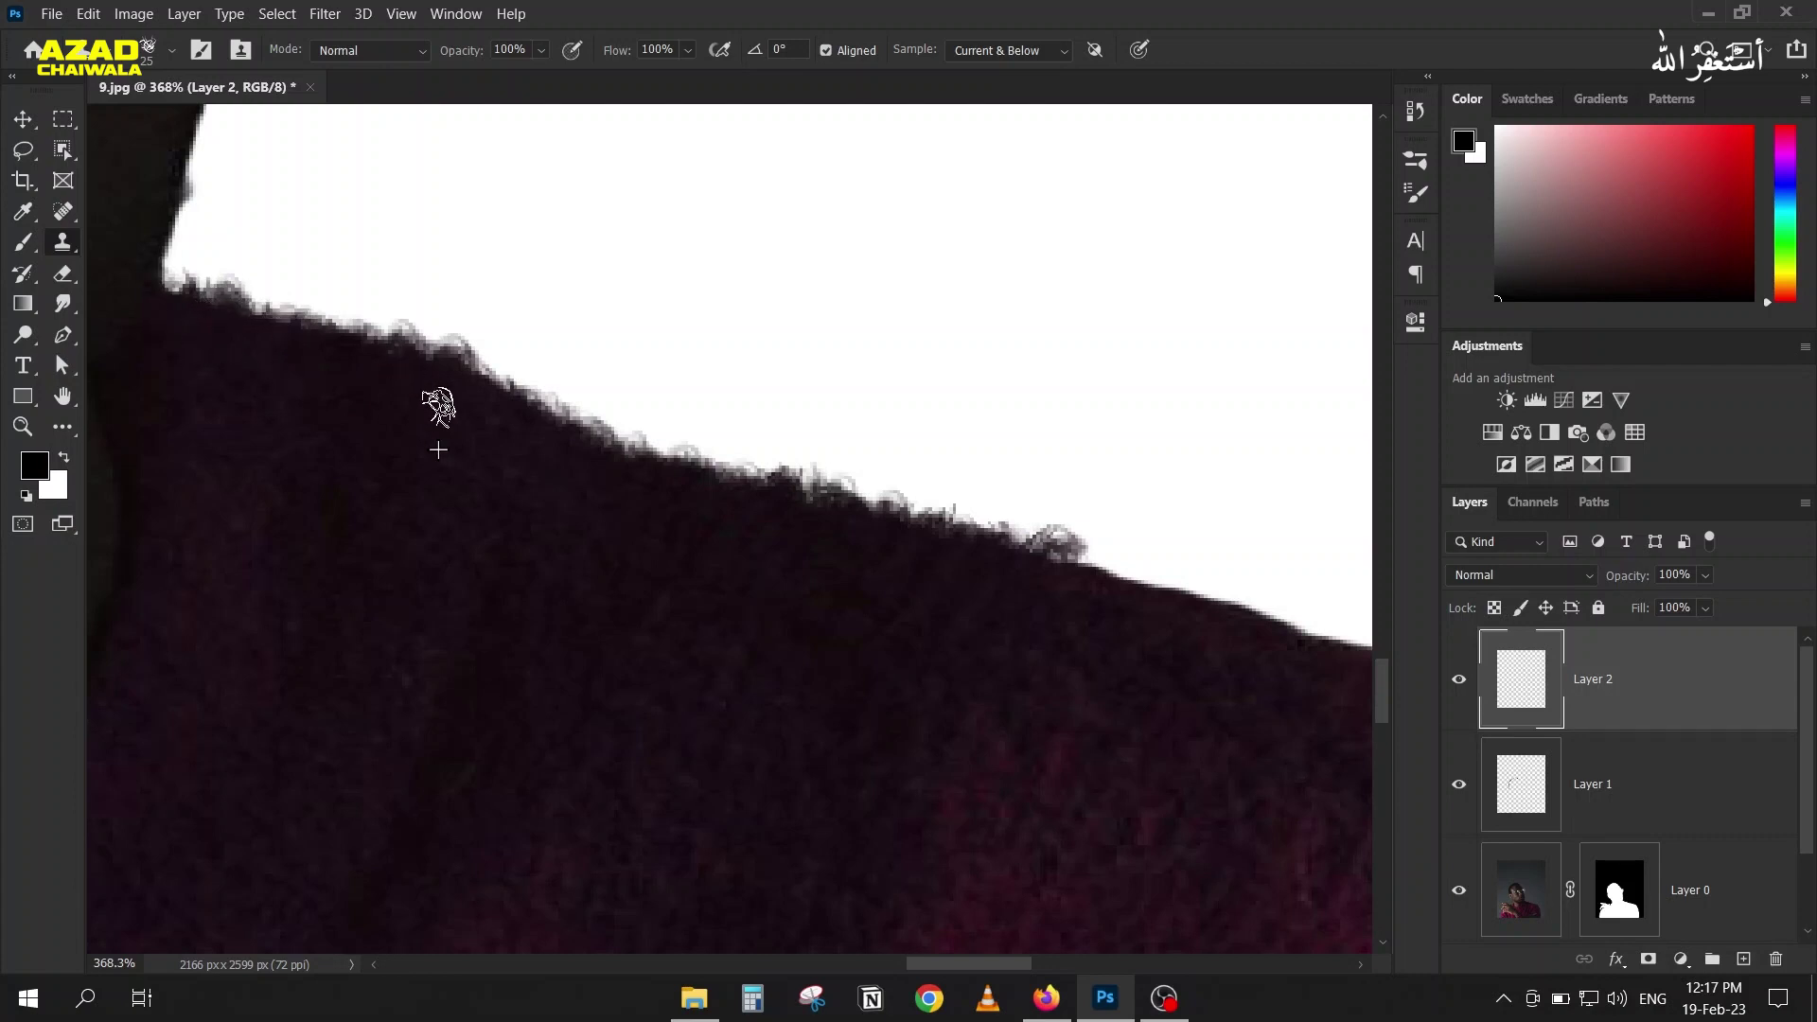
Step: Toggle Layer 2 to compare the shoulder, recenter the portrait, and close 9.jpg
scroll(700, 589, "down", 5)
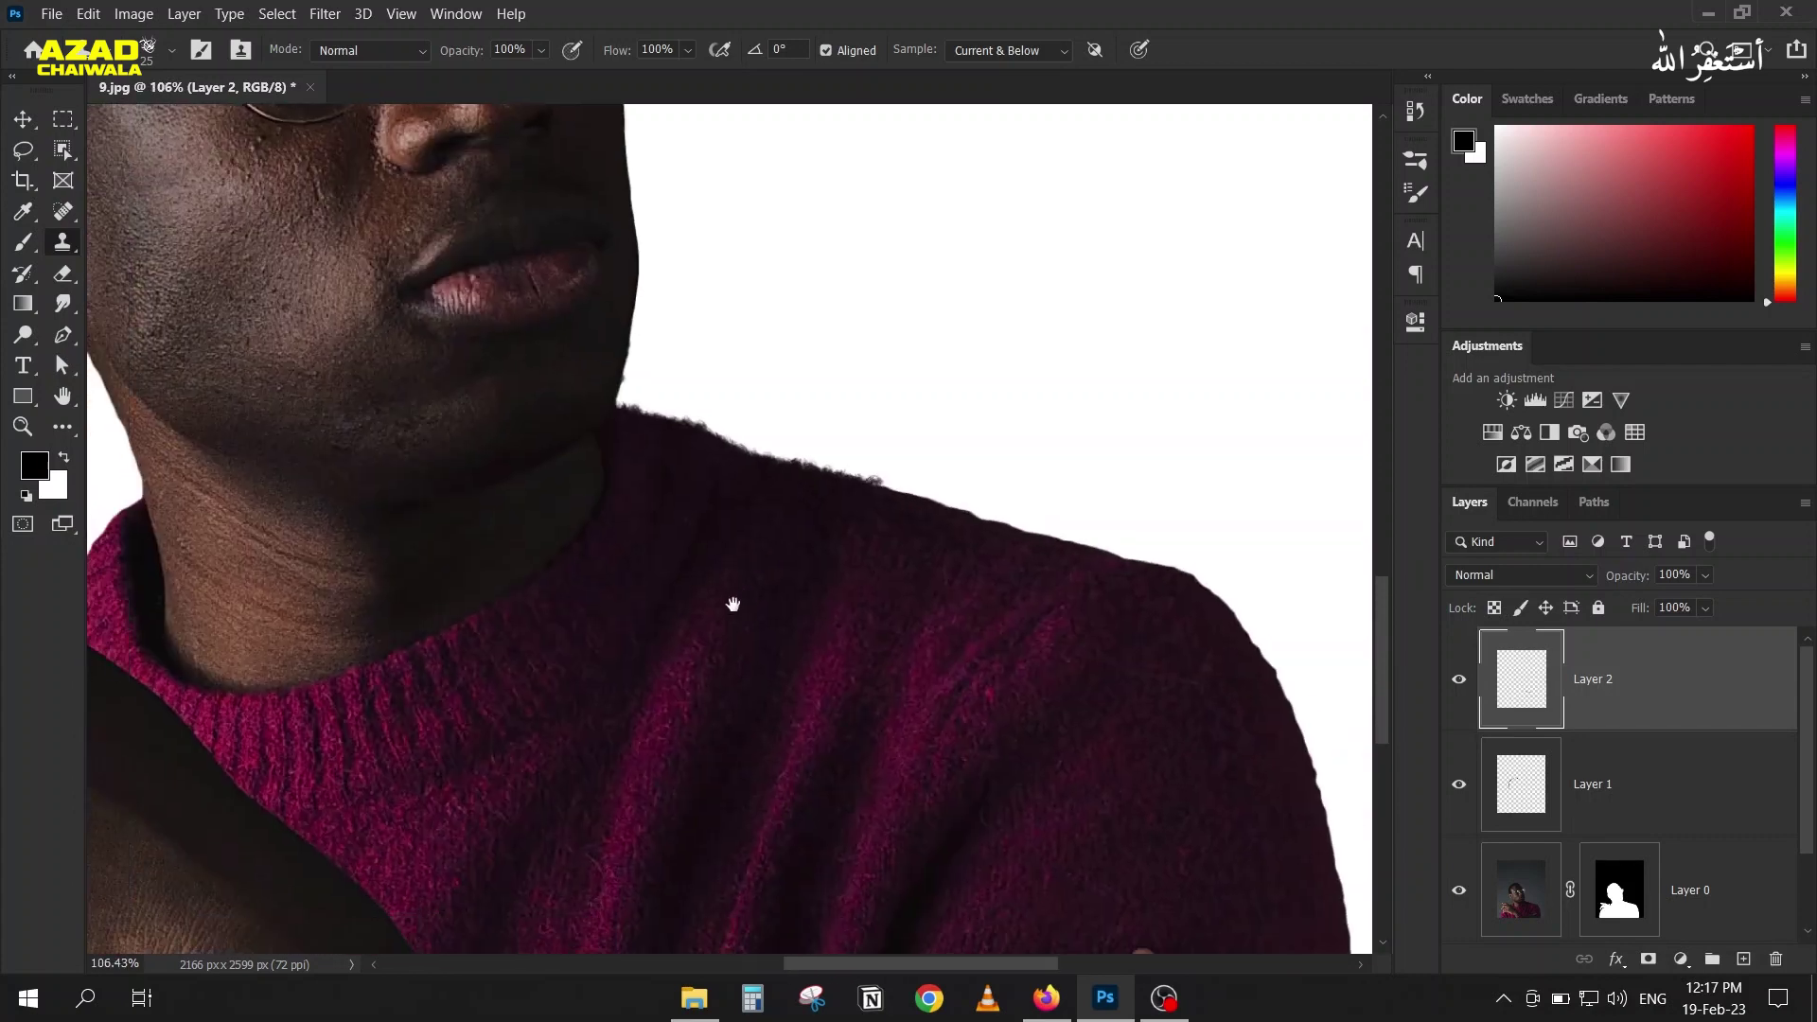
scroll(779, 482, "up", 3)
left_click(1458, 679)
left_click(1458, 678)
scroll(763, 609, "down", 5)
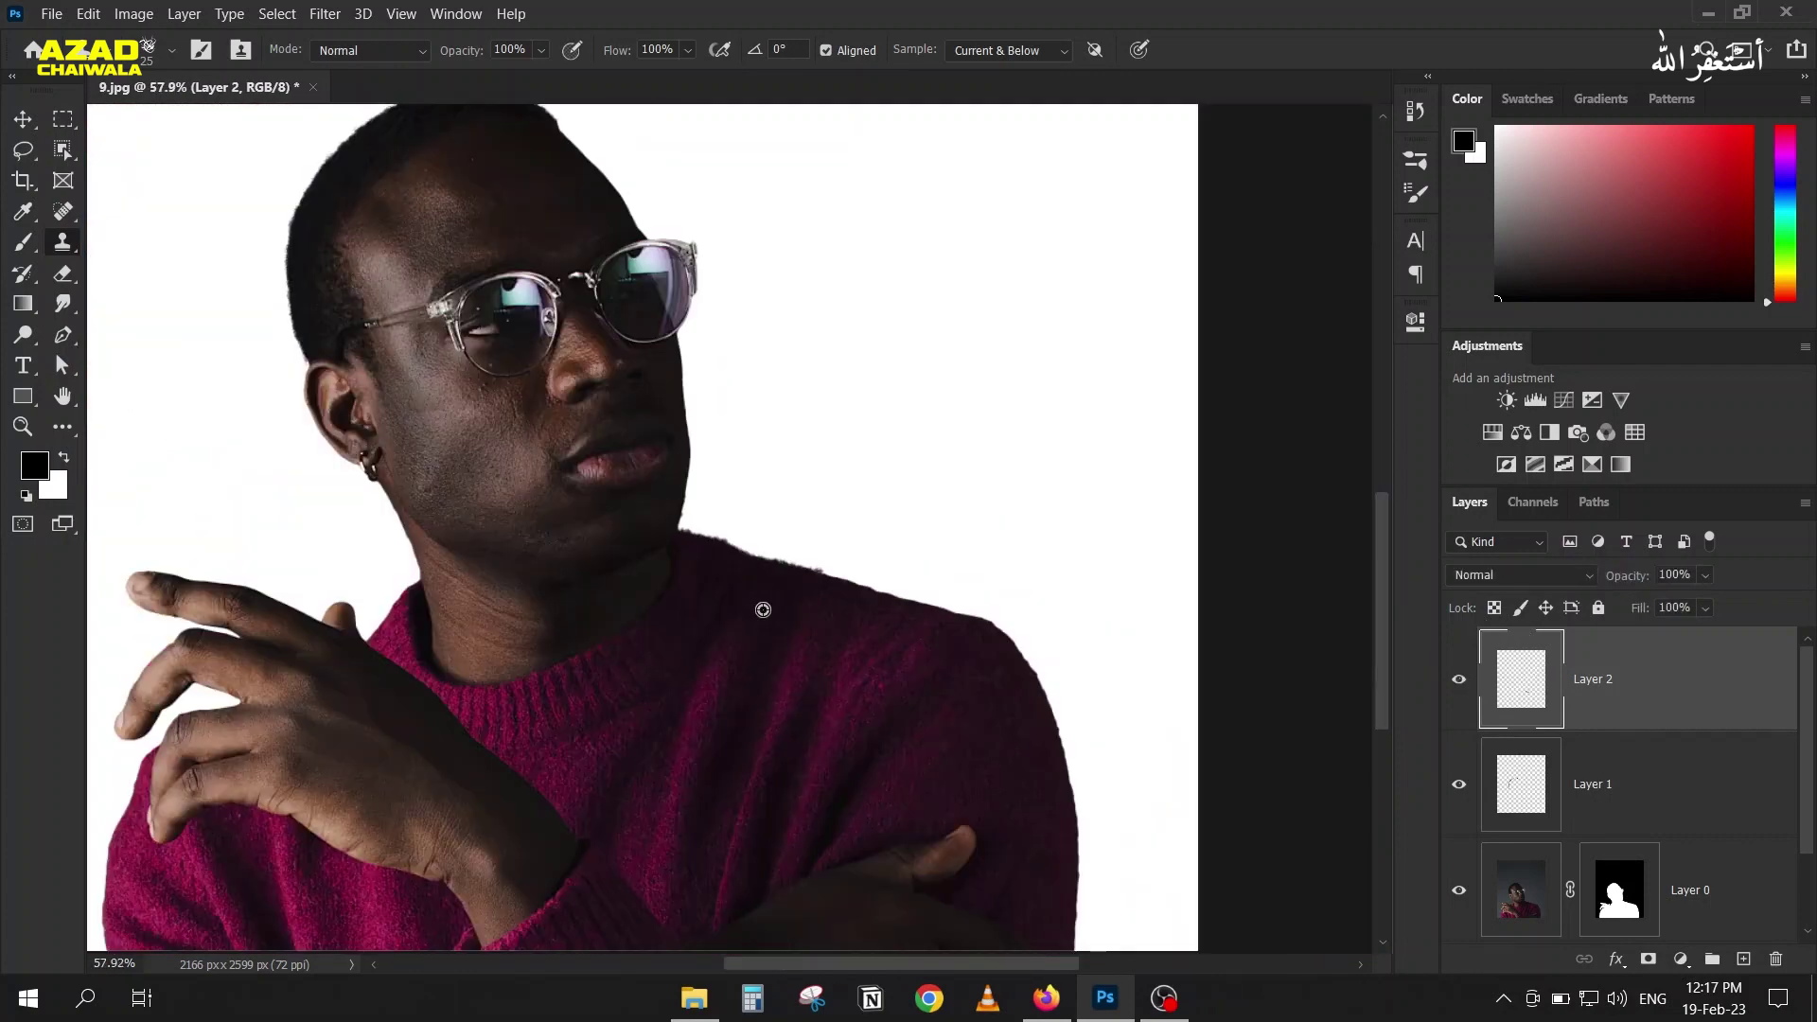
left_click_drag(726, 575, 1020, 627)
left_click(313, 87)
Step: Discard changes to 9.jpg and drag picture 10 from the 5-Brushes folder into Photoshop
key("n")
left_click(694, 997)
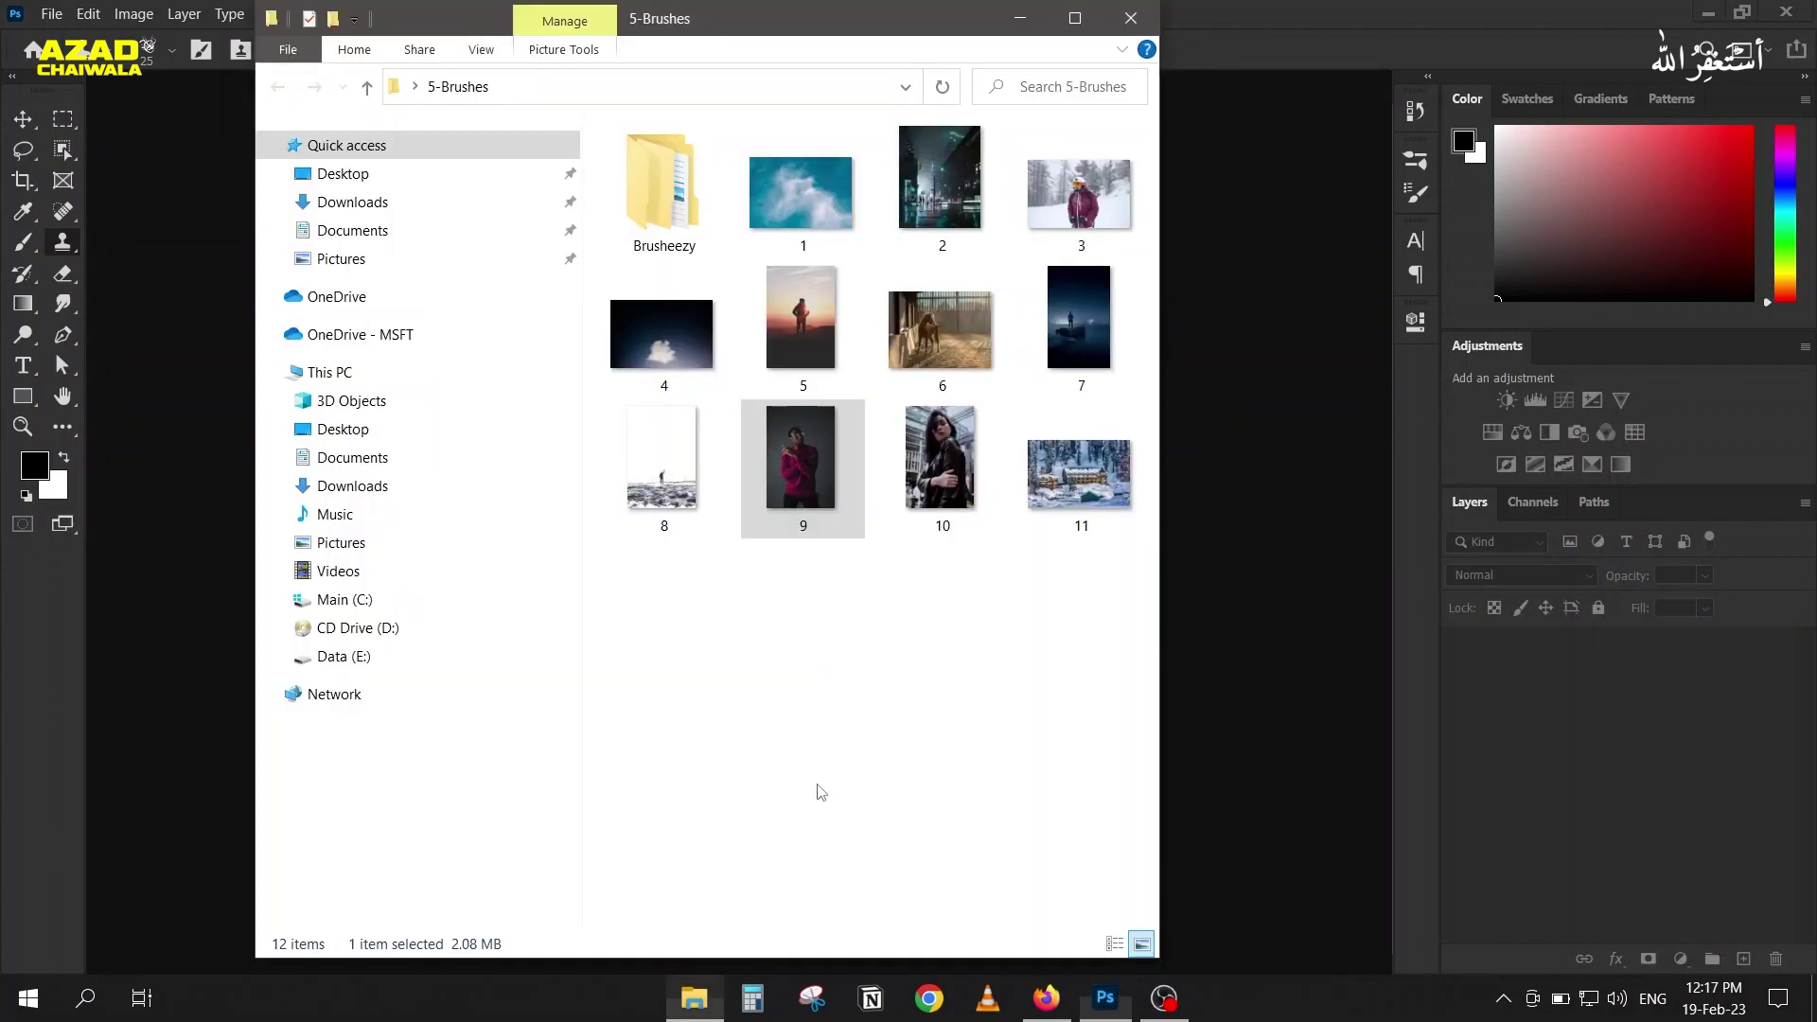
left_click_drag(942, 464, 1287, 437)
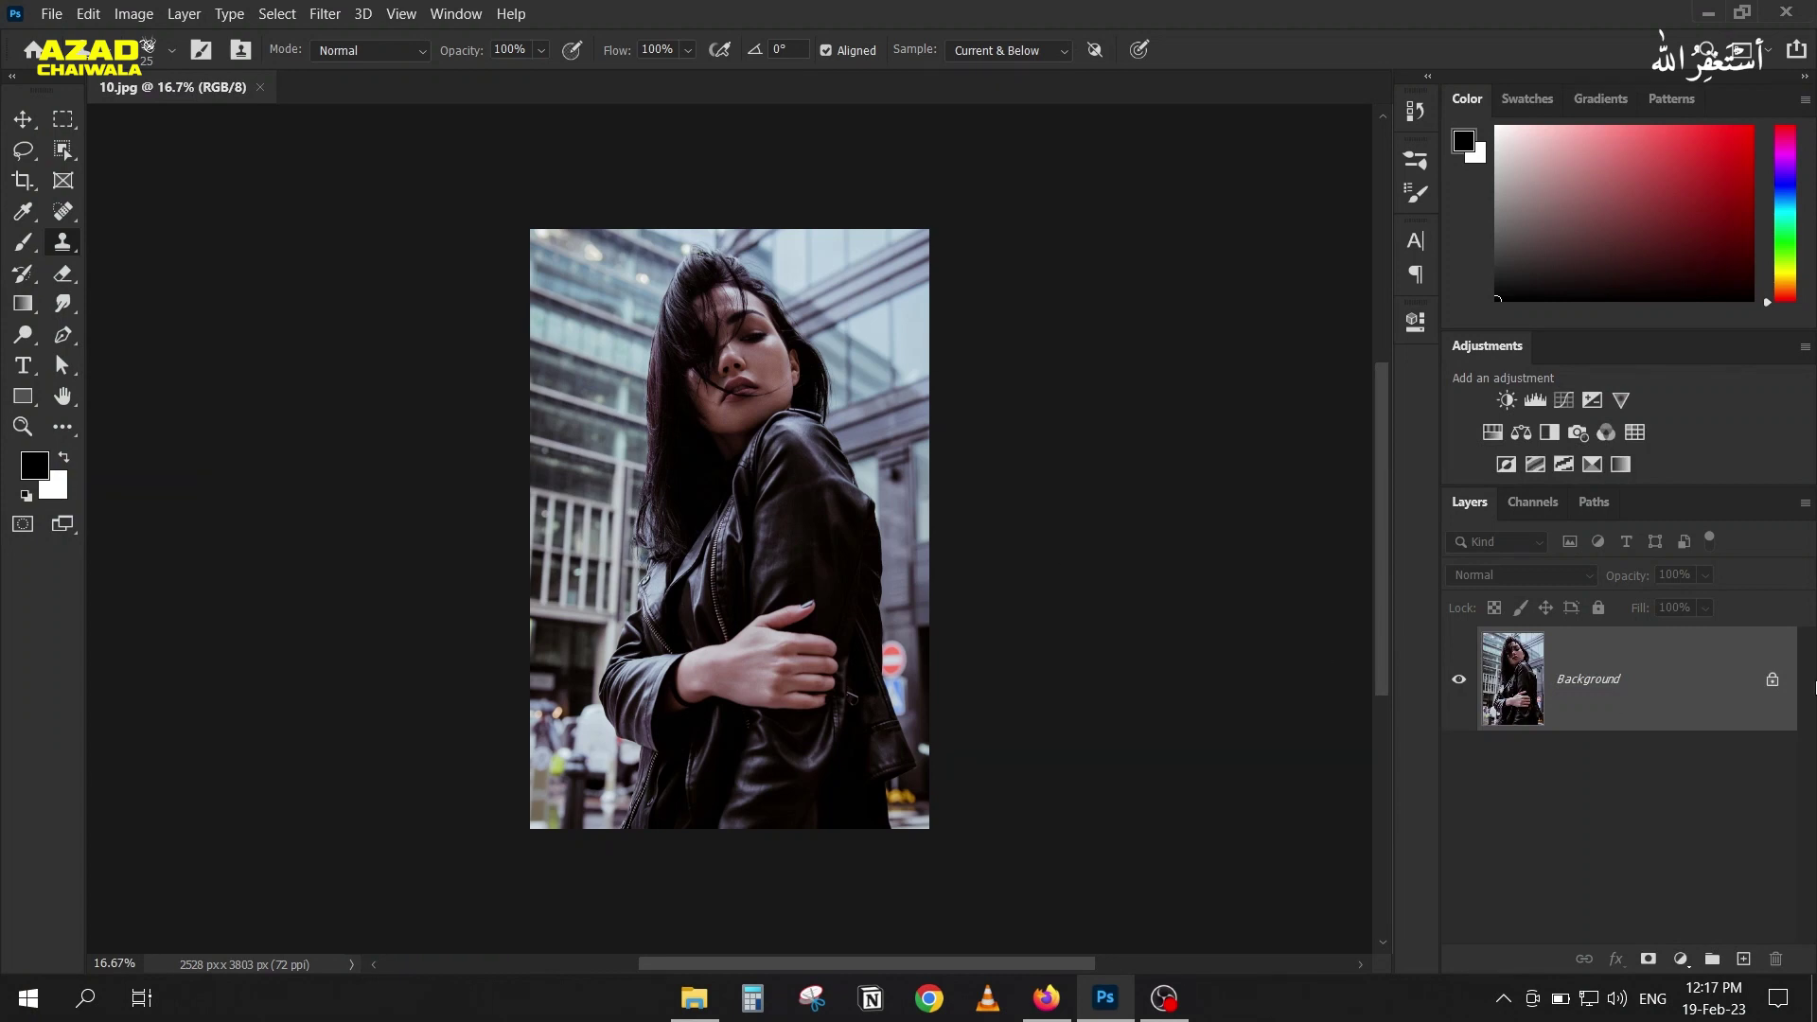
Step: Duplicate the photo, hide the Background, and mask Layer 1 to the woman with Select Subject
key("ctrl+j")
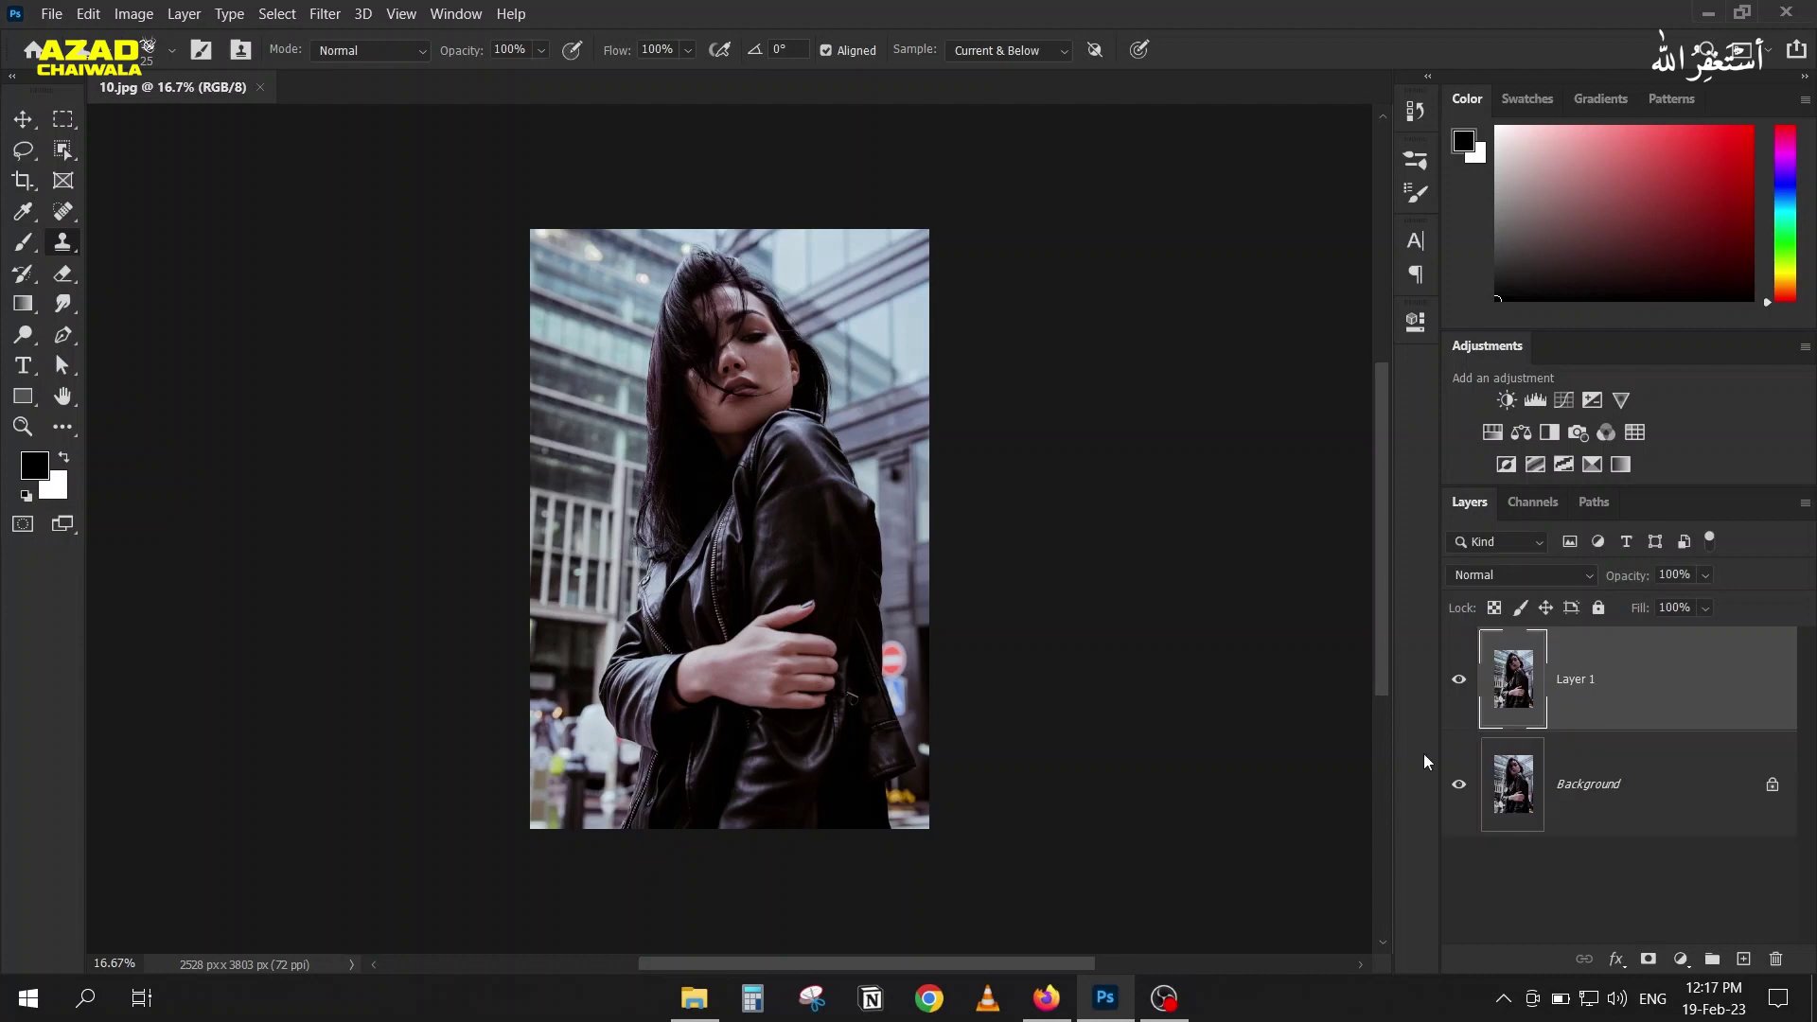
left_click(1514, 783)
left_click(1458, 783)
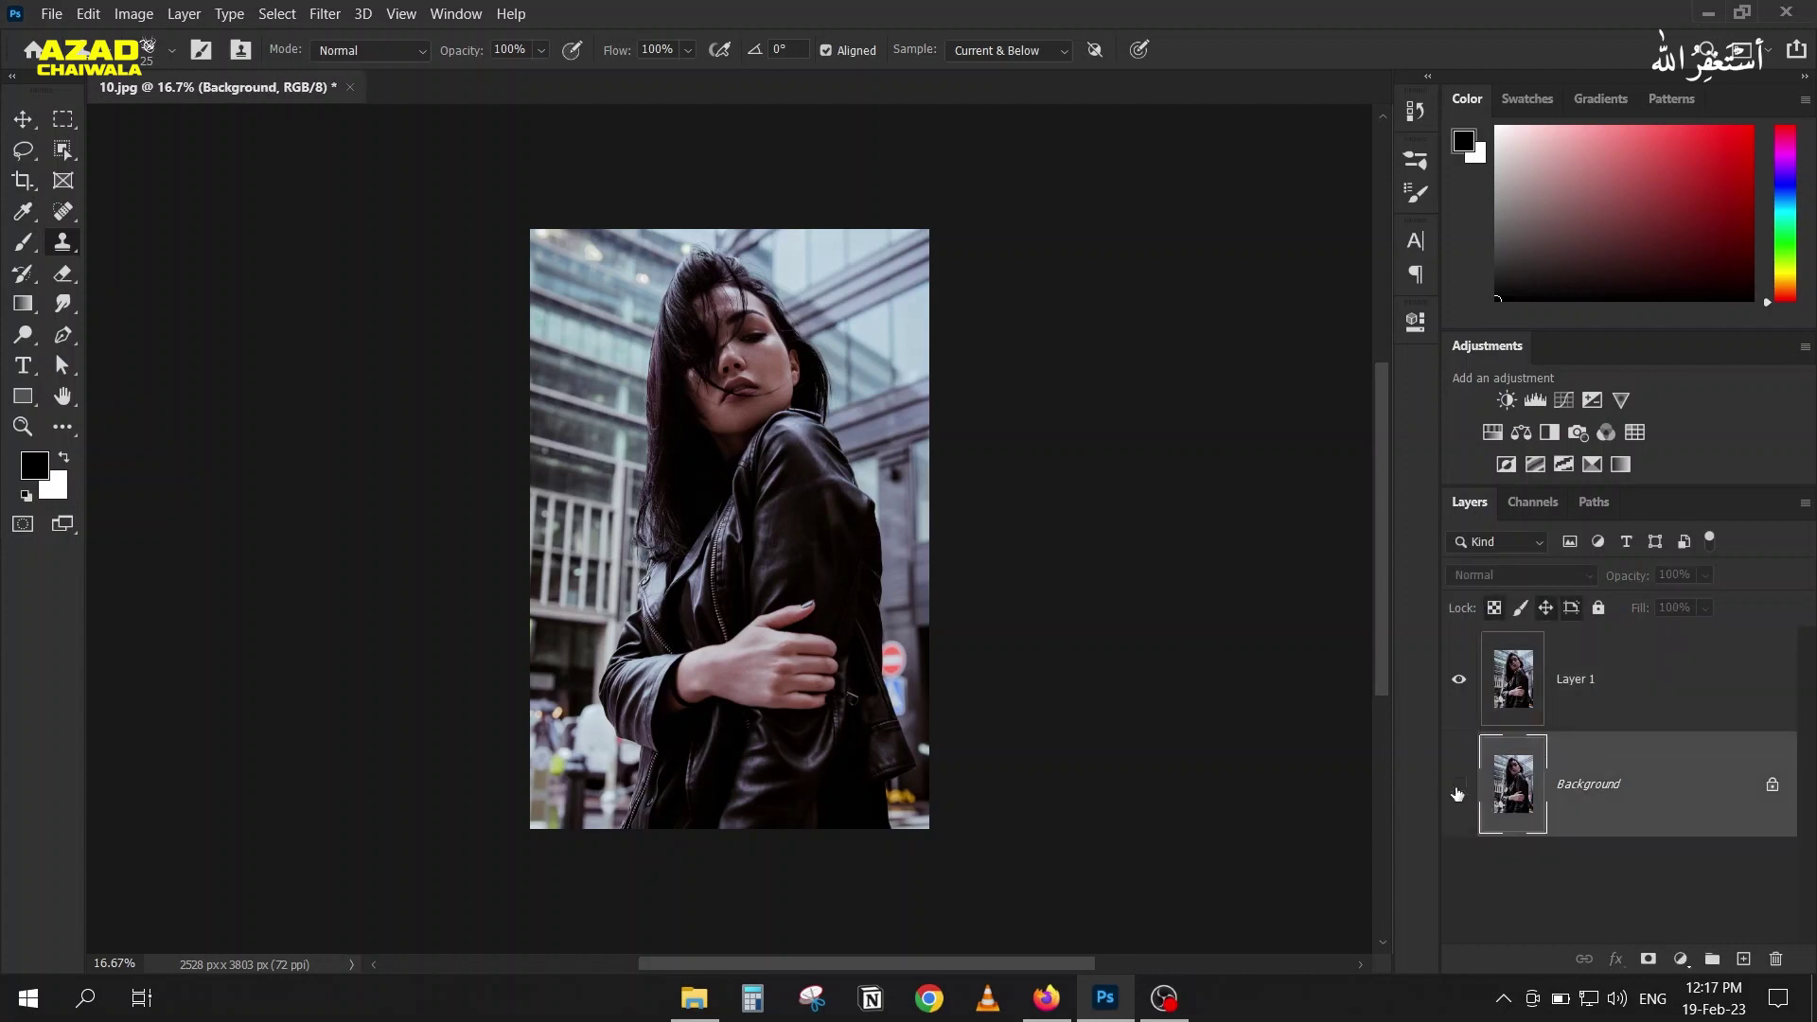
left_click(1542, 682)
left_click(272, 14)
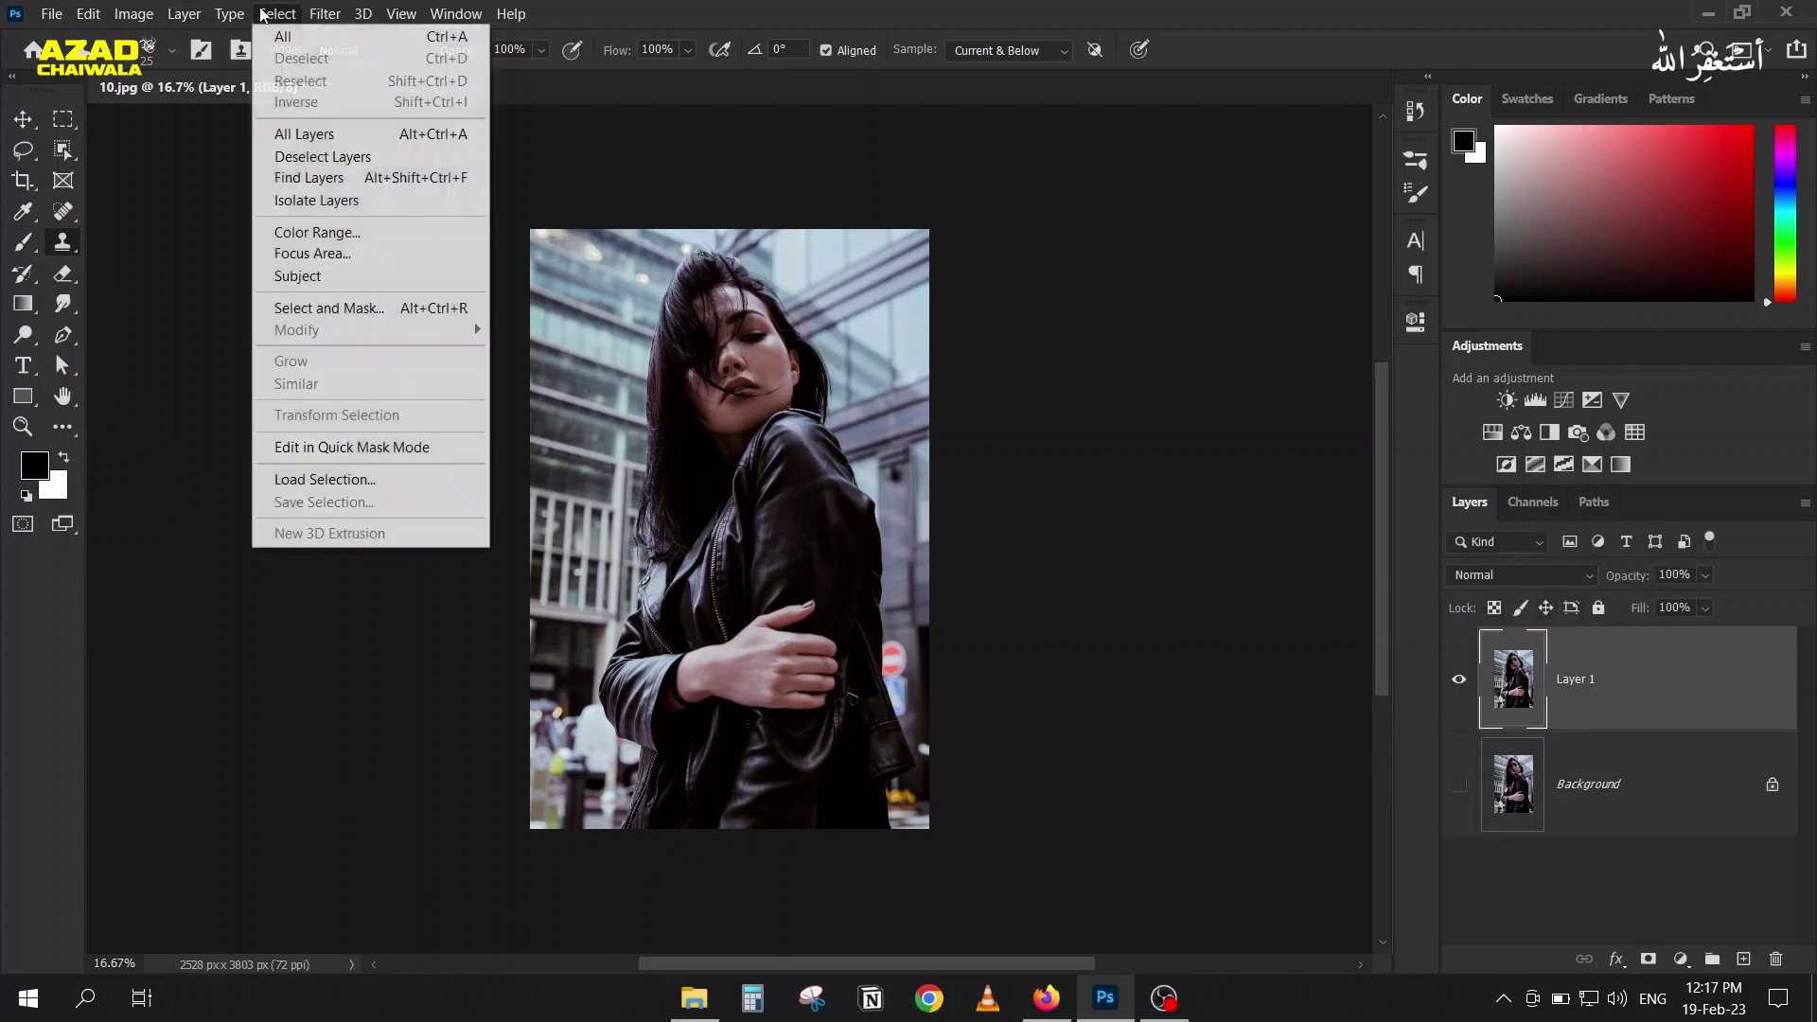
left_click(372, 273)
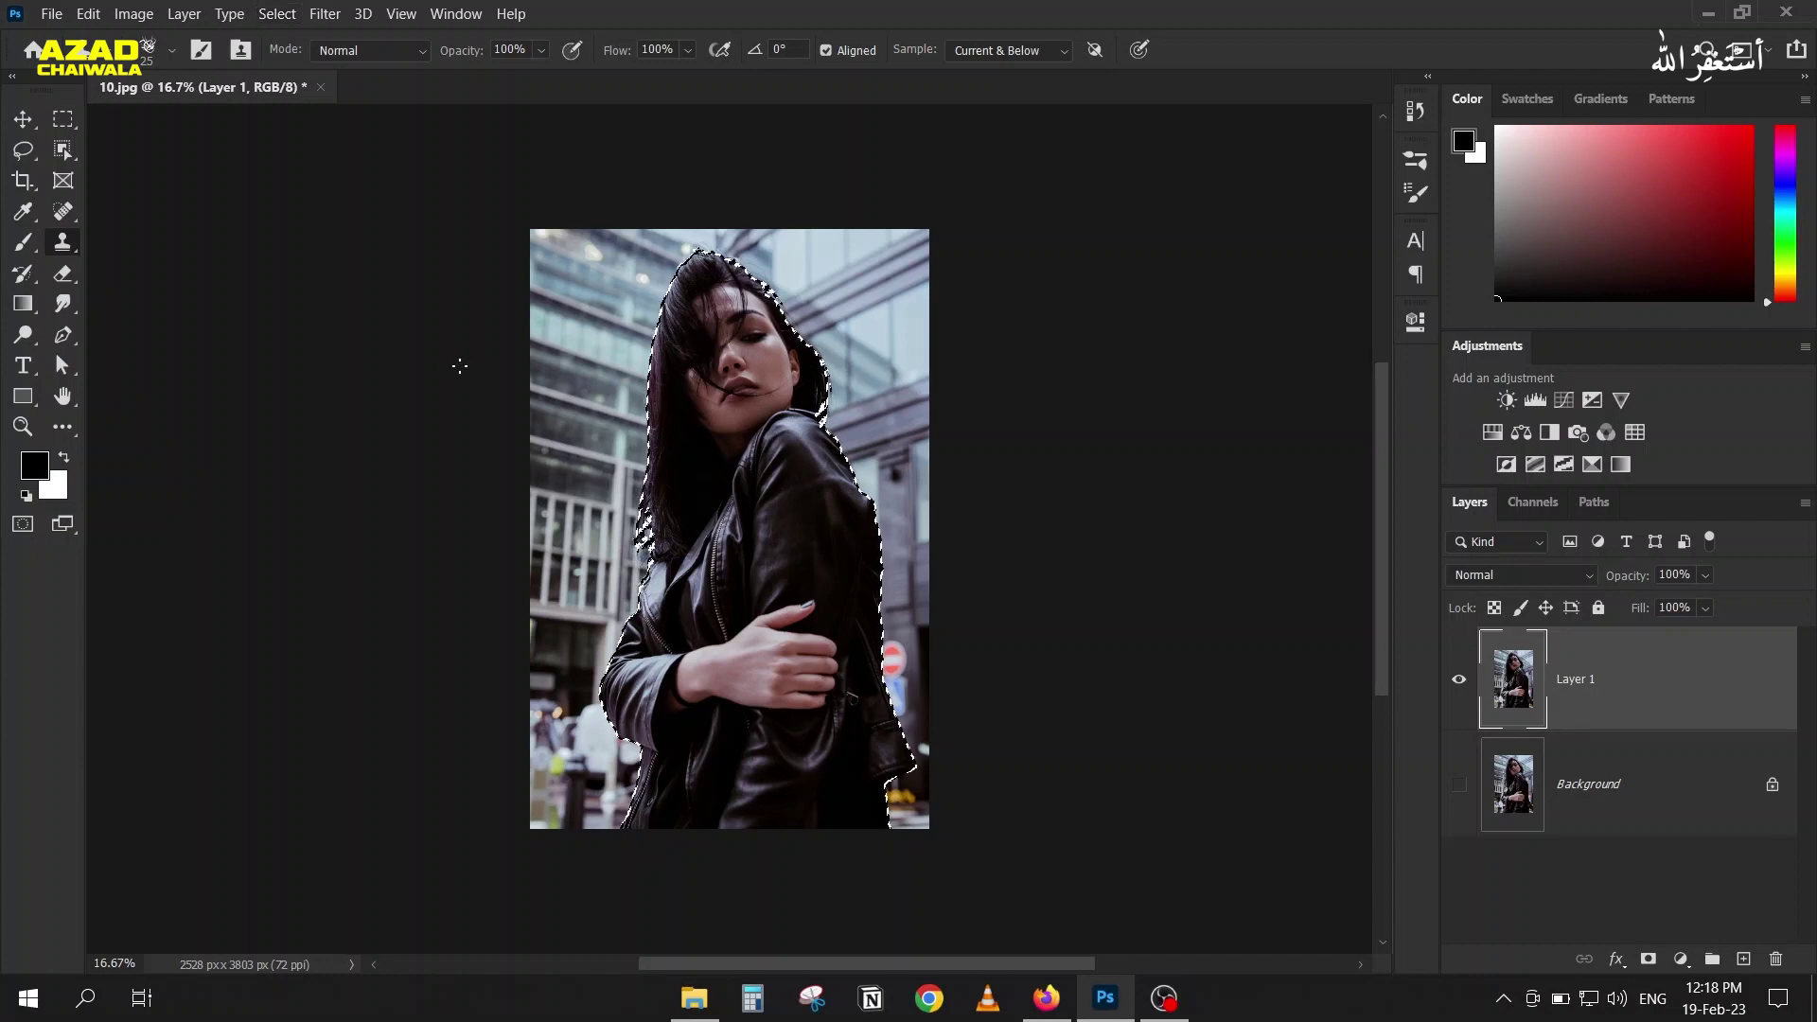
left_click(1648, 962)
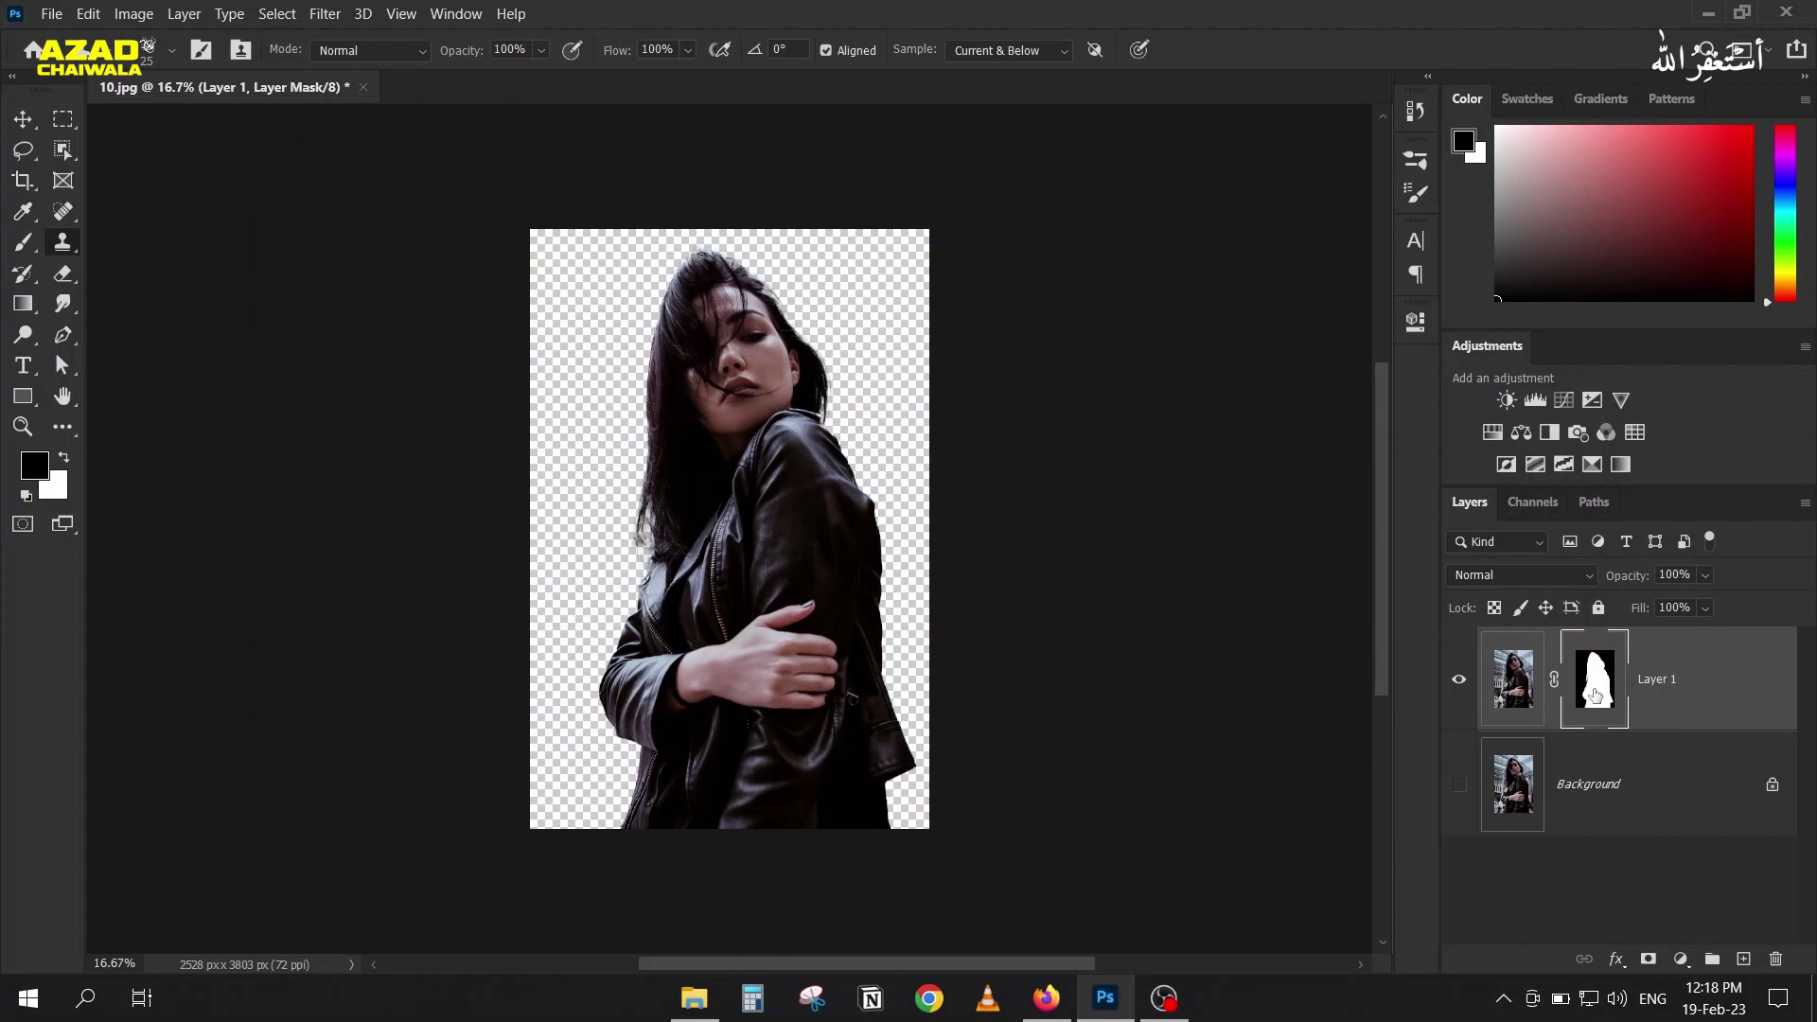
Step: Add a white (ffffff) Solid Color fill layer below Layer 1 and target Layer 1's mask
left_click(1516, 799)
left_click(1681, 959)
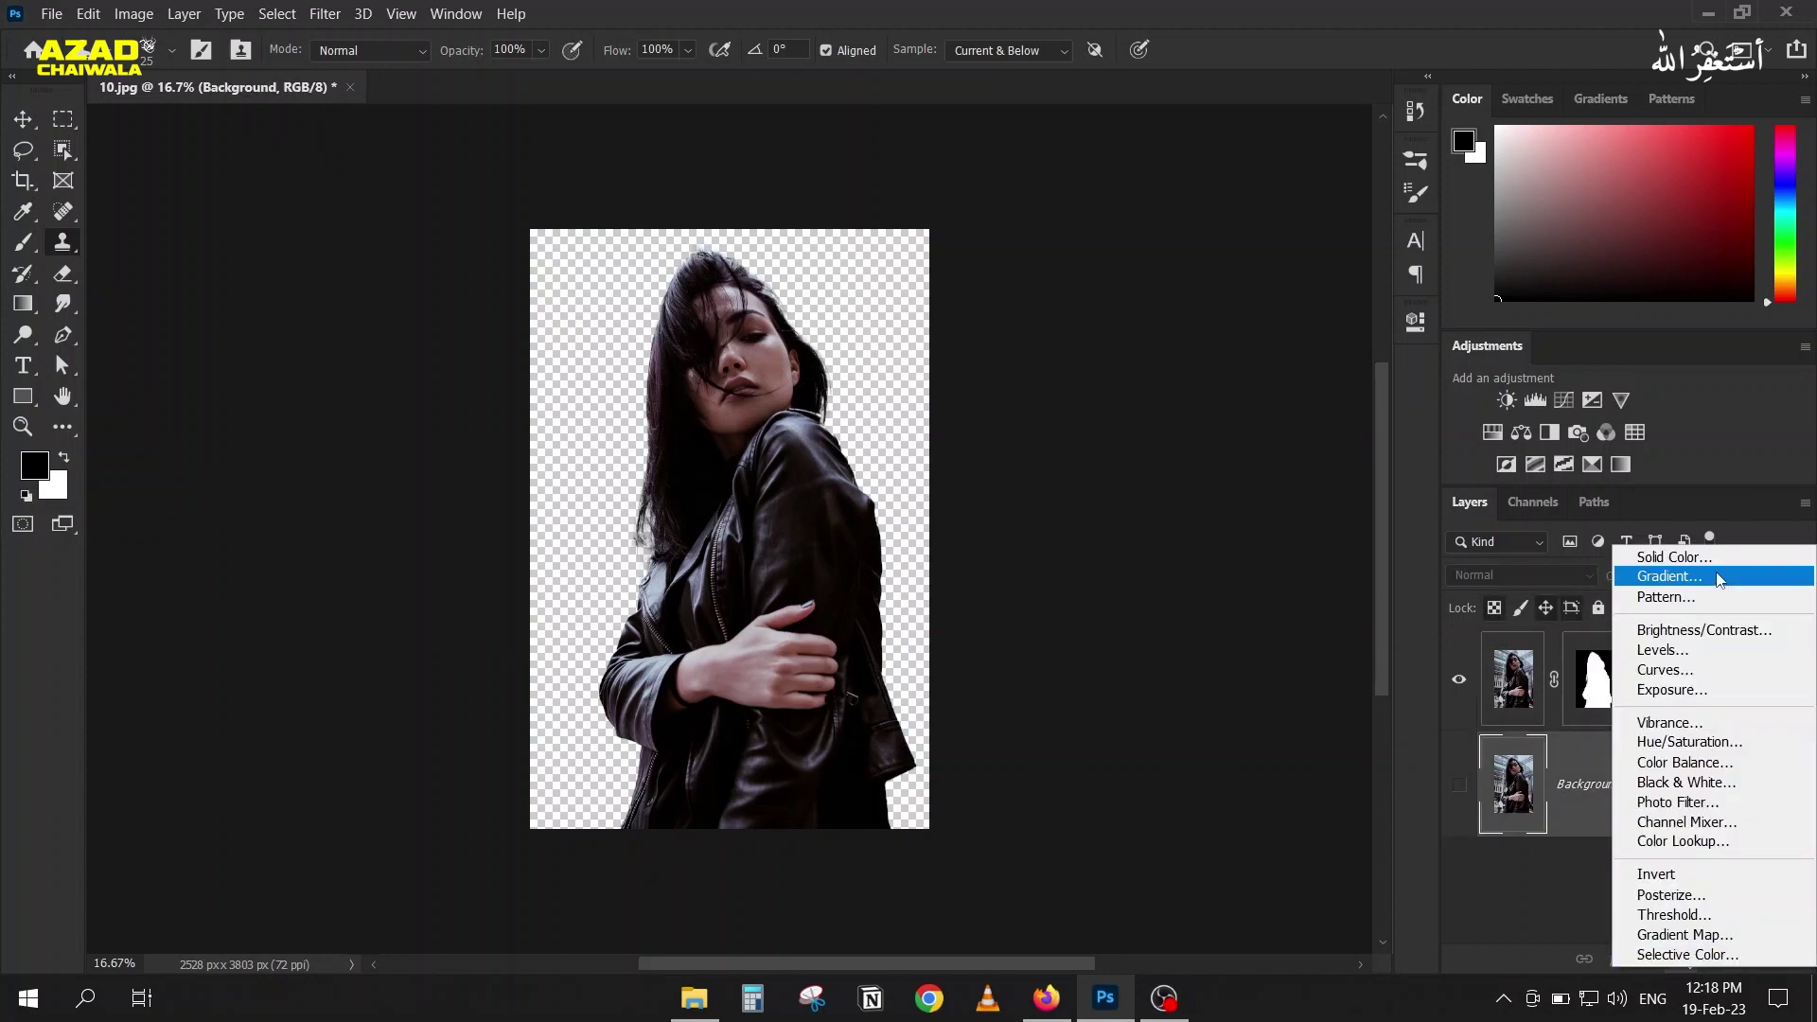
left_click(1670, 557)
type("ffffff")
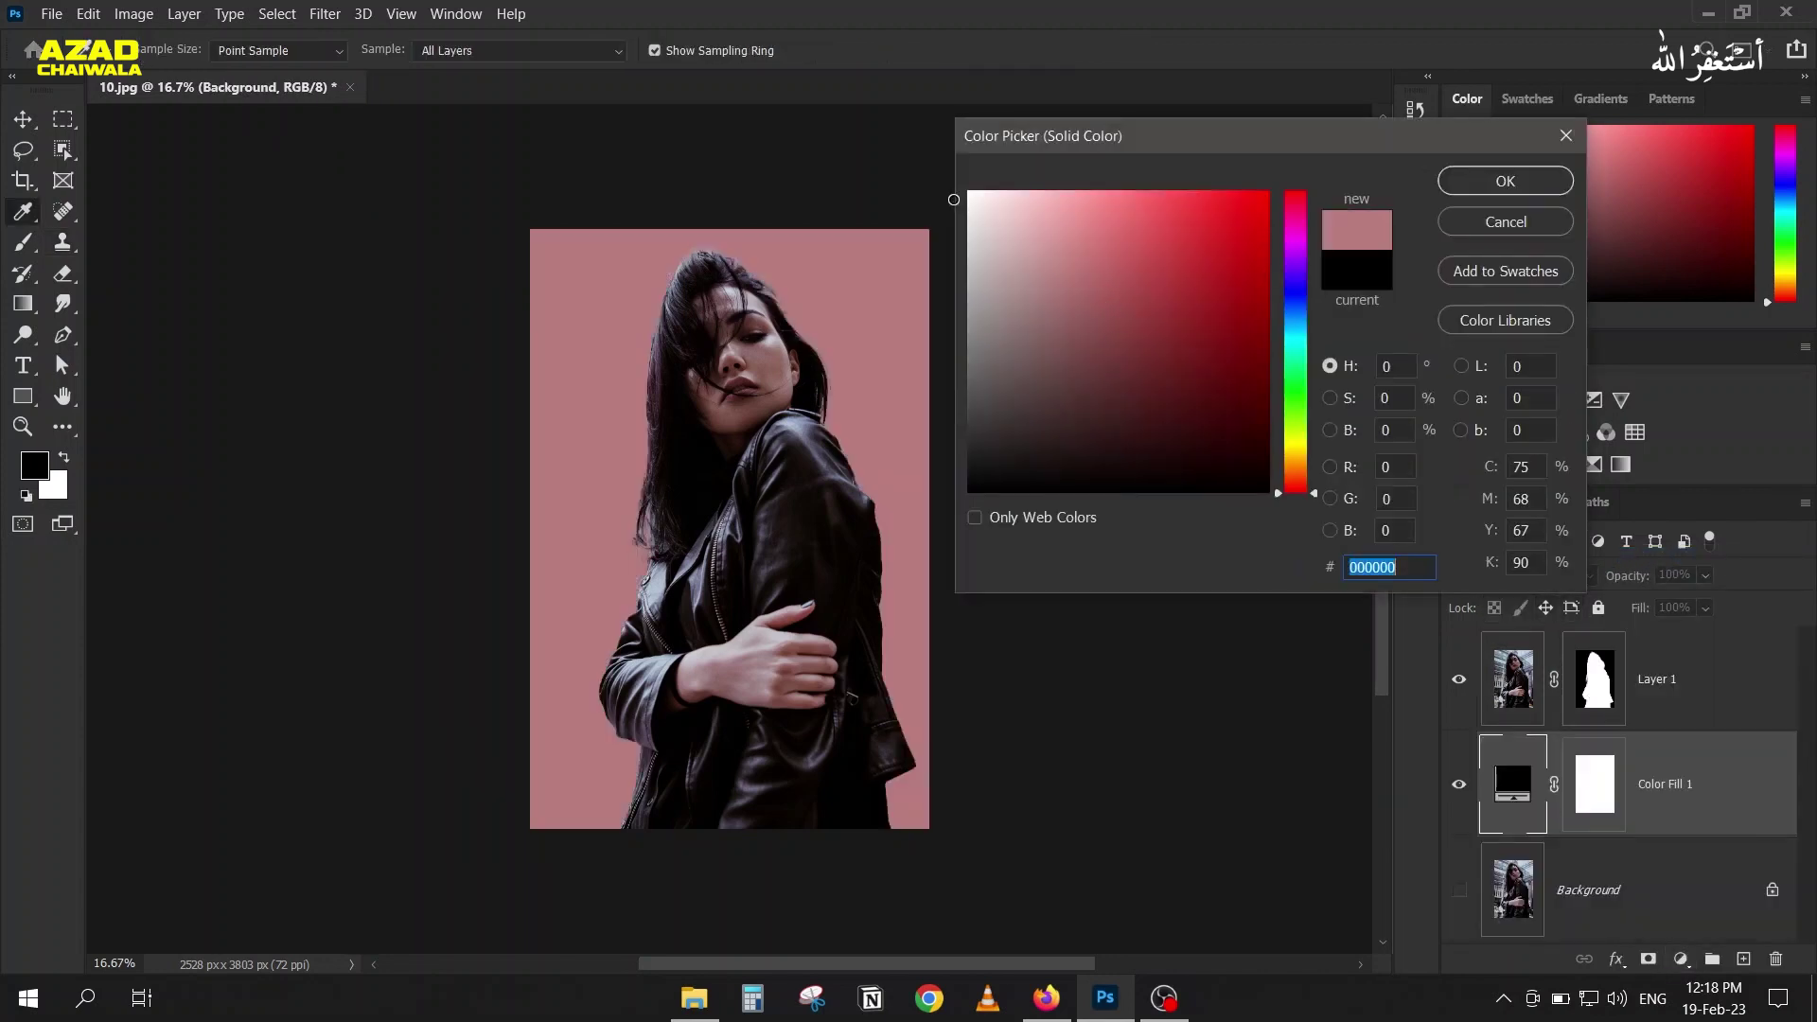
key("Return")
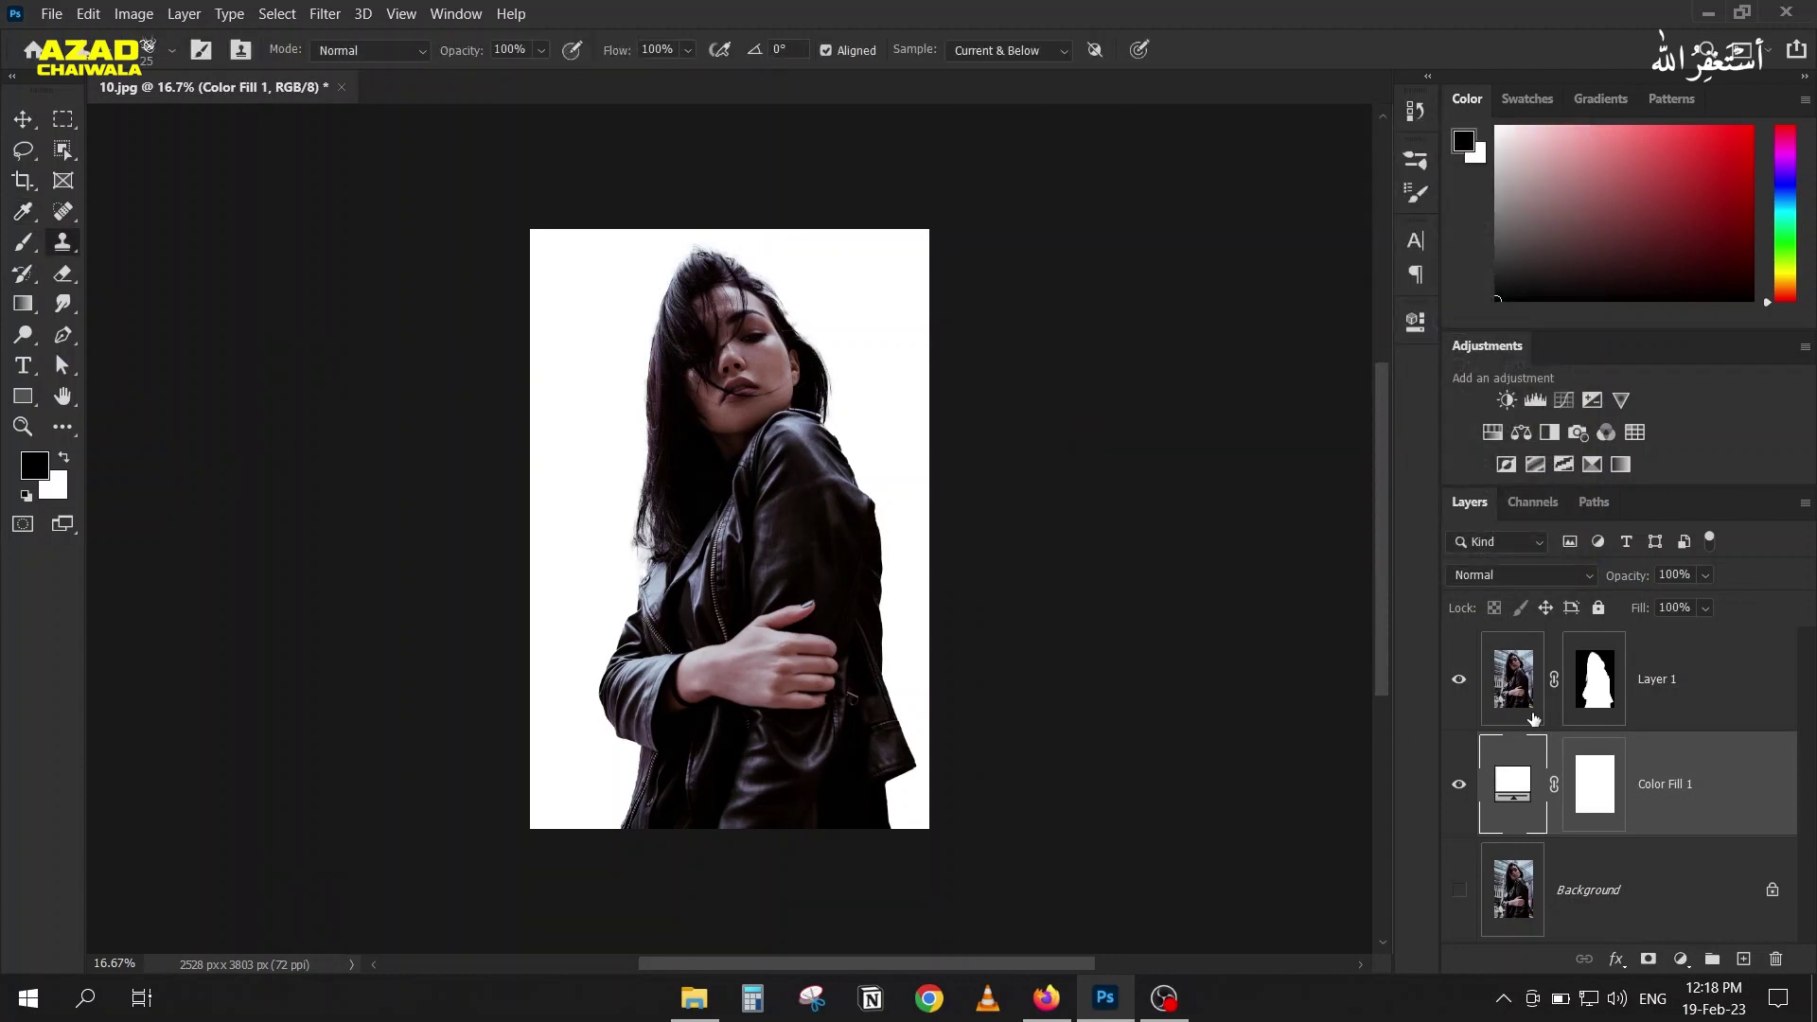
left_click(1596, 679)
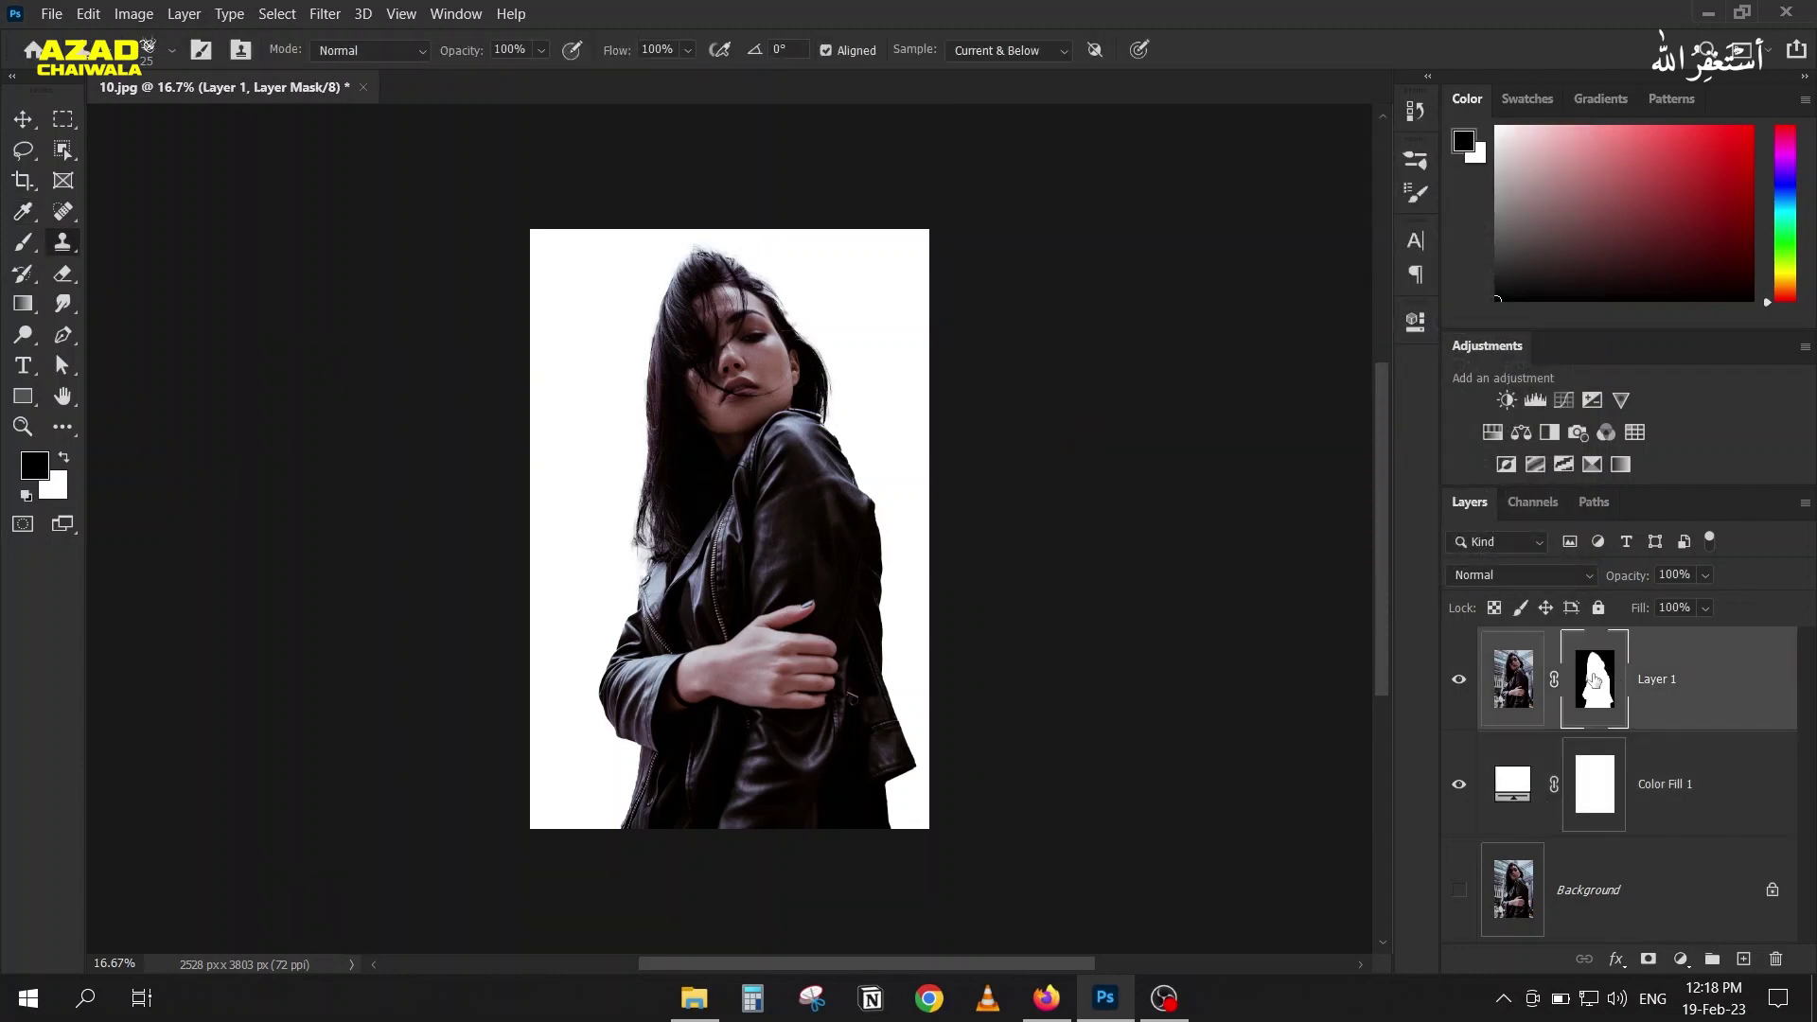
Step: Zoom and pan to bring the woman's face and jacket into view
scroll(638, 483, "up", 5)
scroll(637, 482, "up", 3)
scroll(735, 580, "up", 6)
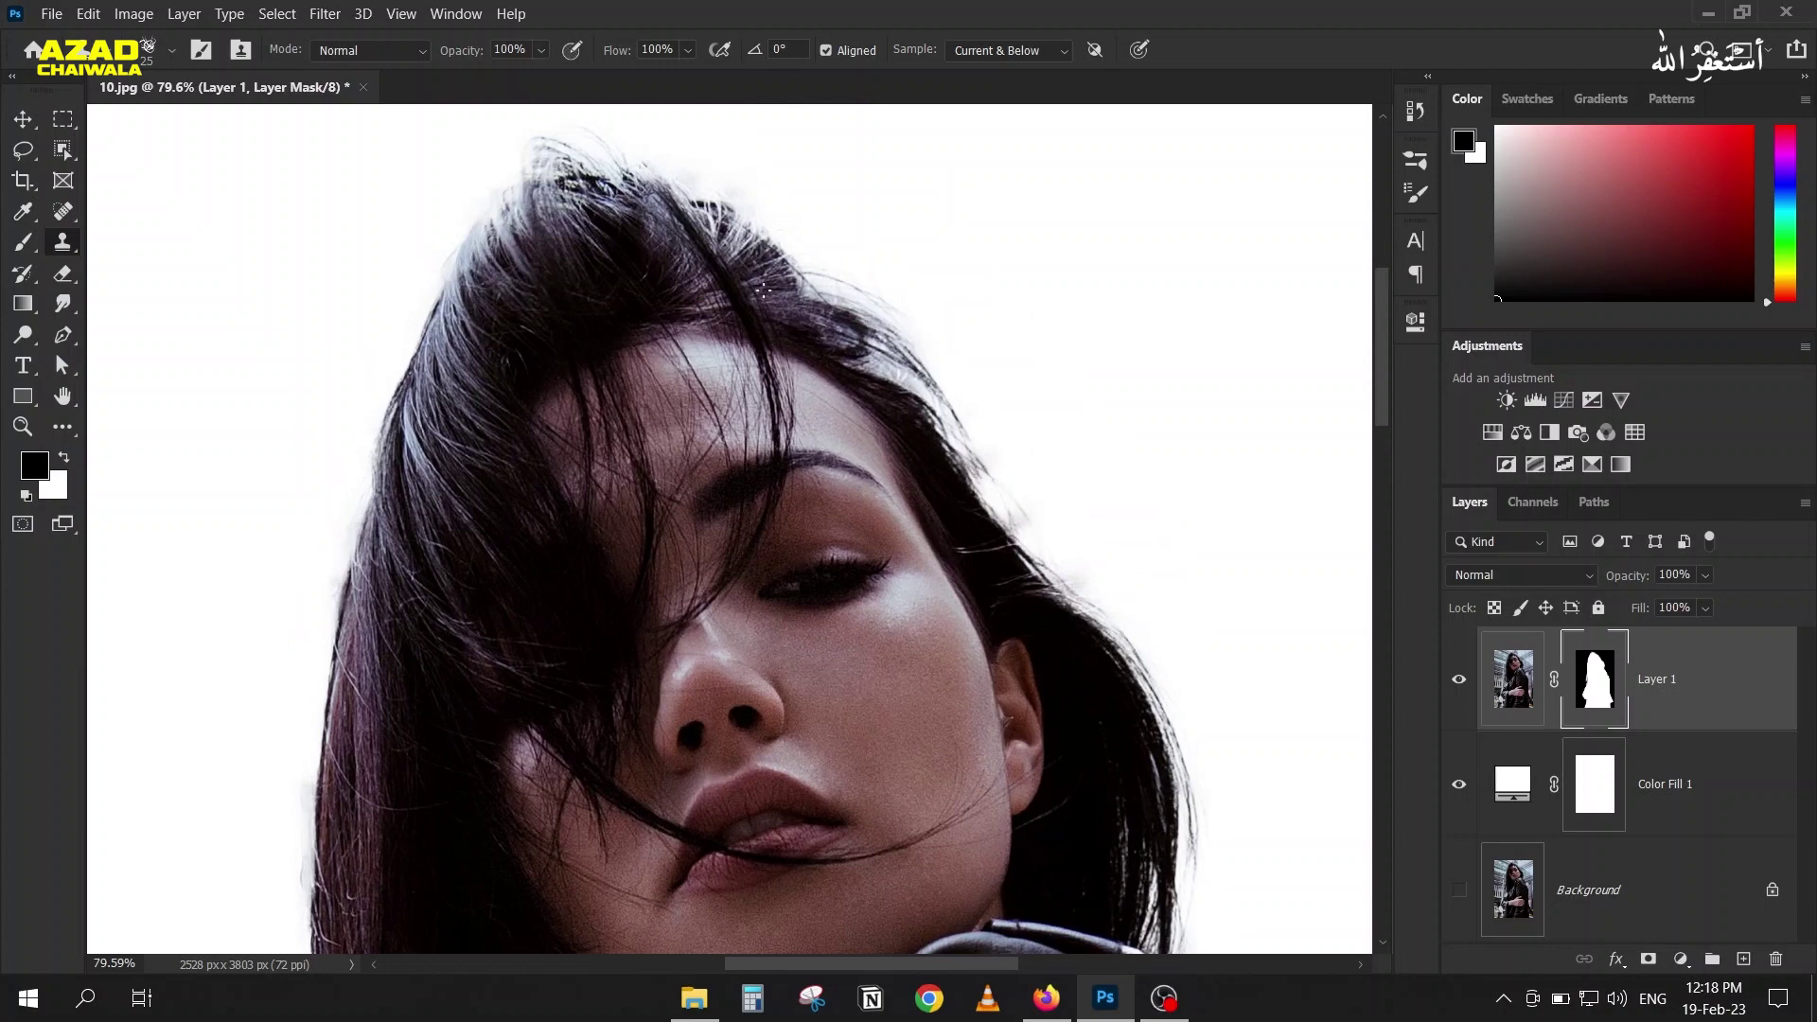
scroll(975, 455, "down", 3)
left_click_drag(771, 410, 725, 266)
left_click_drag(738, 610, 642, 378)
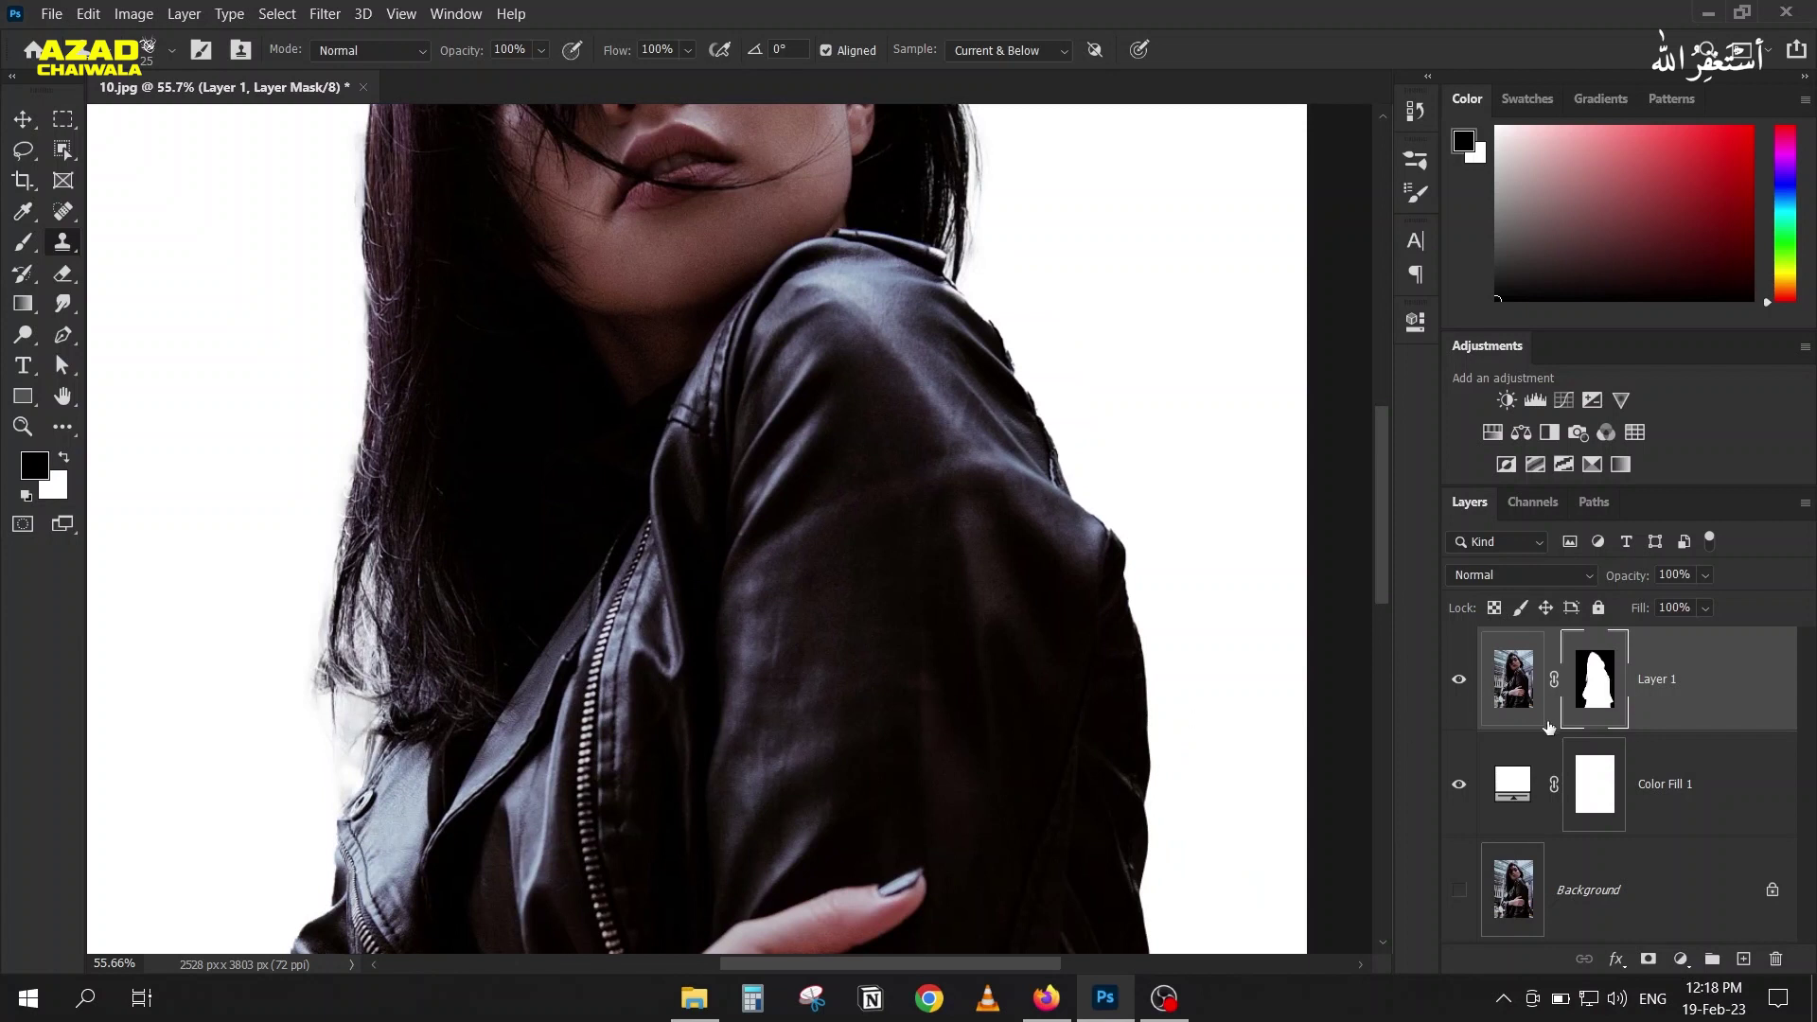
Step: Display Layer 1's mask alone and pan around the hair edges to inspect it
left_click(1590, 701, "alt")
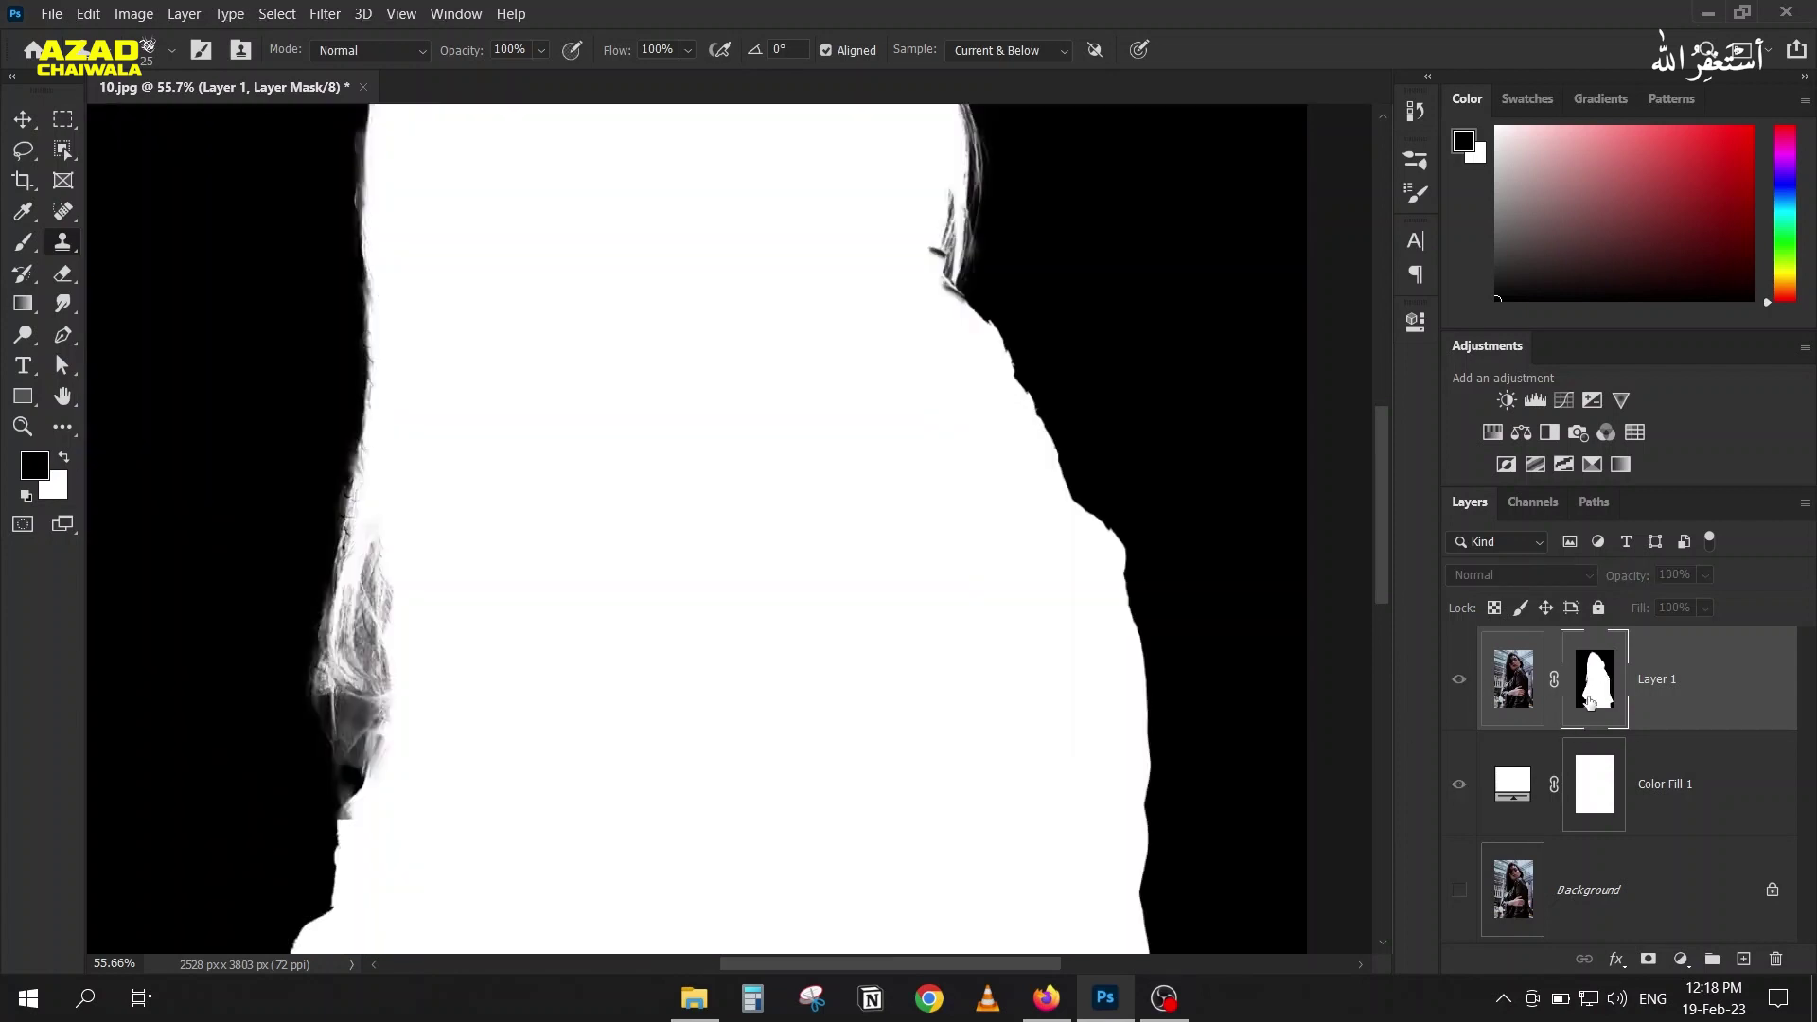
scroll(946, 646, "down", 10)
scroll(811, 531, "right", 3)
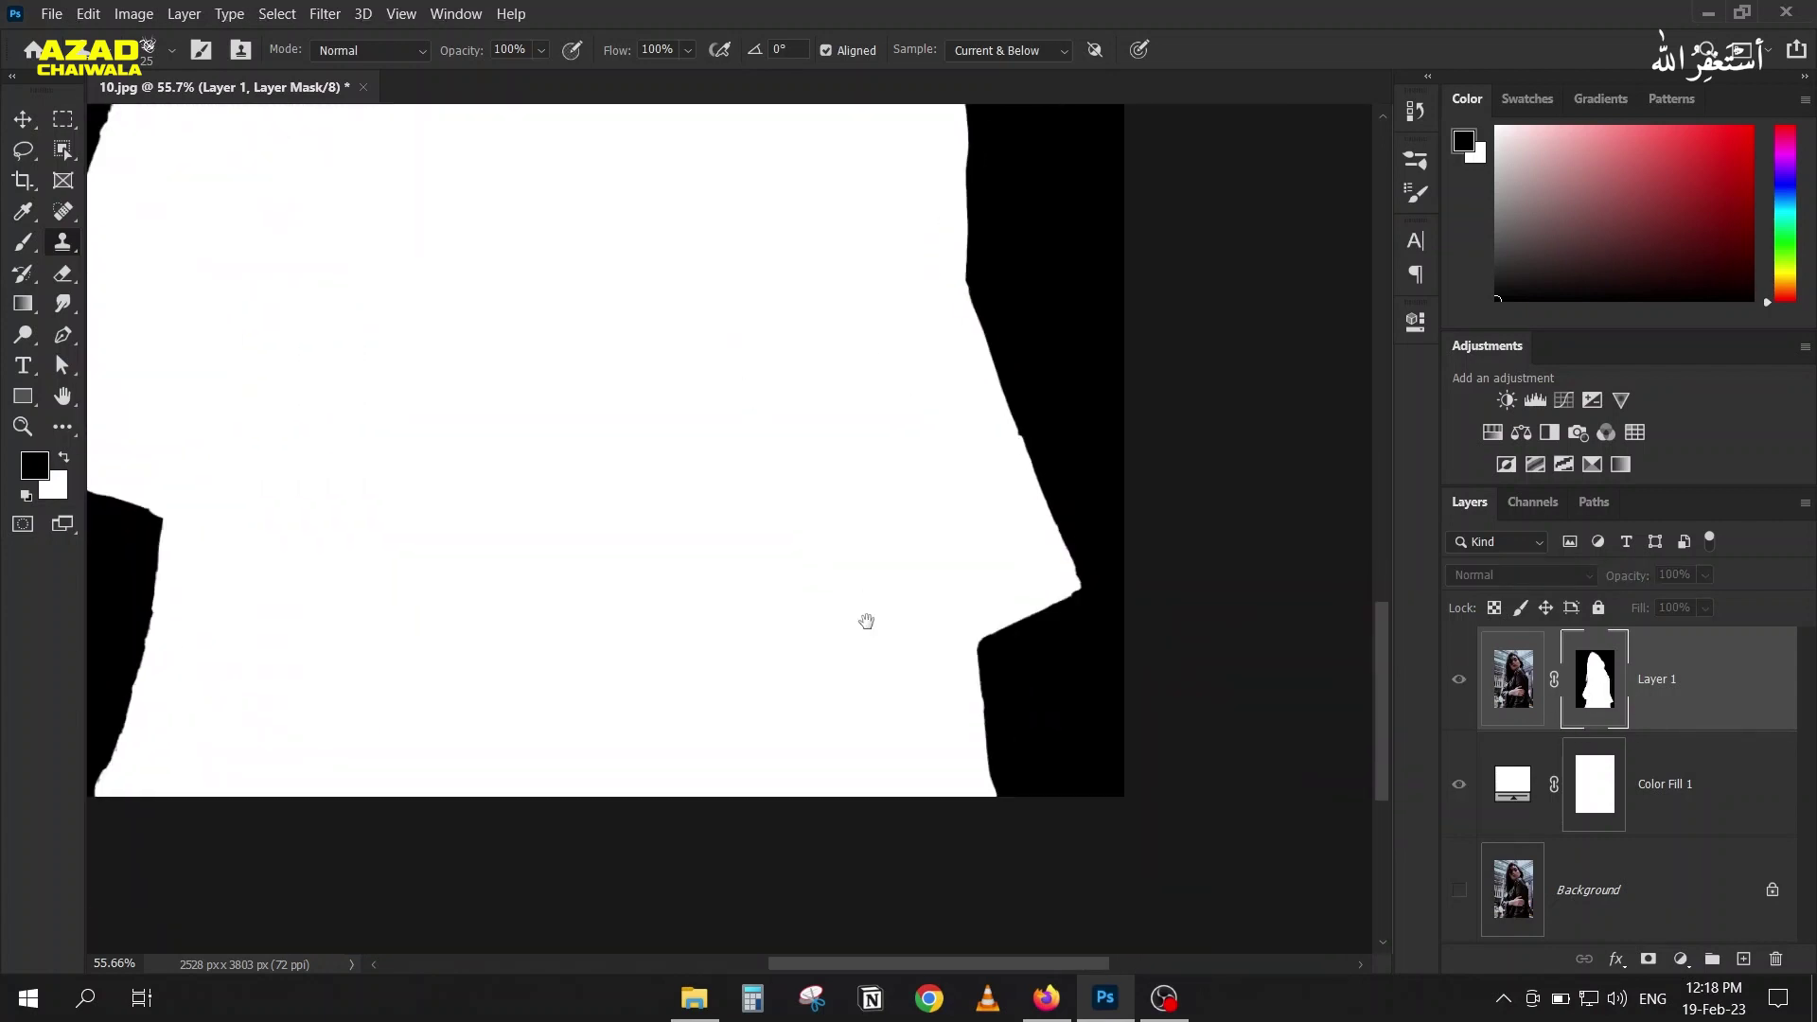
scroll(669, 738, "up", 5)
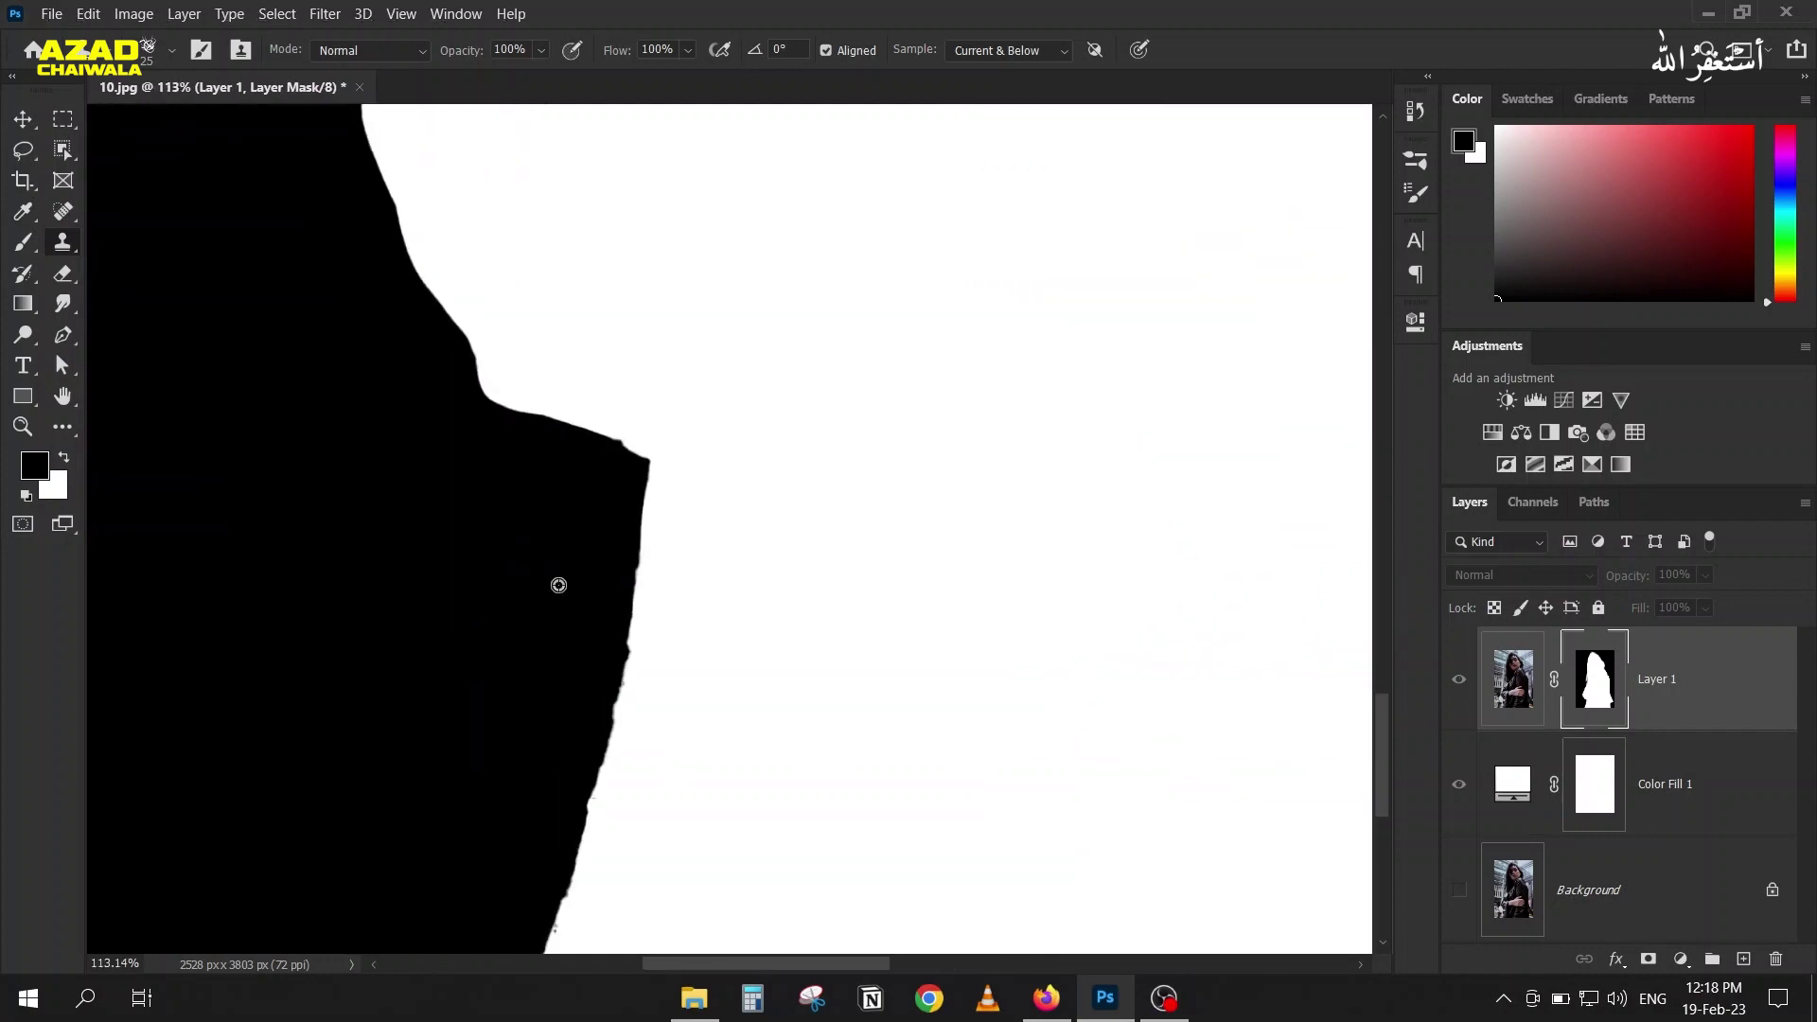
scroll(558, 584, "down", 3)
scroll(612, 827, "up", 6)
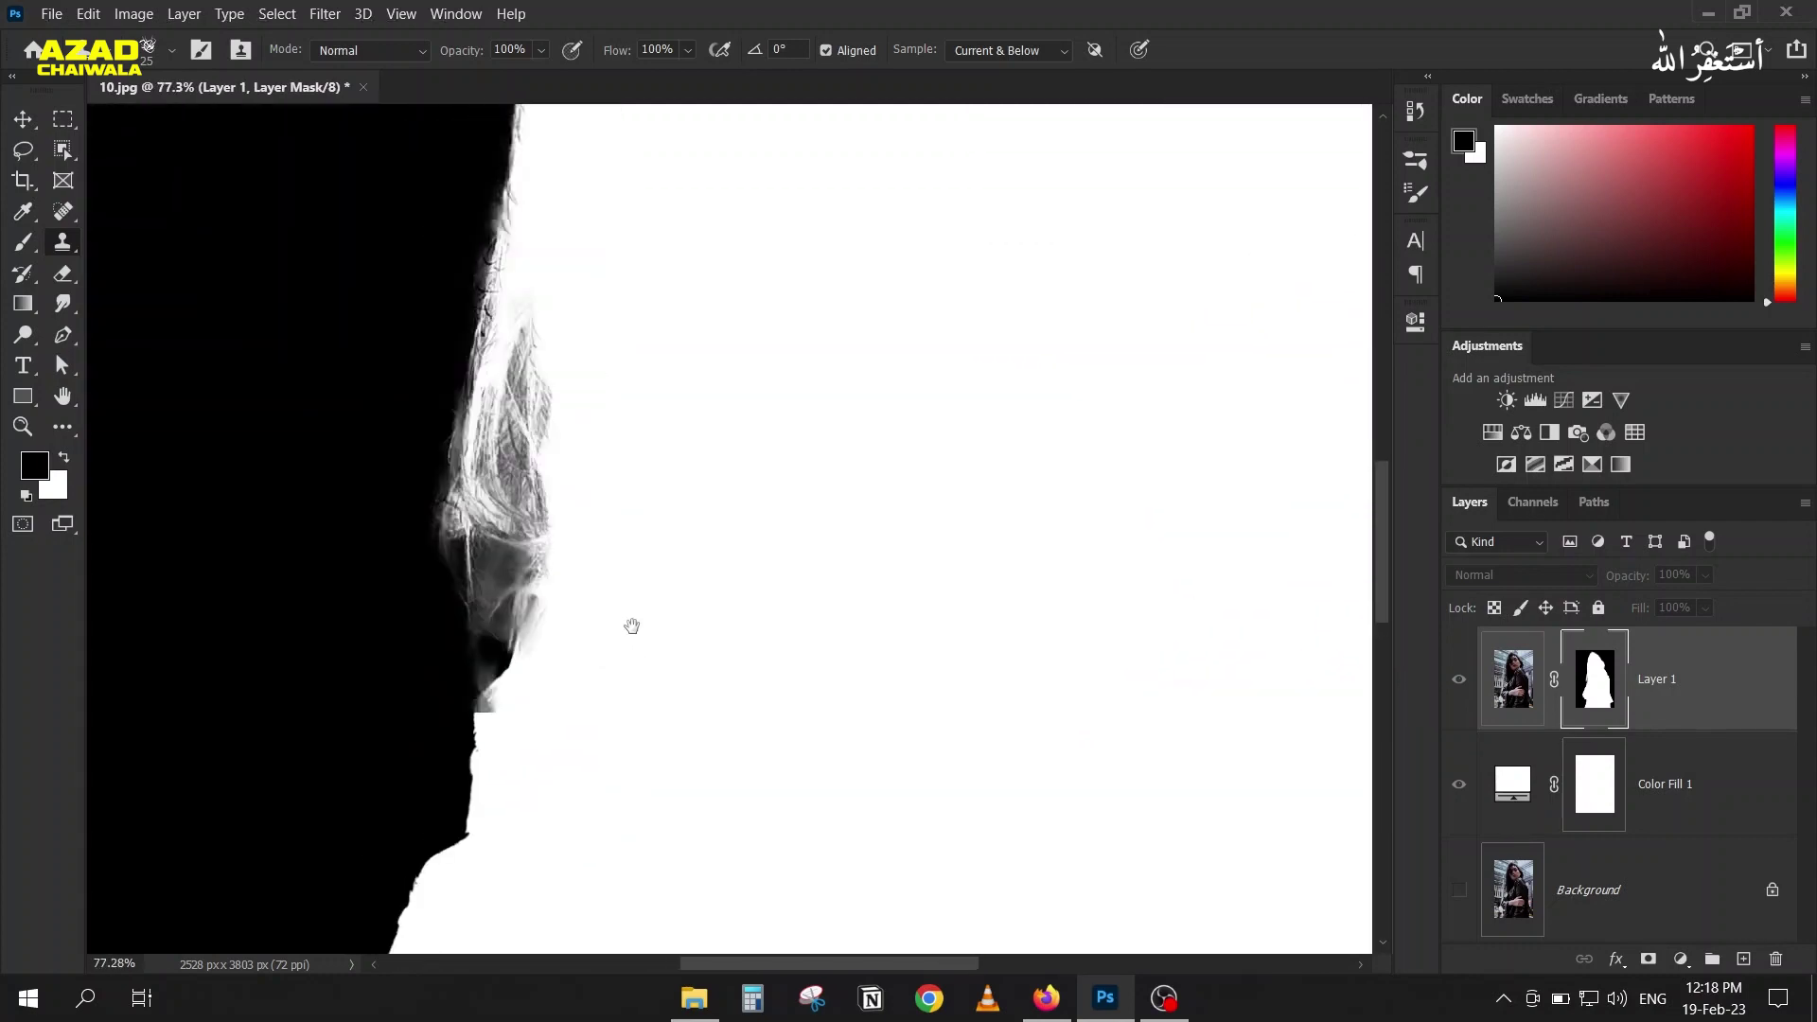
scroll(625, 597, "up", 10)
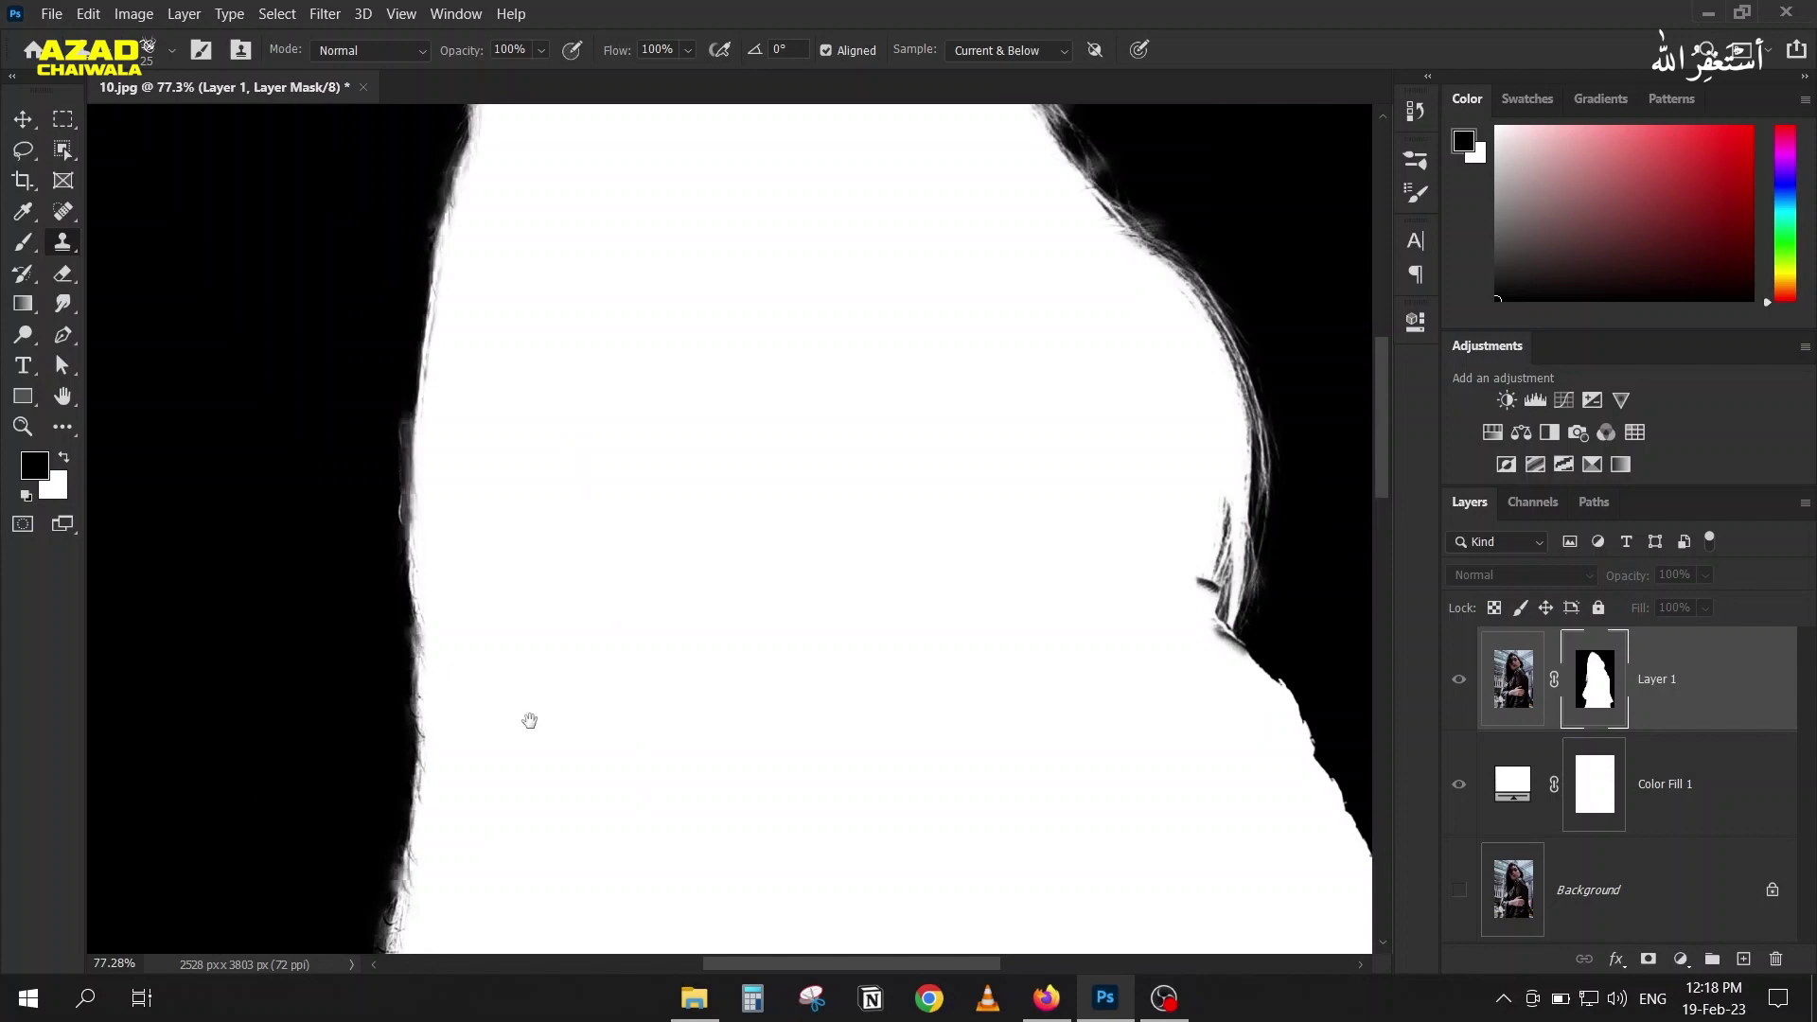
left_click_drag(644, 230, 561, 378)
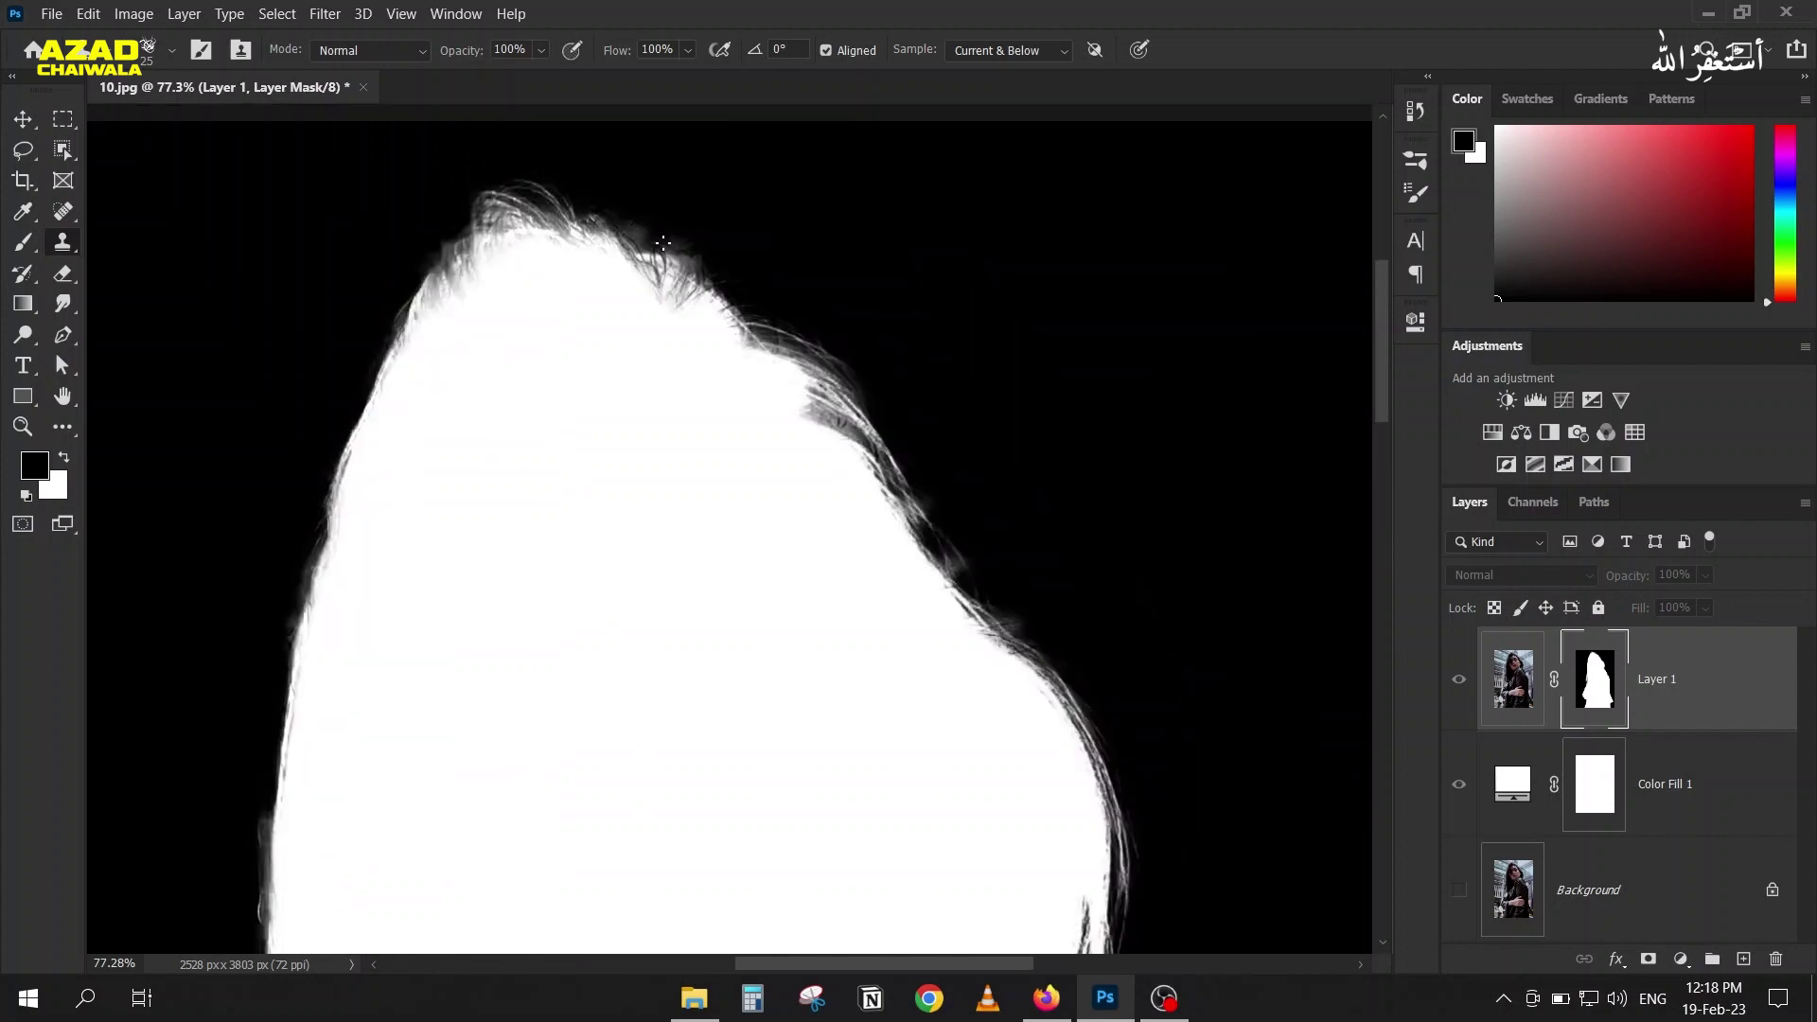
left_click_drag(856, 575, 783, 310)
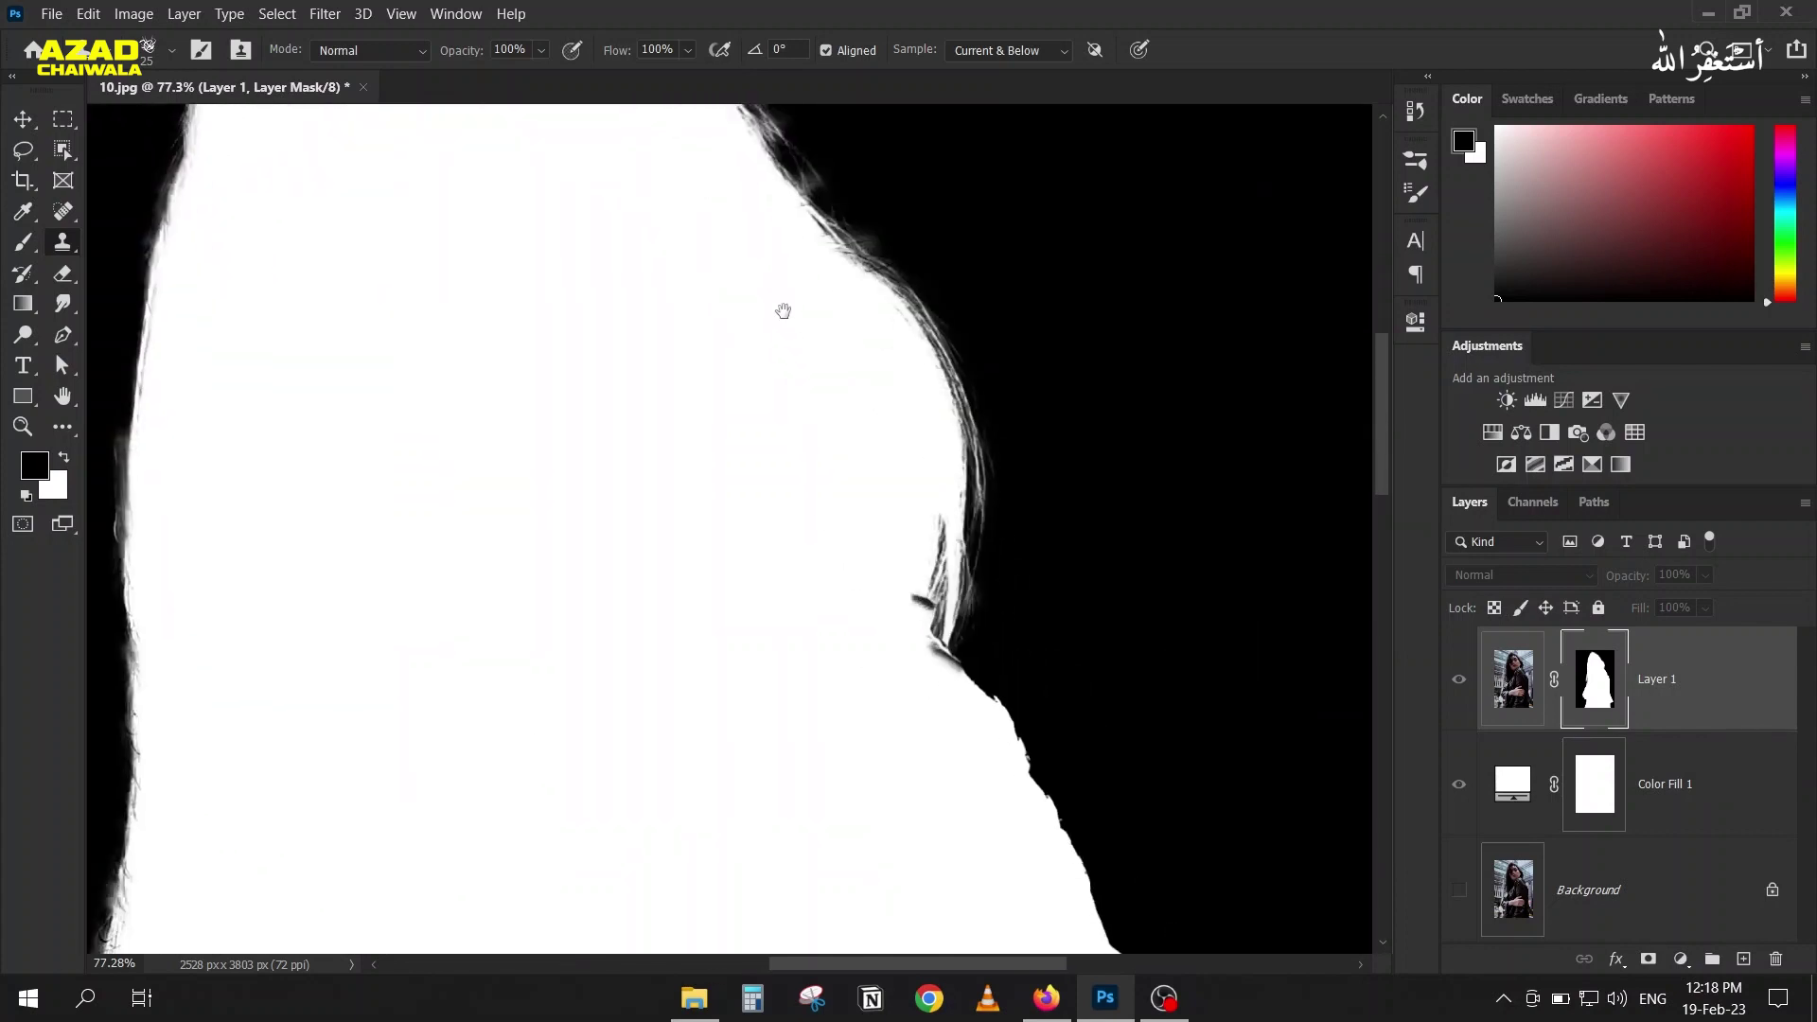
left_click_drag(947, 600, 855, 365)
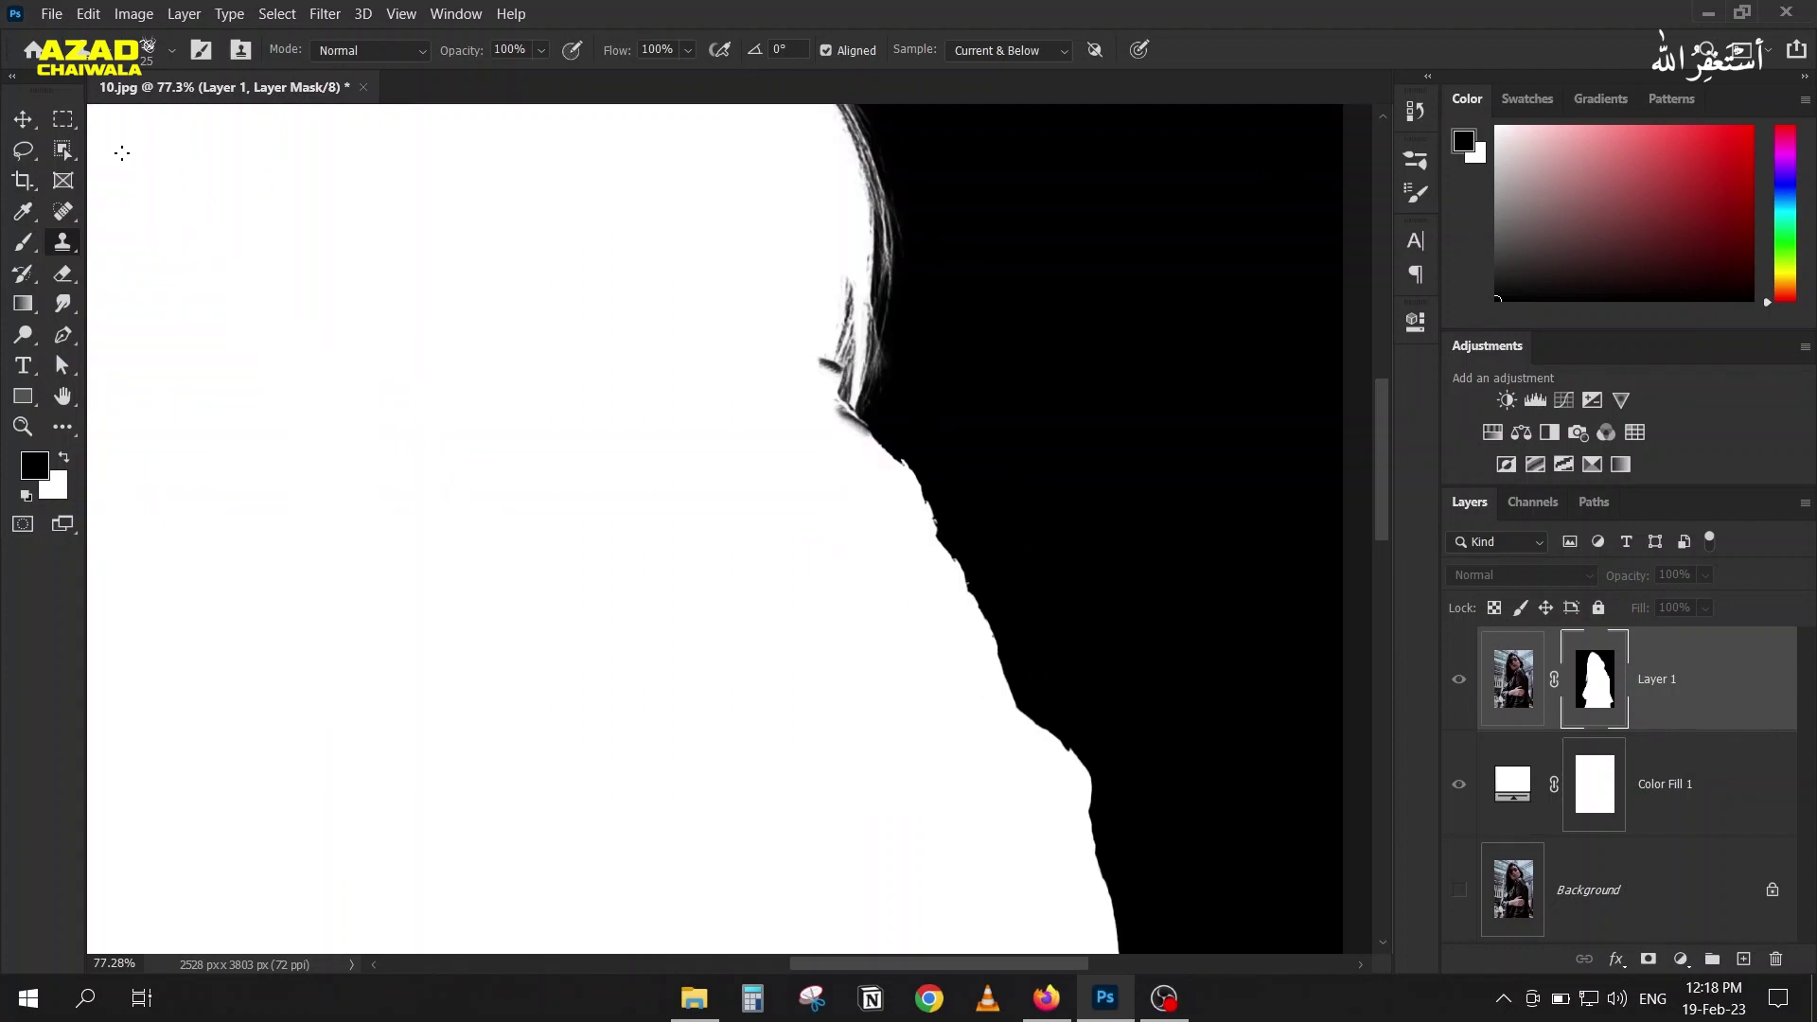
left_click(297, 15)
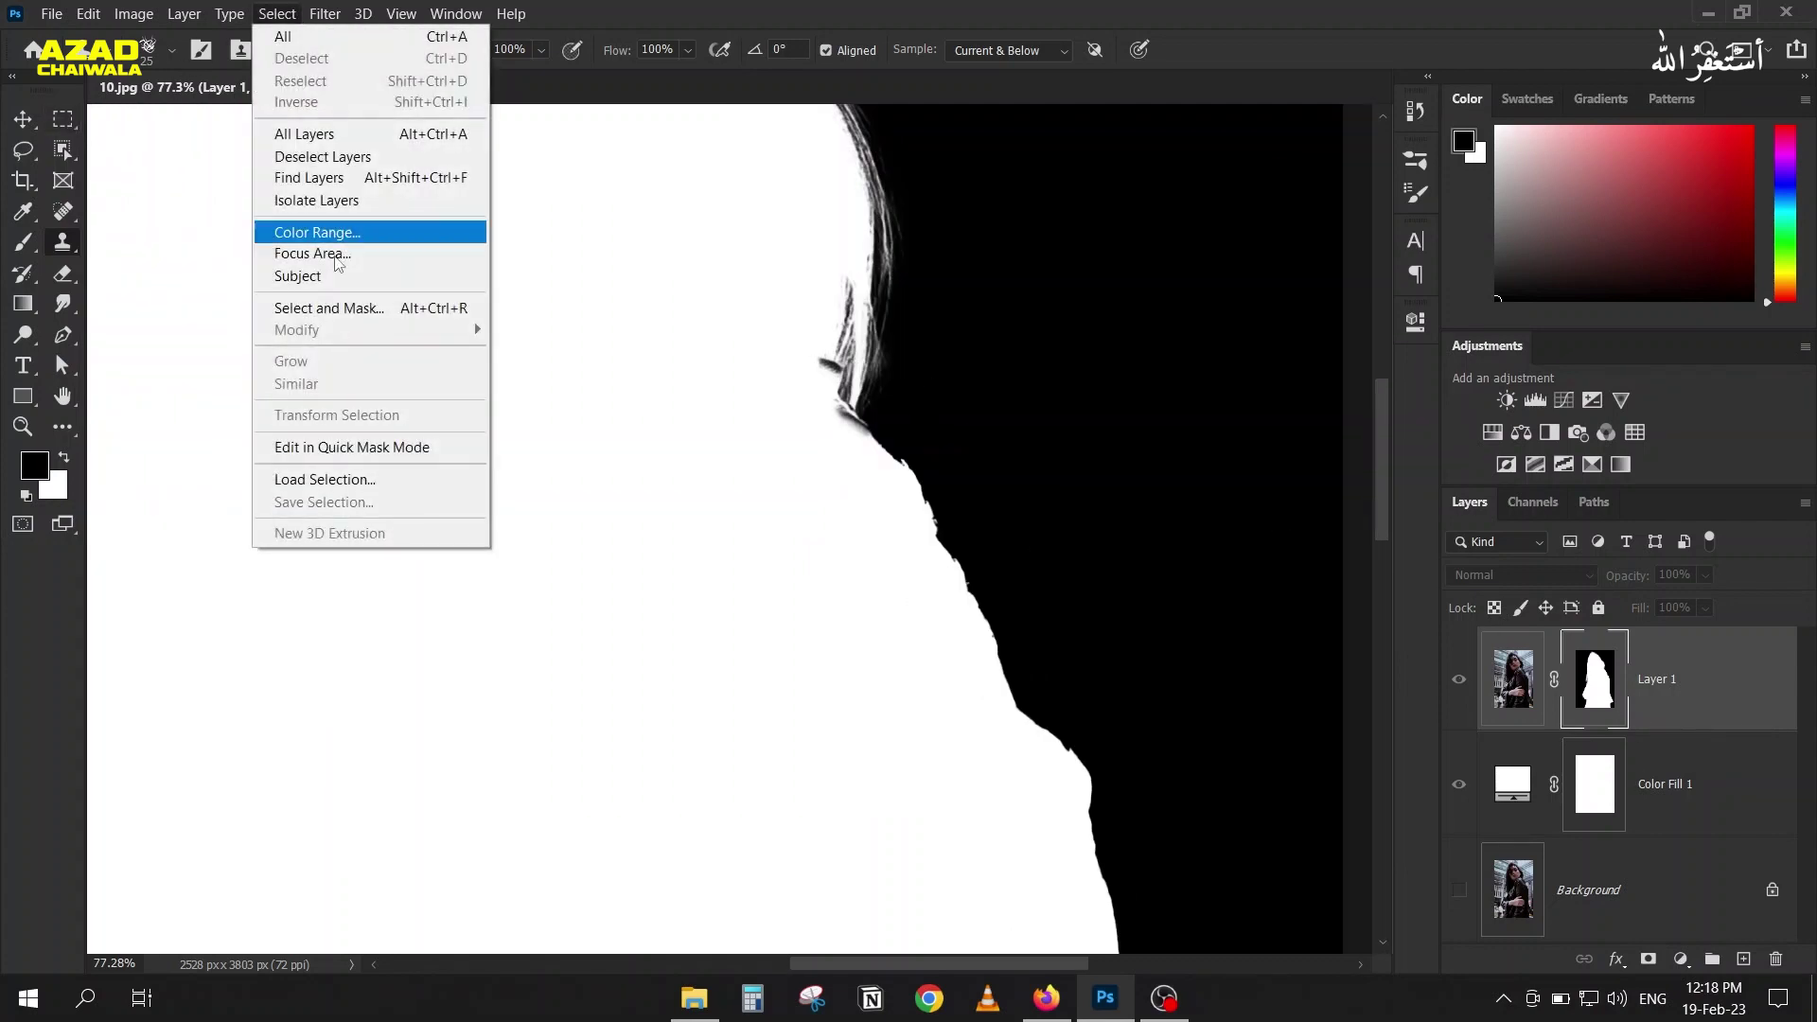
Step: Open Select and Mask, try smoothing values, then reset Smooth and Feather to 0
left_click(365, 308)
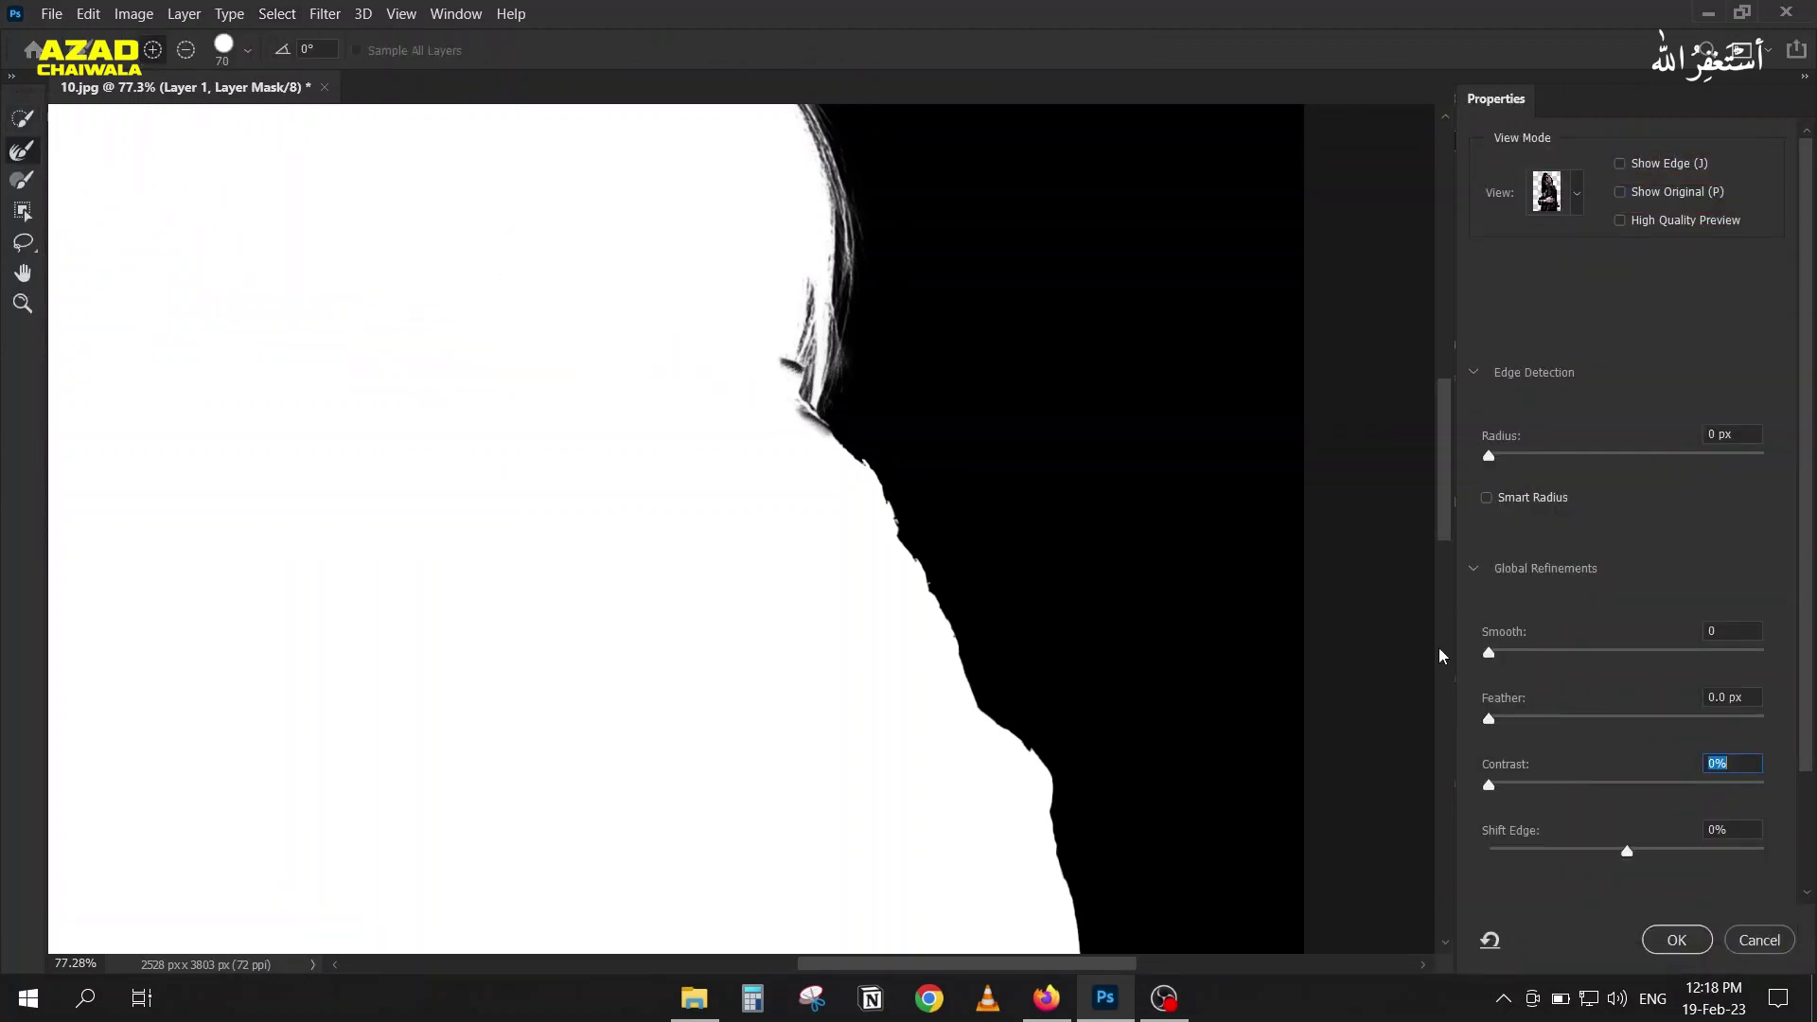
left_click(1505, 654)
left_click(1542, 655)
left_click(1512, 655)
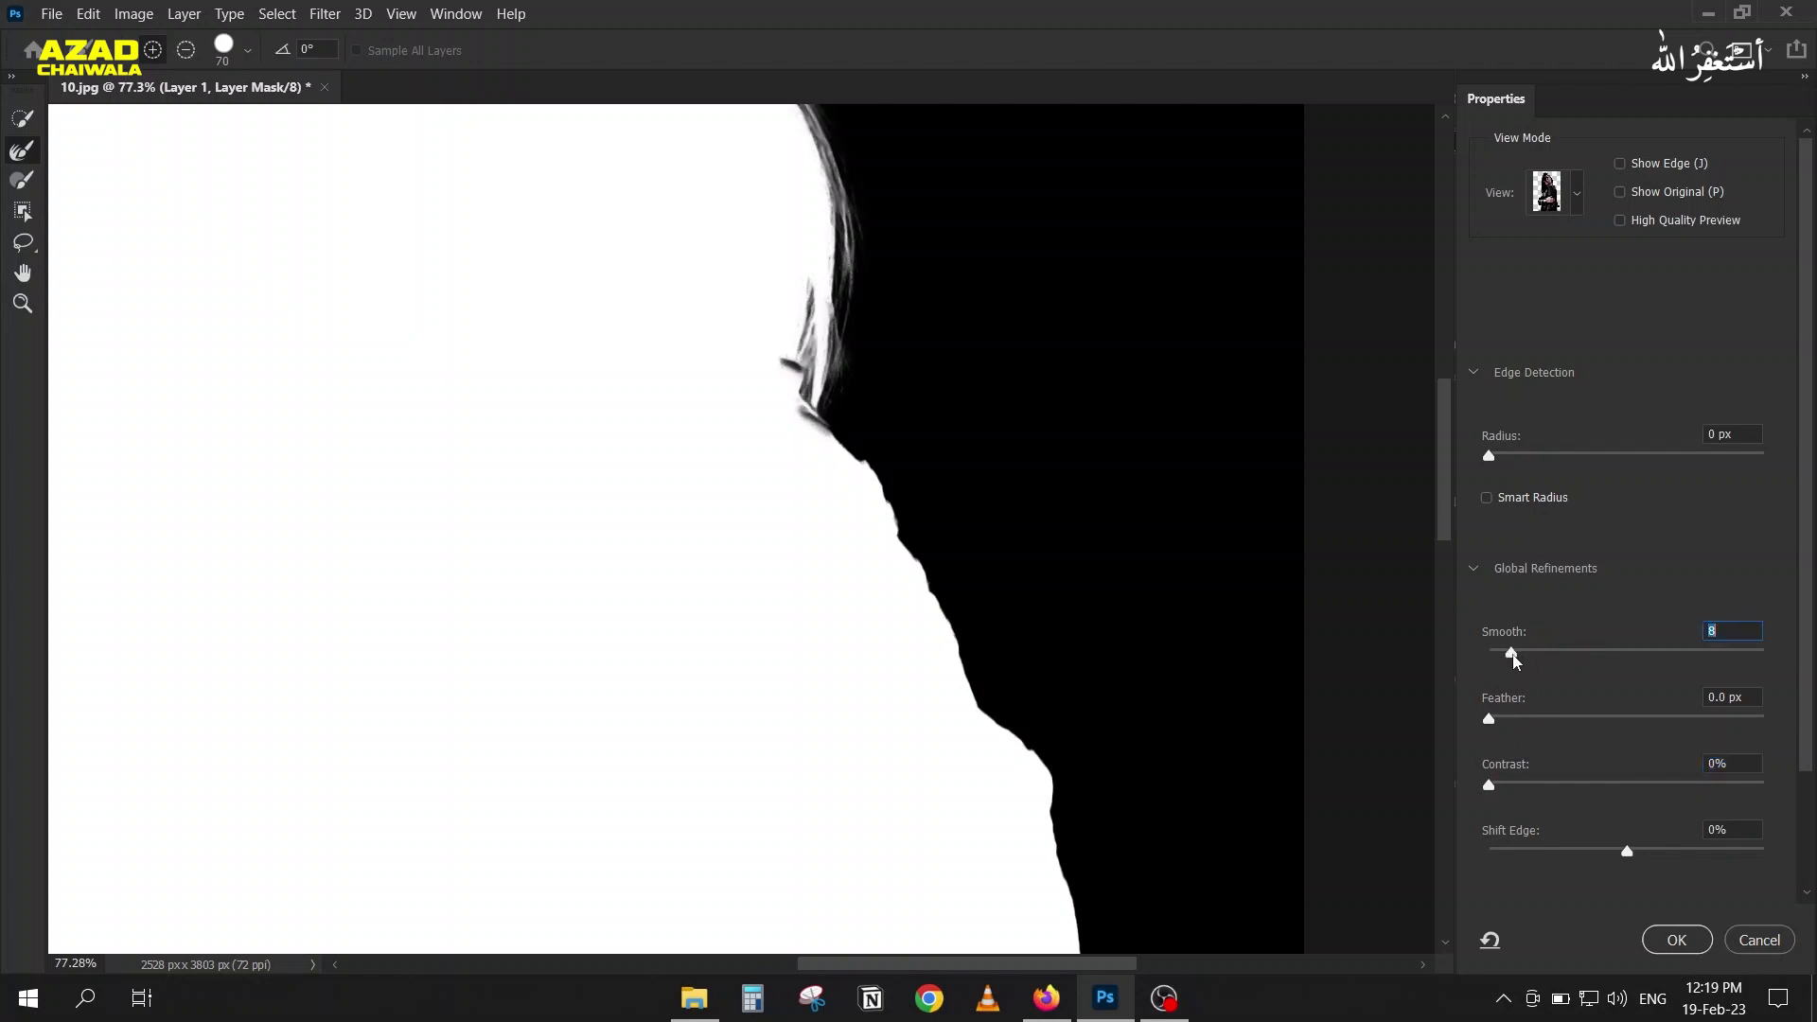
left_click(1576, 198)
left_click(1577, 203)
left_click(1482, 655)
left_click_drag(1535, 721, 1543, 660)
Step: Pan the view to the top of the head and the hair edge, keeping Smooth at 0
key("h")
left_click_drag(584, 316, 657, 714)
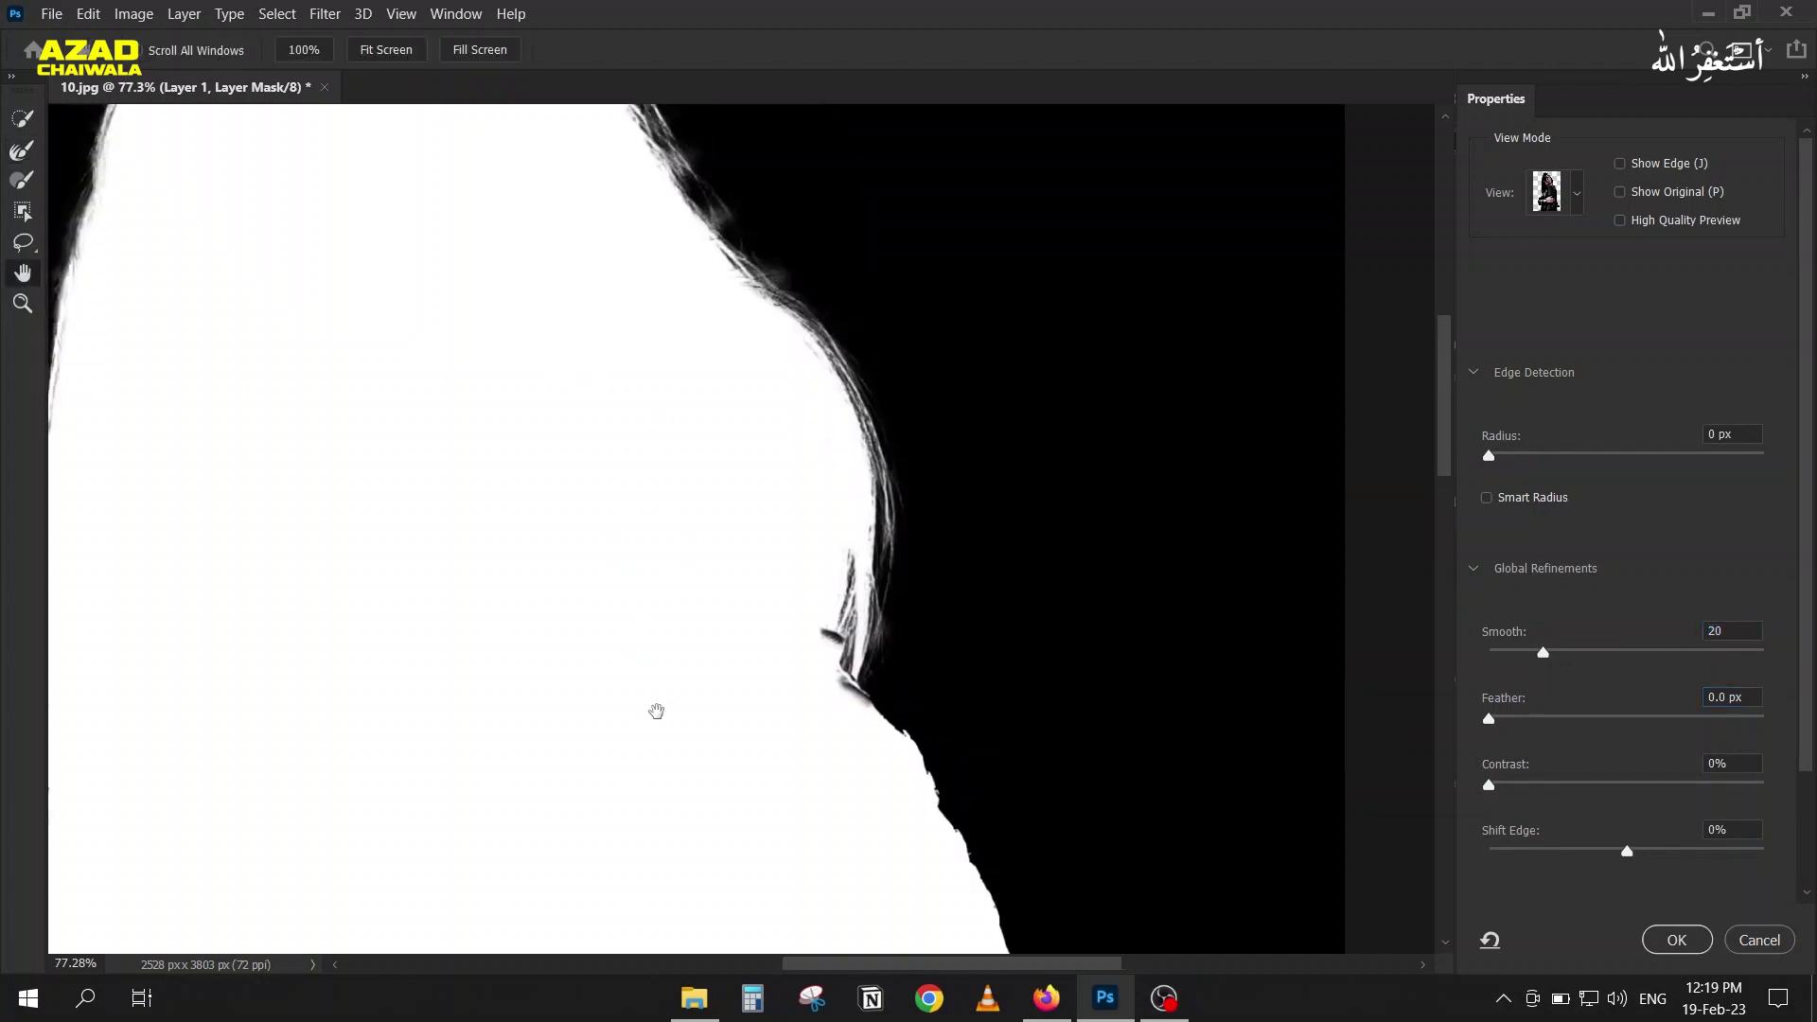
left_click_drag(474, 587, 720, 572)
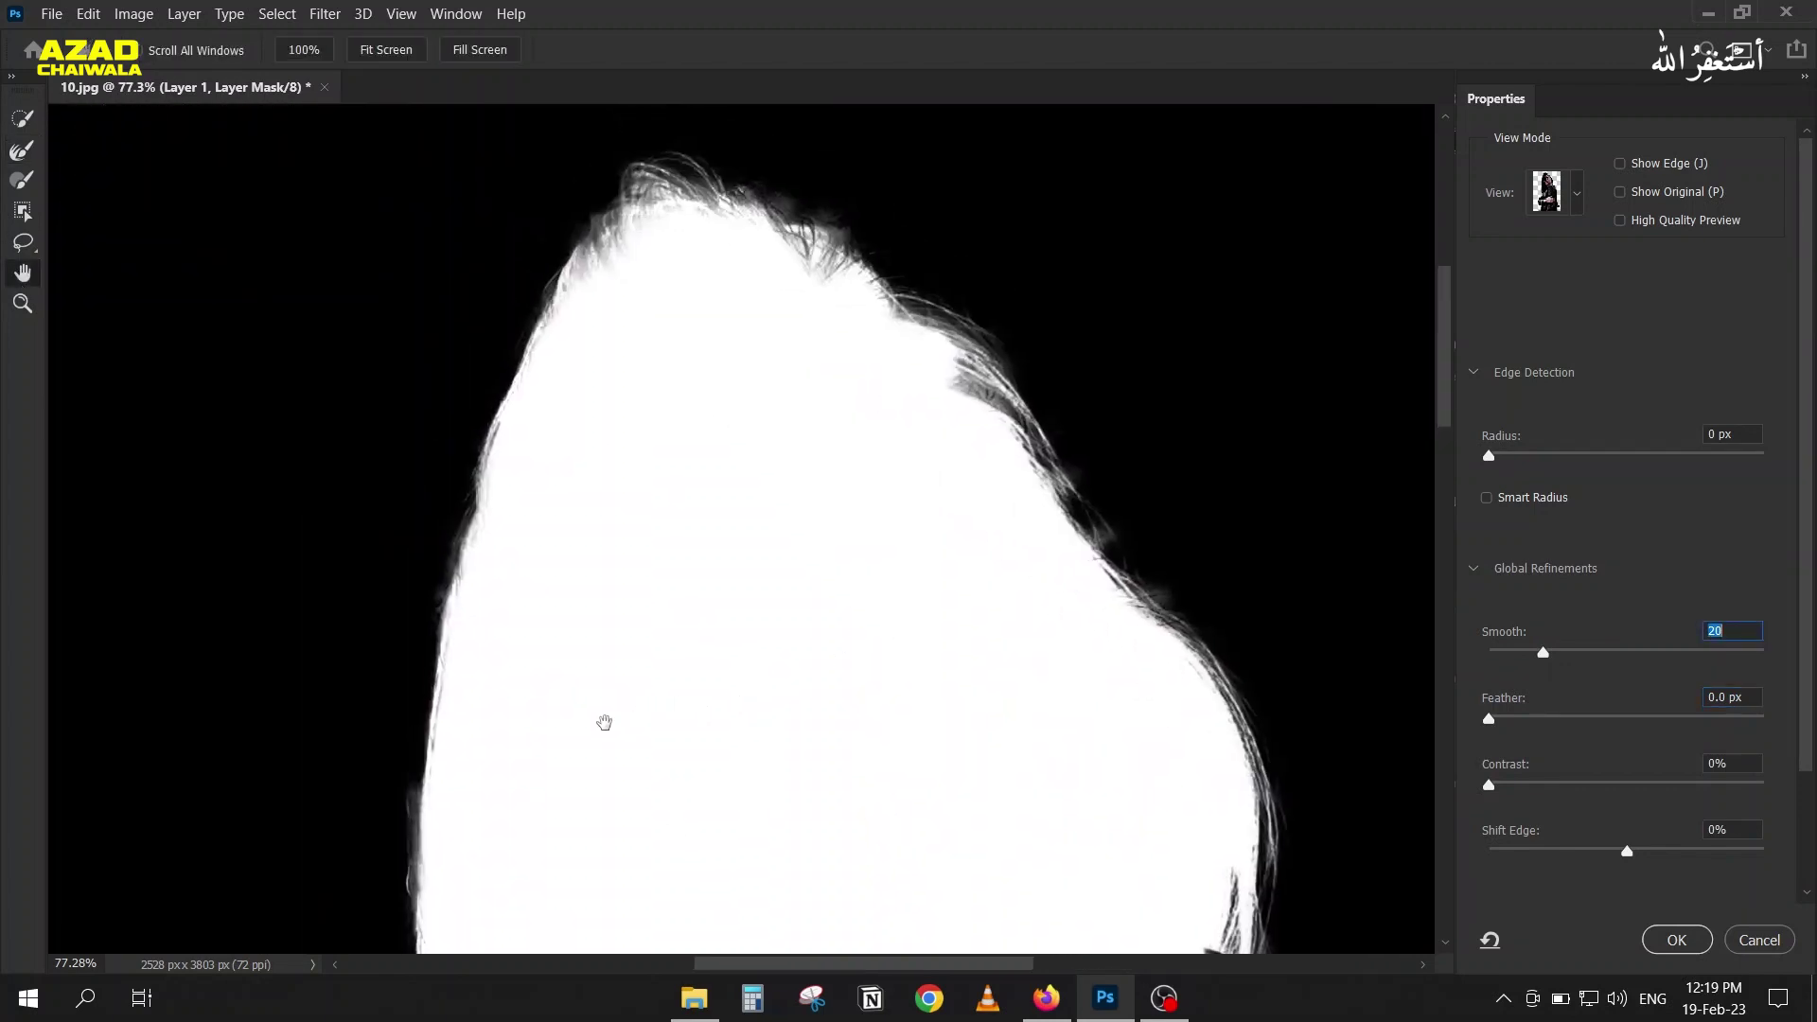
scroll(611, 767, "down", 5)
left_click_drag(739, 727, 708, 375)
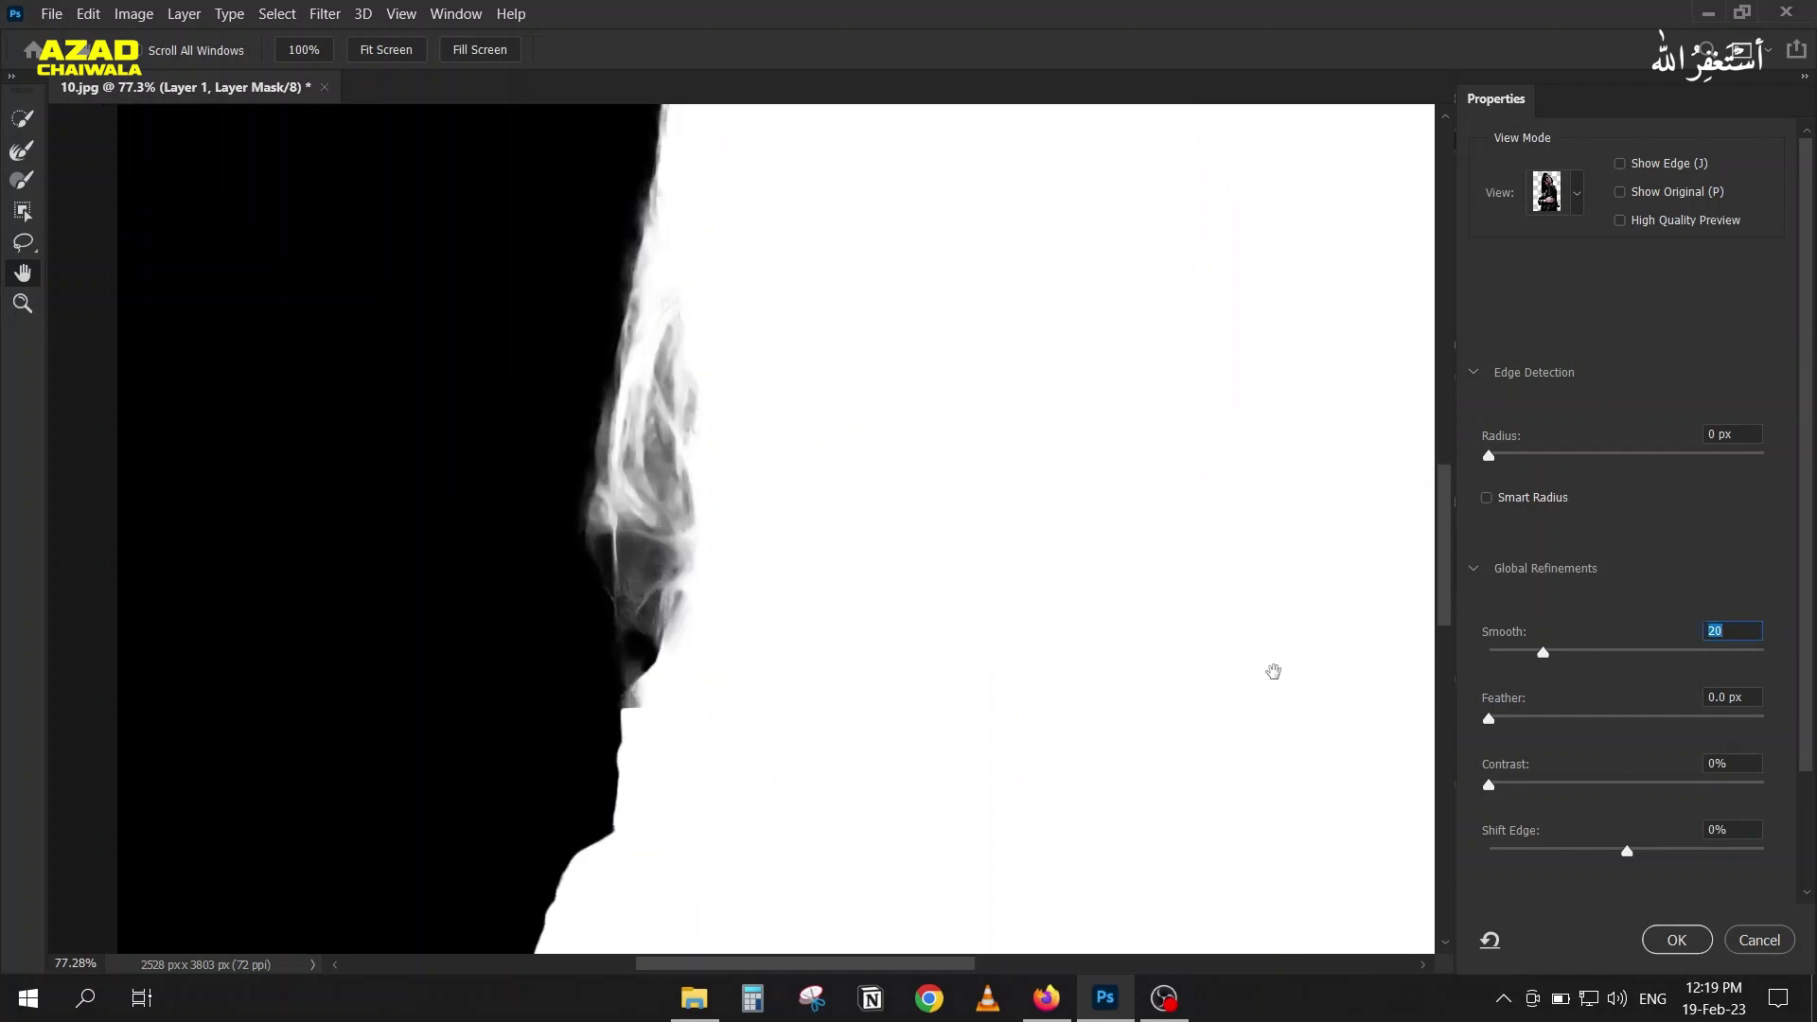
type("14")
left_click(1493, 655)
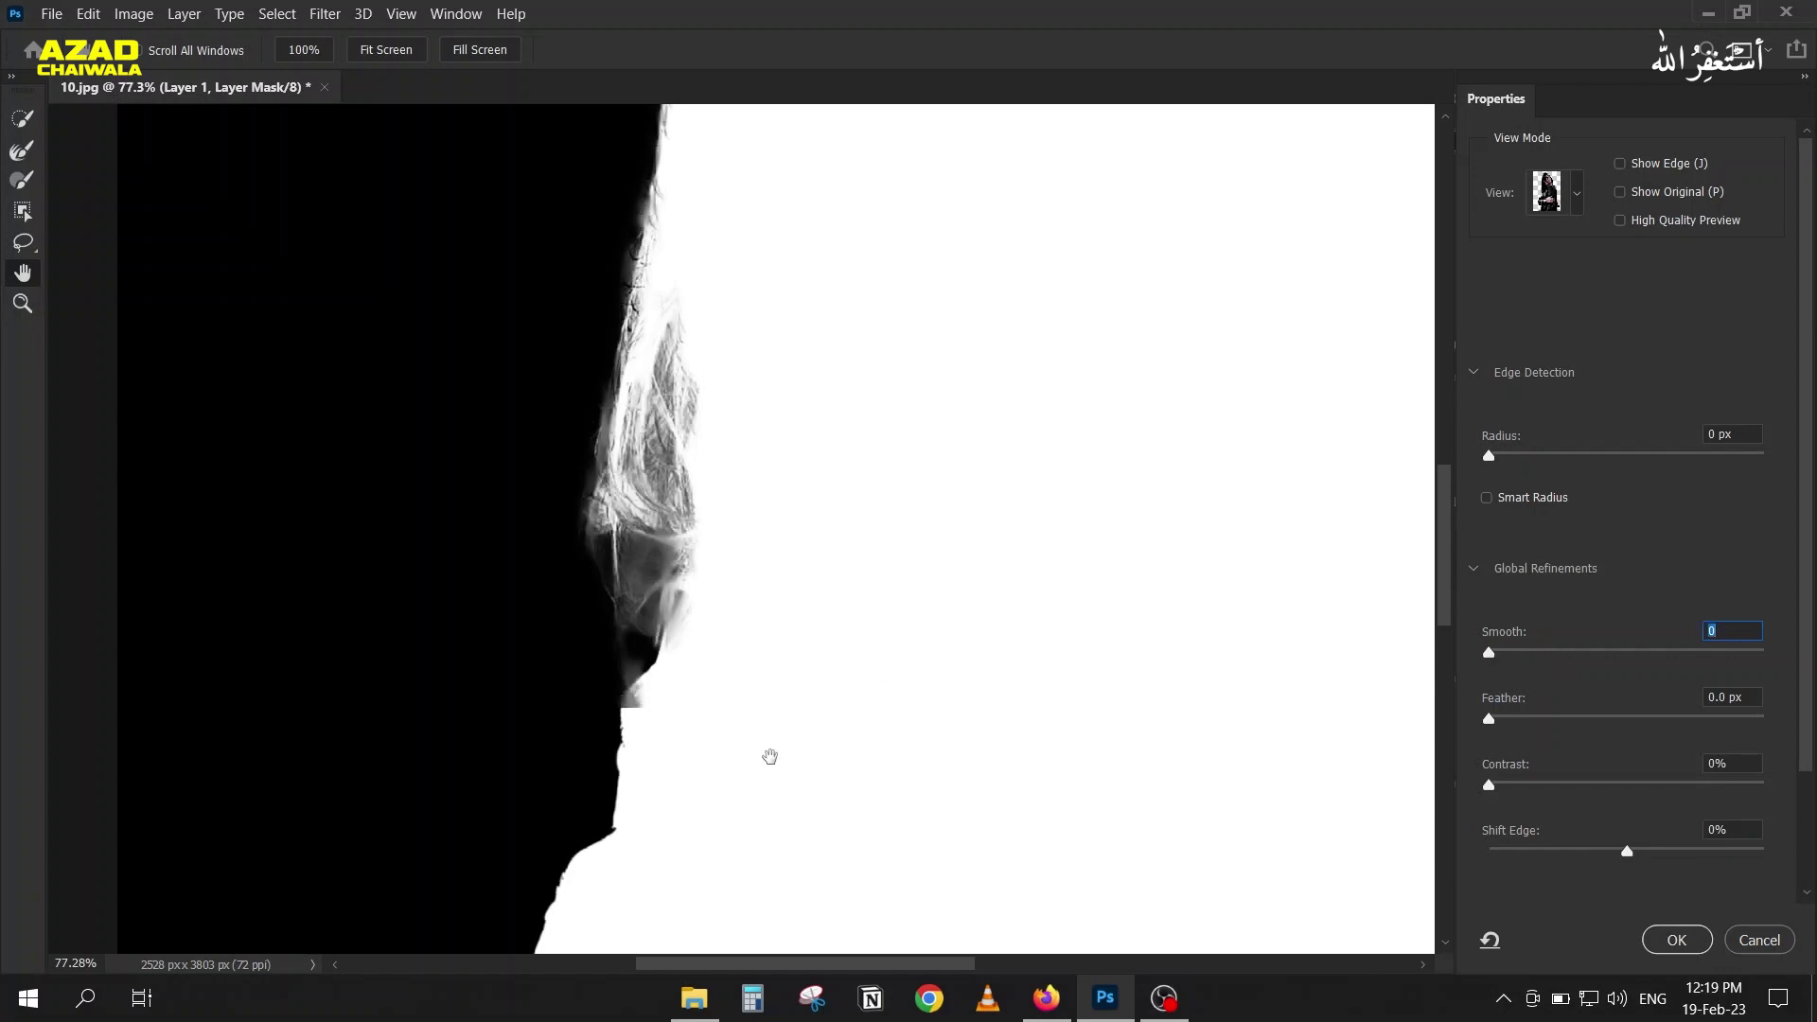
left_click_drag(701, 709, 680, 672)
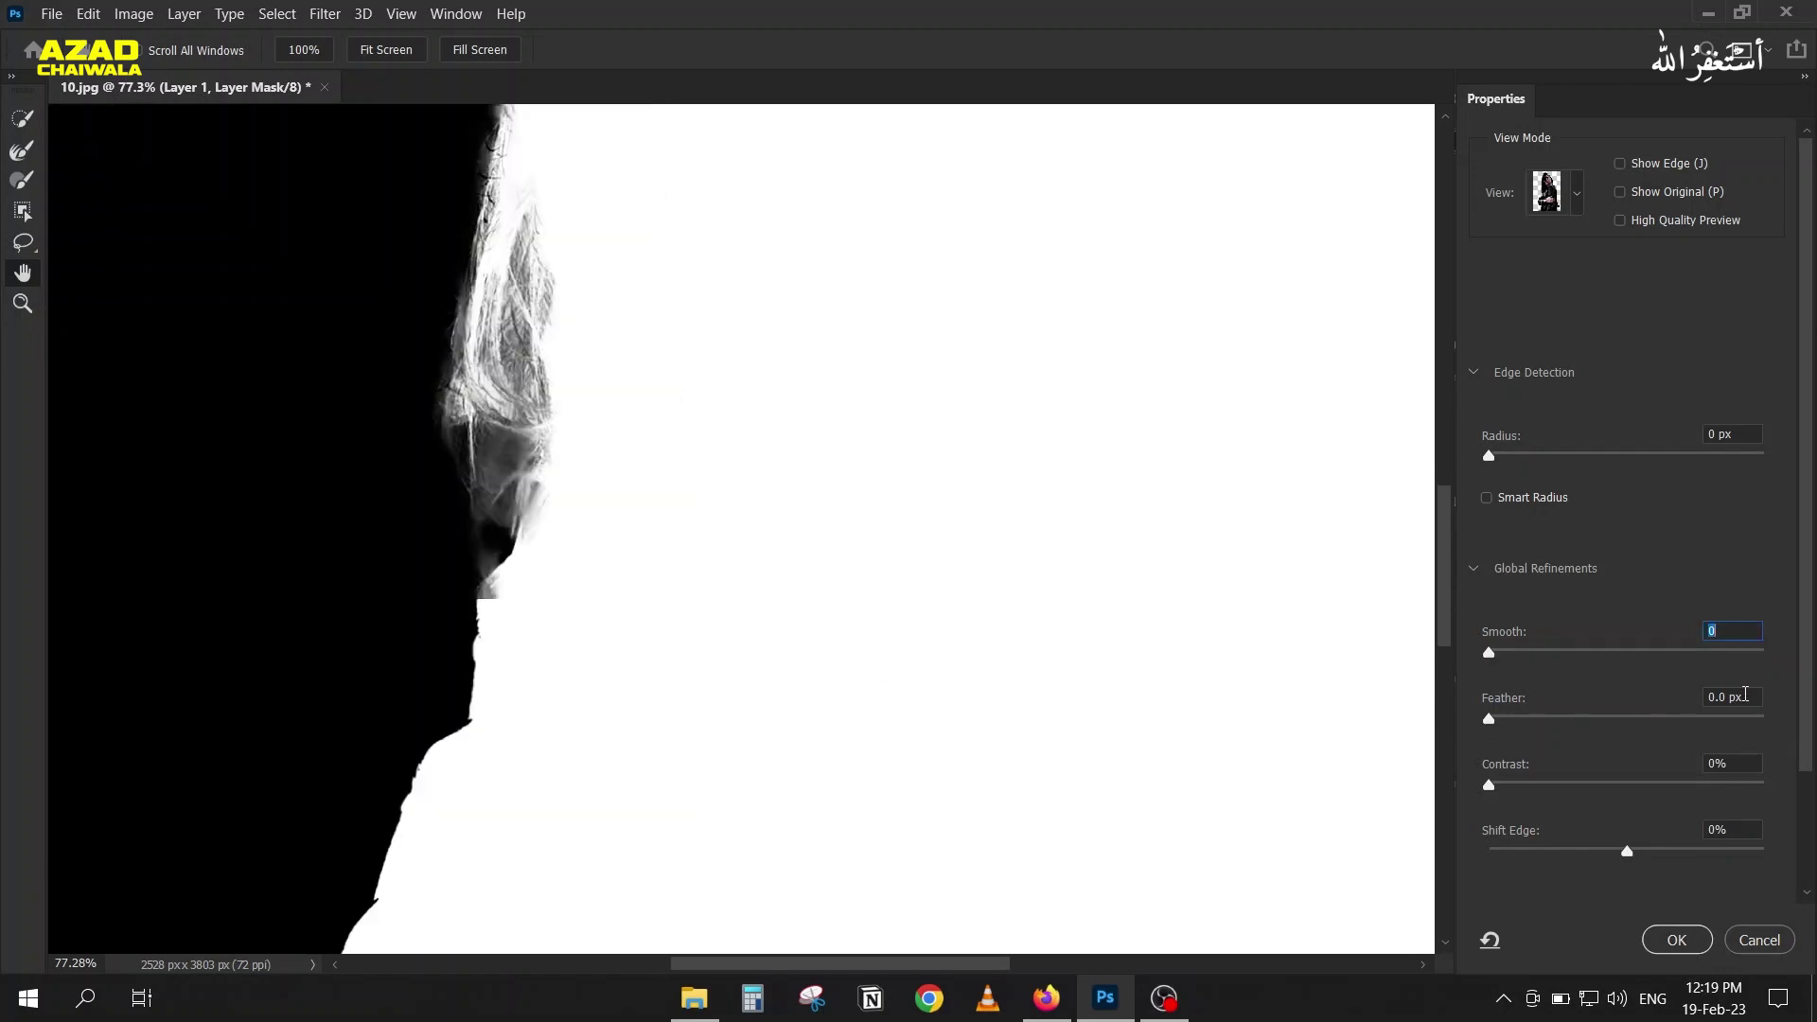
Step: Try Feather 1.2 px, Contrast 9% and Smooth 4 on the mask edge
key("Up")
left_click_drag(1488, 786, 1521, 789)
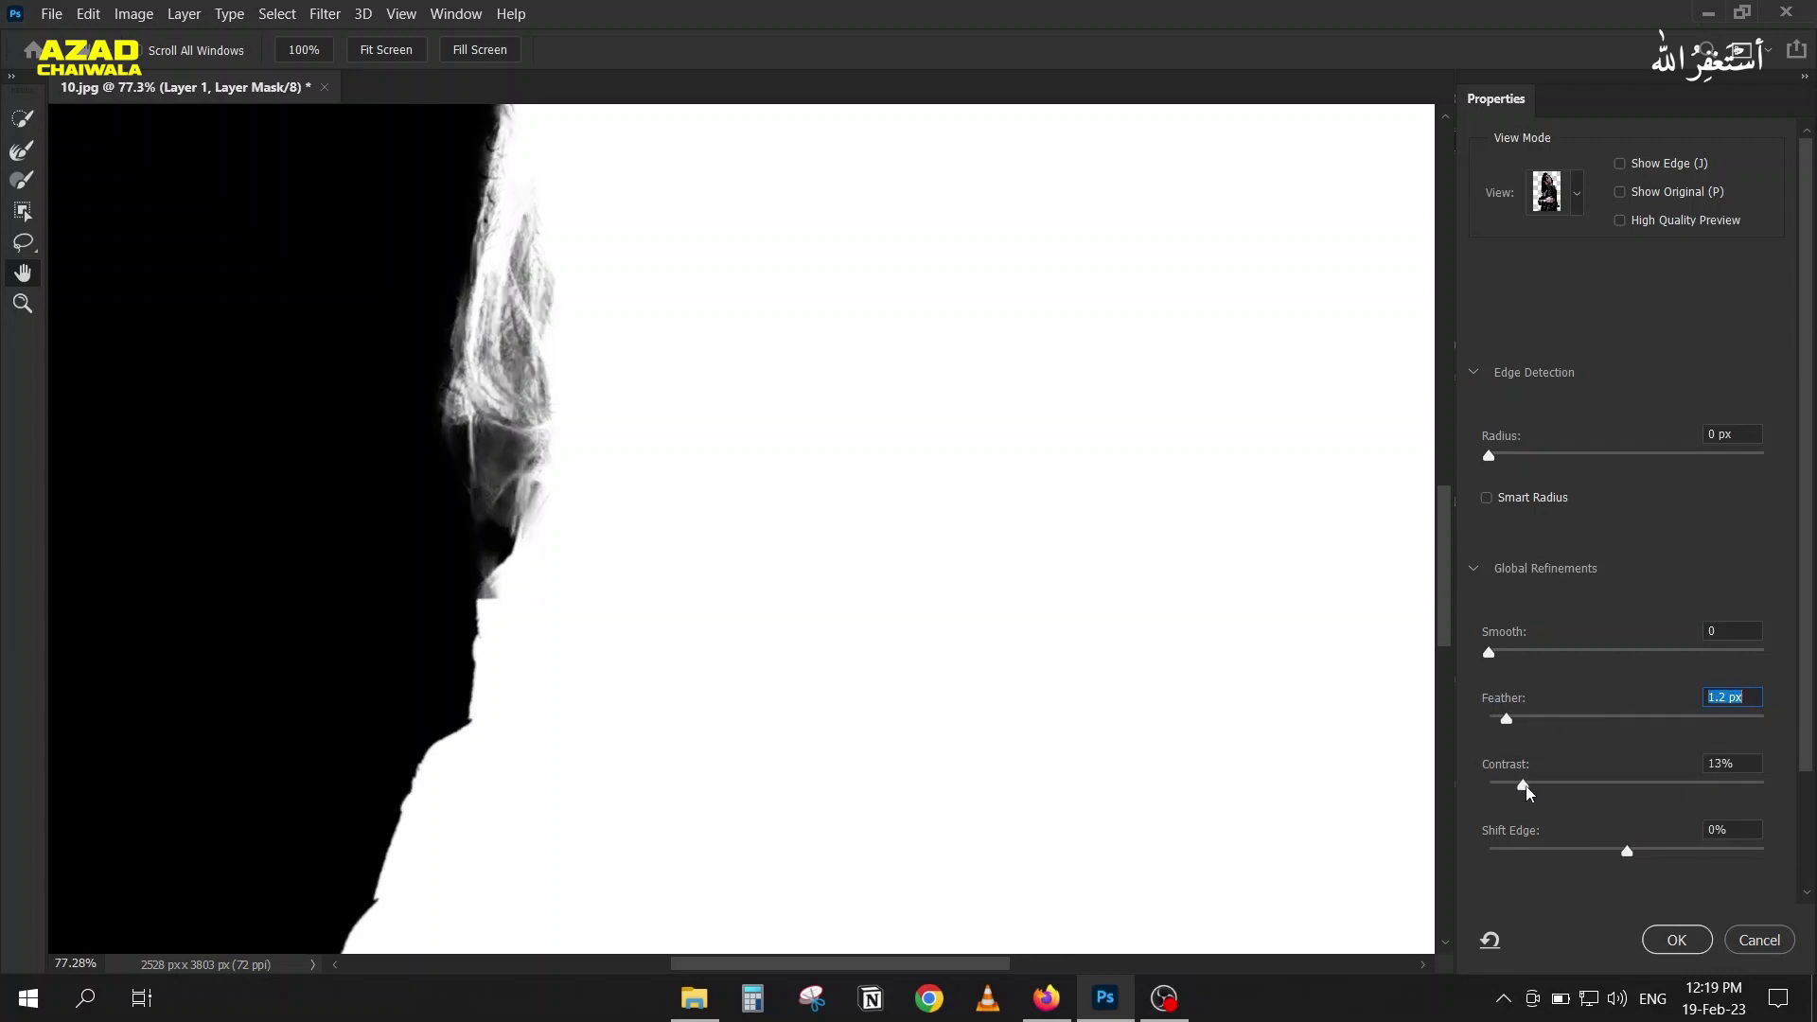
left_click_drag(1521, 790, 1514, 787)
left_click_drag(1489, 652, 1500, 652)
left_click_drag(1166, 569, 292, 713)
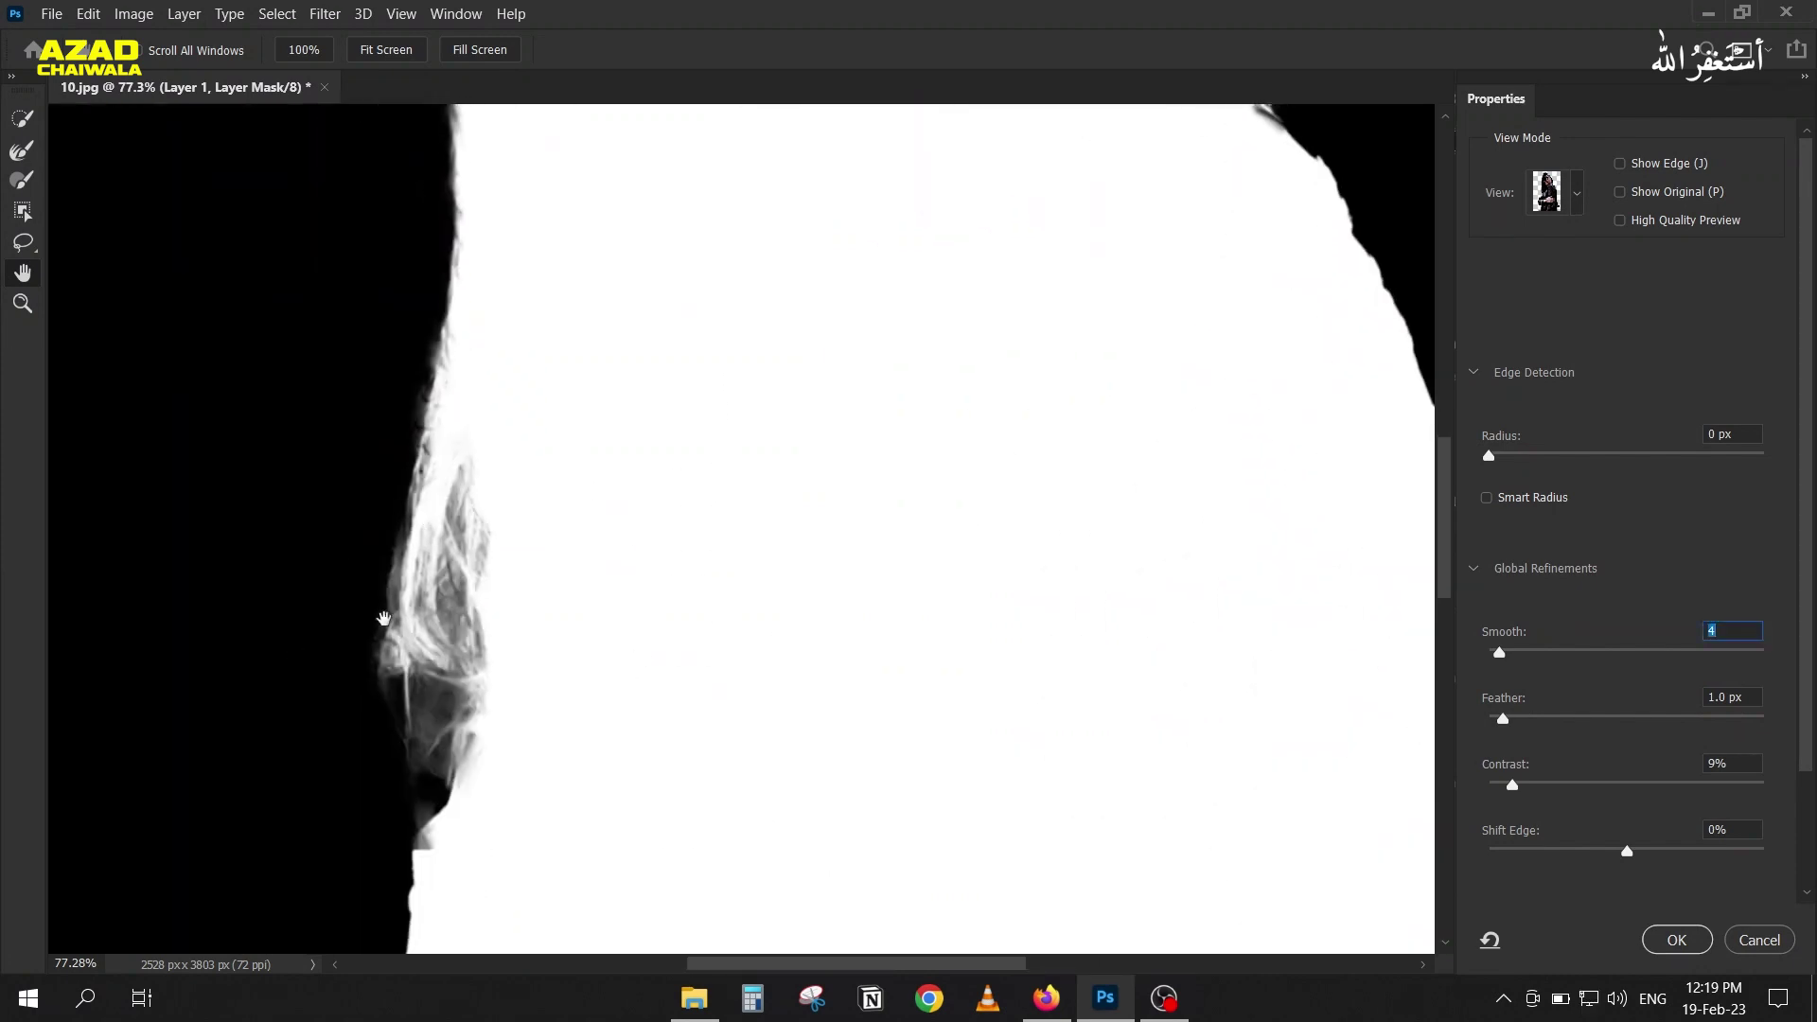
Step: Brush the hair edge with the Refine Edge Brush, with Smooth and Contrast reset to 0
left_click(17, 163)
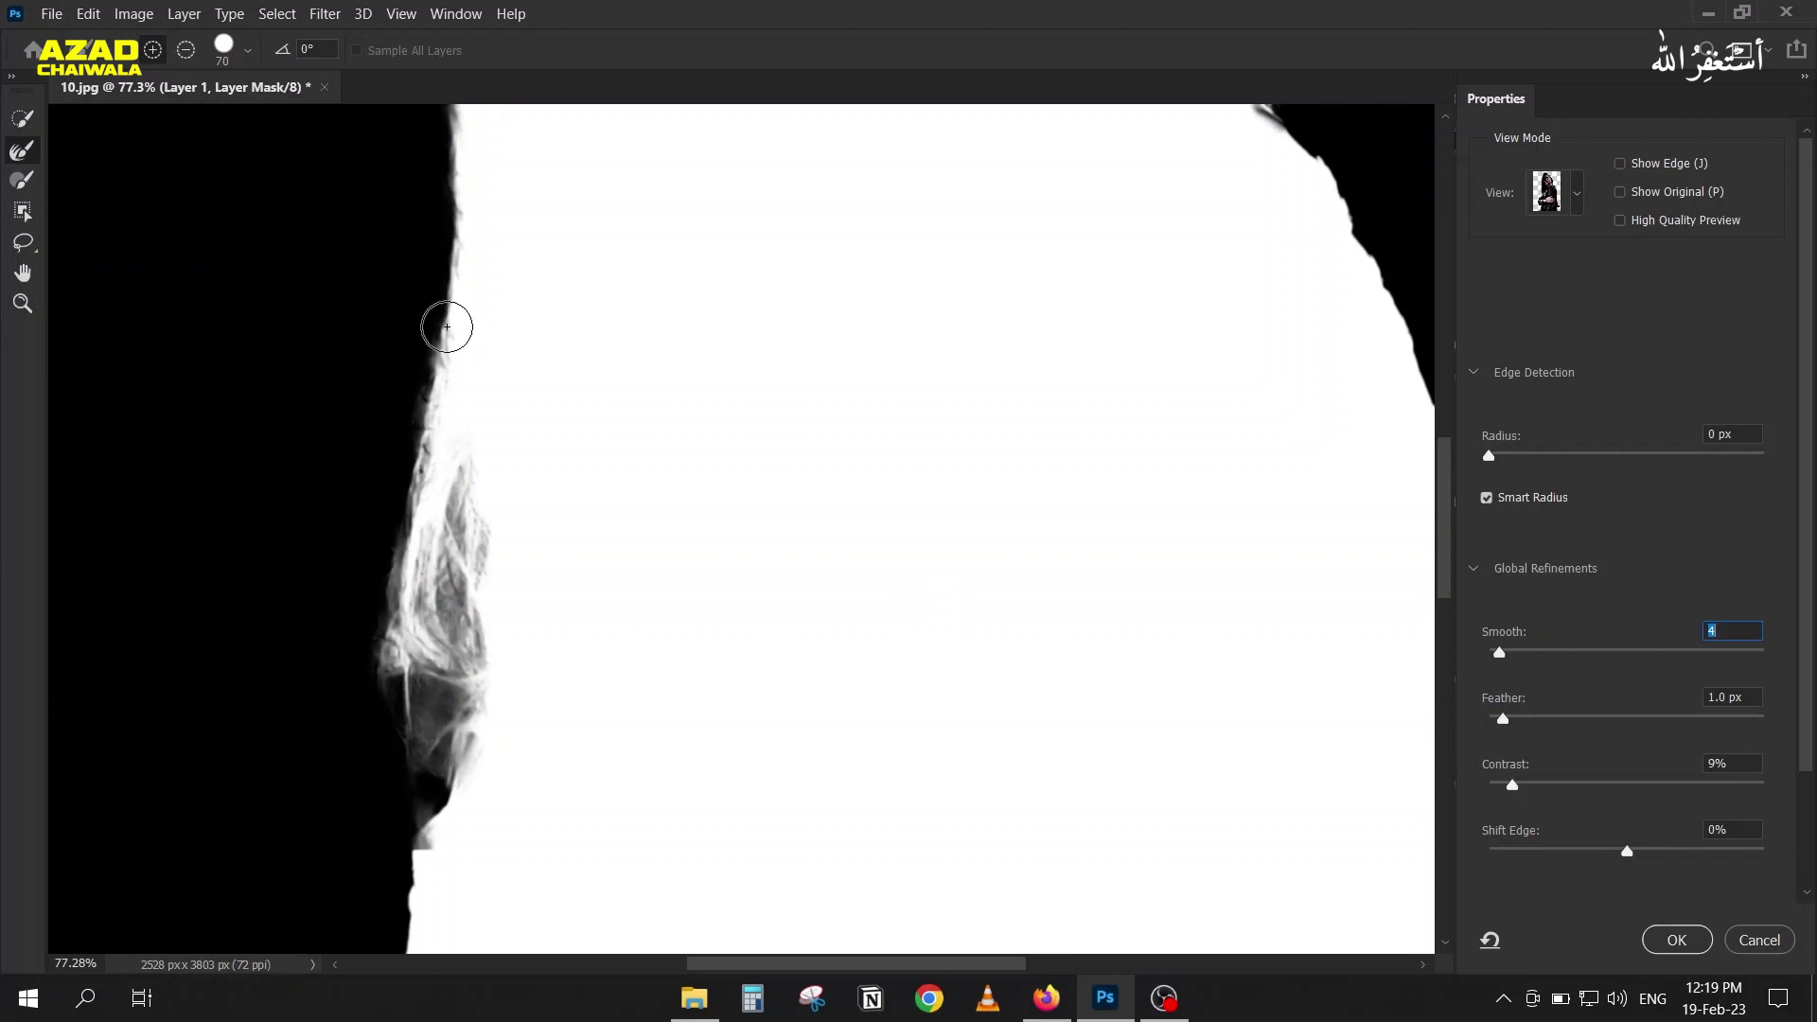
mouse_move(413, 453)
left_mouse_down()
mouse_move(395, 677)
mouse_move(430, 791)
mouse_move(427, 694)
left_mouse_up()
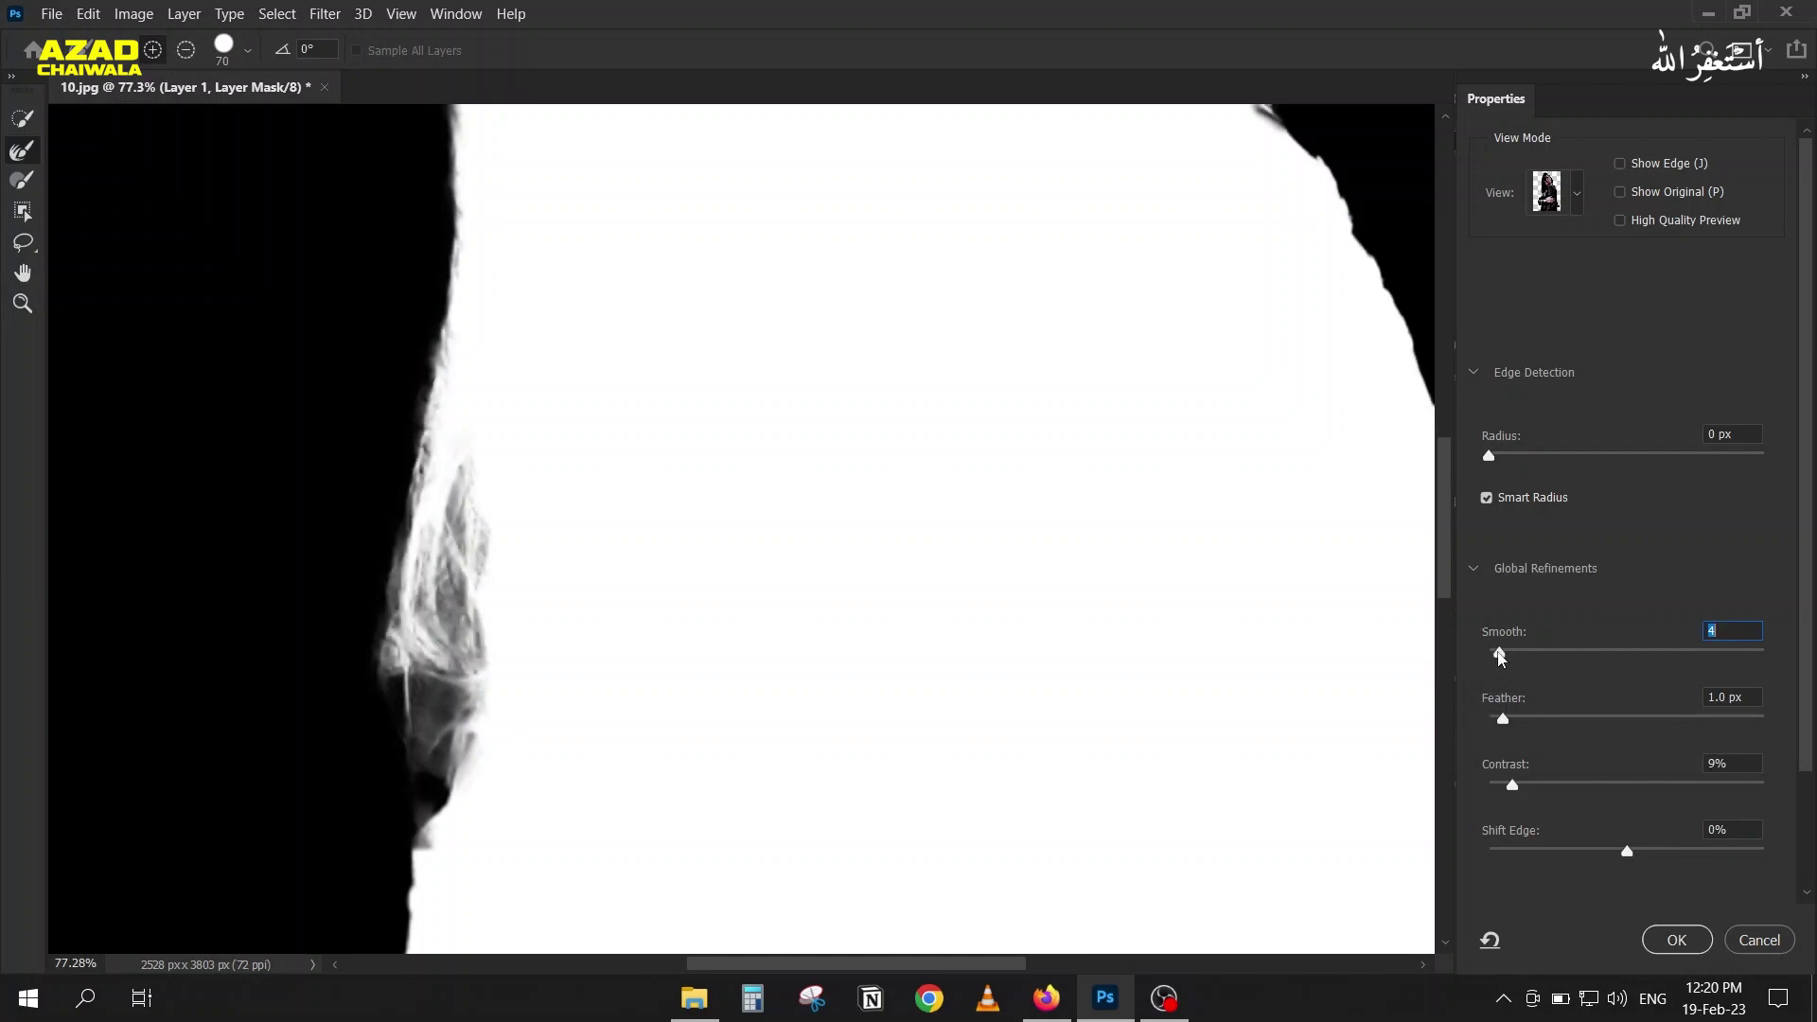
left_click_drag(1499, 654, 1486, 720)
left_click_drag(1499, 786, 1470, 791)
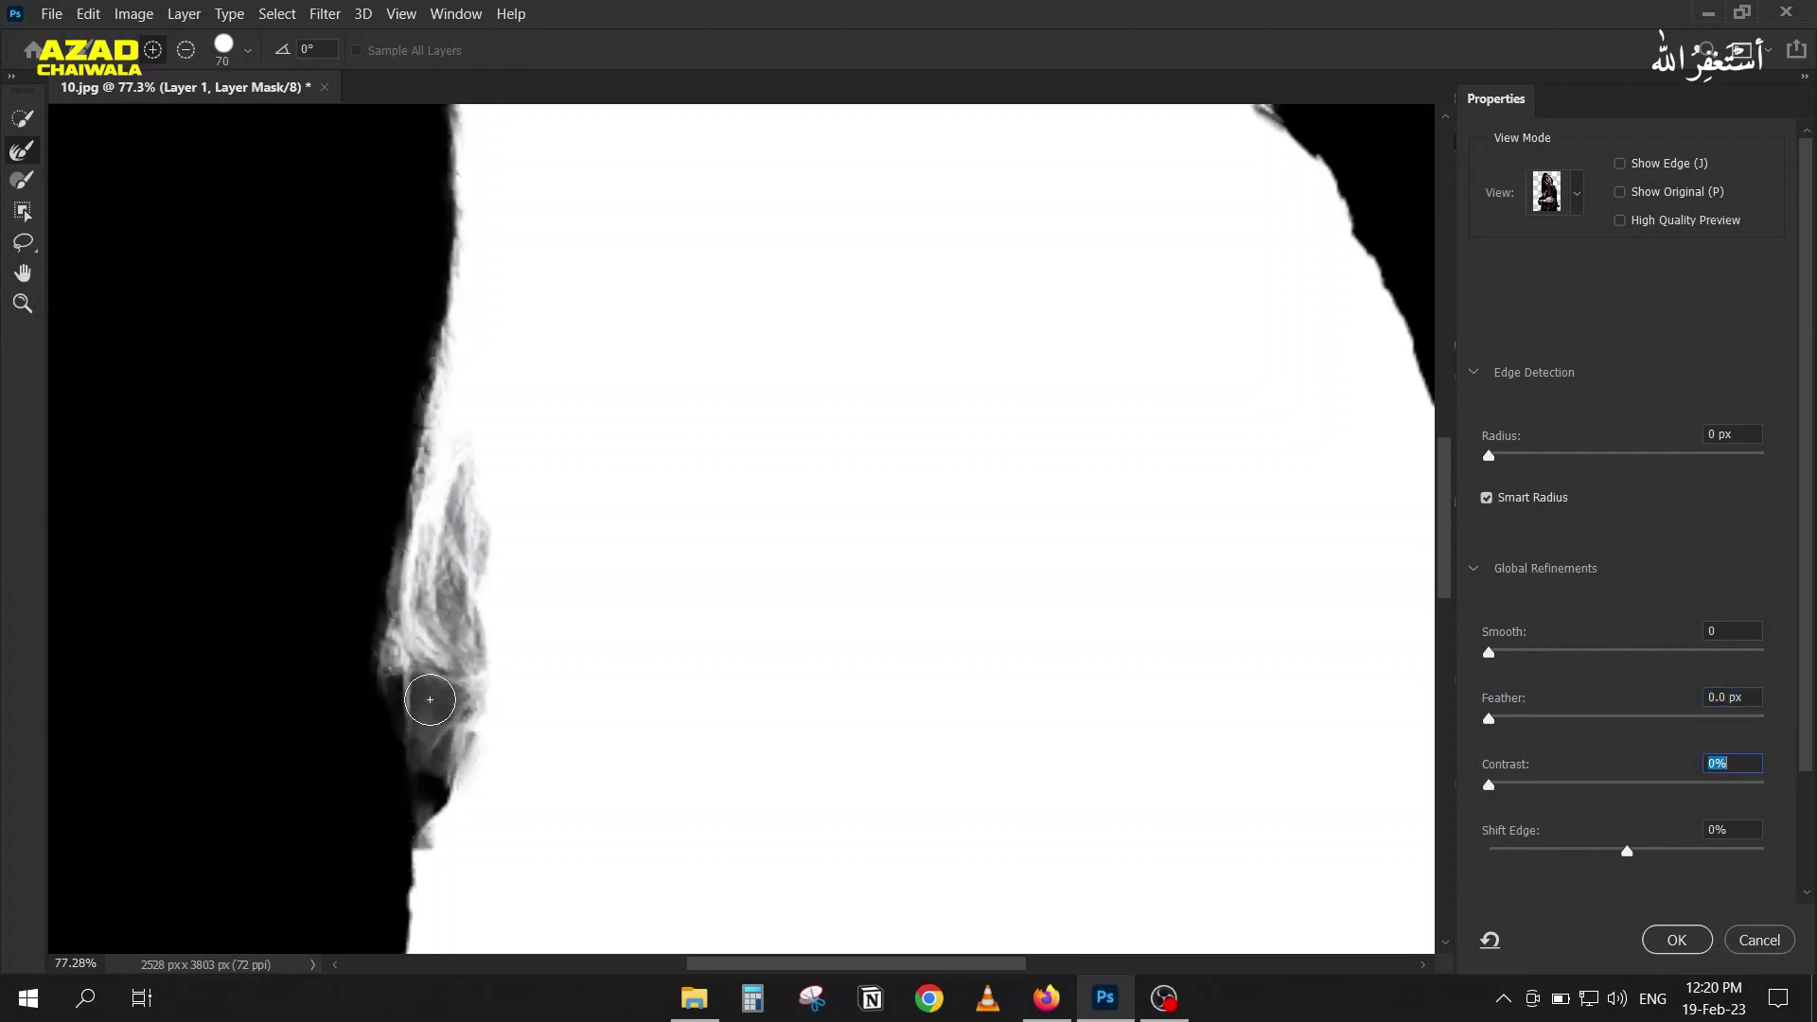
mouse_move(423, 800)
left_mouse_down()
mouse_move(424, 691)
mouse_move(422, 792)
left_mouse_up()
mouse_move(422, 457)
left_mouse_down()
mouse_move(436, 384)
mouse_move(406, 454)
mouse_move(454, 253)
mouse_move(406, 454)
left_mouse_up()
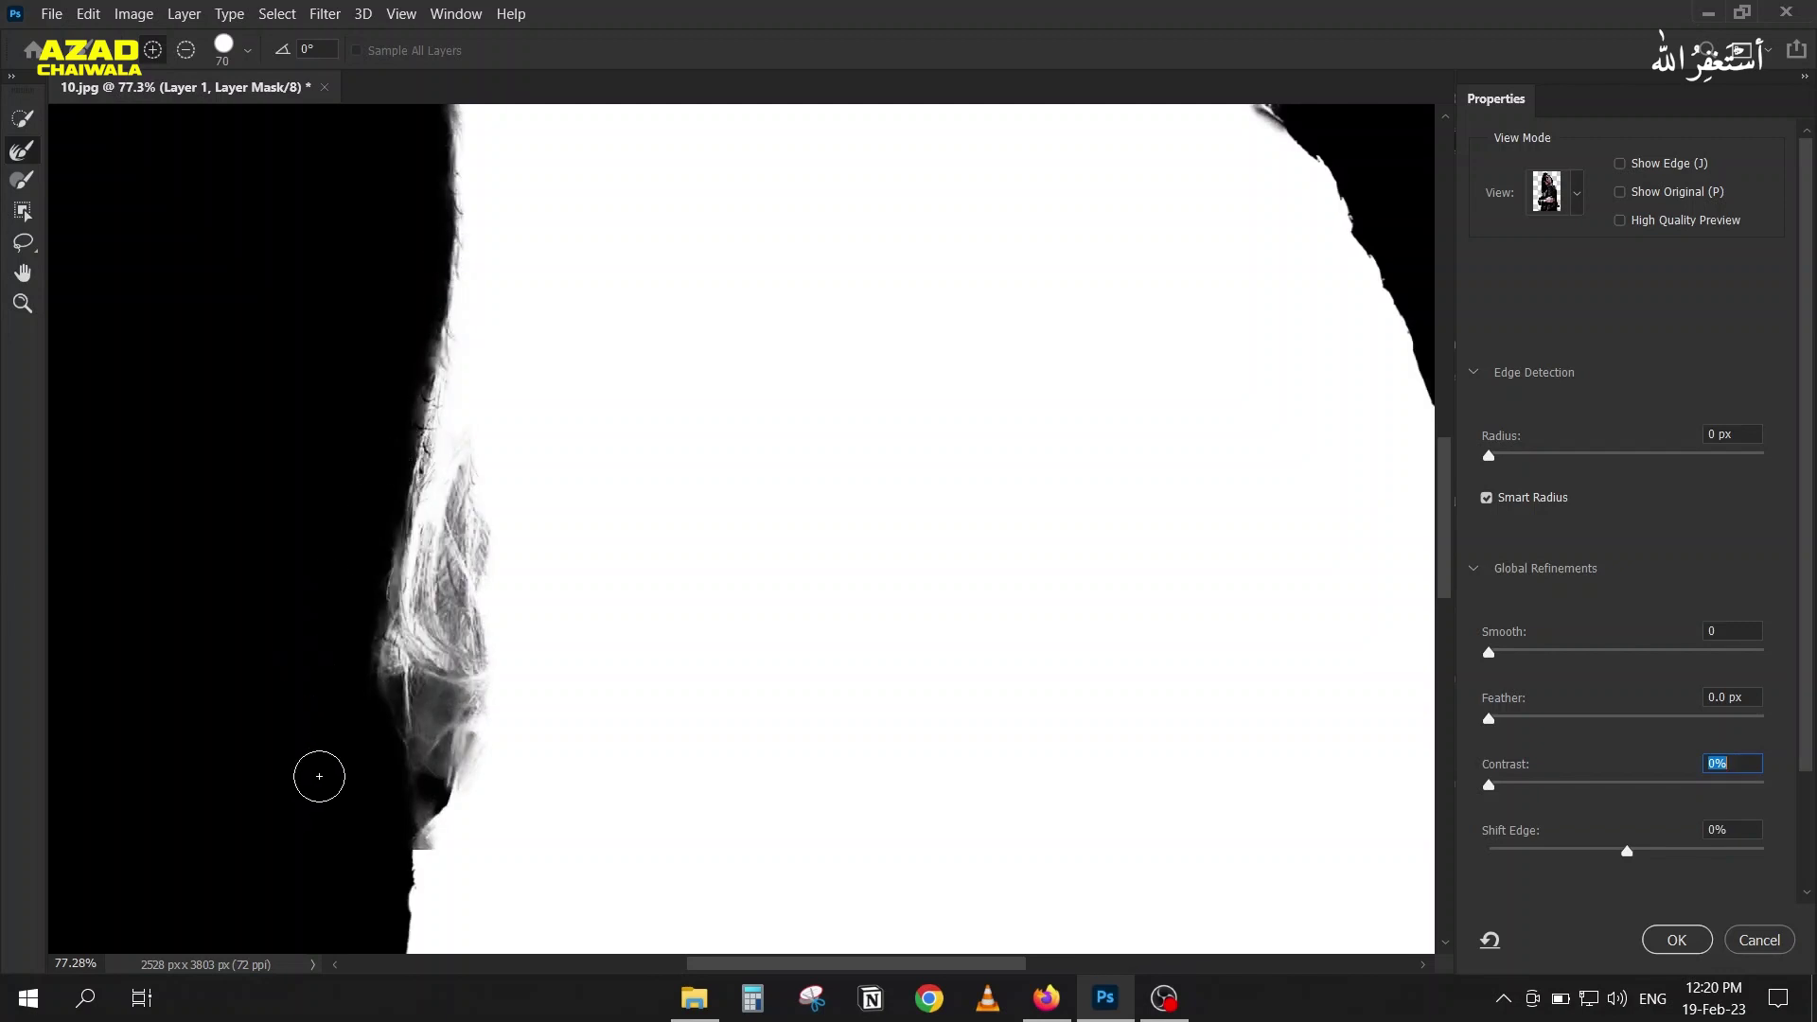
mouse_move(893, 746)
left_mouse_down()
mouse_move(666, 453)
mouse_move(989, 466)
mouse_move(1045, 690)
mouse_move(1093, 759)
left_mouse_up()
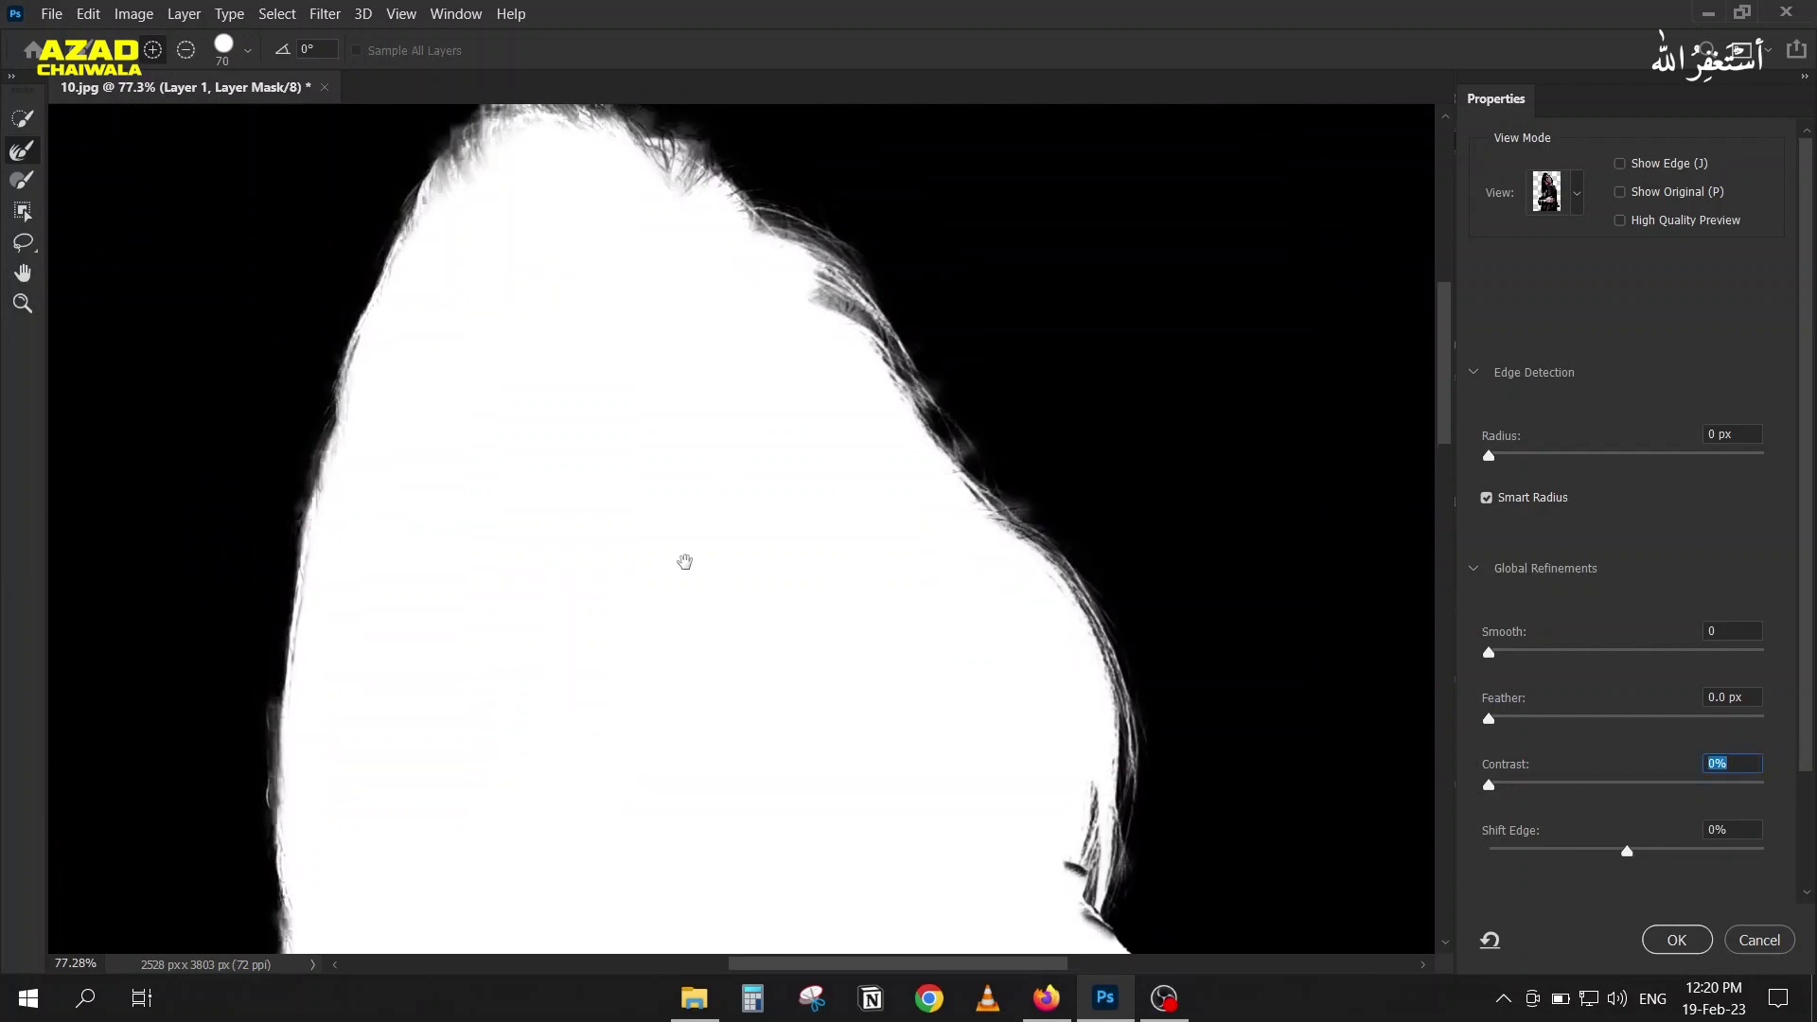
left_click_drag(770, 730, 821, 405)
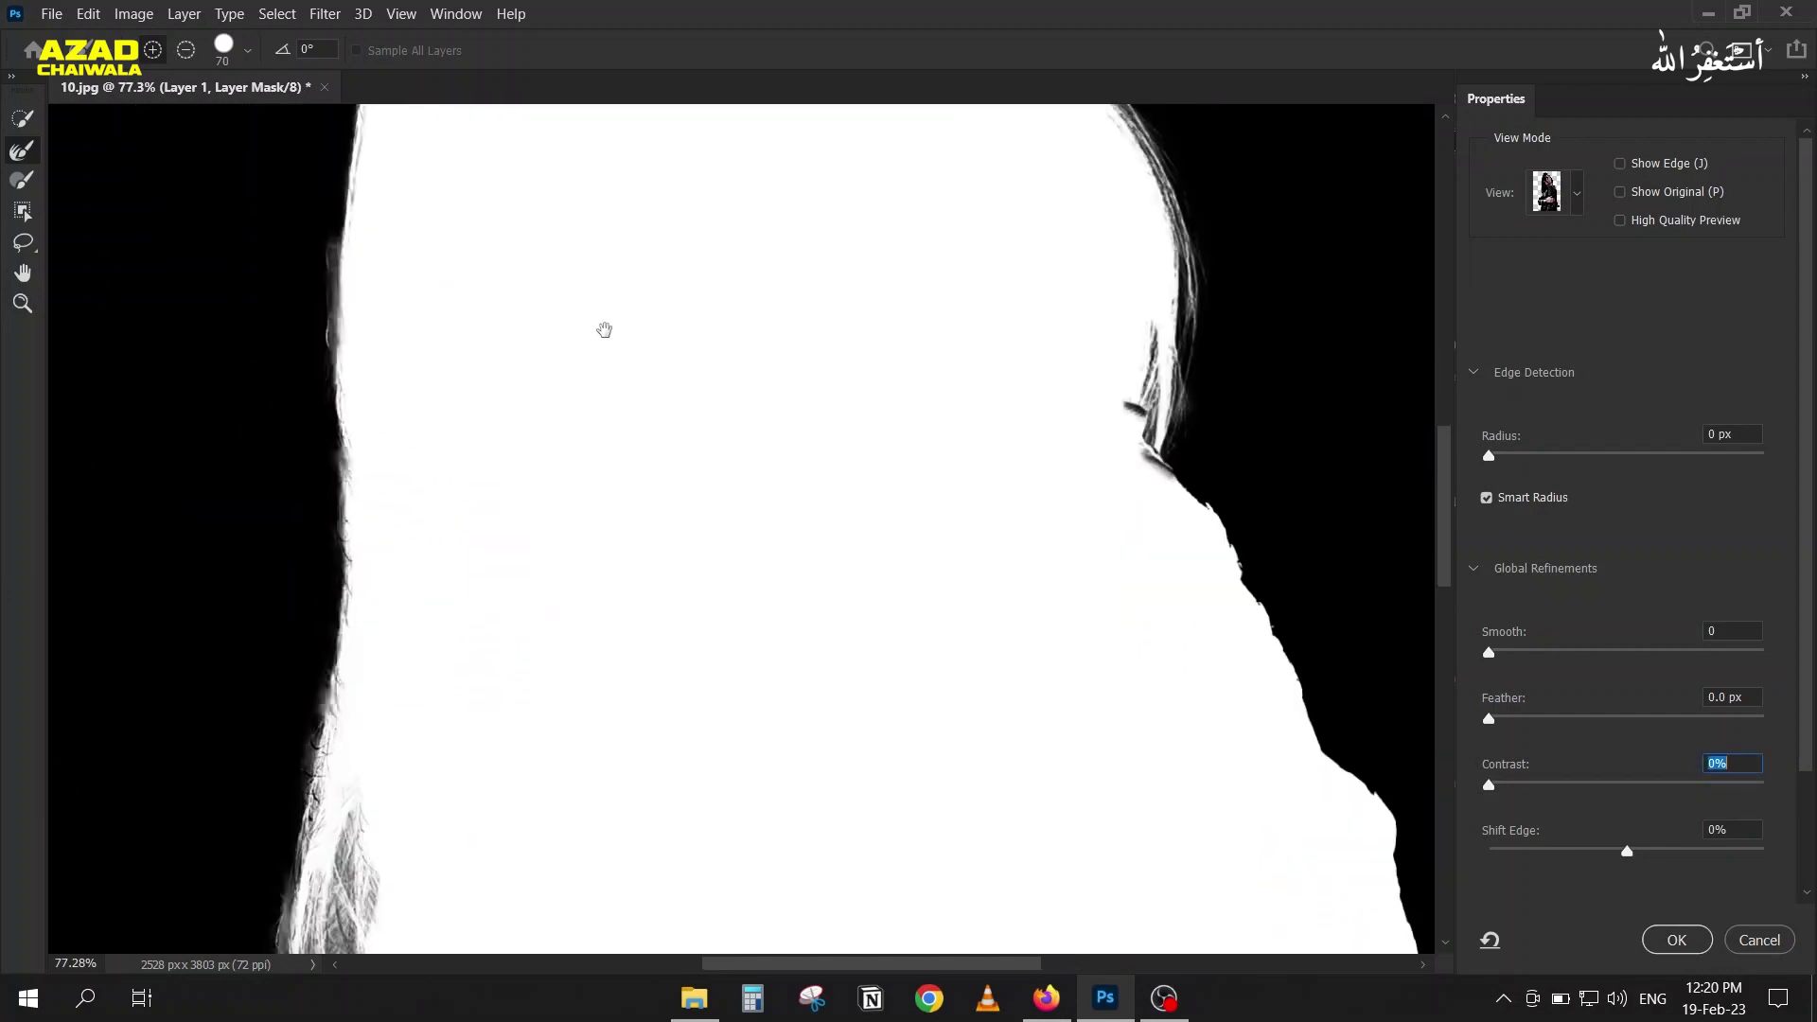
Step: Enter Smooth 4, Feather 1.0 px and Contrast 8% for the final edge
left_click(1724, 634)
type("4")
left_click(1740, 700)
type("1")
key("Tab")
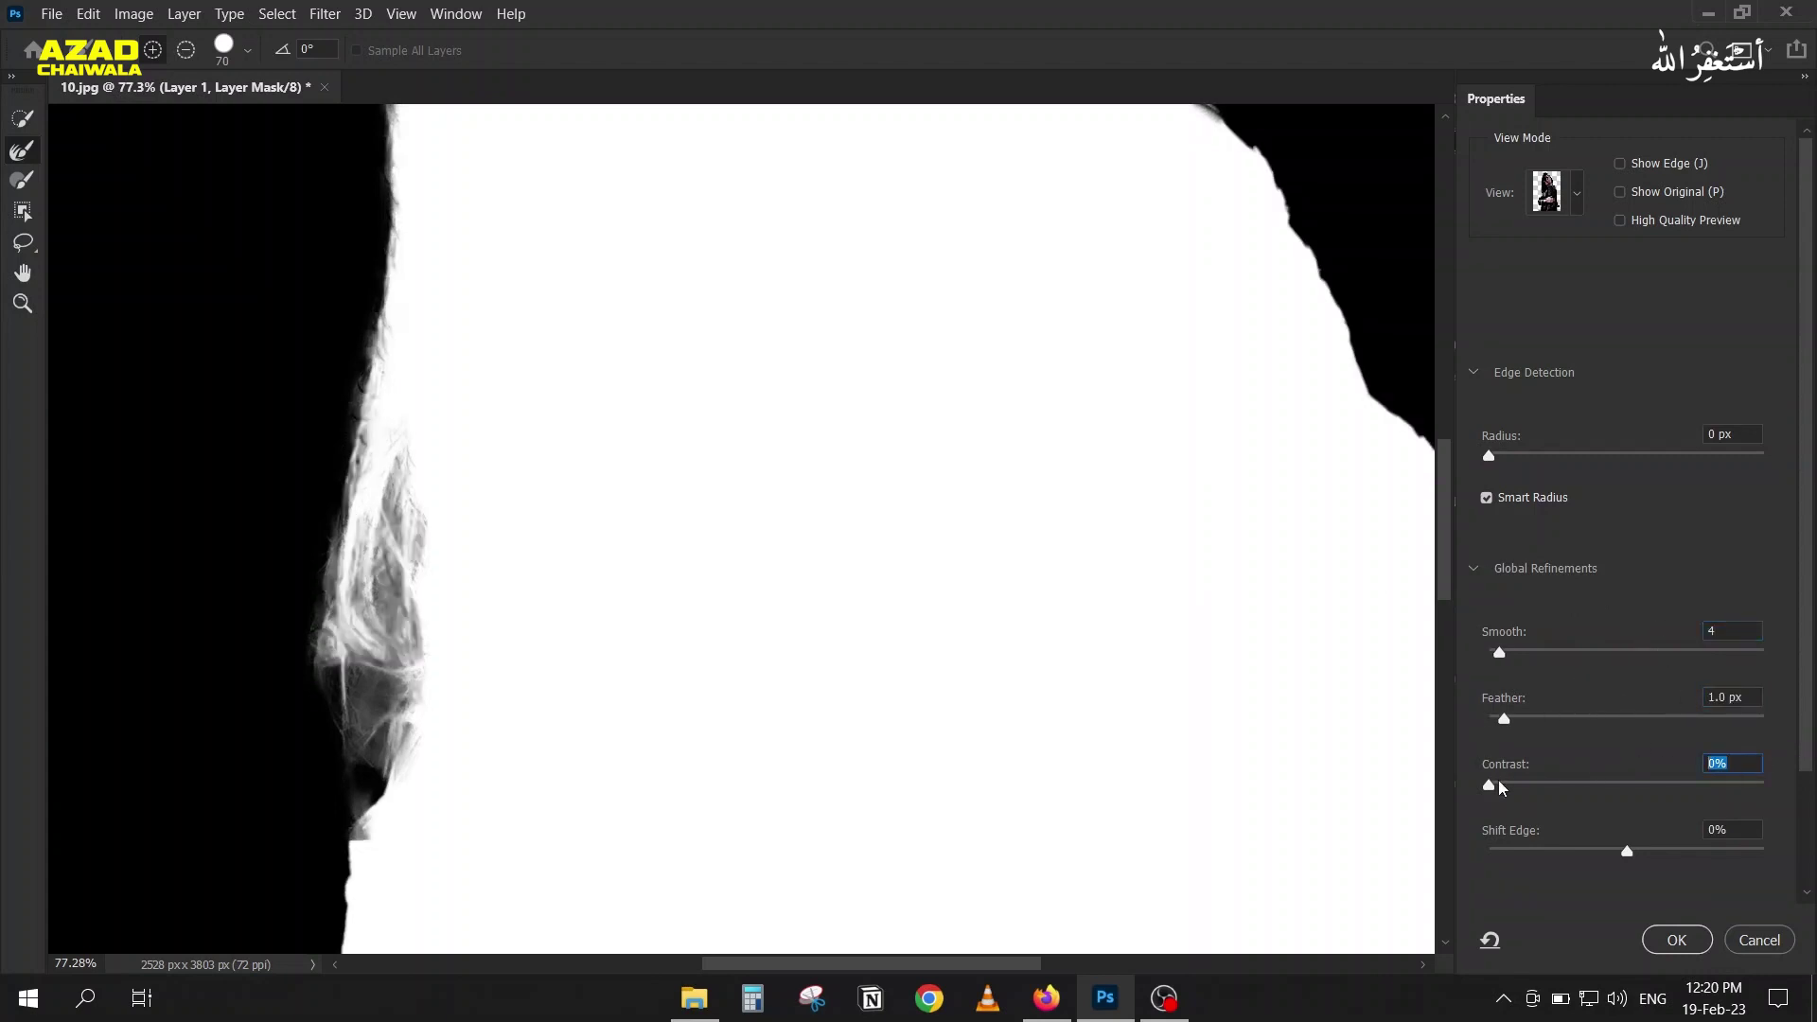
left_click_drag(1480, 787, 1515, 795)
Step: Apply the refined mask edge and return to the cut-out image
left_click(1676, 939)
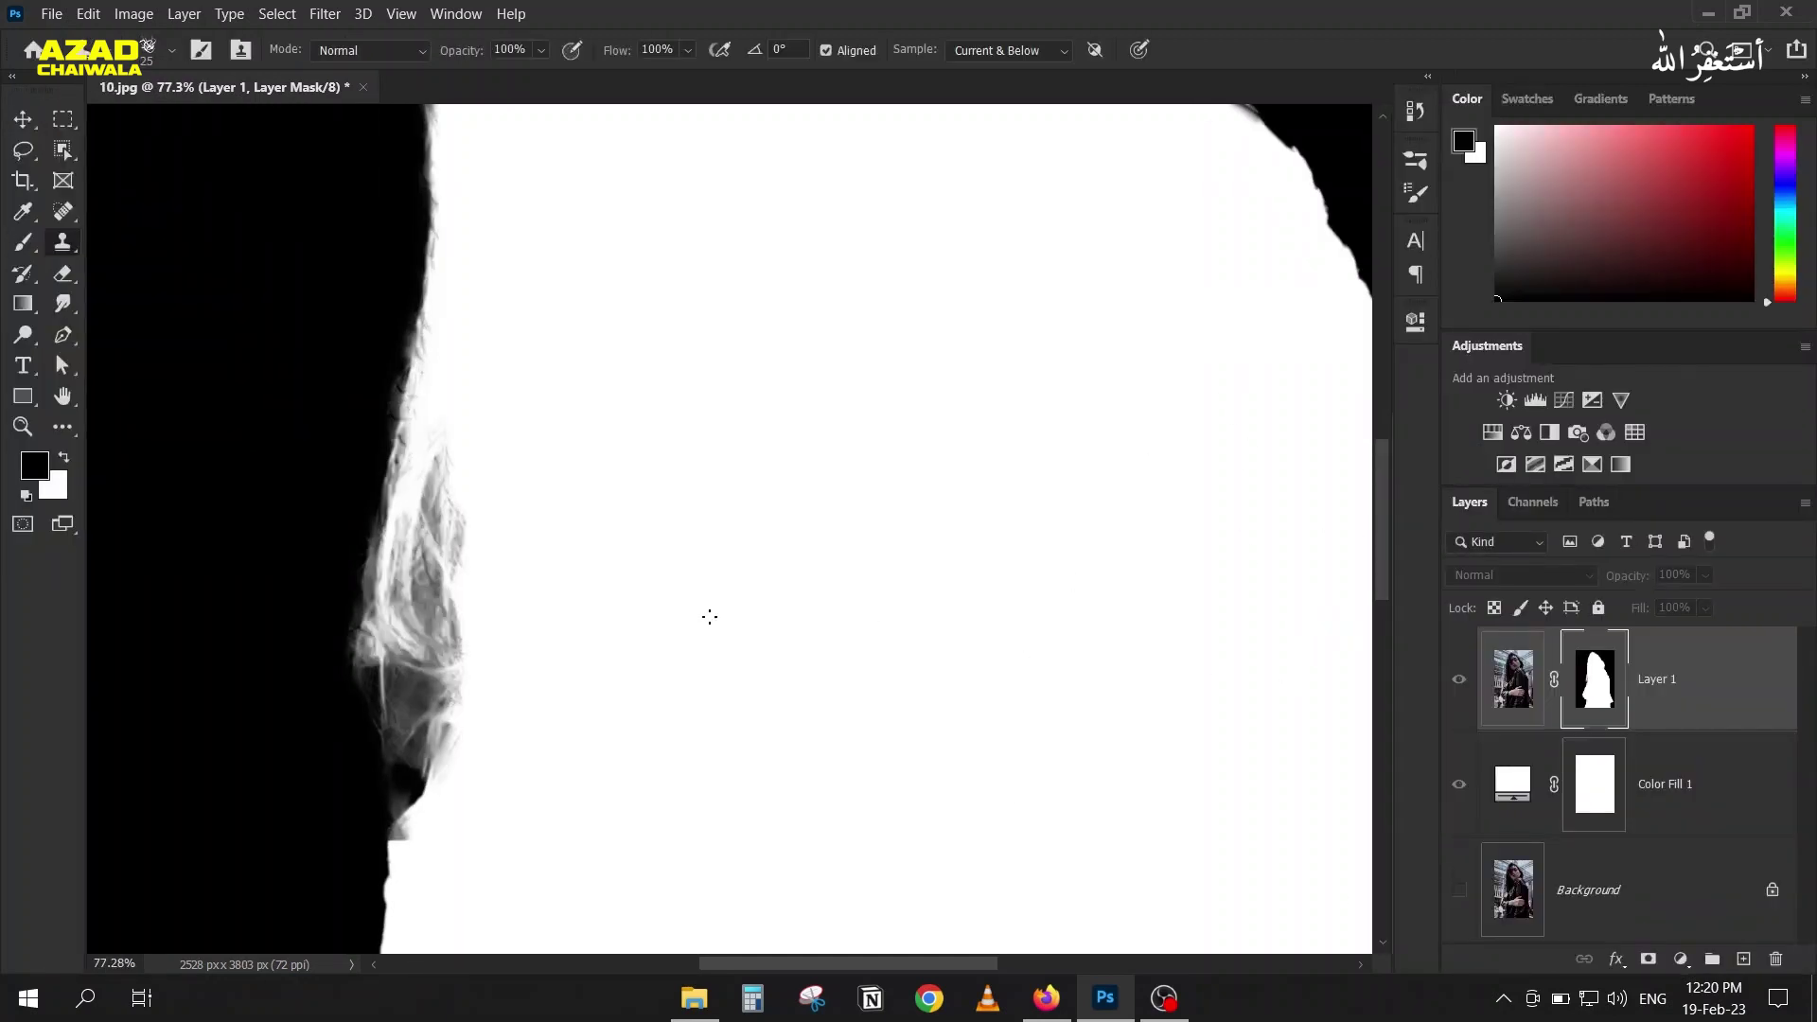
left_click(1593, 688, "alt")
scroll(588, 540, "down", 5)
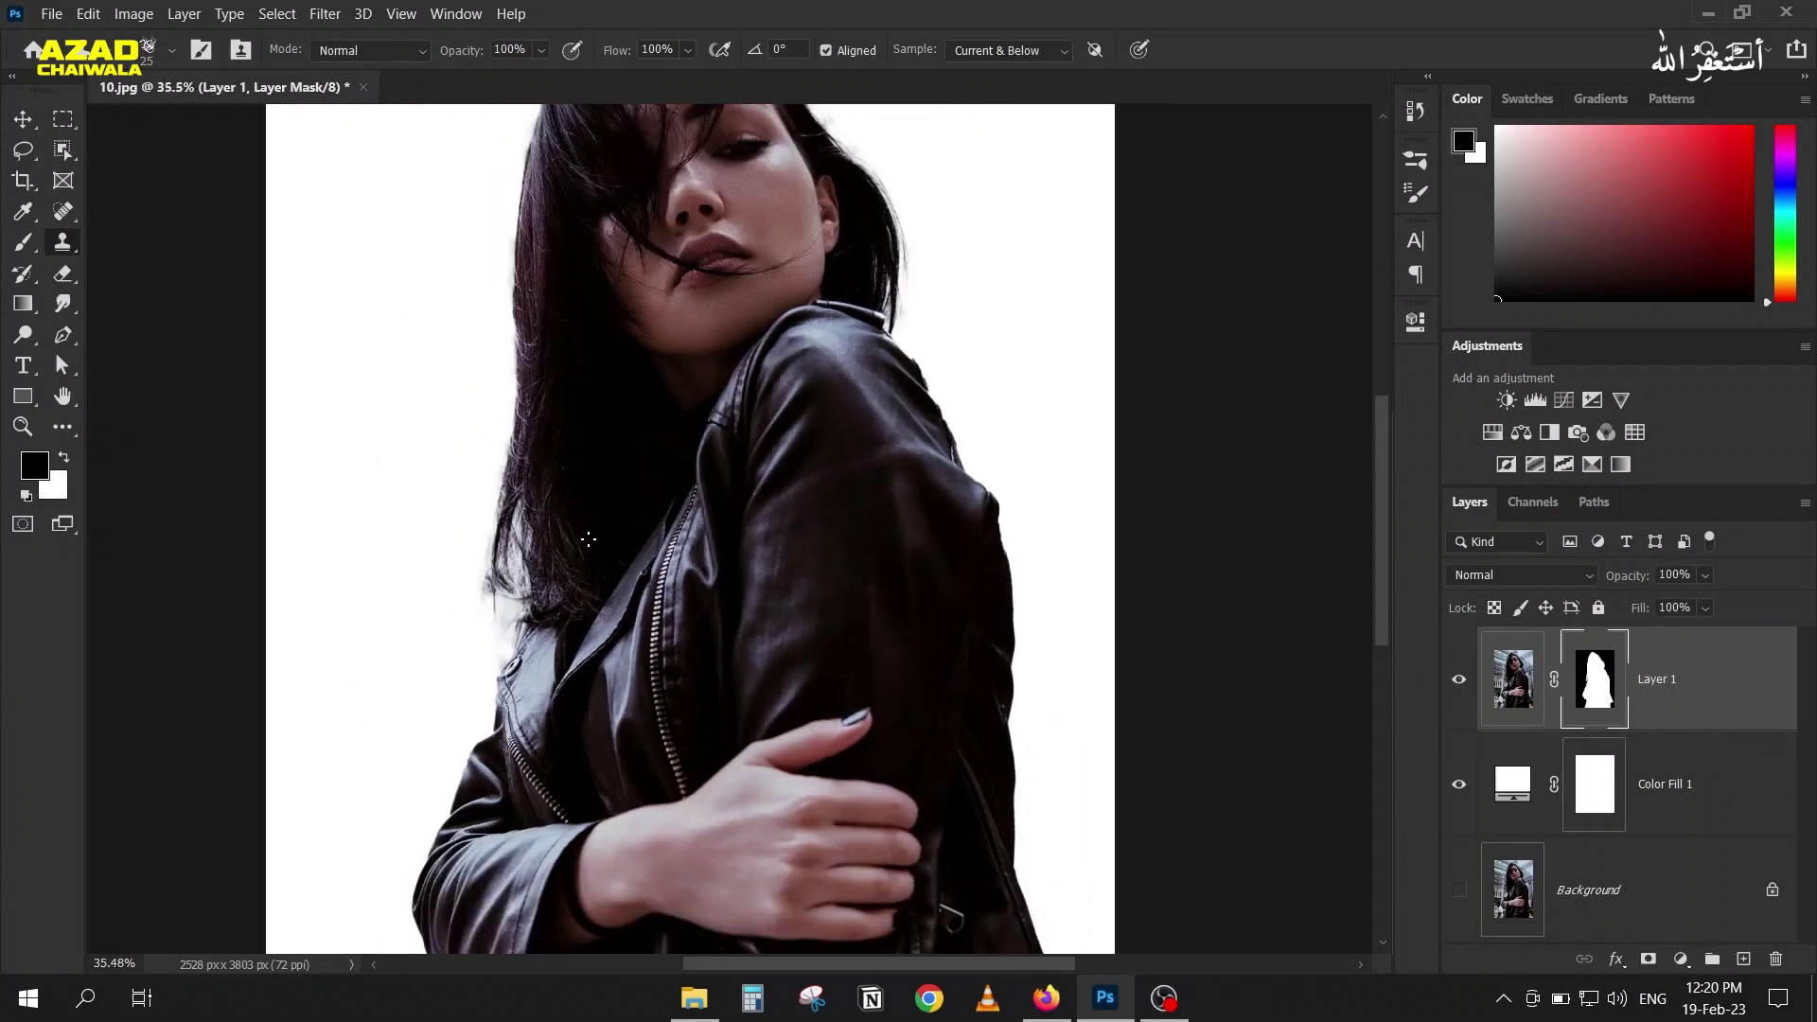
scroll(881, 558, "up", 5)
Step: Show Layer 1's mask alone in black and white and pick the Brush tool
key("alt+space")
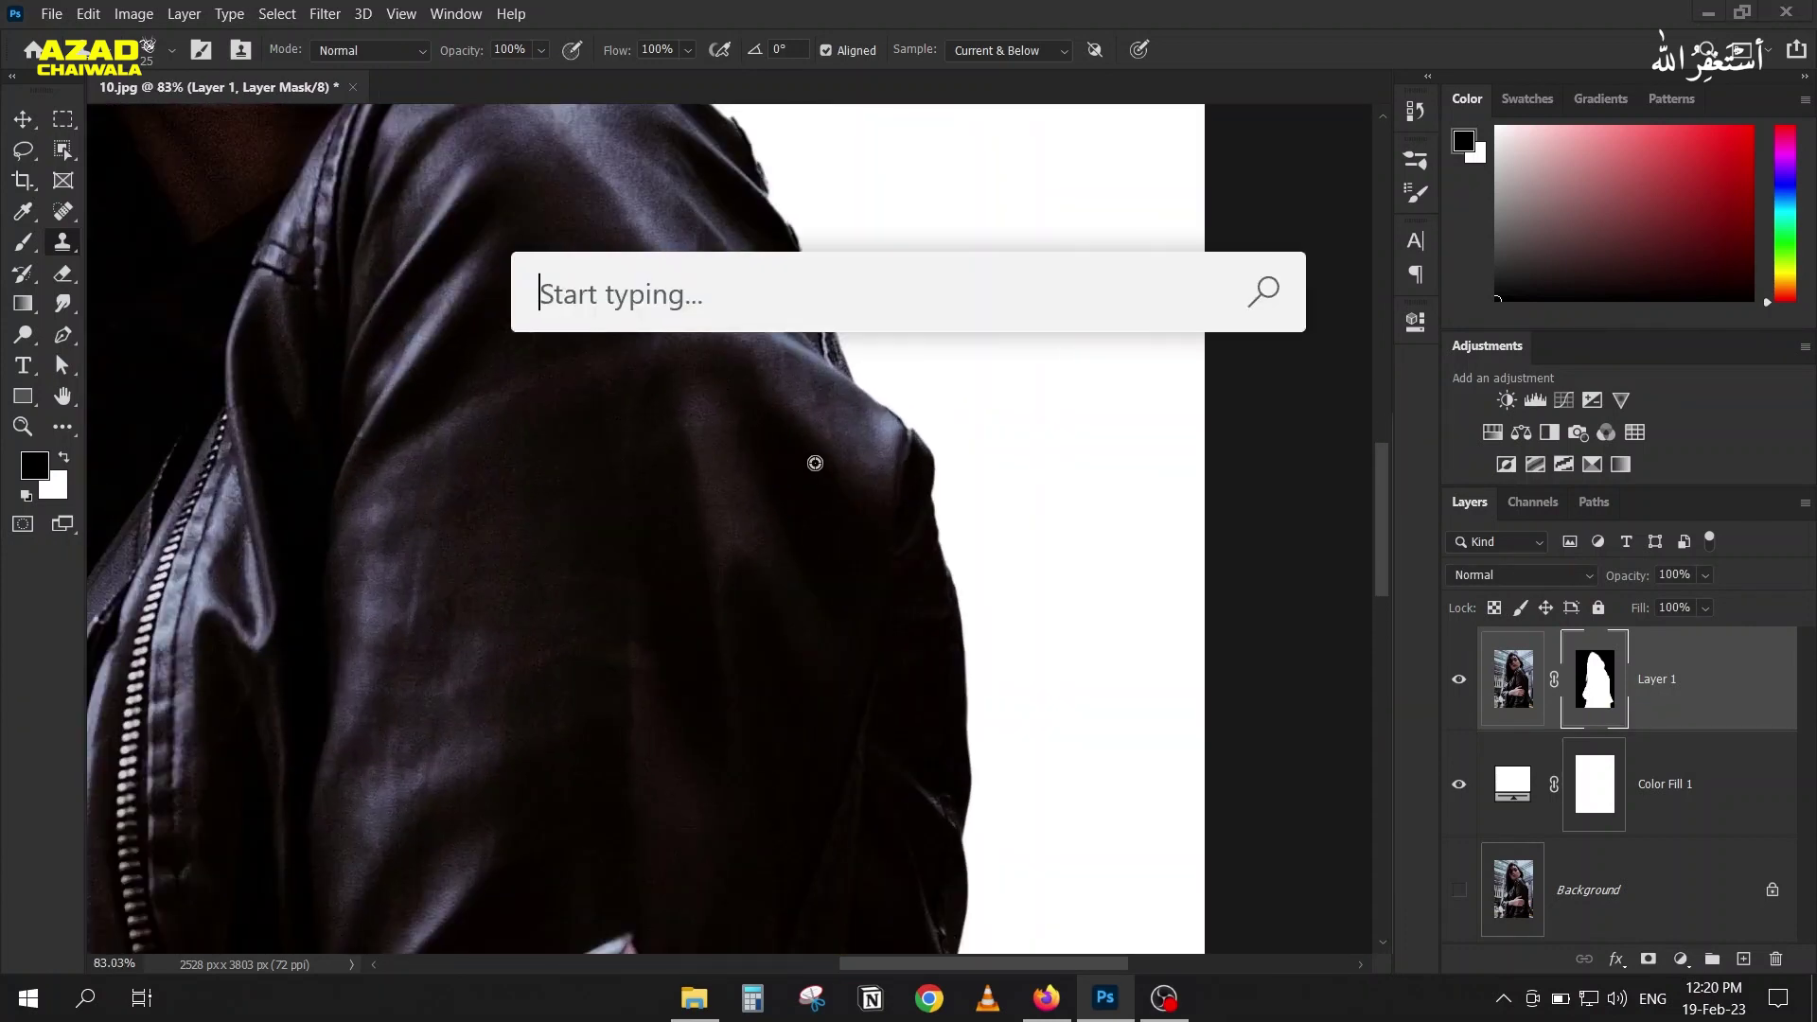
key("Escape")
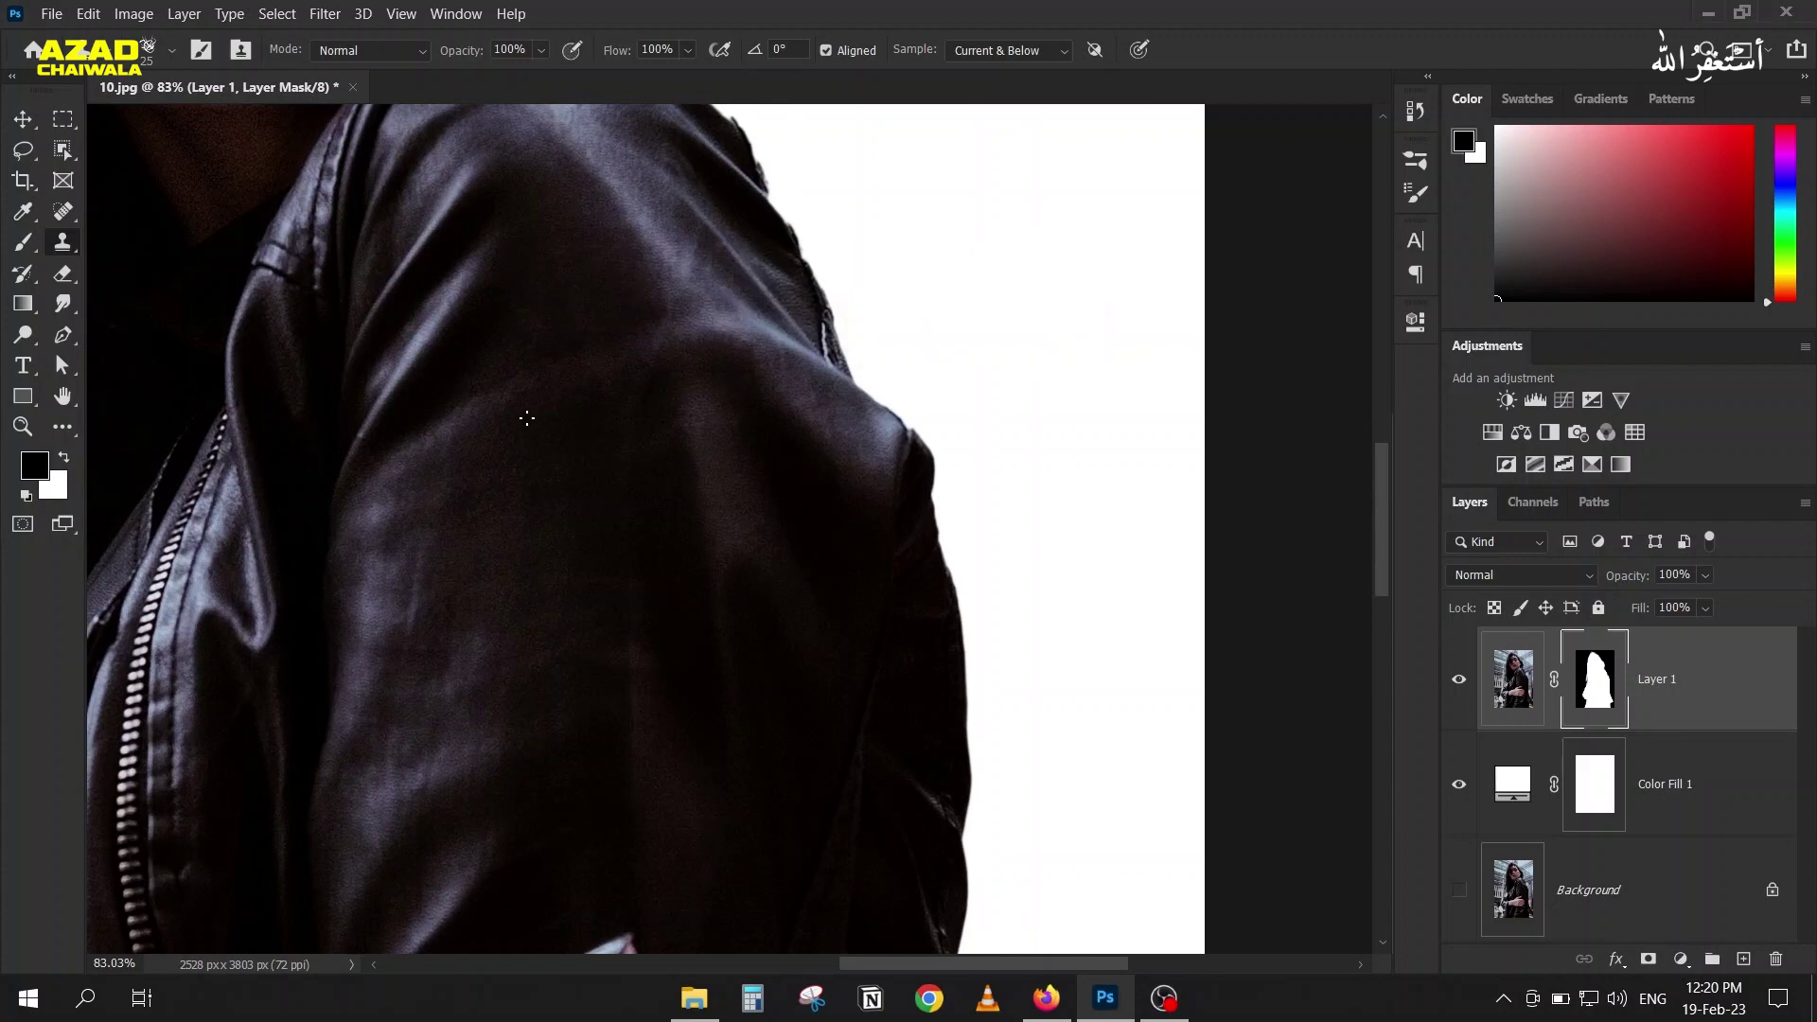
left_click_drag(527, 417, 596, 596)
left_click_drag(568, 237, 578, 372)
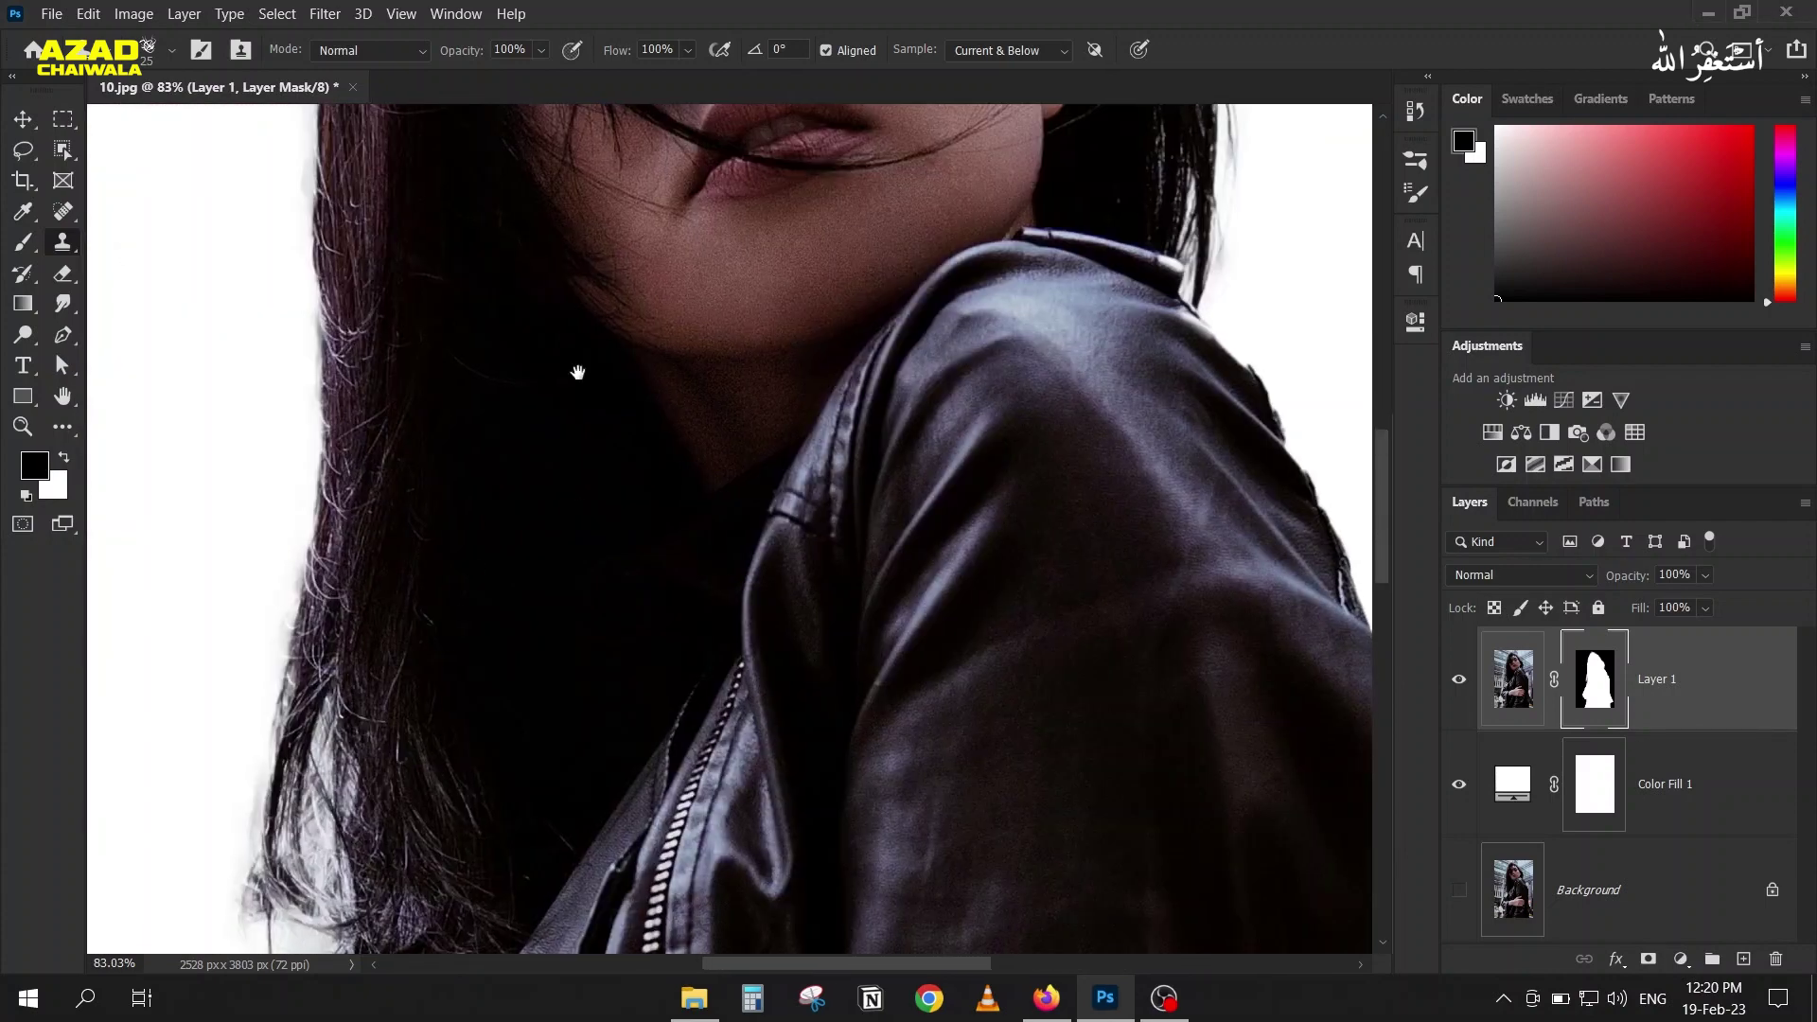
scroll(578, 372, "down", 5)
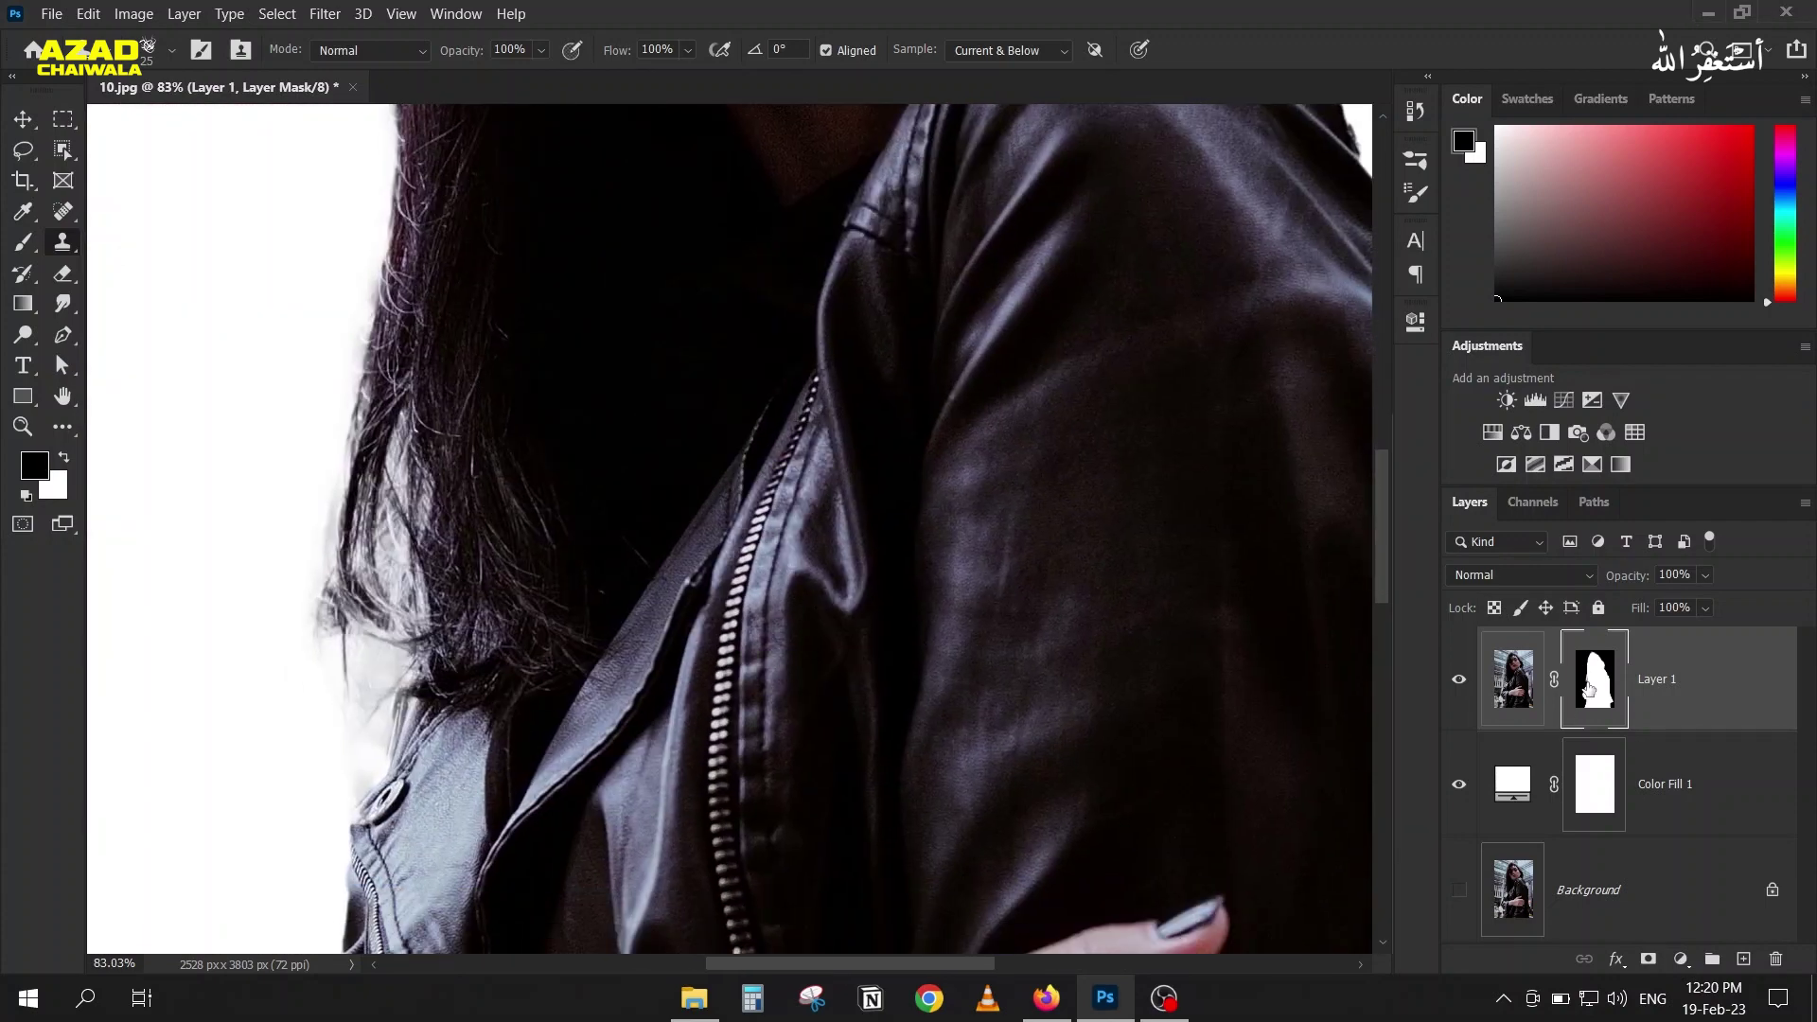
left_click(1590, 688, "alt")
left_click(23, 244)
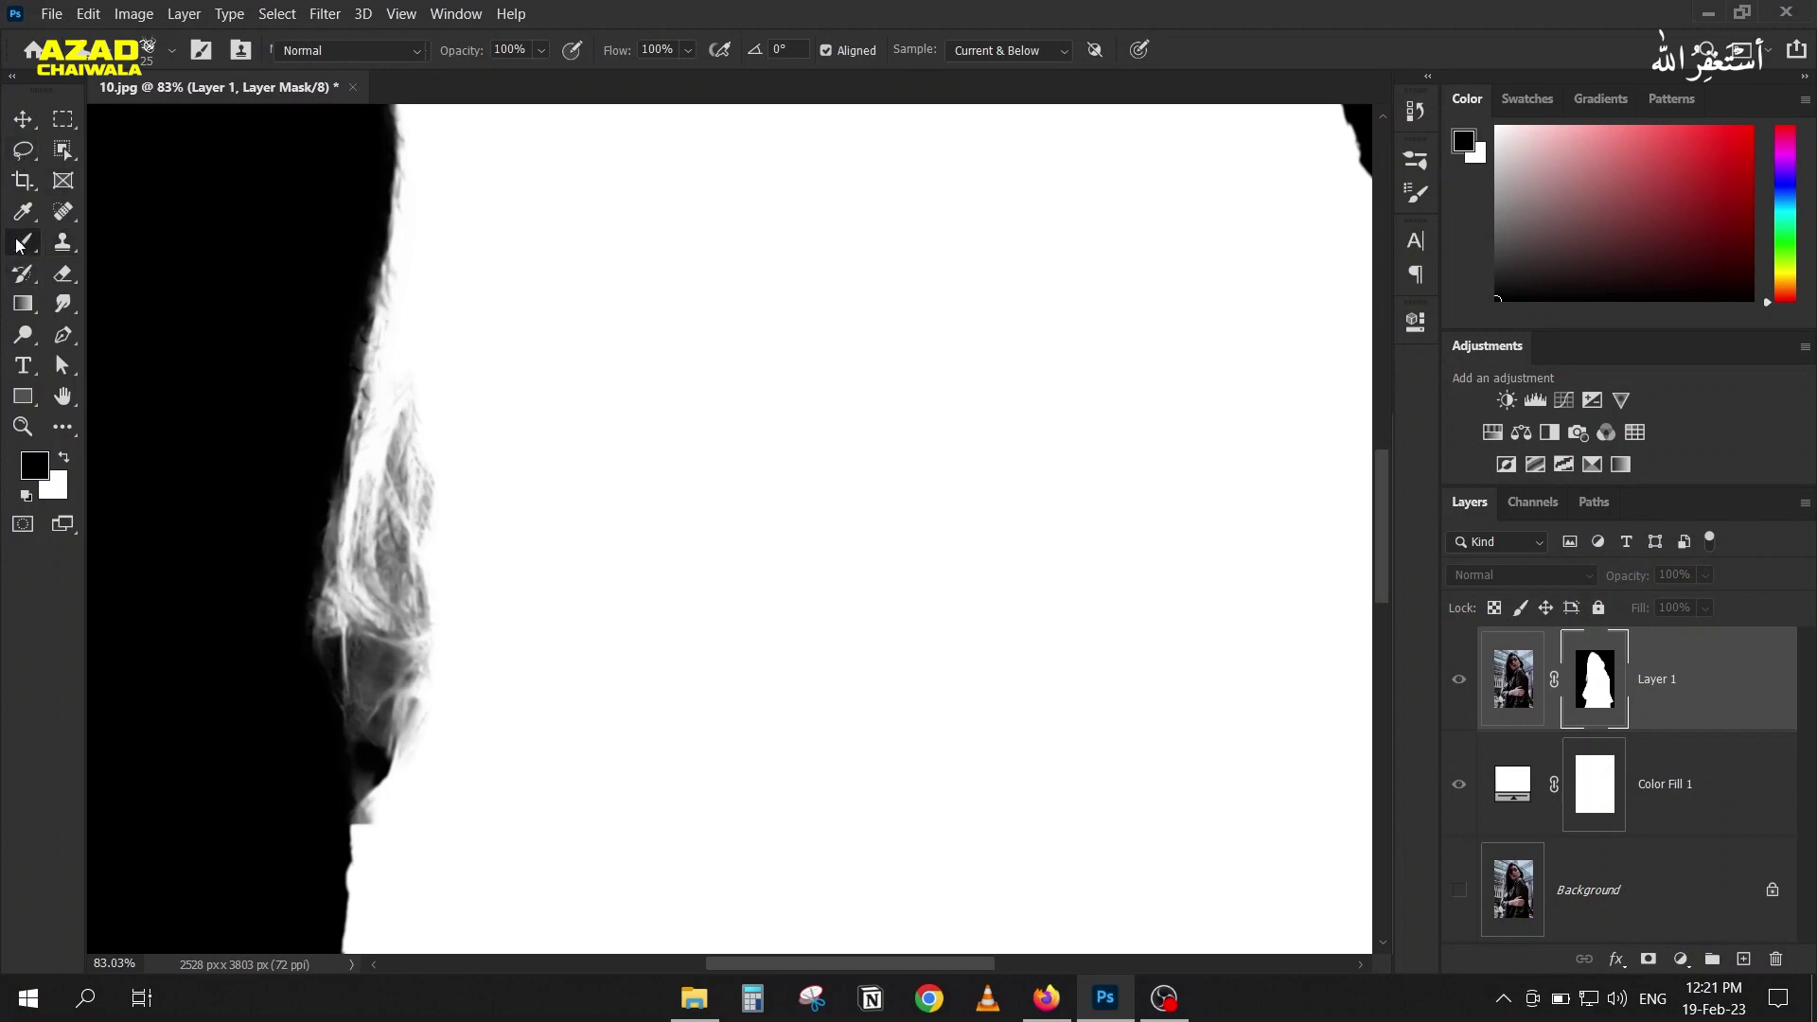
left_click(156, 50)
Step: Choose a soft round brush in Overlay mode at 41% flow, sized to 125
scroll(99, 300, "up", 2)
scroll(98, 300, "up", 3)
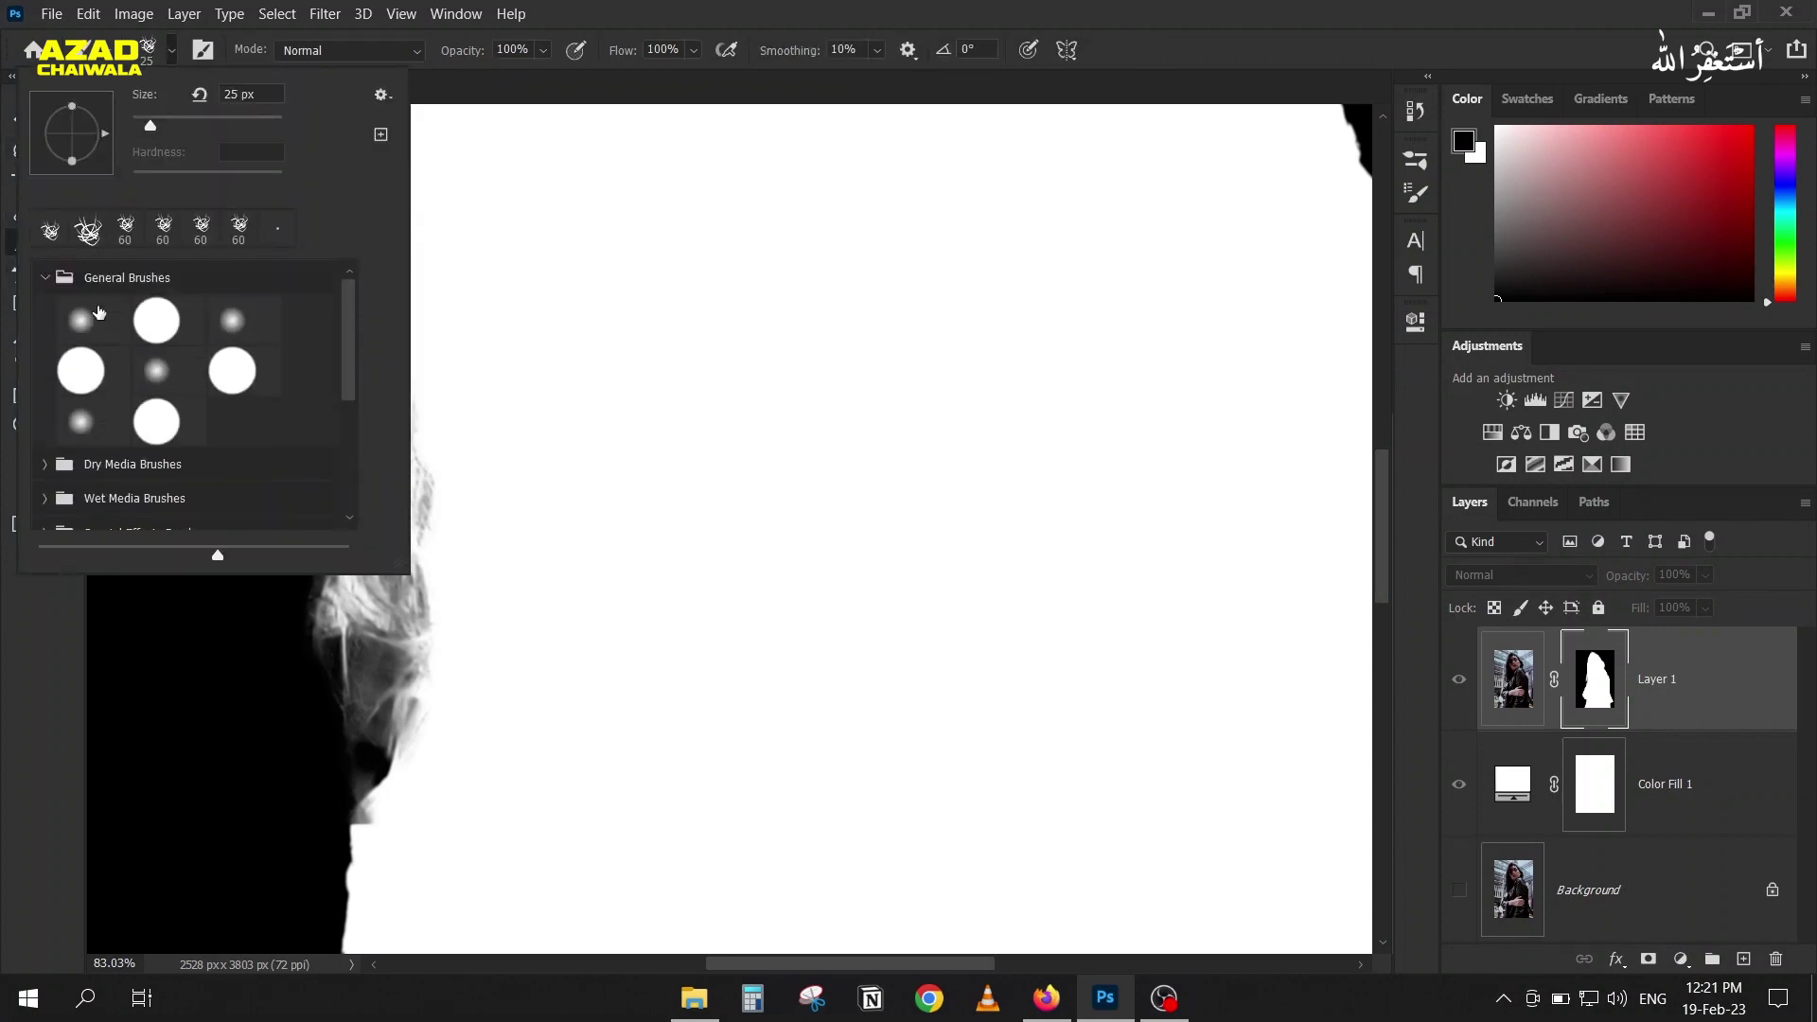
double_click(72, 320)
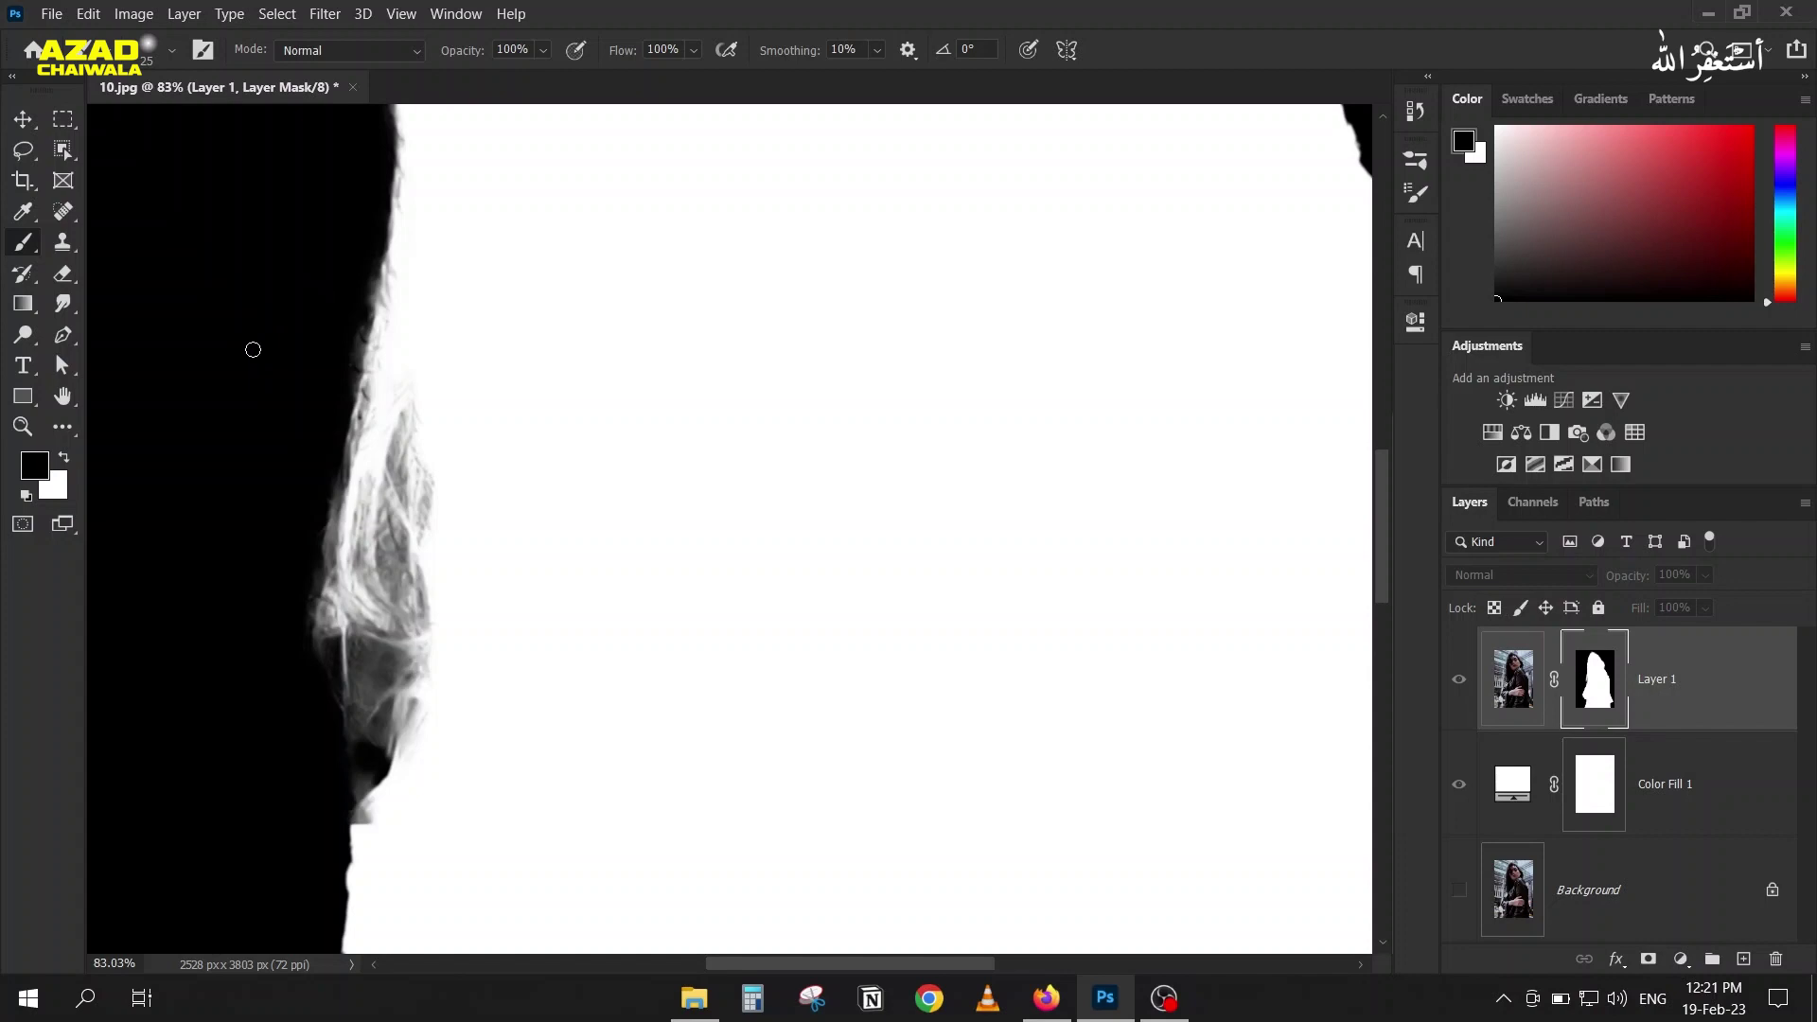
left_click_drag(619, 52, 518, 52)
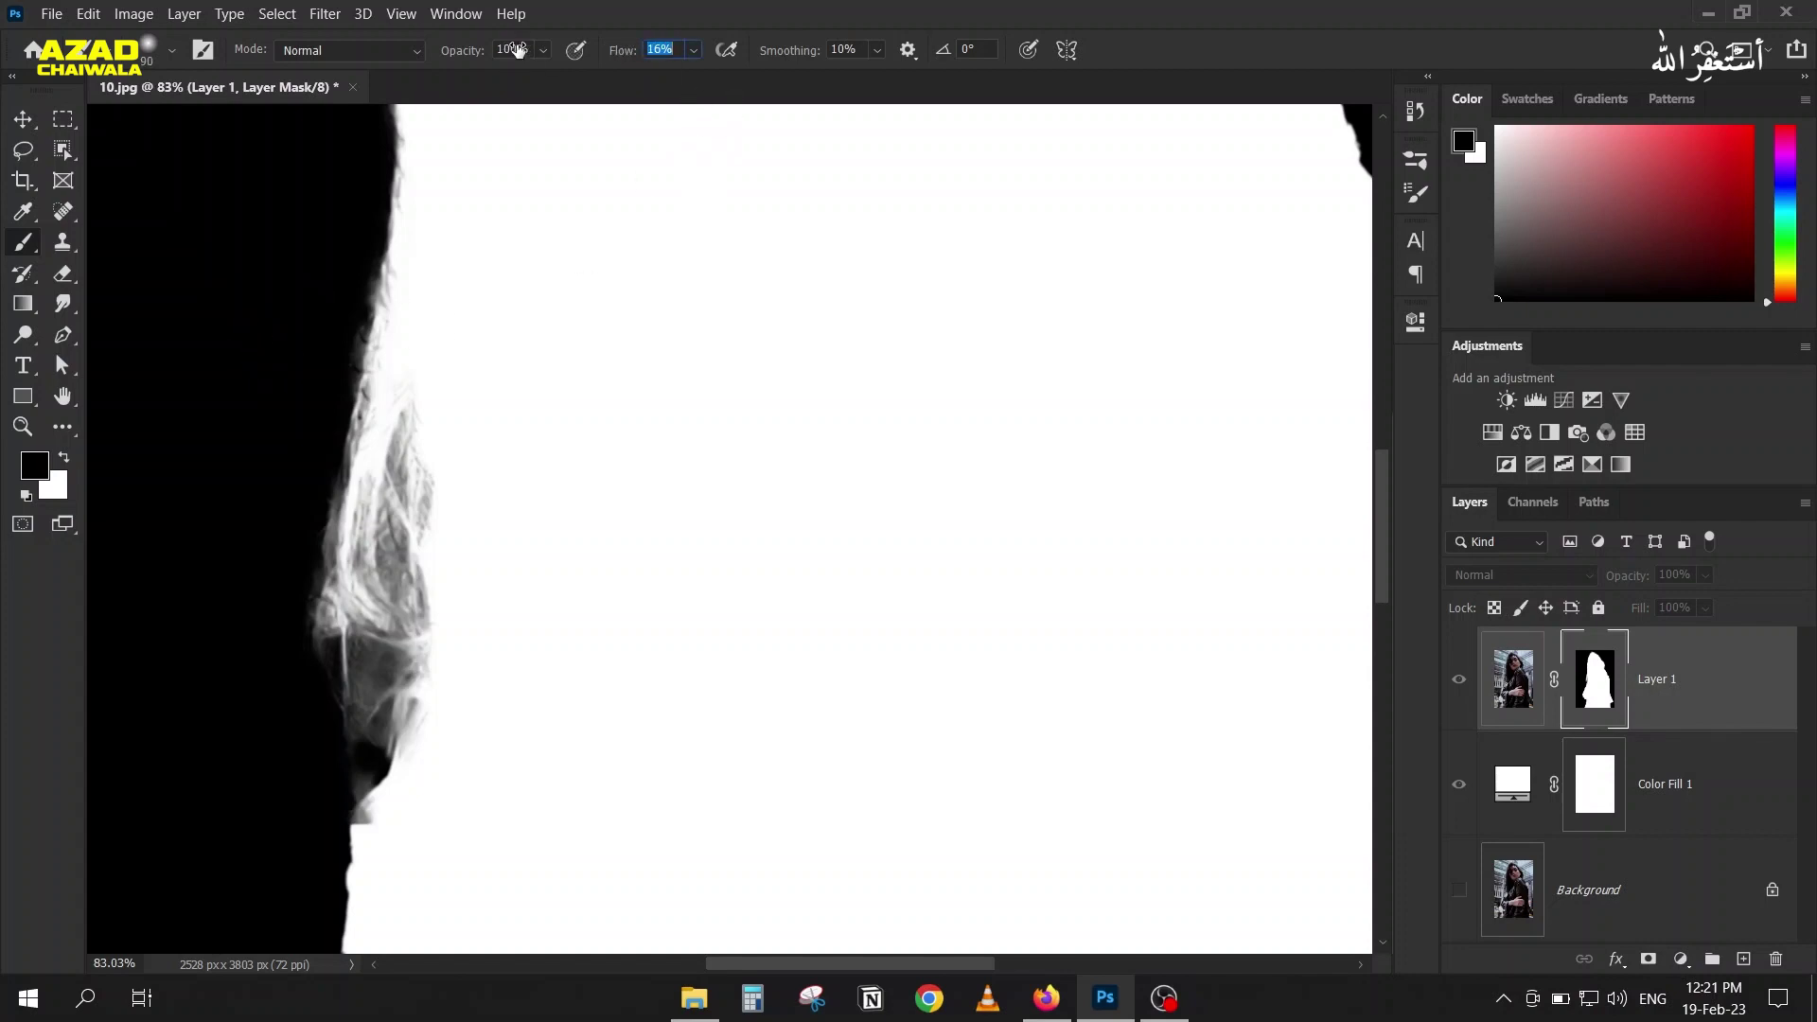
left_click(404, 51)
left_click(336, 380)
key("bracketright")
key("bracketright")
Step: Test strokes on the hair, undo them, and lower the brush flow to 8%
left_click_drag(359, 662, 374, 757)
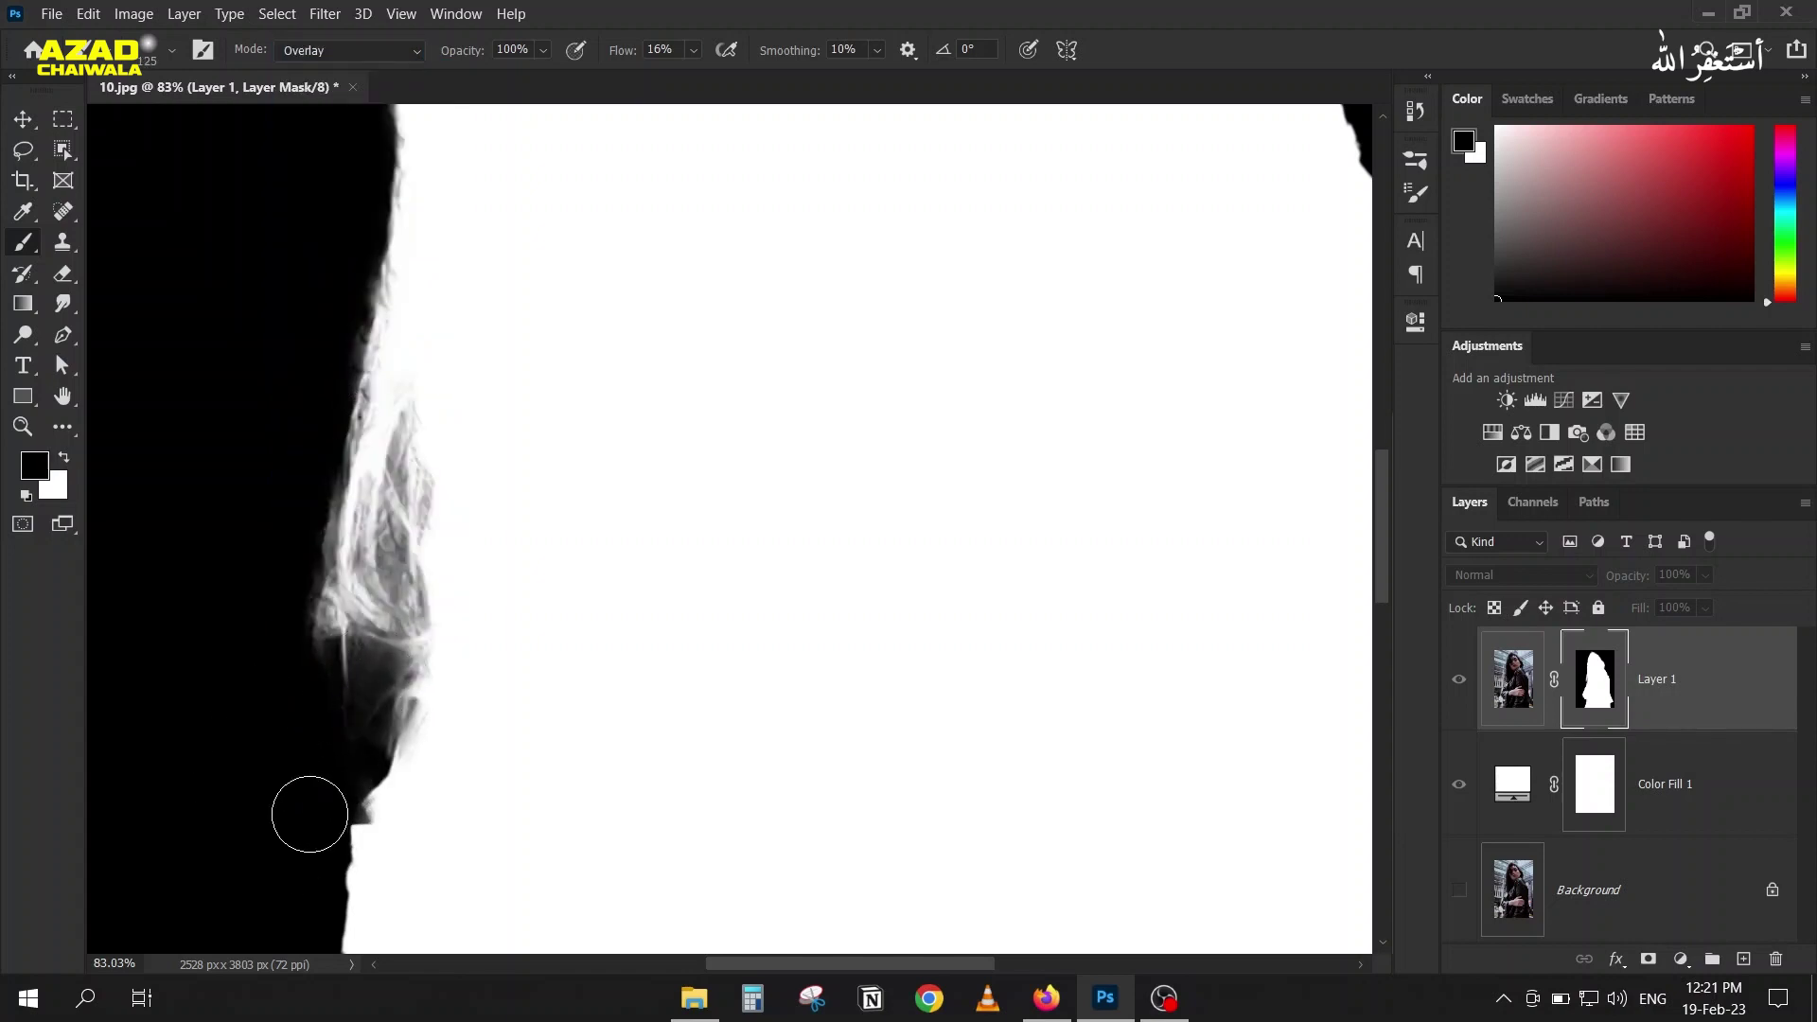
mouse_move(403, 577)
left_mouse_down()
mouse_move(400, 670)
mouse_move(444, 564)
mouse_move(337, 611)
mouse_move(310, 586)
mouse_move(304, 618)
mouse_move(312, 579)
left_mouse_up()
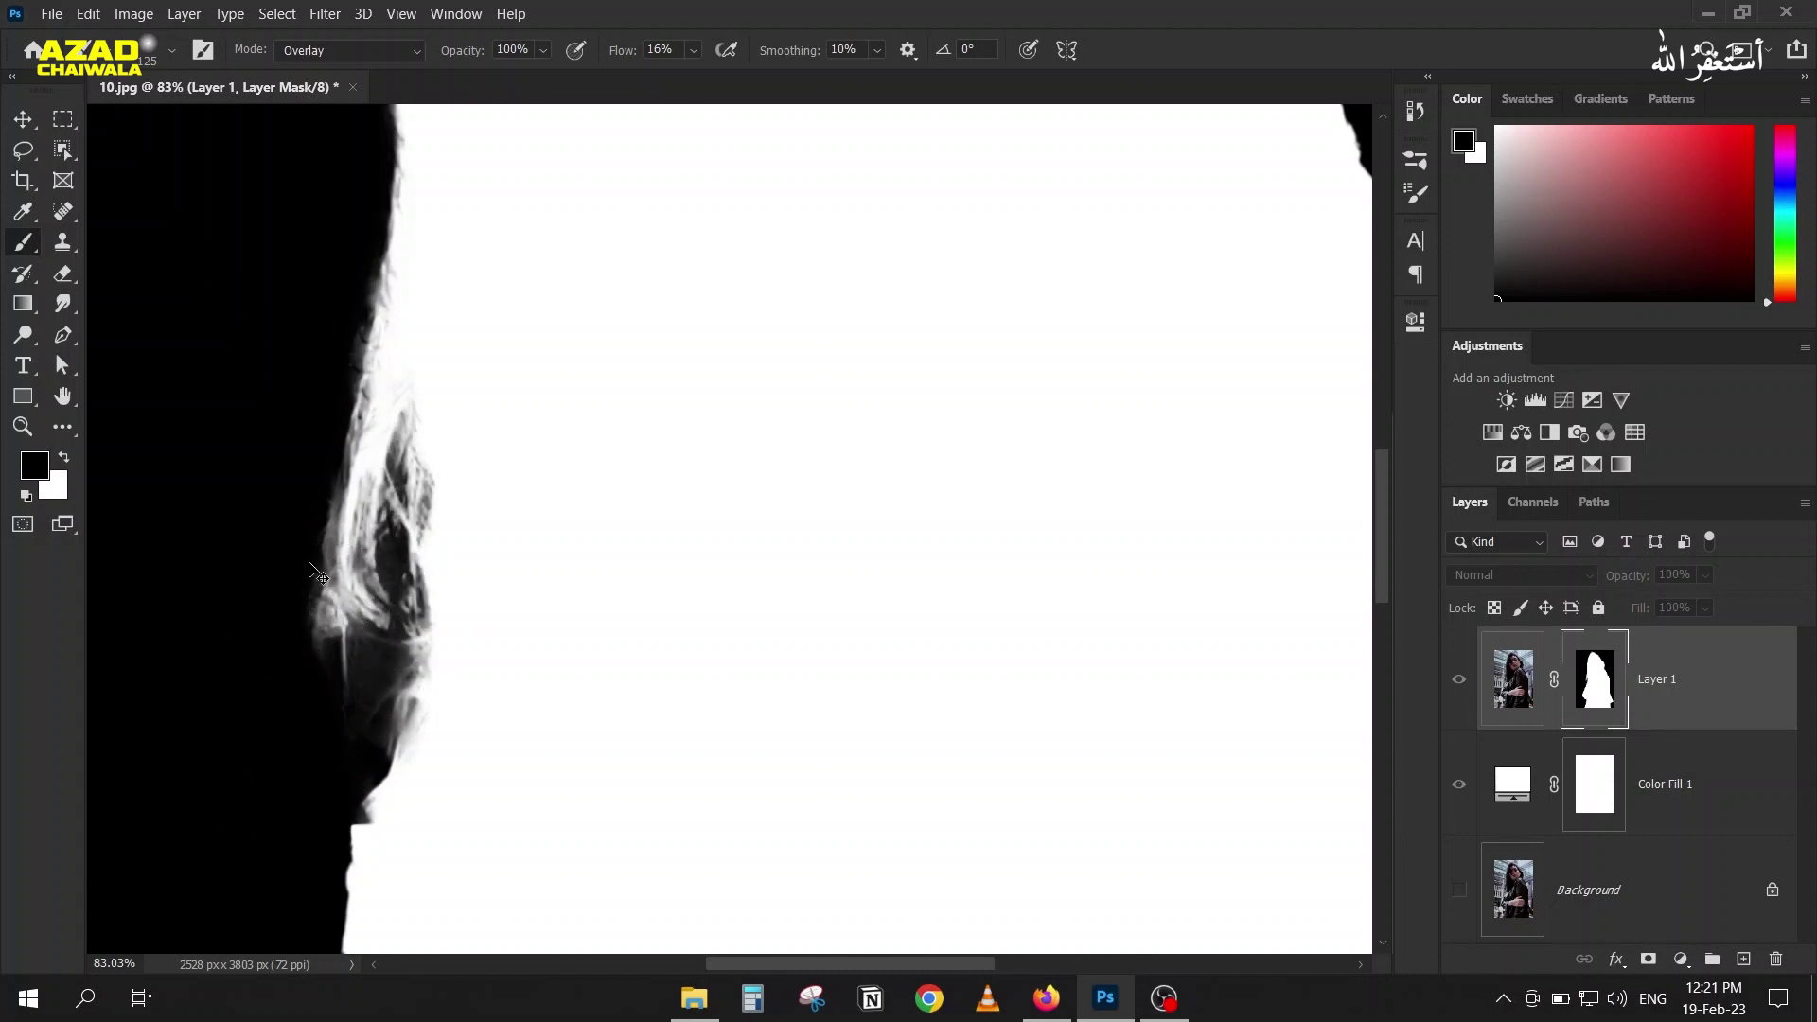
key("ctrl+z")
left_click_drag(619, 55, 604, 57)
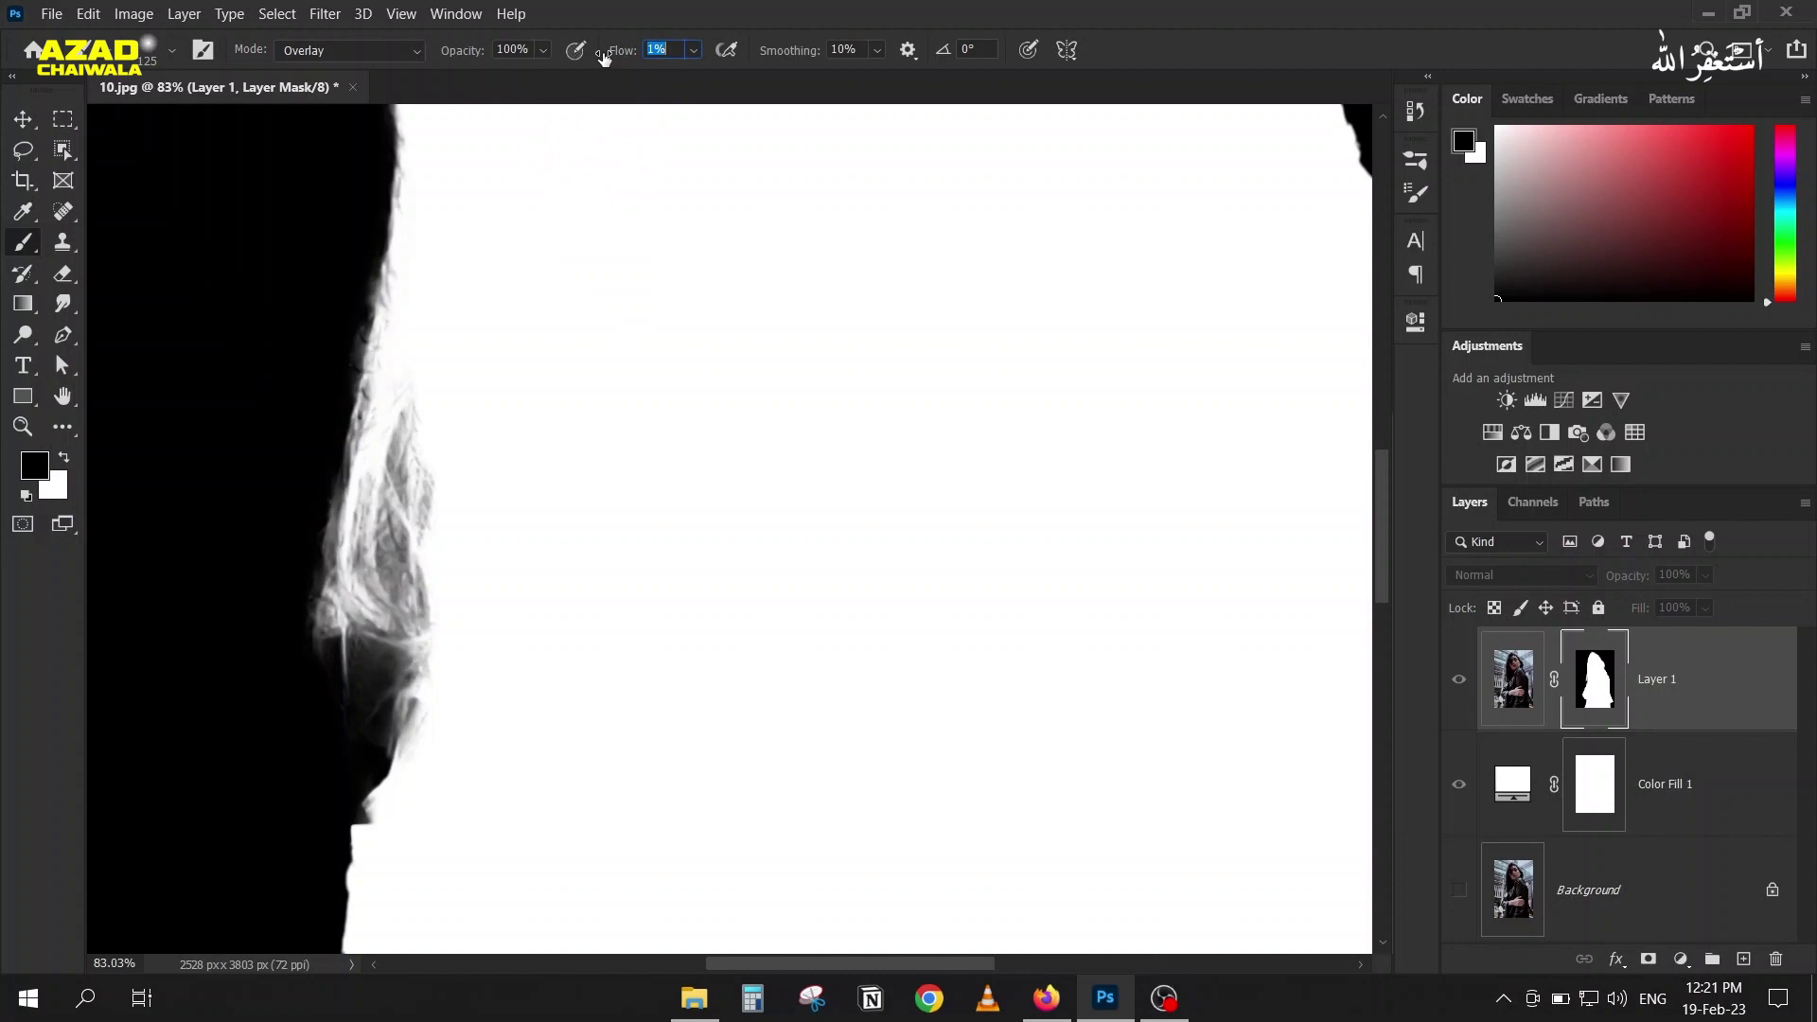
type("2")
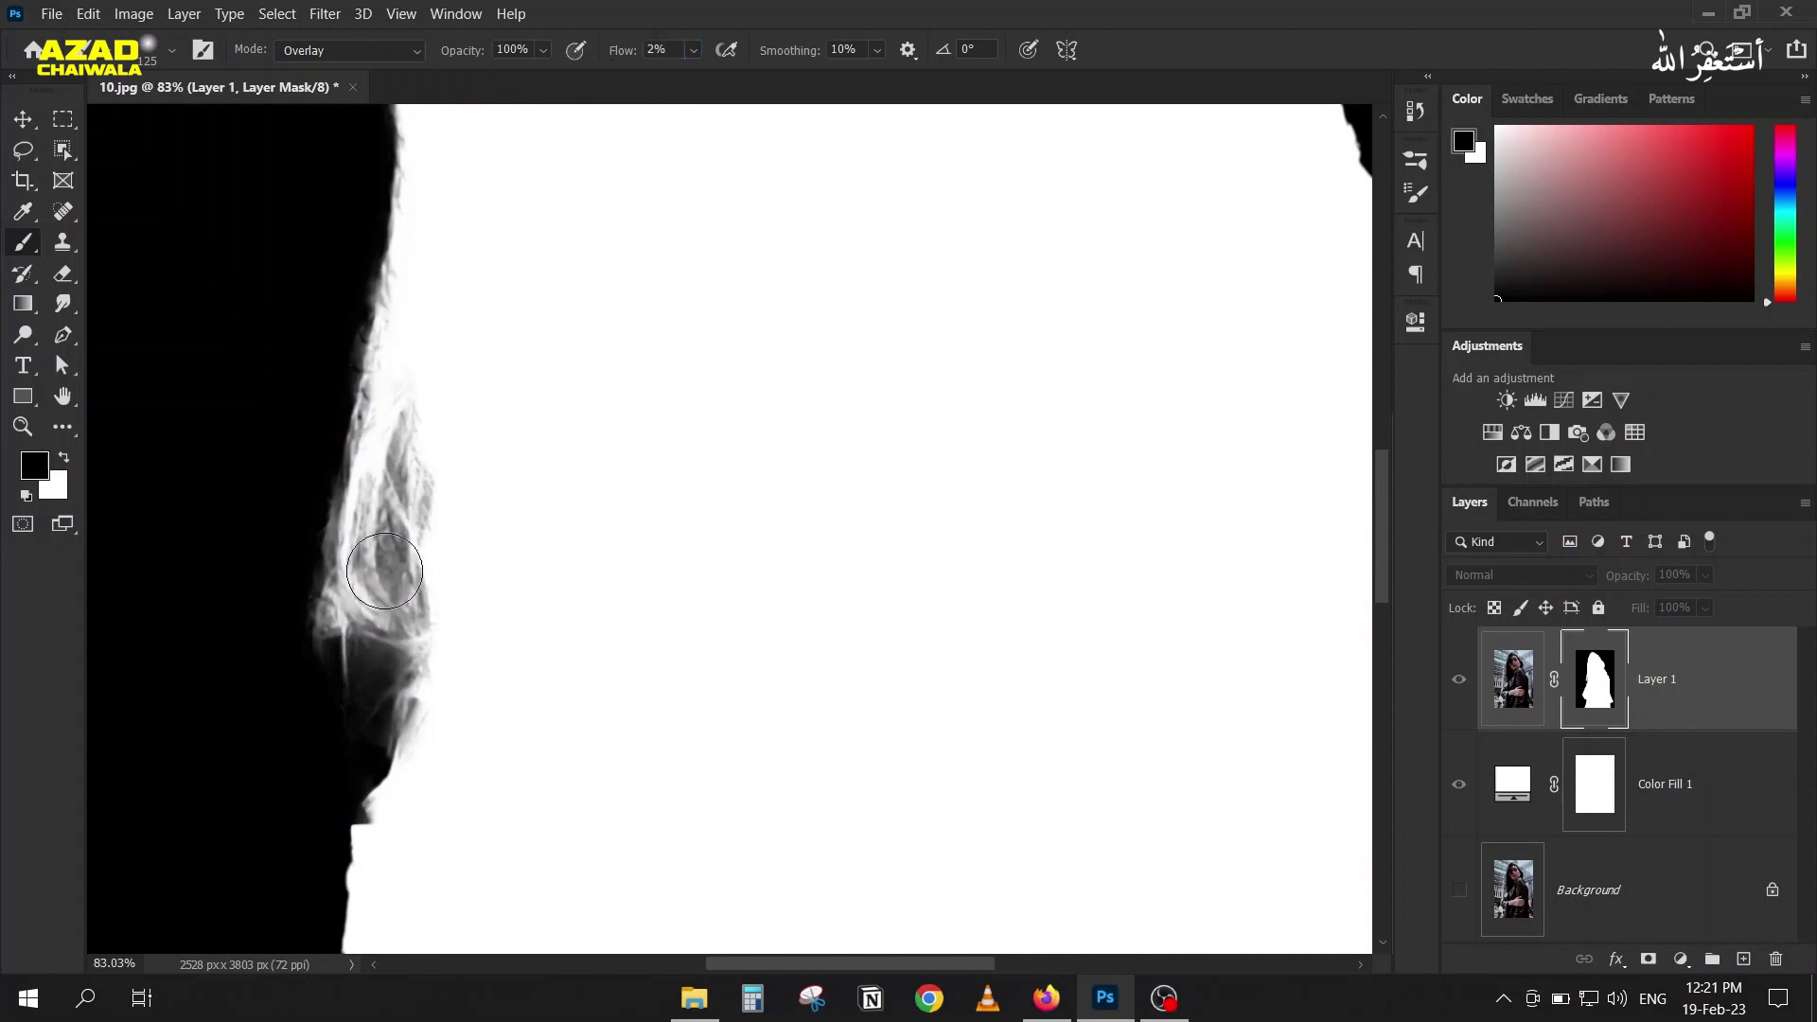
left_click_drag(611, 59, 617, 58)
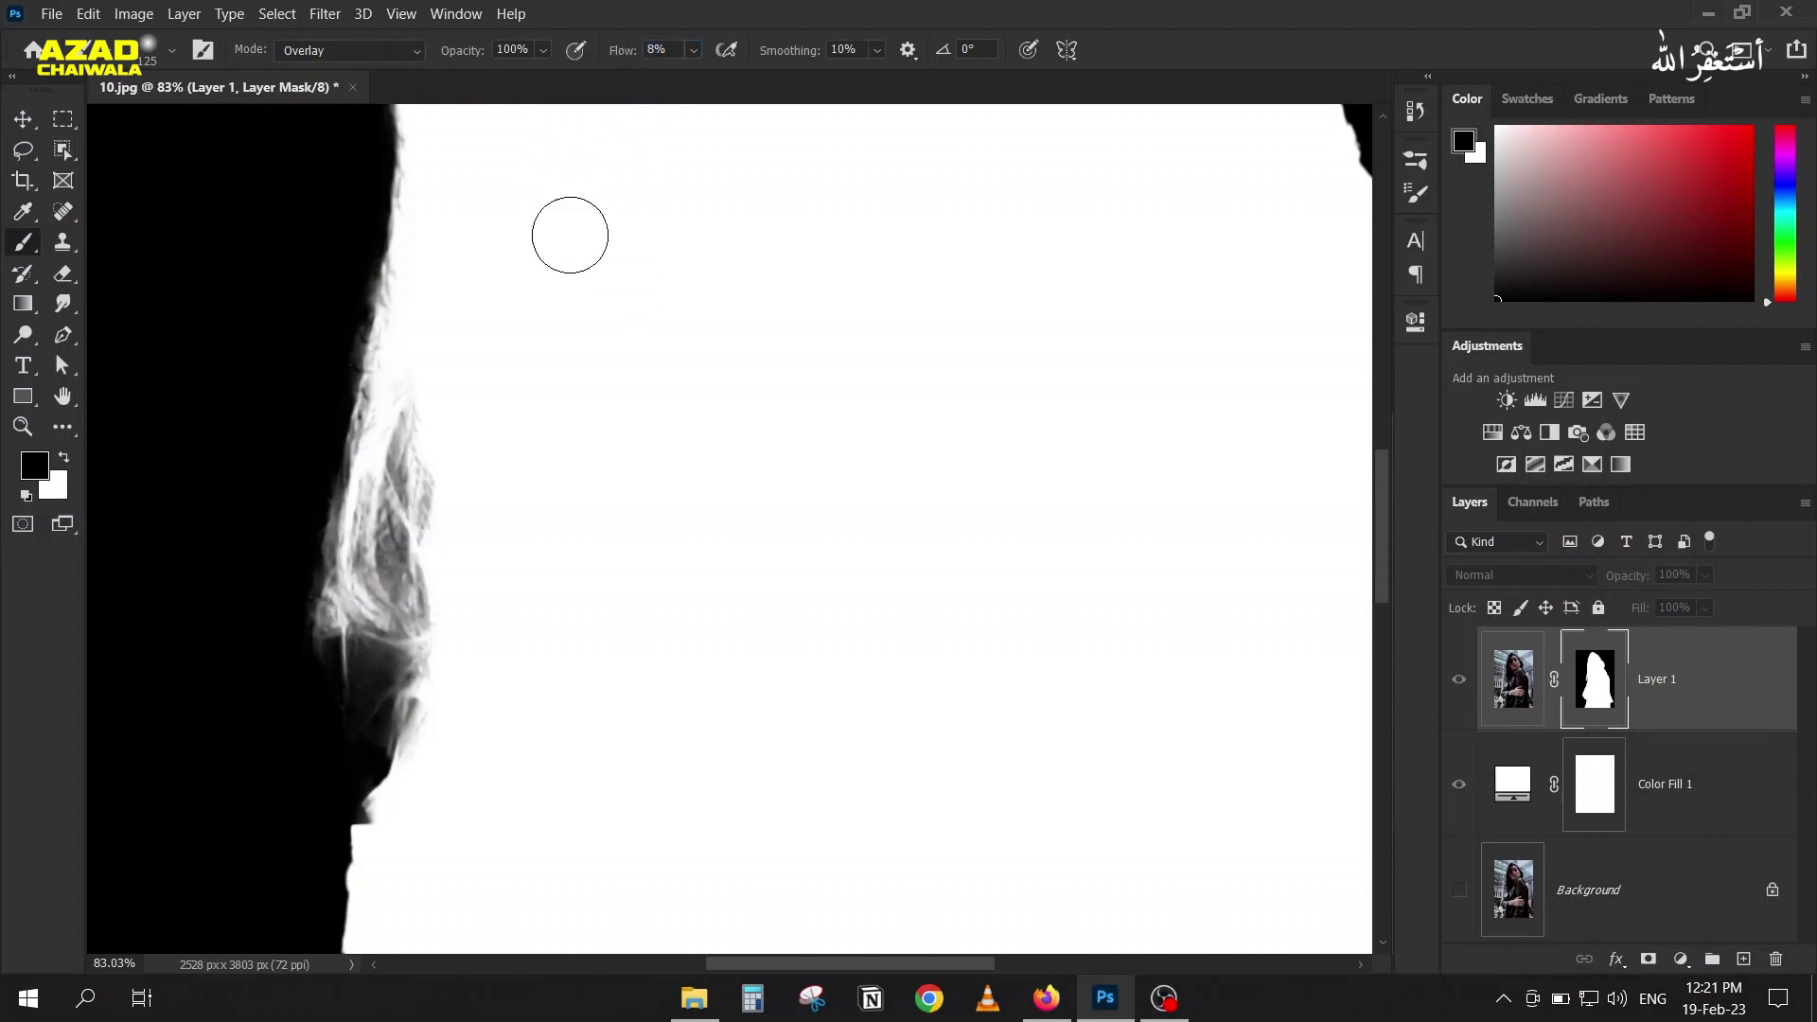
Step: Paint black over the hair area and grey strands along the hair edge
mouse_move(393, 591)
left_mouse_down()
mouse_move(374, 653)
mouse_move(345, 628)
mouse_move(378, 653)
mouse_move(311, 660)
left_mouse_up()
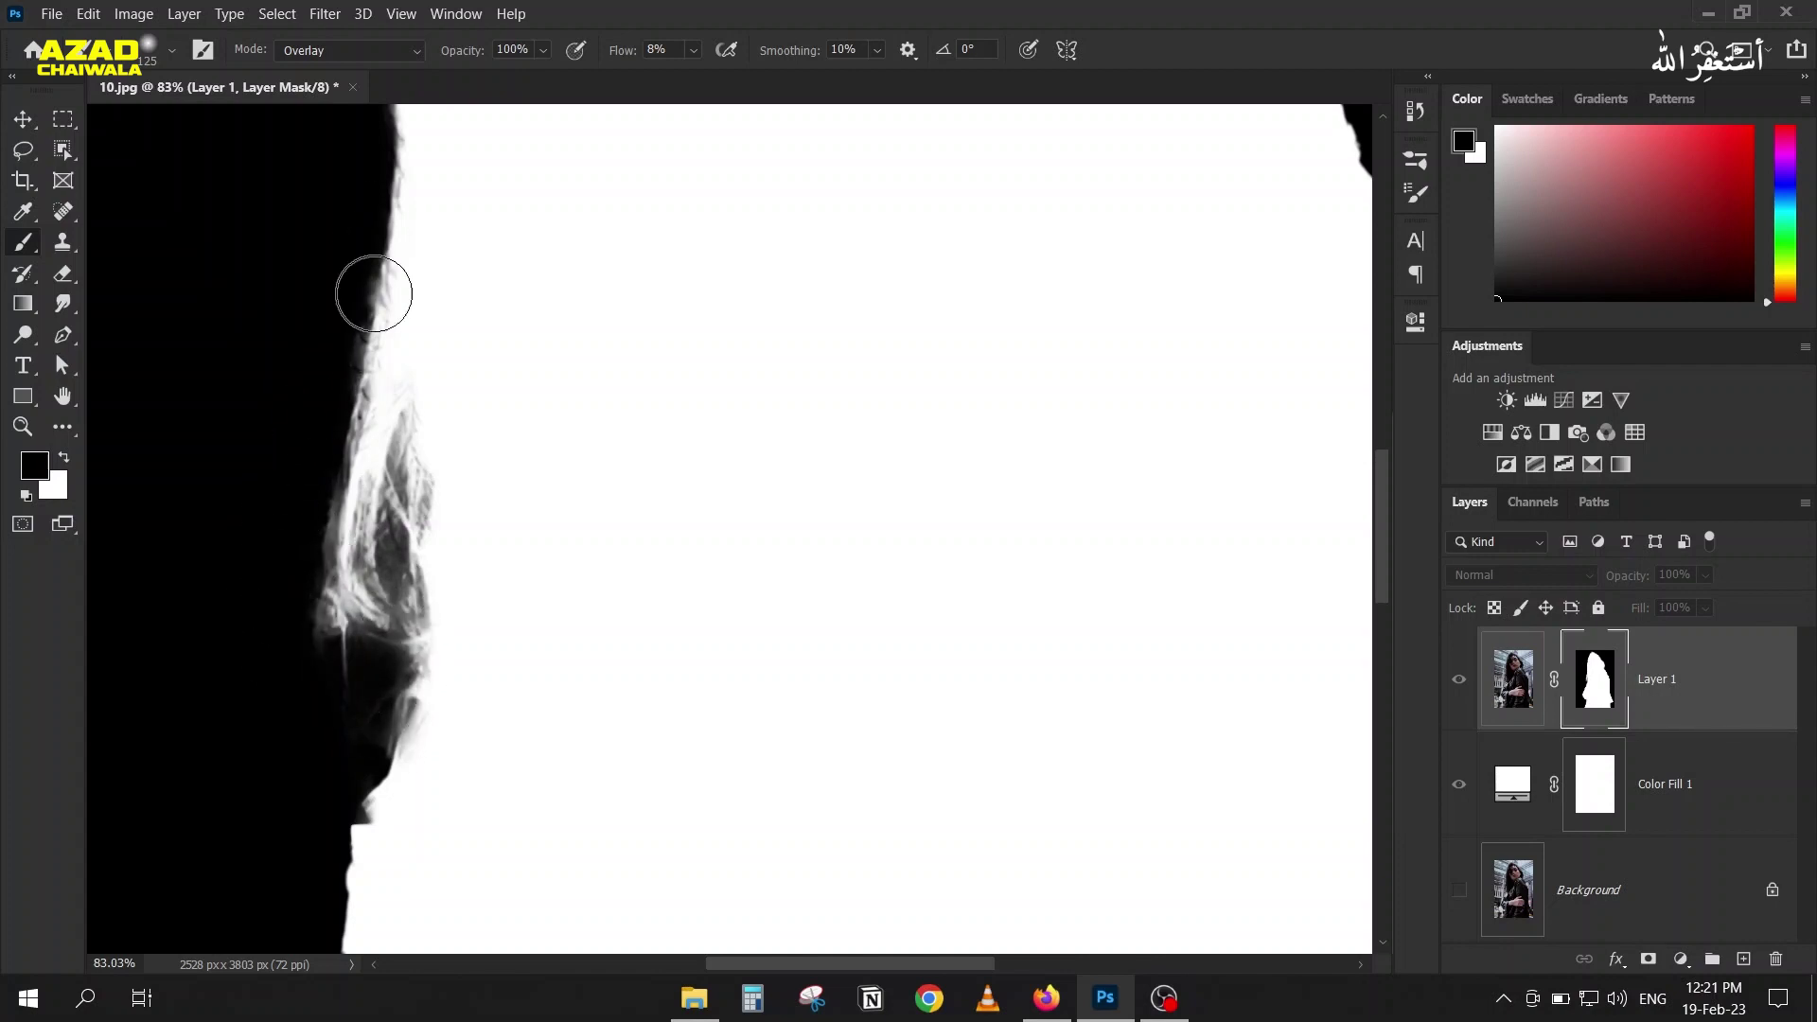
mouse_move(294, 455)
left_mouse_down()
mouse_move(344, 722)
mouse_move(422, 609)
mouse_move(413, 429)
mouse_move(351, 565)
left_mouse_up()
scroll(284, 700, "down", 4)
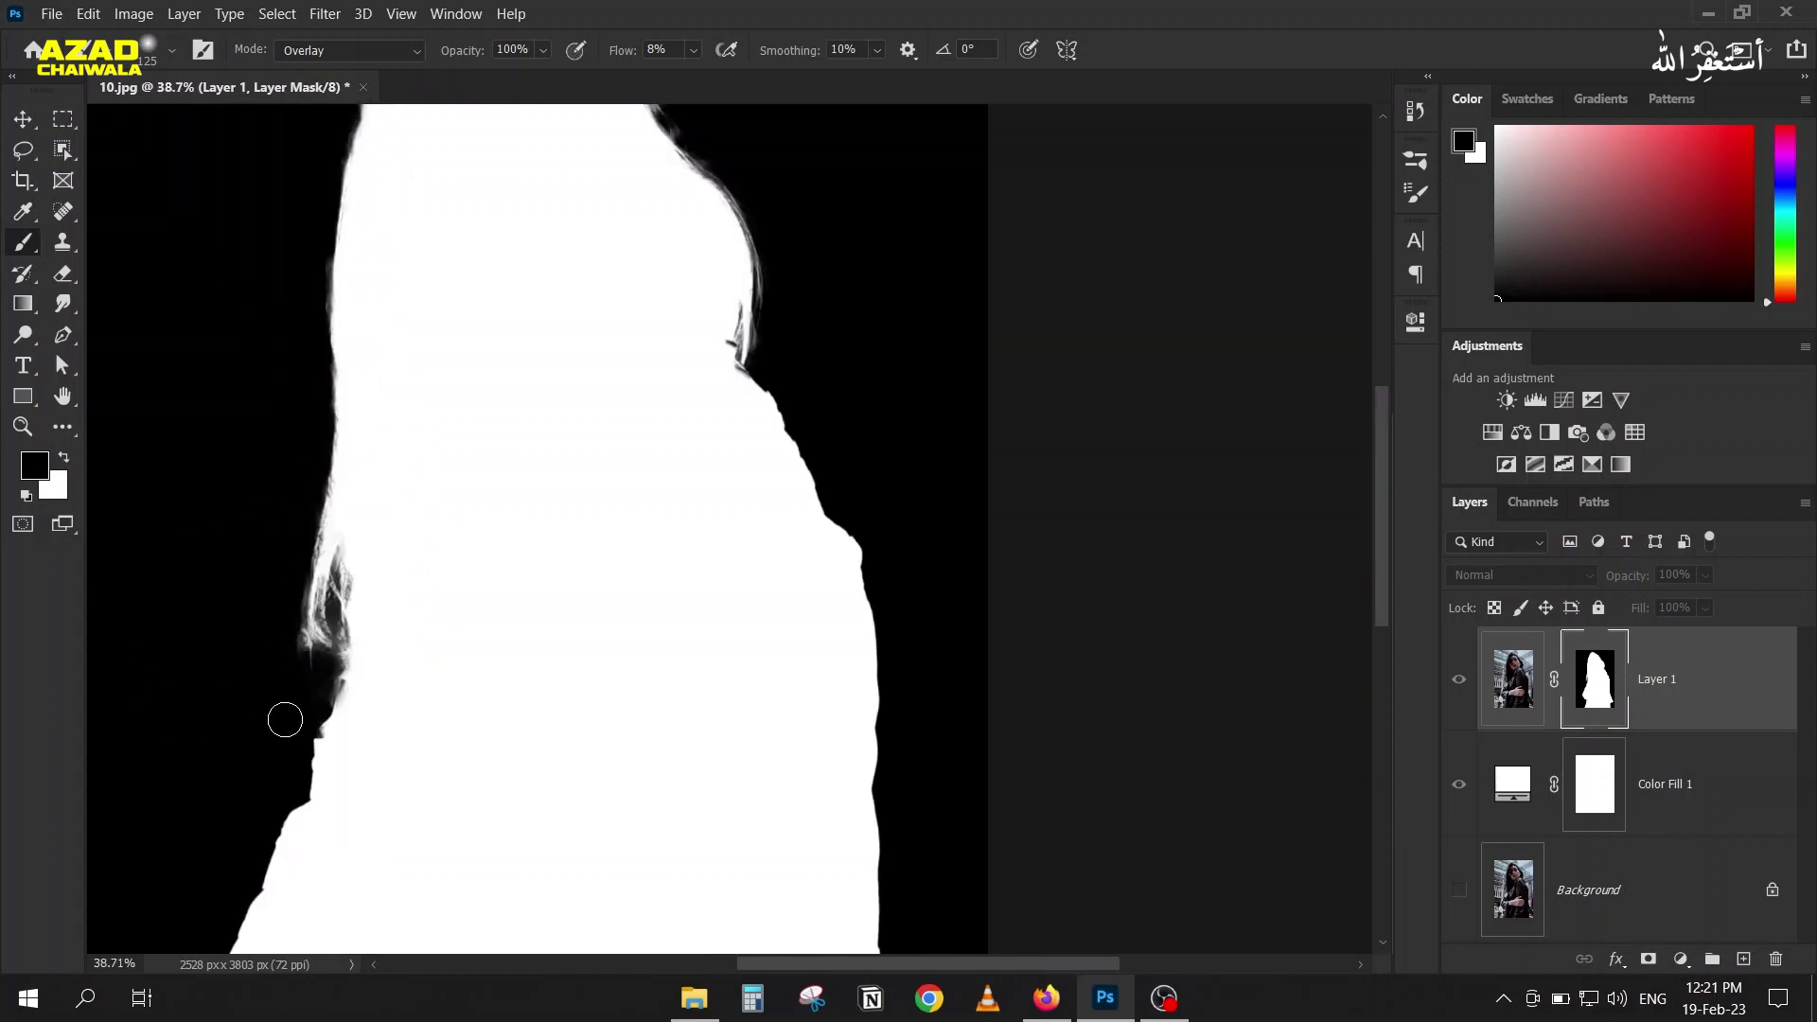
scroll(757, 473, "up", 5)
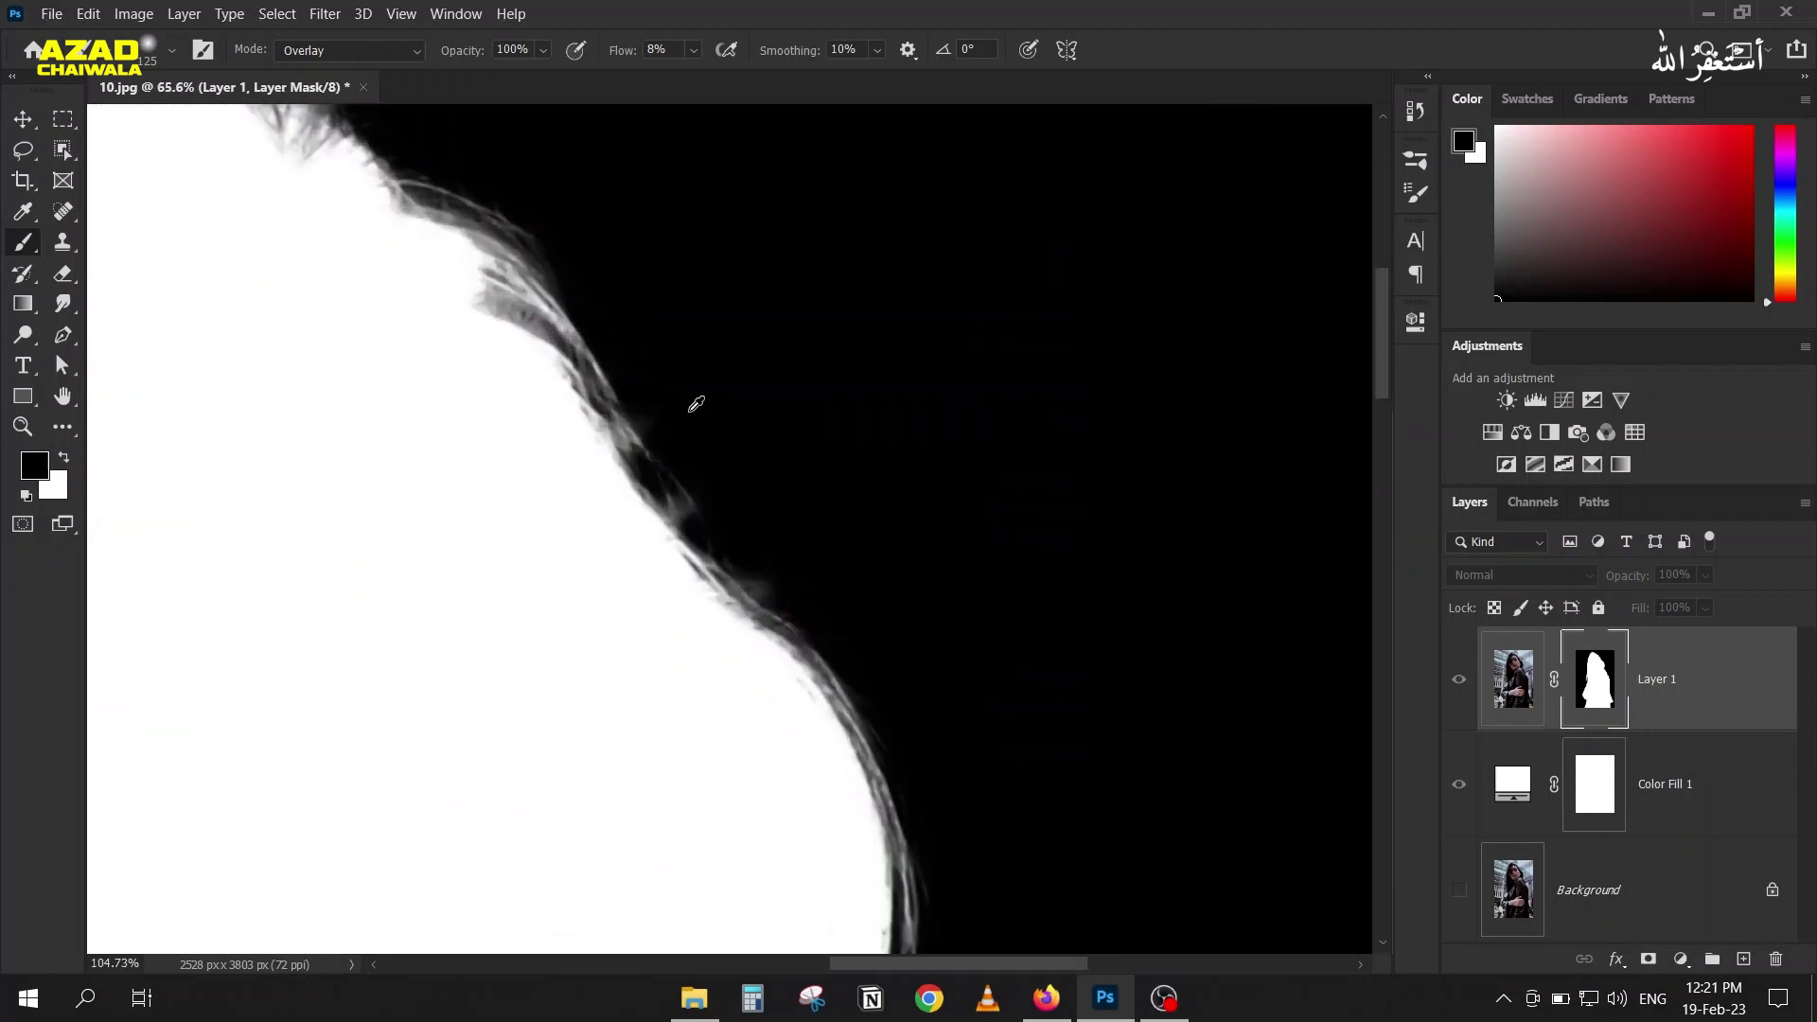
mouse_move(689, 478)
left_mouse_down()
mouse_move(840, 620)
mouse_move(649, 470)
mouse_move(889, 593)
left_mouse_up()
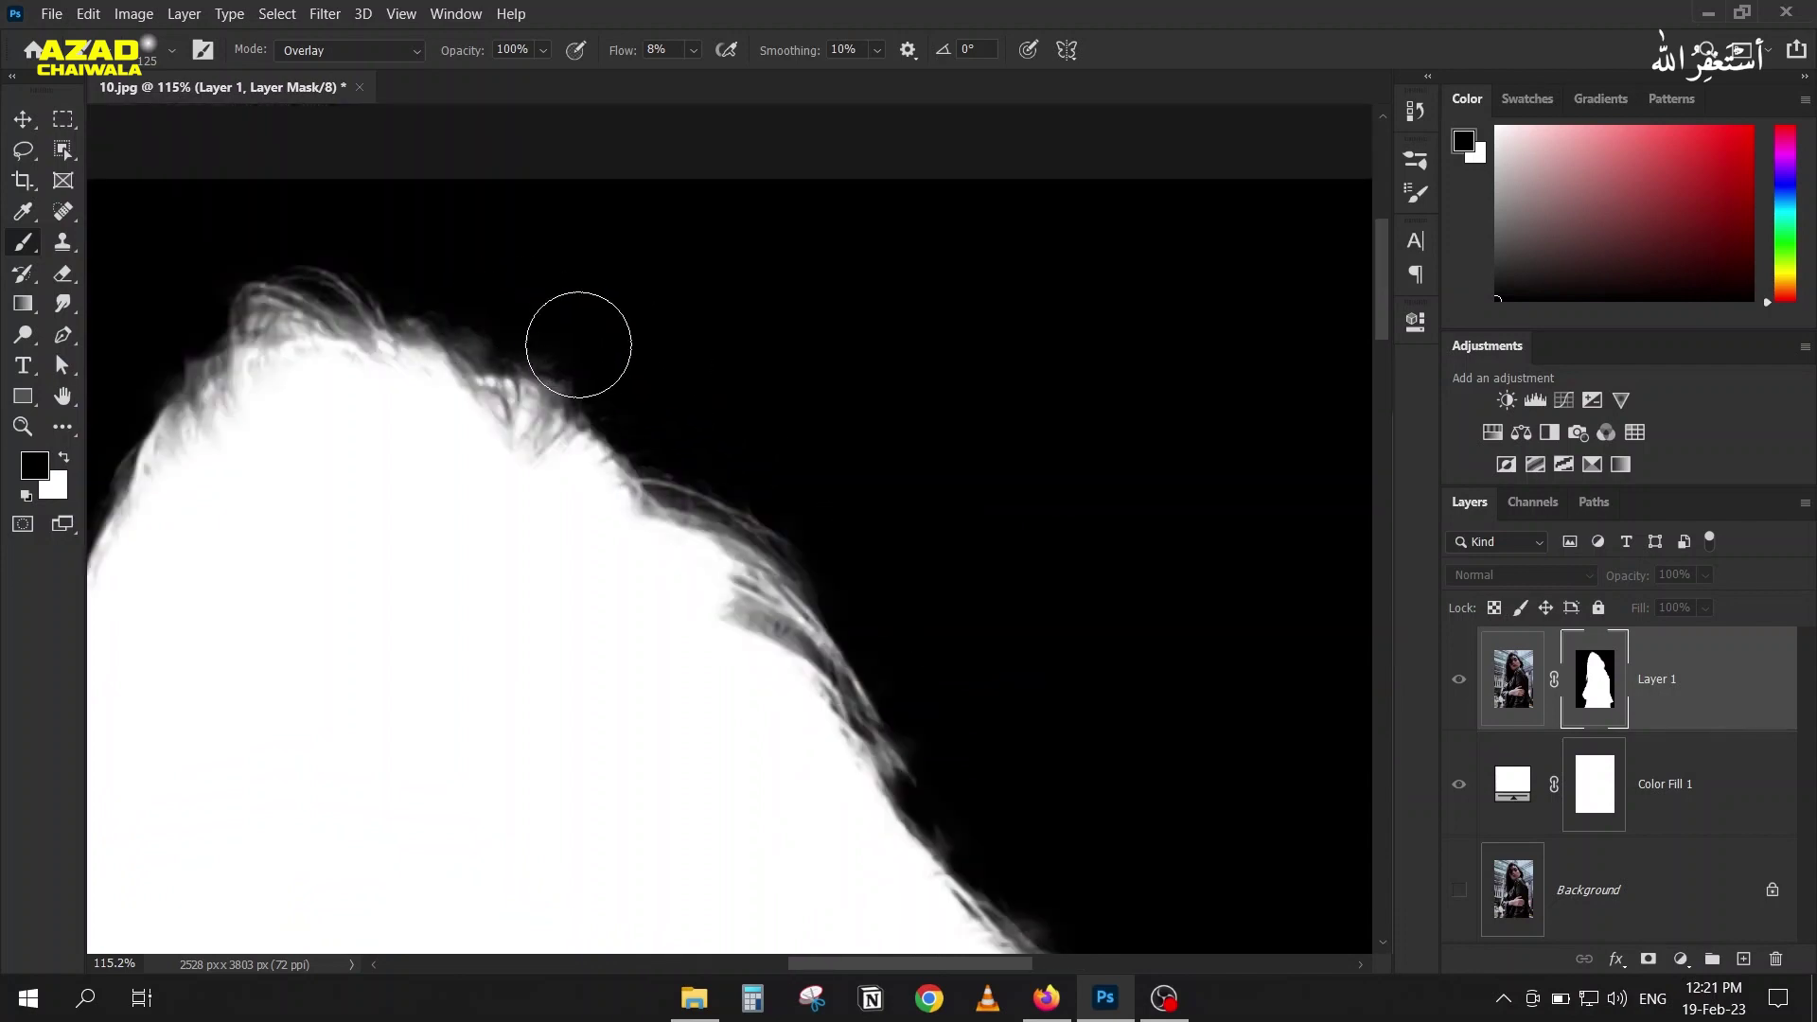
Step: Darken the grey fringe along the lower hair edge and near the chin, then leave mask view
left_click_drag(288, 389, 430, 470)
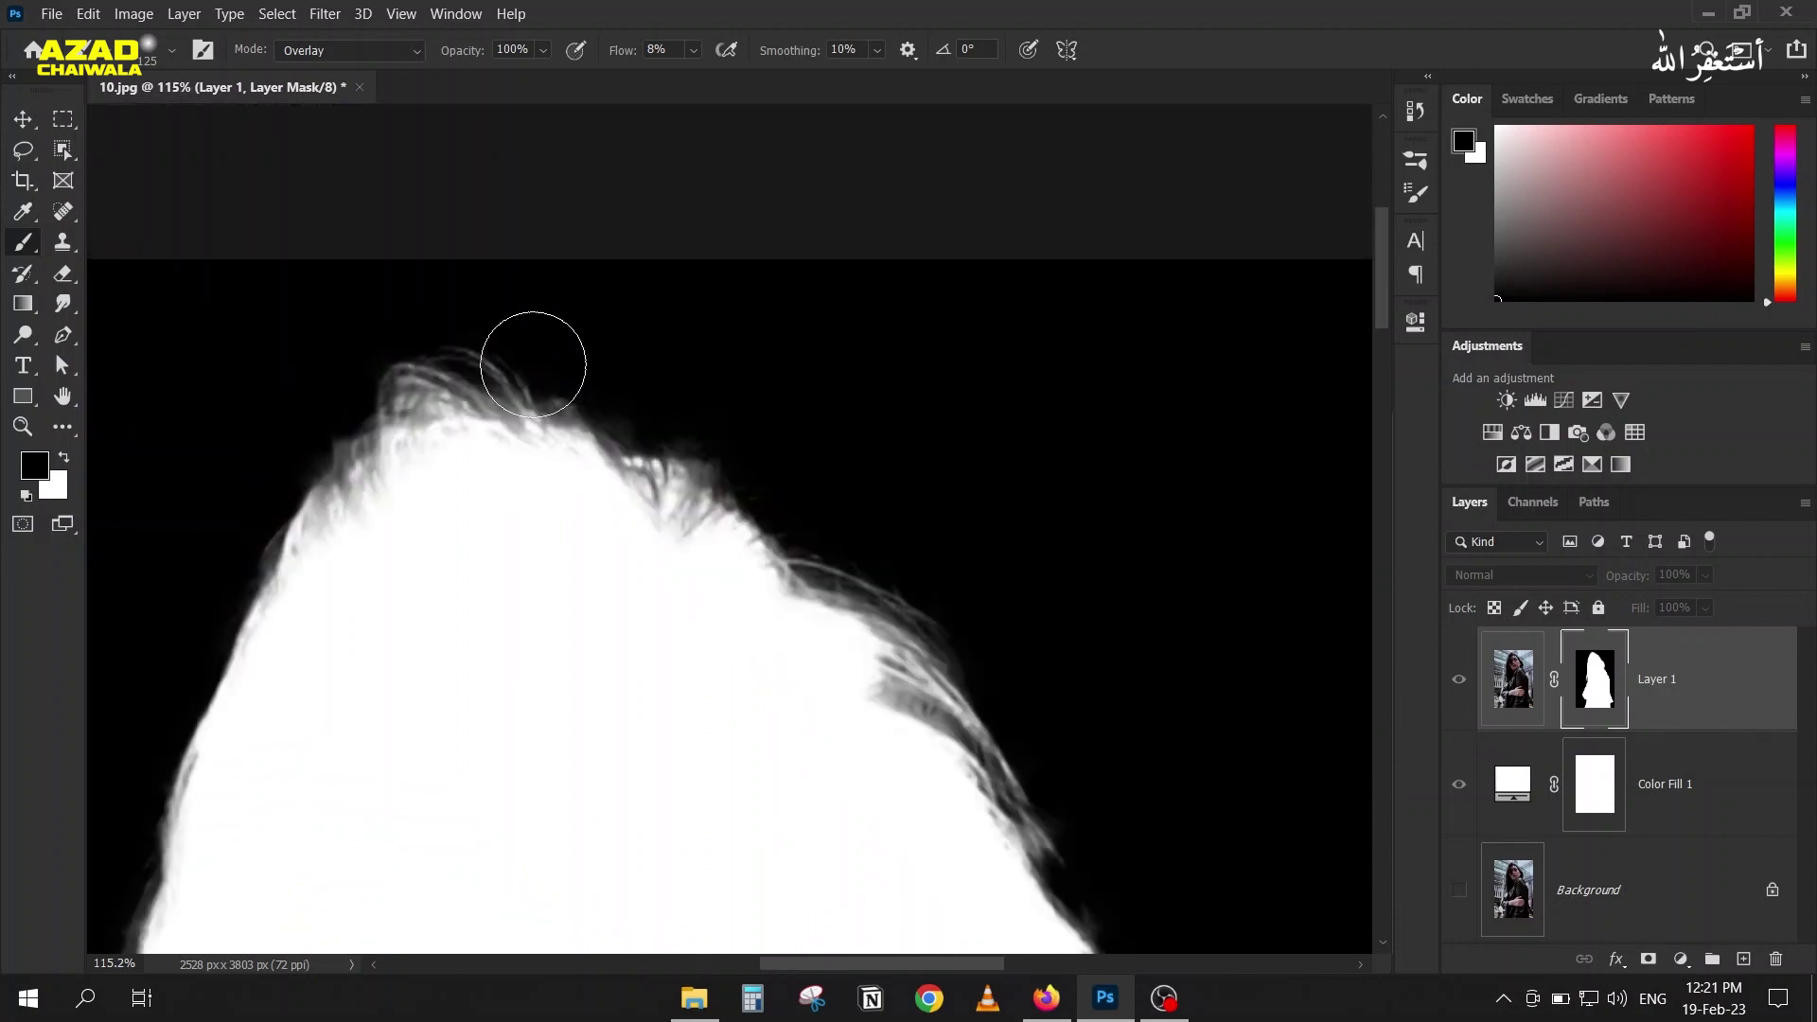
left_click_drag(231, 653, 616, 422)
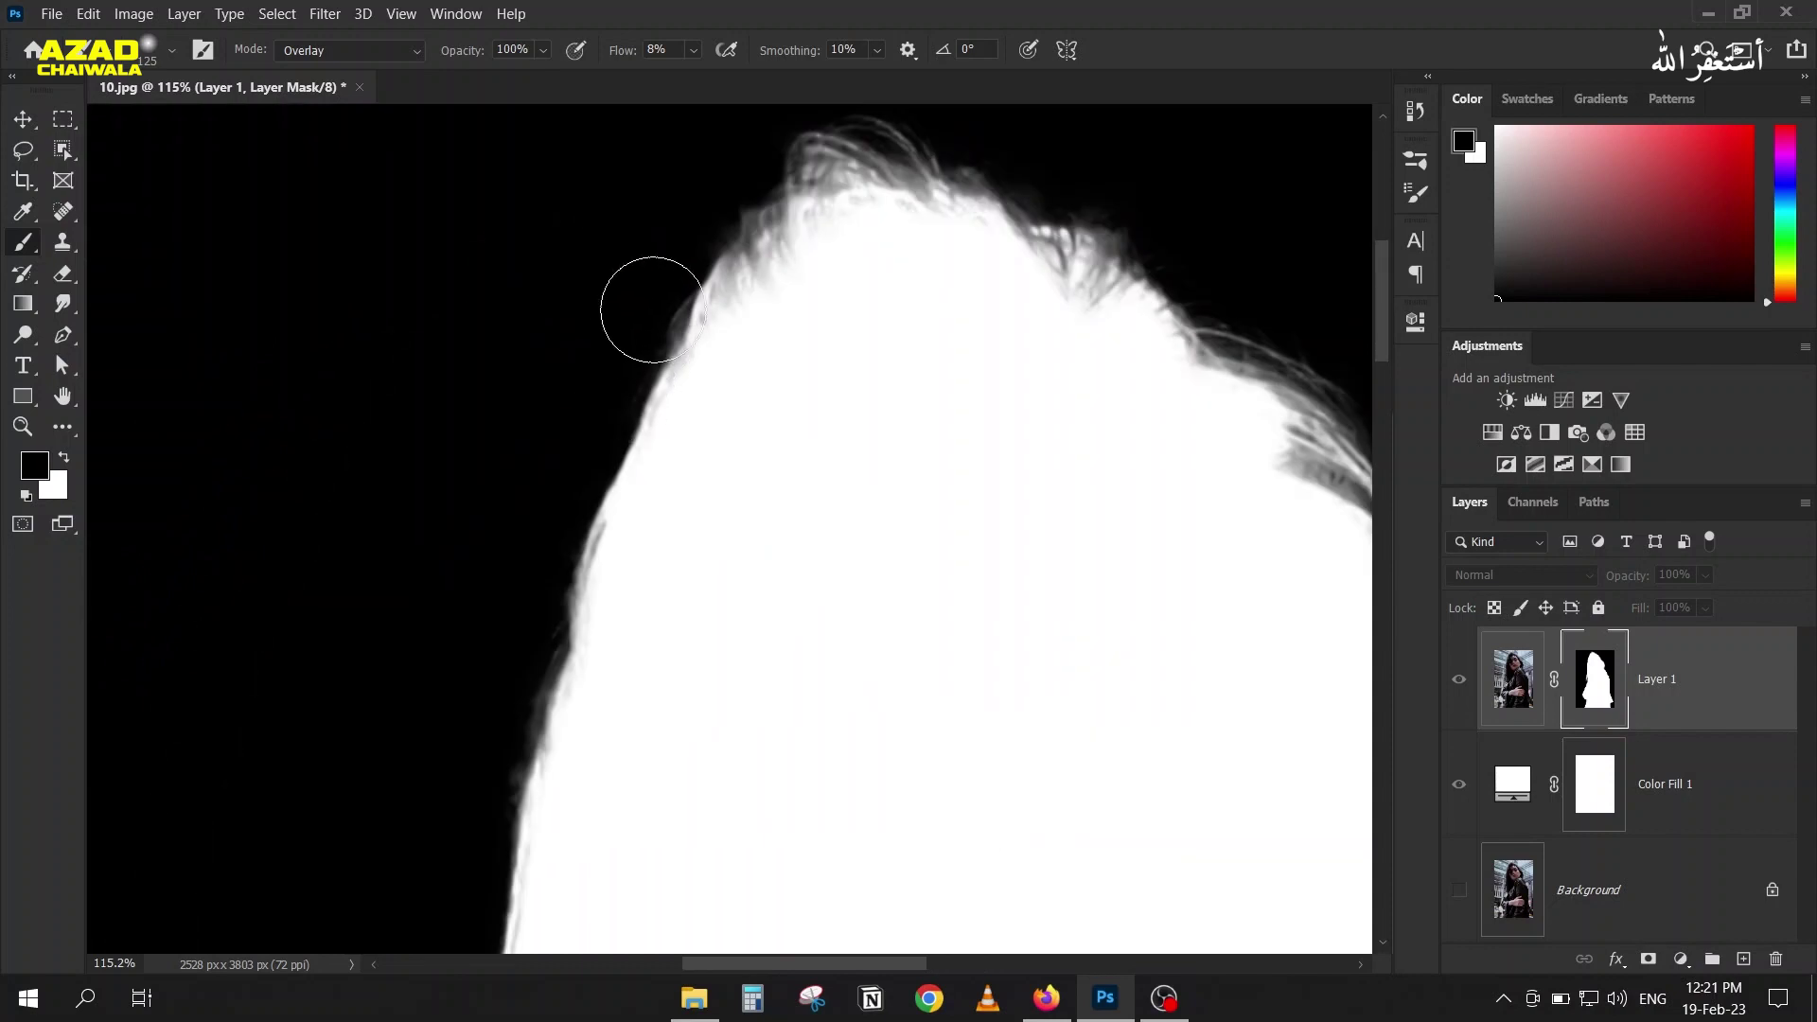
mouse_move(467, 782)
left_mouse_down()
mouse_move(479, 804)
mouse_move(450, 872)
mouse_move(489, 822)
left_mouse_up()
scroll(434, 560, "down", 5)
scroll(397, 791, "up", 1)
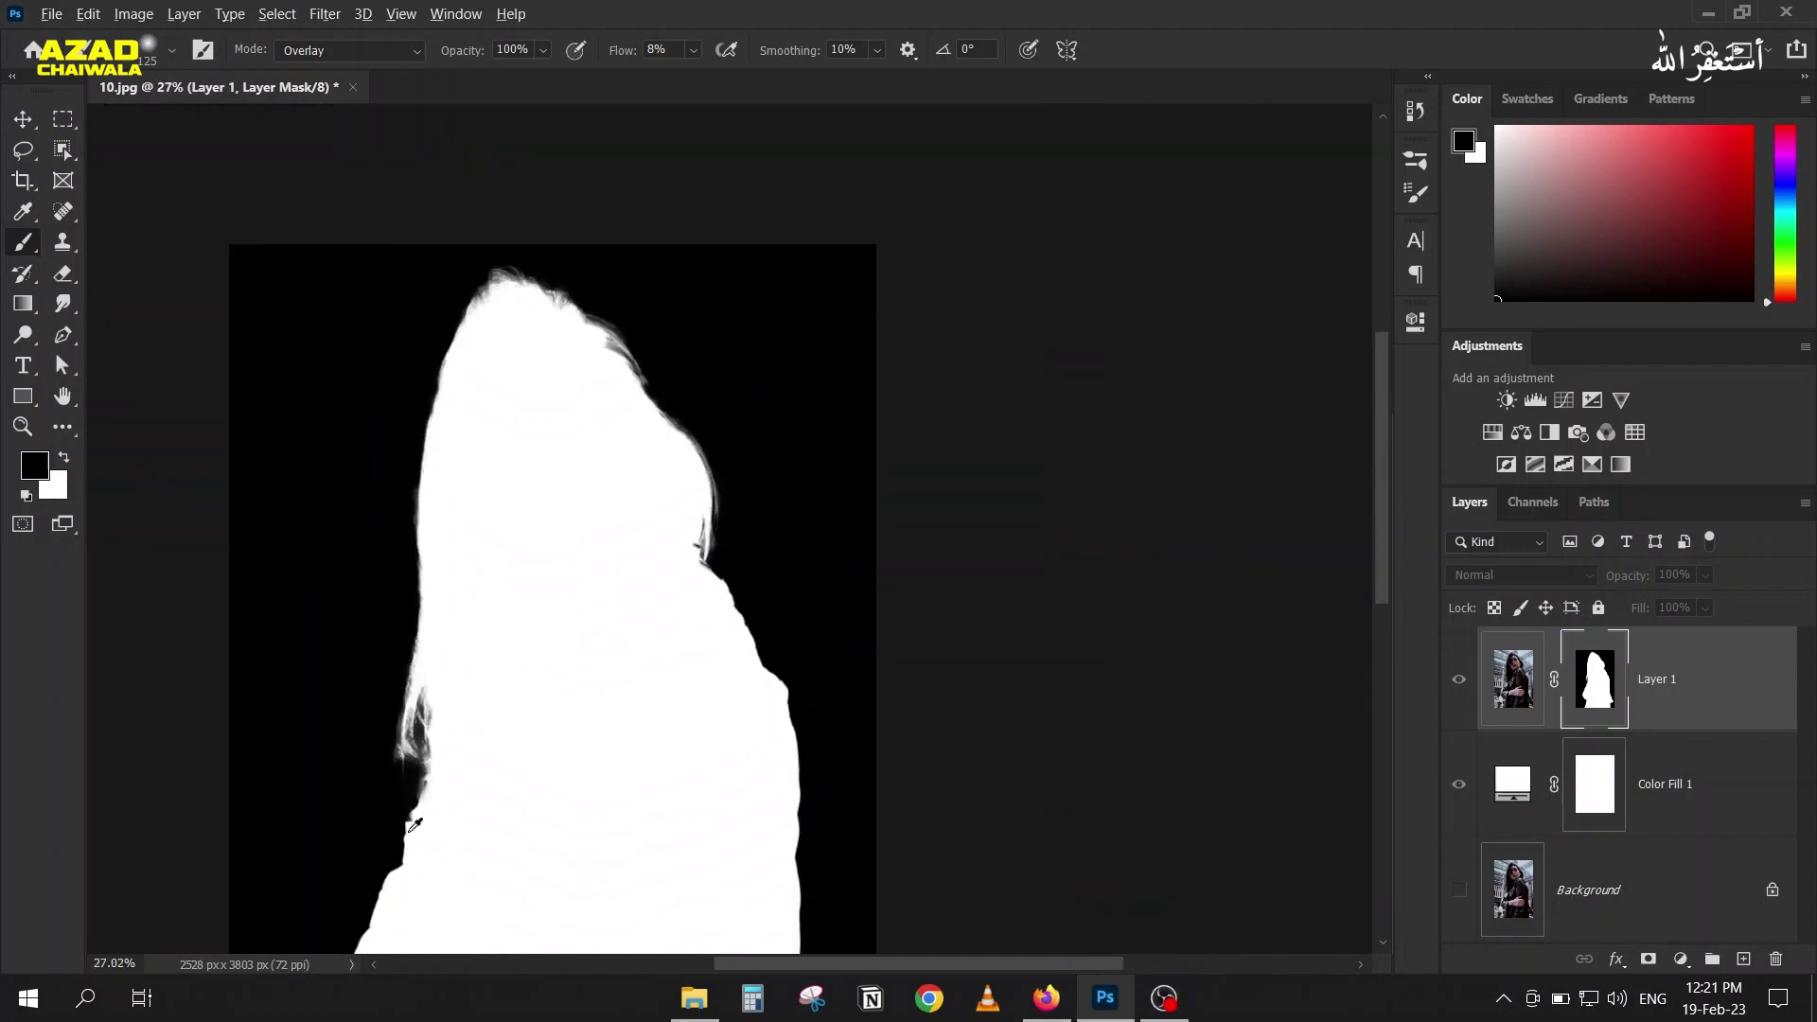
scroll(407, 833, "up", 4)
mouse_move(421, 771)
left_mouse_down()
mouse_move(353, 730)
mouse_move(345, 637)
mouse_move(366, 697)
mouse_move(333, 467)
mouse_move(341, 587)
left_mouse_up()
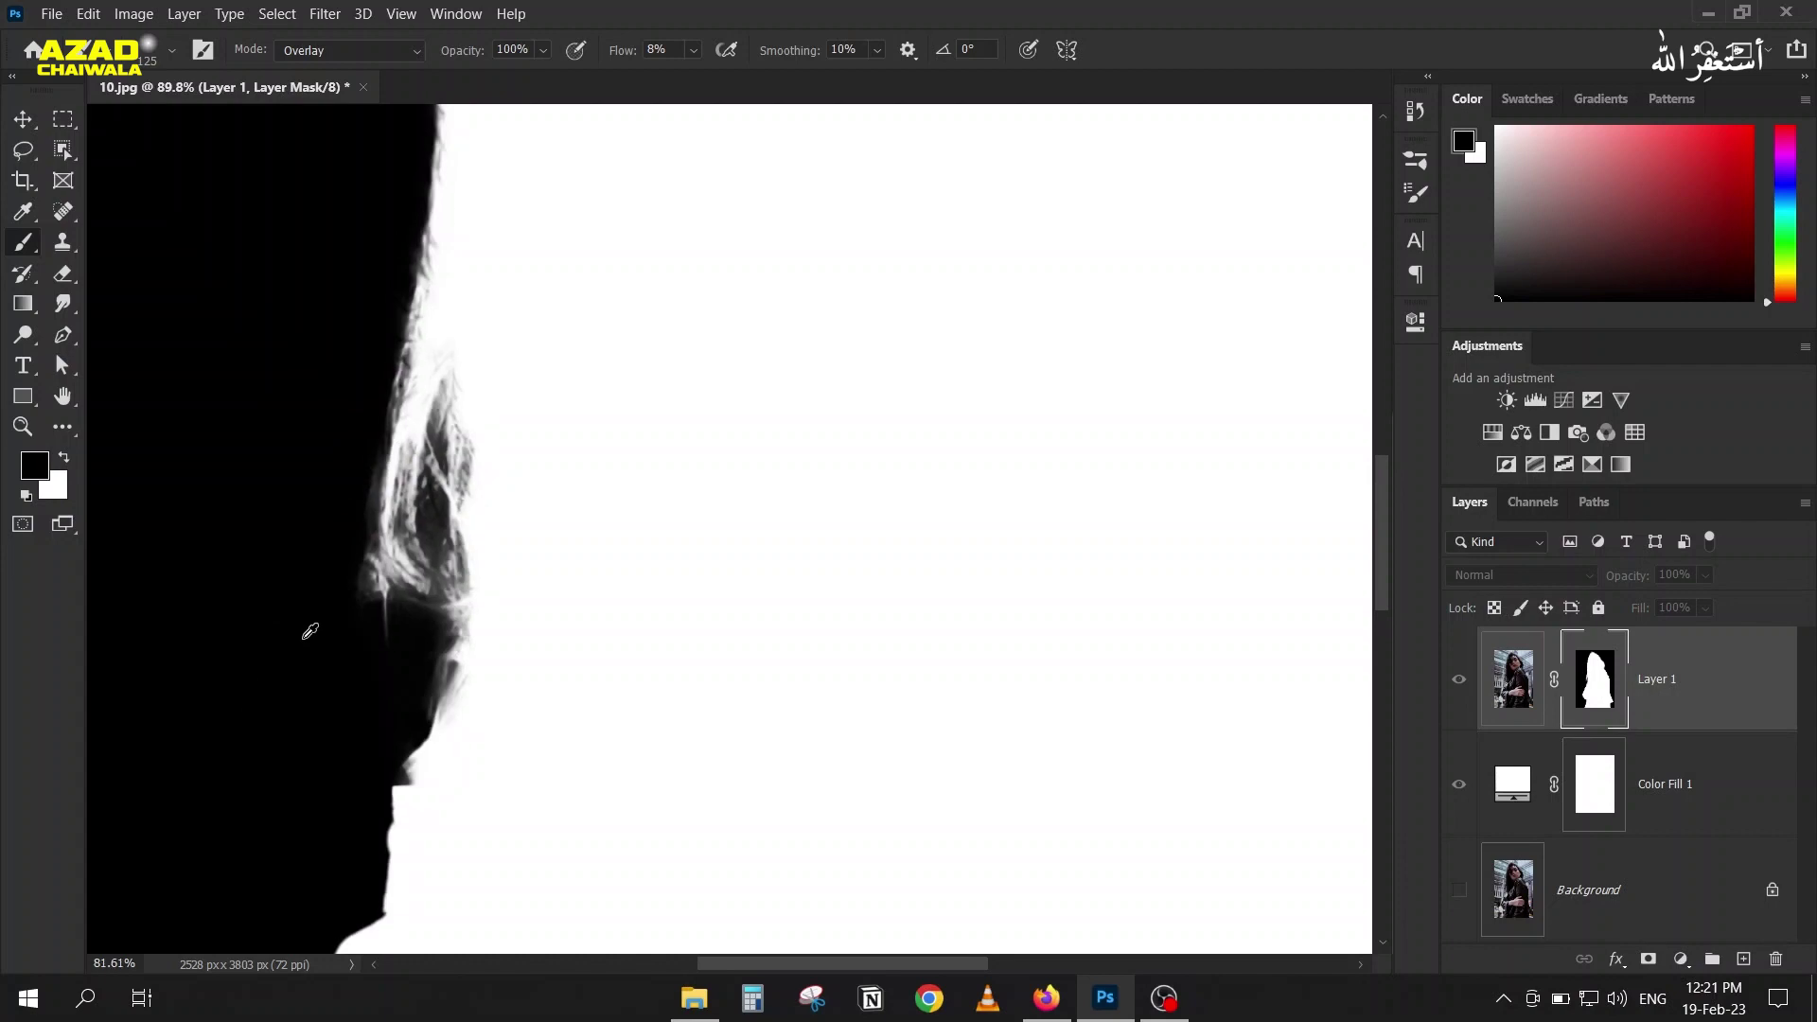
scroll(310, 631, "down", 4)
scroll(311, 631, "down", 1)
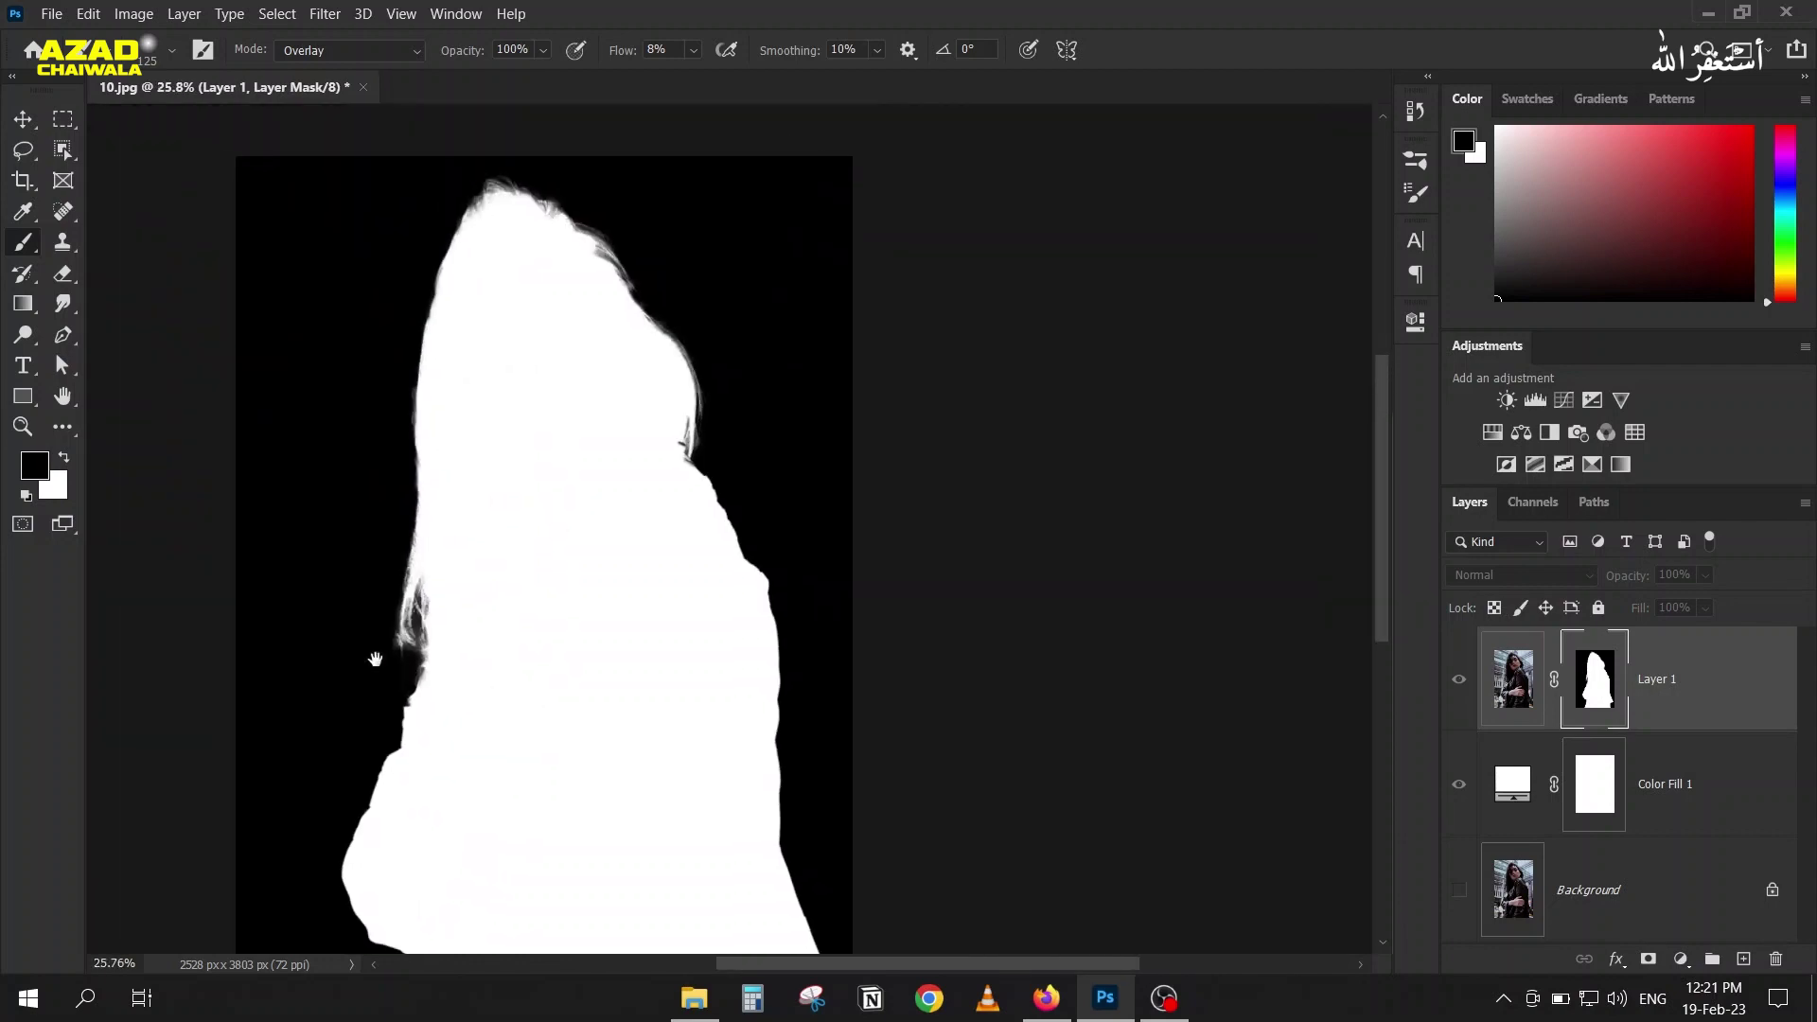
left_click(1594, 689, "alt")
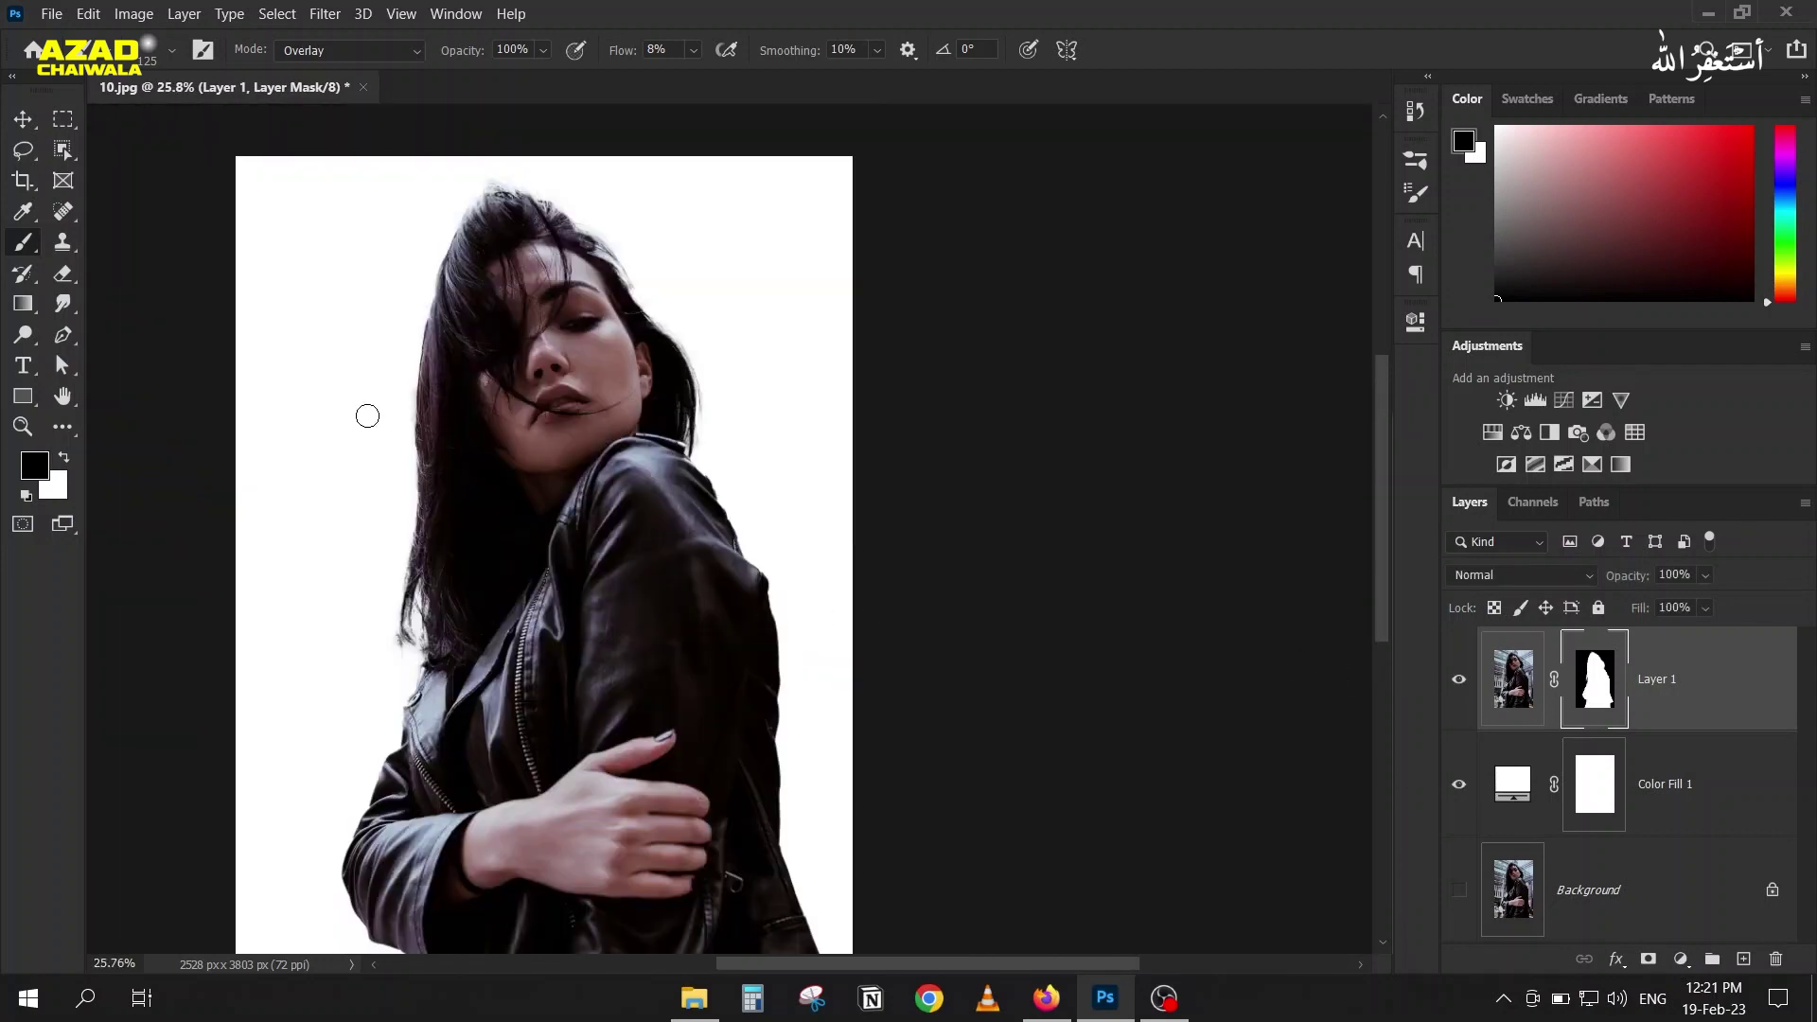
Step: Compare Layer 1 with its mask off and on, then pan to the shoulders
scroll(547, 341, "up", 3)
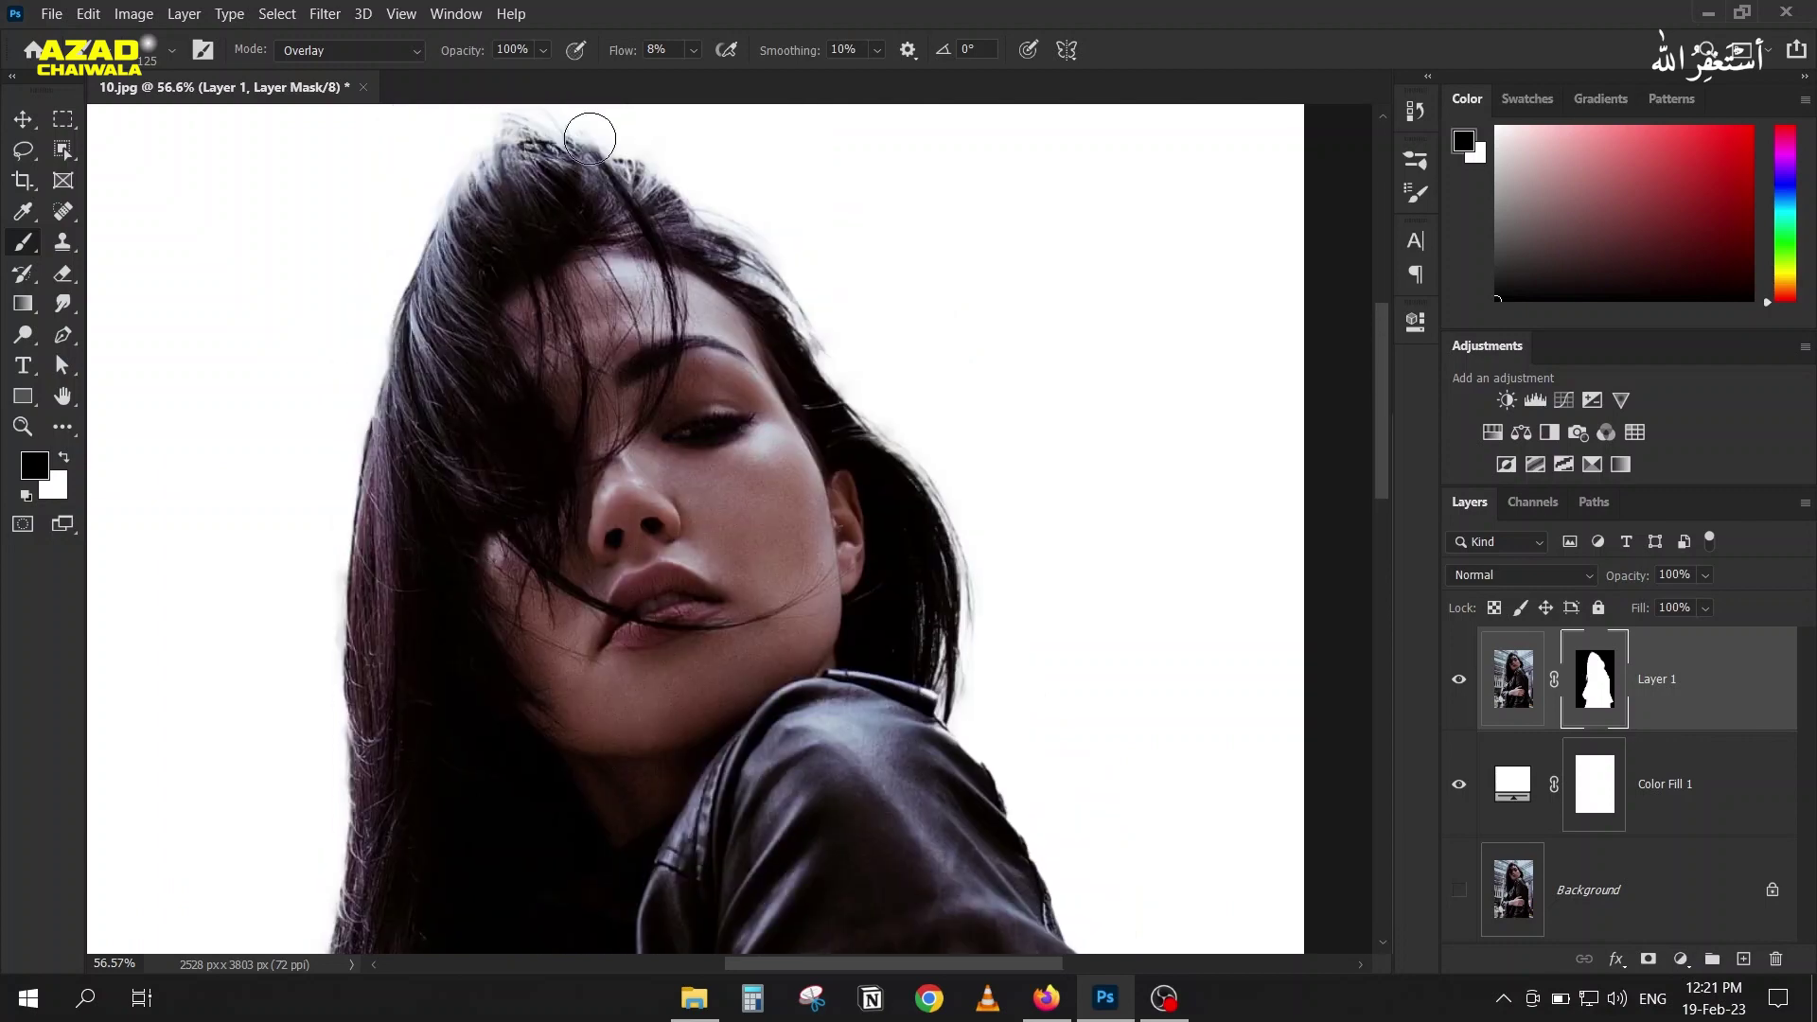
scroll(551, 186, "up", 4)
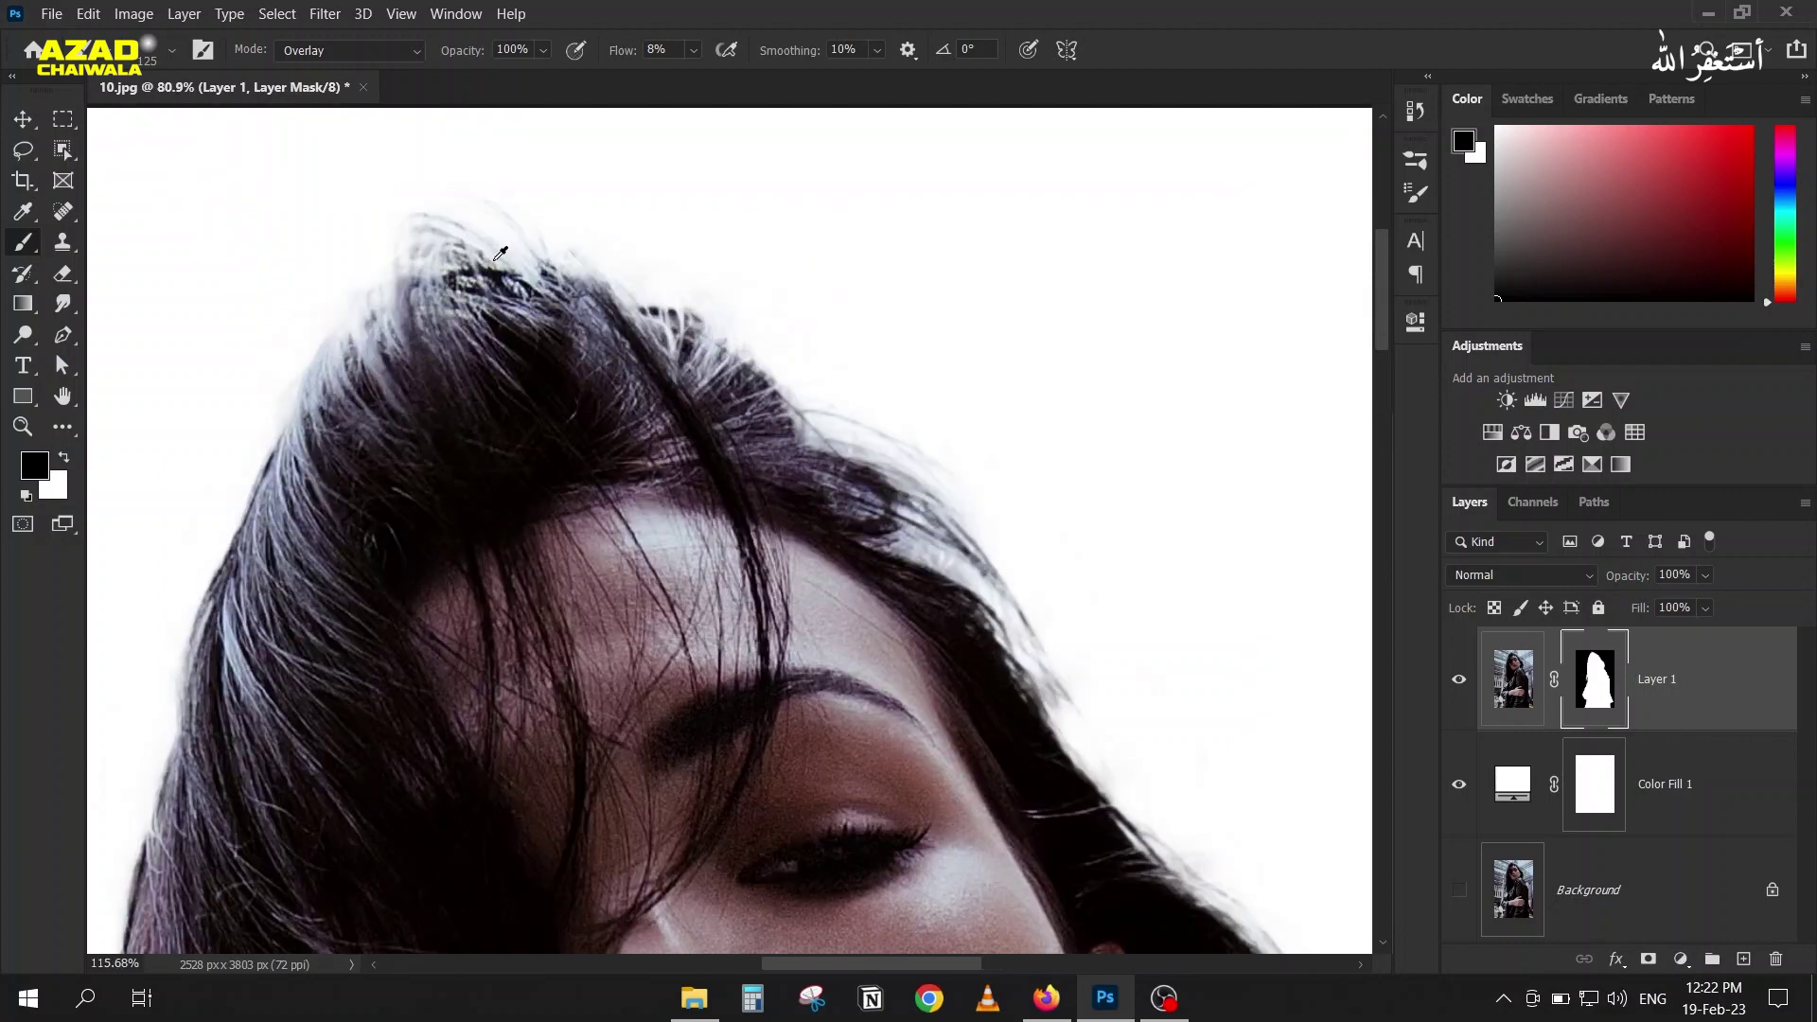
left_click(1595, 684, "shift")
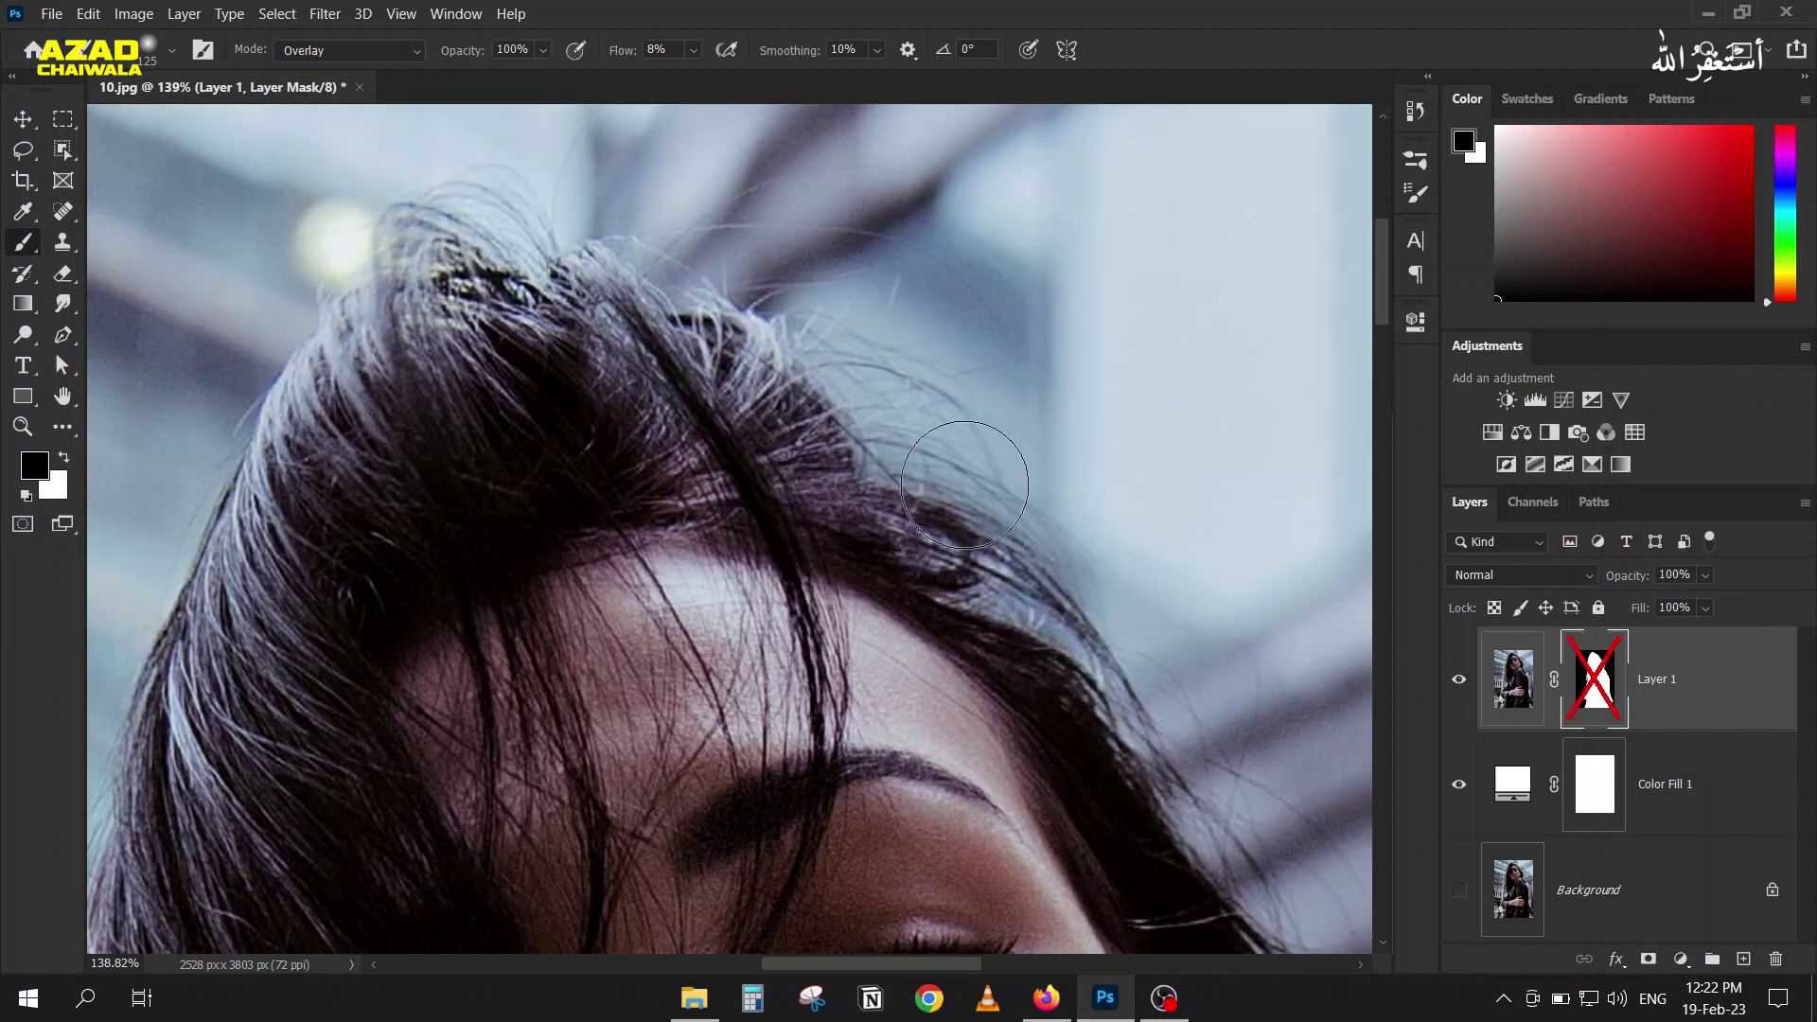
left_click(1612, 694, "shift")
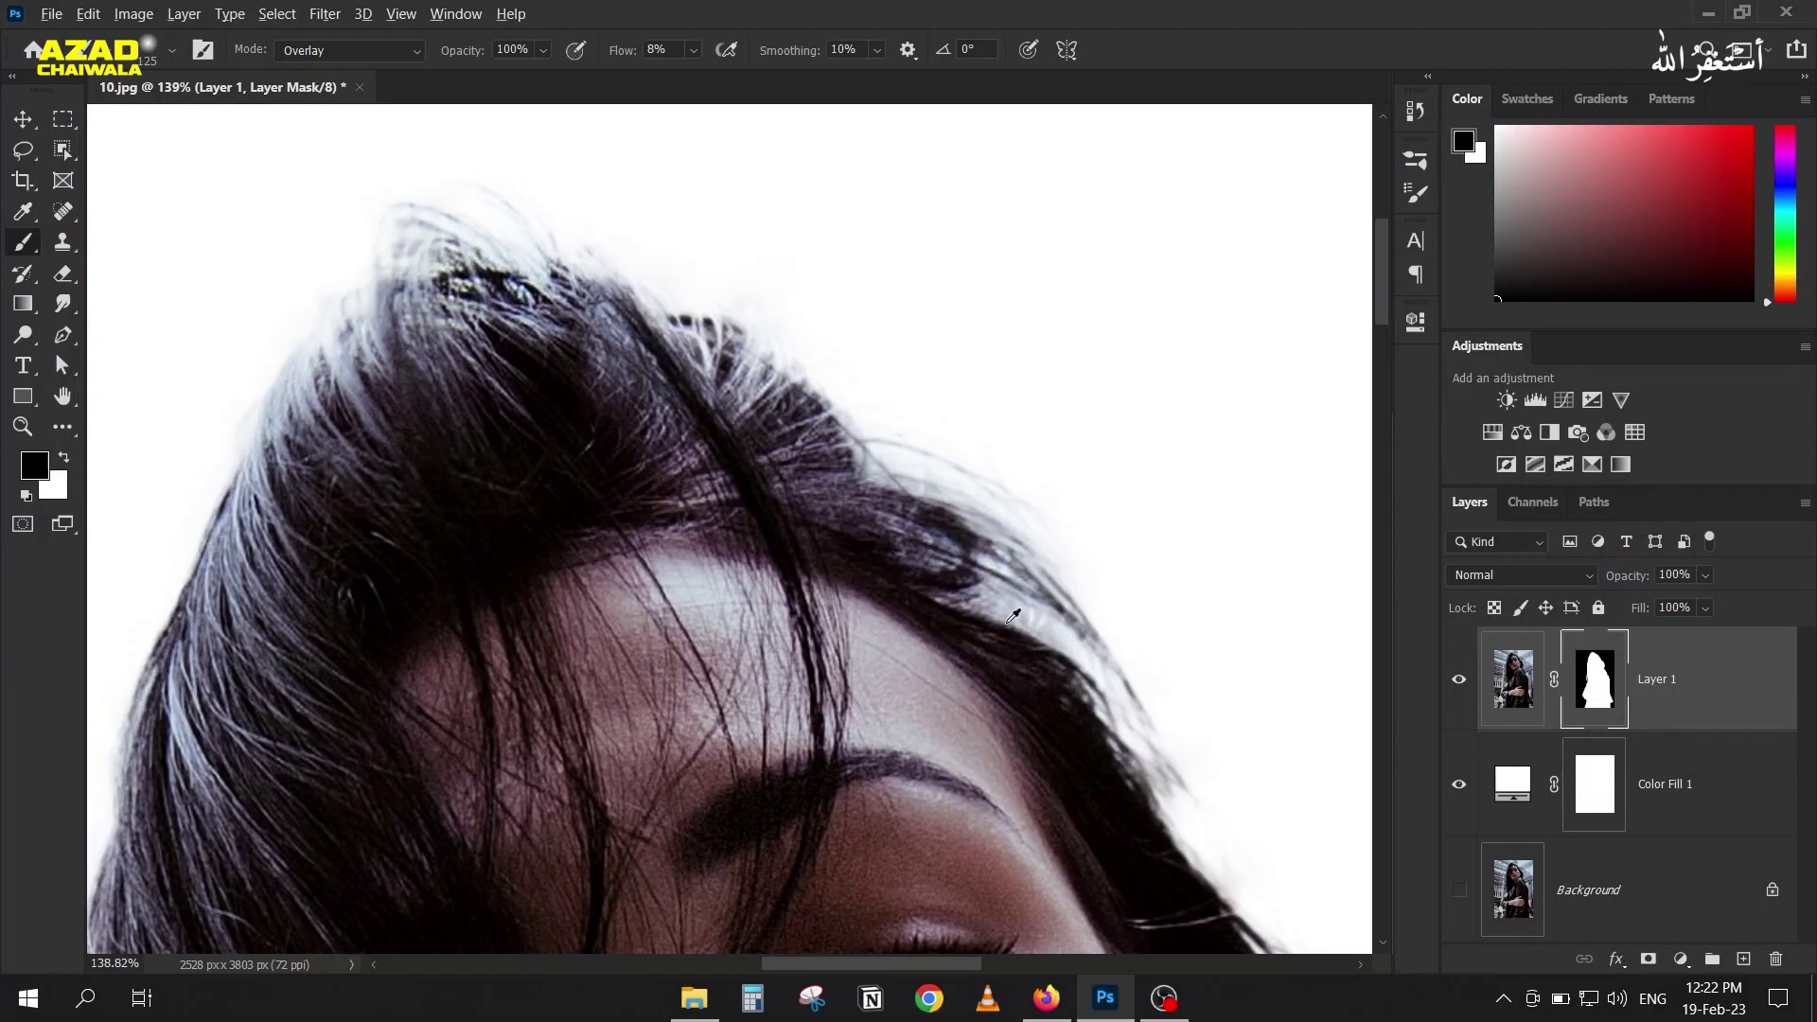
scroll(1003, 624, "down", 5)
left_click_drag(607, 627, 563, 502)
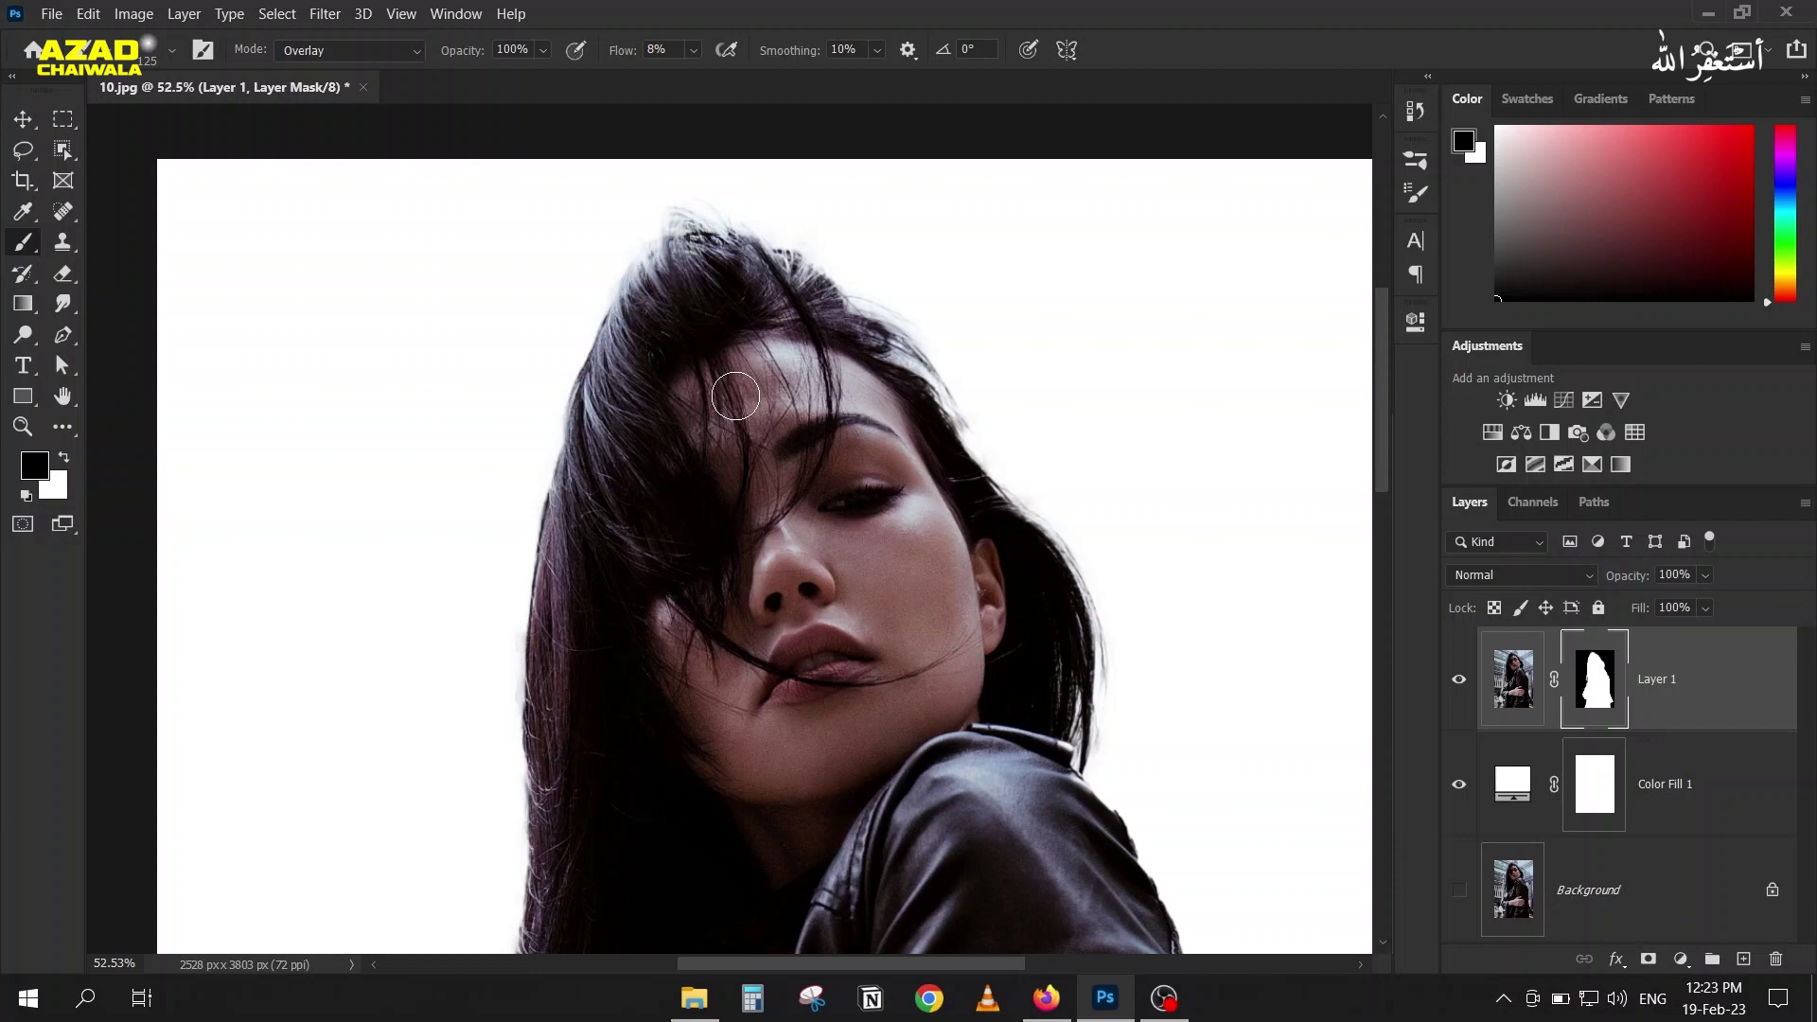
Step: Darken the mask along the hairline, then disable Layer 1's mask
mouse_move(735, 396)
left_mouse_down()
mouse_move(724, 359)
mouse_move(771, 336)
mouse_move(734, 324)
left_mouse_up()
scroll(713, 185, "up", 5)
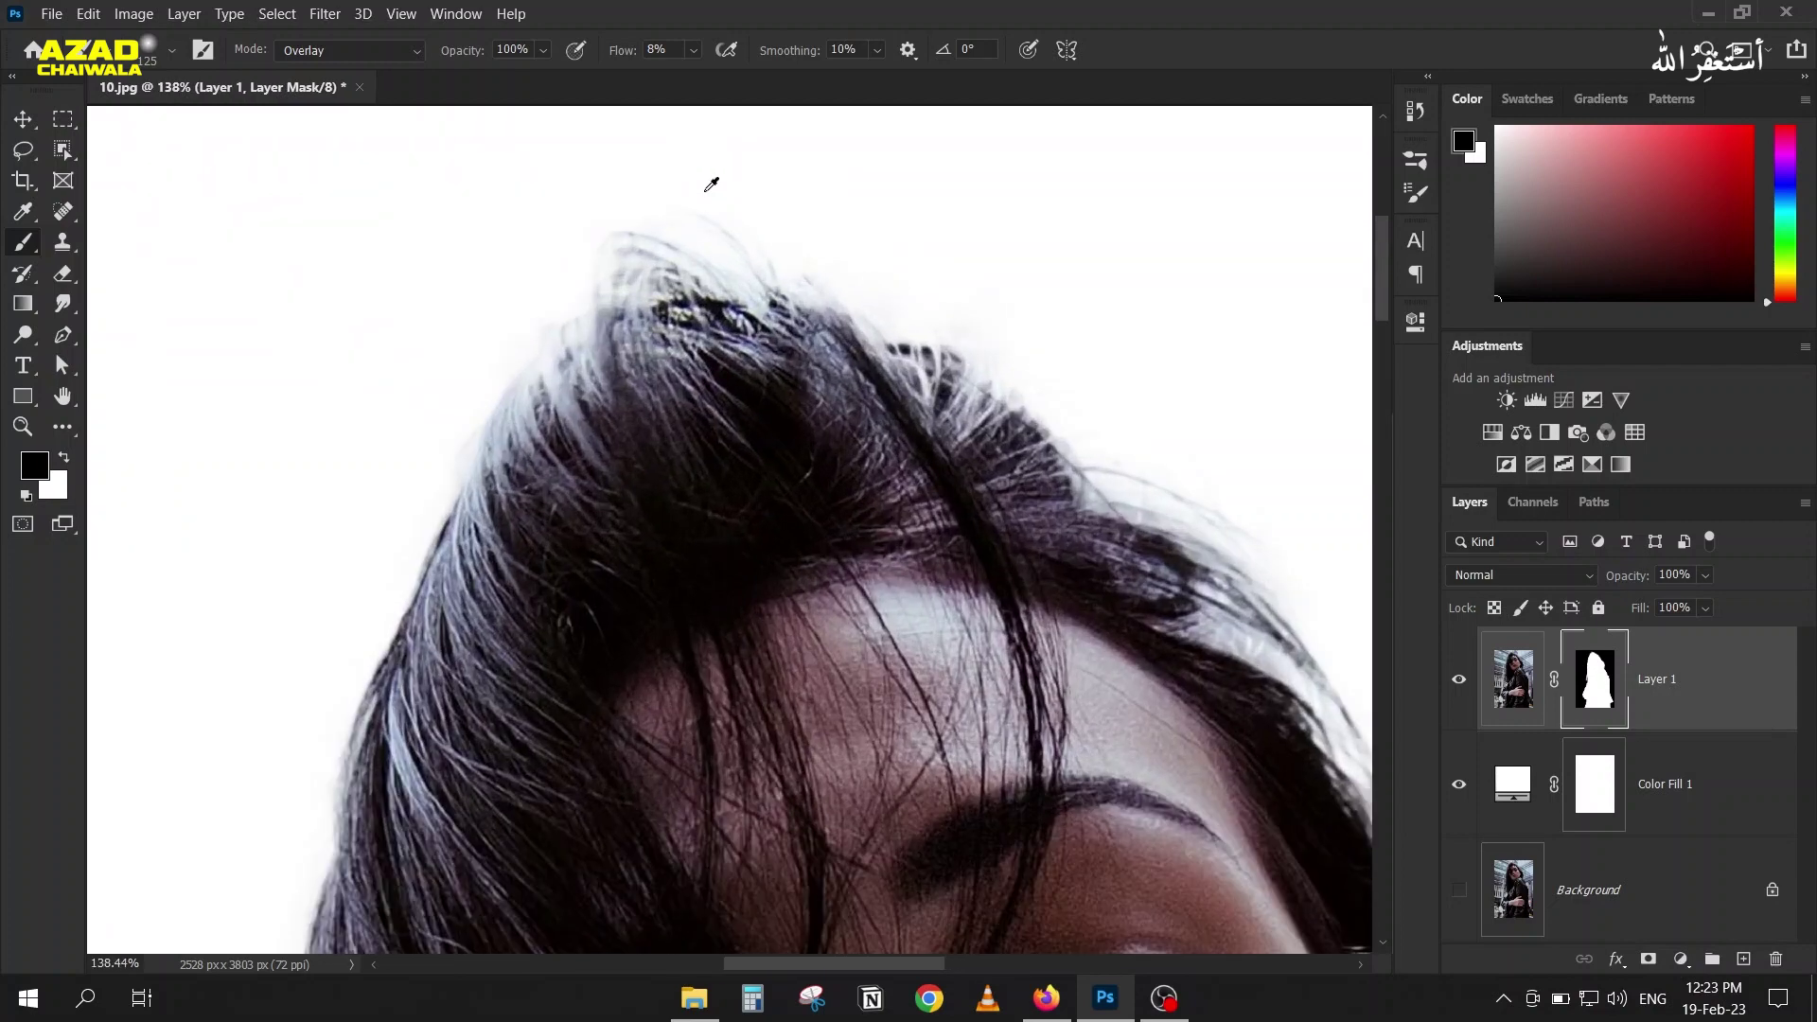
scroll(694, 230, "up", 3)
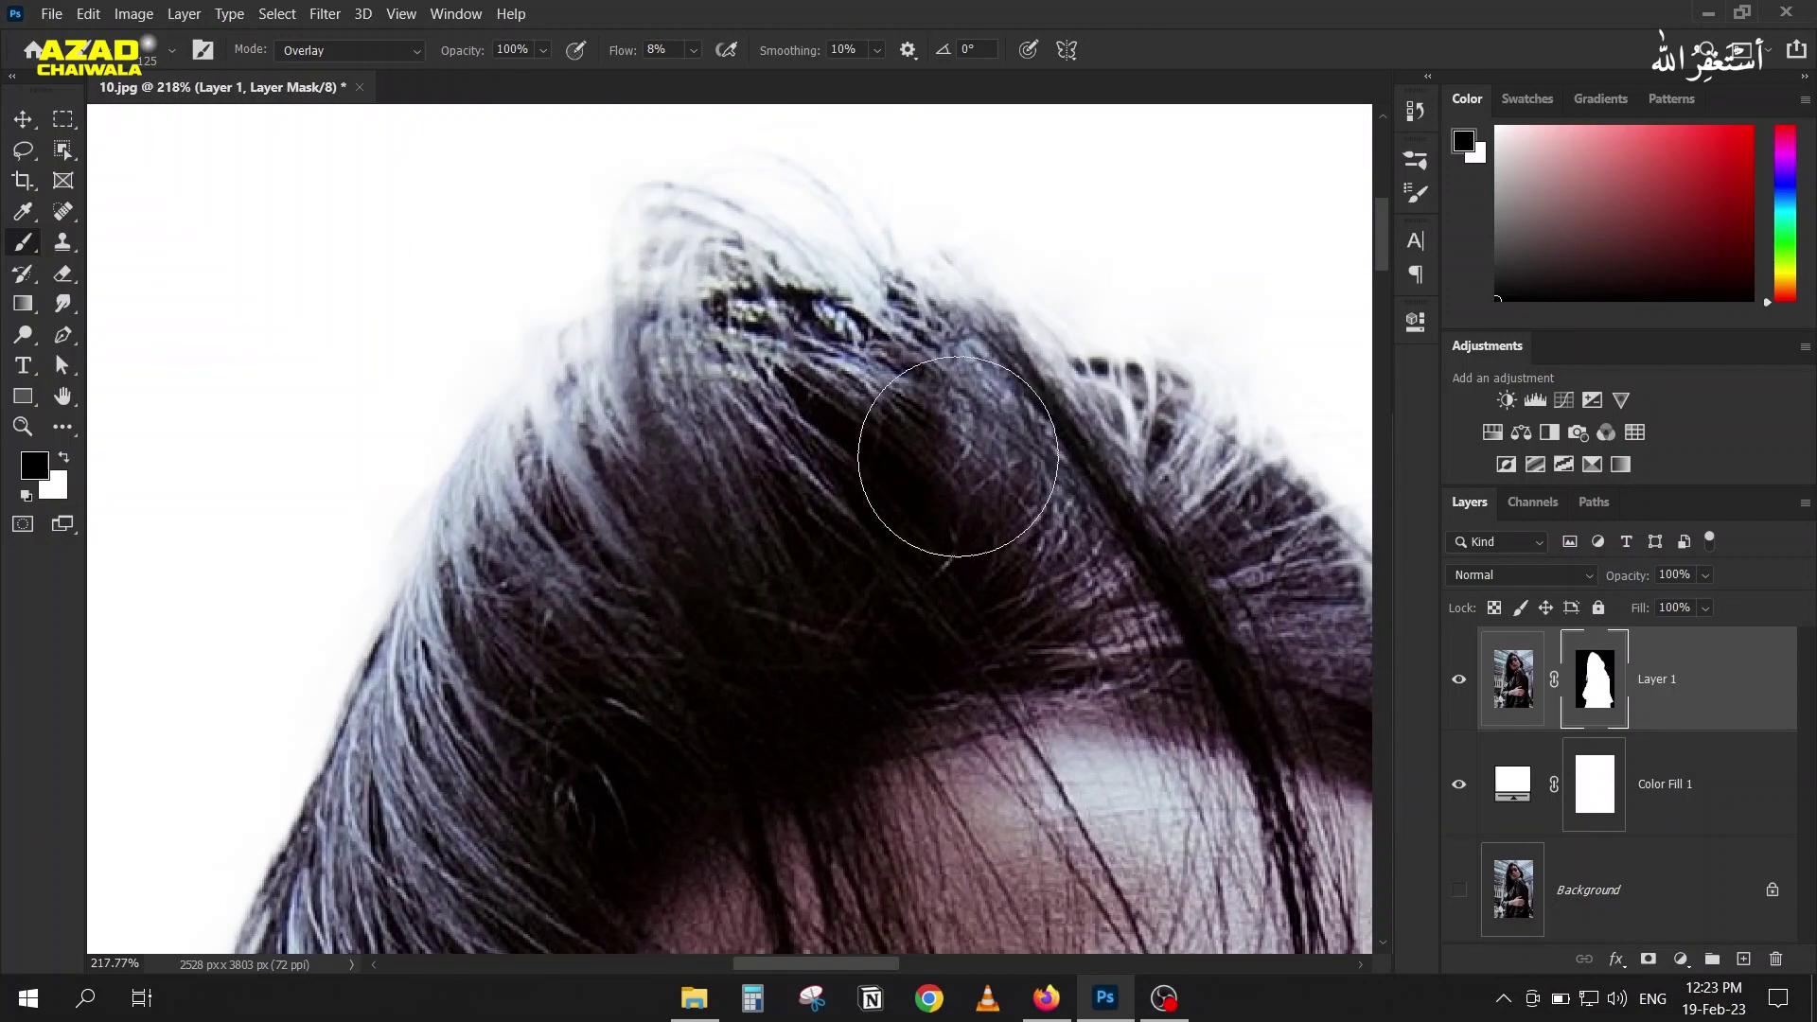
left_click(1597, 689, "shift")
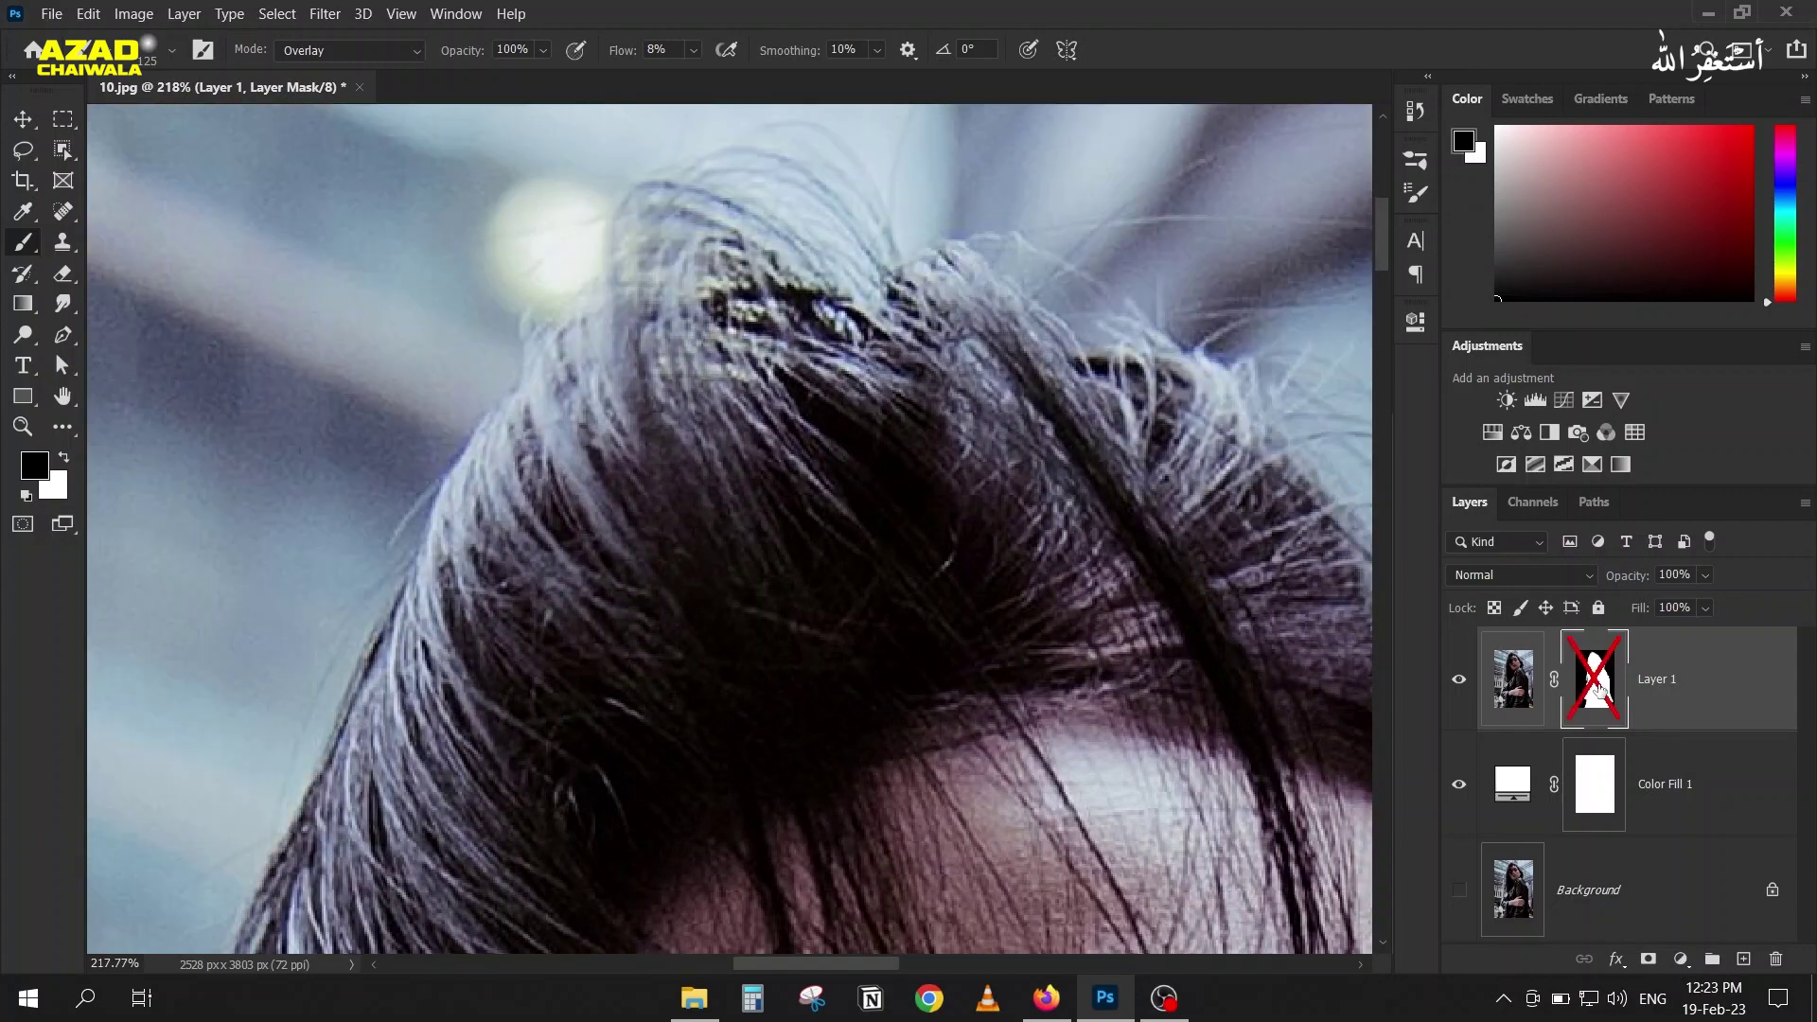
Step: Add an empty Layer 2 above Layer 1 and shrink the brush to 6 px
left_click(1512, 680)
left_click(1743, 958)
scroll(967, 395, "up", 2)
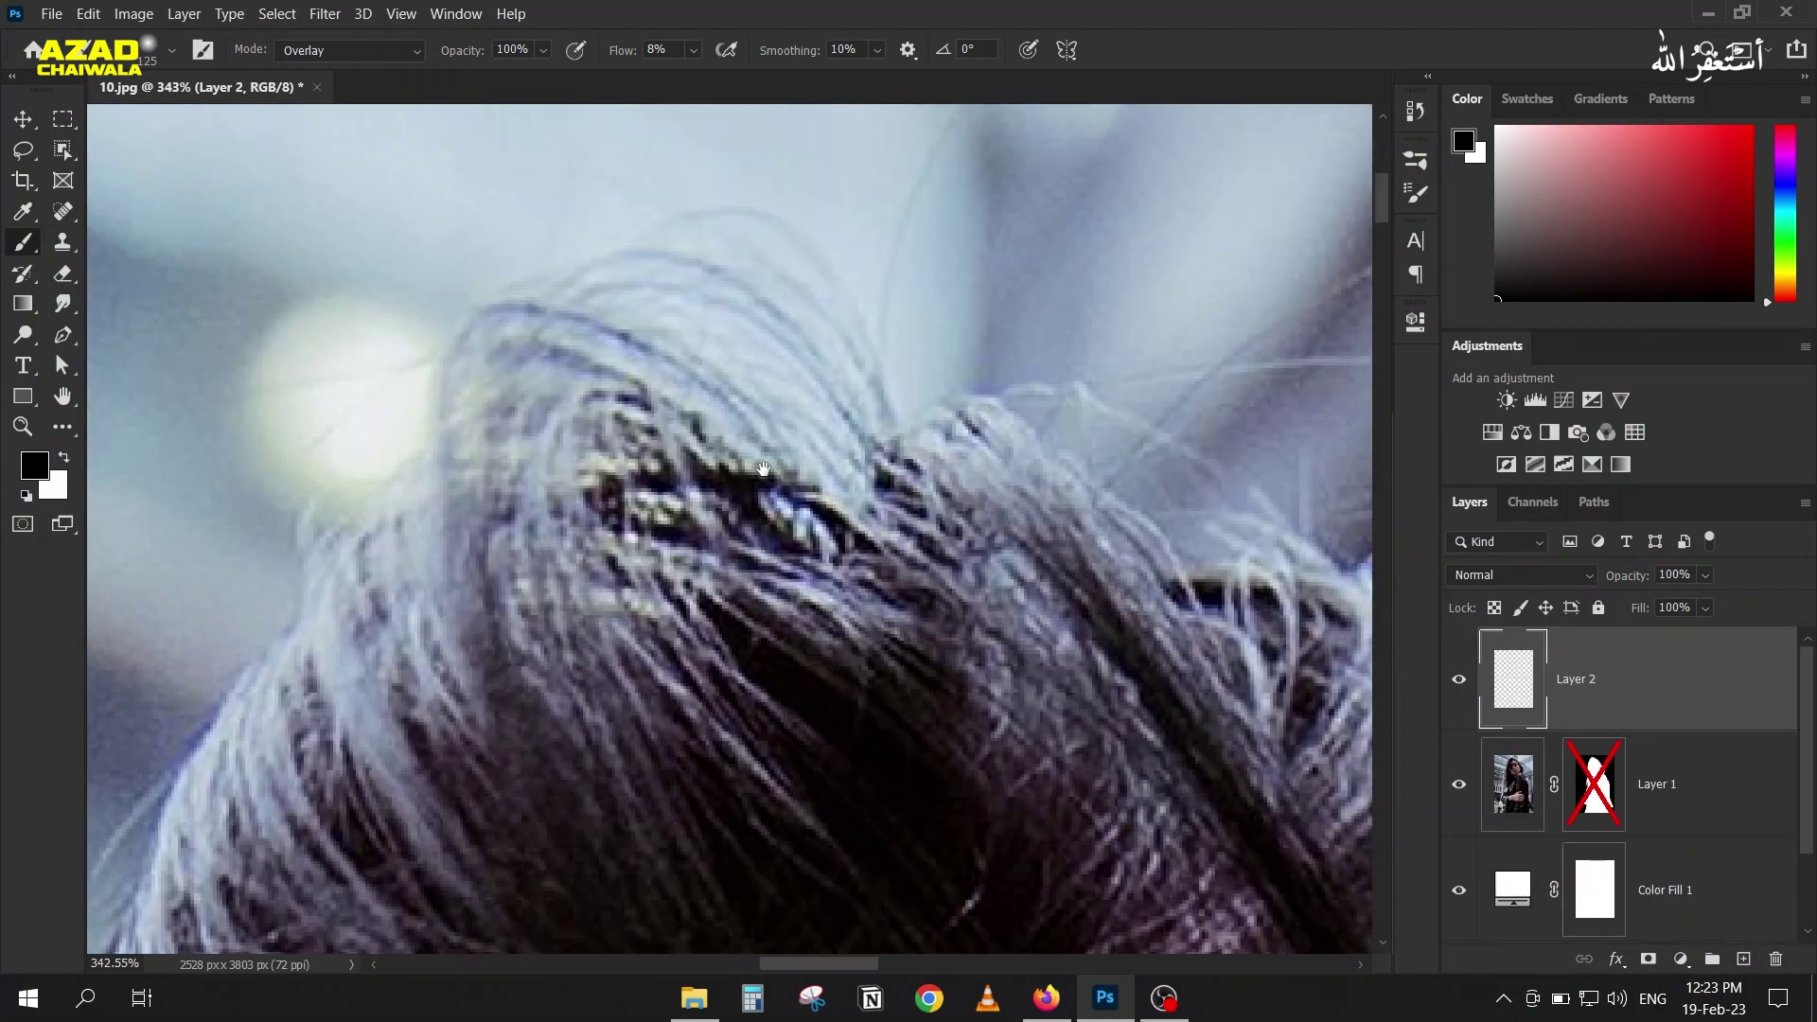
key("bracketleft")
key("bracketleft")
key("bracketleft")
key("bracketleft")
key("bracketleft")
key("bracketleft")
key("bracketleft")
key("bracketleft")
key("bracketleft")
key("bracketleft")
key("bracketleft")
key("bracketleft")
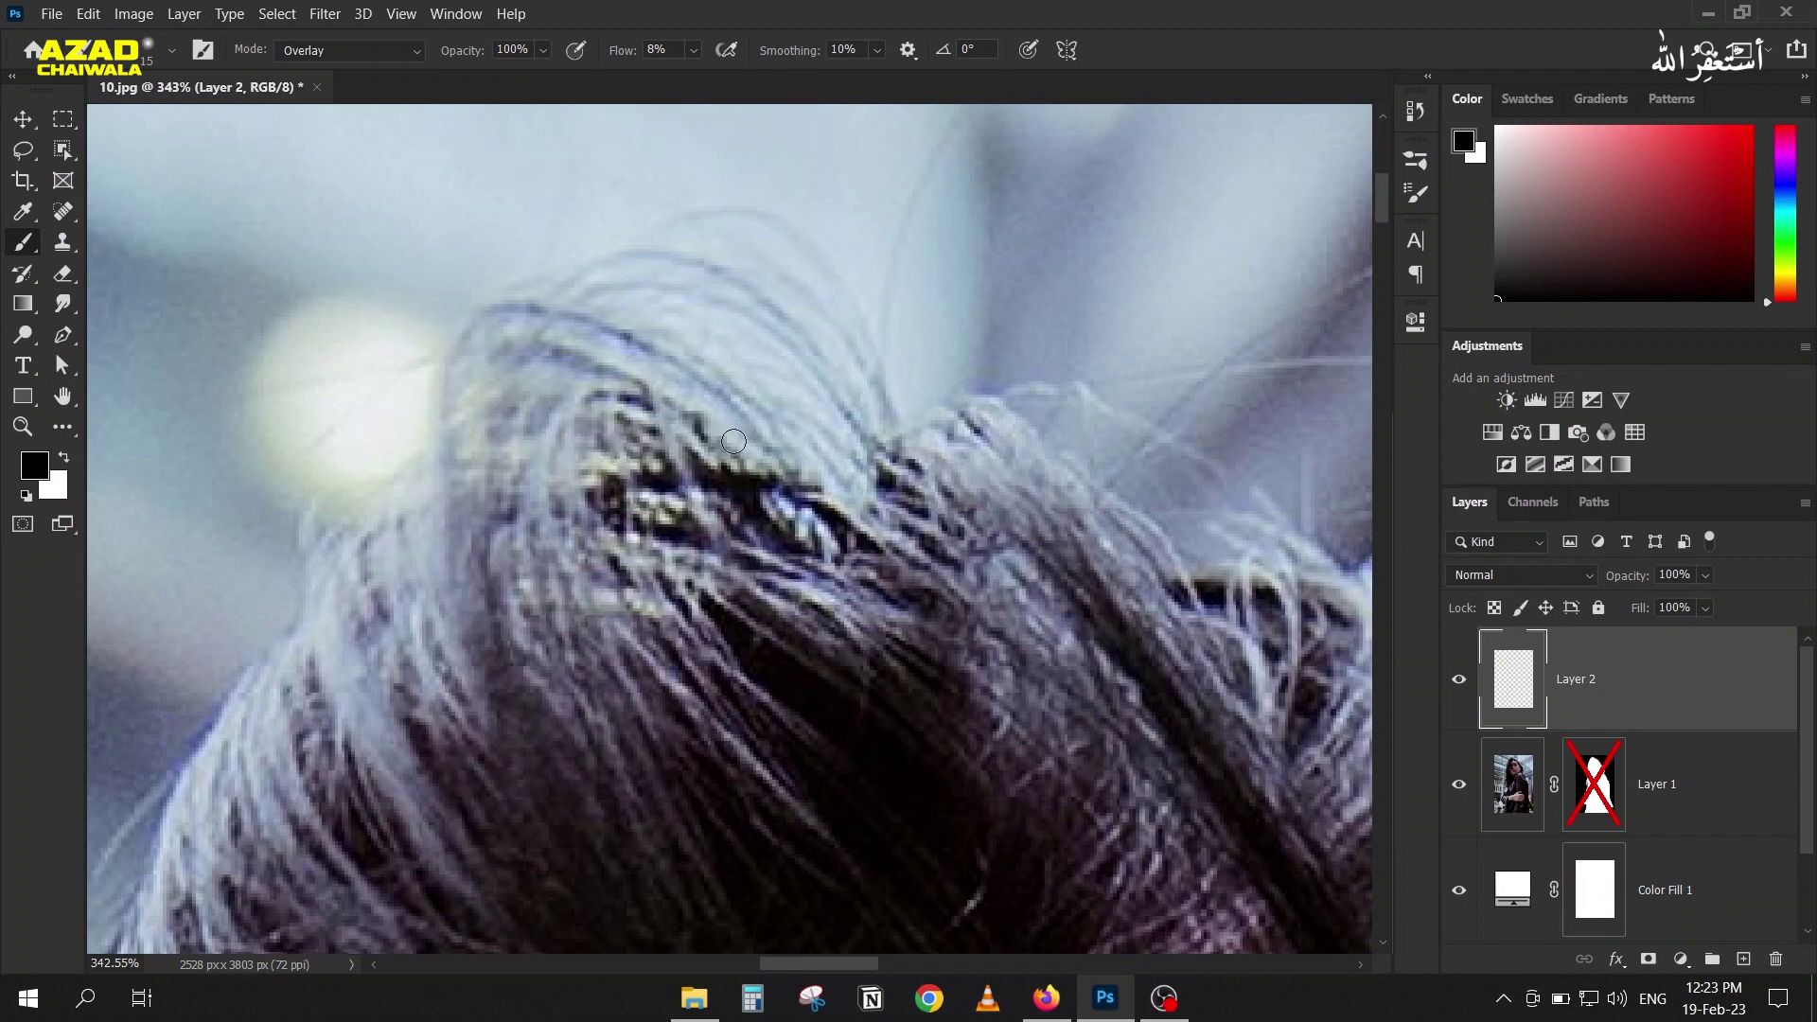
key("bracketleft")
key("bracketleft")
Step: Set the brush to Normal at 100% flow with a dark navy sampled from the hair
left_click(374, 50)
left_click(345, 66)
left_click_drag(615, 59, 754, 53)
left_click(626, 338, "alt")
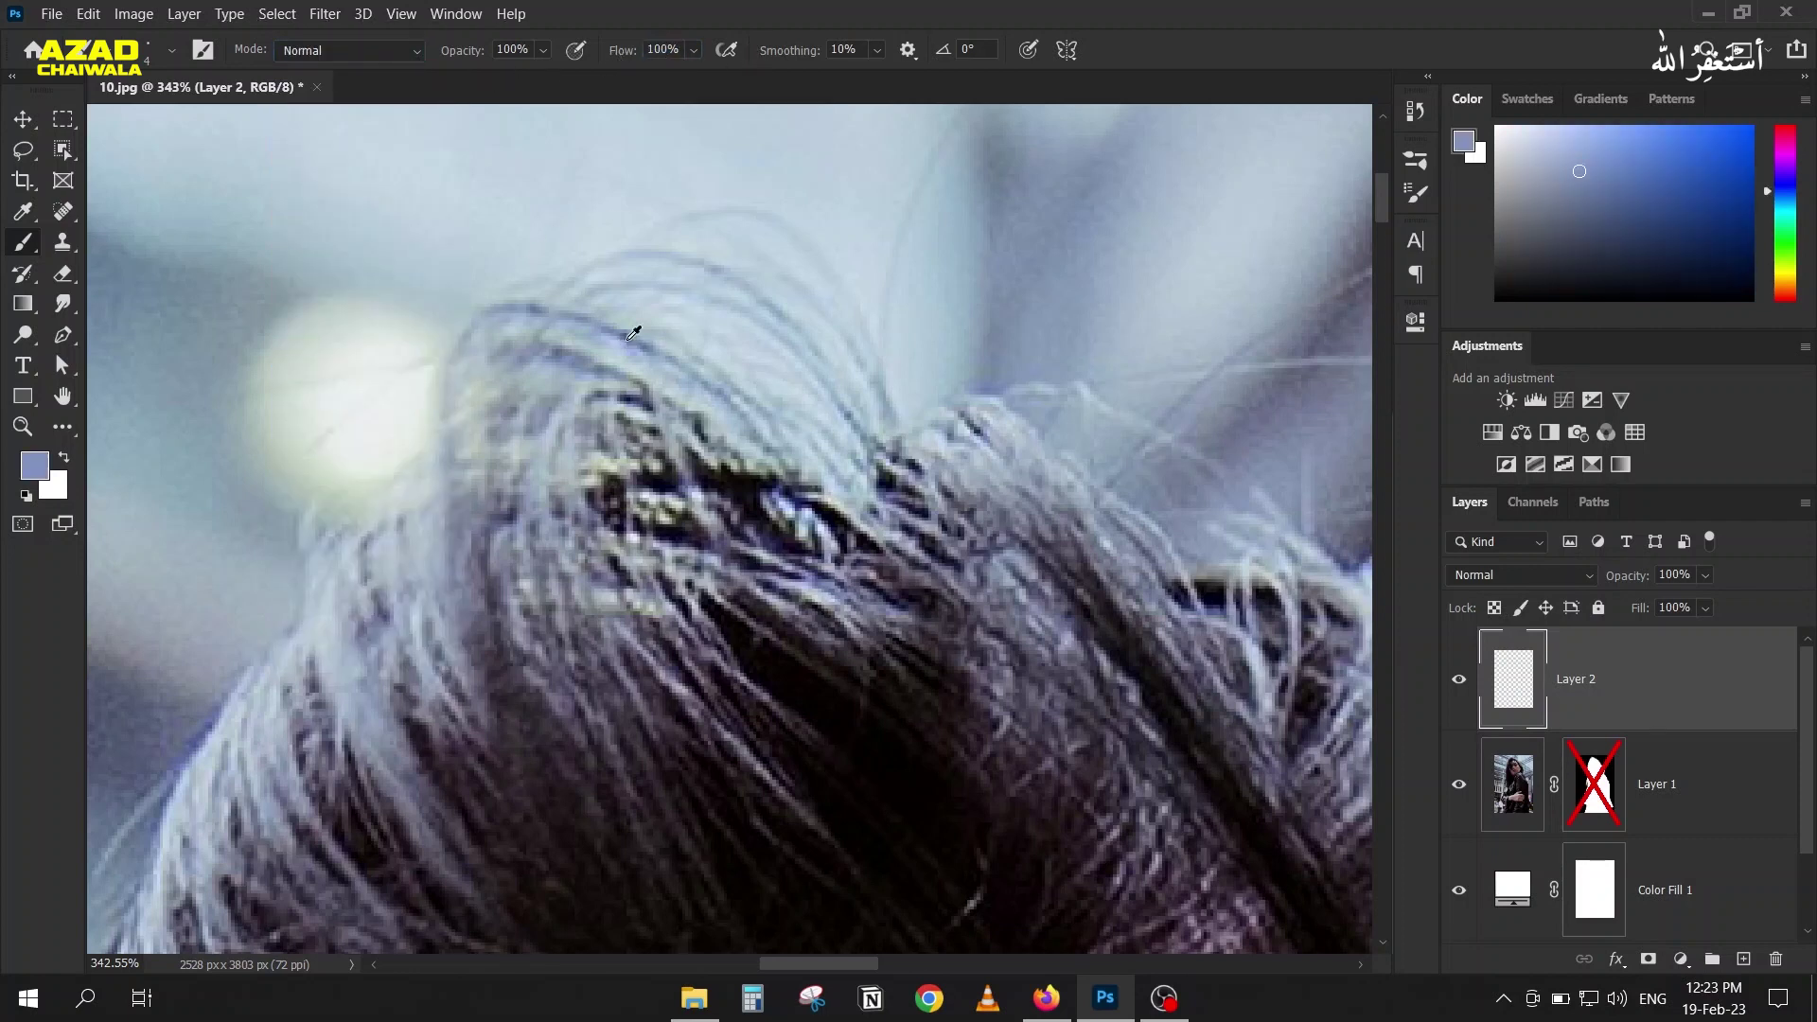
left_click_drag(1598, 214, 1601, 257)
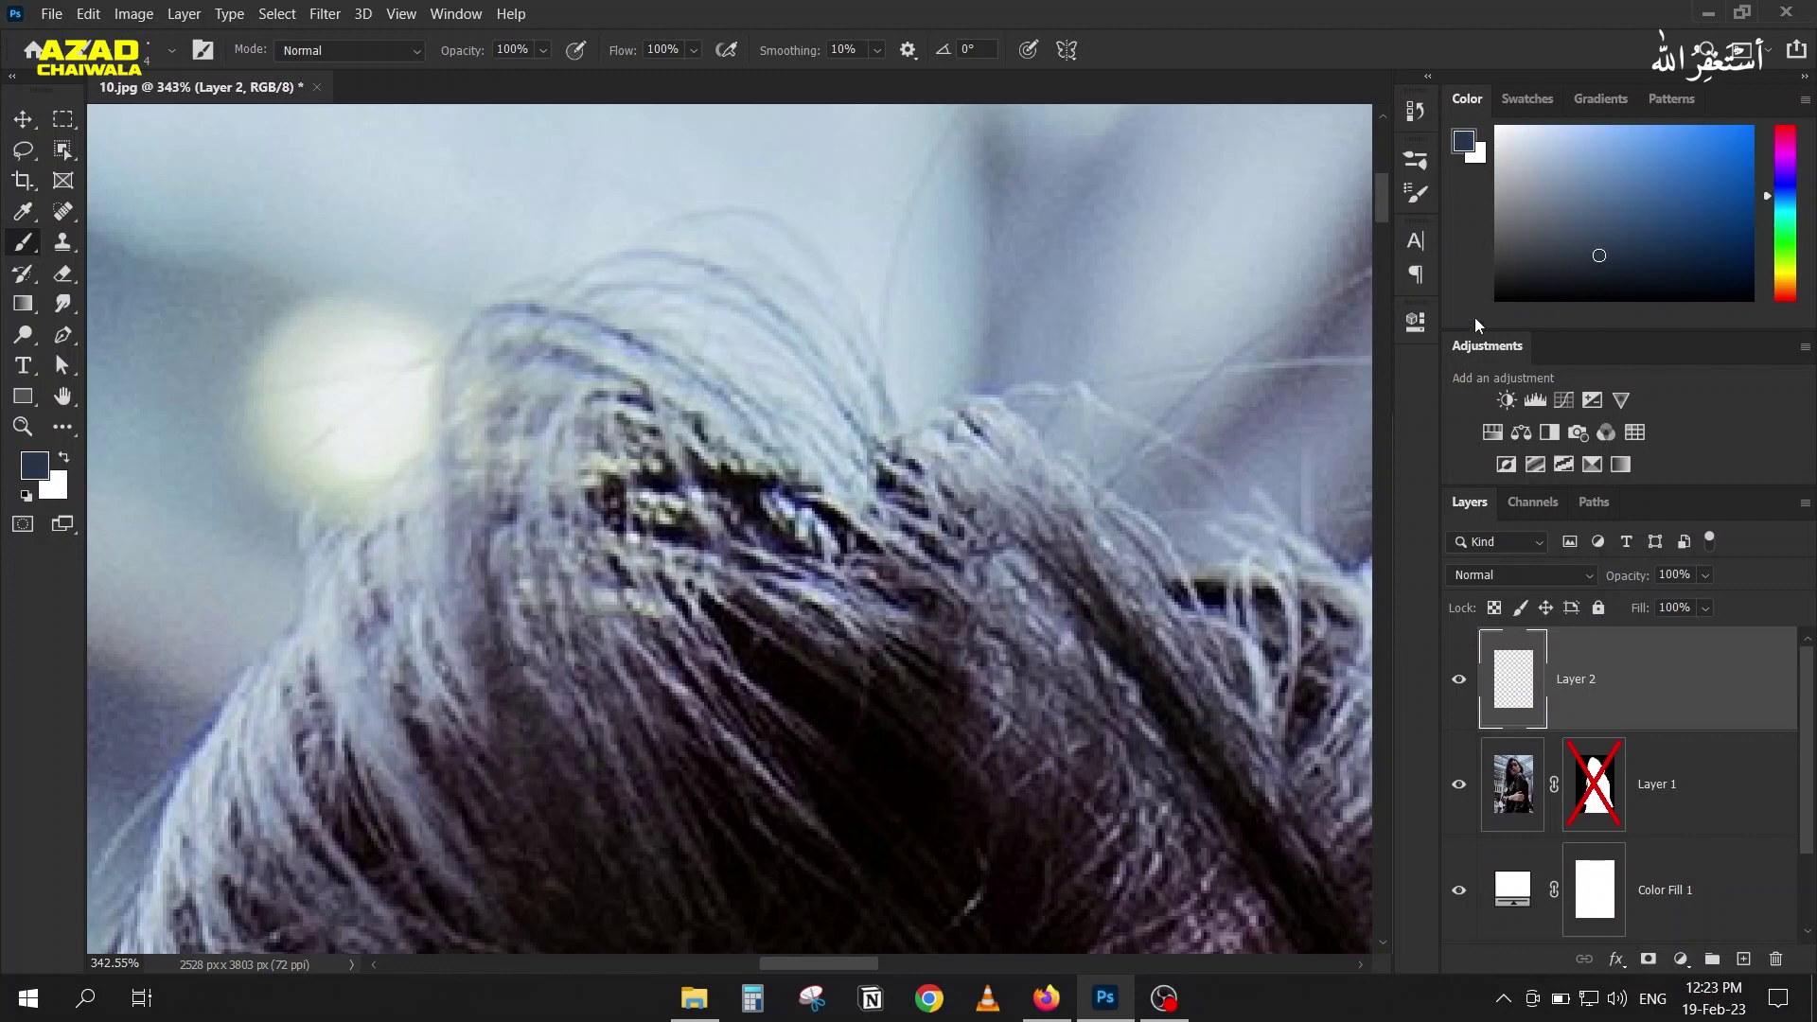
left_click(1602, 277)
left_click_drag(1602, 277, 1601, 283)
Step: Toggle Layer 1's mask to compare white and original backgrounds, leaving it off
left_click(1606, 798, "shift")
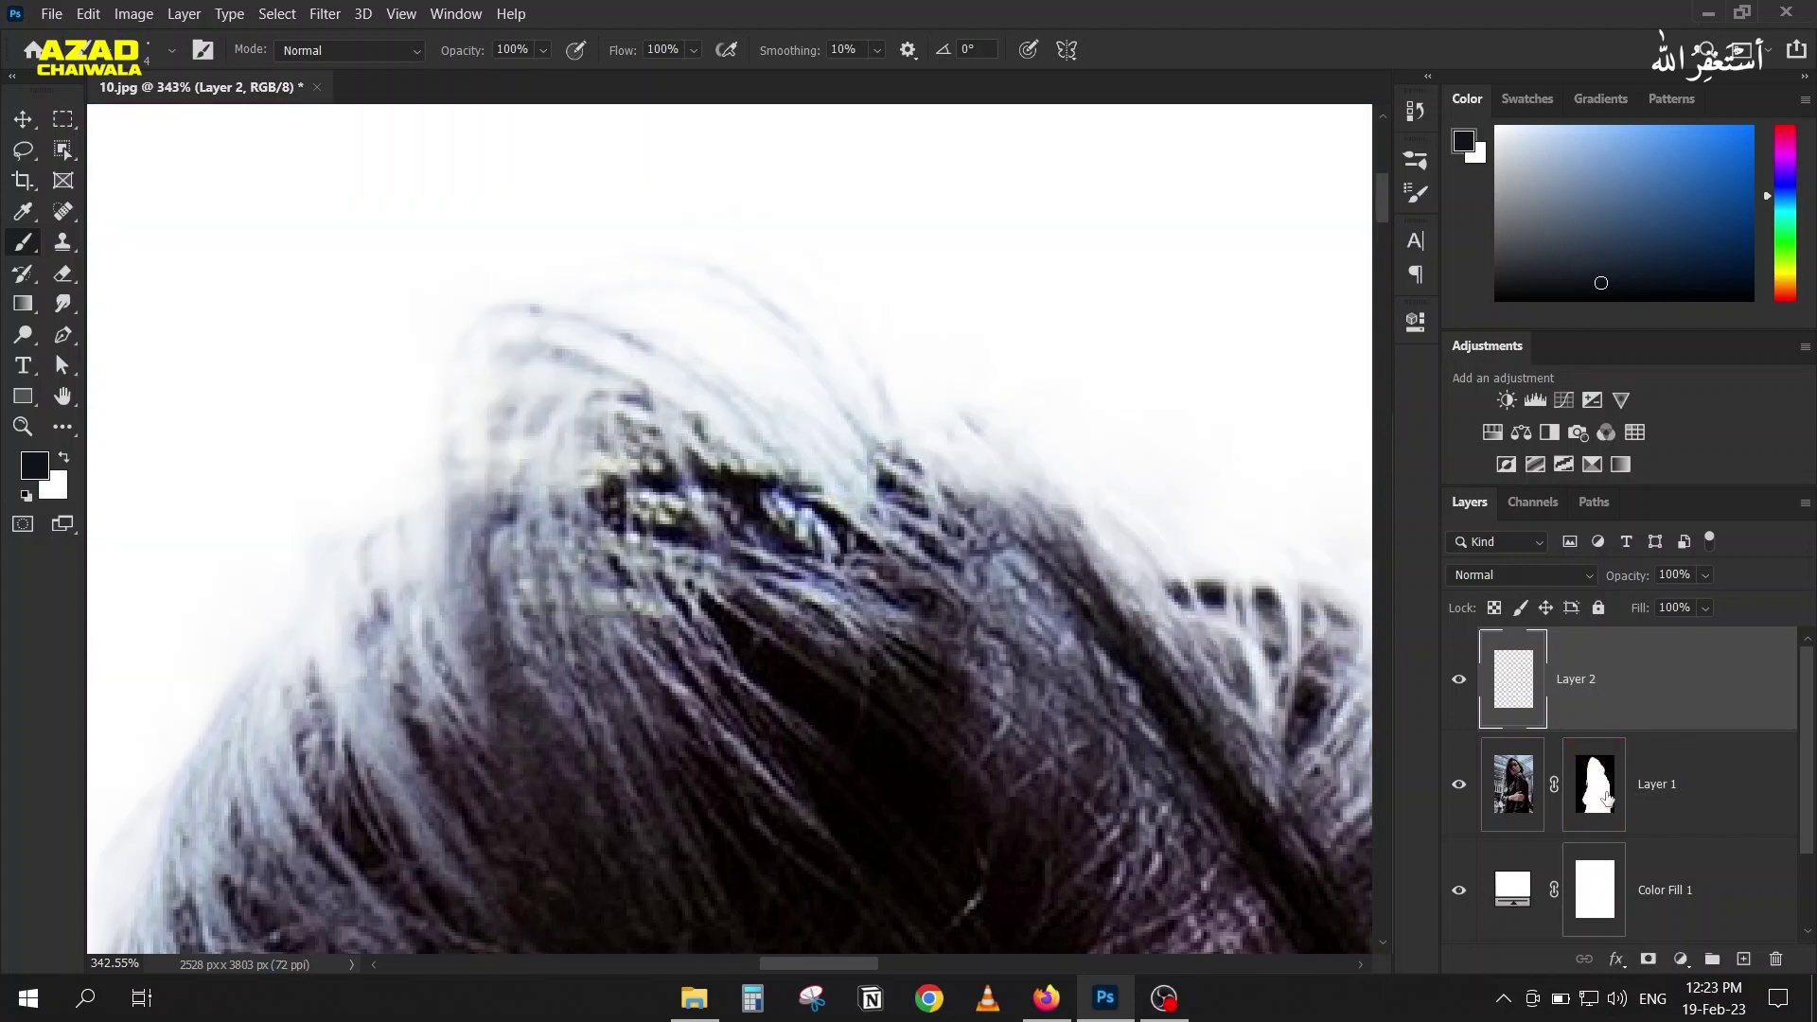
left_click(1606, 798, "shift")
left_click(1606, 798, "shift")
left_click(1606, 797, "shift")
left_click(1606, 798, "shift")
left_click(1606, 798, "shift")
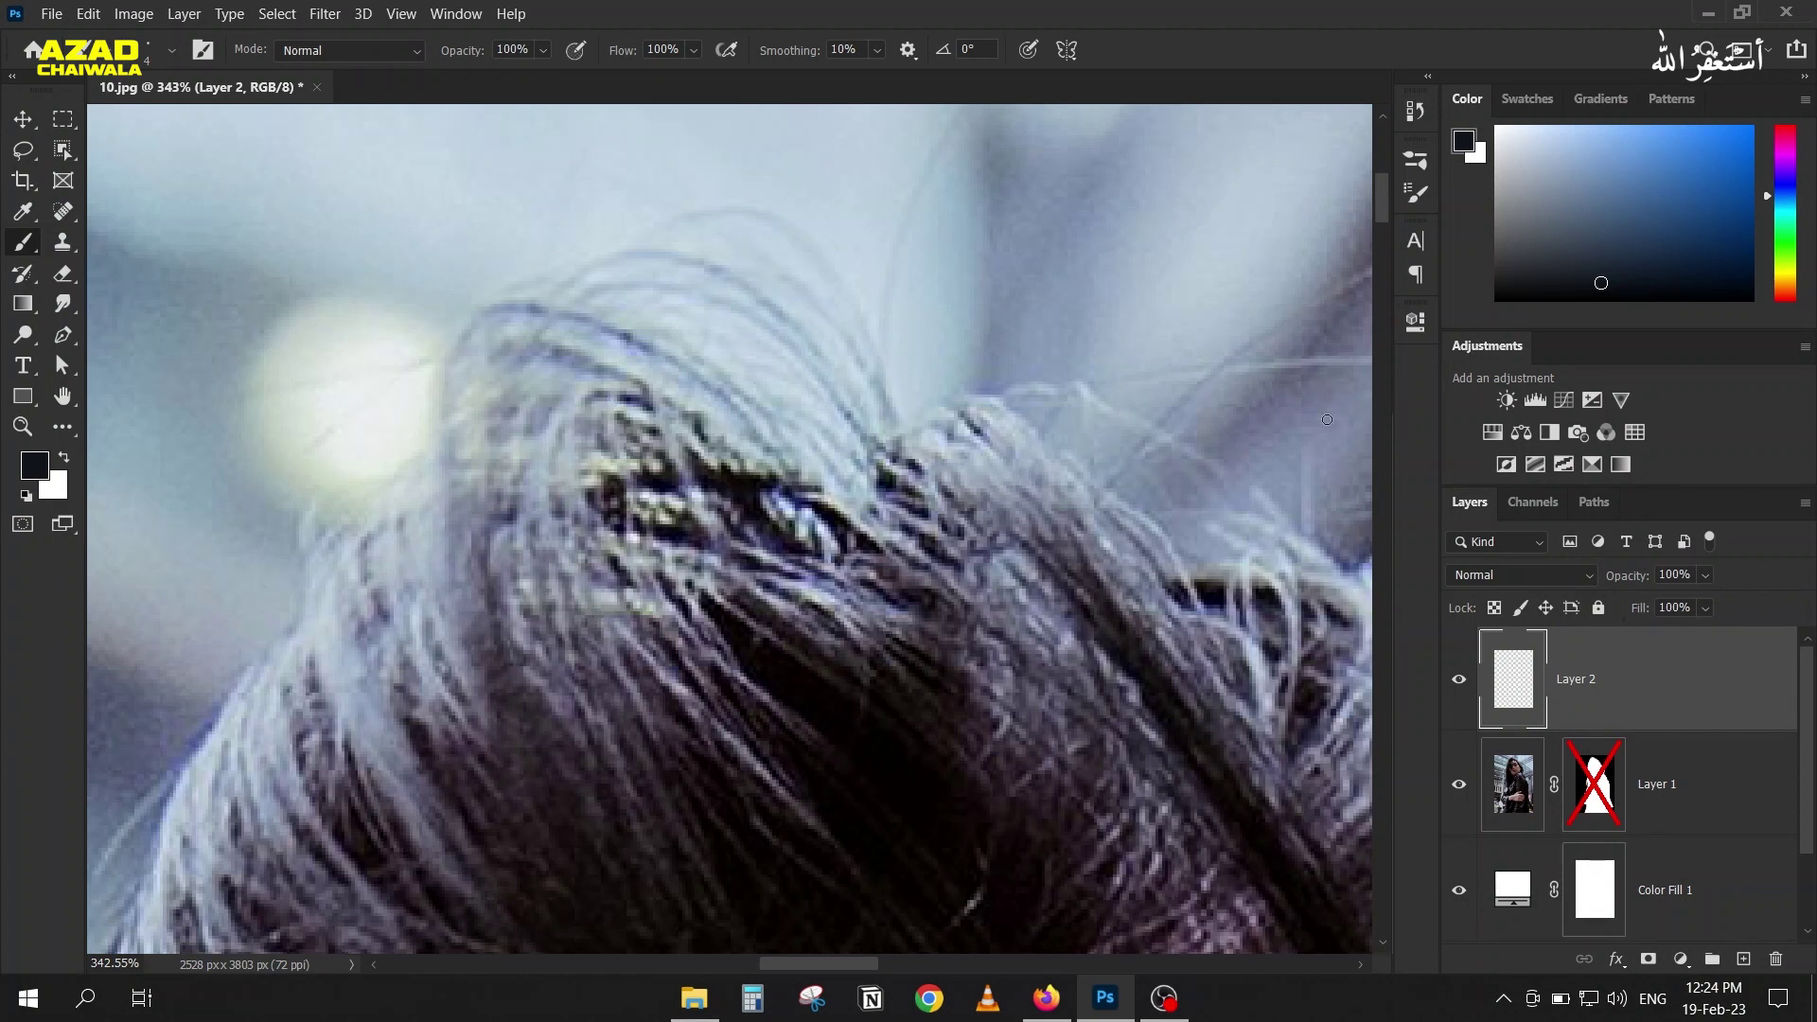
key("p")
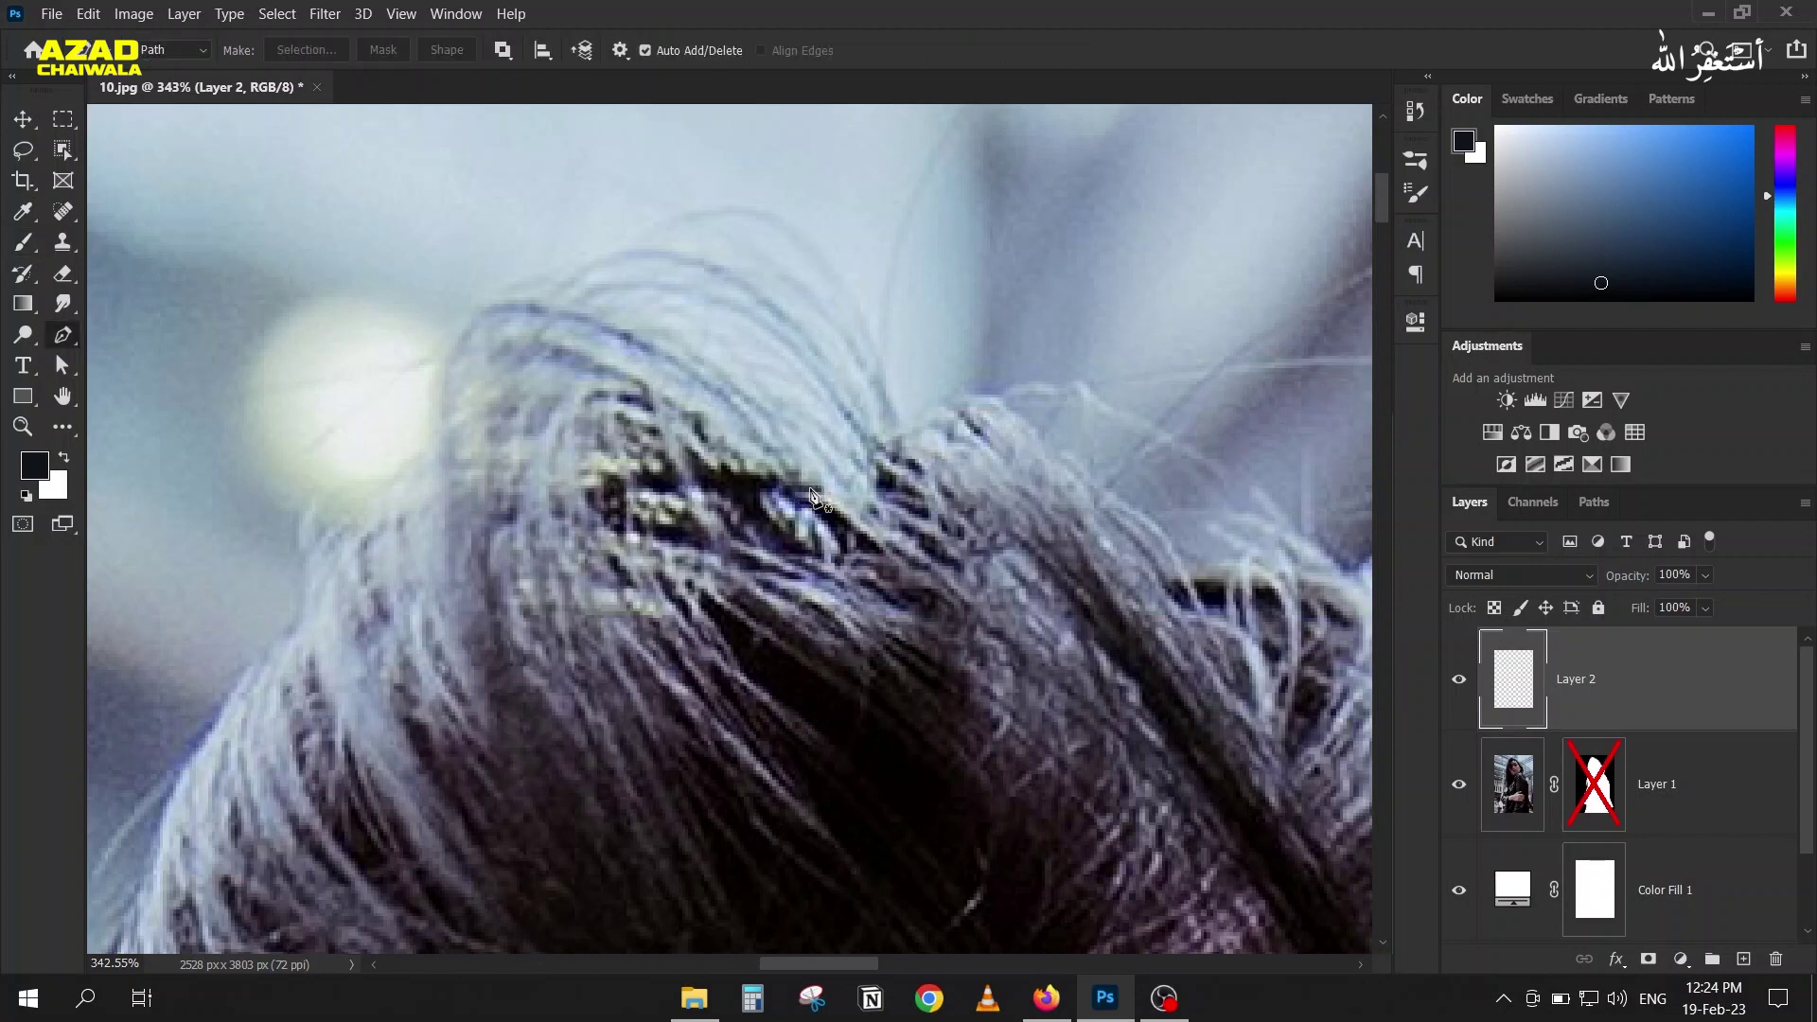
Step: Draw and reshape a first curved strand path from the hair's right over the crown
left_click(812, 489)
left_click_drag(503, 306, 356, 333)
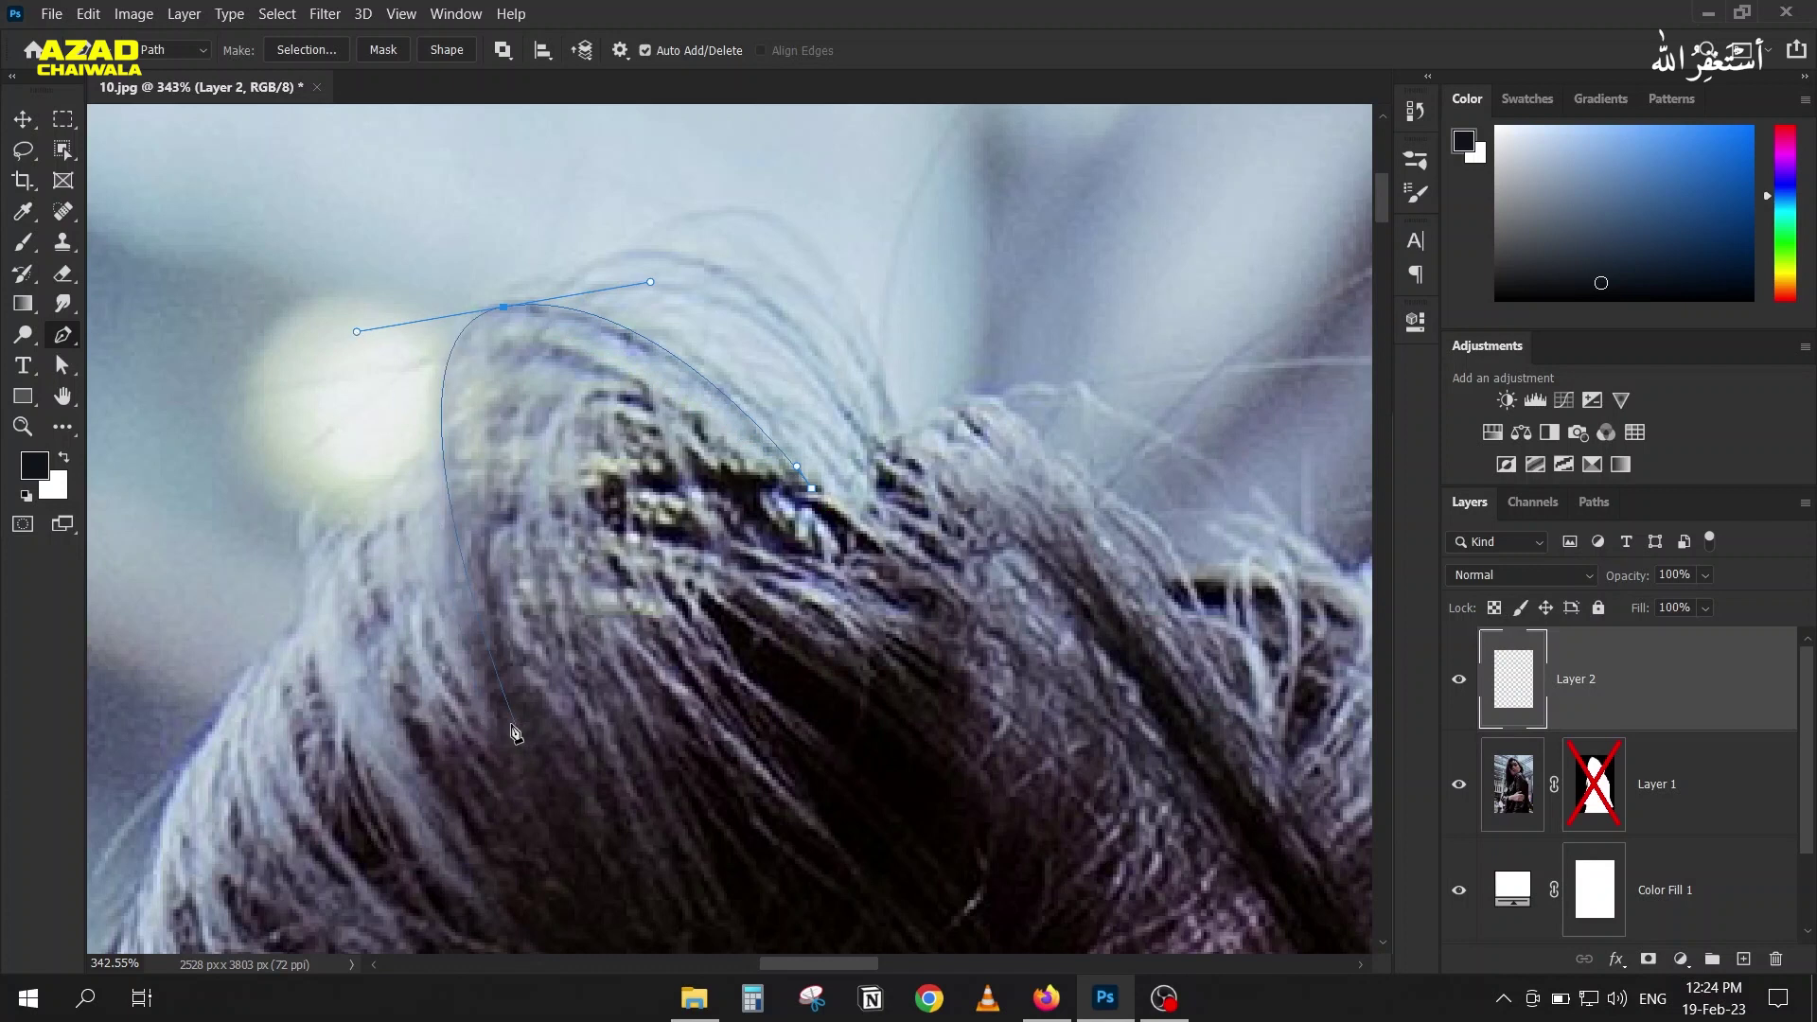
left_click(498, 716)
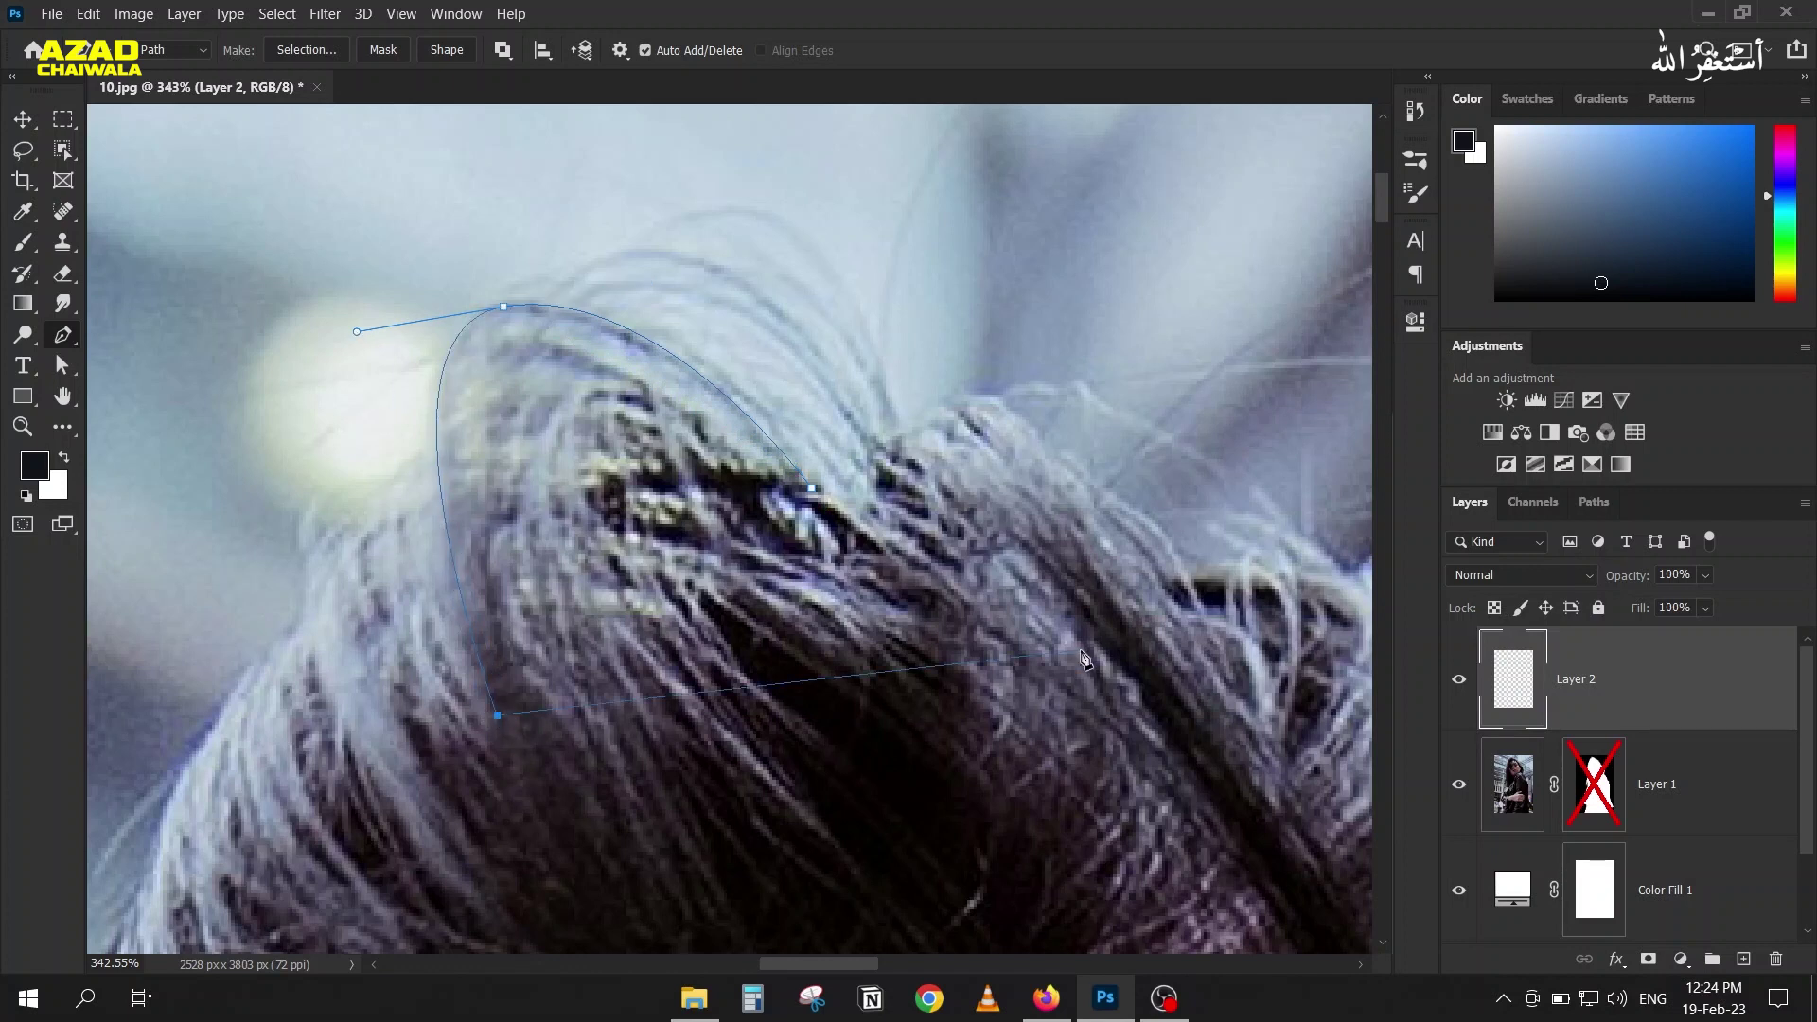
left_click(63, 365)
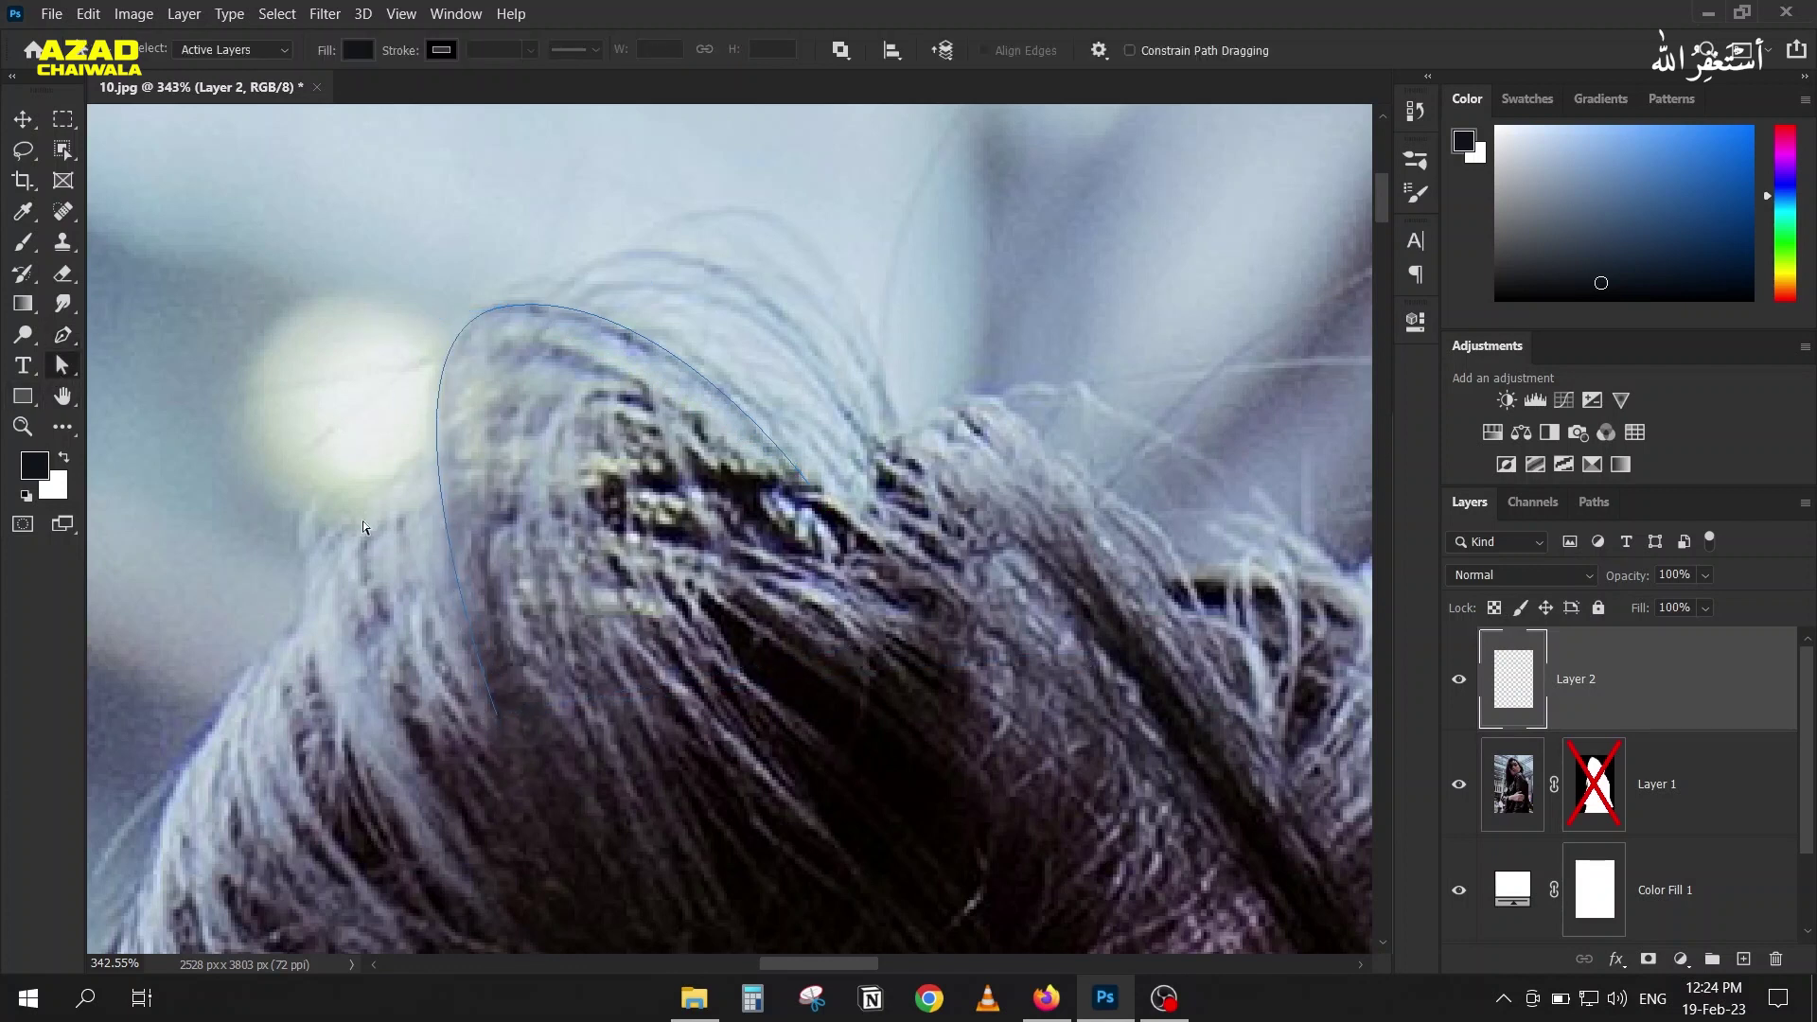
key("p")
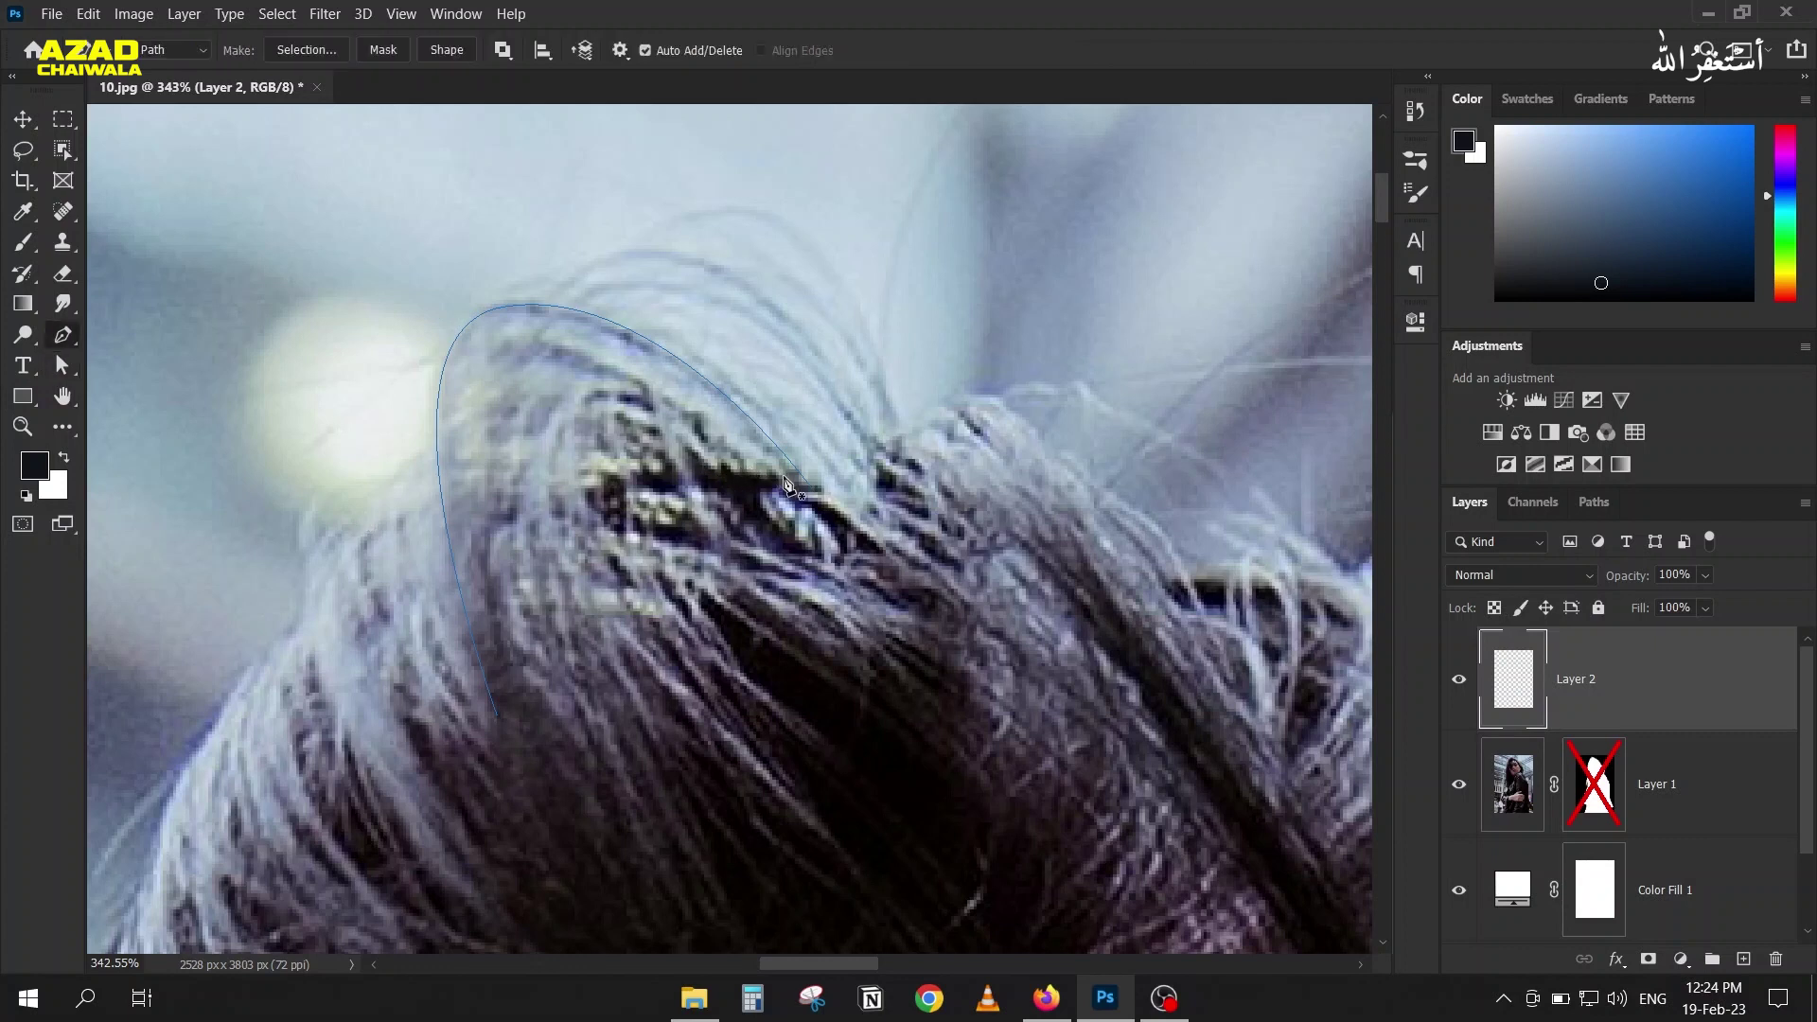
left_click_drag(493, 320, 364, 325)
left_click_drag(468, 657, 484, 719)
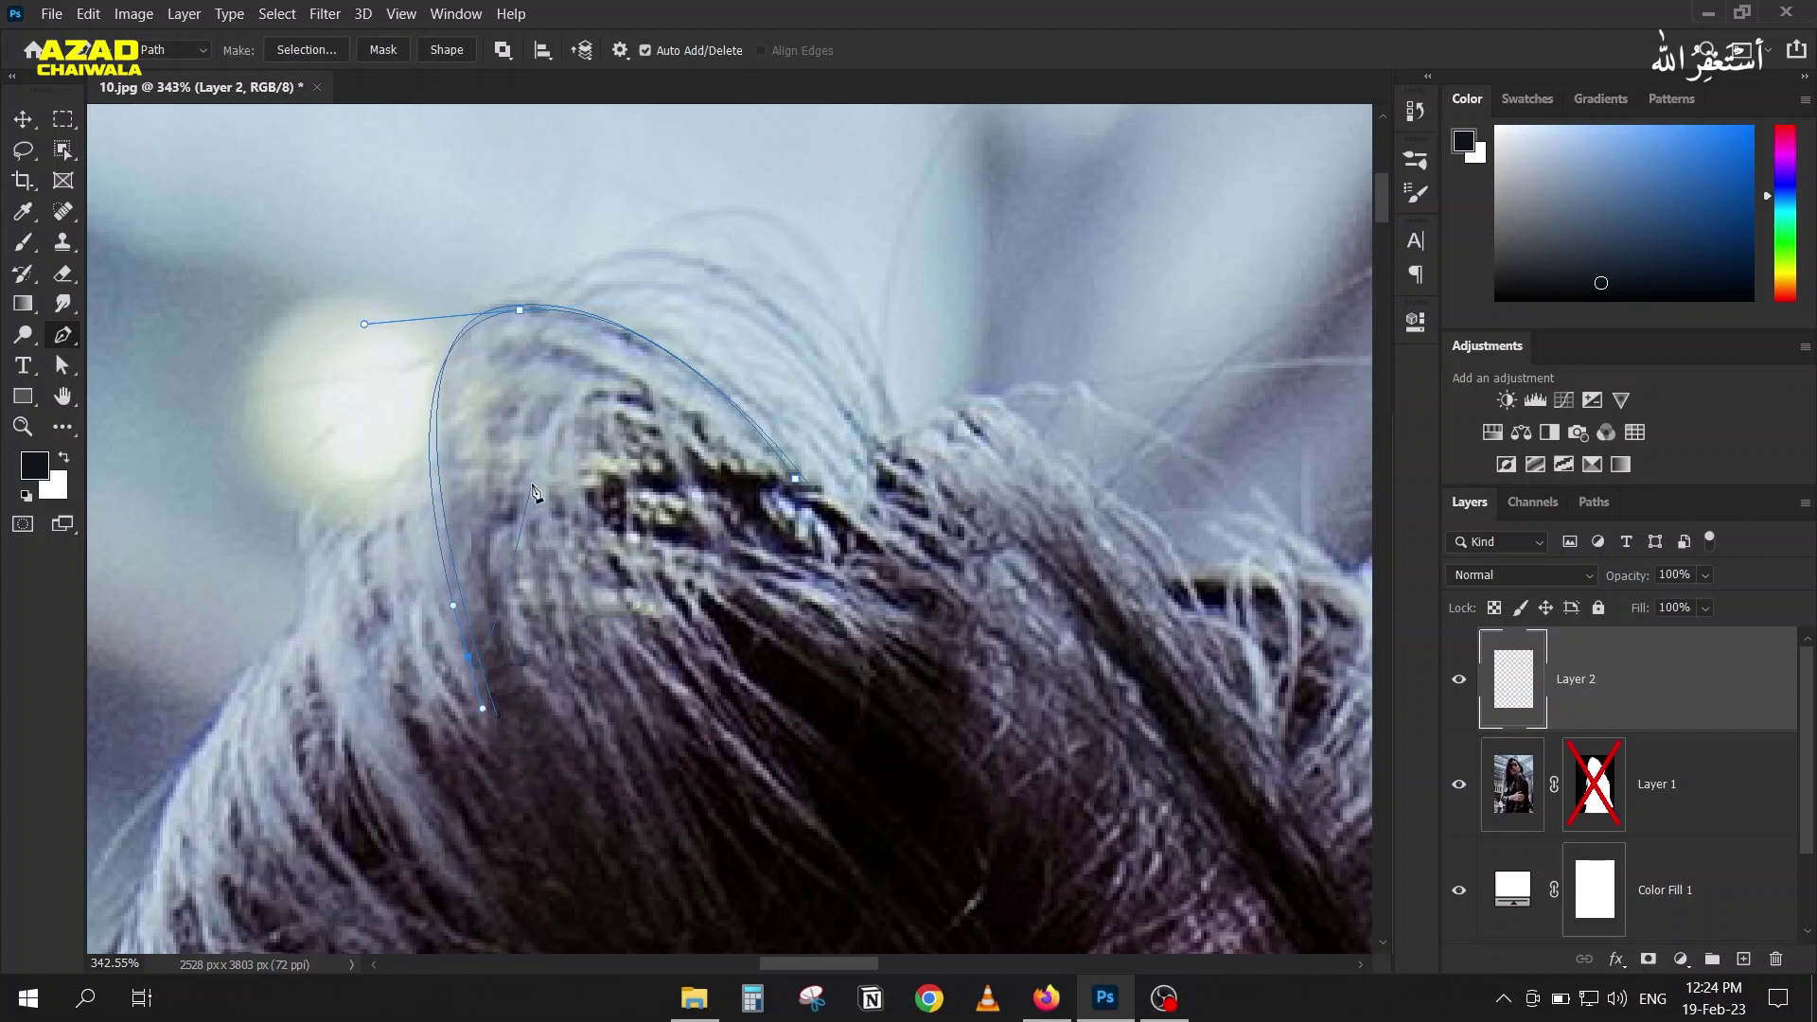
key("v")
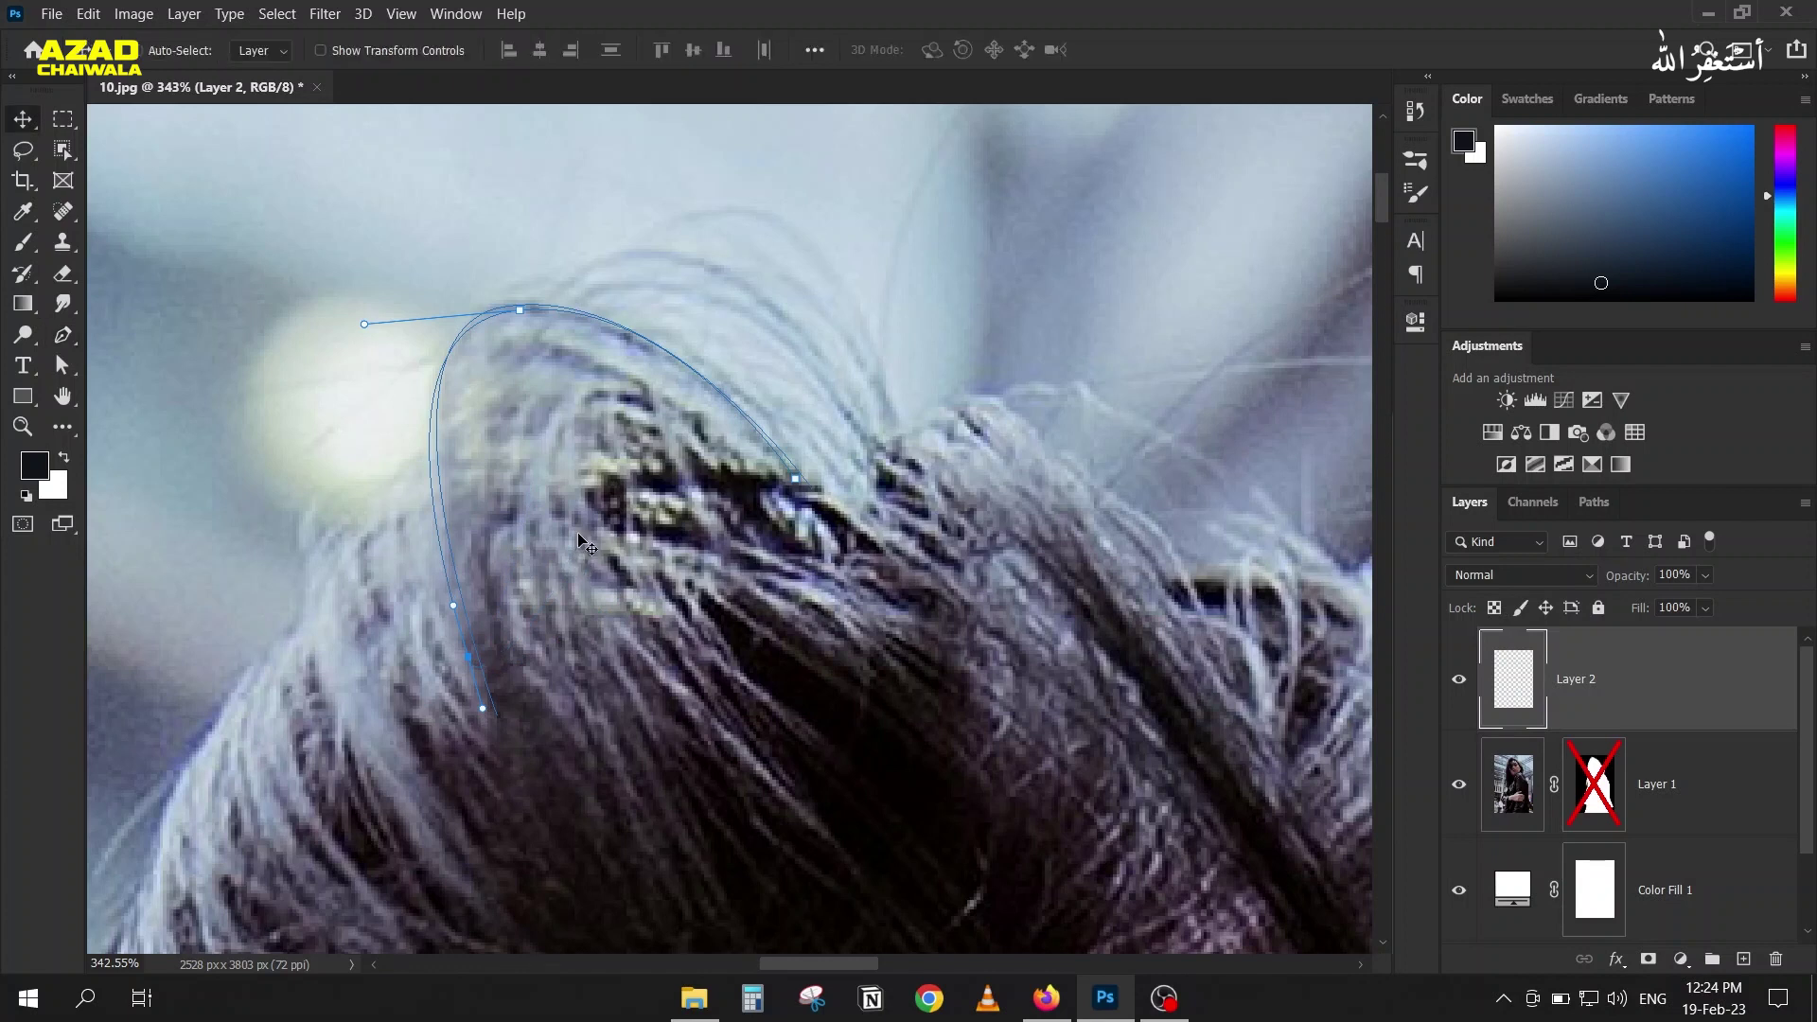
key("p")
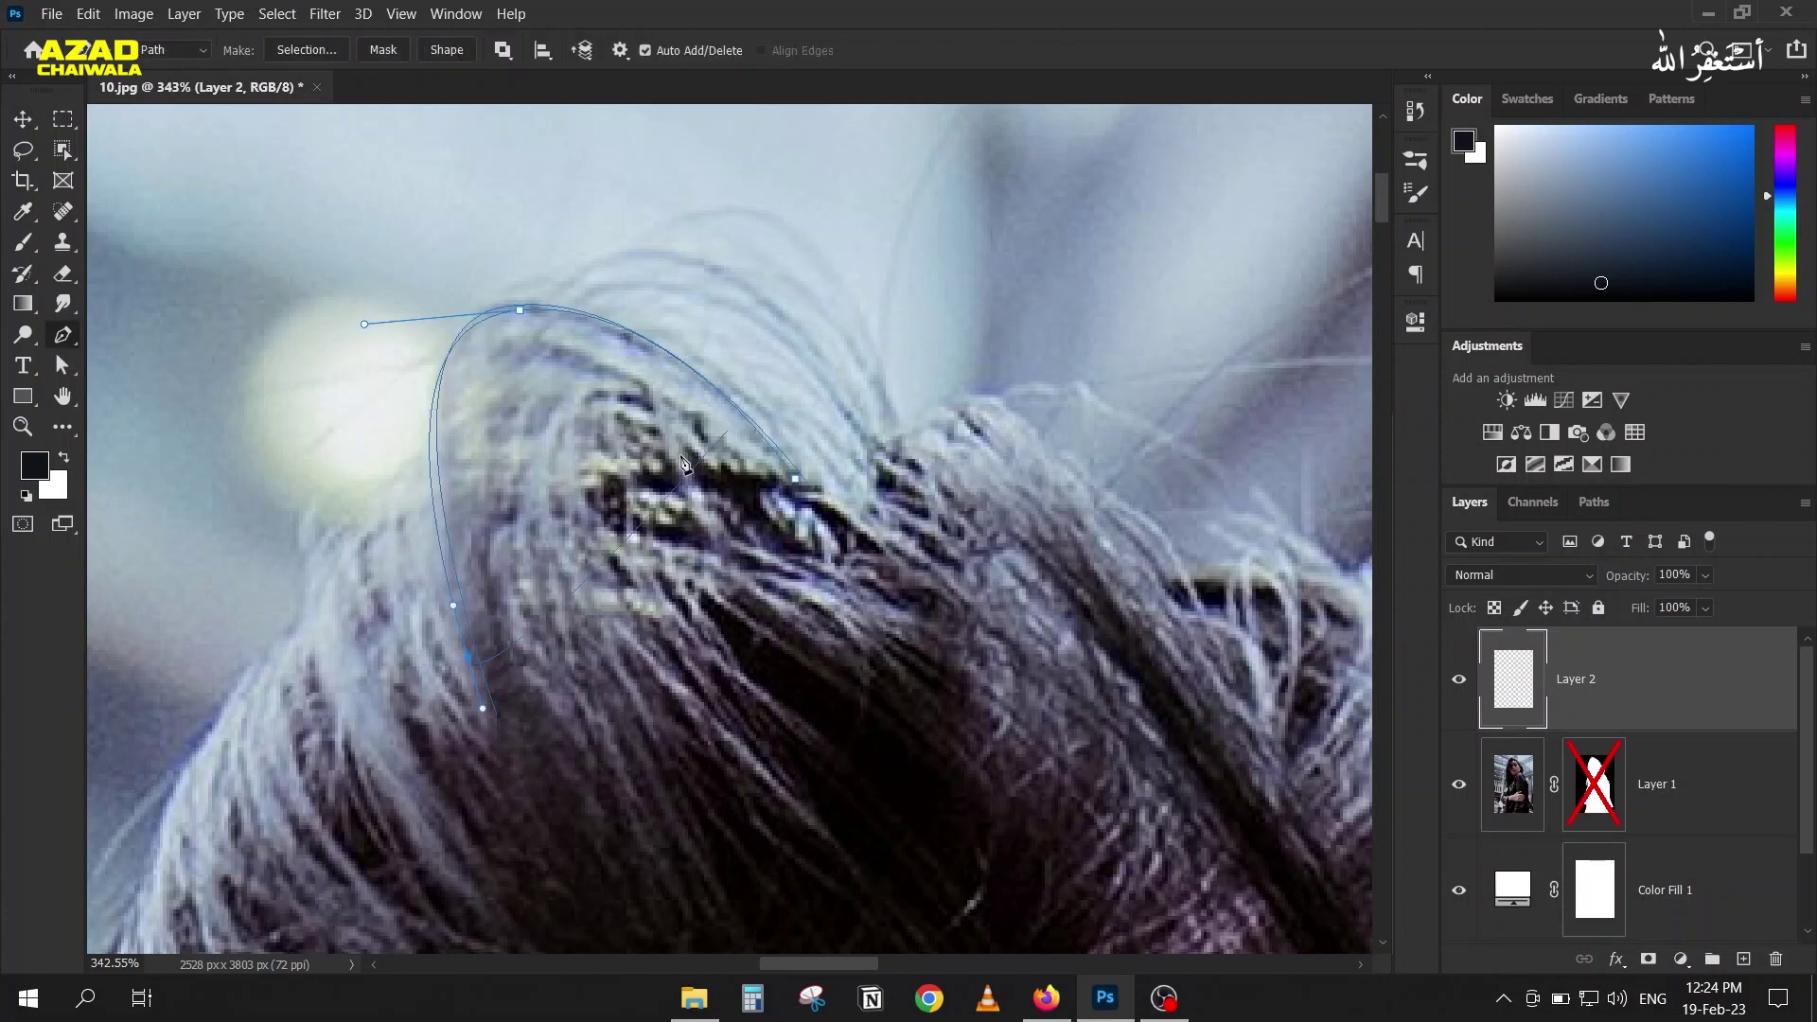
left_click(251, 433, "ctrl")
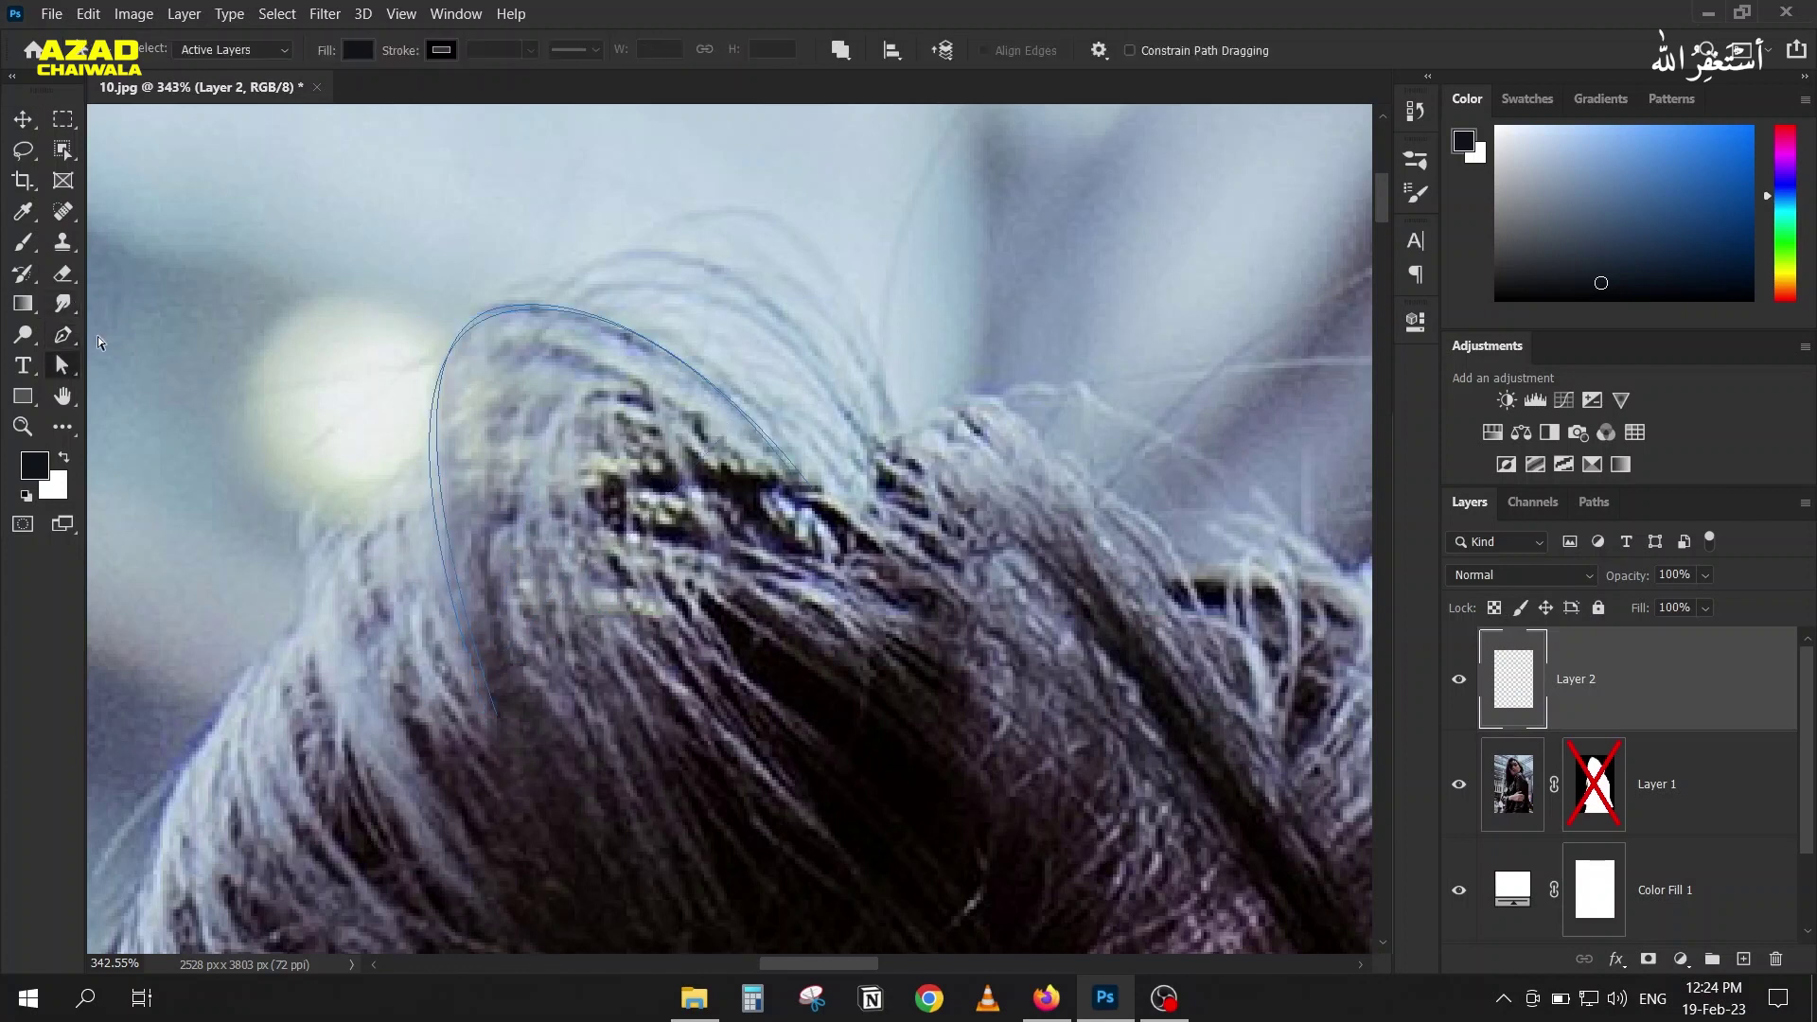
Step: Draw a second curved strand path over the crown down the left side
left_click(850, 492)
left_click_drag(549, 320, 411, 338)
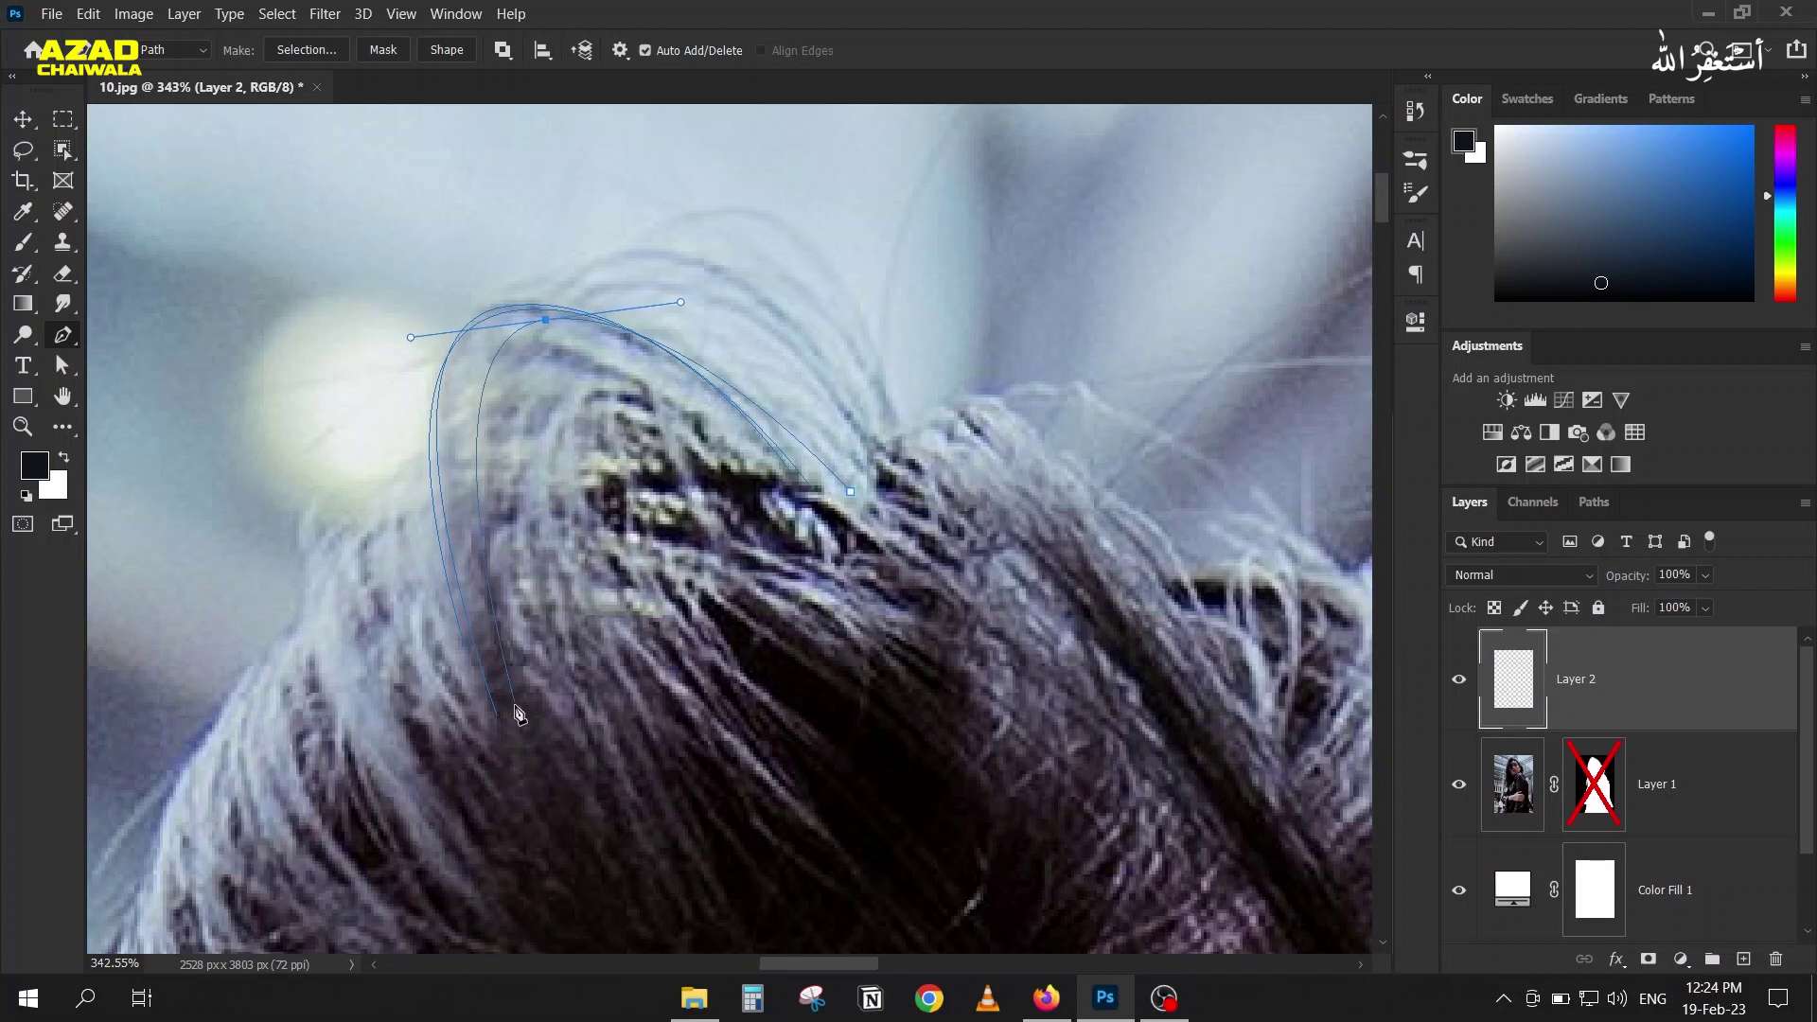
left_click_drag(481, 715, 530, 819)
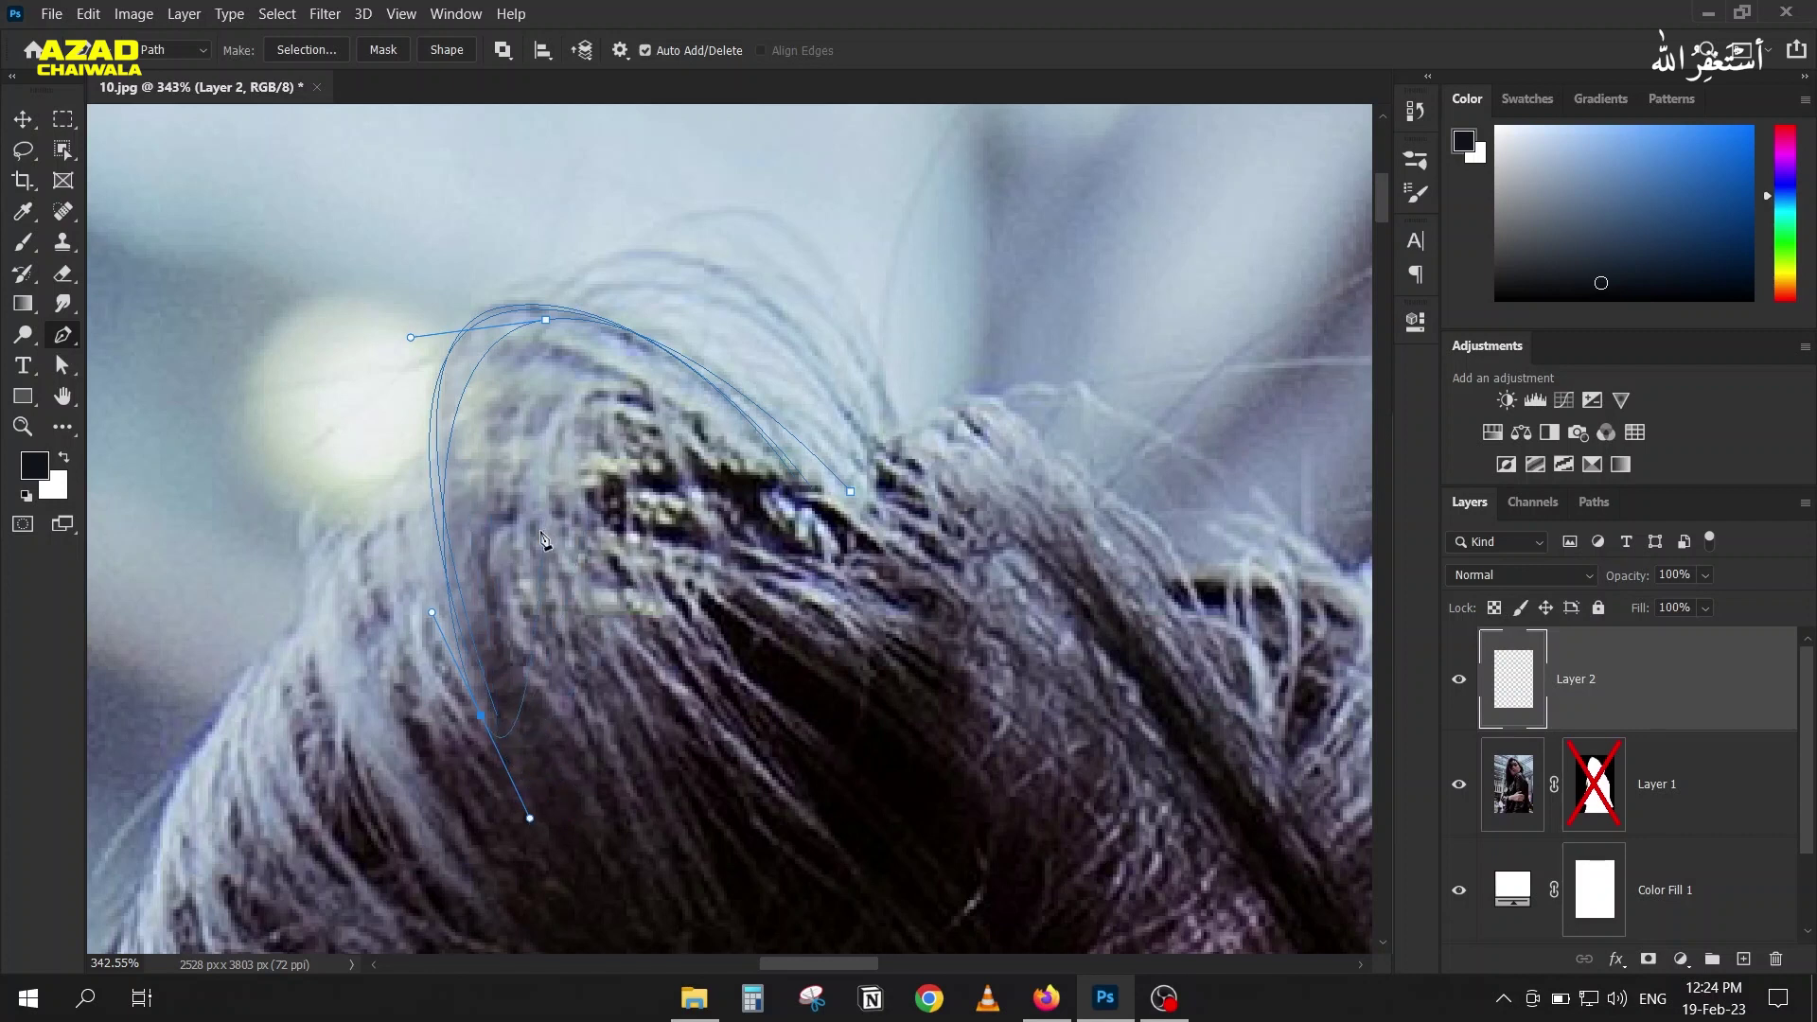
key("v")
key("p")
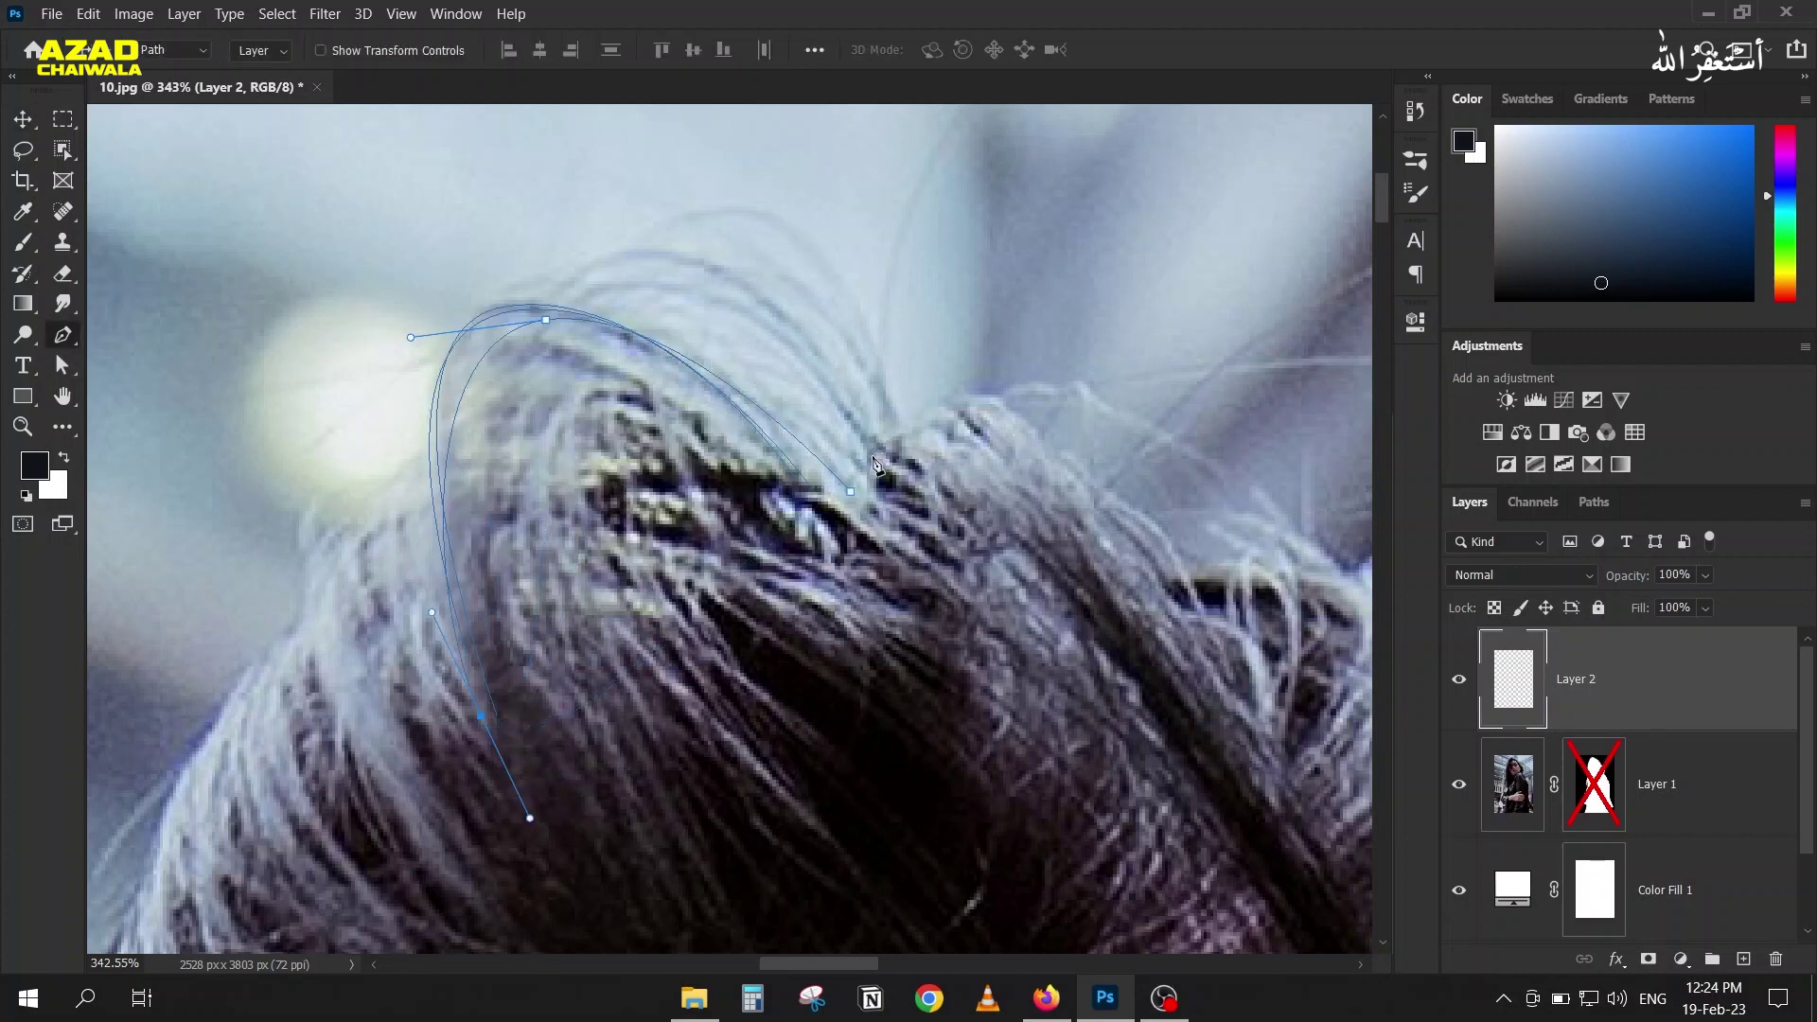
left_click(62, 367)
left_click(210, 420)
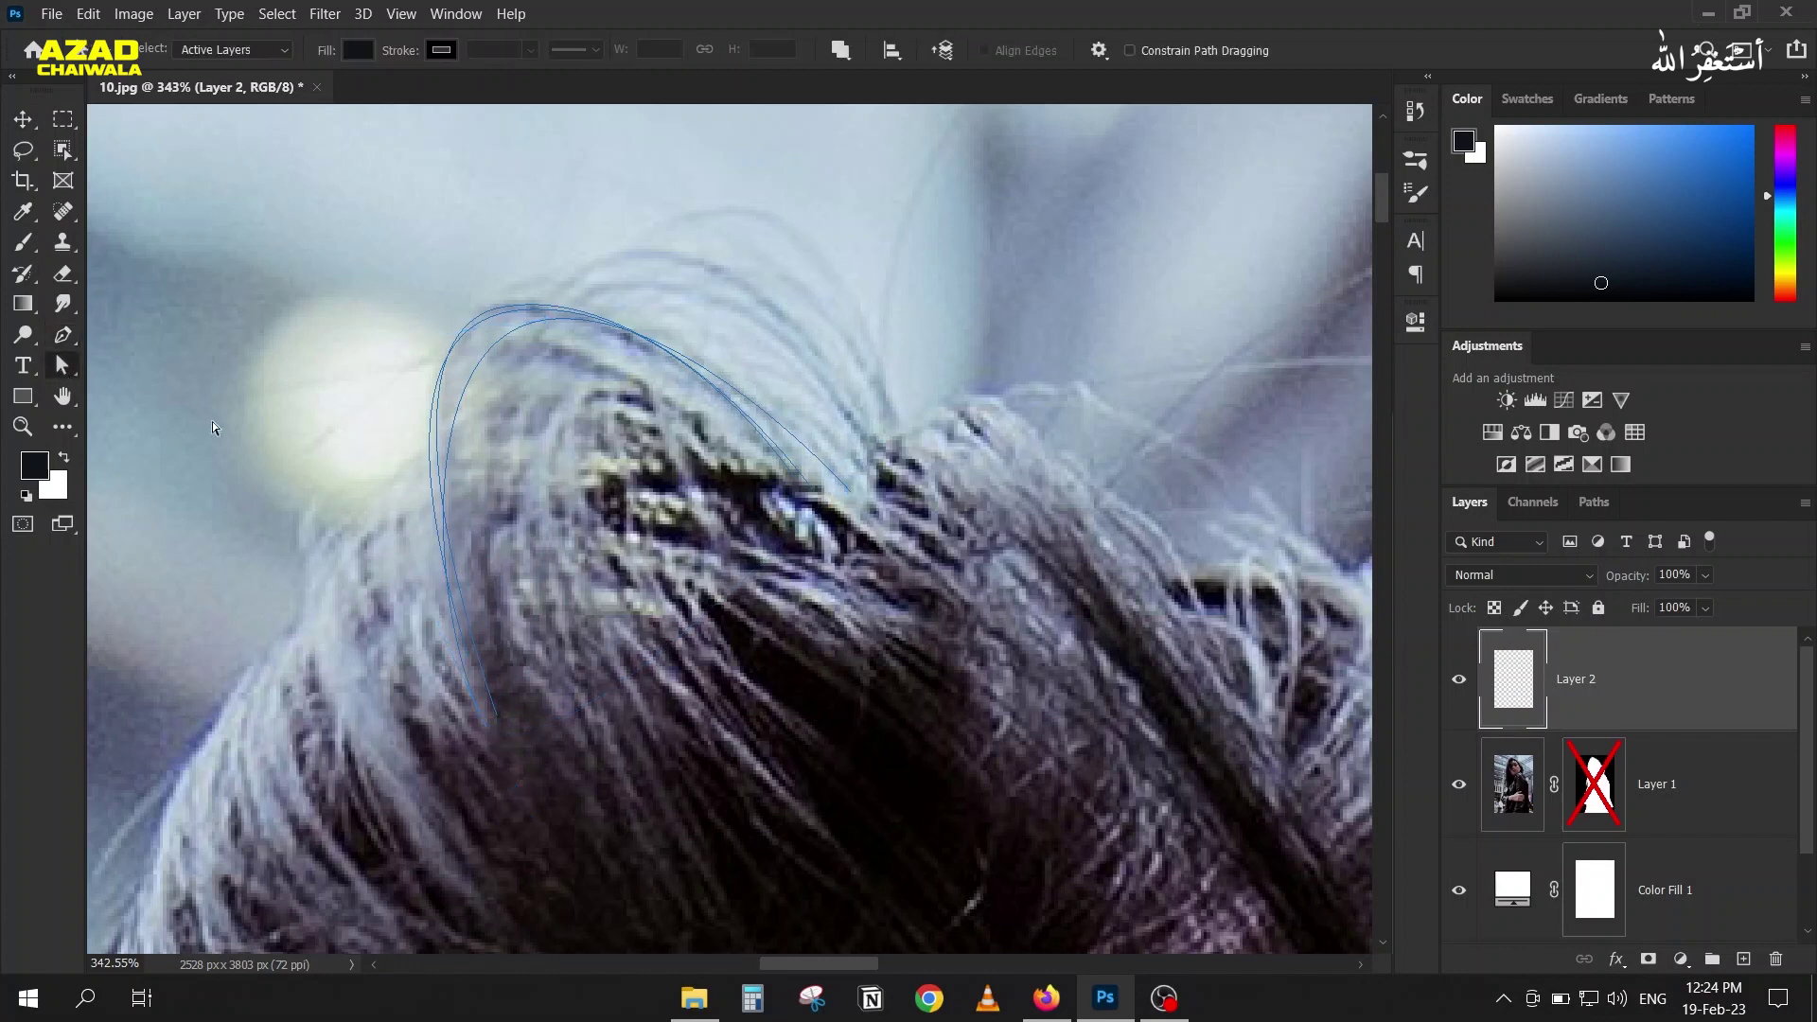
Step: Draw a third strand path over the crown, then re-enable Layer 1's mask
key("p")
left_click(869, 468)
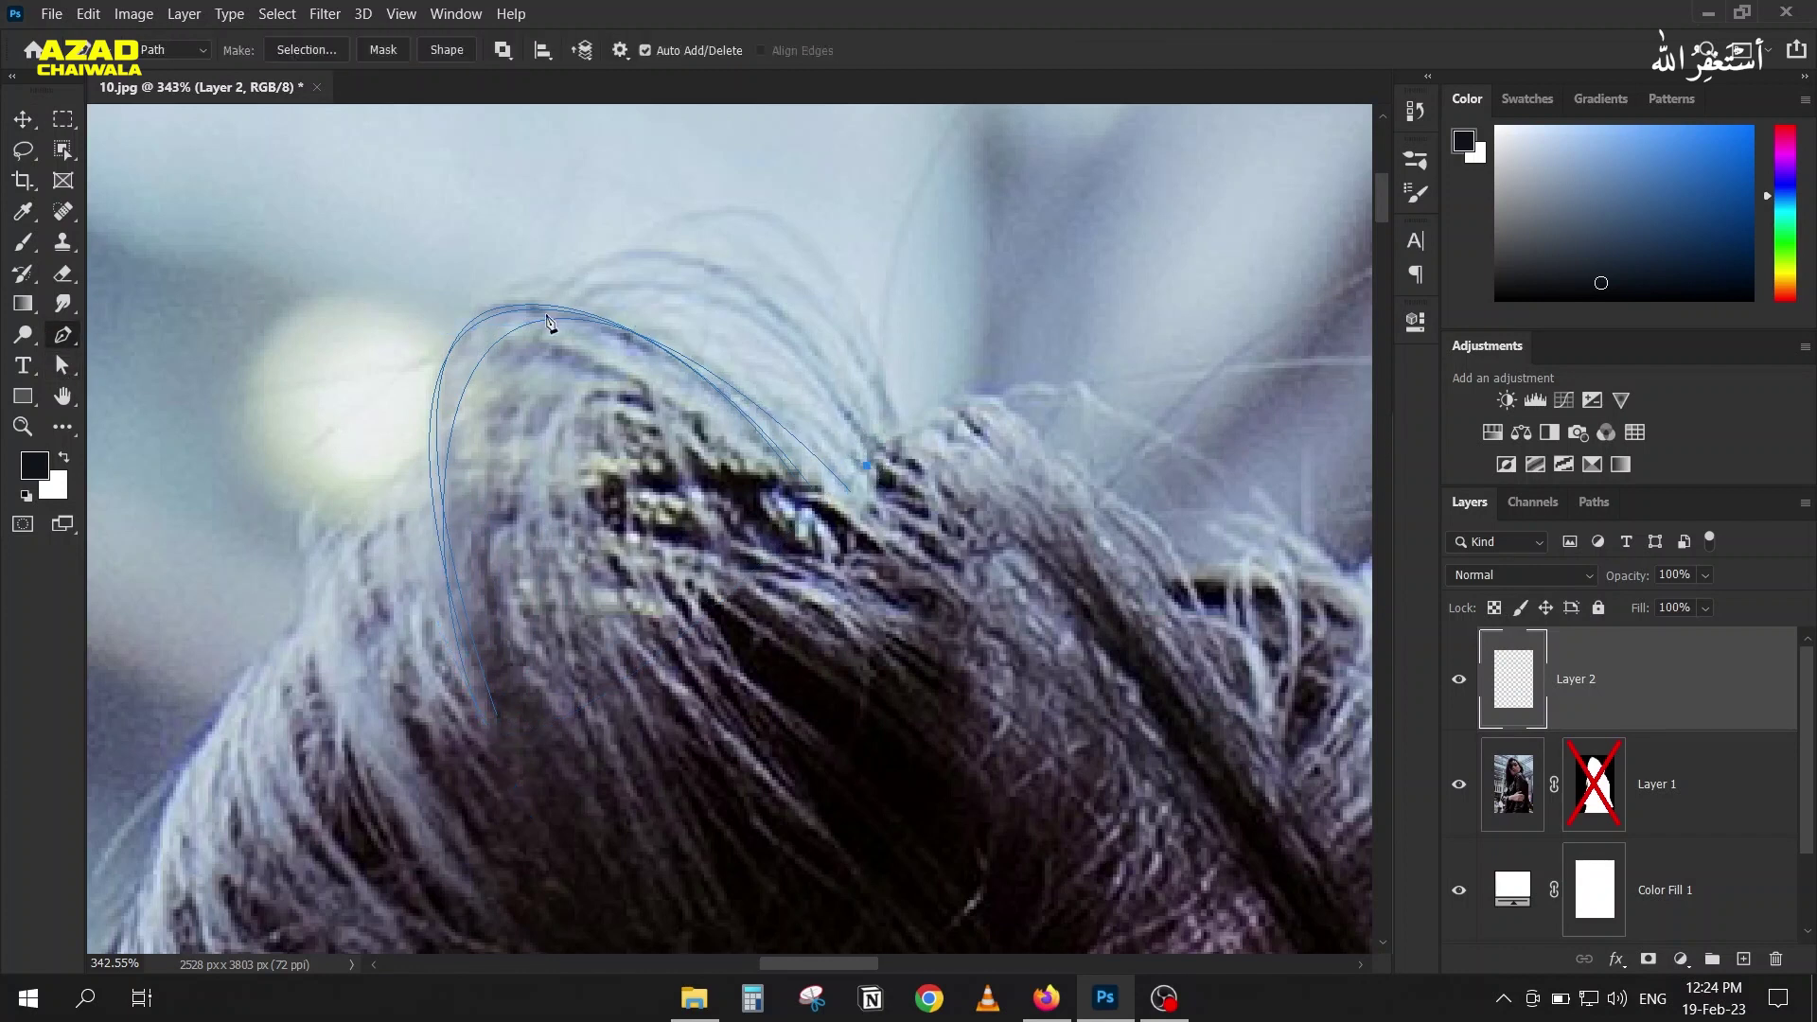
left_click_drag(533, 329, 389, 376)
left_click_drag(494, 734, 512, 821)
left_click(27, 123)
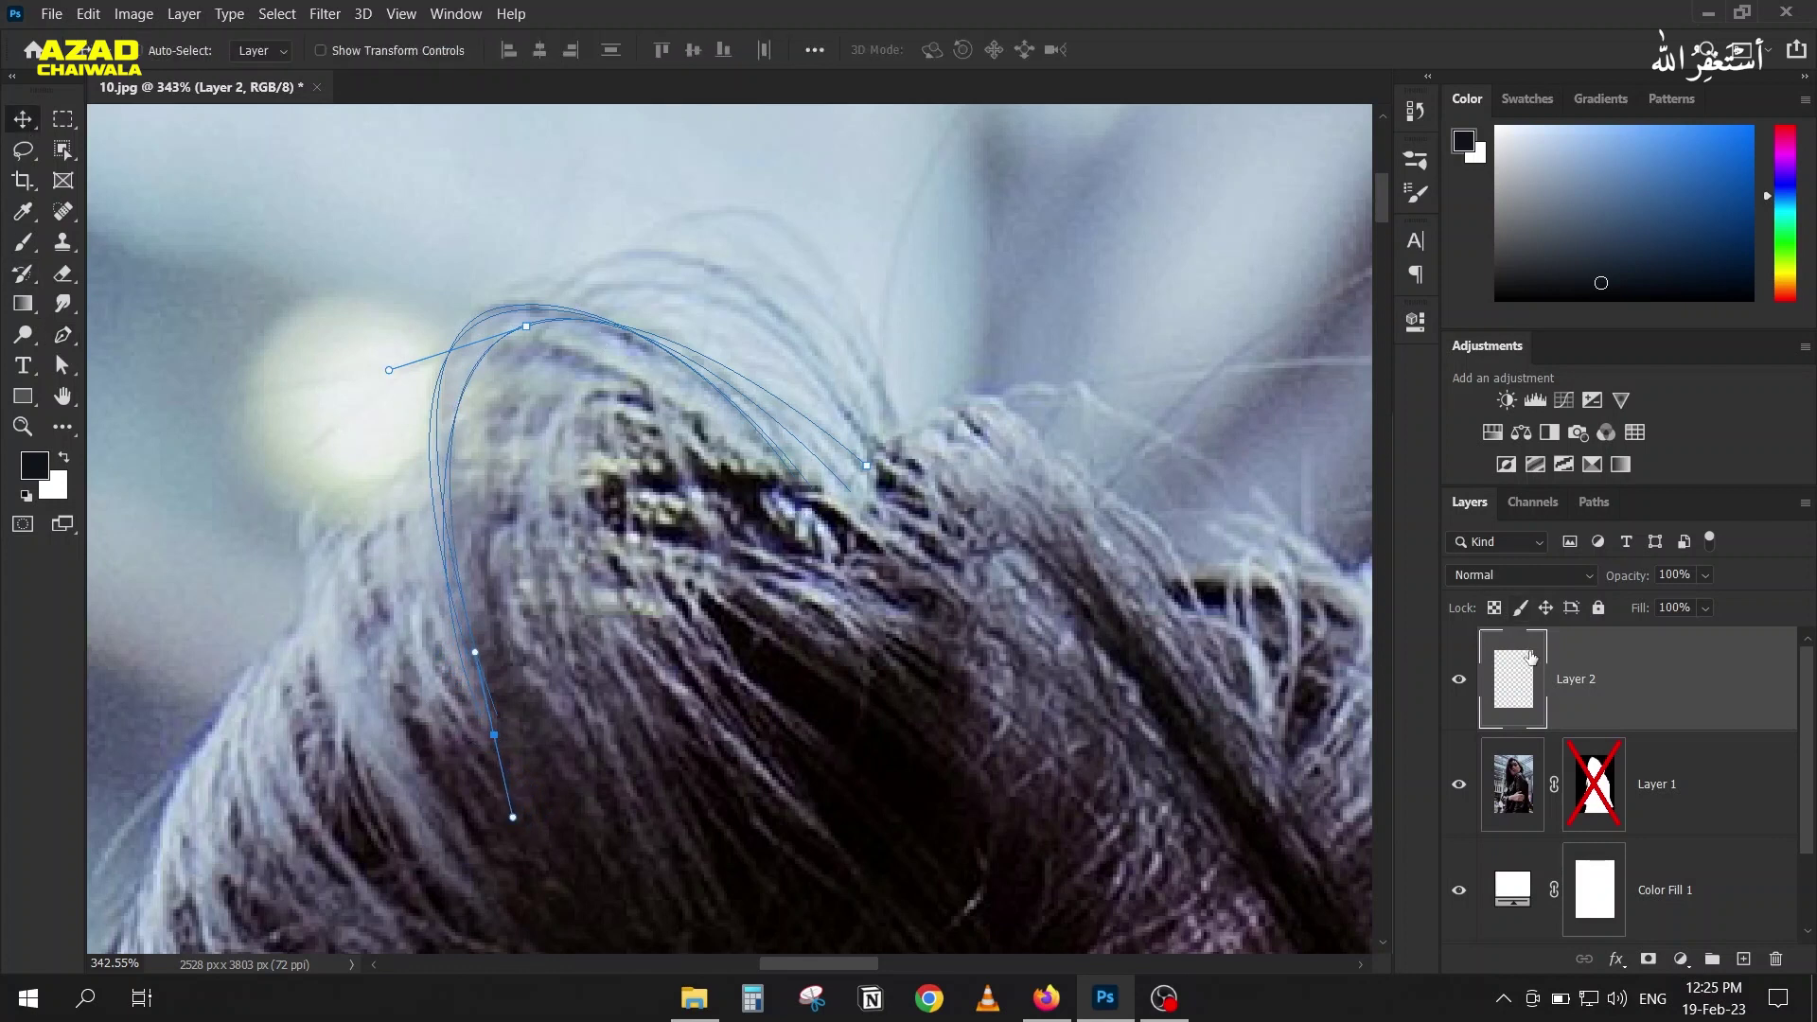
left_click(1594, 784, "shift")
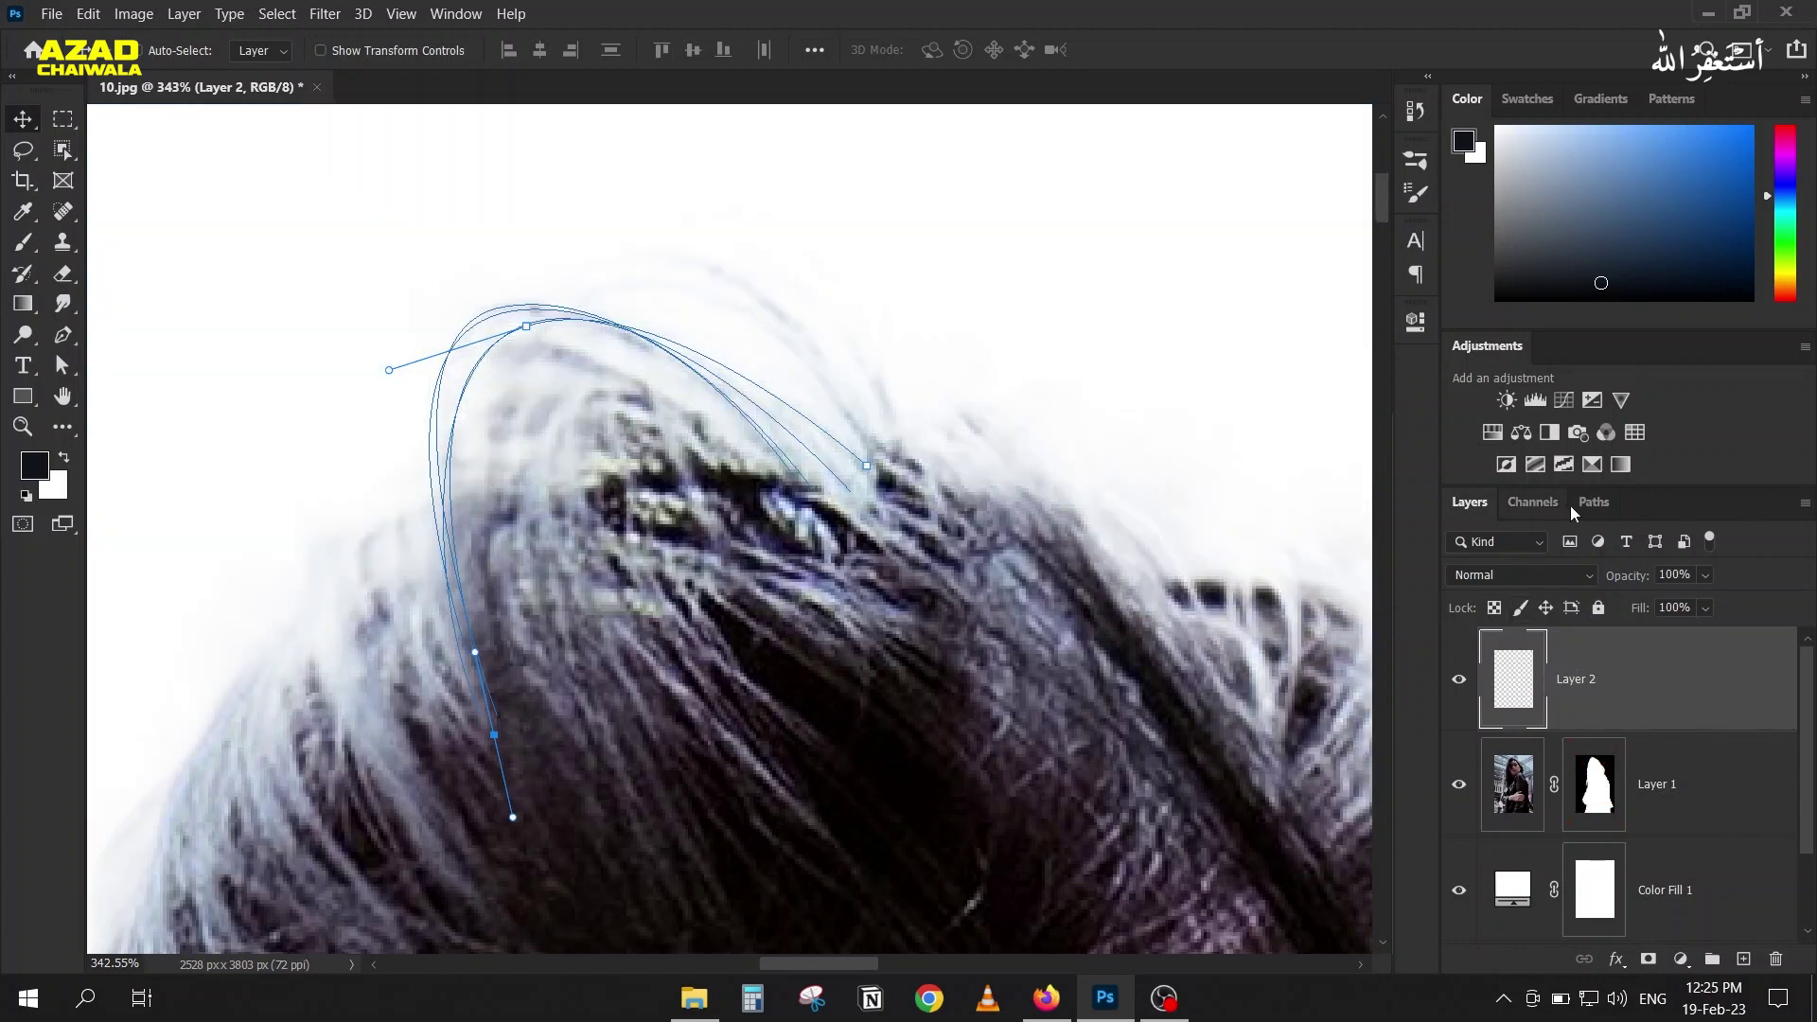
Step: Stroke the Work Path with the Brush tool, then undo the overly thick strands
left_click(1594, 503)
left_click(1573, 636)
left_click(1509, 545)
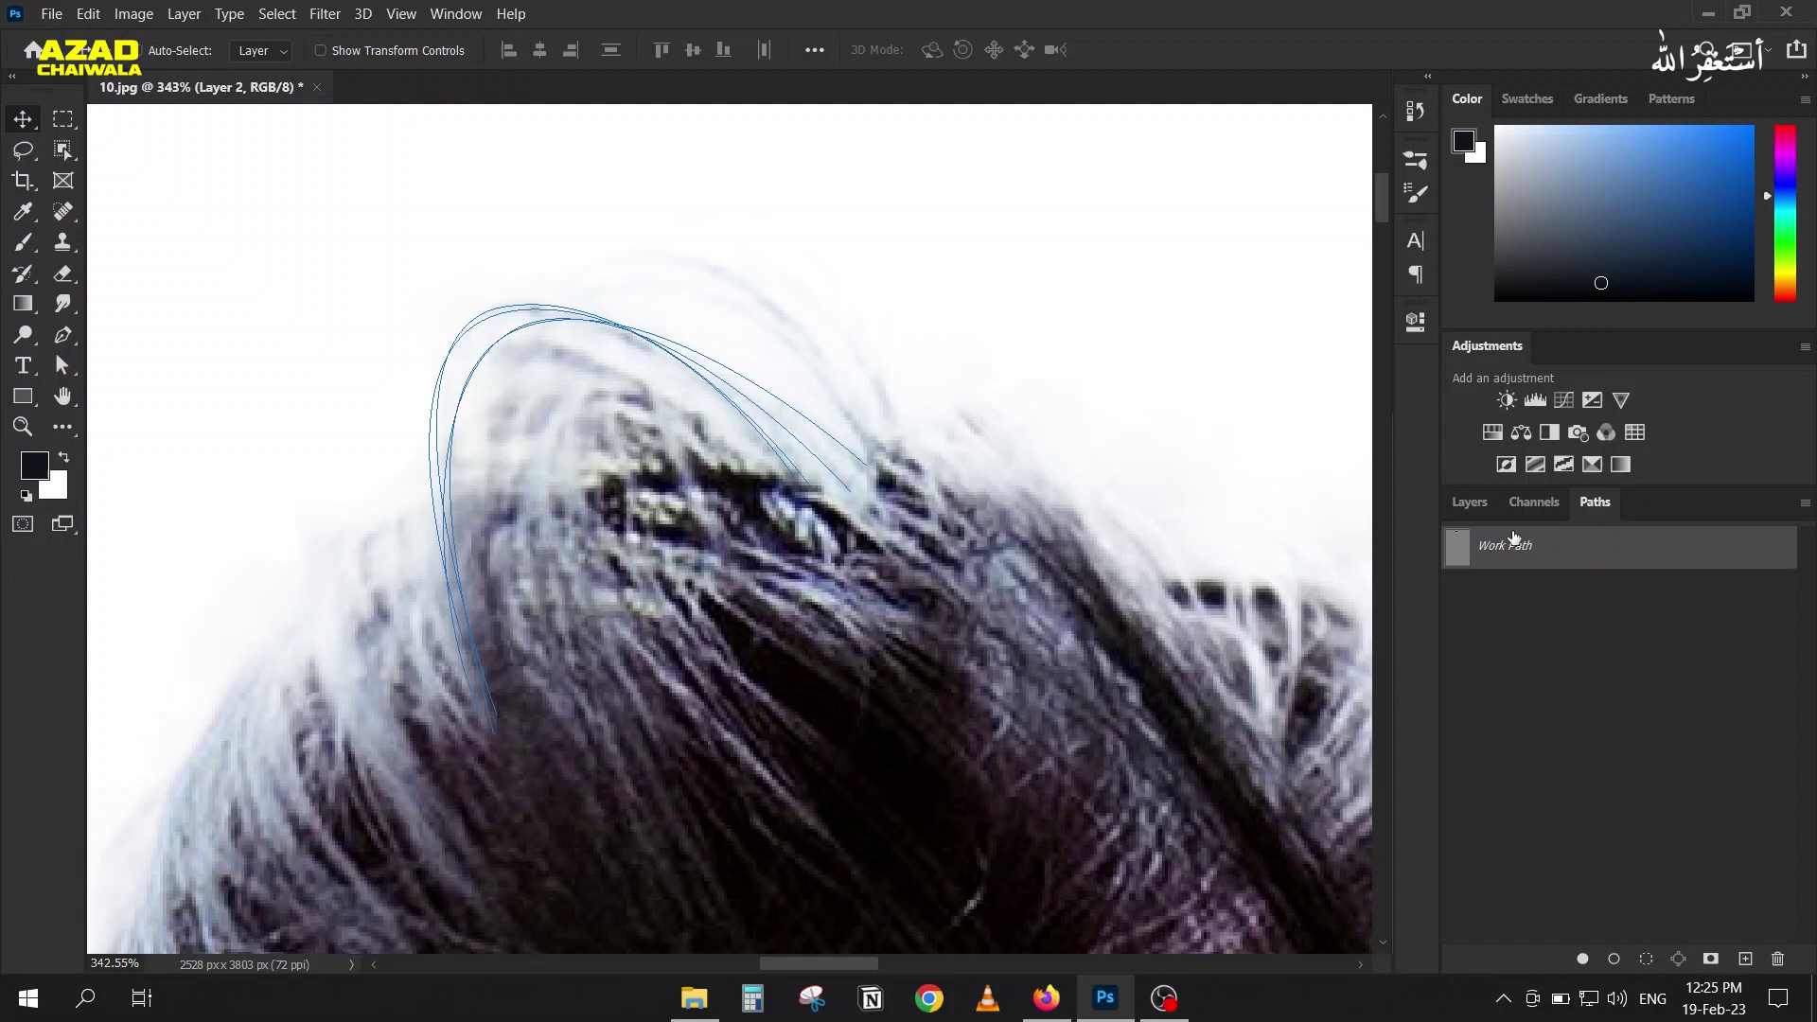
right_click(1654, 566)
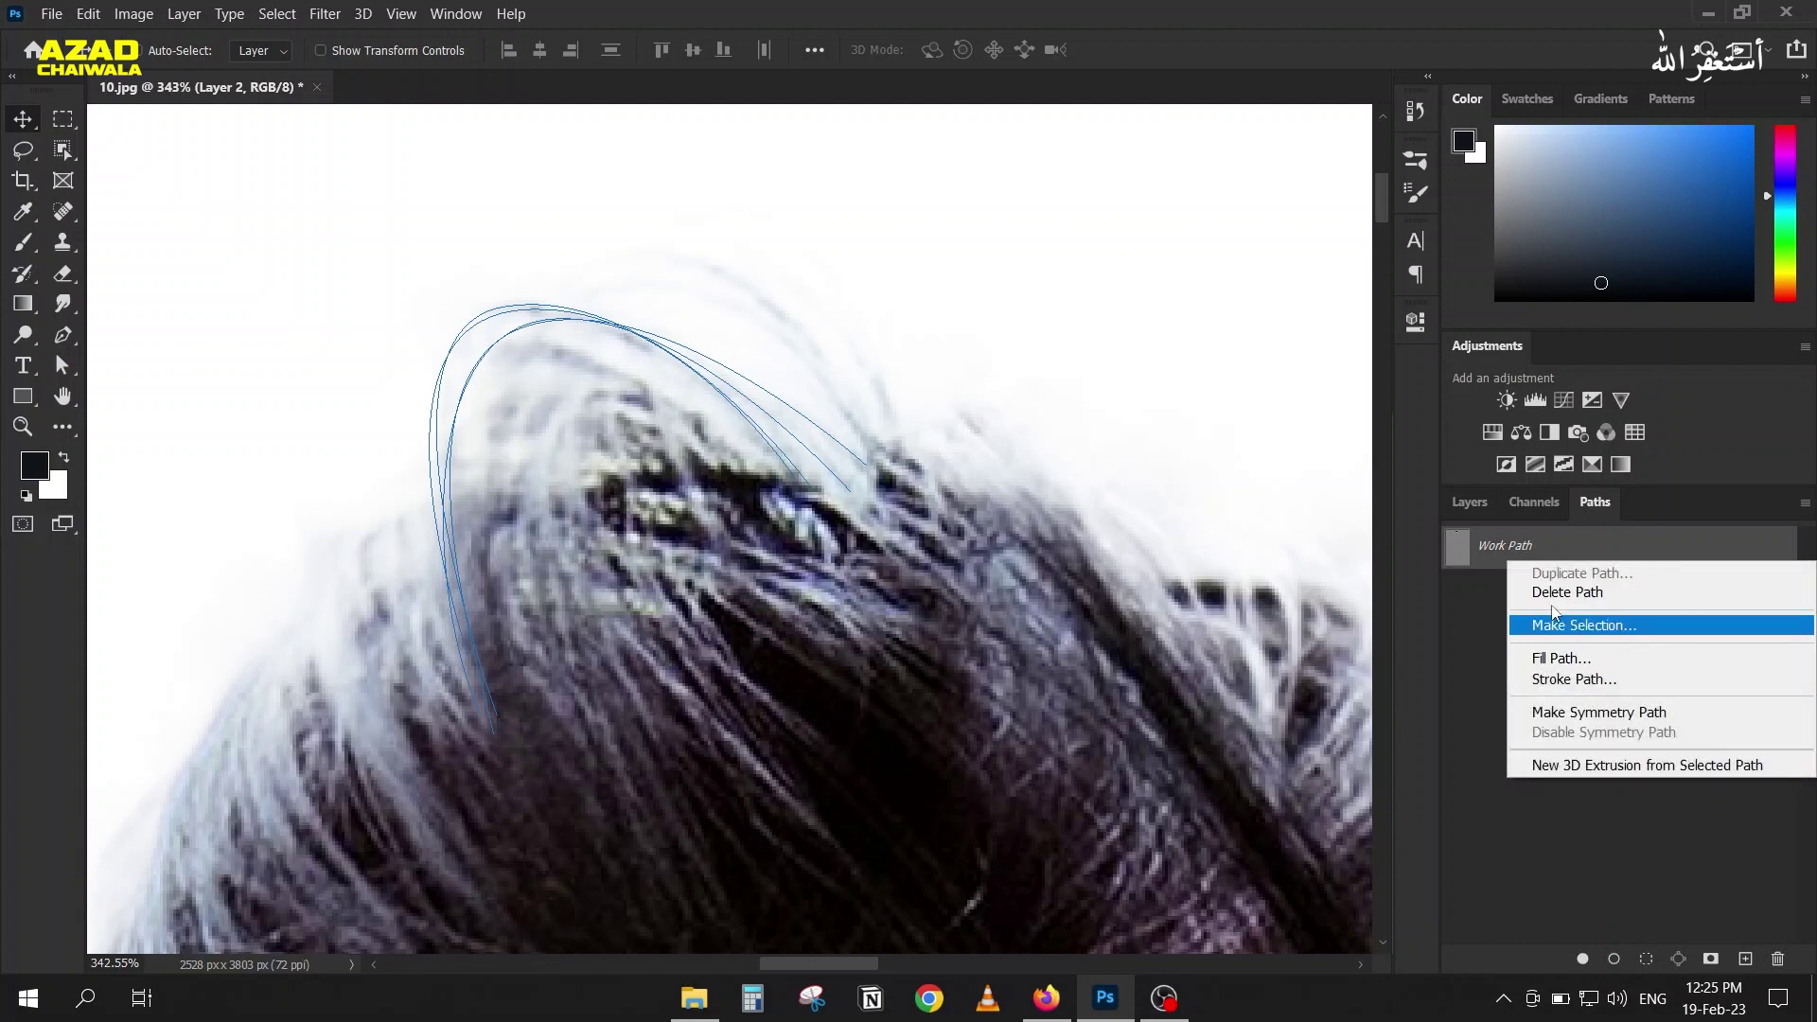
left_click(1608, 689)
left_click(803, 299)
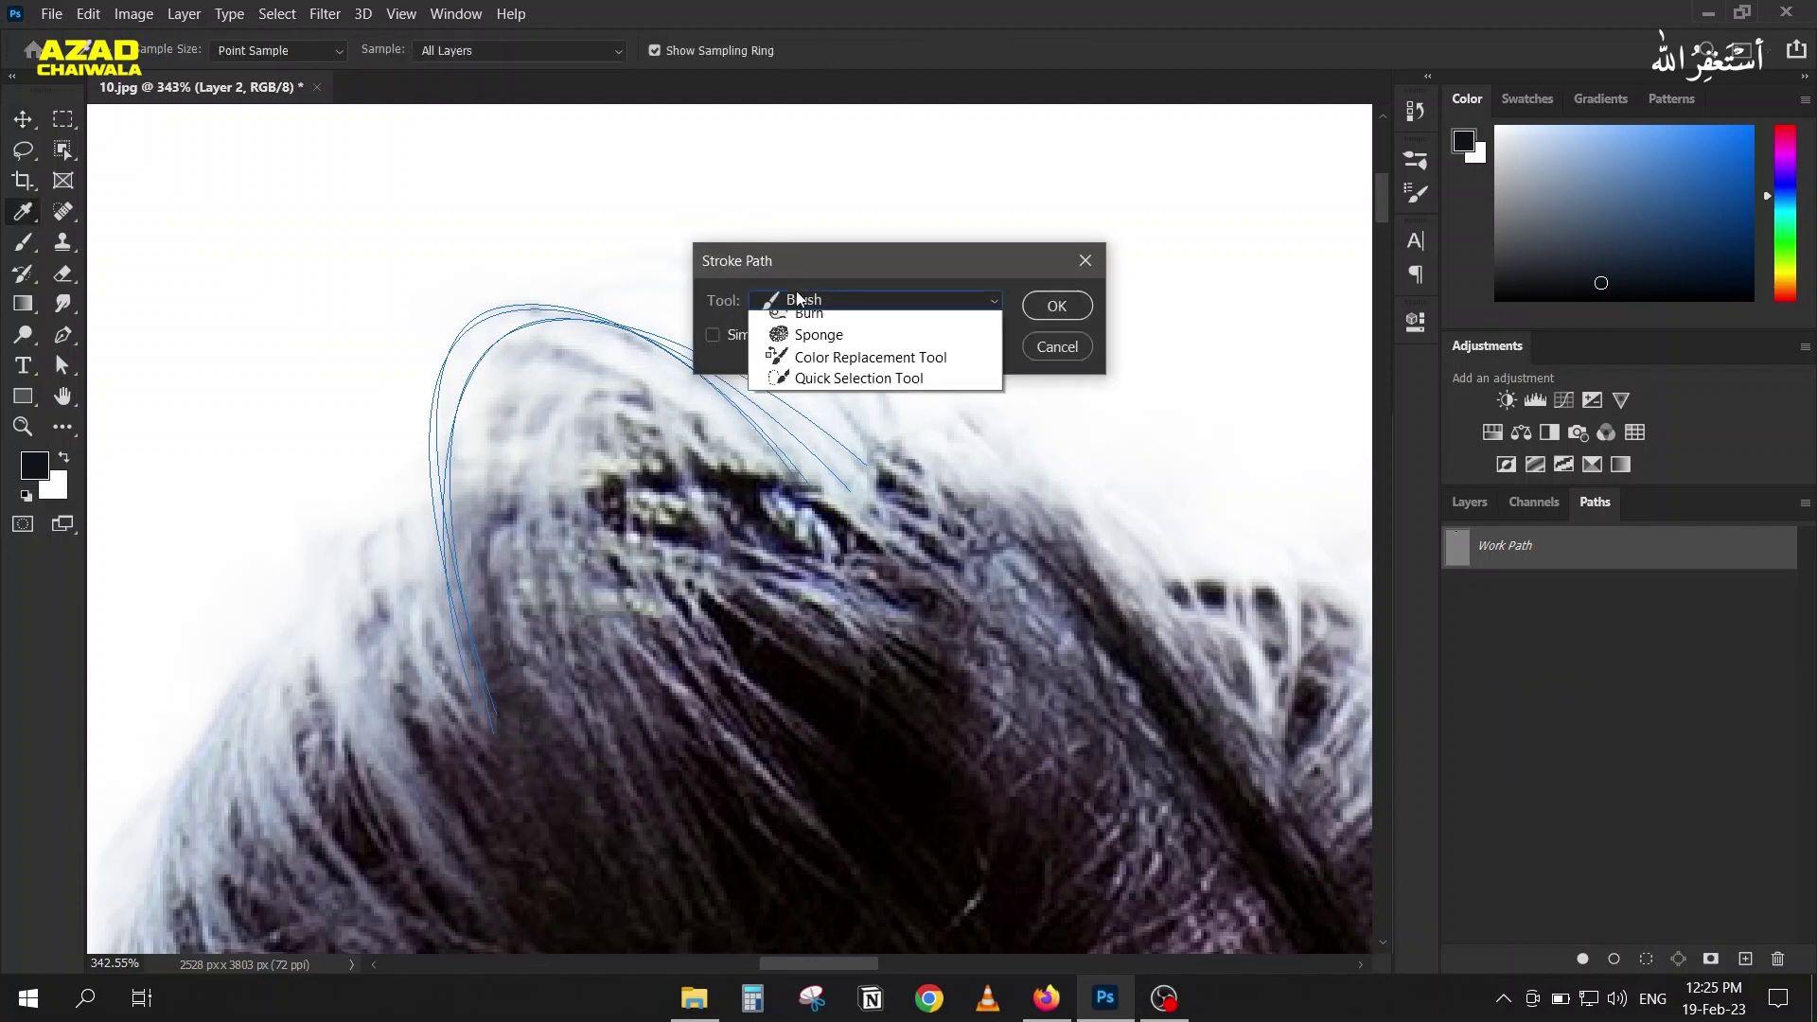
left_click(803, 350)
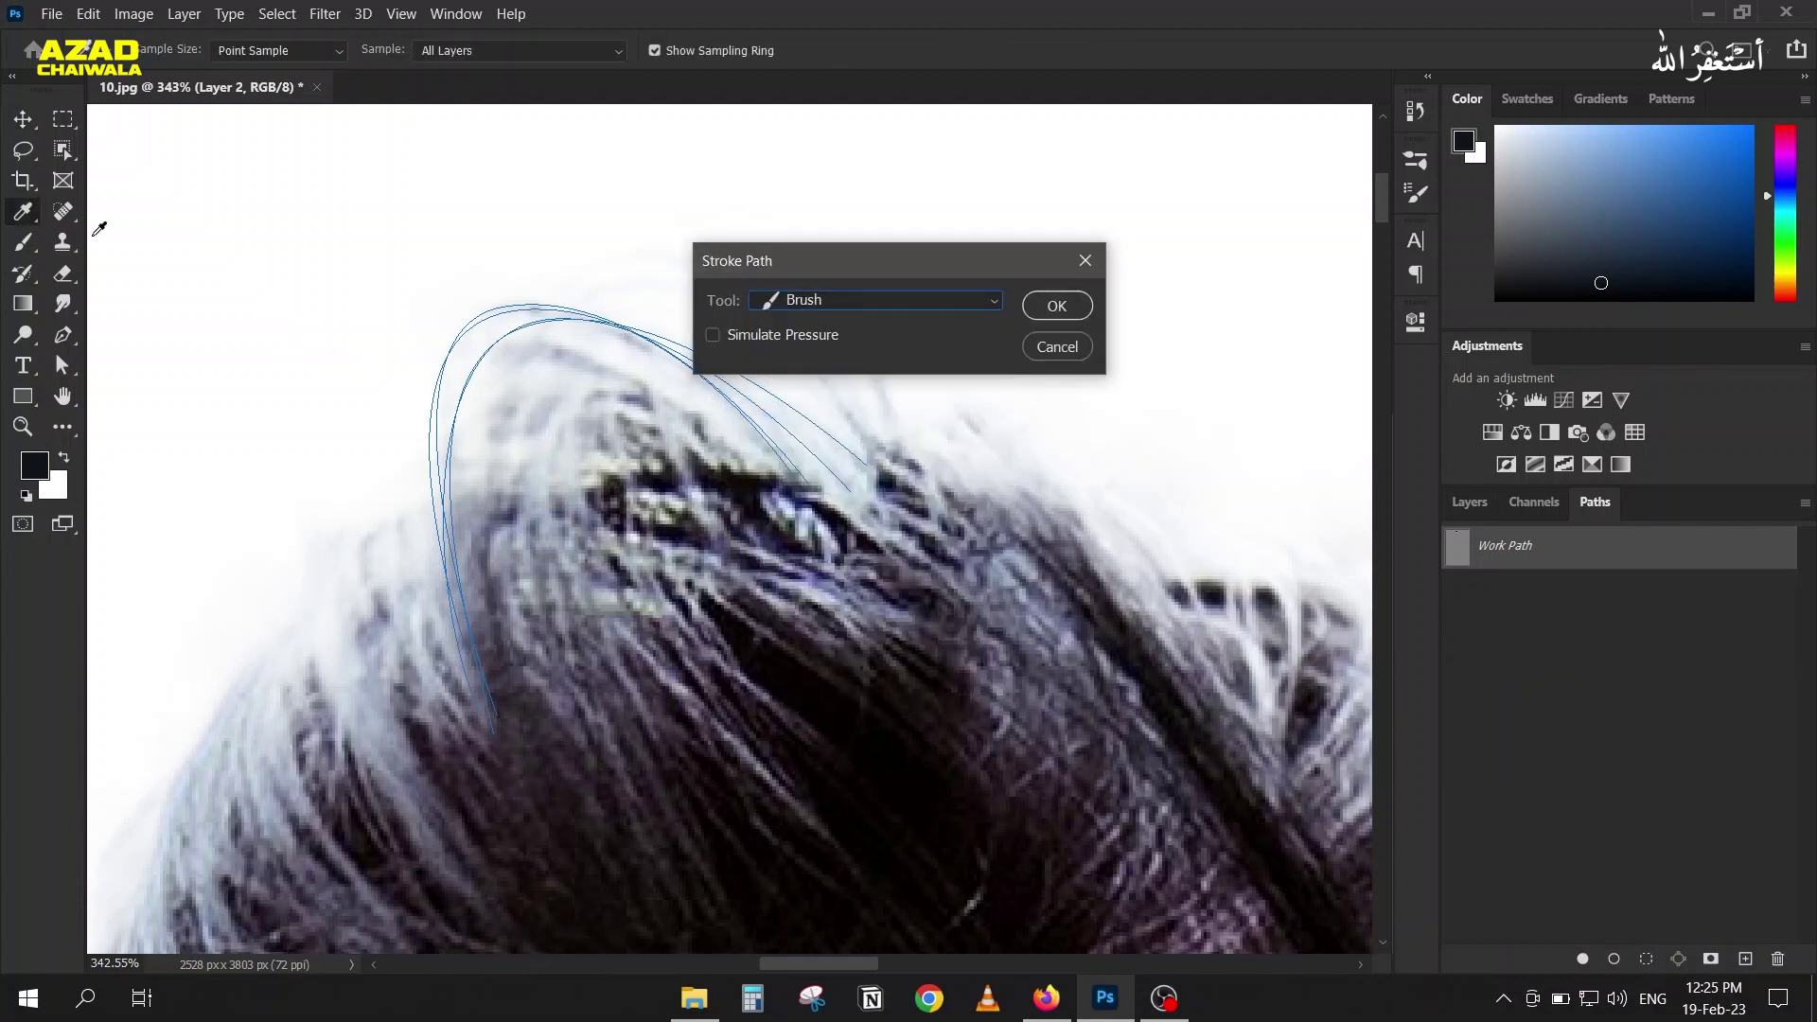
left_click(1050, 305)
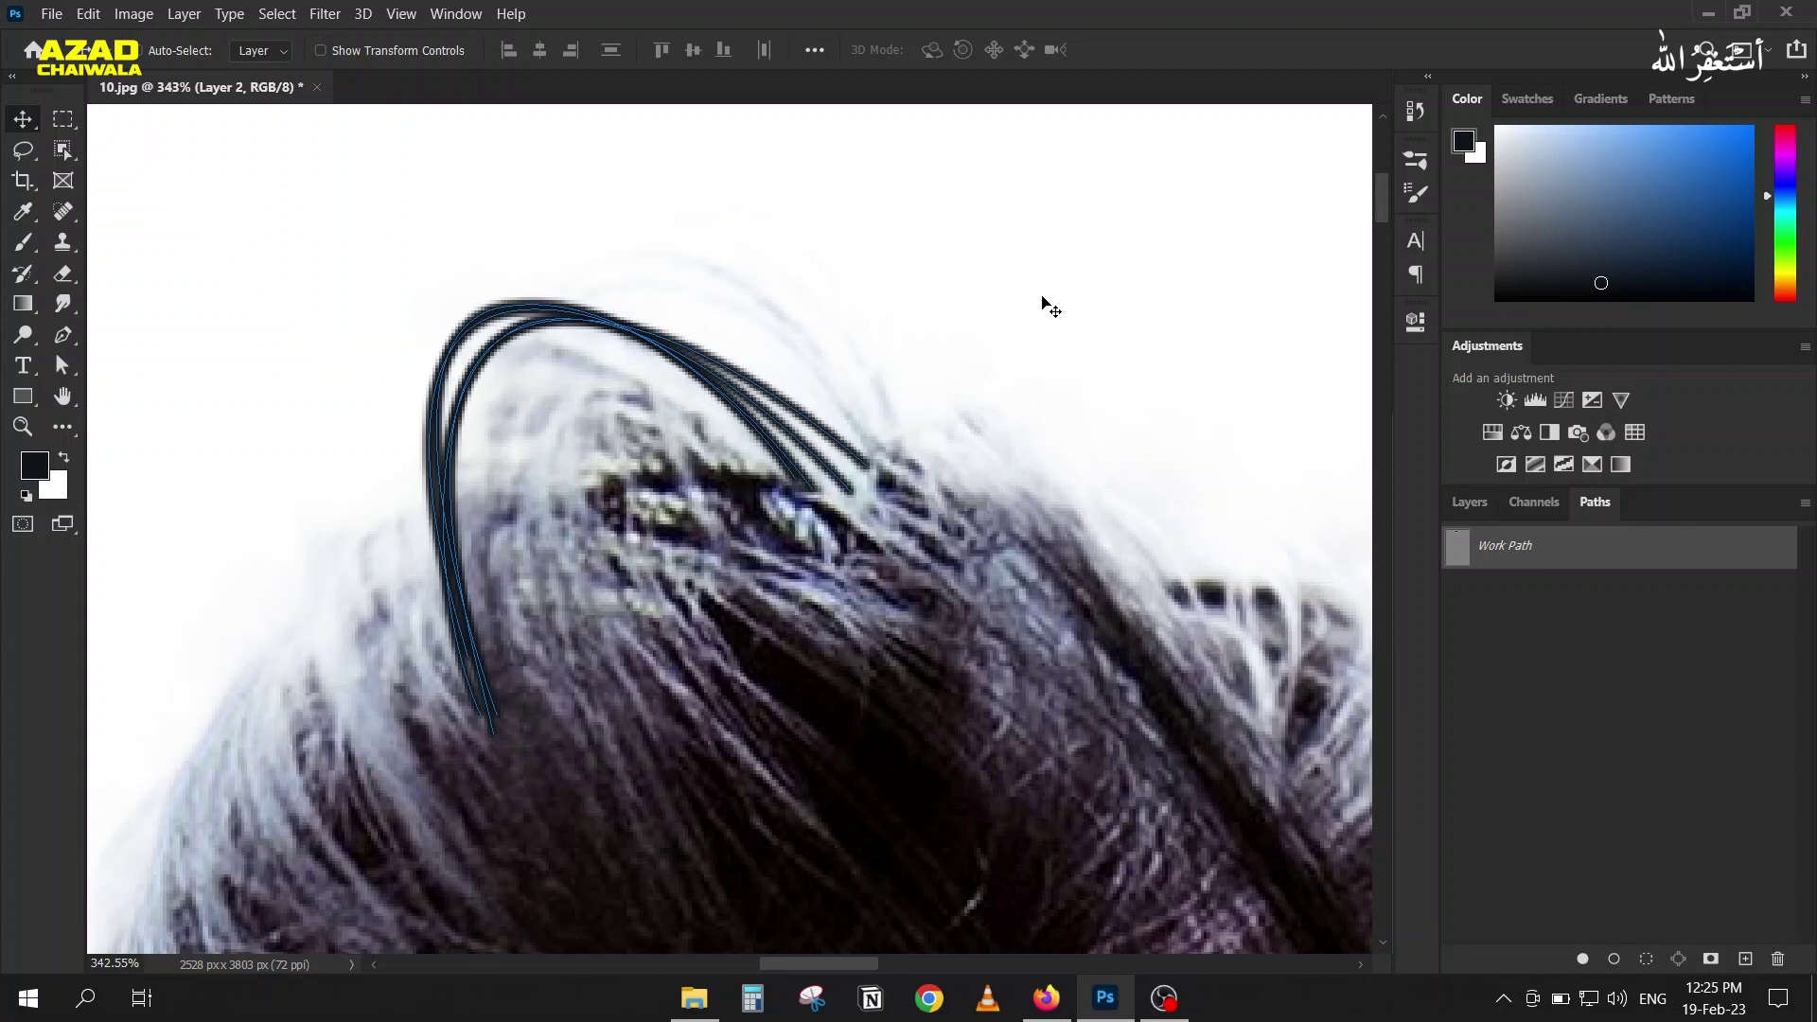
key("ctrl+z")
Step: Set the brush to a 1 px hard round tip with 40% hardness
left_click(23, 212)
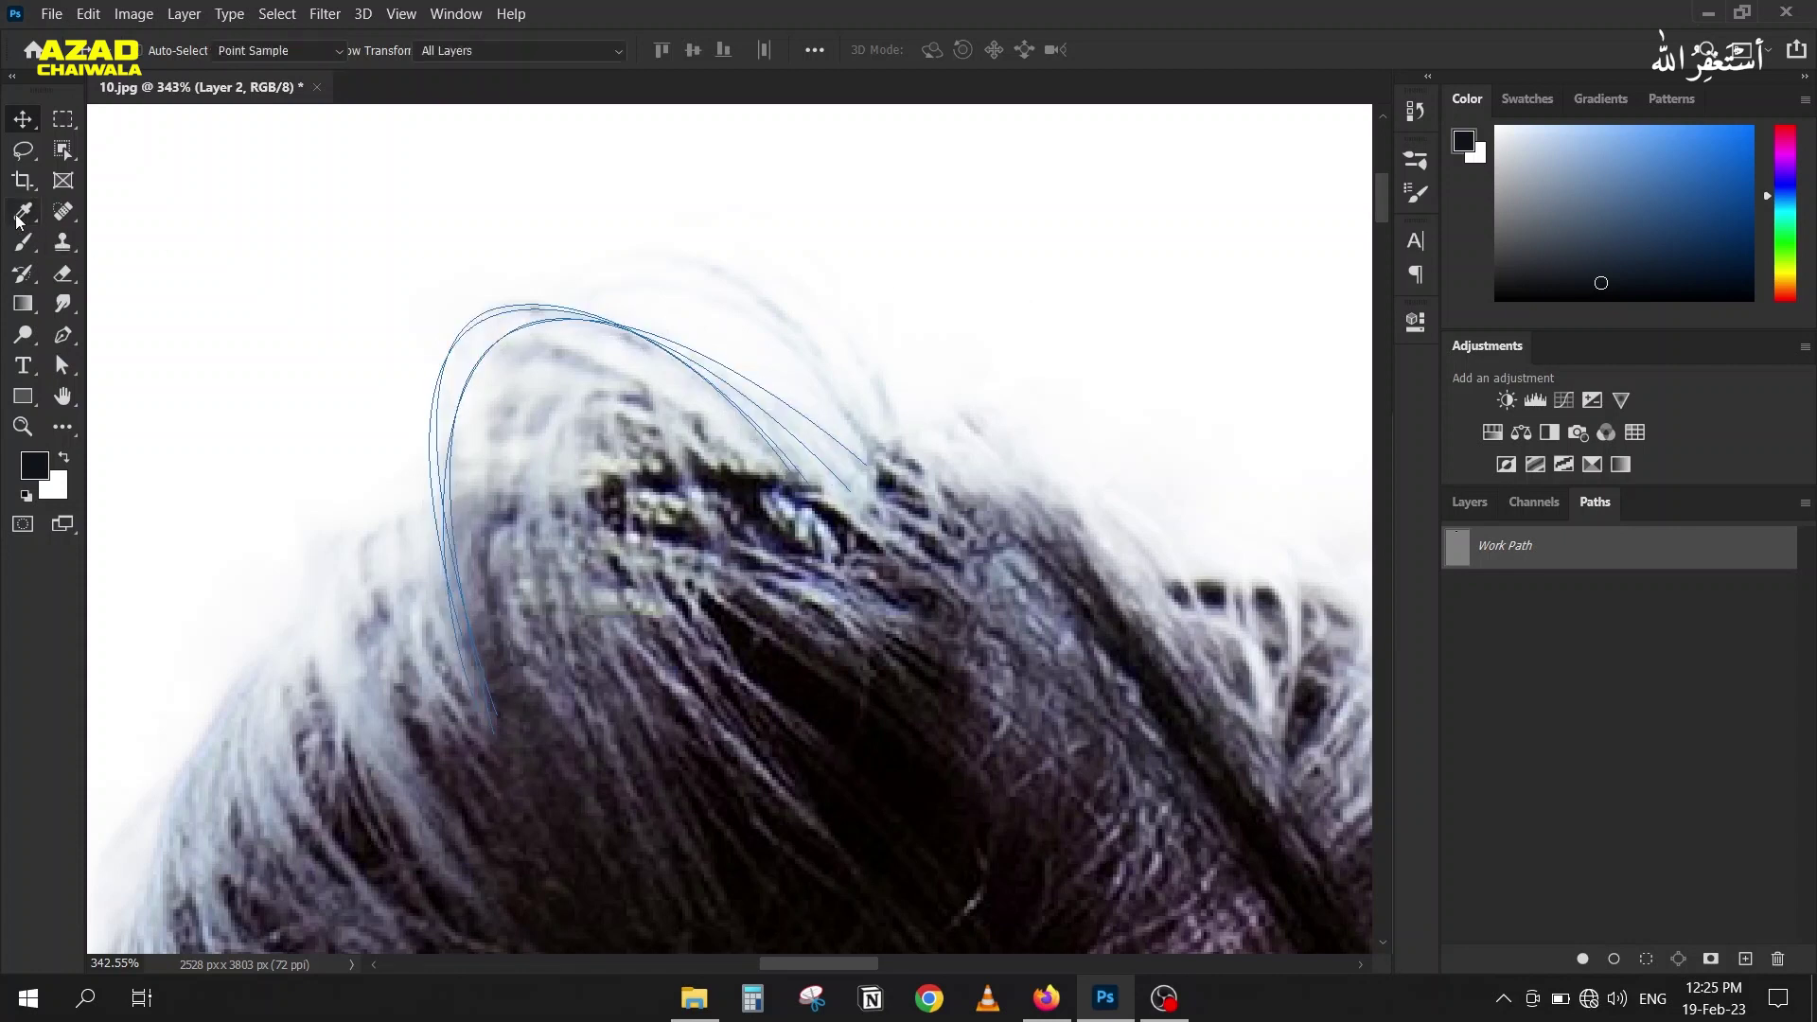
left_click(22, 244)
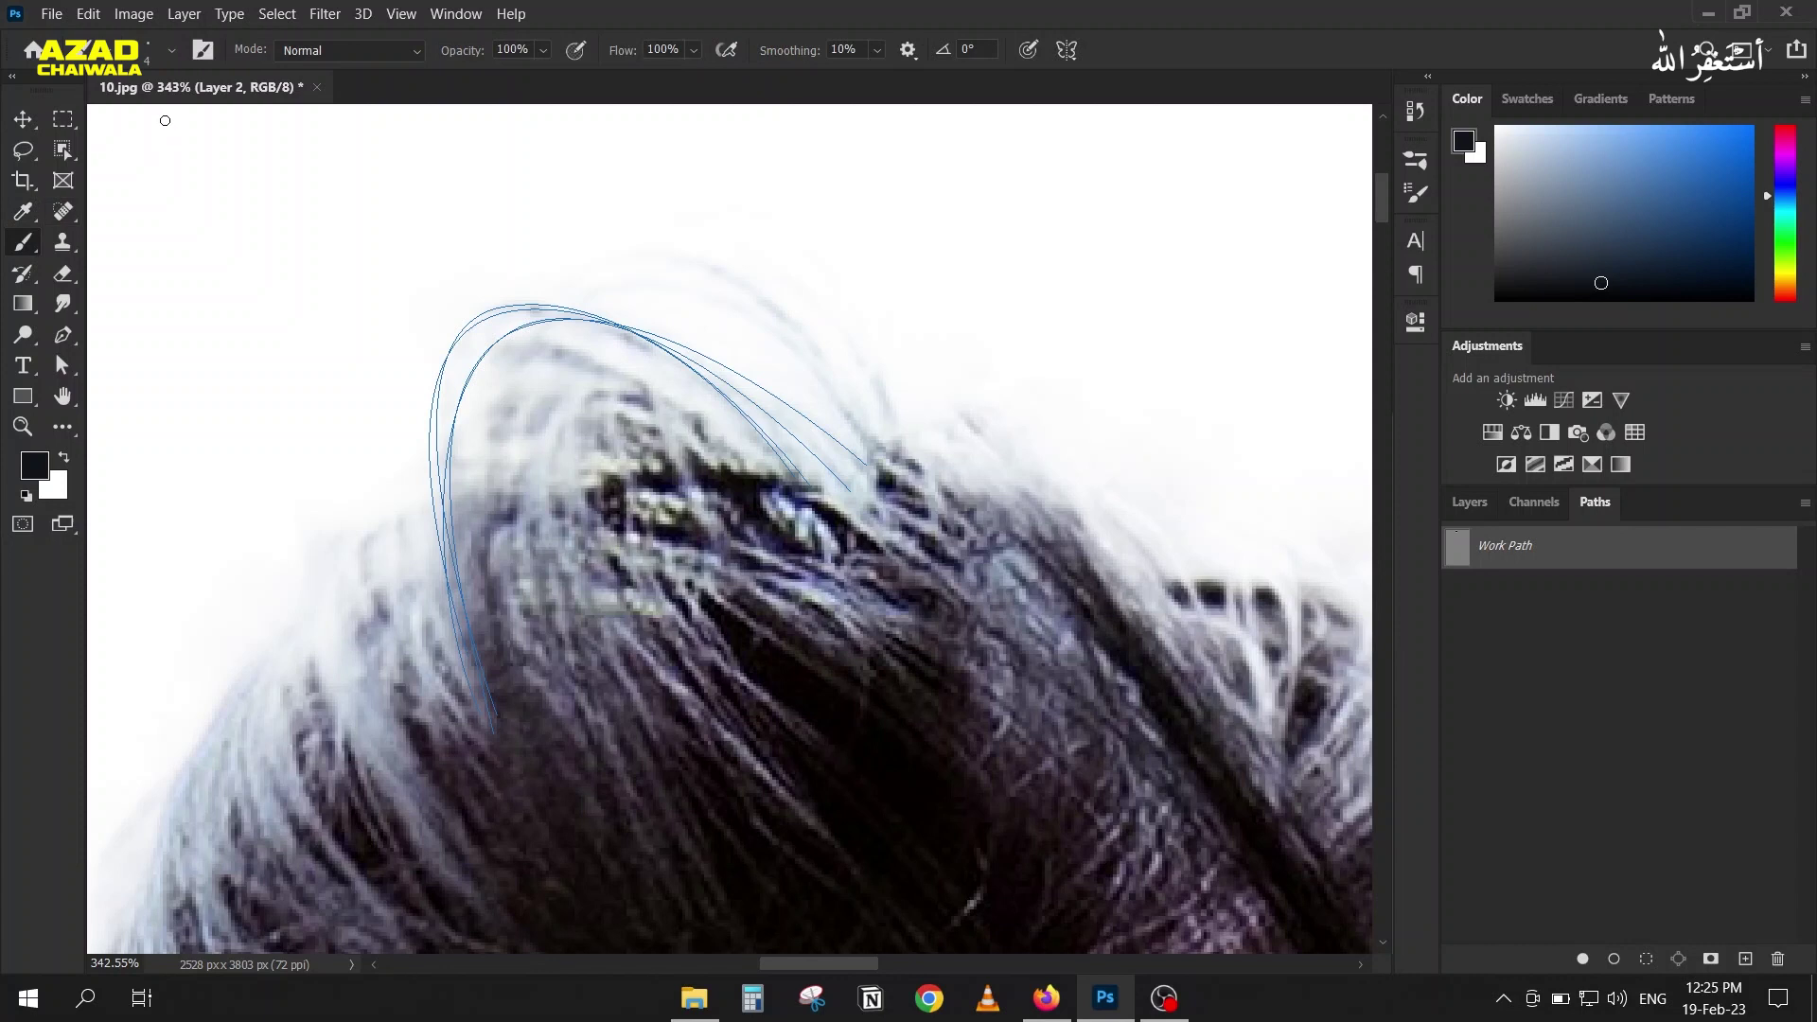
left_click(171, 52)
left_click(251, 92)
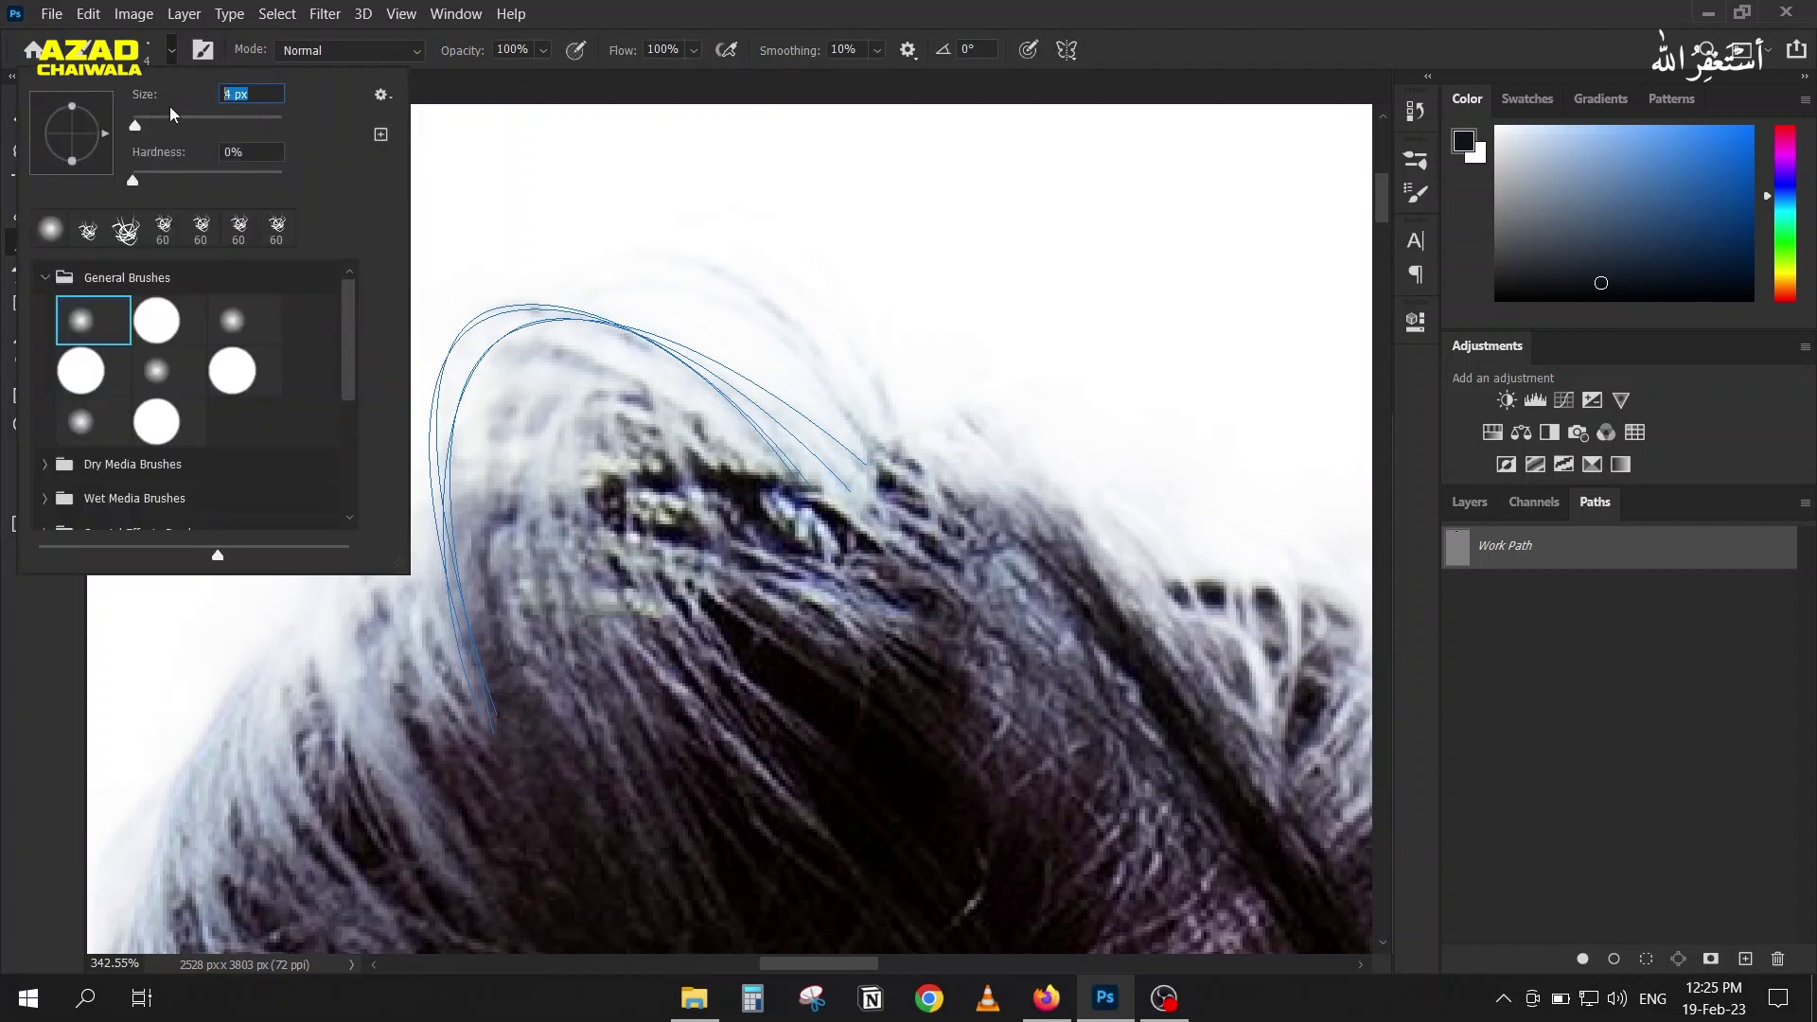
type("1")
key("Return")
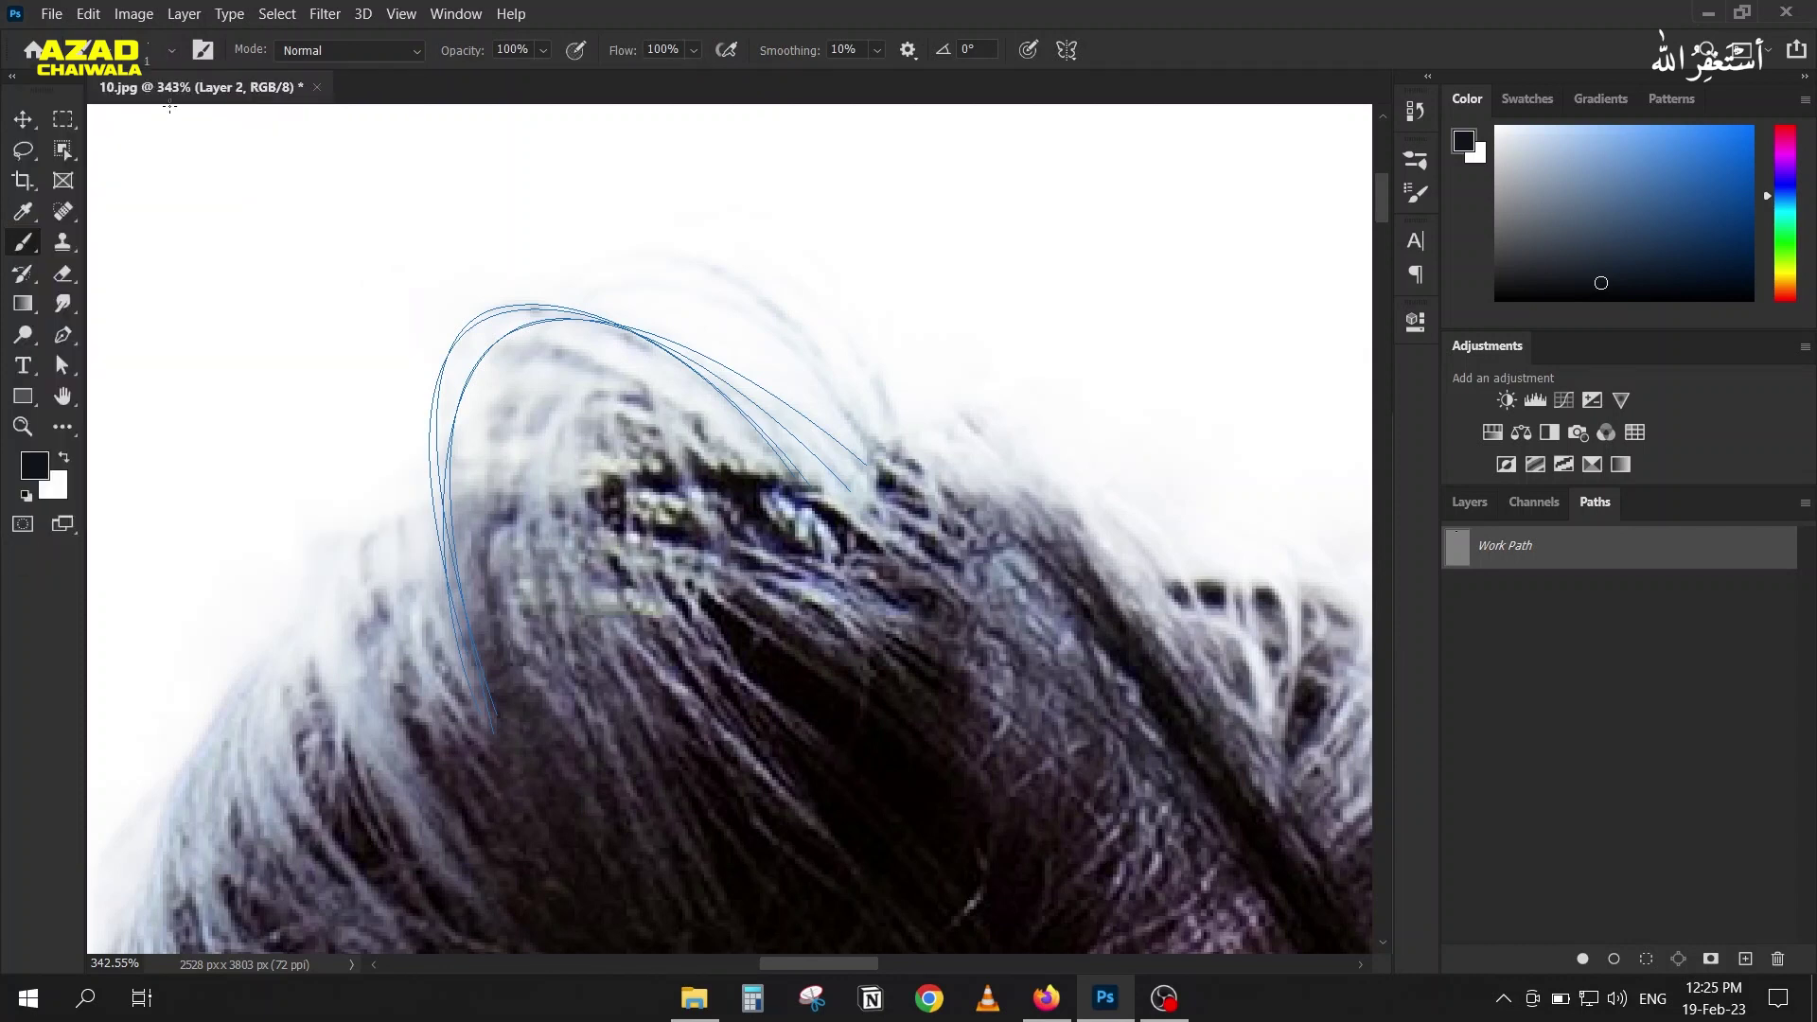
left_click(169, 54)
left_click(157, 321)
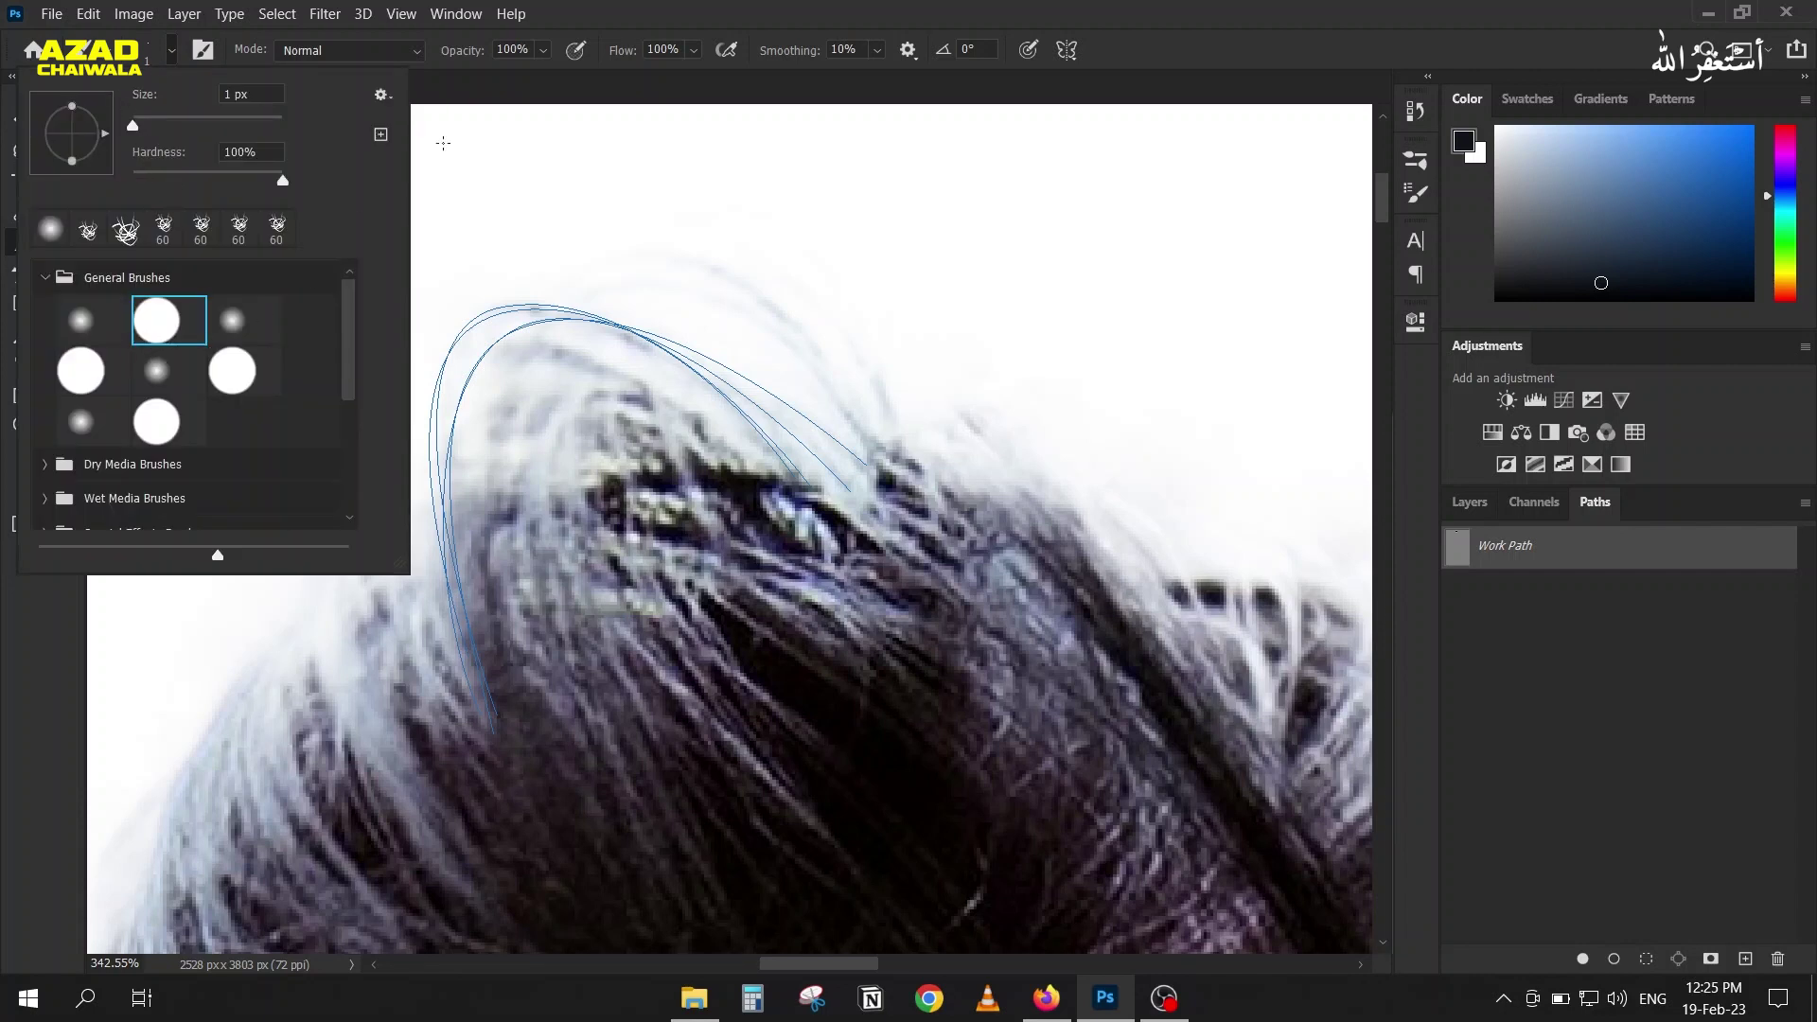
left_click(198, 178)
left_click(271, 159)
key("Return")
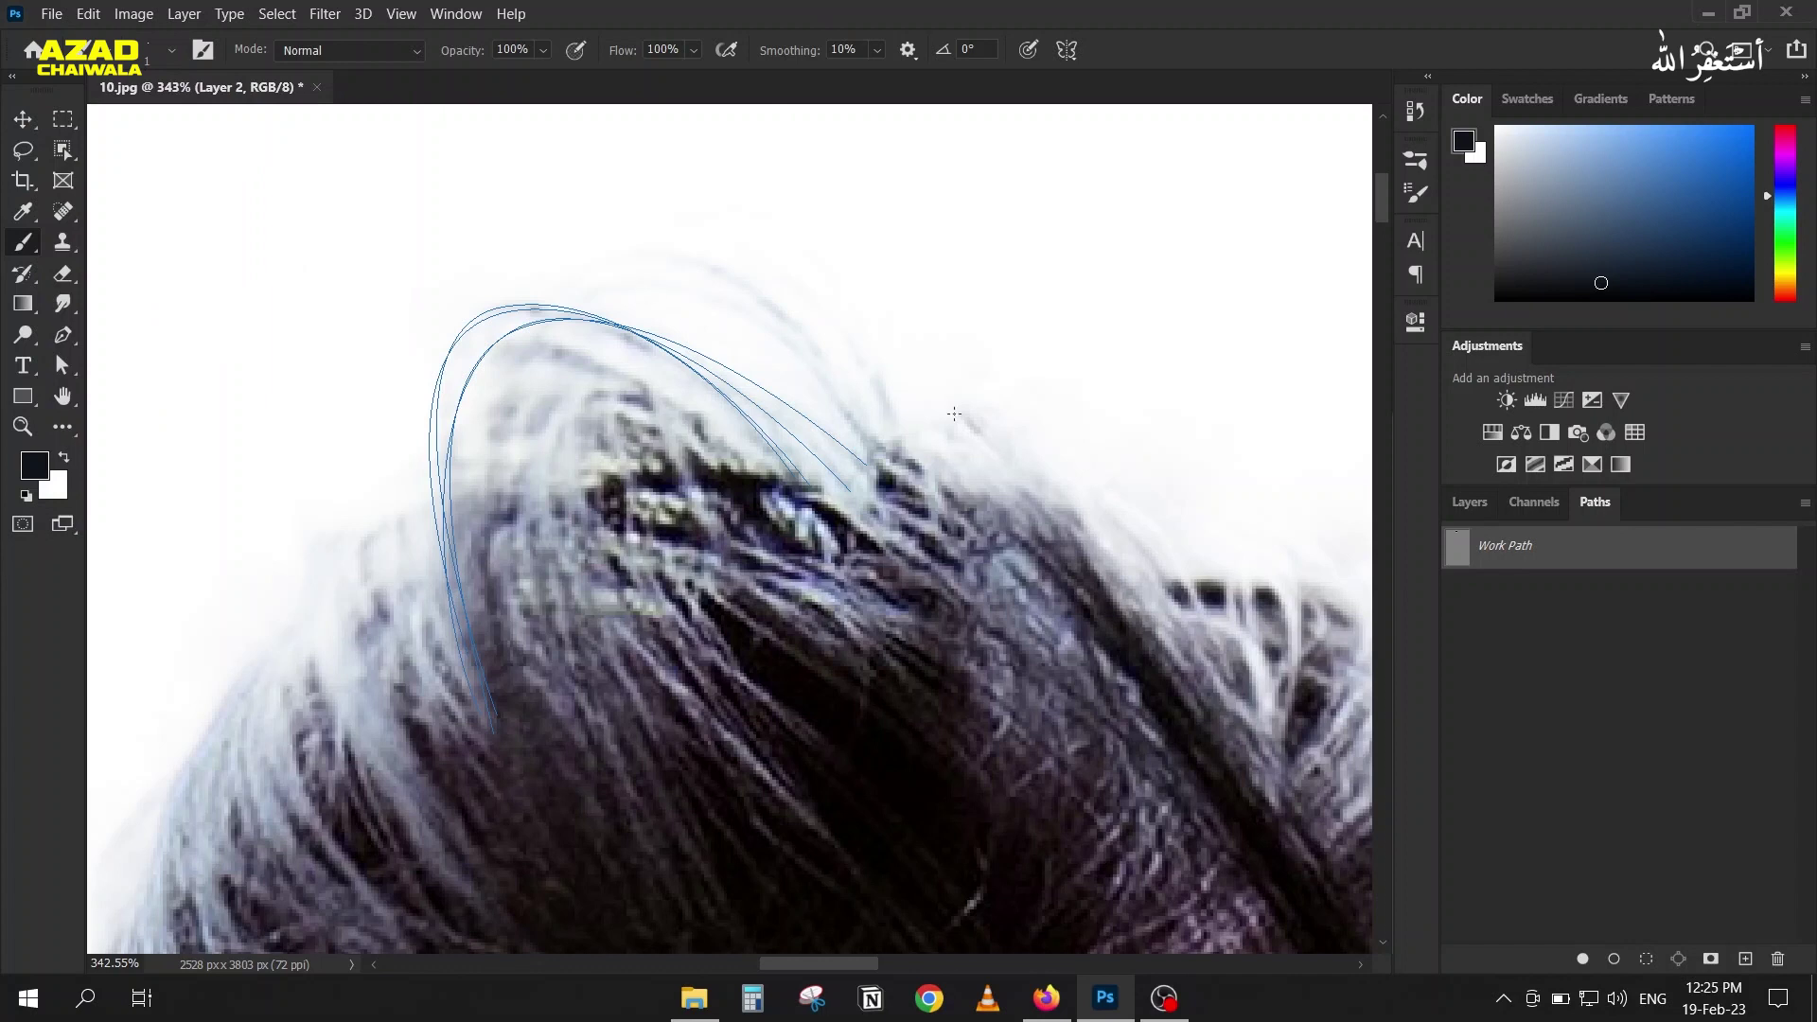
Step: Stroke the Work Path with the 1 px brush, then deselect the path with the Move tool
right_click(1552, 553)
left_click(1578, 672)
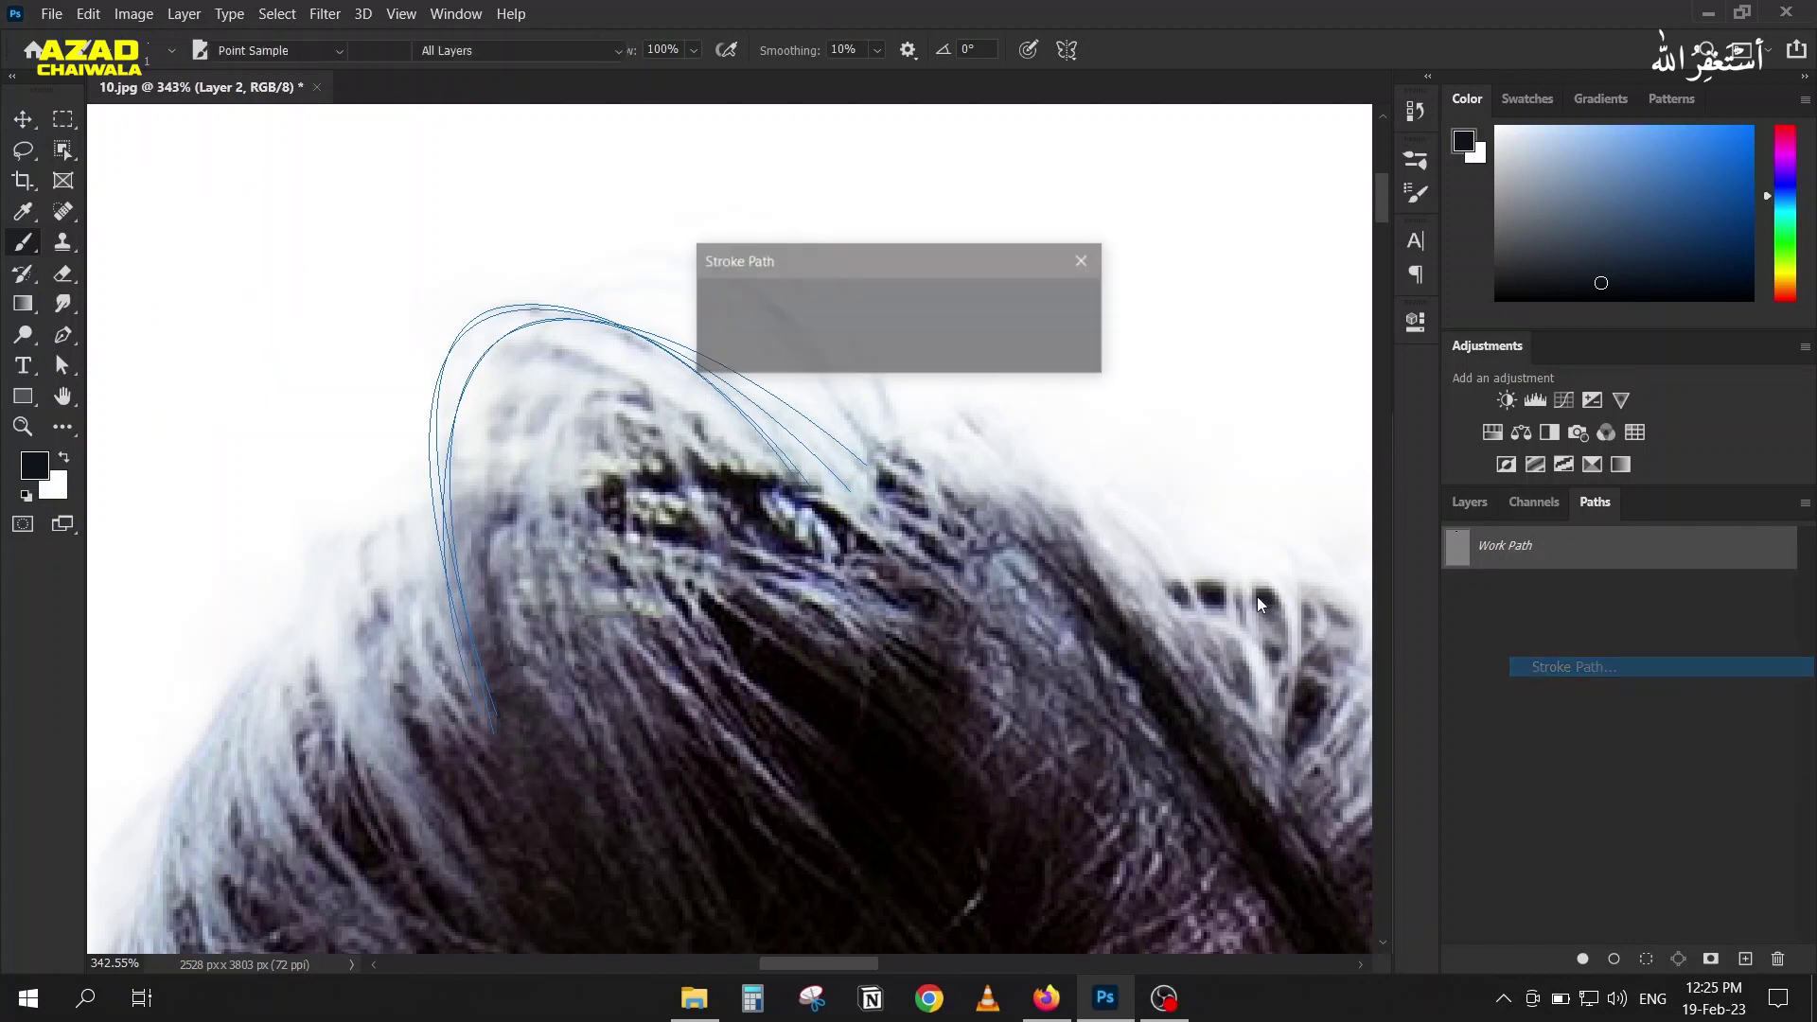
left_click(1056, 306)
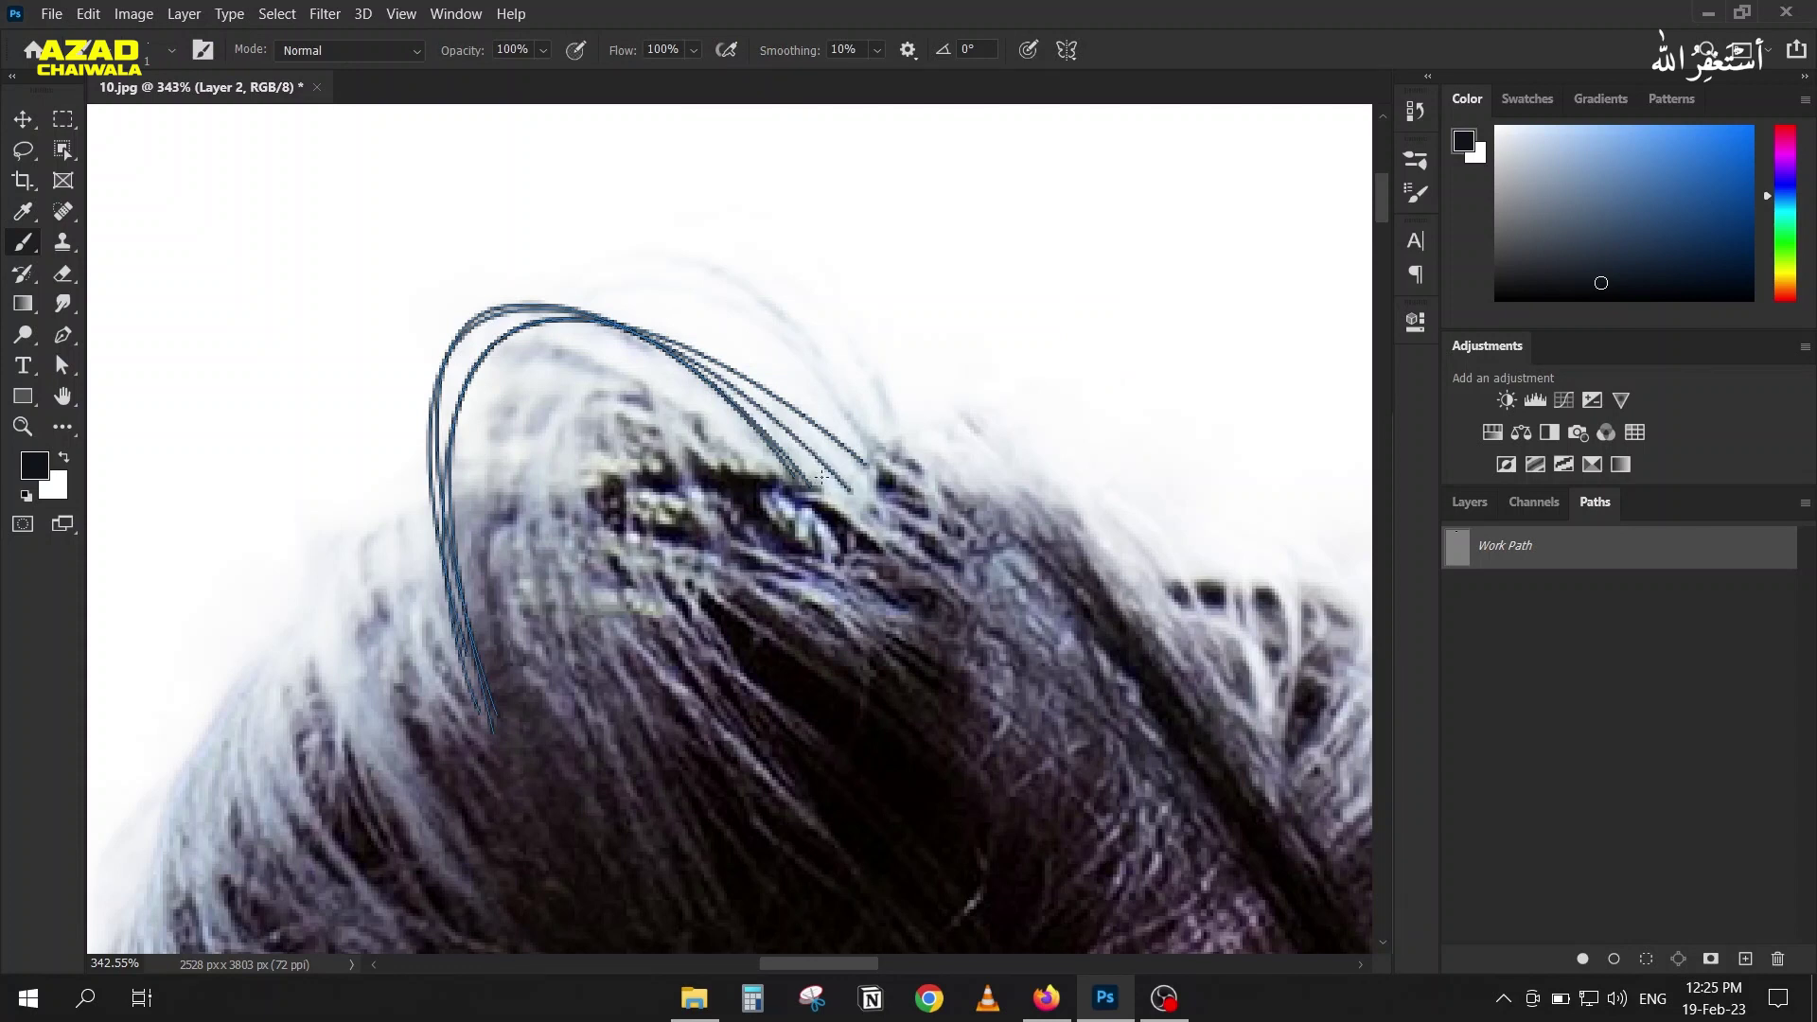
left_click(22, 118)
left_click(1571, 653)
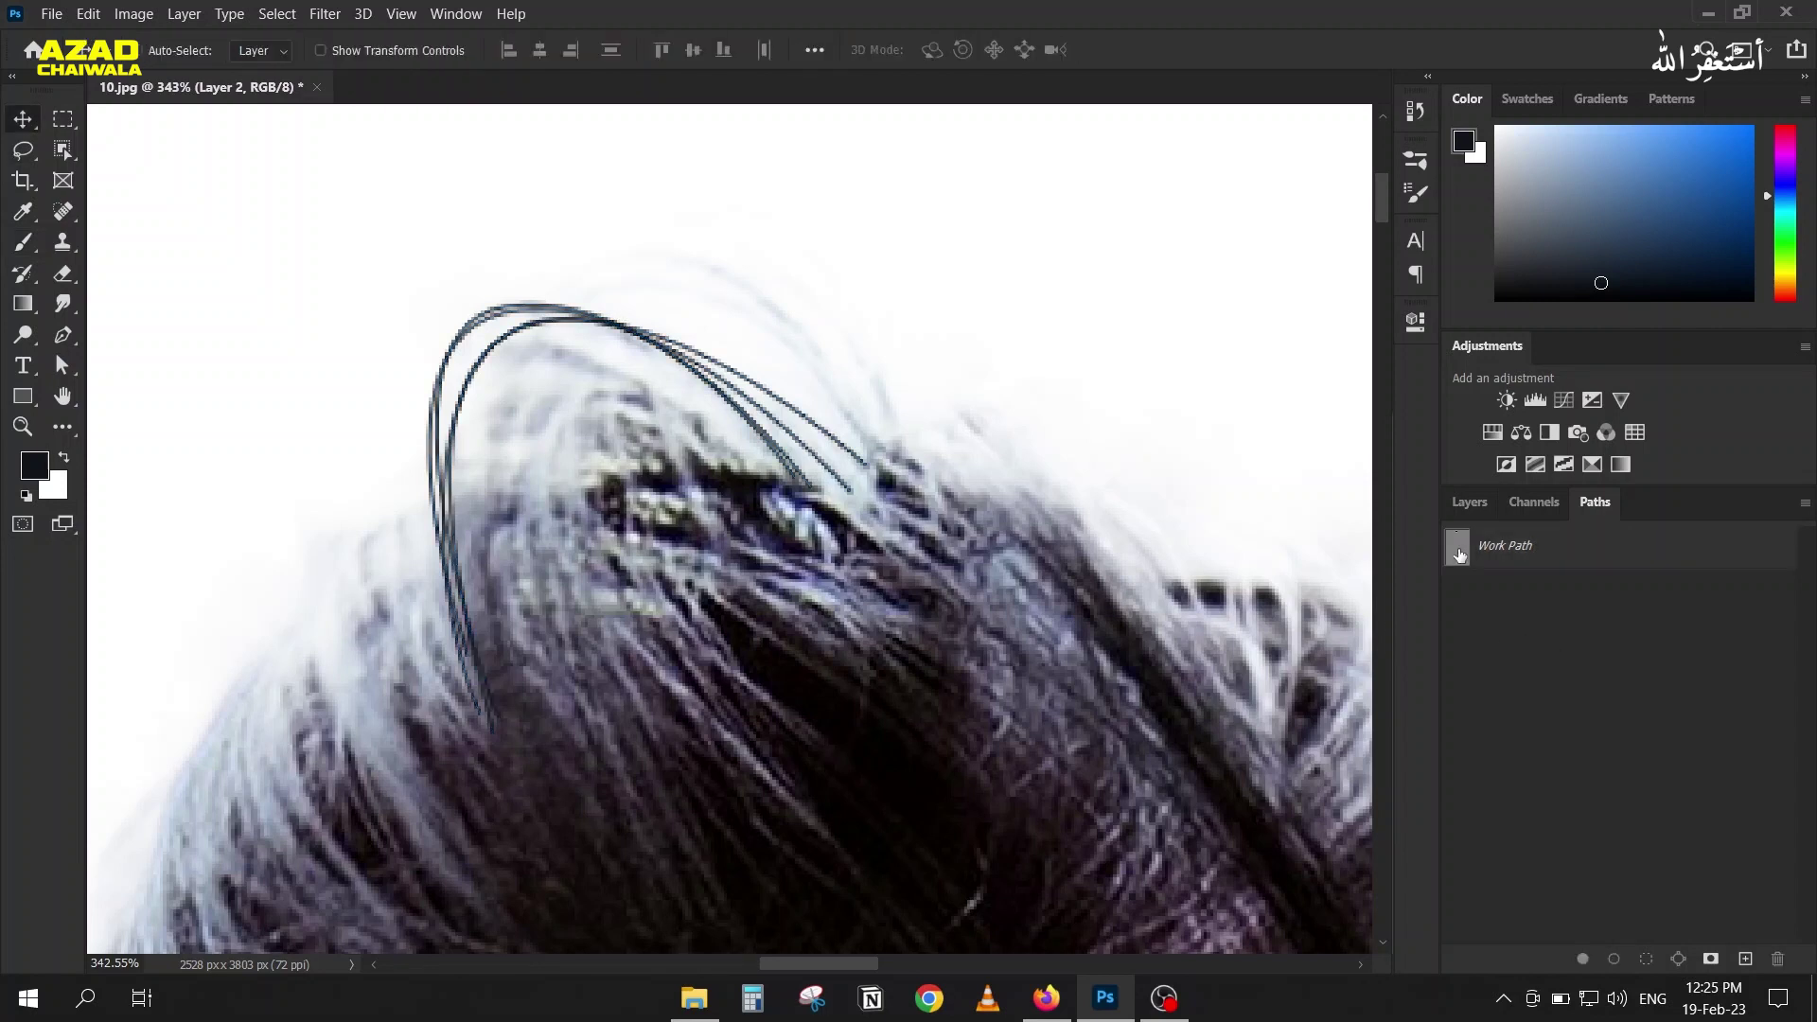
left_click(1456, 504)
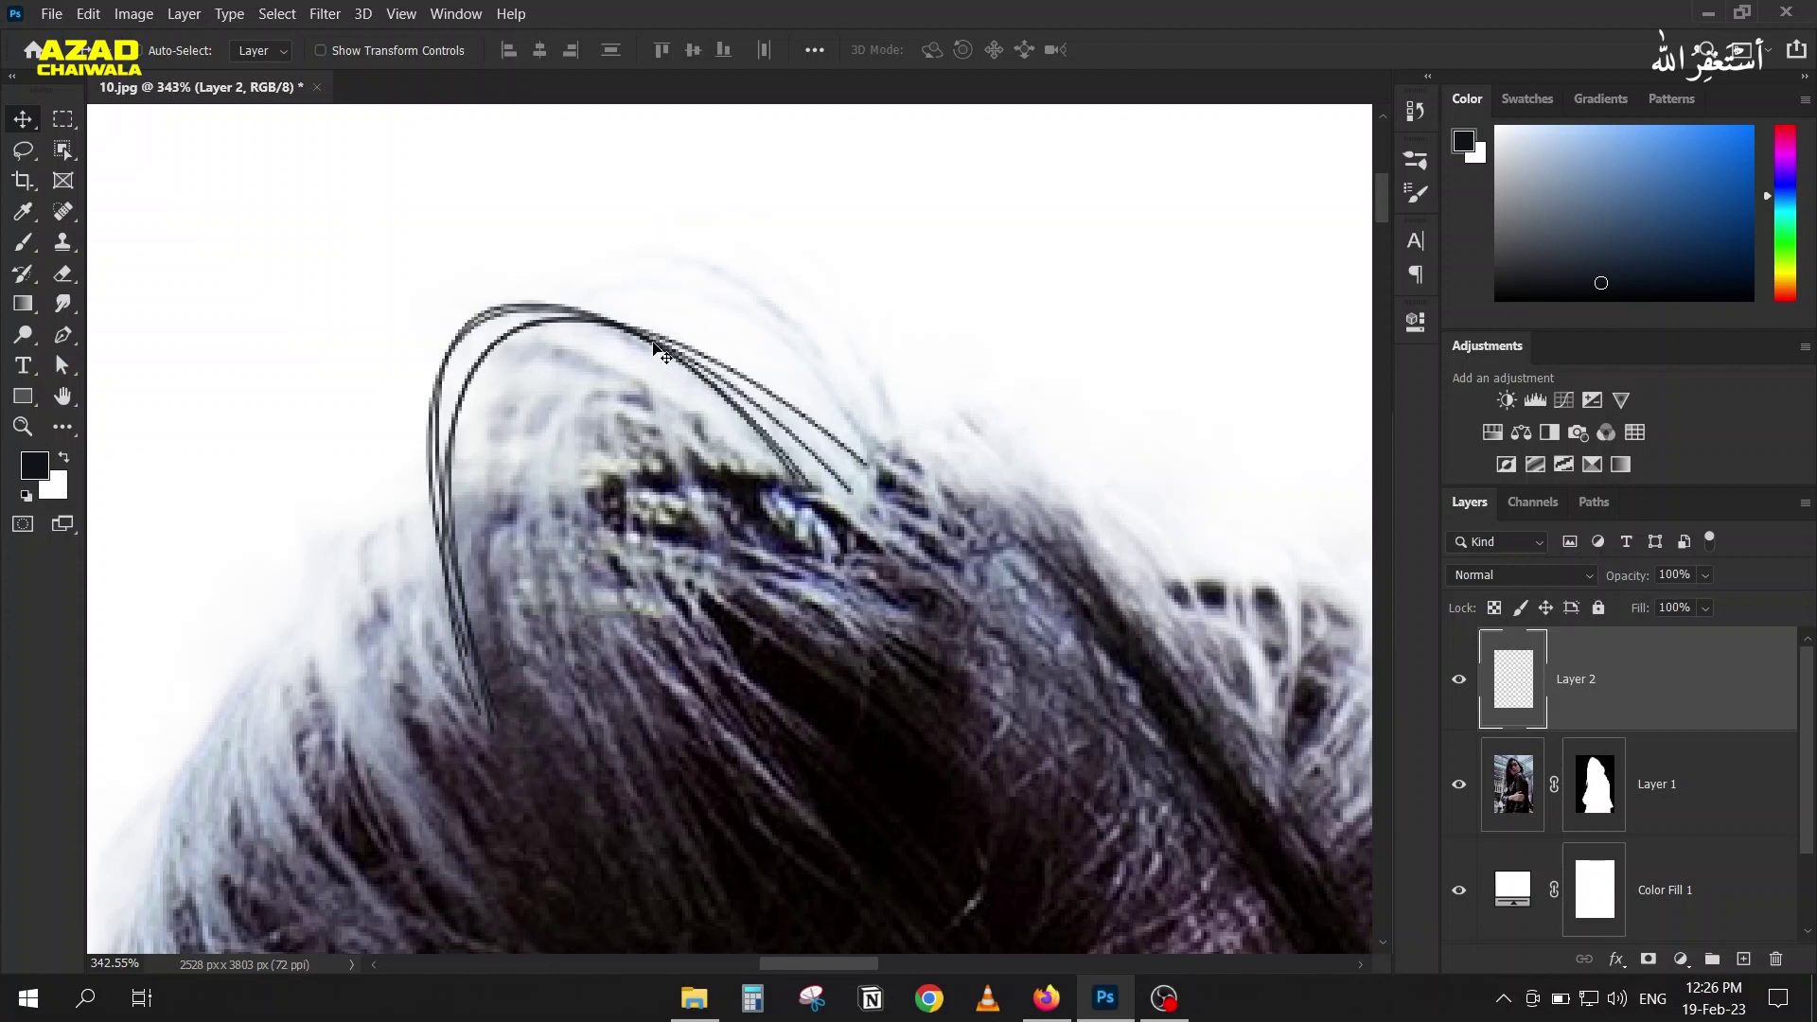
Step: Load Layer 2's hair strokes as a selection, zoom in to inspect them, then deselect
left_click(1512, 691, "ctrl")
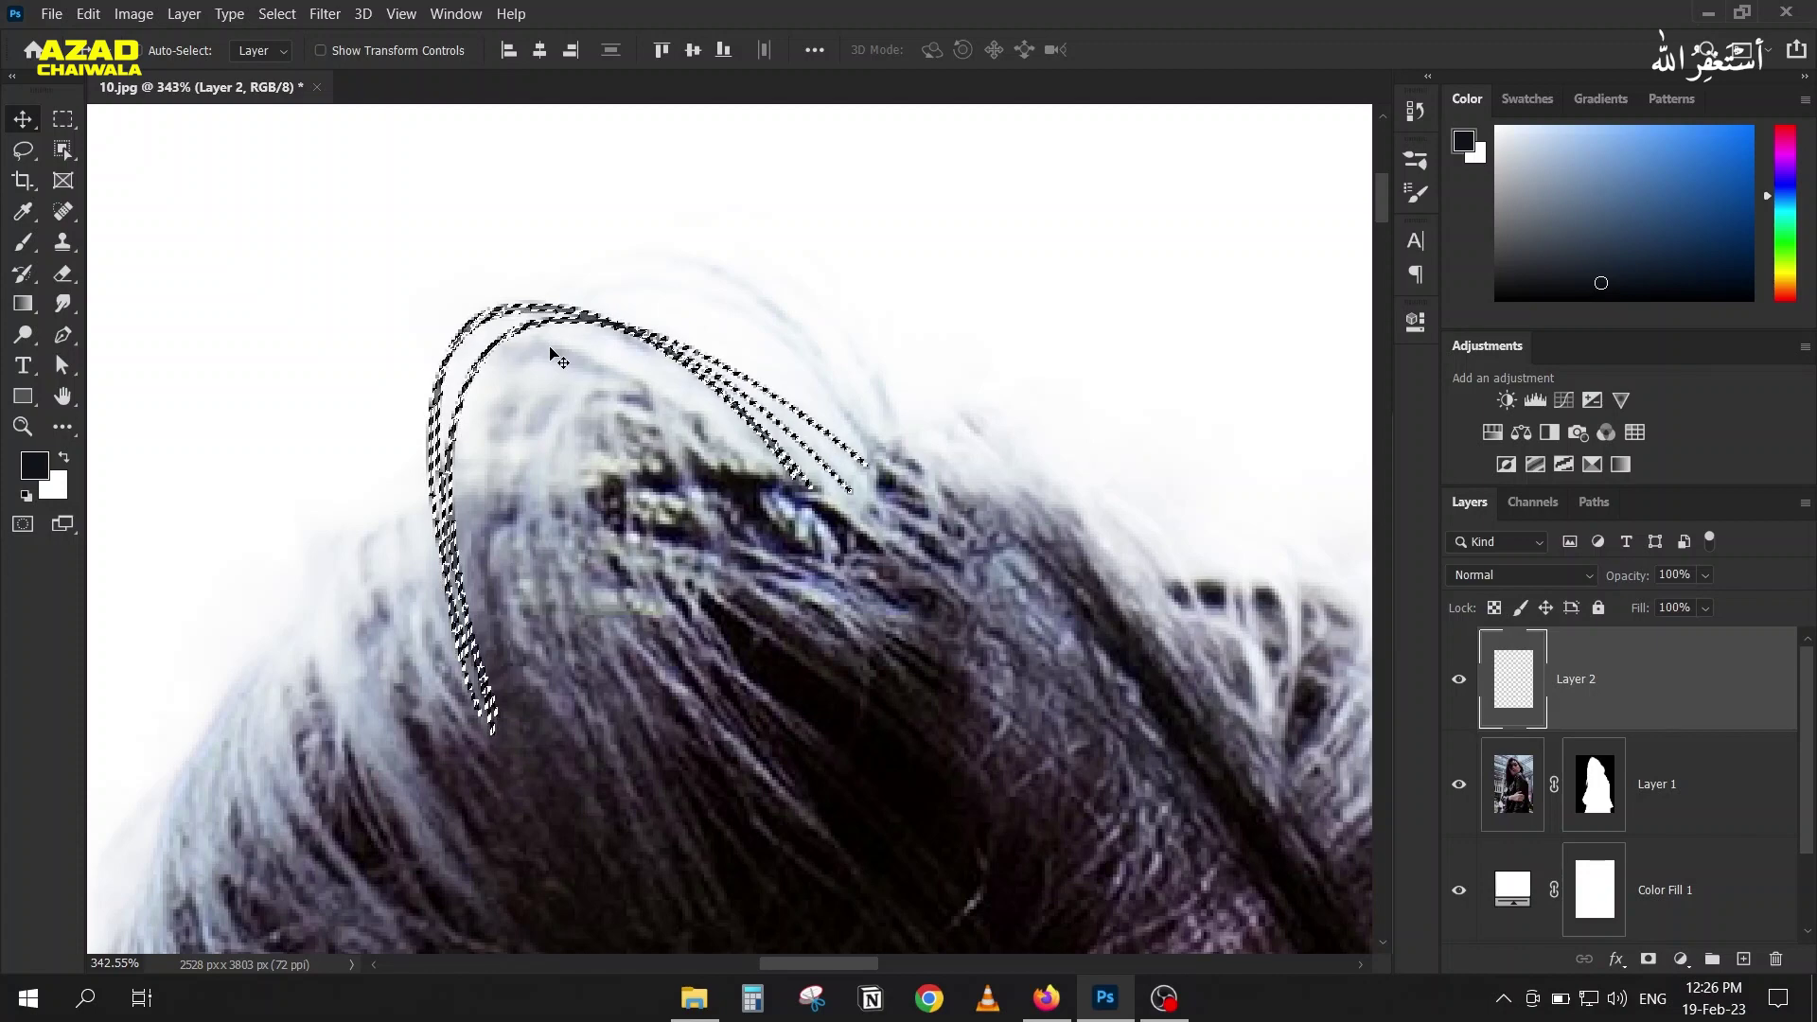
key("ctrl")
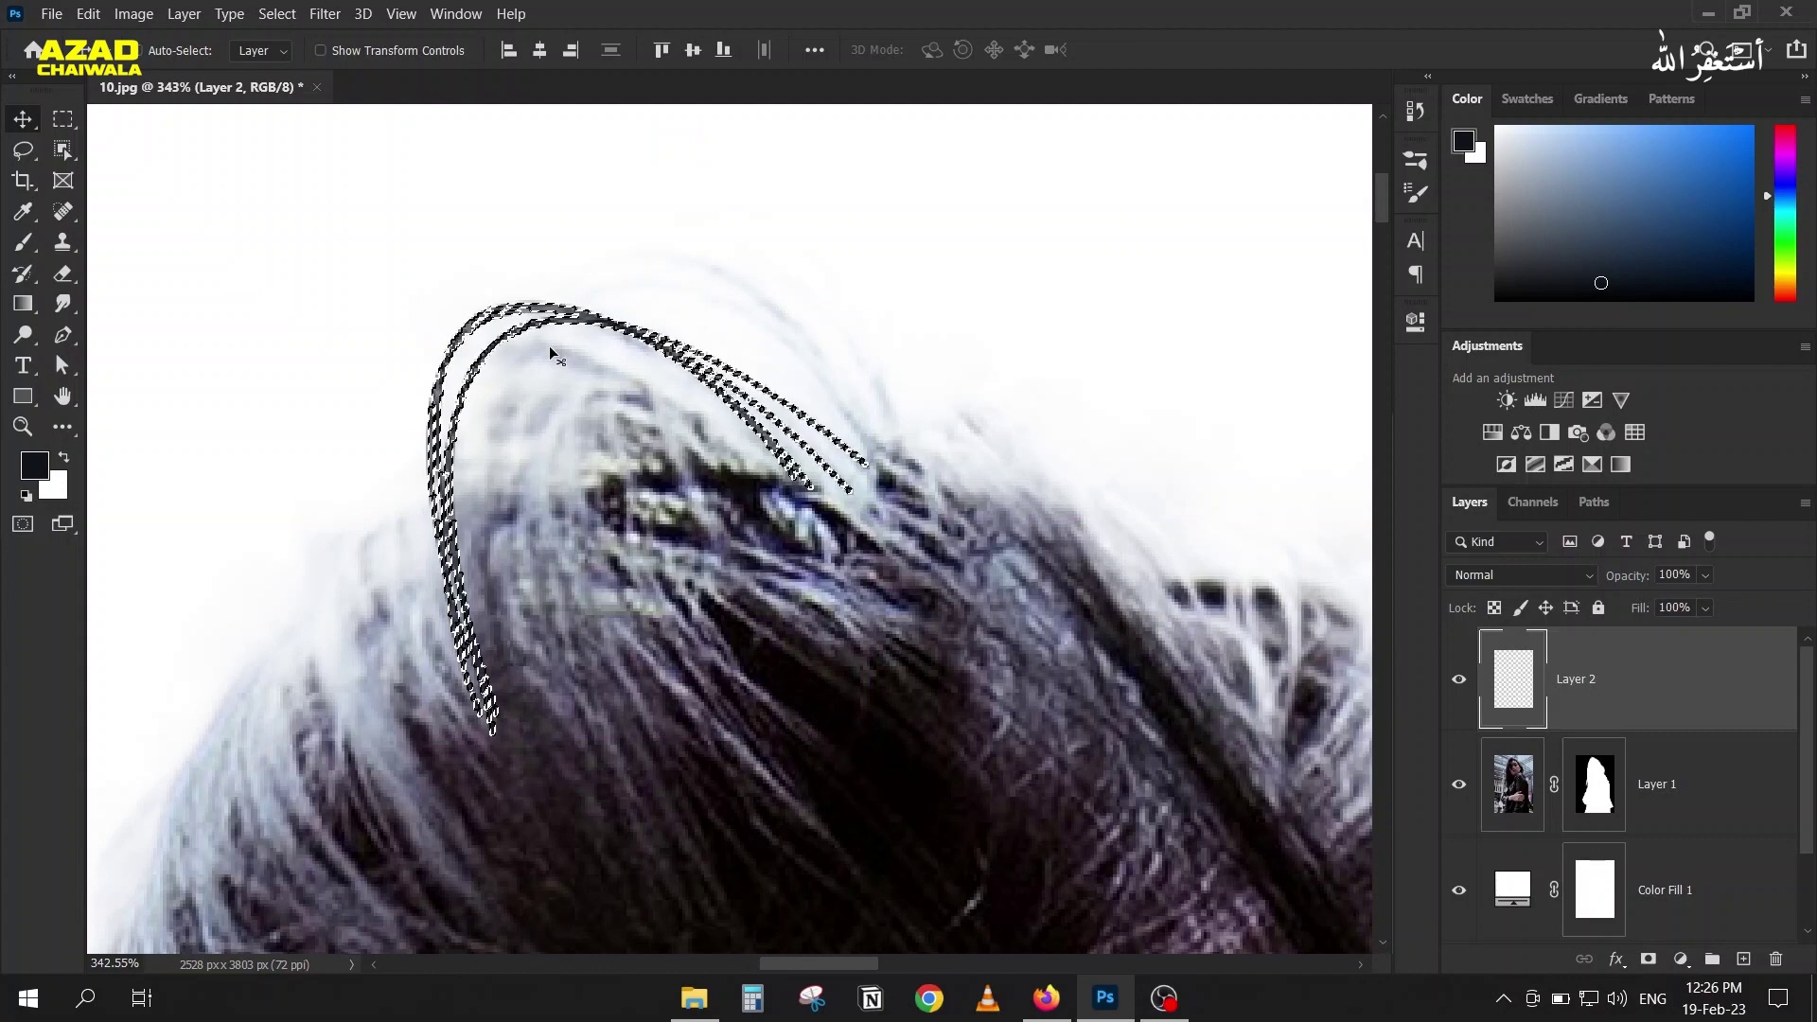
scroll(549, 351, "down", 3)
scroll(547, 352, "down", 4)
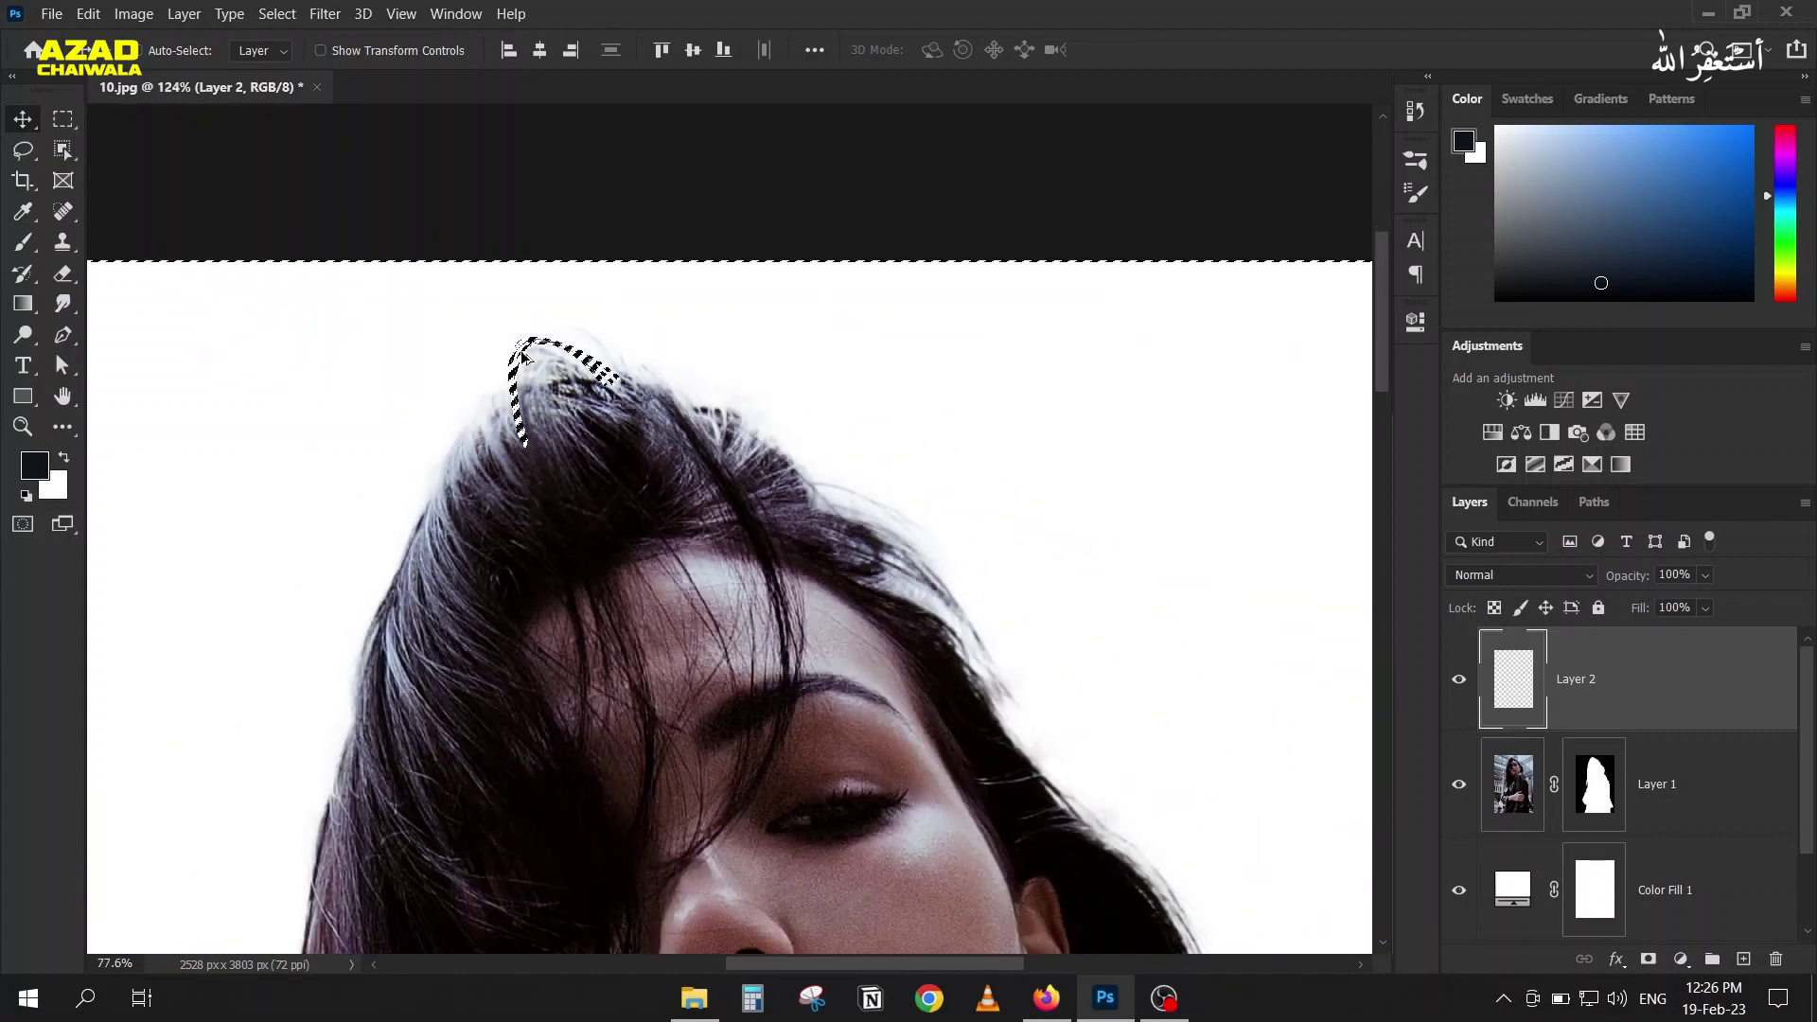
scroll(484, 340, "up", 6)
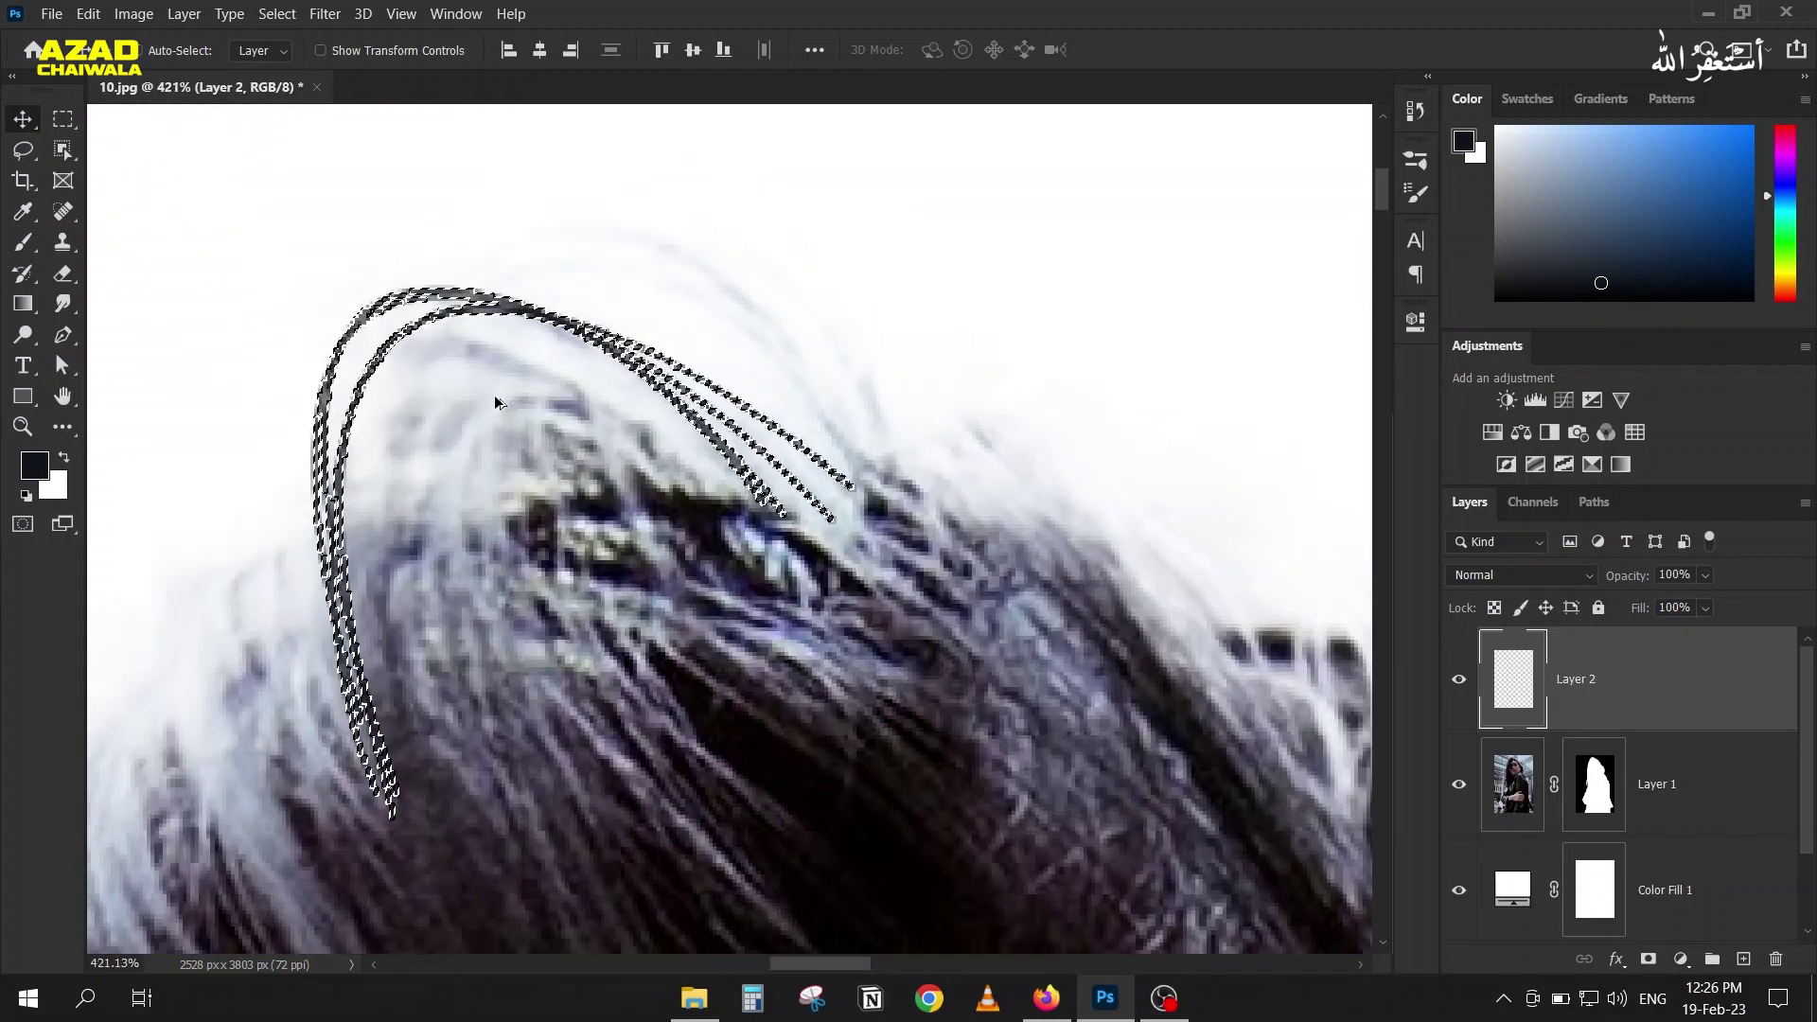
key("ctrl")
key("ctrl+d")
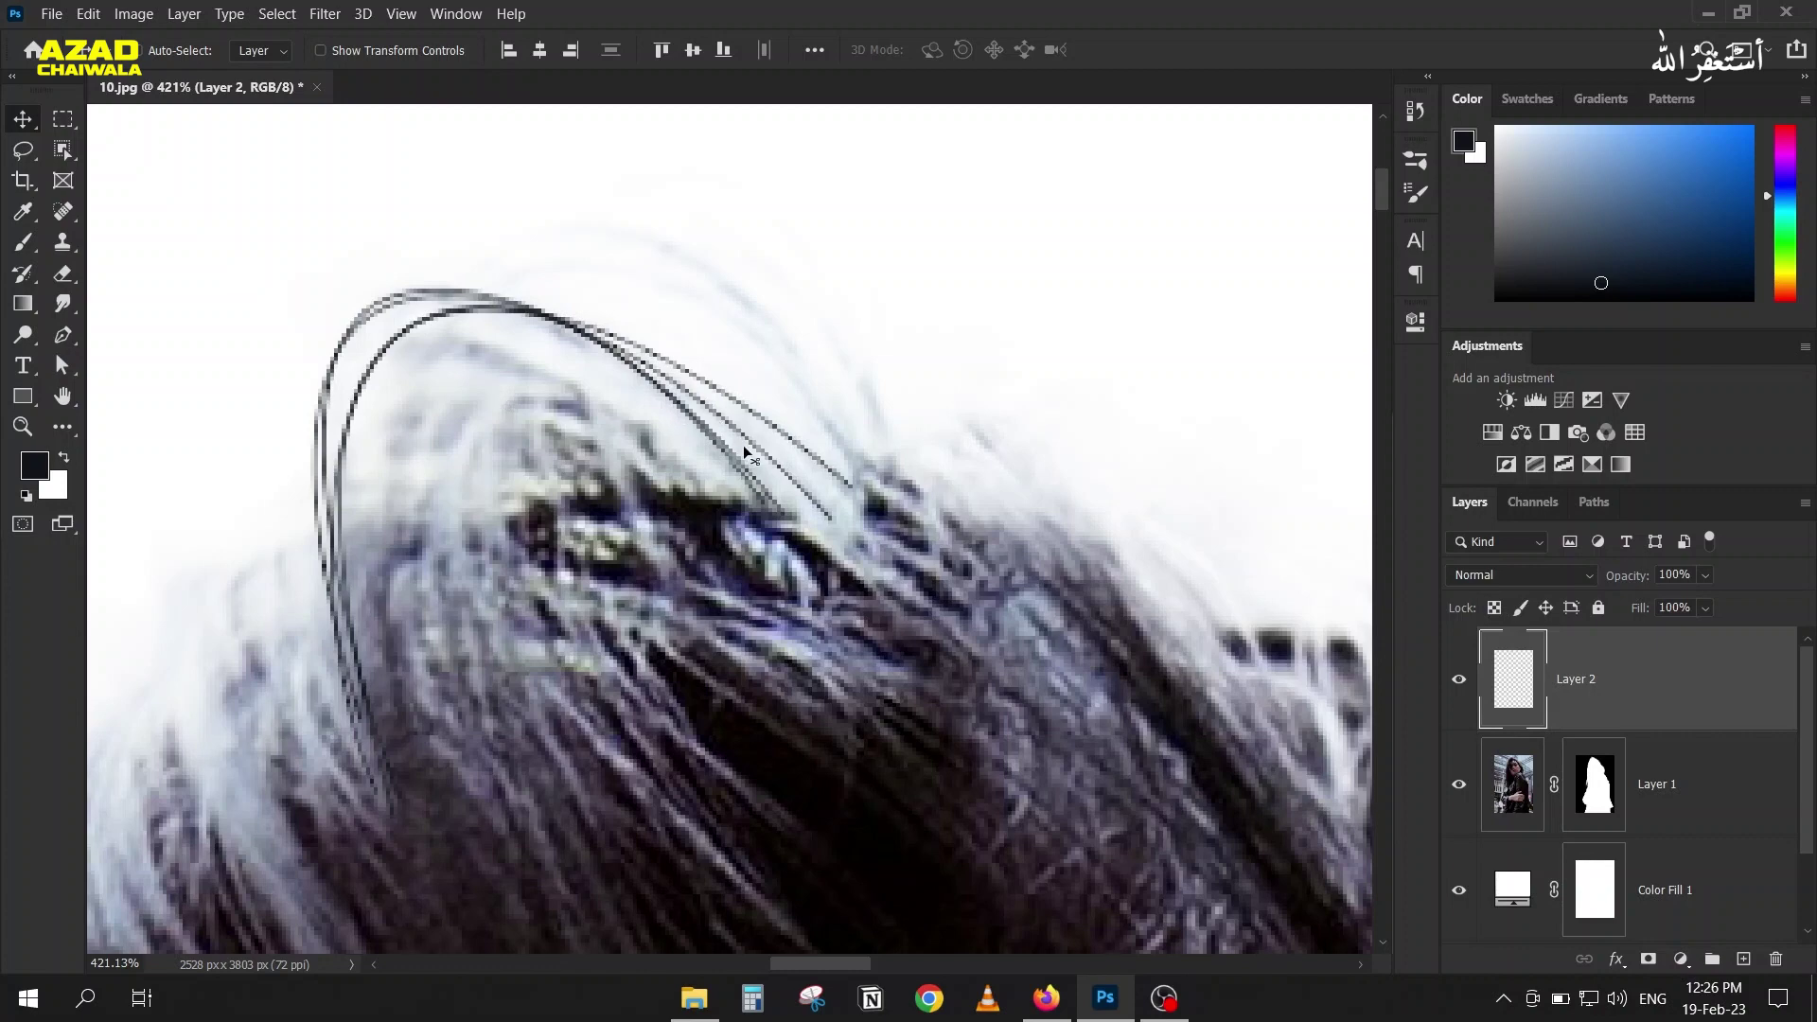
Step: Zoom in and out to check the strands again, deselect, and begin renaming Layer 2
scroll(734, 422, "up", 5)
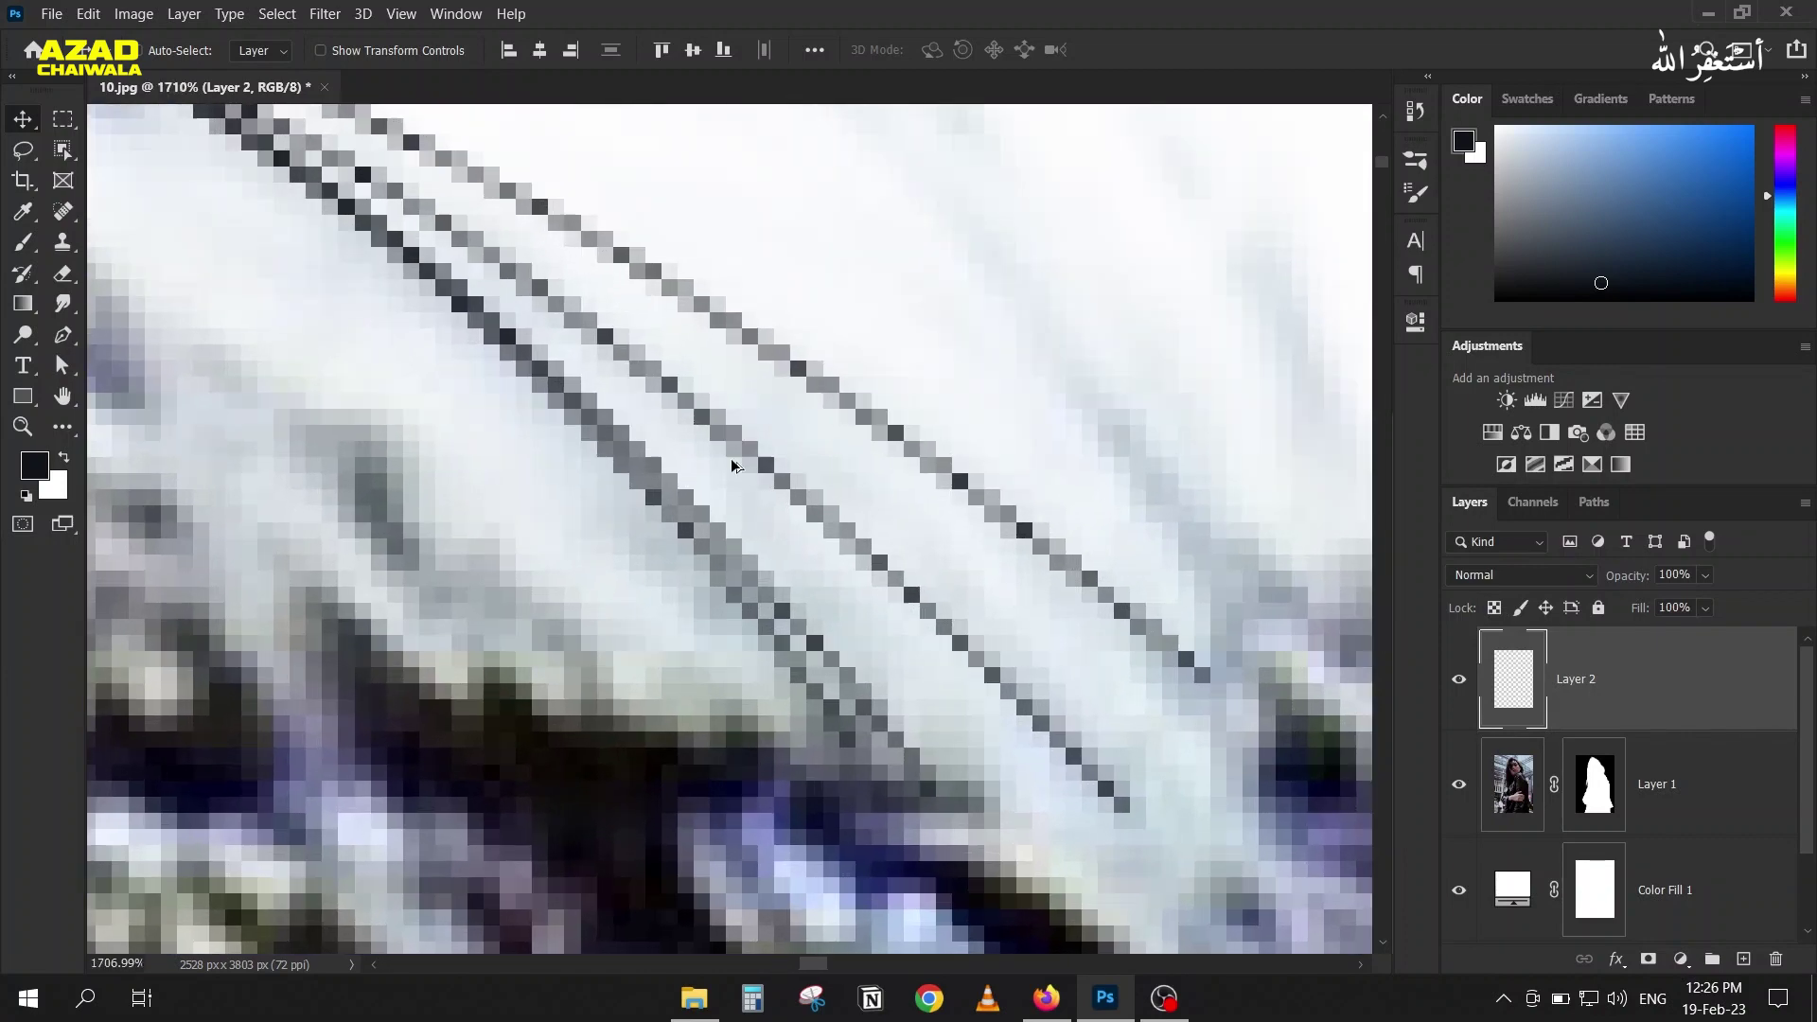
scroll(692, 432, "down", 6)
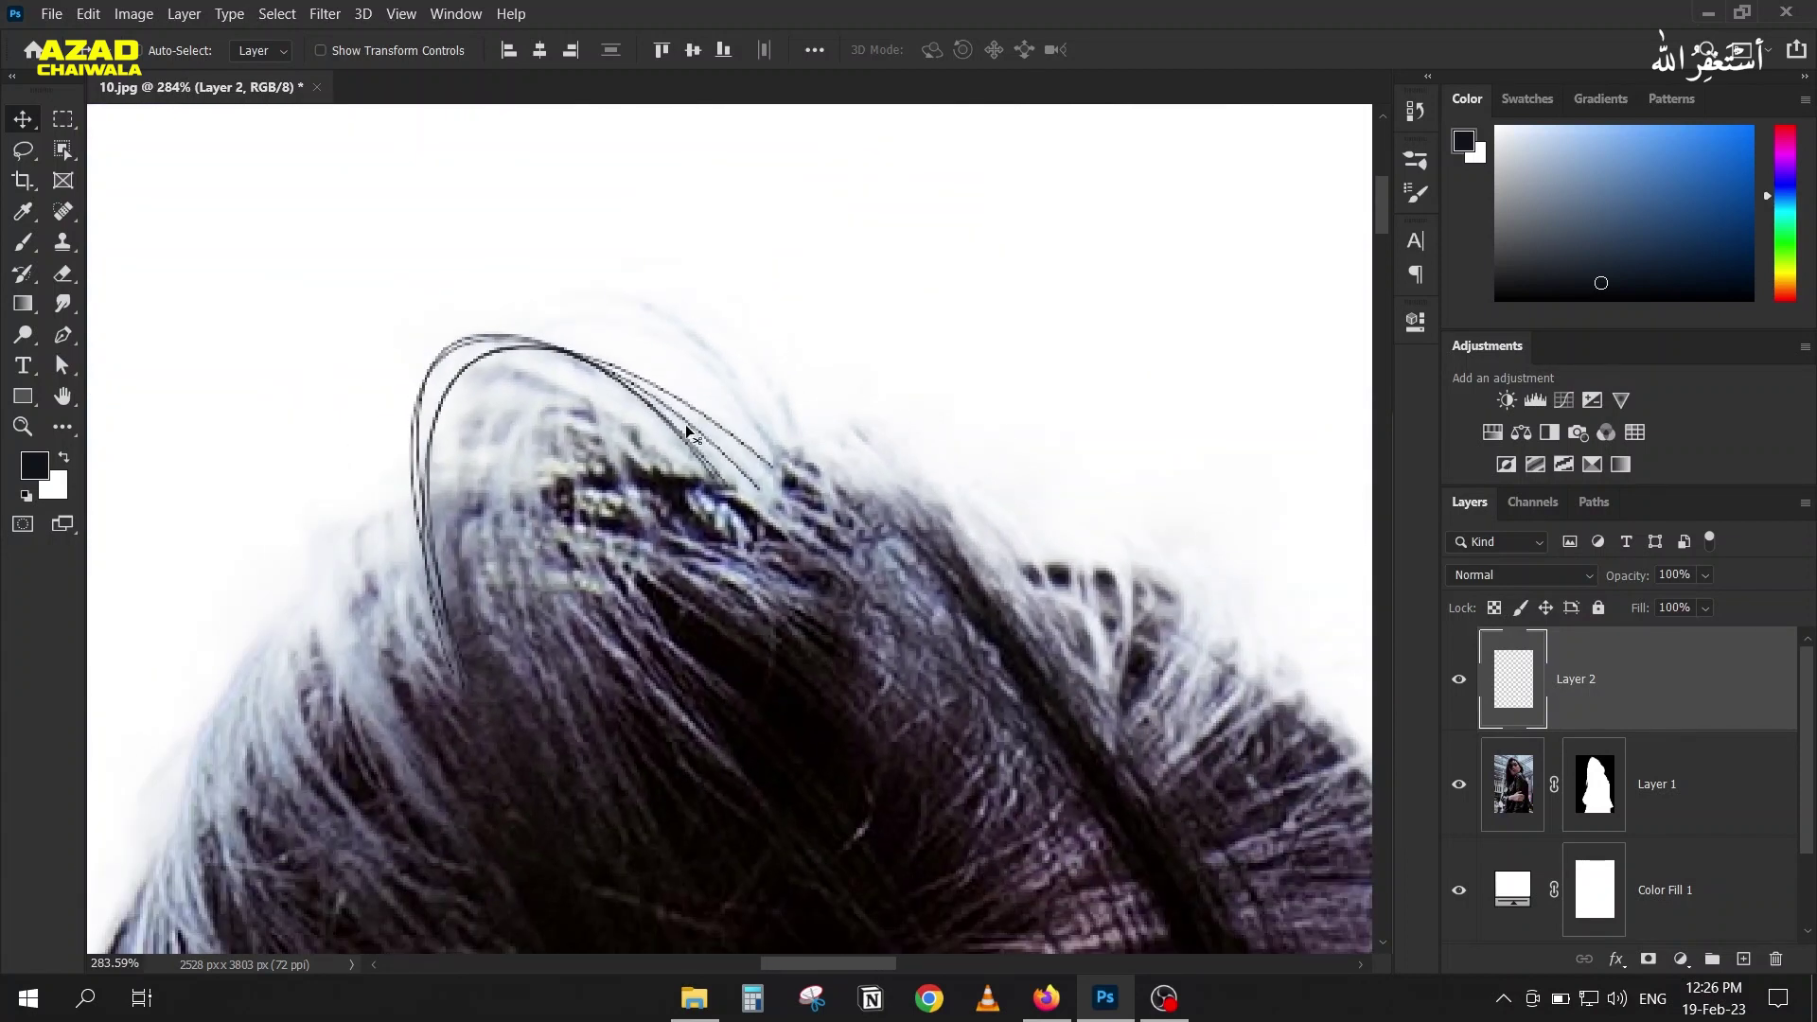
left_click_drag(685, 424, 688, 433)
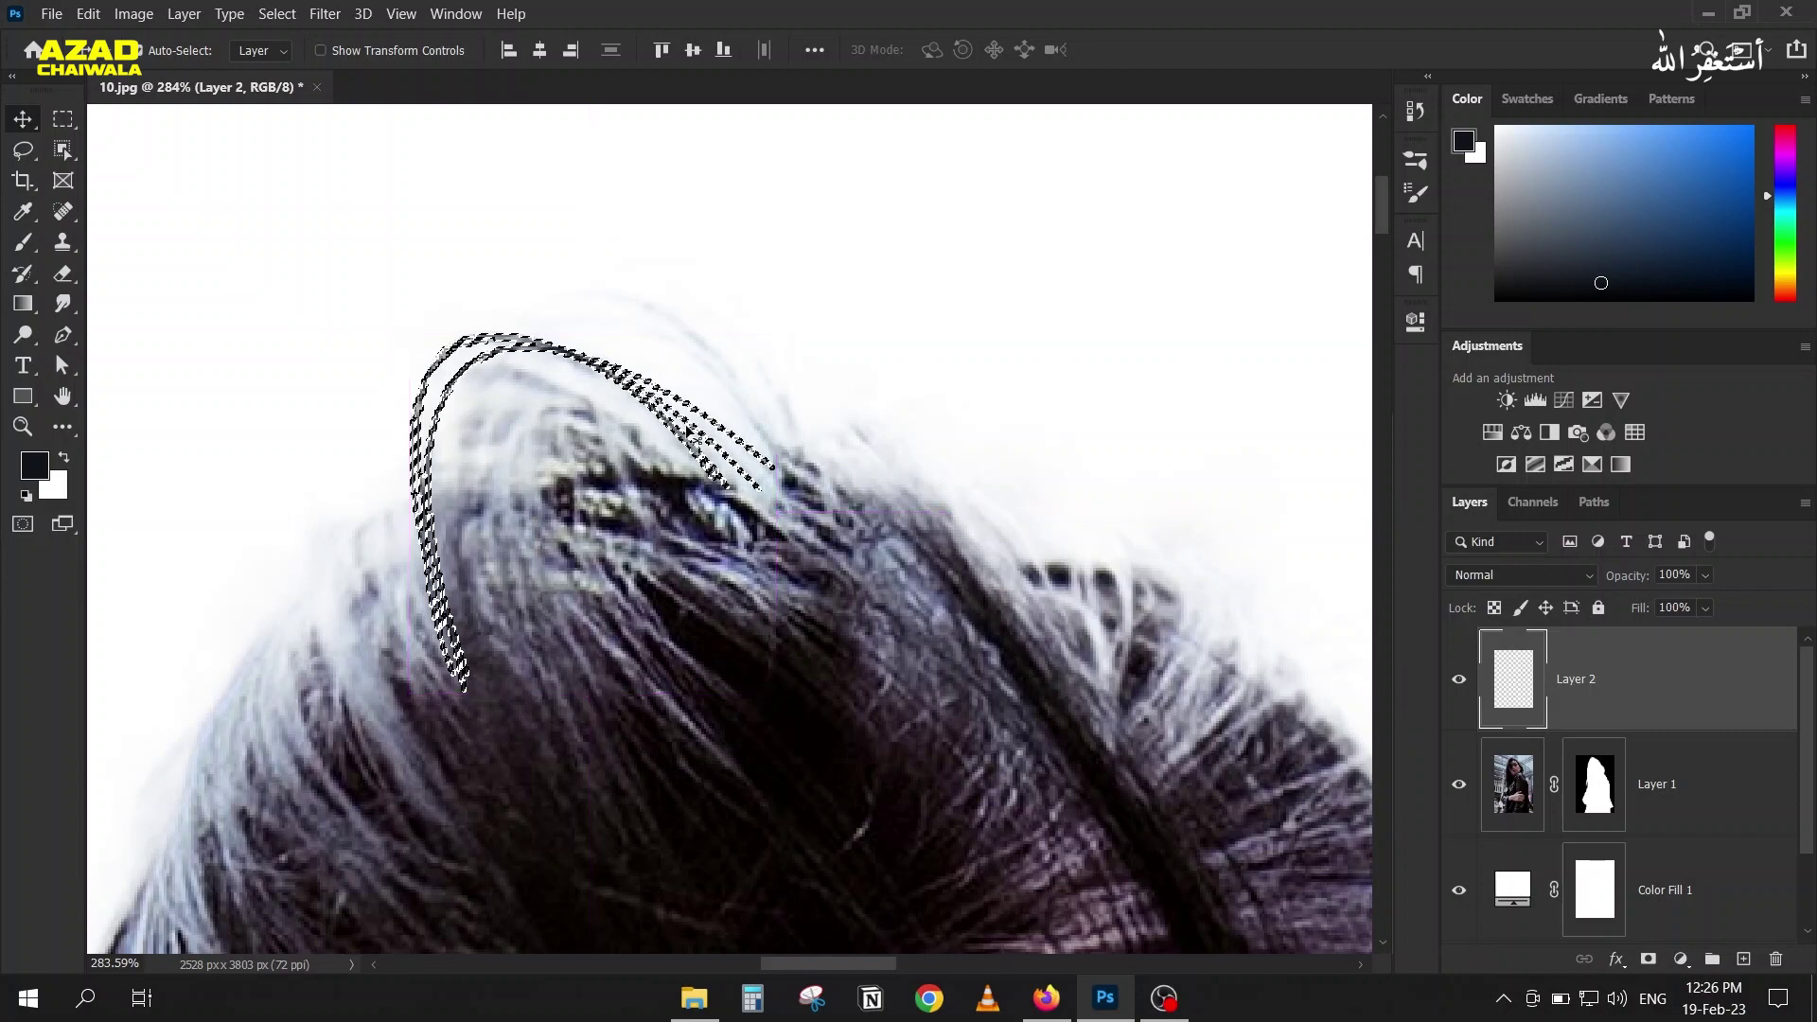
key("ctrl+d")
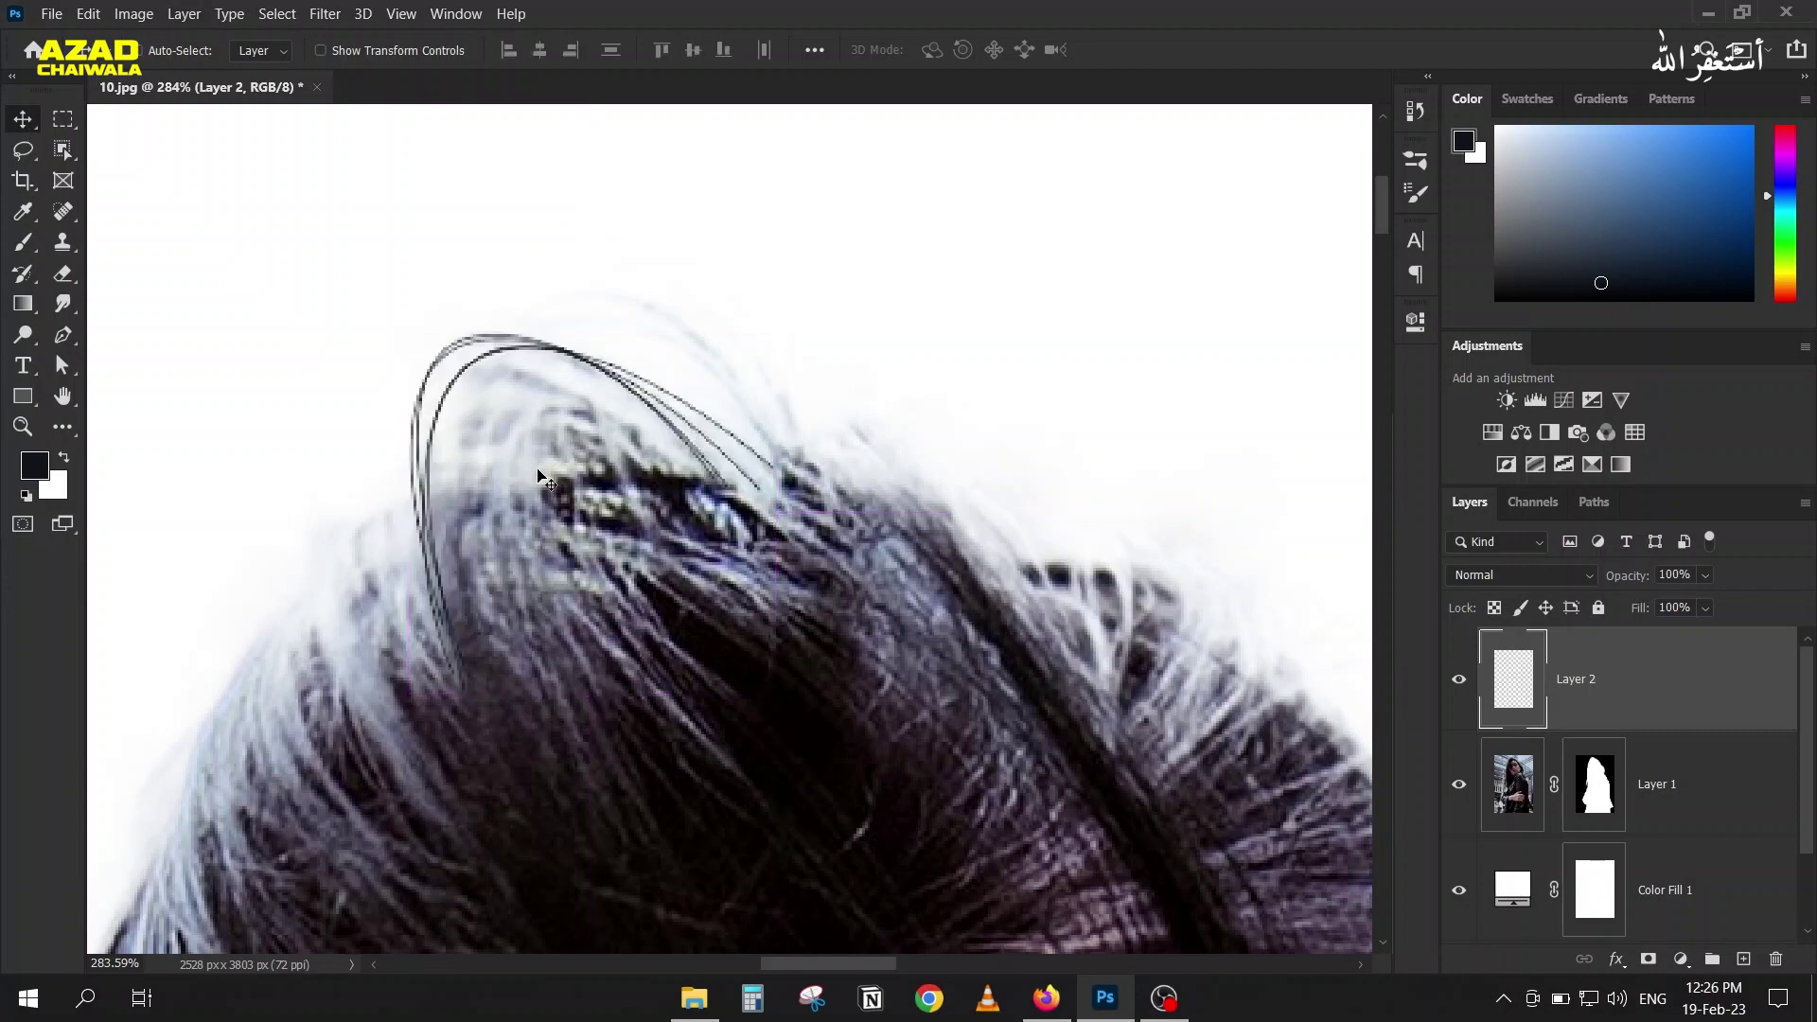
scroll(537, 469, "down", 5)
scroll(537, 468, "up", 5)
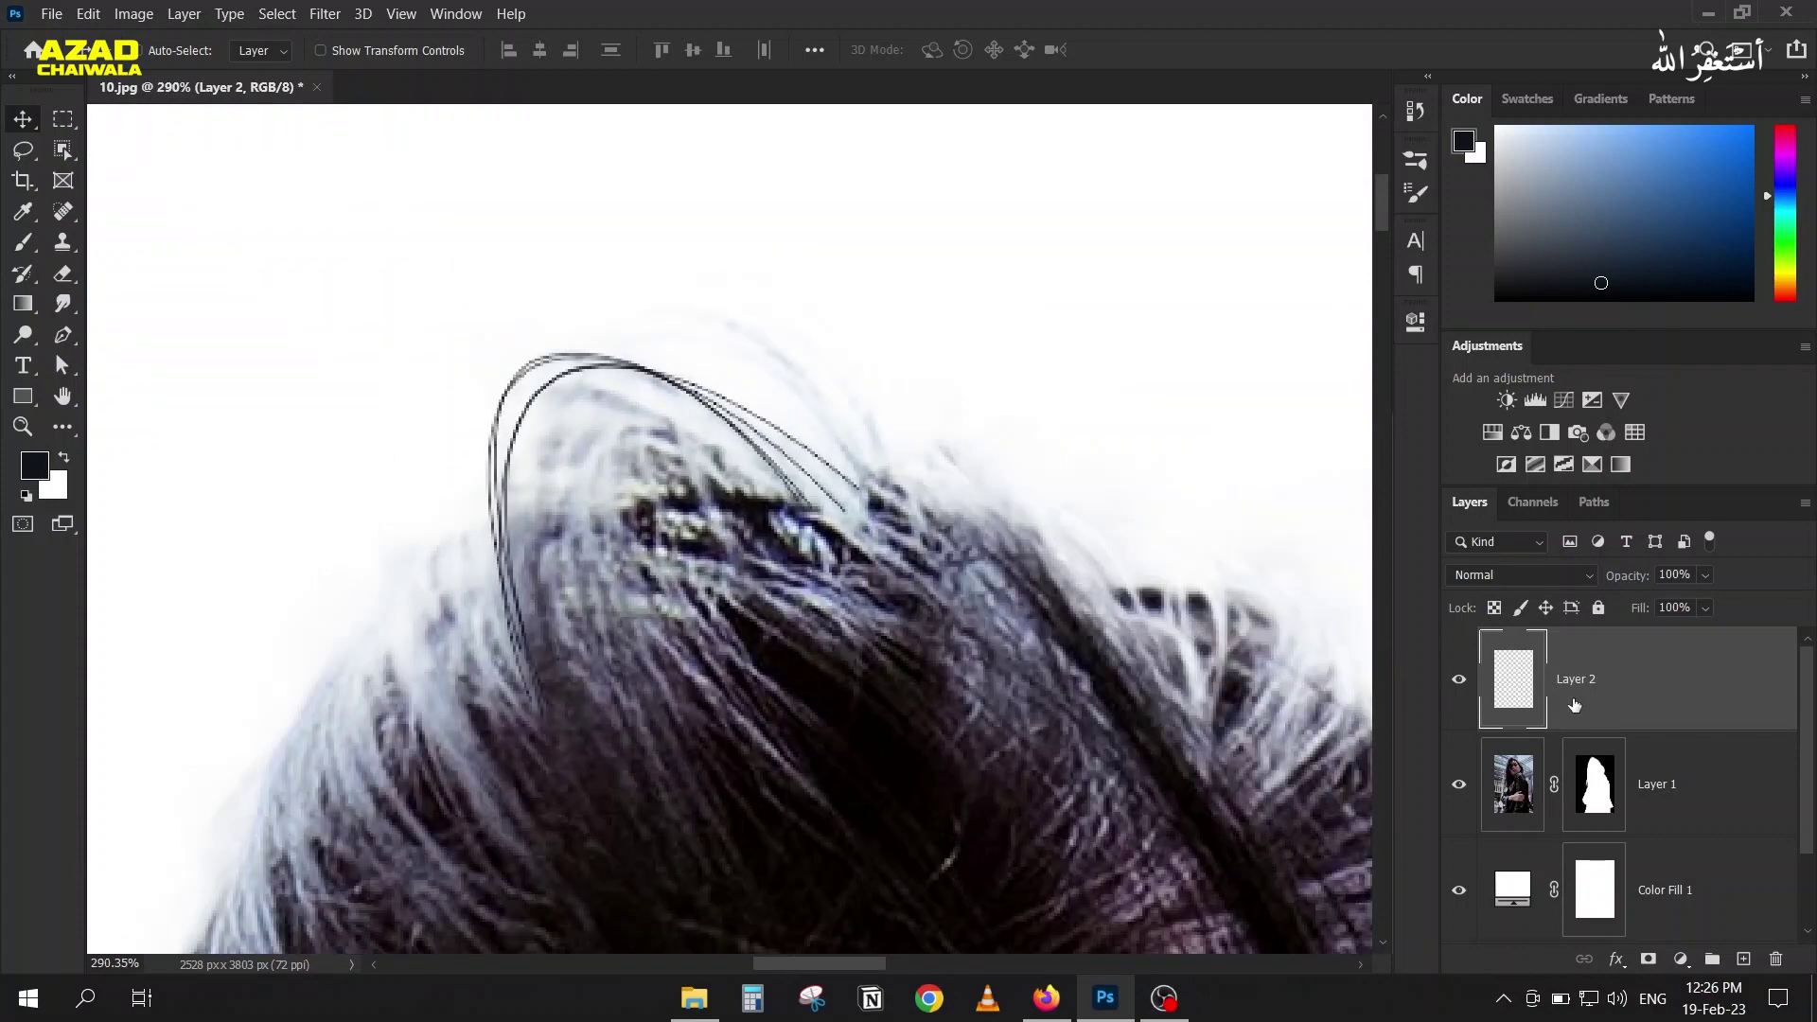
double_click(1573, 679)
Step: Rename Layer 2 to 'Main' and Alt-drag two offset copies of the strands
type("Main")
key("Return")
left_click_drag(547, 384, 620, 462)
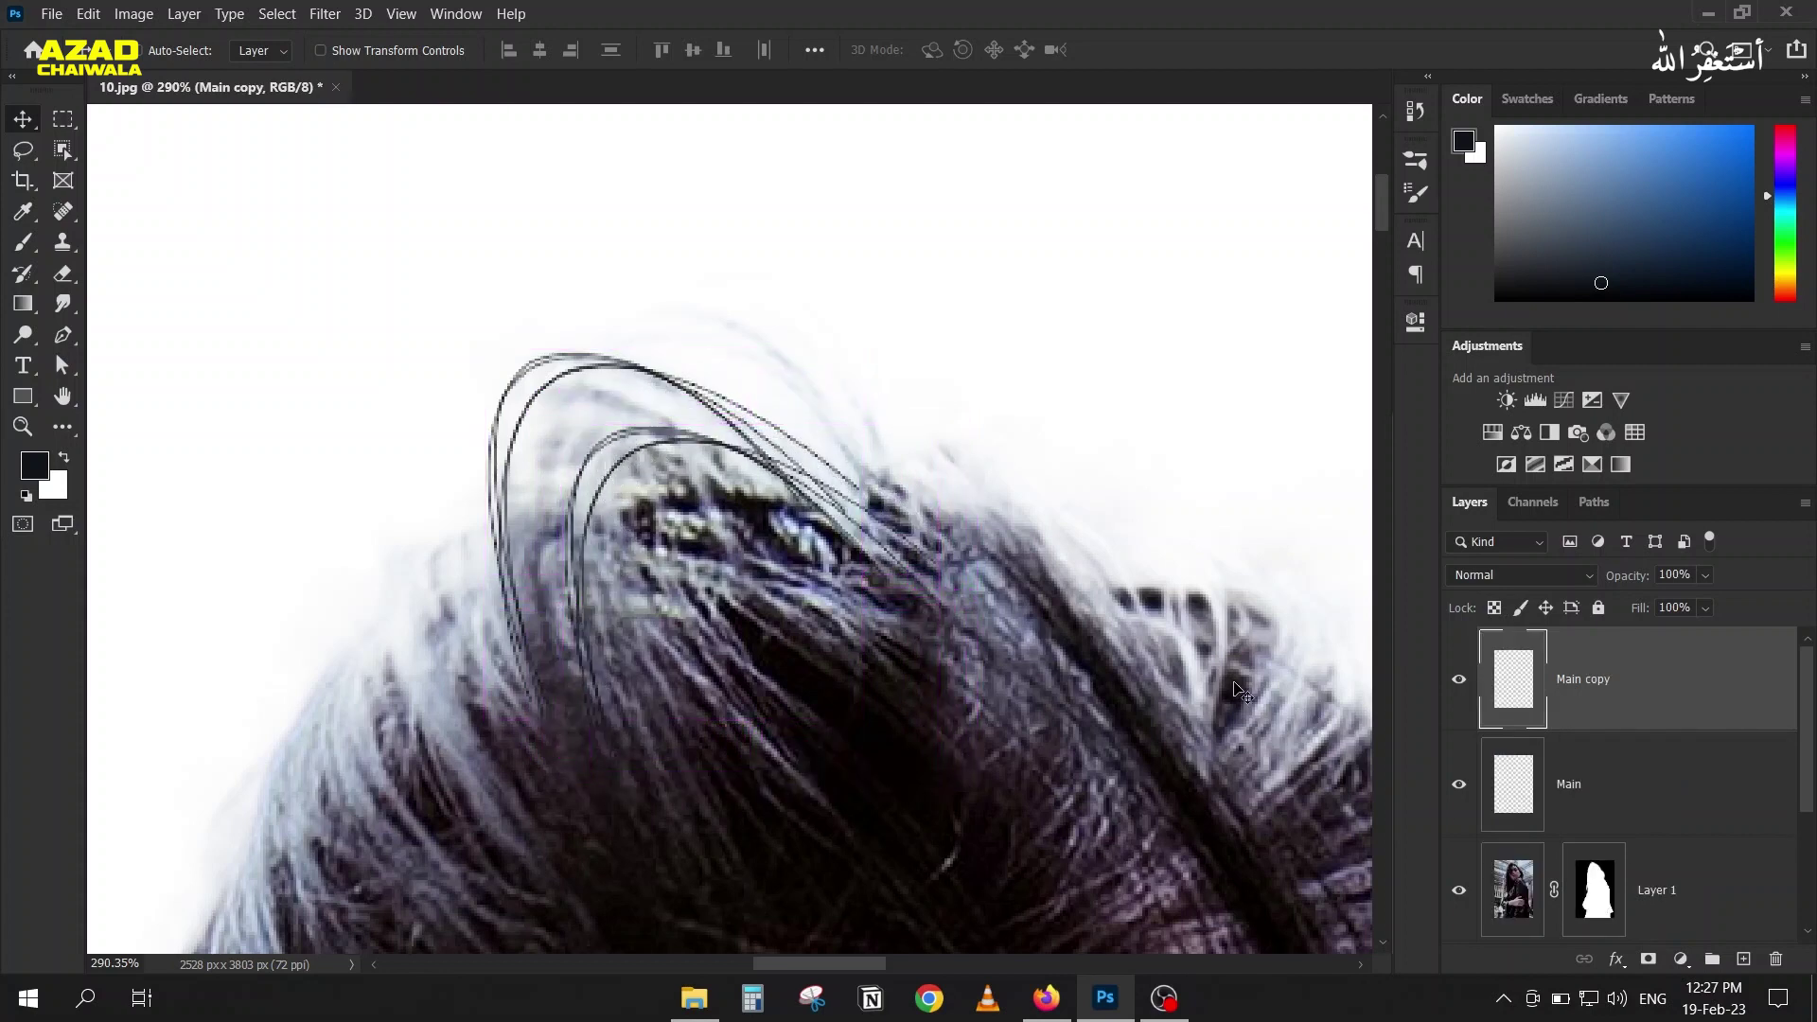
left_click_drag(596, 466, 528, 434)
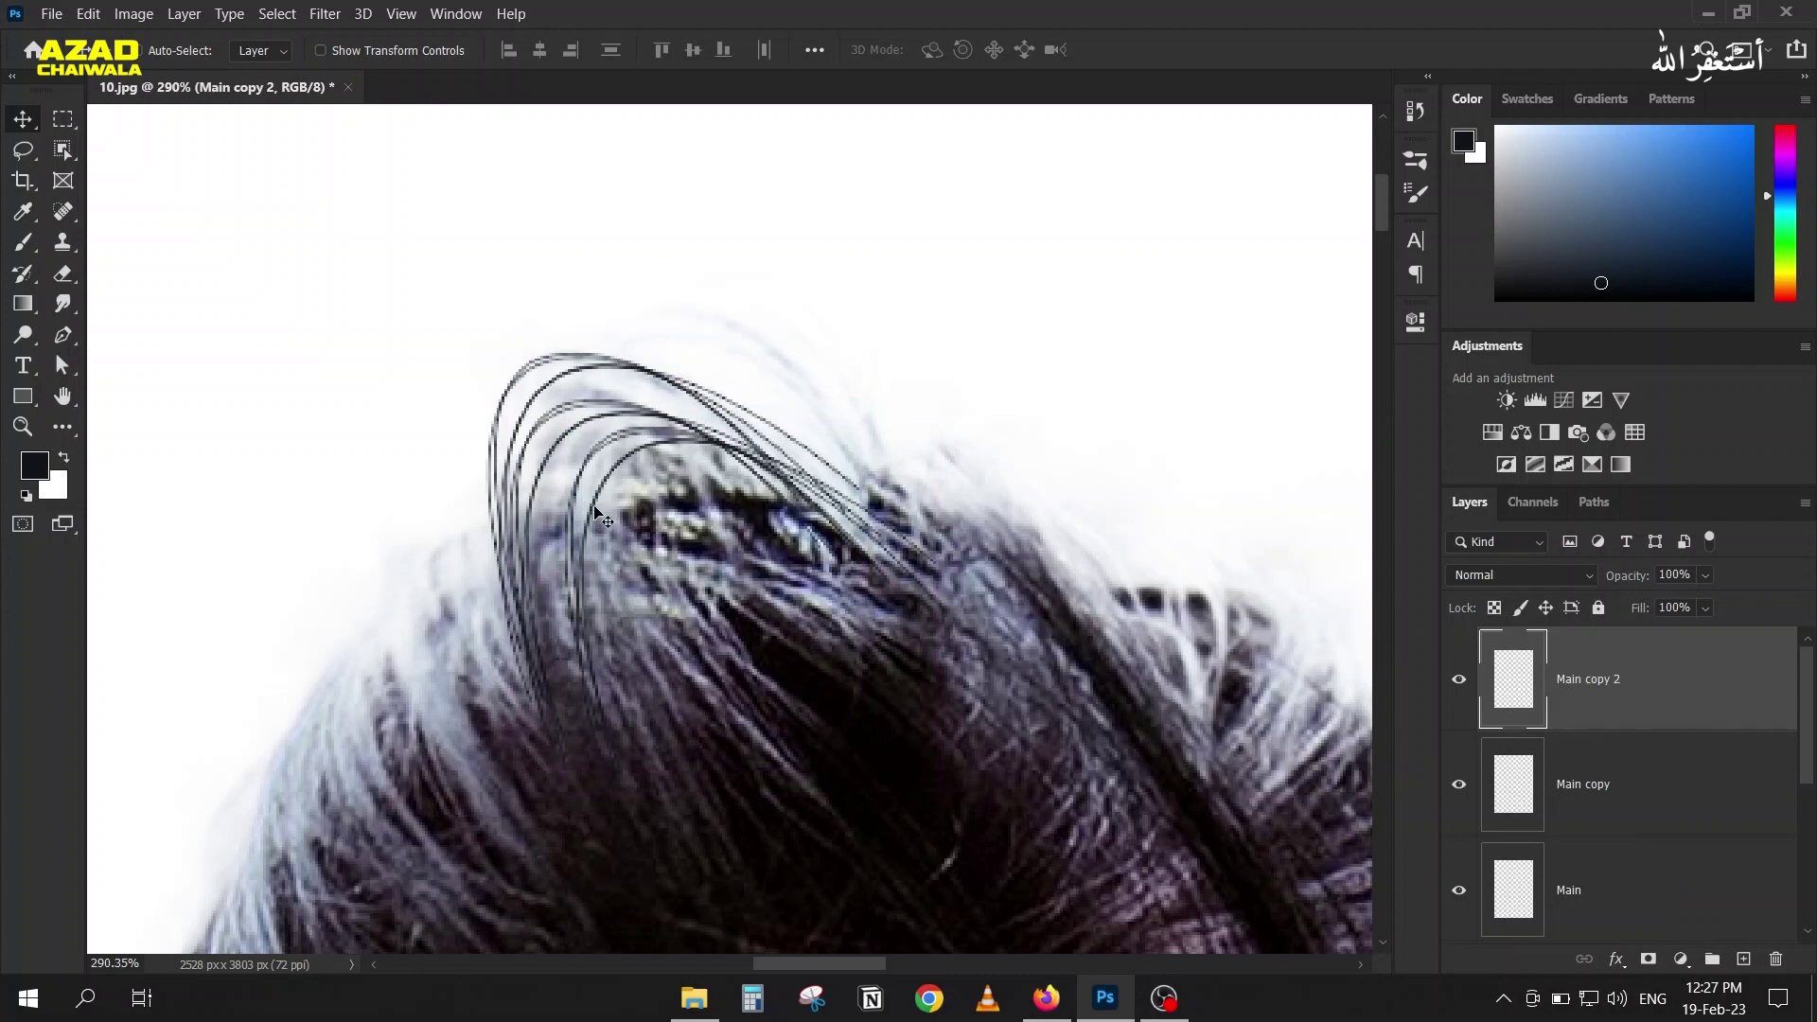
Step: Nudge the Main copy strands into place and rotate them about 11° clockwise
left_click(1576, 789)
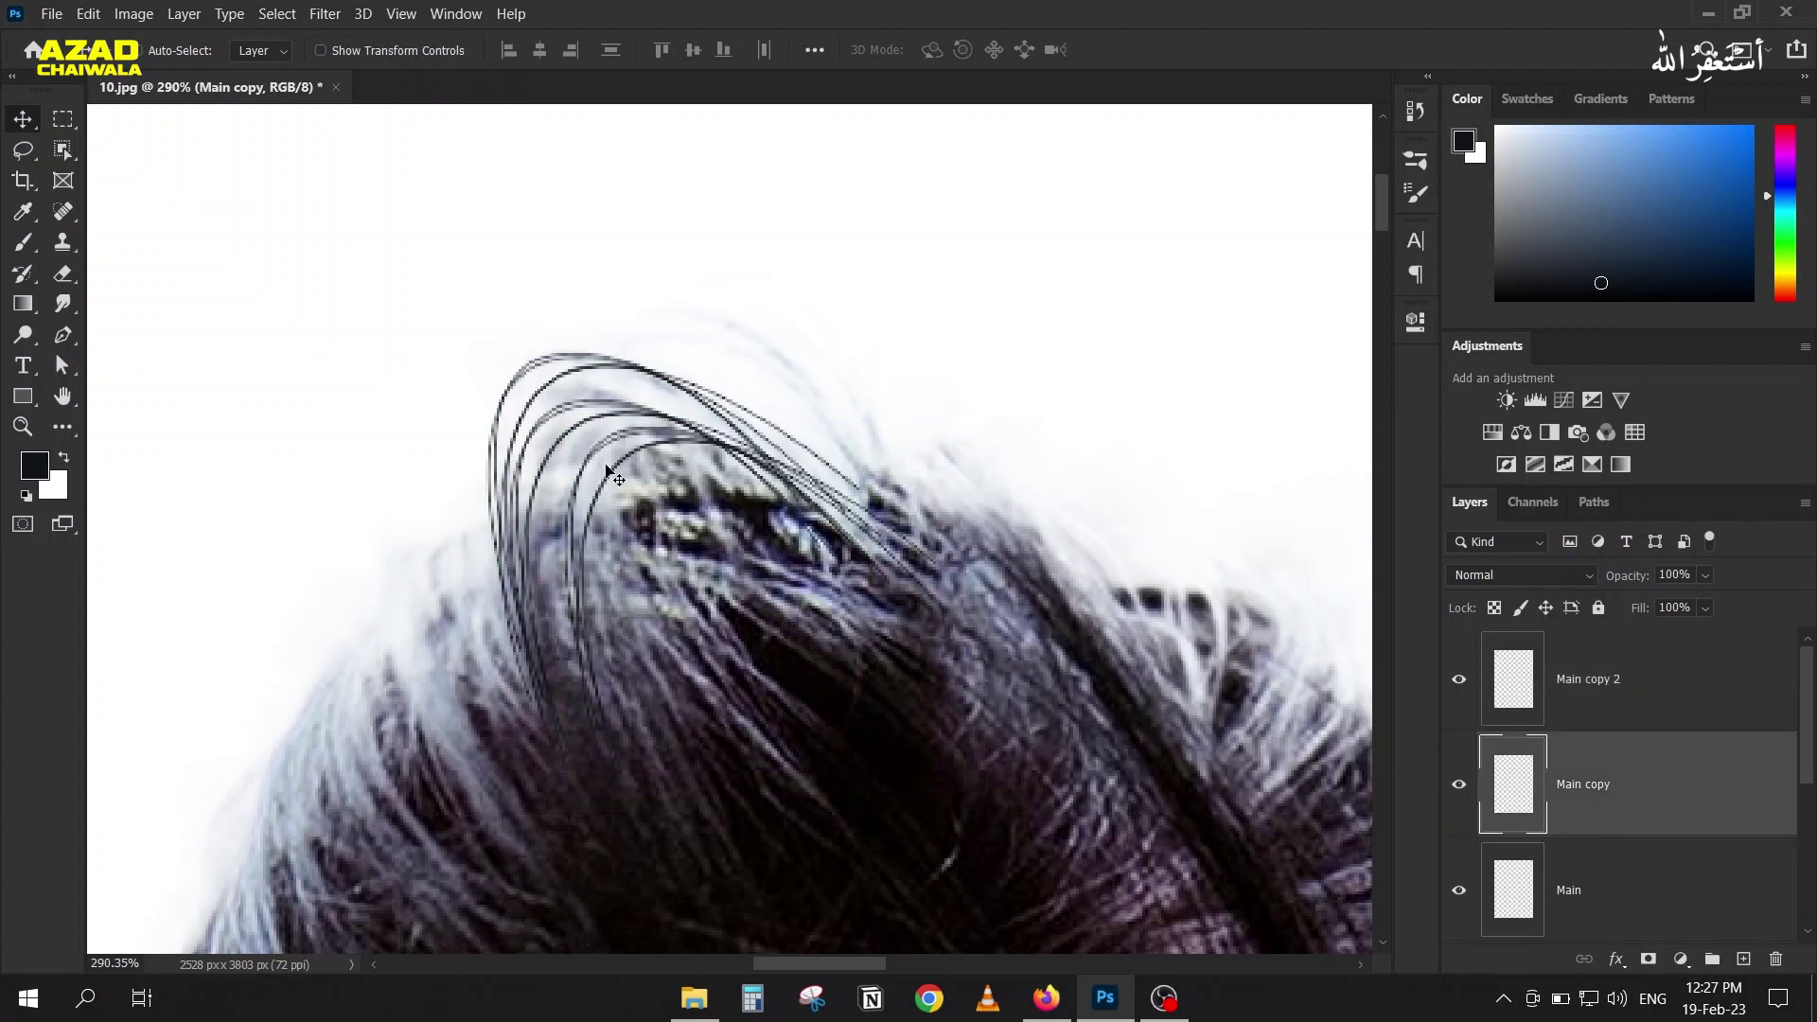
left_click_drag(614, 465, 558, 438)
key("ctrl+t")
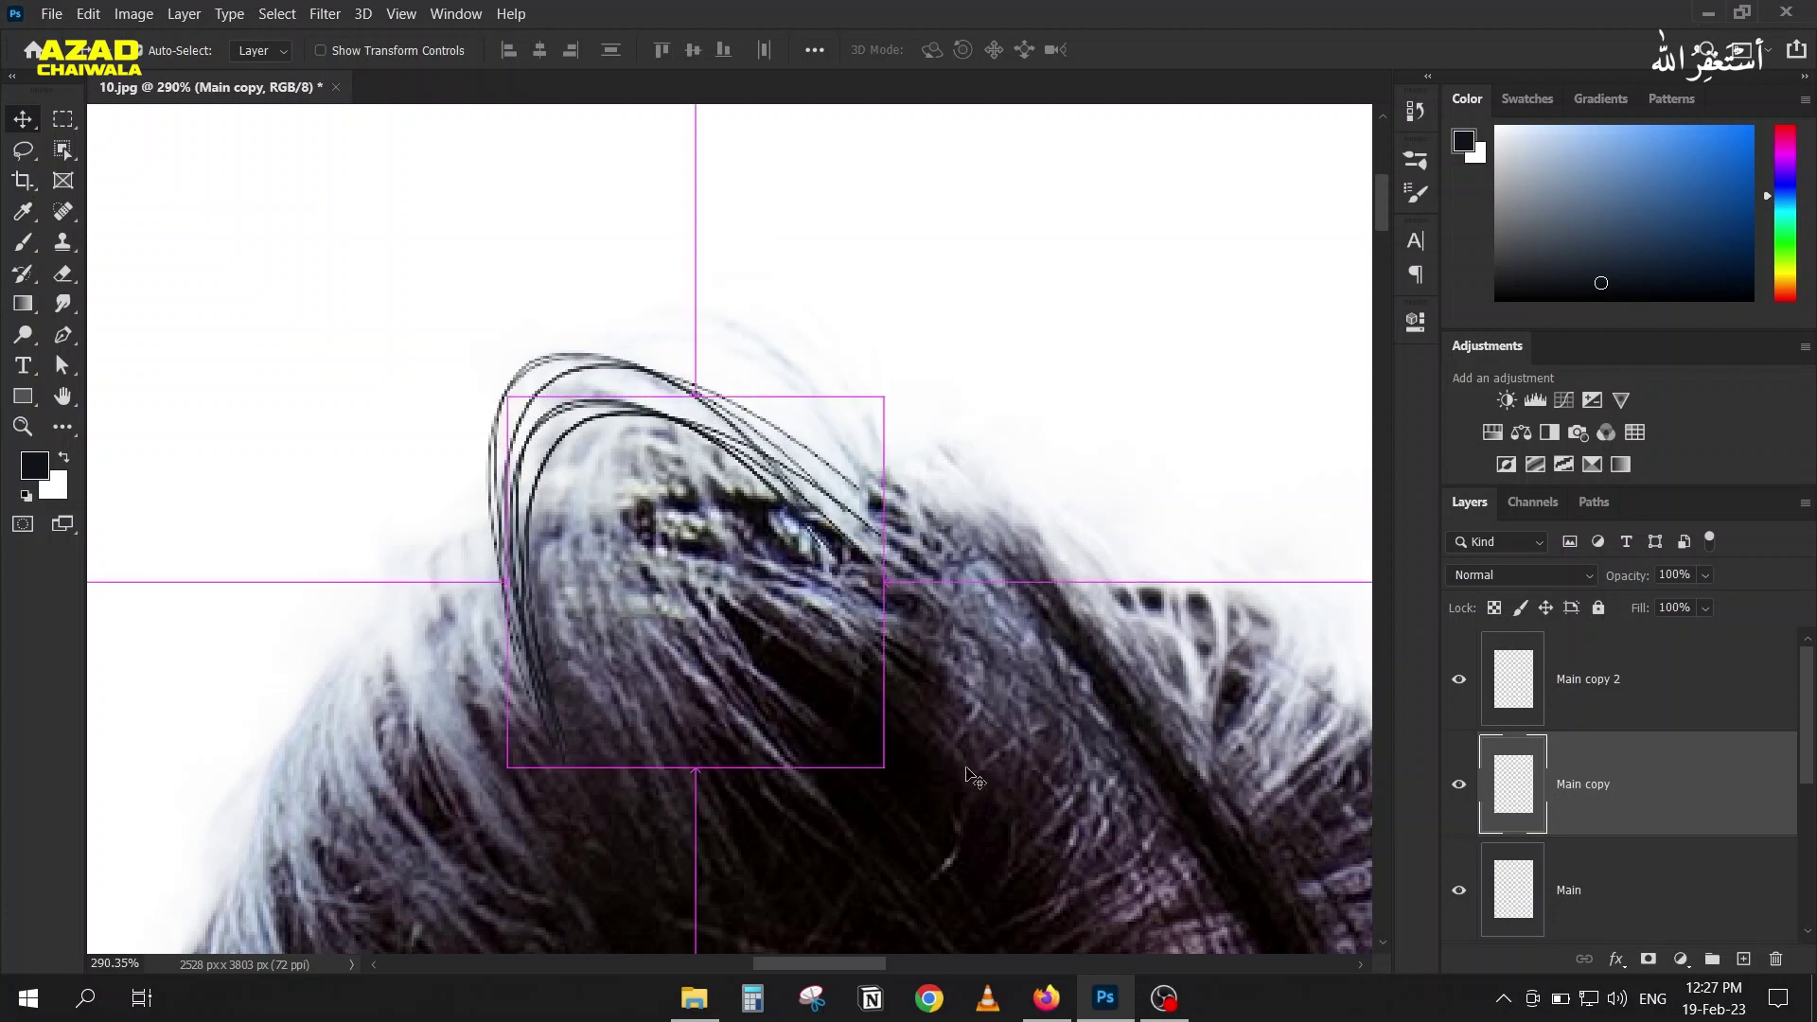
left_click_drag(904, 784, 854, 811)
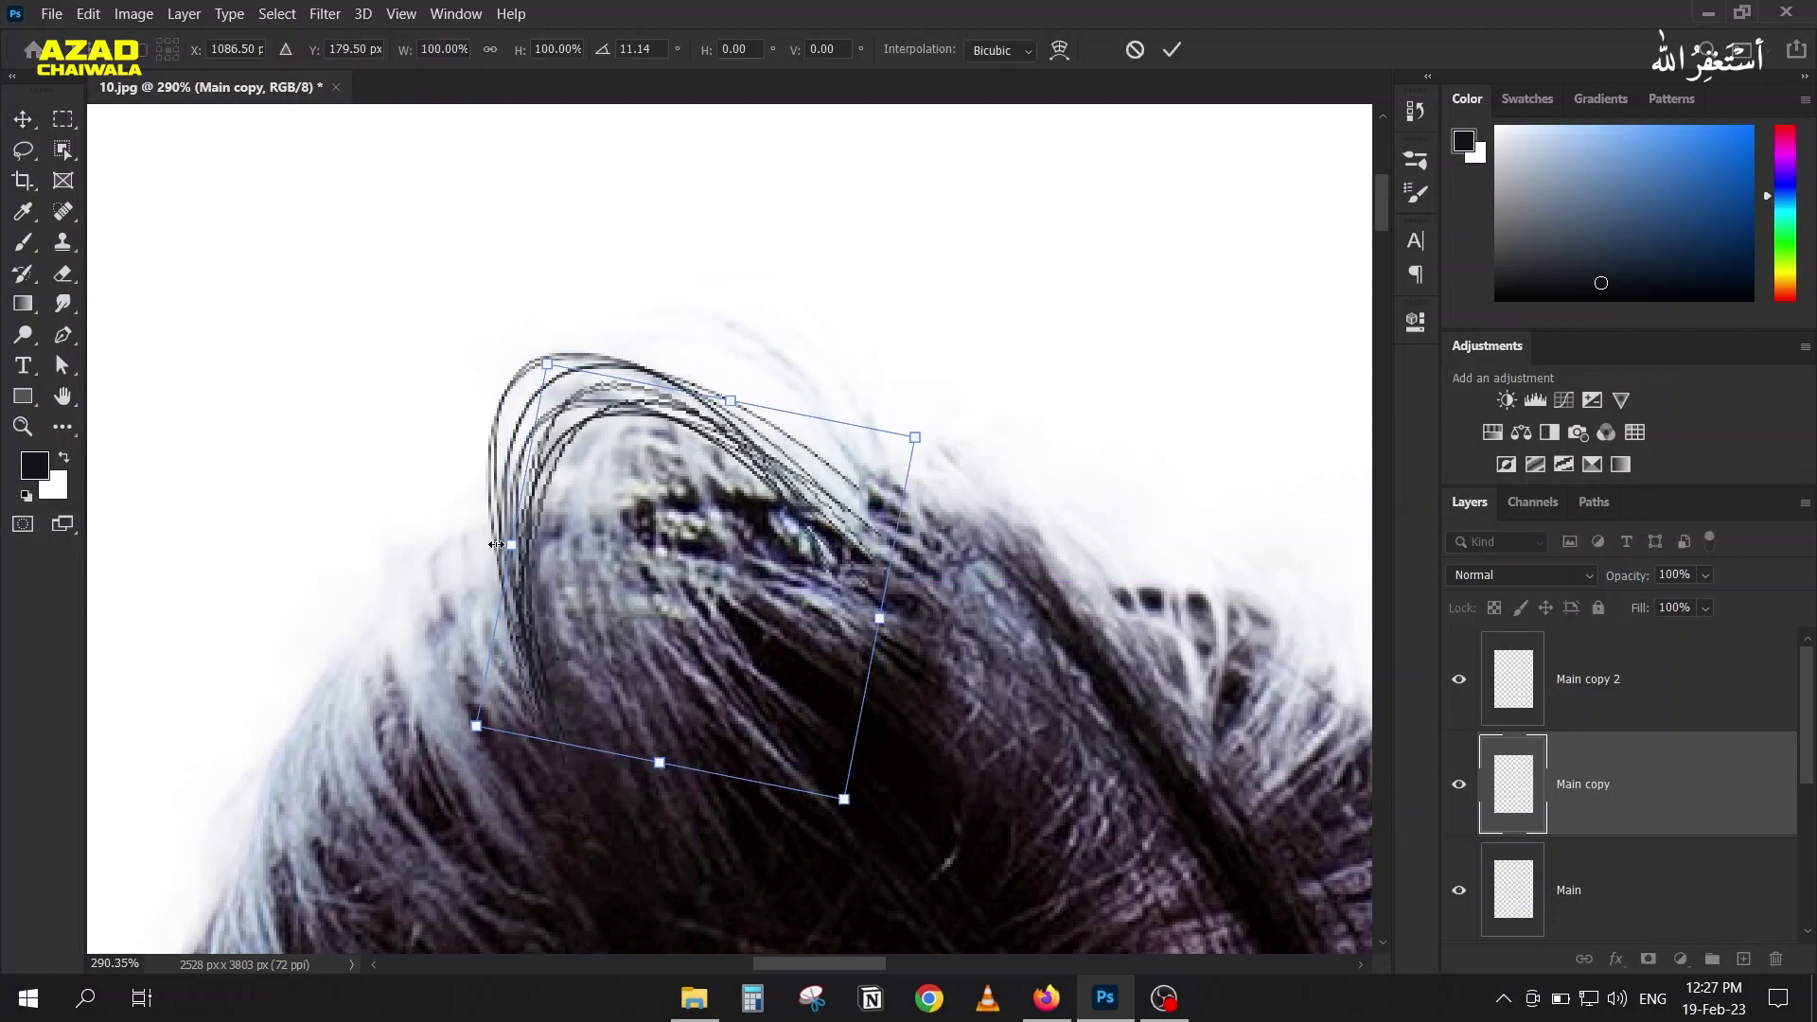
key("Return")
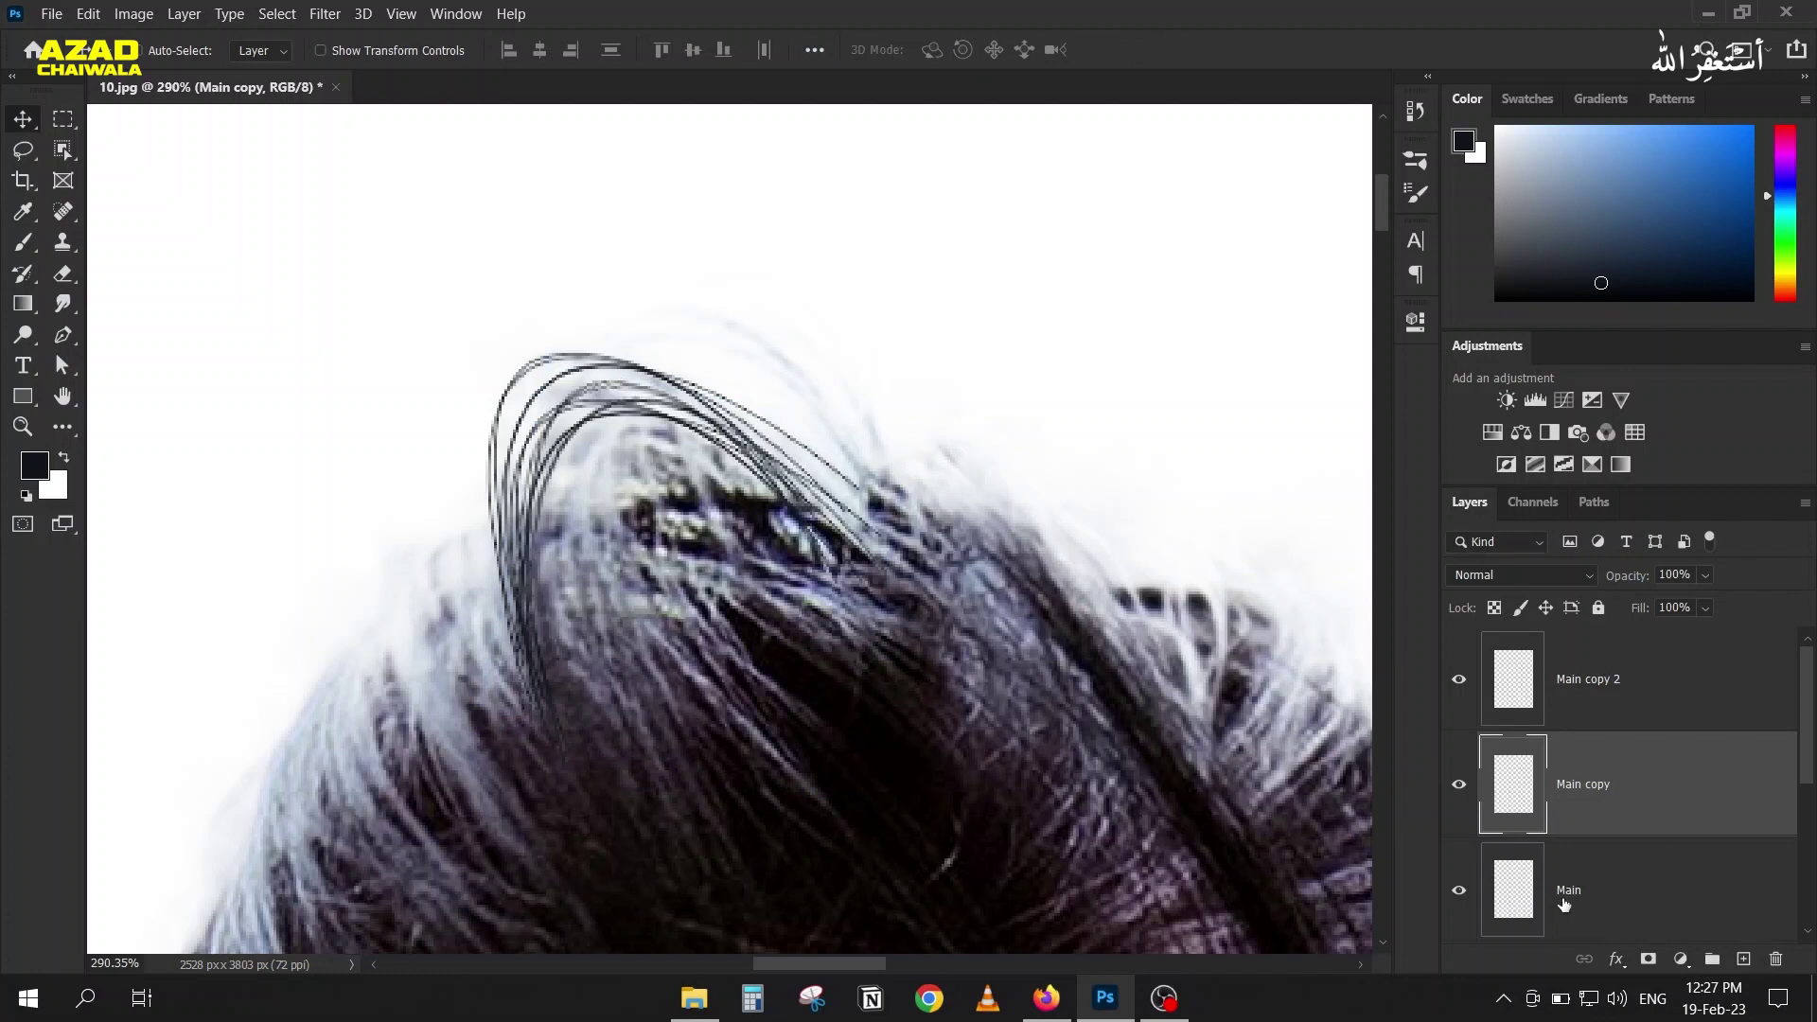
left_click(1532, 888)
Step: Warp the Main strands by pulling the lower-right corner, right side and top curve, then delete Main copy
left_click_drag(1532, 887, 1534, 893)
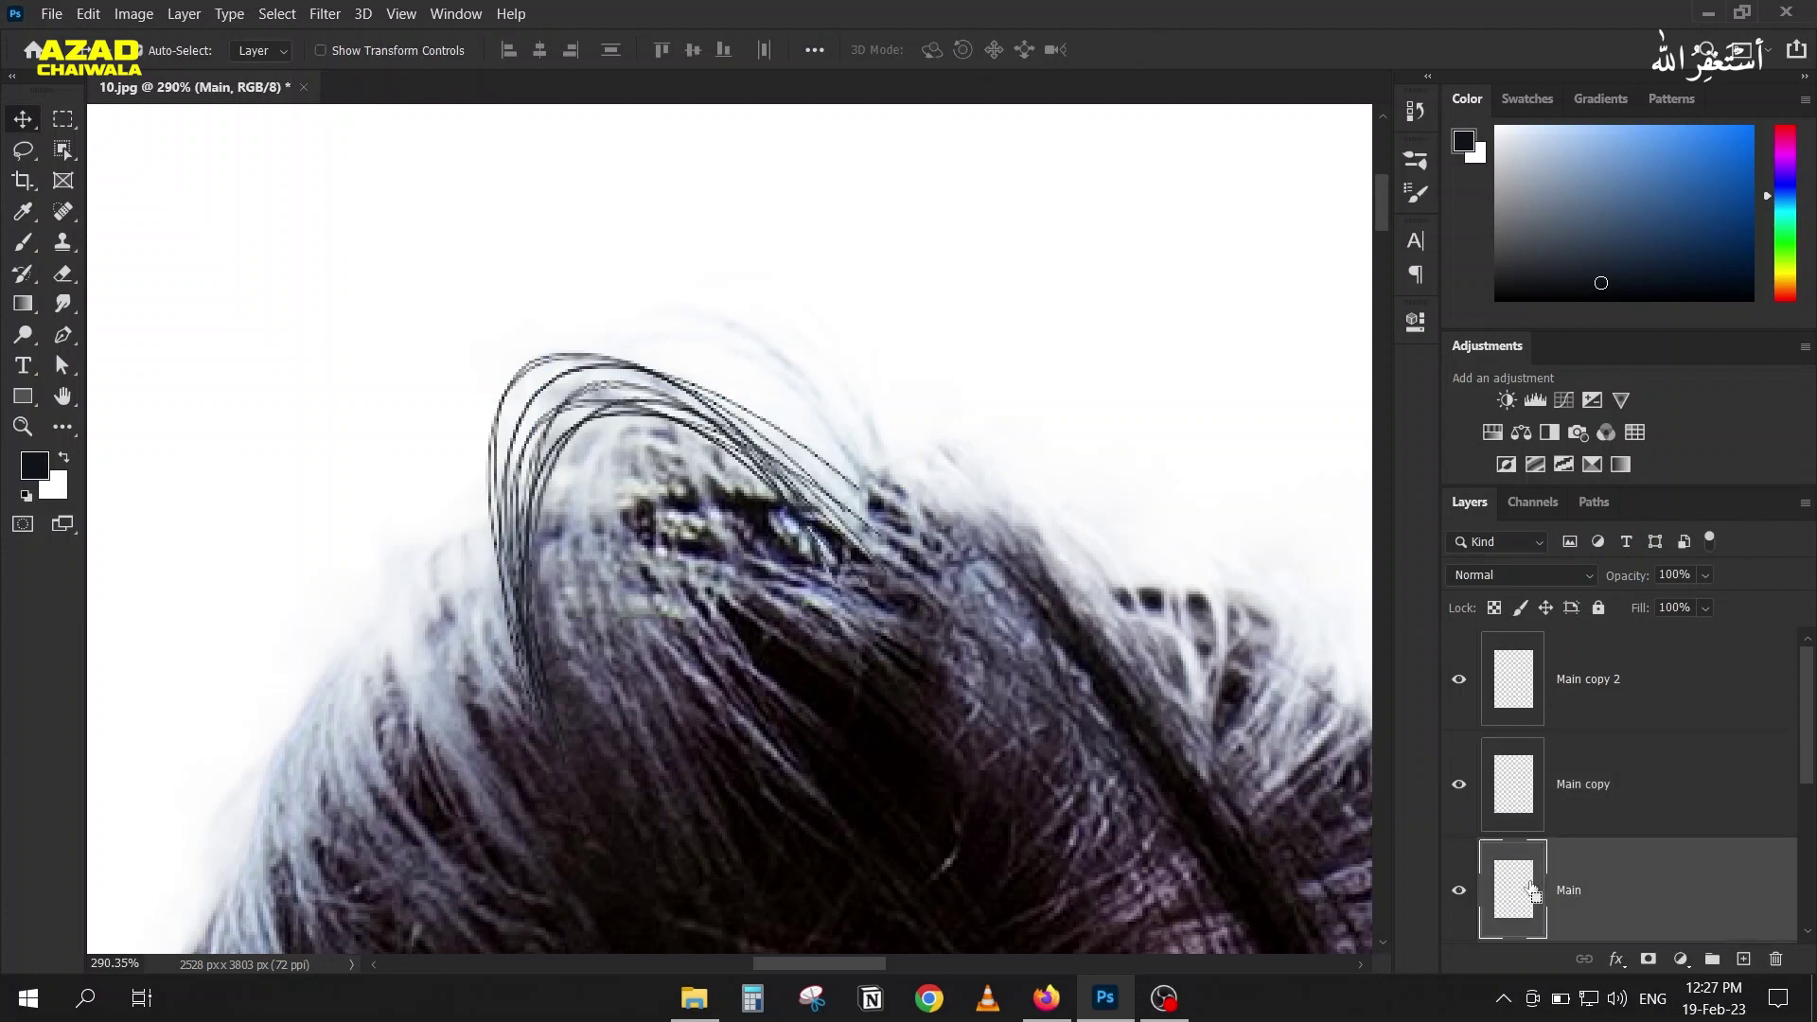
key("ctrl+t")
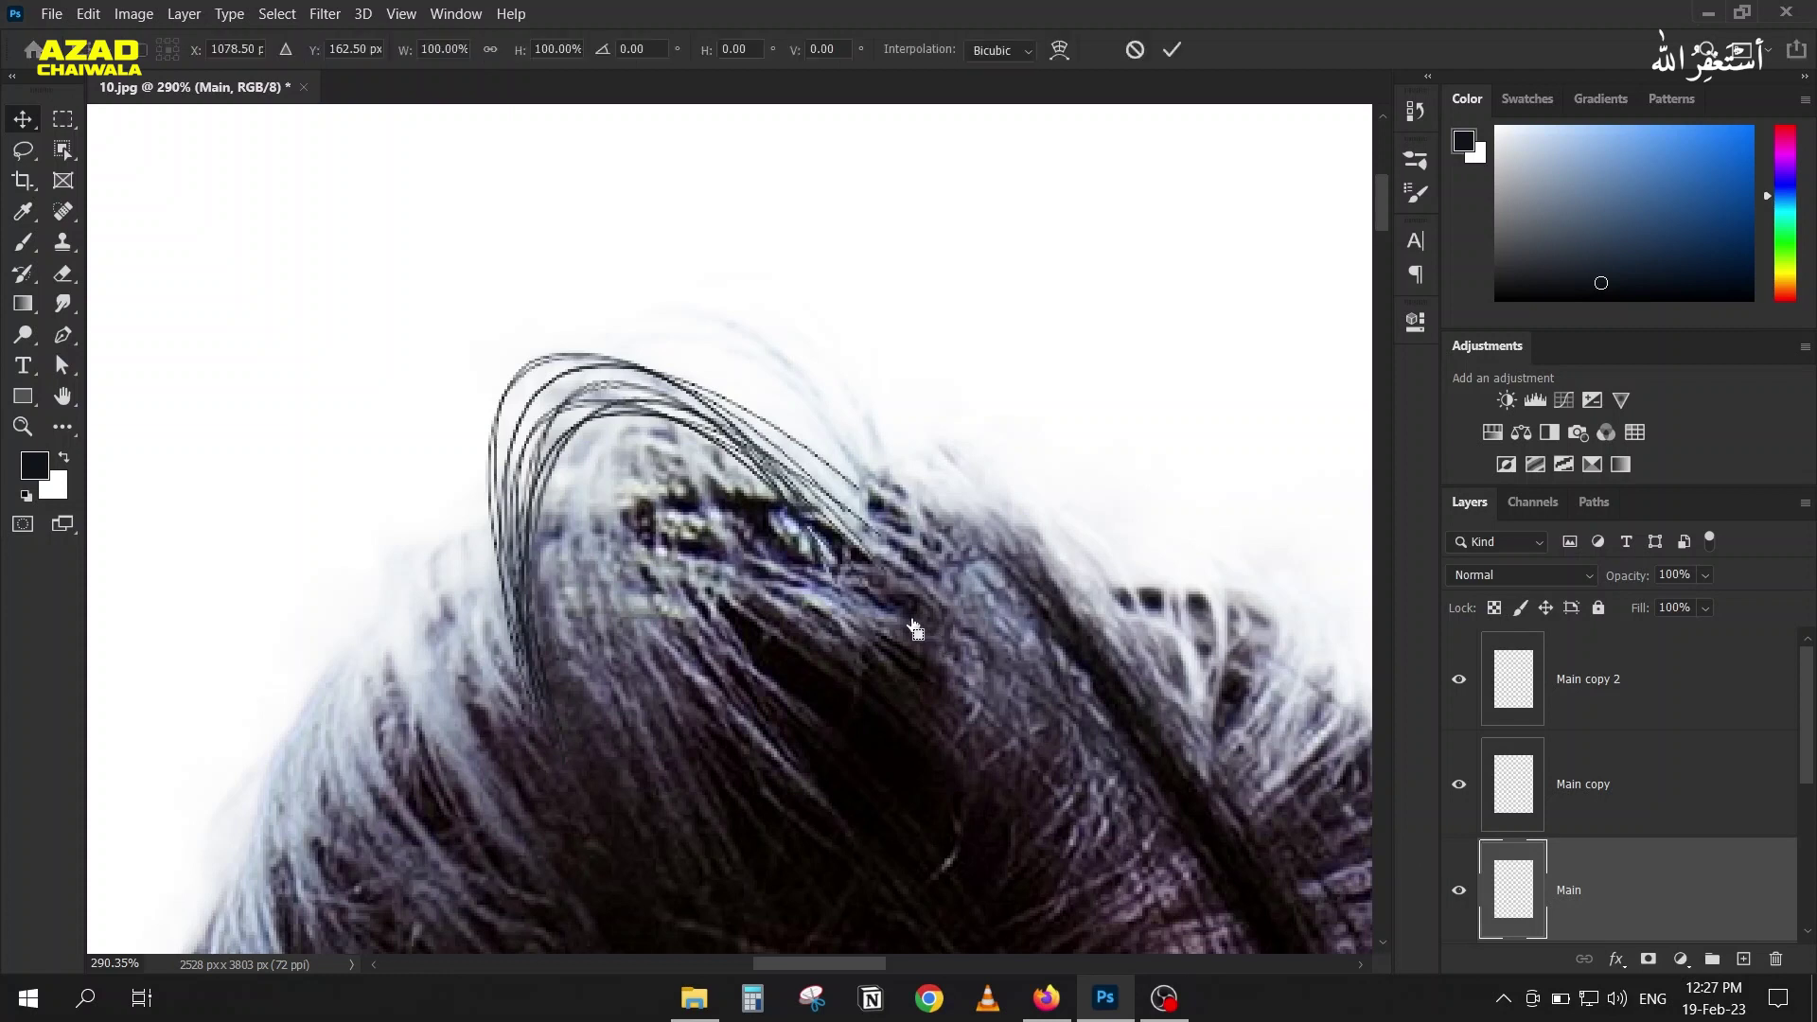
left_click(1058, 52)
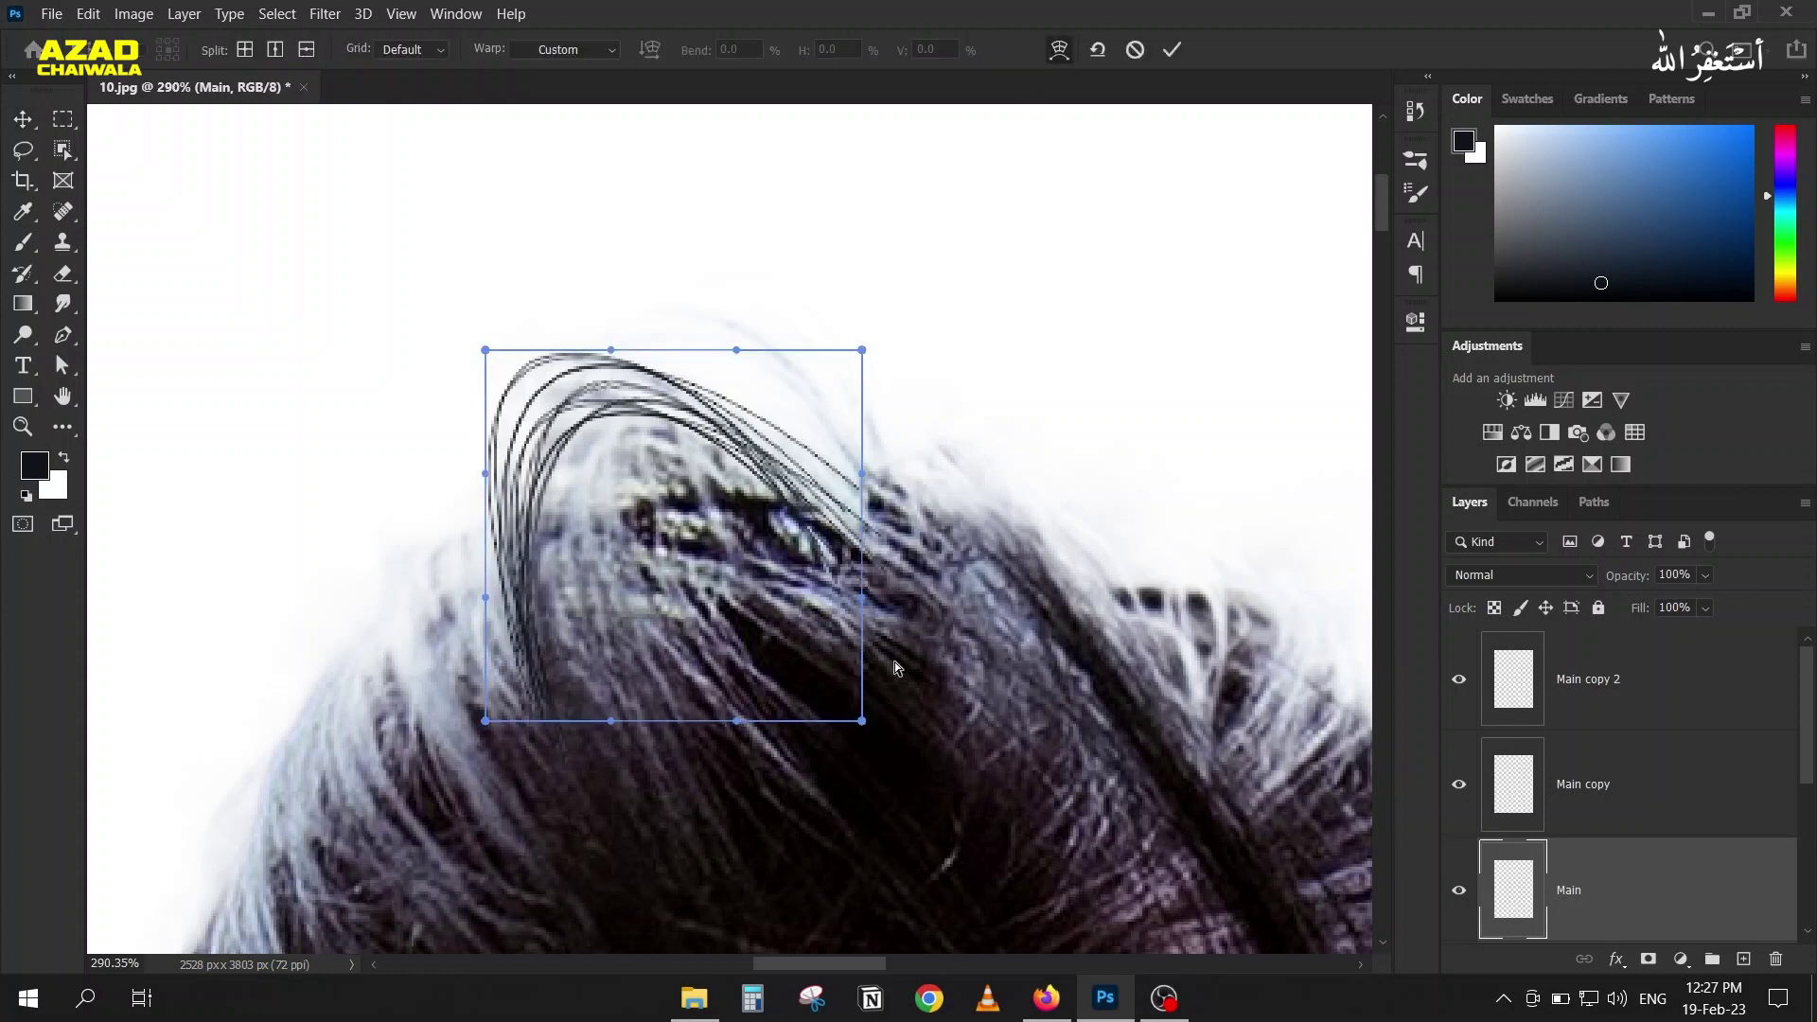
left_click_drag(866, 723, 824, 767)
left_click_drag(871, 430, 881, 454)
mouse_move(738, 352)
left_mouse_down()
mouse_move(738, 304)
mouse_move(740, 319)
left_mouse_up()
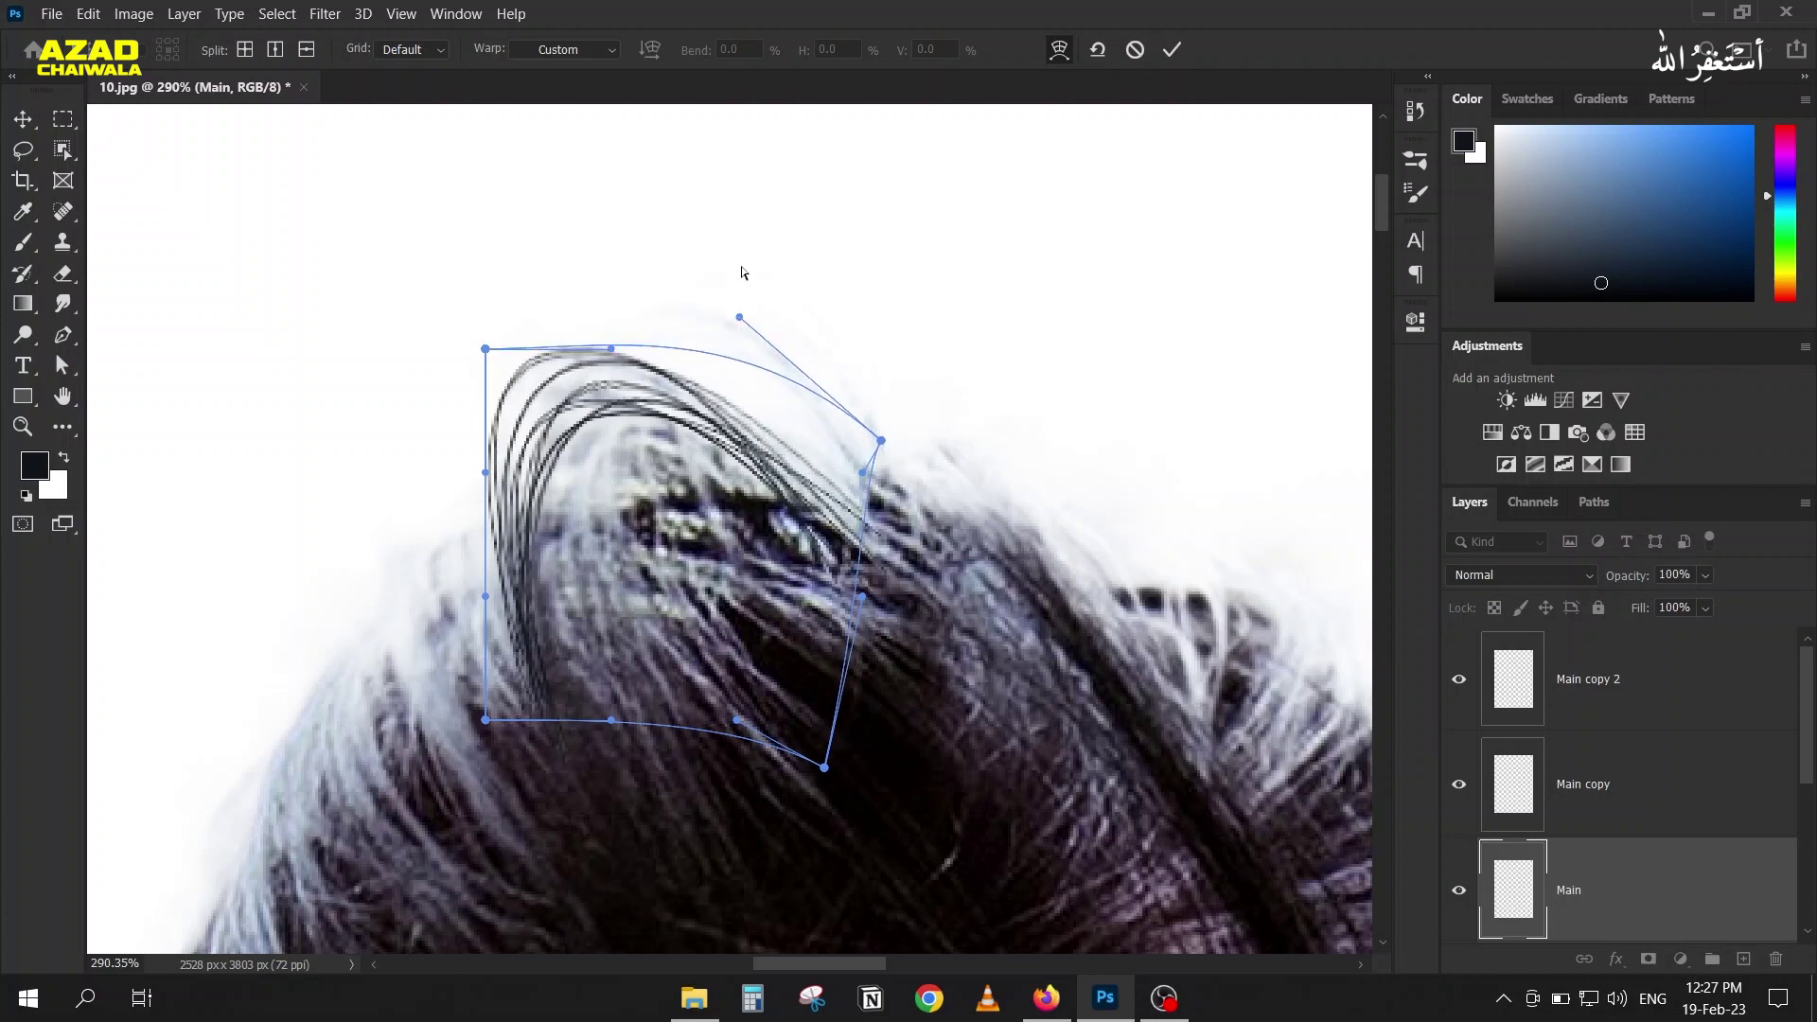
left_click(1170, 52)
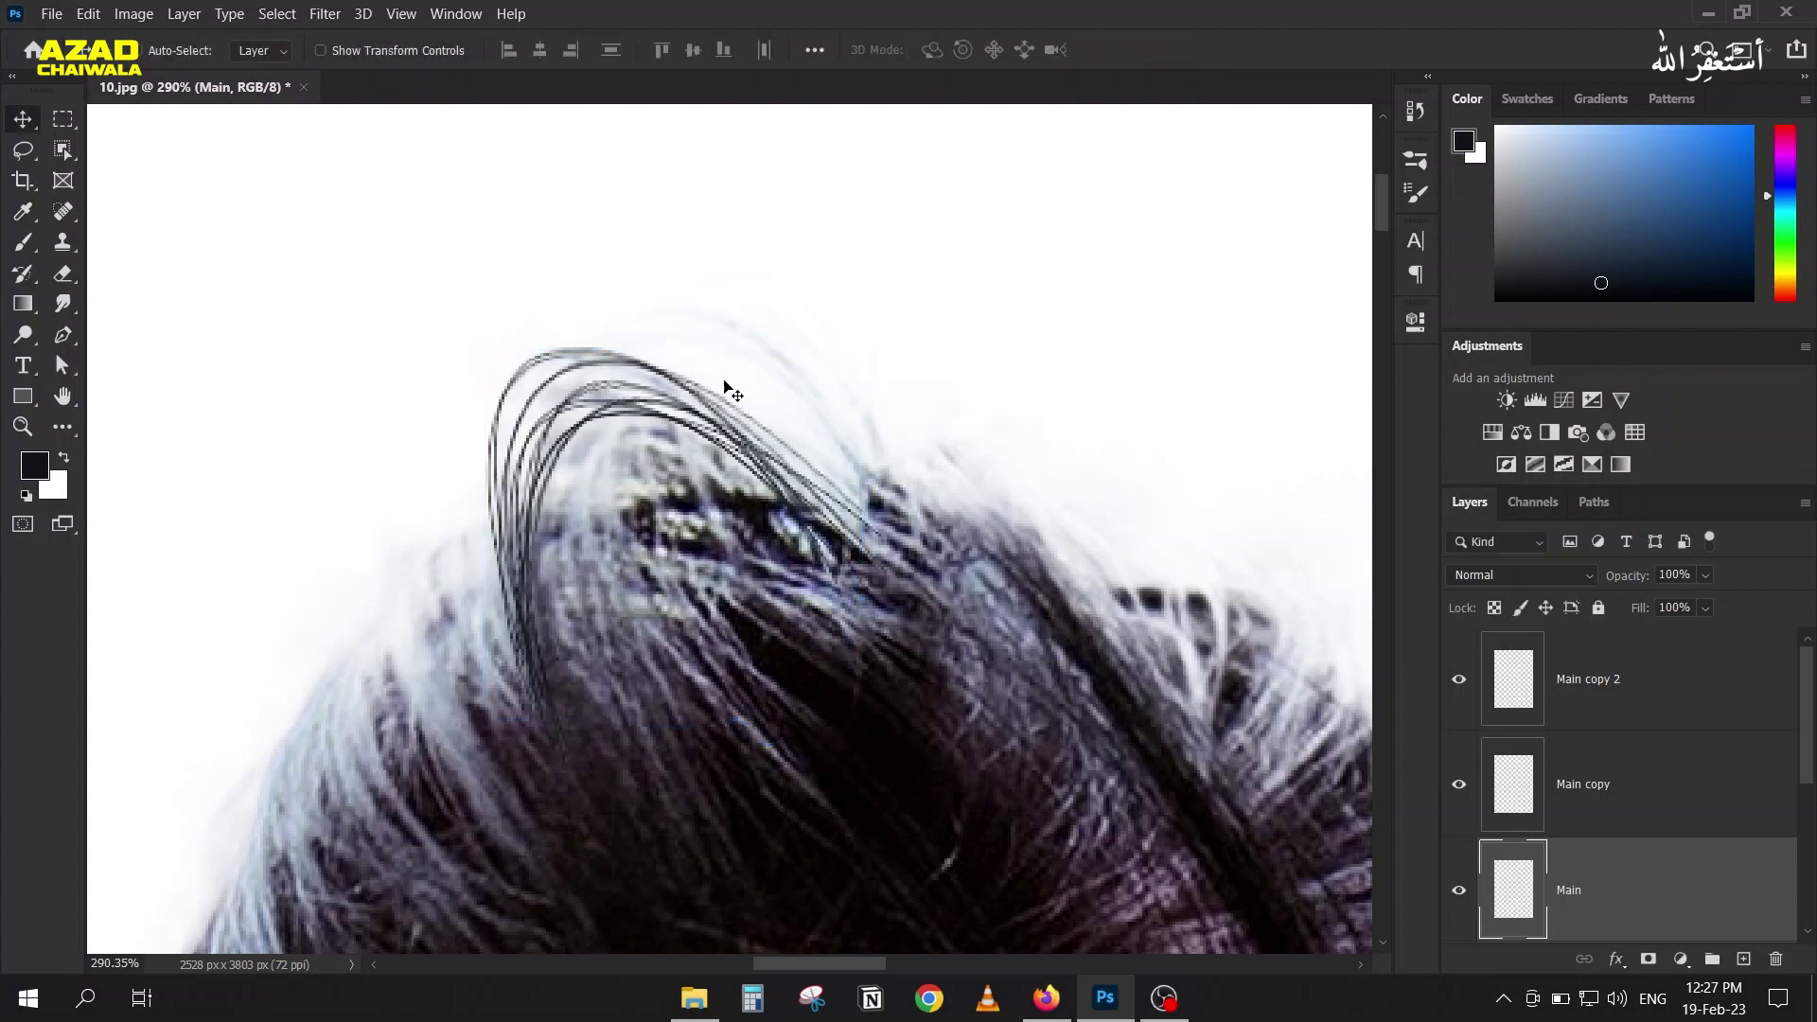
left_click(1624, 767)
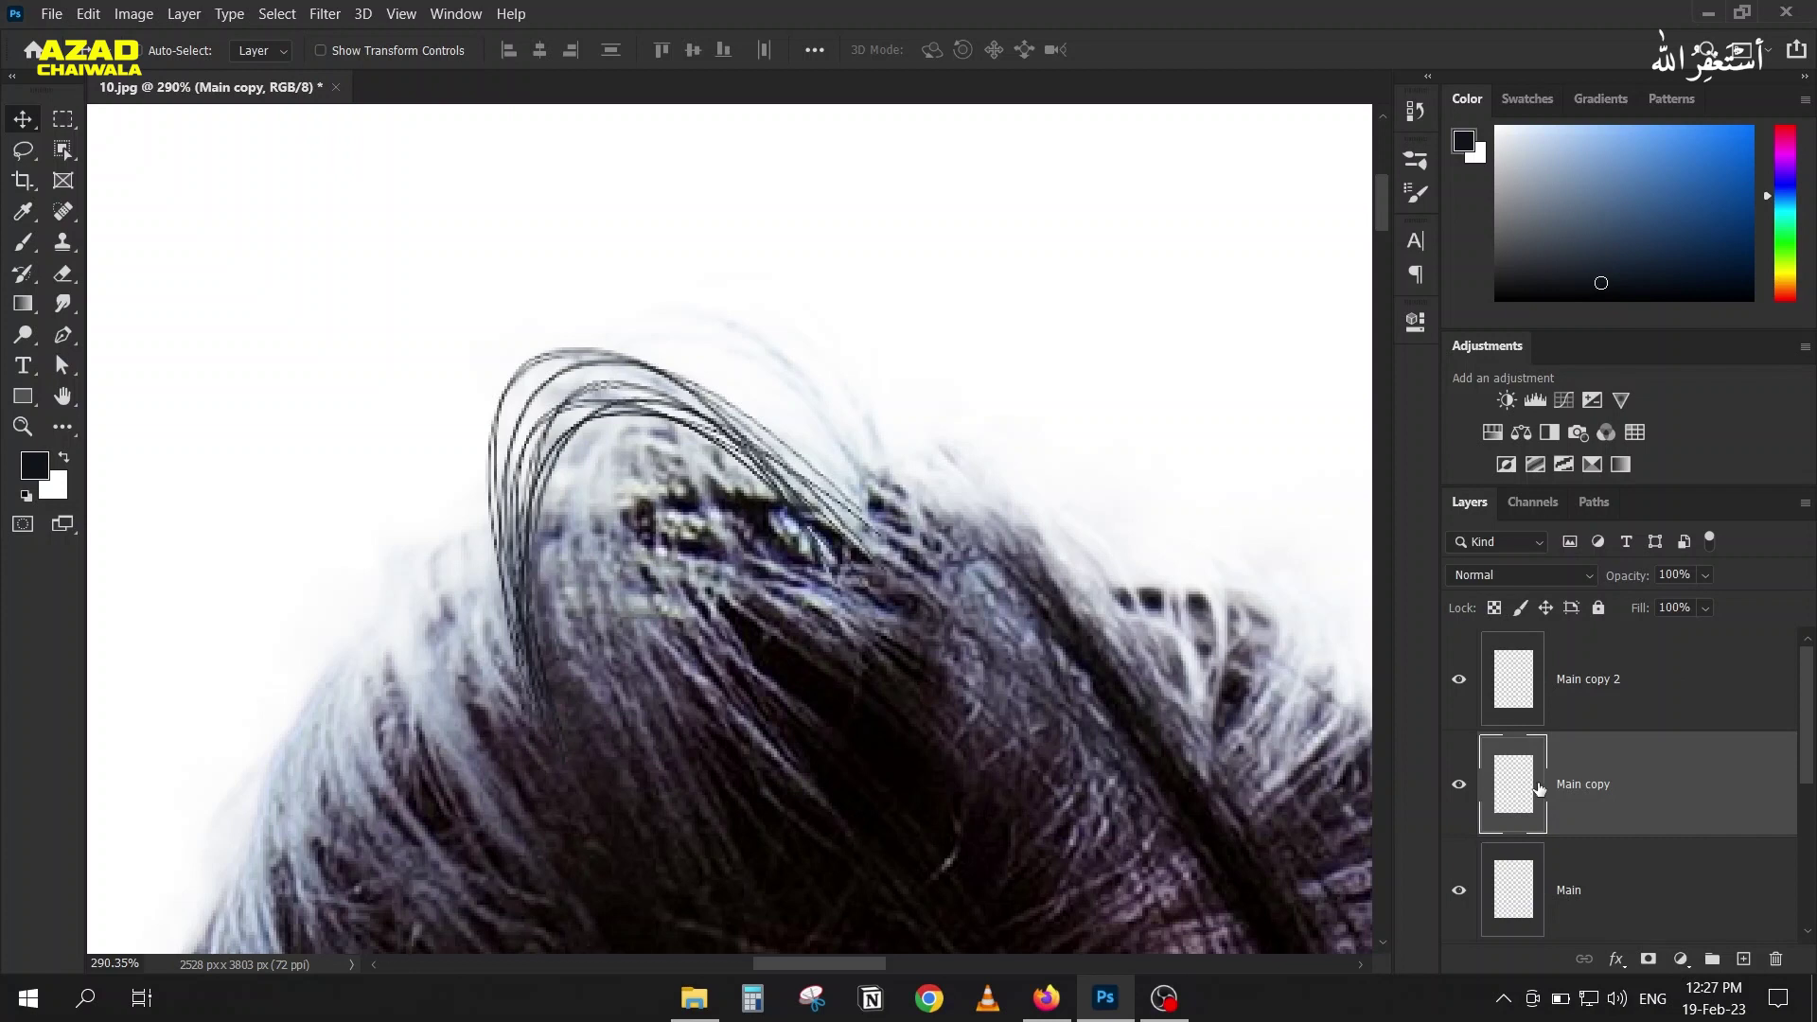
key("Delete")
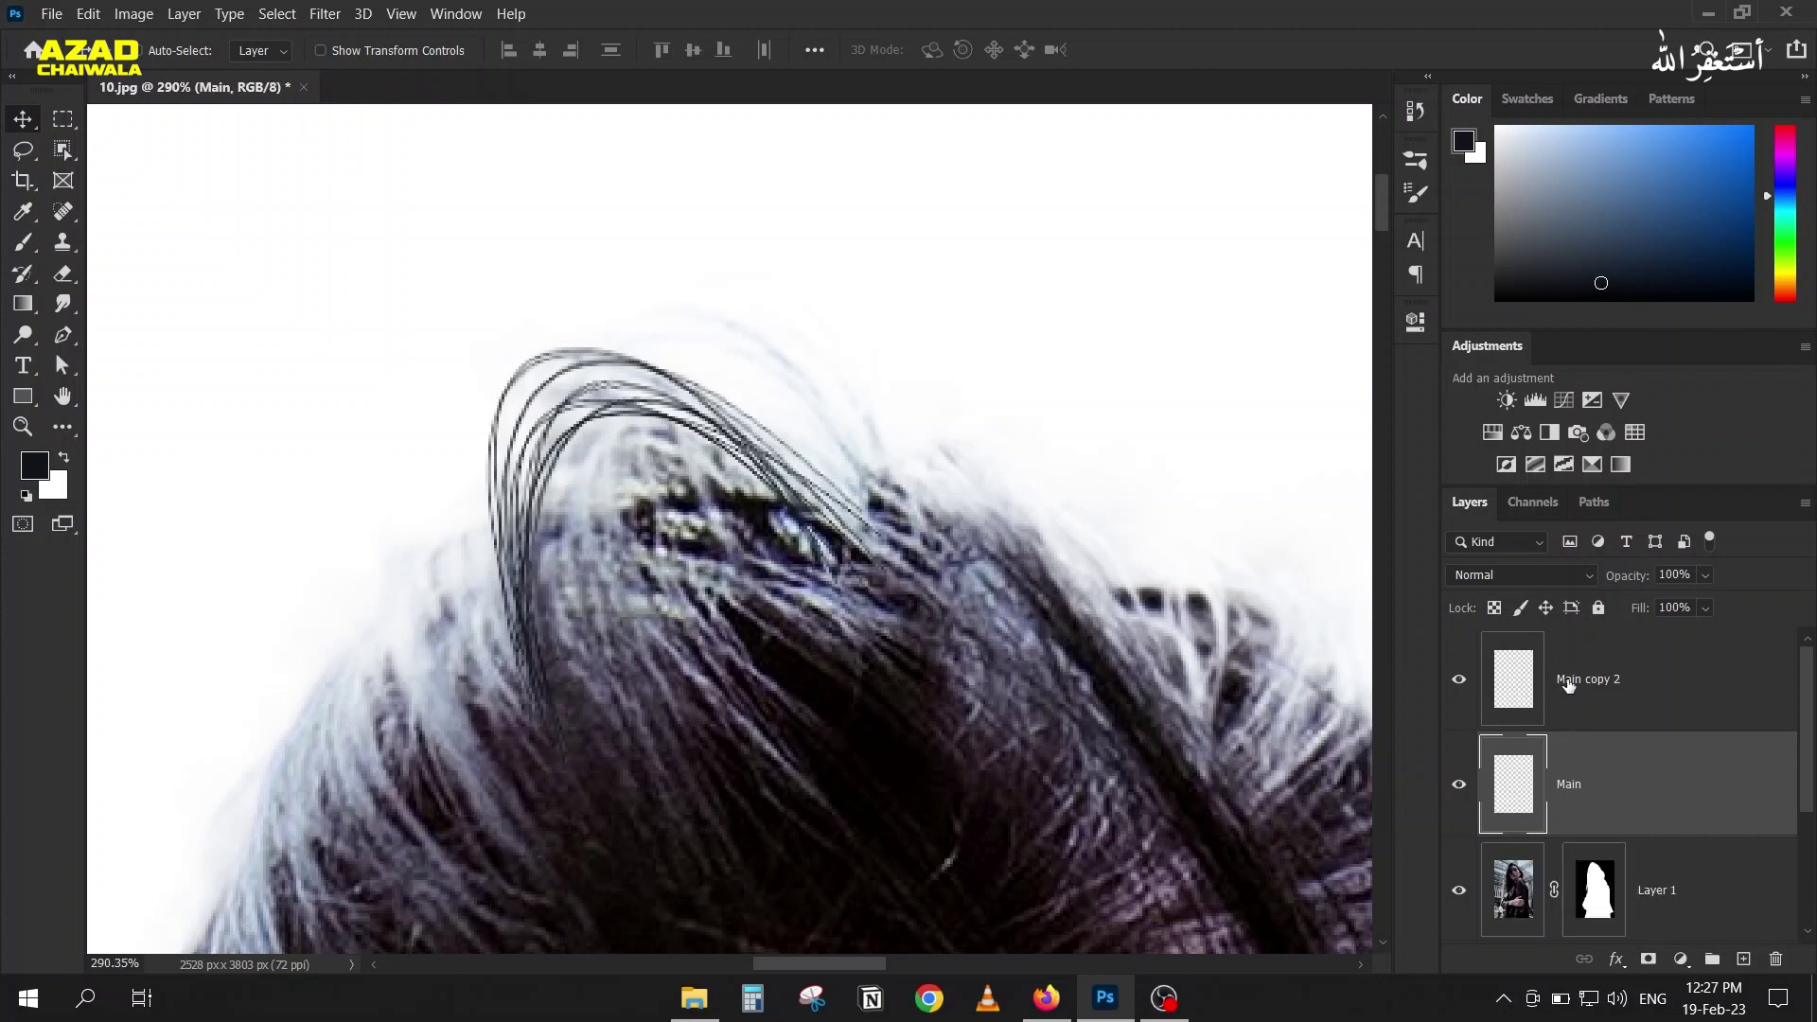
Step: Delete the Main copy 2 layer and drag out a fresh copy of the strands down-right
left_click(1562, 679)
key("Delete")
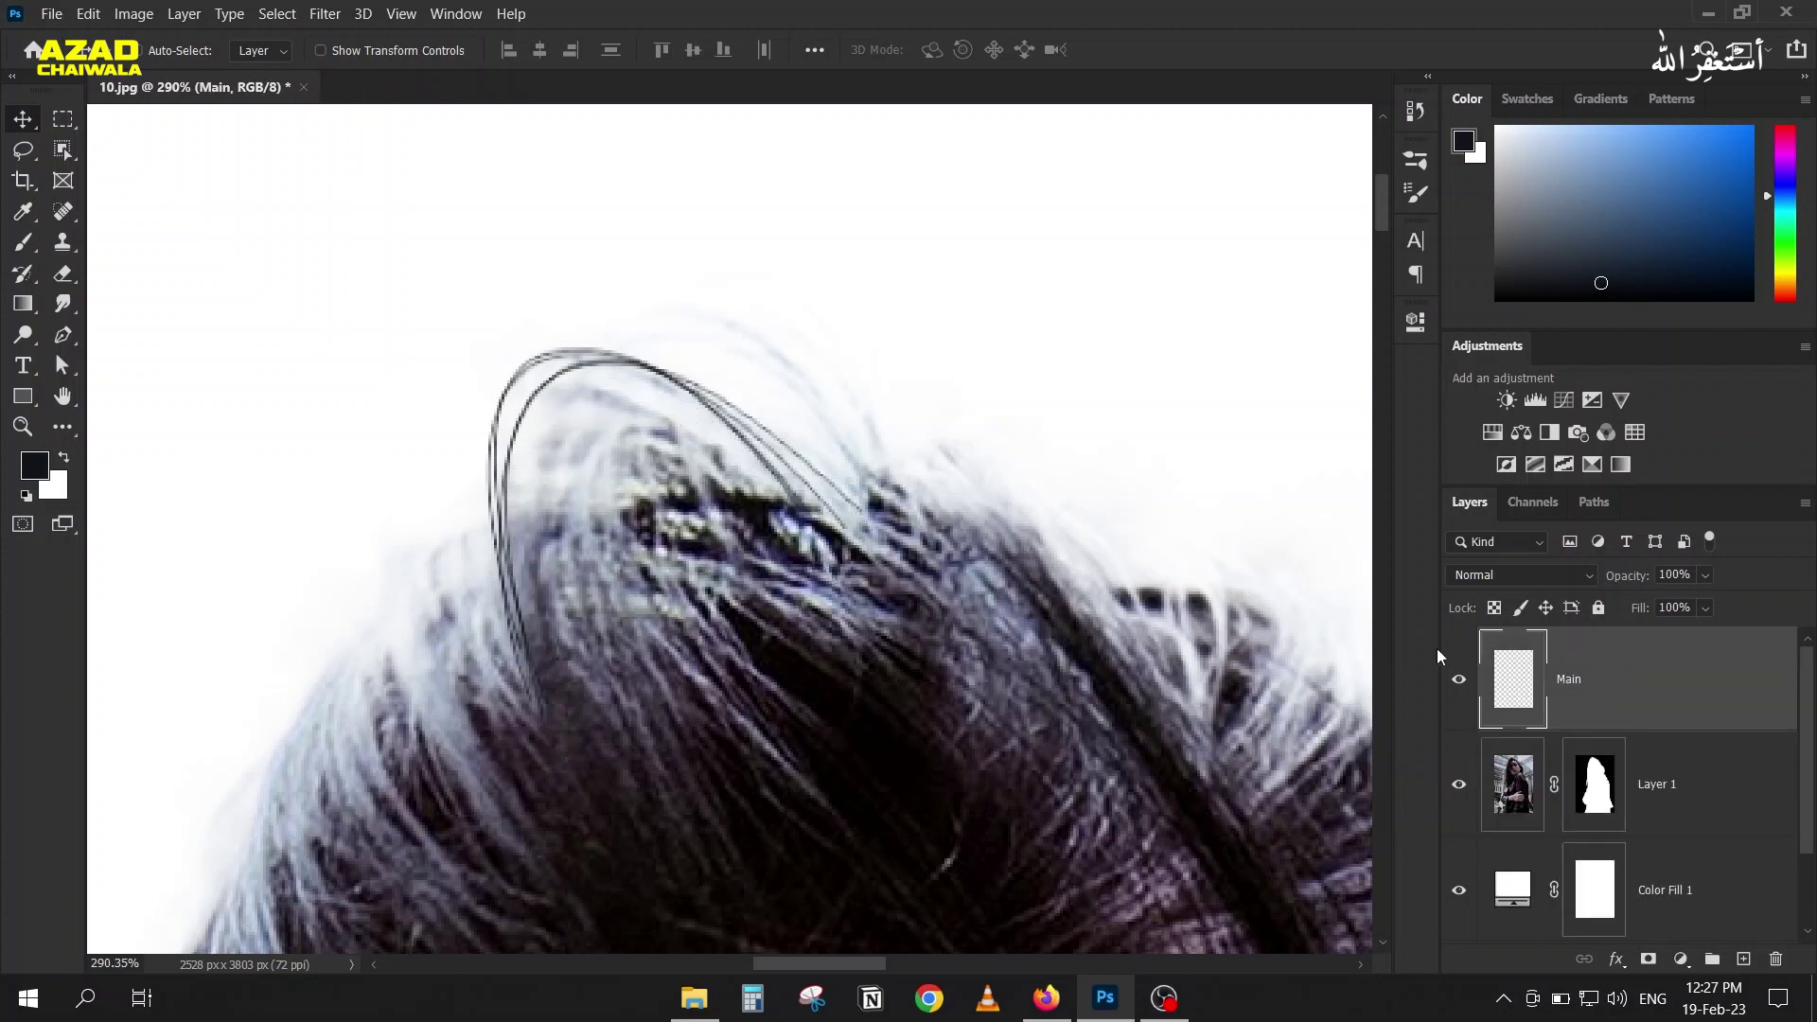
left_click_drag(527, 420, 554, 476)
left_click_drag(558, 559, 558, 560)
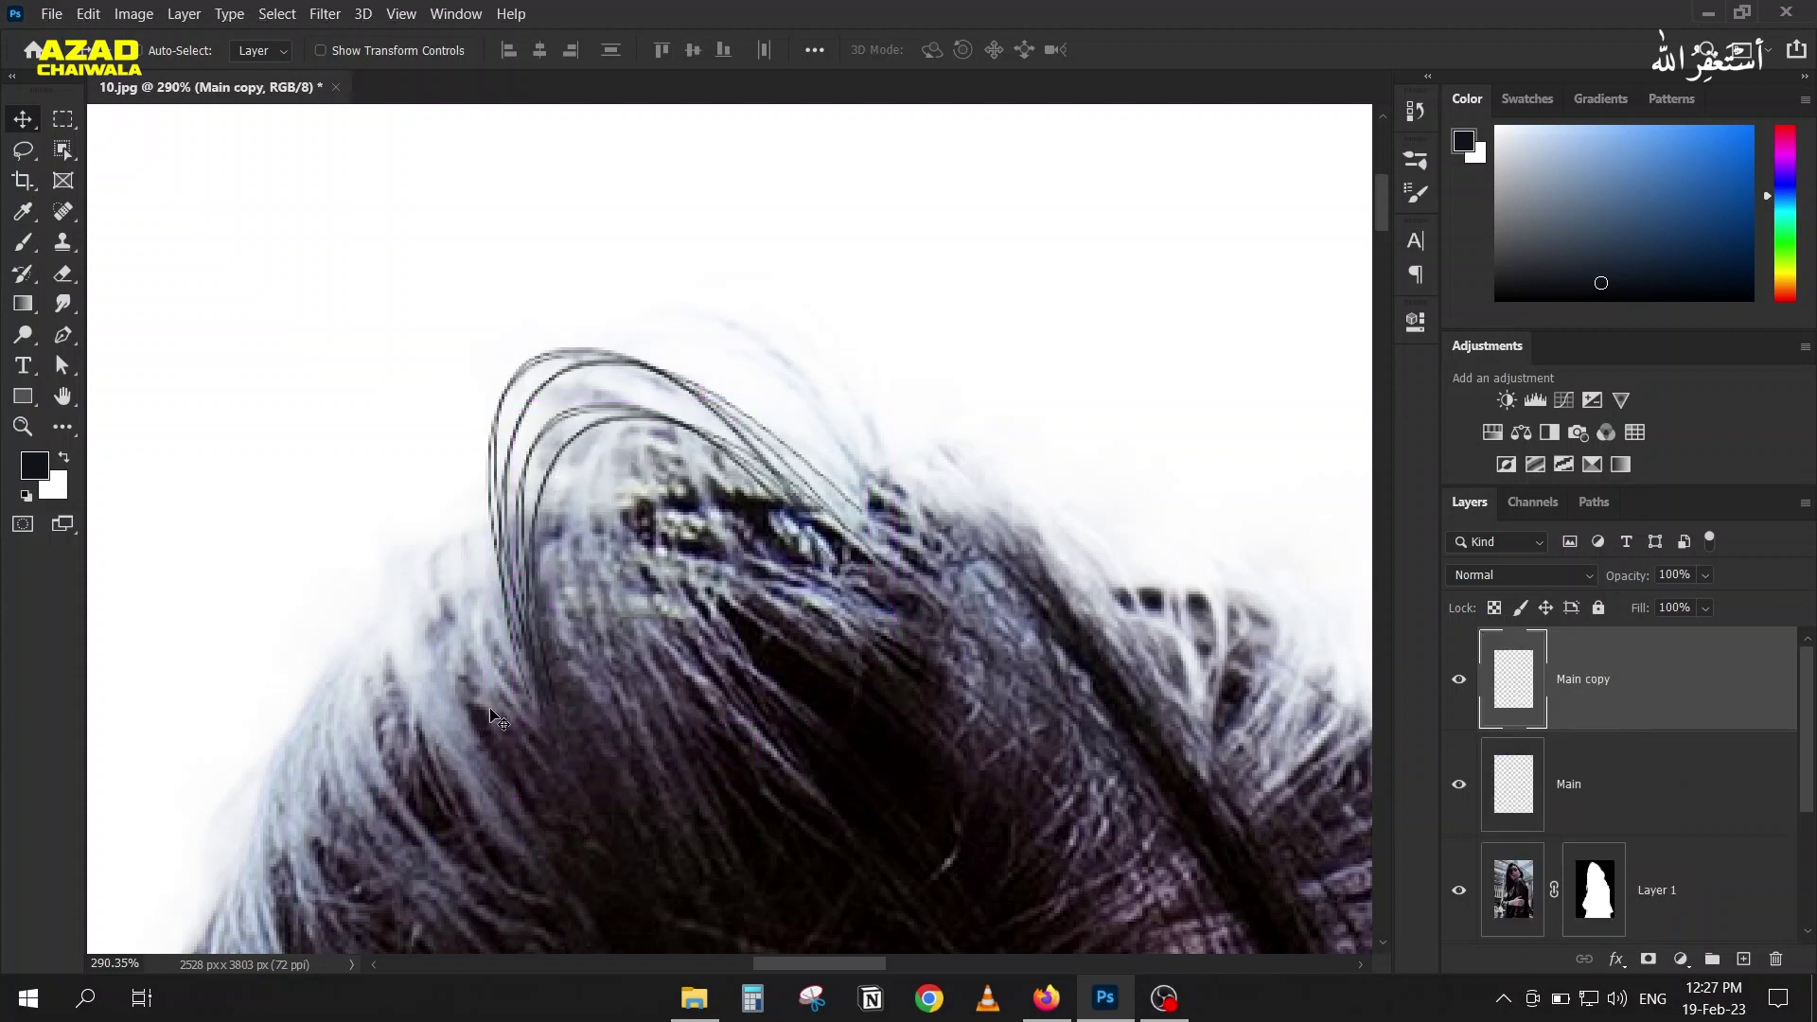
Step: Rotate the Main copy strands about 11° counter-clockwise, scale to ~104%, and duplicate as Main copy 2
left_click(527, 636)
key("ctrl+t")
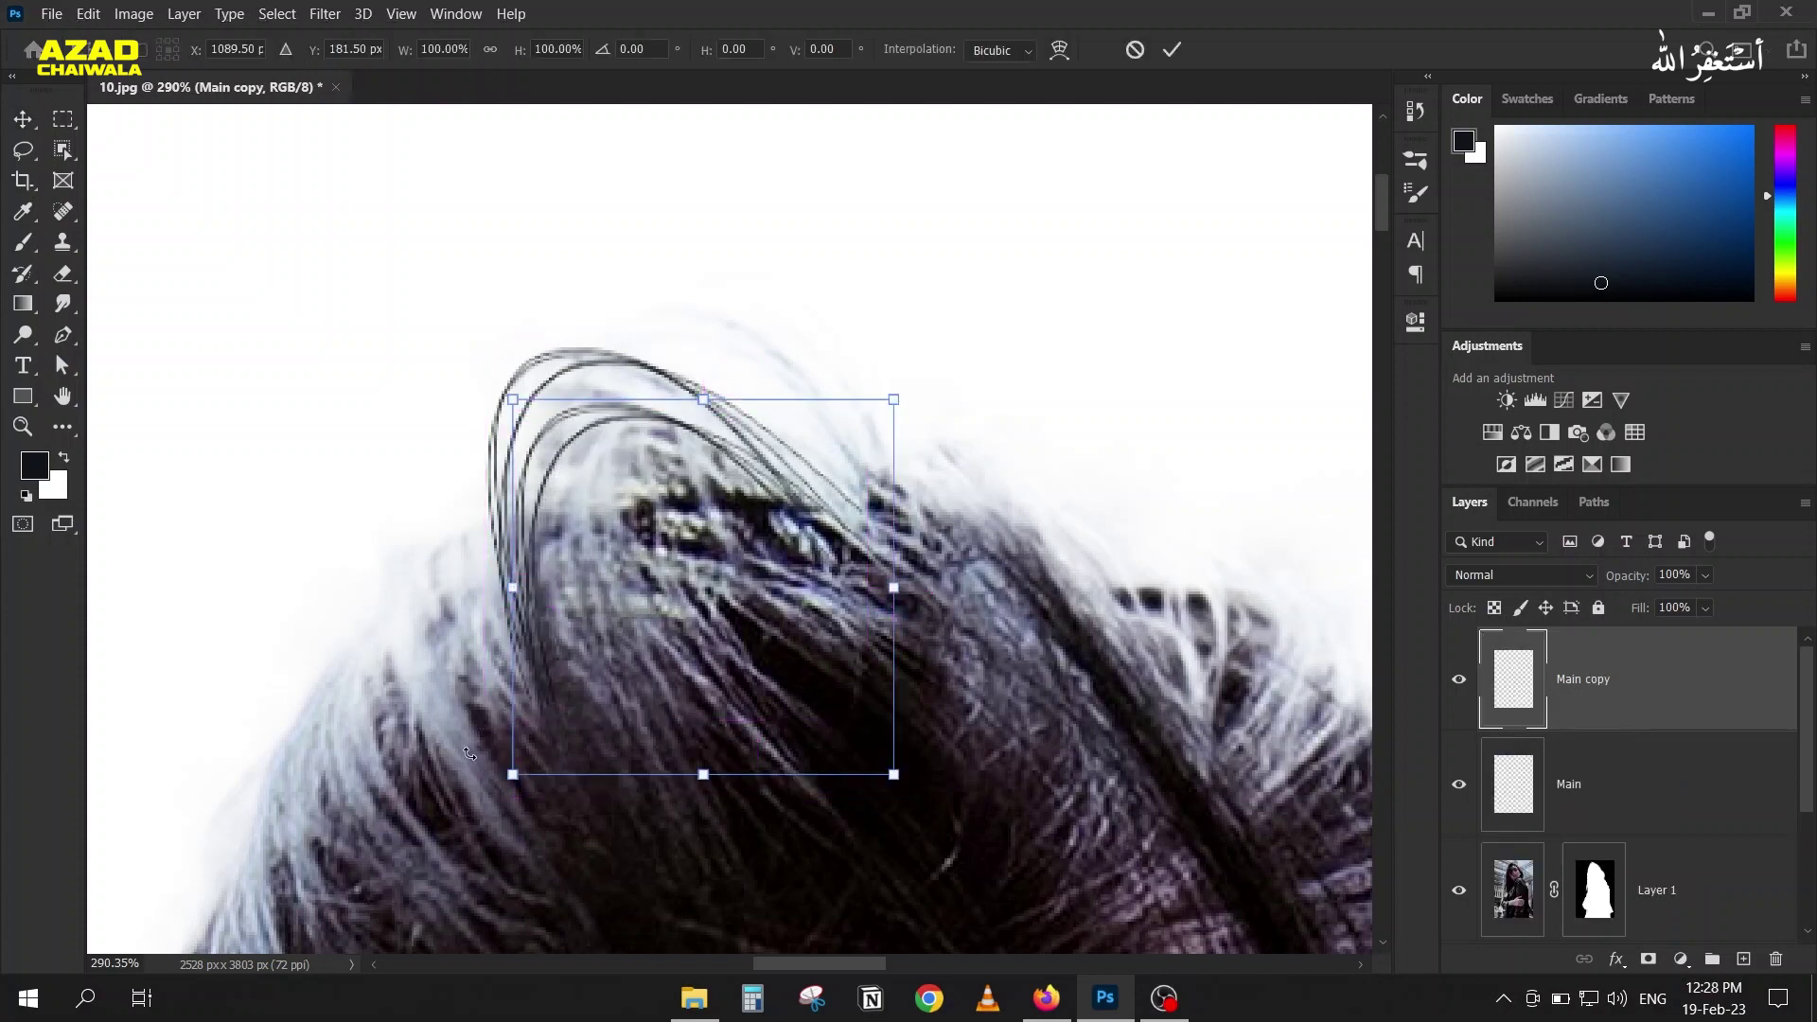
left_click_drag(489, 785, 535, 821)
mouse_move(464, 434)
left_mouse_down()
mouse_move(422, 394)
mouse_move(466, 419)
left_mouse_up()
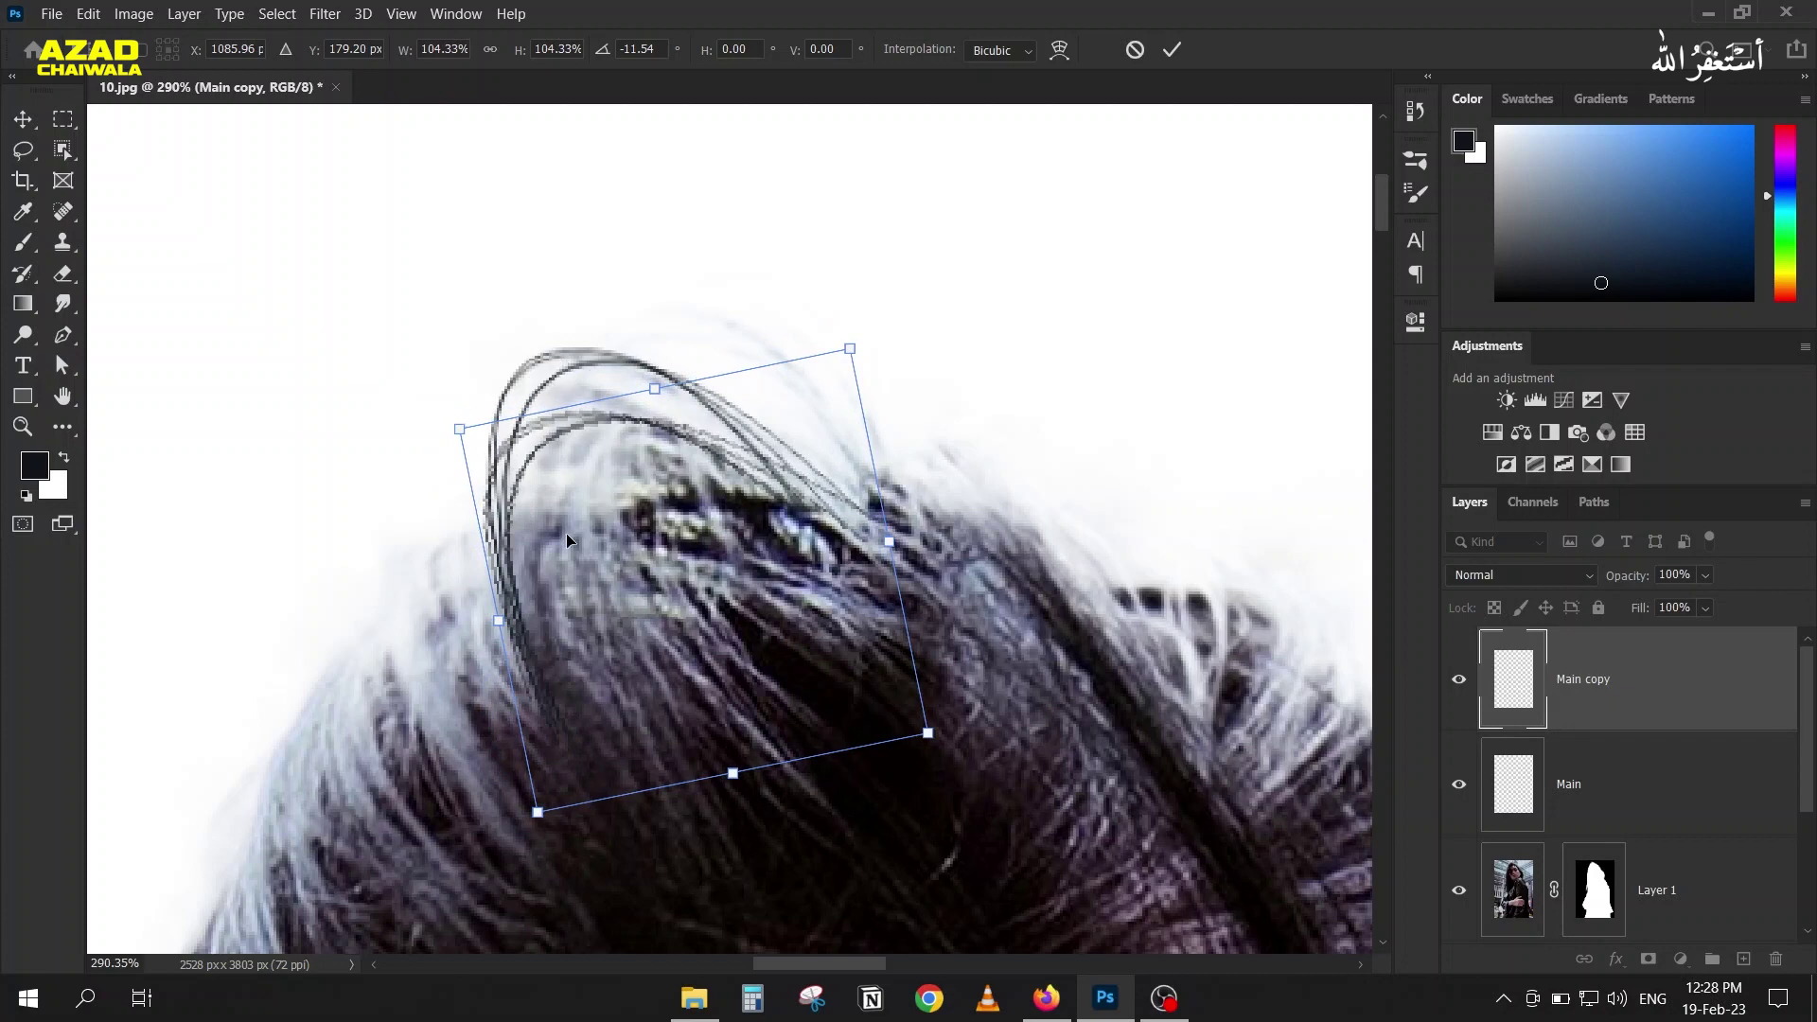
key("Return")
scroll(651, 417, "down", 2)
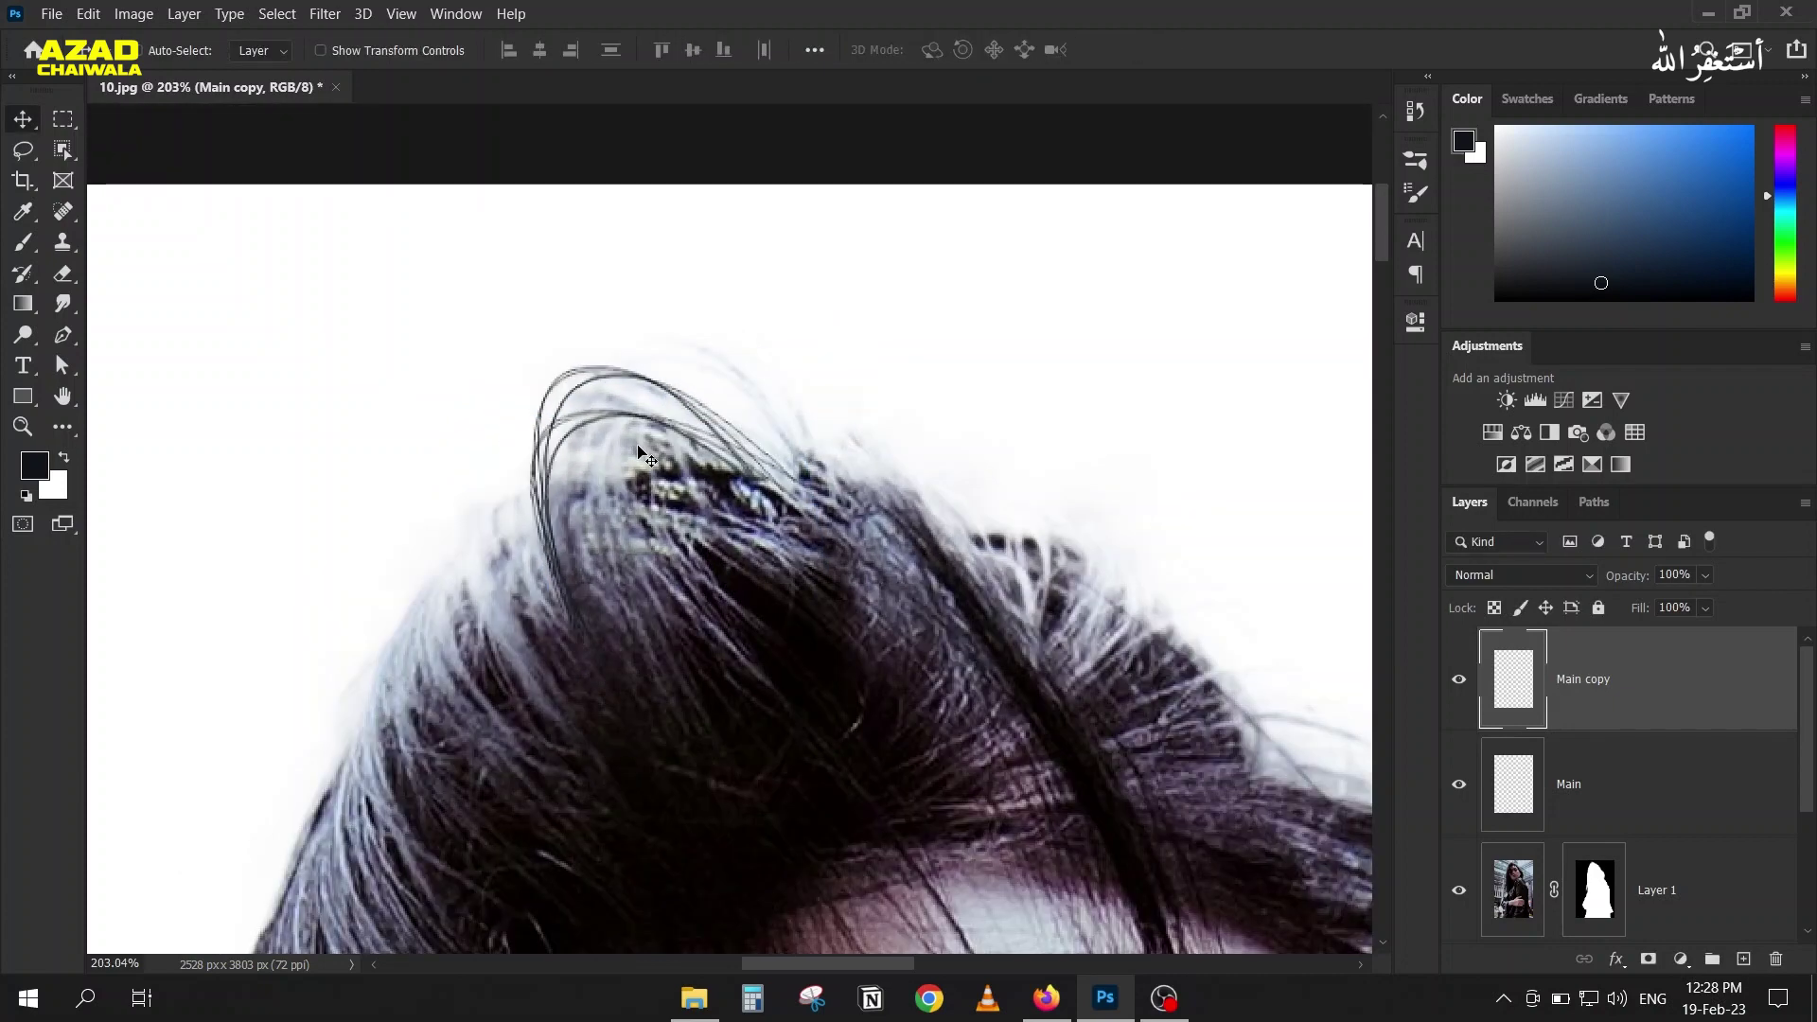
left_click_drag(682, 444, 737, 604)
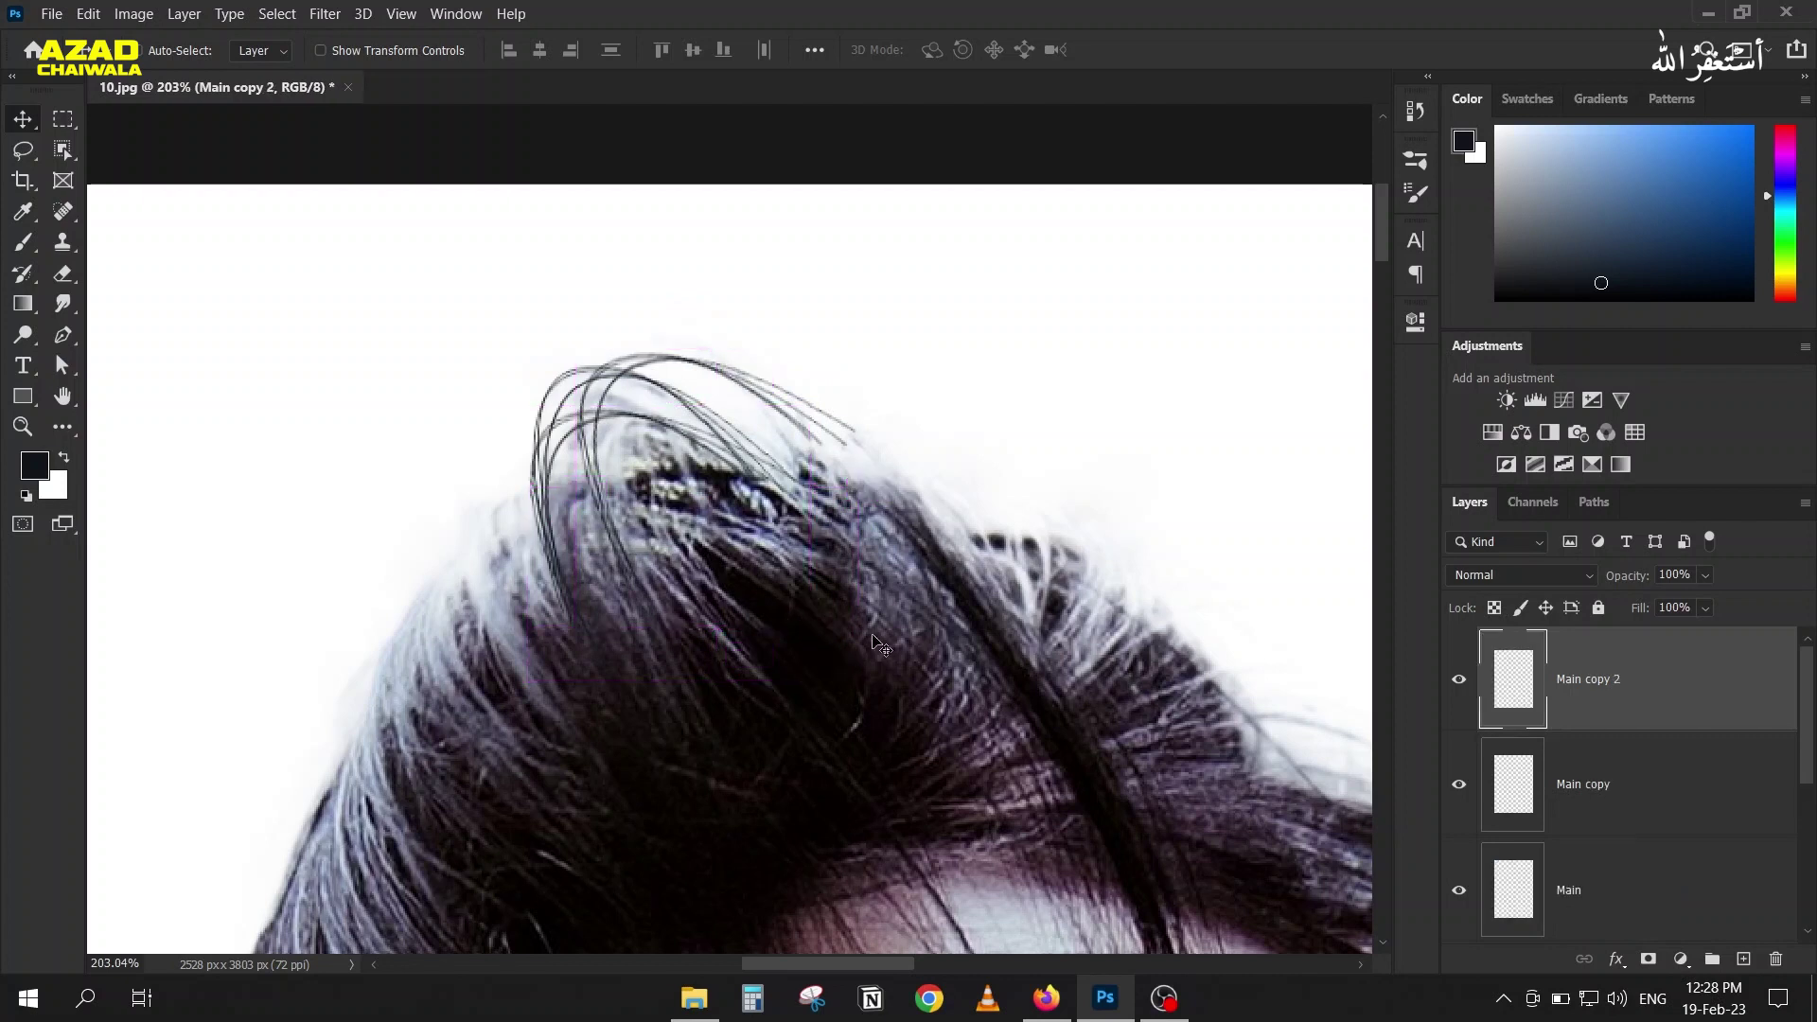
Step: Rotate the Main copy 2 strands about 18° clockwise, nudge them left and enlarge slightly
key("ctrl+t")
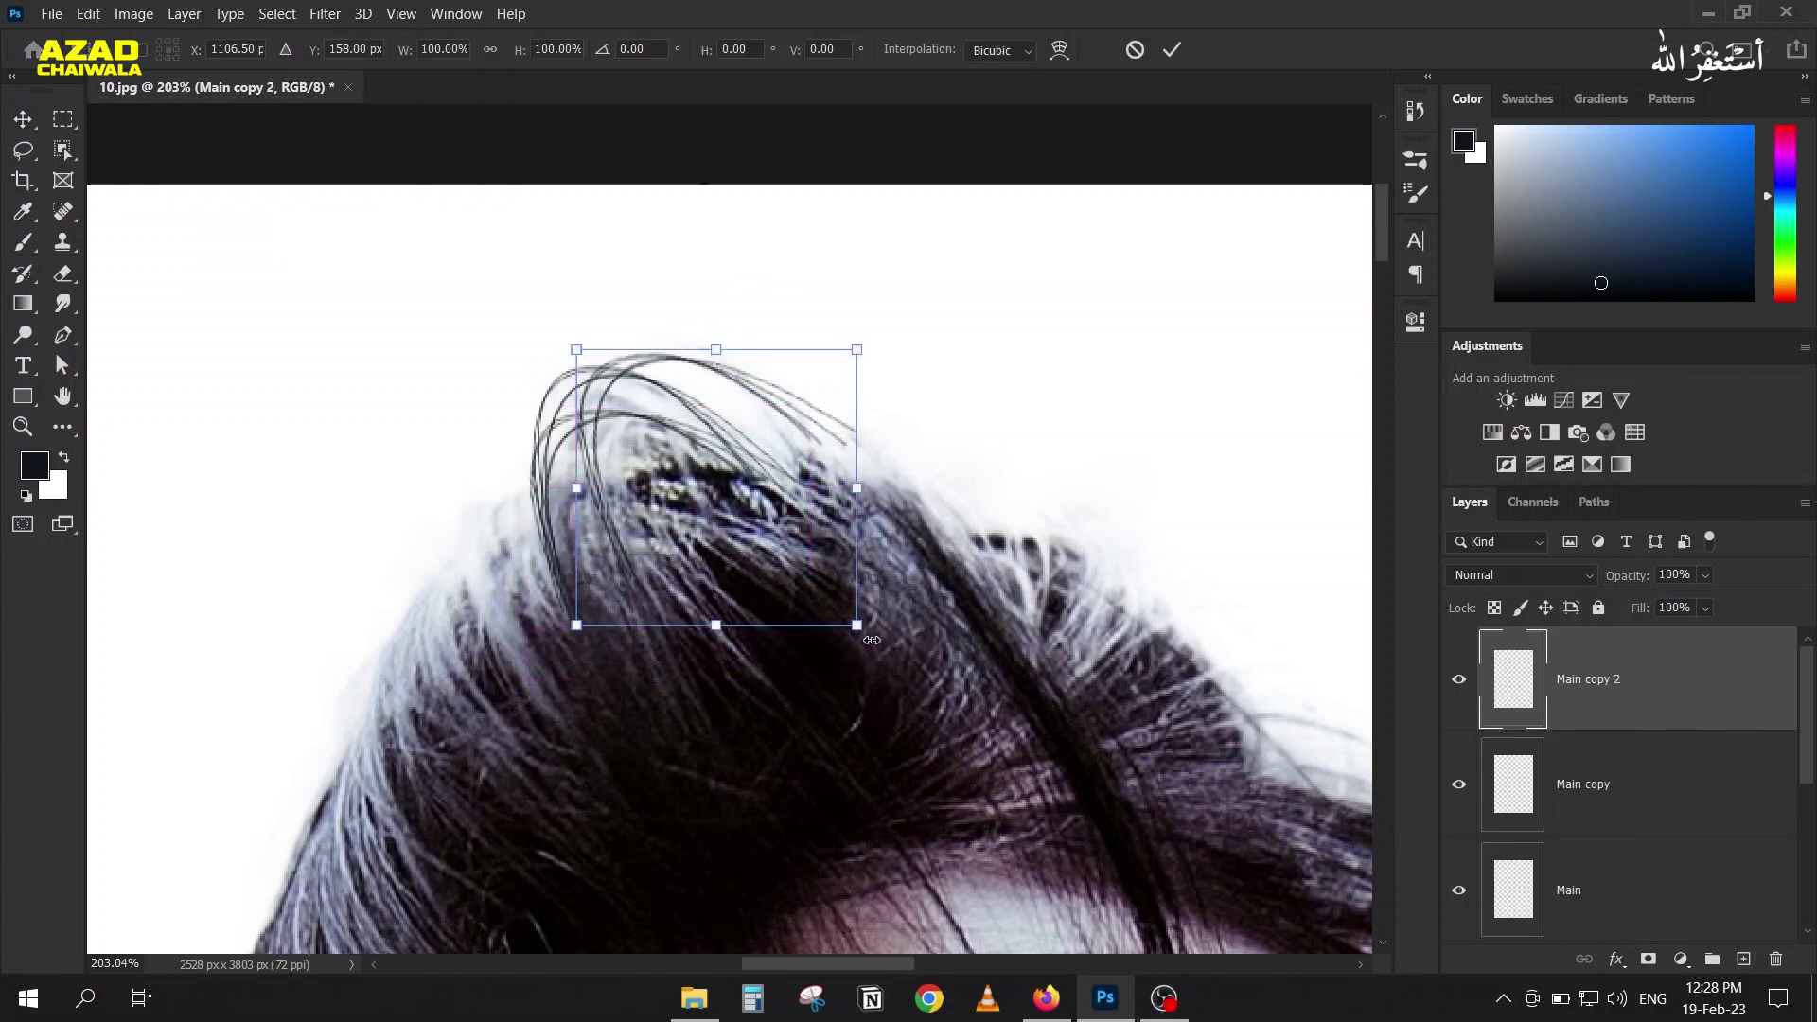
left_click_drag(908, 630, 857, 689)
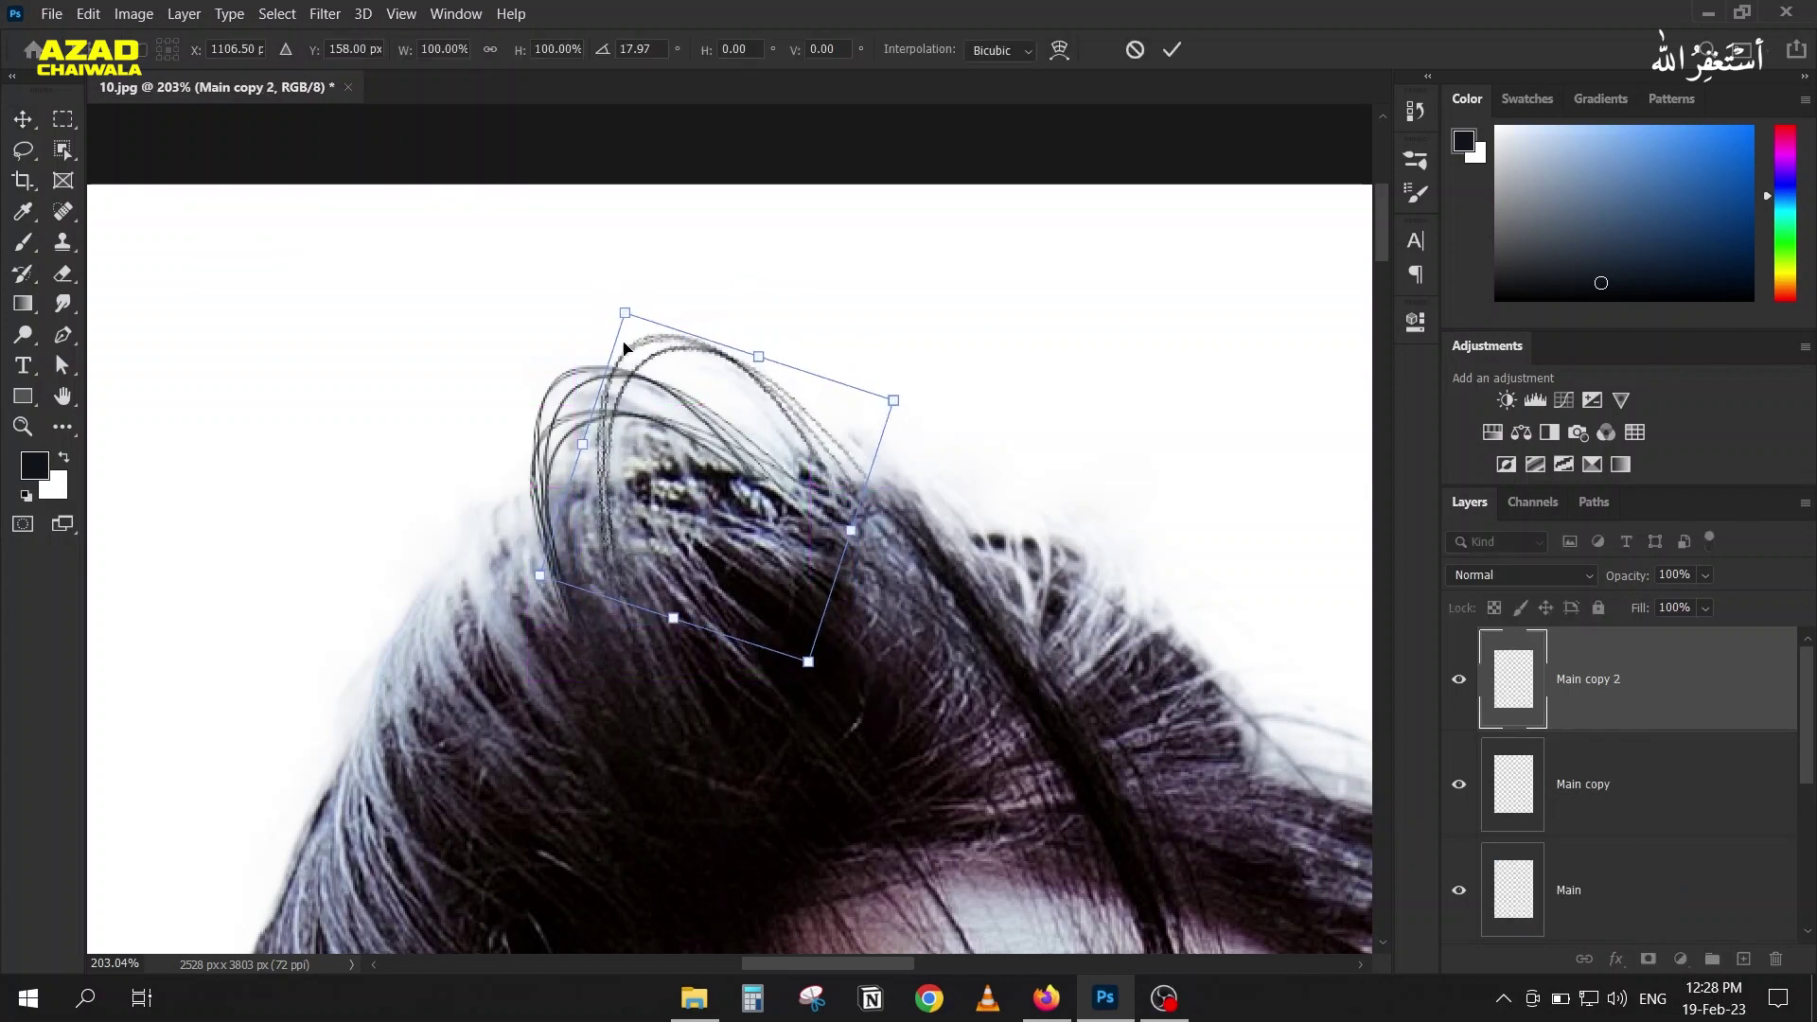
left_click_drag(633, 369, 621, 375)
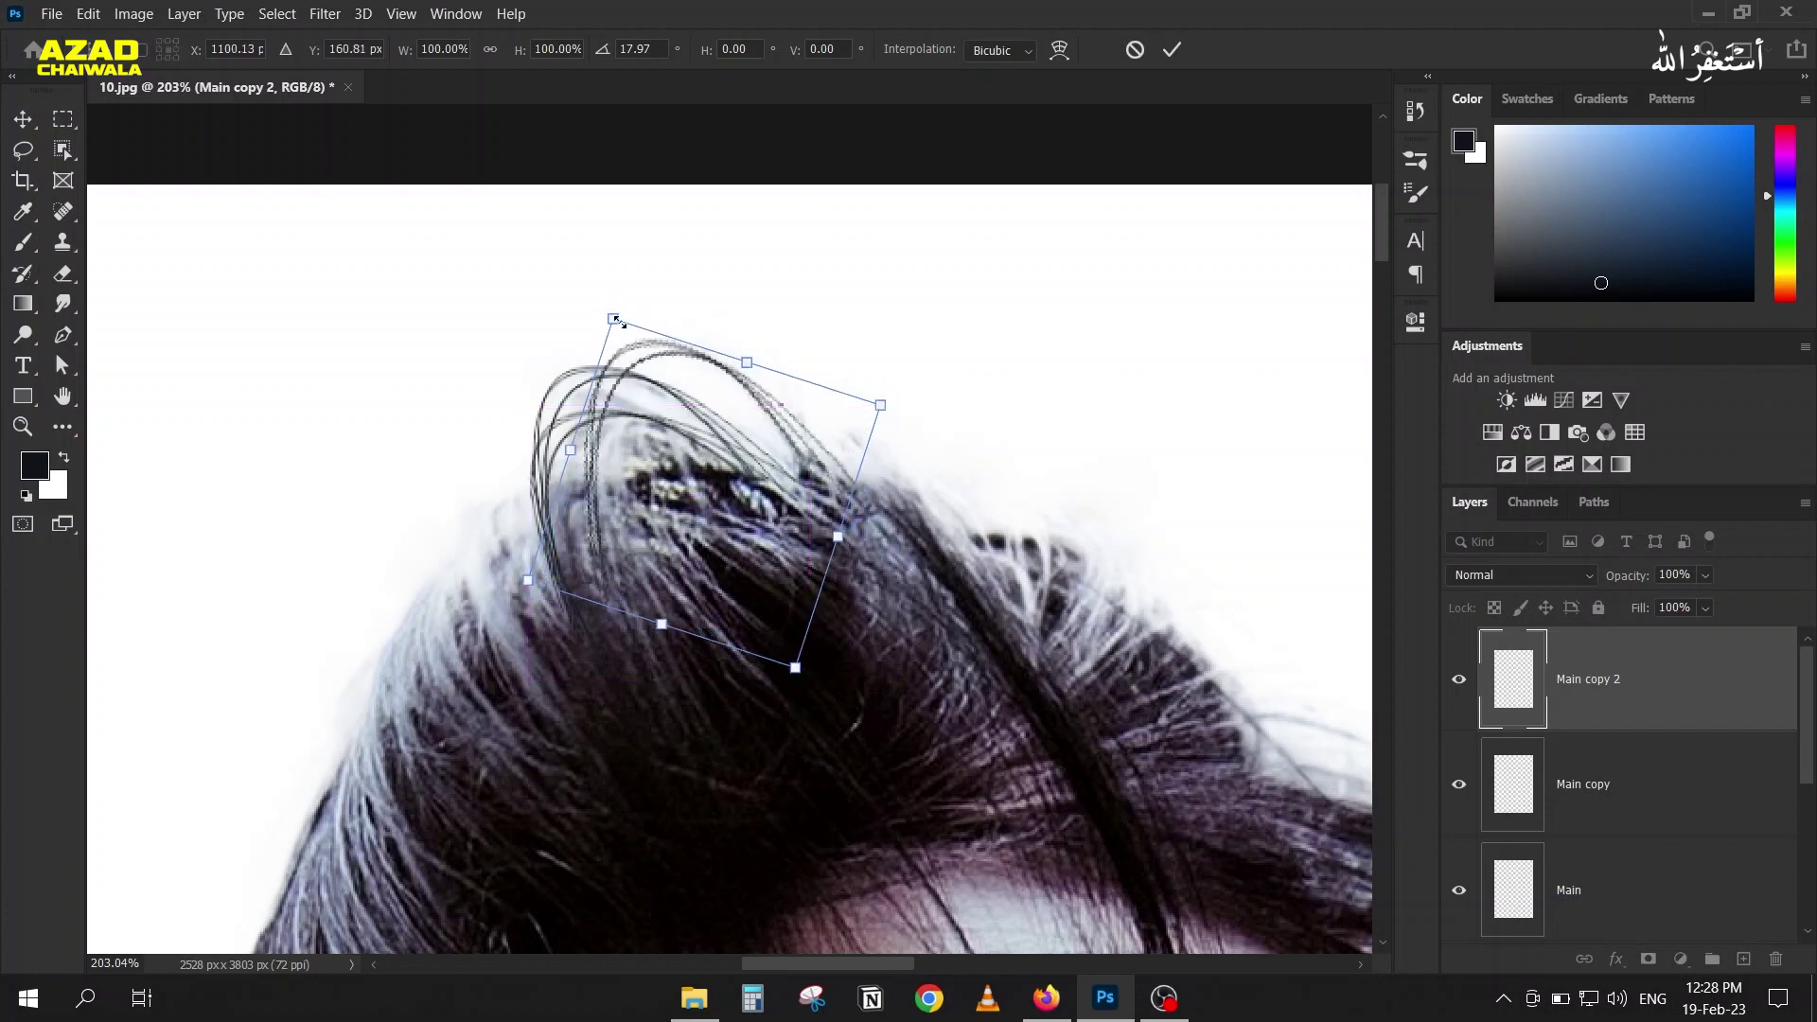
mouse_move(605, 301)
left_mouse_down()
mouse_move(611, 326)
mouse_move(604, 297)
left_mouse_up()
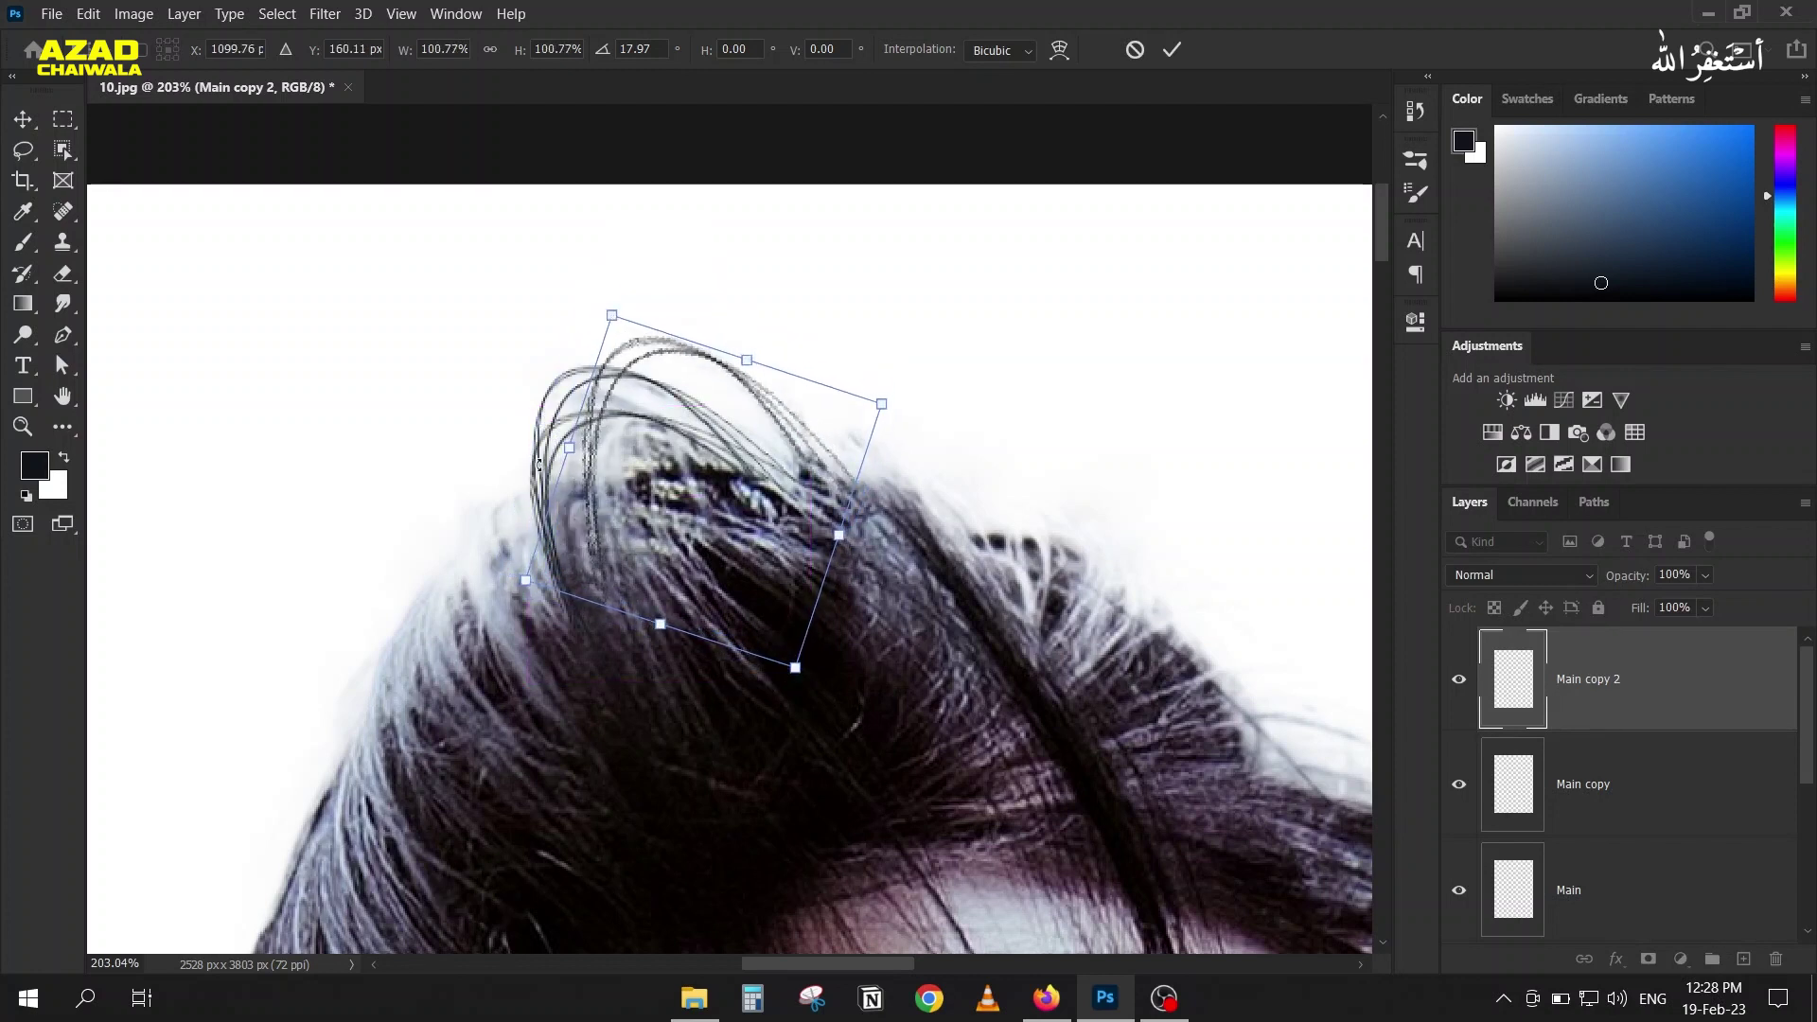
key("Return")
scroll(520, 486, "down", 4)
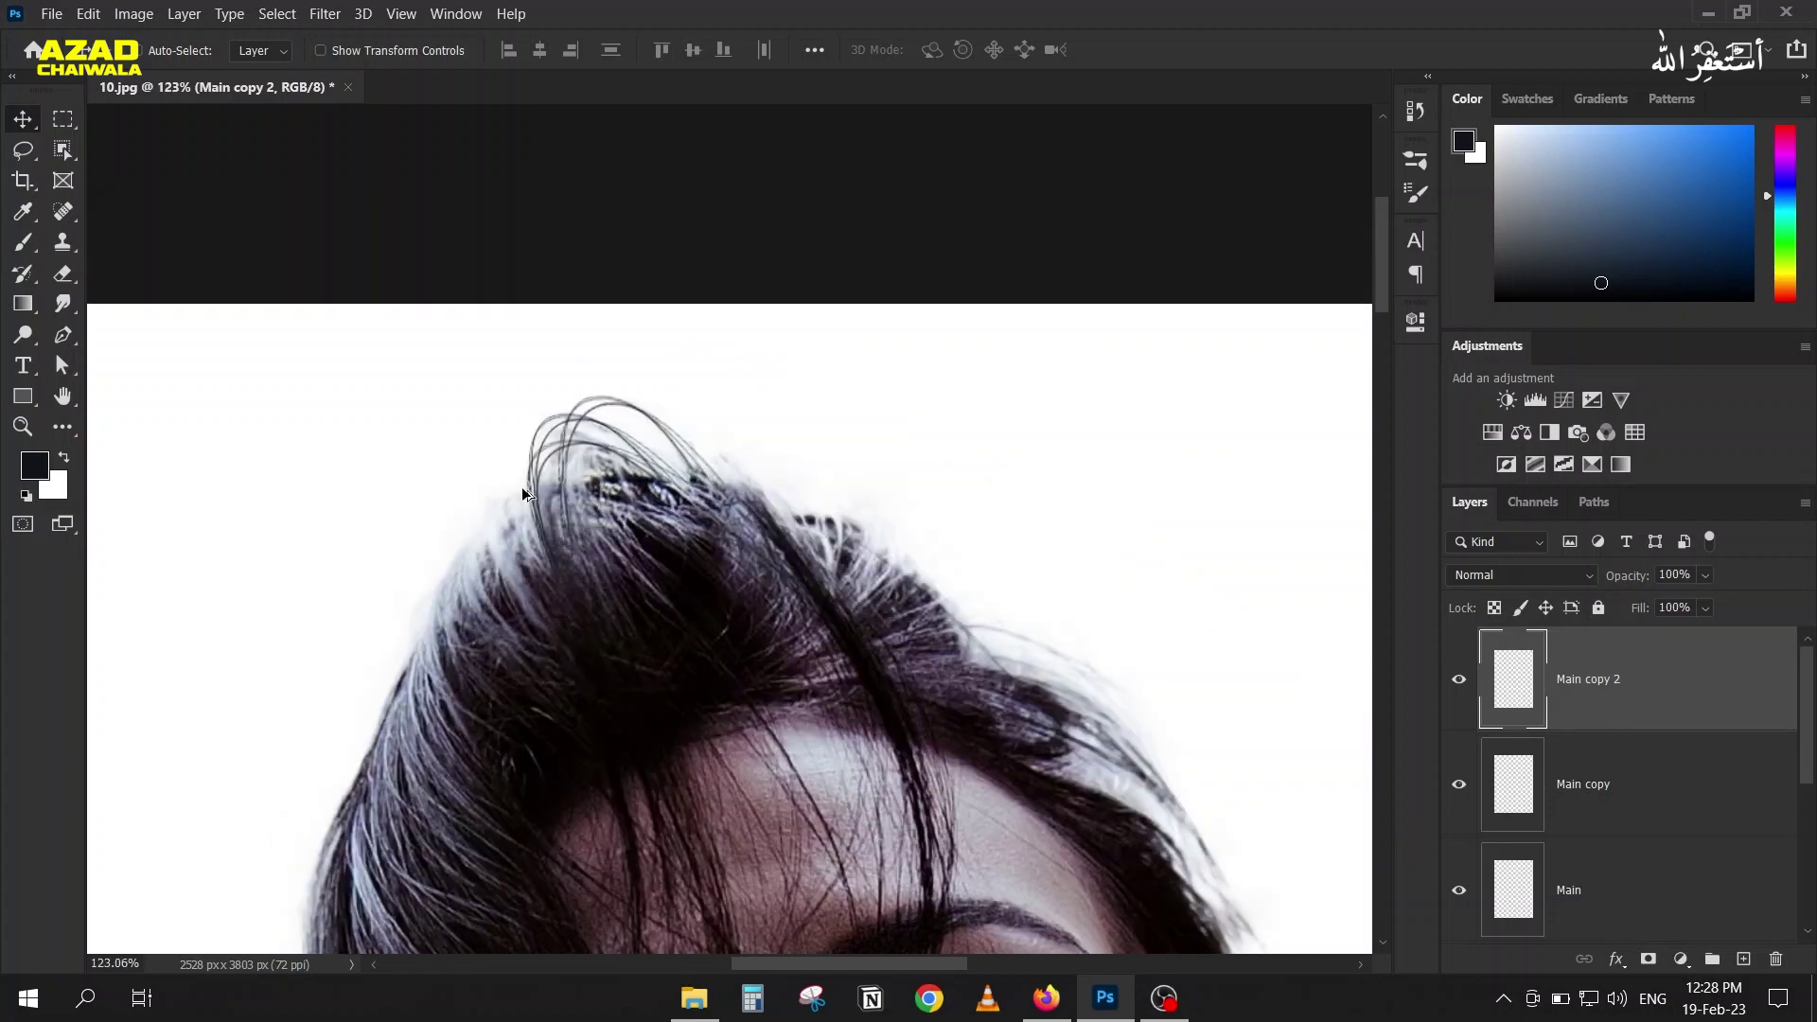
scroll(593, 435, "up", 3)
scroll(564, 473, "up", 1)
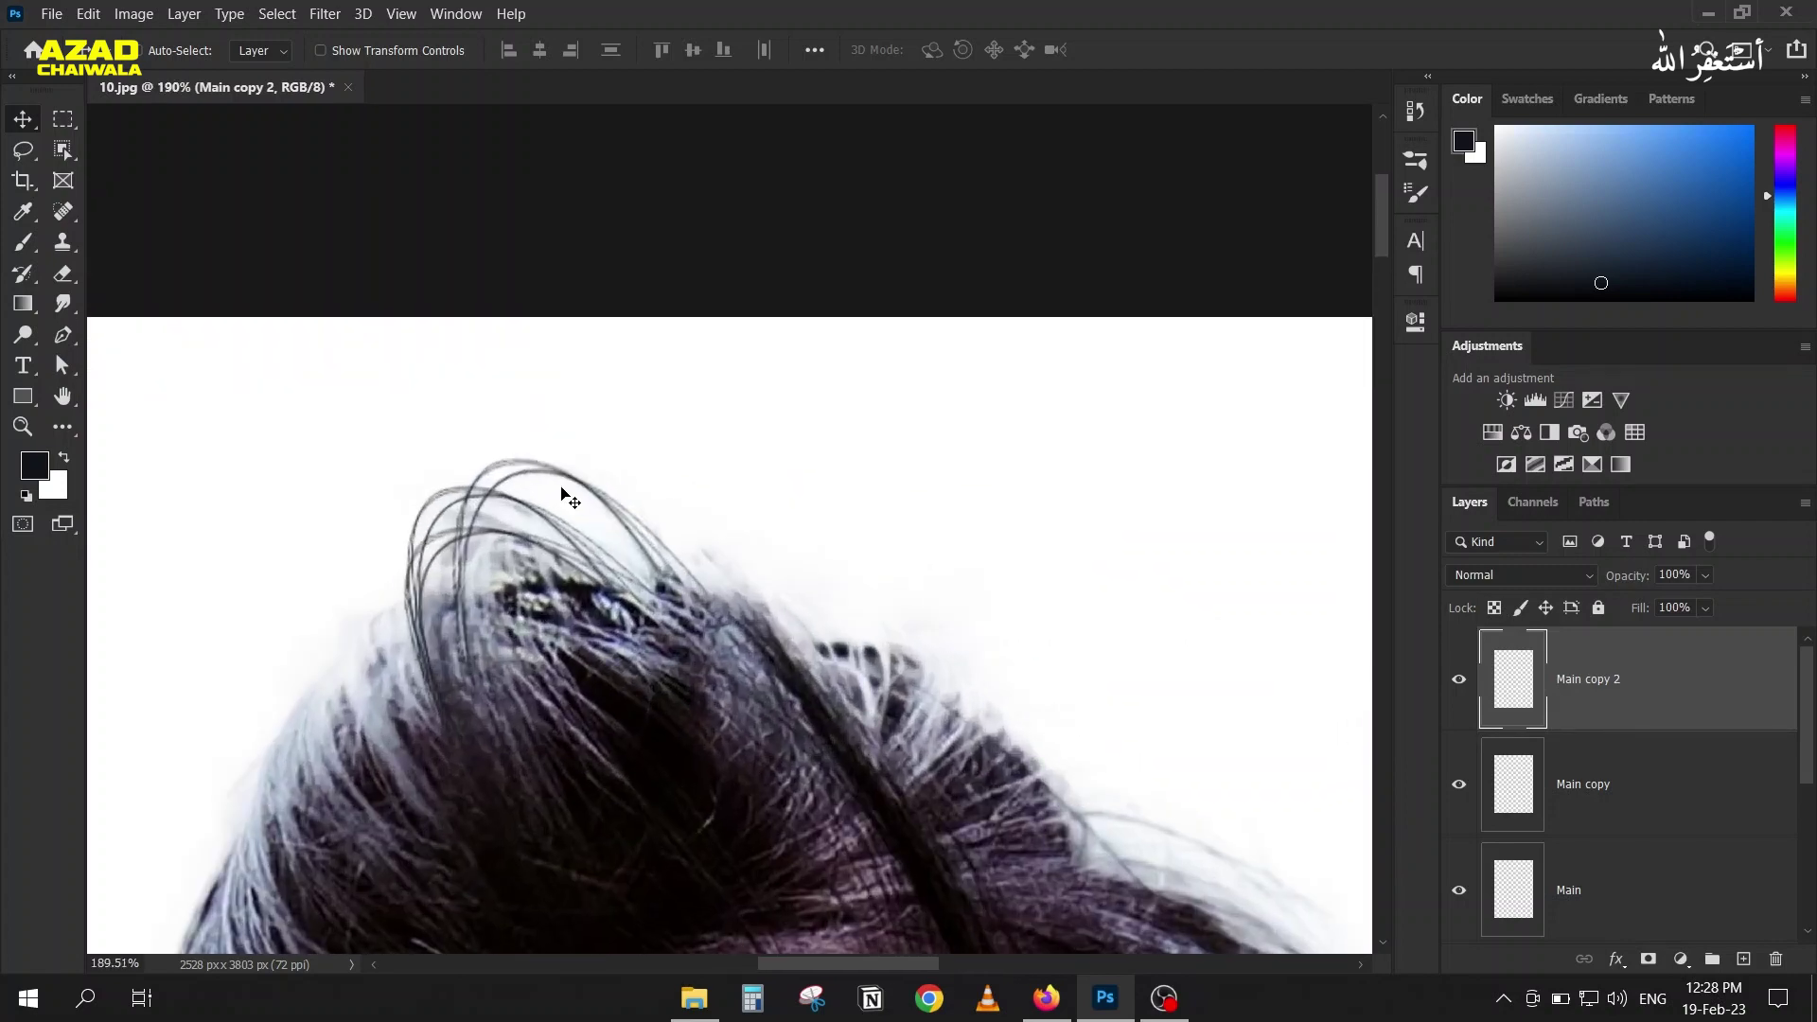
Step: Duplicate the strands as an offset Main copy 3 layer
key("ctrl+t")
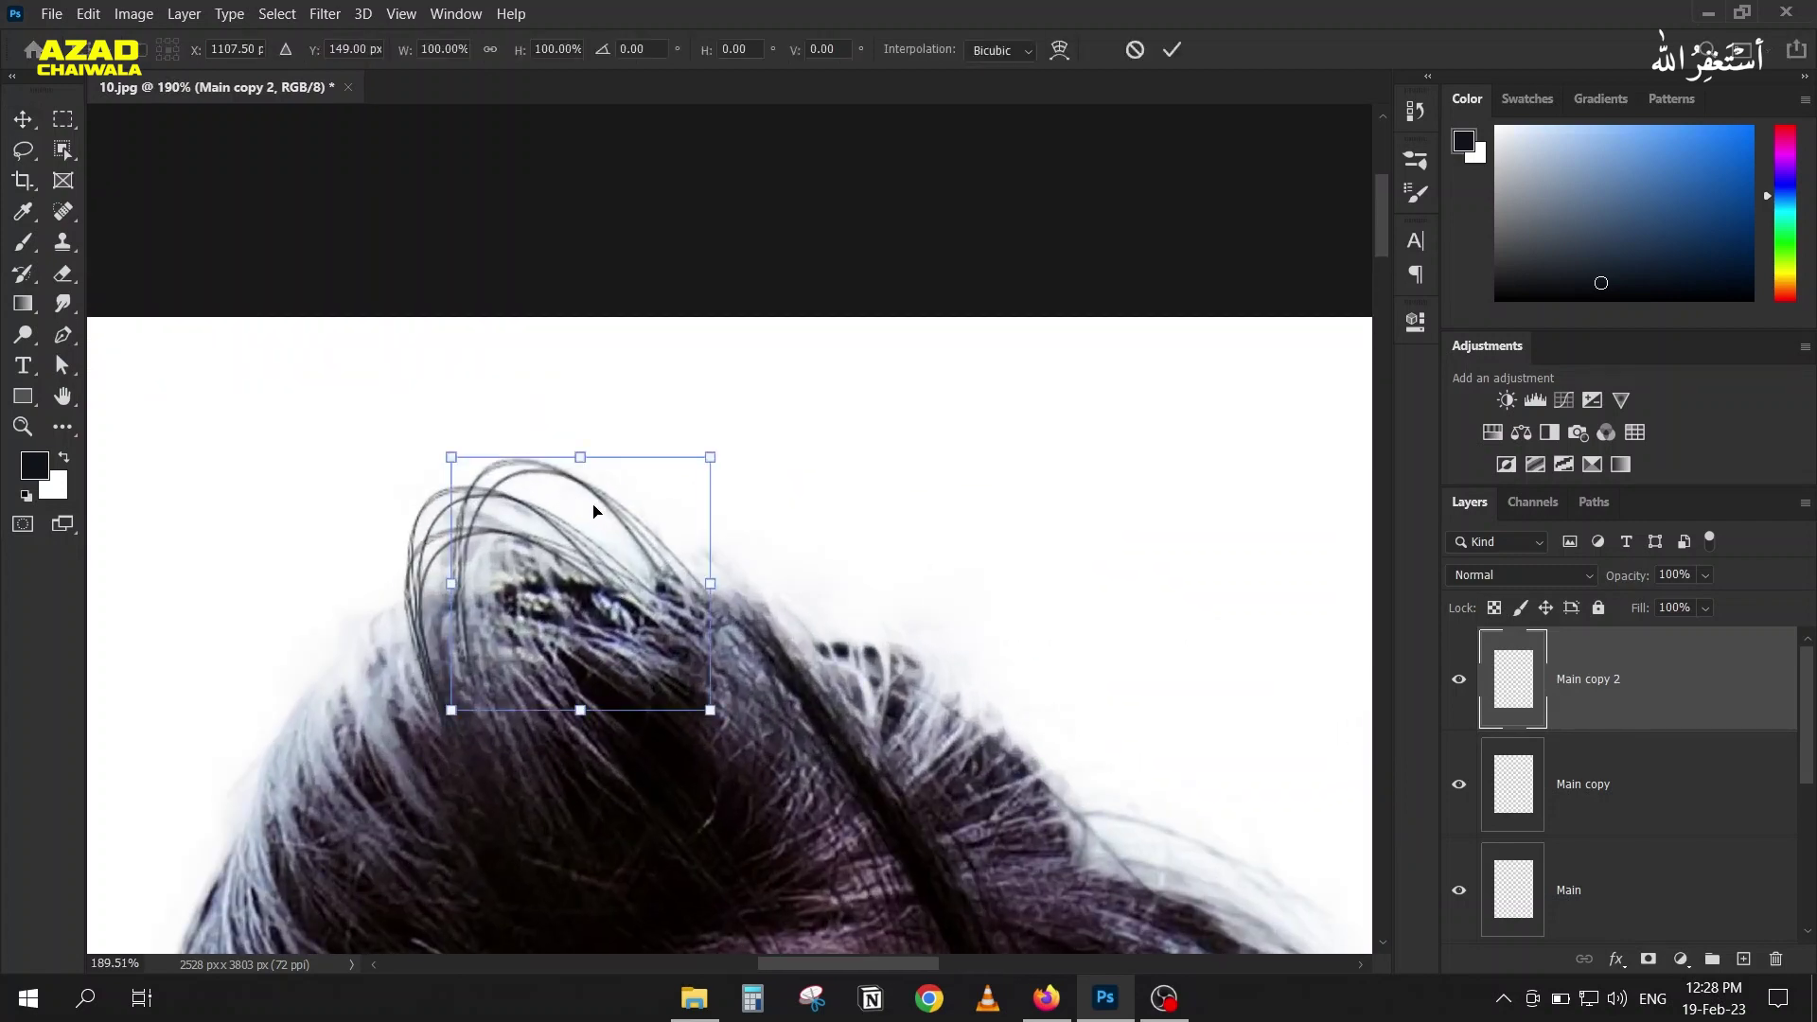
left_click(1171, 51)
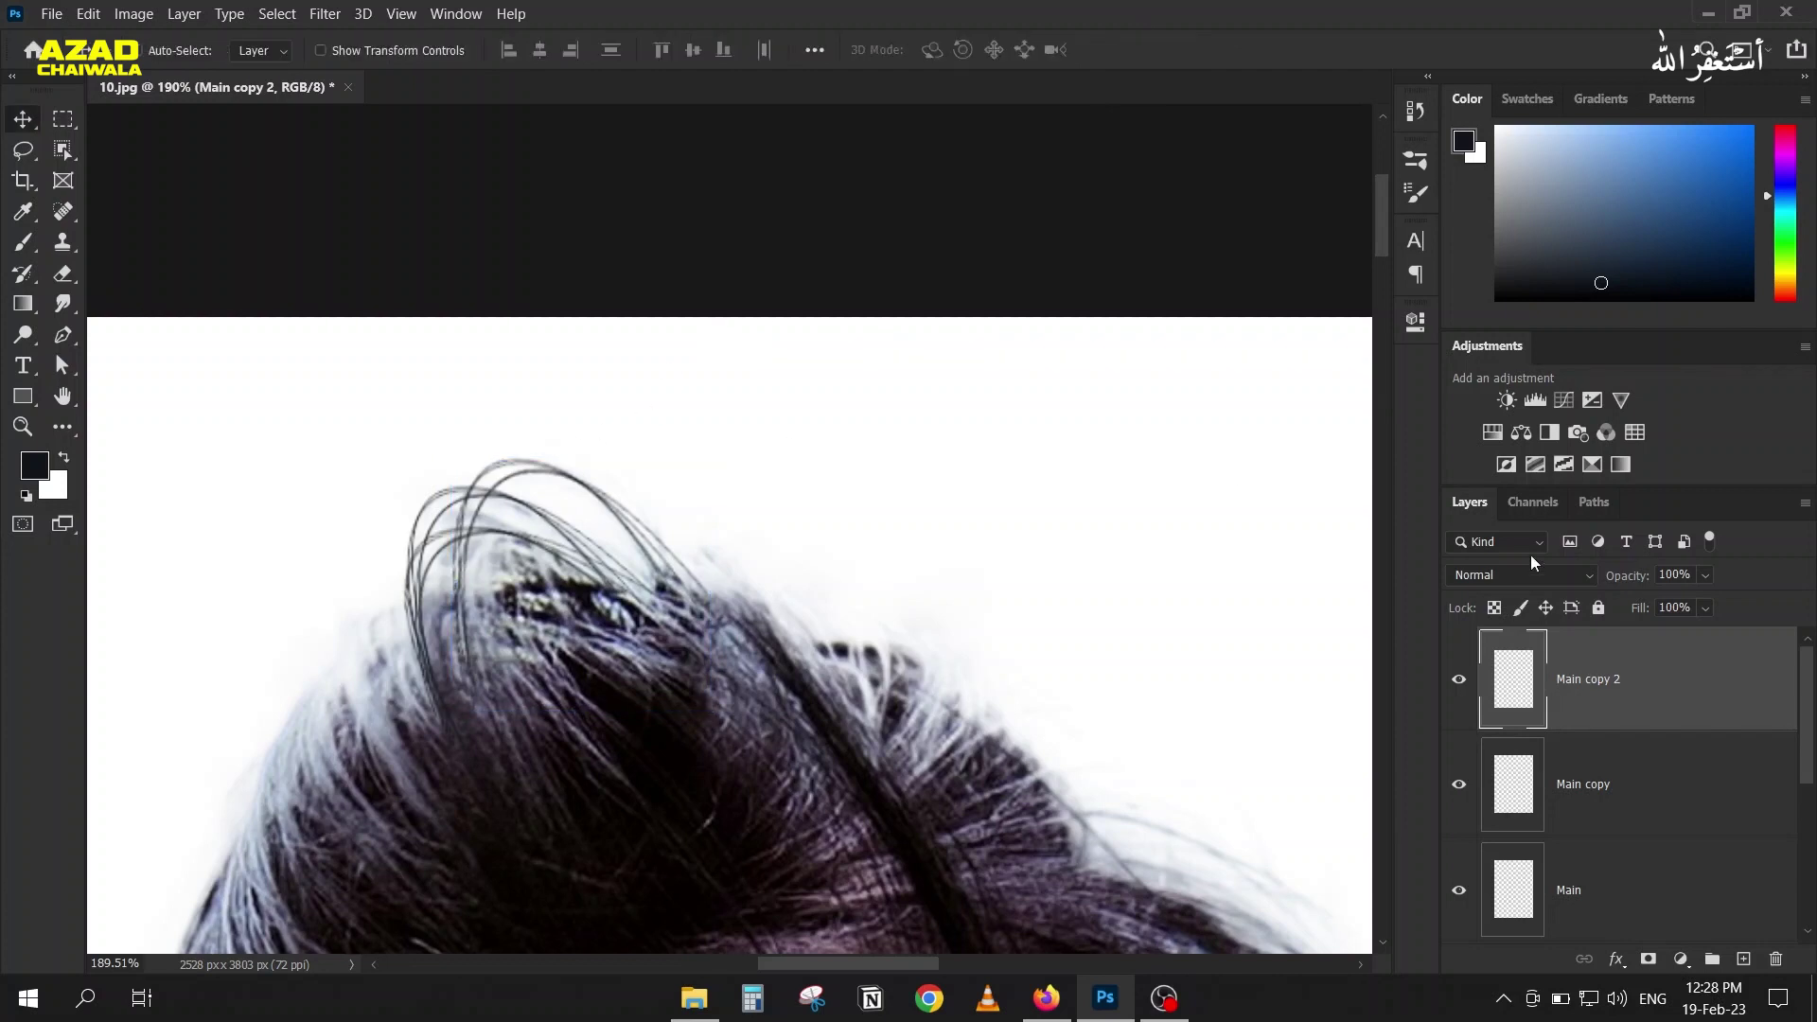
left_click_drag(545, 469, 593, 502)
key("ctrl+t")
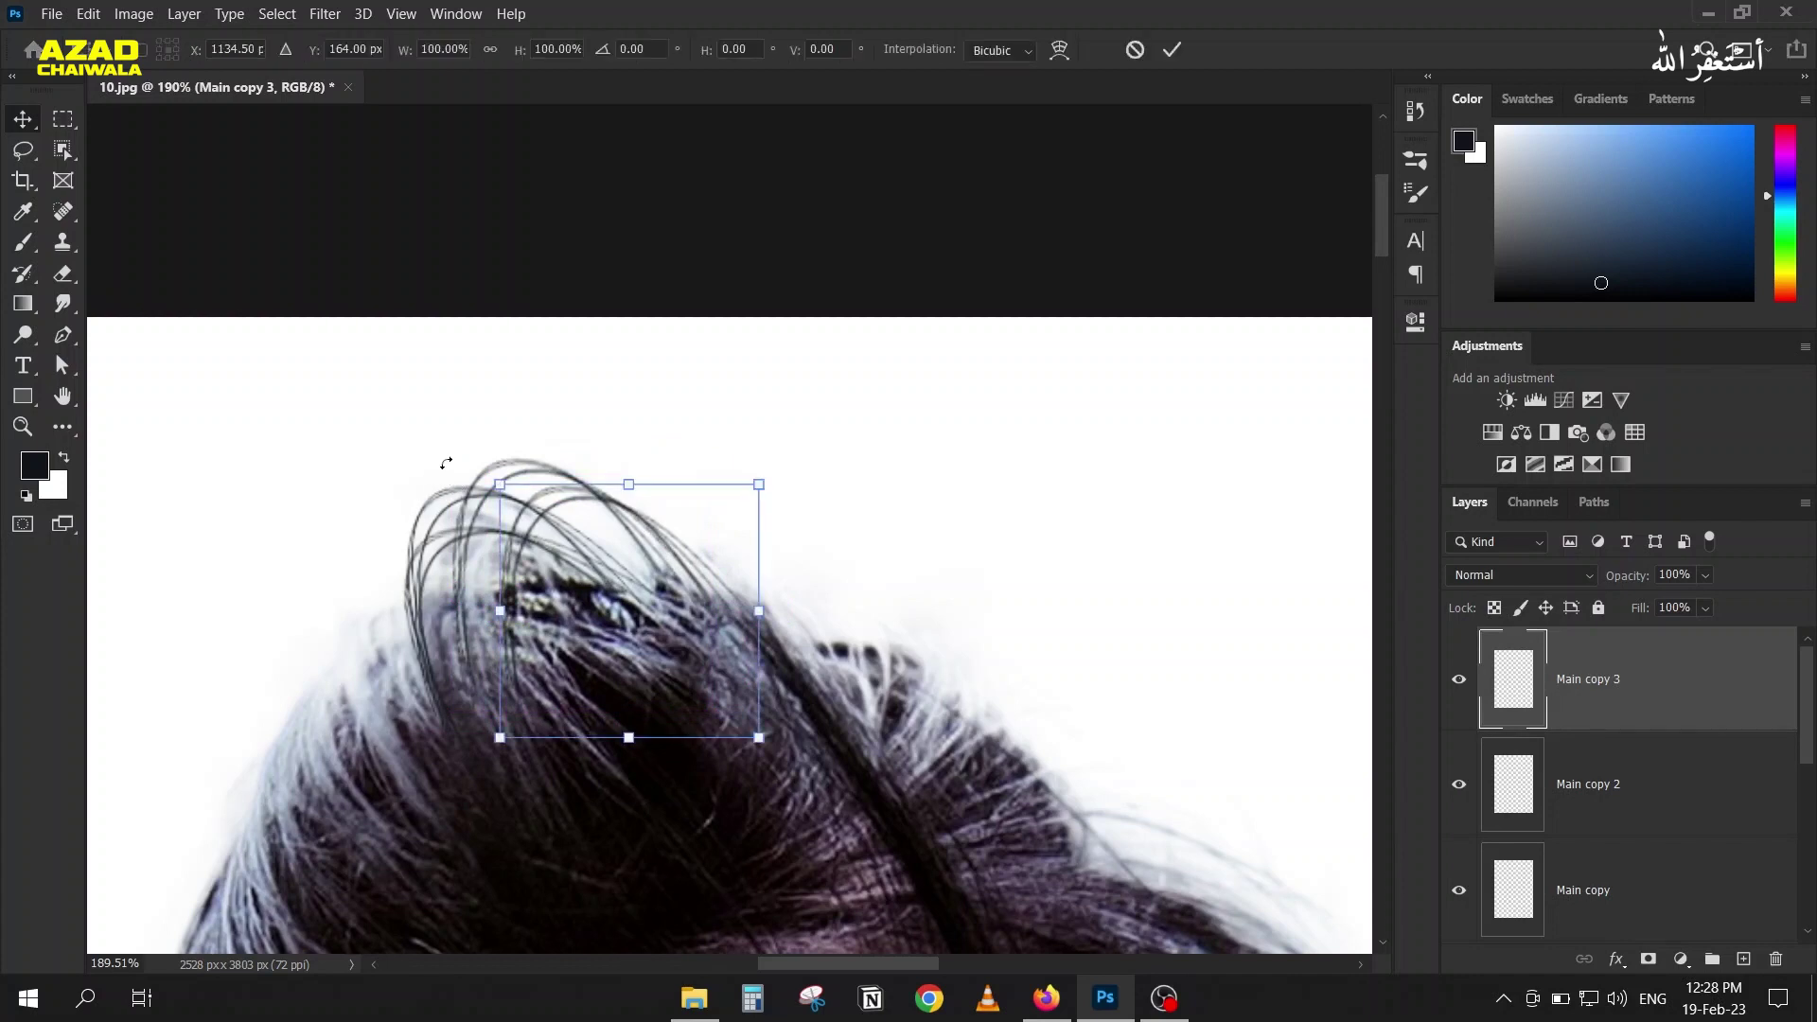
Step: Enlarge the Main copy 3 strands to about 115% and warp their corner to reshape the arc
left_click_drag(492, 484, 451, 452)
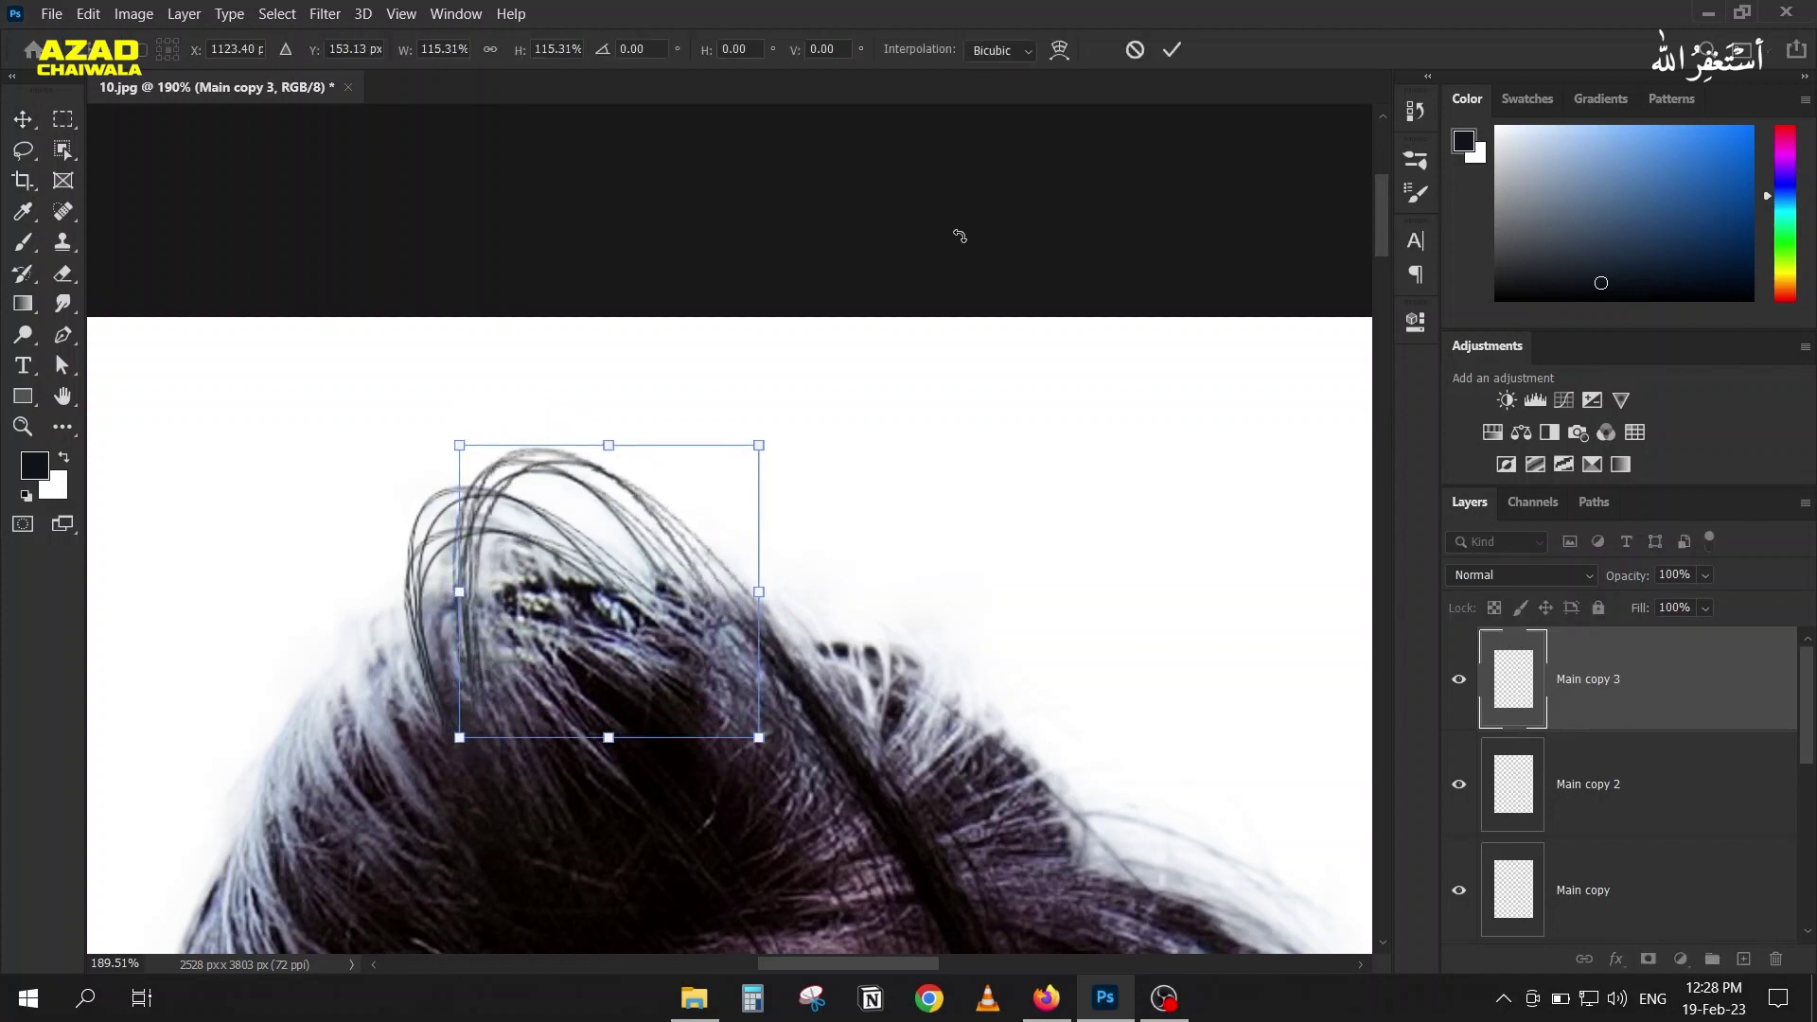
left_click(1060, 49)
left_click_drag(461, 445, 447, 456)
mouse_move(652, 568)
left_mouse_down()
mouse_move(639, 598)
mouse_move(663, 587)
left_mouse_up()
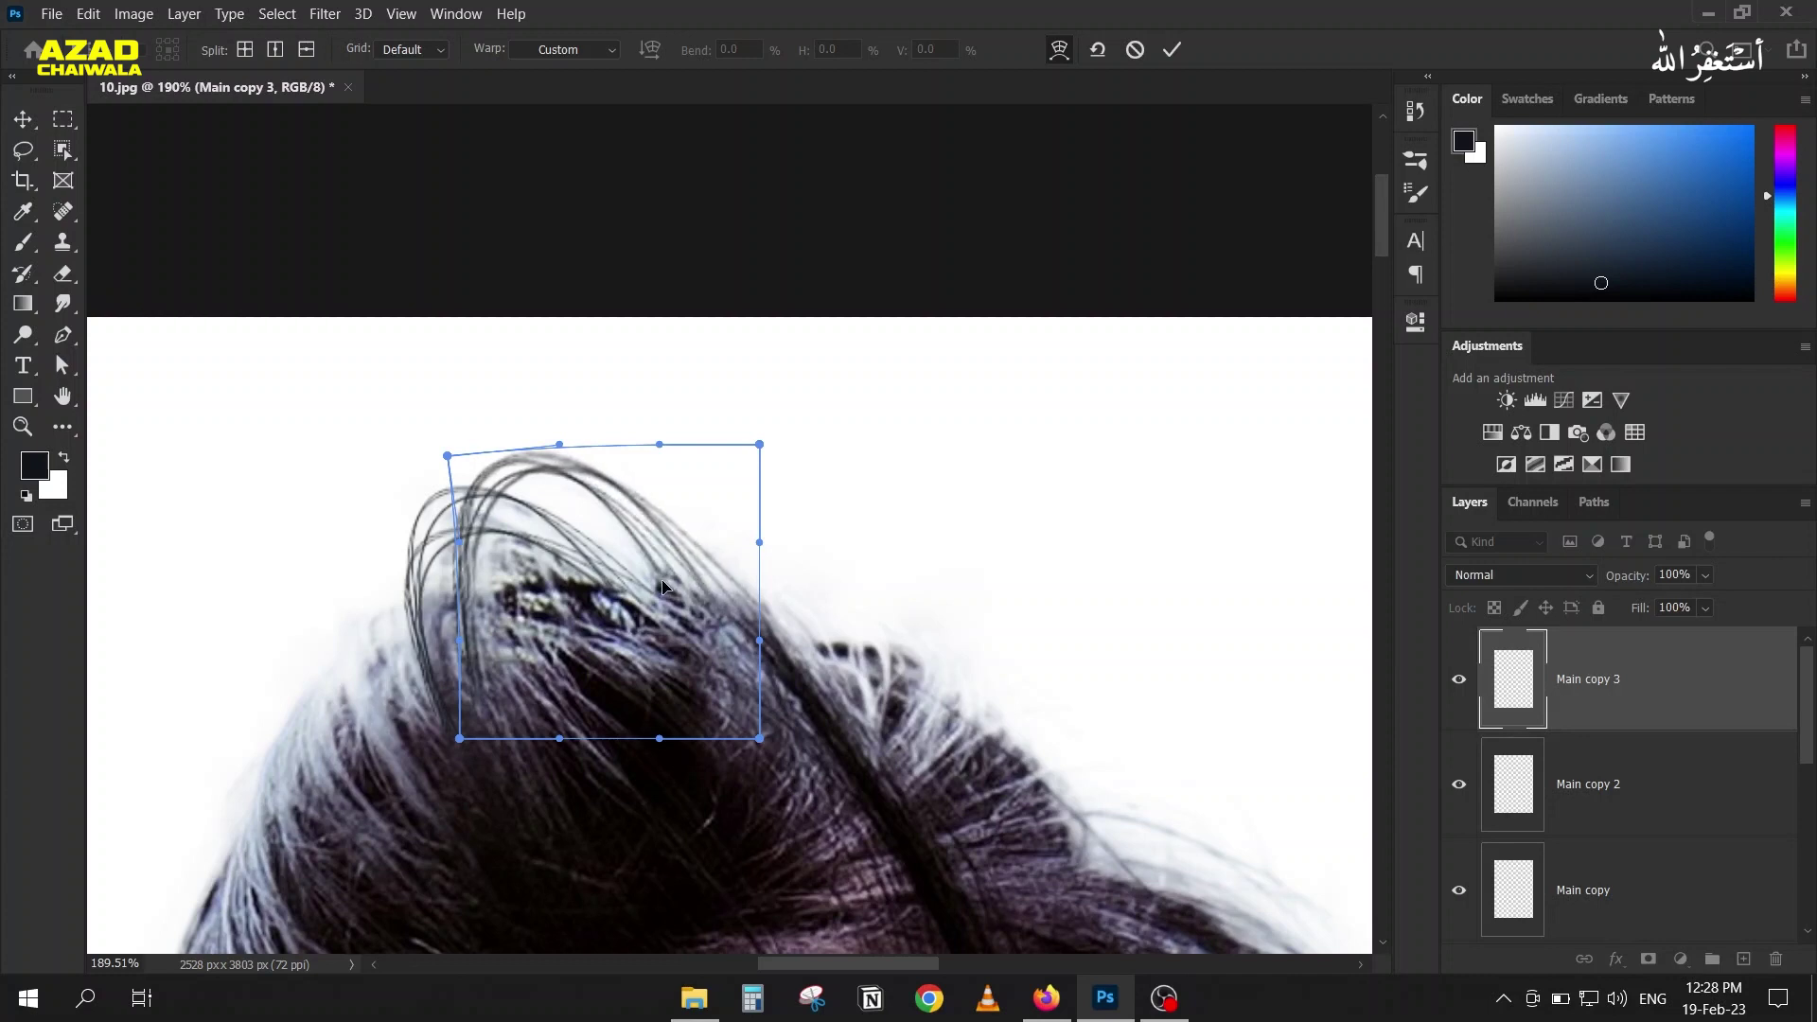
key("Return")
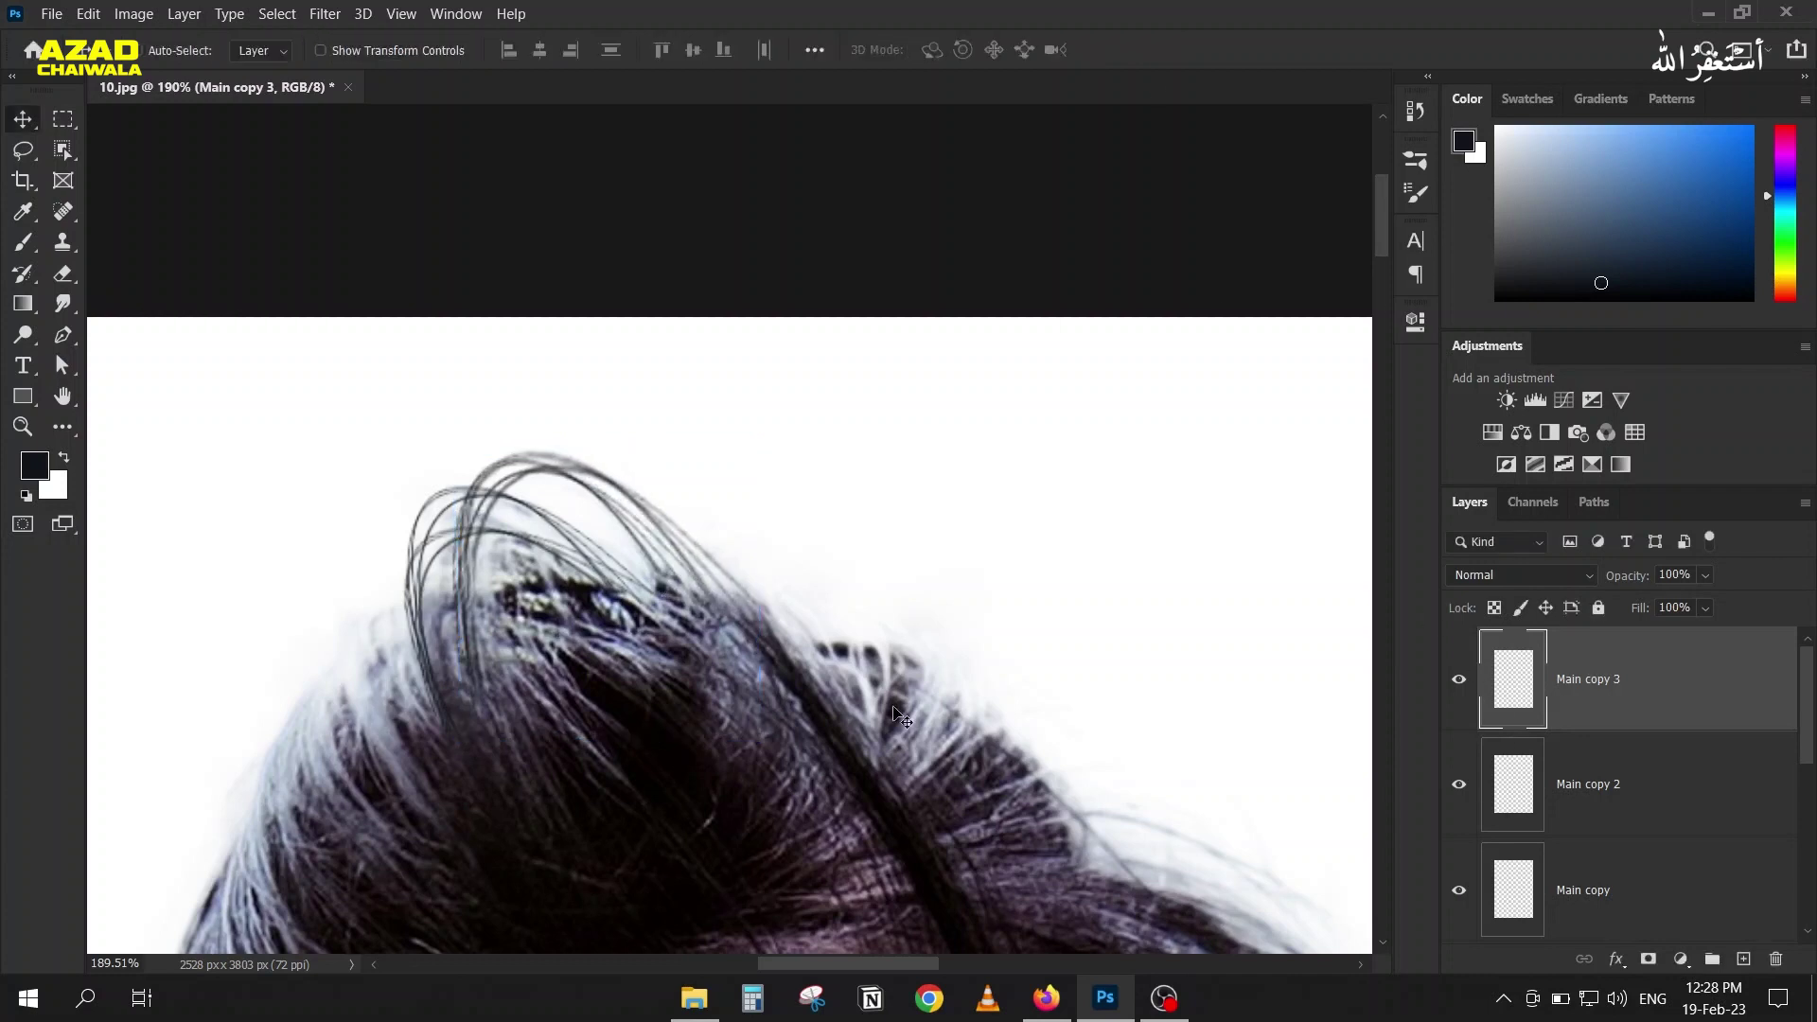
Step: Apply a warp transform to the Main copy 2 strands
key("alt+bracketleft")
key("ctrl+t")
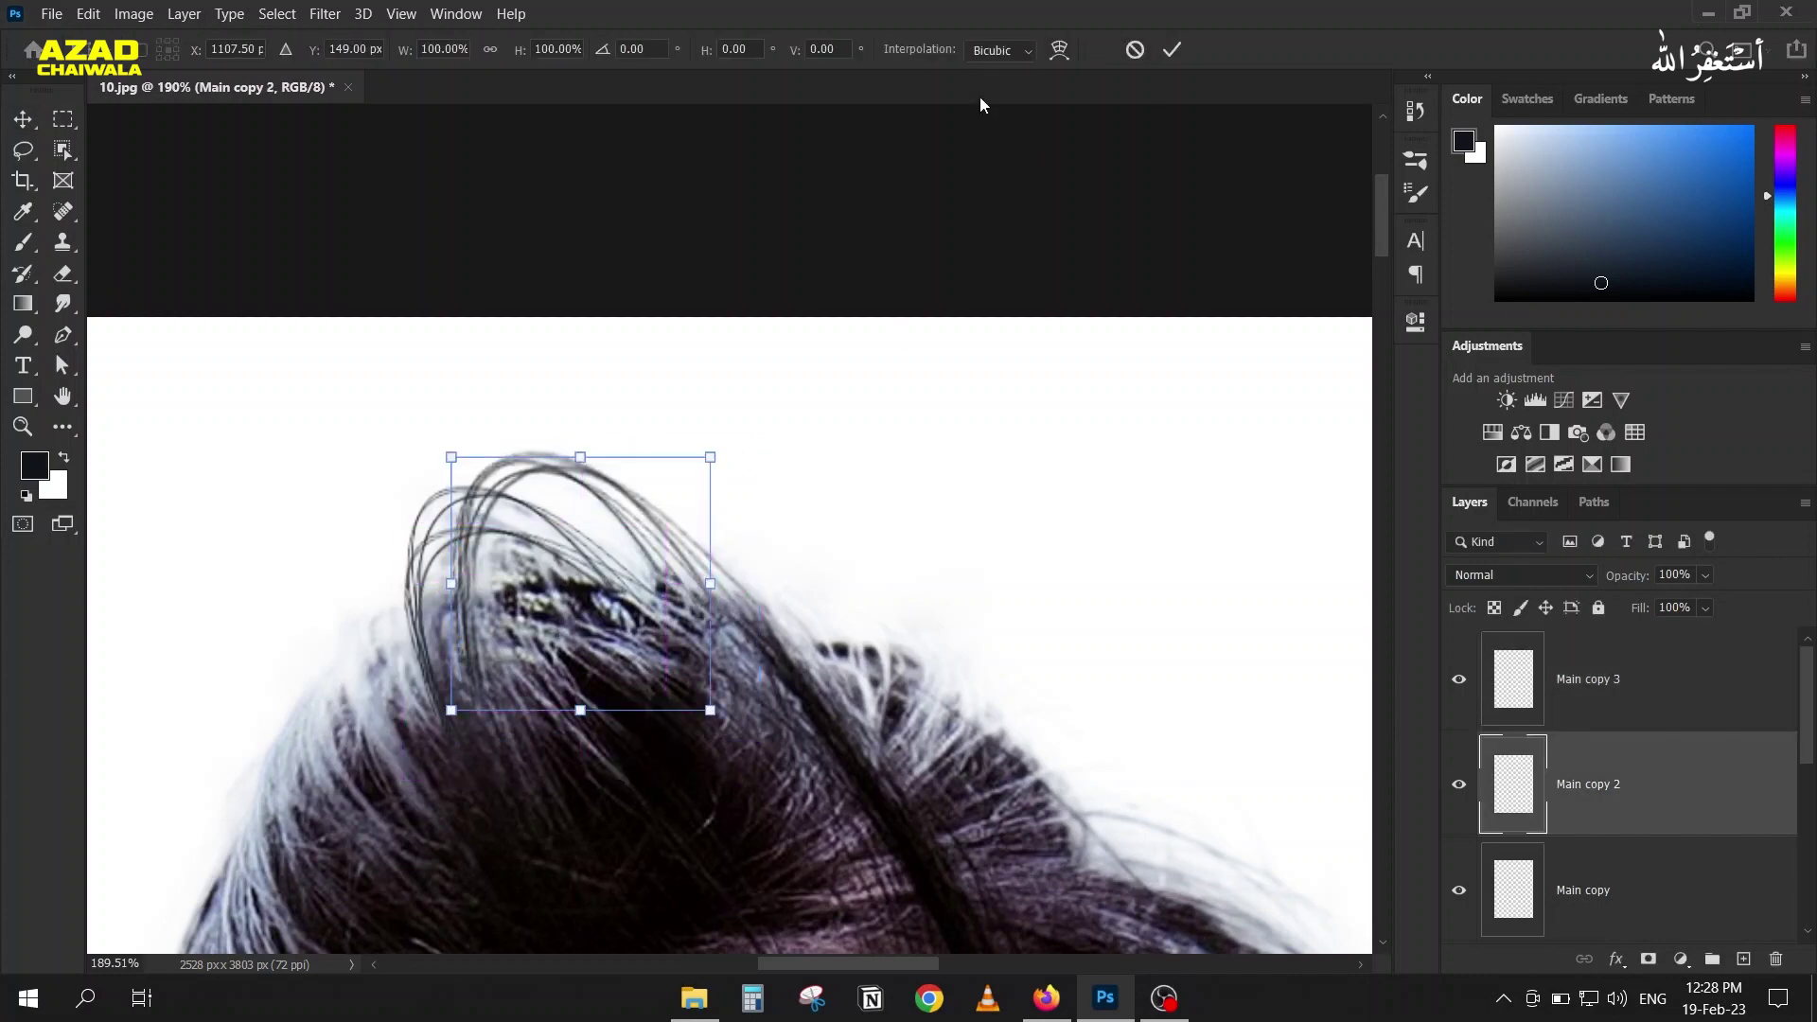
left_click(1057, 53)
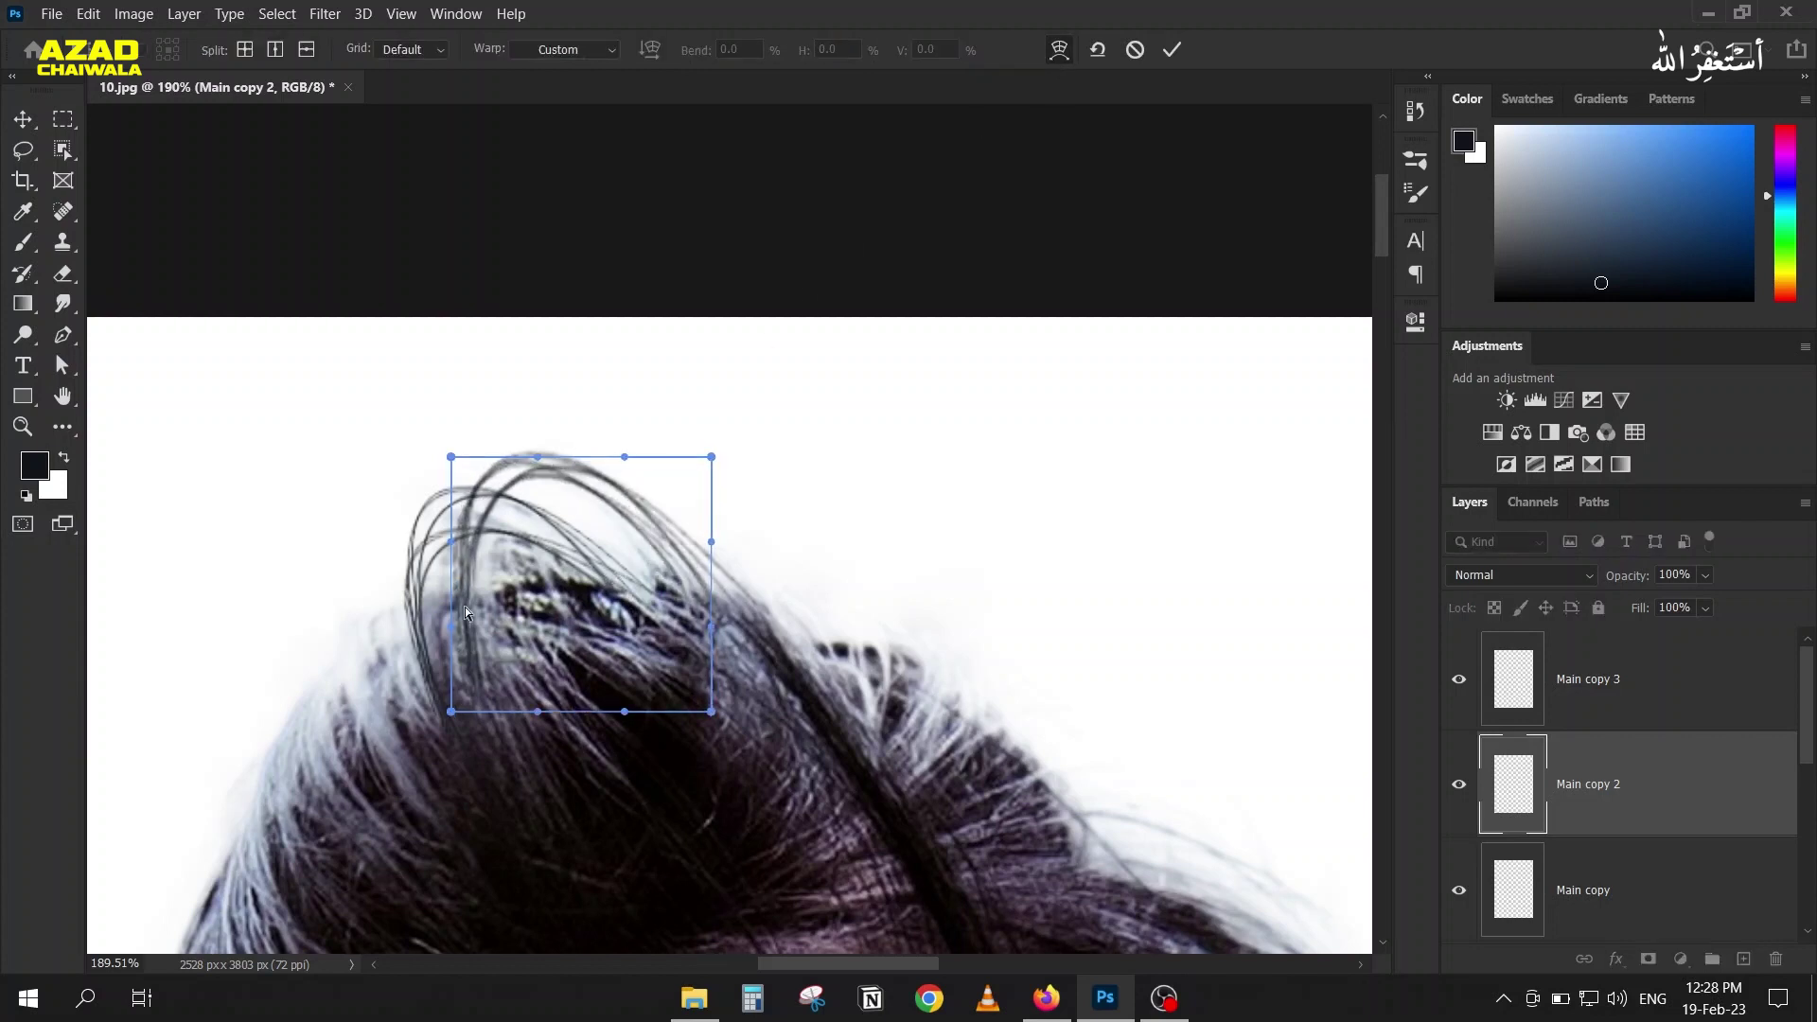
left_click(1172, 55)
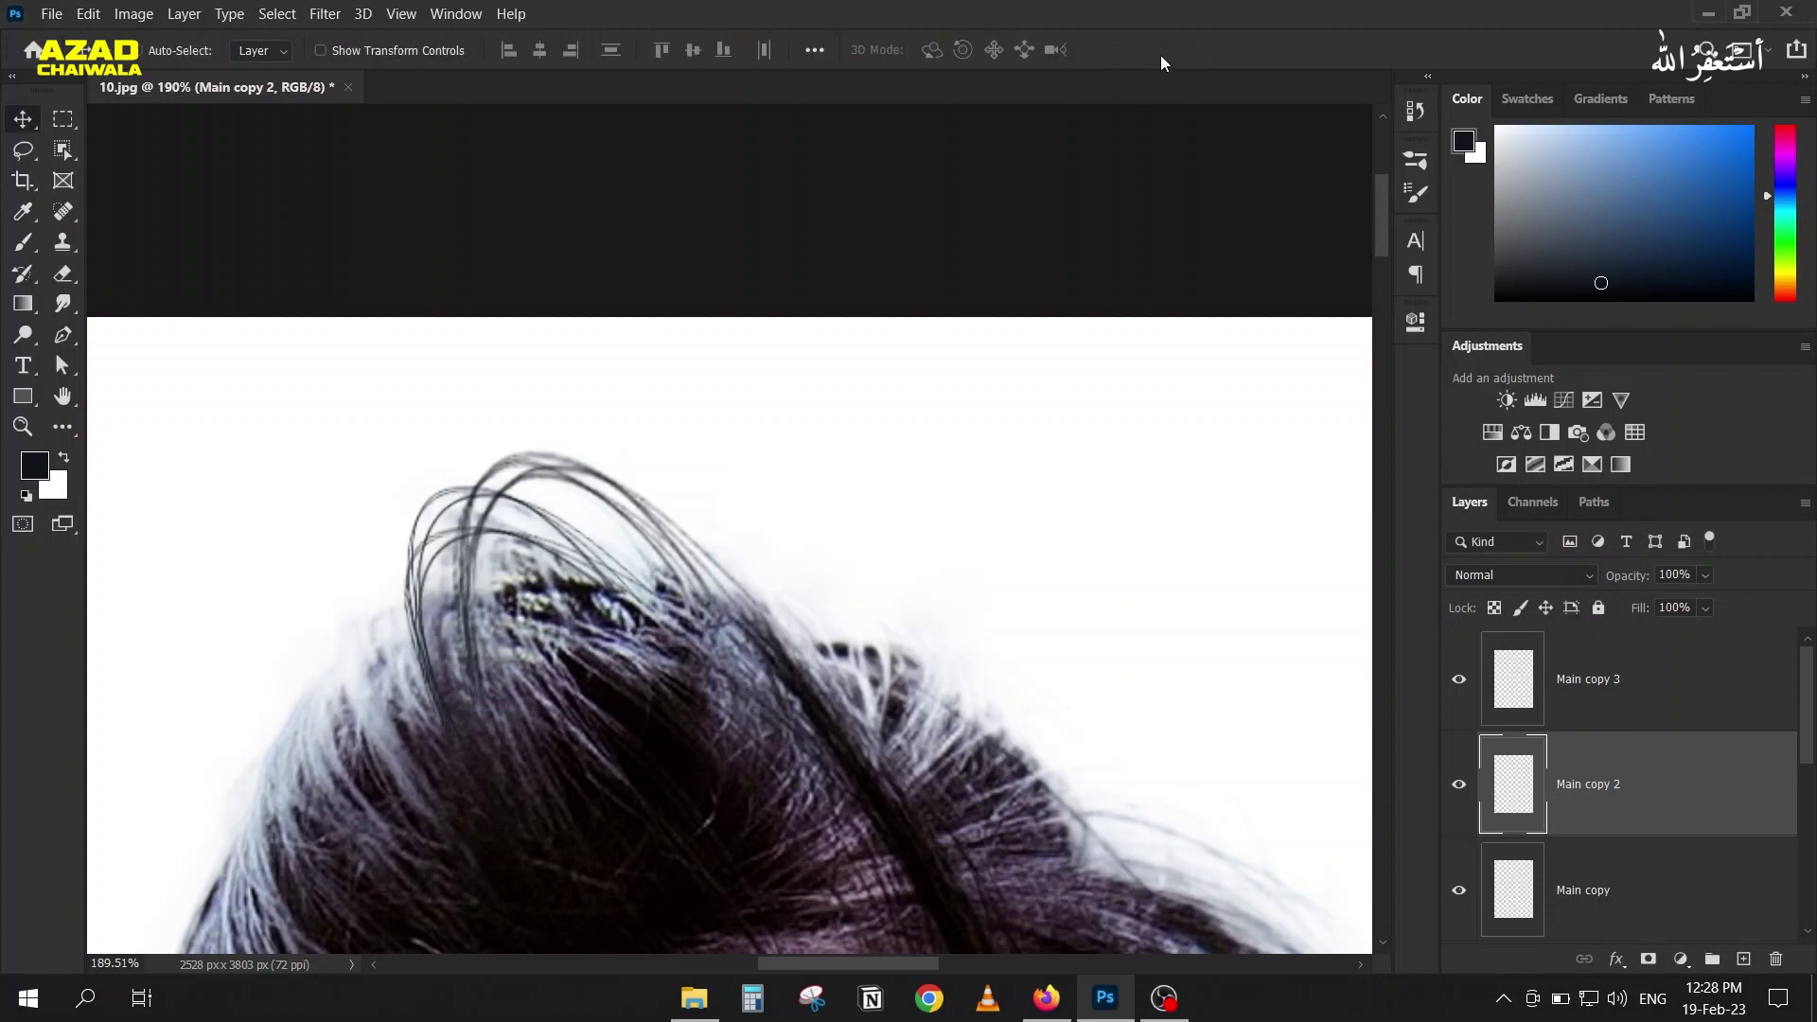
scroll(558, 433, "down", 5)
scroll(558, 433, "up", 6)
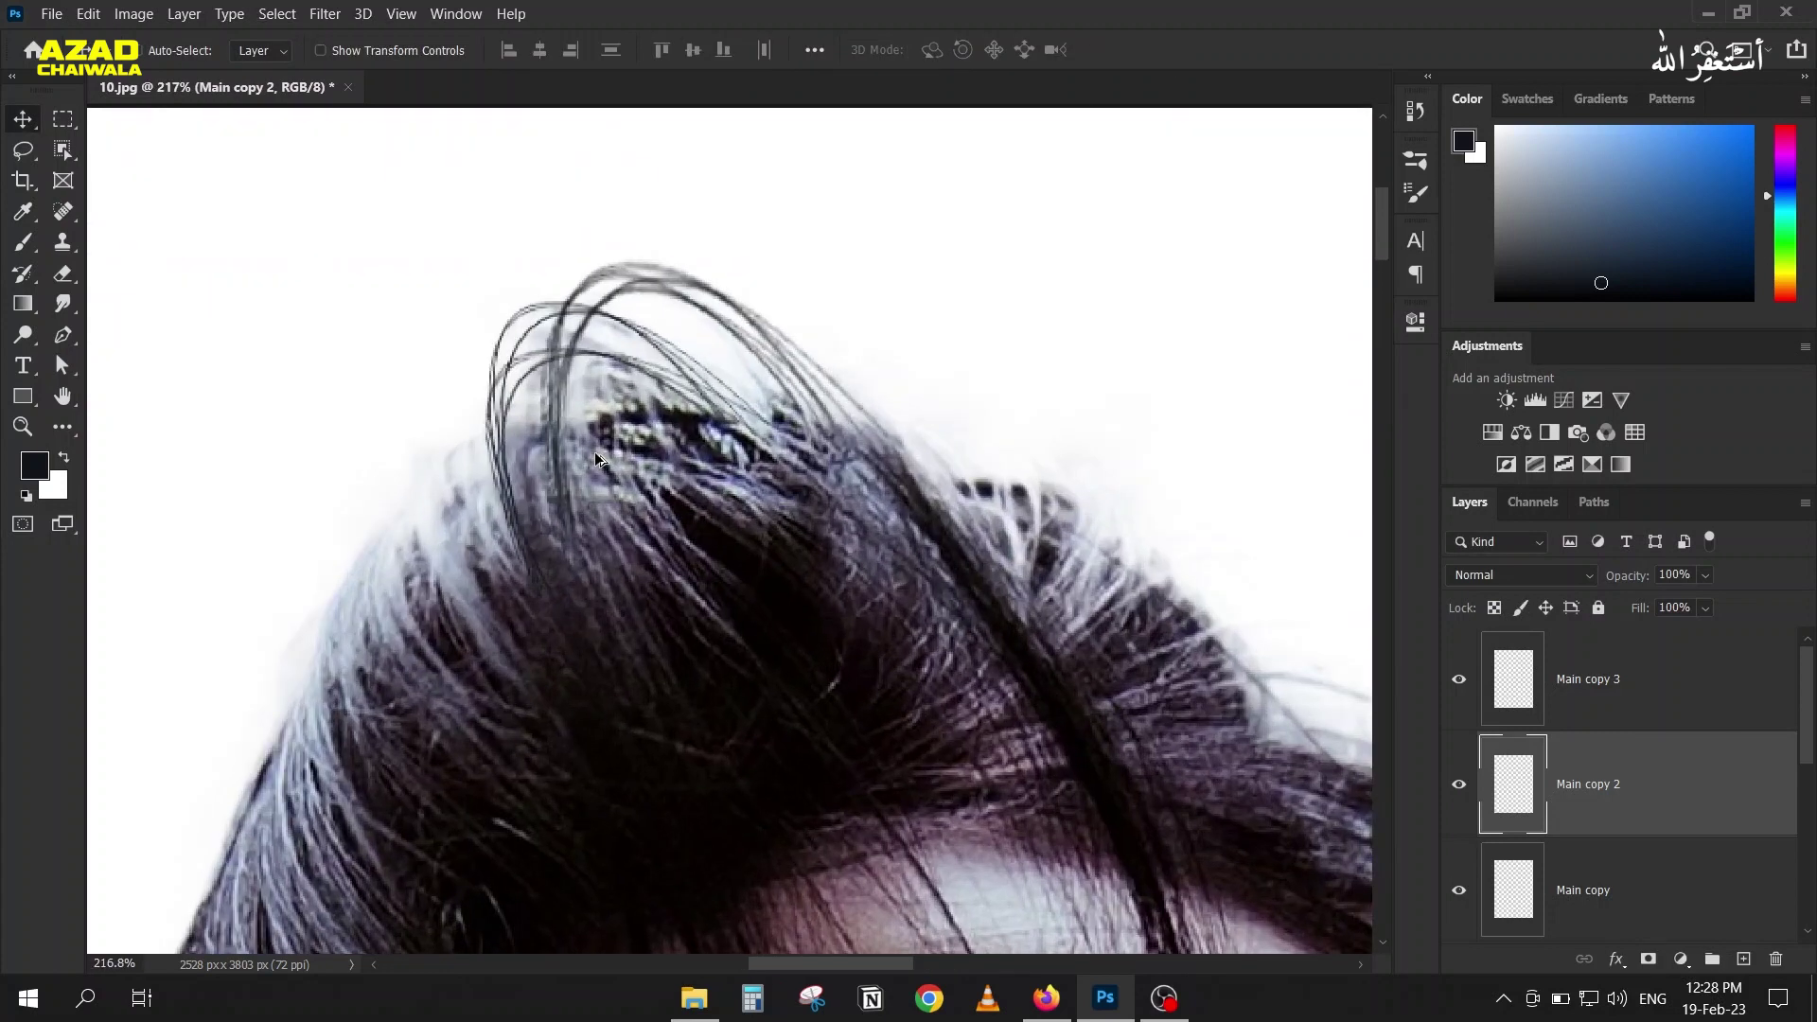
Step: Compare Main copy 2 and Main copy 3 by toggling visibility, then merge them with Ctrl+E
left_click(1510, 710)
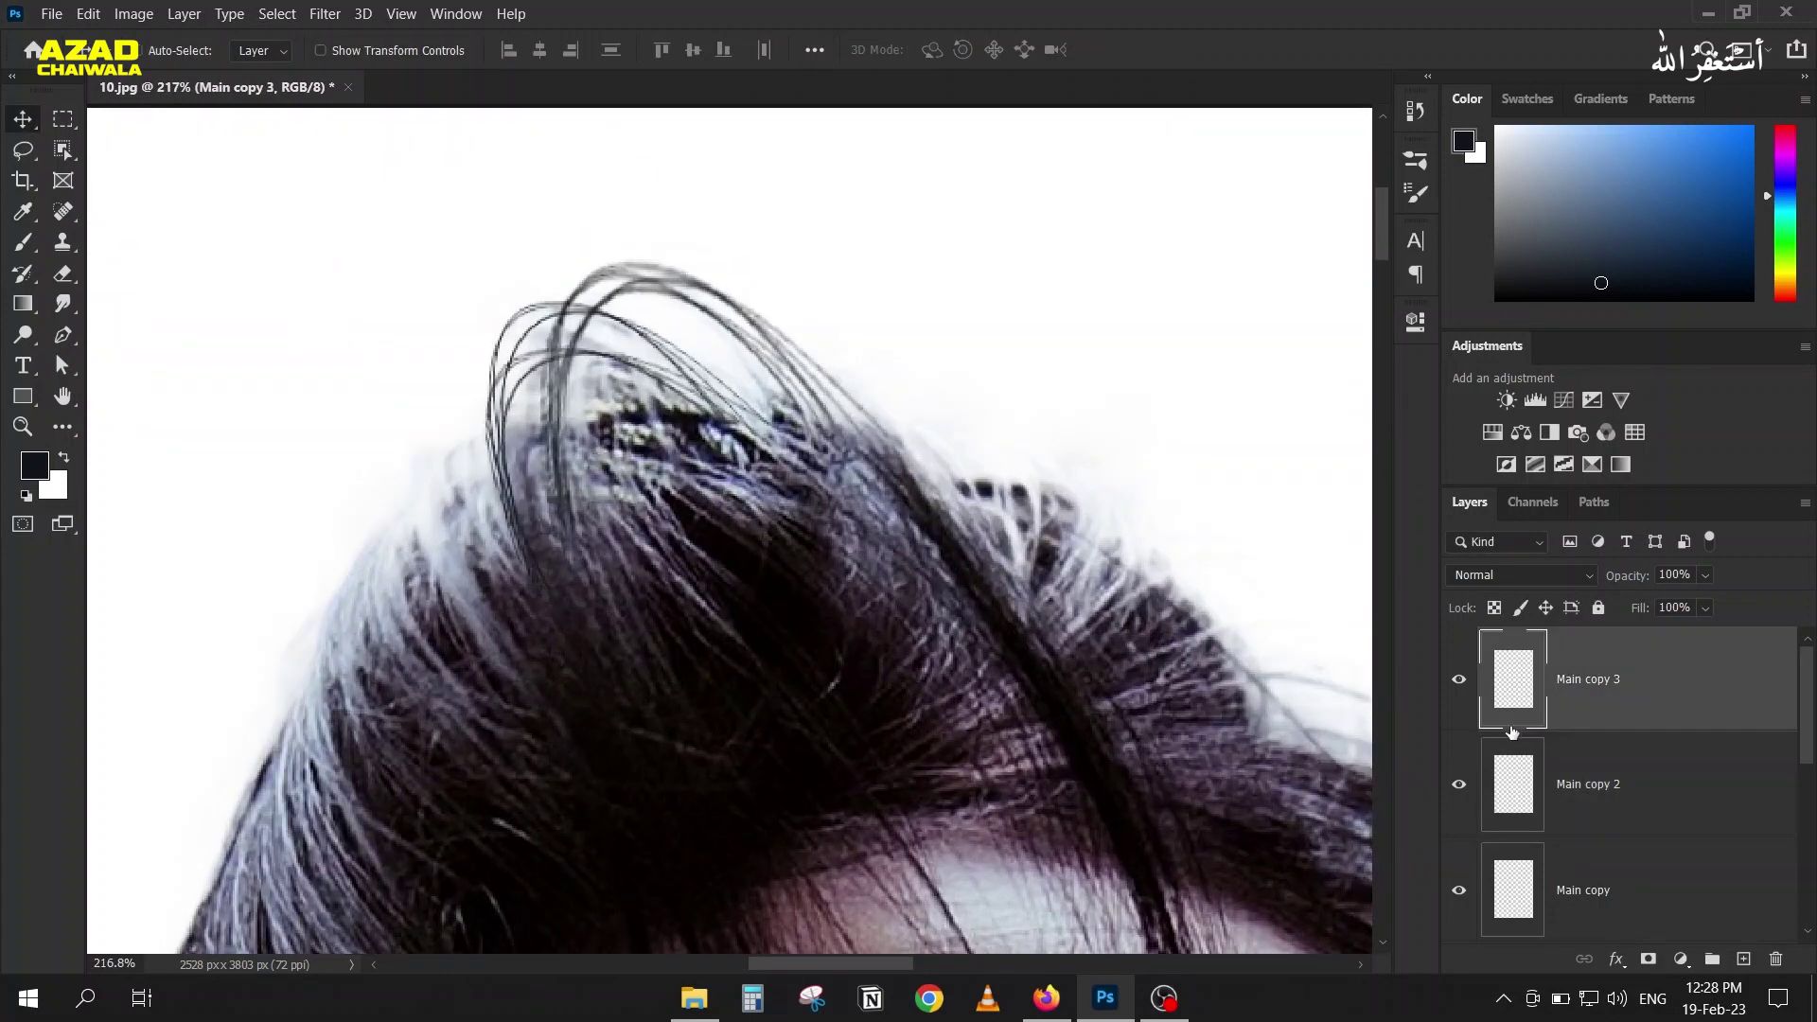
left_click(1530, 787)
left_click(1458, 679)
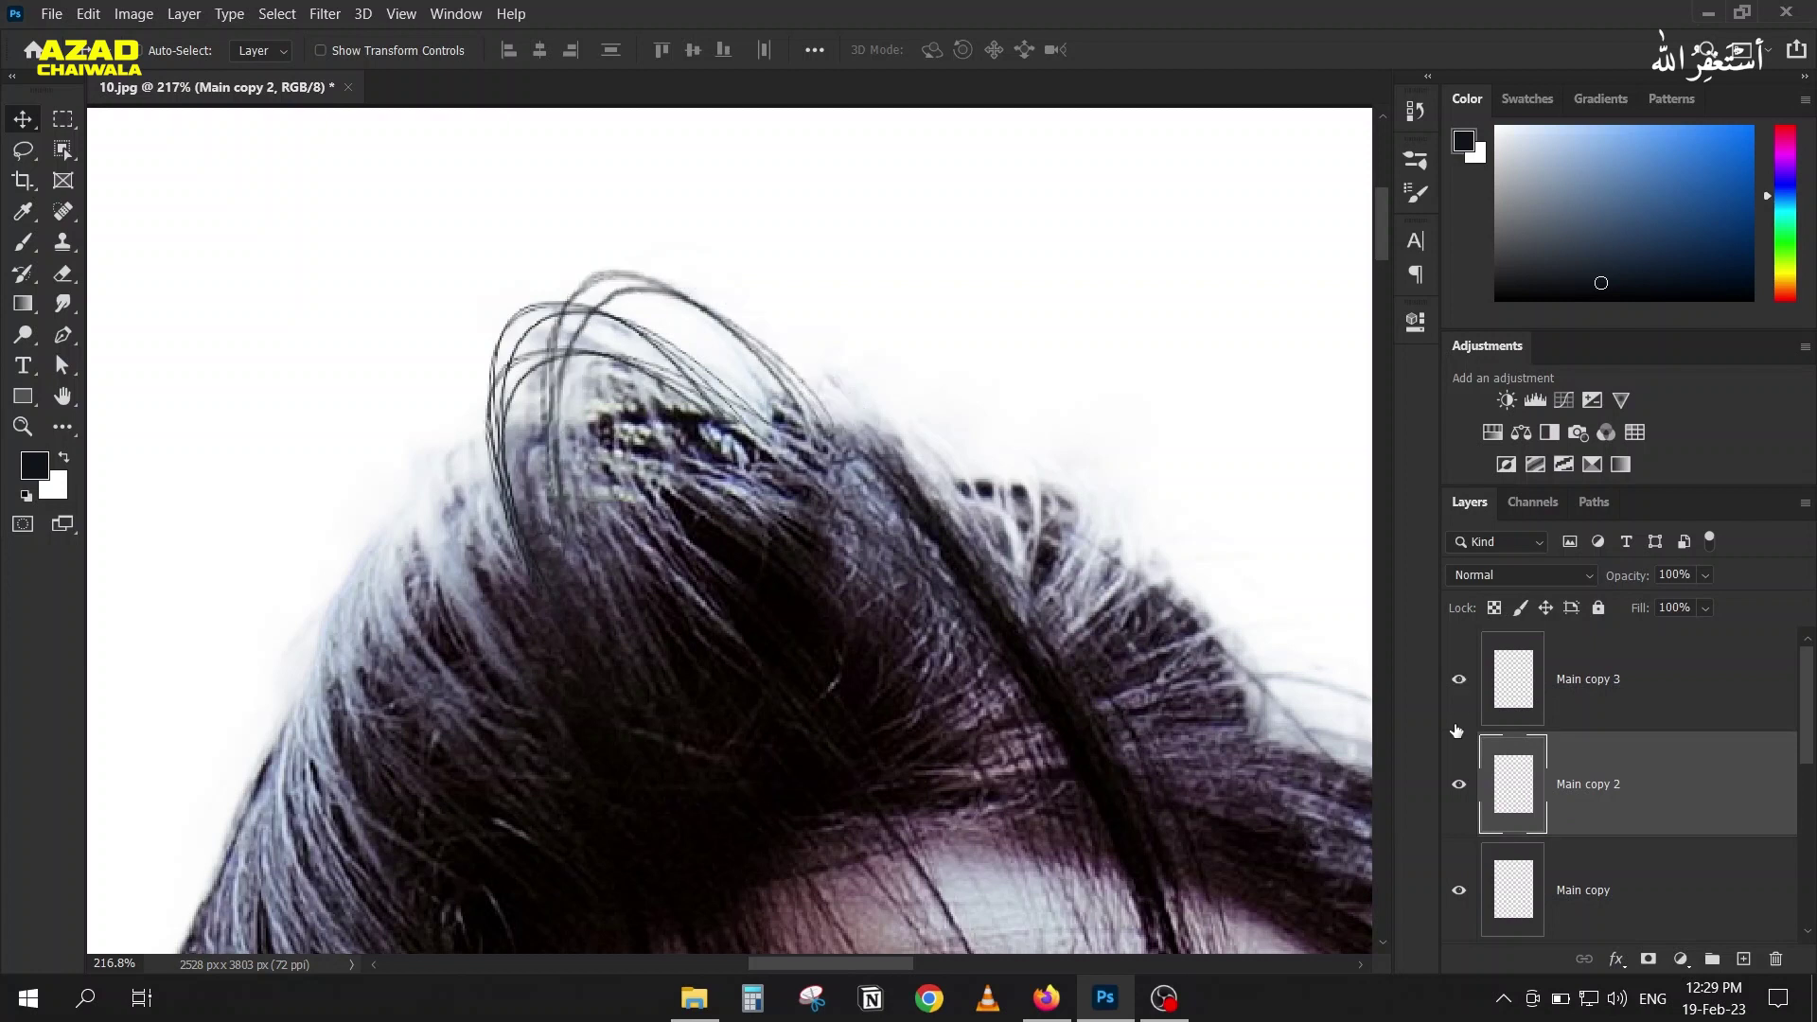
left_click(1458, 790)
left_click(1458, 790)
left_click(1457, 791)
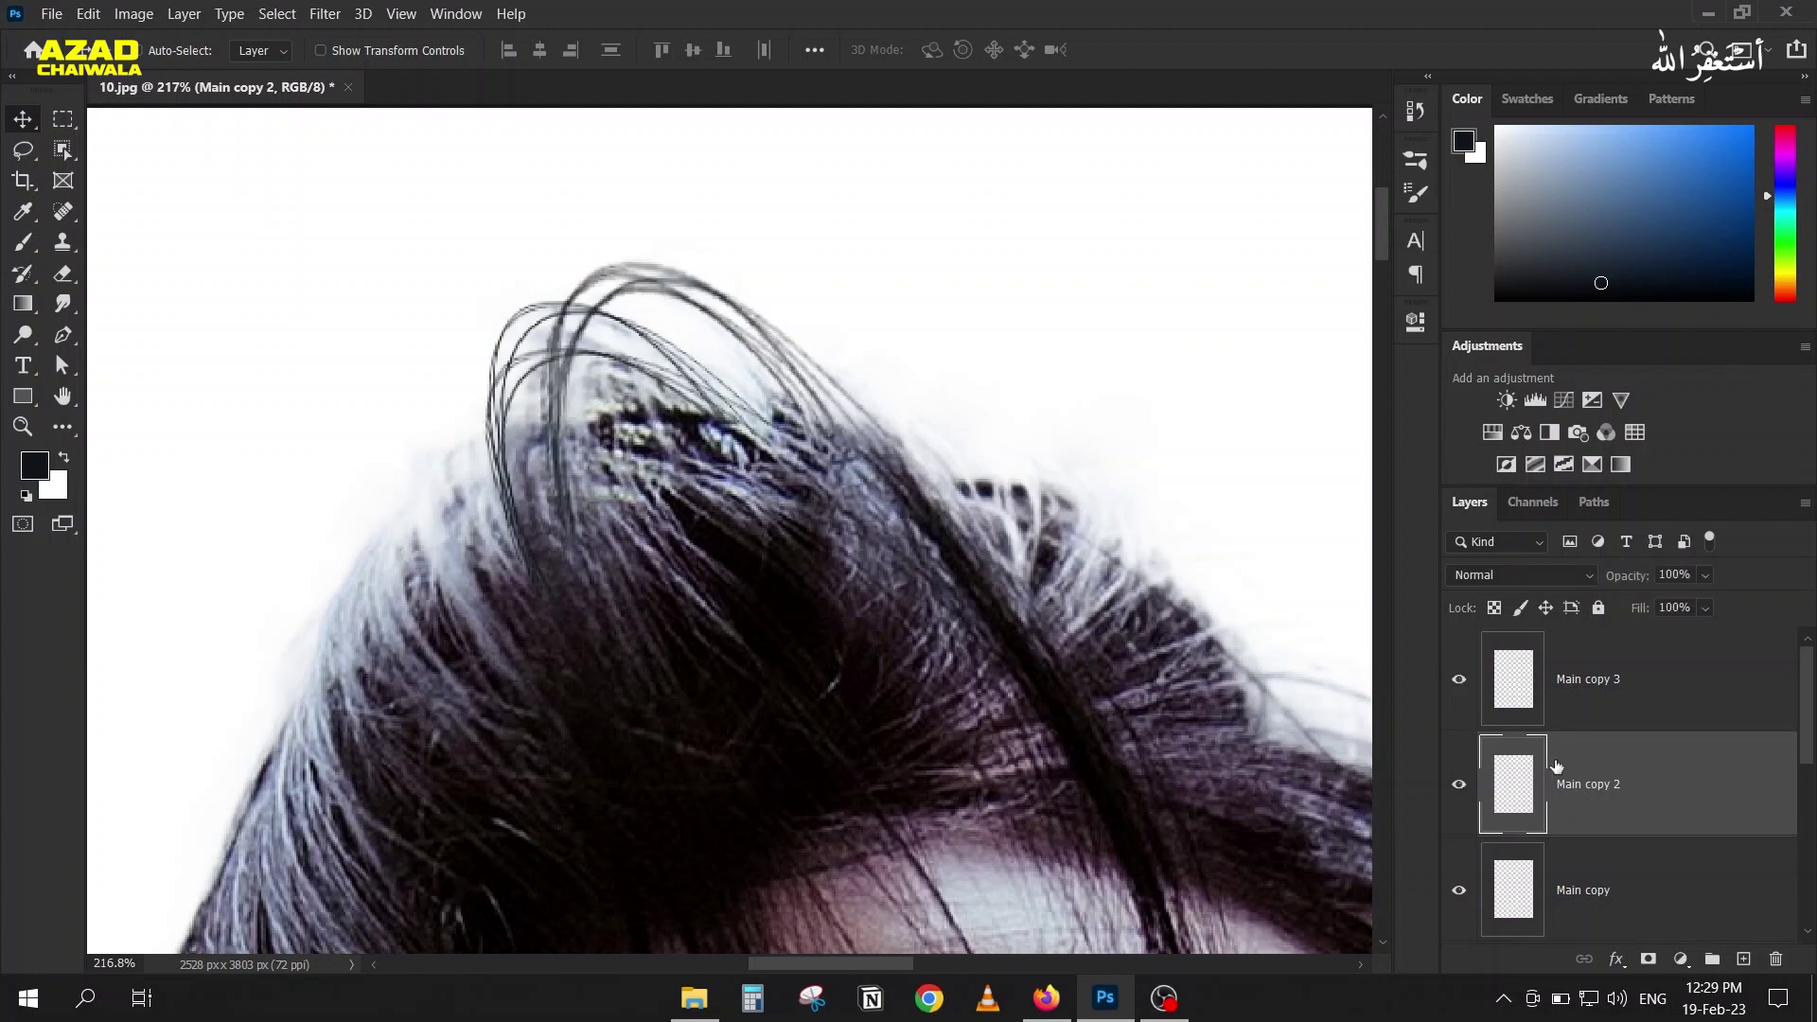
left_click(1530, 699, "shift")
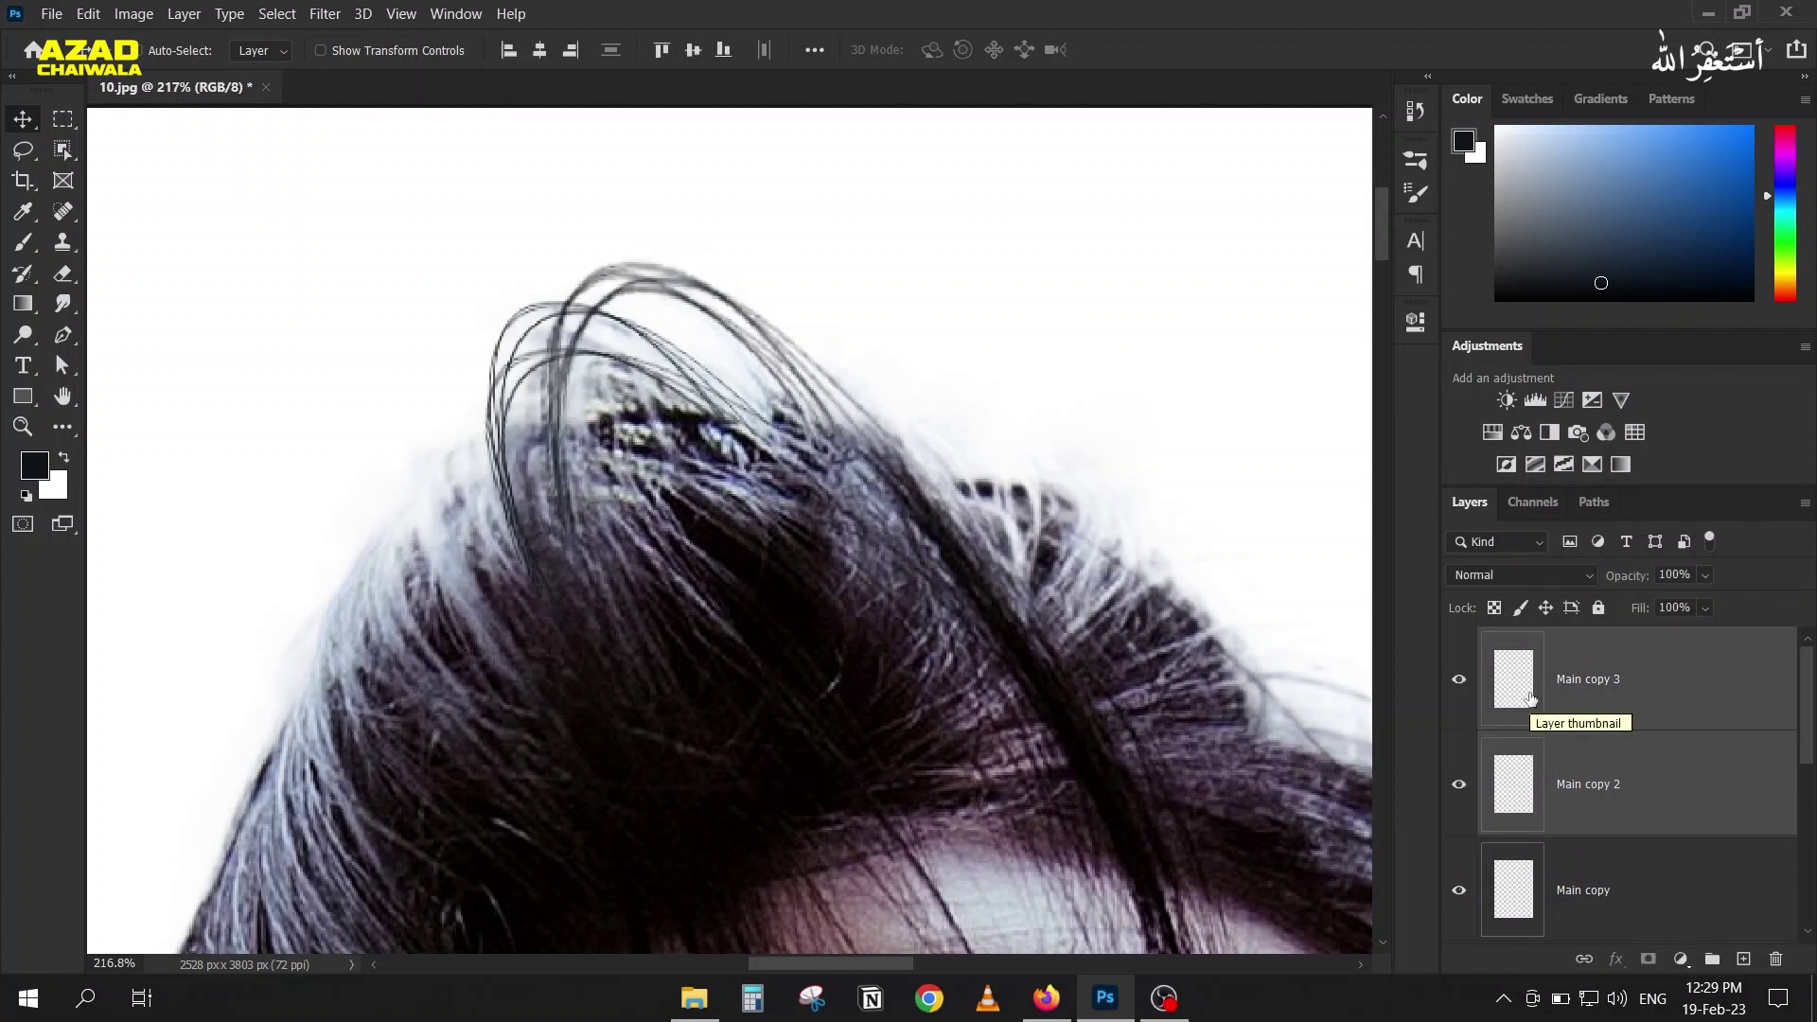
left_click_drag(1531, 698, 1531, 702)
key("ctrl+e")
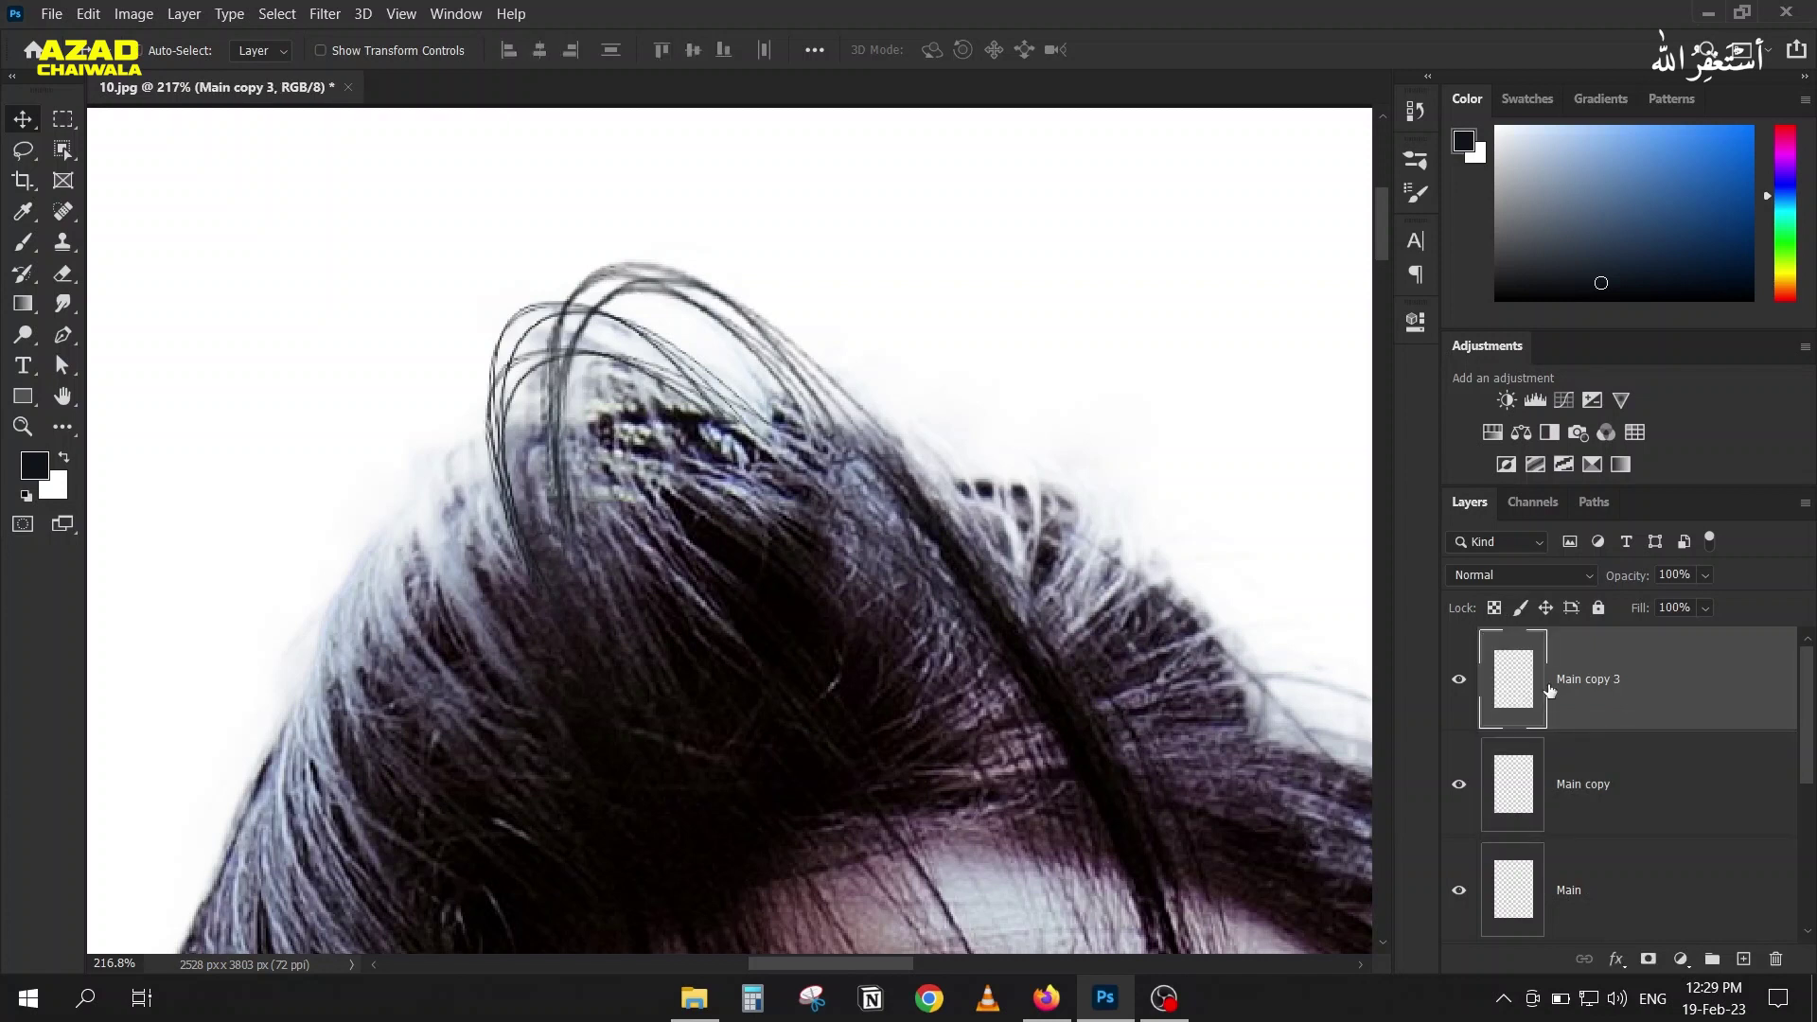
Step: Compare Main and Main copy, then duplicate Main copy 3 offset down-right as Main copy 4
left_click(1460, 891)
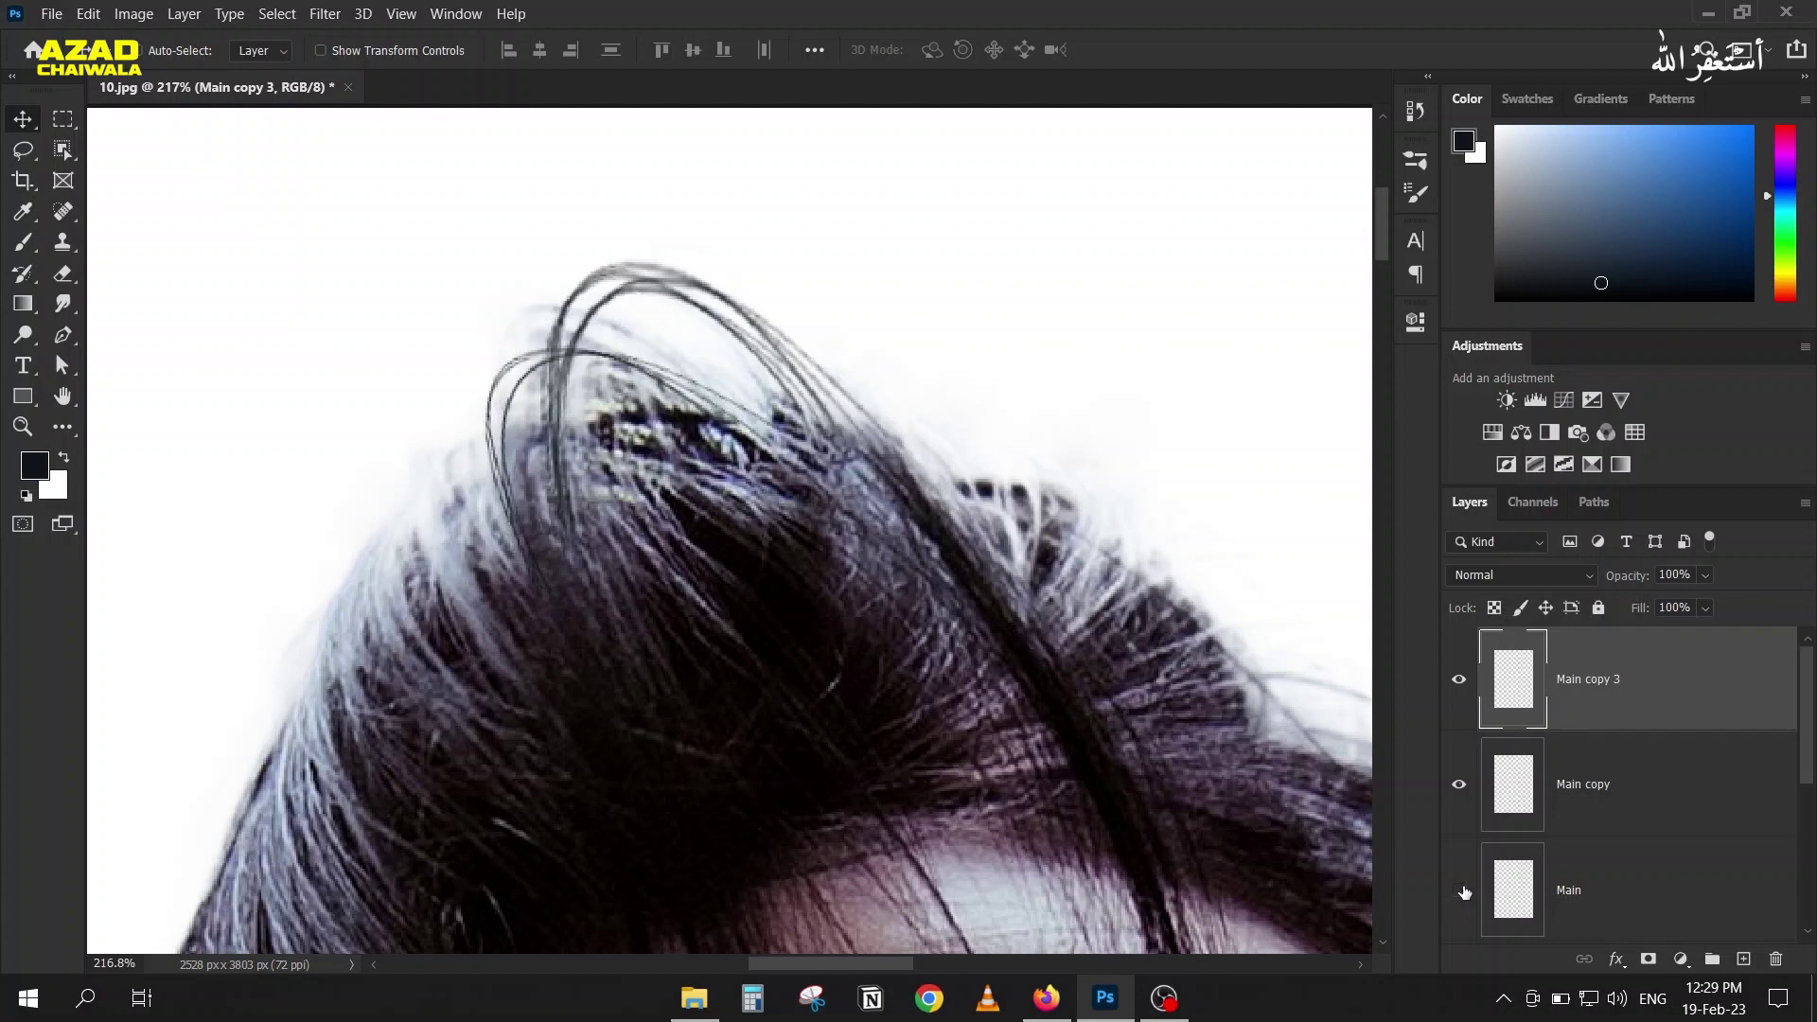
left_click(1530, 734)
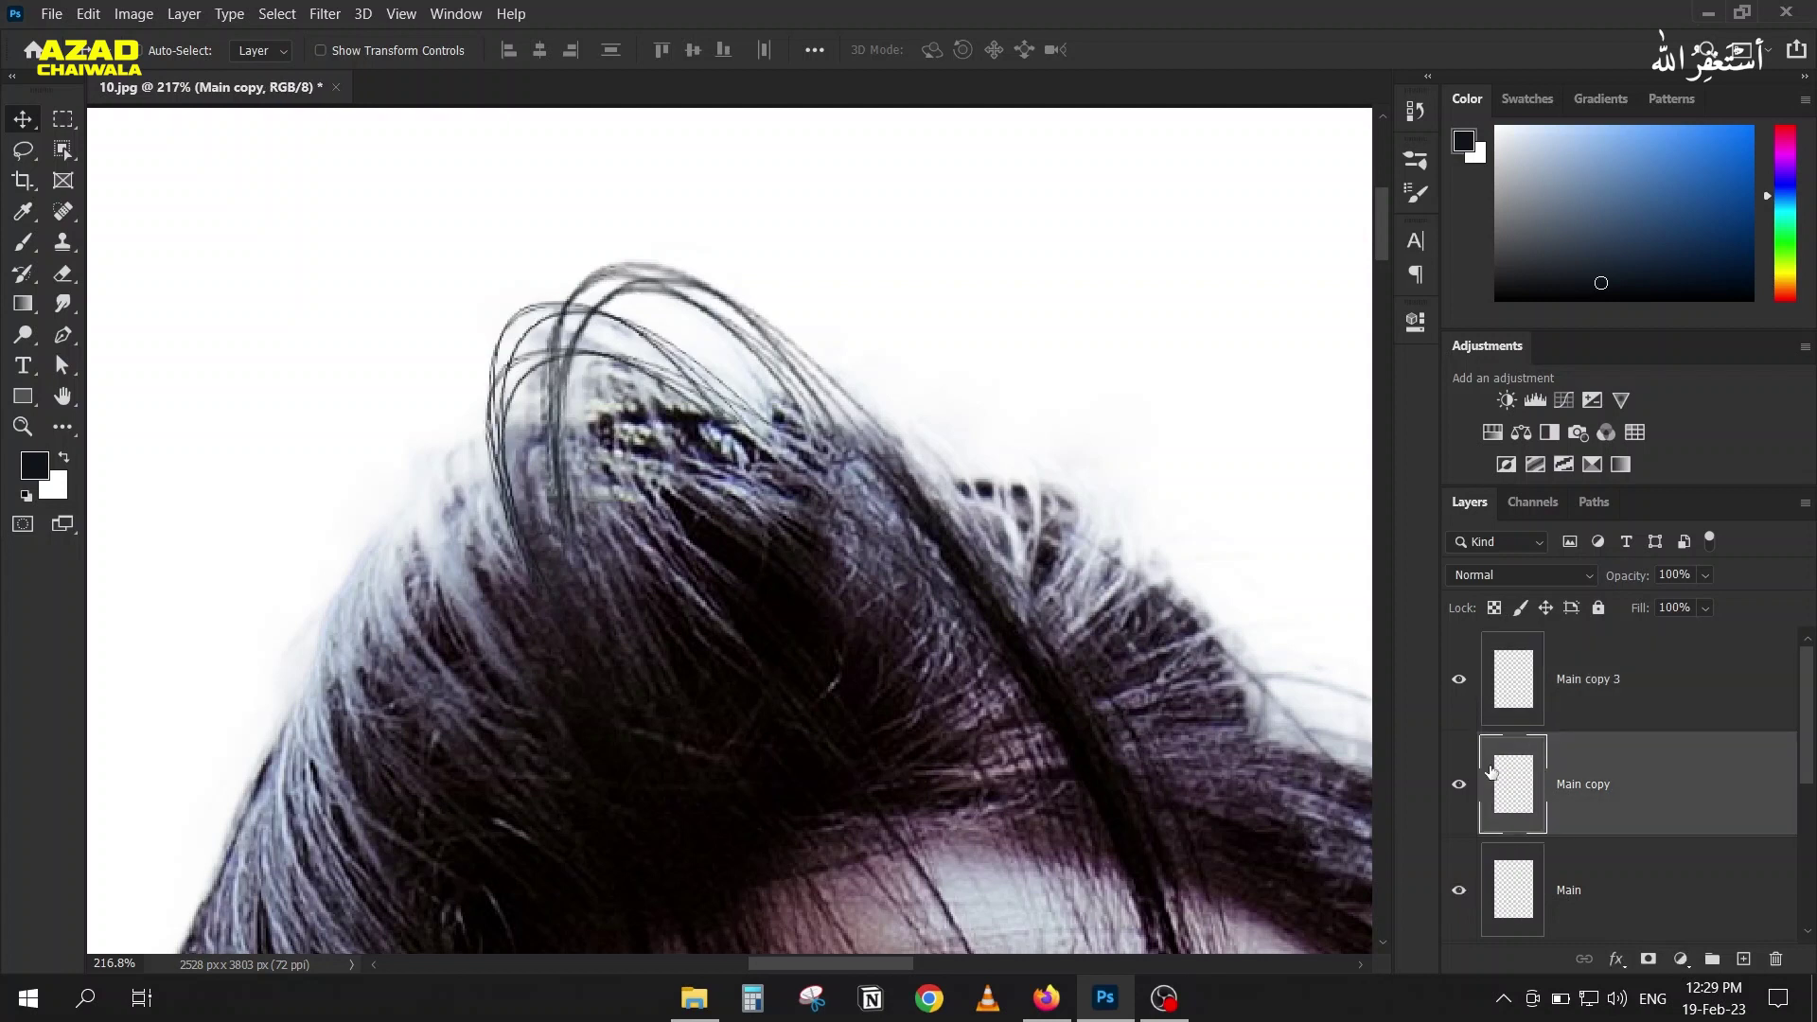
left_click(1458, 783)
left_click(1459, 784)
left_click(1609, 679)
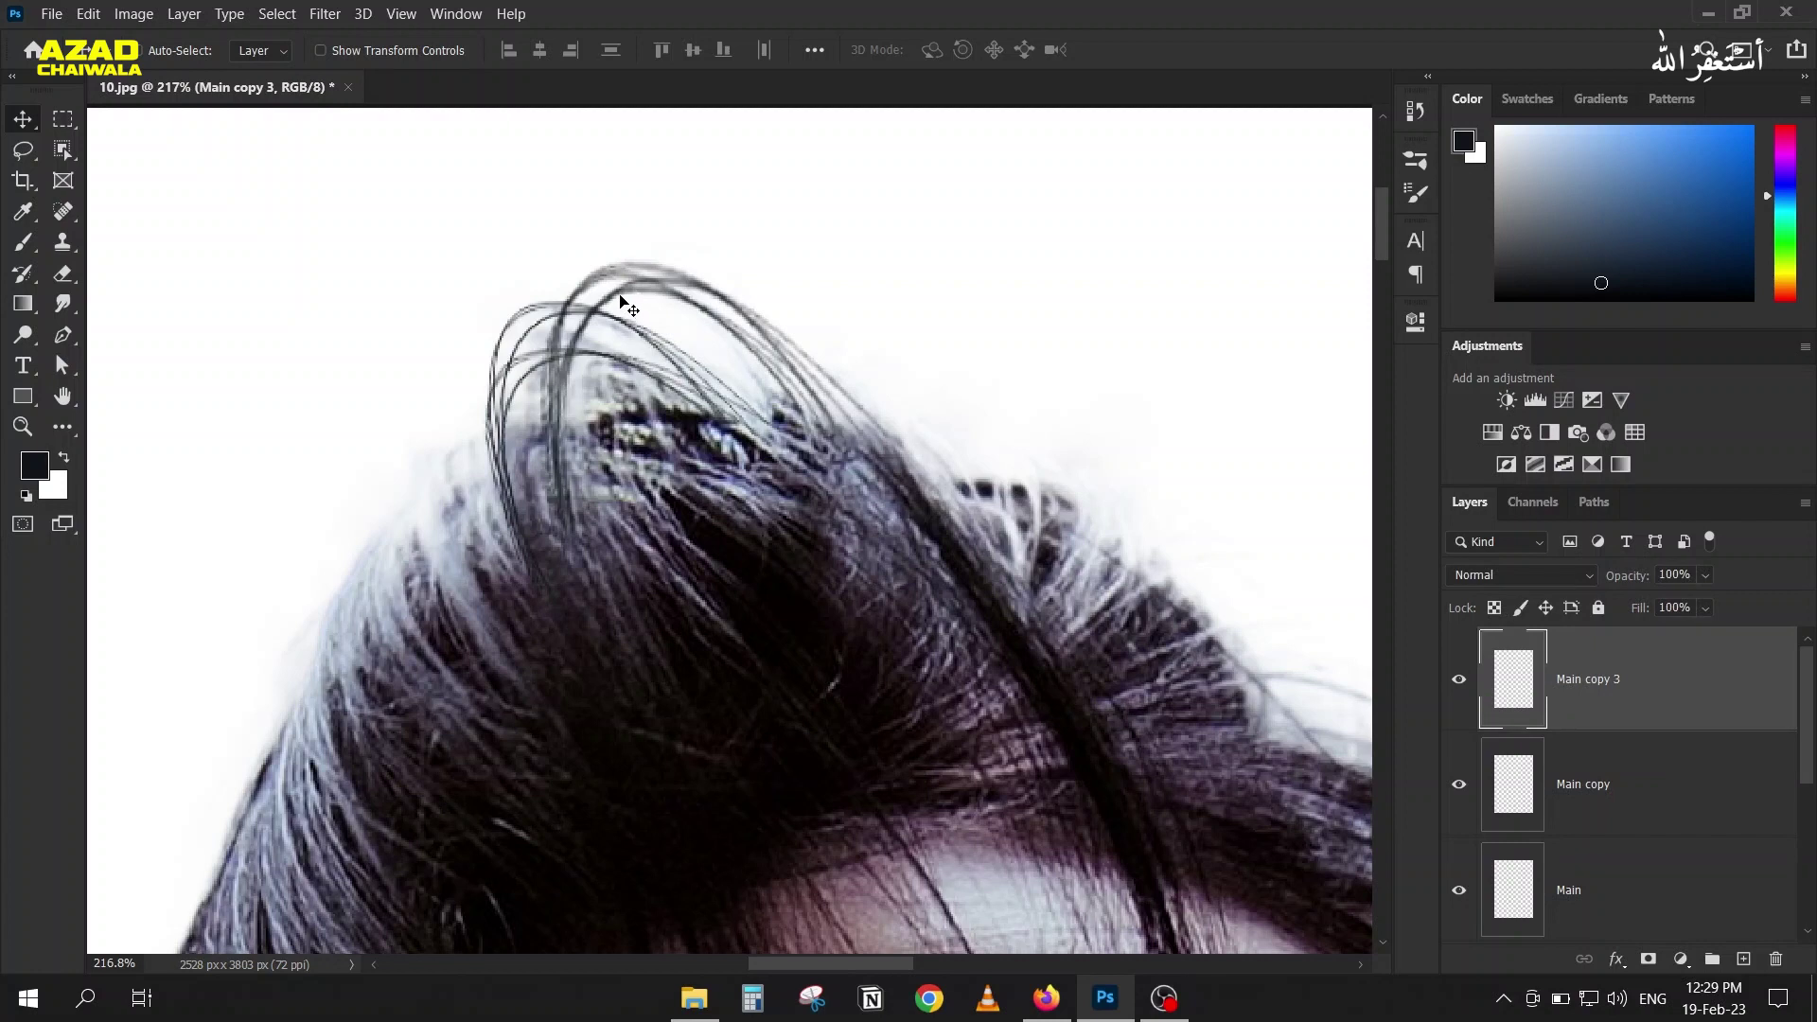
left_click_drag(619, 296, 666, 382)
key("ctrl+j")
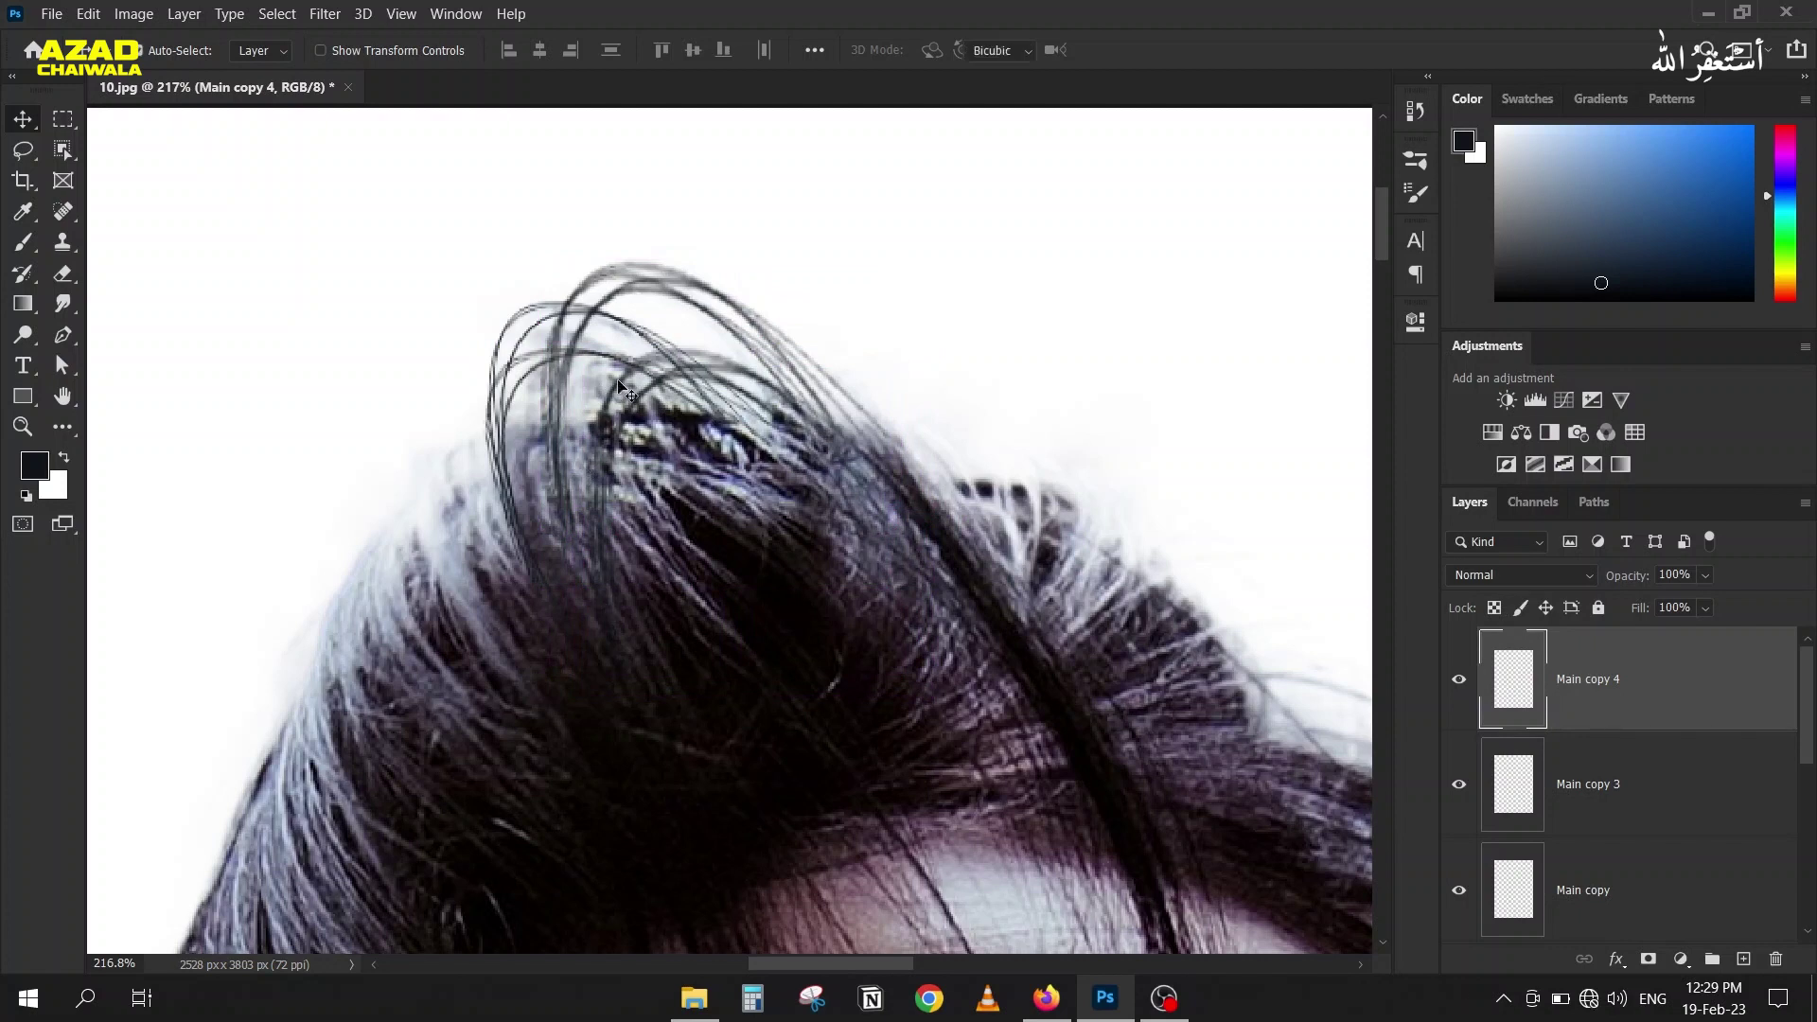
Step: Warp the Main copy 4 strands, bending their top downward
key("ctrl+t")
left_click_drag(747, 355, 703, 397)
left_click_drag(831, 559, 821, 586)
key("Return")
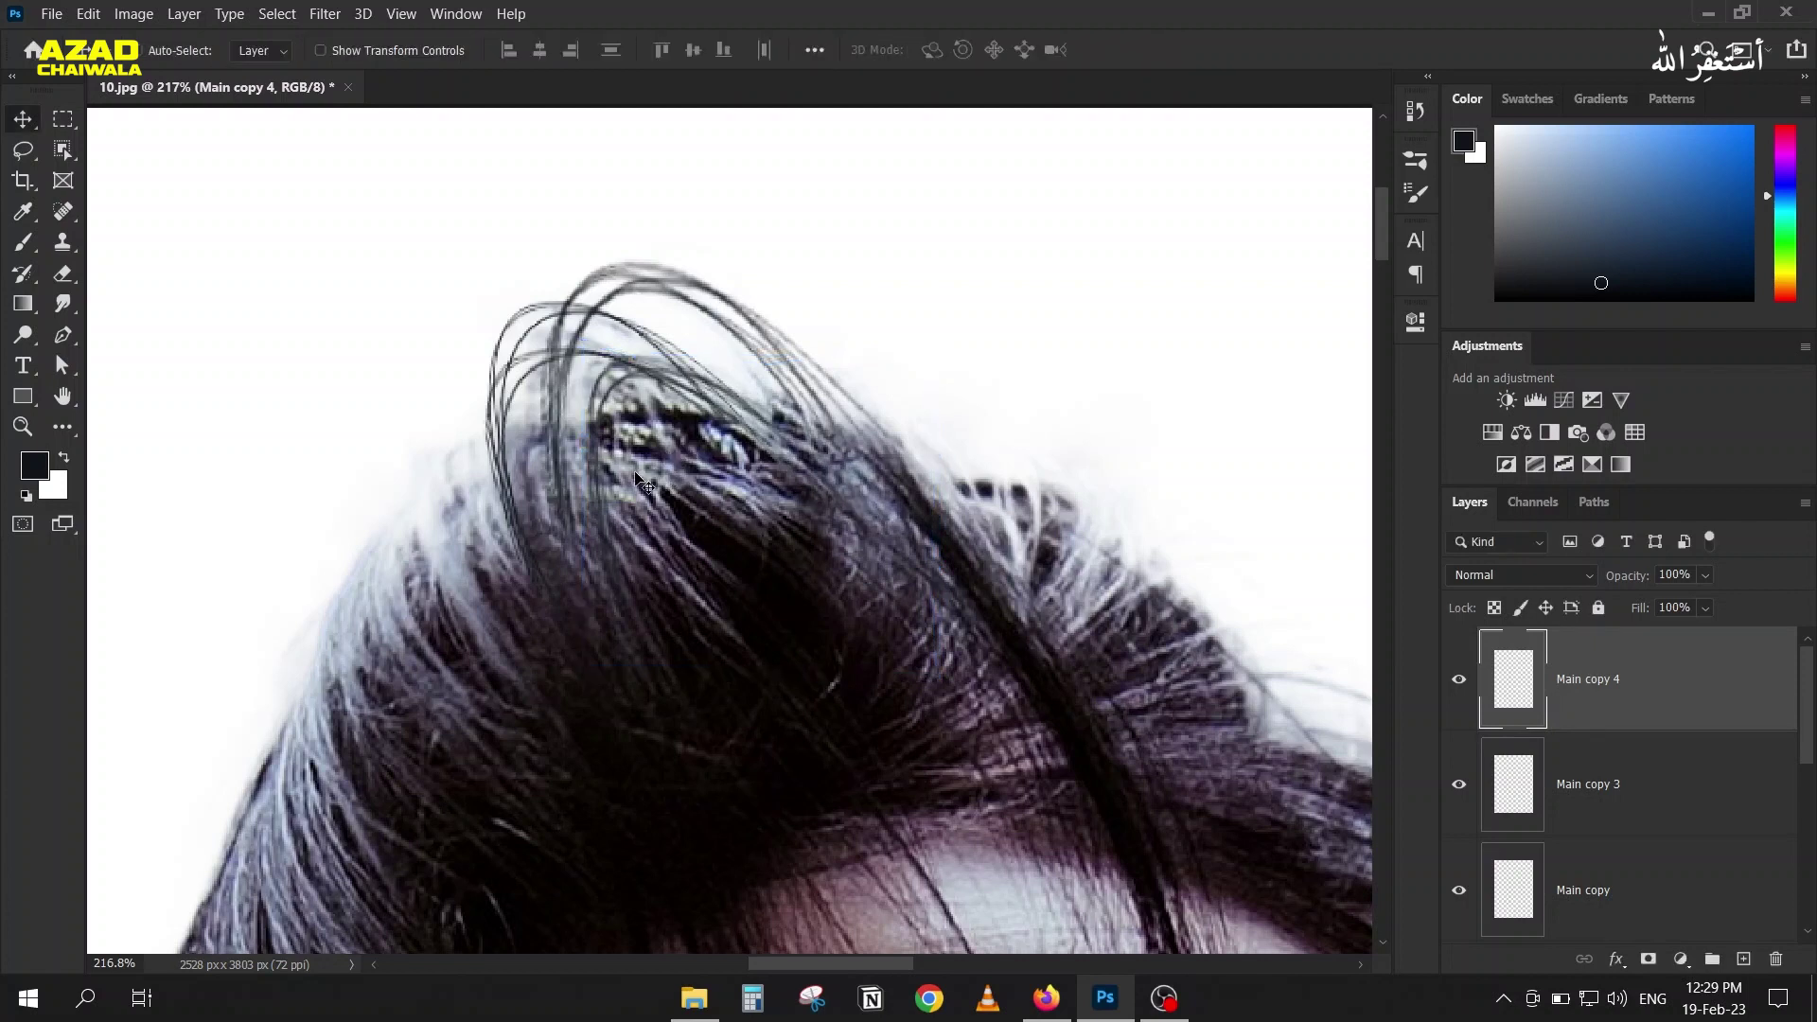
Step: Duplicate the strands up-left as Main copy 5, rotate about 11° counter-clockwise, and warp upward
left_click_drag(646, 482, 656, 348)
key("ctrl+j")
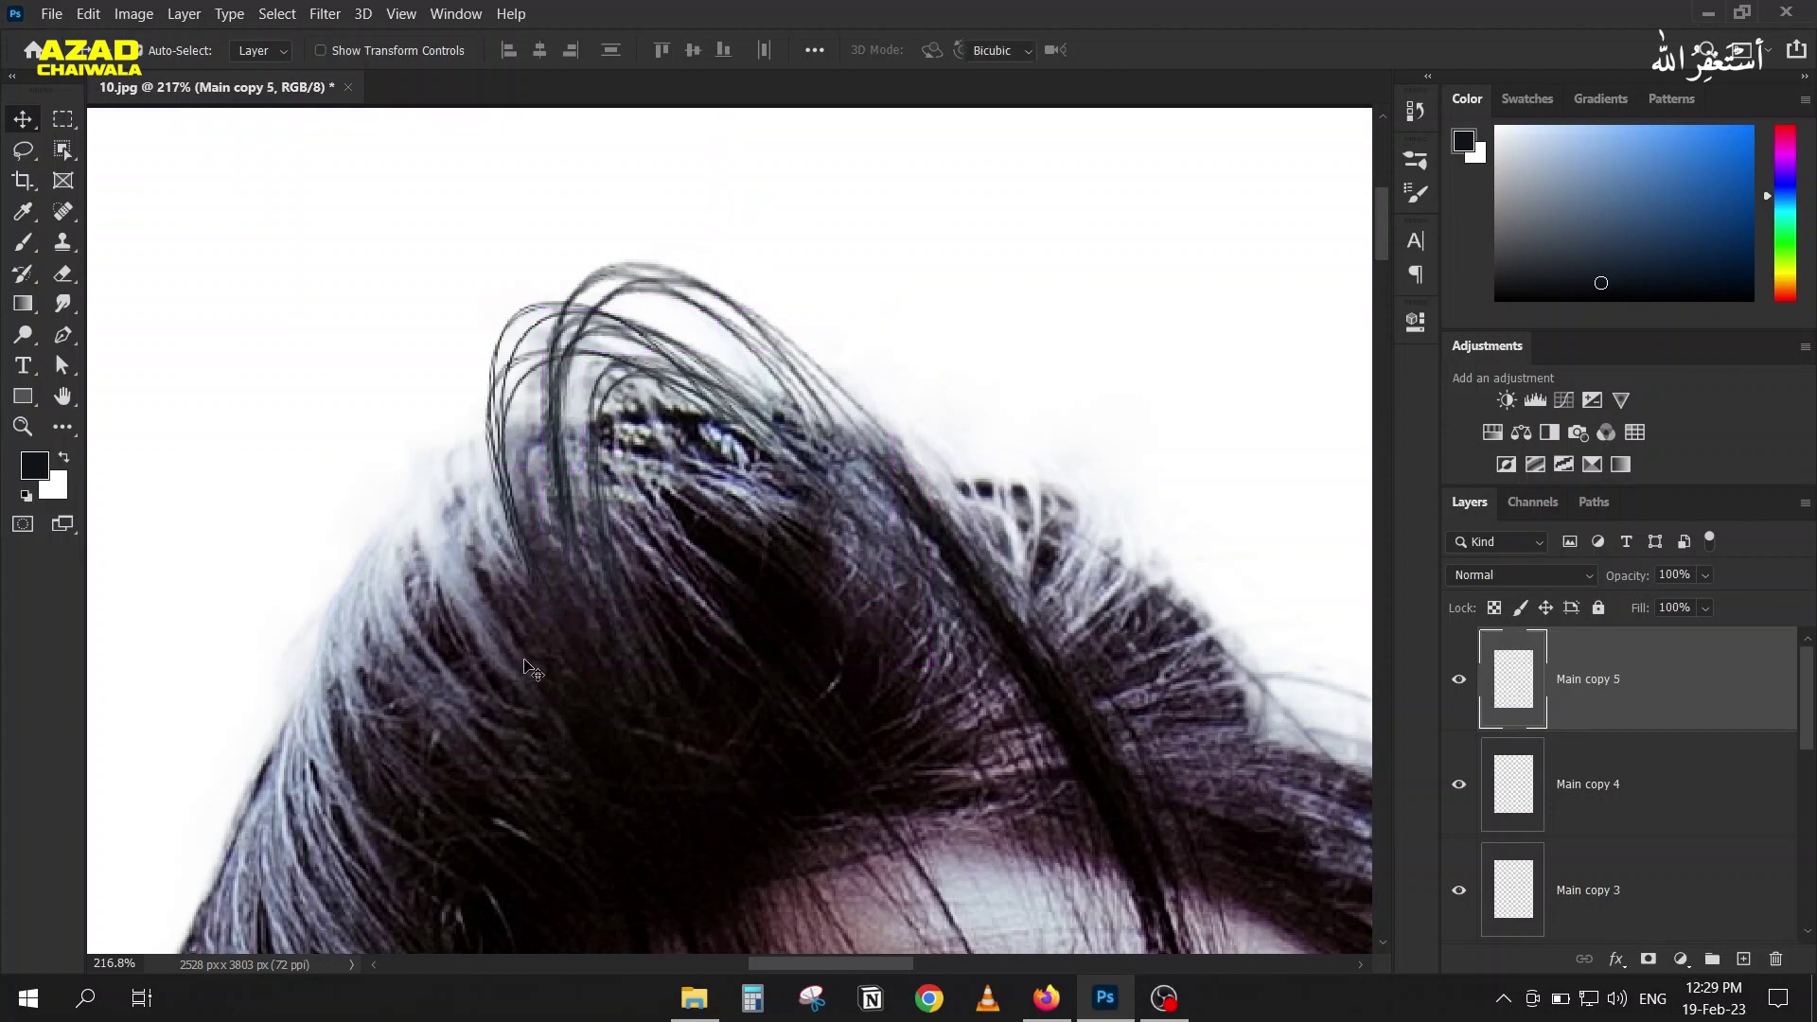
key("ctrl+t")
left_click_drag(525, 635, 559, 660)
left_click(1058, 52)
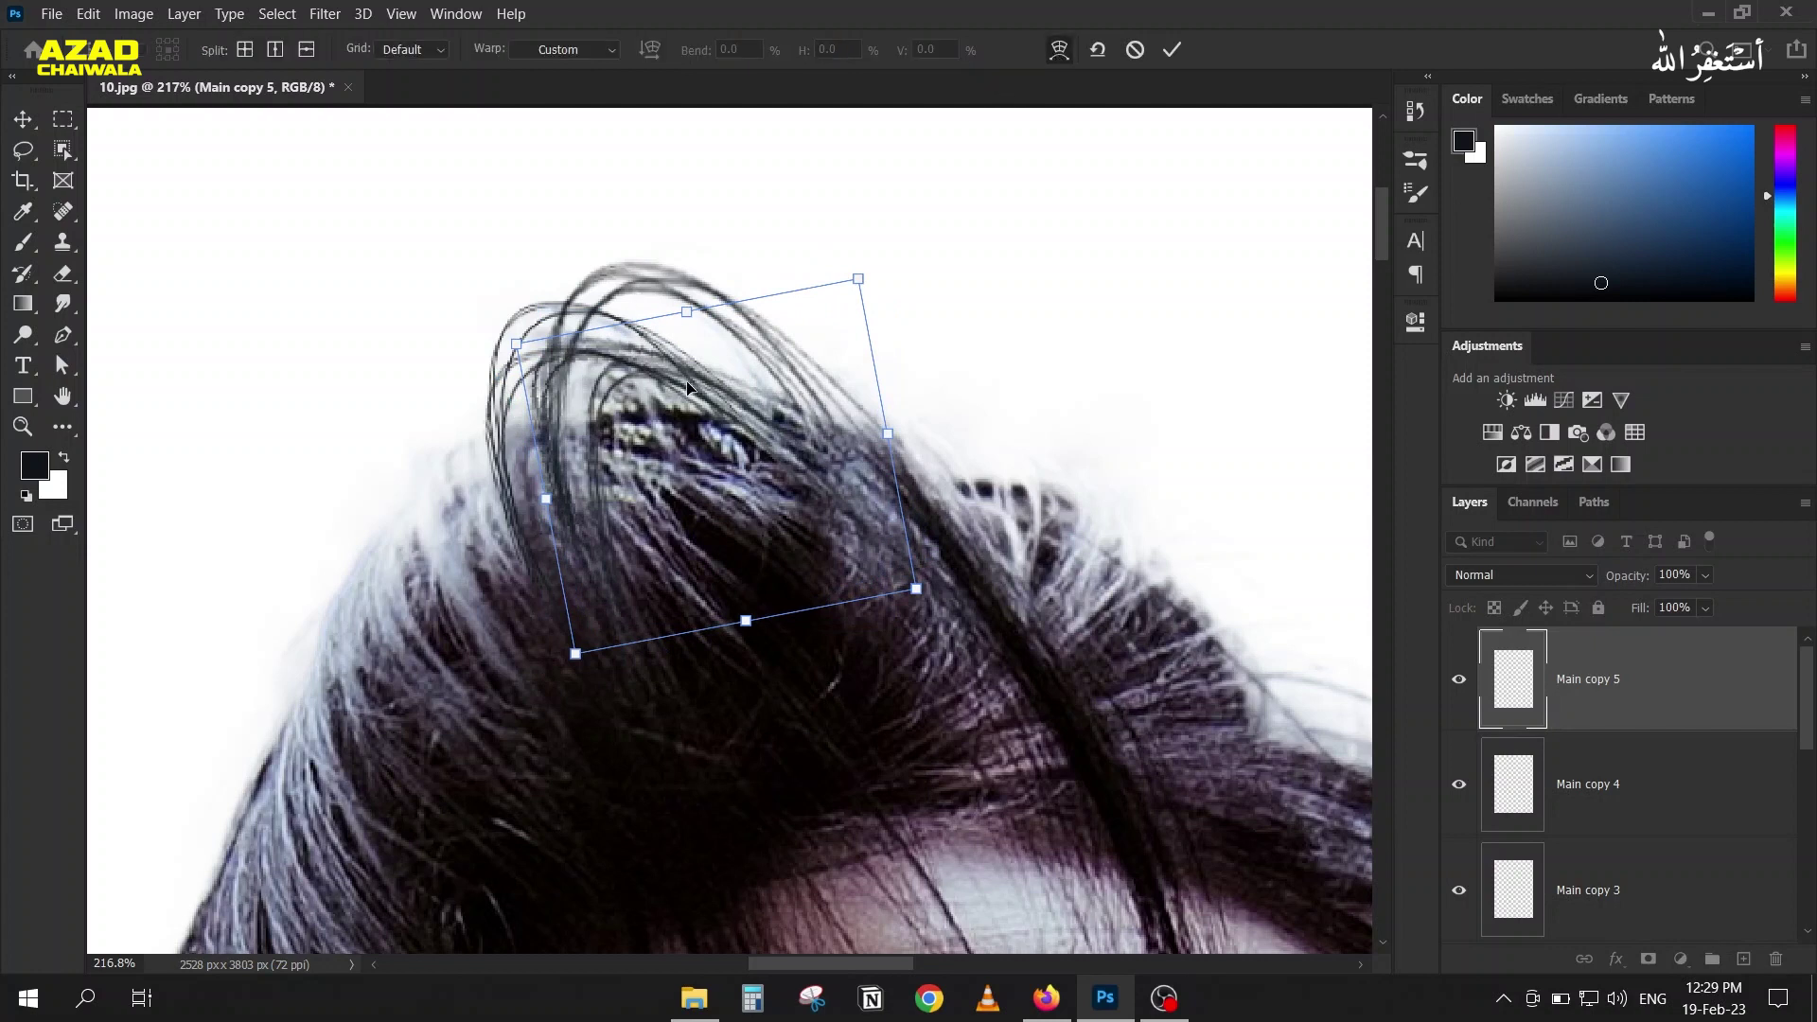
left_click_drag(690, 366, 697, 348)
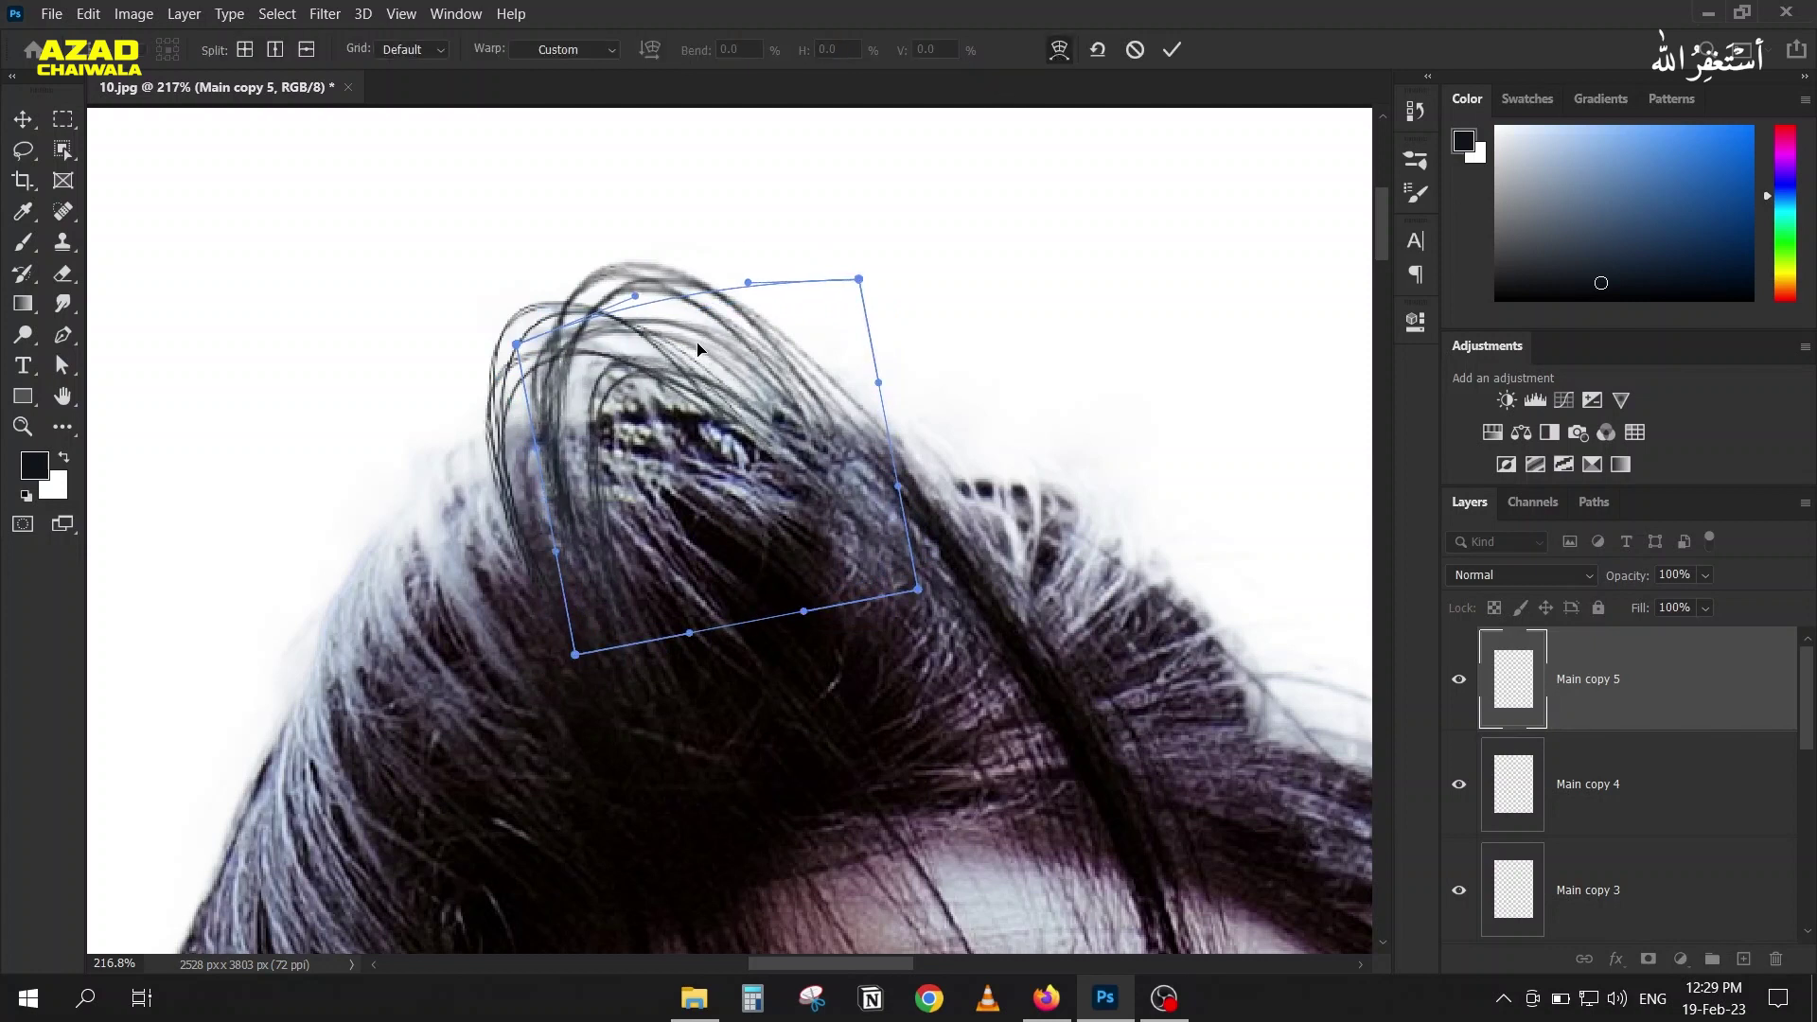
mouse_move(583, 479)
left_mouse_down()
mouse_move(576, 497)
mouse_move(548, 473)
mouse_move(576, 480)
left_mouse_up()
left_click_drag(687, 338, 668, 340)
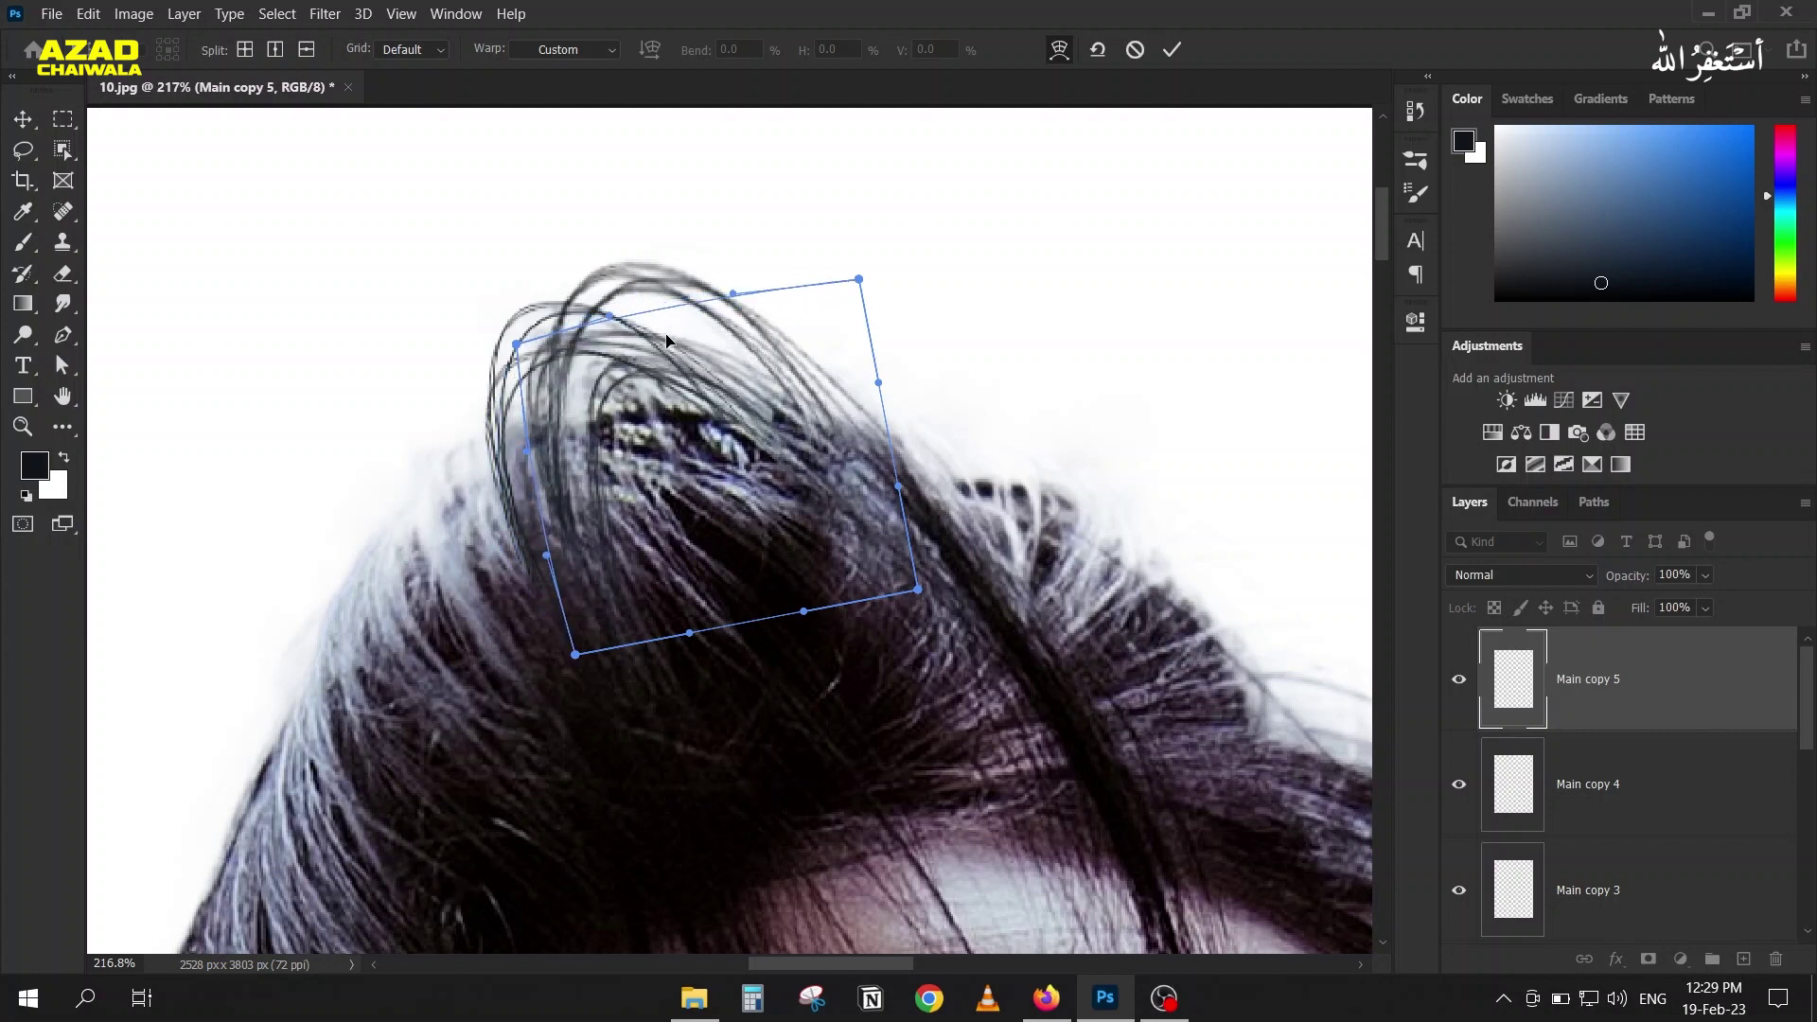
left_click(1172, 49)
scroll(1517, 798, "down", 5)
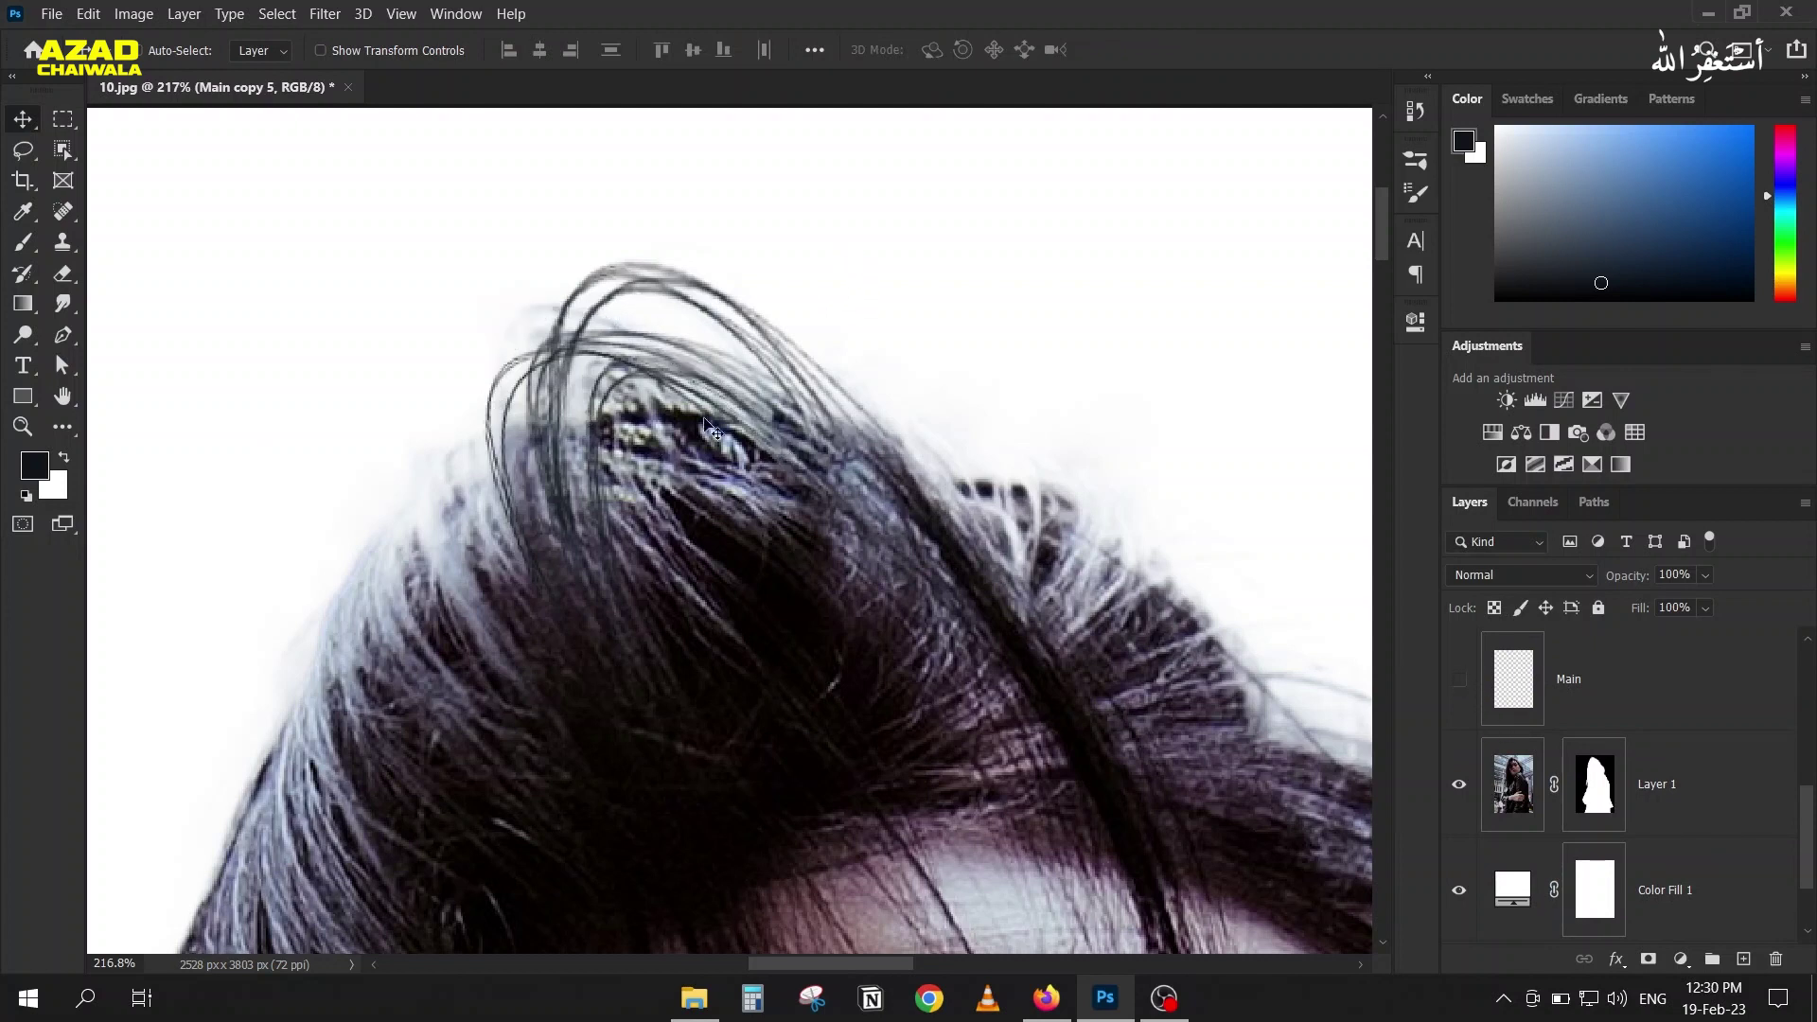
Step: Duplicate Main copy 5 as Main copy 6 over the crown and warp its strands to follow the curve
scroll(1600, 703, "up", 5)
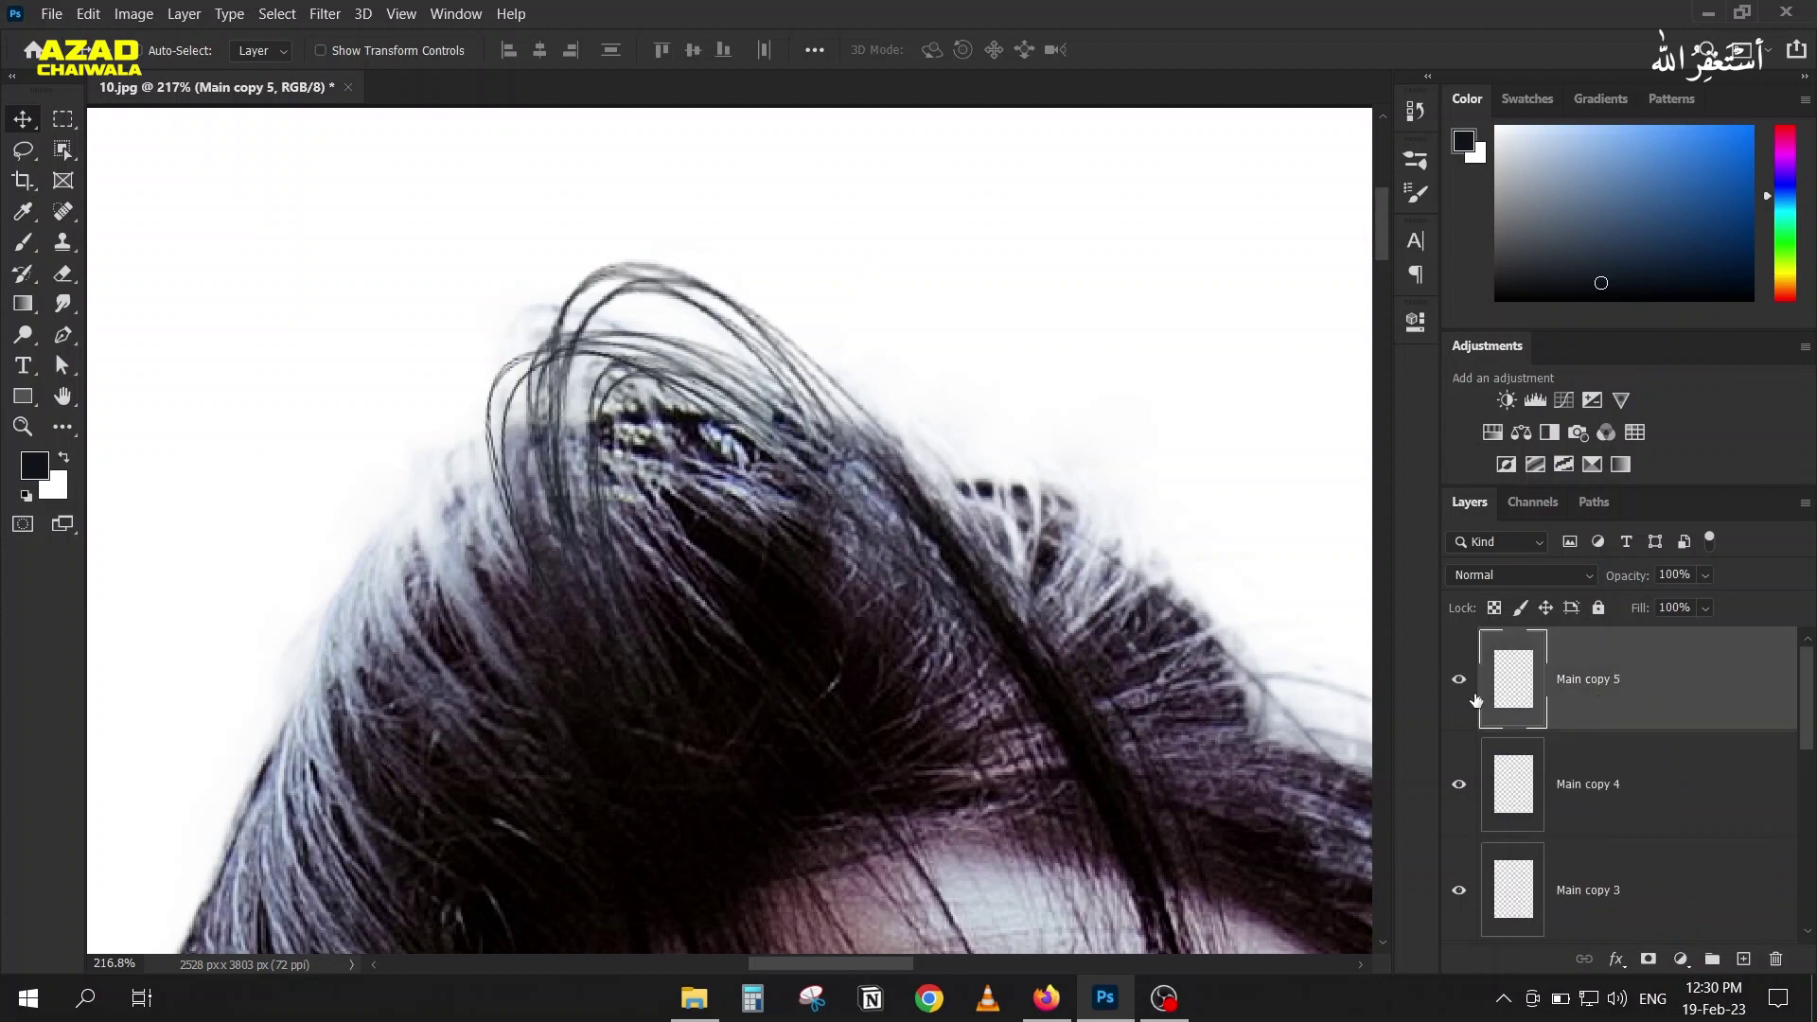
left_click_drag(615, 405, 544, 478)
mouse_move(638, 349)
left_mouse_down()
mouse_move(612, 331)
mouse_move(629, 341)
left_mouse_up()
left_click_drag(598, 544, 625, 516)
key("ctrl+t")
left_click(1059, 50)
left_click_drag(737, 403, 733, 416)
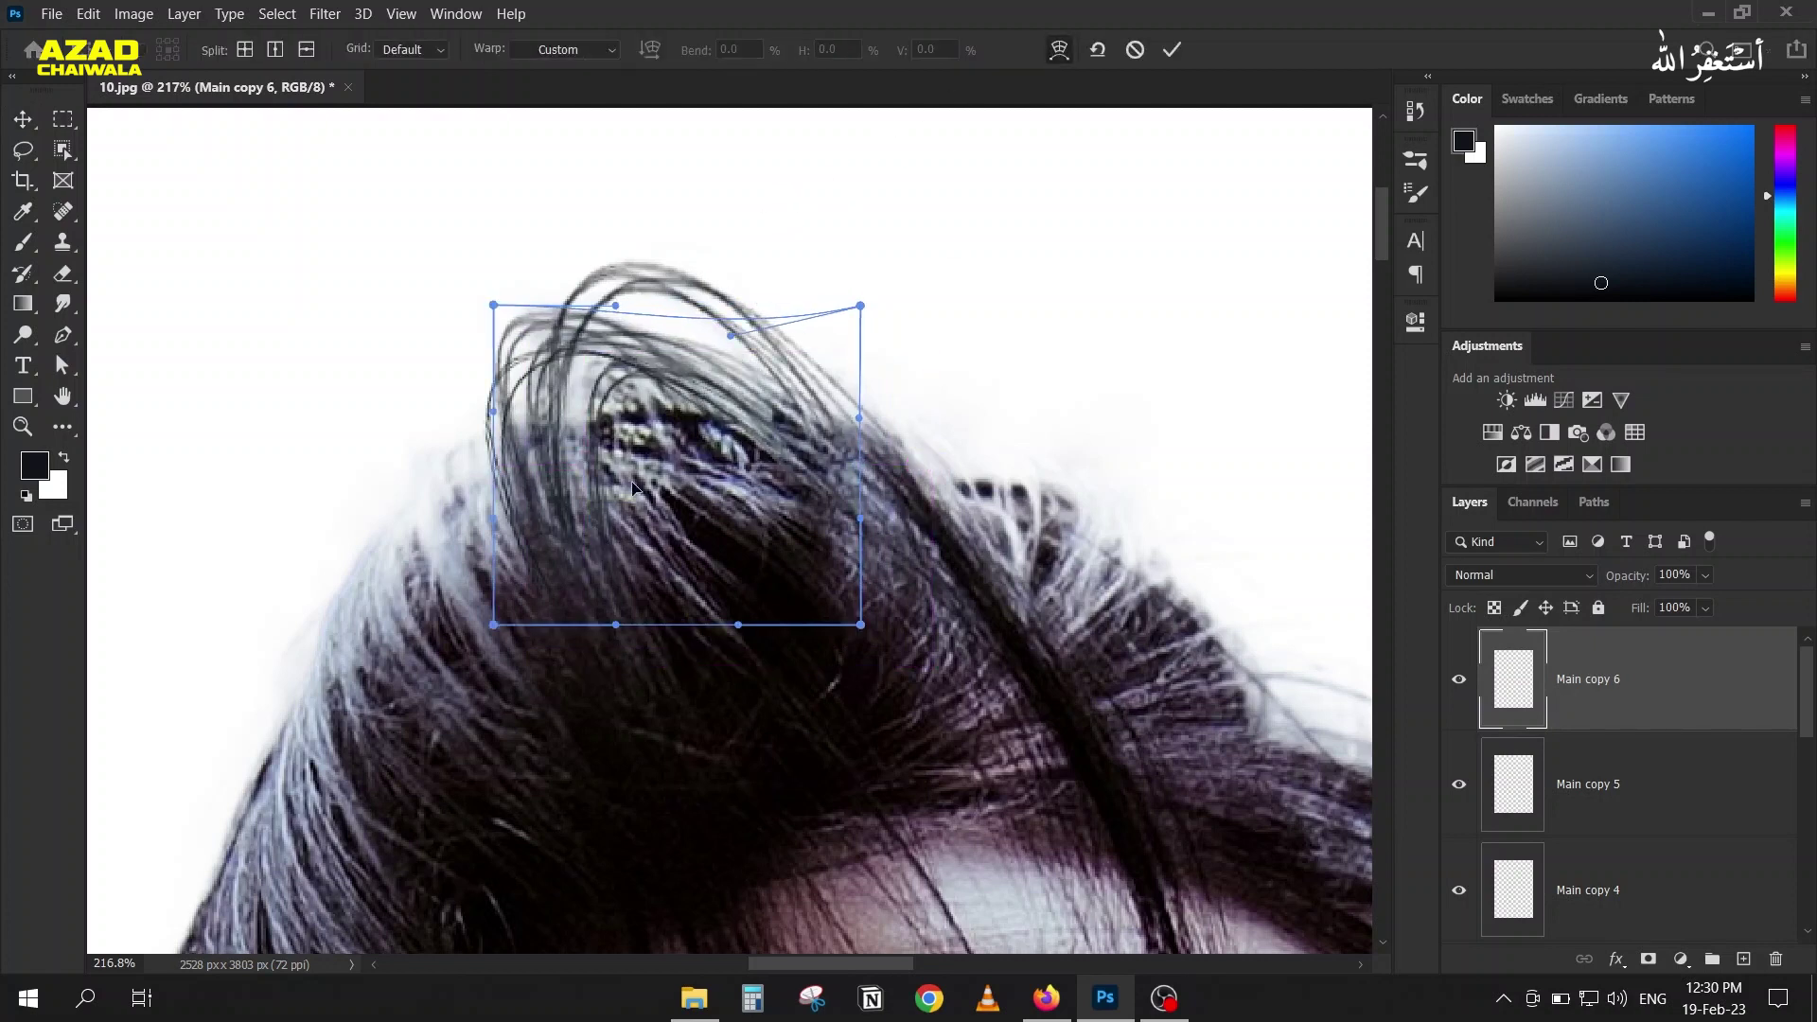
left_click_drag(499, 519, 500, 544)
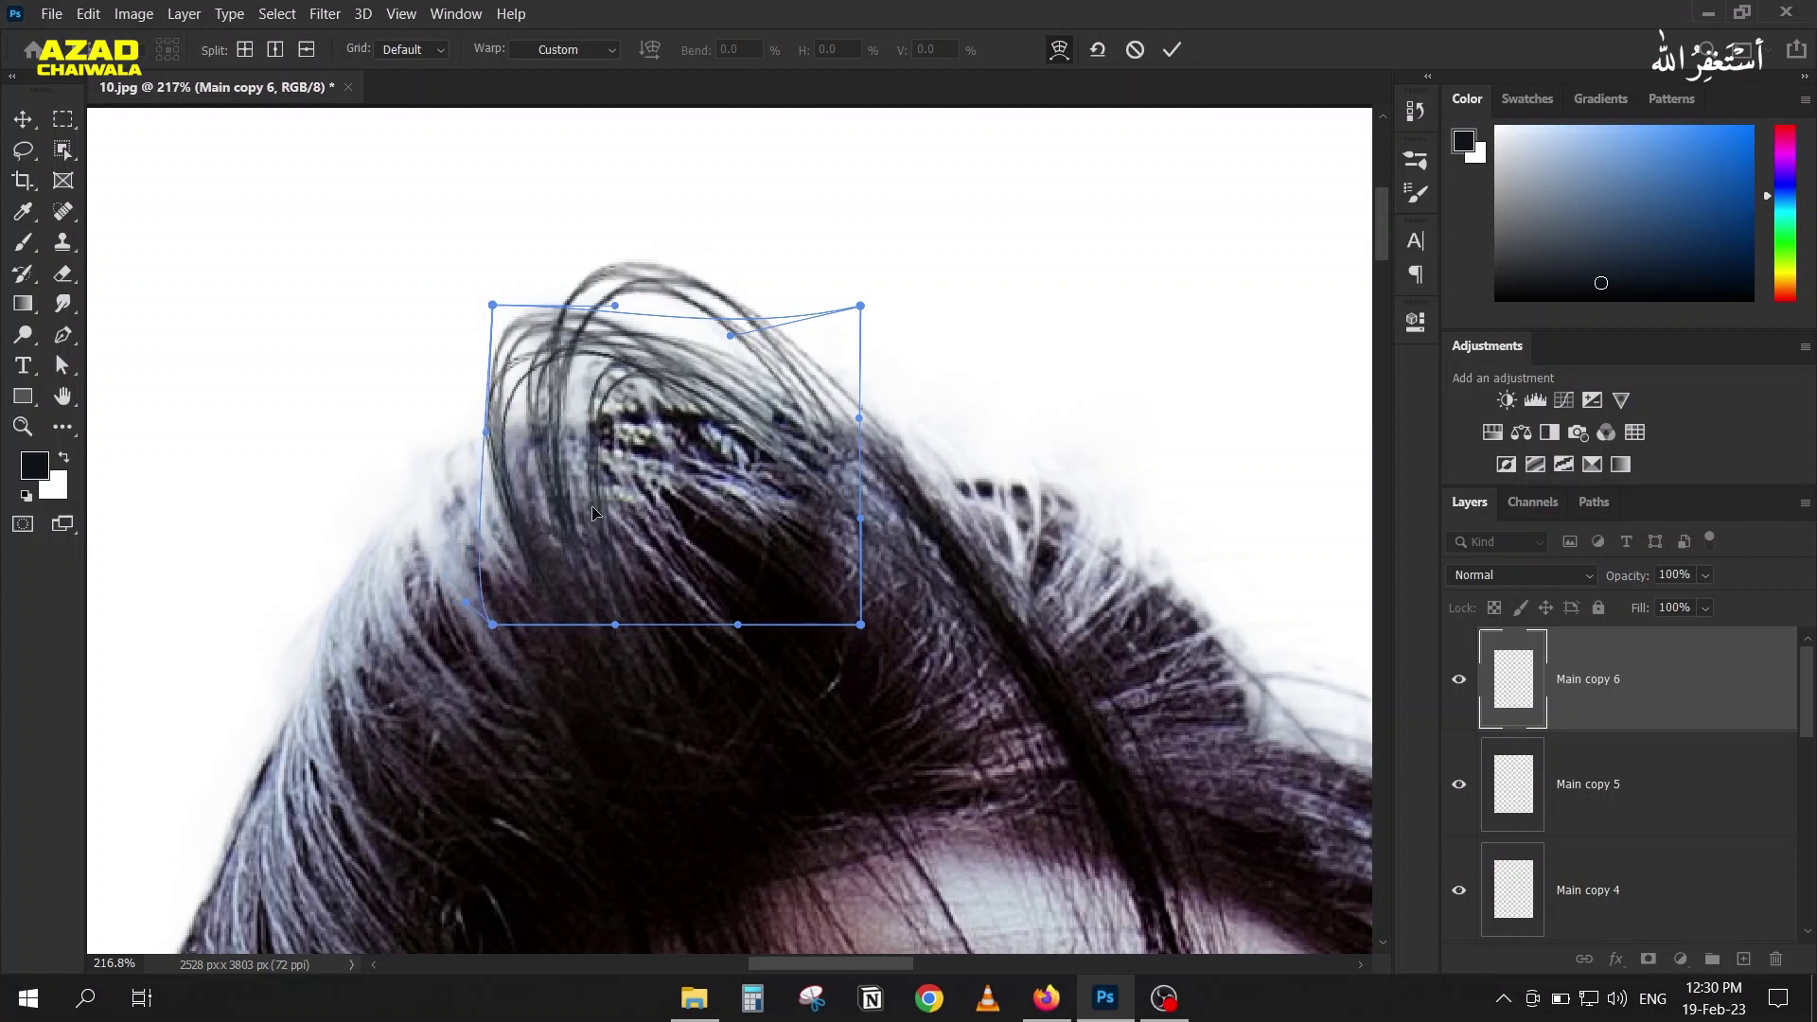
left_click(1170, 52)
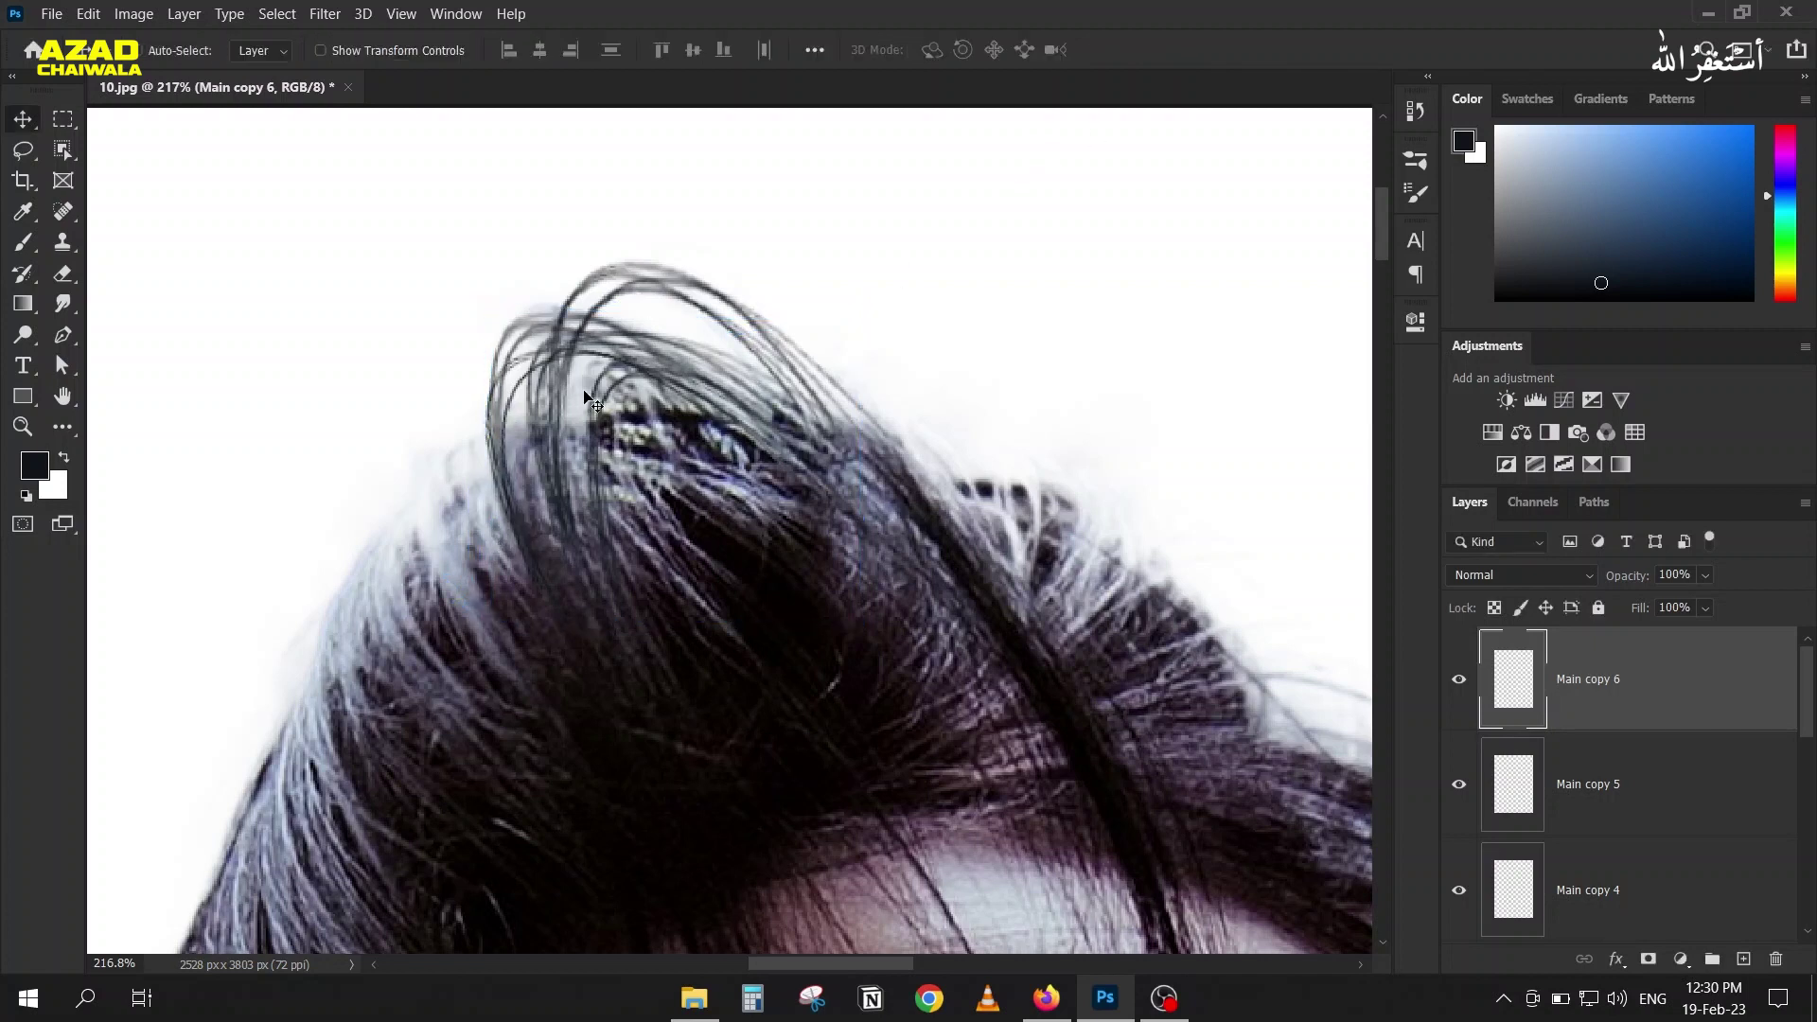
Step: Duplicate the hair strands as Main copy 7, shifted up and to the right
scroll(709, 369, "down", 5)
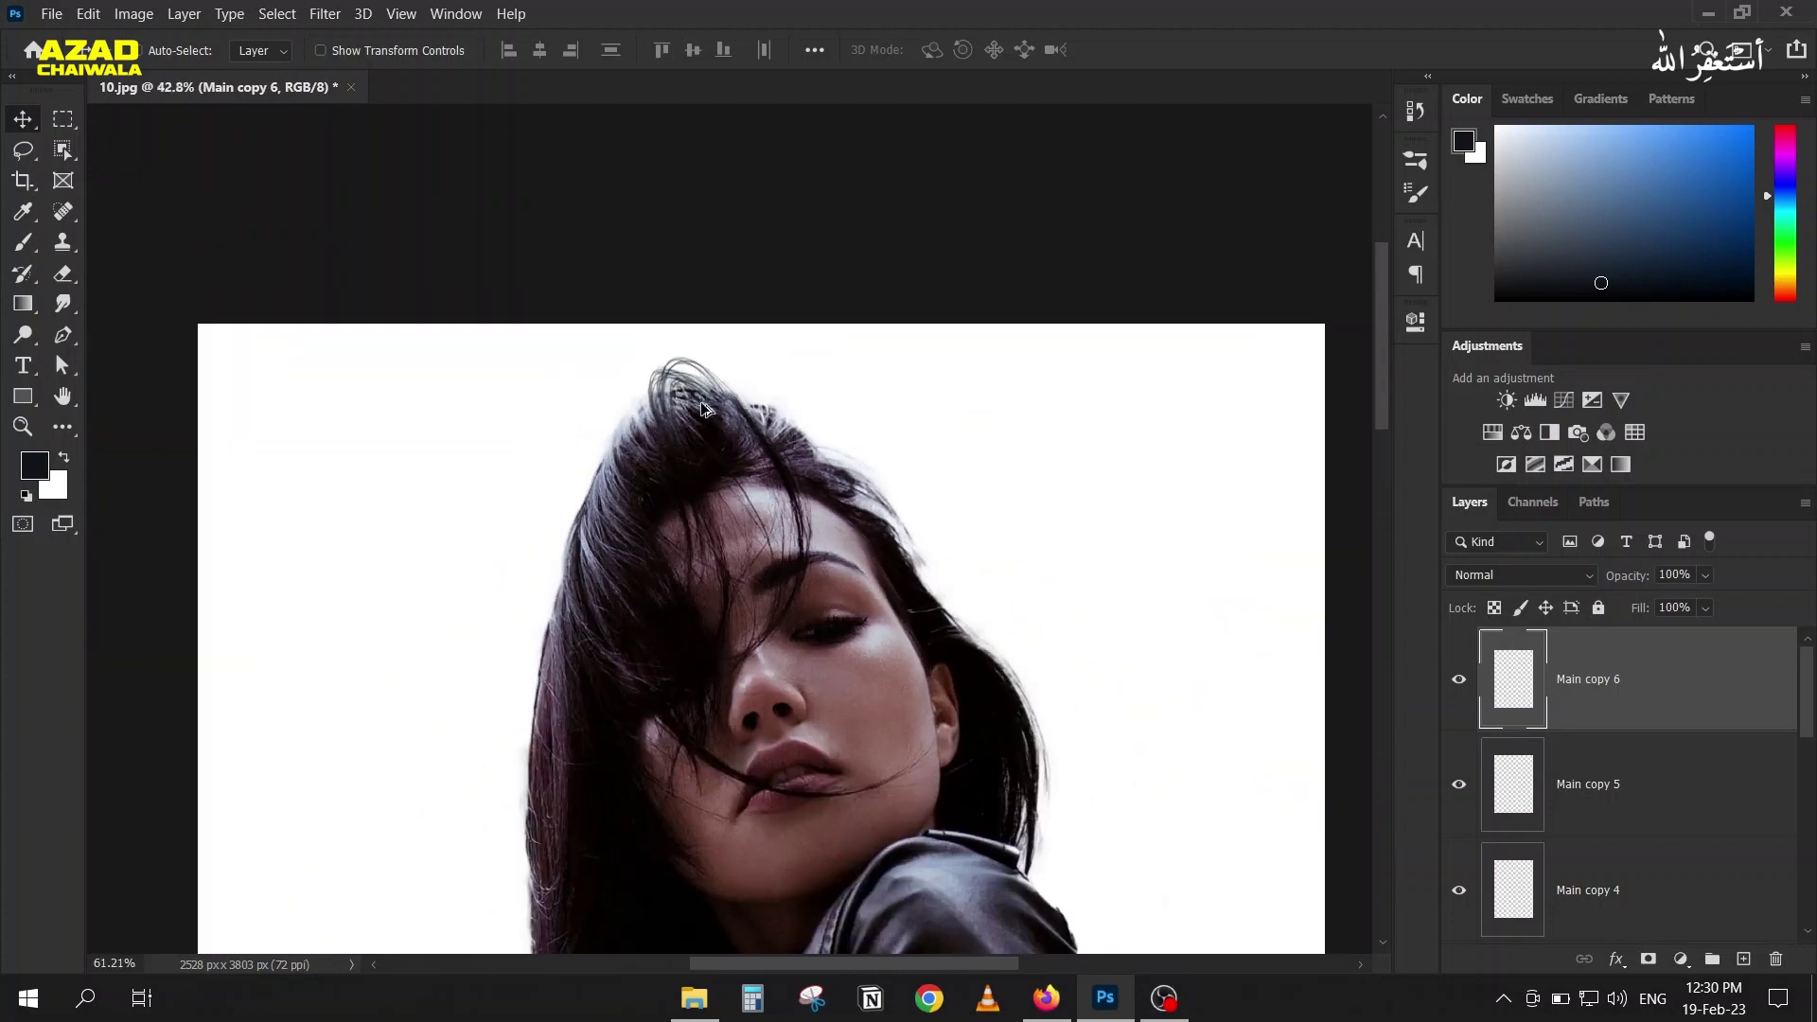
scroll(703, 406, "up", 4)
scroll(702, 383, "down", 4)
scroll(702, 383, "up", 4)
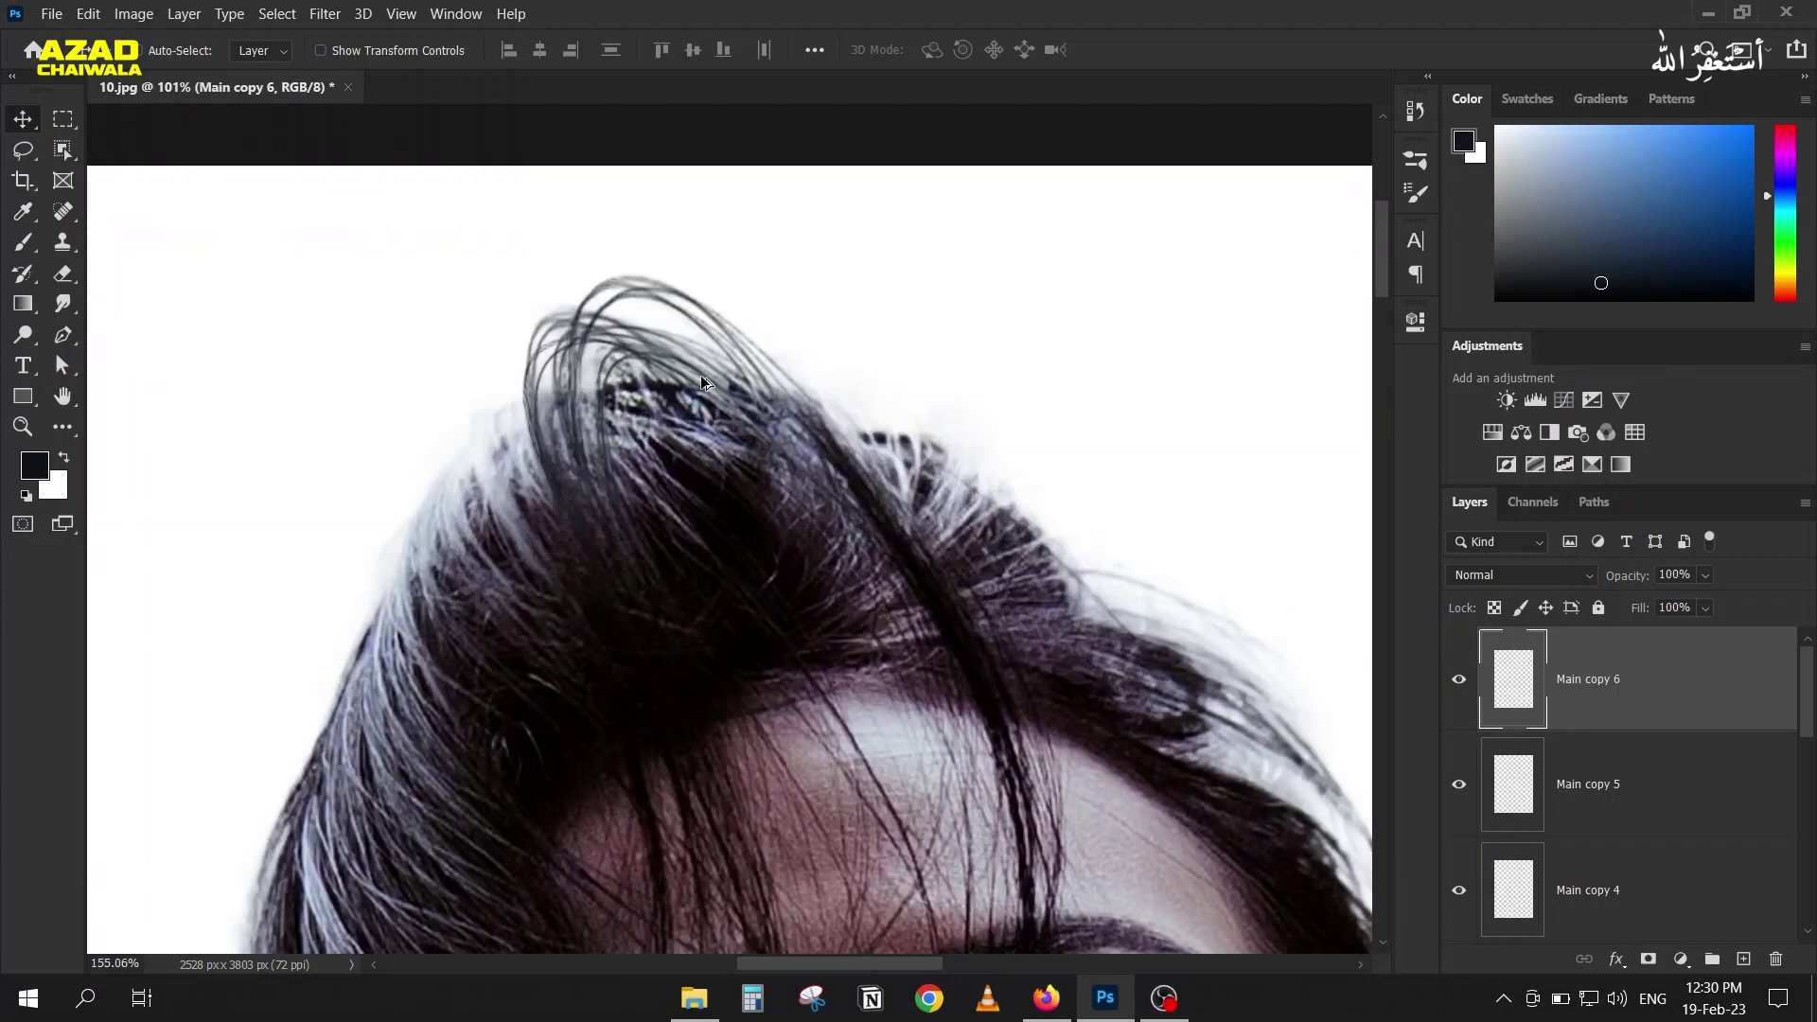
scroll(702, 384, "up", 3)
left_click_drag(499, 320, 621, 304)
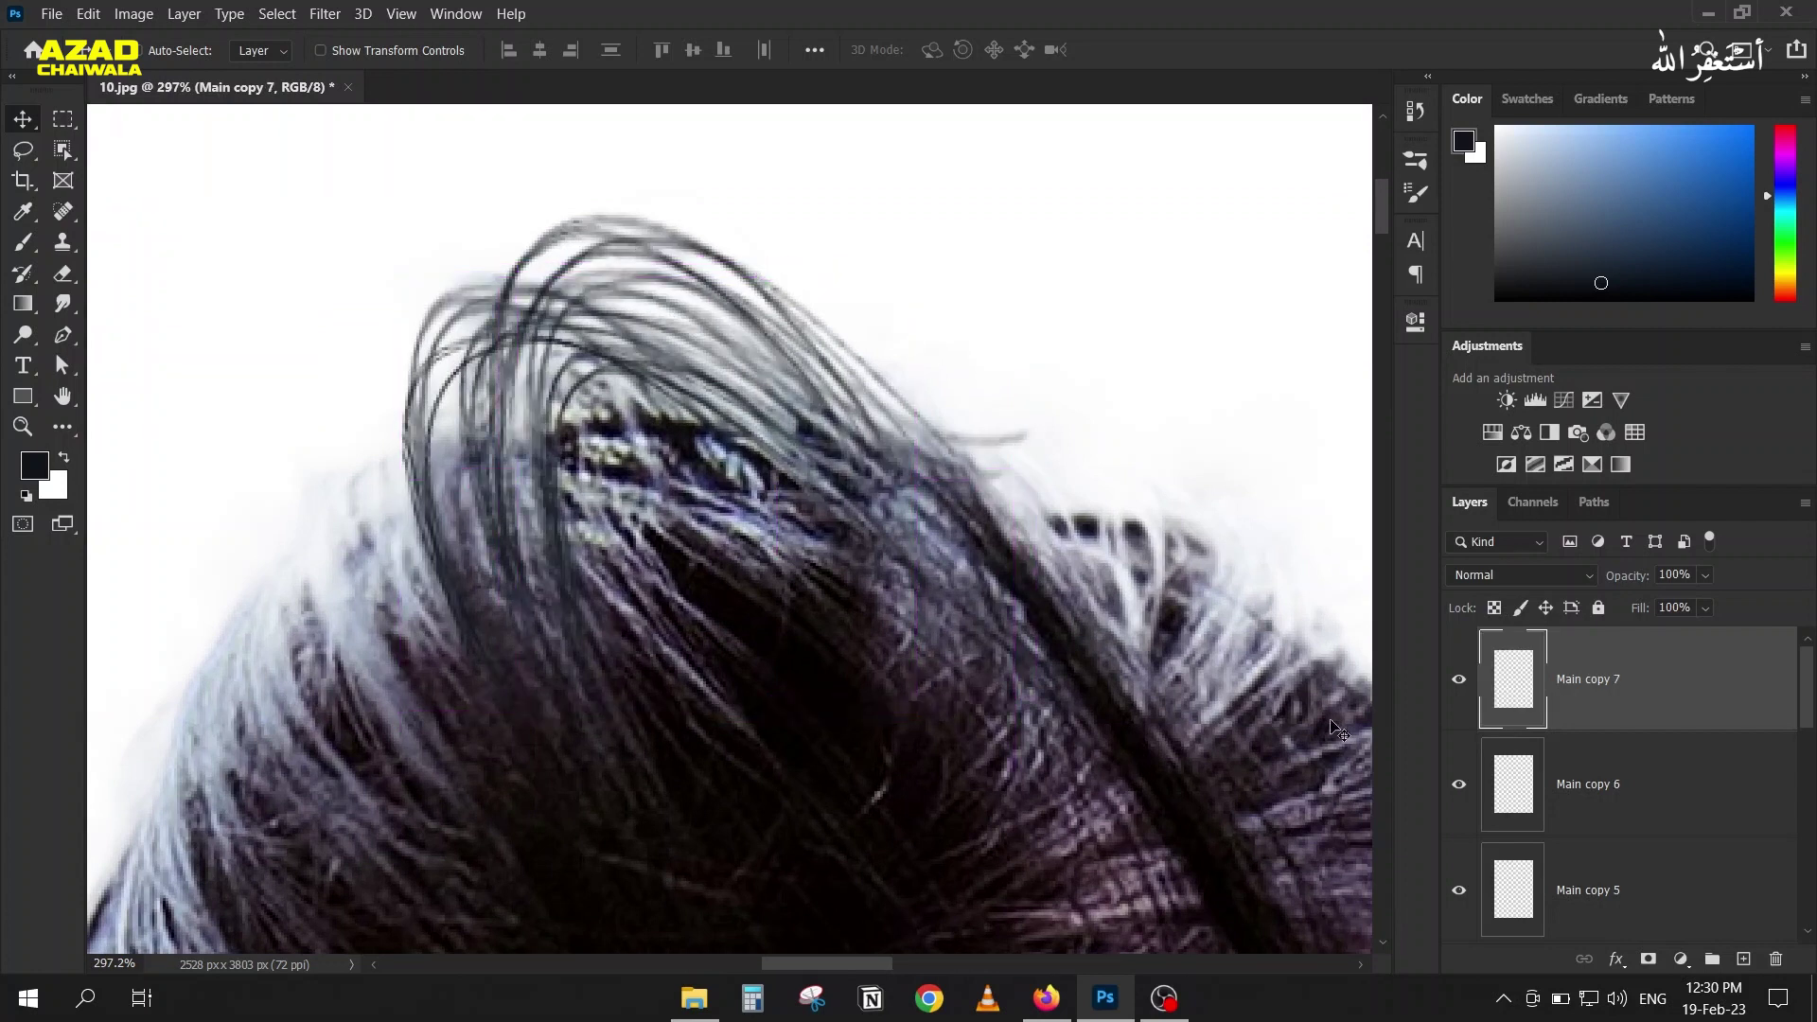
Step: Warp Main copy 7's corners and middle so the strands arch over the crown
key("ctrl+t")
left_click(1059, 49)
mouse_move(925, 568)
left_mouse_down()
mouse_move(975, 582)
mouse_move(932, 603)
left_mouse_up()
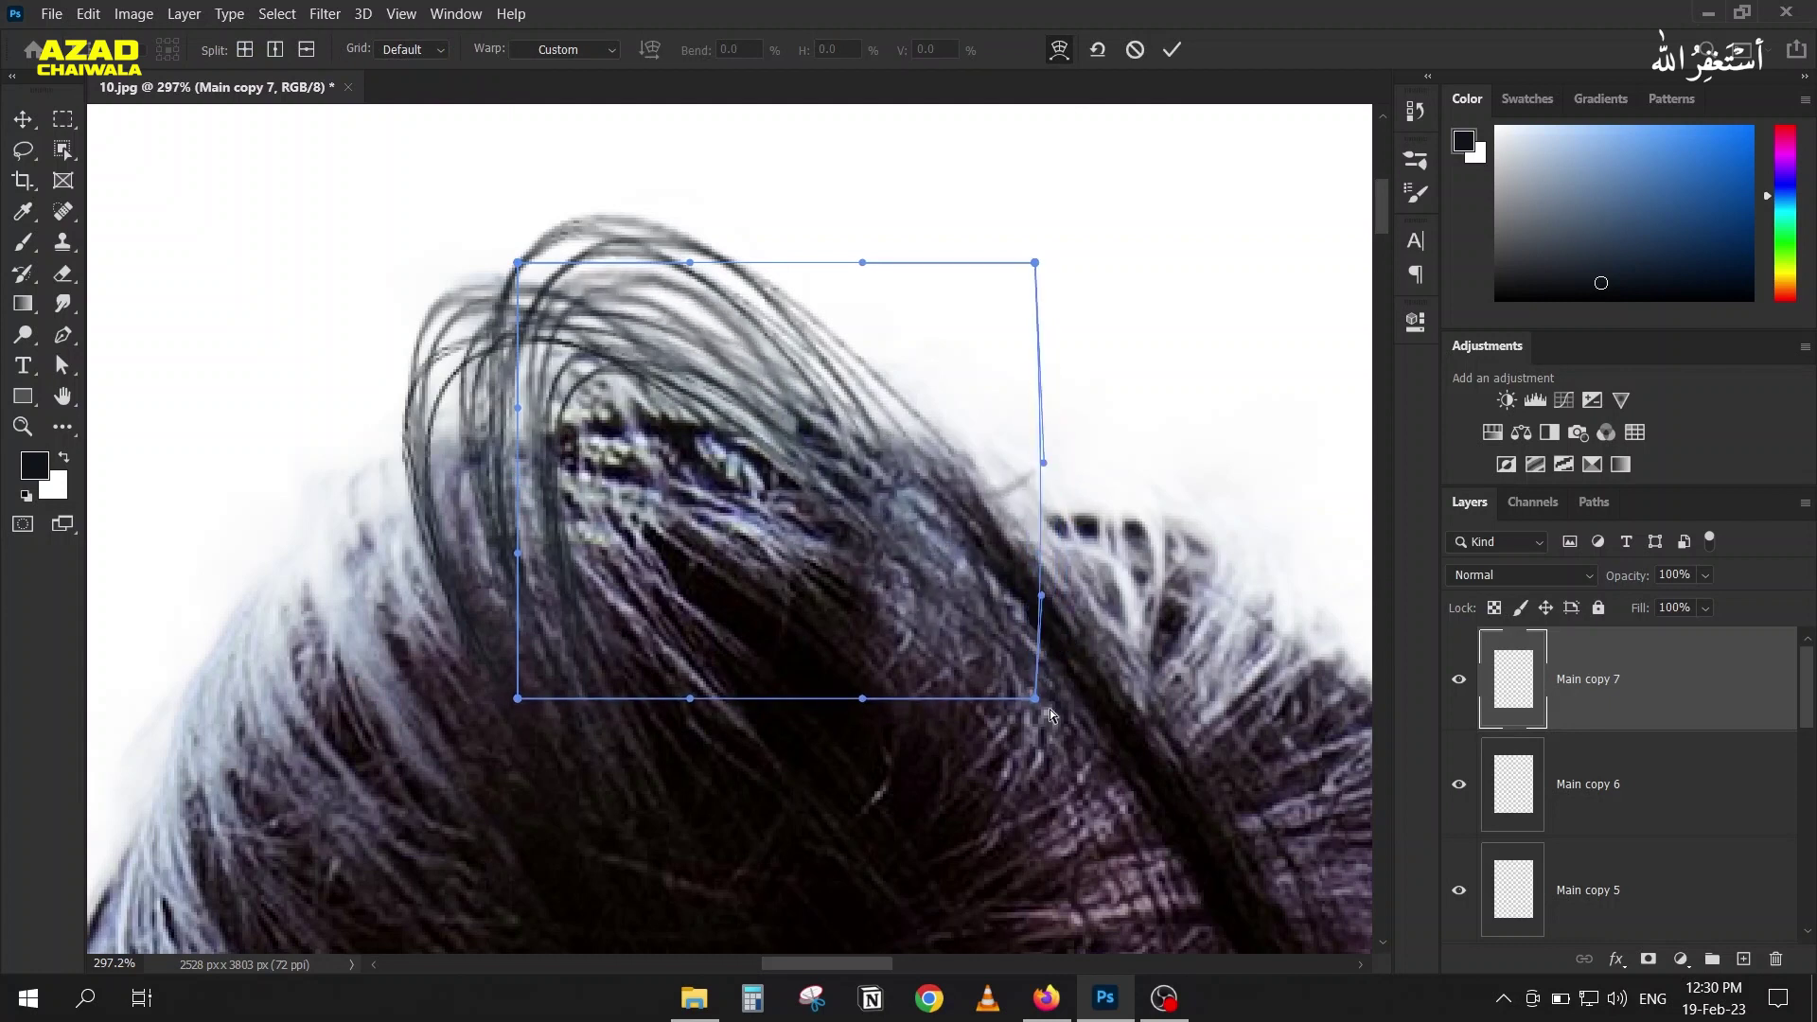
left_click_drag(1036, 699, 1020, 830)
left_click_drag(1078, 562, 1089, 661)
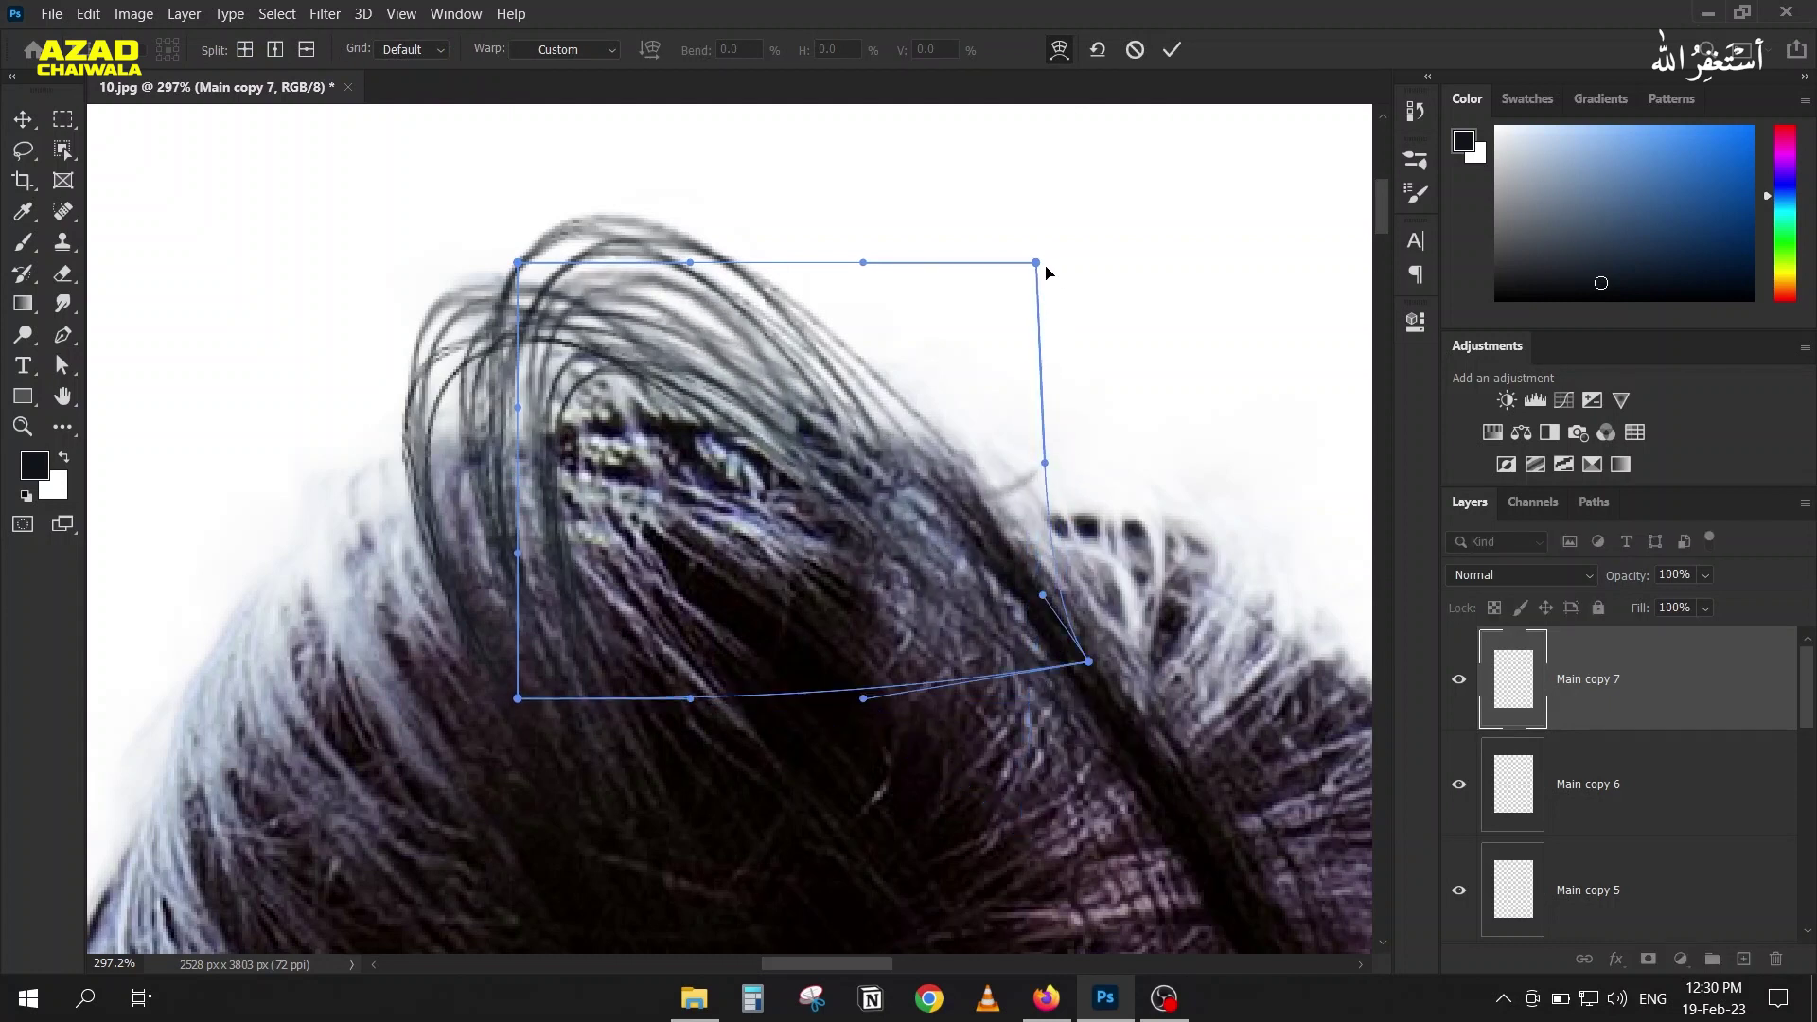
left_click_drag(1037, 265, 1044, 425)
left_click_drag(625, 490, 731, 532)
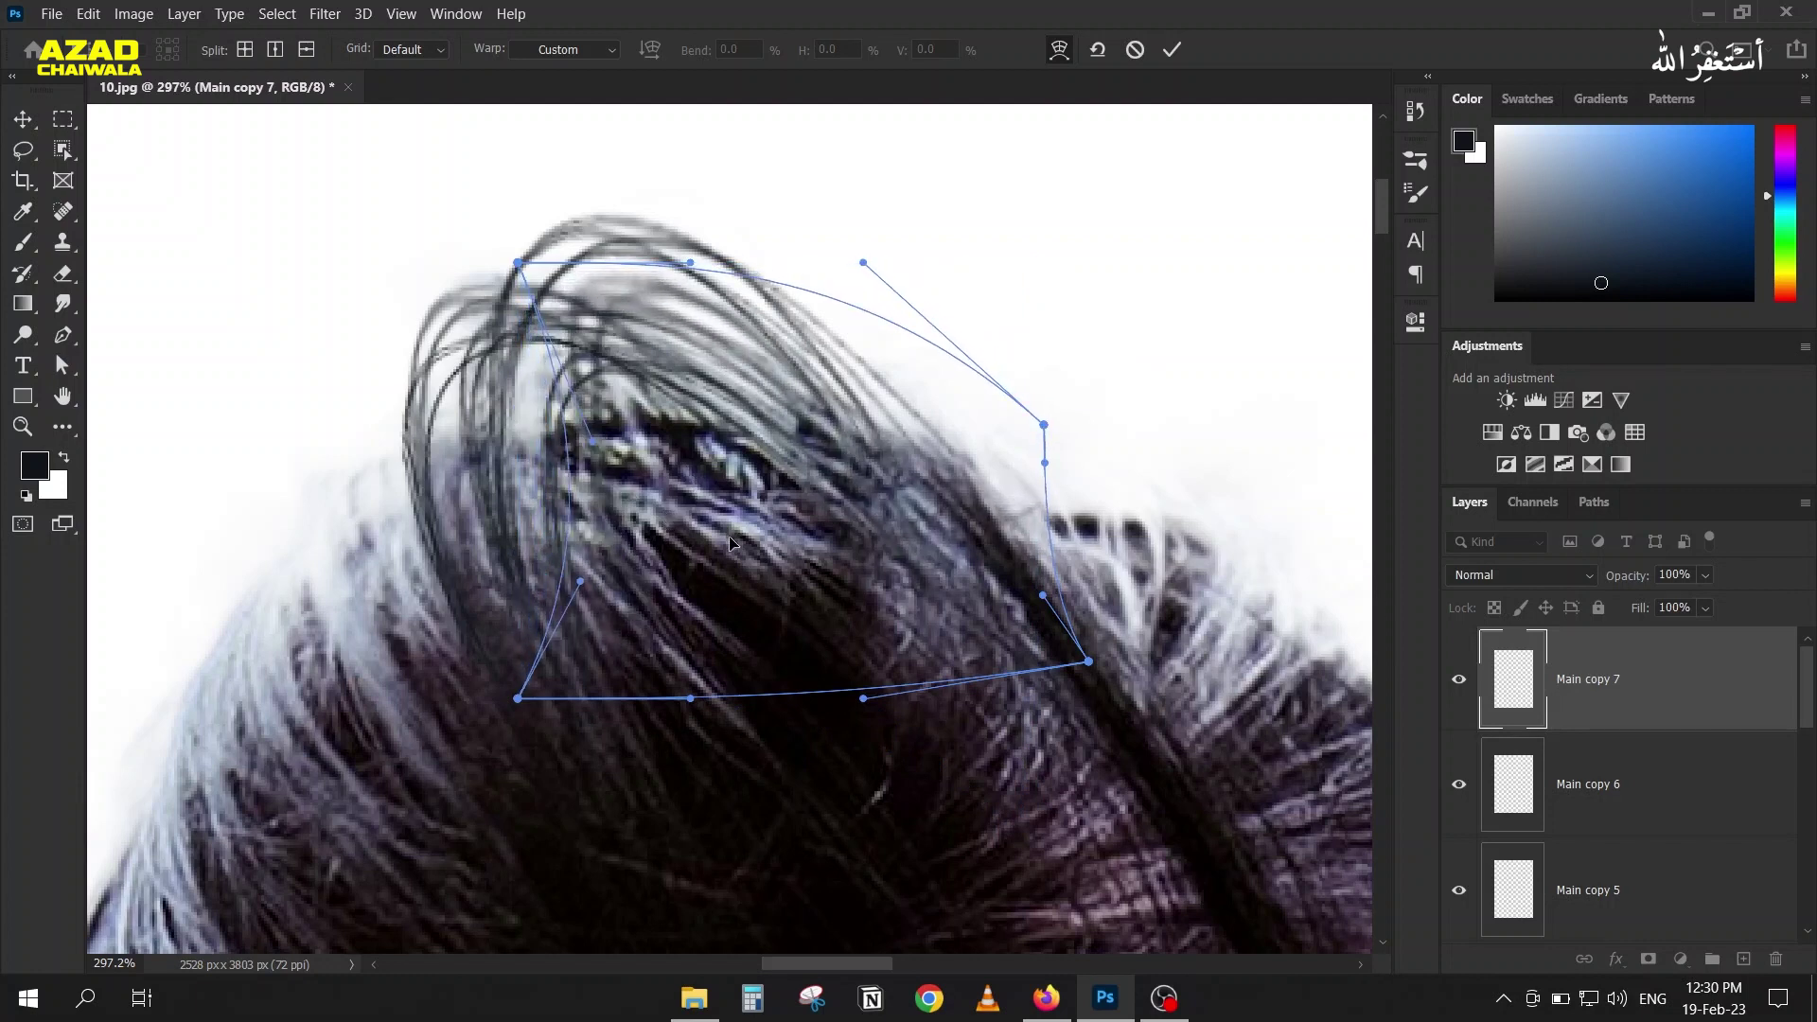
left_click_drag(574, 492, 736, 438)
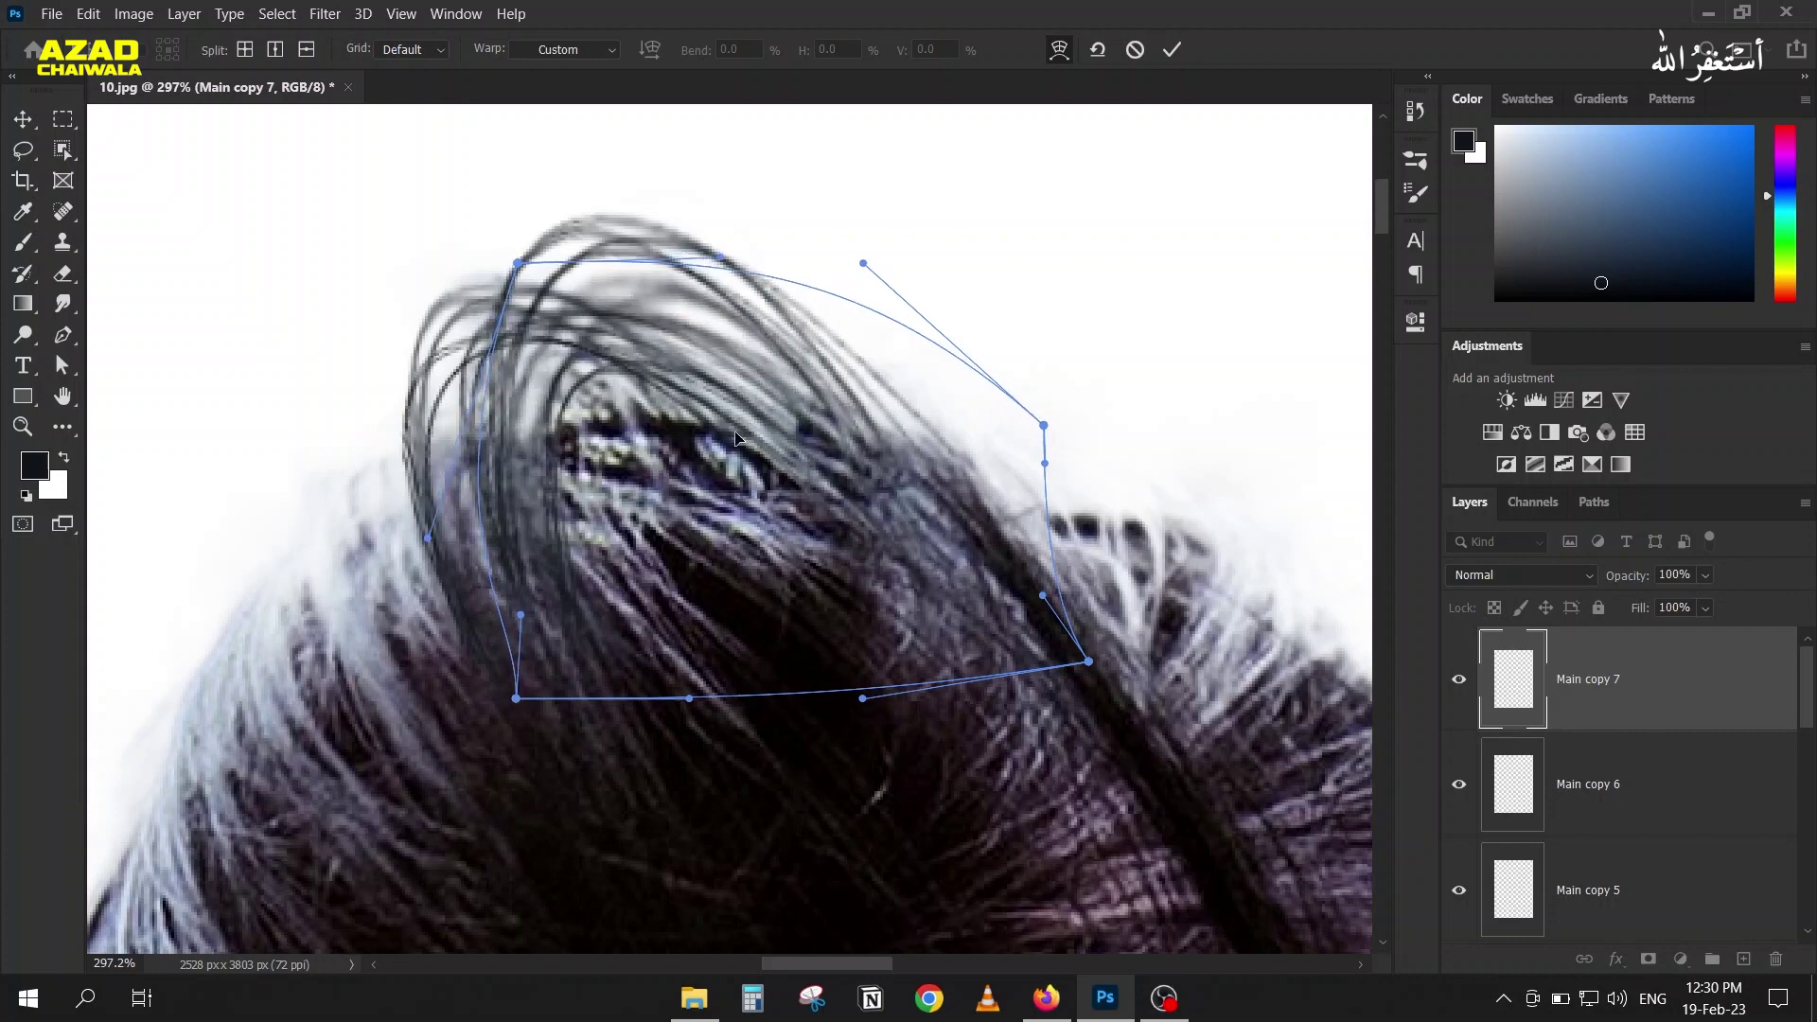
left_click(1171, 55)
scroll(389, 438, "down", 5)
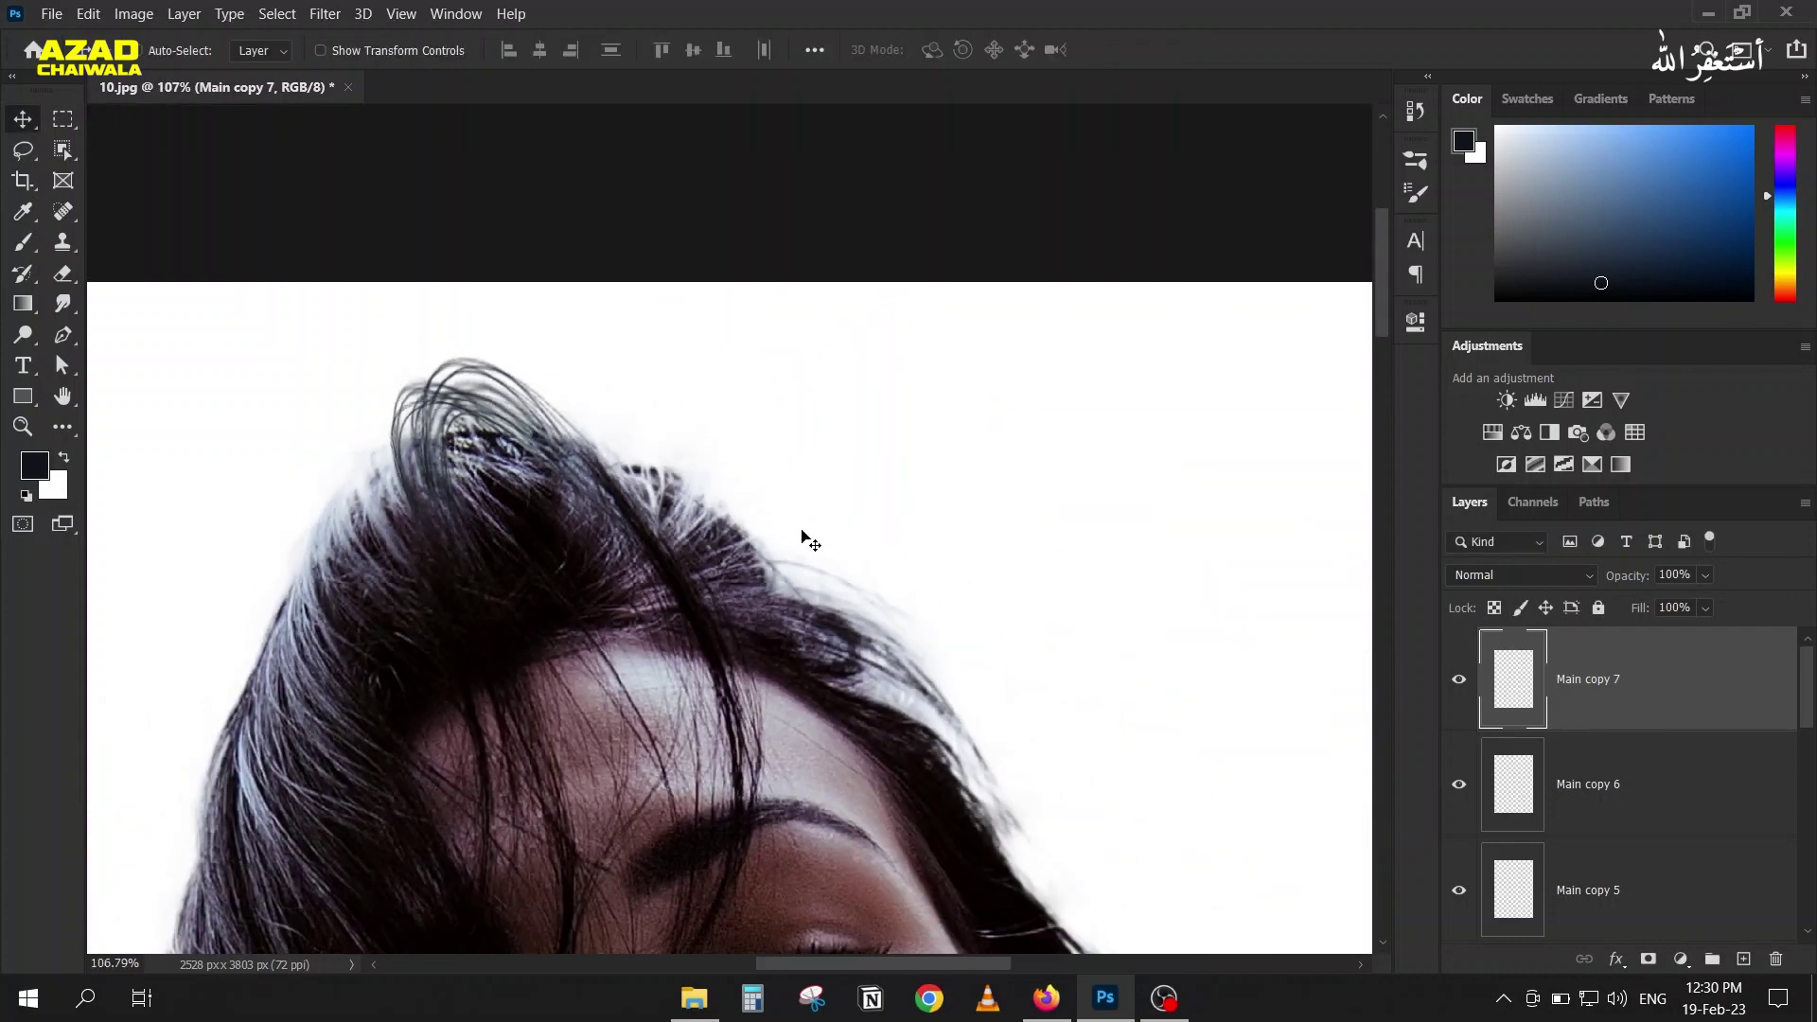
scroll(353, 409, "up", 2)
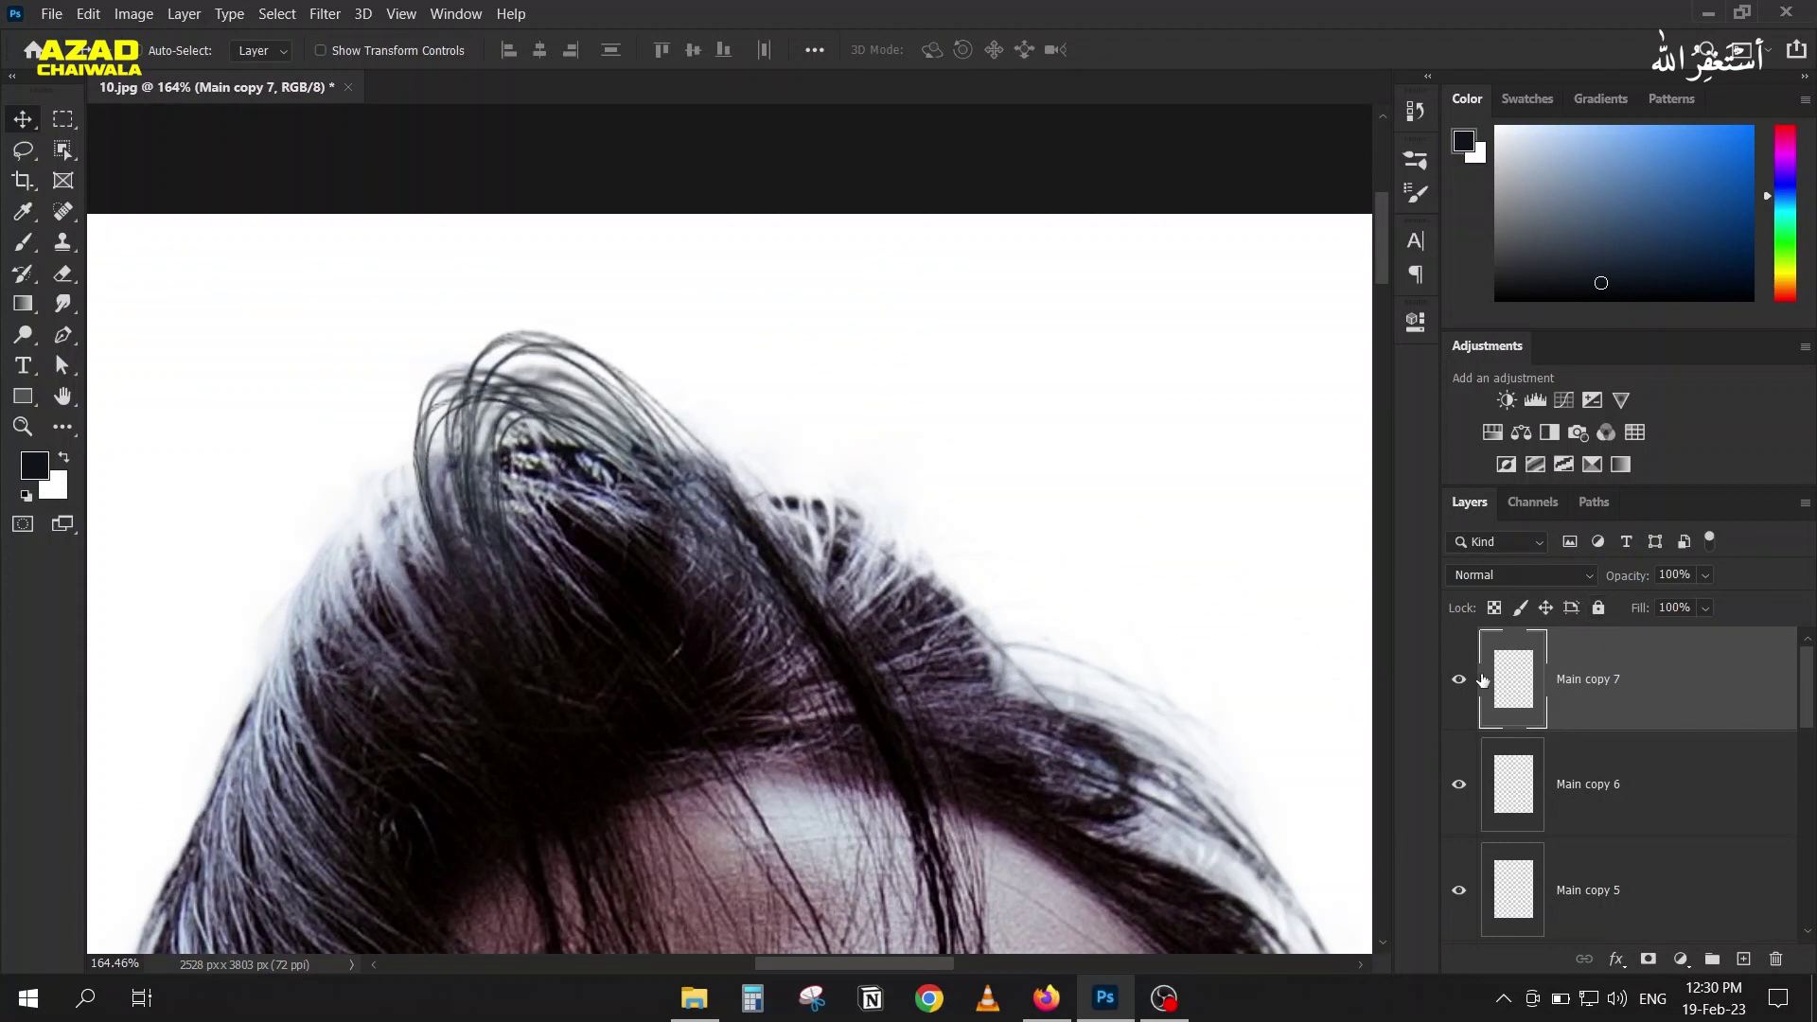
Step: Delete Main copy 7 and merge Main copy 5 into Main copy 6
key("Delete")
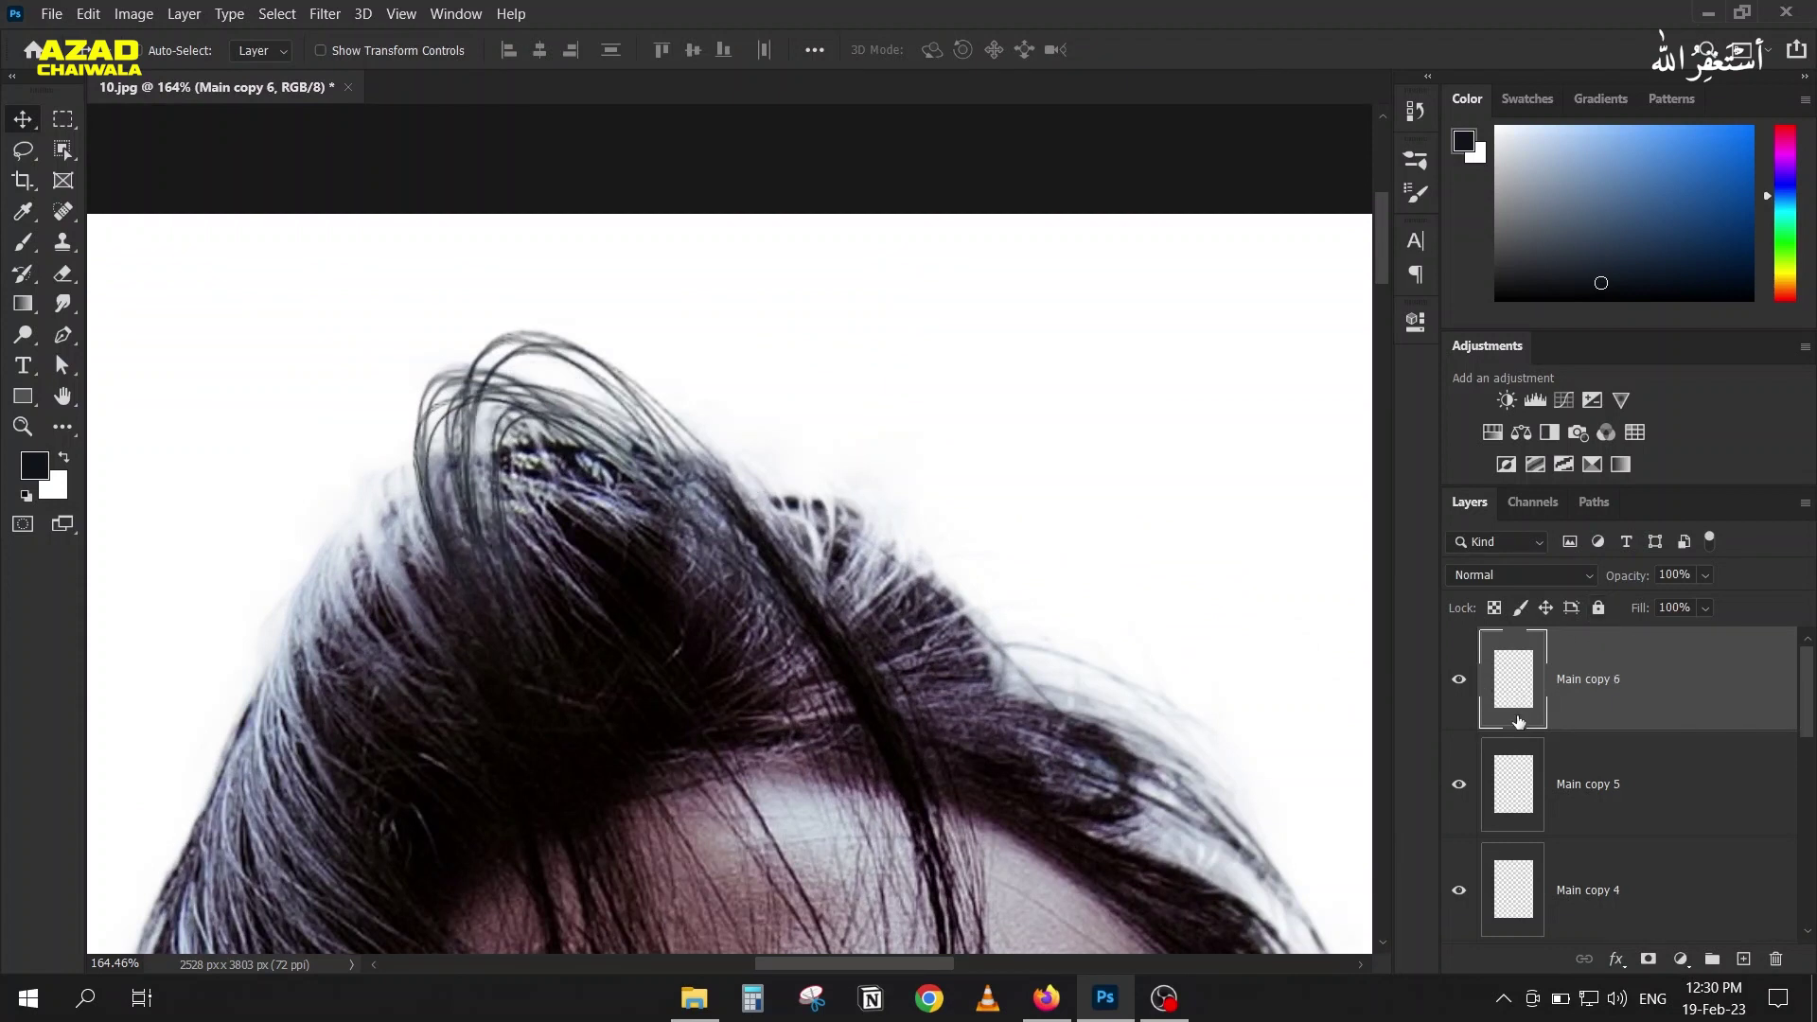
left_click(1459, 681)
left_click(1460, 680)
left_click(1460, 785)
left_click(1535, 745)
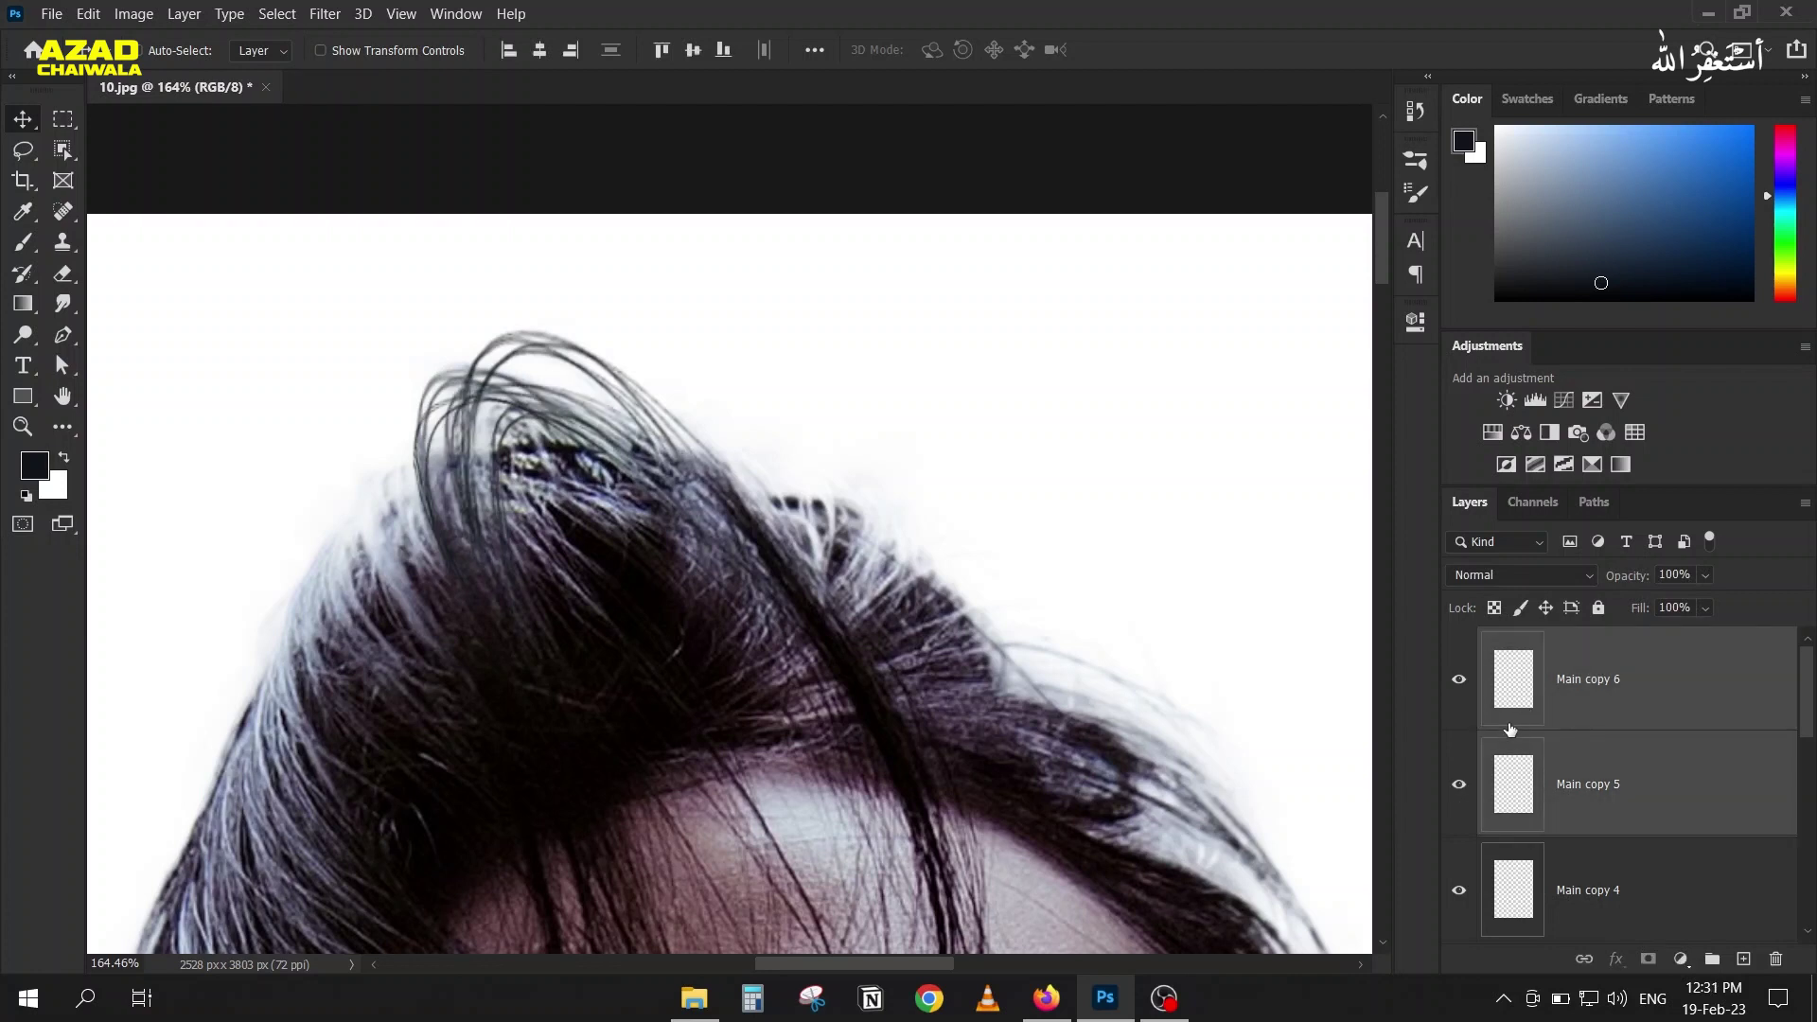
key("ctrl+e")
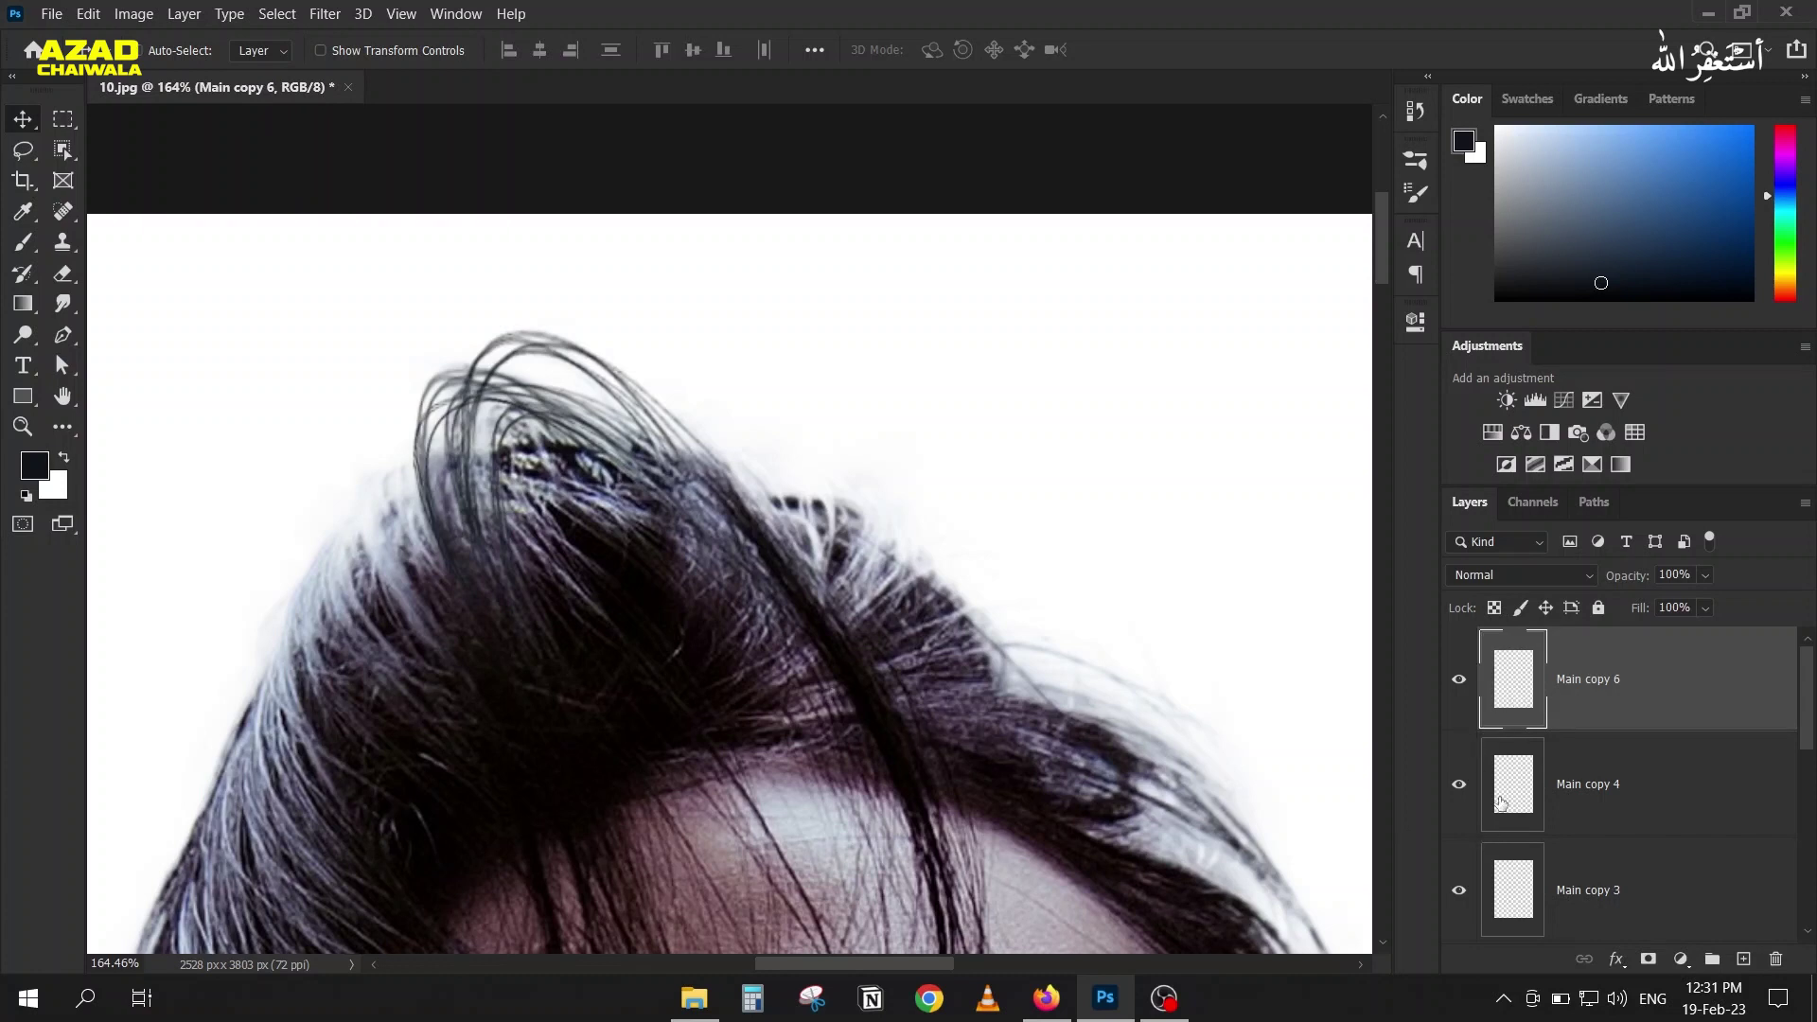
Step: Merge Main copy 3 into Main copy 4 after comparing their strands
left_click(1459, 786)
left_click(1459, 890)
left_click(1459, 889)
left_click(1514, 894)
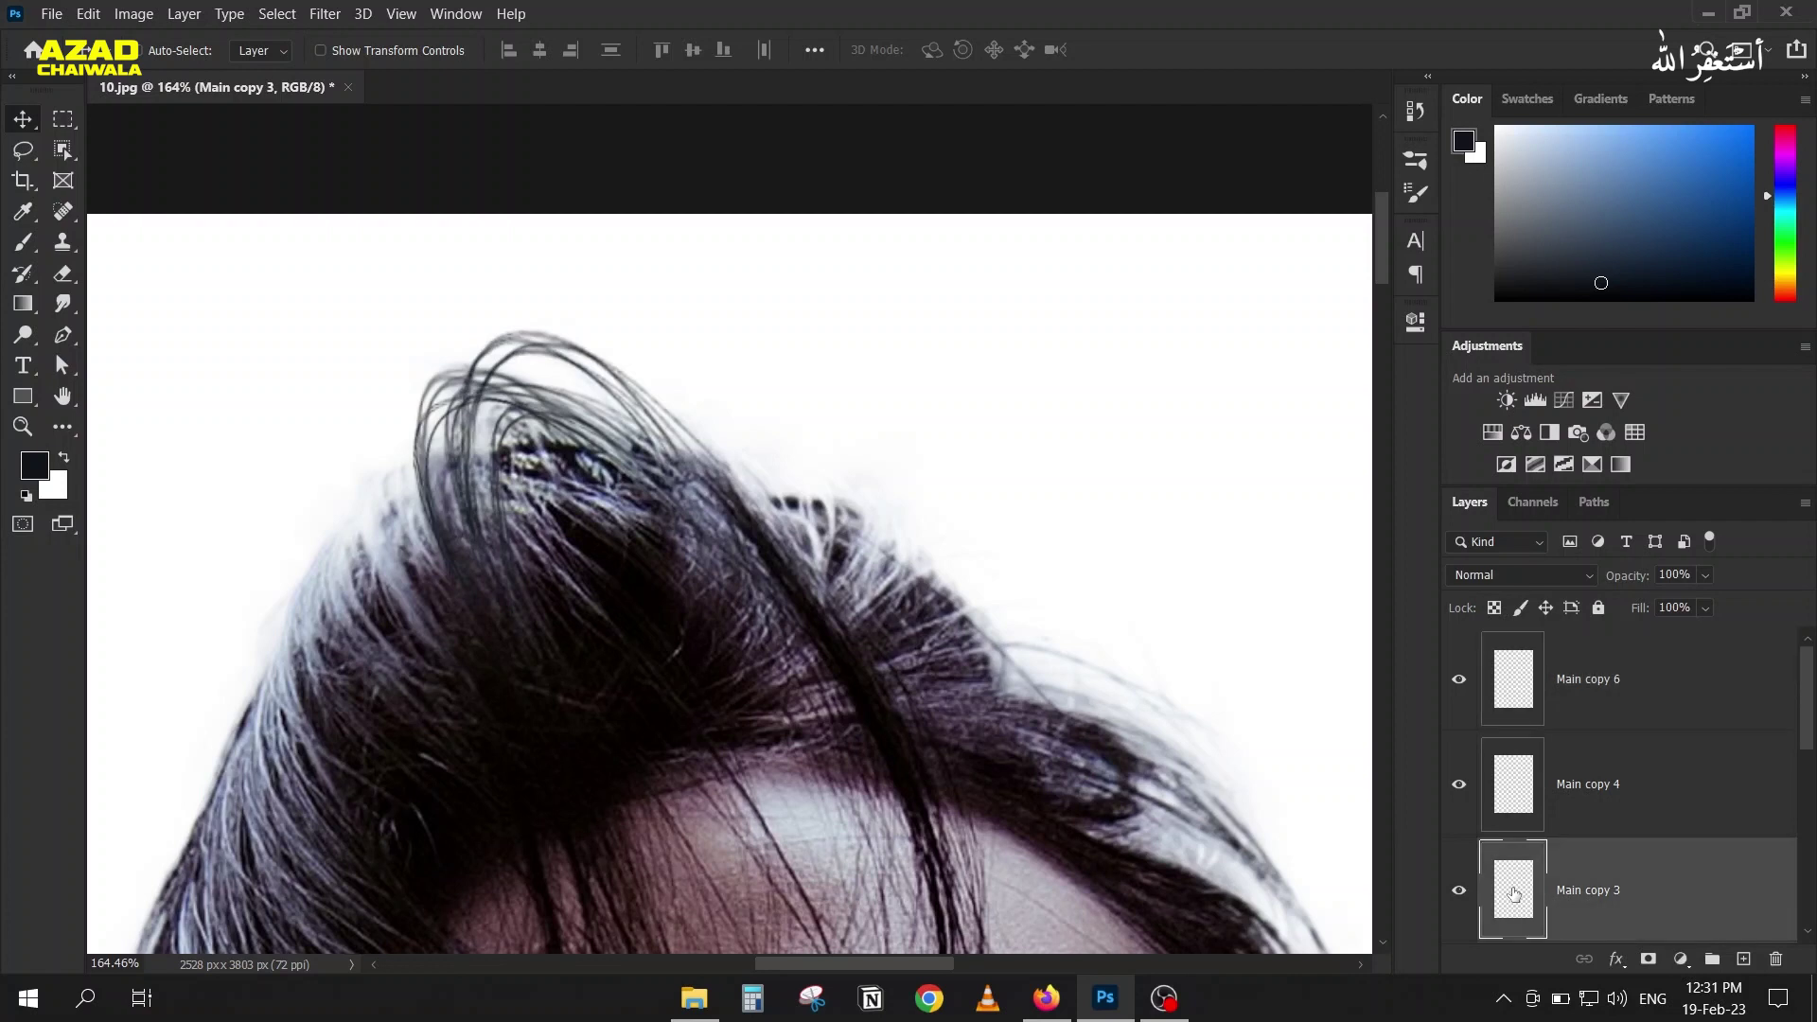
left_click(1499, 783, "shift")
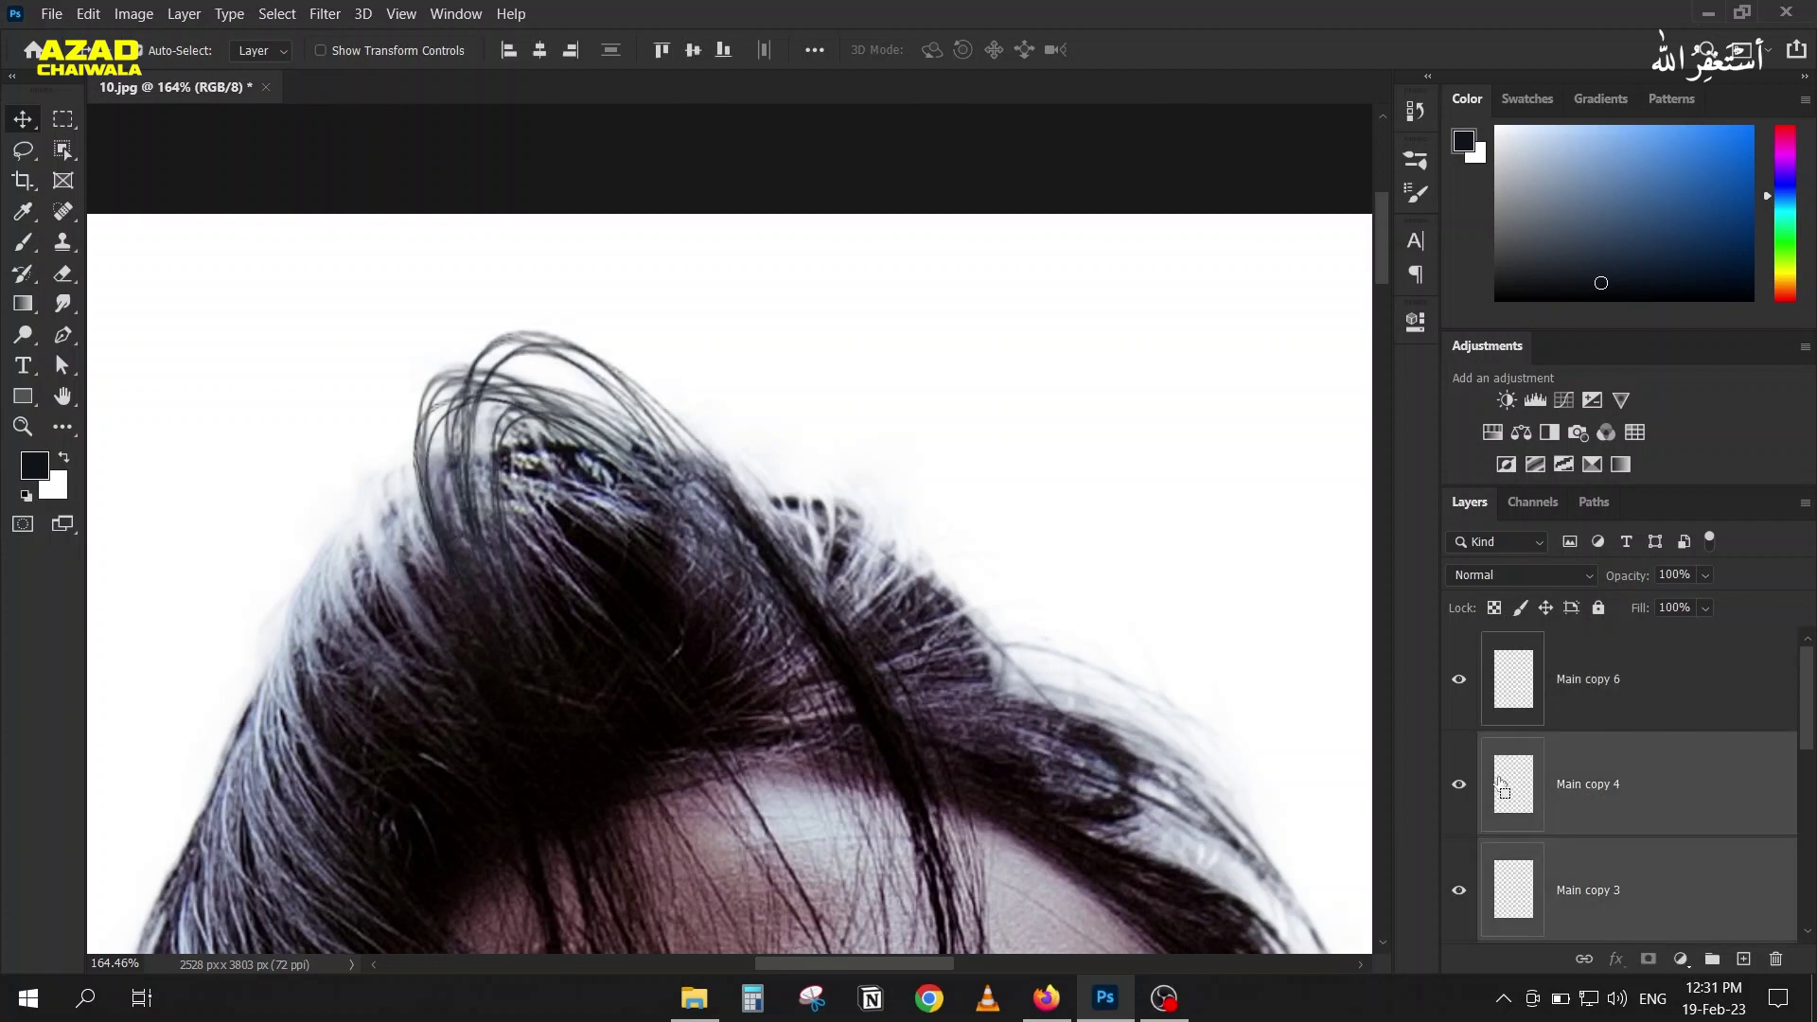
key("ctrl+e")
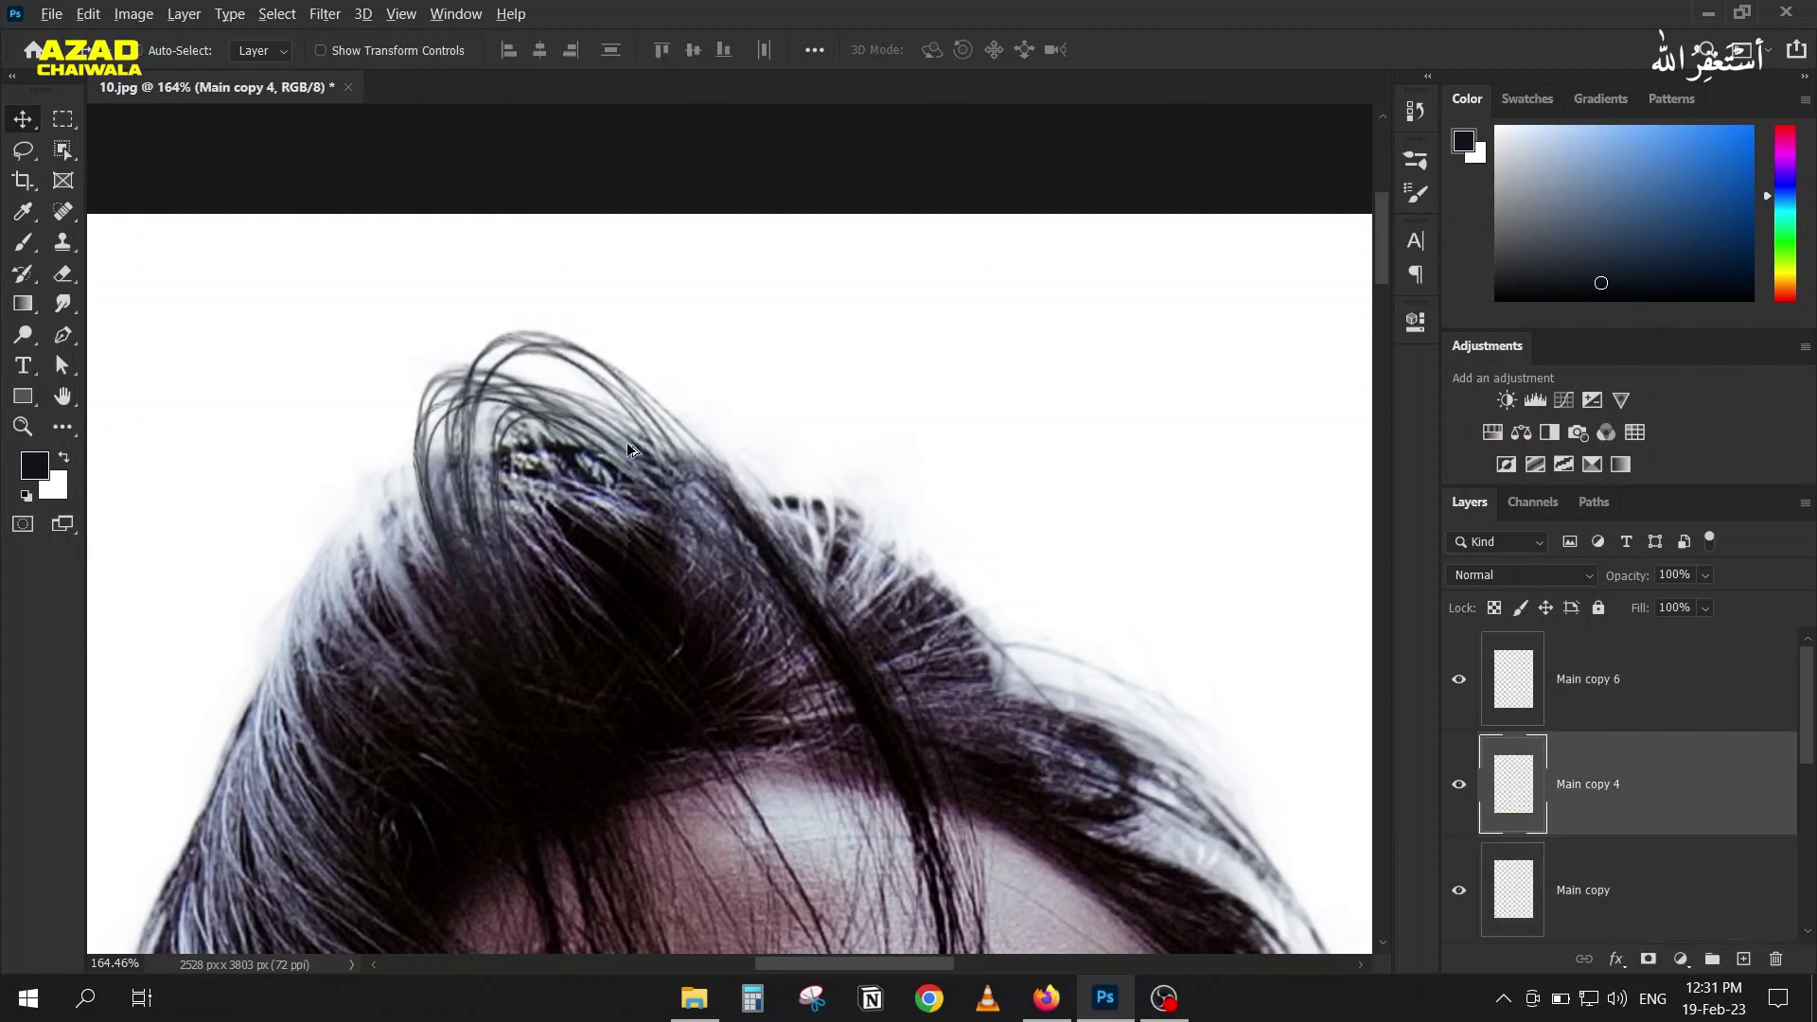
Step: Duplicate the strands as a new Main copy 5, scaled to about 97% and rotated -10°
left_click_drag(627, 403, 649, 456)
key("ctrl+j")
key("ctrl+t")
mouse_move(773, 694)
left_mouse_down()
mouse_move(753, 660)
mouse_move(765, 680)
left_mouse_up()
left_click_drag(456, 702, 486, 727)
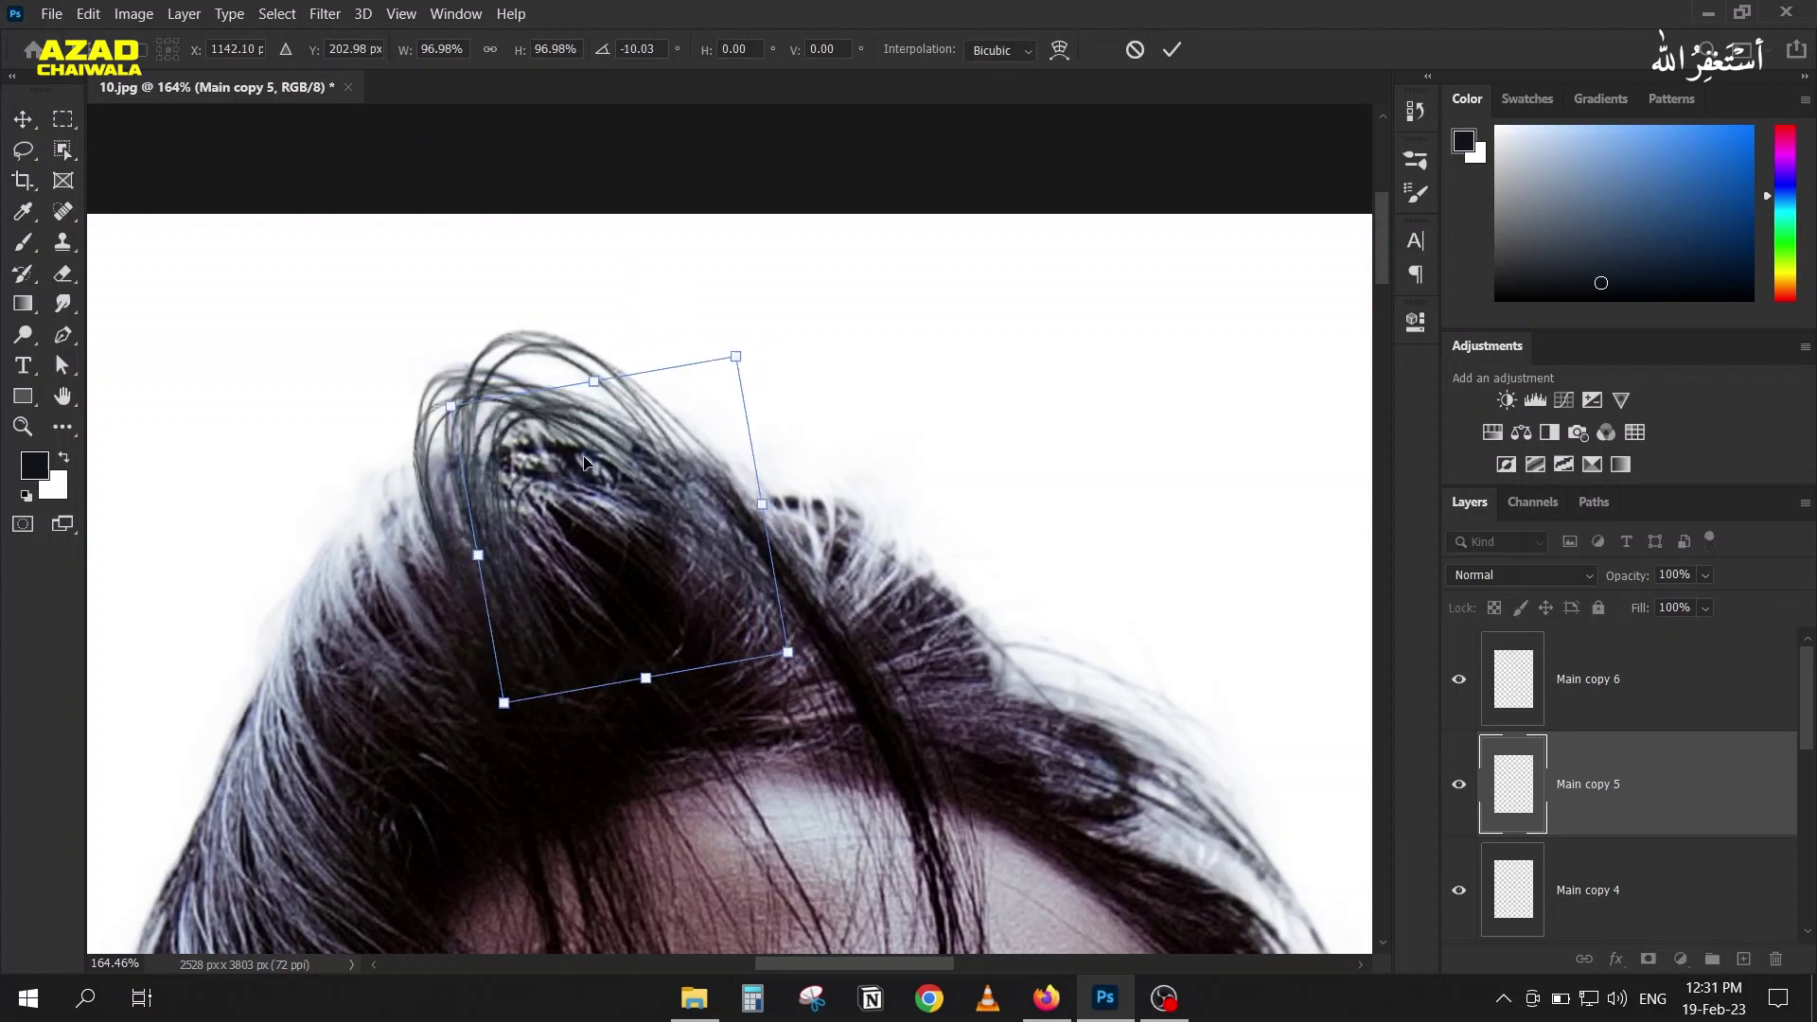
left_click_drag(590, 423, 596, 420)
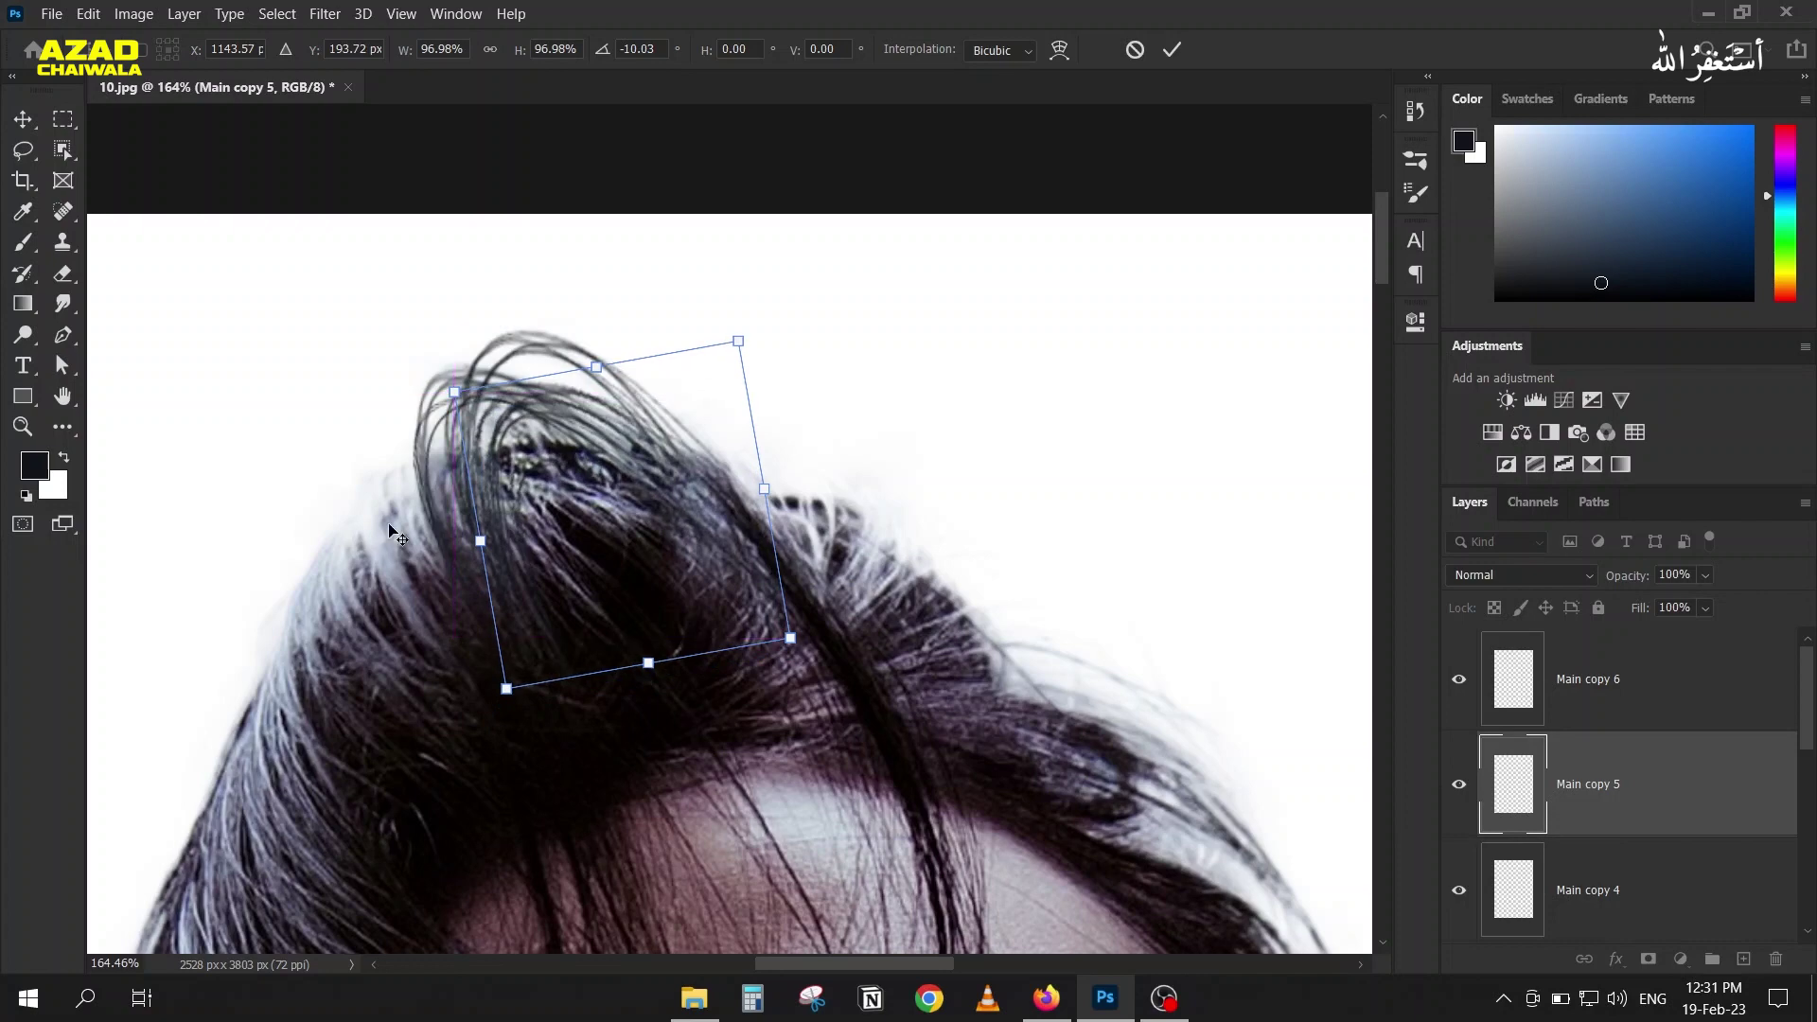
key("Return")
scroll(357, 537, "down", 4)
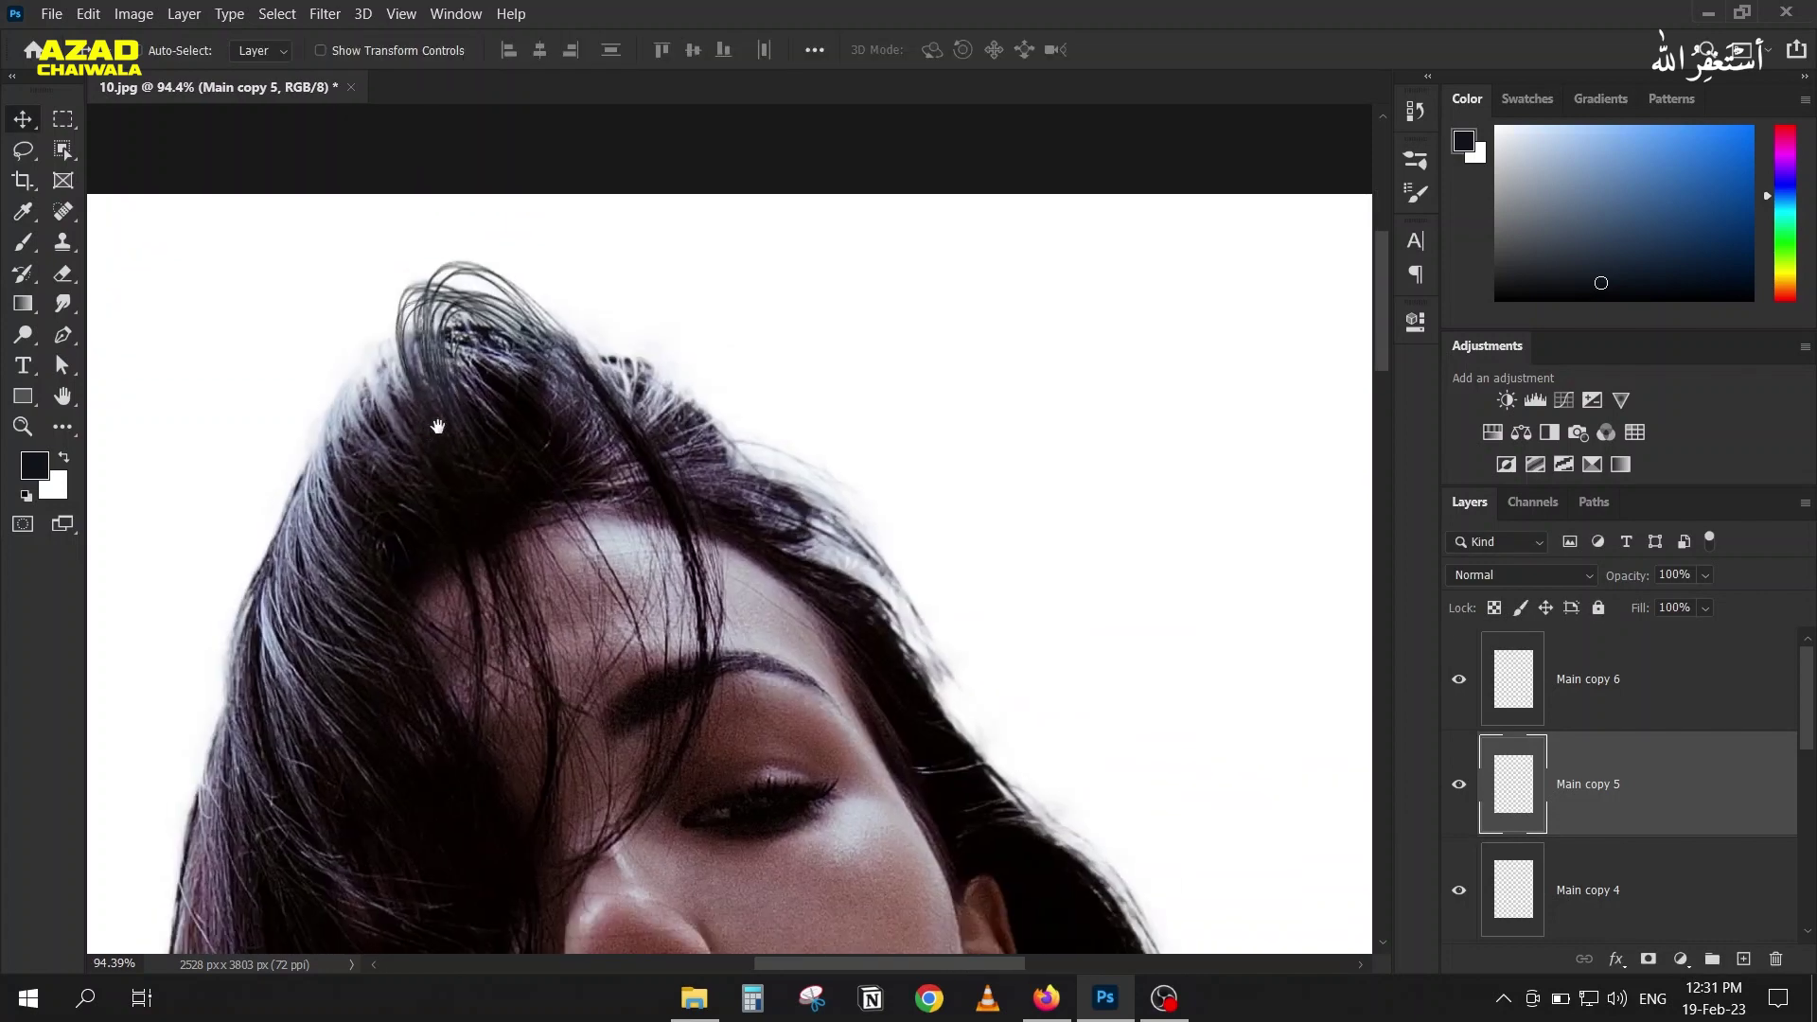
scroll(445, 327, "up", 3)
scroll(841, 364, "up", 3)
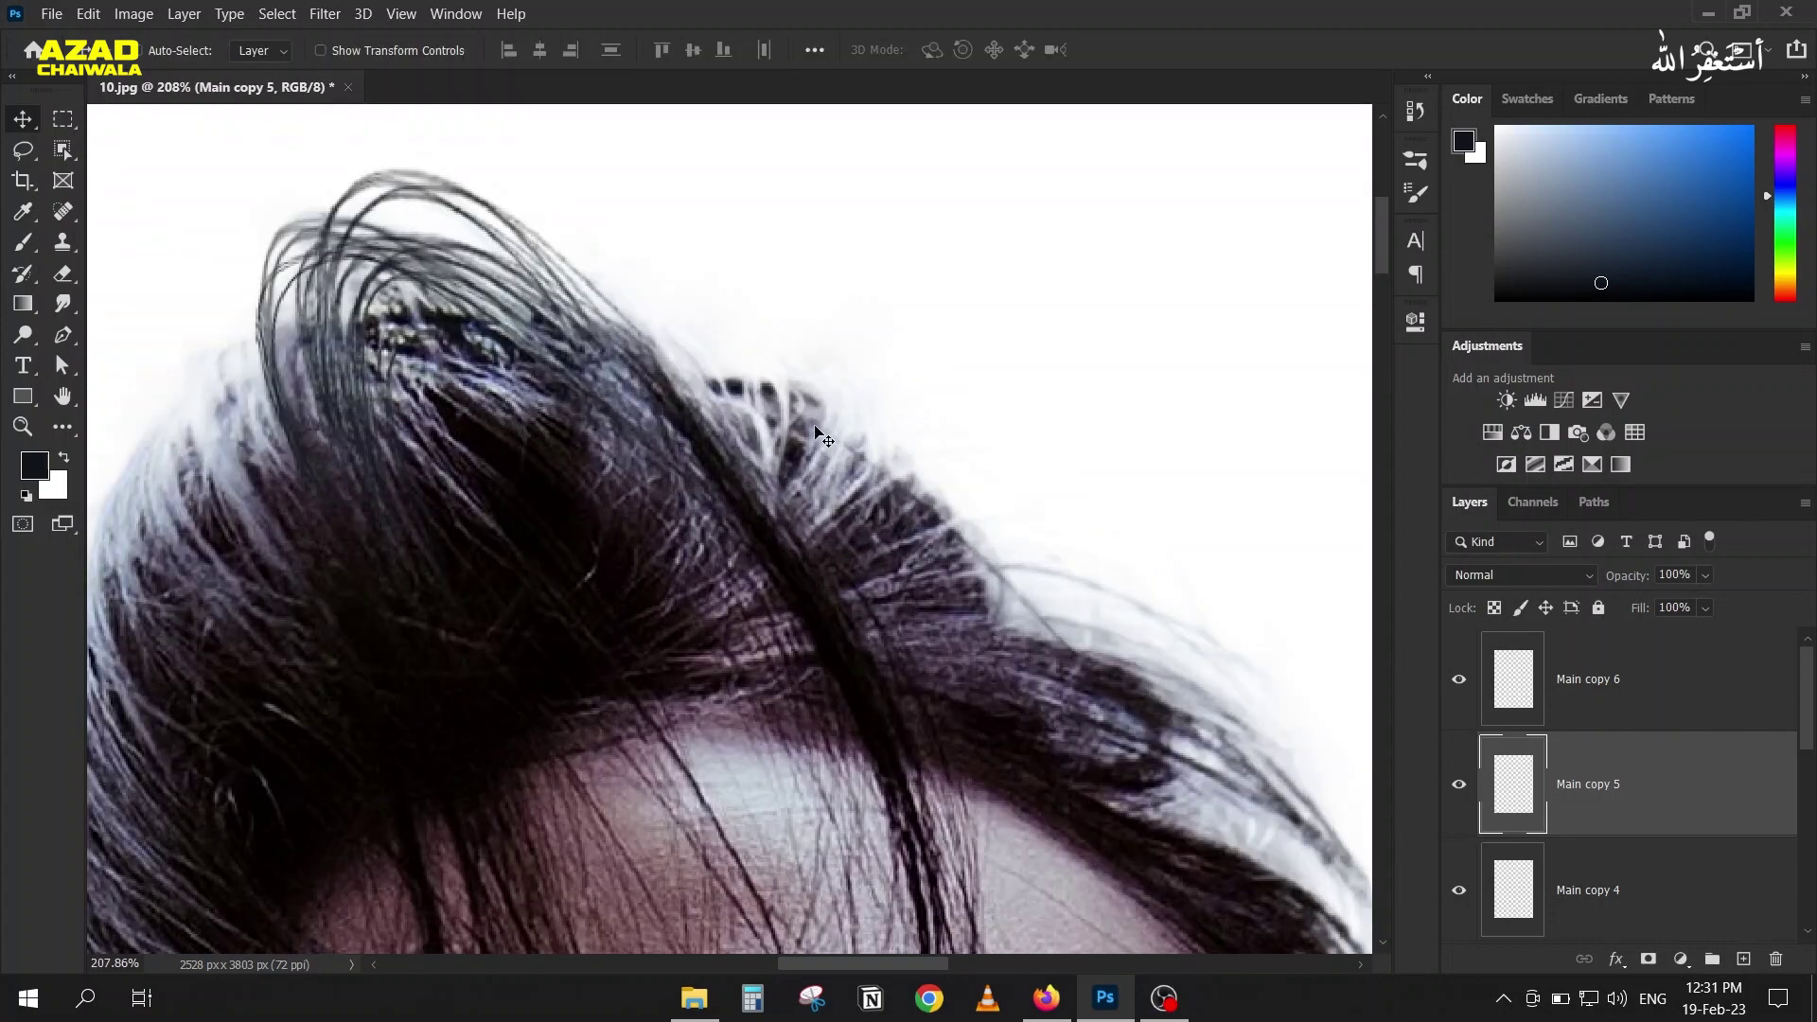
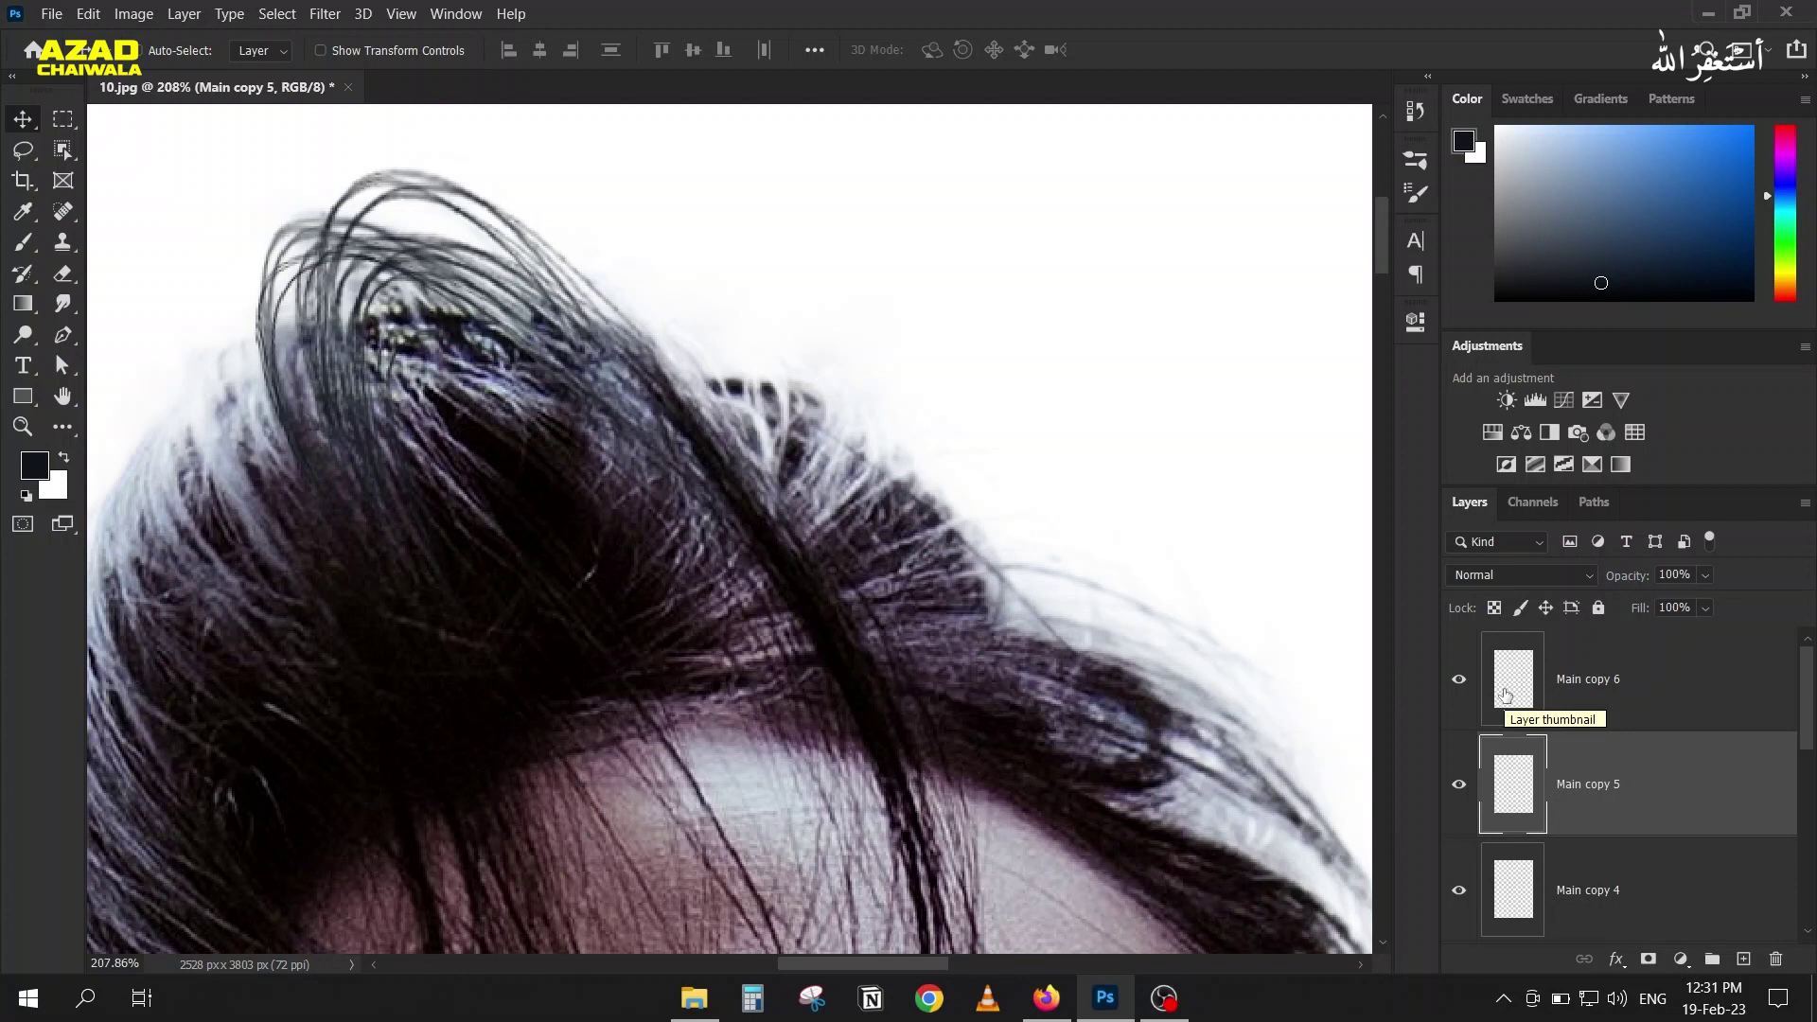
Step: Toggle Main copy 6 and Main copy 5 off and on to compare the flyaway strands
left_click(1508, 719, "shift")
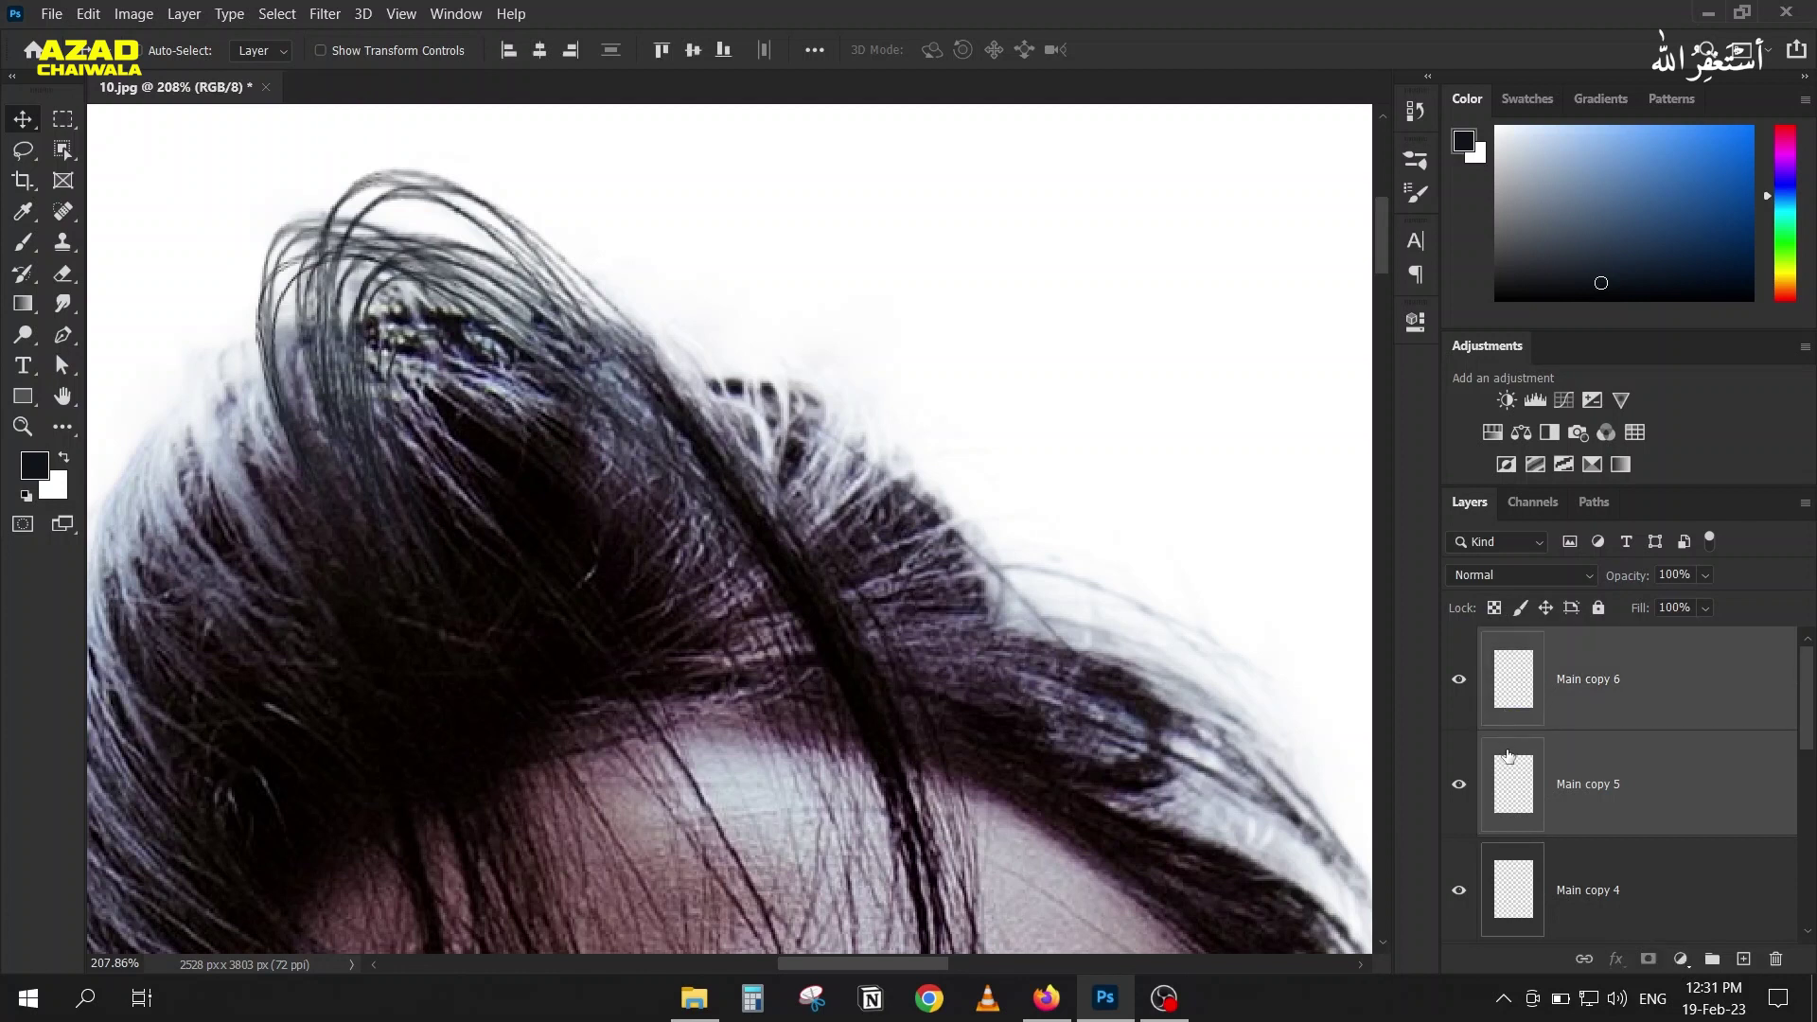
left_click(1459, 681)
left_click(1459, 681)
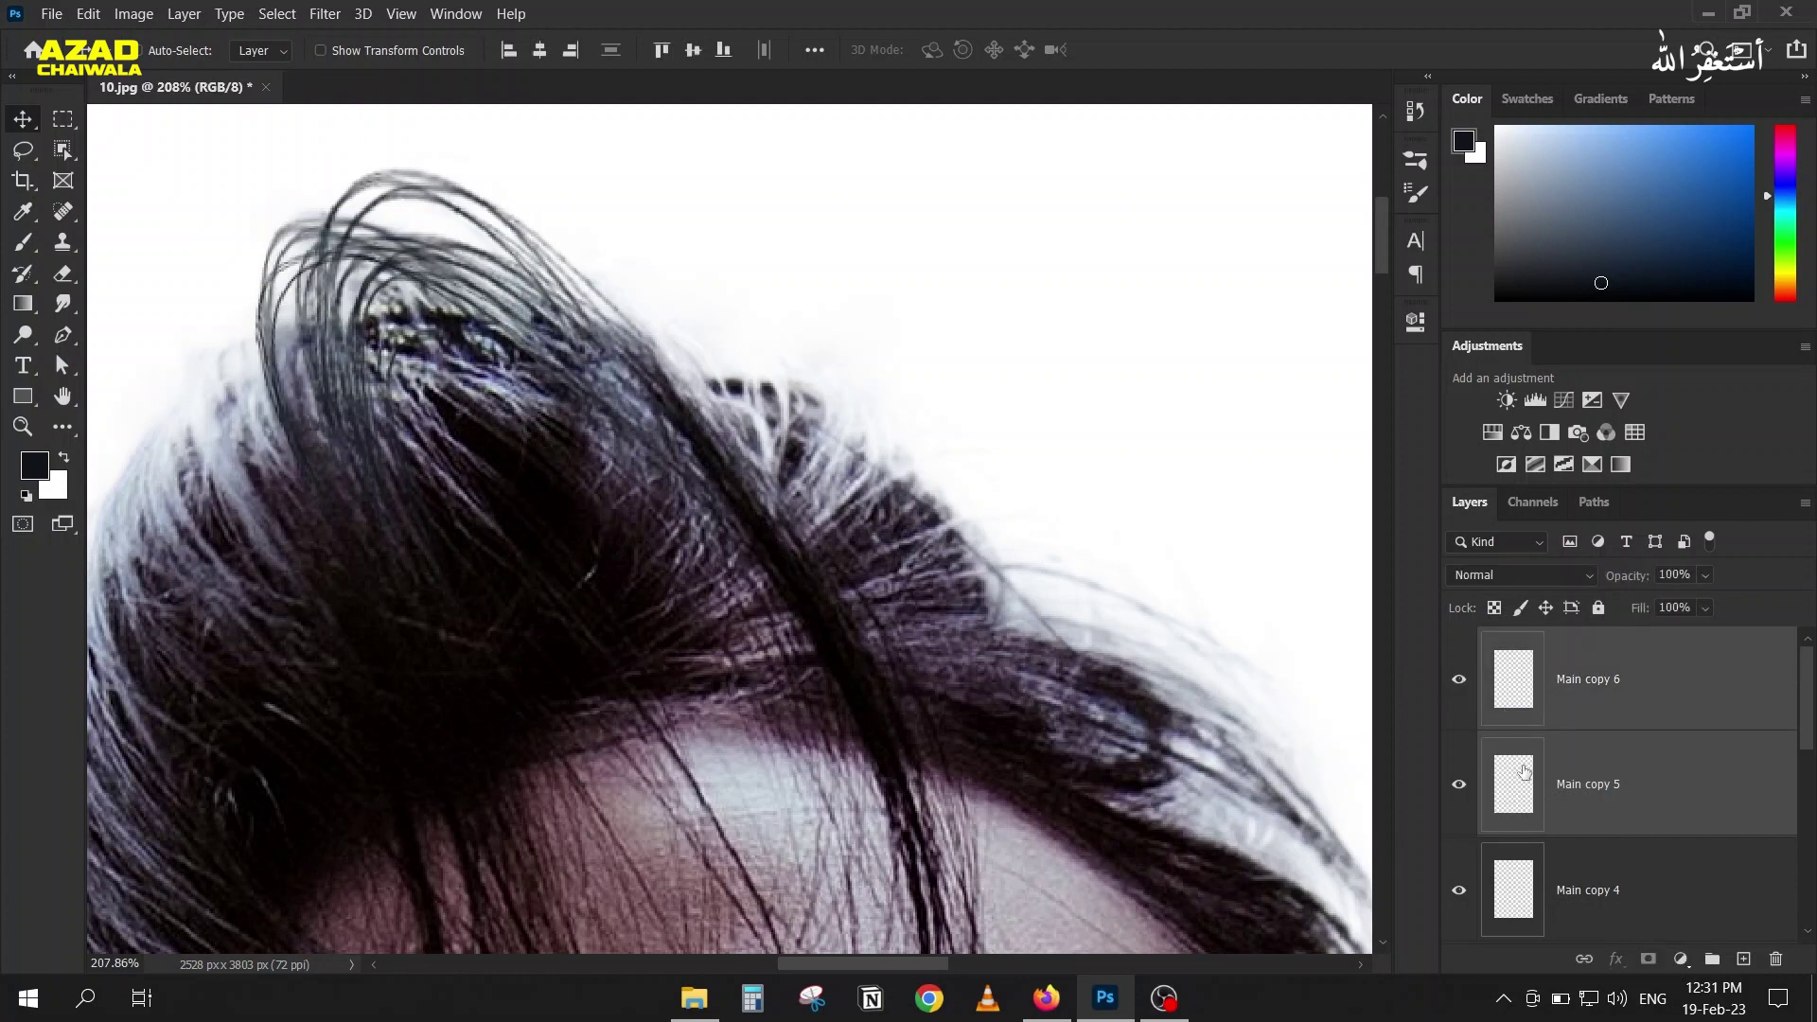
left_click(1462, 788)
Step: Merge Main copy 5 into Main copy 6 and duplicate the strands further right as Main copy 7
left_click(1514, 787)
key("ctrl+z")
key("ctrl+e")
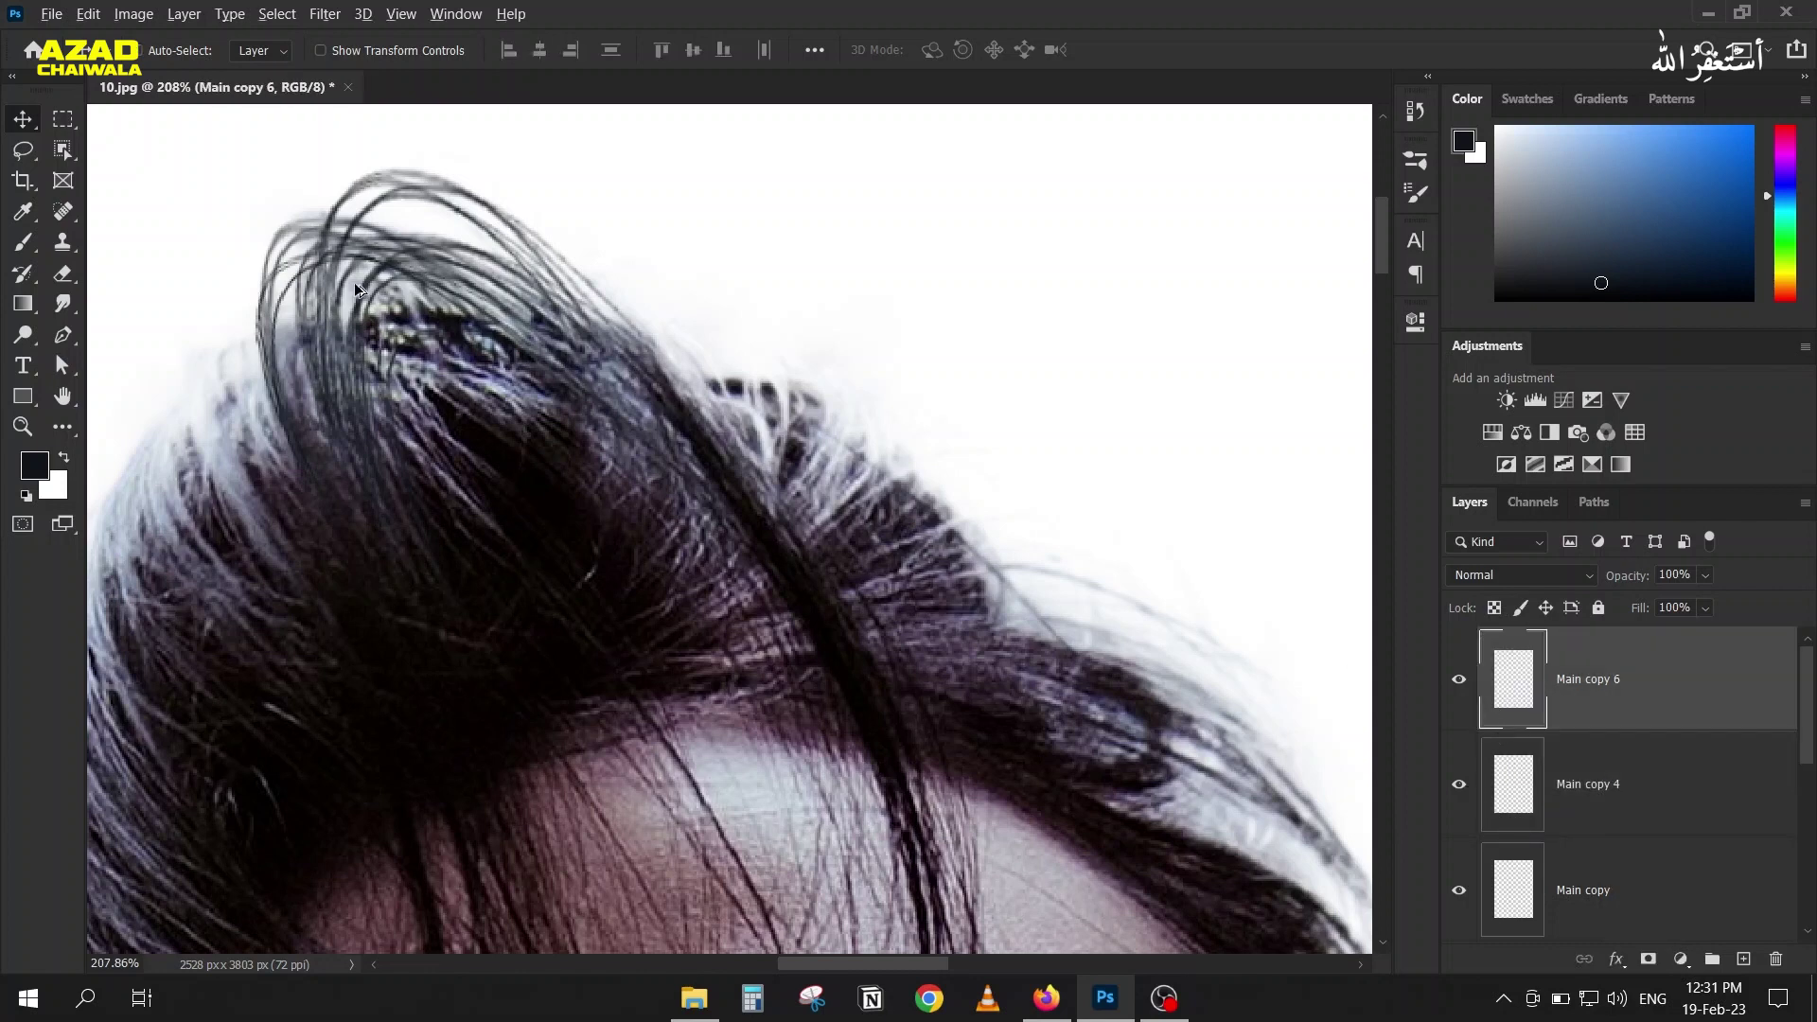
left_click_drag(394, 270, 861, 222)
key("ctrl+j")
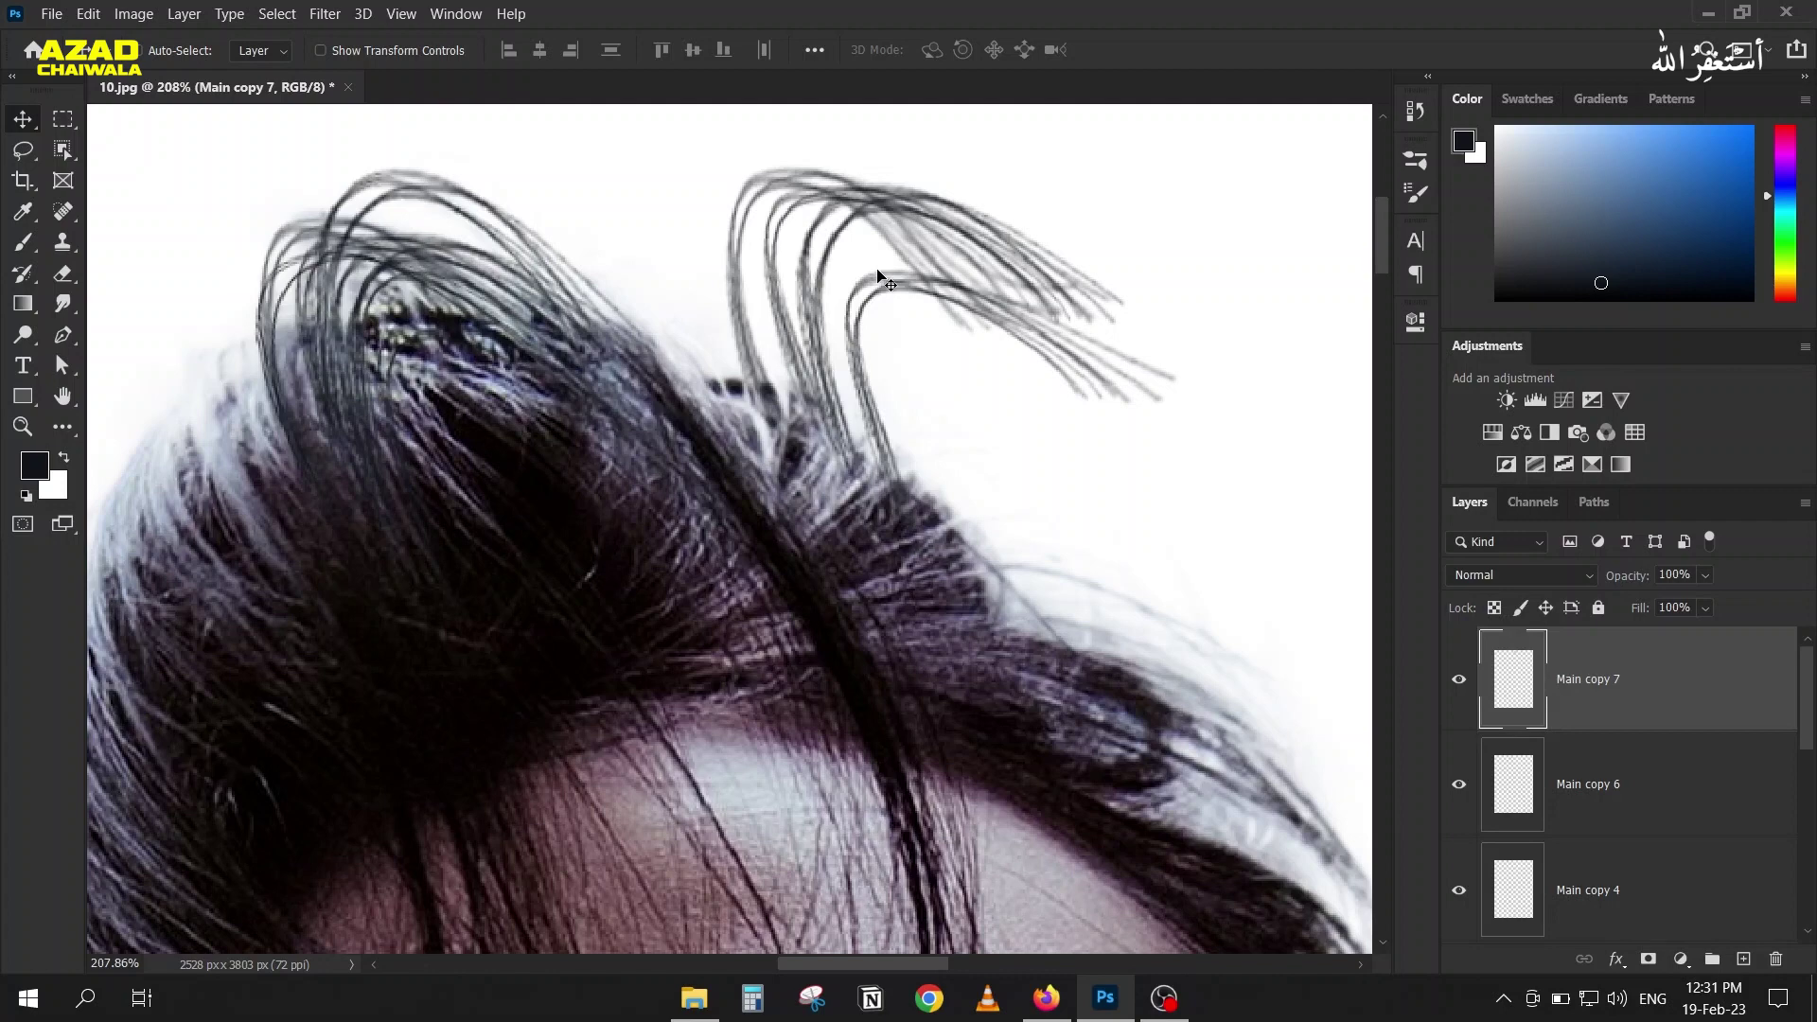
Step: Flip the duplicated strands horizontally, move them onto the head, rotate about 39° and scale to 77%
key("ctrl+t")
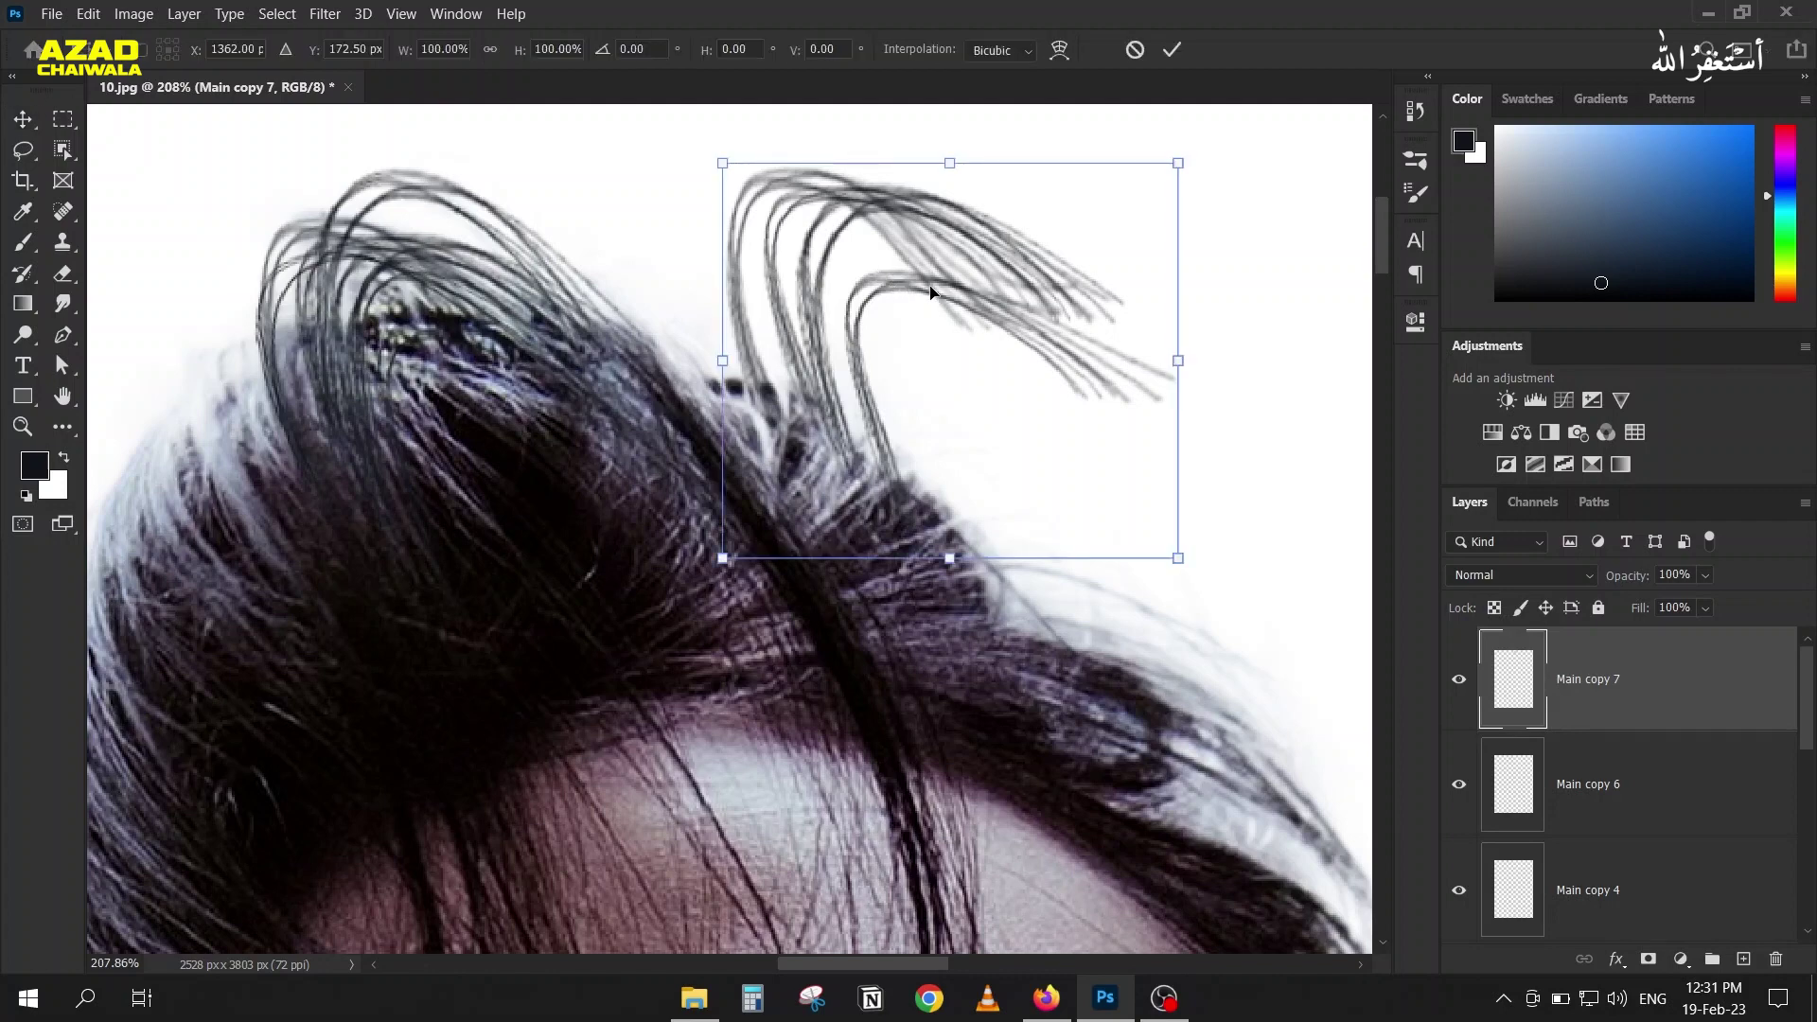
right_click(931, 294)
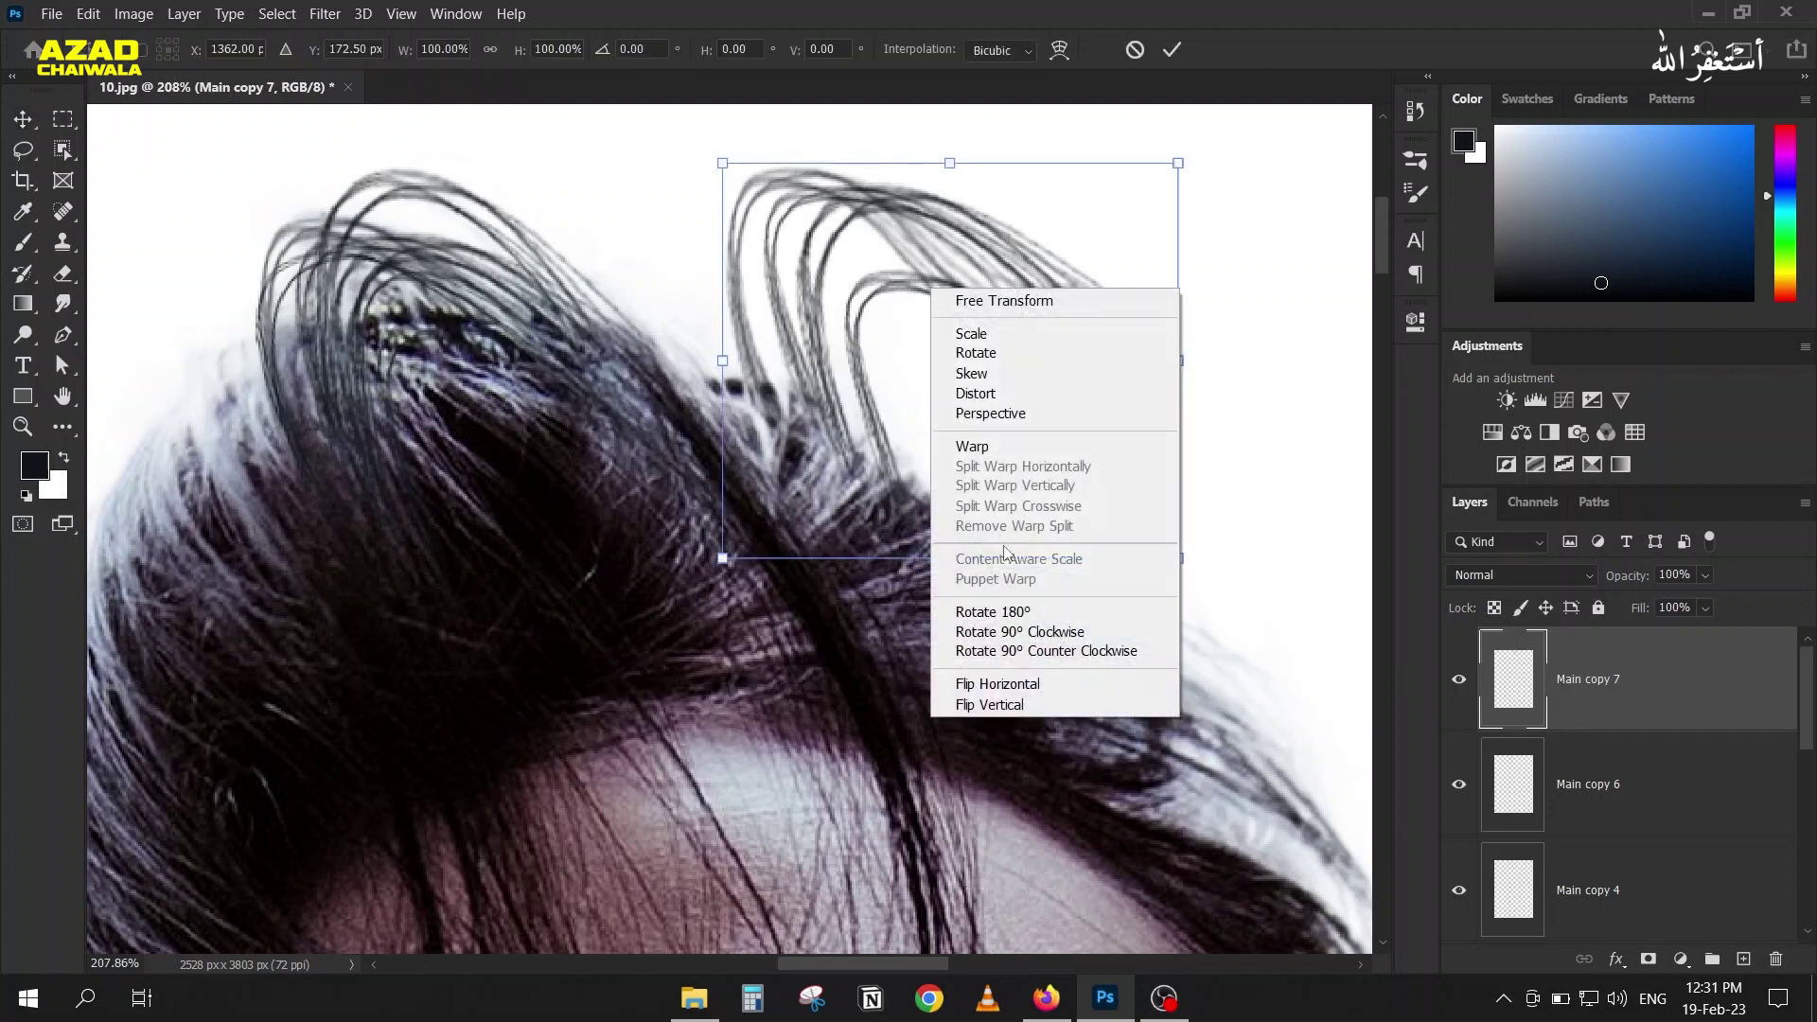
left_click(1010, 679)
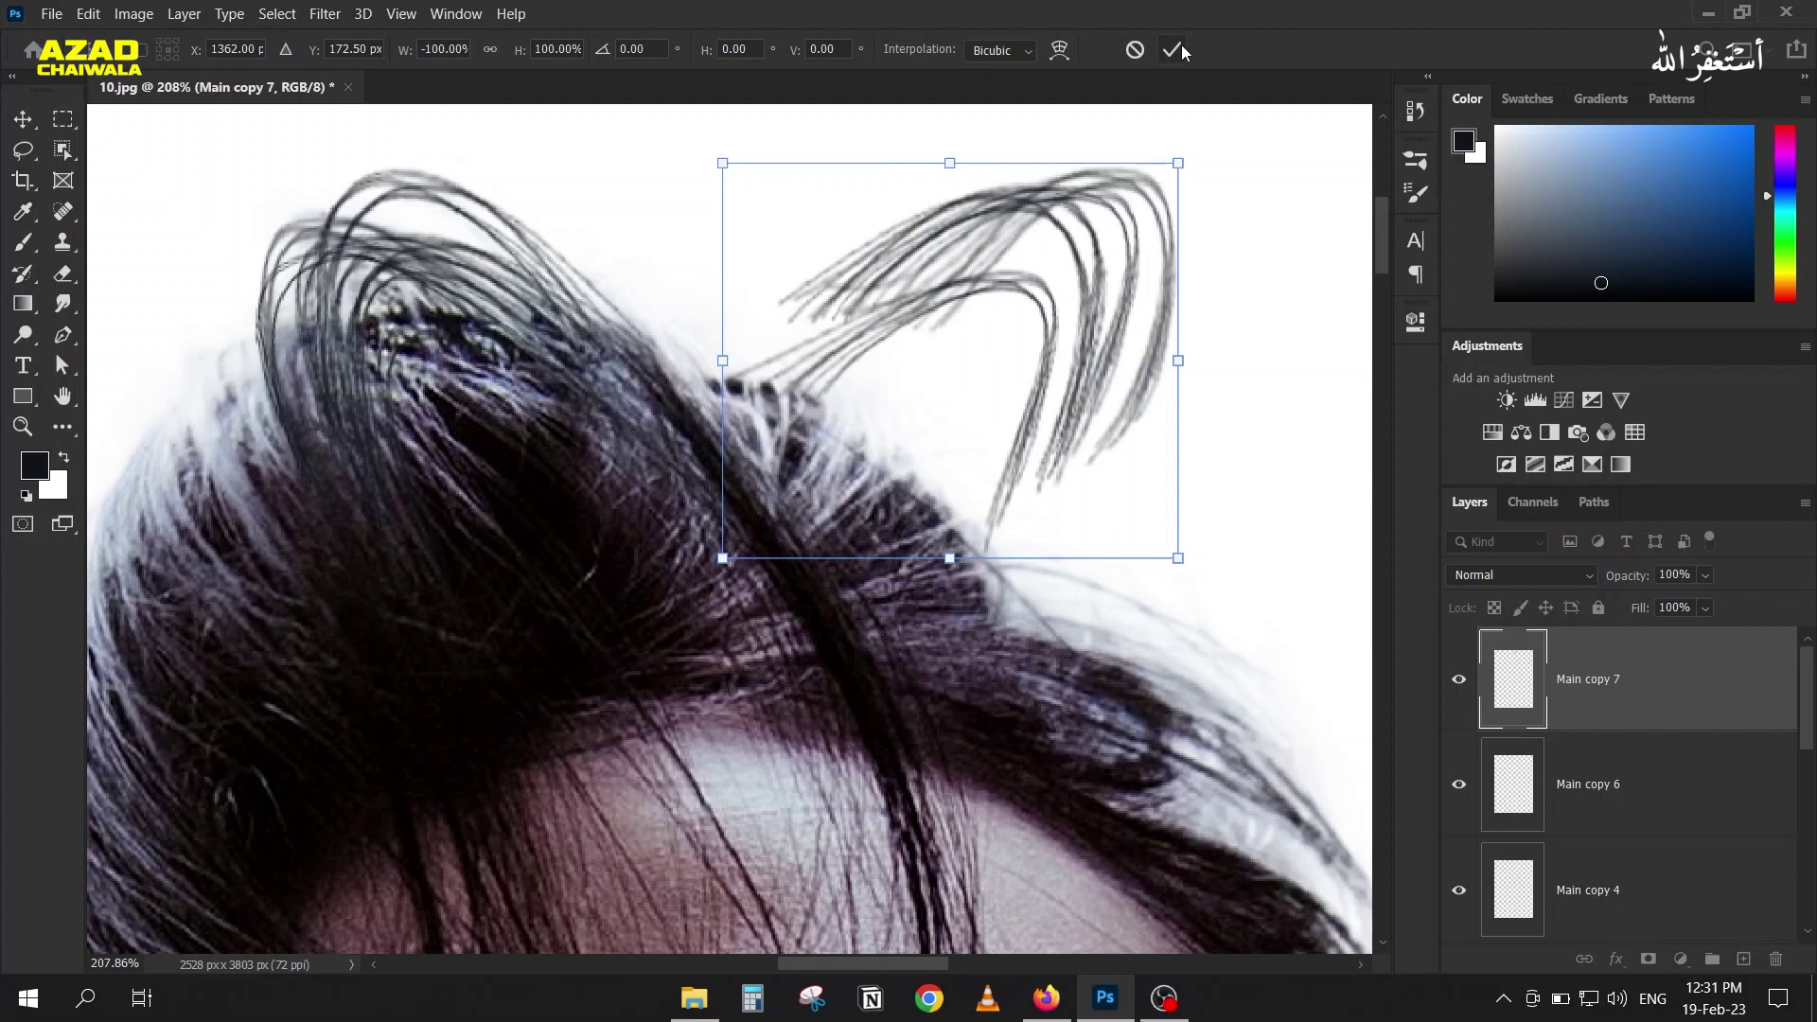
left_click_drag(937, 270, 587, 361)
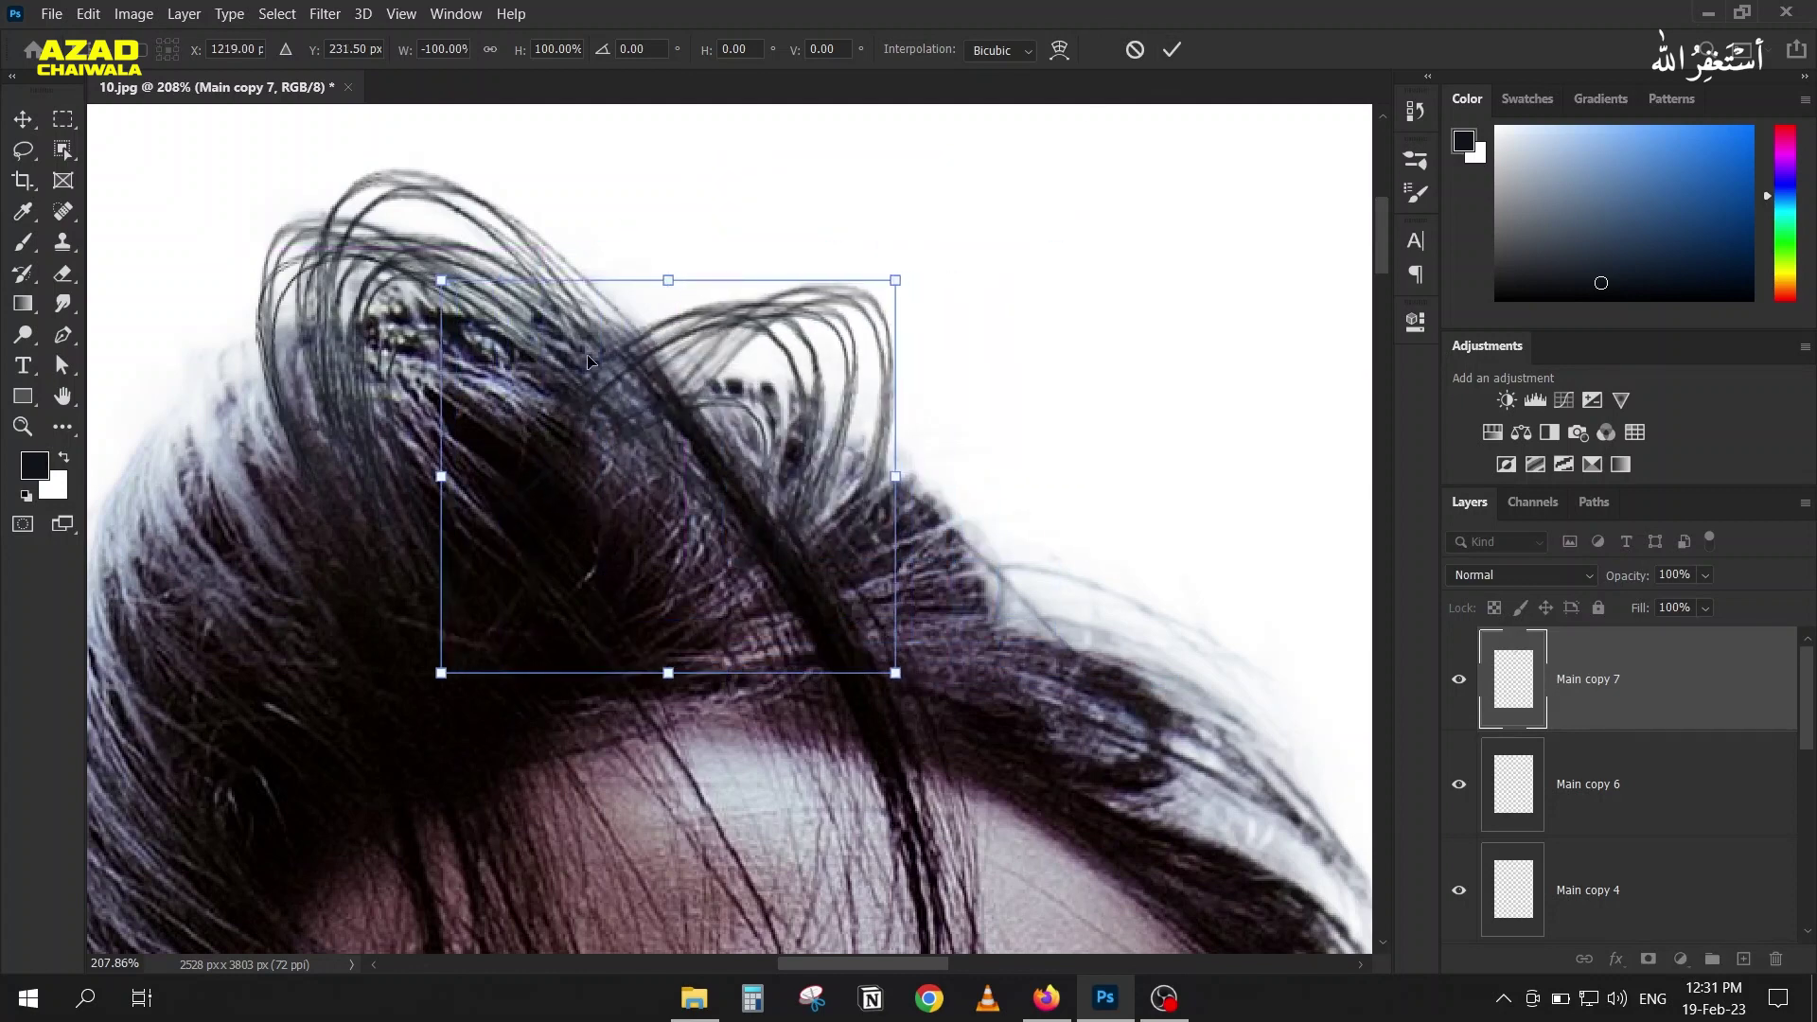
left_click_drag(409, 673, 616, 759)
left_click_drag(720, 207, 751, 377)
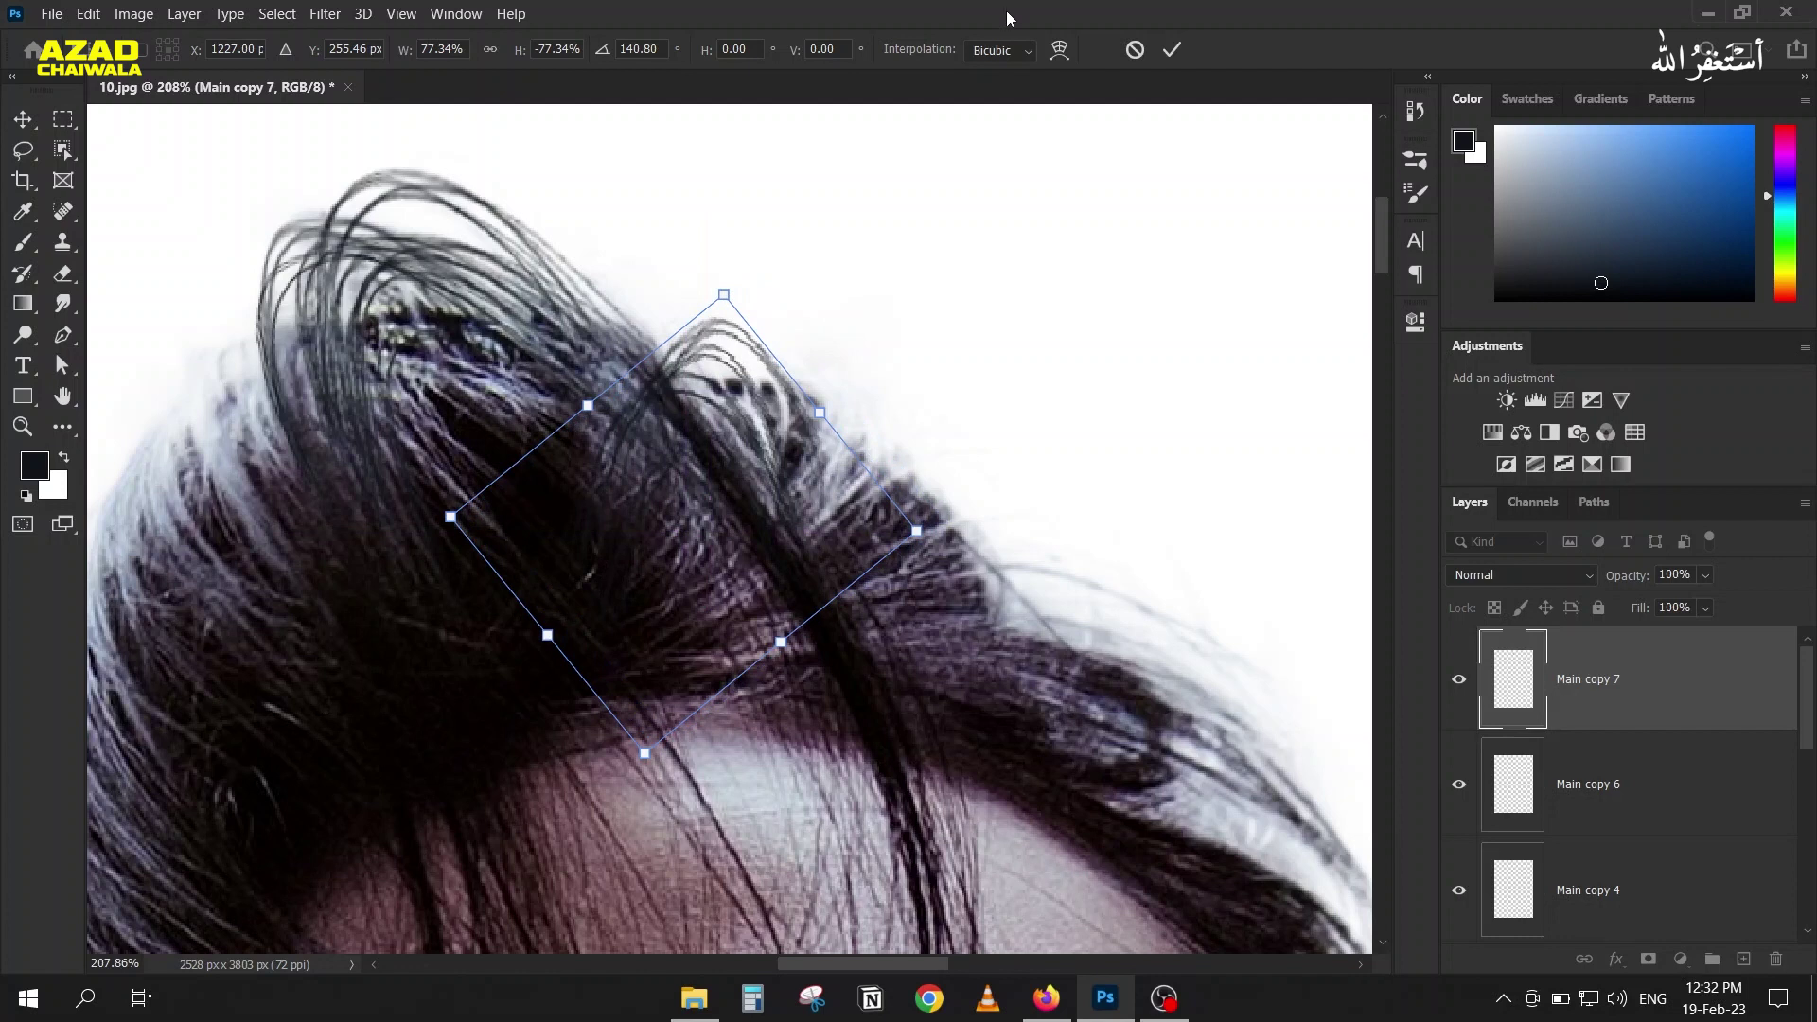
Step: Warp Main copy 7's strands into a curved arc following the crown hair and apply it
left_click(1059, 50)
left_click_drag(724, 354, 789, 400)
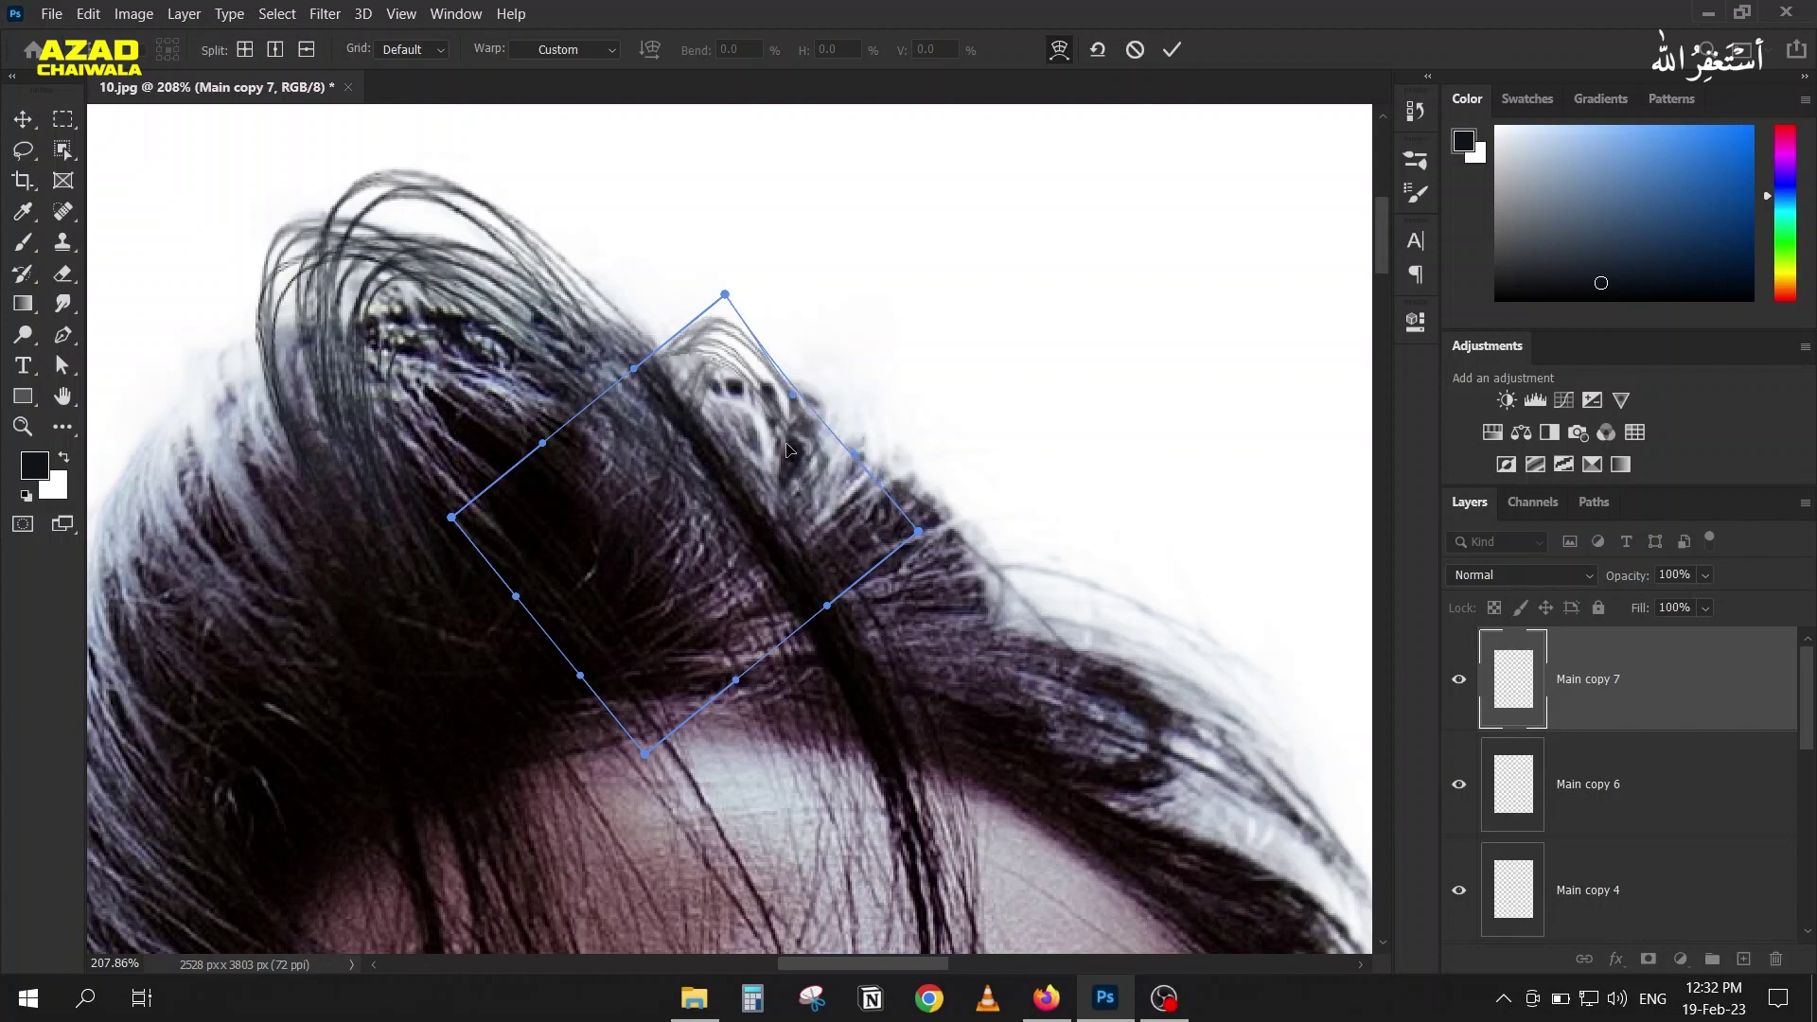
left_click_drag(767, 555, 737, 554)
left_click_drag(738, 378, 769, 380)
left_click_drag(655, 455, 660, 458)
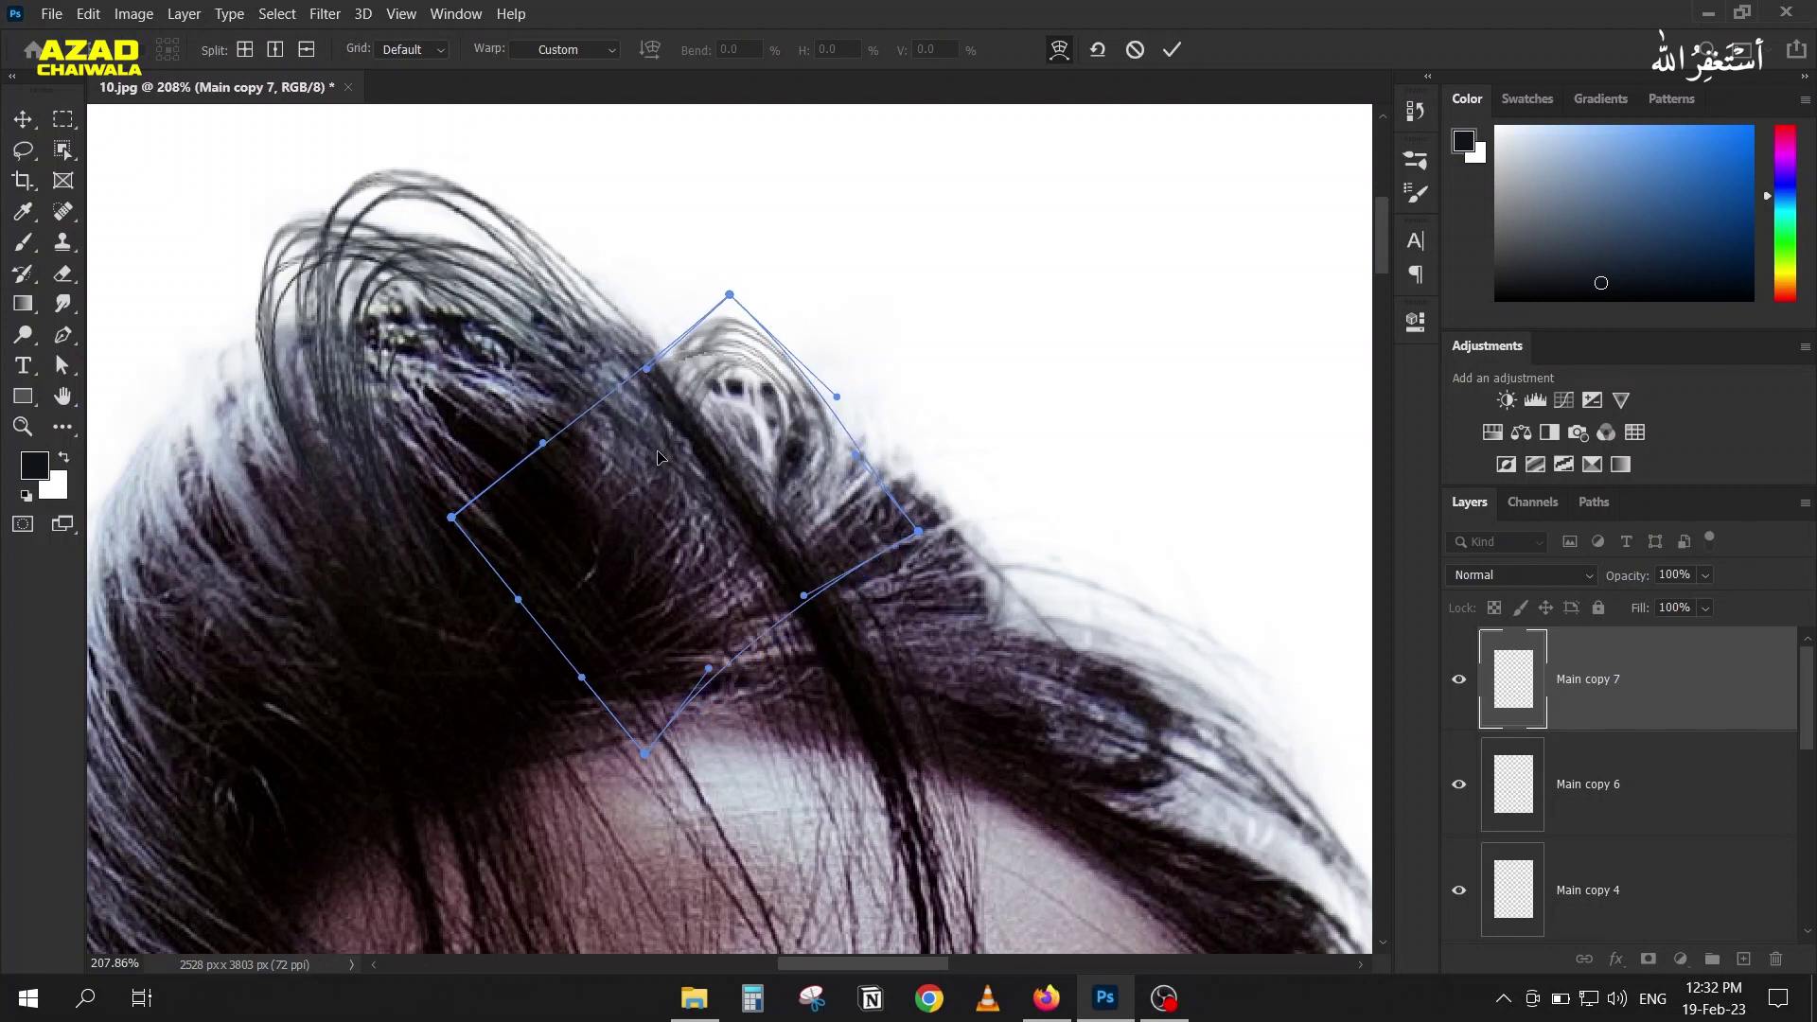
left_click(1172, 55)
scroll(656, 348, "down", 2)
scroll(656, 349, "up", 4)
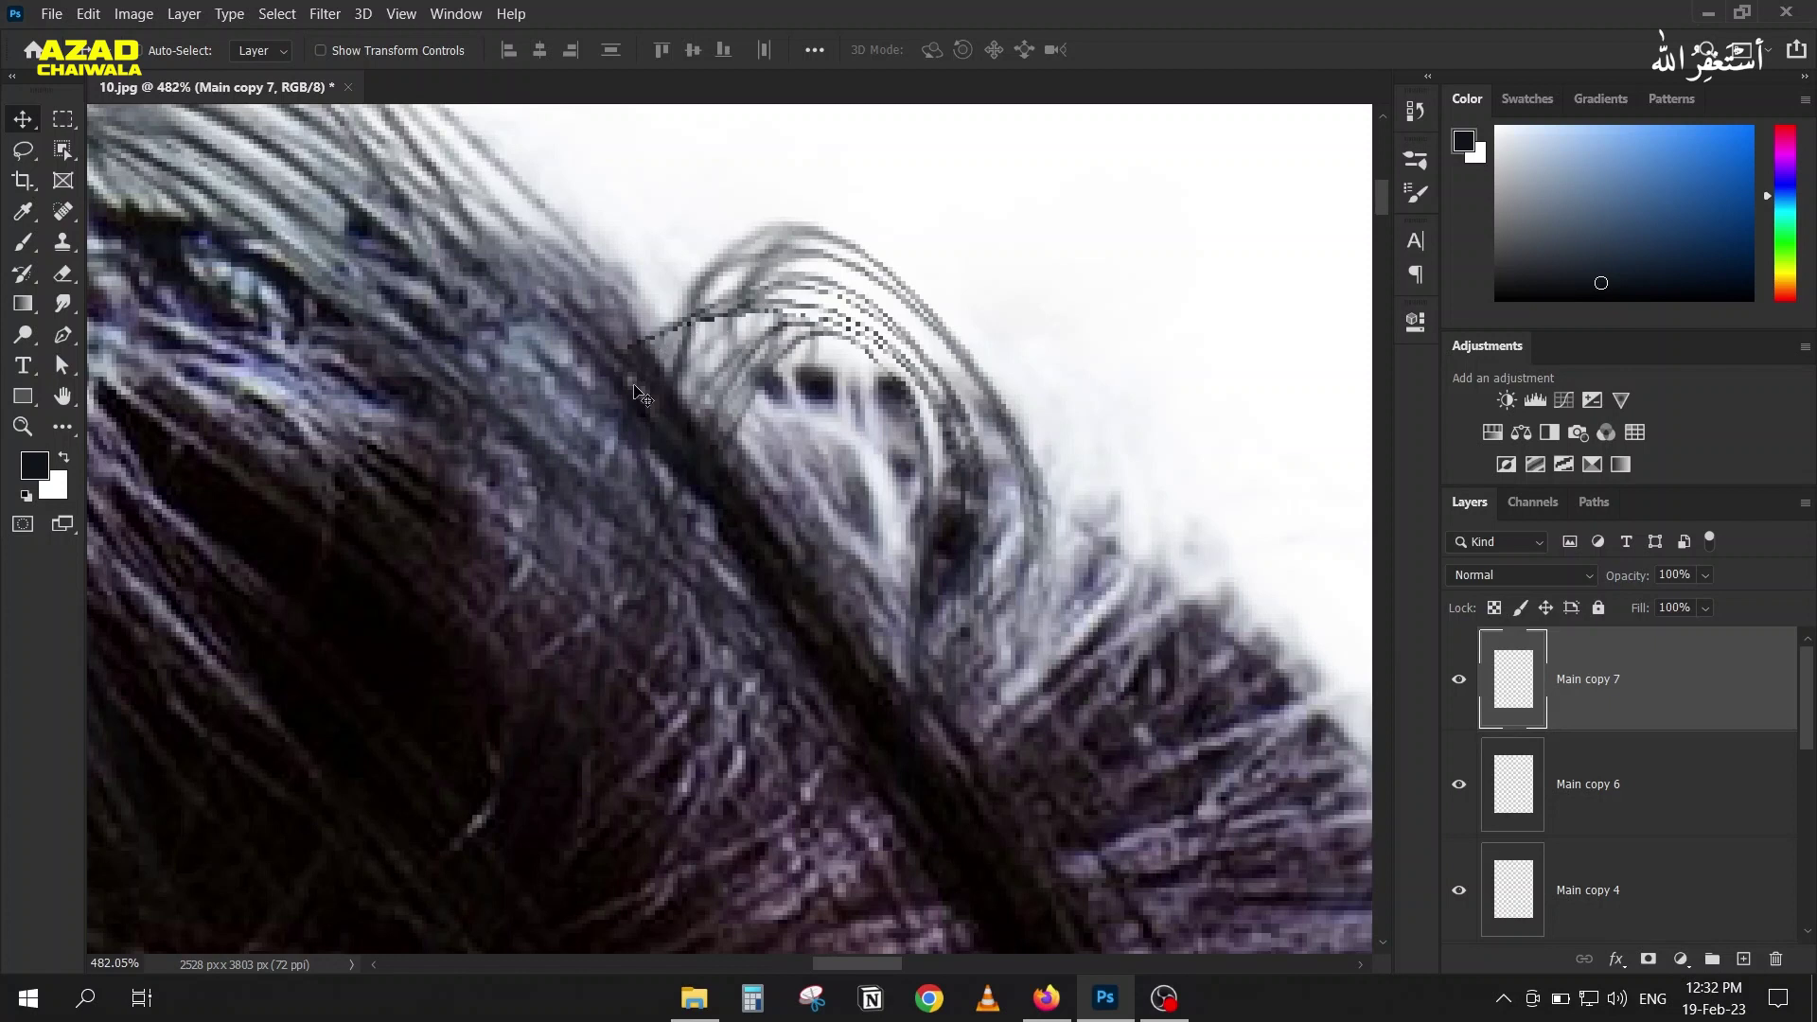
Step: Smudge the pixelated strand ends along the top arc so they blend into the hair
left_click(60, 308)
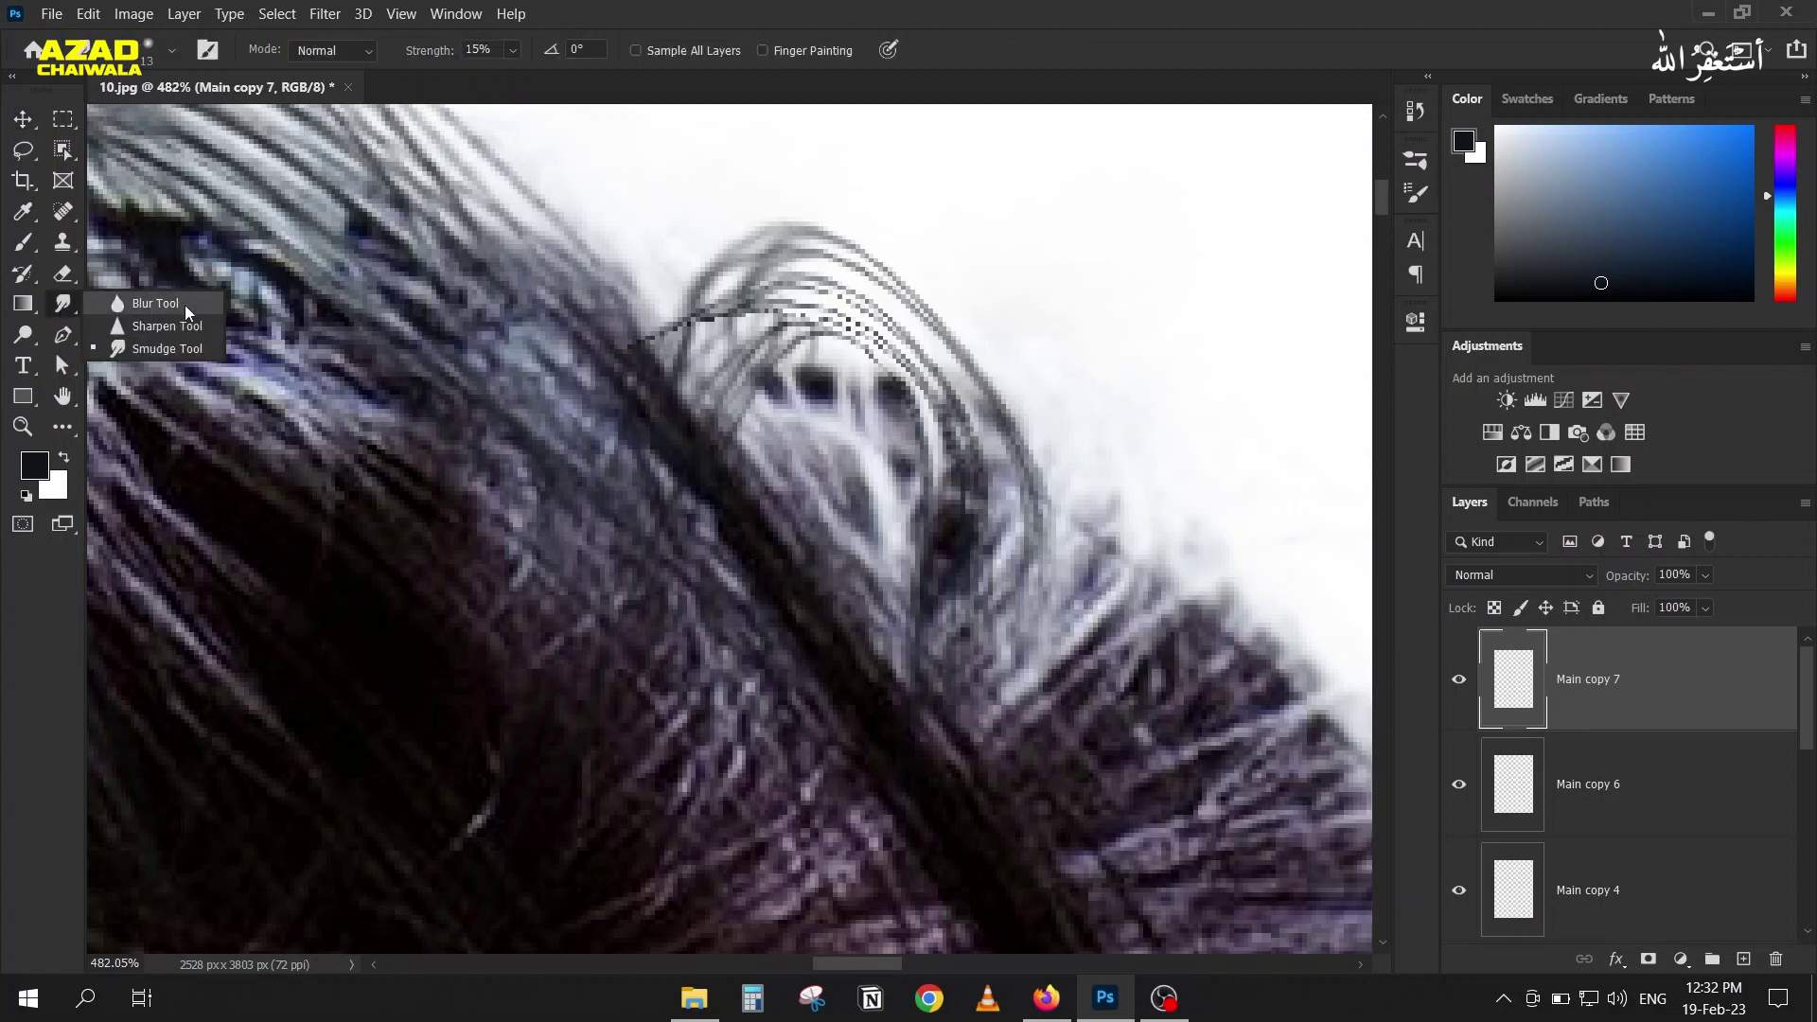
left_click(152, 354)
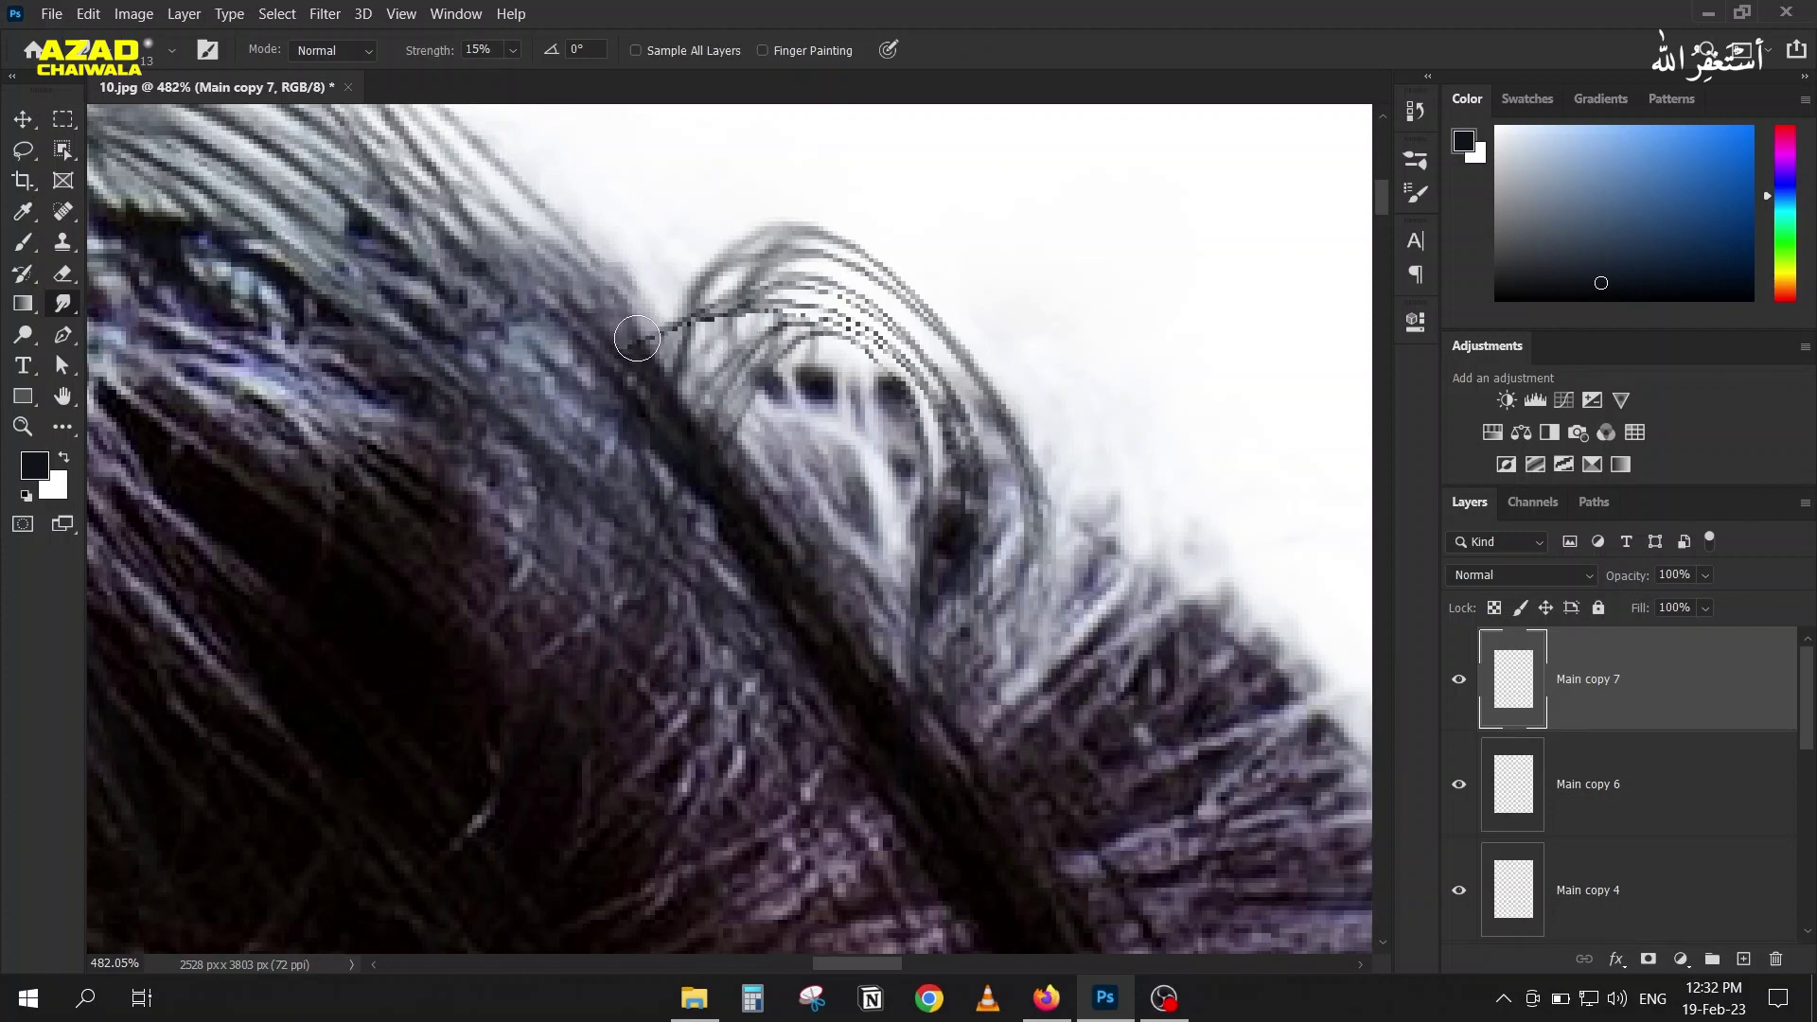
mouse_move(760, 310)
left_mouse_down()
mouse_move(878, 334)
mouse_move(908, 374)
mouse_move(824, 332)
left_mouse_up()
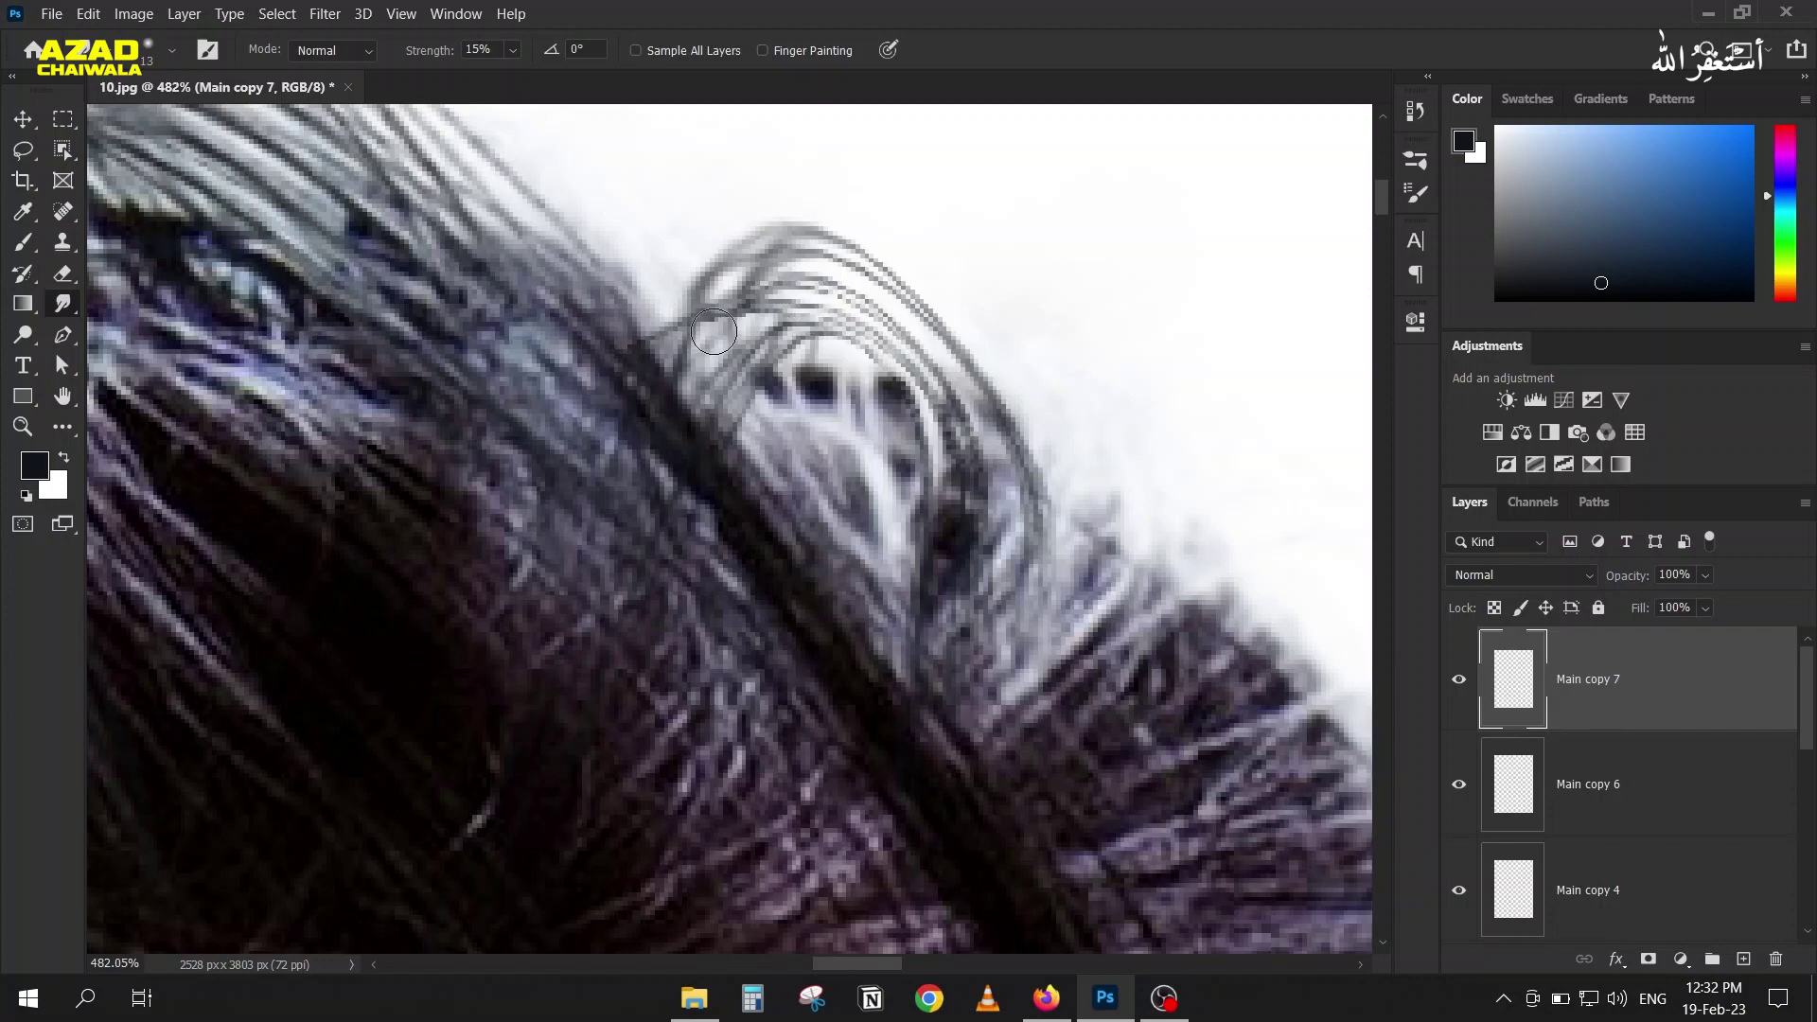
scroll(619, 355, "down", 5)
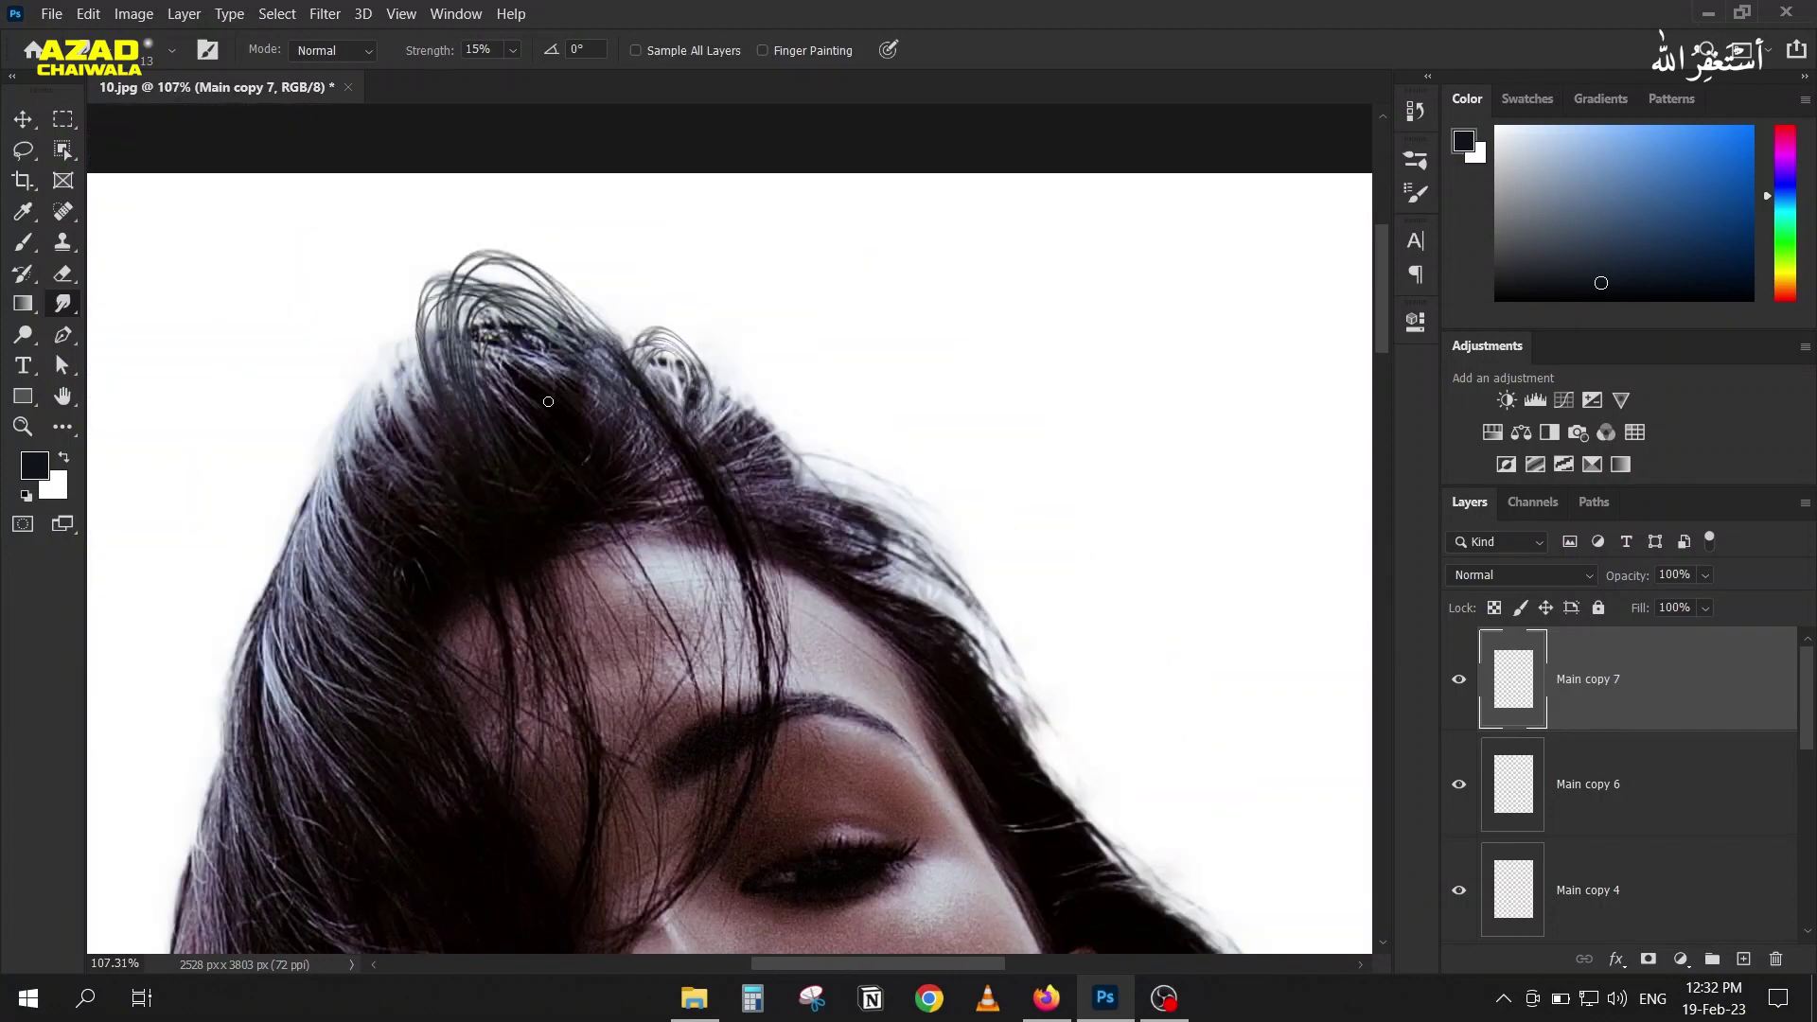
scroll(762, 435, "up", 3)
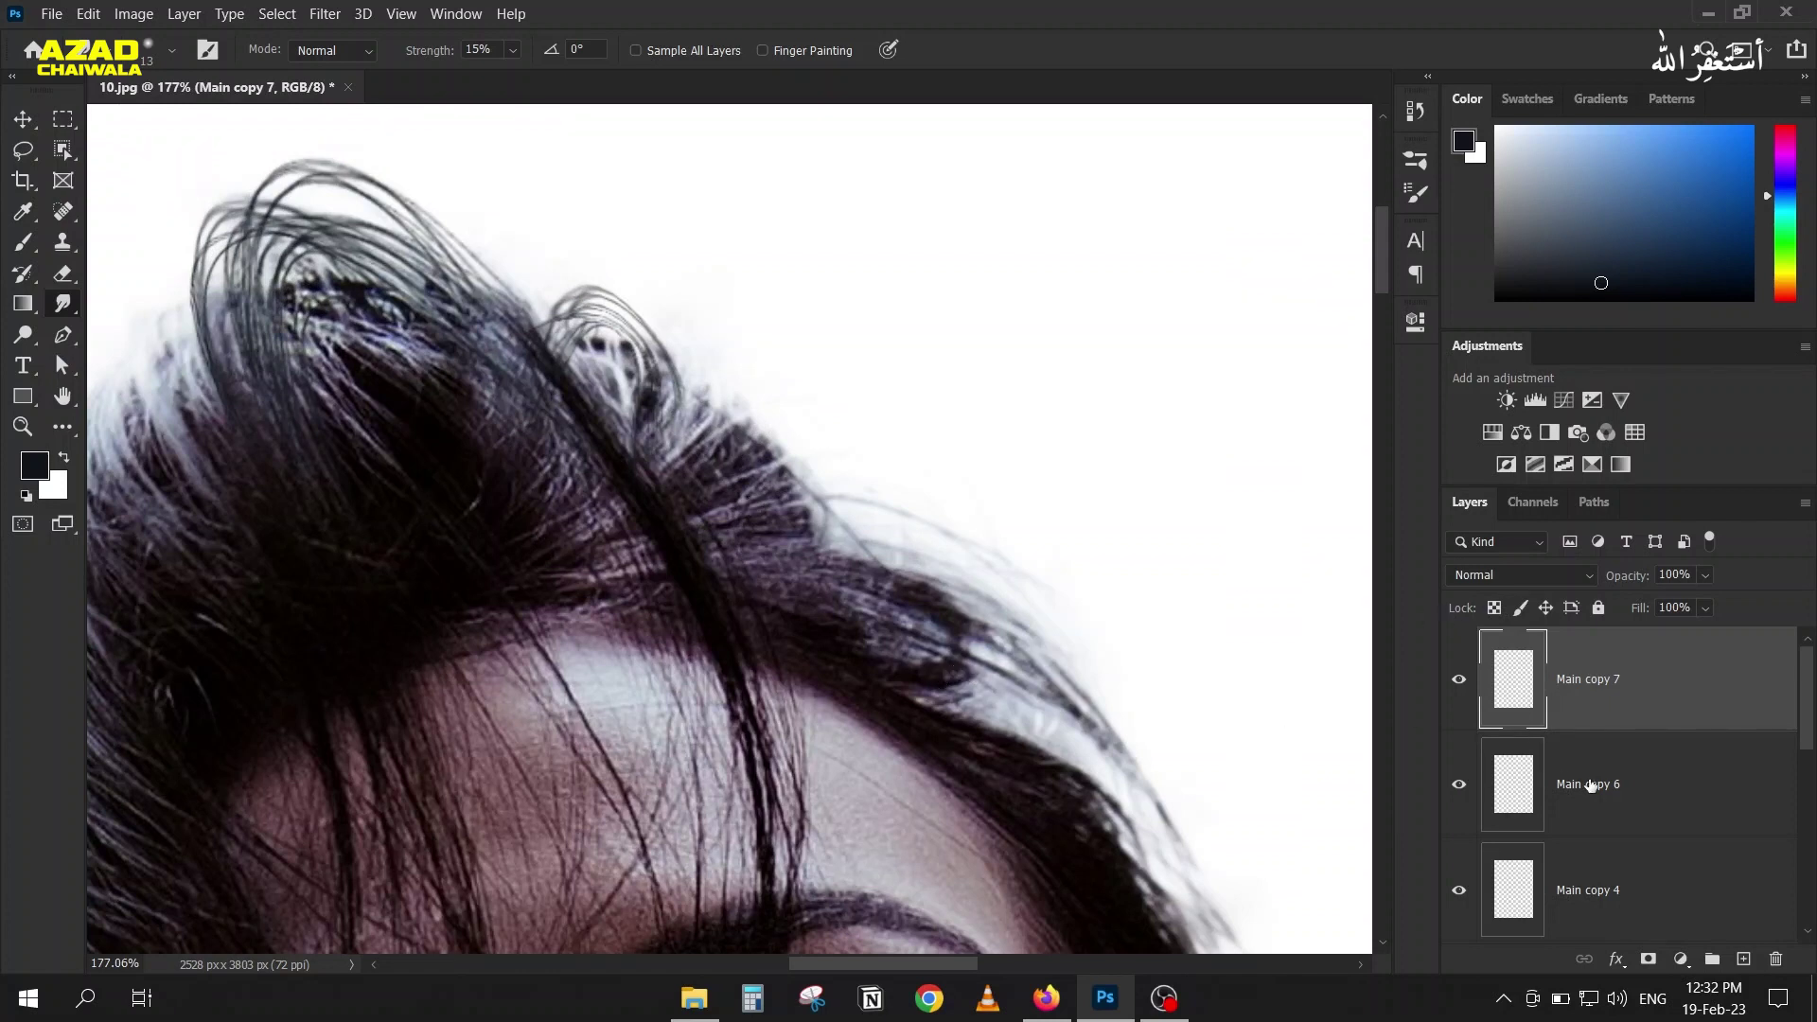
Step: Shift Main copy 6's strands to the right and duplicate them as a new layer
left_click(1557, 800)
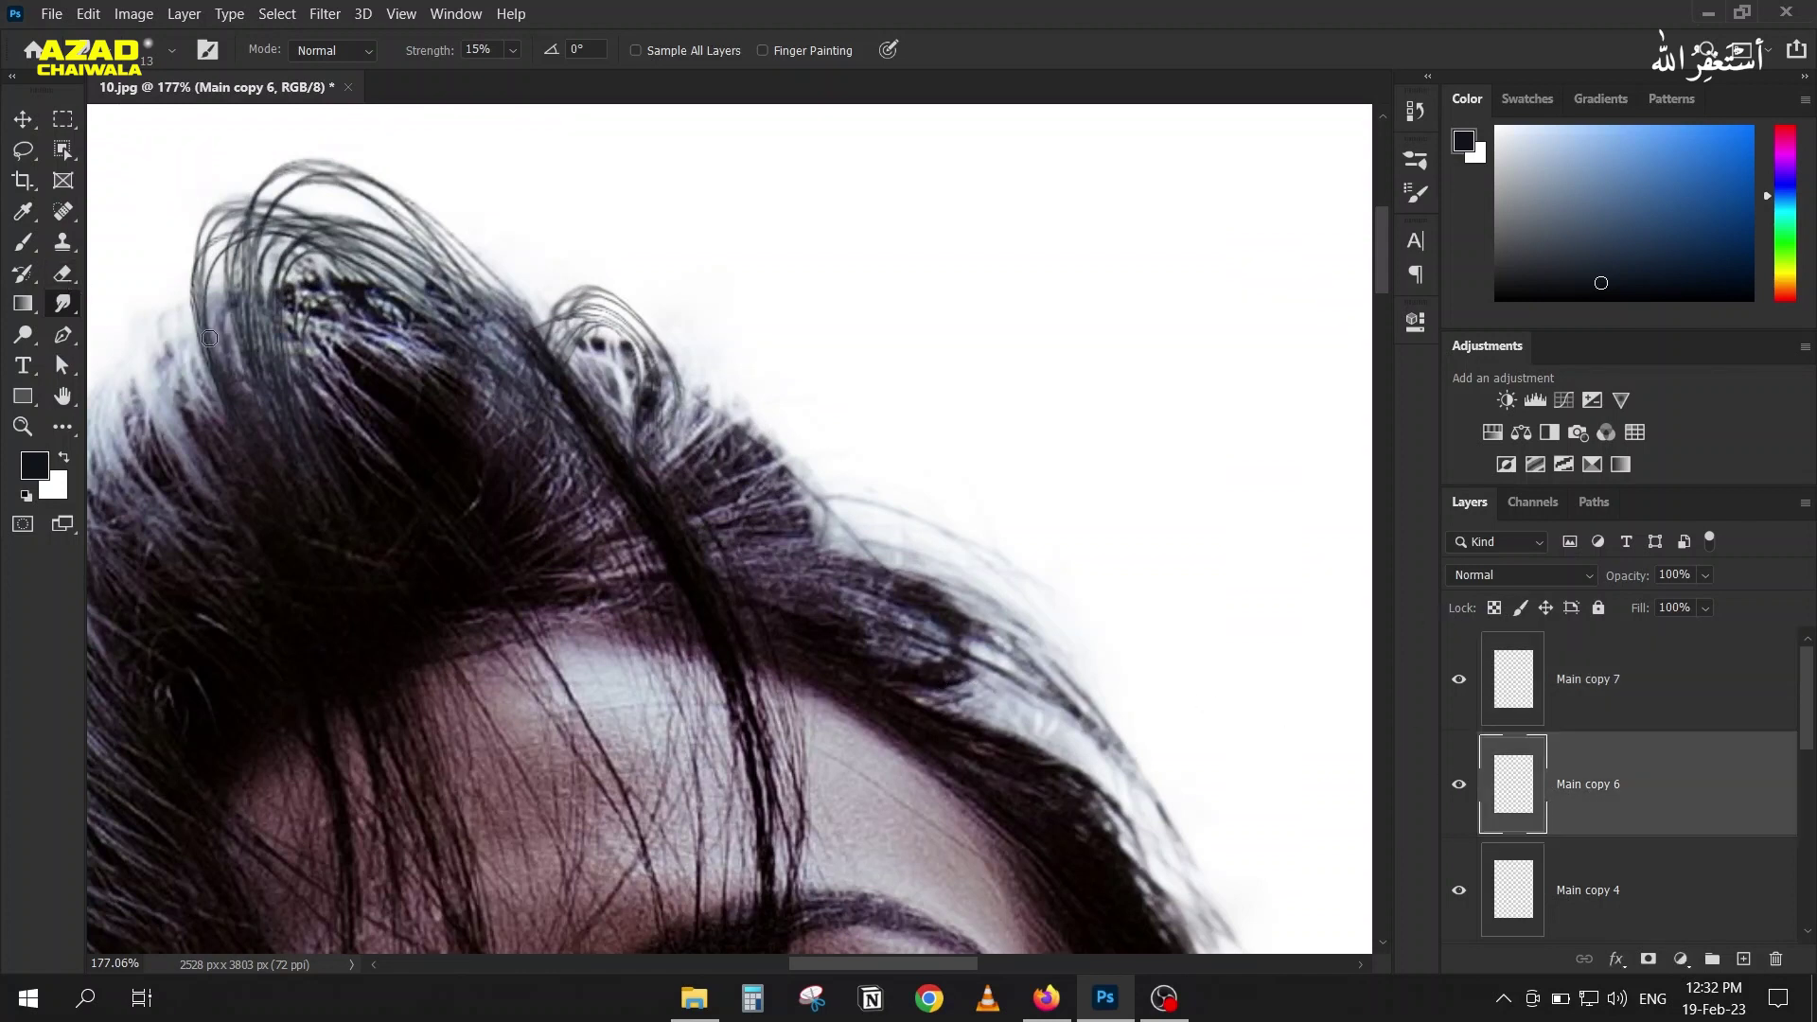
left_click(23, 118)
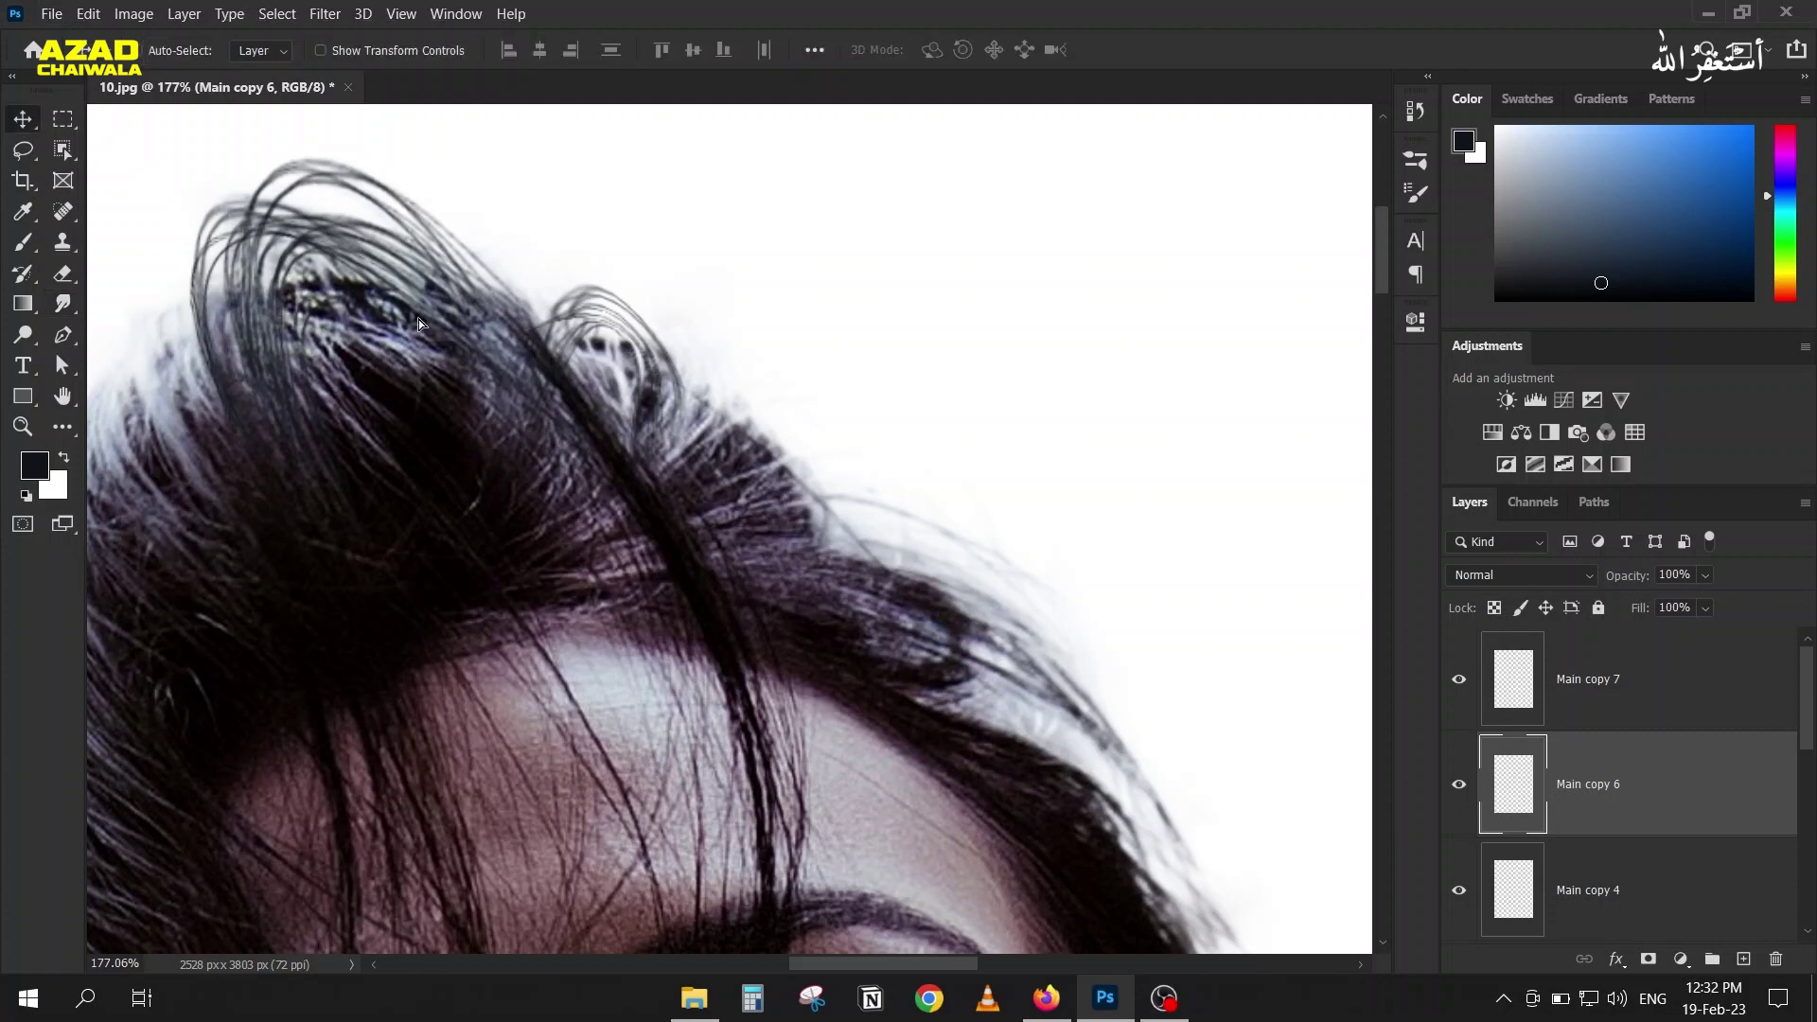
mouse_move(418, 319)
left_mouse_down()
mouse_move(542, 298)
mouse_move(559, 328)
left_mouse_up()
key("ctrl+j")
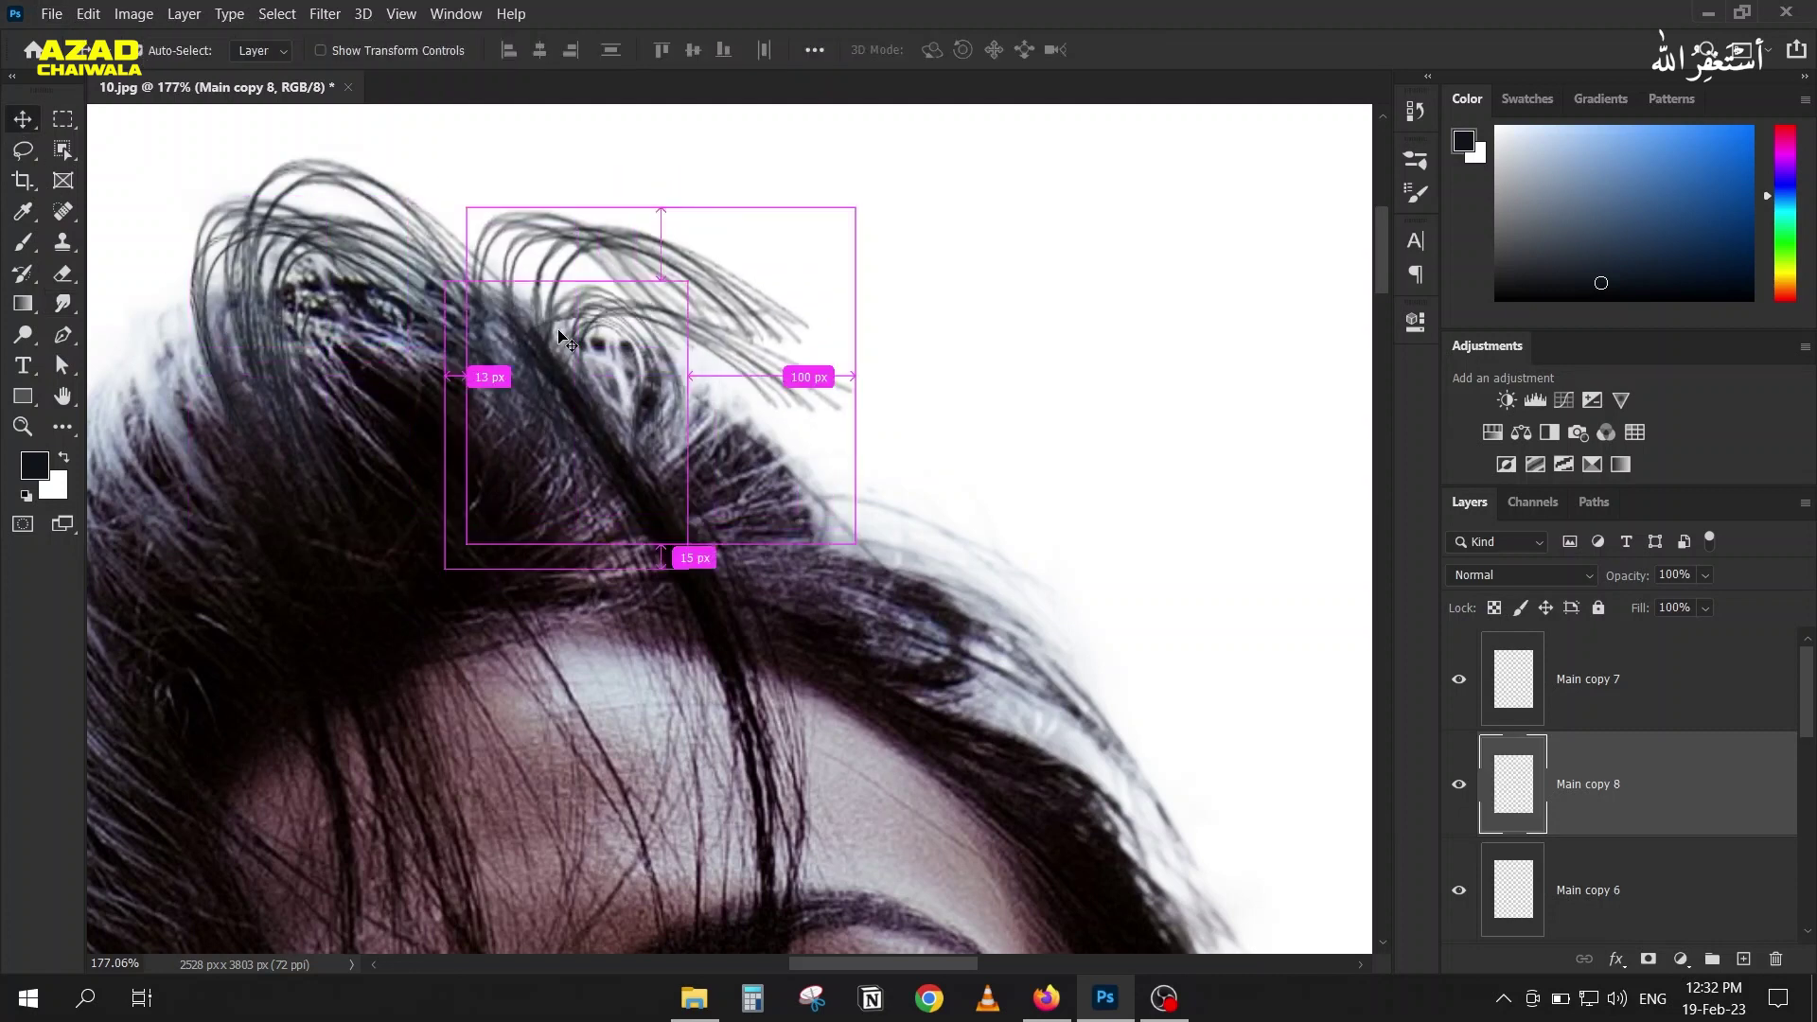
Step: Rotate the copy to about 67°, scale it to 68%, set it onto the hair, and duplicate it
key("ctrl+t")
left_click_drag(867, 561, 571, 636)
left_click_drag(739, 132, 688, 287)
left_click_drag(683, 389, 809, 358)
left_click(1172, 49)
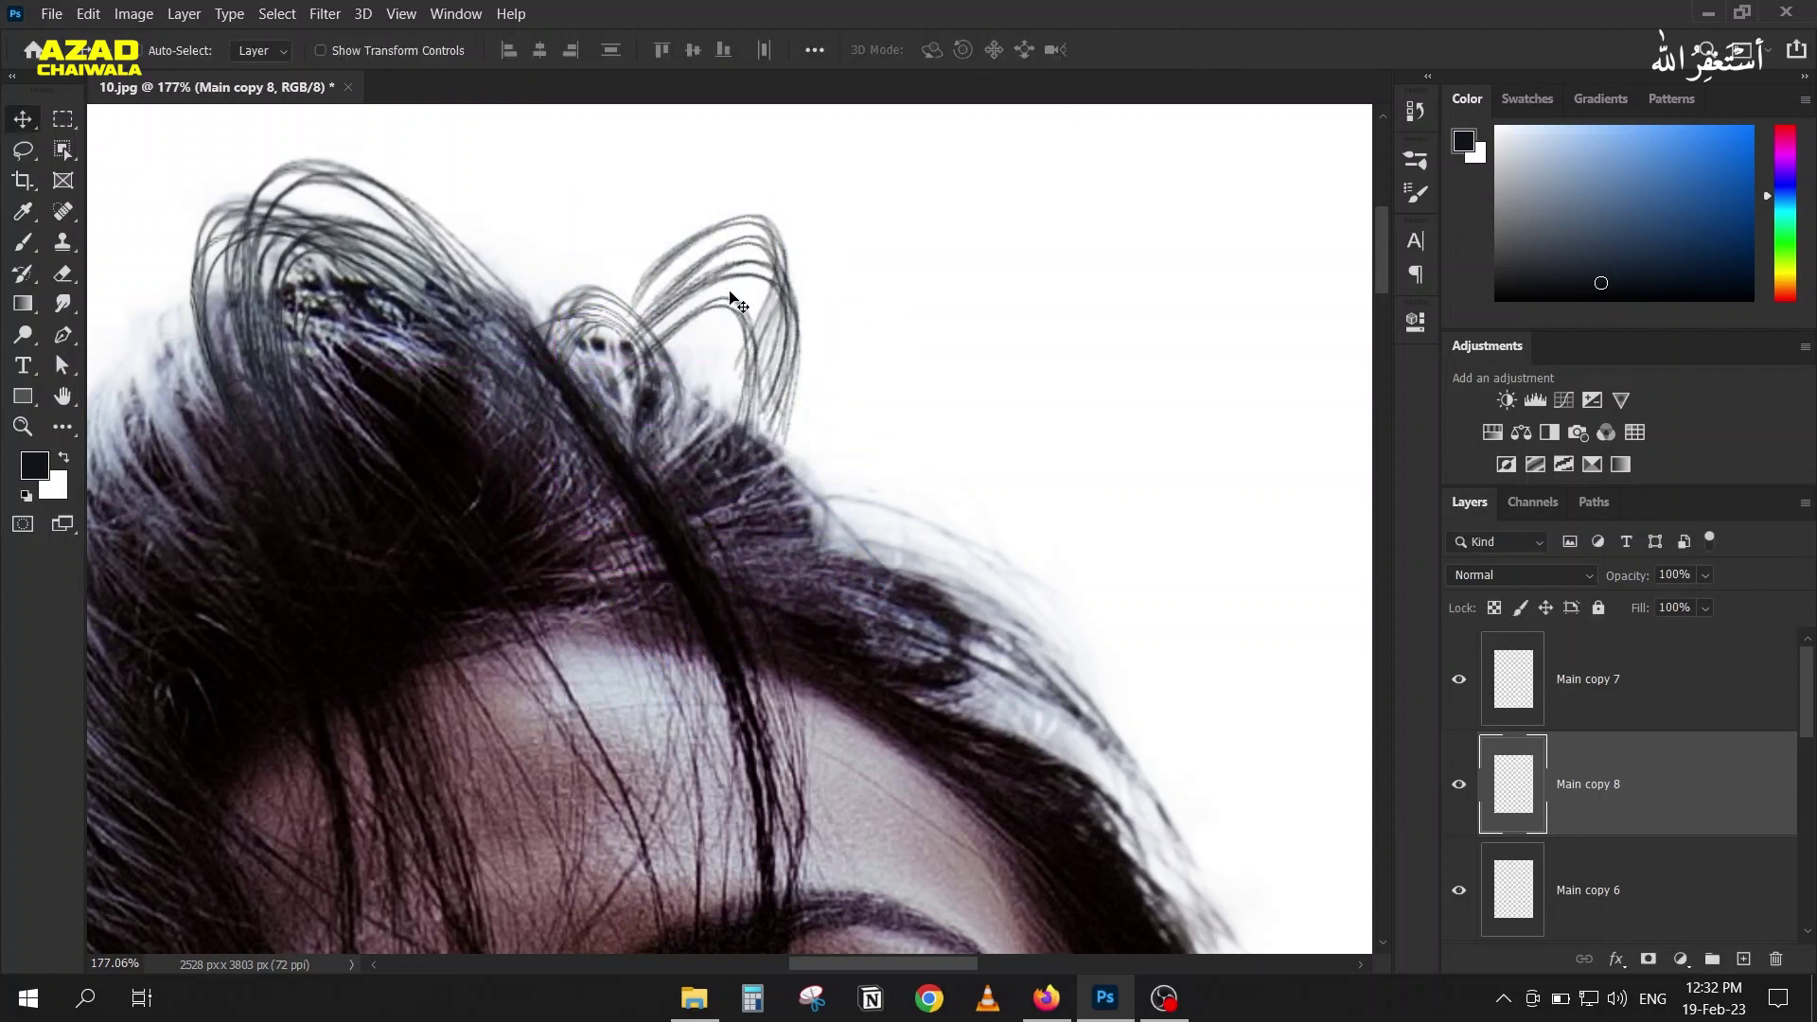
left_click_drag(771, 324, 771, 380)
key("ctrl+j")
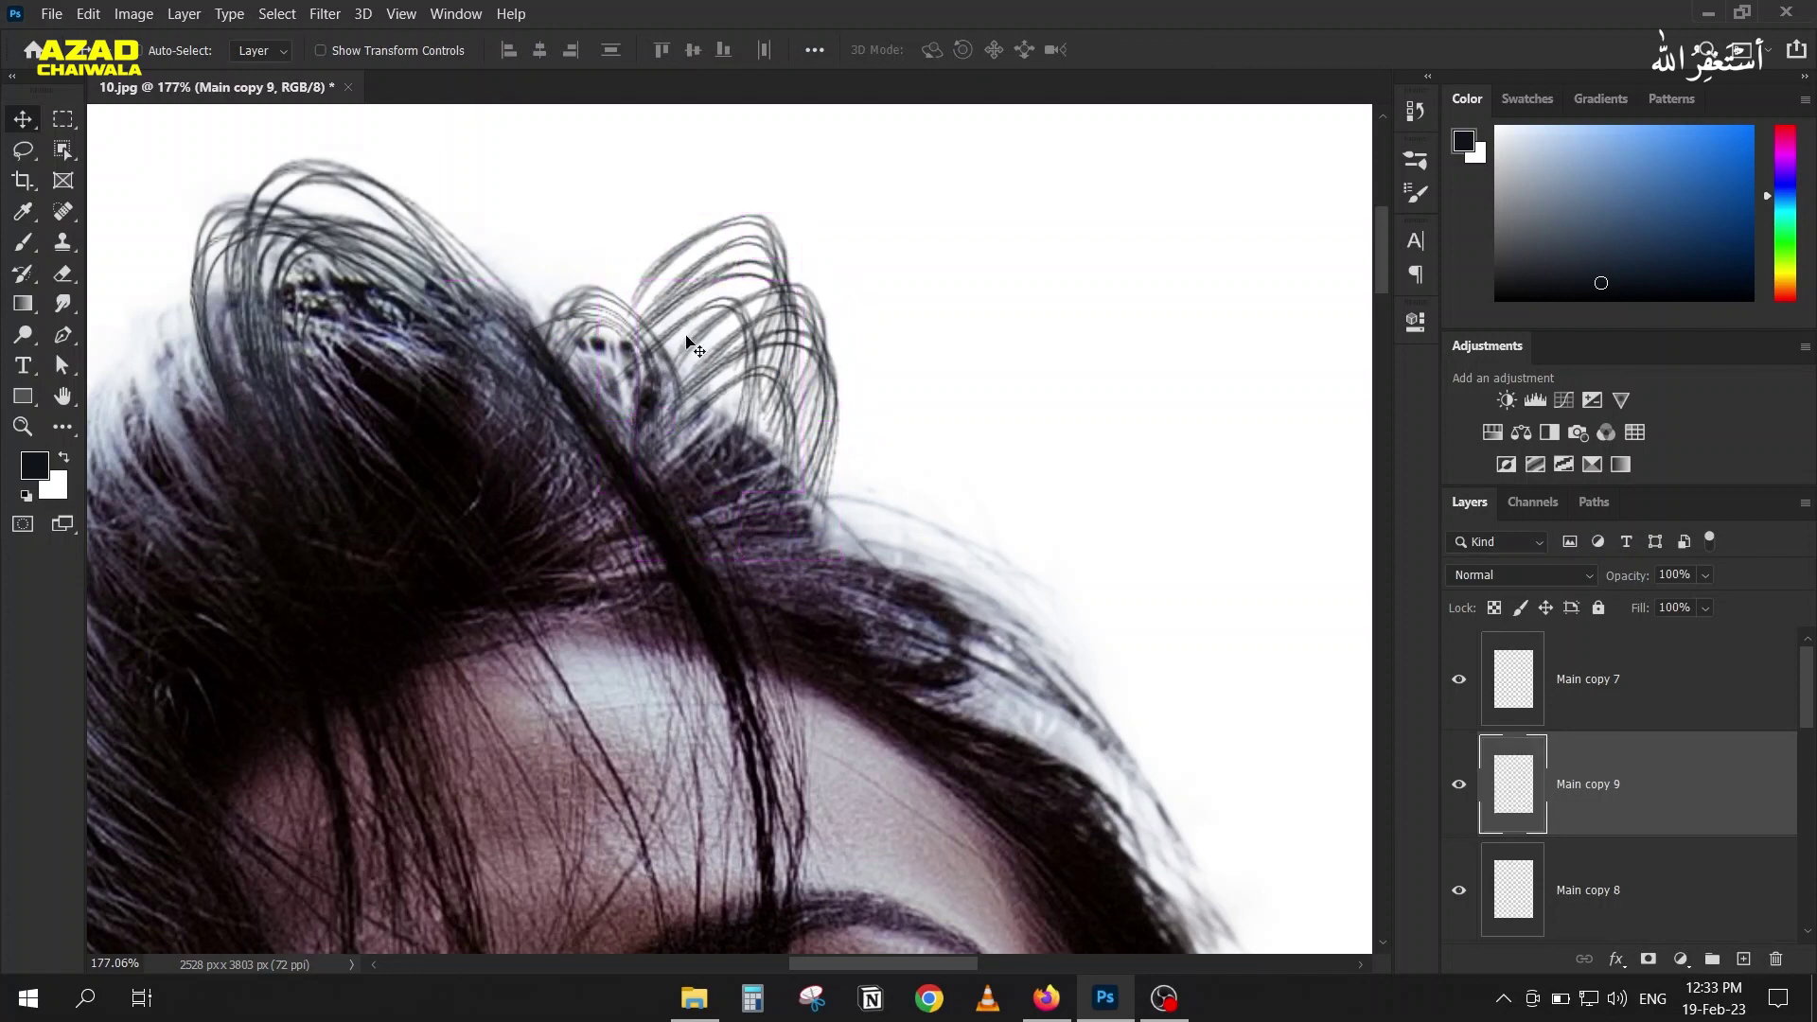
Step: Merge Main copy 9 into Main copy 7 and reposition the merged strands, undoing an extra duplicate
left_click(1503, 671, "shift")
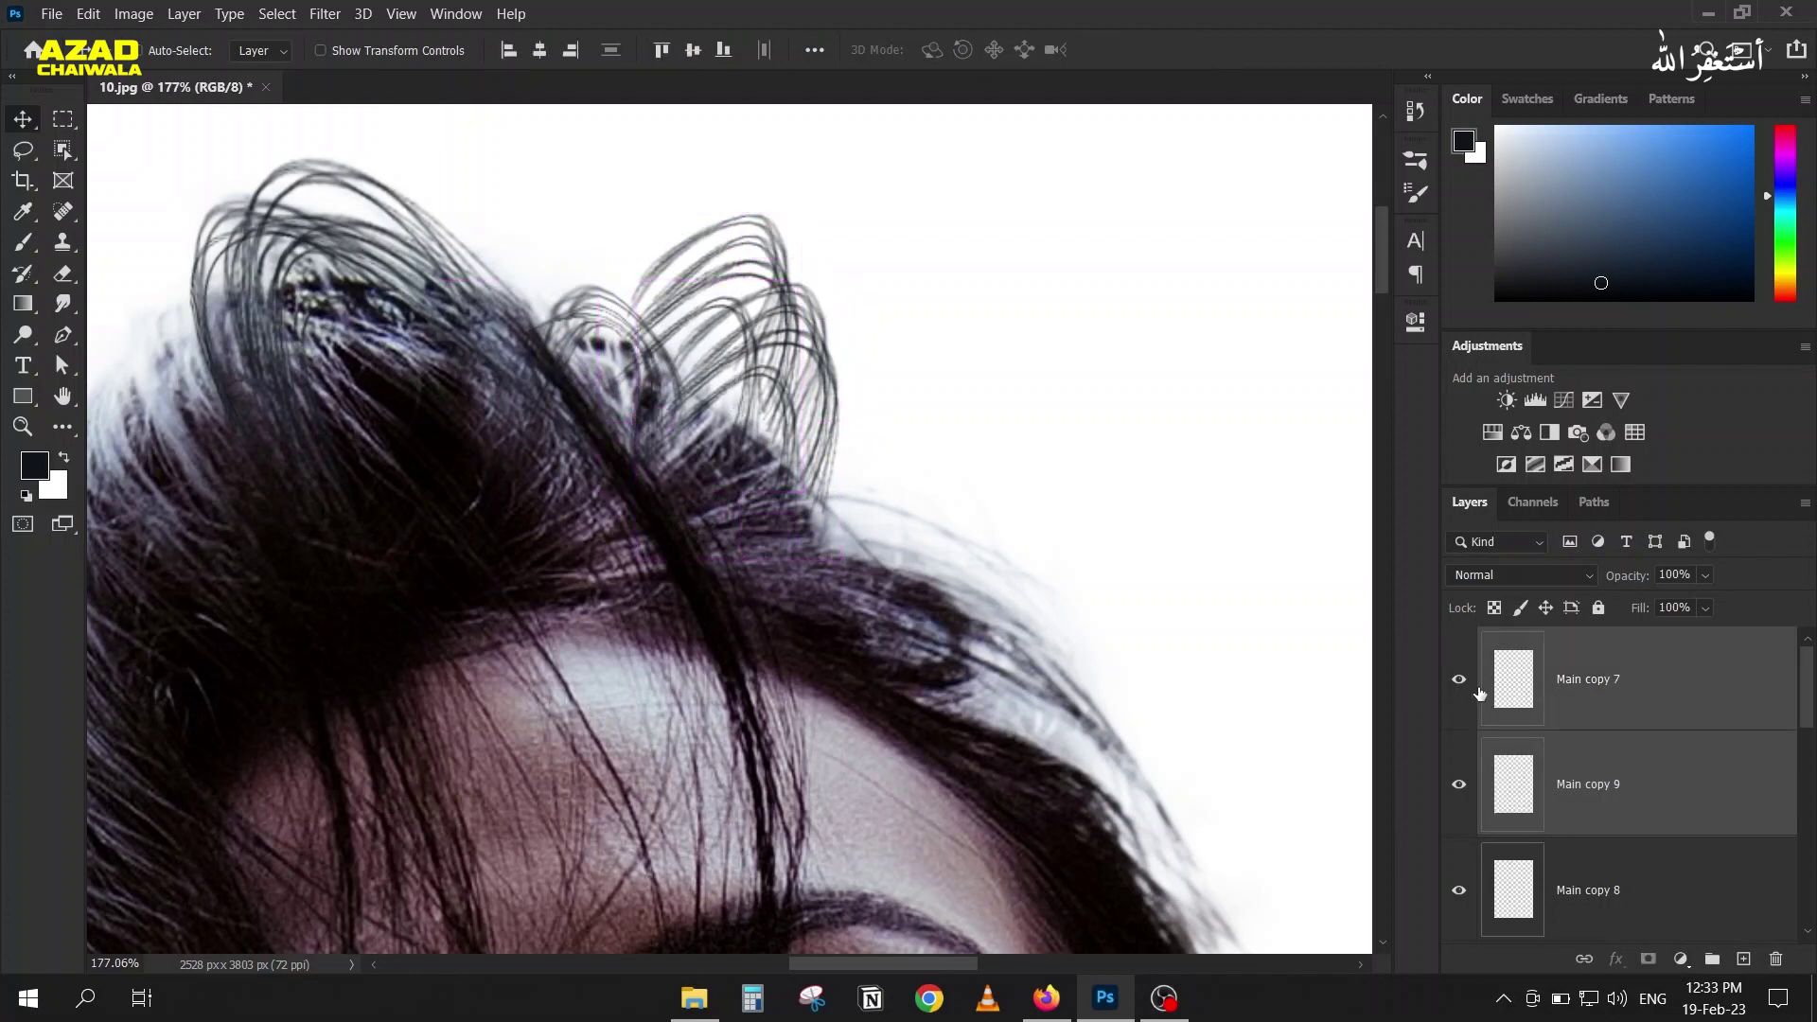
key("ctrl+e")
left_click_drag(717, 473, 753, 391)
key("ctrl+t")
key("ctrl+z")
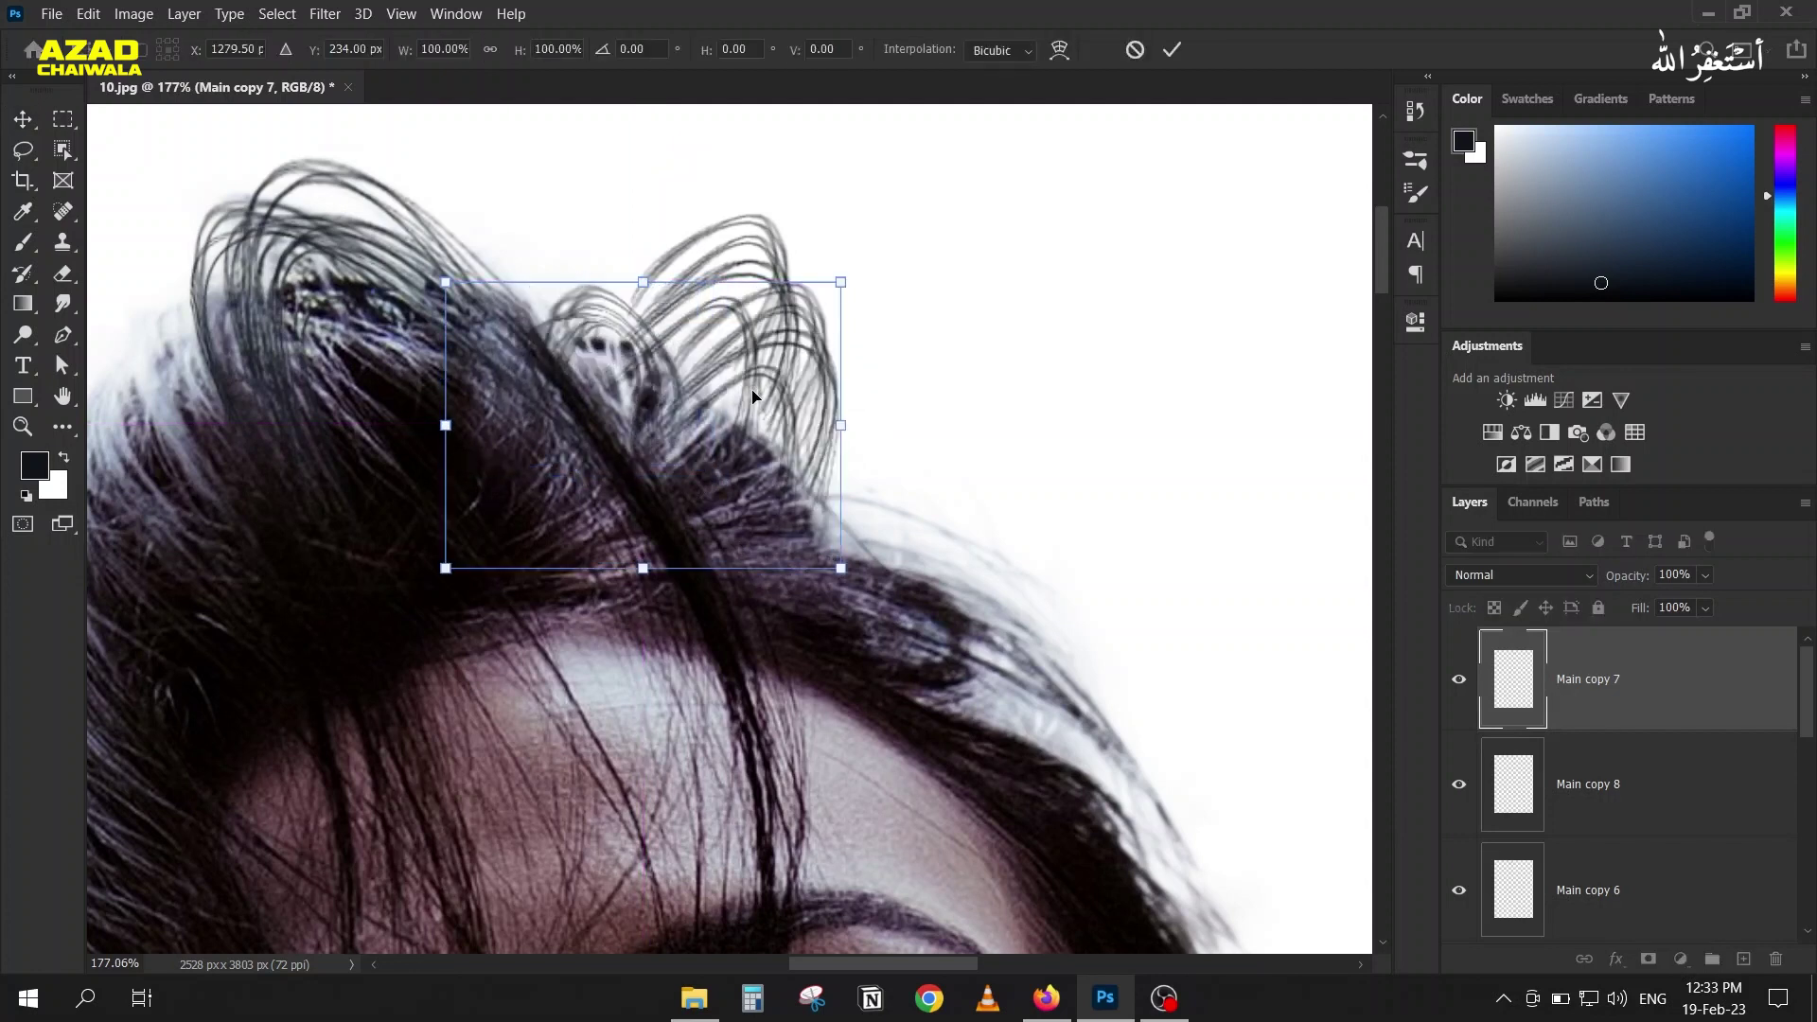
left_click(1134, 50)
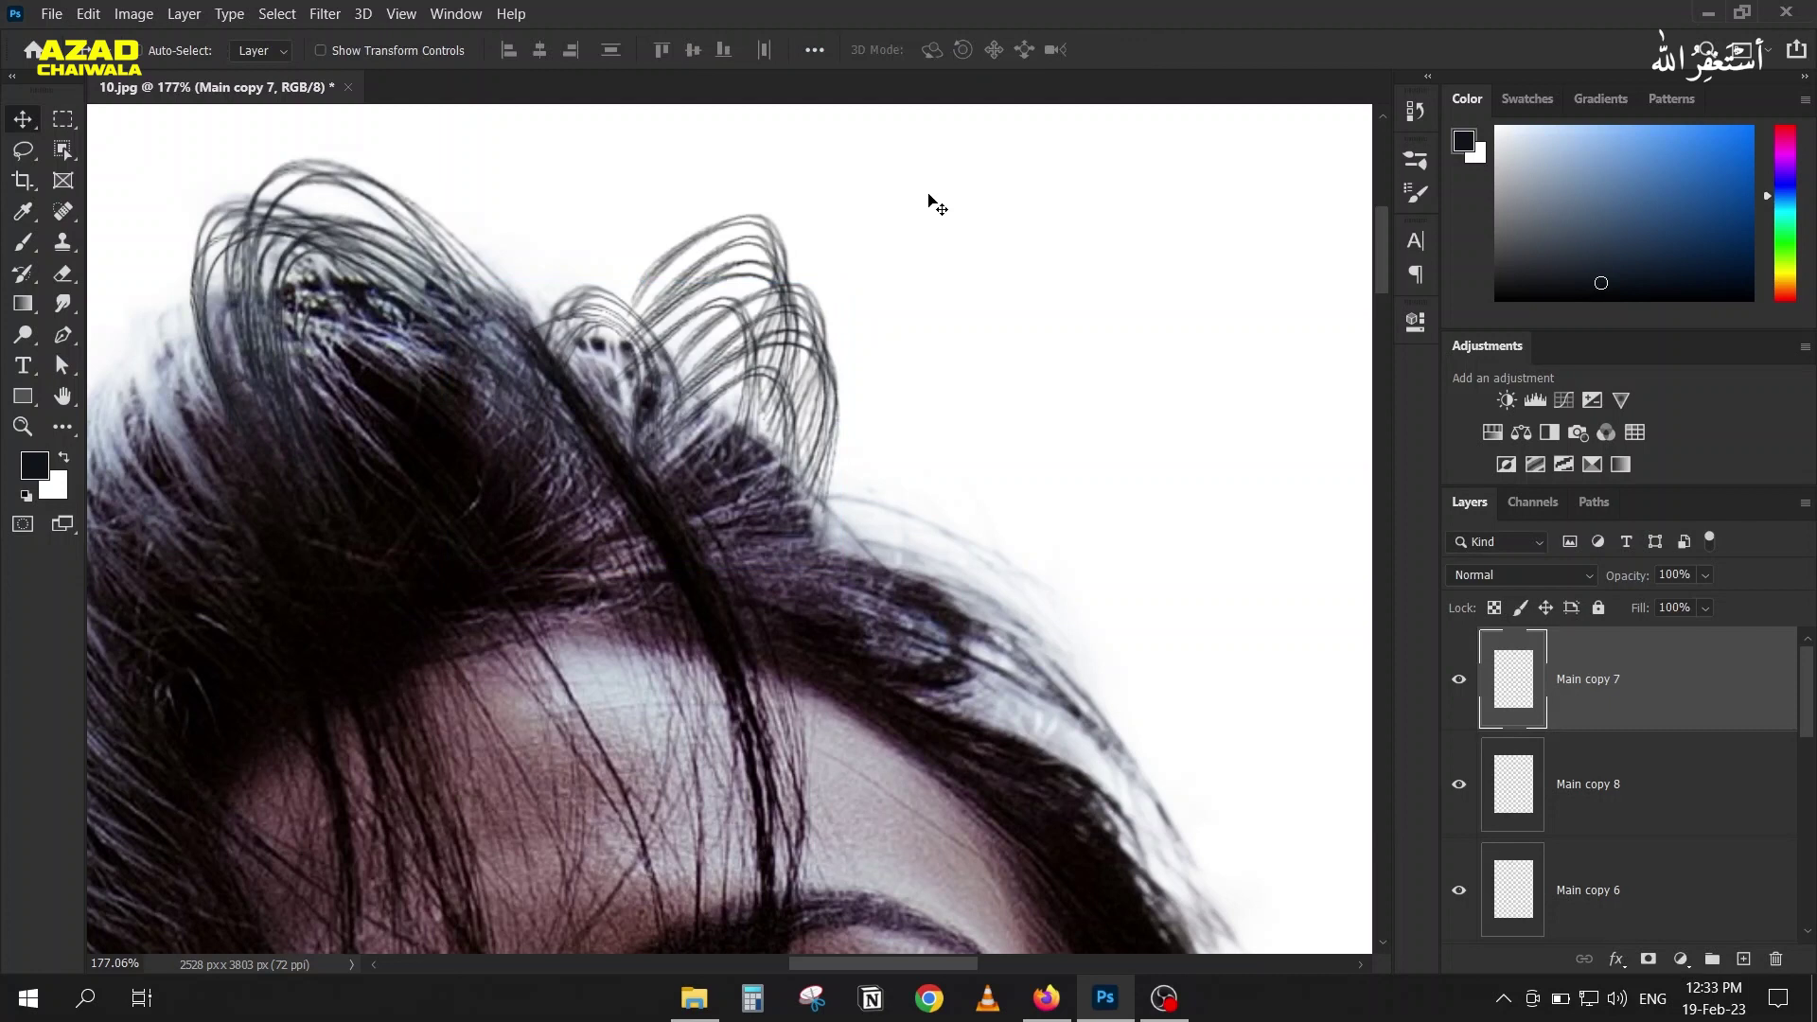
key("ctrl+j")
key("ctrl+z")
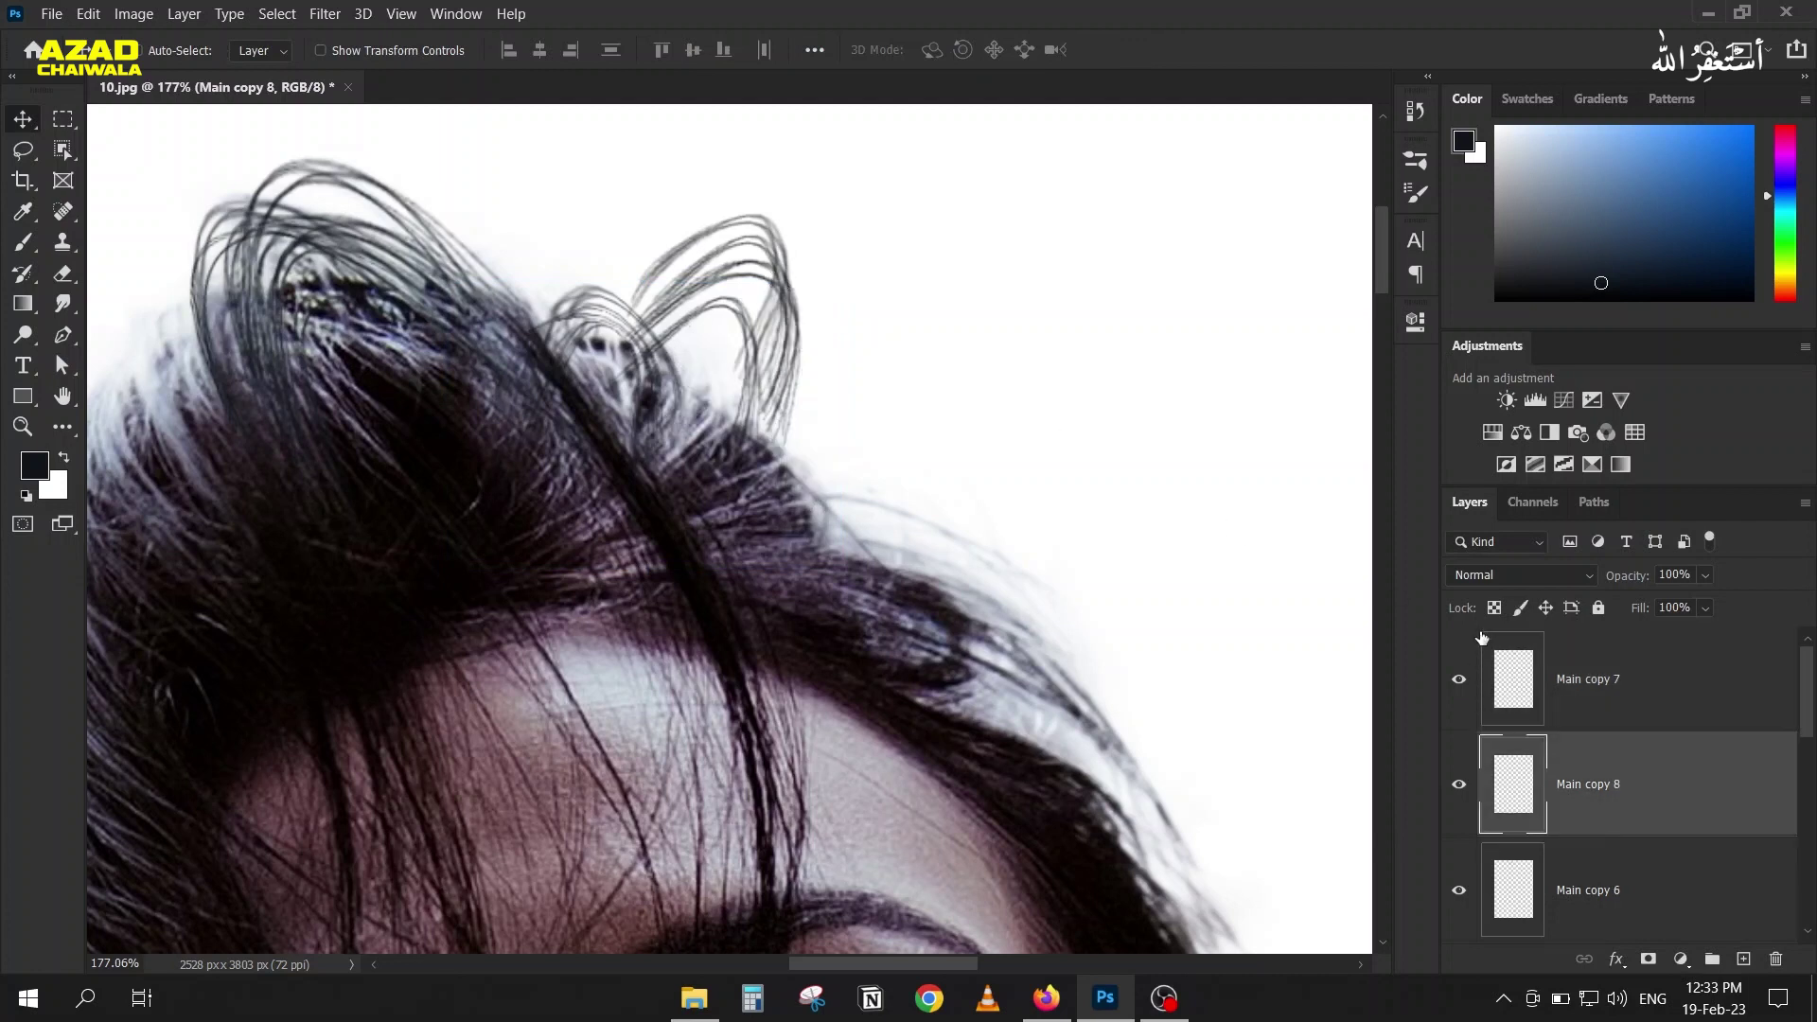
Step: Shift Main copy 7 20 px right and 39 px down, restack Main copy 8 above it, and copy the loops lower right
left_click(1520, 691)
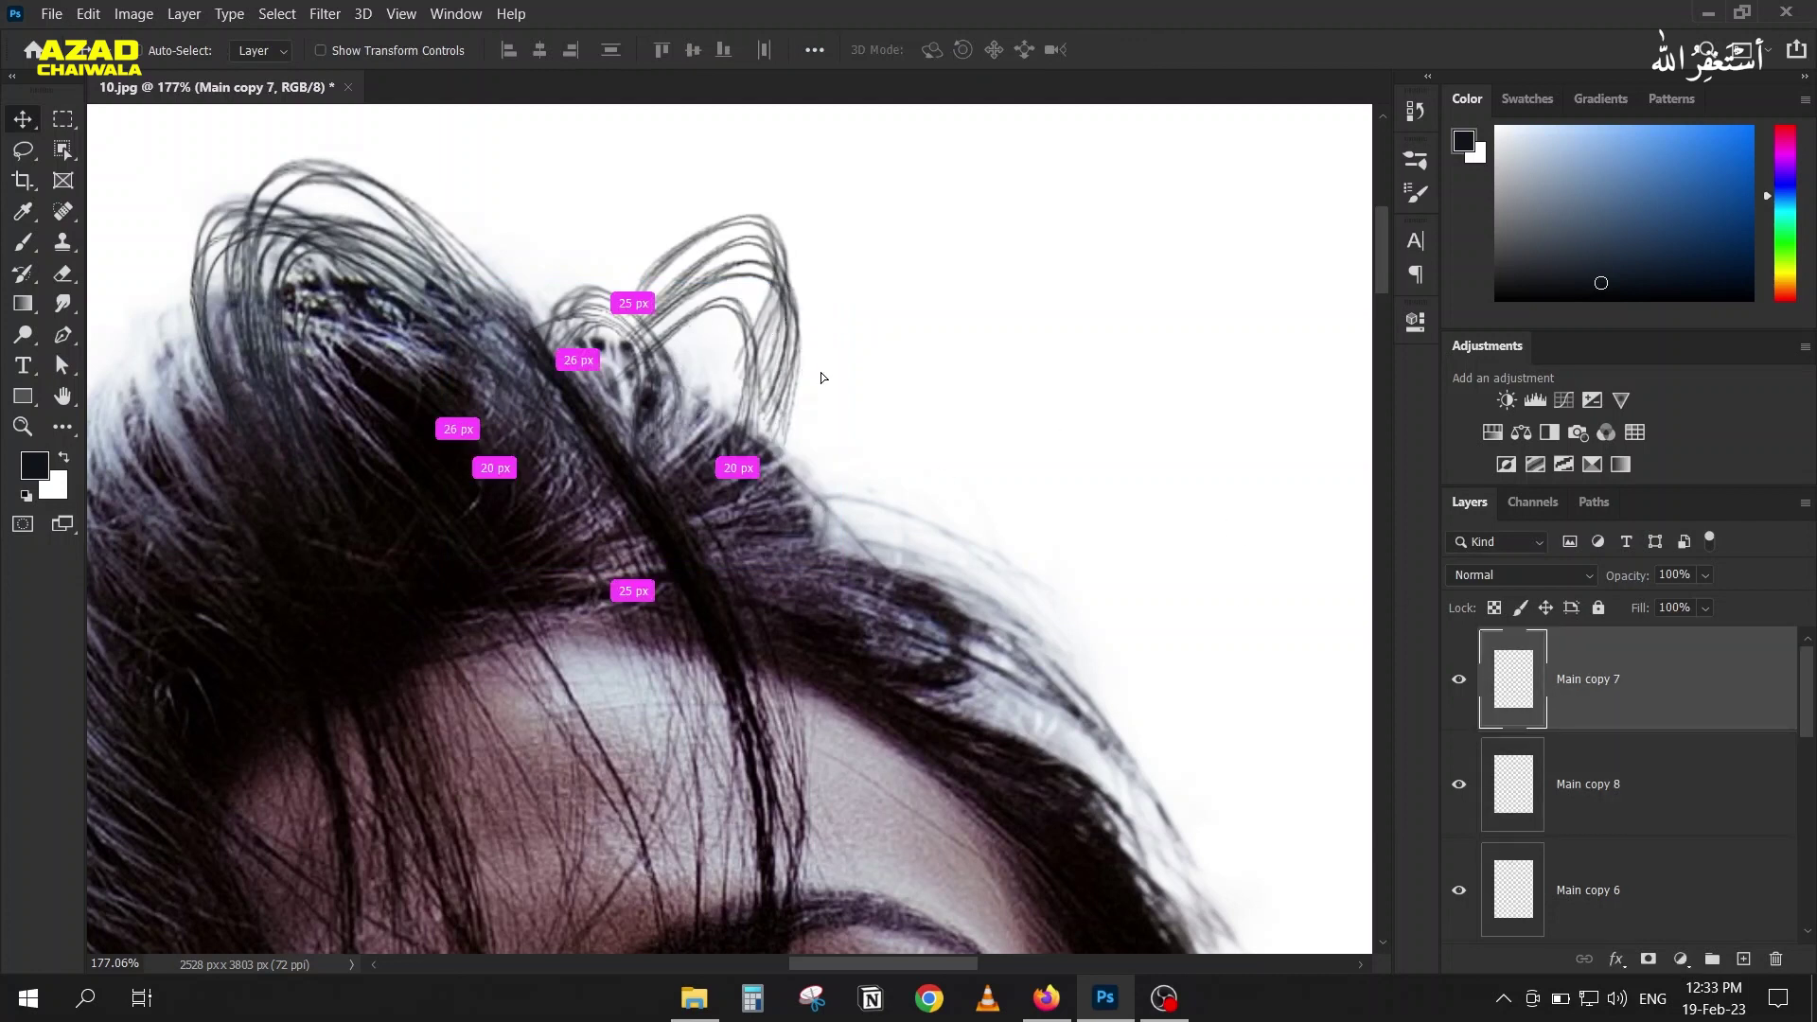
left_click_drag(787, 312, 821, 378)
left_click(1533, 748)
left_click(1460, 680)
left_click(1460, 679)
left_click(1460, 784)
left_click(1459, 784)
left_click_drag(1533, 784, 1533, 653)
left_click_drag(786, 333, 821, 369)
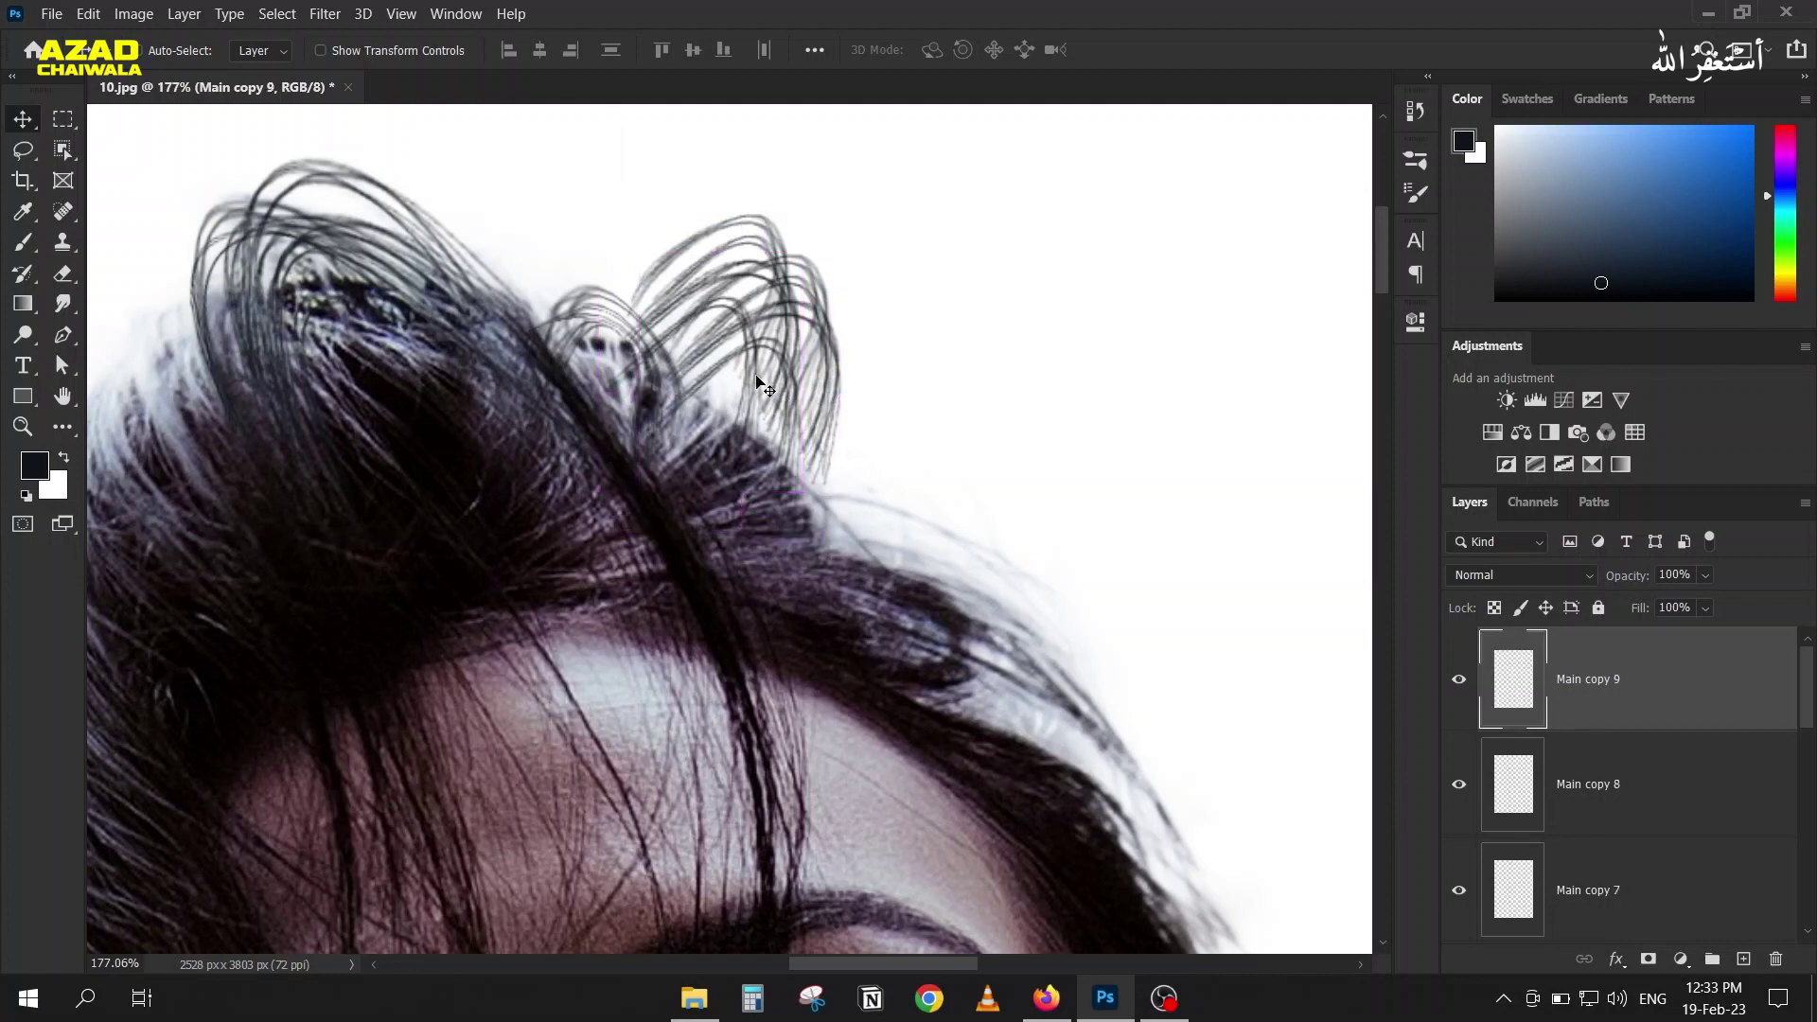
Step: Merge Main copy 8 into Main copy 9, shrink the loops to about 60%, and move them down-left
left_click(1523, 797, "shift")
key("ctrl+e")
key("ctrl+t")
left_click_drag(601, 210, 697, 339)
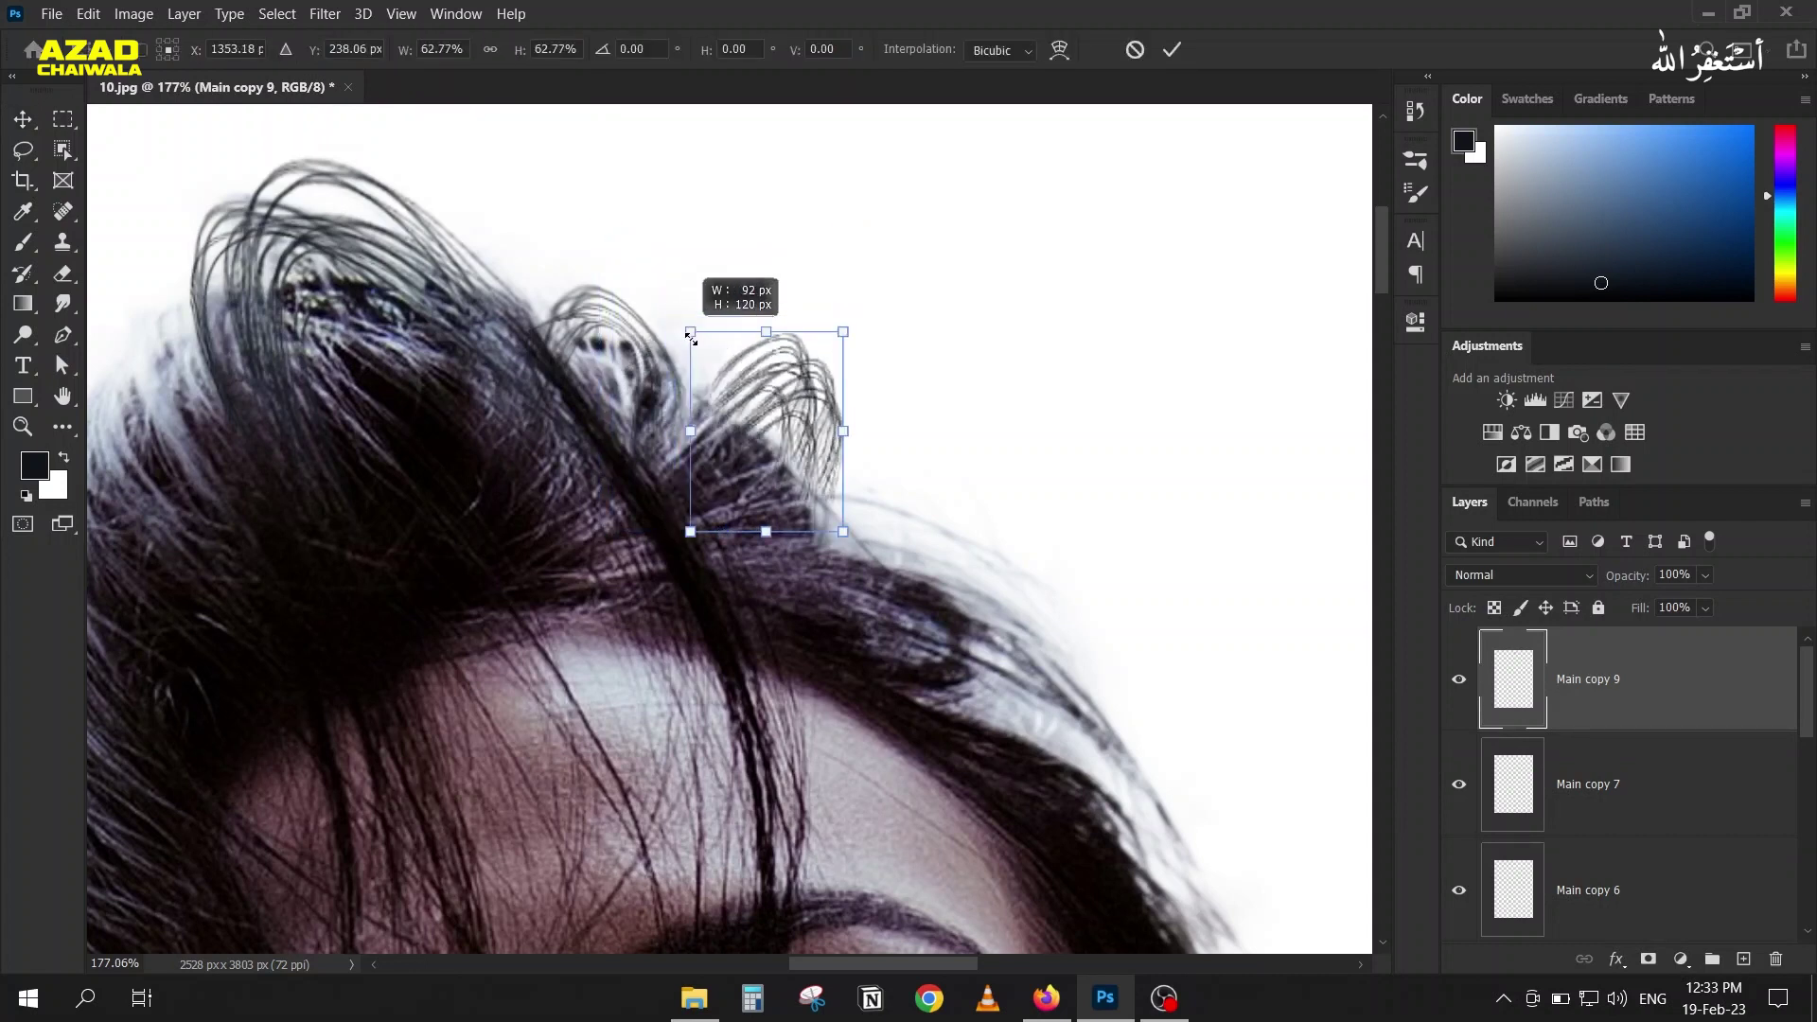
left_click_drag(767, 416, 721, 440)
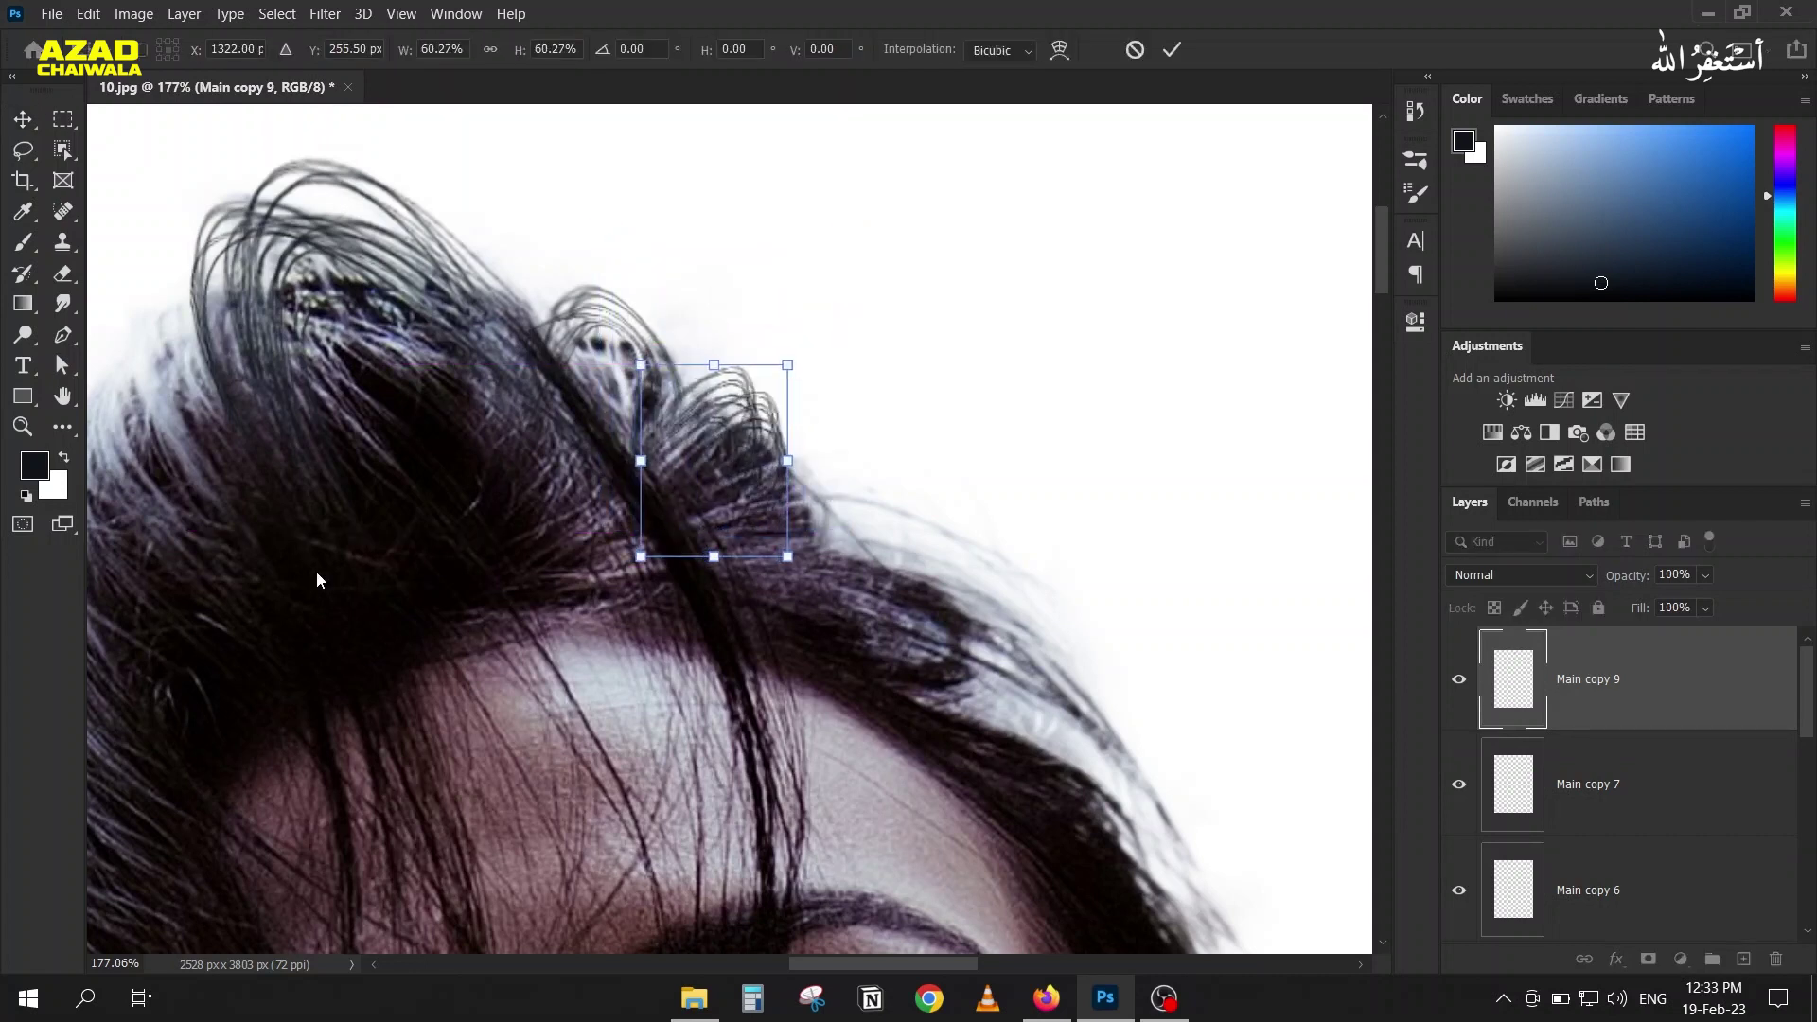
left_click(1173, 49)
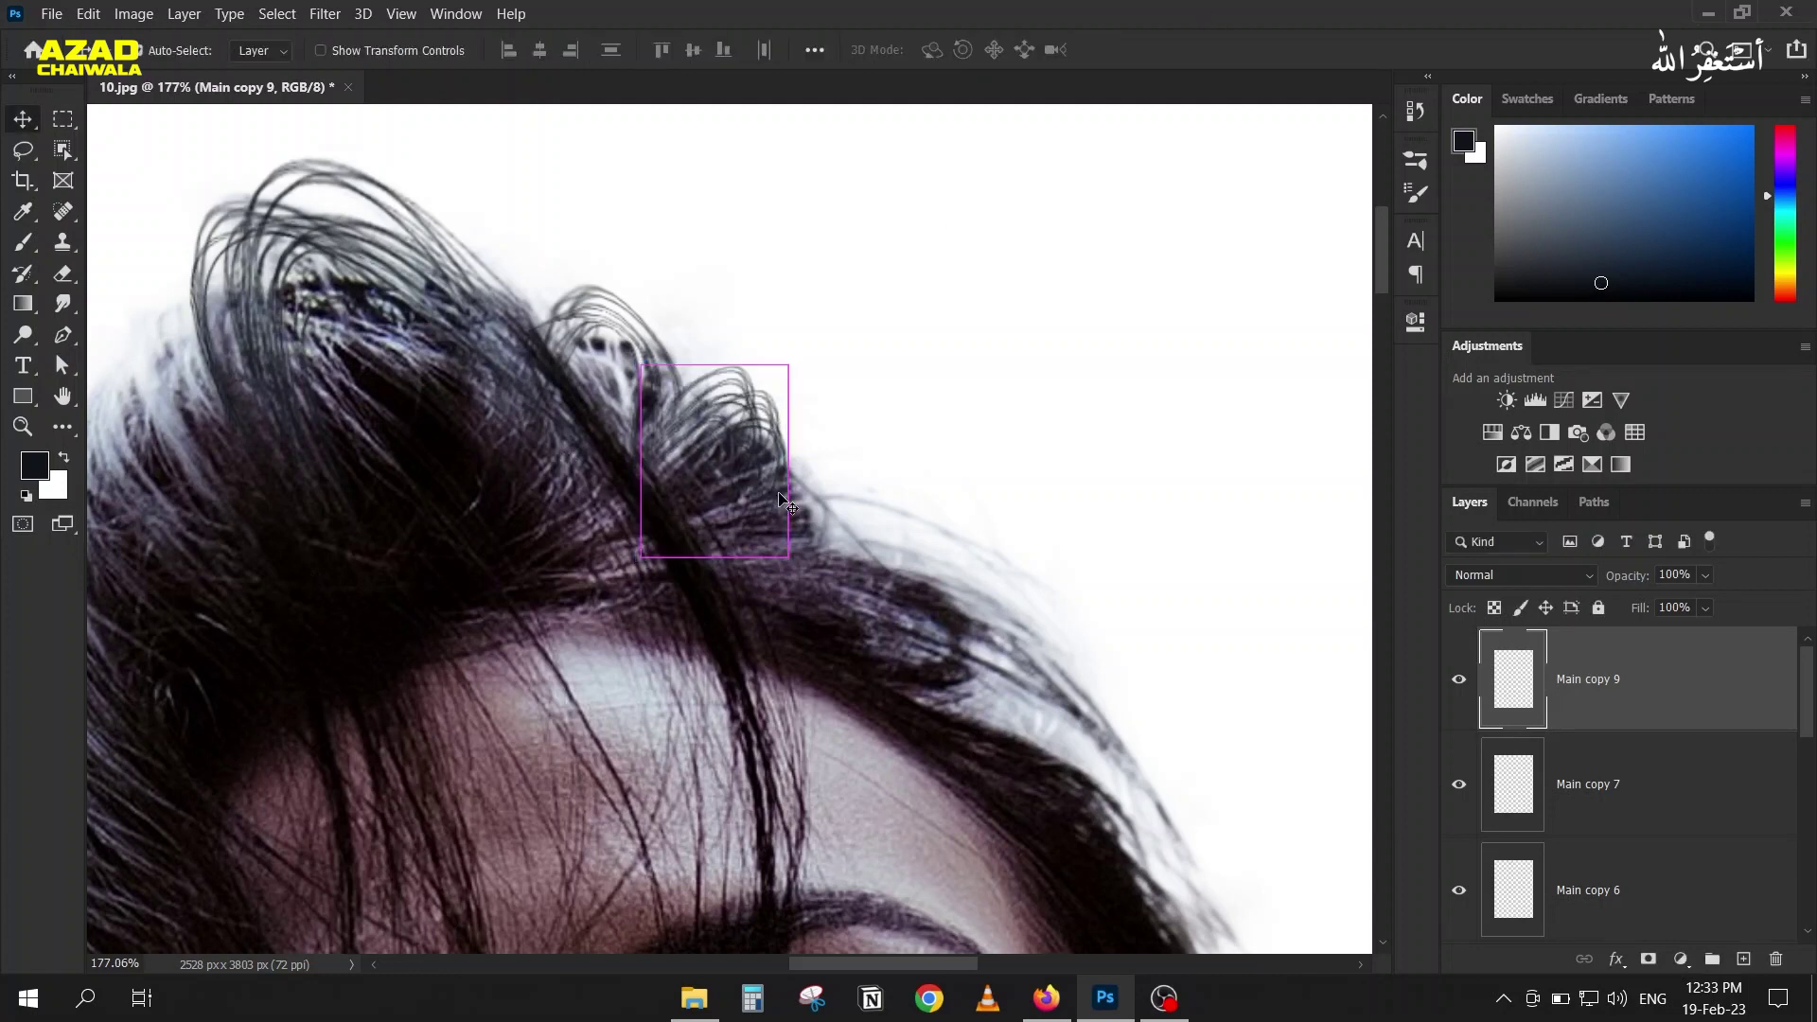
Step: Warp the crown curl's lower-right and top-right edges outward and apply the warp
key("ctrl+t")
left_click_drag(771, 497, 816, 532)
left_click_drag(784, 370, 824, 454)
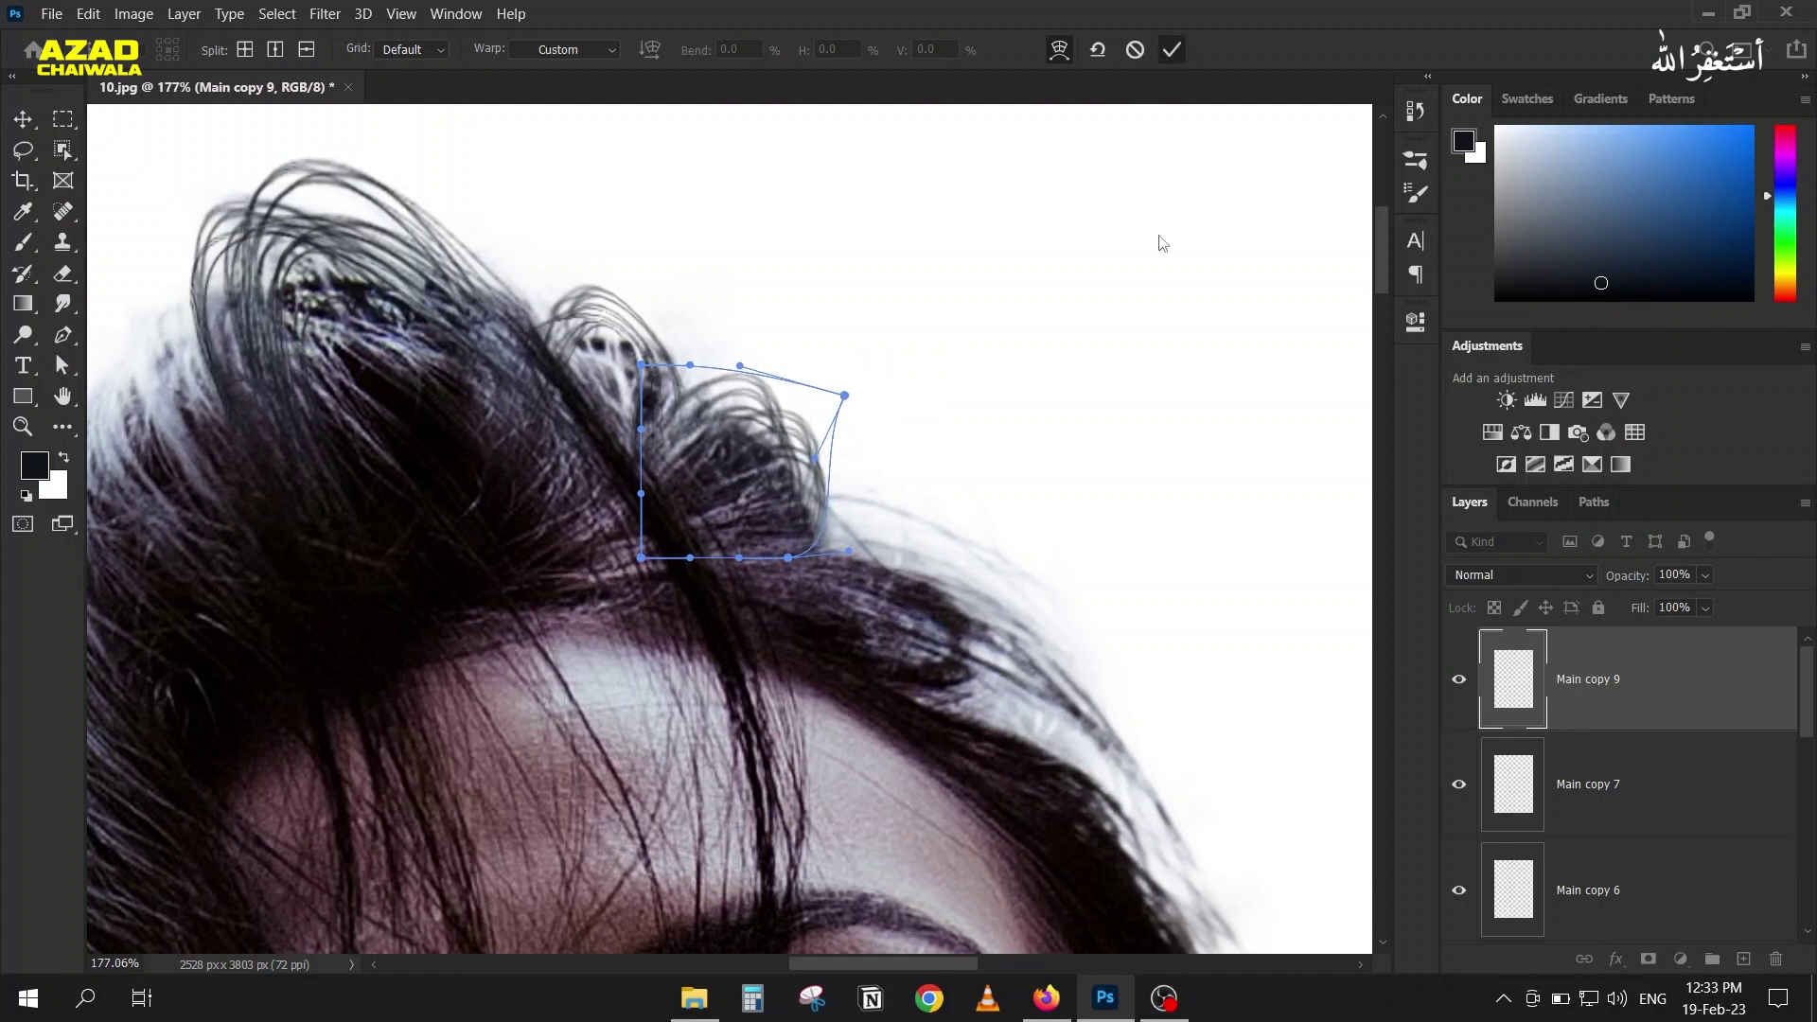
key("Return")
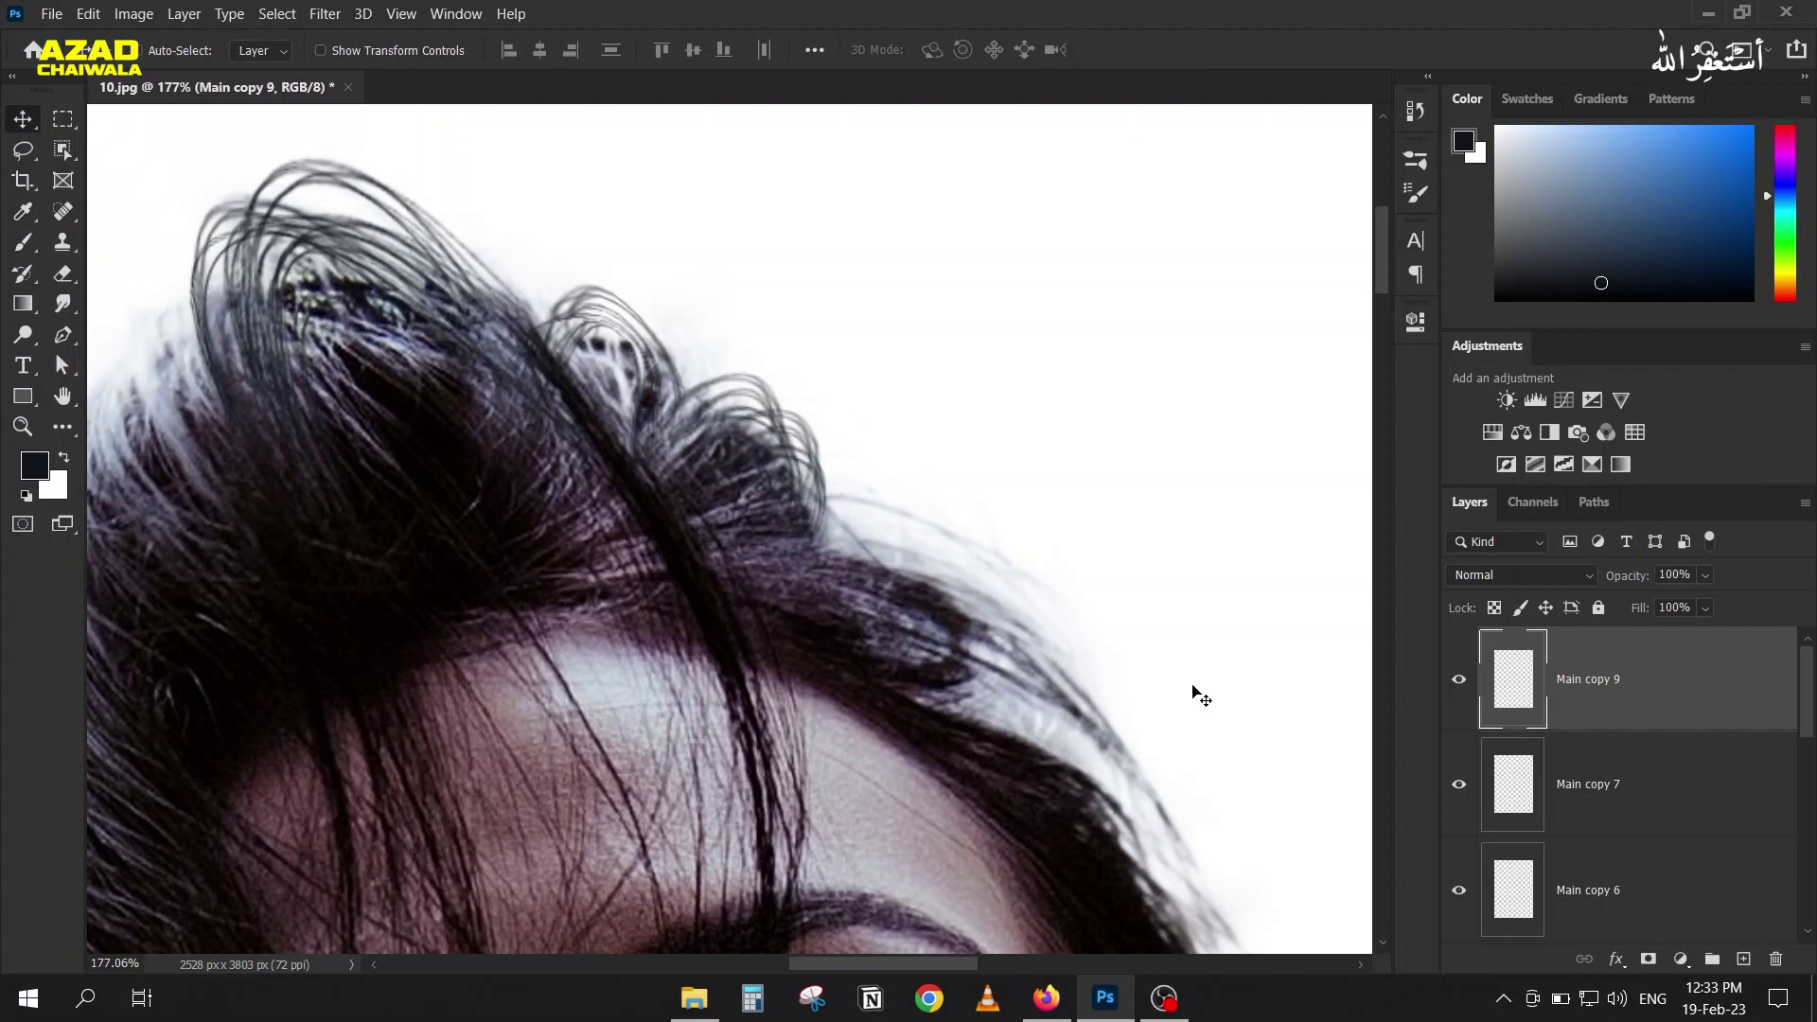
Step: Duplicate the curl as Main copy 10, shrink it to about 68%, and set it into the hair beside the original
key("ctrl+j")
left_click_drag(706, 444, 723, 465)
key("ctrl+t")
left_click_drag(631, 395, 690, 457)
left_click_drag(776, 505, 762, 471)
key("Return")
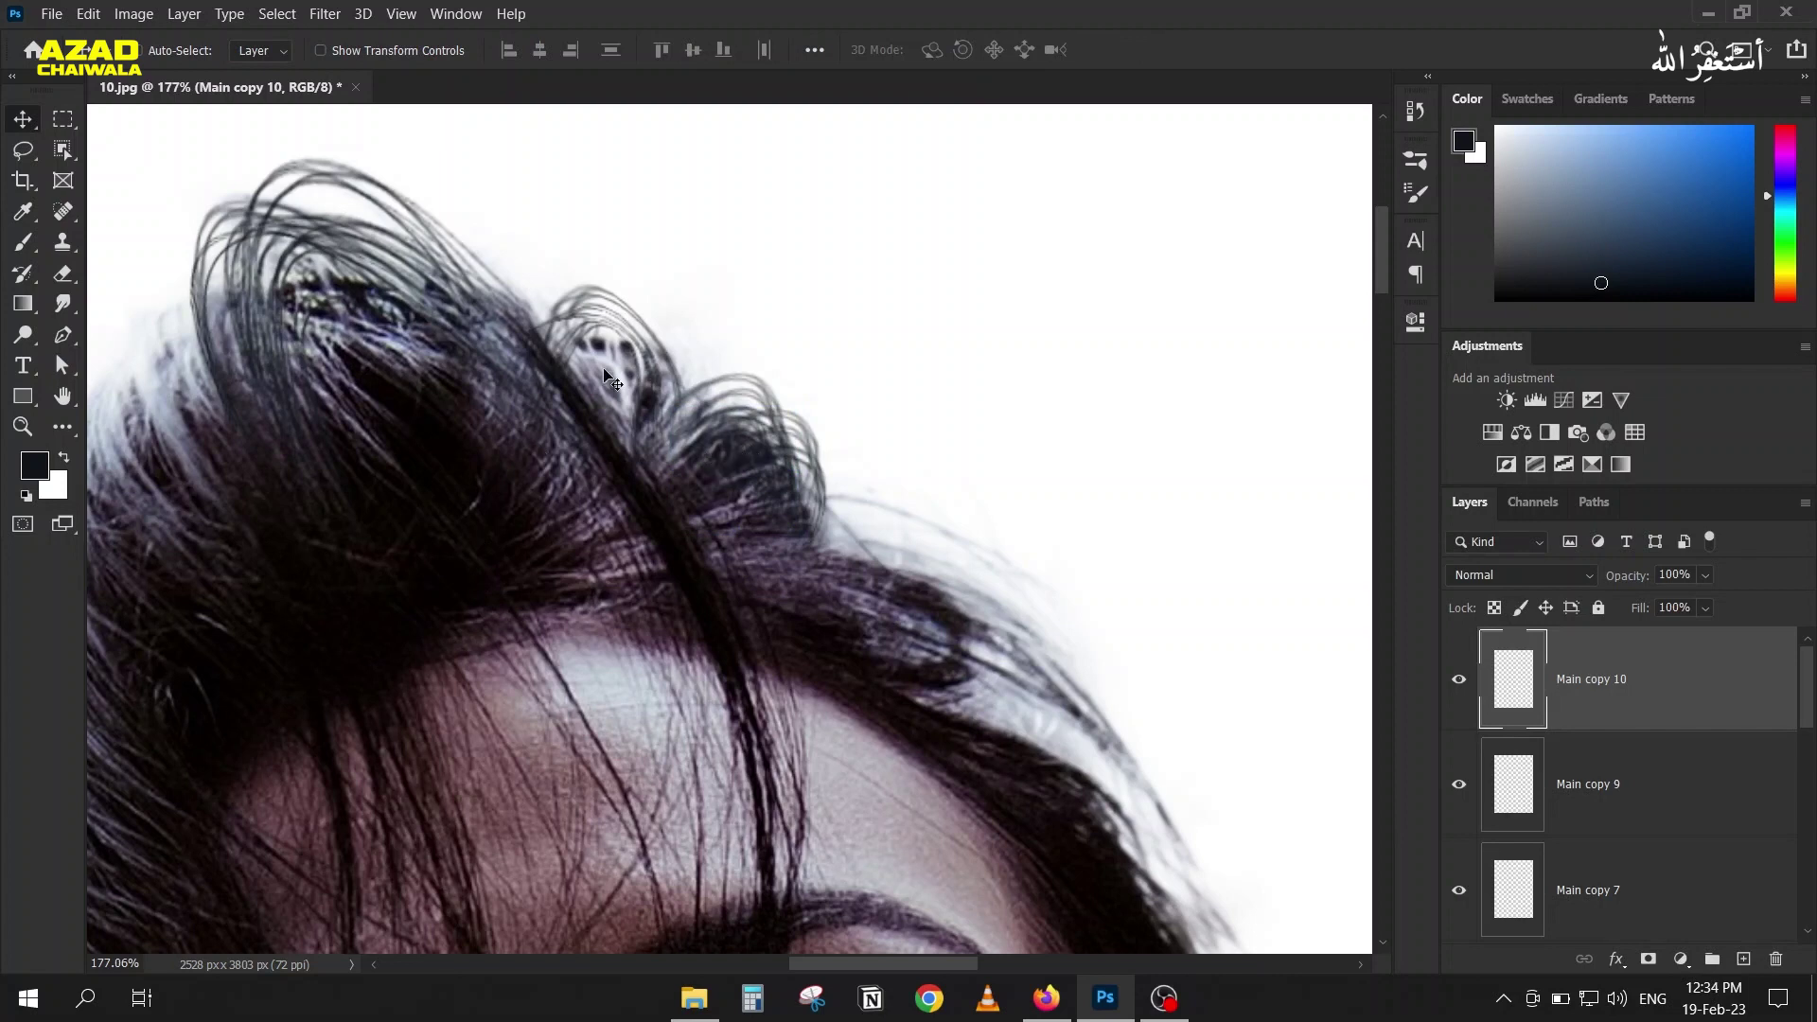
Step: Compare the hair with Main copy 9 hidden, then make Main copy 7 visible and selected
left_click(1533, 761)
left_click(1458, 786)
left_click(1458, 786)
left_click(1459, 889)
left_click(1514, 890)
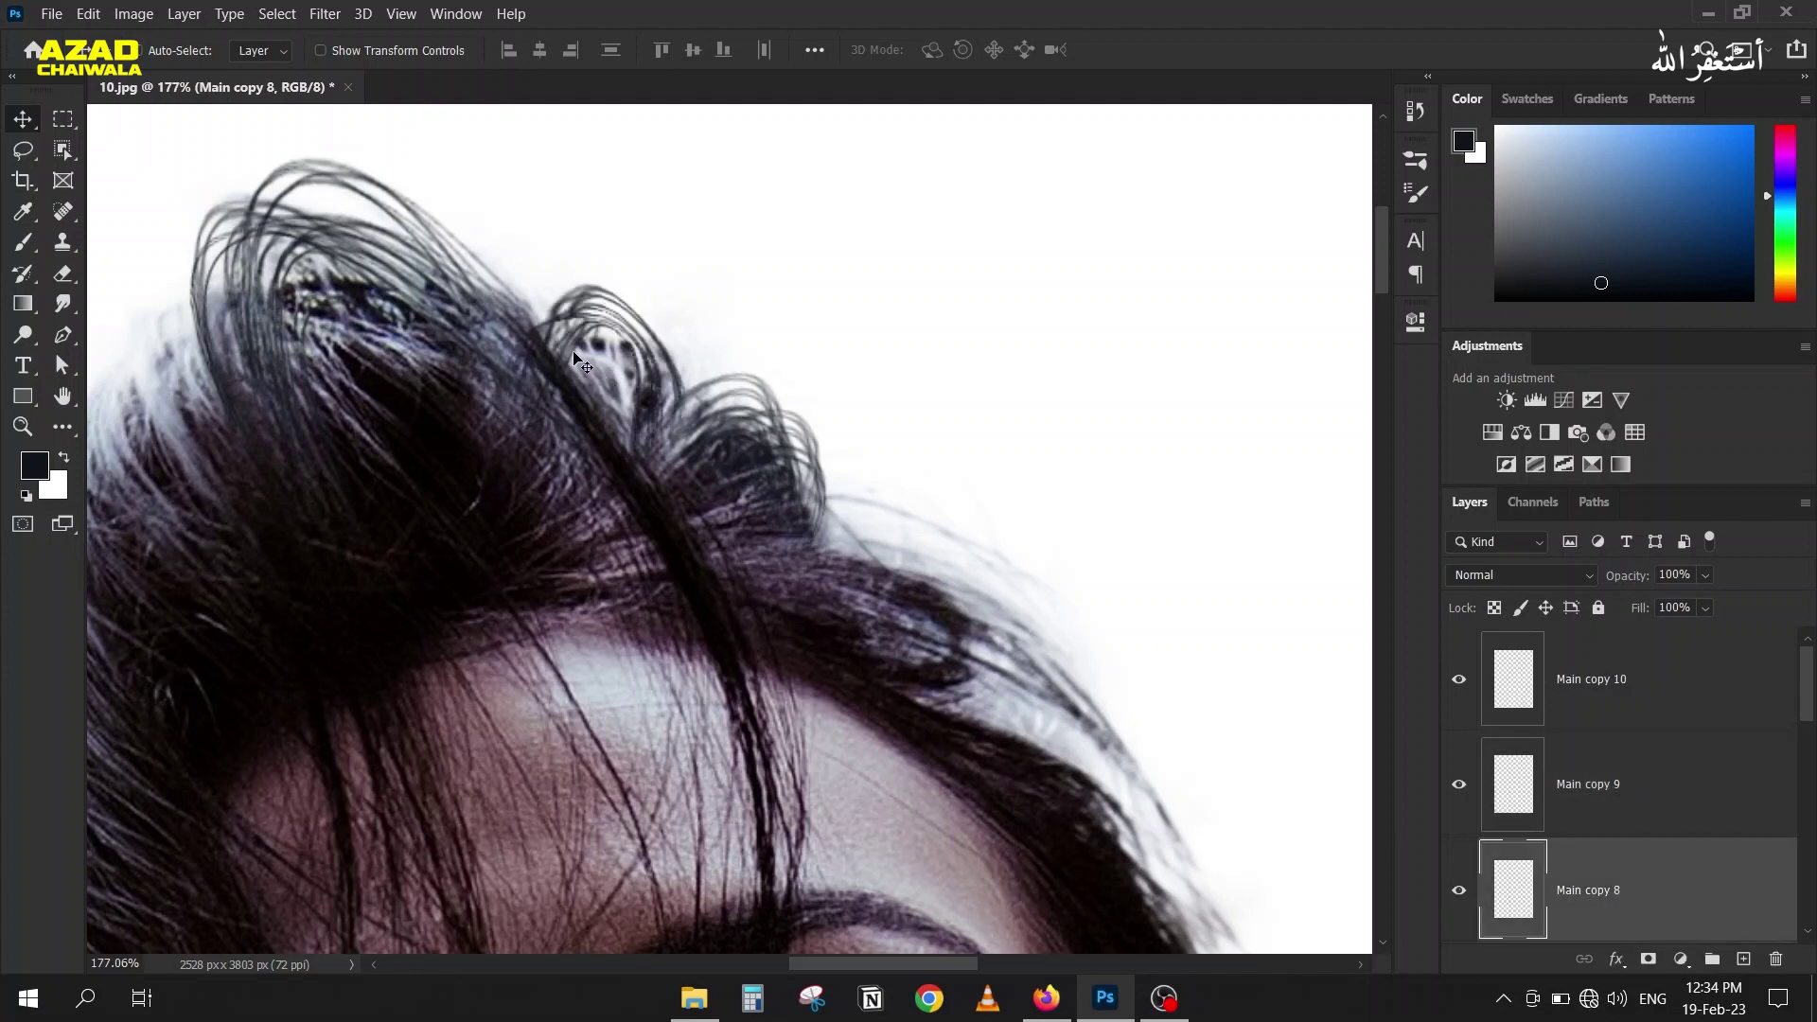
Step: Move the Main copy 8 curl, shrink it to about 83%, and tilt it to about -25°
left_click(594, 377)
left_click_drag(595, 377, 557, 408)
key("ctrl+t")
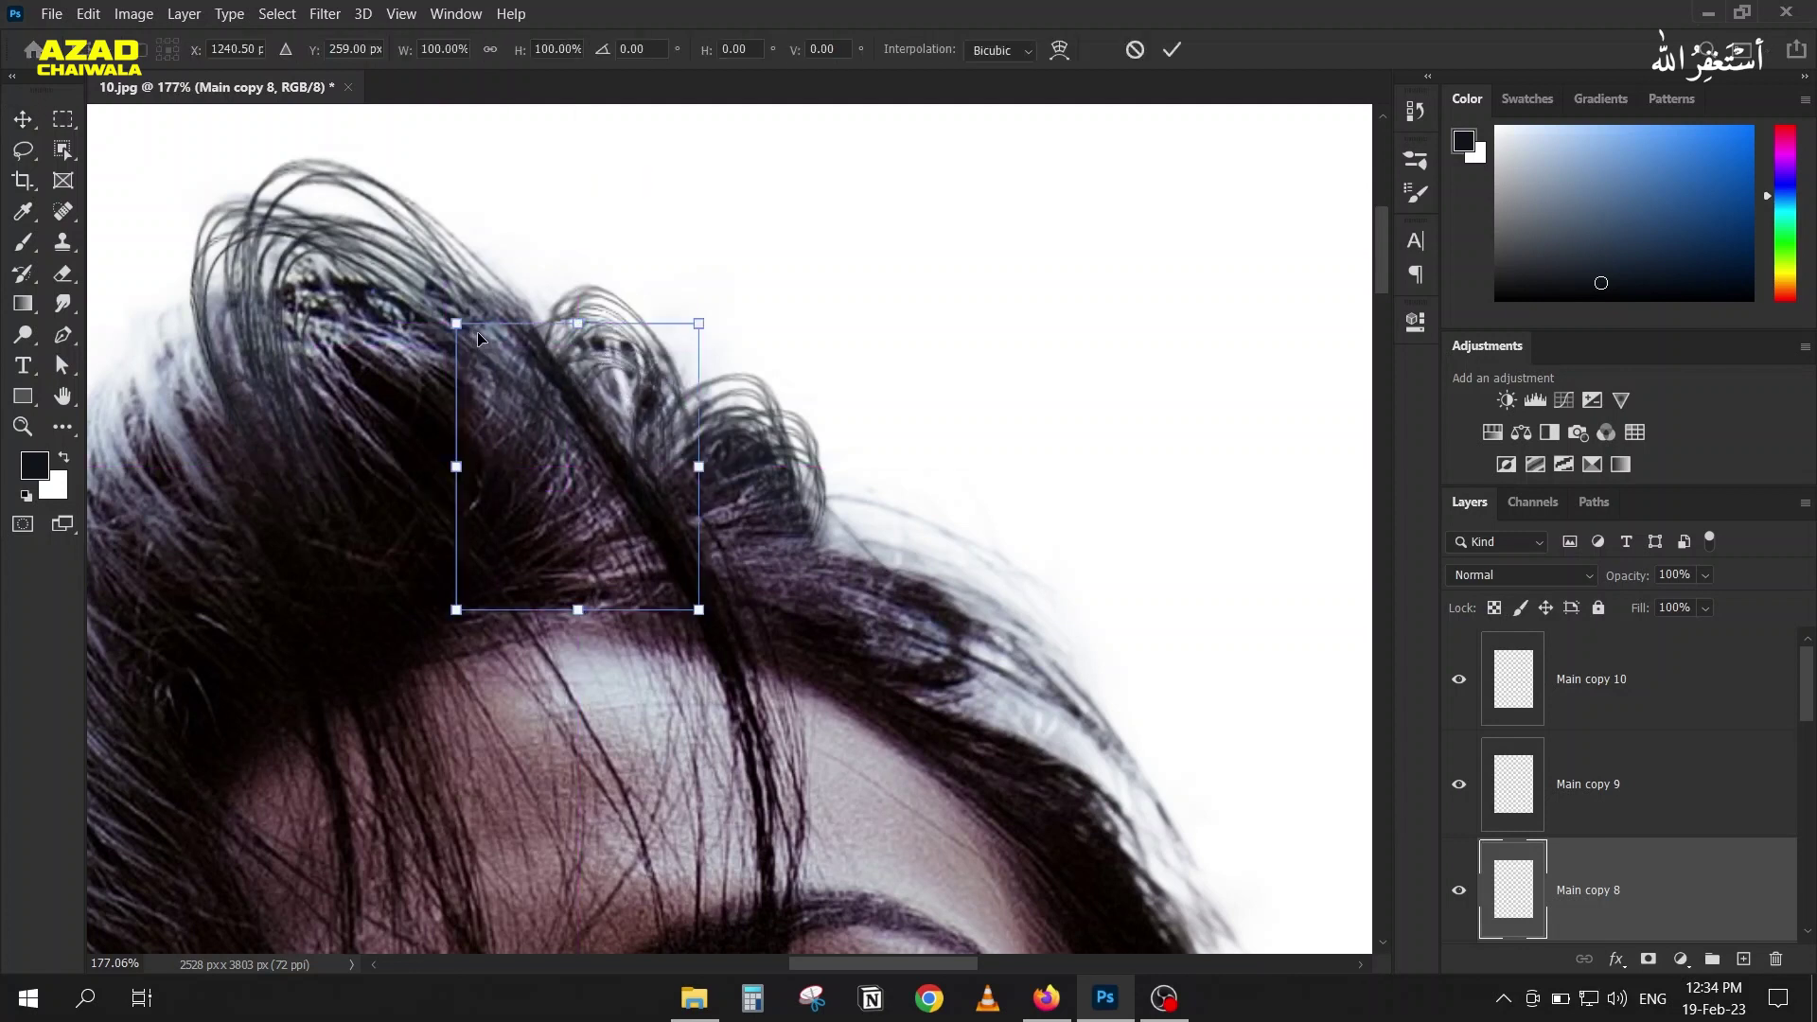
left_click_drag(458, 324, 492, 358)
left_click_drag(636, 390, 621, 356)
left_click_drag(471, 575, 543, 606)
left_click_drag(581, 354, 599, 352)
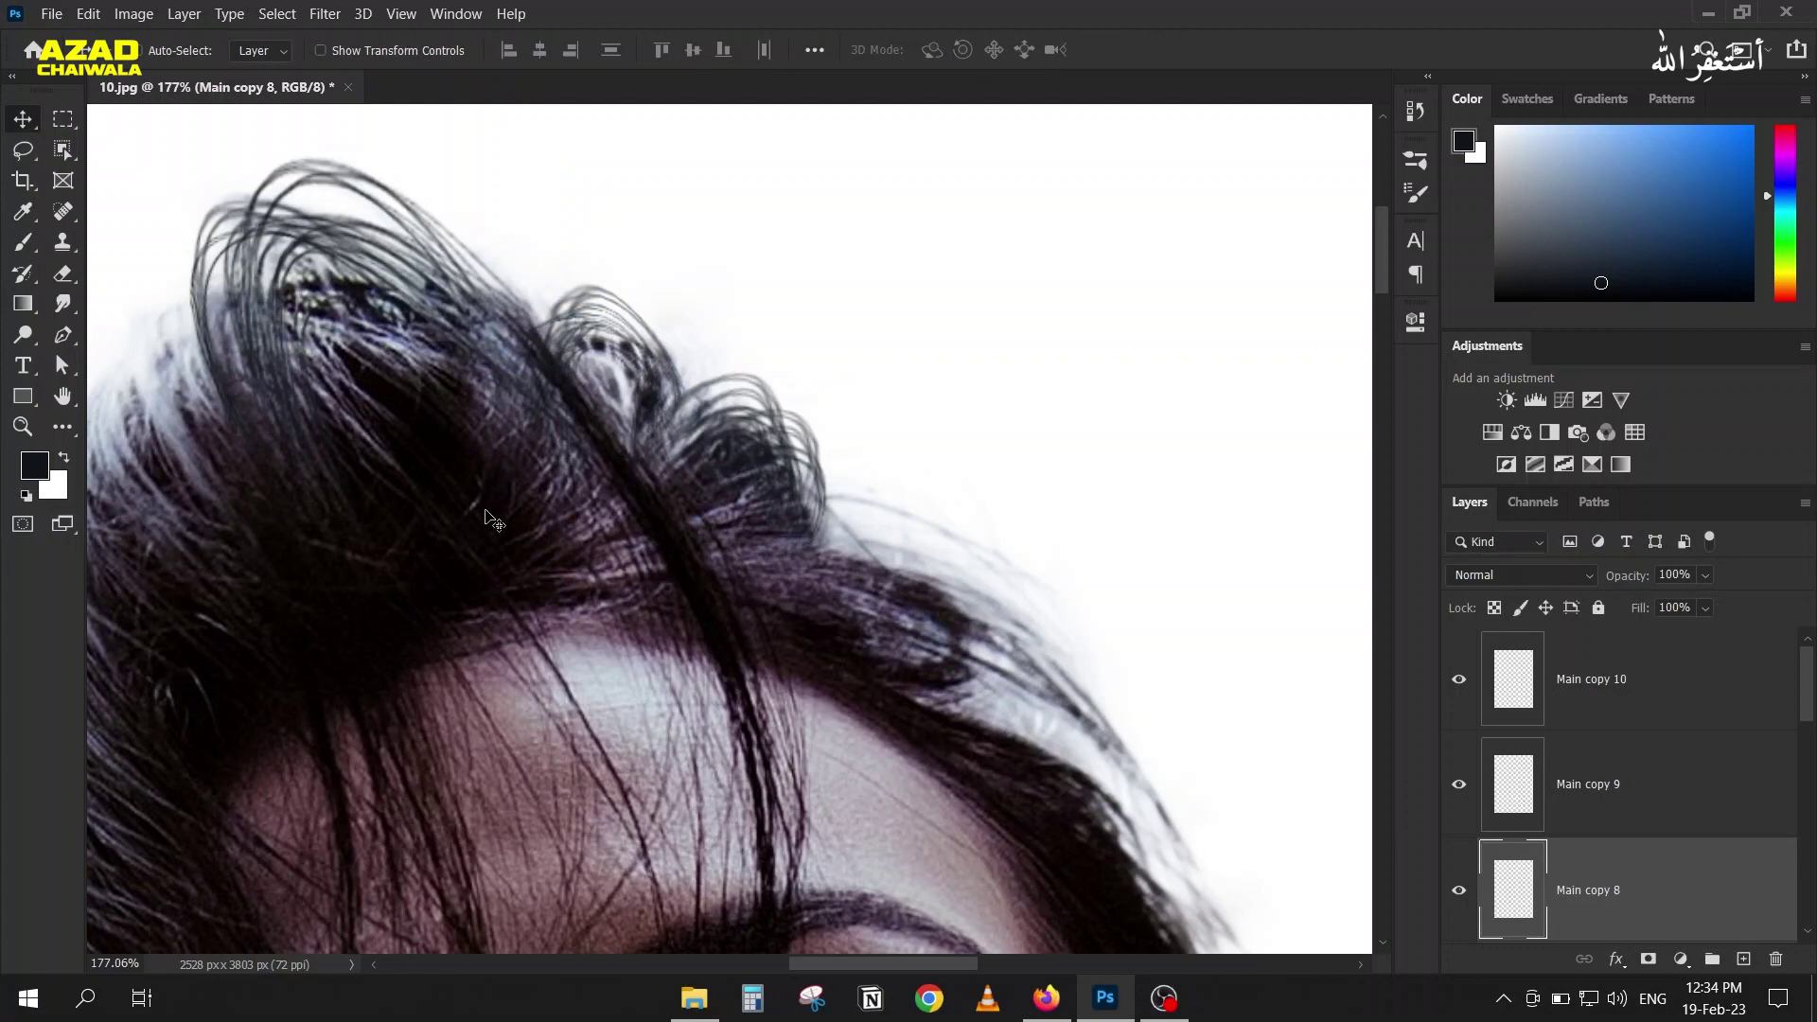
scroll(605, 407, "down", 2)
scroll(605, 407, "down", 3)
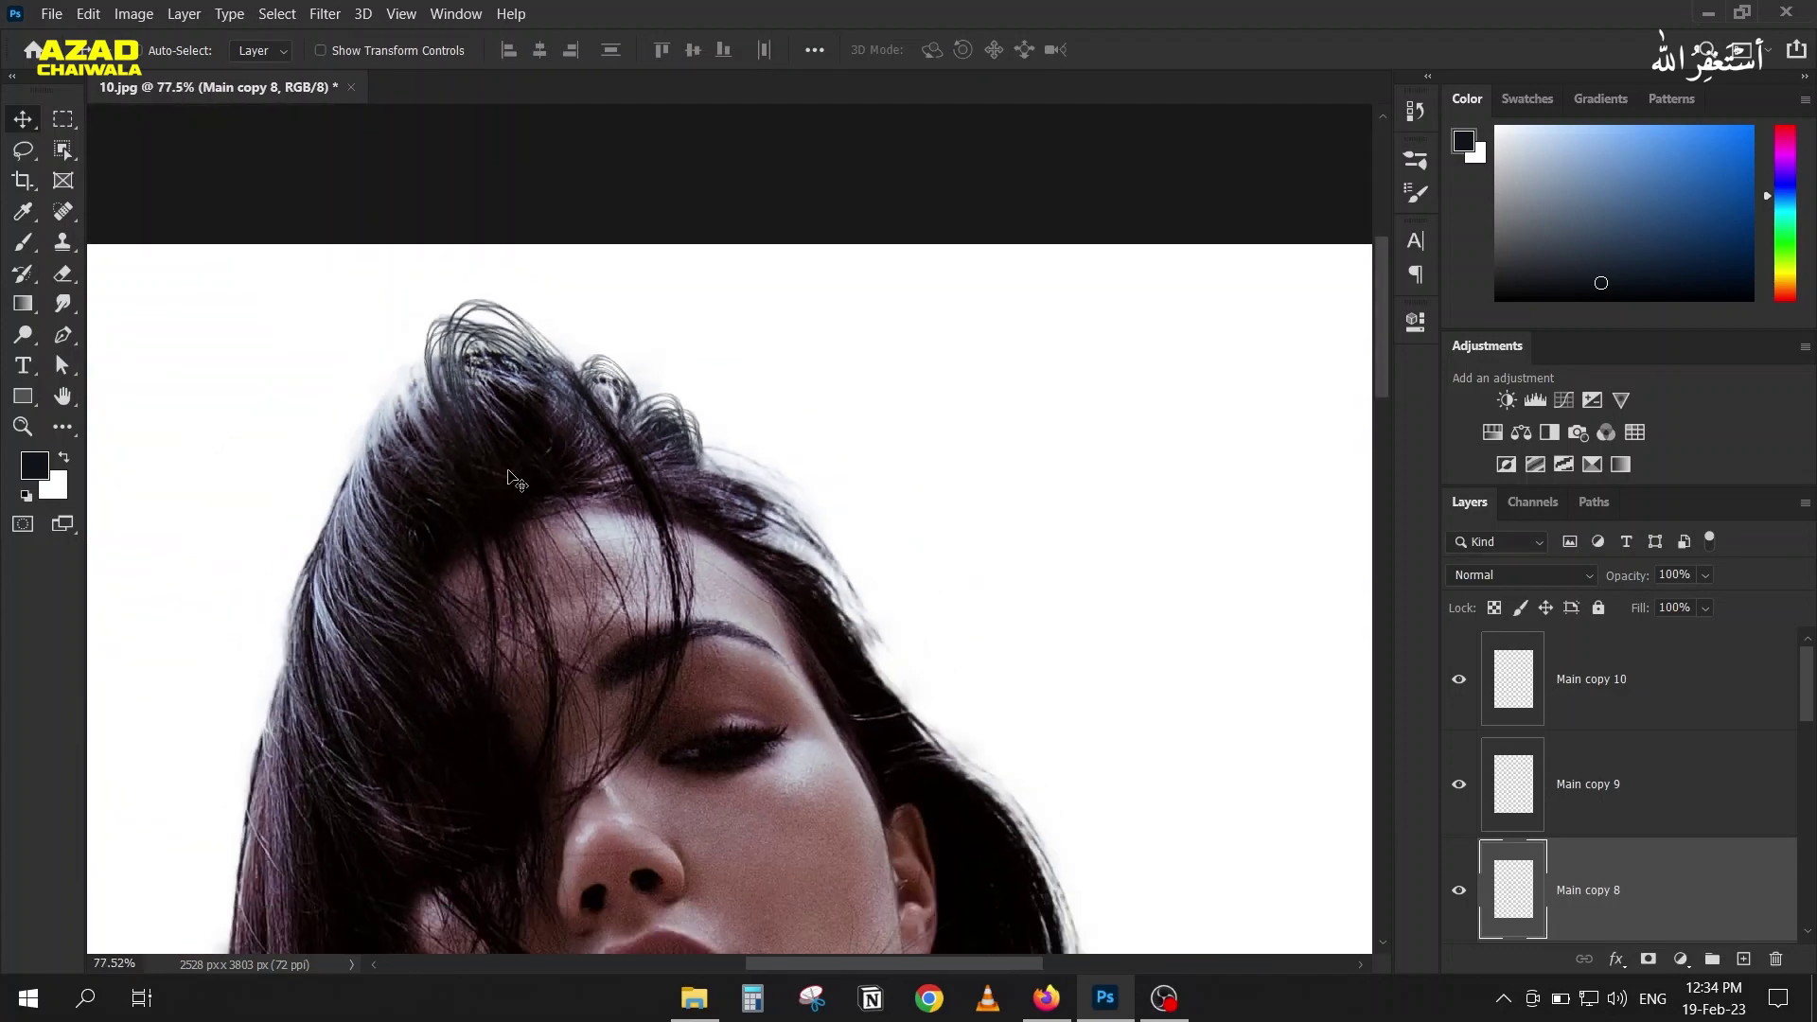
scroll(605, 203, "up", 5)
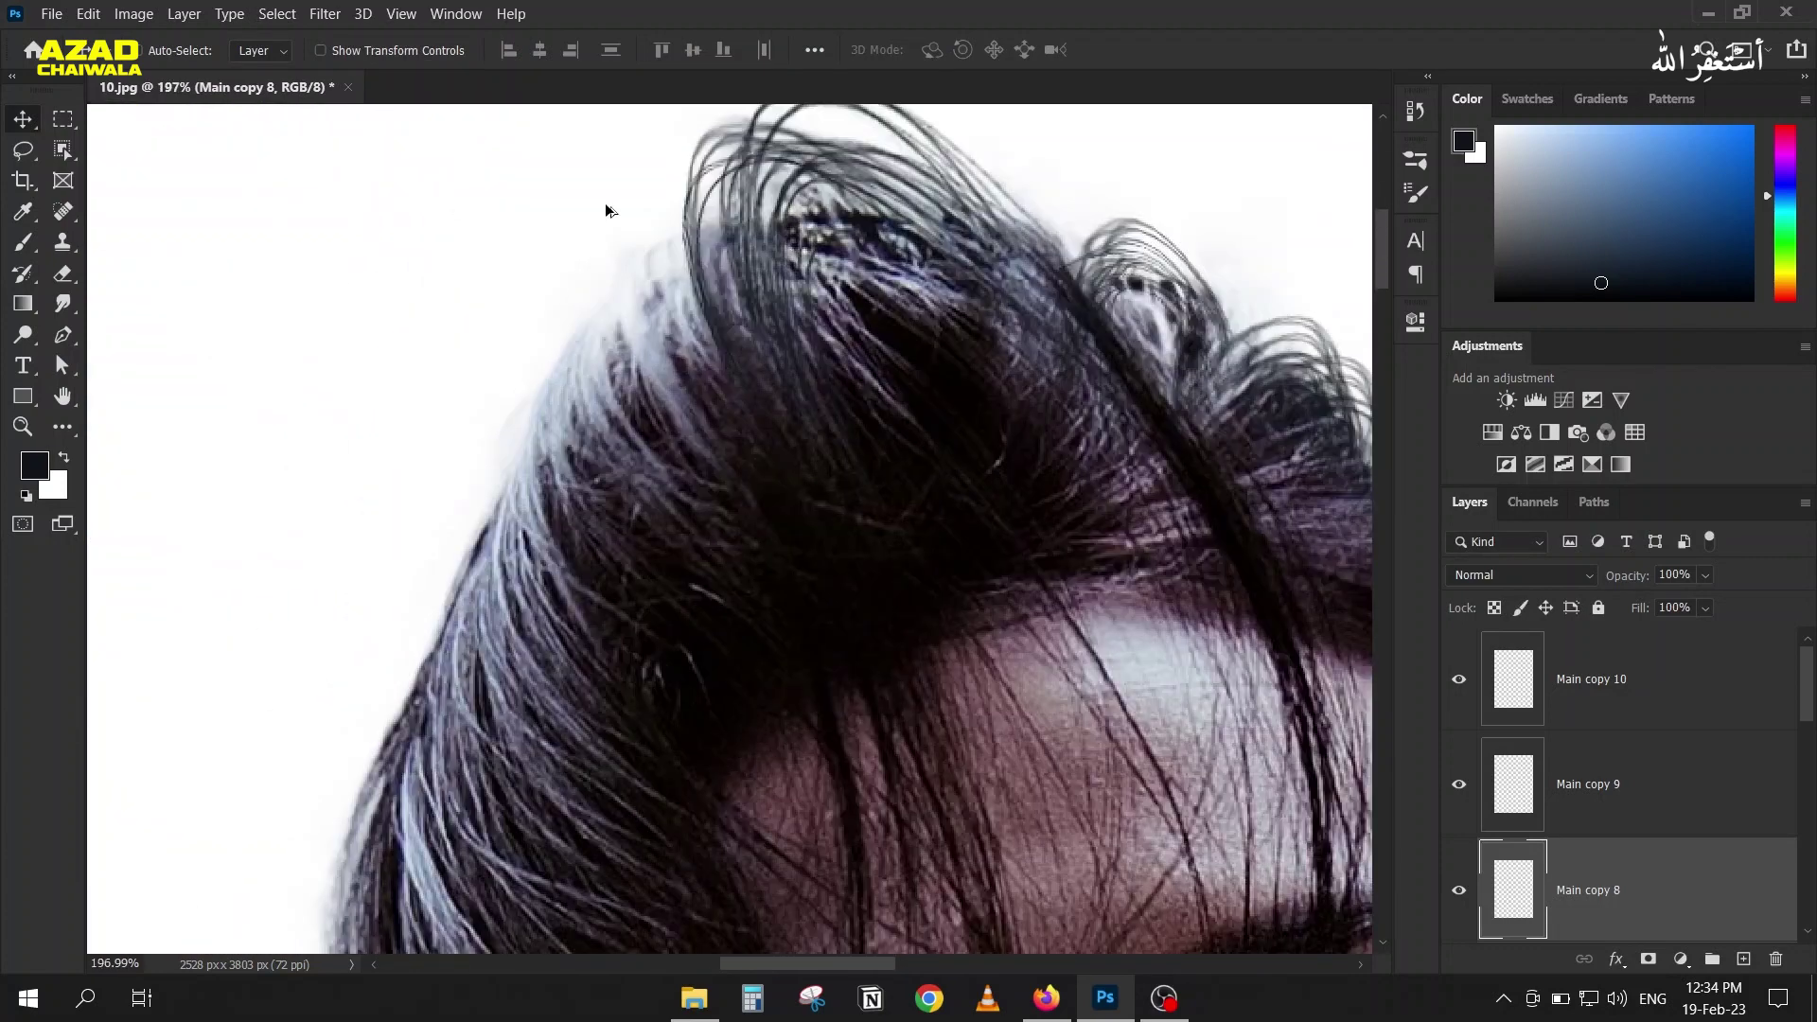
scroll(597, 376, "up", 1)
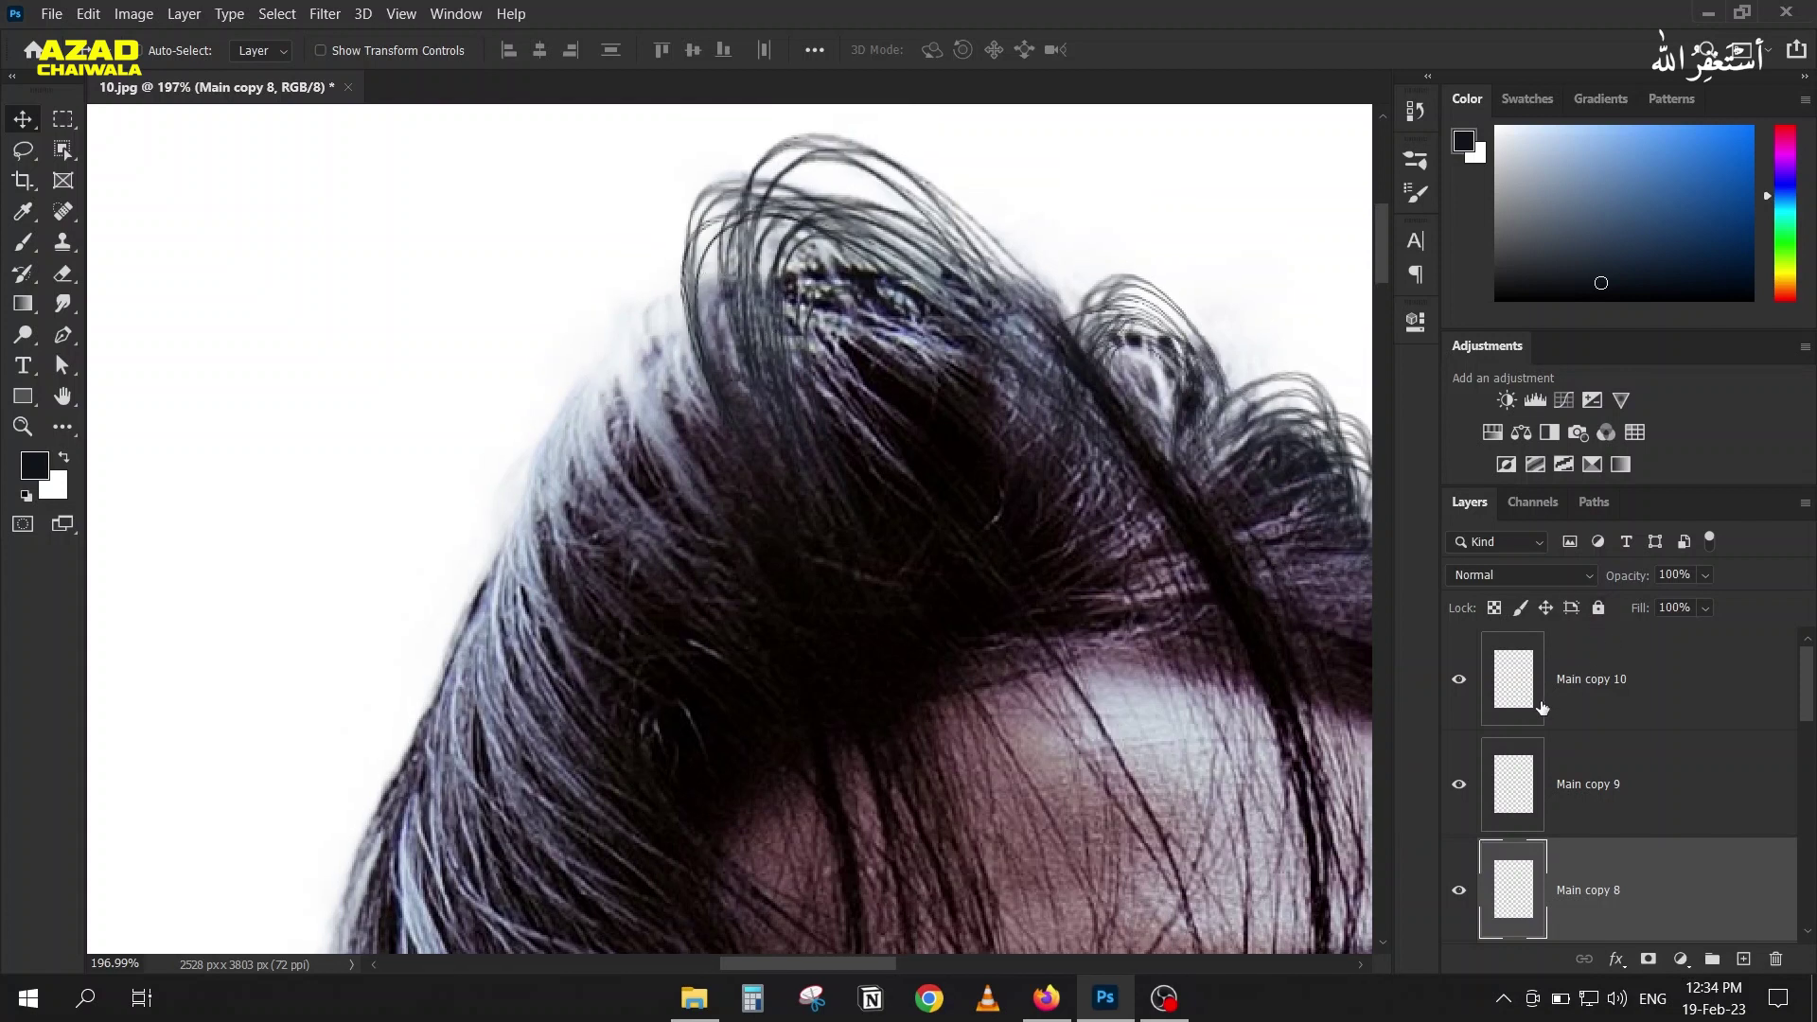
Step: Toggle Main copy 10 off and on to compare, then select Main copy 9
left_click(1553, 672)
left_click(1459, 678)
left_click(1458, 679)
left_click(1513, 797)
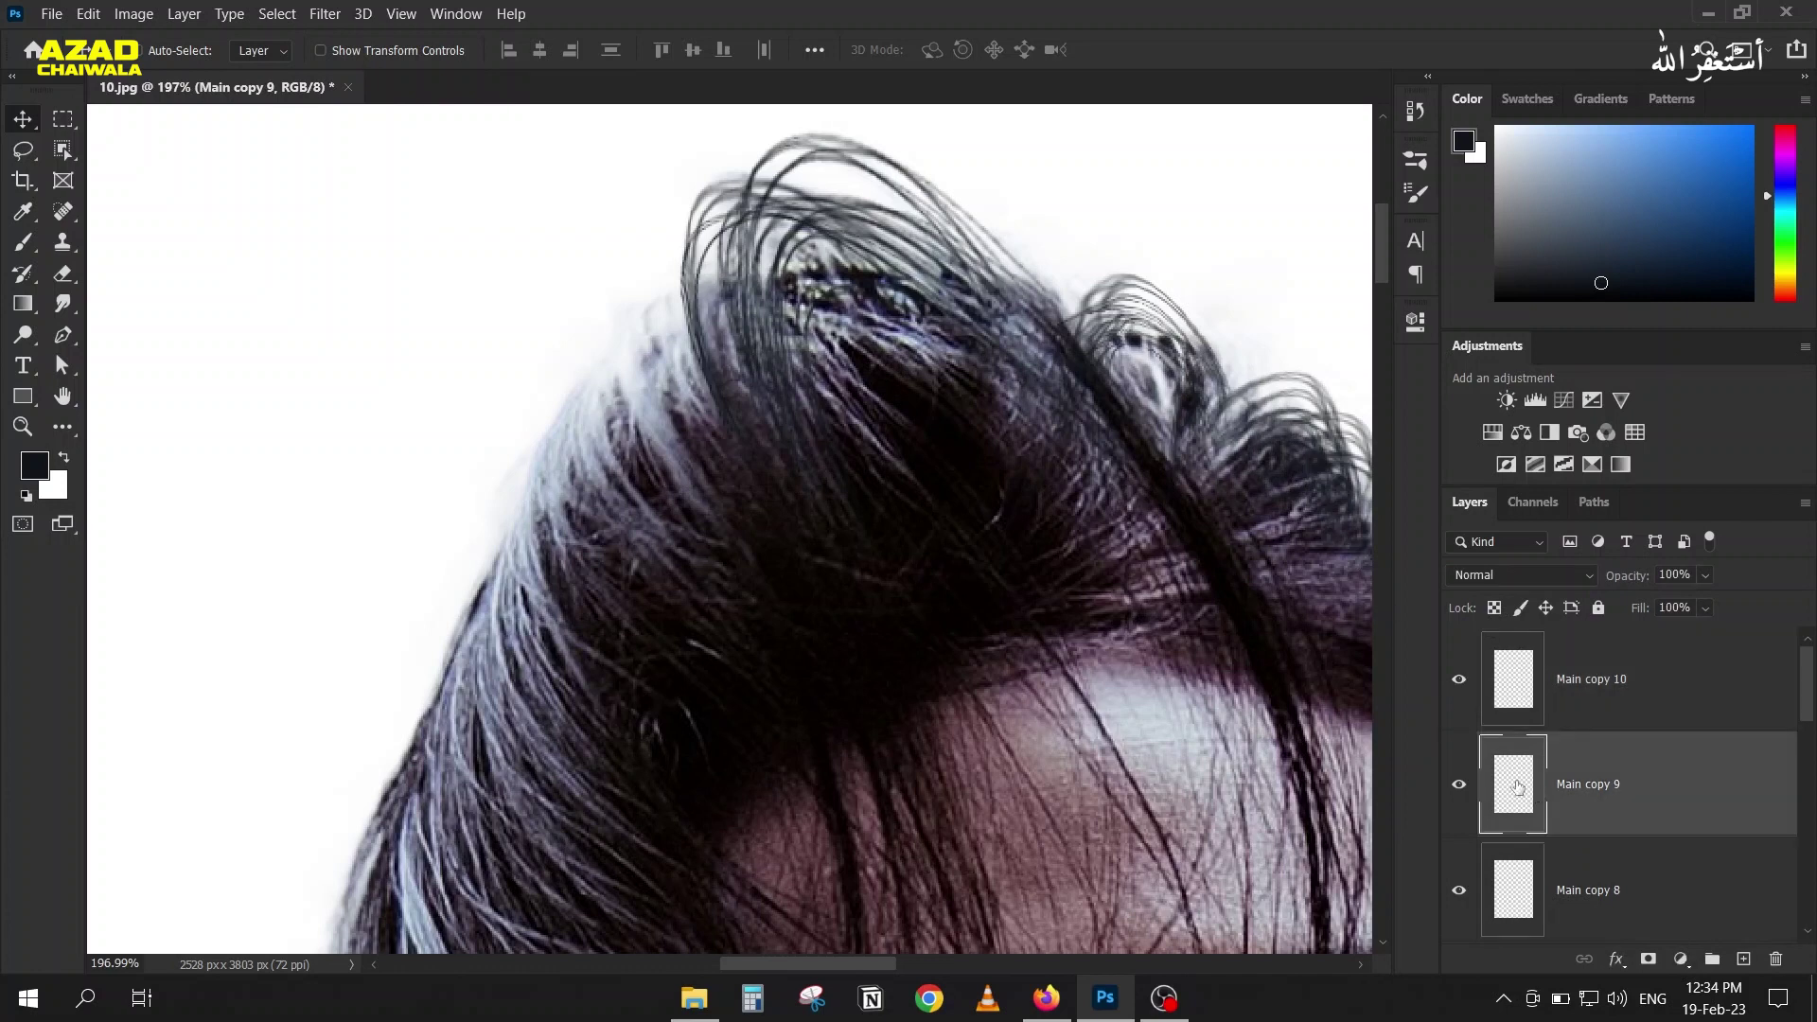
Step: Copy the crown curl to the left hairline, flip it horizontally, rotate to about 172°, and position it
left_click_drag(1318, 398, 445, 376)
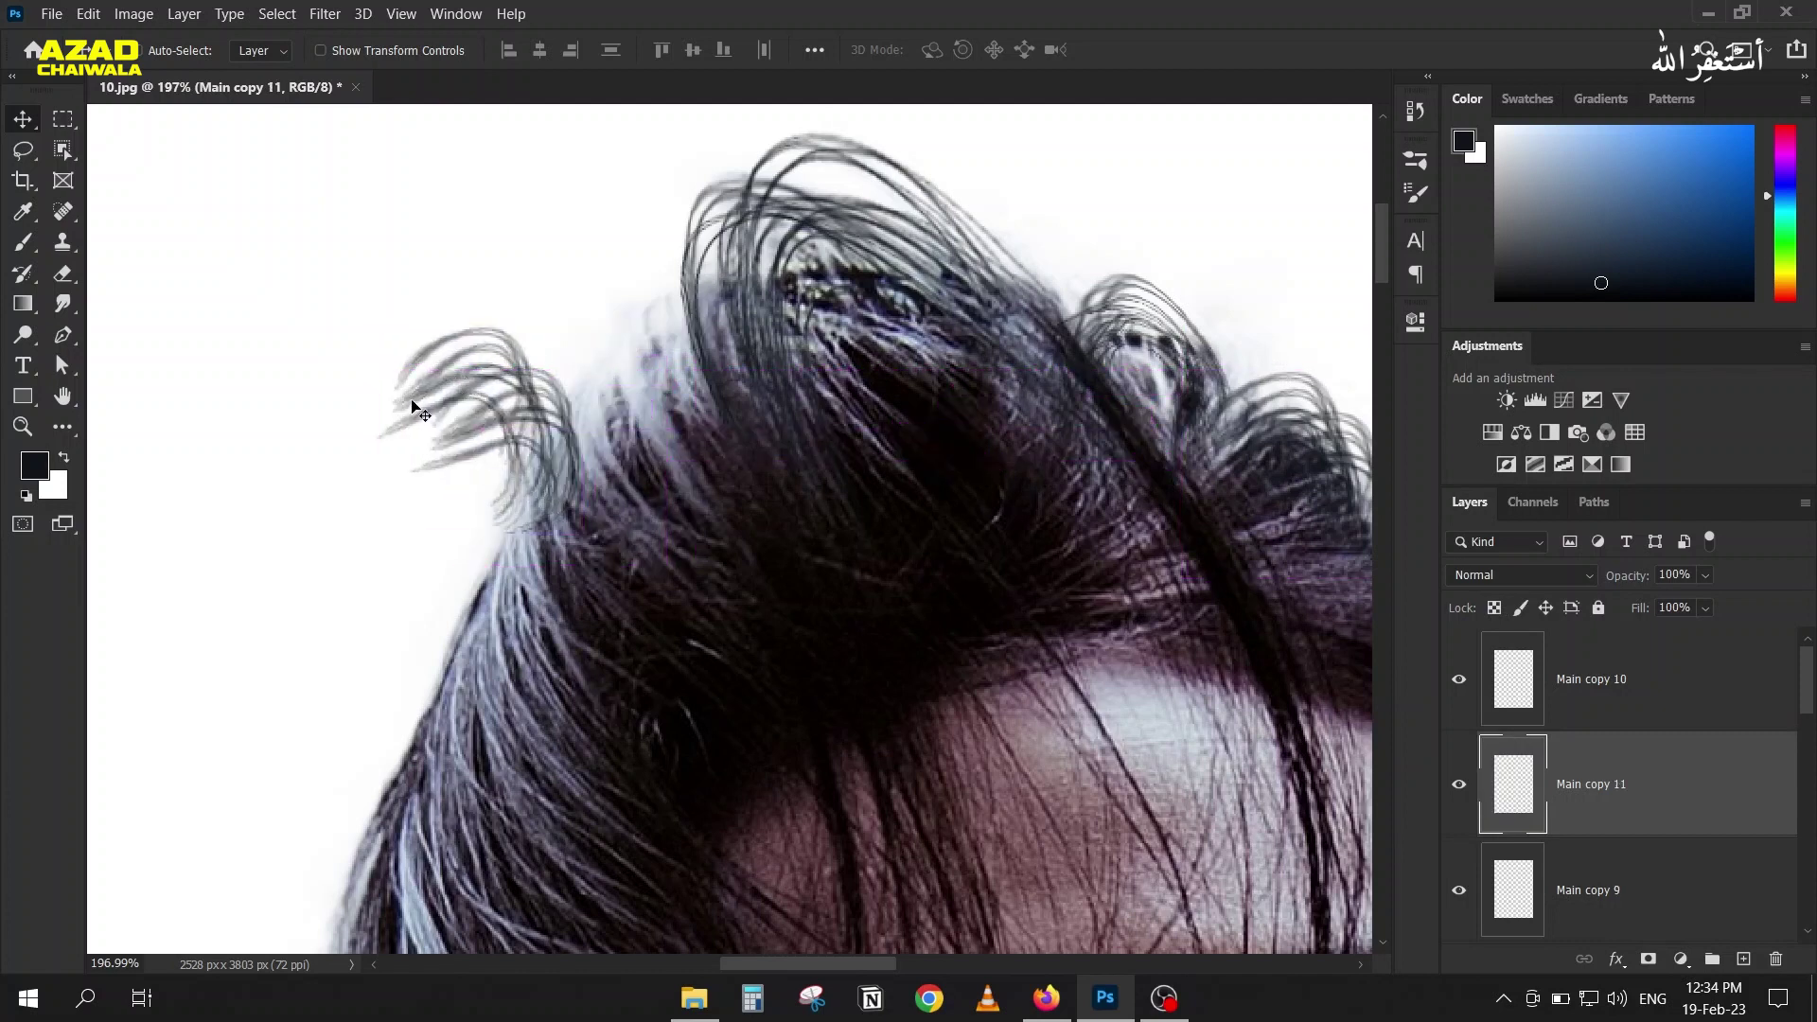
key("ctrl+t")
left_click_drag(357, 540, 544, 528)
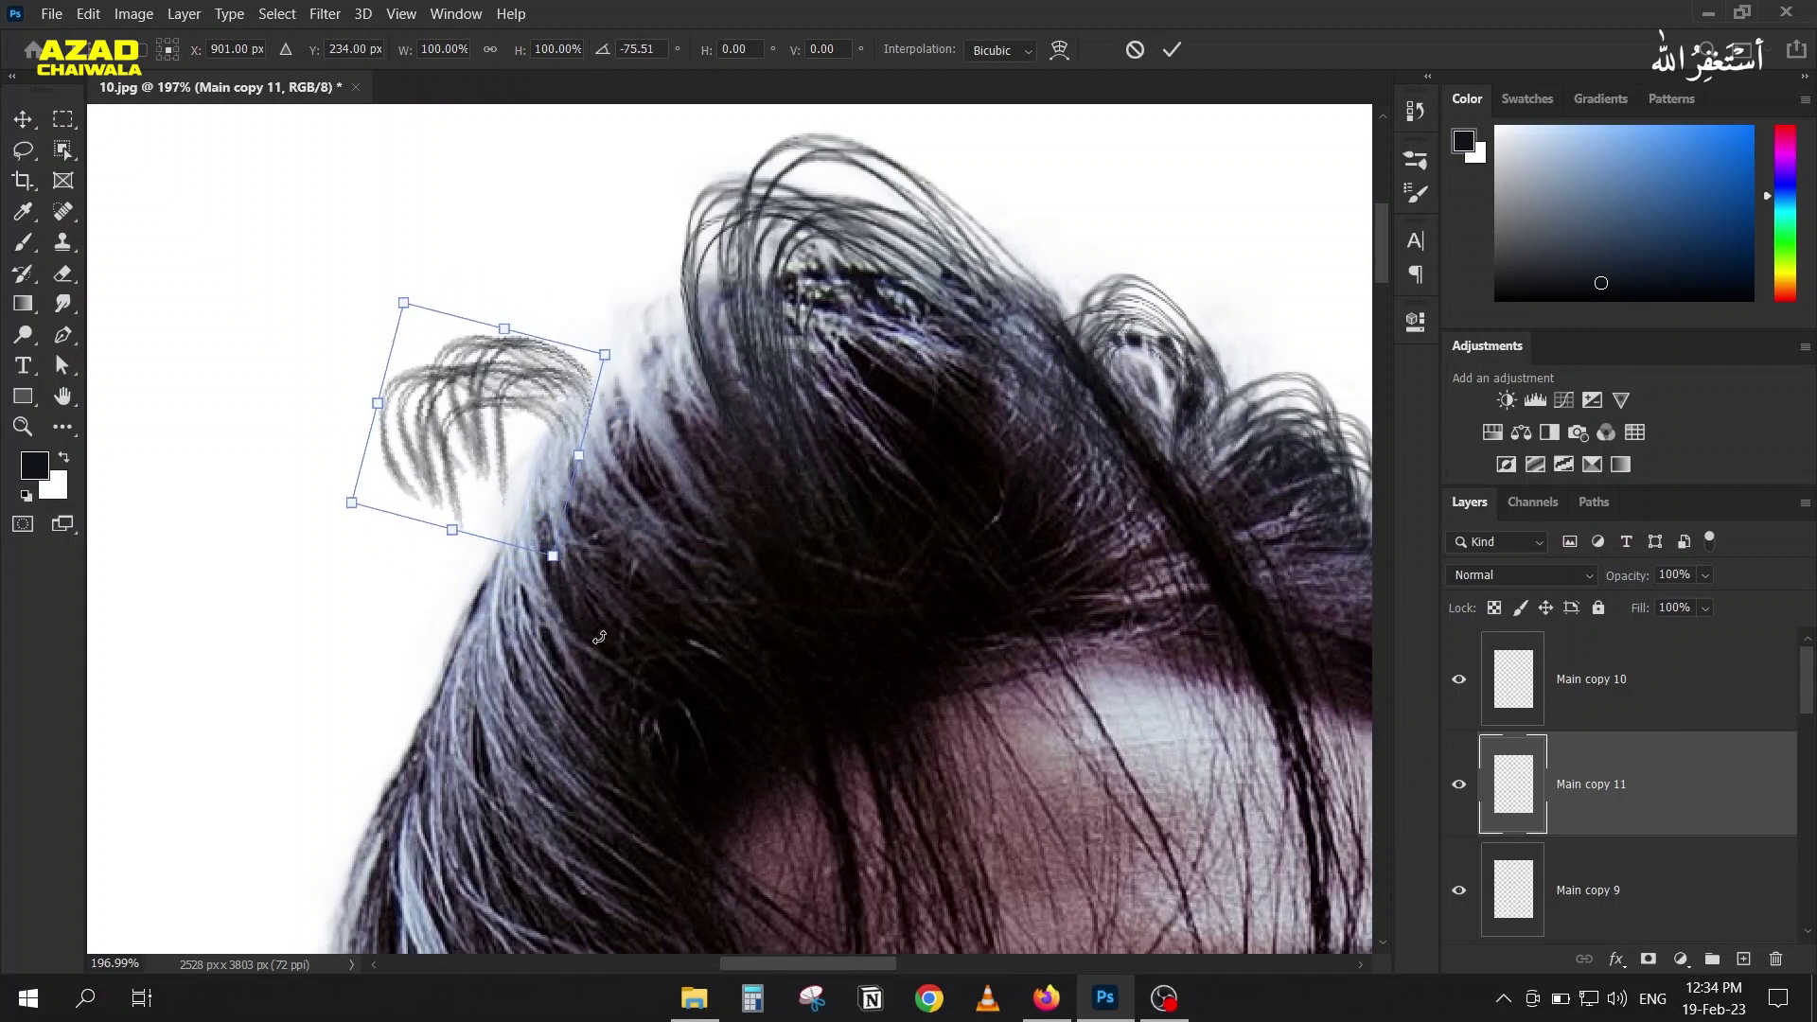
right_click(484, 419)
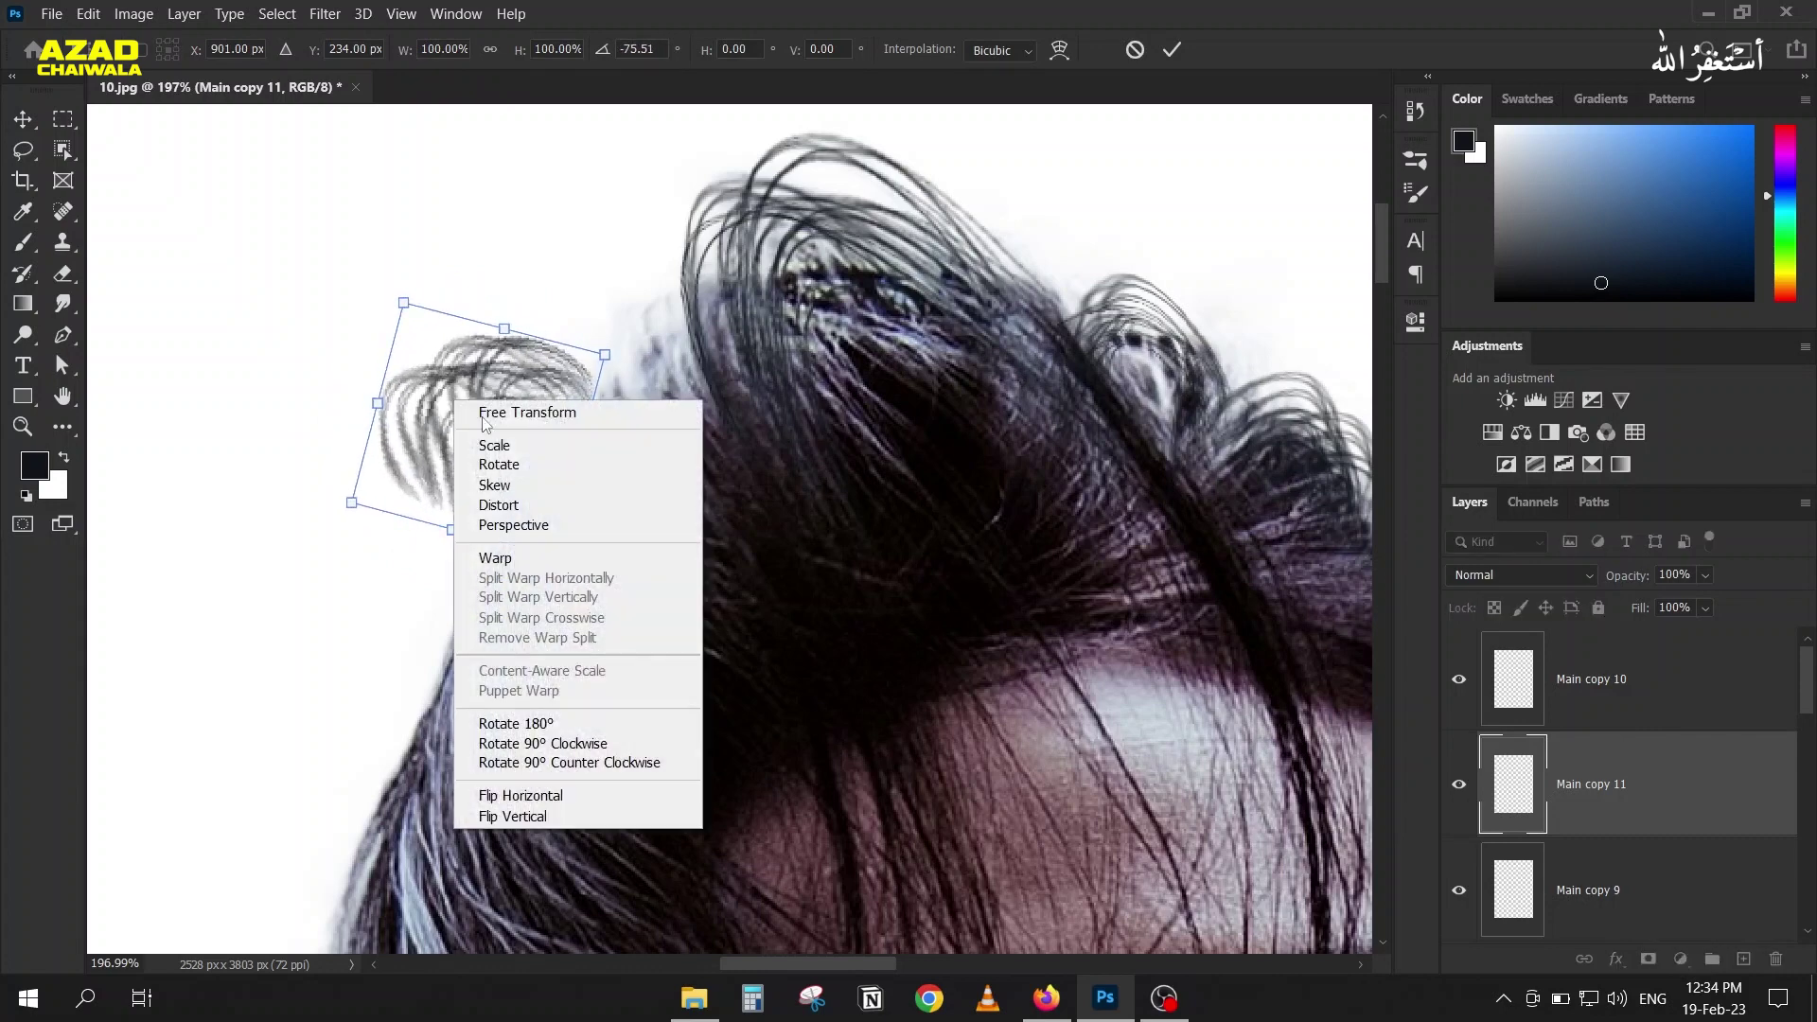
left_click(515, 795)
left_click_drag(391, 574, 596, 520)
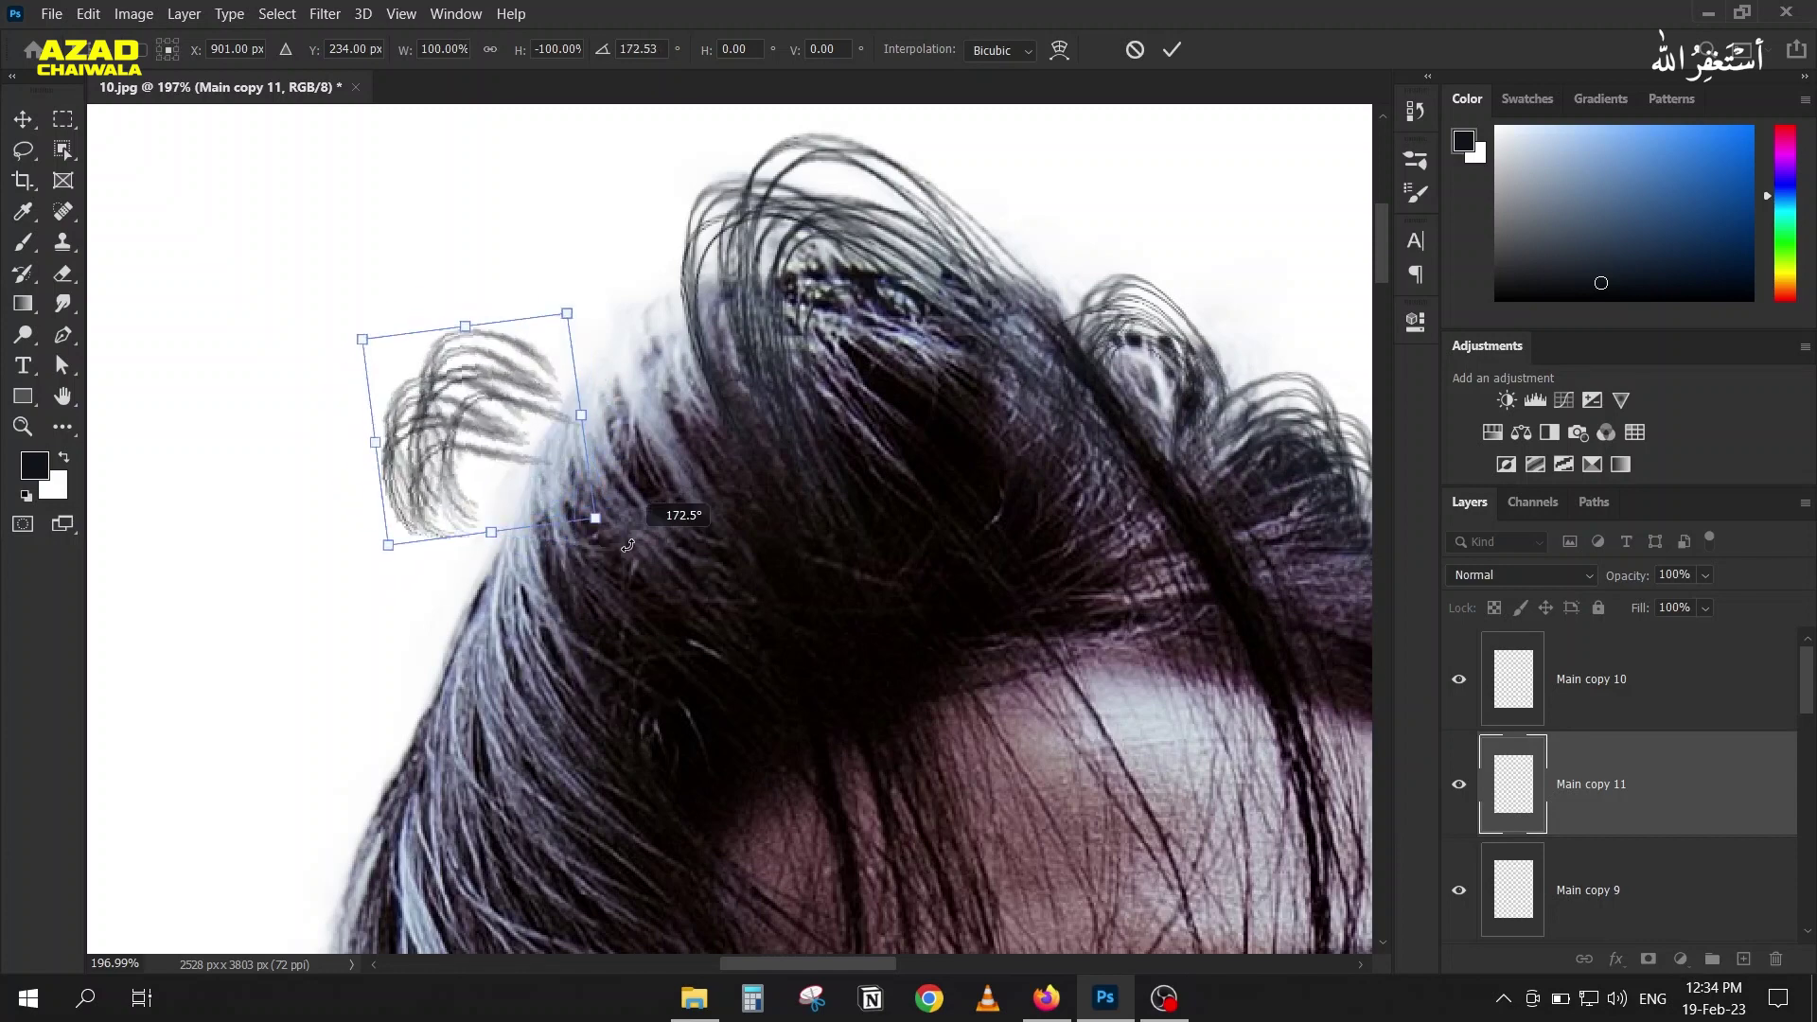
left_click(1171, 50)
left_click_drag(473, 402, 627, 339)
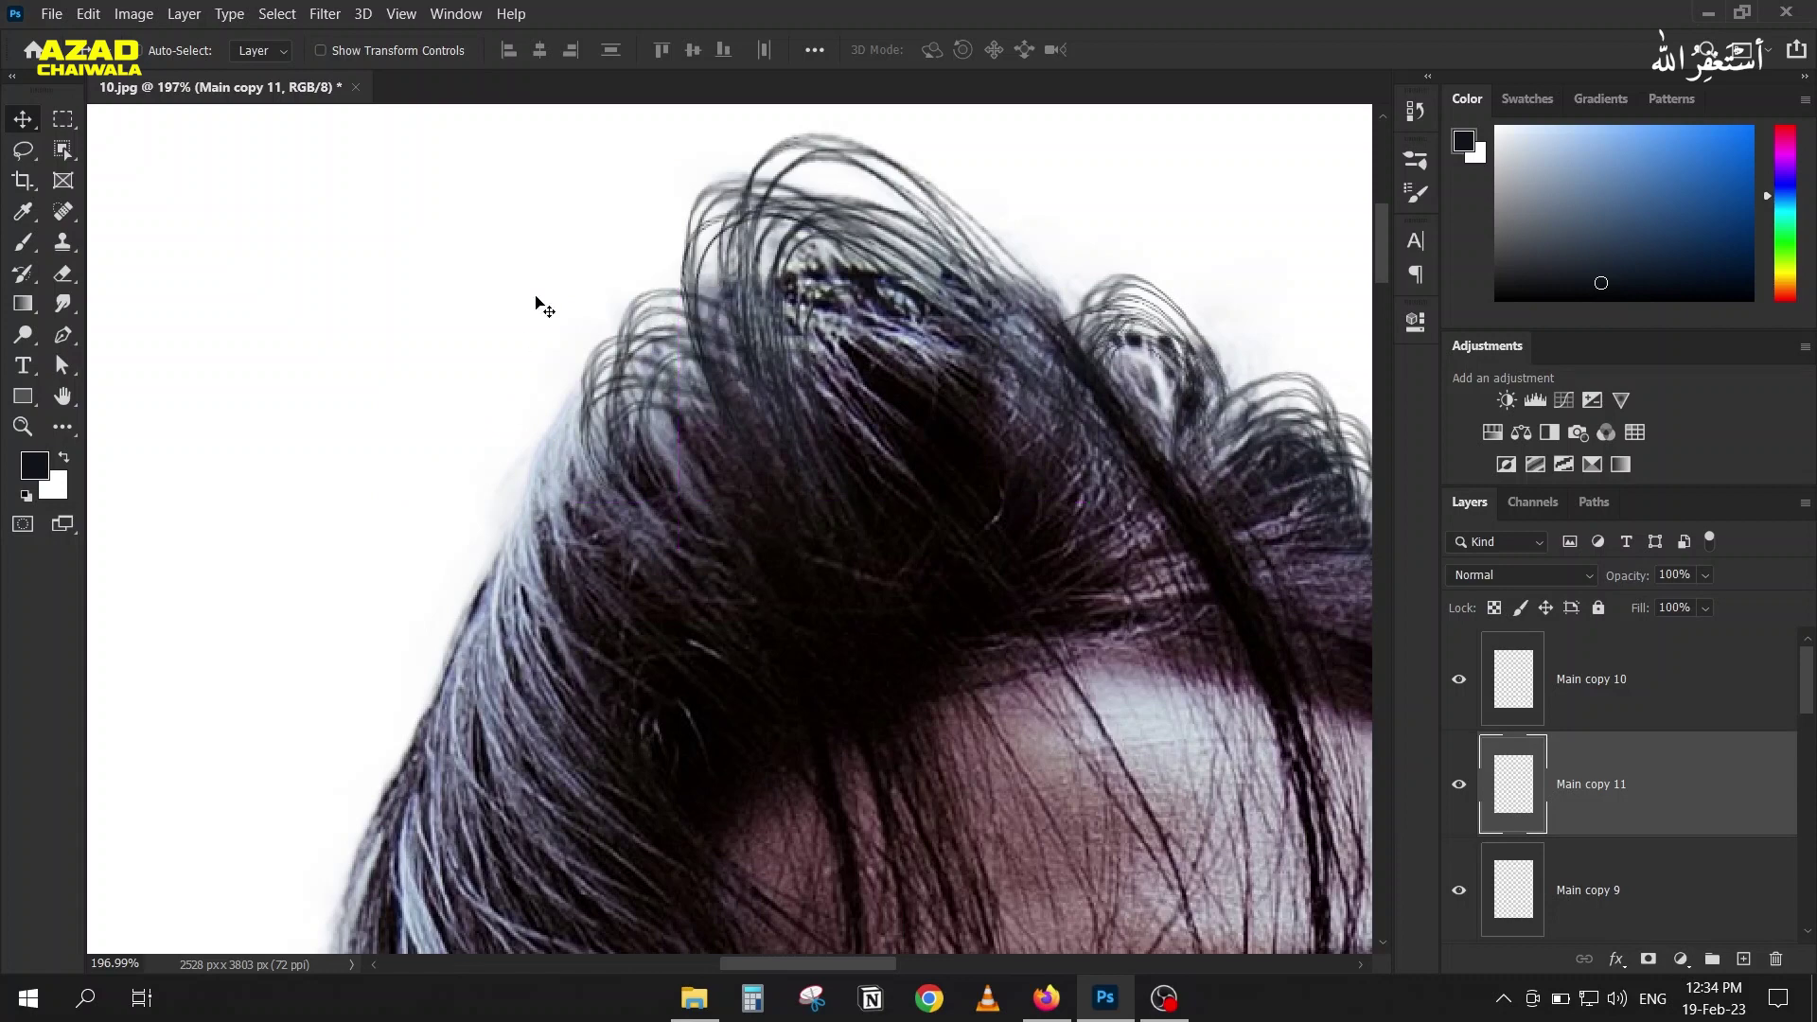
Step: Select the hair layers from Main copy 10 down to Main and group them as Group 1
scroll(538, 299, "down", 5)
scroll(537, 301, "down", 2)
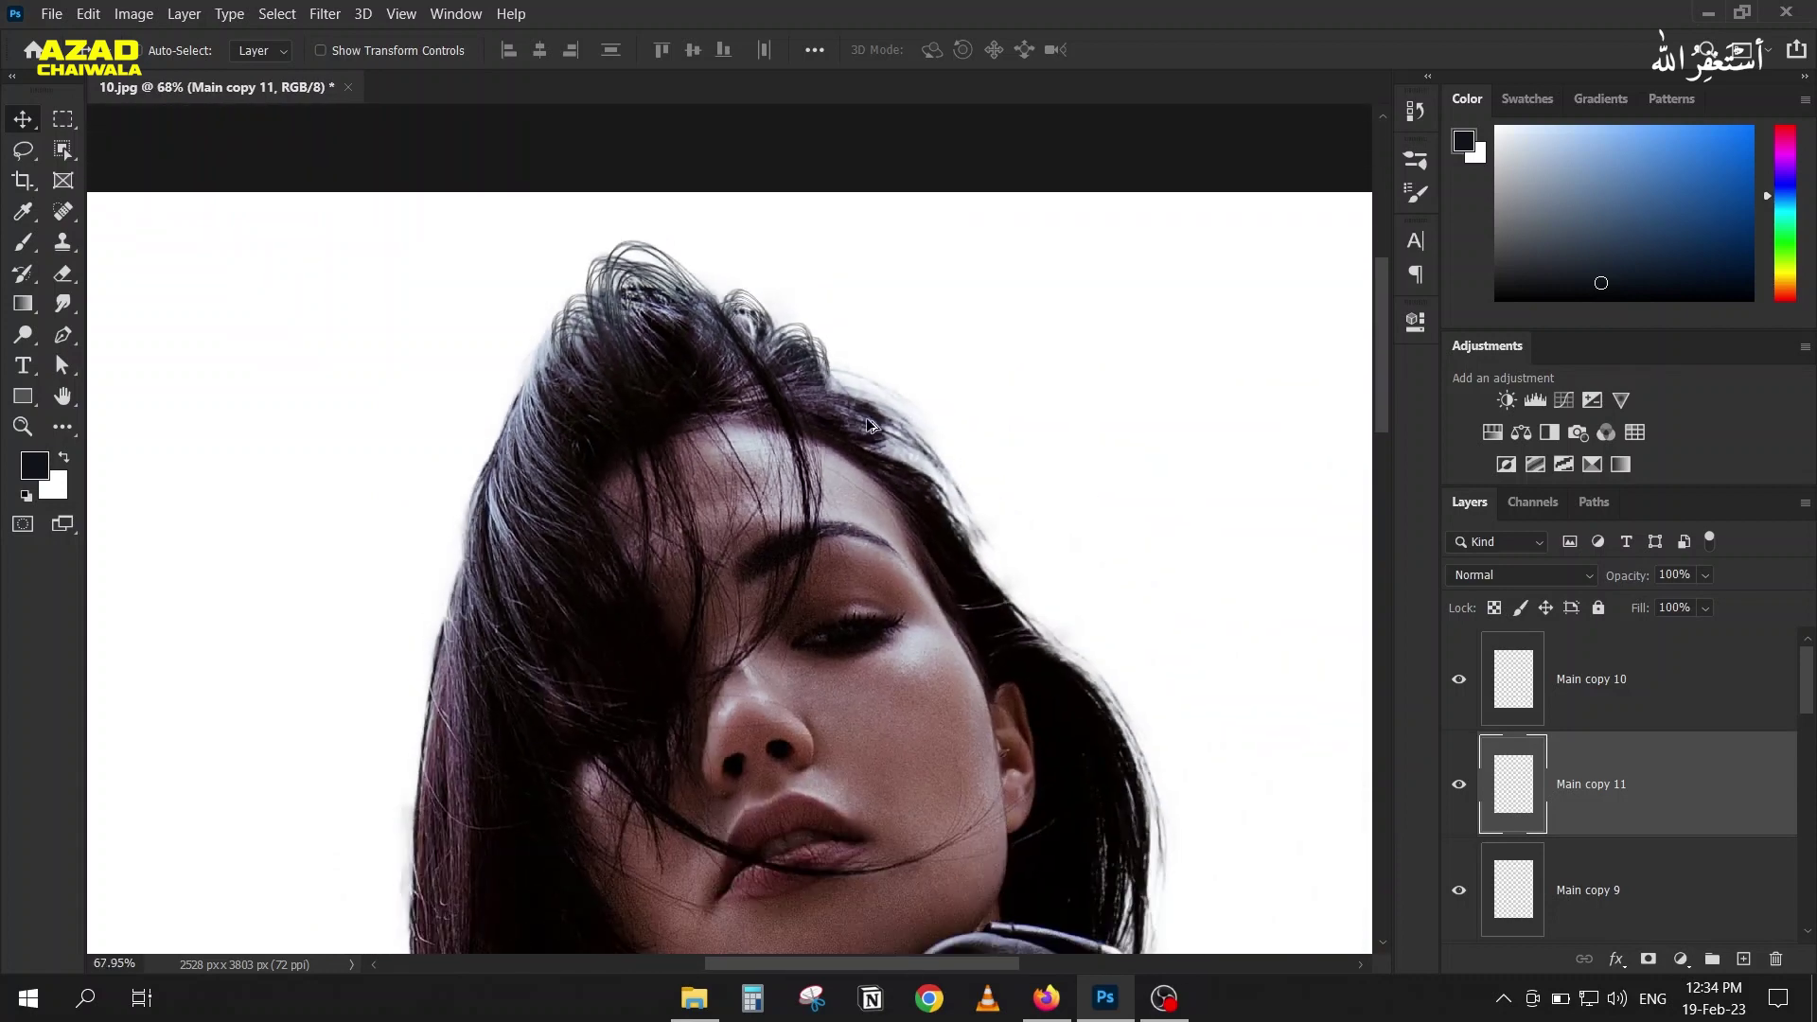
scroll(827, 377, "up", 5)
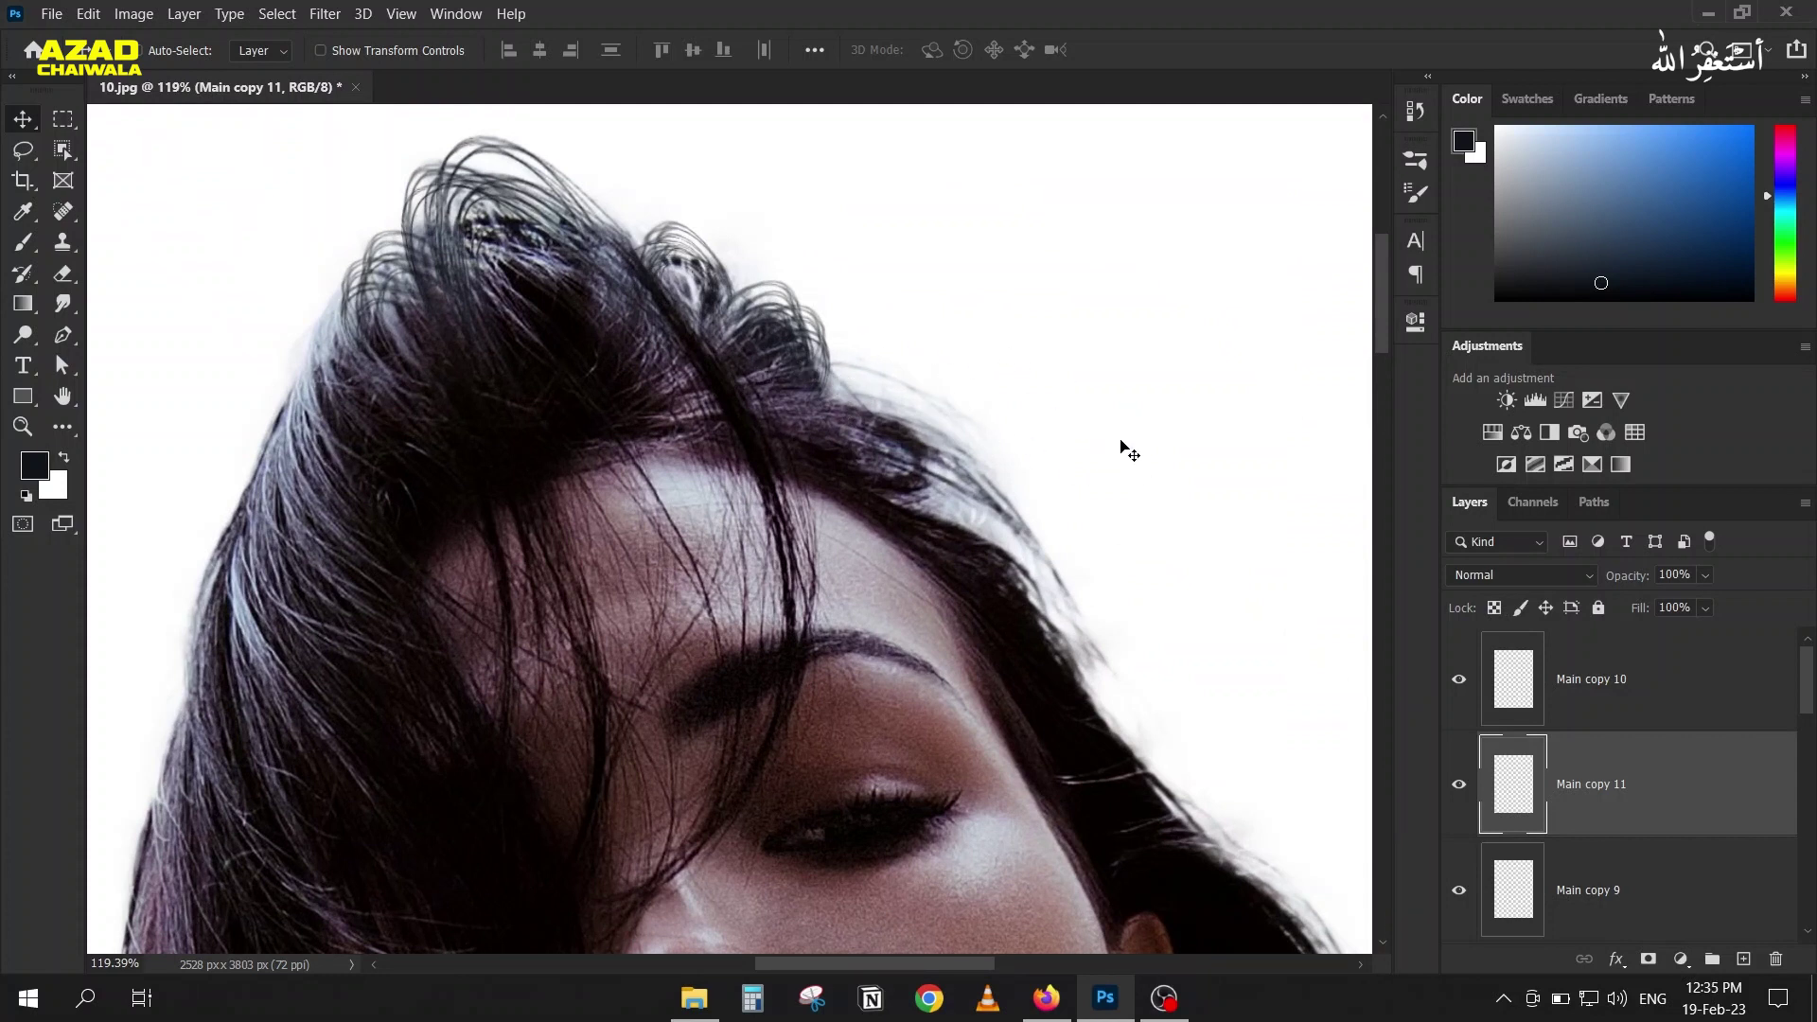
left_click(1599, 682)
scroll(1576, 728, "down", 6)
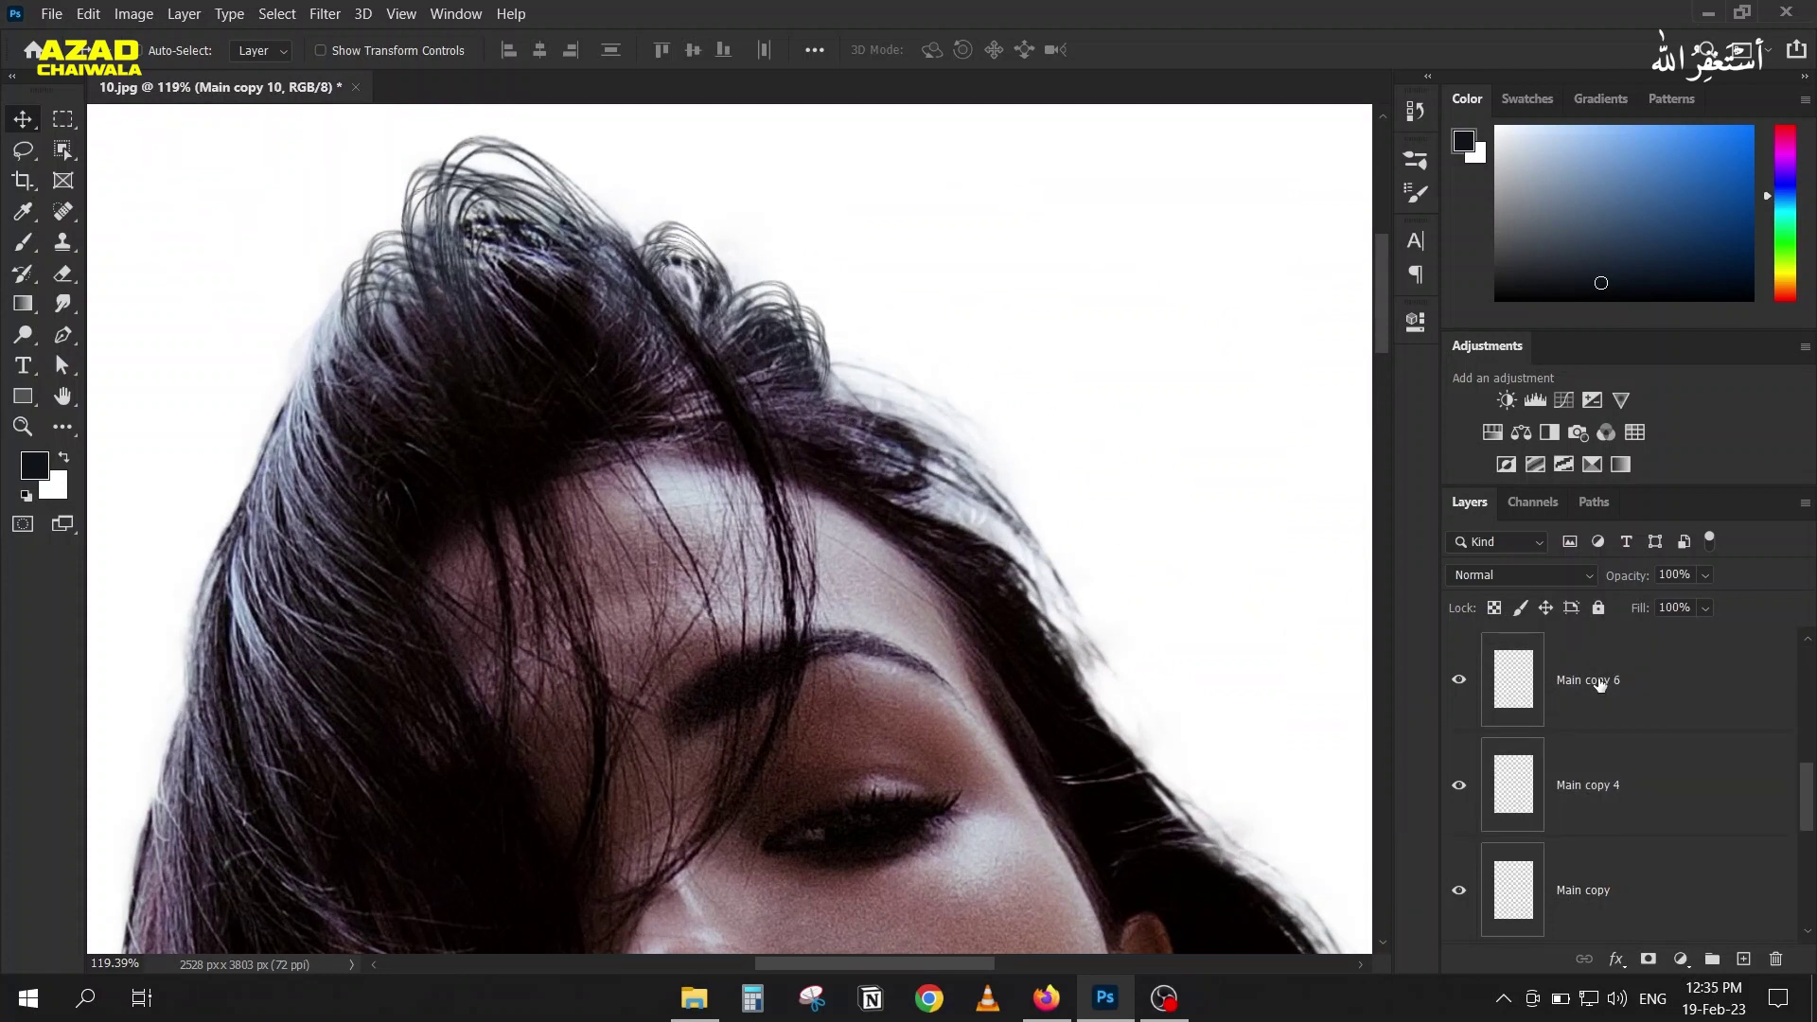
left_click(1552, 792, "shift")
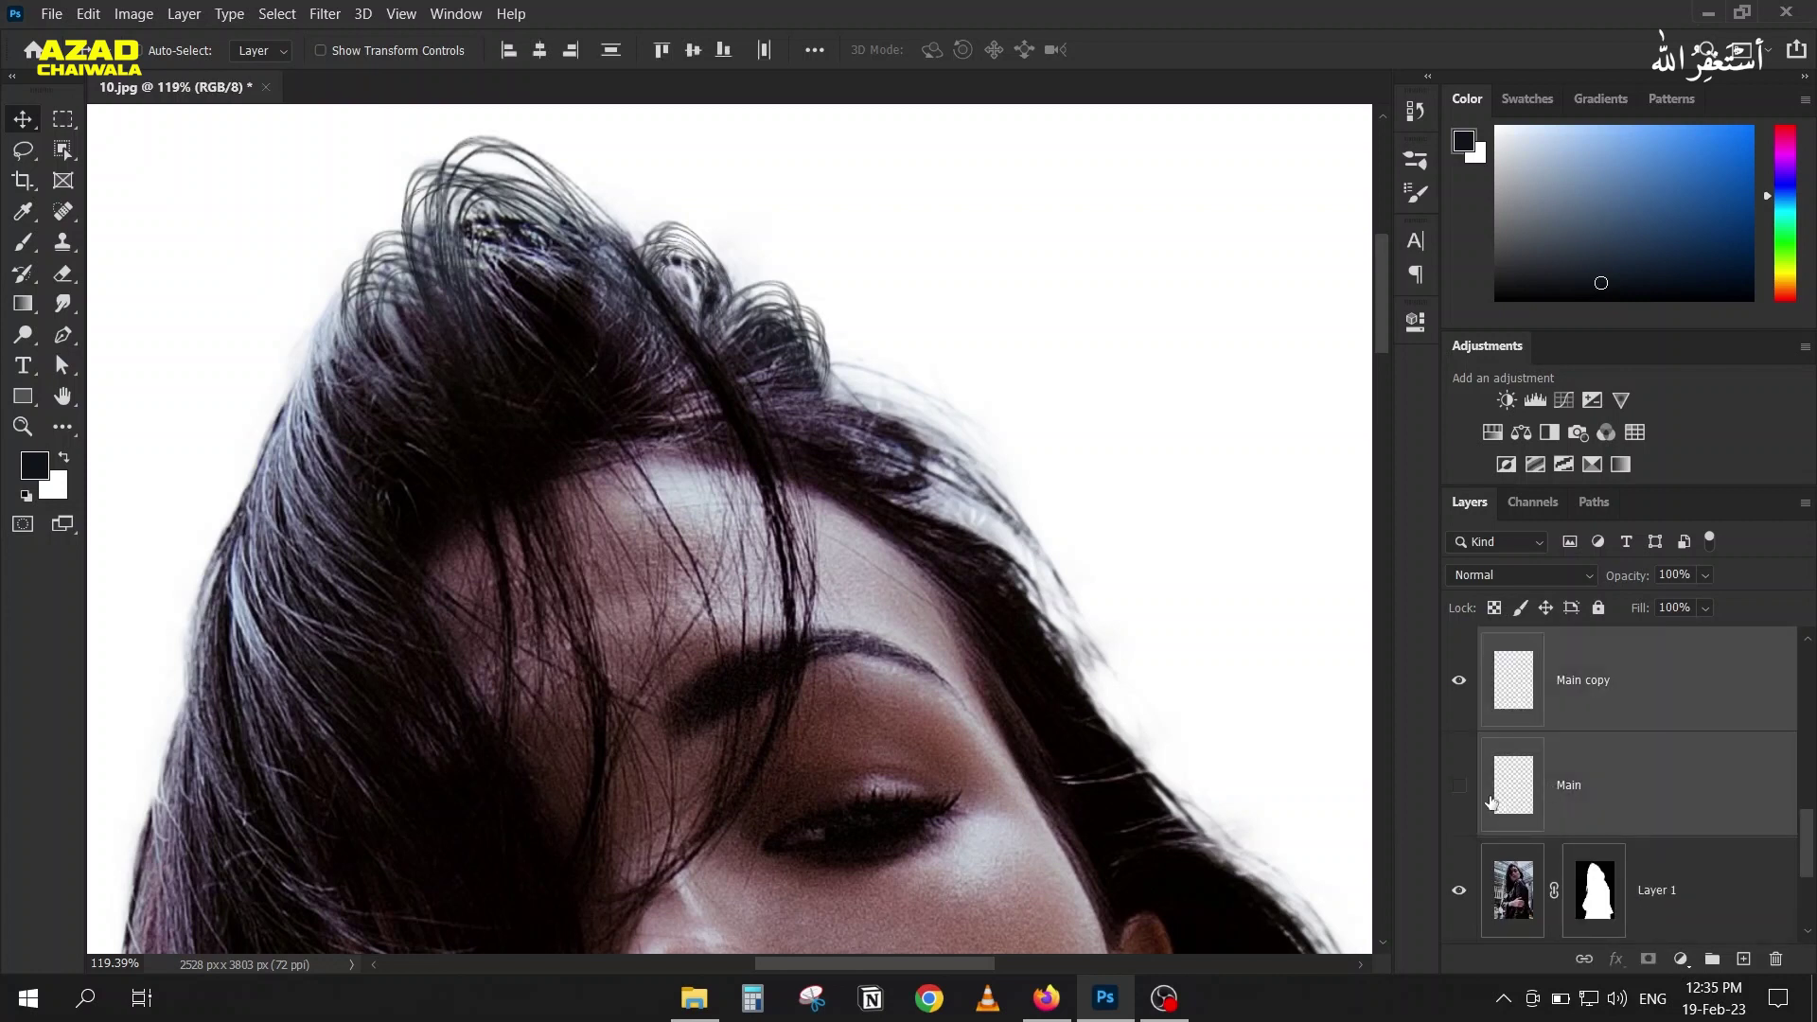
key("ctrl+g")
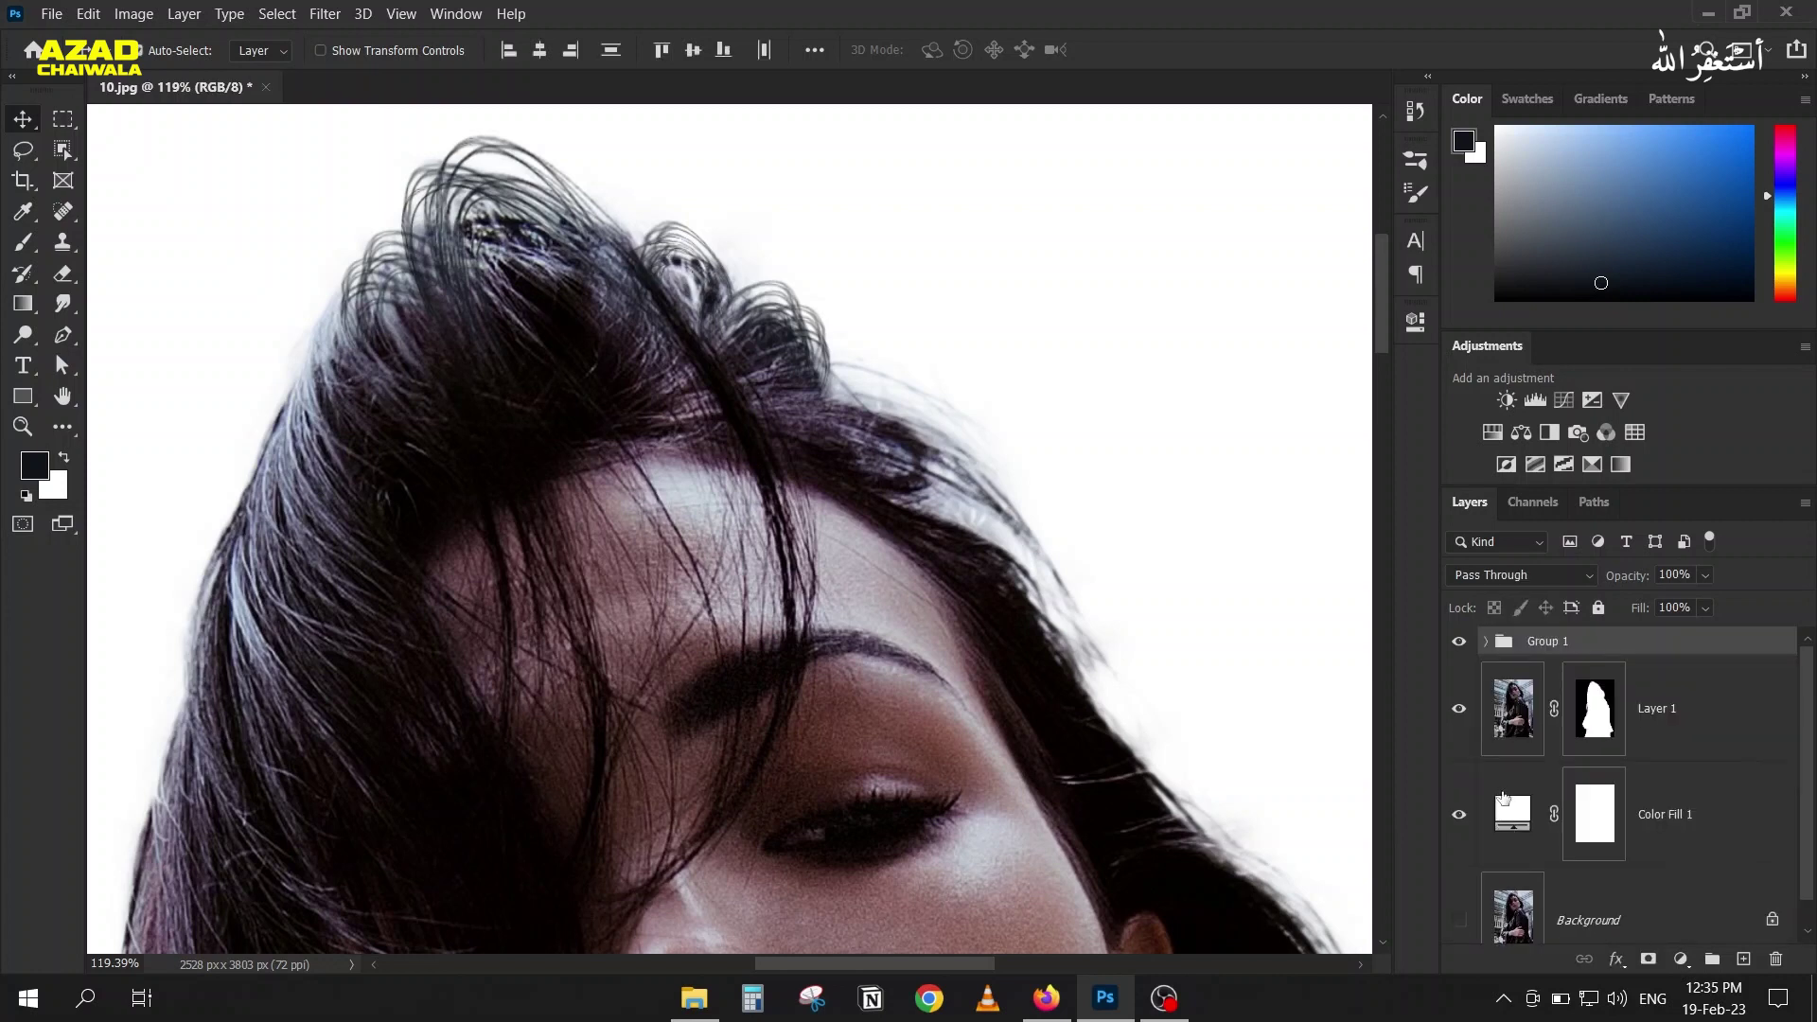
Step: Toggle Group 1 off and on to compare with the original, then add an empty Layer 2 above it
left_click(1458, 643)
left_click(1458, 642)
scroll(563, 365, "down", 2)
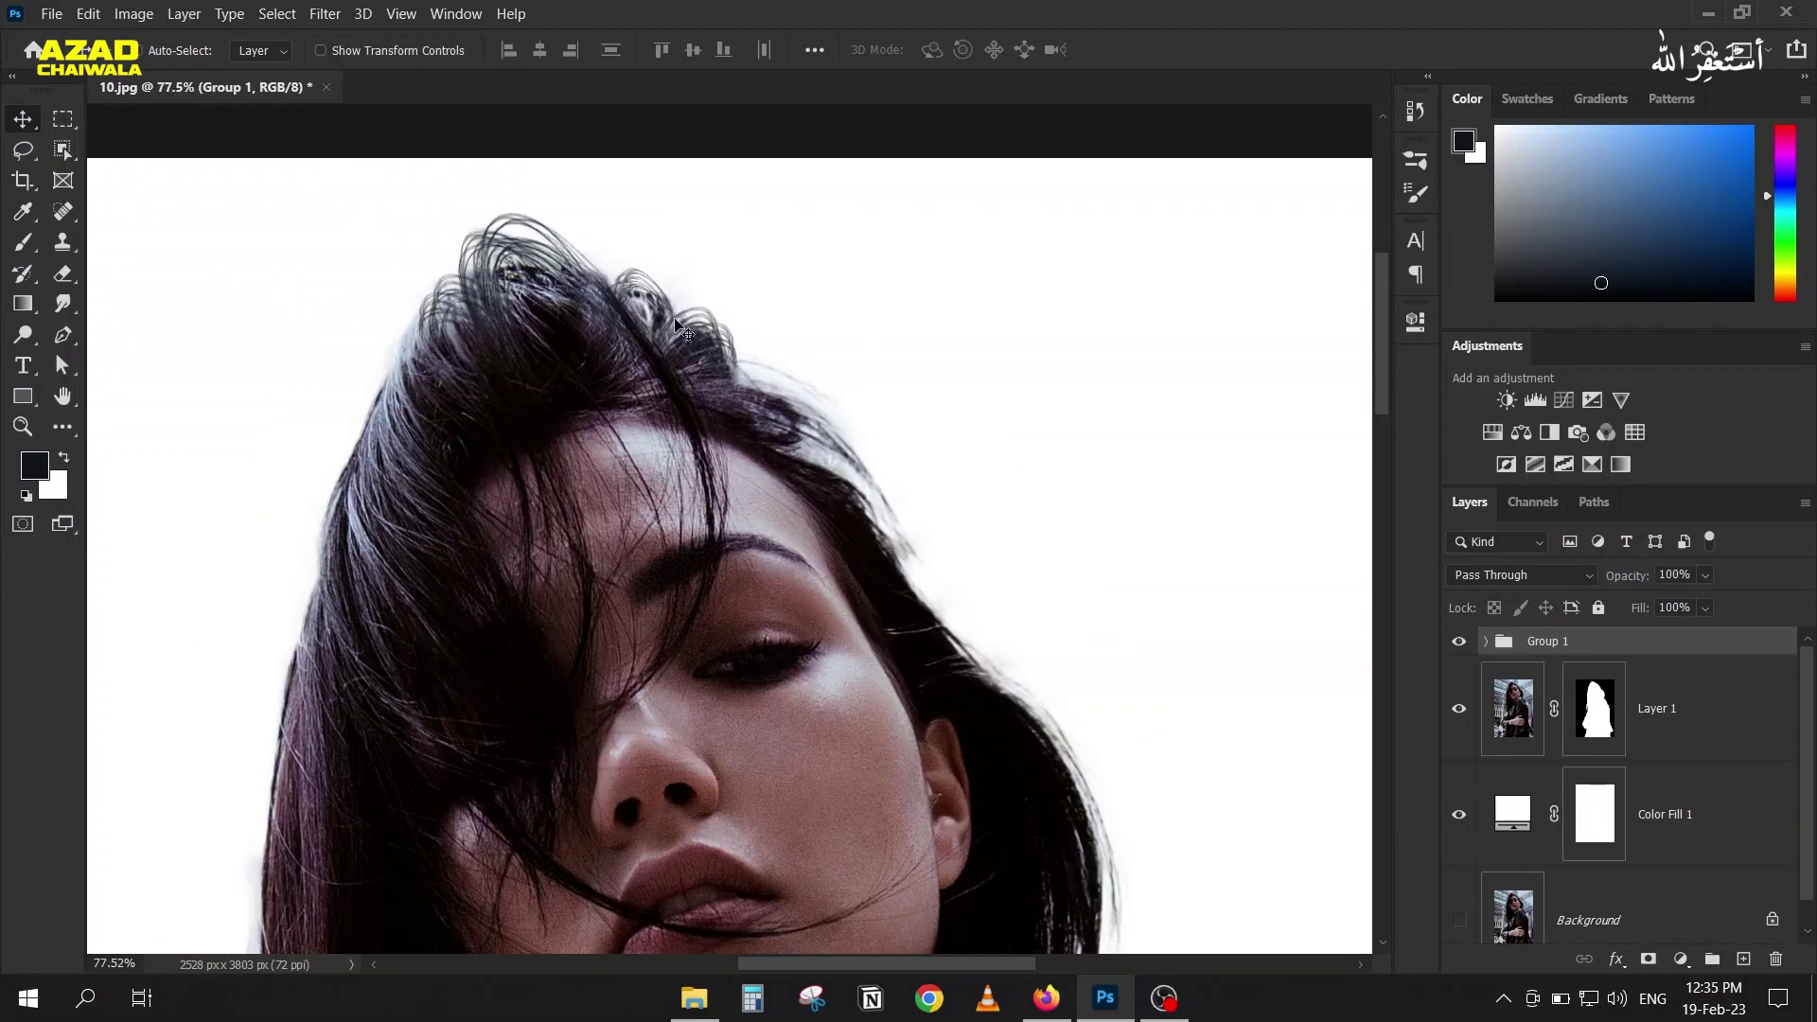
scroll(507, 268, "up", 3)
scroll(483, 398, "down", 1)
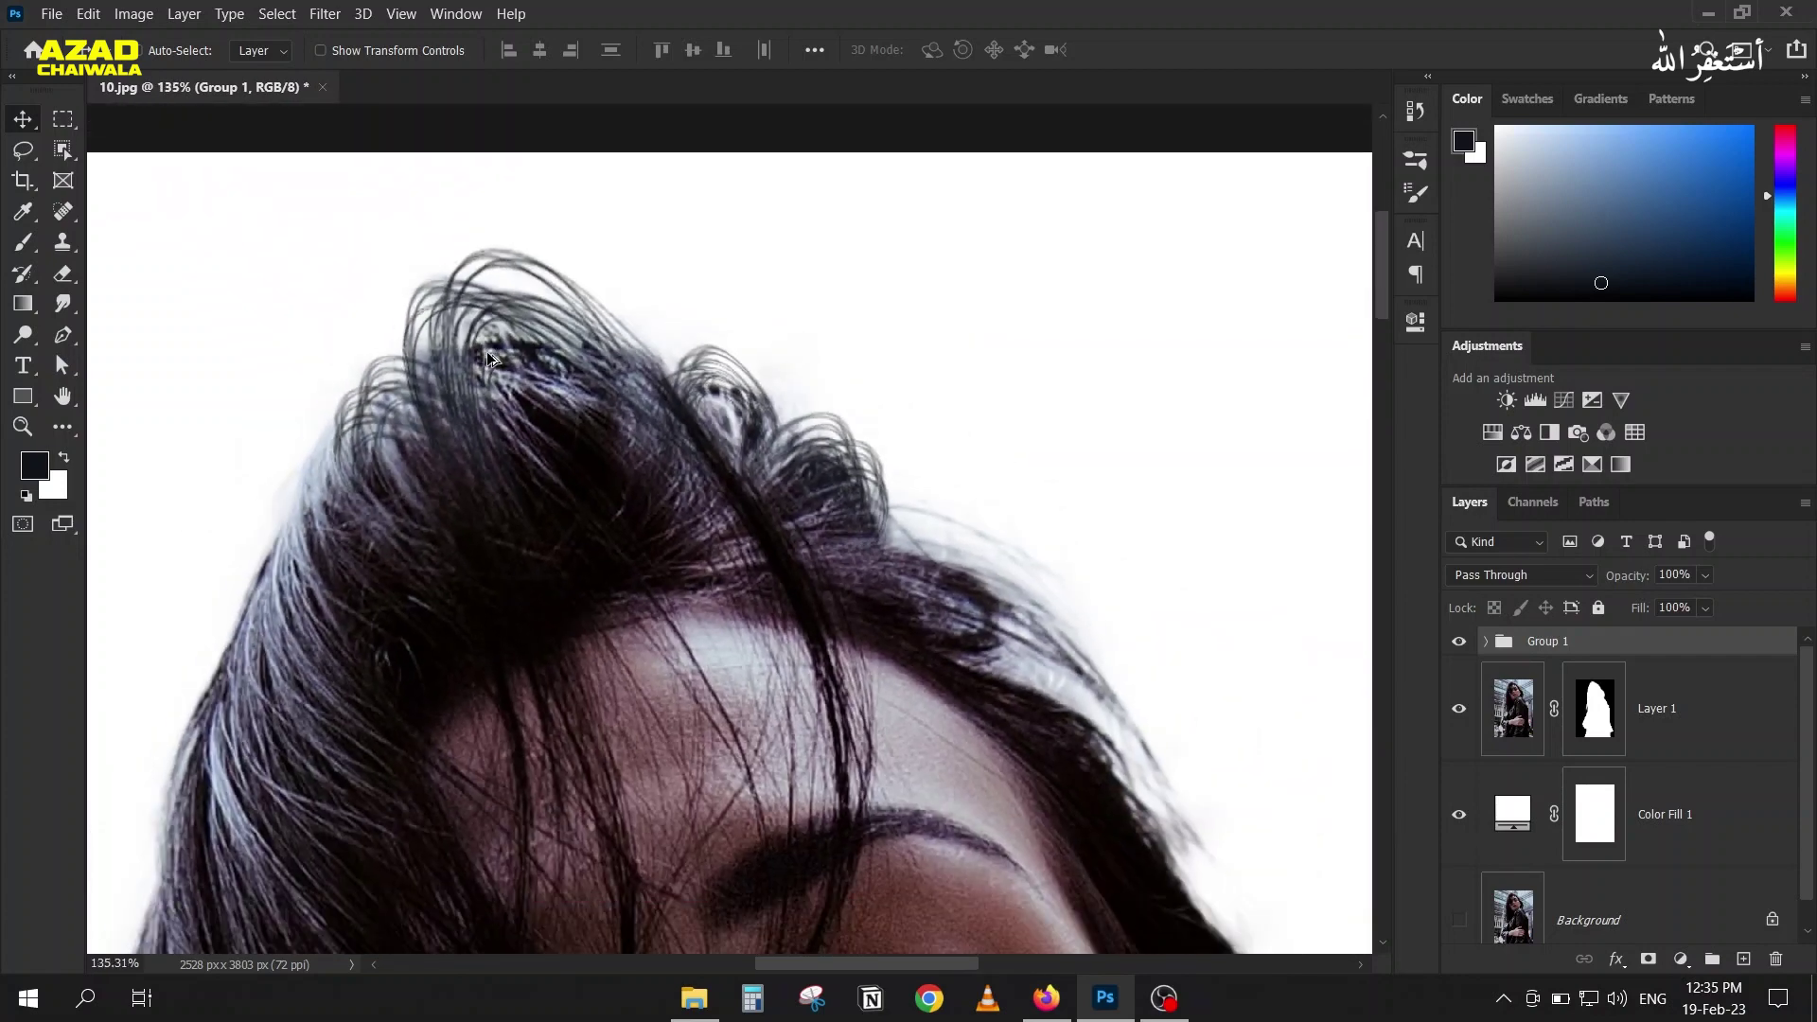
scroll(478, 435, "down", 1)
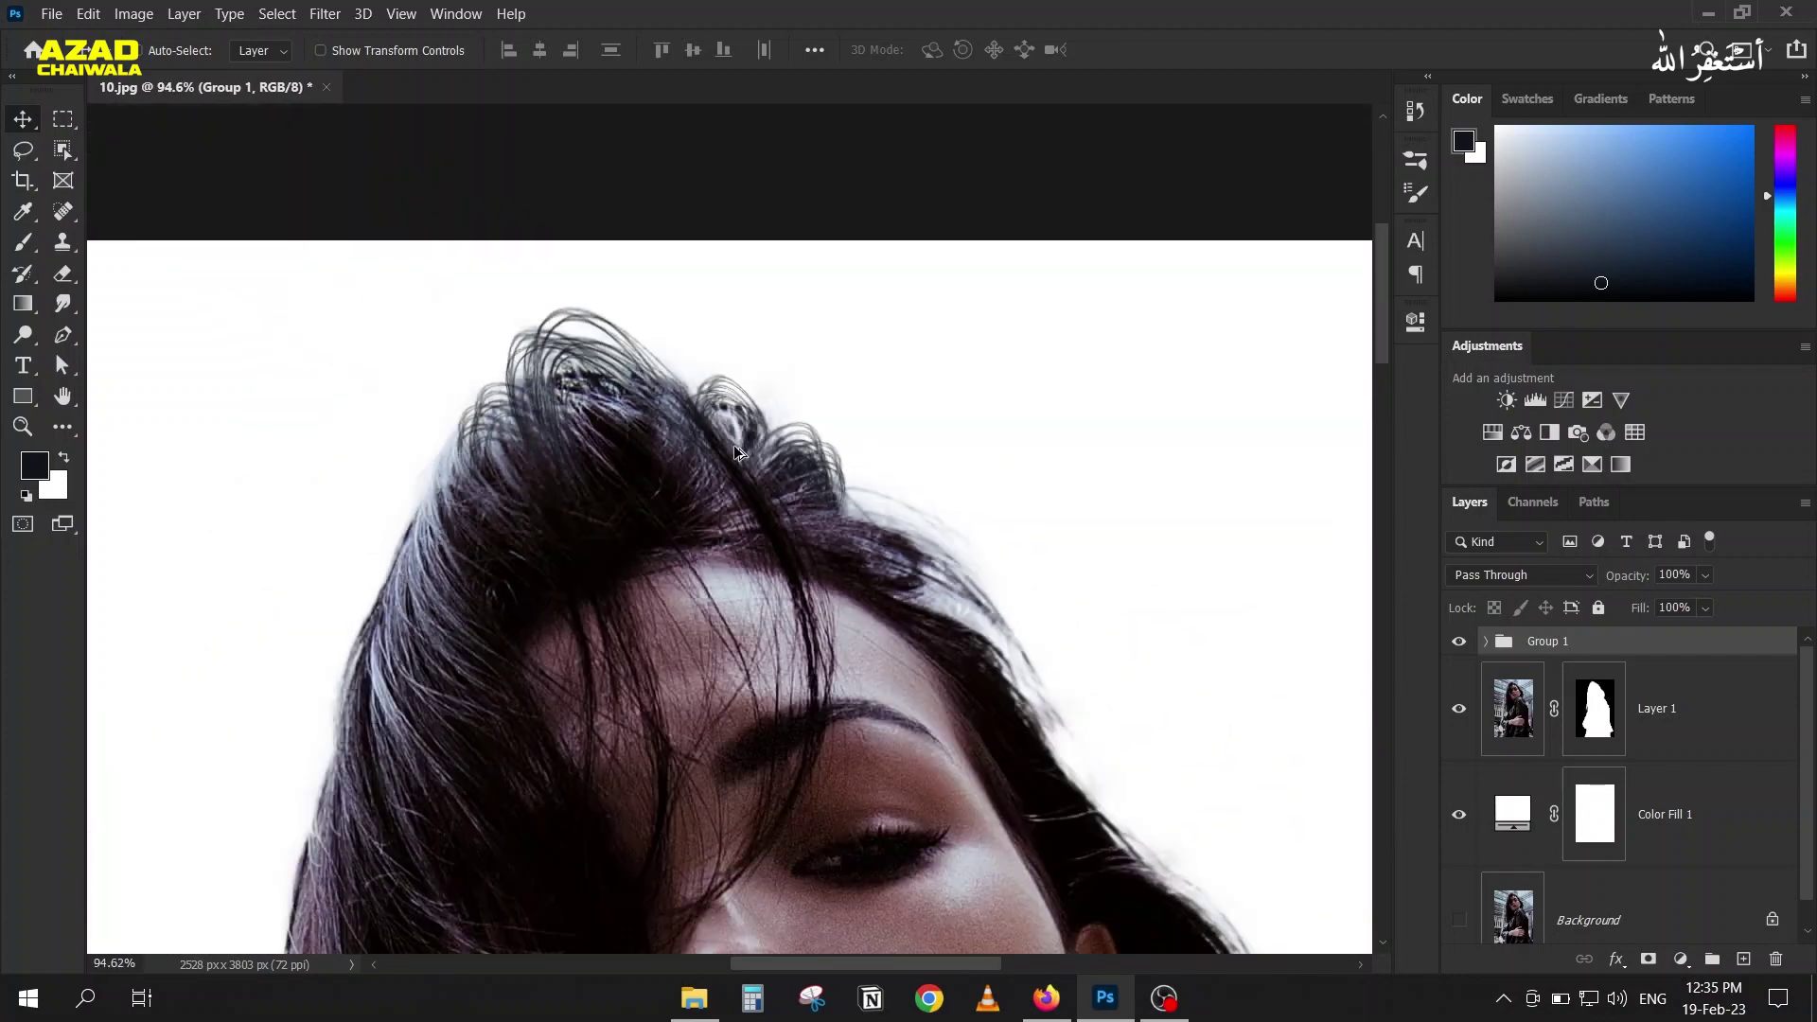
scroll(502, 480, "down", 3)
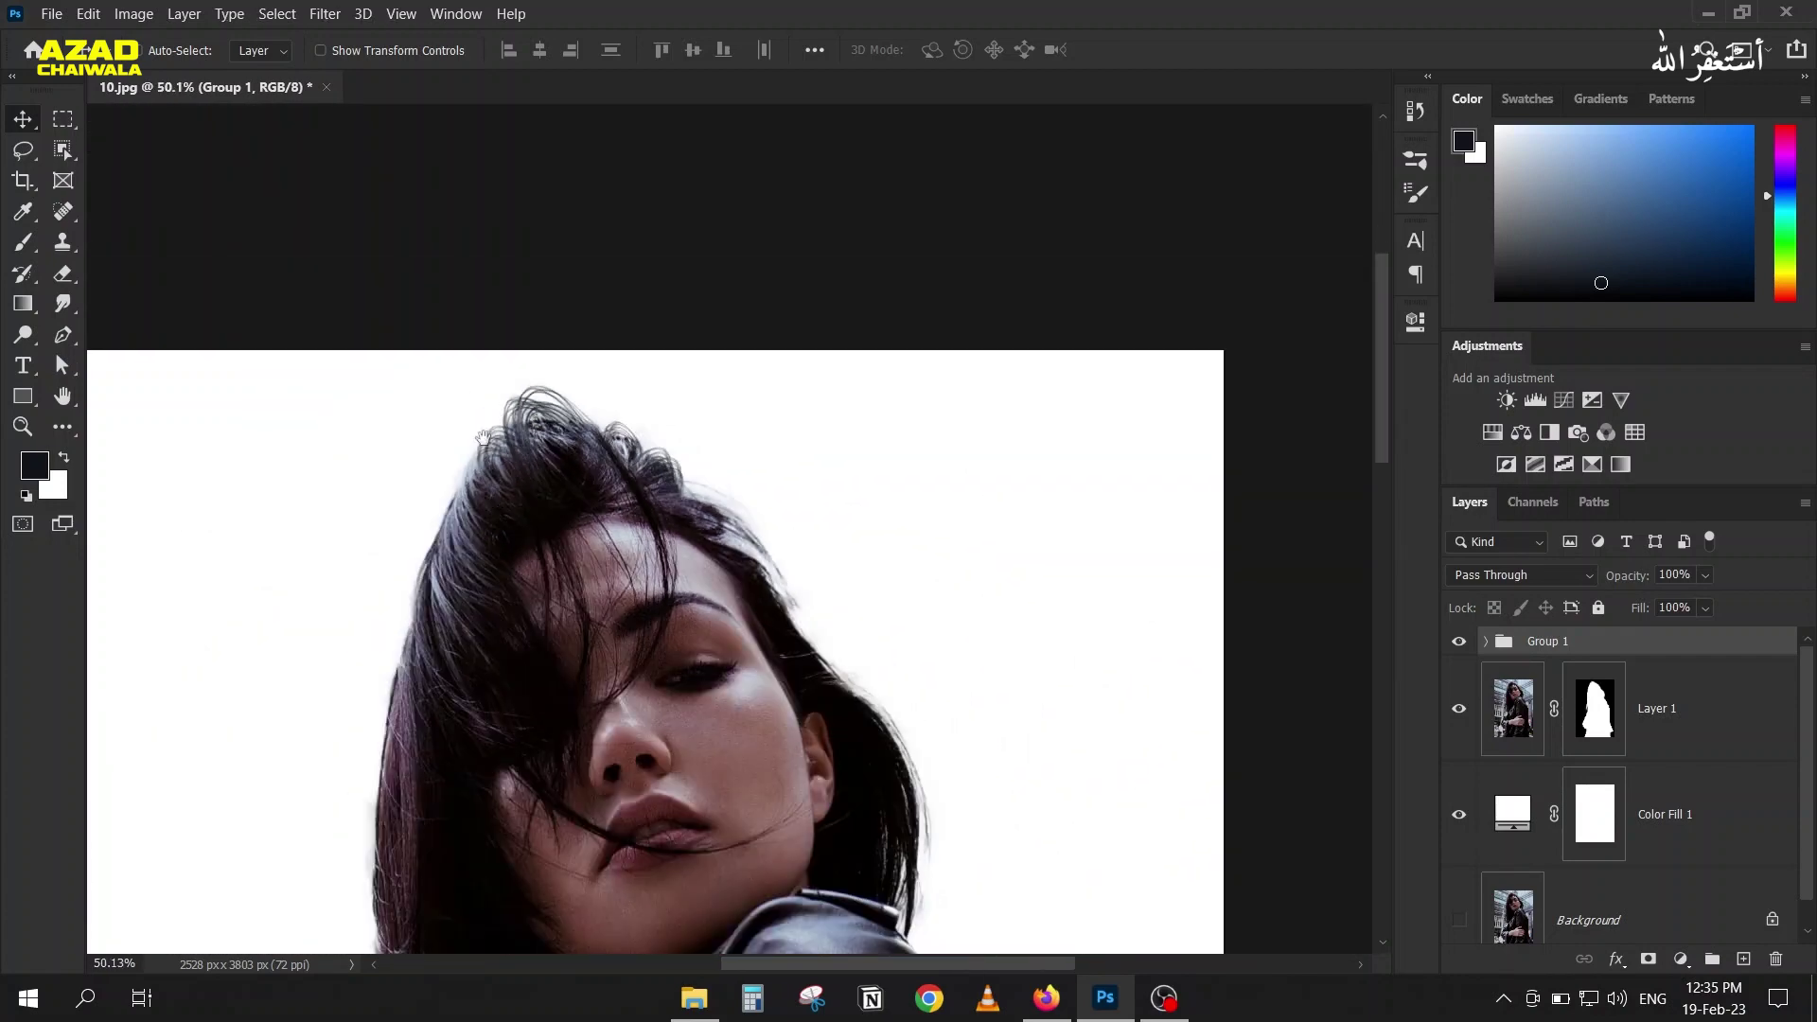
scroll(495, 331, "up", 1)
scroll(486, 350, "down", 2)
scroll(492, 336, "up", 2)
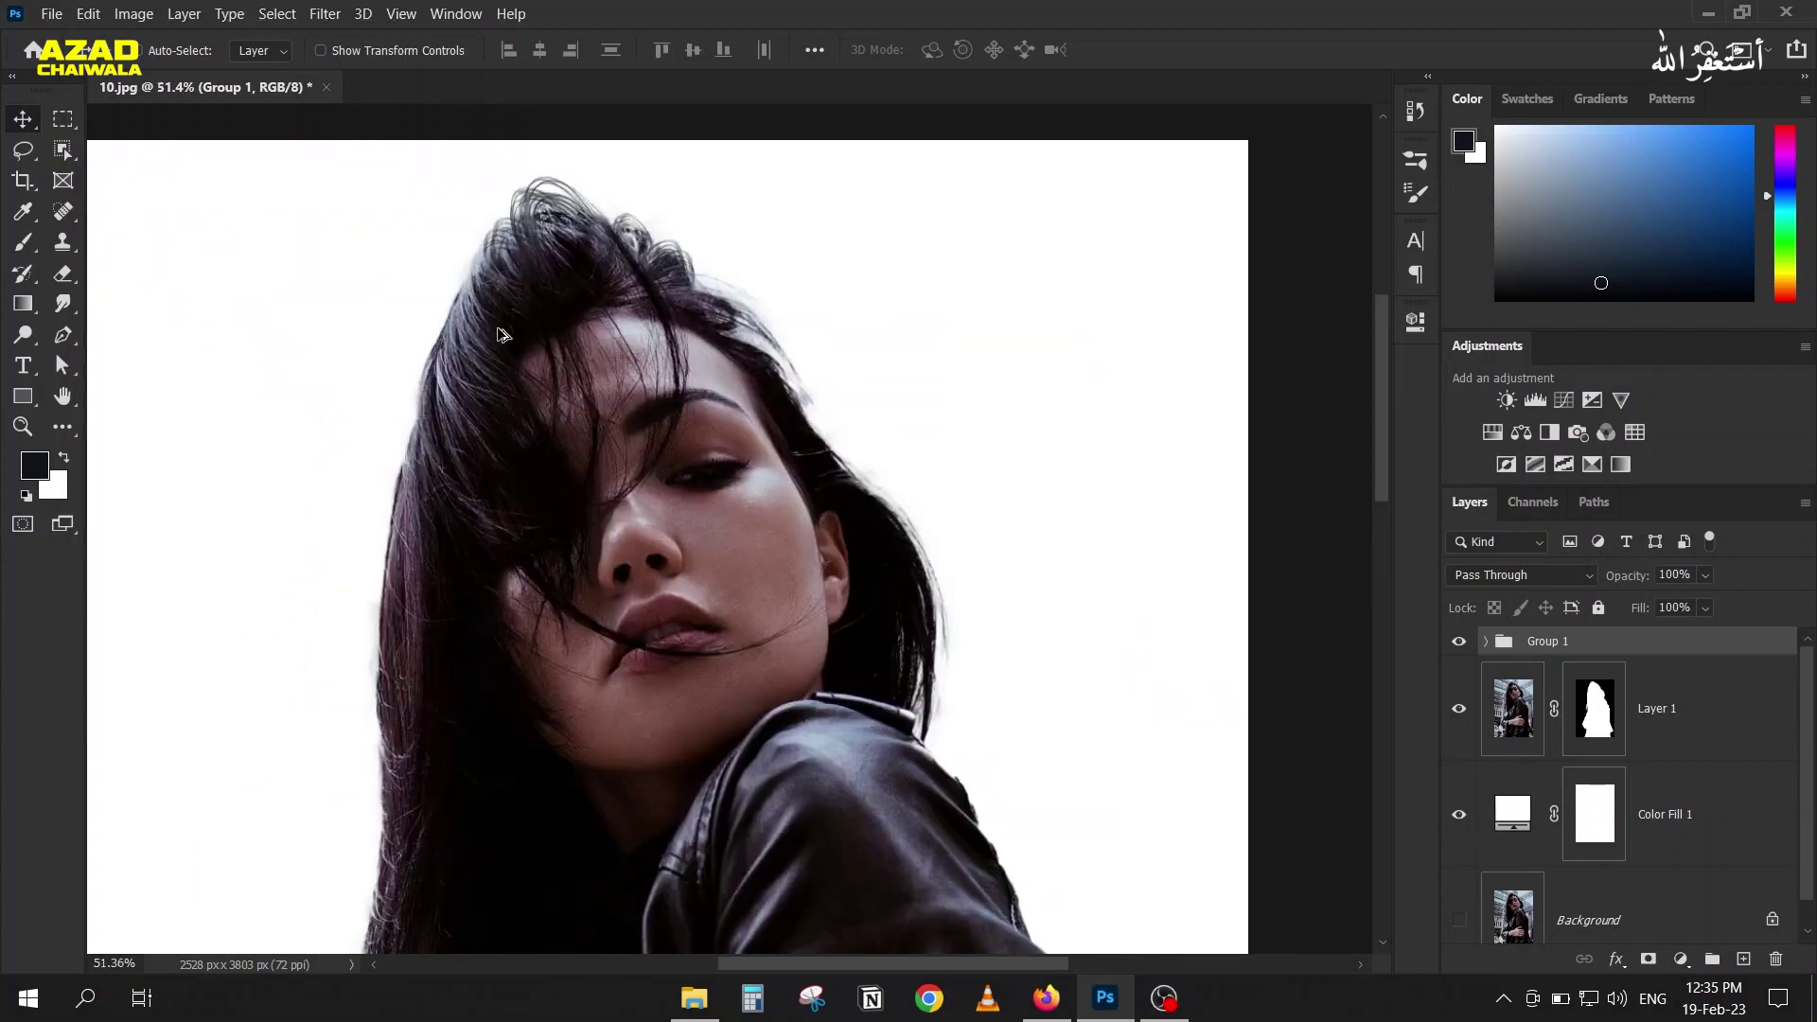
left_click(1454, 645)
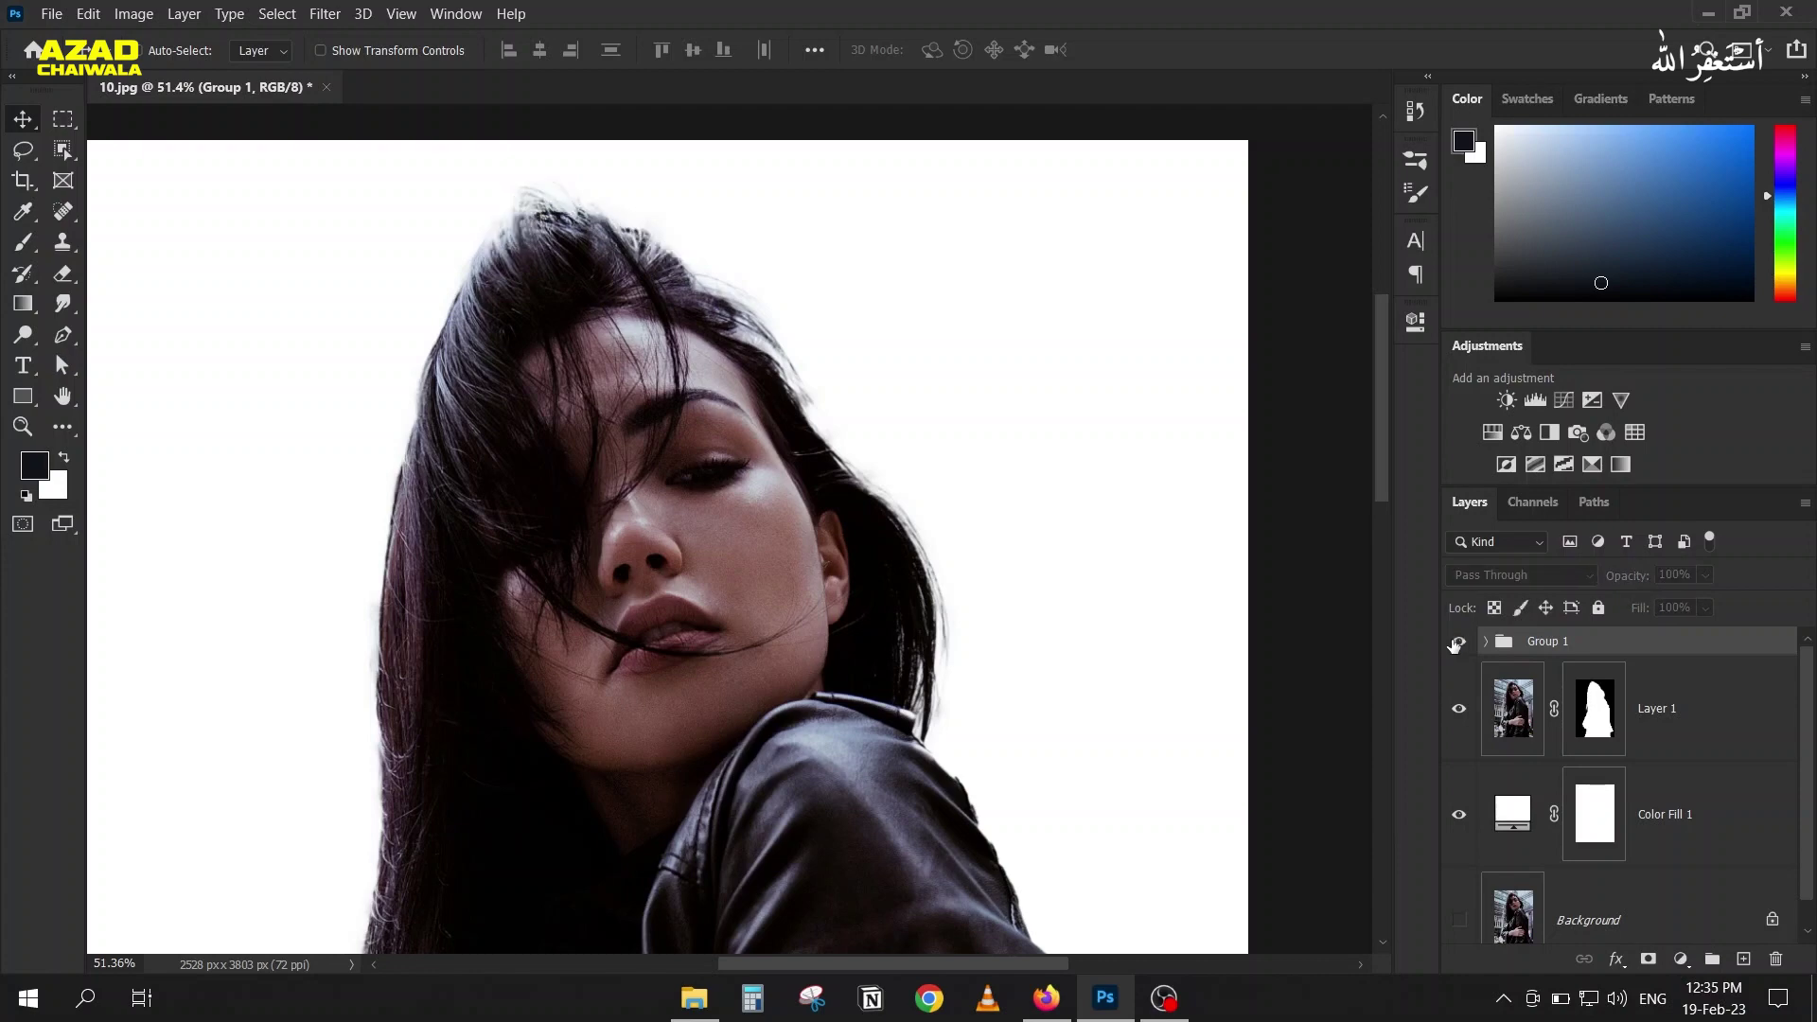
scroll(677, 241, "up", 3)
scroll(644, 298, "up", 3)
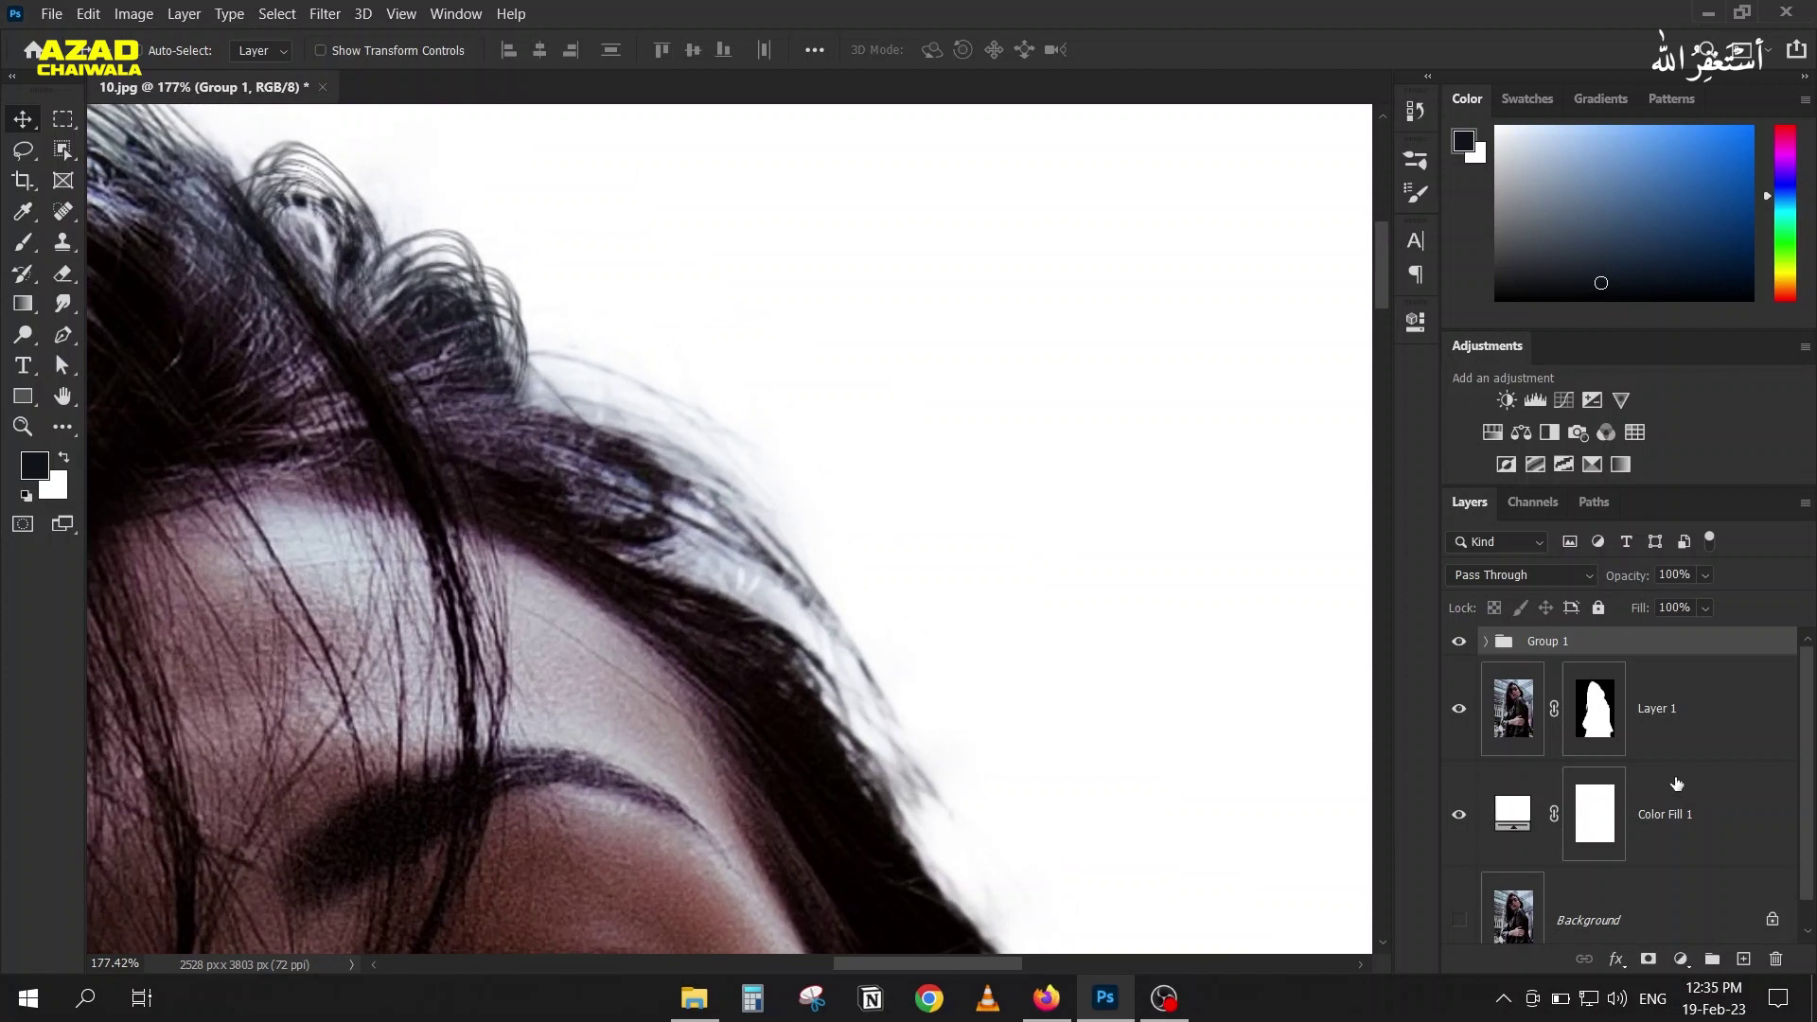
left_click(1741, 961)
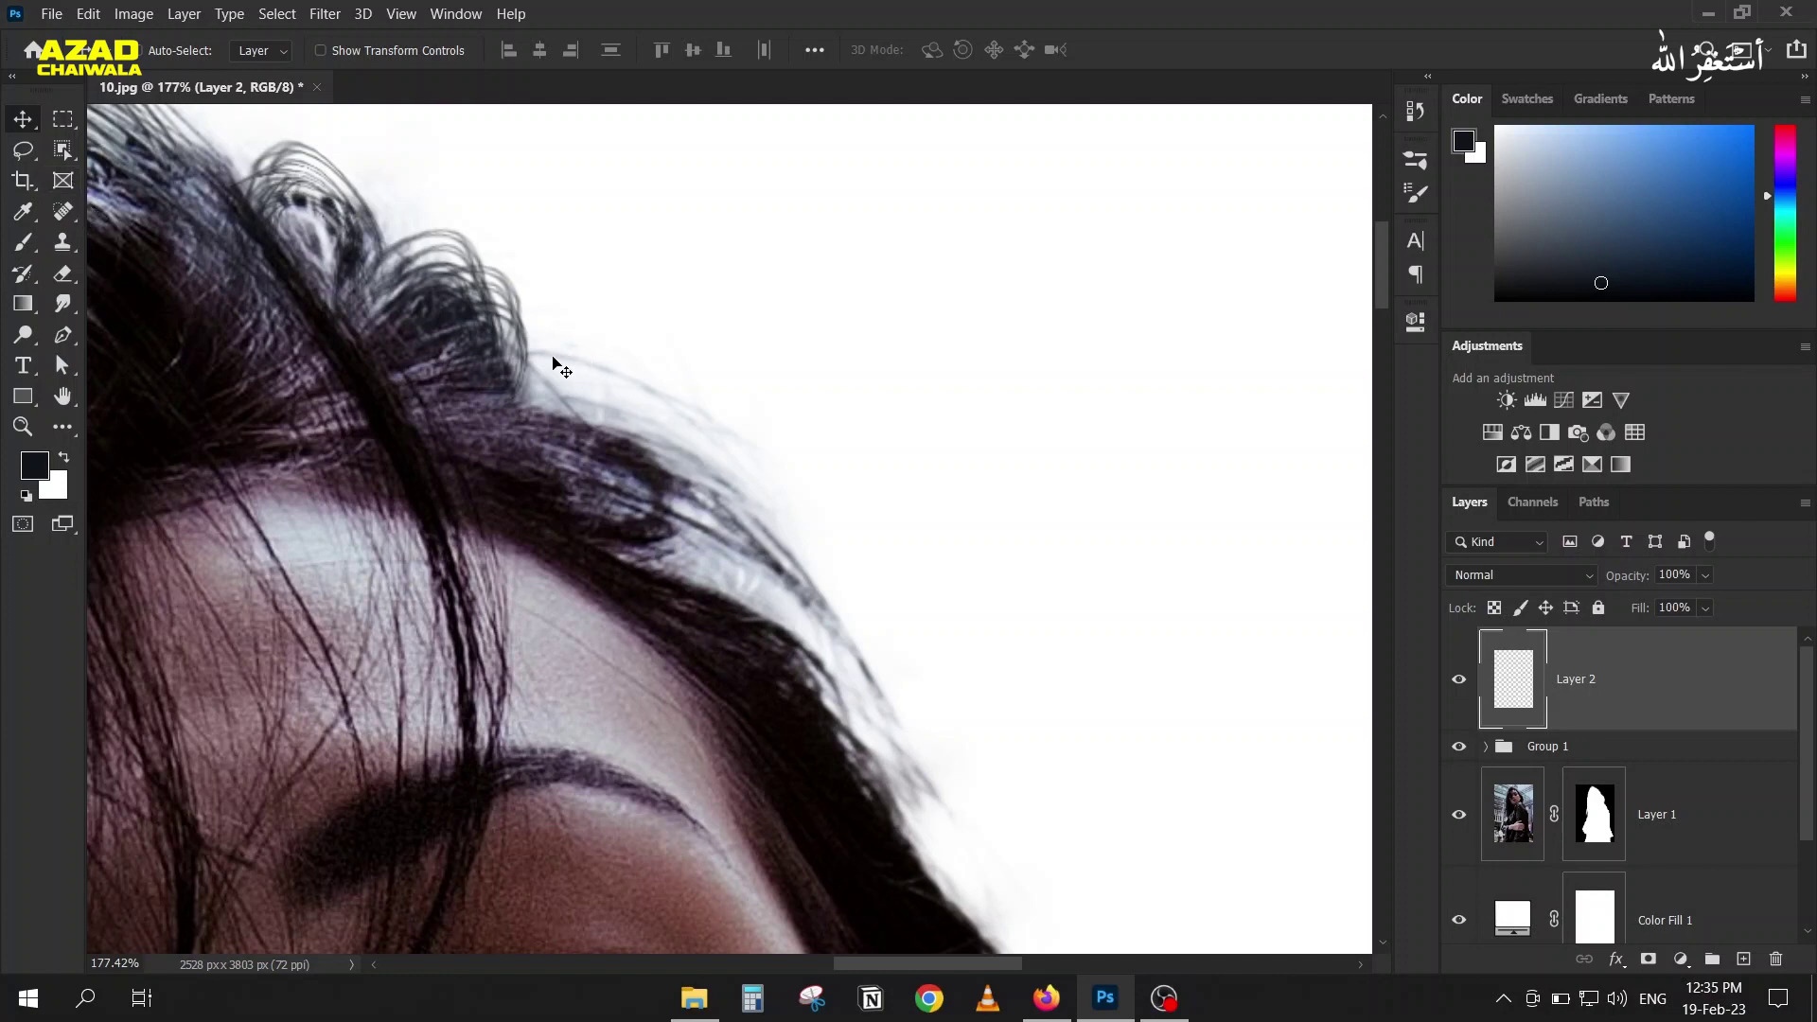
Step: Draw a curved pen path along the crown's outer hairline edge
key("p")
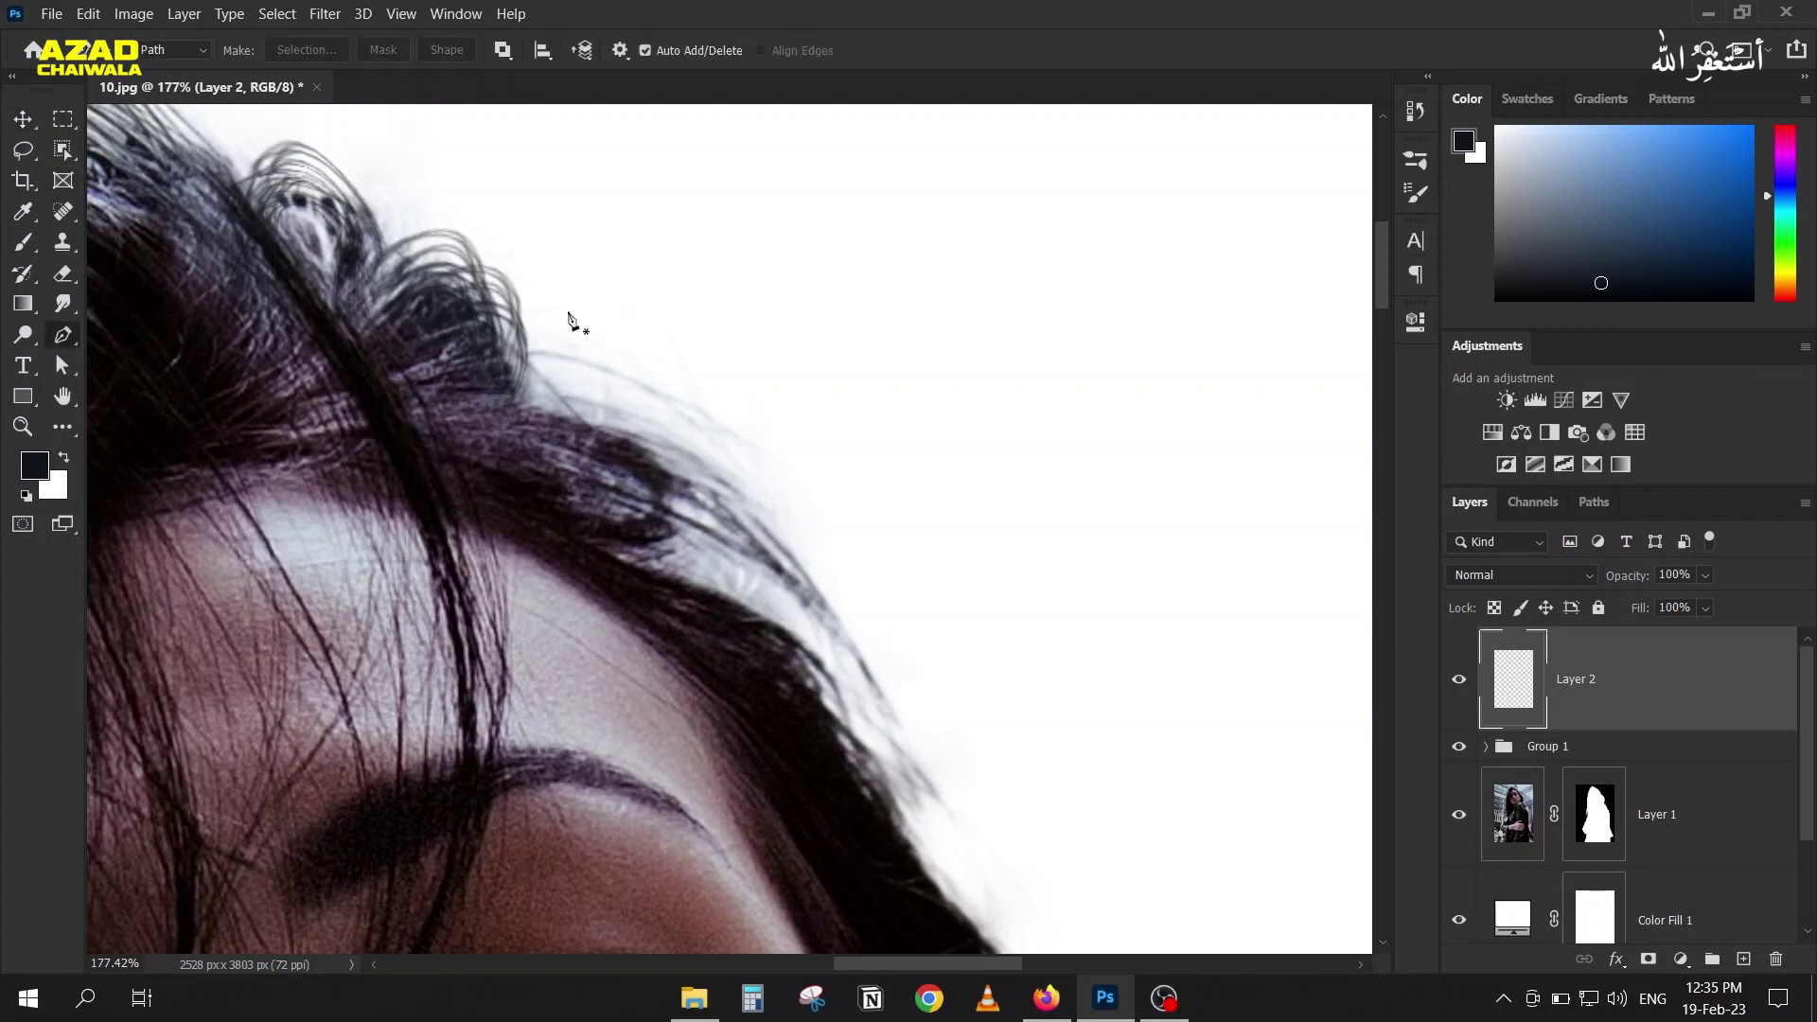
left_click(505, 401)
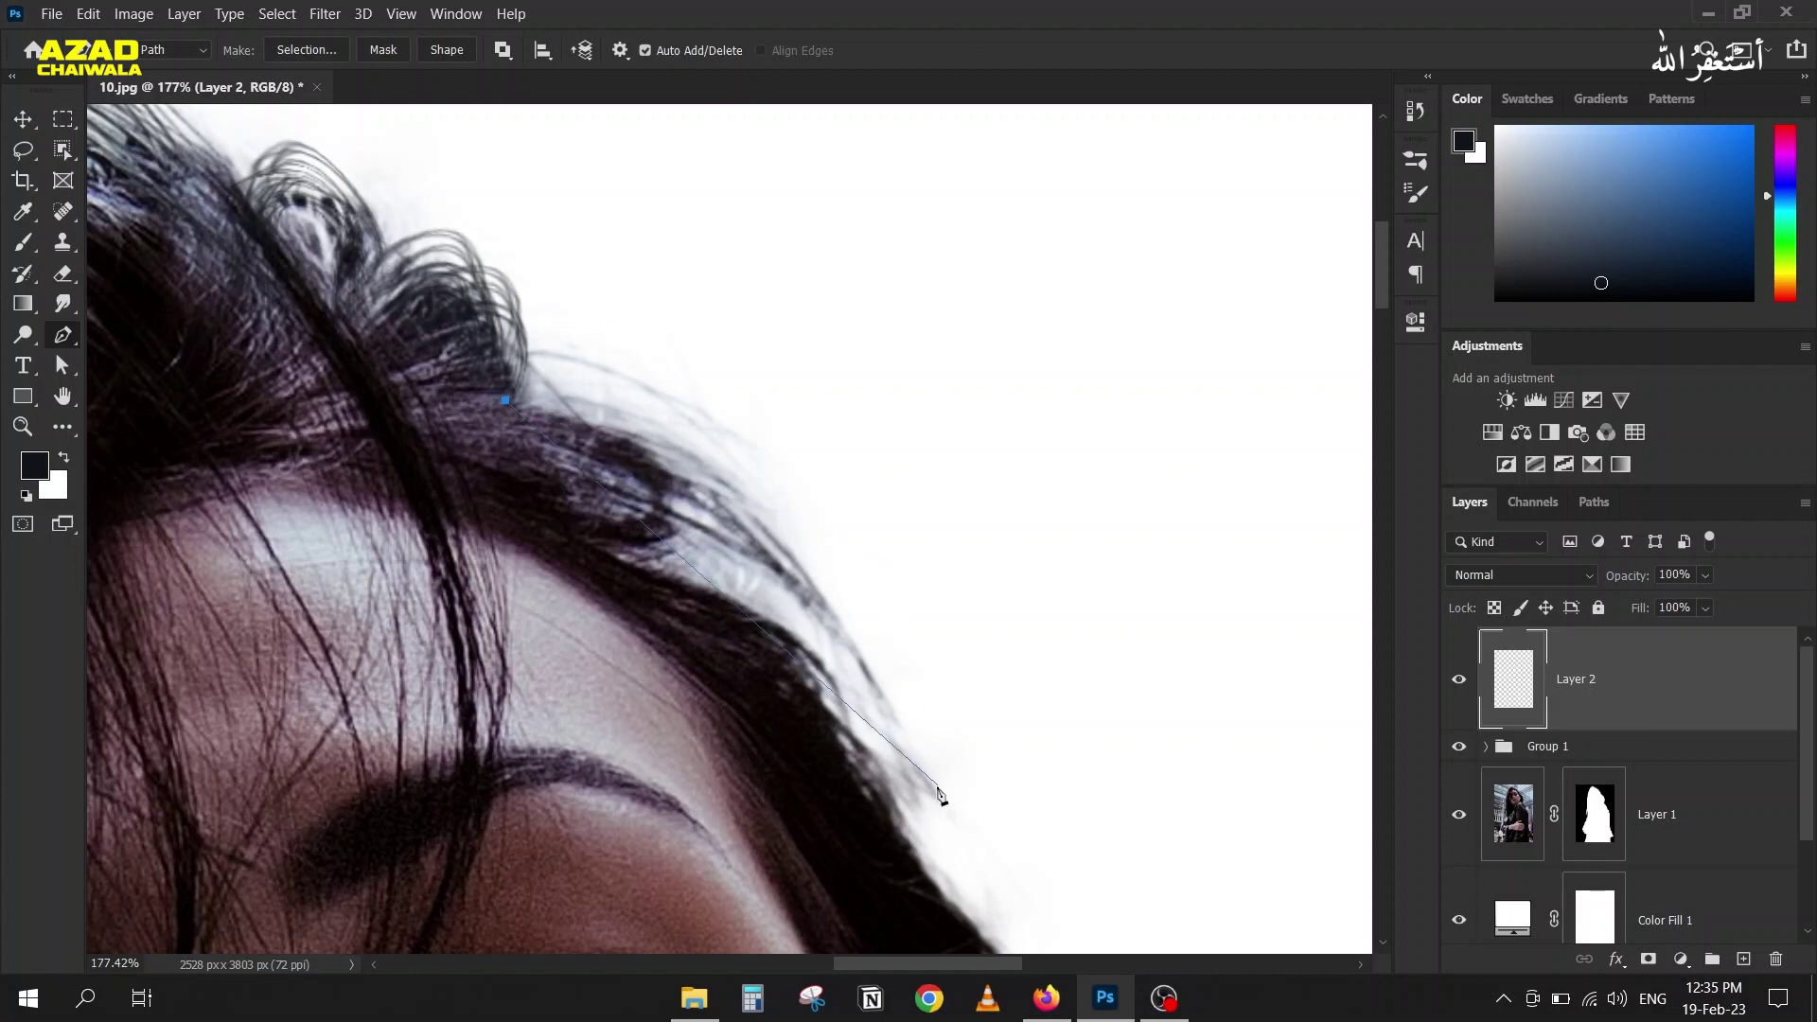
left_click_drag(930, 801, 1015, 854)
key("ctrl+z")
left_click_drag(698, 365, 785, 527)
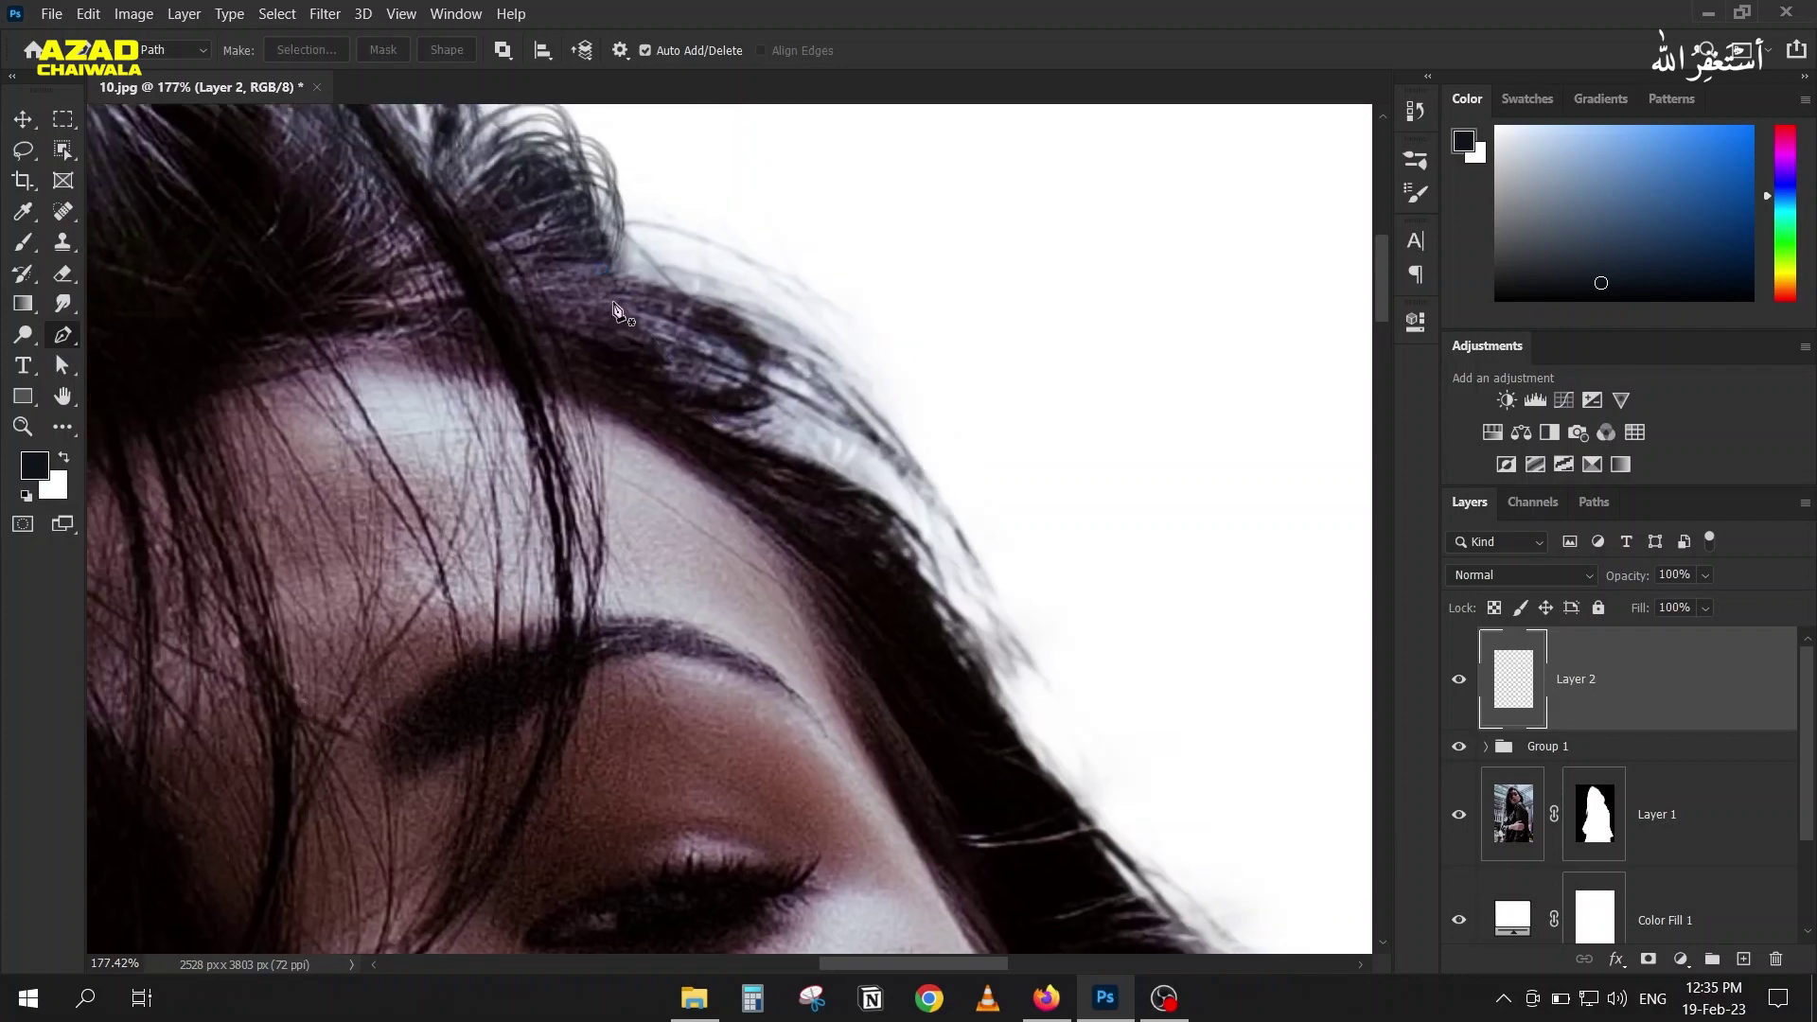
left_click_drag(590, 276, 726, 274)
left_click_drag(865, 396, 920, 473)
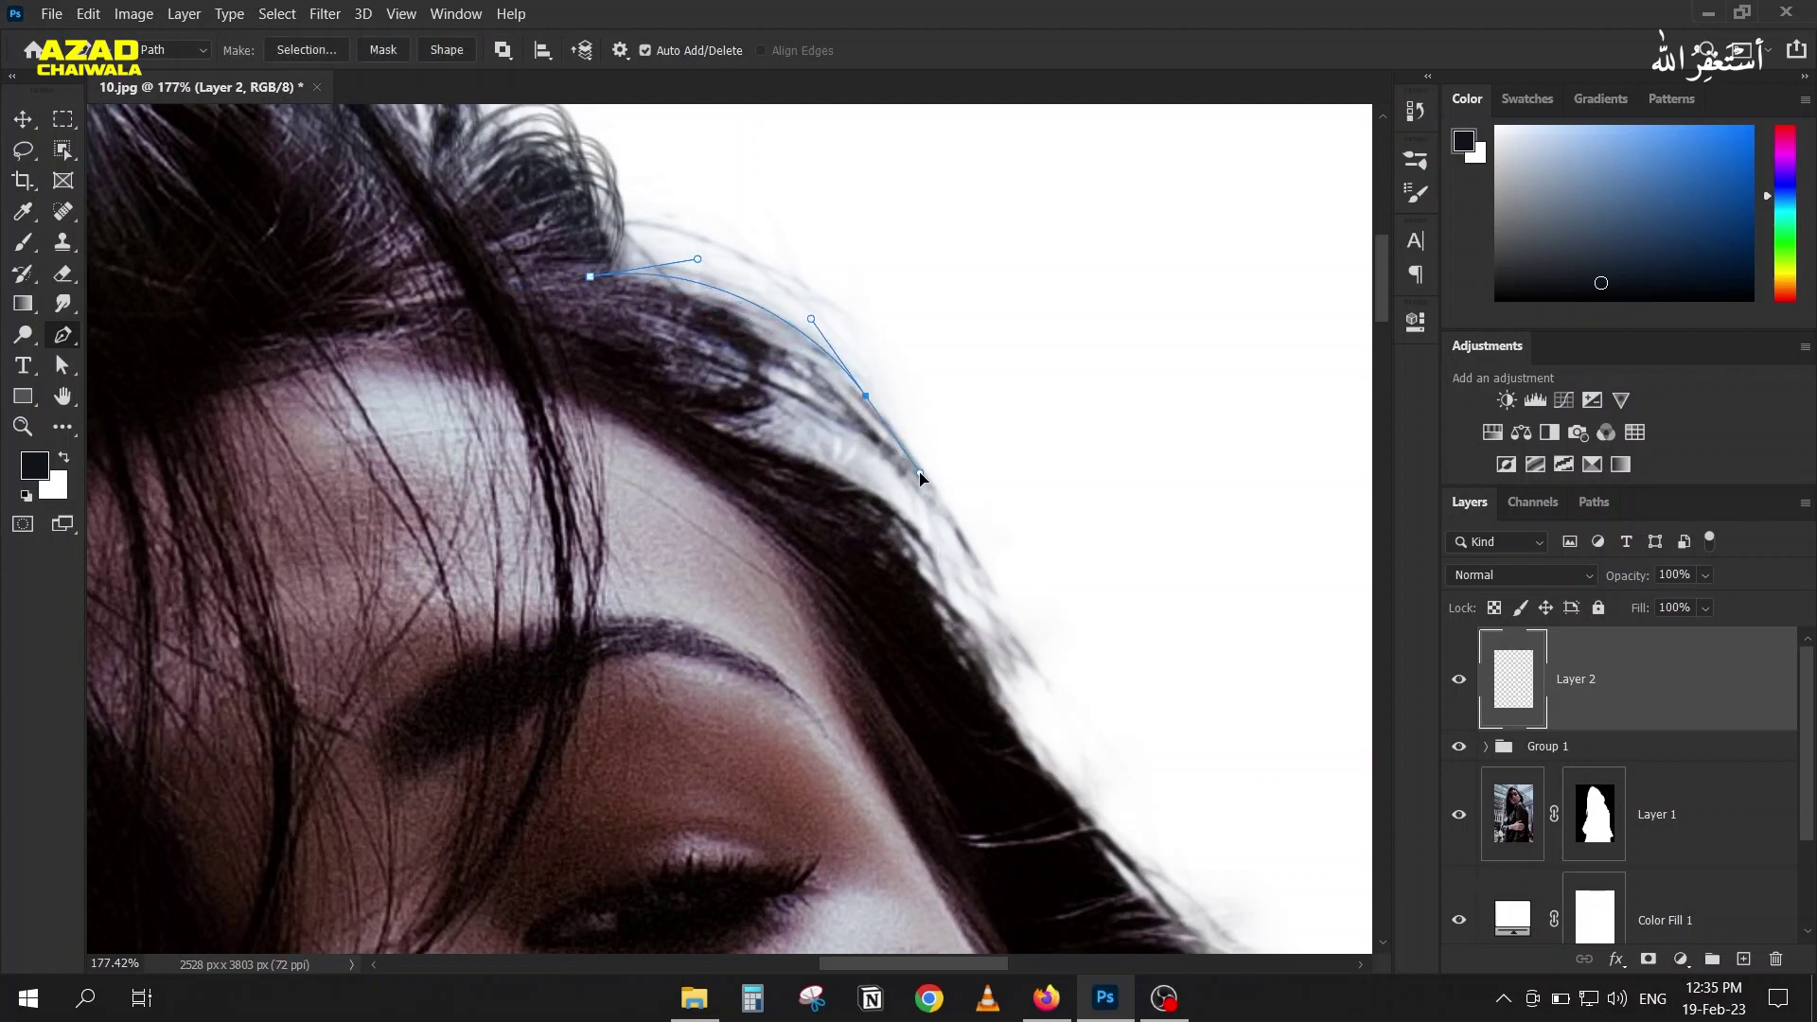
left_click_drag(1047, 710, 1159, 766)
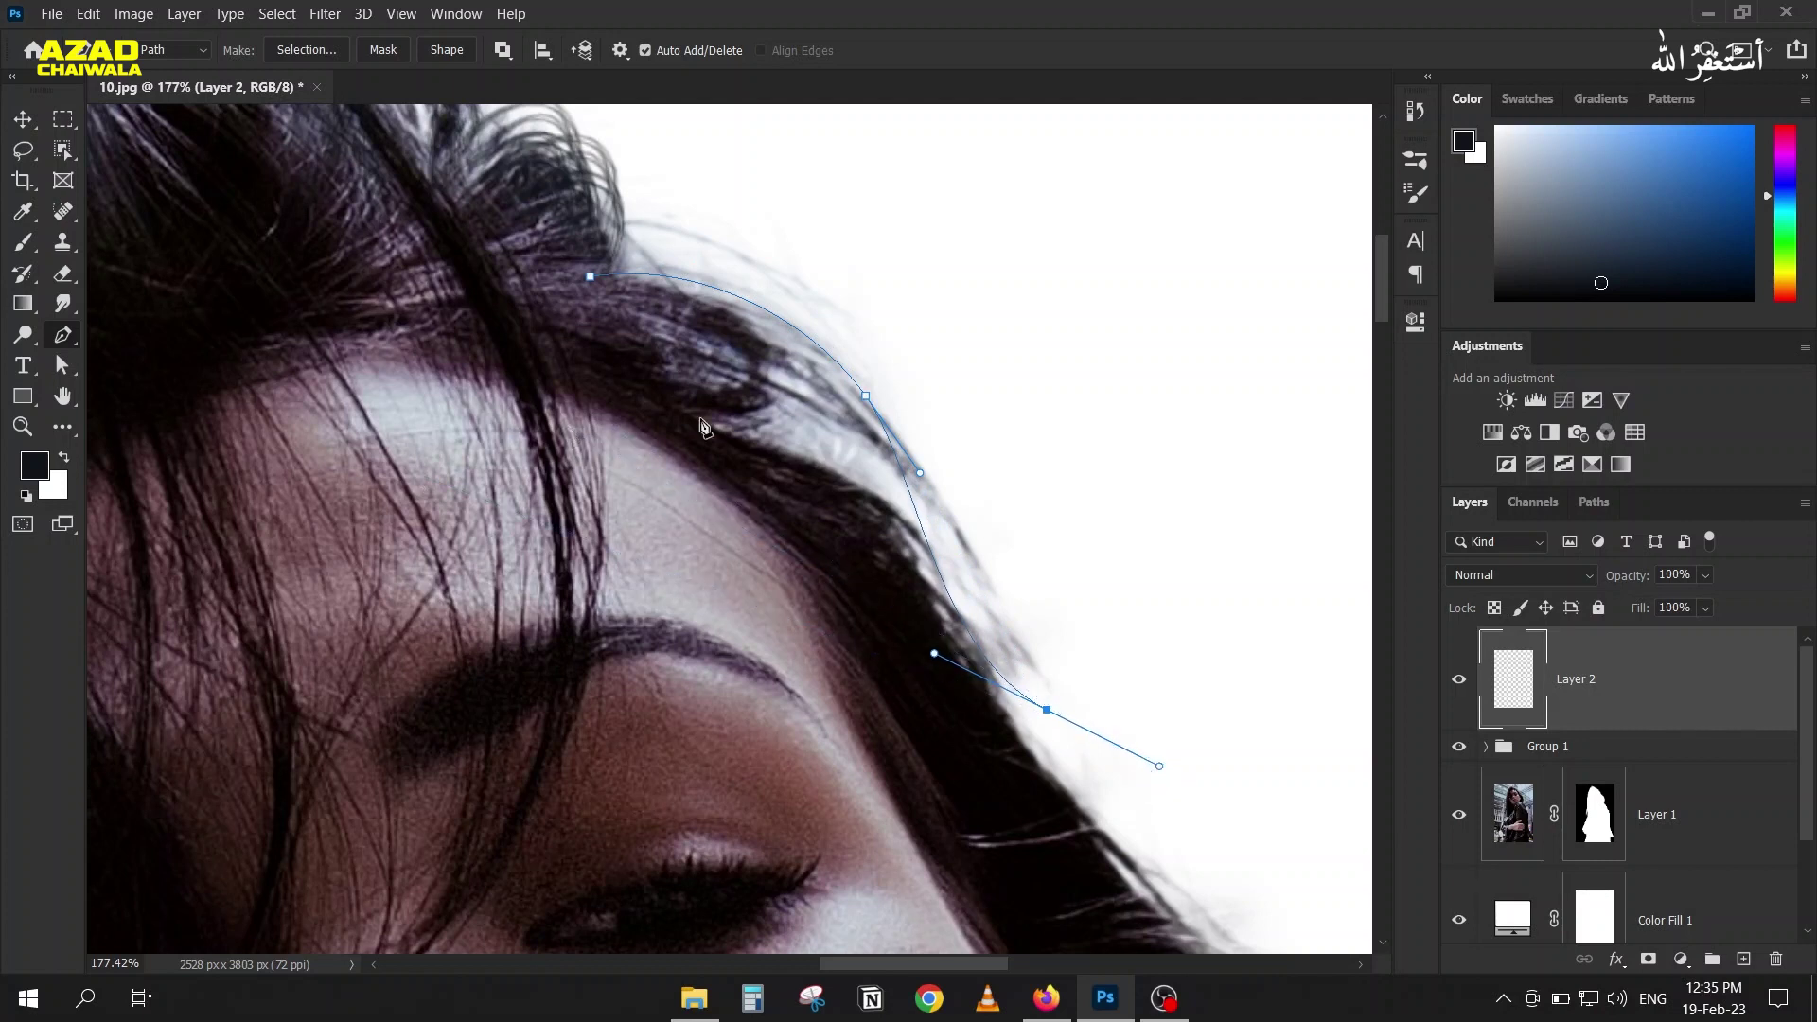
Step: Stroke the path with the brush onto Layer 2 and hide the path to check the new strand
right_click(803, 342)
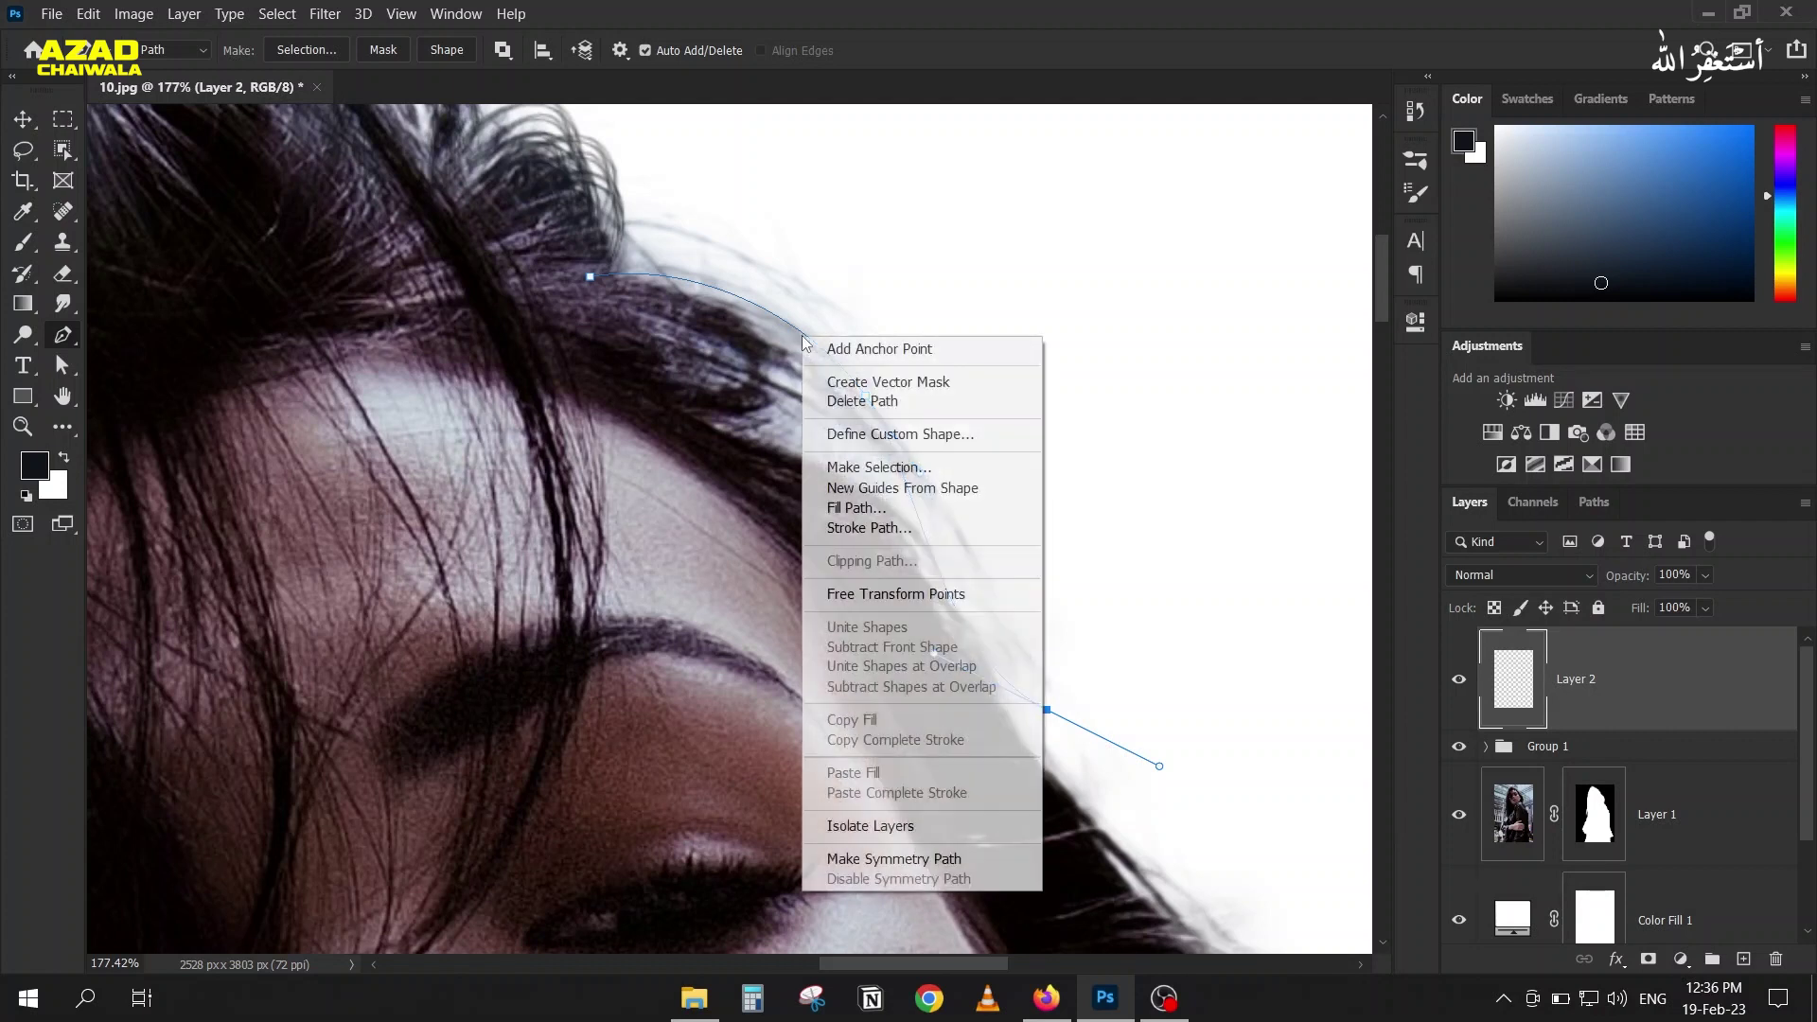
left_click(833, 509)
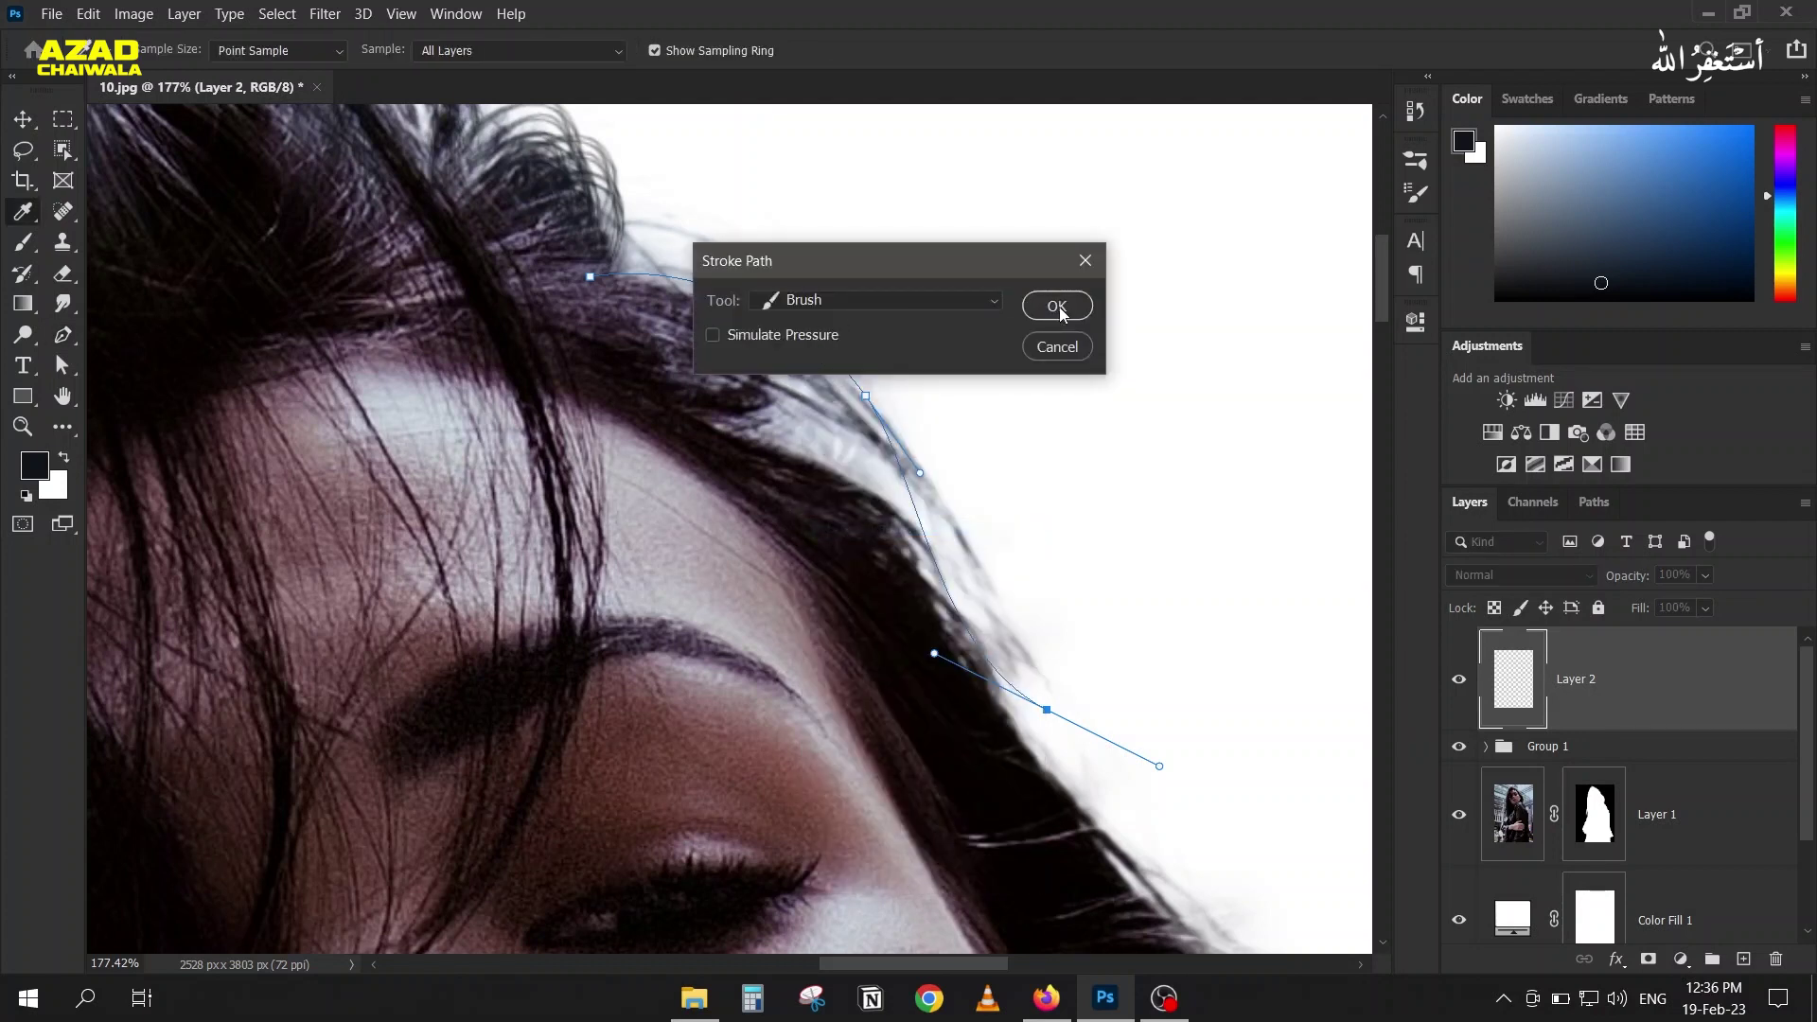
left_click(1057, 306)
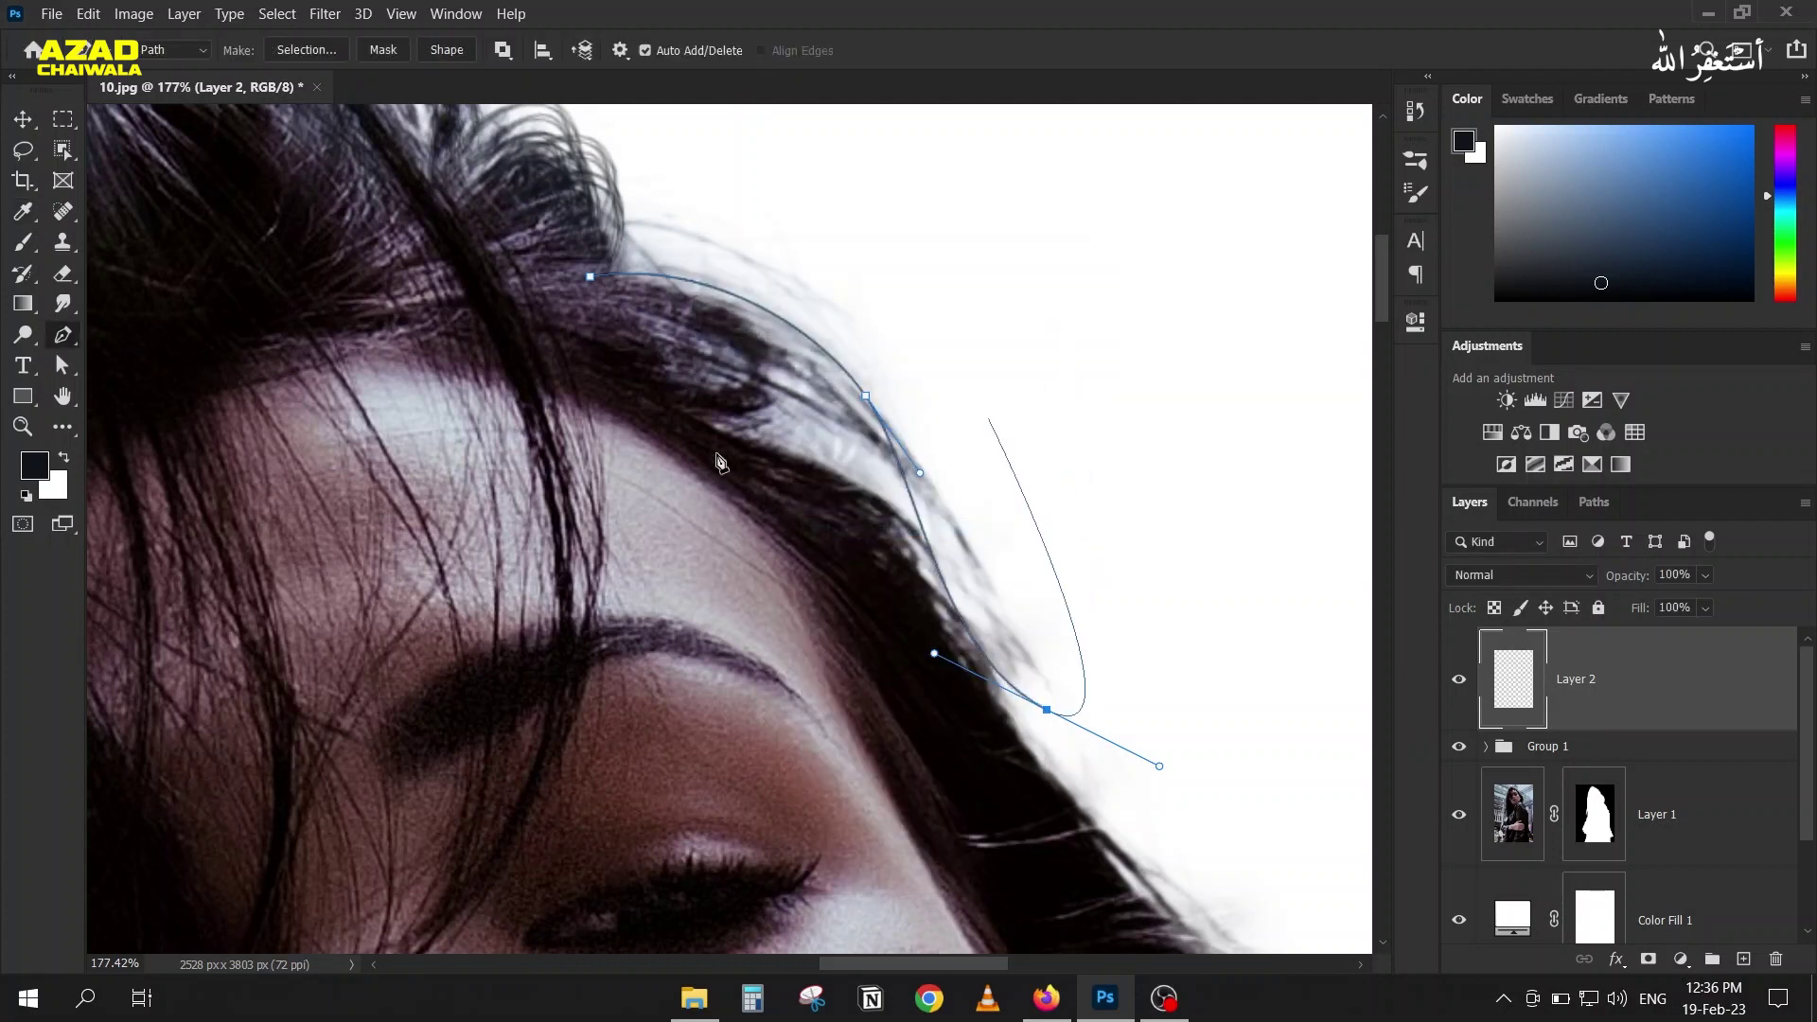
left_click(23, 120)
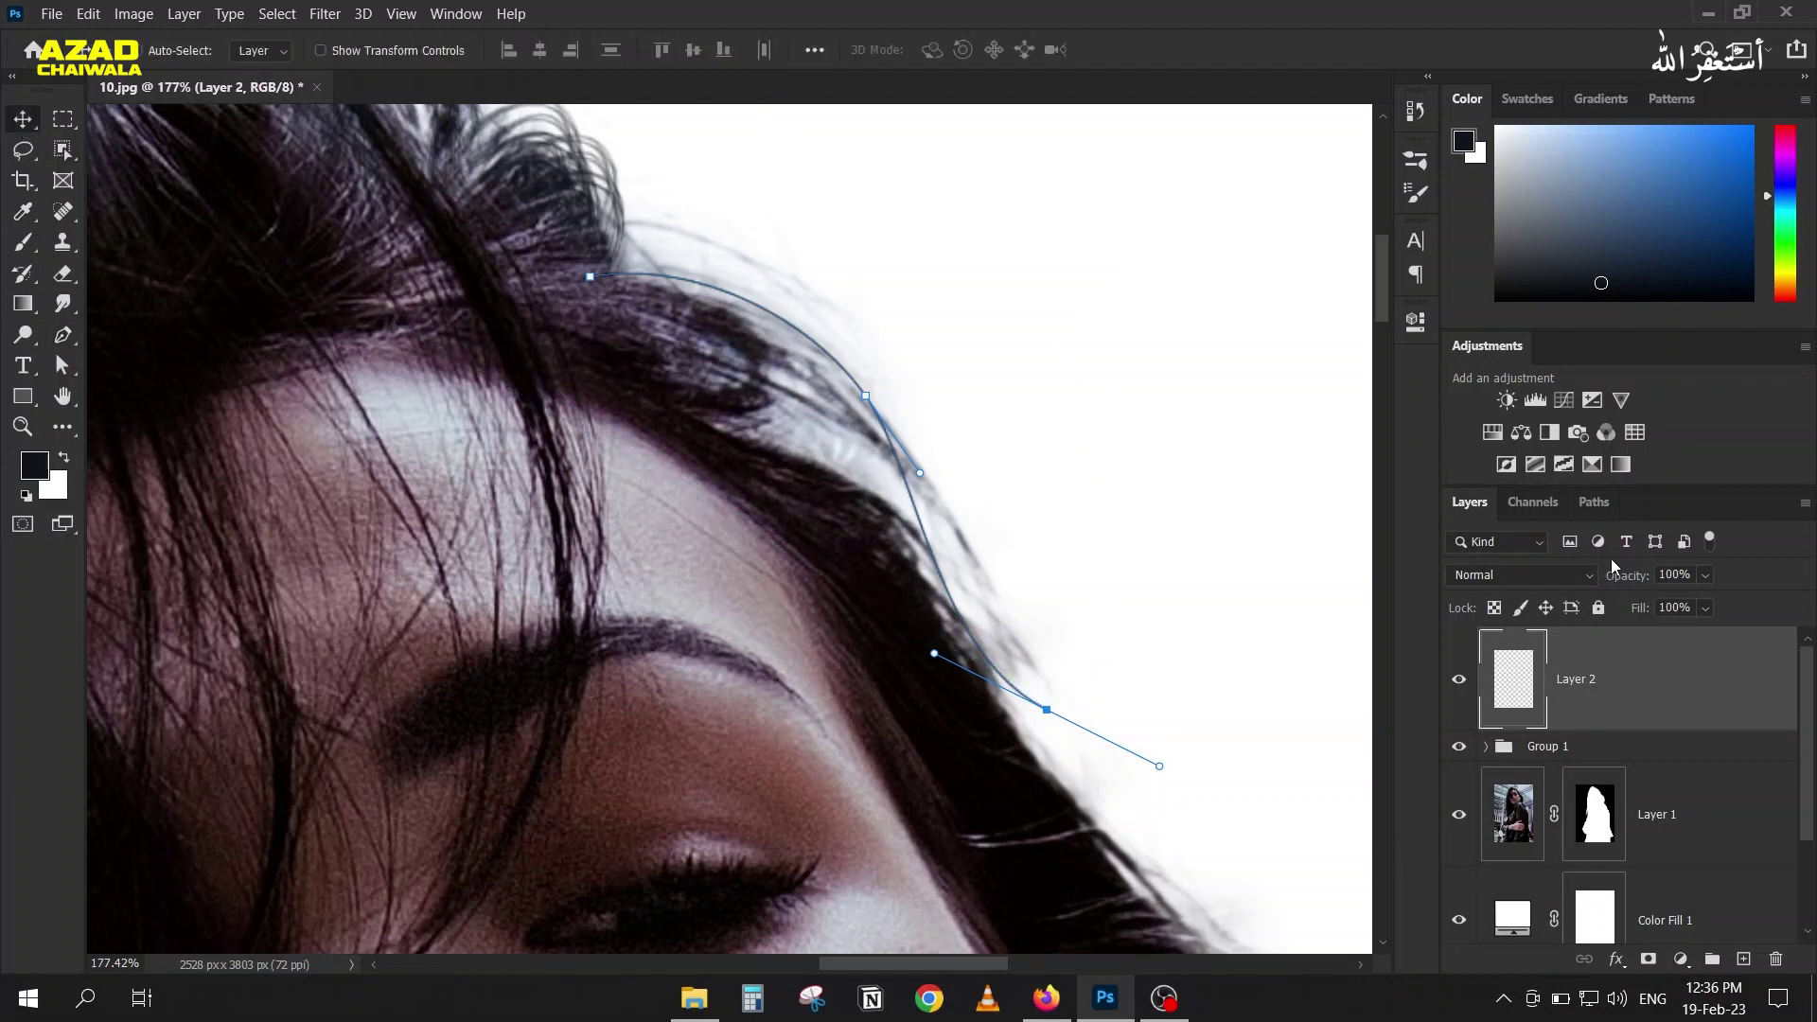
left_click(1596, 502)
left_click(1559, 615)
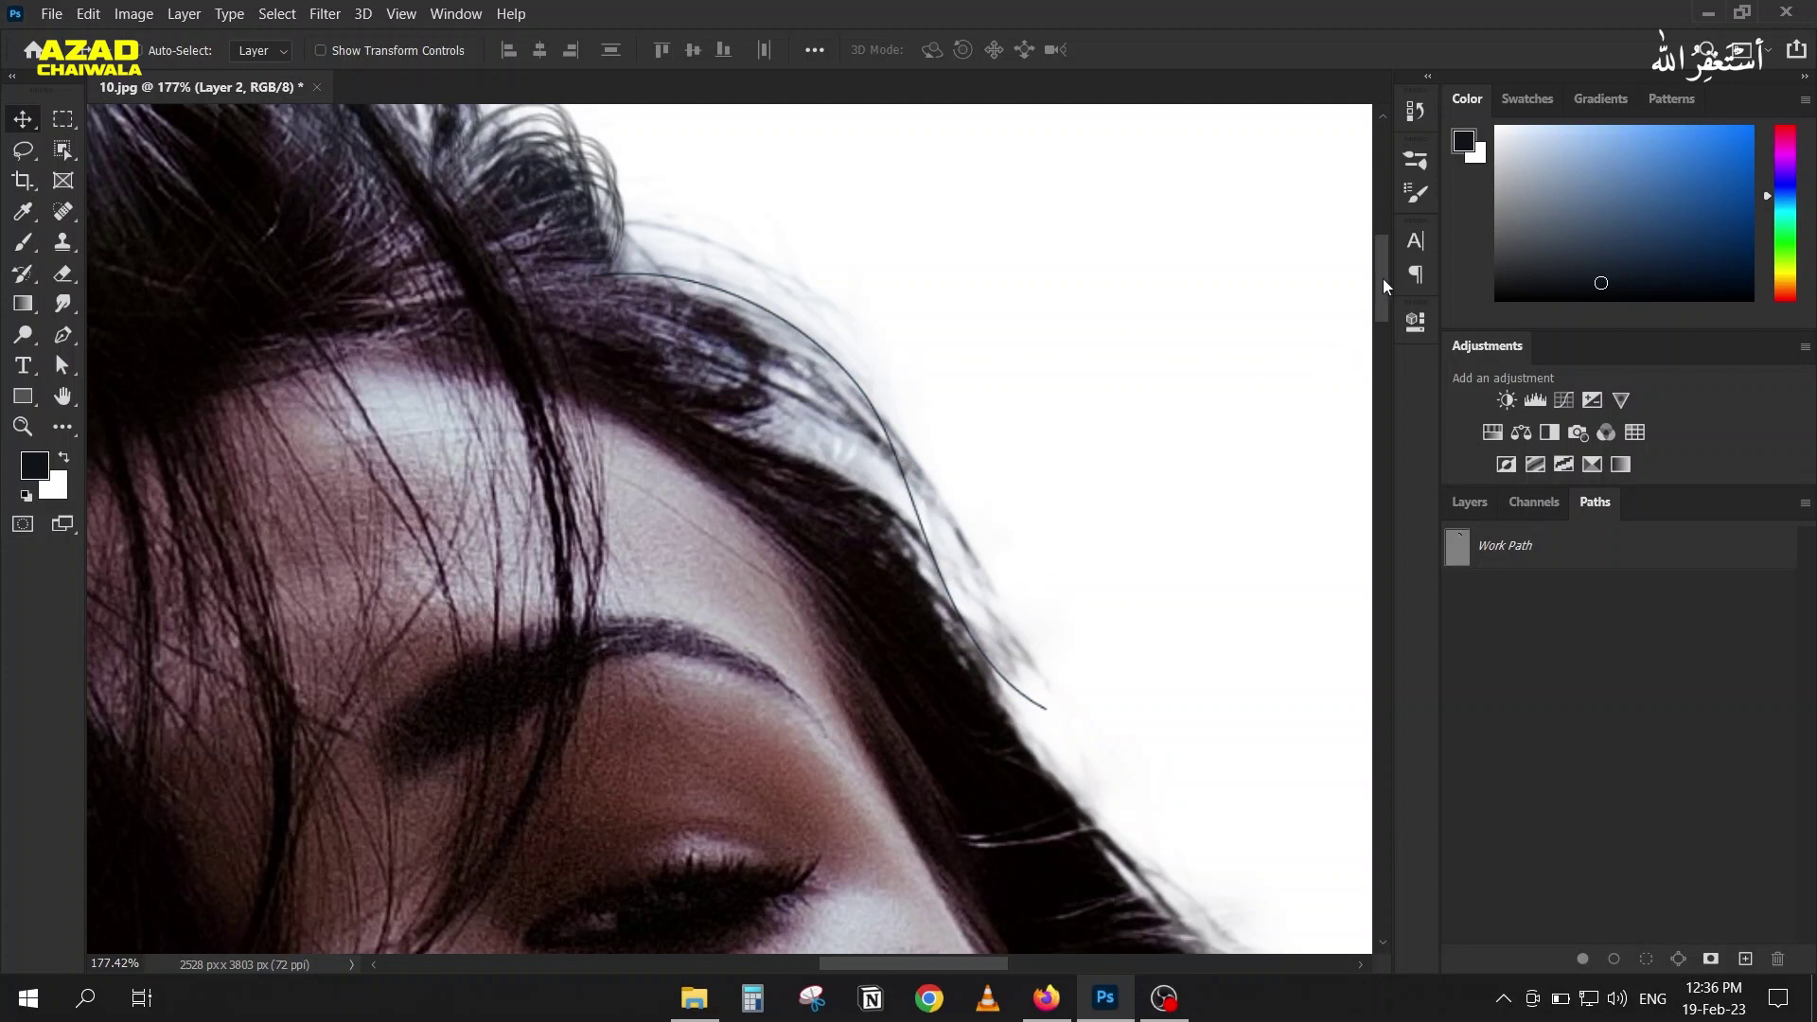
Step: Check the brush presets, undo the uniform path stroke and switch to the Brush tool
left_click(1412, 194)
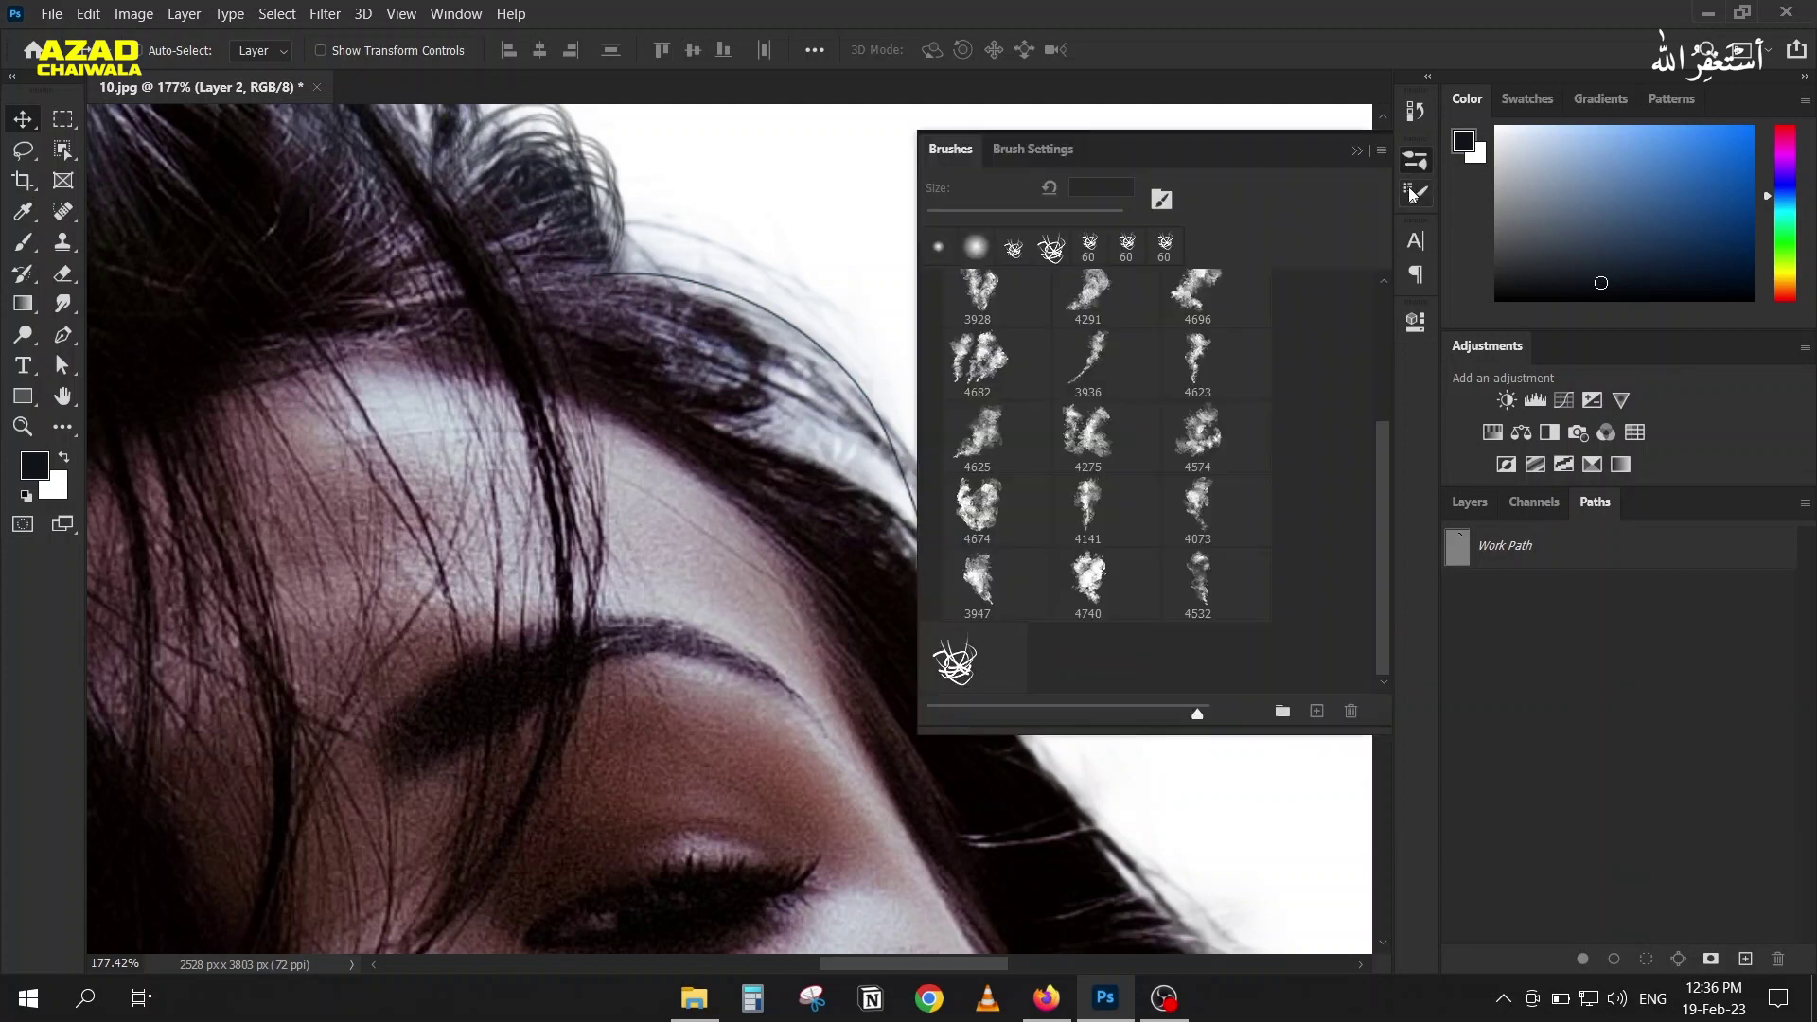
left_click(1412, 197)
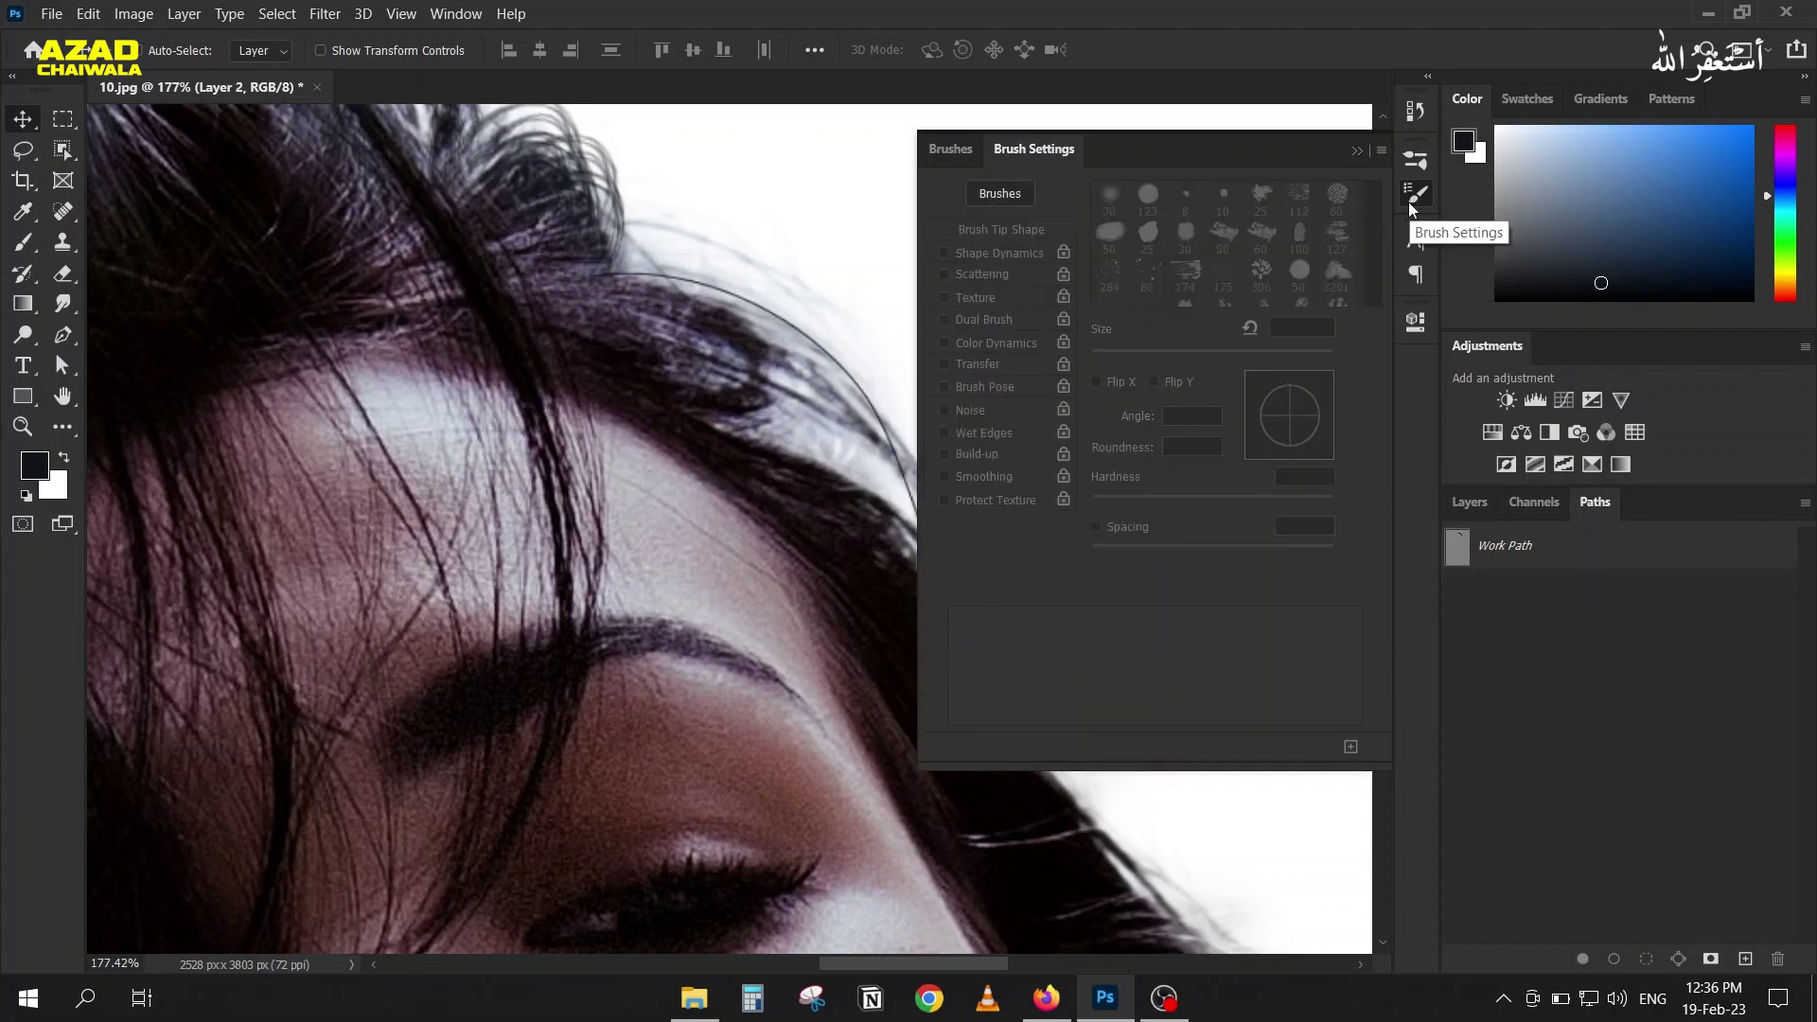
left_click(951, 150)
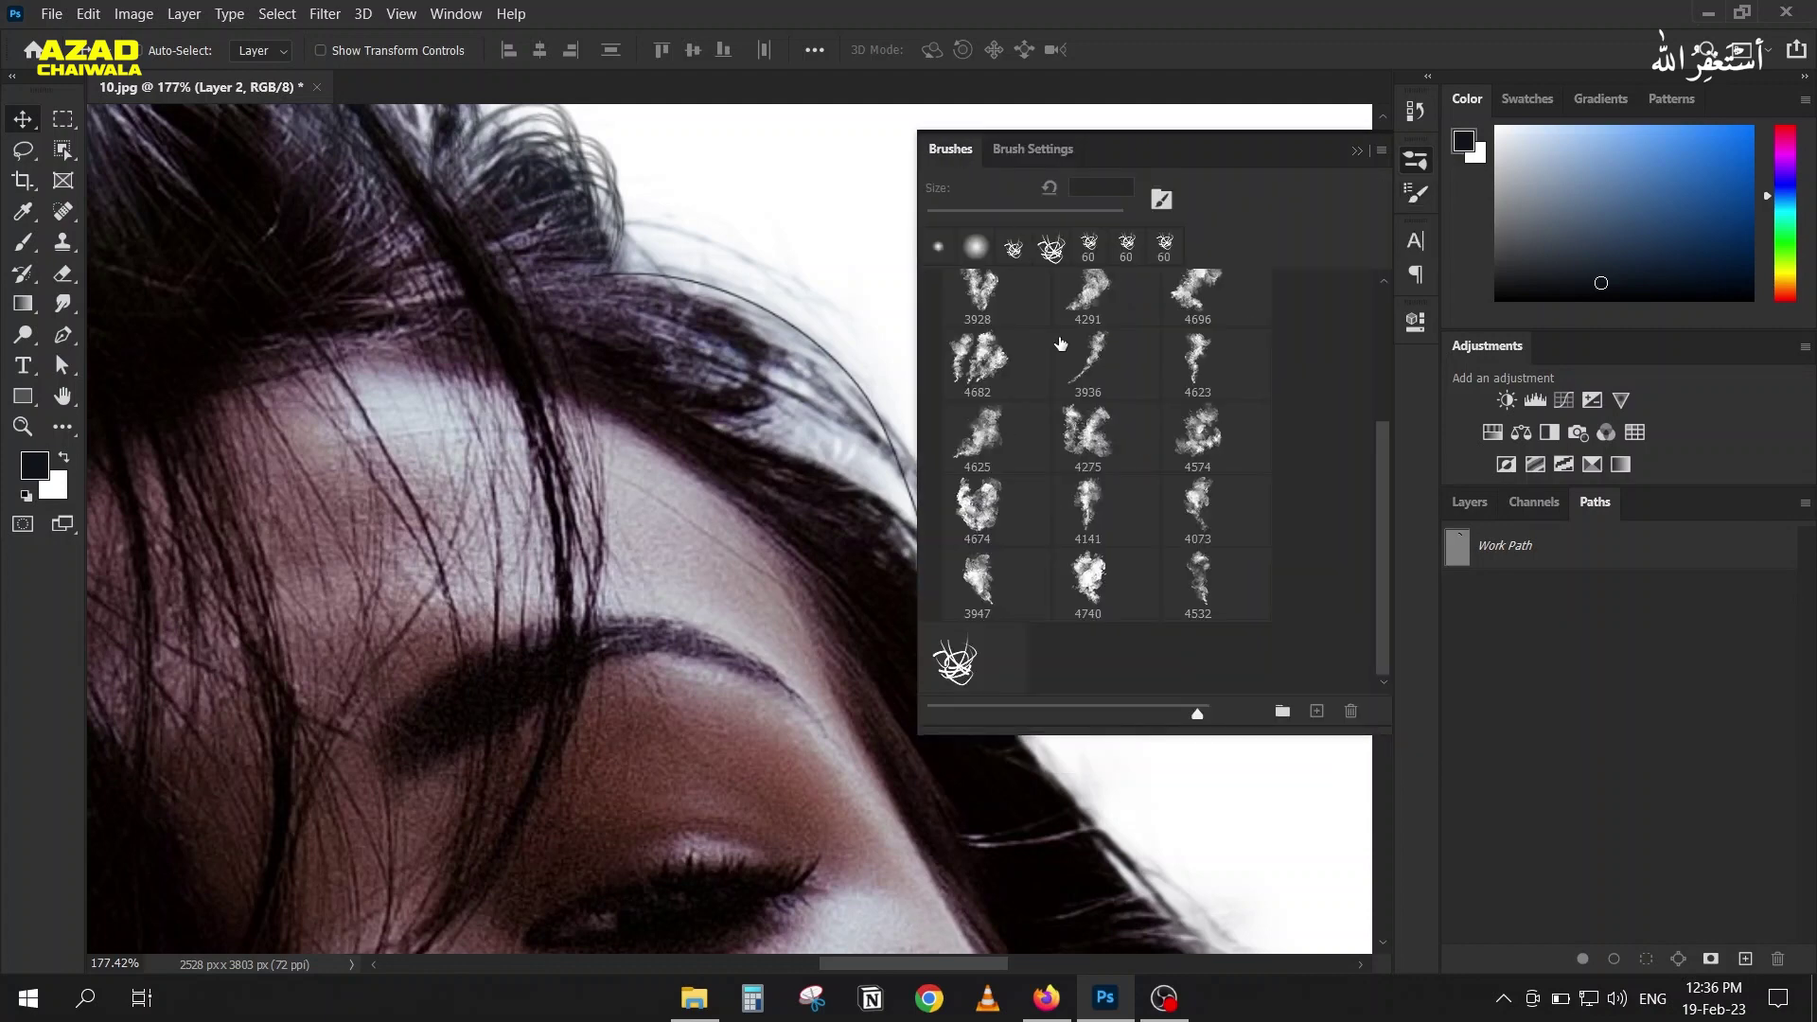
left_click(1415, 161)
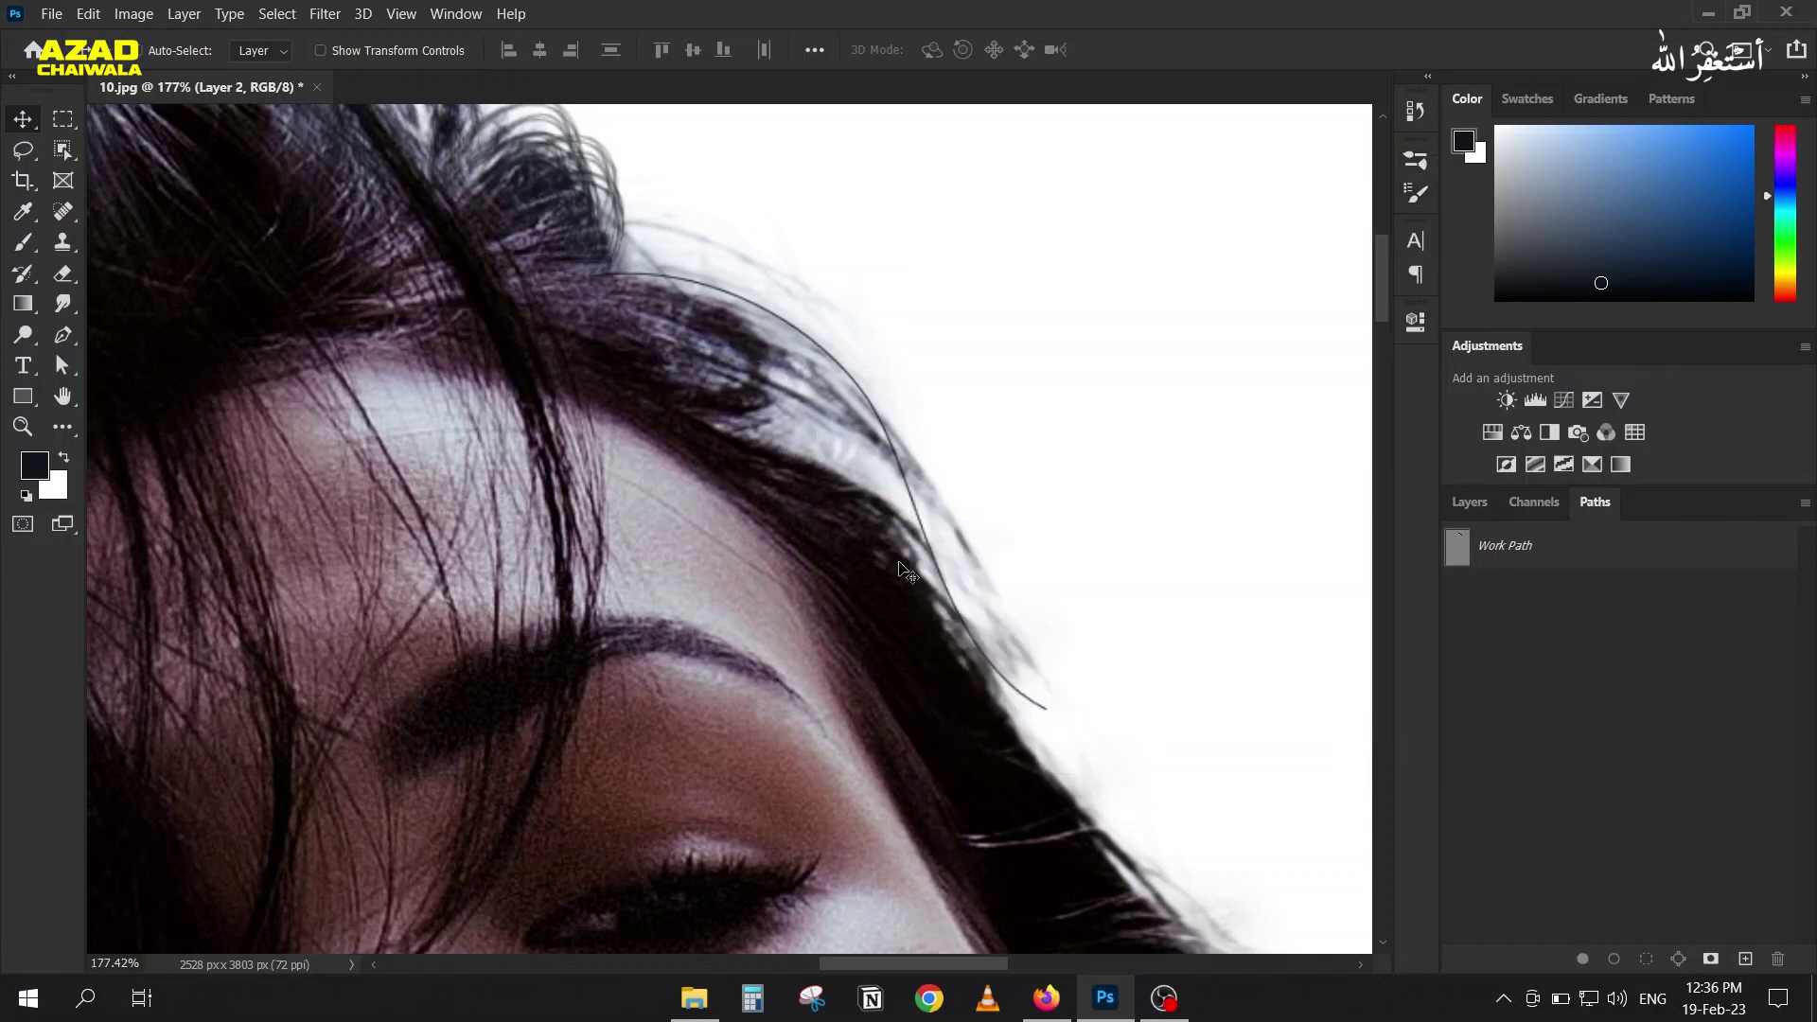
key("ctrl+h")
key("b")
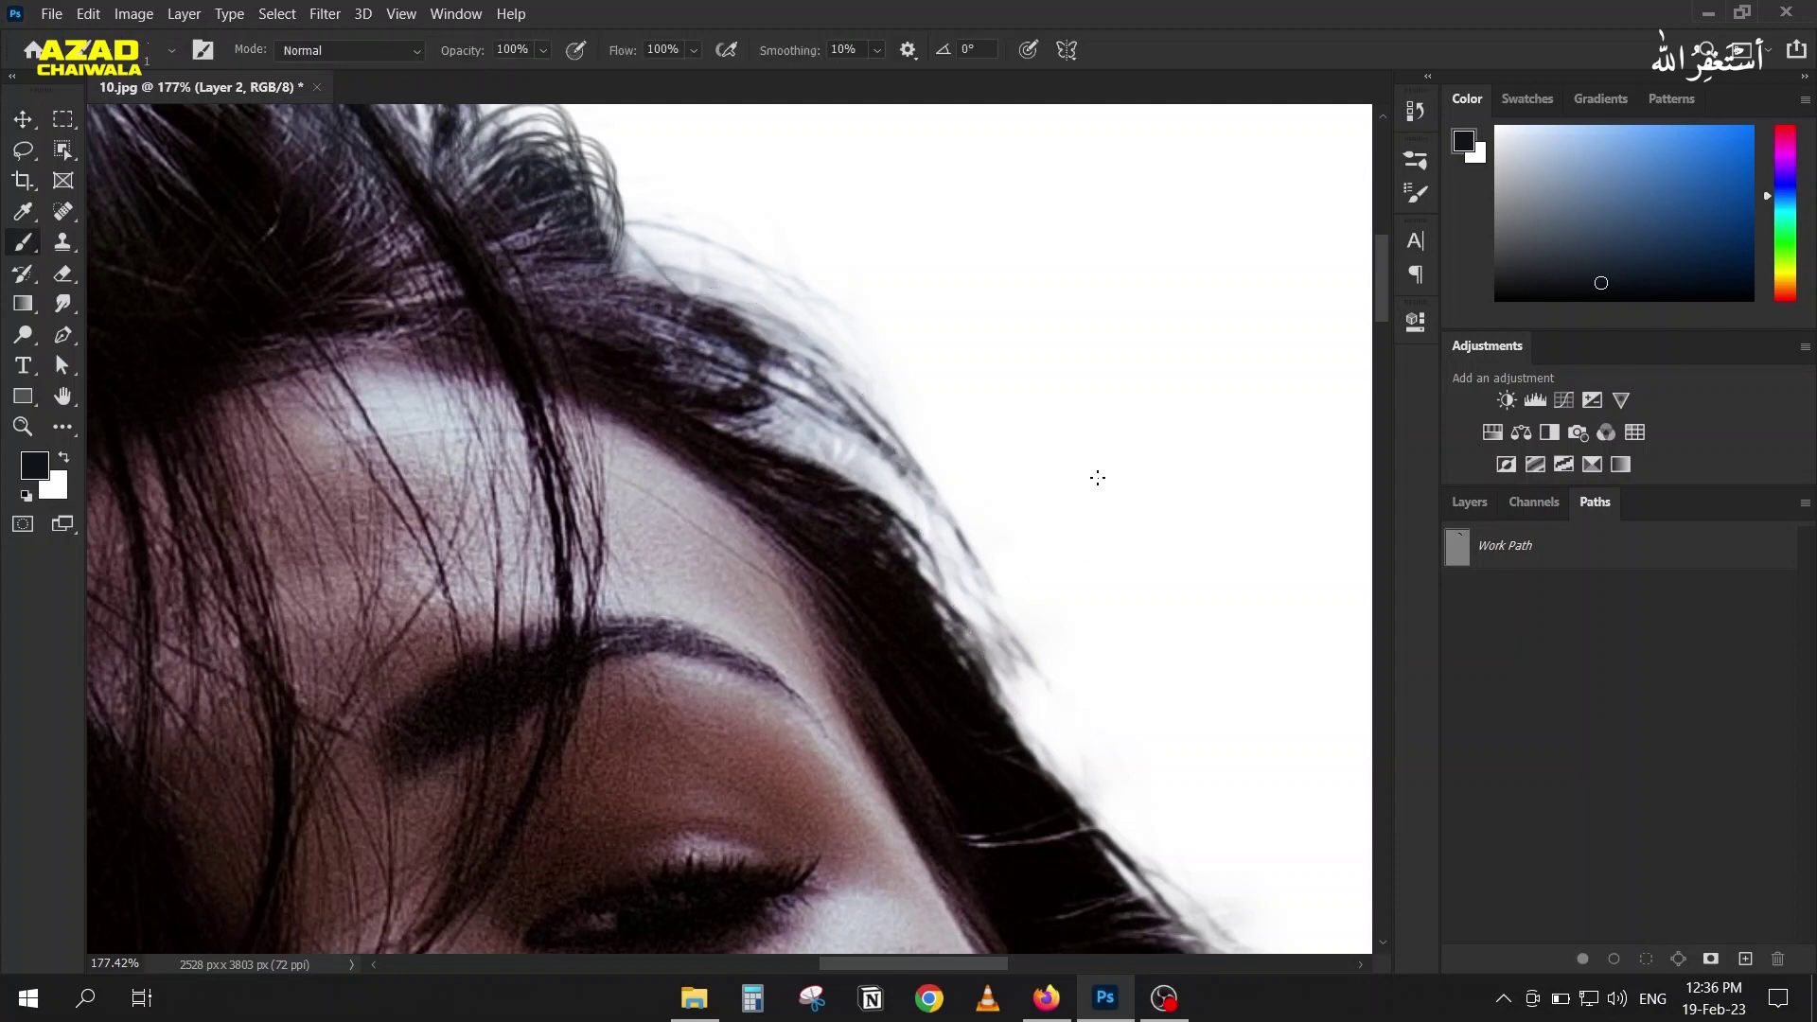
Step: Enable Shape Dynamics with Size Jitter Control set to Fade over 200 steps
left_click(1416, 162)
left_click(1032, 149)
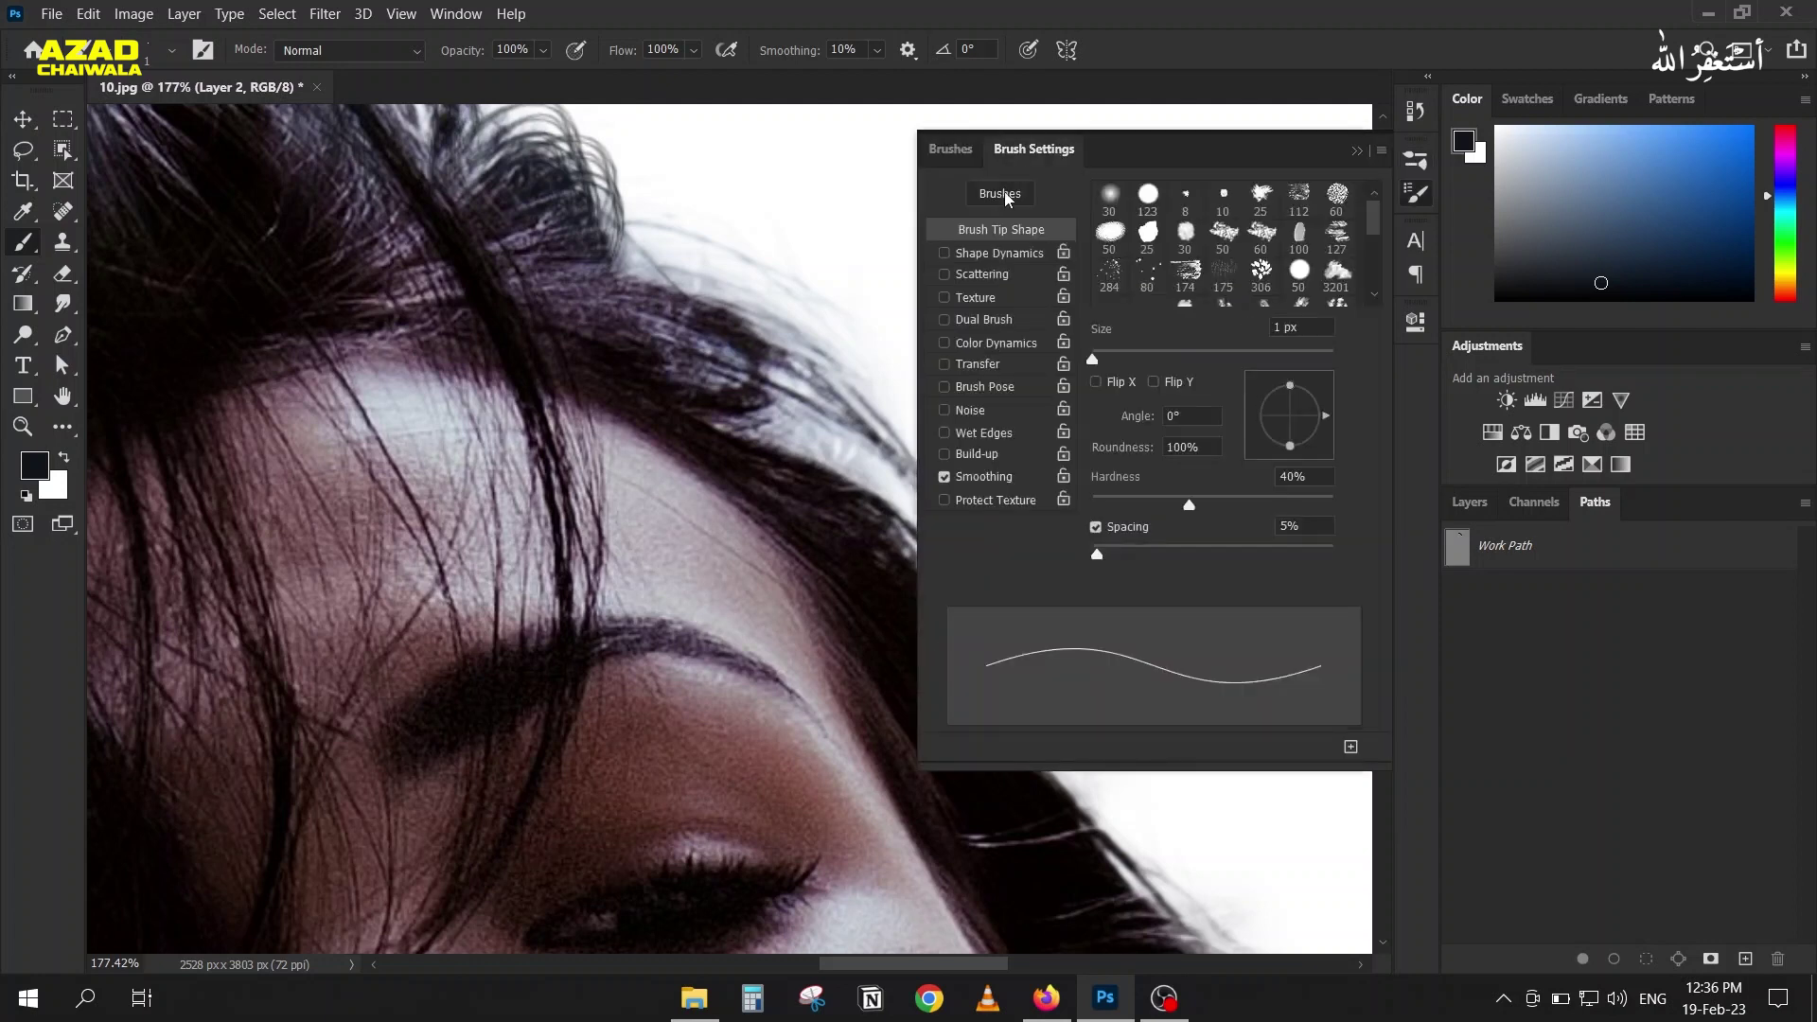
left_click(998, 253)
left_click(1199, 248)
left_click(1194, 273)
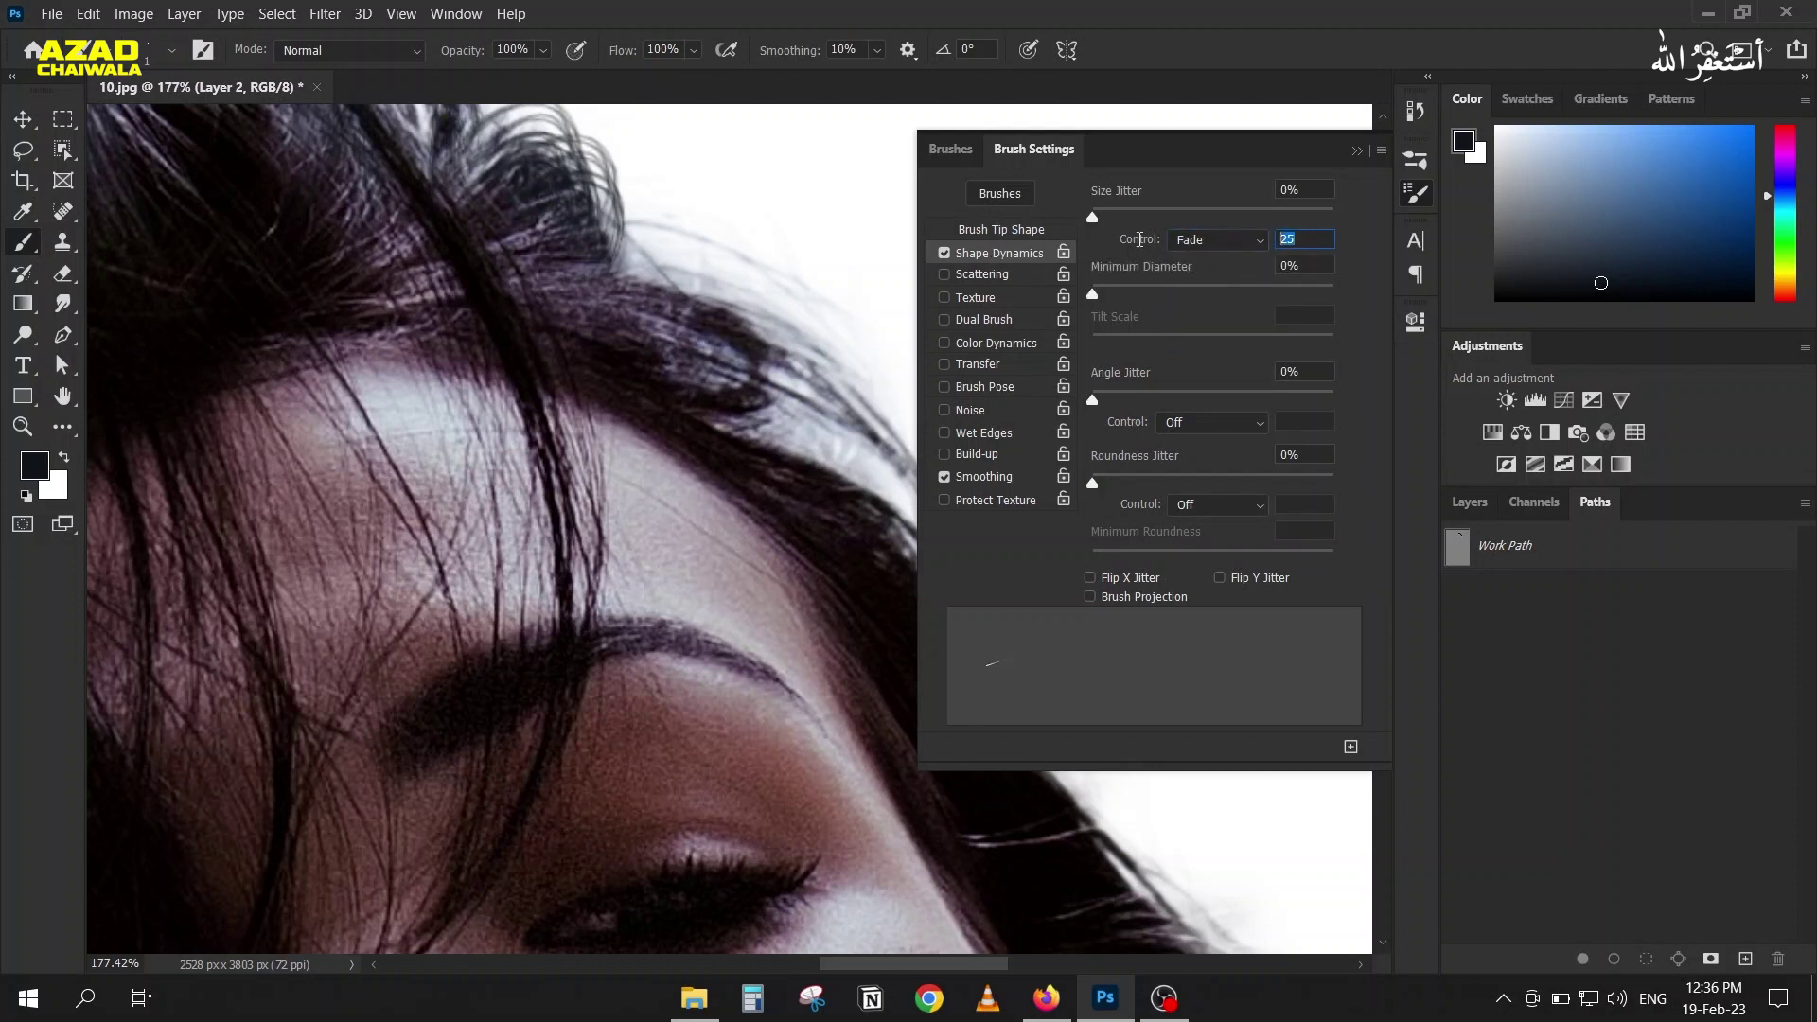
type("200")
left_click(1416, 192)
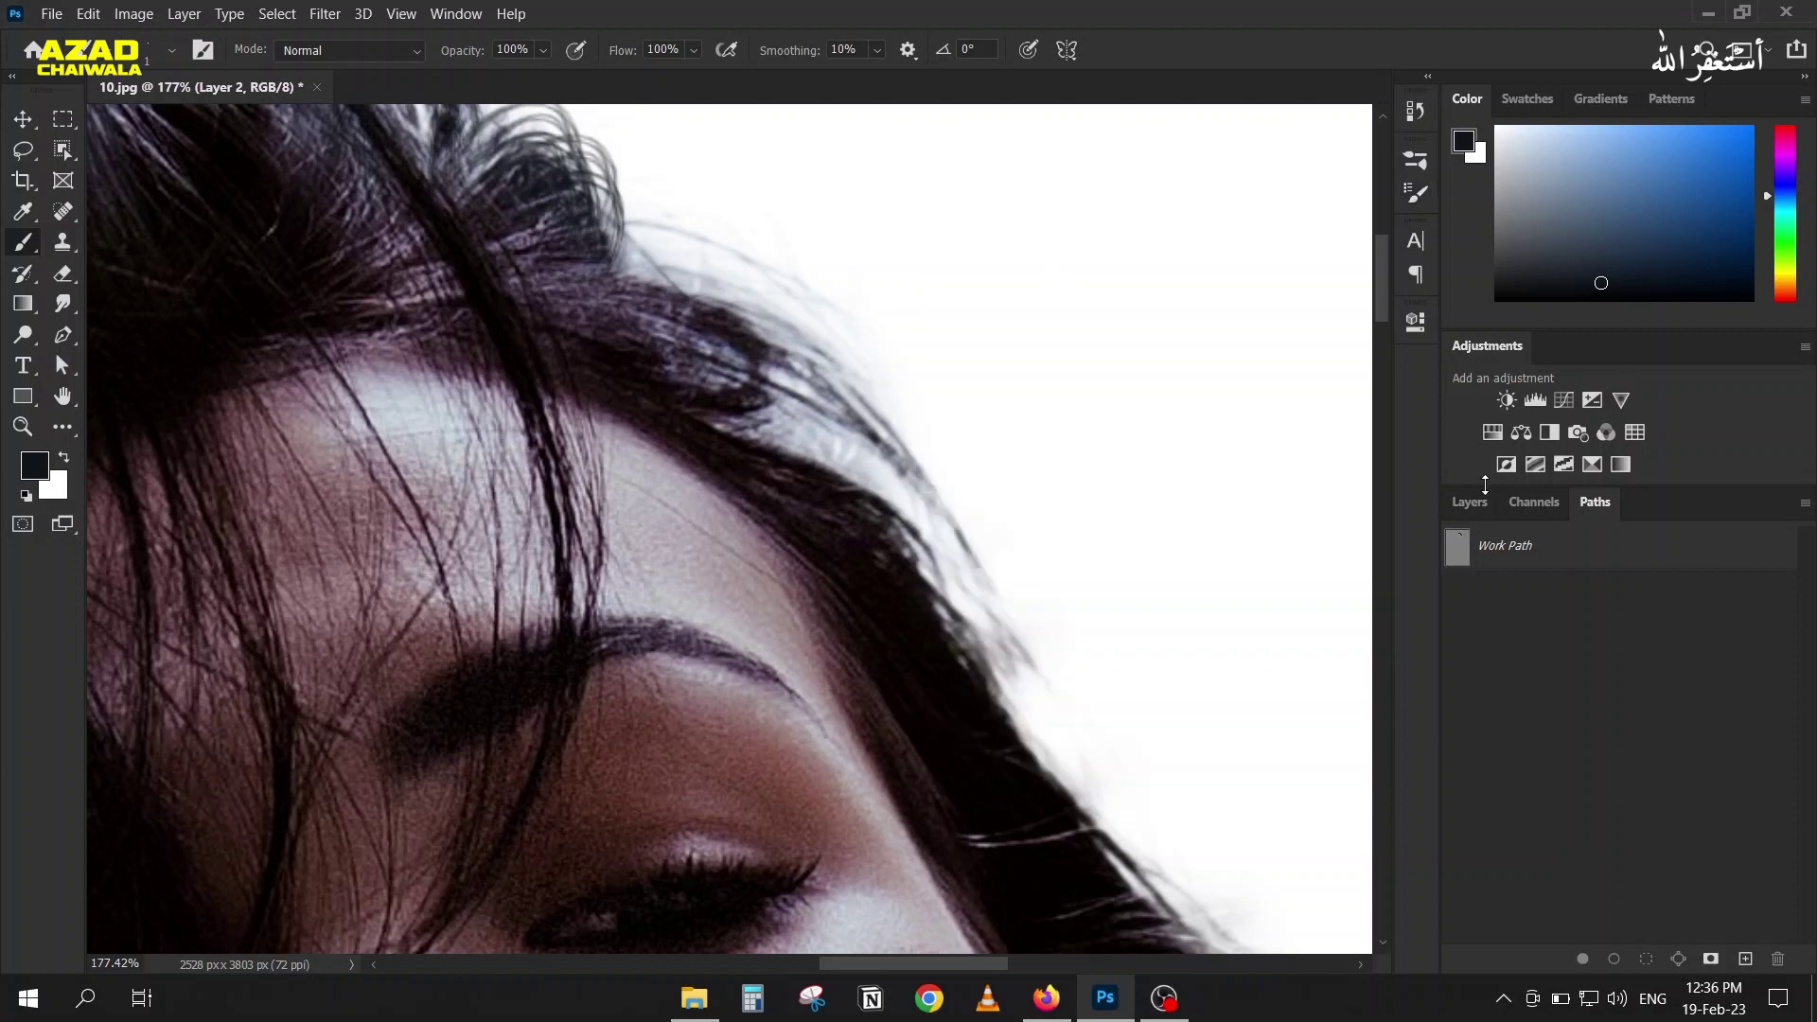
Step: Stroke the Work Path with the tapering brush, hide the path and return to Layers
left_click(1455, 546)
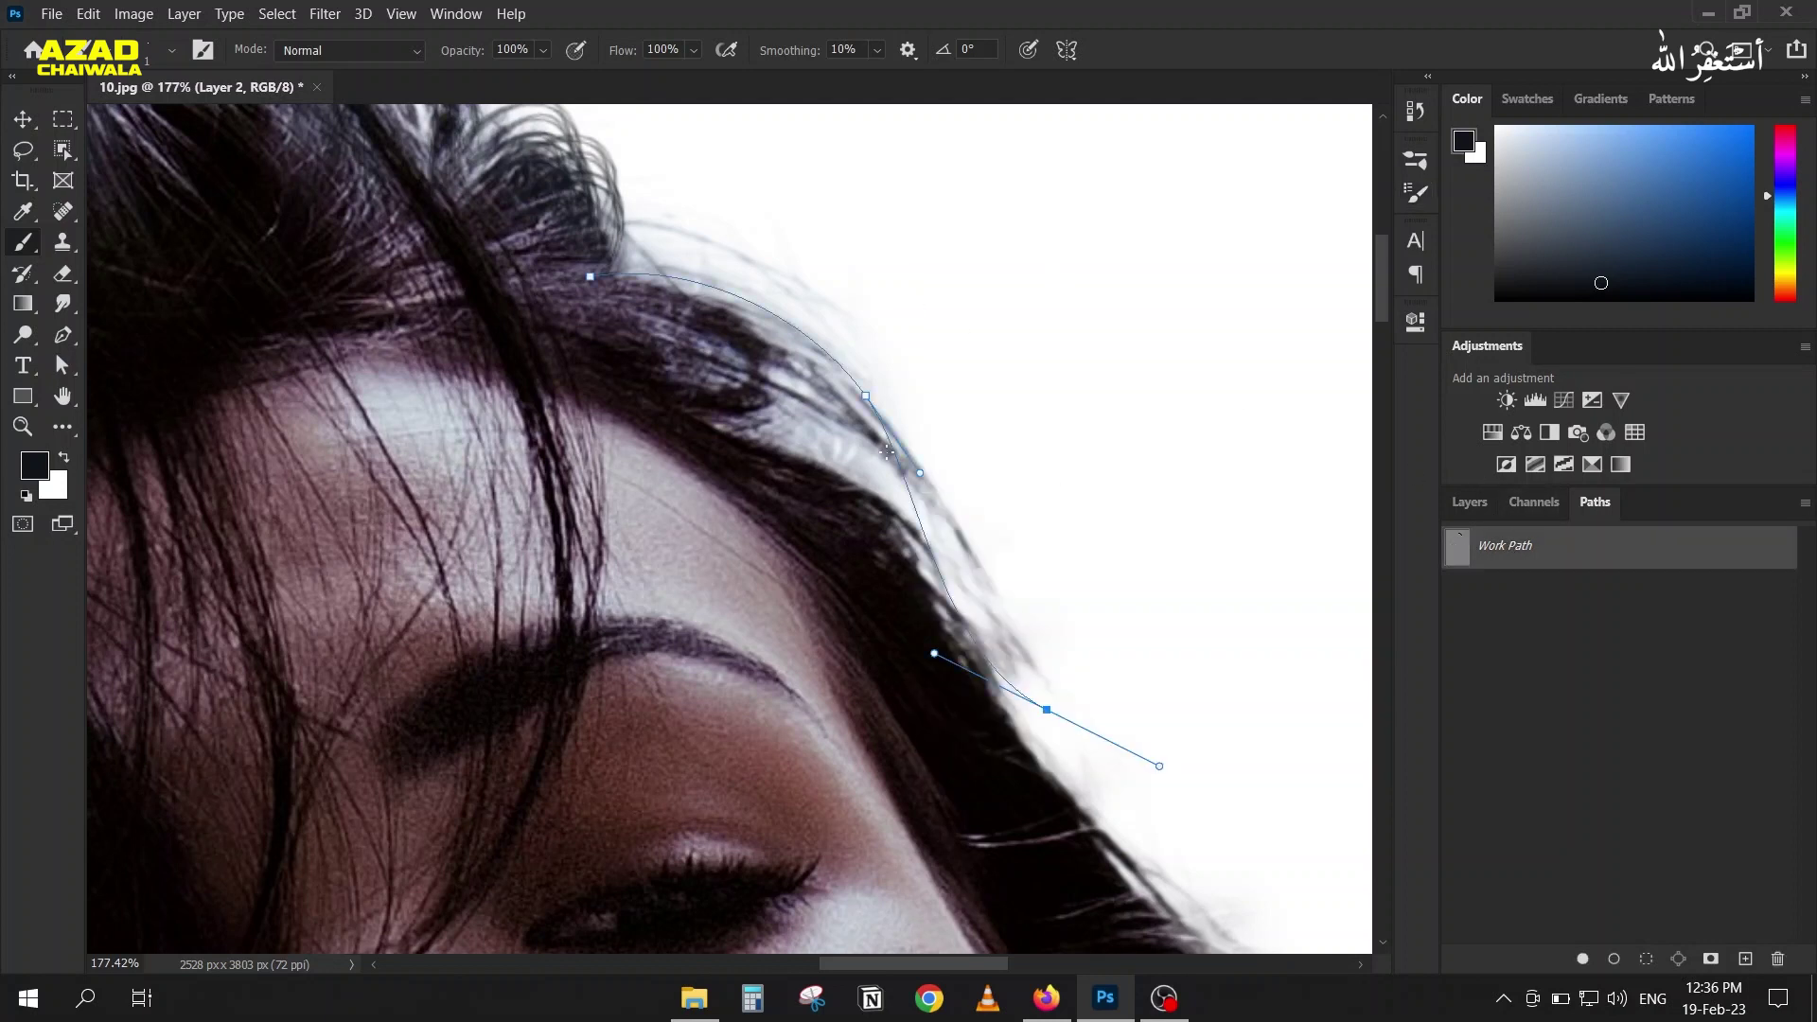
right_click(1561, 561)
left_click(1571, 674)
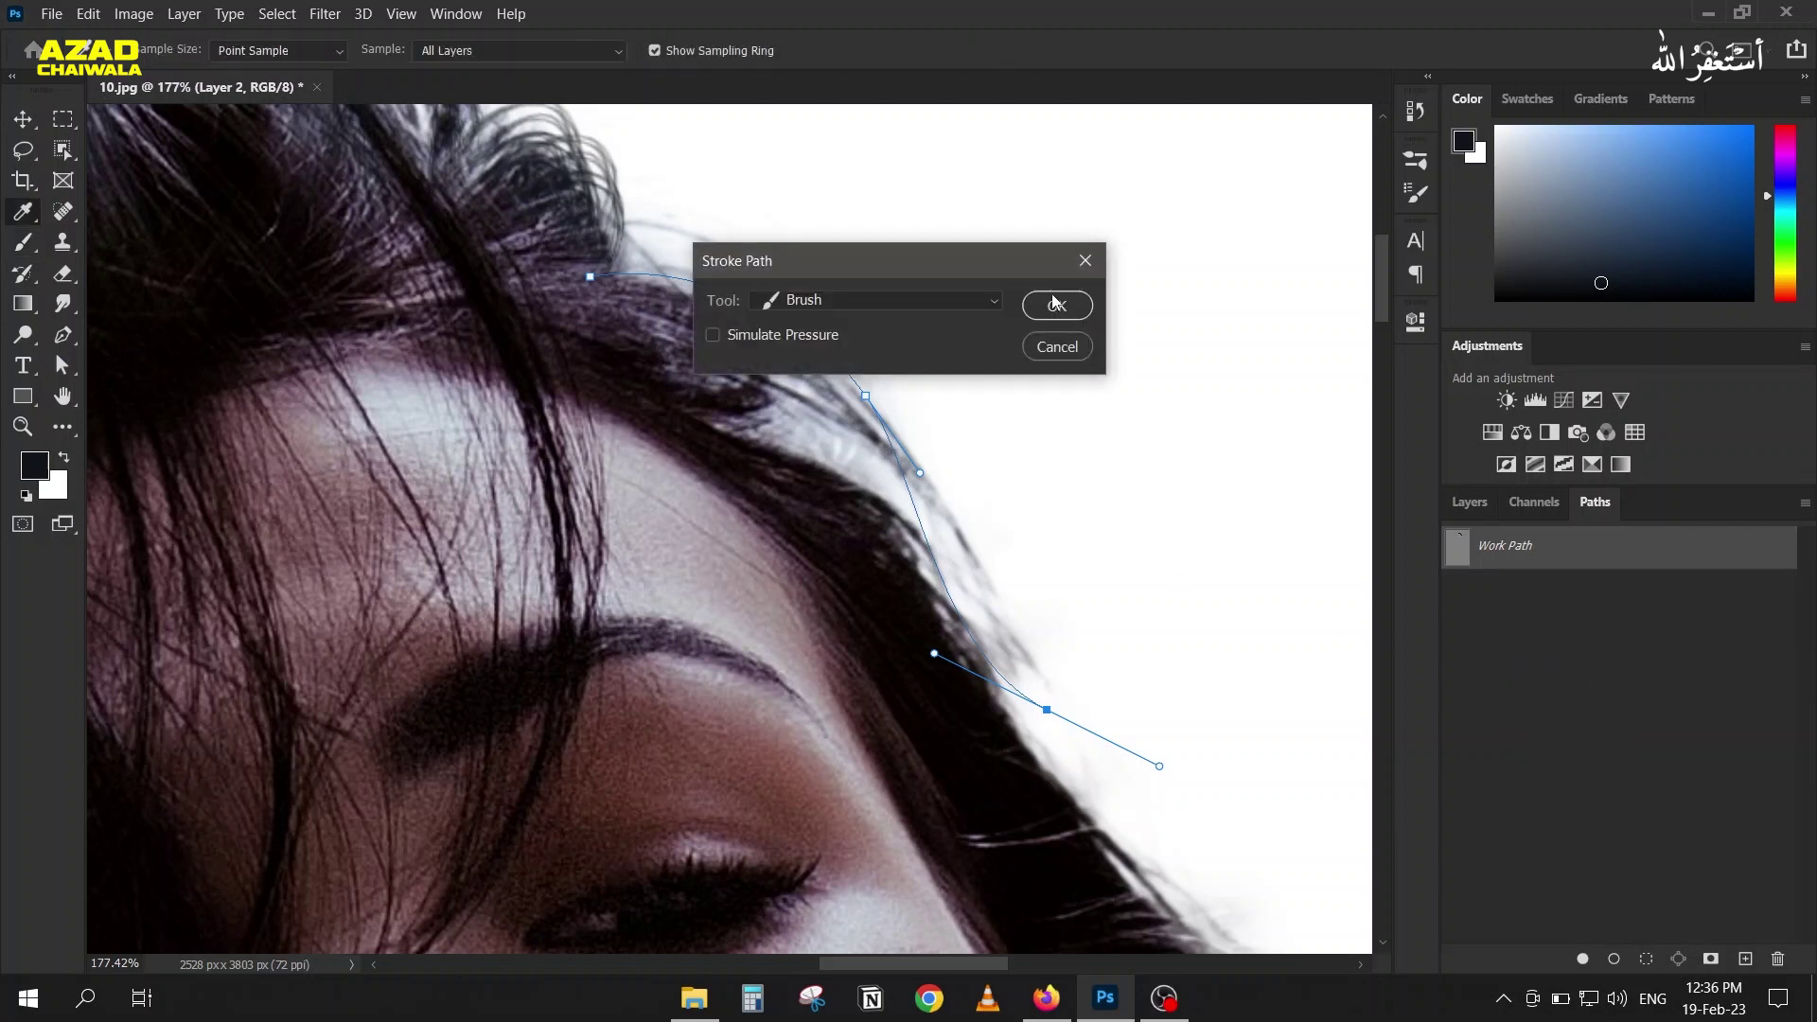
left_click(1052, 306)
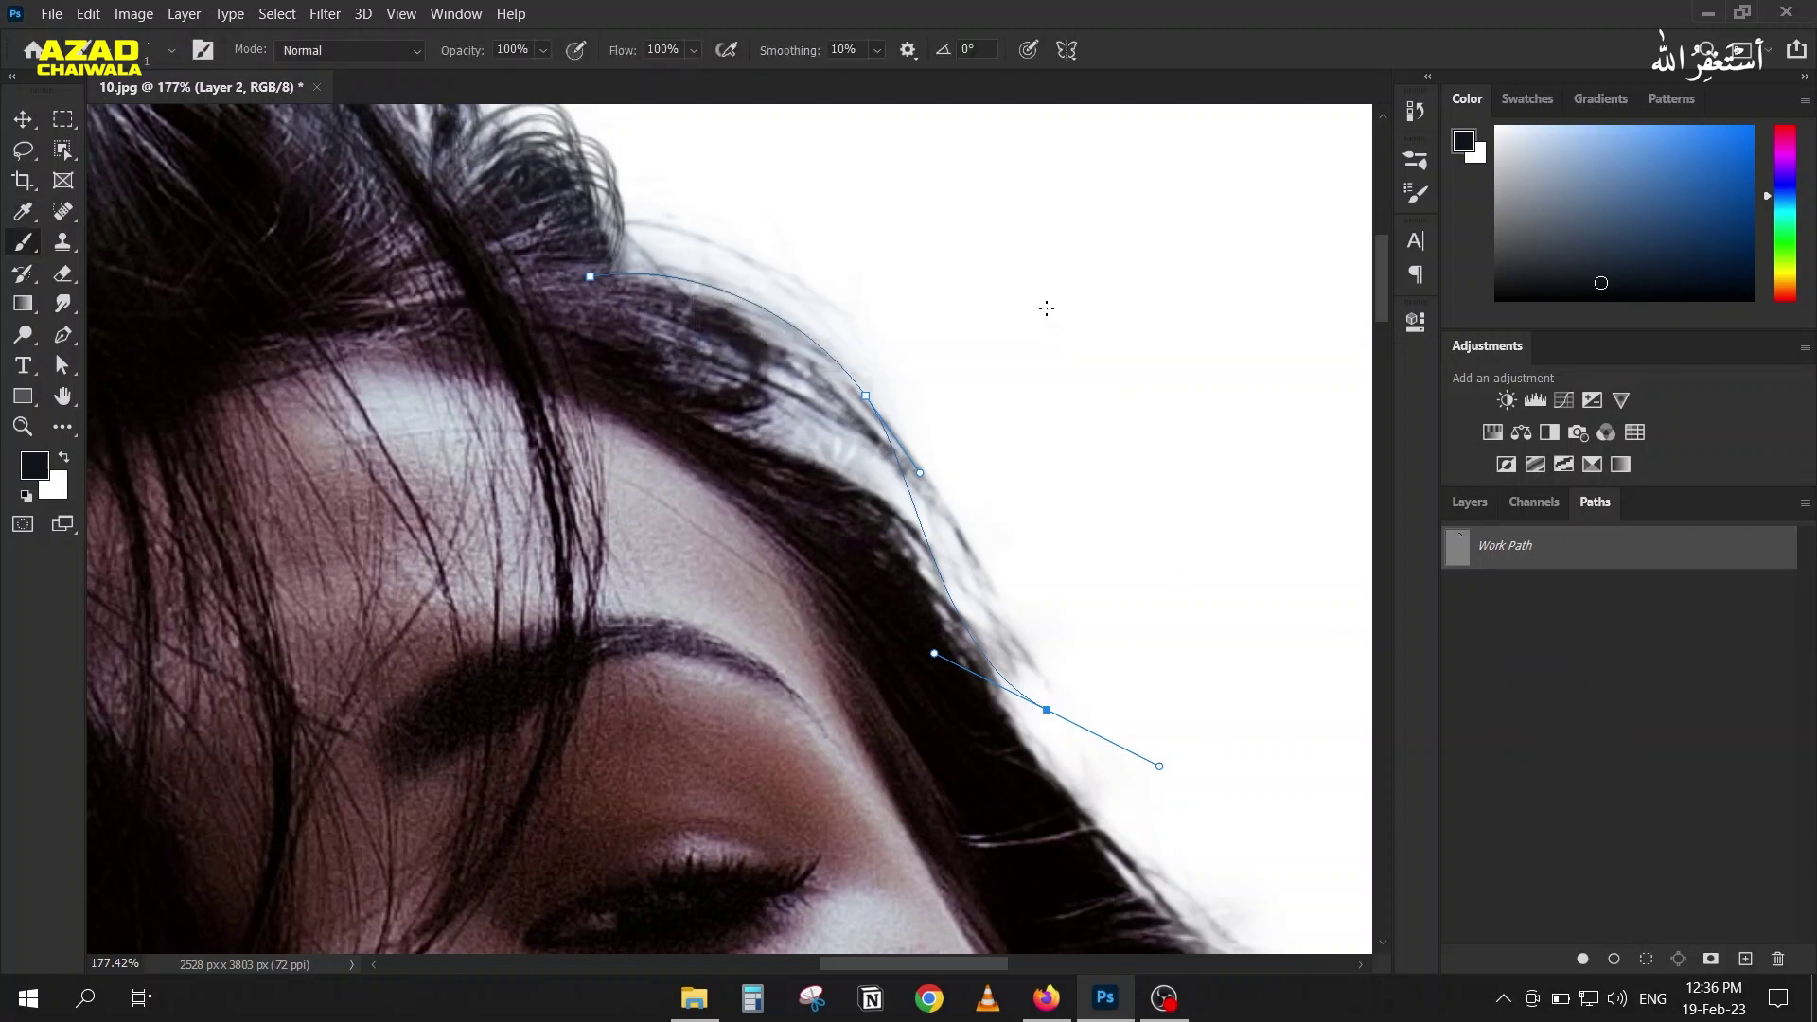
left_click(1600, 608)
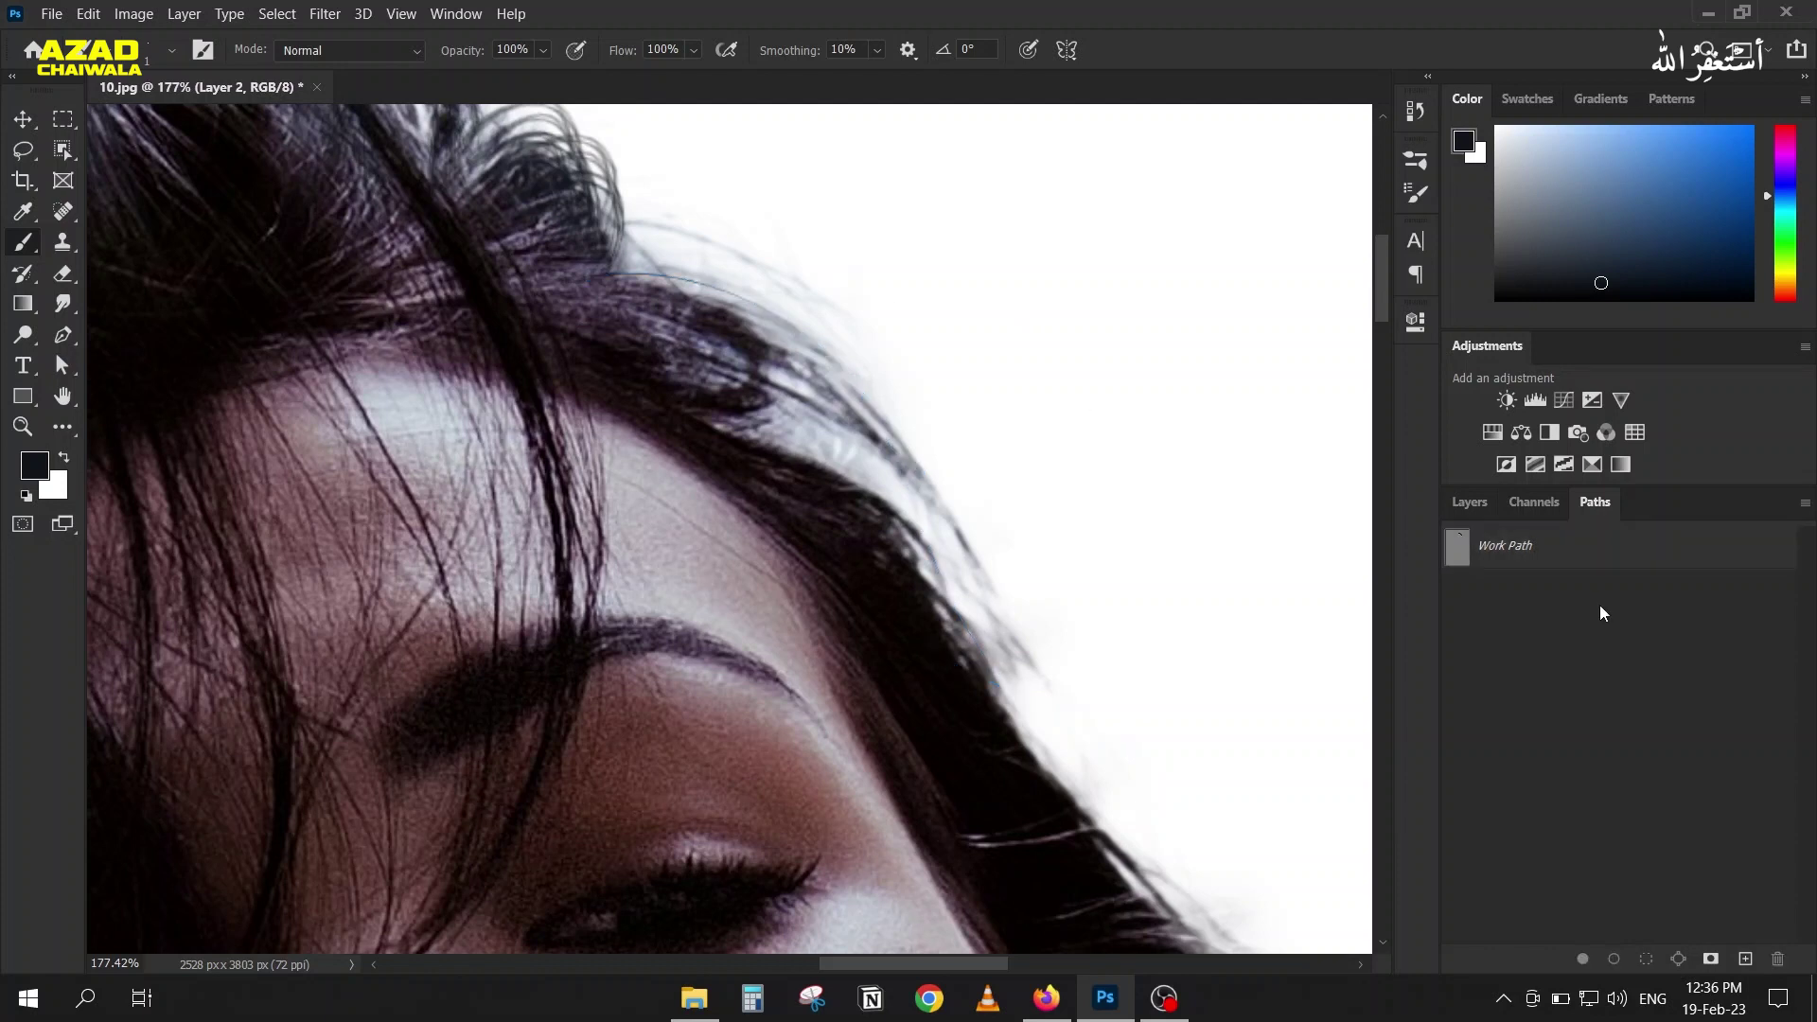
left_click(23, 118)
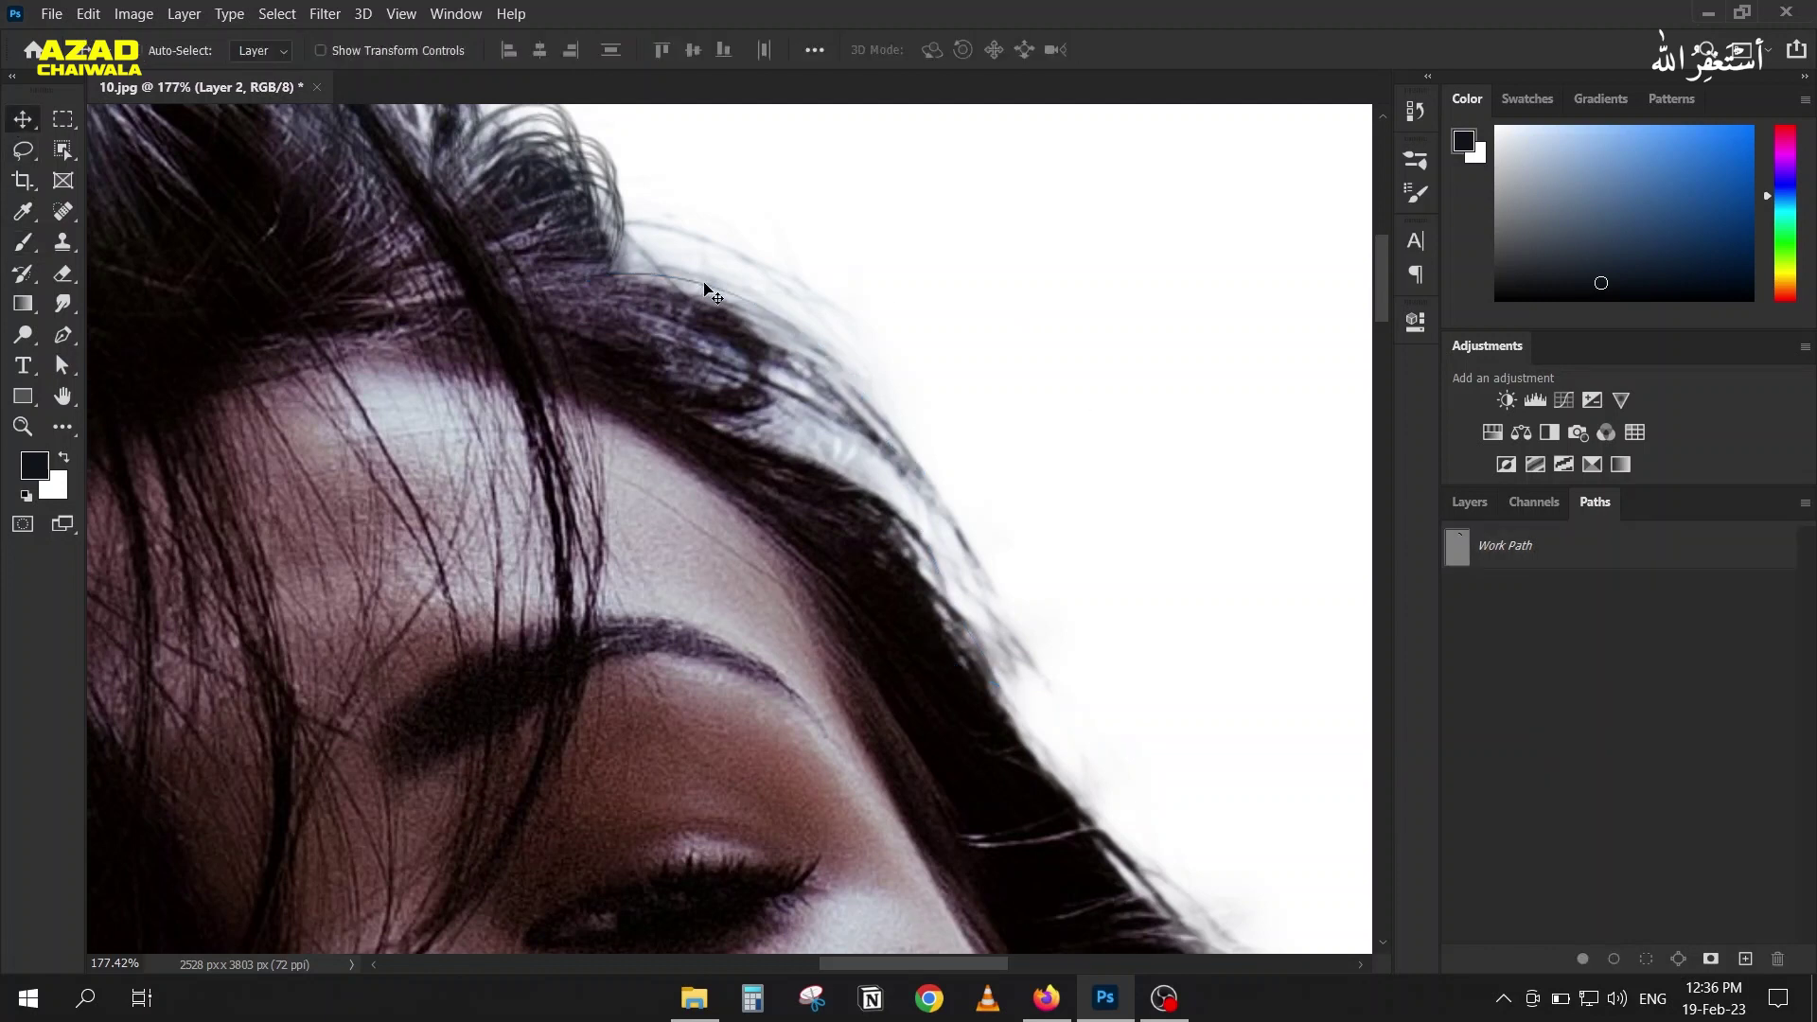
left_click(1470, 501)
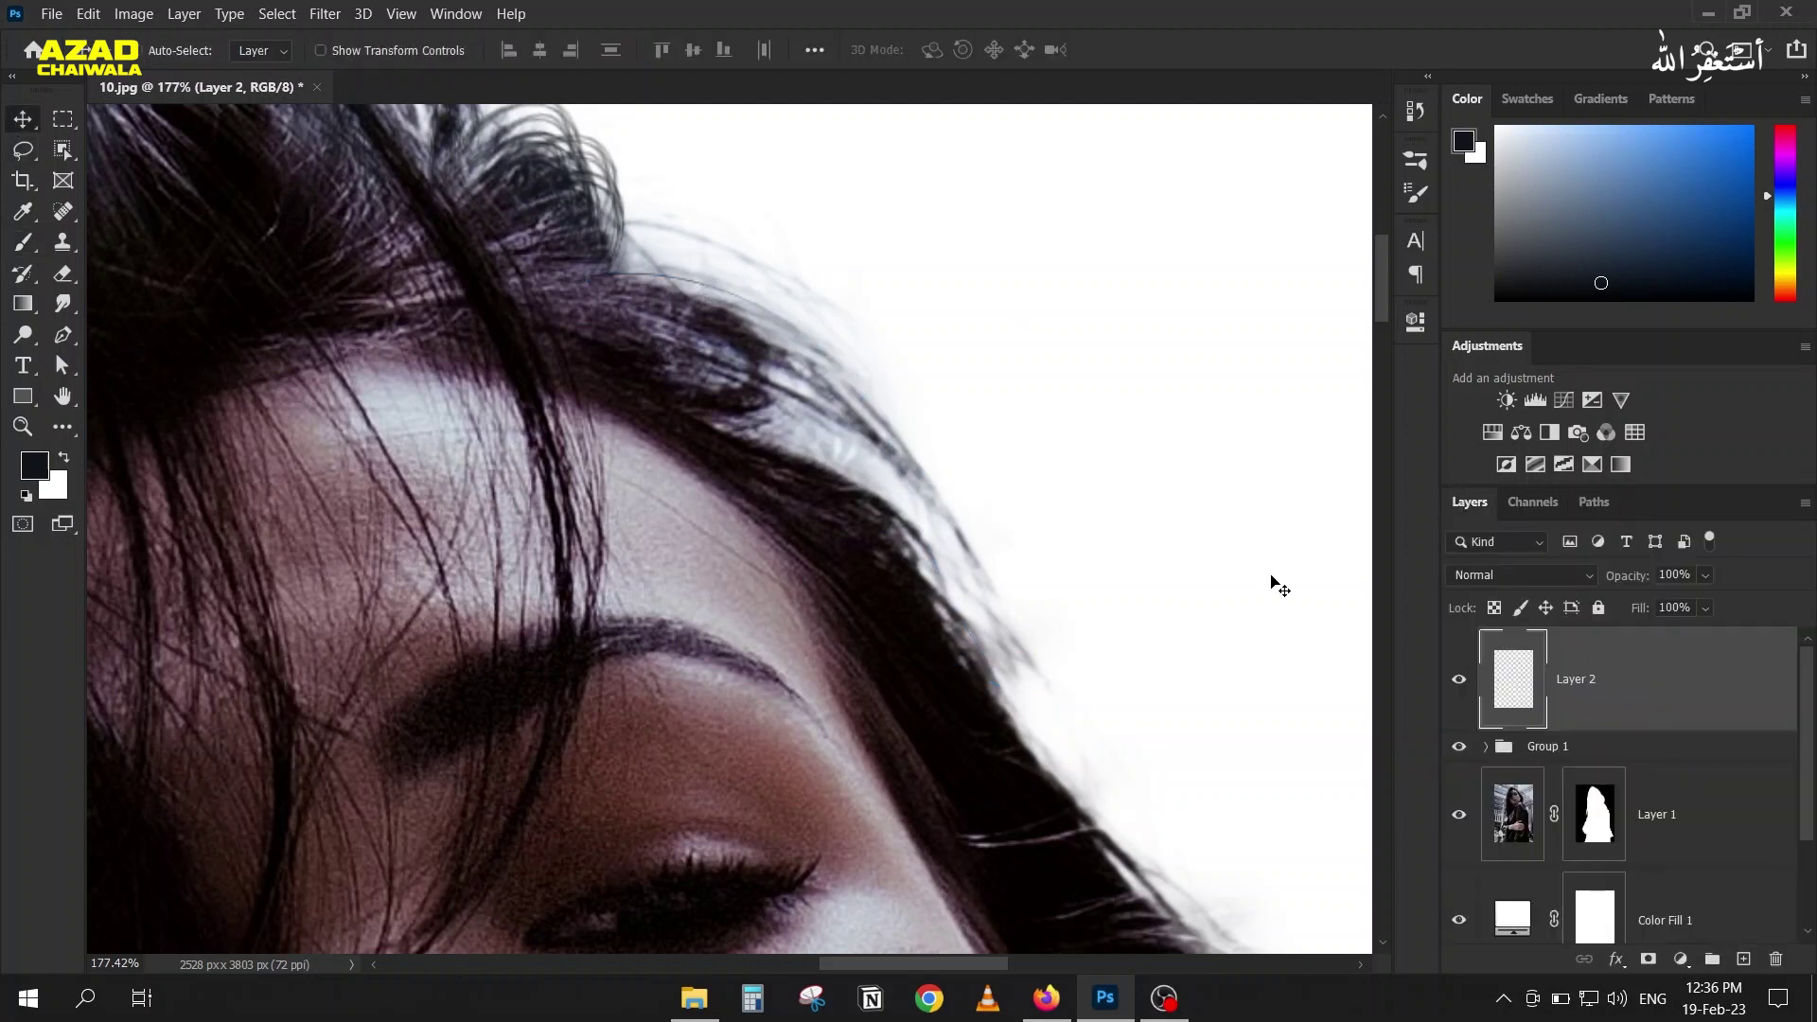
Step: Drag Layer 2's new strand up and right into place over the top of the hair
left_click_drag(695, 289, 878, 209)
left_click_drag(763, 561, 776, 494)
scroll(653, 274, "up", 5)
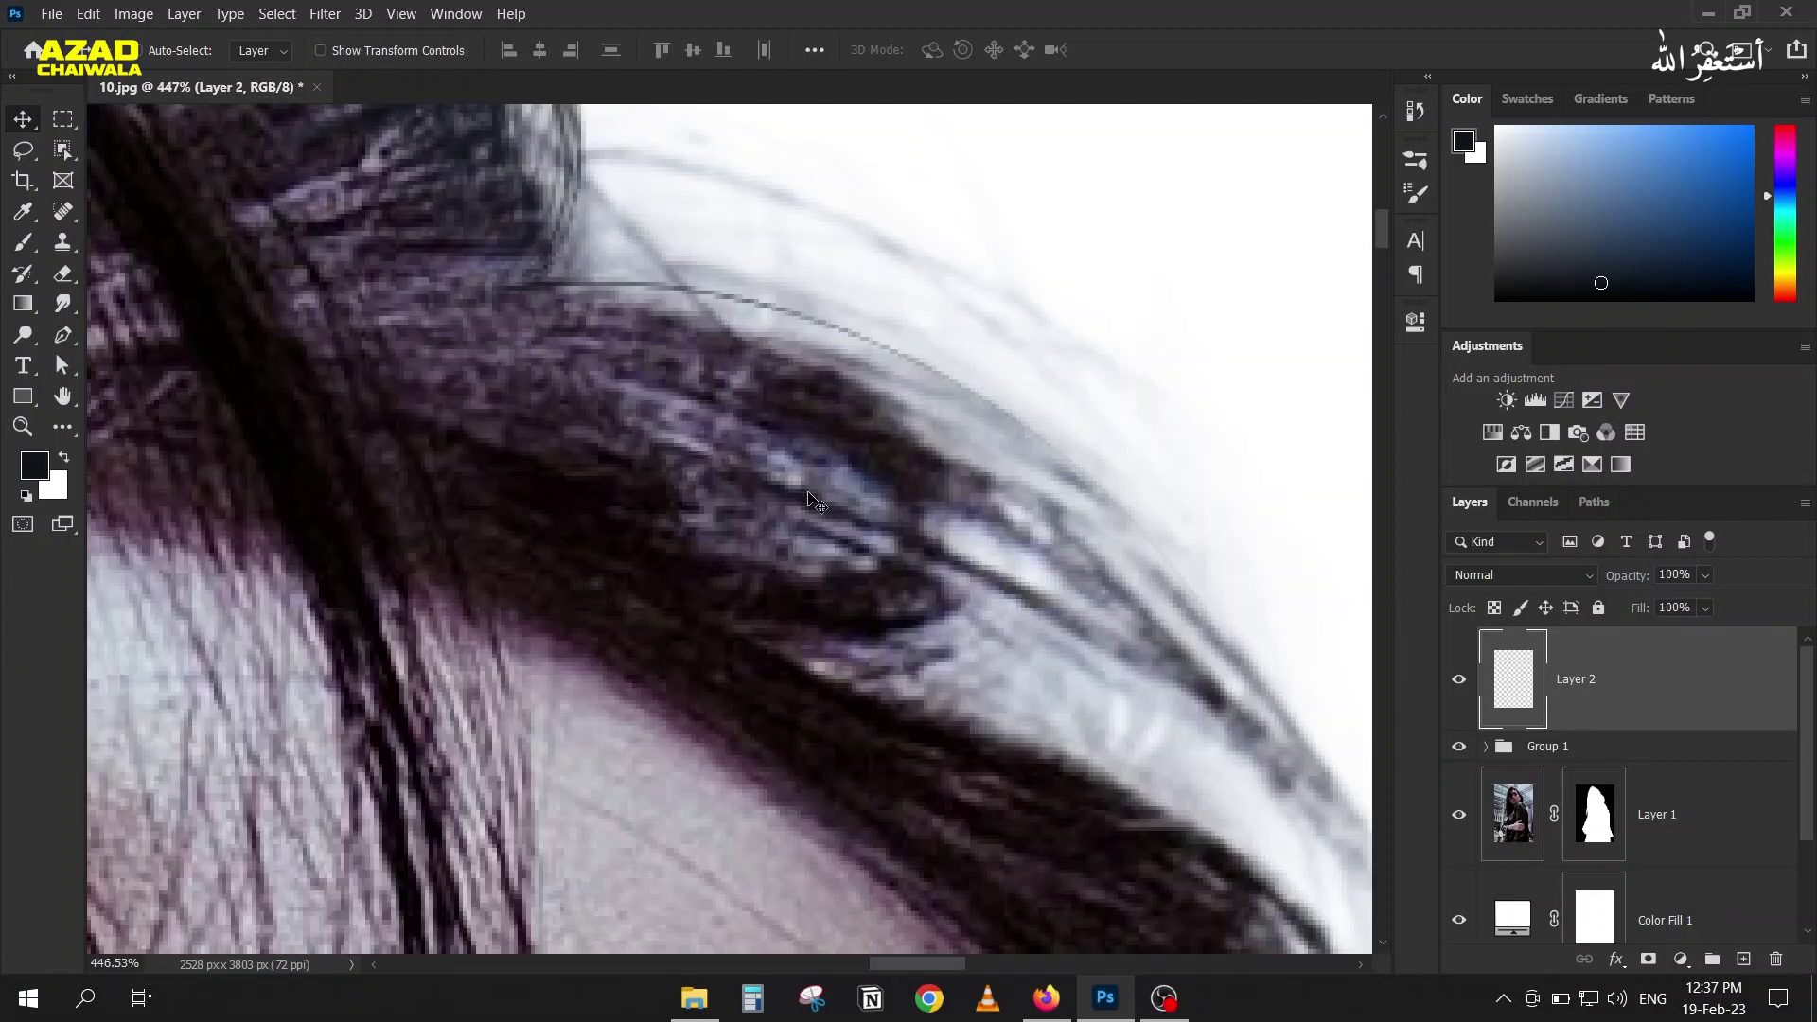
Step: Lower the Smudge tool's strength to about 6%
left_click(63, 305)
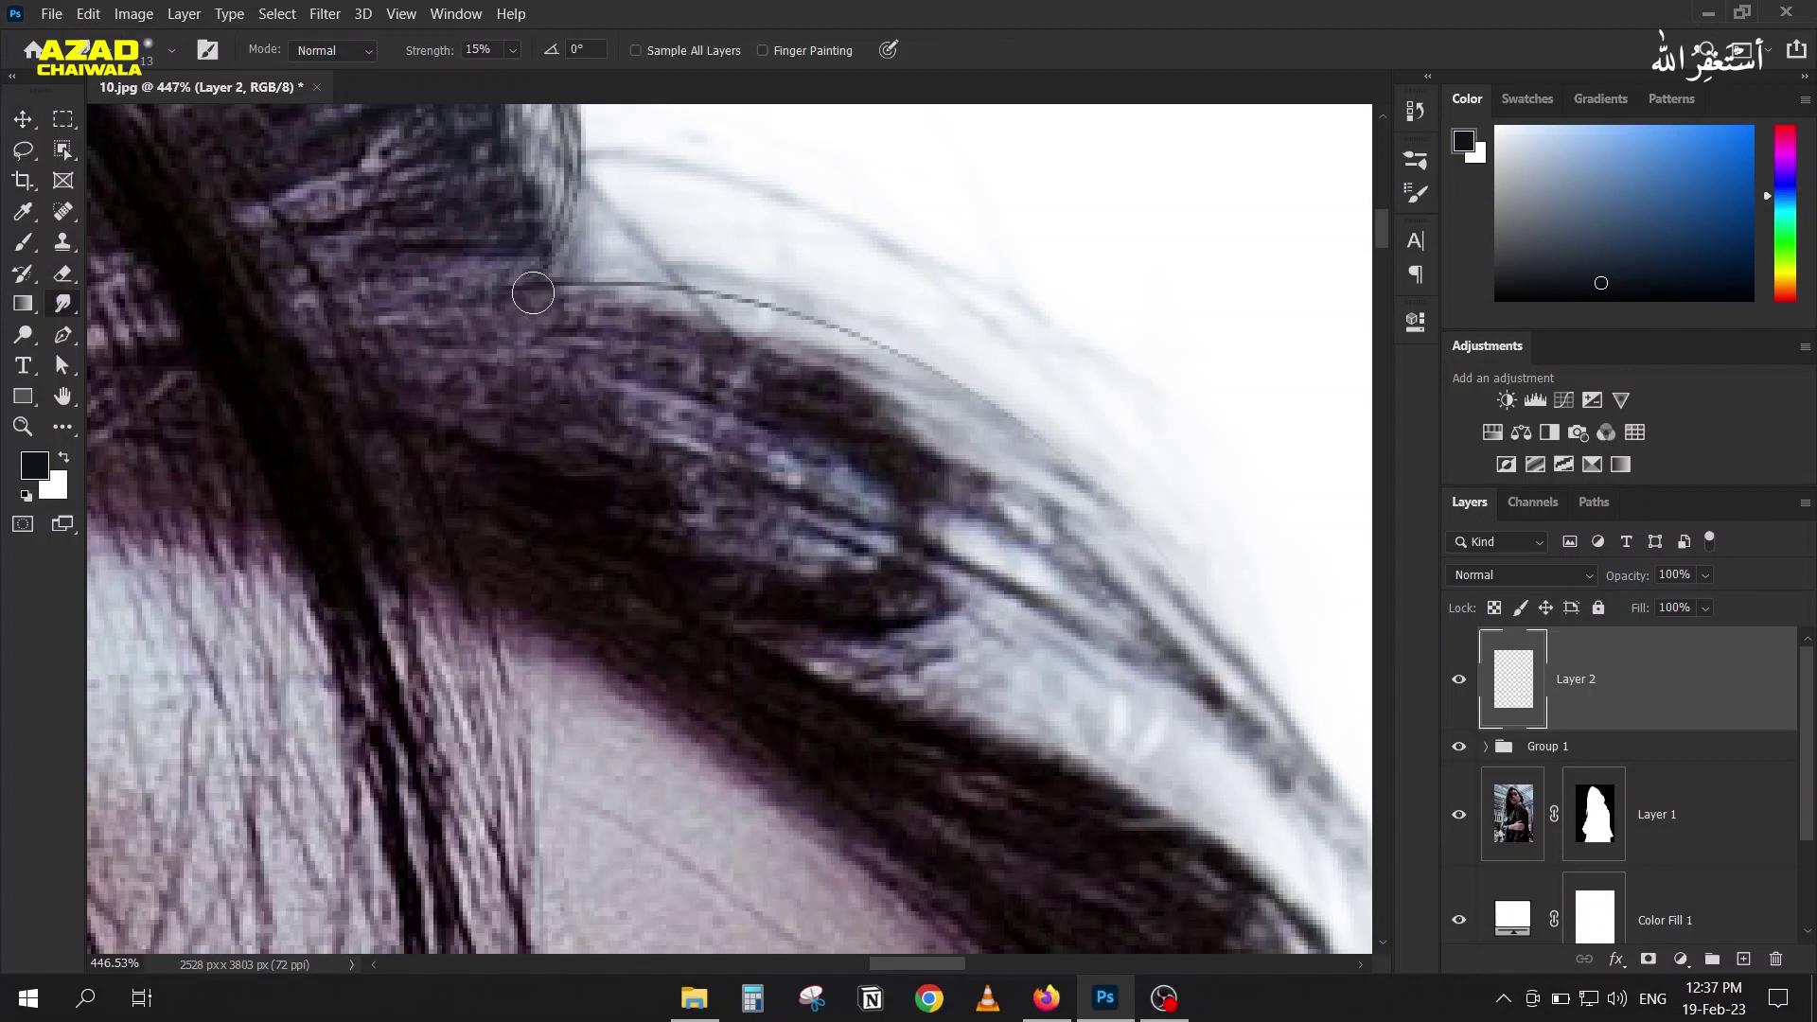
left_click_drag(442, 52, 428, 49)
scroll(511, 438, "down", 5)
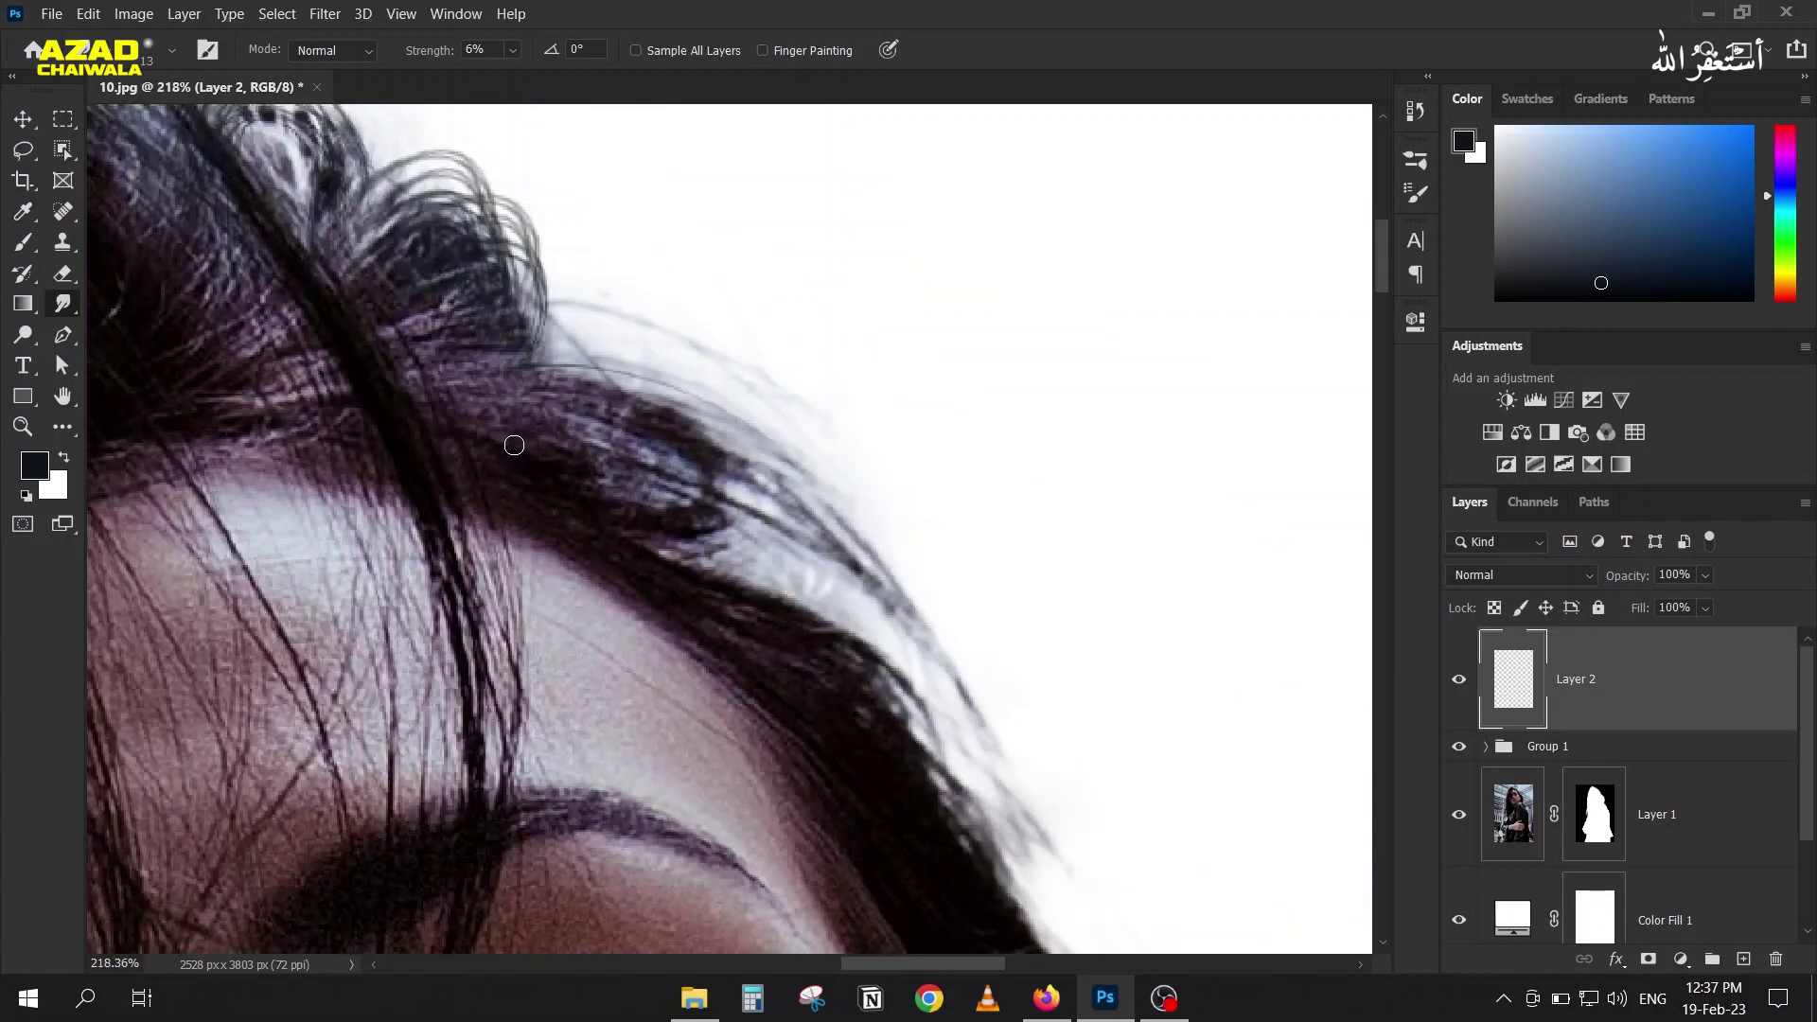
scroll(514, 445, "down", 2)
scroll(514, 445, "up", 6)
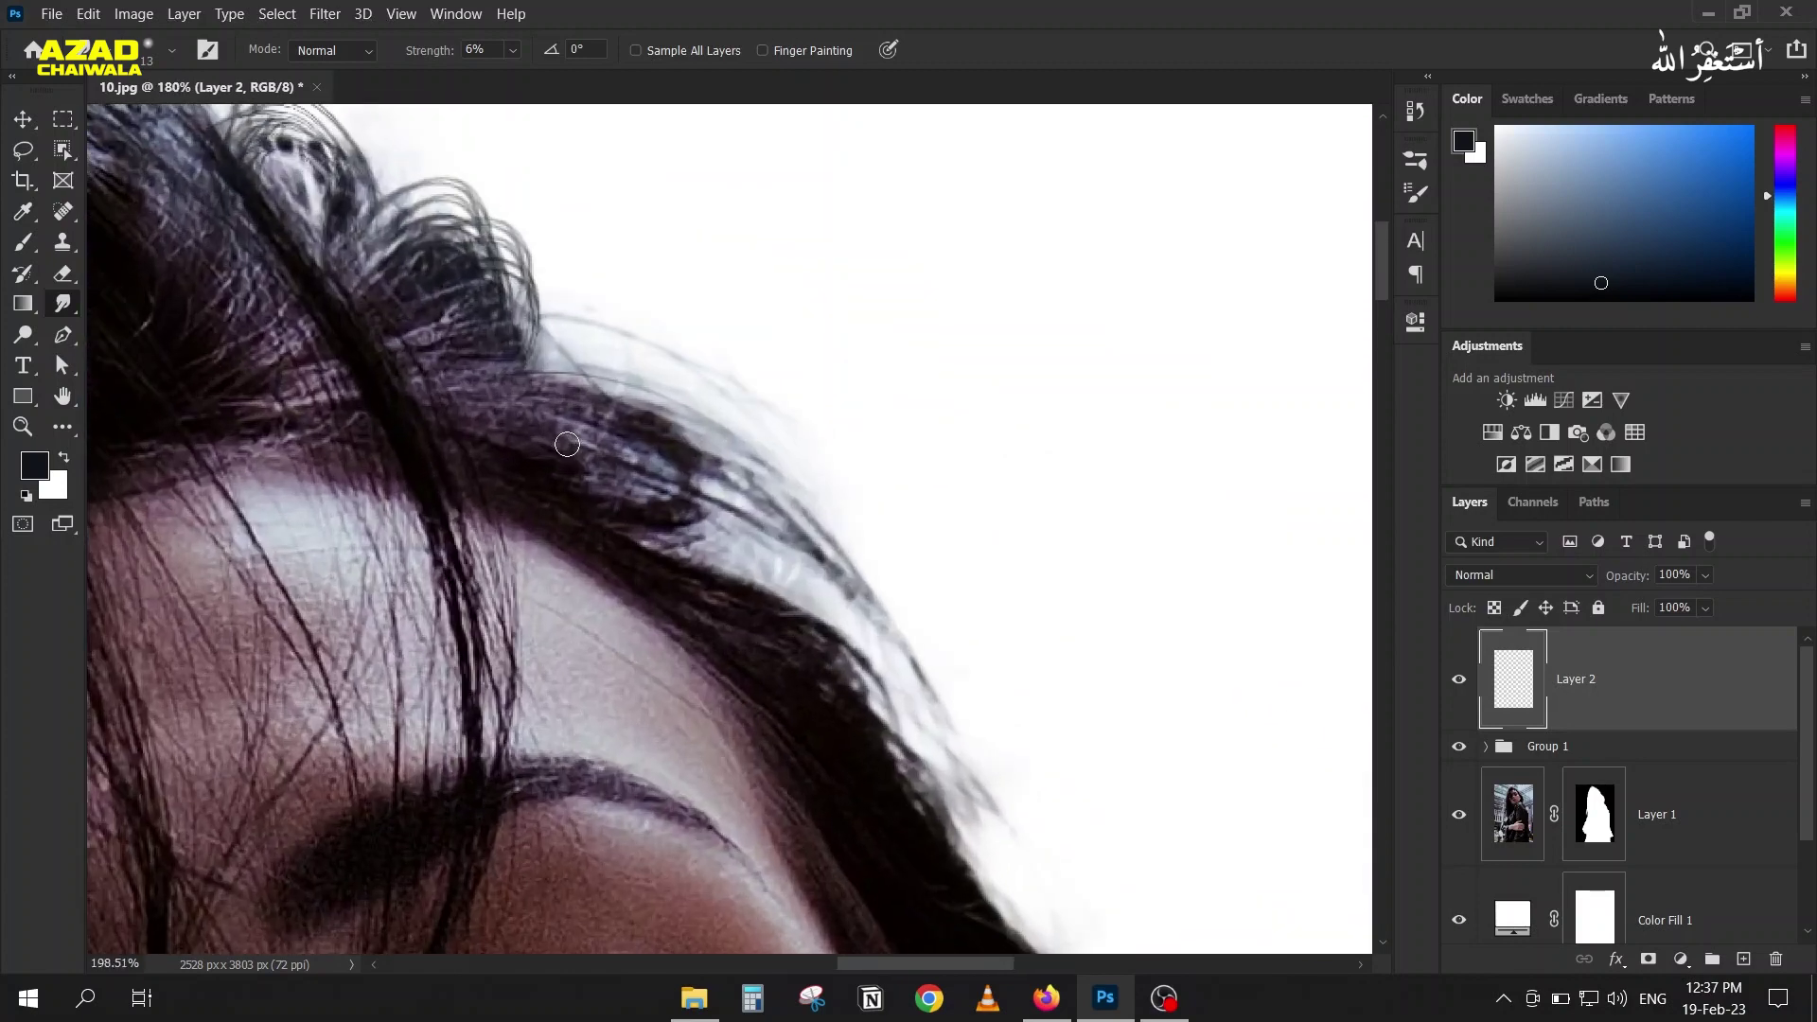
key("b")
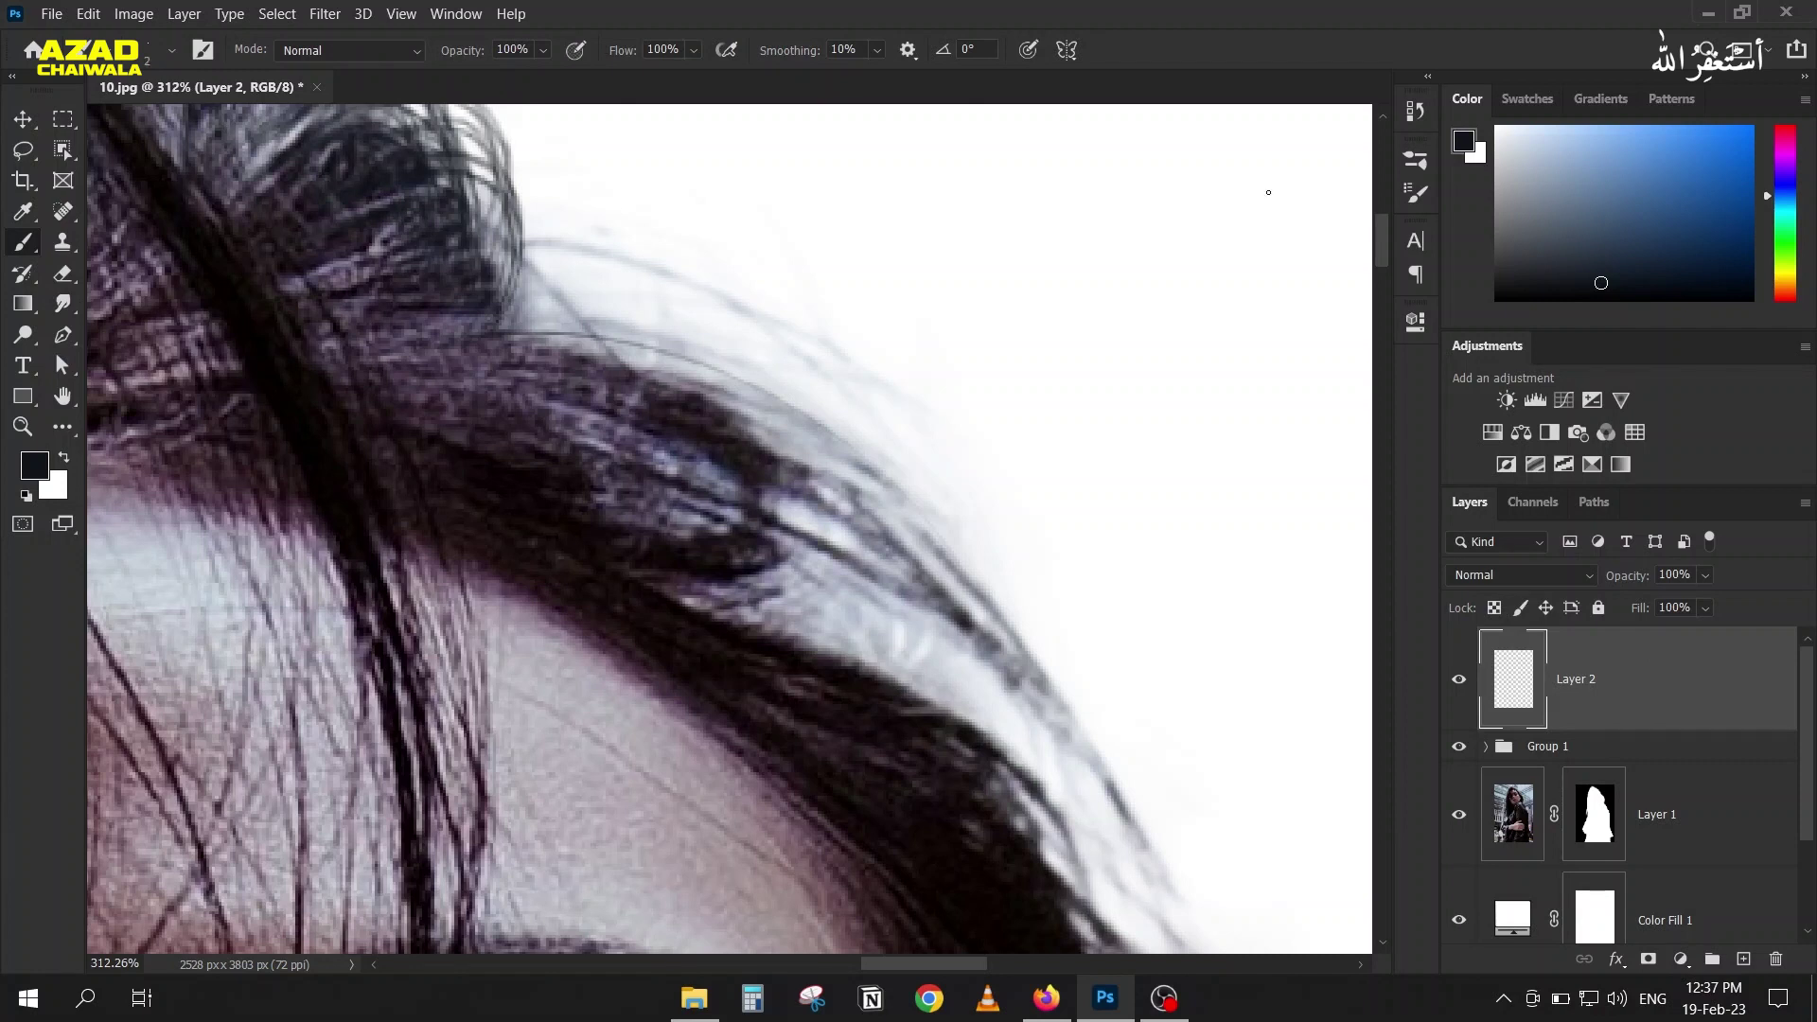
Step: Change the brush's size fade to 150 steps, correcting the mistyped 300
key("F5")
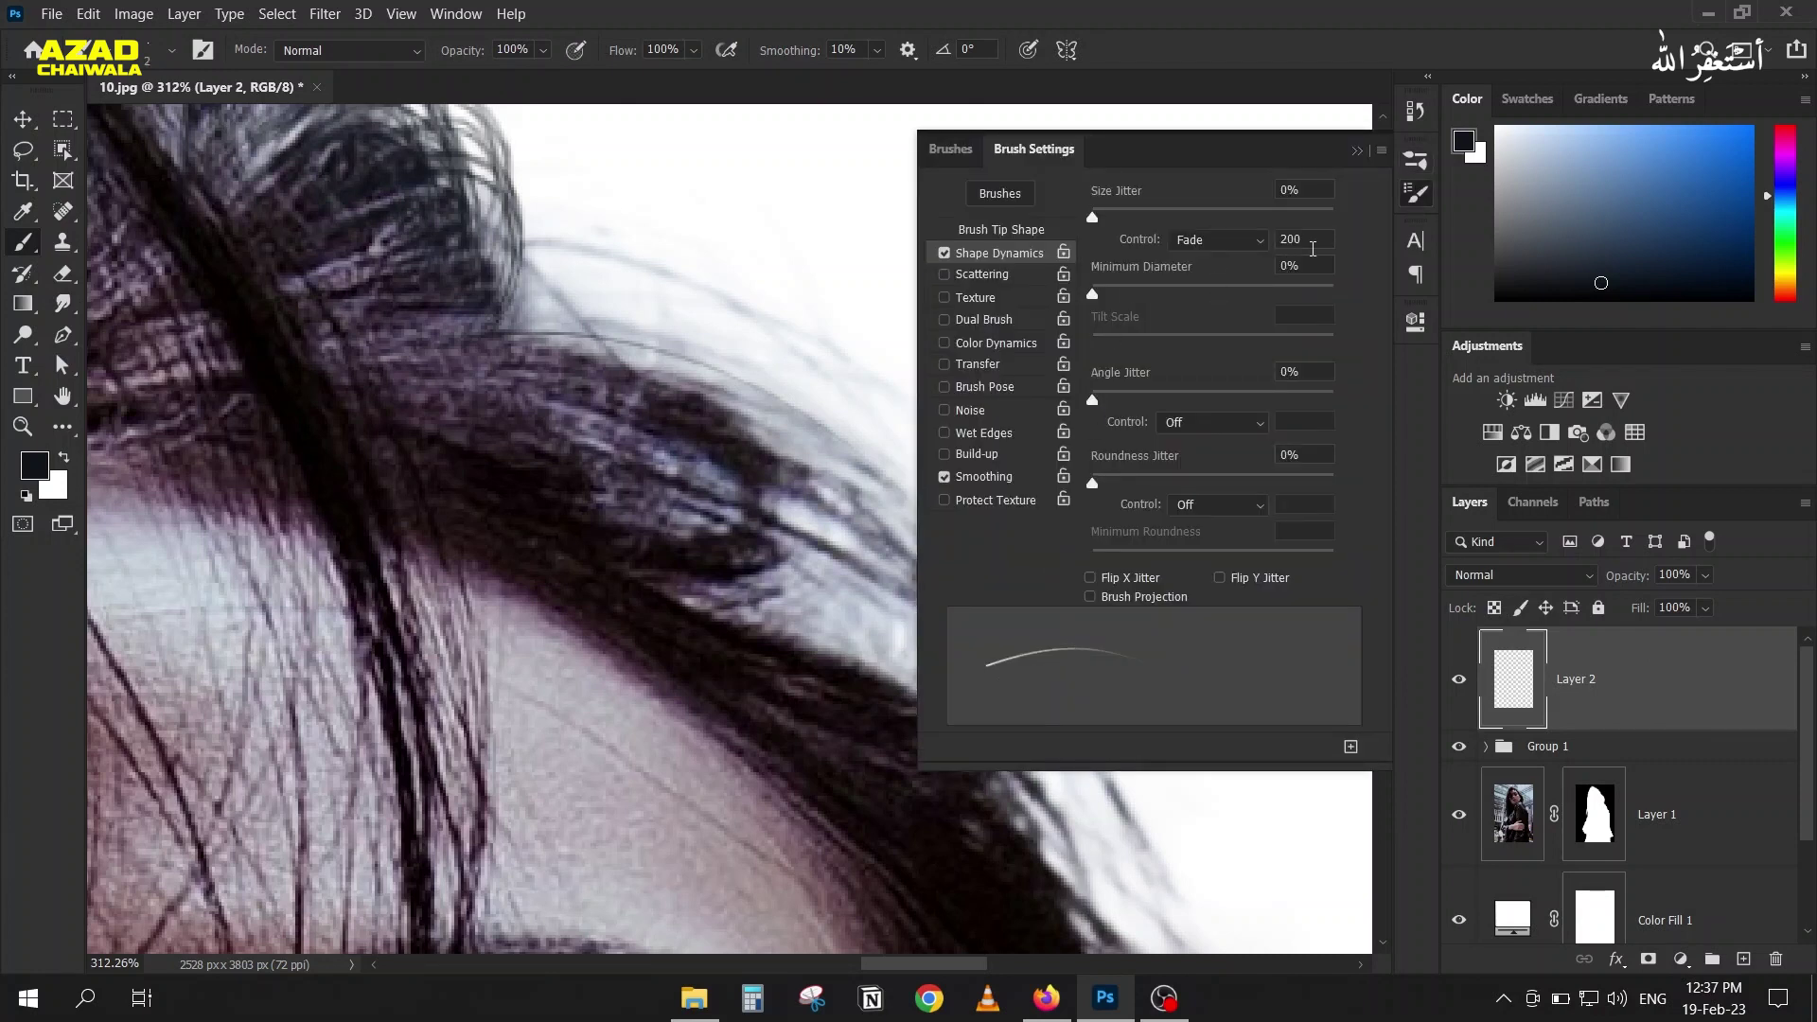
type("300")
left_click_drag(1323, 239, 1280, 236)
type("150")
left_click(1356, 151)
Step: Show the Work Path and move the stroked strand up into the white background
scroll(1351, 682, "down", 3)
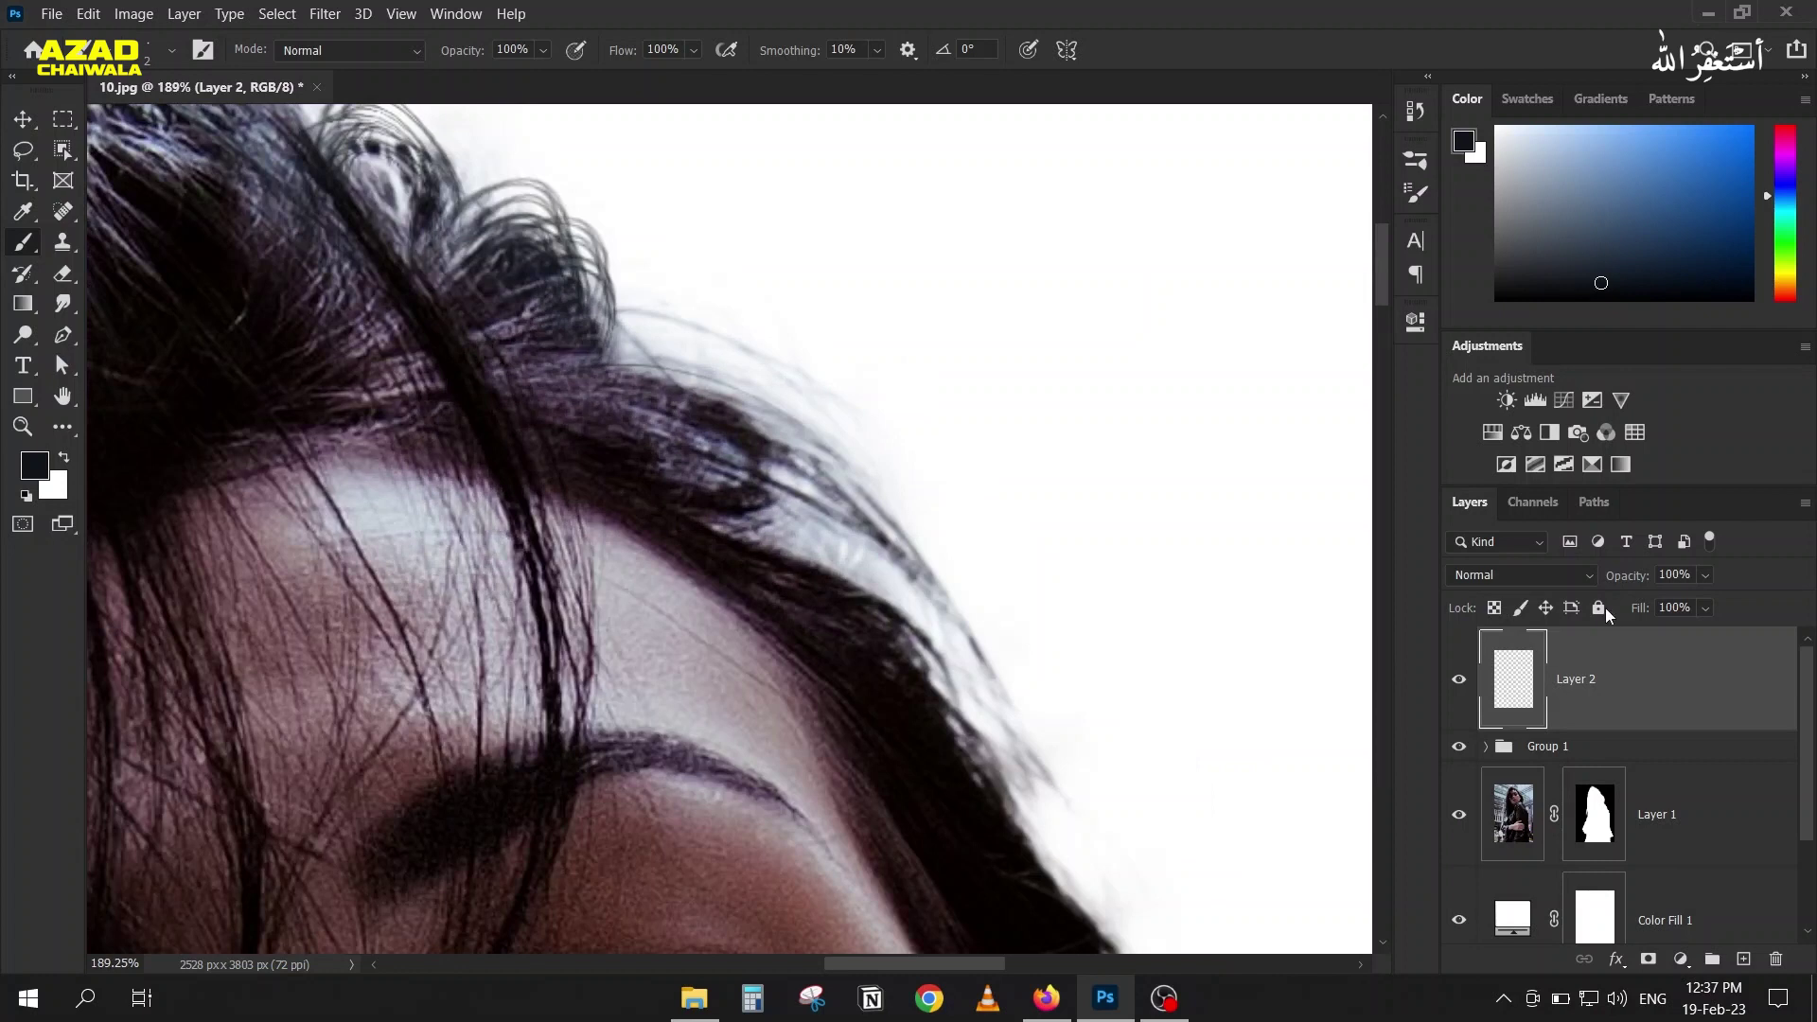
left_click(1594, 505)
left_click(1459, 549)
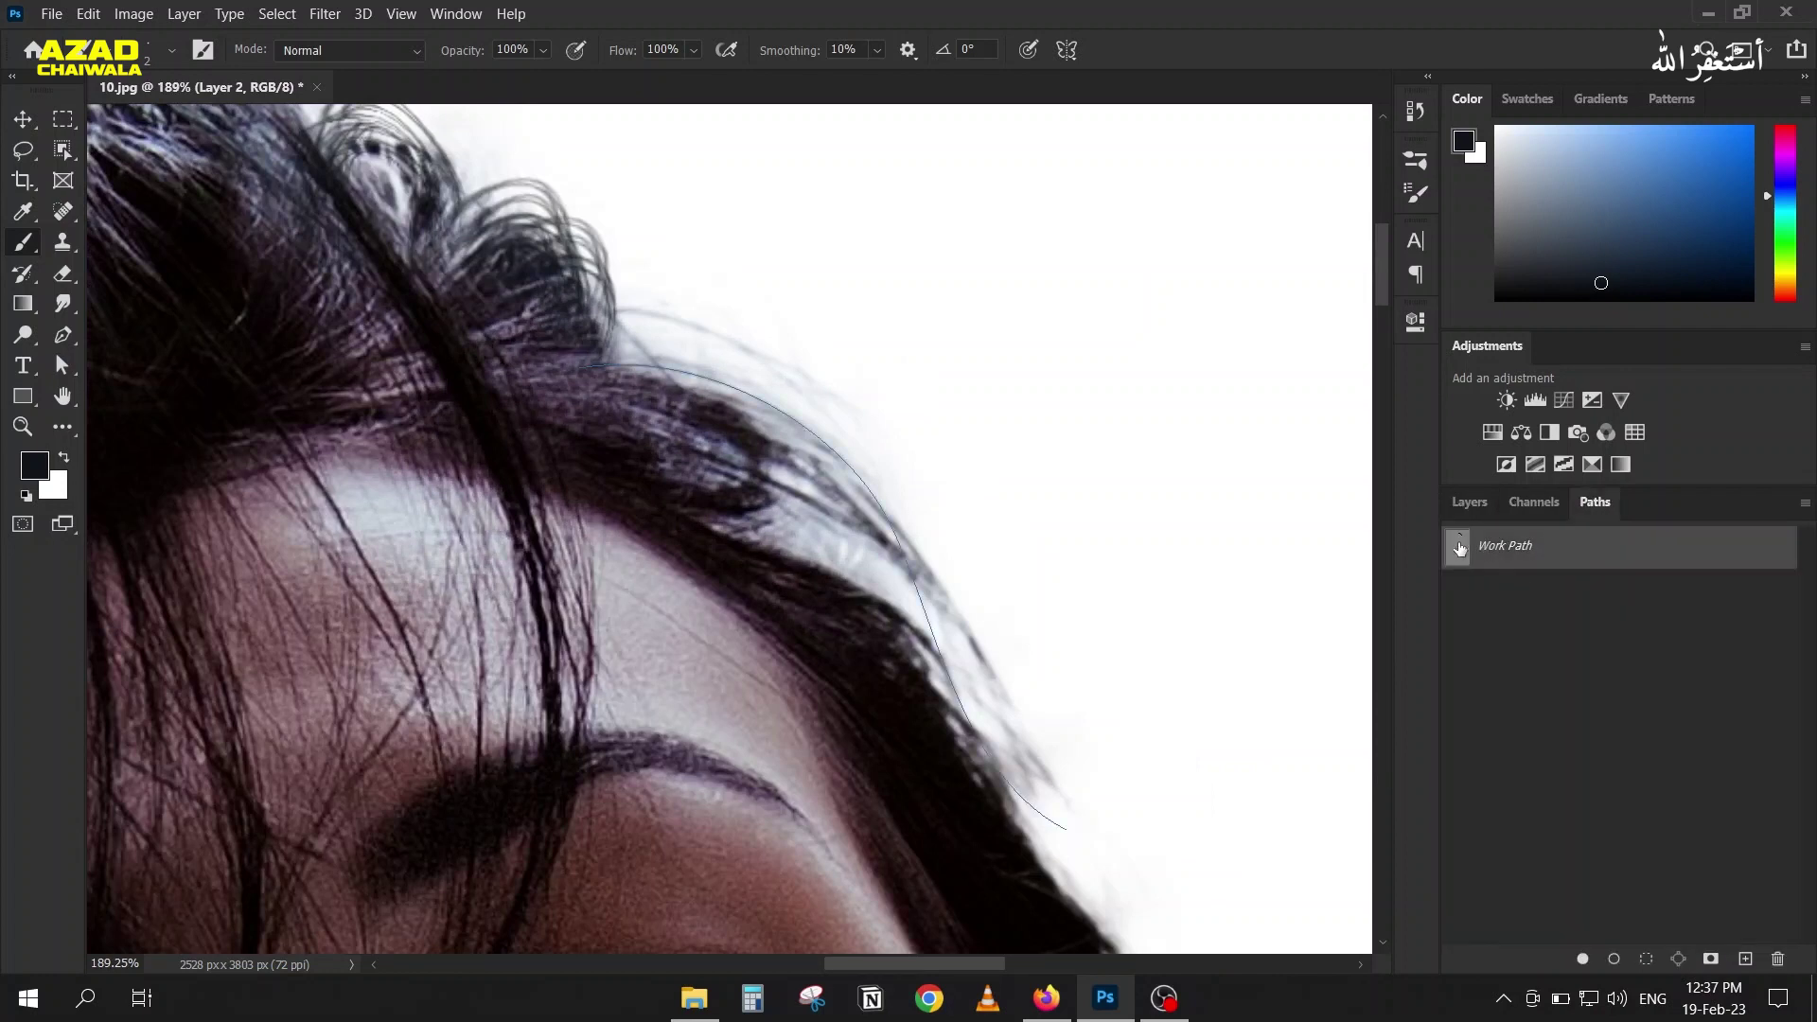
left_click(11, 117)
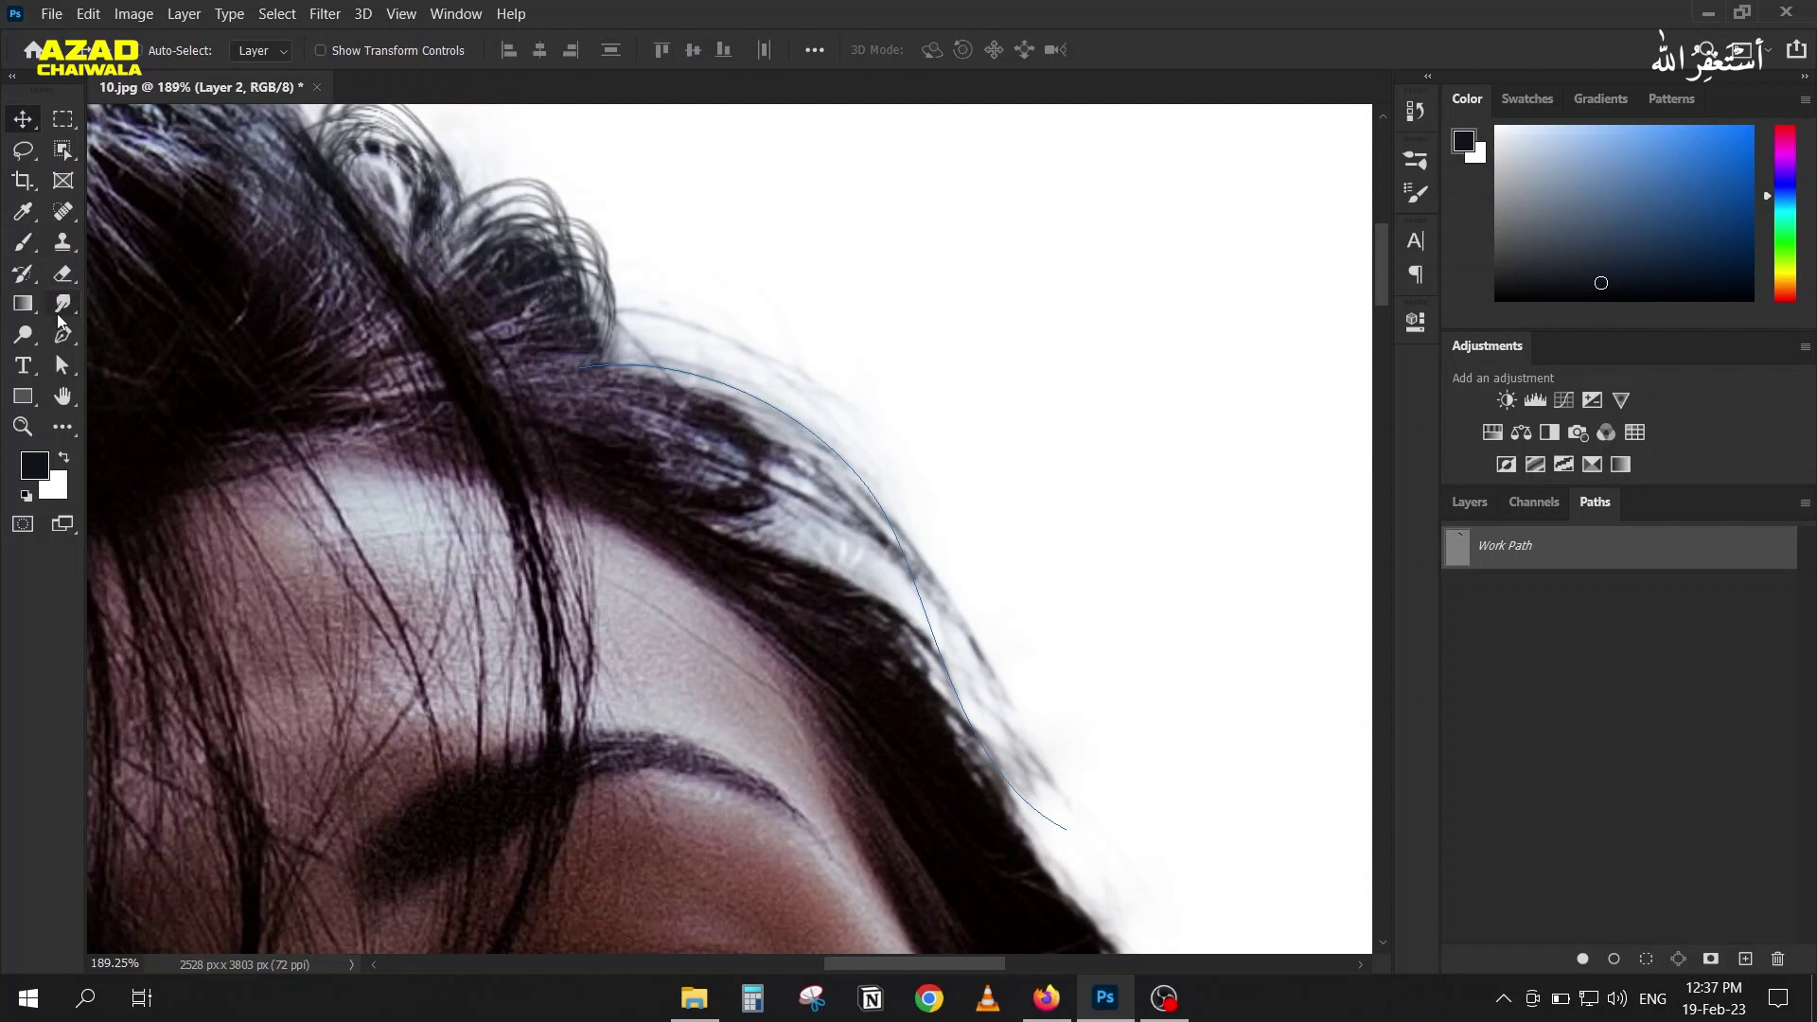
left_click_drag(714, 388, 904, 244)
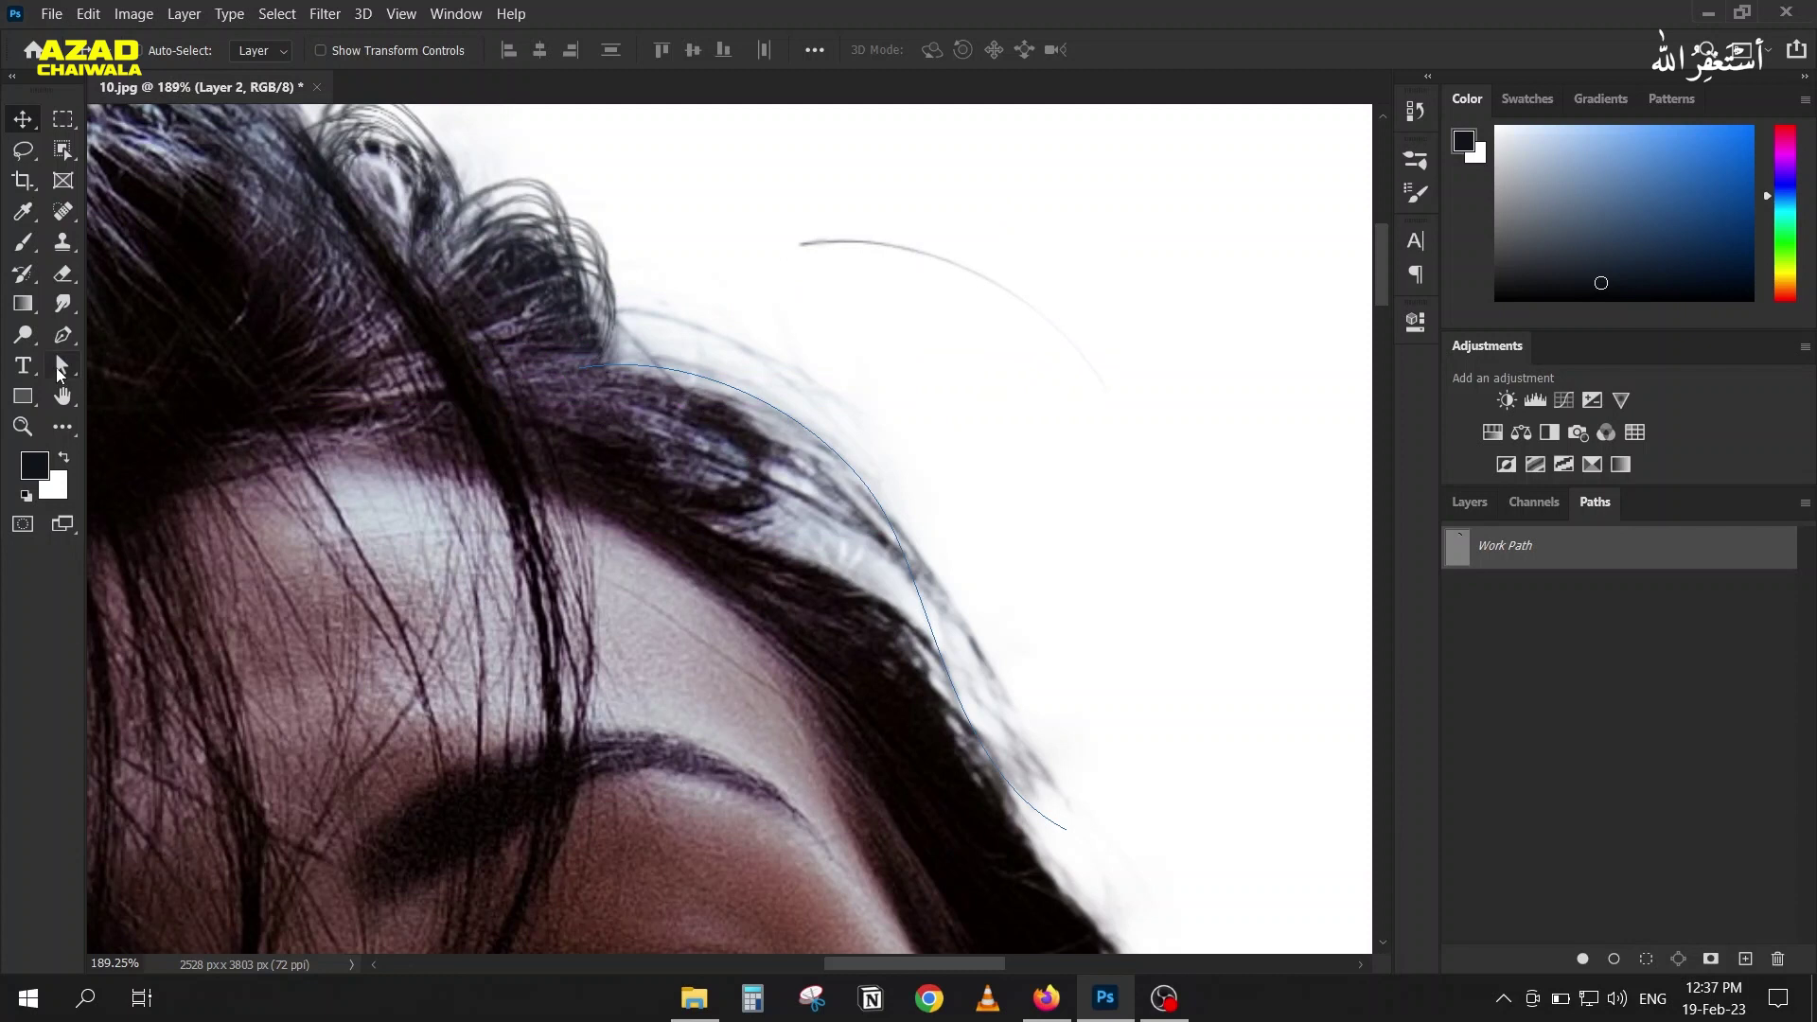
Step: Move the curved Work Path up and right to line it up with the faint strand
left_click(57, 373)
left_click(113, 364)
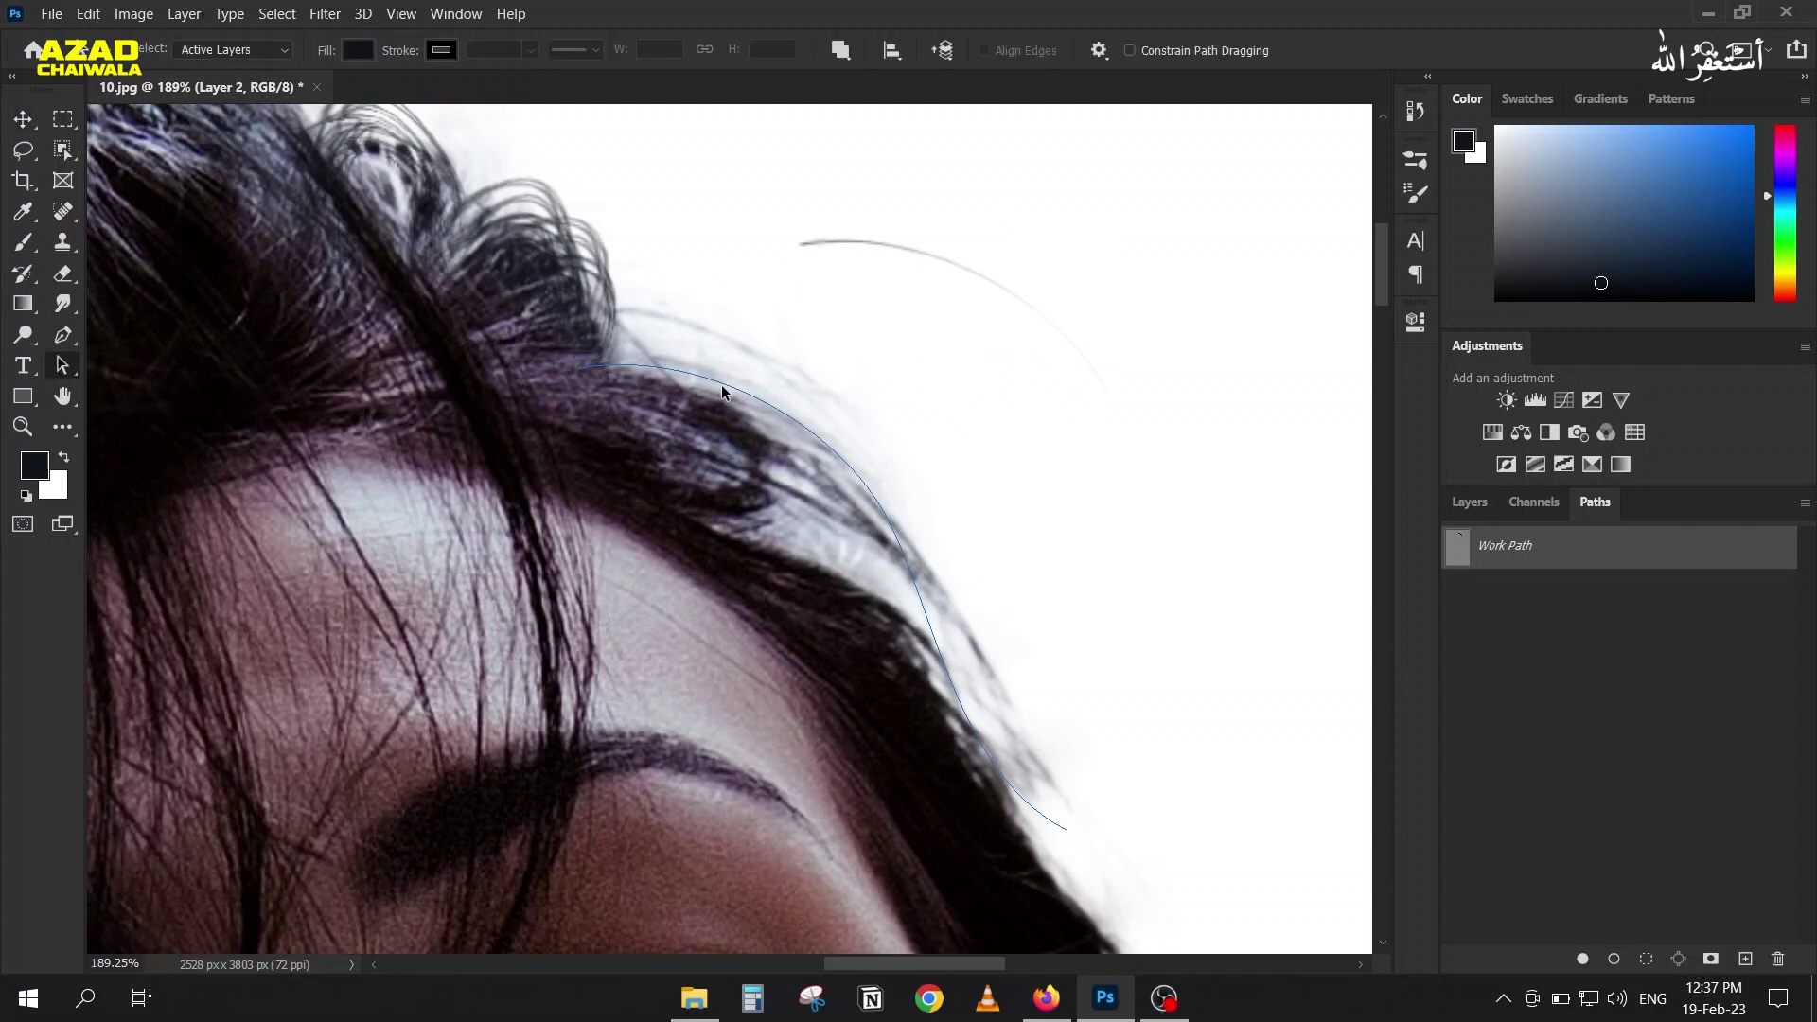
left_click_drag(729, 388, 867, 228)
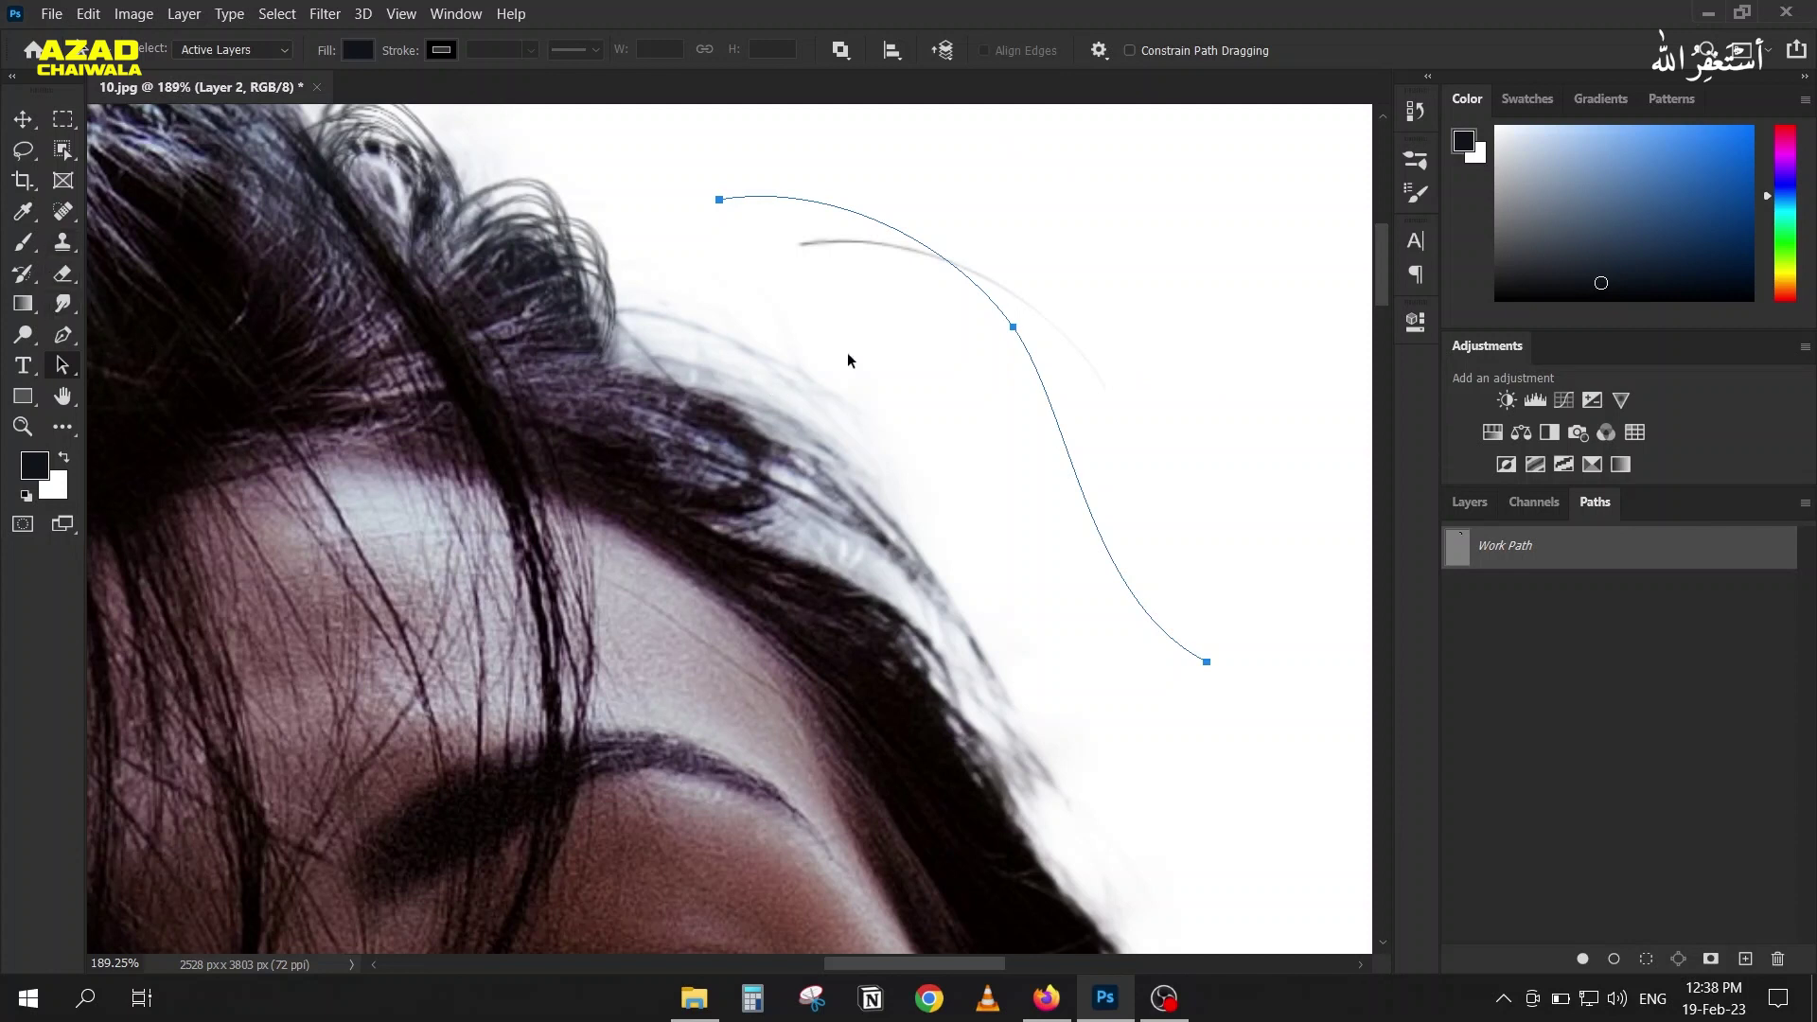
left_click_drag(836, 209, 888, 242)
Step: Stroke the path with the Brush, then deselect it to hide the outline
key("p")
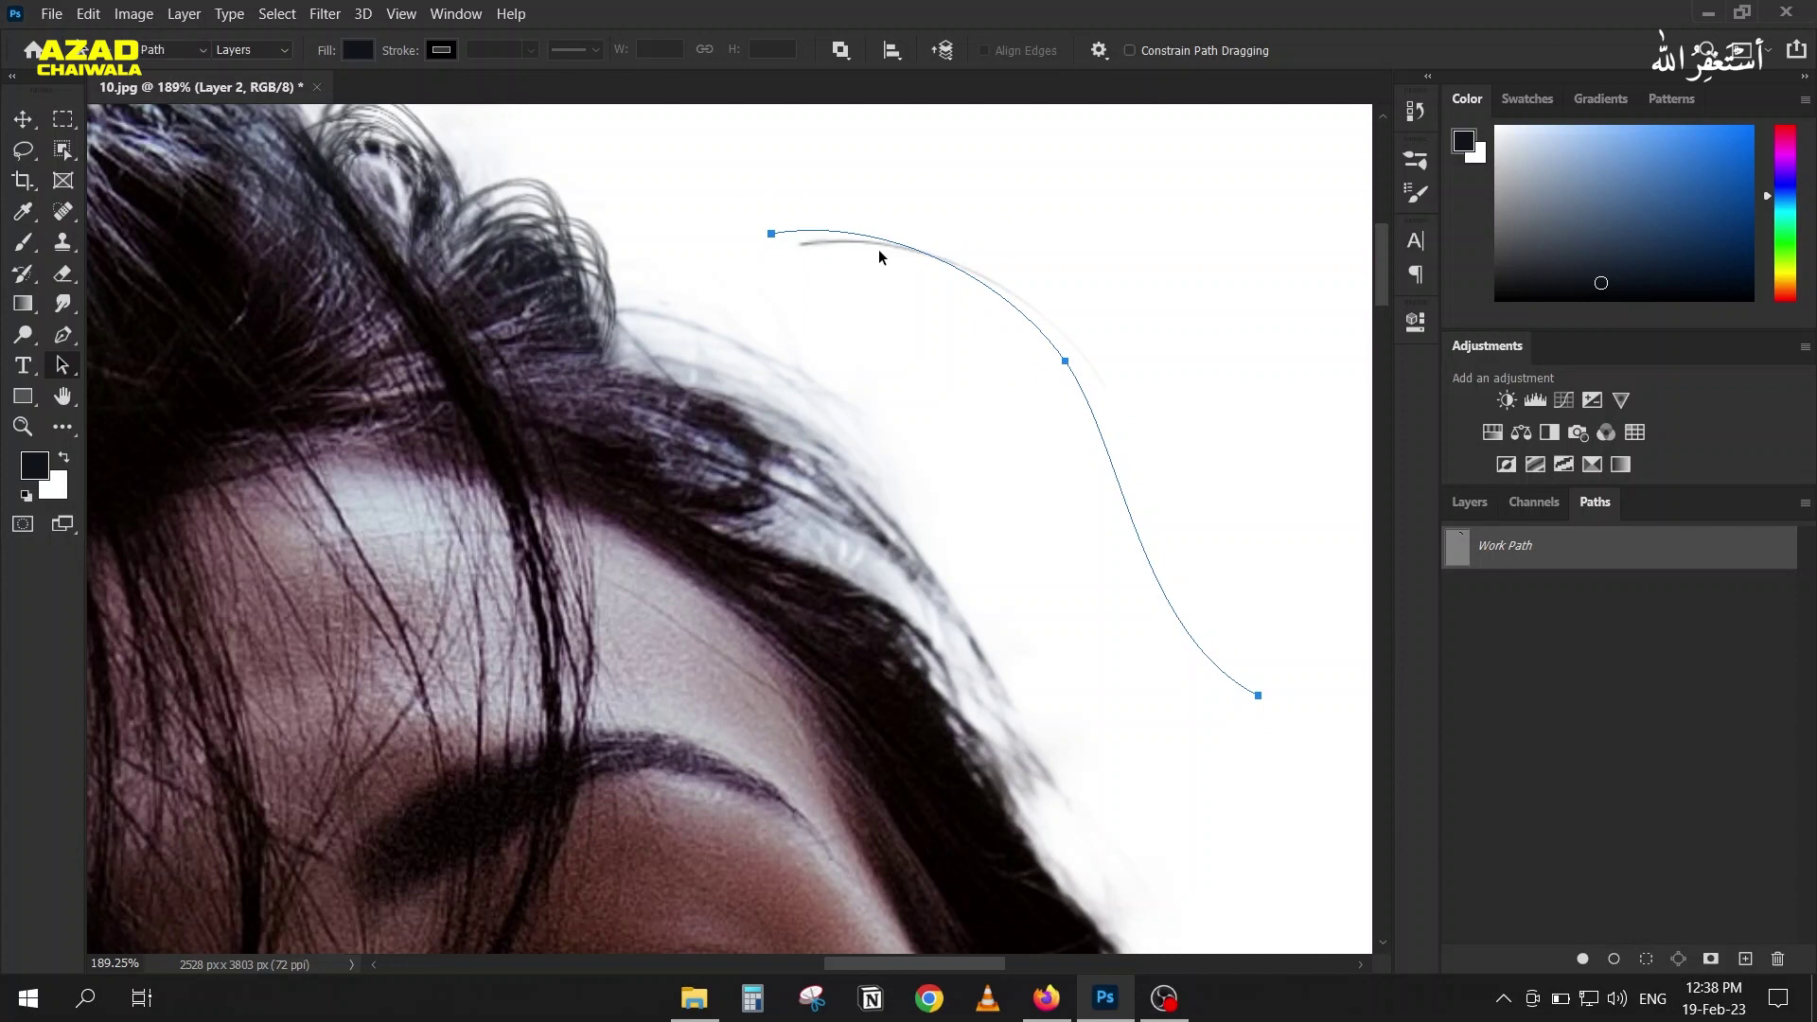
right_click(878, 248)
left_click(933, 433)
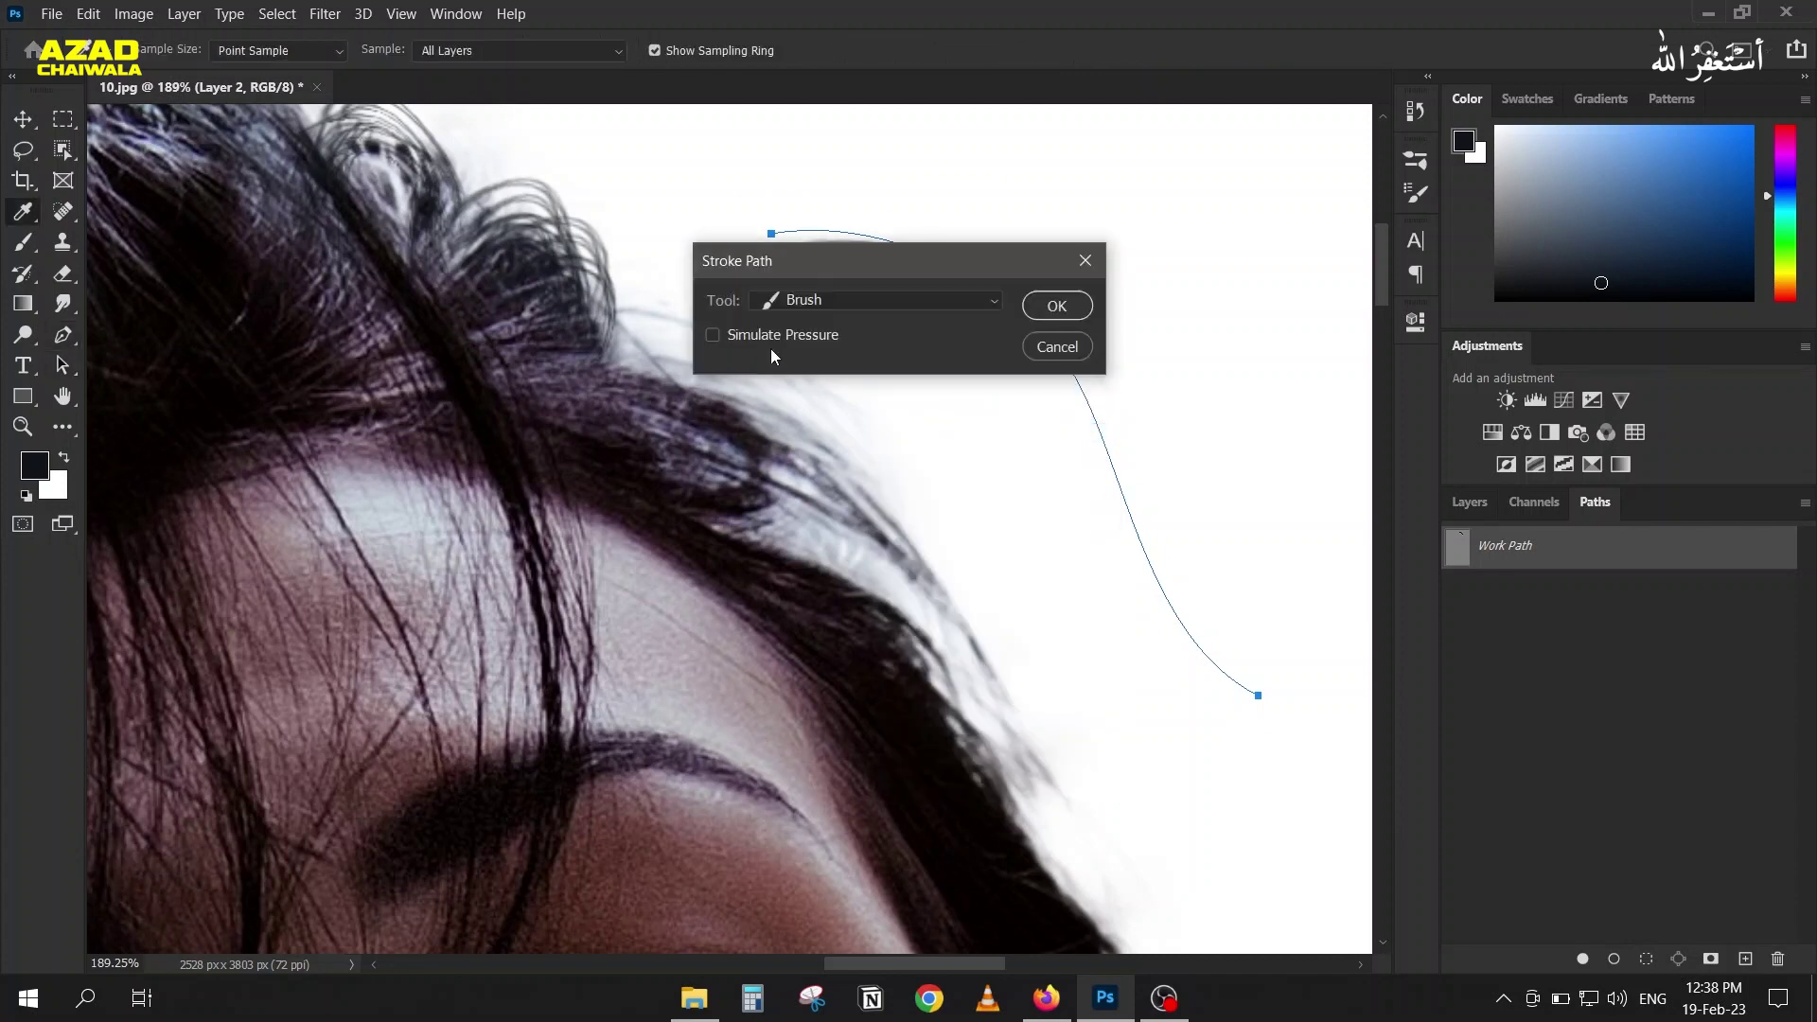
left_click(1080, 311)
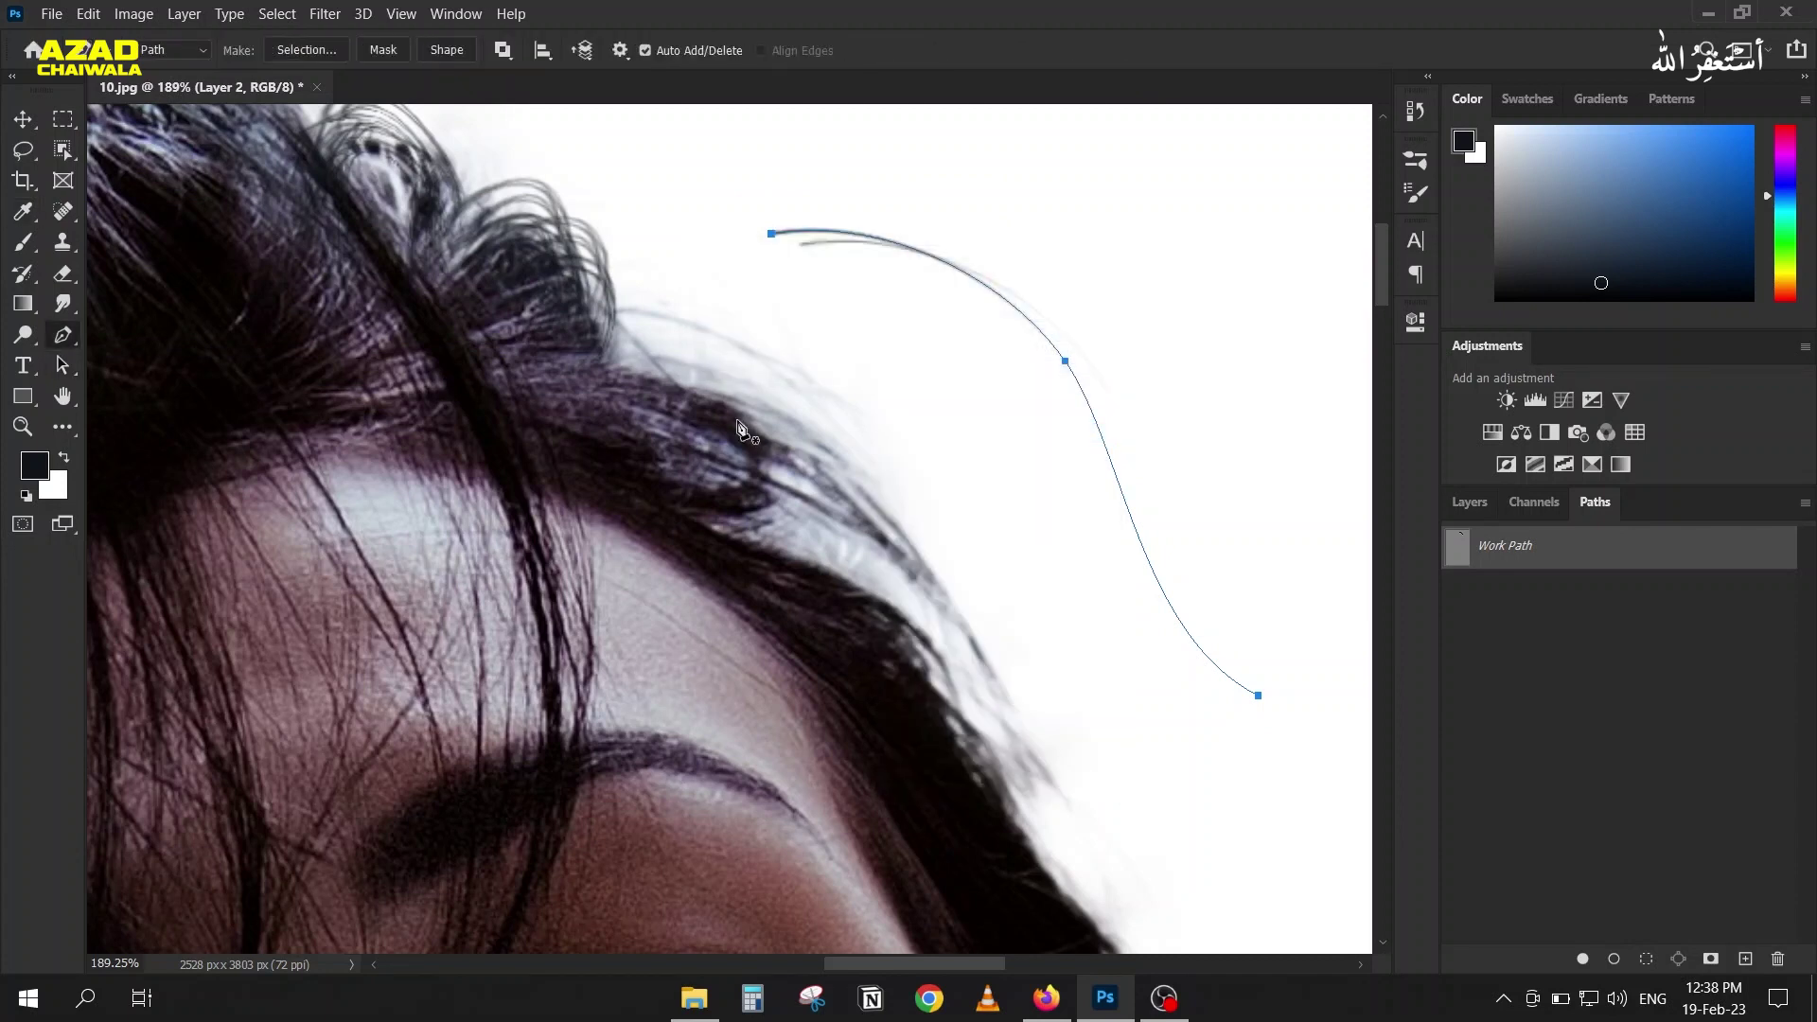
left_click(1593, 672)
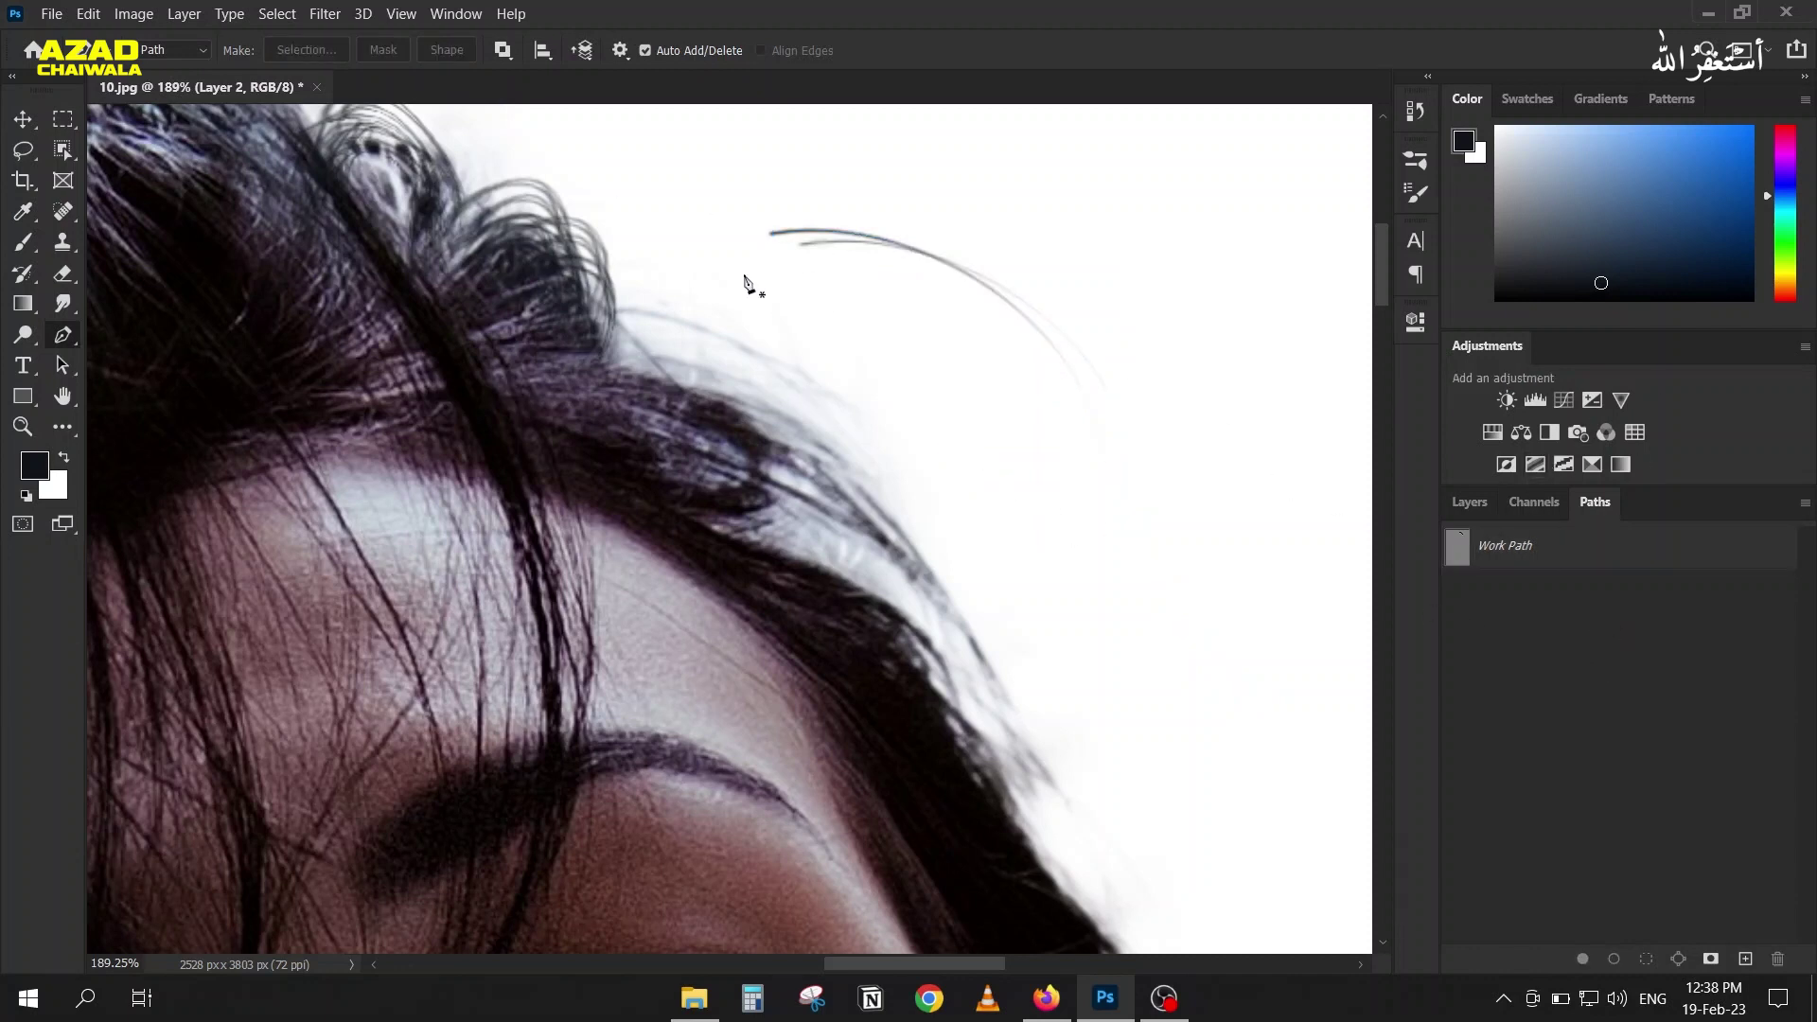
Step: Draw a new three-point curved path above the crown with the Pen
left_click_drag(727, 239, 774, 228)
left_click_drag(926, 242, 999, 270)
left_click_drag(1118, 443, 1213, 486)
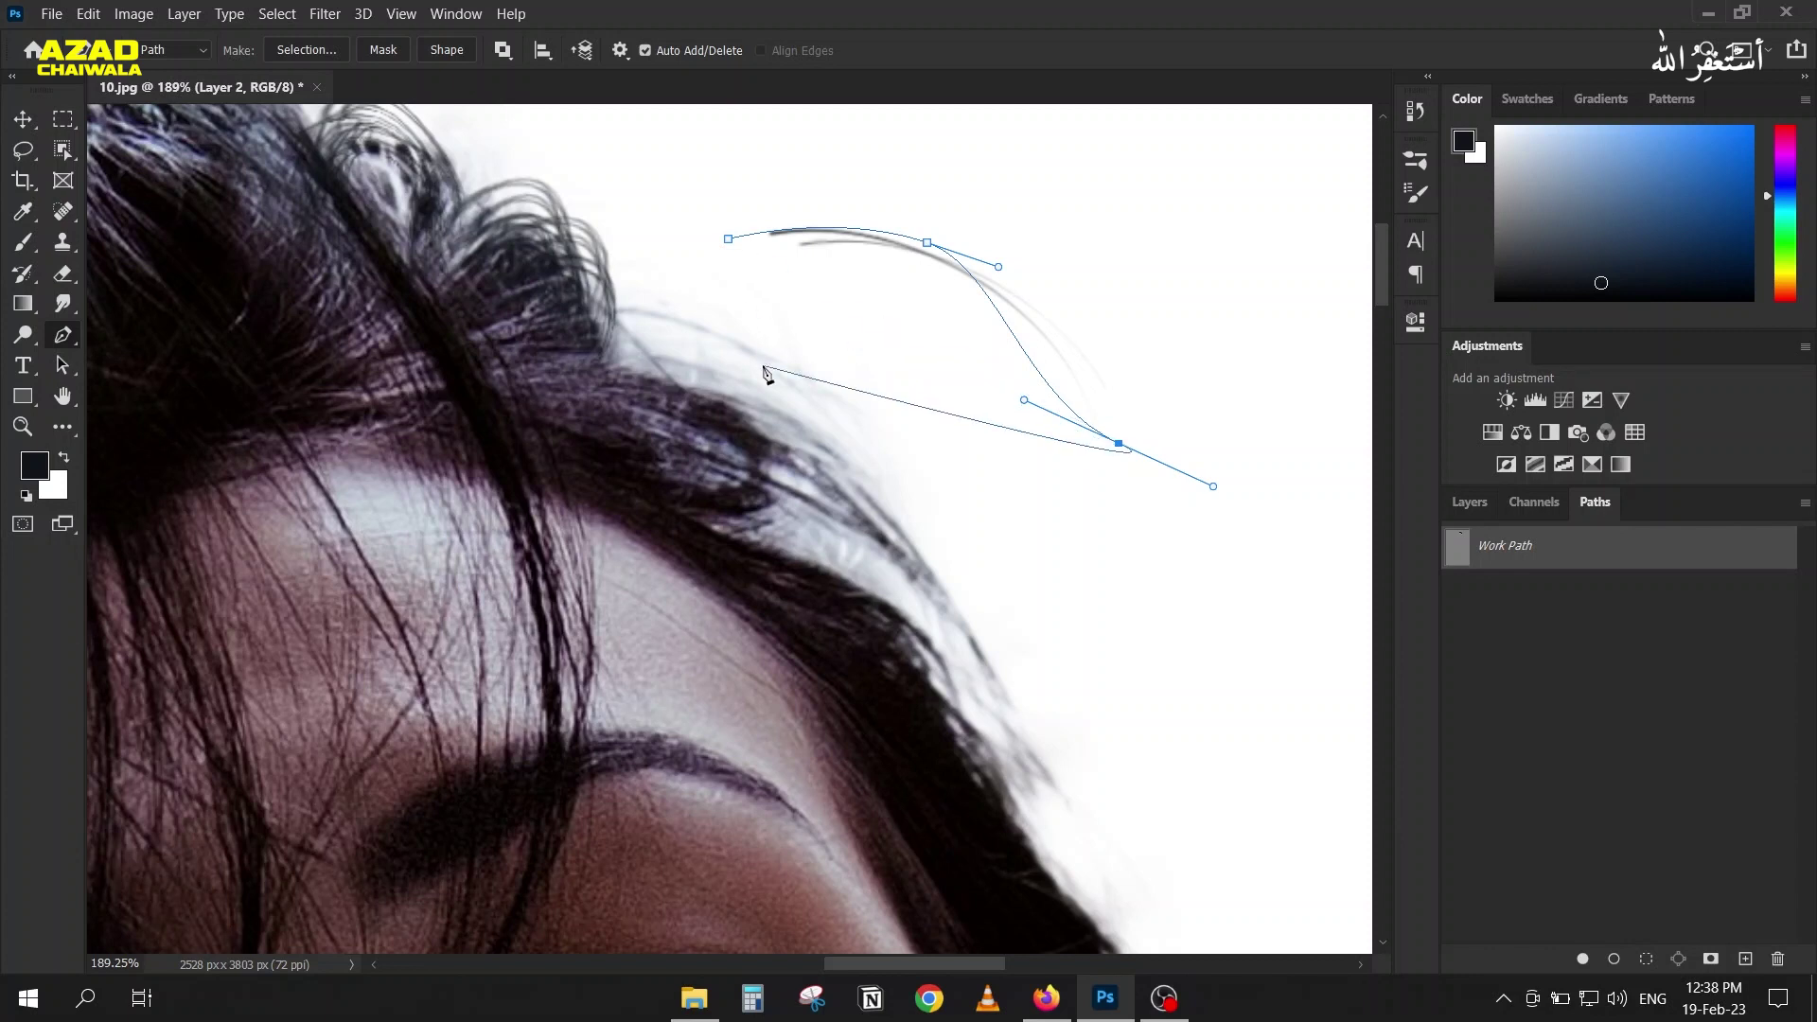
Step: Stroke the new path with the Brush, hide the path and show the layer list
right_click(870, 248)
left_click(908, 412)
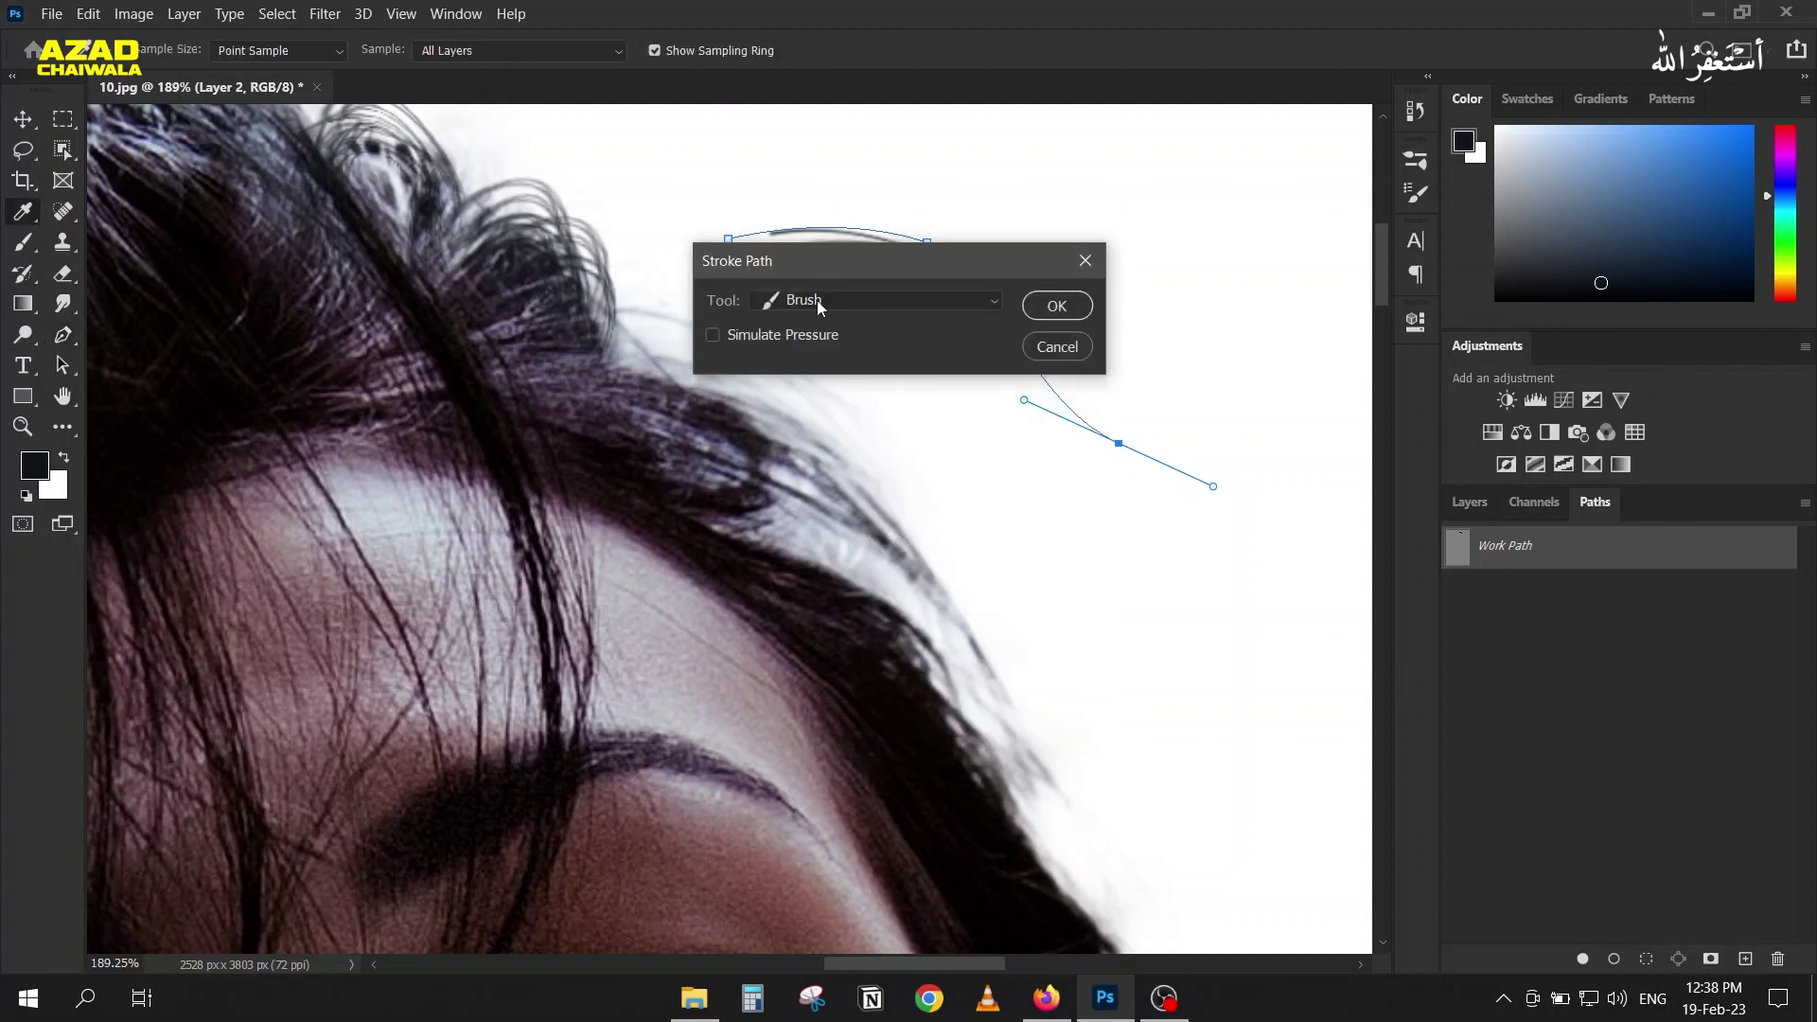
left_click(1056, 306)
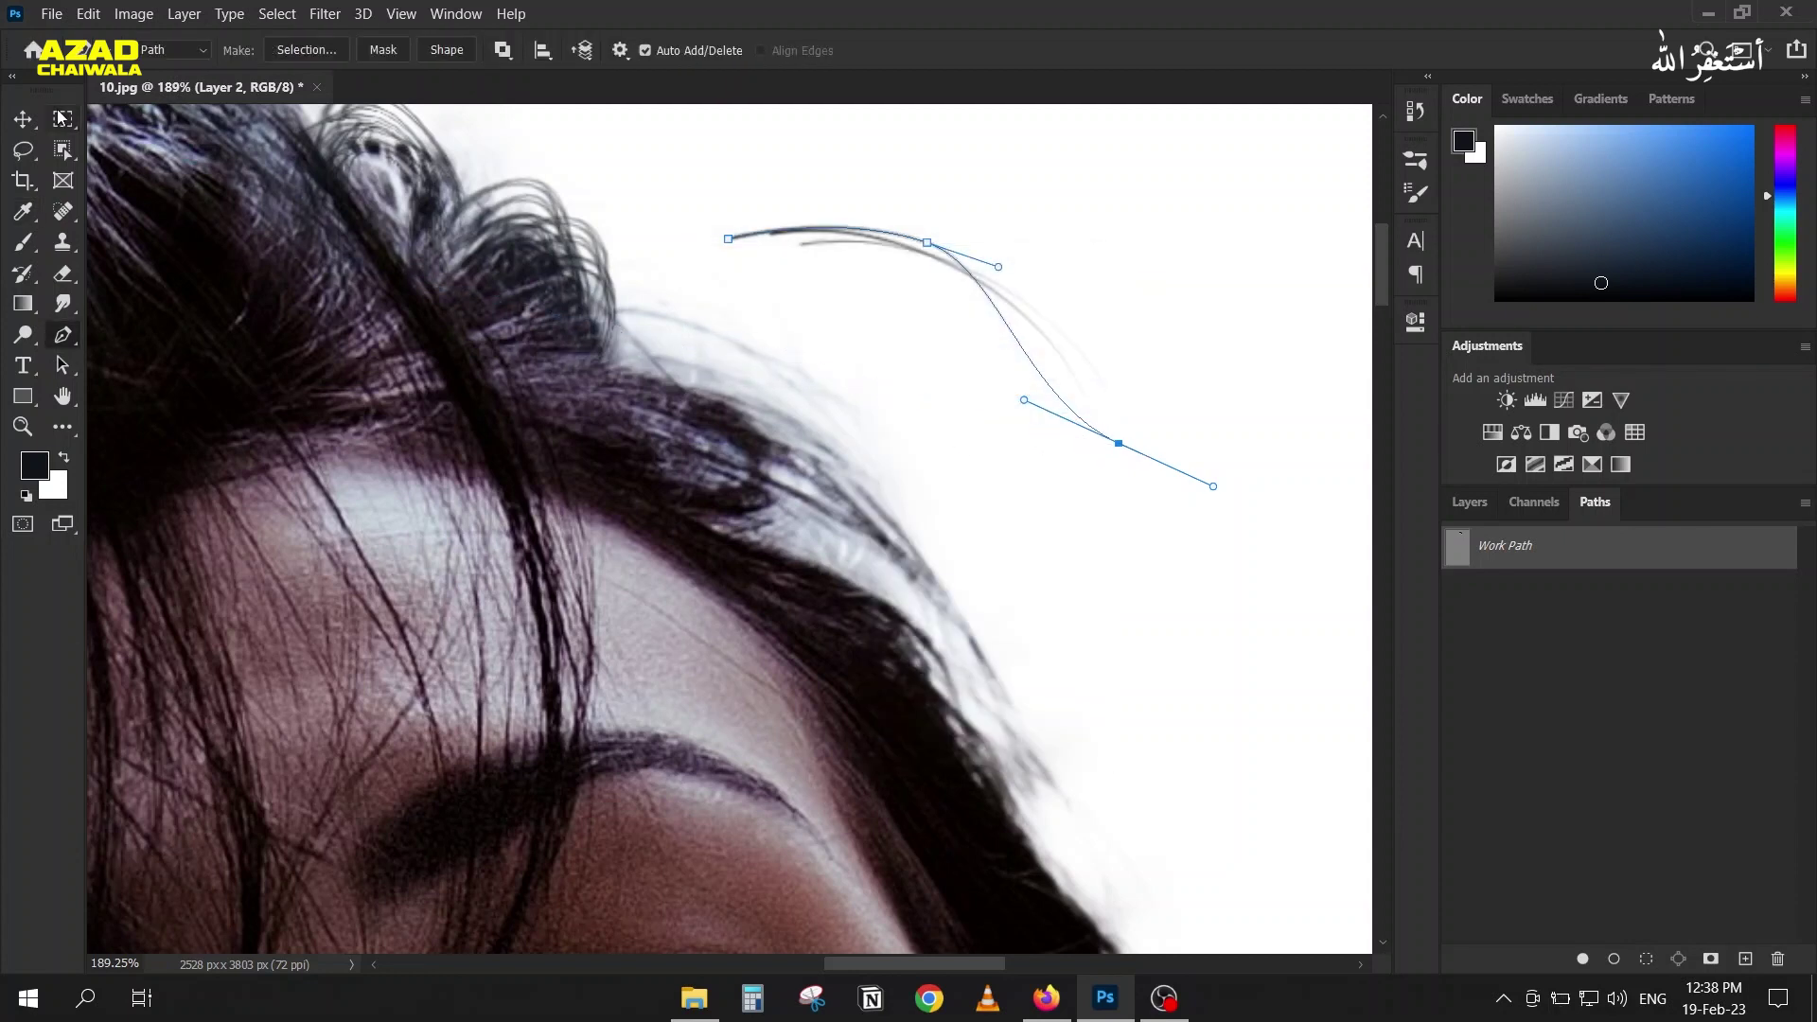
left_click(24, 118)
left_click(1495, 633)
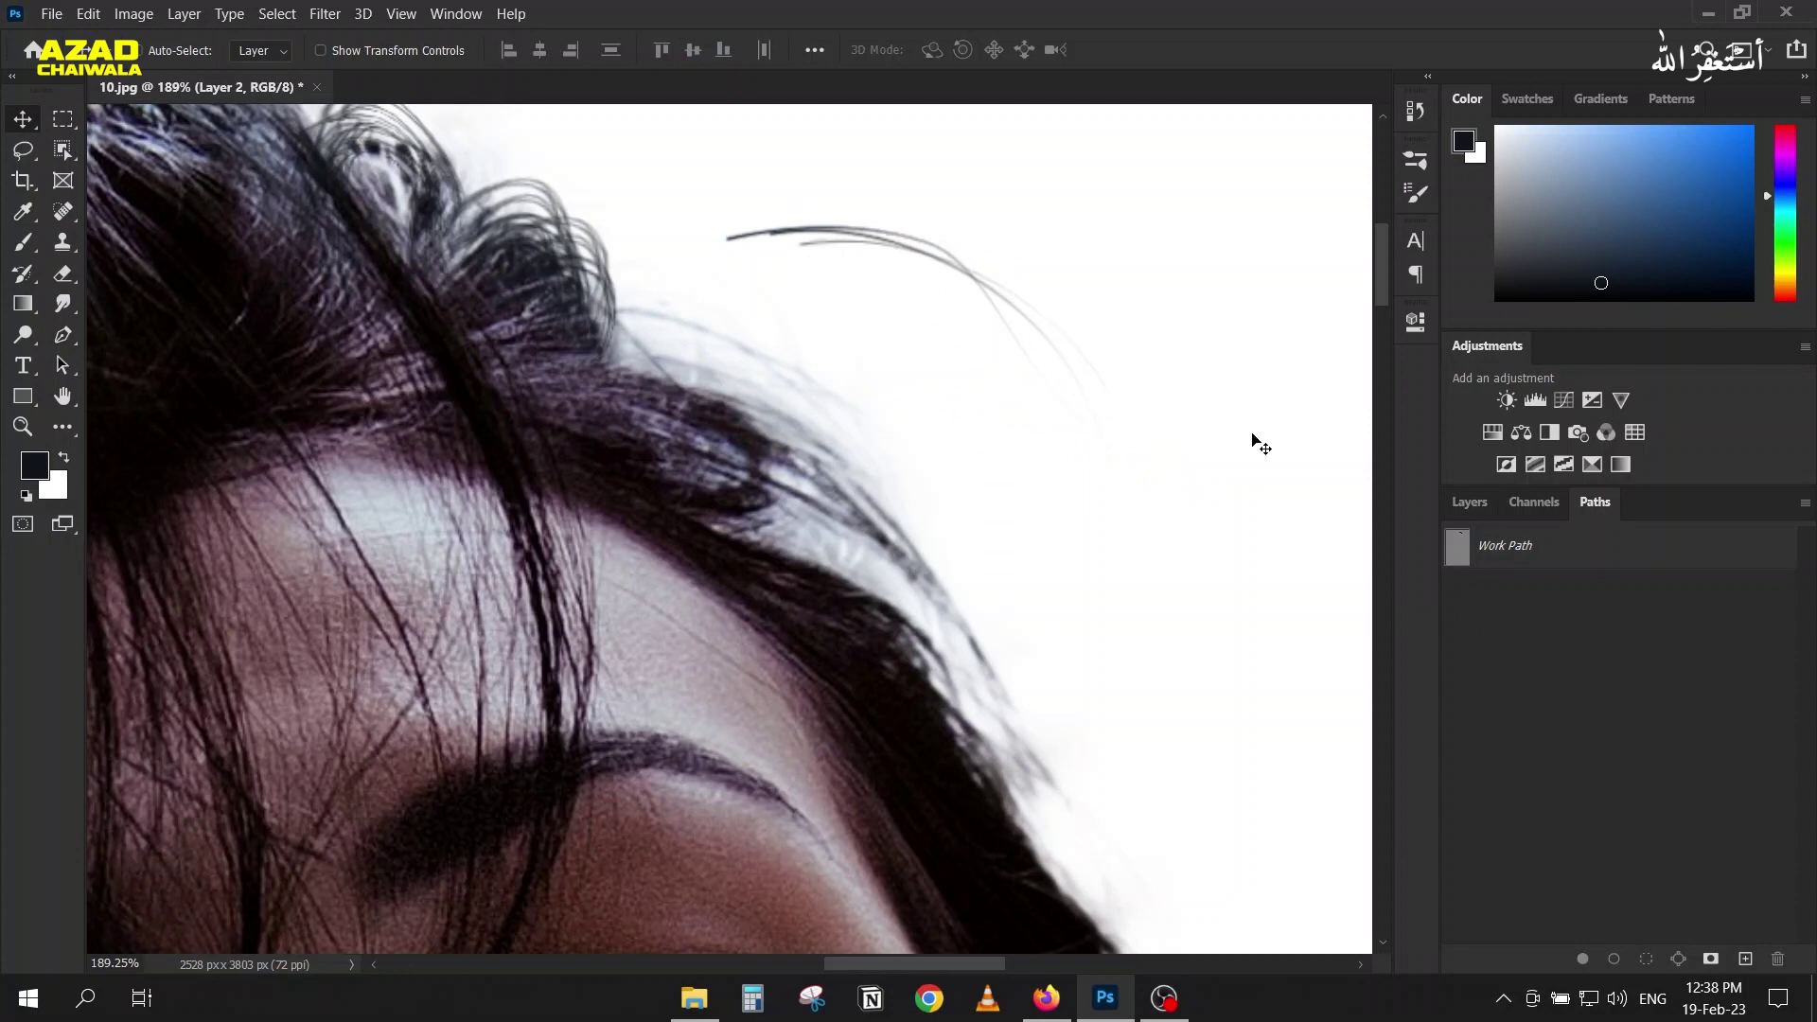
left_click(1470, 503)
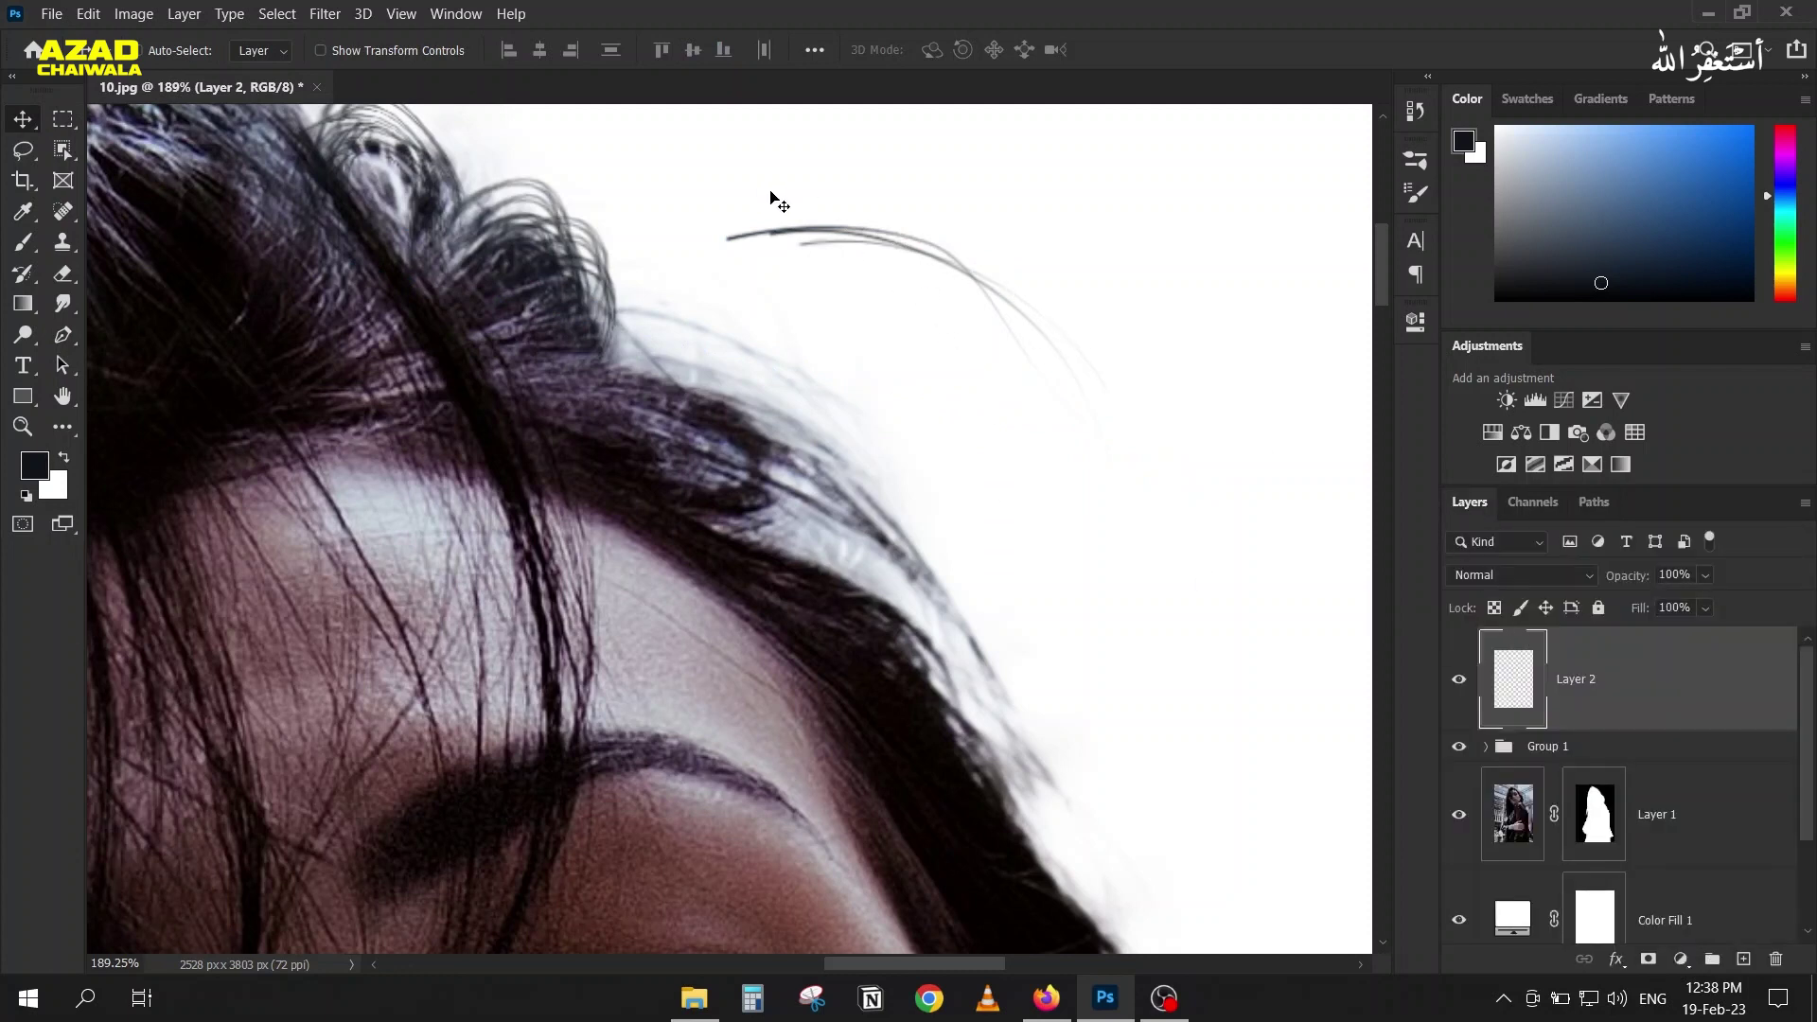
Step: Move the Layer 2 hair strands down onto the hairline, redoing the first attempt
left_click_drag(867, 231, 657, 346)
key("ctrl+z")
left_click_drag(850, 231, 652, 342)
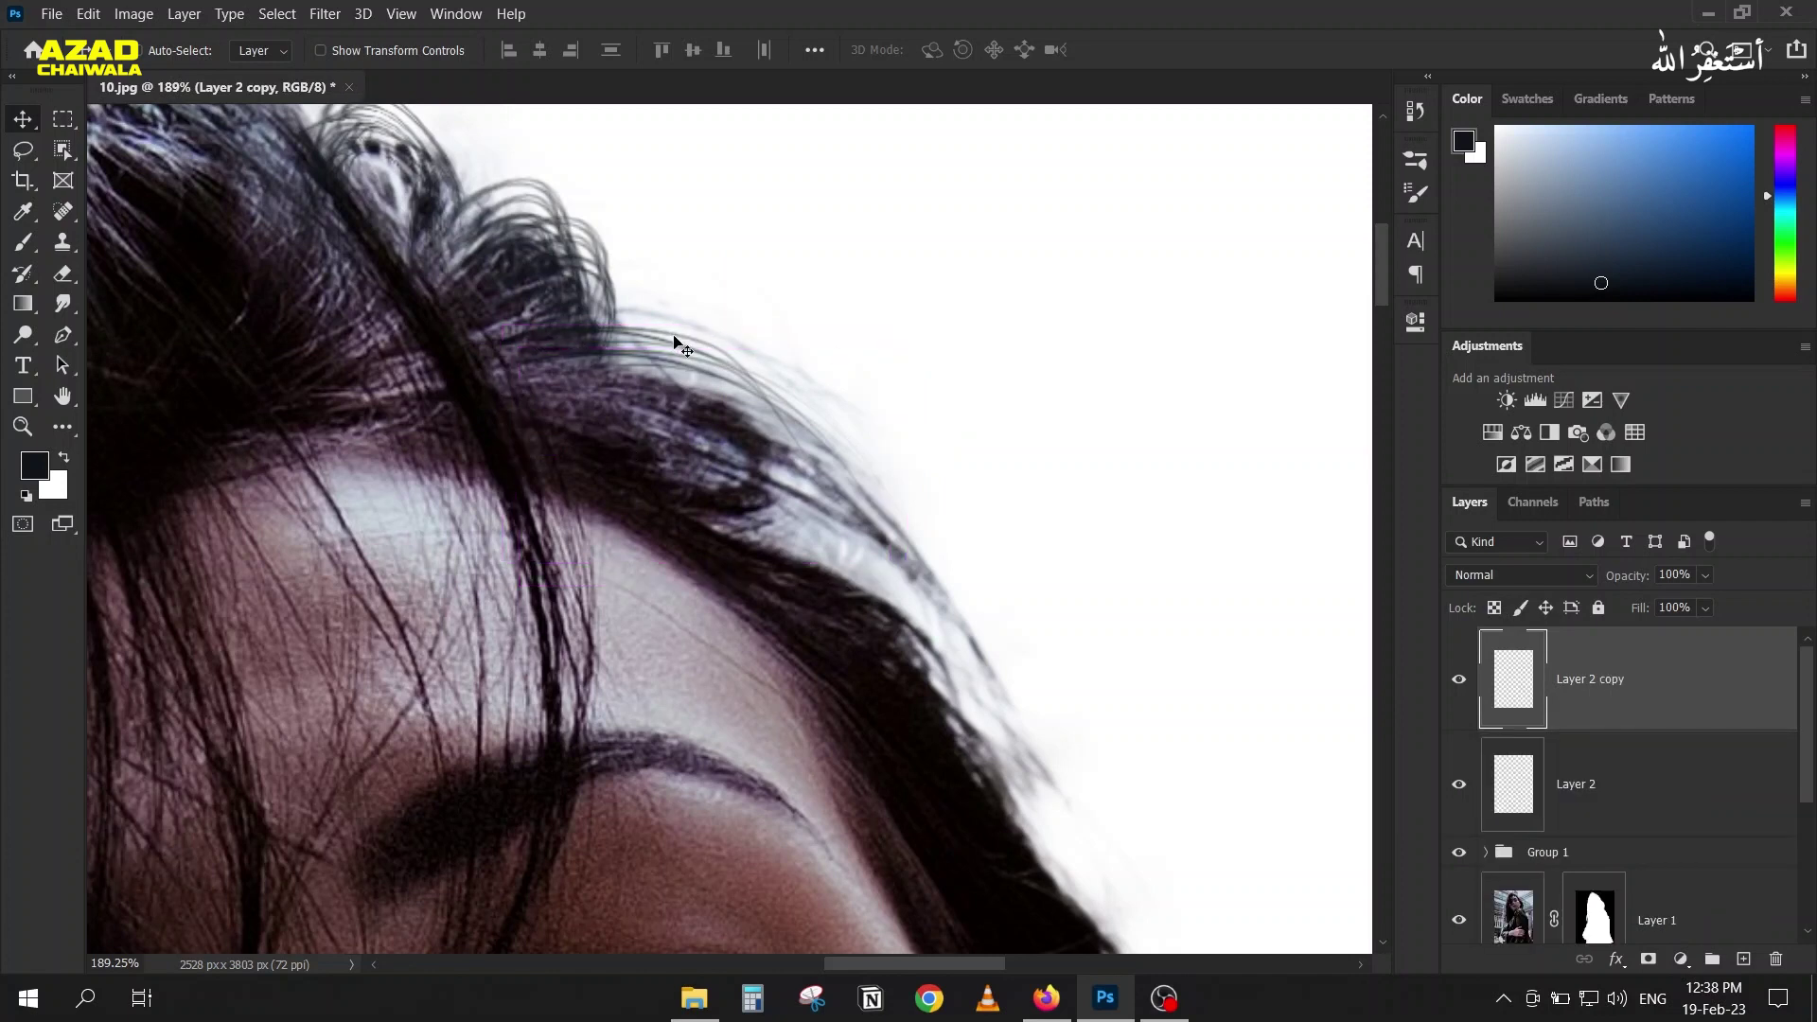
left_click_drag(516, 349, 696, 493)
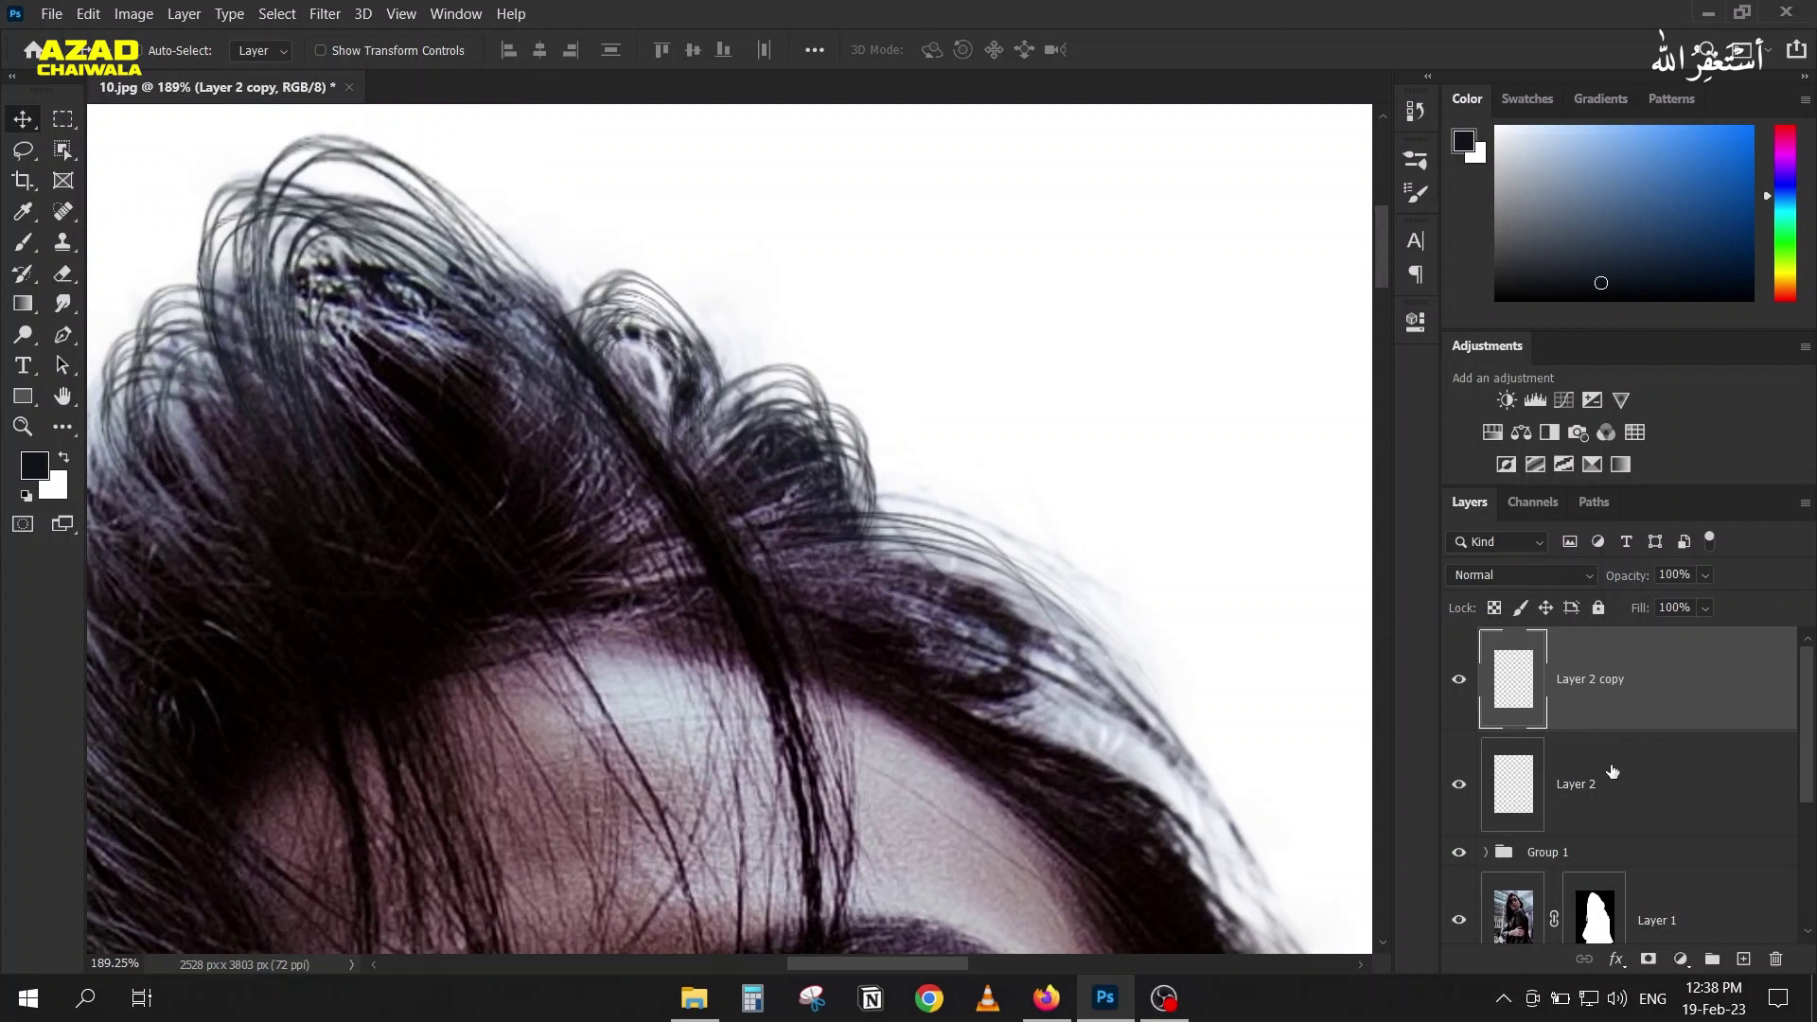
Step: Add a temporary Layer 3, try the Smudge tool sampling all layers, then delete Layer 3
left_click(1746, 964)
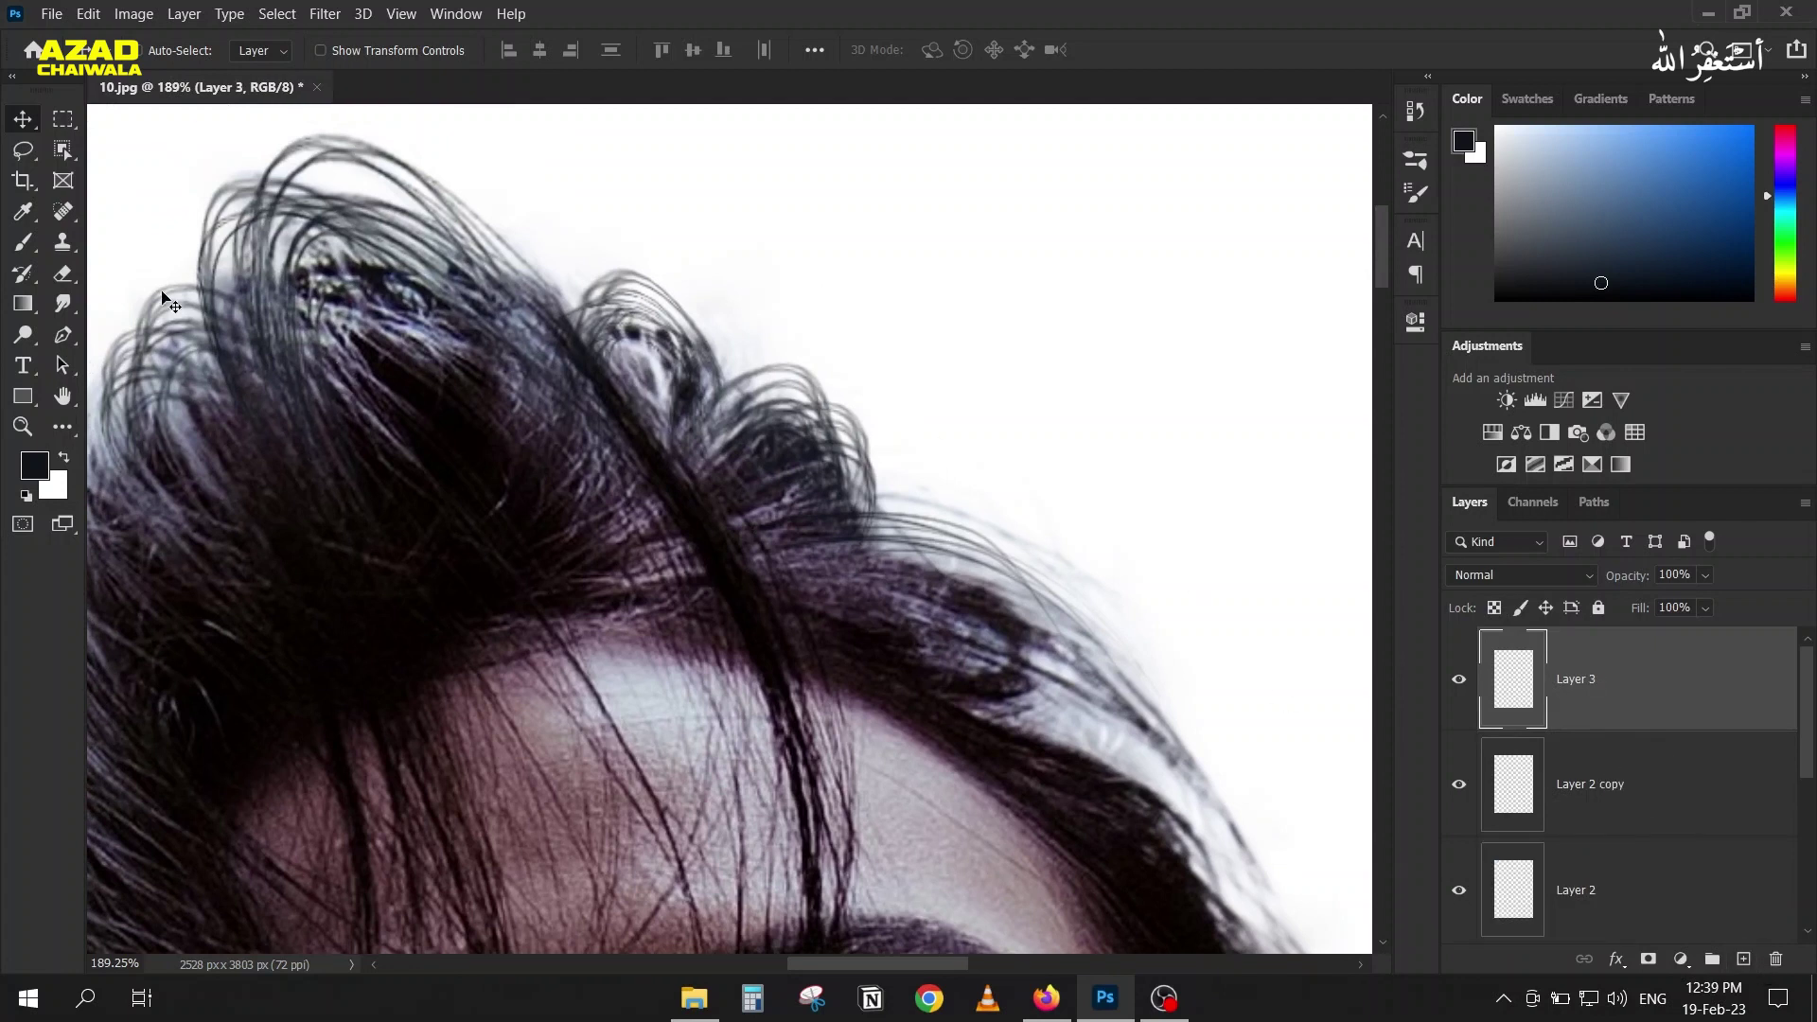
left_click(62, 303)
left_click(653, 55)
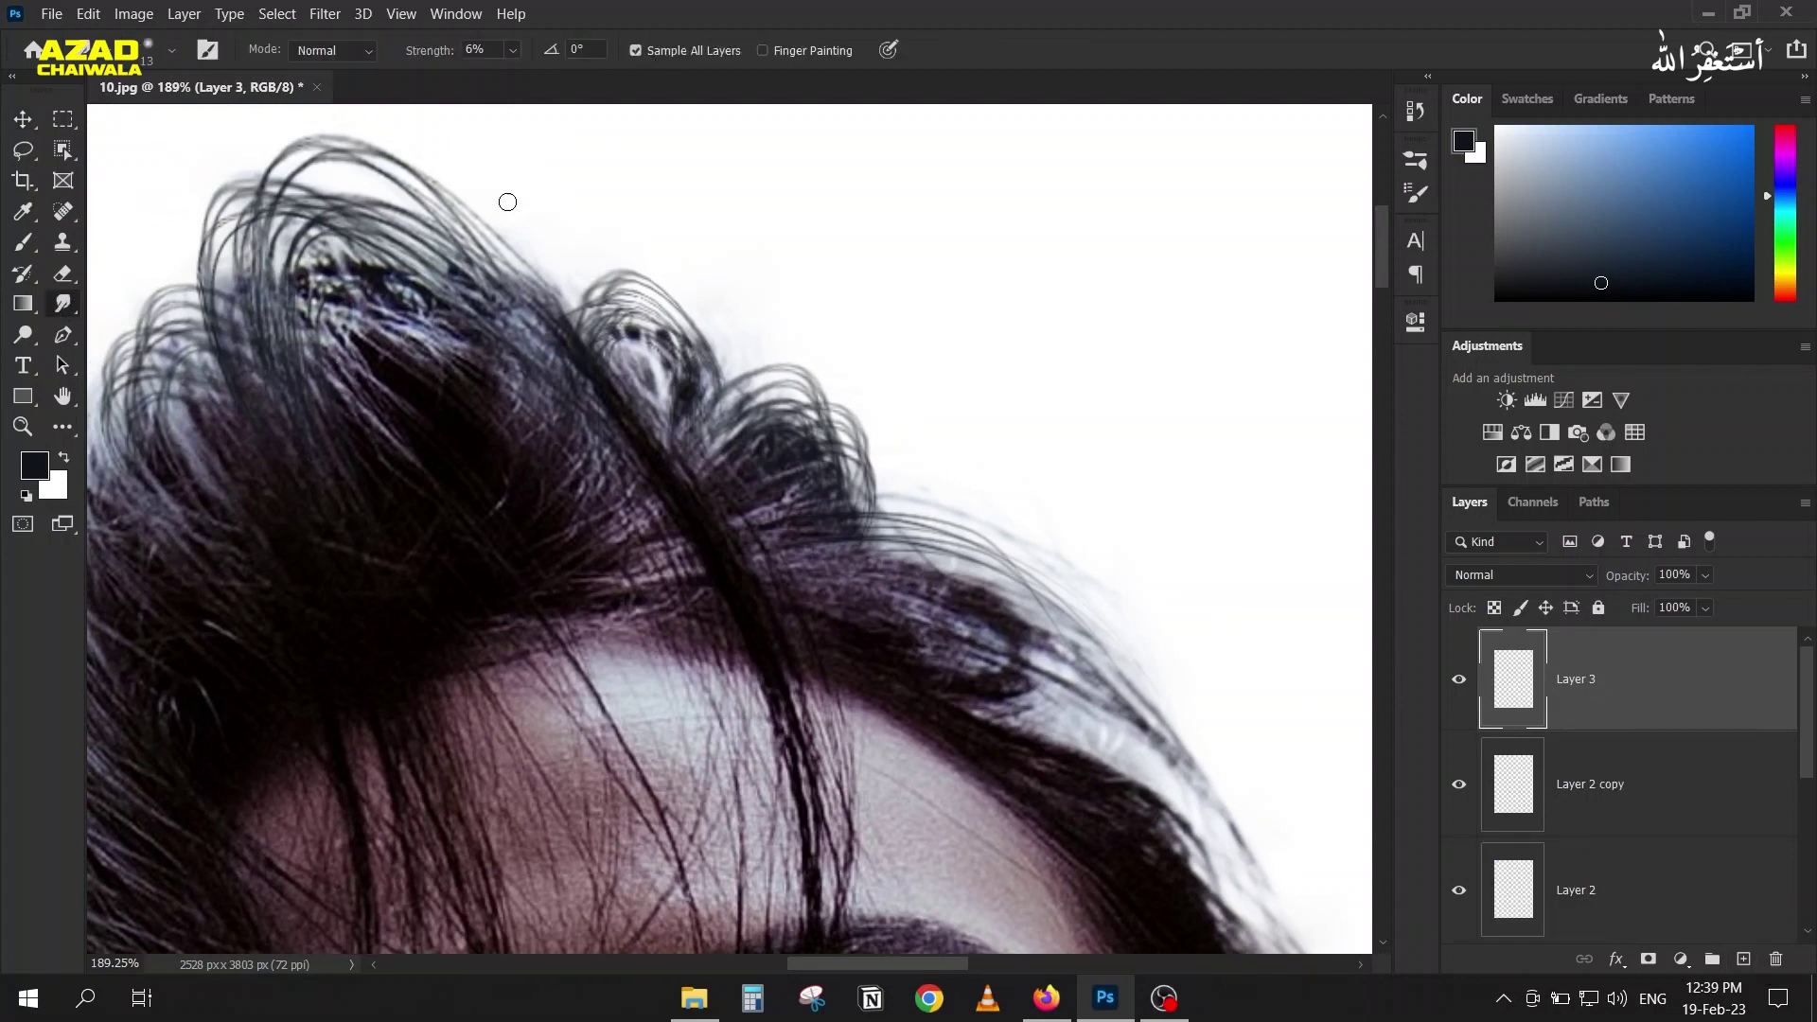
left_click_drag(402, 215, 609, 320)
key("bracketright")
key("bracketright")
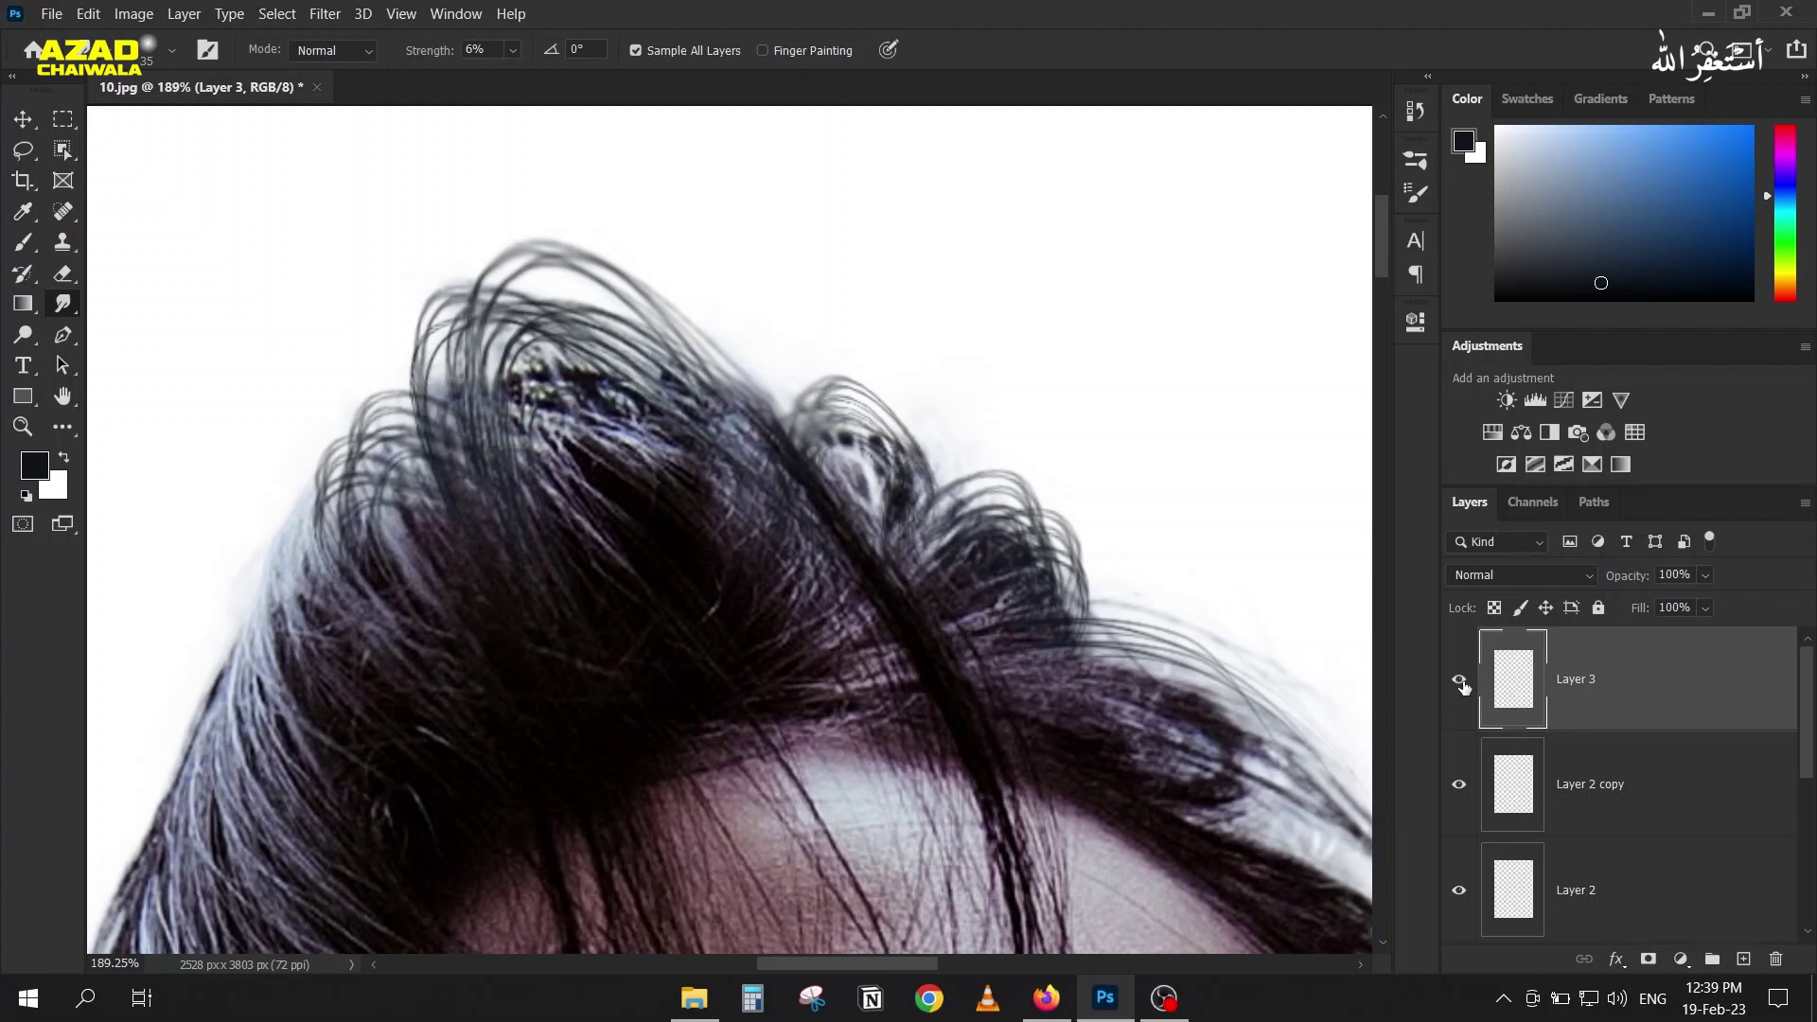
key("Delete")
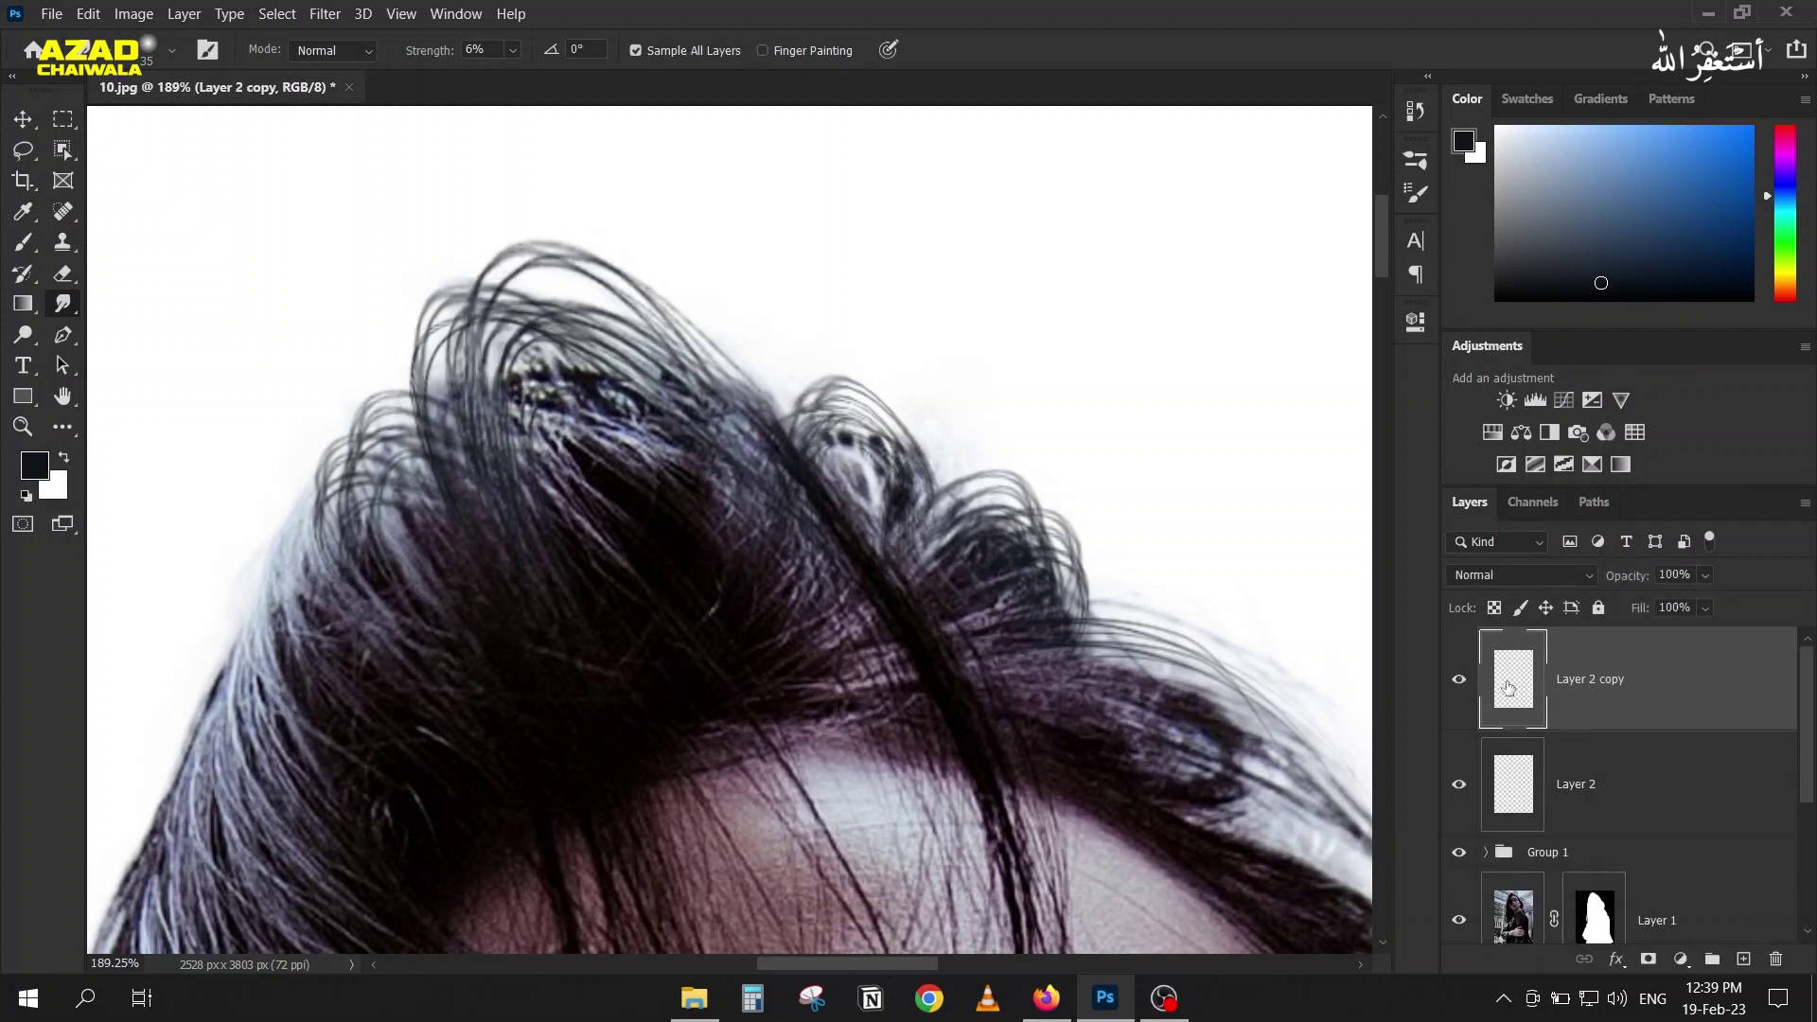
Step: Compare the Layer 2 copy strands, then merge Layer 2 and Layer 2 copy
left_click(1458, 679)
left_click(1457, 679)
left_click(1519, 788, "shift")
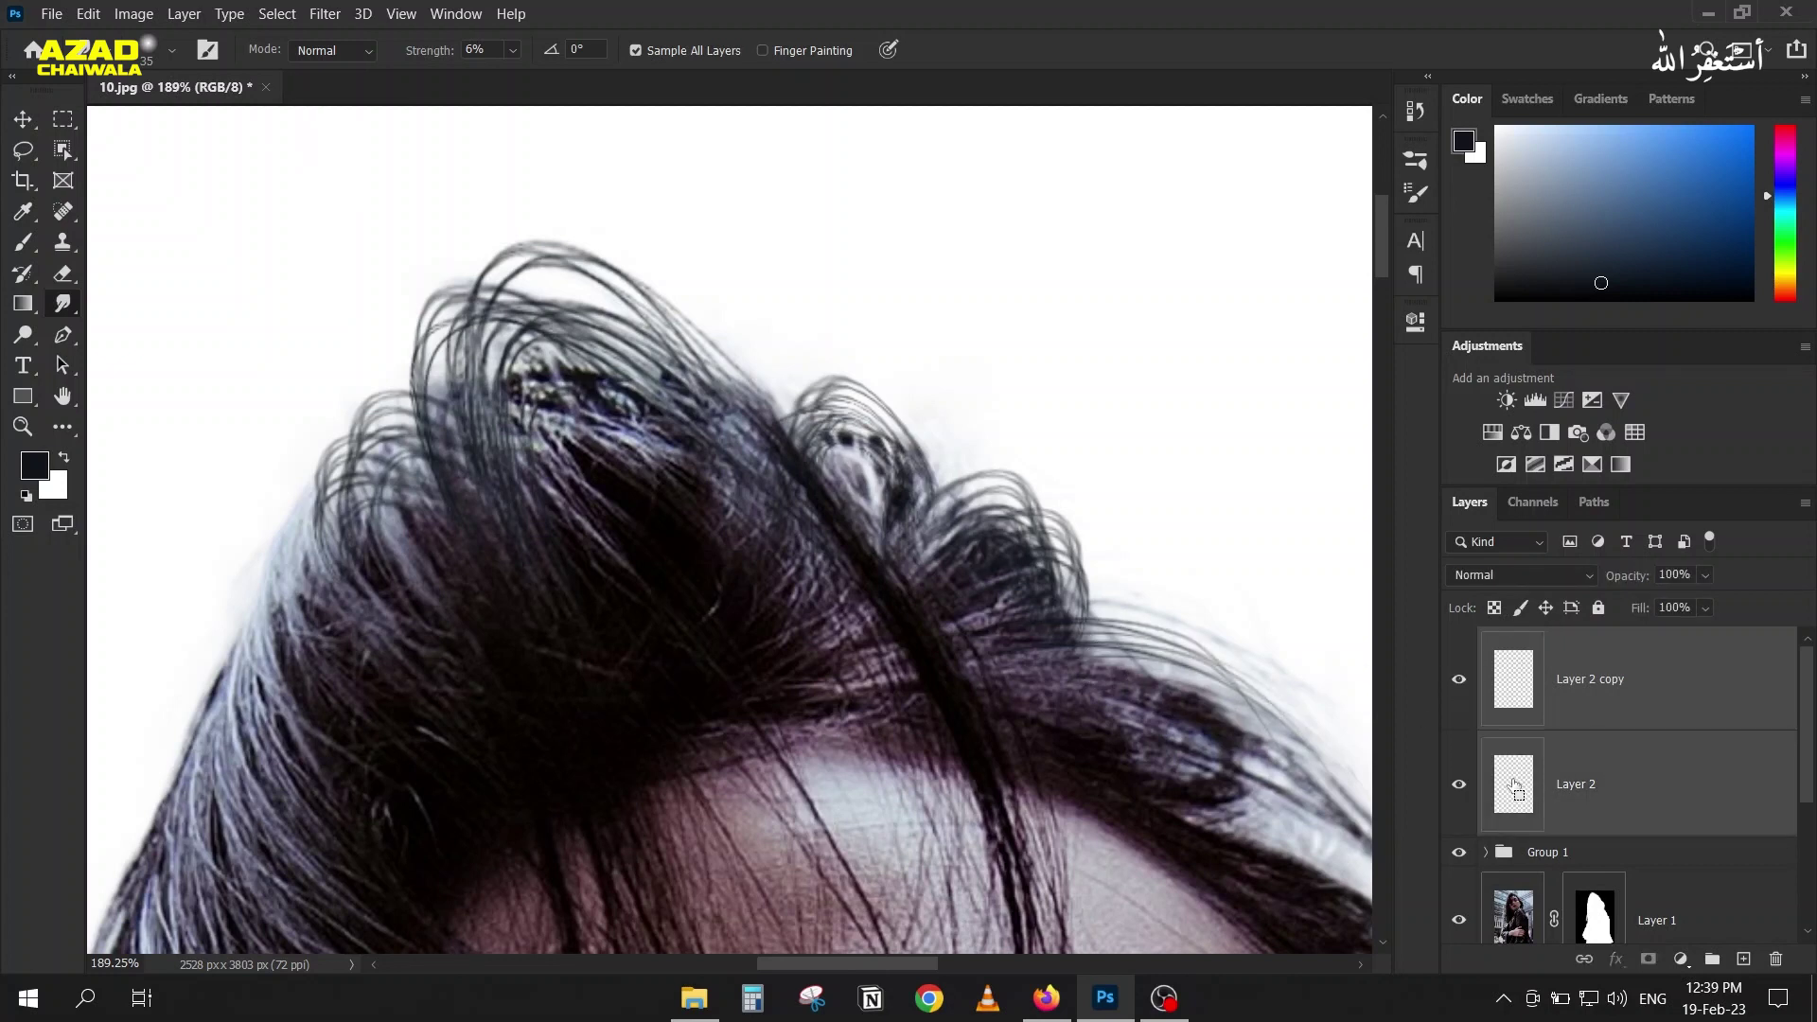
key("ctrl+e")
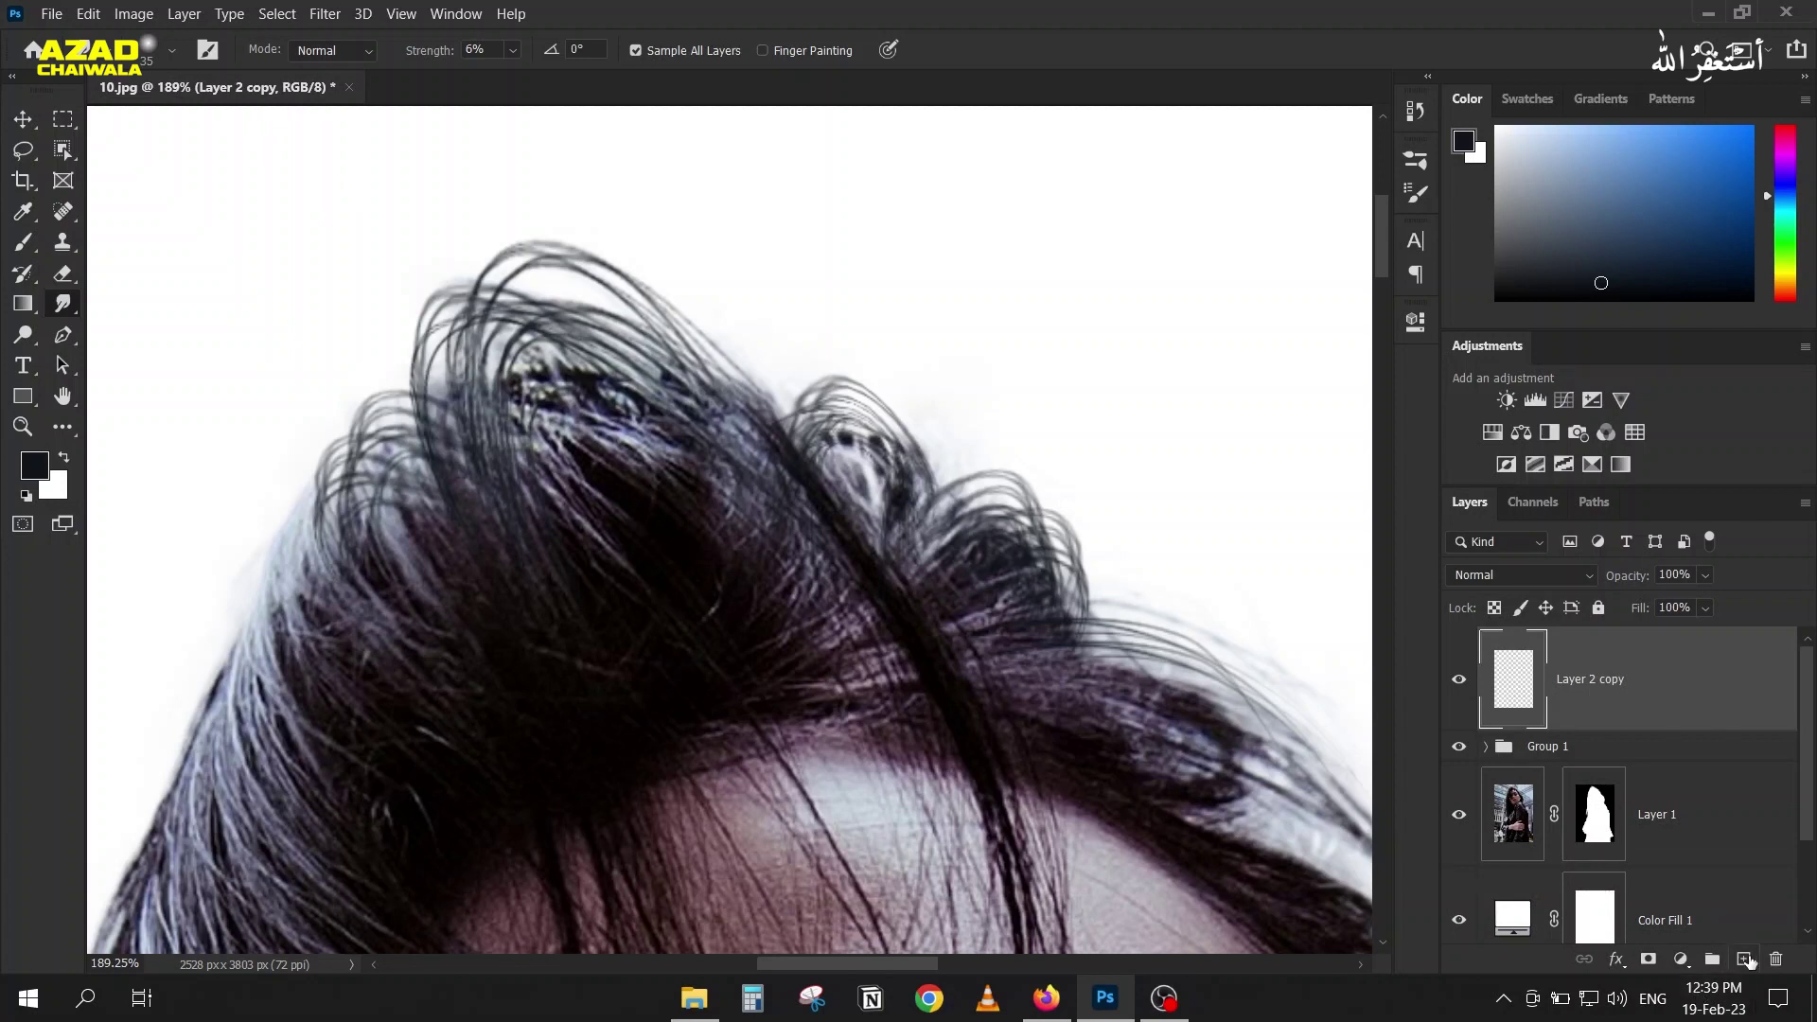
Step: Lower the Smudge strength to 1% on a temporary layer, then delete that layer
left_click(1744, 959)
left_click_drag(413, 50, 420, 53)
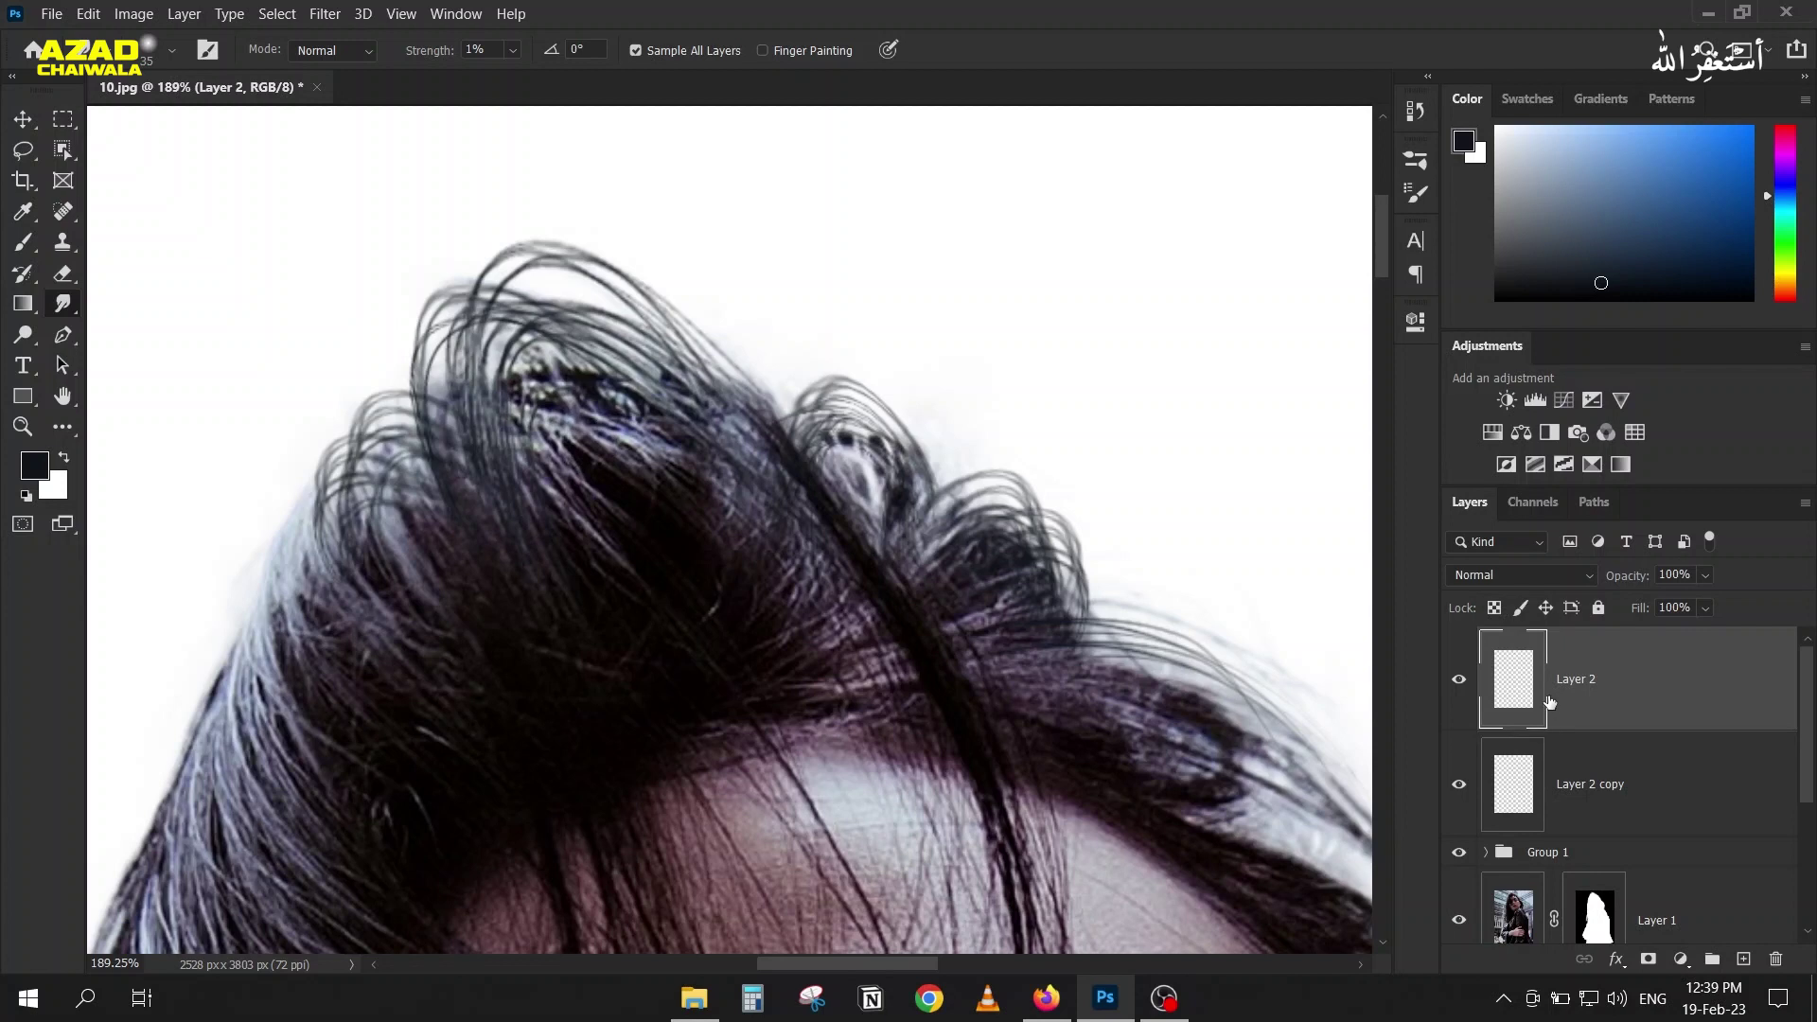
key("Delete")
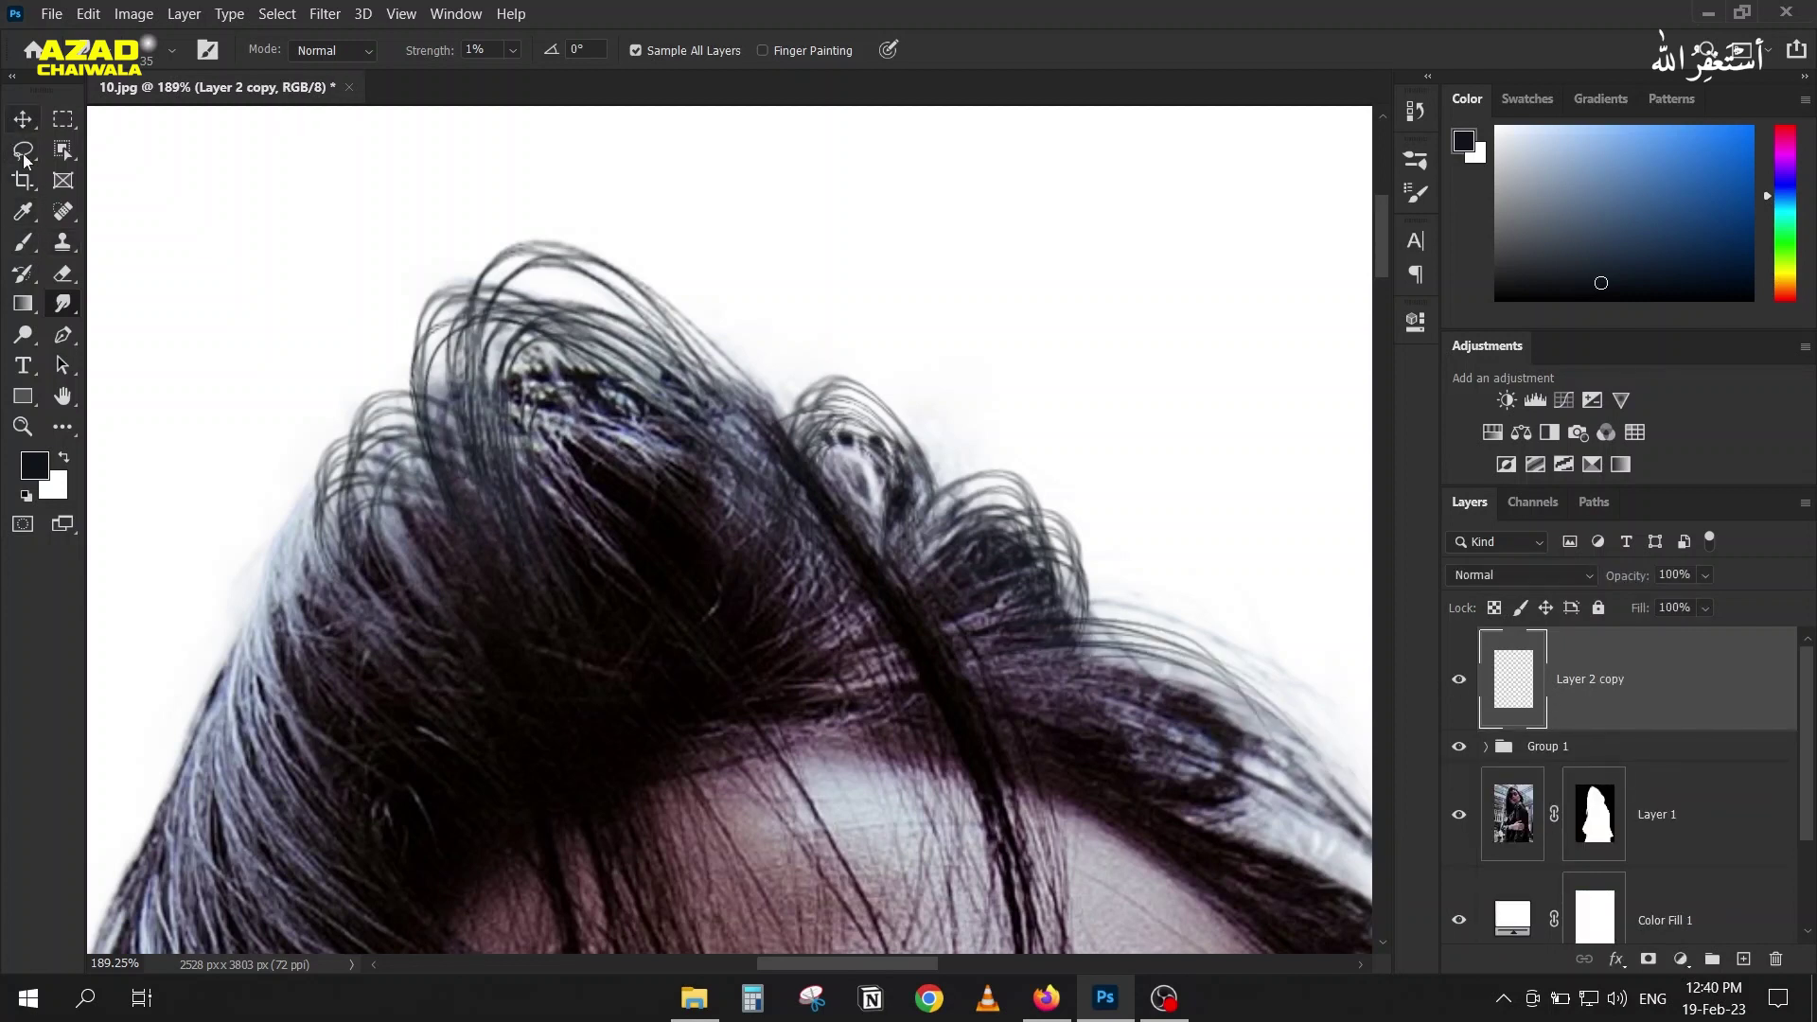
Step: Nudge the strands slightly down and right, then duplicate the strand layer
left_click(22, 119)
left_click_drag(576, 398, 556, 392)
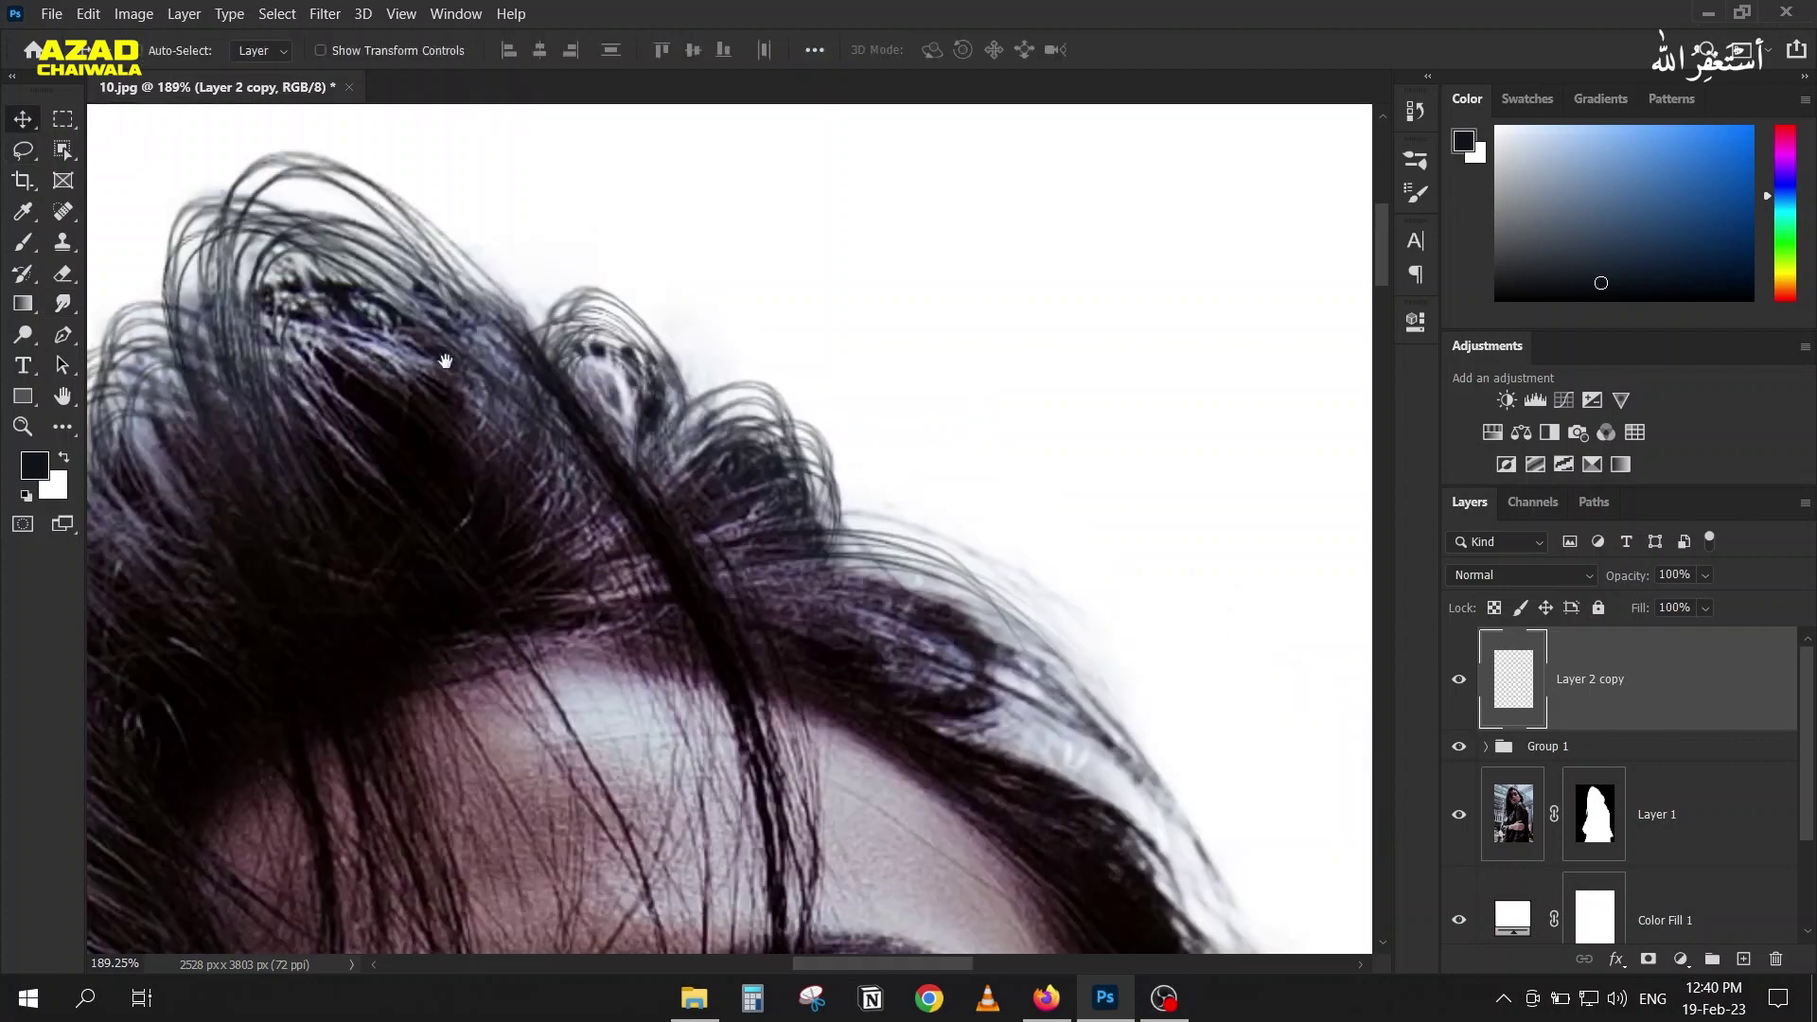
mouse_move(562, 450)
left_mouse_down()
mouse_move(579, 434)
mouse_move(603, 458)
mouse_move(580, 434)
left_mouse_up()
key("ctrl+j")
Step: Rotate the duplicated strands about 7° and warp them to bend along the hair
key("ctrl+t")
left_click_drag(819, 665, 892, 710)
left_click(1060, 50)
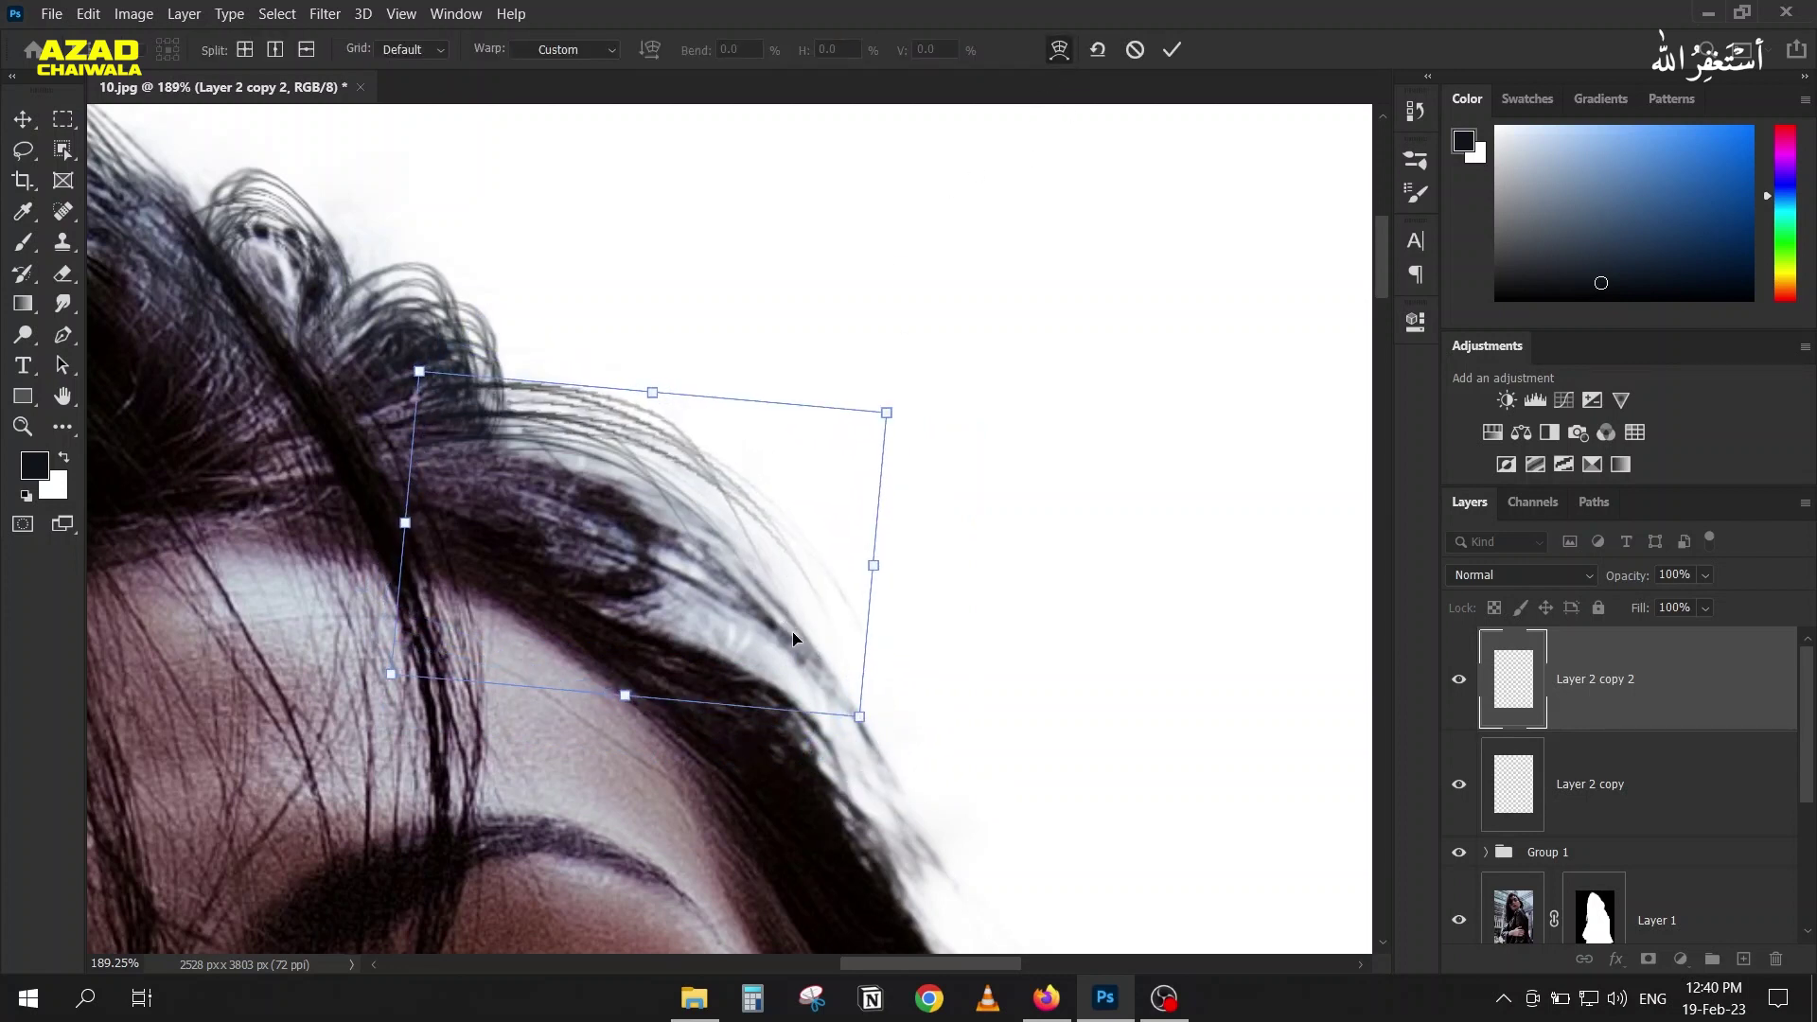
left_click_drag(793, 638, 771, 722)
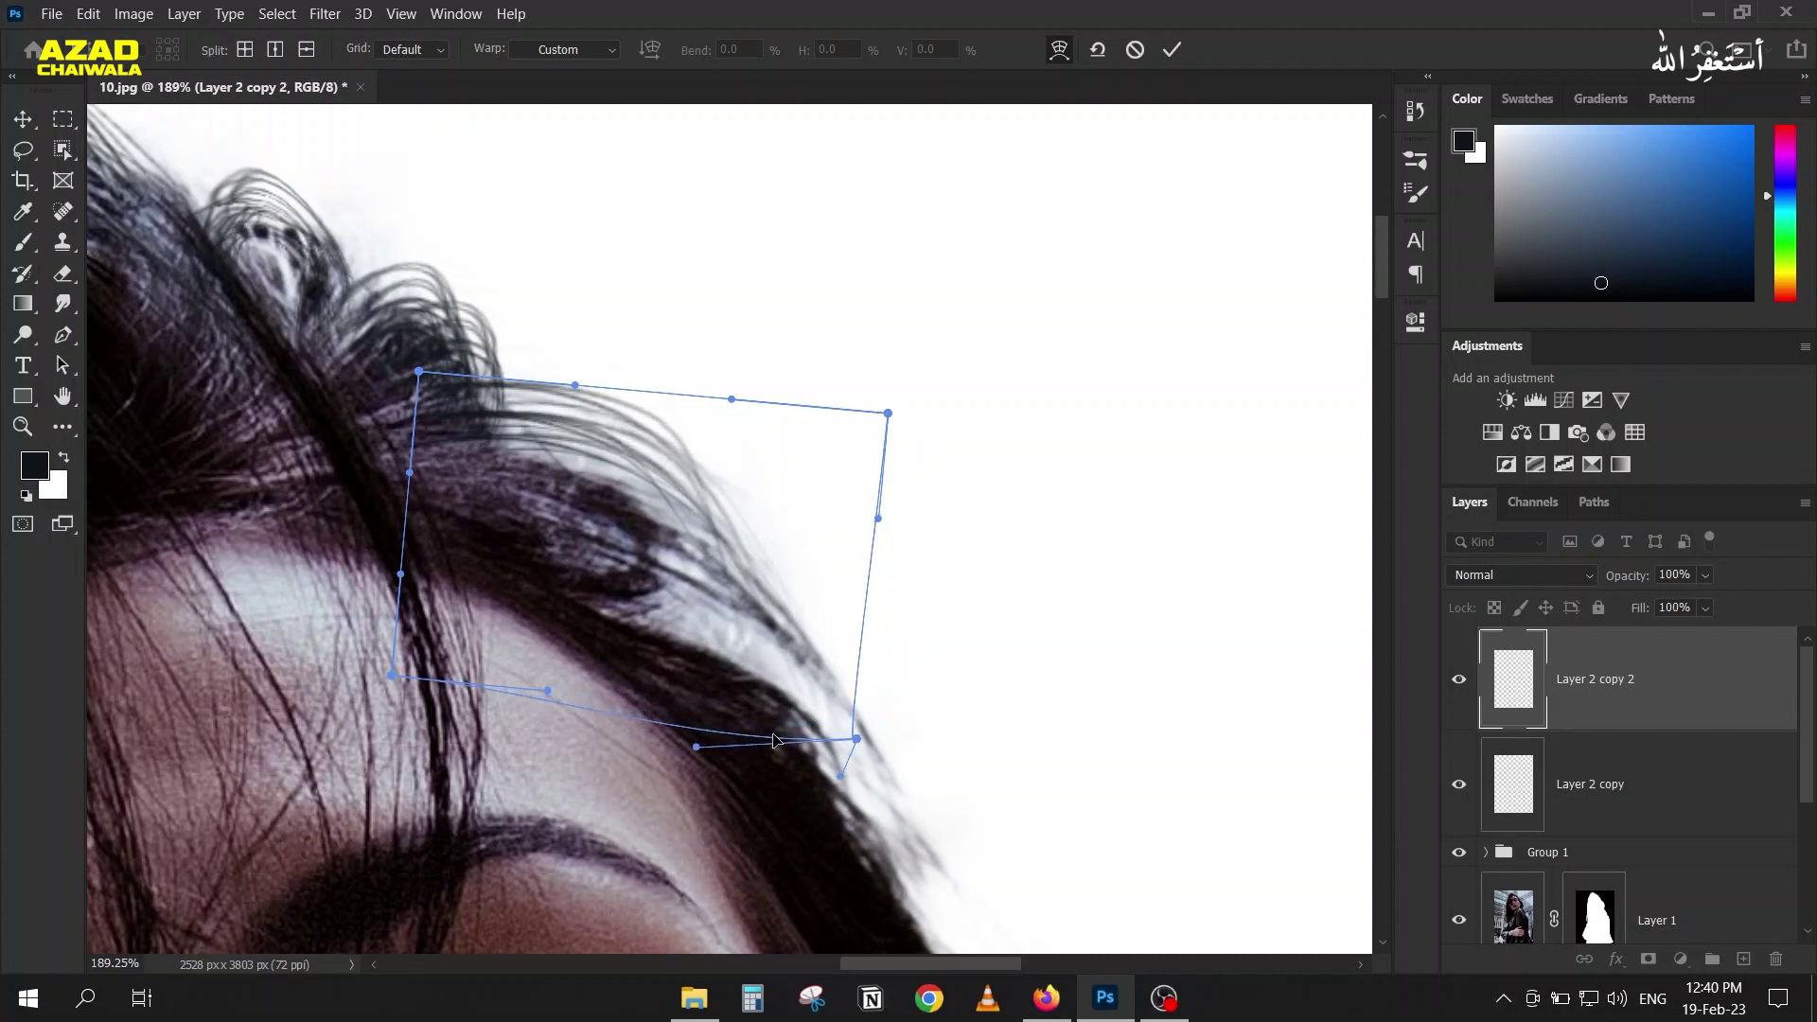
left_click_drag(623, 428, 581, 445)
left_click_drag(666, 559, 756, 646)
left_click(1172, 49)
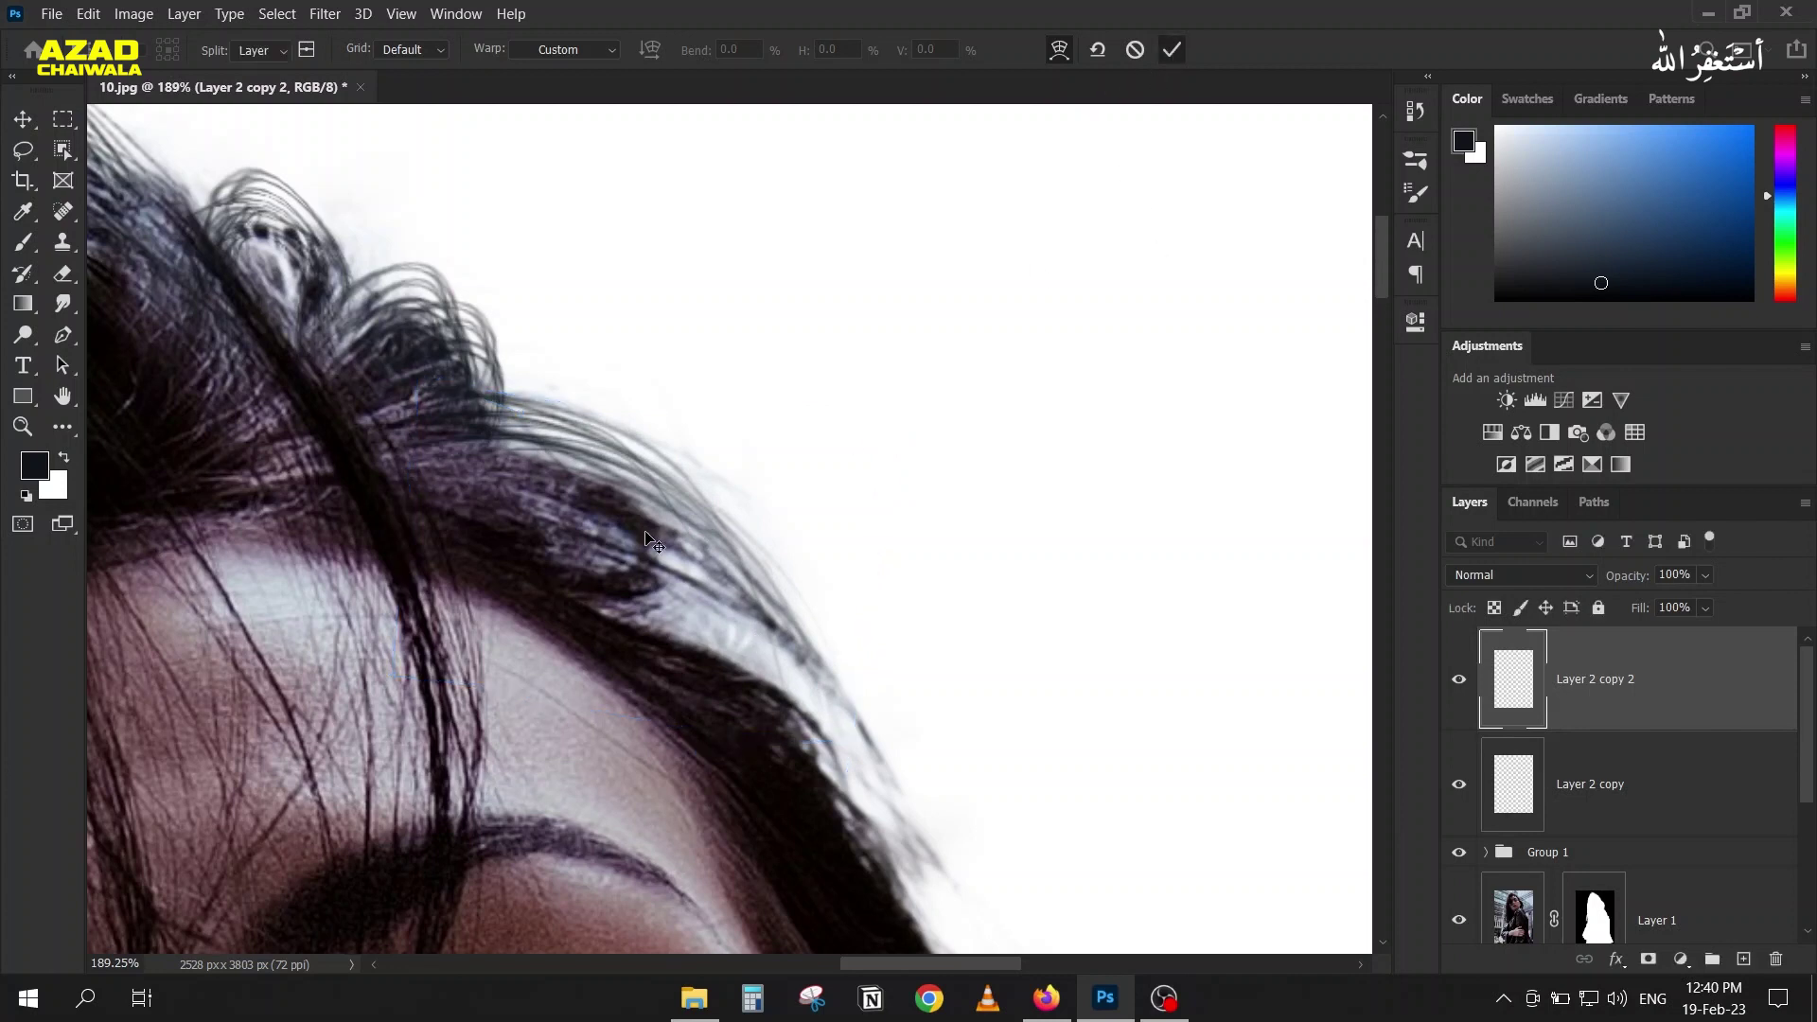
Step: Merge Layer 2 copy with Layer 2 copy 2 and move the result down-right along the hair
scroll(492, 275, "down", 3)
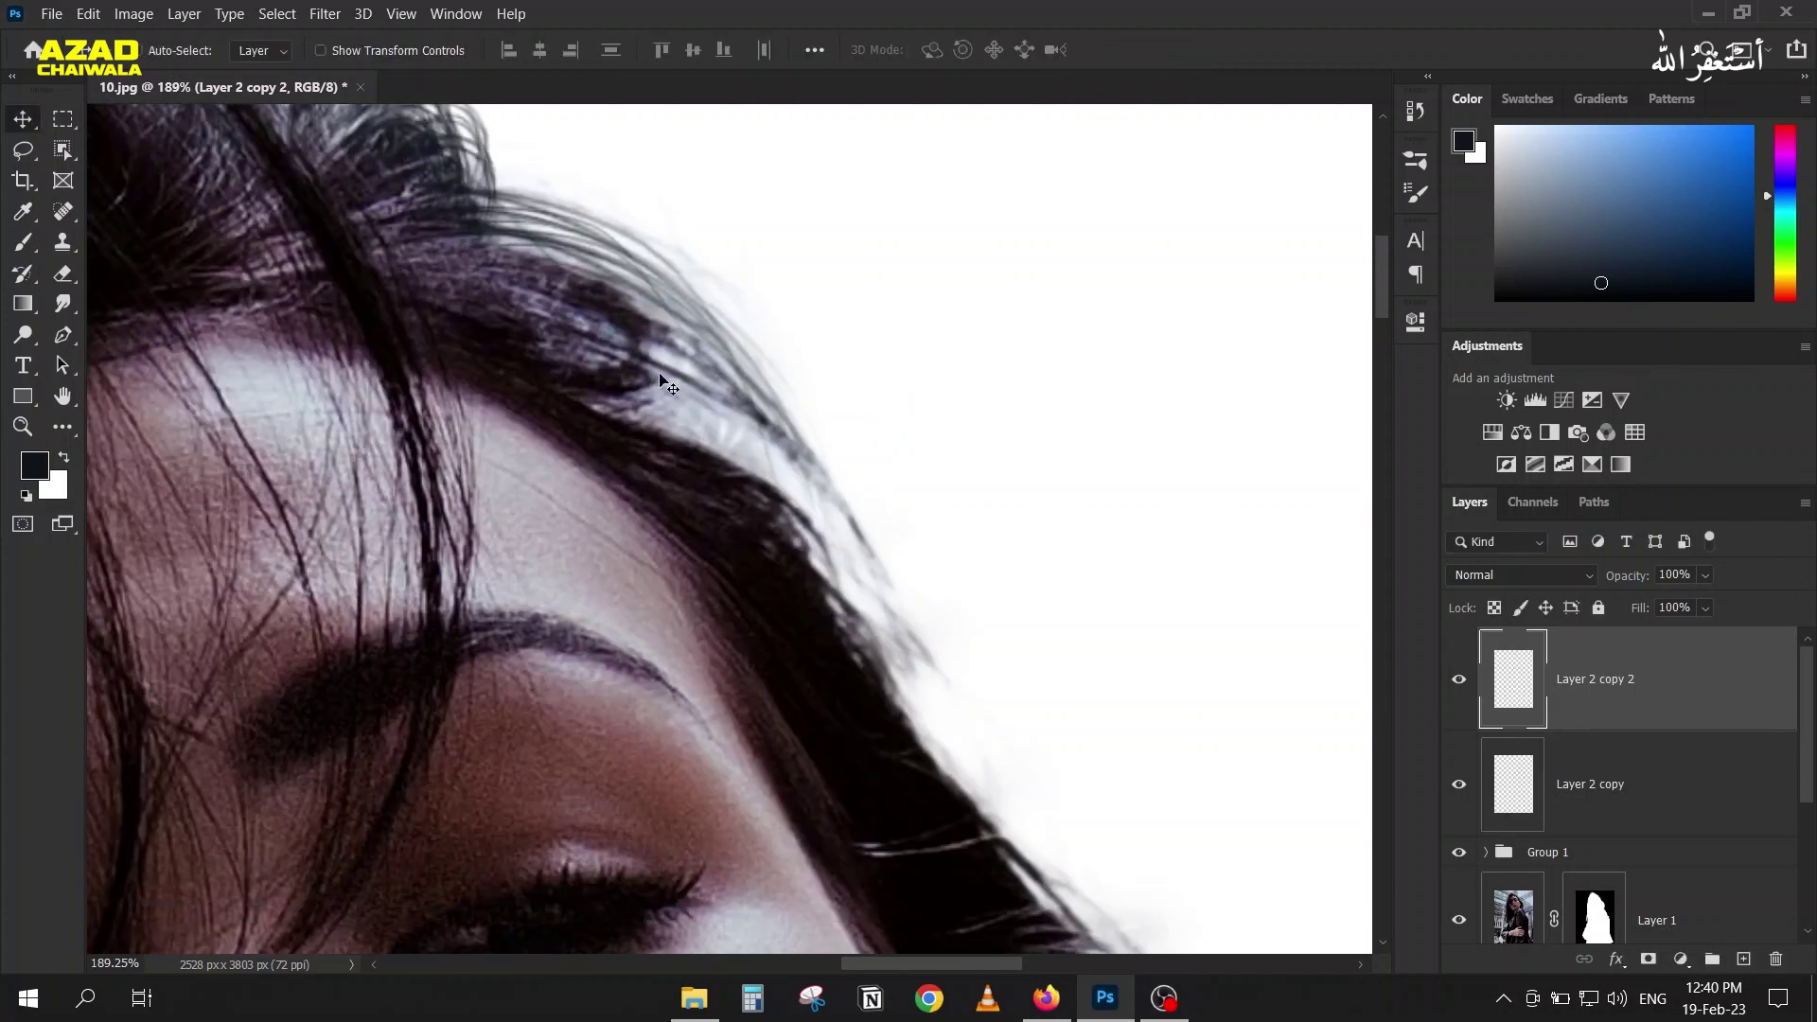
left_click(1515, 772, "shift")
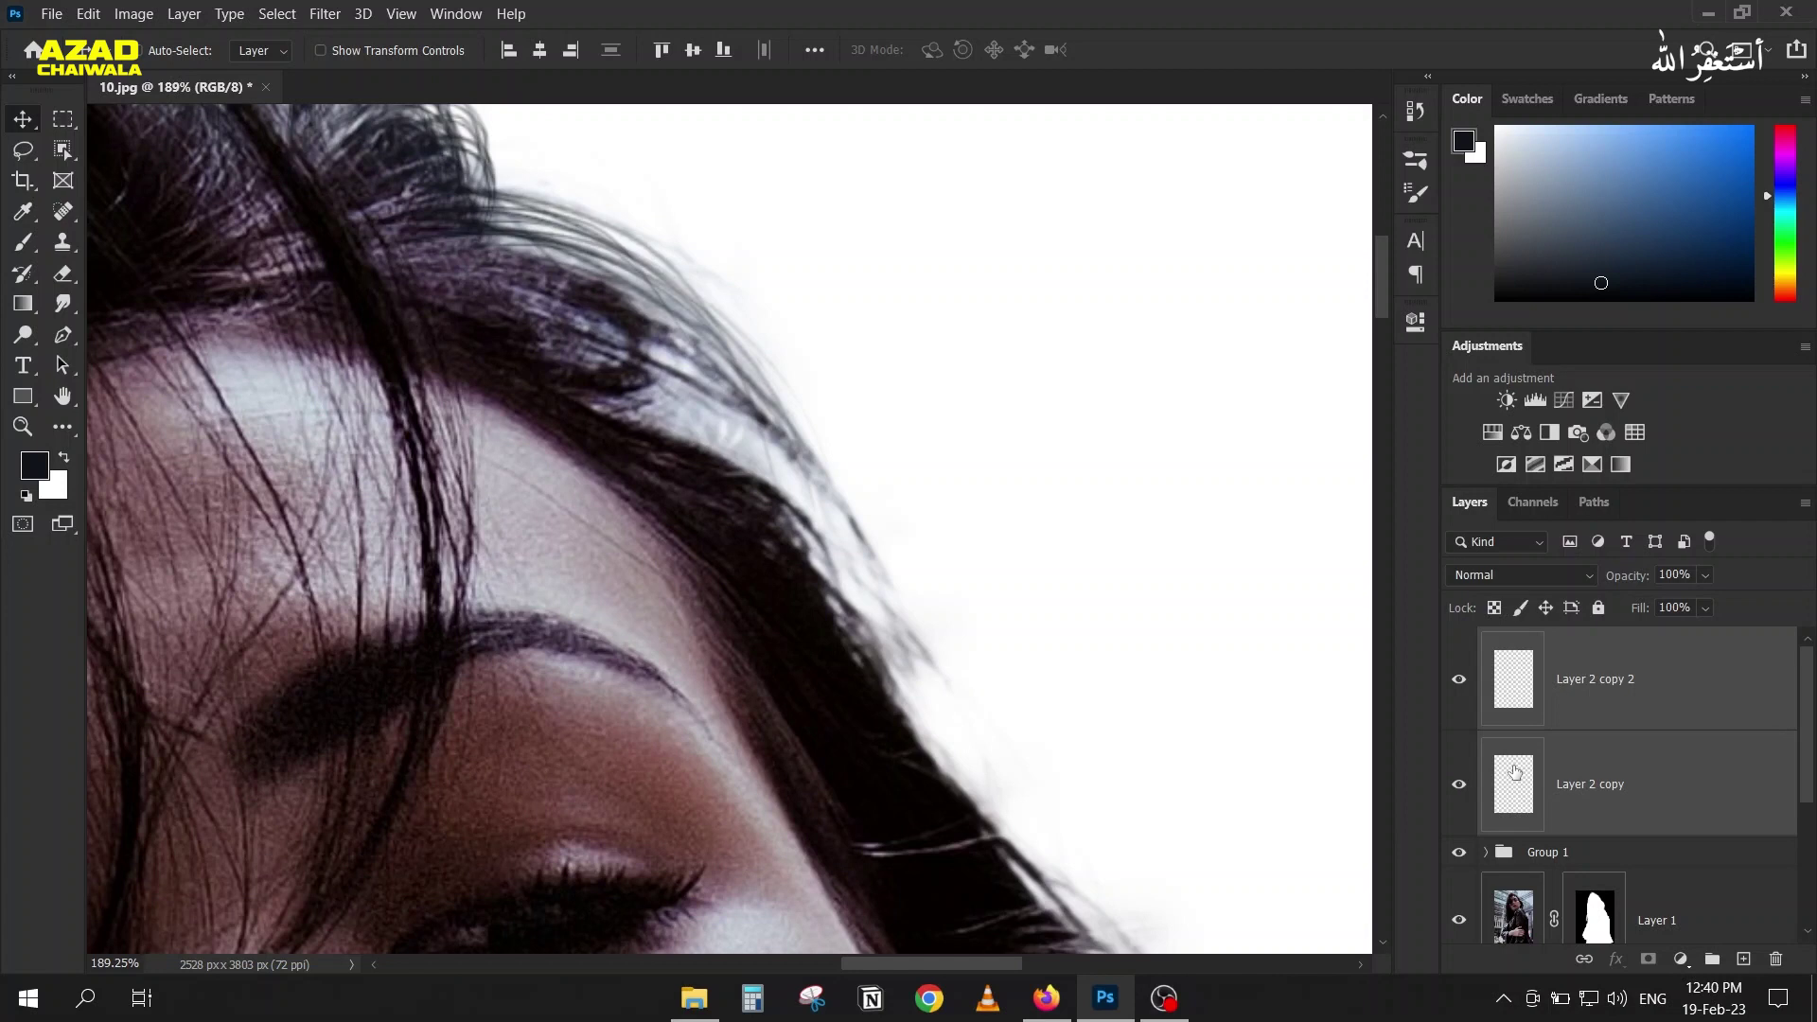
key("ctrl+e")
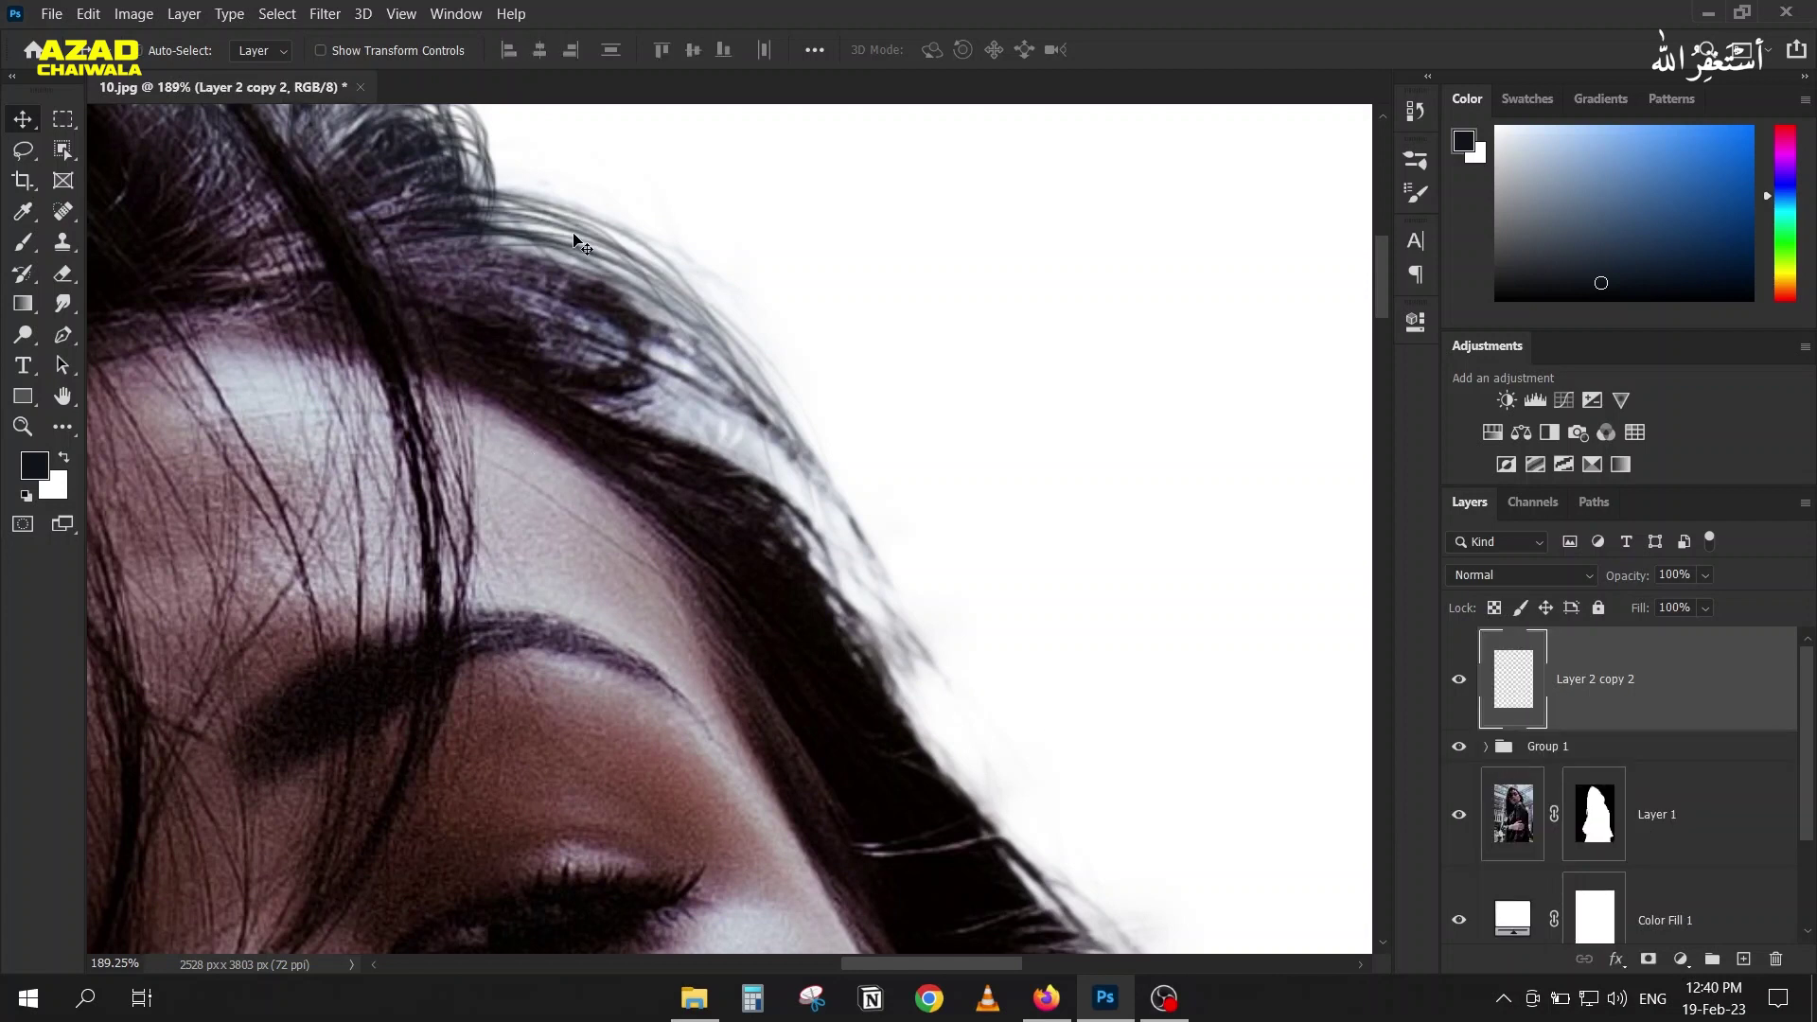
left_click_drag(565, 236, 666, 367)
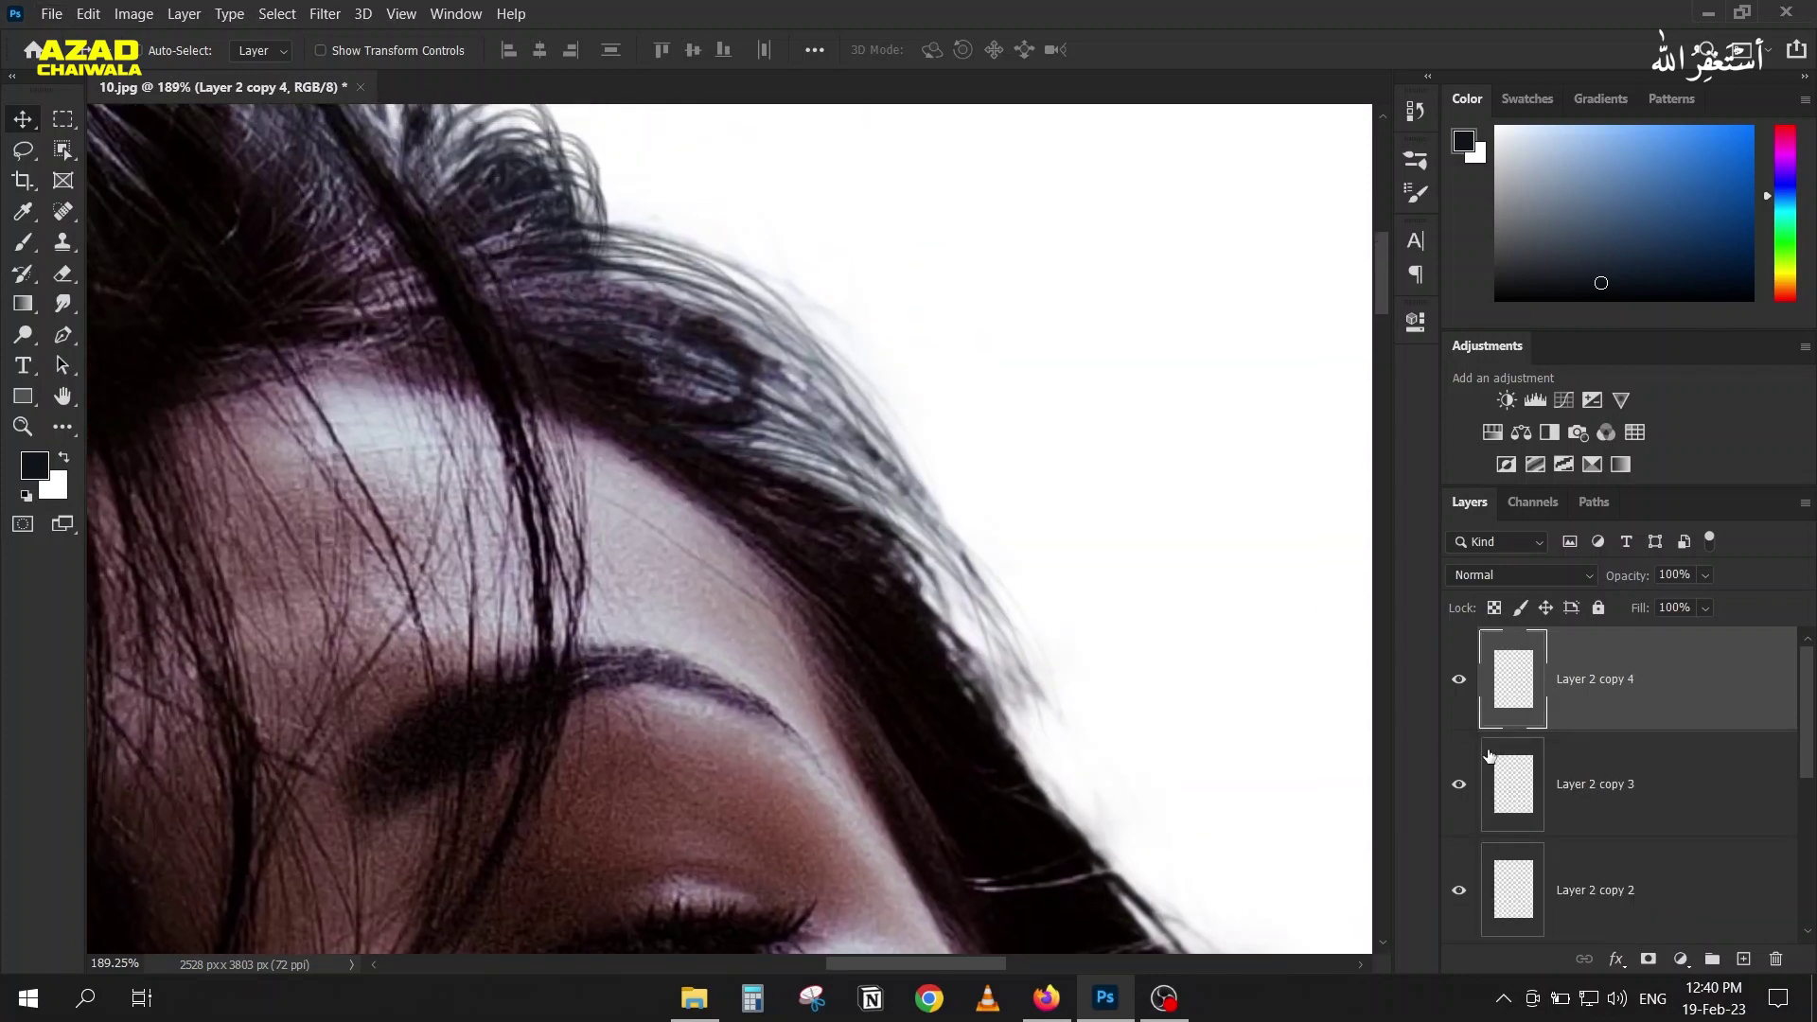
Step: Merge Layer 2 copy 3 into Layer 2 copy 4 and reposition those strands
left_click(1570, 795, "shift")
key("ctrl+e")
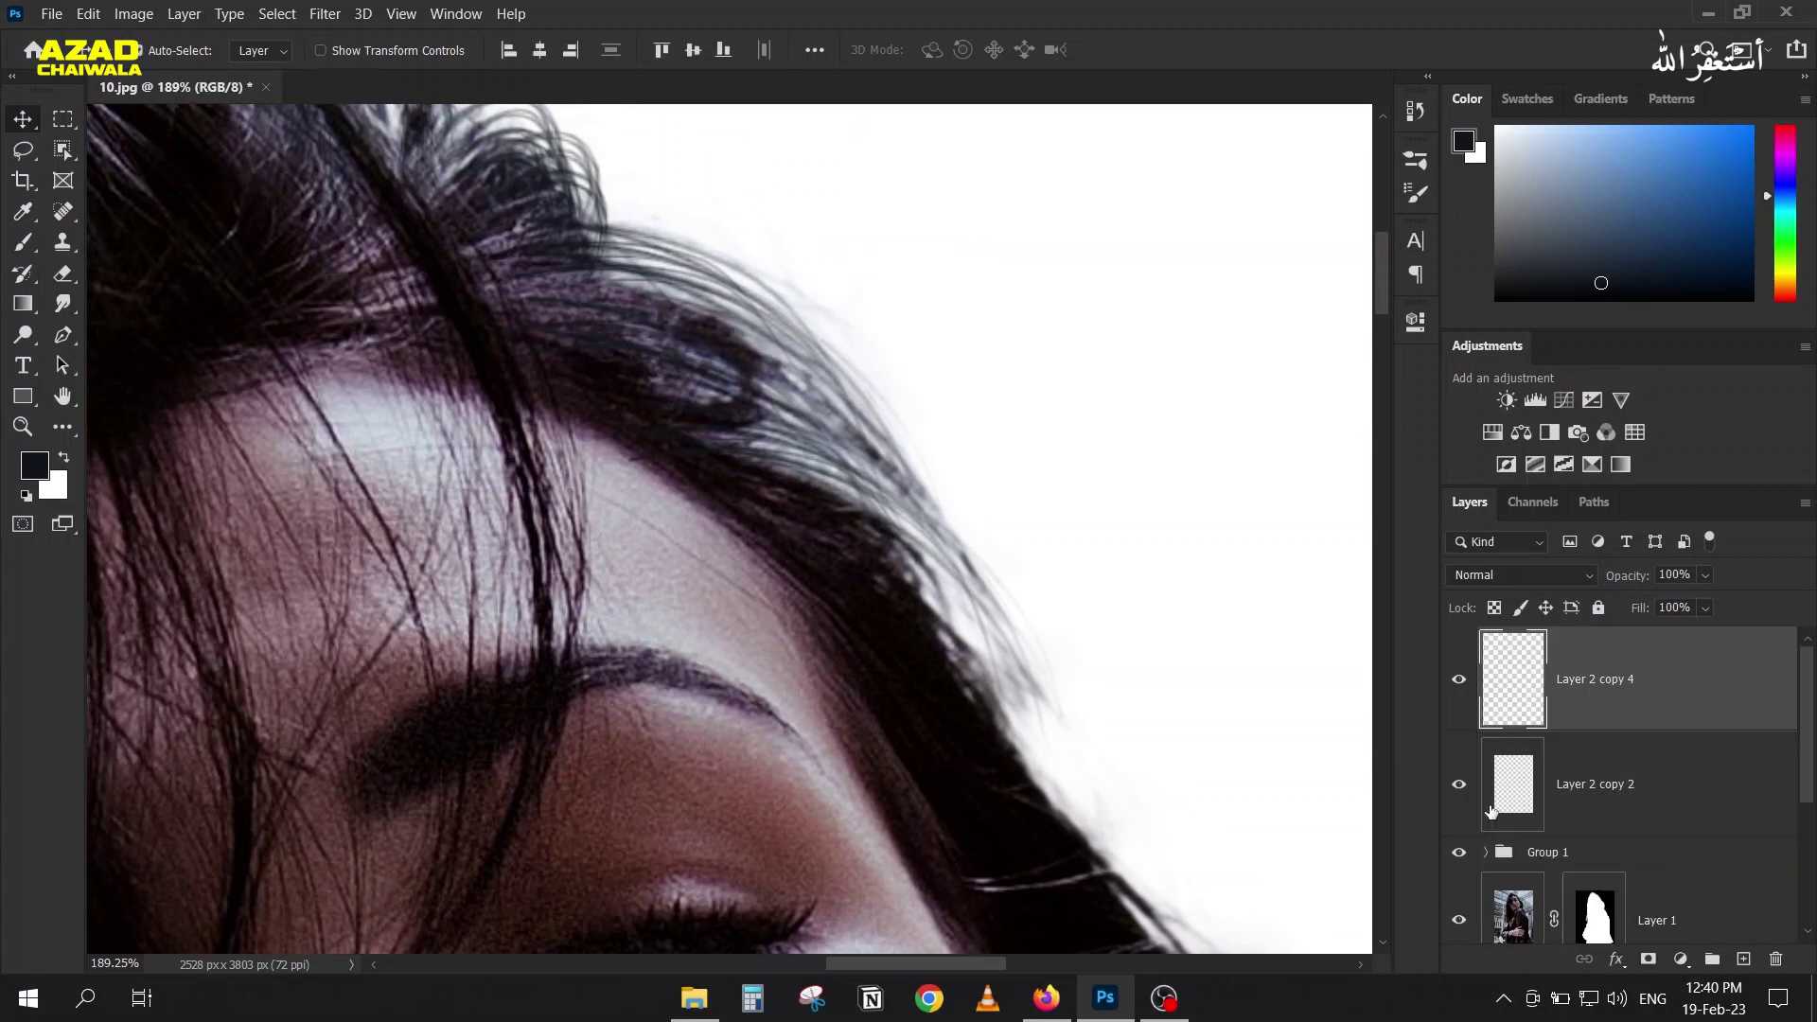
left_click(1457, 684)
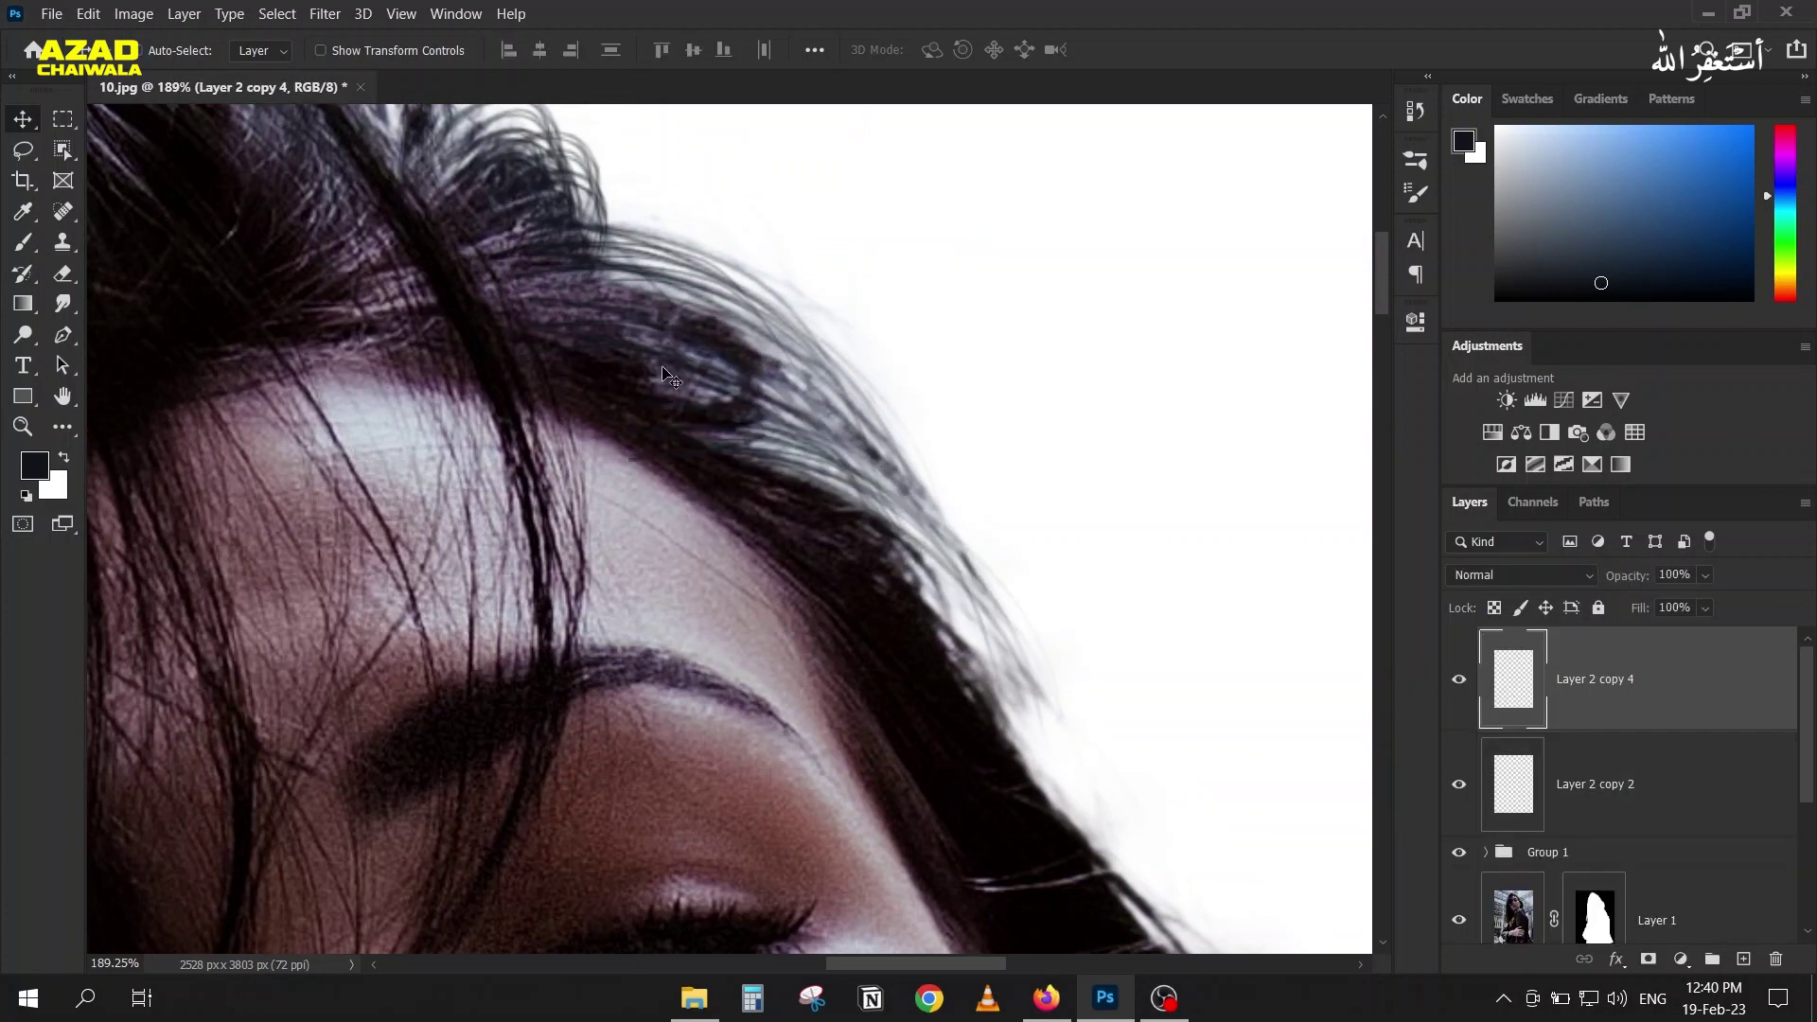
mouse_move(666, 360)
left_mouse_down()
mouse_move(835, 222)
mouse_move(780, 262)
mouse_move(592, 309)
left_mouse_up()
Step: Duplicate the strands along the hairline and rotate the copy about 12.72° clockwise
key("ctrl+j")
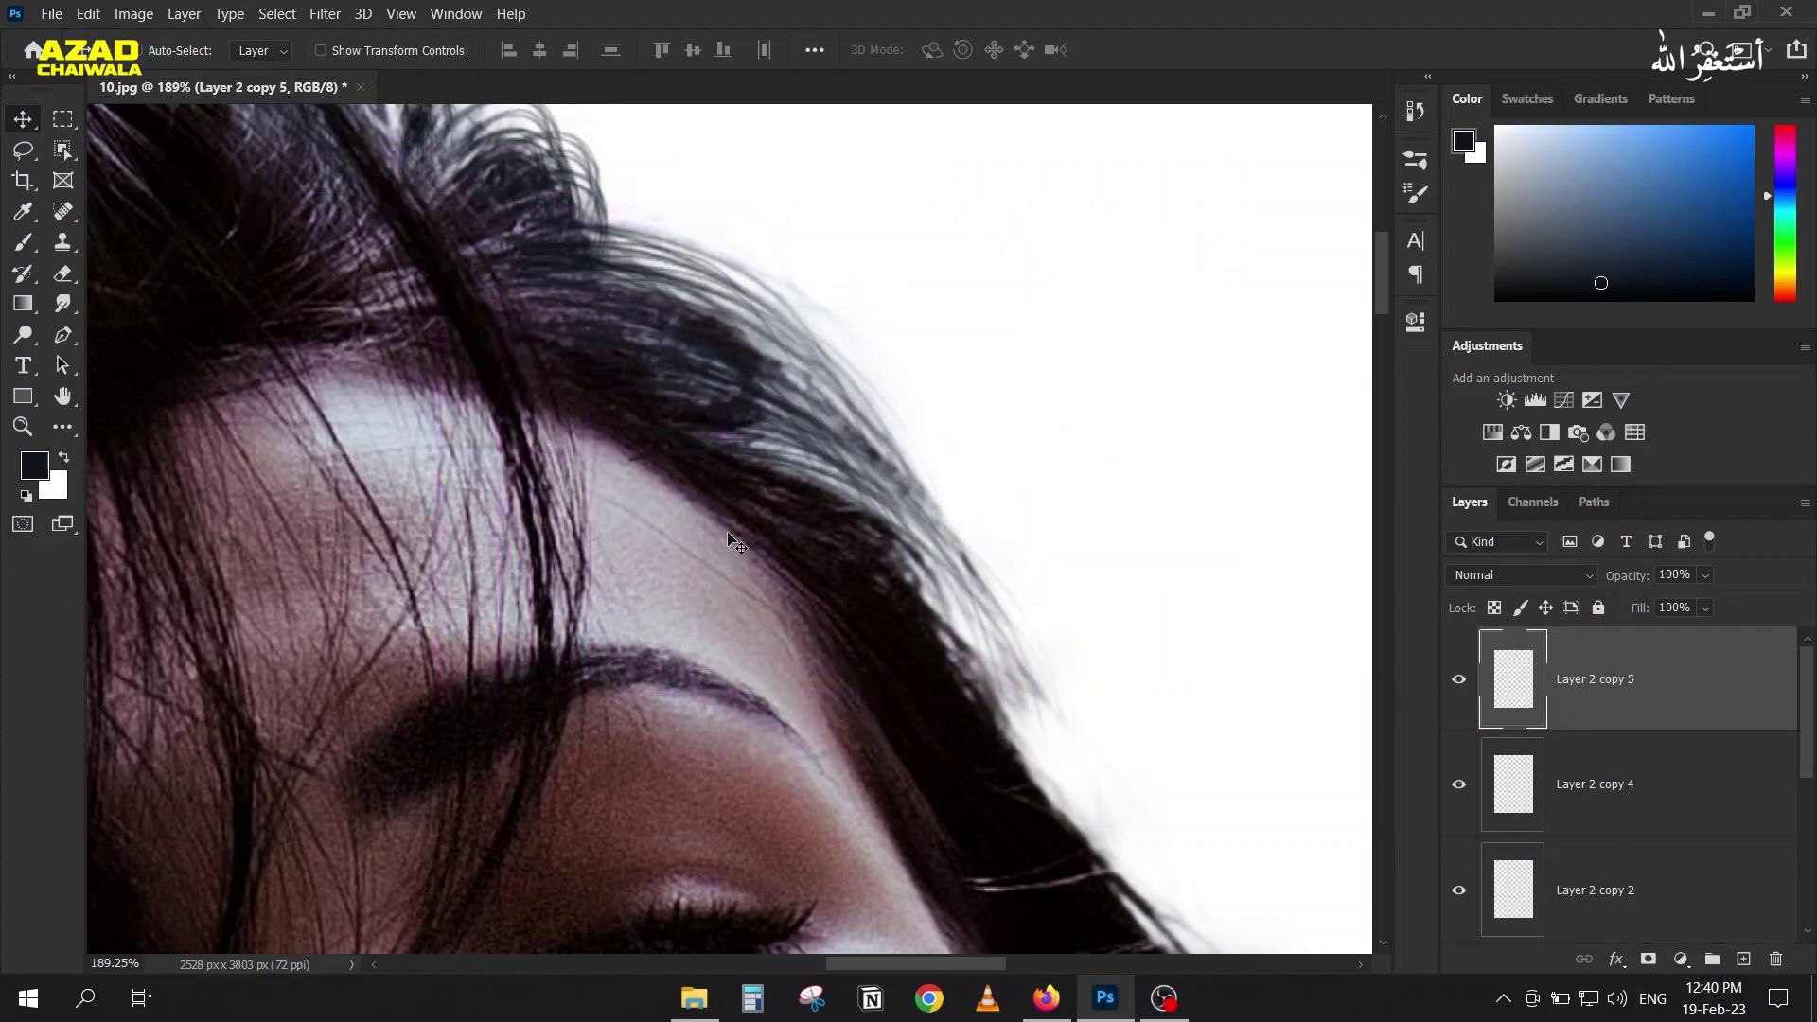
key("ctrl+z")
left_click_drag(644, 284, 755, 373)
key("ctrl+j")
key("ctrl+t")
left_click_drag(1096, 795, 1036, 855)
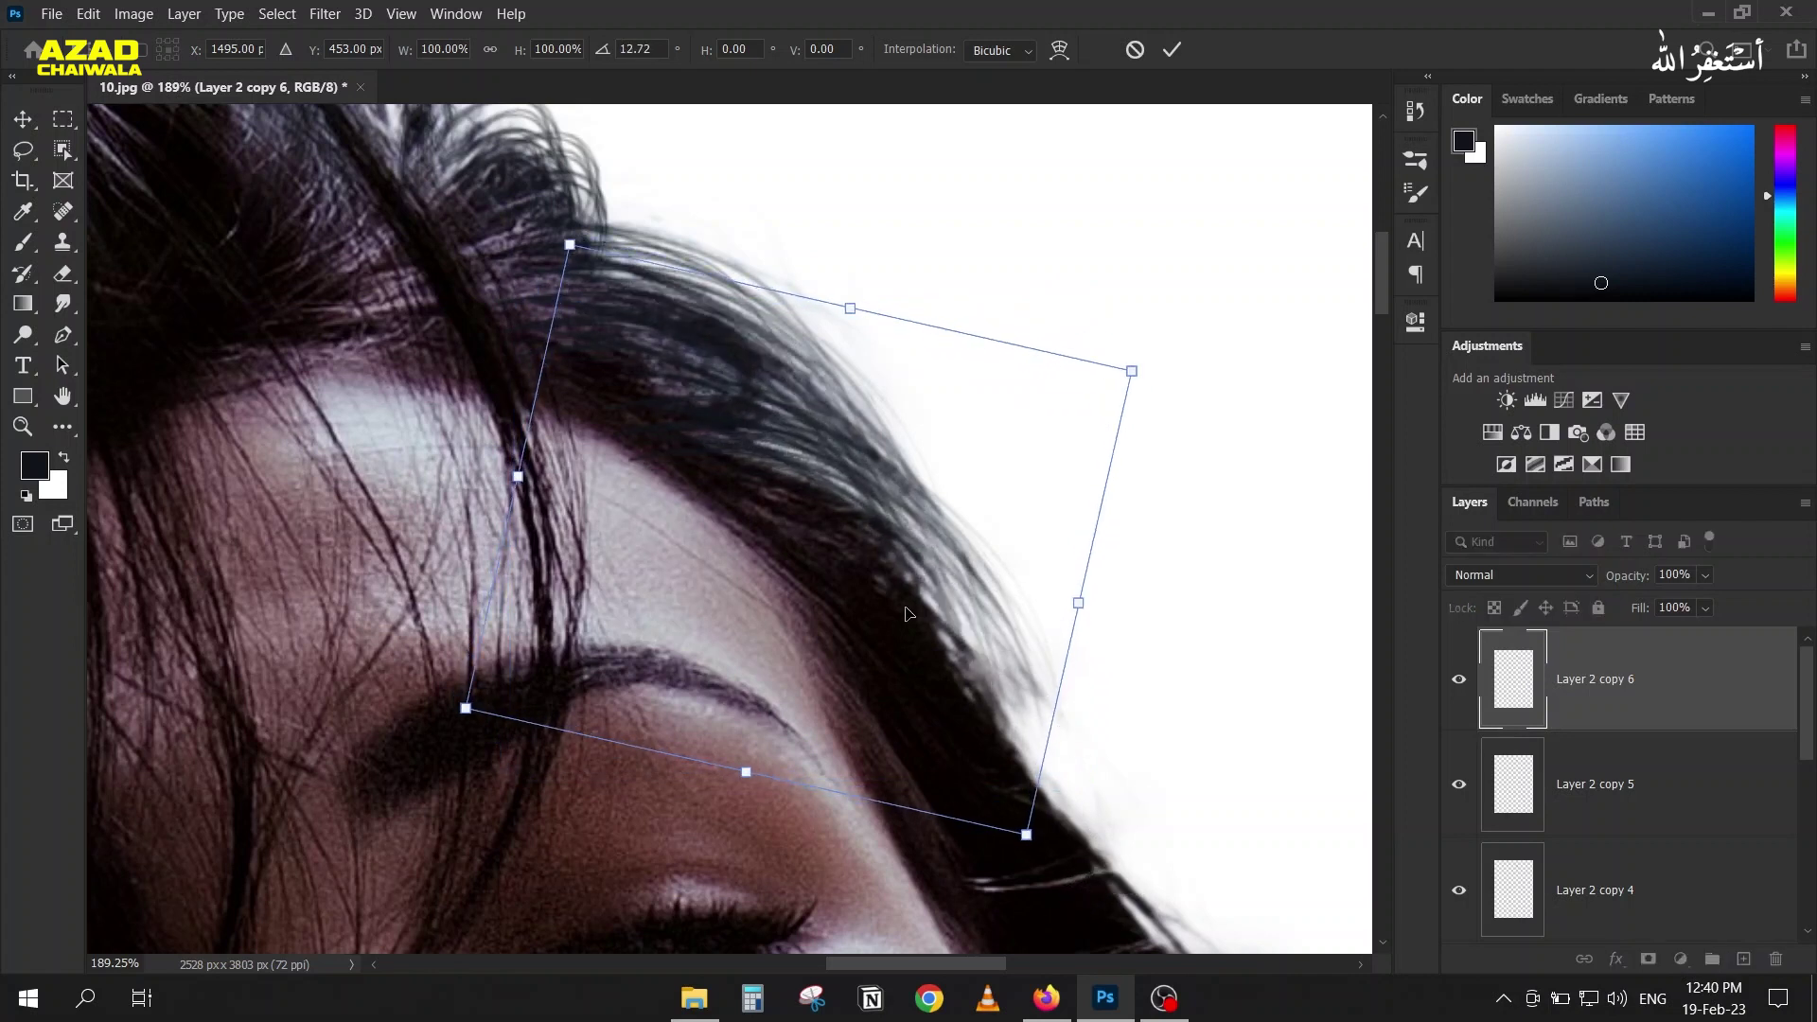
key("Return")
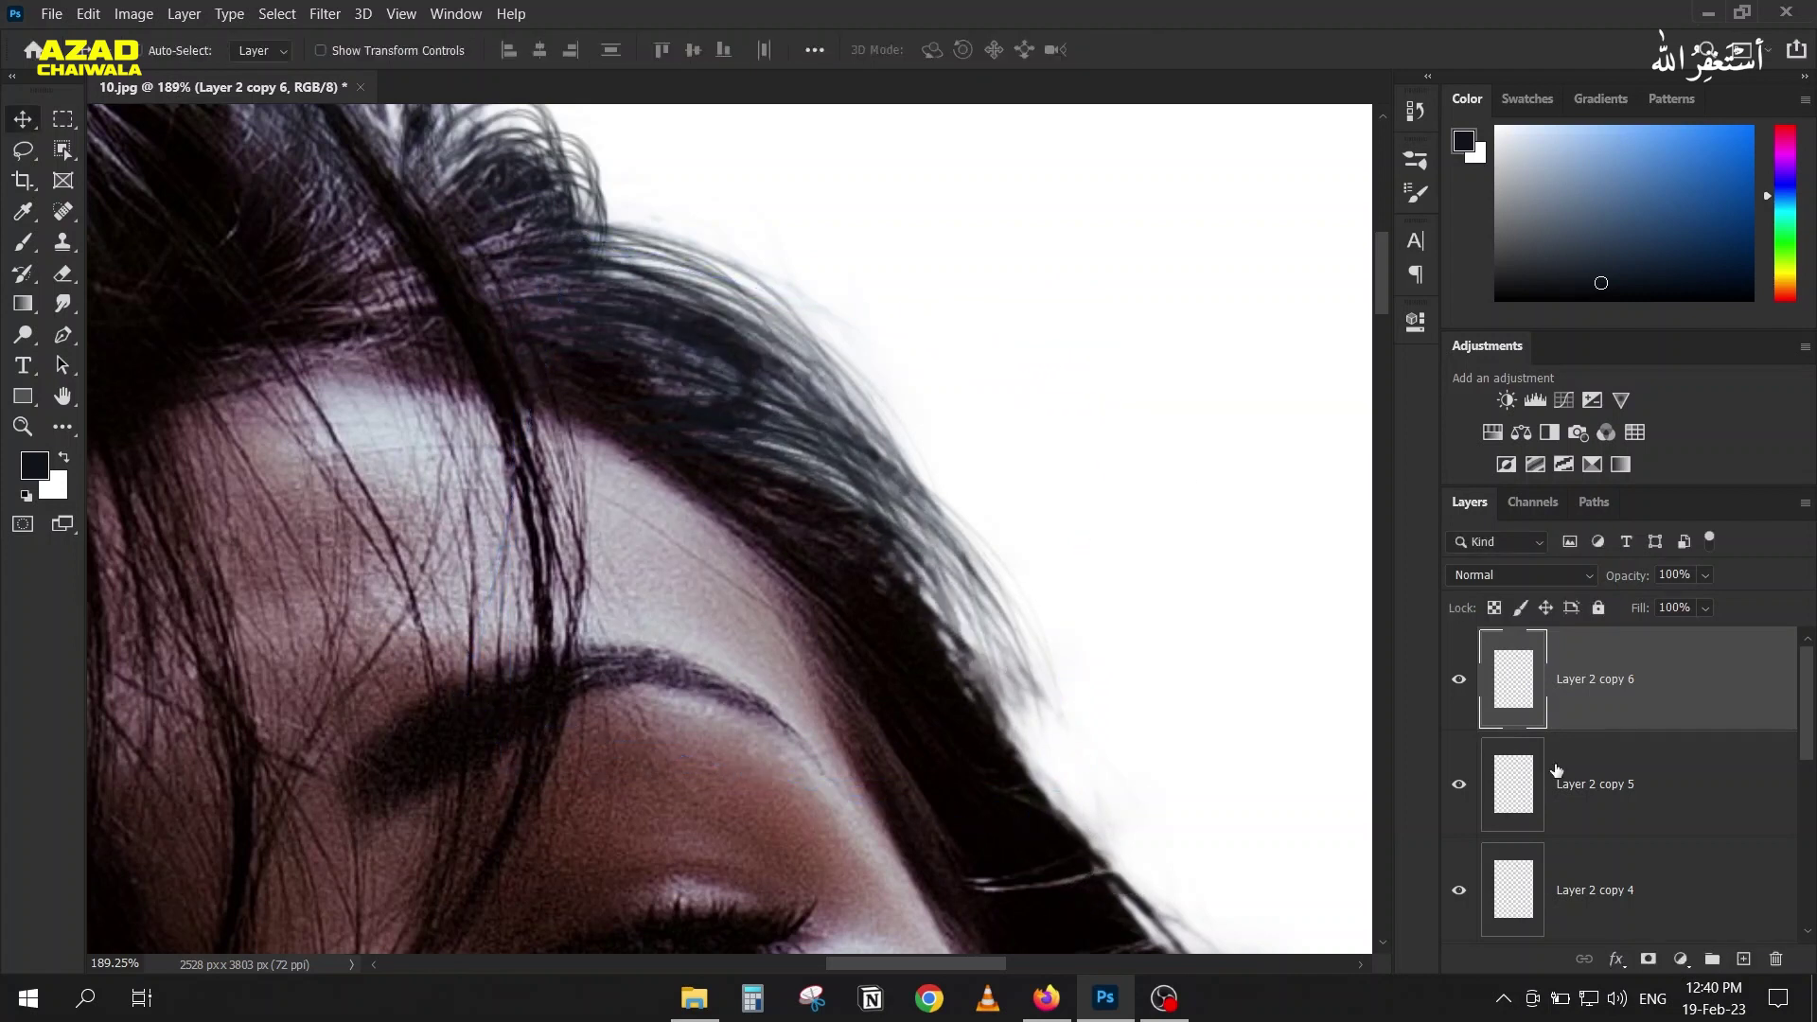
Step: Show Layer 2 copies 5 and 6 and merge copy 5 into copy 6
left_click(1459, 682)
left_click(1460, 782)
left_click(1531, 796)
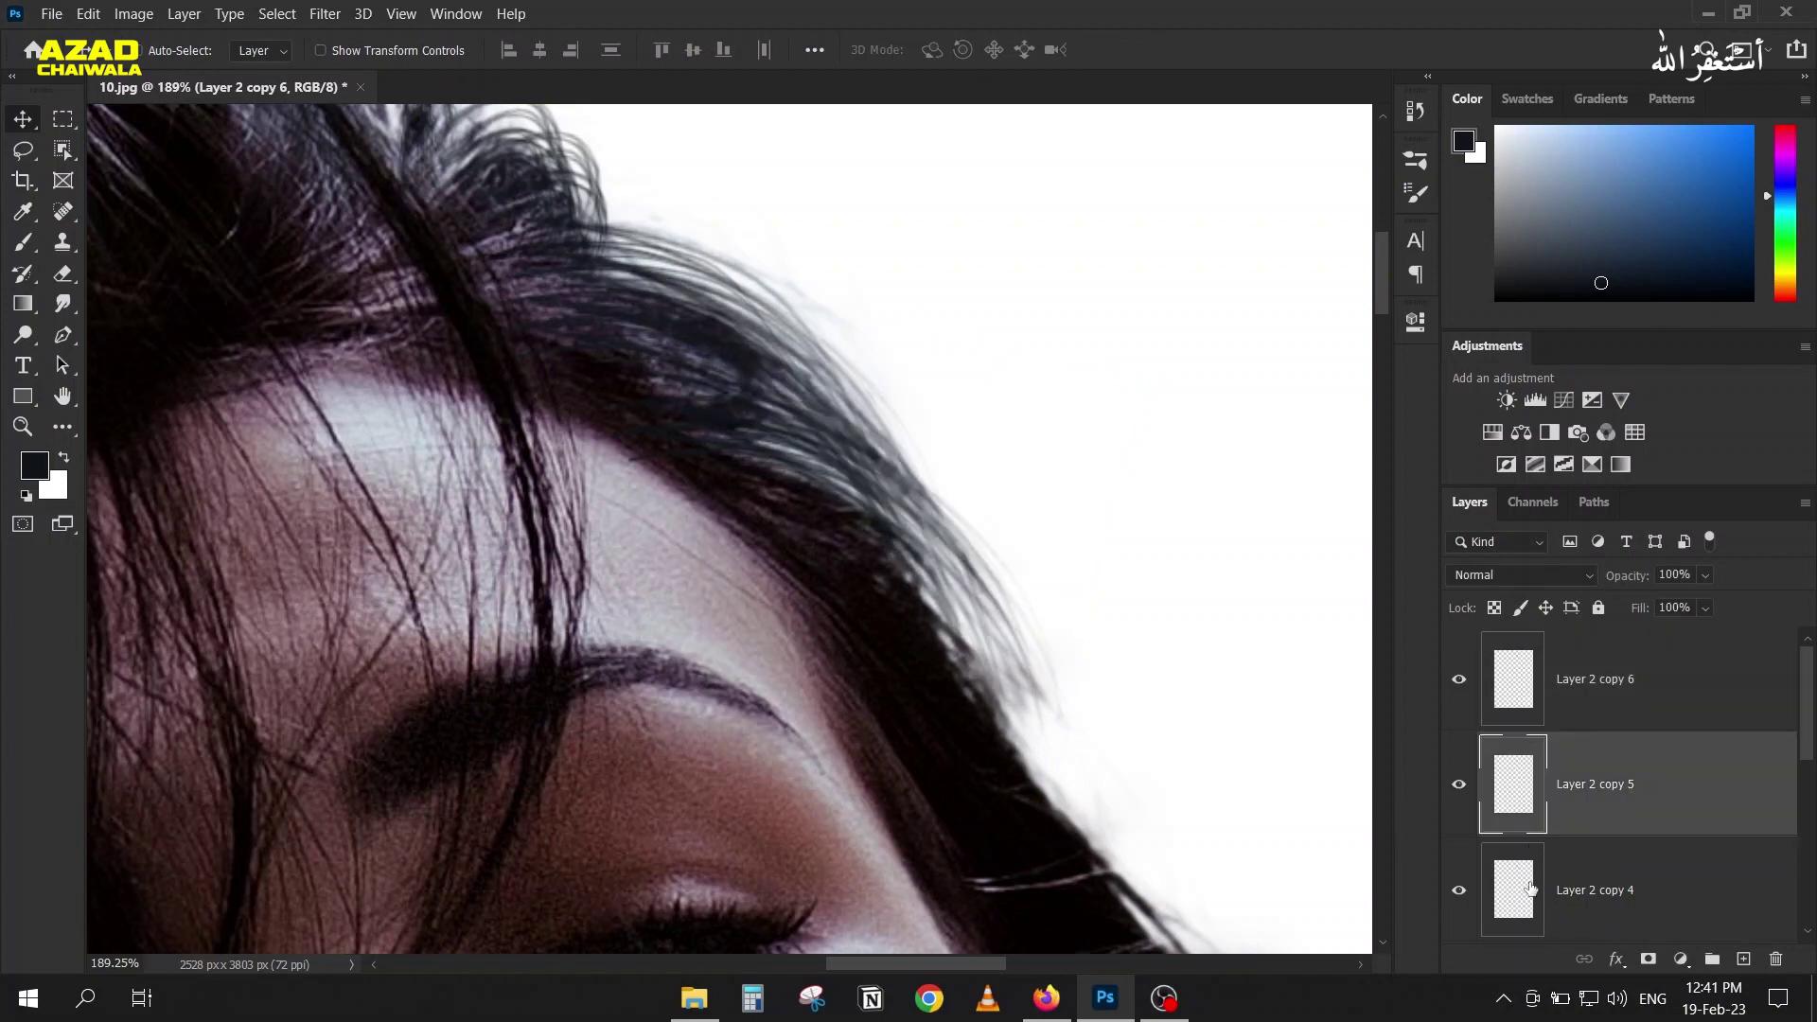
left_click(1529, 895, "shift")
left_click(1505, 684, "shift")
key("ctrl+e")
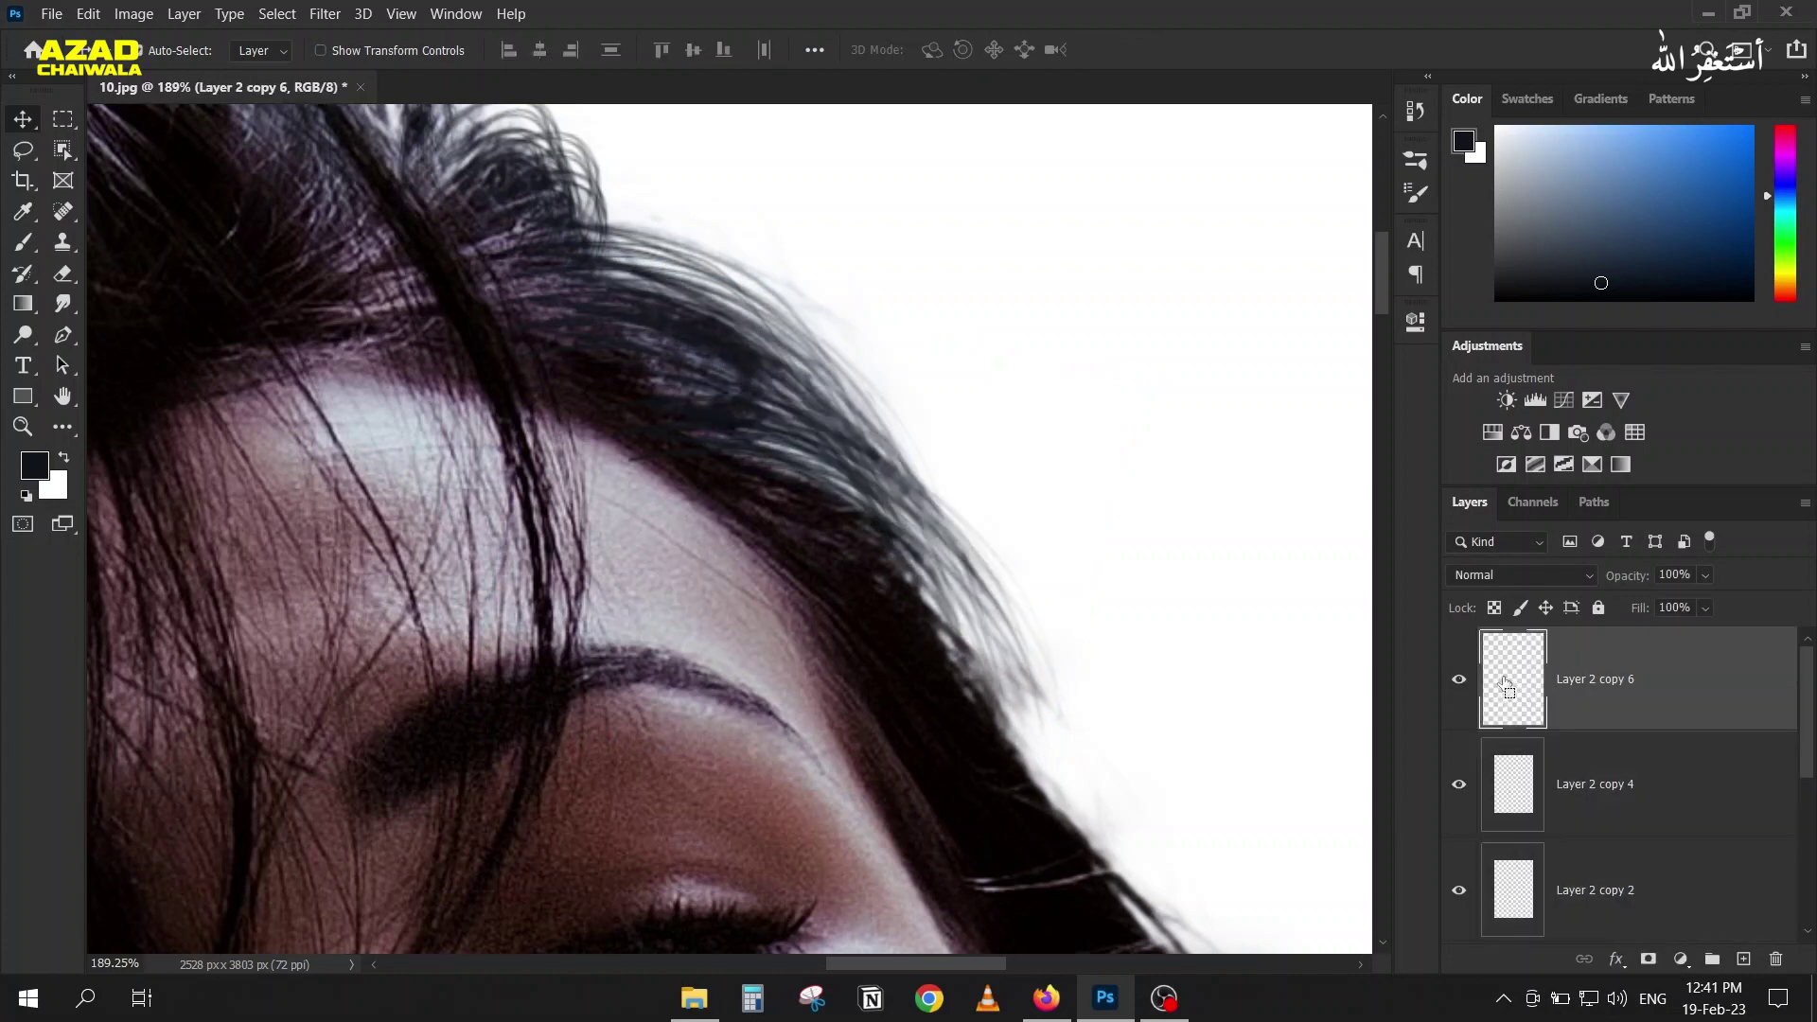
Step: Merge Layer 2 copy 4 and copy 2 into Layer 2 copy 6
left_click(1459, 784)
left_click(1459, 784)
left_click(1562, 795, "shift")
left_click(1534, 886, "shift")
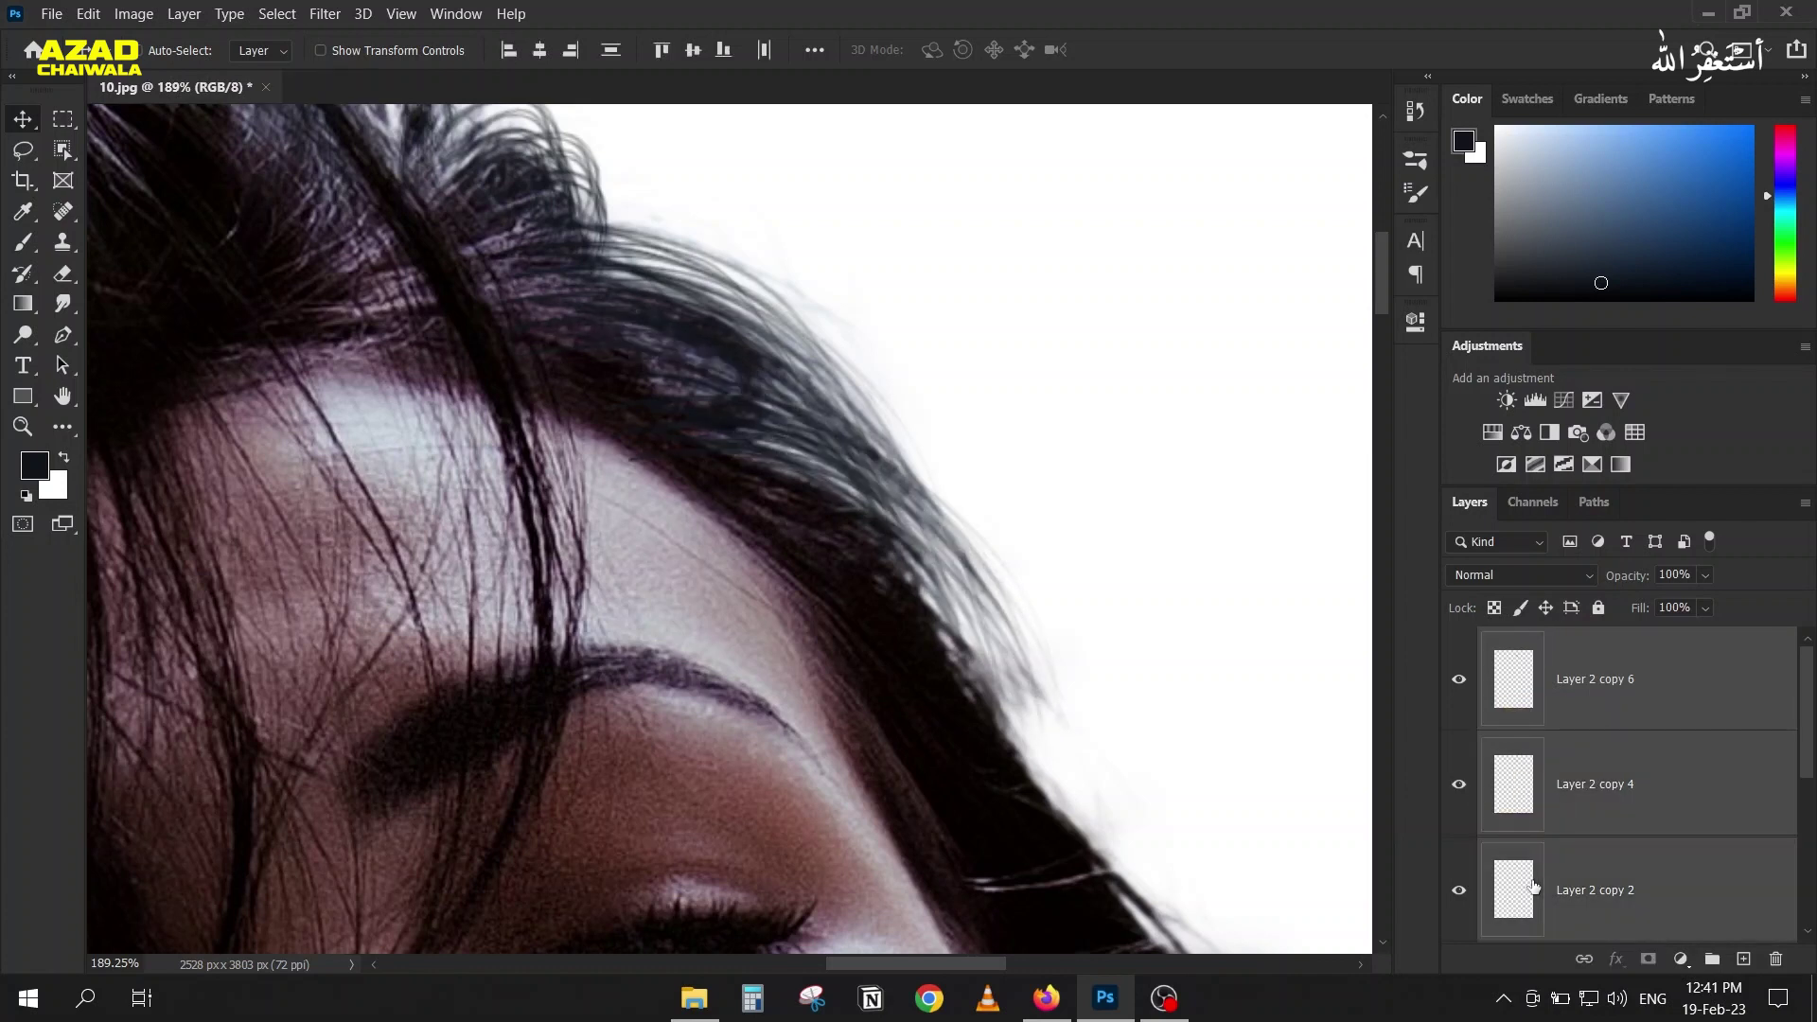
key("ctrl+e")
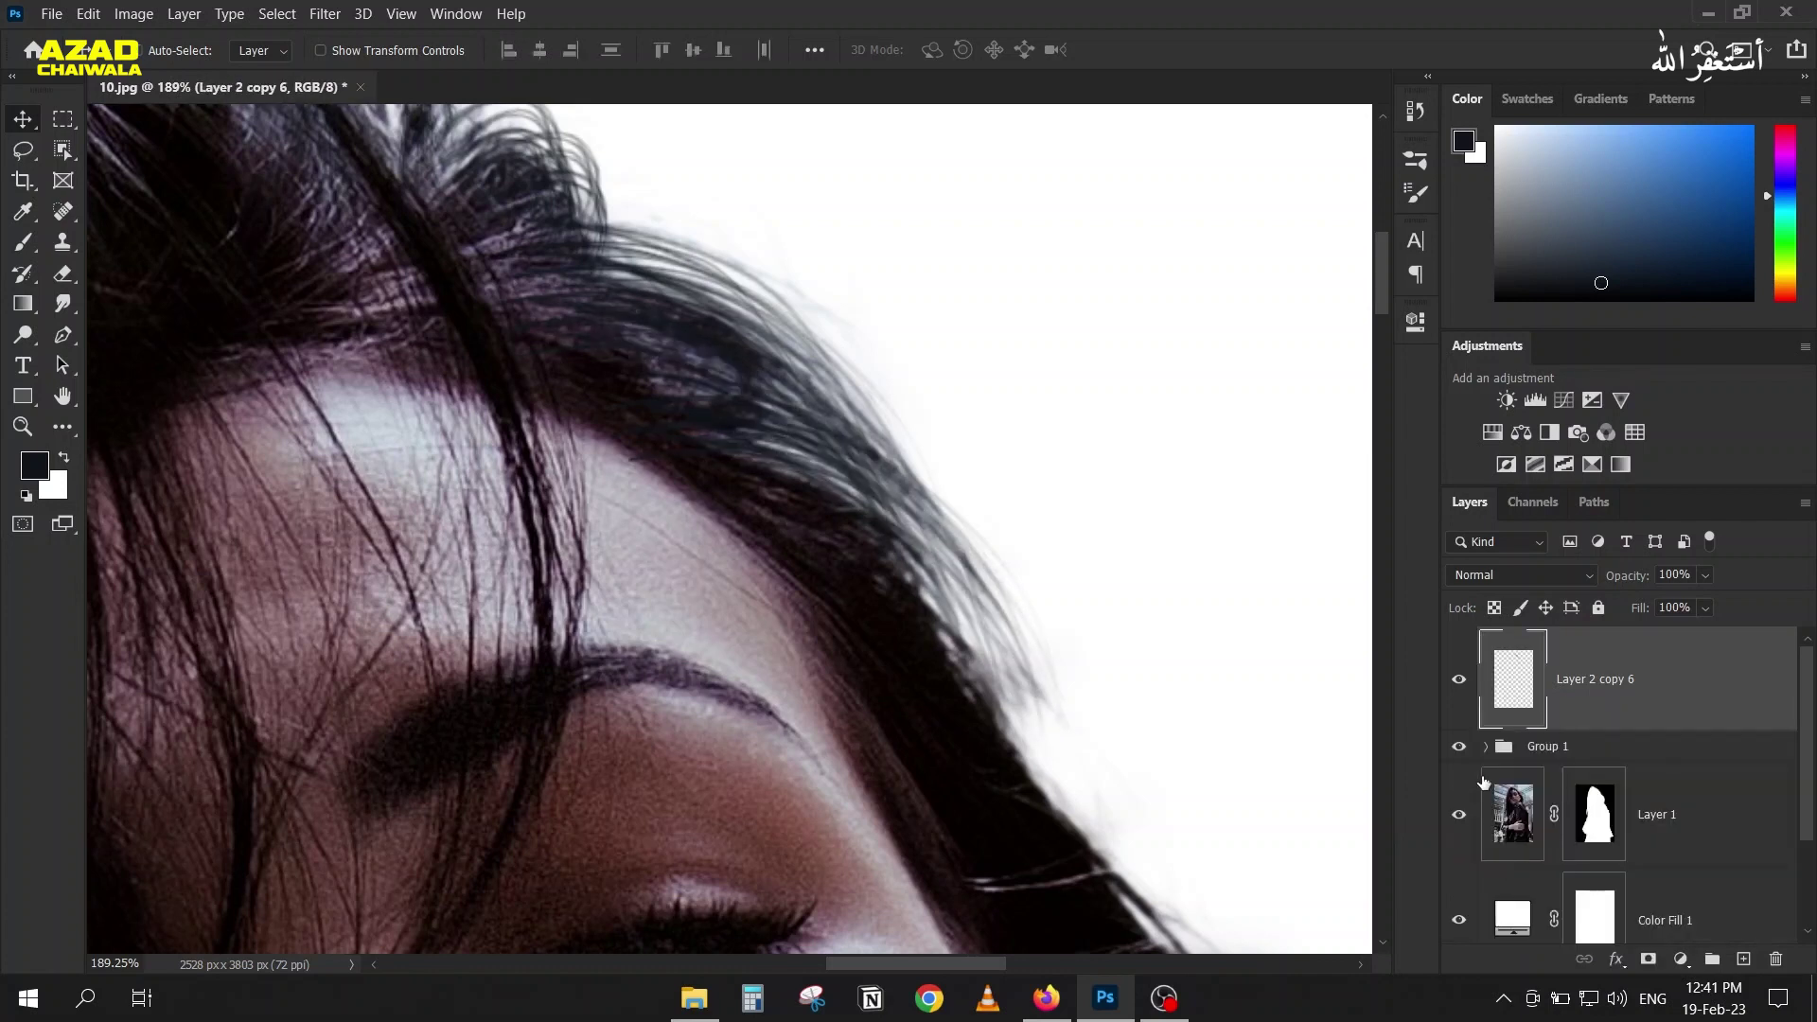
left_click(1462, 682)
Step: Warp Layer 2 copy 6's strands to curve down along the hairline above the forehead
left_click(1462, 682)
key("ctrl+t")
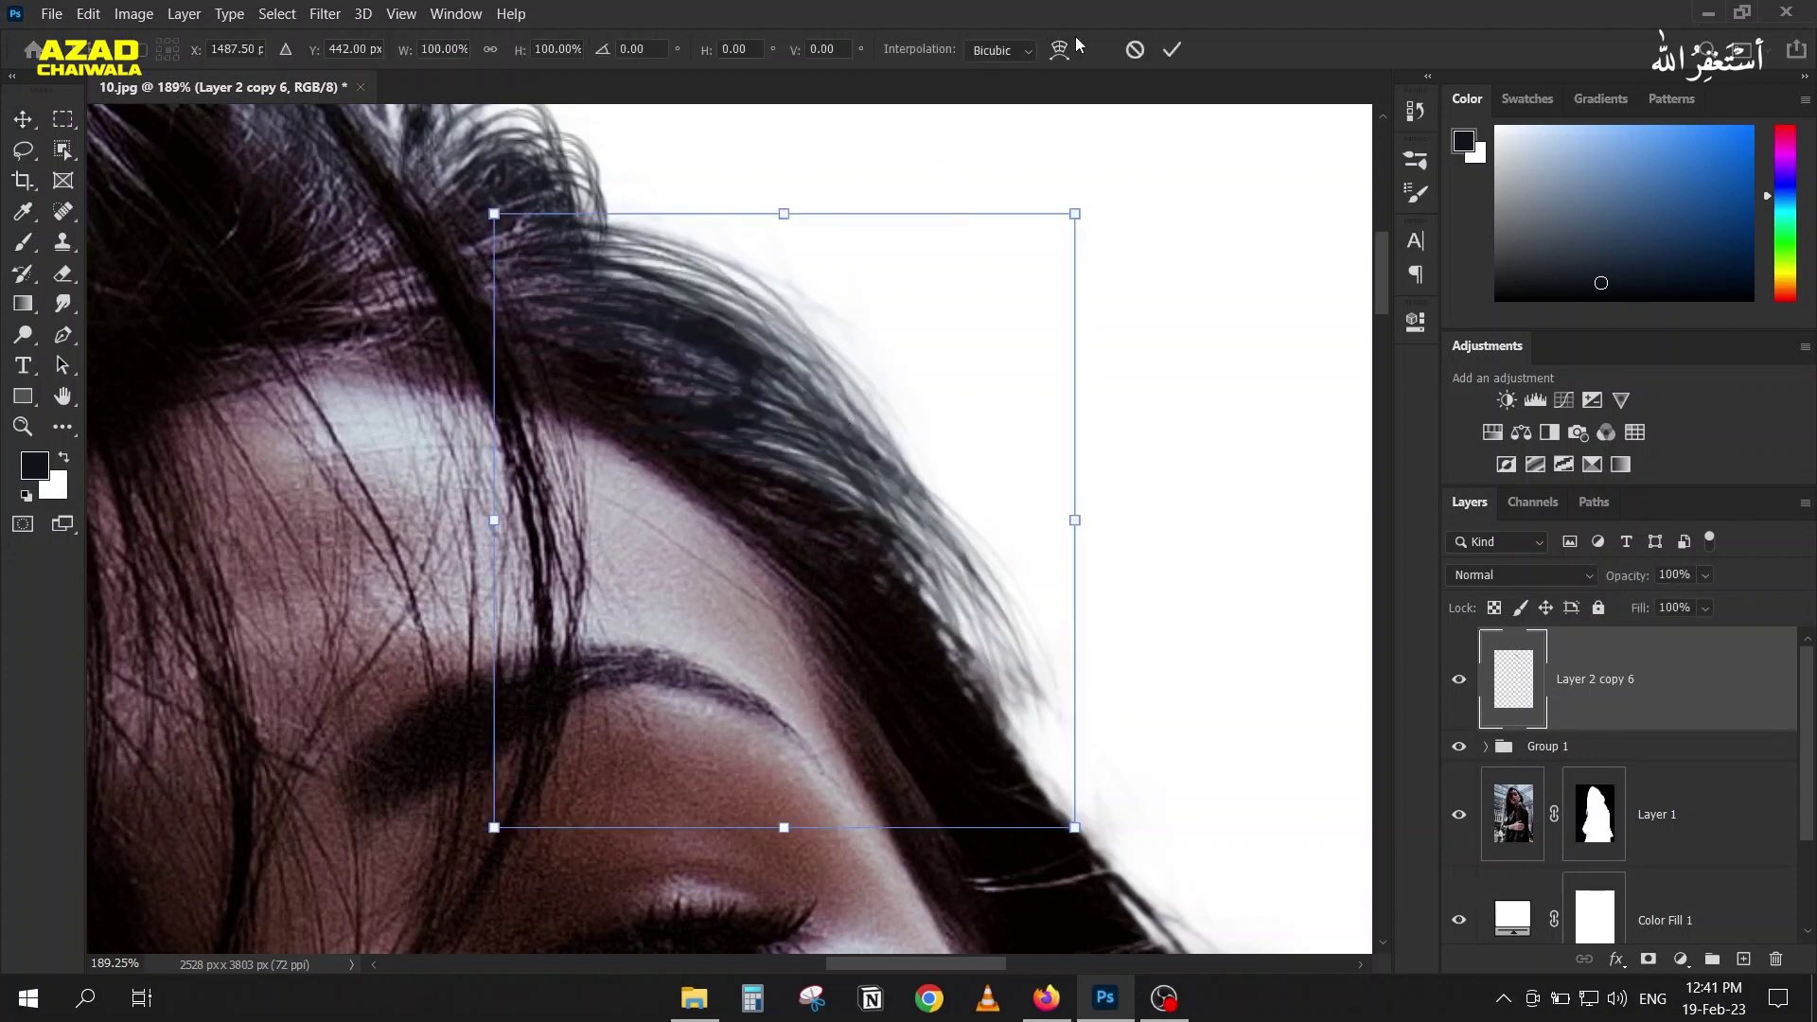
left_click(1060, 50)
left_click_drag(1008, 664, 1011, 748)
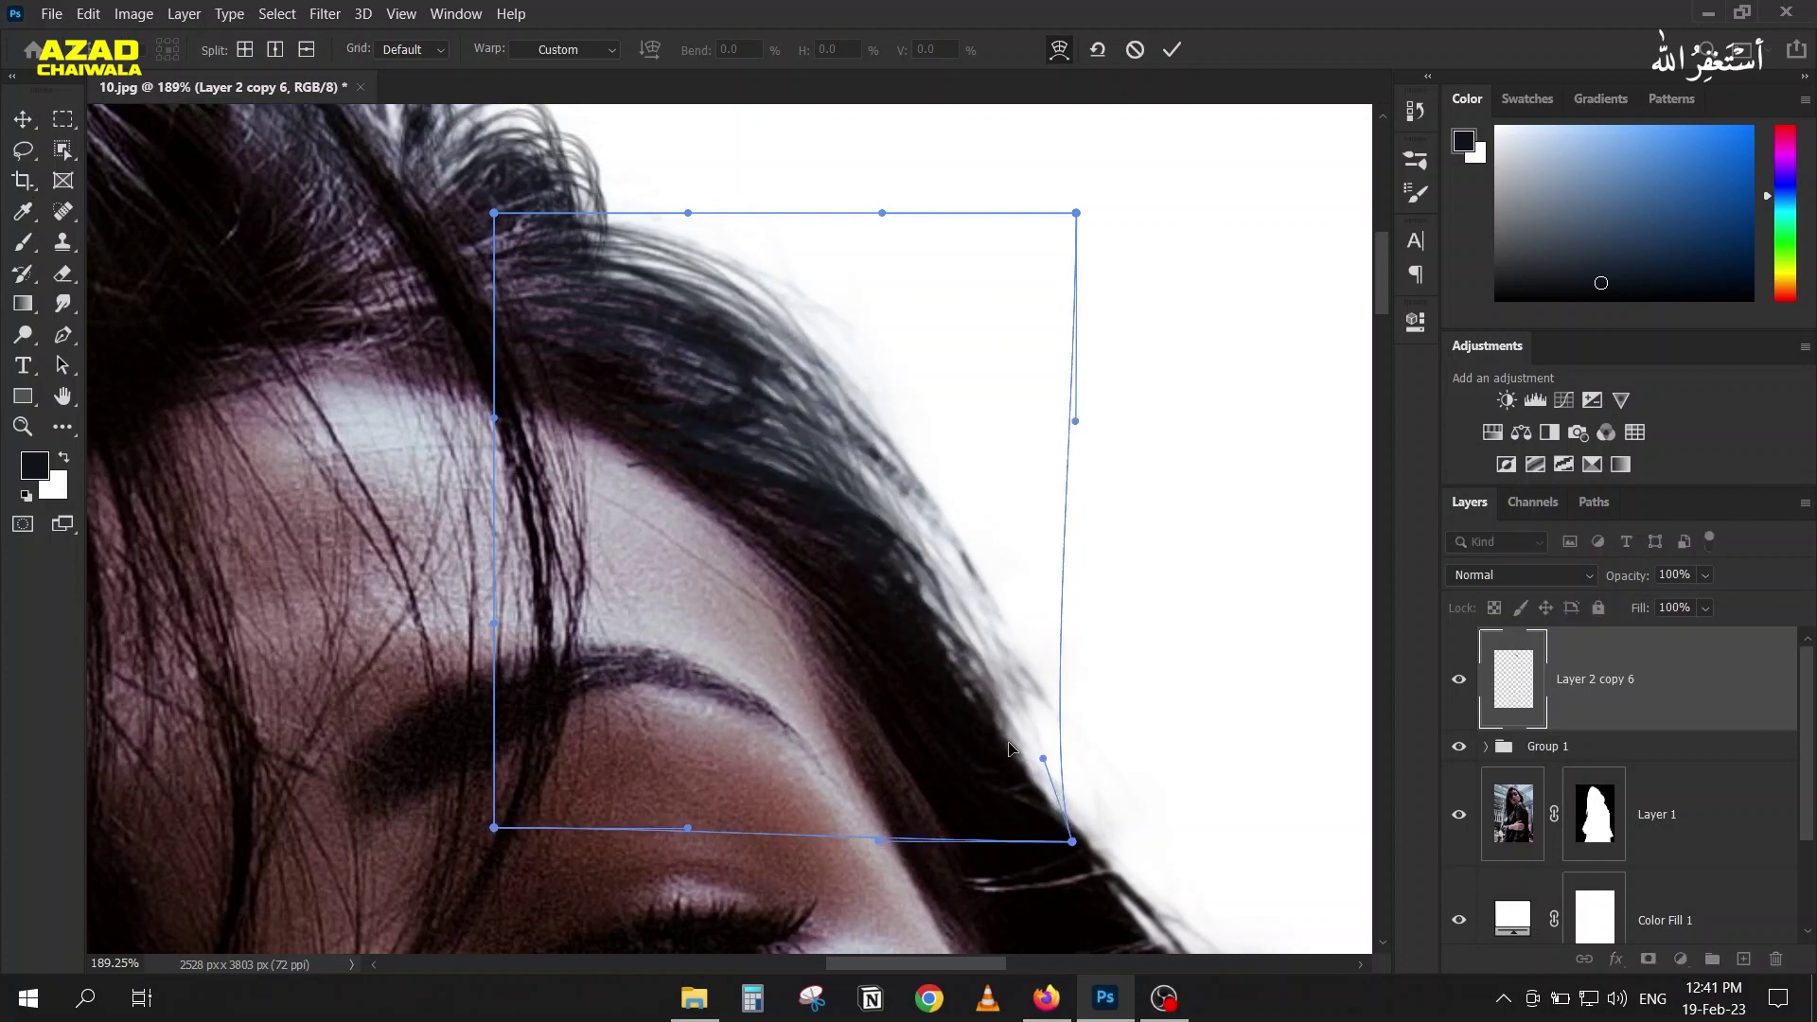
left_click_drag(856, 405, 939, 630)
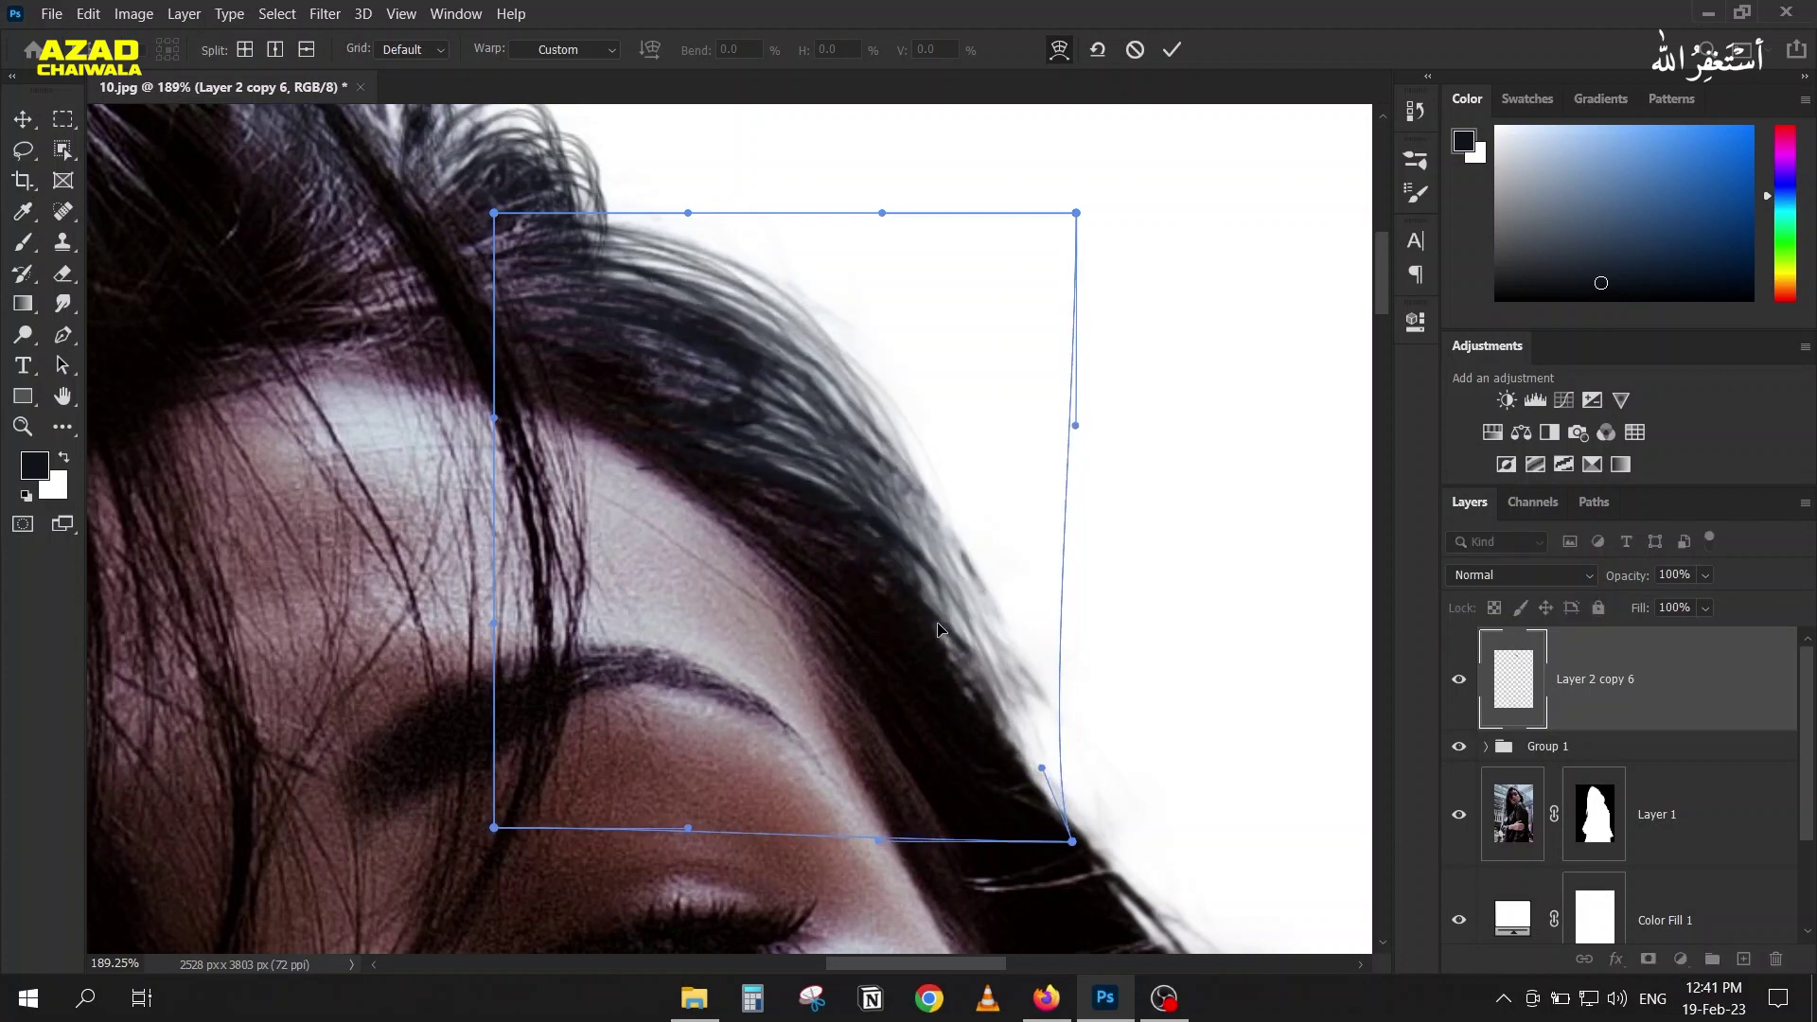
left_click_drag(658, 433, 676, 461)
left_click_drag(634, 331, 784, 486)
left_click_drag(1048, 663, 1049, 556)
left_click(1171, 51)
Step: Check the warped strands, then duplicate them up and to the right above the crown
left_click(1466, 684)
left_click(1466, 683)
scroll(469, 363, "down", 5)
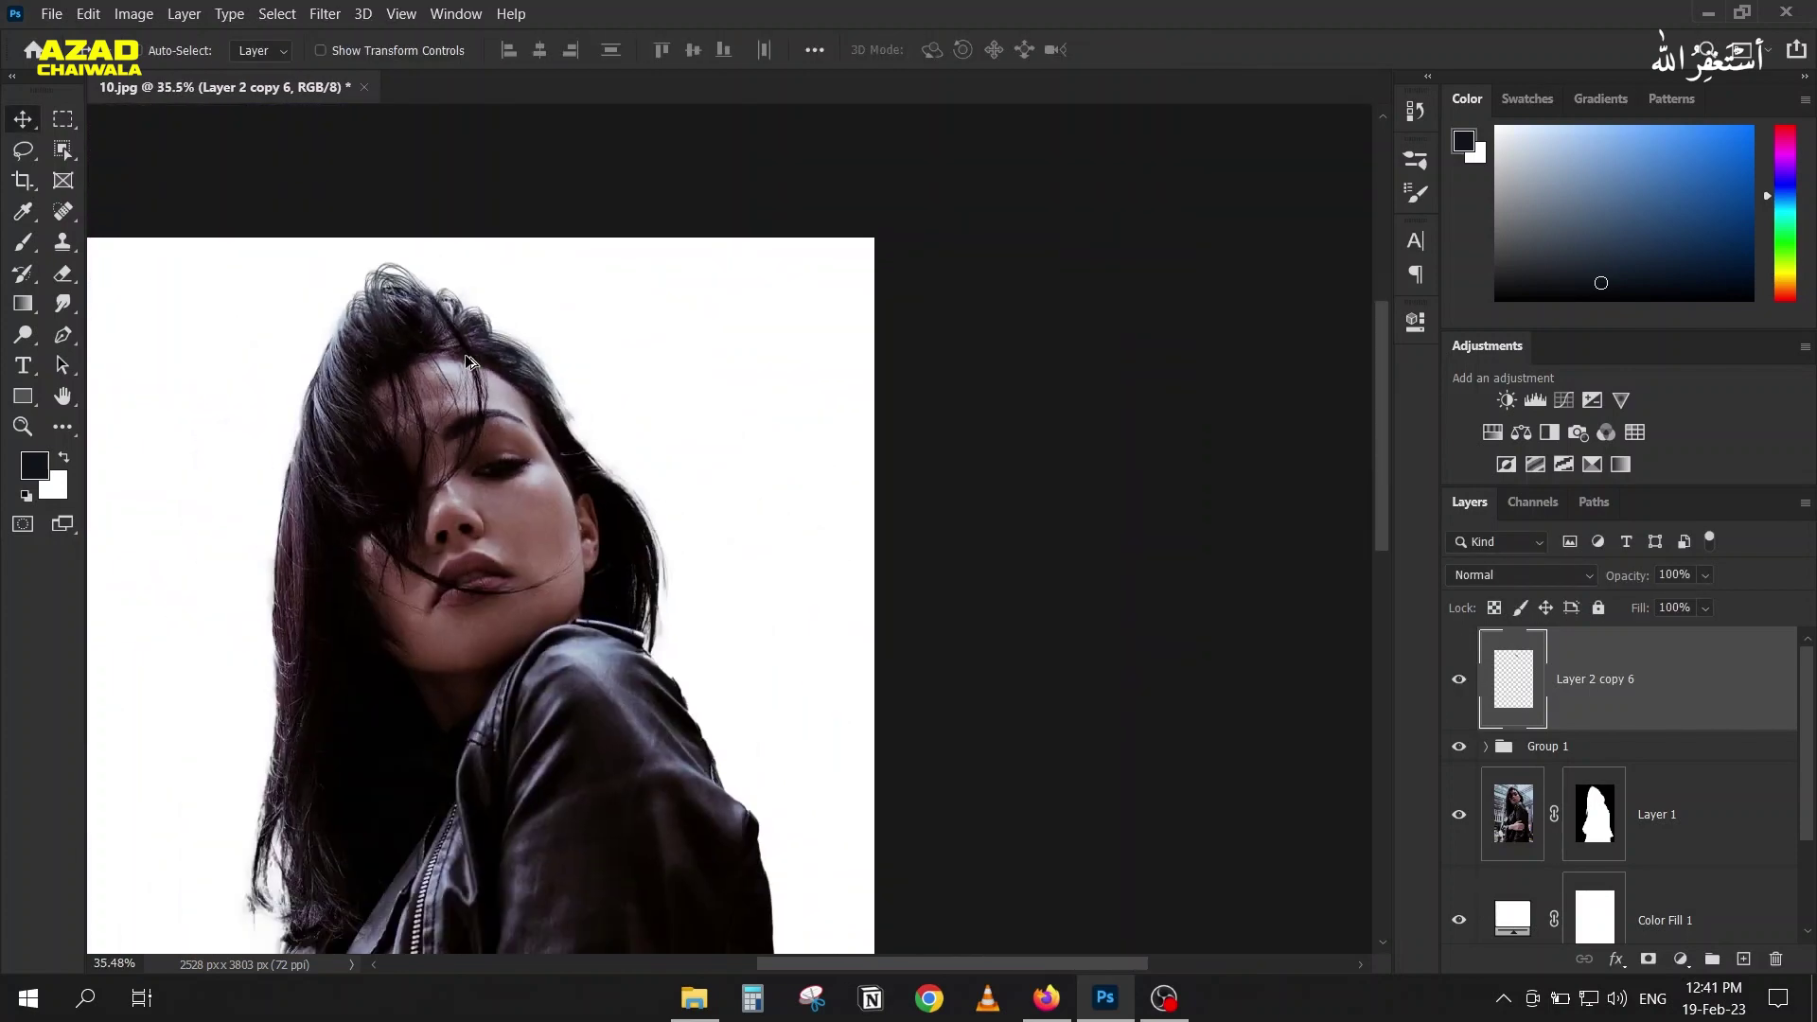
scroll(688, 367, "up", 5)
scroll(685, 358, "down", 2)
scroll(712, 400, "up", 2)
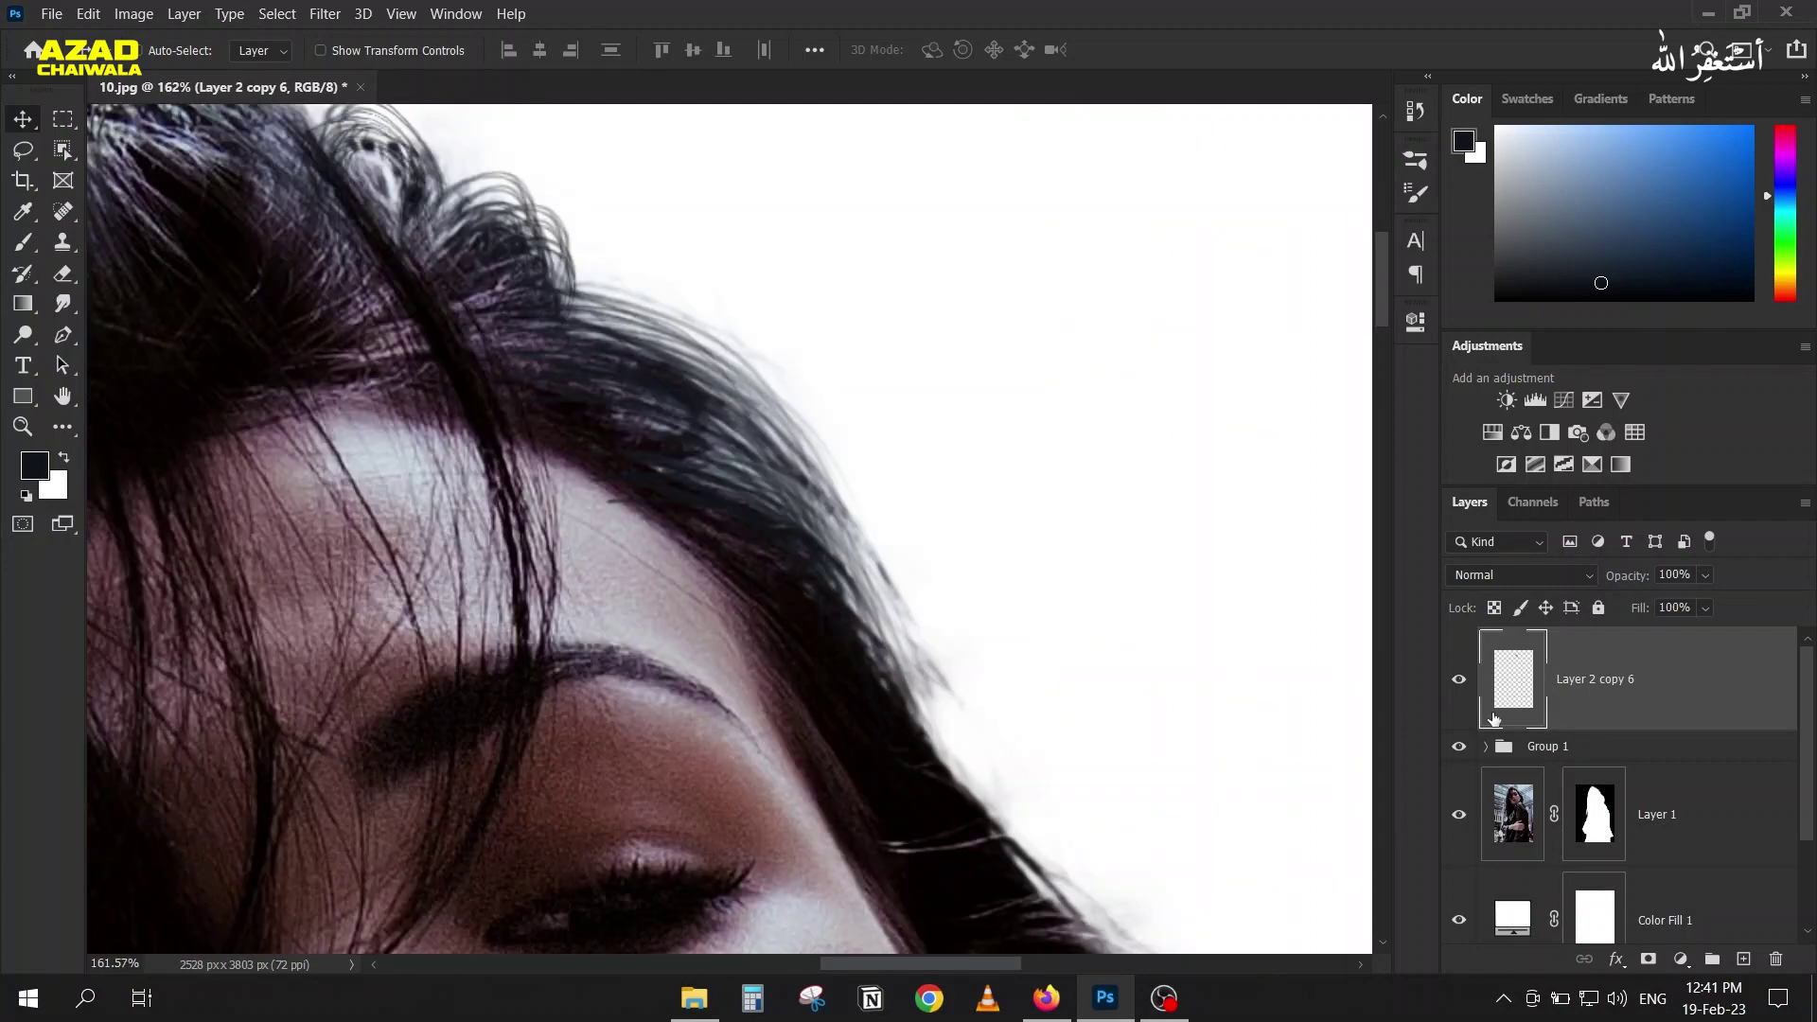
left_click_drag(738, 464, 878, 329)
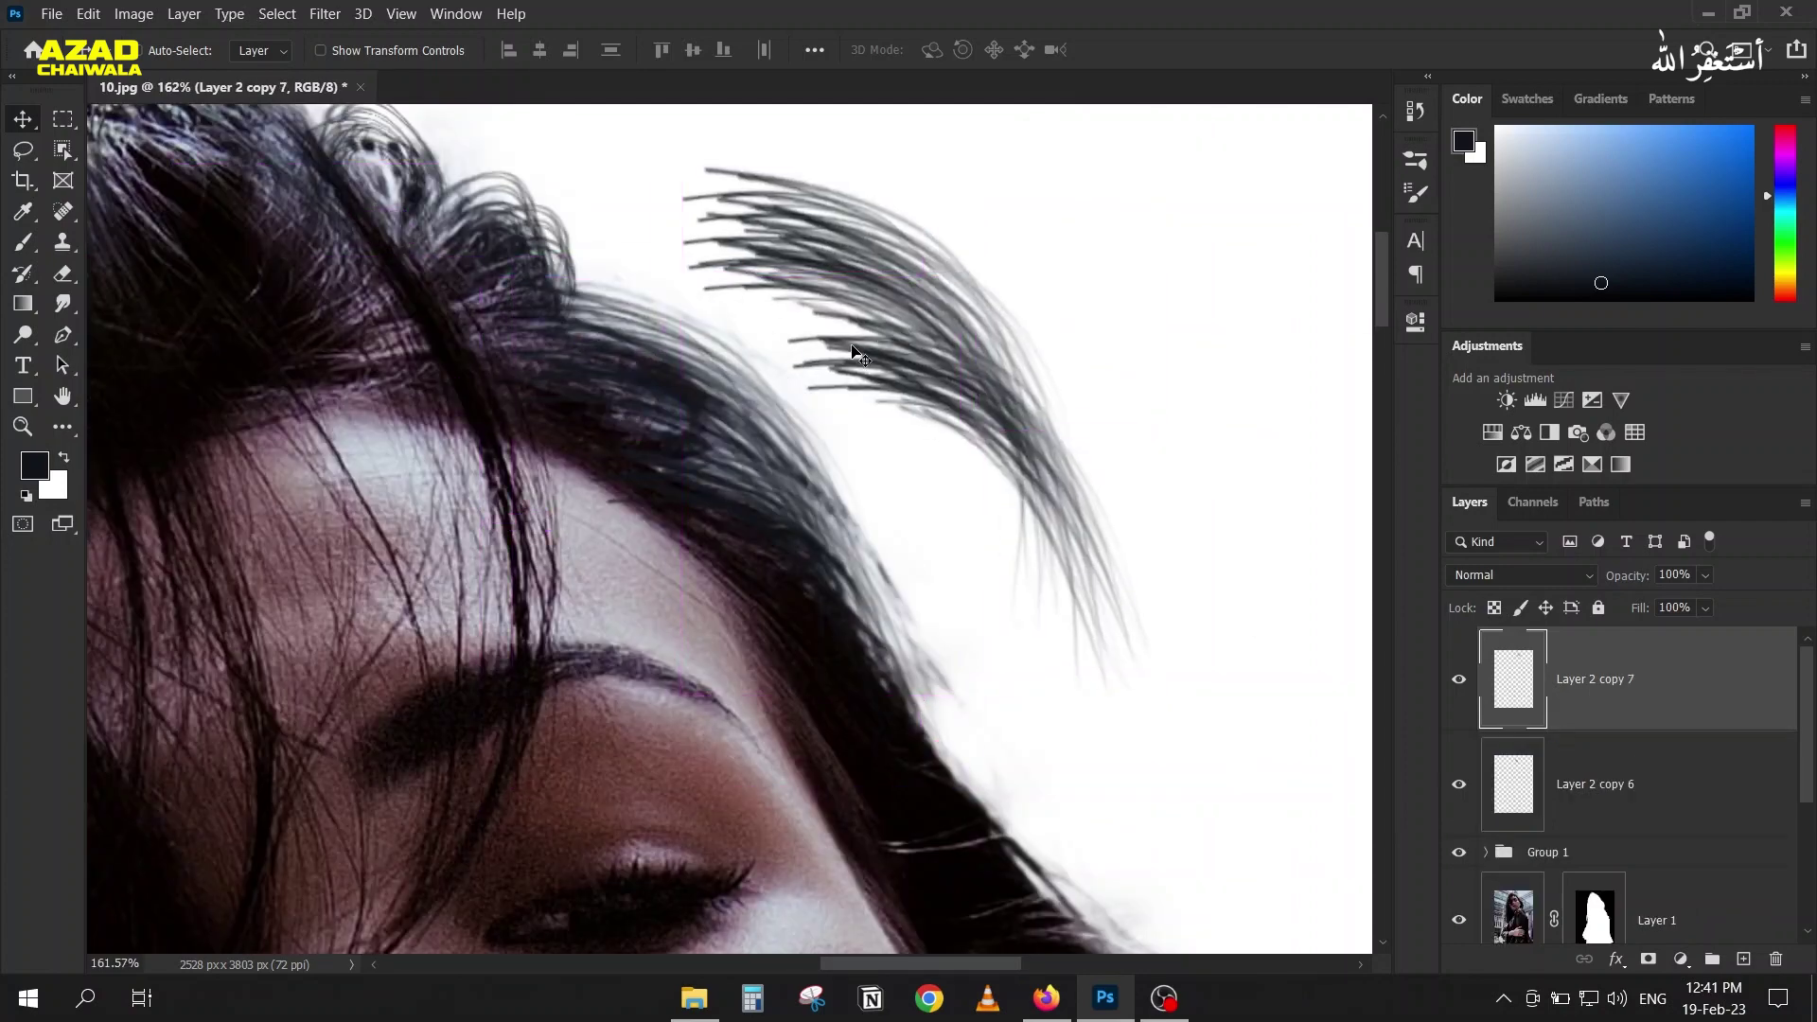
Step: Scale the new strand copy to about 51%, rotate it about 16.7° and place it beside the eyebrow
key("ctrl+t")
left_click_drag(683, 165, 927, 417)
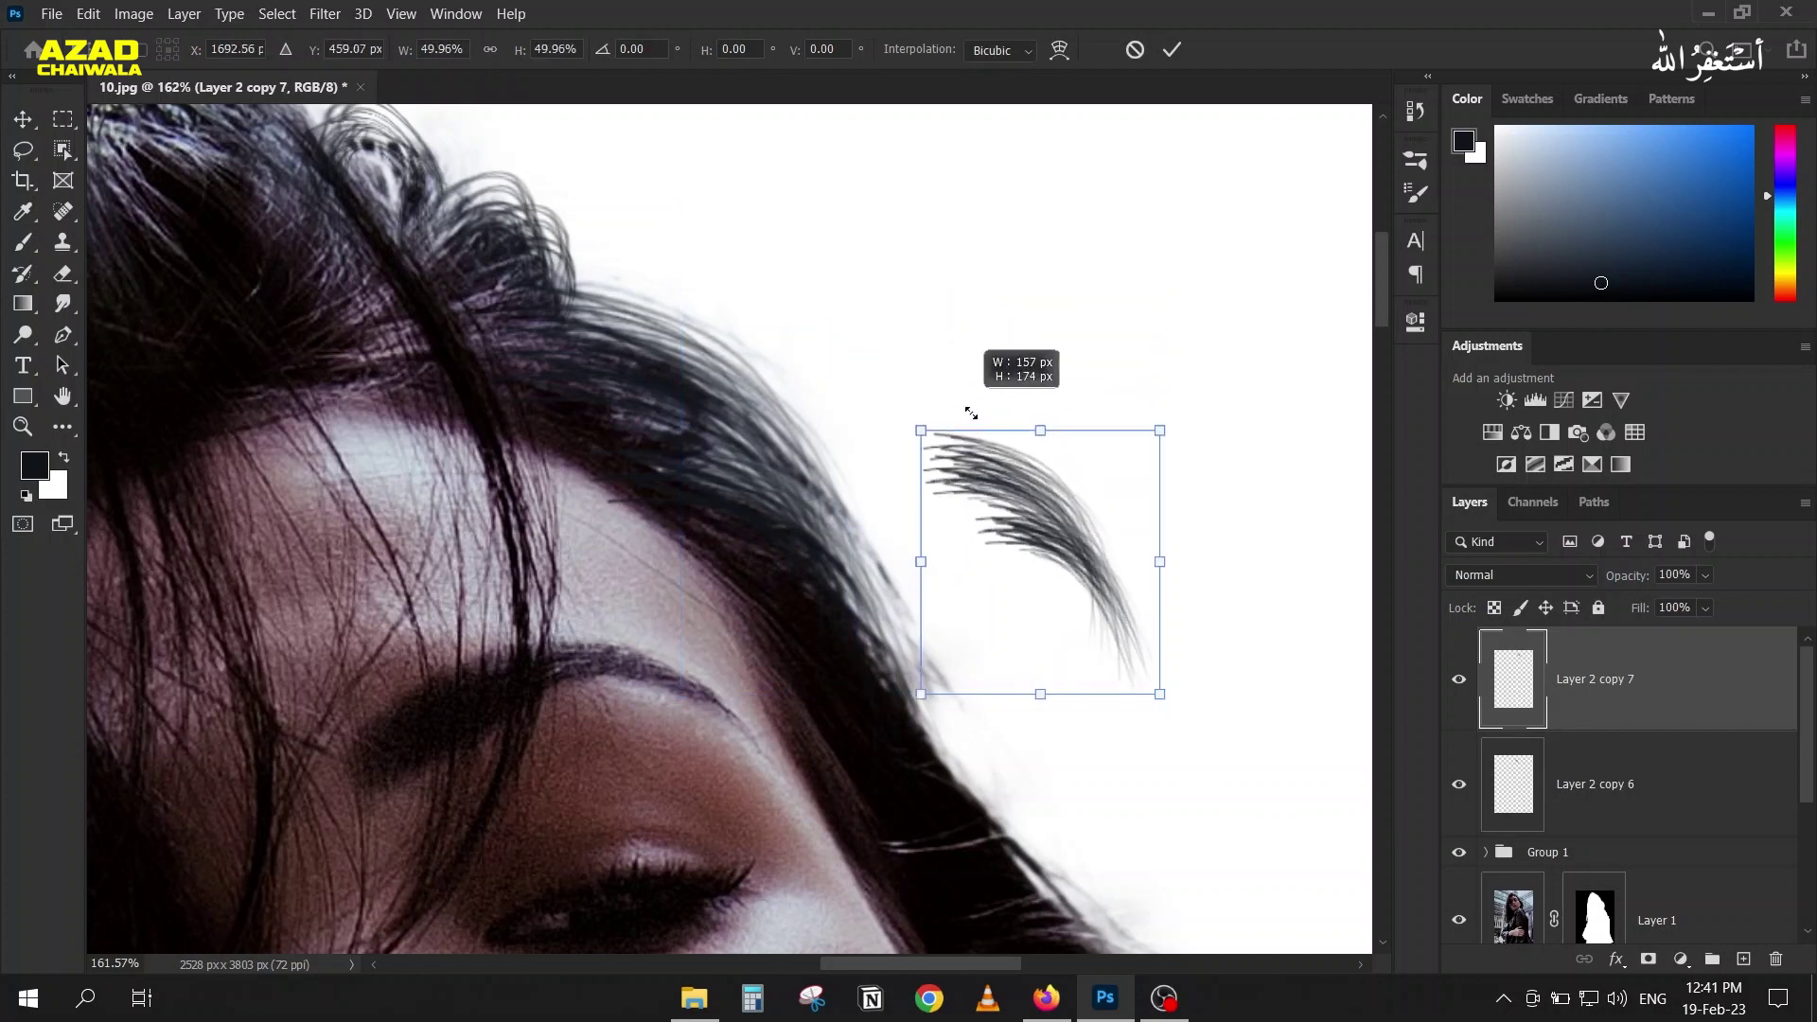
left_click_drag(1047, 568, 858, 653)
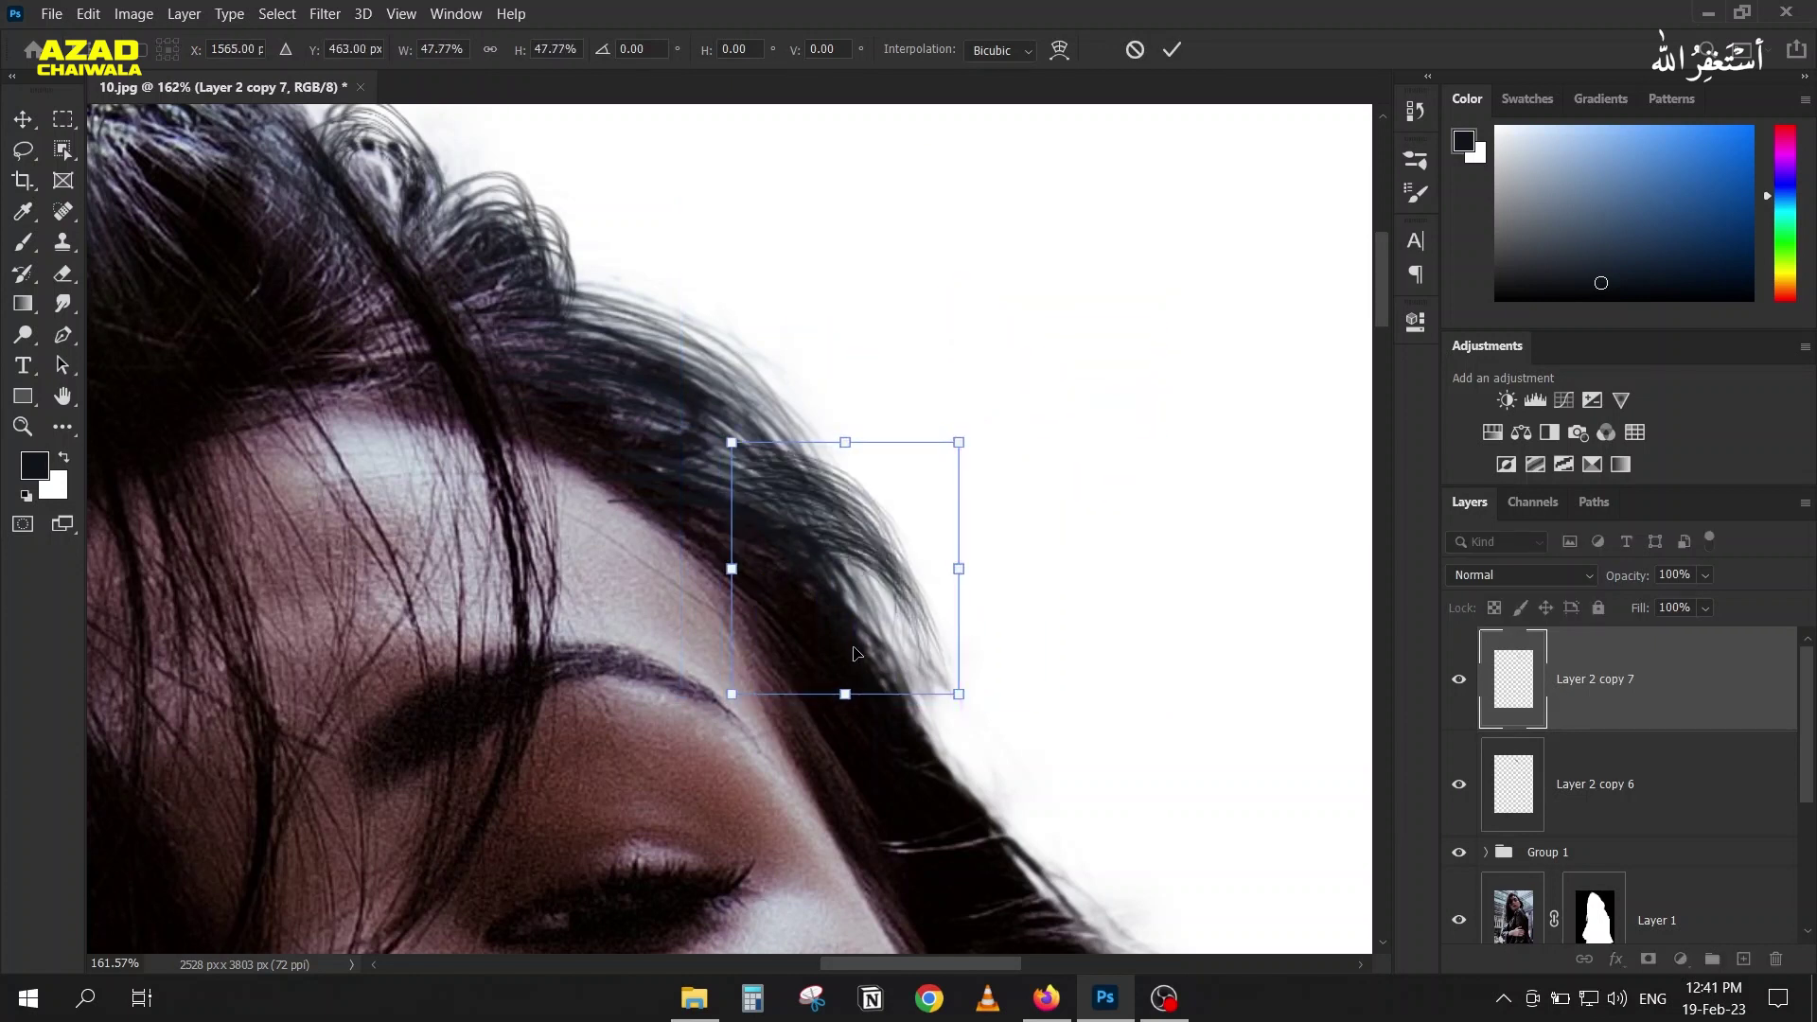
left_click_drag(819, 538, 798, 557)
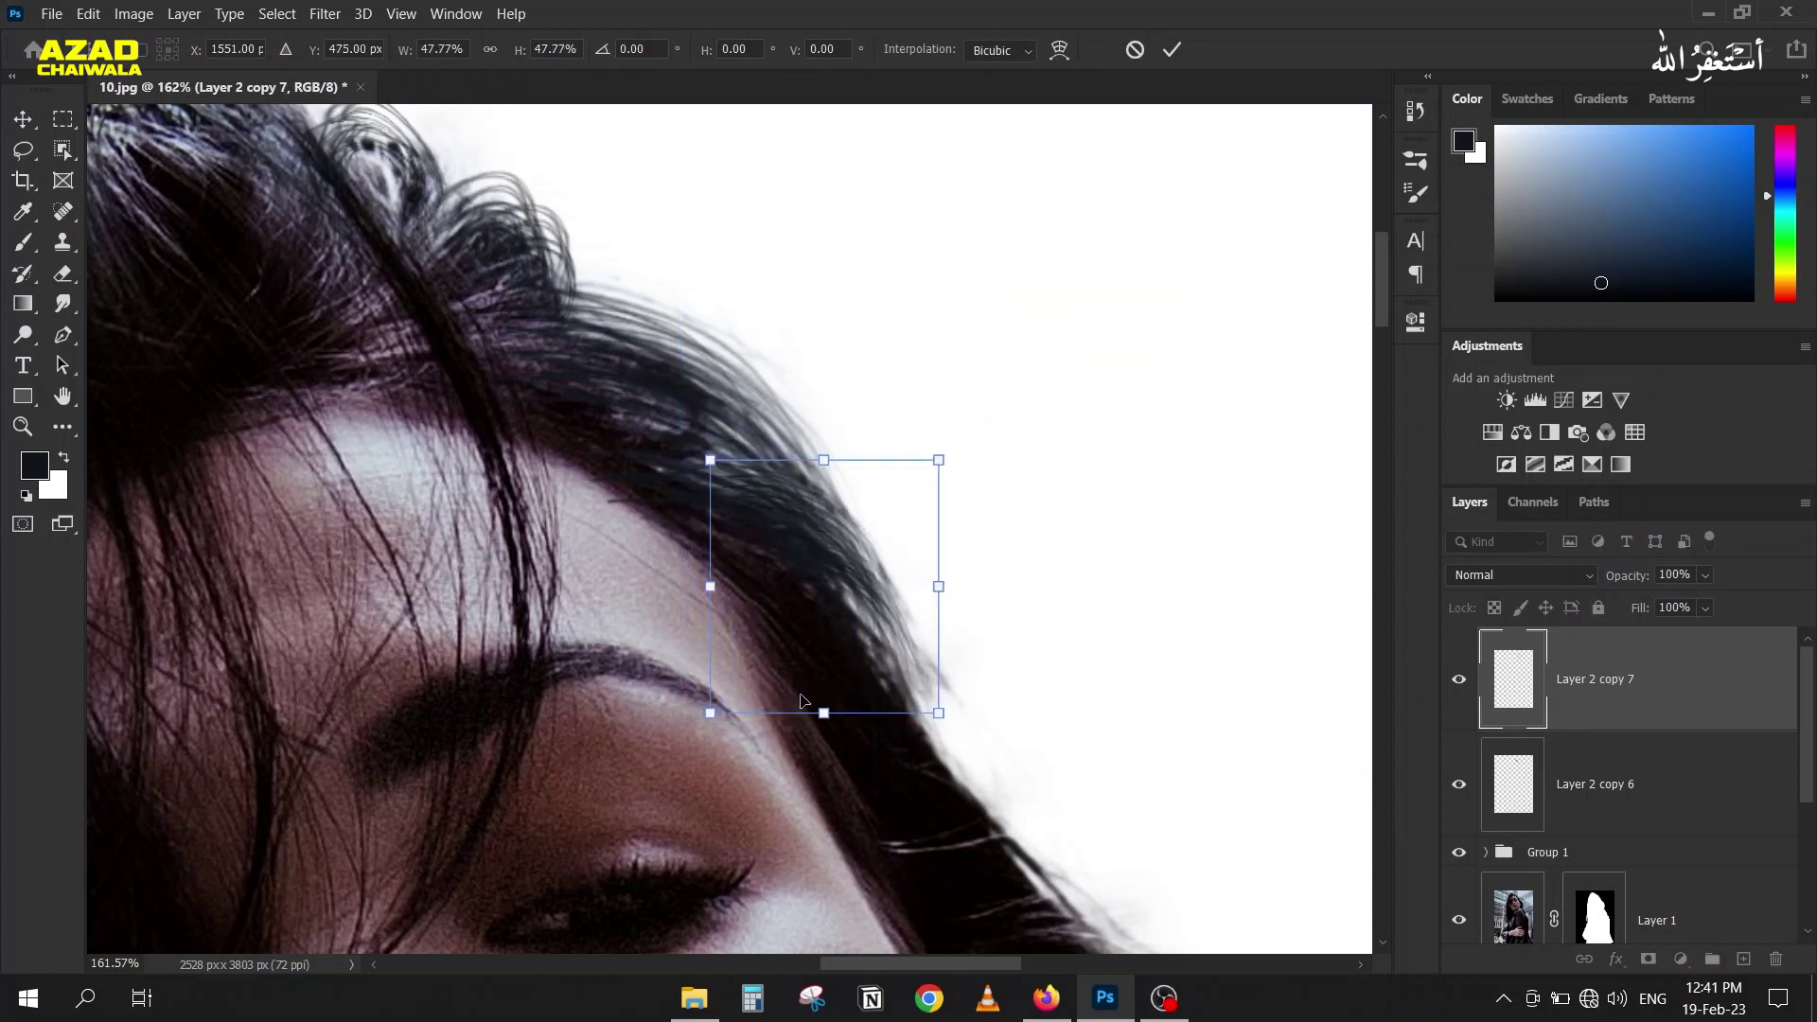
left_click_drag(949, 741, 975, 786)
left_click_drag(831, 515, 894, 656)
mouse_move(829, 564)
left_mouse_down()
mouse_move(795, 463)
mouse_move(816, 549)
left_mouse_up()
mouse_move(903, 683)
left_mouse_down()
mouse_move(906, 701)
mouse_move(879, 642)
mouse_move(901, 677)
left_mouse_up()
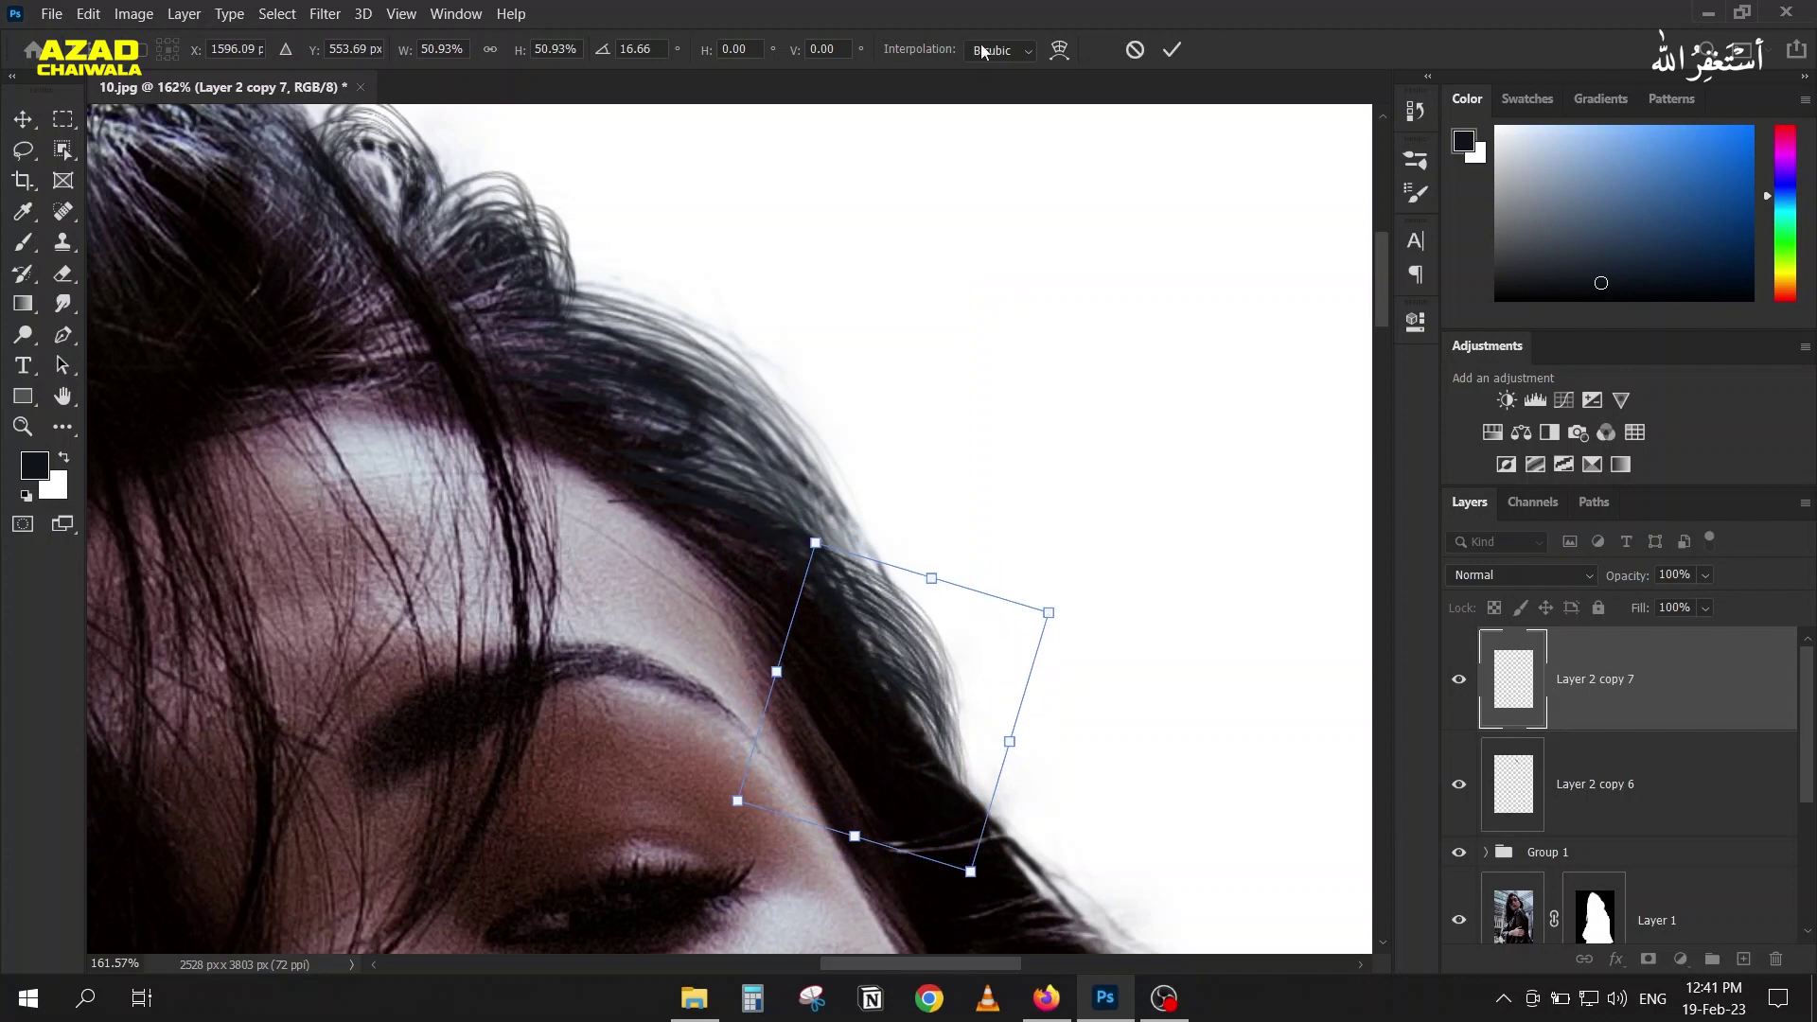
Step: Warp the strands to curve down along the hair edge and apply the warp
left_click(1059, 49)
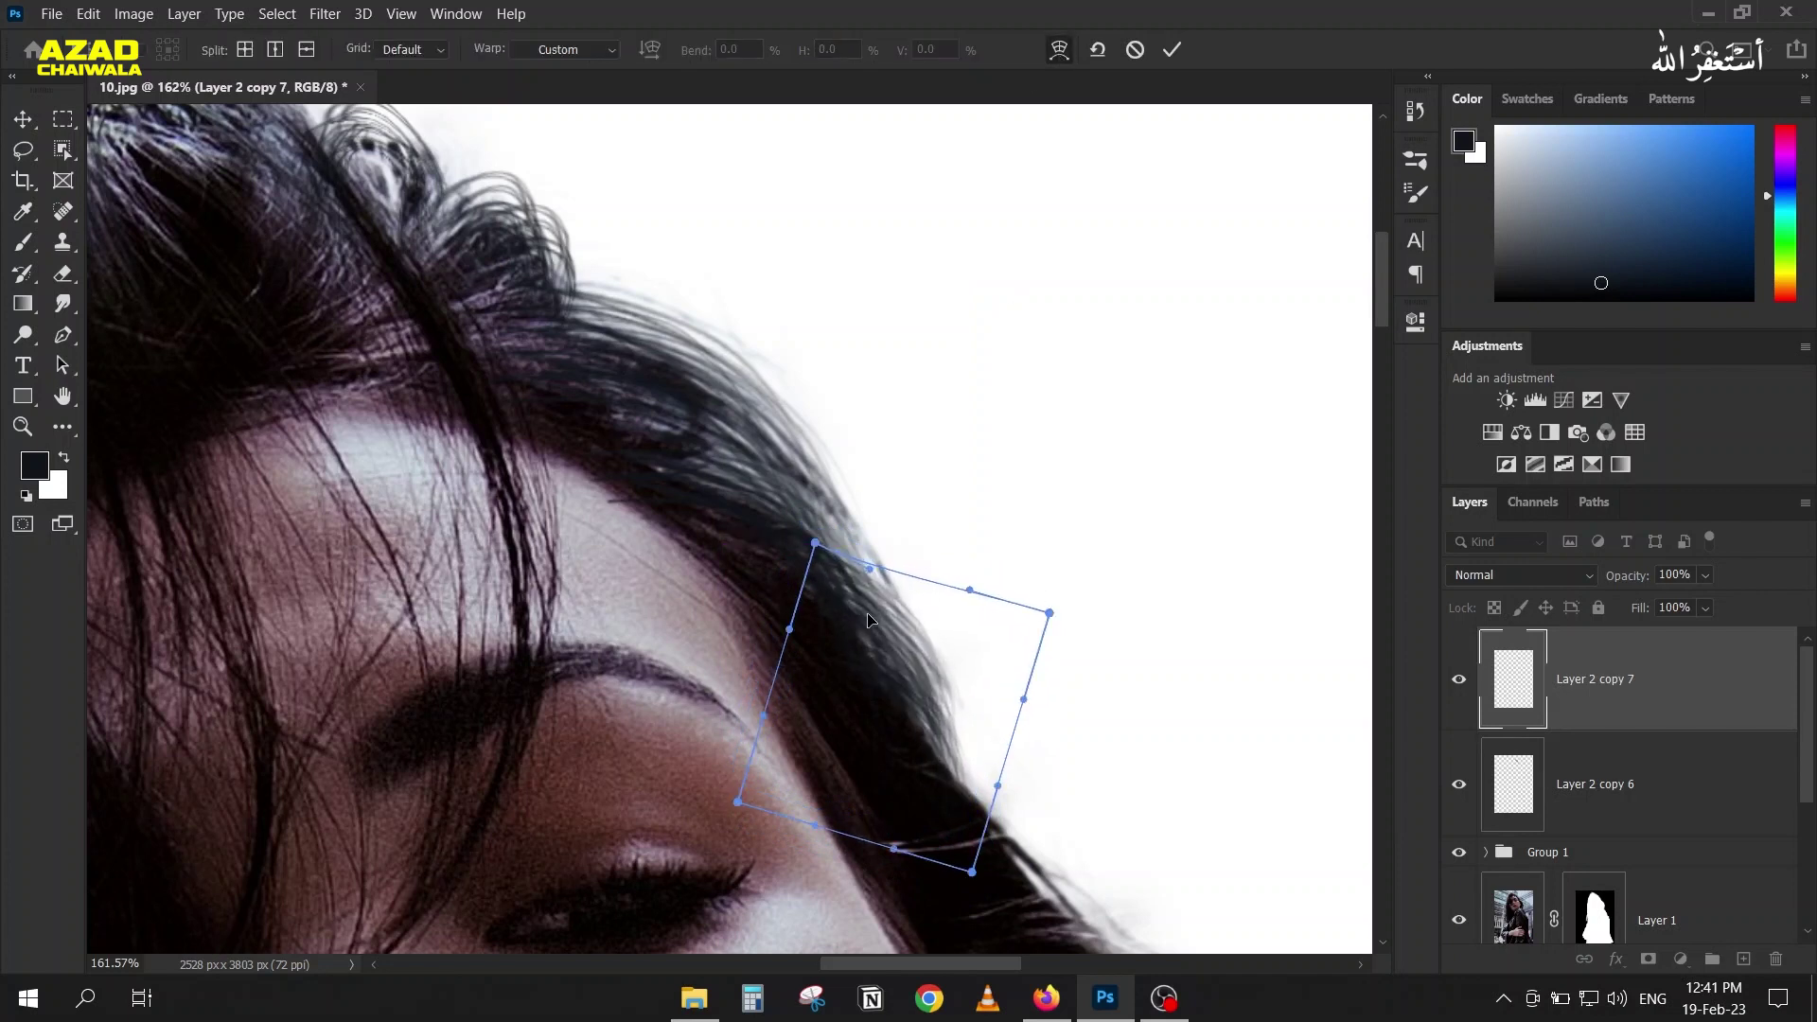
mouse_move(933, 753)
left_mouse_down()
mouse_move(899, 732)
mouse_move(922, 670)
mouse_move(964, 760)
left_mouse_up()
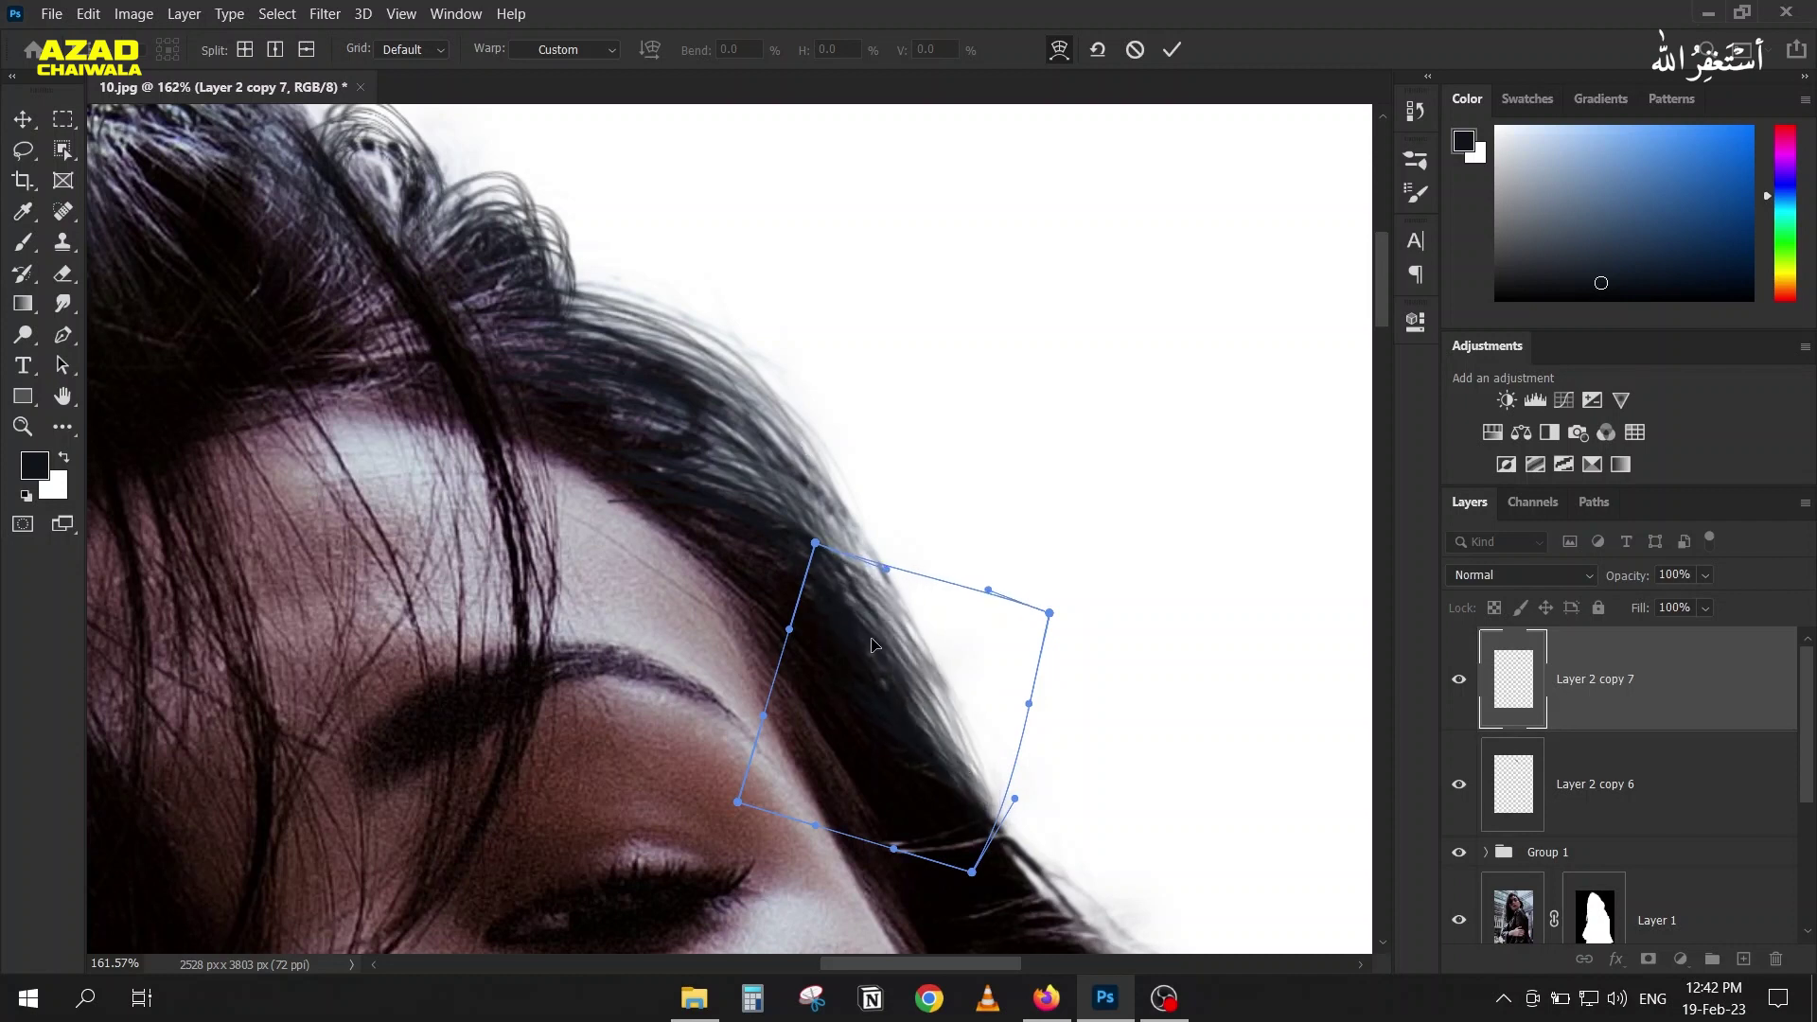
left_click_drag(884, 628, 829, 574)
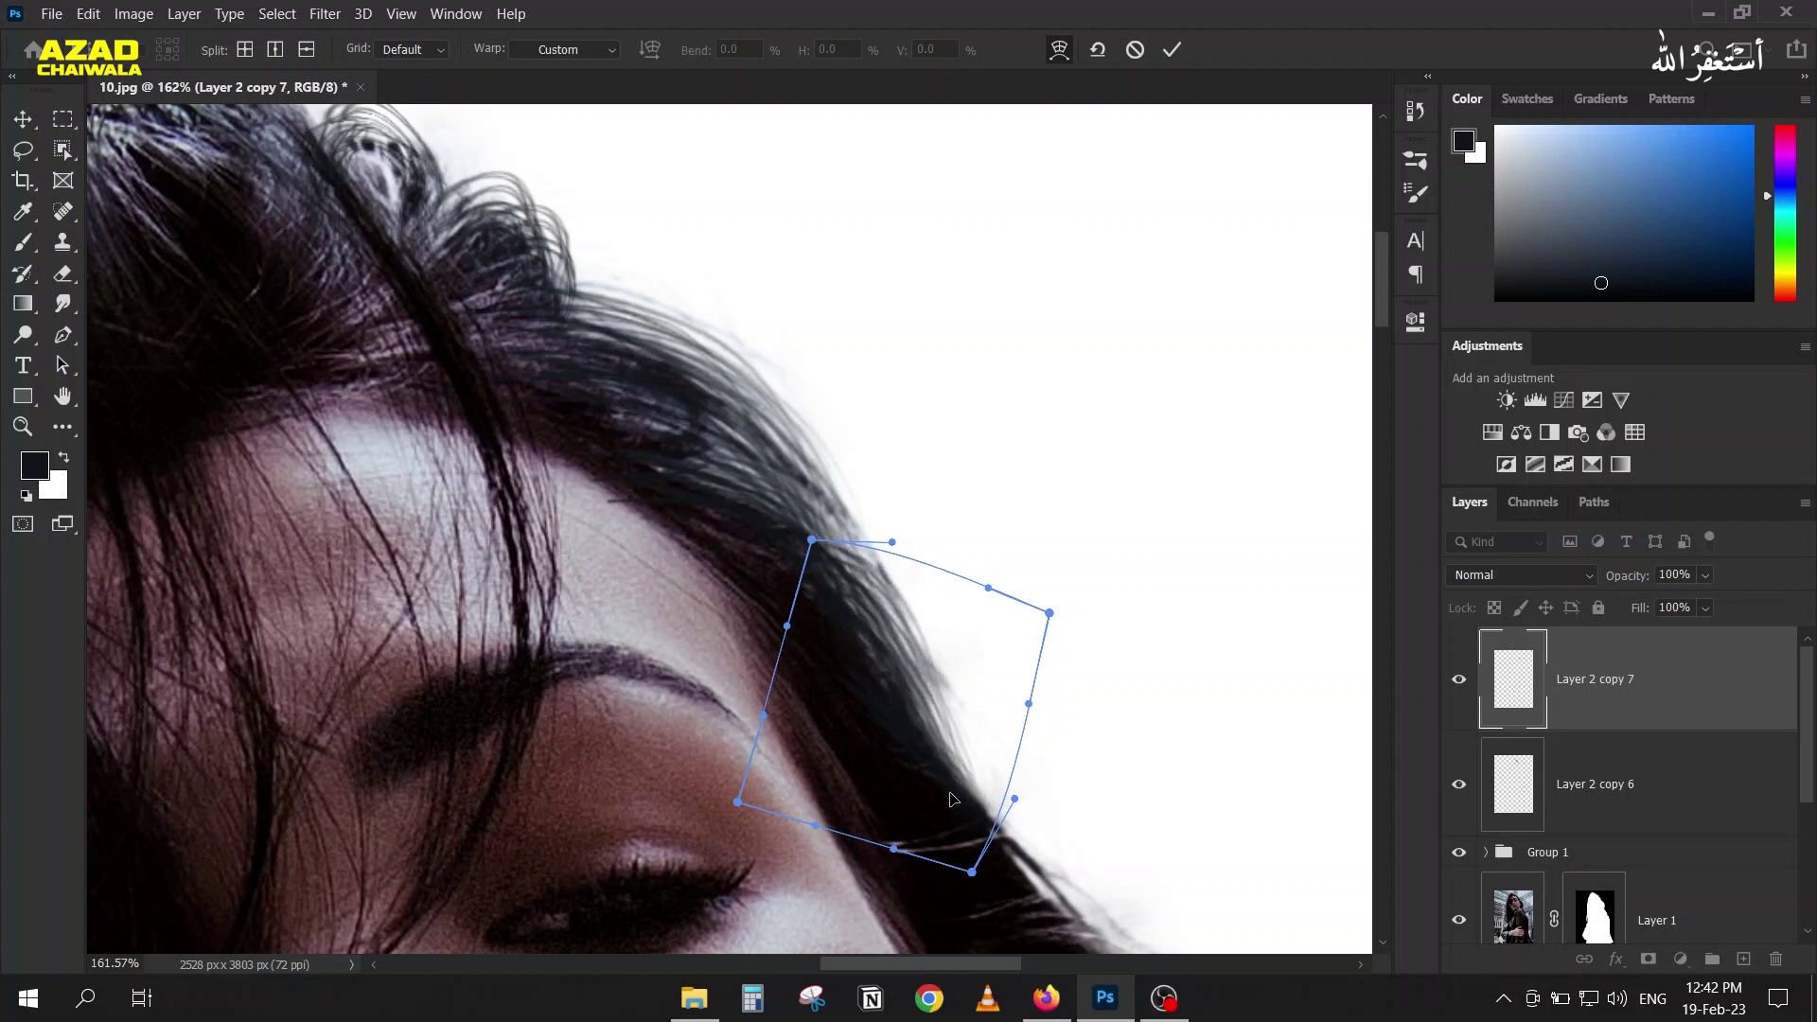
left_click_drag(970, 875, 1048, 862)
left_click_drag(1029, 705, 1064, 708)
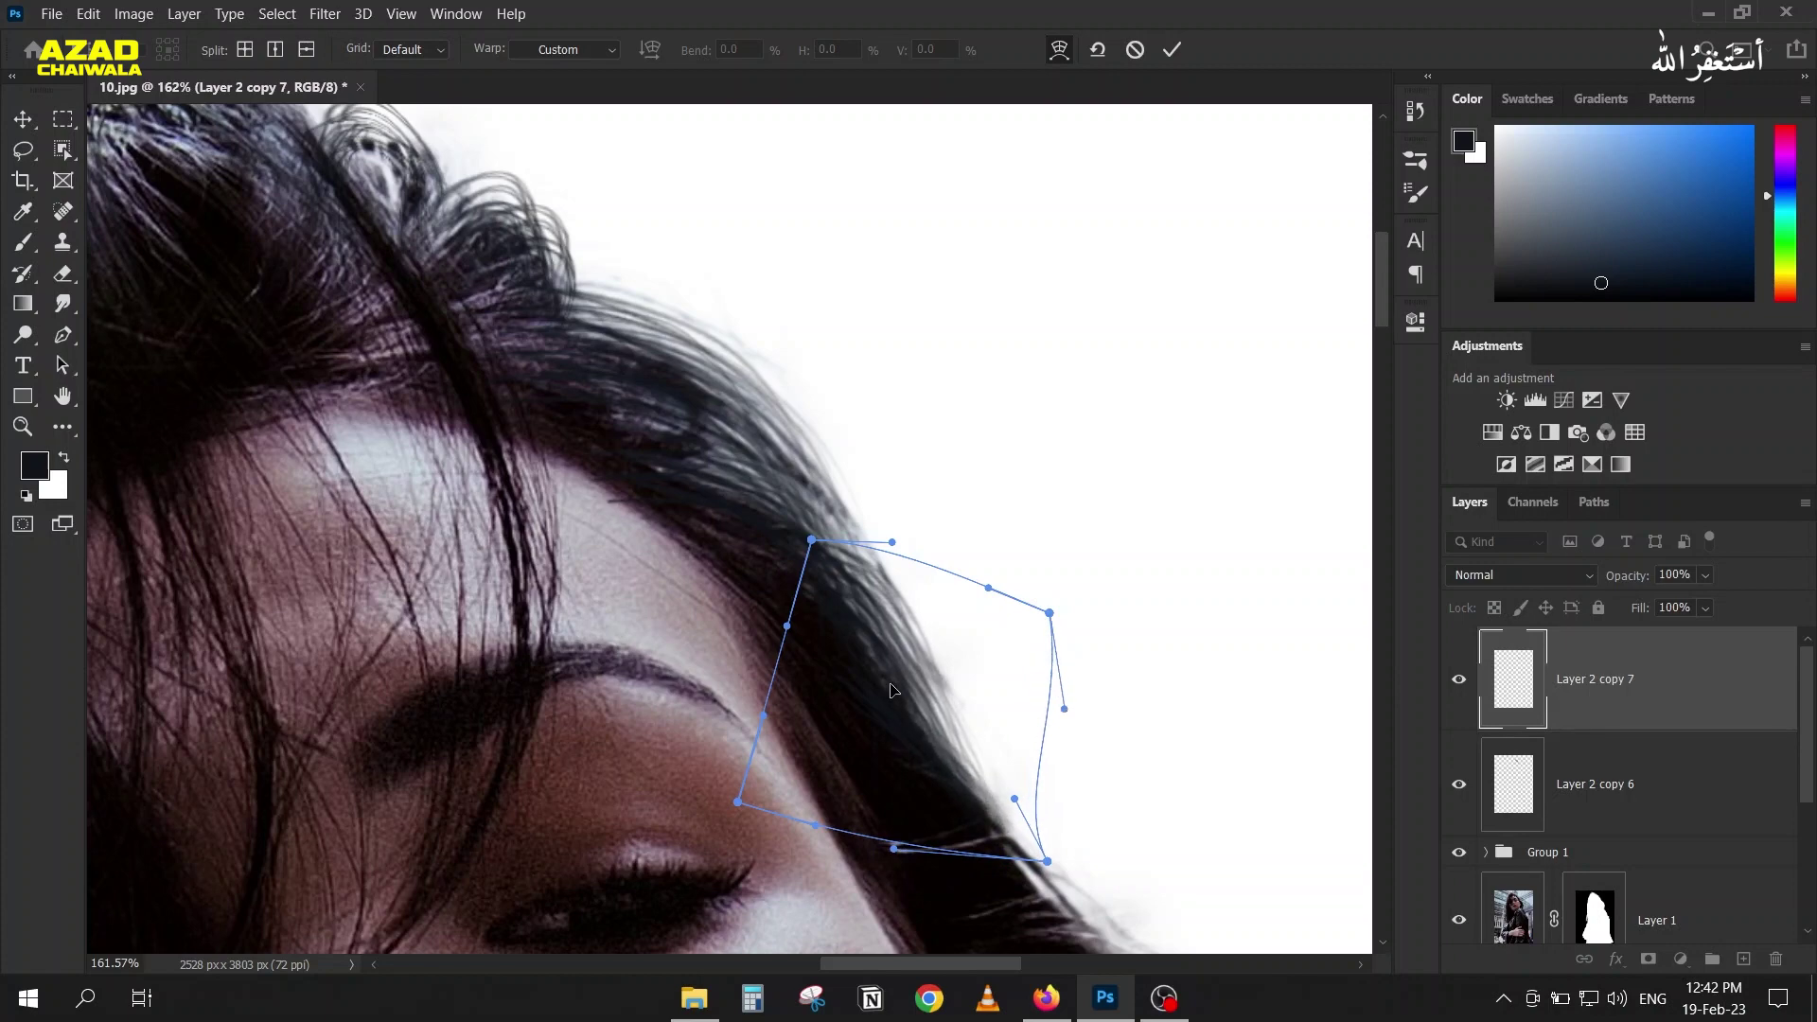
left_click_drag(915, 662, 871, 636)
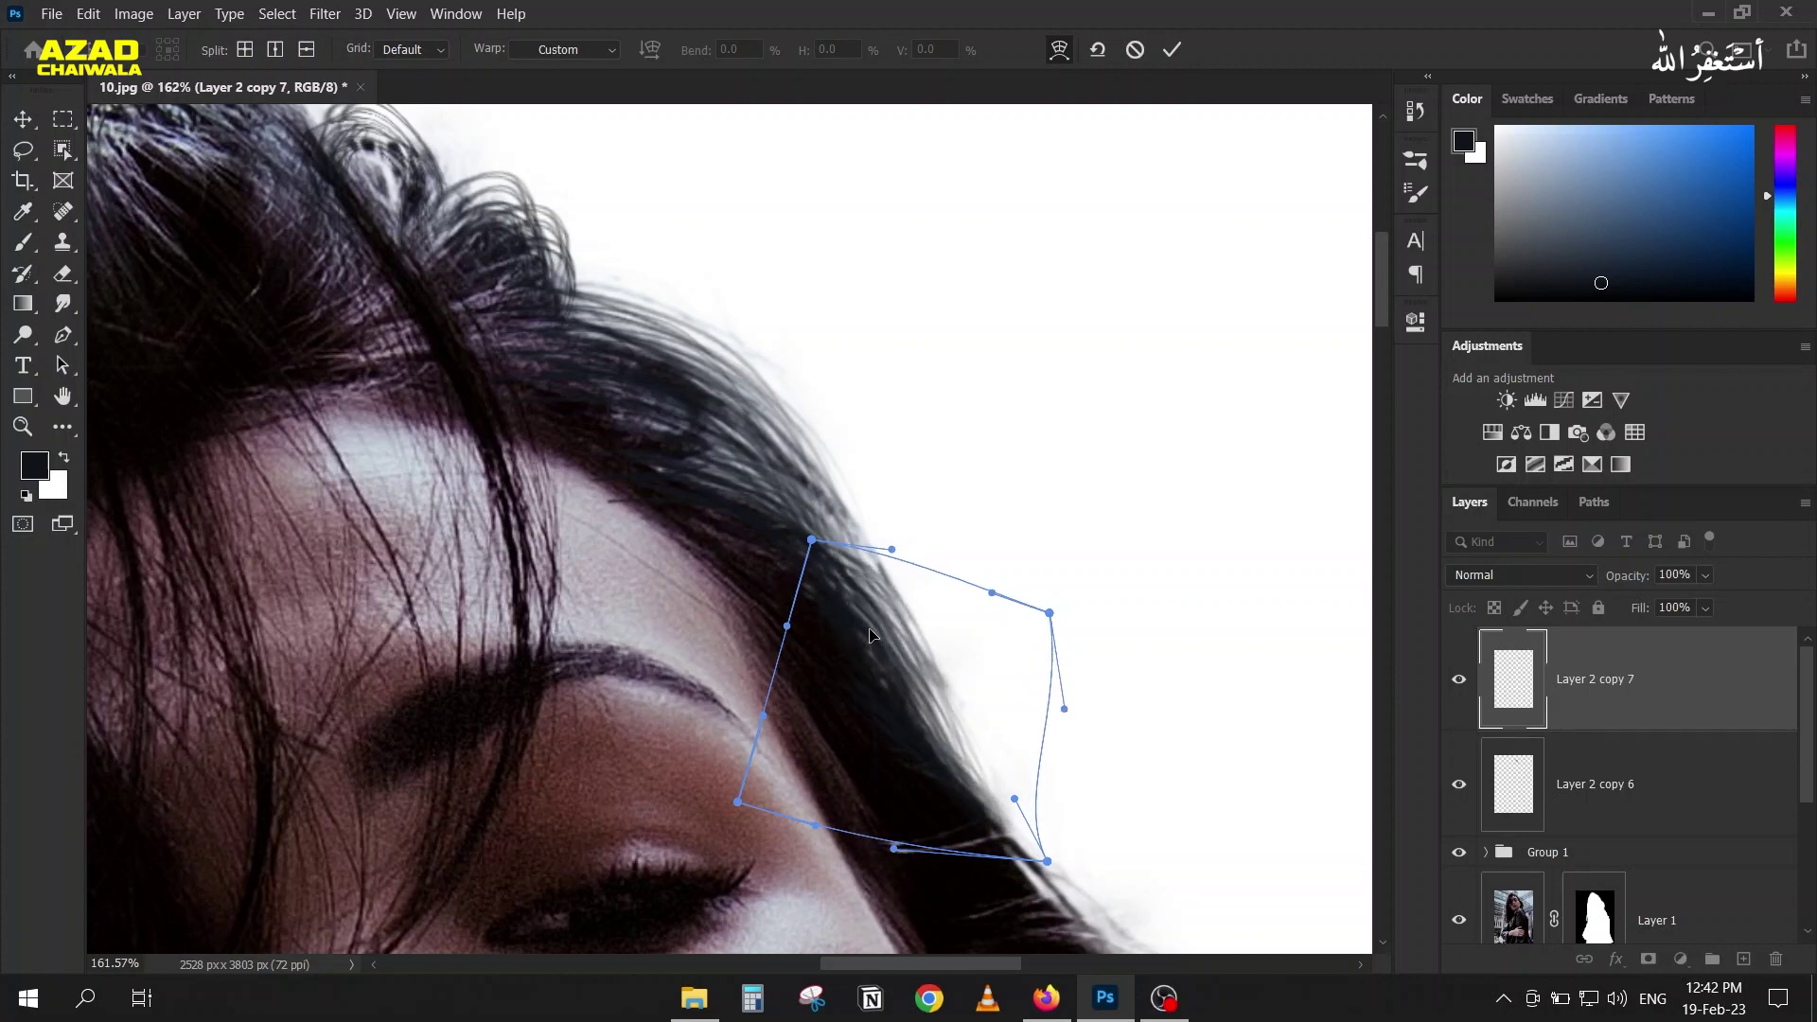
left_click(1173, 53)
scroll(519, 478, "down", 5)
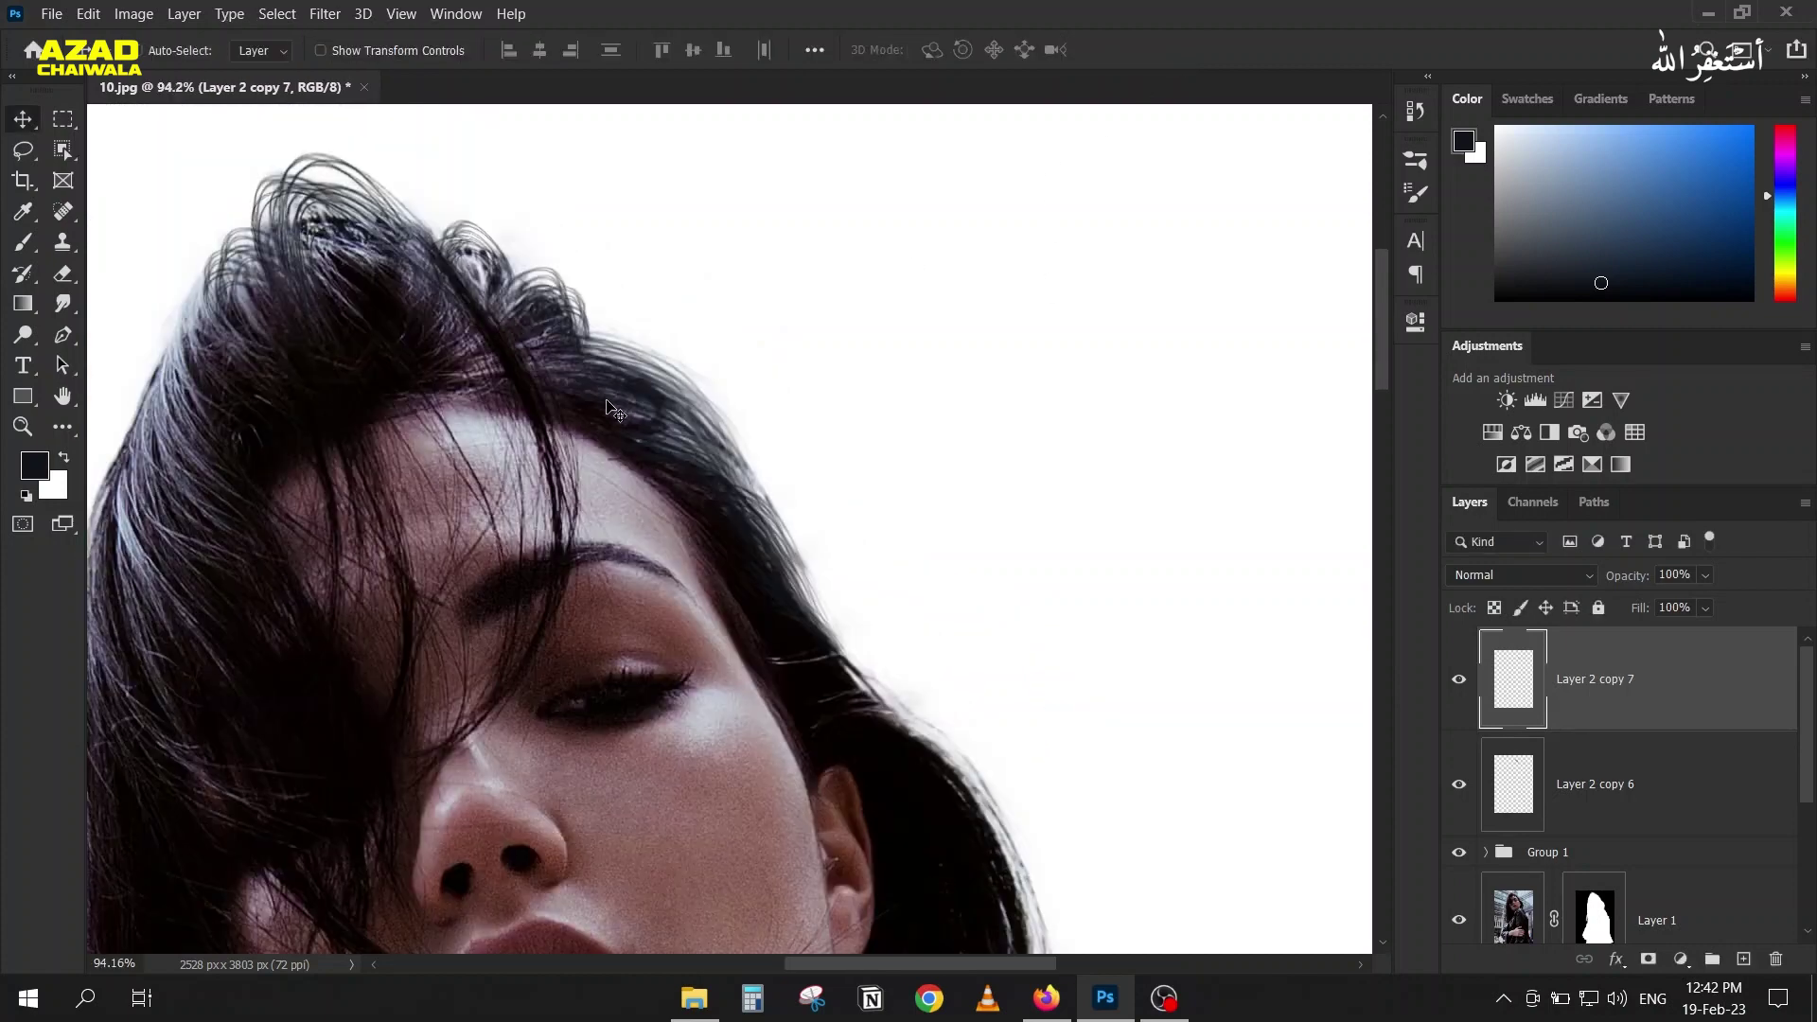
left_click_drag(482, 437, 587, 409)
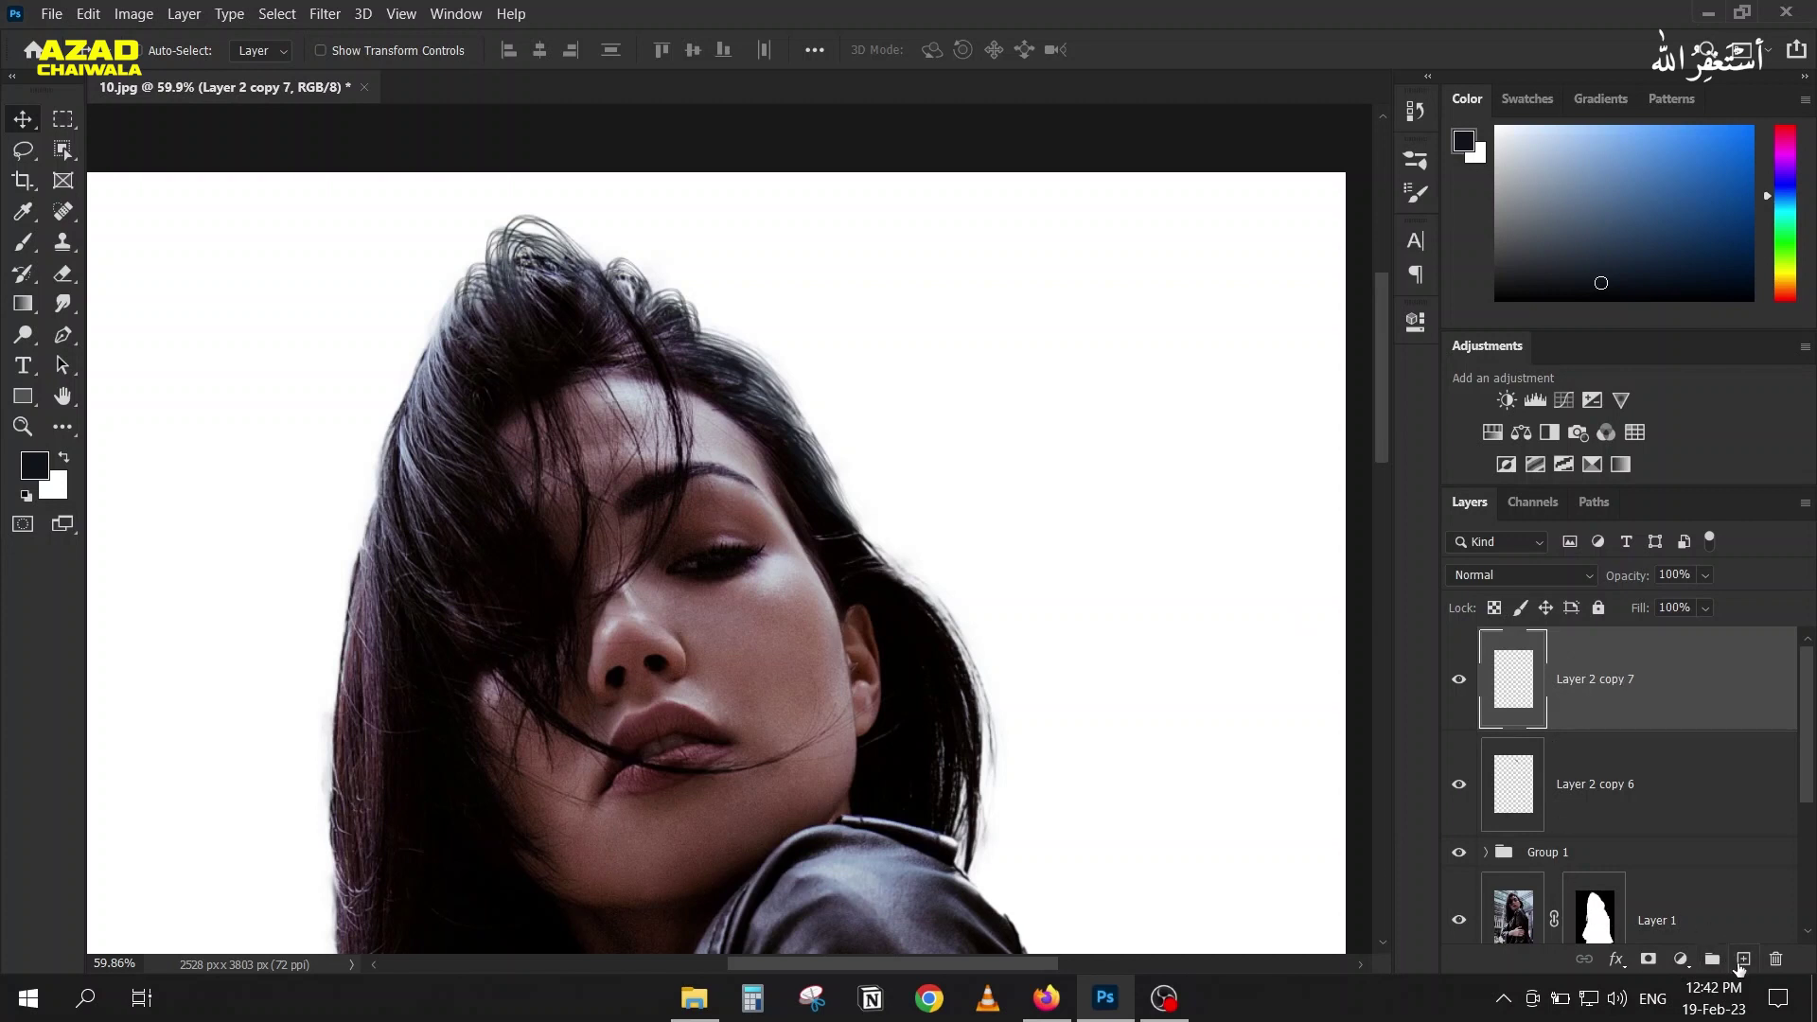
Step: Add a new empty layer and merge Layer 2 copy 7 with Layer 2 copy 6
left_click(1742, 961)
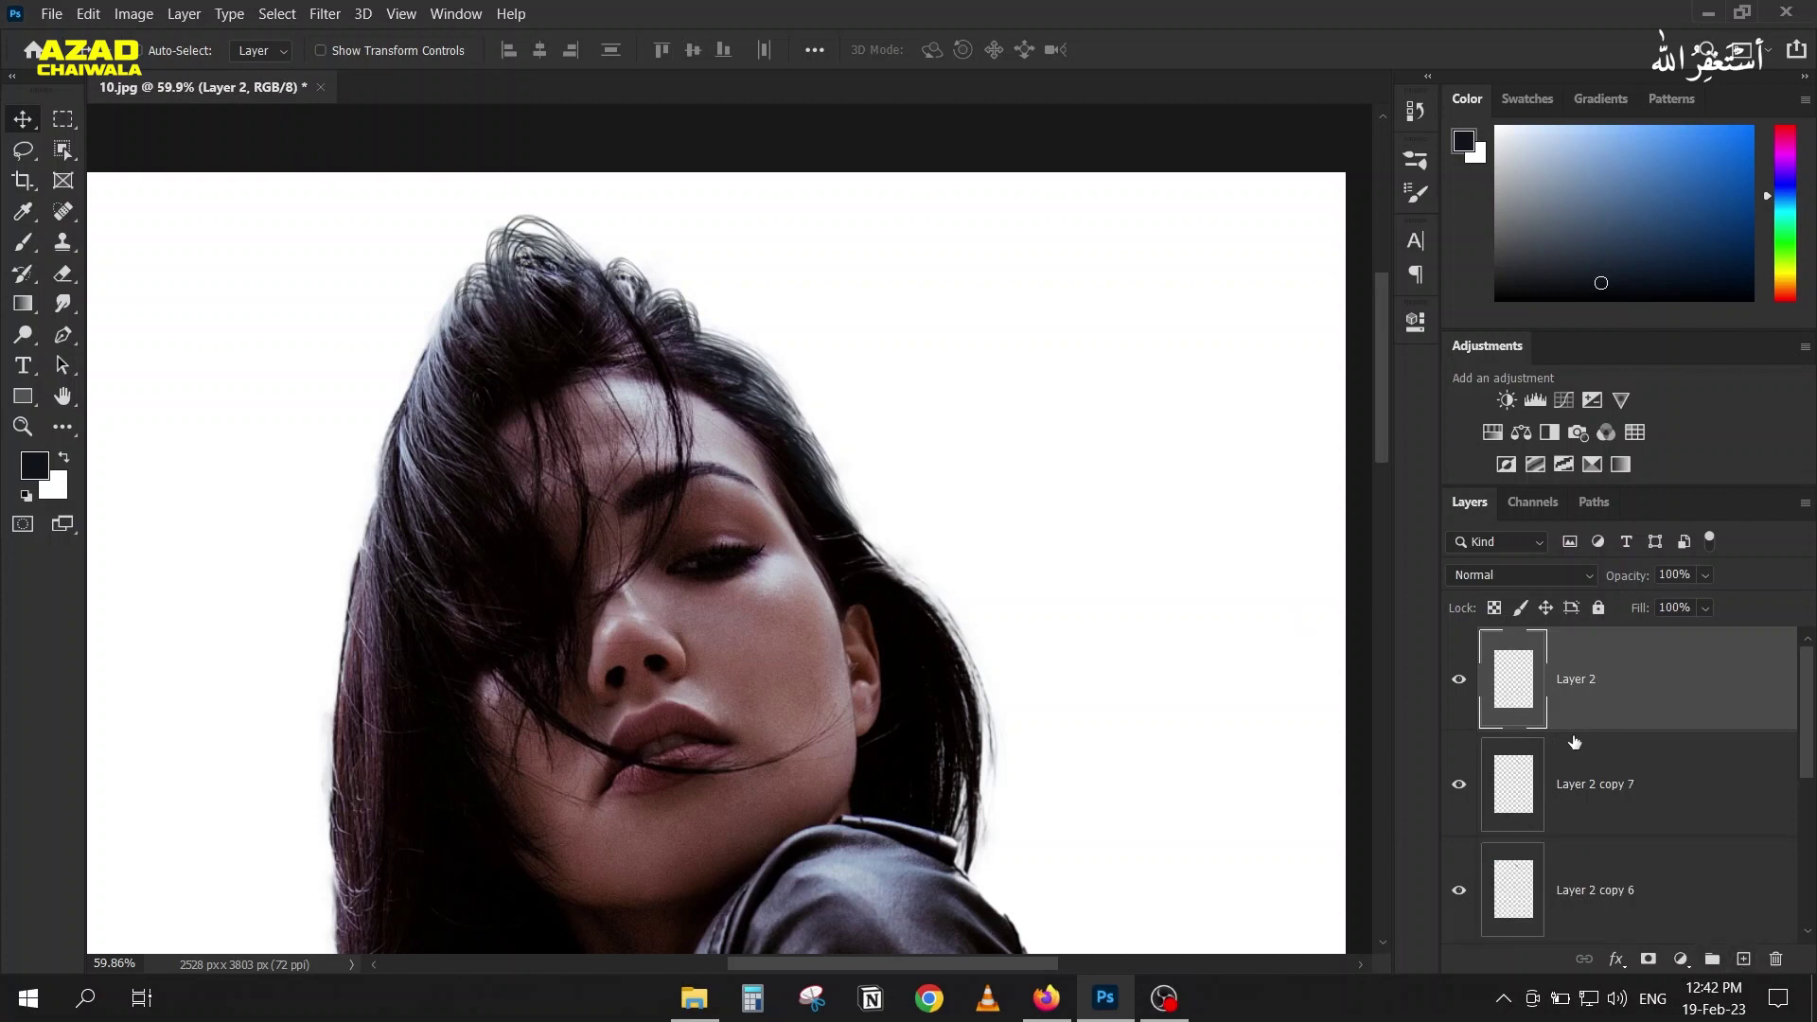
left_click(1571, 781)
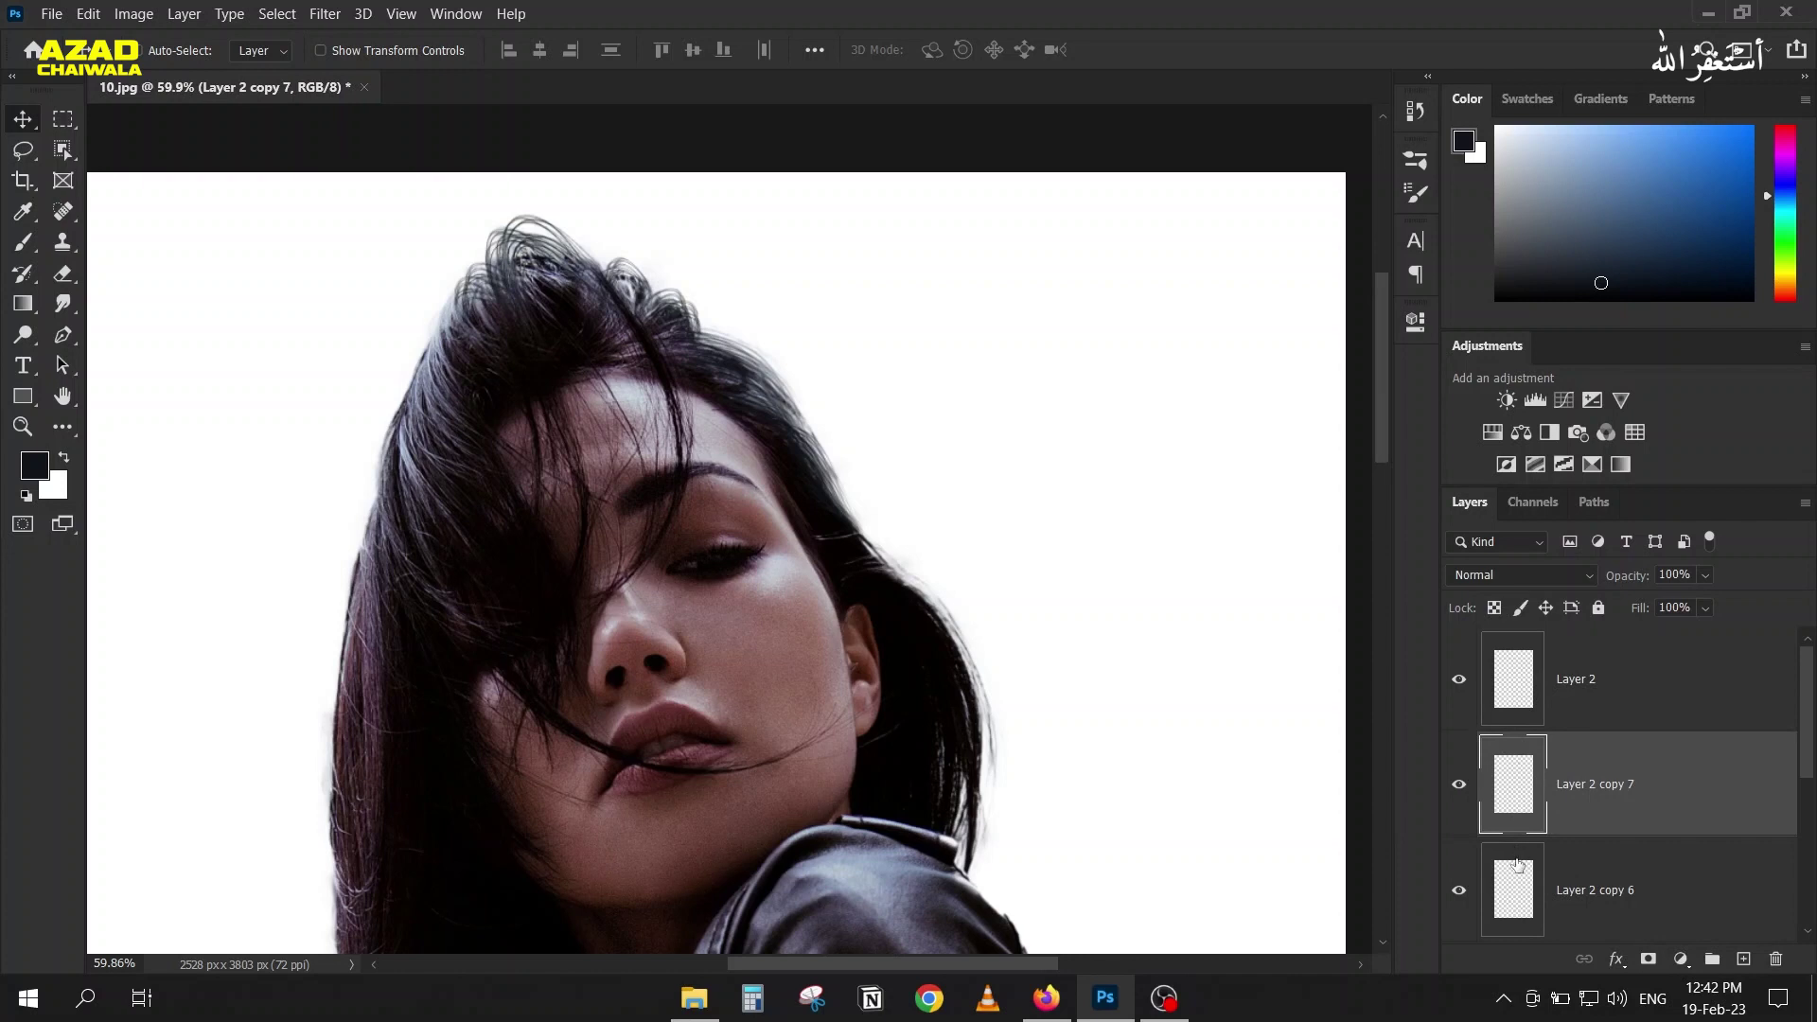
left_click(1518, 864, "shift")
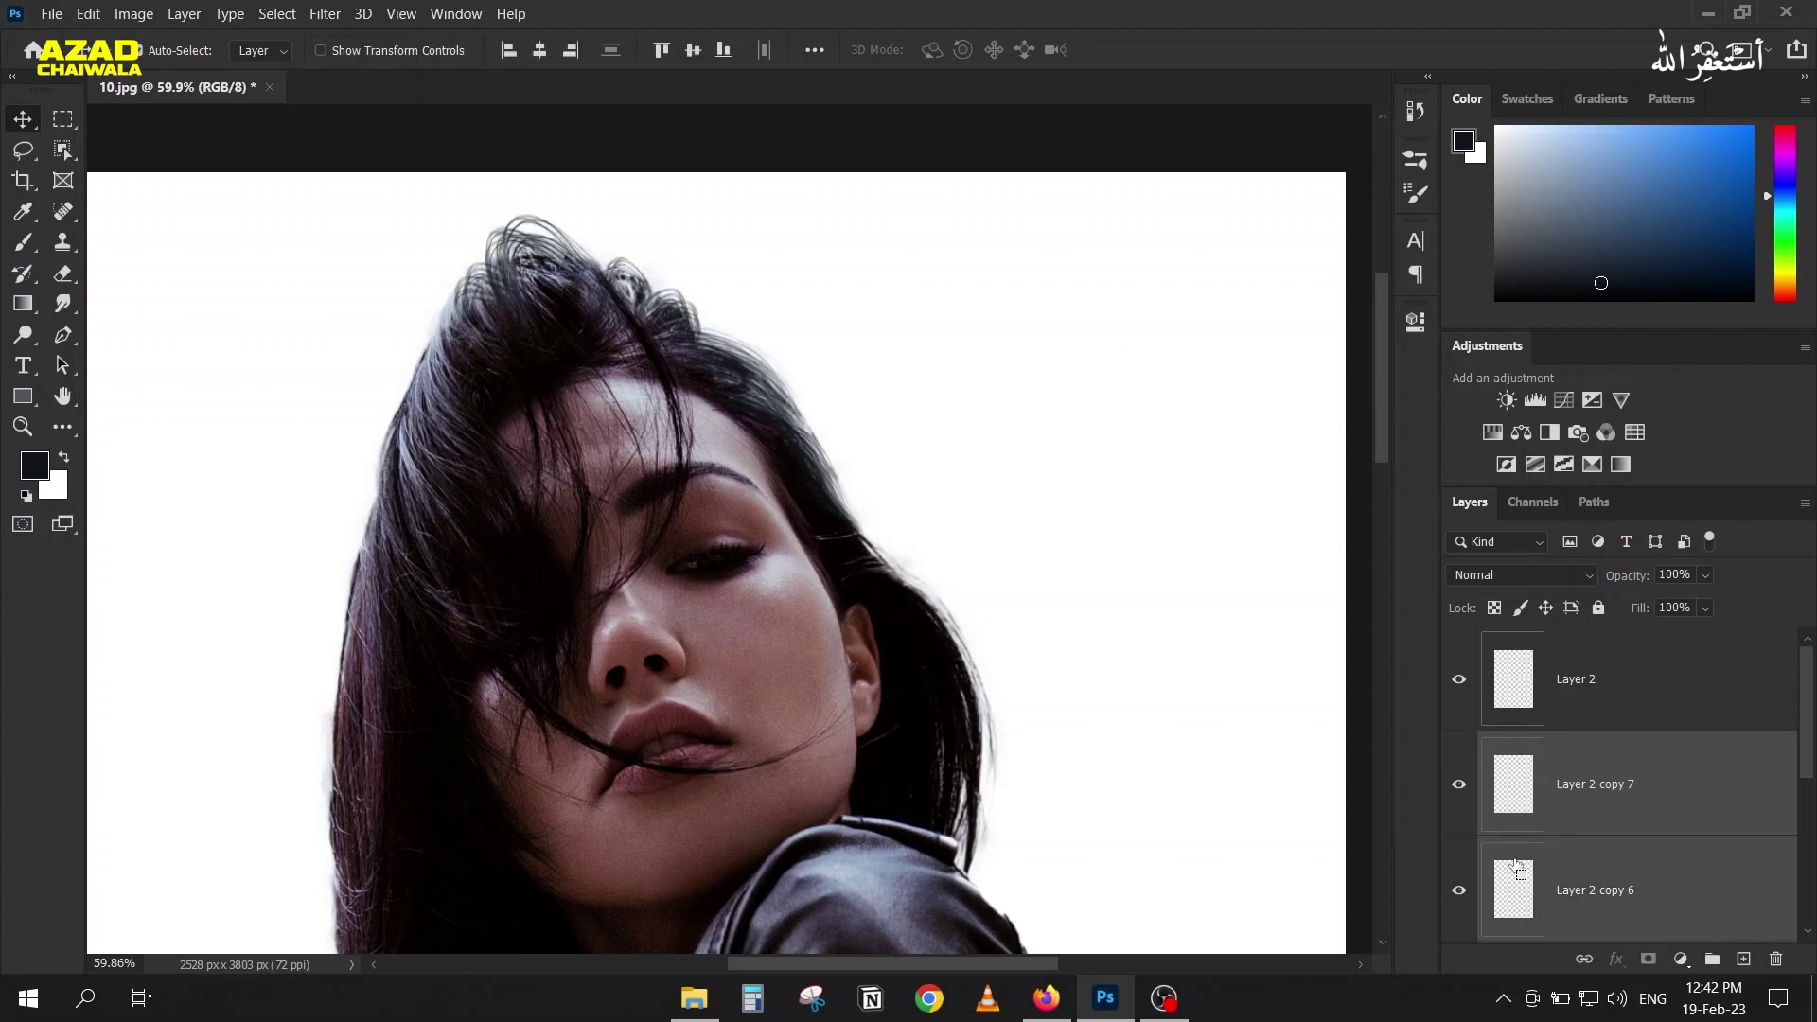
key("ctrl+e")
Step: Move the merged strands into Group 1 and clip the empty Layer 2 to the group
left_click_drag(1510, 804, 1524, 852)
left_click(1460, 748)
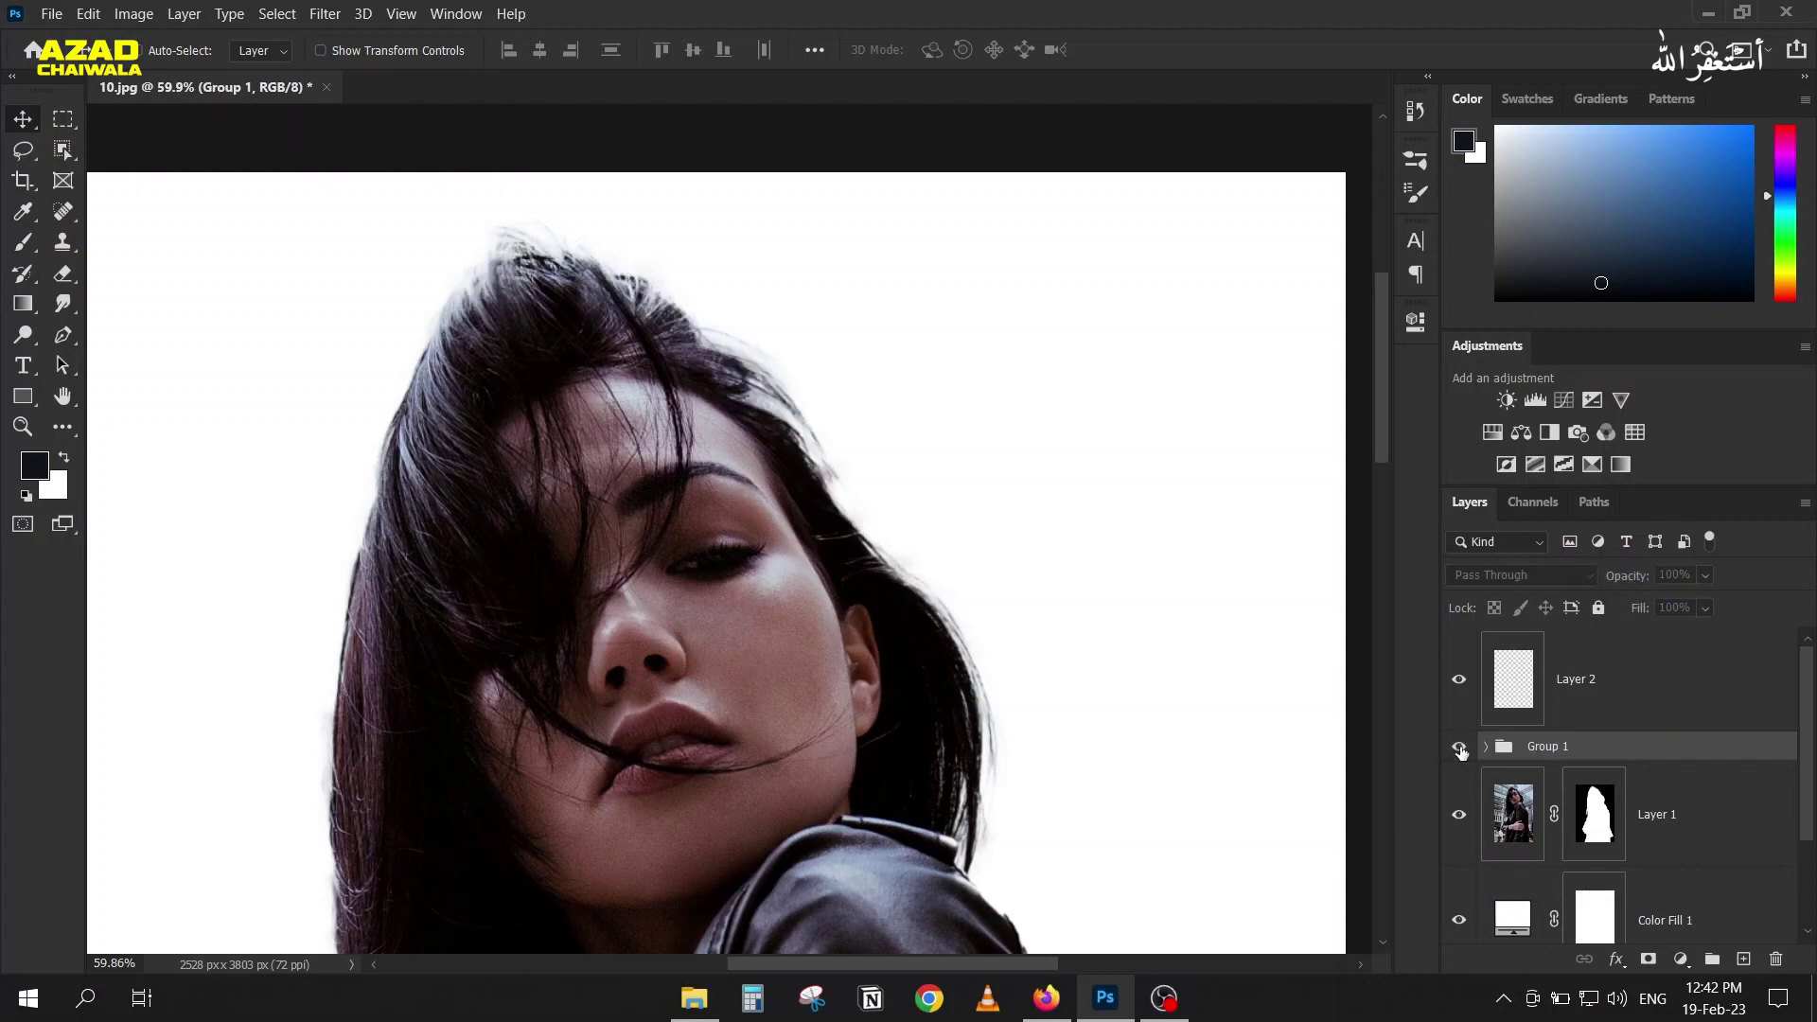
left_click(1460, 748)
scroll(601, 374, "up", 3)
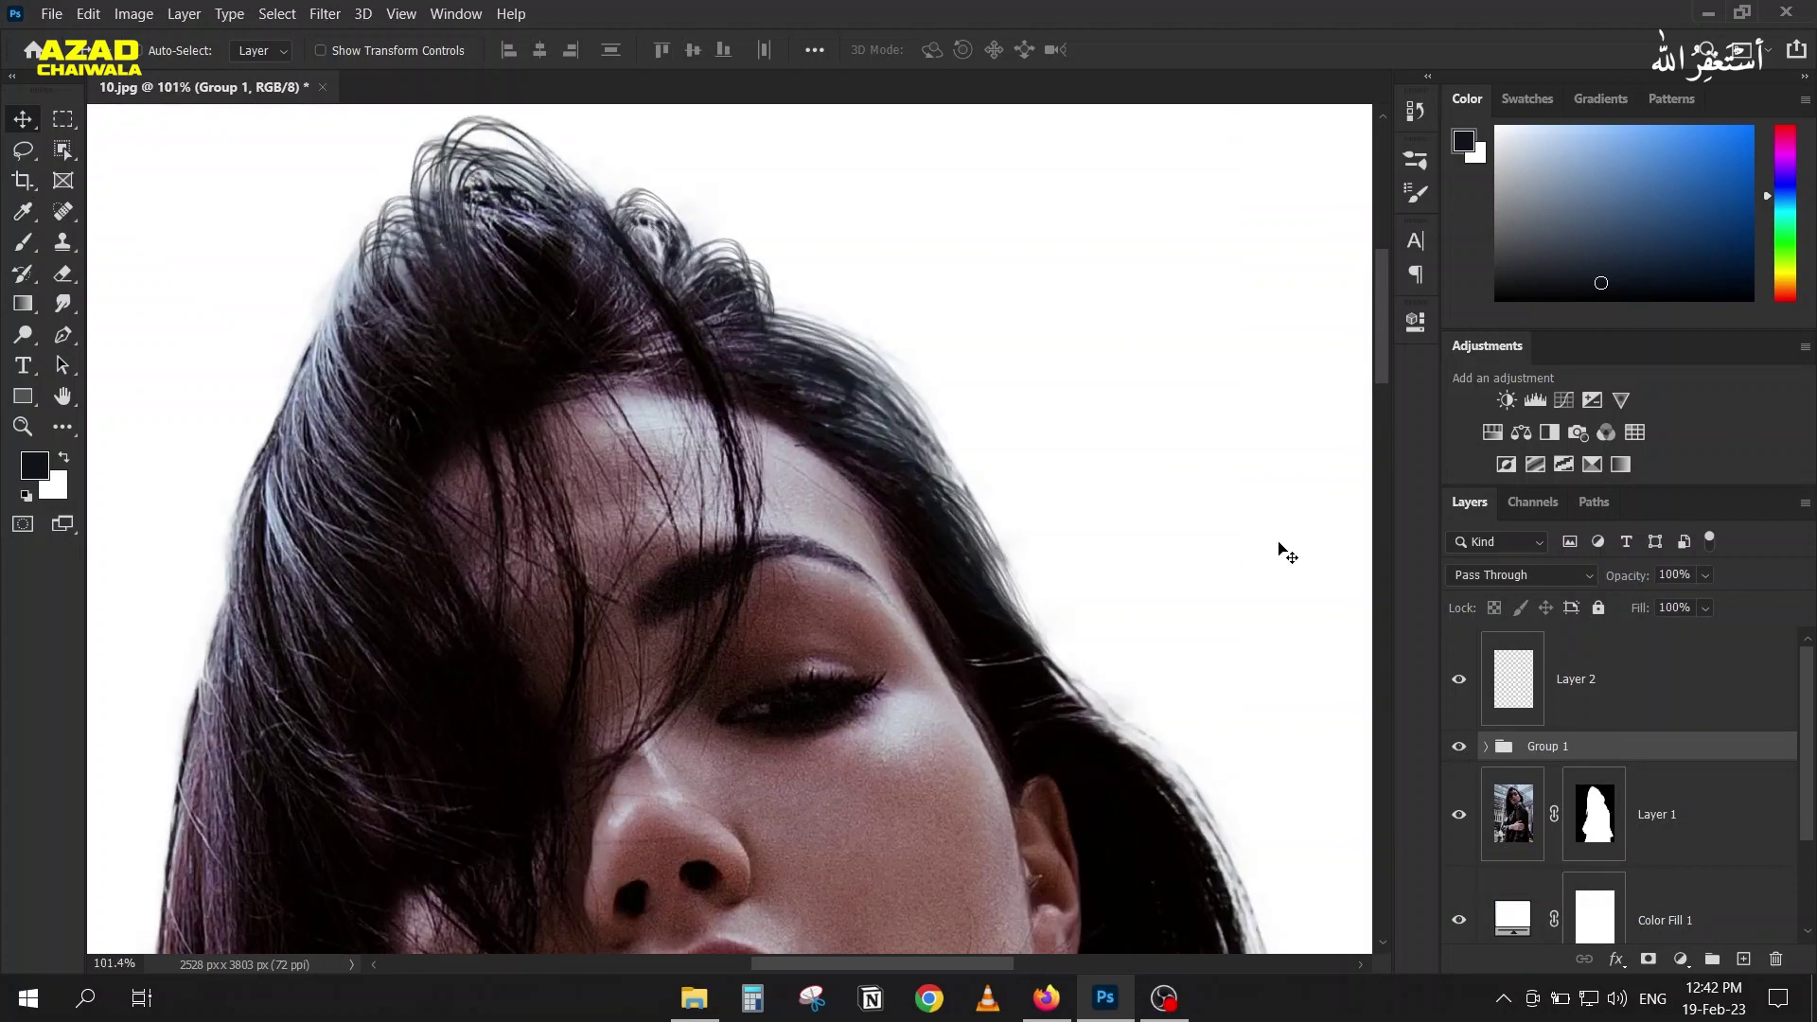
left_click(1524, 692)
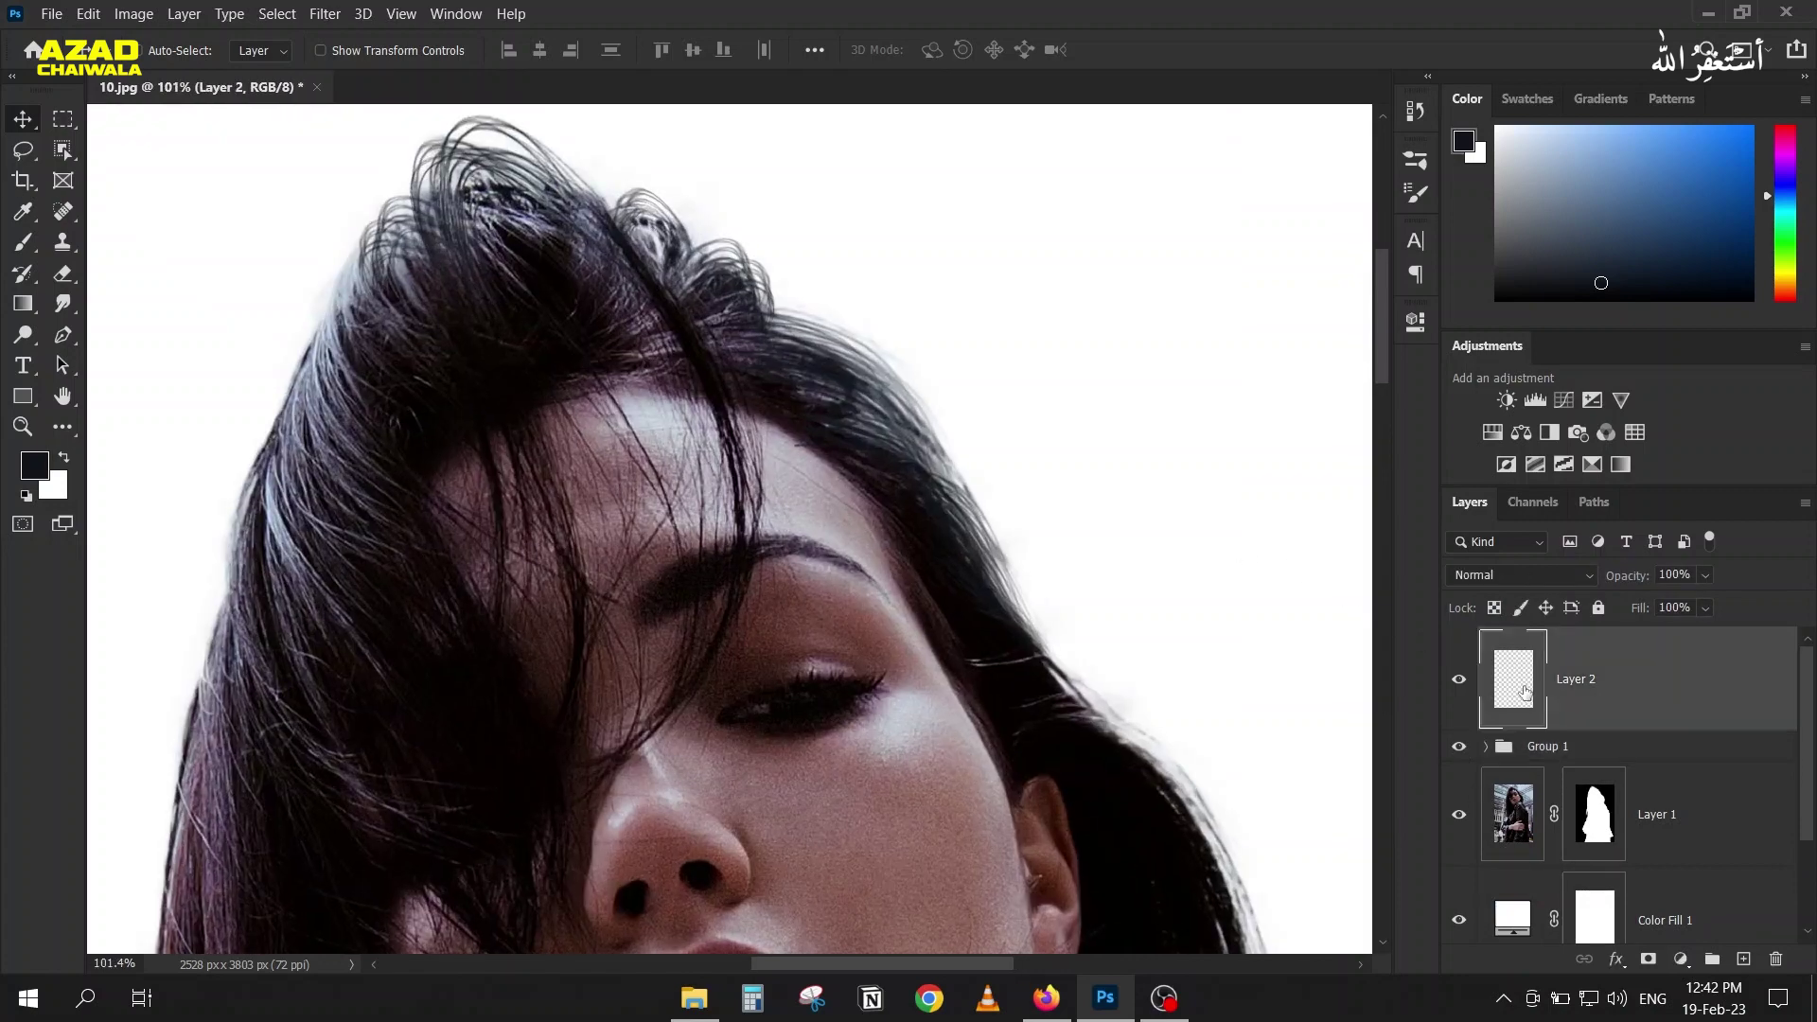
left_click(1509, 737, "alt")
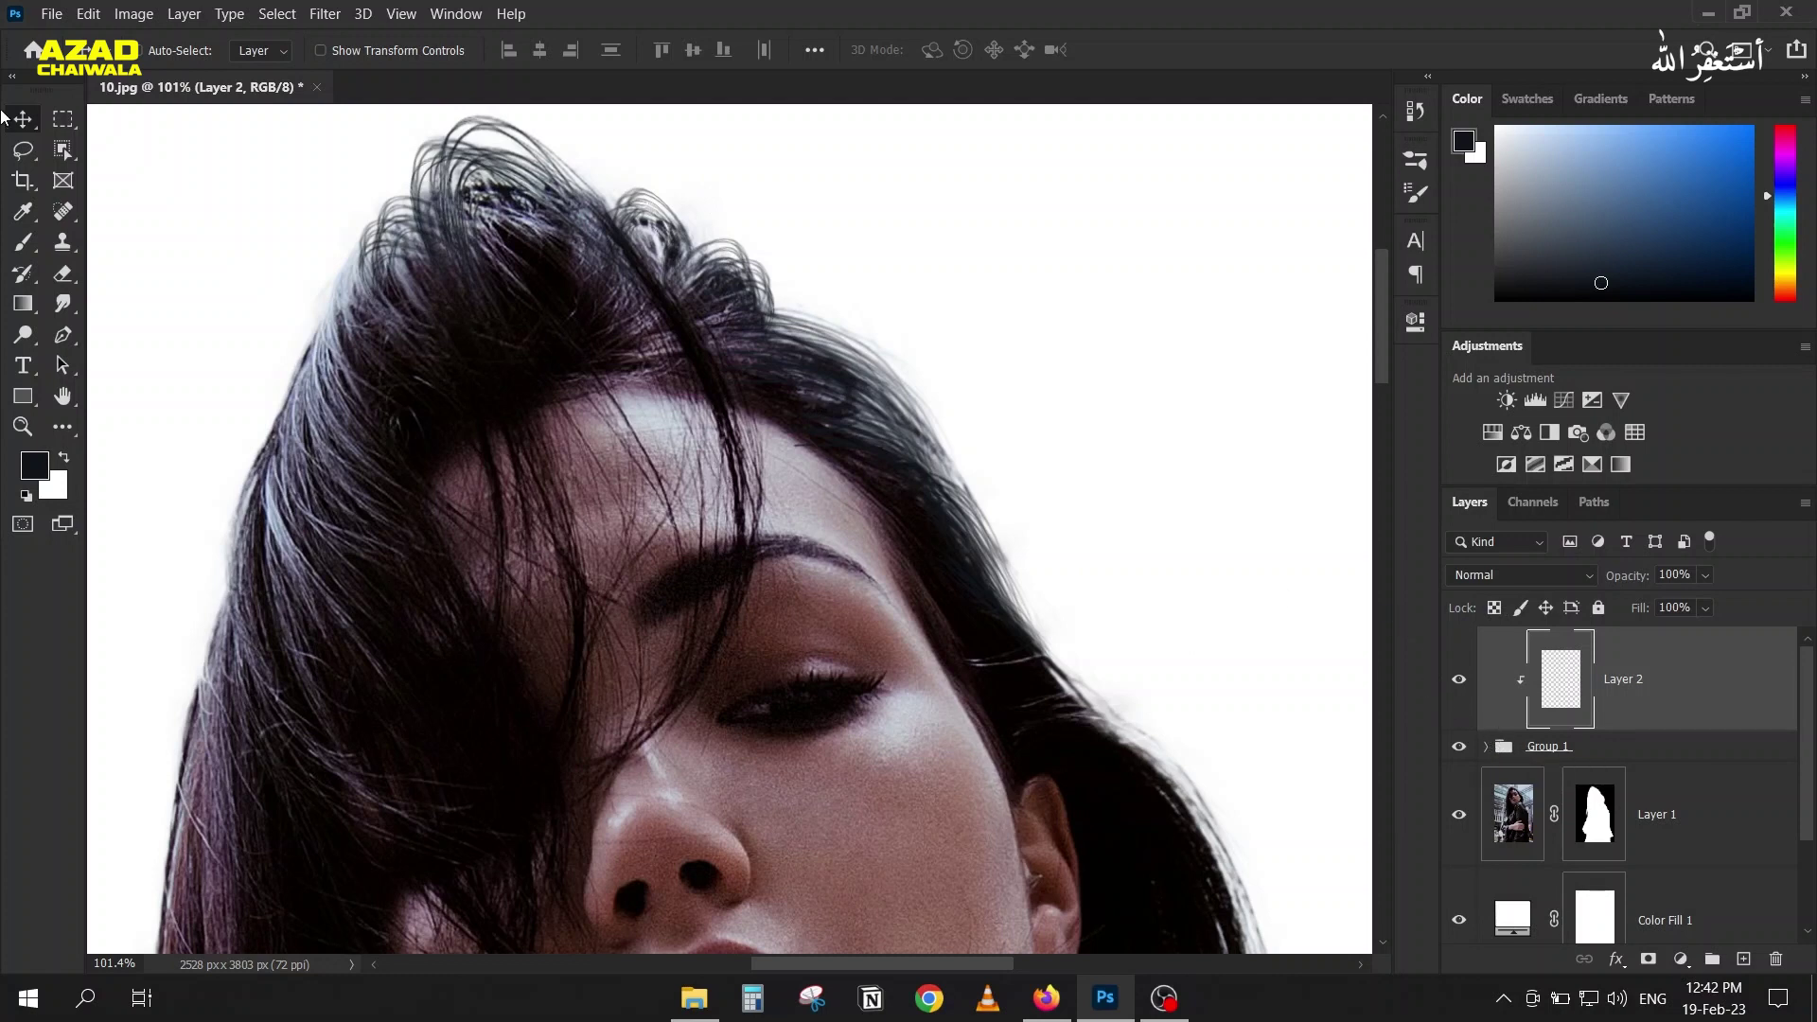
left_click(23, 241)
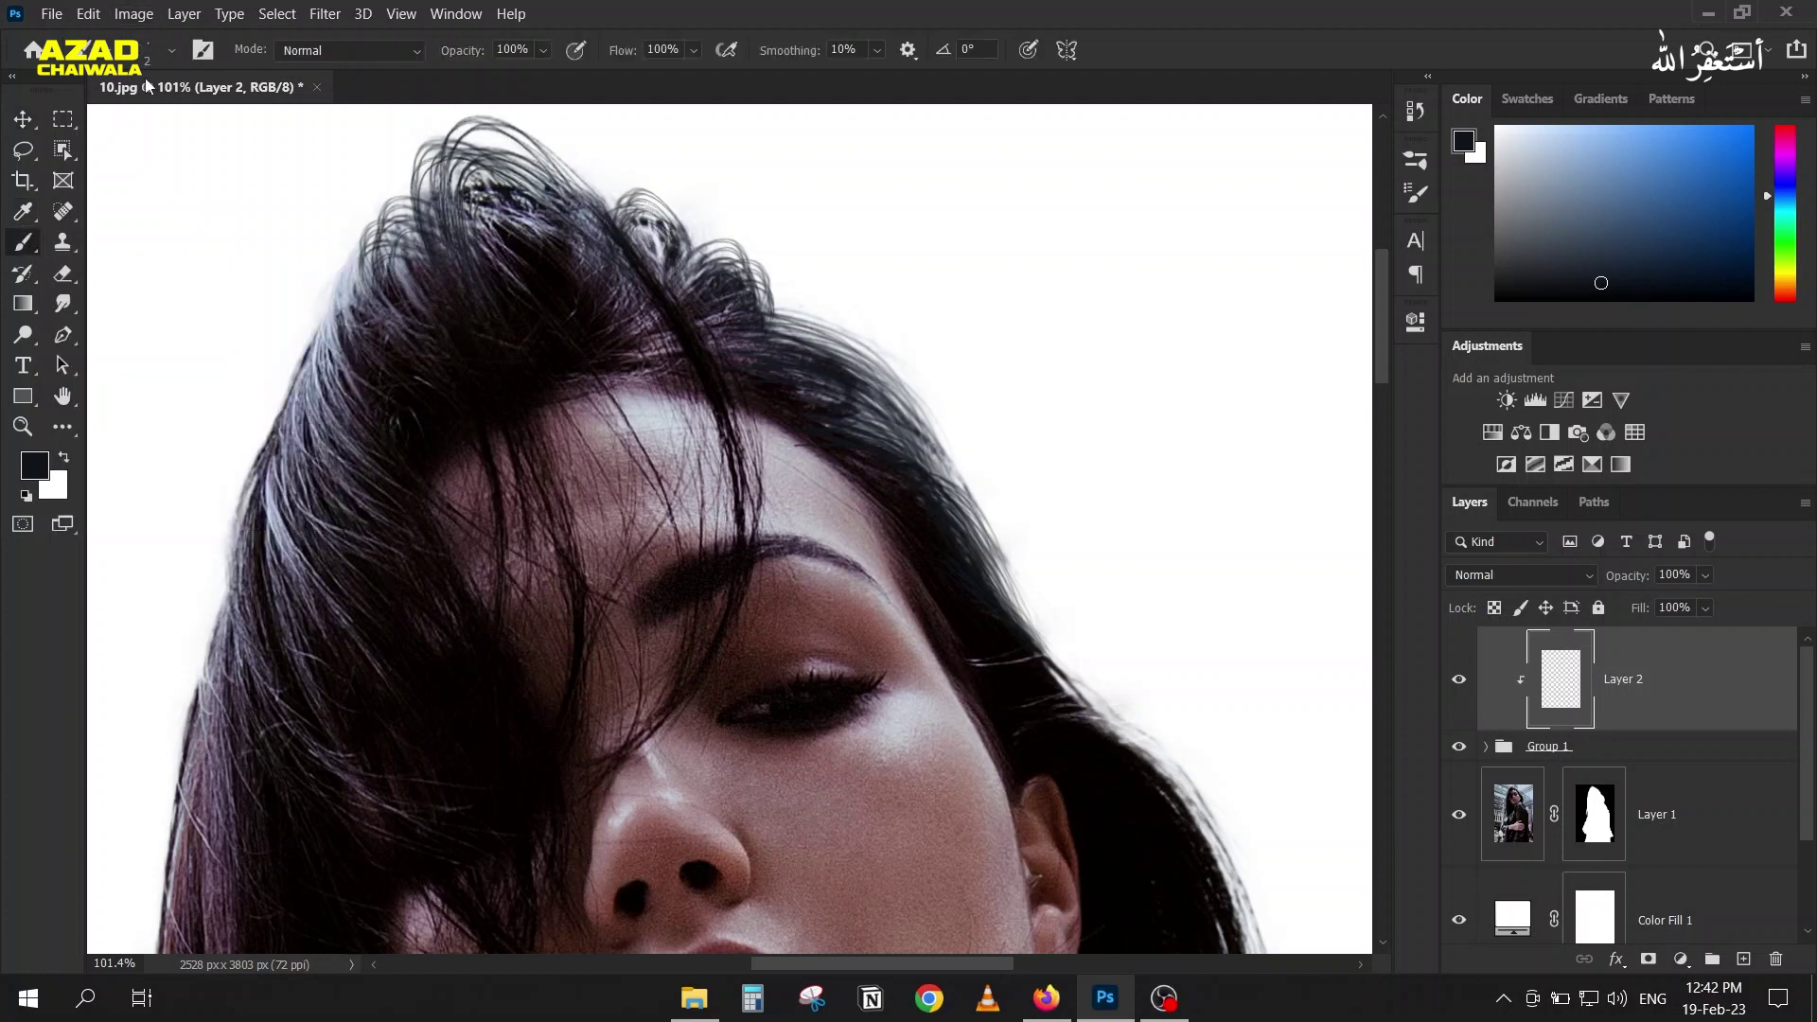
Step: Set up a hard round 83 px brush with blue as the foreground colour
right_click(157, 118)
left_click(167, 318)
left_click_drag(138, 126, 196, 125)
left_click(1040, 279)
left_click(1748, 136)
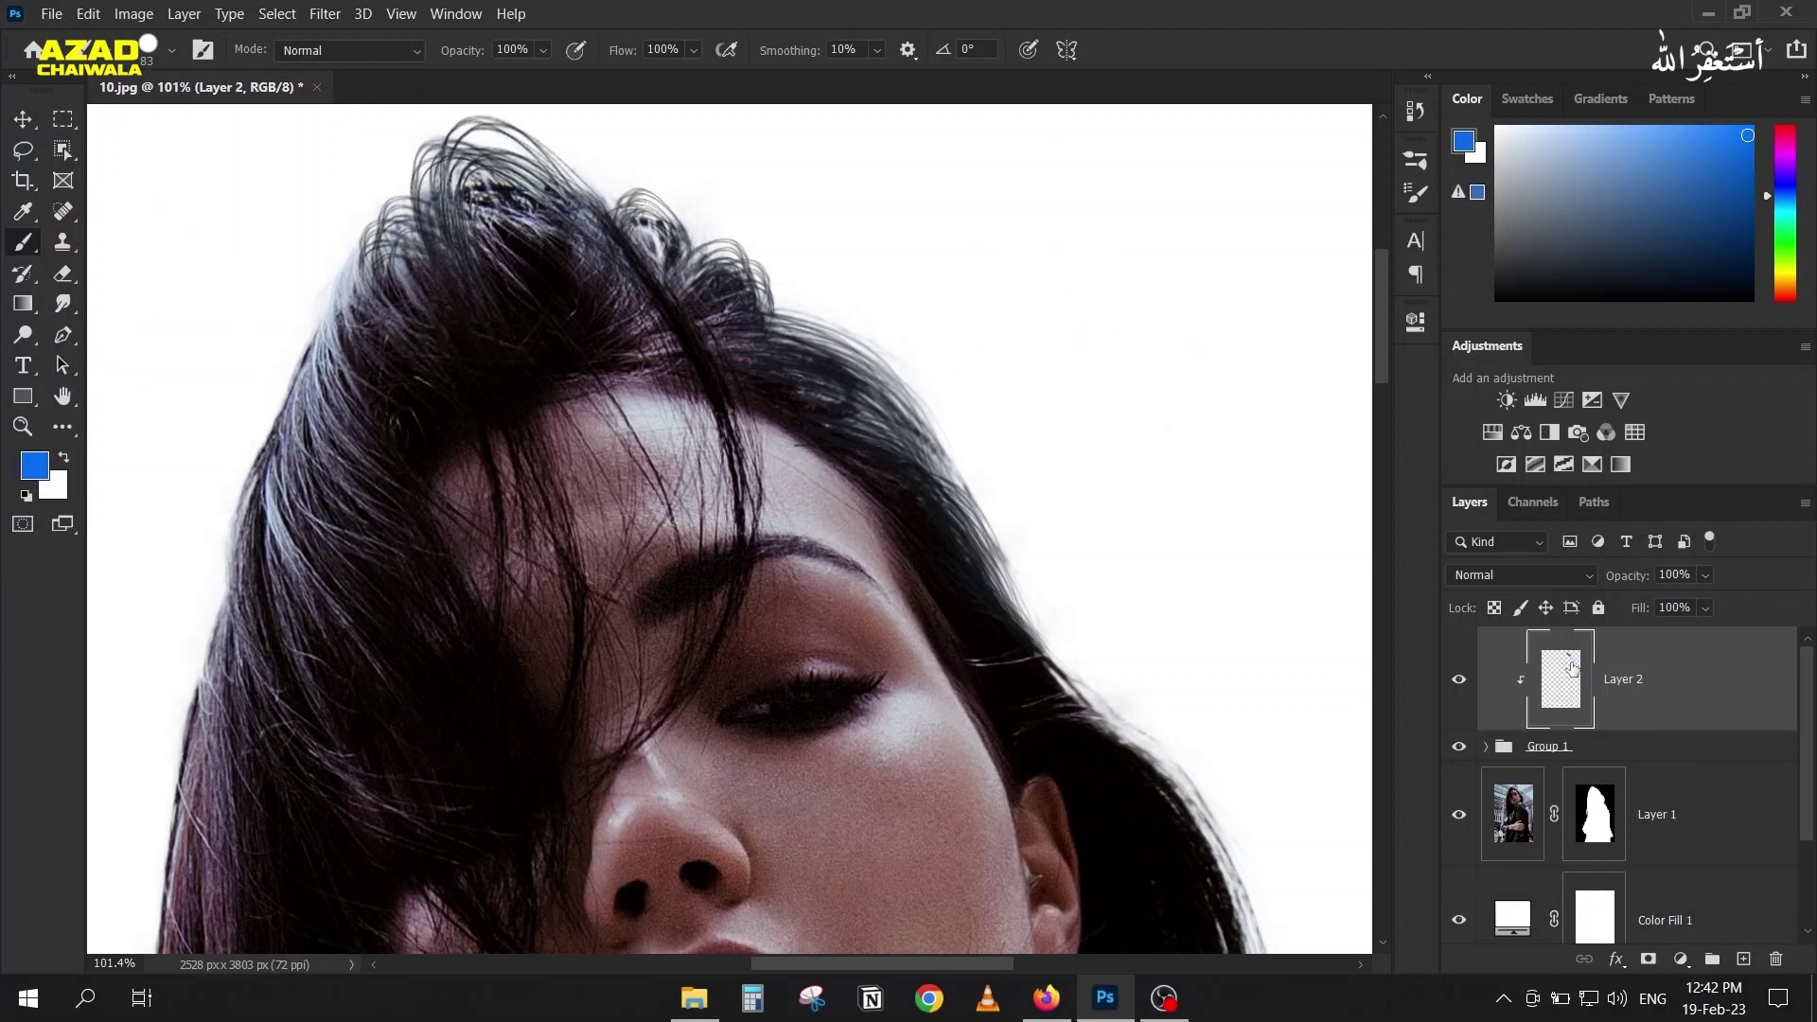
key("bracketright")
key("bracketright")
key("bracketright")
key("bracketright")
key("bracketright")
key("bracketright")
key("bracketright")
key("bracketright")
key("bracketright")
Step: Paint test blue strokes over the hair on Layer 2, then undo them
mouse_move(1176, 383)
left_mouse_down()
mouse_move(1302, 497)
mouse_move(1221, 735)
left_mouse_up()
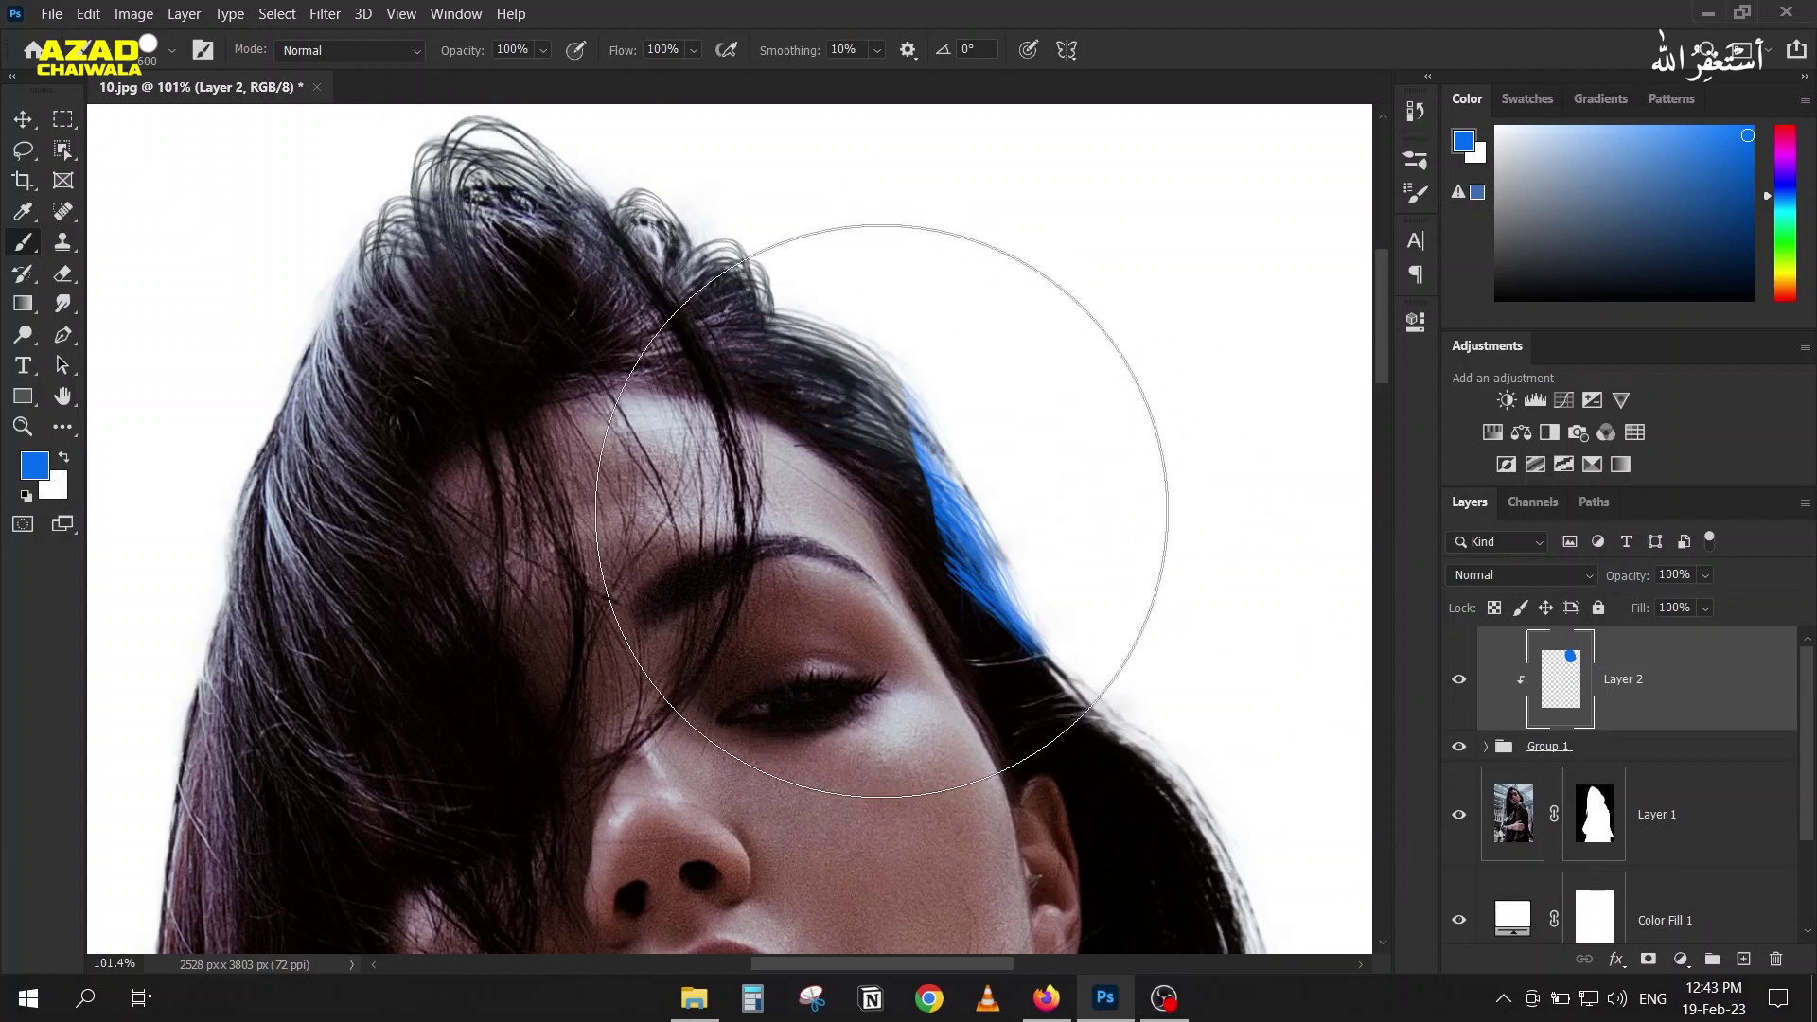
mouse_move(881, 511)
left_mouse_down()
mouse_move(832, 162)
mouse_move(284, 345)
left_mouse_up()
key("ctrl+z")
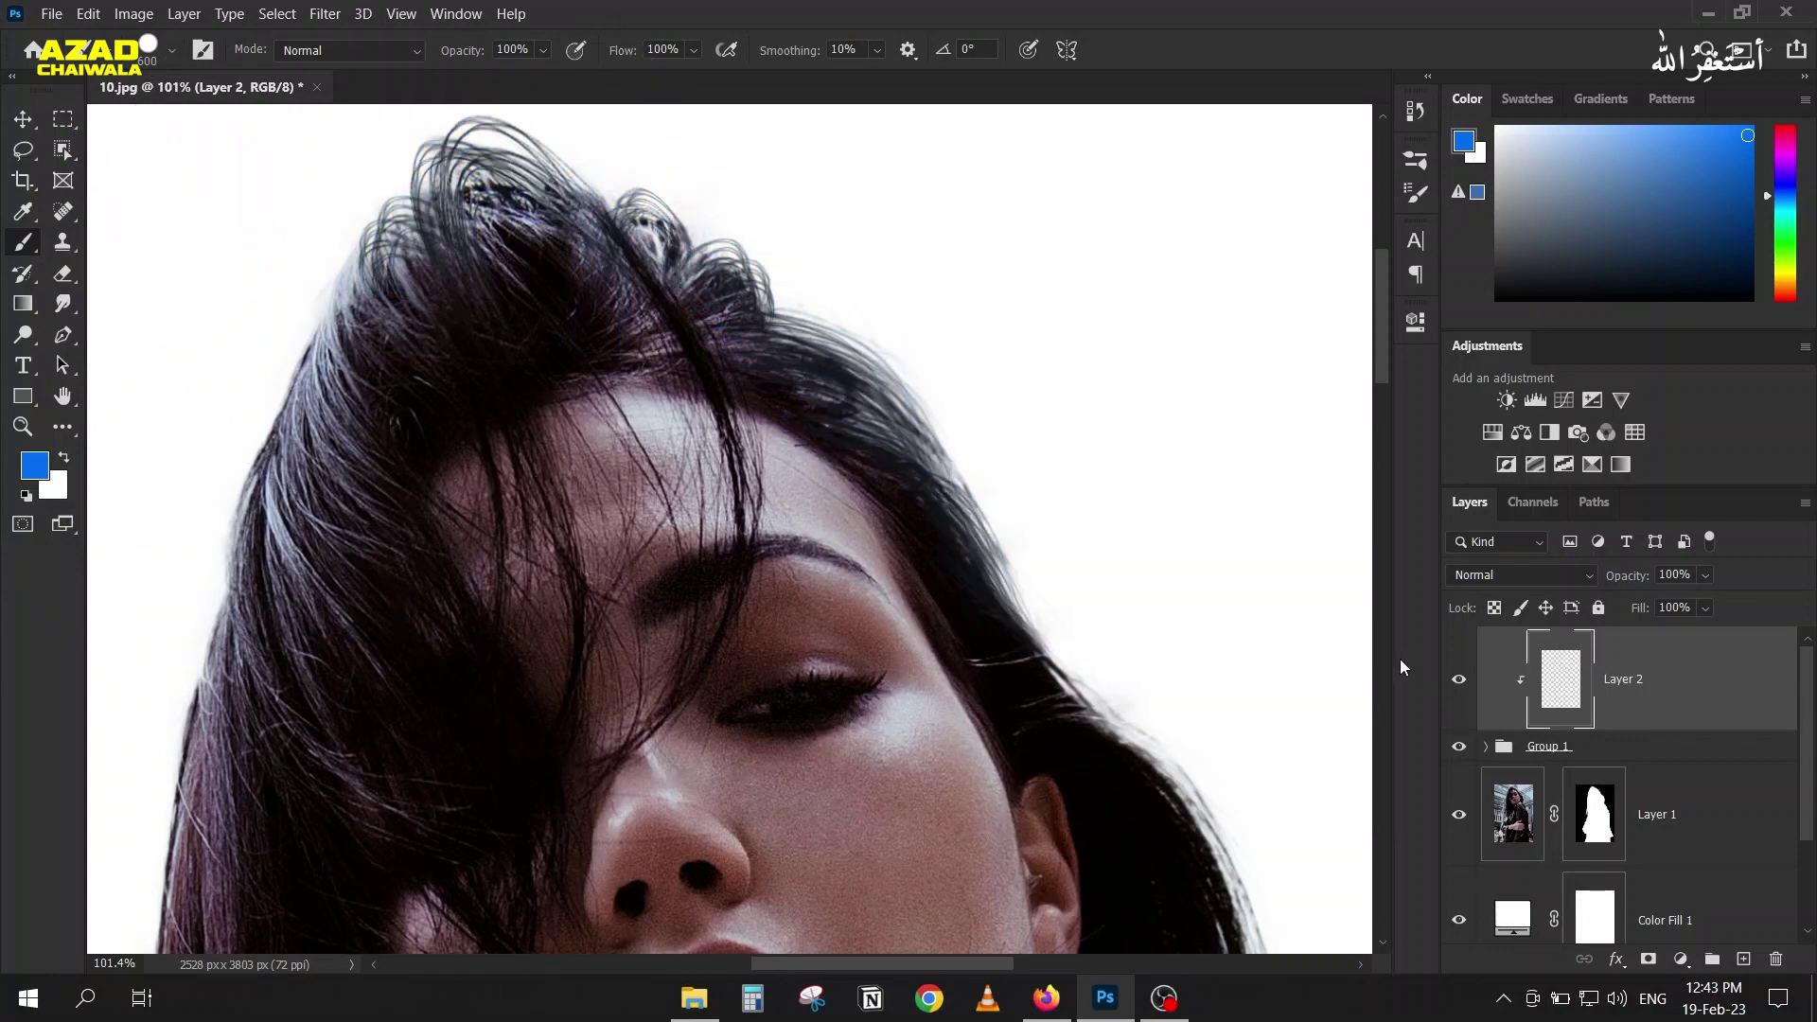
key("bracketleft")
key("bracketleft")
key("bracketleft")
key("bracketleft")
key("bracketleft")
key("bracketleft")
key("bracketleft")
key("bracketleft")
key("bracketleft")
left_click(63, 213)
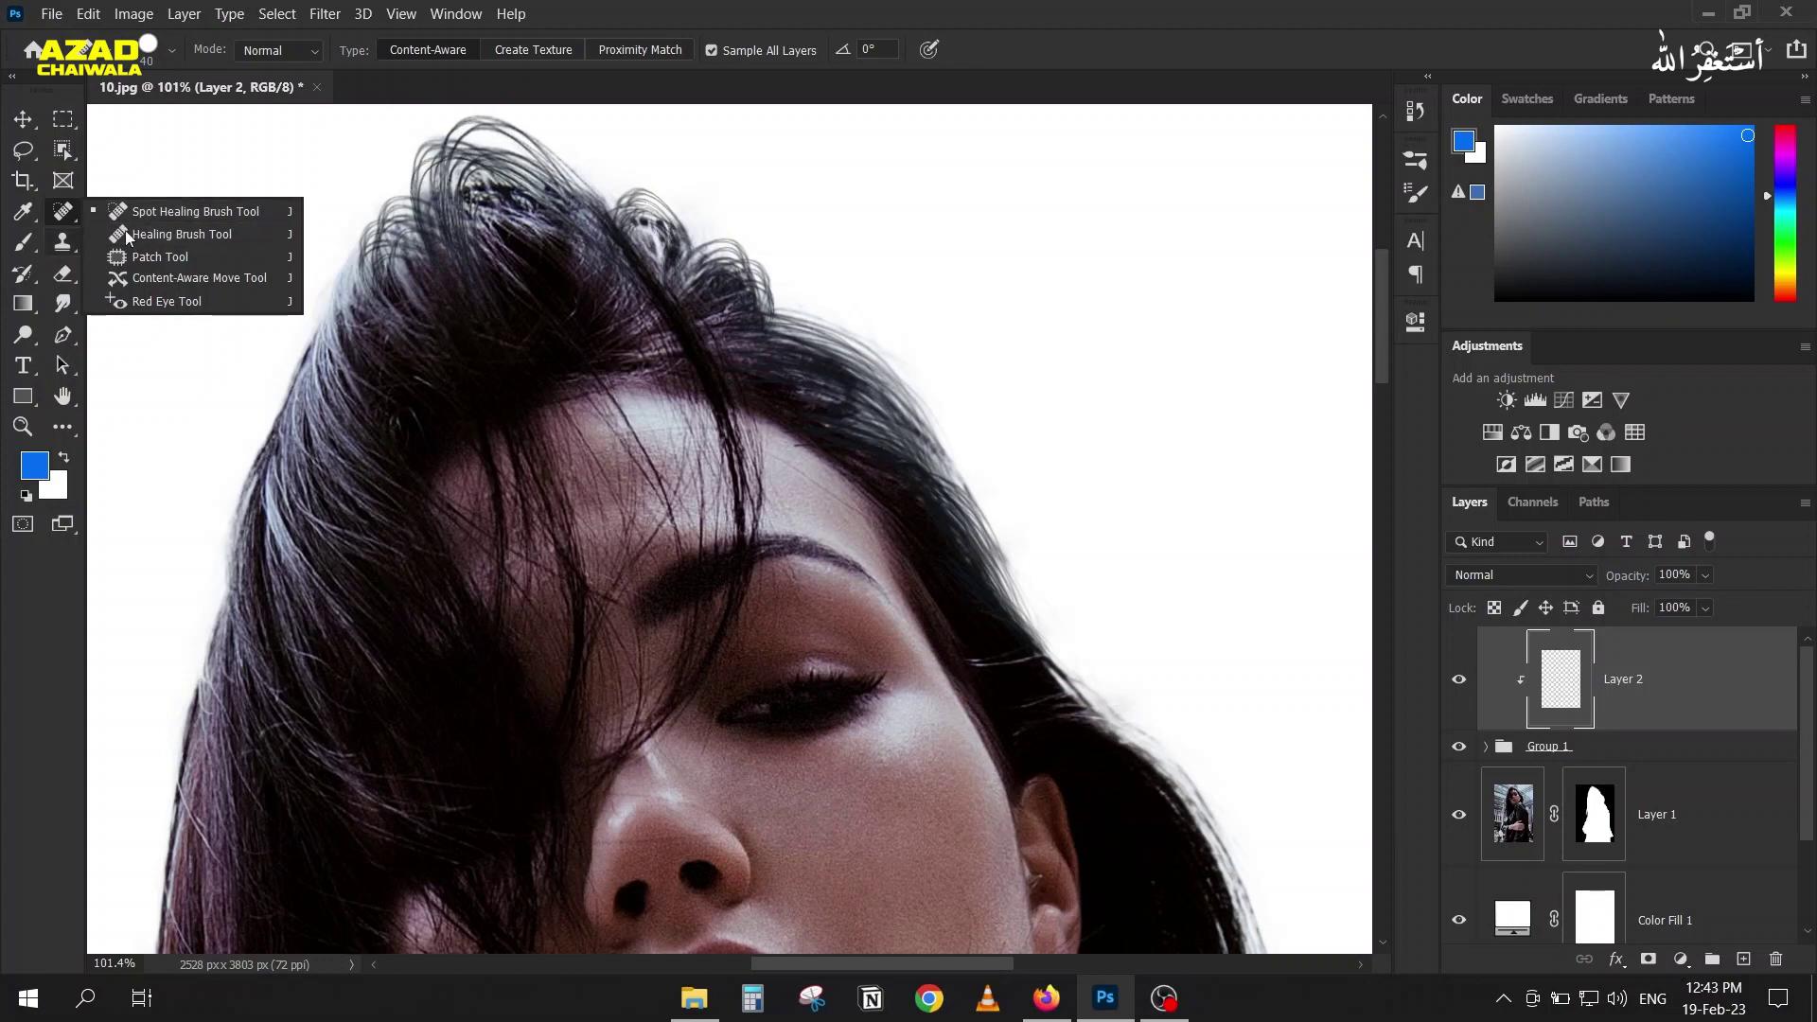
Step: Sample nearby hair with the Healing Brush and heal across the crown hair
left_click(181, 233)
scroll(579, 320, "up", 10)
scroll(610, 337, "down", 3)
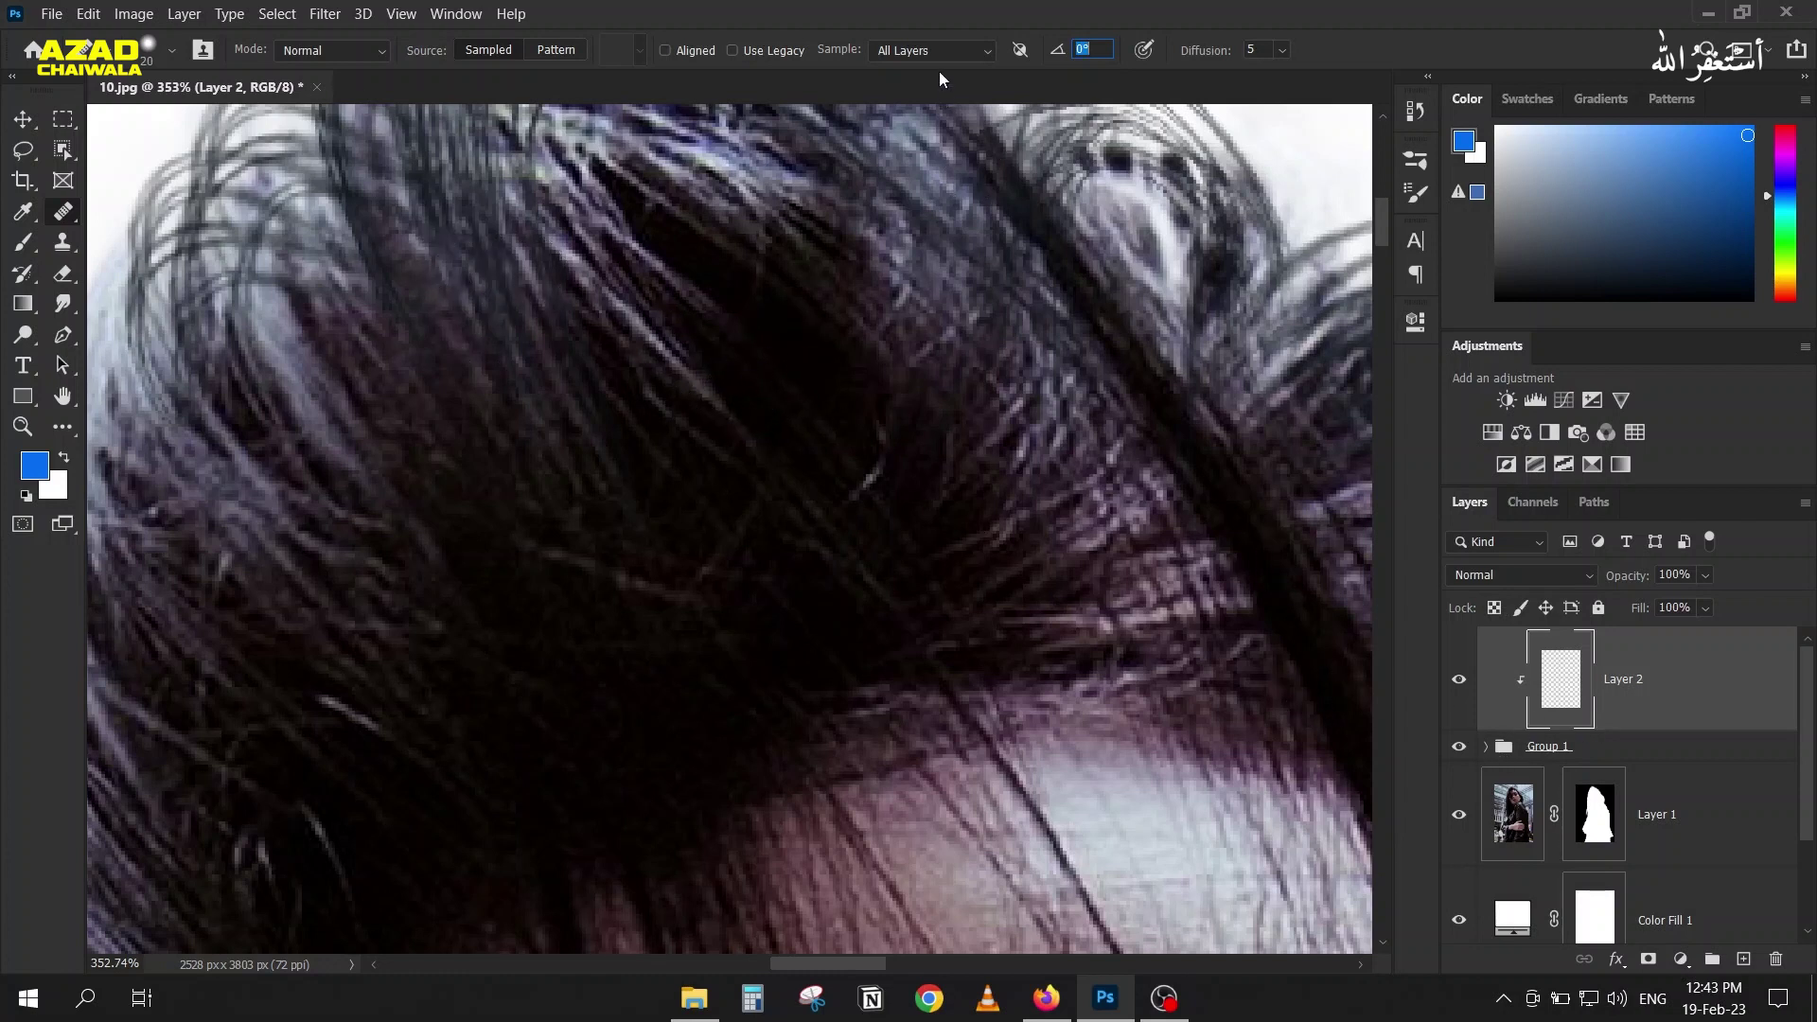
left_click(140, 59)
left_click(140, 59)
left_click(669, 401, "alt")
mouse_move(589, 364)
left_mouse_down()
mouse_move(560, 478)
mouse_move(495, 383)
mouse_move(512, 417)
mouse_move(449, 354)
mouse_move(443, 394)
left_mouse_up()
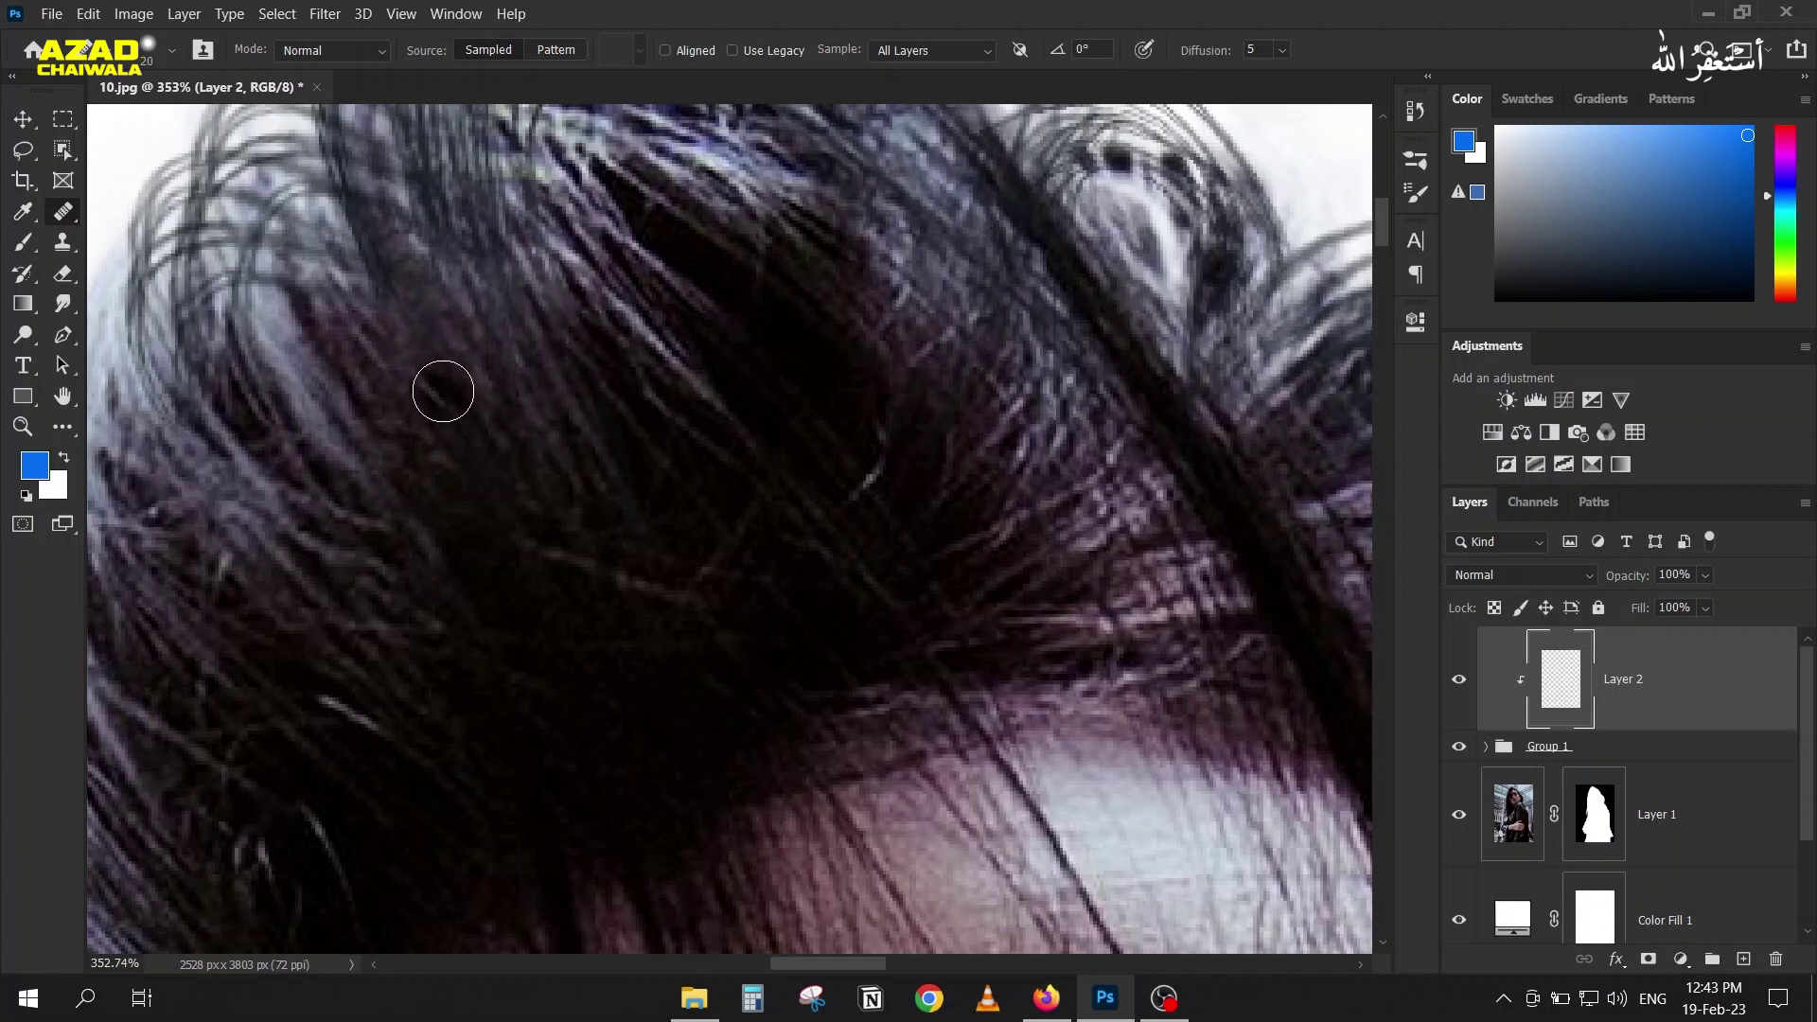
Step: Drop brush hardness to about 0%, resample hair and heal over the crown strands
left_click(145, 56)
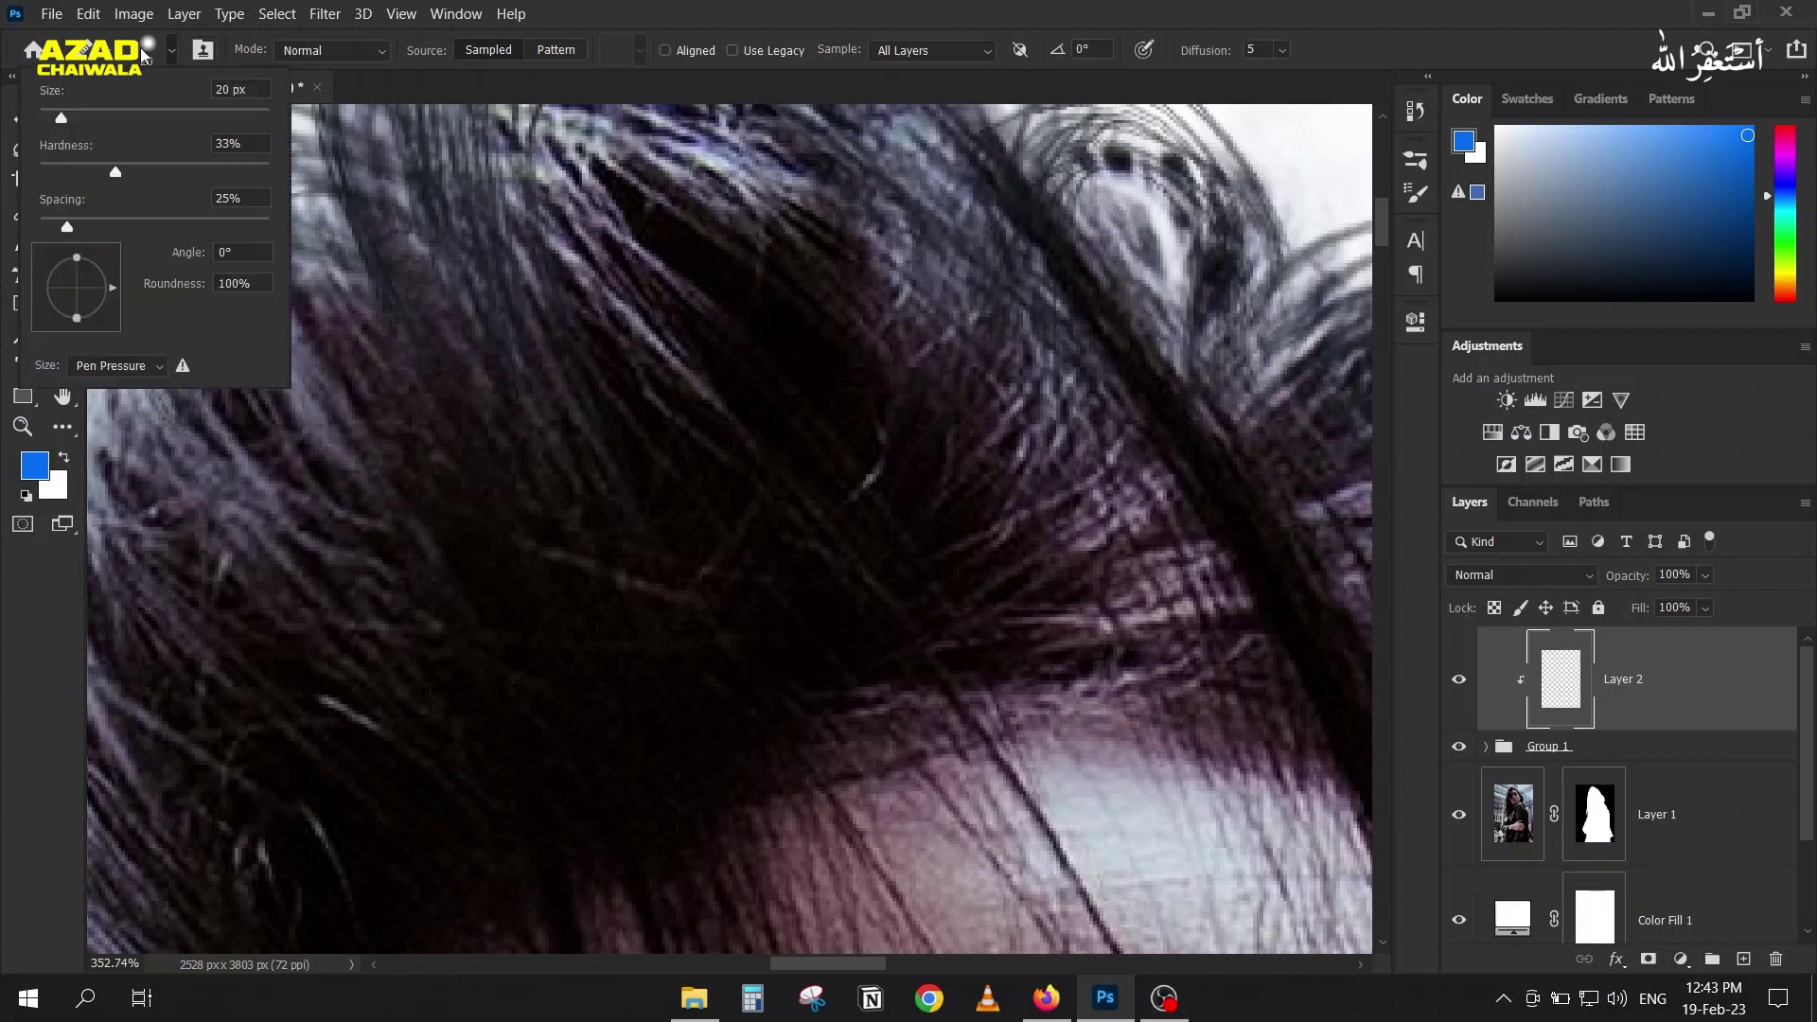
left_click_drag(102, 178, 34, 176)
key("Return")
left_click(762, 403, "alt")
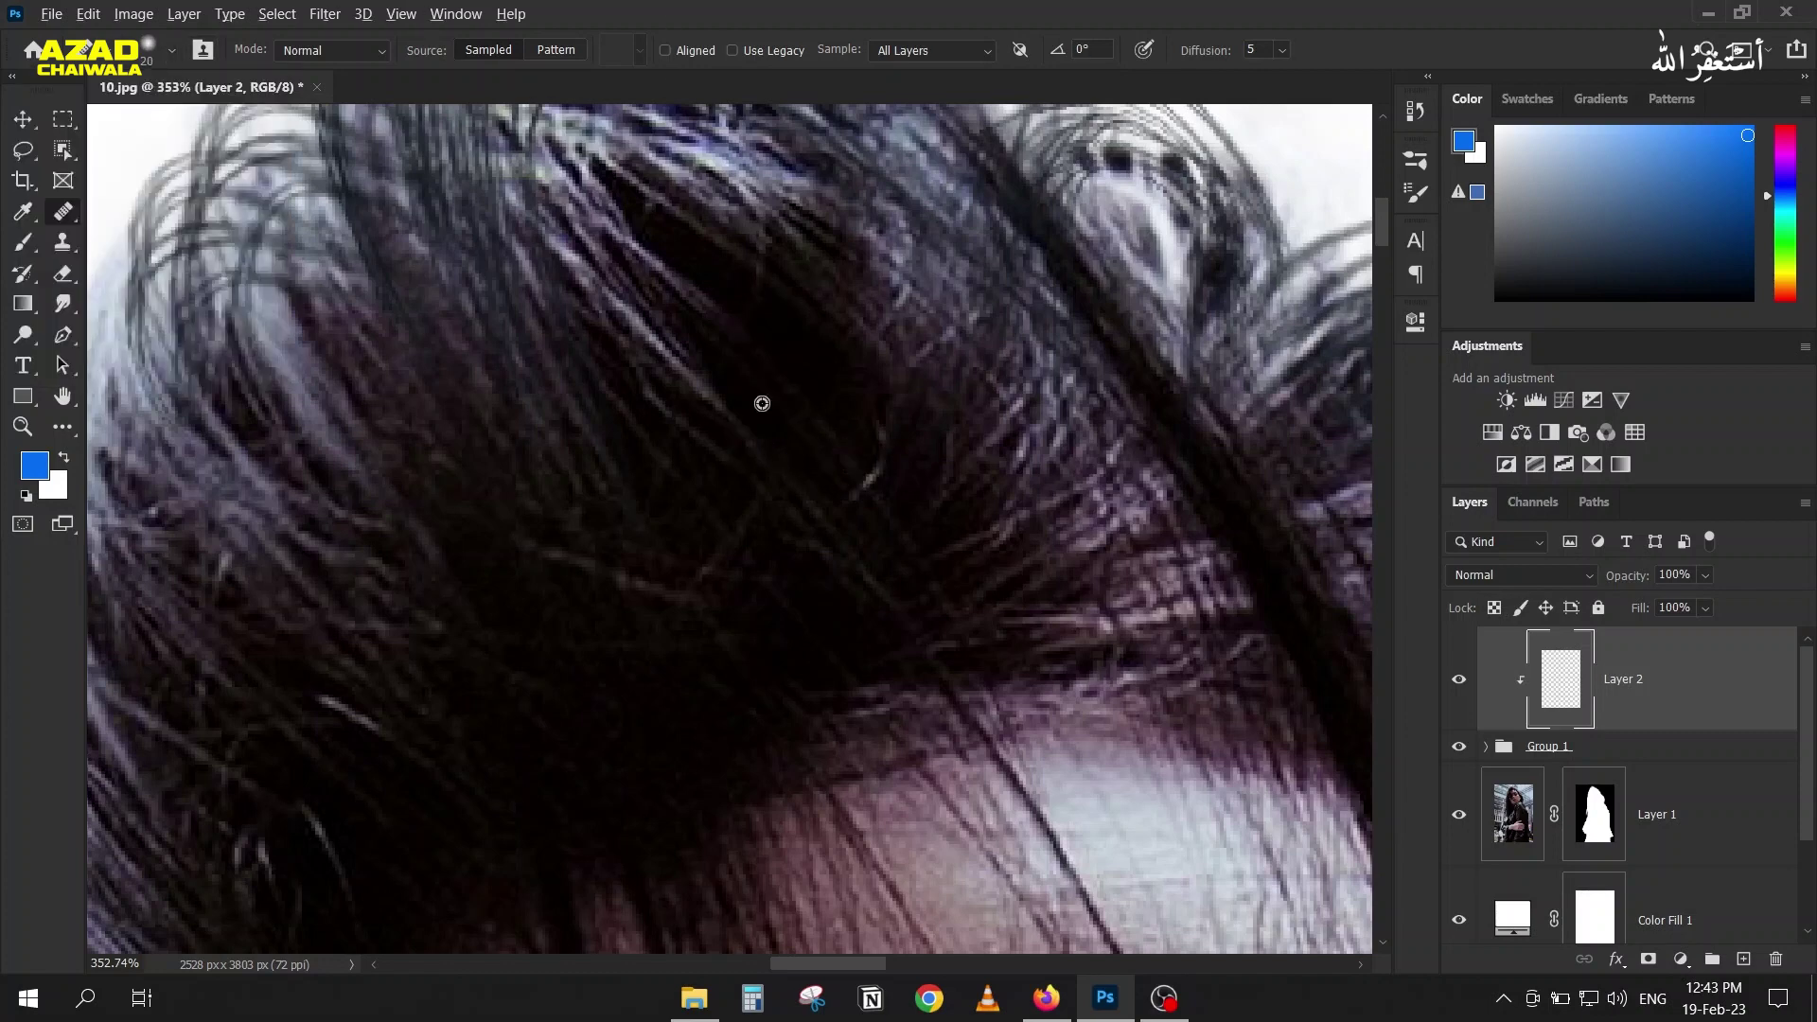
mouse_move(556, 402)
left_mouse_down()
mouse_move(510, 305)
mouse_move(572, 278)
mouse_move(579, 334)
mouse_move(471, 344)
mouse_move(439, 304)
mouse_move(436, 335)
mouse_move(378, 300)
left_mouse_up()
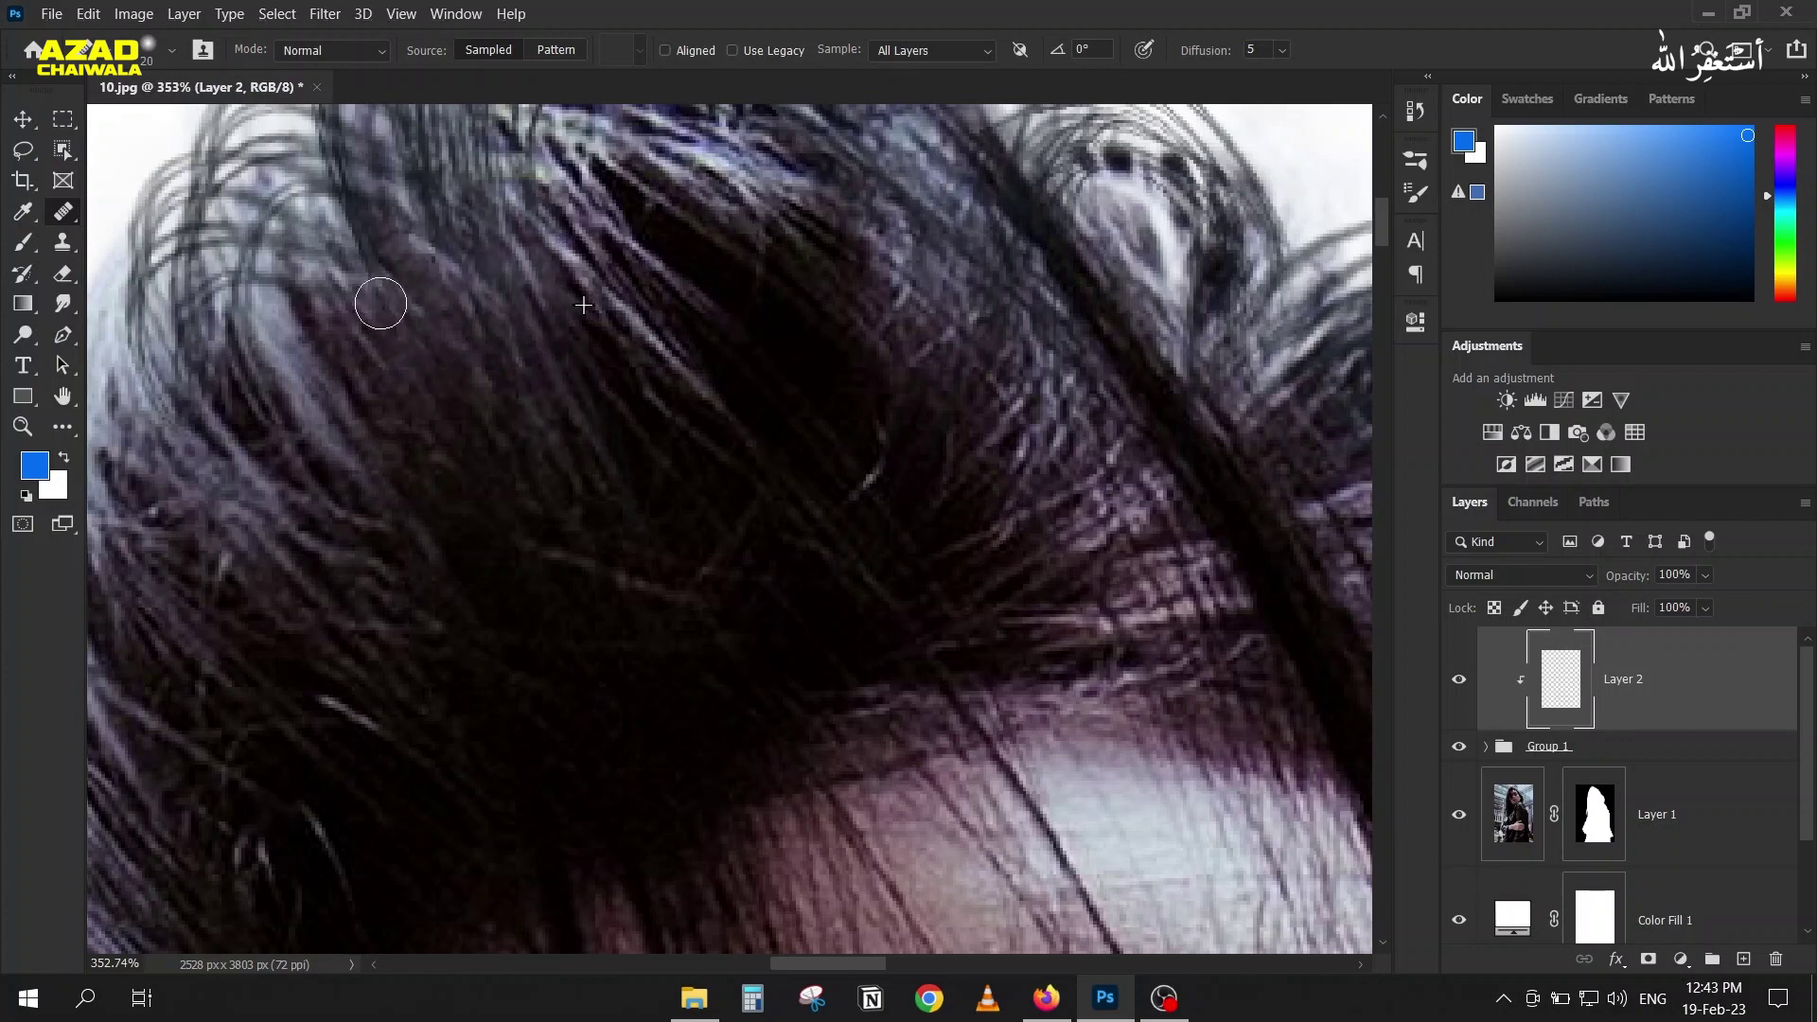
scroll(477, 436, "down", 5)
scroll(426, 393, "up", 5)
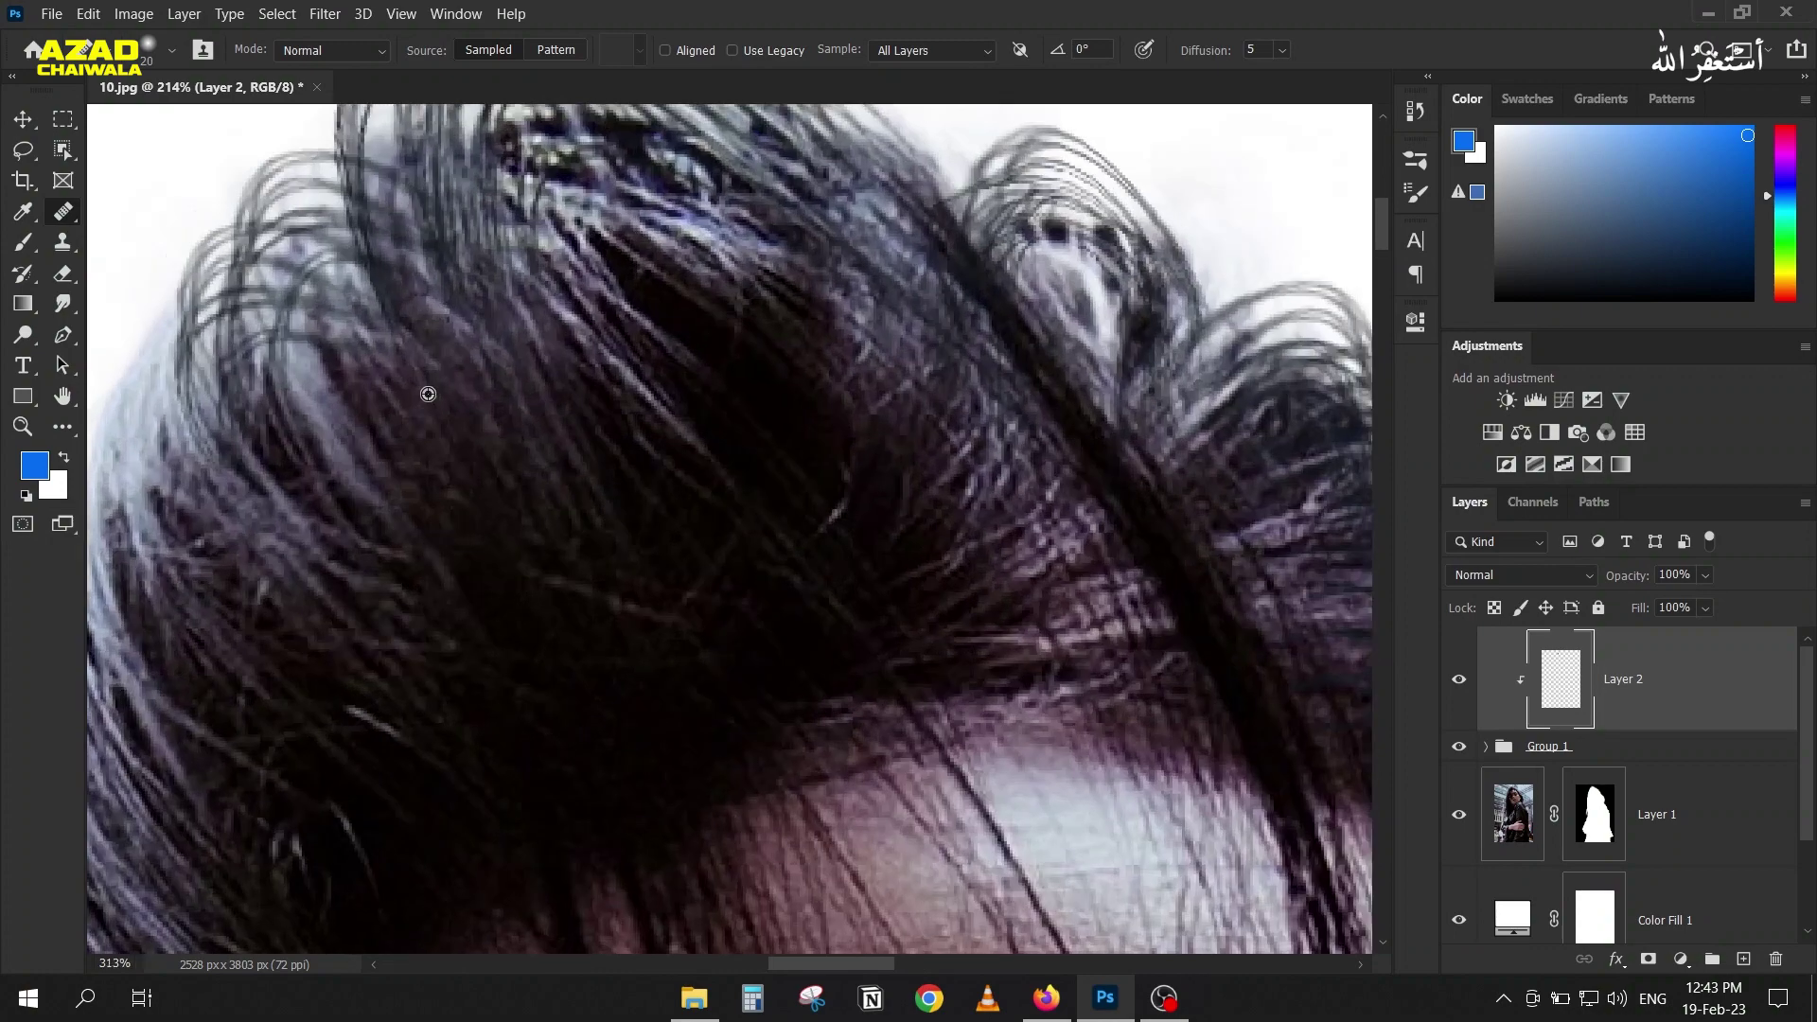
scroll(479, 423, "left", 4)
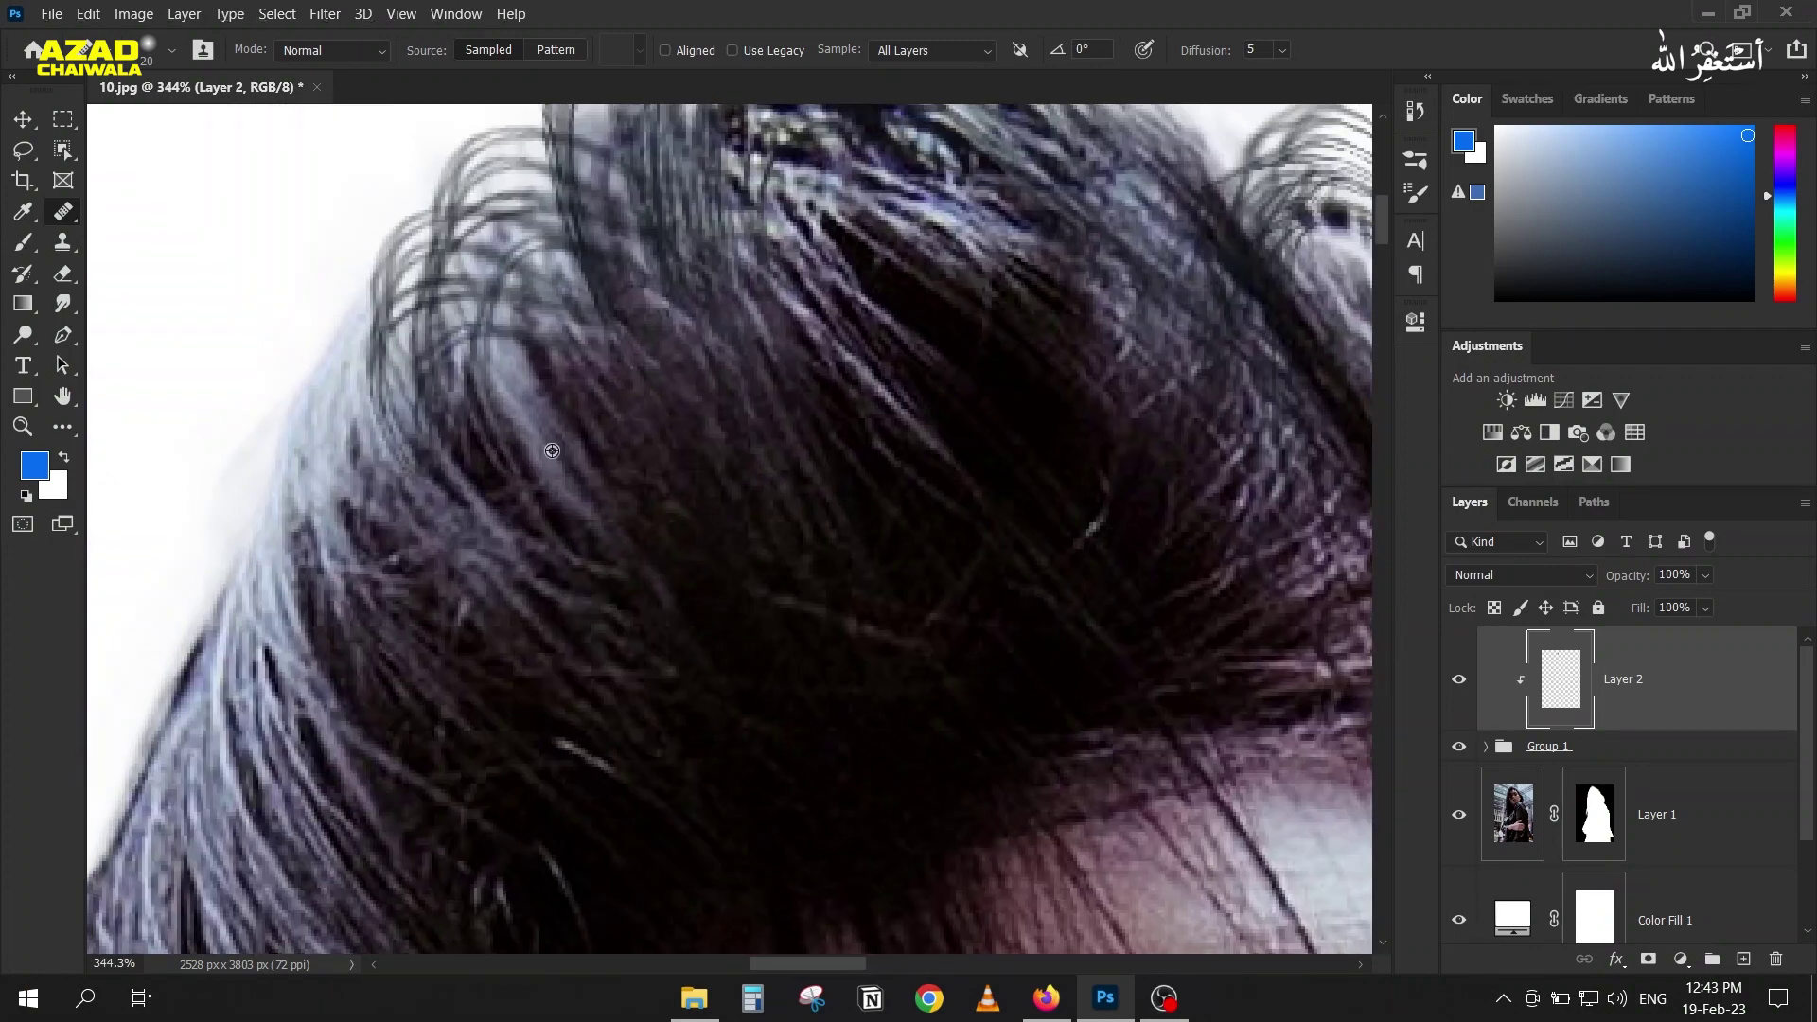
mouse_move(486, 379)
left_mouse_down()
mouse_move(434, 410)
mouse_move(438, 442)
mouse_move(394, 395)
mouse_move(402, 454)
left_mouse_up()
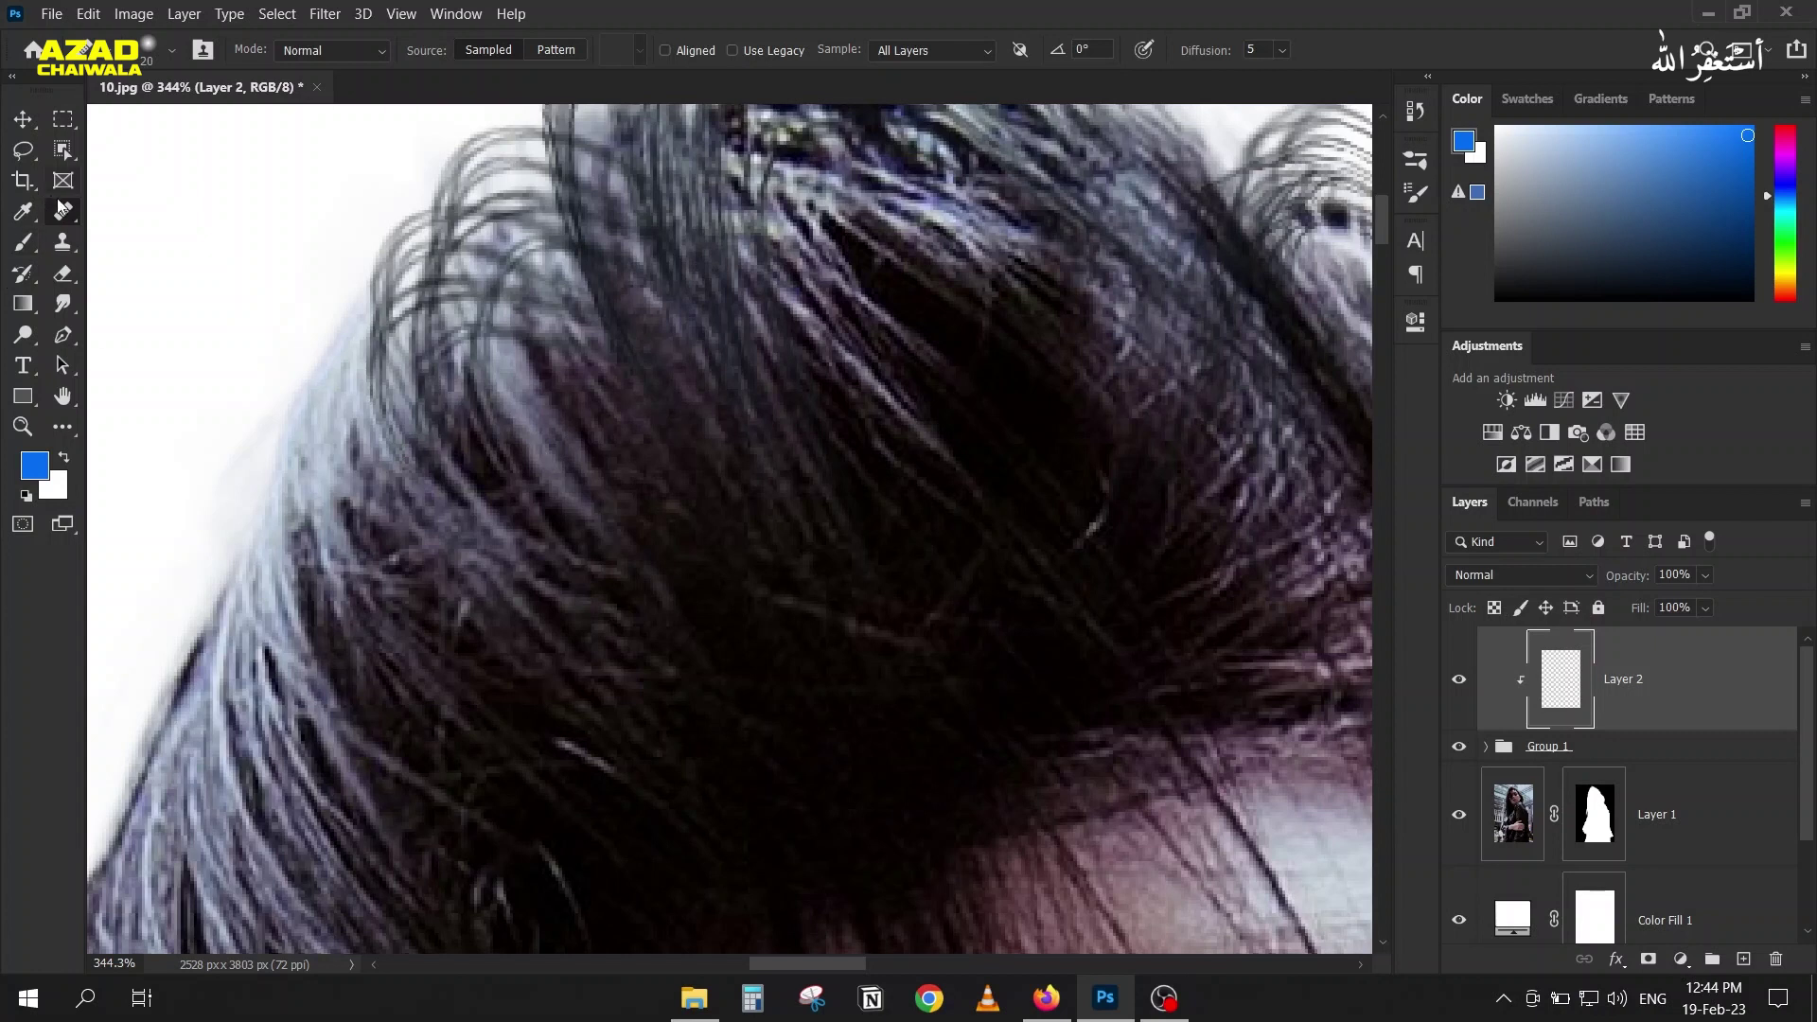
left_click(64, 243)
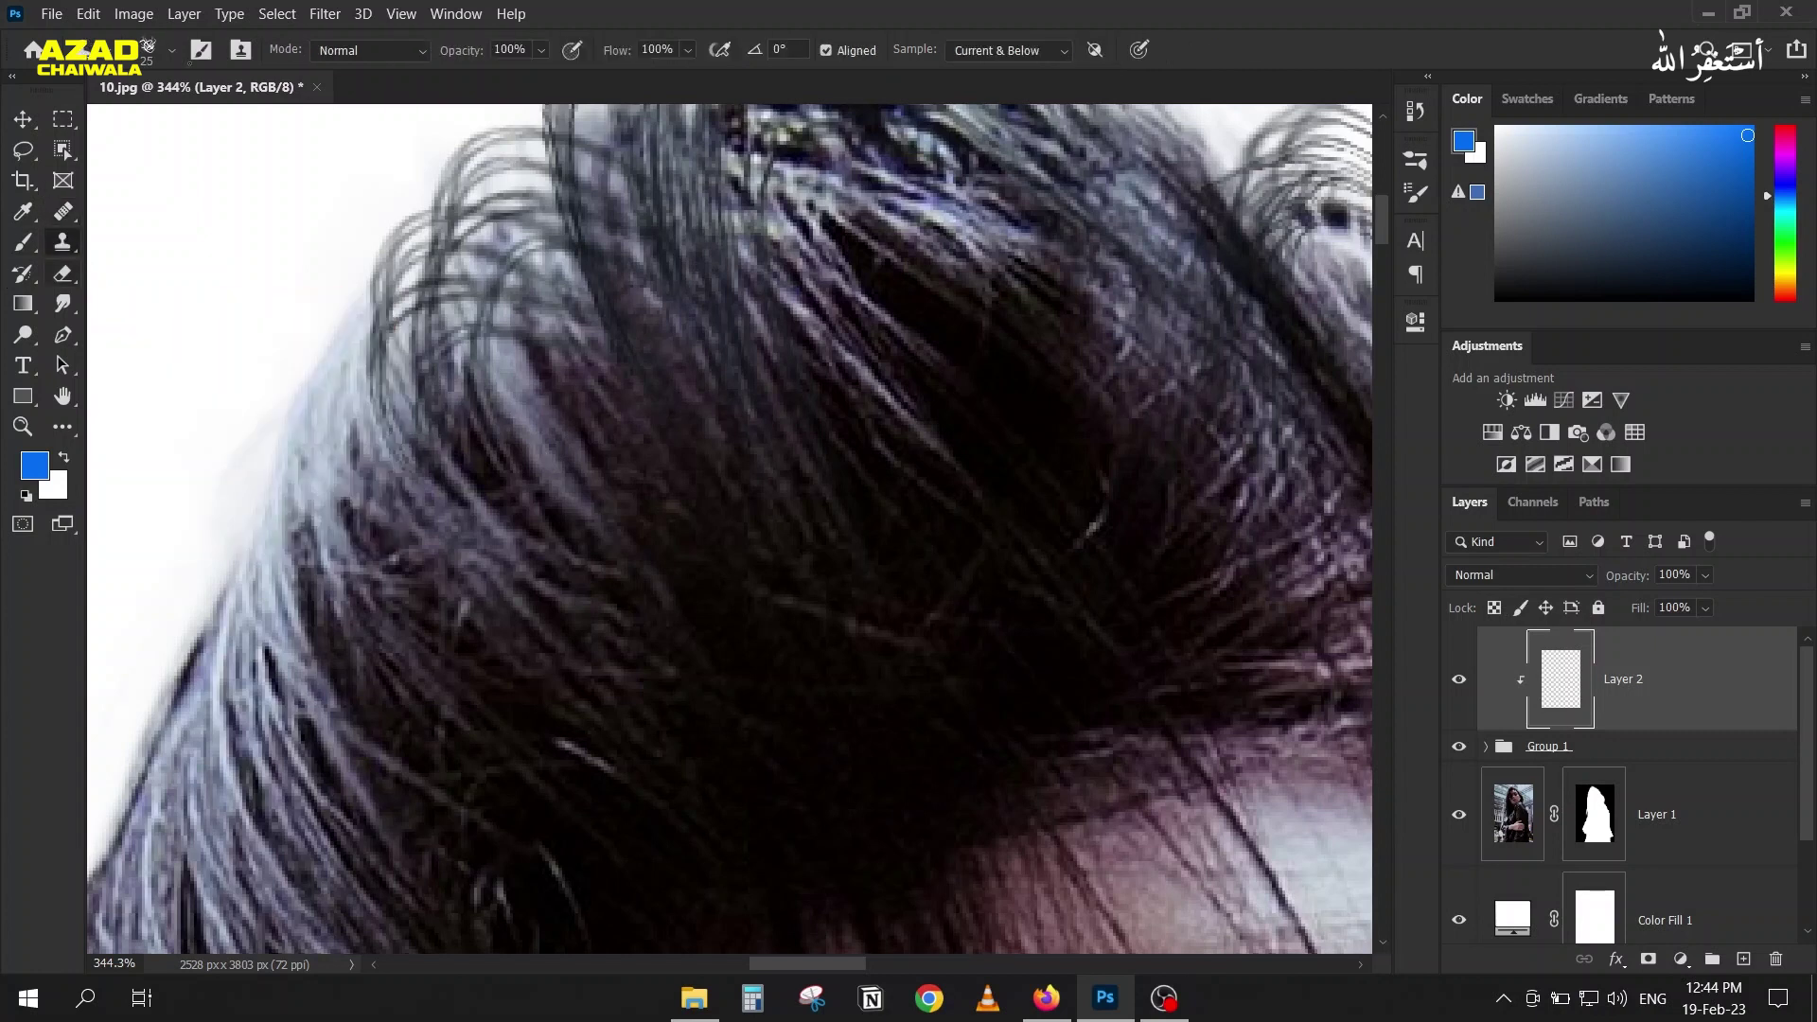
Step: Set the Clone Stamp to a larger soft round brush, 8% flow, sampling All Layers
left_click(171, 50)
left_click(88, 229)
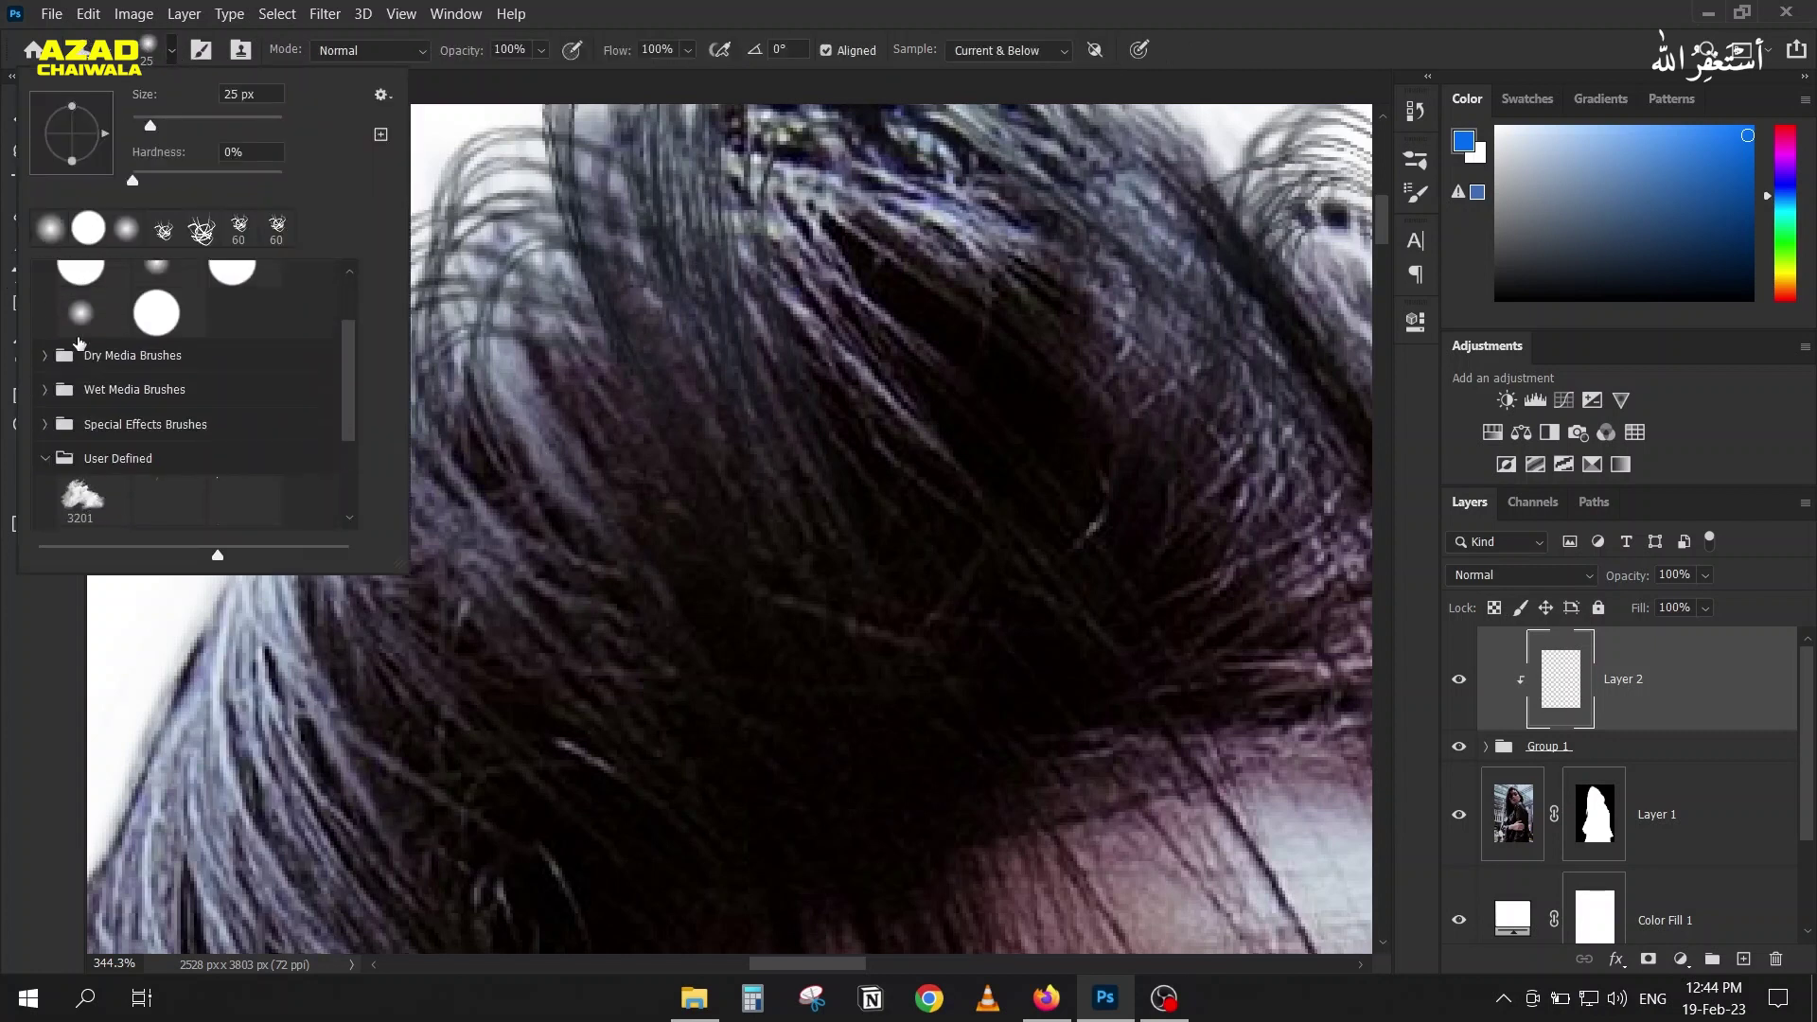
left_click(620, 8)
left_click_drag(617, 50, 500, 51)
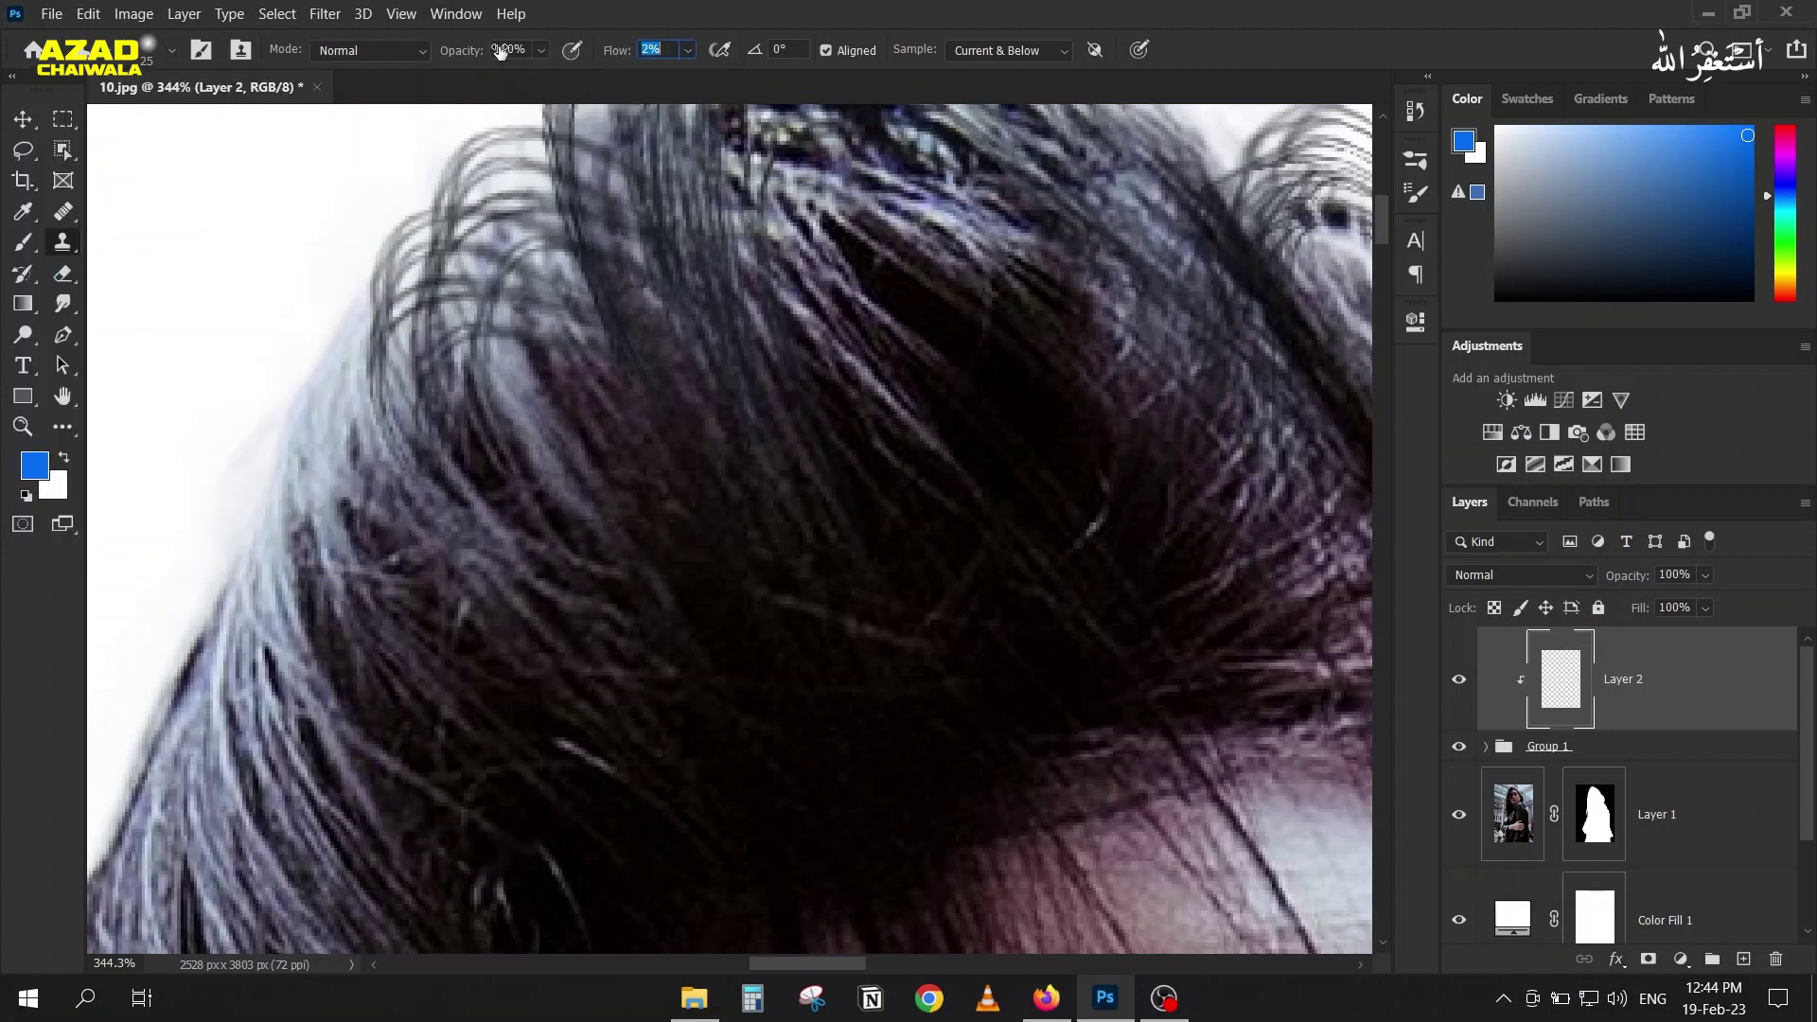
key("Return")
key("bracketright")
left_click(980, 51)
left_click(981, 108)
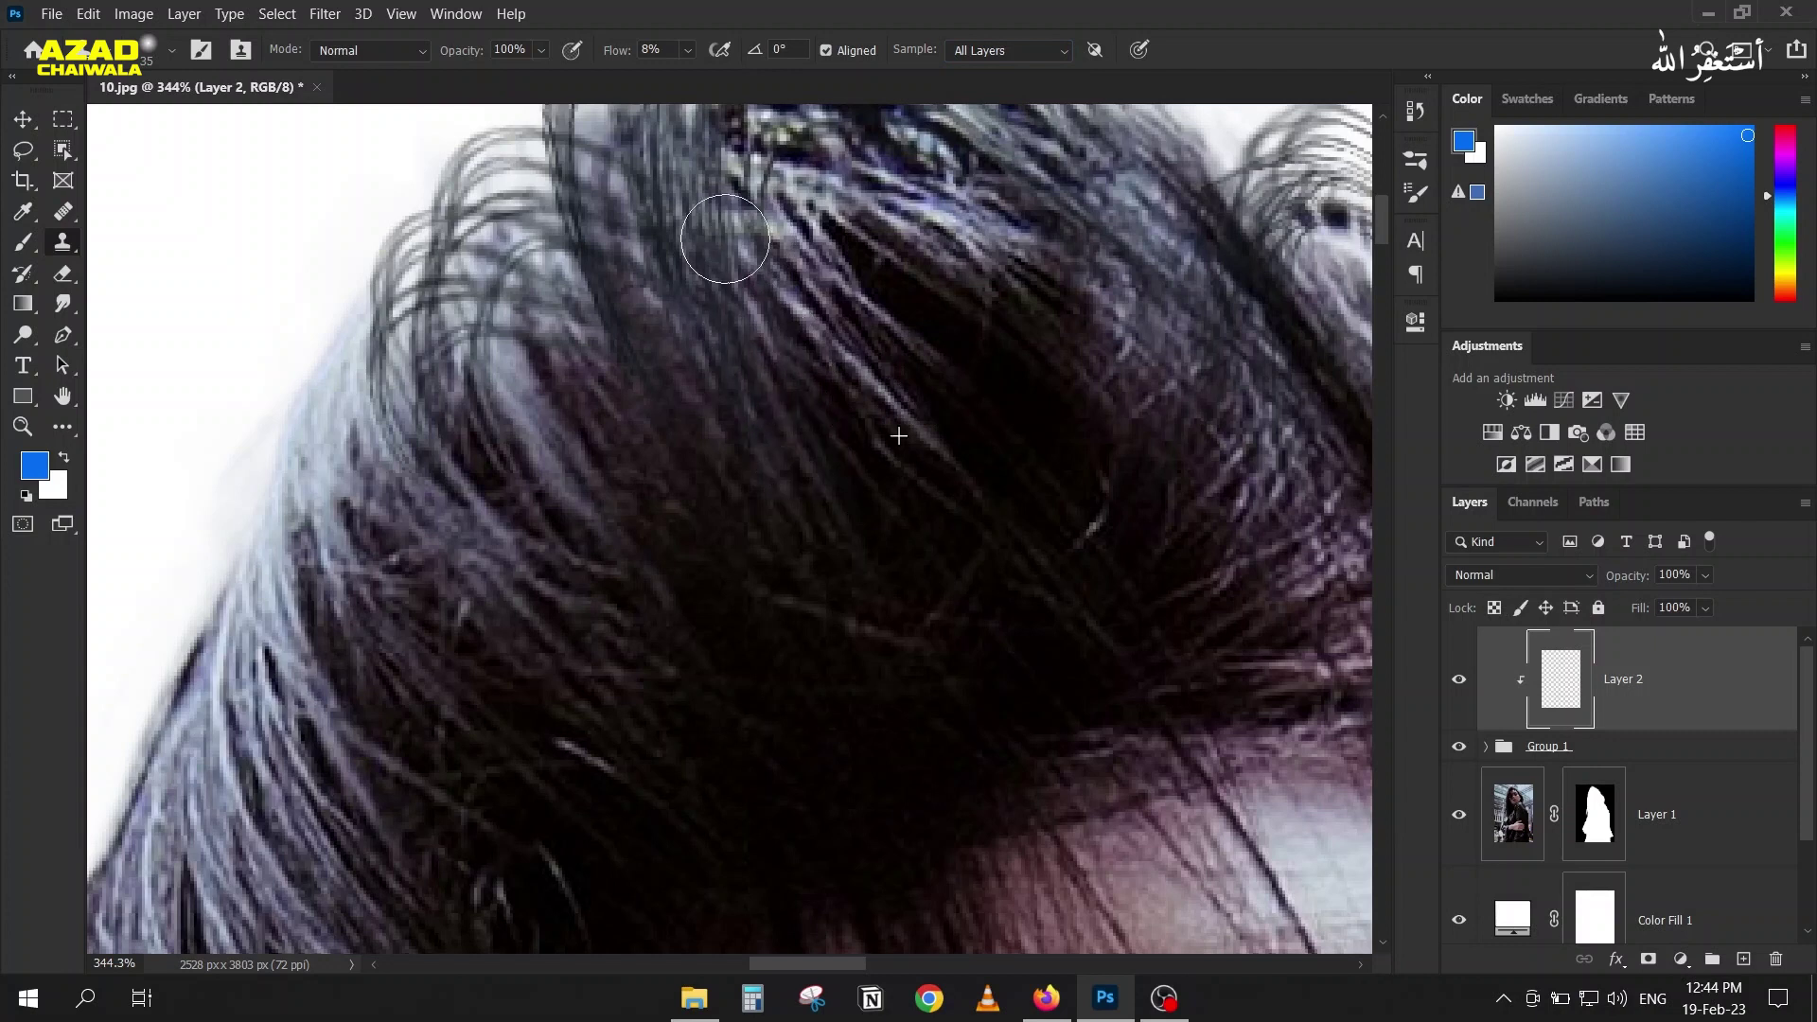
Step: Clone soft strands along the crown edge and over its bright gap from several hair sources
mouse_move(605, 342)
left_mouse_down()
mouse_move(655, 383)
mouse_move(631, 385)
mouse_move(734, 391)
mouse_move(611, 270)
mouse_move(628, 347)
mouse_move(697, 465)
mouse_move(640, 439)
mouse_move(564, 290)
mouse_move(601, 542)
left_mouse_up()
left_click(512, 416, "alt")
mouse_move(428, 337)
left_mouse_down()
mouse_move(445, 474)
mouse_move(384, 400)
mouse_move(343, 433)
left_mouse_up()
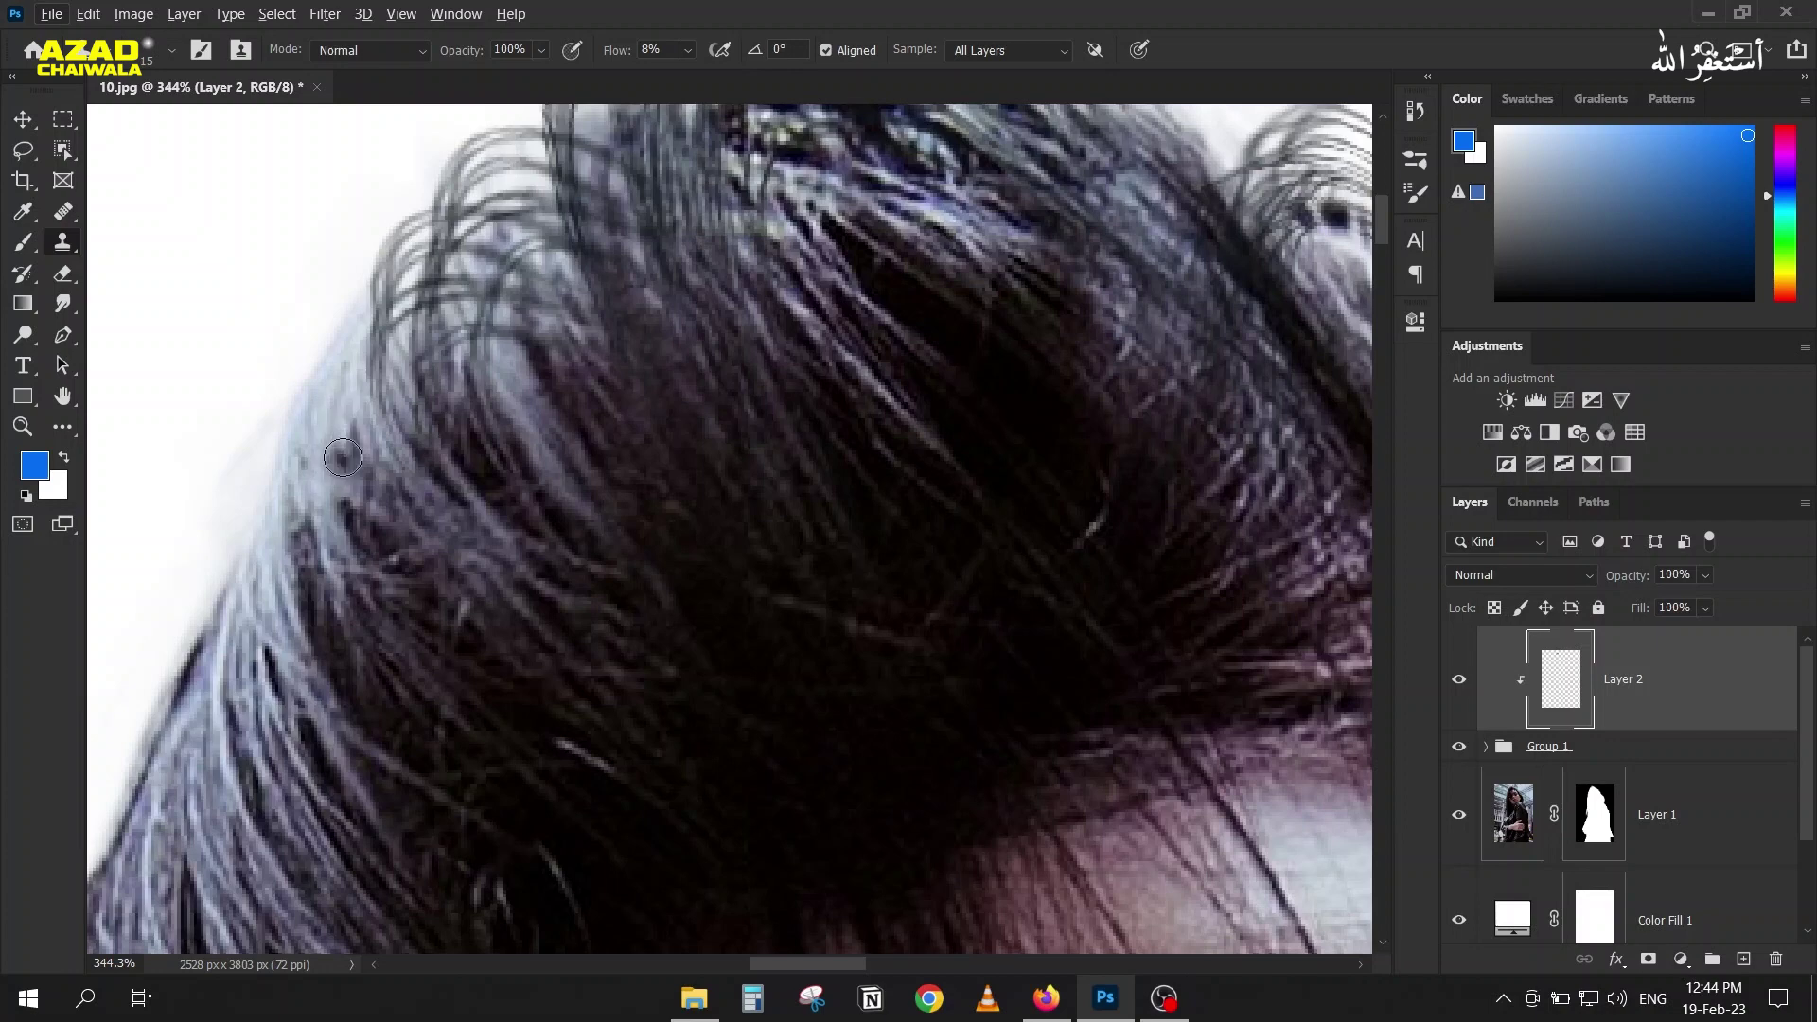
left_click_drag(381, 368, 377, 420)
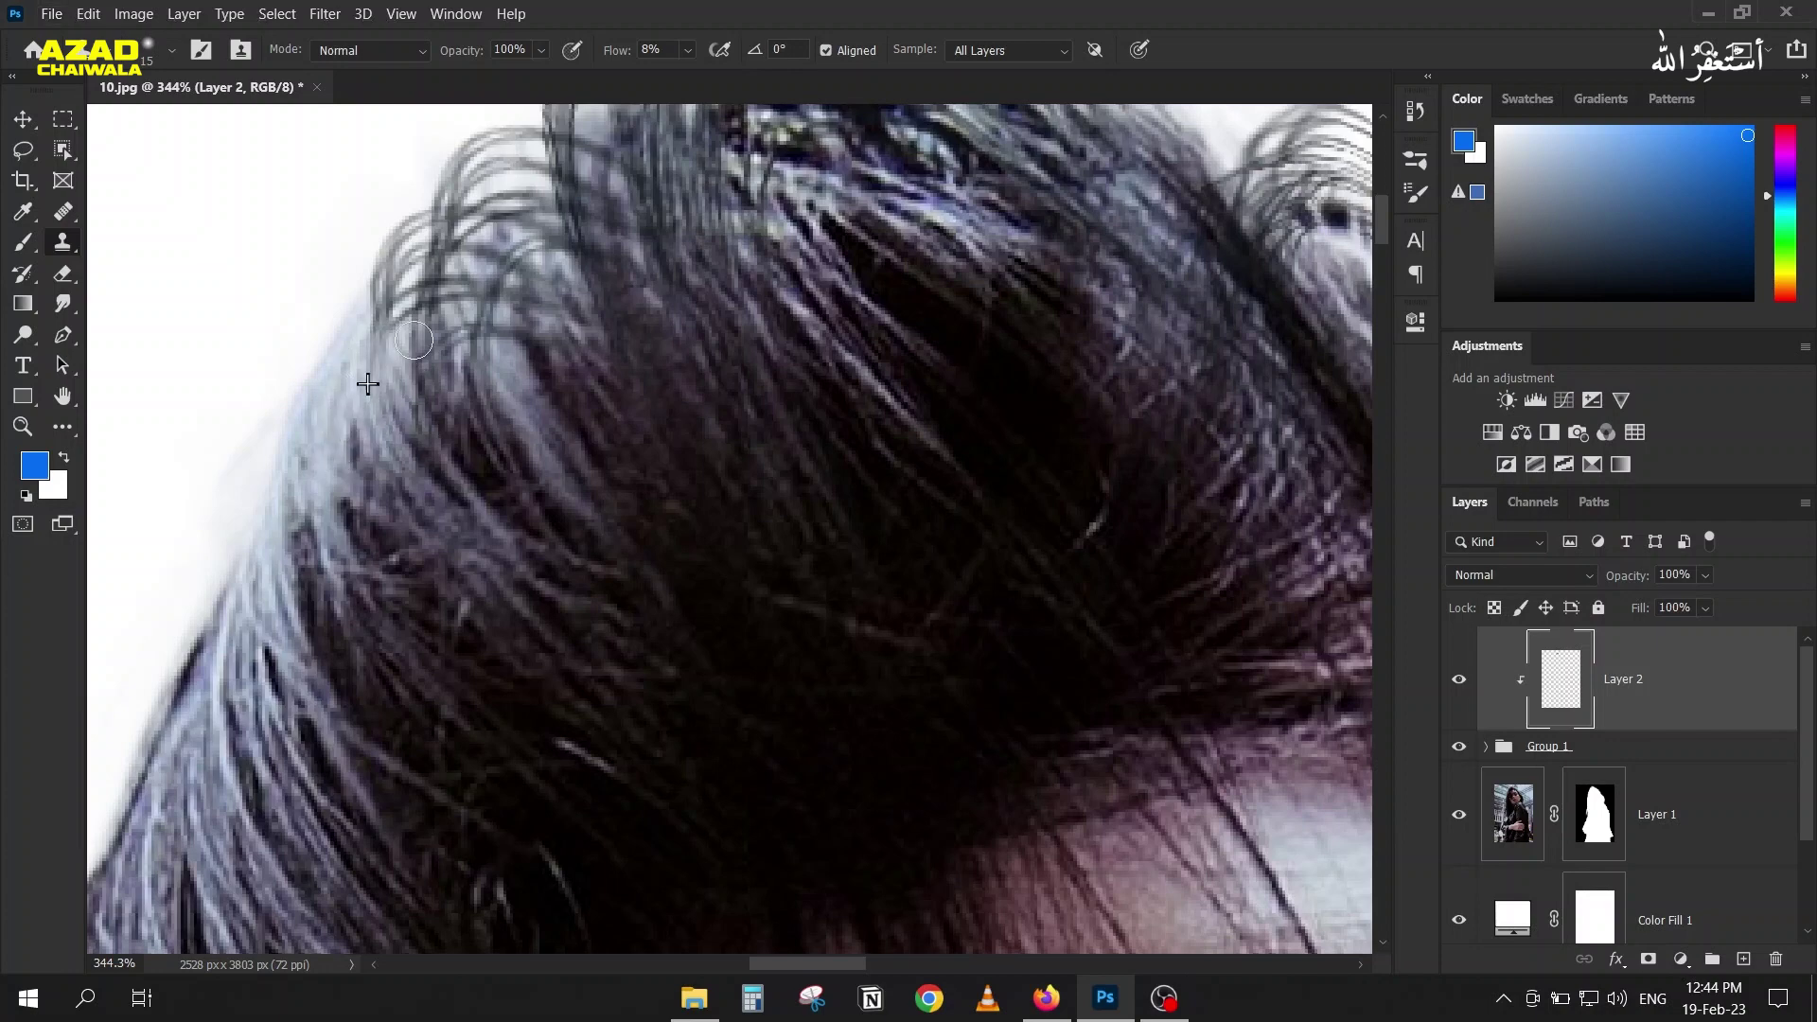
scroll(360, 511, "up", 3)
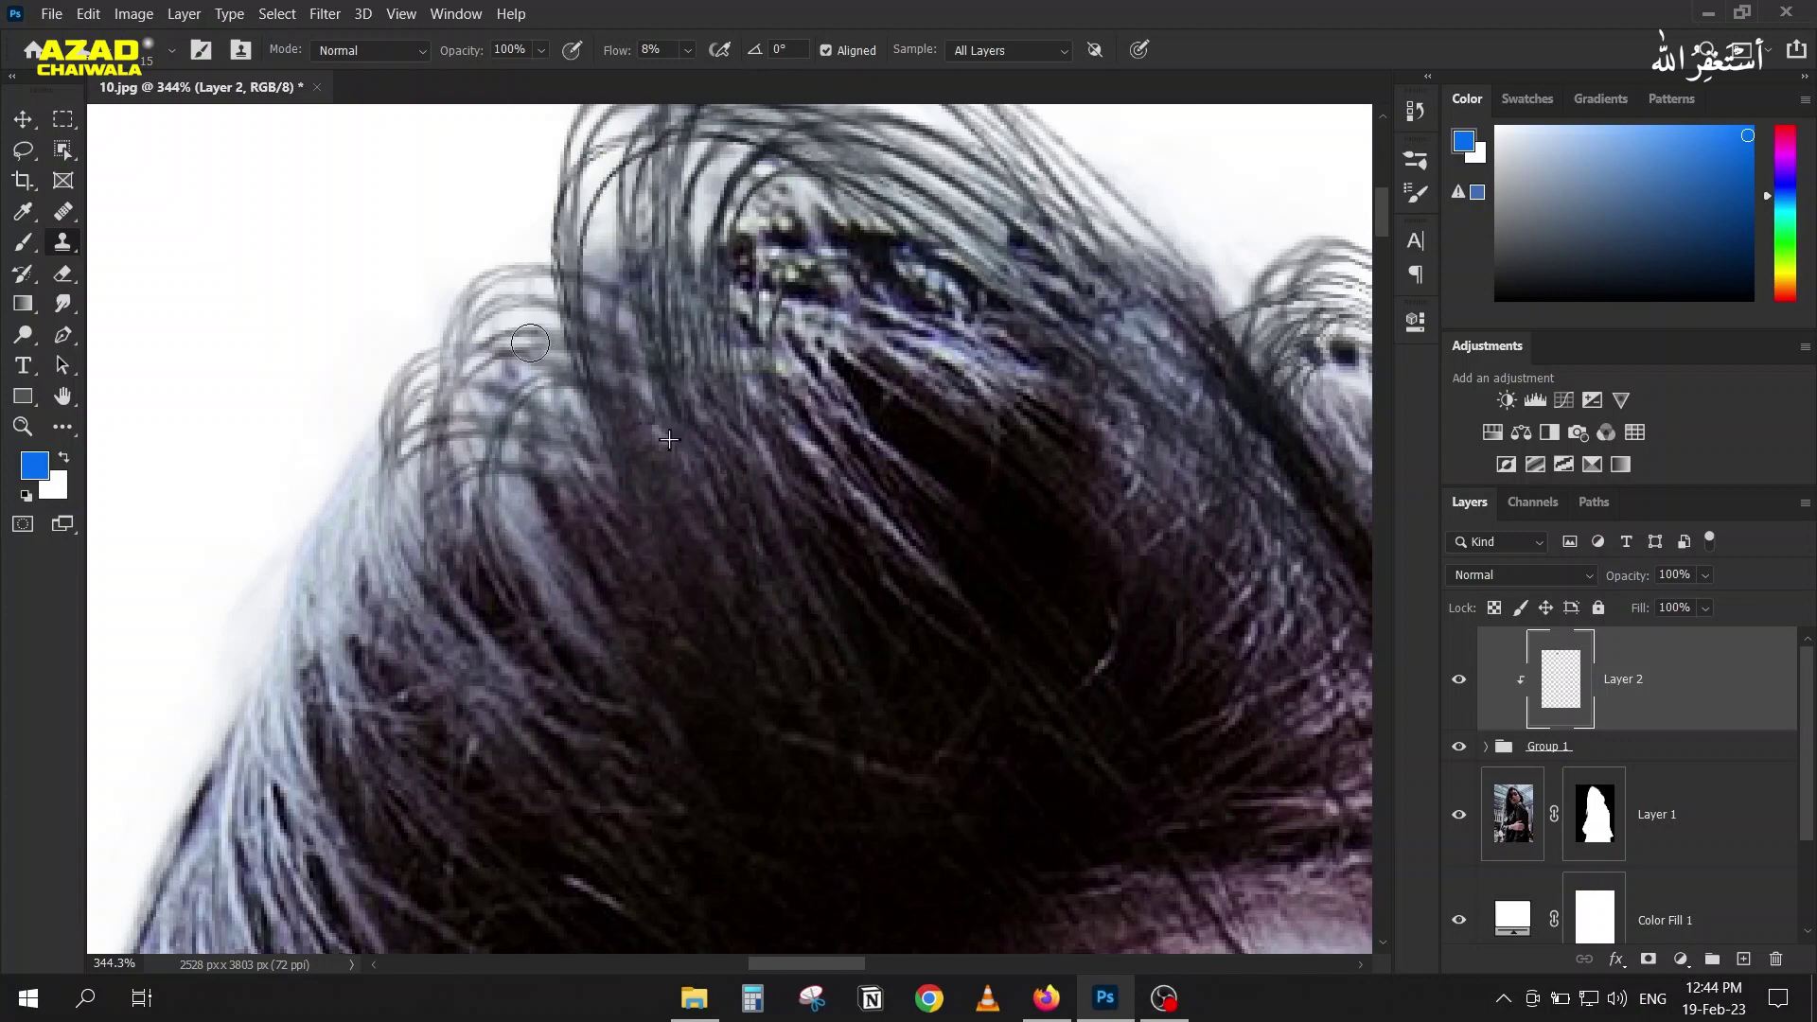
scroll(568, 425, "up", 3)
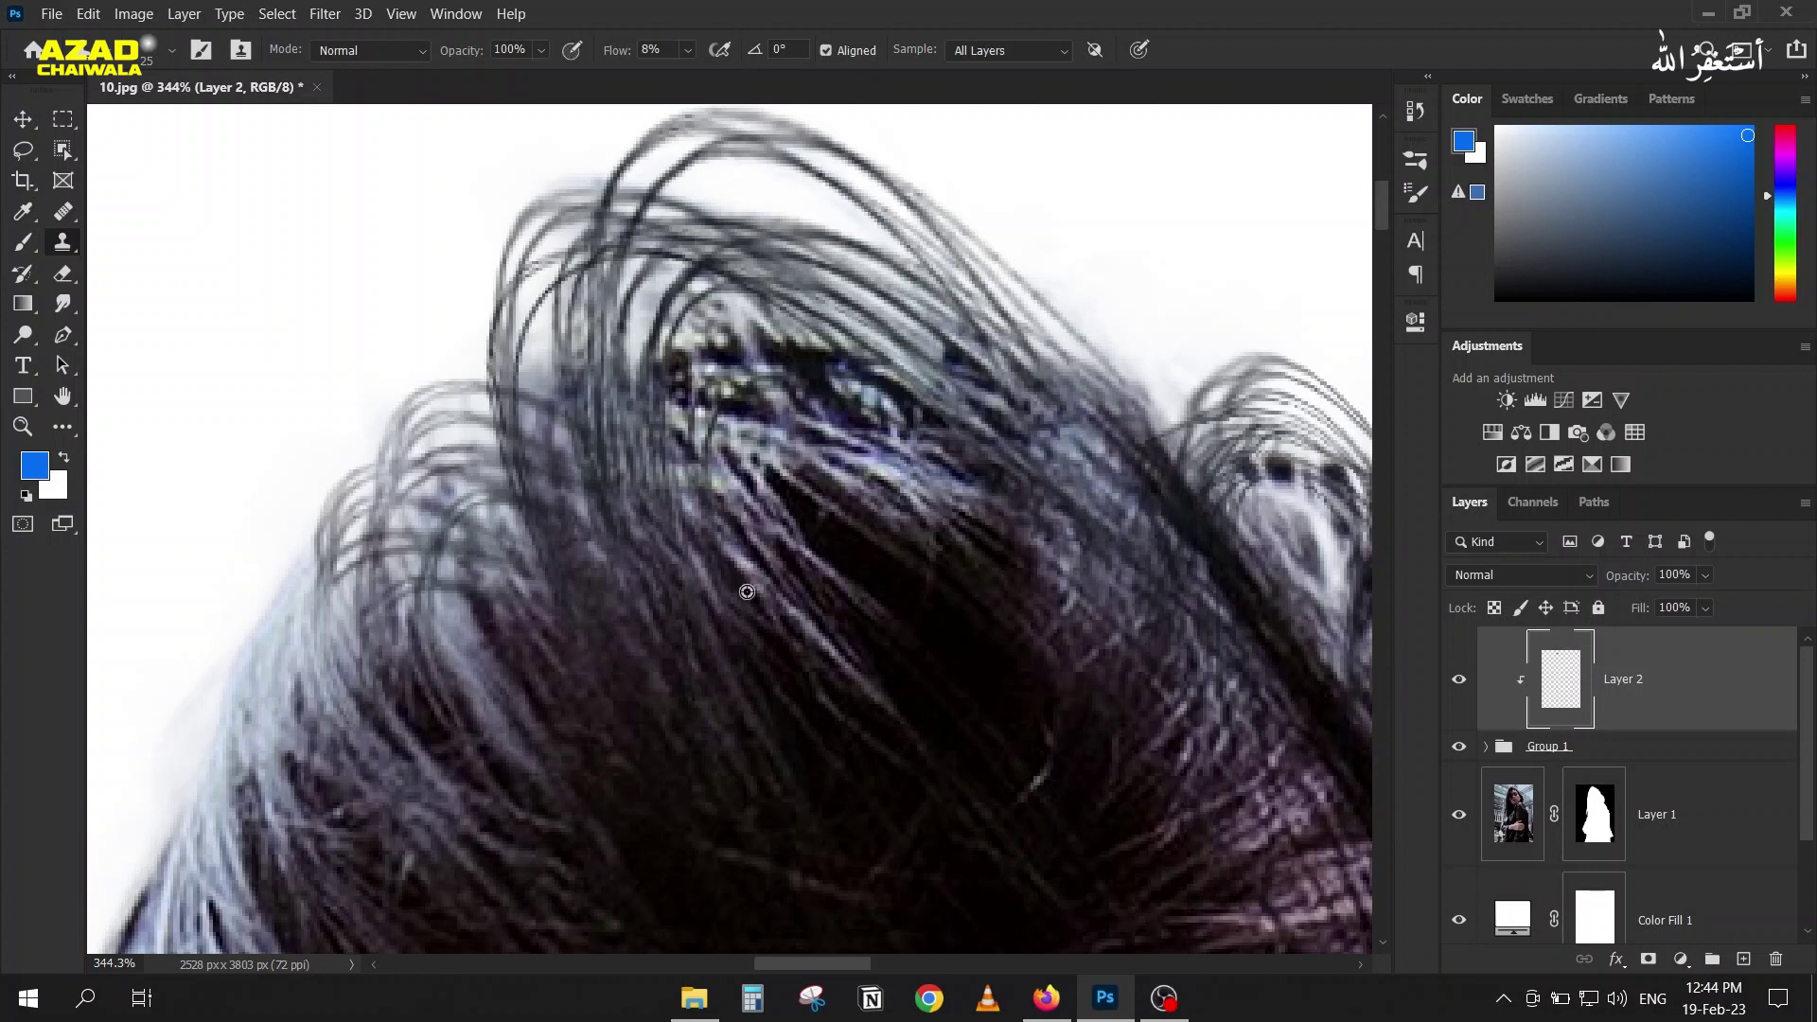
left_click_drag(606, 263, 586, 301)
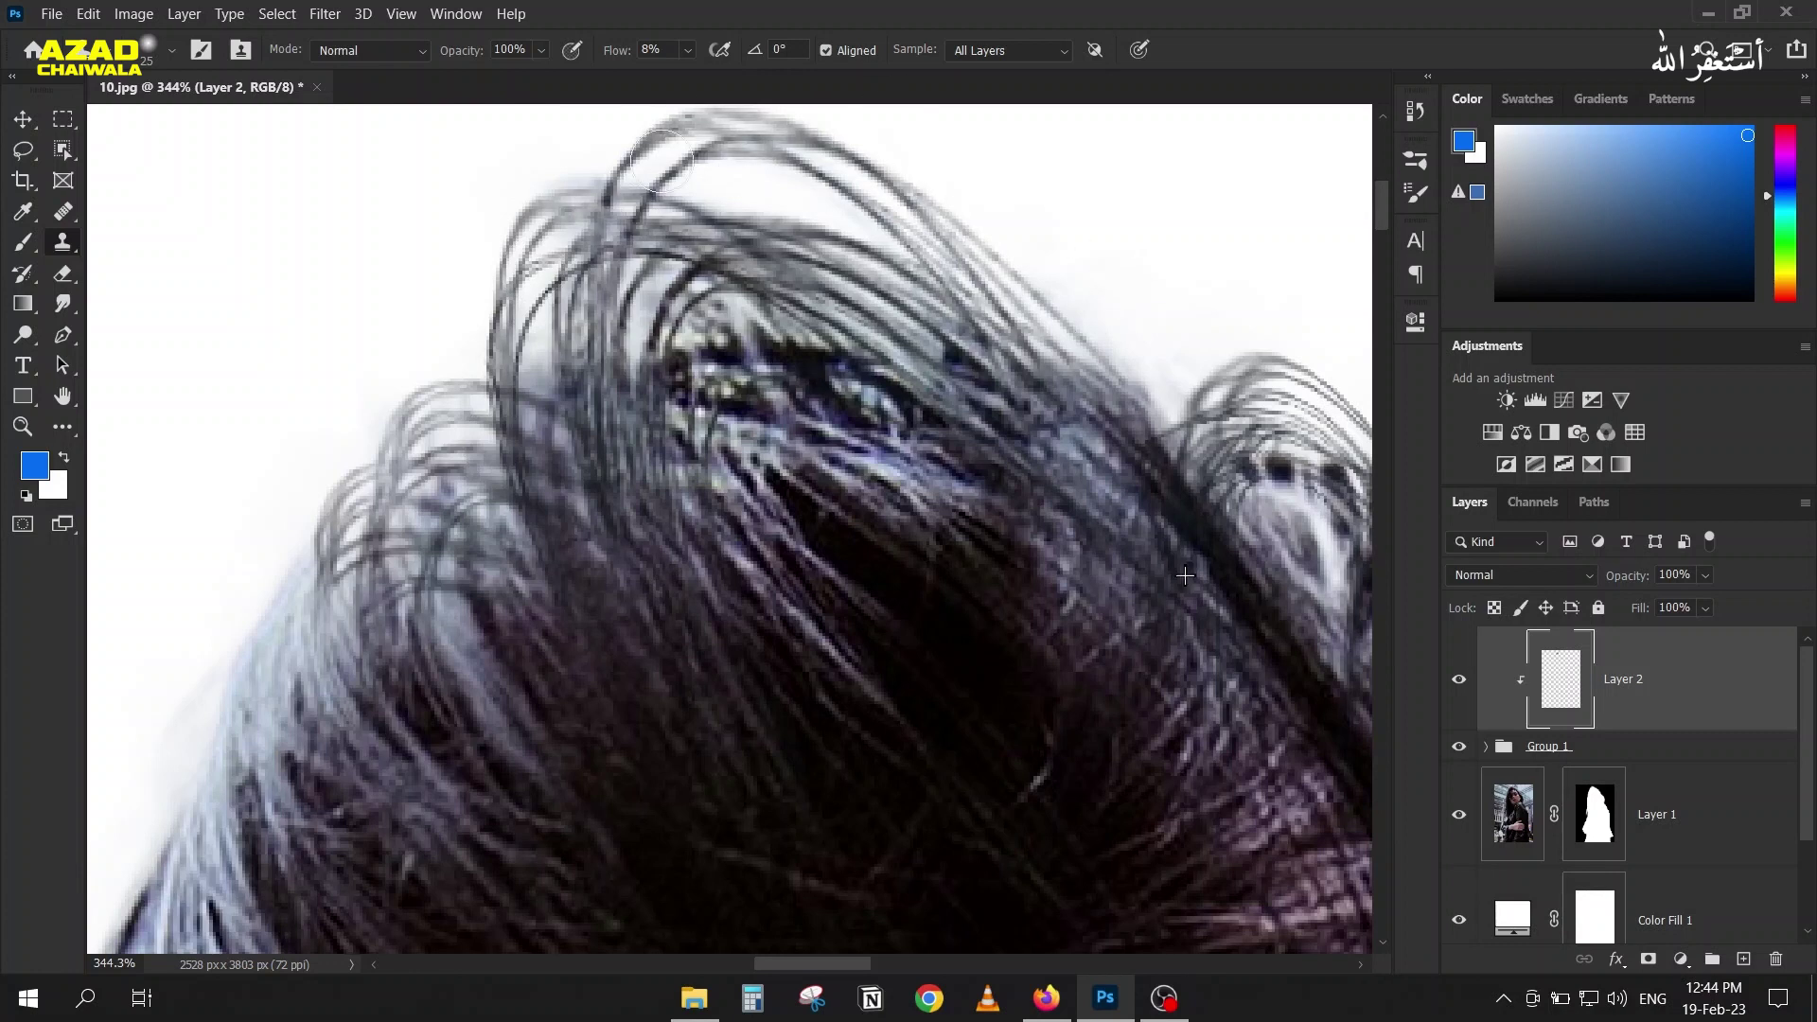
left_click(782, 606, "alt")
left_click(688, 313)
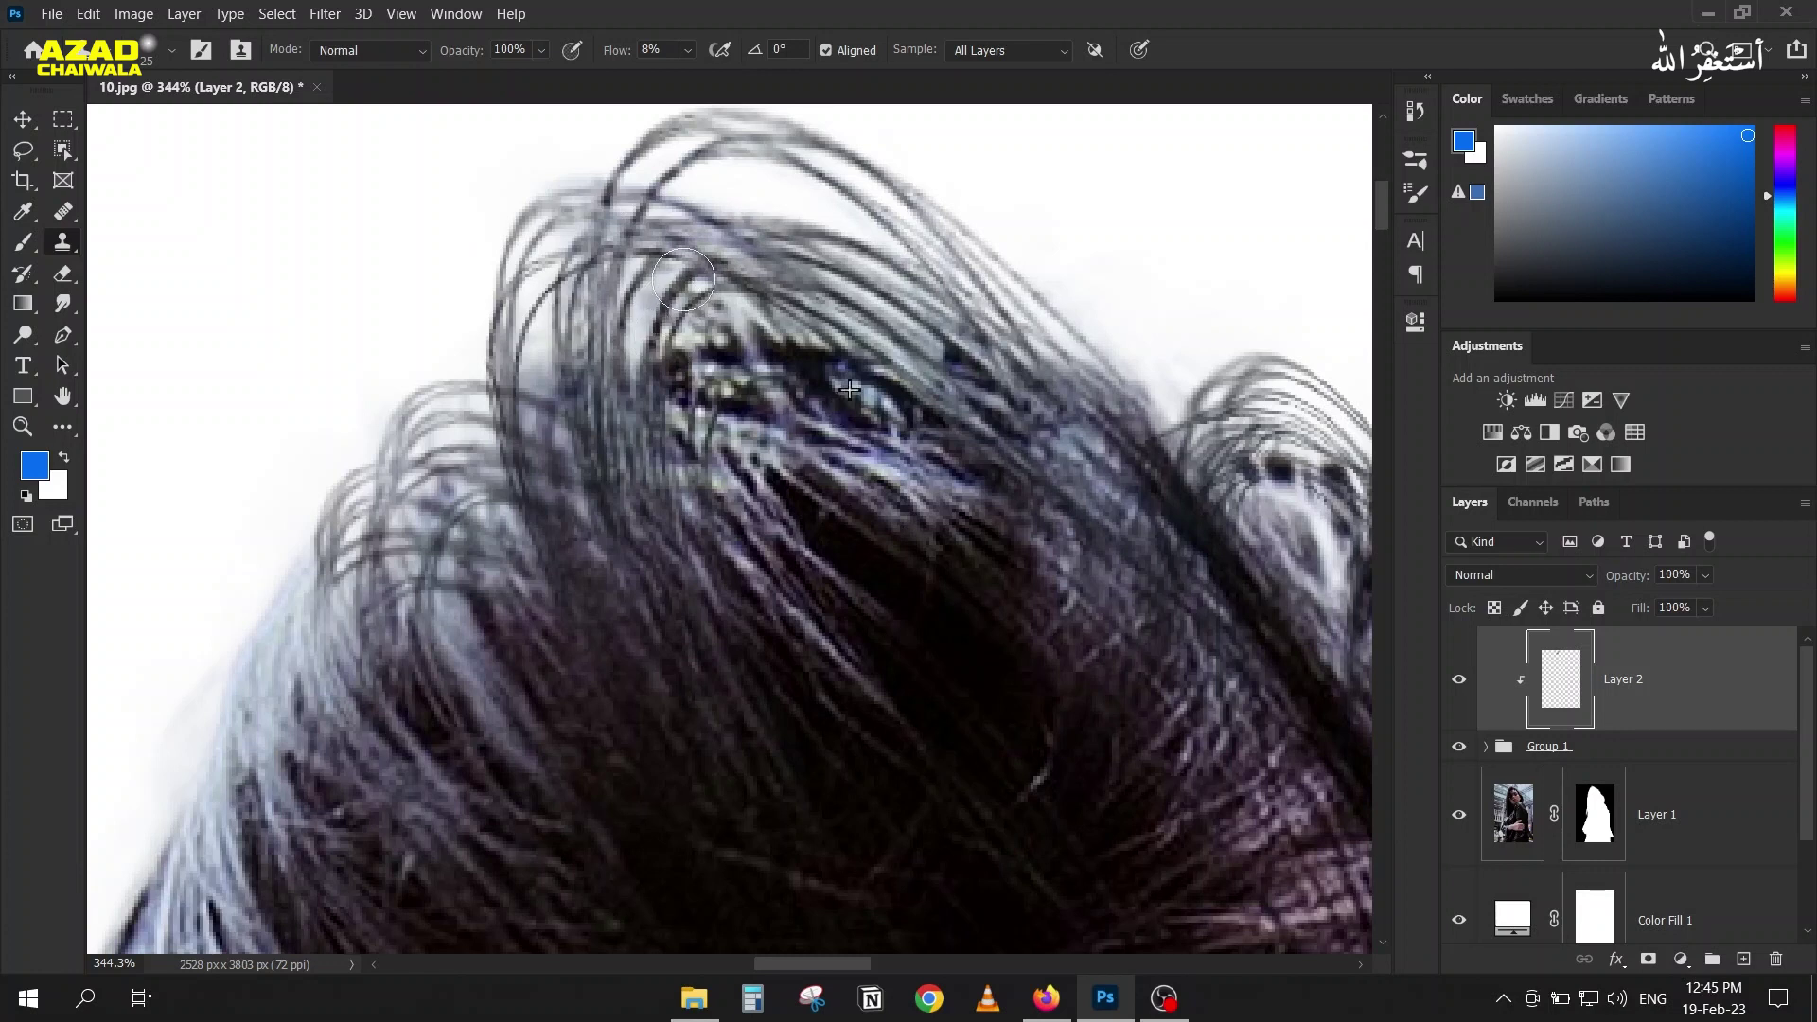
left_click(705, 387, "alt")
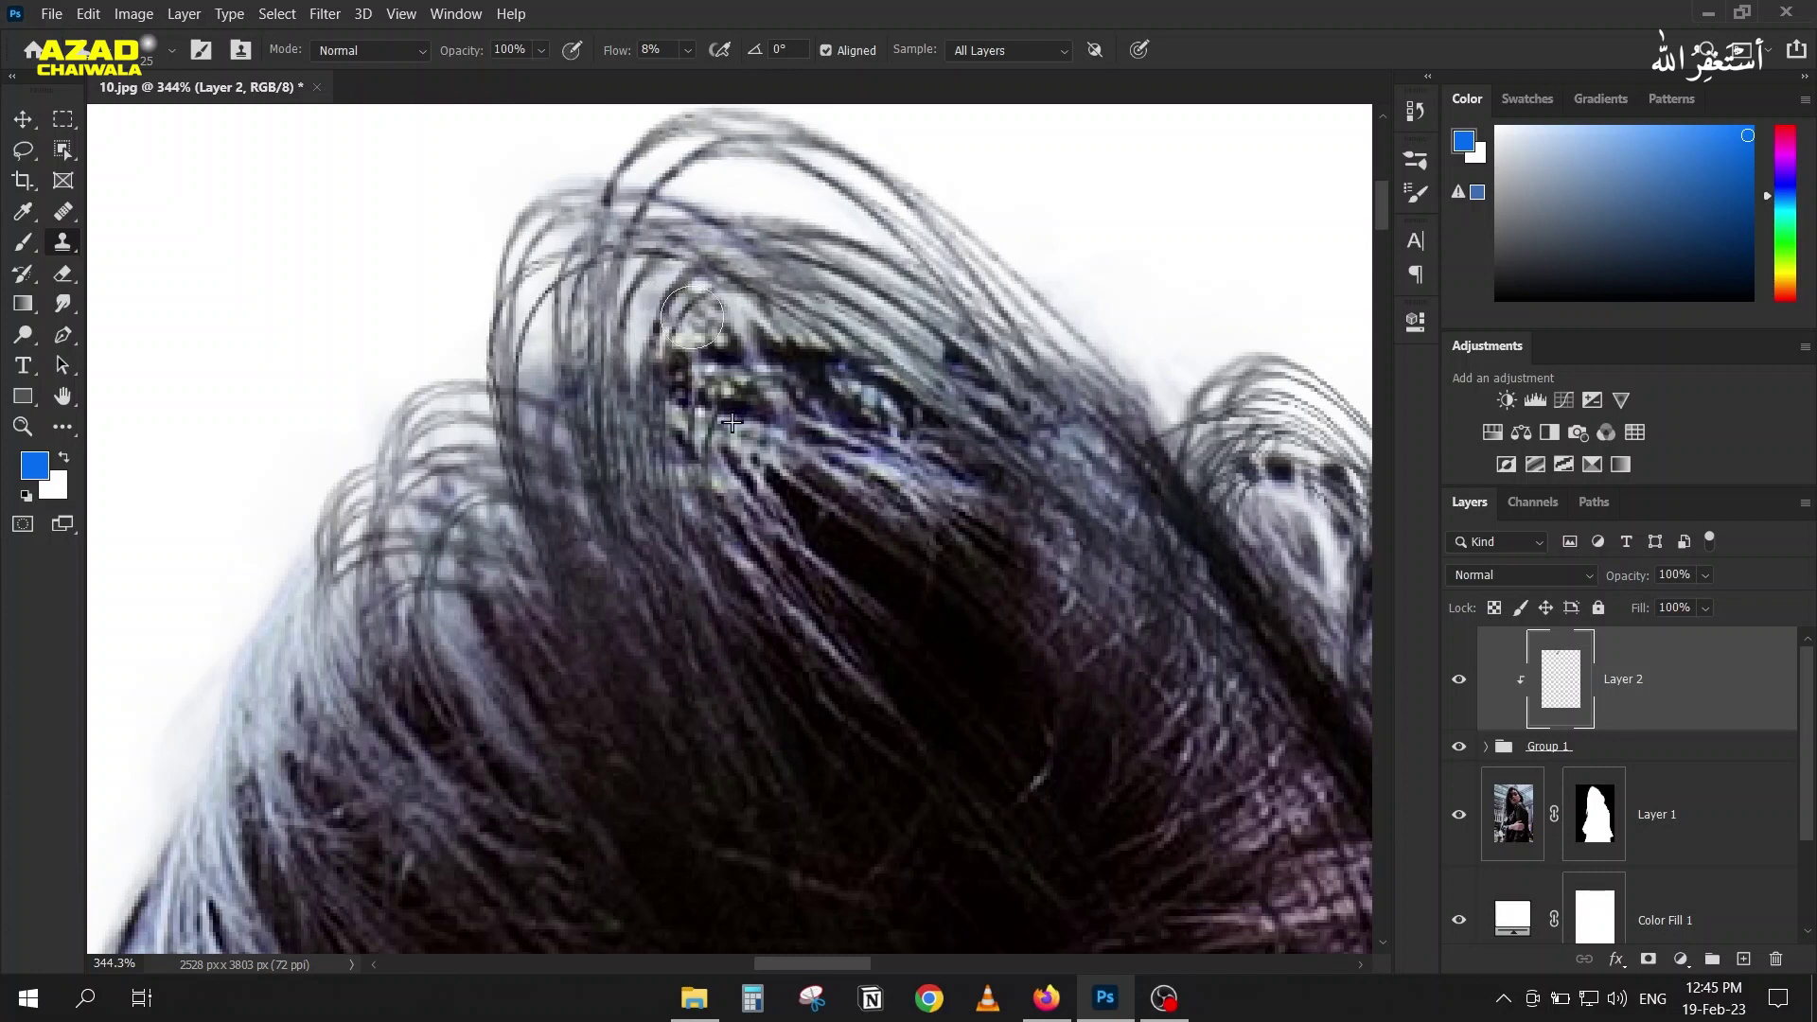
scroll(950, 416, "up", 3)
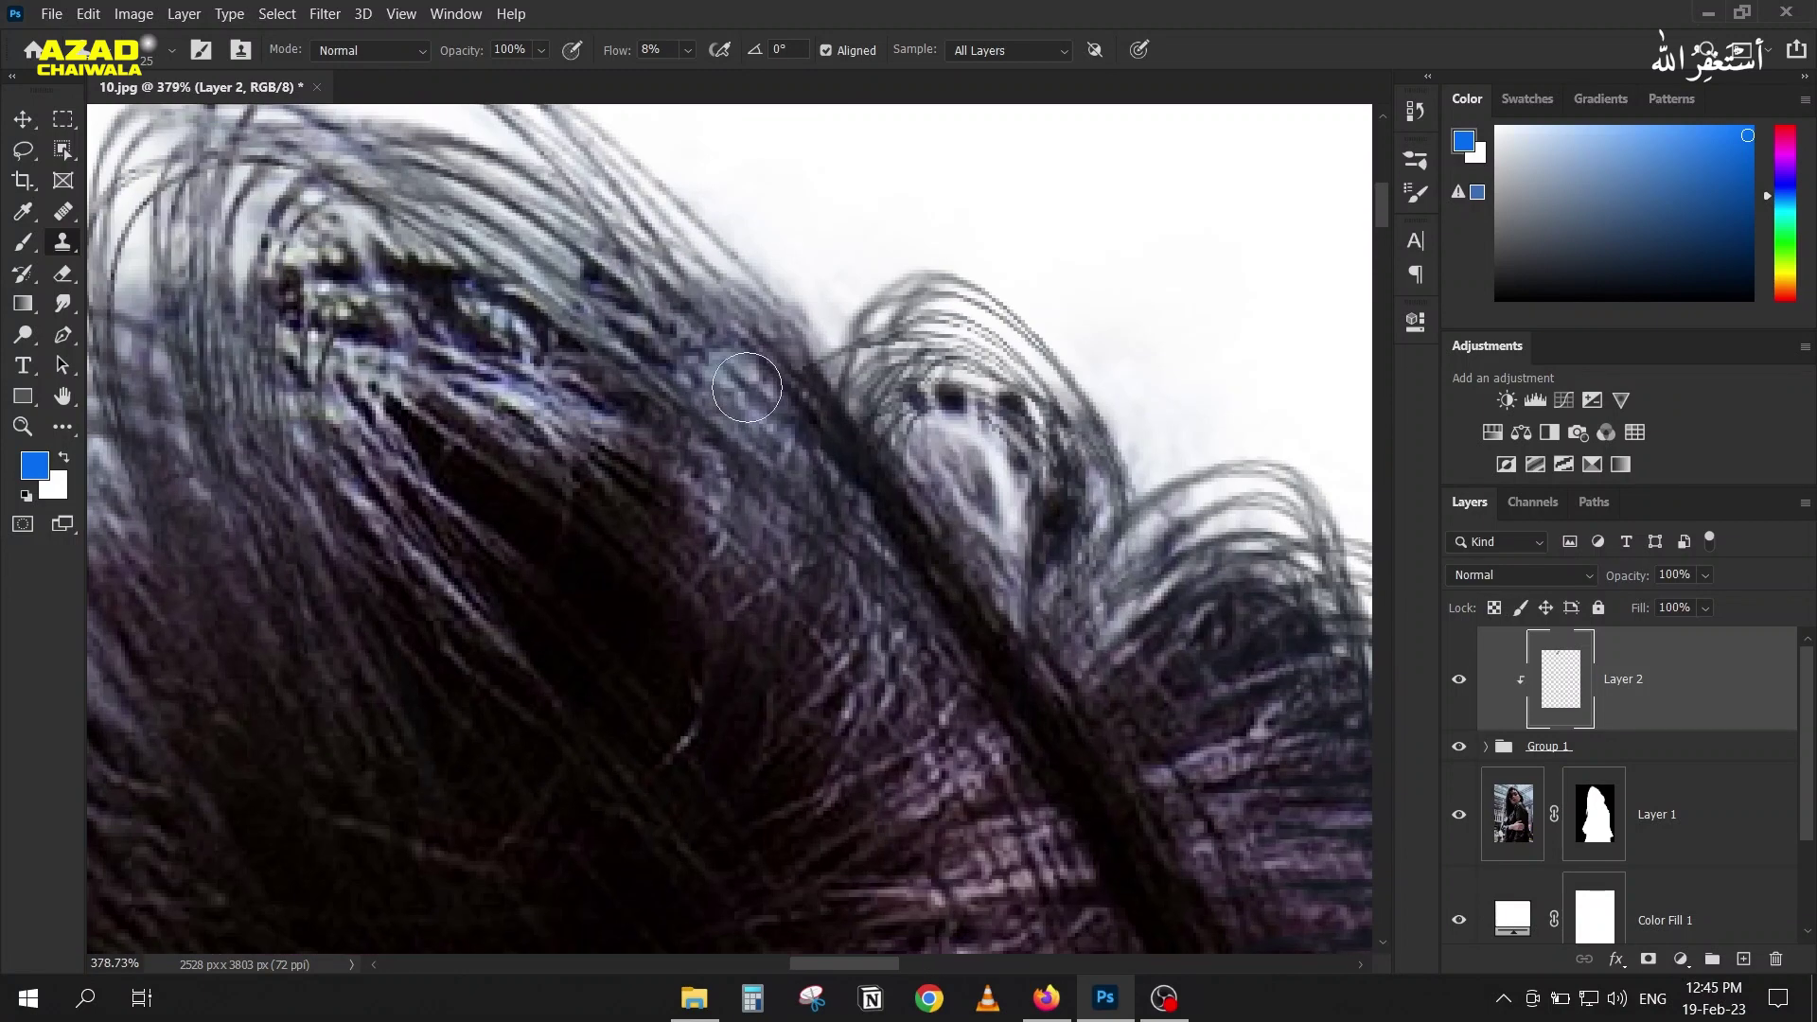
Step: Clone more 8%-flow strands over the crown curl and hair edge from a new source near the curl
mouse_move(746, 387)
left_mouse_down()
mouse_move(868, 438)
mouse_move(877, 526)
mouse_move(756, 390)
mouse_move(882, 537)
mouse_move(796, 452)
left_mouse_up()
left_click_drag(656, 518, 582, 472)
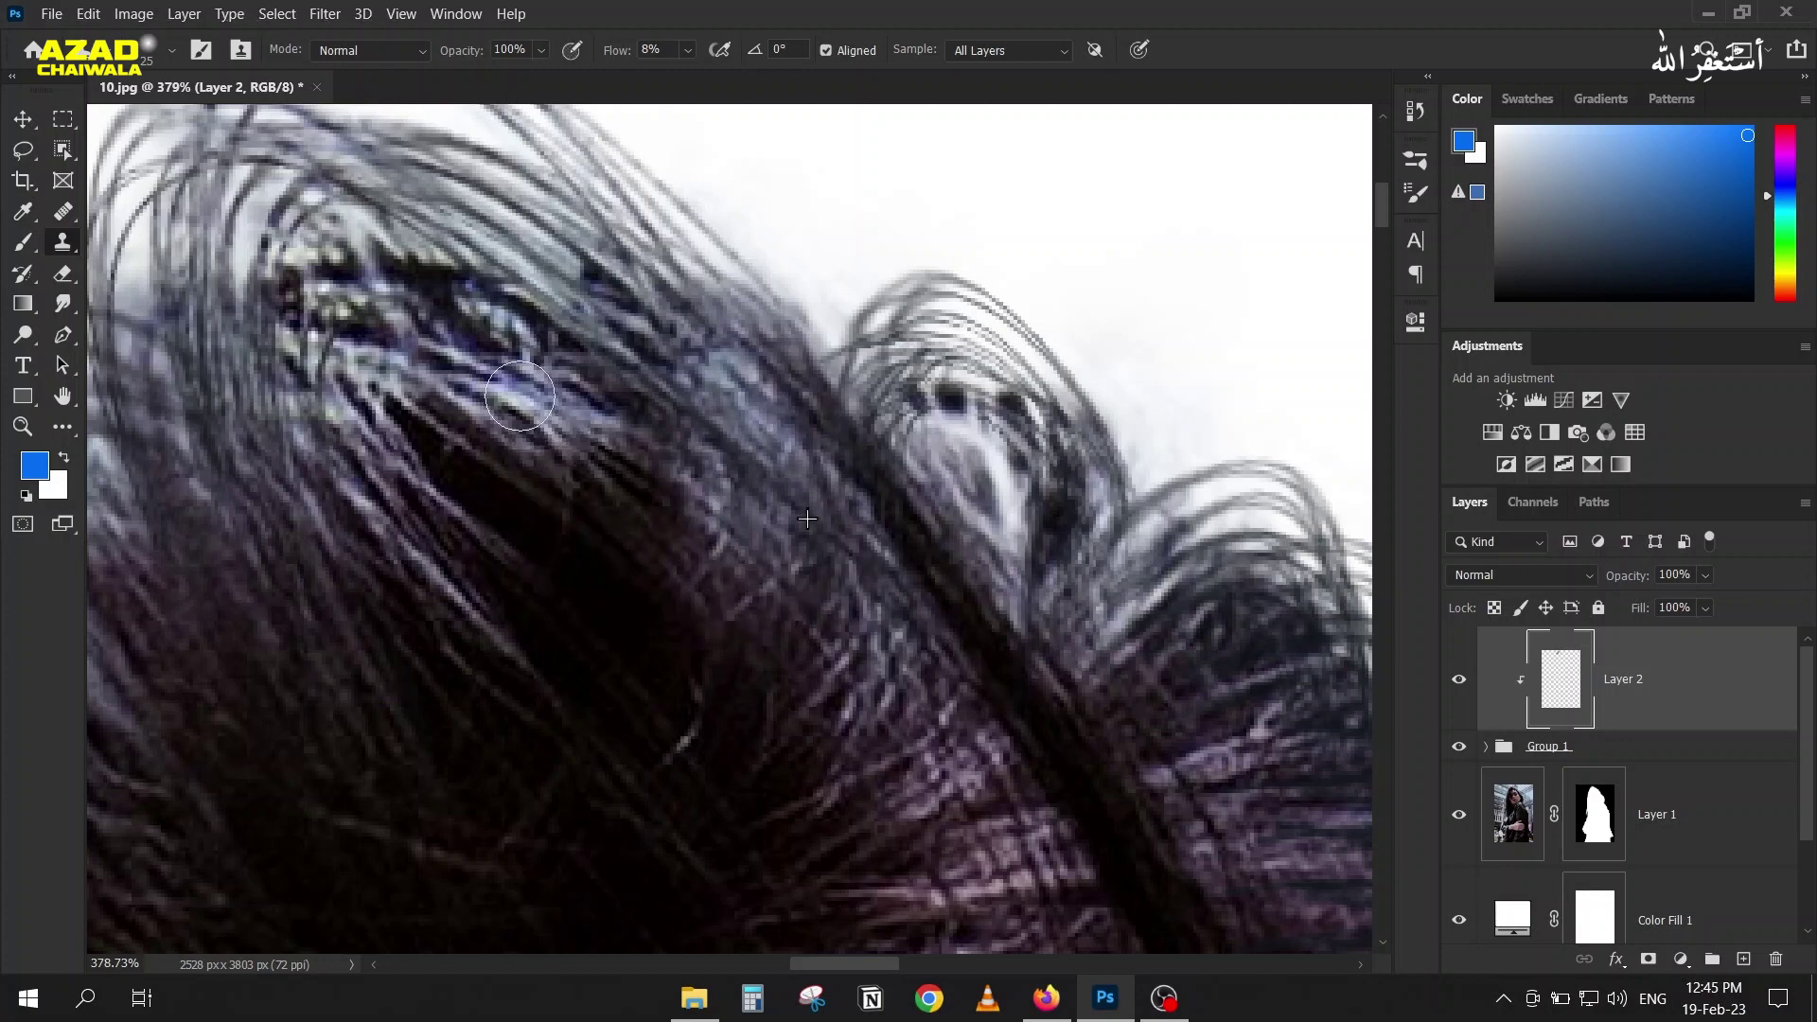
left_click_drag(744, 500, 487, 512)
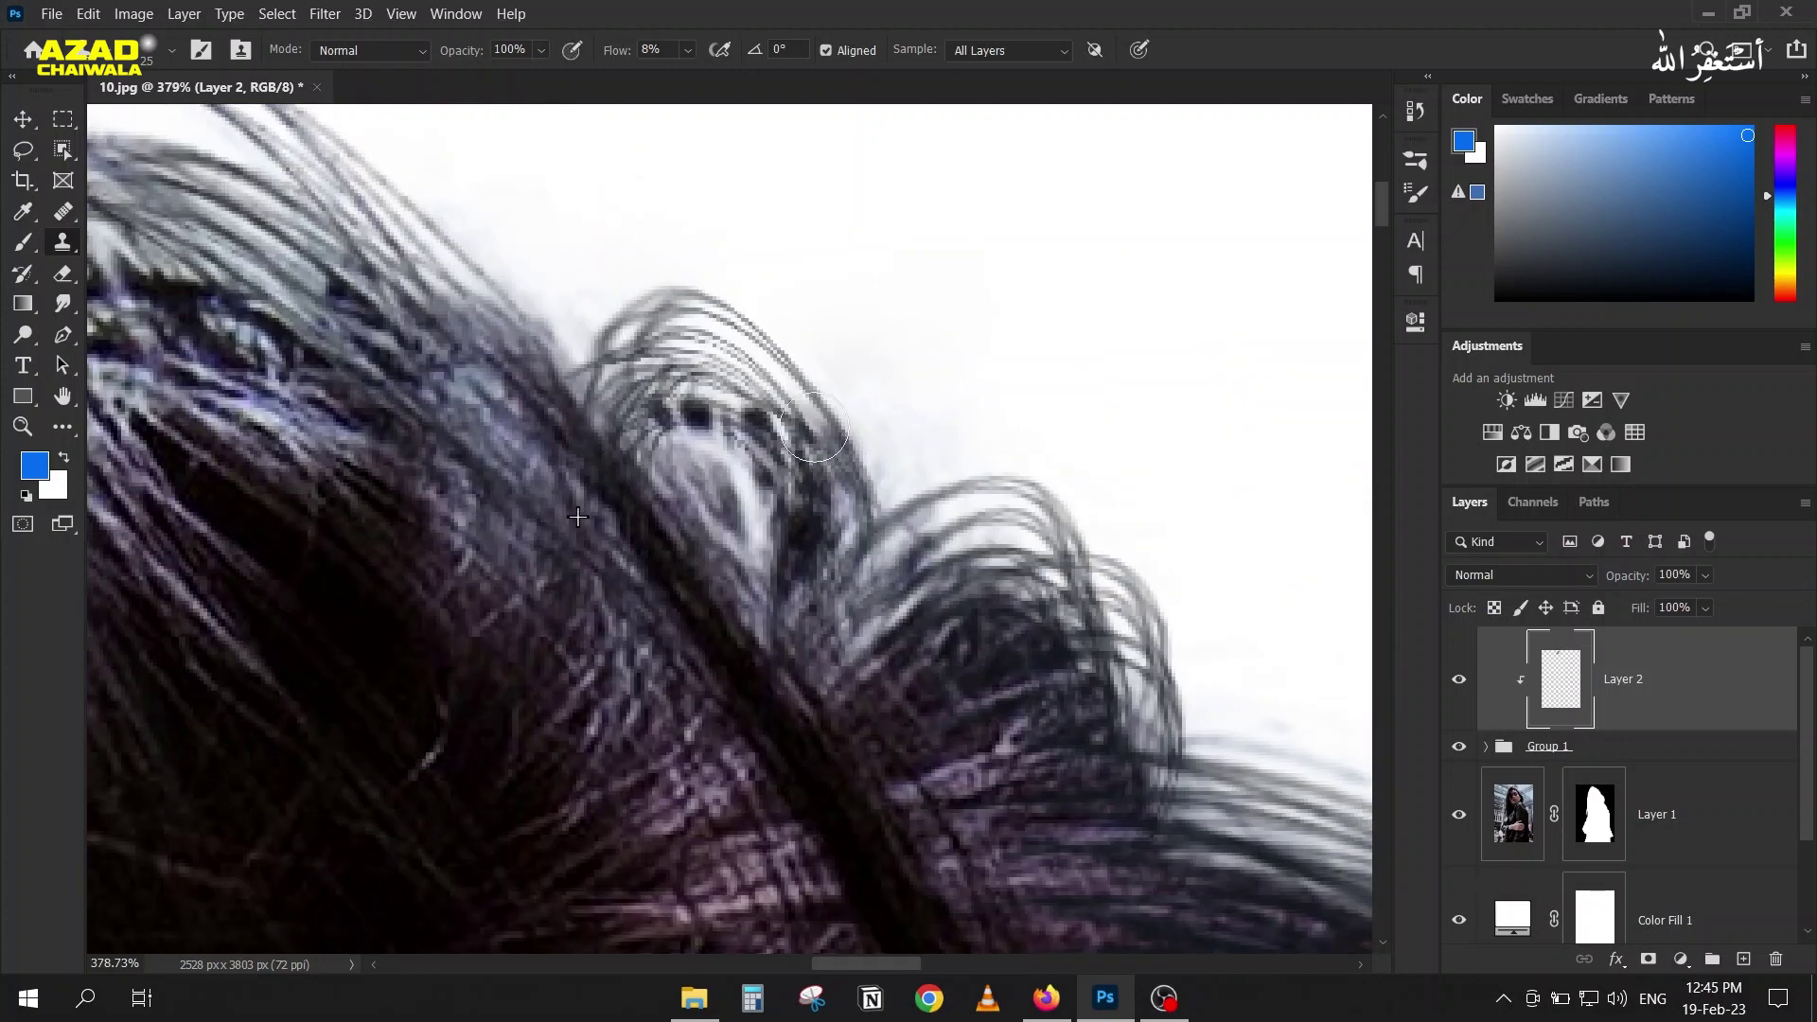
left_click_drag(814, 431, 892, 447)
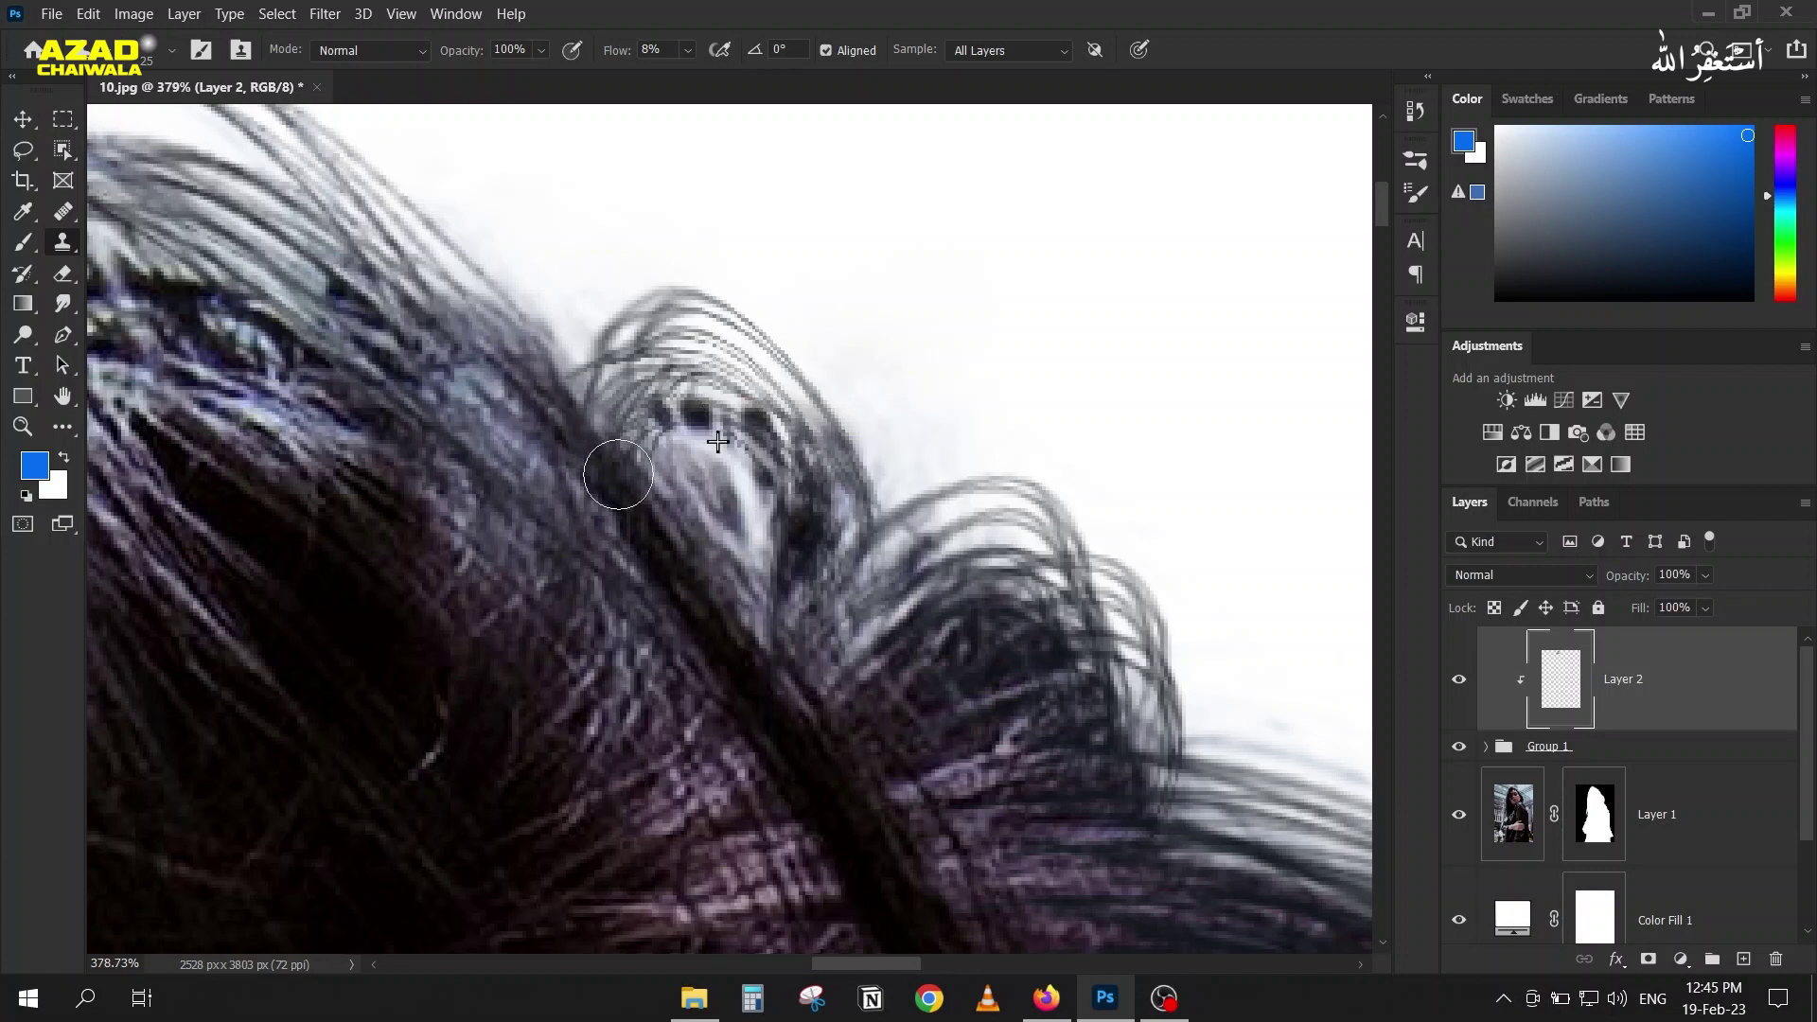
left_click(720, 630, "alt")
left_click_drag(784, 509, 771, 467)
mouse_move(807, 539)
left_mouse_down()
mouse_move(776, 417)
mouse_move(840, 486)
left_mouse_up()
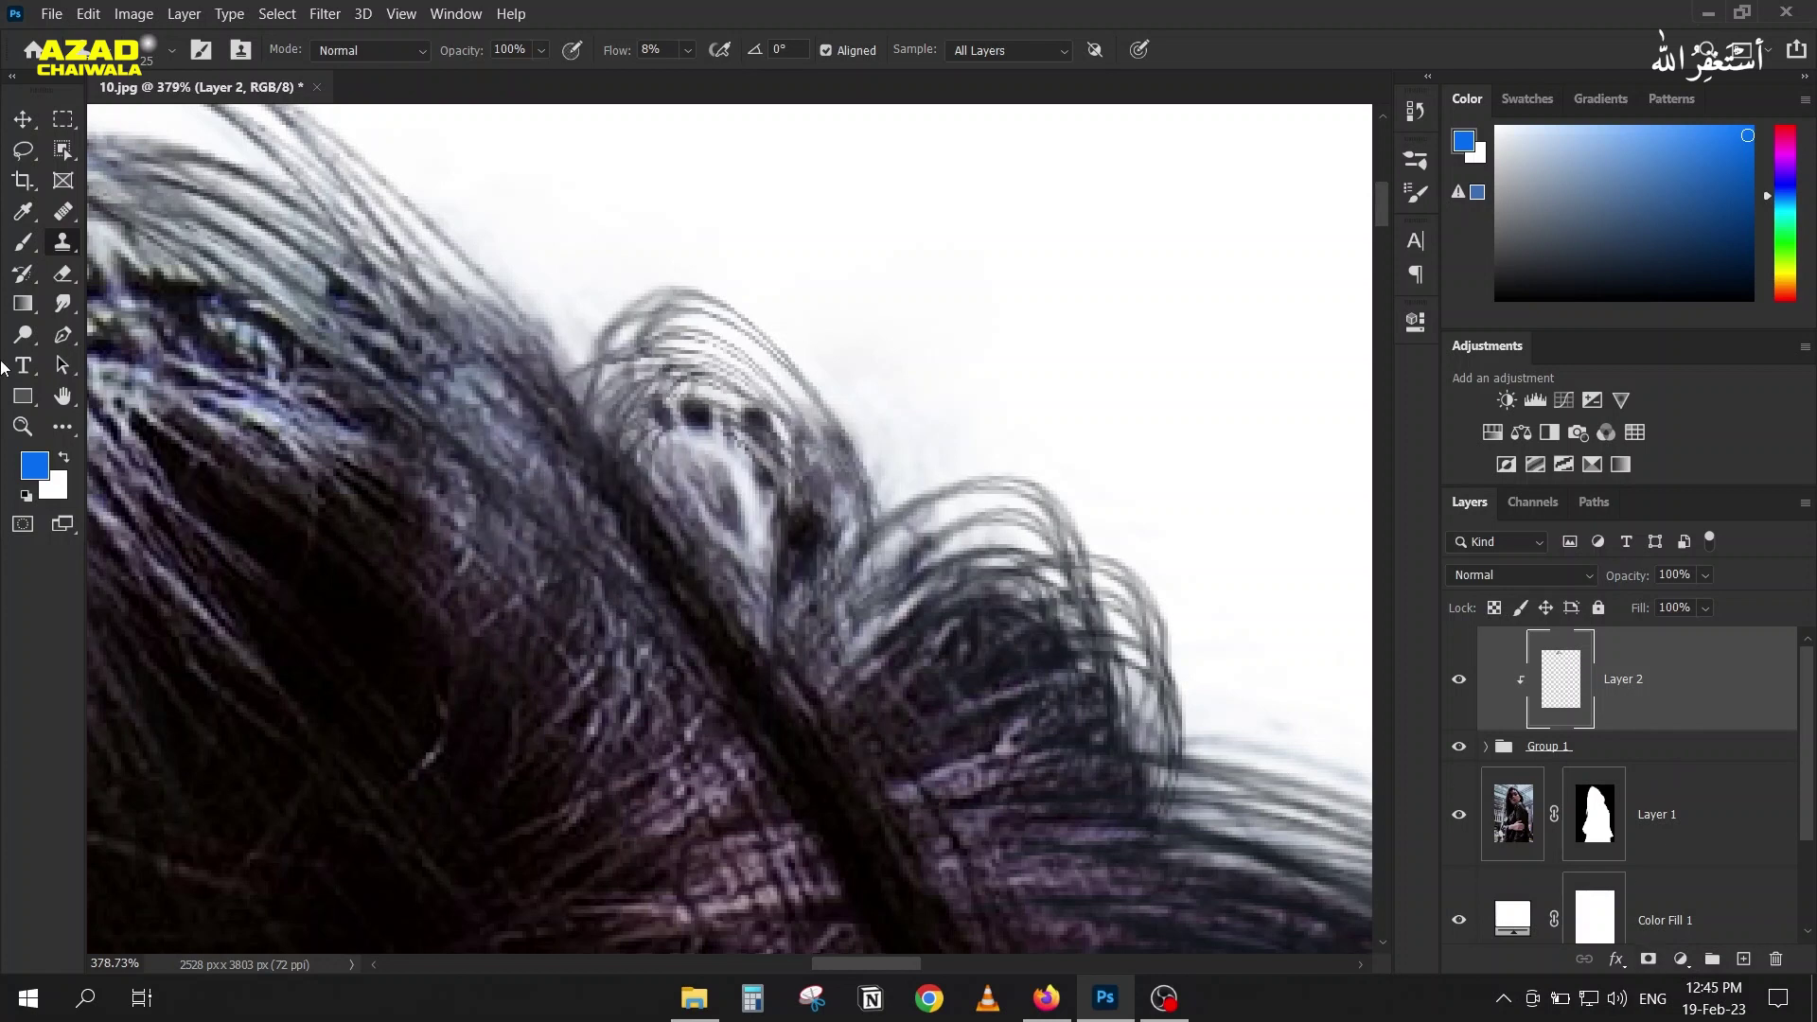
left_click(62, 210)
Step: Add new Layer 3 and heal the dark spots along the crown curl from sampled hair
left_click(133, 233)
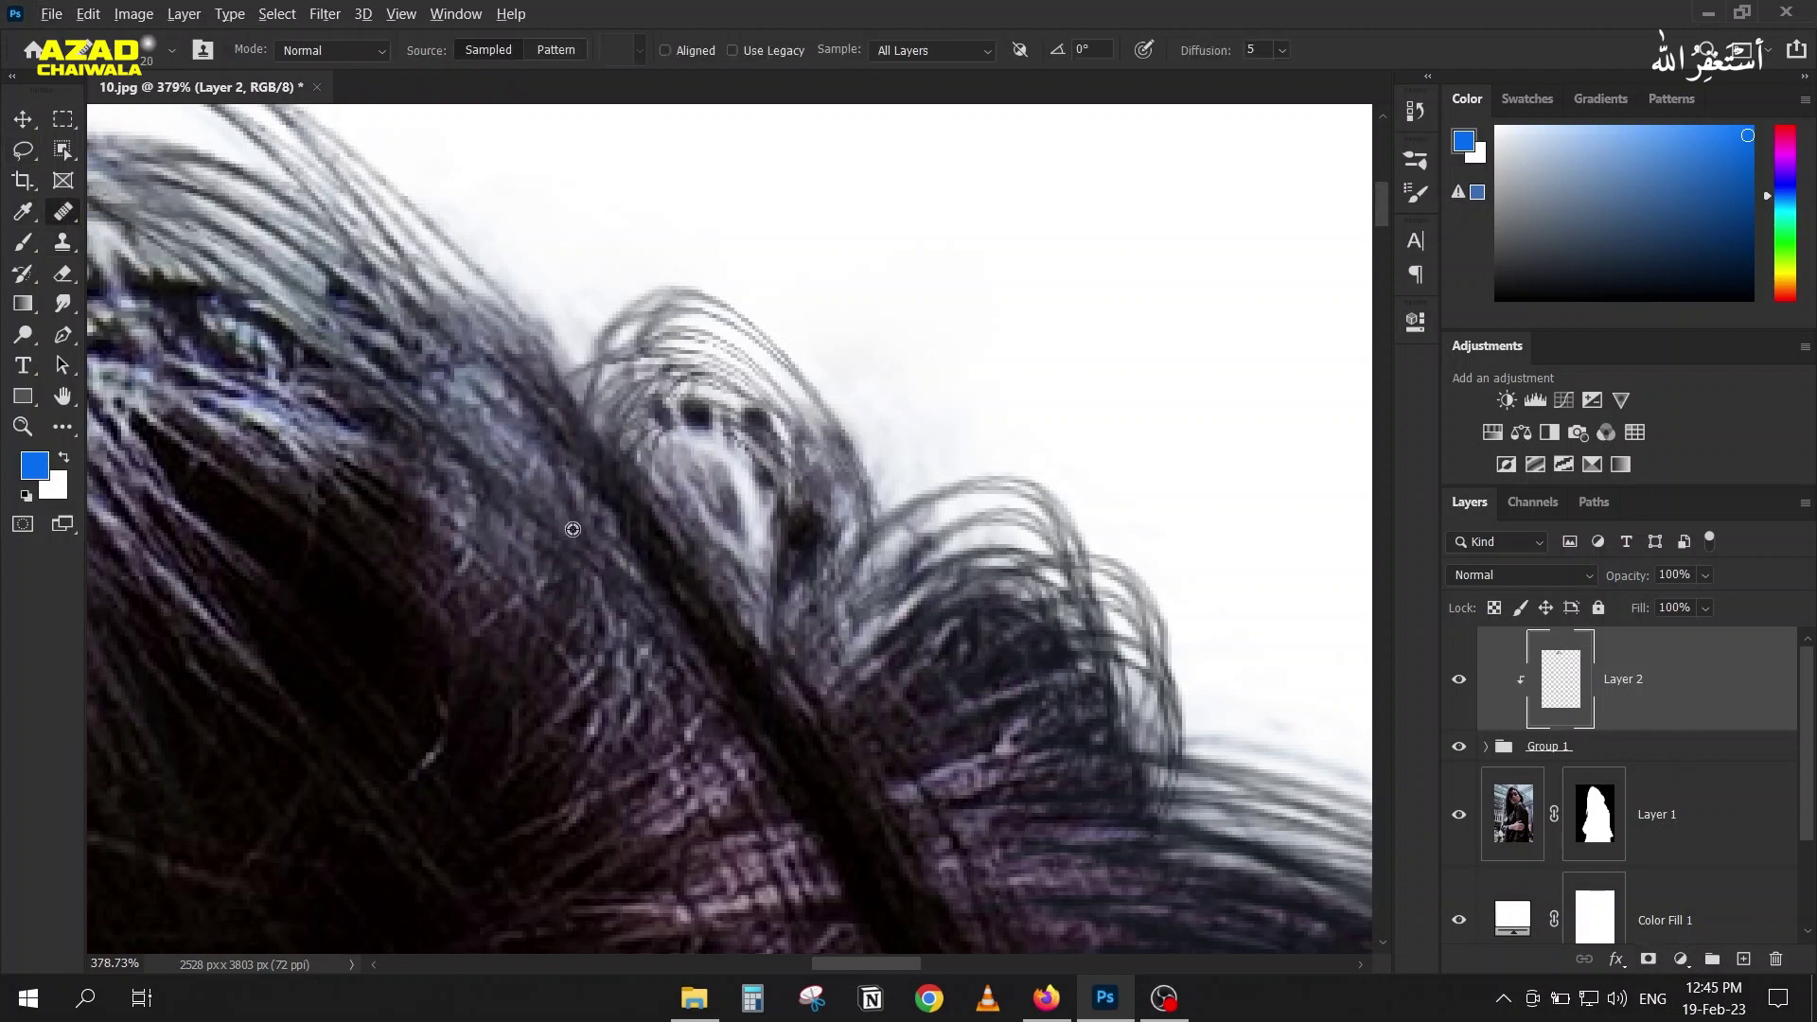
left_click(651, 455, "alt")
left_click(1743, 960)
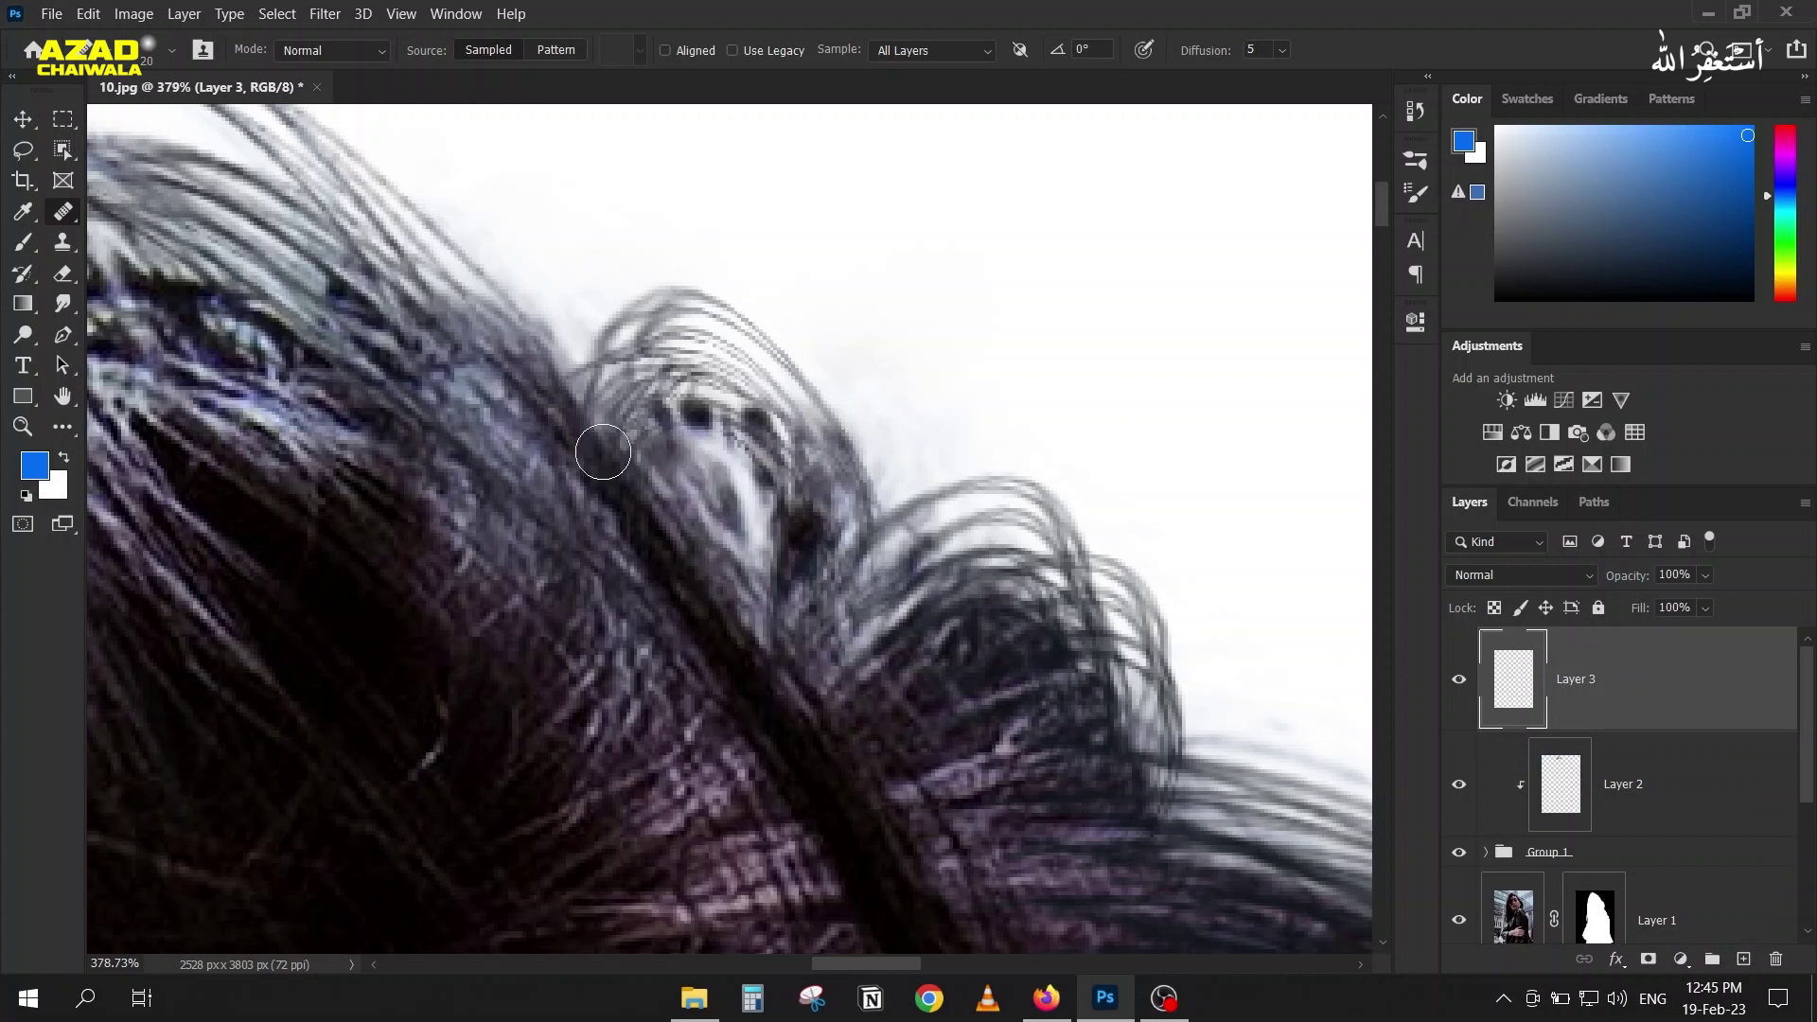
mouse_move(655, 420)
left_mouse_down()
mouse_move(751, 436)
mouse_move(779, 478)
mouse_move(791, 637)
mouse_move(779, 430)
mouse_move(823, 616)
left_mouse_up()
scroll(289, 406, "down", 5)
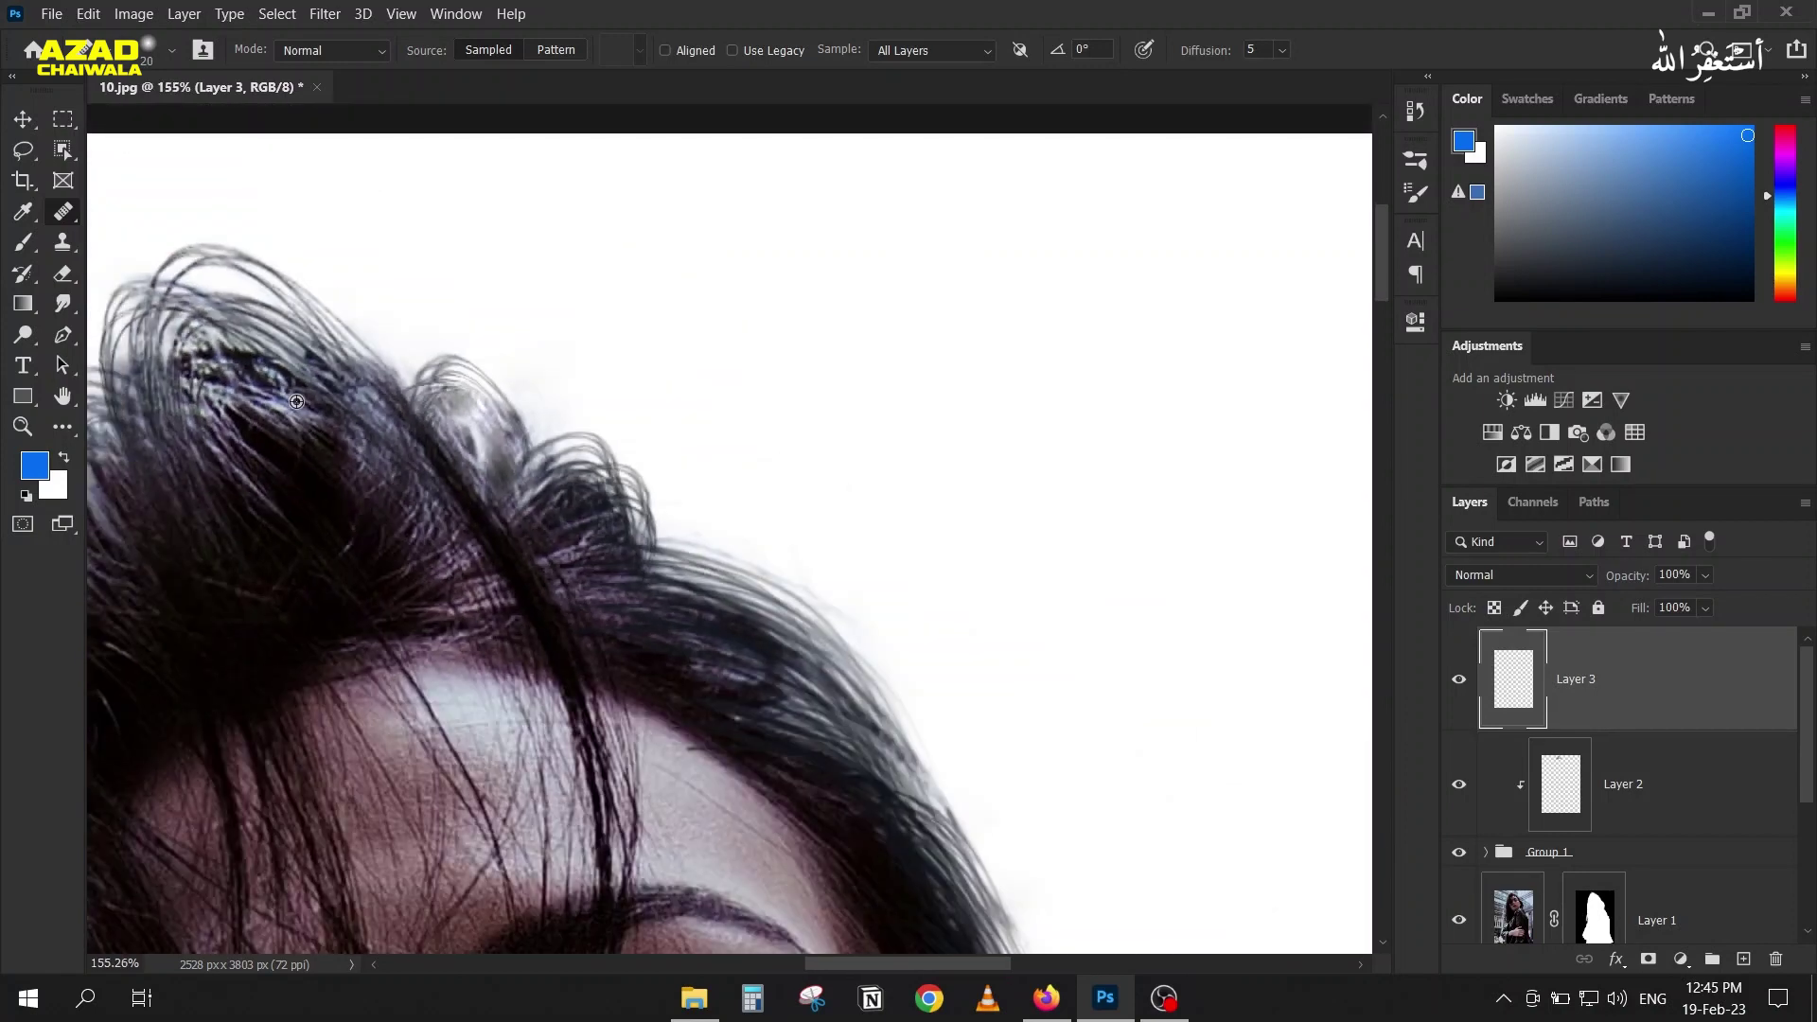
Step: Clone hair over the dark blobs in the crown curls and down across the crown
left_click(63, 242)
scroll(274, 369, "up", 6)
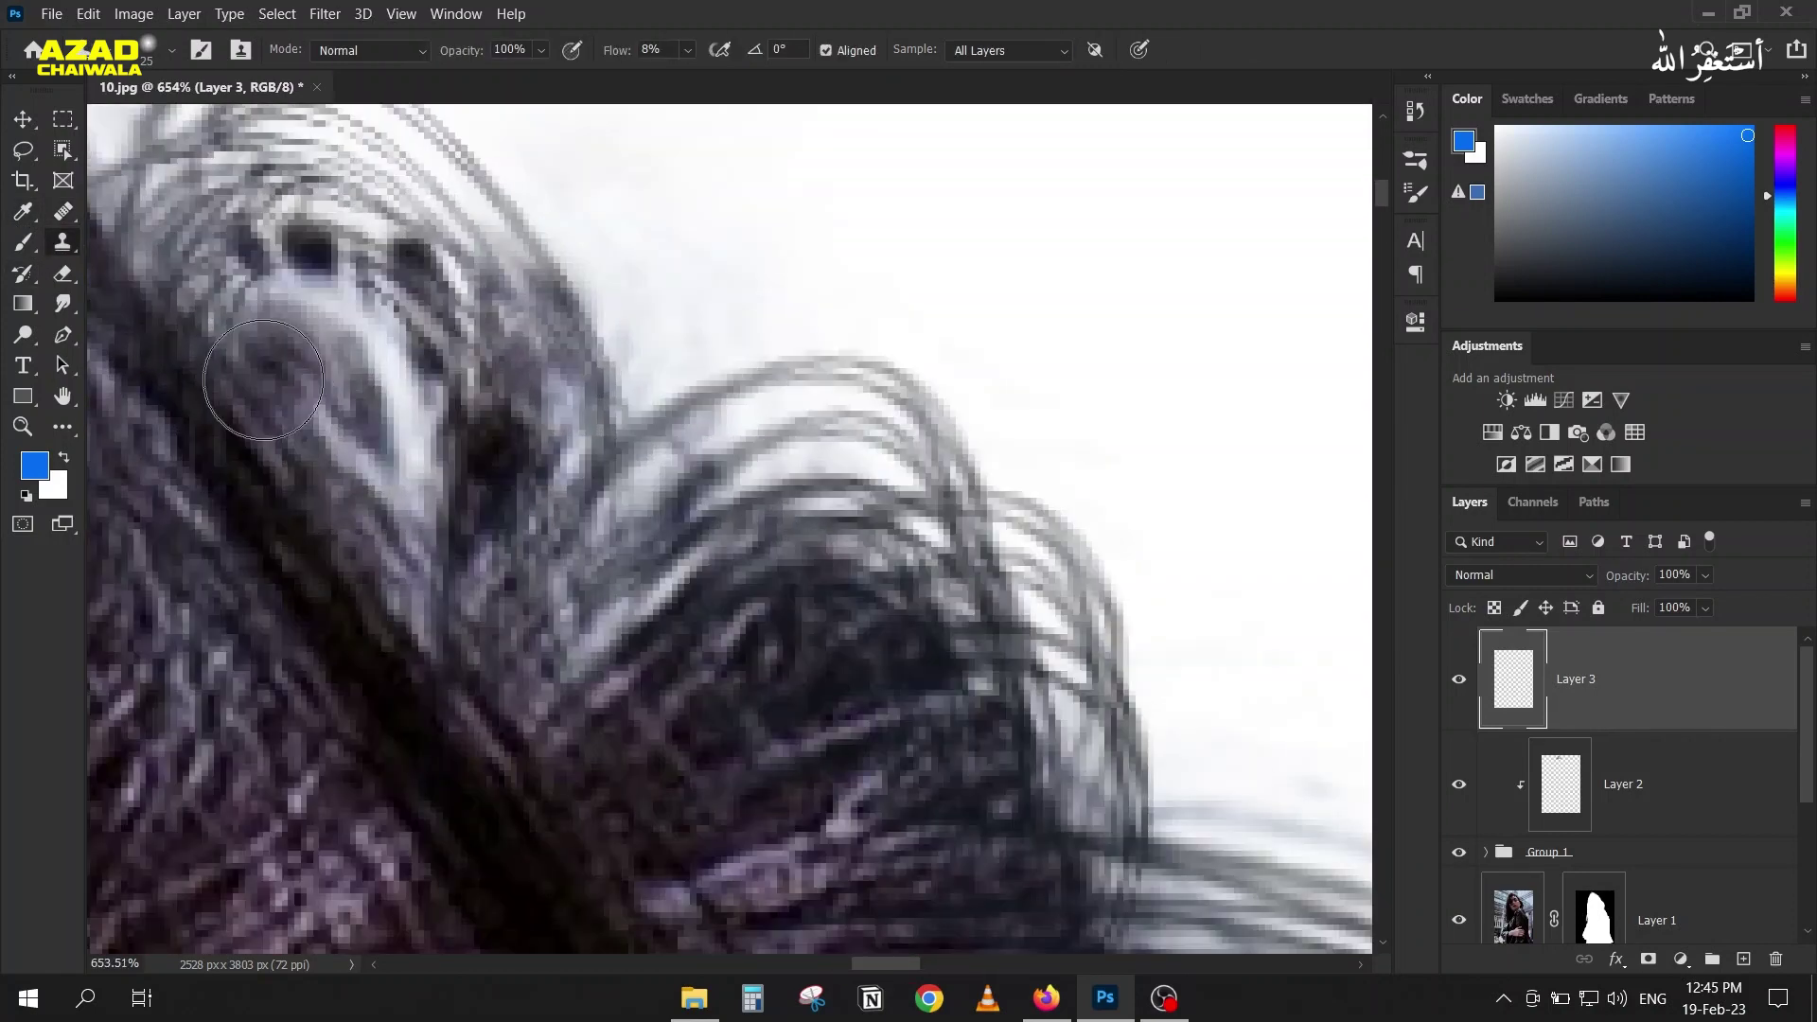
left_click_drag(268, 417, 649, 397)
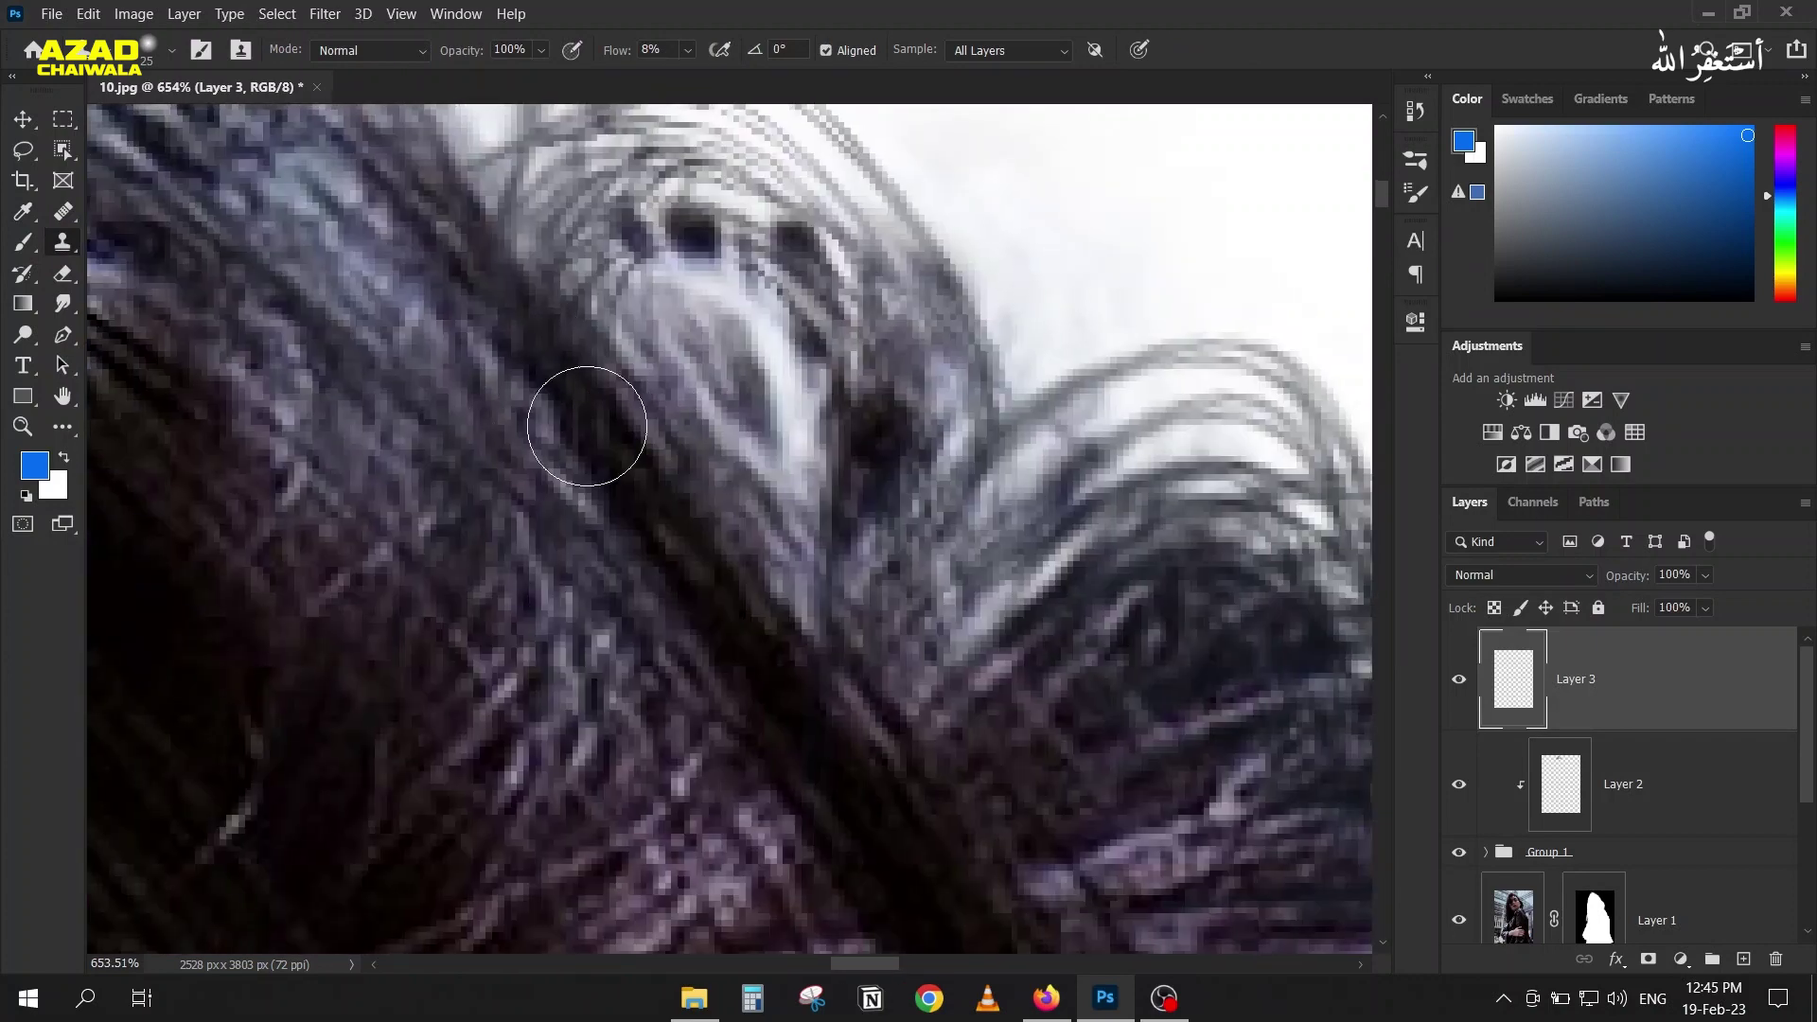
key("p")
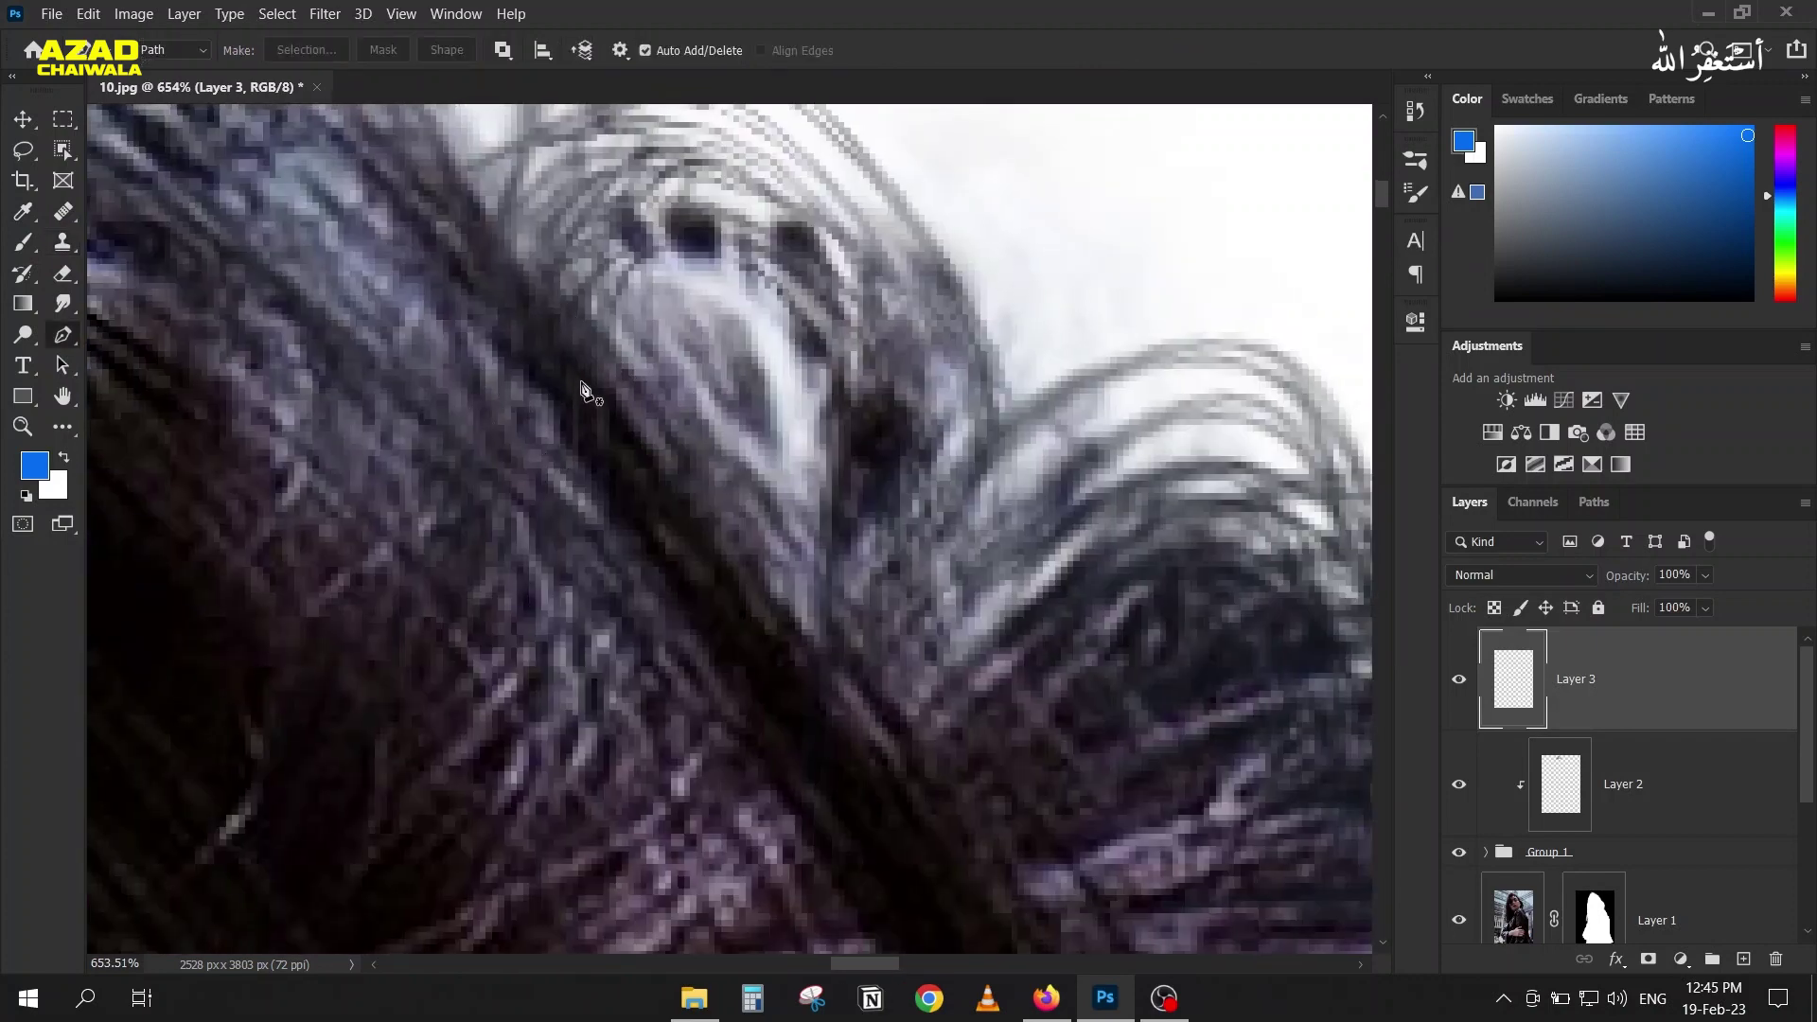
left_click(57, 243)
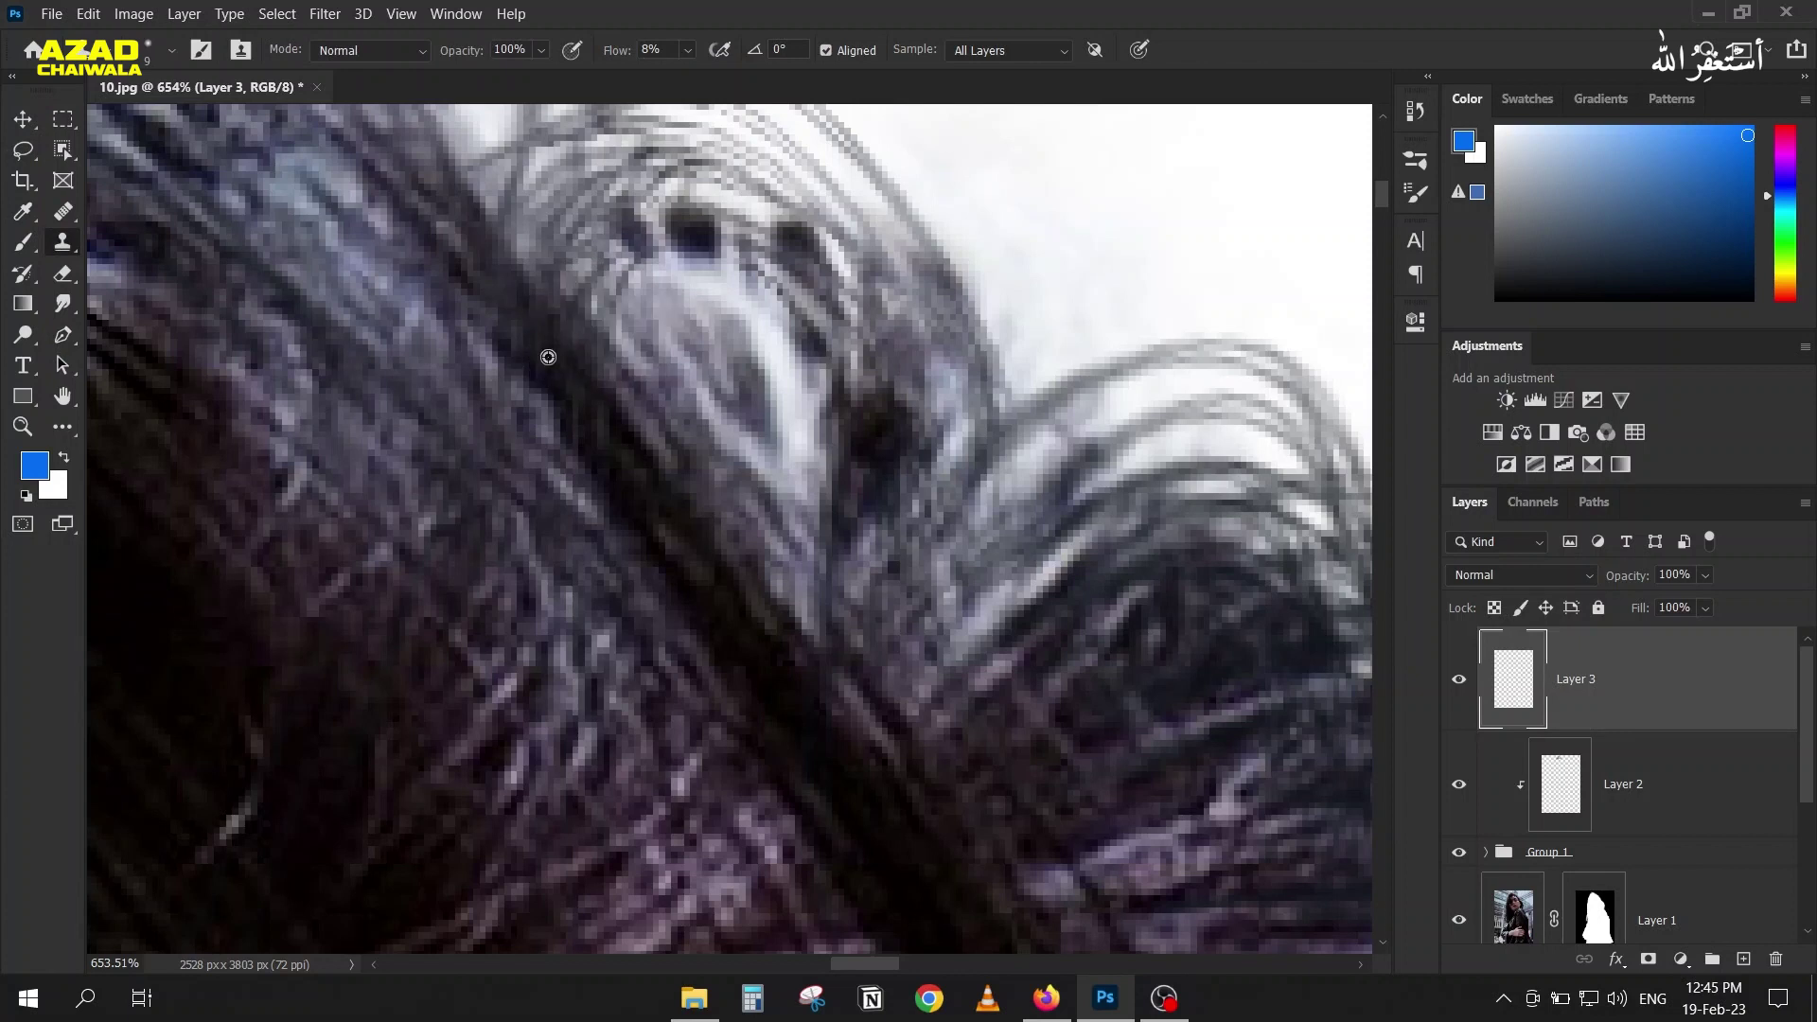
mouse_move(701, 240)
left_mouse_down()
mouse_move(756, 236)
mouse_move(603, 228)
mouse_move(589, 257)
mouse_move(698, 217)
mouse_move(589, 243)
mouse_move(761, 235)
mouse_move(591, 303)
left_mouse_up()
left_click(549, 359, "alt")
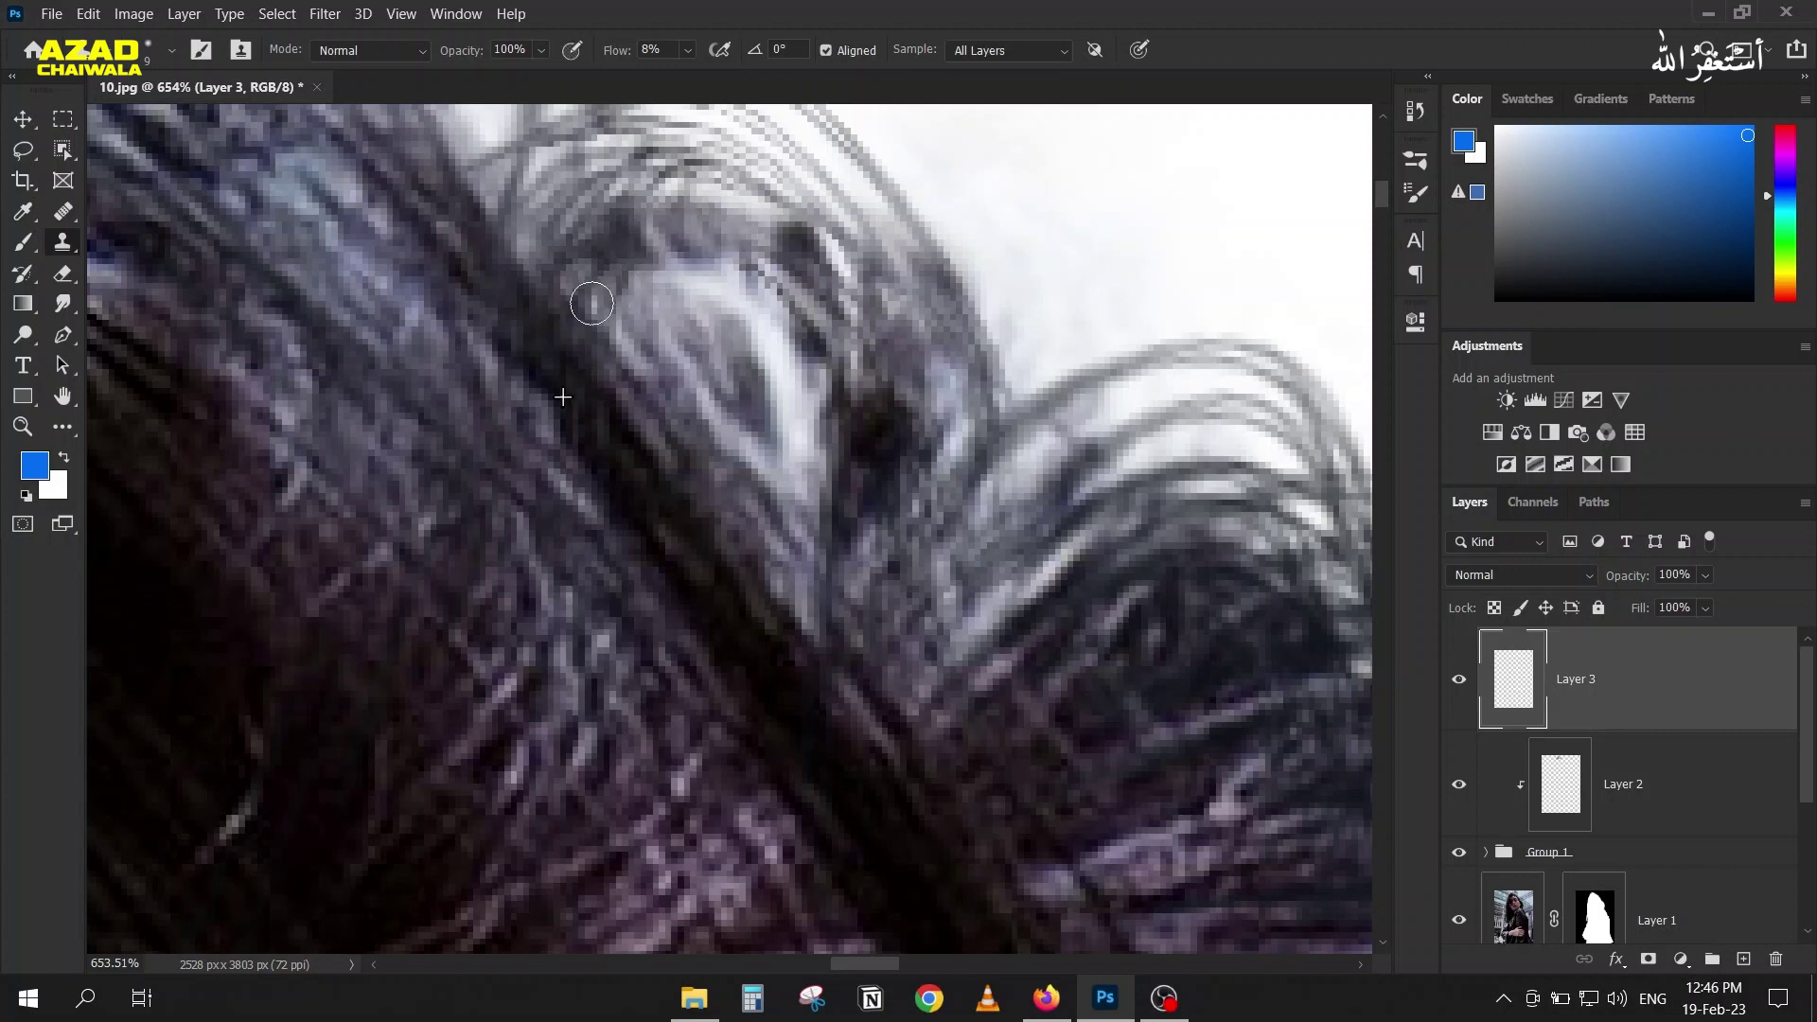
mouse_move(785, 249)
left_mouse_down()
mouse_move(757, 206)
mouse_move(775, 218)
mouse_move(740, 207)
mouse_move(790, 251)
mouse_move(776, 223)
mouse_move(804, 231)
mouse_move(833, 308)
mouse_move(831, 389)
mouse_move(859, 376)
mouse_move(897, 472)
mouse_move(904, 511)
mouse_move(841, 382)
mouse_move(852, 519)
left_mouse_up()
Step: Resample nearby hair and clone further down the strand, lightening the dark patch
left_click(647, 443, "alt")
mouse_move(875, 628)
left_mouse_down()
mouse_move(864, 474)
mouse_move(902, 528)
left_mouse_up()
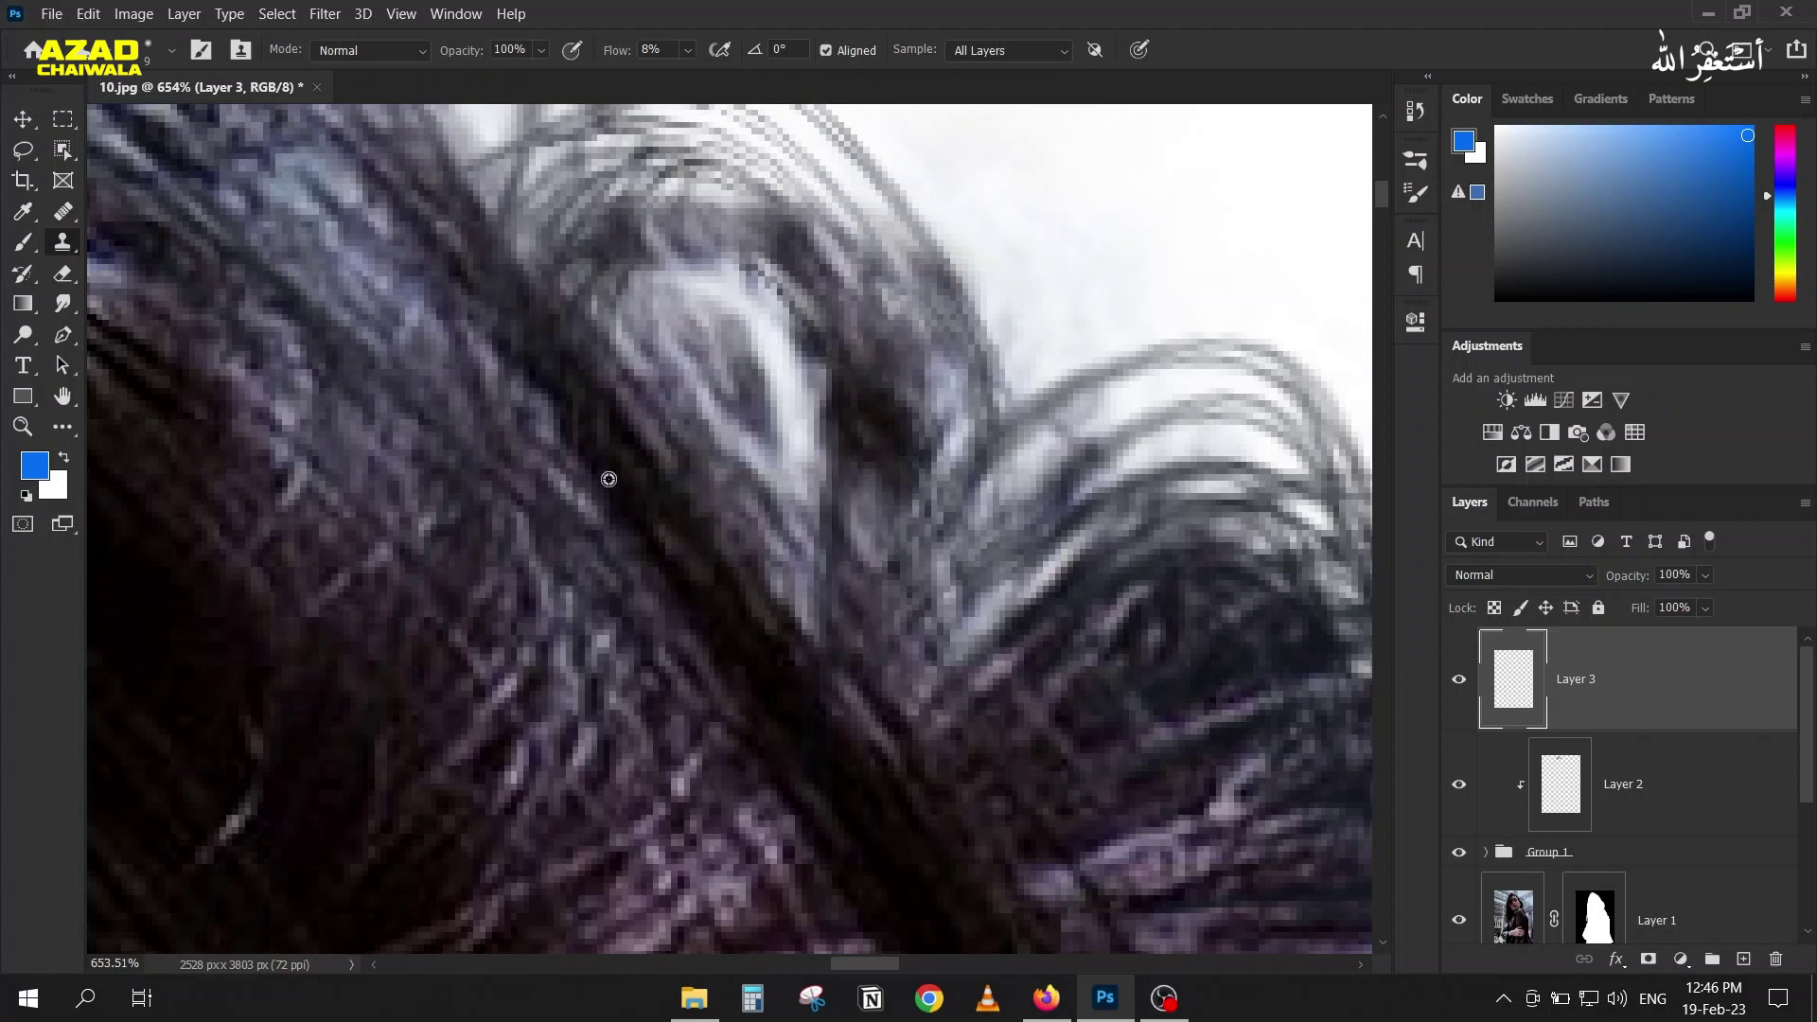
mouse_move(870, 438)
left_mouse_down()
mouse_move(900, 434)
mouse_move(899, 459)
mouse_move(811, 625)
left_mouse_up()
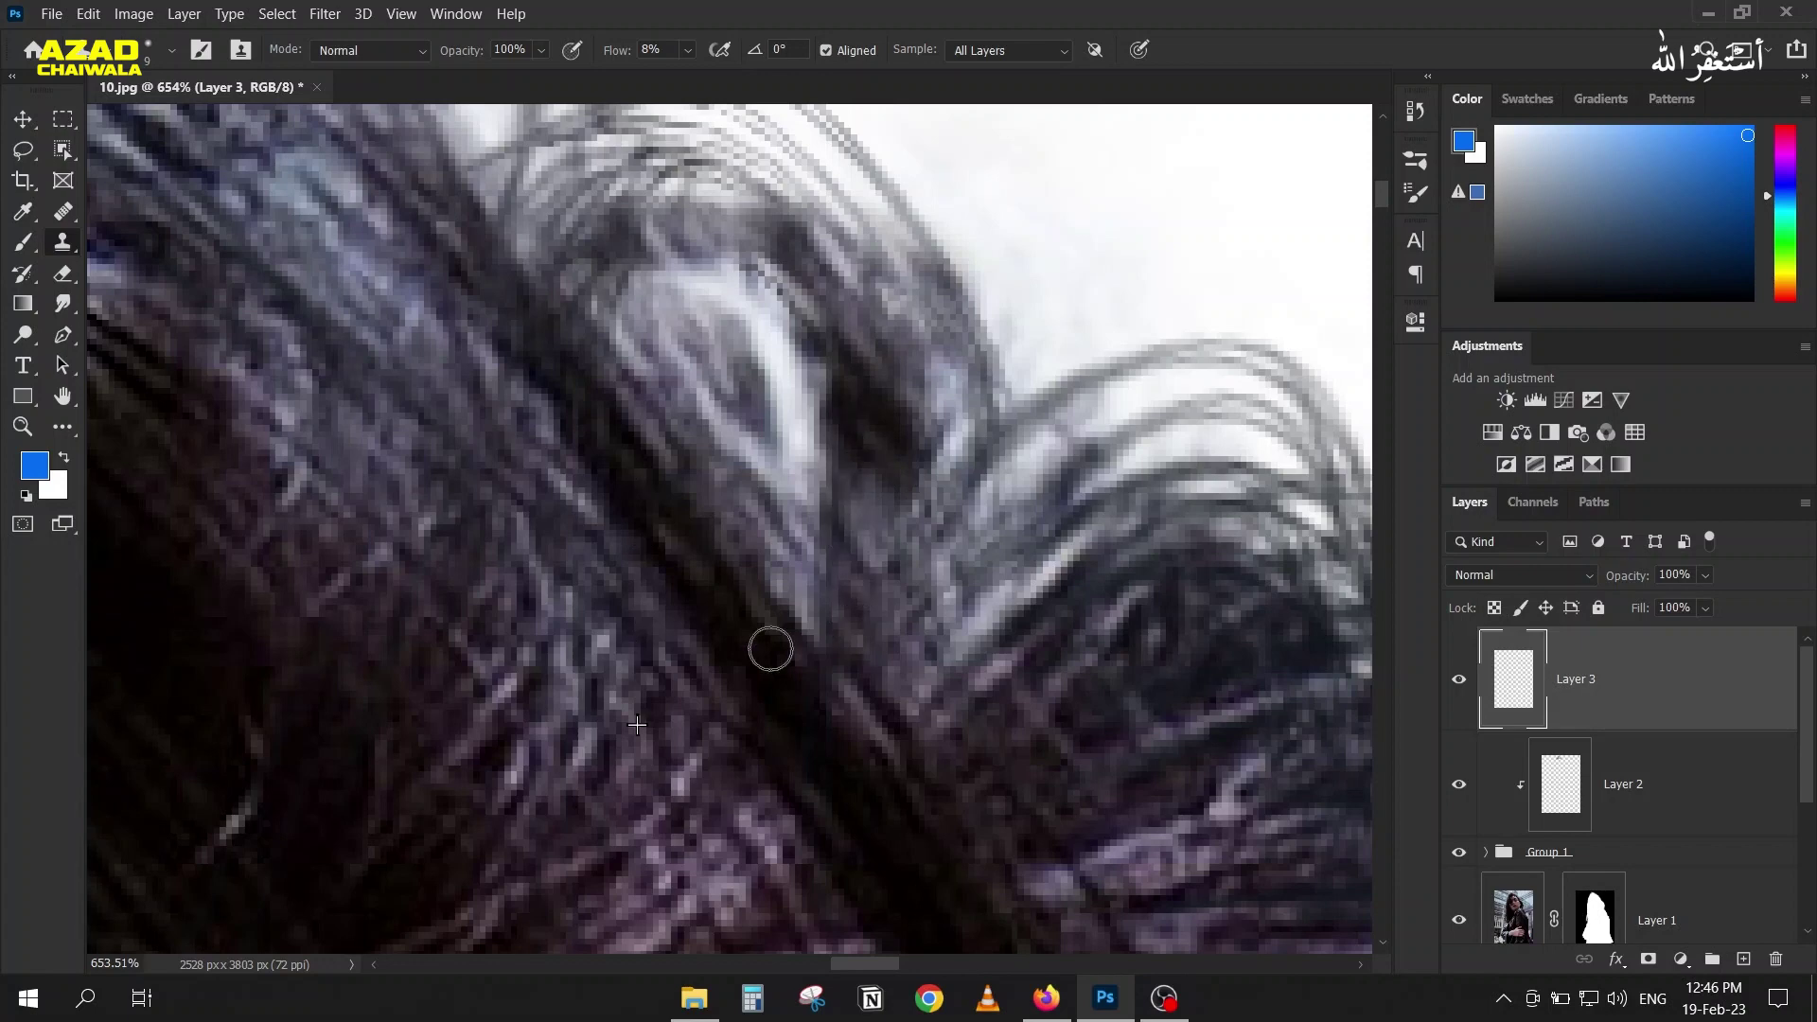
scroll(643, 469, "down", 3)
scroll(643, 469, "down", 2)
scroll(639, 462, "up", 5)
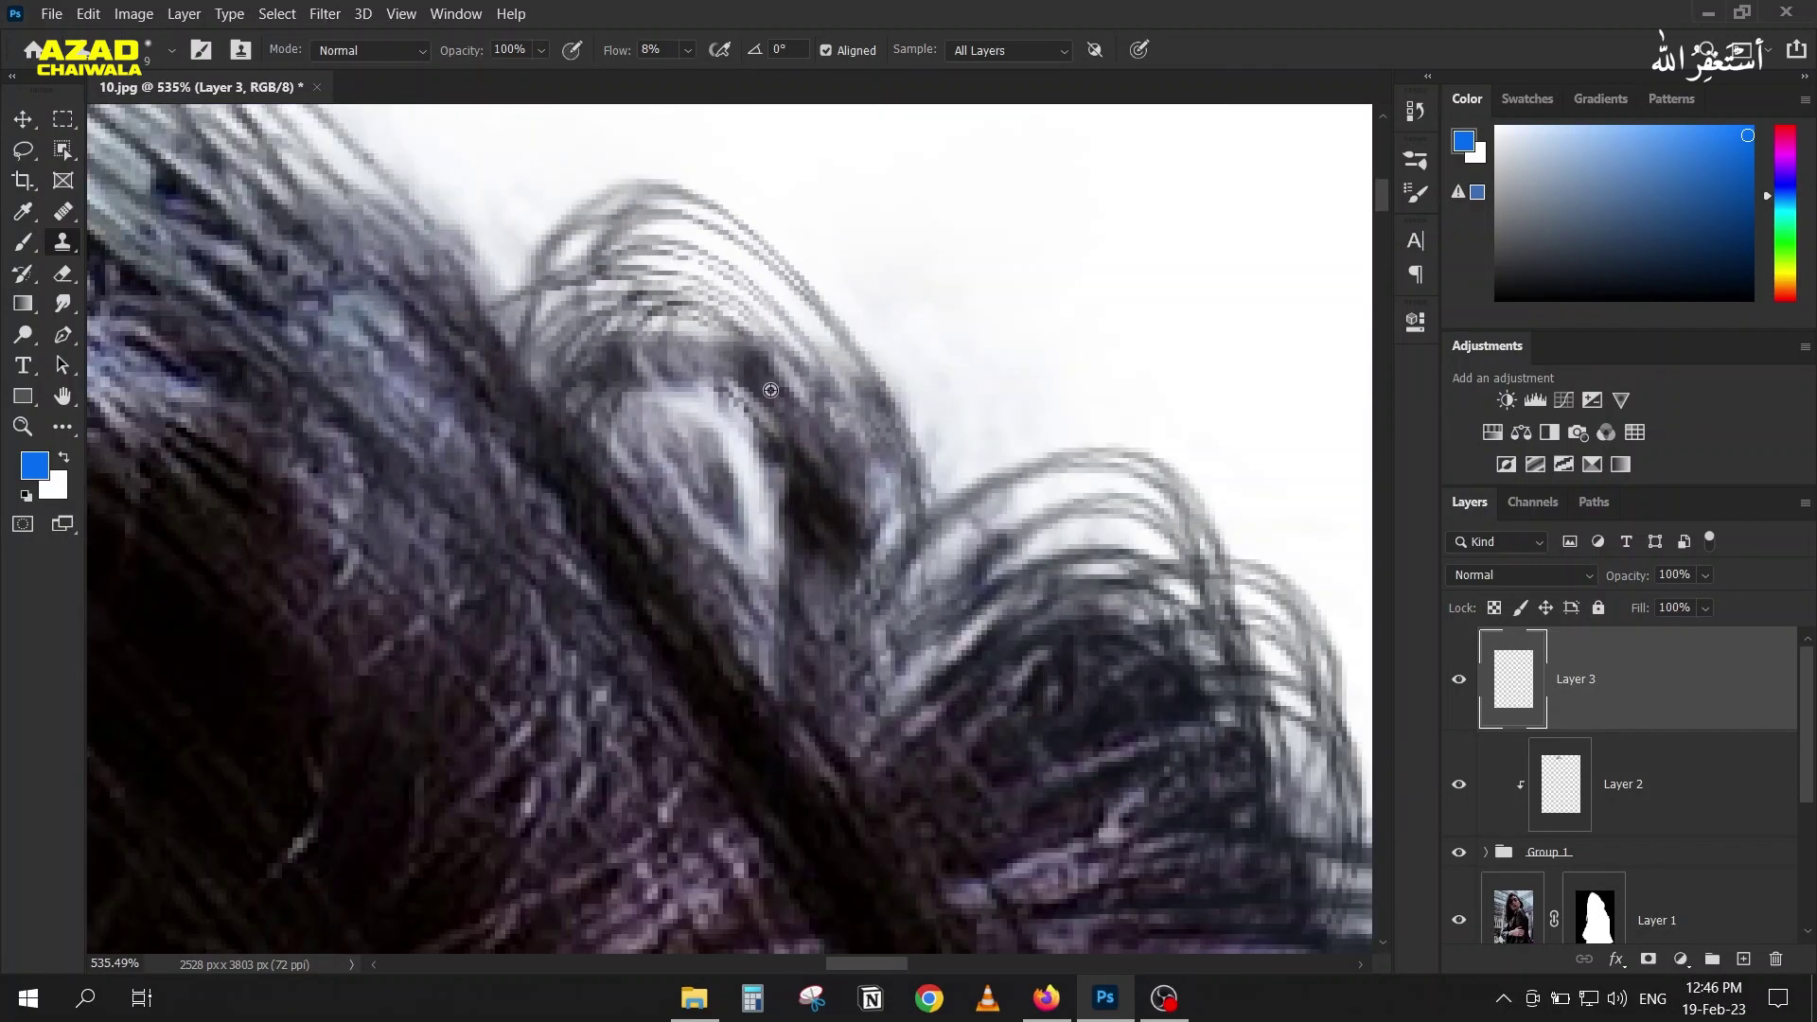
scroll(771, 390, "up", 1)
mouse_move(768, 389)
left_mouse_down()
mouse_move(717, 334)
mouse_move(715, 425)
mouse_move(750, 437)
mouse_move(821, 573)
mouse_move(859, 564)
mouse_move(887, 641)
mouse_move(814, 570)
mouse_move(817, 611)
mouse_move(857, 489)
mouse_move(885, 501)
mouse_move(854, 524)
mouse_move(872, 568)
left_mouse_up()
Step: Clone strands around the crown curl, undo that stroke, and move to the hair near the scalp
scroll(383, 536, "down", 3)
scroll(454, 503, "down", 4)
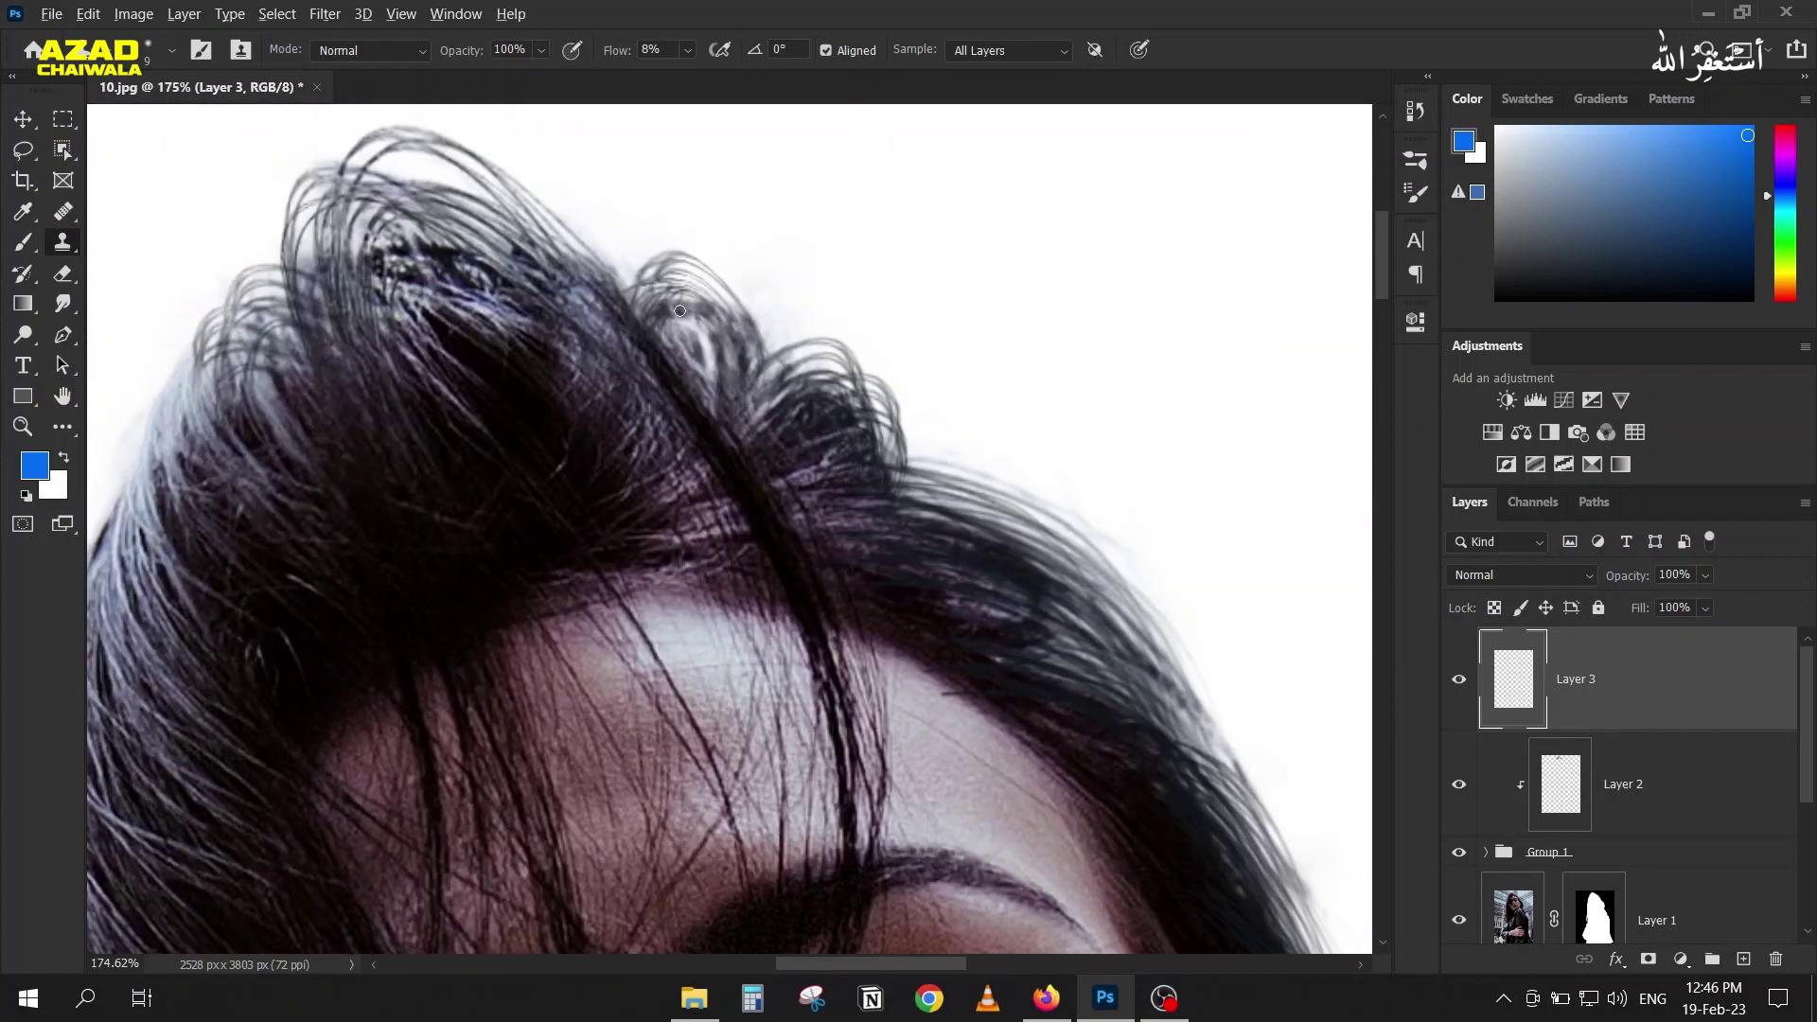
scroll(634, 331, "up", 3)
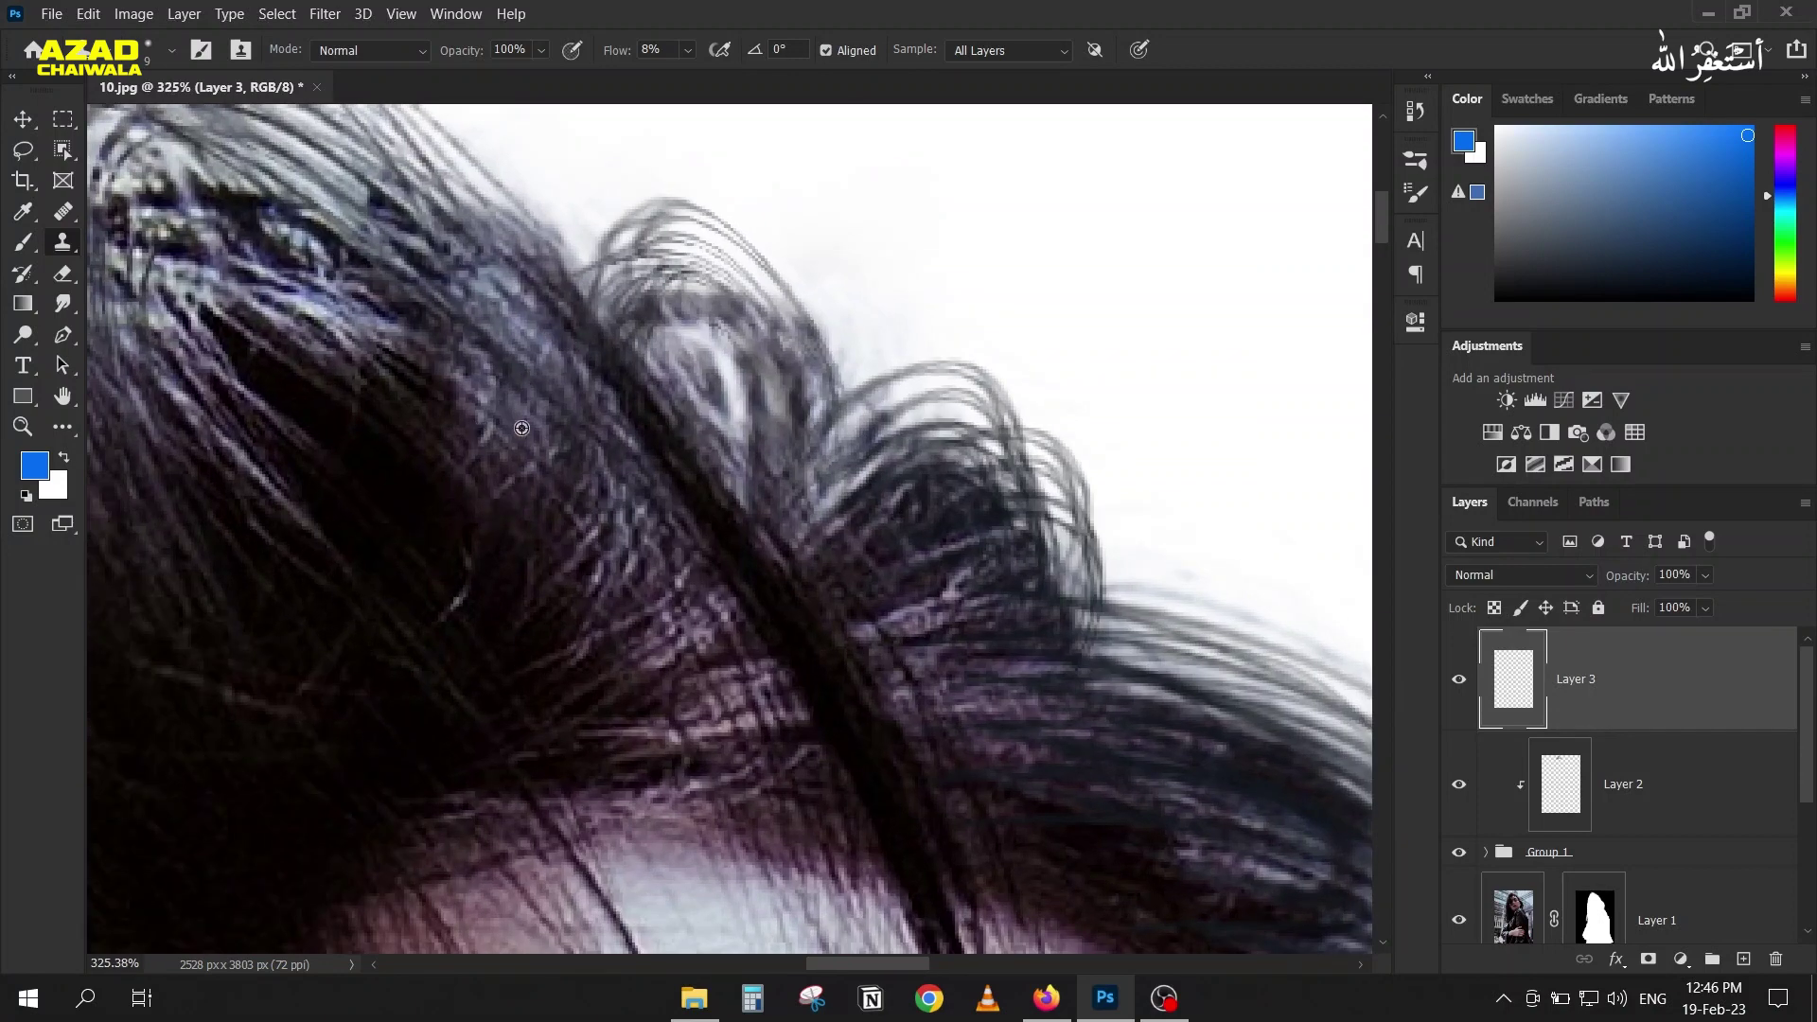
mouse_move(769, 355)
left_mouse_down()
mouse_move(810, 368)
mouse_move(746, 485)
left_mouse_up()
key("ctrl+z")
left_click_drag(771, 382, 956, 508)
scroll(640, 580, "up", 1)
left_click_drag(641, 580, 429, 367)
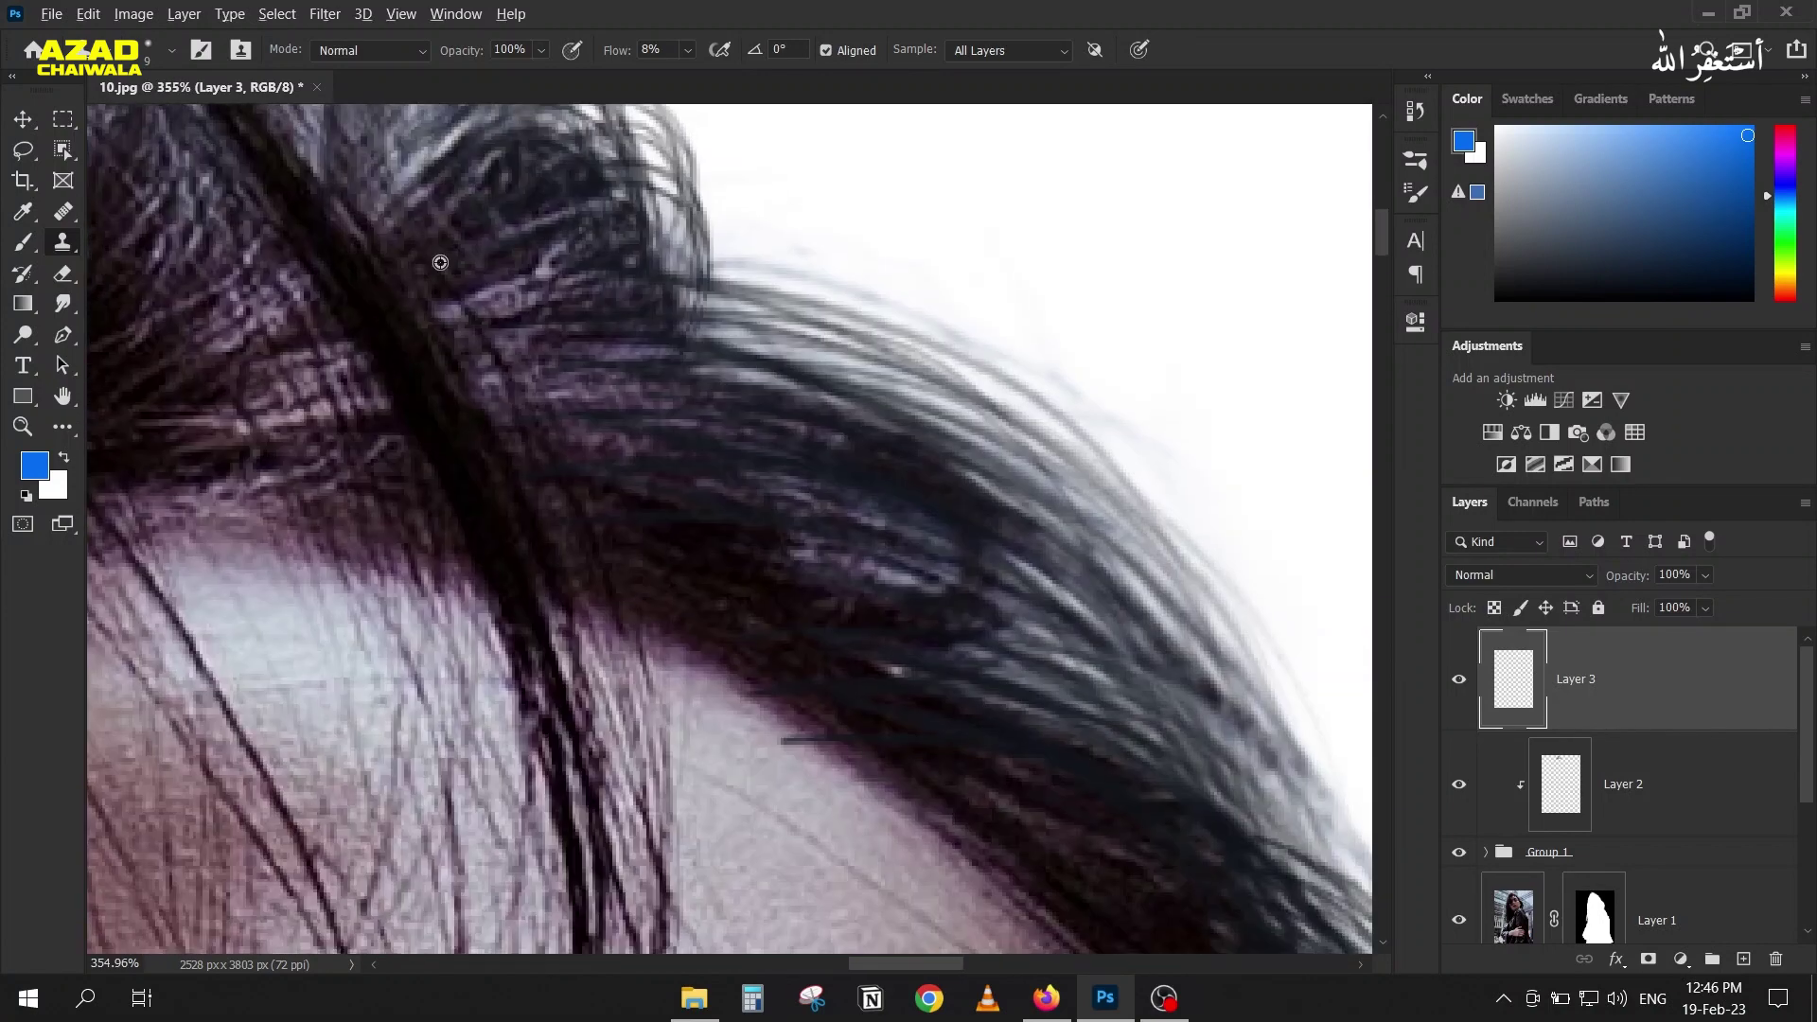
Step: On Layer 2, enlarge the clone brush to 30 and clone faint strokes along the forehead hairline
left_click(1558, 793)
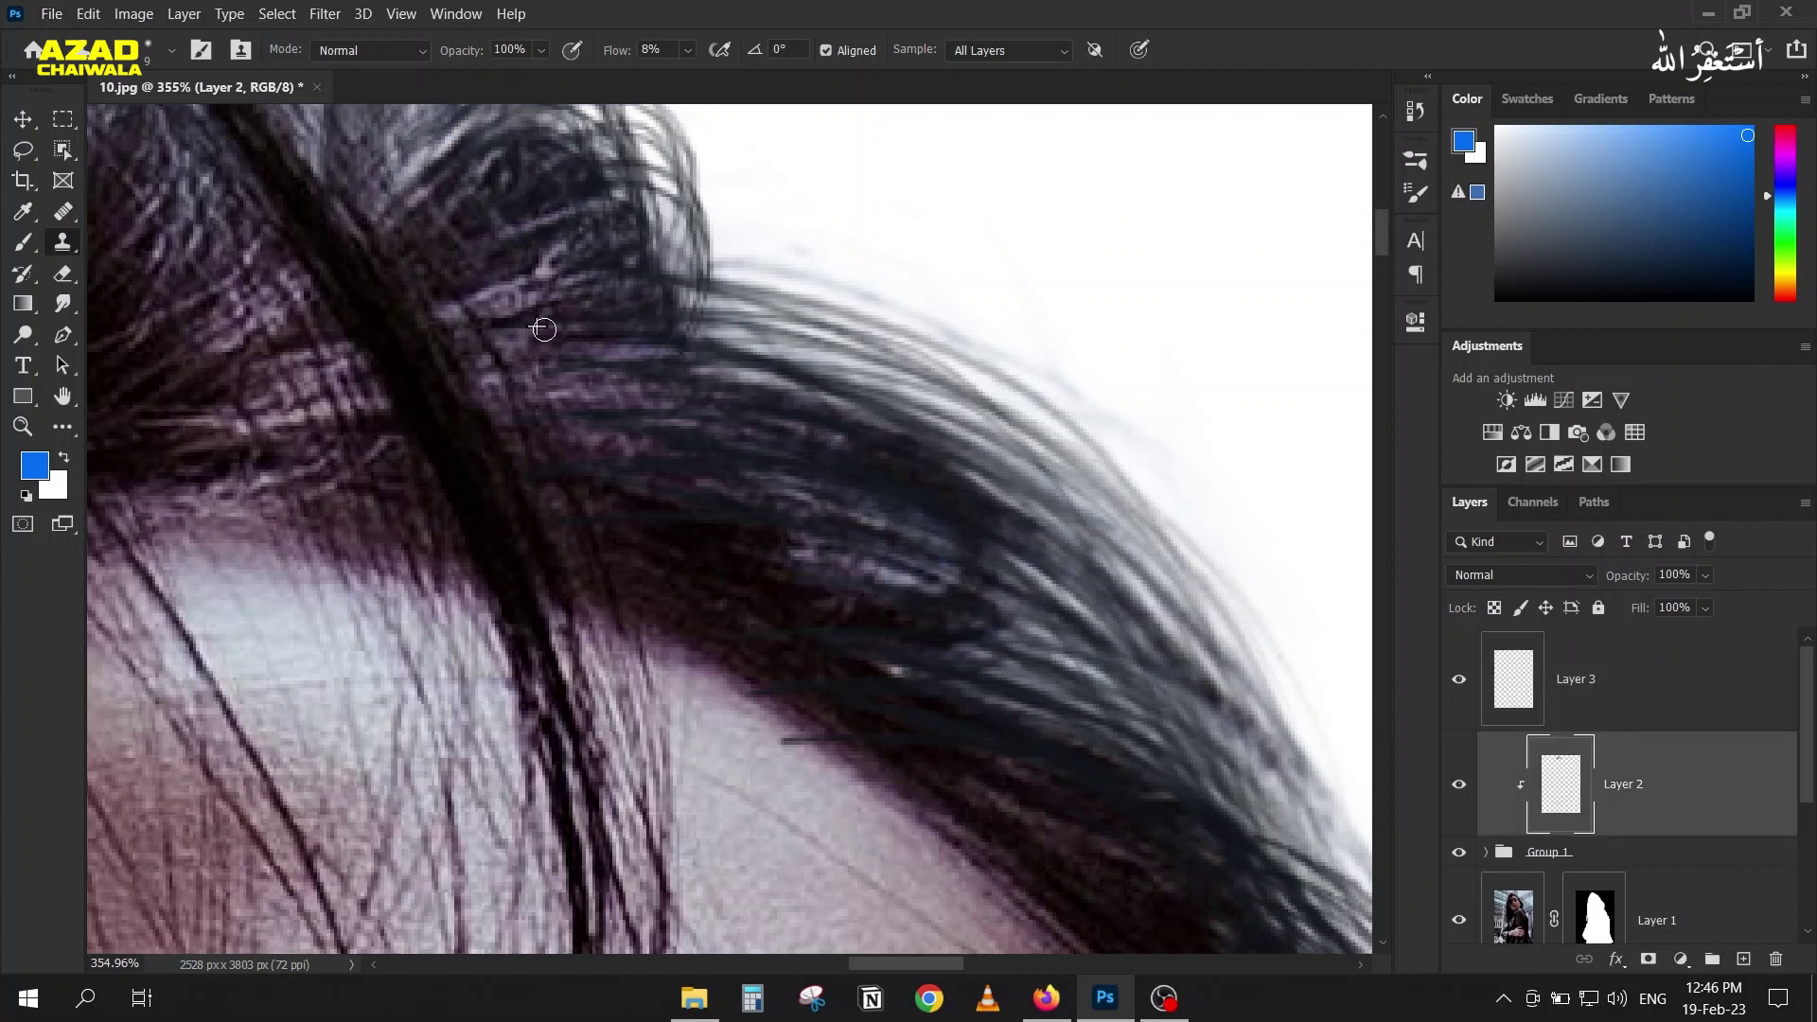
key("bracketright")
key("bracketright")
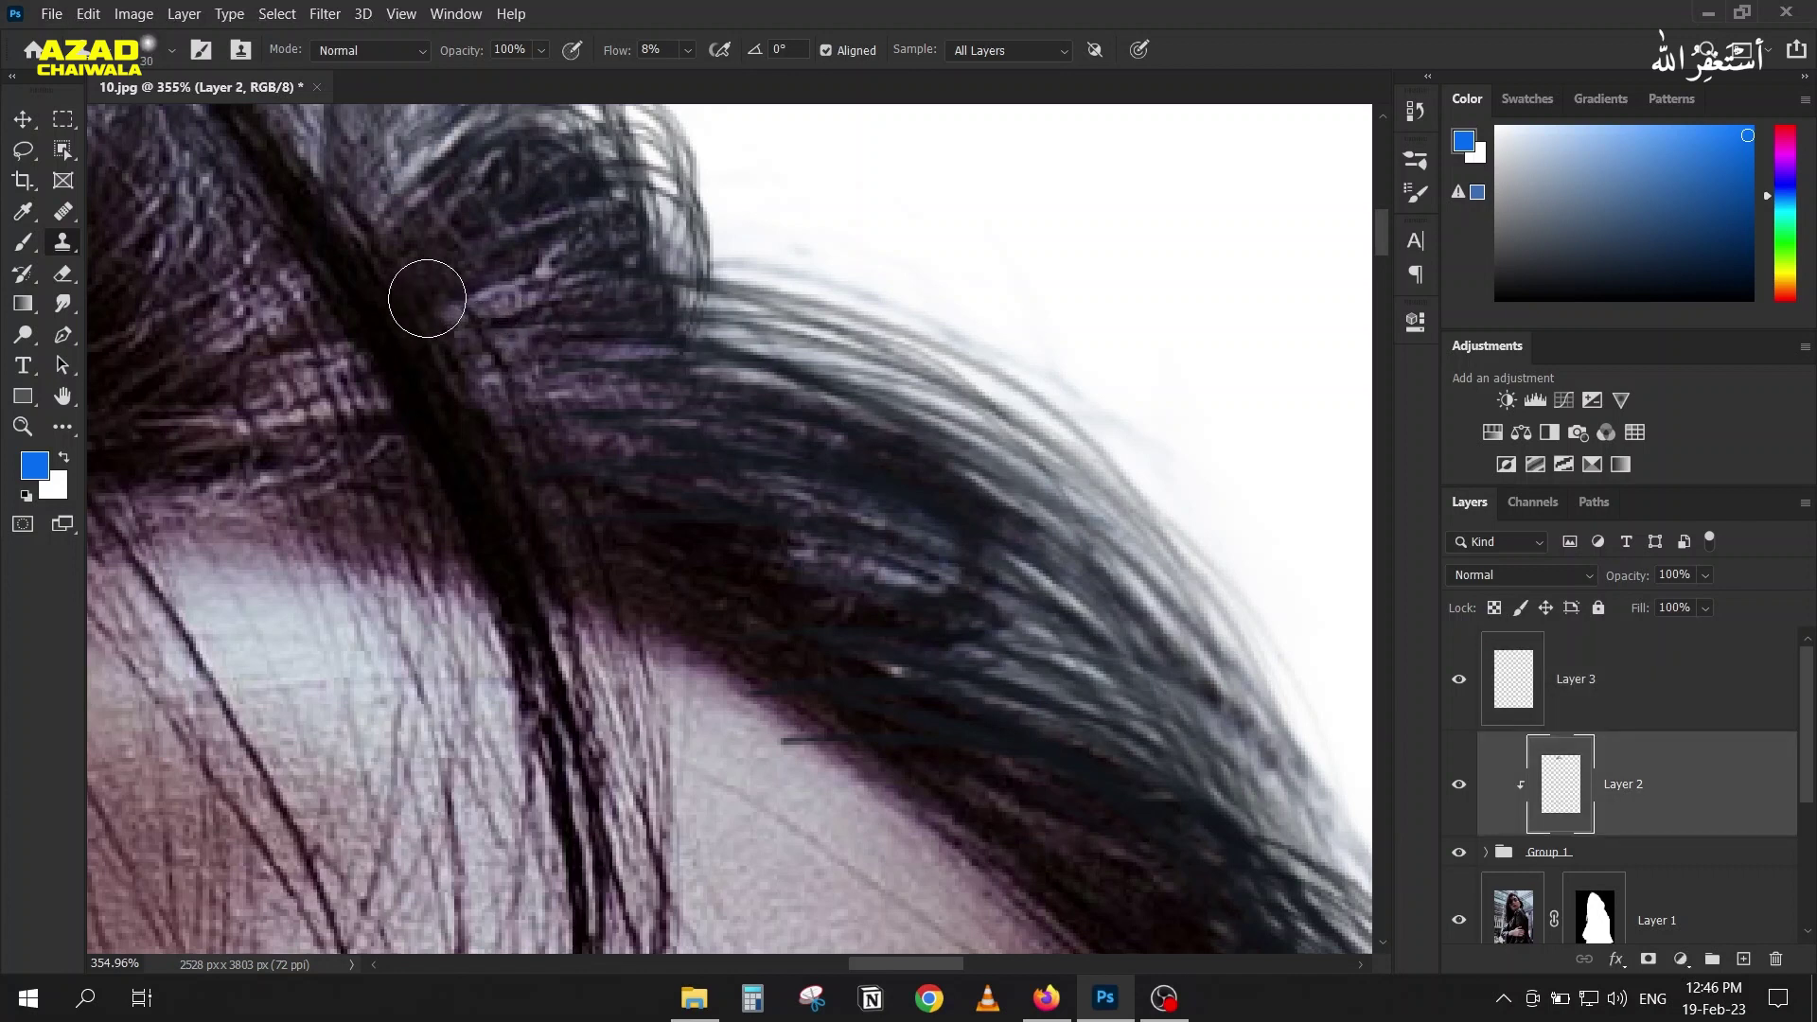
scroll(382, 316, "down", 2)
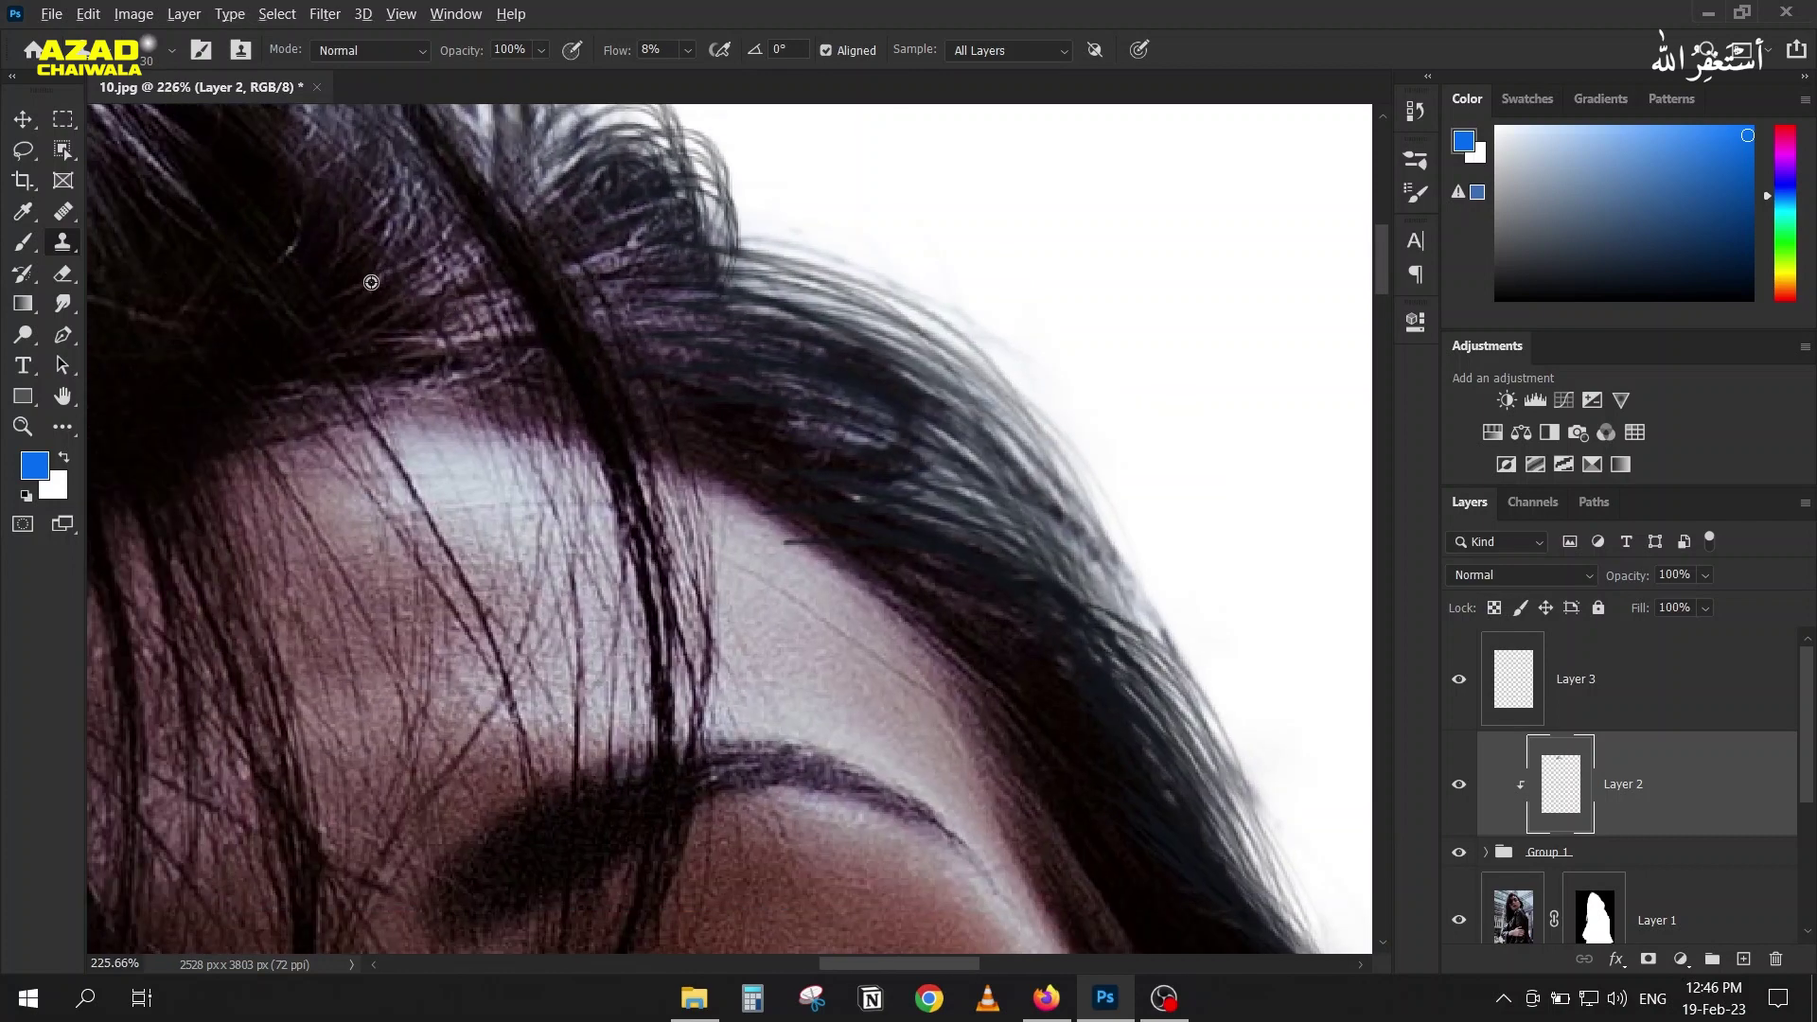
left_click_drag(627, 367, 777, 380)
scroll(913, 588, "up", 3)
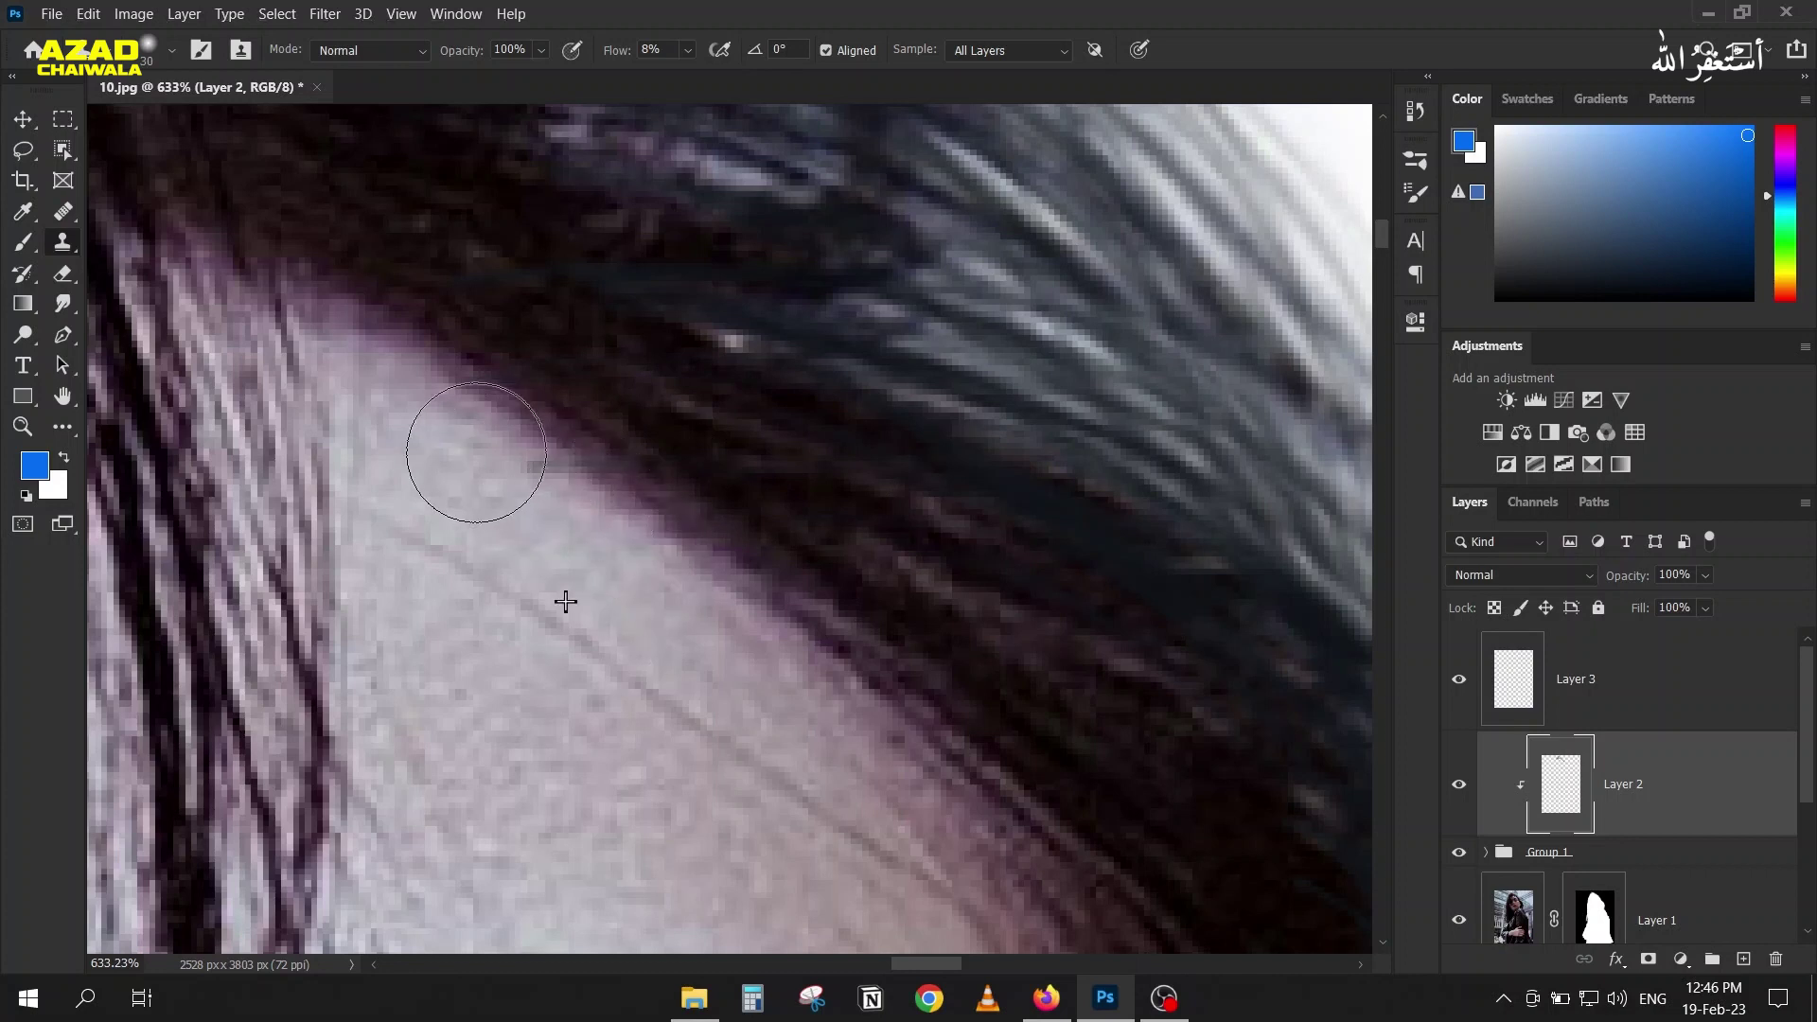
mouse_move(985, 512)
left_mouse_down()
mouse_move(954, 467)
mouse_move(1098, 597)
left_mouse_up()
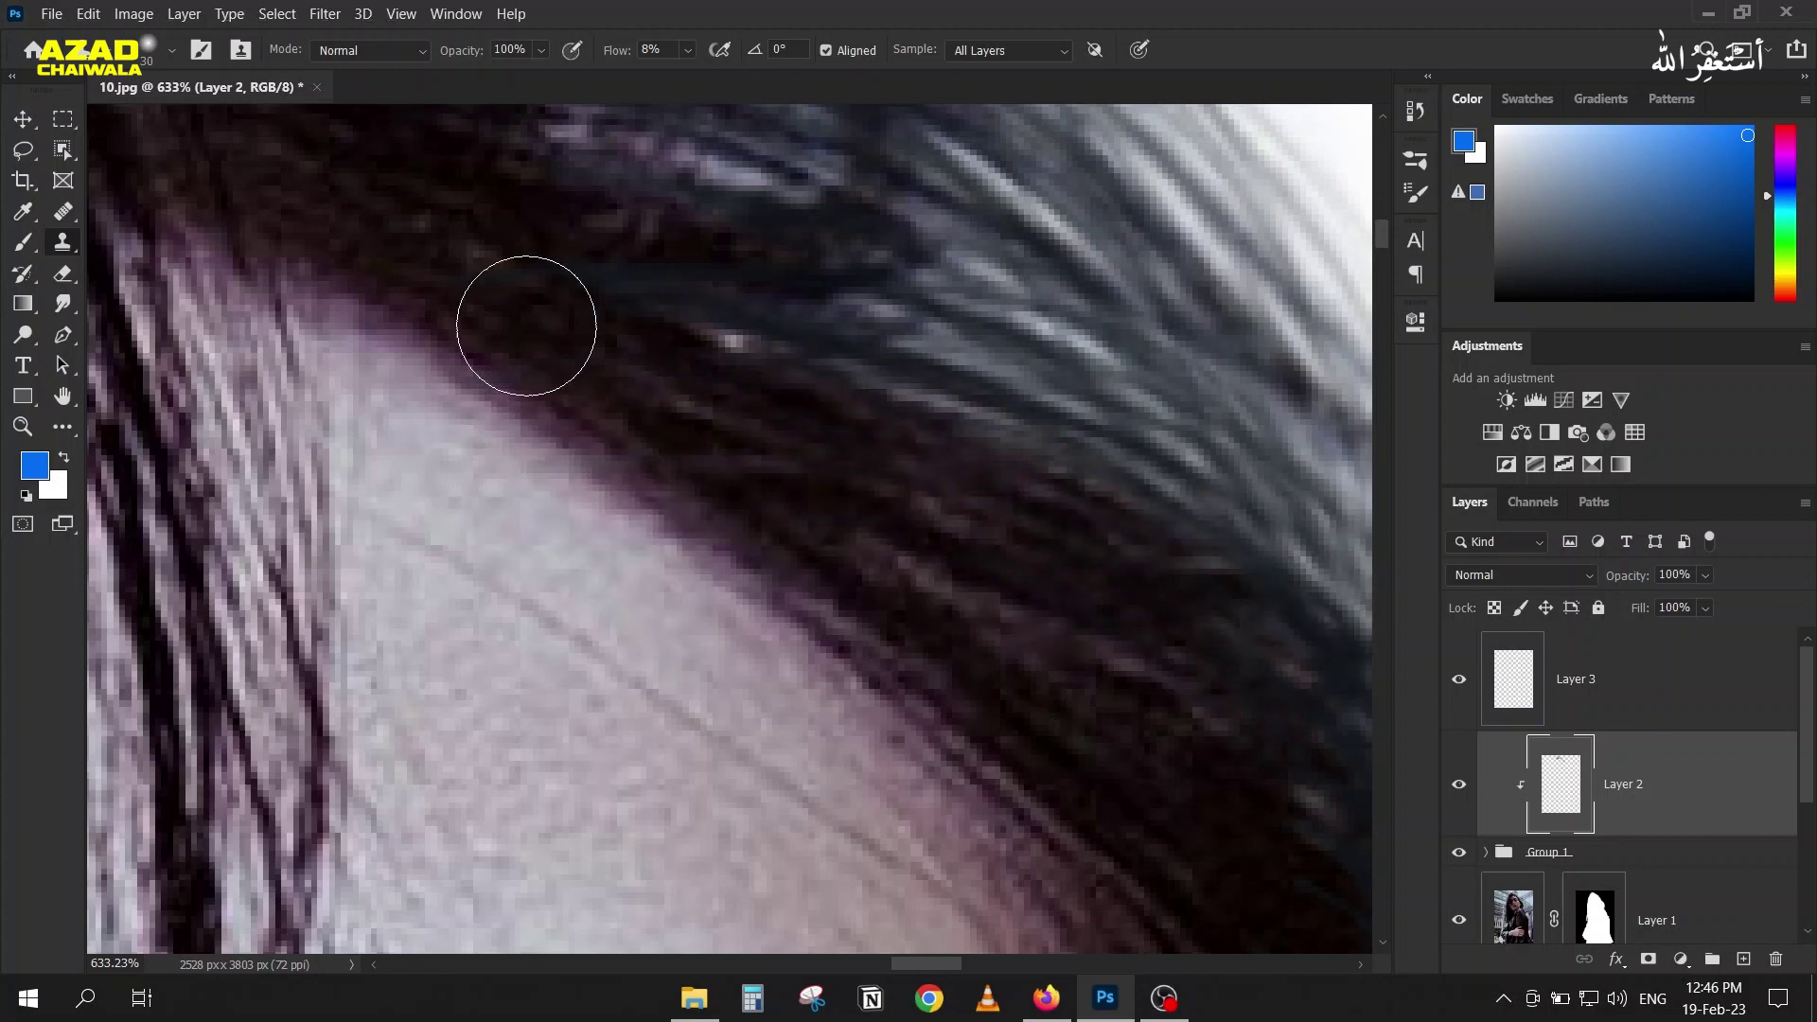
Step: Sample a source at the hairline and clone strands over it, plus a faint lighter strand
left_click_drag(506, 244, 641, 444)
left_click(701, 516, "alt")
mouse_move(908, 454)
left_mouse_down()
mouse_move(921, 446)
mouse_move(713, 474)
left_mouse_up()
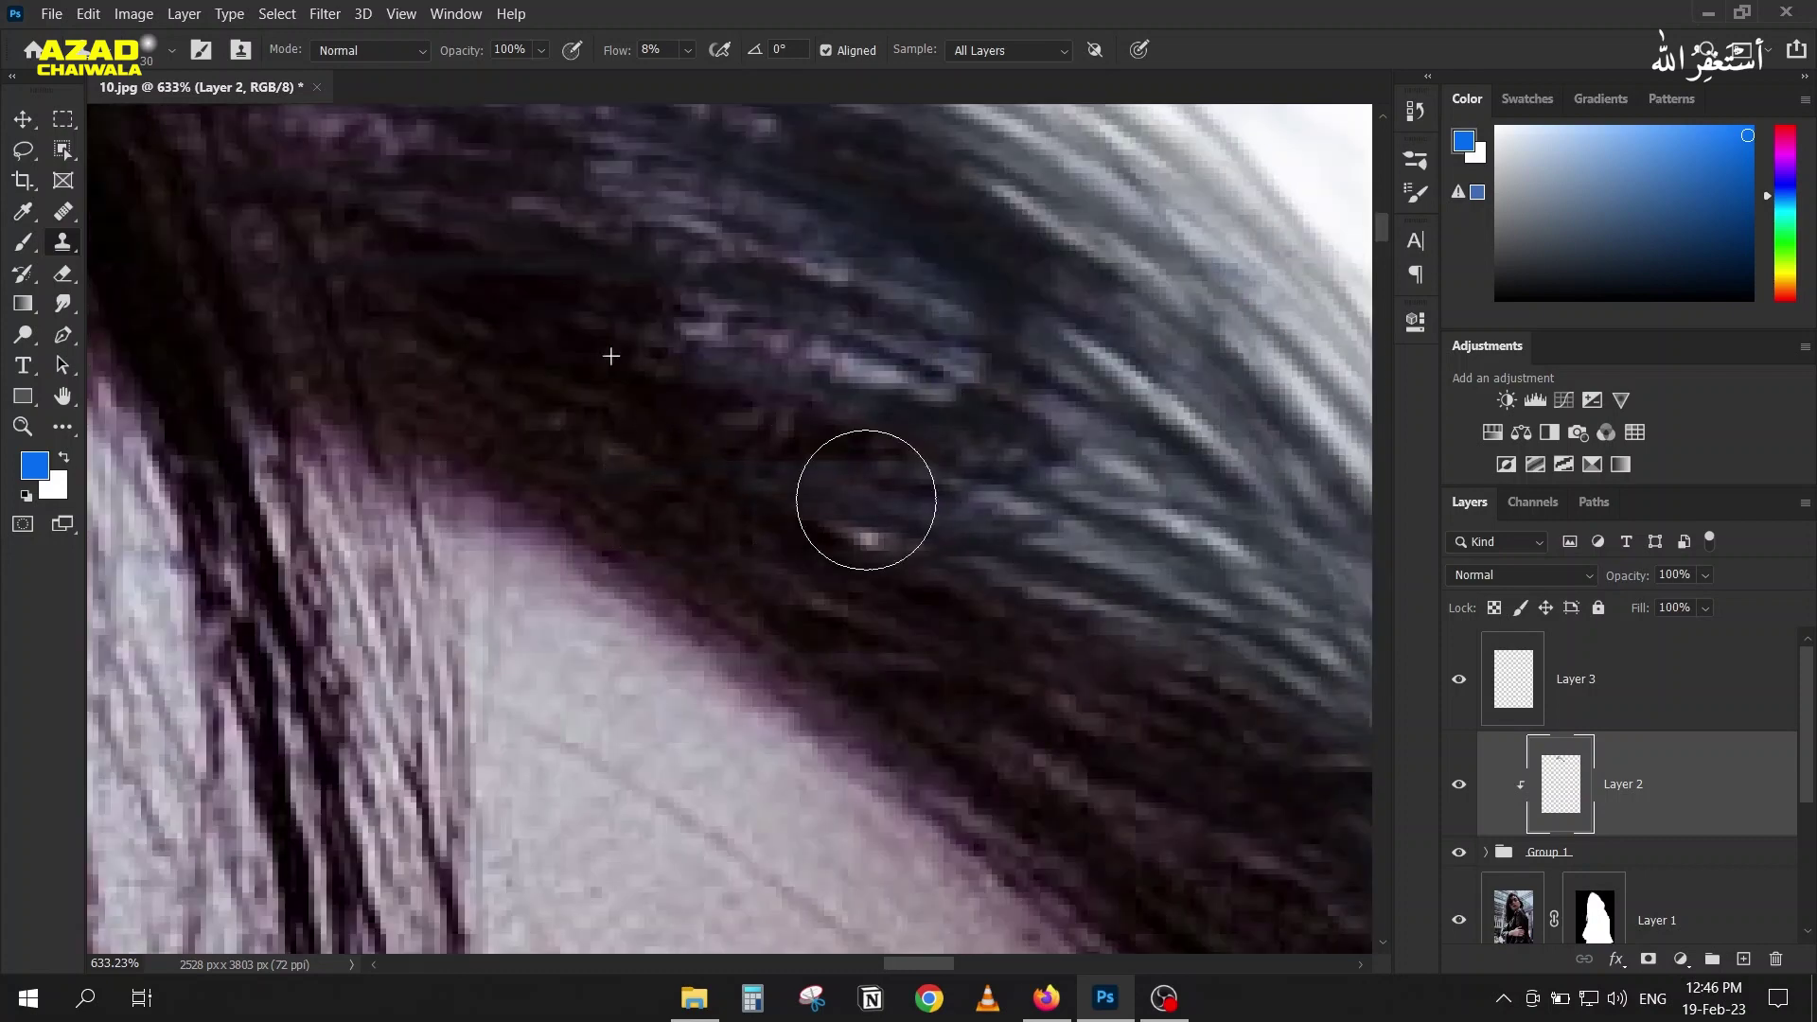
left_click_drag(830, 486, 695, 483)
left_click_drag(467, 361, 562, 557)
left_click_drag(605, 478, 1022, 394)
Step: Clone strands along the hair edge from a new source, then enlarge the brush to 40
mouse_move(747, 334)
left_mouse_down()
mouse_move(818, 502)
mouse_move(275, 263)
mouse_move(790, 344)
mouse_move(517, 193)
left_mouse_up()
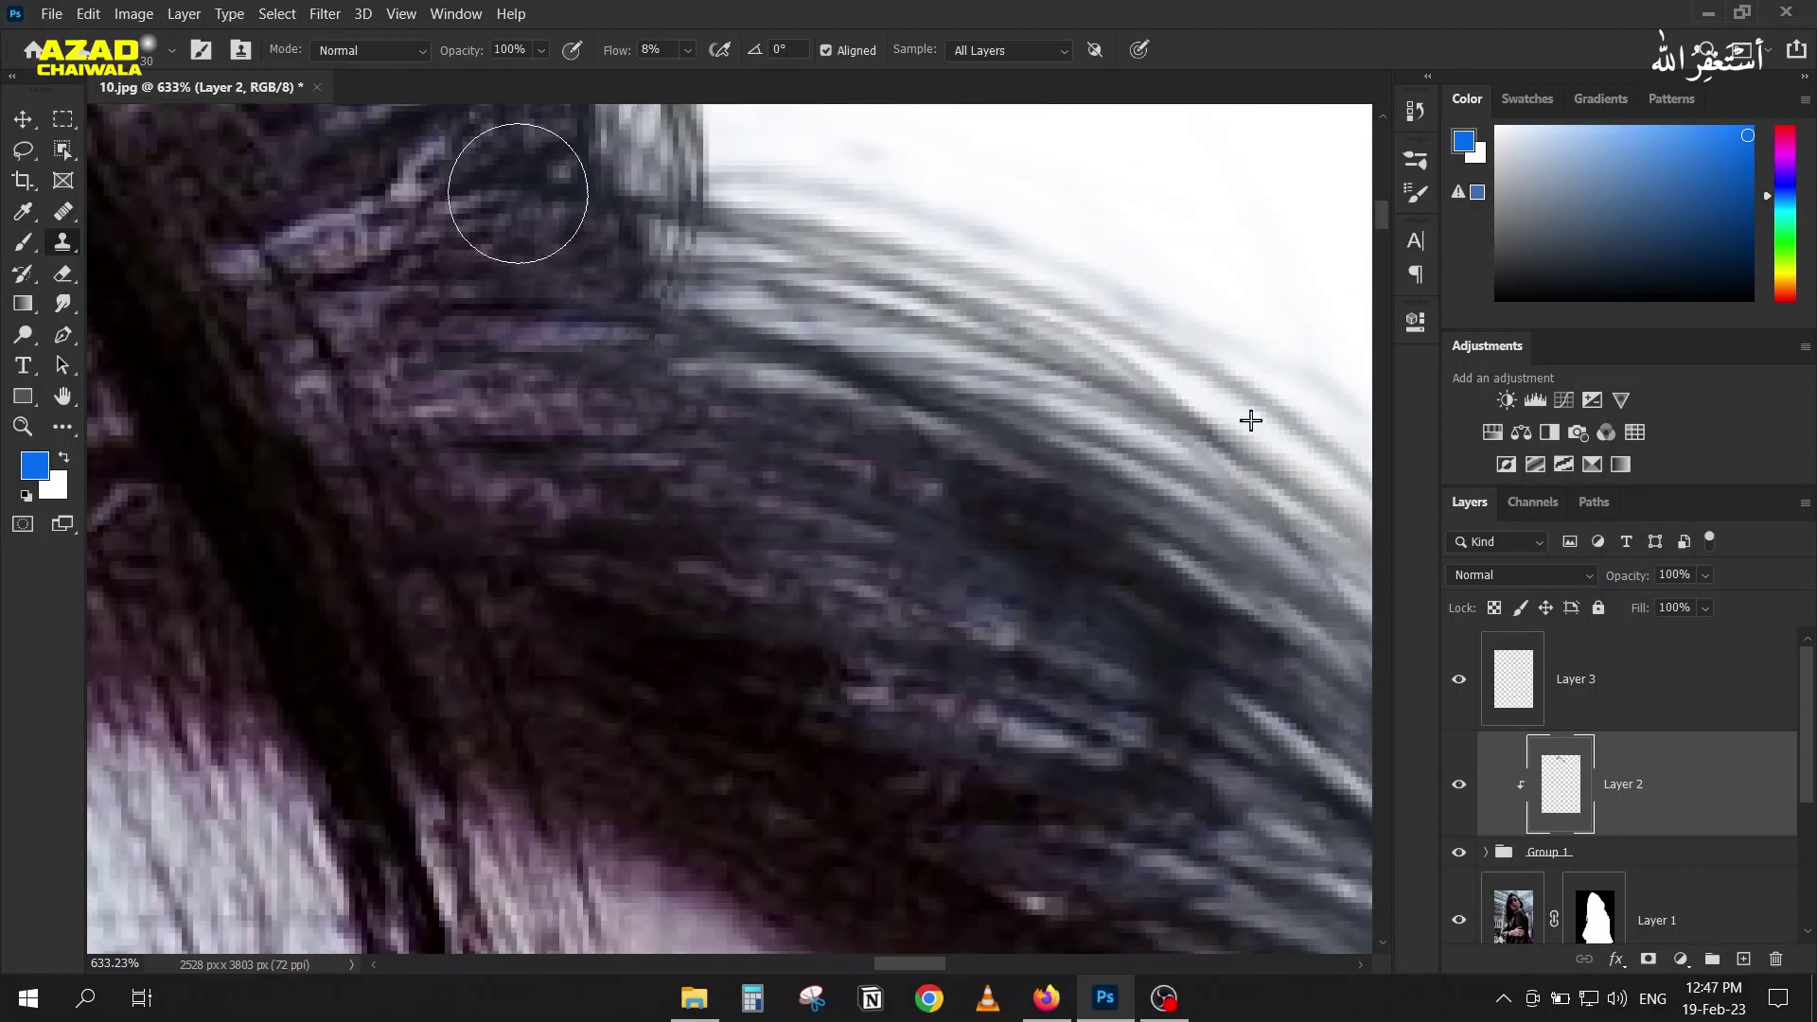
scroll(521, 256, "down", 3)
mouse_move(449, 318)
left_mouse_down()
mouse_move(508, 248)
mouse_move(857, 371)
mouse_move(876, 314)
mouse_move(714, 224)
mouse_move(557, 175)
mouse_move(371, 252)
mouse_move(690, 316)
left_mouse_up()
left_click(573, 345, "alt")
mouse_move(1012, 527)
left_mouse_down()
mouse_move(1063, 535)
mouse_move(1165, 613)
mouse_move(978, 609)
left_mouse_up()
scroll(502, 236, "down", 5)
mouse_move(576, 252)
left_mouse_down()
mouse_move(860, 385)
mouse_move(1018, 426)
mouse_move(980, 360)
mouse_move(1084, 455)
left_mouse_up()
scroll(860, 385, "up", 2)
key("bracketright")
Step: On Layer 3, clone darker streaks over the hair edge, redoing the first attempt
left_click(1518, 696)
mouse_move(919, 398)
left_mouse_down()
mouse_move(856, 355)
mouse_move(955, 360)
mouse_move(854, 323)
mouse_move(1047, 445)
mouse_move(1025, 388)
mouse_move(1212, 531)
mouse_move(1219, 561)
mouse_move(1055, 407)
mouse_move(1084, 491)
mouse_move(863, 374)
mouse_move(887, 392)
mouse_move(823, 389)
left_mouse_up()
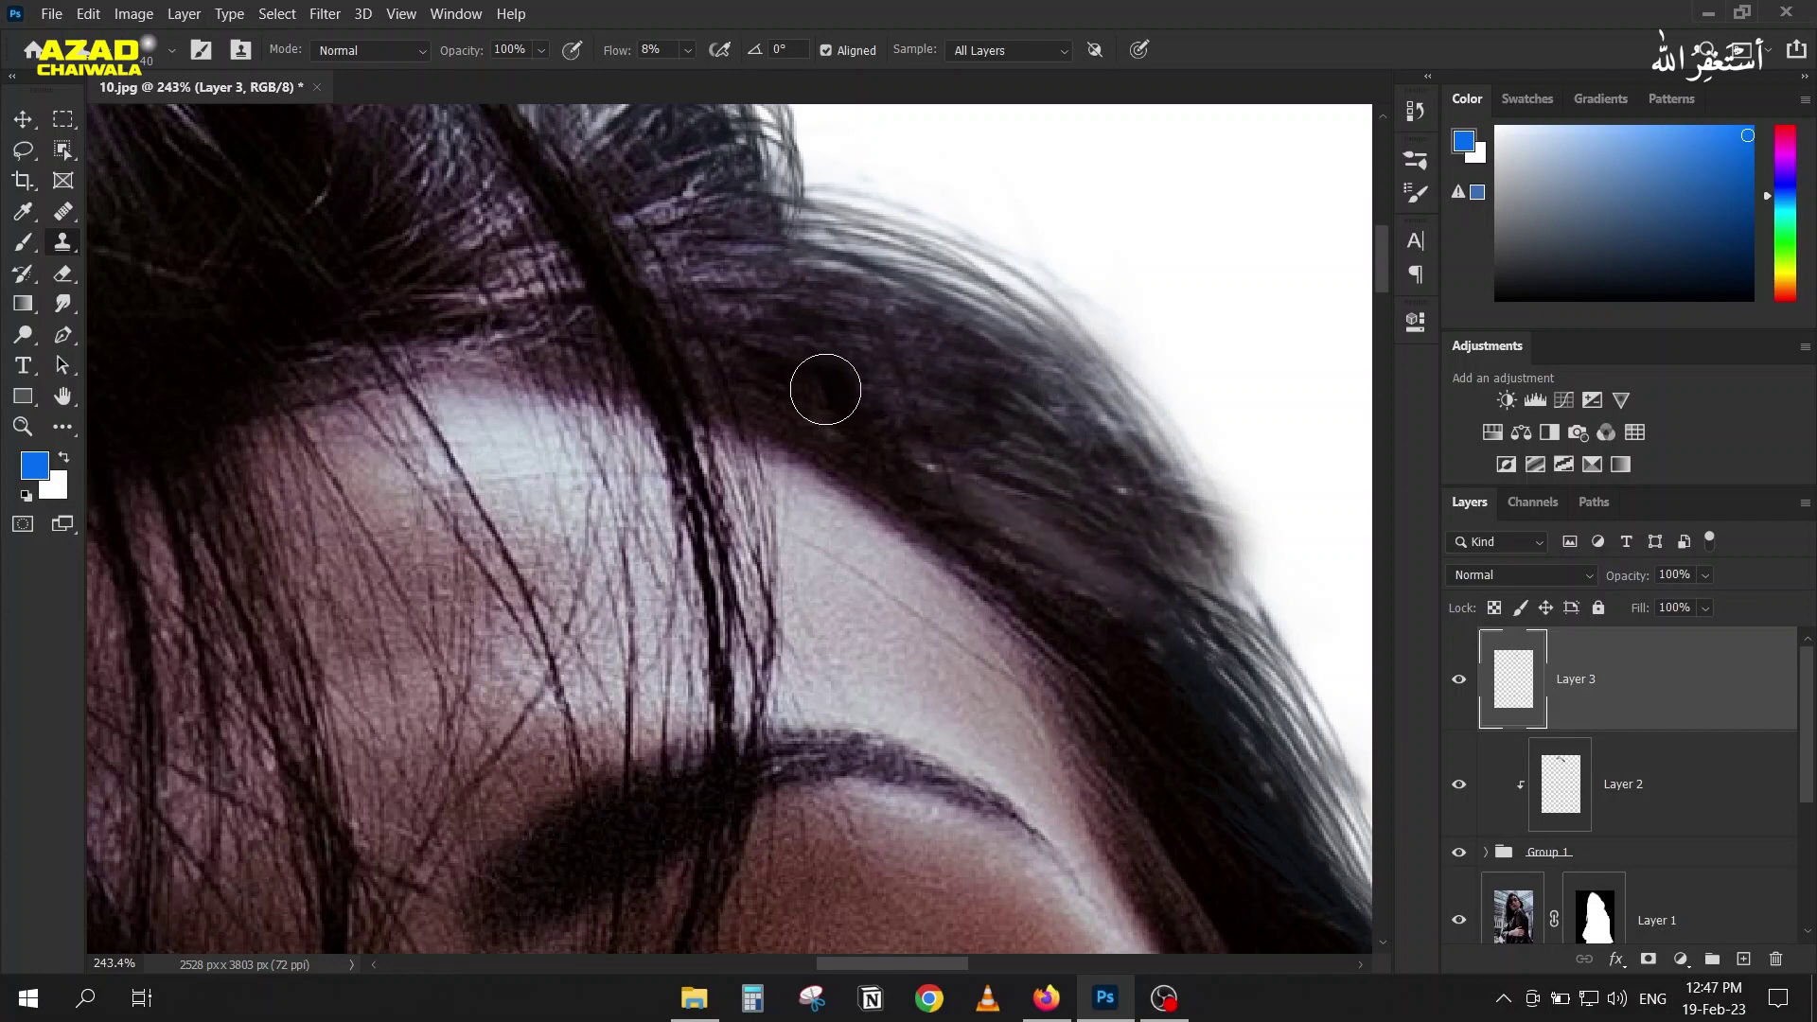
key("ctrl+z")
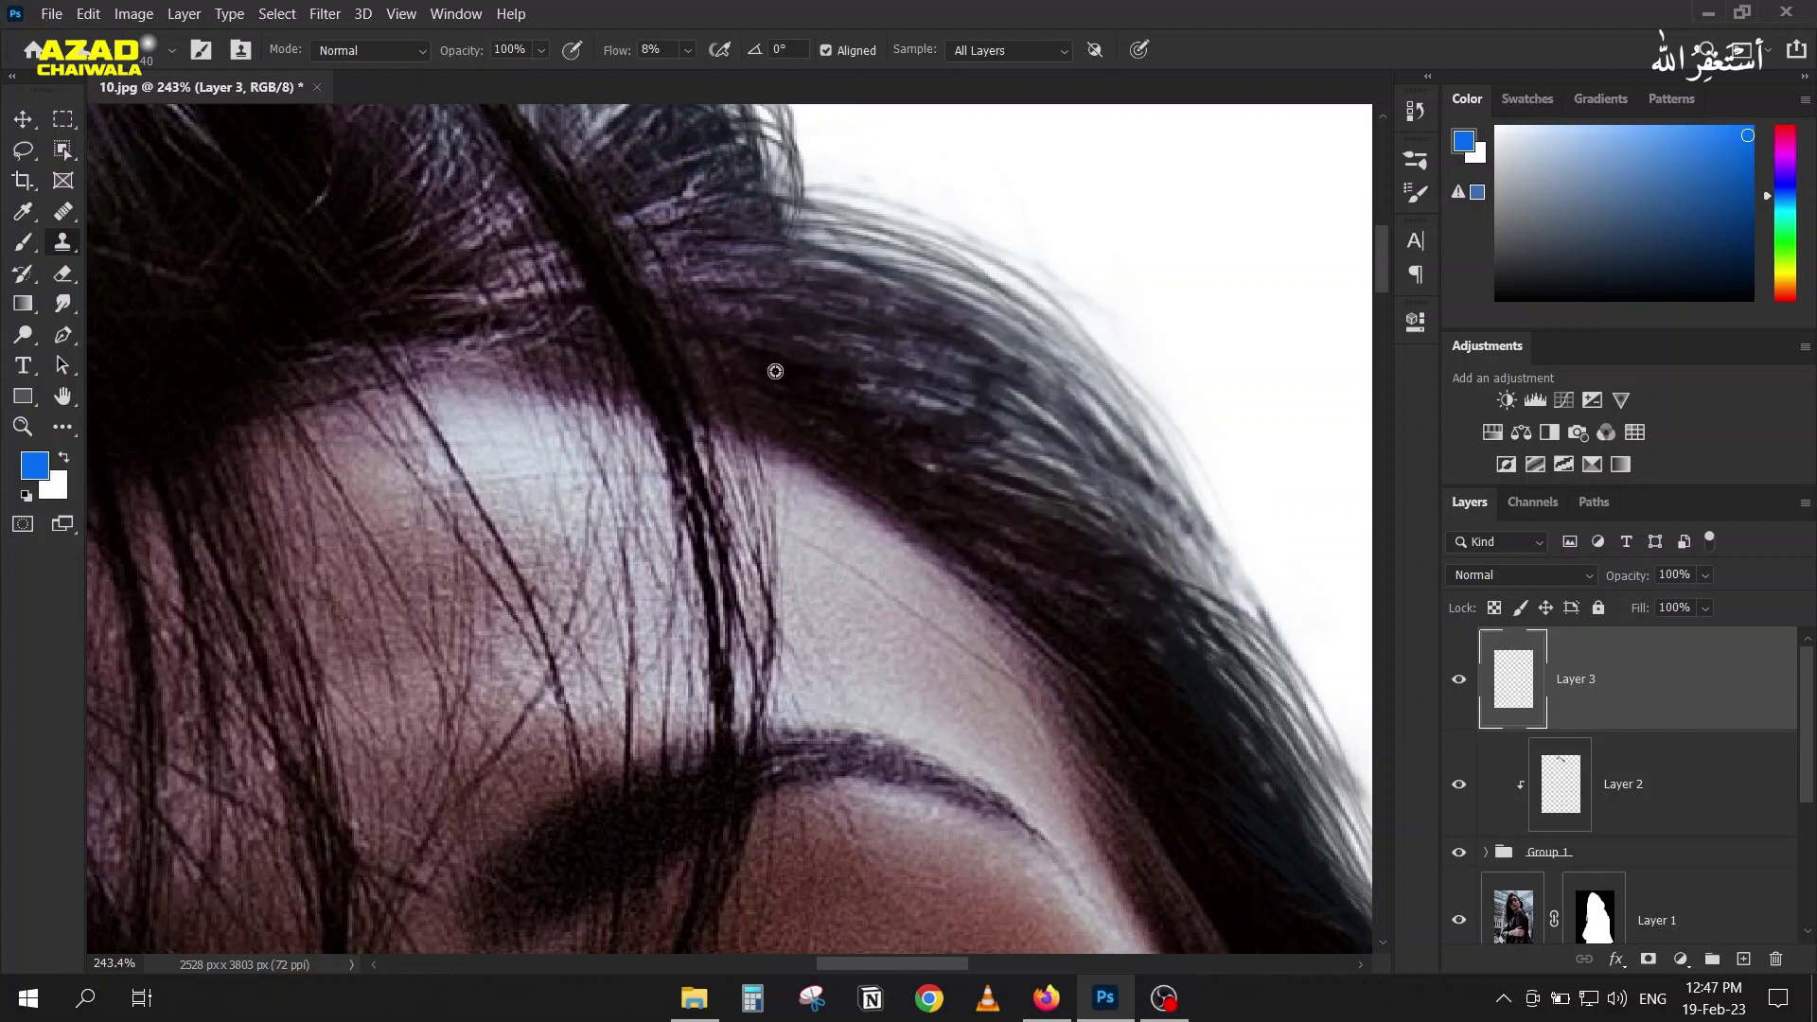
mouse_move(1110, 471)
left_mouse_down()
mouse_move(996, 350)
mouse_move(1032, 331)
mouse_move(932, 310)
mouse_move(1143, 520)
mouse_move(1076, 555)
mouse_move(1117, 526)
mouse_move(1109, 494)
mouse_move(986, 364)
mouse_move(1039, 398)
mouse_move(992, 351)
mouse_move(1060, 385)
mouse_move(1013, 403)
mouse_move(1150, 326)
mouse_move(828, 251)
left_mouse_up()
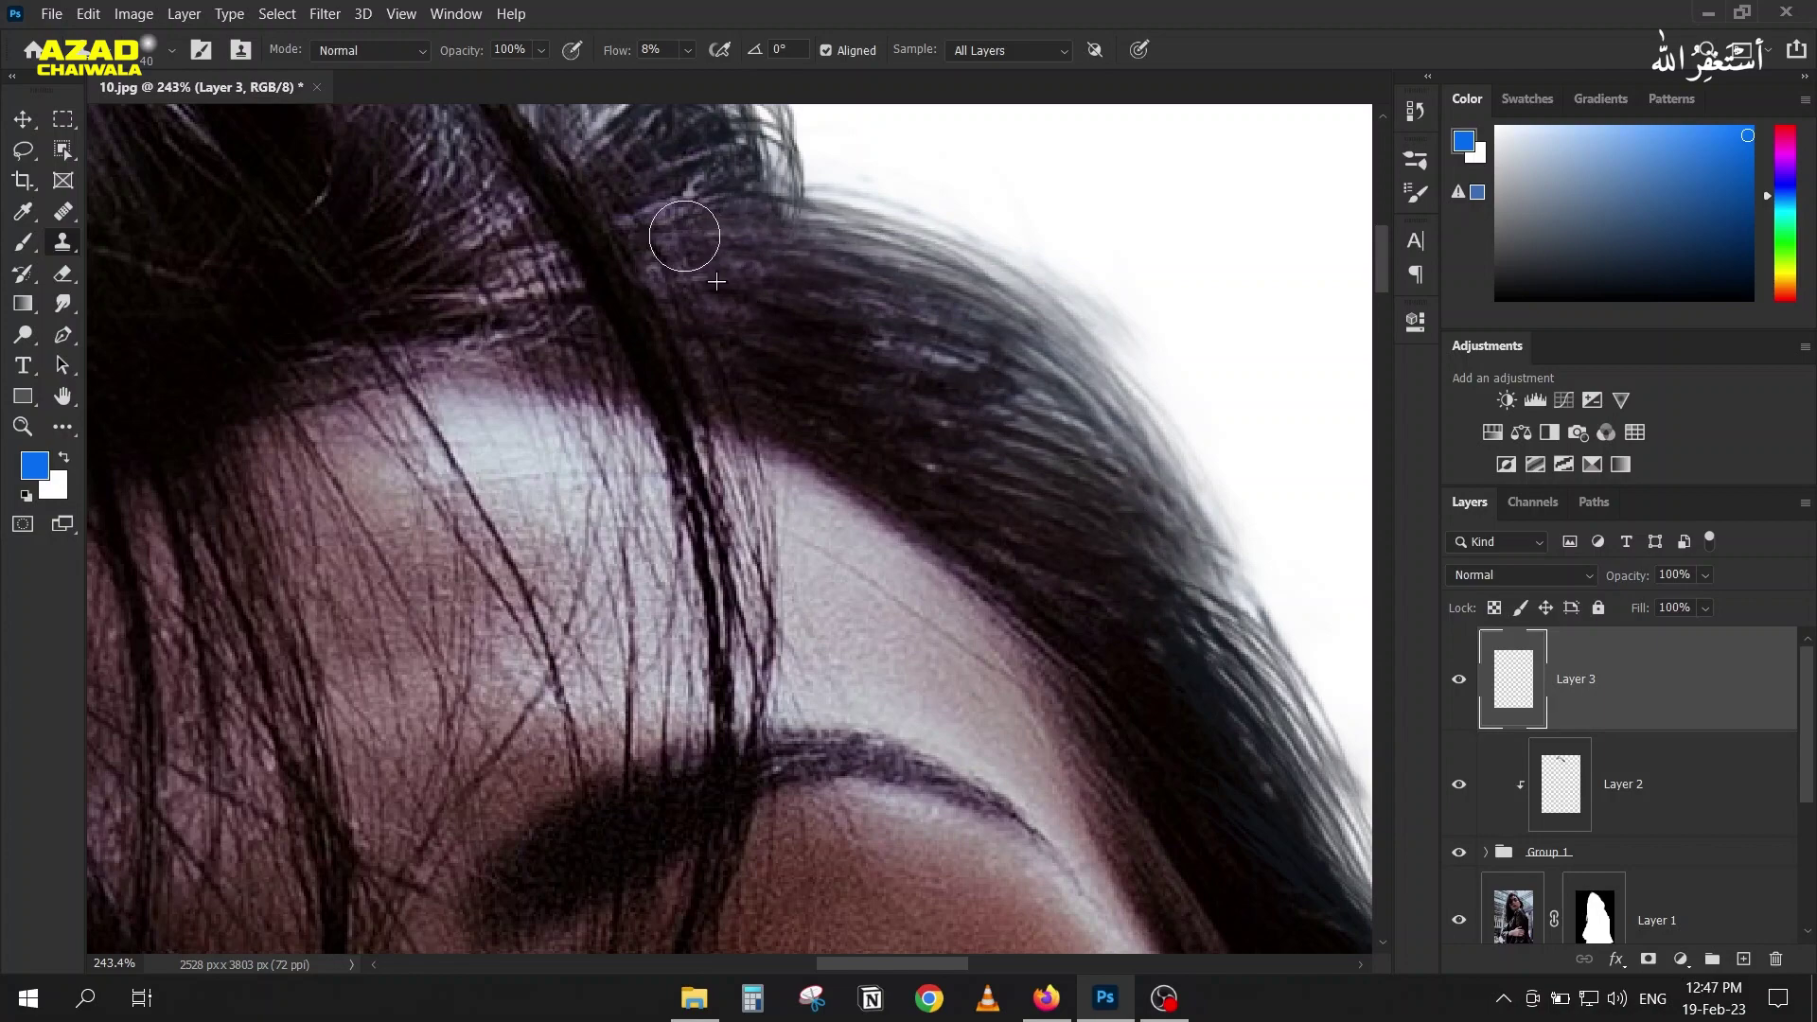
scroll(827, 401, "down", 4)
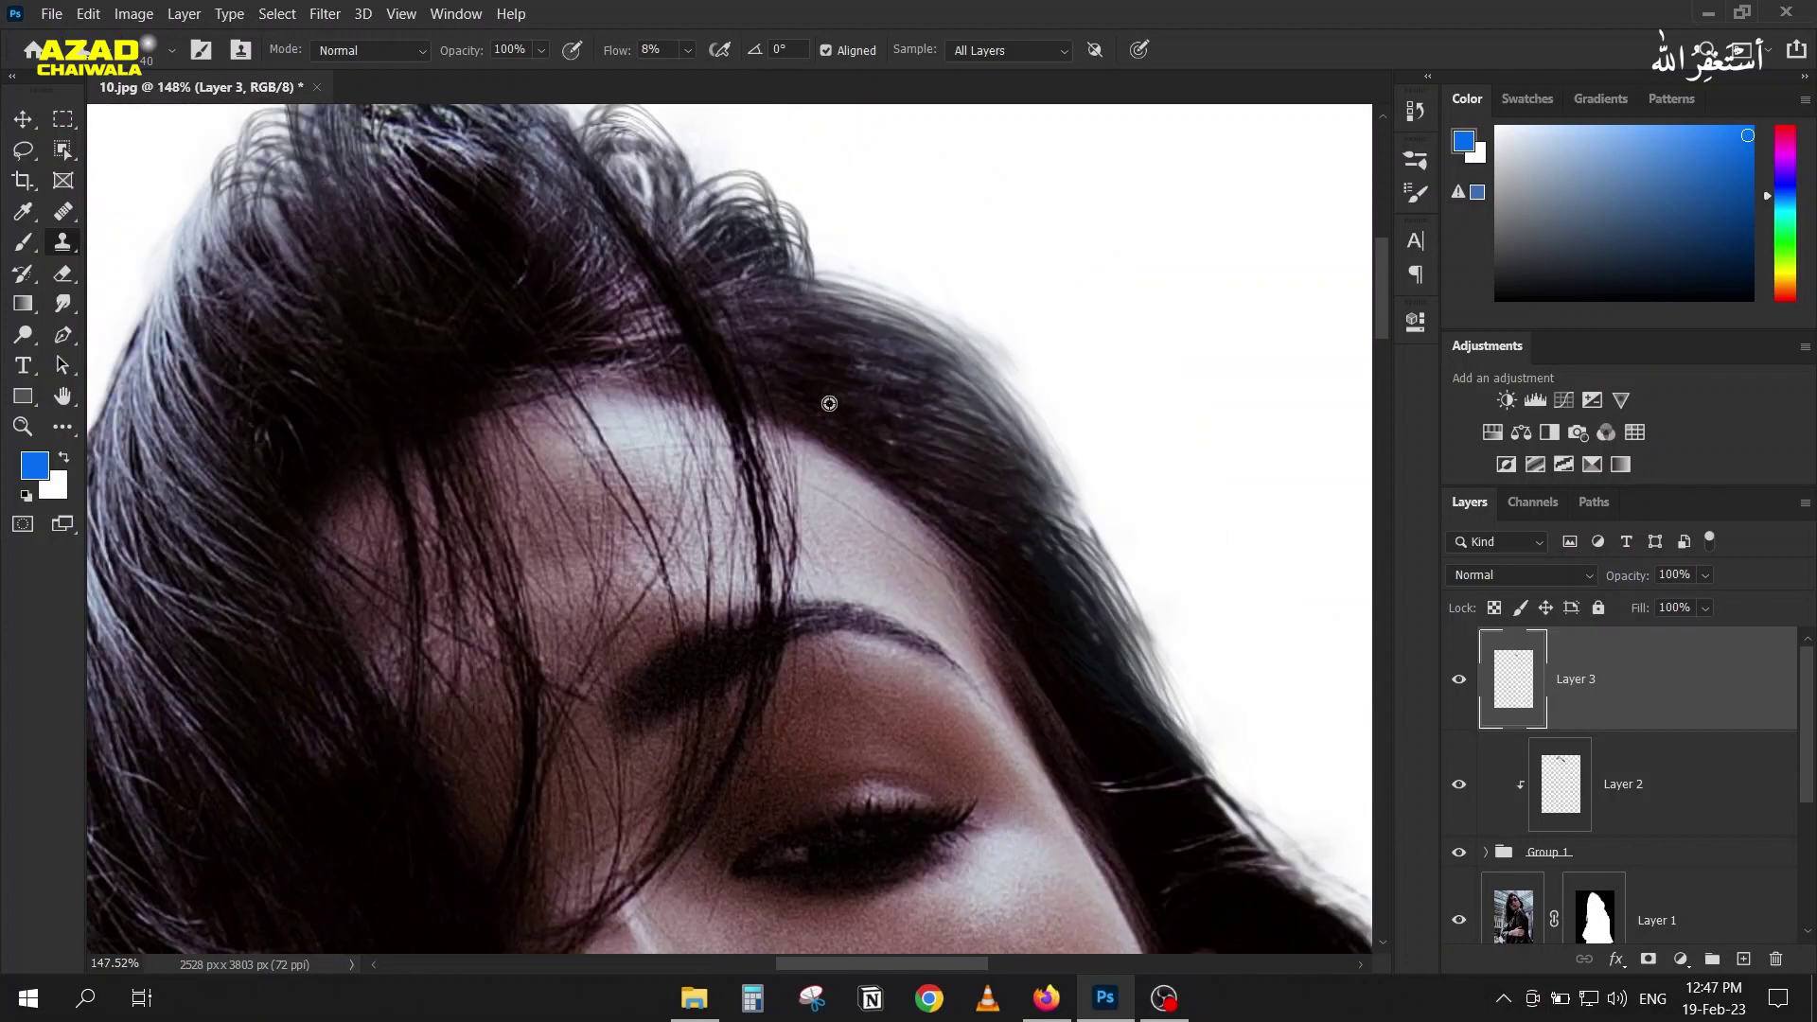
scroll(755, 272, "up", 8)
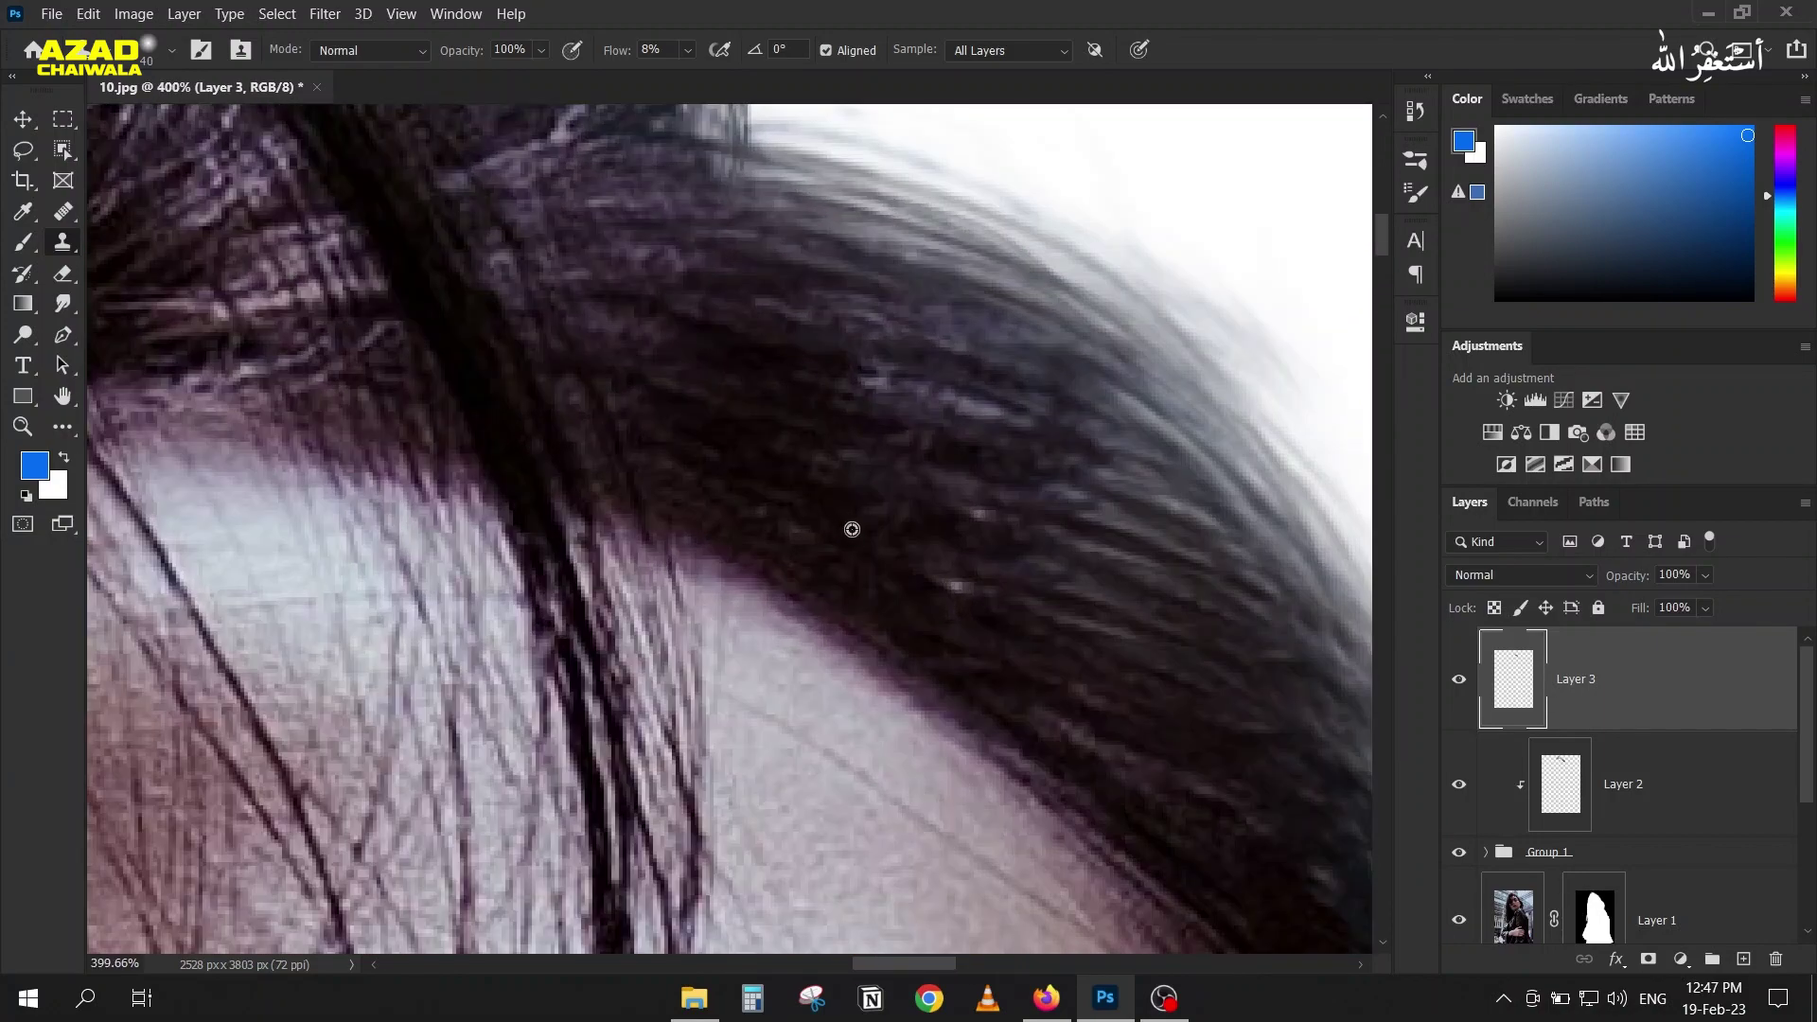
Step: Shrink the clone brush to 25, add subtle darker strands, and move Layer 3 into Group 1
key("bracketleft")
key("bracketleft")
key("bracketleft")
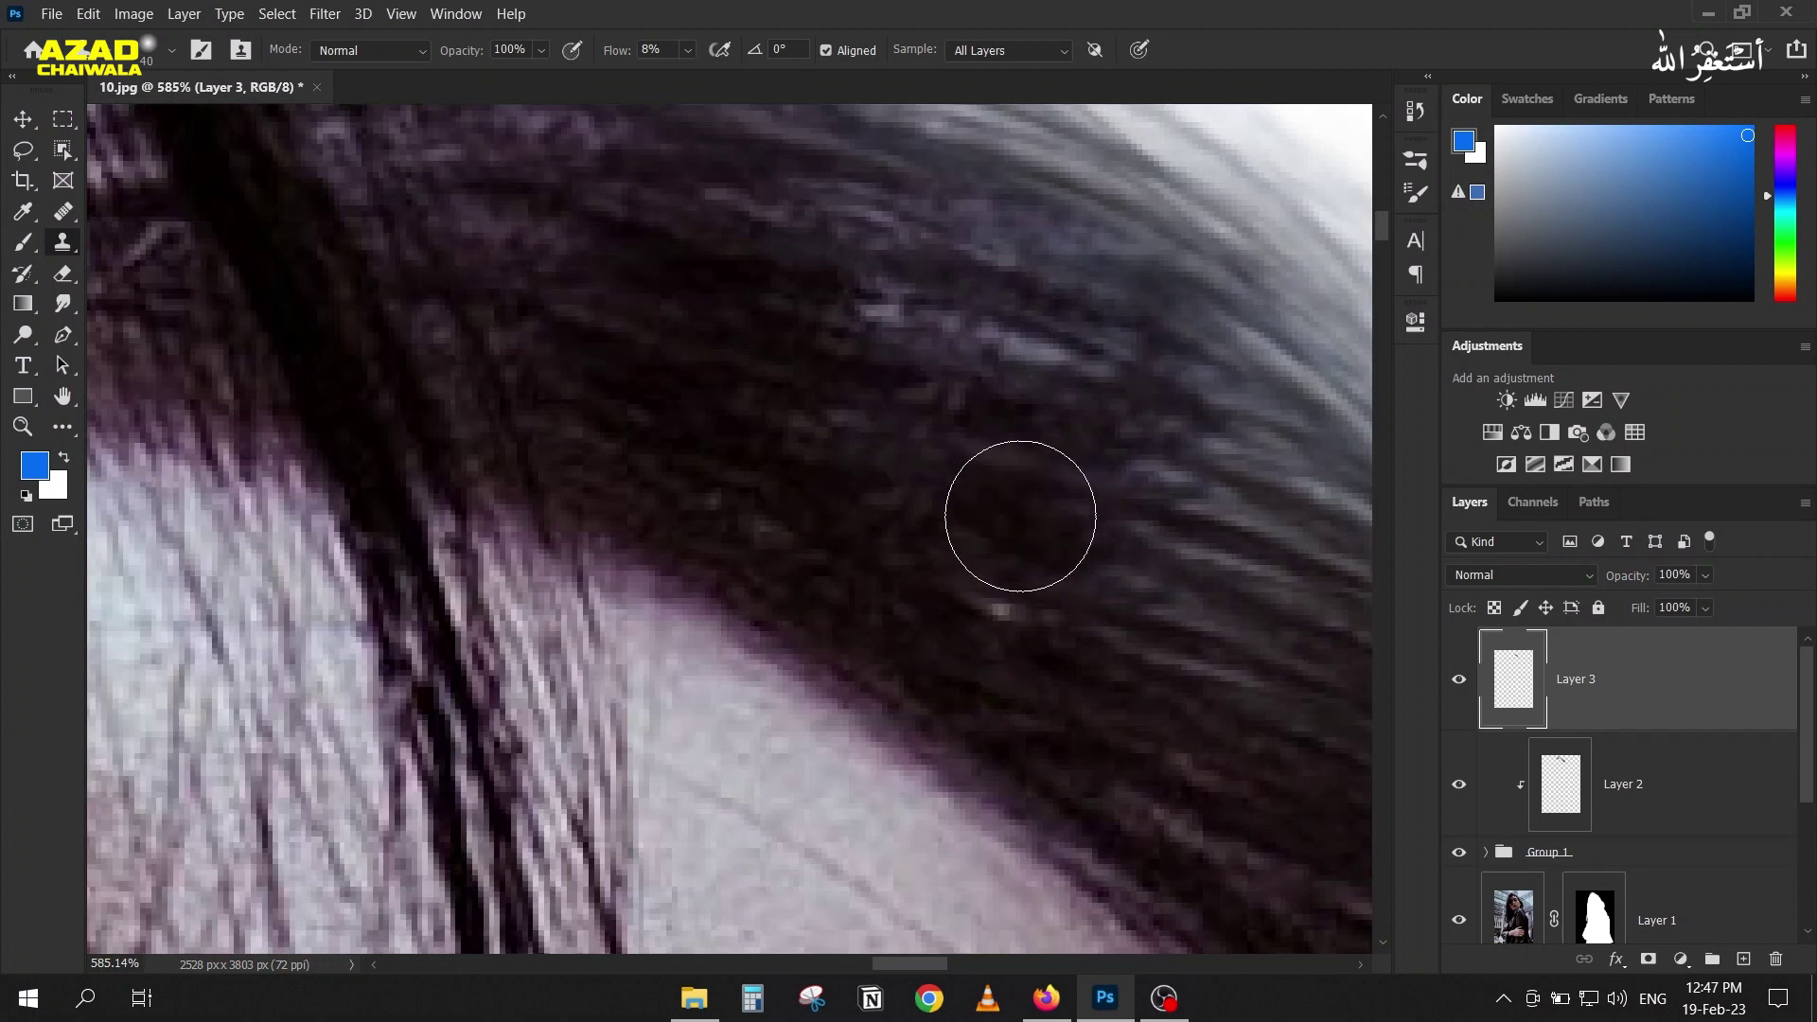
mouse_move(925, 472)
left_mouse_down()
mouse_move(1060, 502)
mouse_move(1083, 371)
mouse_move(891, 322)
left_mouse_up()
mouse_move(1074, 609)
left_mouse_down()
mouse_move(928, 571)
mouse_move(1212, 458)
mouse_move(1063, 474)
mouse_move(520, 327)
left_mouse_up()
scroll(916, 470, "down", 5)
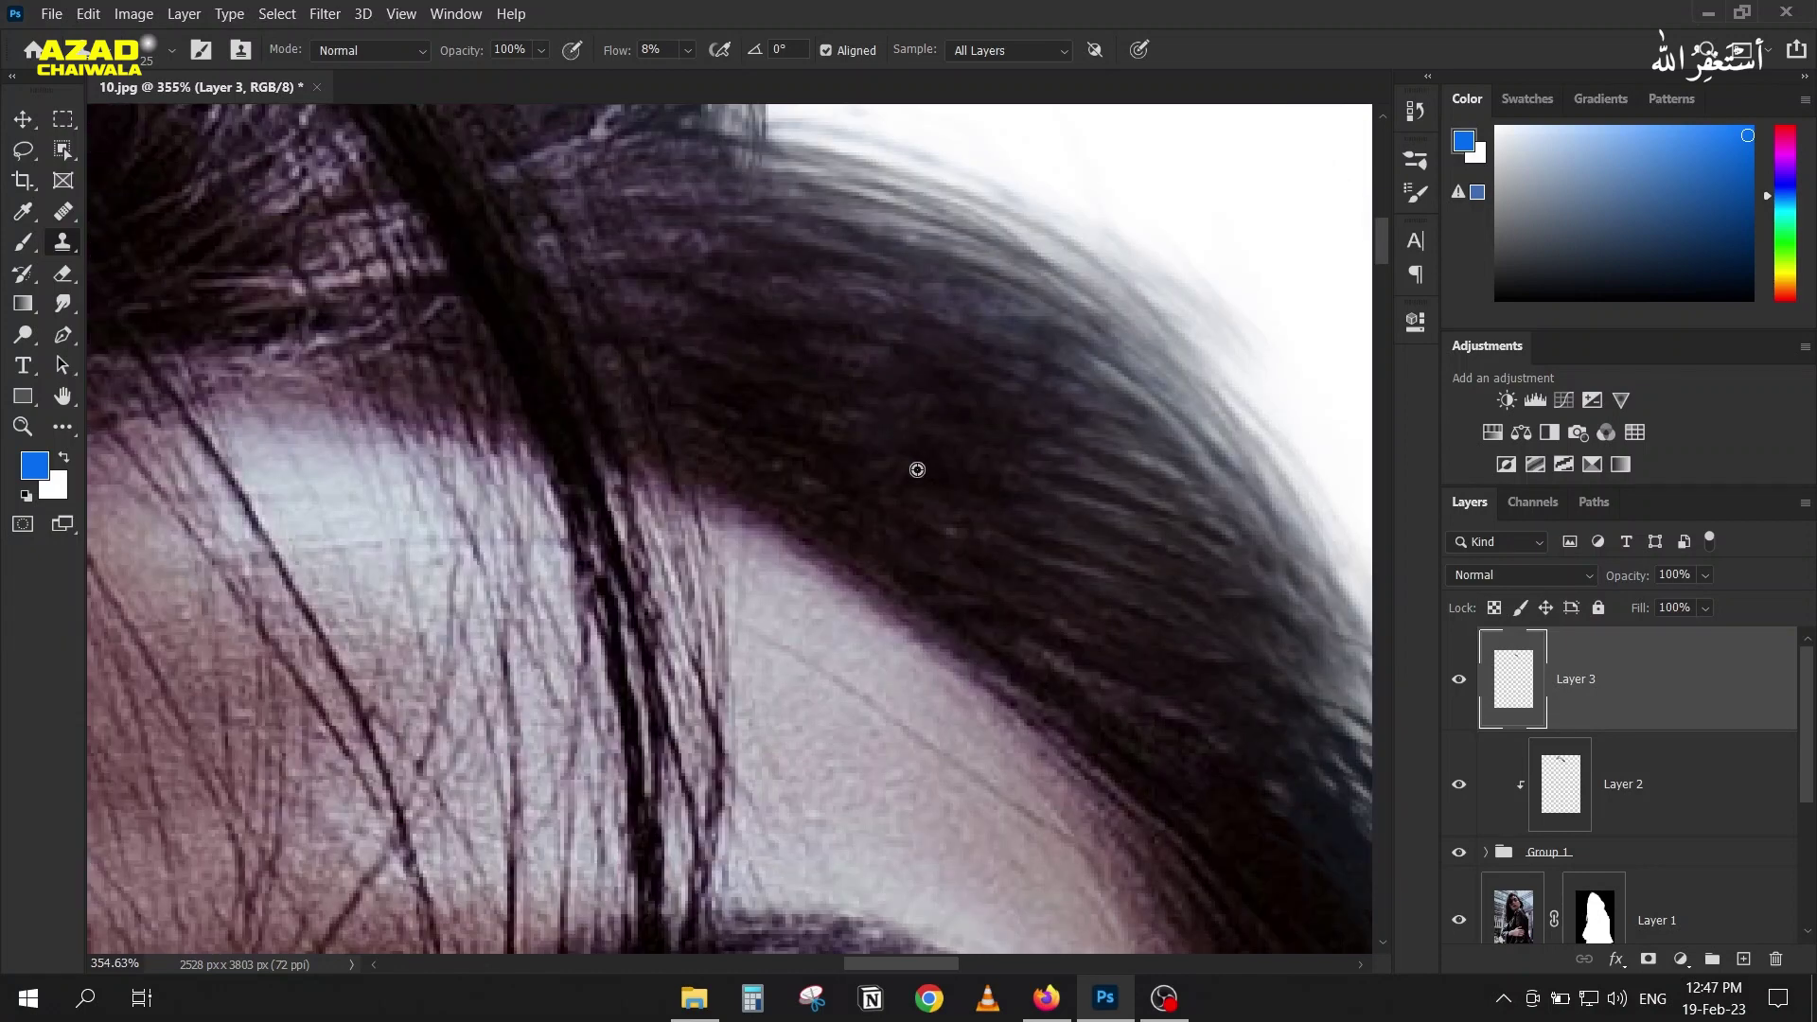
left_click_drag(1513, 683, 1520, 852)
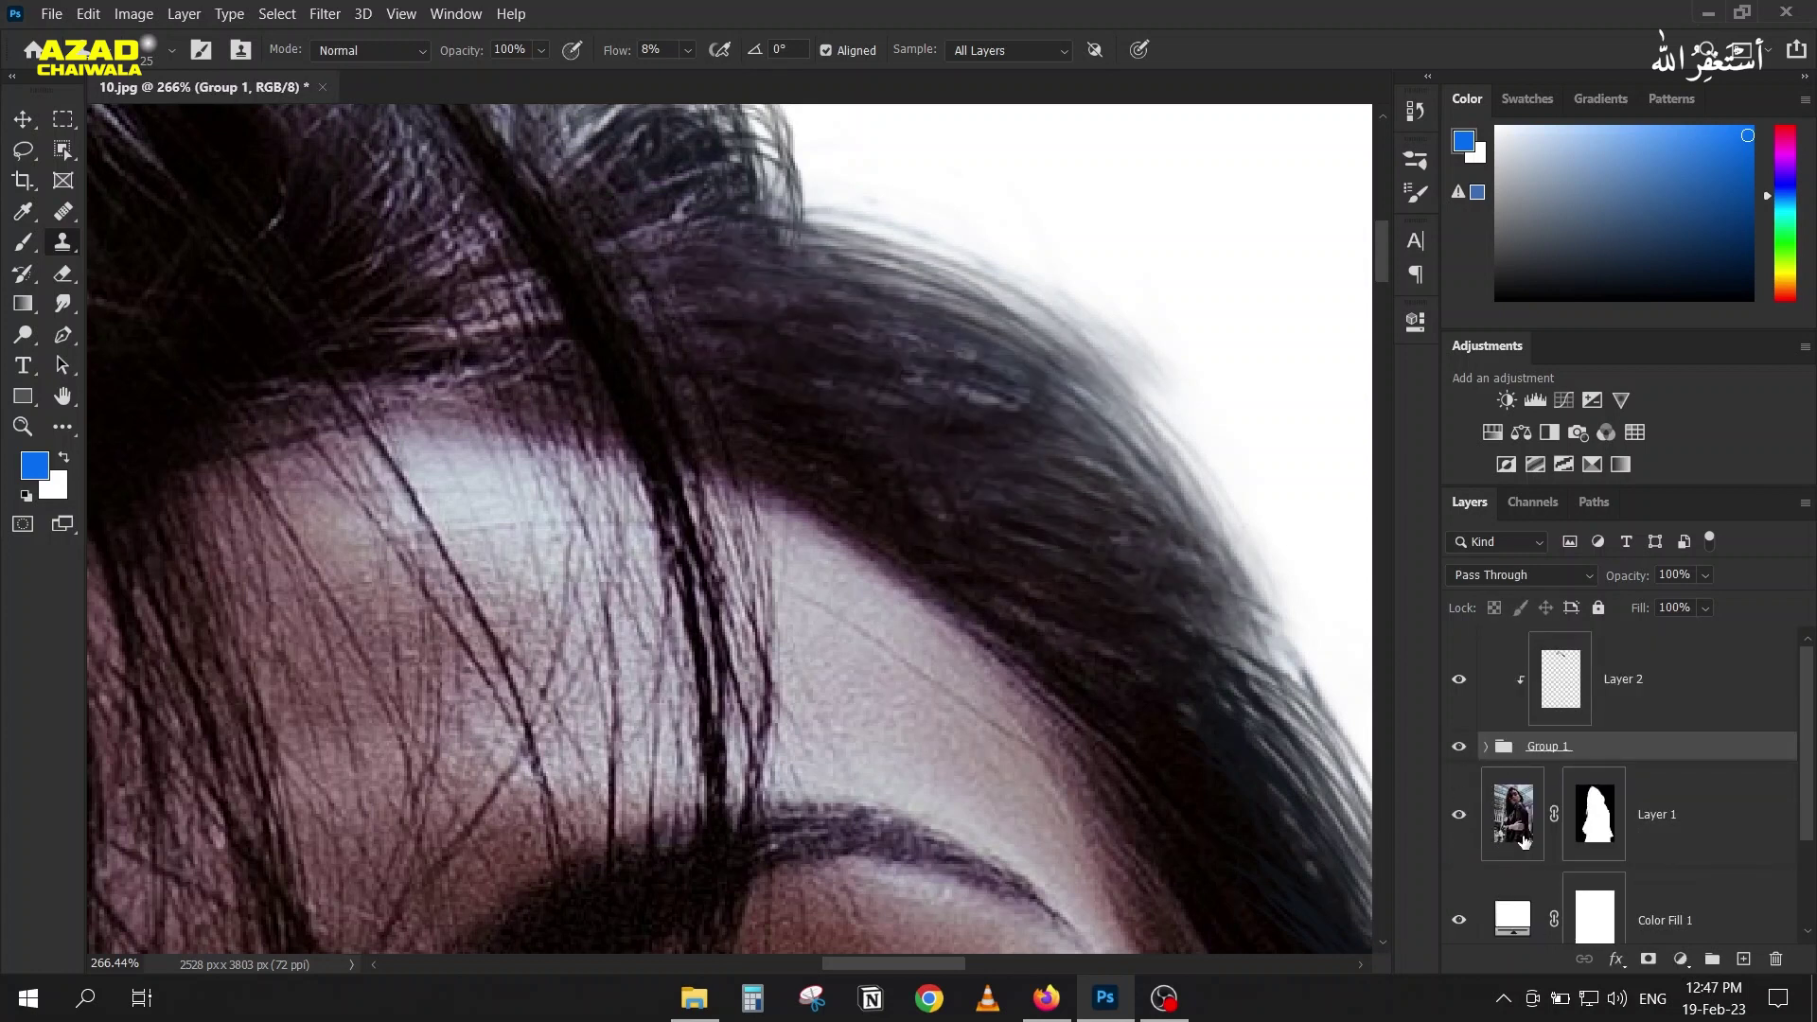
Step: Place Layer 3 below Group 1 instead of inside it, and compare the hair with it hidden and shown
scroll(1542, 812, "down", 2)
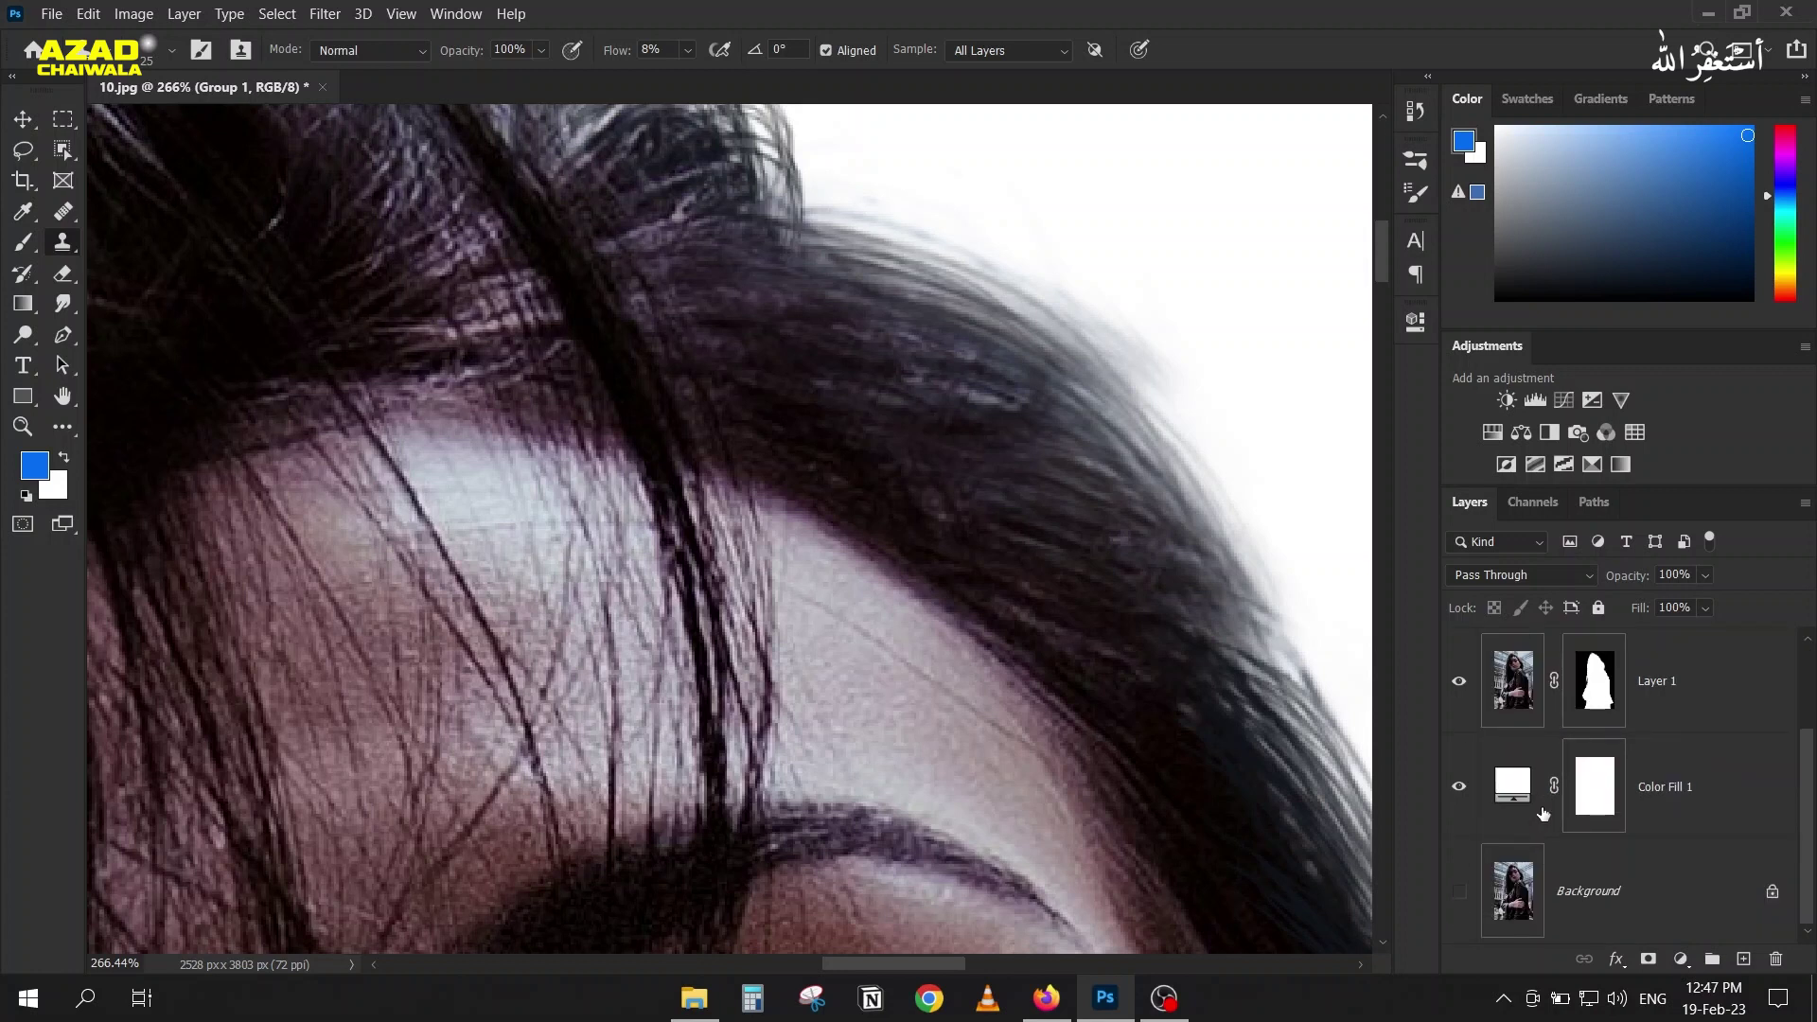
scroll(1543, 812, "up", 2)
key("ctrl+z")
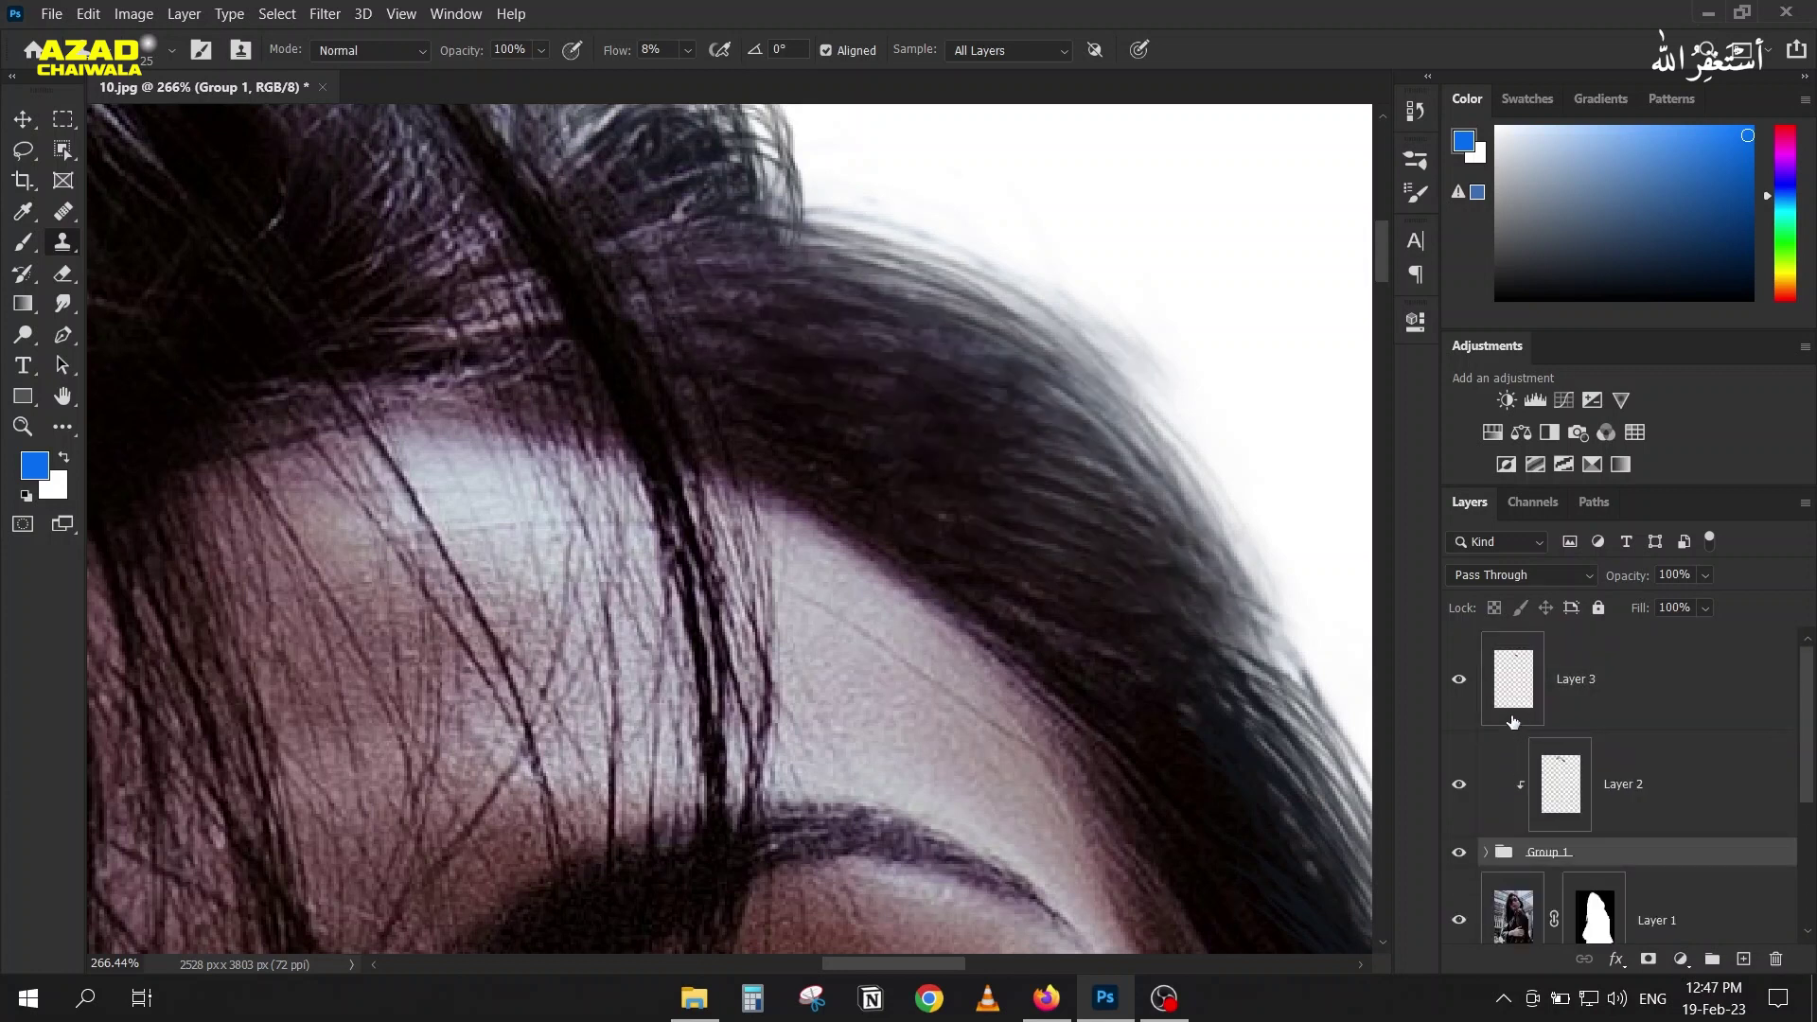
left_click_drag(1514, 698, 1601, 882)
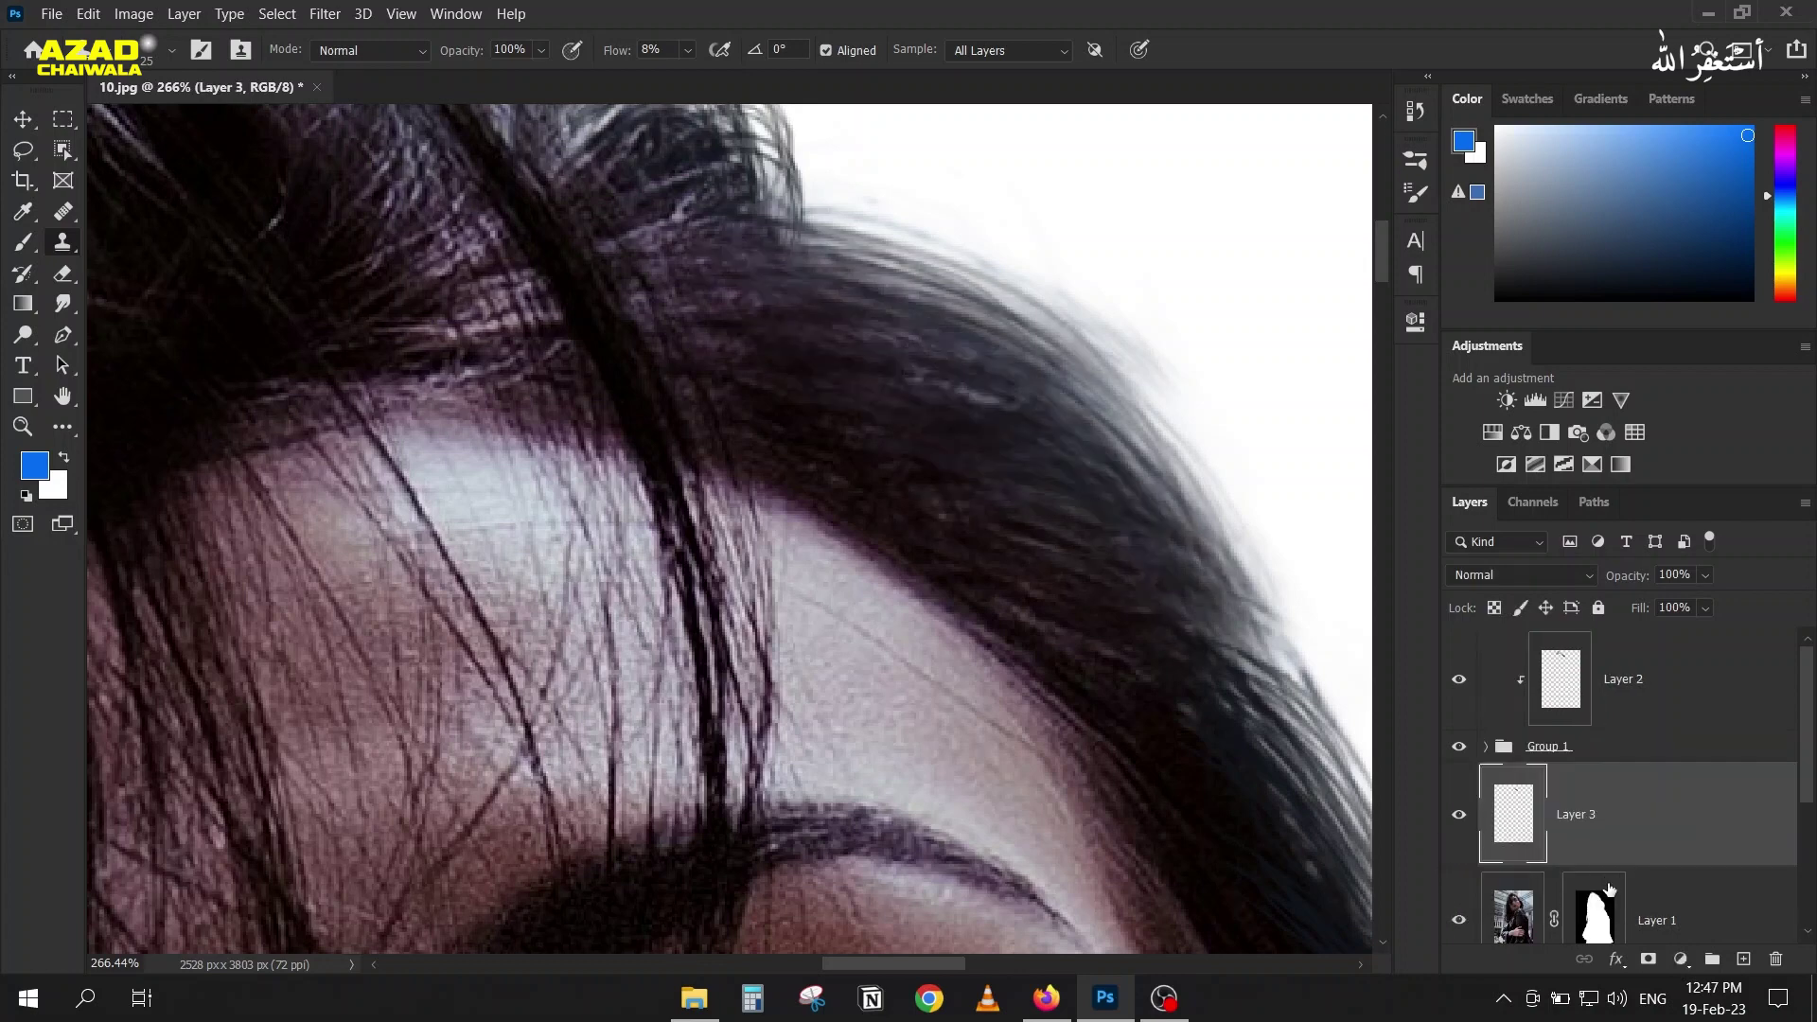
left_click(1457, 815)
left_click(1457, 815)
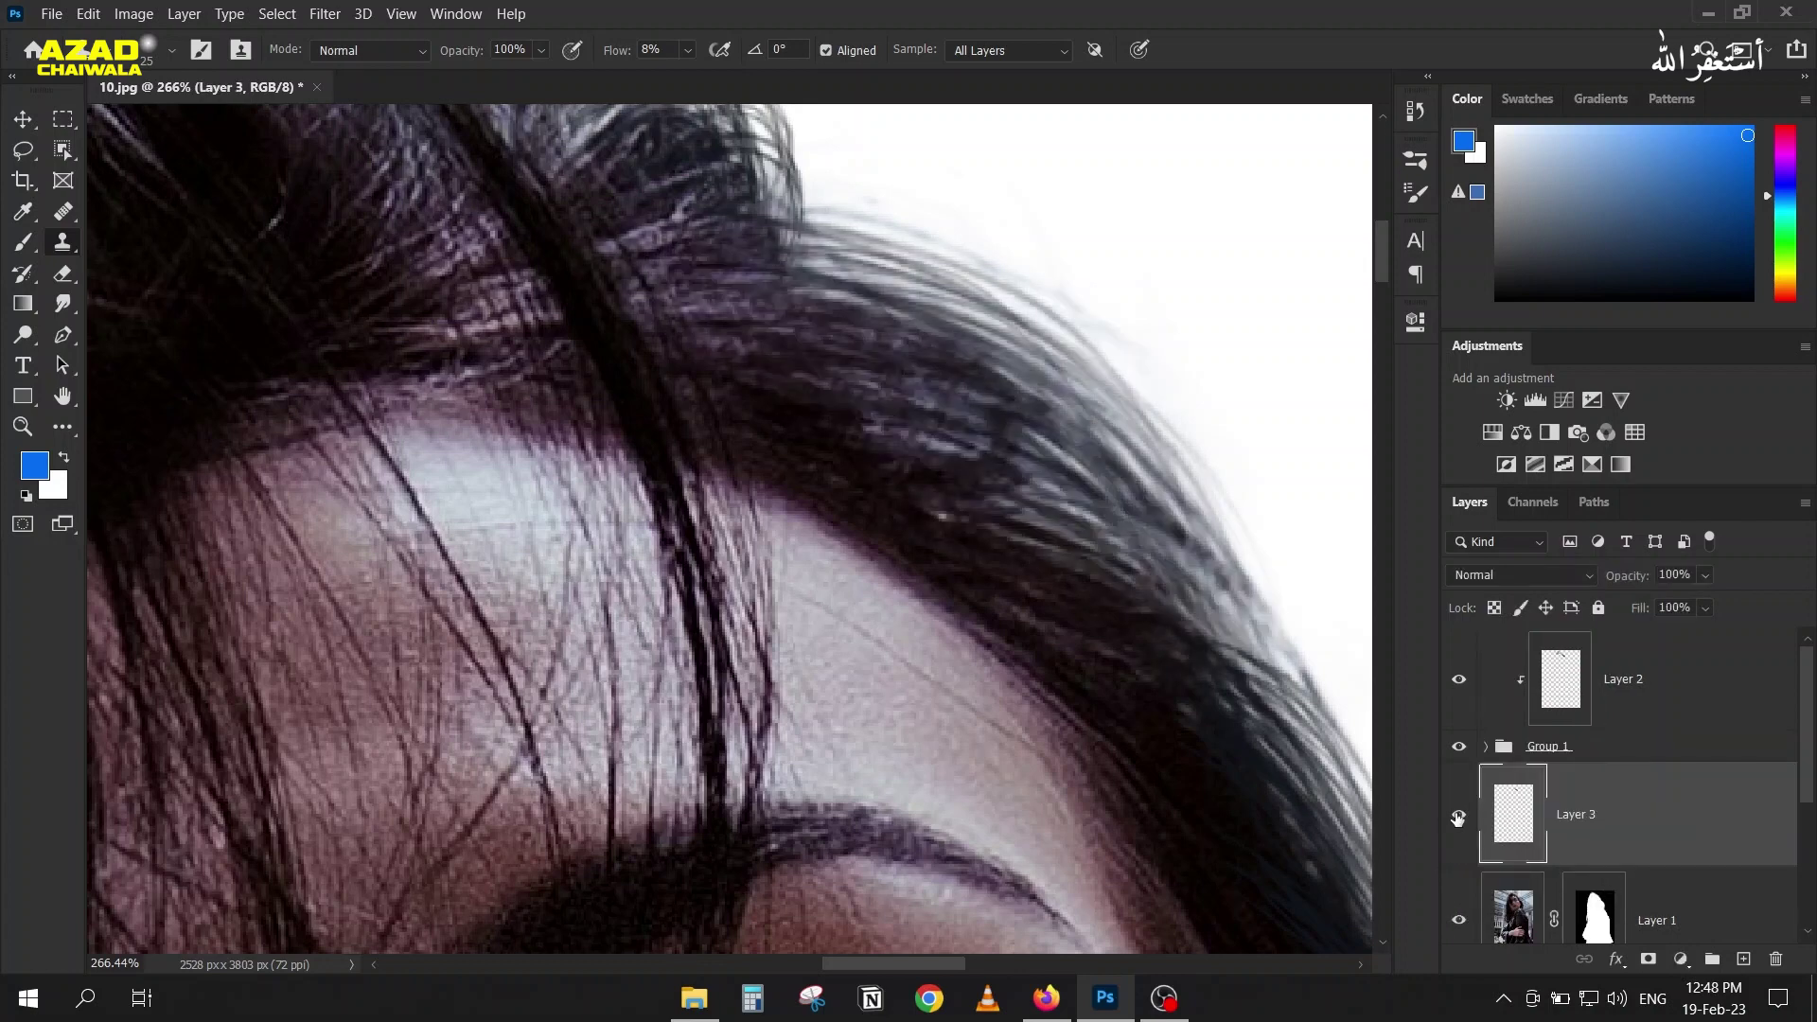
Step: Clone extra wispy strands over the crown curl, sampling a nearby hair strand as source
scroll(620, 416, "down", 5)
scroll(620, 416, "down", 3)
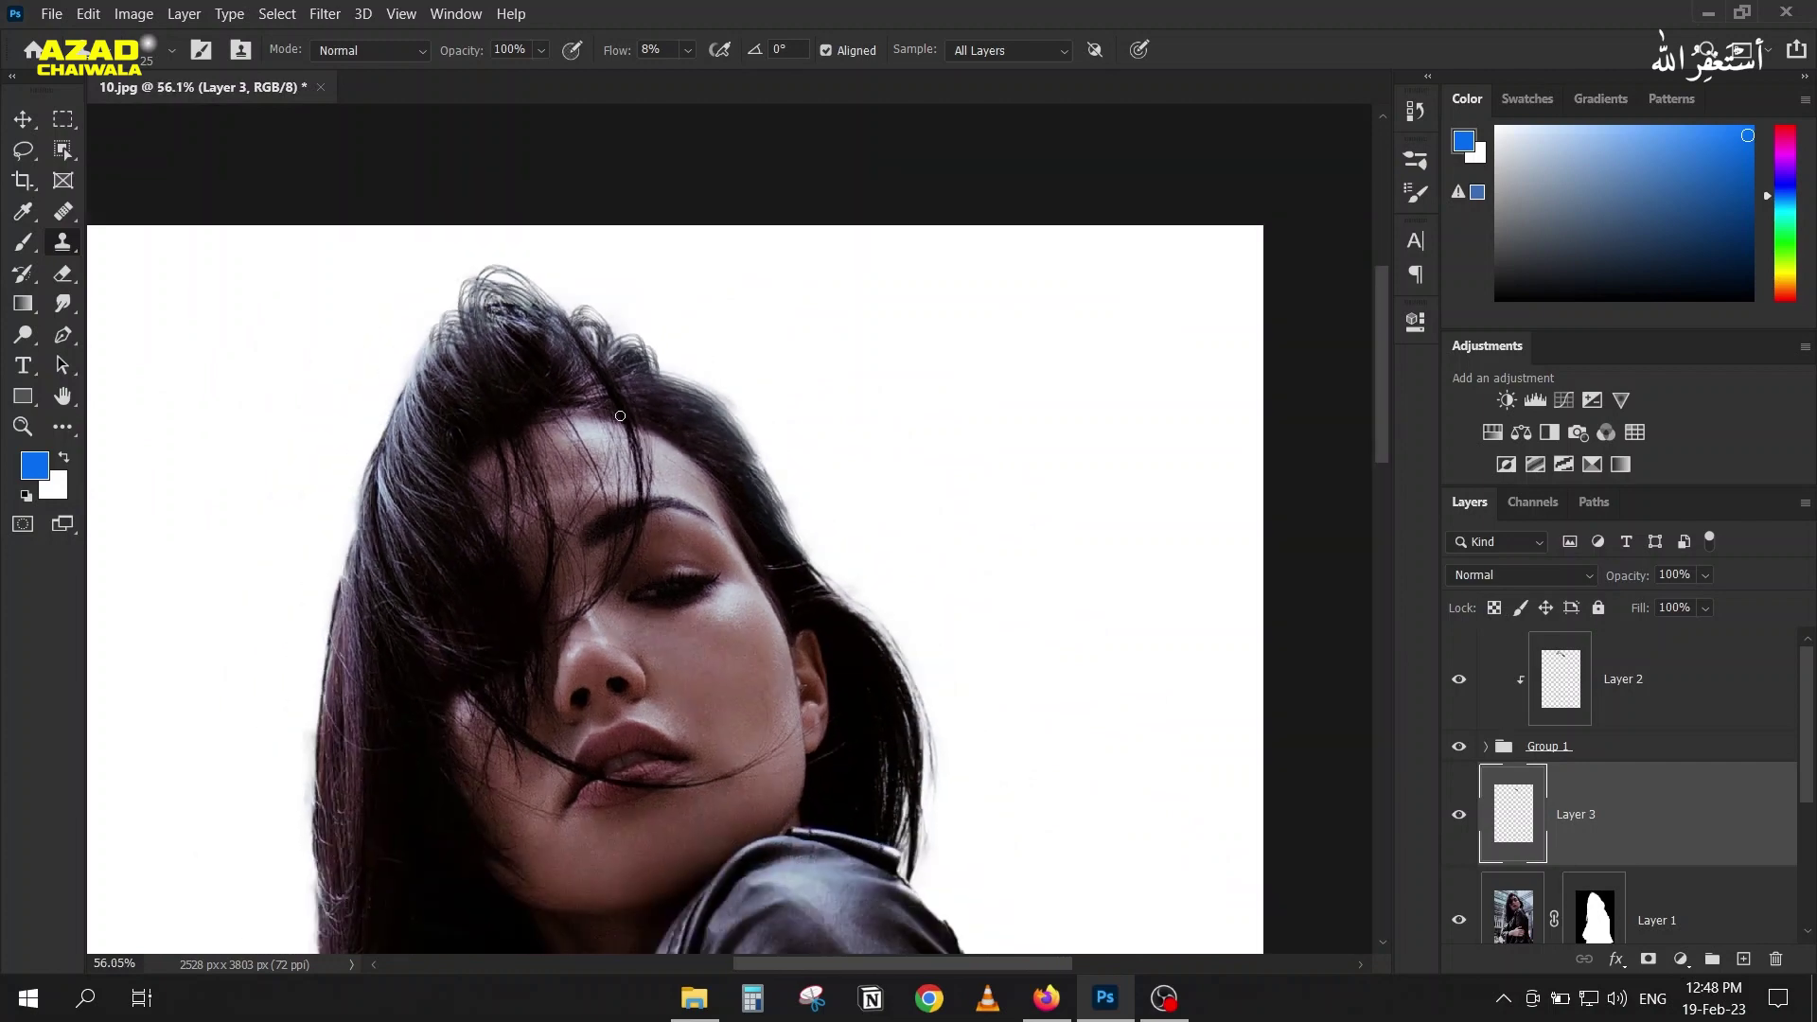
scroll(641, 417, "up", 2)
scroll(477, 340, "up", 4)
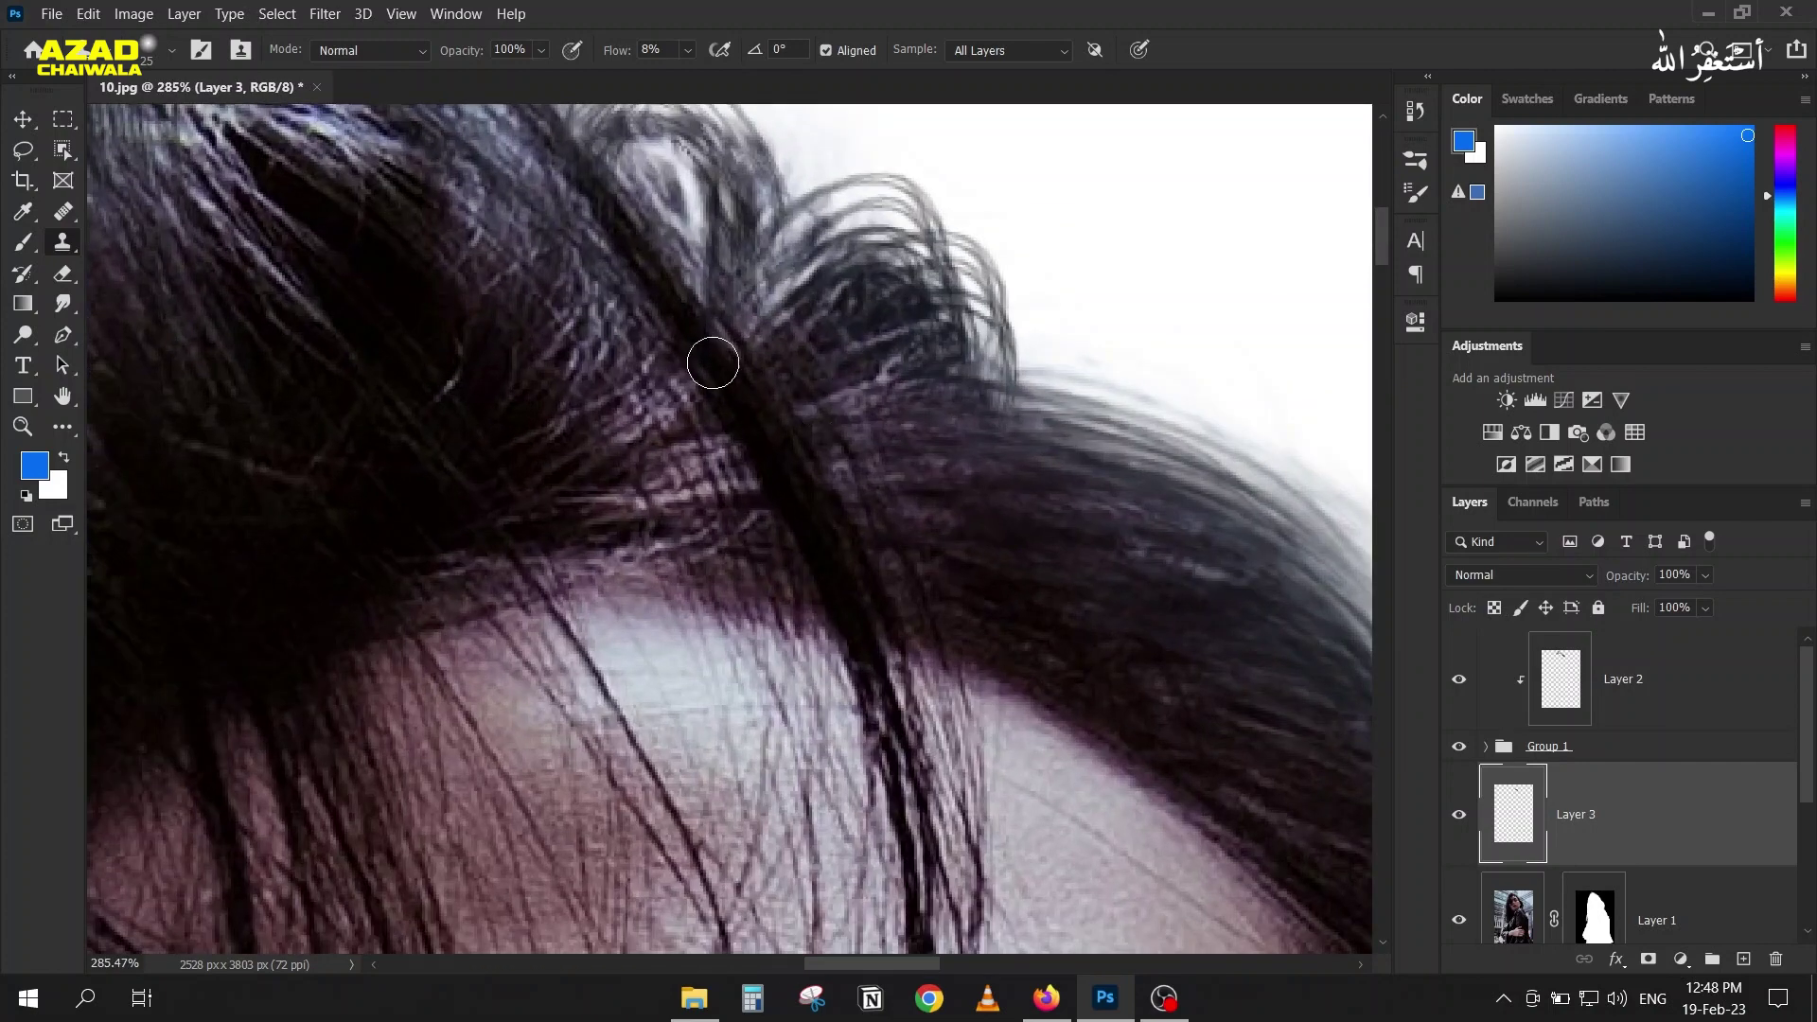
scroll(763, 515, "up", 1)
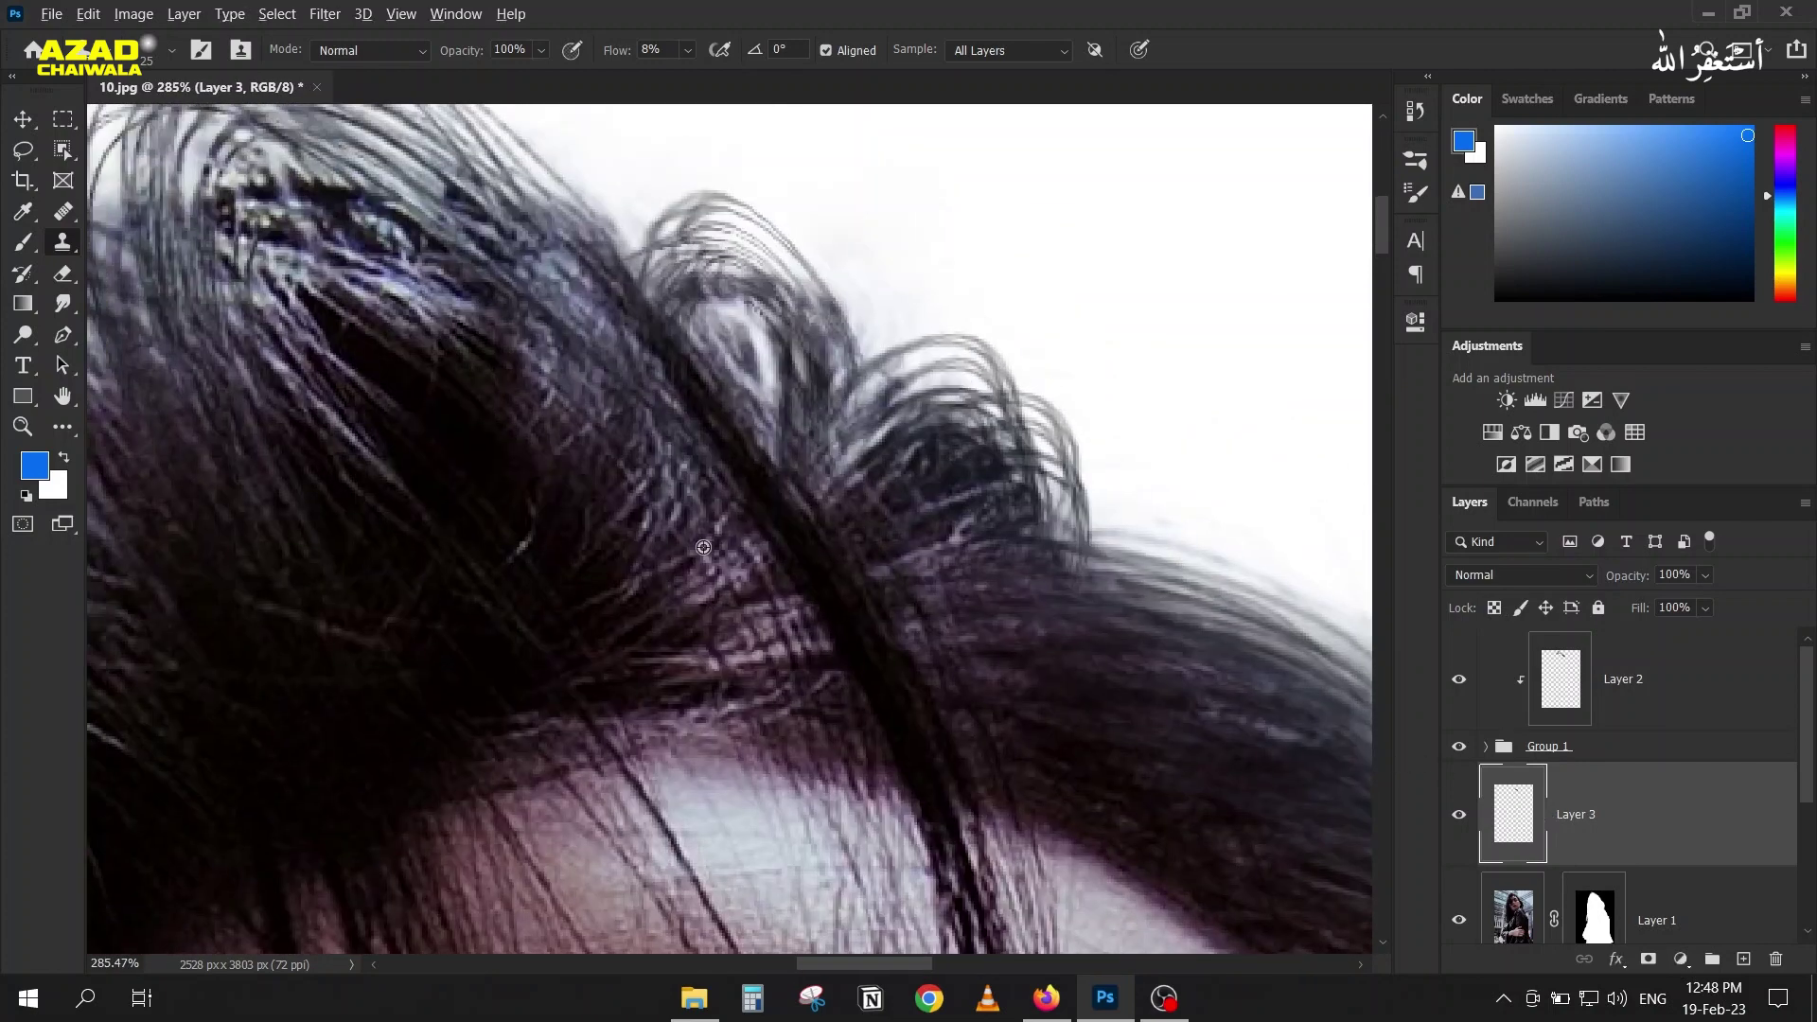
mouse_move(793, 374)
left_mouse_down()
mouse_move(705, 288)
mouse_move(837, 455)
mouse_move(653, 469)
left_mouse_up()
scroll(655, 469, "down", 5)
scroll(713, 477, "up", 5)
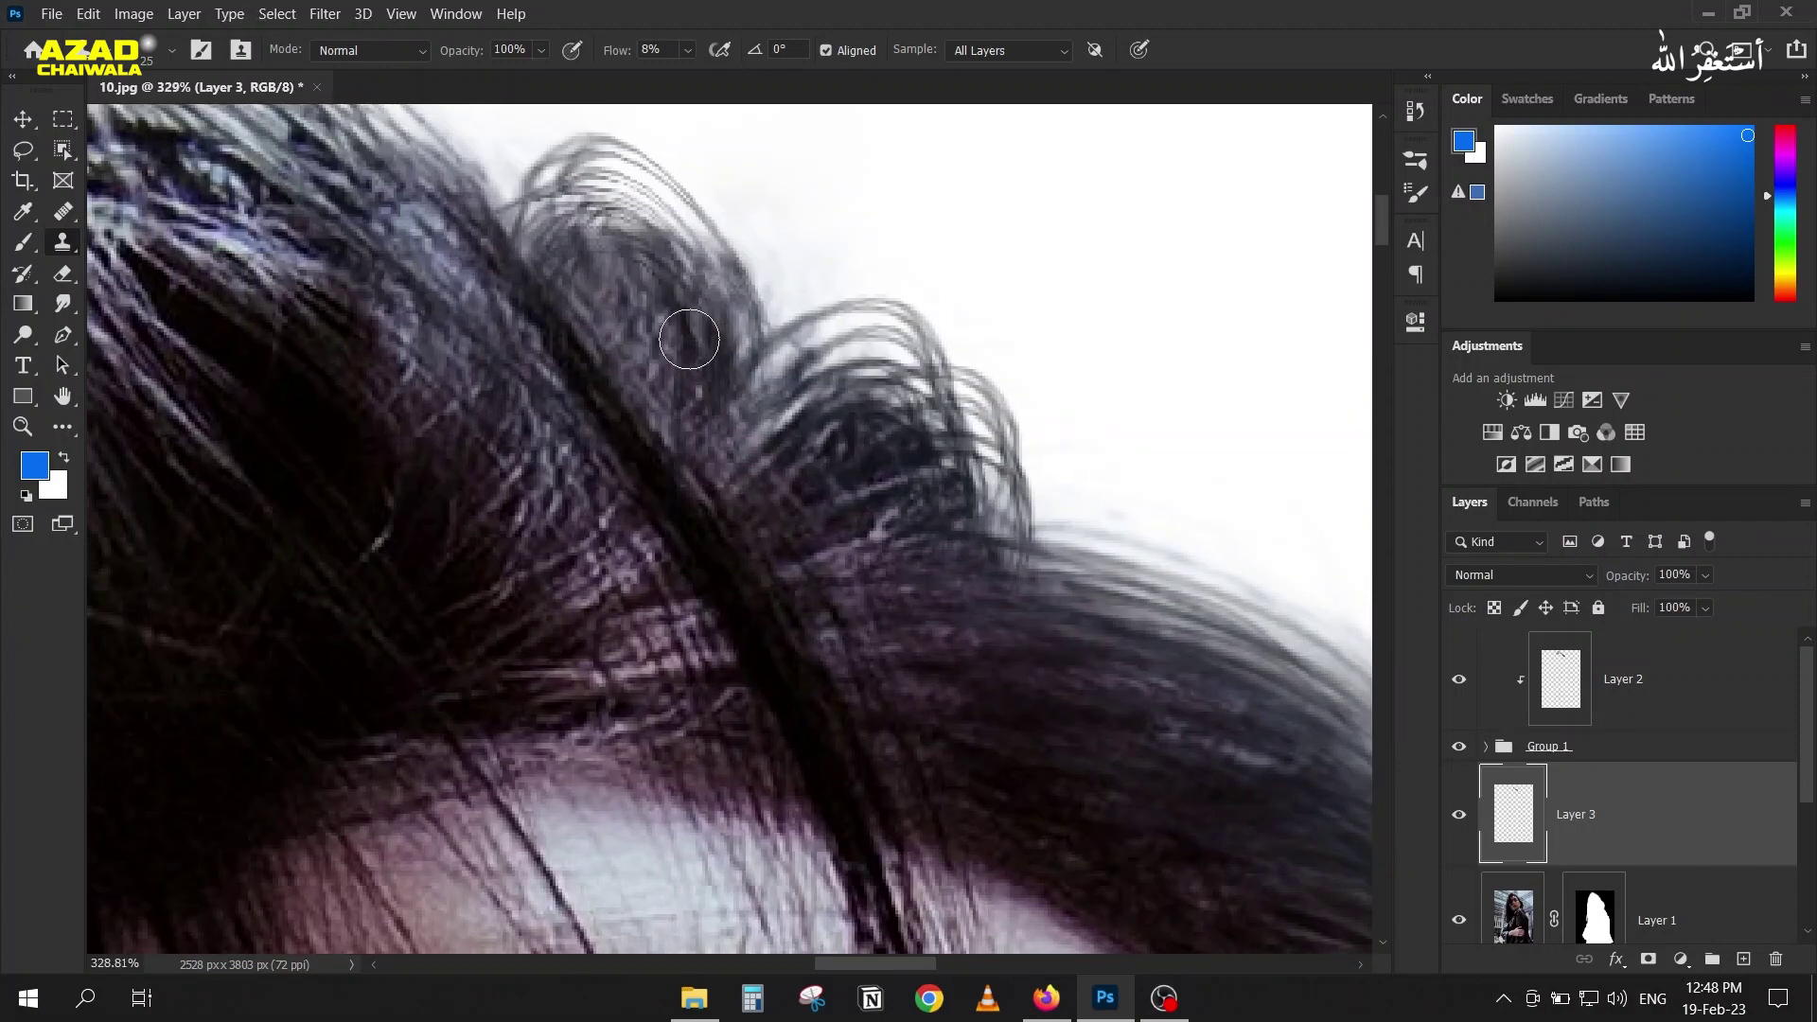
left_click(644, 468, "alt")
mouse_move(698, 385)
left_mouse_down()
mouse_move(739, 505)
mouse_move(663, 535)
mouse_move(693, 426)
mouse_move(801, 613)
mouse_move(754, 515)
mouse_move(766, 526)
mouse_move(822, 358)
mouse_move(896, 355)
mouse_move(821, 357)
mouse_move(959, 399)
mouse_move(977, 469)
mouse_move(783, 370)
left_mouse_up()
Step: Reframe the view on the crown's hair edge and make Layer 2 active
scroll(782, 370, "down", 6)
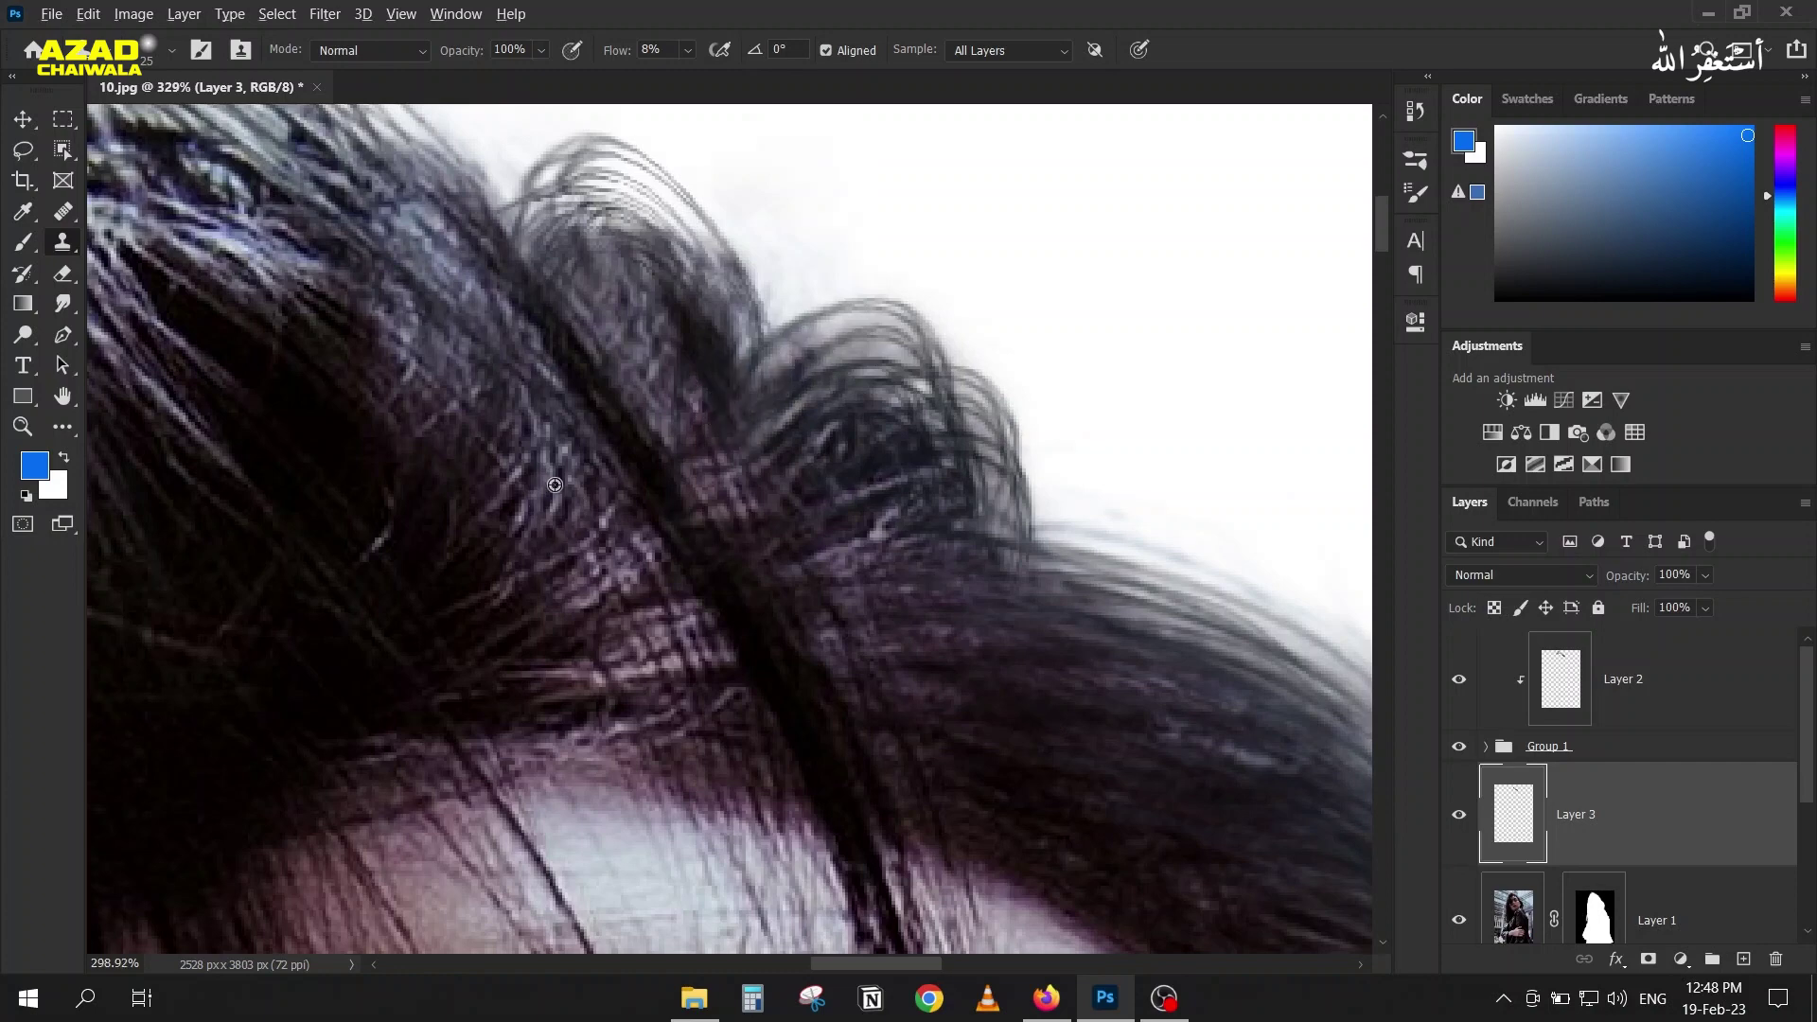
left_click_drag(458, 446, 520, 335)
scroll(520, 334, "up", 5)
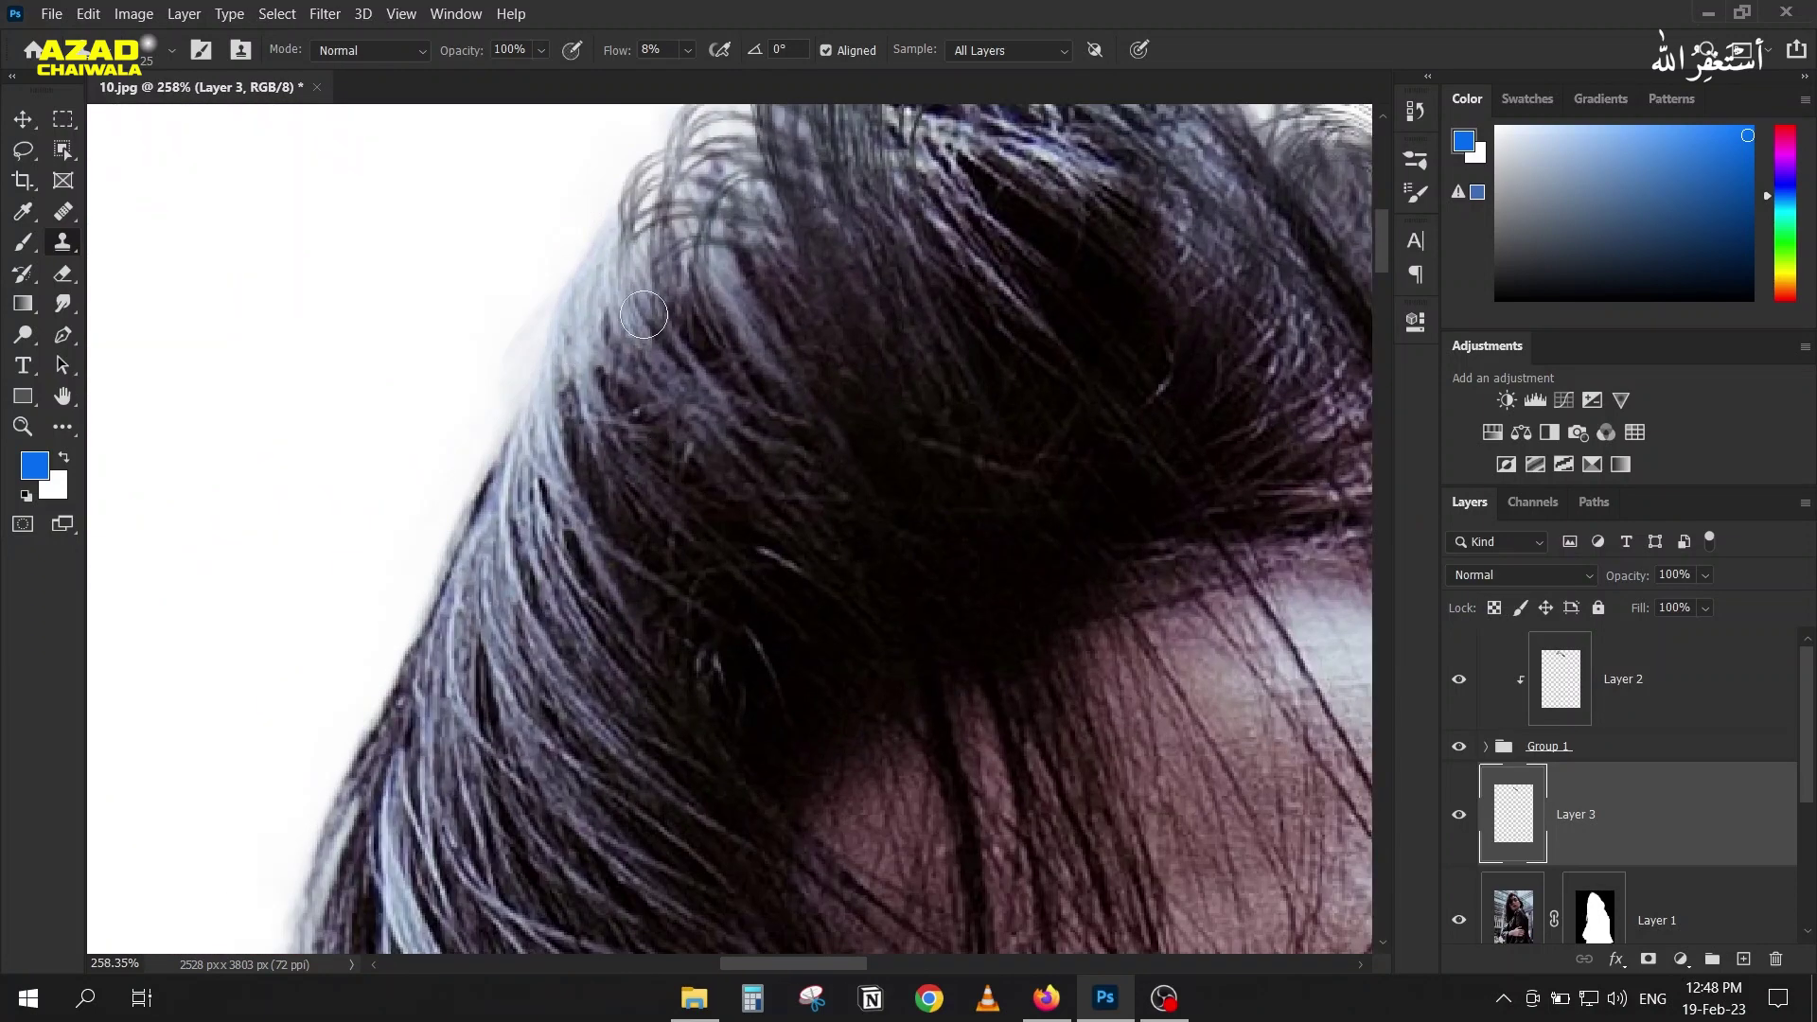
left_click_drag(600, 259, 677, 482)
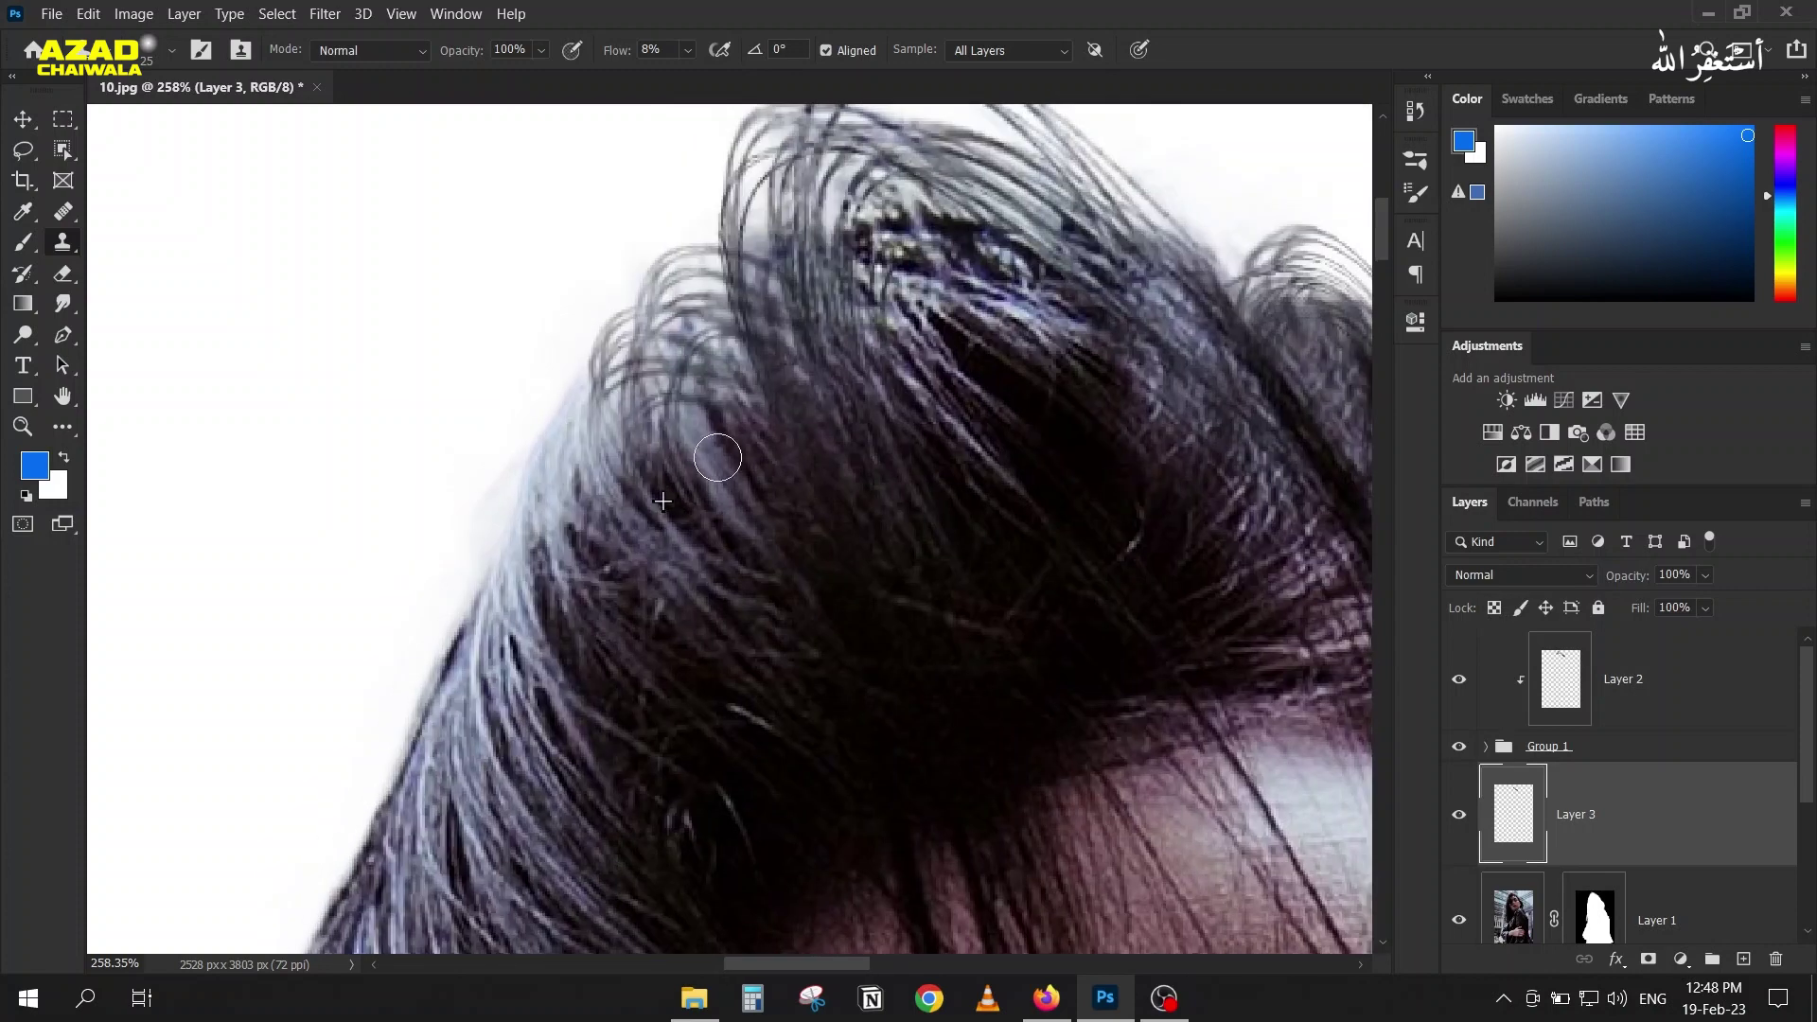
left_click(1500, 698)
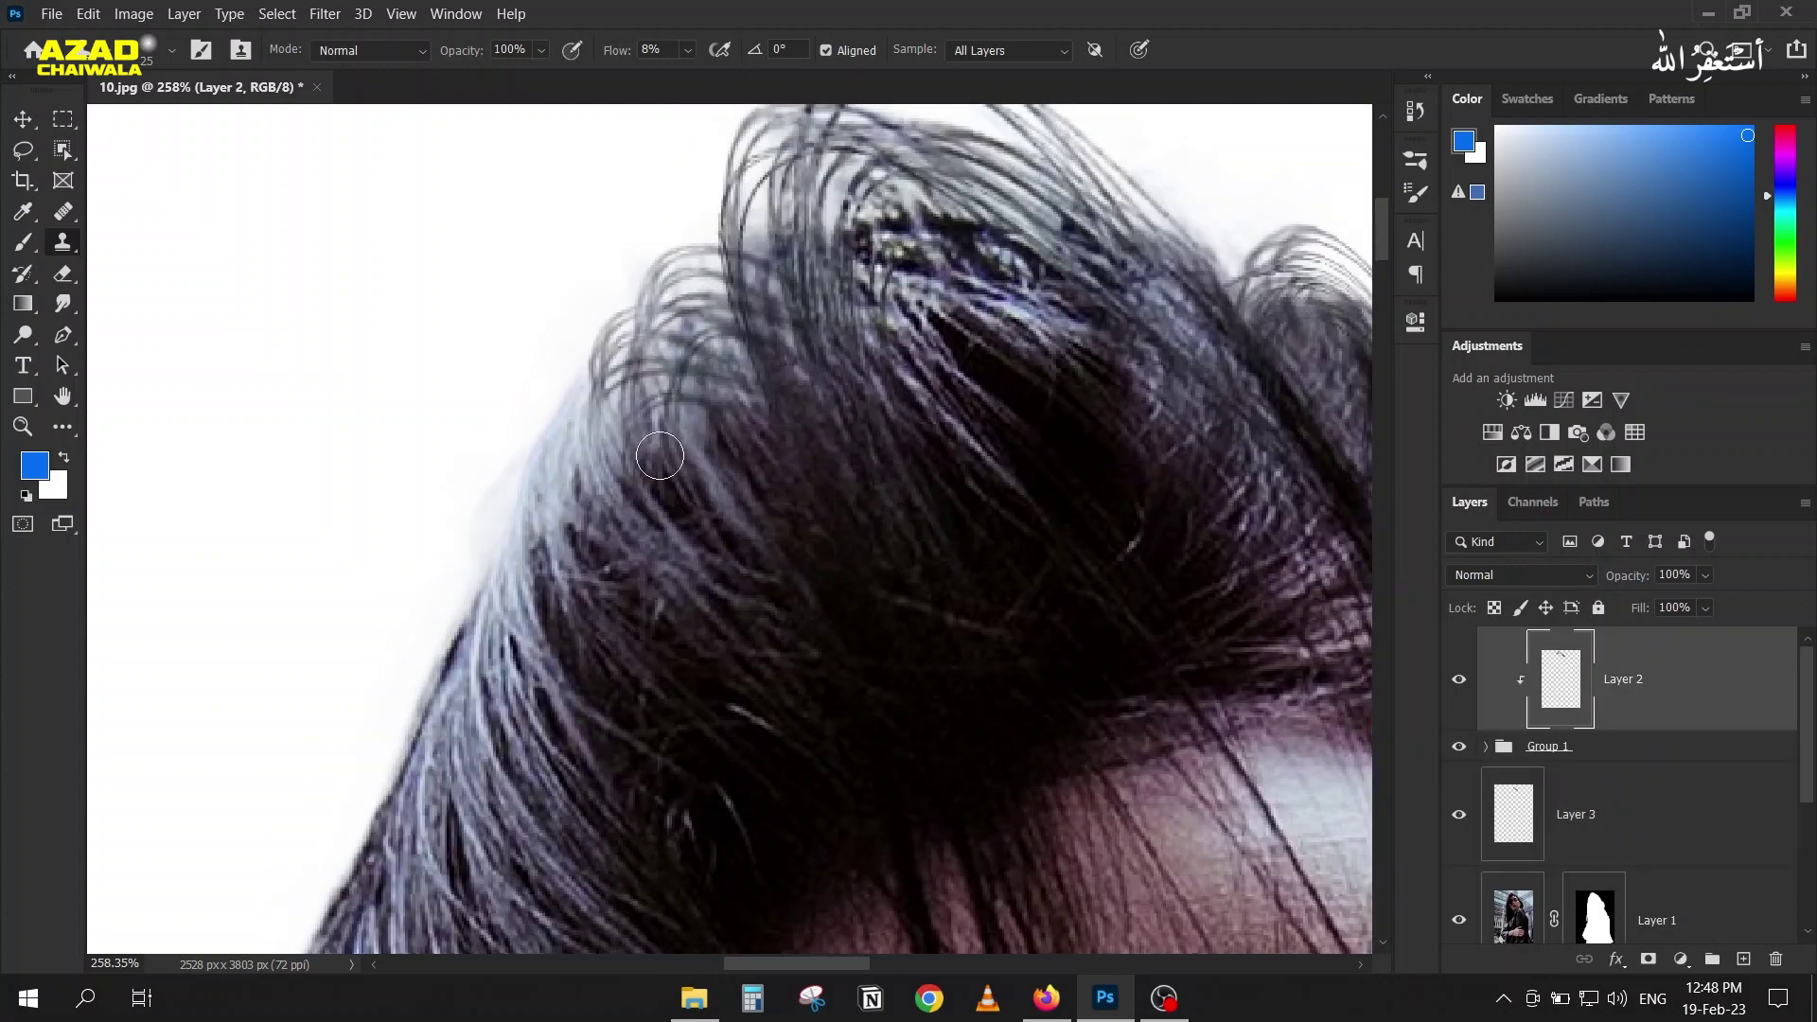
Step: Clone soft strands along the hair edge at 26% flow, undoing the last bad stroke
mouse_move(619, 375)
left_mouse_down()
mouse_move(662, 260)
mouse_move(600, 365)
mouse_move(723, 299)
mouse_move(619, 355)
mouse_move(705, 412)
mouse_move(681, 440)
mouse_move(685, 354)
mouse_move(678, 451)
mouse_move(710, 454)
mouse_move(679, 432)
left_mouse_up()
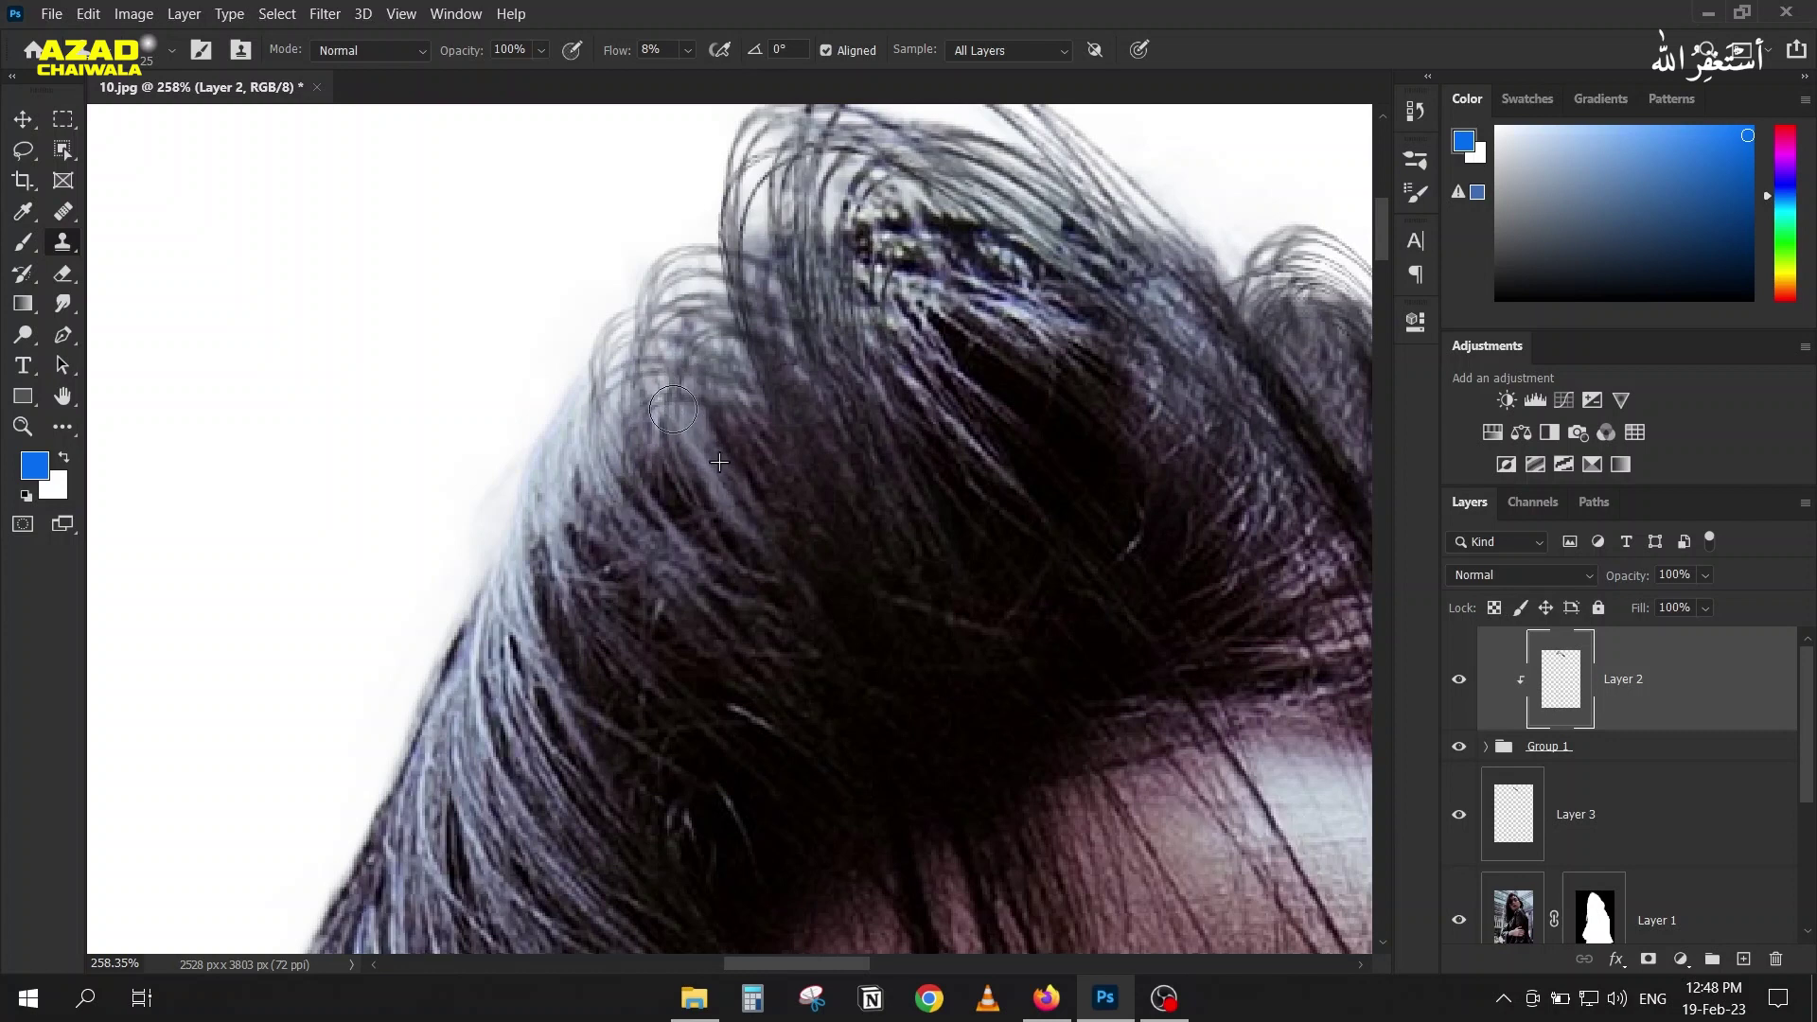
left_click_drag(606, 52, 627, 57)
mouse_move(659, 371)
left_mouse_down()
mouse_move(617, 329)
mouse_move(696, 389)
mouse_move(750, 359)
mouse_move(611, 452)
left_mouse_up()
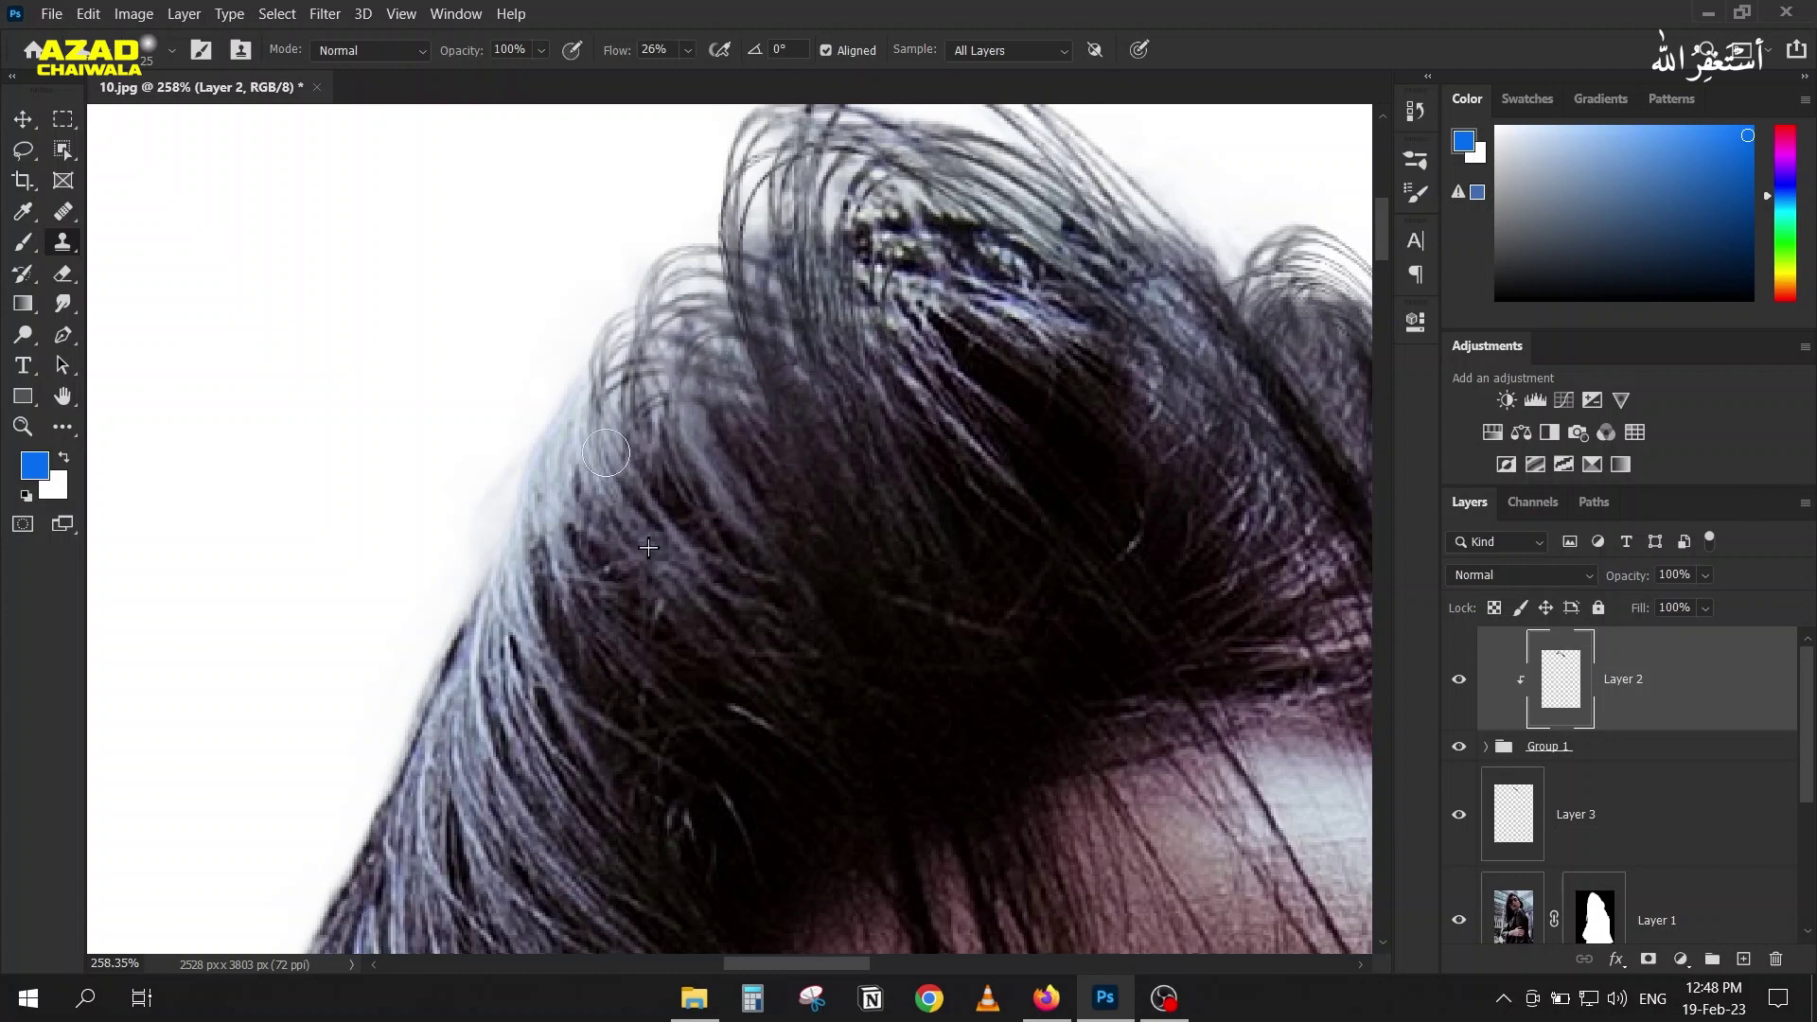
left_click_drag(833, 322, 743, 403)
mouse_move(792, 499)
left_mouse_down()
mouse_move(769, 492)
mouse_move(760, 350)
mouse_move(798, 310)
mouse_move(786, 484)
mouse_move(648, 370)
mouse_move(770, 539)
mouse_move(639, 307)
mouse_move(793, 134)
mouse_move(758, 133)
mouse_move(1014, 211)
mouse_move(827, 138)
mouse_move(574, 185)
left_mouse_up()
key("ctrl+z")
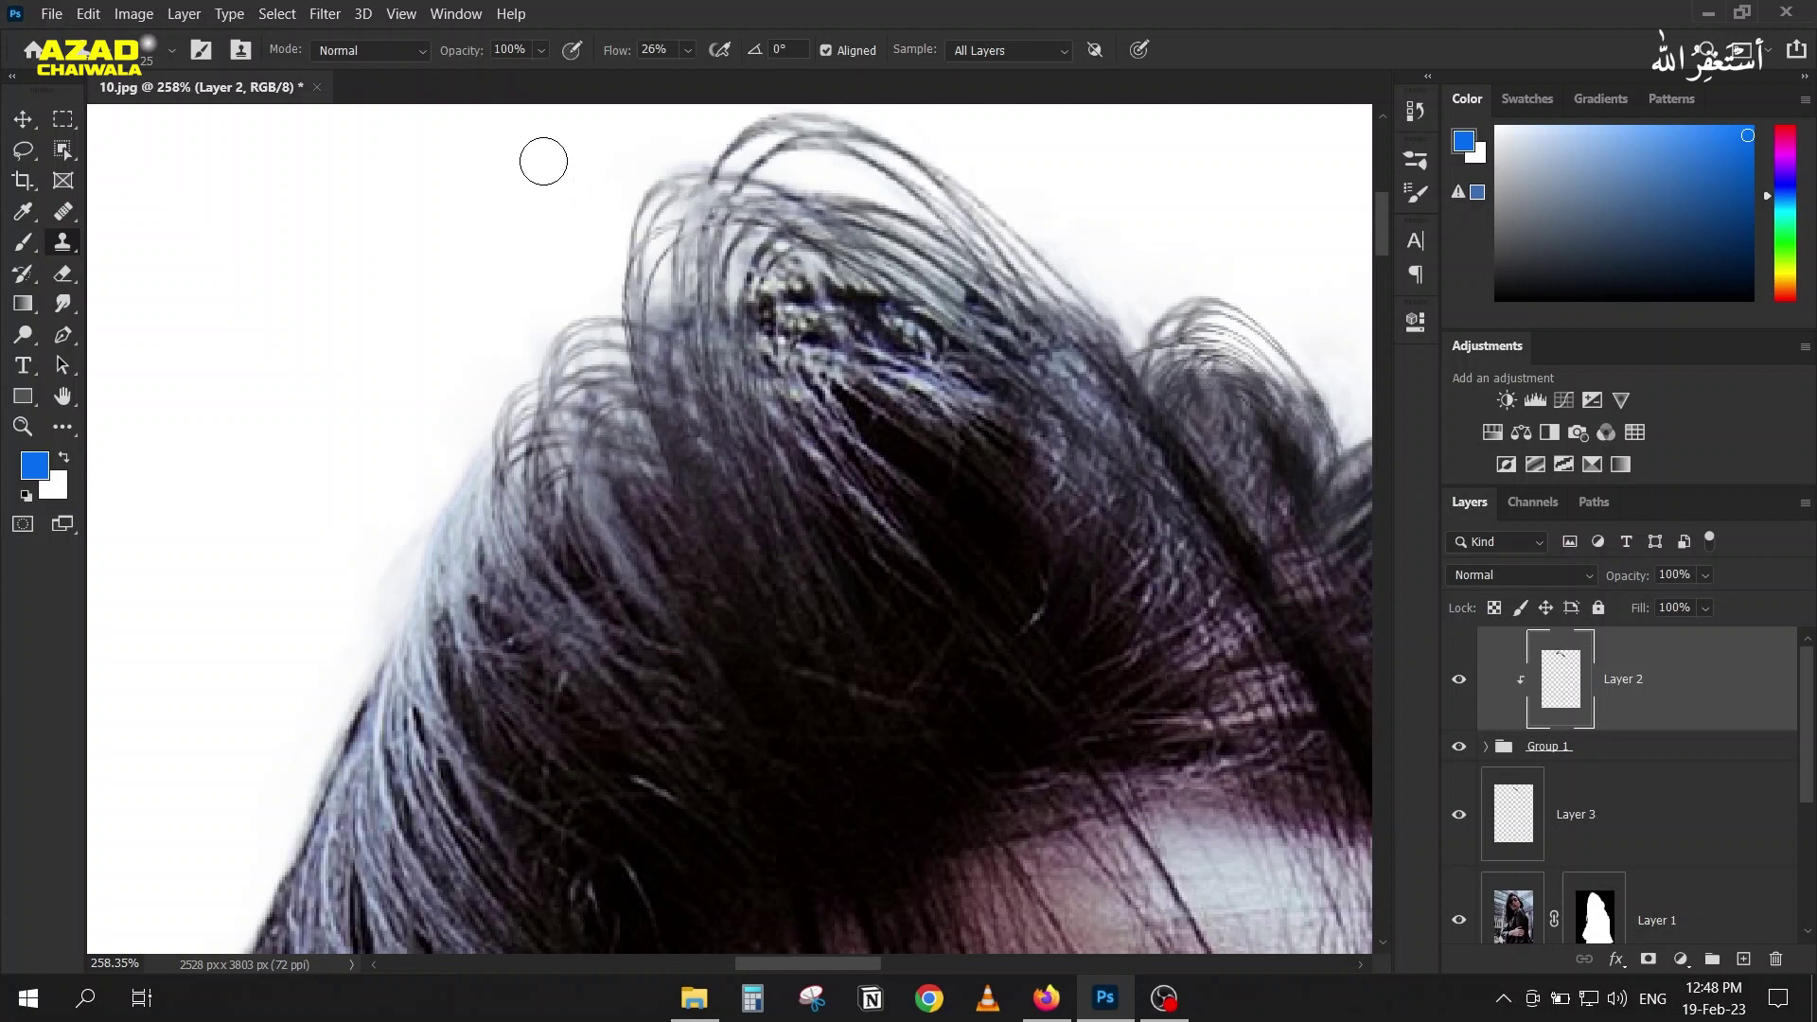
Step: At 2% flow, lightly clone strands at the top hair and zoom out to the face
left_click_drag(603, 51, 582, 54)
mouse_move(742, 151)
left_mouse_down()
mouse_move(711, 193)
mouse_move(748, 232)
mouse_move(742, 170)
mouse_move(696, 164)
mouse_move(763, 126)
left_mouse_up()
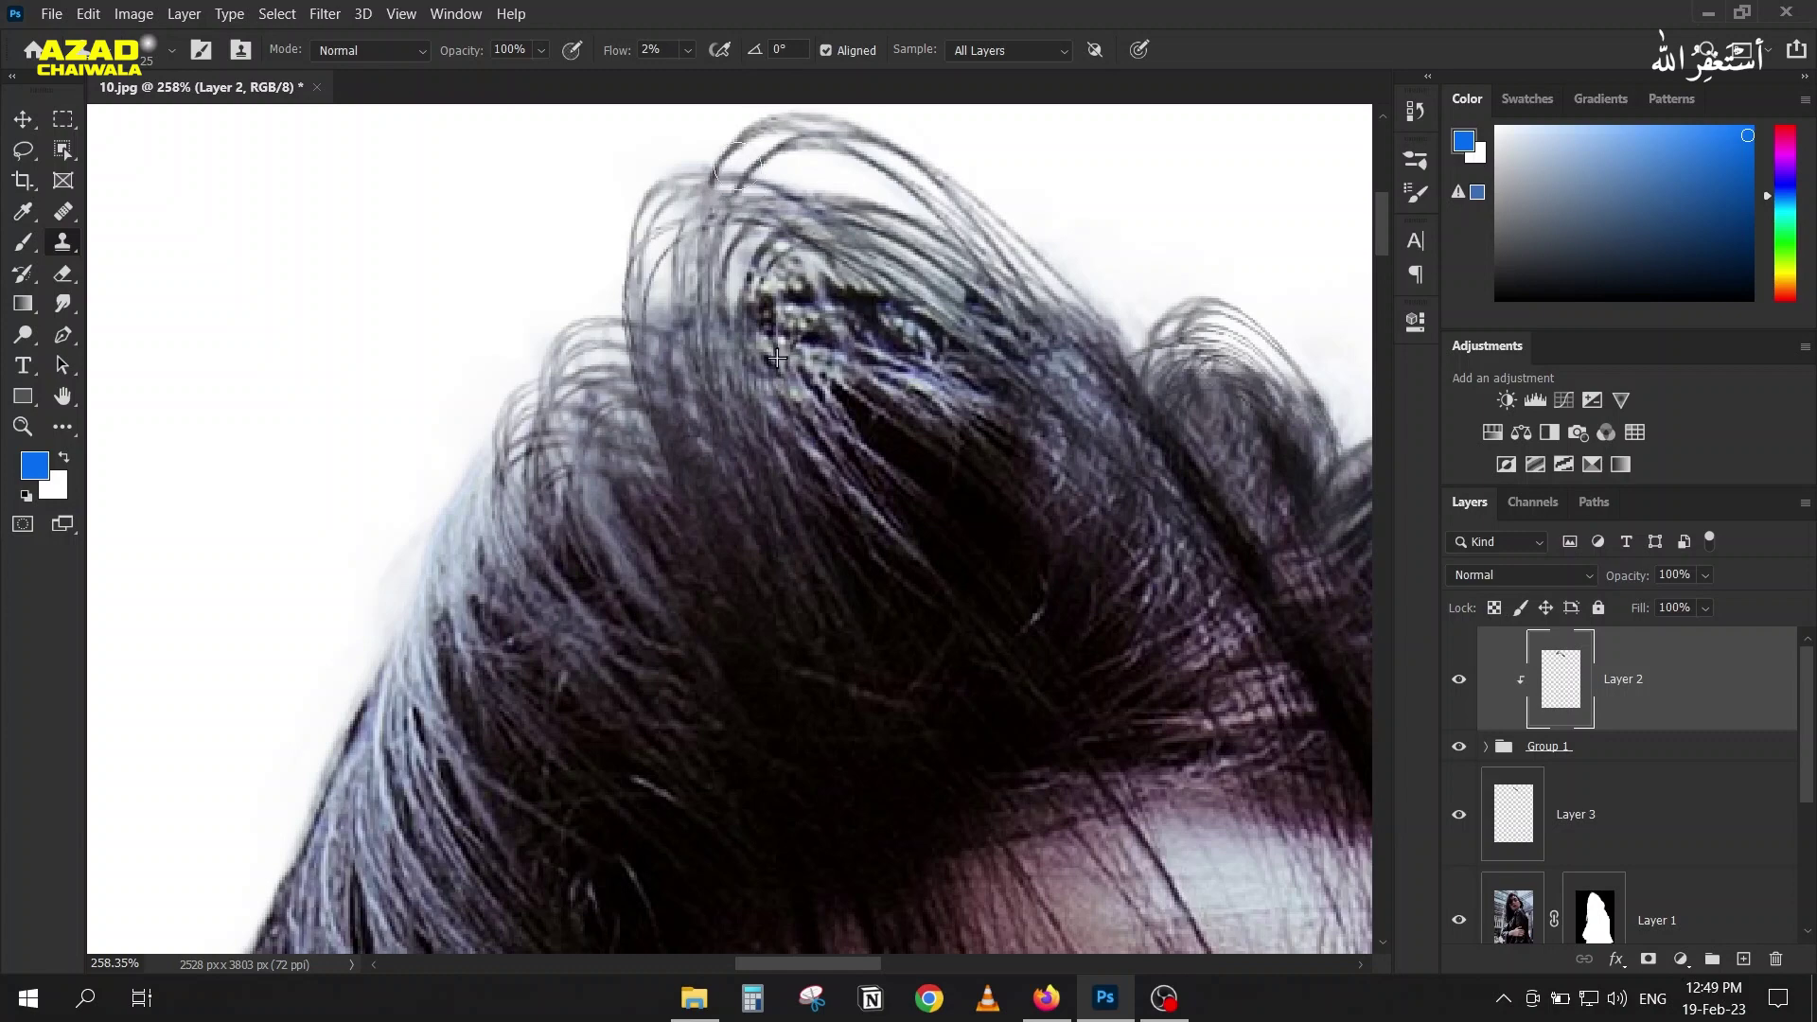
left_click_drag(604, 263, 617, 269)
scroll(546, 329, "down", 5)
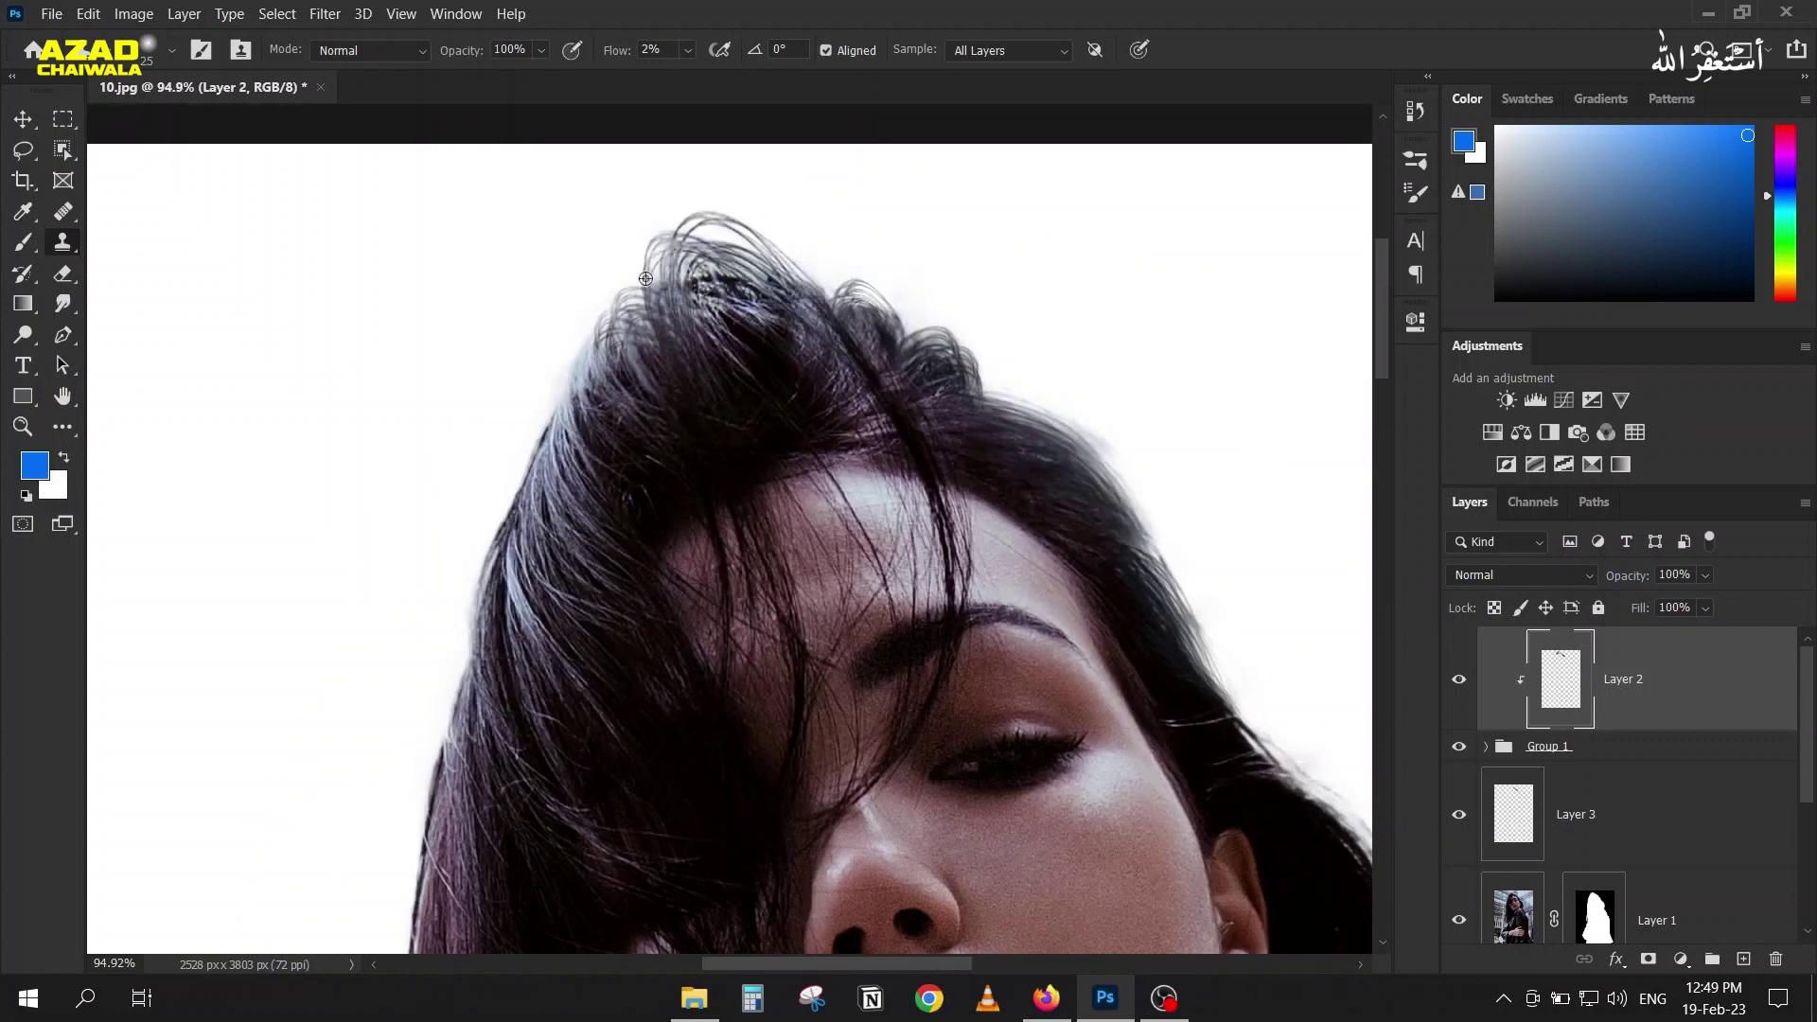
scroll(417, 374, "down", 5)
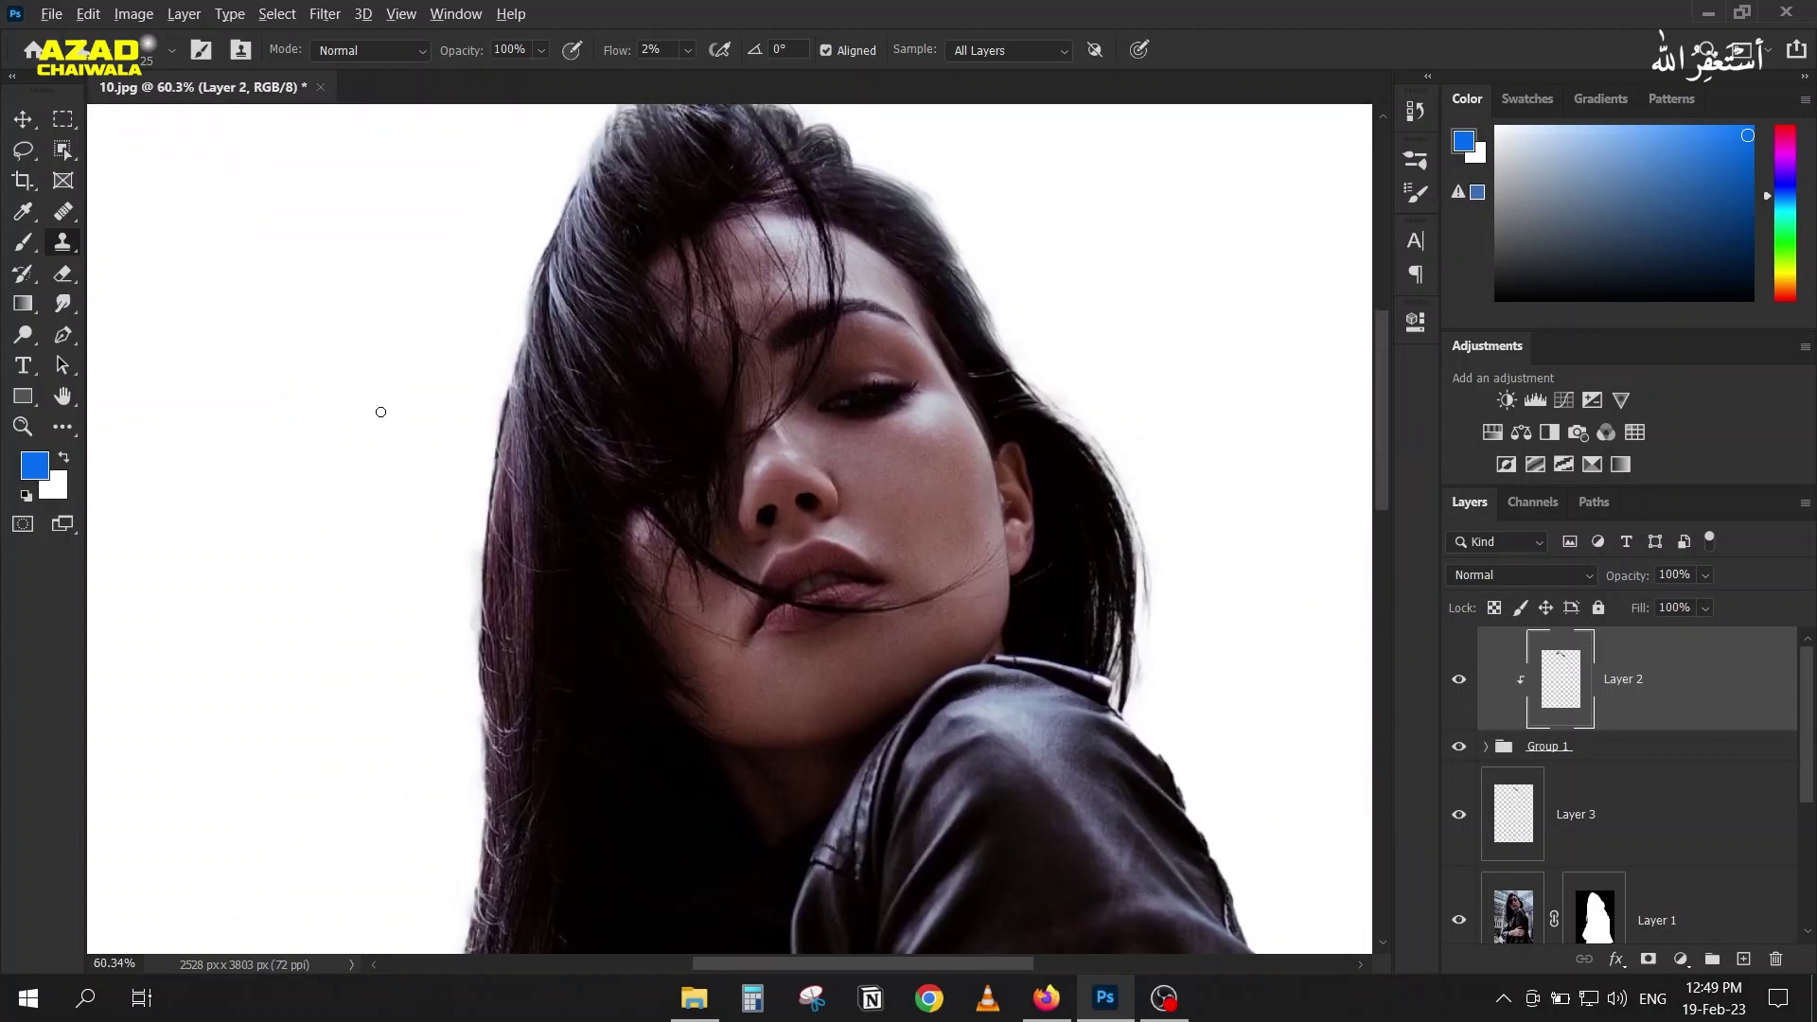
scroll(410, 419, "down", 2)
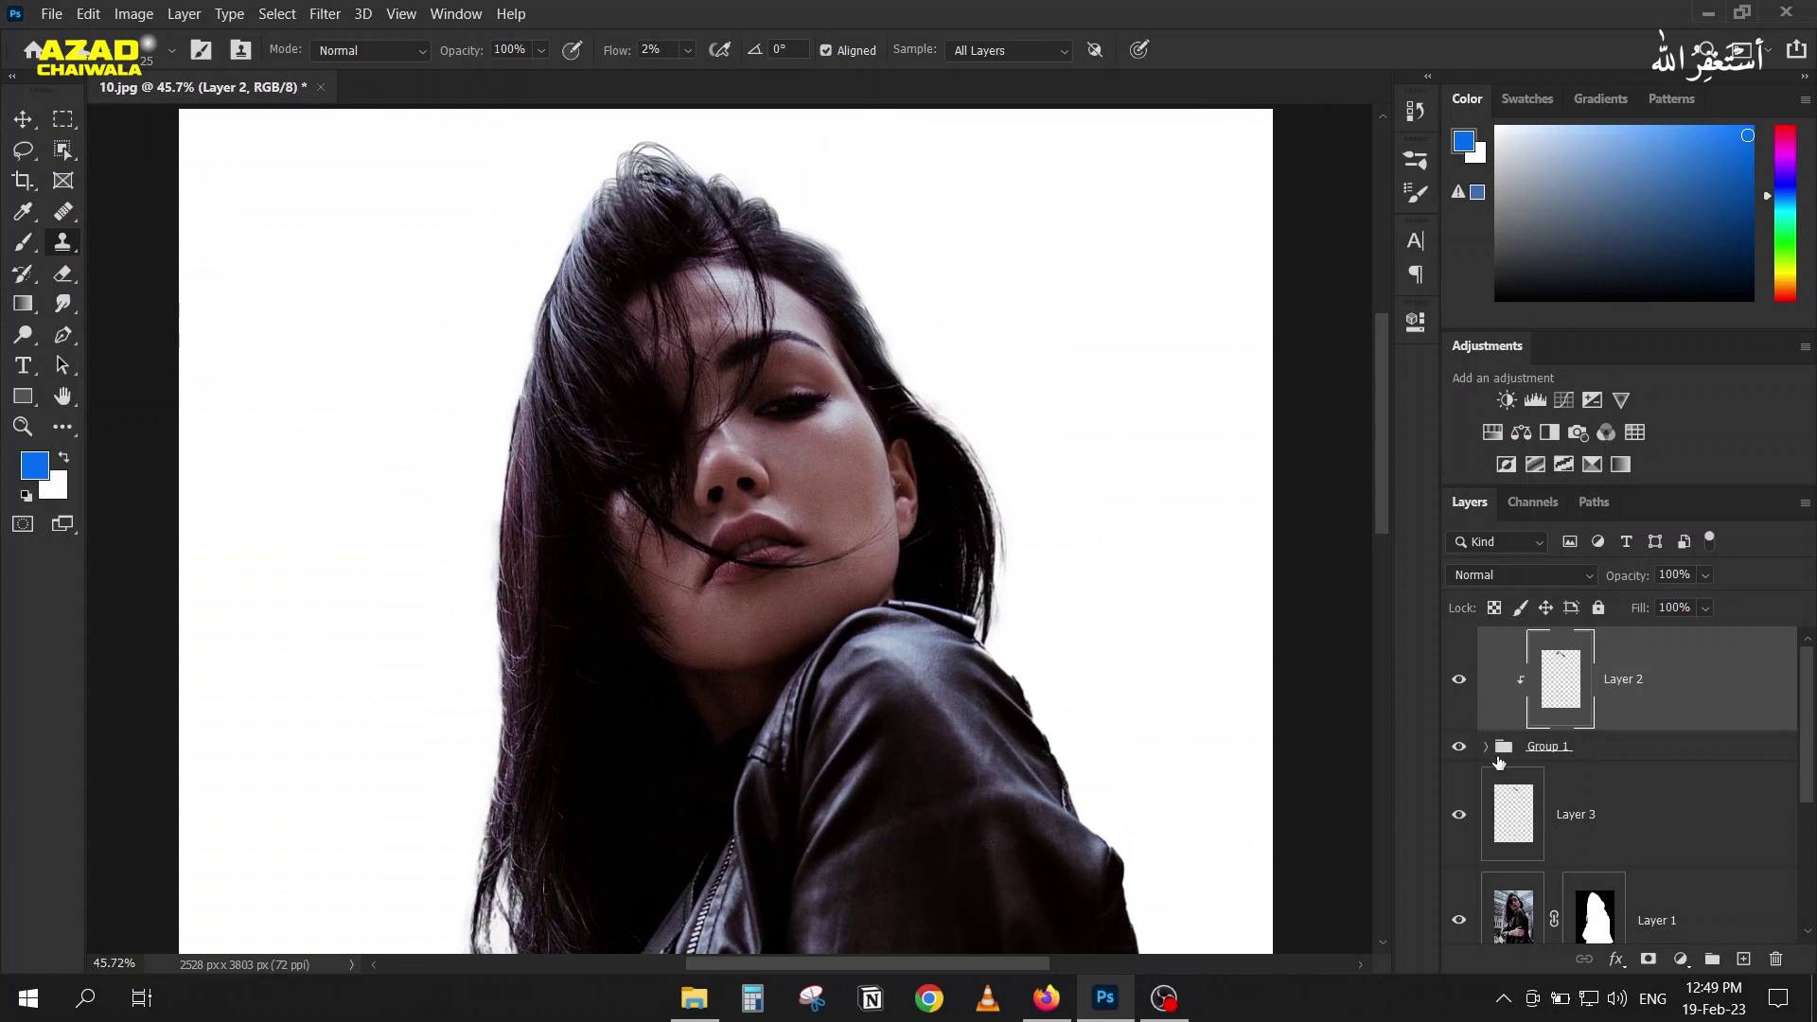
Step: Group Layer 2 with Group 1, then group Group 2 with Layer 3 into Group 3
left_click(1498, 754)
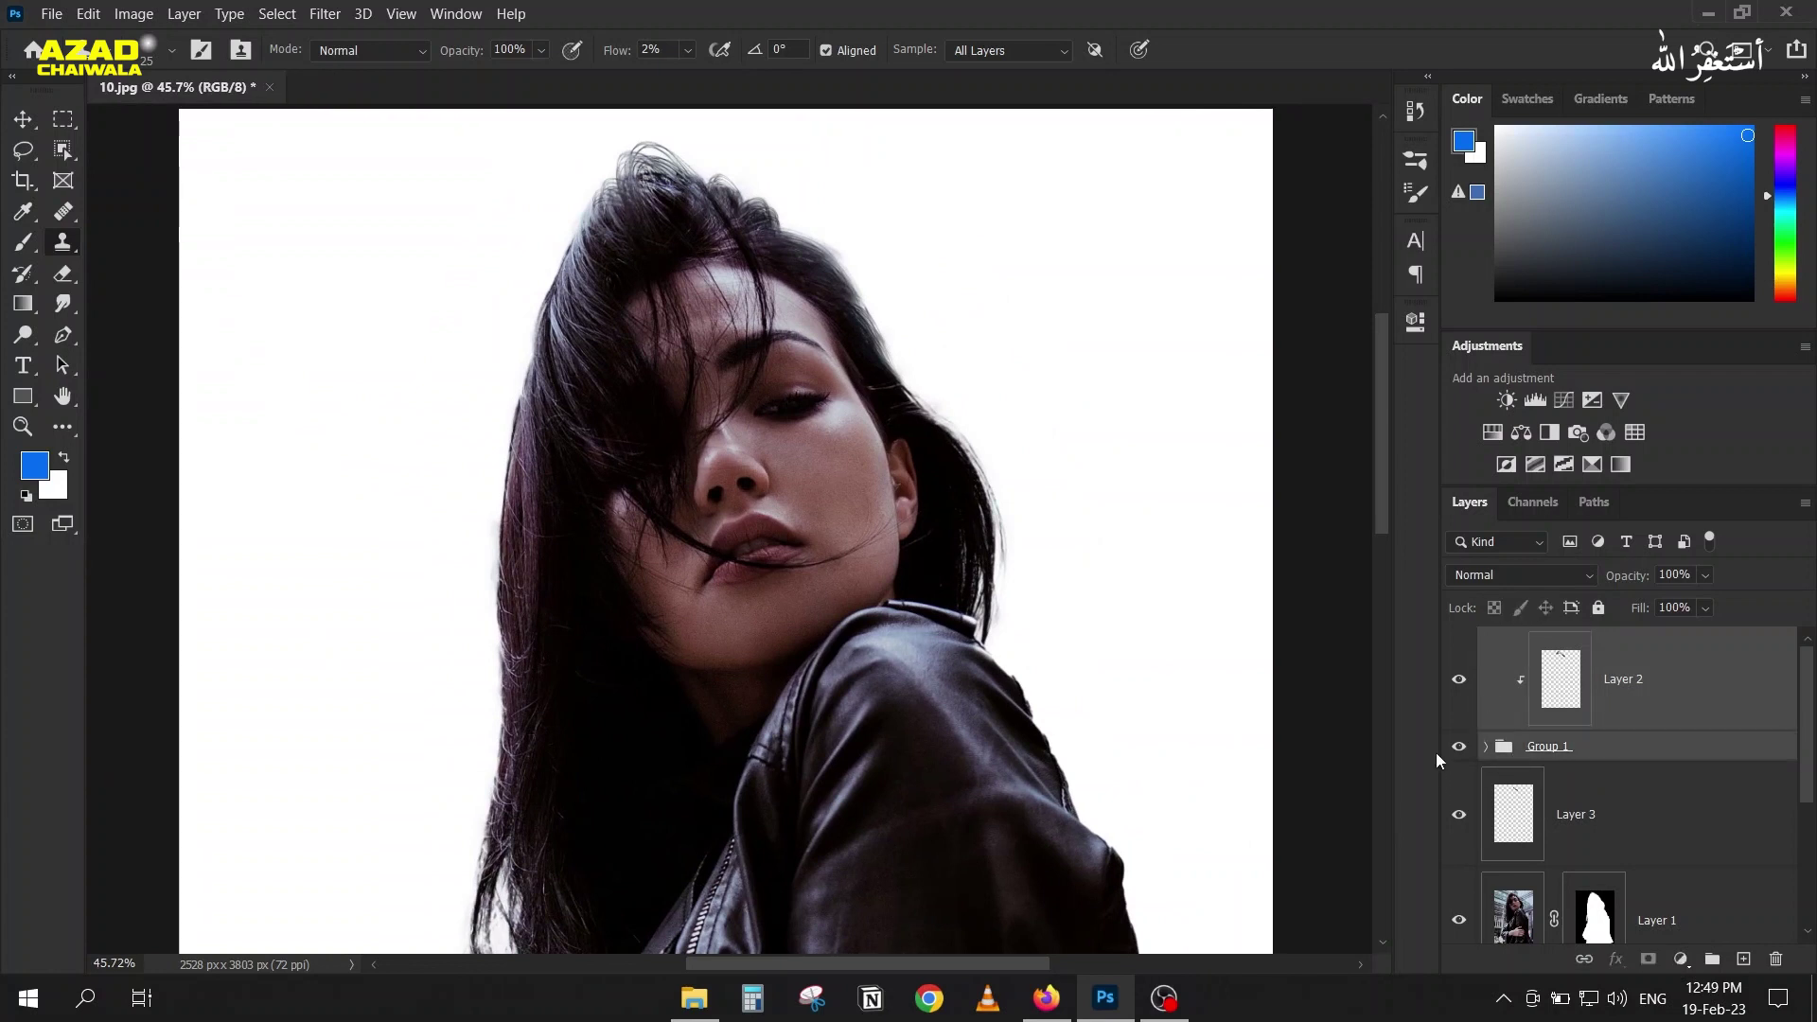
key("ctrl+g")
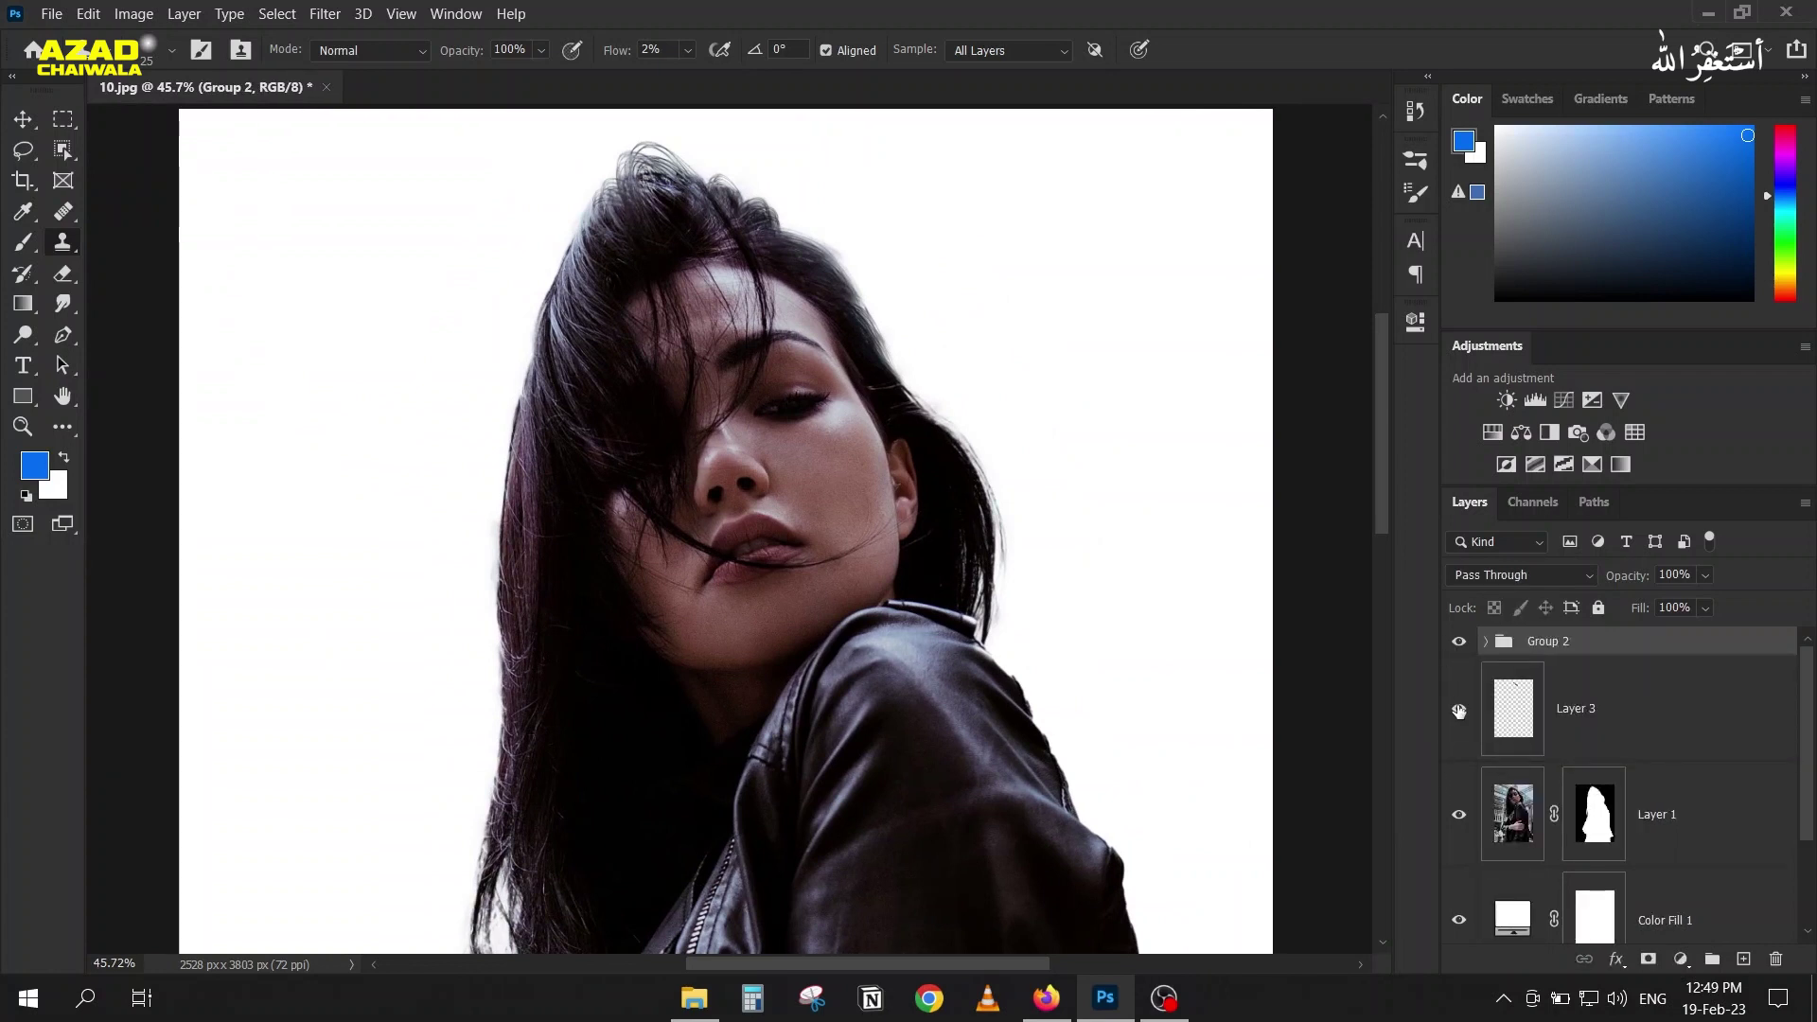
left_click(1513, 717)
key("Delete")
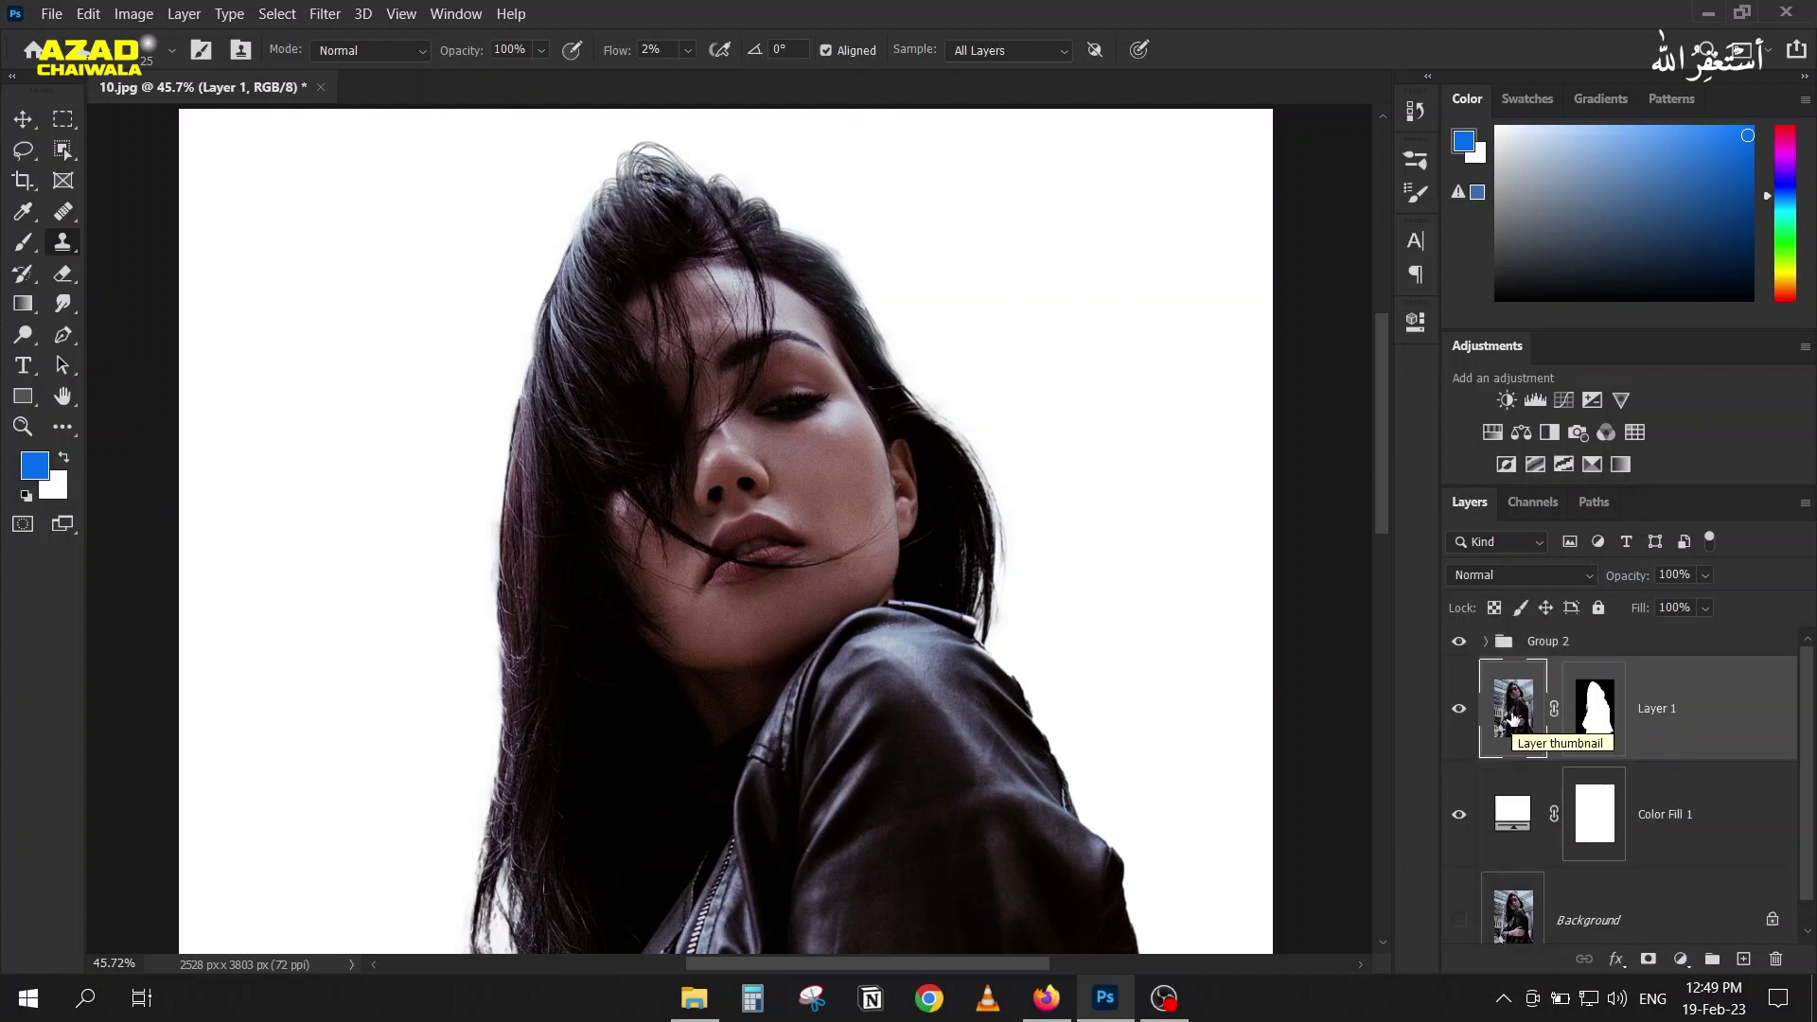
key("ctrl+z")
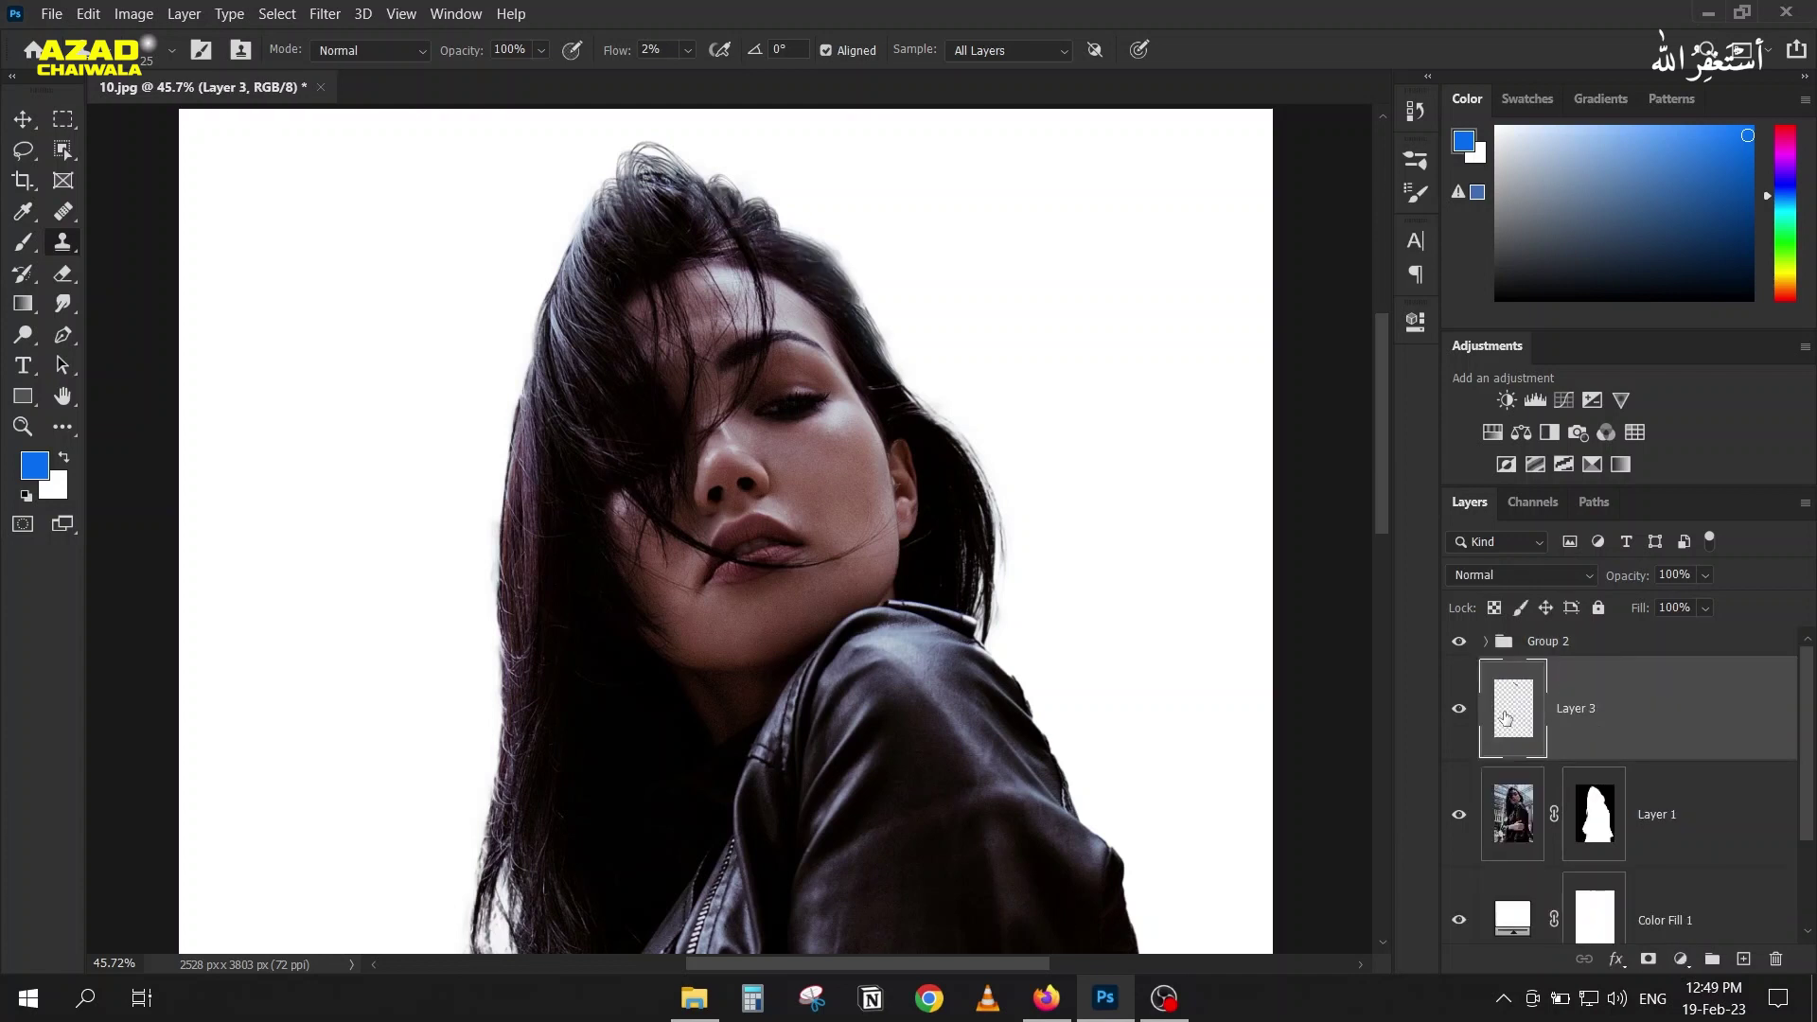
left_click_drag(1508, 714, 1476, 653)
left_click(1509, 651)
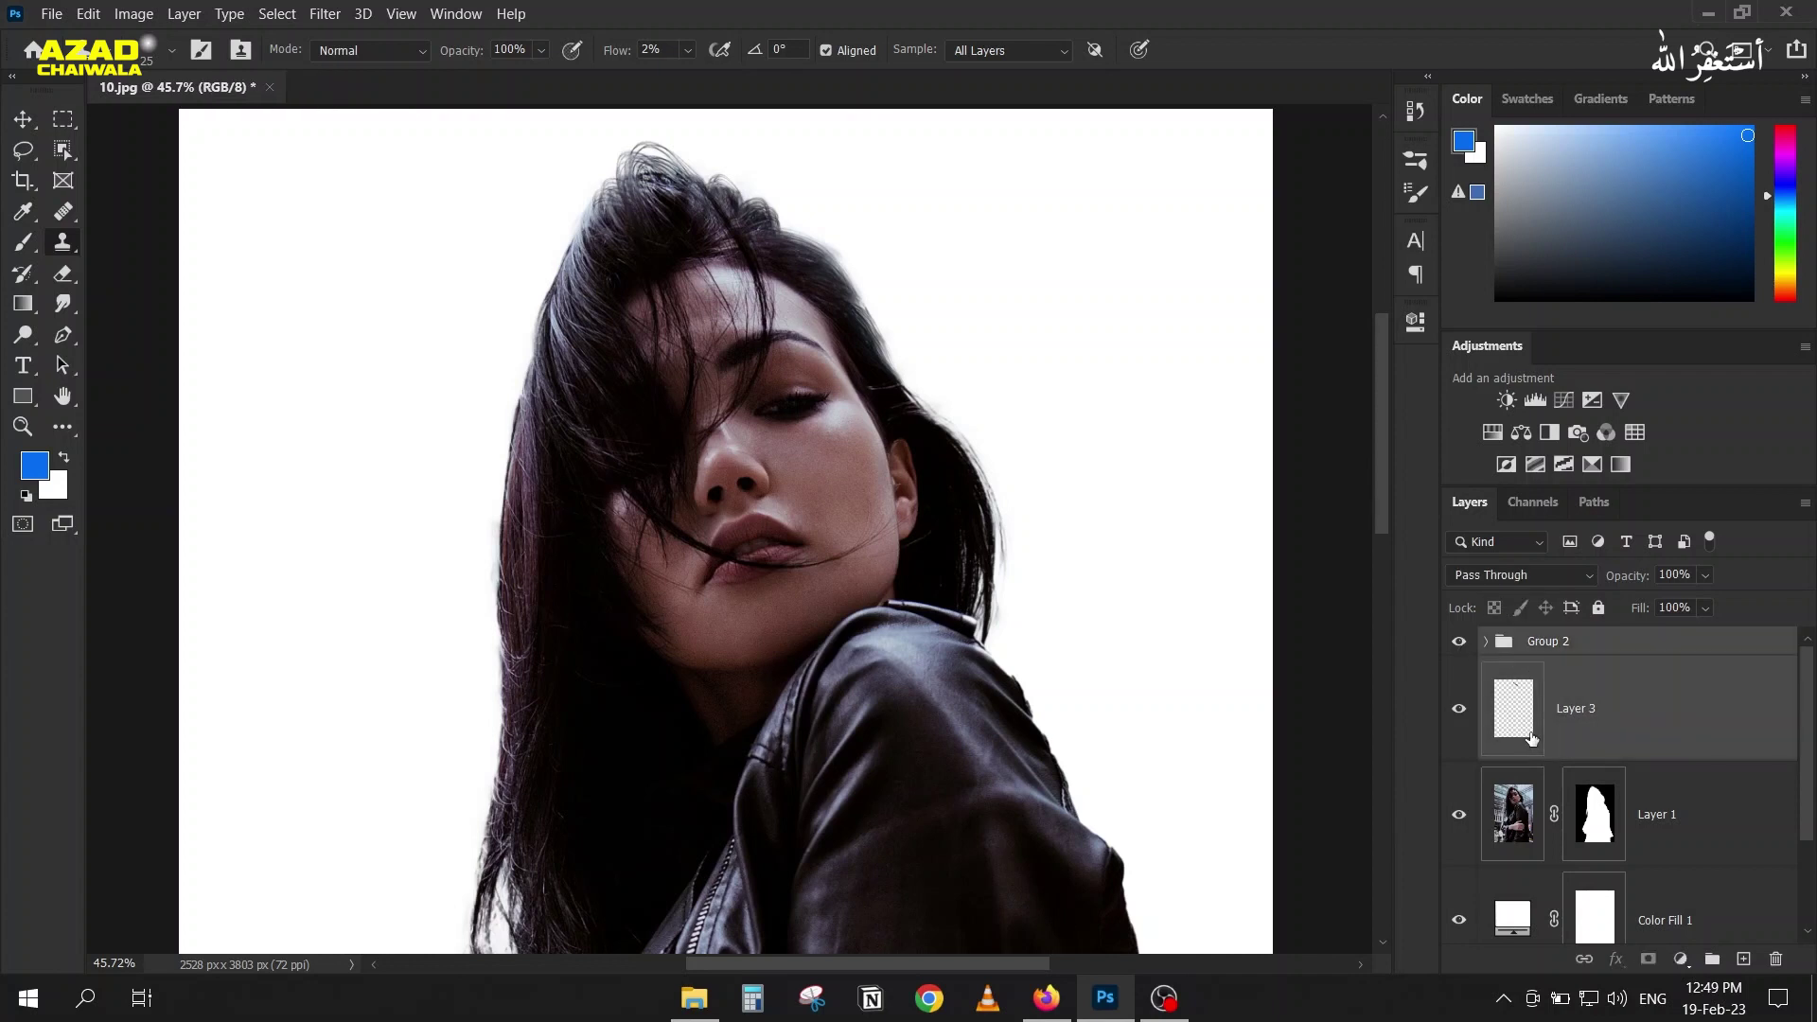
key("ctrl+g")
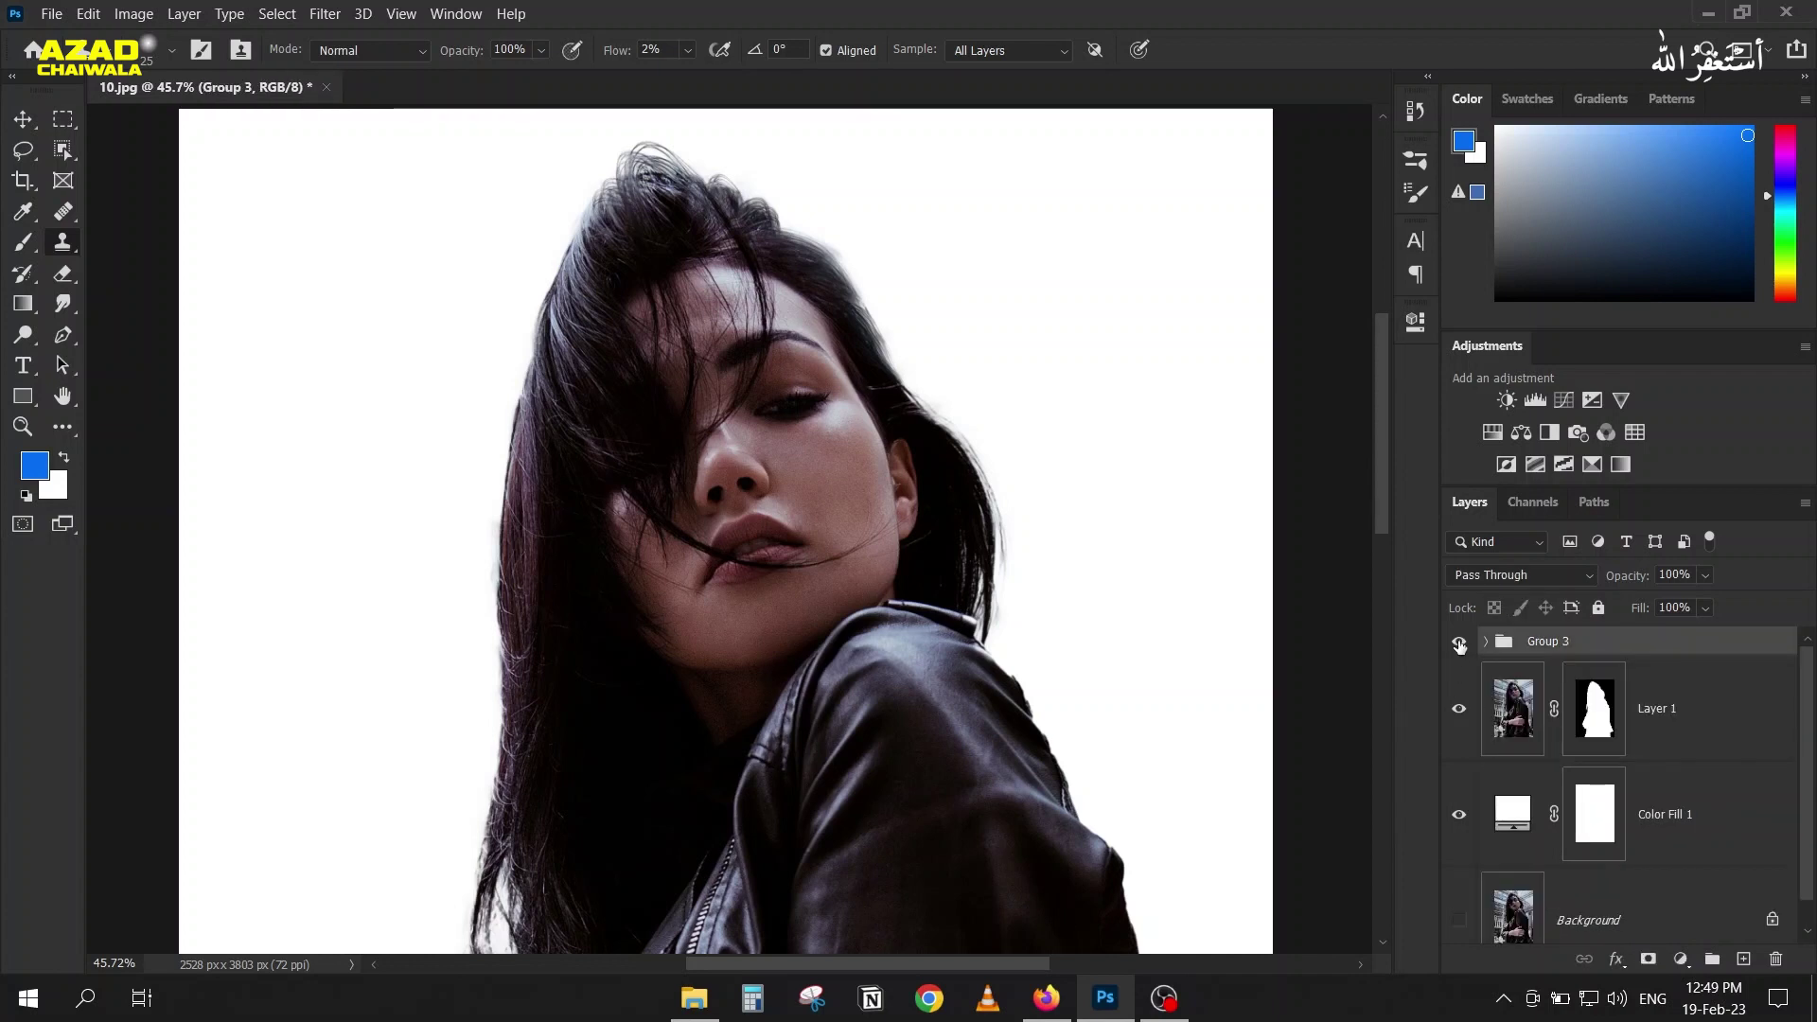
Step: Toggle Group 3's visibility to compare the hair before and after, leaving it shown
left_click(1460, 643)
left_click(1460, 644)
left_click(1460, 644)
left_click(1460, 644)
left_click(1459, 644)
left_click(1459, 644)
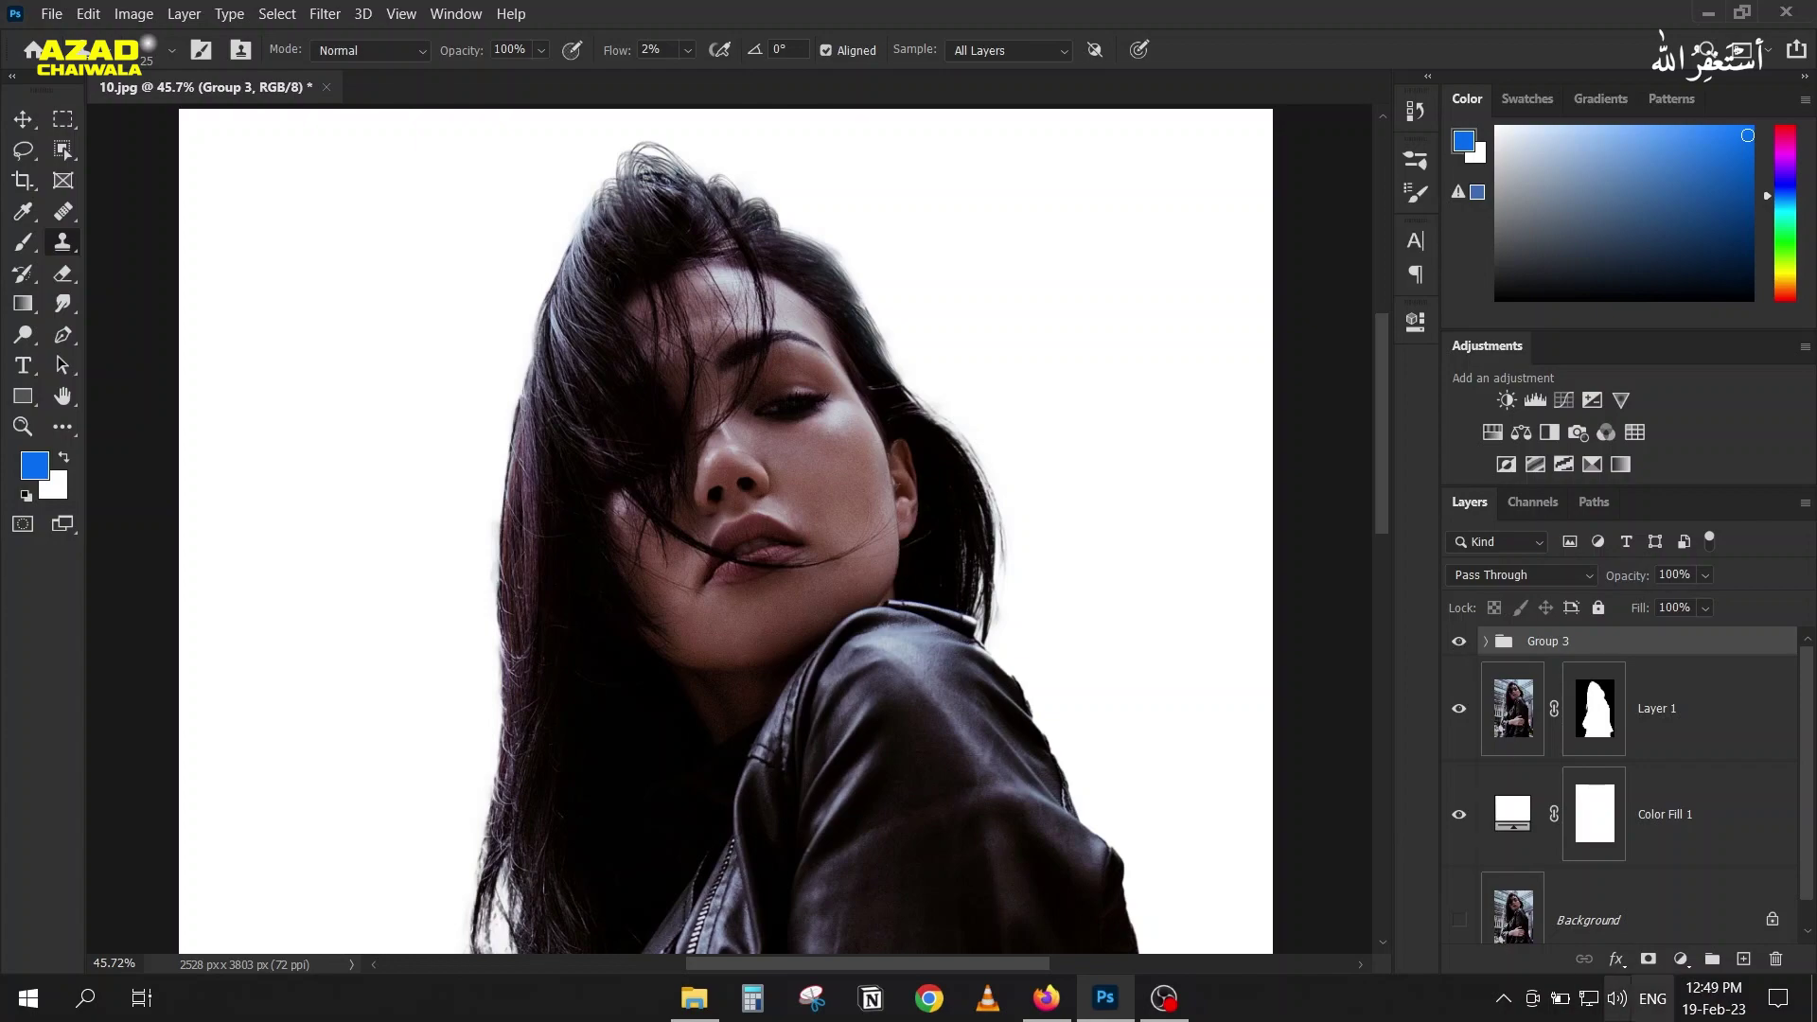
Step: In Firefox, search 'xppen' in a new tab, close the Brusheezy tab, and open xp-pen.com
left_click(1046, 998)
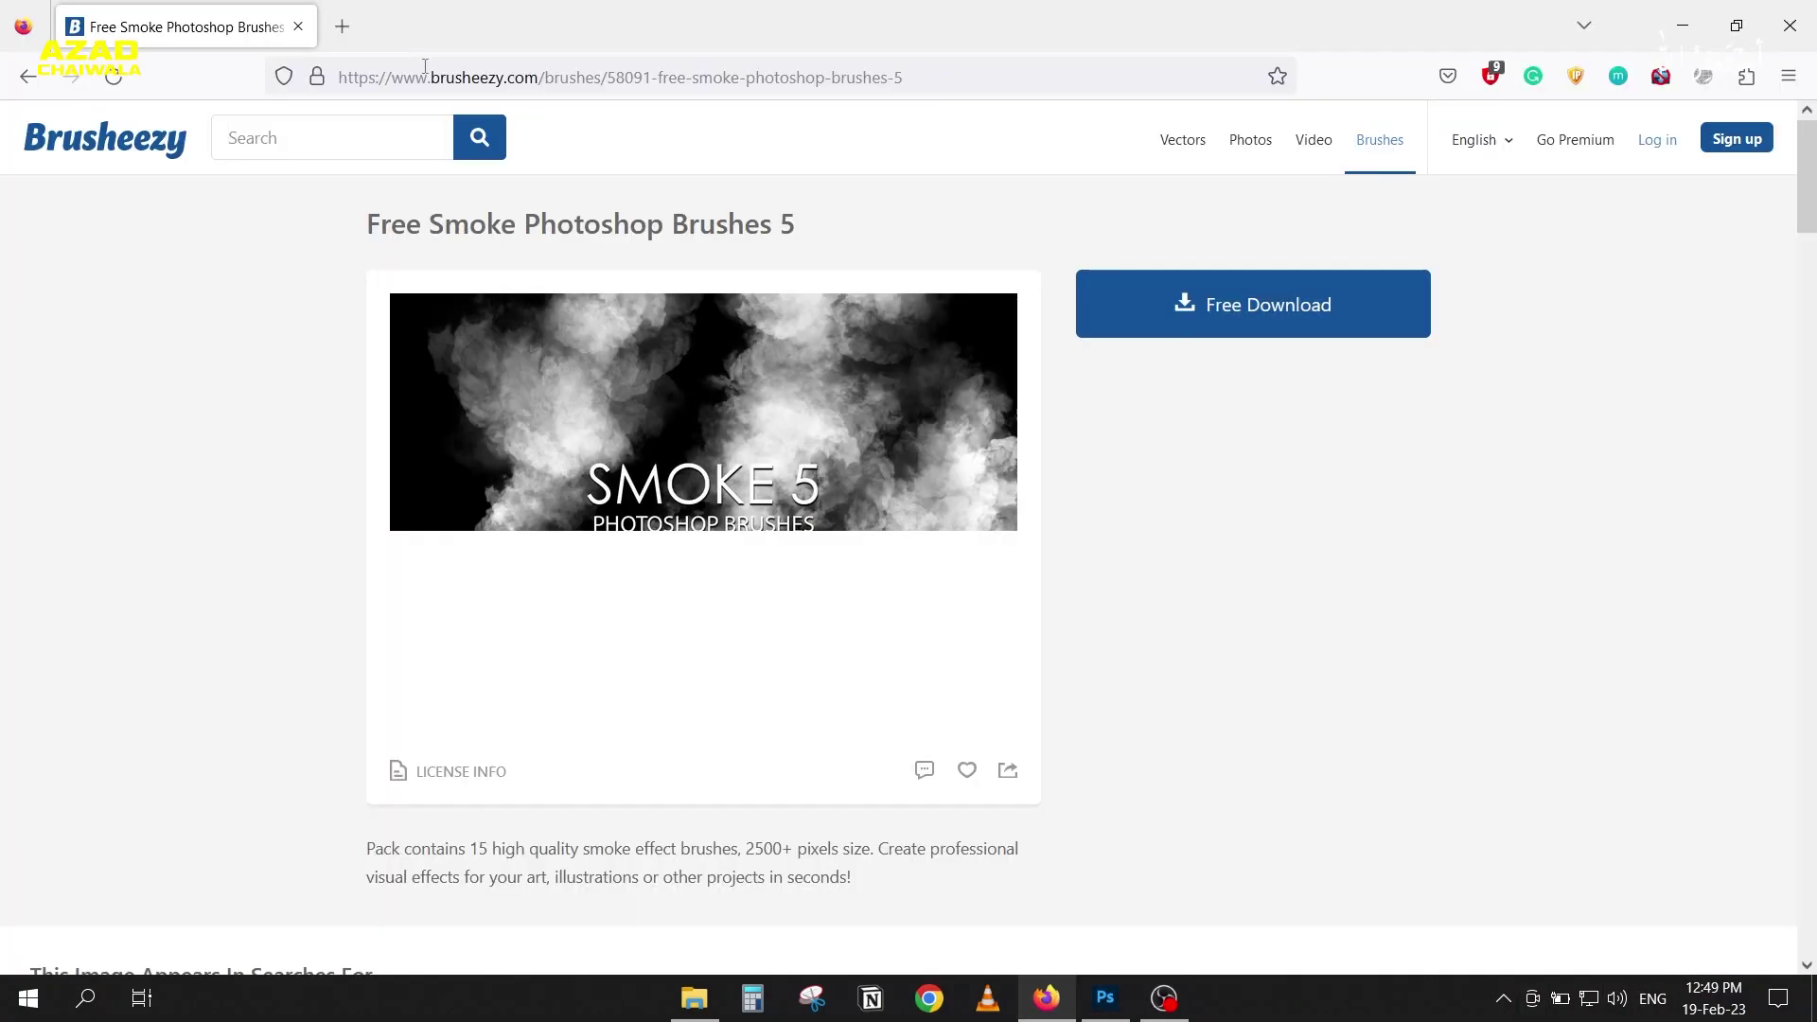
left_click(342, 26)
left_click(564, 80)
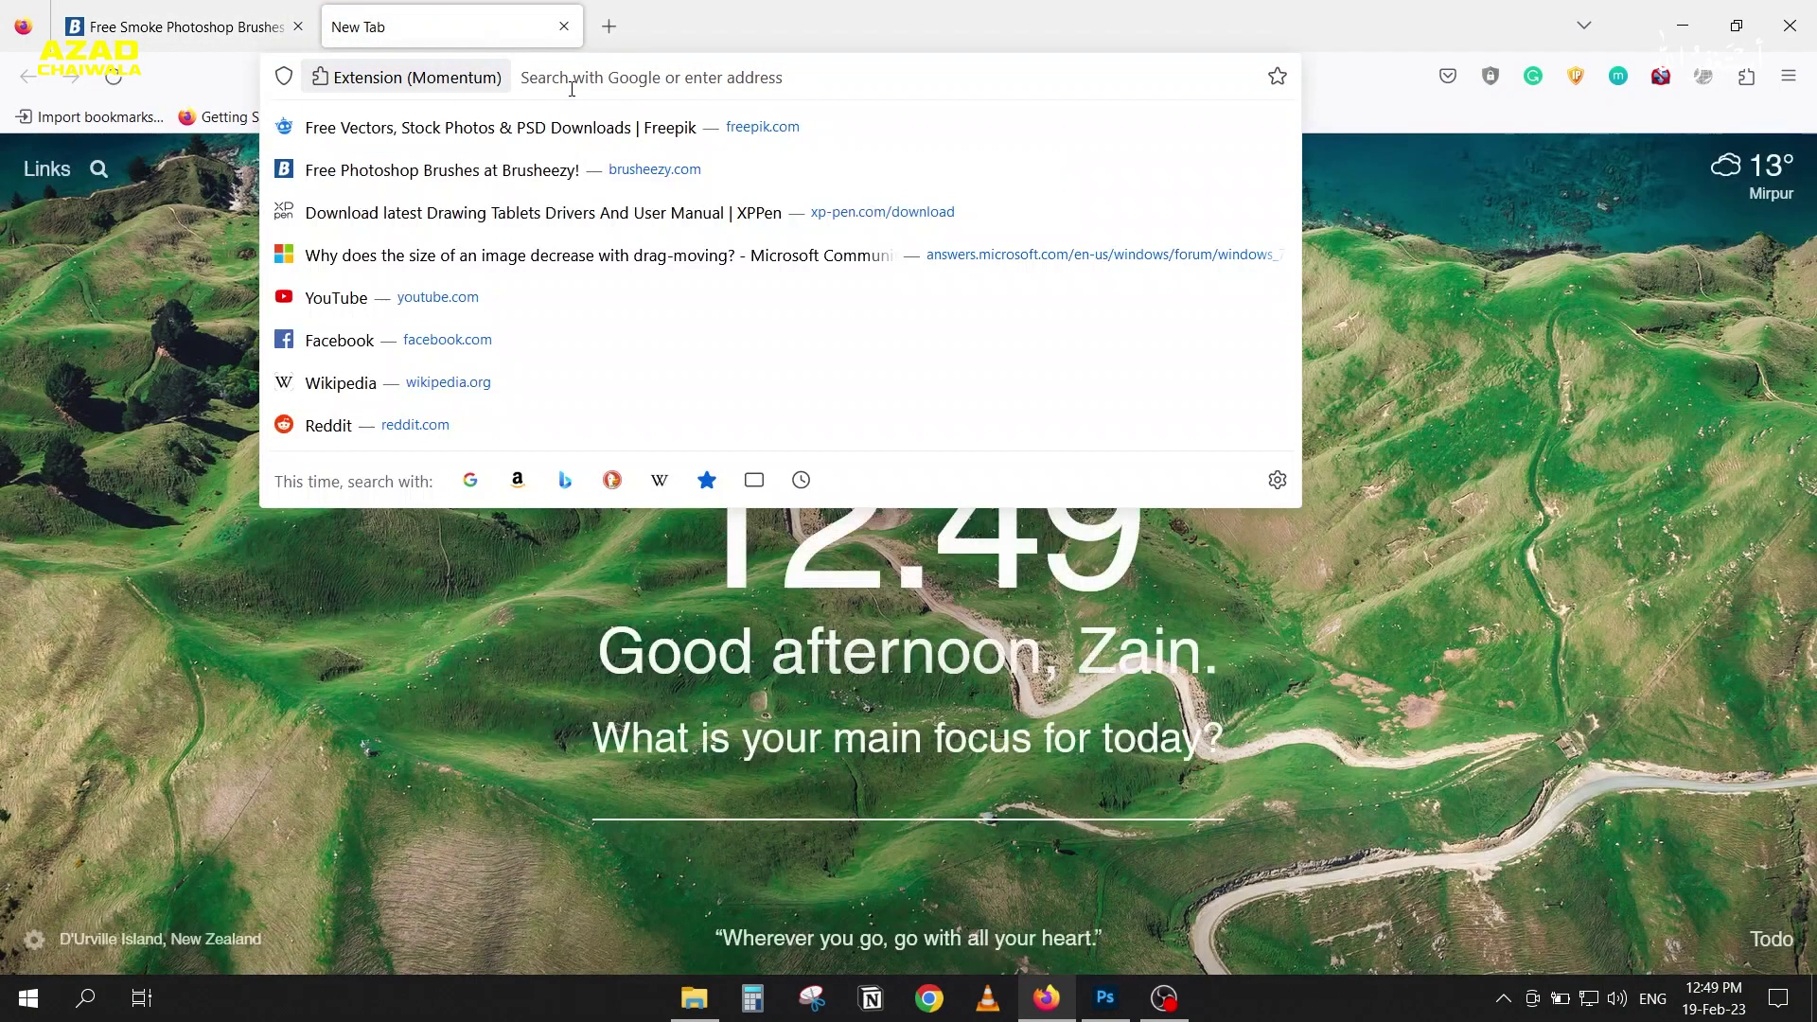
type("xppen")
key("Return")
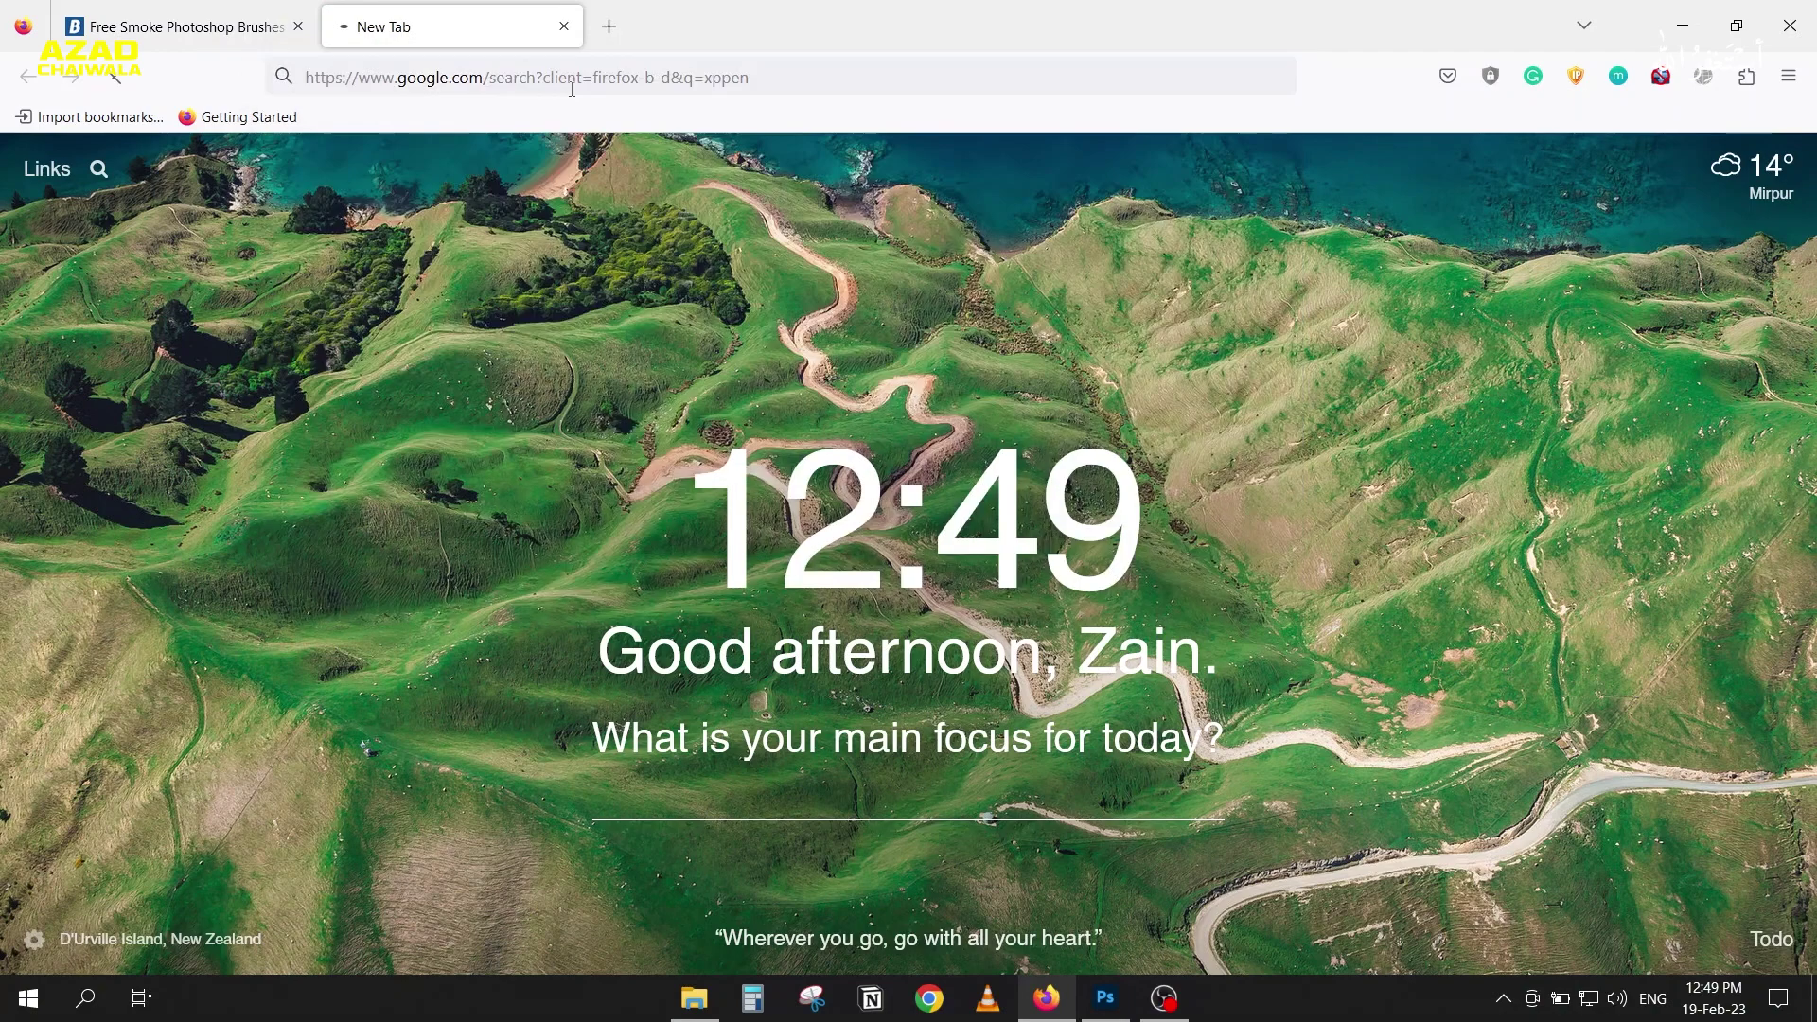
left_click(299, 26)
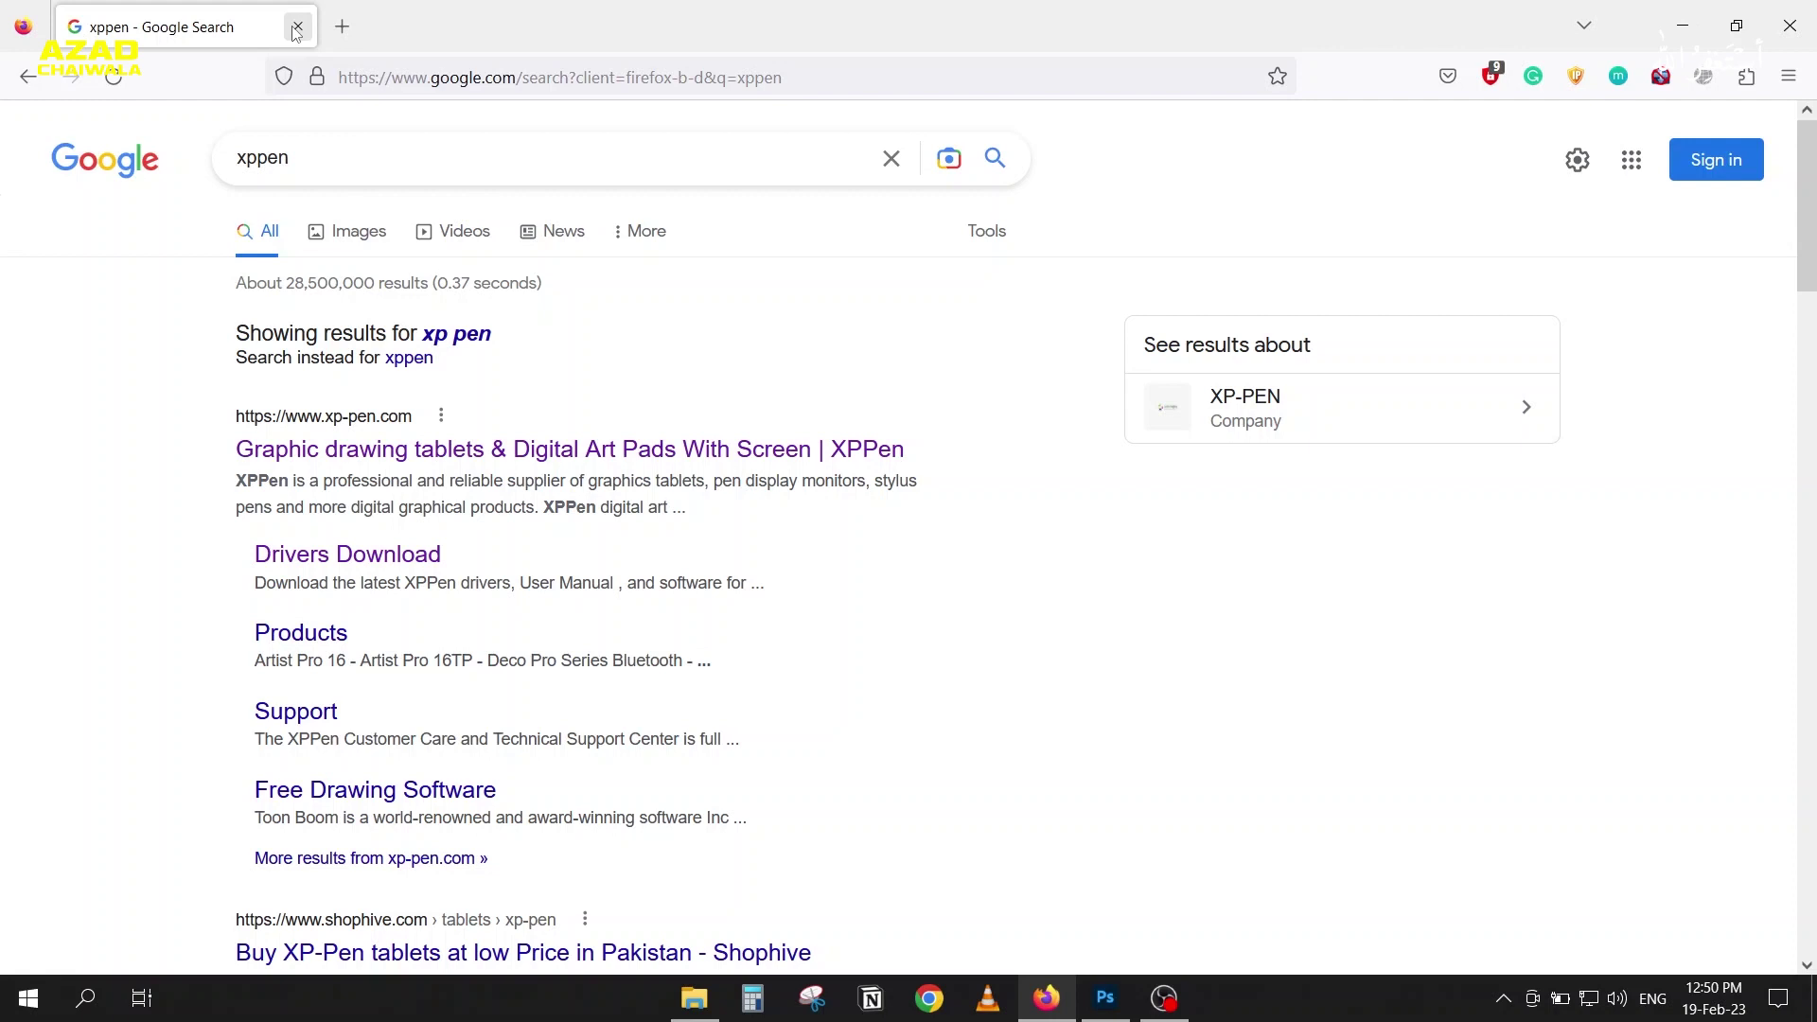
left_click(339, 449)
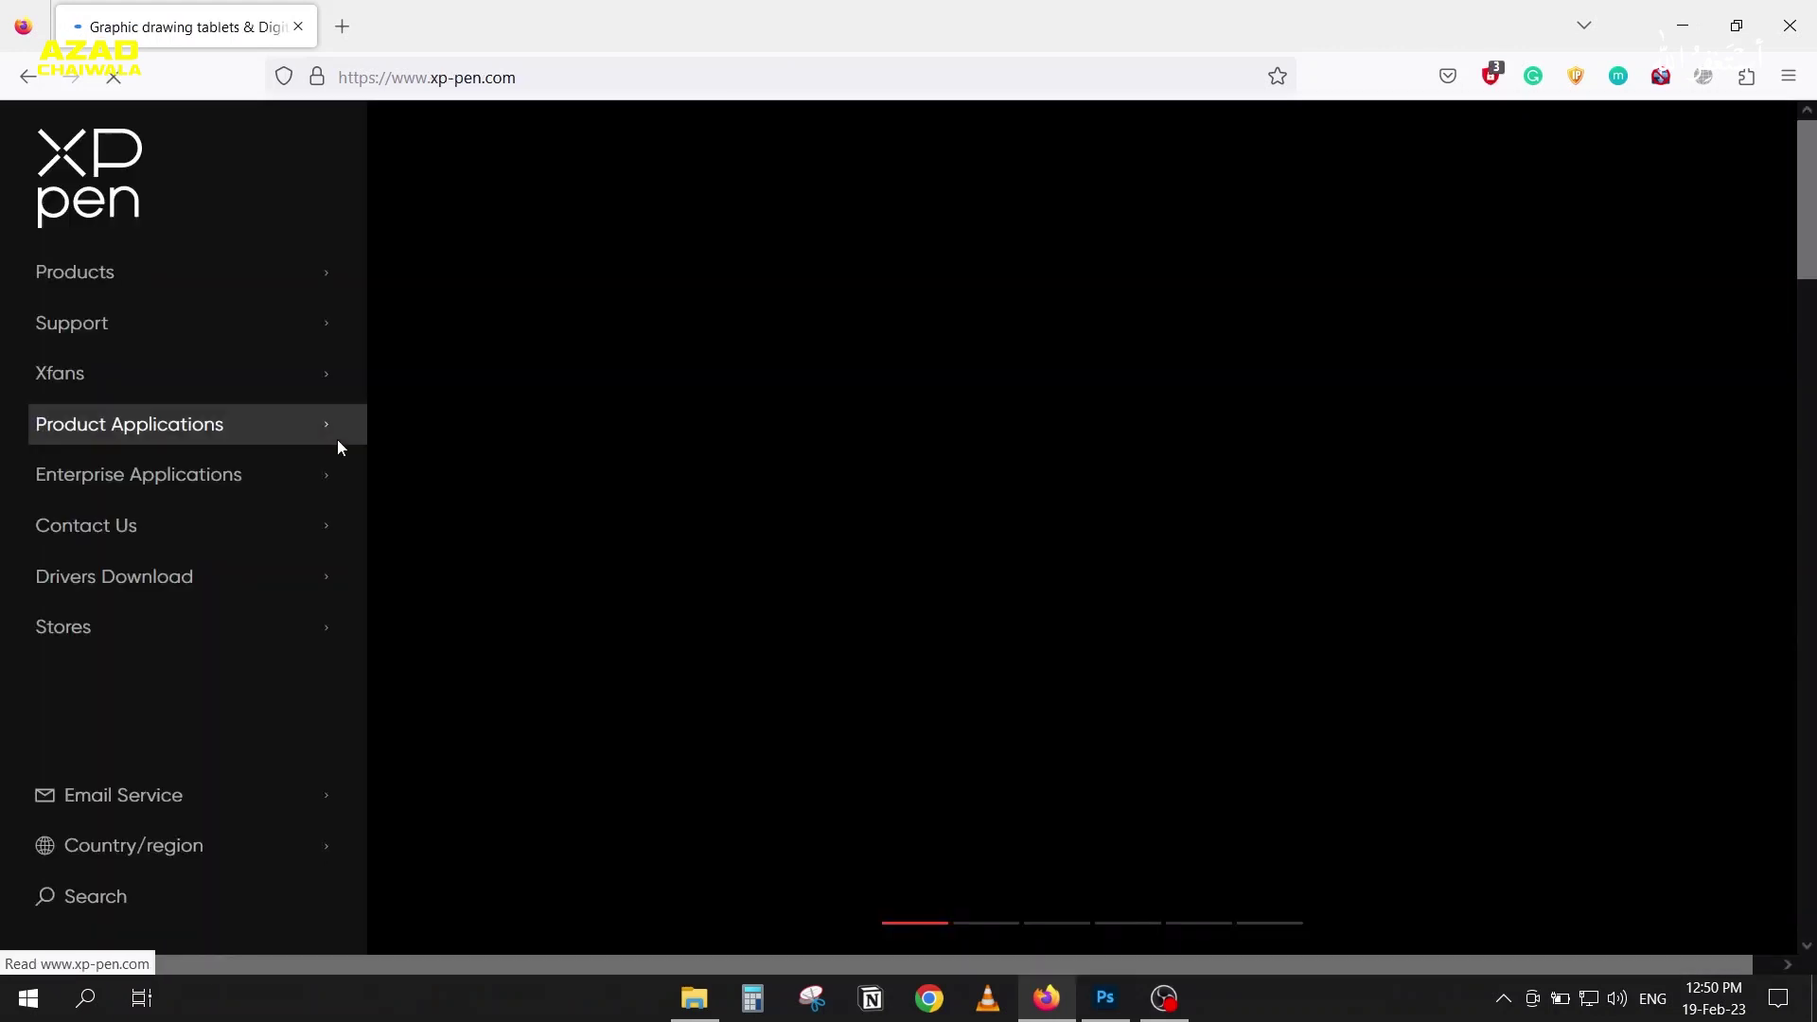
Step: Let the XPPen homepage load and bring up its Products overview of displays and tablets
mouse_move(338, 441)
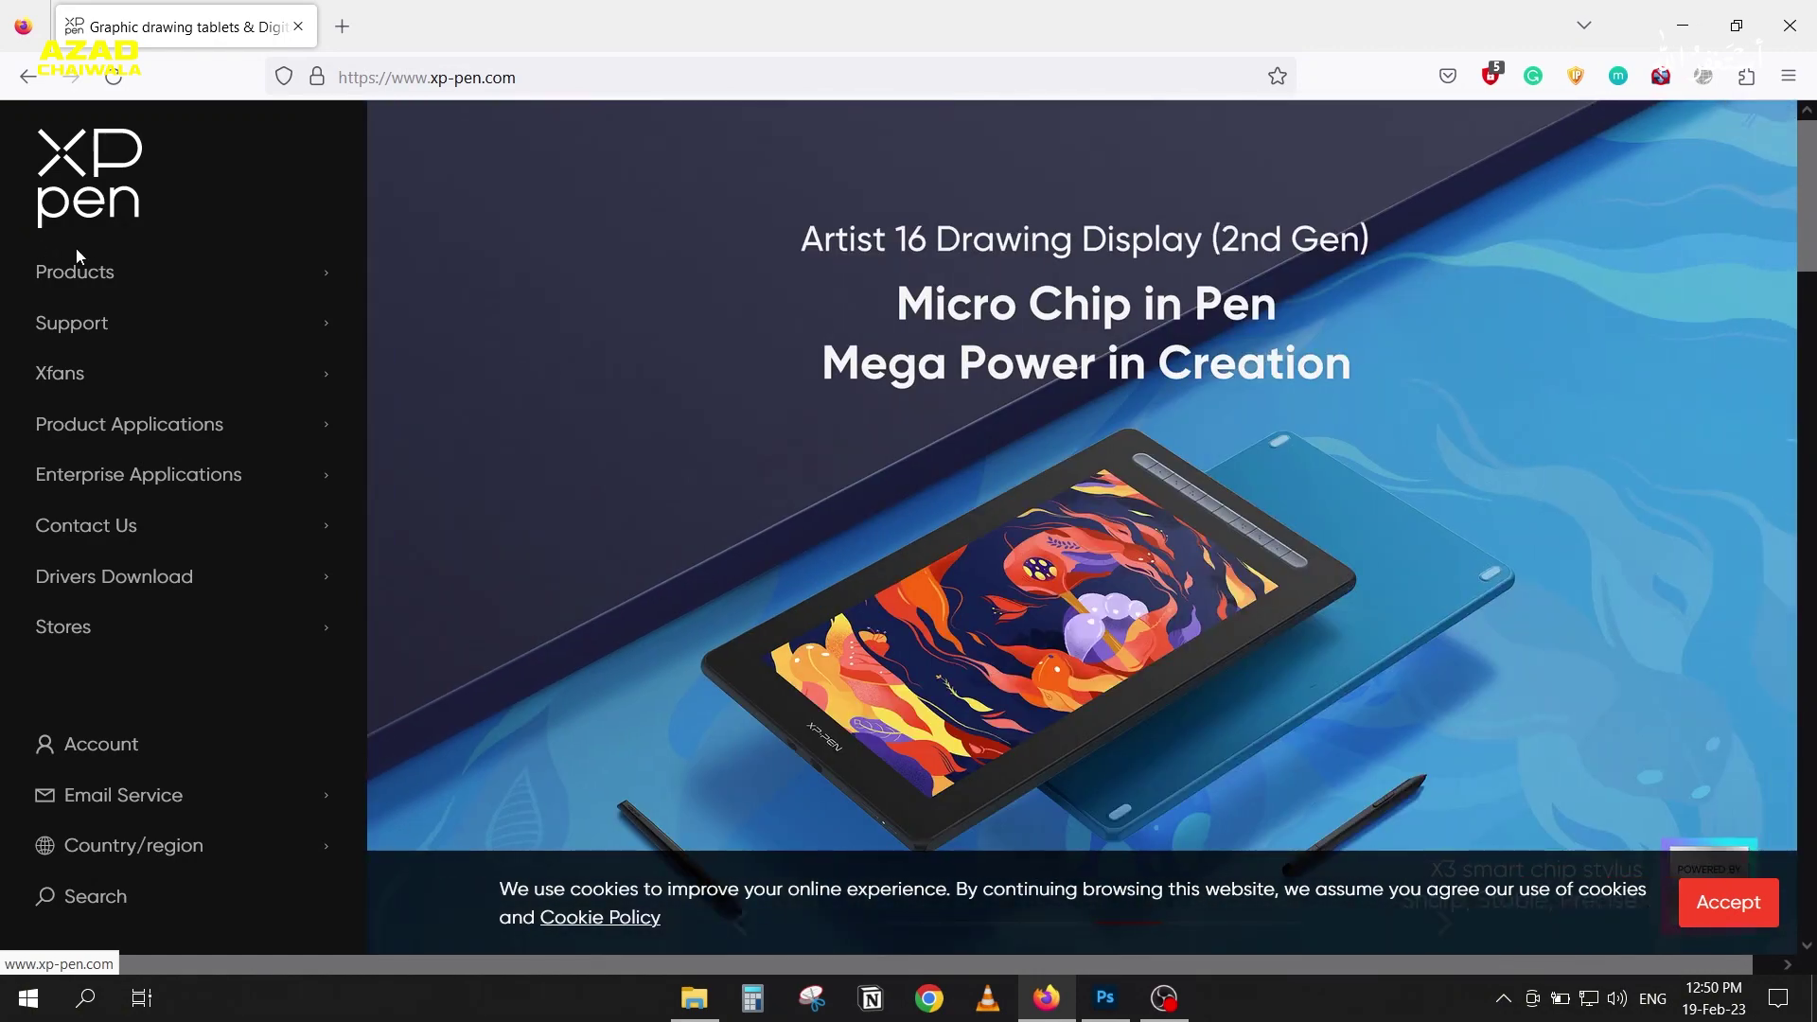
mouse_move(144, 270)
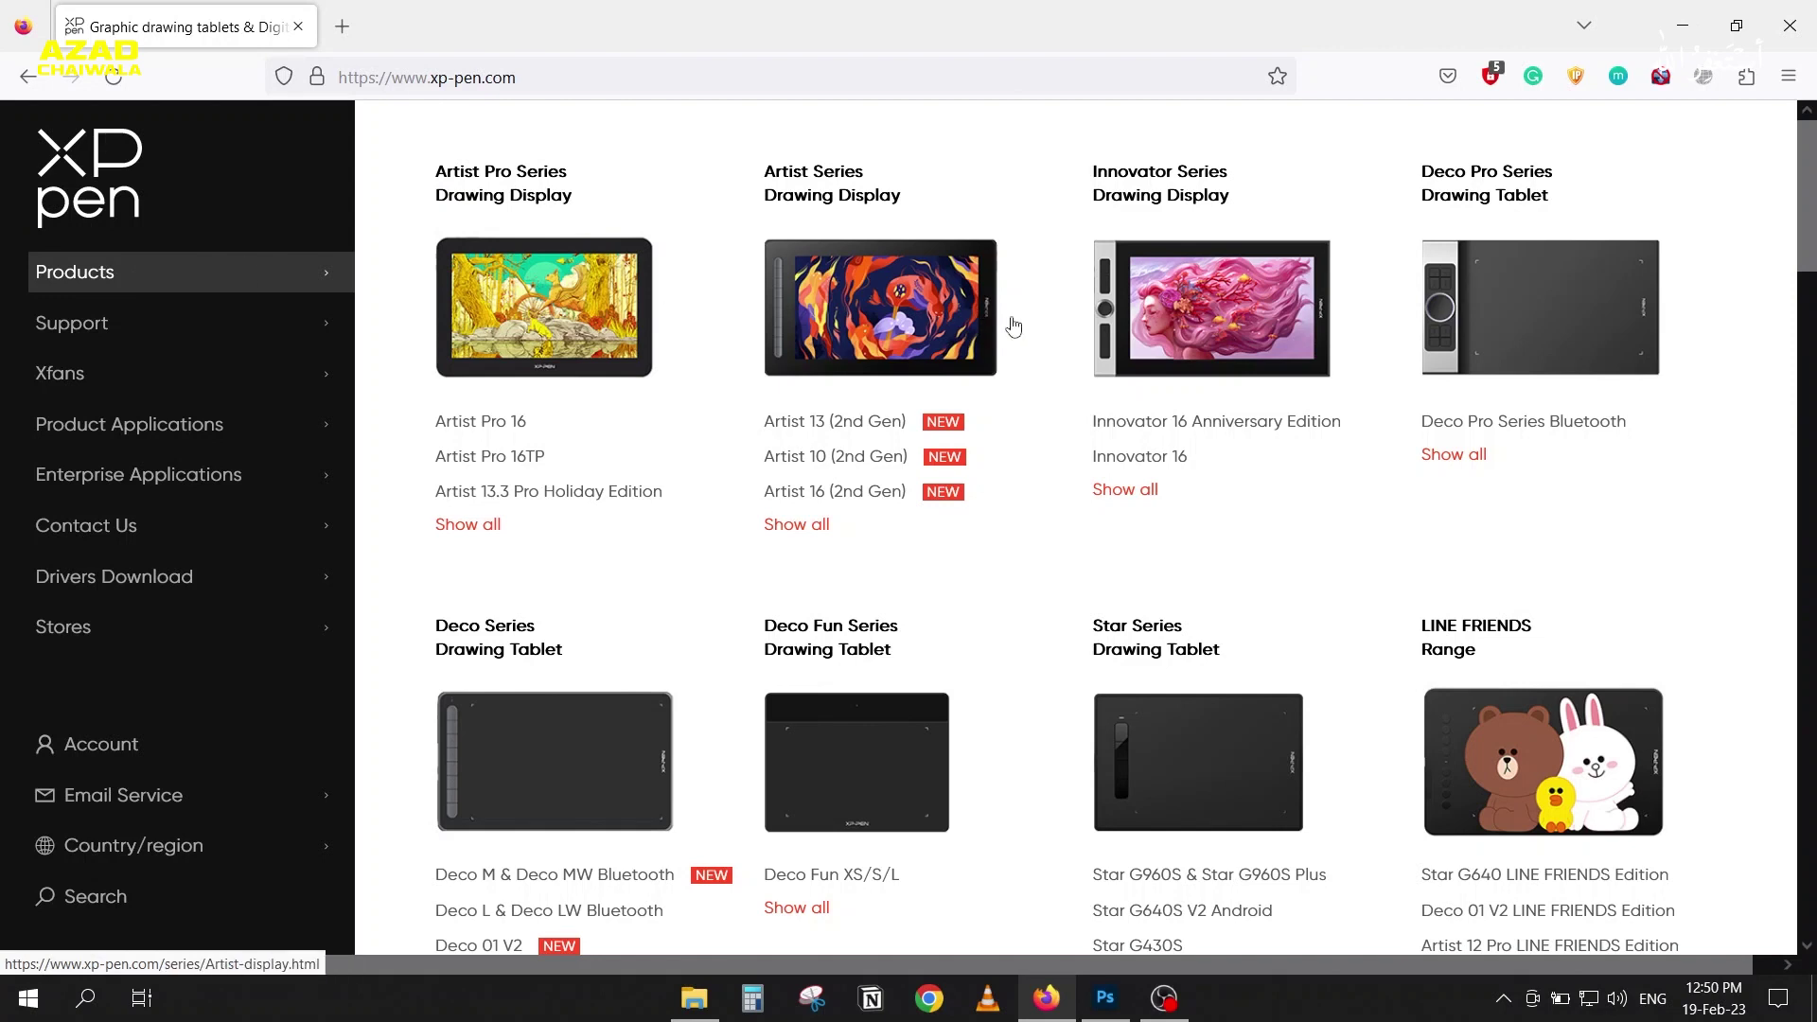
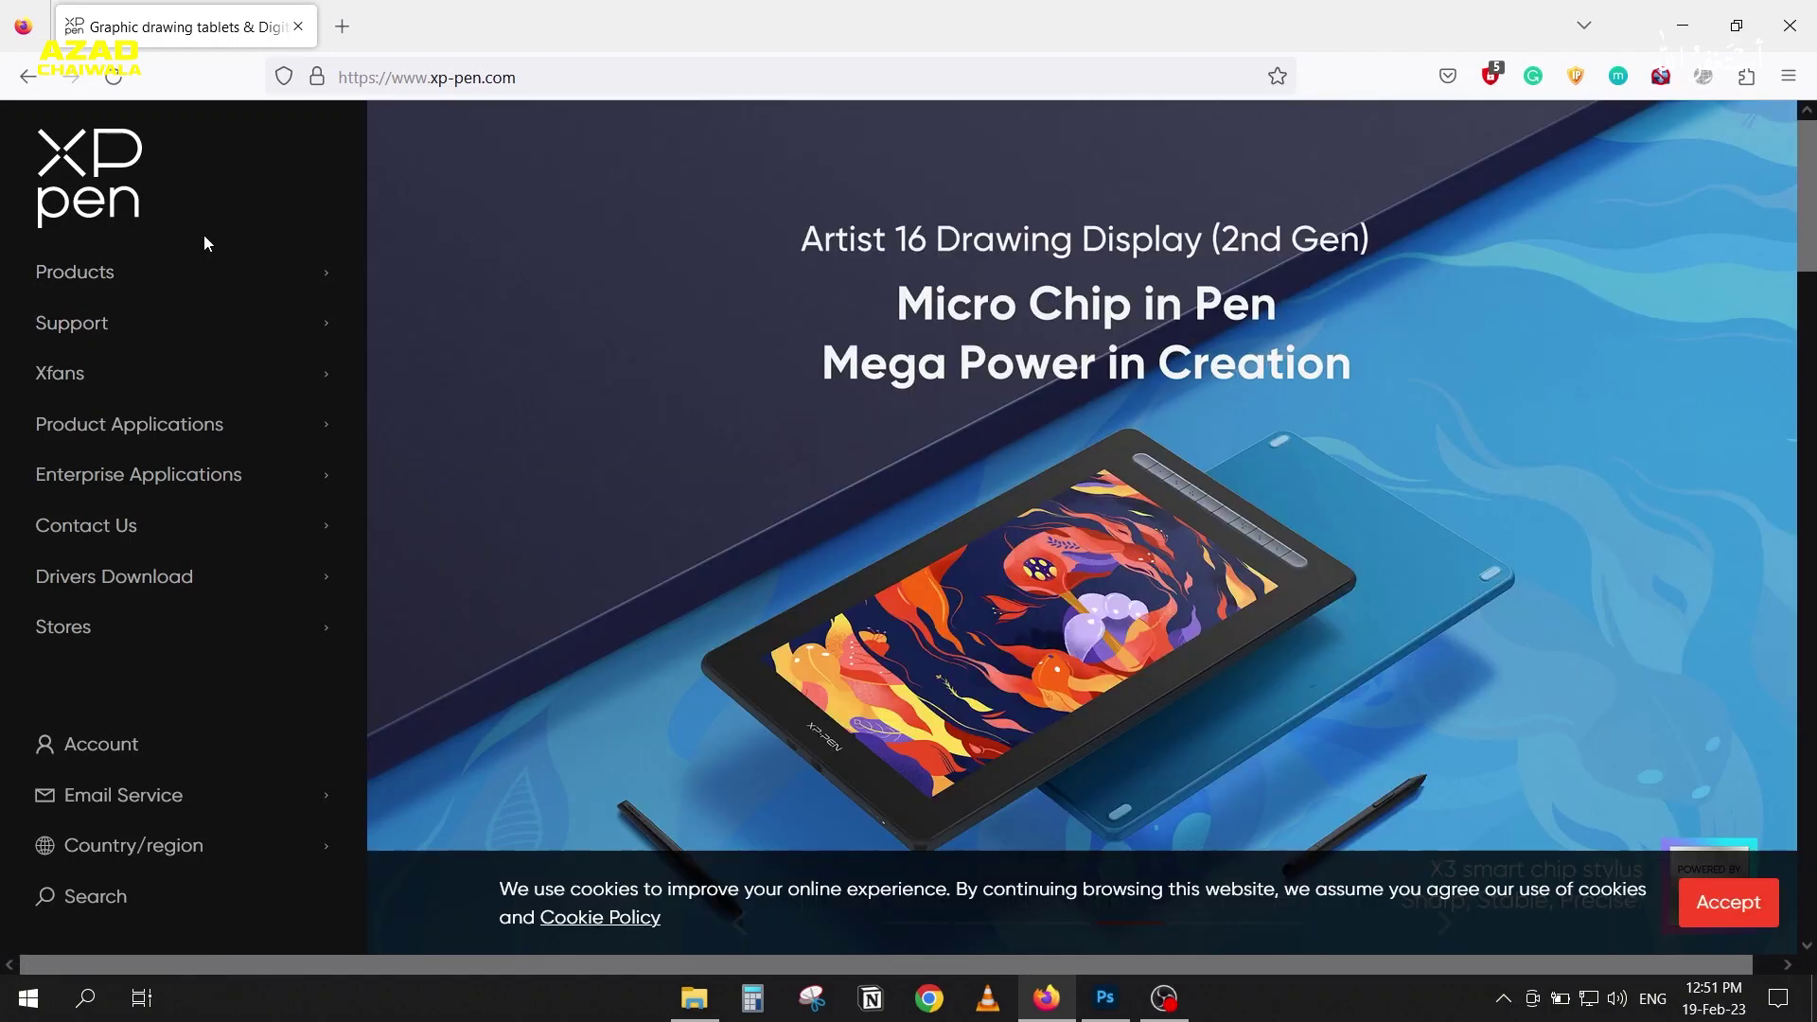
Step: Open the XP-Pen Drivers Download page and start browsing the product grid
mouse_move(202, 254)
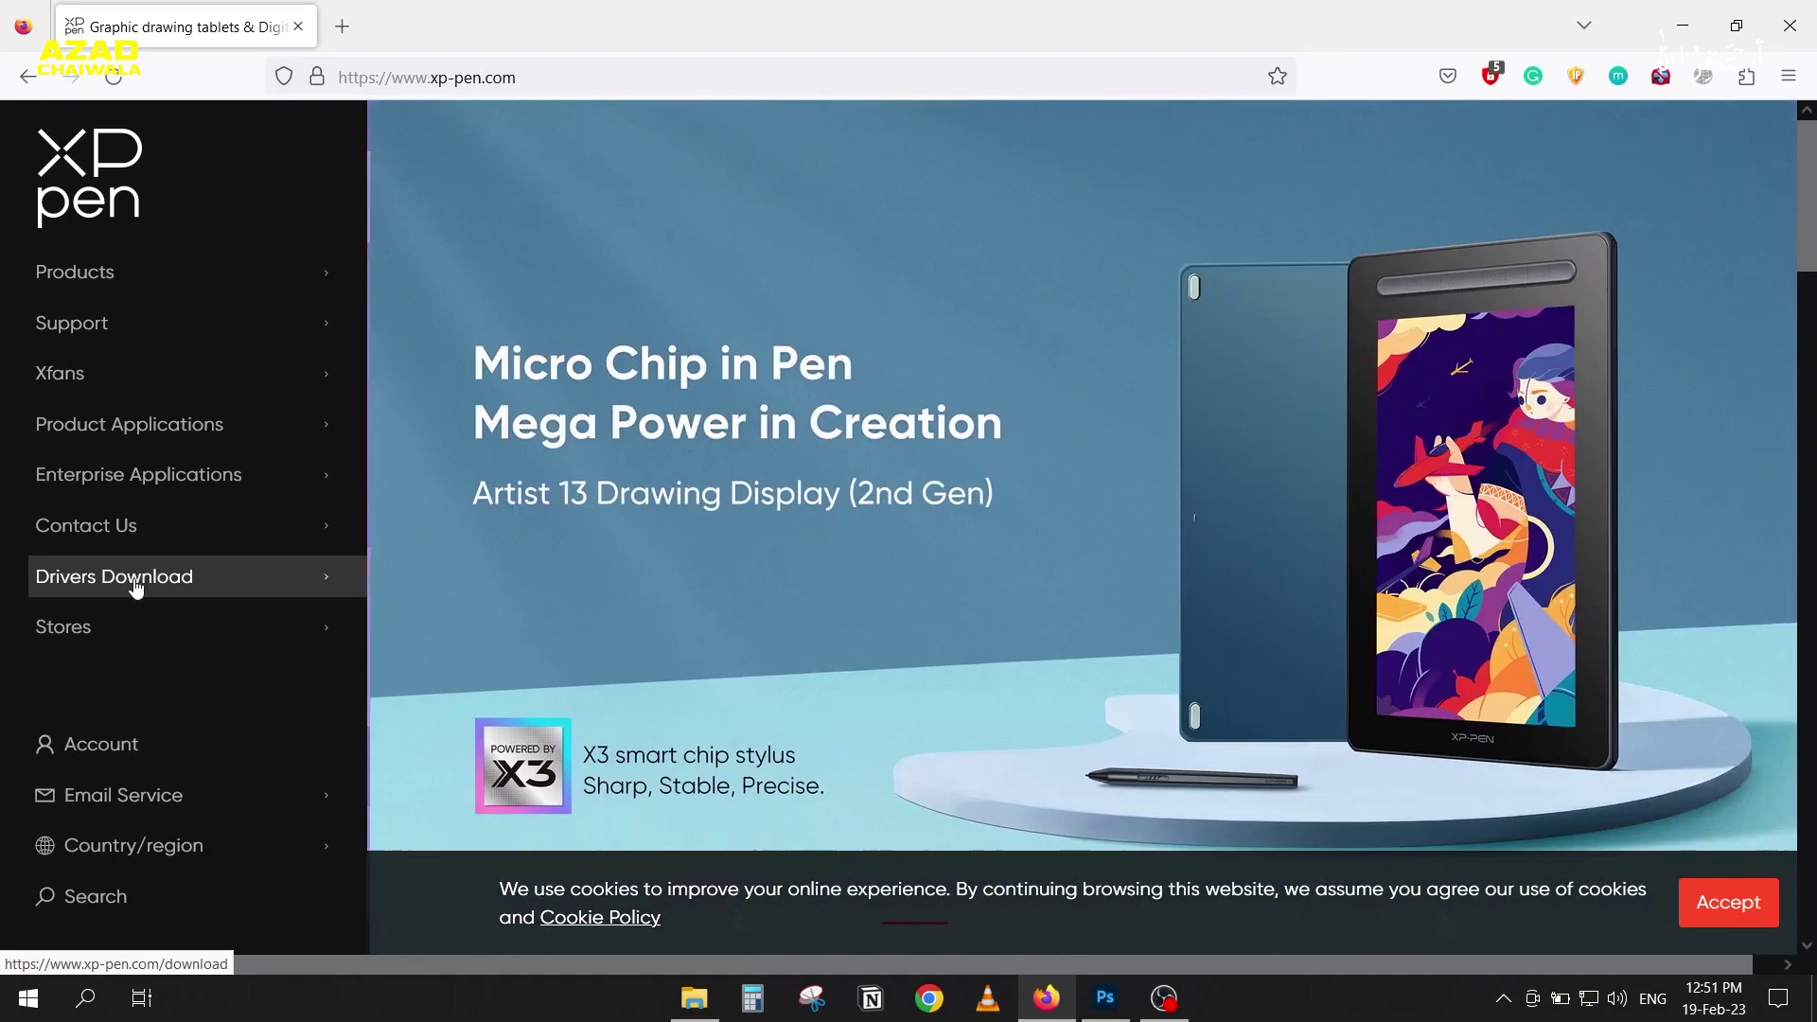
left_click(136, 585)
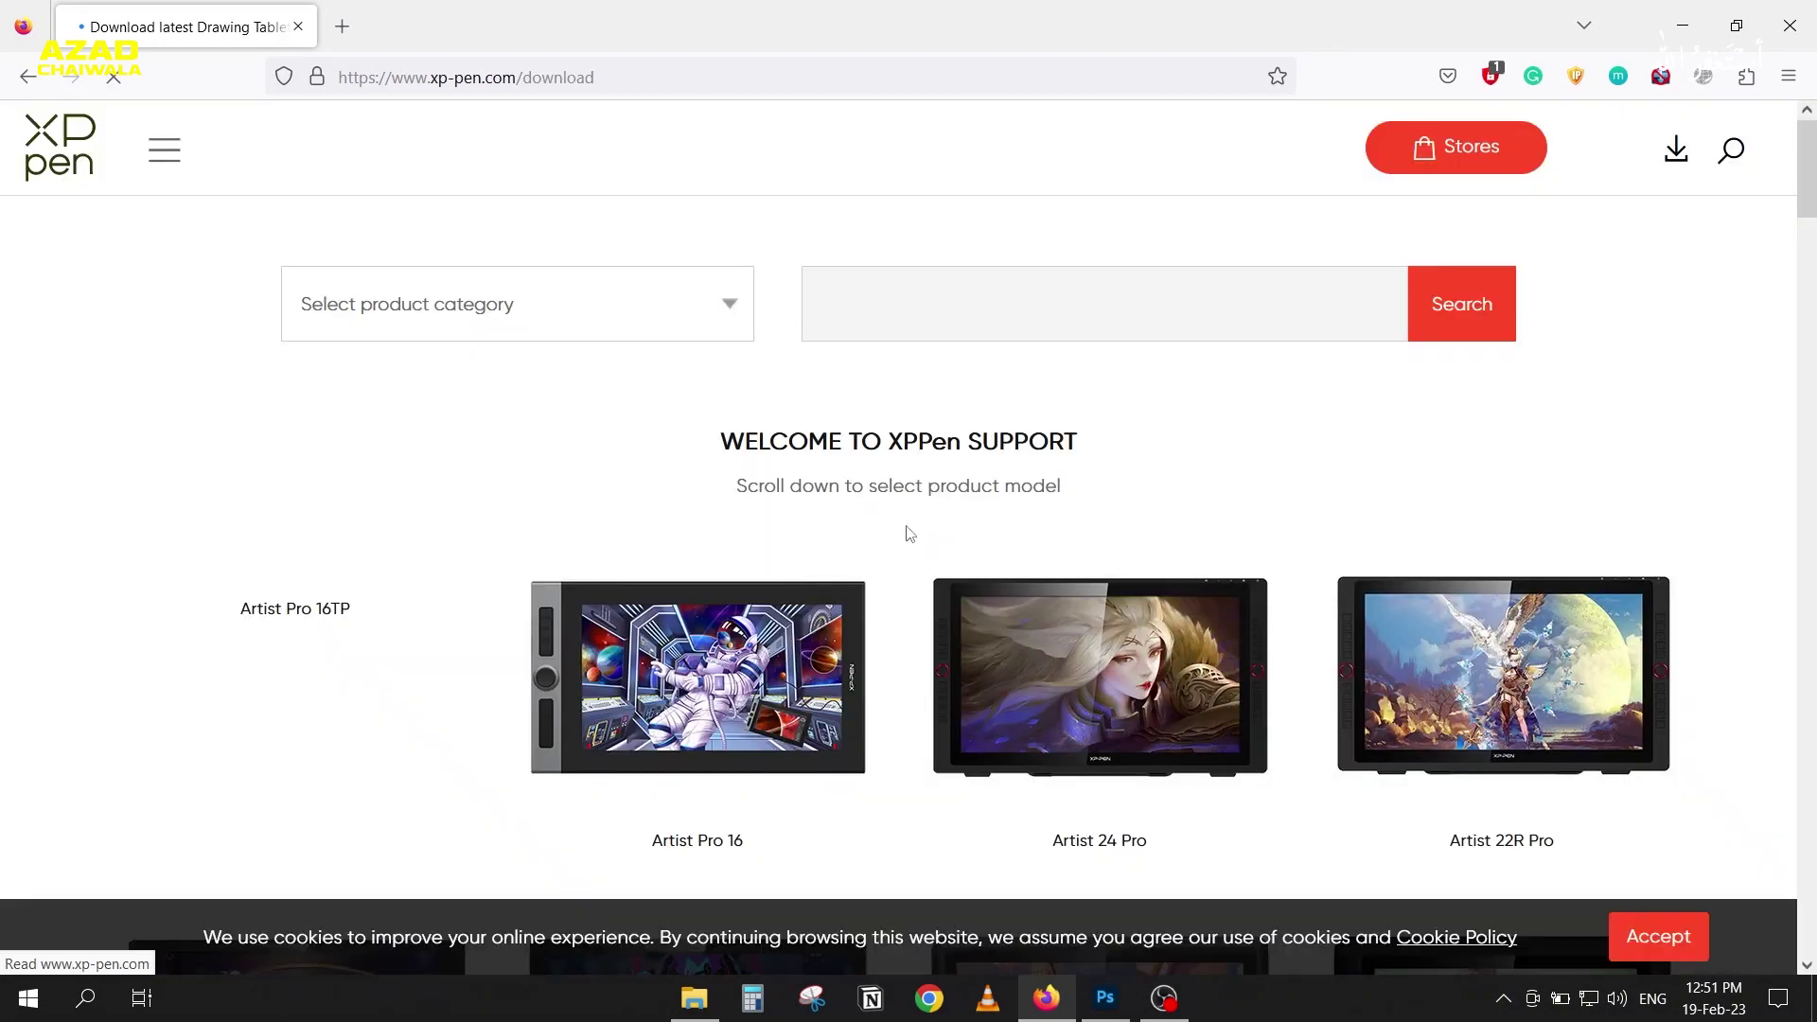
scroll(958, 527, "down", 4)
scroll(958, 527, "down", 5)
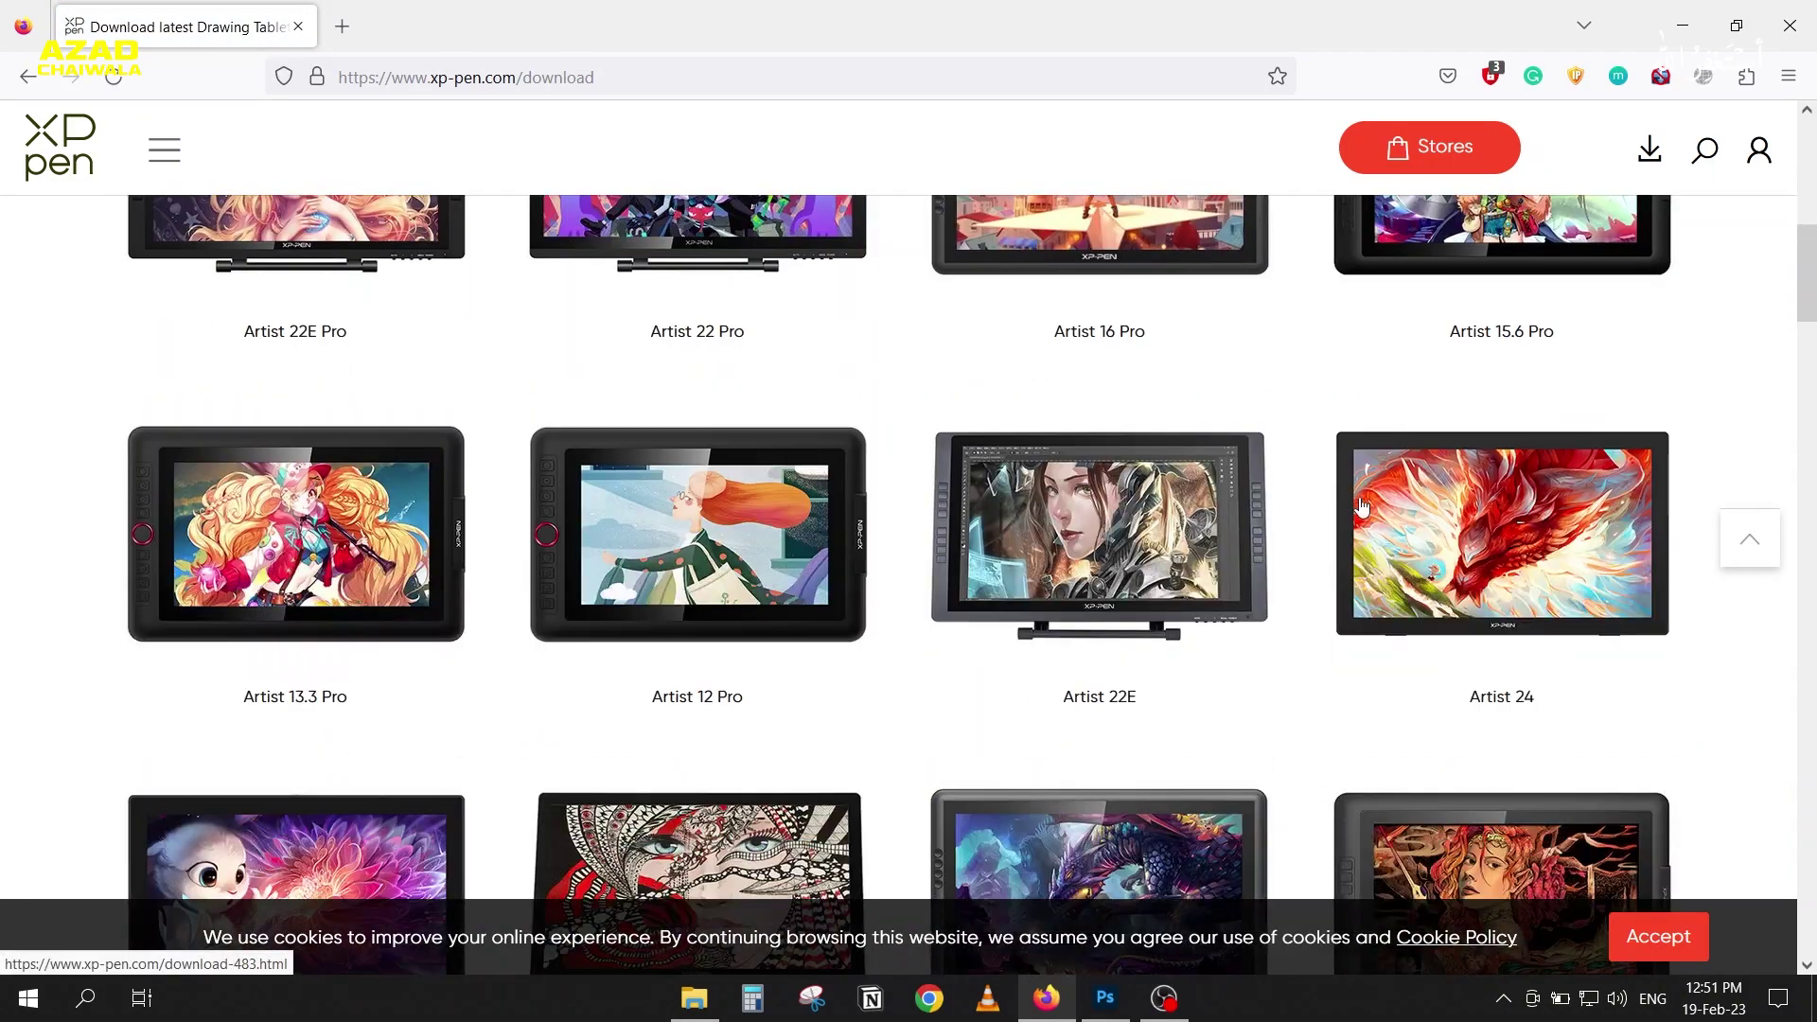
scroll(900, 522, "down", 3)
scroll(900, 525, "down", 3)
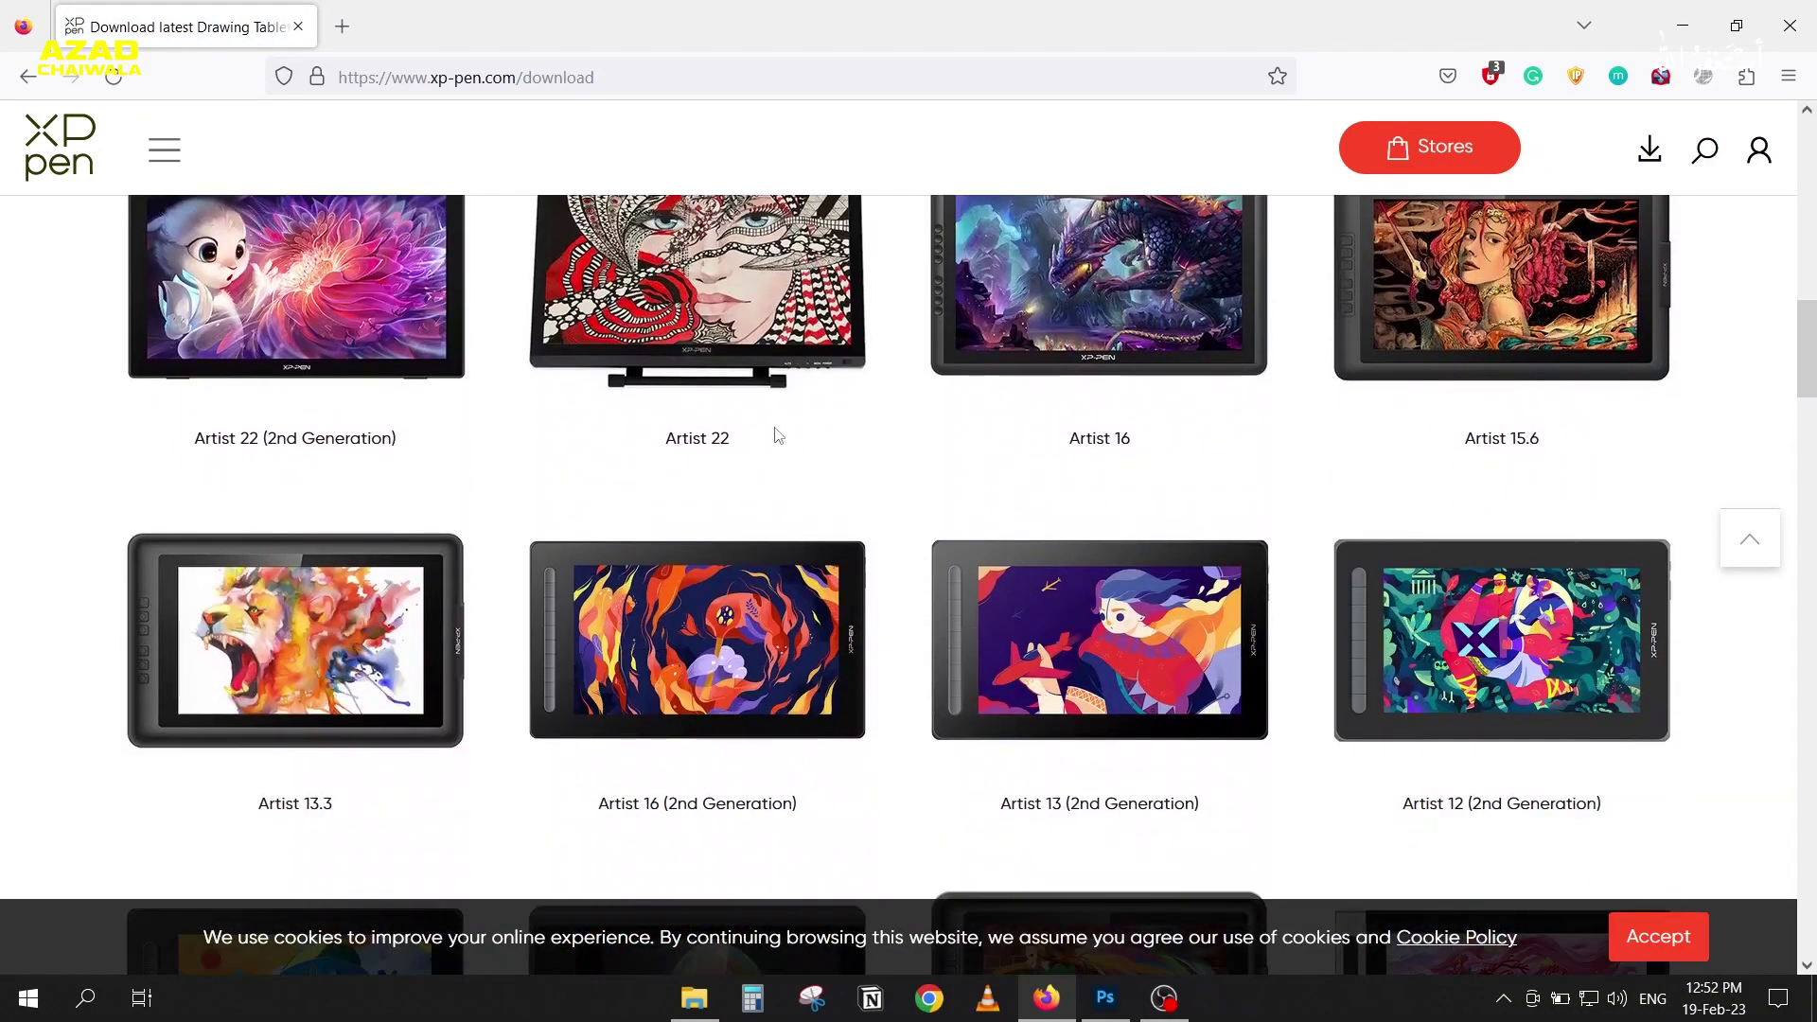
scroll(801, 483, "down", 3)
Step: Locate the Deco 02 card in the product grid and open its driver downloads page
scroll(795, 483, "up", 3)
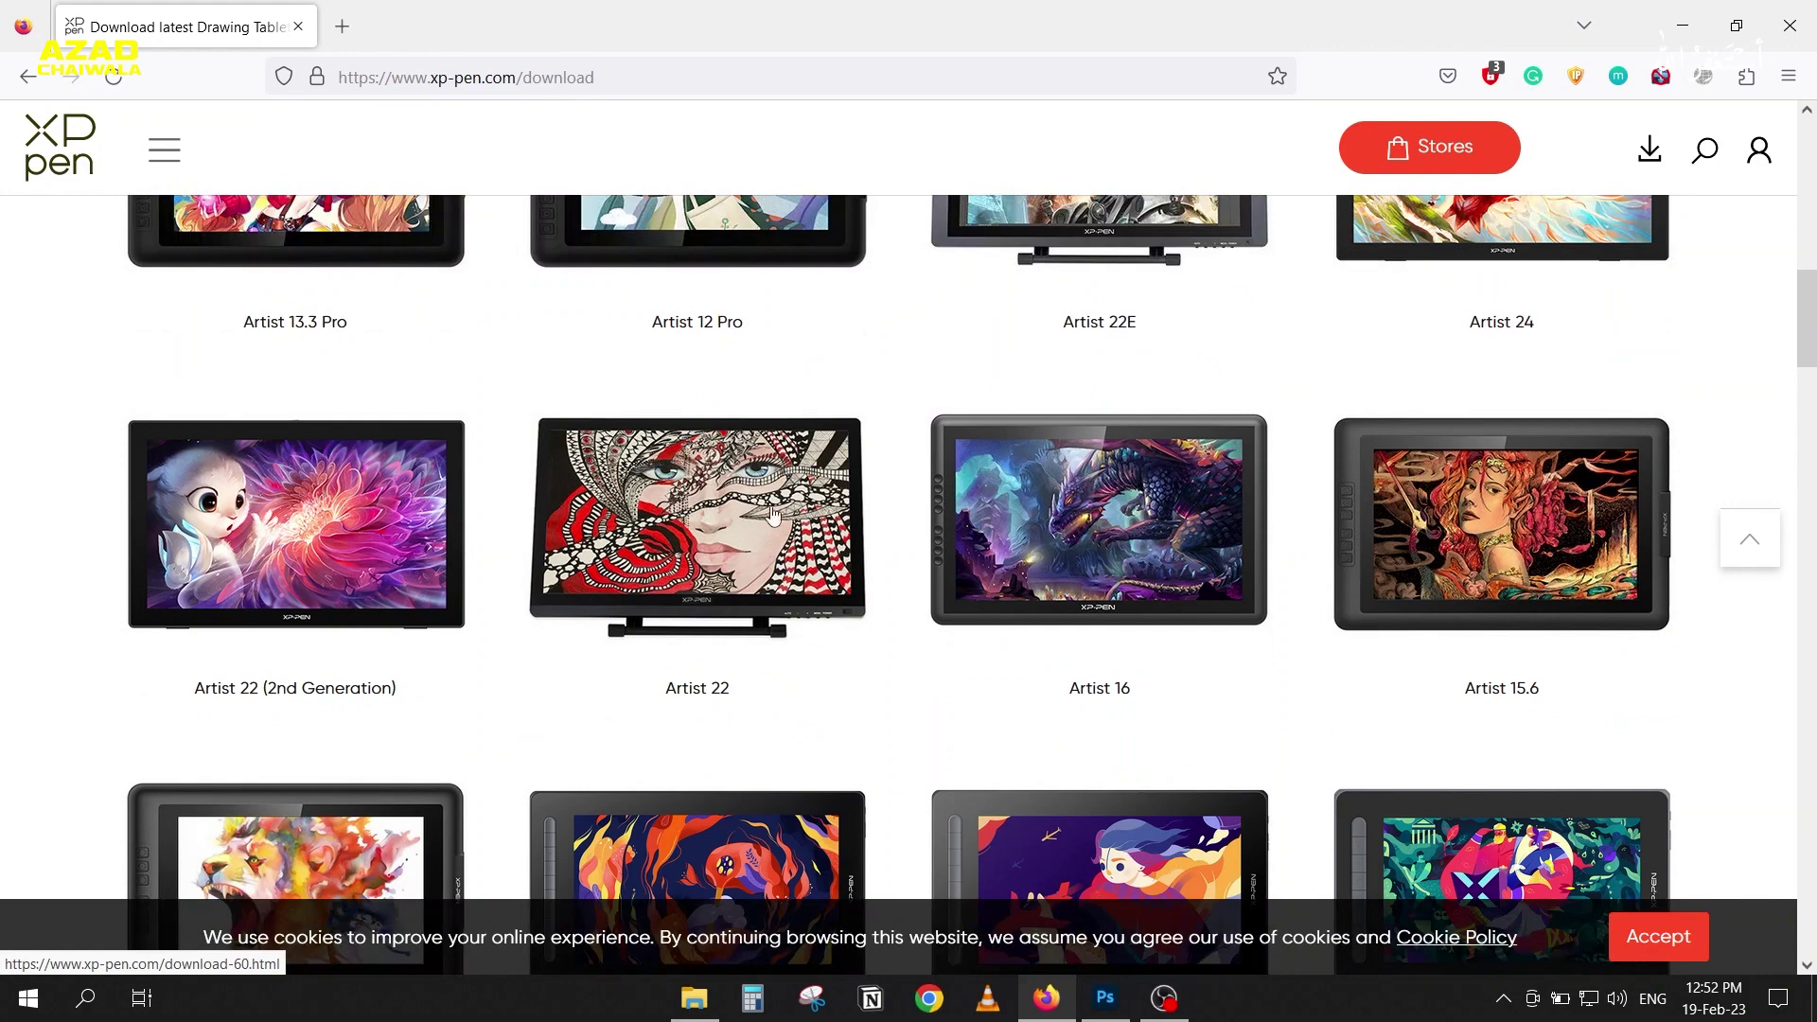
scroll(659, 596, "down", 3)
scroll(659, 596, "down", 3)
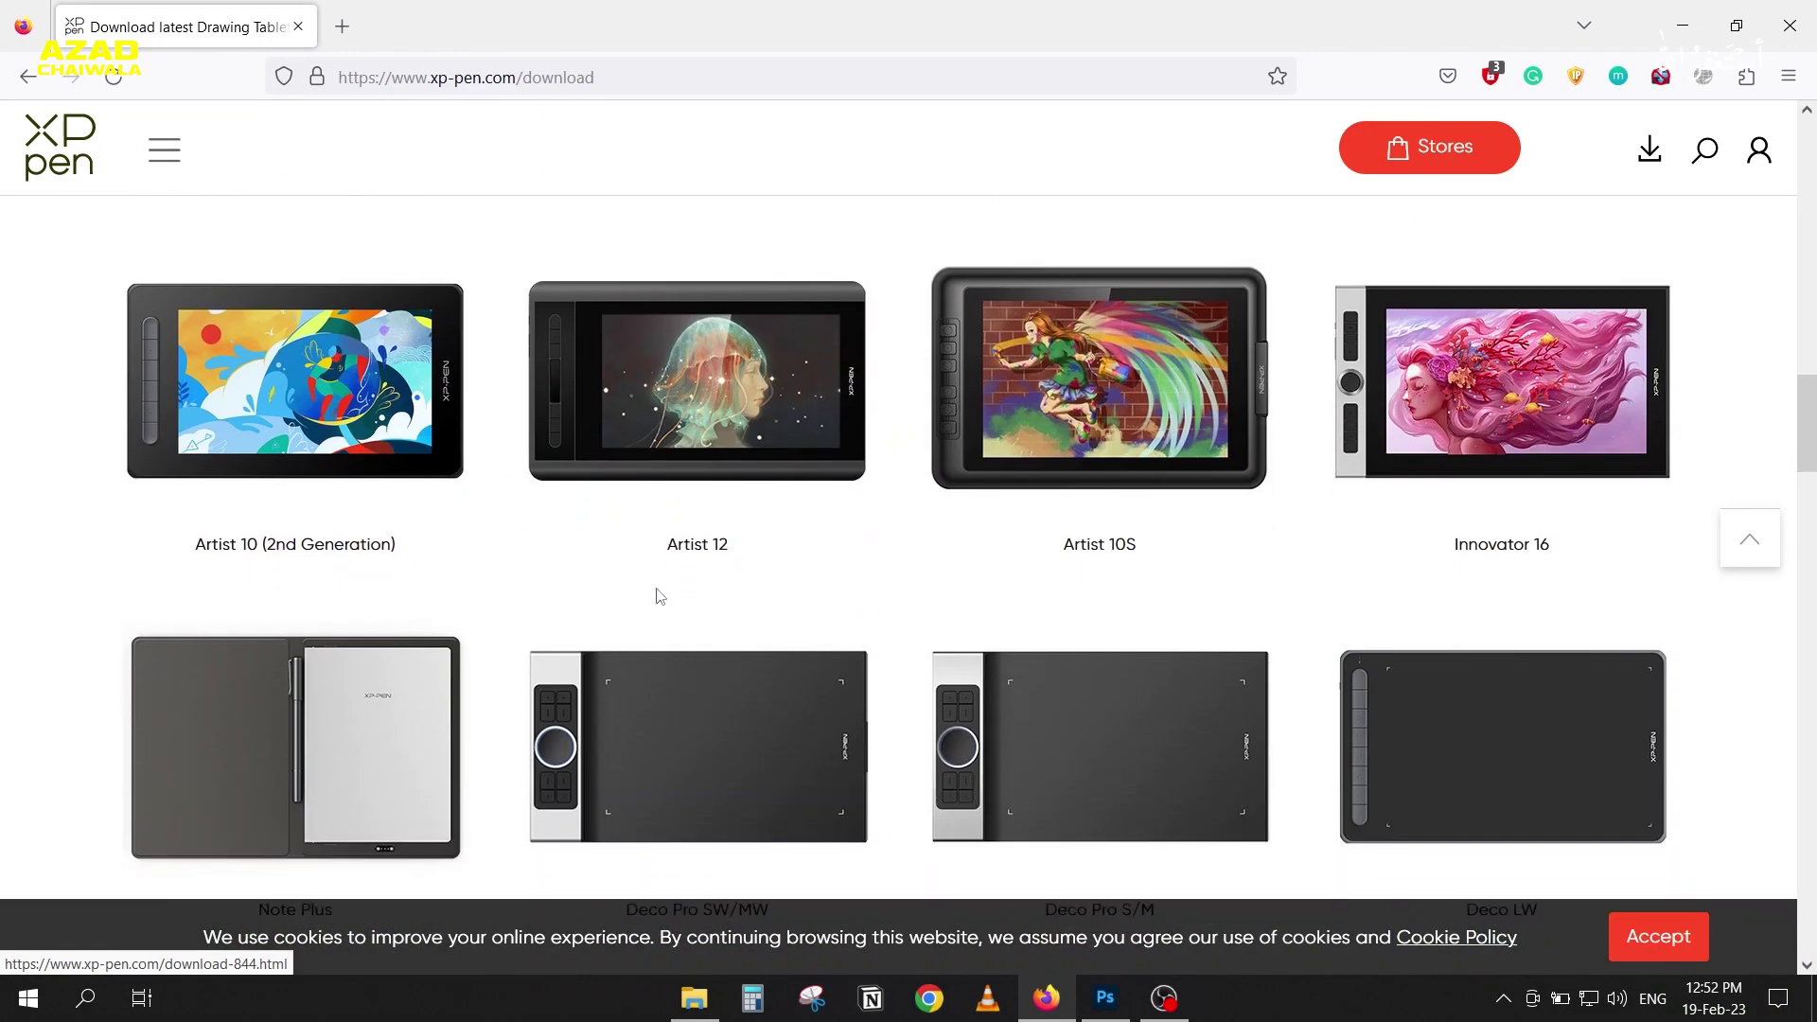
scroll(659, 596, "down", 2)
scroll(1135, 528, "down", 3)
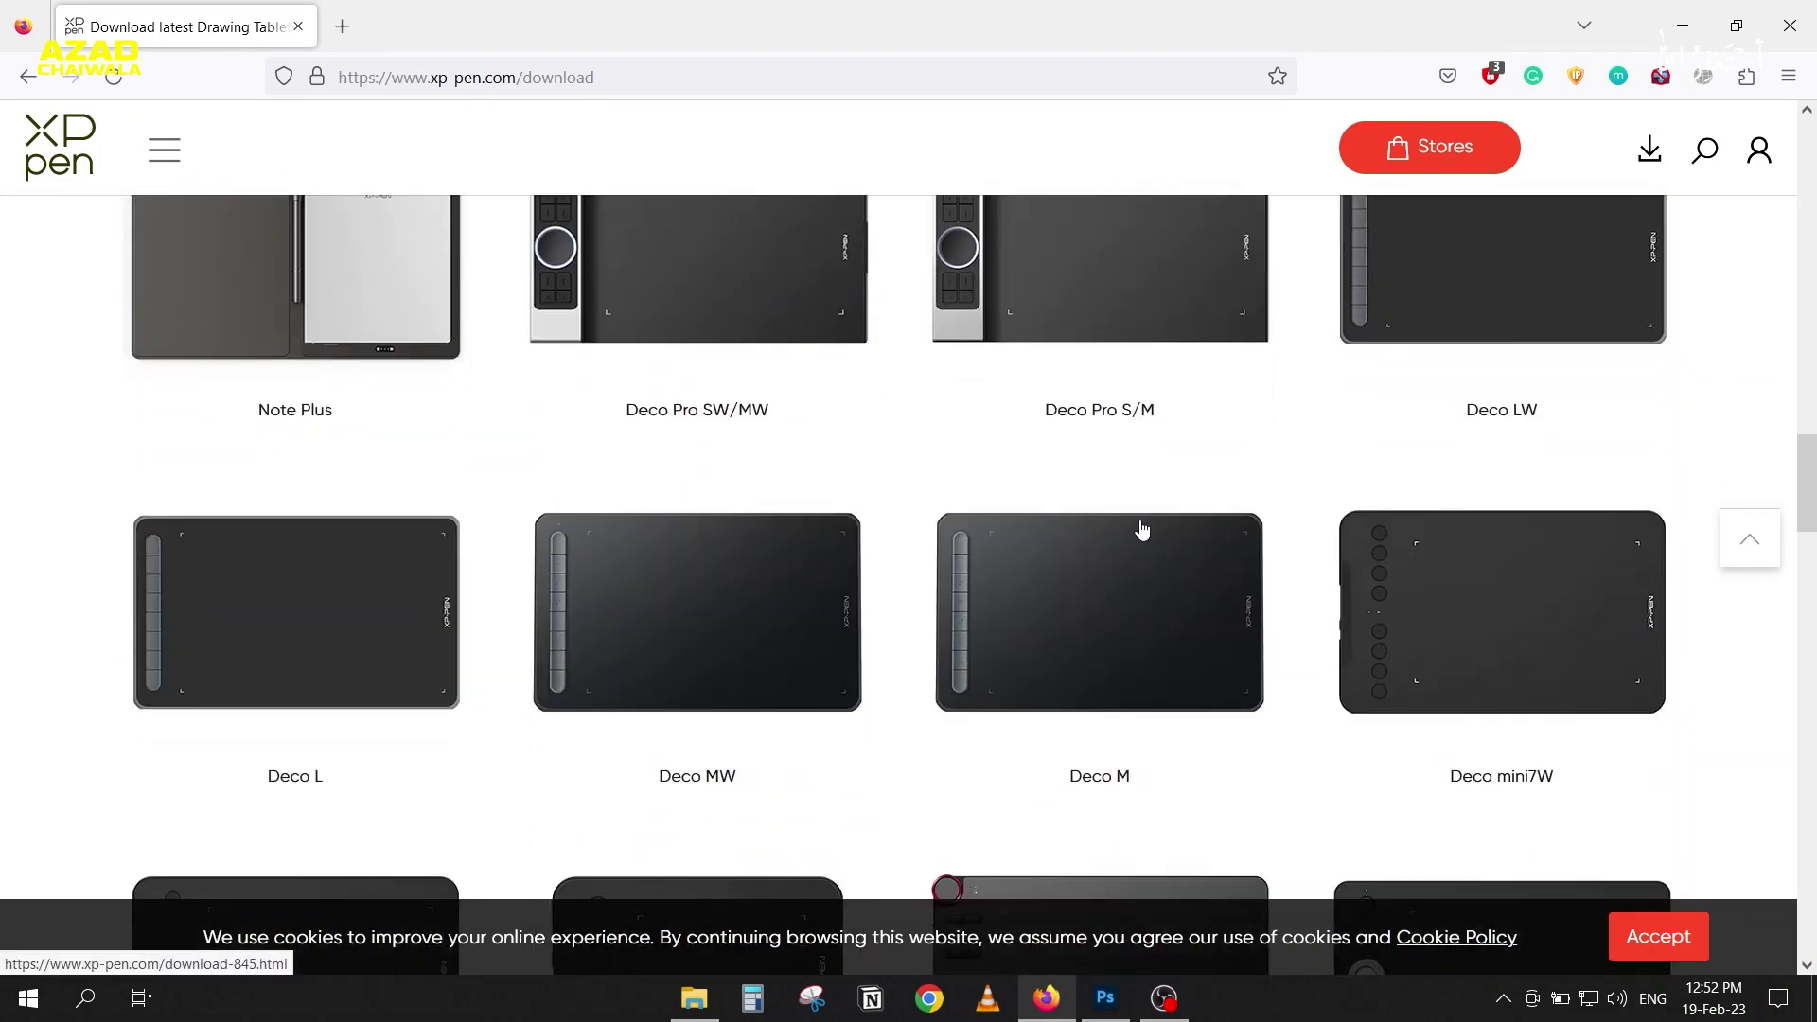
scroll(1142, 530, "up", 10)
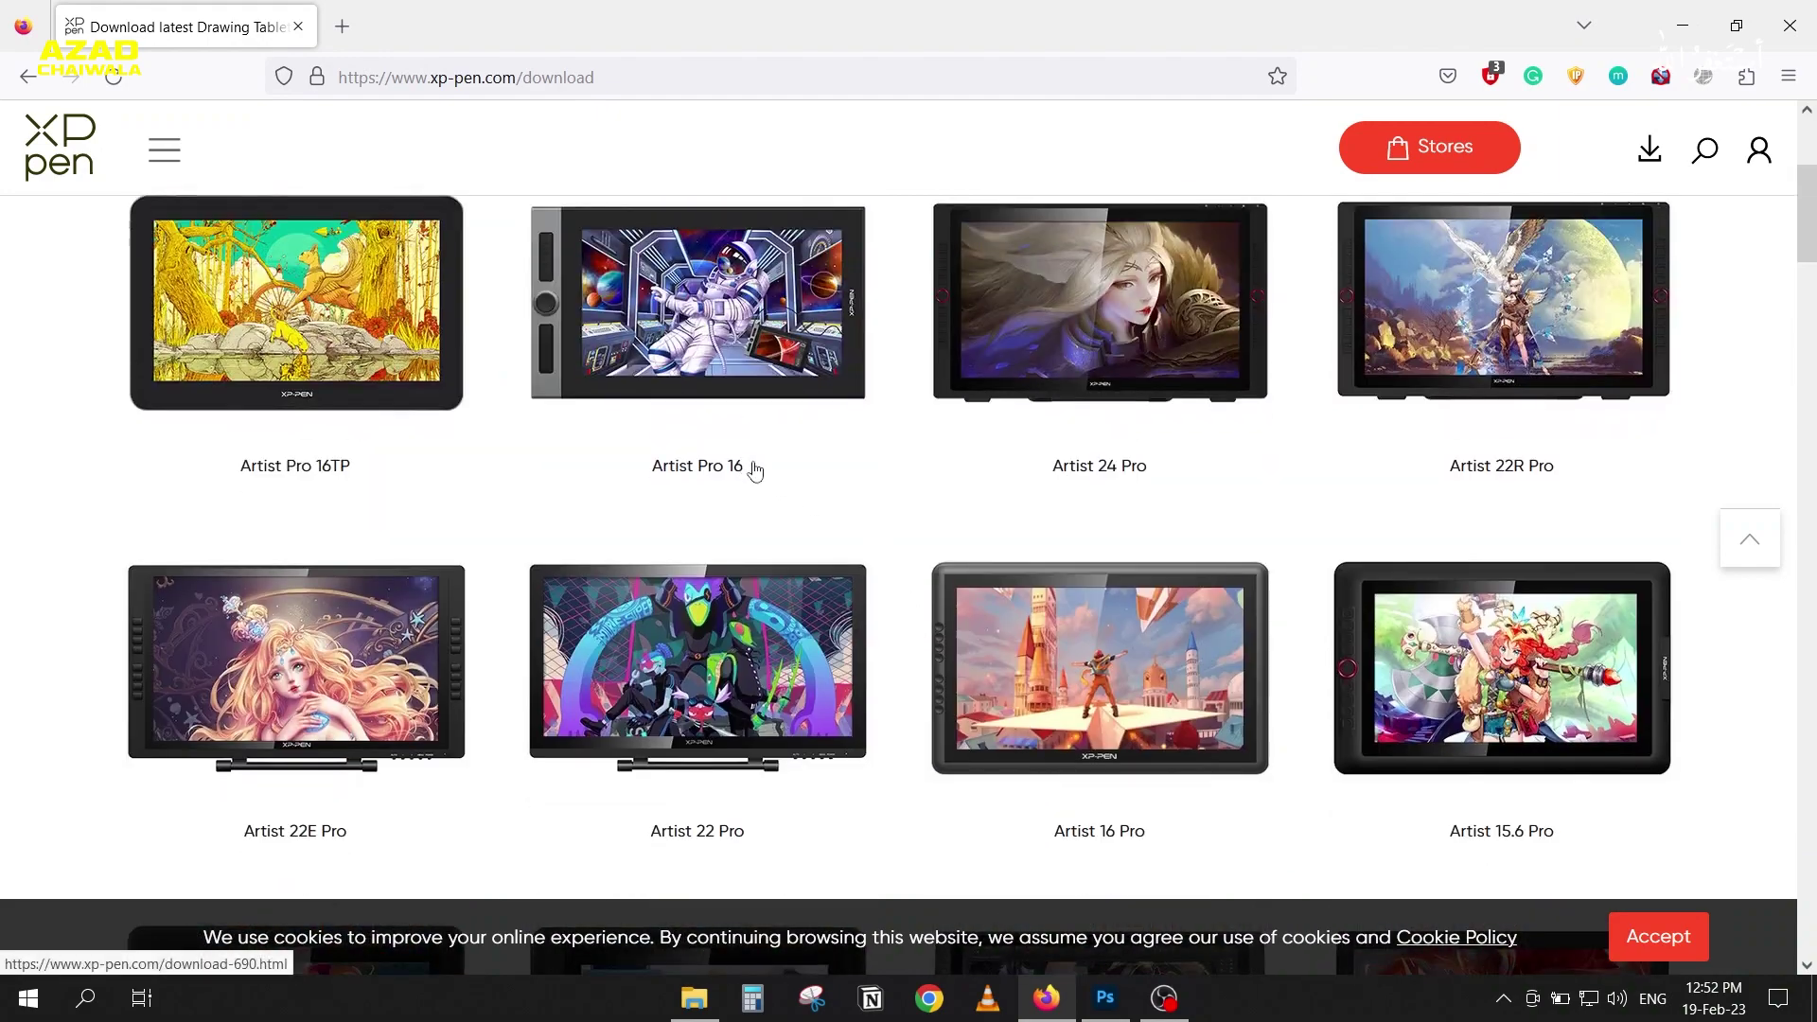
scroll(757, 473, "up", 3)
scroll(624, 668, "down", 13)
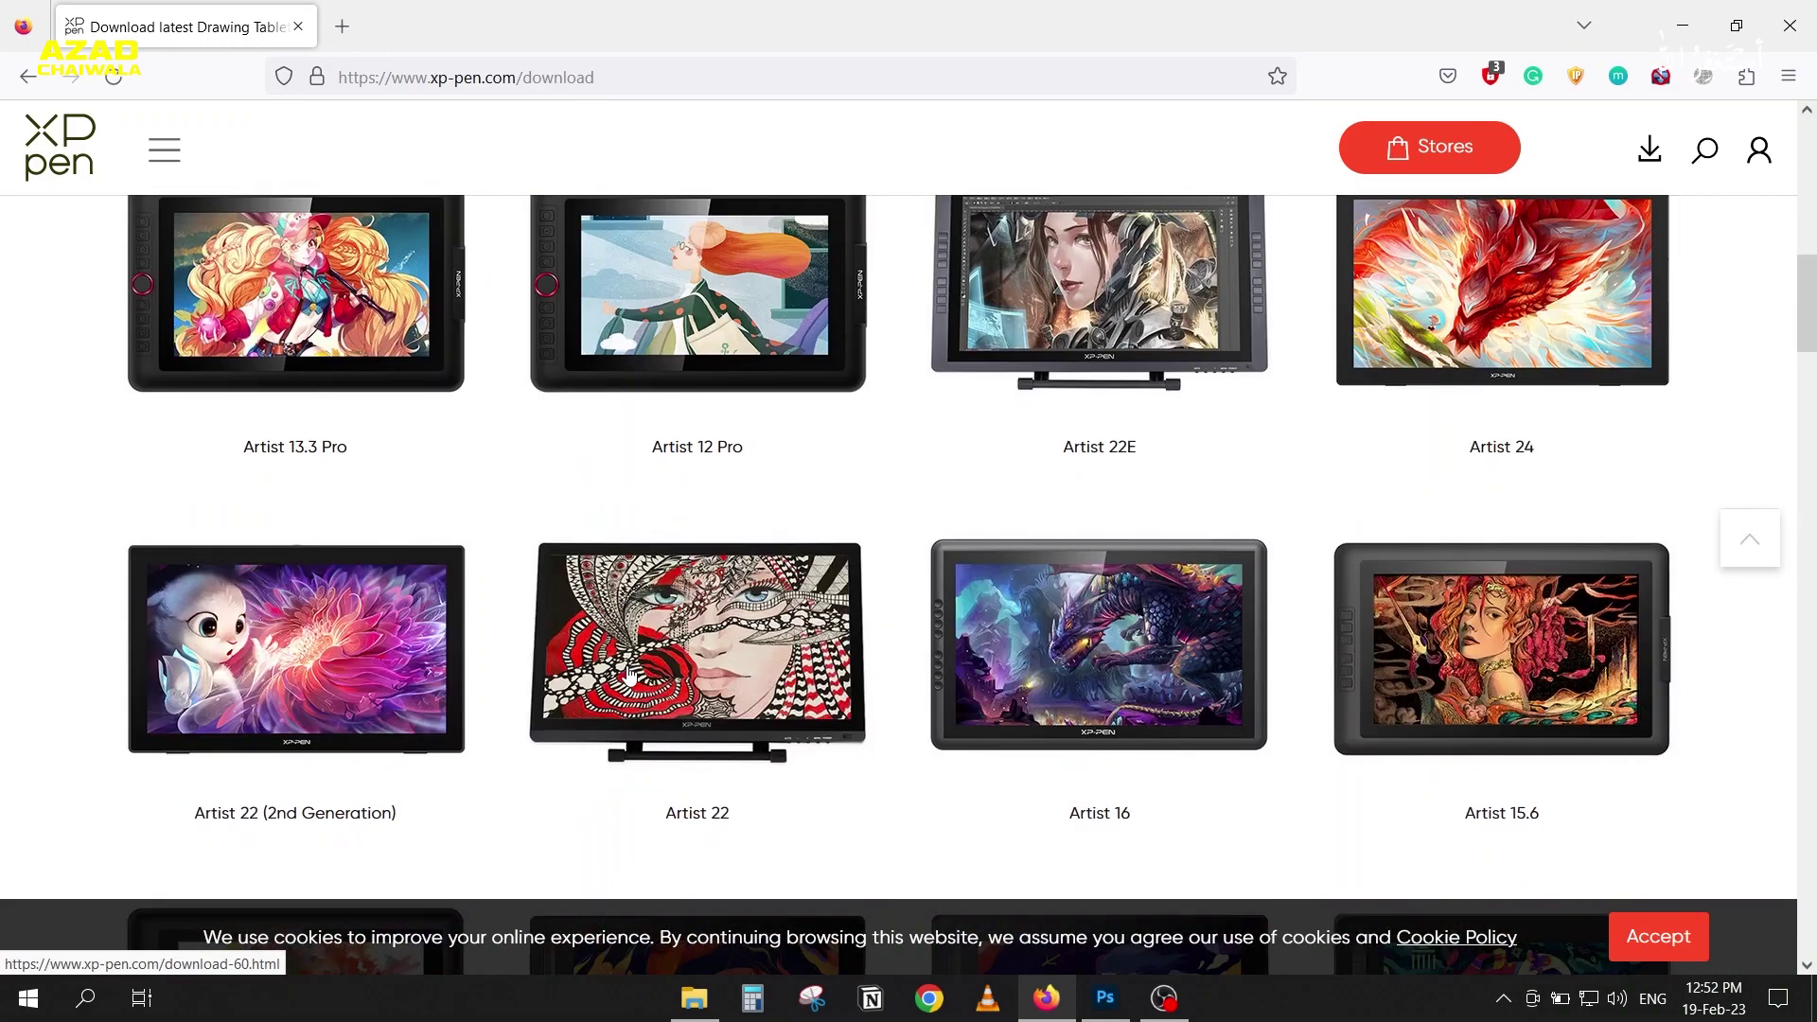
scroll(624, 668, "down", 7)
scroll(963, 593, "down", 4)
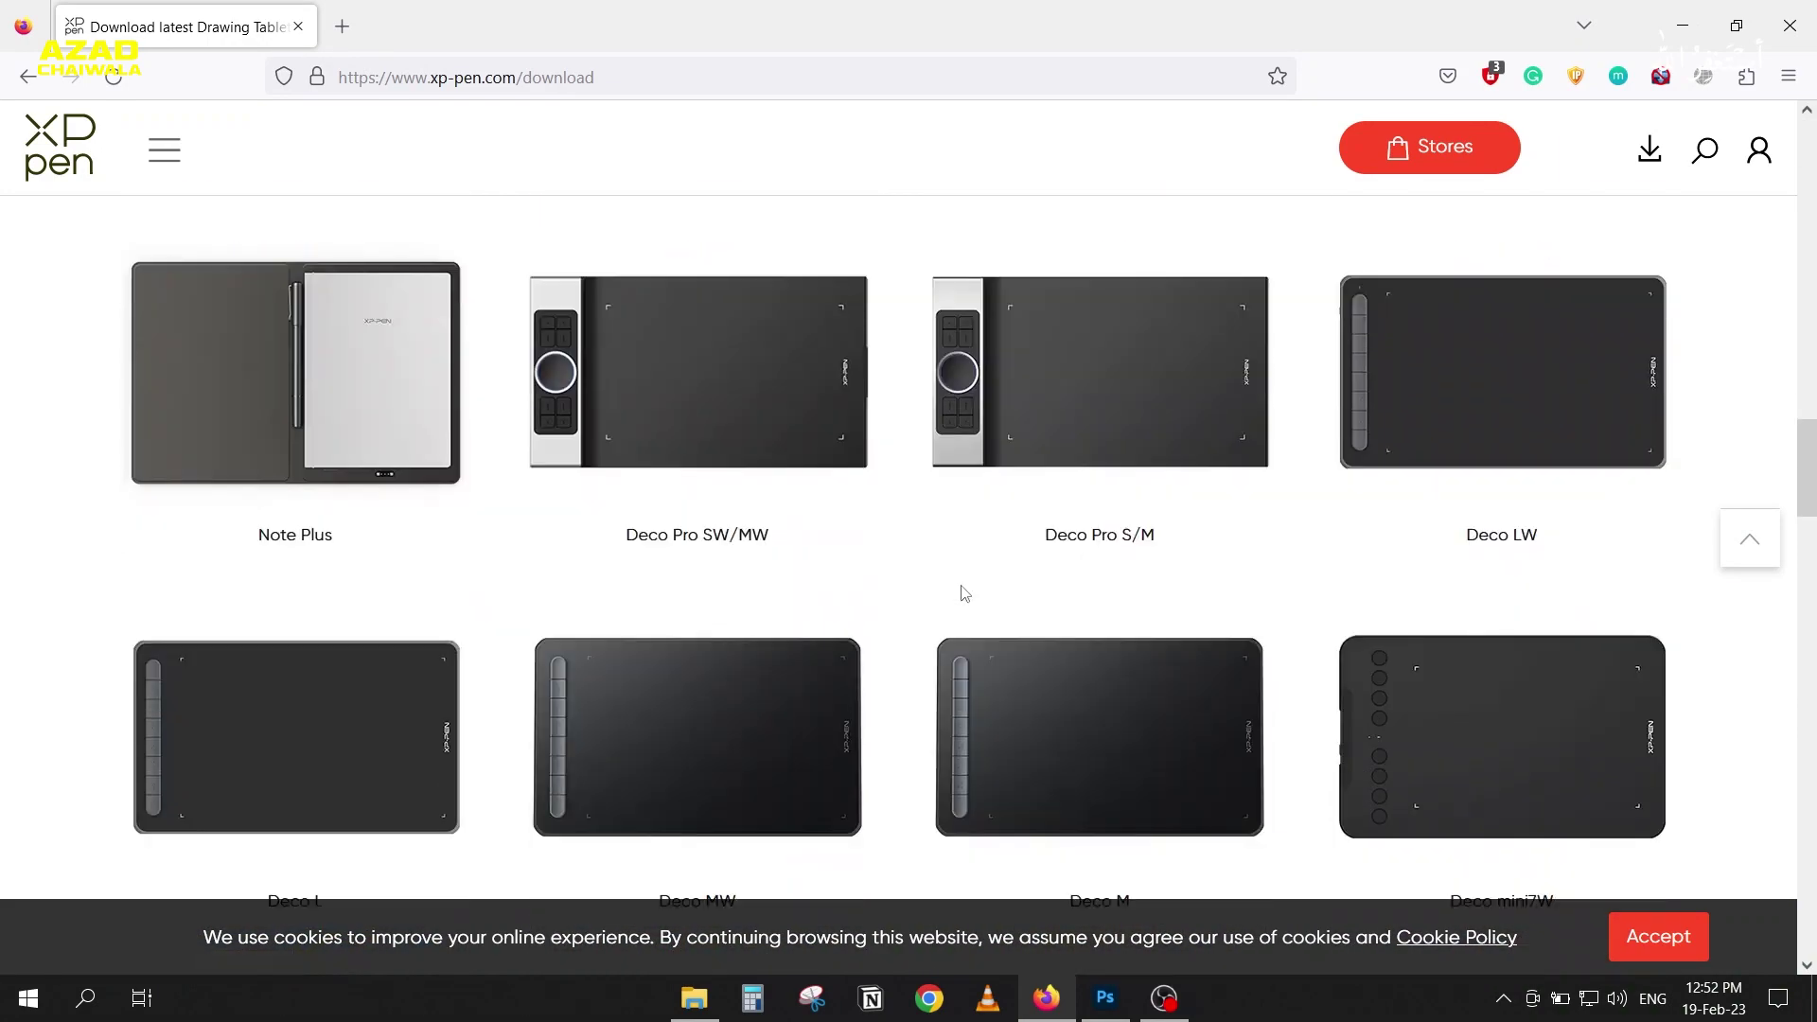
scroll(963, 594, "down", 5)
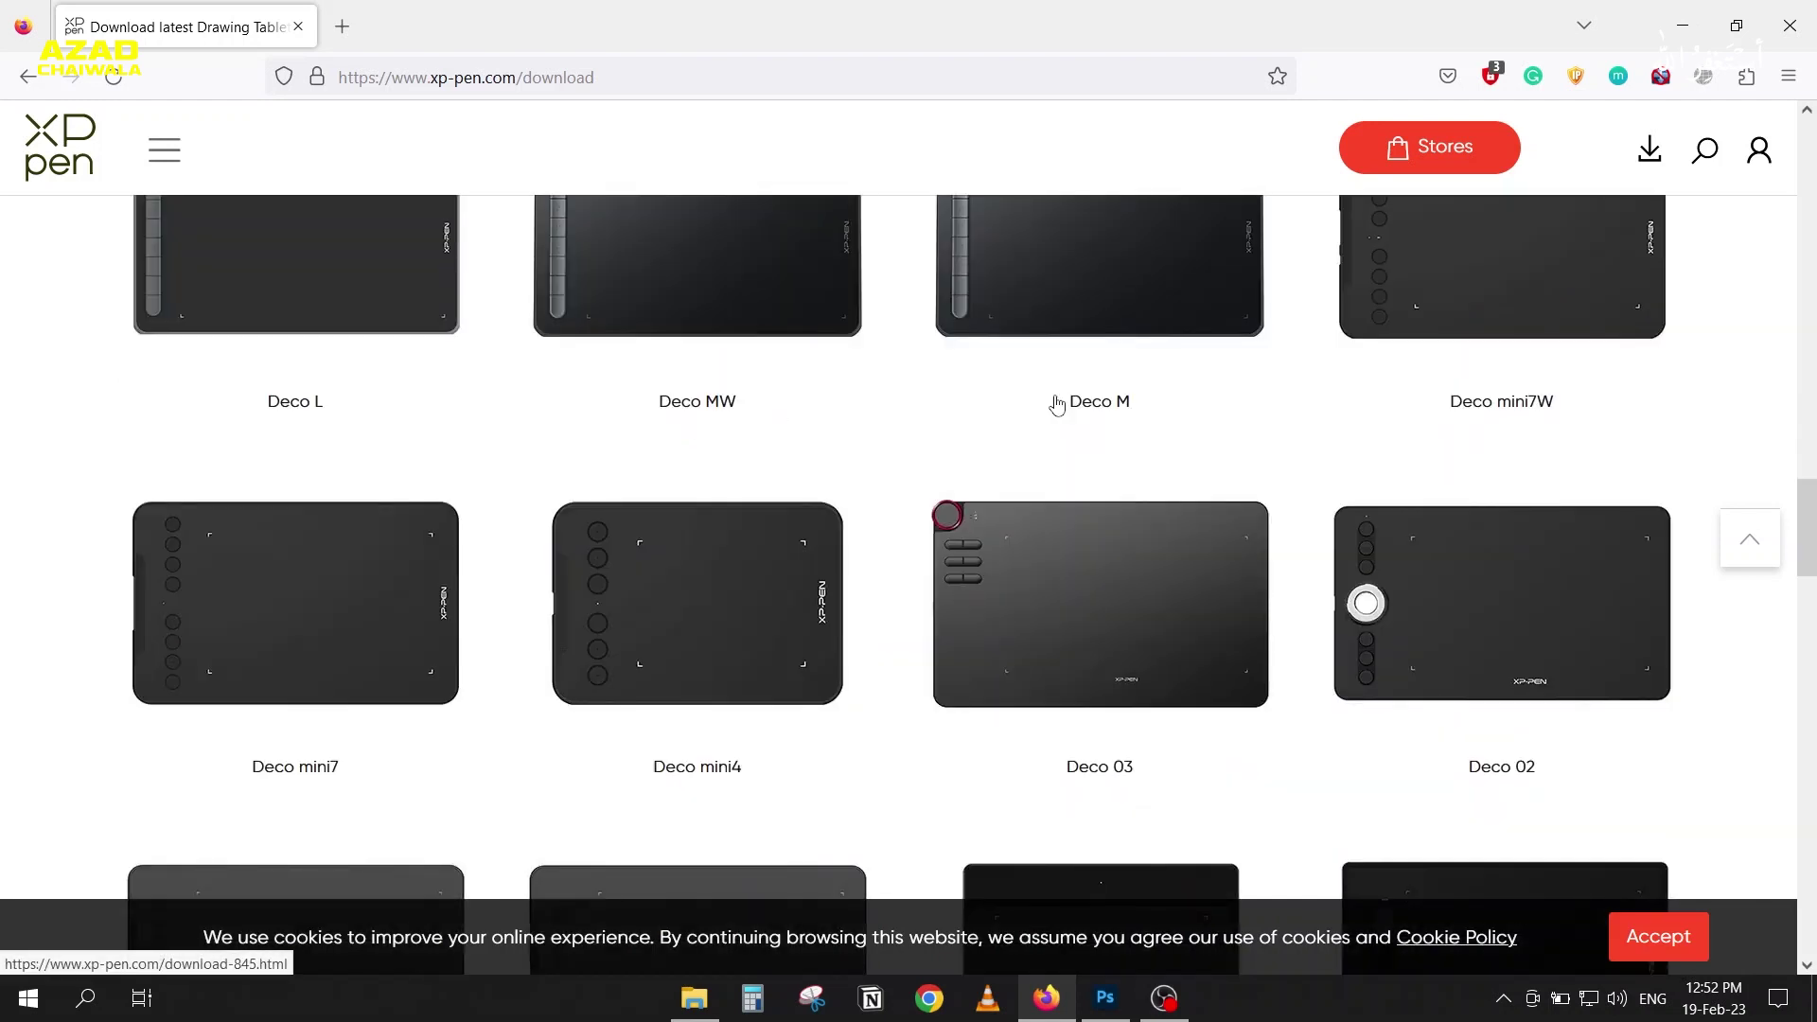
left_click(1506, 615)
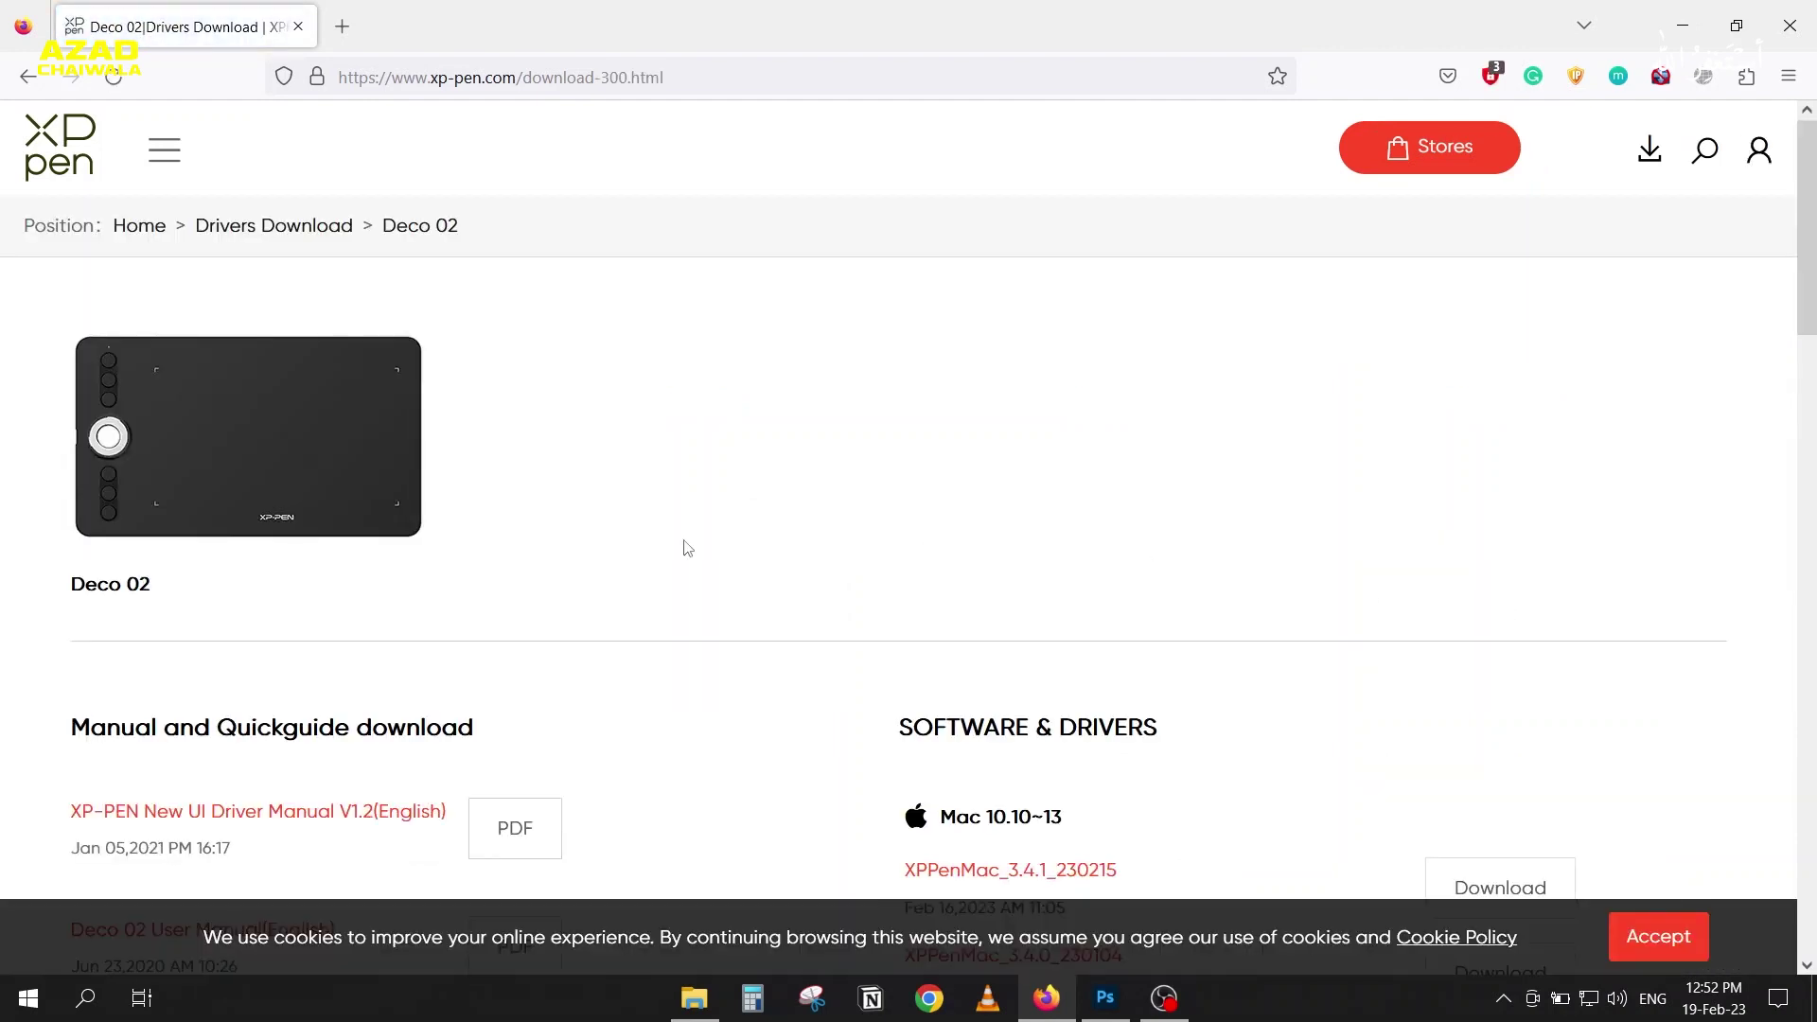
Step: Scroll the Deco 02 page to the Windows 7/8/10/11 drivers, then return to Photoshop
scroll(687, 548, "down", 5)
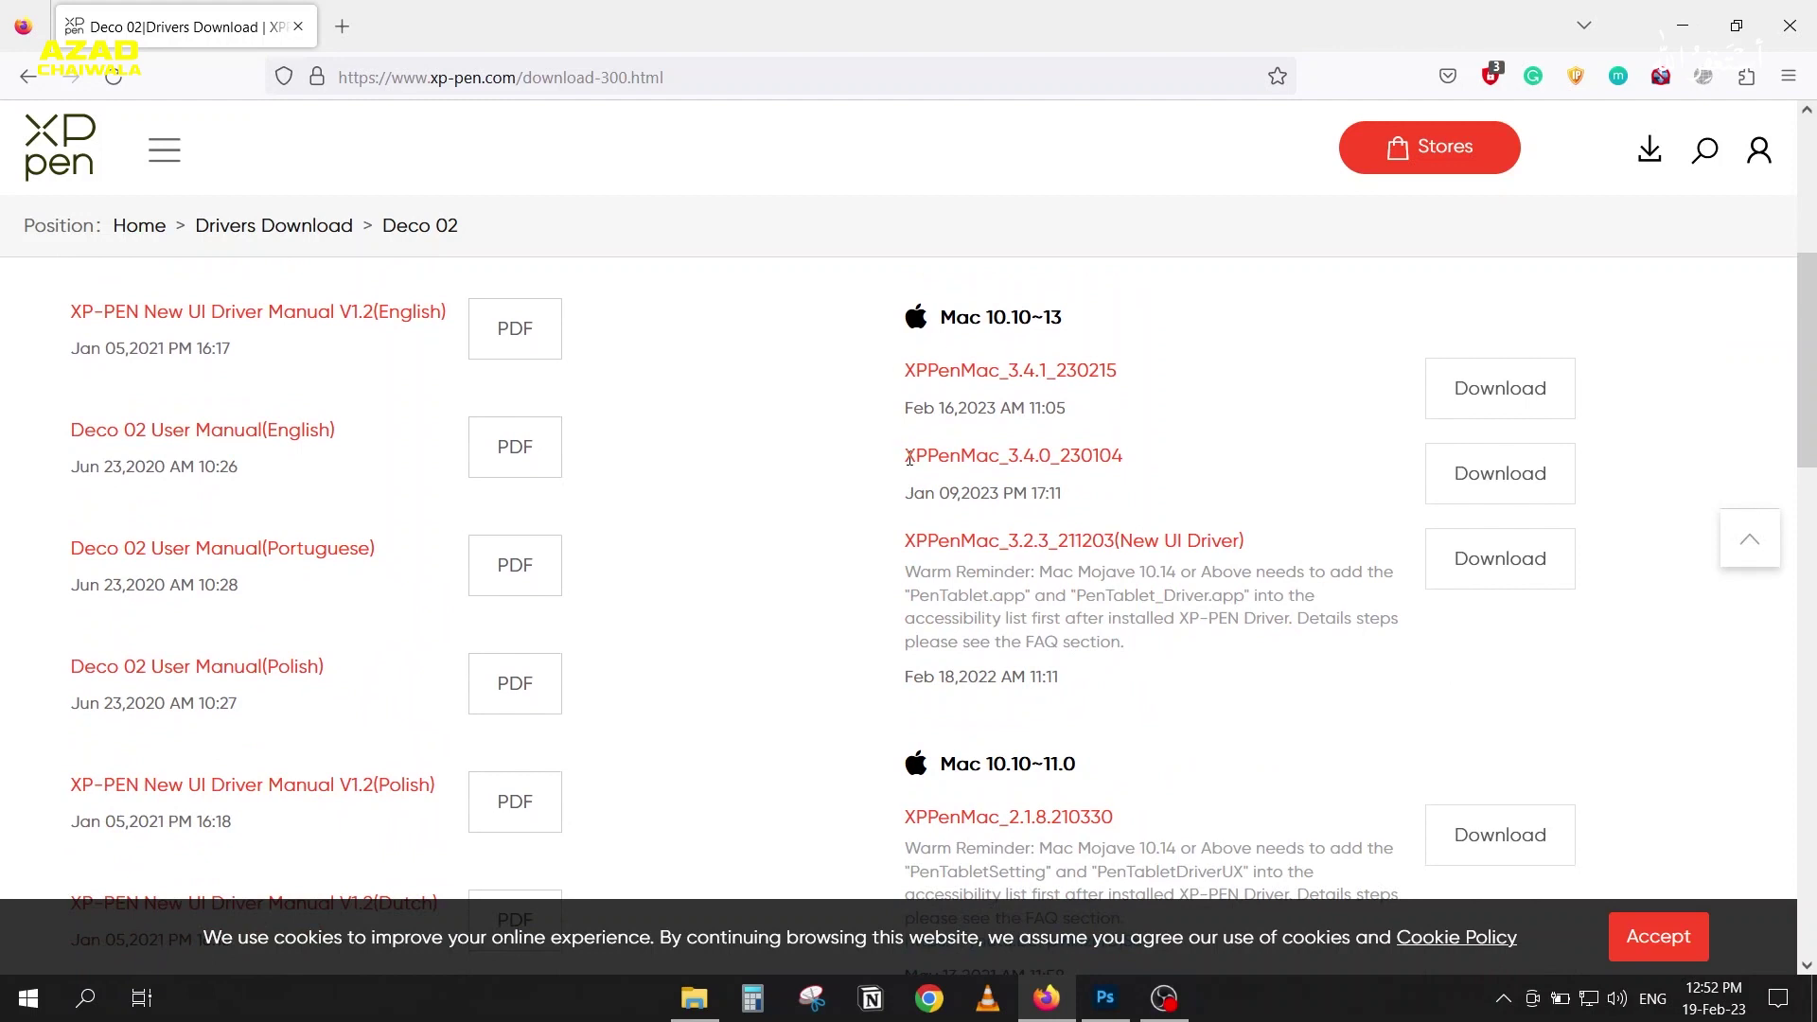
scroll(910, 469, "down", 5)
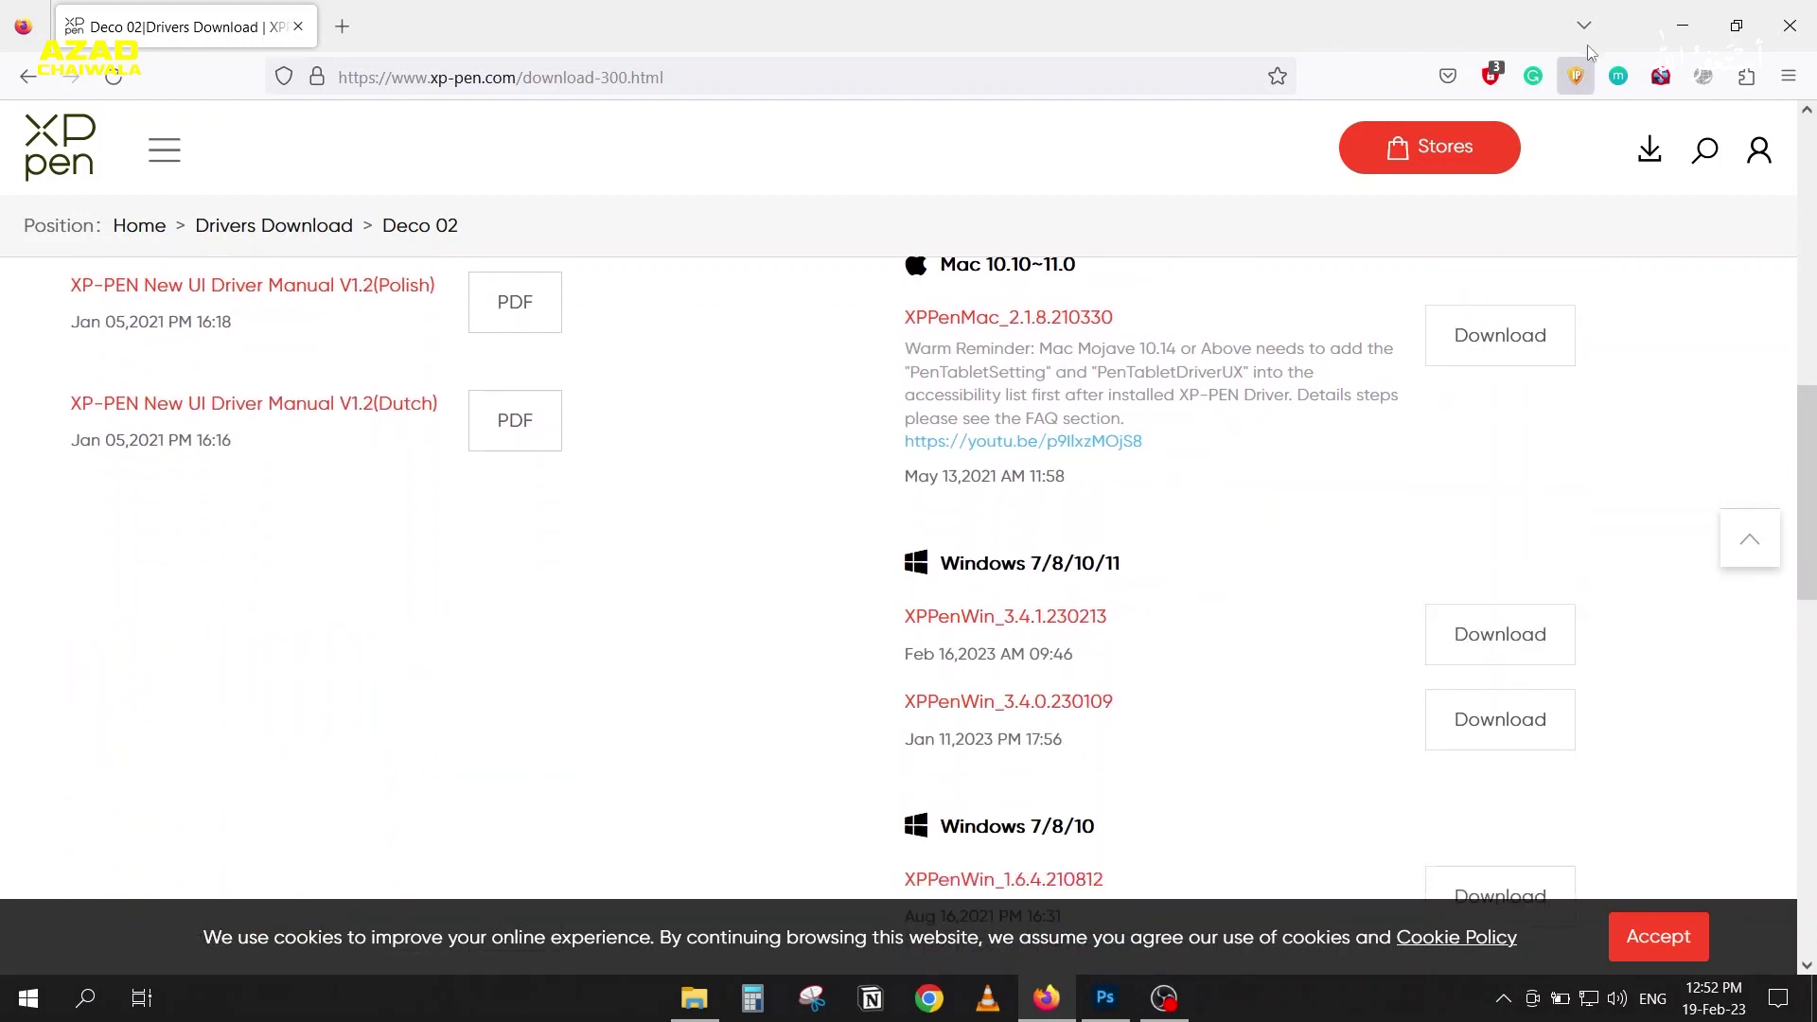
left_click(1683, 25)
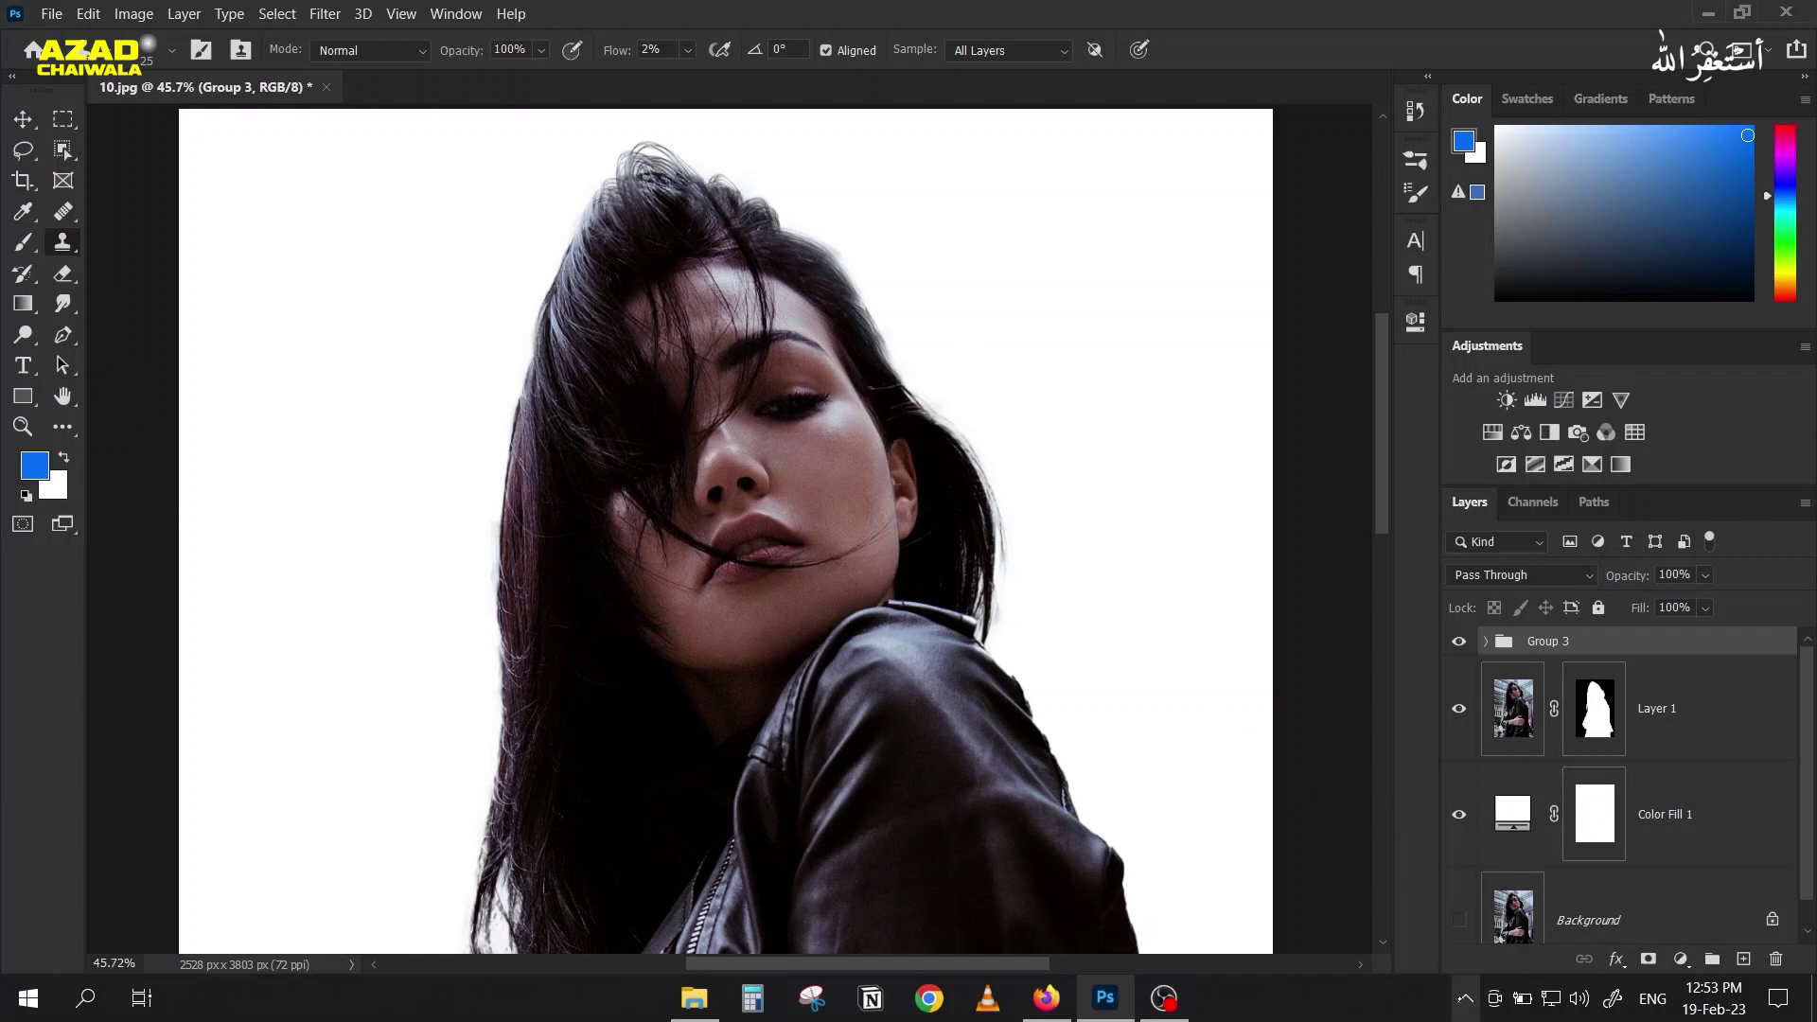
Step: Reveal the hidden taskbar tray icons, closing and then reopening the tray
left_click(1465, 999)
left_click(1274, 804)
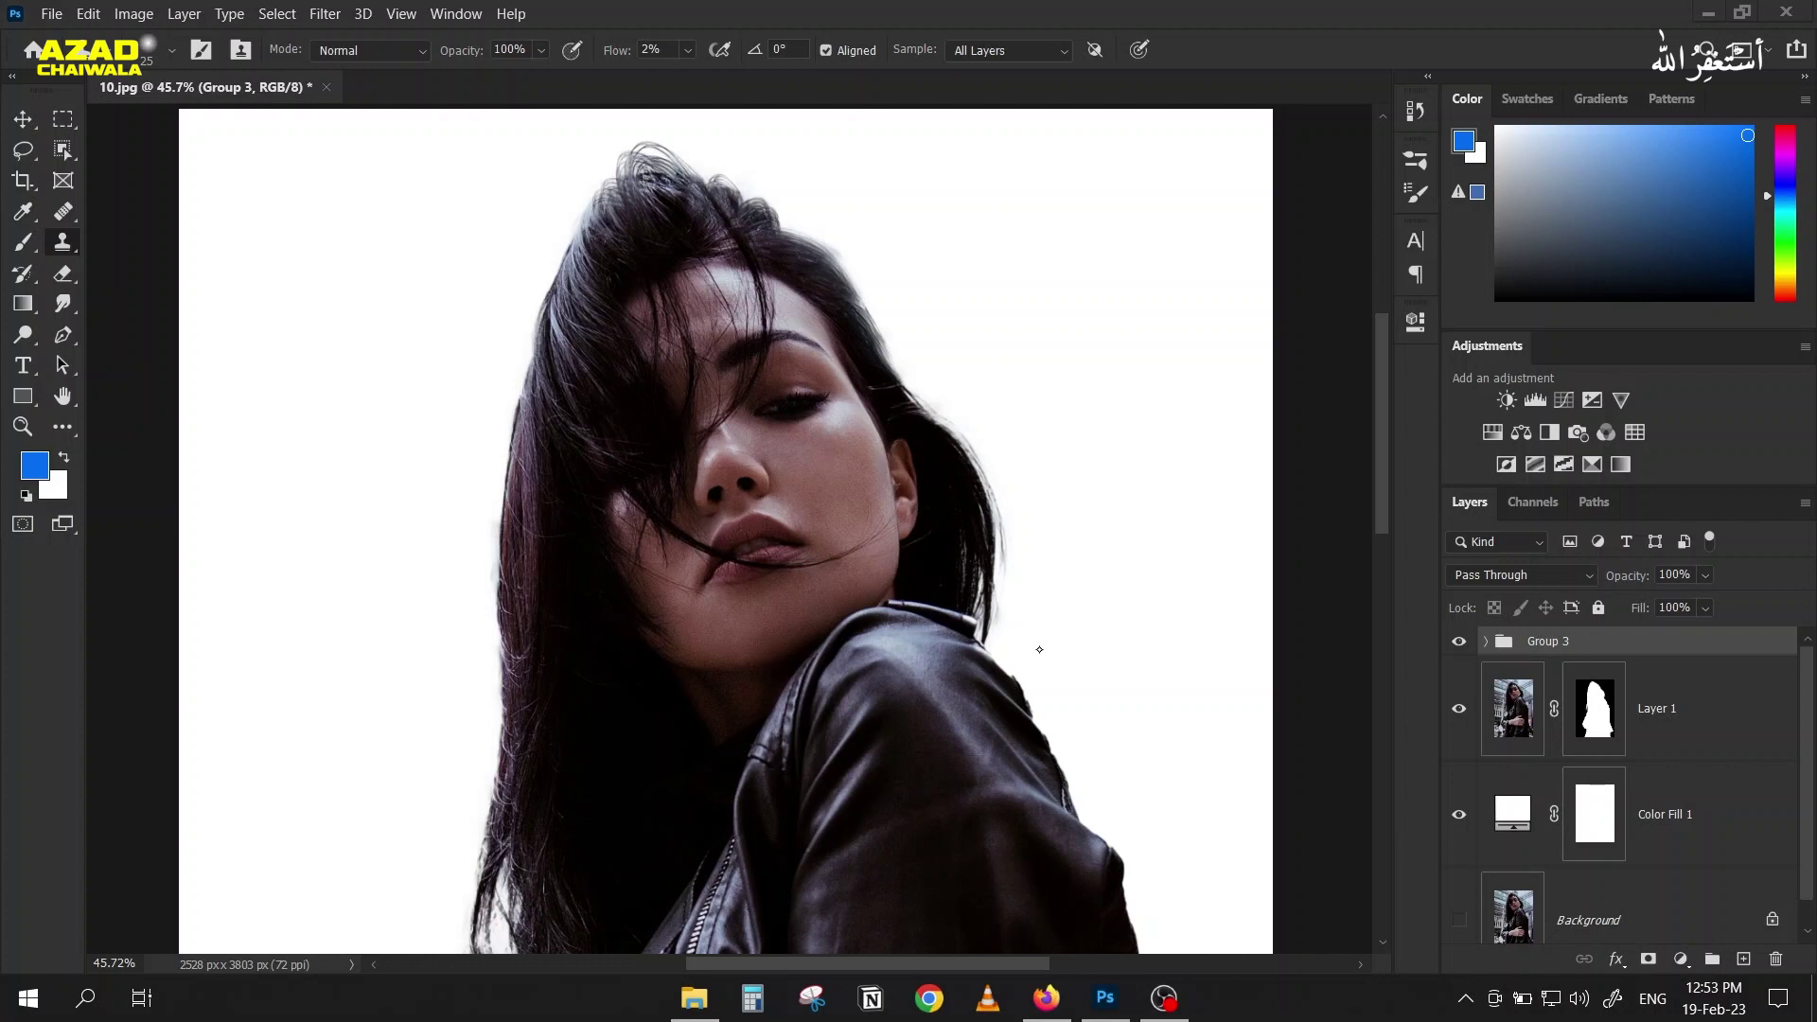
left_click(1465, 997)
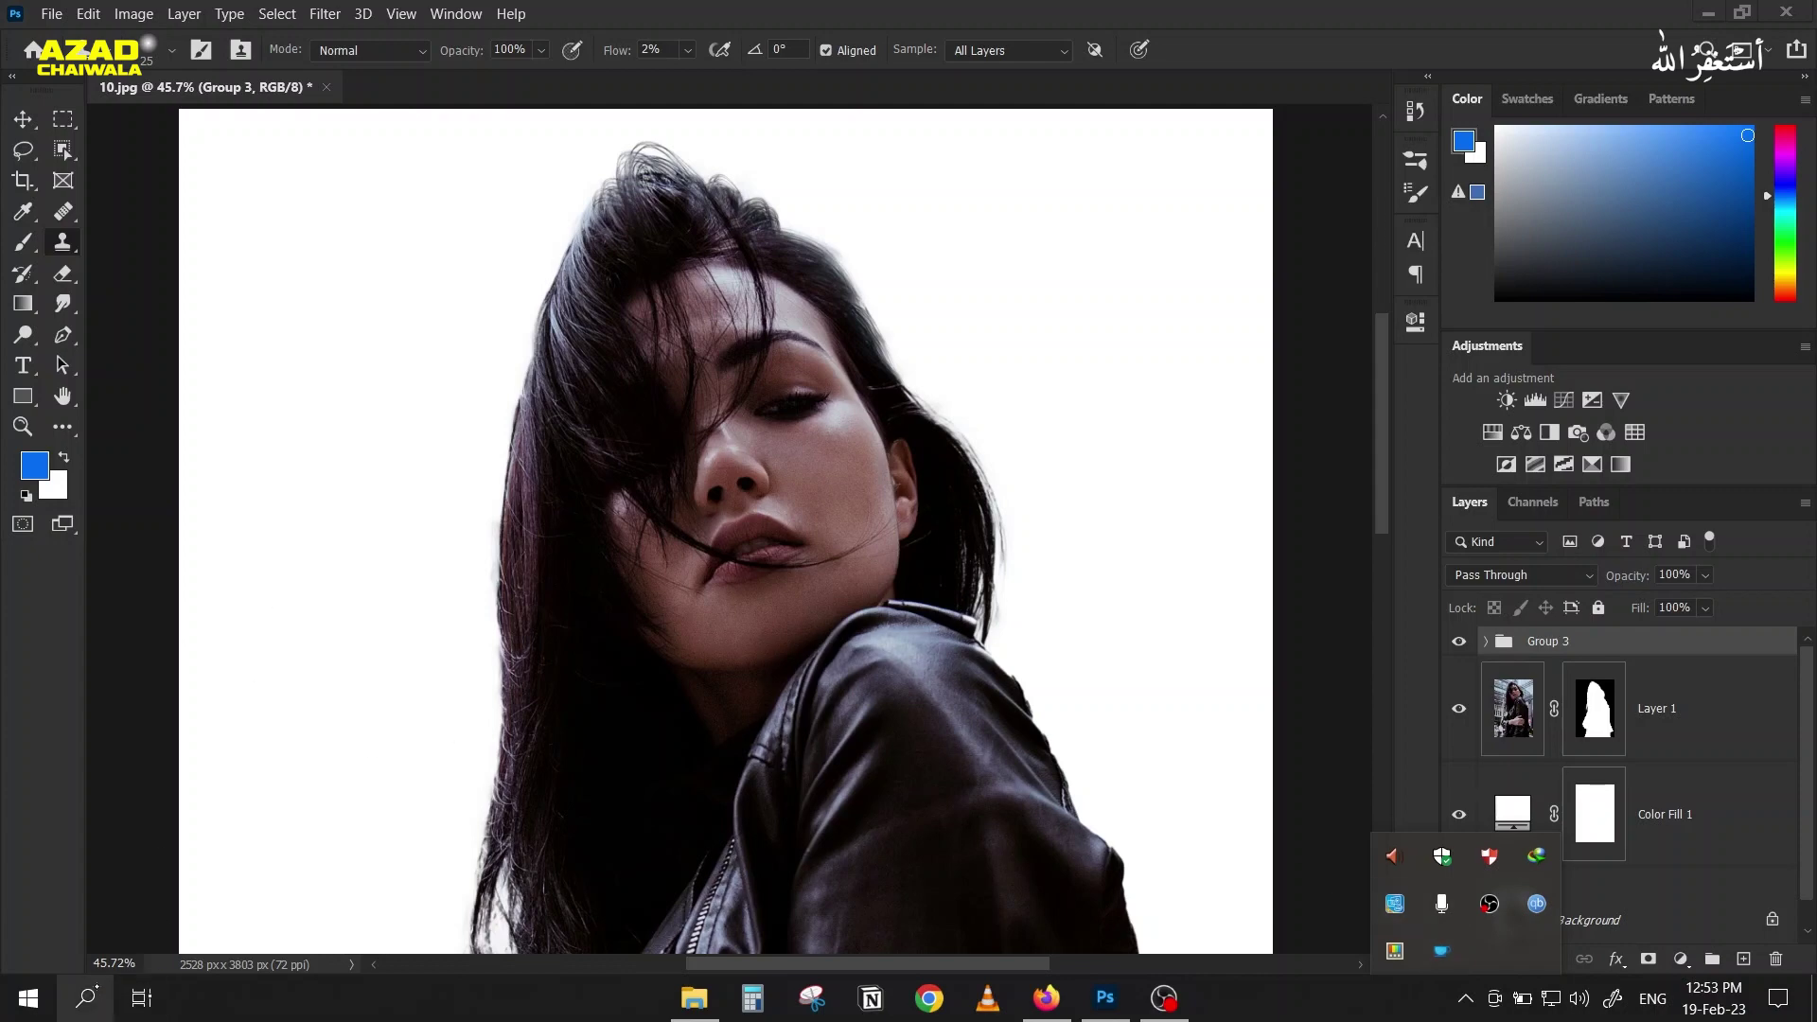
Step: Search 'xppen' and check Start's All apps under X for an XP-Pen app, then return to Firefox
left_click(87, 998)
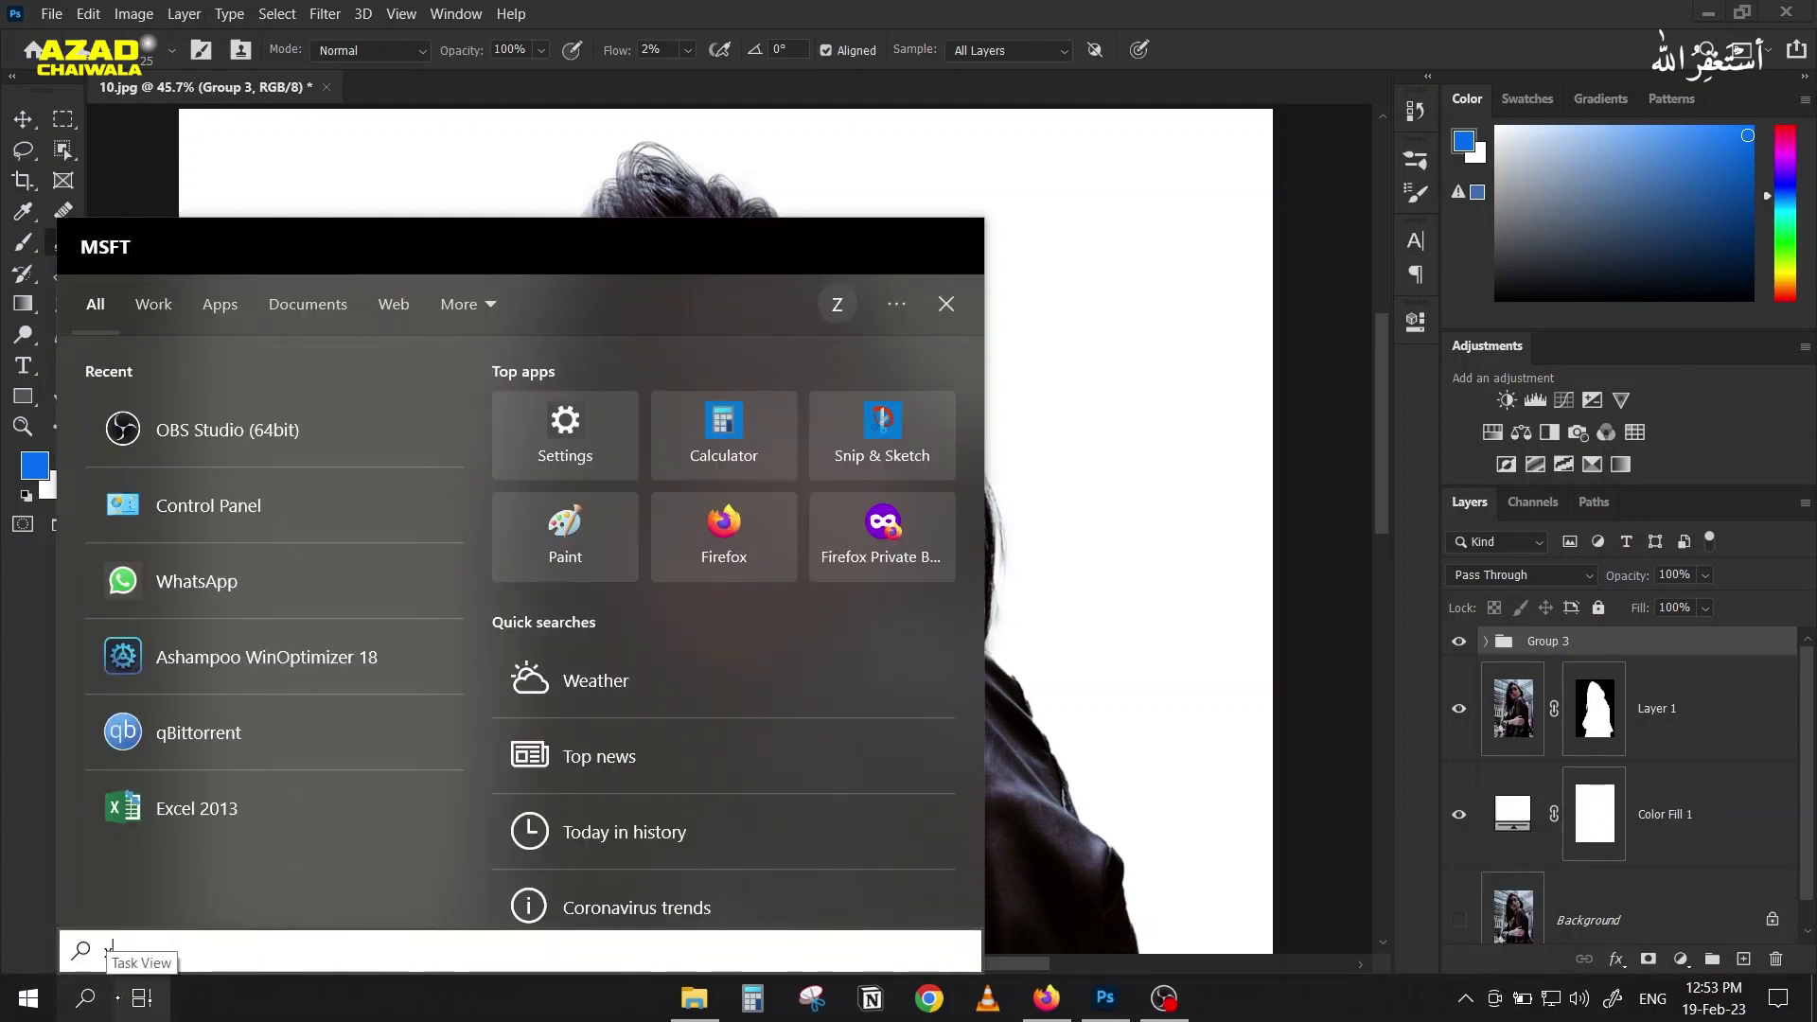
type("xppe")
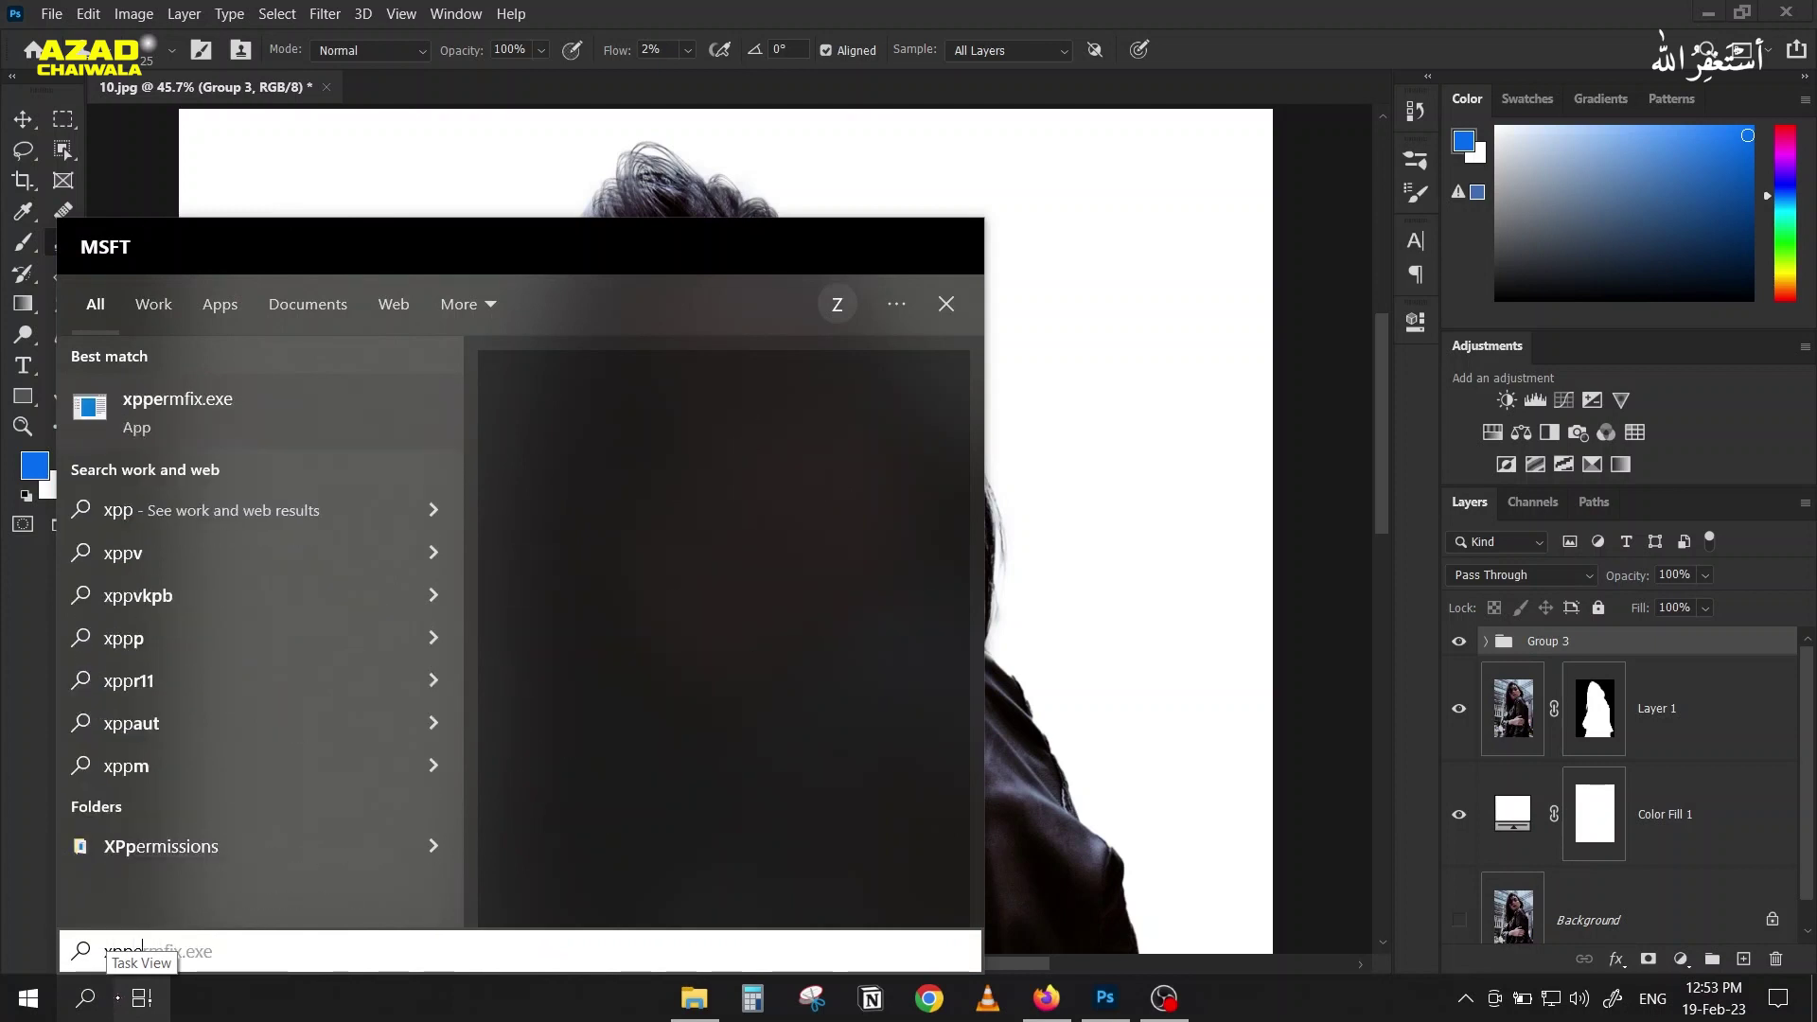
type("n")
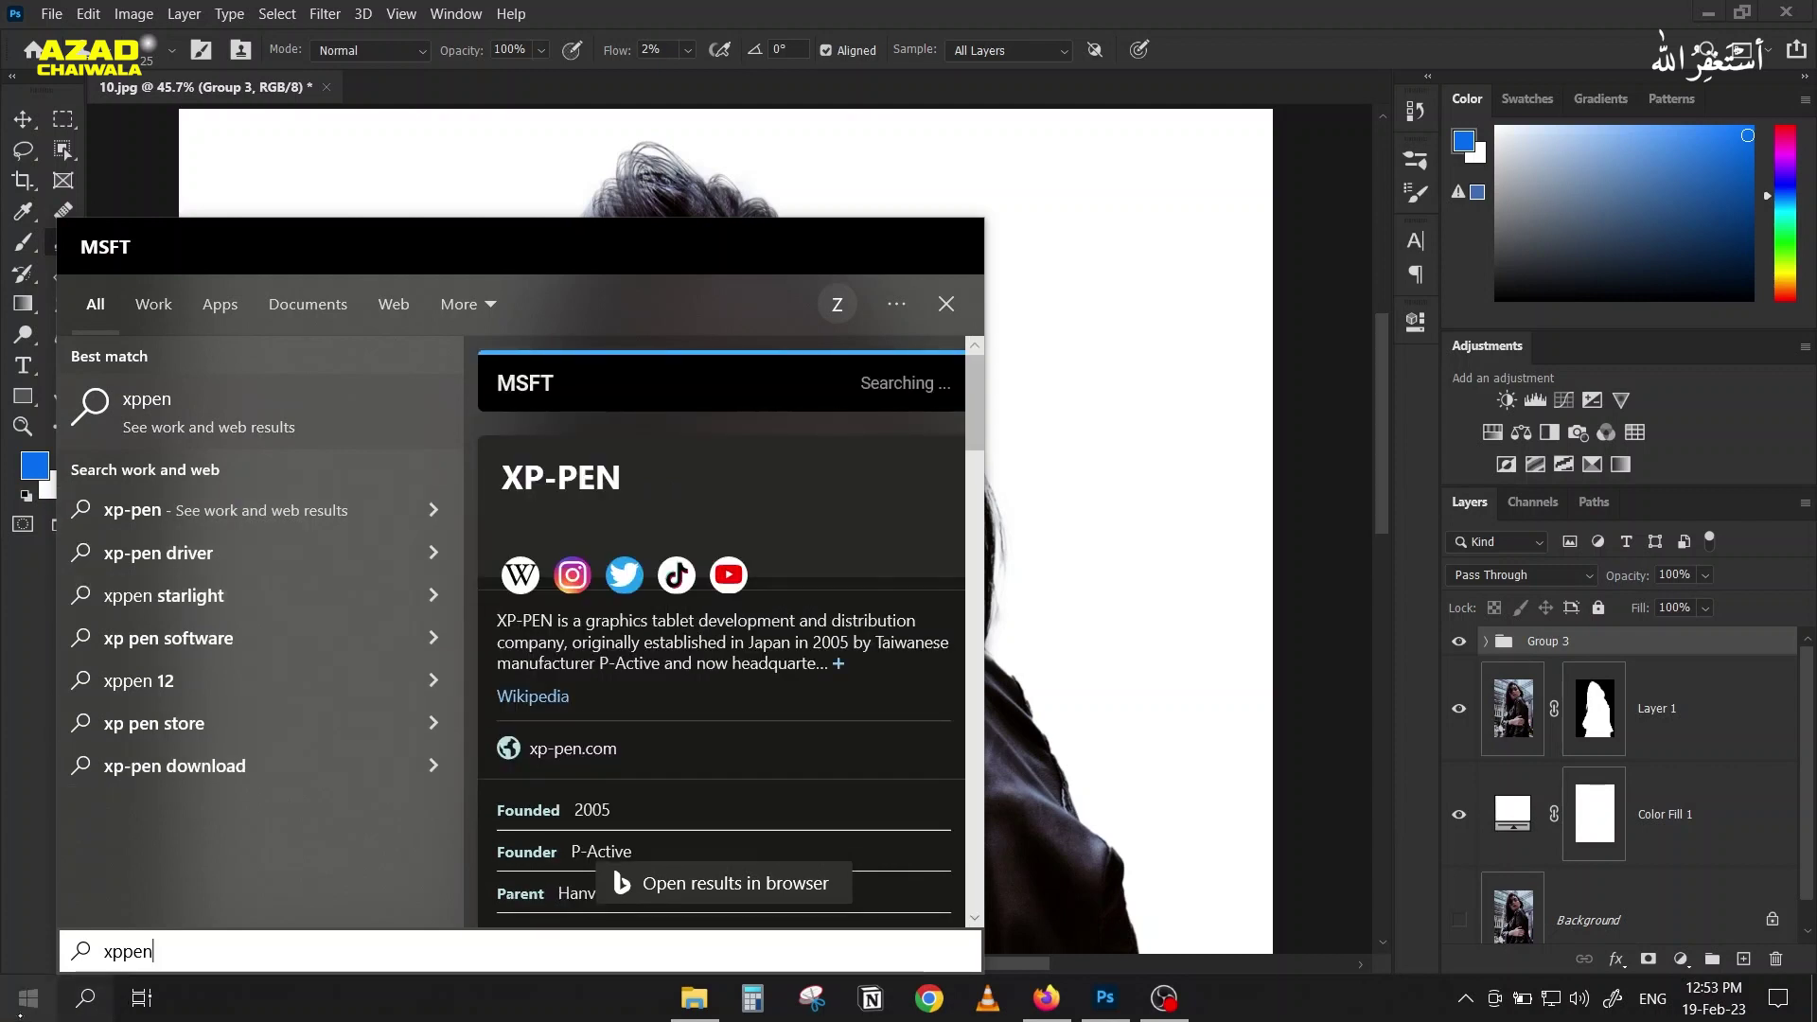
left_click(27, 997)
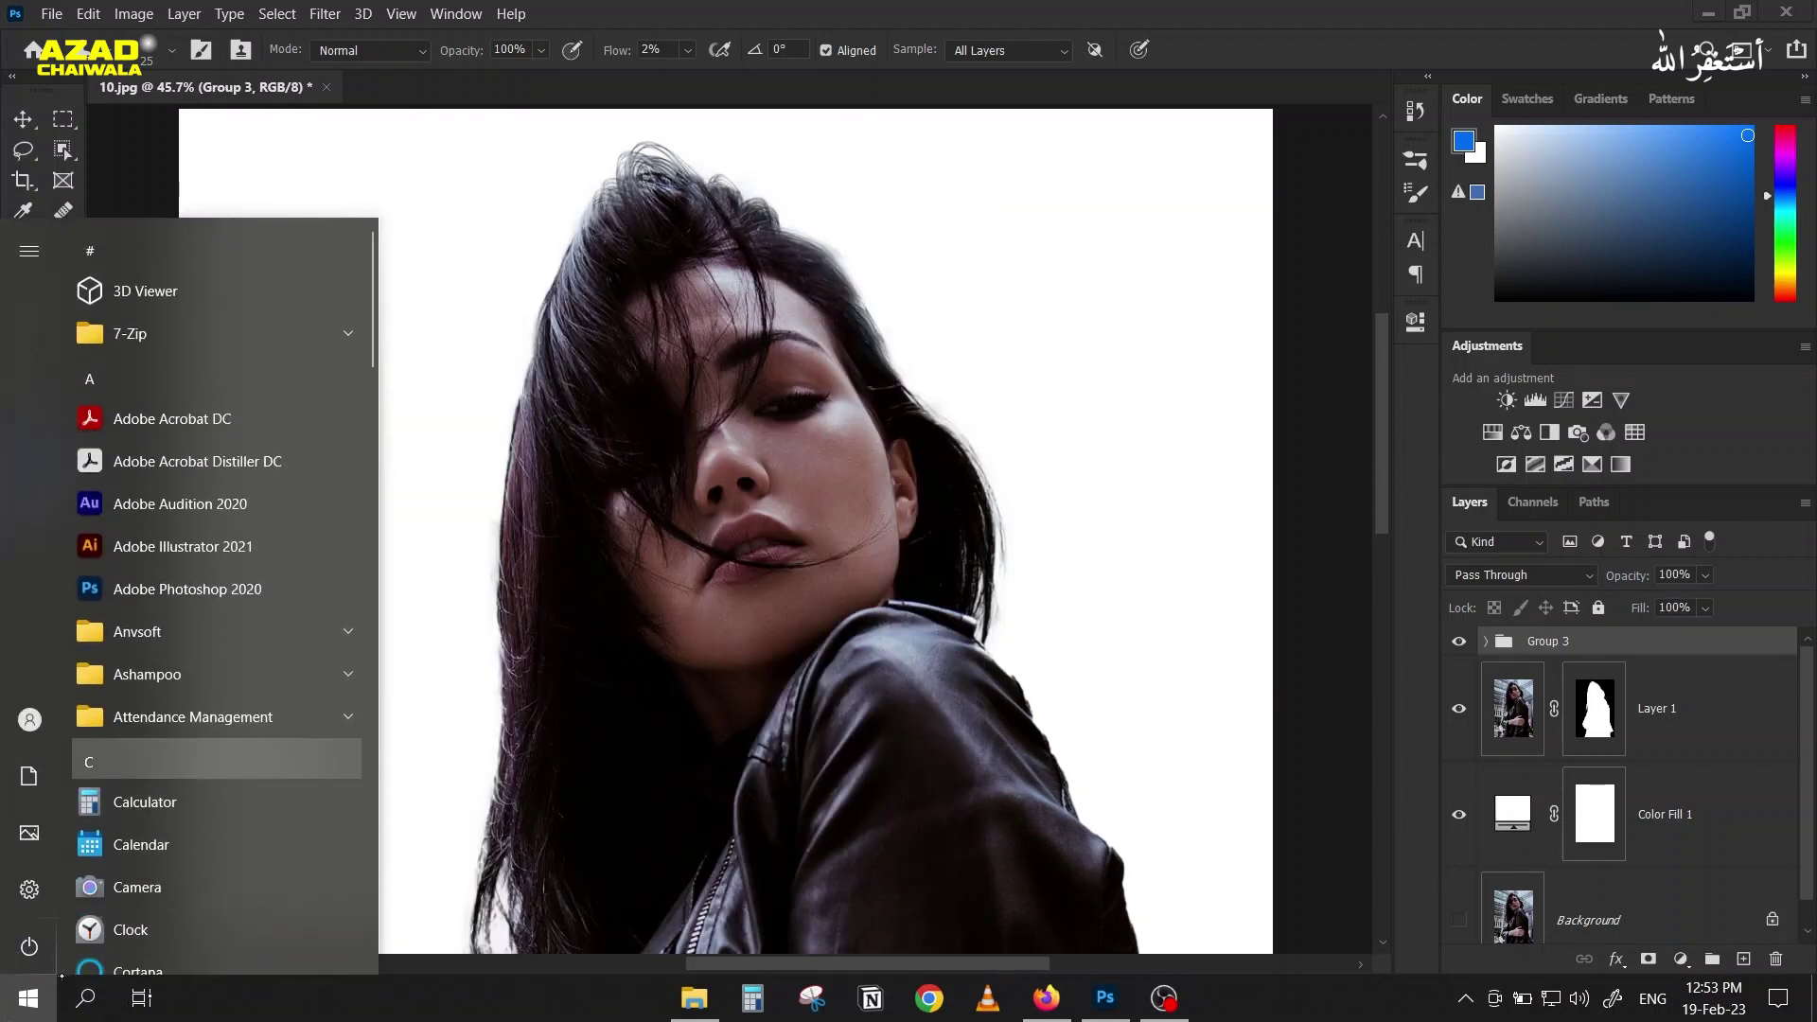
left_click(89, 762)
left_click(249, 750)
left_click(89, 747)
left_click(249, 749)
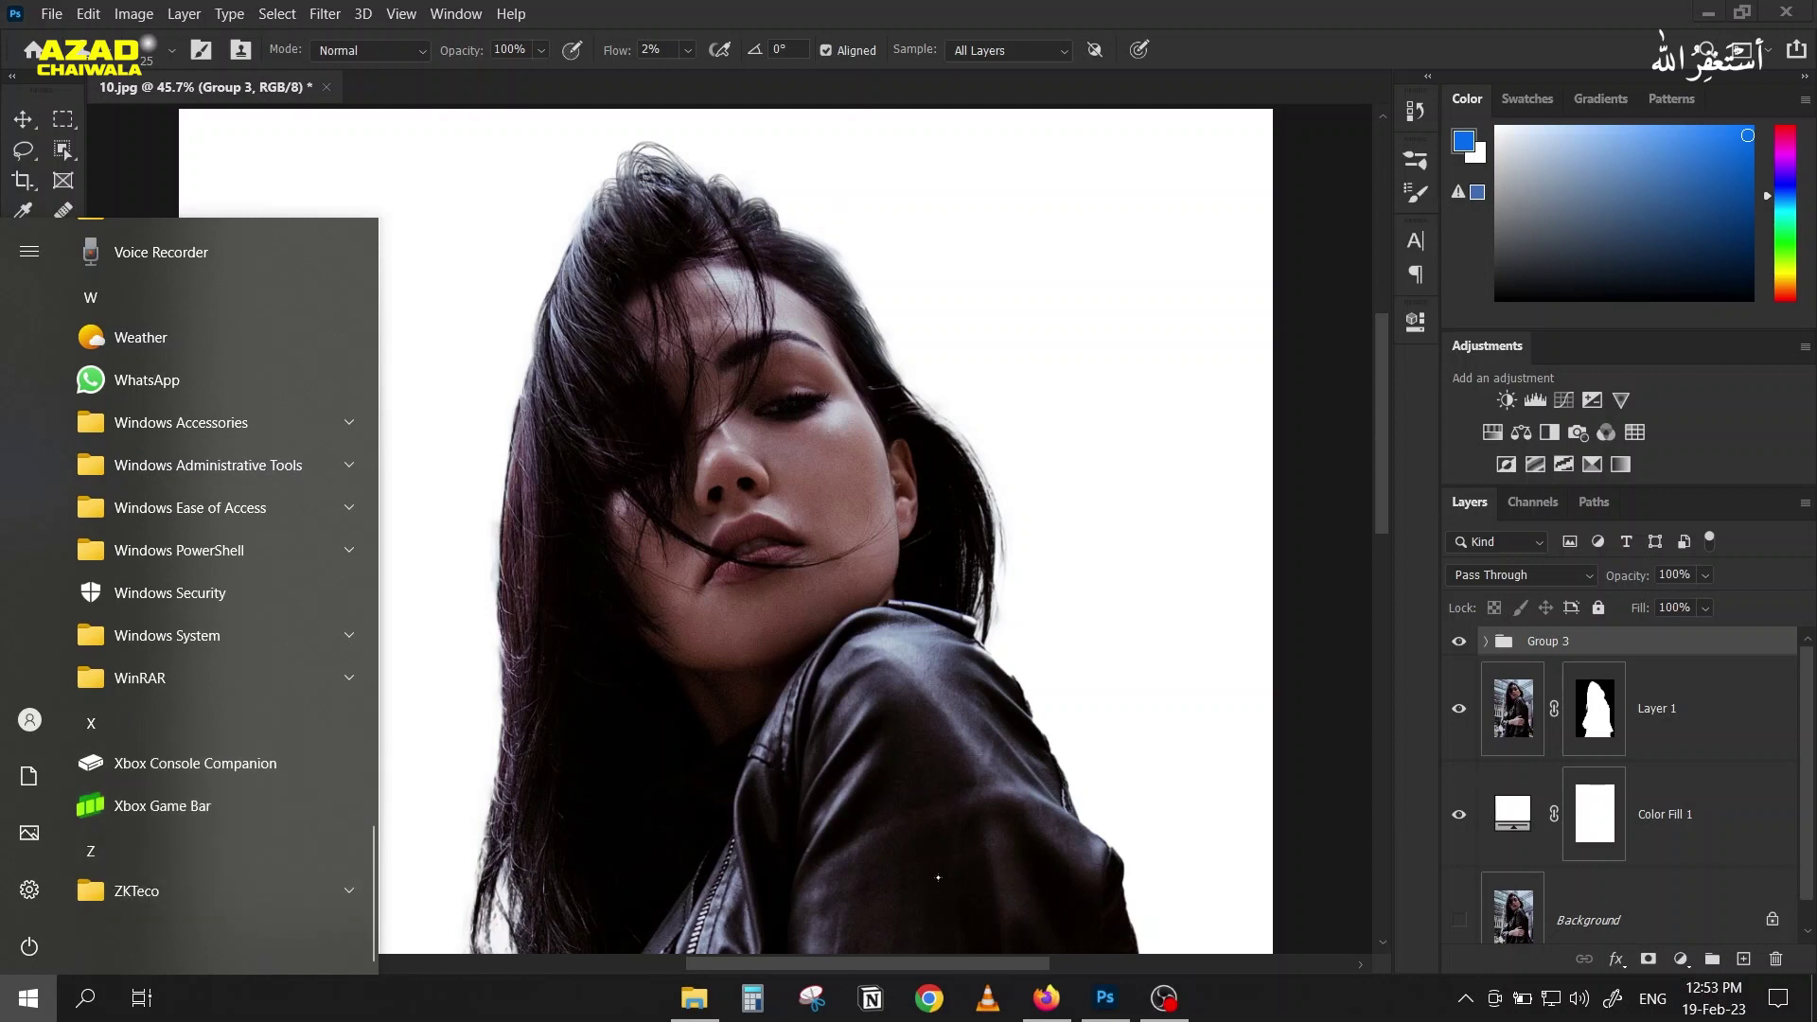
left_click(1046, 998)
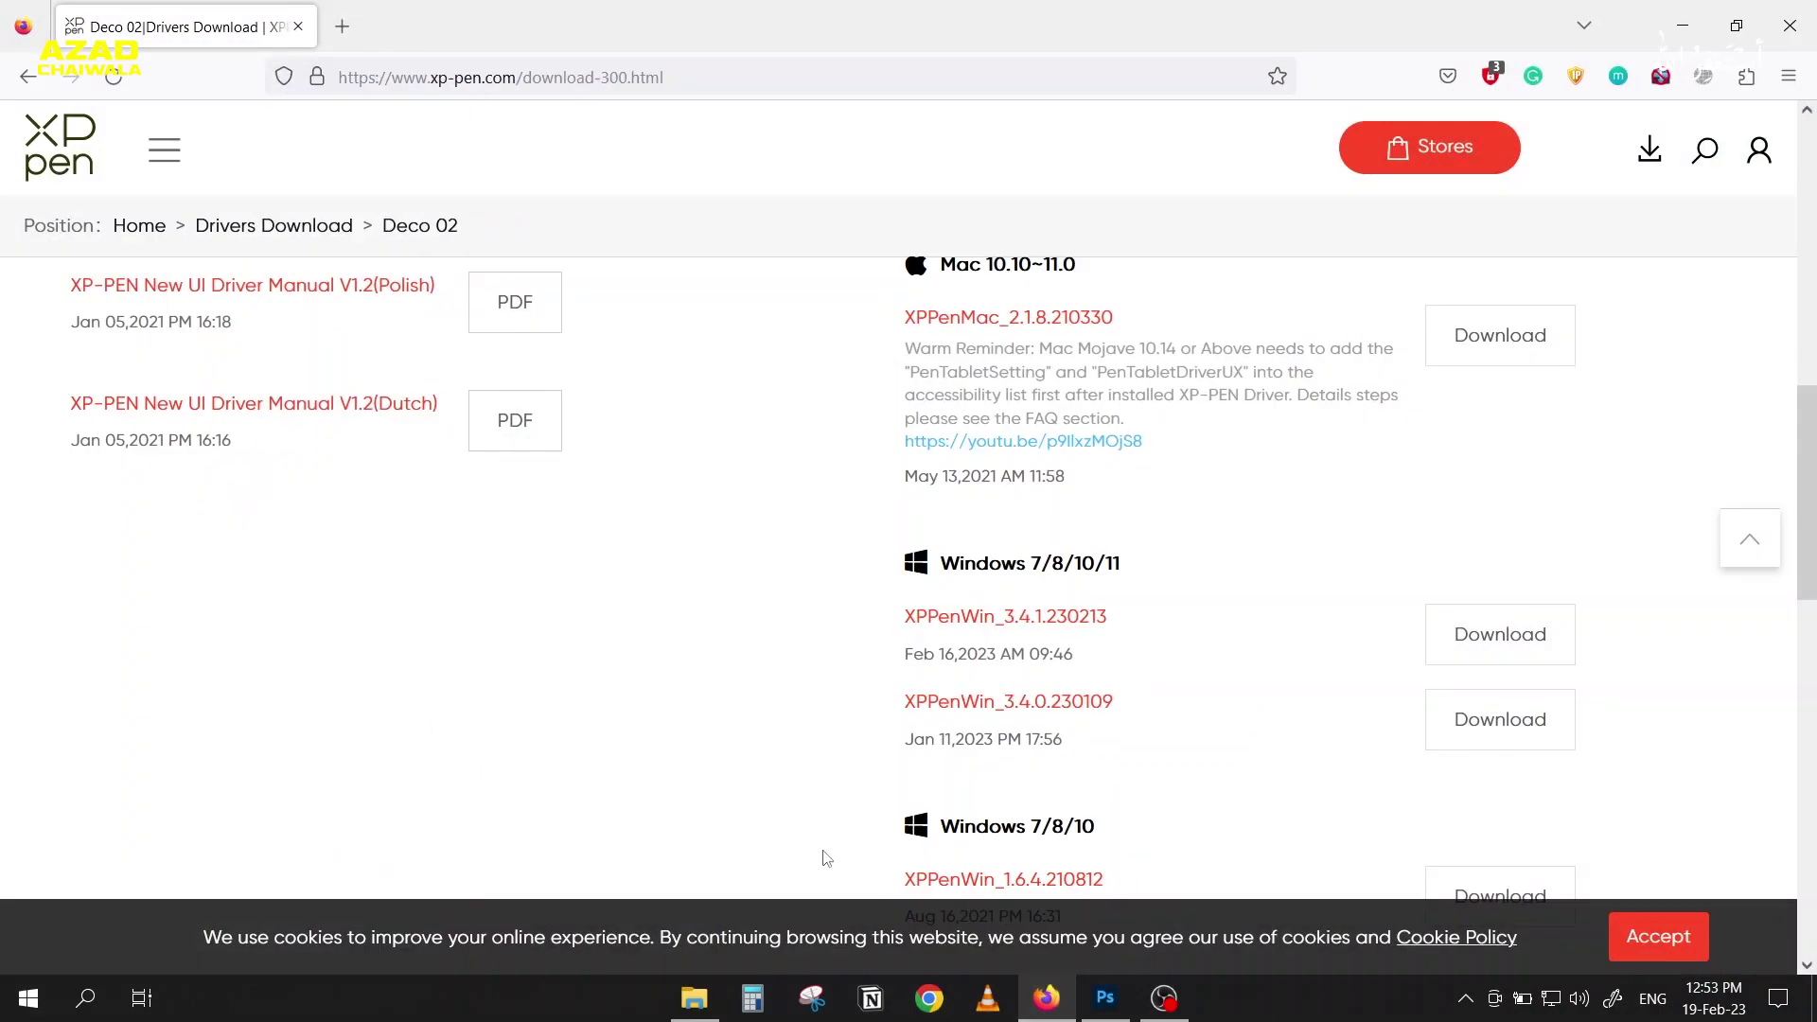
Step: Download the XPPenWin_3.4.1.230213 driver, retrying twice and requesting it again after it fails
left_click(1504, 625)
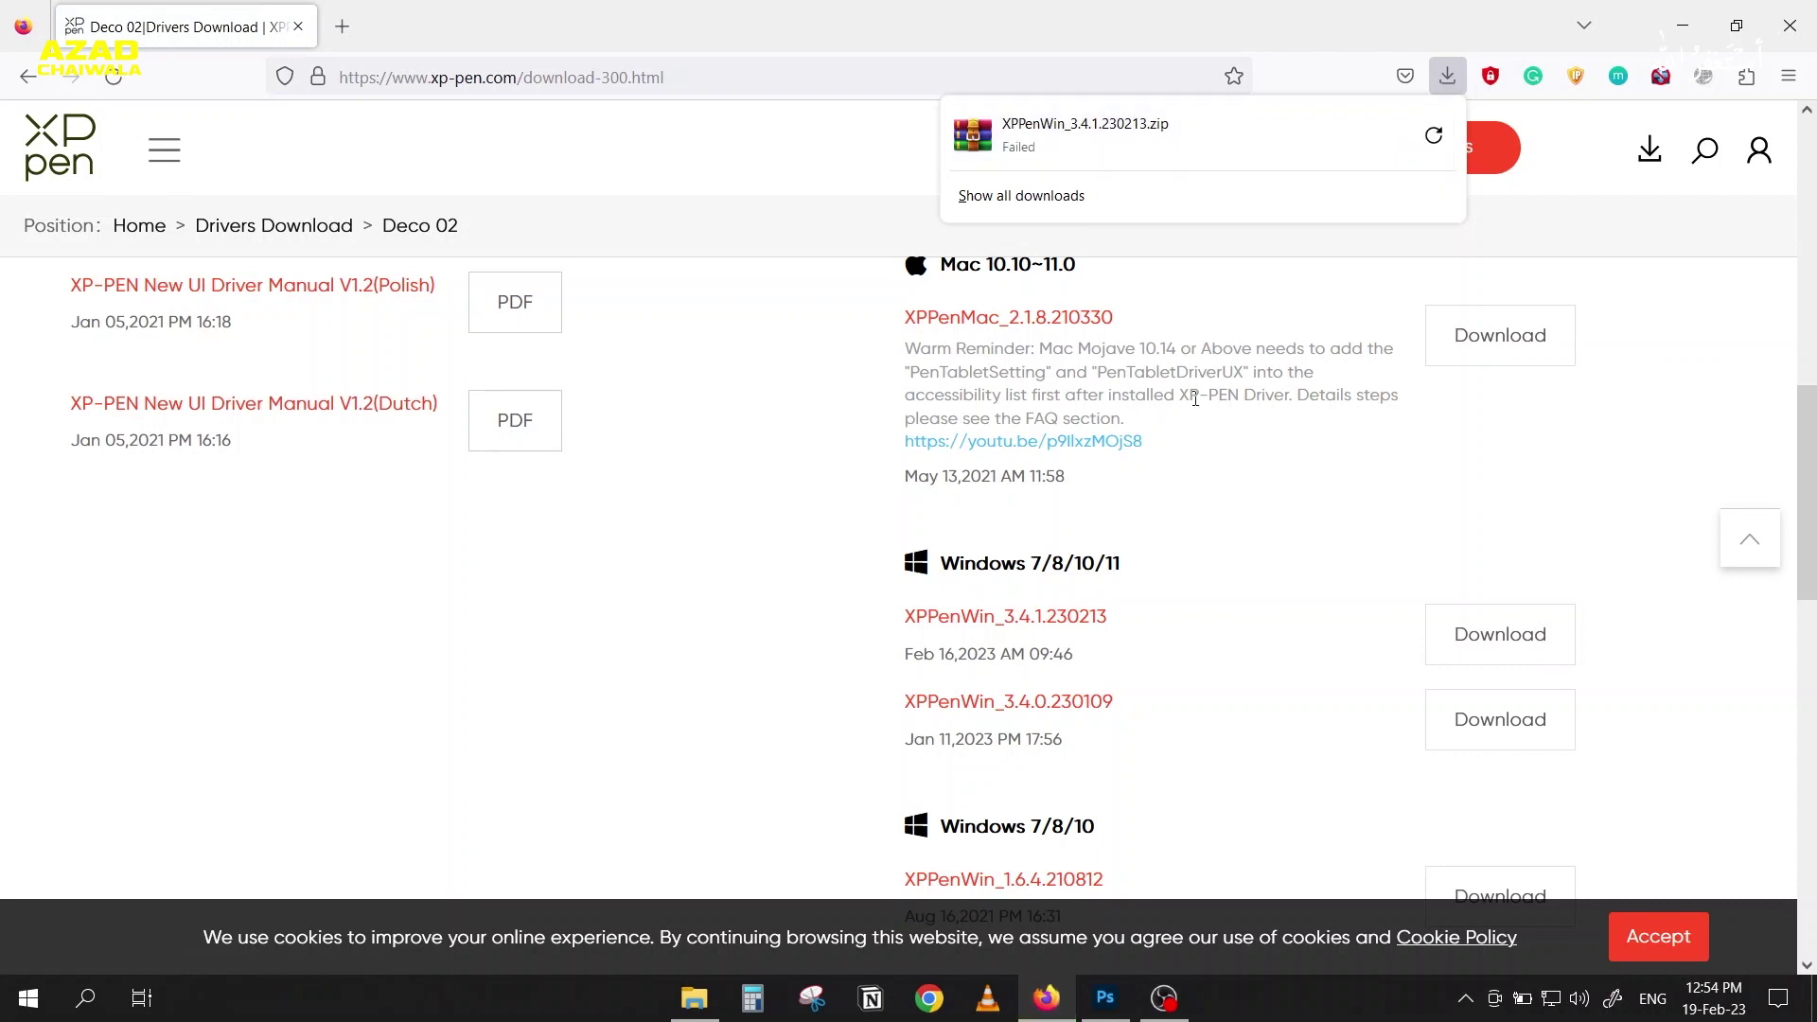
left_click(1436, 134)
left_click(1433, 137)
left_click(1493, 644)
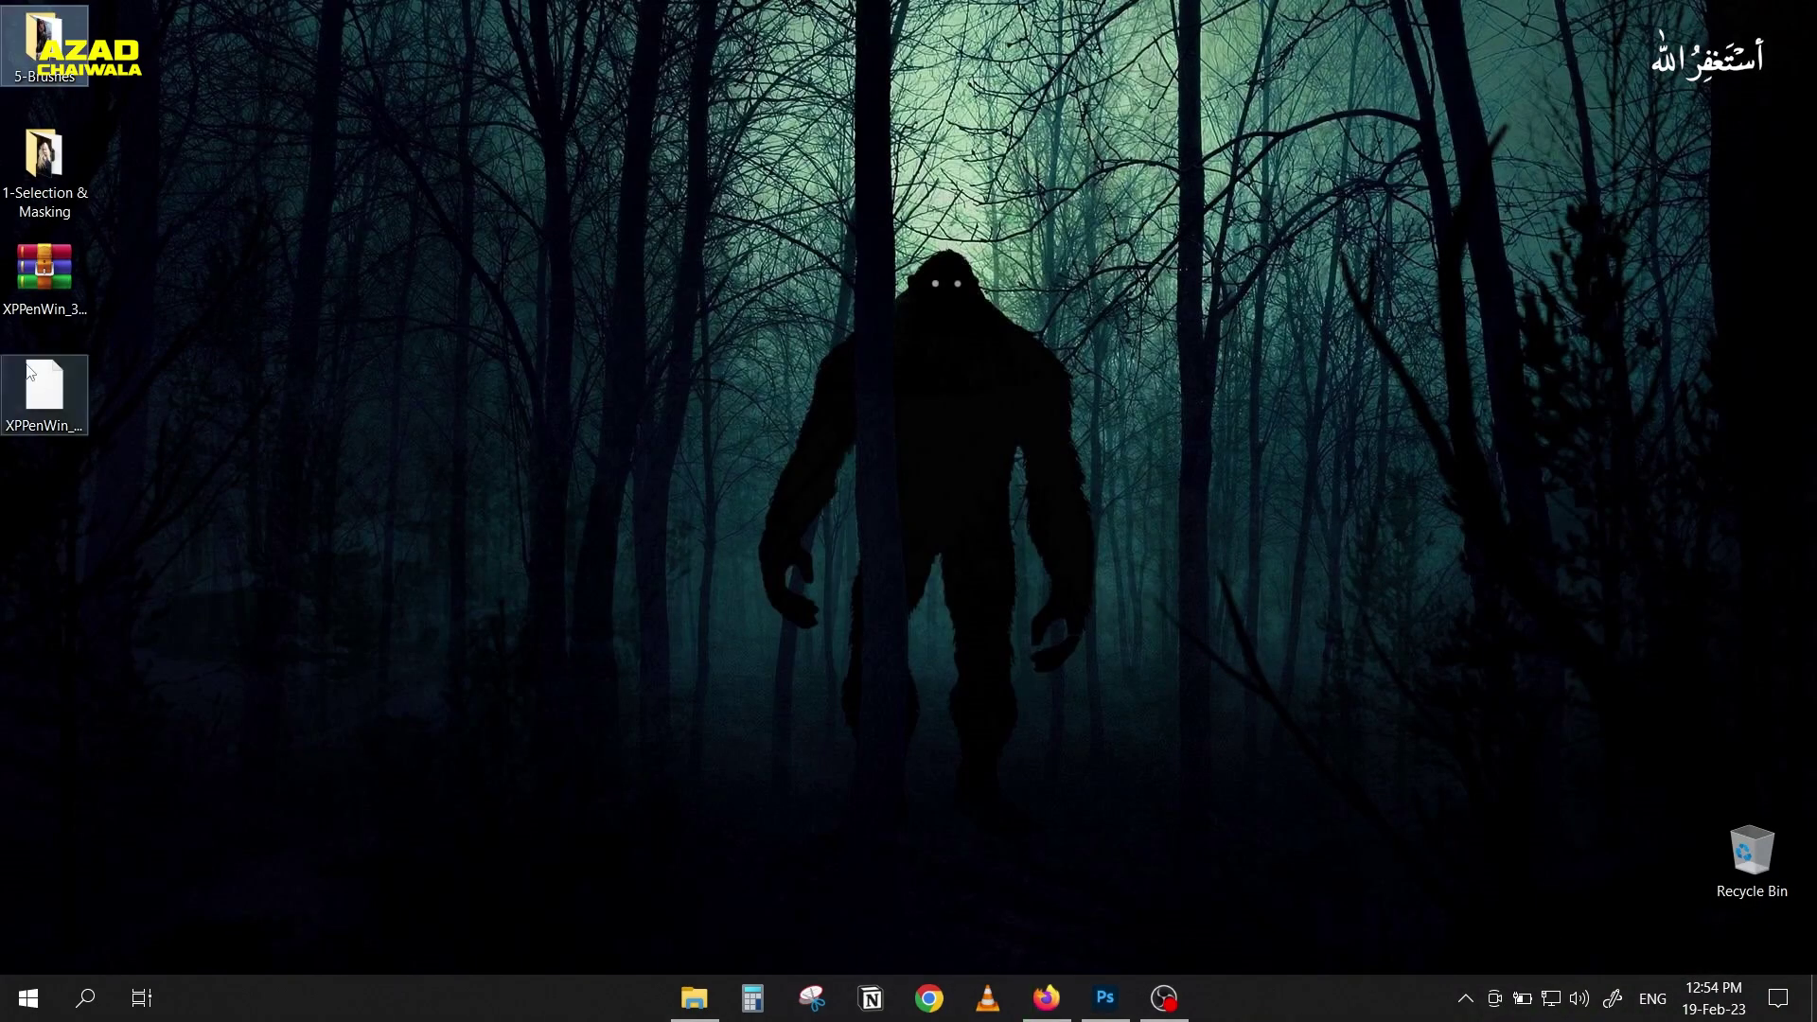
Step: Check the partial XPPenWin_3.4.1.230213 archive on the desktop and retry the failed download in Firefox
left_click(42, 359)
left_click(76, 291)
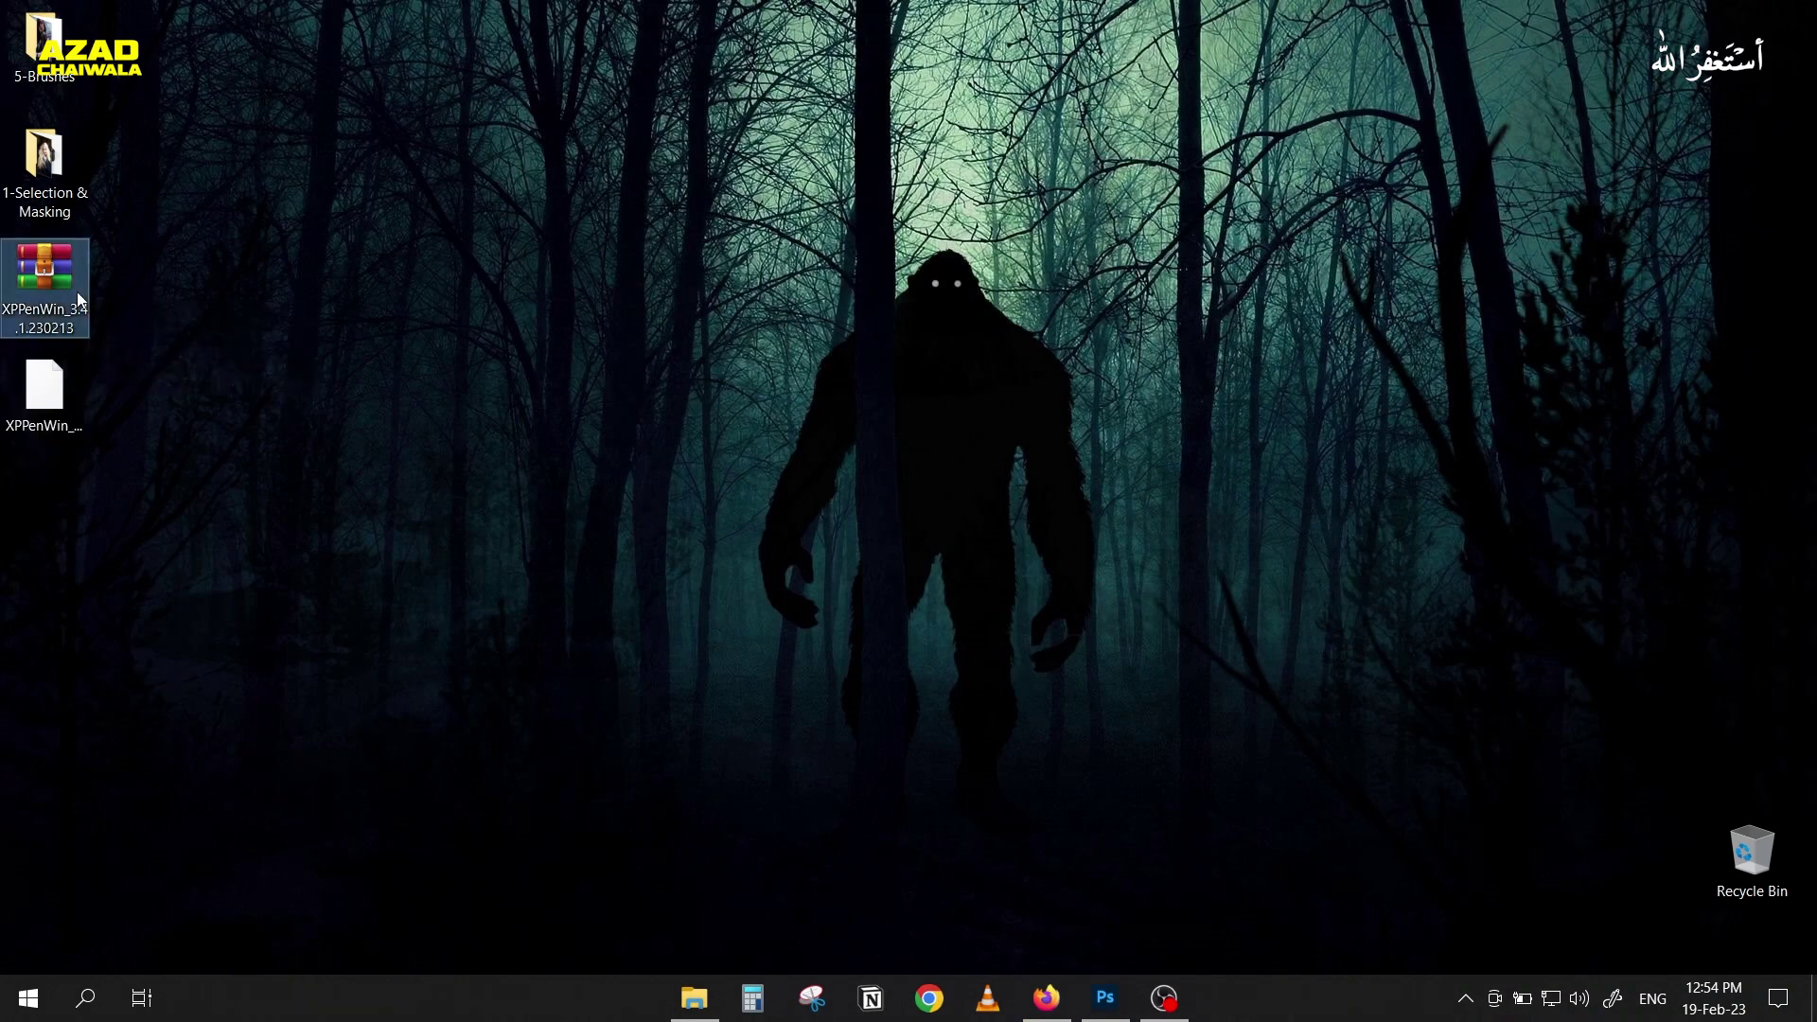
left_click(1046, 997)
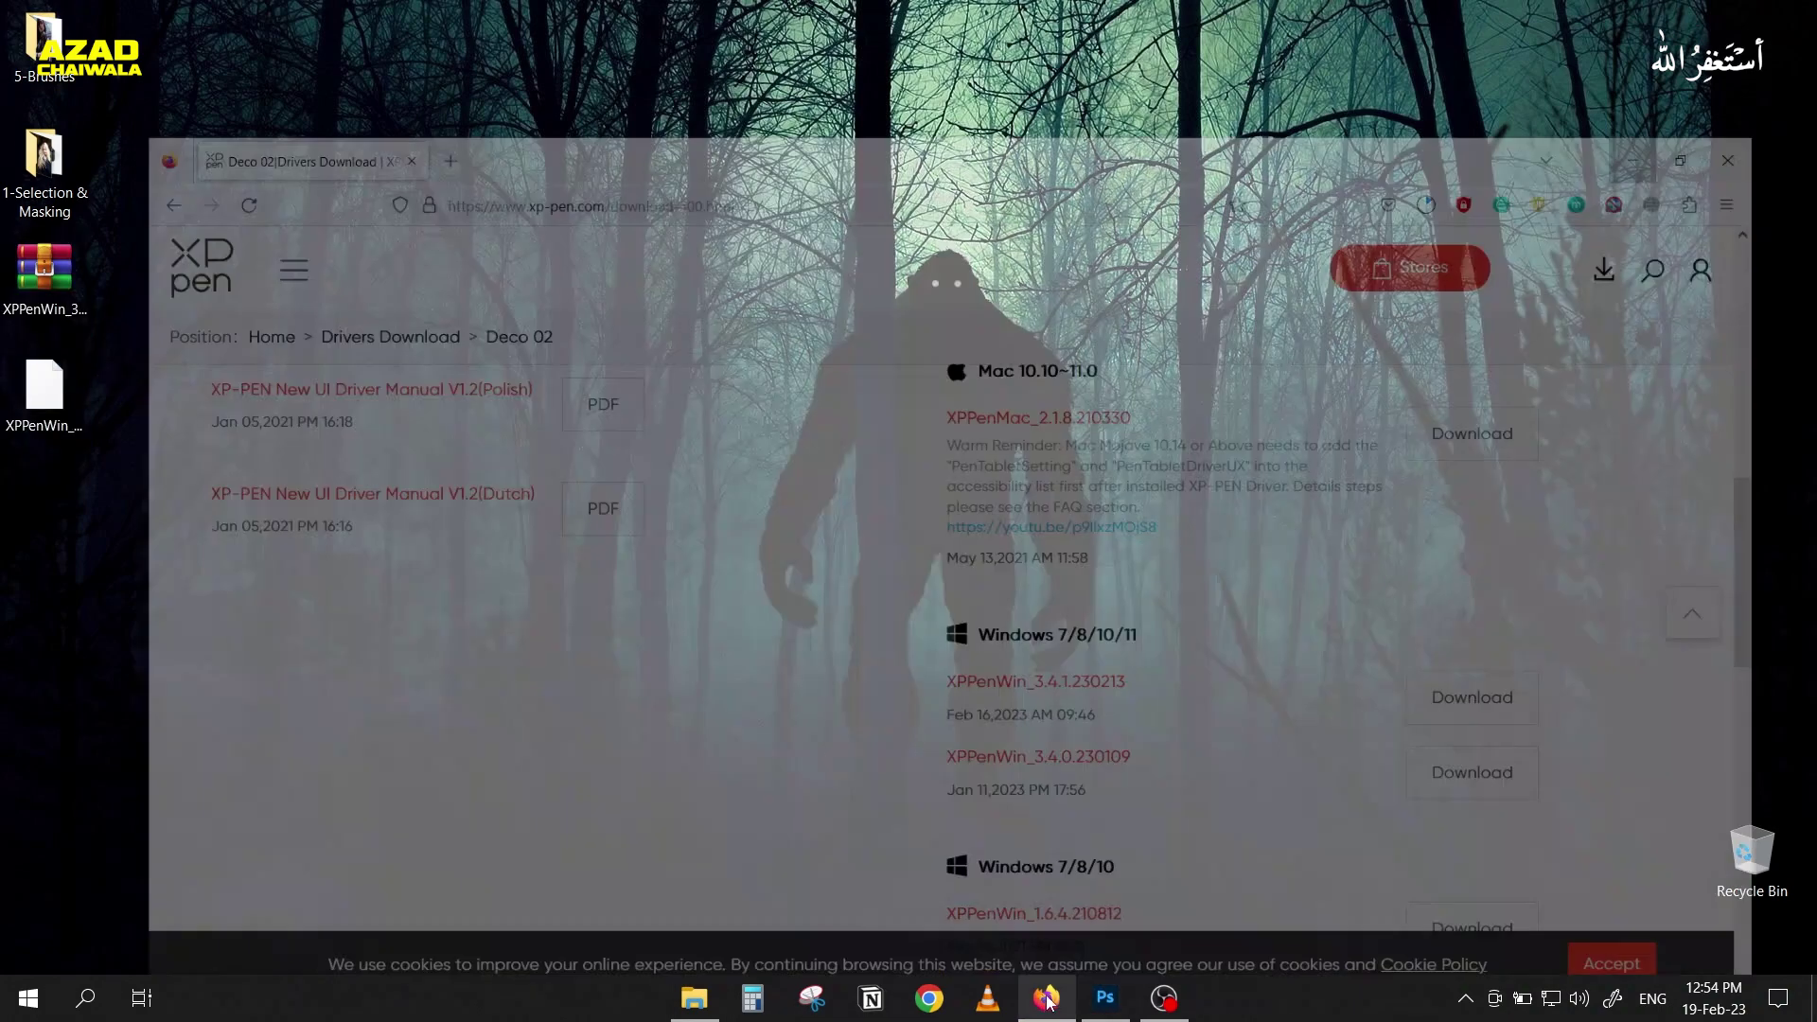
left_click(1448, 76)
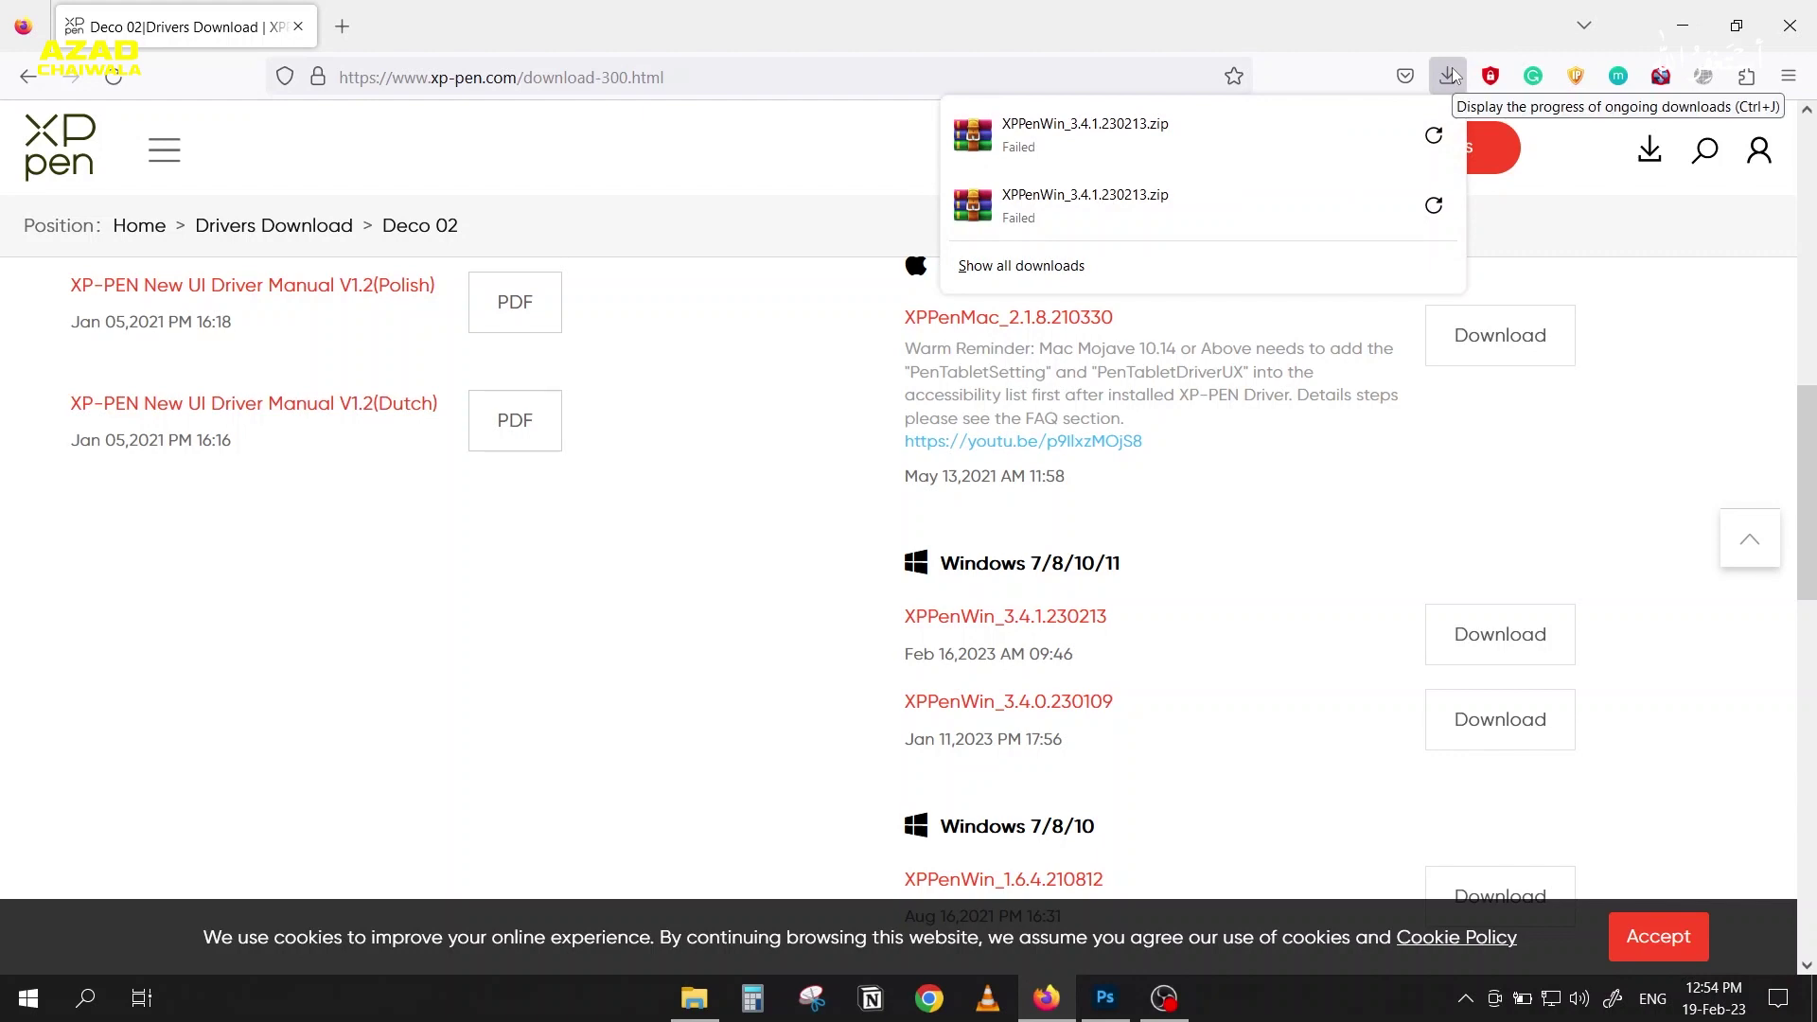
left_click(1433, 137)
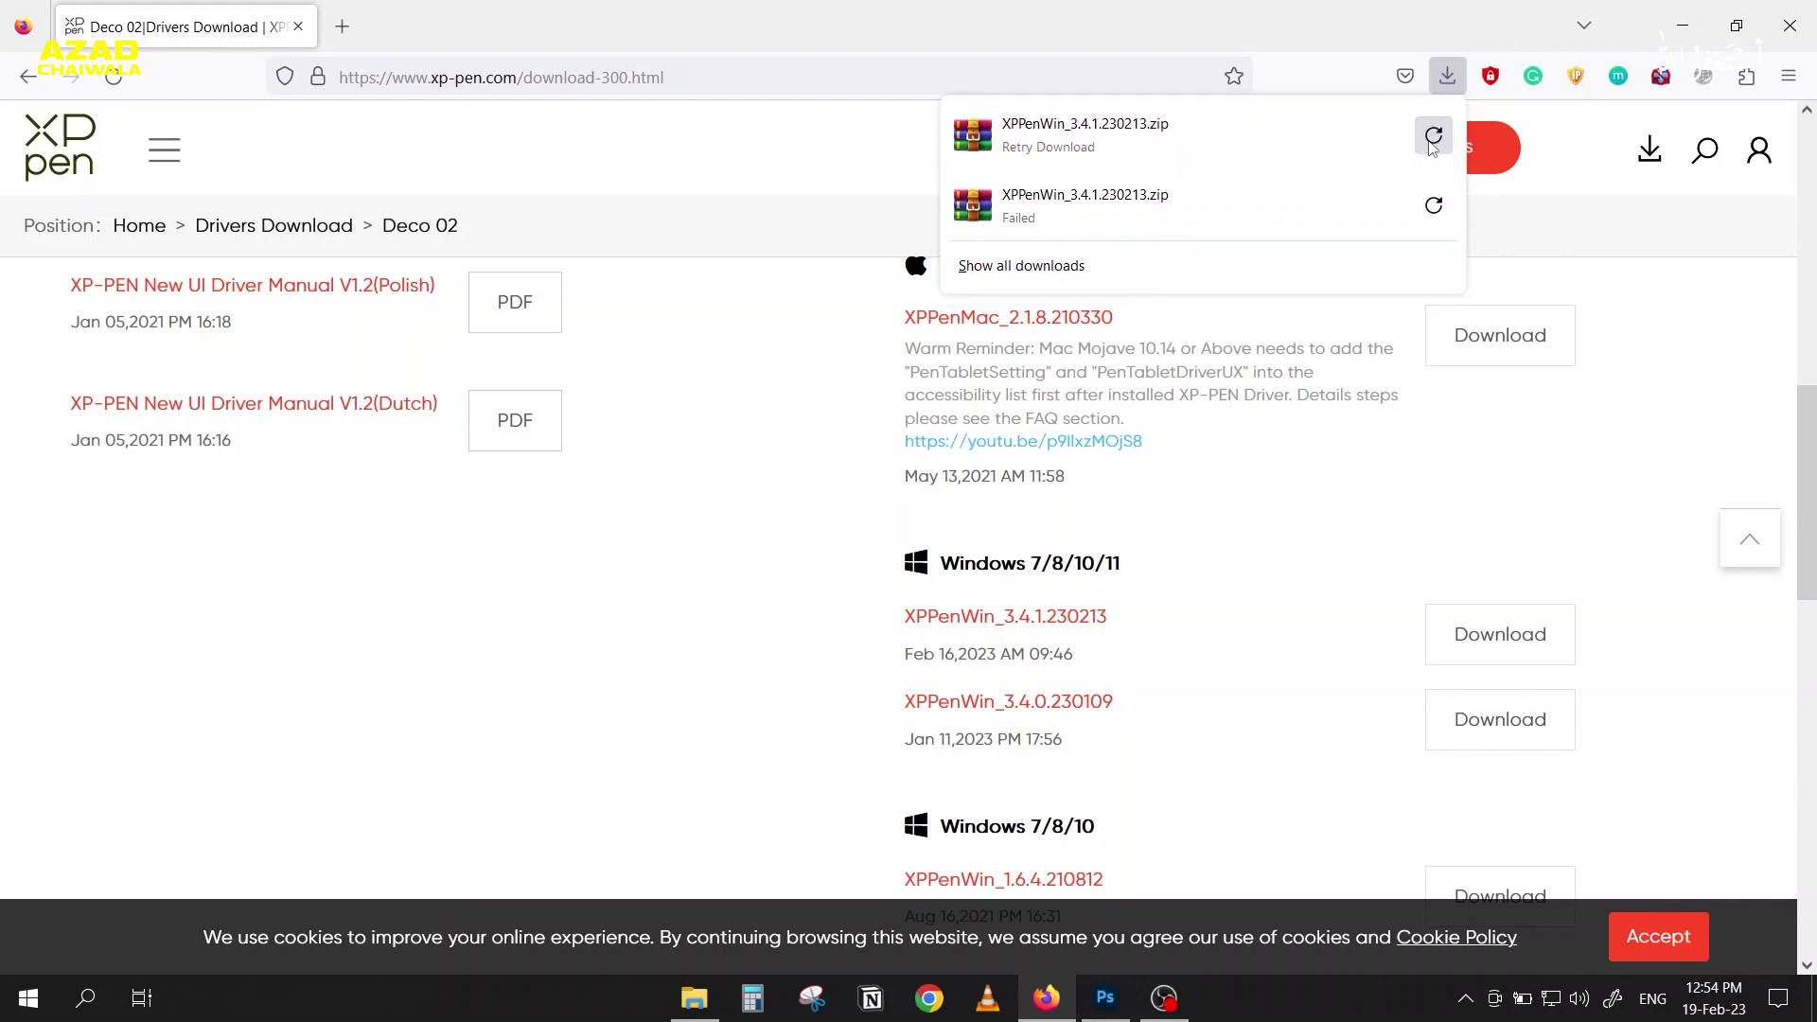
left_click(1682, 25)
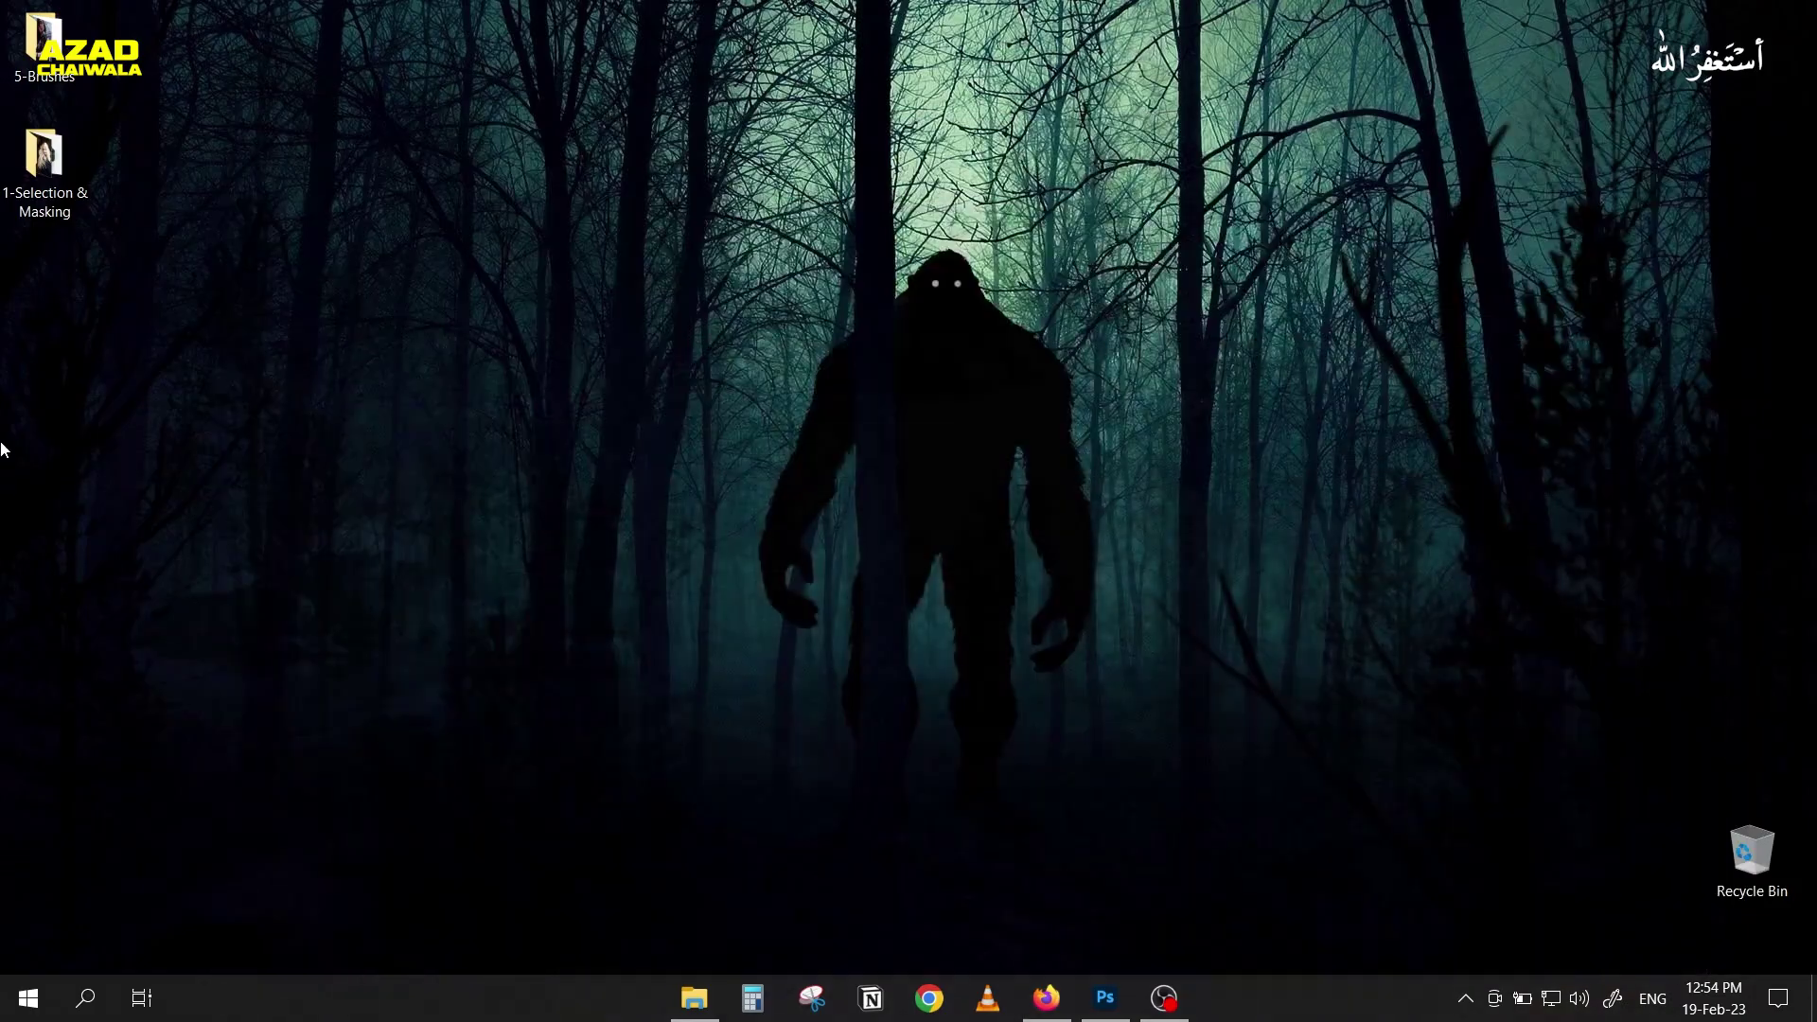
left_click(1046, 997)
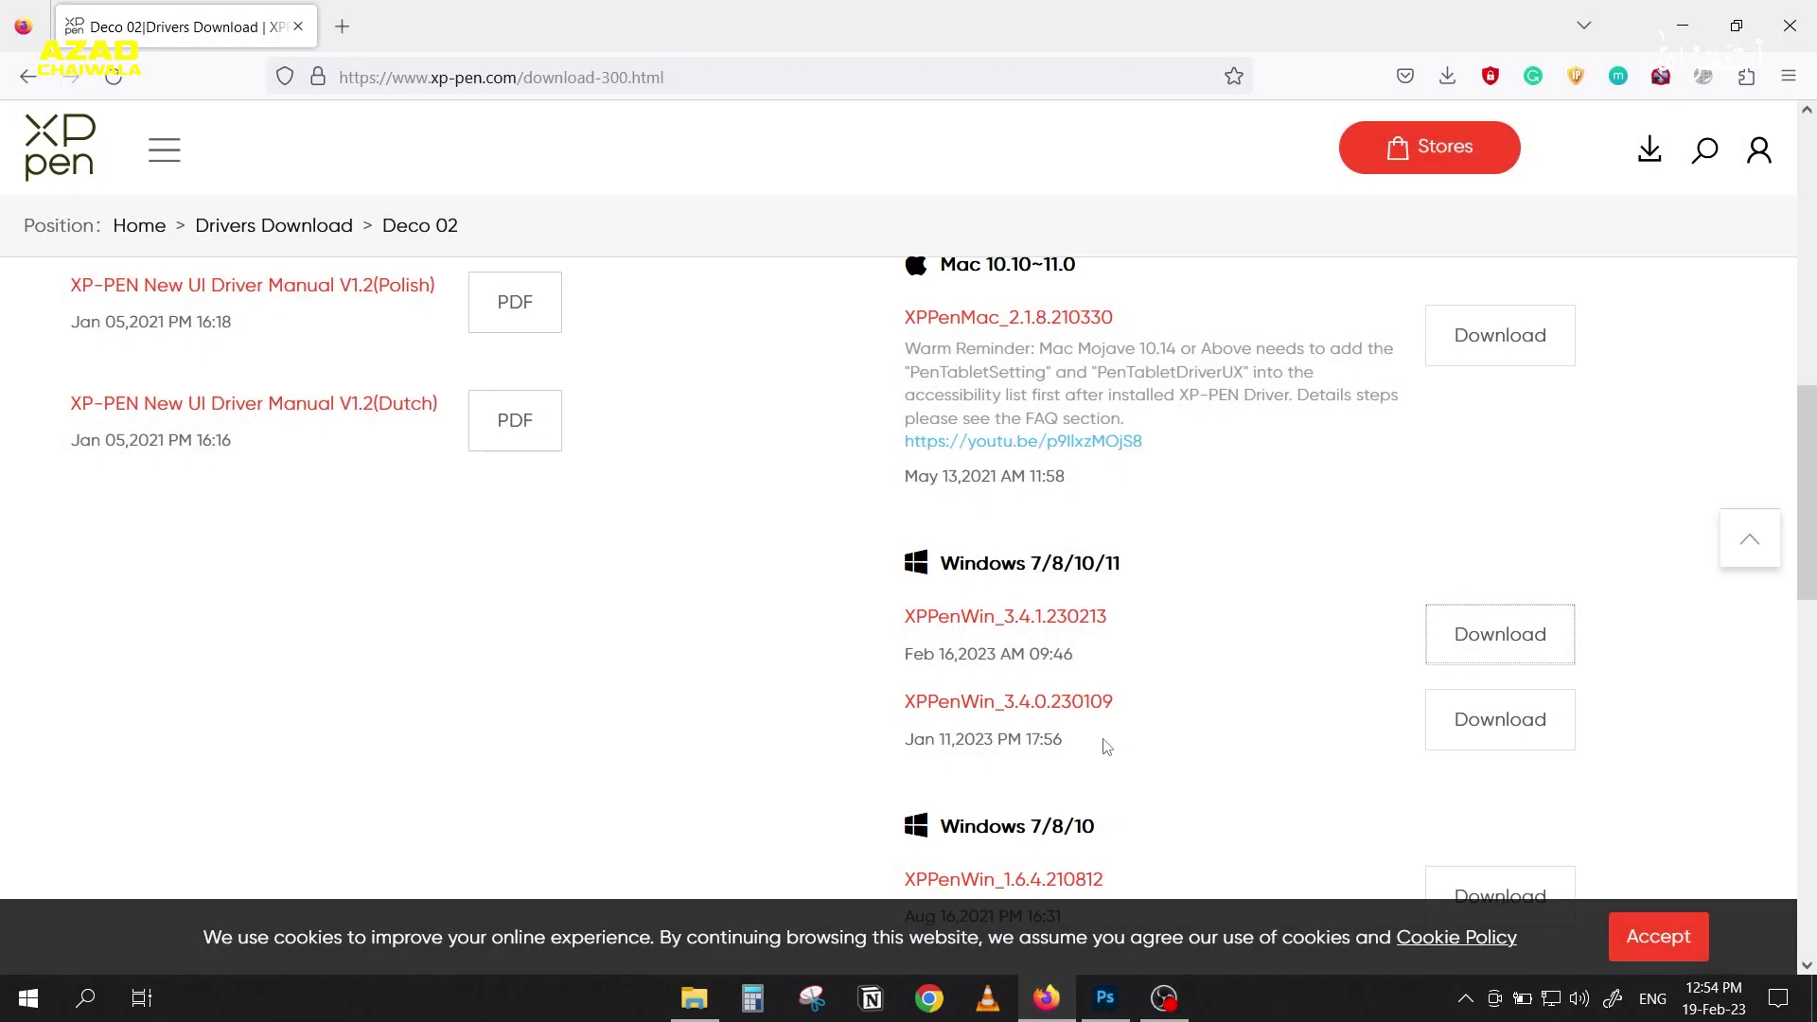
Step: Request the XPPenWin_3.4.1.230213 Windows driver again, retrying the failed download three times
left_click(1499, 625)
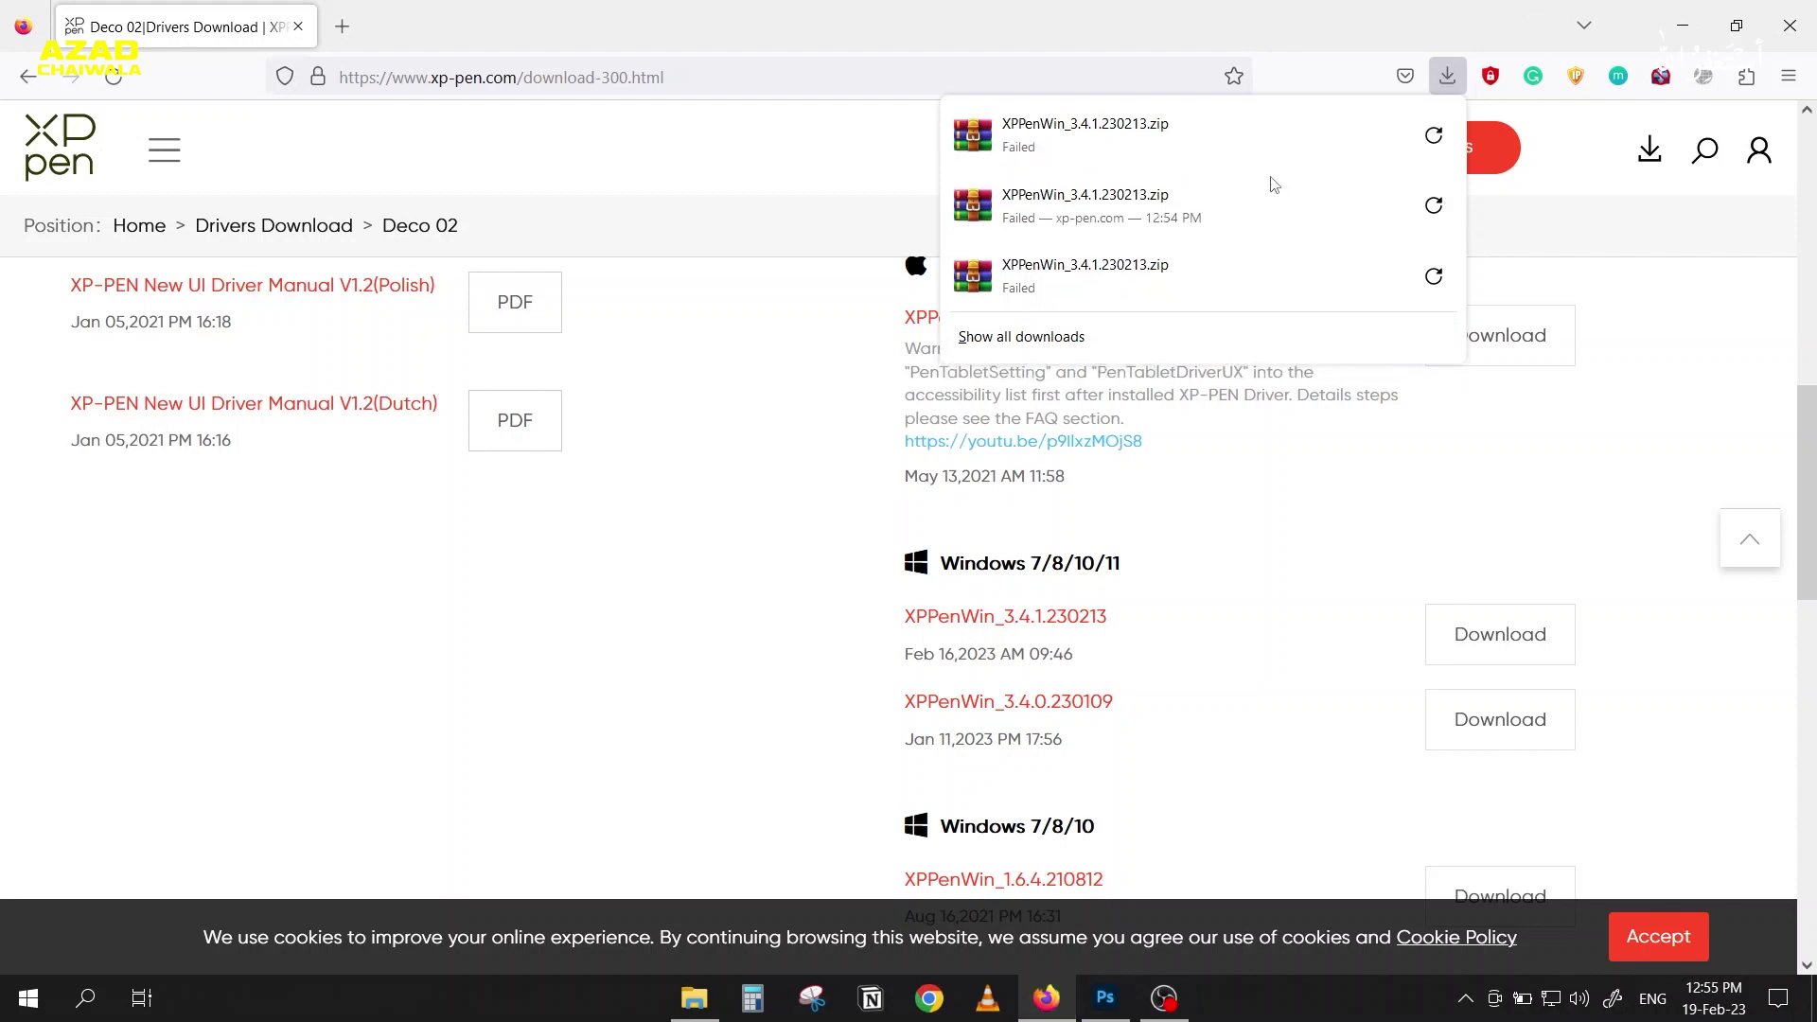
left_click(1434, 134)
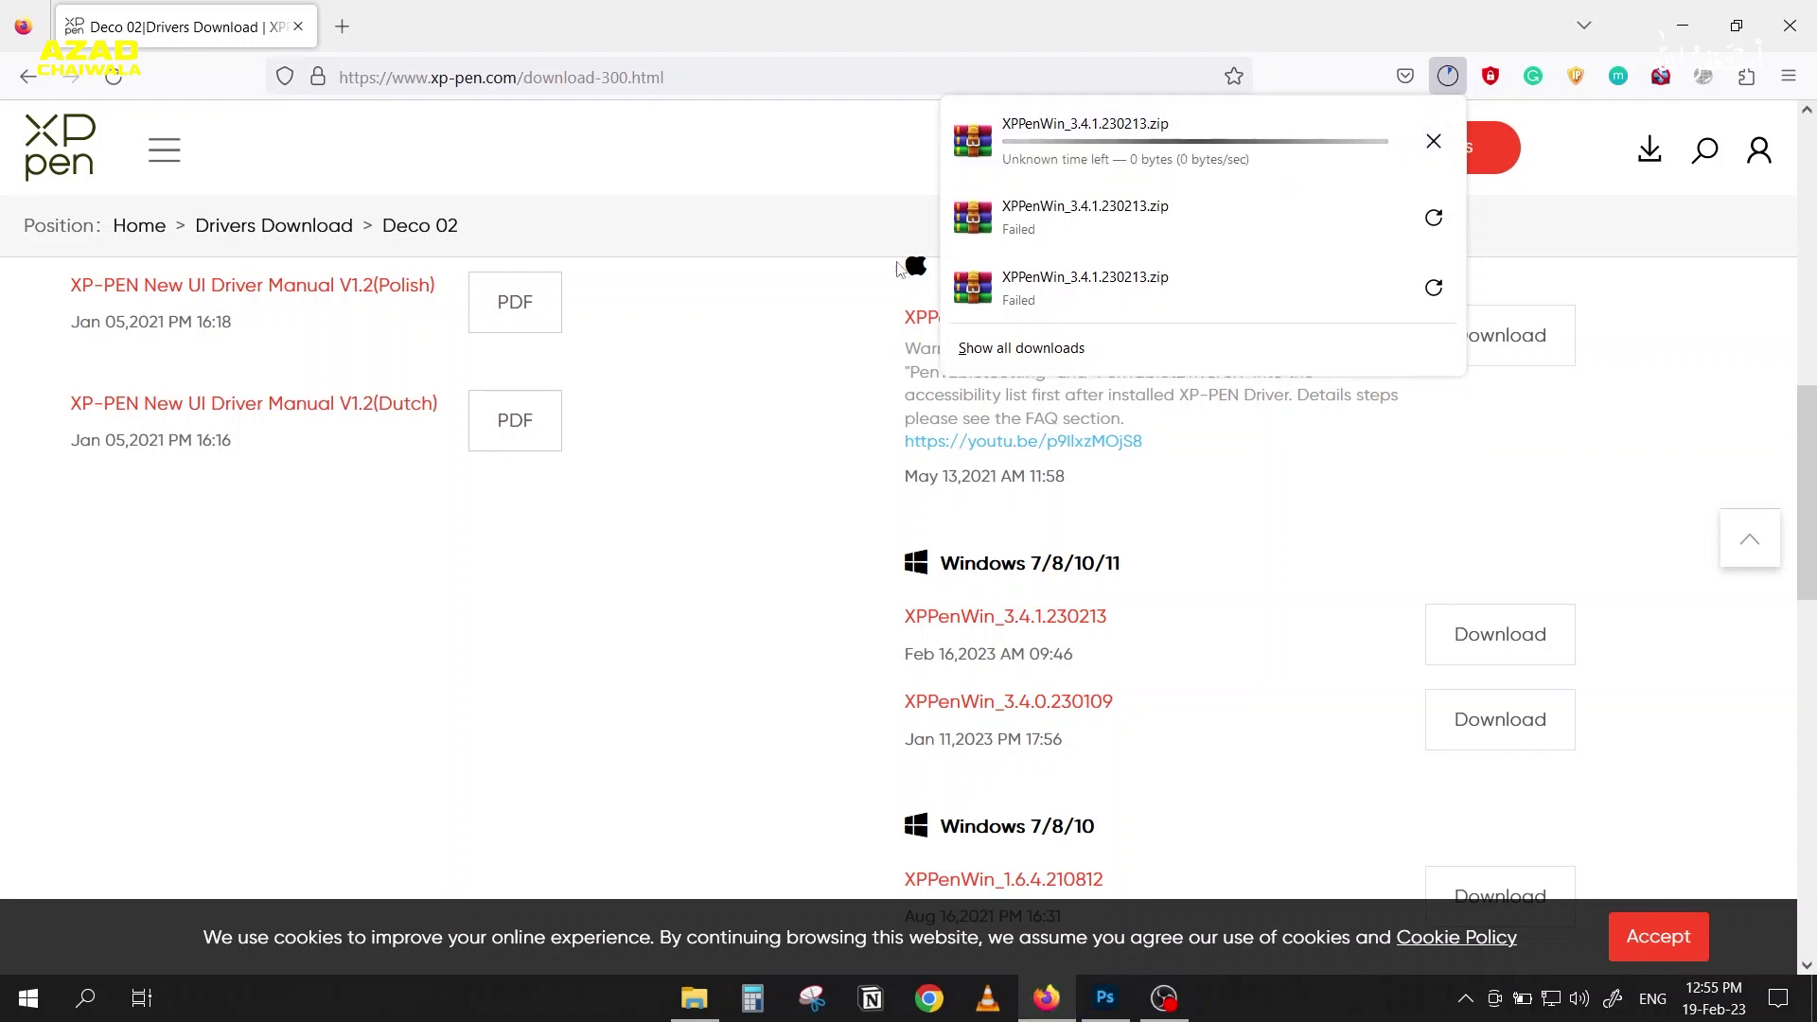
left_click(1421, 137)
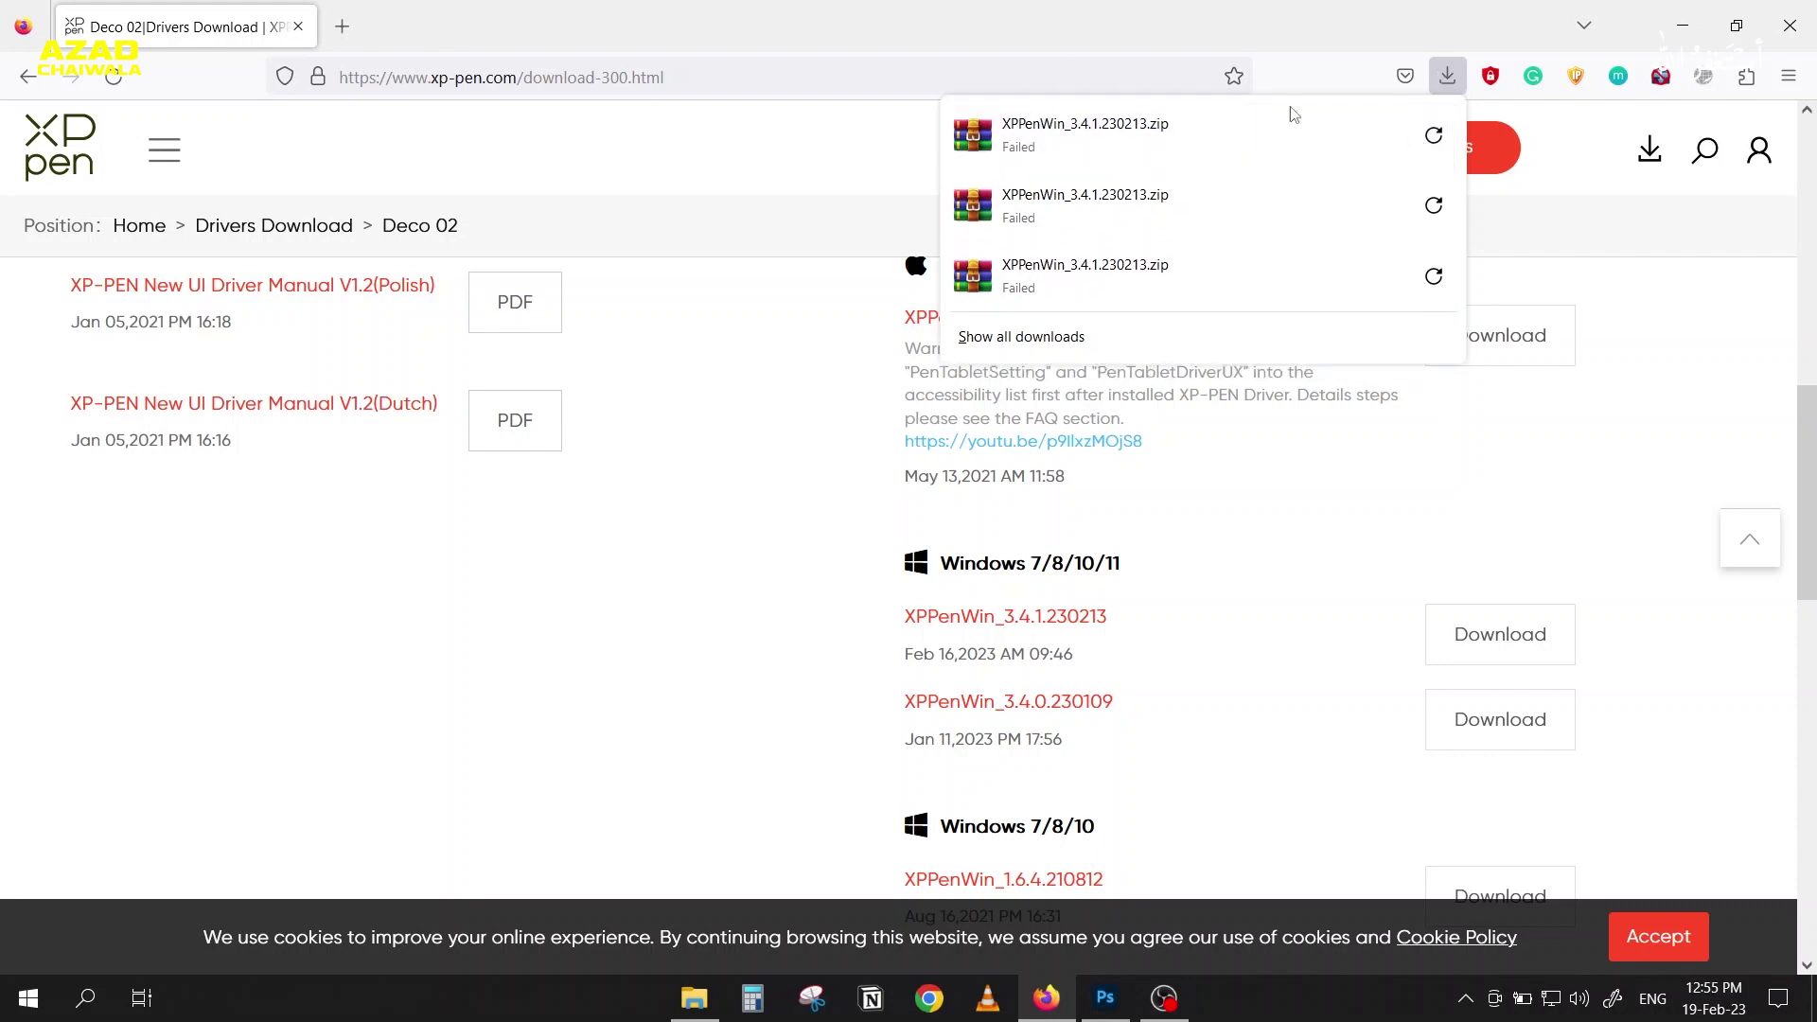
left_click(1433, 135)
left_click(1429, 23)
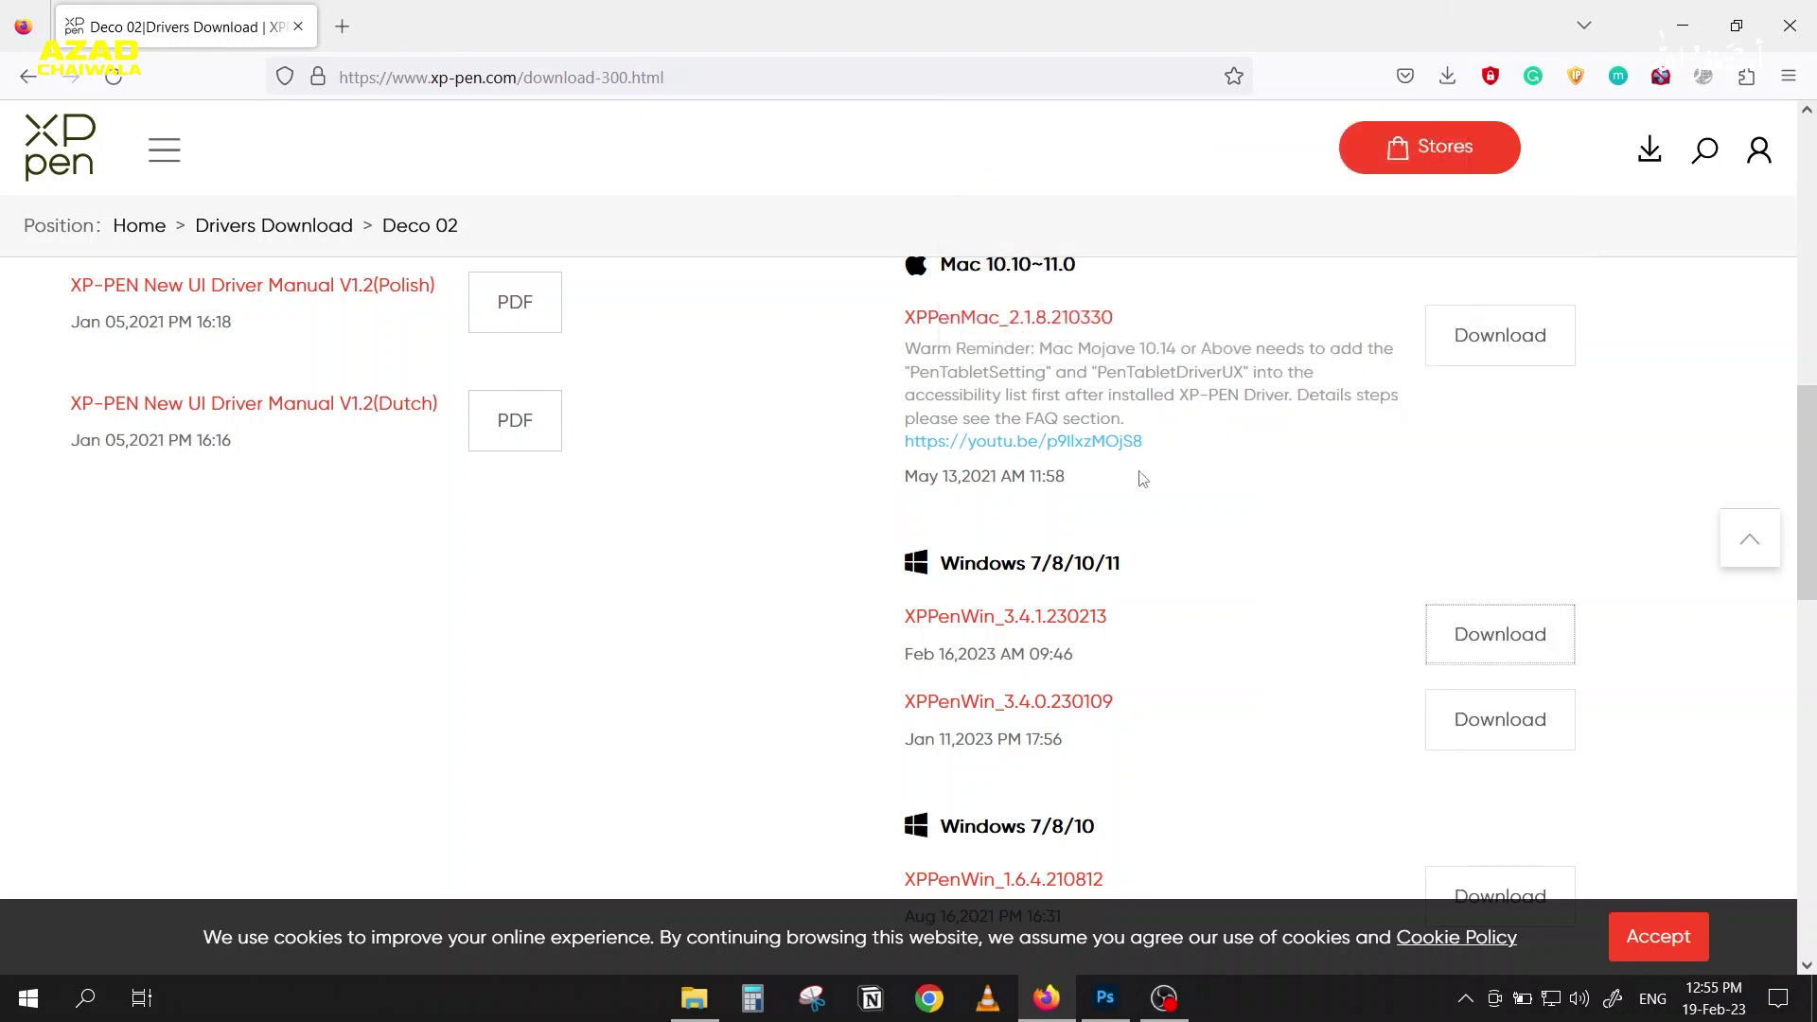
left_click(1483, 643)
left_click(1467, 1002)
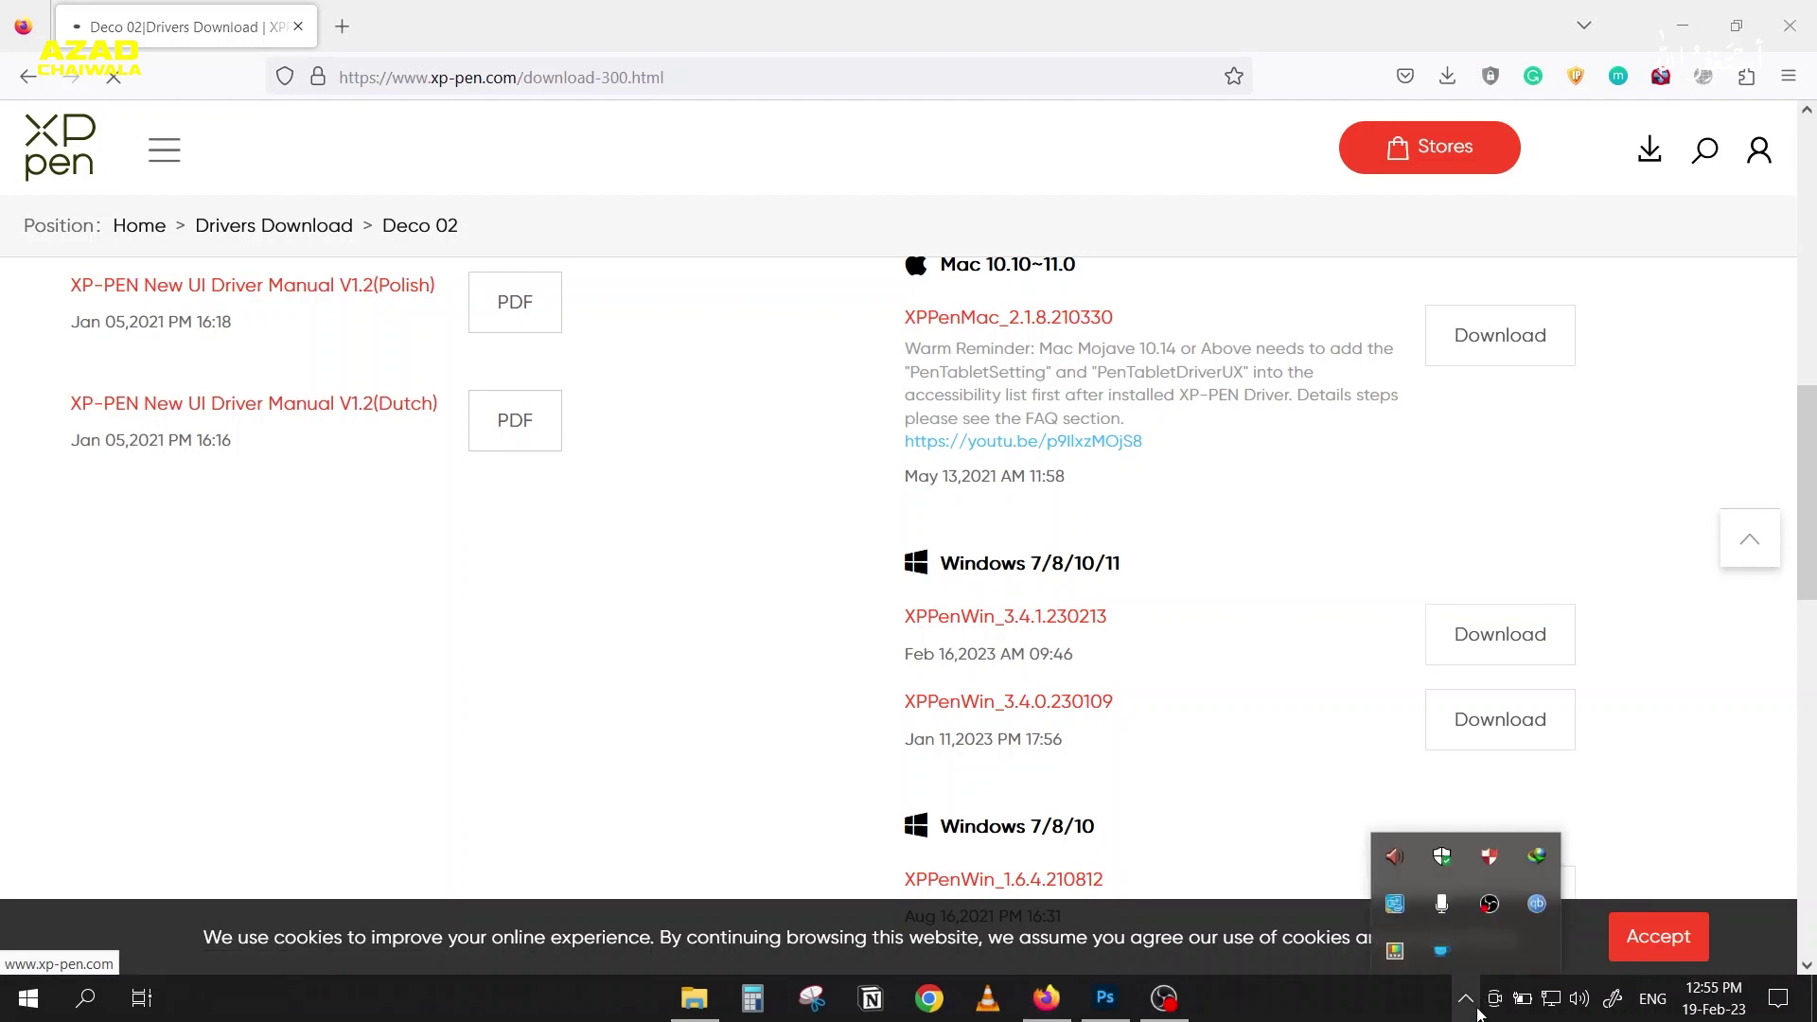
Step: Find the XPPenWin zip via search 'xppe' and try extracting it, dismissing WinRAR's damaged-archive error
left_click(80, 1017)
type("xppe")
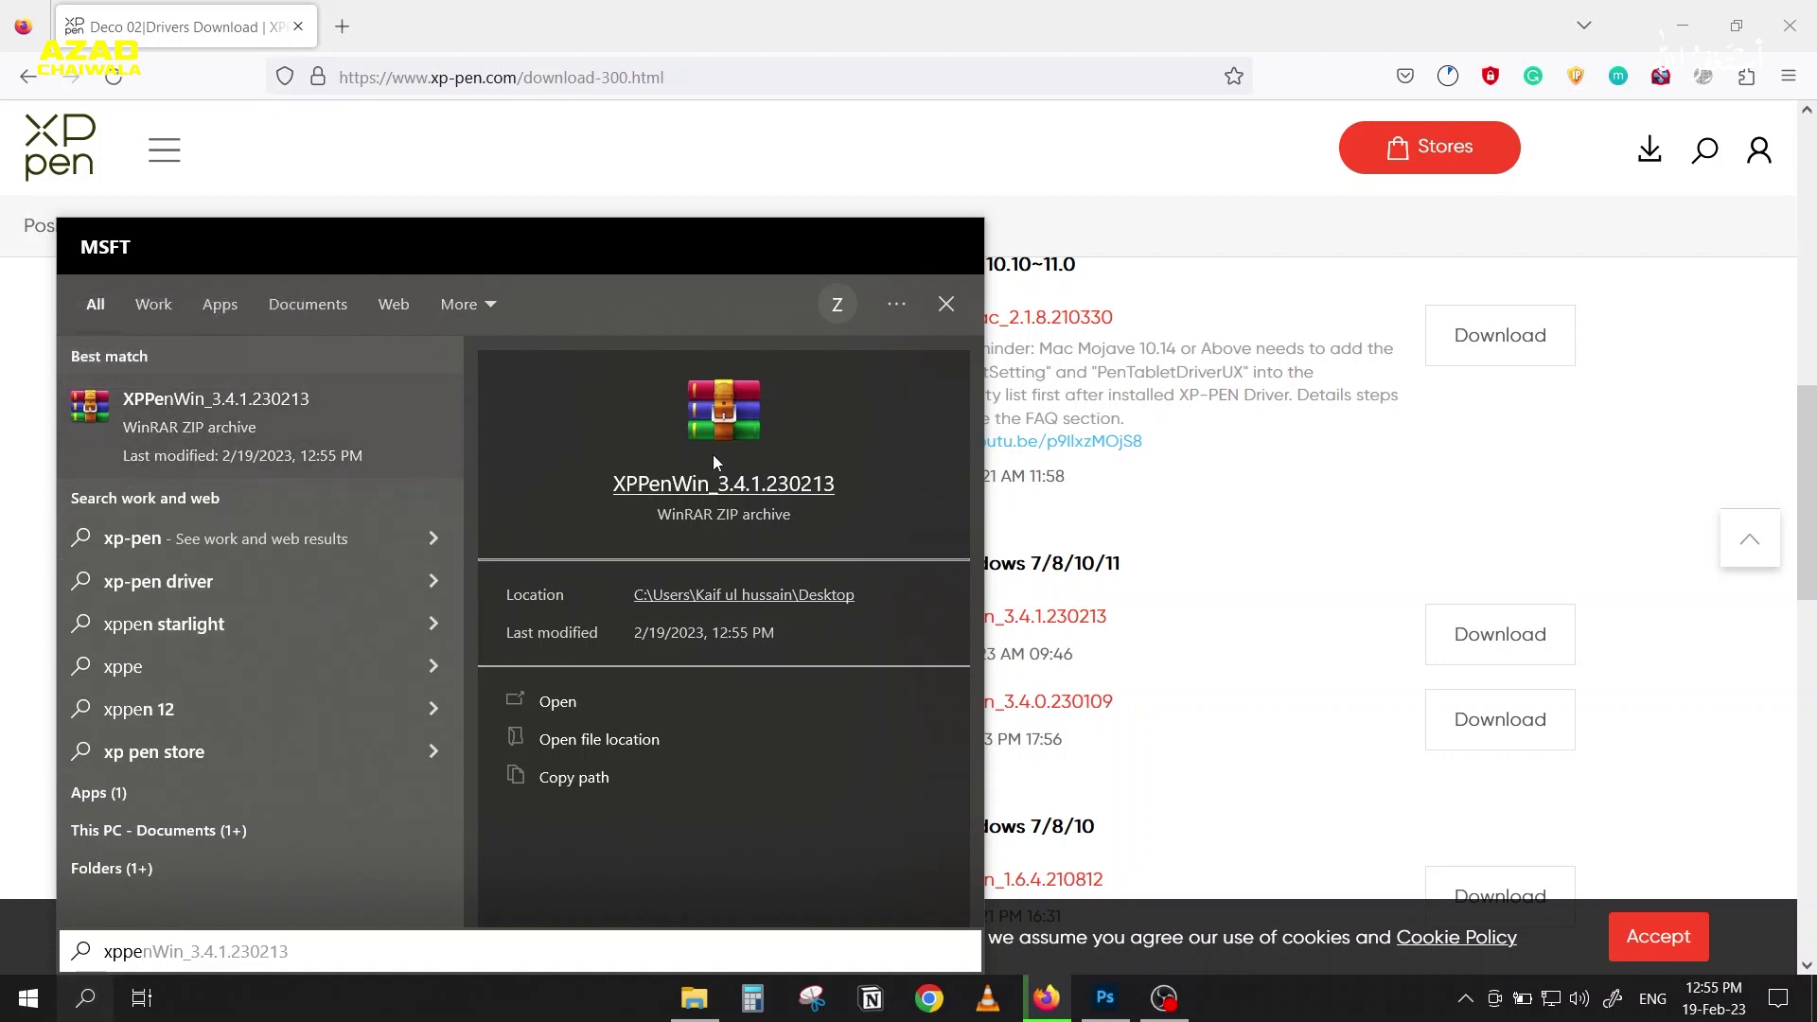
left_click(1812, 999)
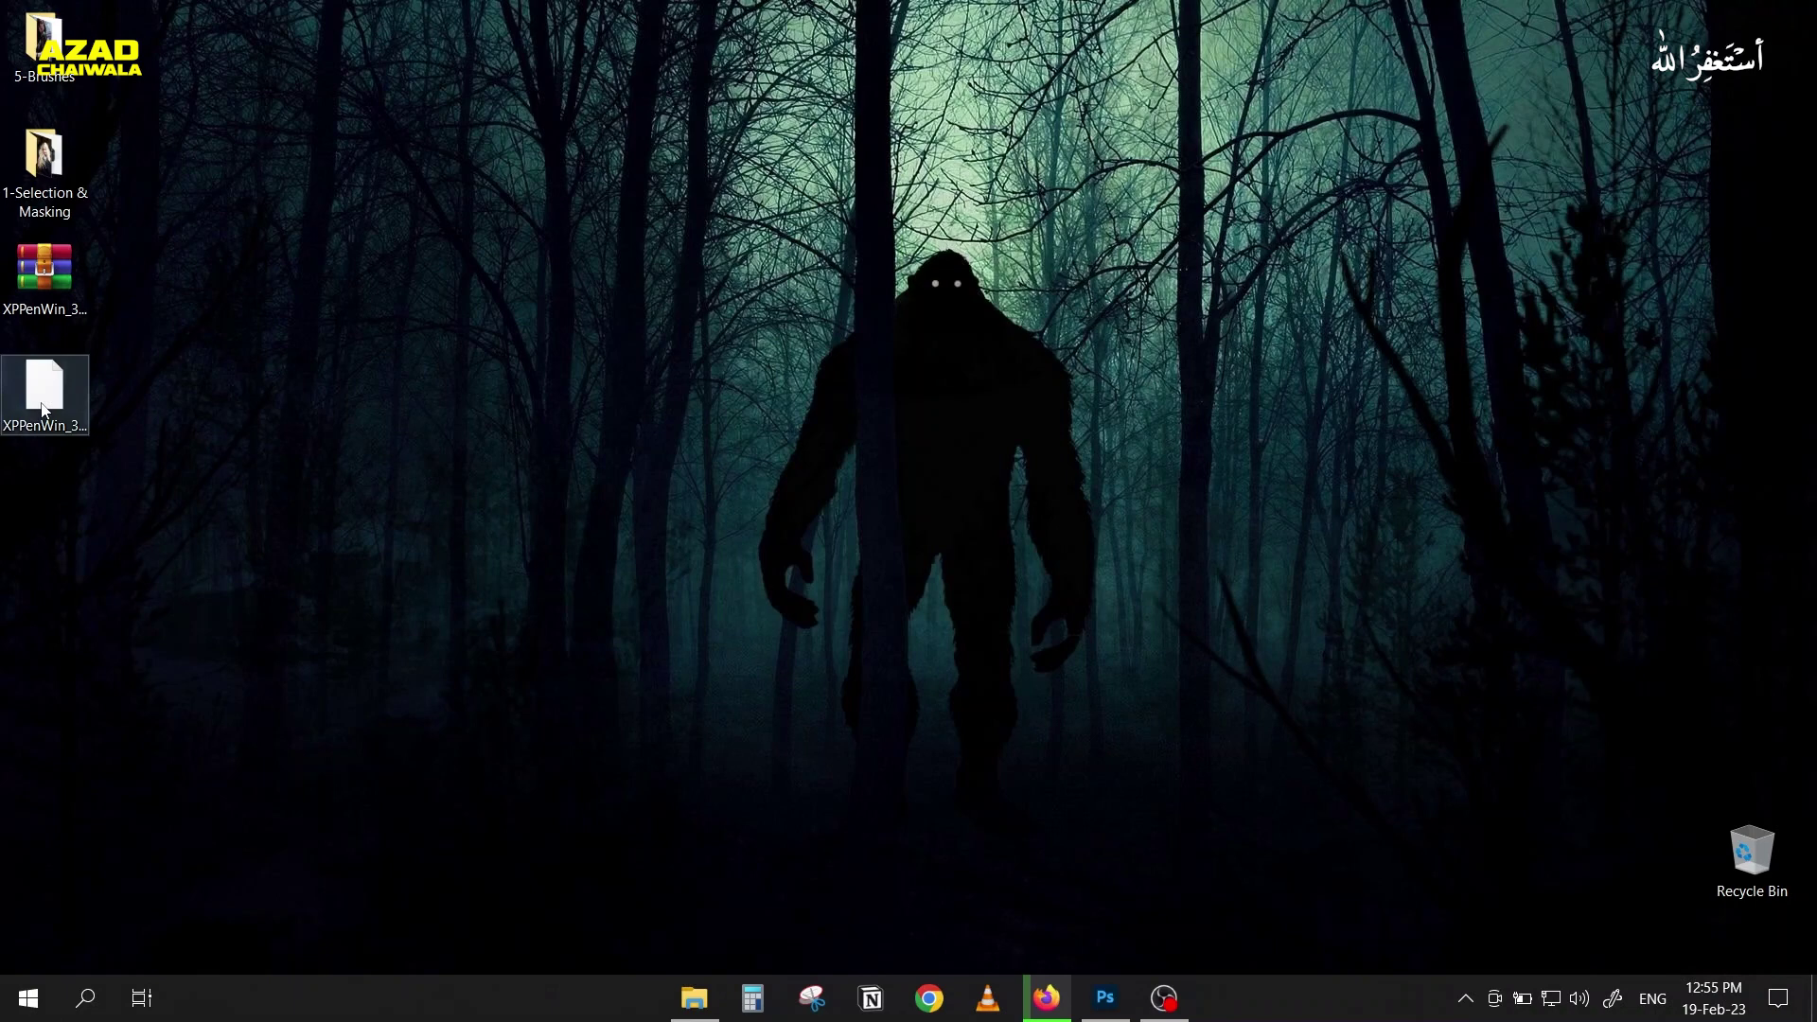
right_click(48, 303)
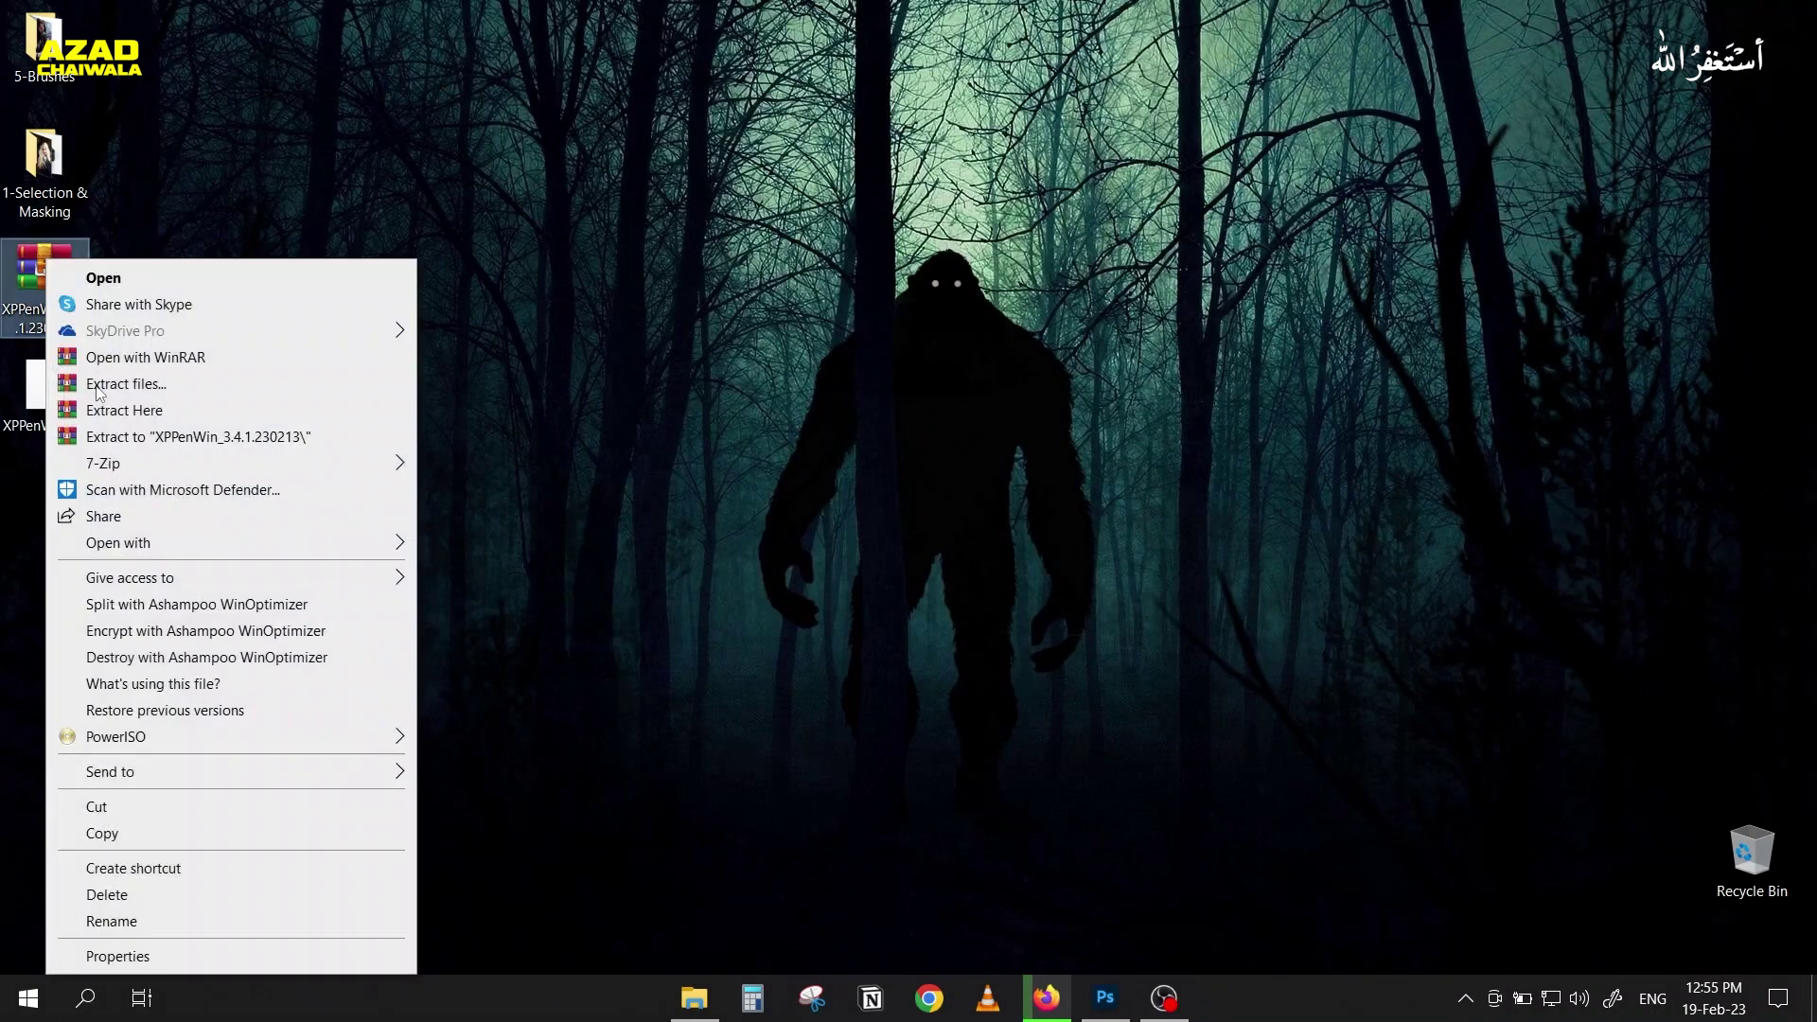
left_click(113, 435)
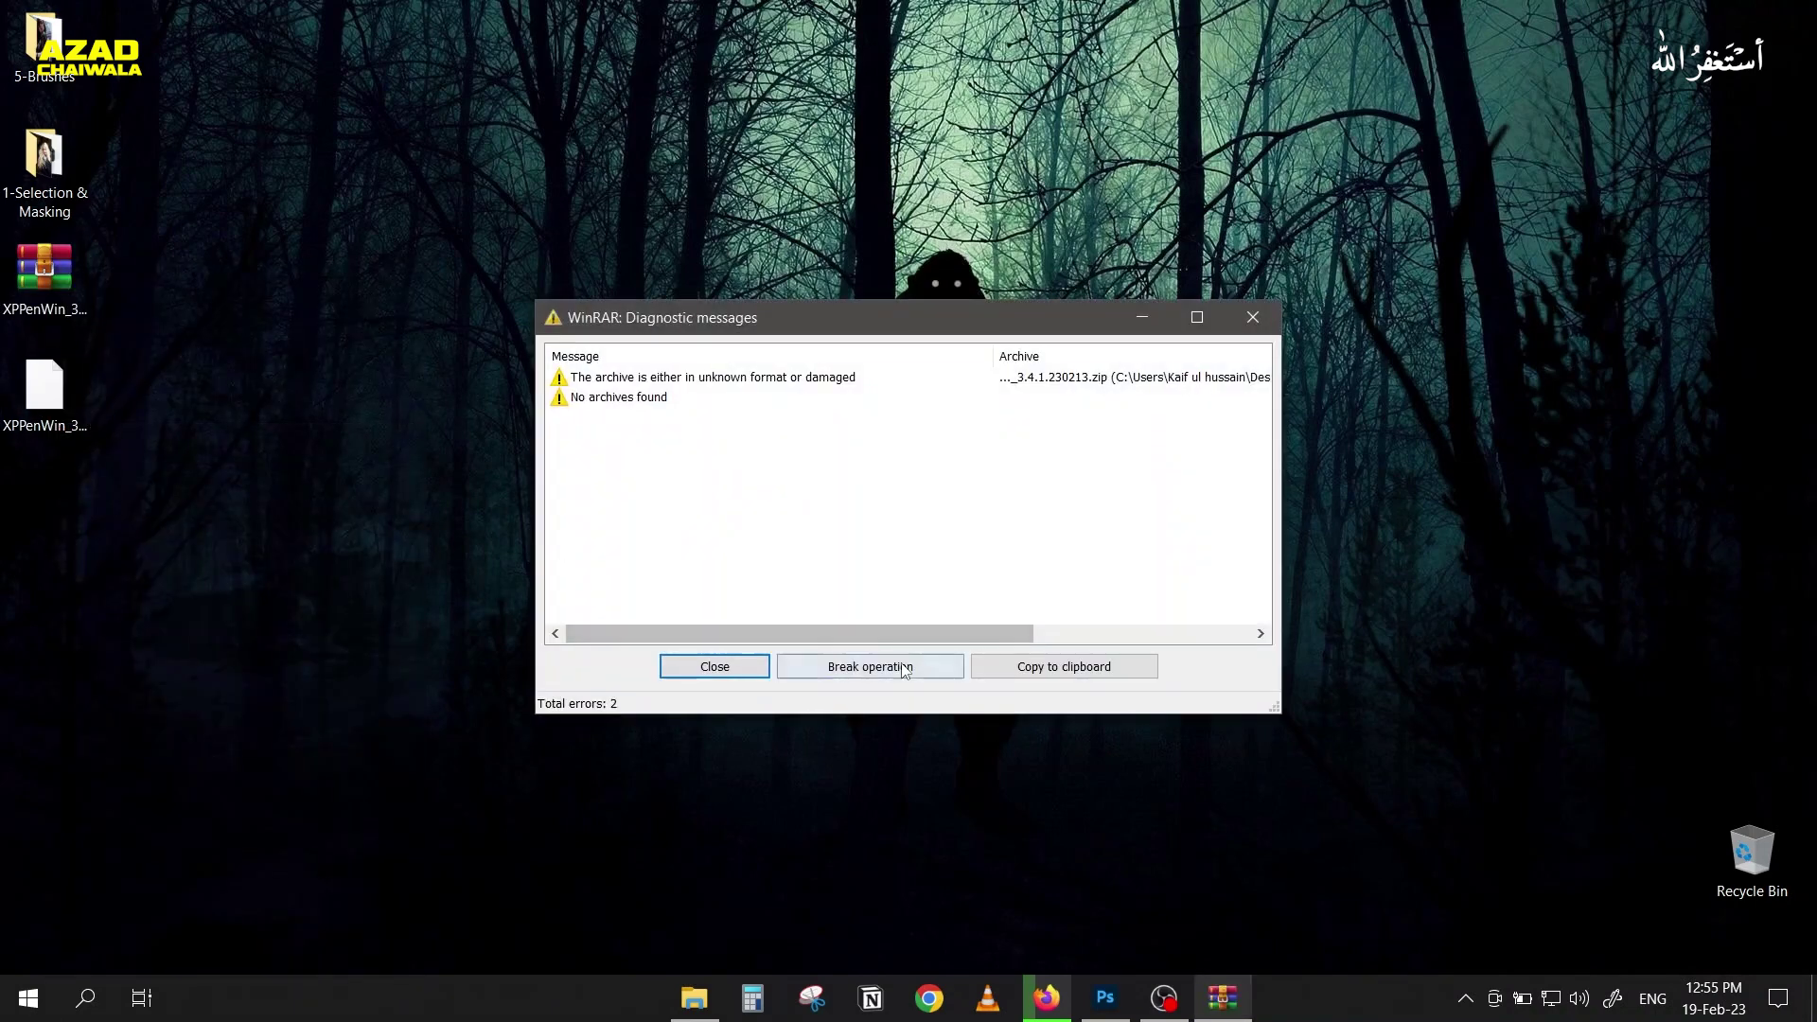
left_click(717, 664)
Step: Permanently delete both XPPenWin files from the desktop, cancelling for the in-use .part file
left_click_drag(370, 312, 2, 473)
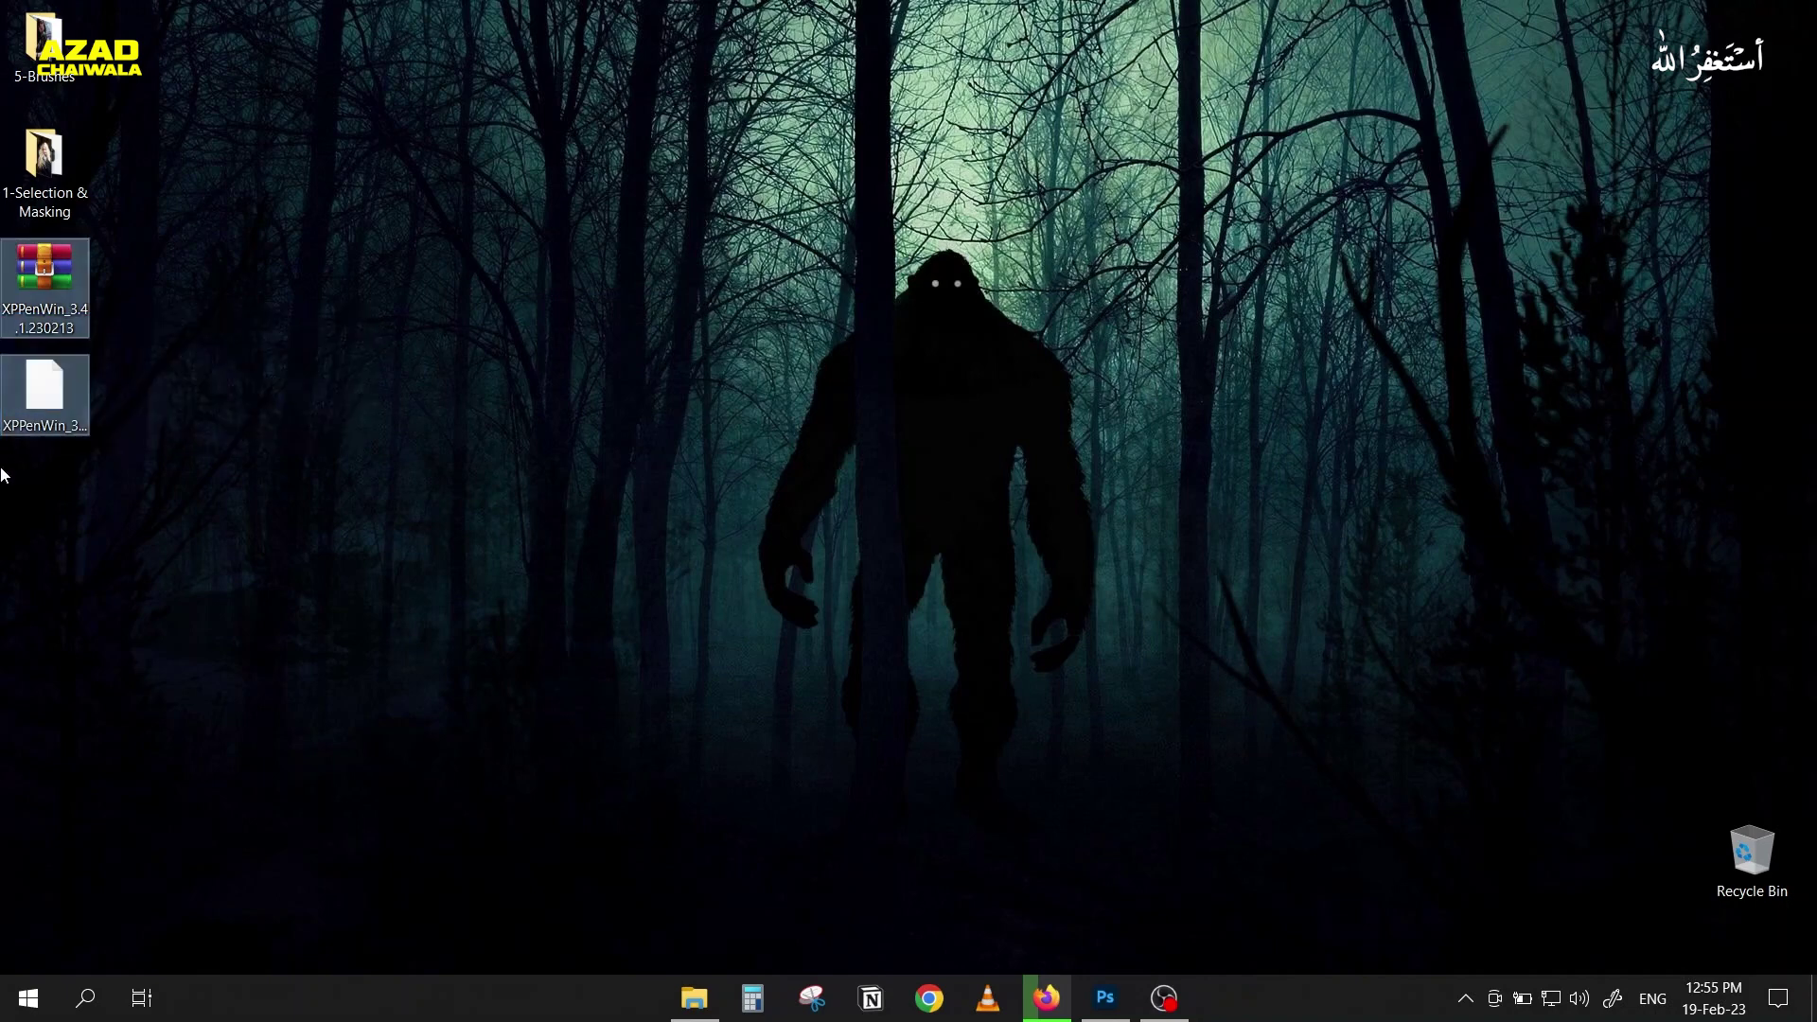
key("shift+Delete")
key("Return")
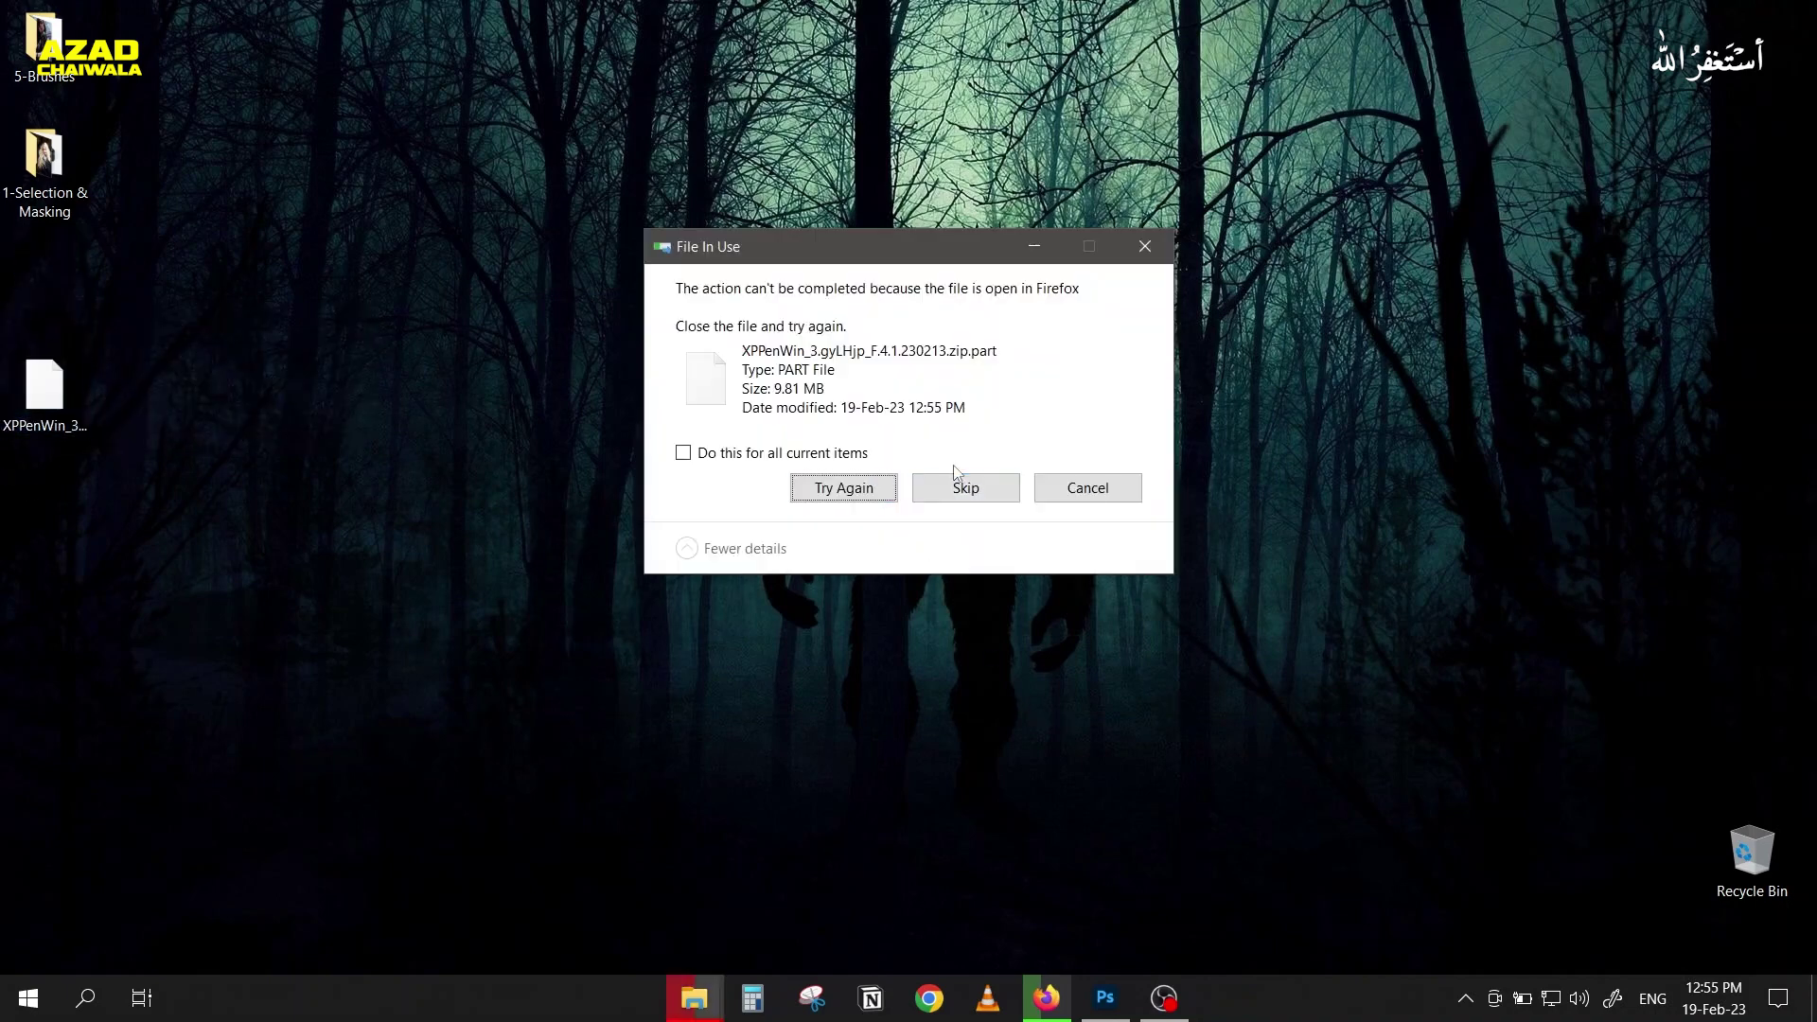
left_click(1080, 497)
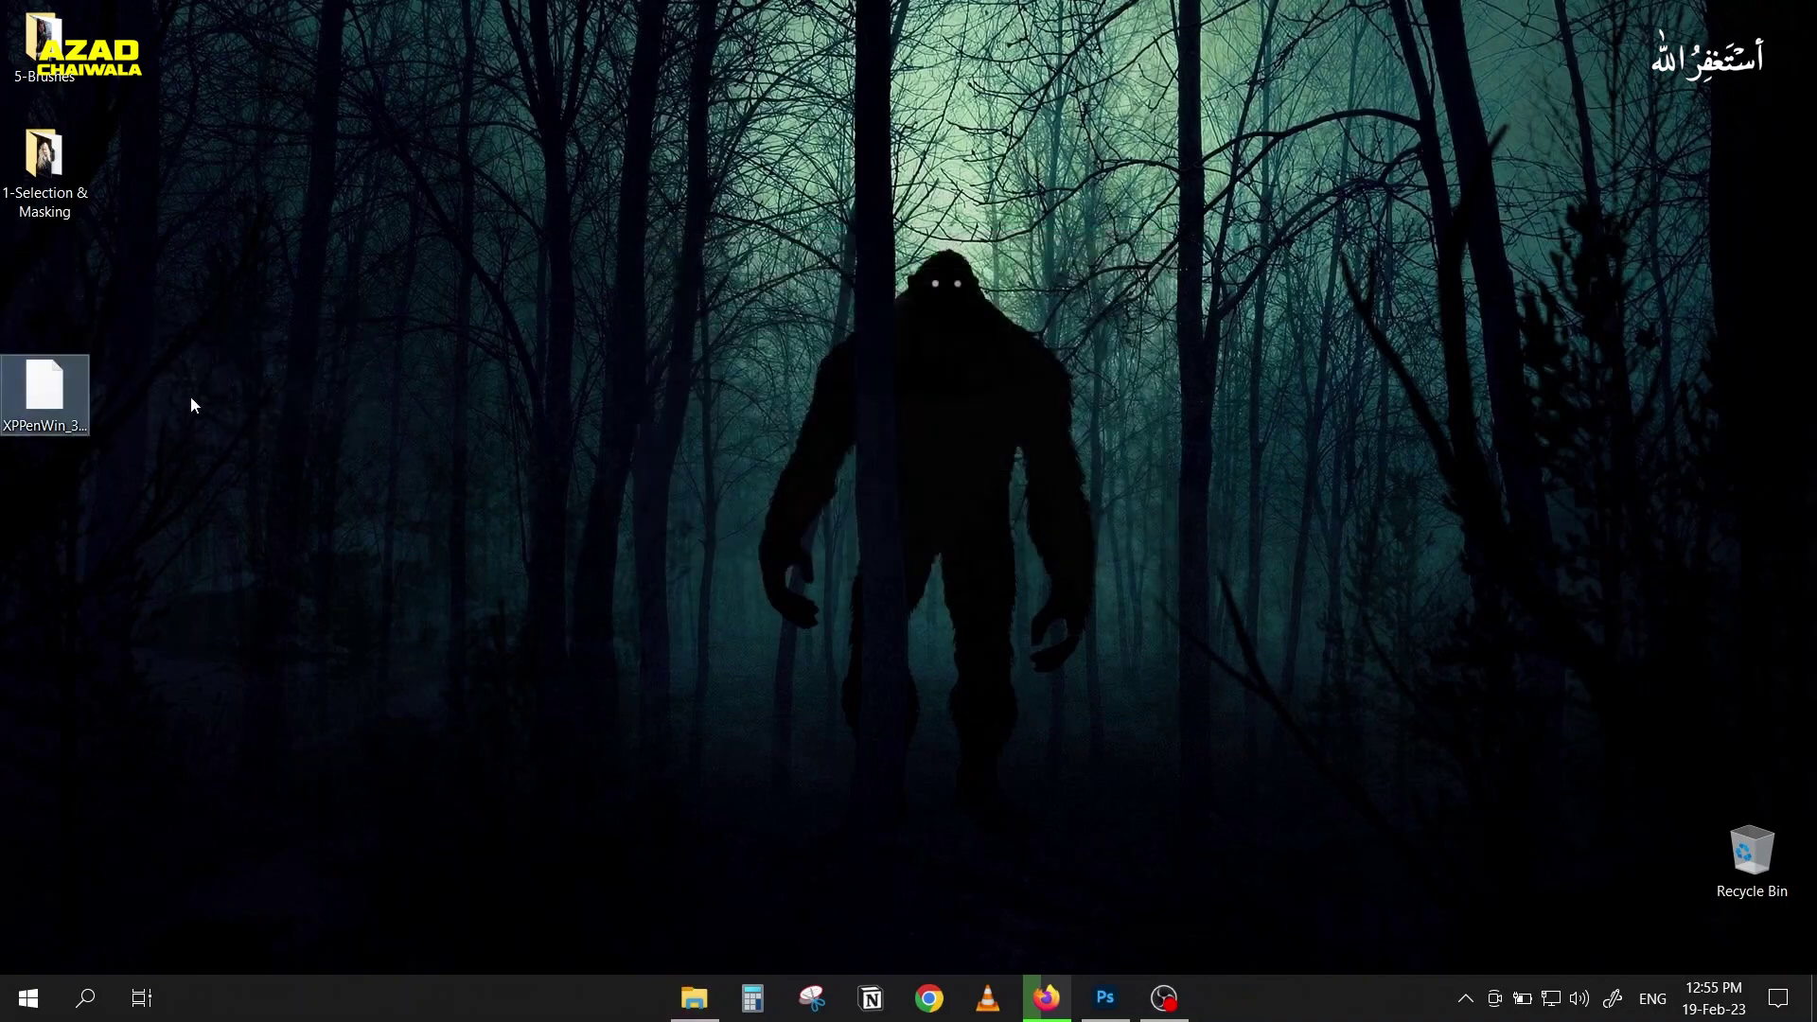
left_click(1047, 997)
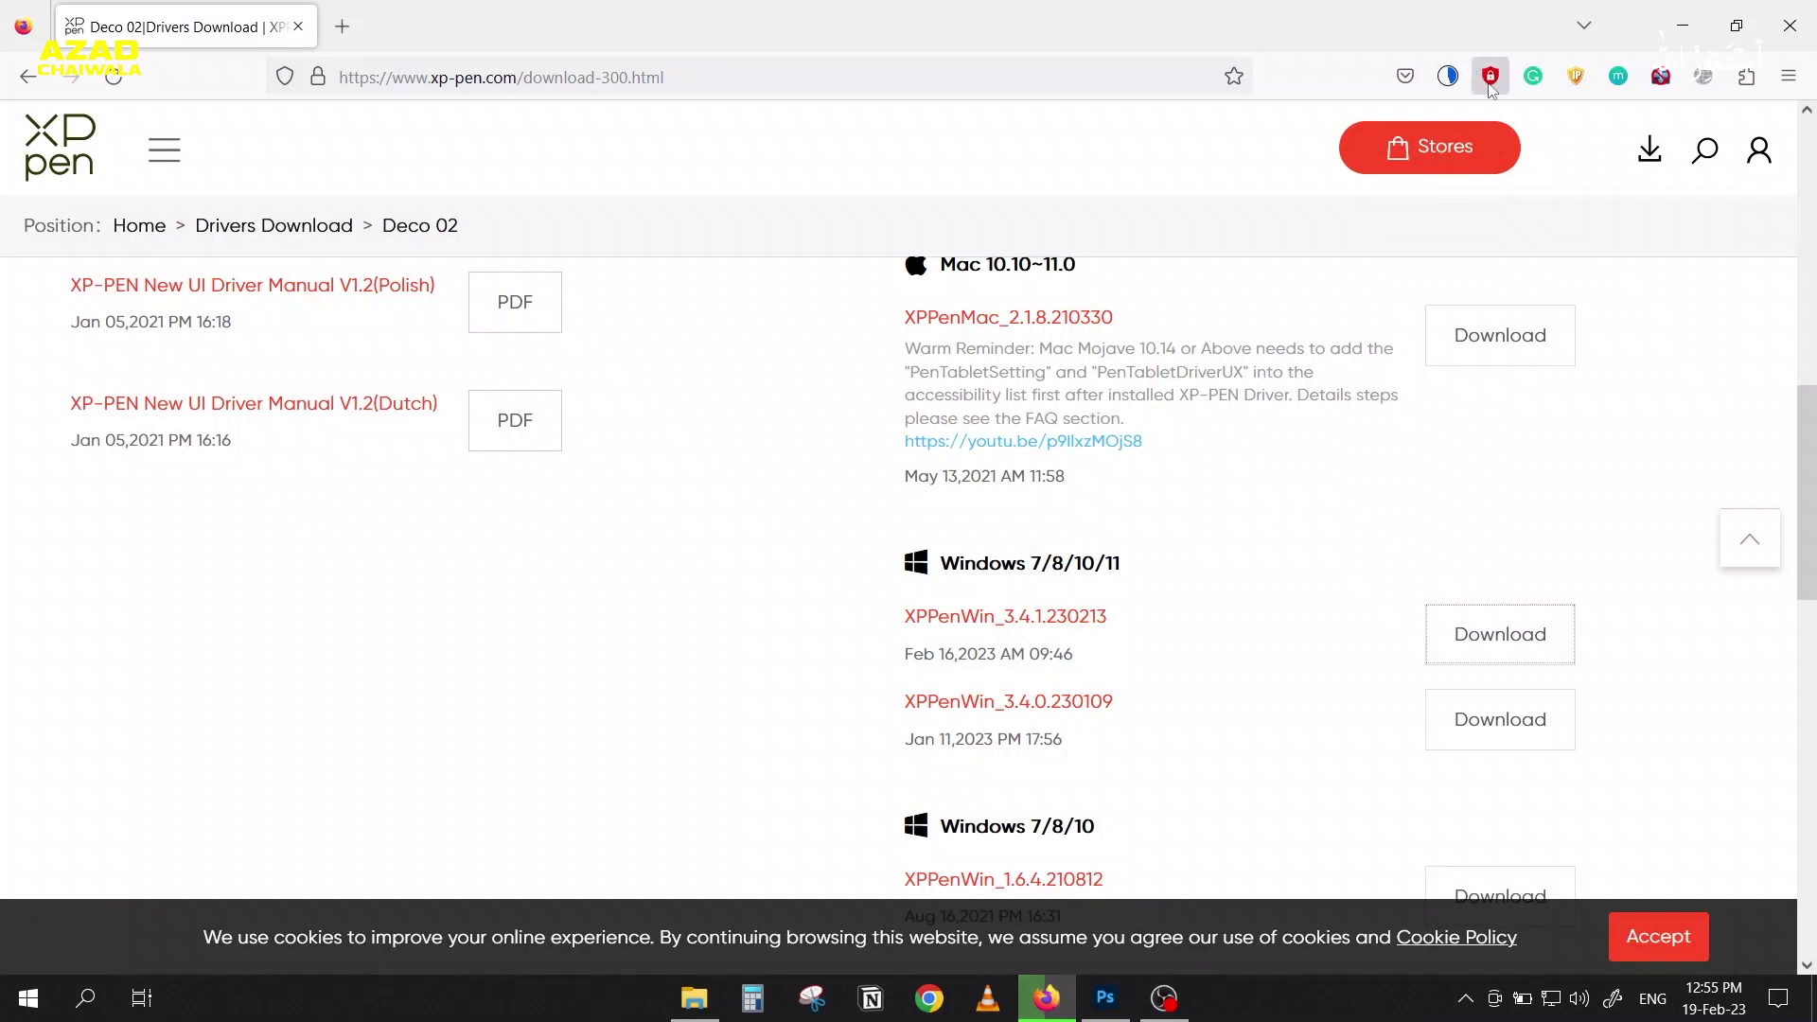
Step: Download the Windows driver again until XPPenWin_3.4.1.230213.zip completes at 28.2 MB, then close Firefox
left_click(1448, 76)
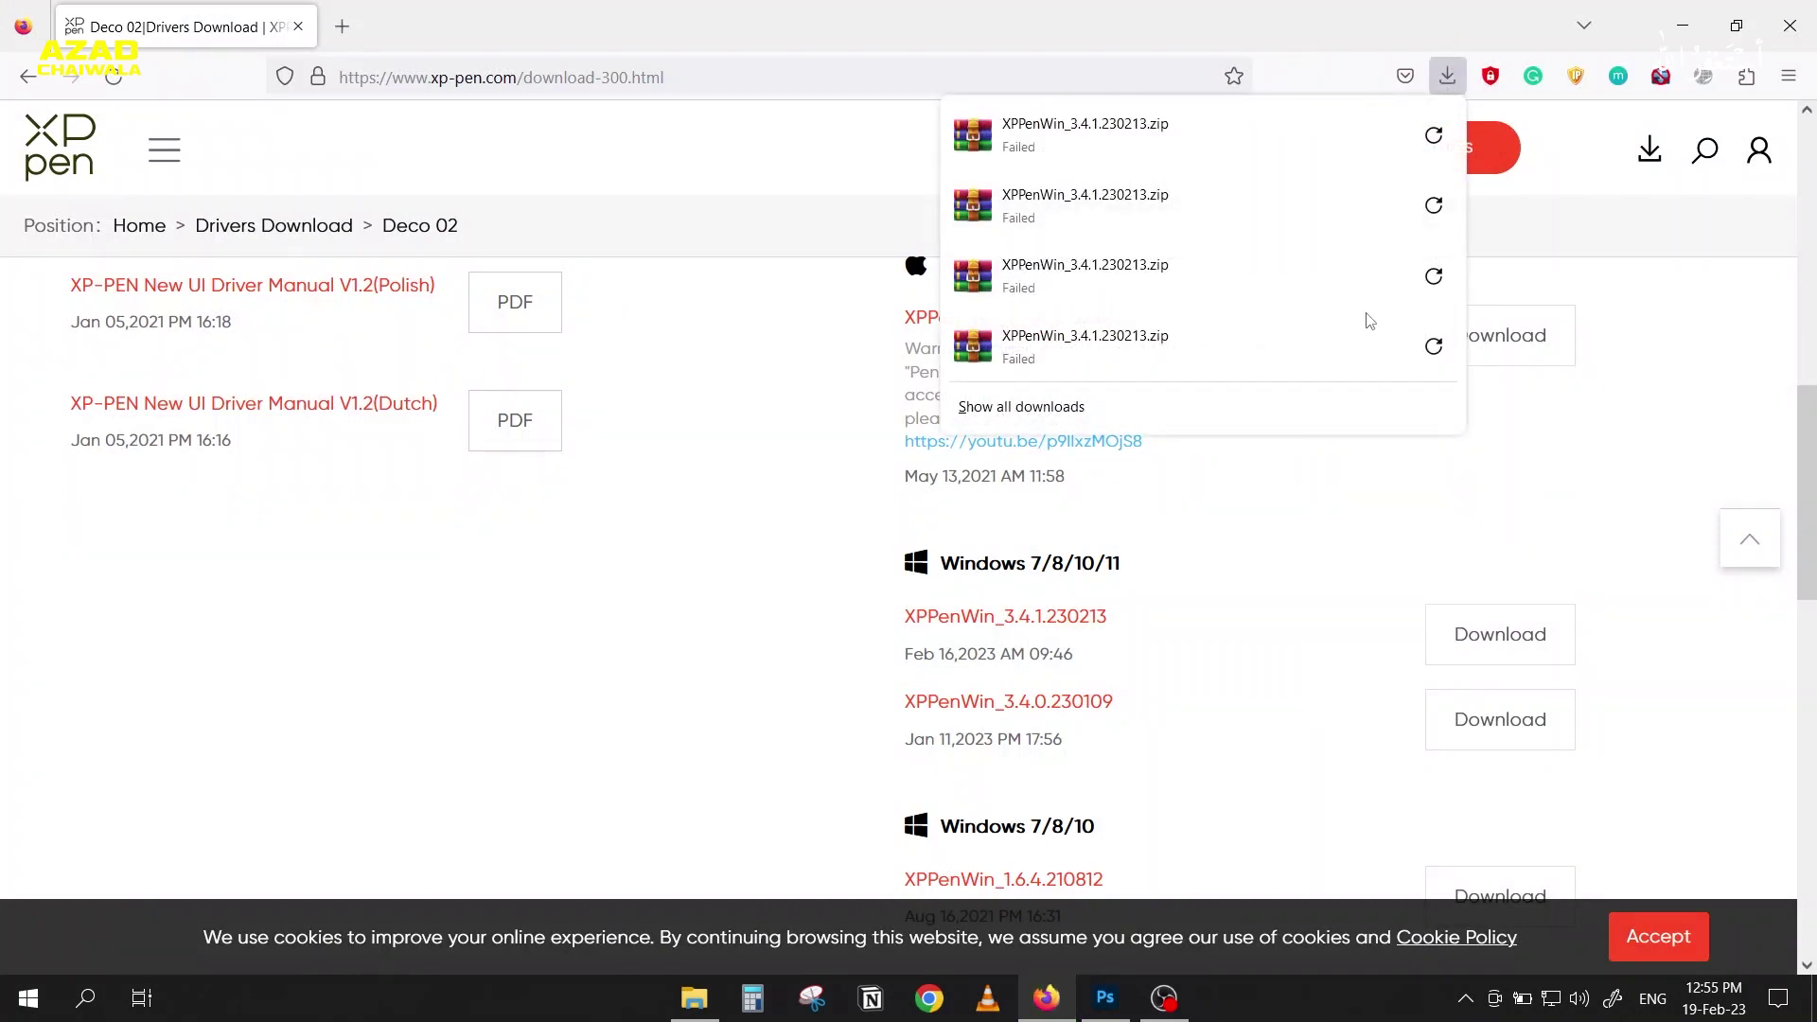
left_click(816, 409)
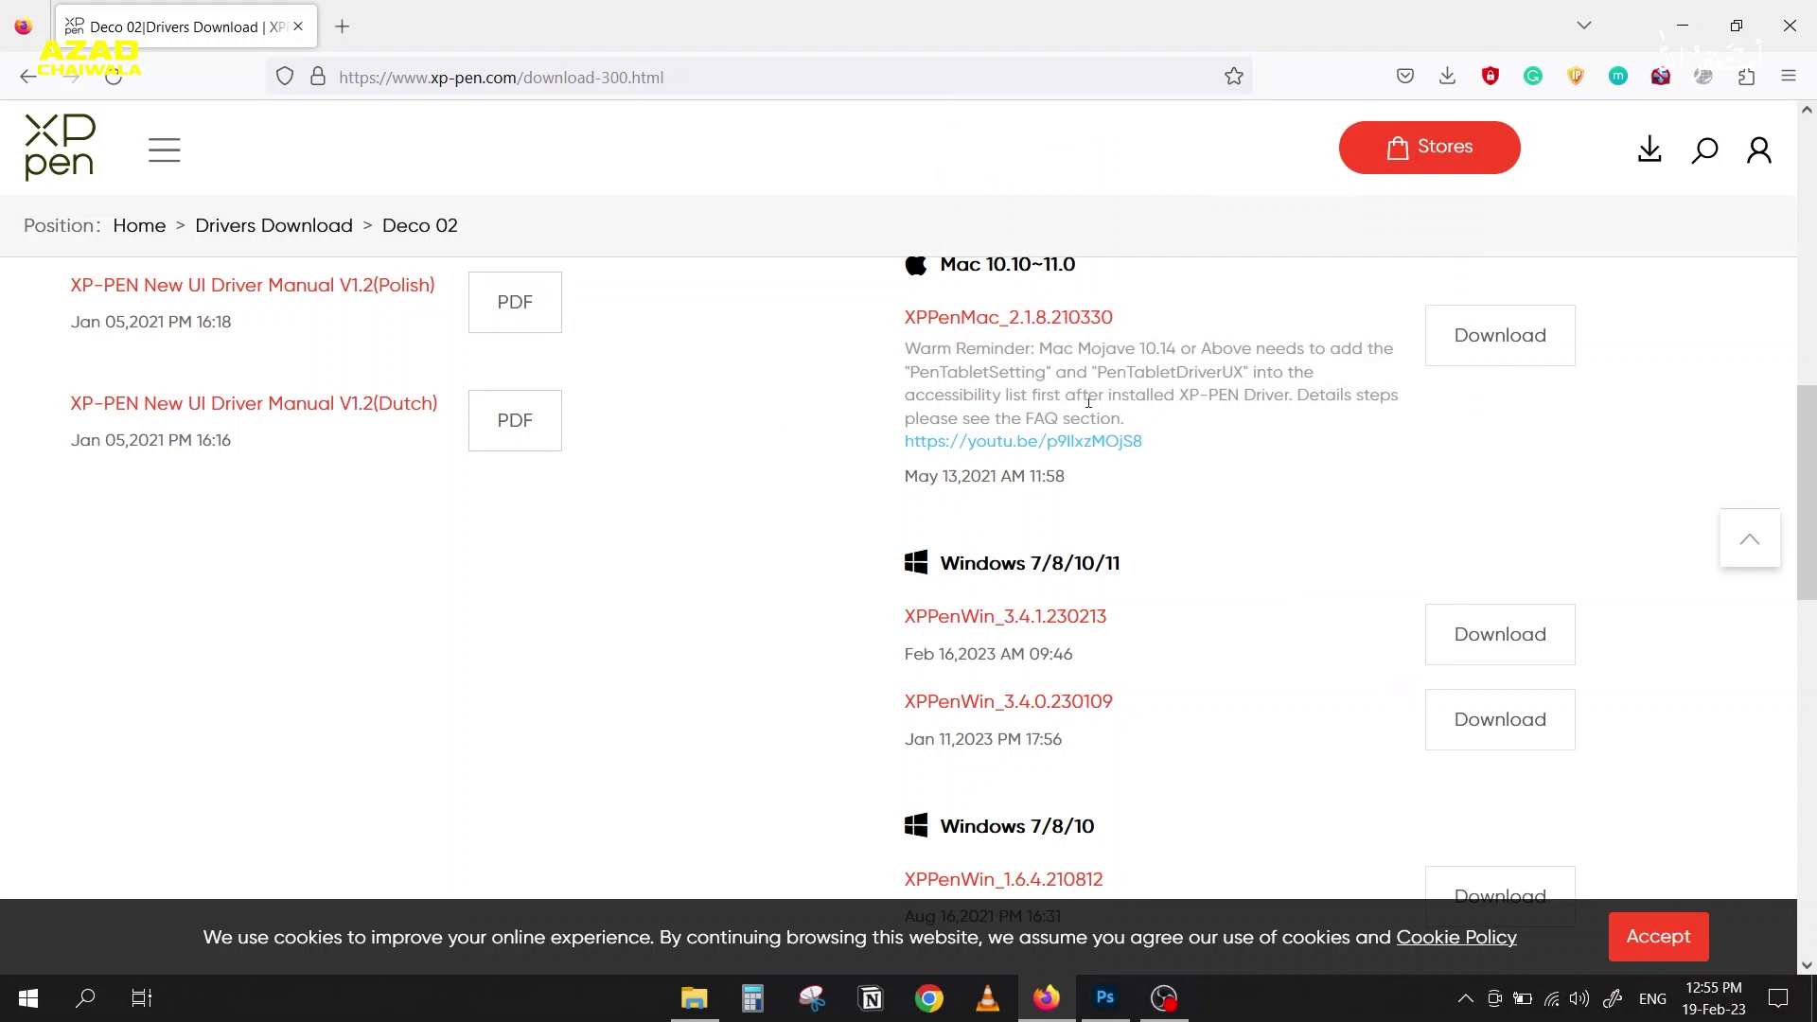
left_click(1491, 637)
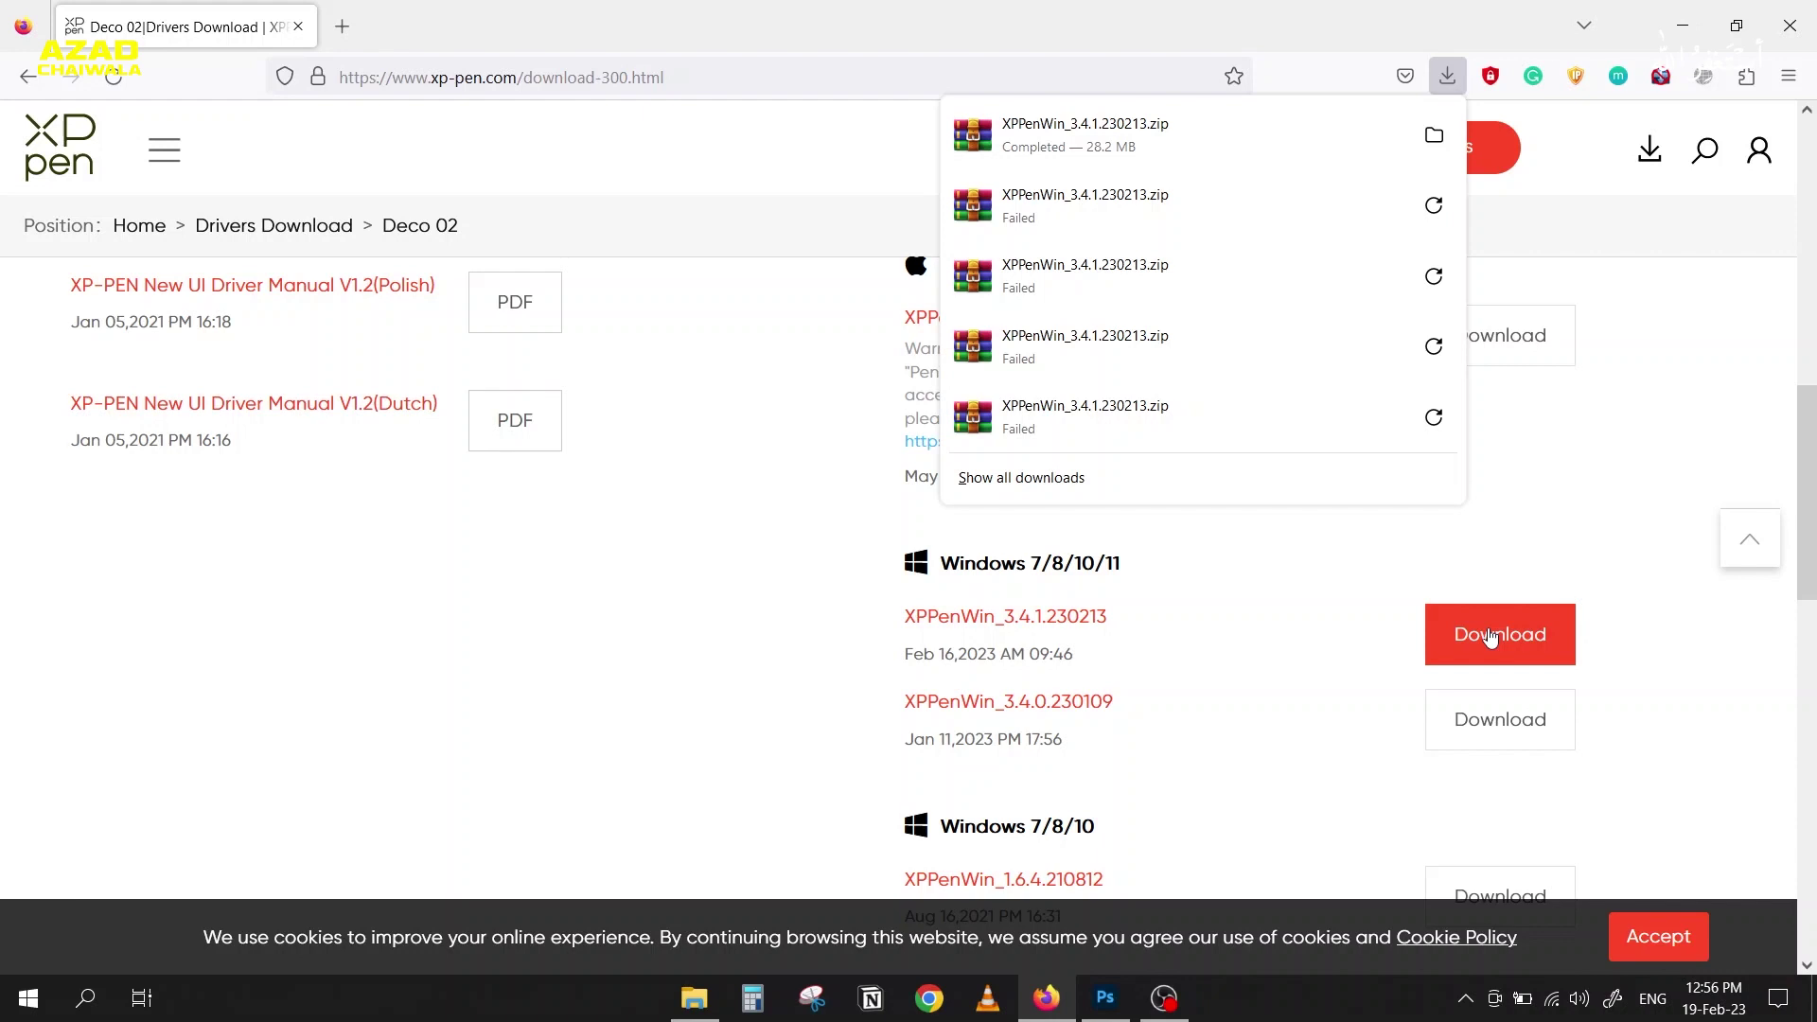
left_click(1796, 15)
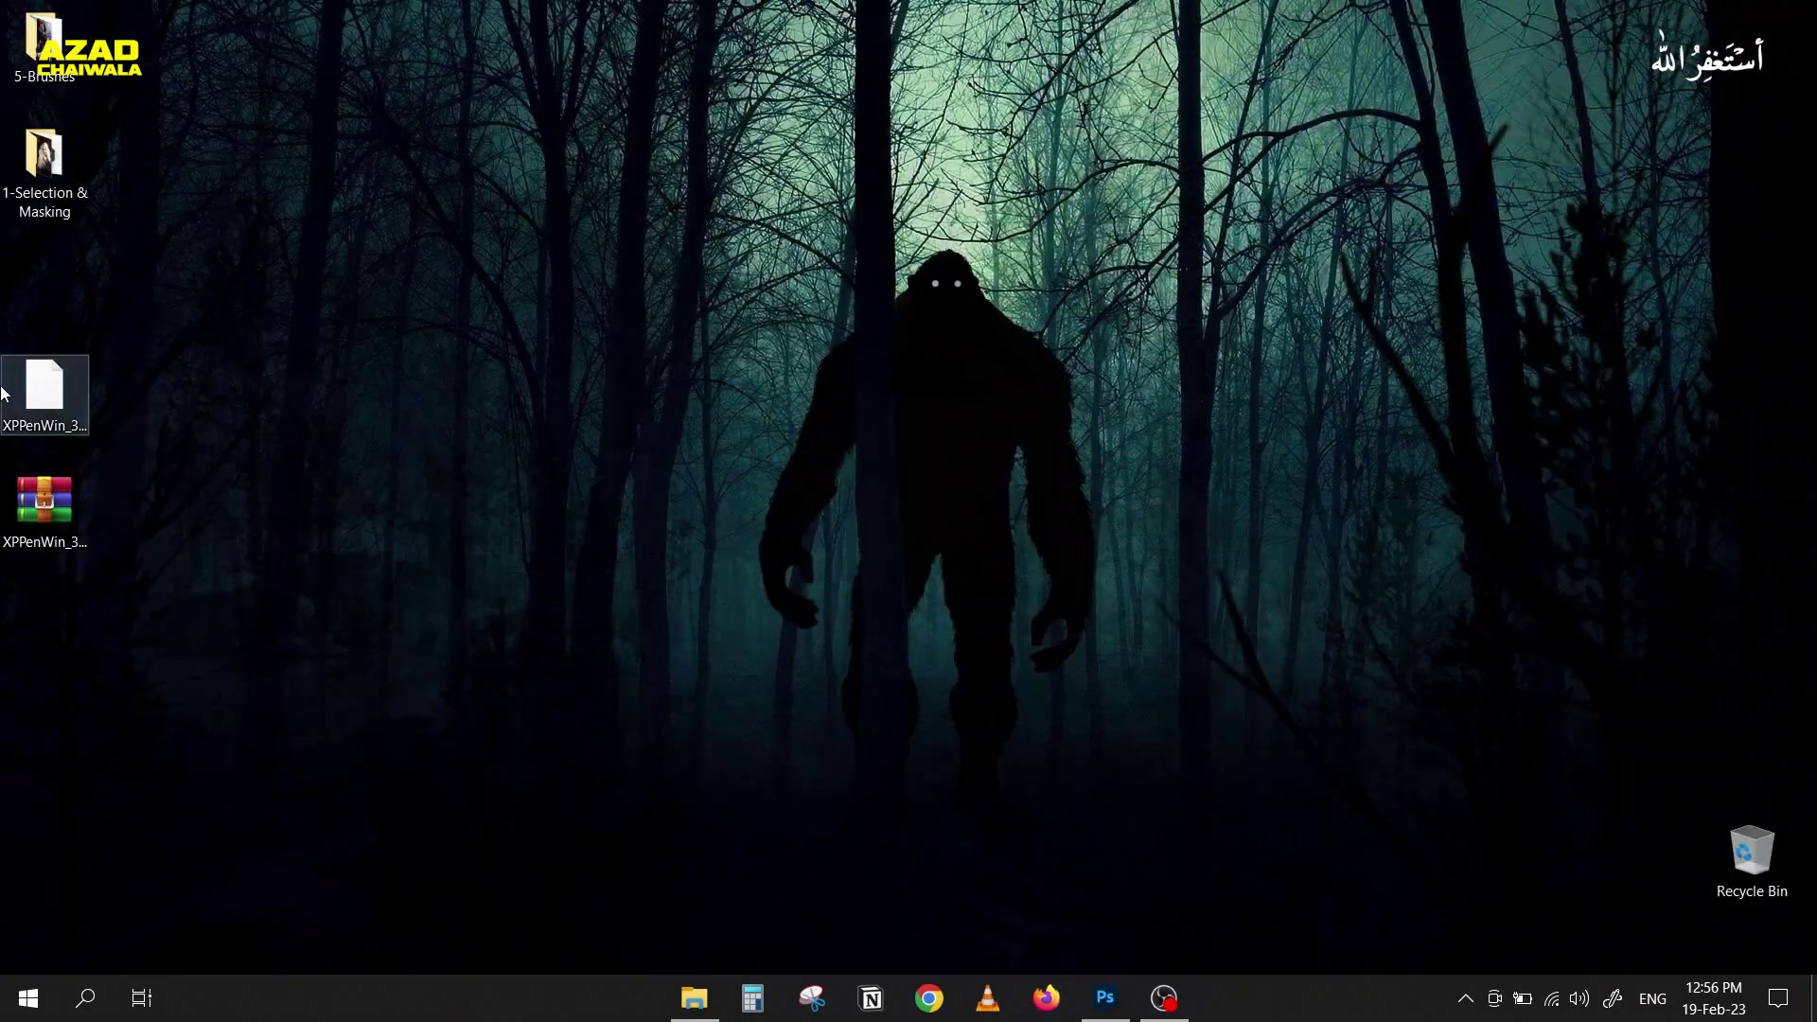
Step: Delete the leftover .part file, extract the zip to an XPPenWin_3.4.1.230213 folder, and delete the zip
key("shift+Delete")
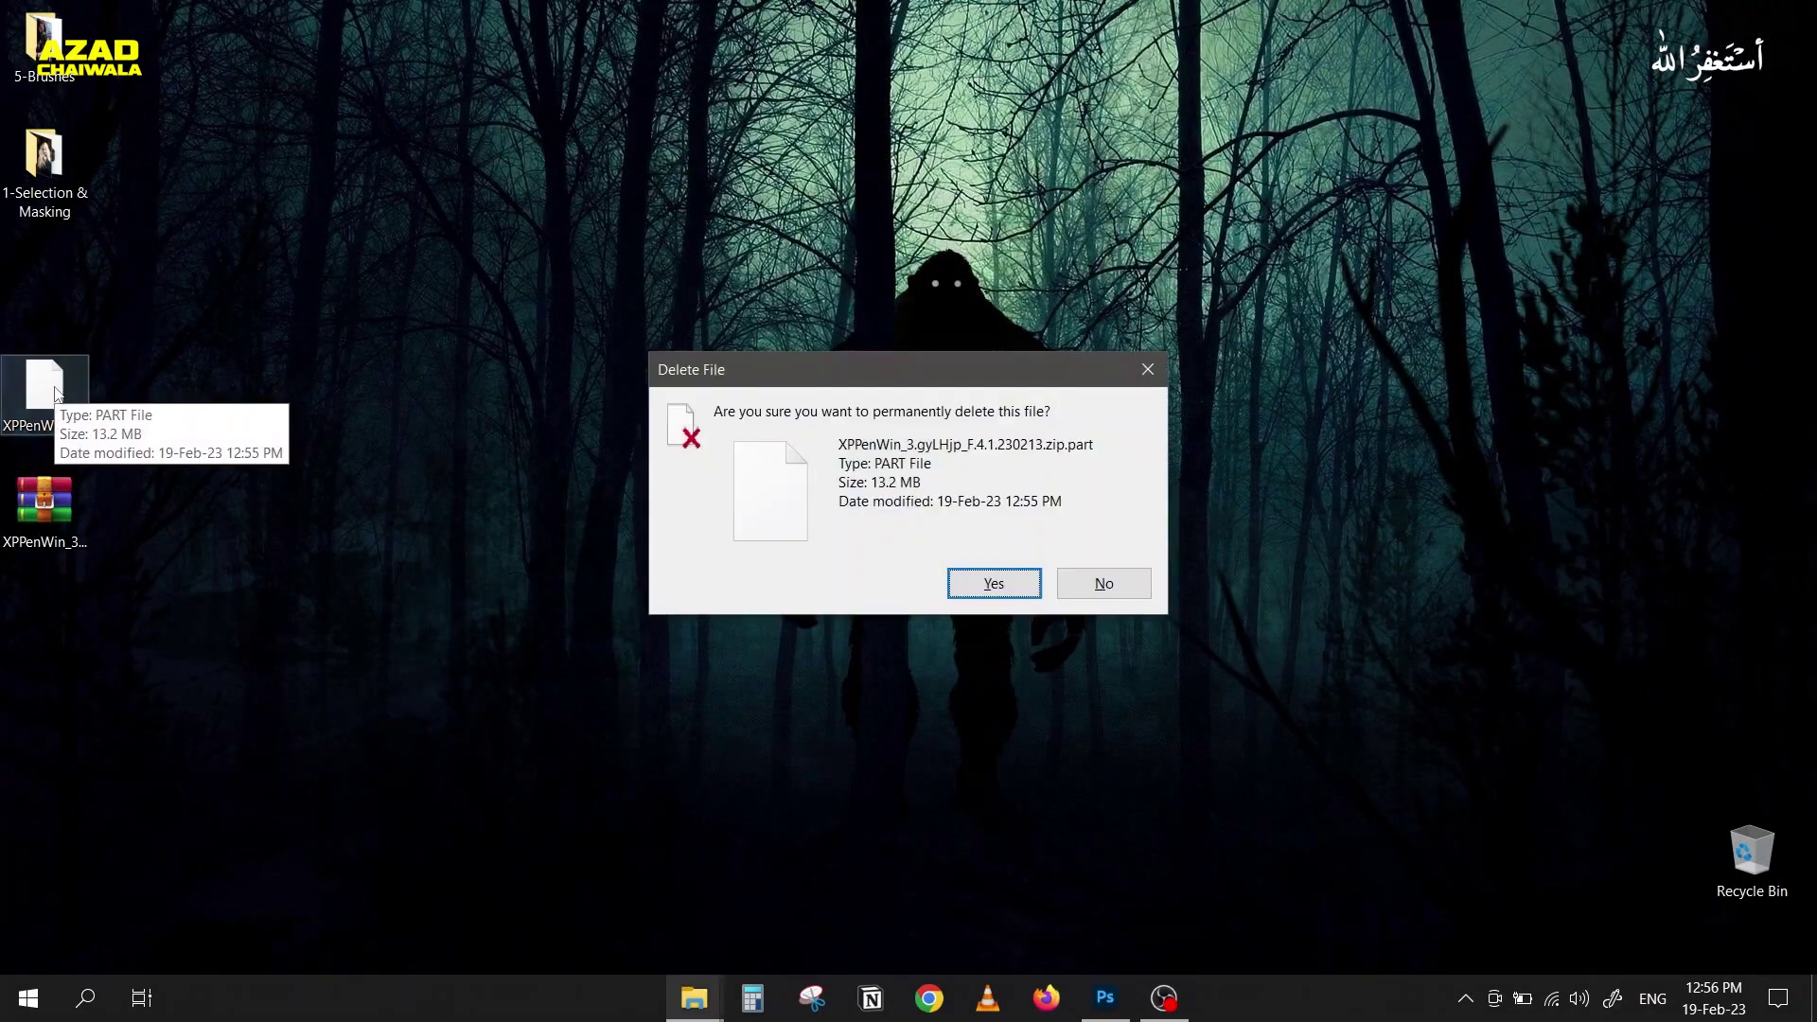
key("Return")
left_click_drag(49, 482, 59, 258)
right_click(58, 258)
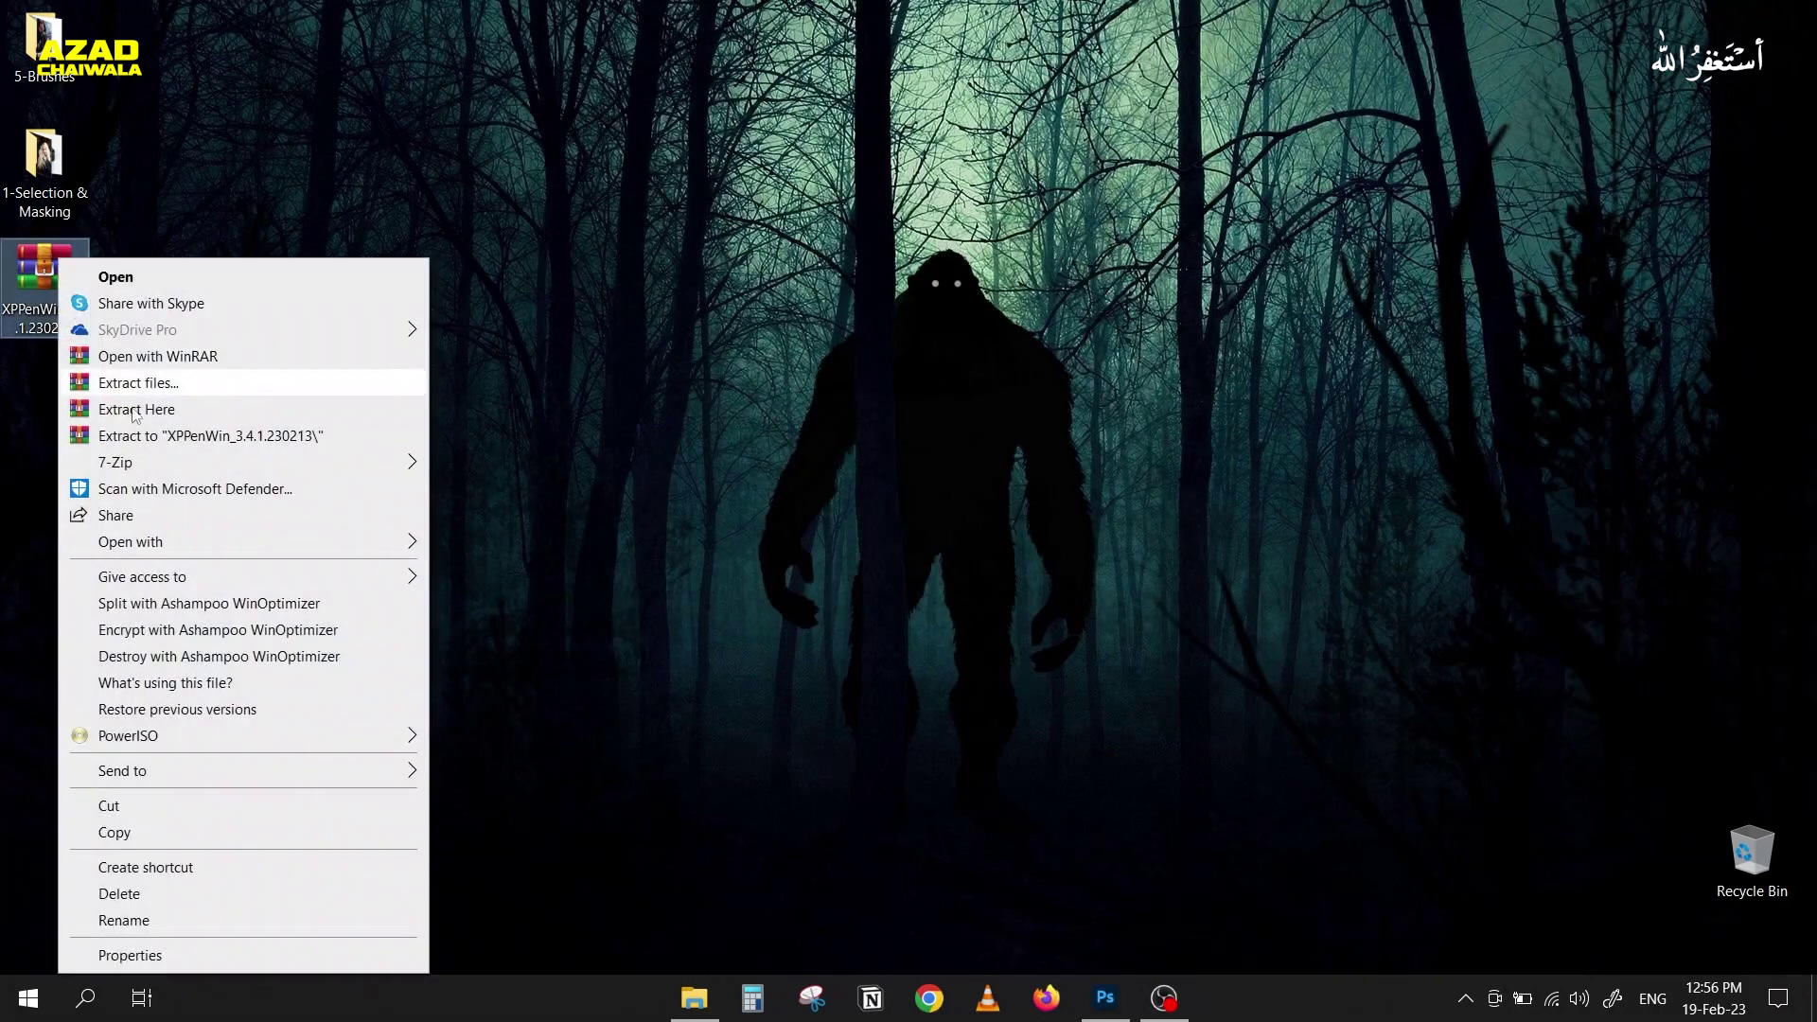
left_click(113, 438)
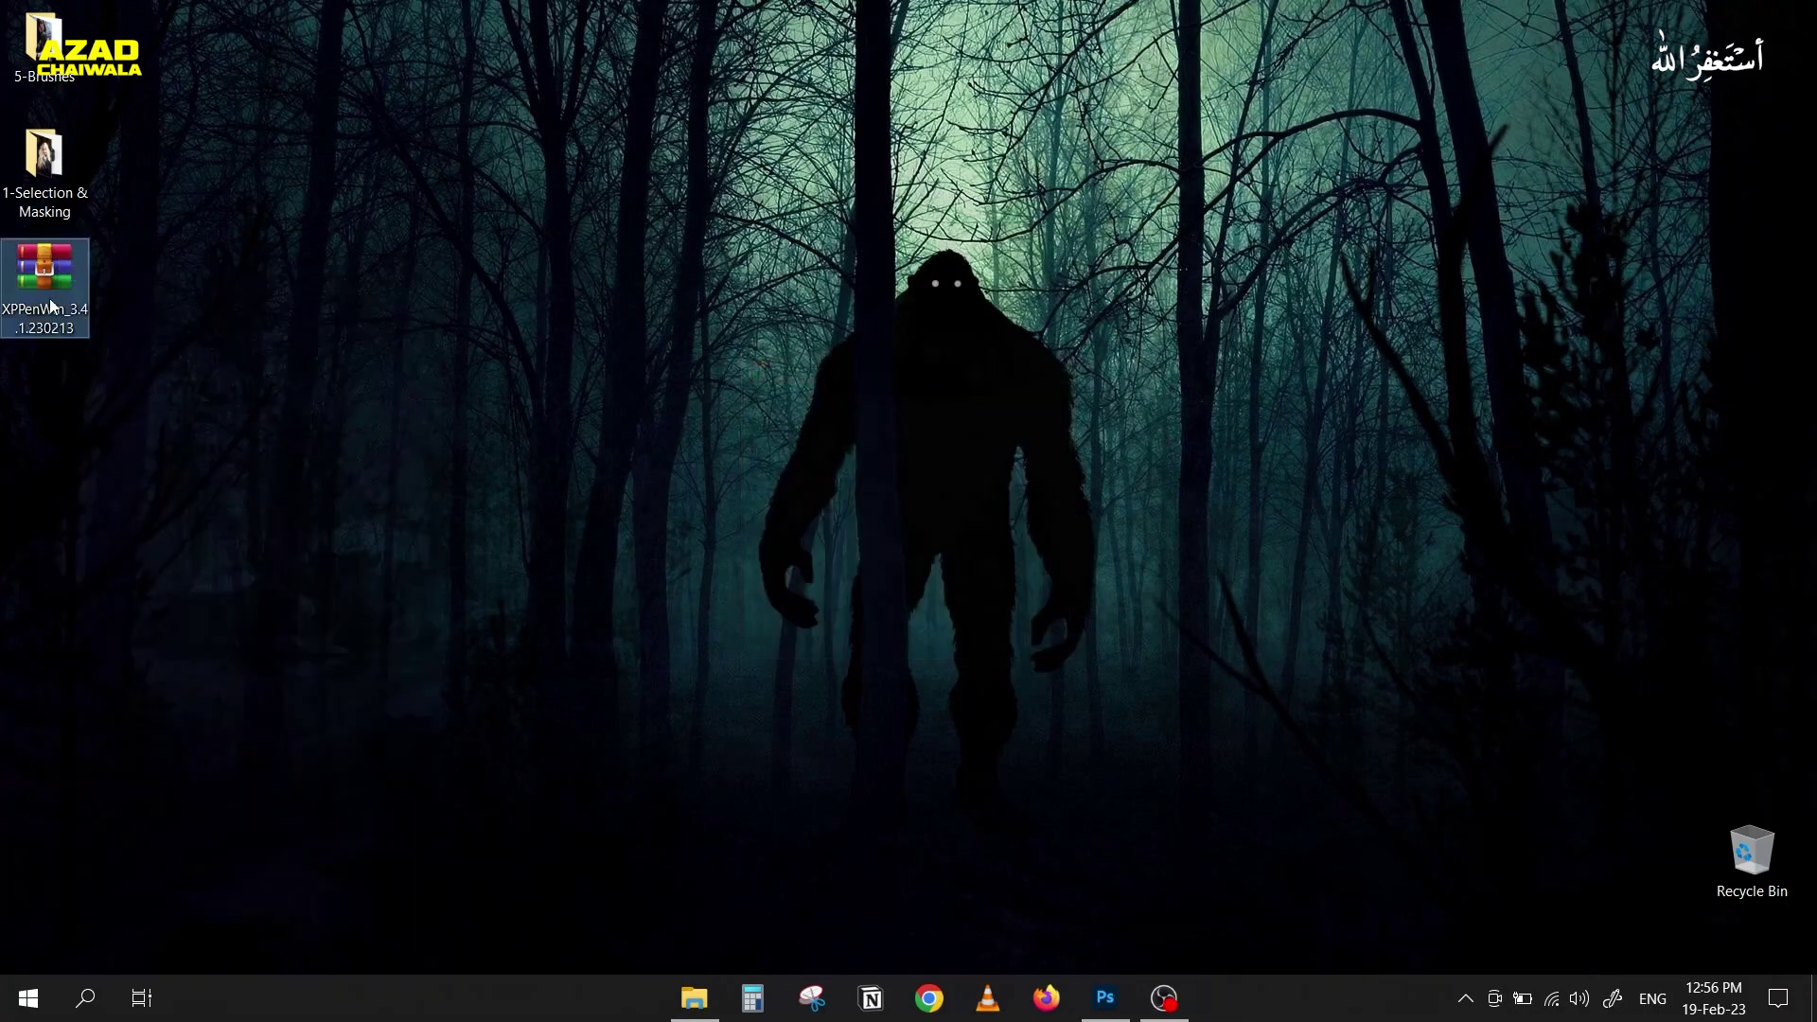
key("shift+Delete")
key("Return")
left_click_drag(53, 383, 50, 261)
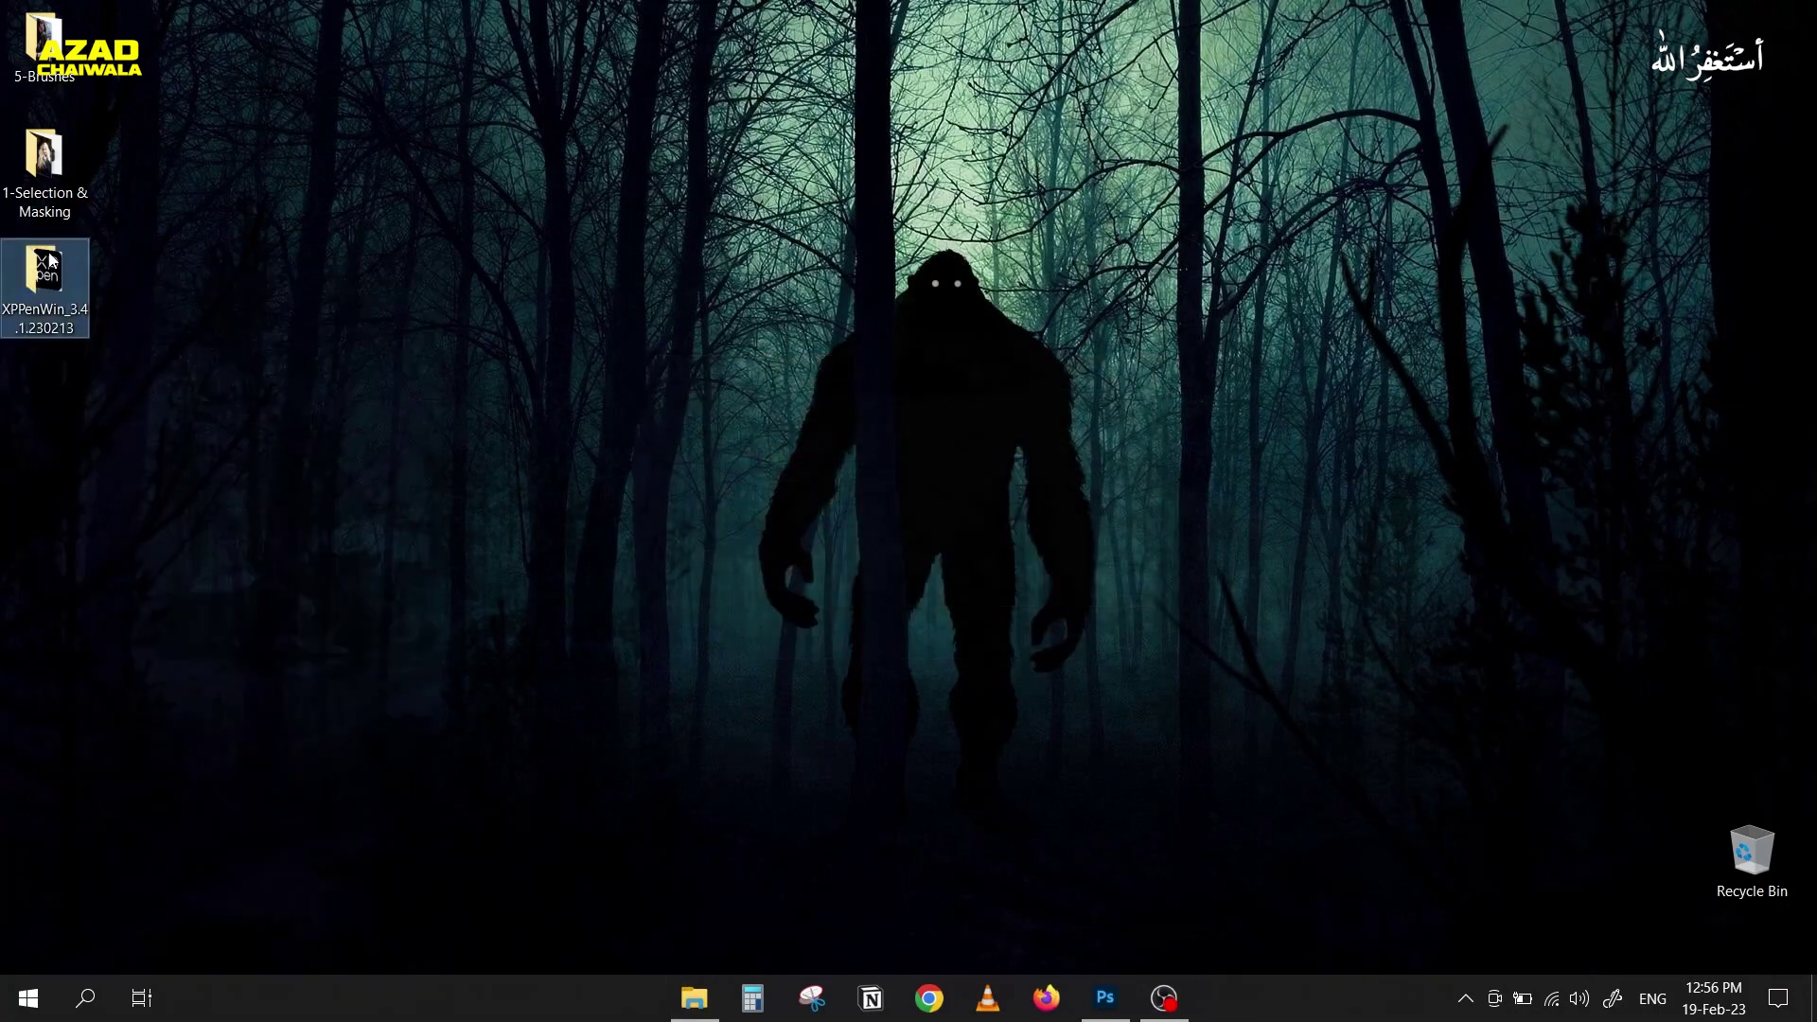
Step: Run the XPPenWin_3.4.1.230213 installer from the extracted folder as administrator
double_click(50, 260)
right_click(660, 178)
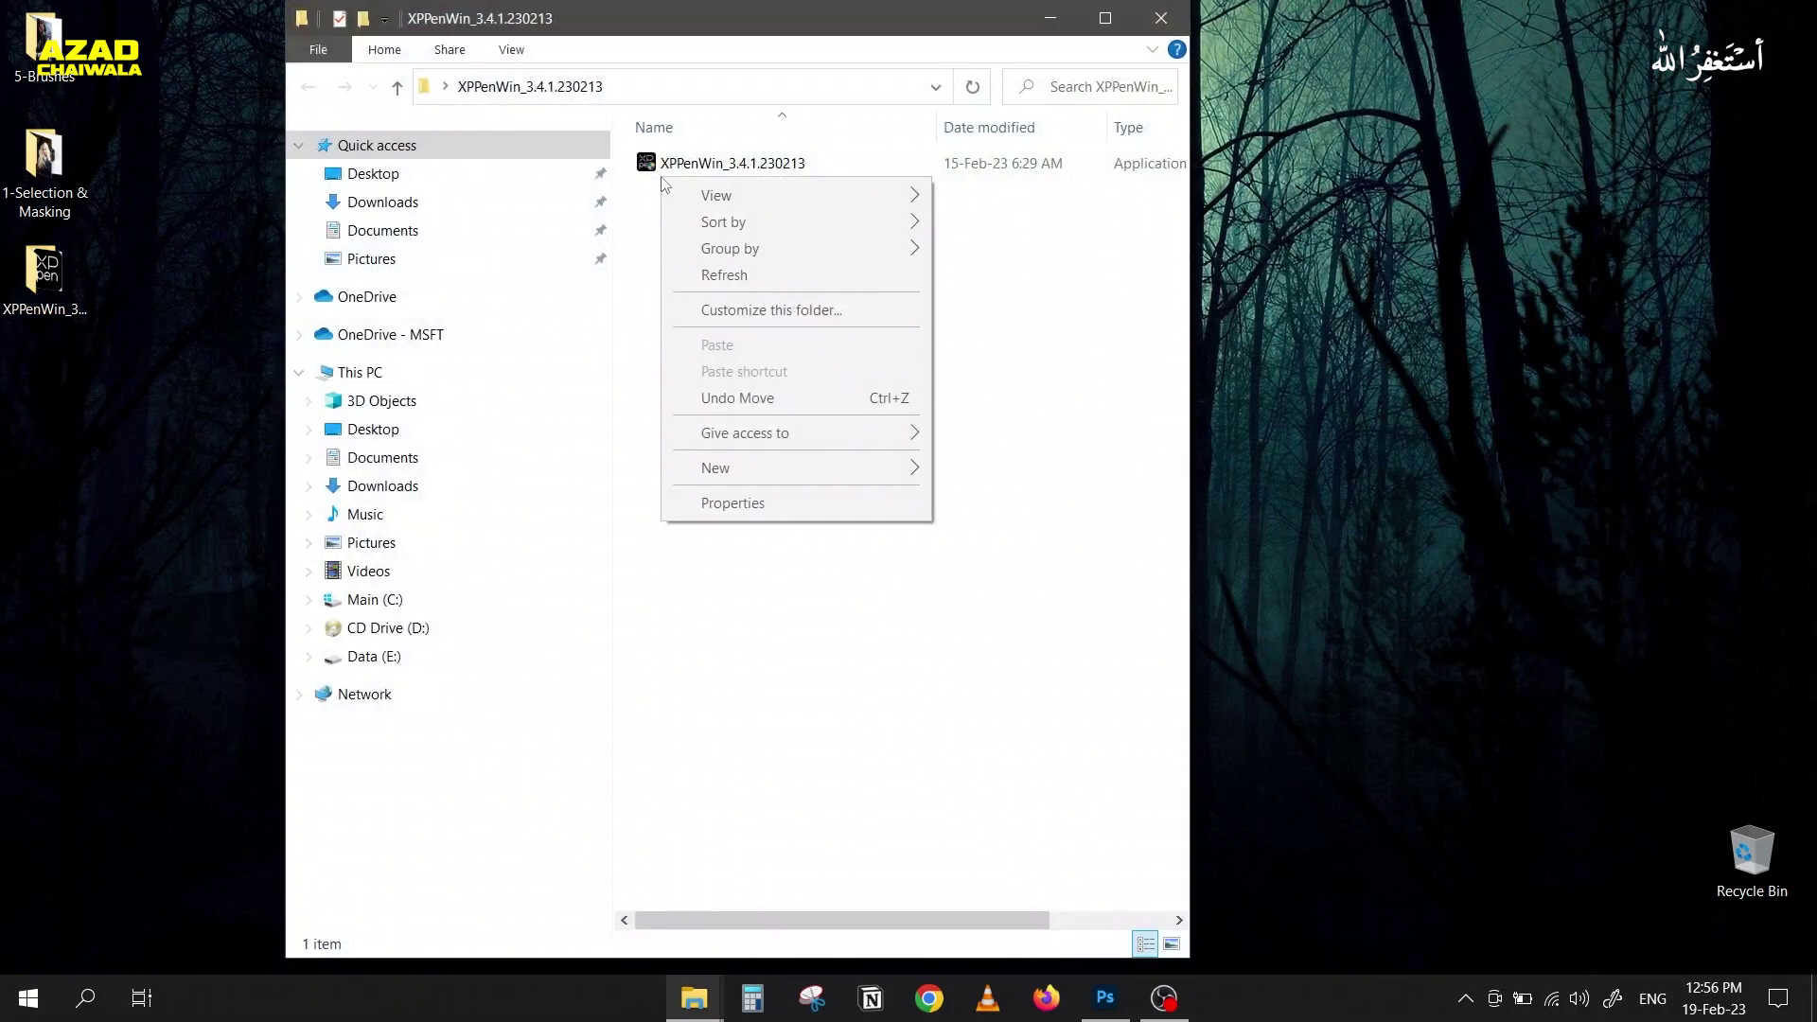
left_click(655, 168)
right_click(655, 168)
left_click(720, 207)
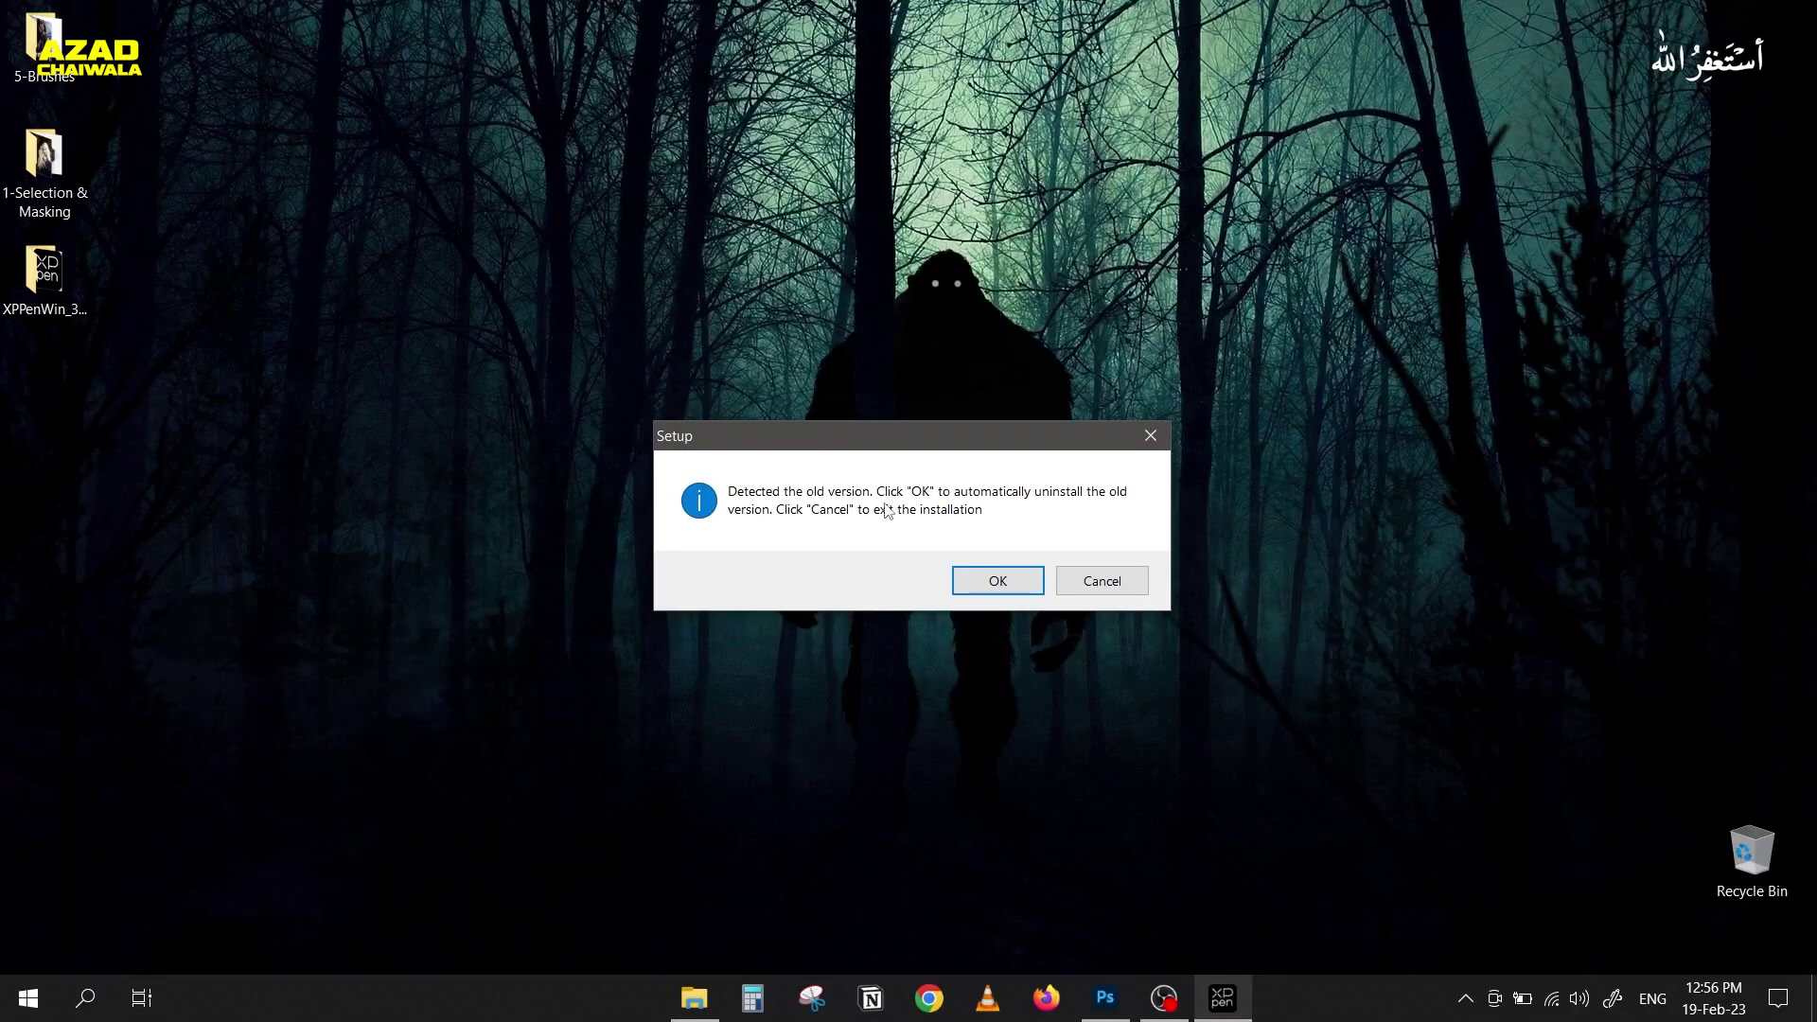
Step: Approve removing the old driver, accept the license and begin the XP-Pen install, then return to Photoshop
left_click(1005, 576)
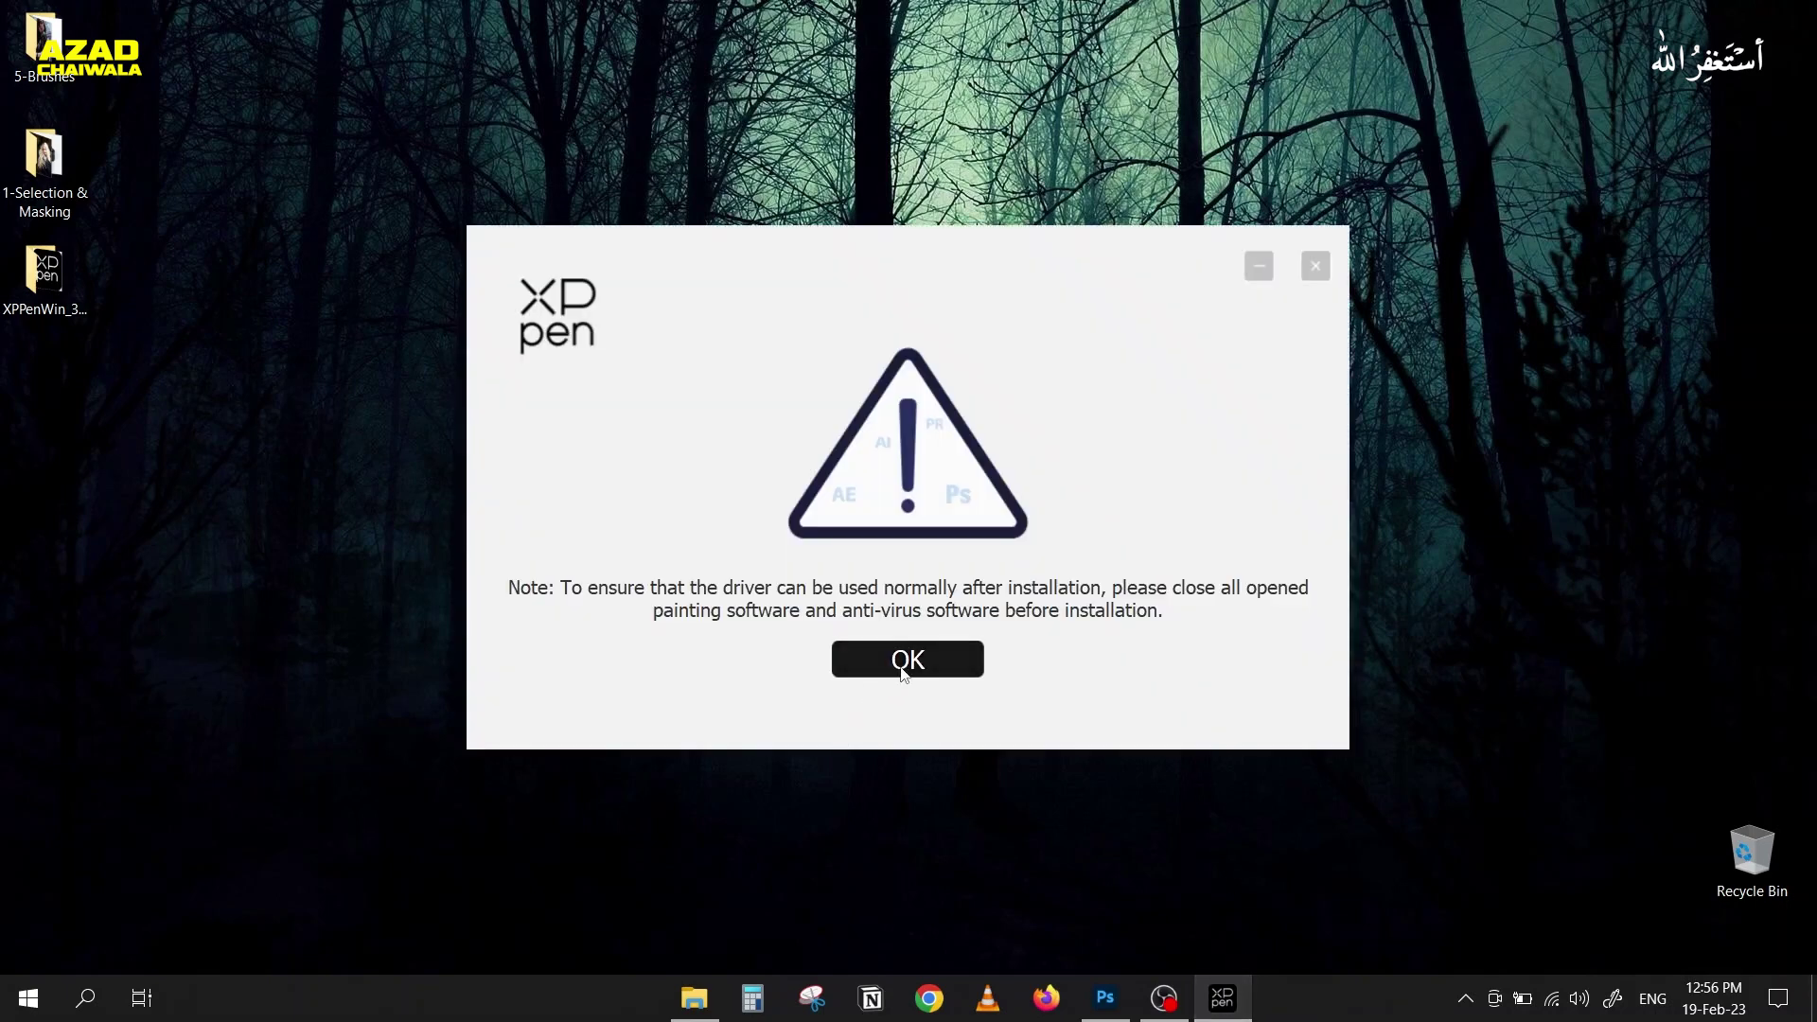
left_click(904, 667)
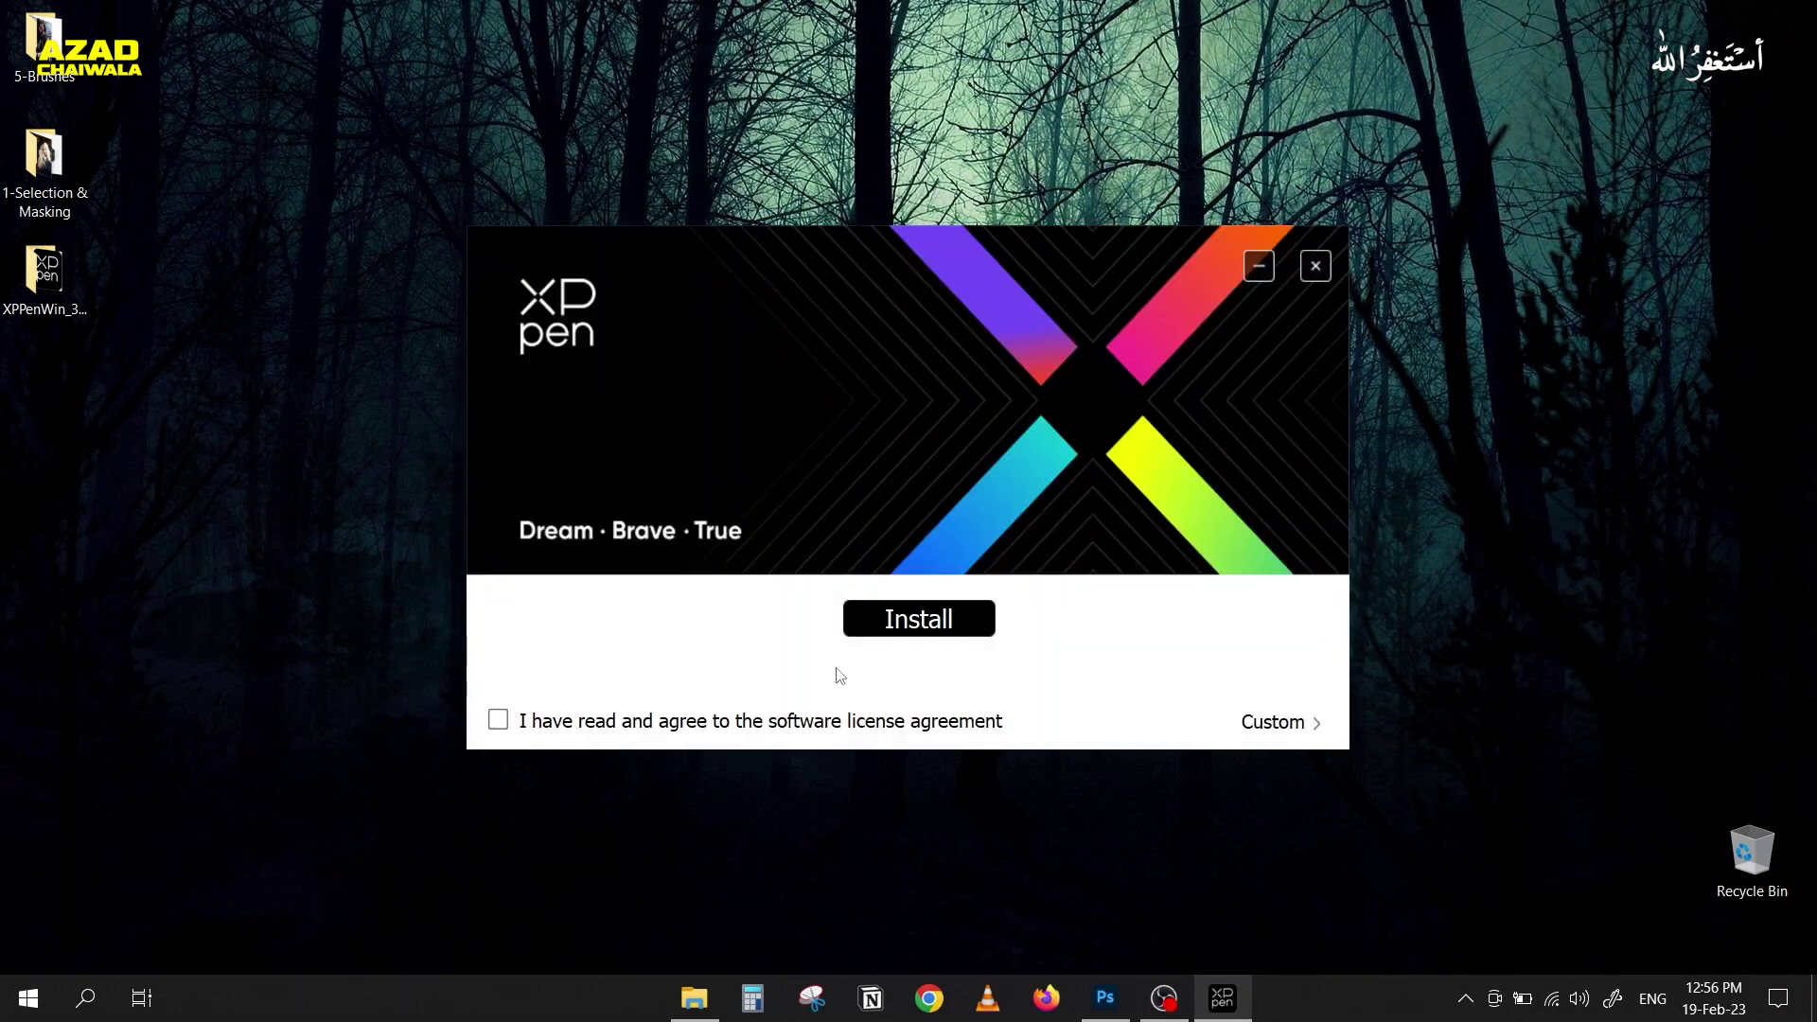
left_click(497, 720)
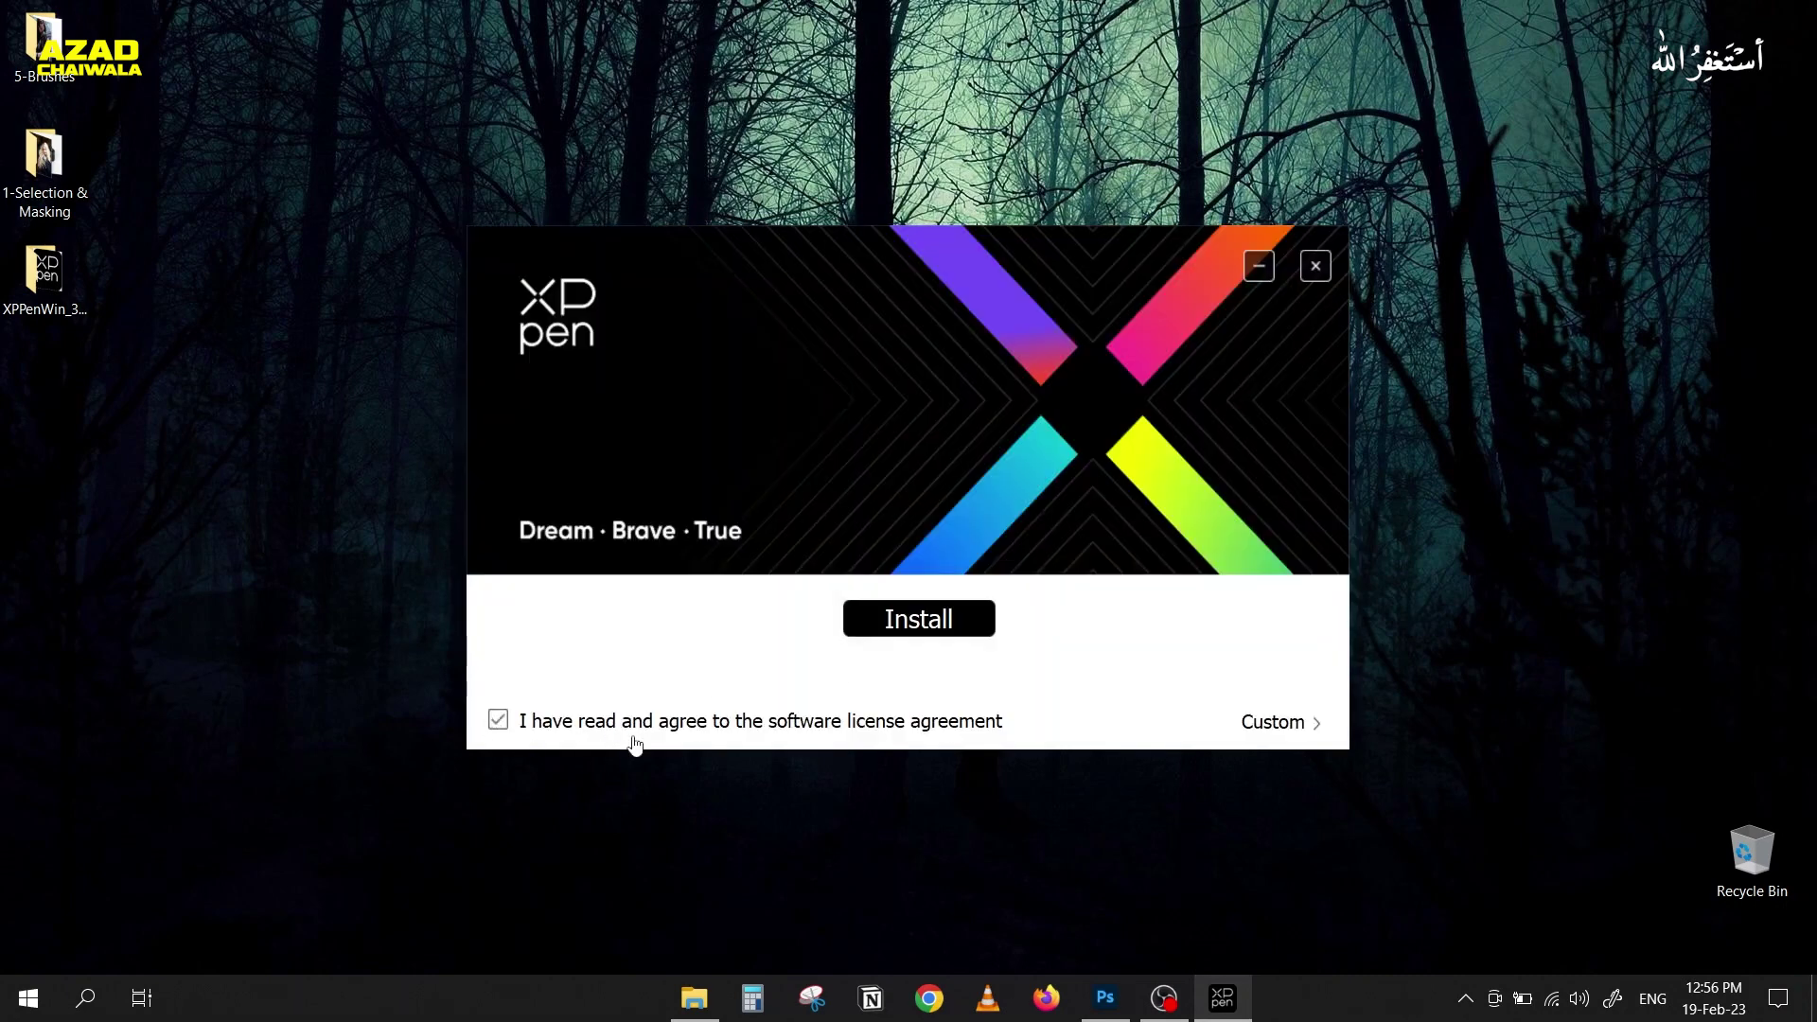
left_click(918, 623)
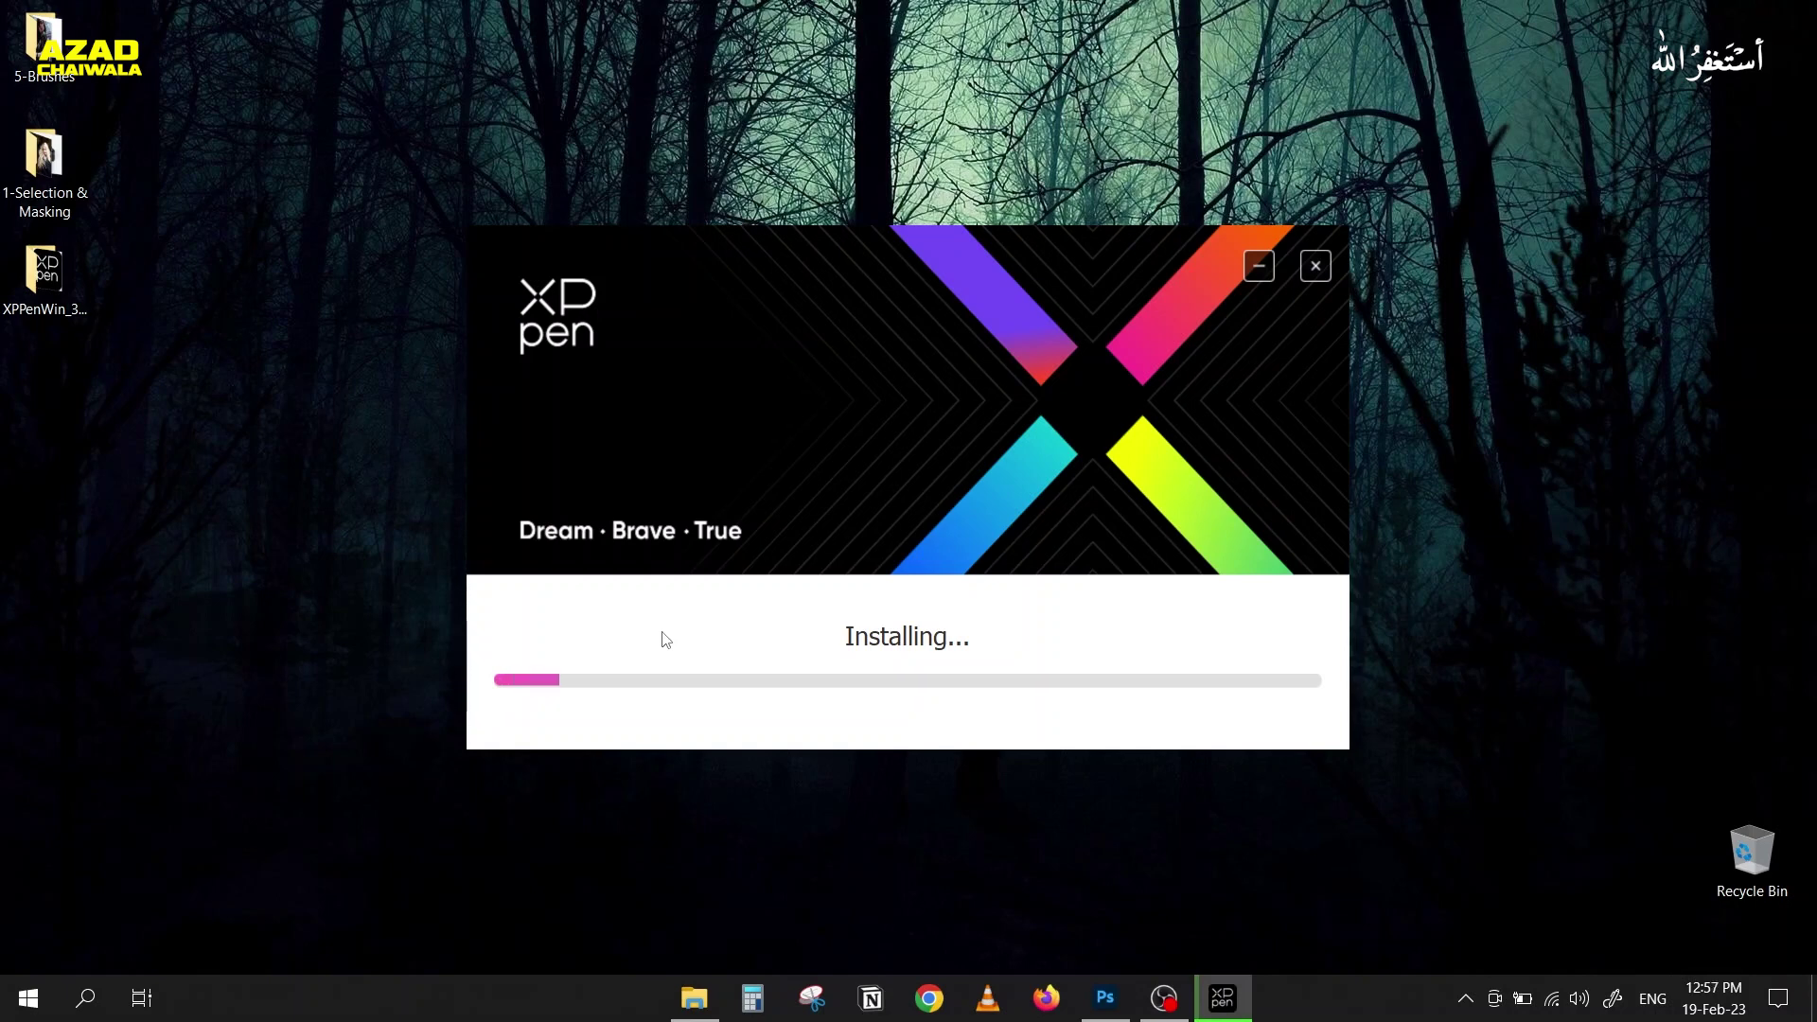
left_click(1103, 1003)
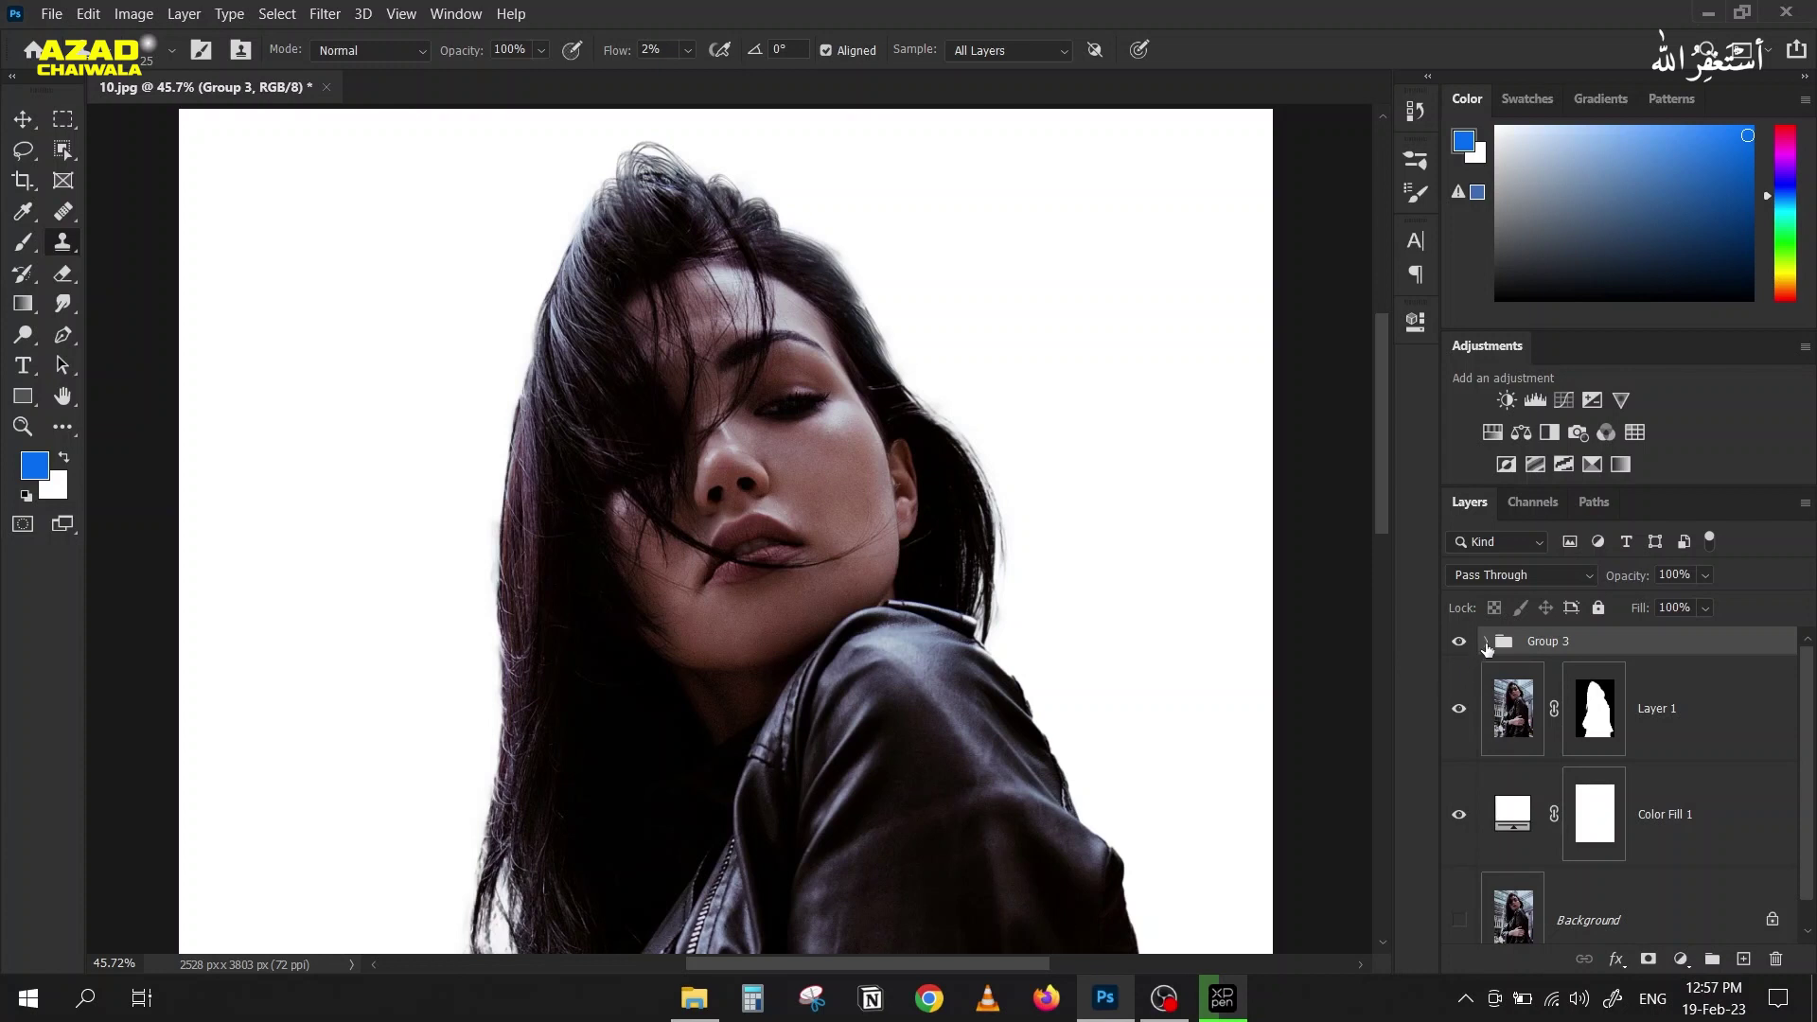
Step: Add a white layer mask to Layer 3 inside Group 3
left_click(1485, 642)
left_click(1553, 738)
left_click(1458, 739)
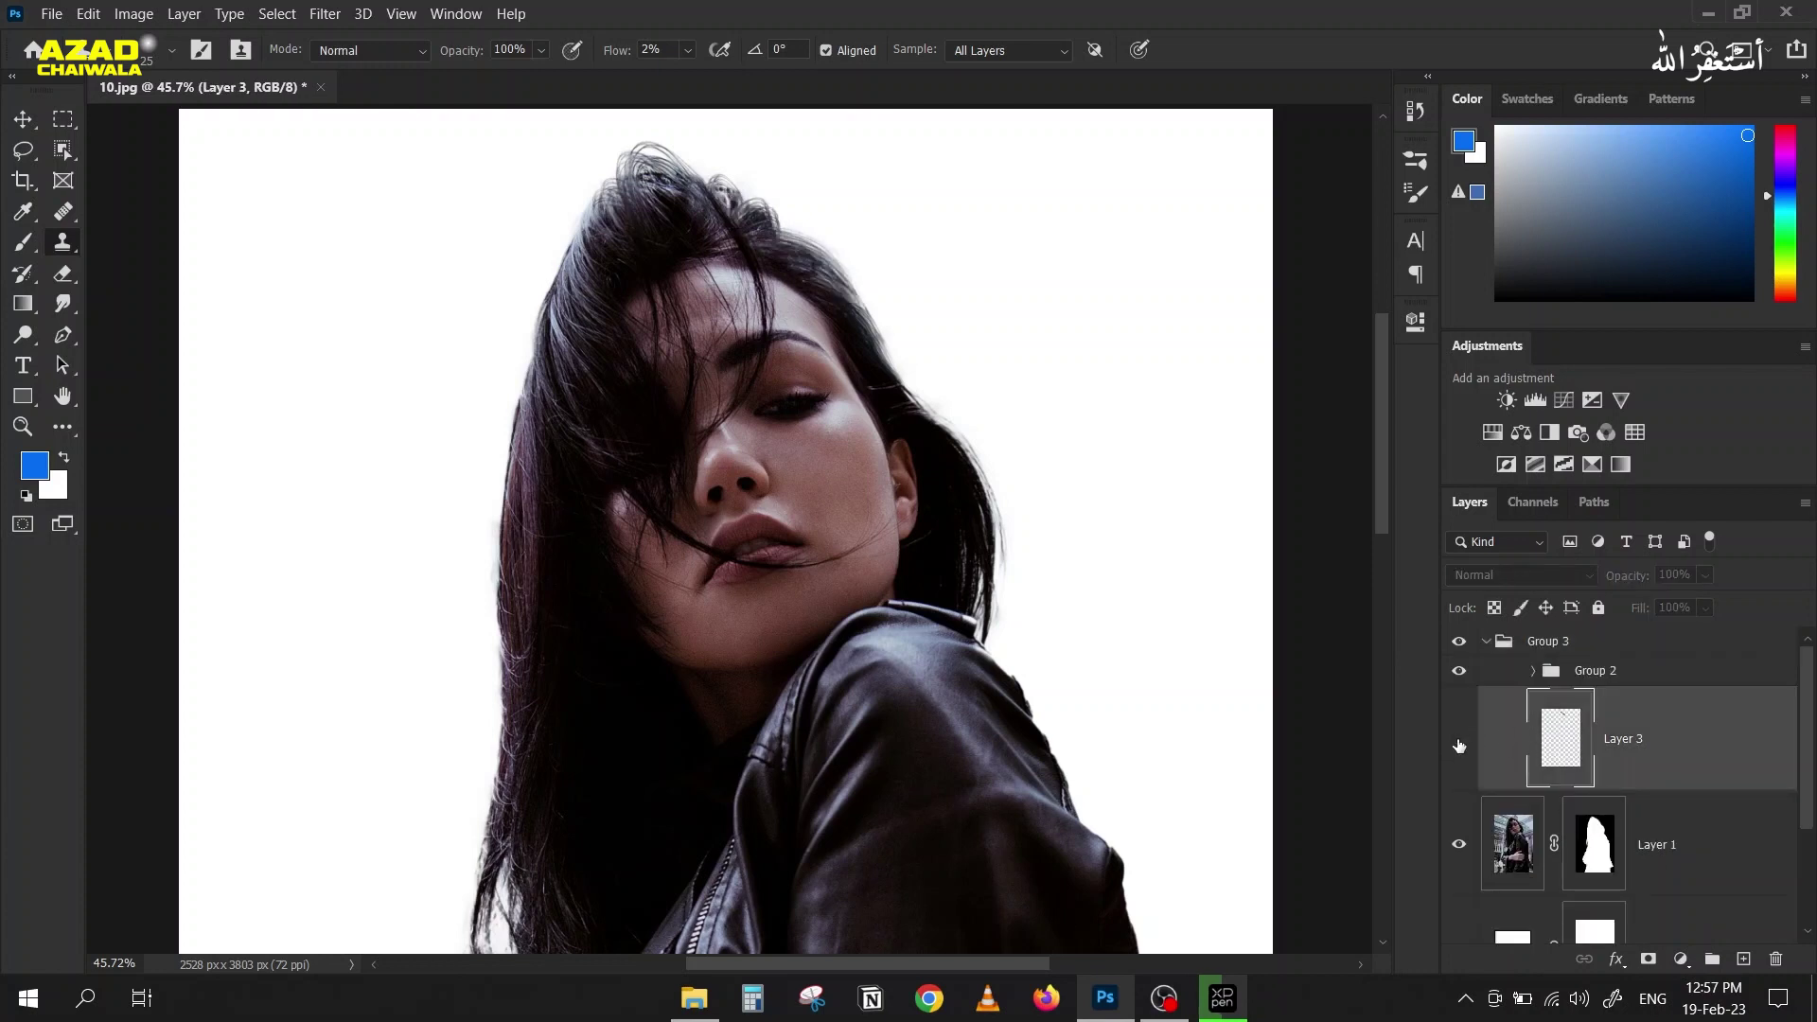
left_click(1458, 740)
left_click(1458, 740)
left_click(1458, 740)
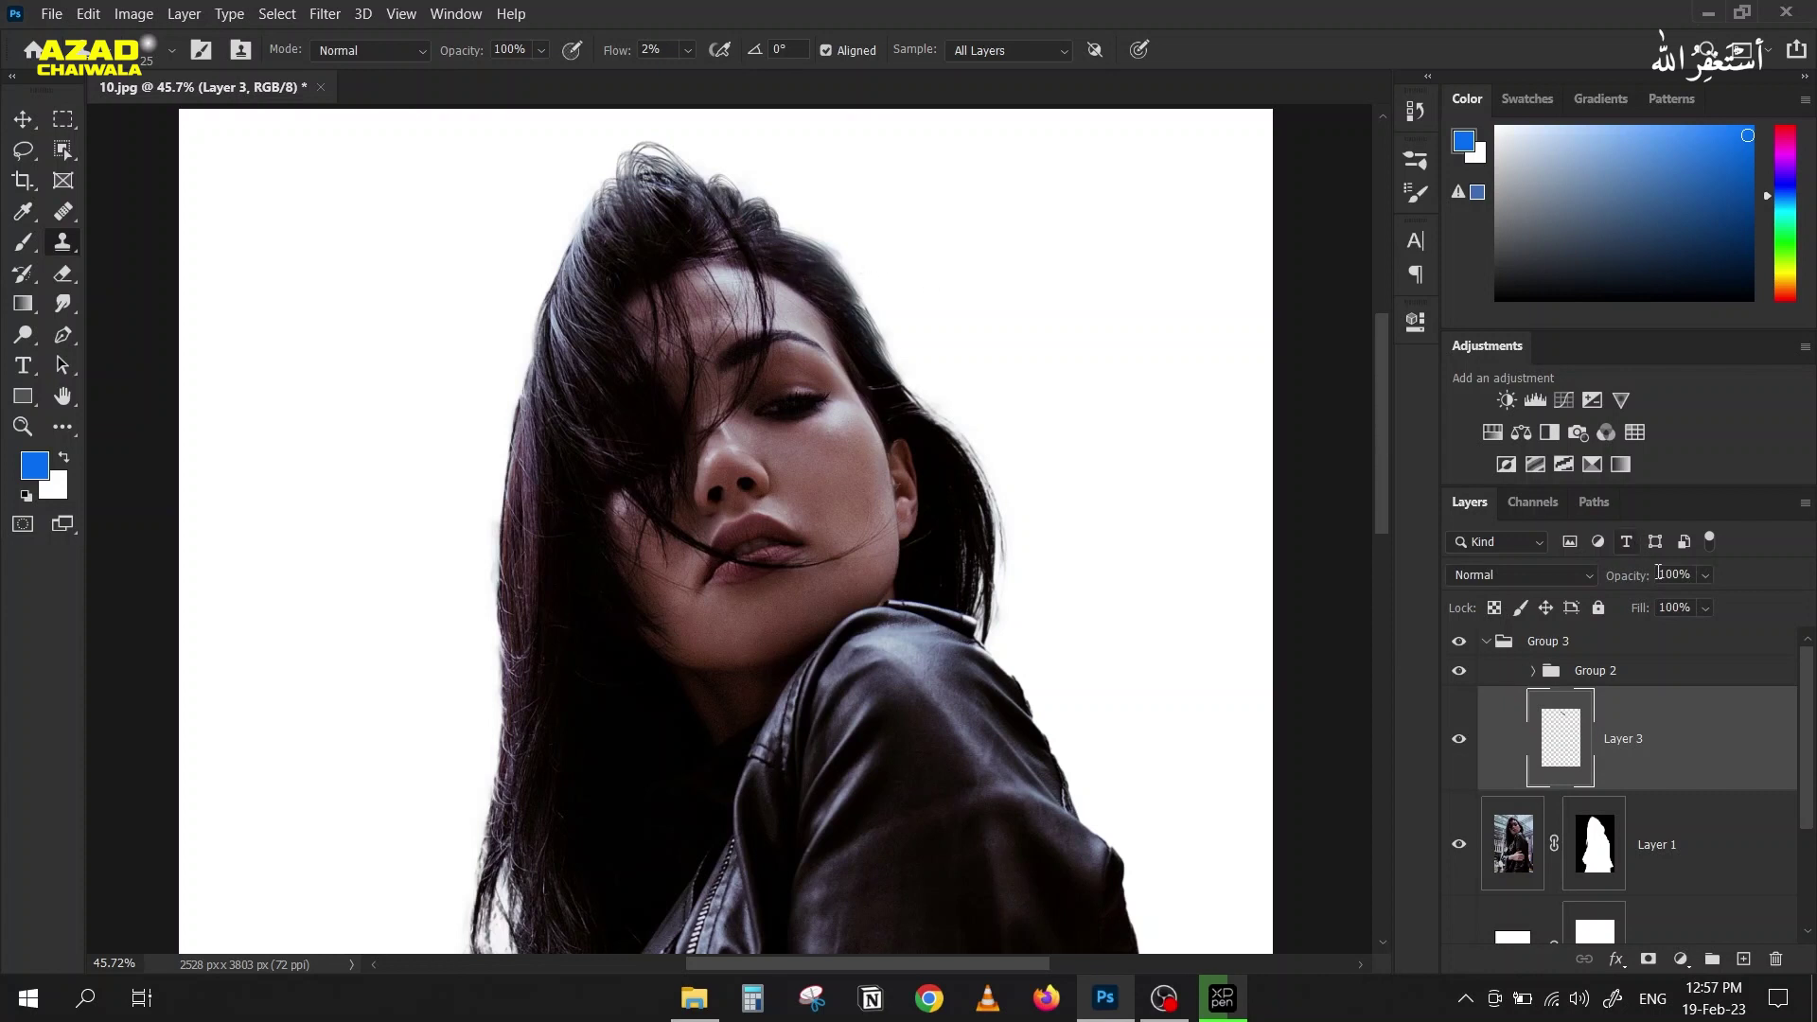
left_click(1648, 960)
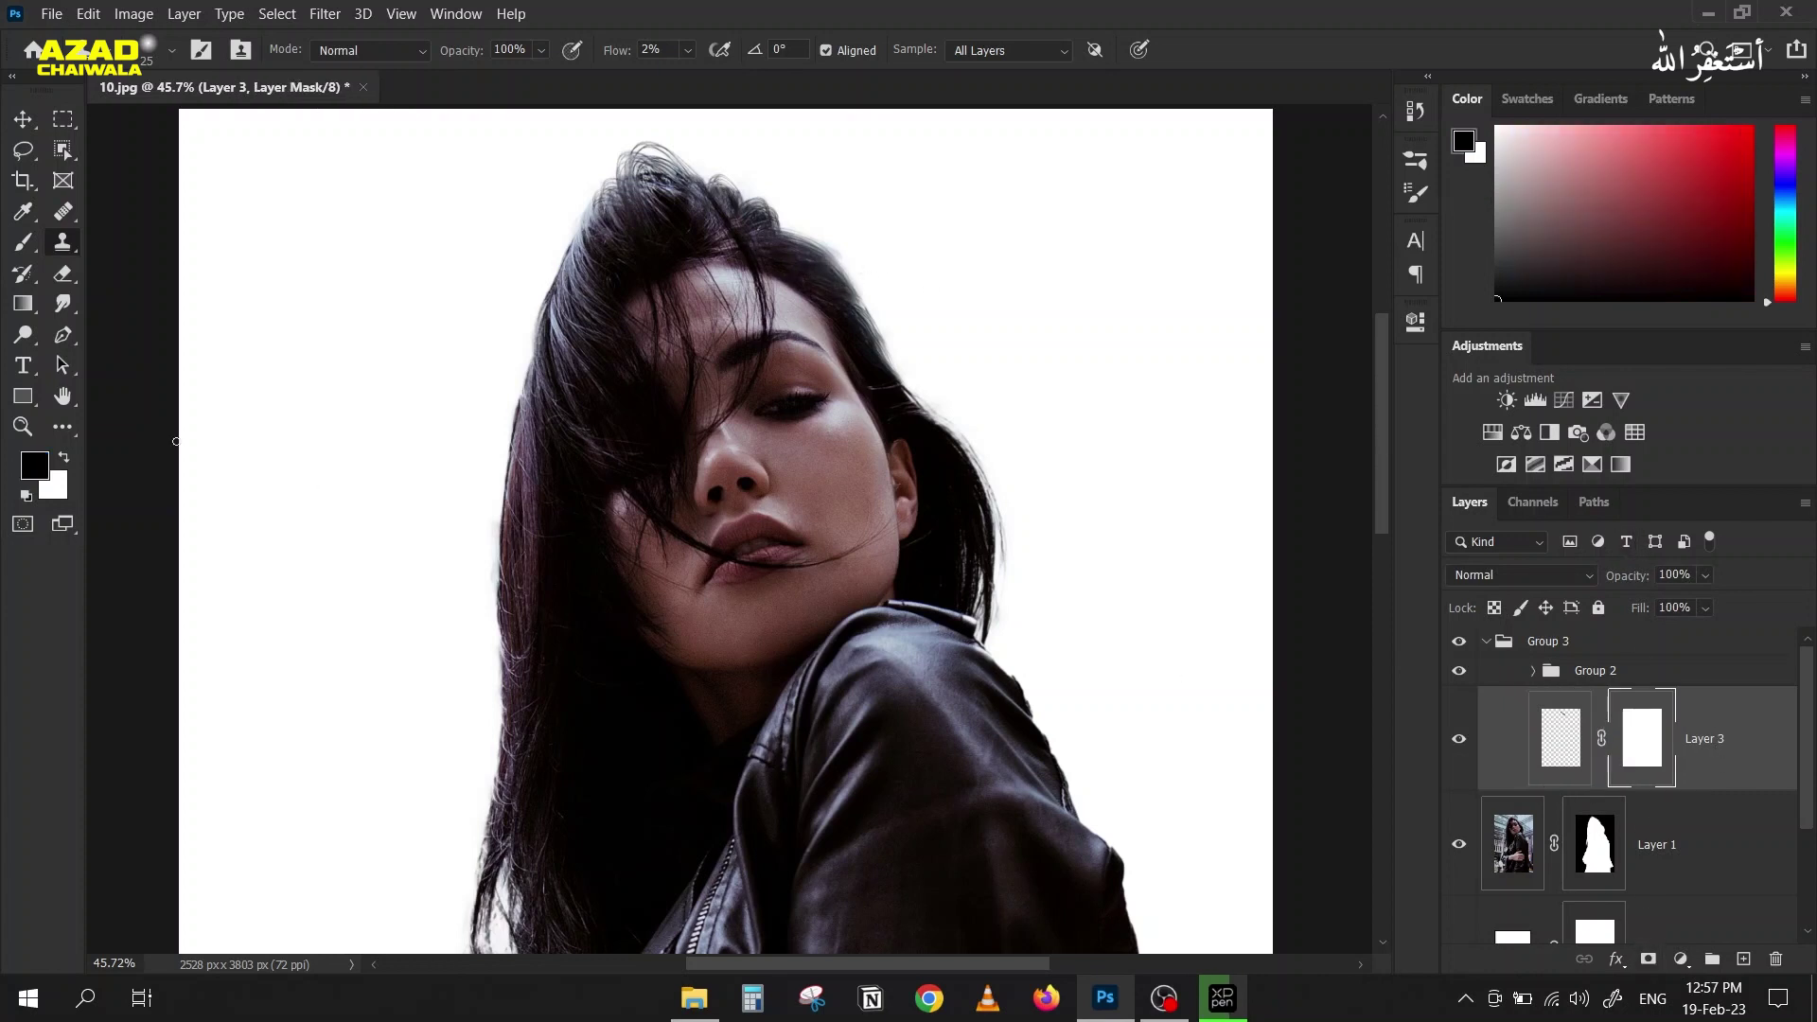
Step: Set up a soft round brush at 13% flow and size 125
left_click(15, 244)
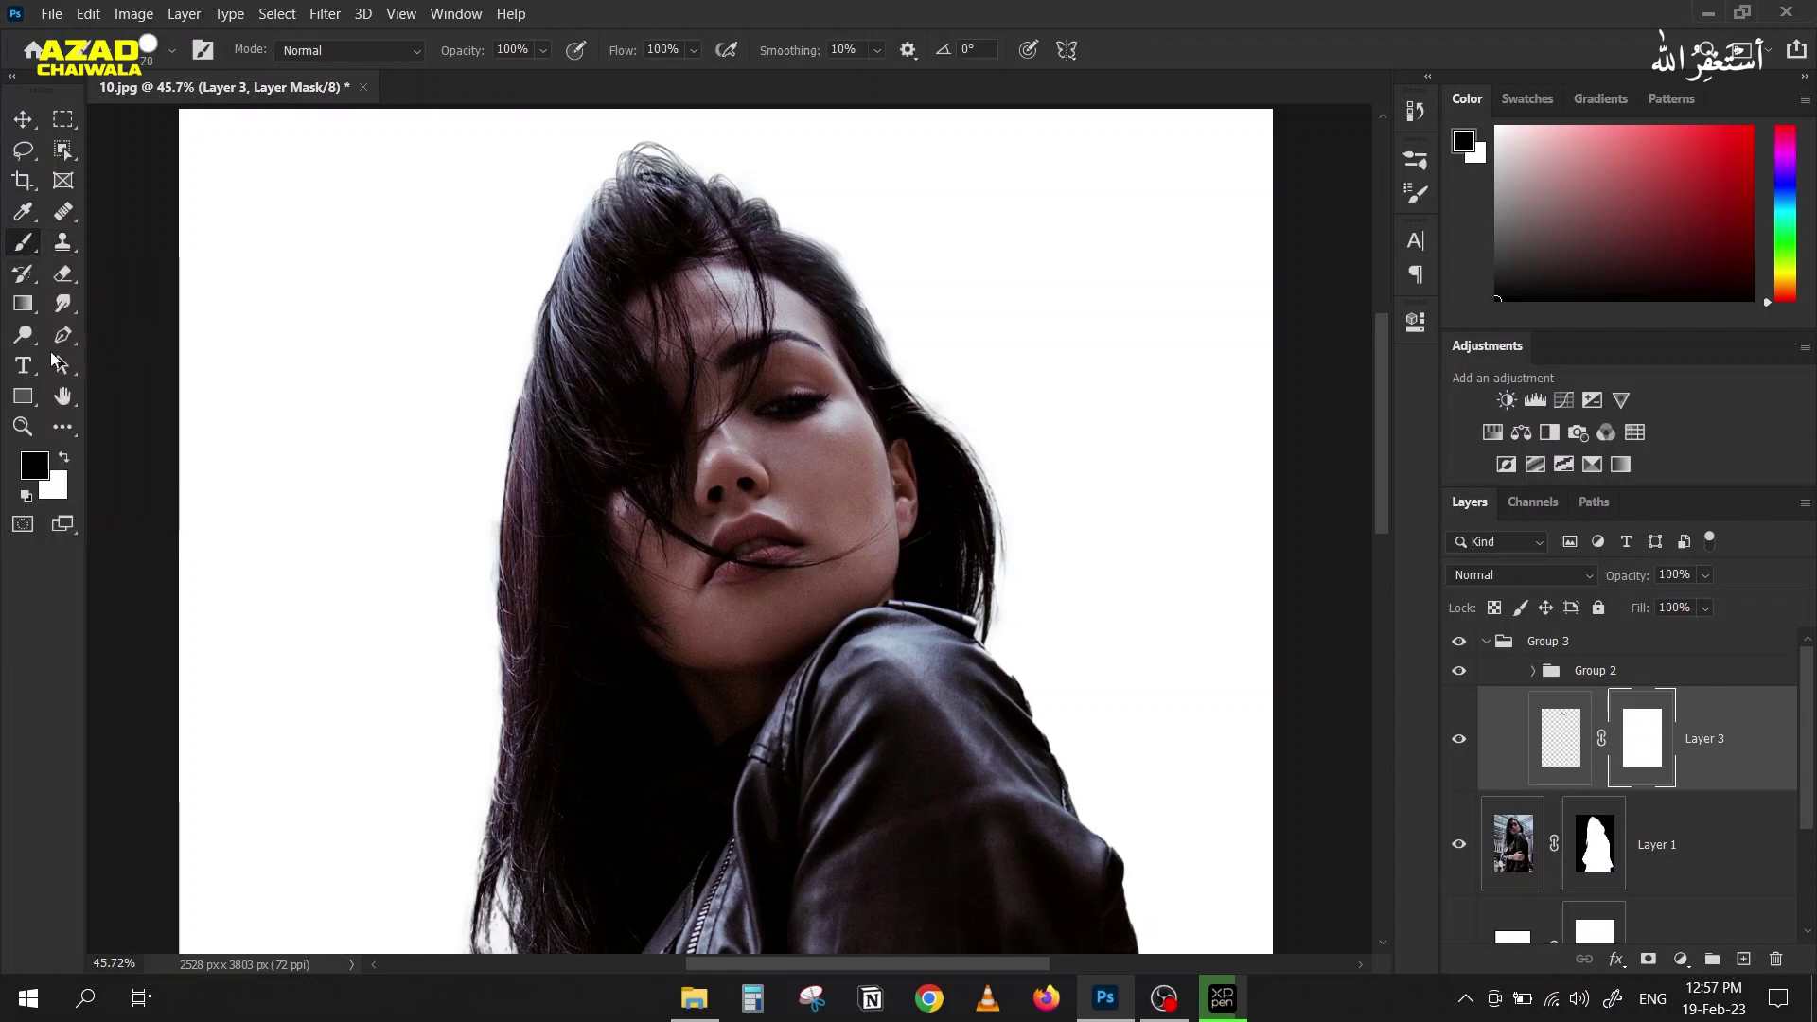
left_click_drag(616, 56, 534, 59)
left_click(146, 49)
left_click(68, 282)
left_click(1347, 13)
key("bracketright")
key("bracketright")
key("bracketright")
key("bracketright")
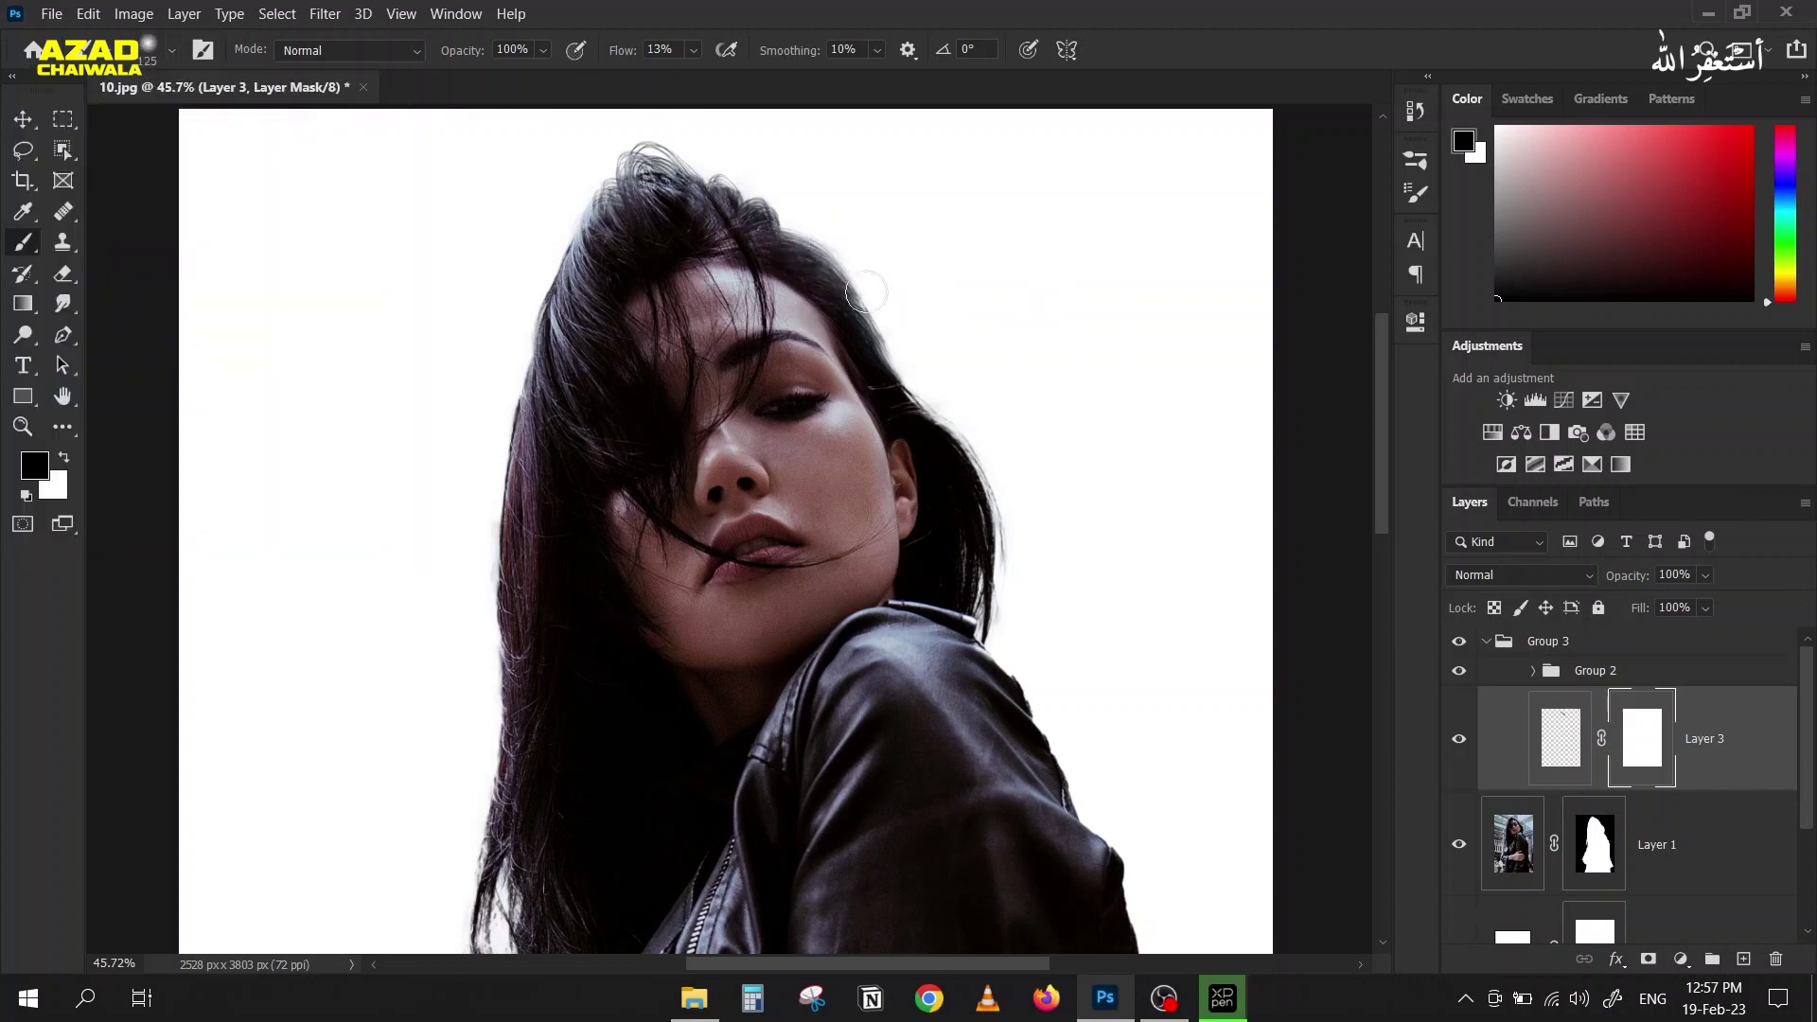
Step: Paint black along the upper right hair edge to hide Layer 3's retouching, then check it
mouse_move(850, 273)
left_mouse_down()
mouse_move(921, 370)
mouse_move(886, 342)
mouse_move(890, 305)
left_mouse_up()
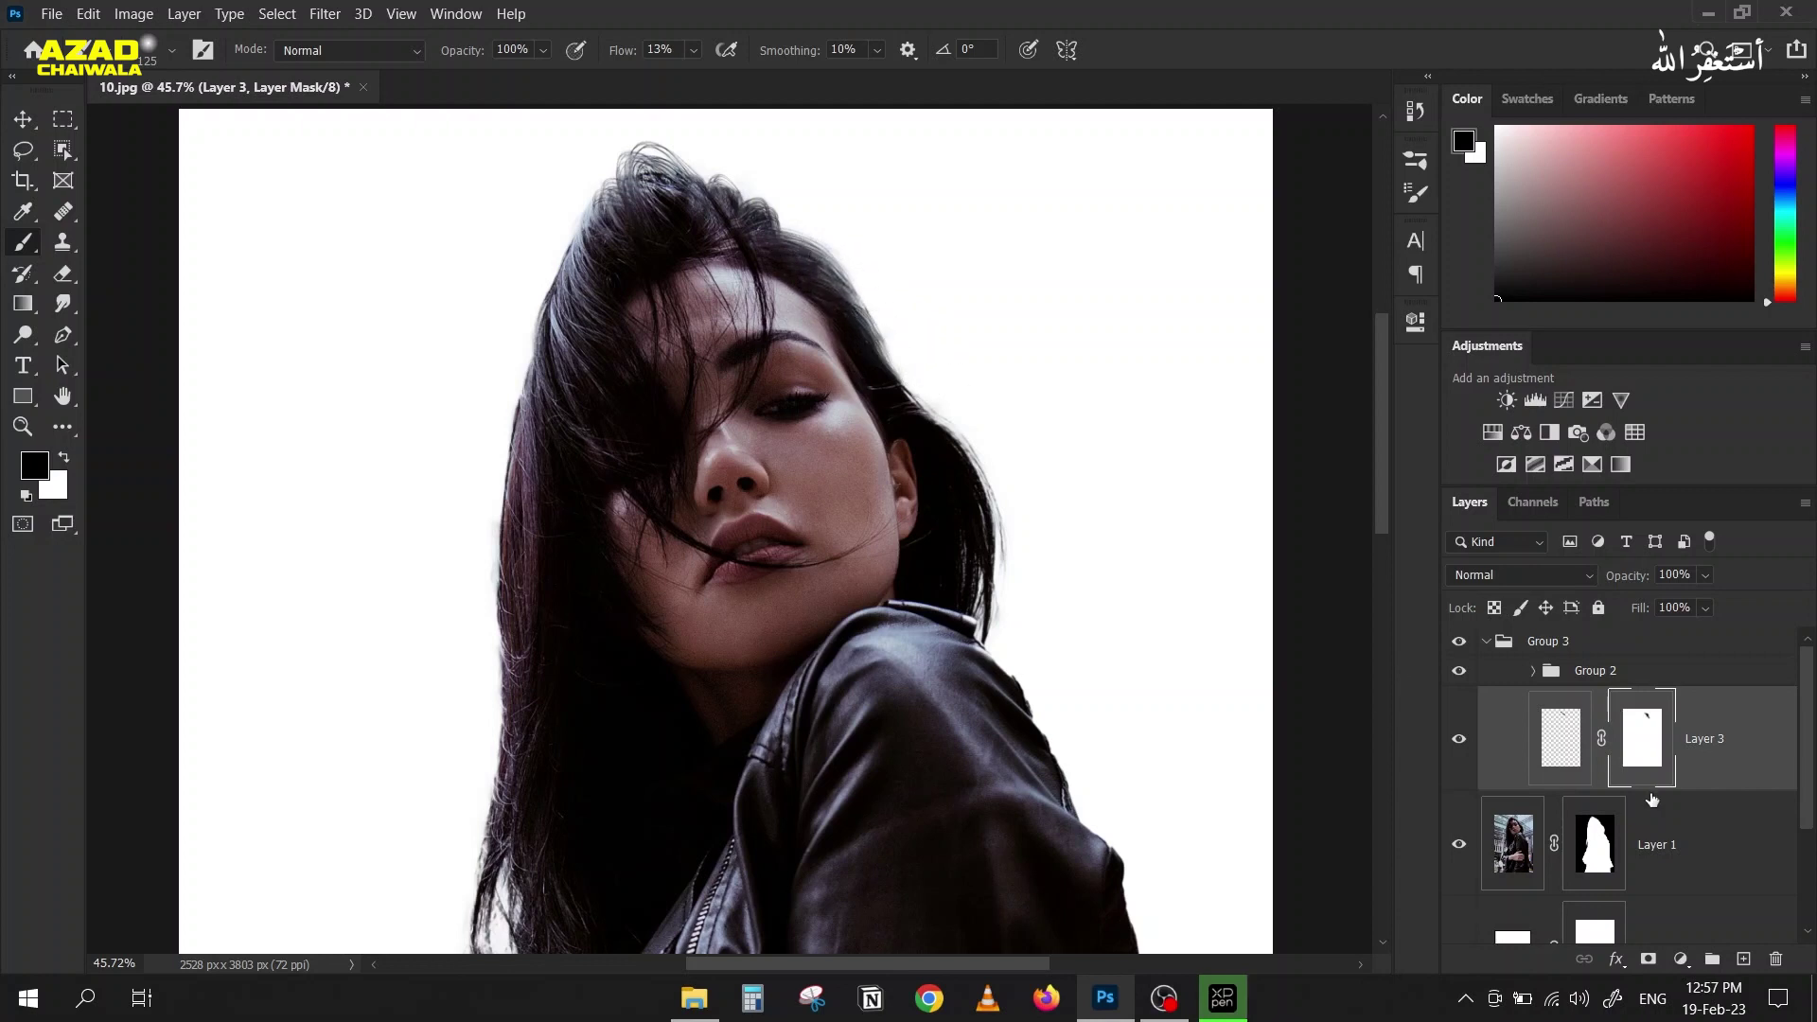
left_click(1457, 744)
left_click(1457, 744)
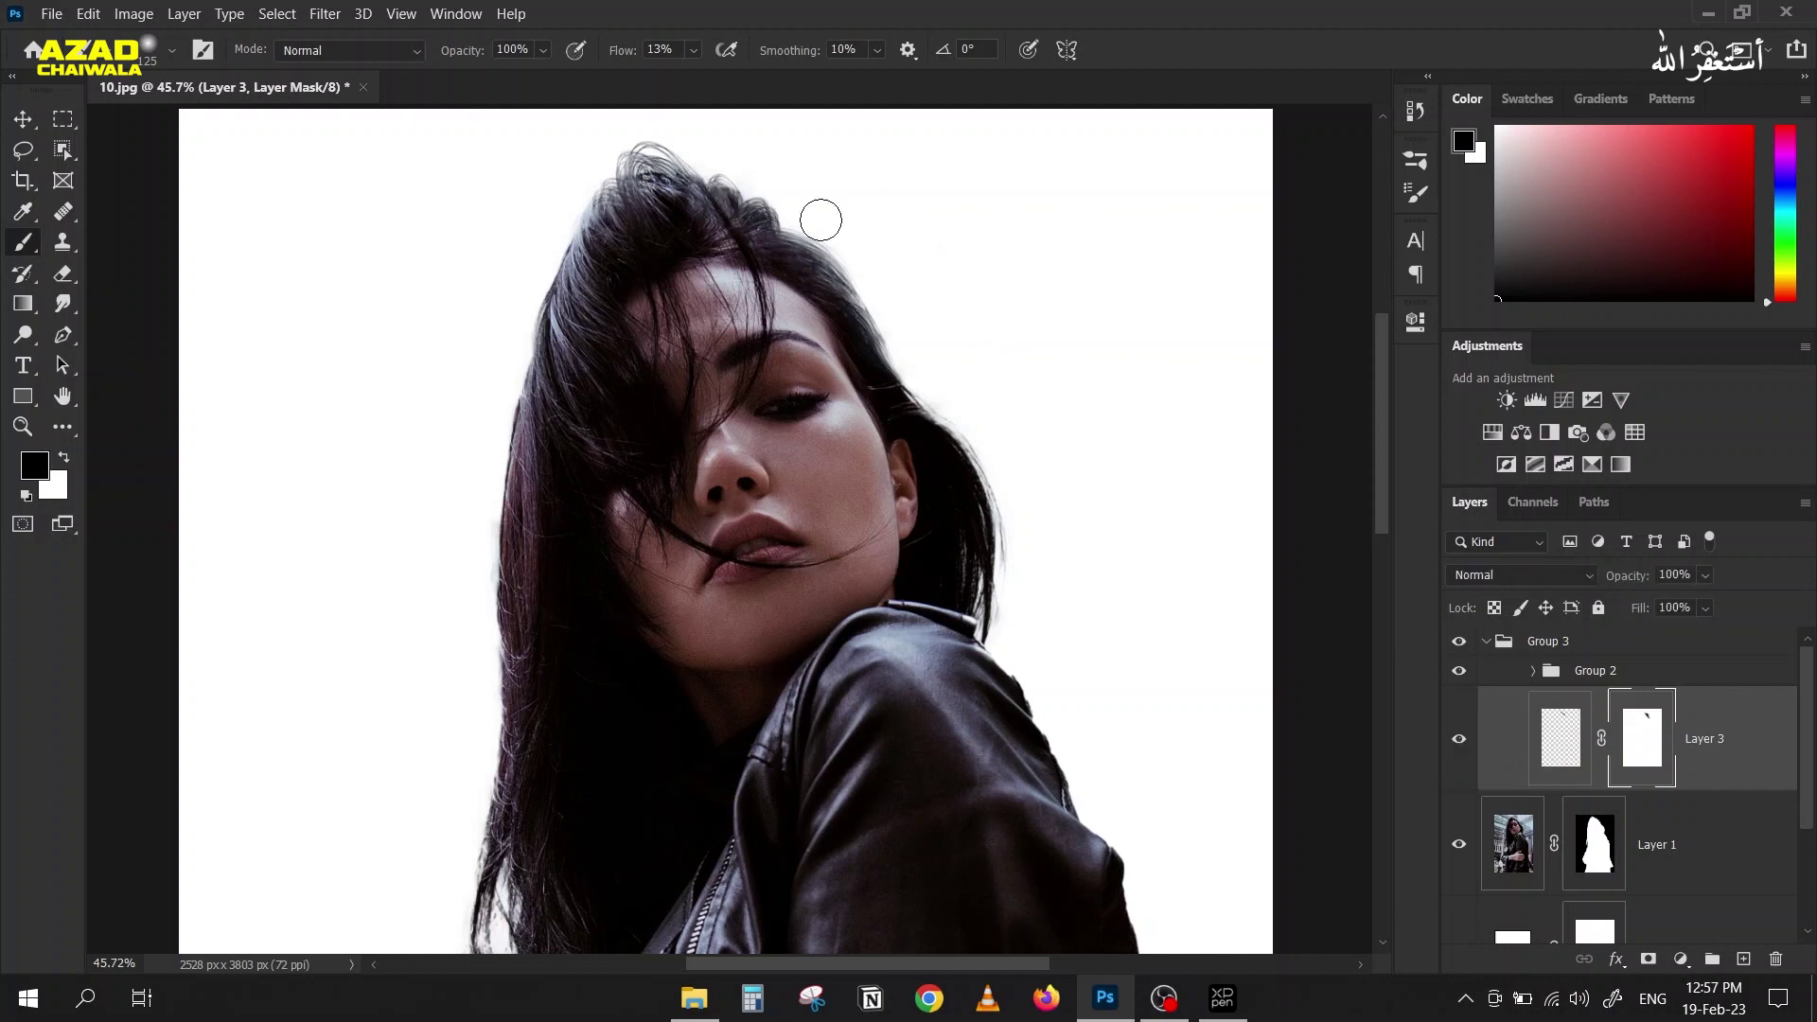
Step: Collapse Group 3 and bring the XP-Pen restart prompt forward
left_click(1486, 643)
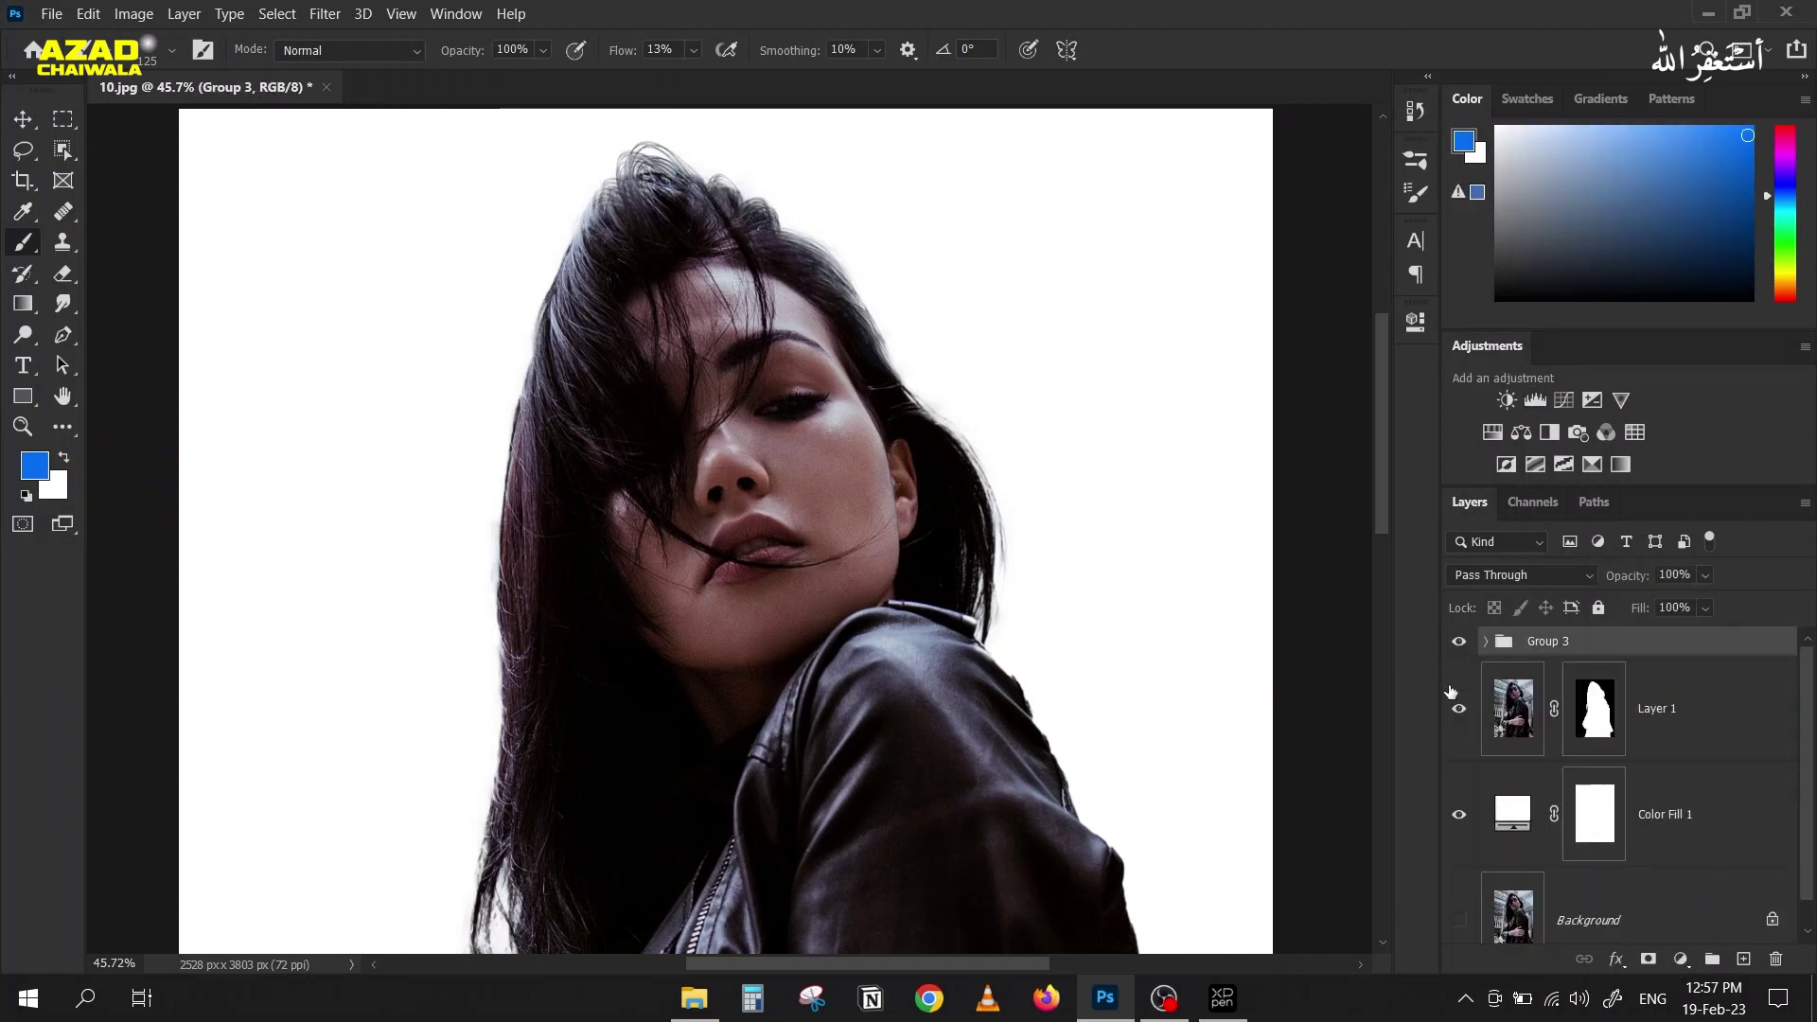
left_click(23, 119)
scroll(284, 407, "down", 2)
left_click_drag(345, 459, 362, 395)
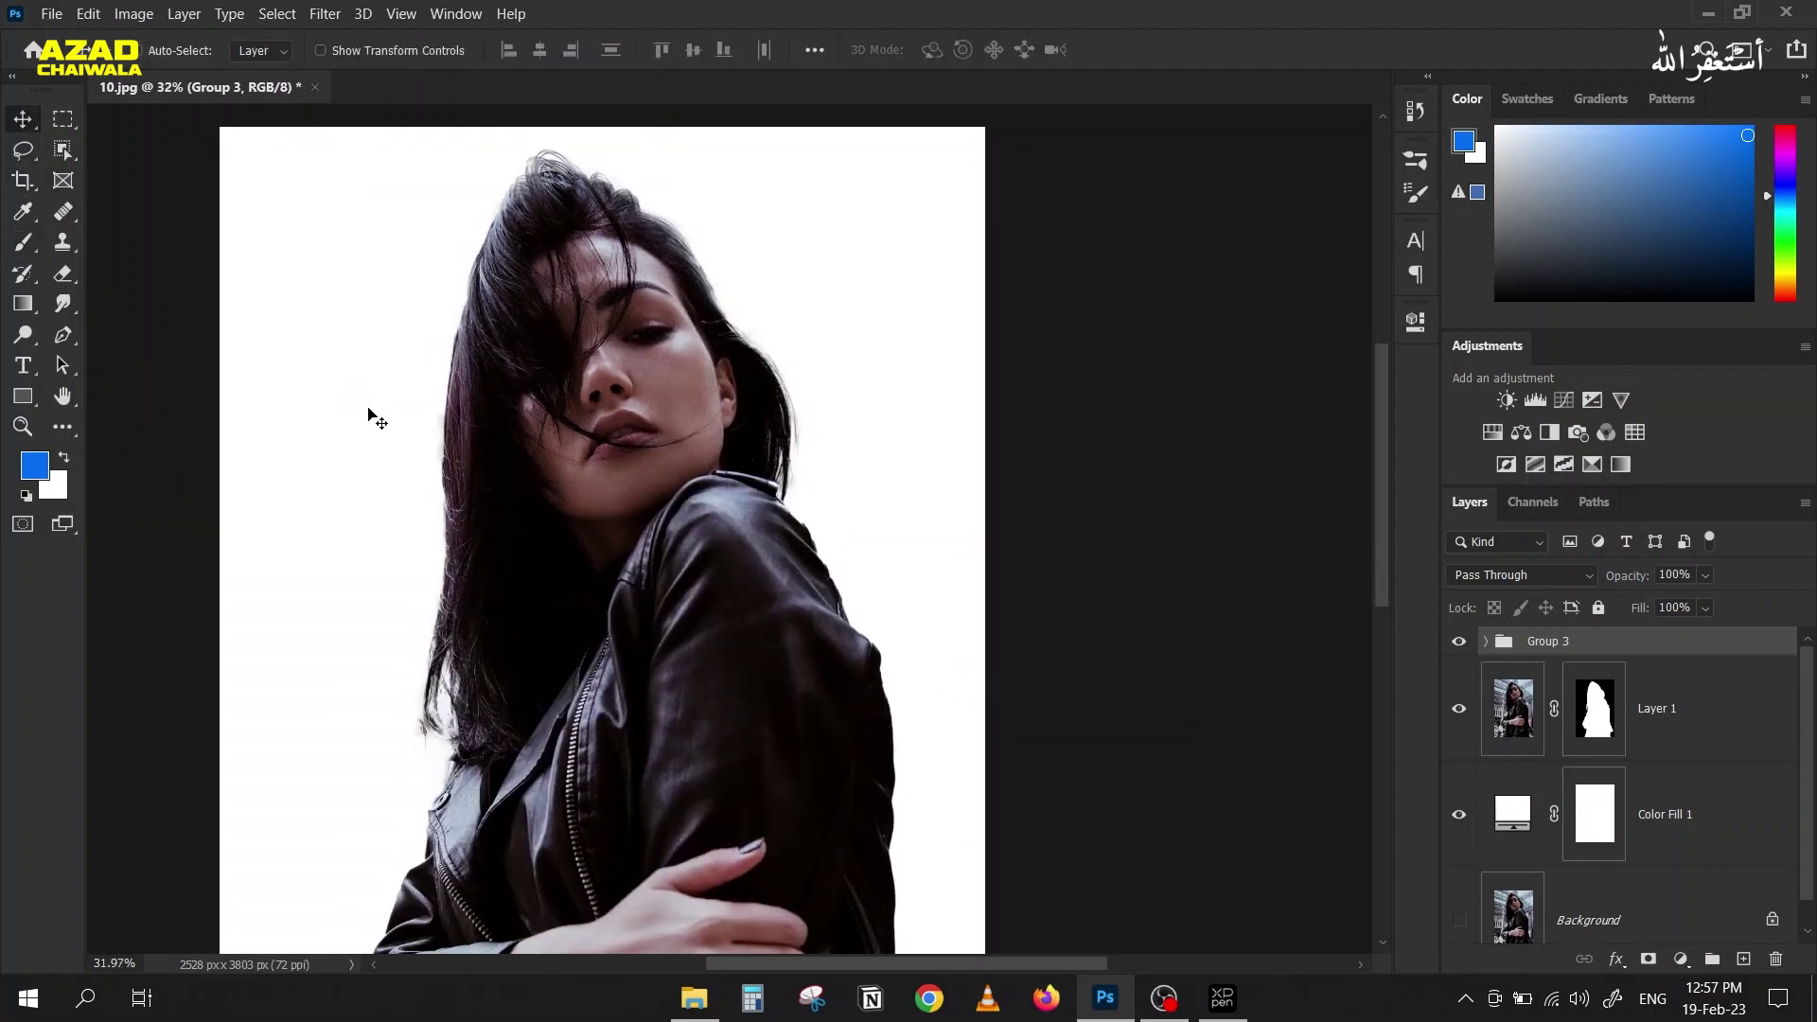
left_click(1242, 1015)
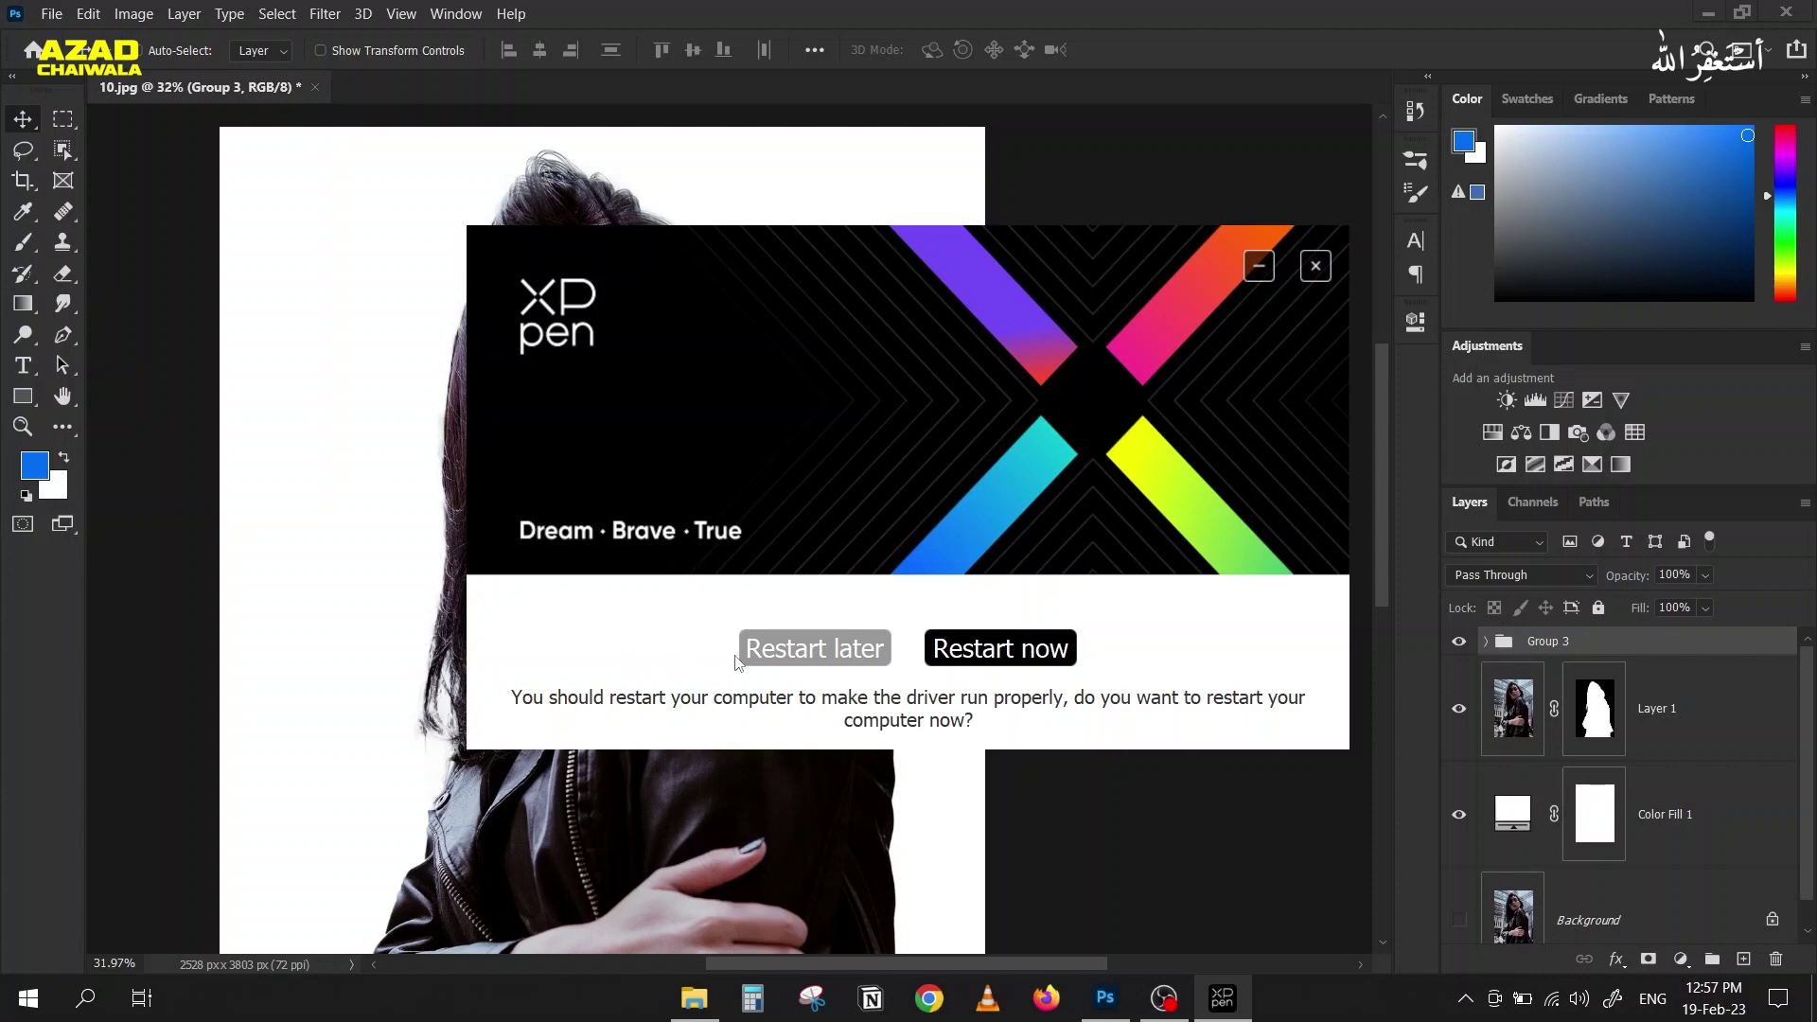
Step: Choose Restart later, minimize Photoshop and launch Pentablet from its desktop shortcut
left_click(813, 649)
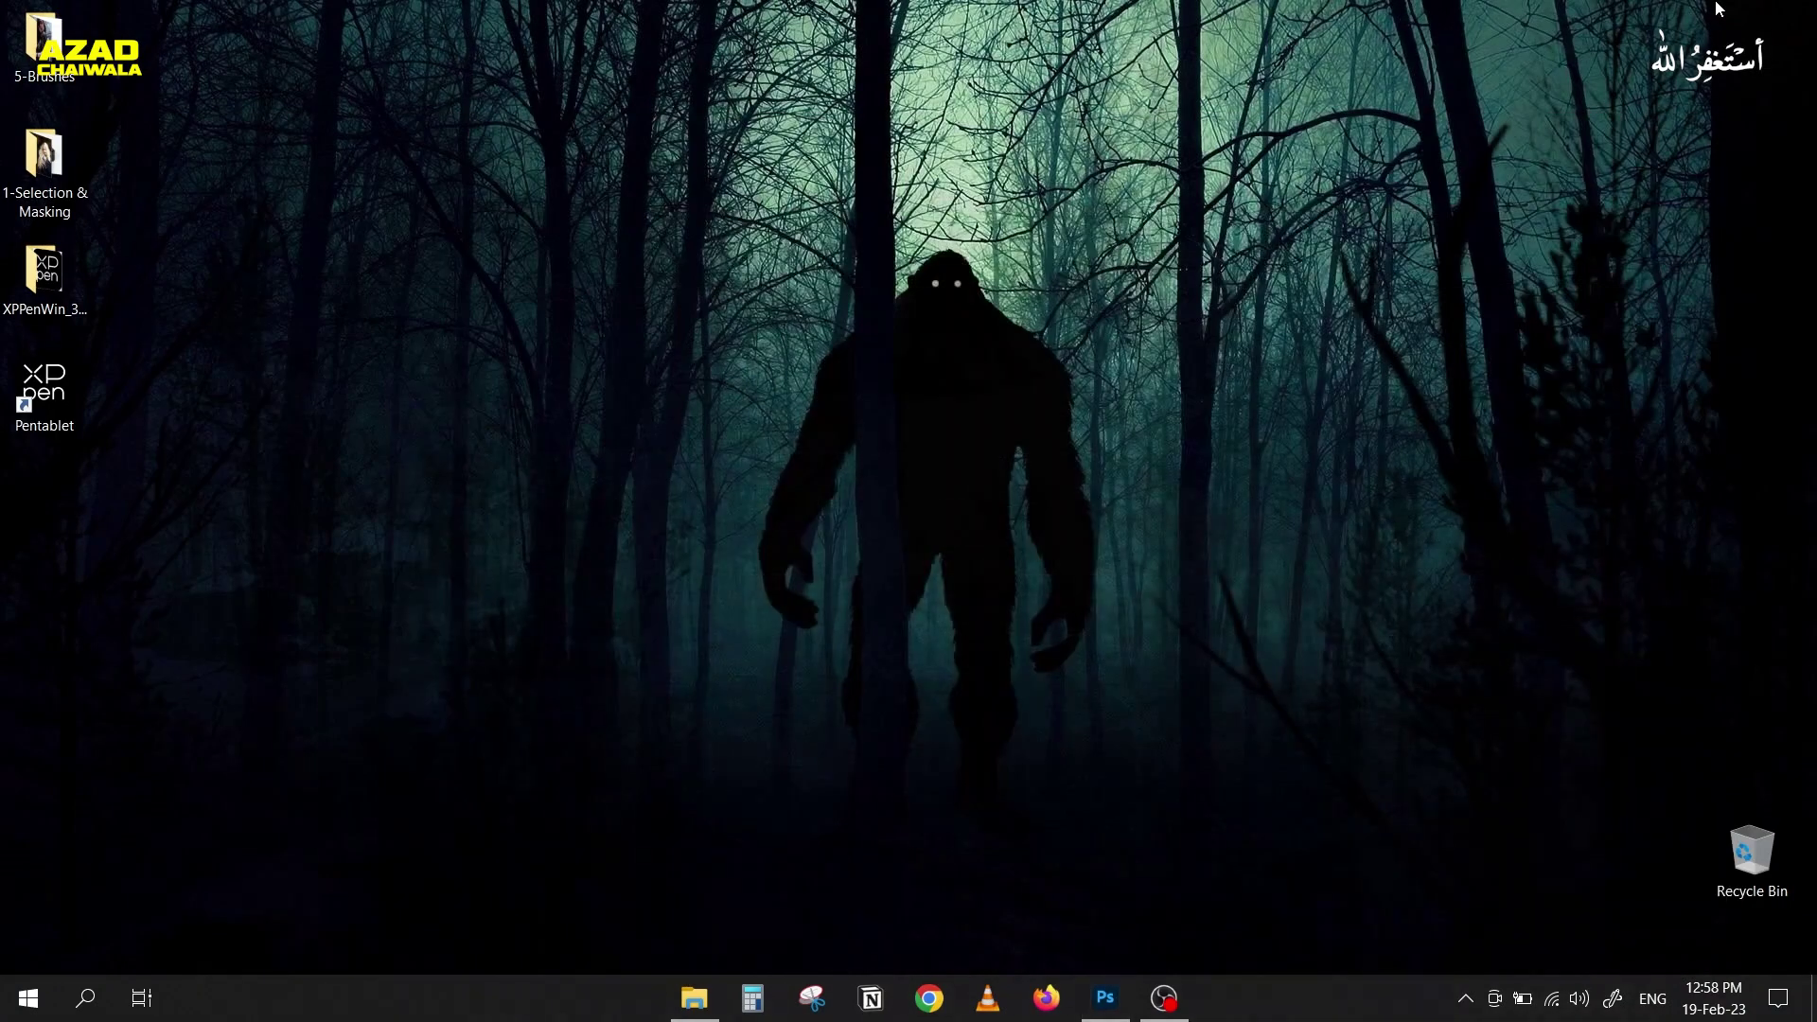
left_click(1709, 13)
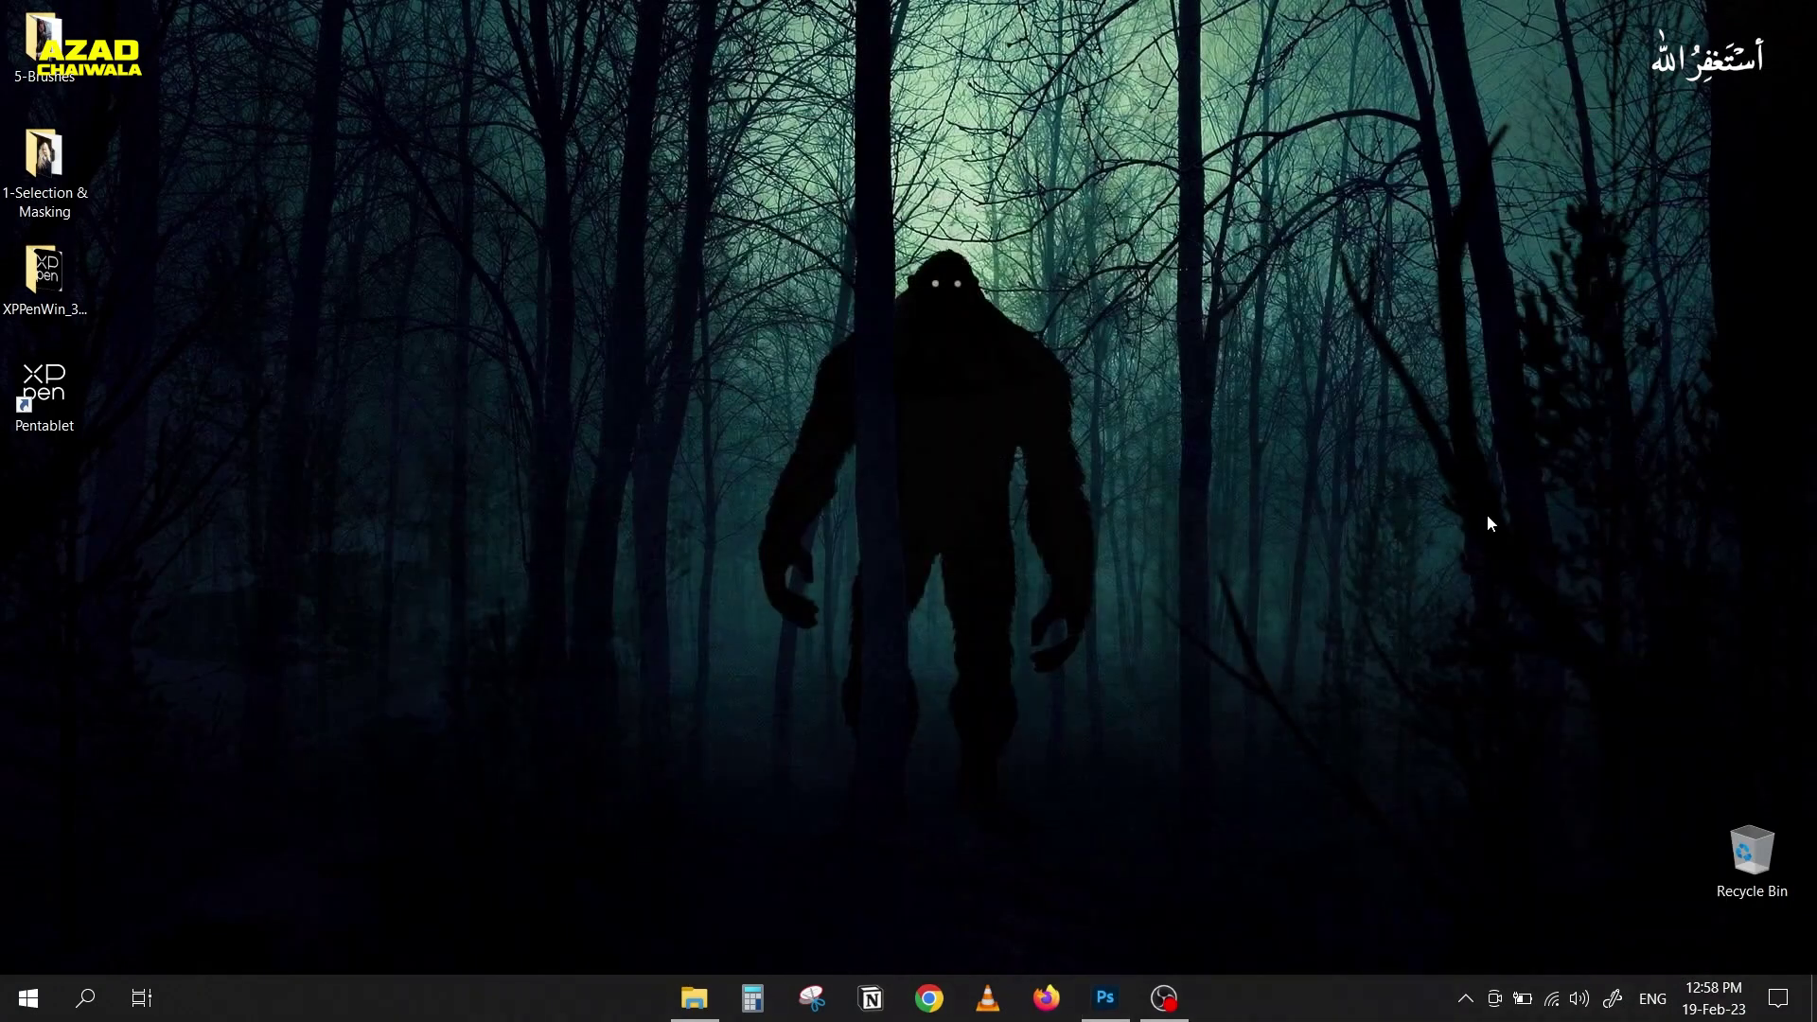
left_click(1475, 1004)
left_click(1360, 925)
double_click(52, 383)
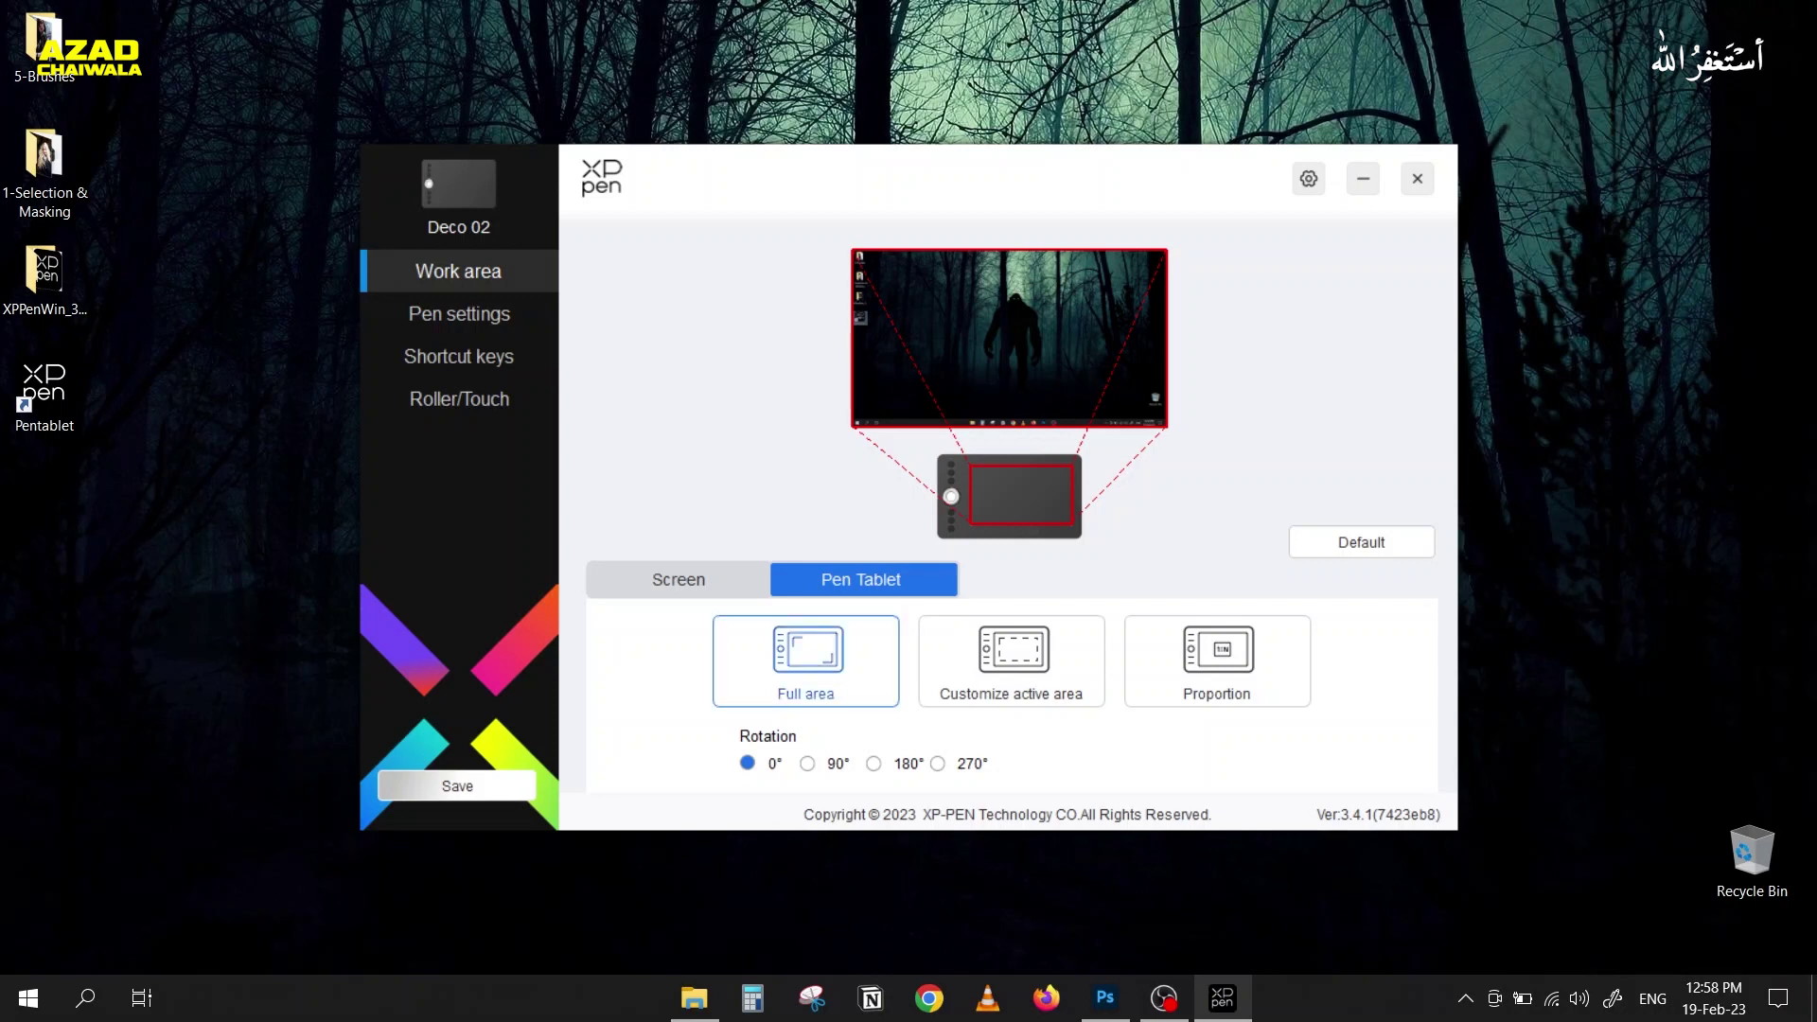
Step: Review the Screen and Pen Tablet work area tabs and set tablet Rotation to 180°
left_click(680, 579)
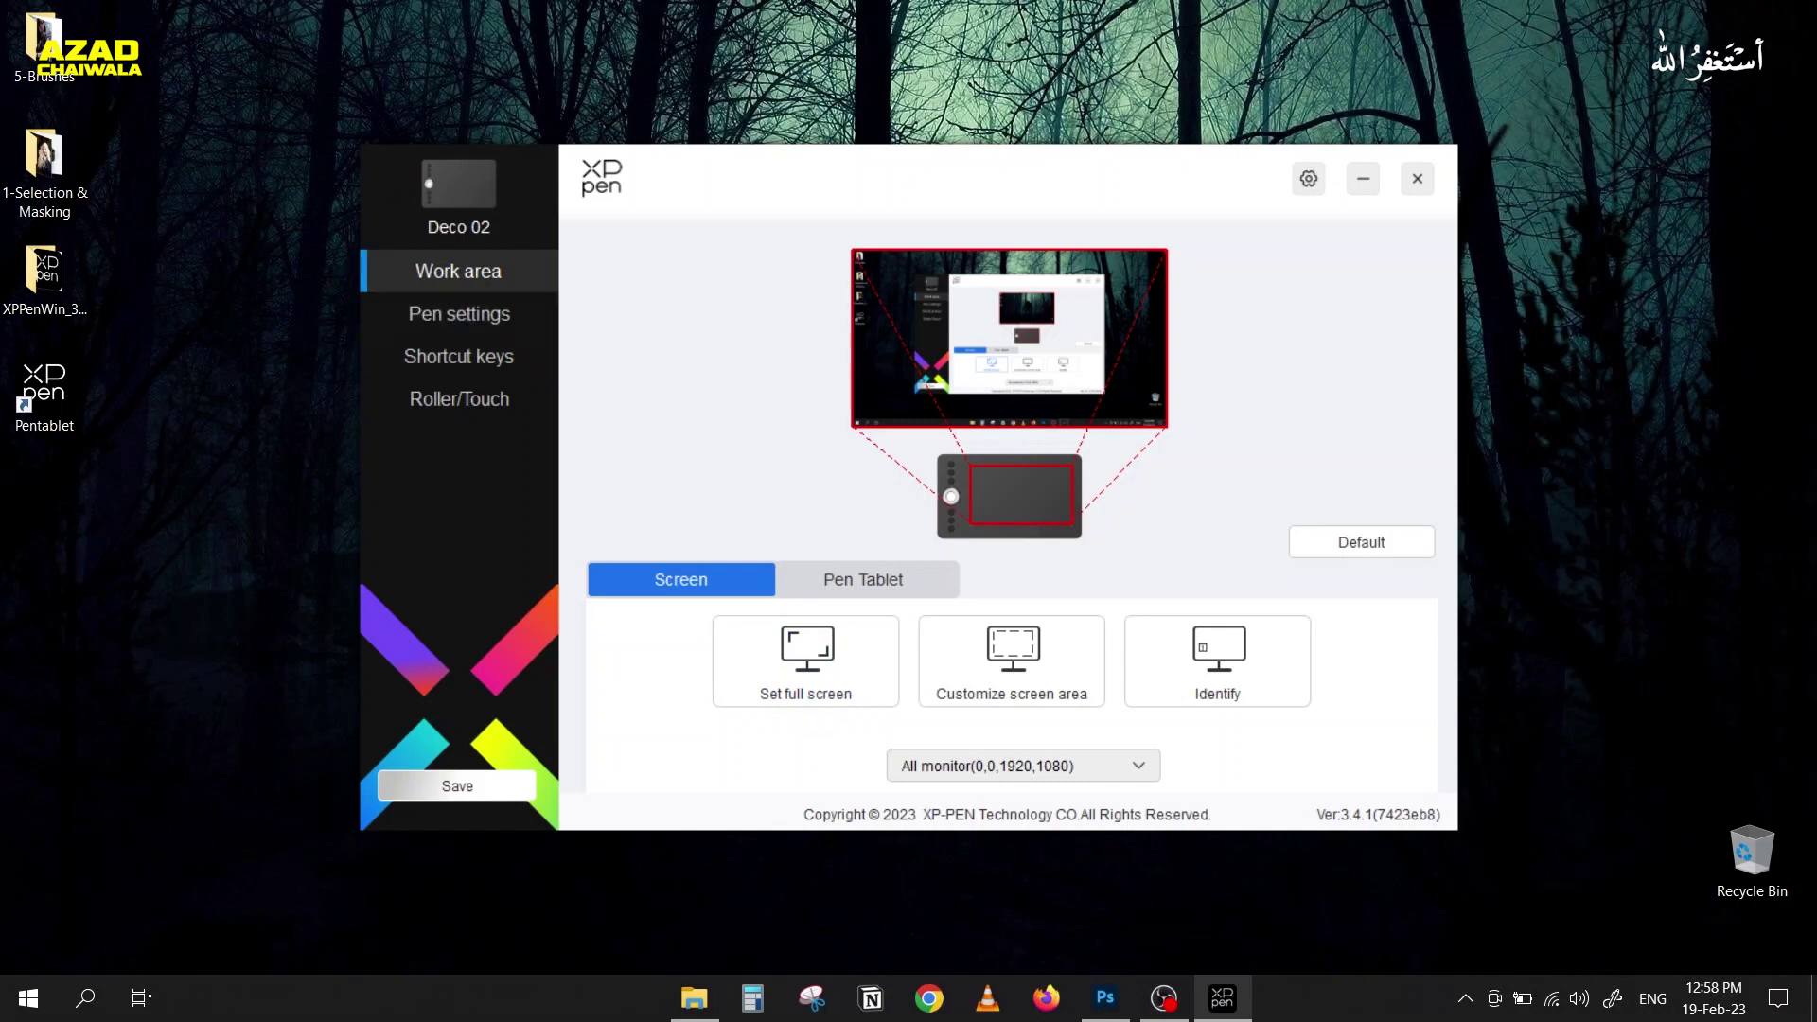
left_click(841, 579)
left_click(678, 579)
left_click(858, 574)
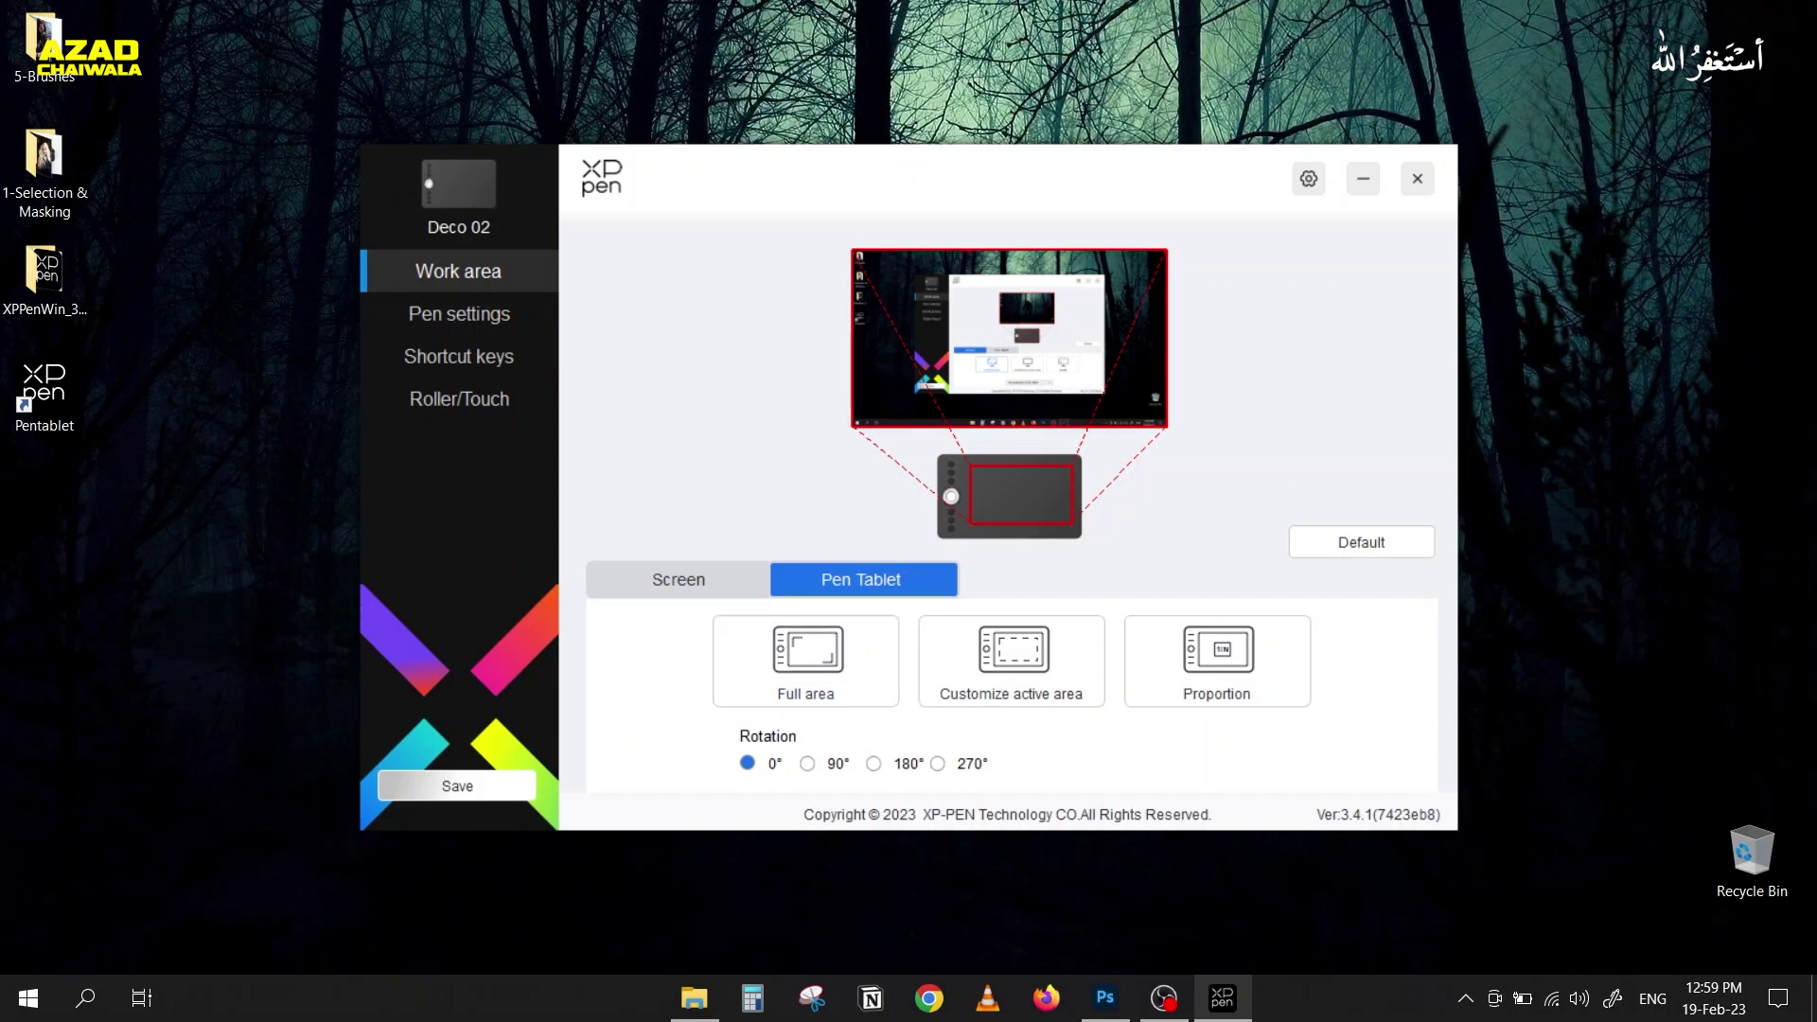
left_click(873, 762)
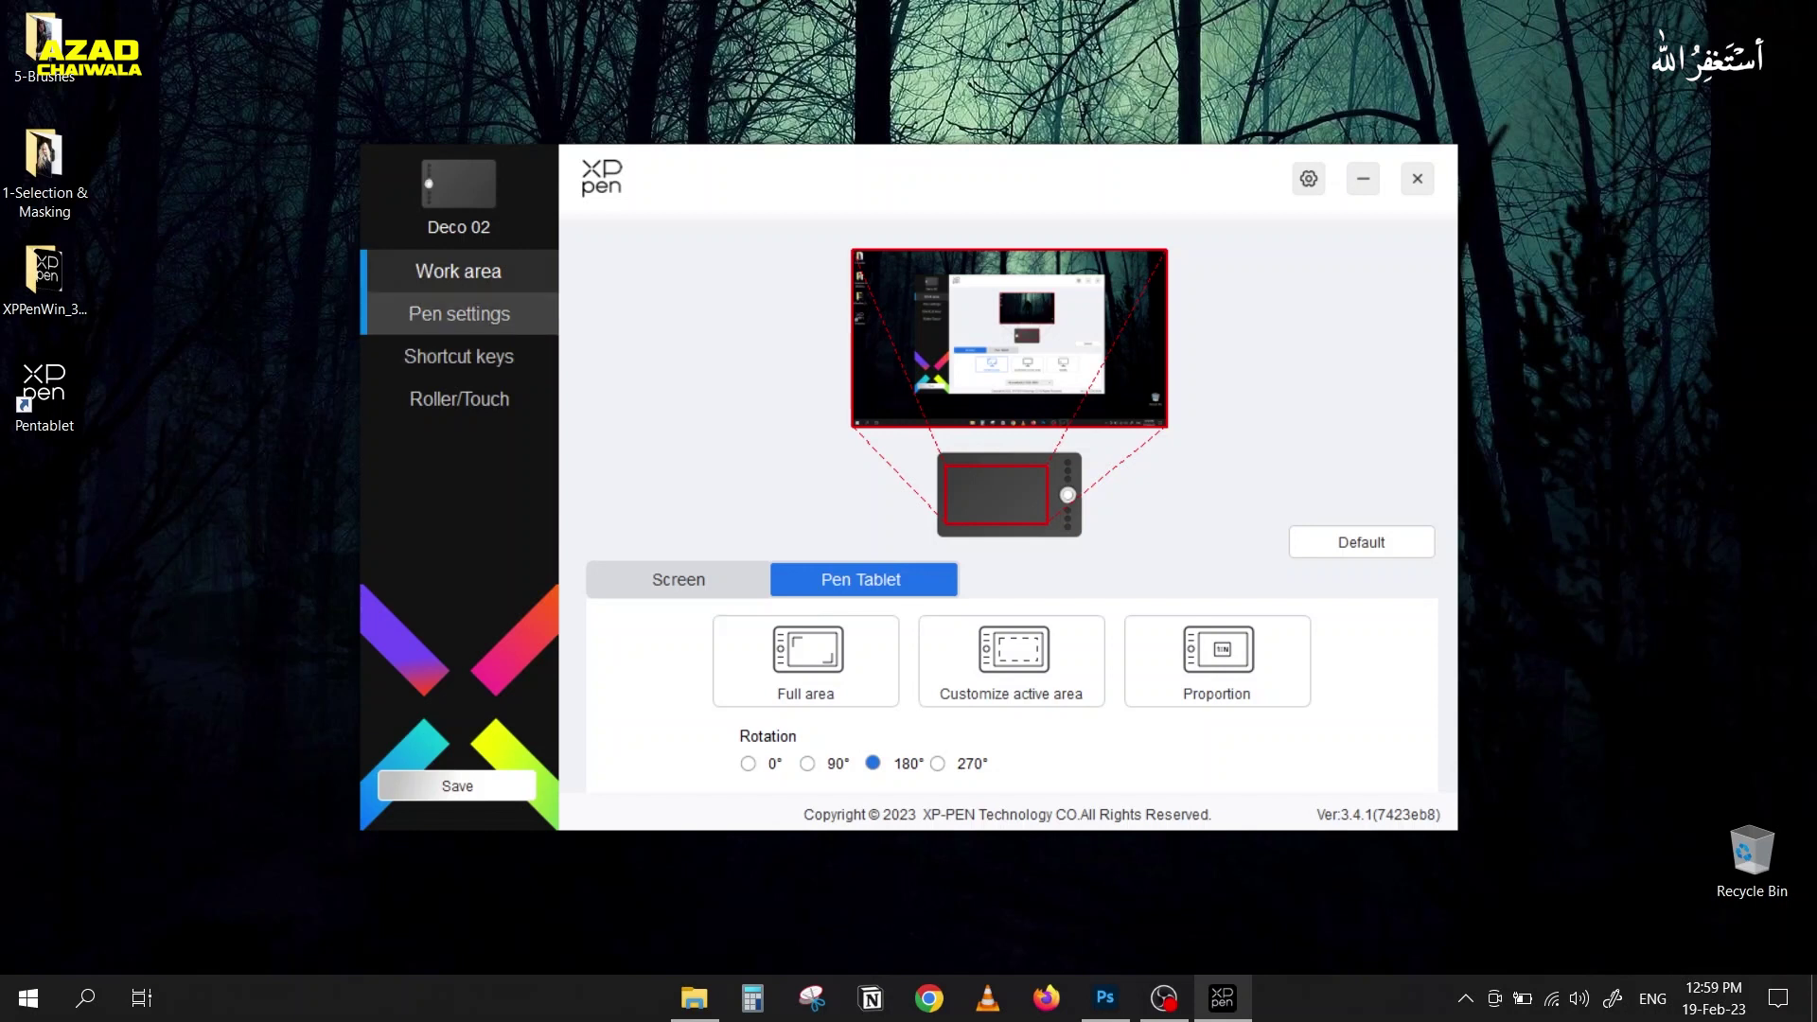
left_click(459, 313)
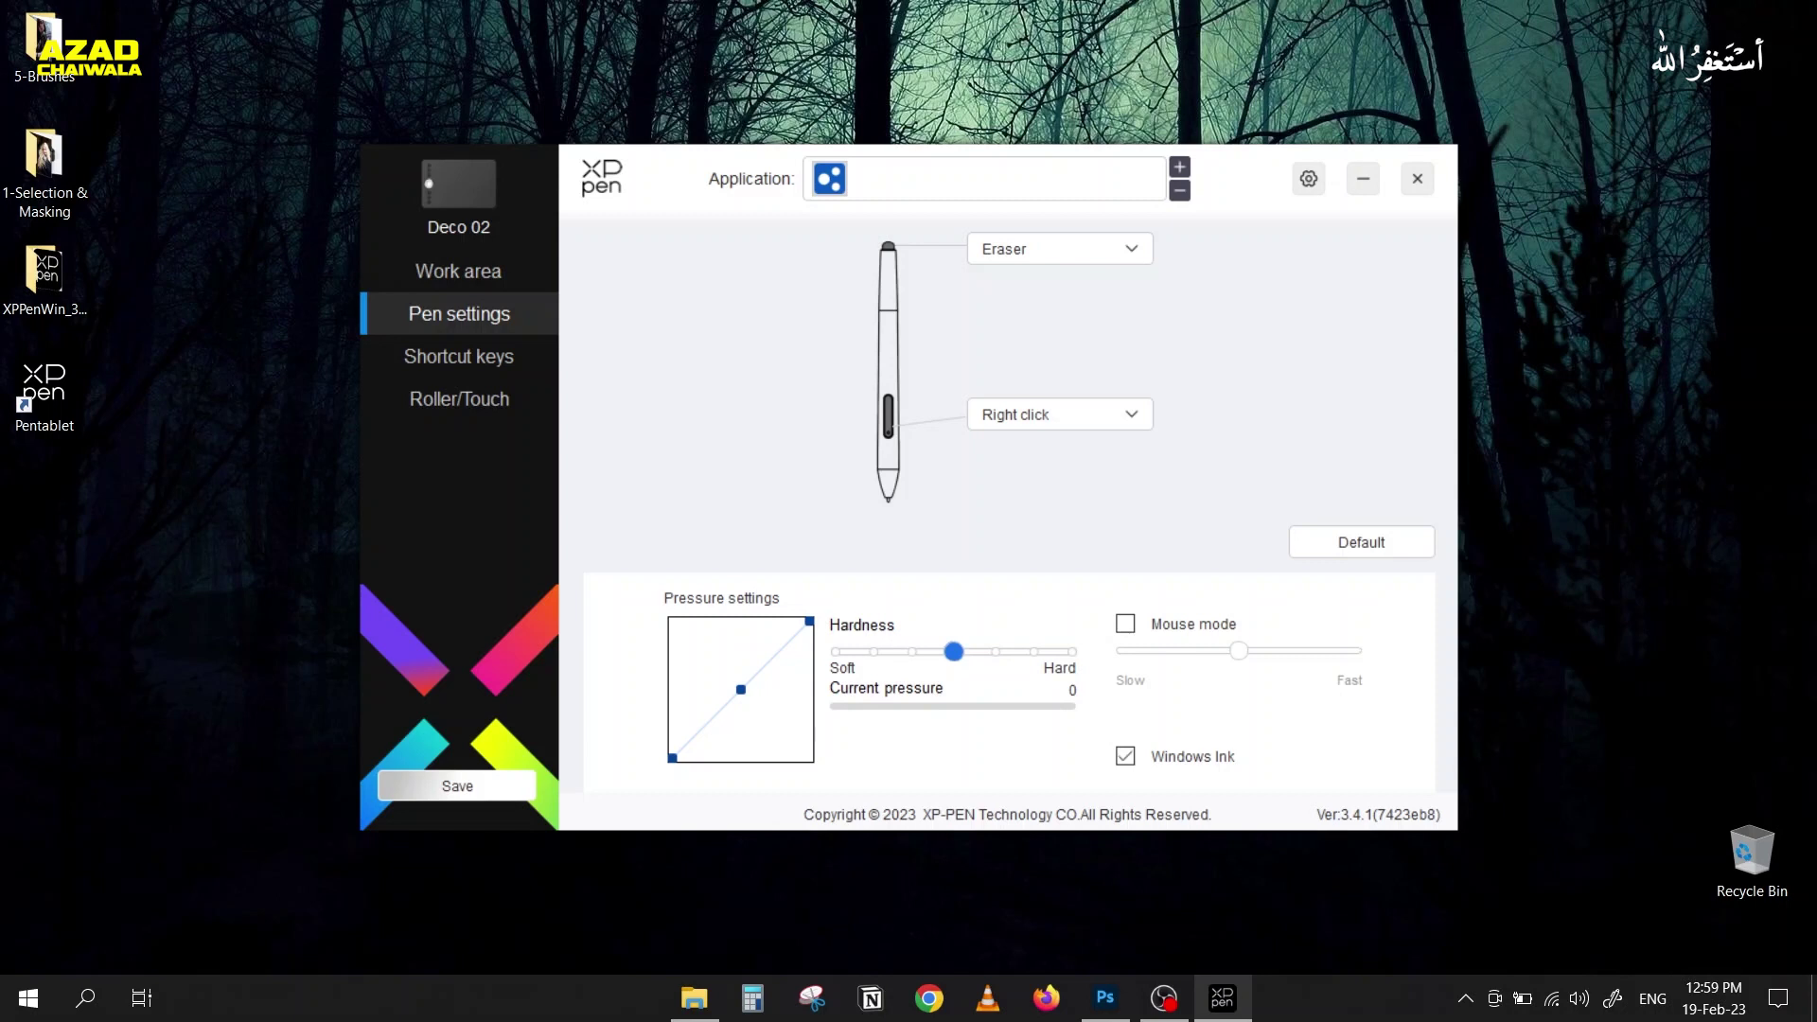
Step: Keep the lower pen button as Right click and leave Mouse mode off after testing its speed
left_click(1060, 414)
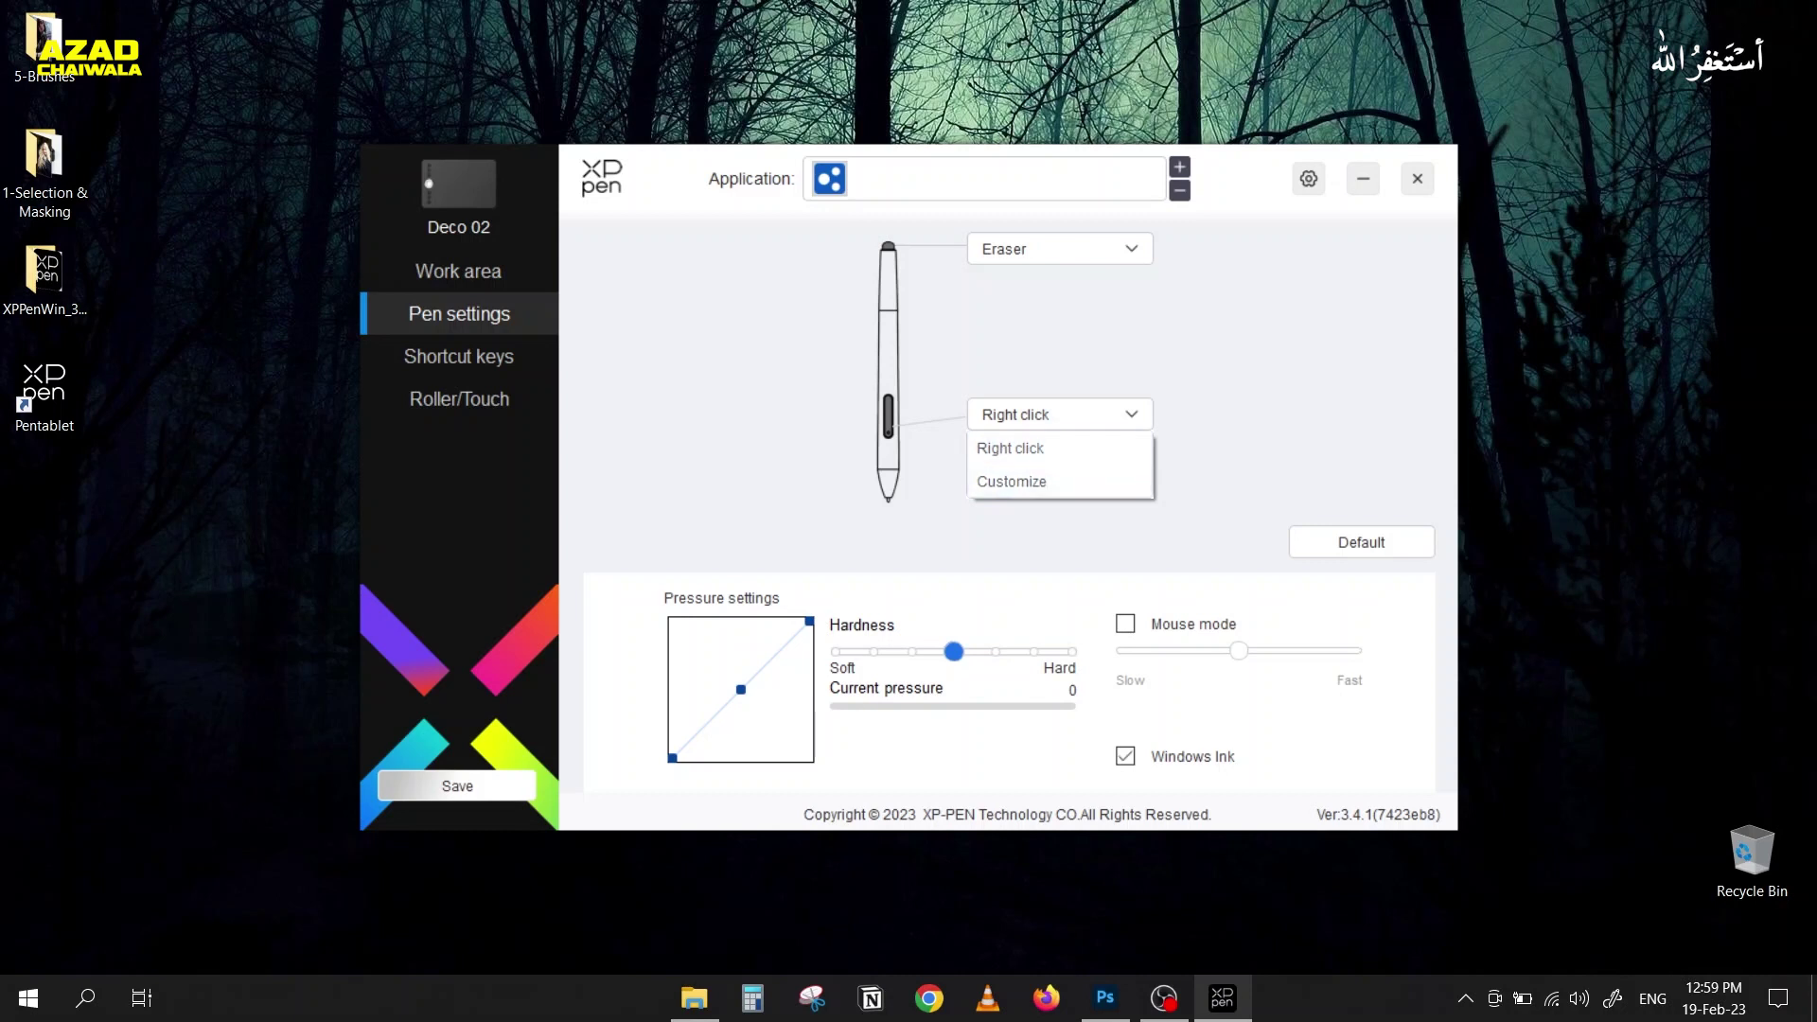
left_click(1010, 447)
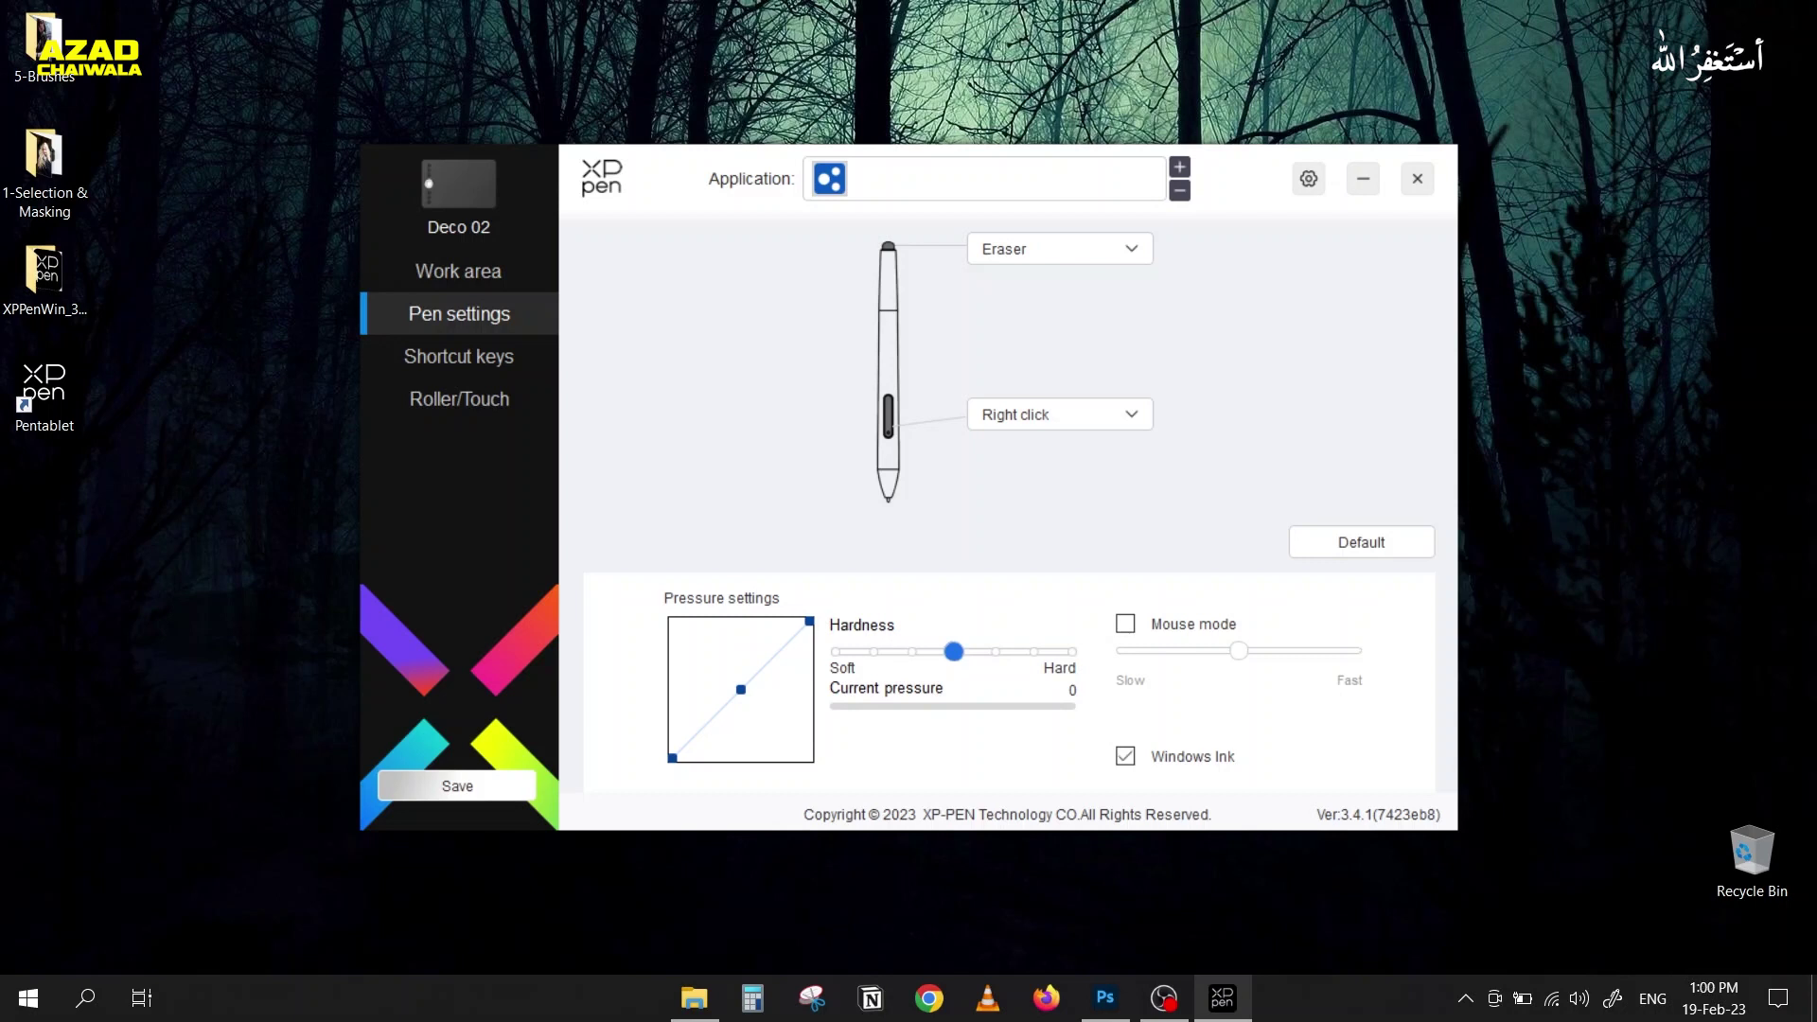
left_click(1126, 623)
left_click_drag(1239, 650, 1323, 650)
mouse_move(1323, 650)
left_mouse_down()
mouse_move(1296, 651)
mouse_move(1323, 650)
left_mouse_up()
left_click(1125, 624)
left_click(458, 356)
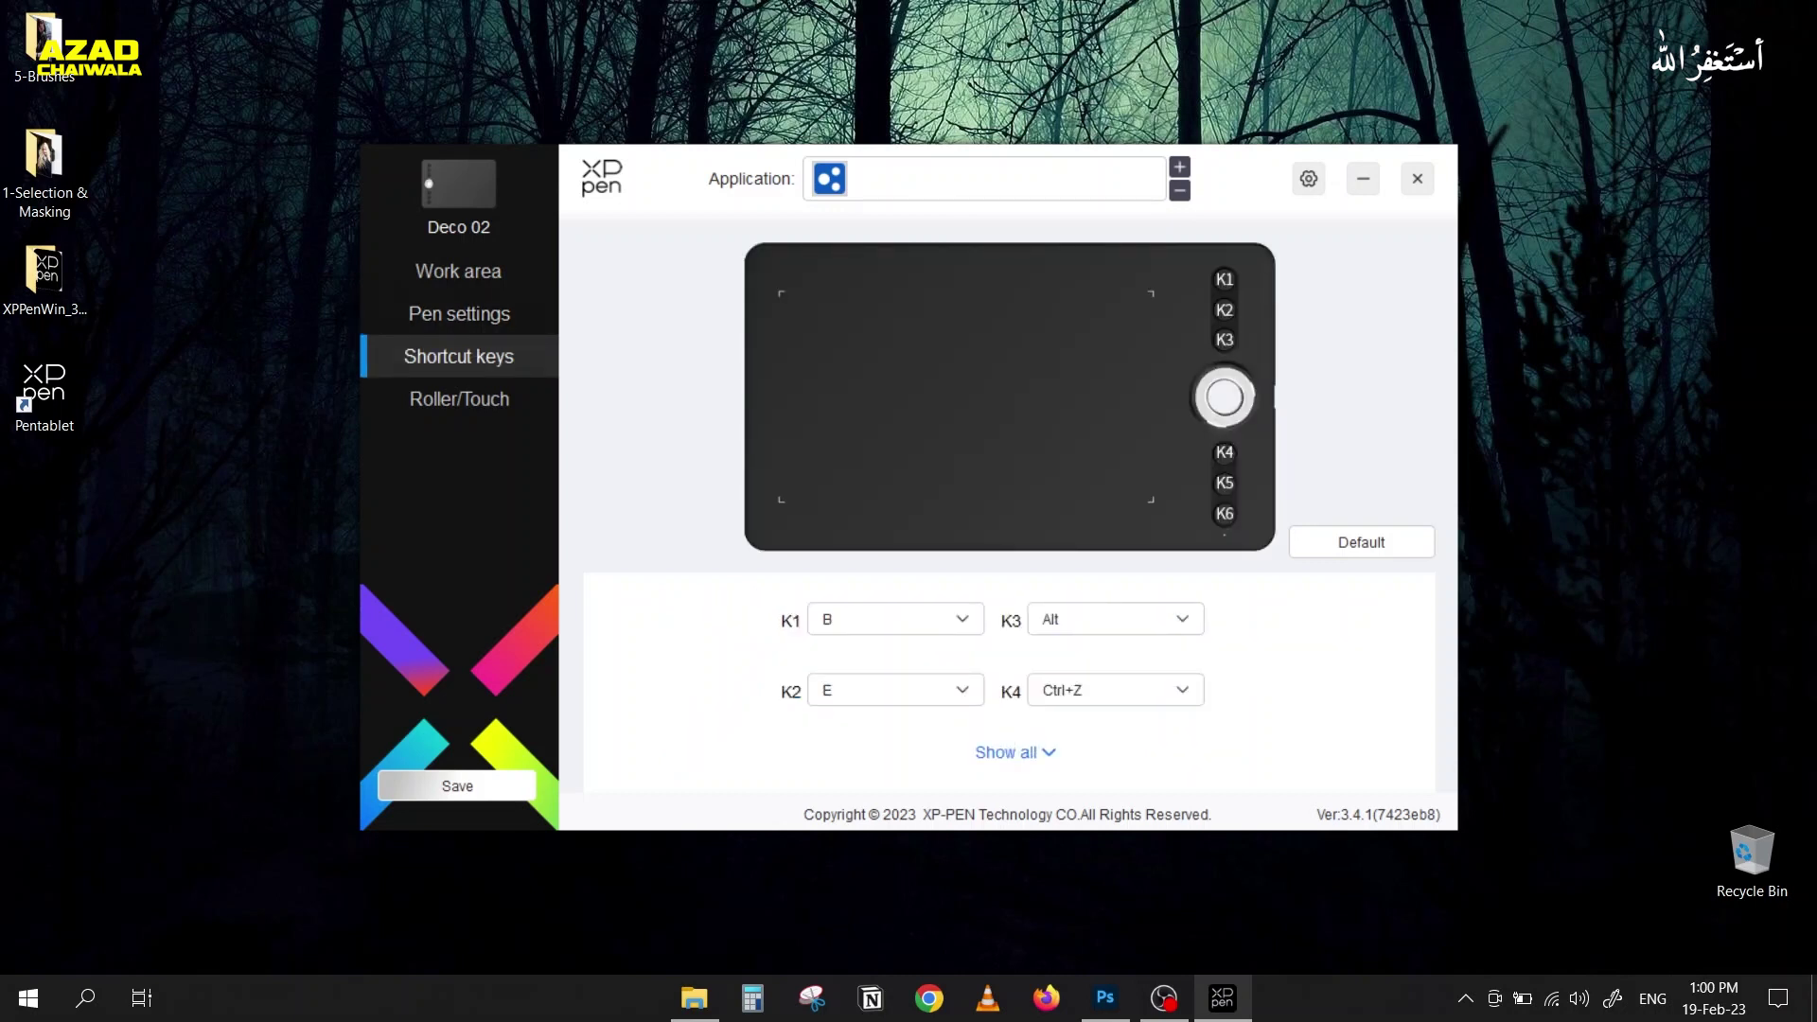
Step: Show all six keys and assign Space to shortcut key K6
left_click(1015, 752)
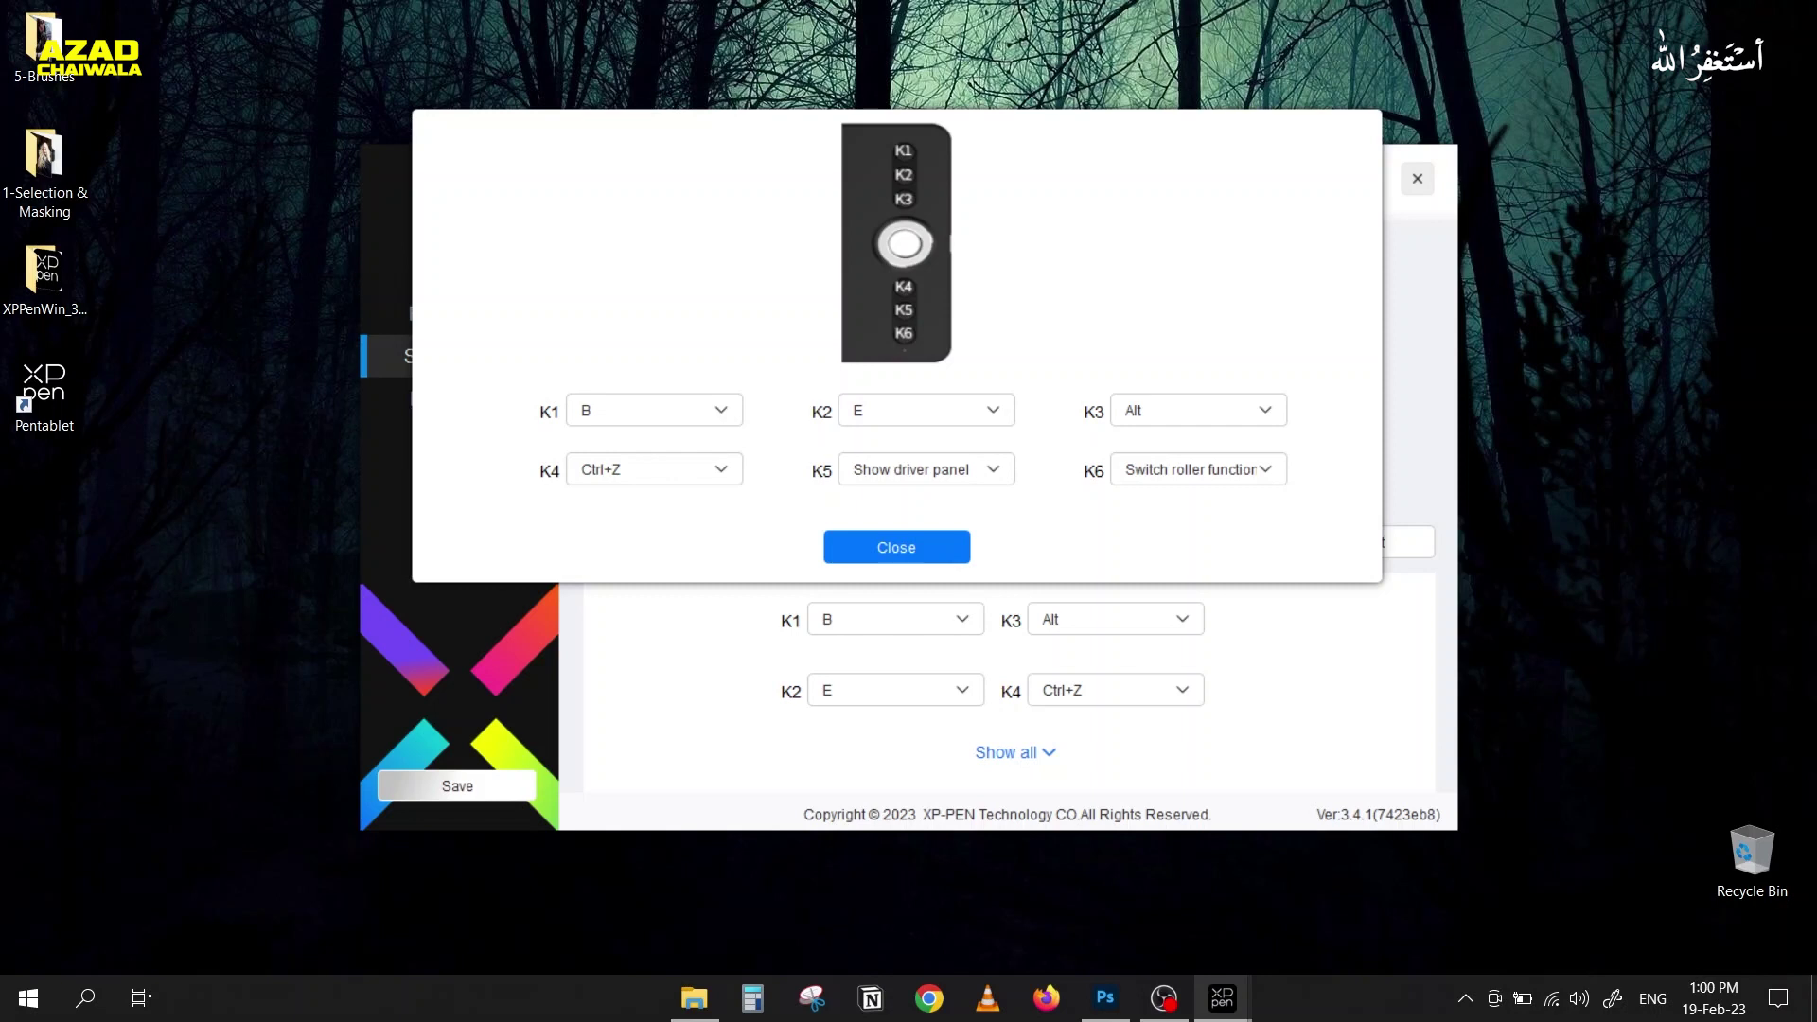
left_click(1198, 470)
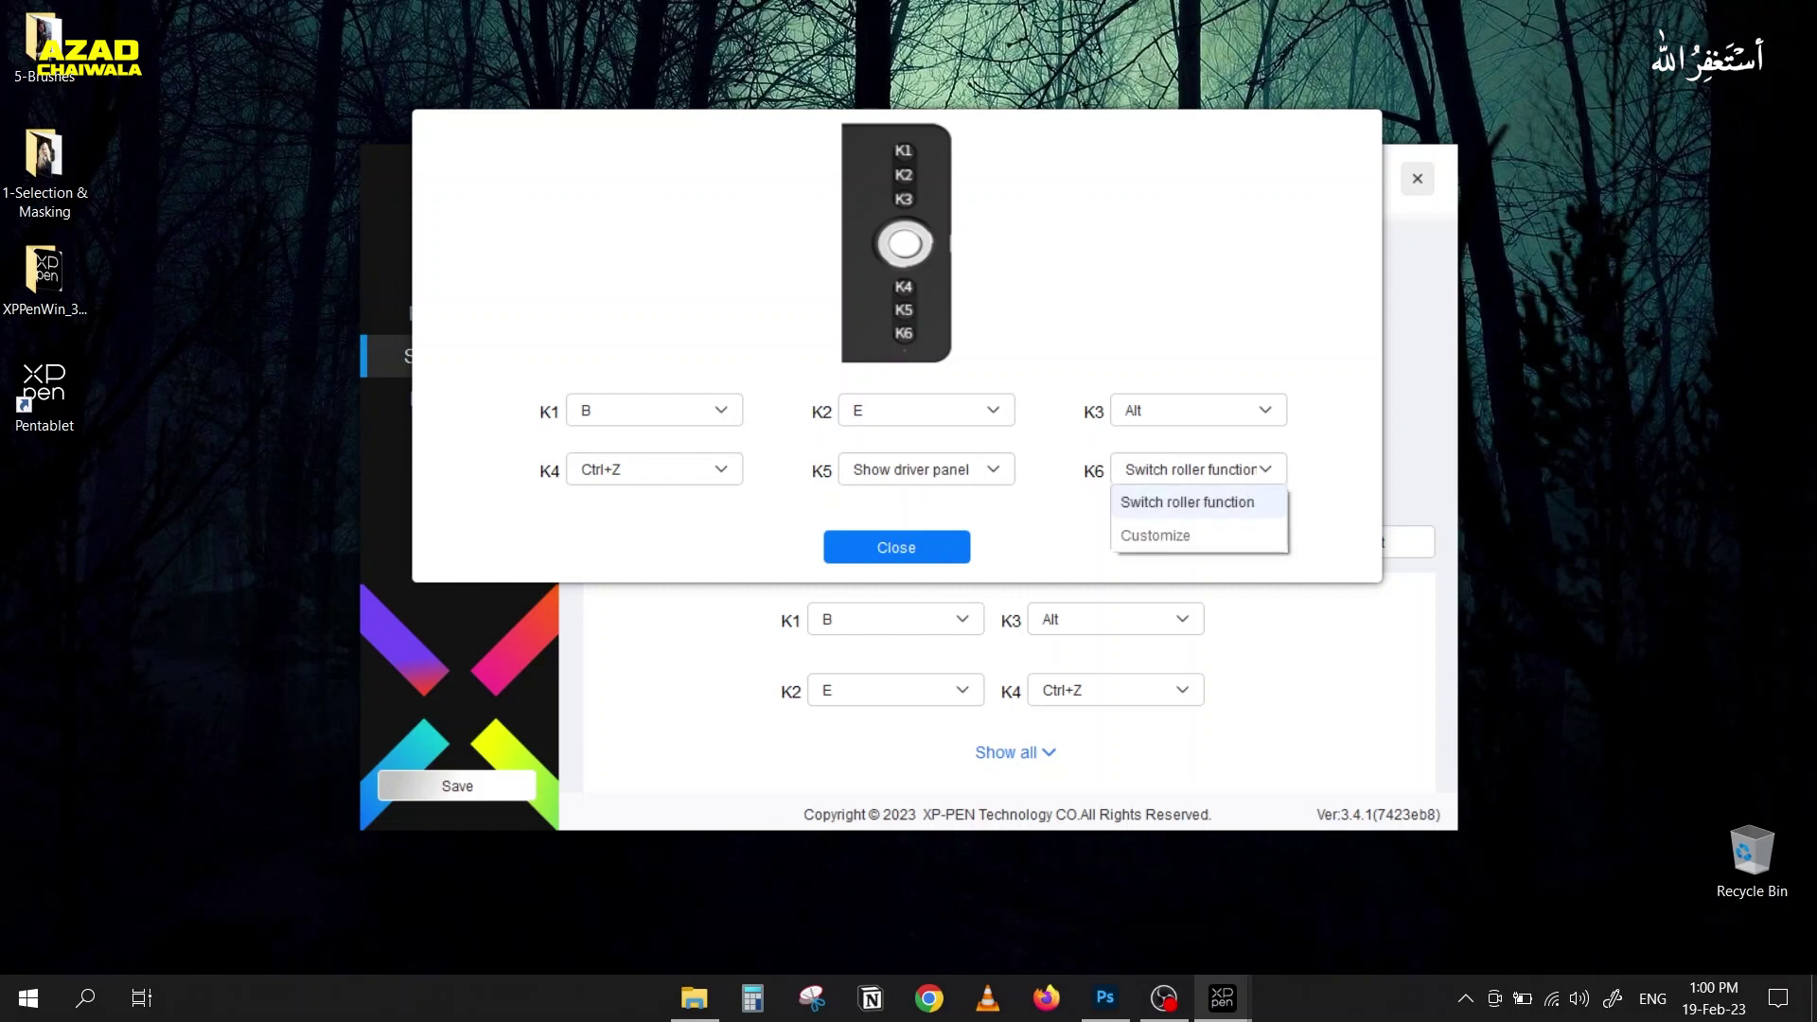
left_click(1153, 534)
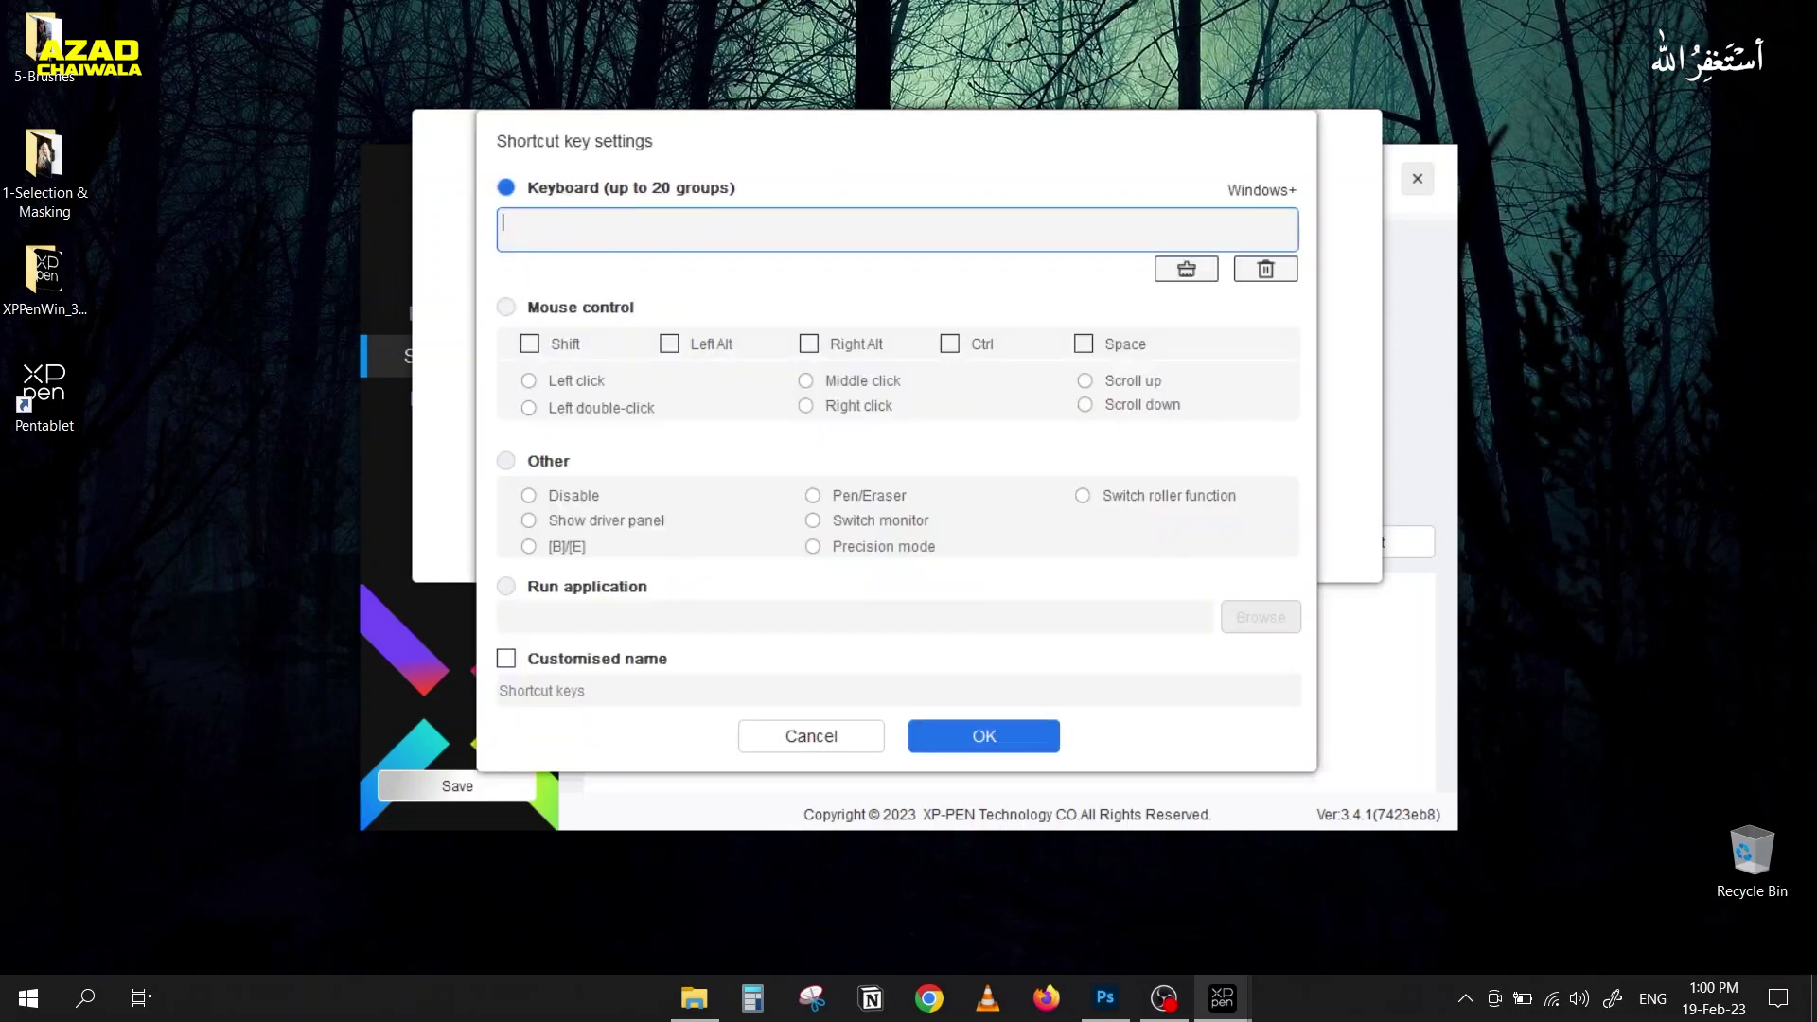
key("space")
left_click(1007, 746)
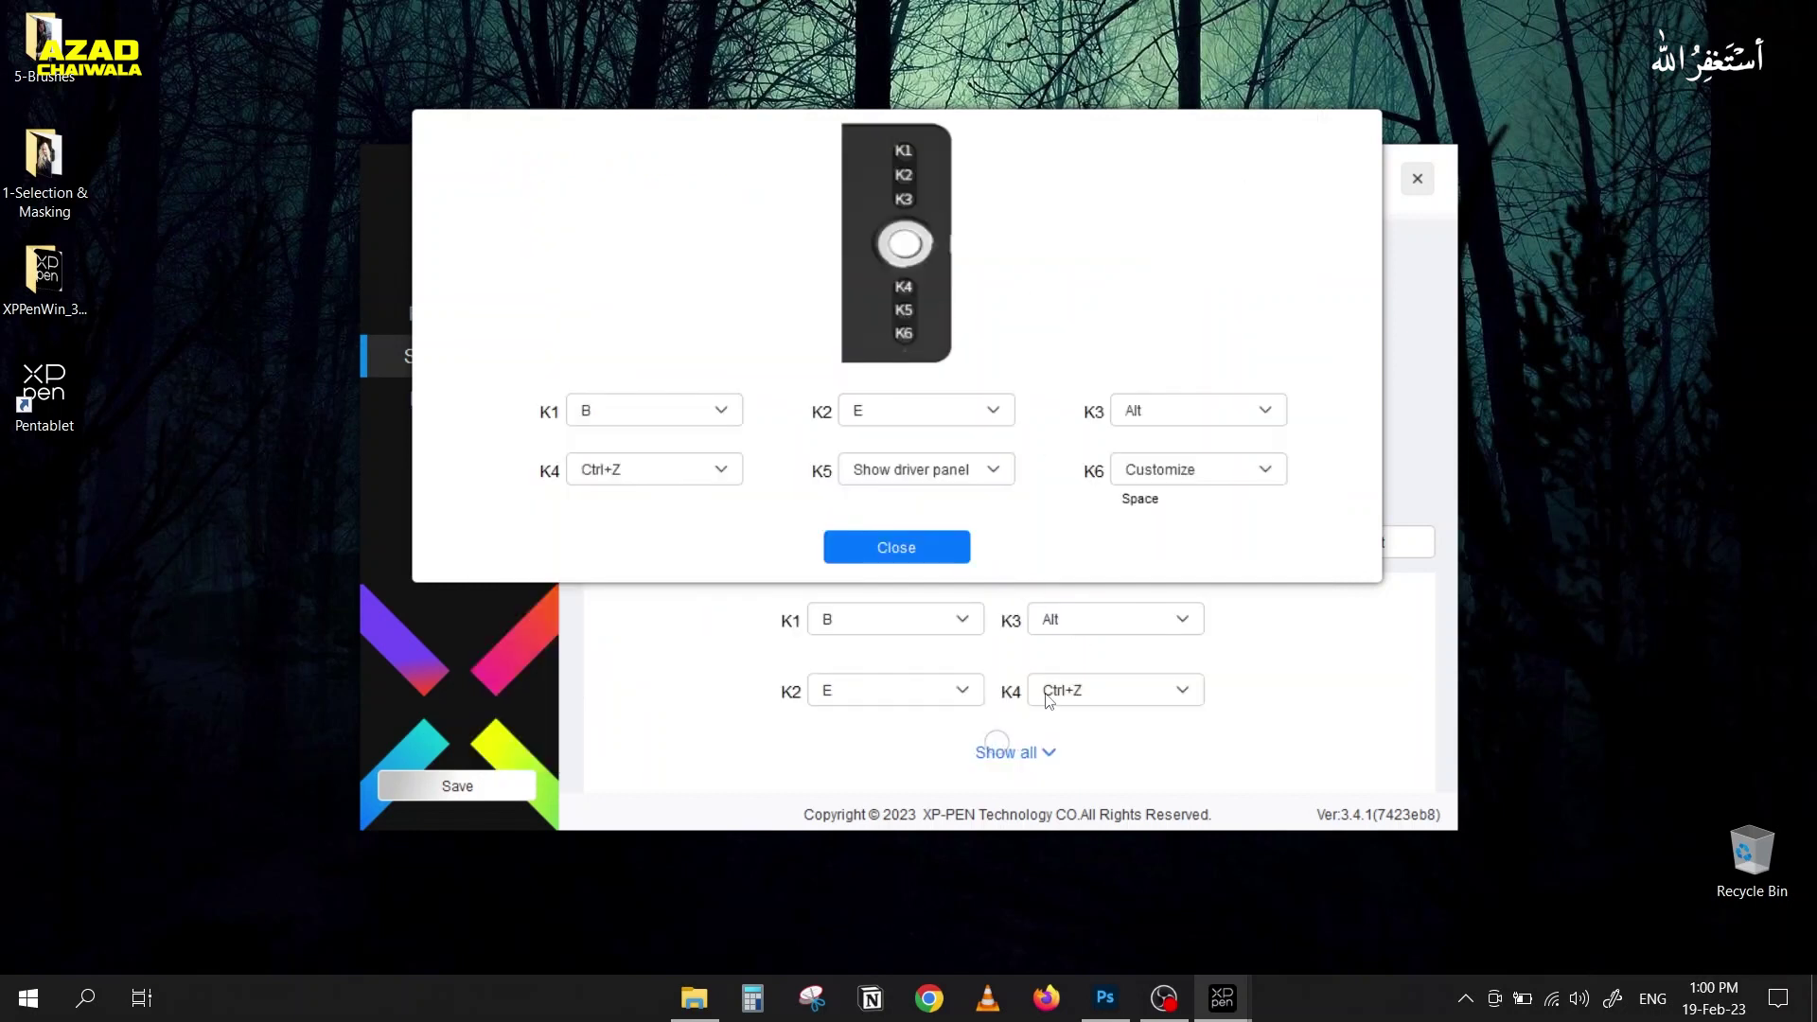
Step: Assign Alt to shortcut key K5 and close the full key list
left_click(905, 475)
left_click(895, 531)
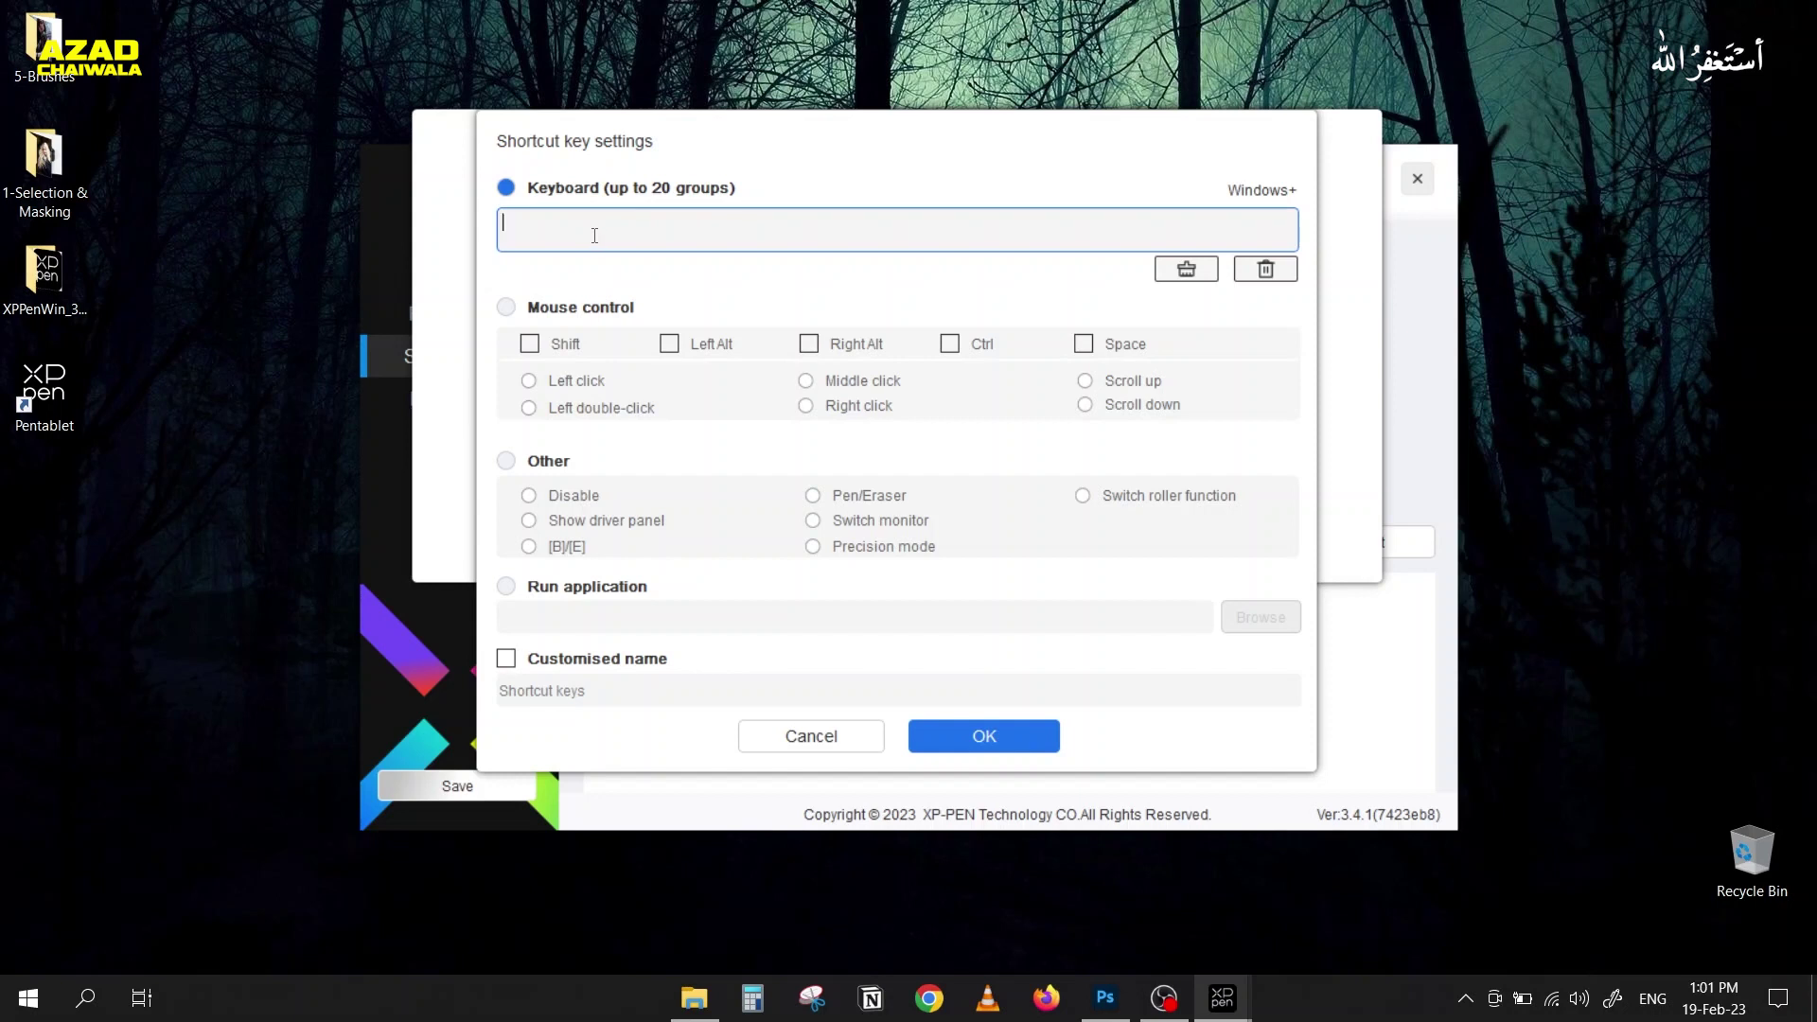
key("alt")
left_click(1036, 735)
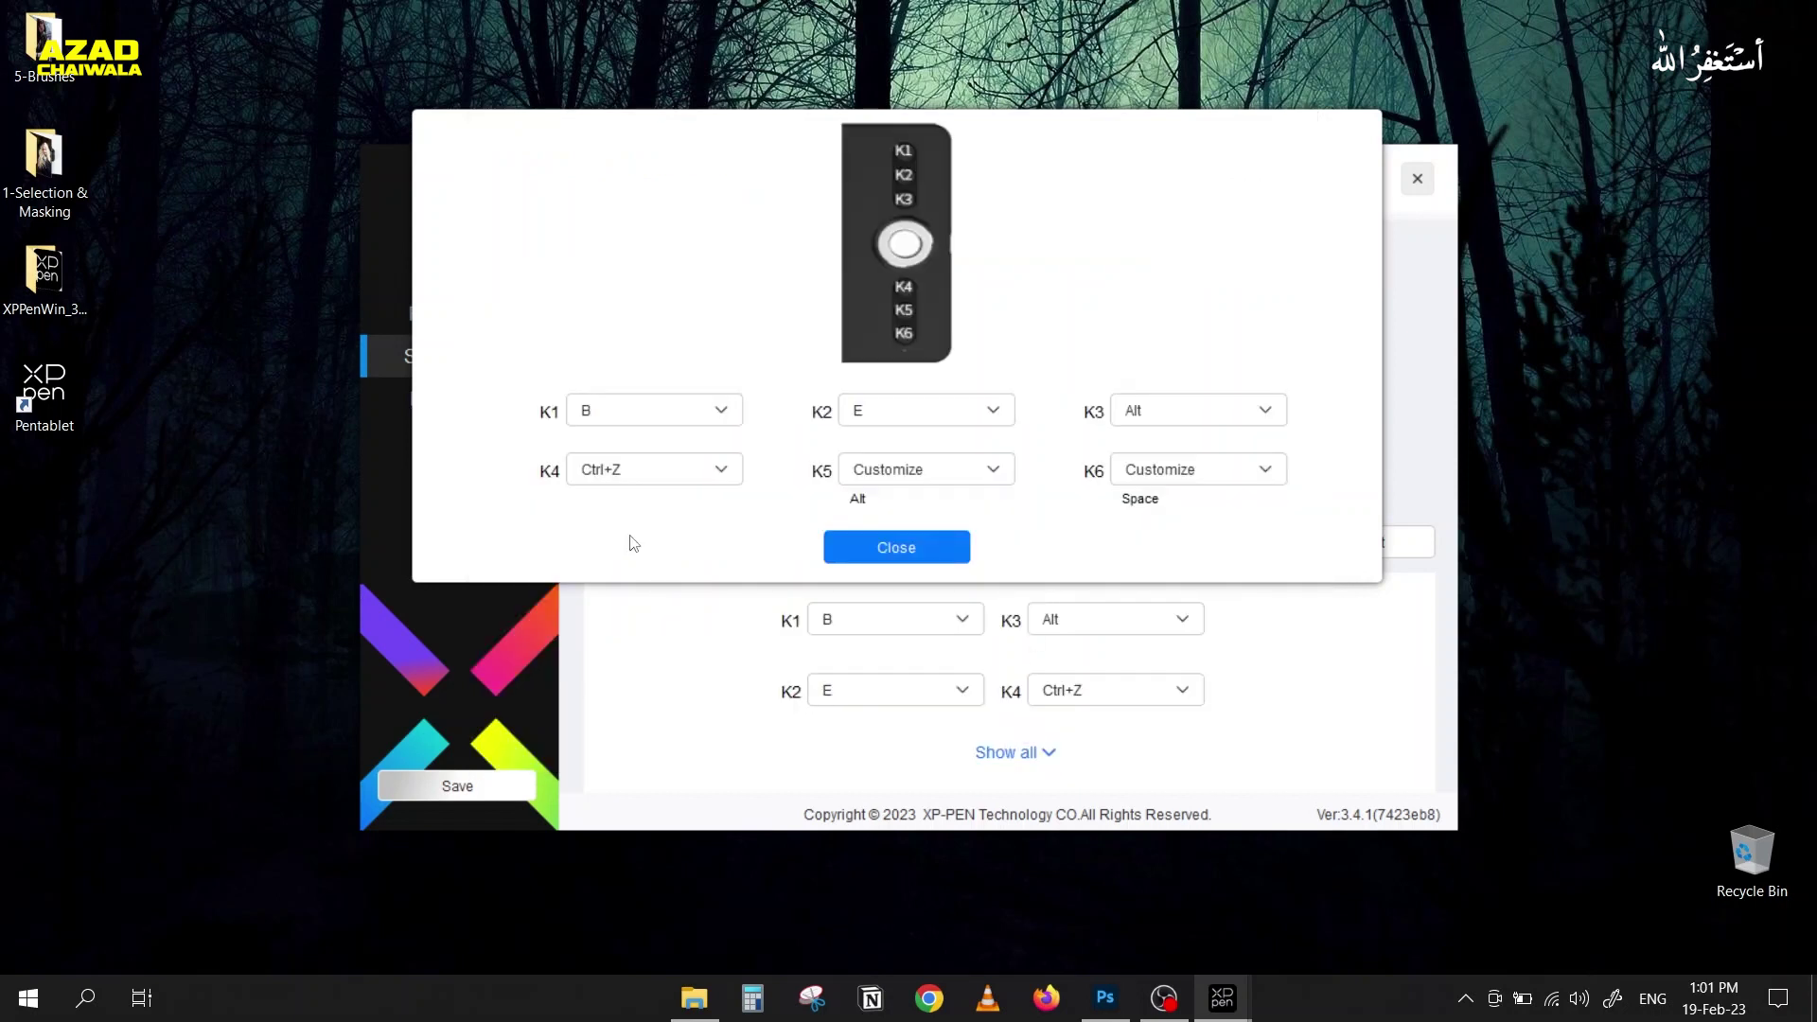
left_click(907, 554)
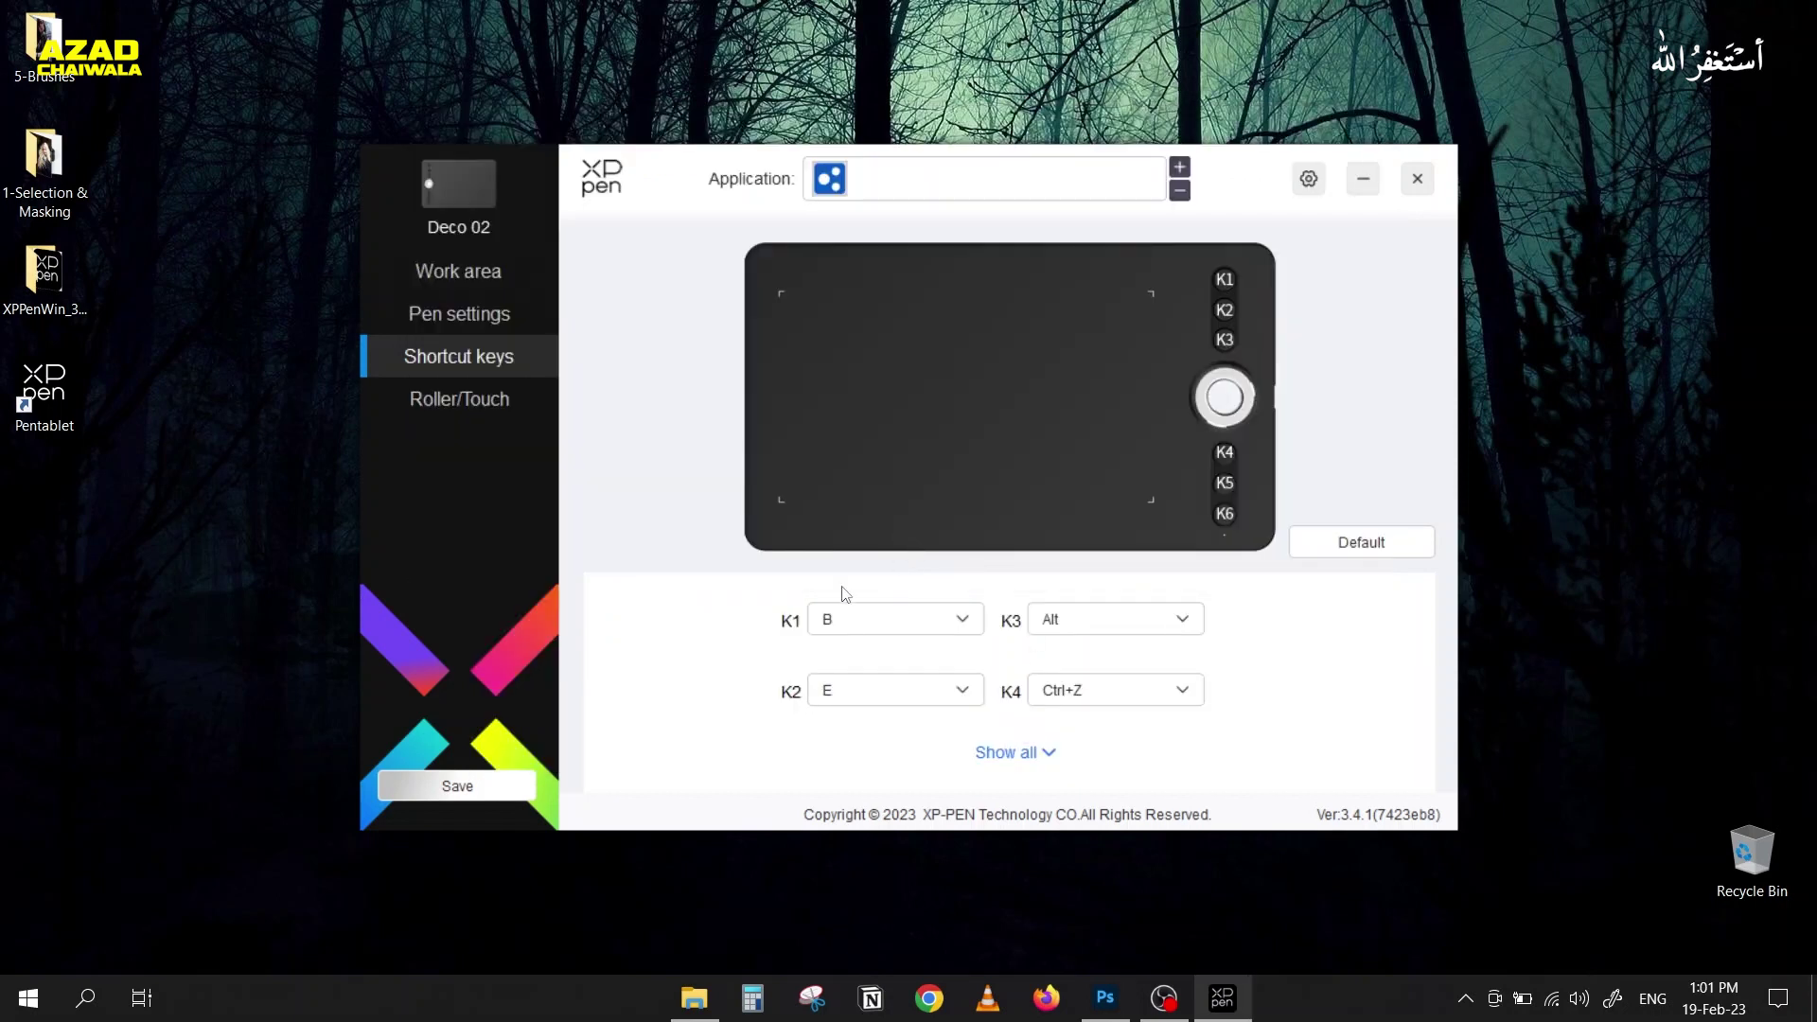
Step: Save the tablet configuration, close Pentablet and return to 10.jpg in Photoshop
left_click(439, 404)
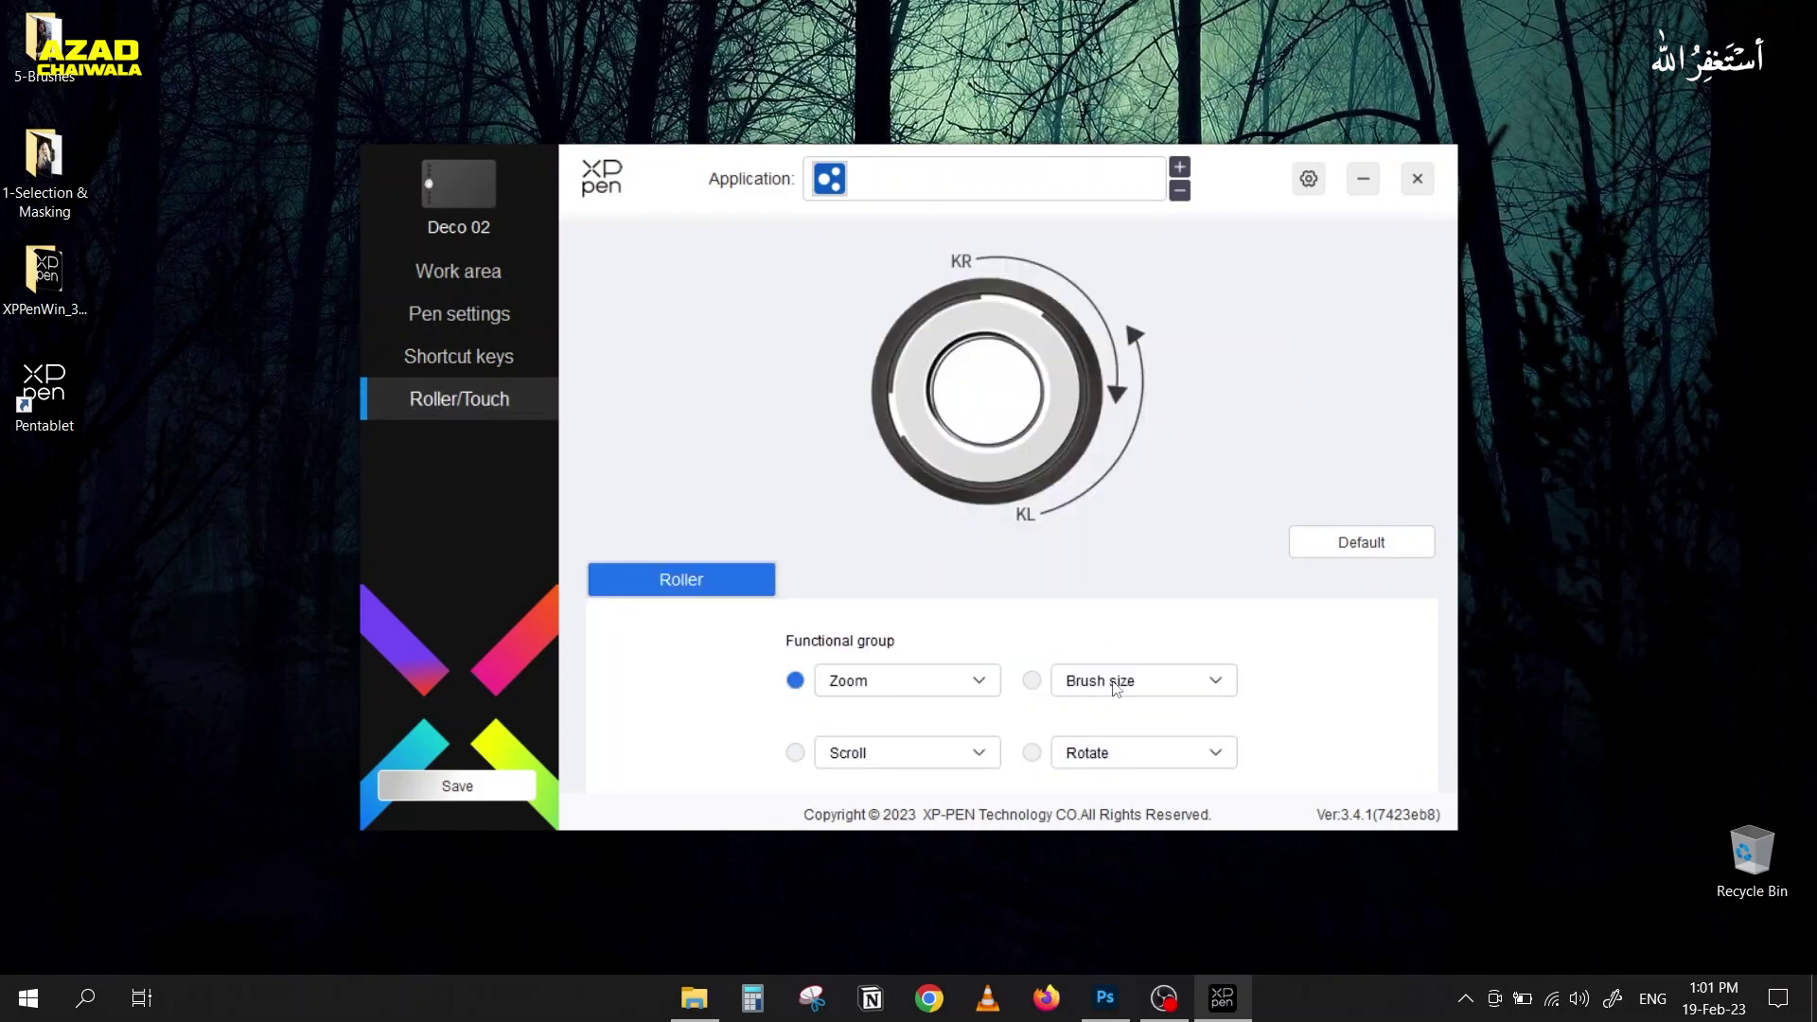
left_click(489, 791)
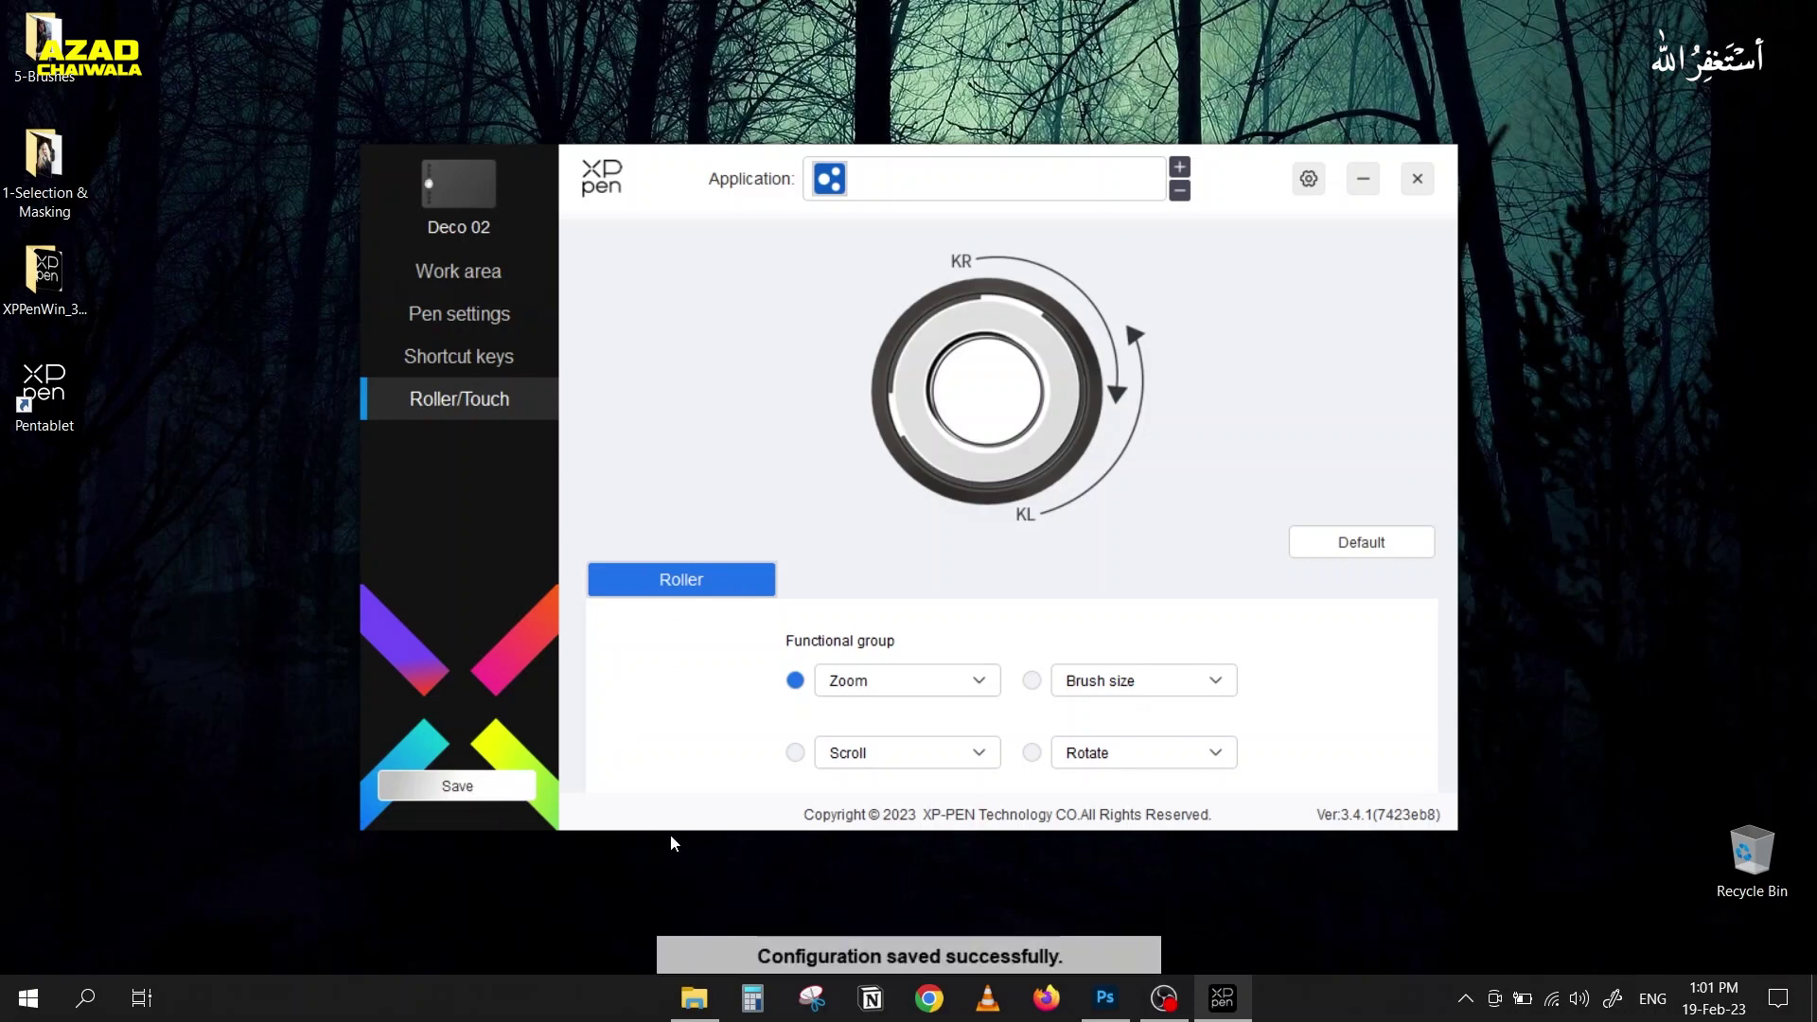
left_click(1416, 179)
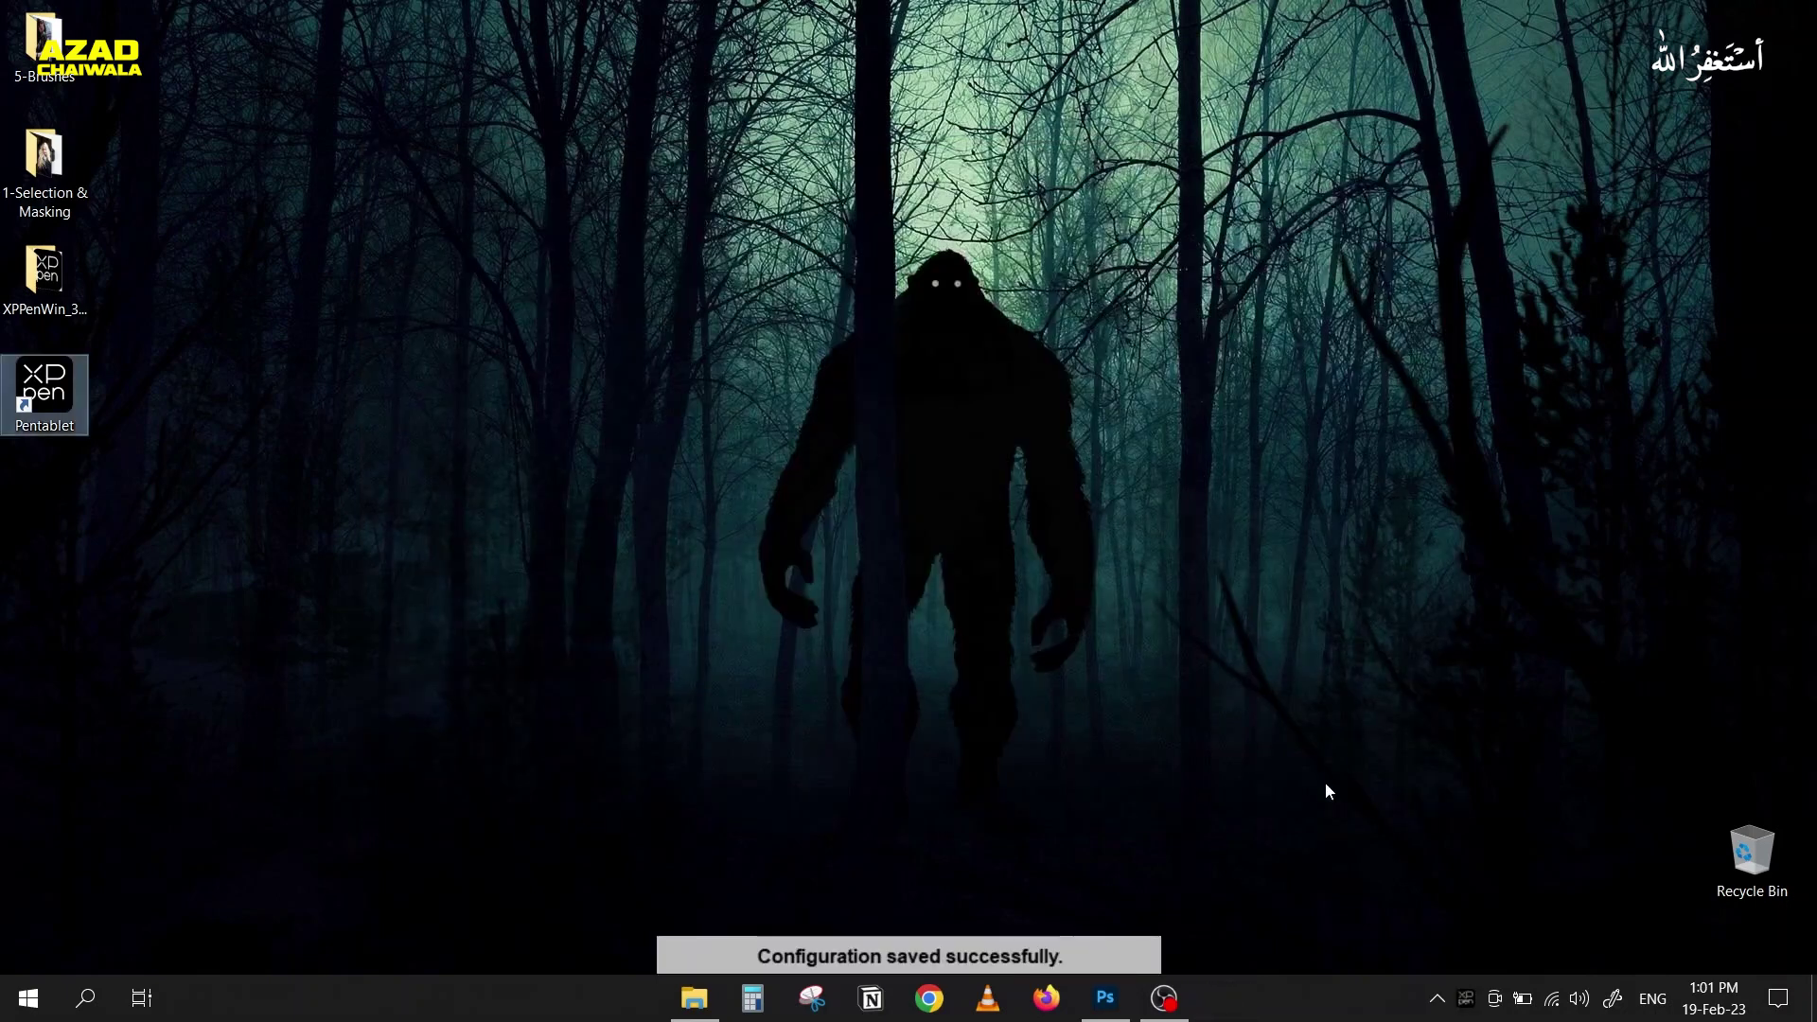
left_click(1105, 997)
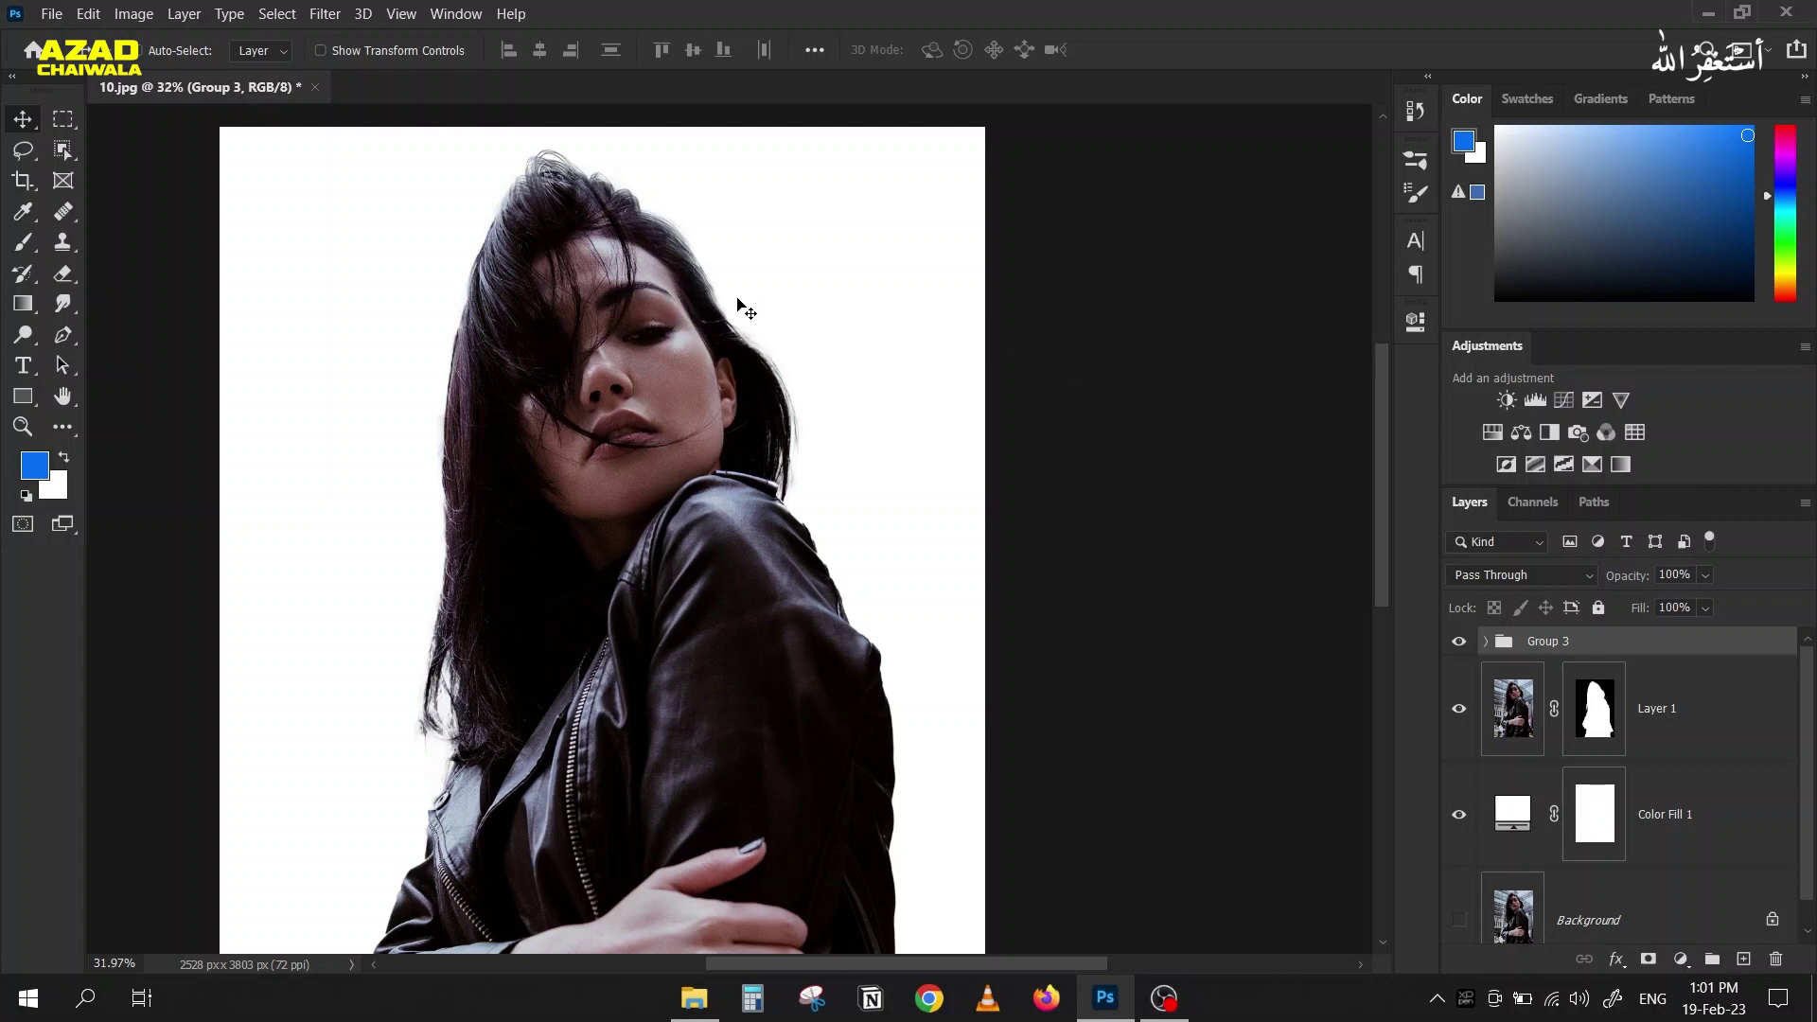
Step: Pan, rotate and zoom the canvas view onto the eye and top hairline
key("space")
left_click_drag(749, 407, 969, 475)
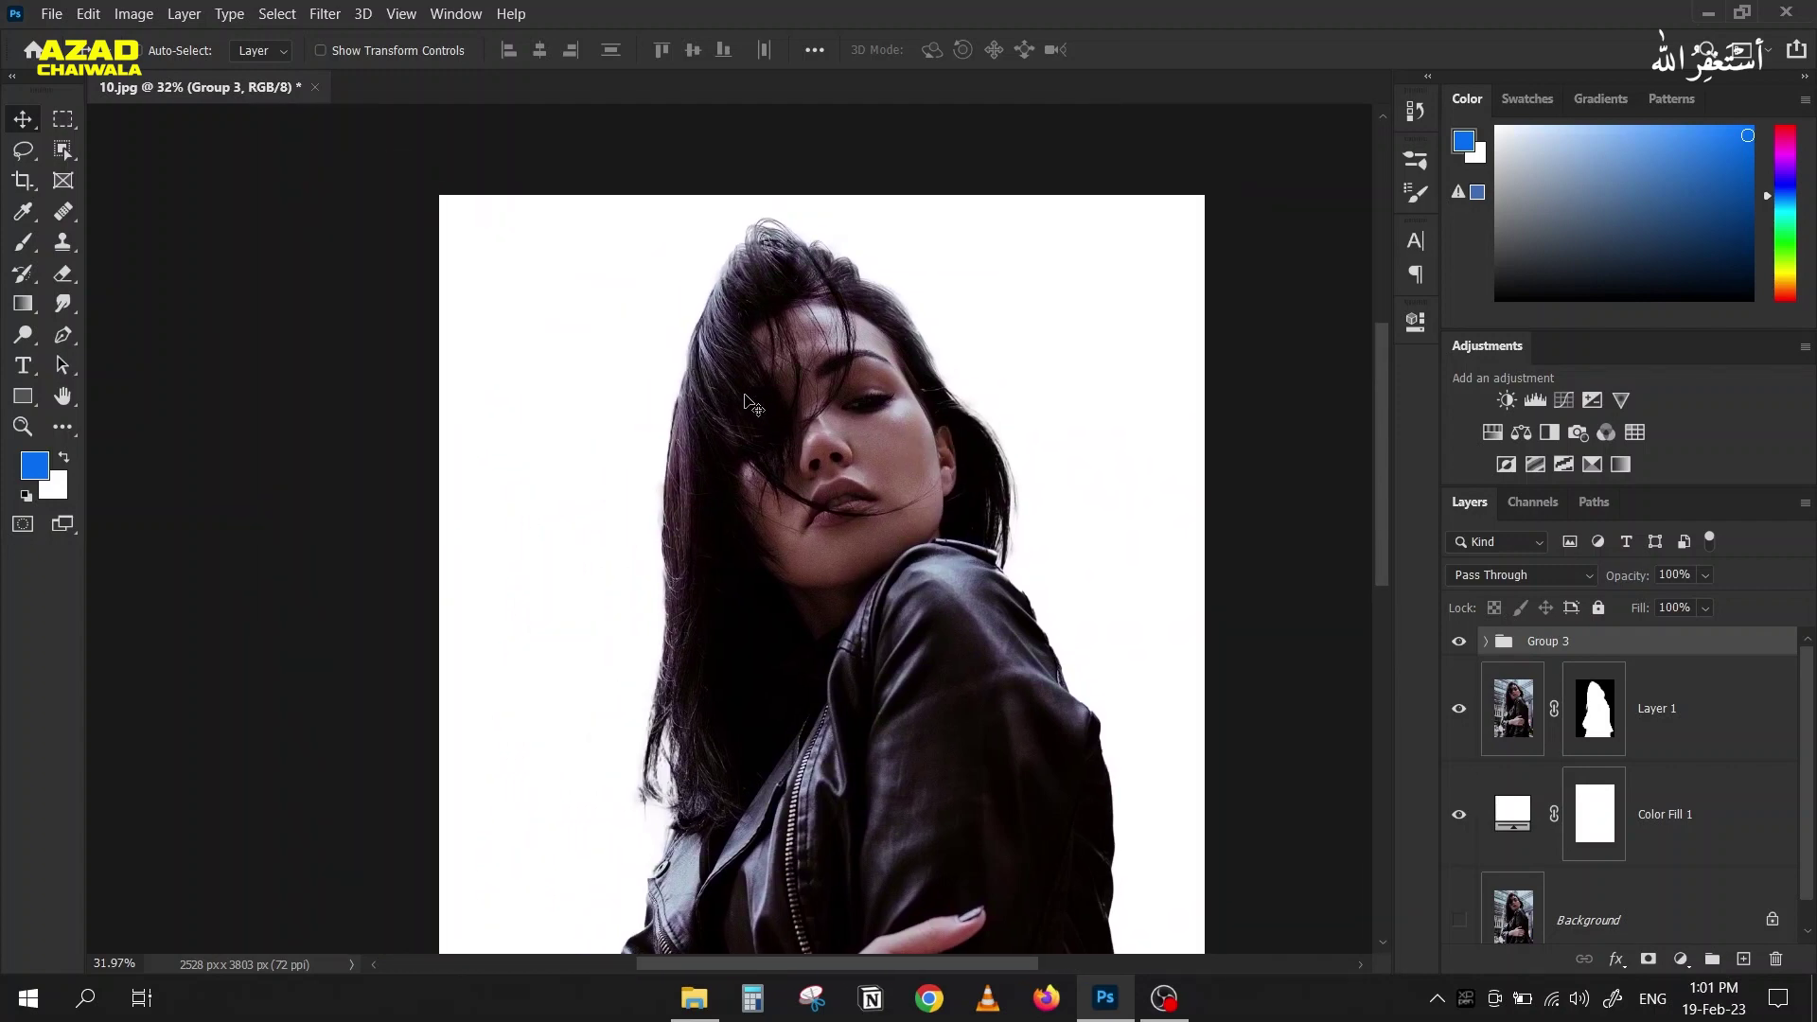
key("r")
left_click_drag(710, 367, 595, 503)
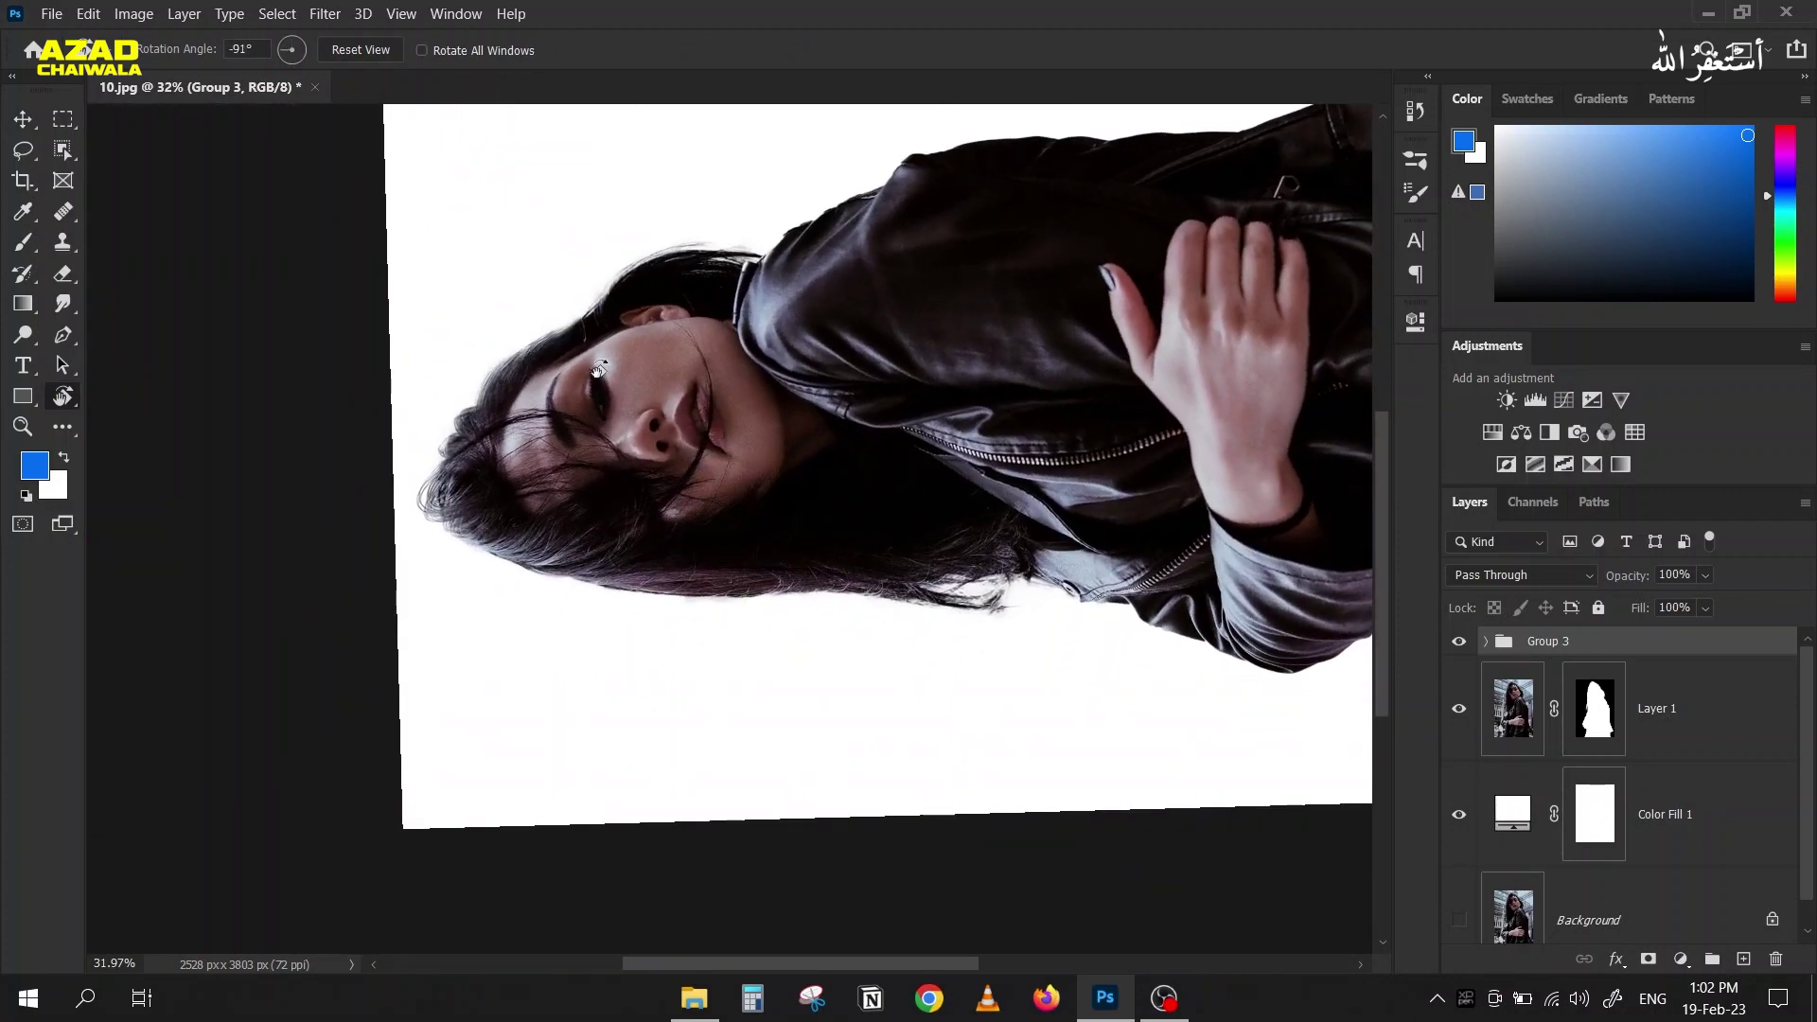
scroll(526, 346, "up", 2)
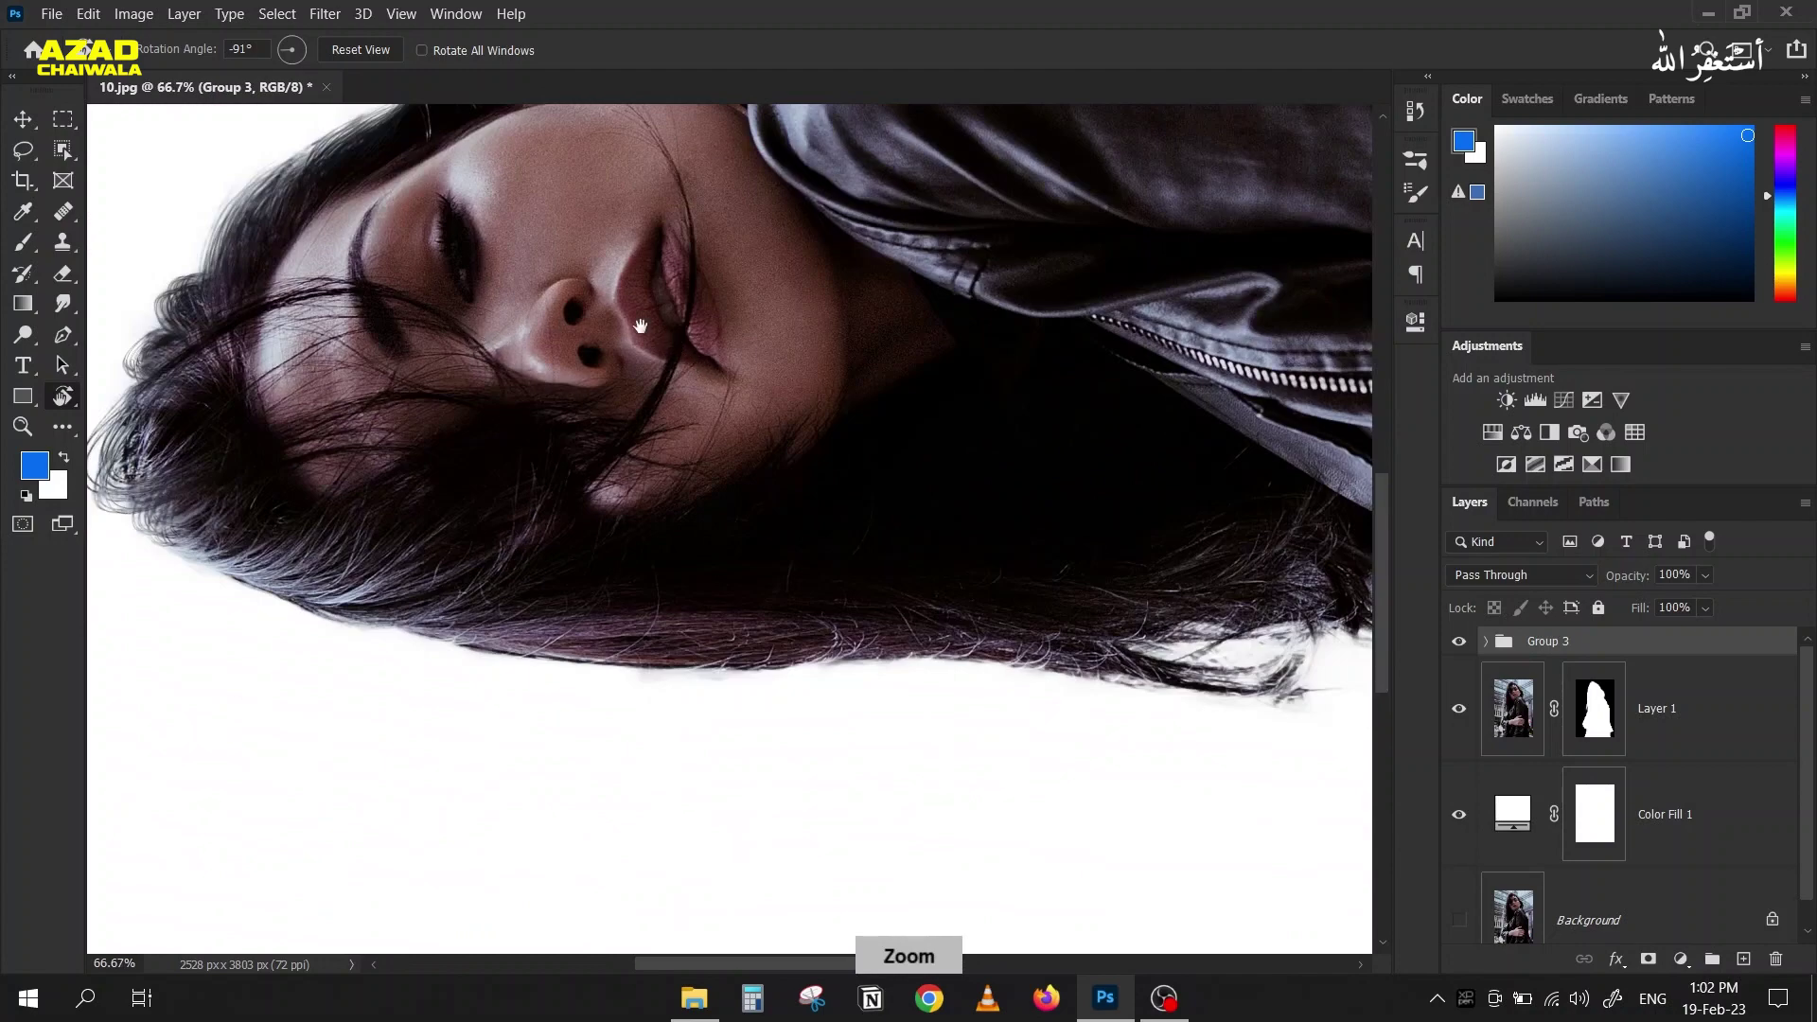
scroll(502, 331, "up", 2)
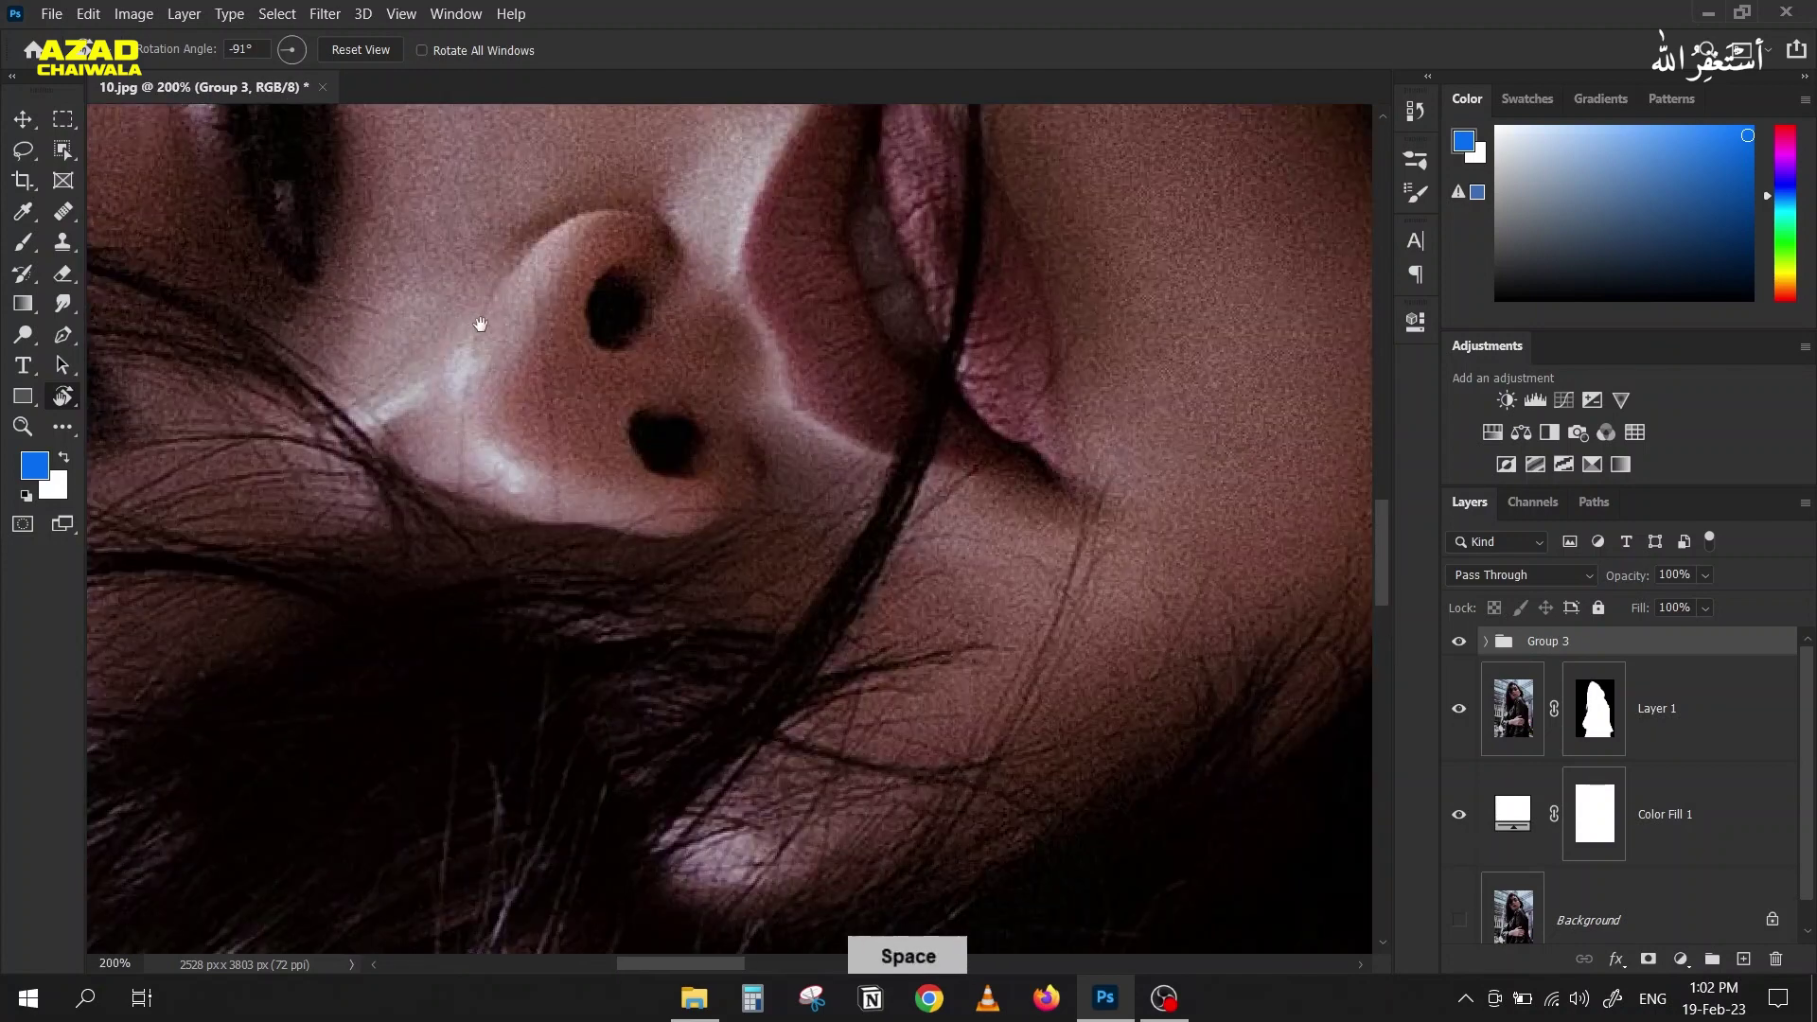
left_click_drag(480, 324, 641, 471)
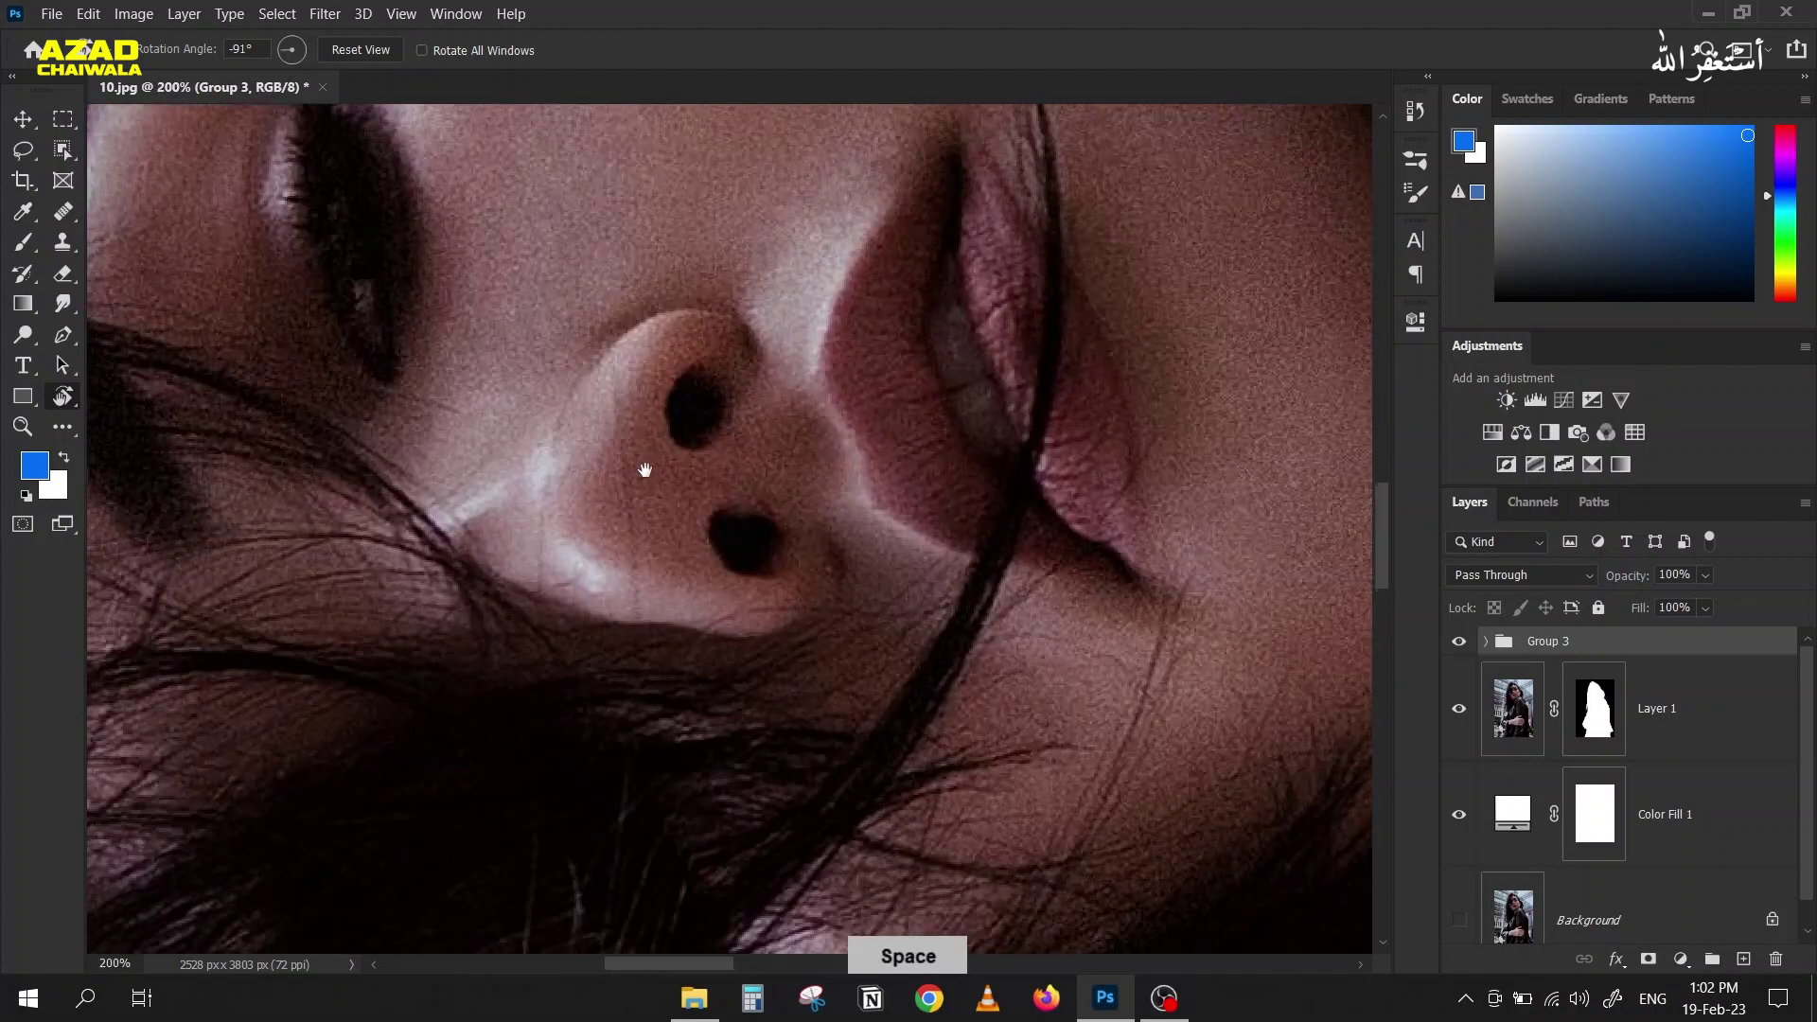
scroll(530, 366, "down", 1)
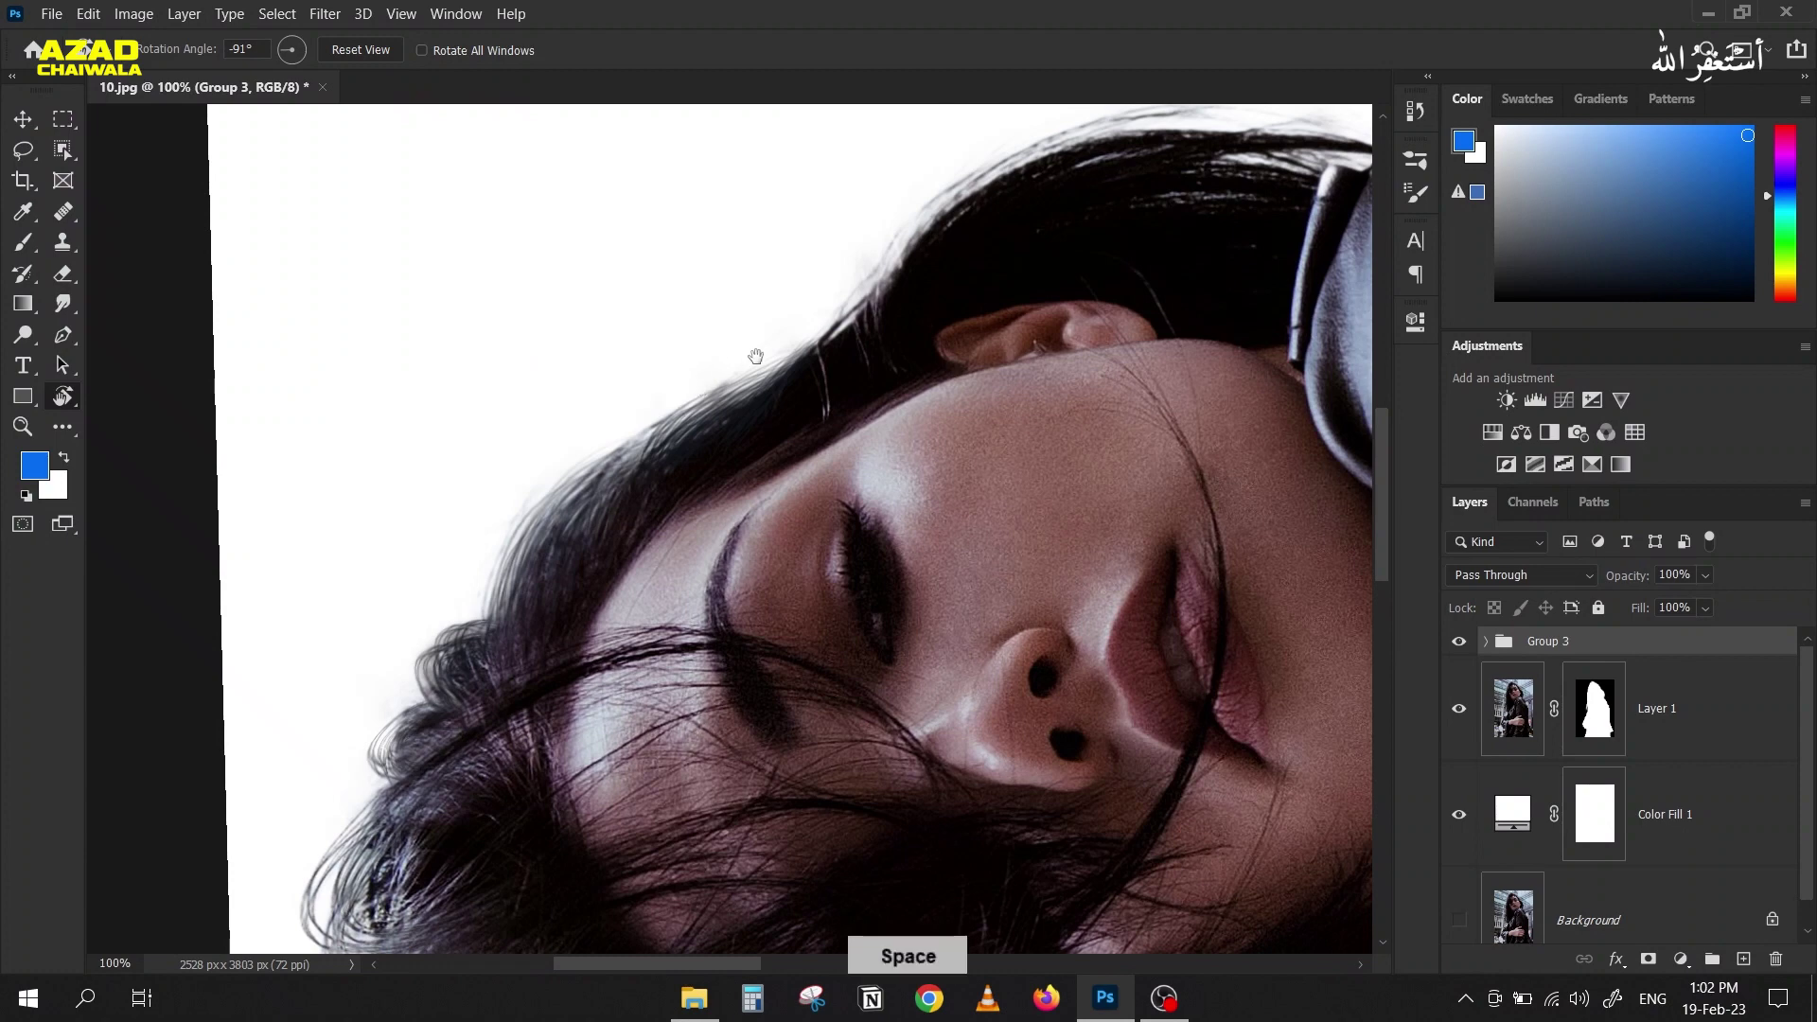
left_click_drag(739, 313, 584, 366)
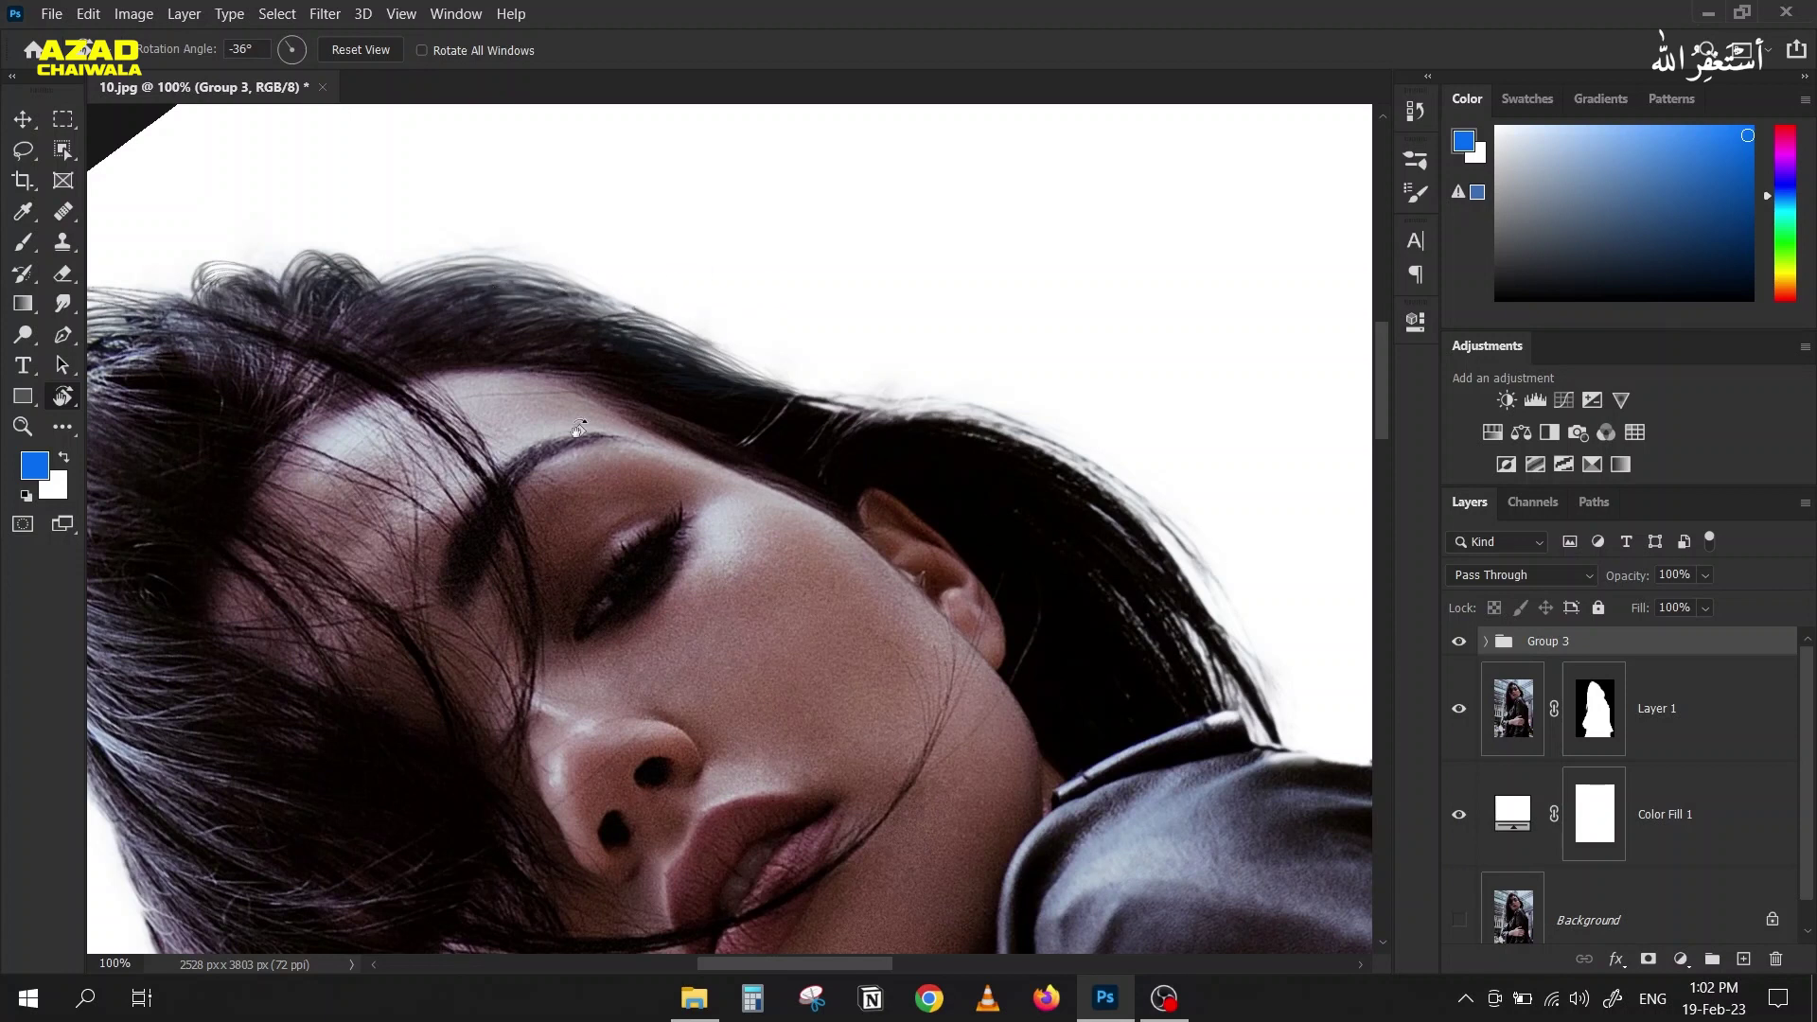
left_click(63, 243)
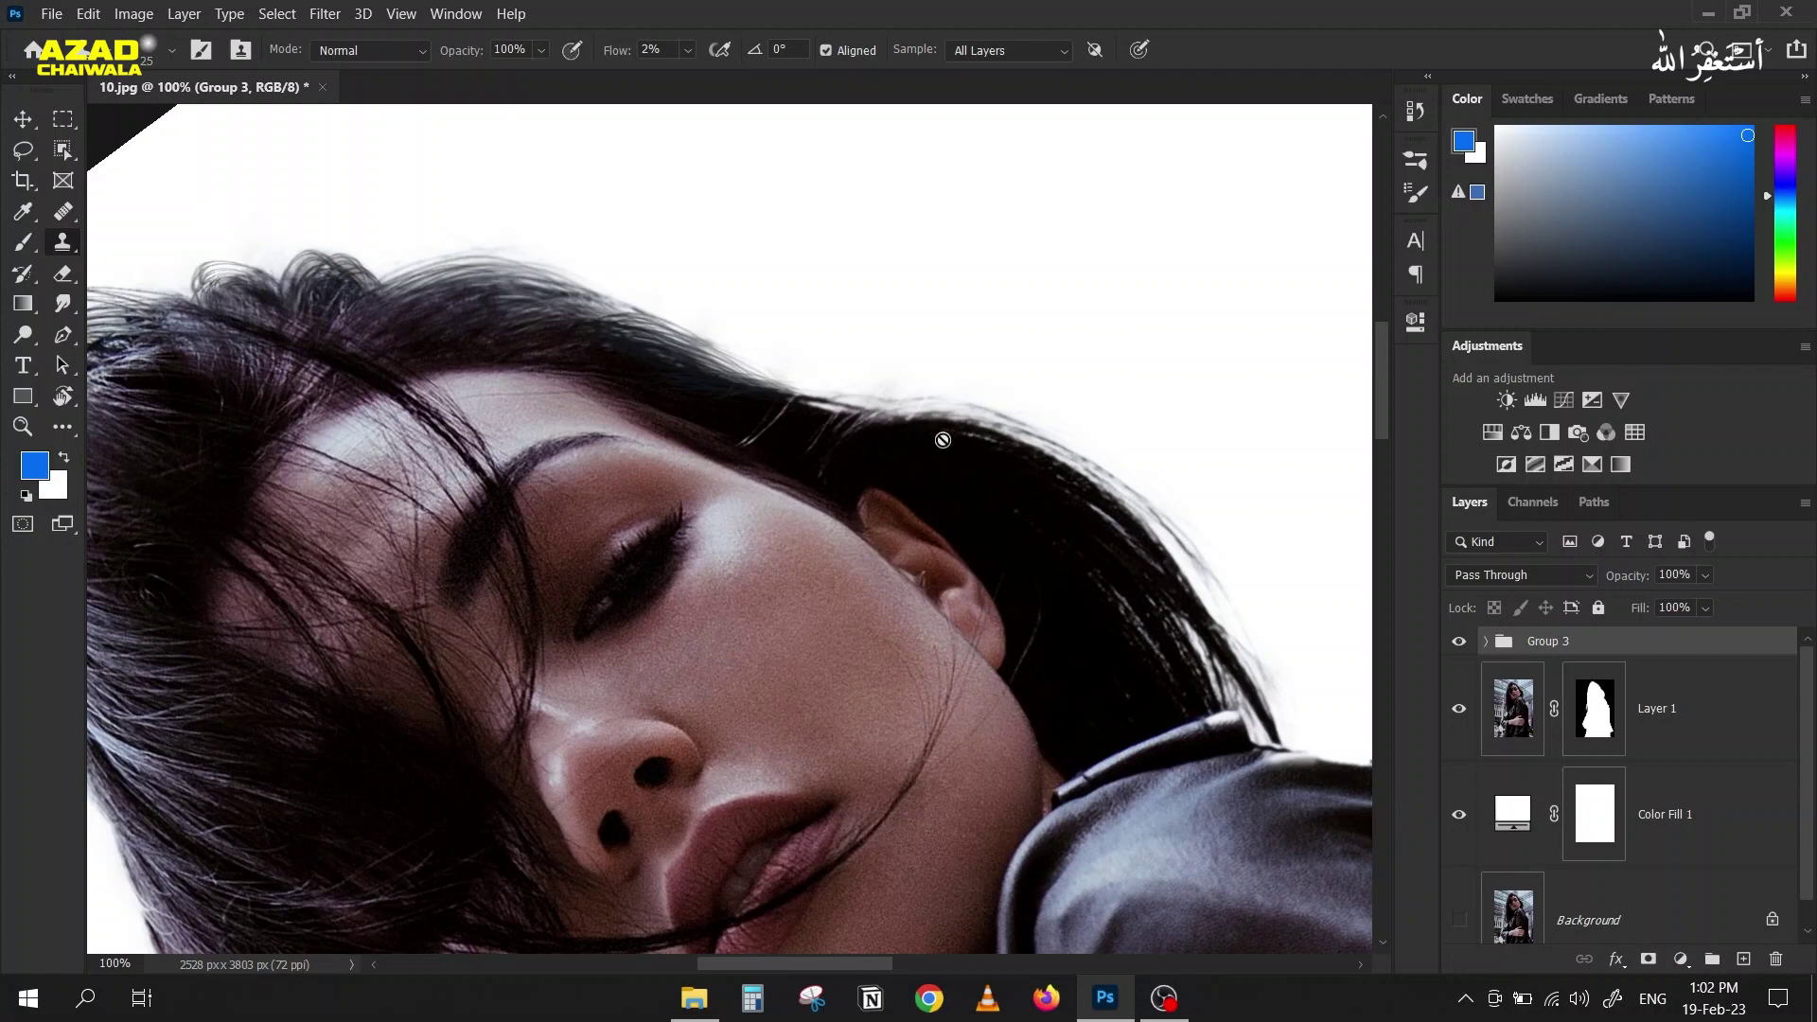
Step: Add empty Layer 4 and give the brush 1% spacing with Pen Pressure size control
left_click(1742, 959)
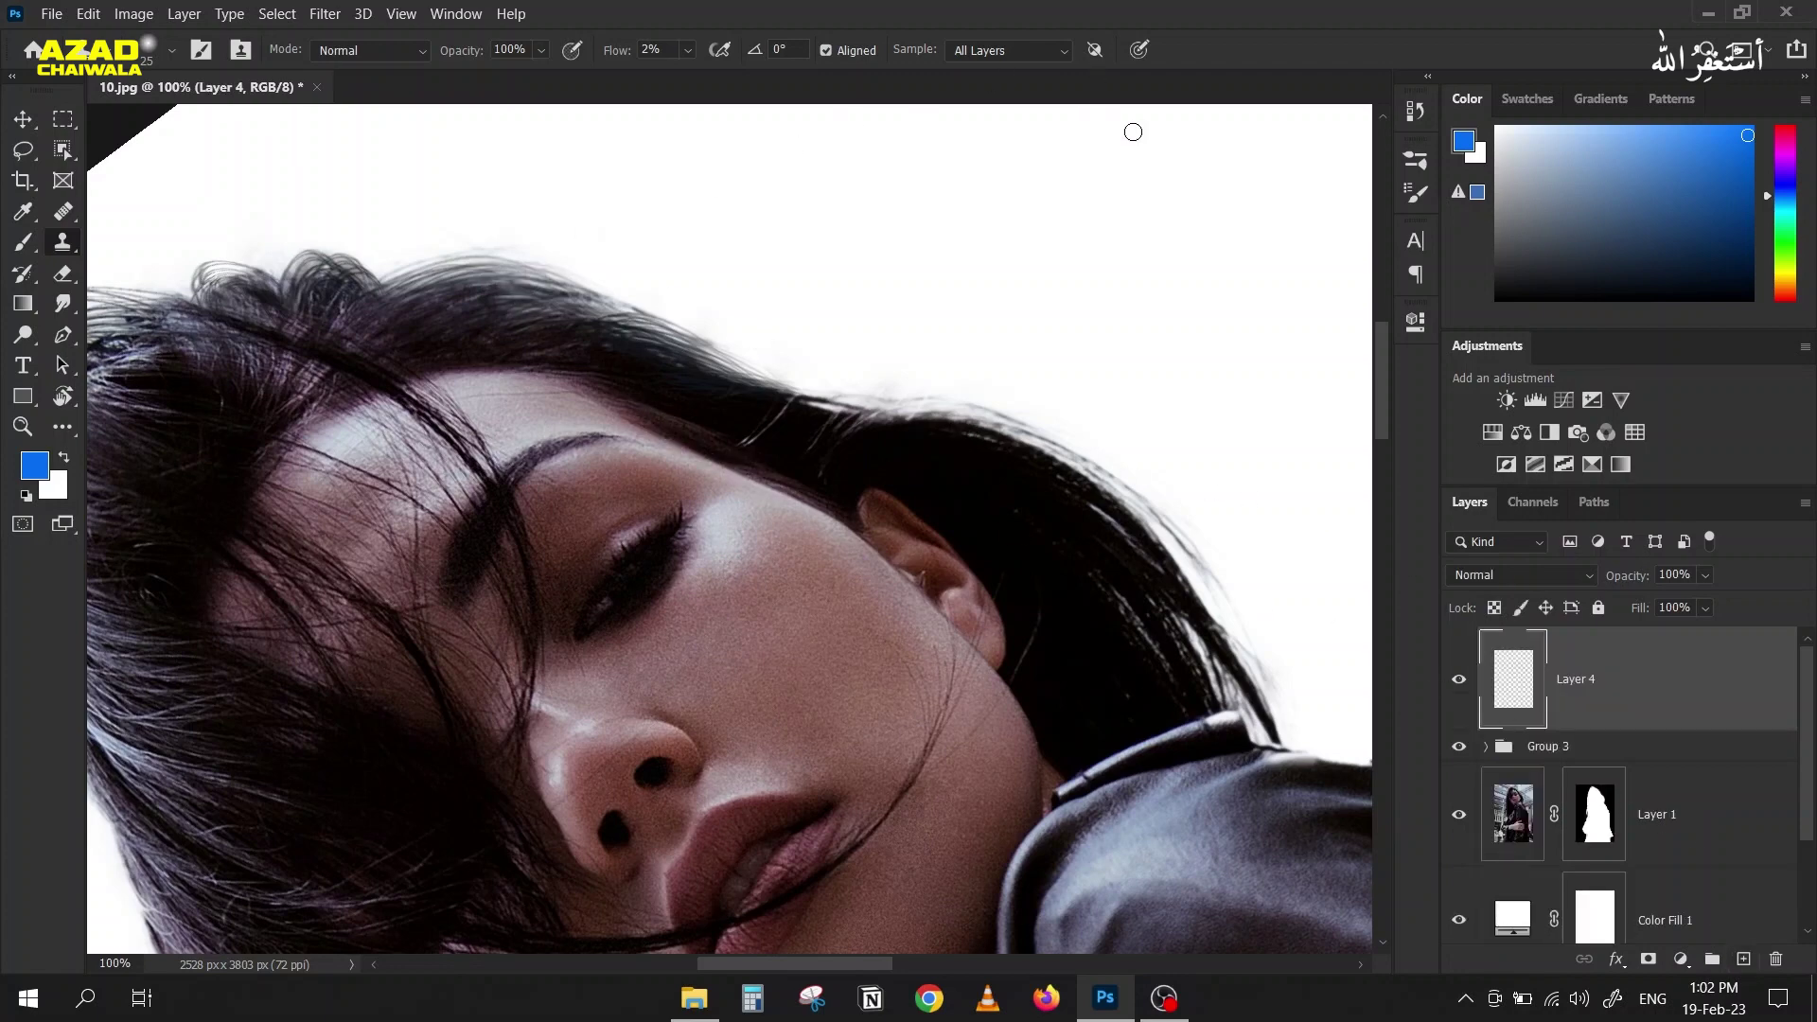
left_click(1414, 193)
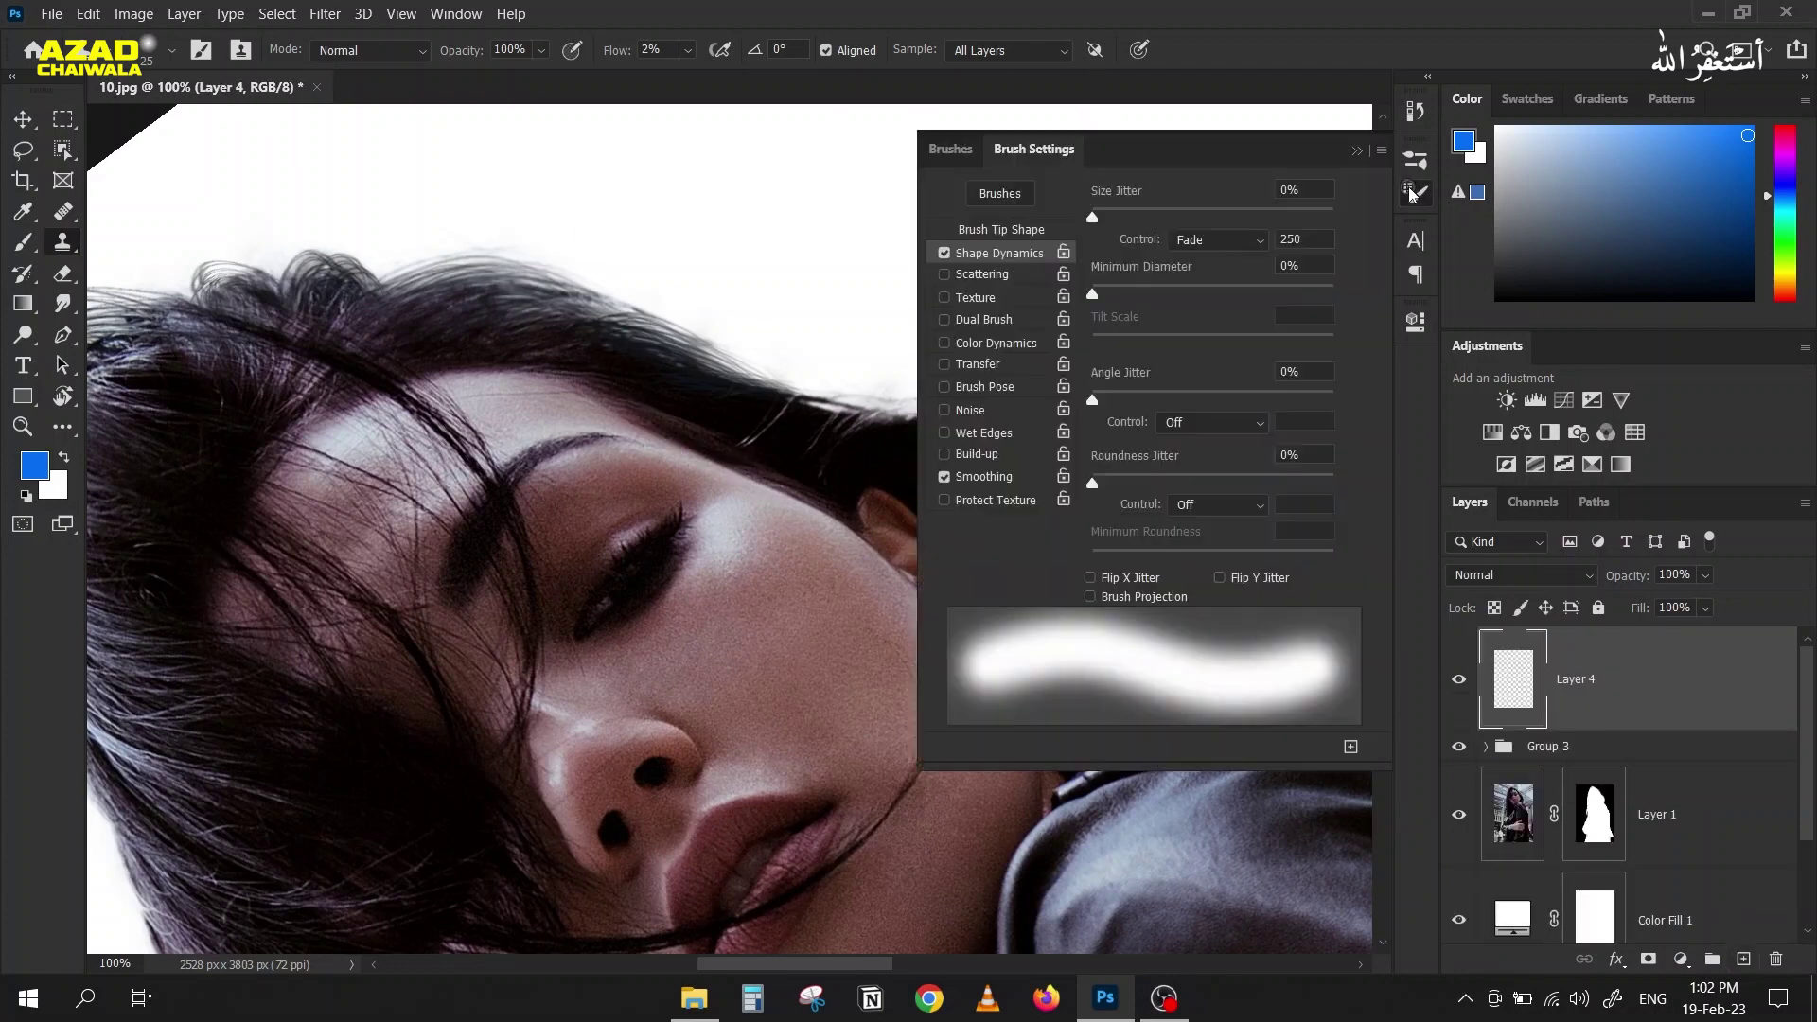
left_click(986, 229)
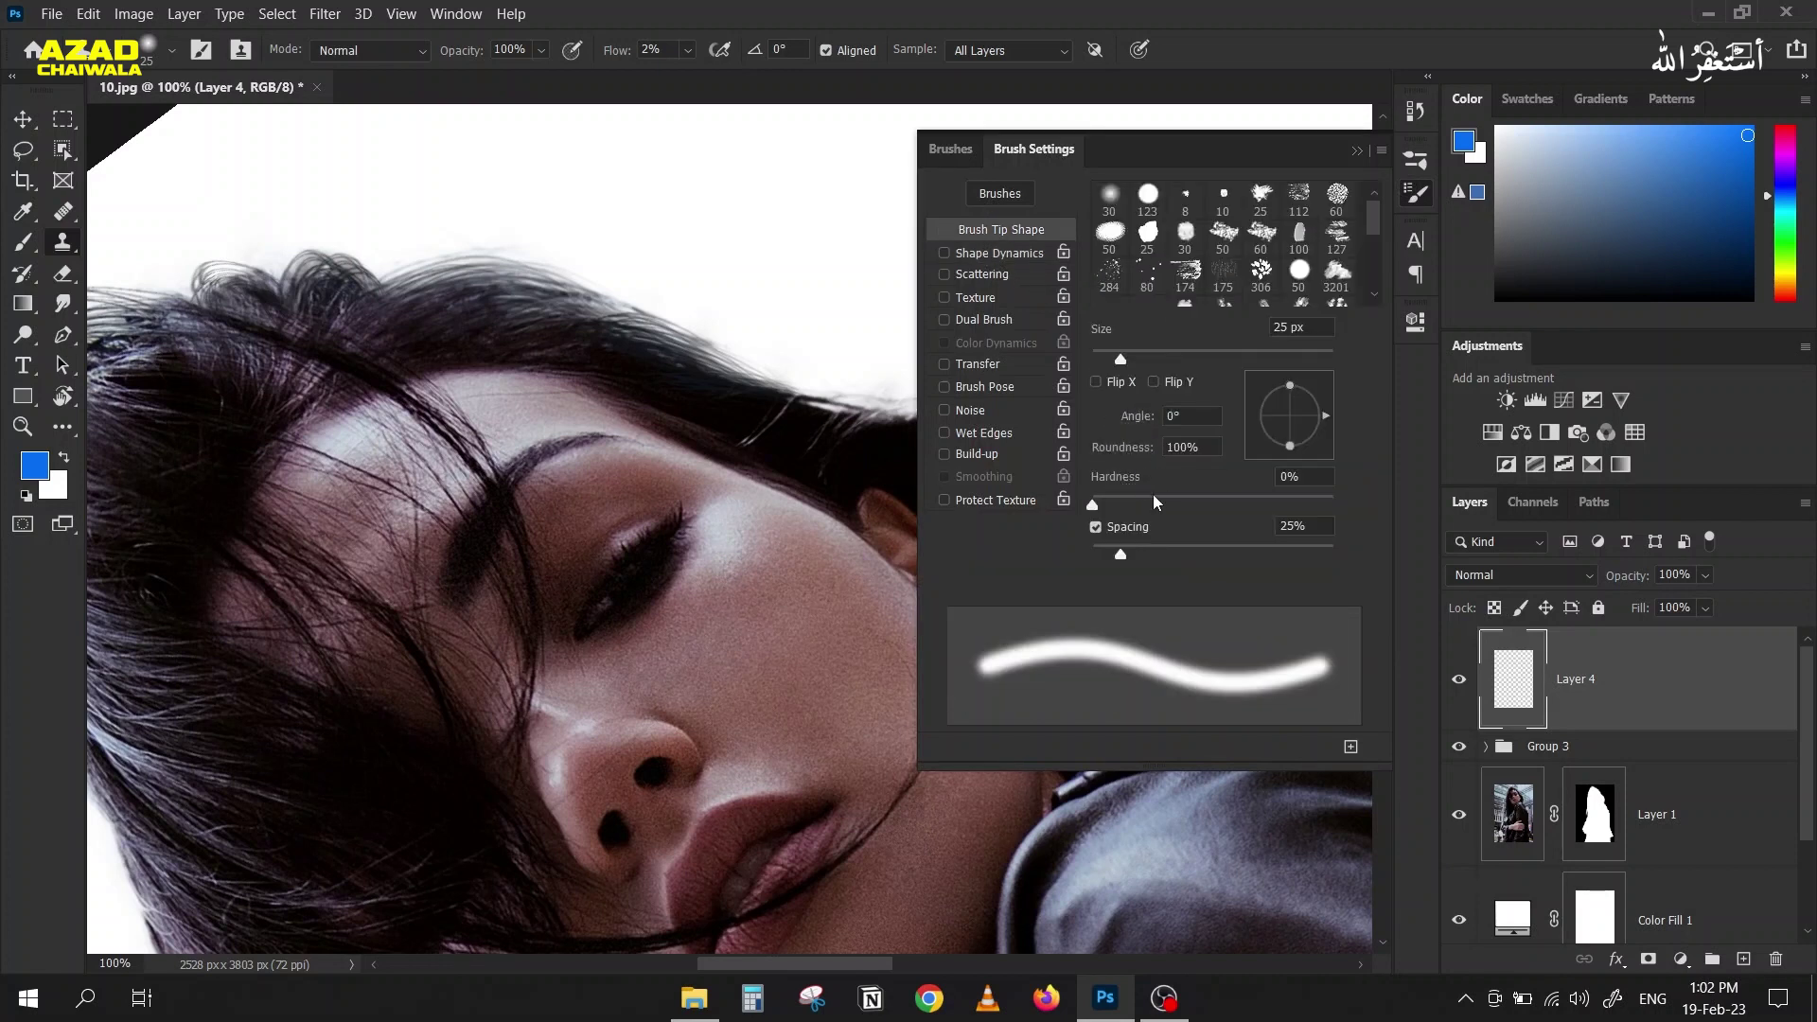
left_click_drag(1122, 554, 1082, 562)
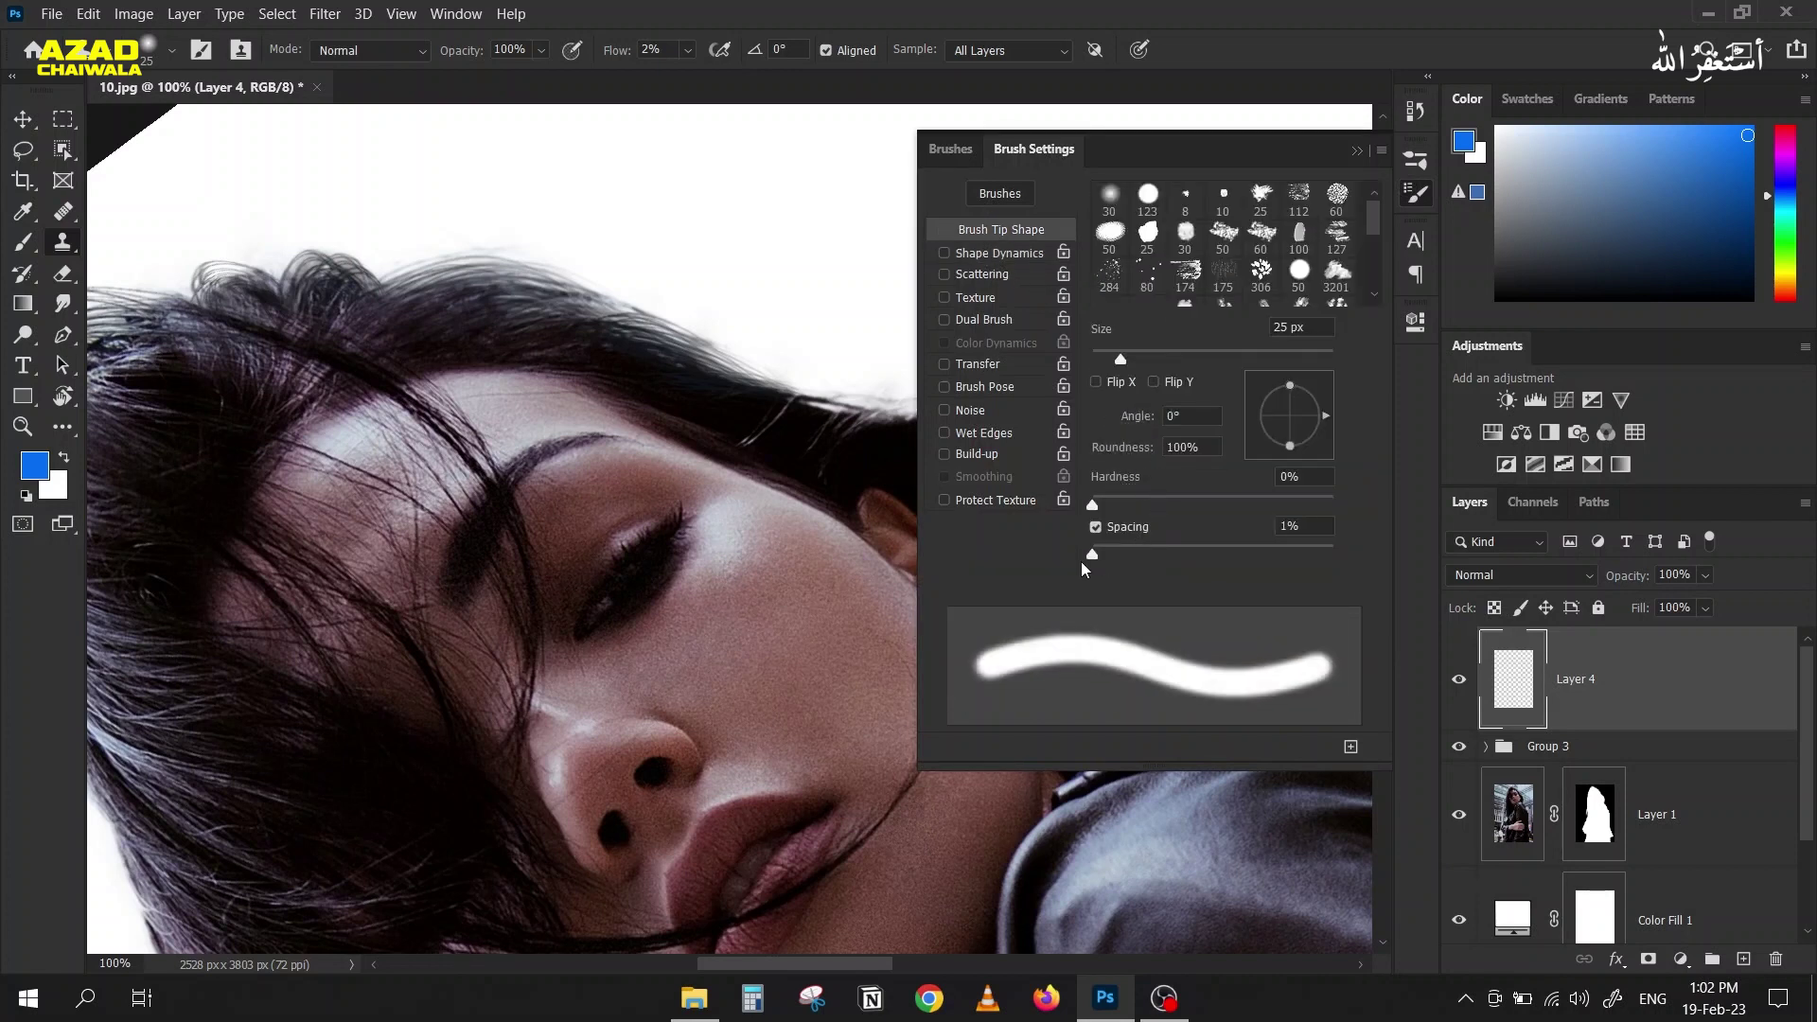
left_click(980, 252)
left_click(1195, 231)
left_click(1201, 318)
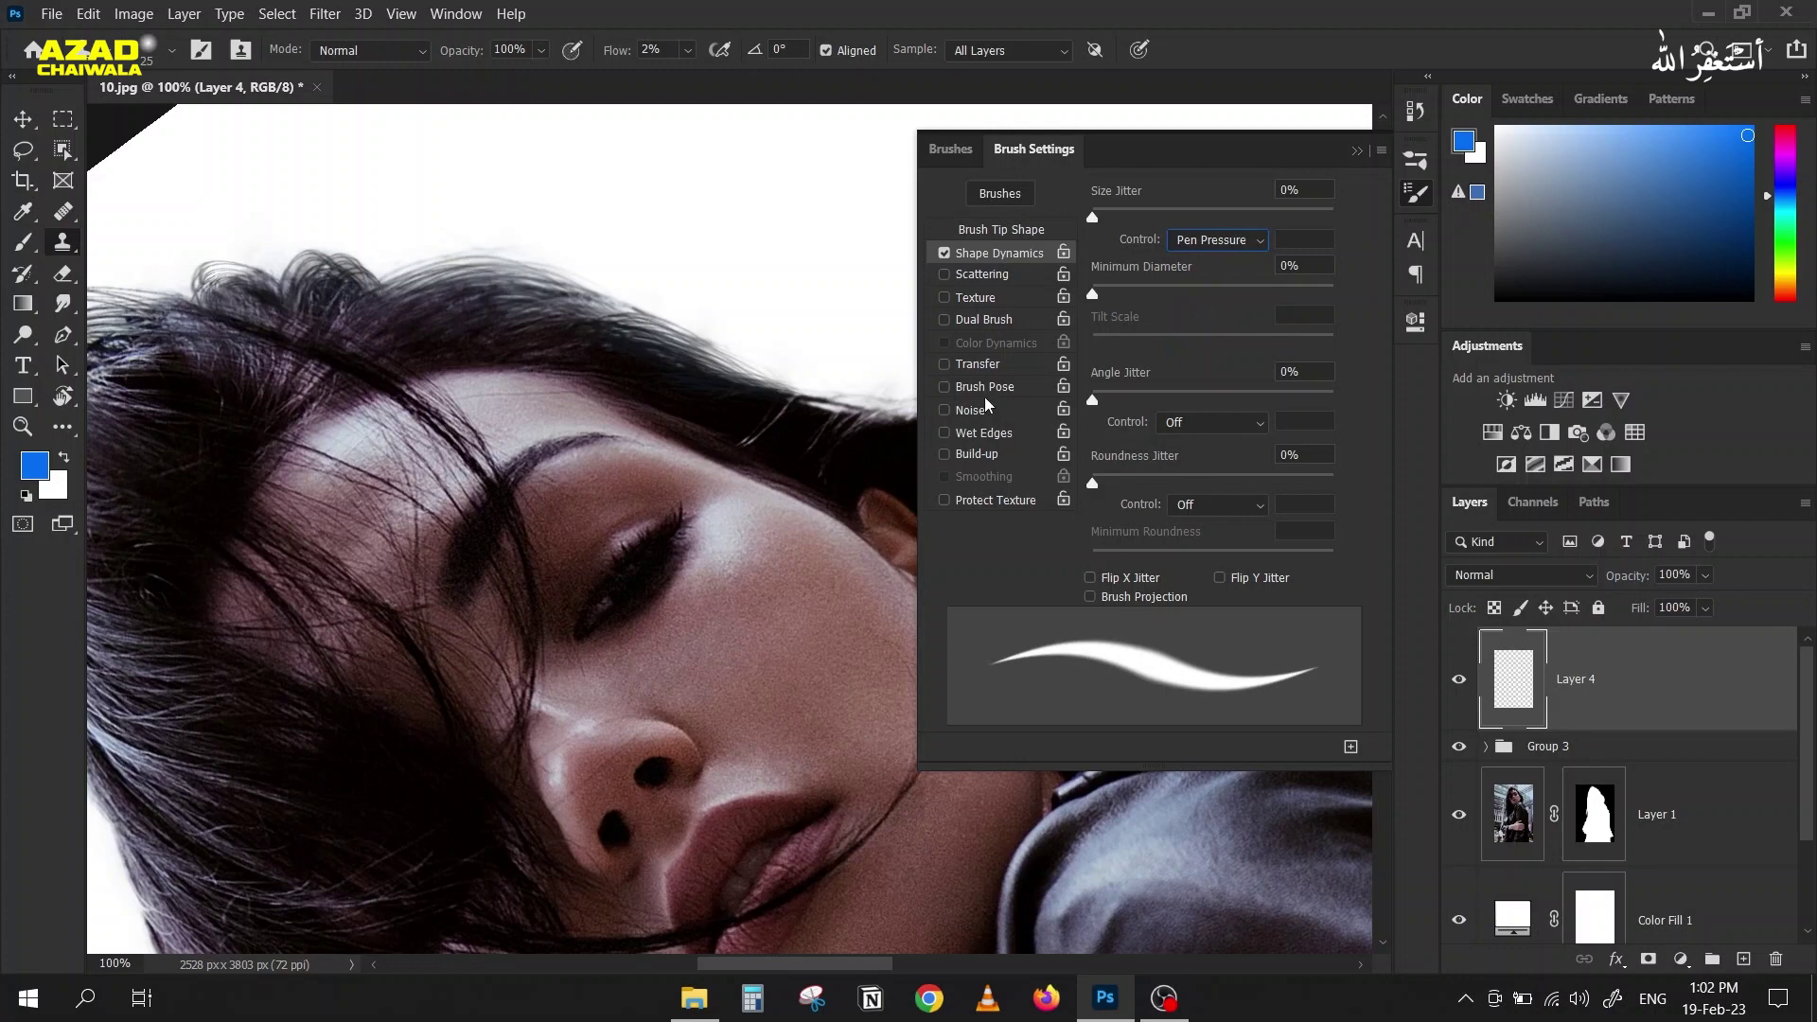
Step: Choose the hard round brush and lower its hardness to 42%
left_click(948, 150)
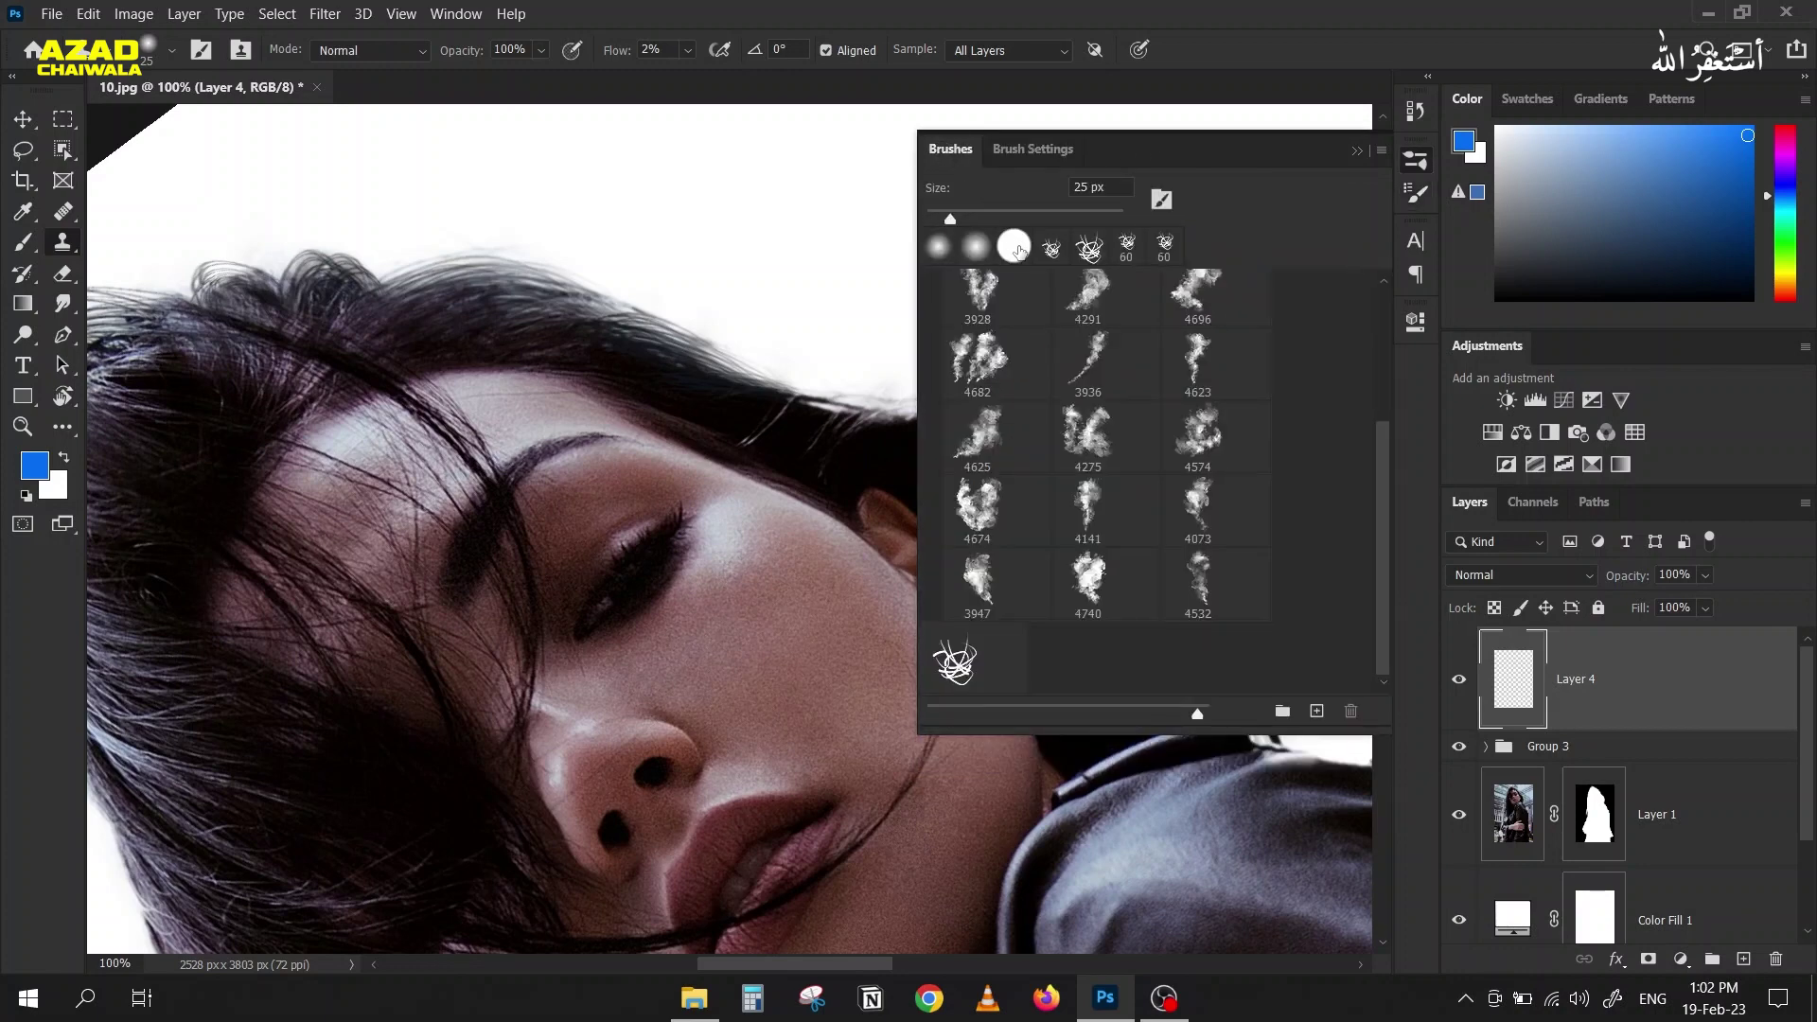
left_click(1017, 250)
left_click(1003, 152)
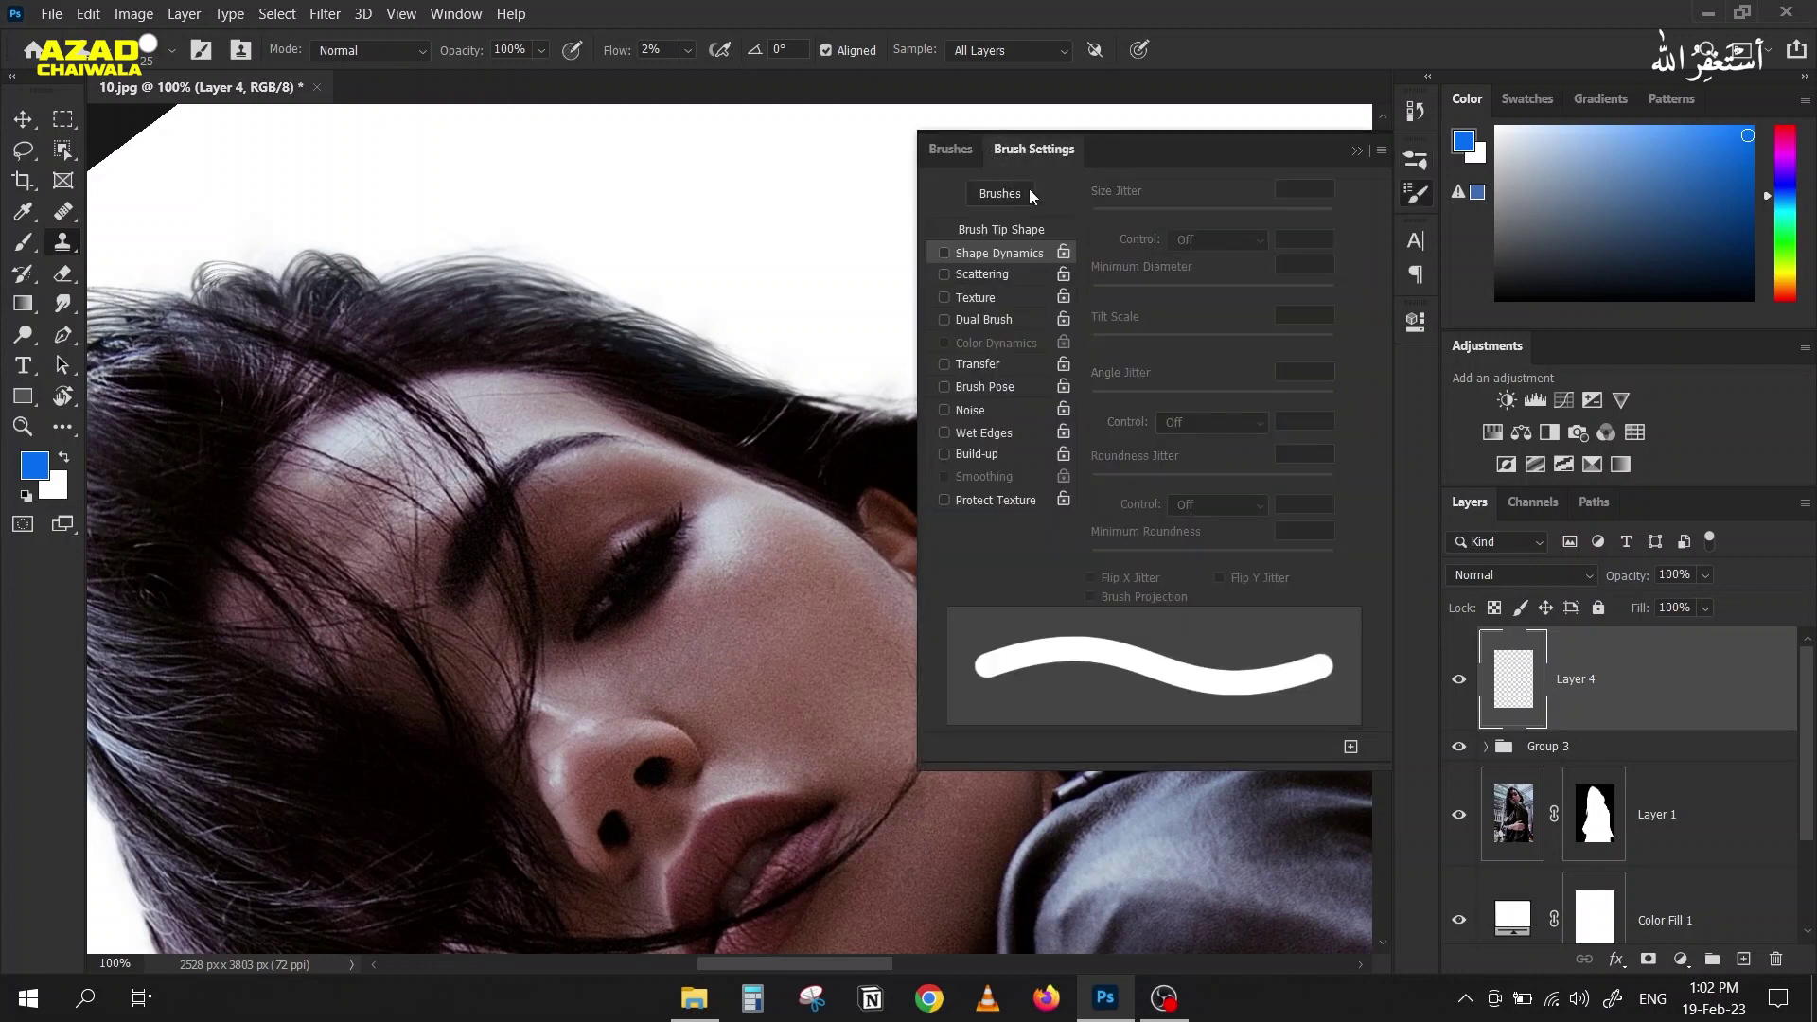
left_click(951, 149)
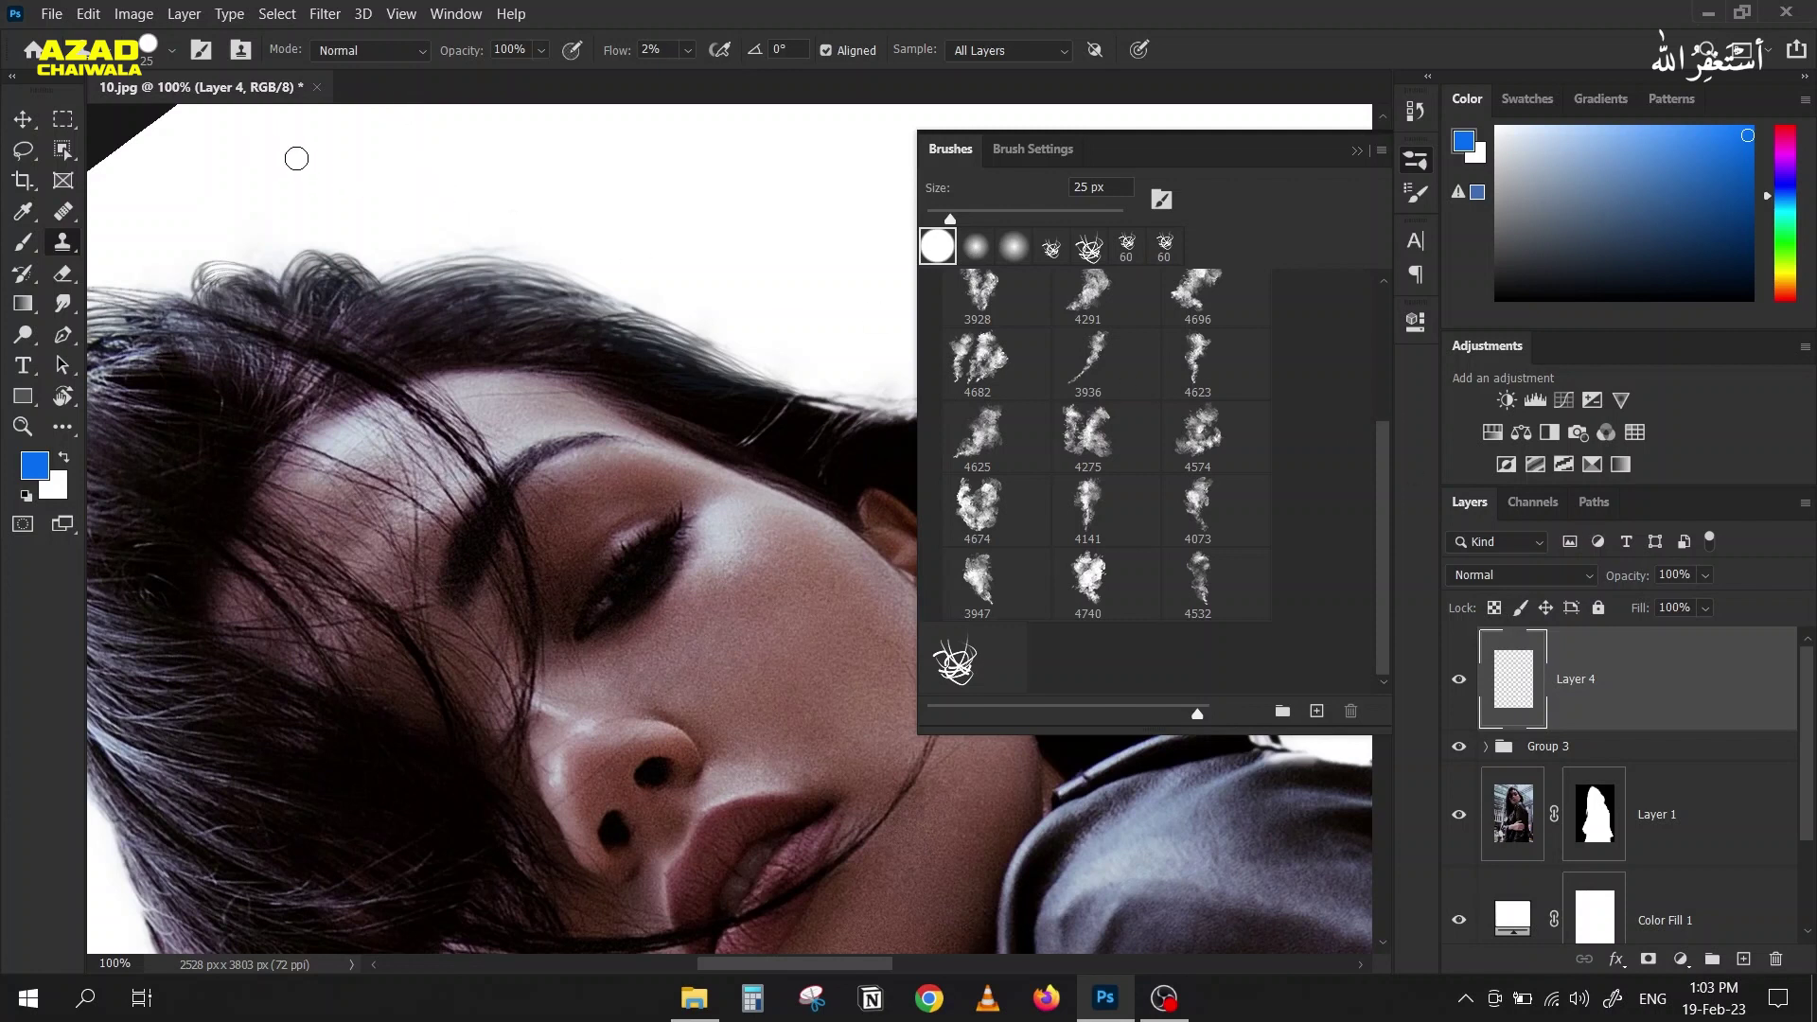
left_click(154, 66)
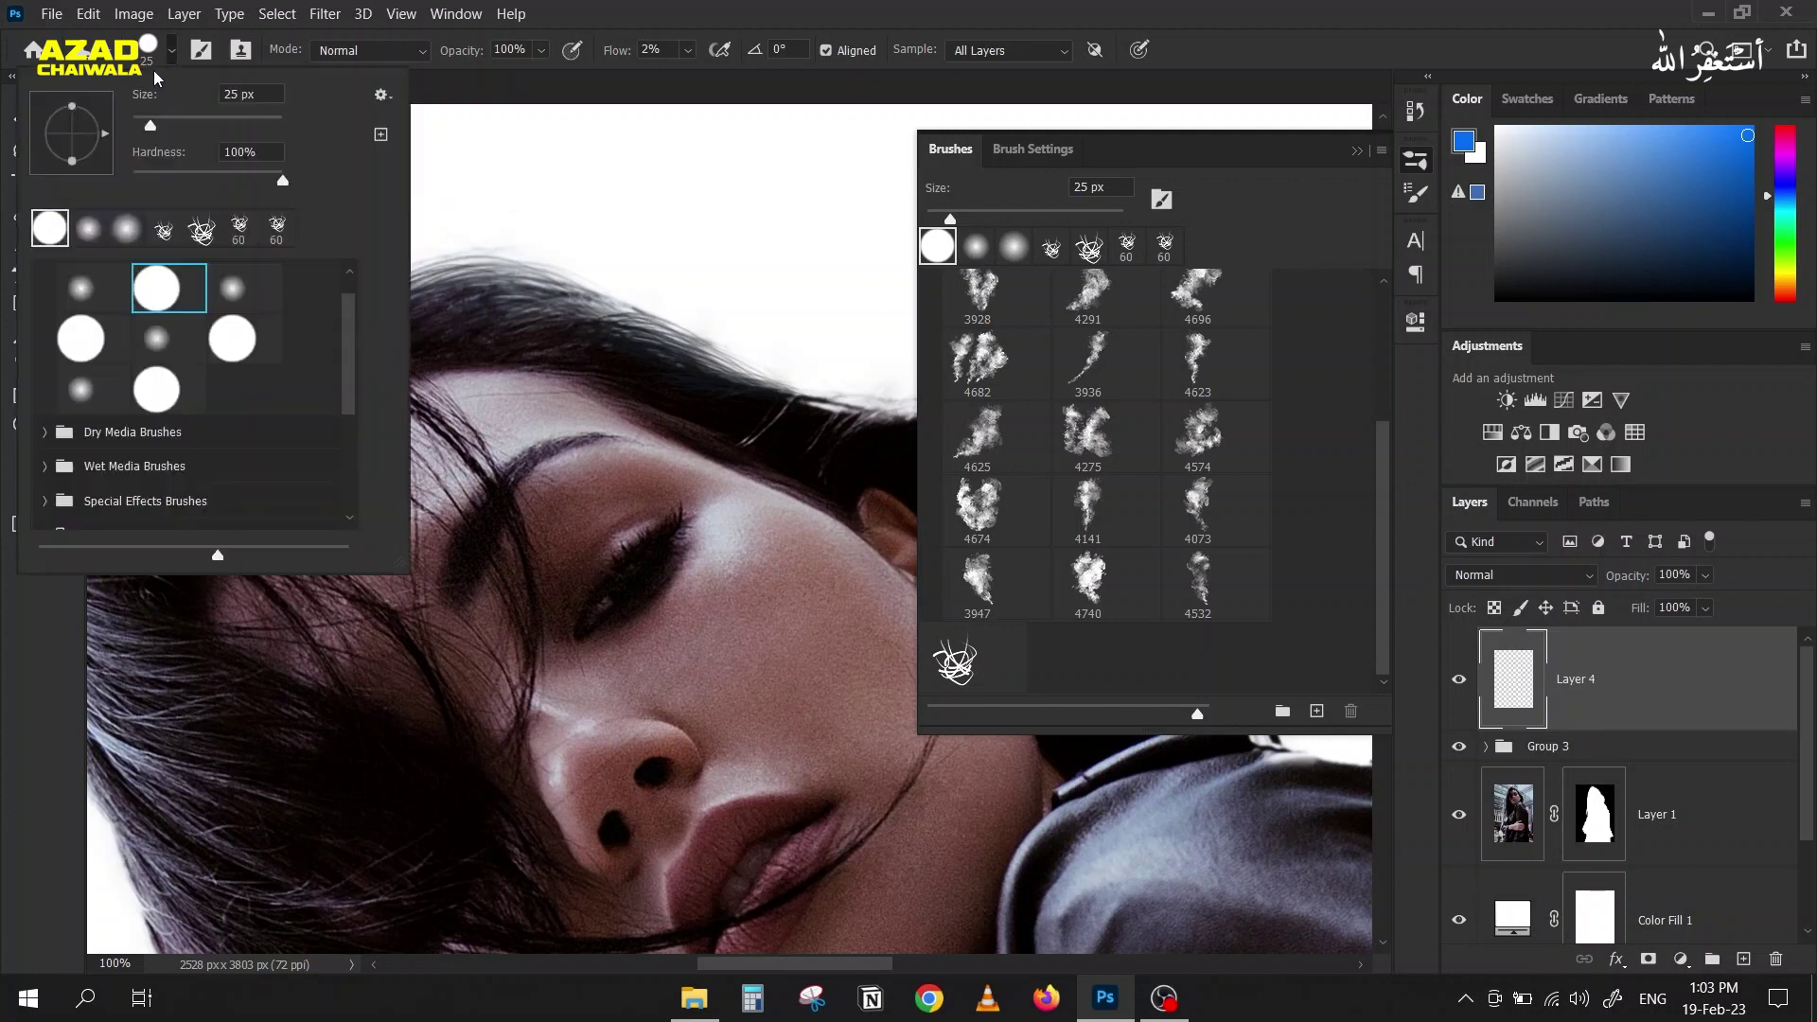
left_click_drag(203, 171, 217, 178)
Step: Reapply 1% spacing and Pen Pressure shape dynamics, then shrink the brush to 5 px
left_click(1033, 150)
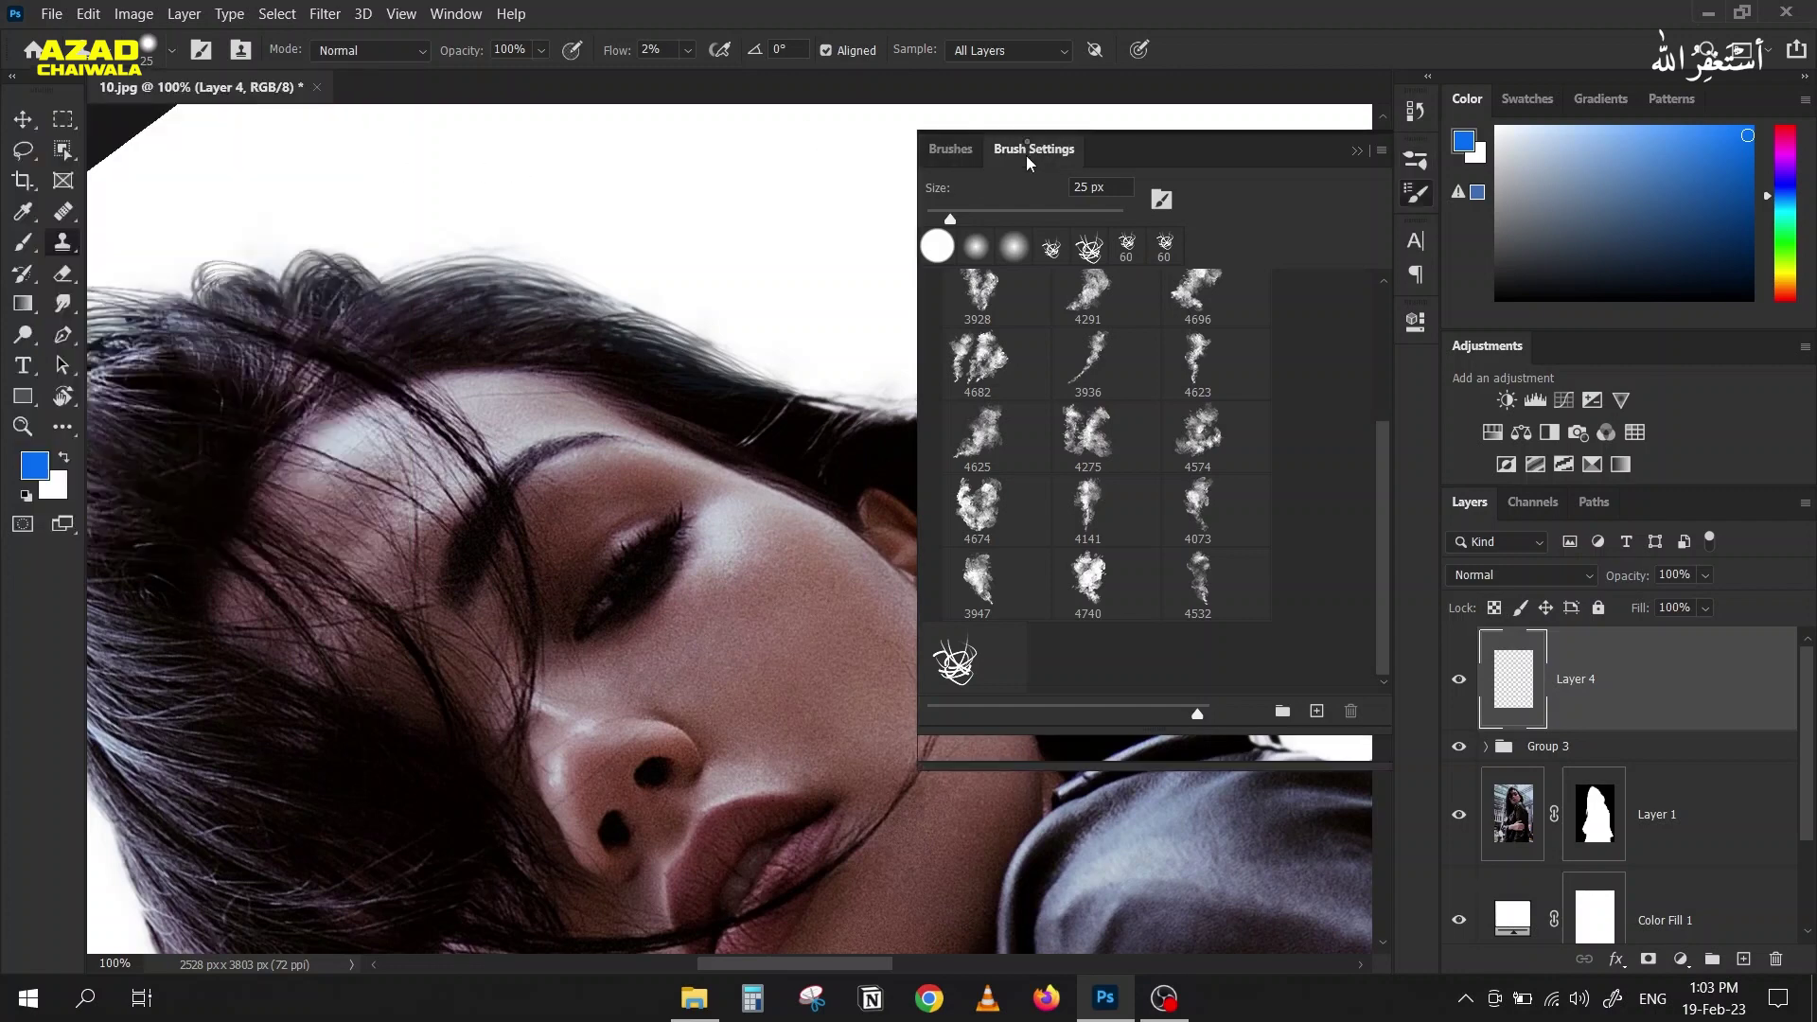
left_click(1011, 232)
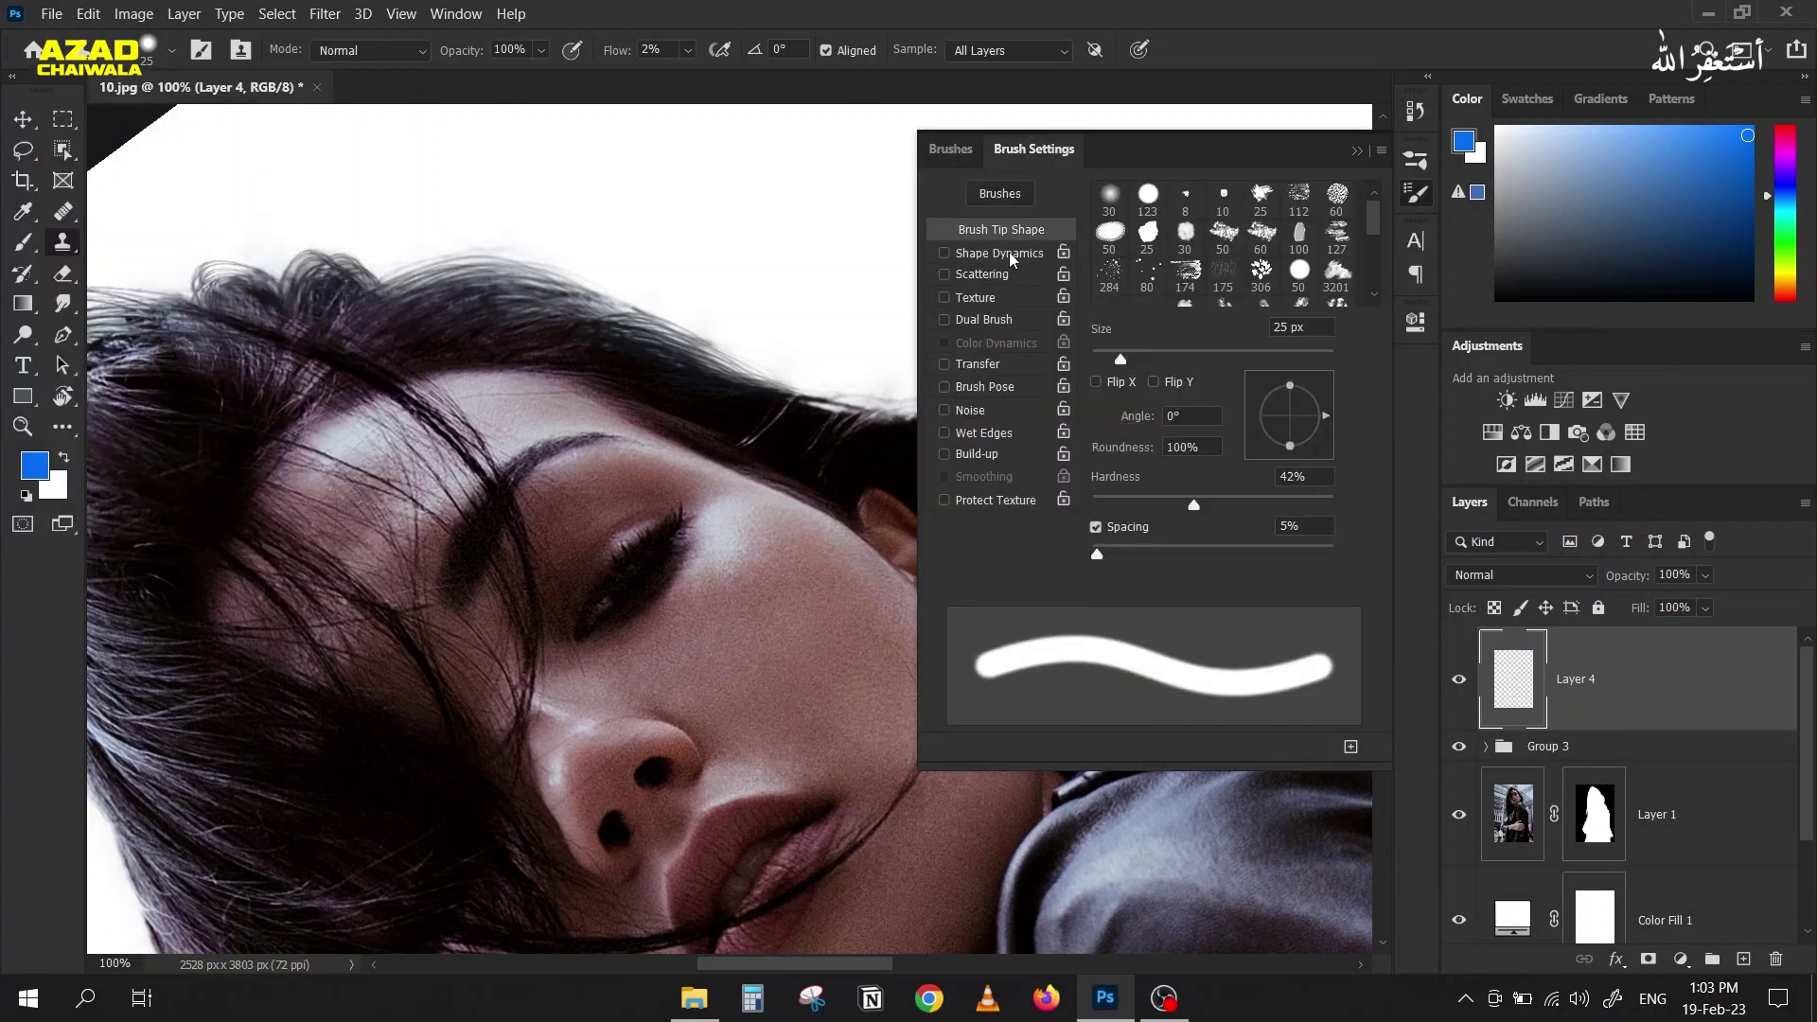
left_click(1010, 255)
left_click(1003, 232)
left_click_drag(1103, 565, 1079, 568)
left_click(981, 255)
left_click(1198, 236)
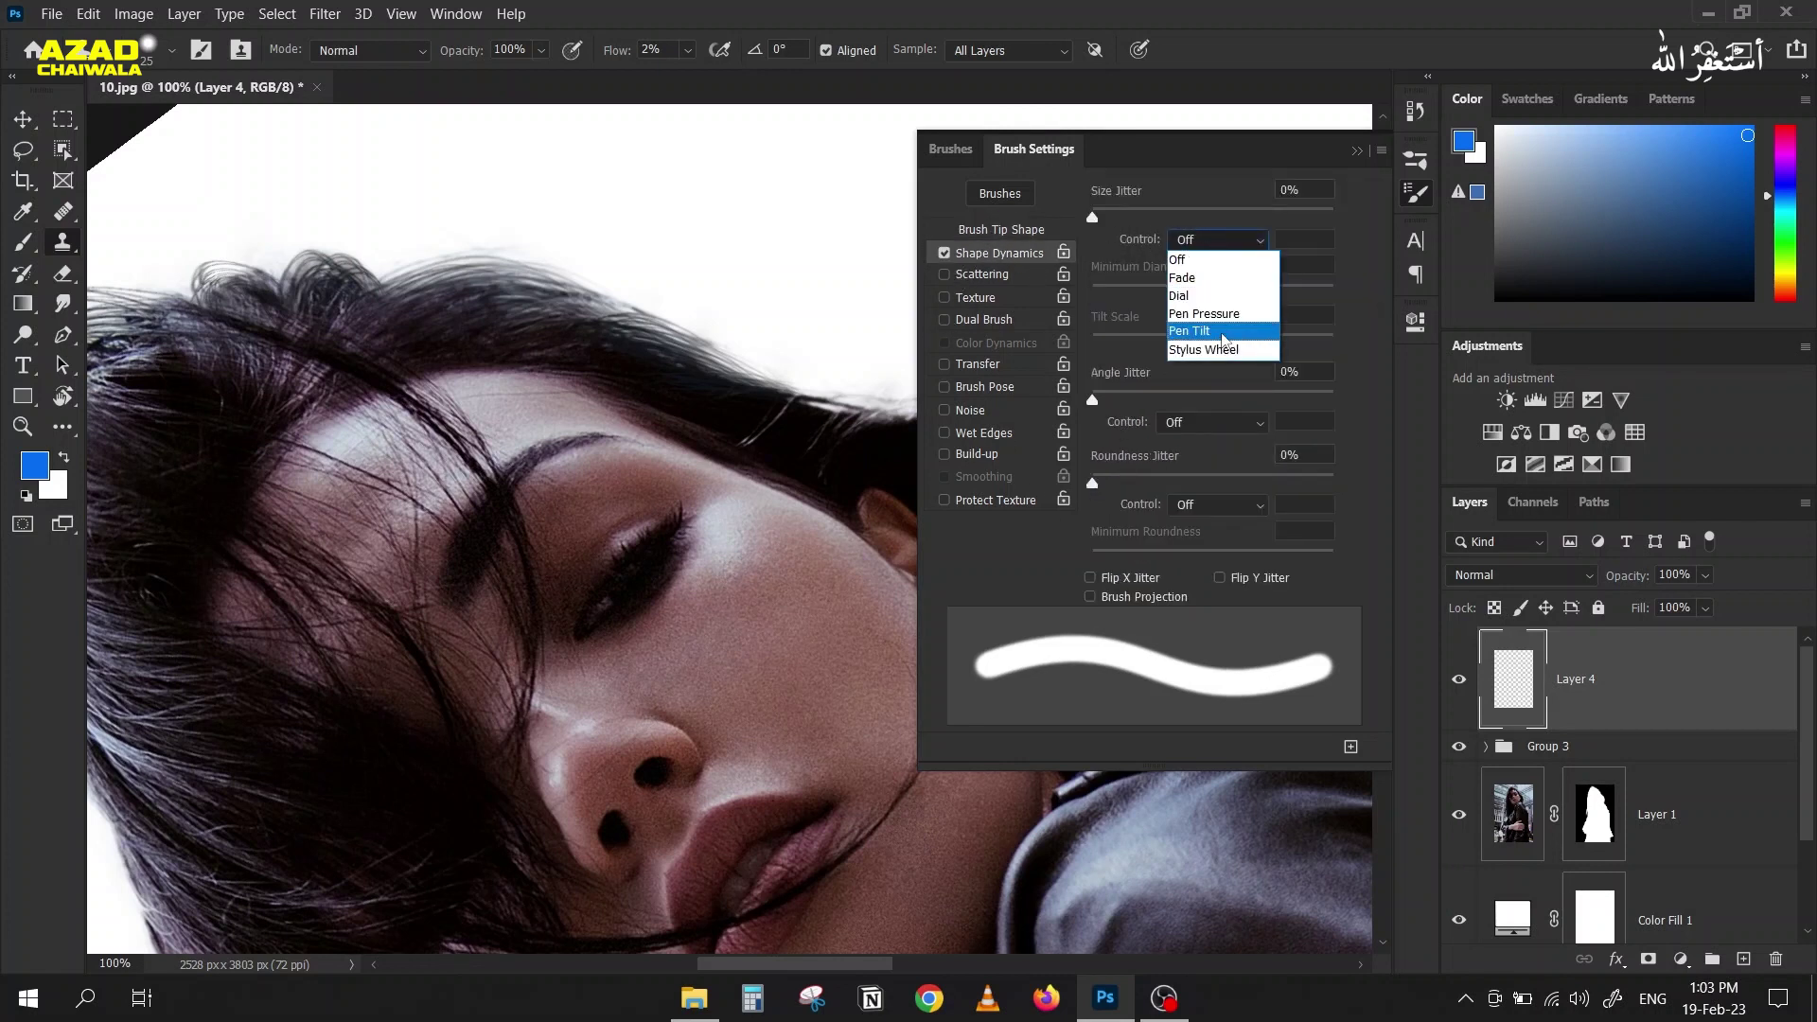
left_click(1211, 313)
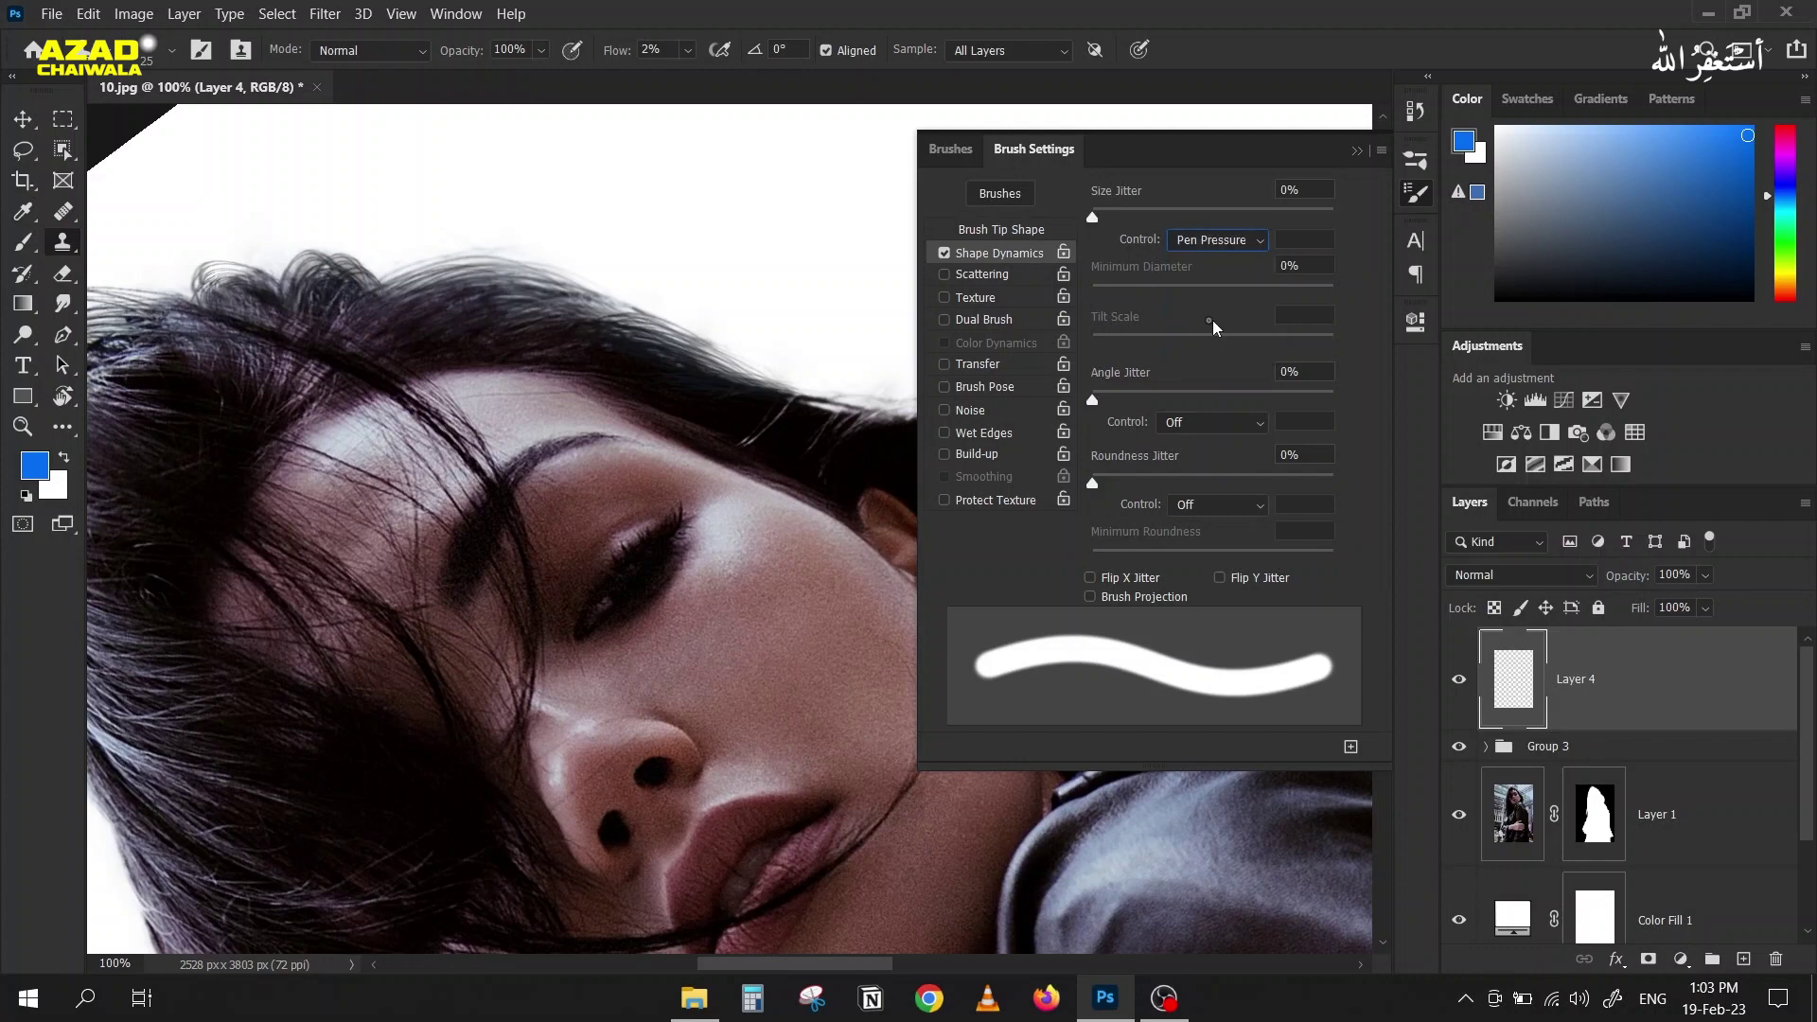
left_click(950, 149)
key("bracketleft")
key("bracketleft")
key("bracketleft")
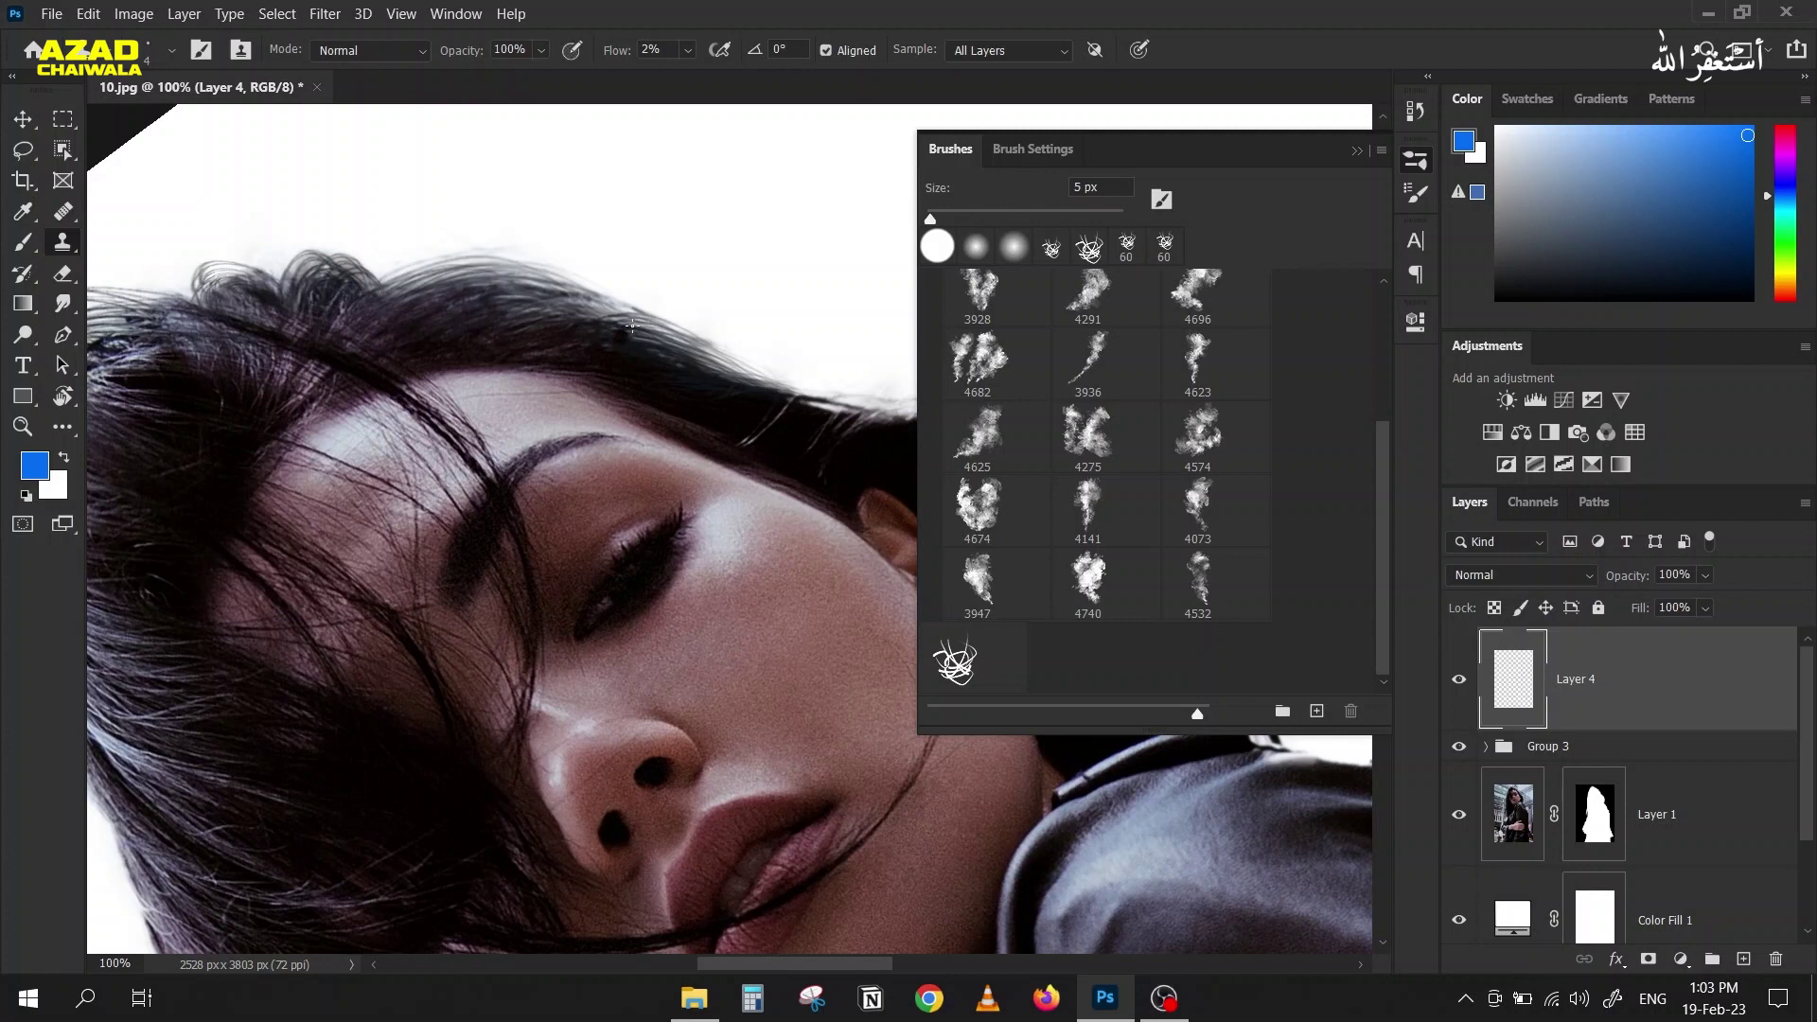
left_click(1356, 151)
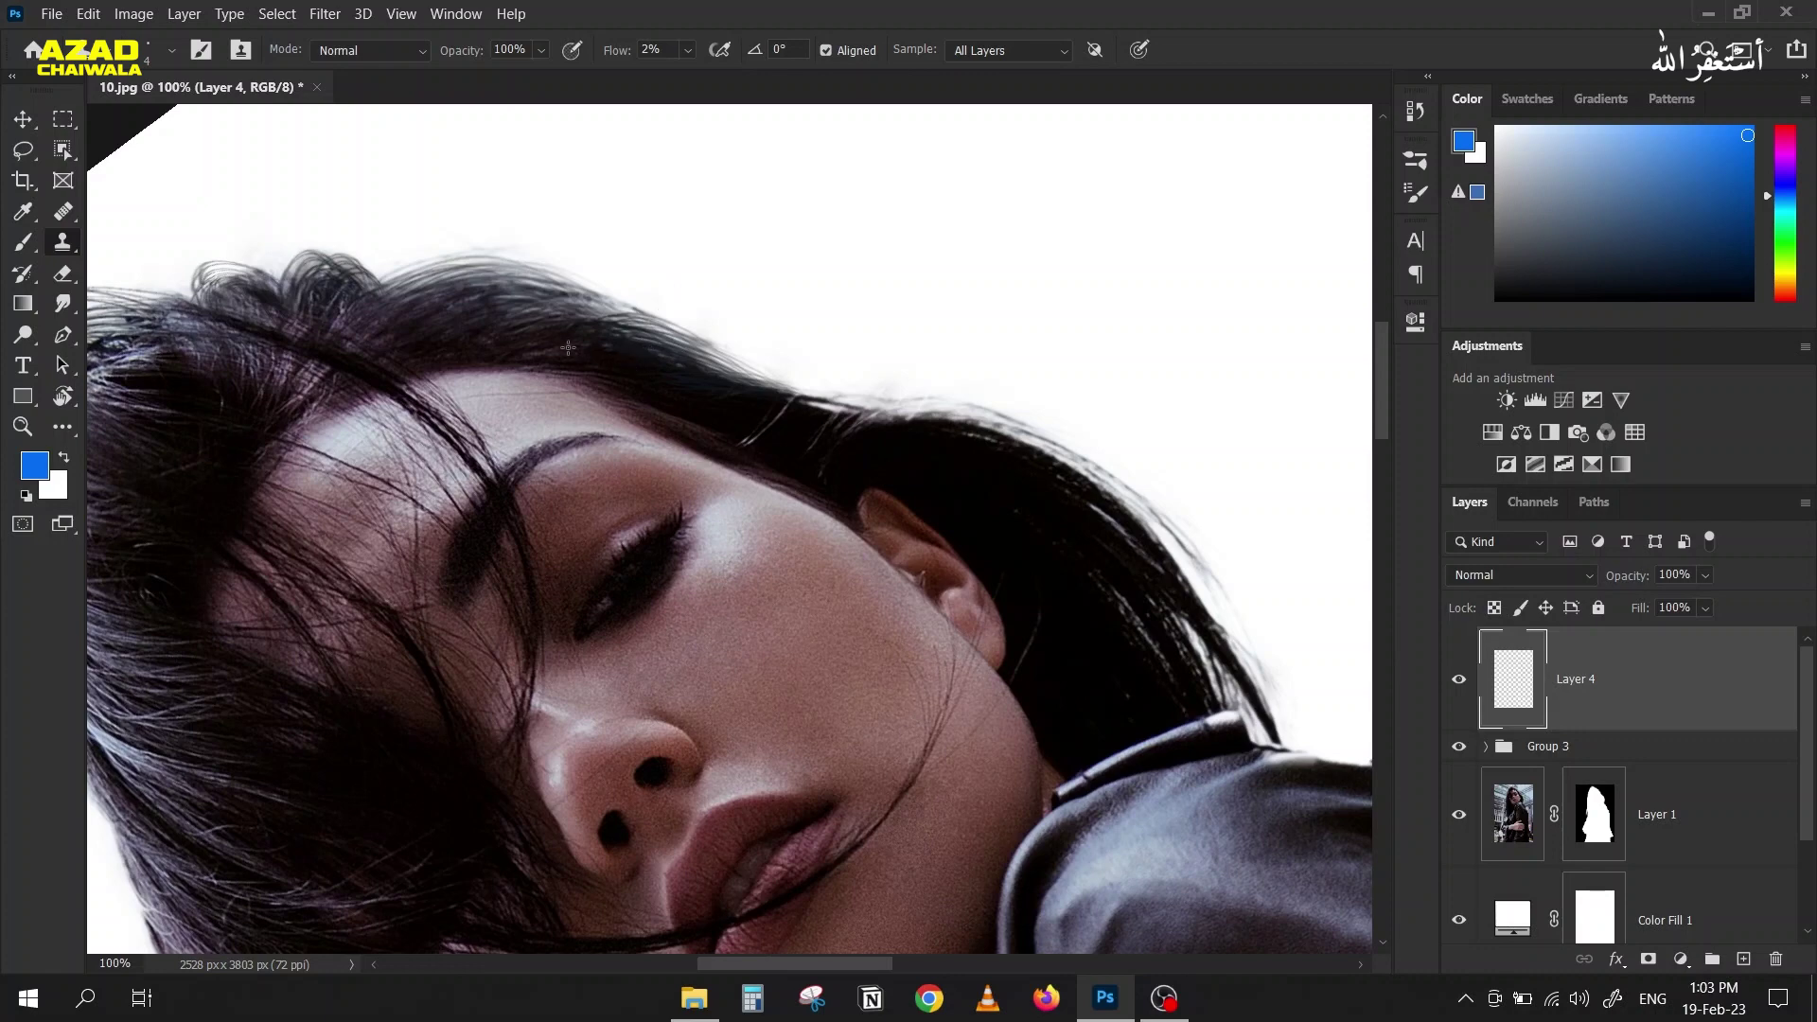
key("ctrl+plus")
key("ctrl+plus")
Step: Sample hair and clone along the top edge, raising flow to 100%, undoing one strand
key("ctrl+minus")
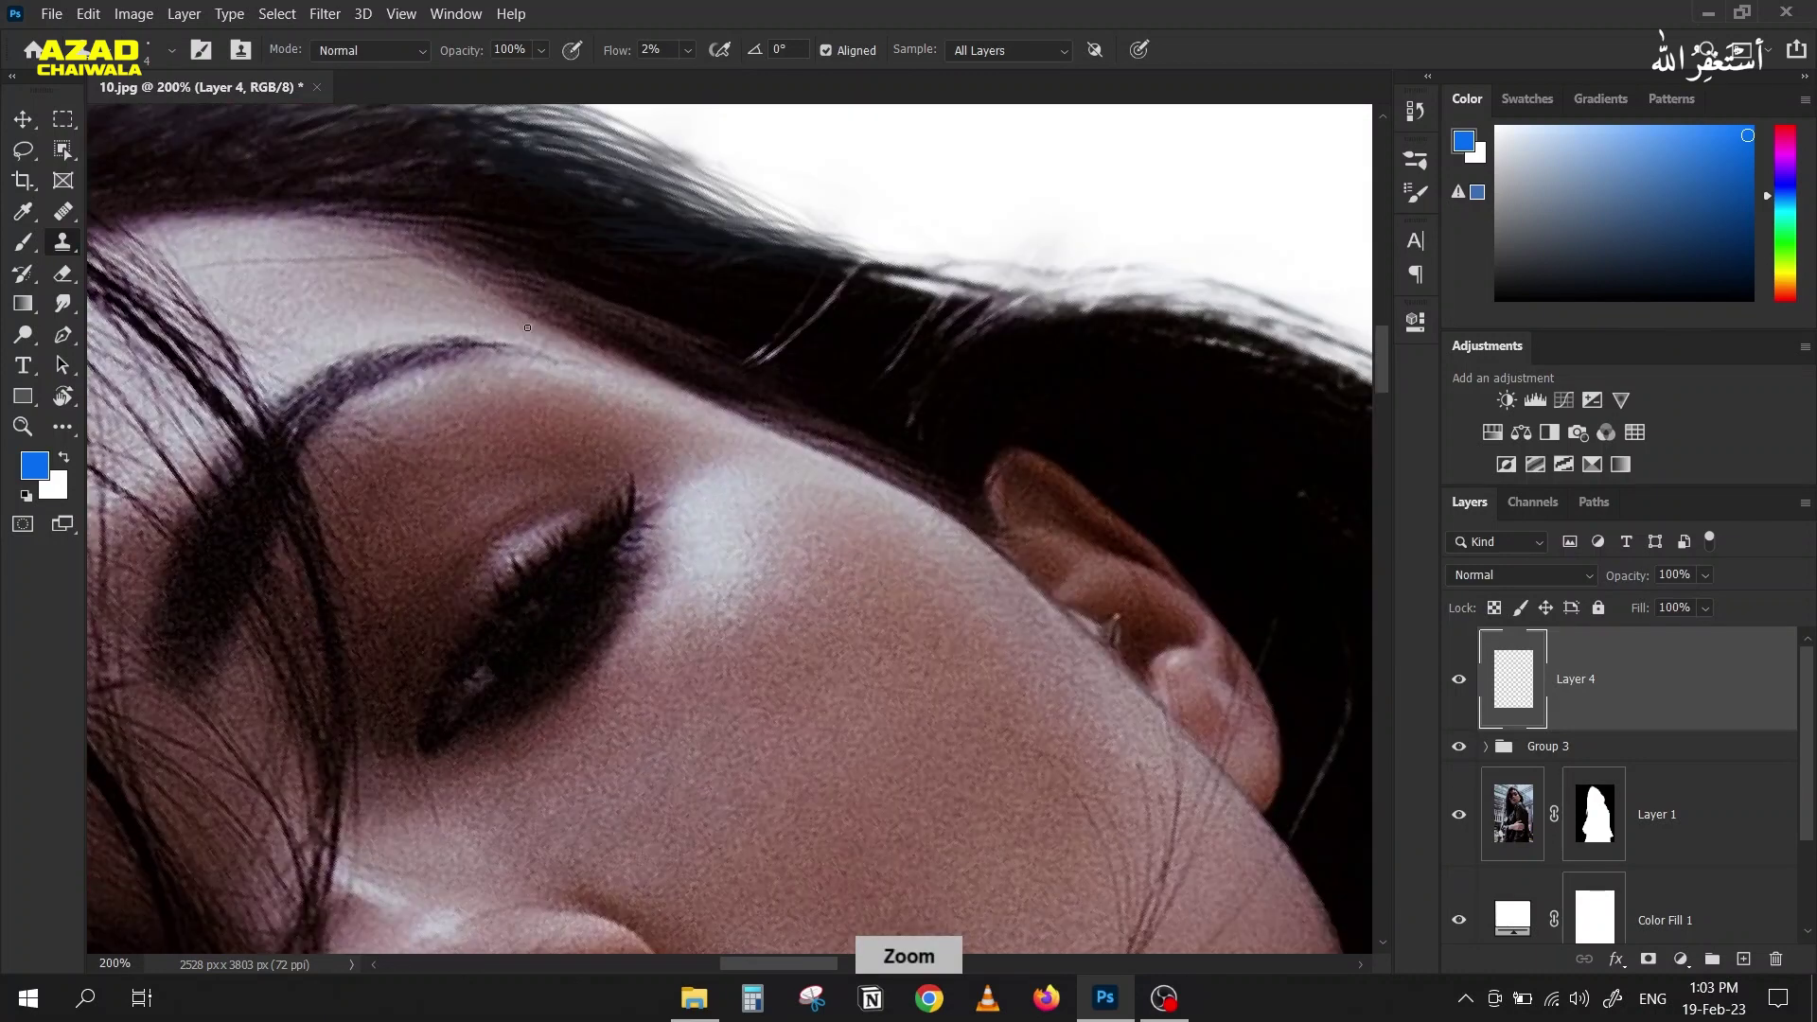
left_click_drag(527, 300, 691, 440)
key("alt")
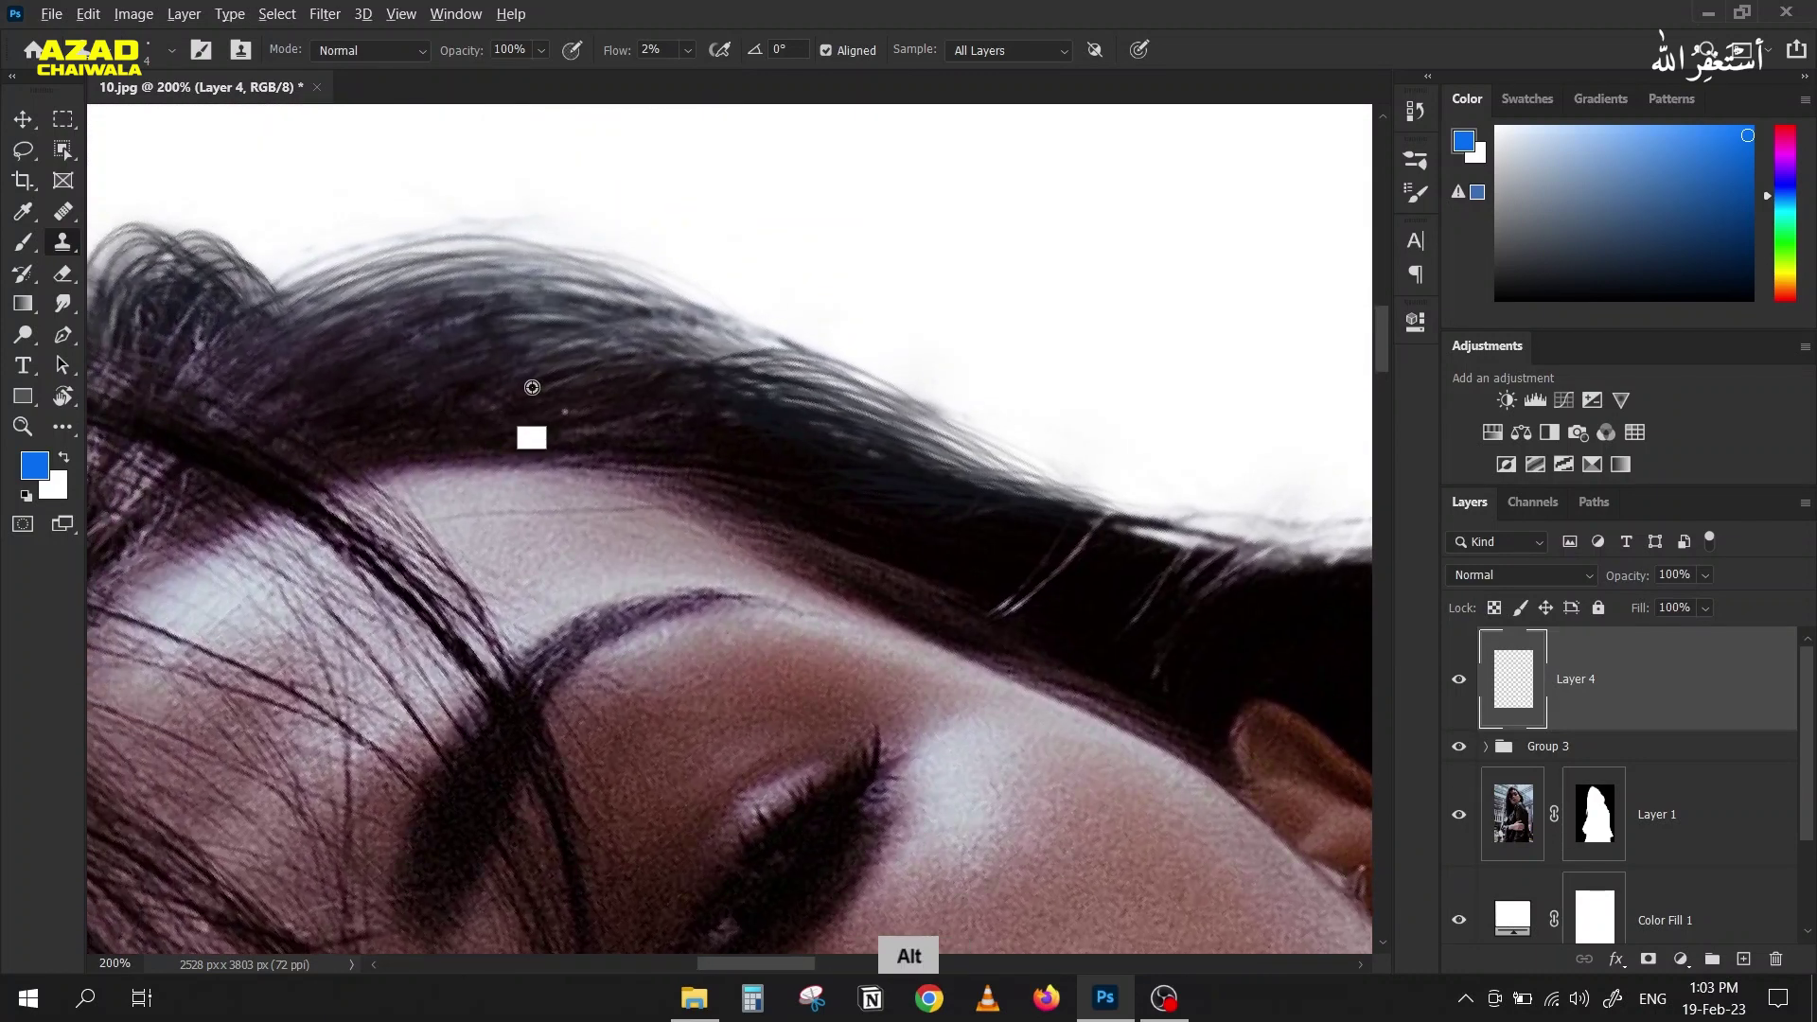
left_click(389, 407, "alt")
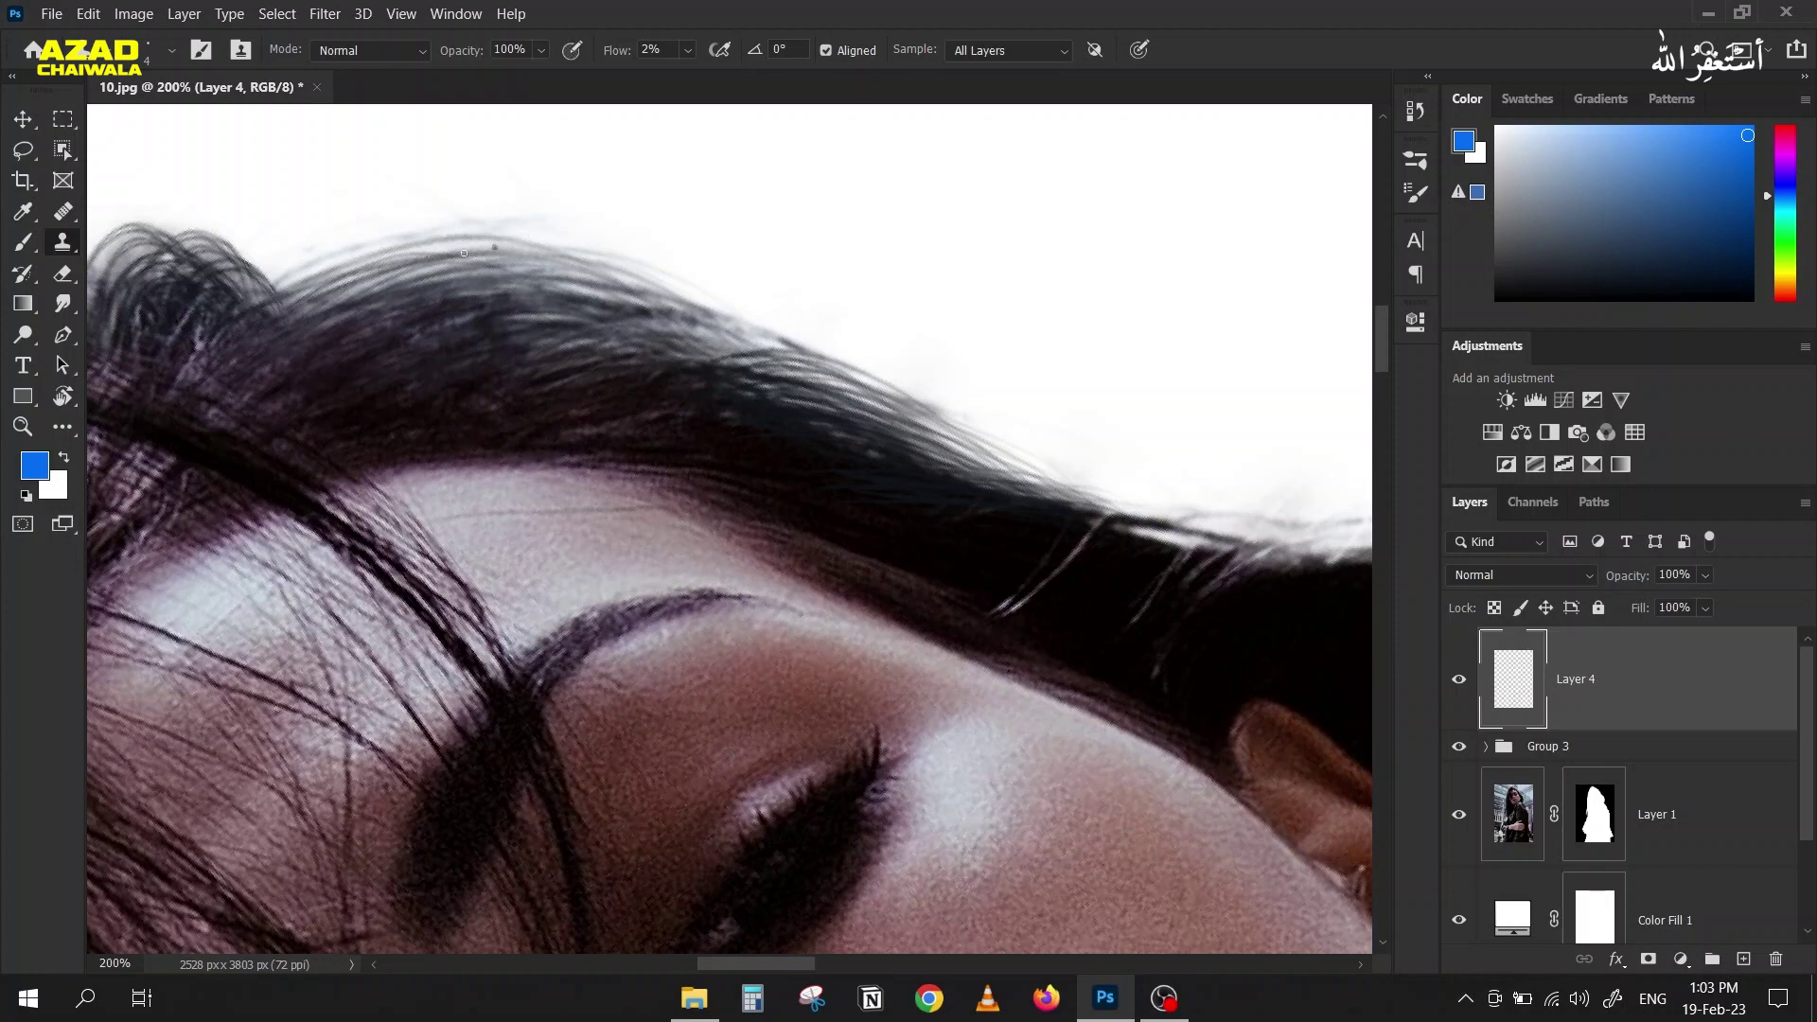
left_click_drag(459, 260, 614, 239)
left_click_drag(610, 52, 808, 24)
mouse_move(330, 305)
left_mouse_down()
mouse_move(453, 223)
mouse_move(591, 201)
left_mouse_up()
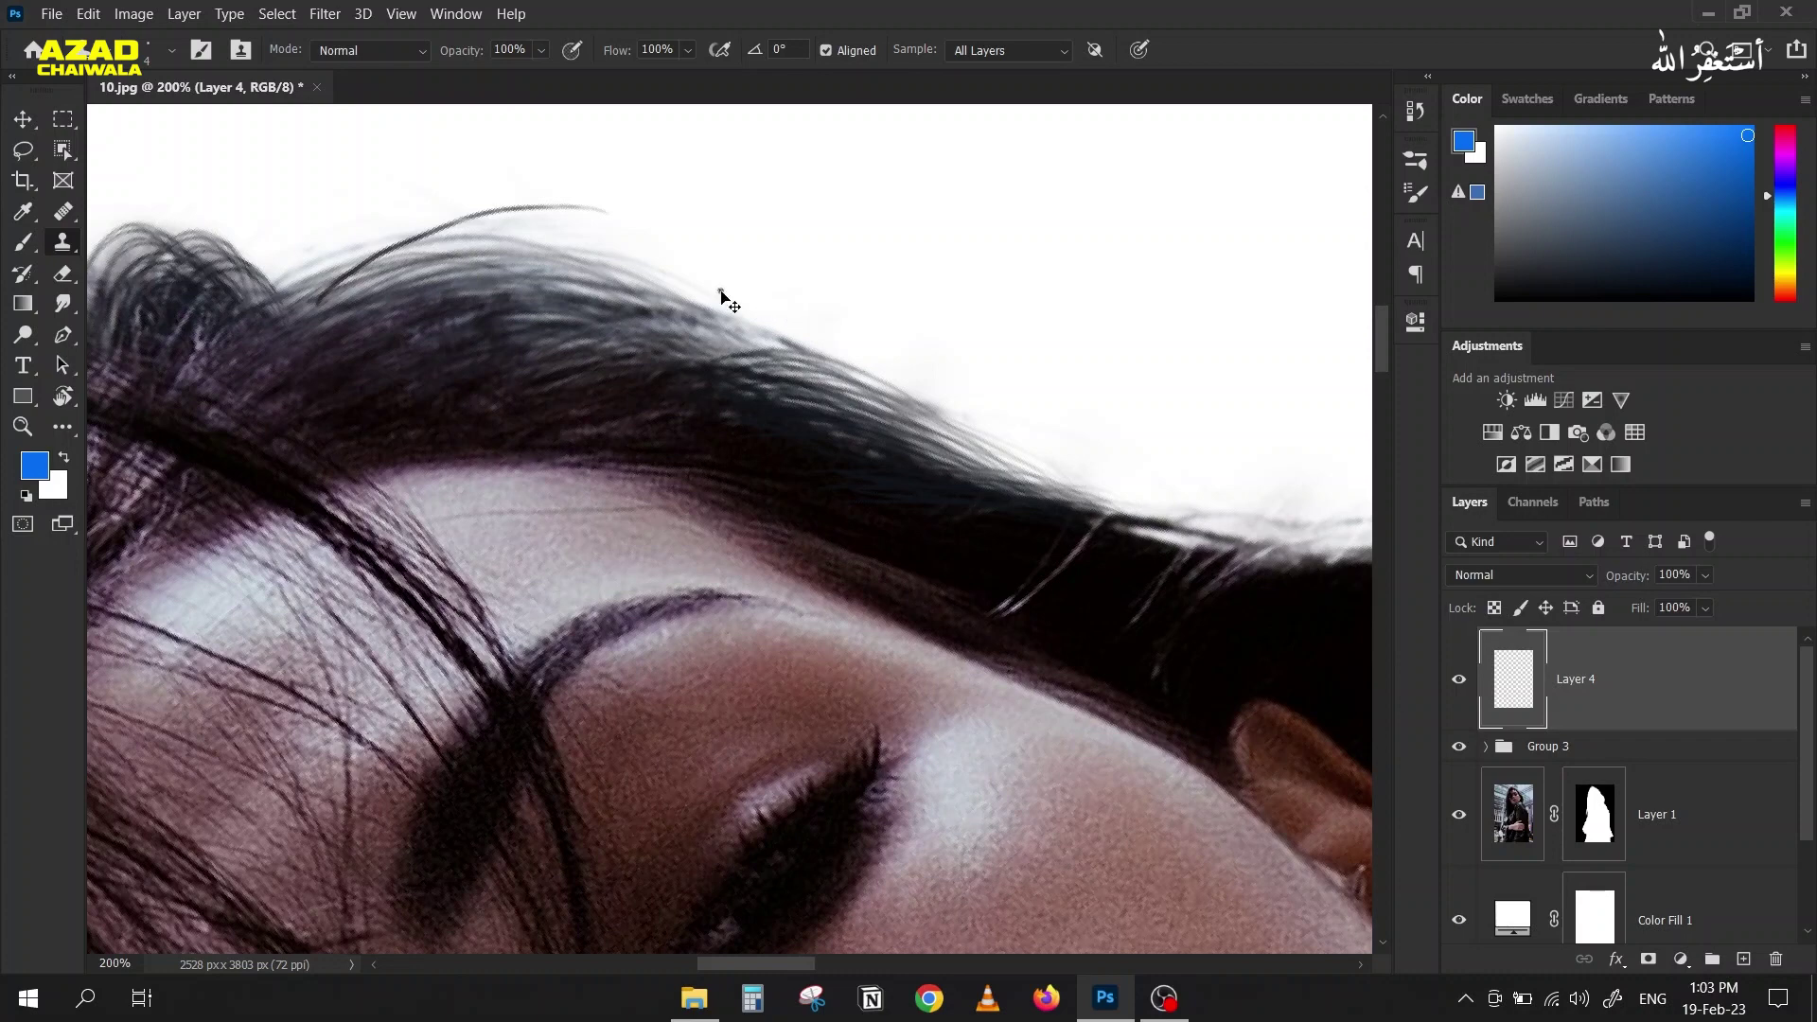
key("ctrl+z")
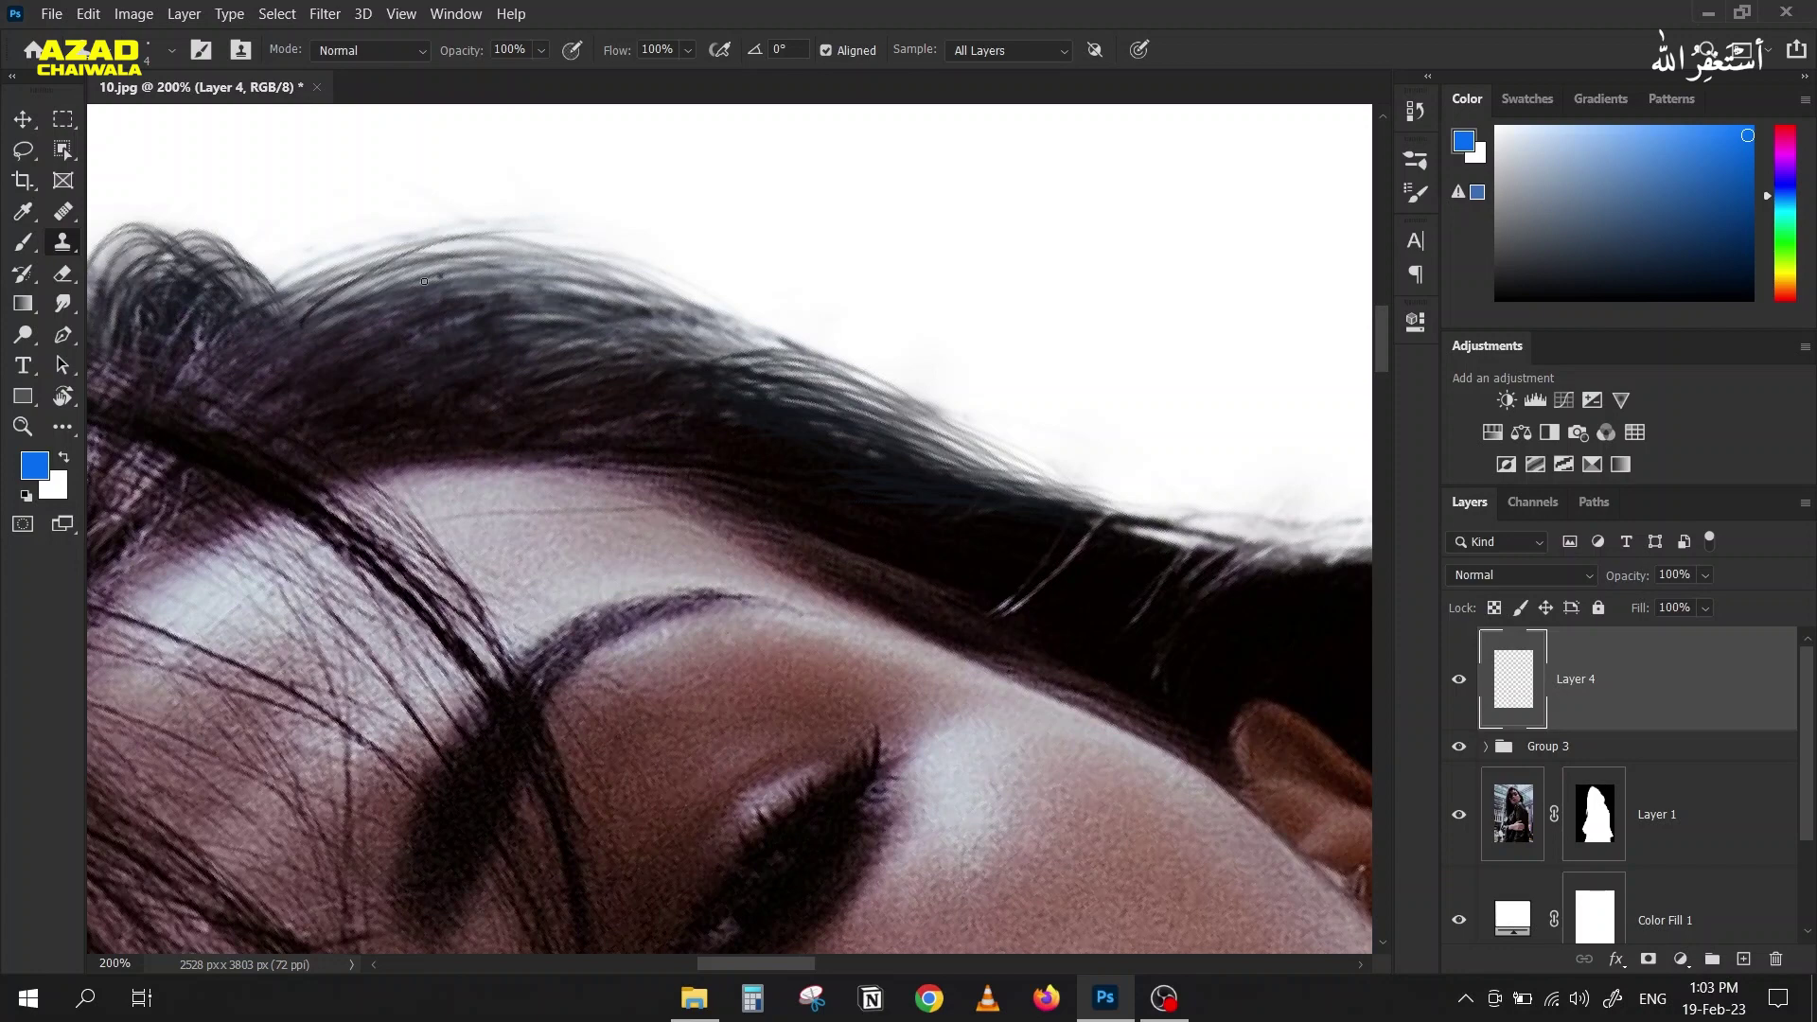
Step: Resample and stamp cloned hair texture onto the thin top strands
key("alt")
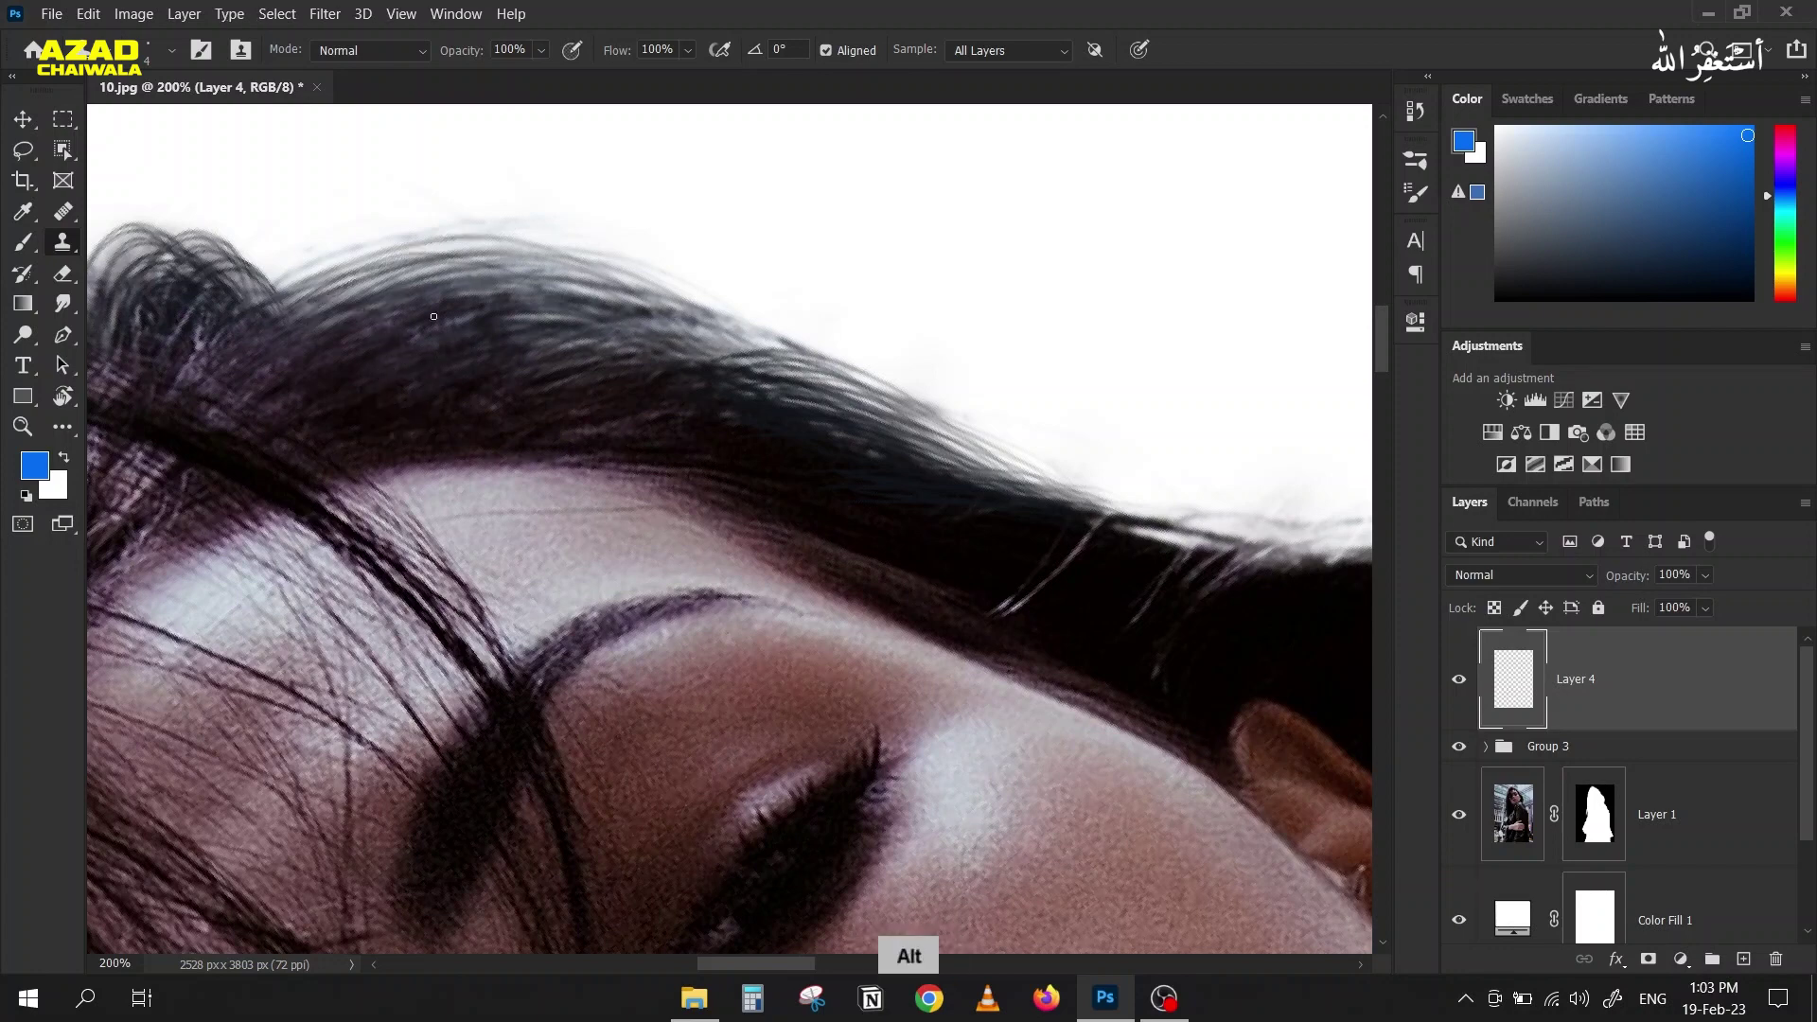
left_click(289, 307)
left_click(288, 304)
left_click(289, 299)
left_click(301, 295)
left_click(319, 292)
left_click(322, 291)
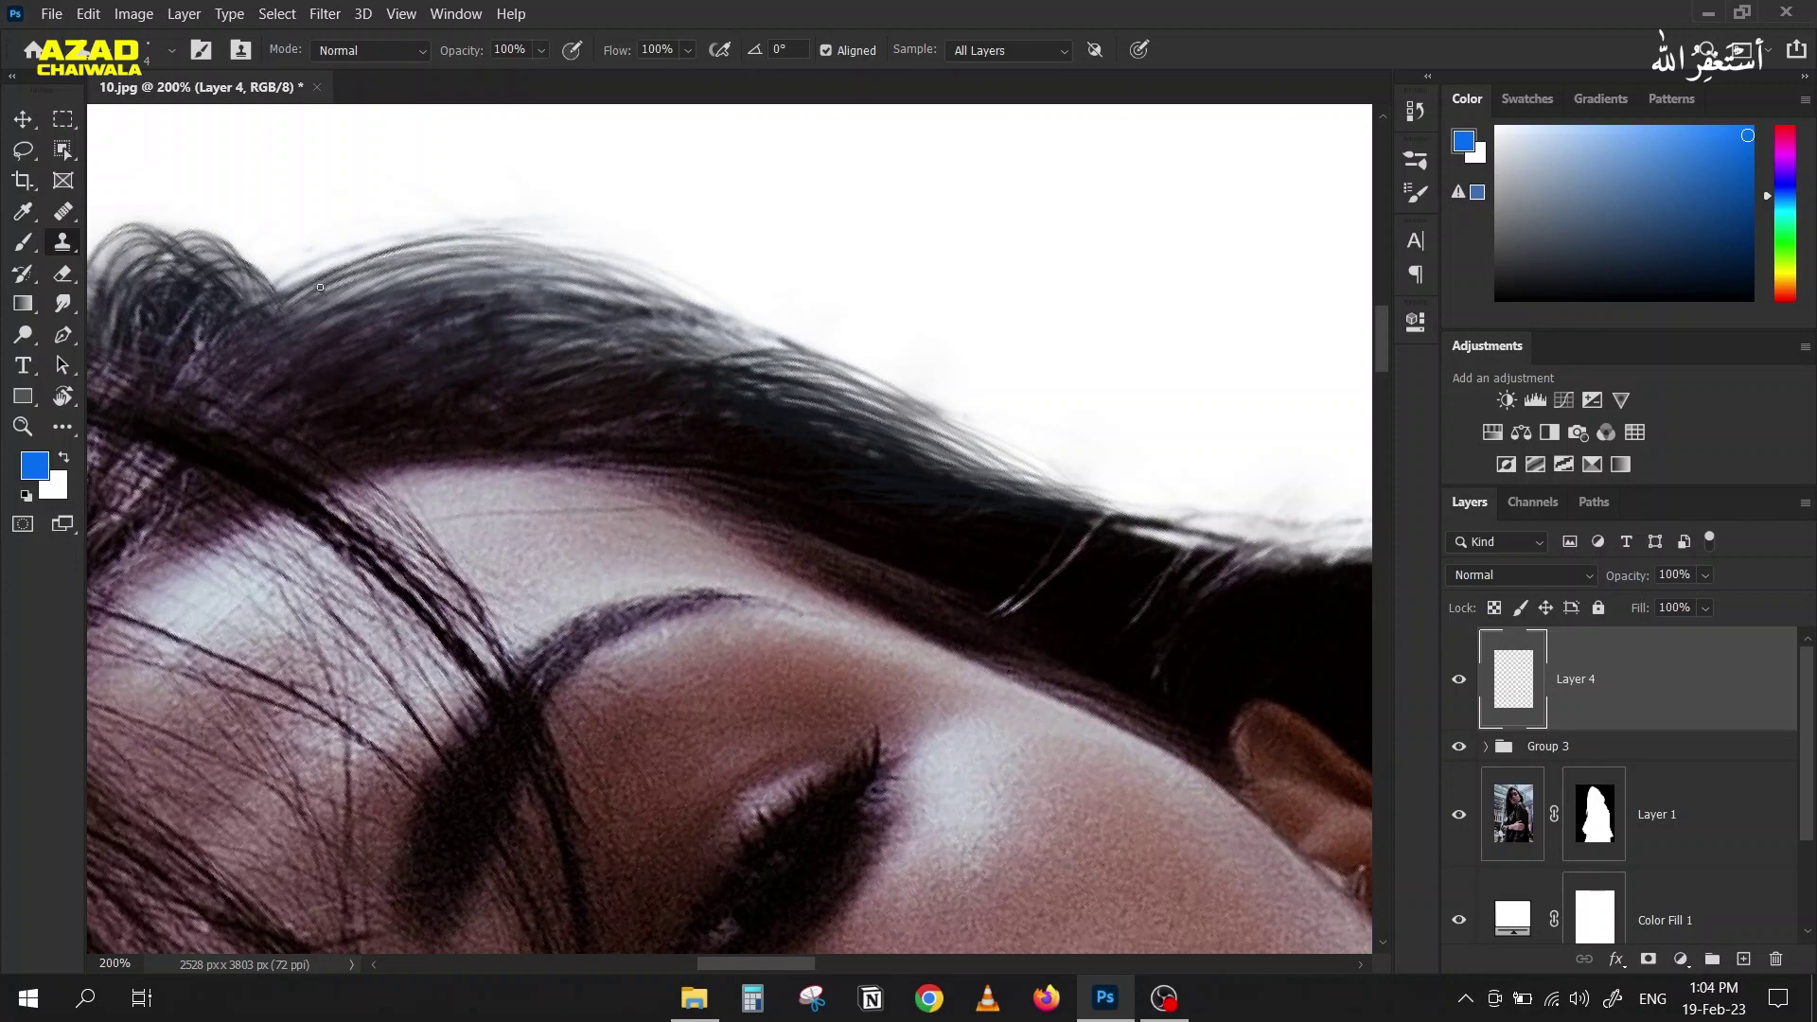
mouse_move(264, 307)
left_mouse_down()
mouse_move(435, 248)
mouse_move(596, 232)
mouse_move(573, 233)
left_mouse_up()
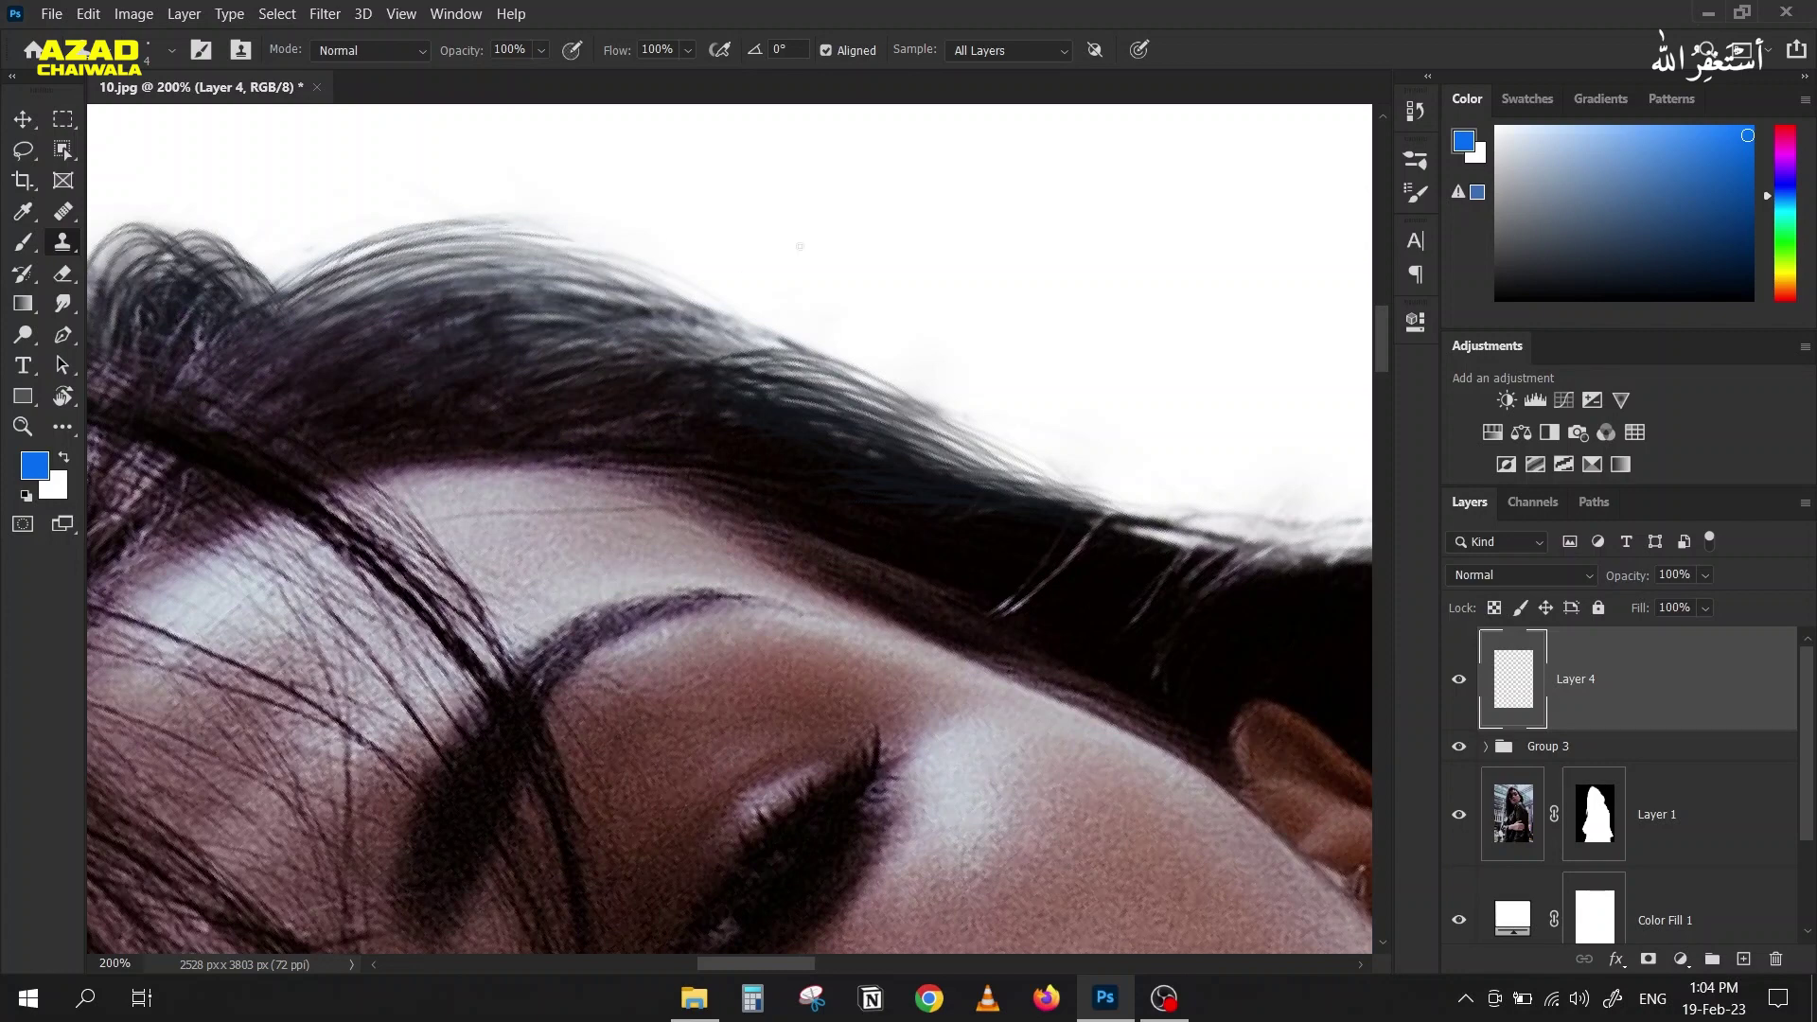
Step: Sample dark hair and extend cloned strands rightward along the top hair edge
left_click(478, 338, "alt")
mouse_move(452, 258)
left_mouse_down()
mouse_move(662, 250)
mouse_move(581, 238)
left_mouse_up()
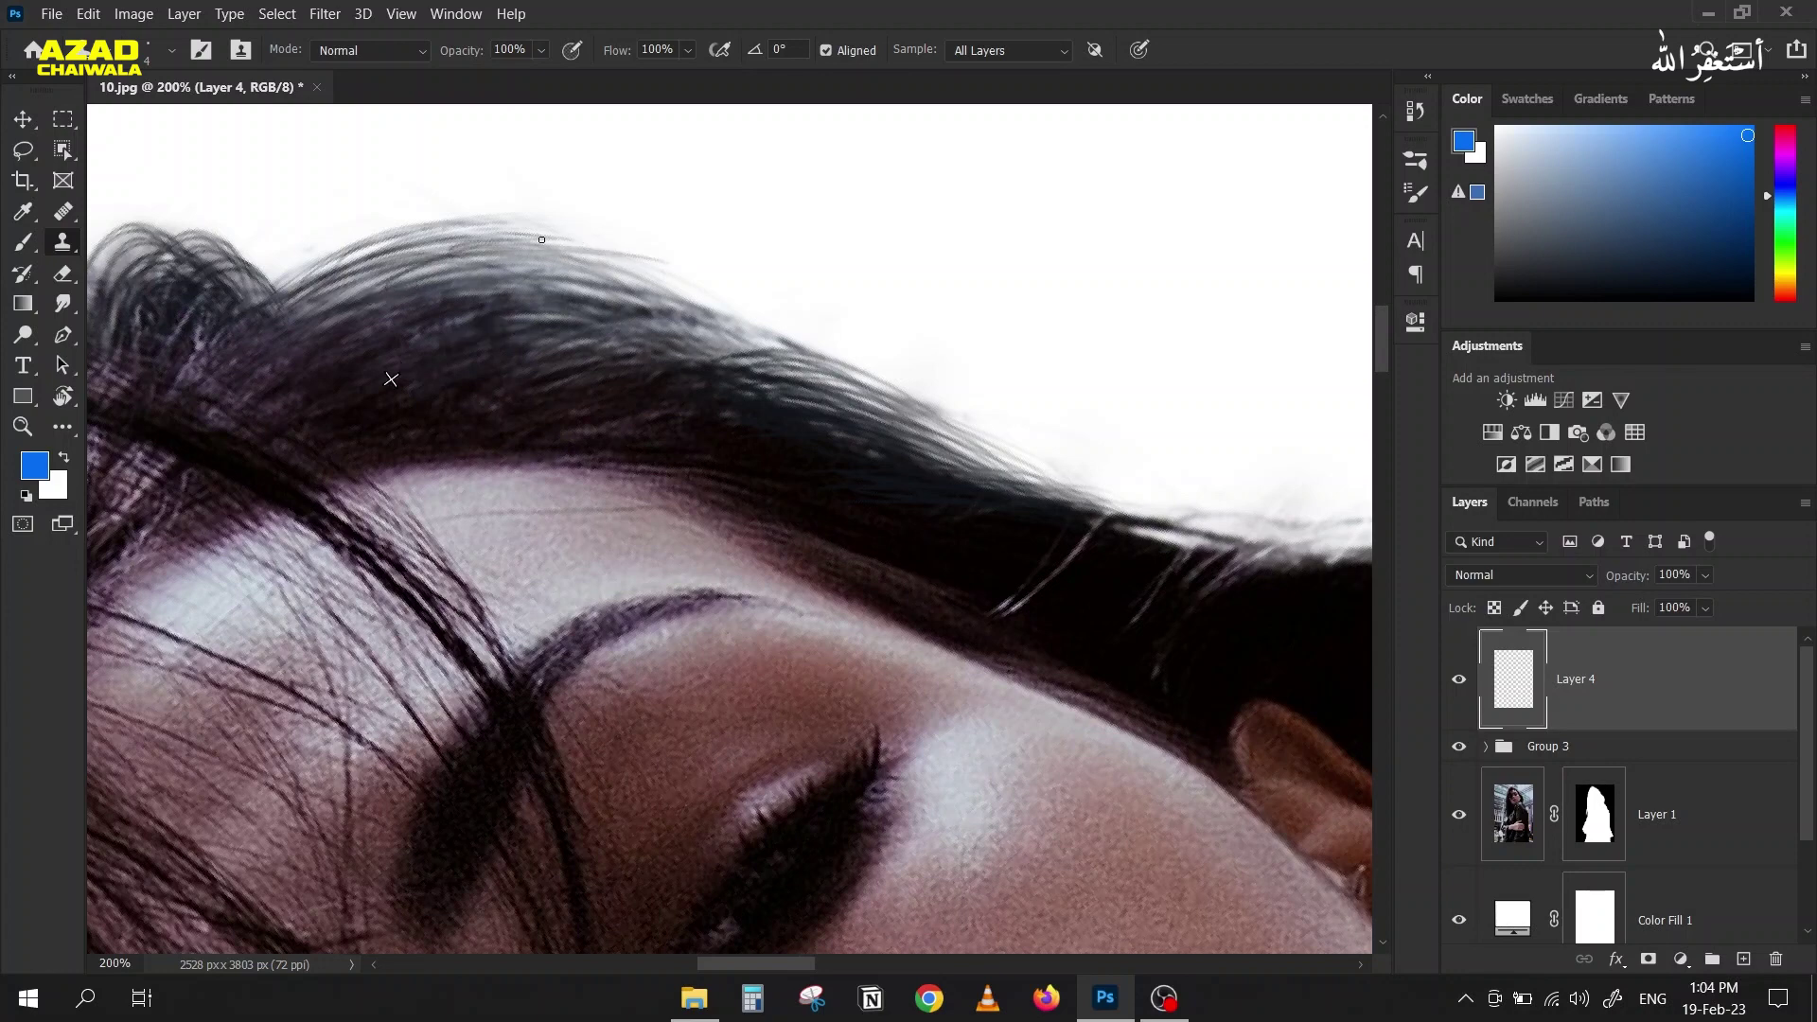
mouse_move(359, 295)
left_mouse_down()
mouse_move(562, 244)
mouse_move(687, 269)
left_mouse_up()
left_click_drag(502, 251, 721, 278)
mouse_move(600, 265)
left_mouse_down()
mouse_move(764, 296)
mouse_move(776, 312)
mouse_move(729, 308)
mouse_move(832, 338)
left_mouse_up()
left_click_drag(653, 274, 677, 280)
left_click(724, 365, "alt")
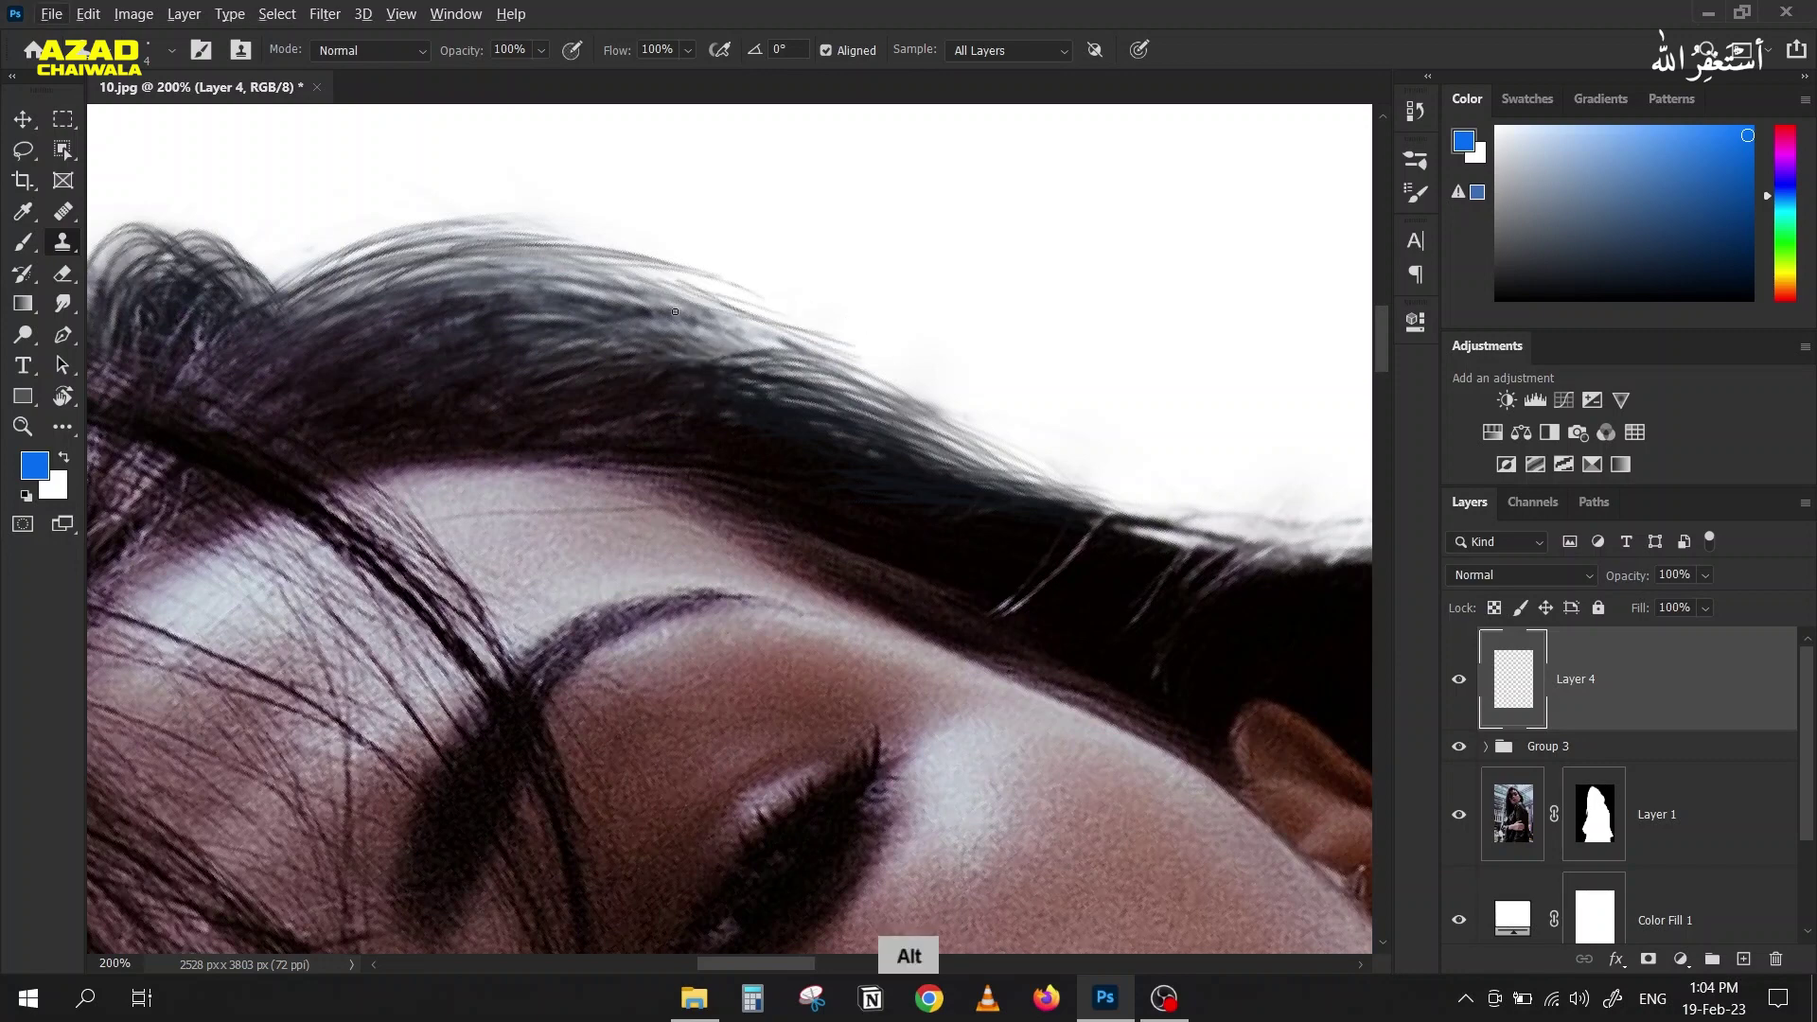
key("ctrl+z")
left_click_drag(636, 299, 471, 356)
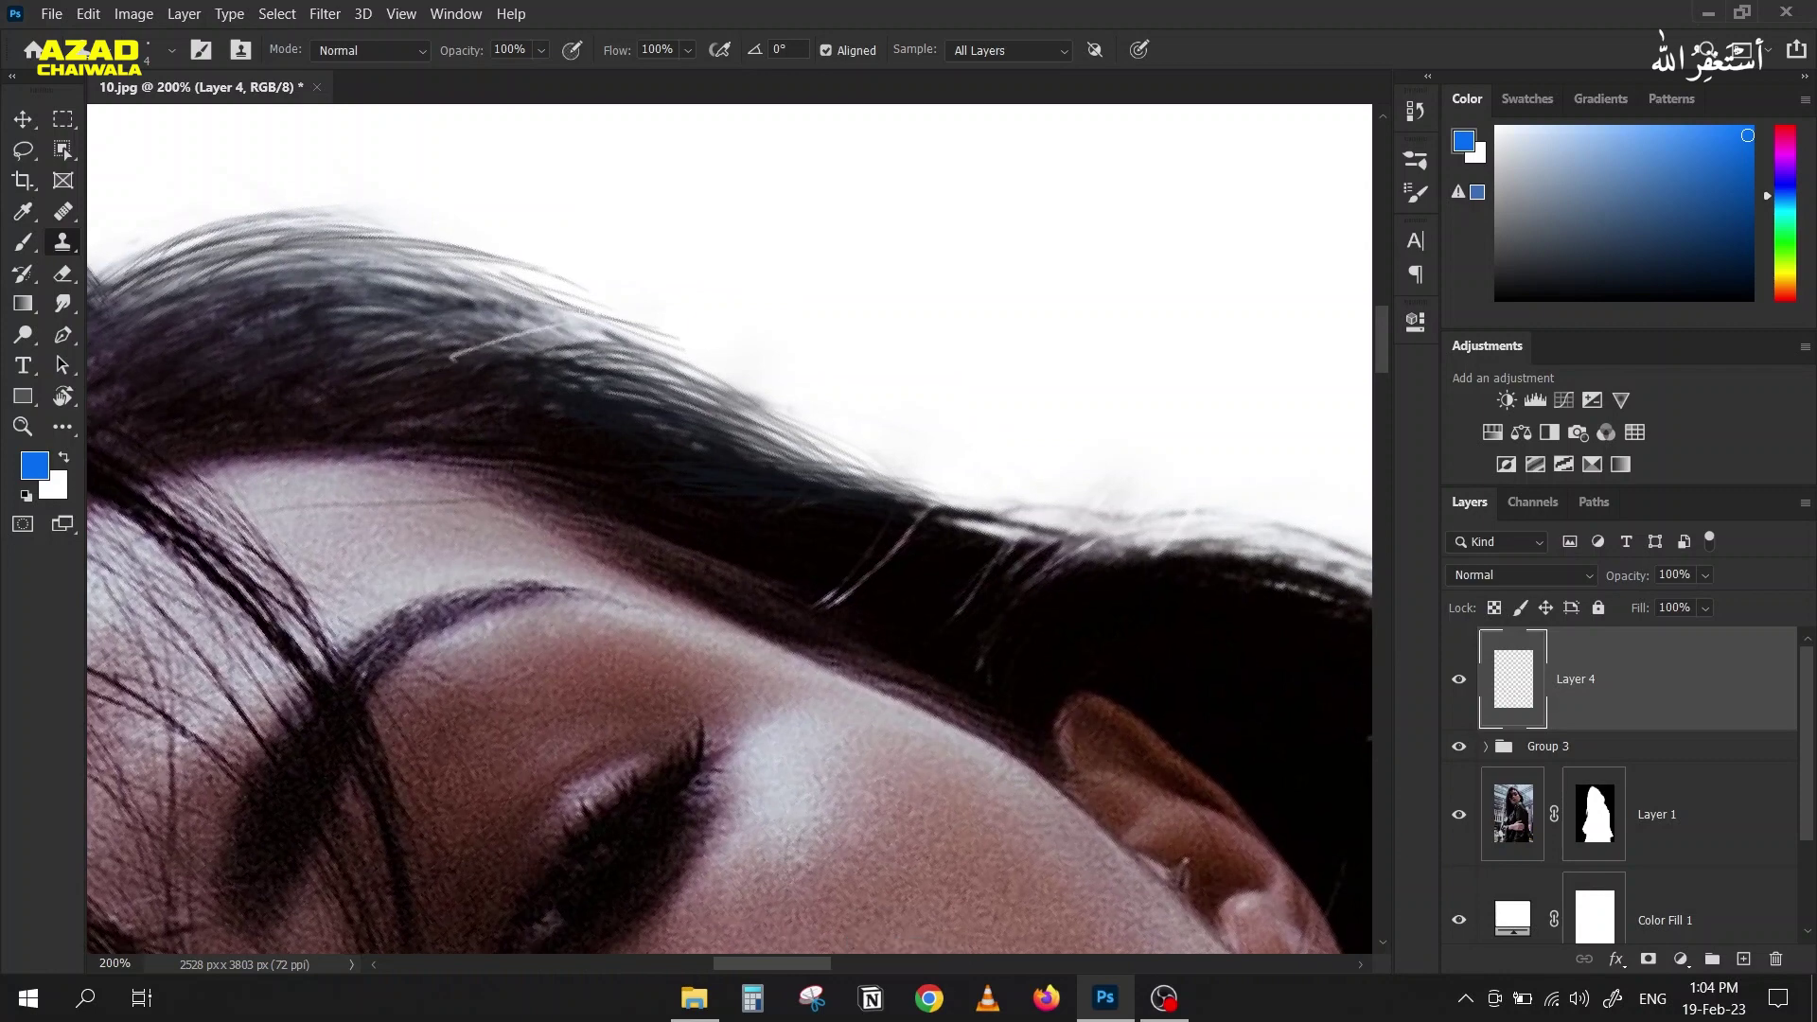
left_click(400, 398, "alt")
Step: Clone over the stray light strand and darken the first light strands along the hairline
mouse_move(424, 368)
left_mouse_down()
mouse_move(484, 349)
mouse_move(454, 358)
mouse_move(611, 356)
mouse_move(479, 347)
mouse_move(338, 386)
mouse_move(470, 334)
mouse_move(311, 311)
mouse_move(513, 318)
mouse_move(413, 307)
mouse_move(676, 395)
mouse_move(605, 333)
mouse_move(614, 358)
mouse_move(560, 274)
mouse_move(503, 268)
mouse_move(653, 304)
mouse_move(694, 327)
mouse_move(557, 258)
mouse_move(610, 297)
mouse_move(532, 315)
left_mouse_up()
key("space")
key("ctrl+z")
key("ctrl+z")
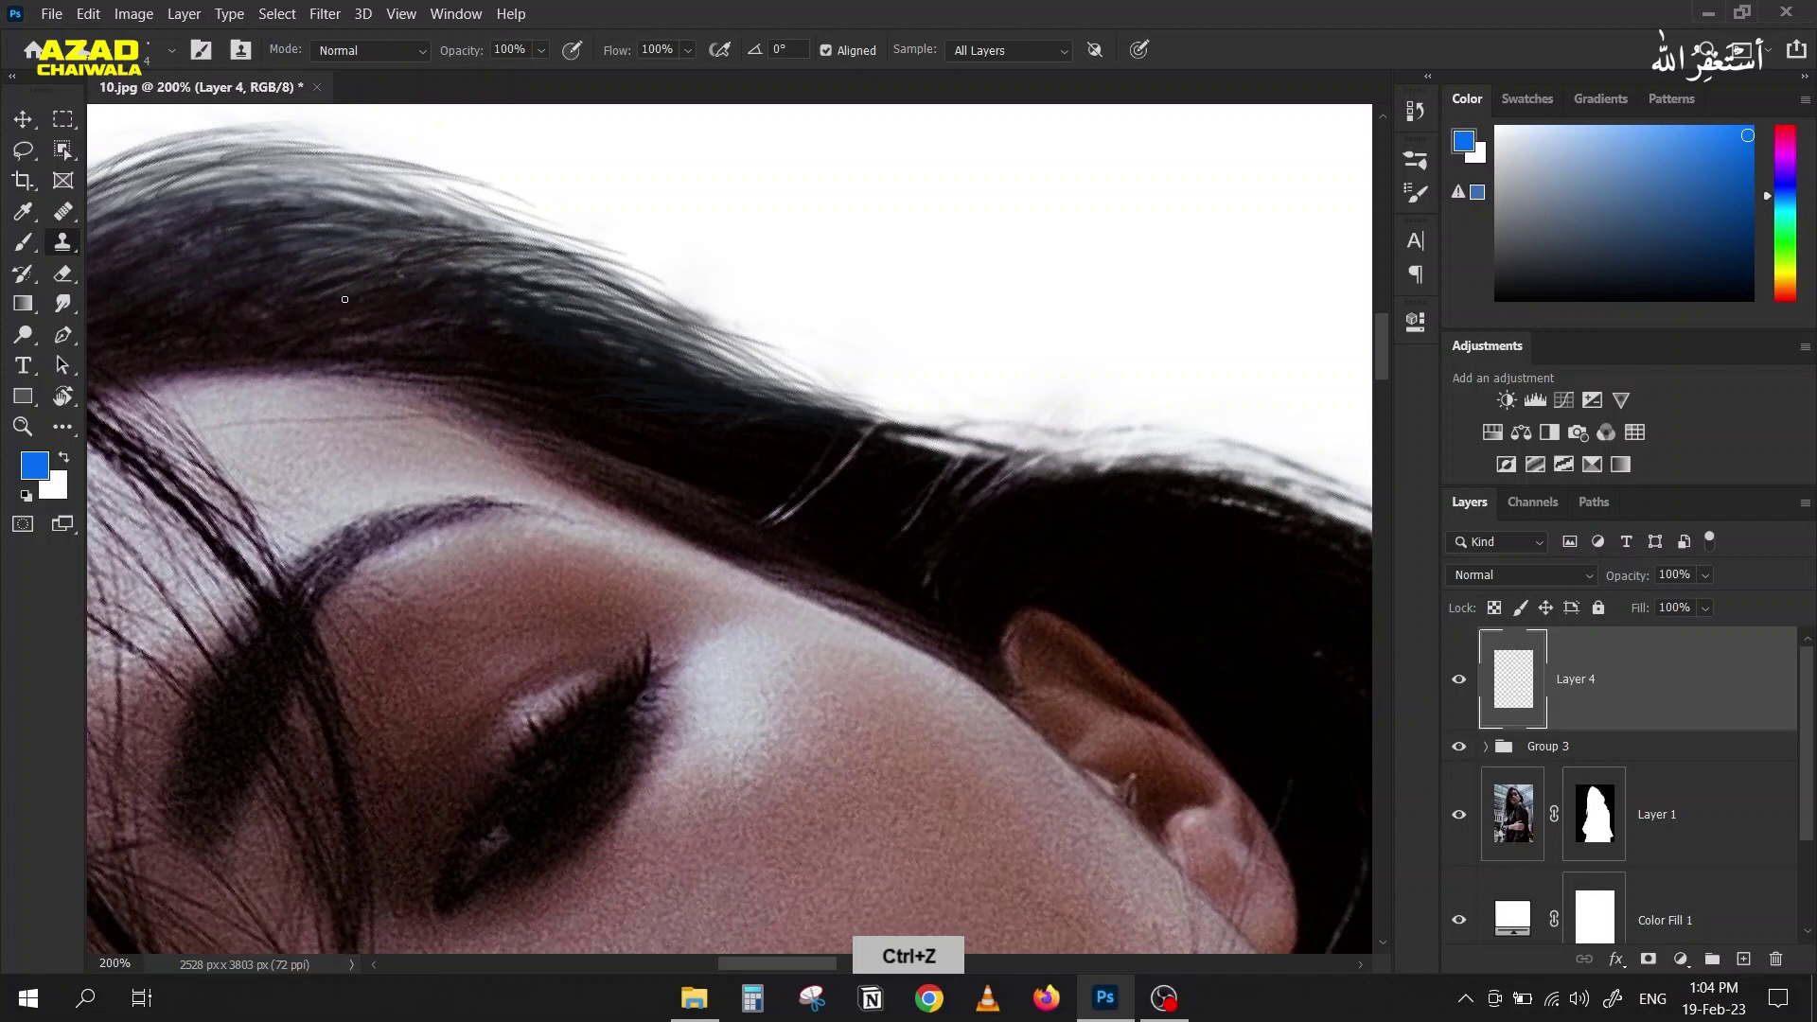
left_click_drag(457, 268, 654, 331)
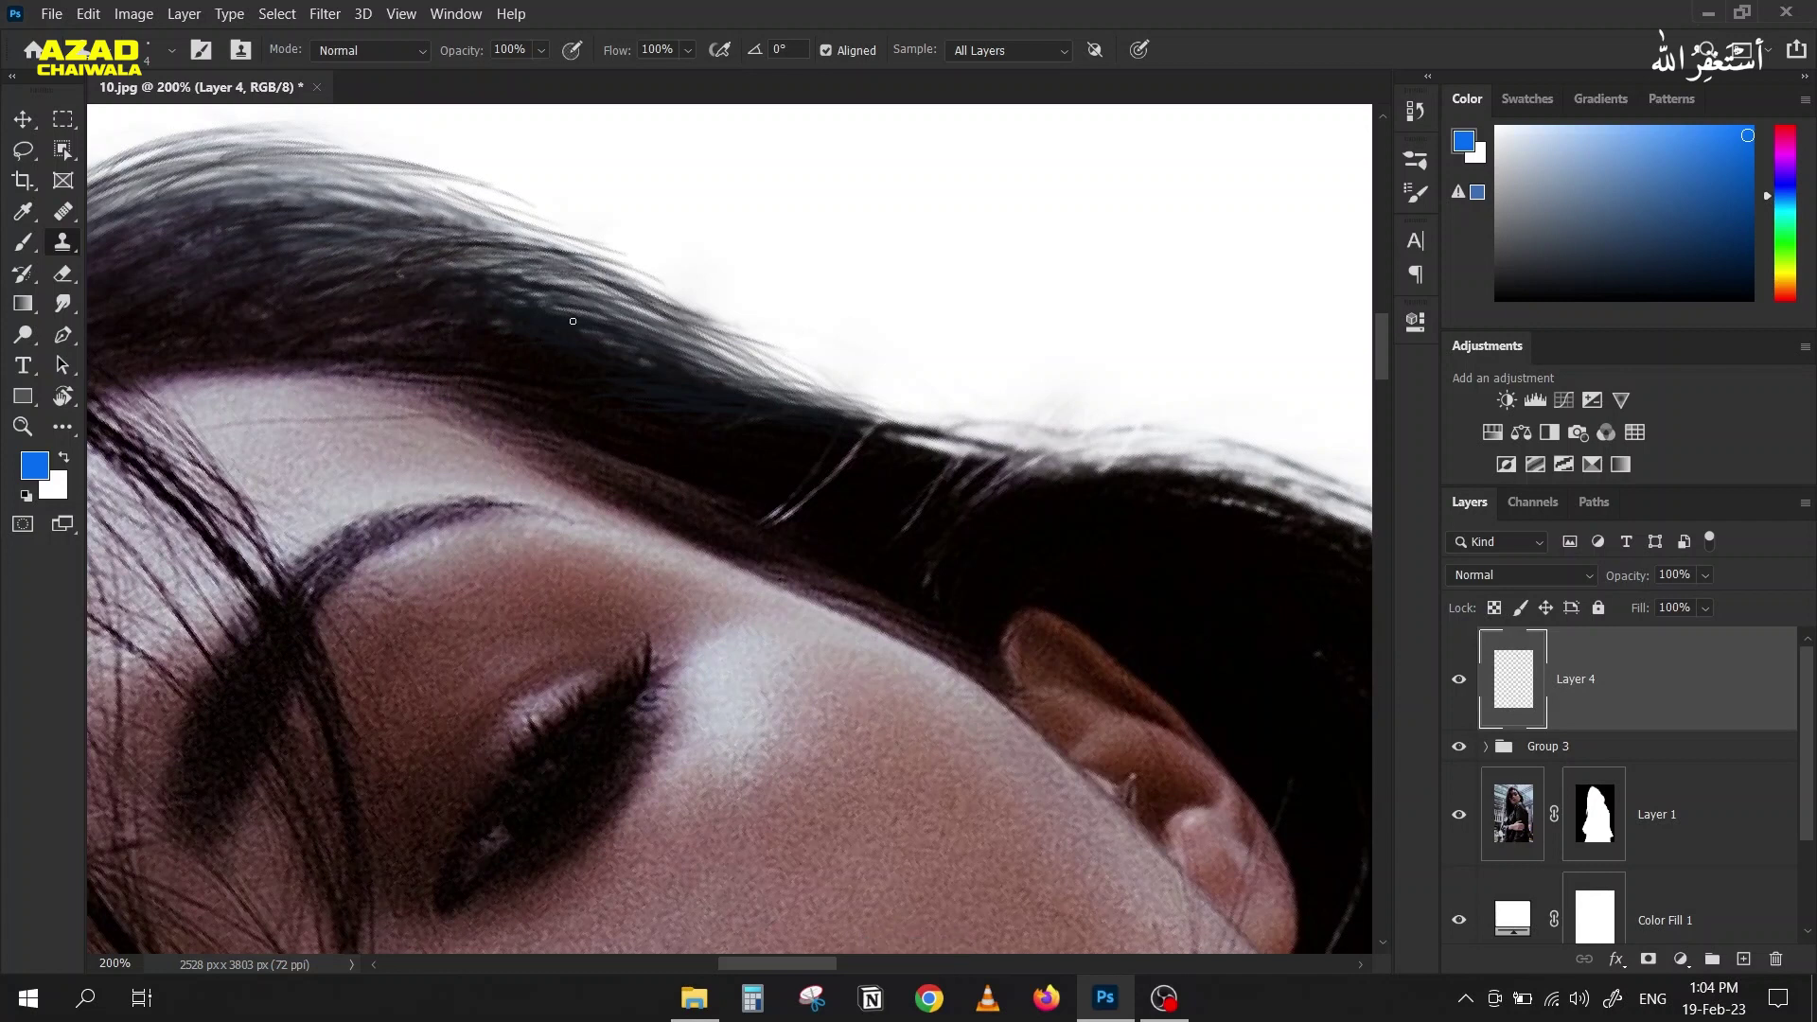
left_click_drag(382, 313, 727, 312)
left_click_drag(520, 284, 877, 373)
left_click_drag(515, 296, 831, 372)
Step: Keep cloning along the hairline, resampling dark hair to darken the upper-left hair edge
left_click_drag(653, 359, 627, 359)
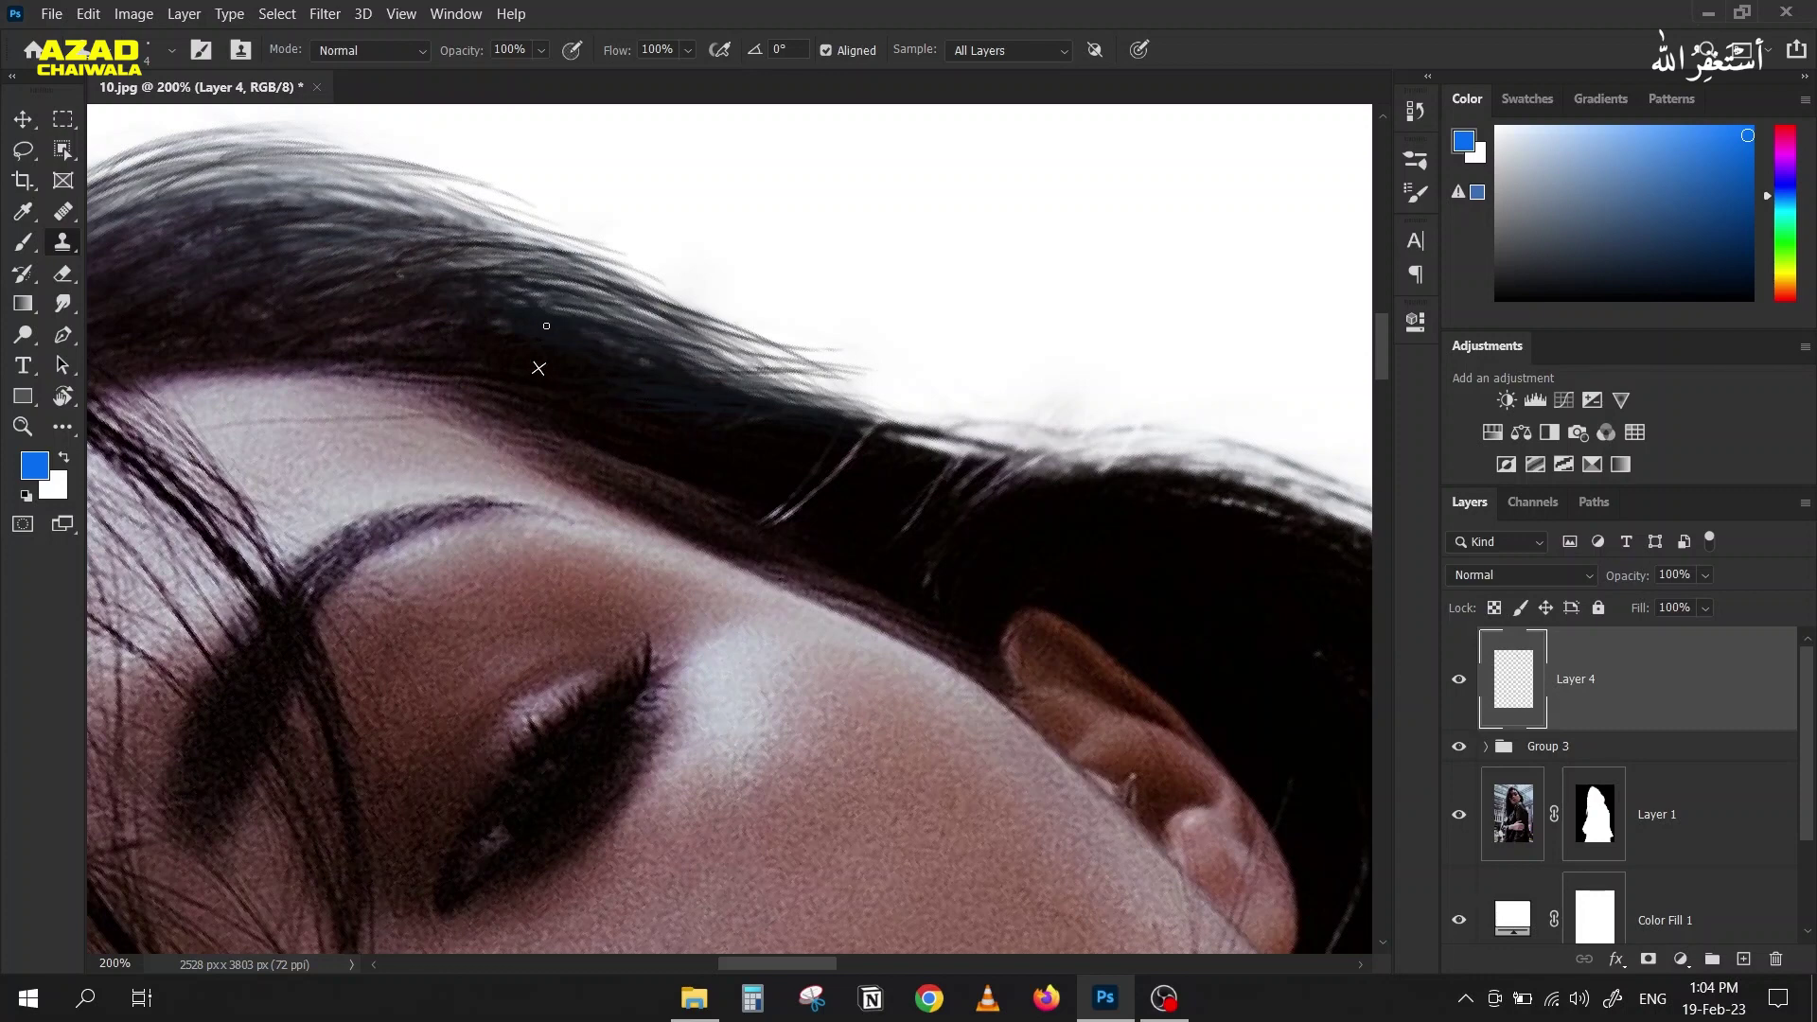
left_click_drag(532, 321, 587, 327)
left_click_drag(799, 359, 867, 370)
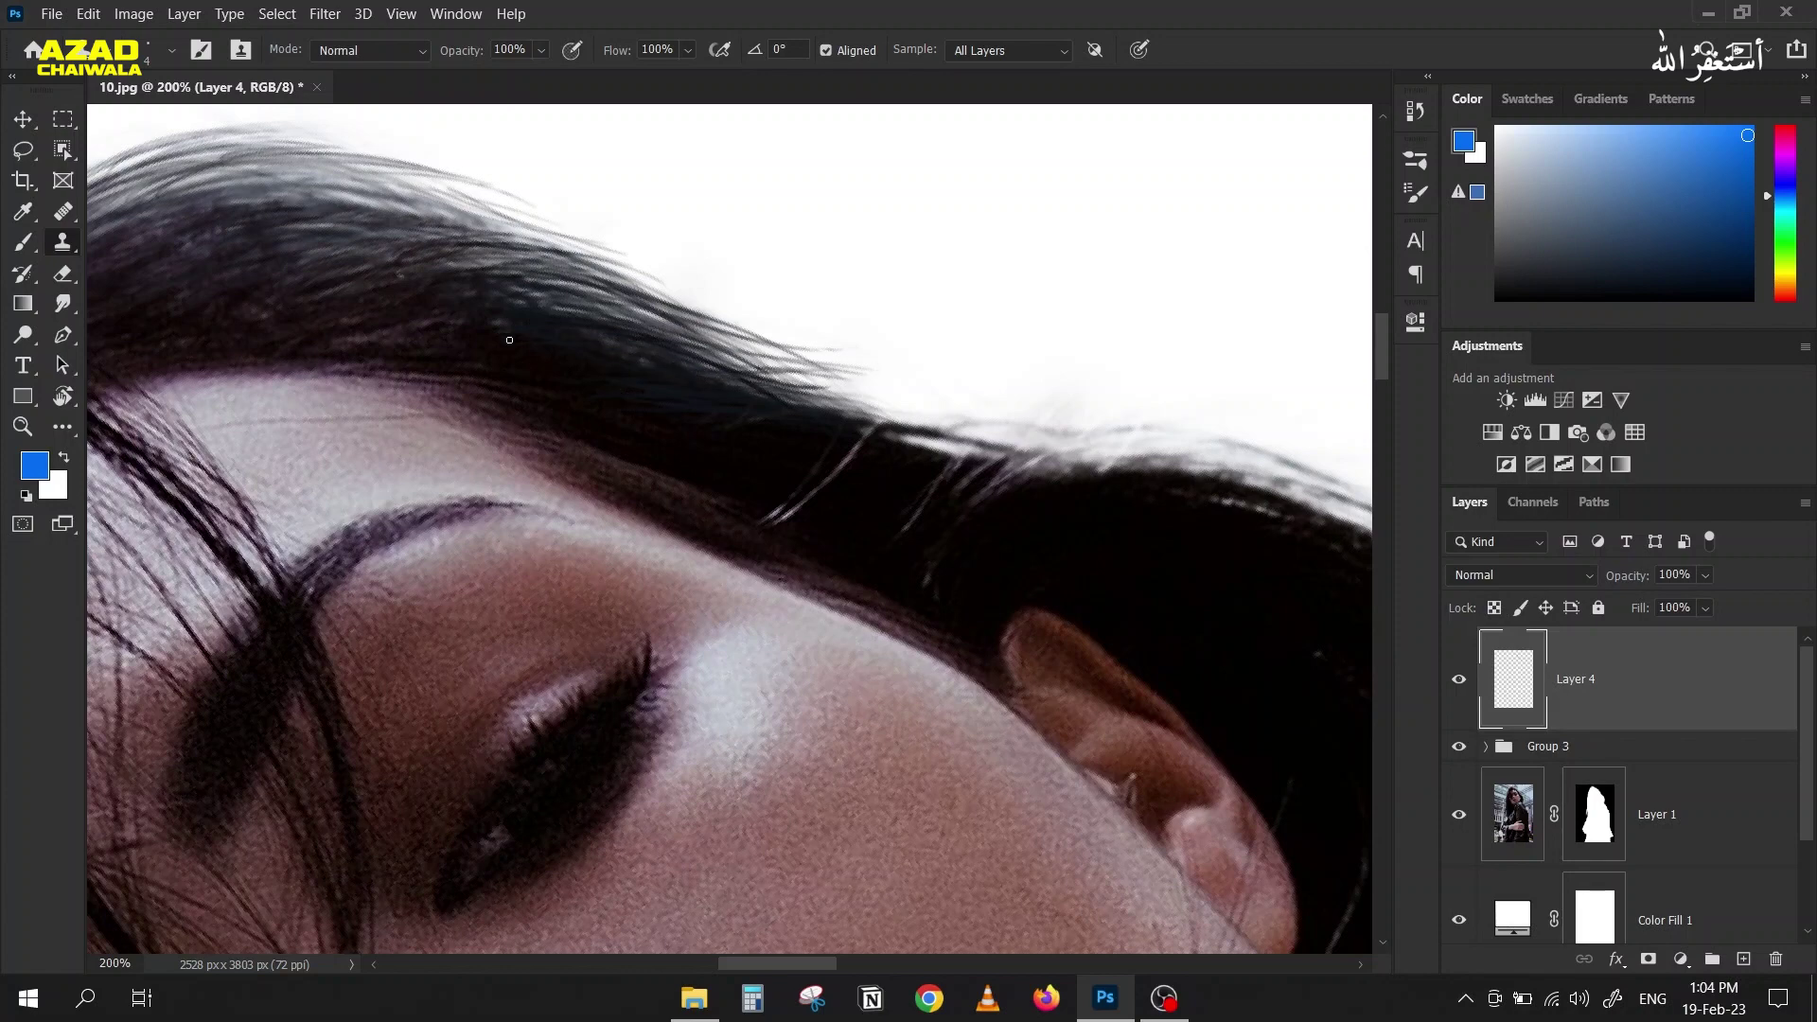
left_click_drag(329, 304, 475, 255)
left_click(507, 297, "alt")
left_click_drag(446, 276, 654, 366)
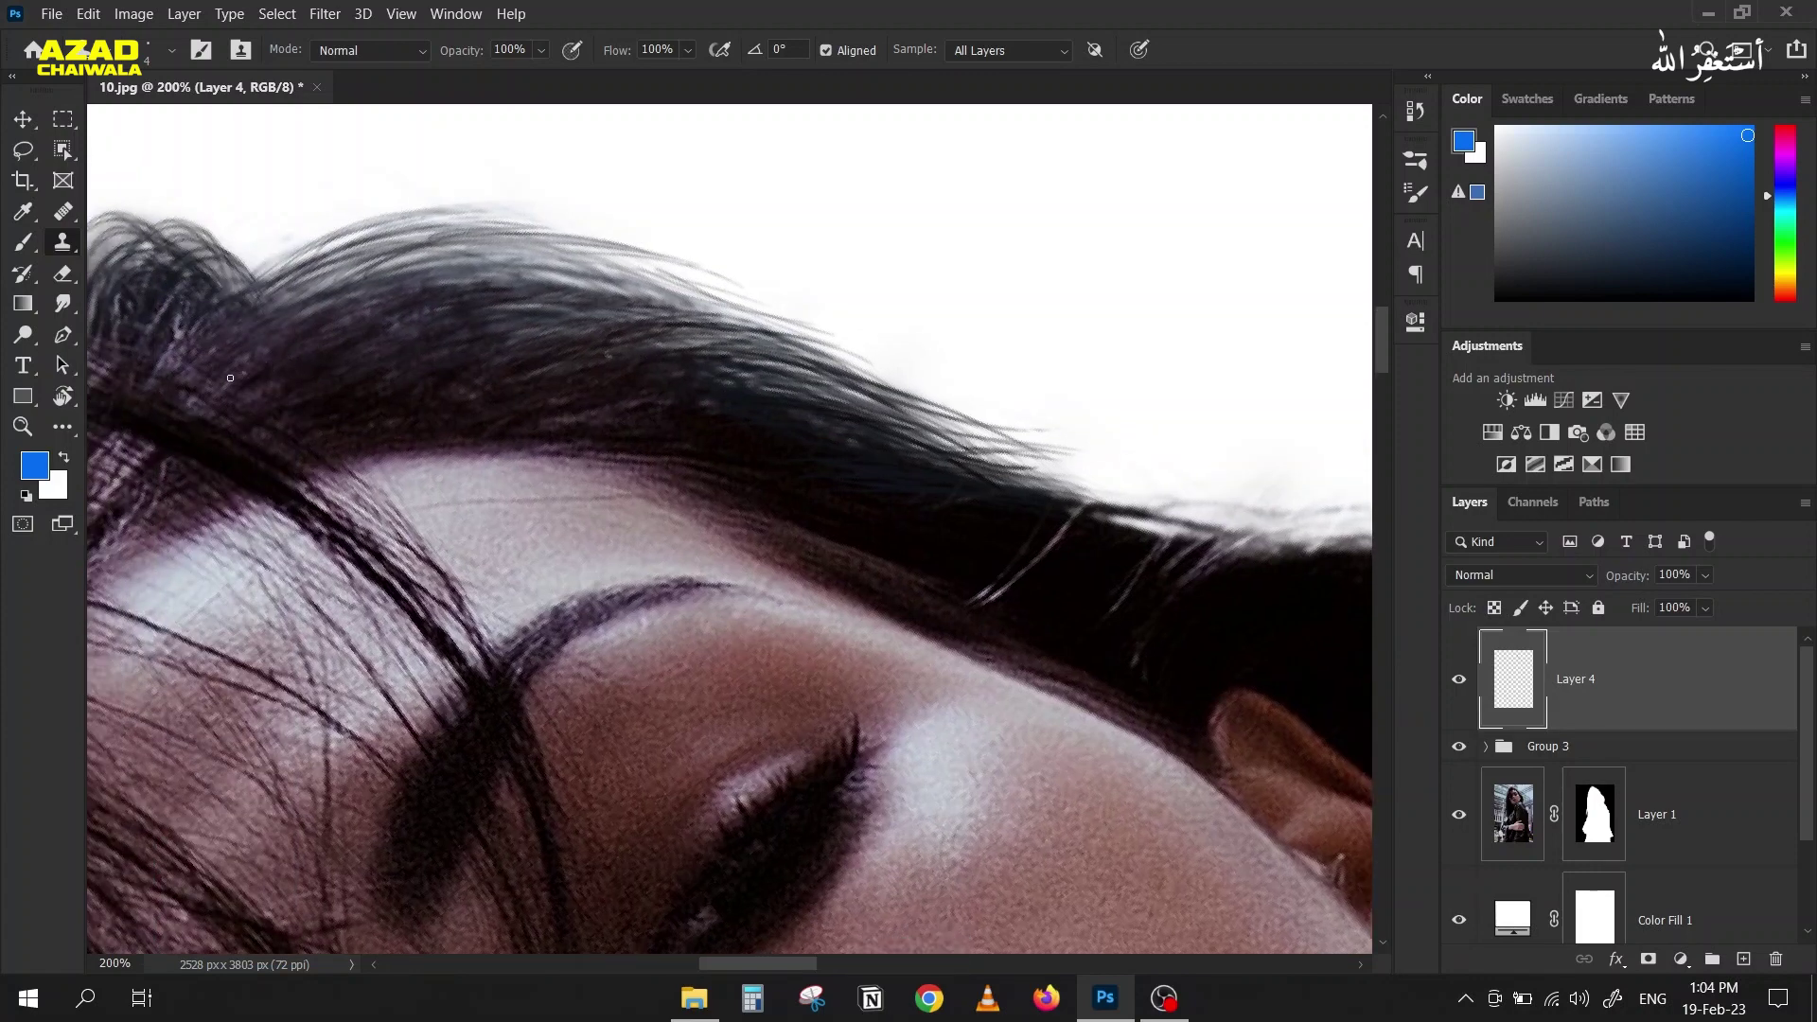
left_click(320, 361, "alt")
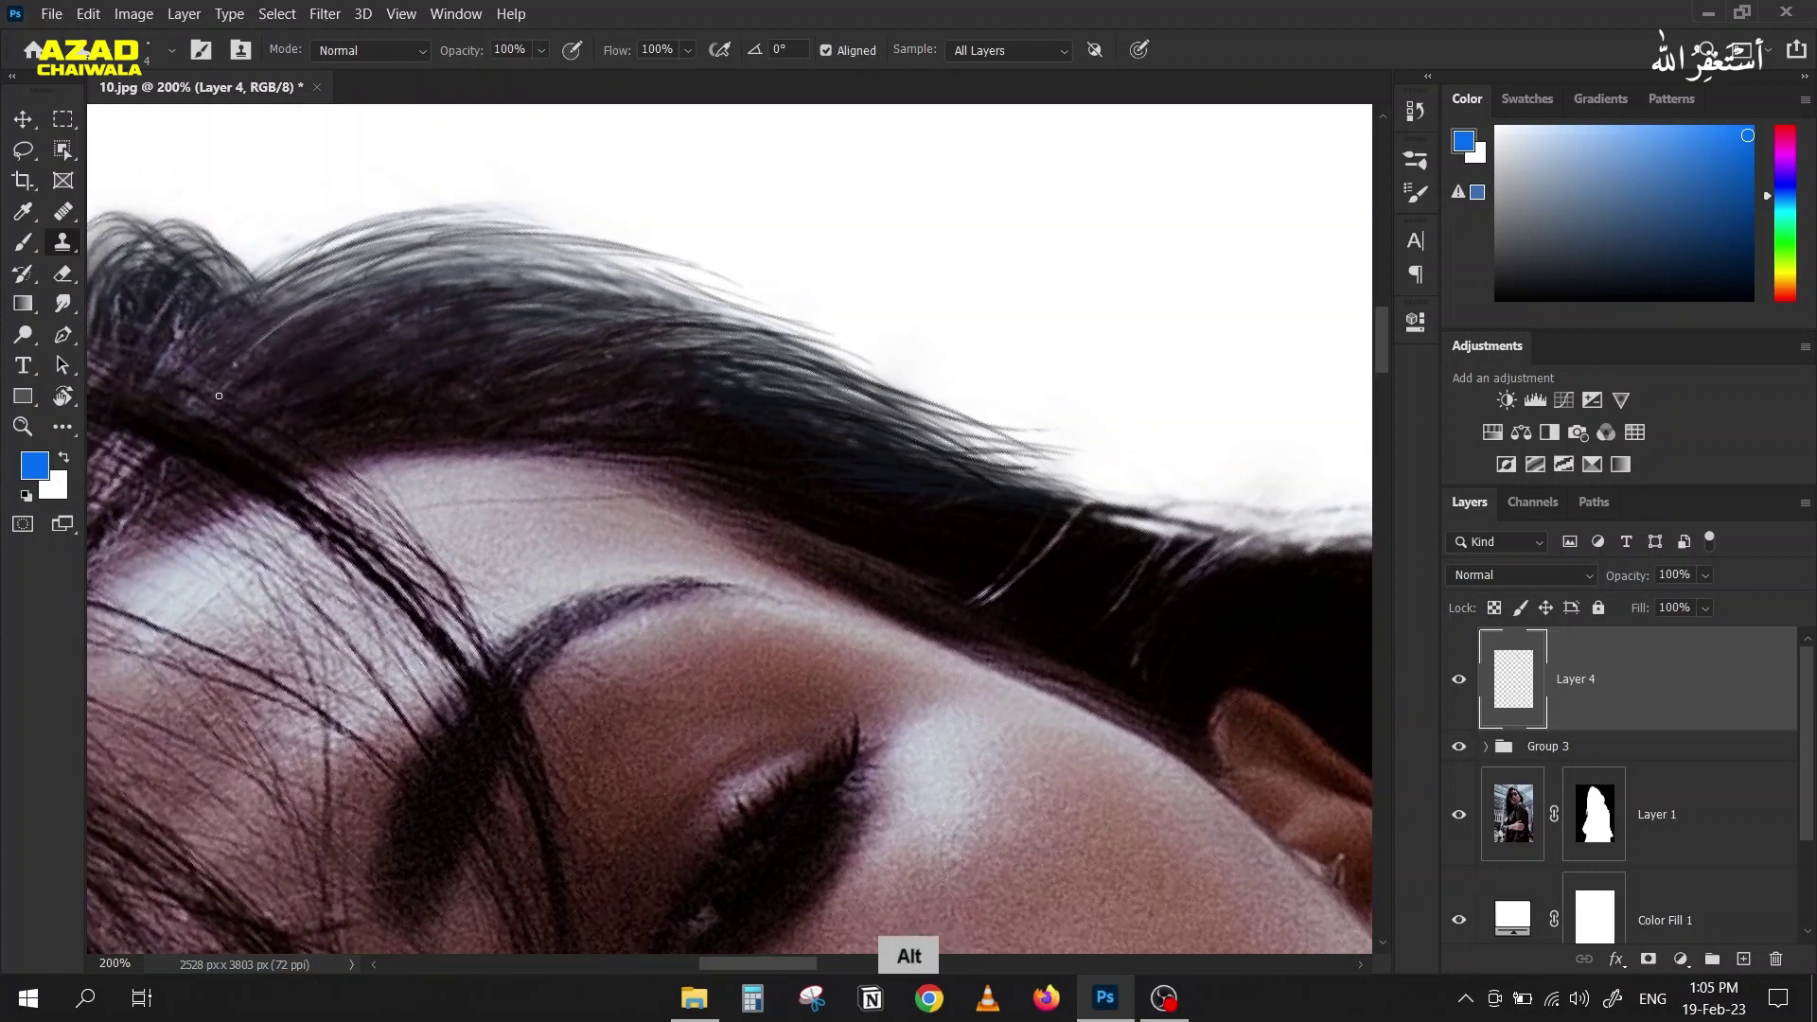
left_click(333, 370, "alt")
left_click_drag(248, 367, 230, 380)
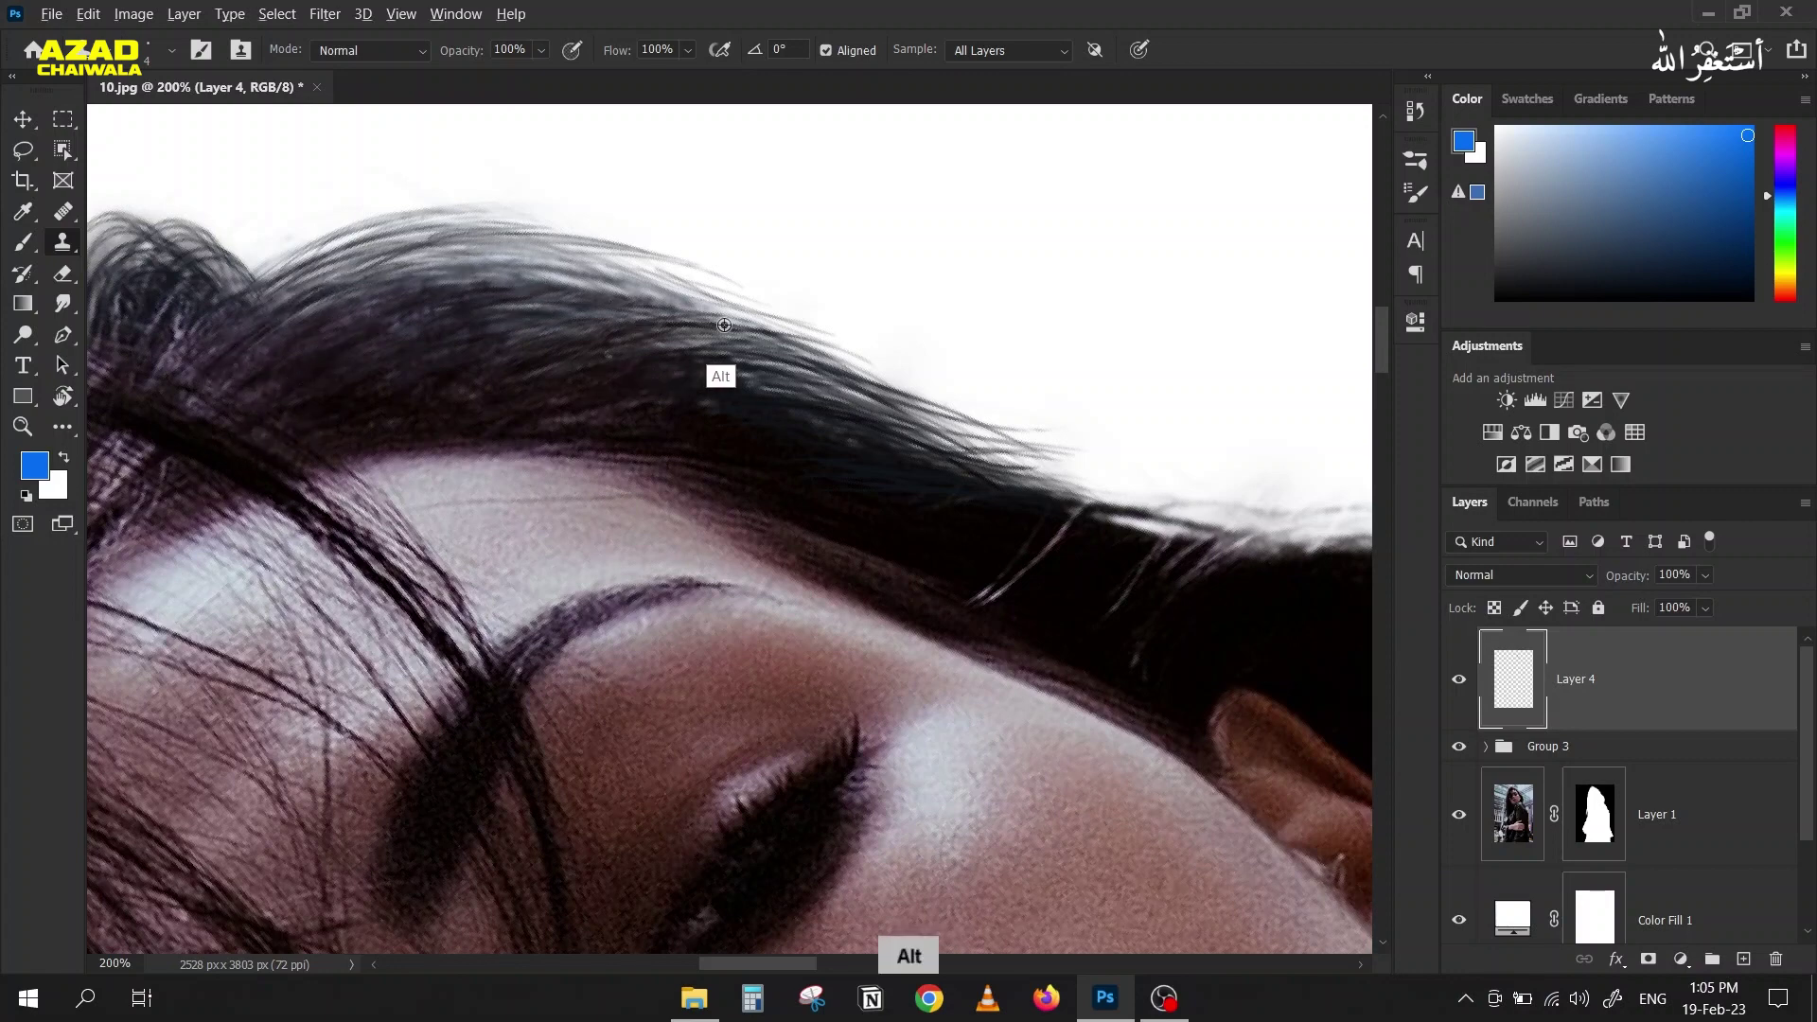
Step: Move to the ear and clone a dark strand from above the ear along the edge
key("space")
left_click_drag(985, 361, 577, 236)
key("alt")
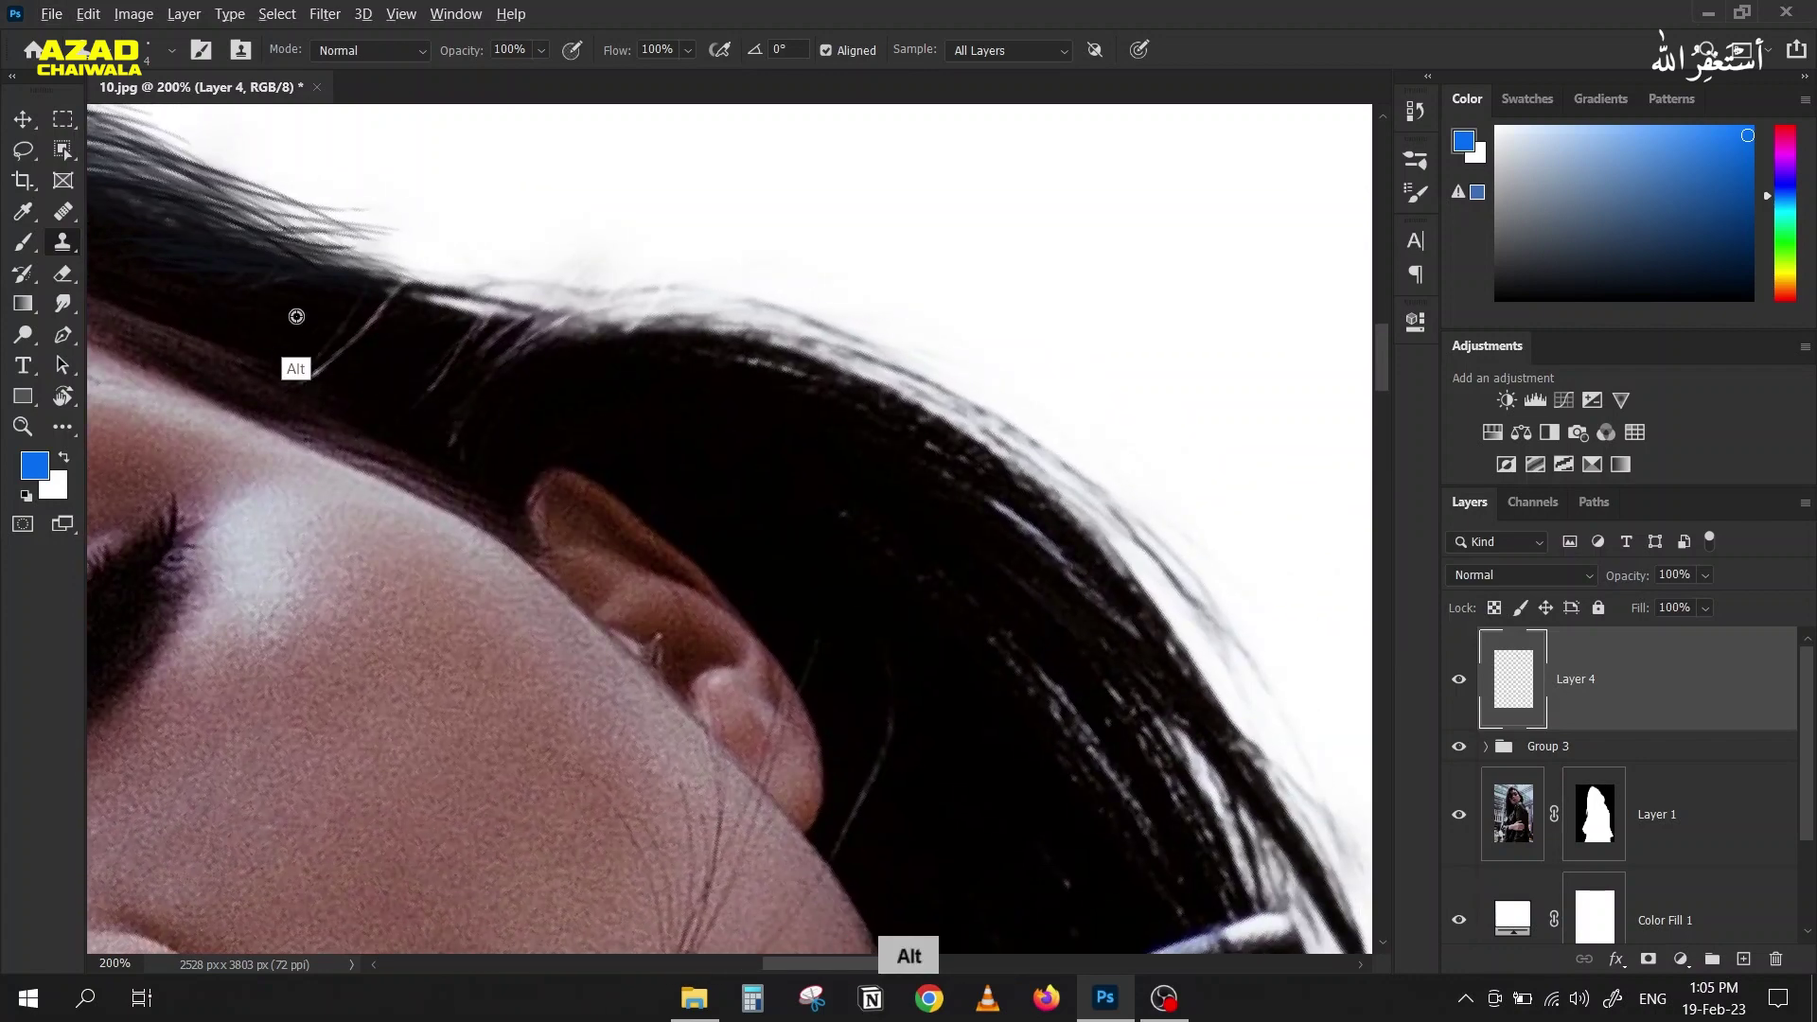
left_click(395, 266, "alt")
mouse_move(396, 273)
left_mouse_down()
mouse_move(652, 329)
mouse_move(398, 299)
mouse_move(478, 337)
mouse_move(407, 315)
mouse_move(588, 328)
left_mouse_up()
Step: Resample hair near the ear and add dark strands along the hairline above it, redoing one bad stroke
left_click(495, 357, "alt")
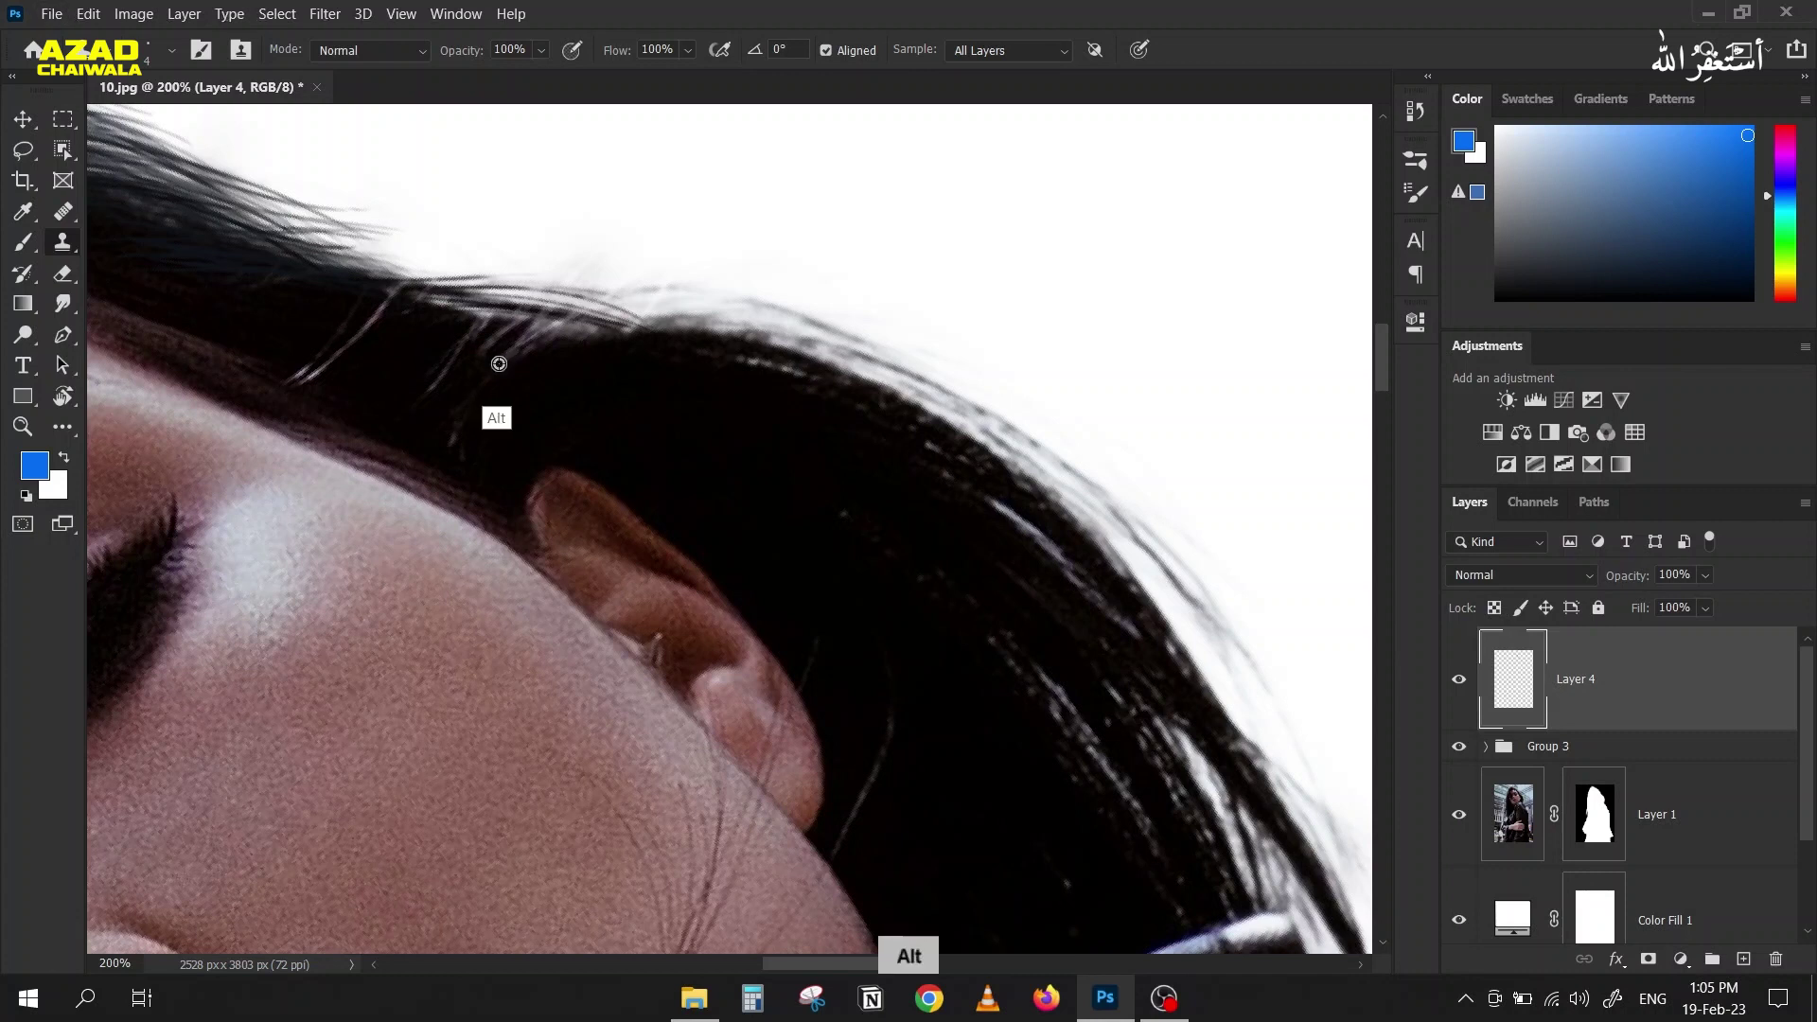
mouse_move(620, 318)
left_mouse_down()
mouse_move(544, 325)
mouse_move(756, 321)
mouse_move(518, 314)
mouse_move(496, 348)
mouse_move(778, 327)
mouse_move(562, 337)
mouse_move(835, 371)
mouse_move(921, 421)
mouse_move(582, 316)
mouse_move(542, 323)
mouse_move(682, 290)
left_mouse_up()
left_click(562, 330, "alt")
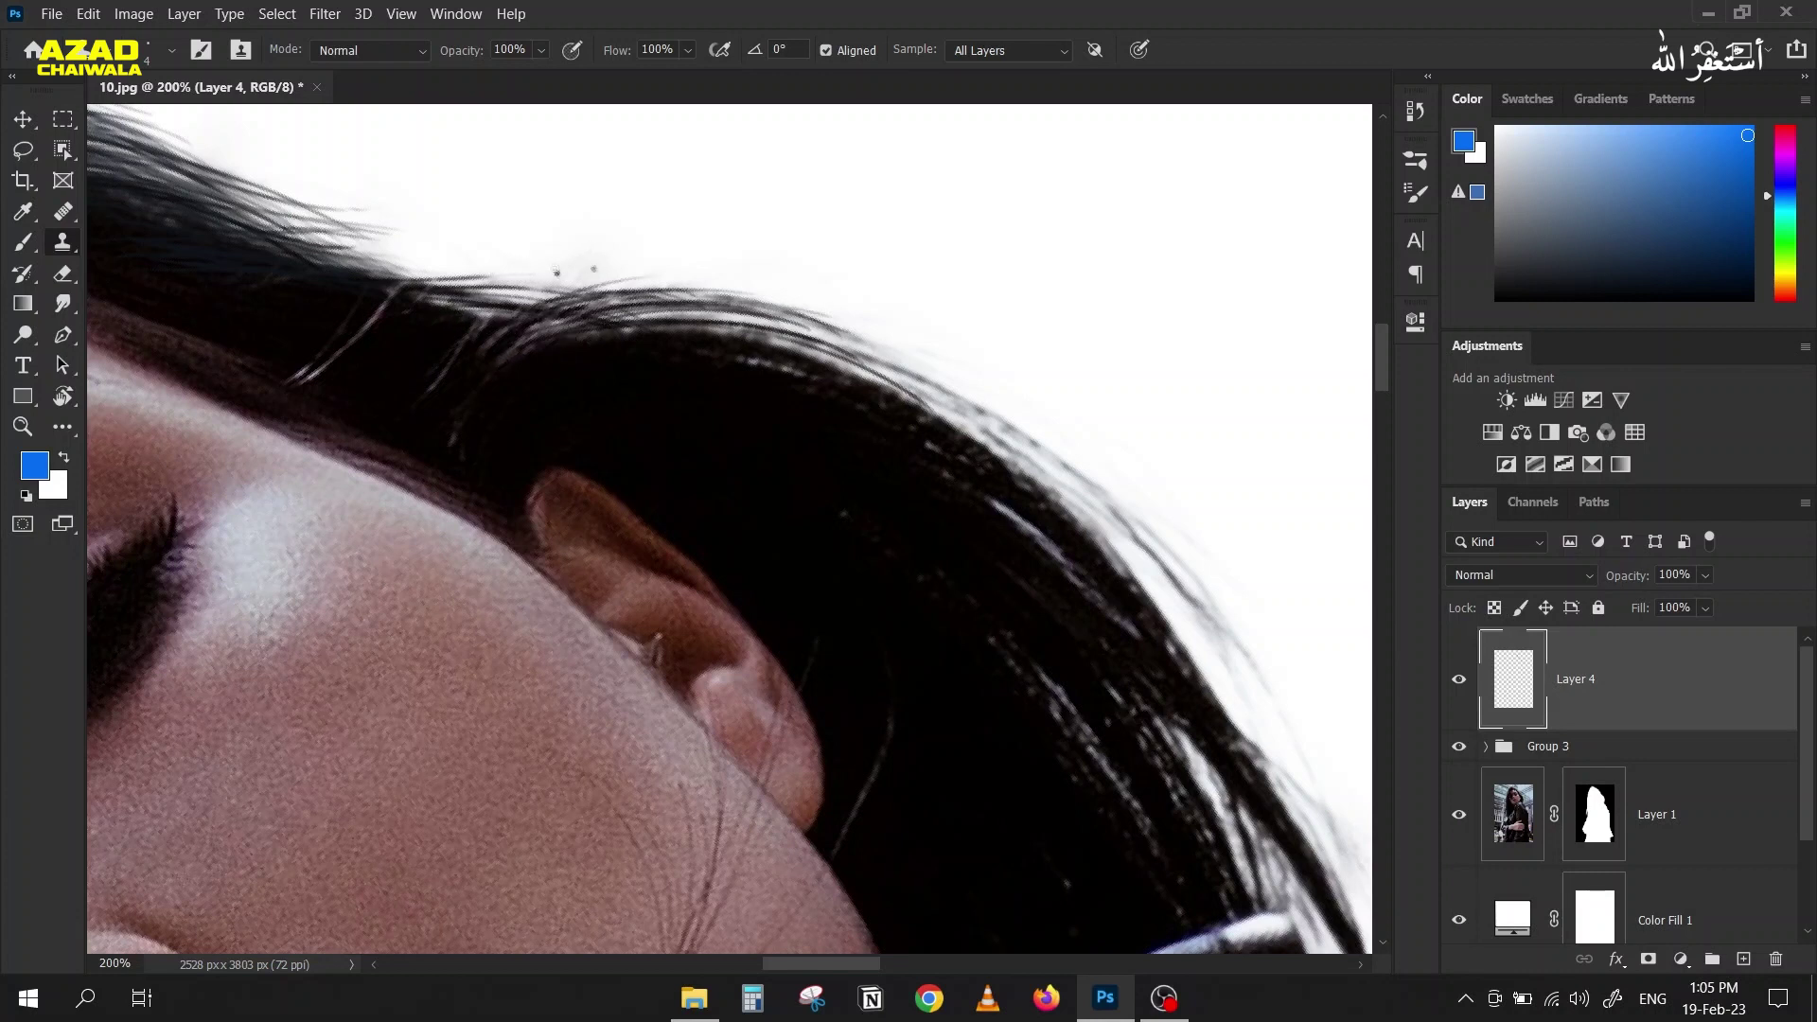
left_click(629, 369, "alt")
left_click_drag(565, 270, 463, 284)
key("ctrl+z")
key("ctrl+z")
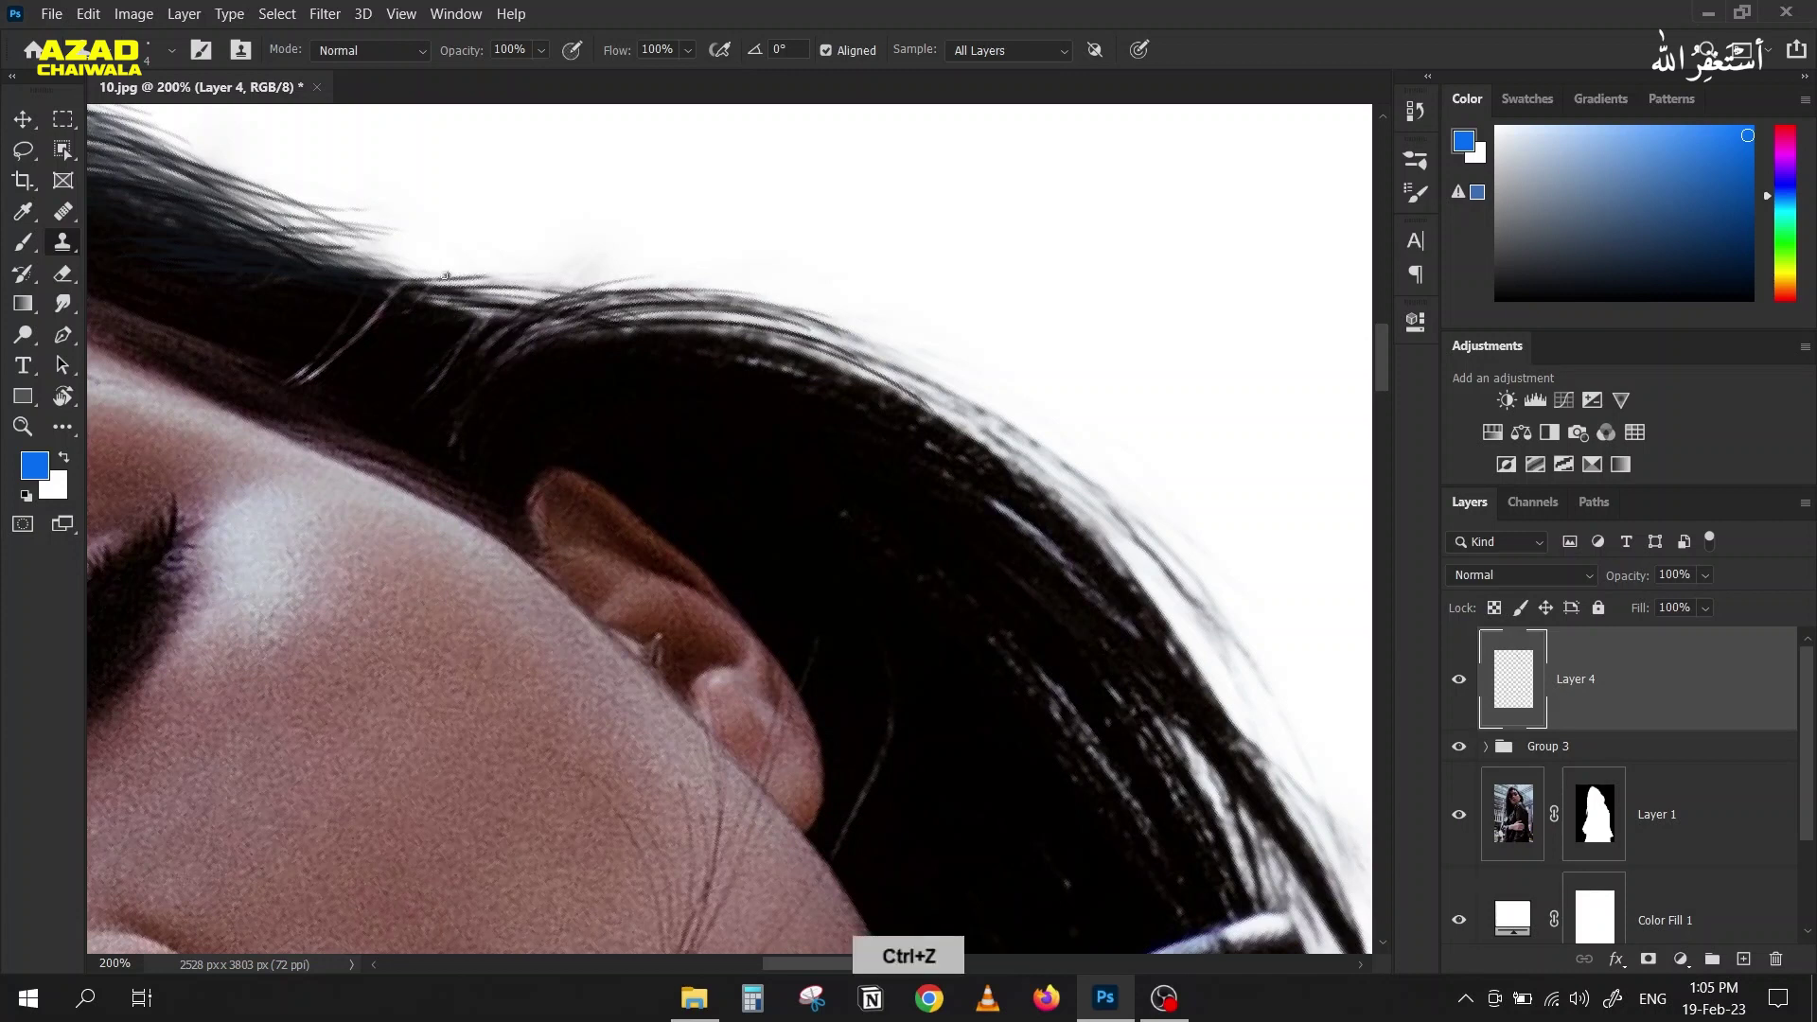
mouse_move(370, 288)
left_mouse_down()
mouse_move(491, 269)
mouse_move(588, 284)
mouse_move(445, 282)
mouse_move(561, 310)
mouse_move(534, 284)
mouse_move(493, 301)
mouse_move(515, 292)
left_mouse_up()
Step: Resample dark hair behind the ear and darken the hairline and upper hair edge
key("alt")
key("space")
left_click_drag(825, 385, 557, 327)
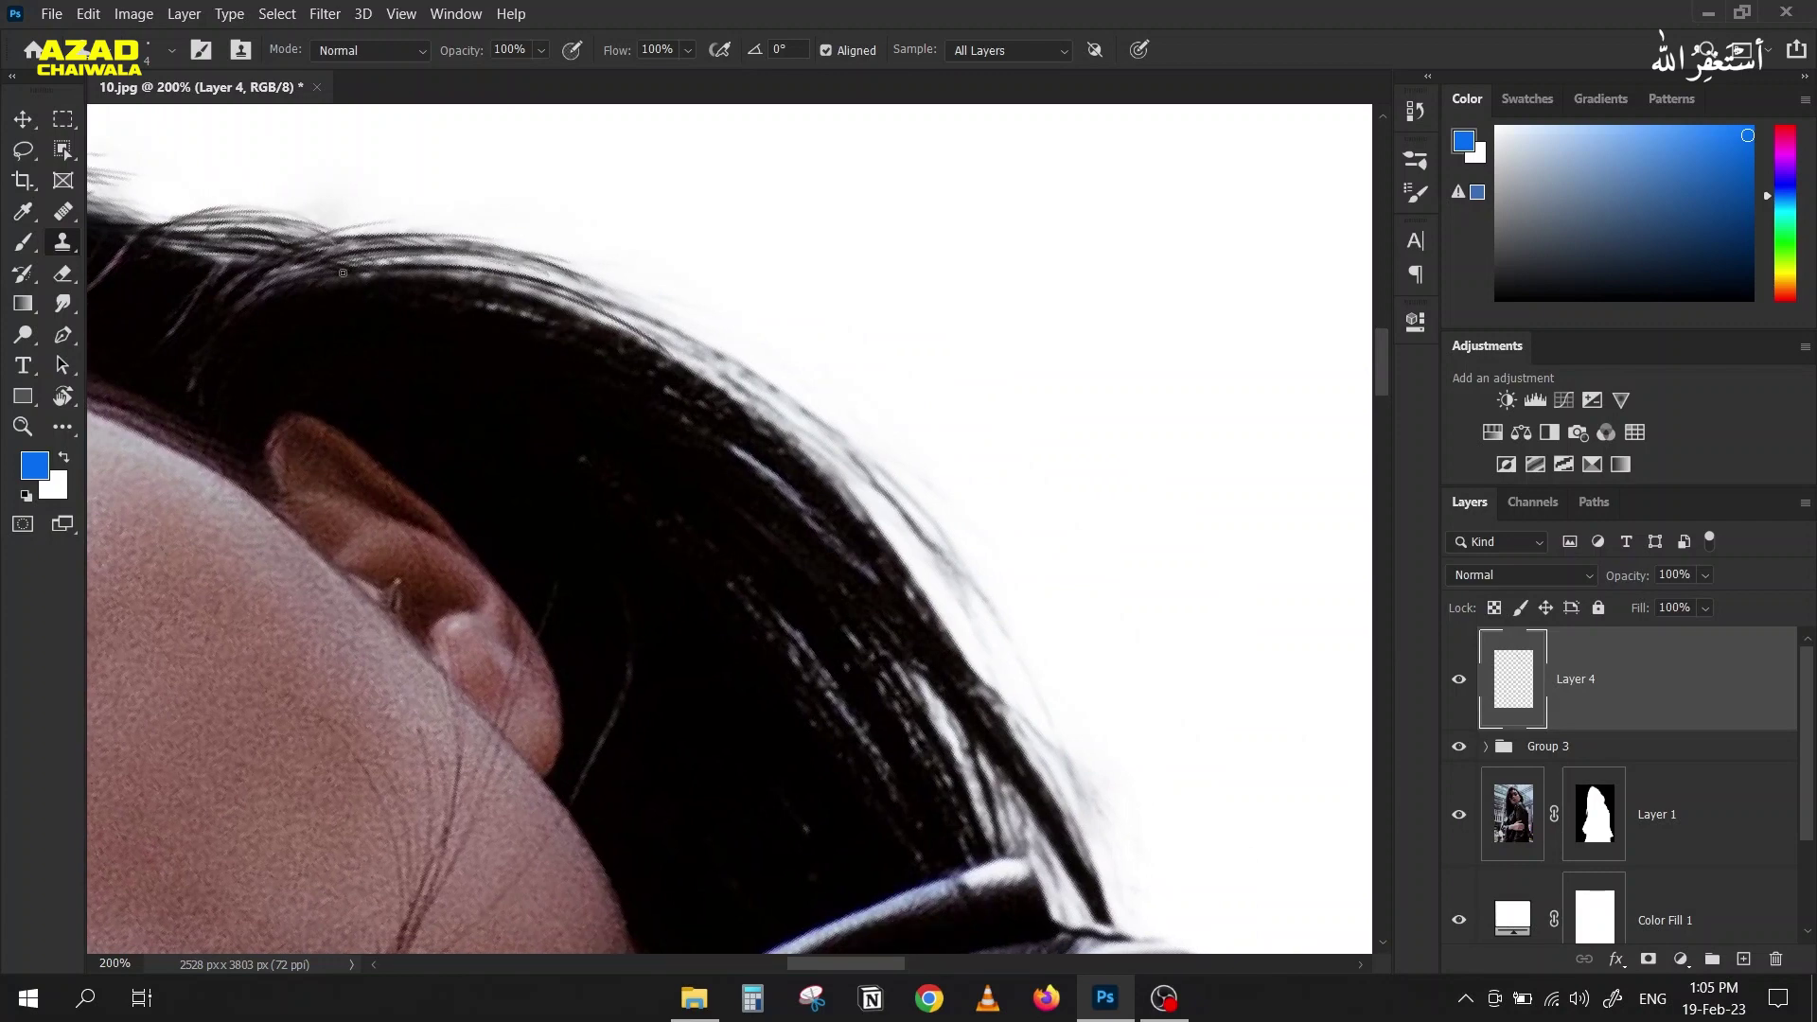
key("ctrl+z")
left_click(377, 367, "alt")
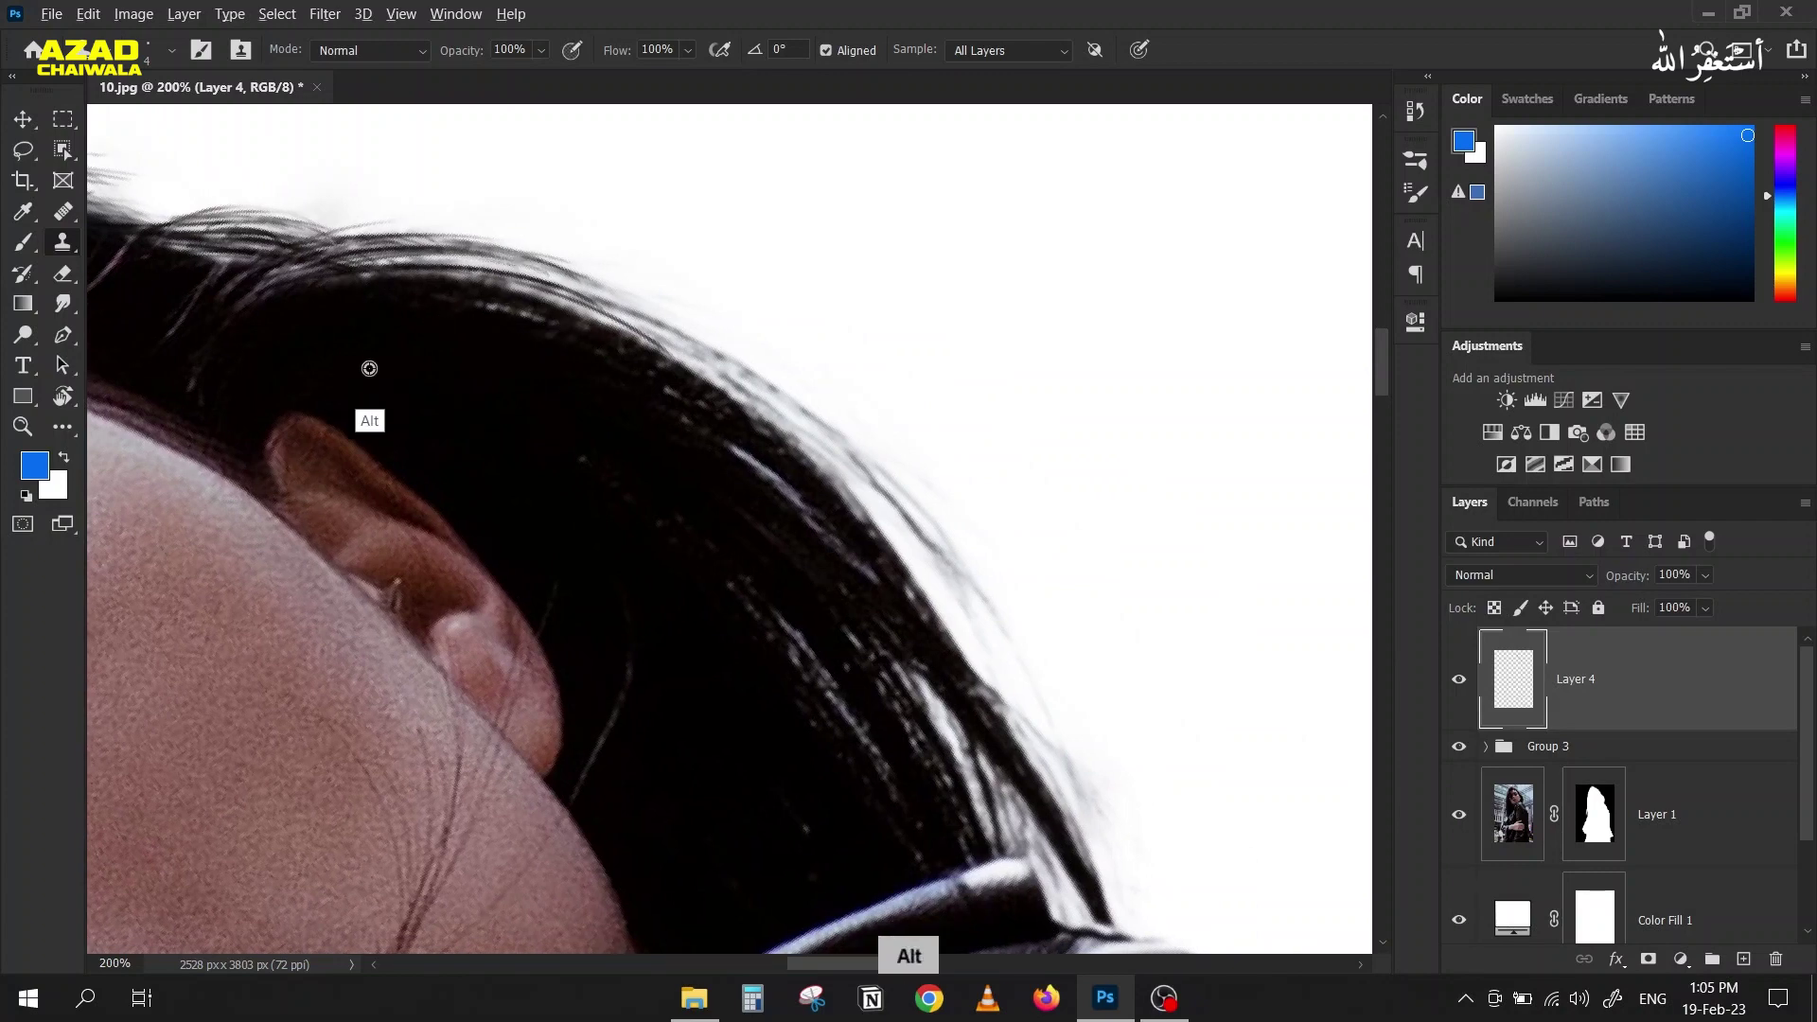
mouse_move(327, 272)
left_mouse_down()
mouse_move(301, 280)
mouse_move(398, 250)
mouse_move(464, 255)
mouse_move(521, 272)
mouse_move(451, 299)
mouse_move(330, 288)
mouse_move(545, 293)
mouse_move(648, 338)
mouse_move(625, 327)
left_mouse_up()
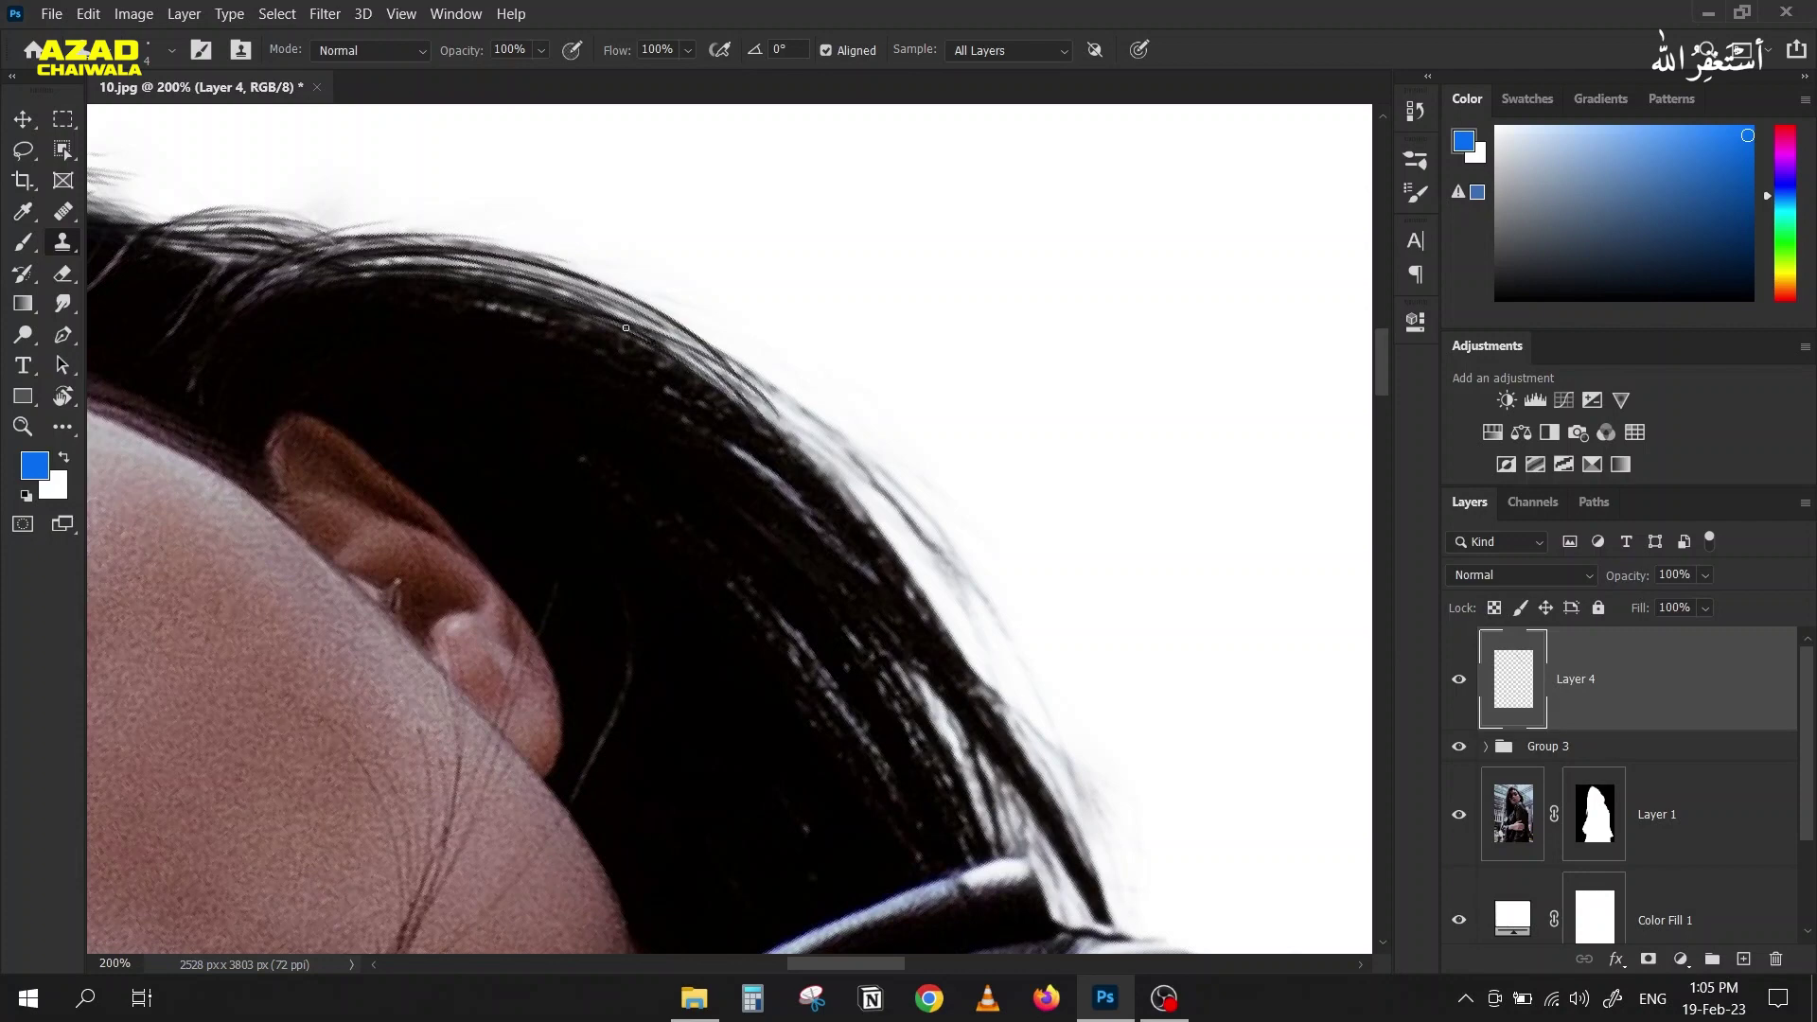
mouse_move(596, 326)
left_mouse_down()
mouse_move(662, 426)
mouse_move(770, 418)
mouse_move(669, 357)
mouse_move(563, 250)
mouse_move(560, 296)
left_mouse_up()
key("space")
left_click_drag(594, 227, 498, 178)
mouse_move(707, 324)
left_mouse_down()
mouse_move(653, 257)
mouse_move(709, 330)
left_mouse_up()
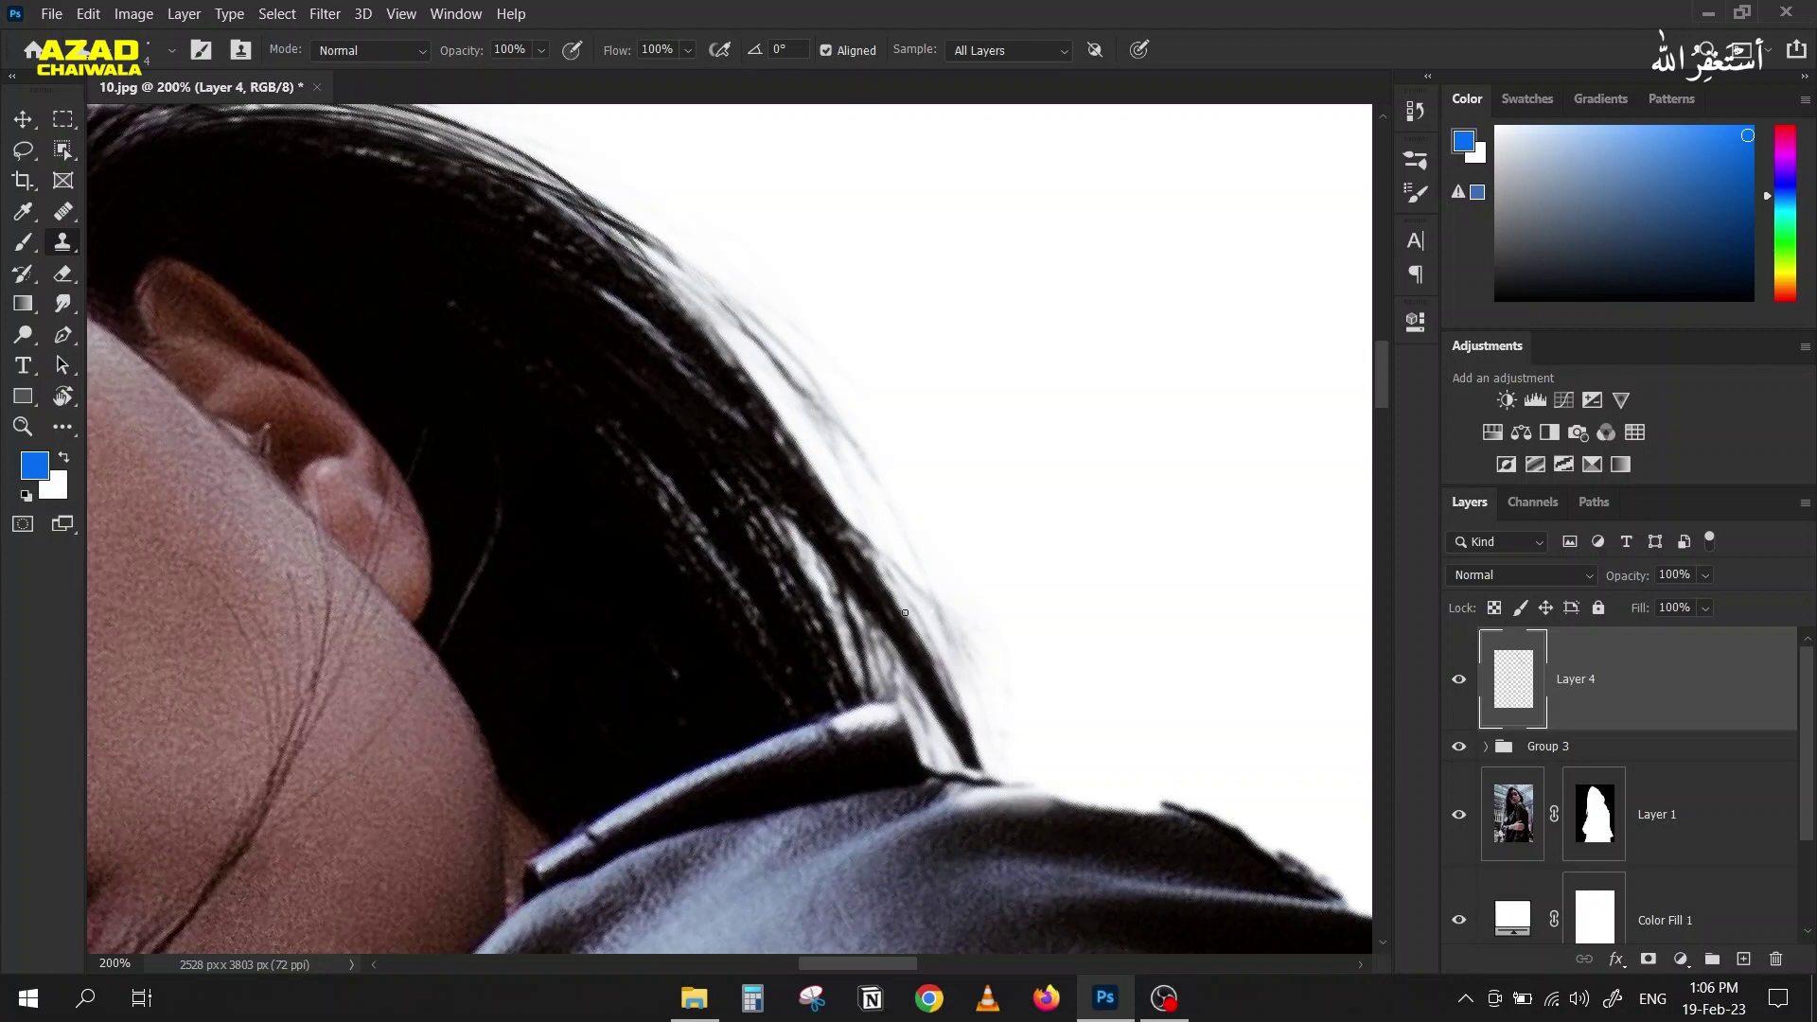
Step: Rotate the view to follow the hair edge and resume cloning with a sampled hair source
left_click(62, 395)
left_click_drag(515, 275, 483, 361)
key("space")
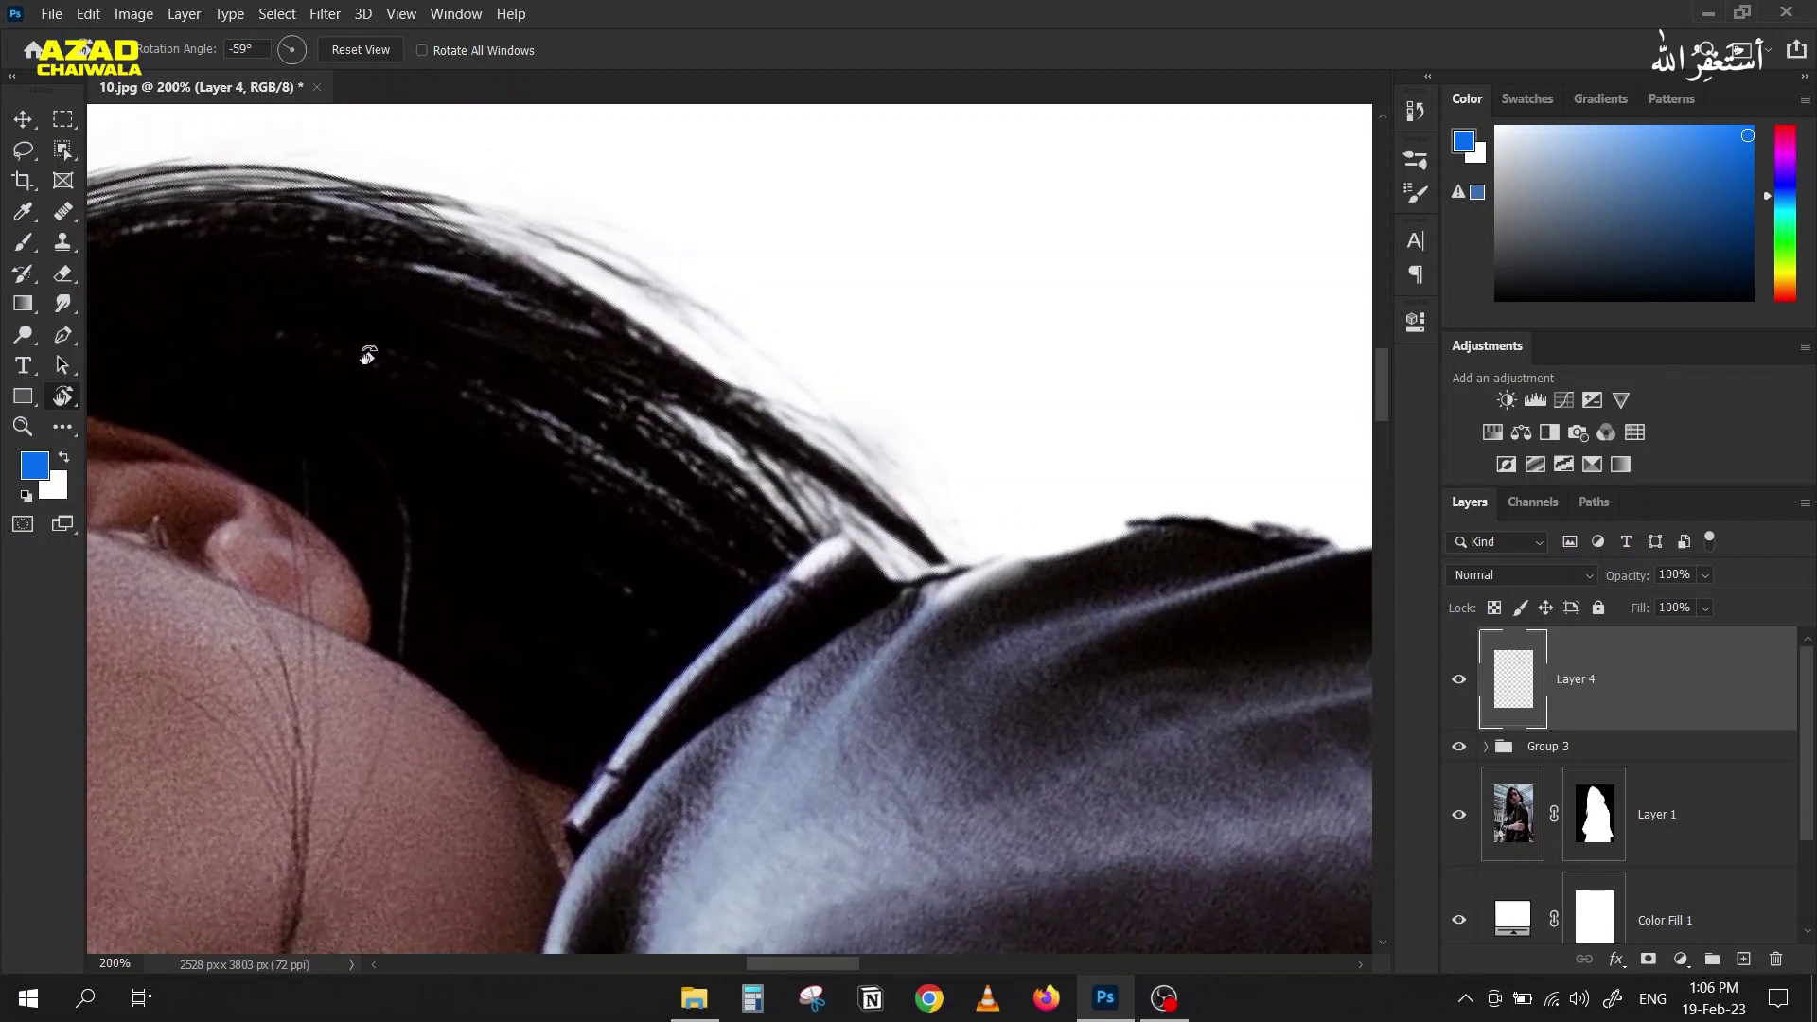
left_click(62, 242)
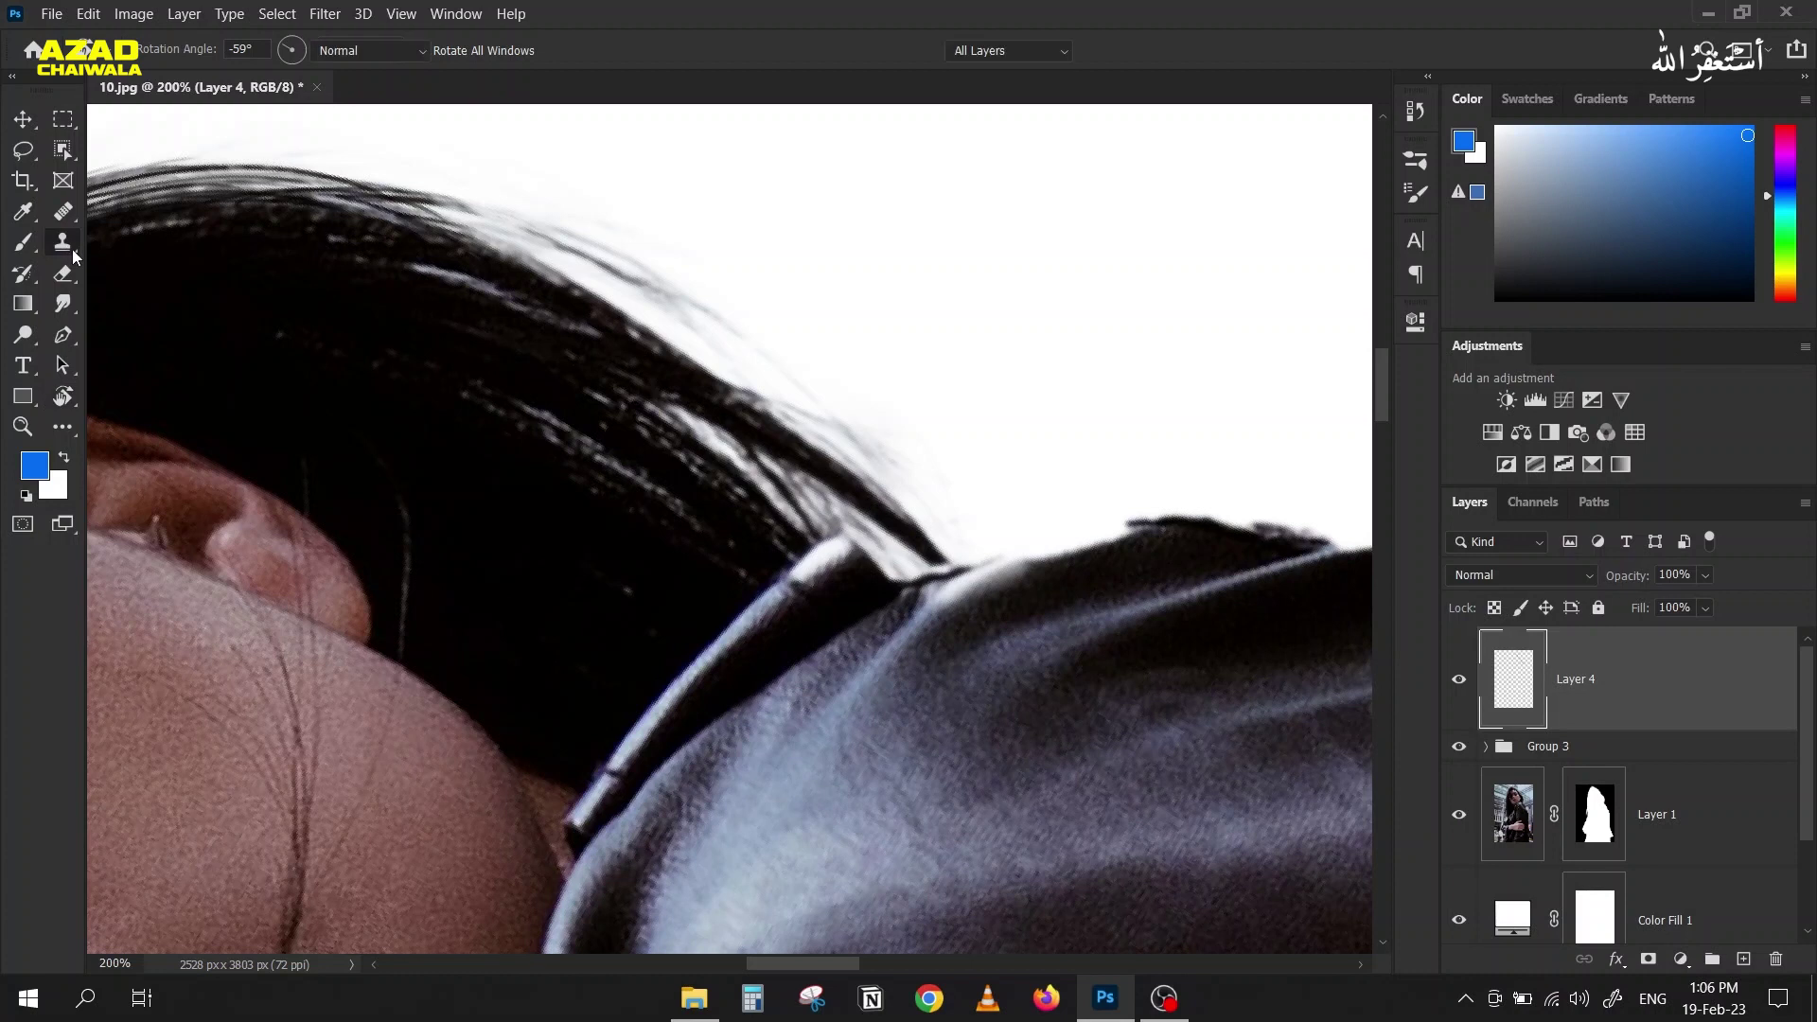
key("alt")
mouse_move(324, 221)
left_mouse_down()
mouse_move(432, 221)
mouse_move(351, 207)
mouse_move(563, 267)
mouse_move(321, 208)
mouse_move(394, 214)
mouse_move(324, 202)
mouse_move(639, 309)
mouse_move(397, 202)
mouse_move(331, 224)
left_mouse_up()
Step: Paint cloned dark strands along the upper hair edge toward the jacket collar, undoing the last ones
left_click_drag(214, 207, 609, 295)
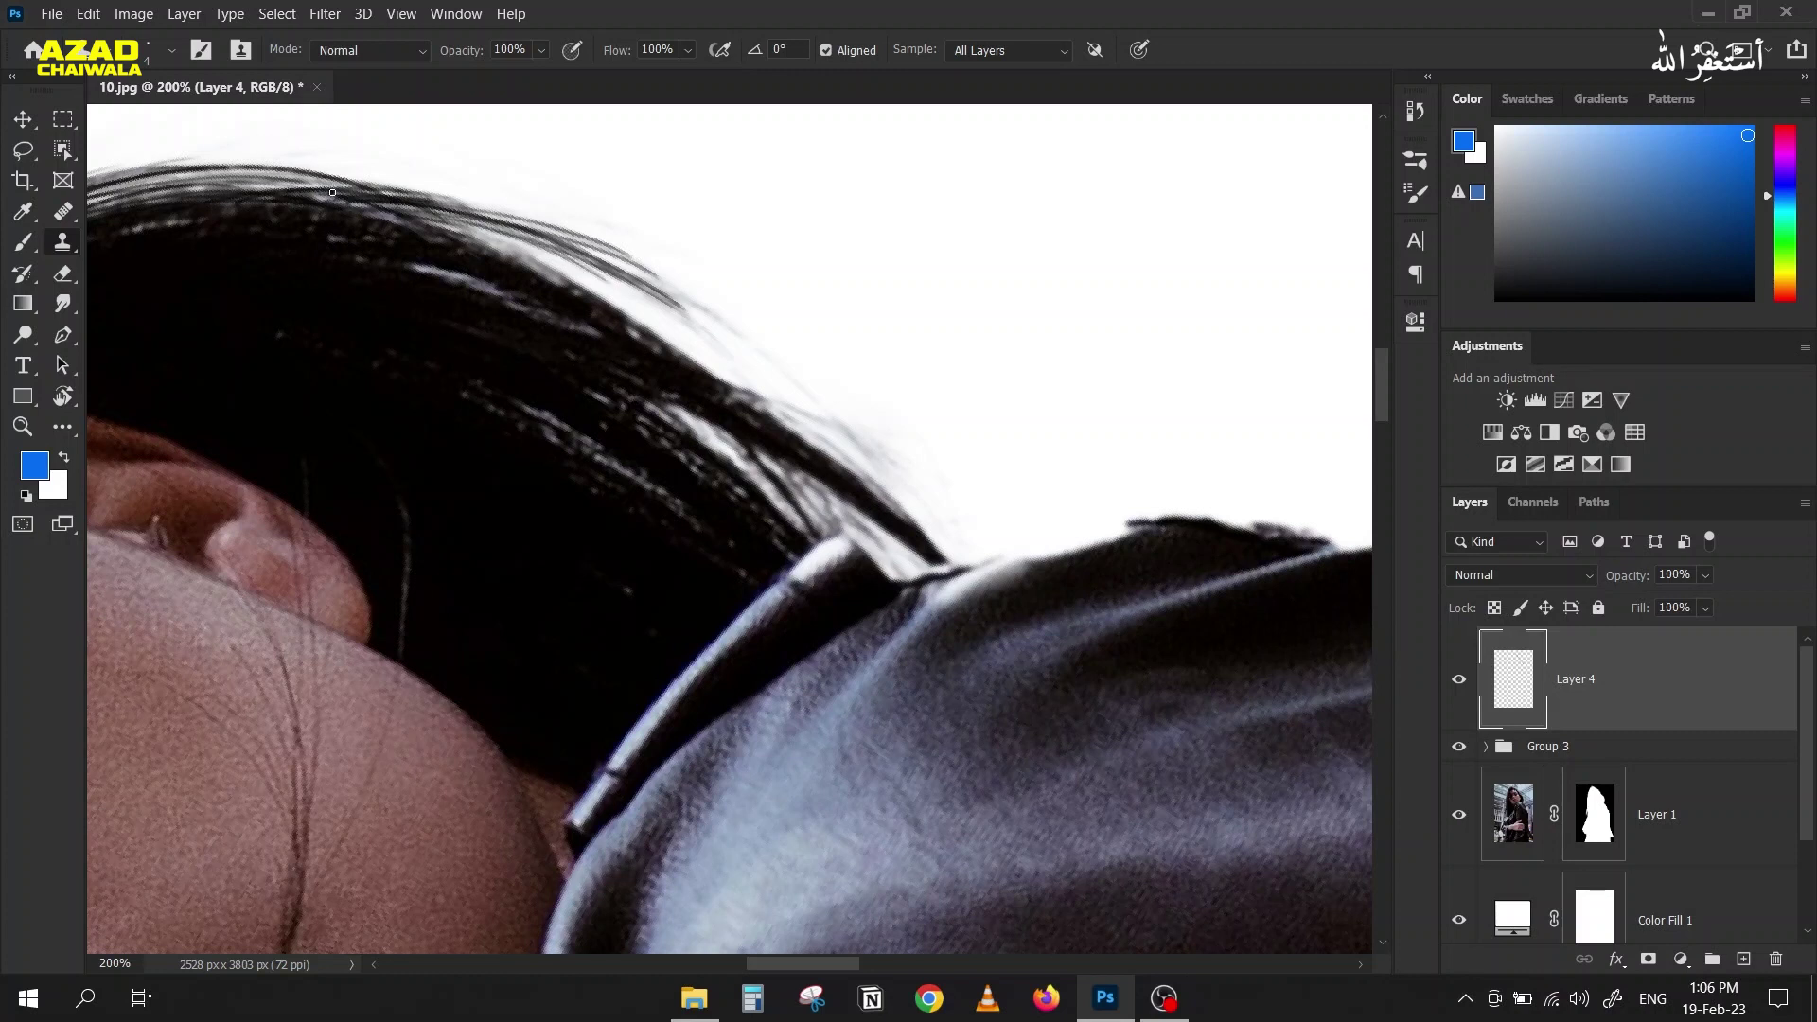
left_click_drag(515, 232, 676, 308)
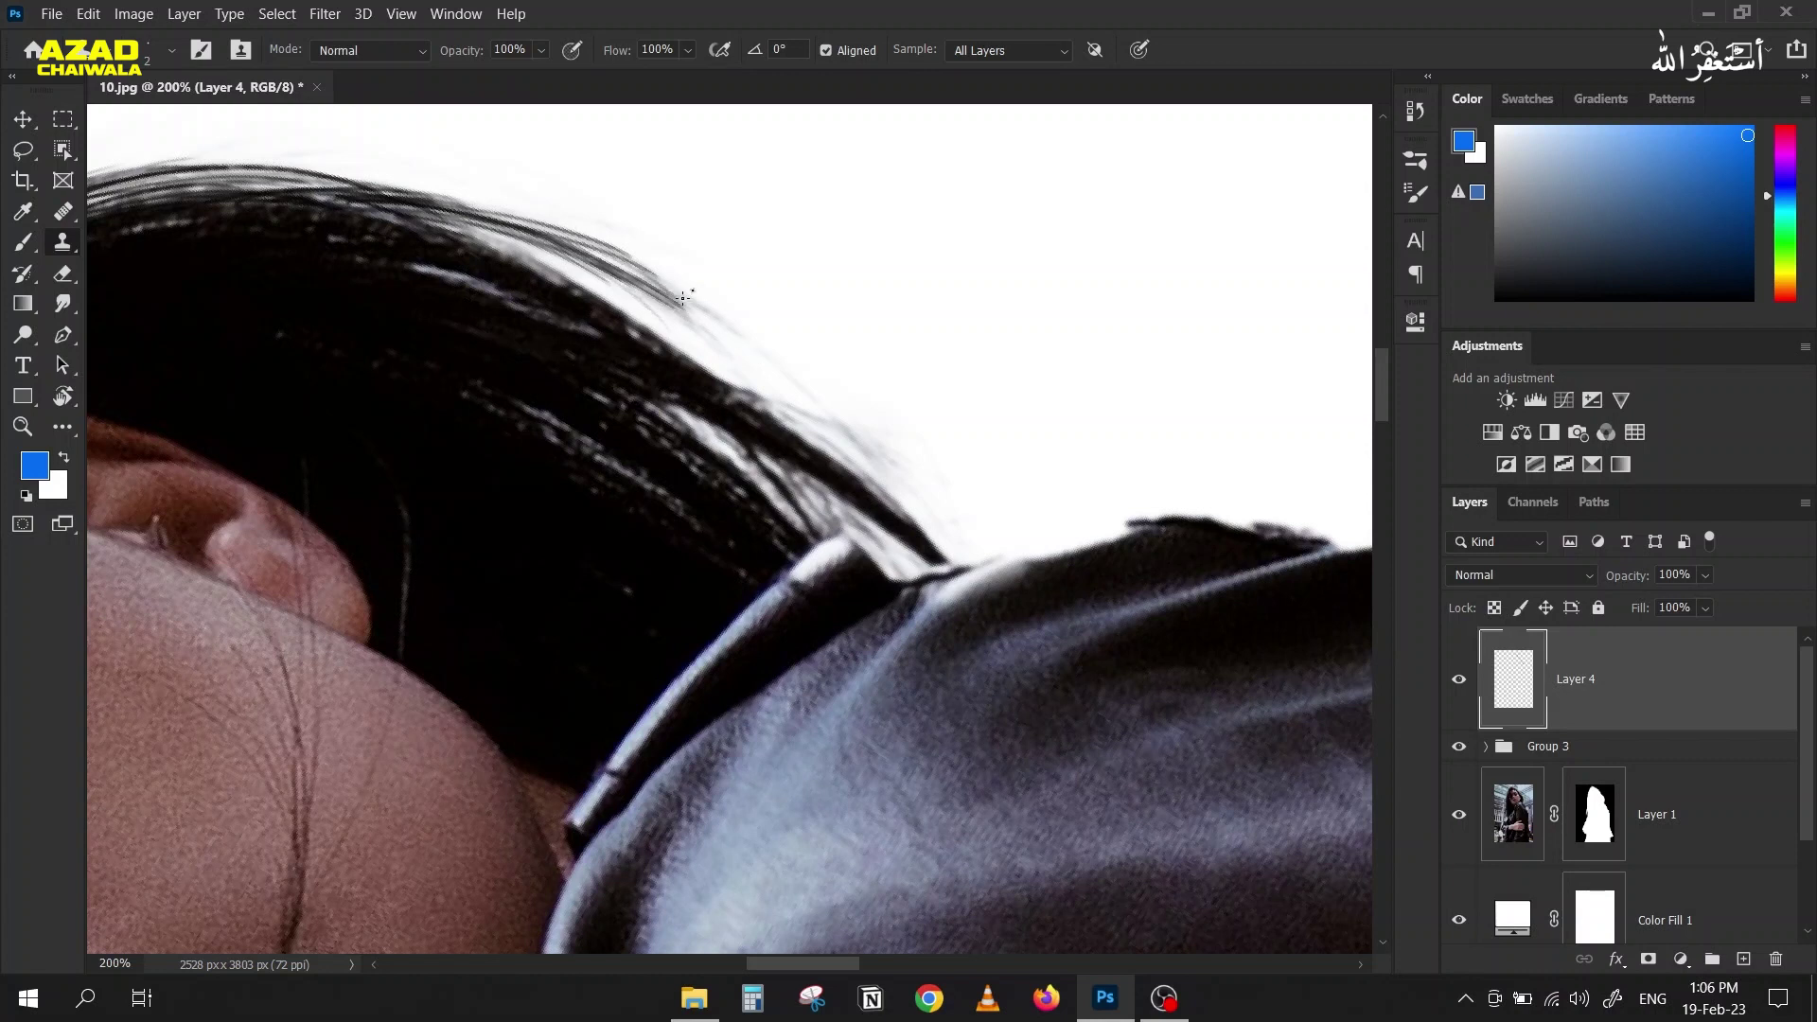
mouse_move(569, 254)
left_mouse_down()
mouse_move(638, 266)
mouse_move(775, 346)
mouse_move(625, 278)
mouse_move(773, 333)
left_mouse_up()
left_click_drag(647, 293, 736, 353)
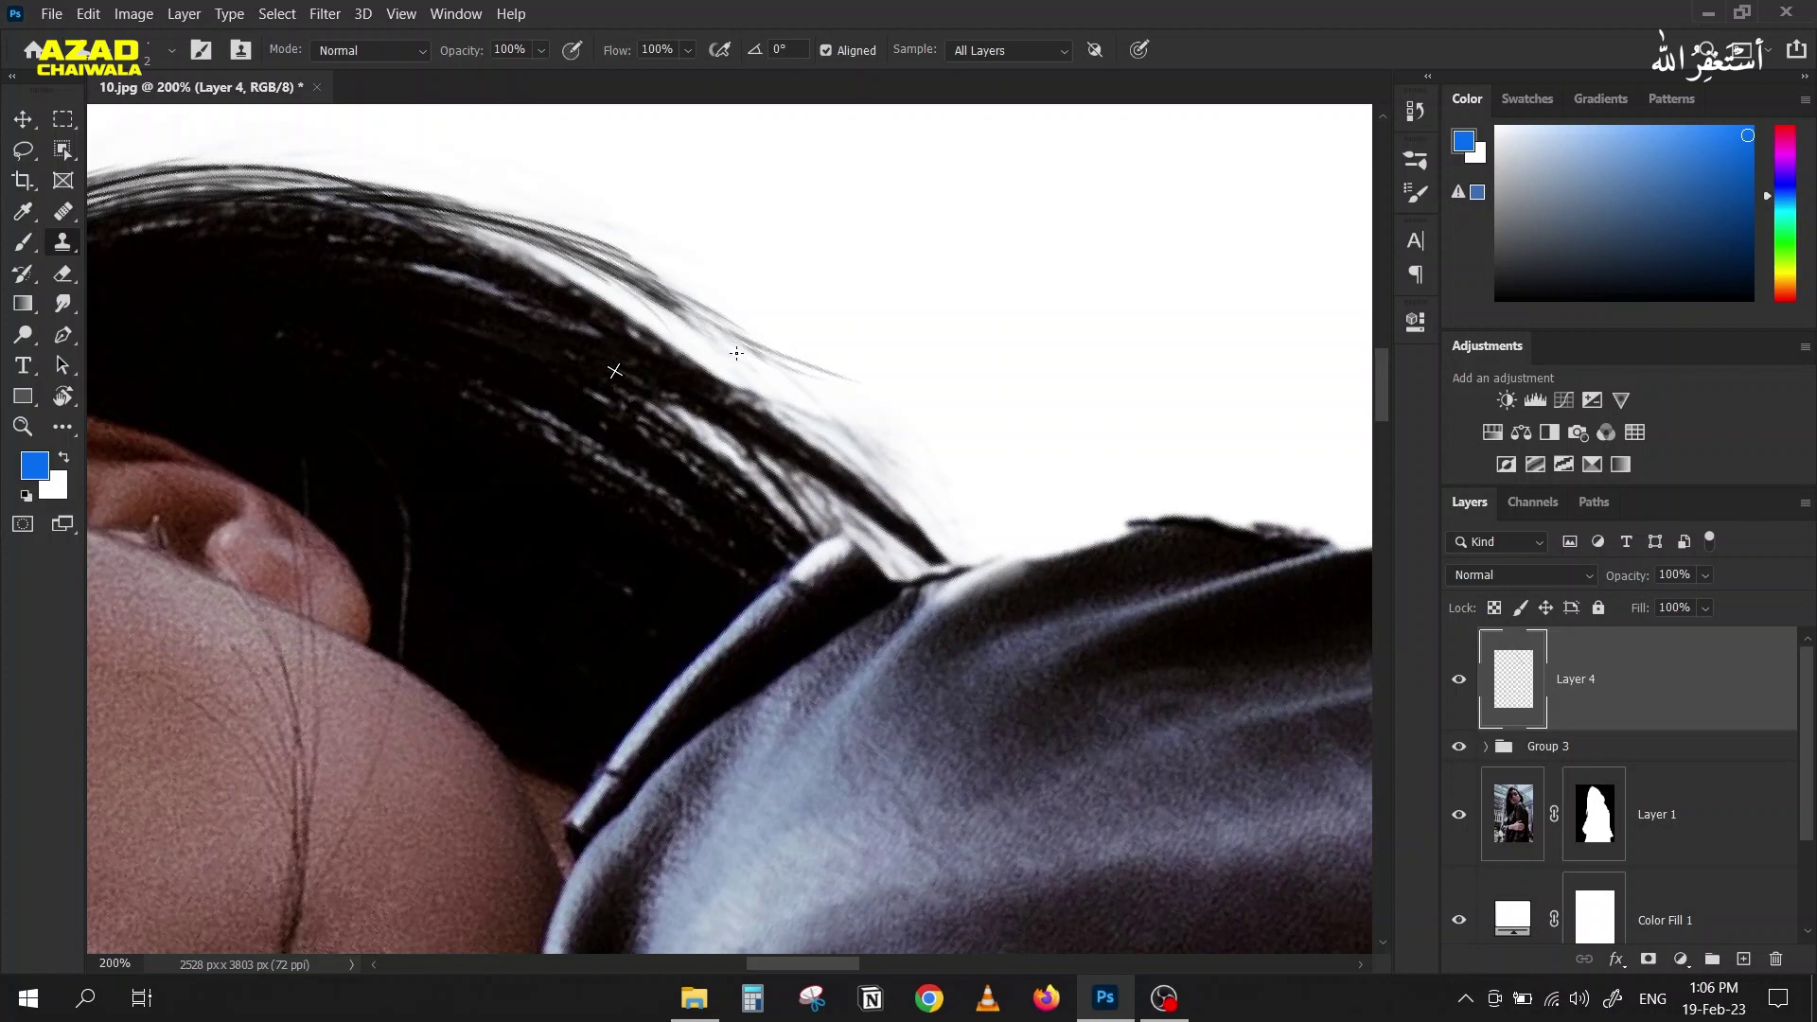
left_click(297, 409, "alt")
left_click_drag(640, 281, 814, 382)
left_click_drag(691, 310, 913, 484)
mouse_move(775, 359)
left_mouse_down()
mouse_move(733, 350)
mouse_move(782, 386)
left_mouse_up()
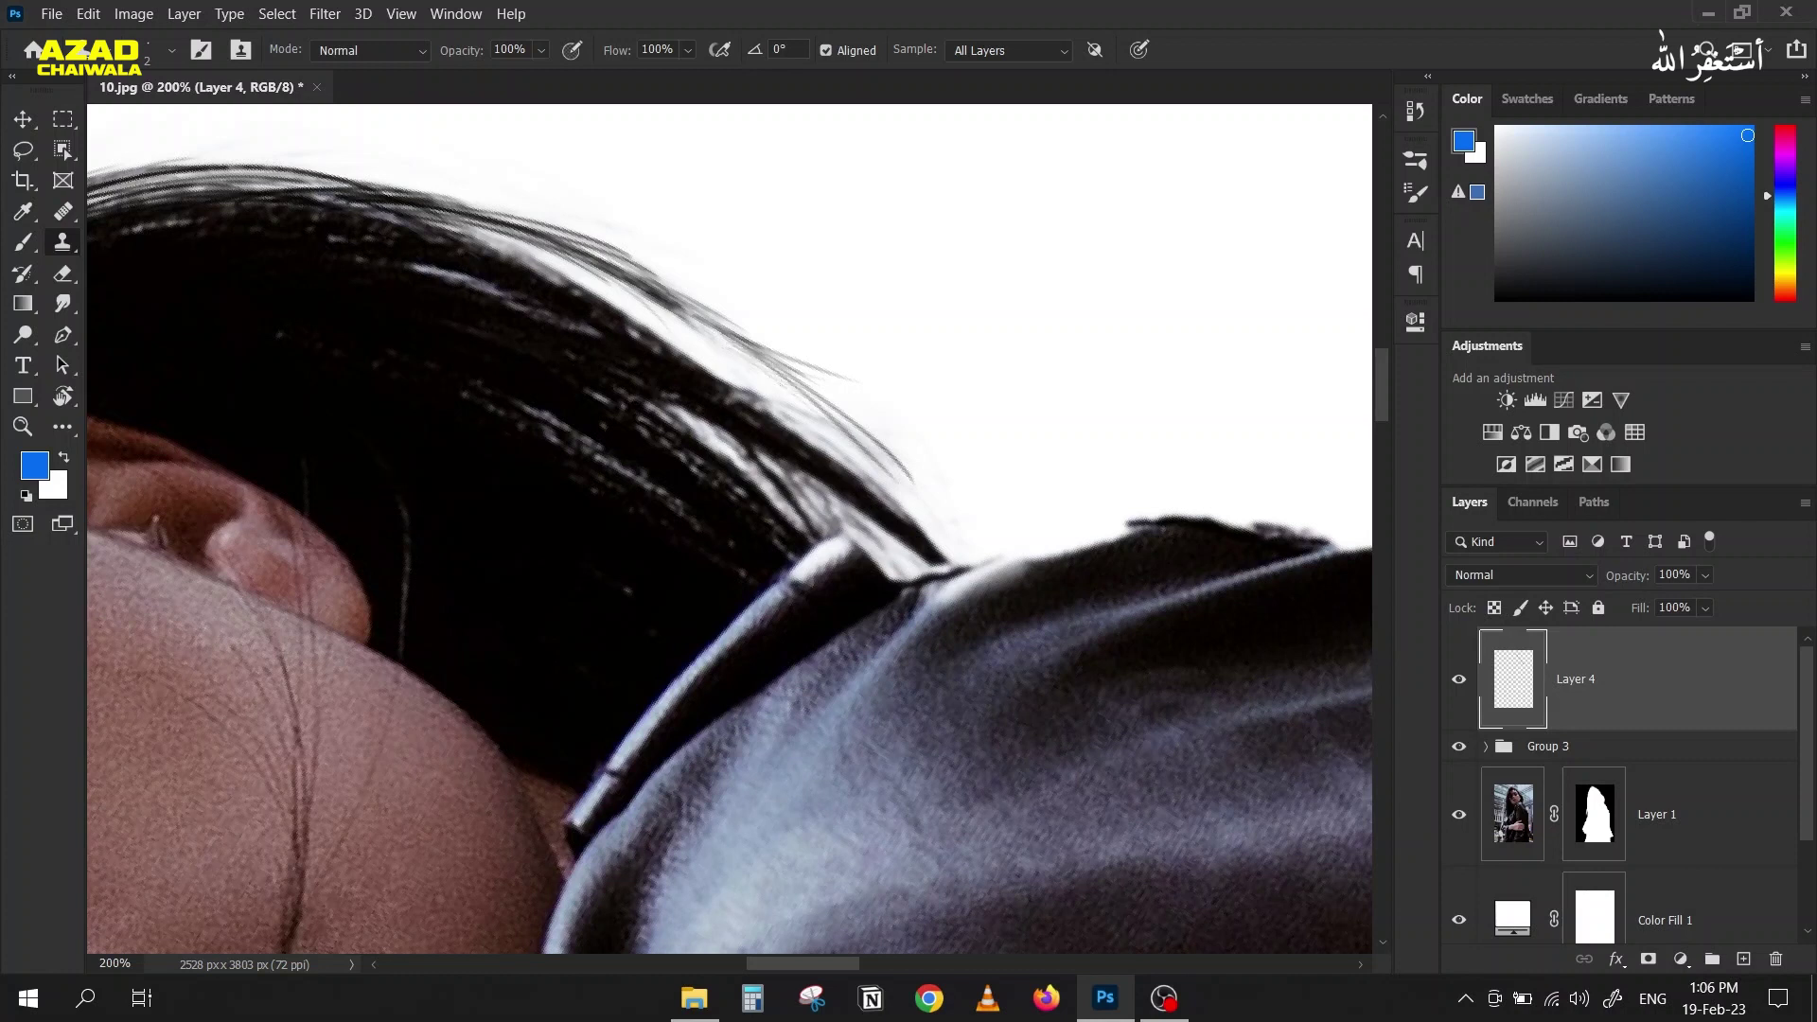
key("ctrl+z")
key("ctrl+z")
key("ctrl+z")
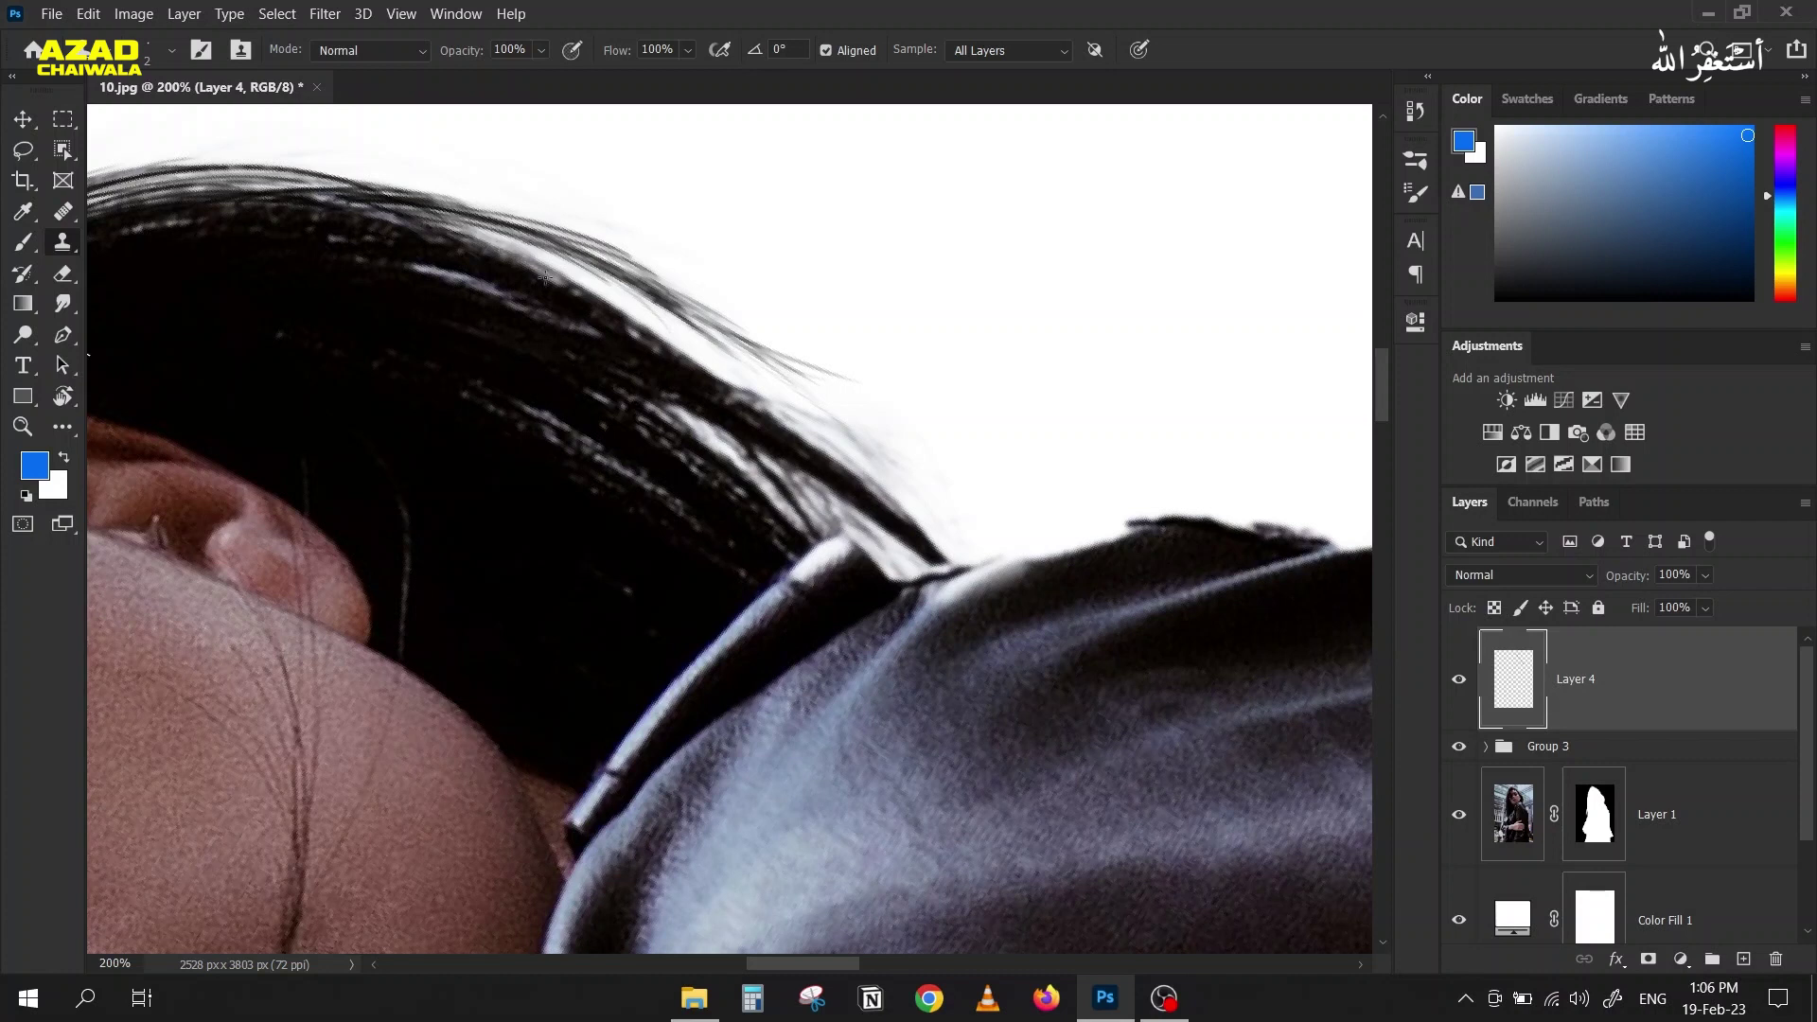
Step: Lightly darken the strands along the upper and lower hair edge
left_click_drag(470, 241, 565, 293)
mouse_move(665, 352)
left_mouse_down()
mouse_move(722, 363)
mouse_move(719, 388)
mouse_move(852, 454)
mouse_move(812, 414)
mouse_move(719, 398)
mouse_move(814, 455)
mouse_move(740, 397)
mouse_move(785, 426)
mouse_move(815, 454)
mouse_move(805, 473)
mouse_move(866, 521)
mouse_move(782, 478)
left_mouse_up()
mouse_move(687, 405)
left_mouse_down()
mouse_move(715, 398)
mouse_move(833, 454)
mouse_move(719, 403)
mouse_move(801, 434)
mouse_move(721, 382)
mouse_move(750, 390)
left_mouse_up()
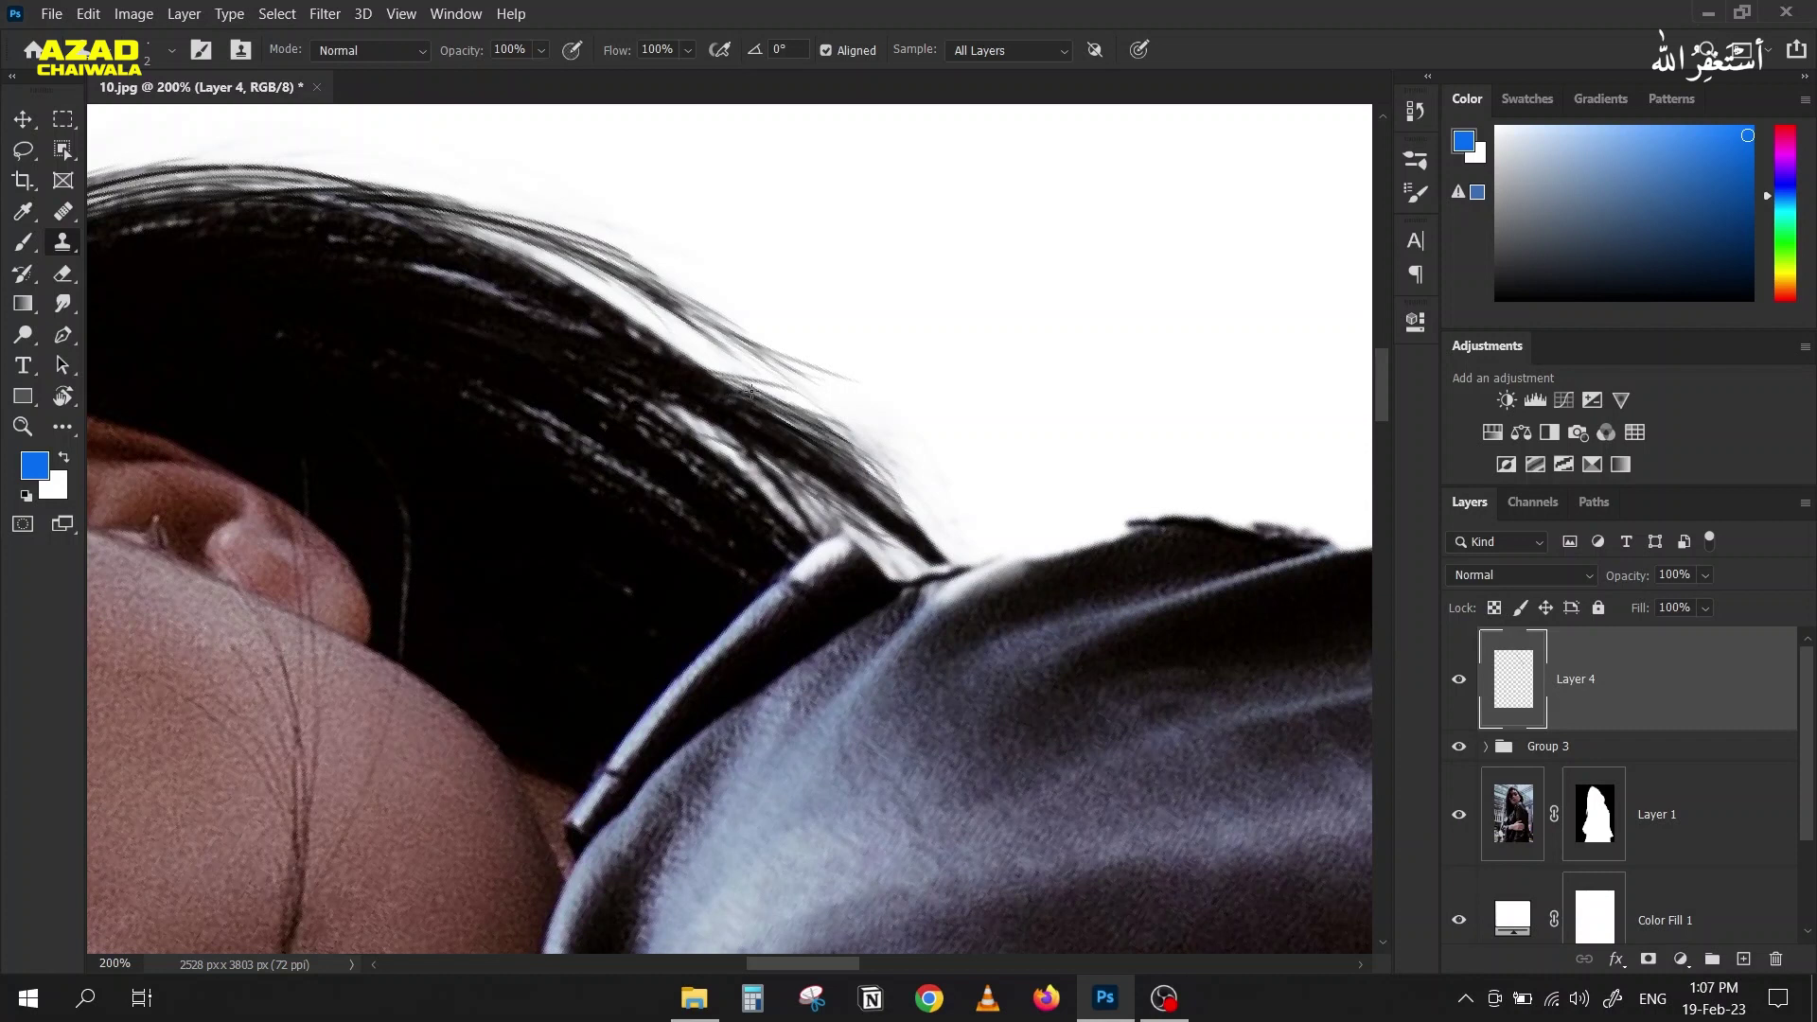
left_click_drag(643, 338, 738, 380)
mouse_move(802, 433)
left_mouse_down()
mouse_move(932, 541)
mouse_move(866, 494)
mouse_move(890, 527)
left_mouse_up()
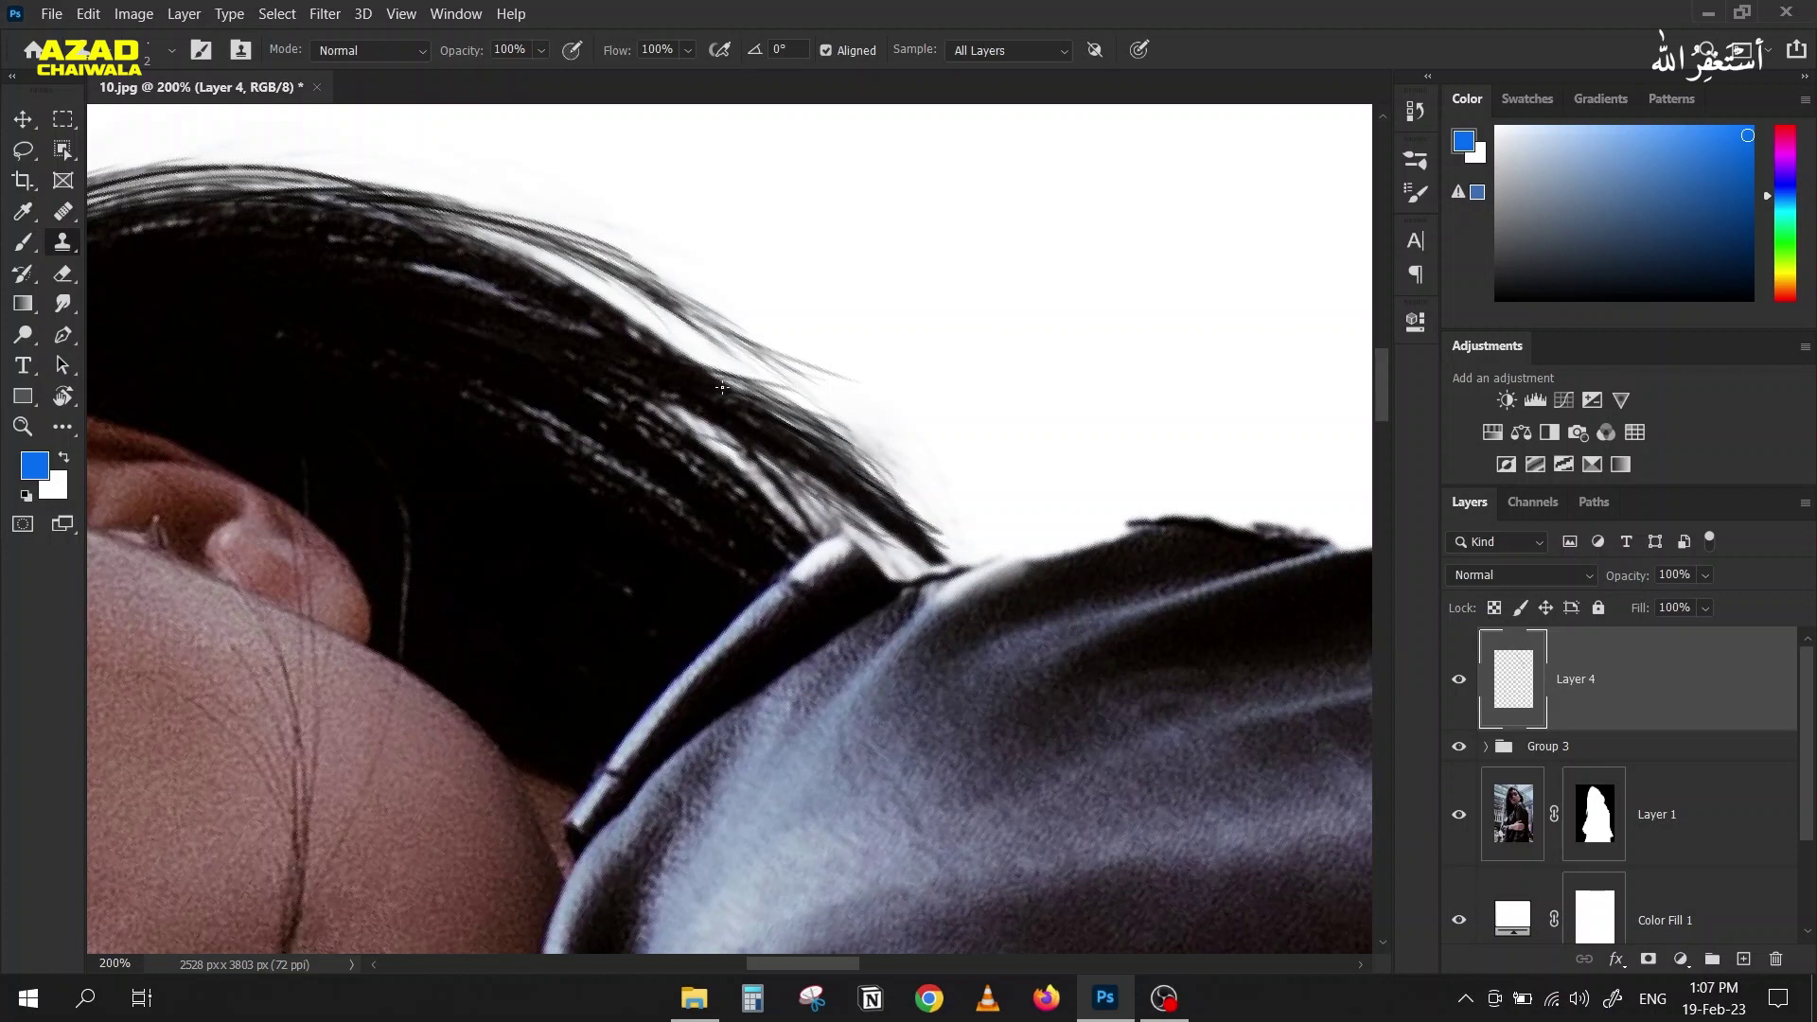
key("r")
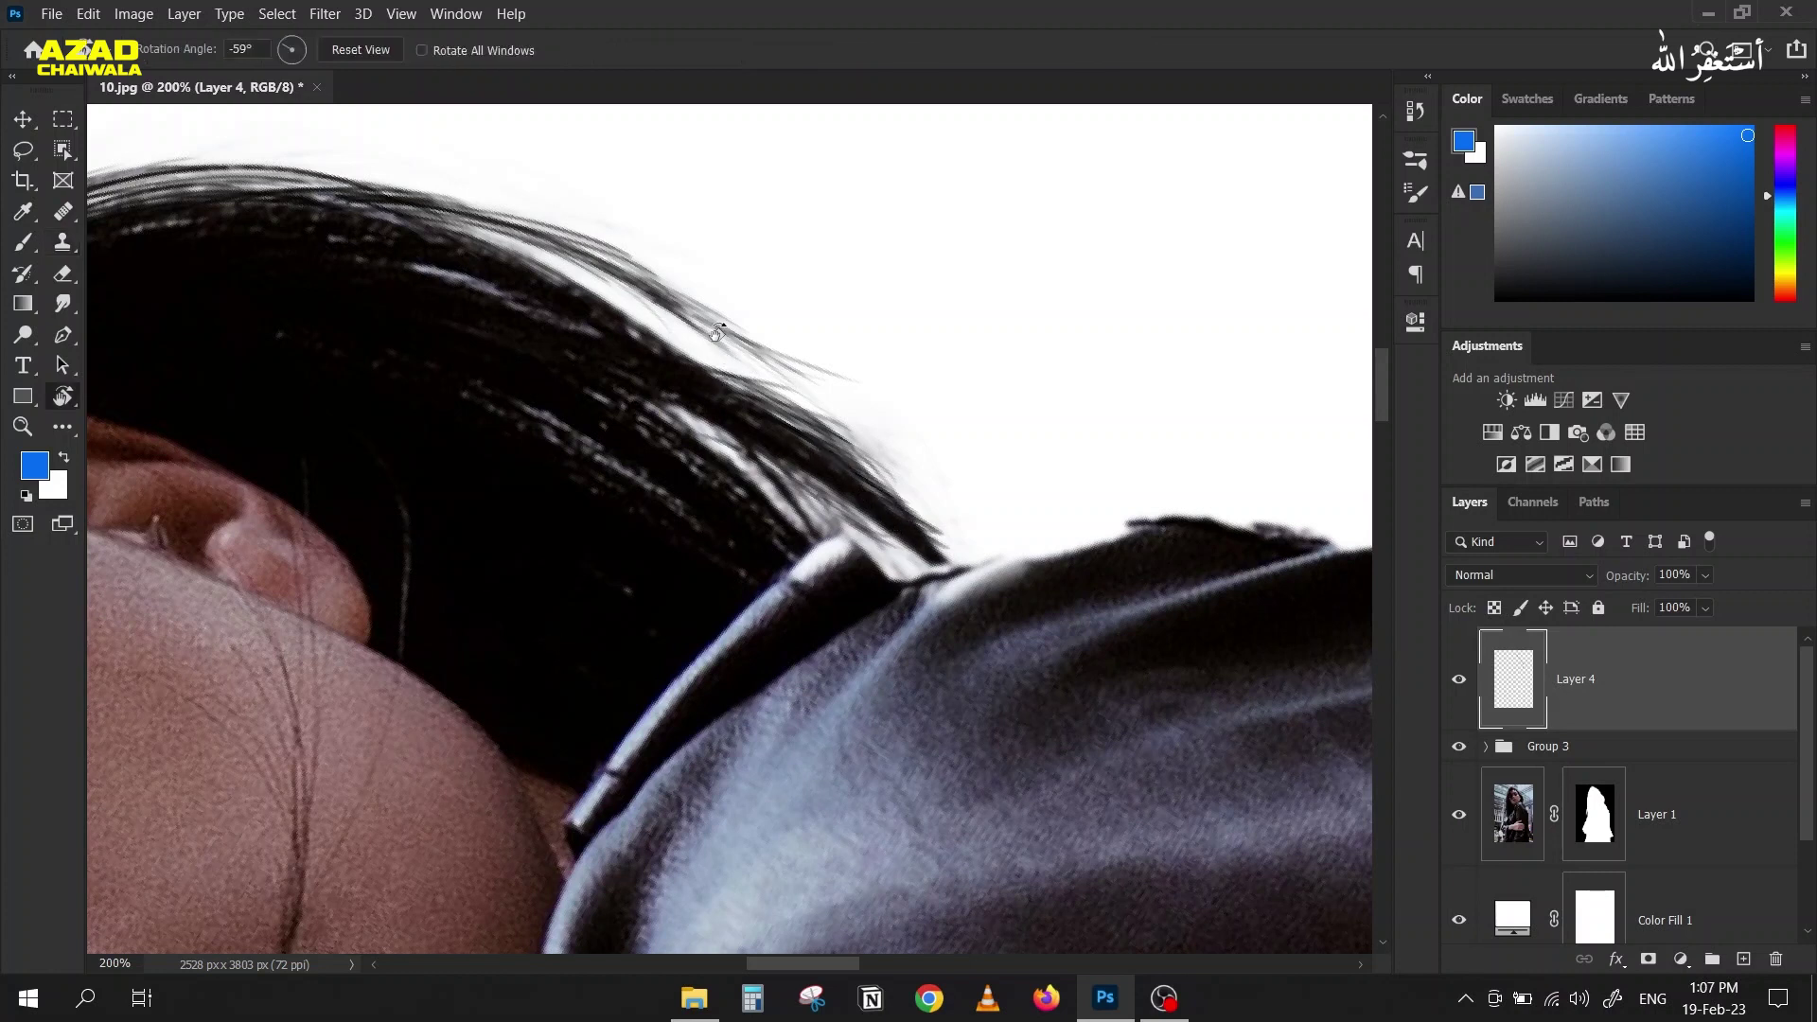
Step: Reset the view rotation to 0°, compare with Layer 4 toggled off and on, then add Layer 5
left_click(342, 51)
scroll(638, 366, "down", 6)
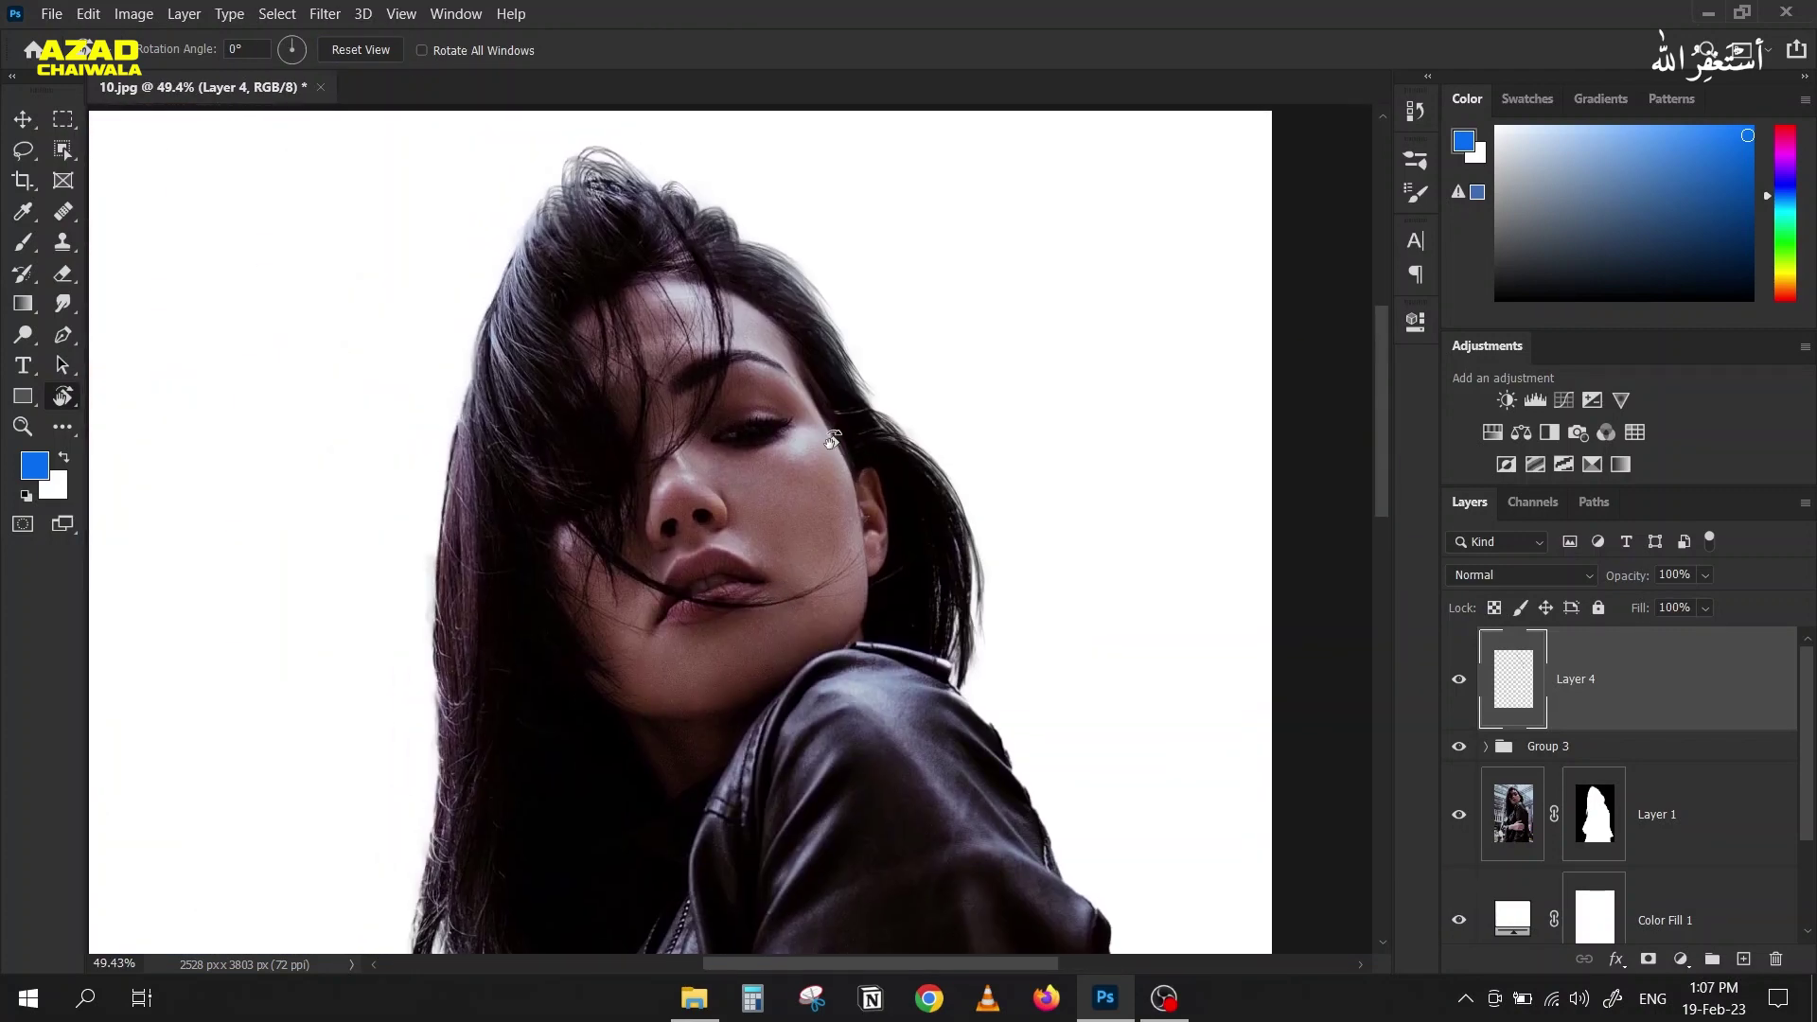
left_click_drag(828, 437, 882, 414)
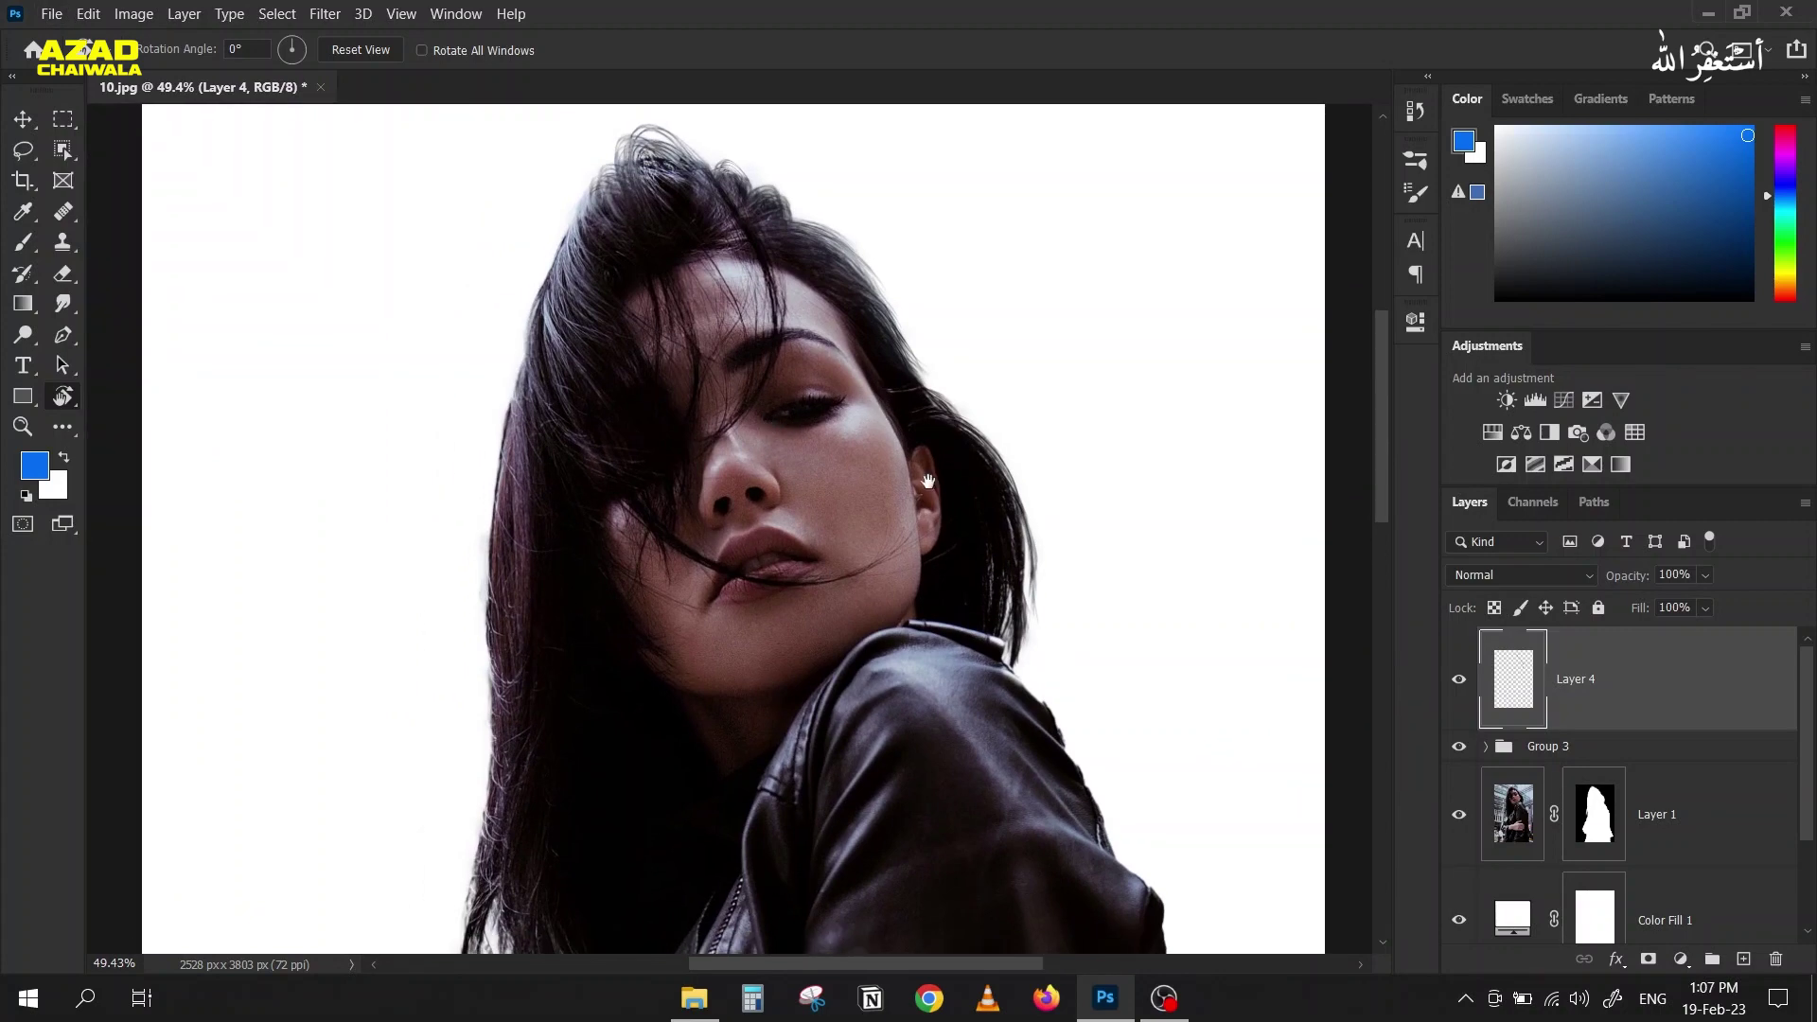
left_click(1459, 679)
left_click(1459, 680)
left_click(1459, 679)
left_click(1459, 680)
scroll(1018, 439, "up", 6)
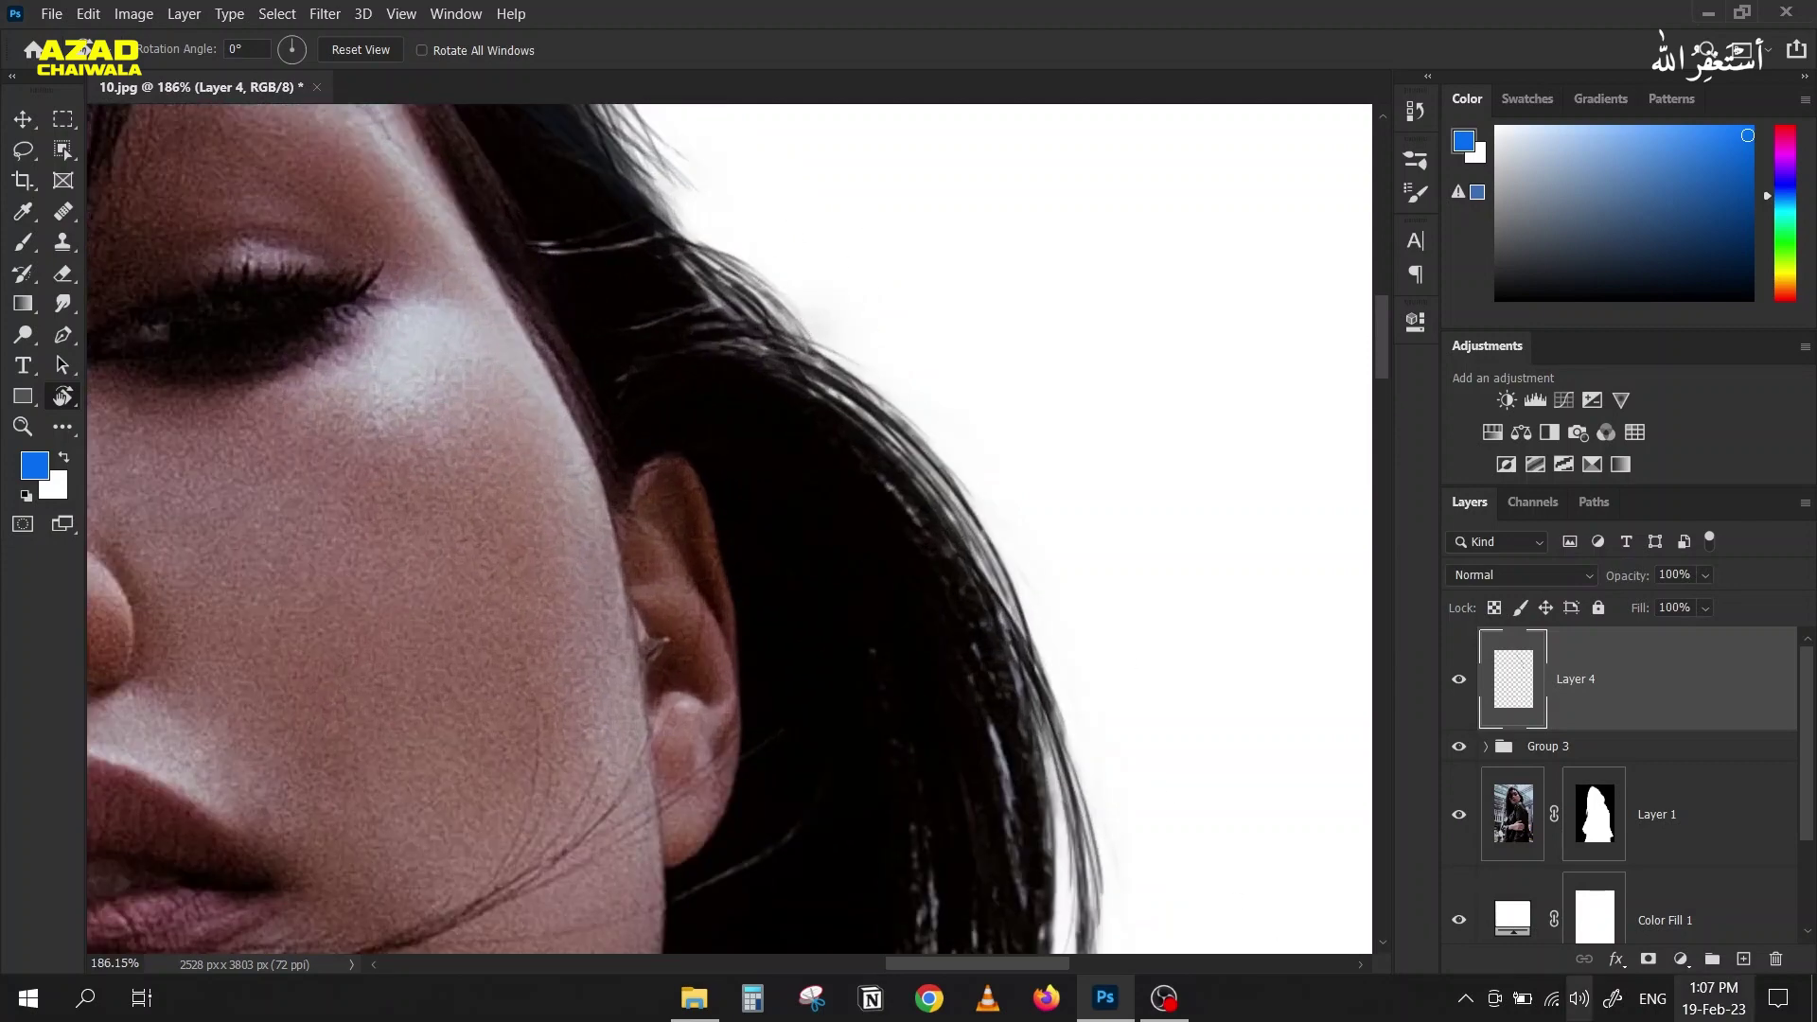
left_click(1743, 958)
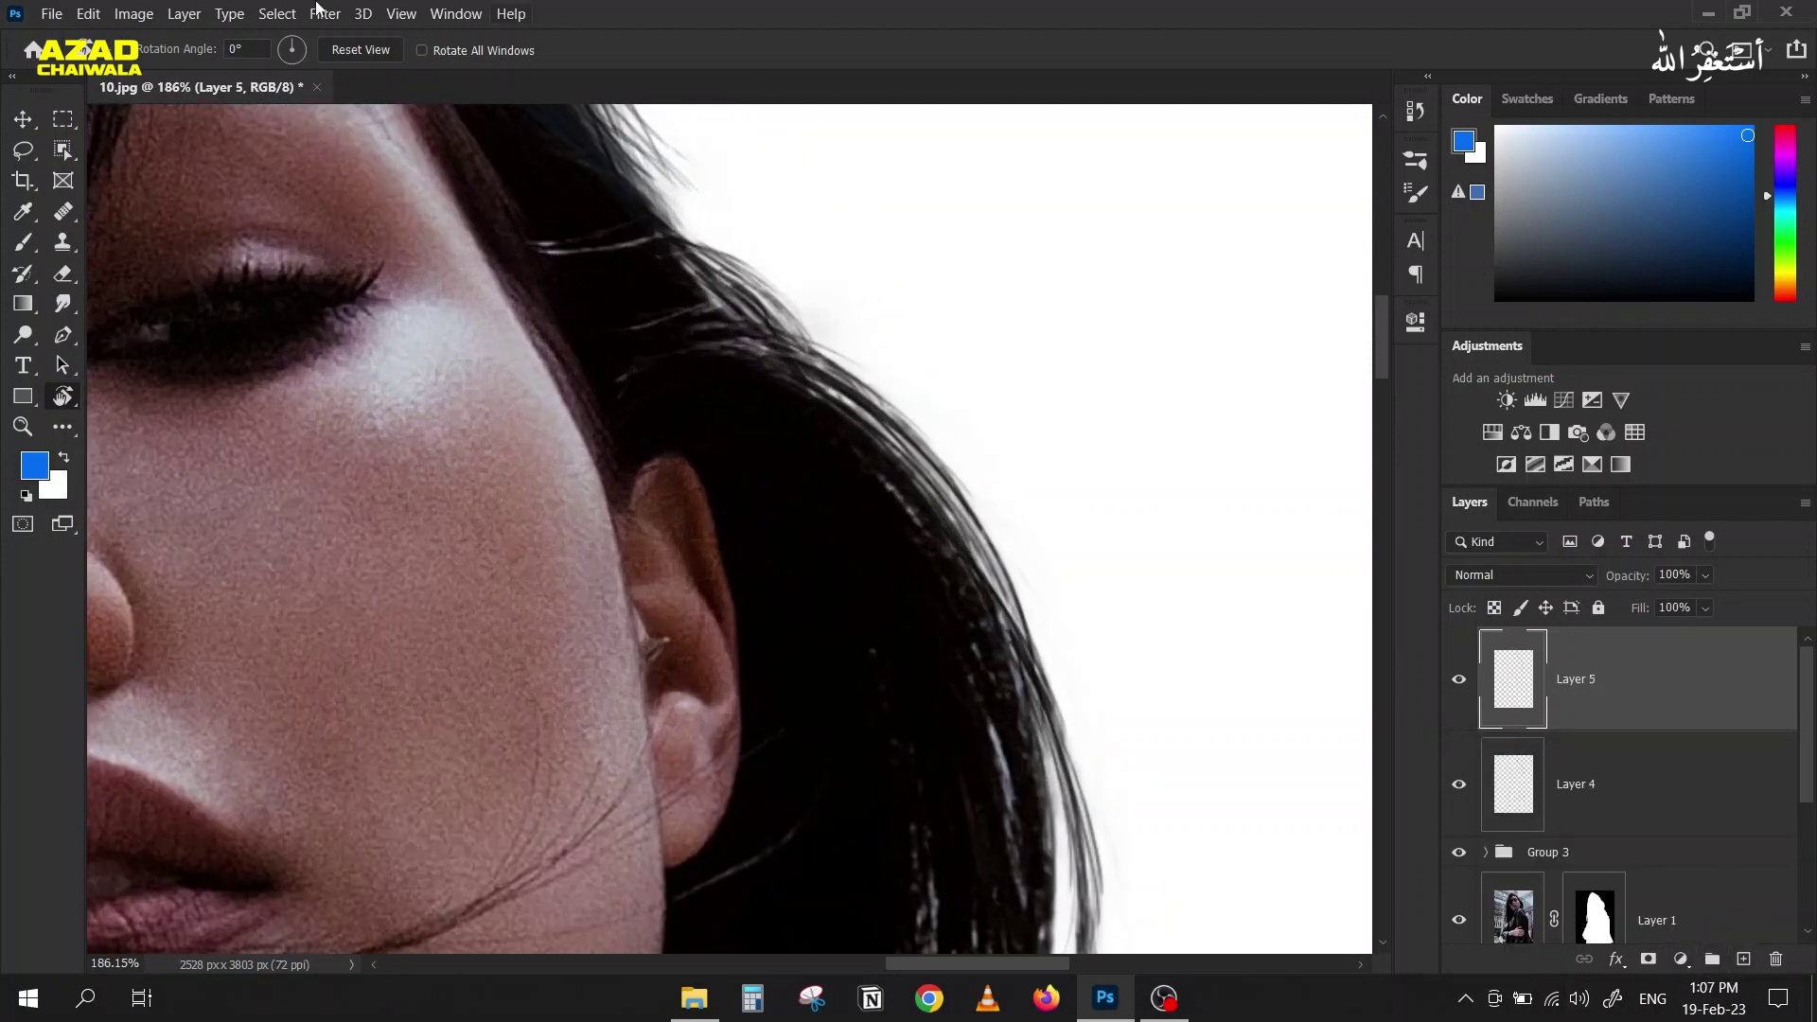
Step: Set up the Blur Tool at about 18% strength with a larger brush, sampling all layers
right_click(77, 299)
left_click(171, 302)
left_click_drag(470, 57, 417, 60)
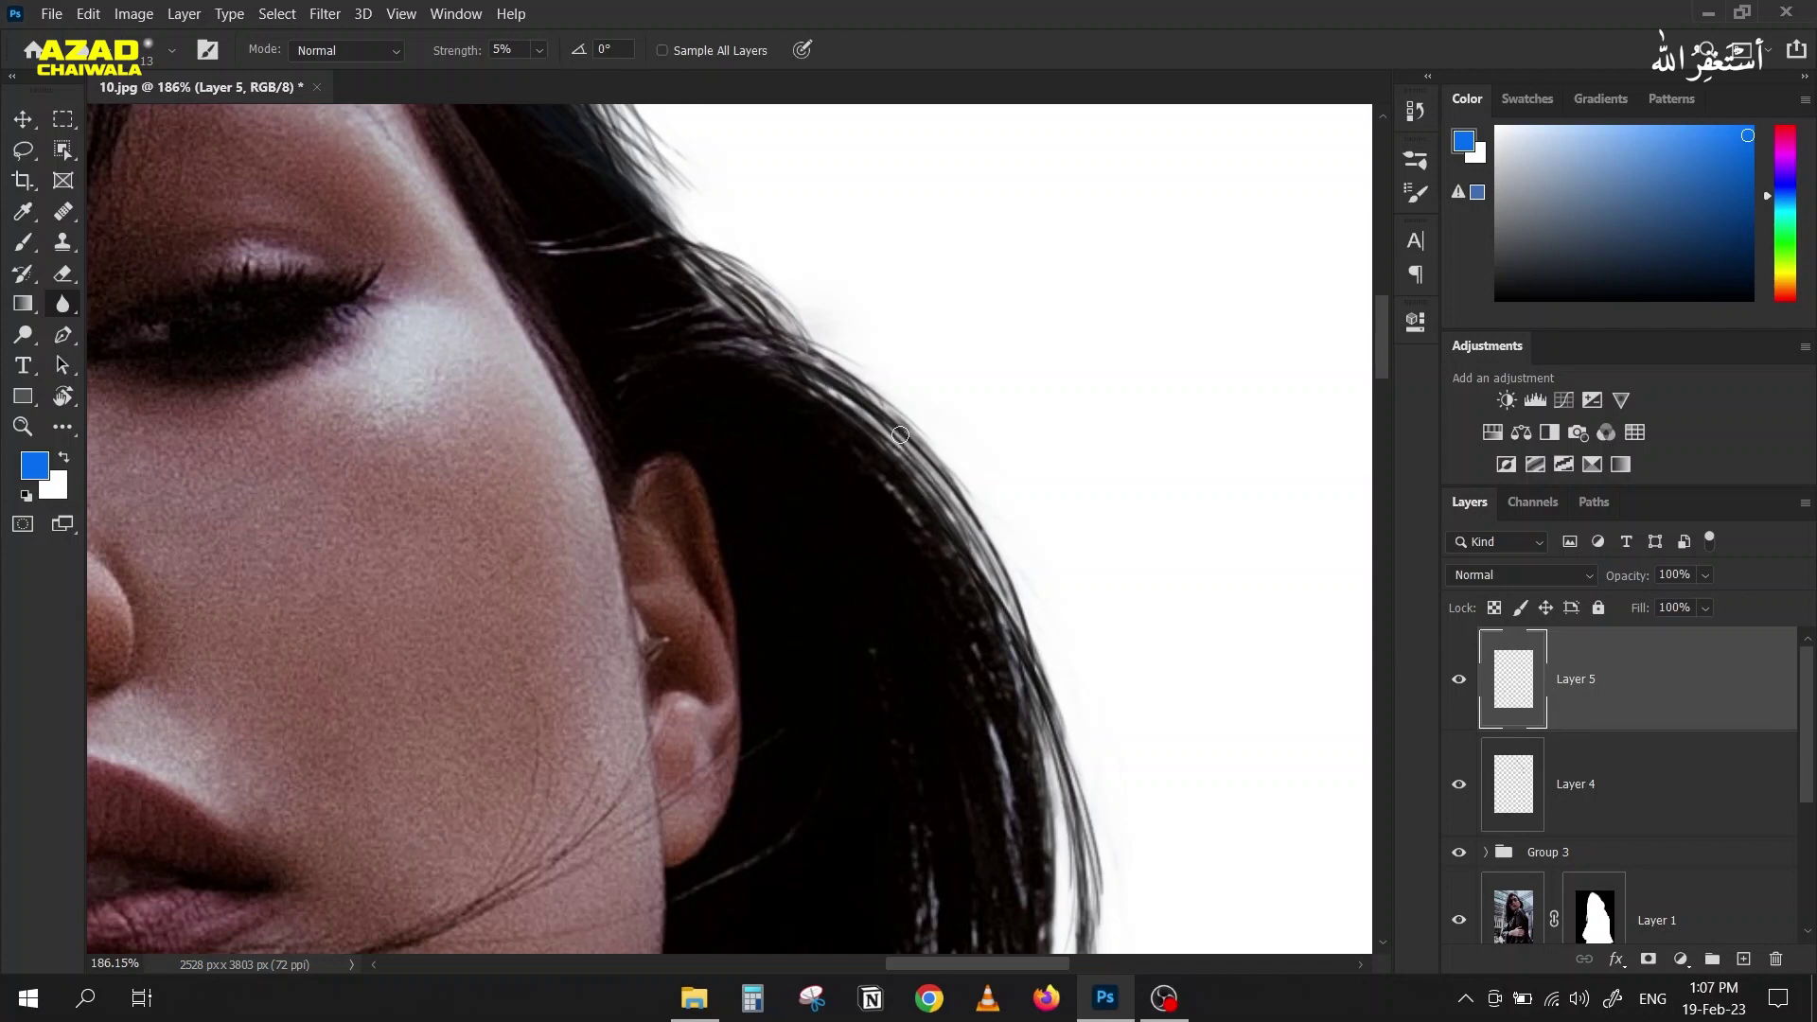
left_click_drag(453, 54, 468, 57)
key("bracketright")
key("bracketright")
left_click(1459, 679)
scroll(985, 653, "down", 5)
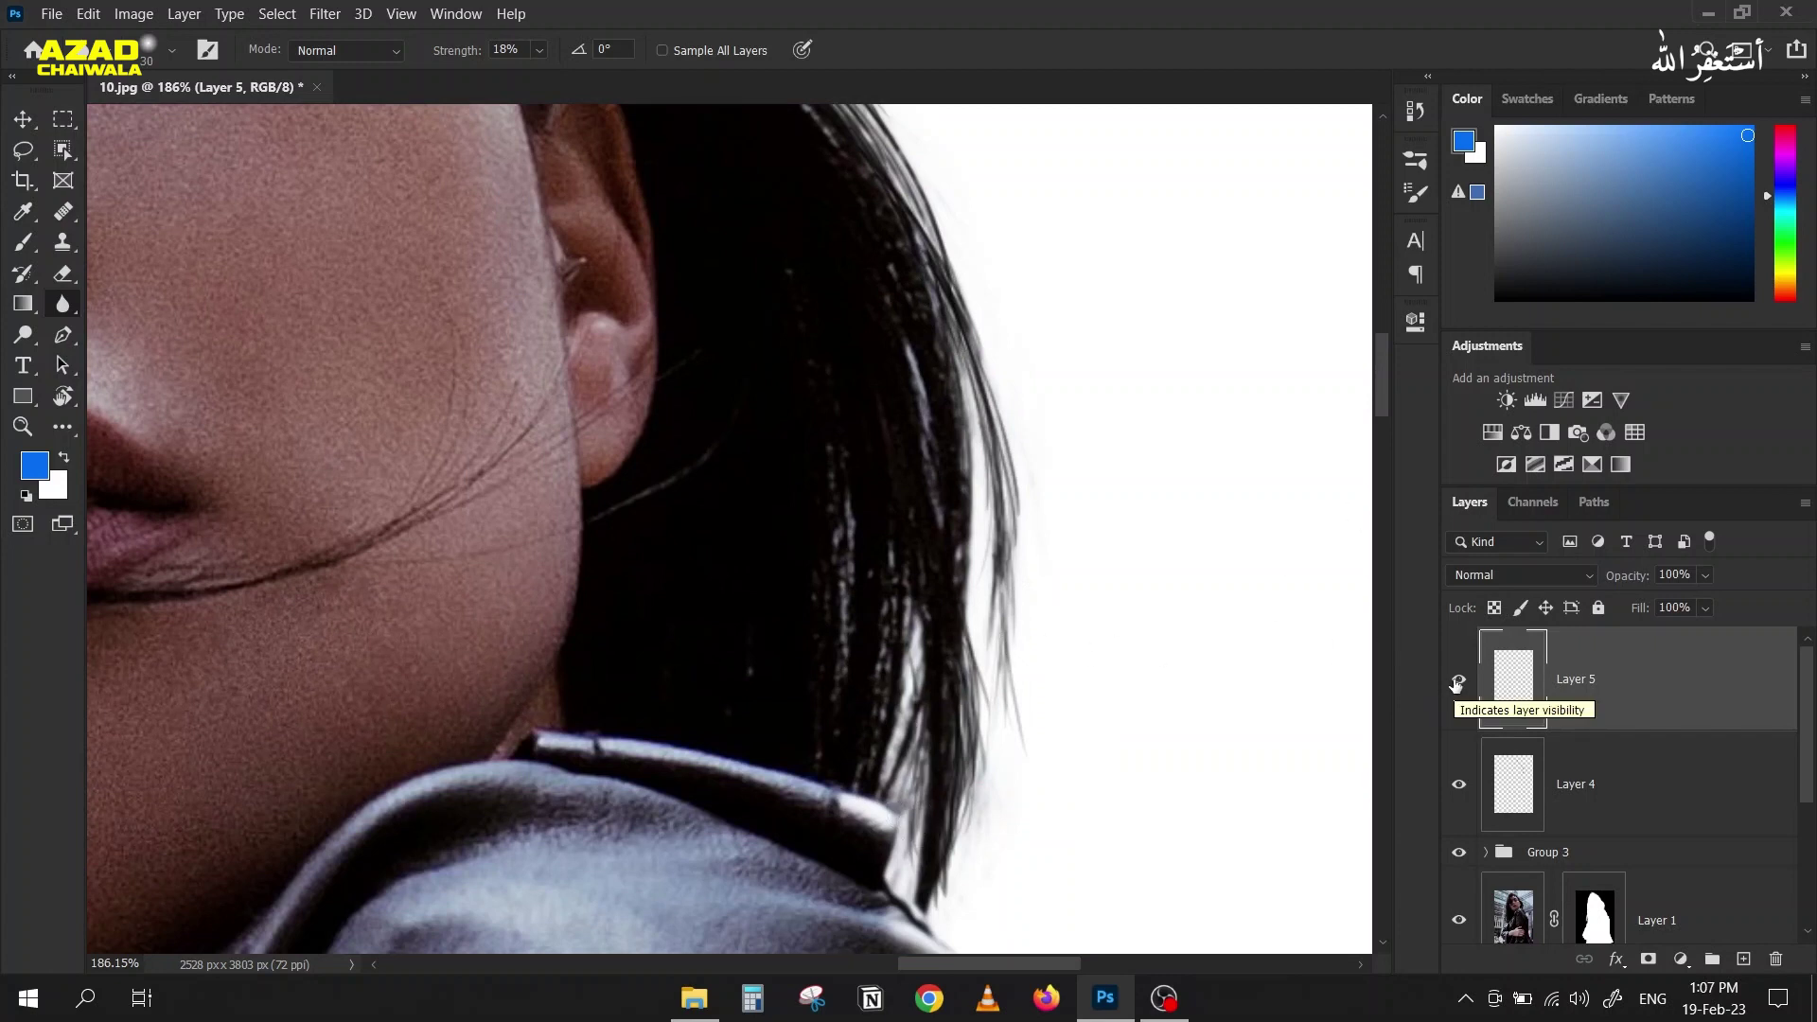
scroll(1039, 547, "up", 3)
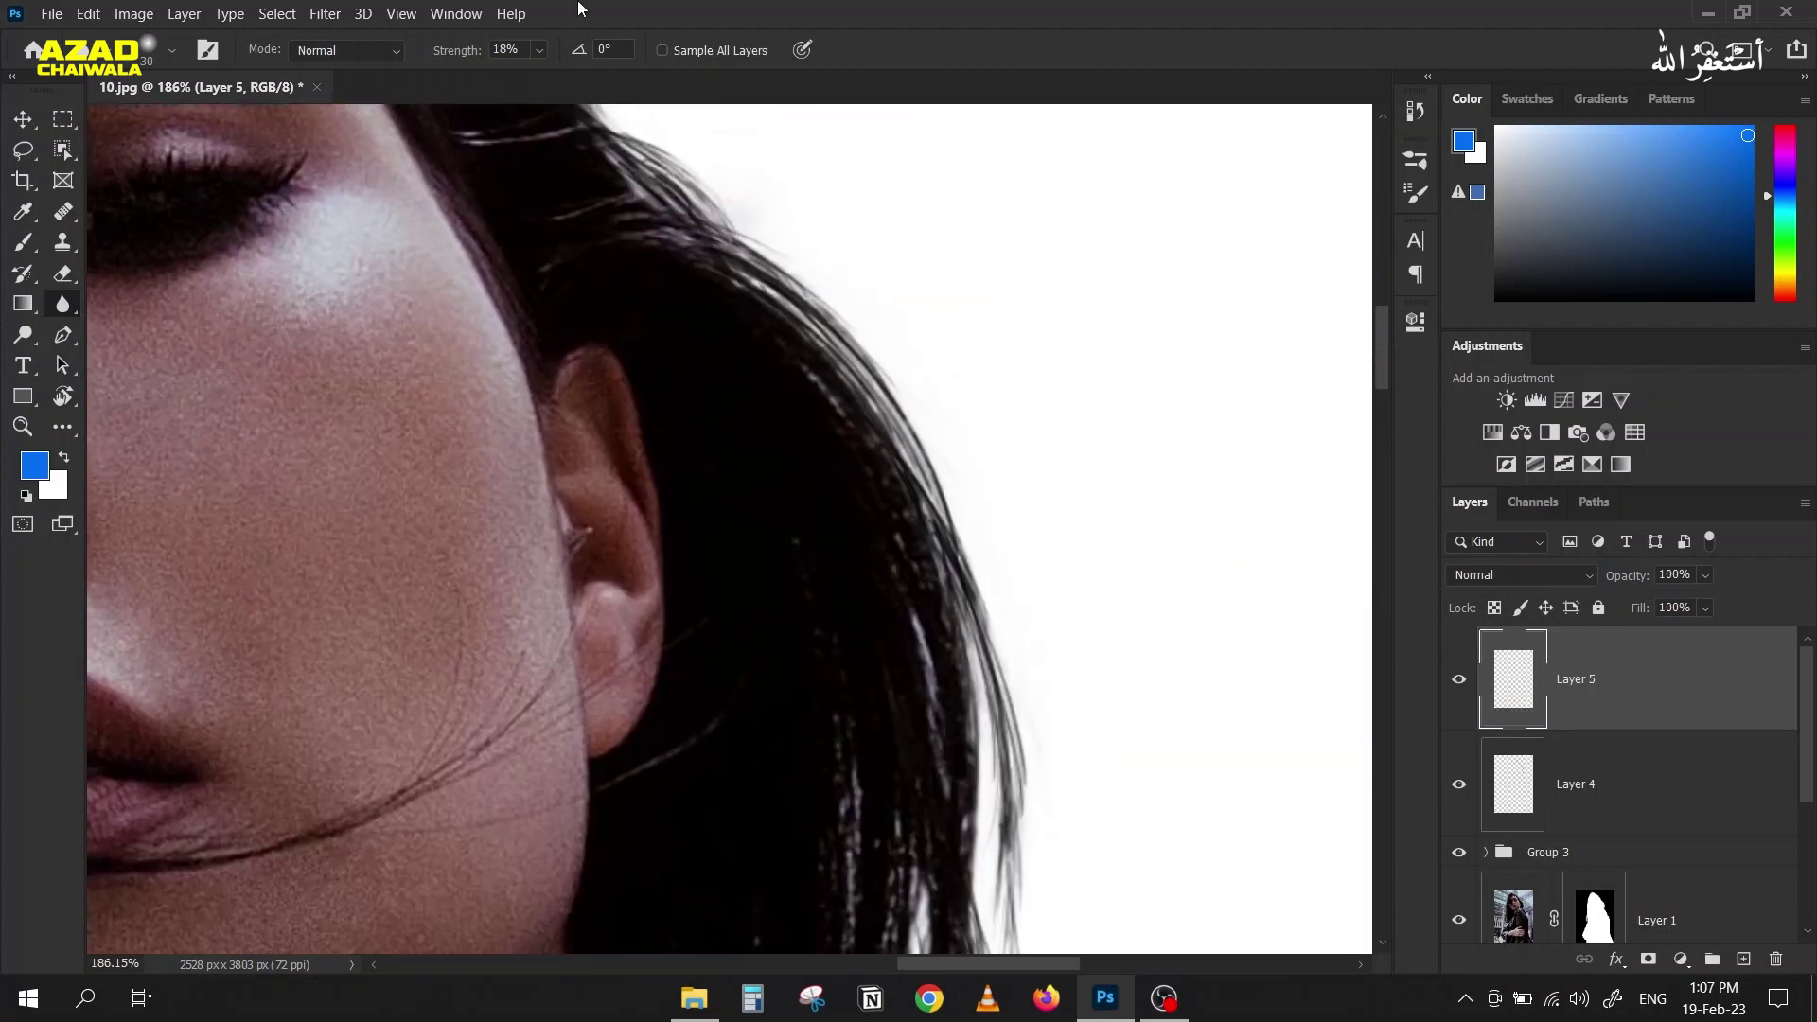
left_click(661, 50)
Step: Blur the hair's outer edge, adjusting strength to 21%, then zoom out to see the photo
left_click_drag(884, 369, 821, 356)
mouse_move(470, 52)
left_mouse_down()
mouse_move(448, 53)
mouse_move(717, 337)
mouse_move(682, 345)
mouse_move(698, 341)
left_mouse_up()
left_click_drag(440, 57, 467, 50)
mouse_move(648, 168)
left_mouse_down()
mouse_move(762, 244)
mouse_move(909, 402)
mouse_move(1033, 719)
left_mouse_up()
key("ctrl+minus")
key("ctrl+minus")
key("ctrl+minus")
key("ctrl+minus")
key("ctrl+minus")
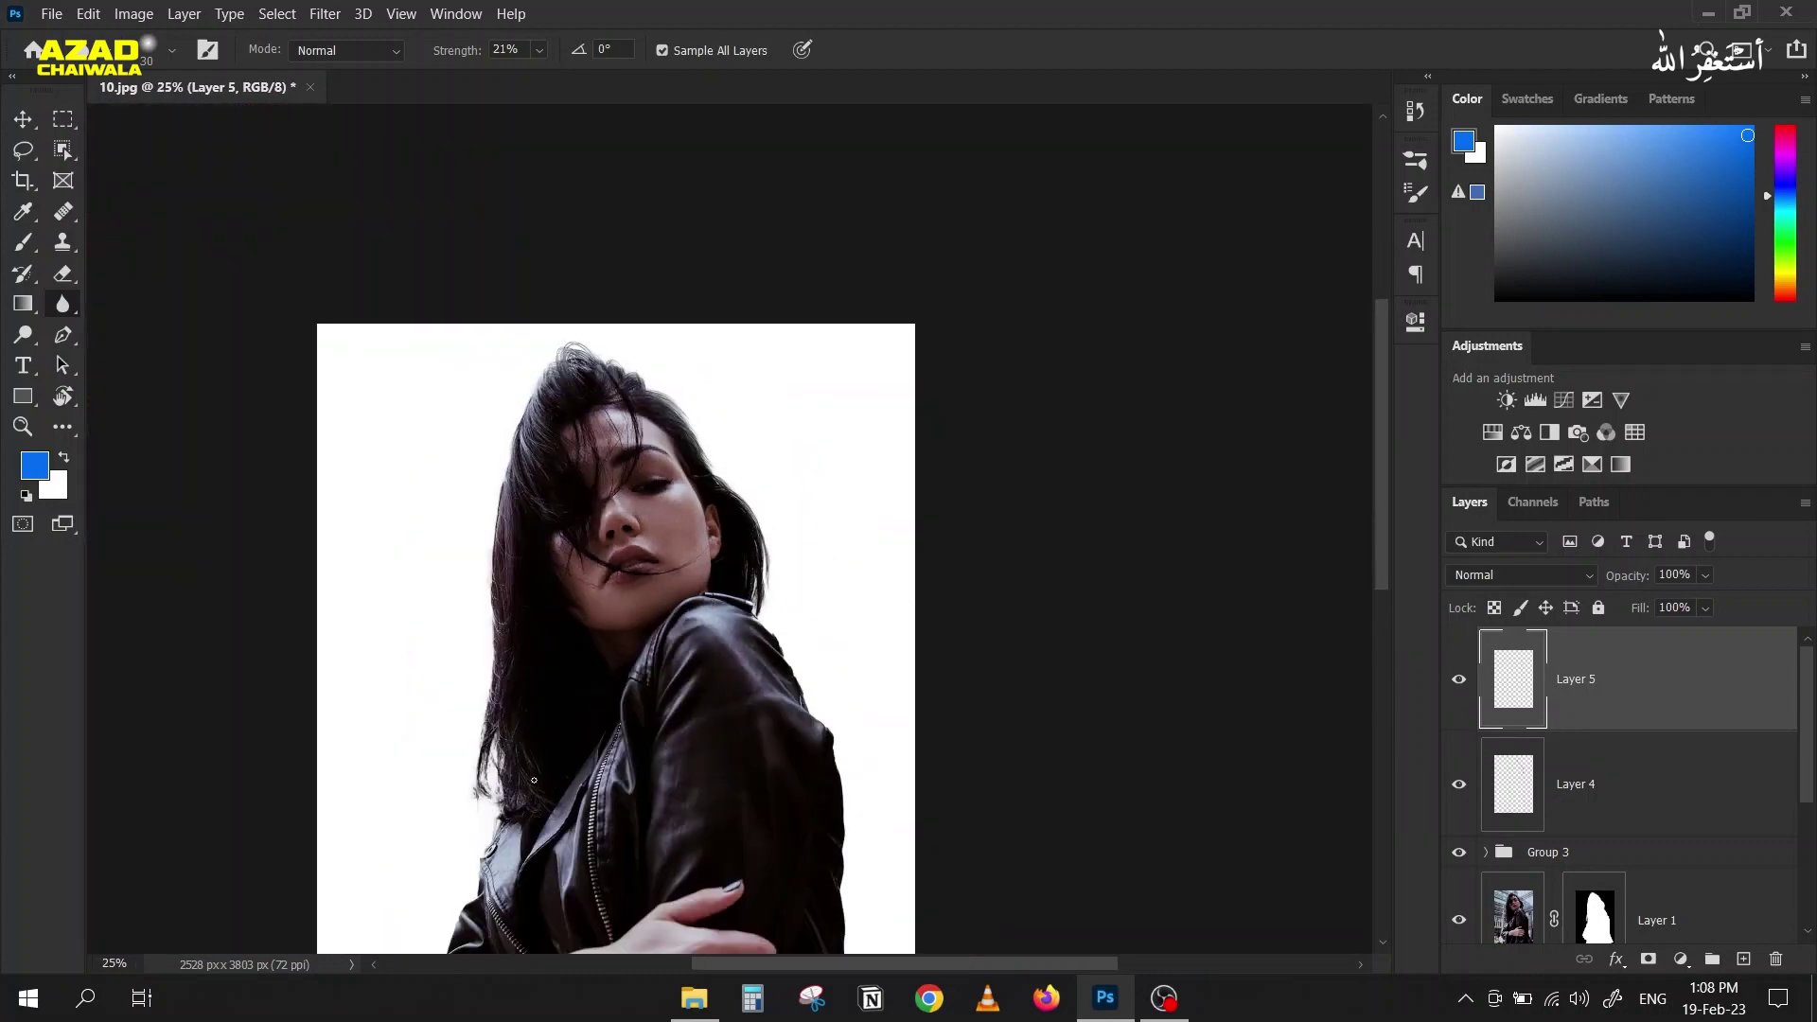
Step: Rotate the view to 130° and zoom and pan onto the hair over the jacket collar
key("ctrl+plus")
key("ctrl+plus")
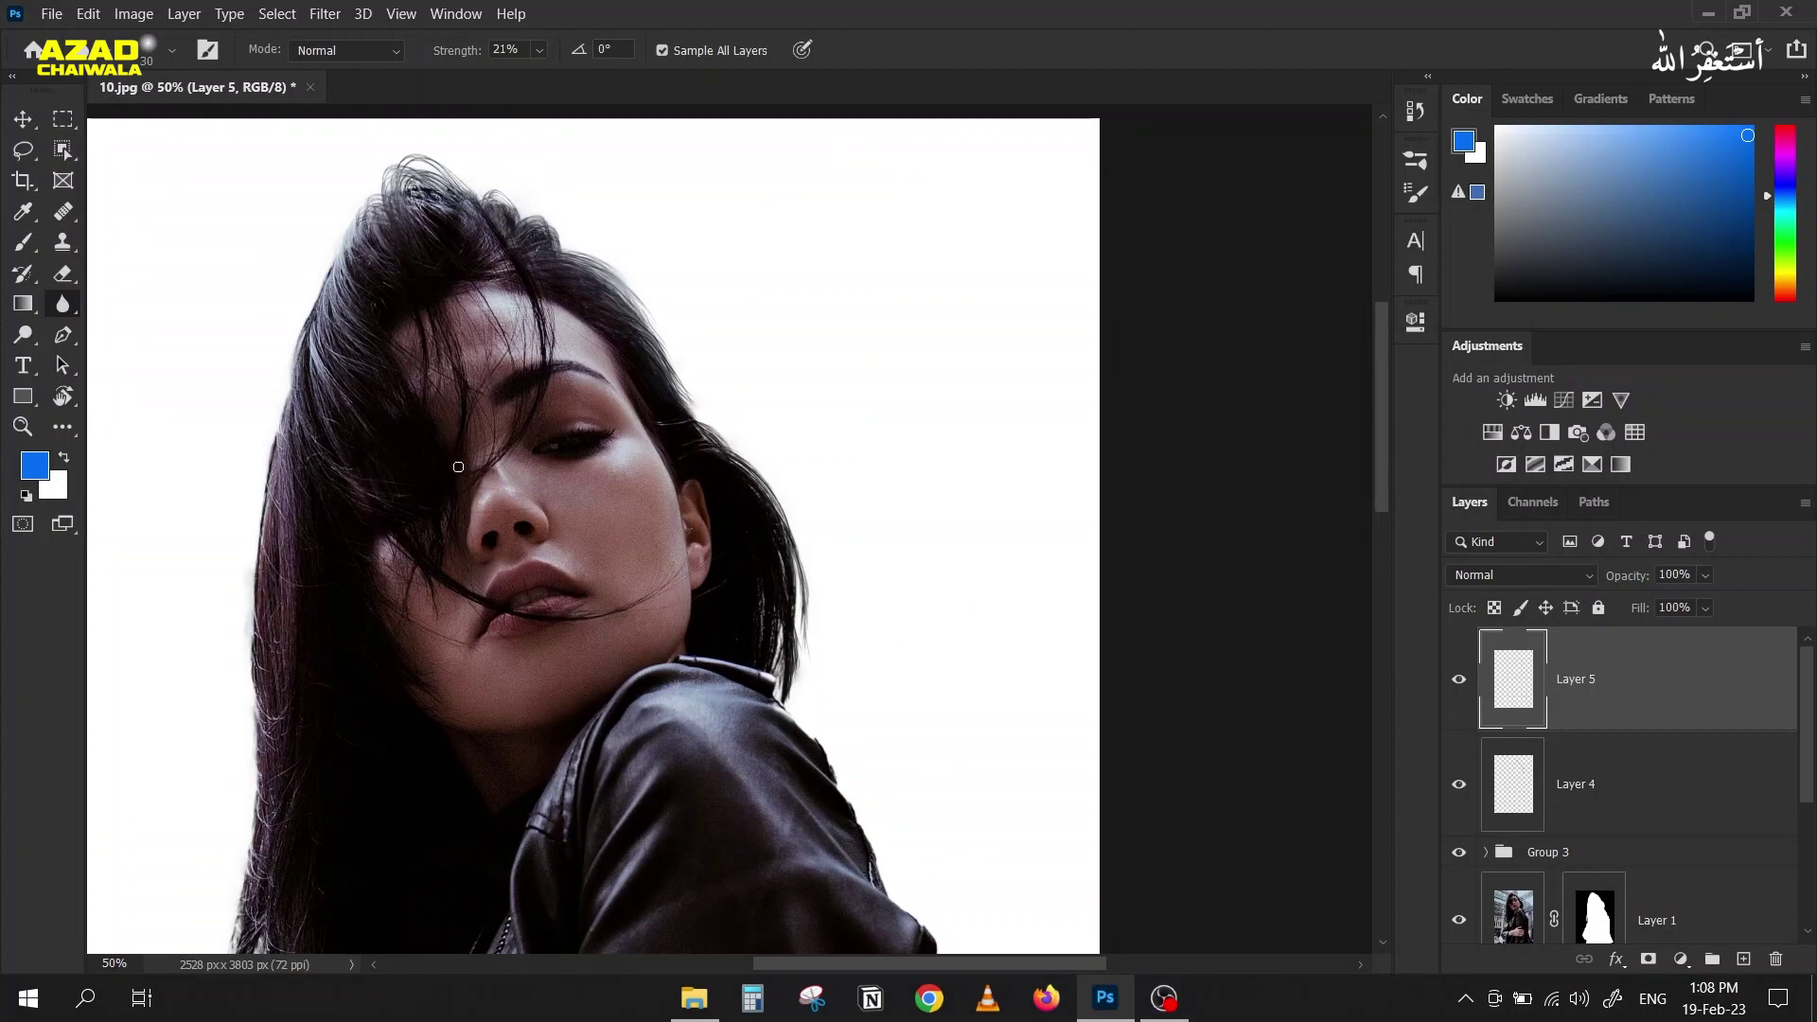
key("r")
left_click_drag(506, 369, 822, 449)
key("space")
left_click_drag(606, 346, 701, 394)
scroll(702, 393, "up", 1)
scroll(640, 421, "up", 1)
scroll(847, 374, "up", 1)
scroll(883, 310, "up", 1)
key("space")
left_click_drag(770, 316, 649, 511)
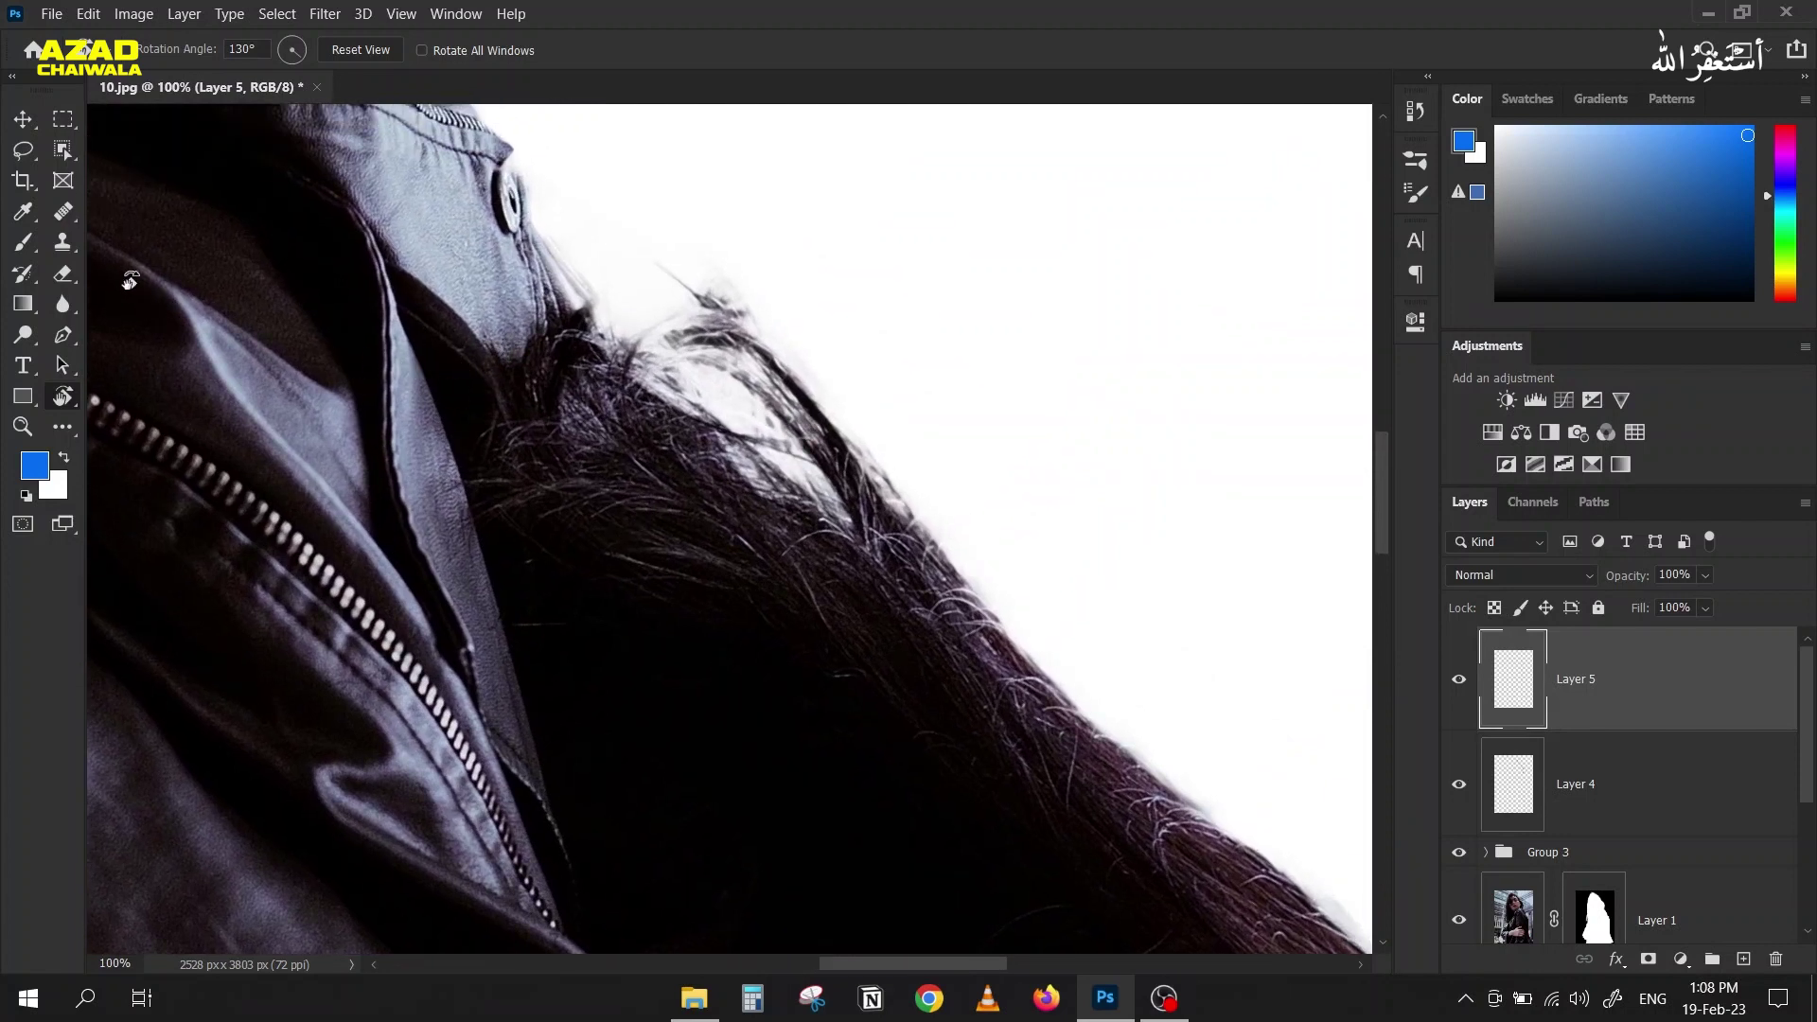
Step: Select the Clone Stamp at 100% opacity and flow, sampling All Layers, checking Brush Settings
left_click(68, 244)
left_click(1417, 193)
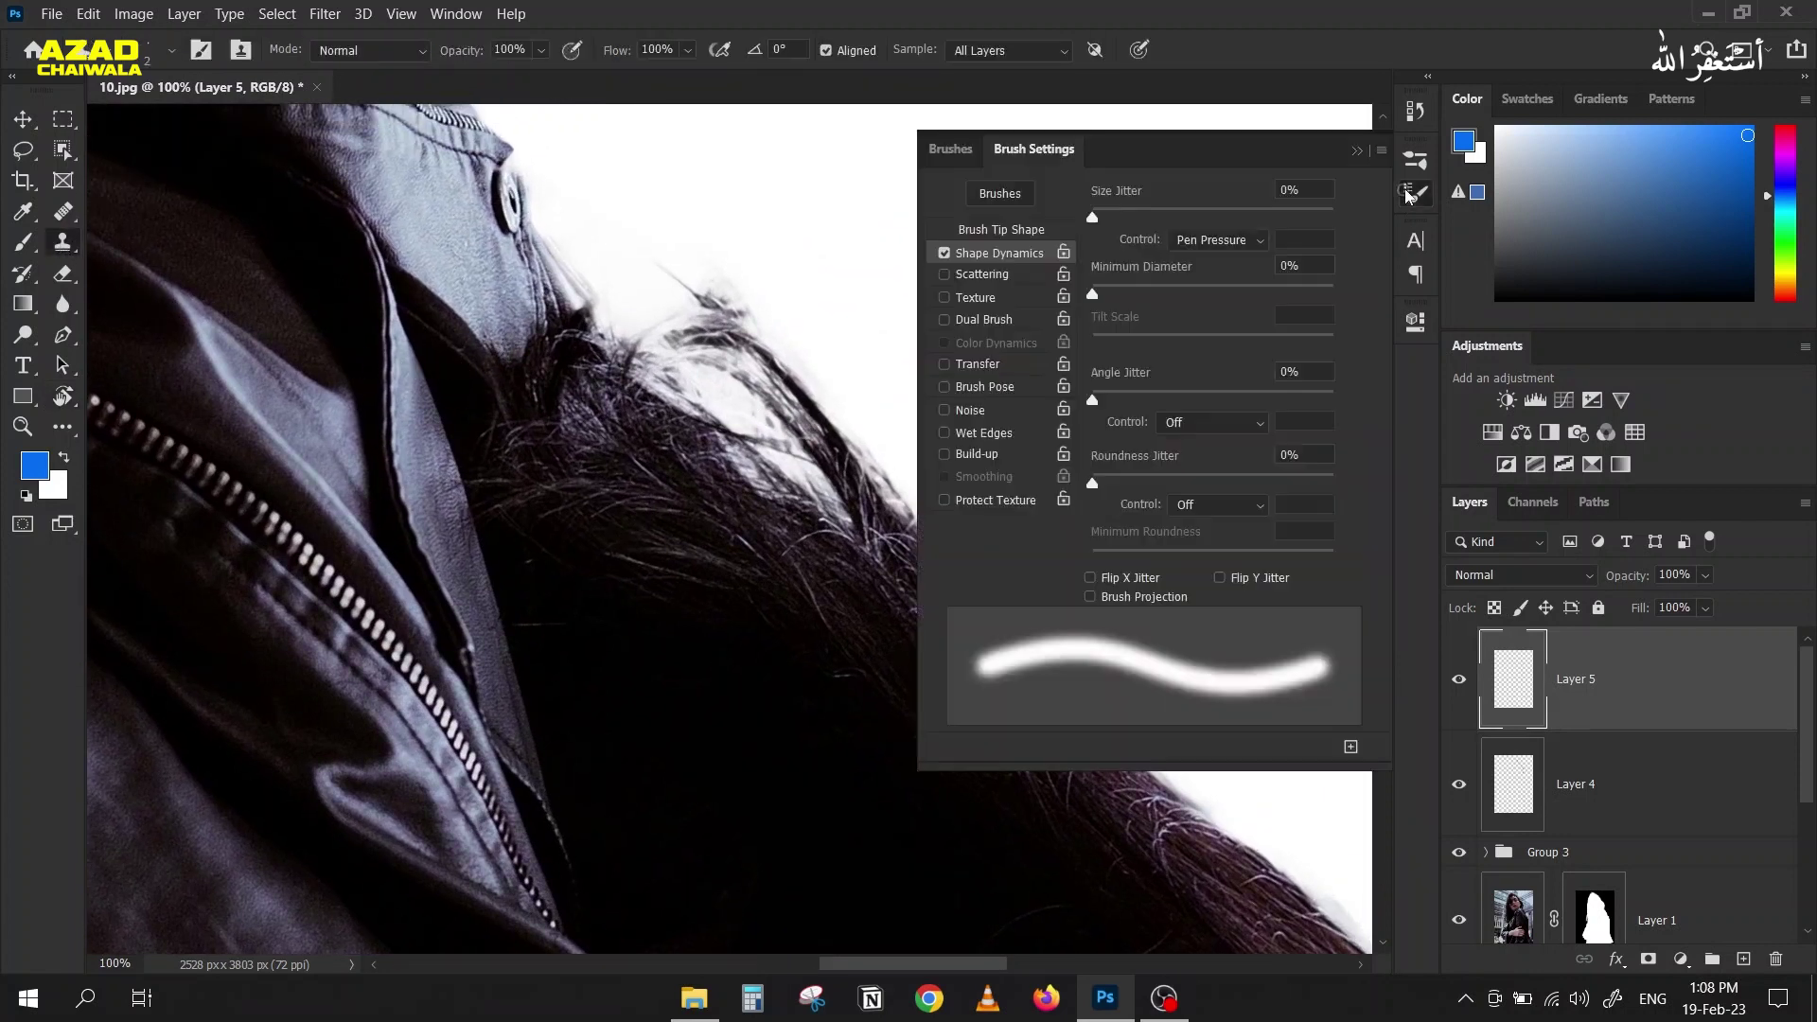
left_click(1354, 152)
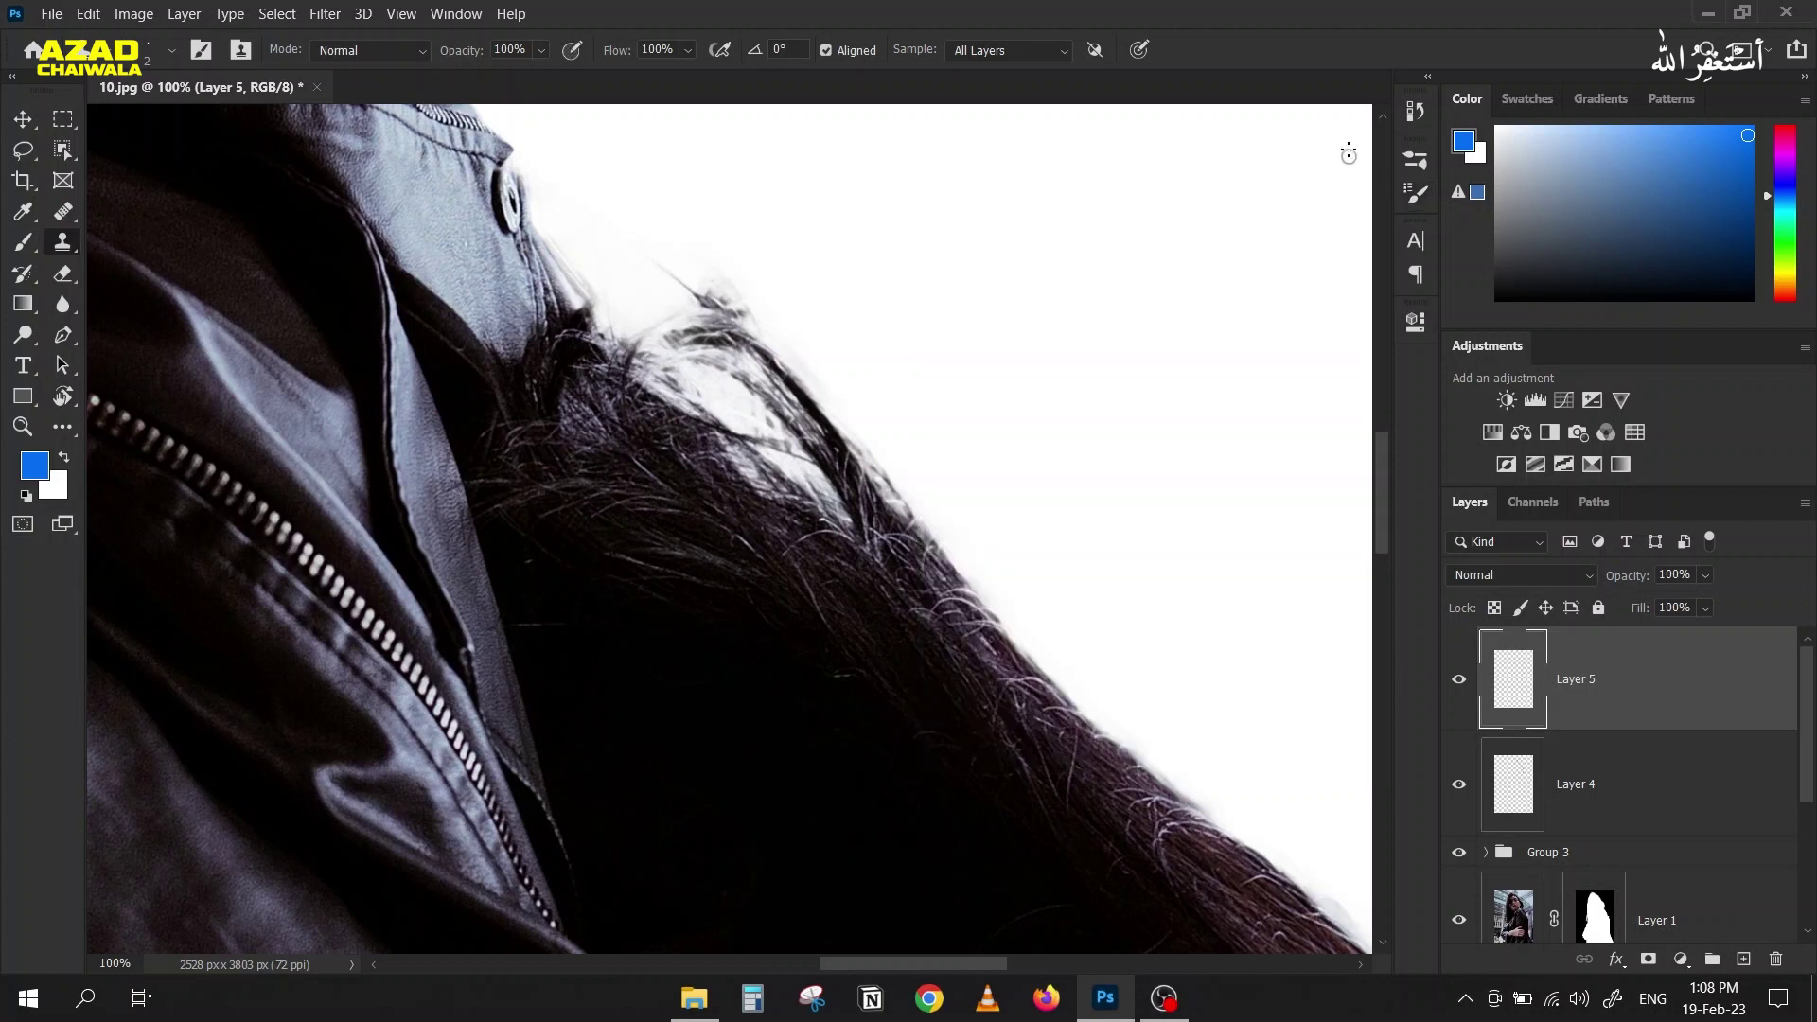
key("alt")
Step: Make Layer 4 active and zoom in on the upper hair edge near the face
left_click(1481, 746)
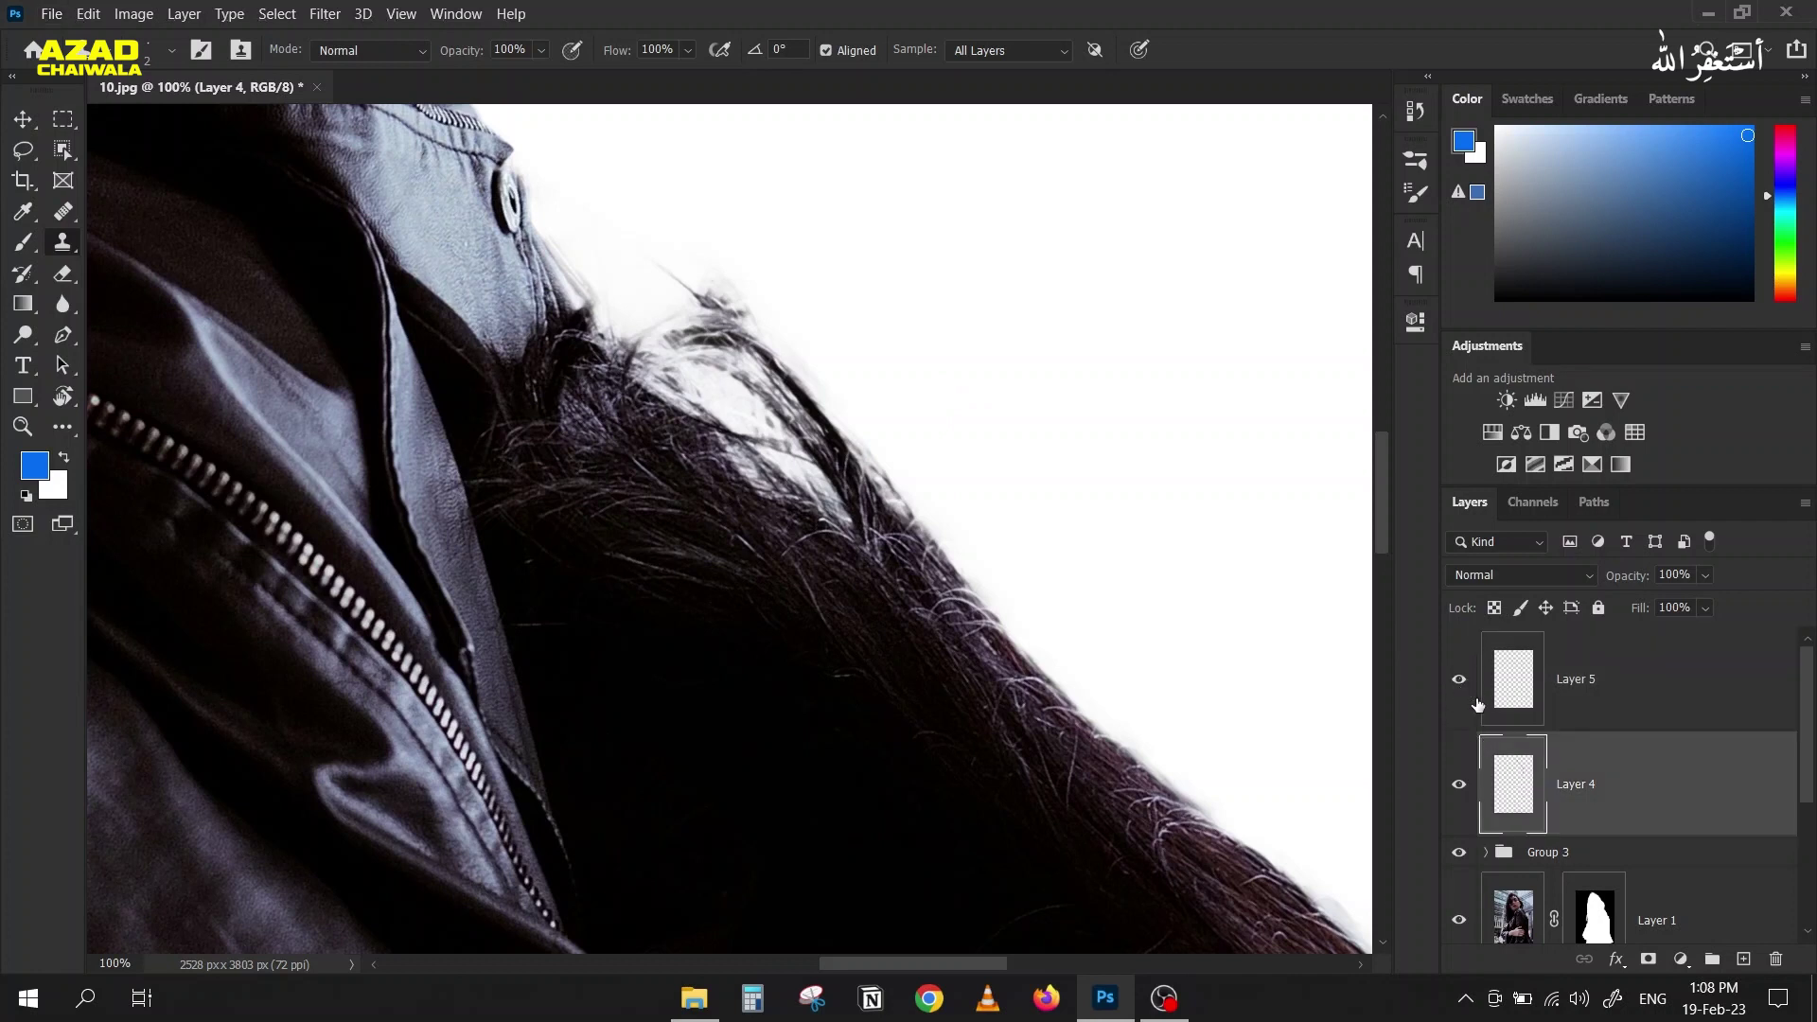
key("alt")
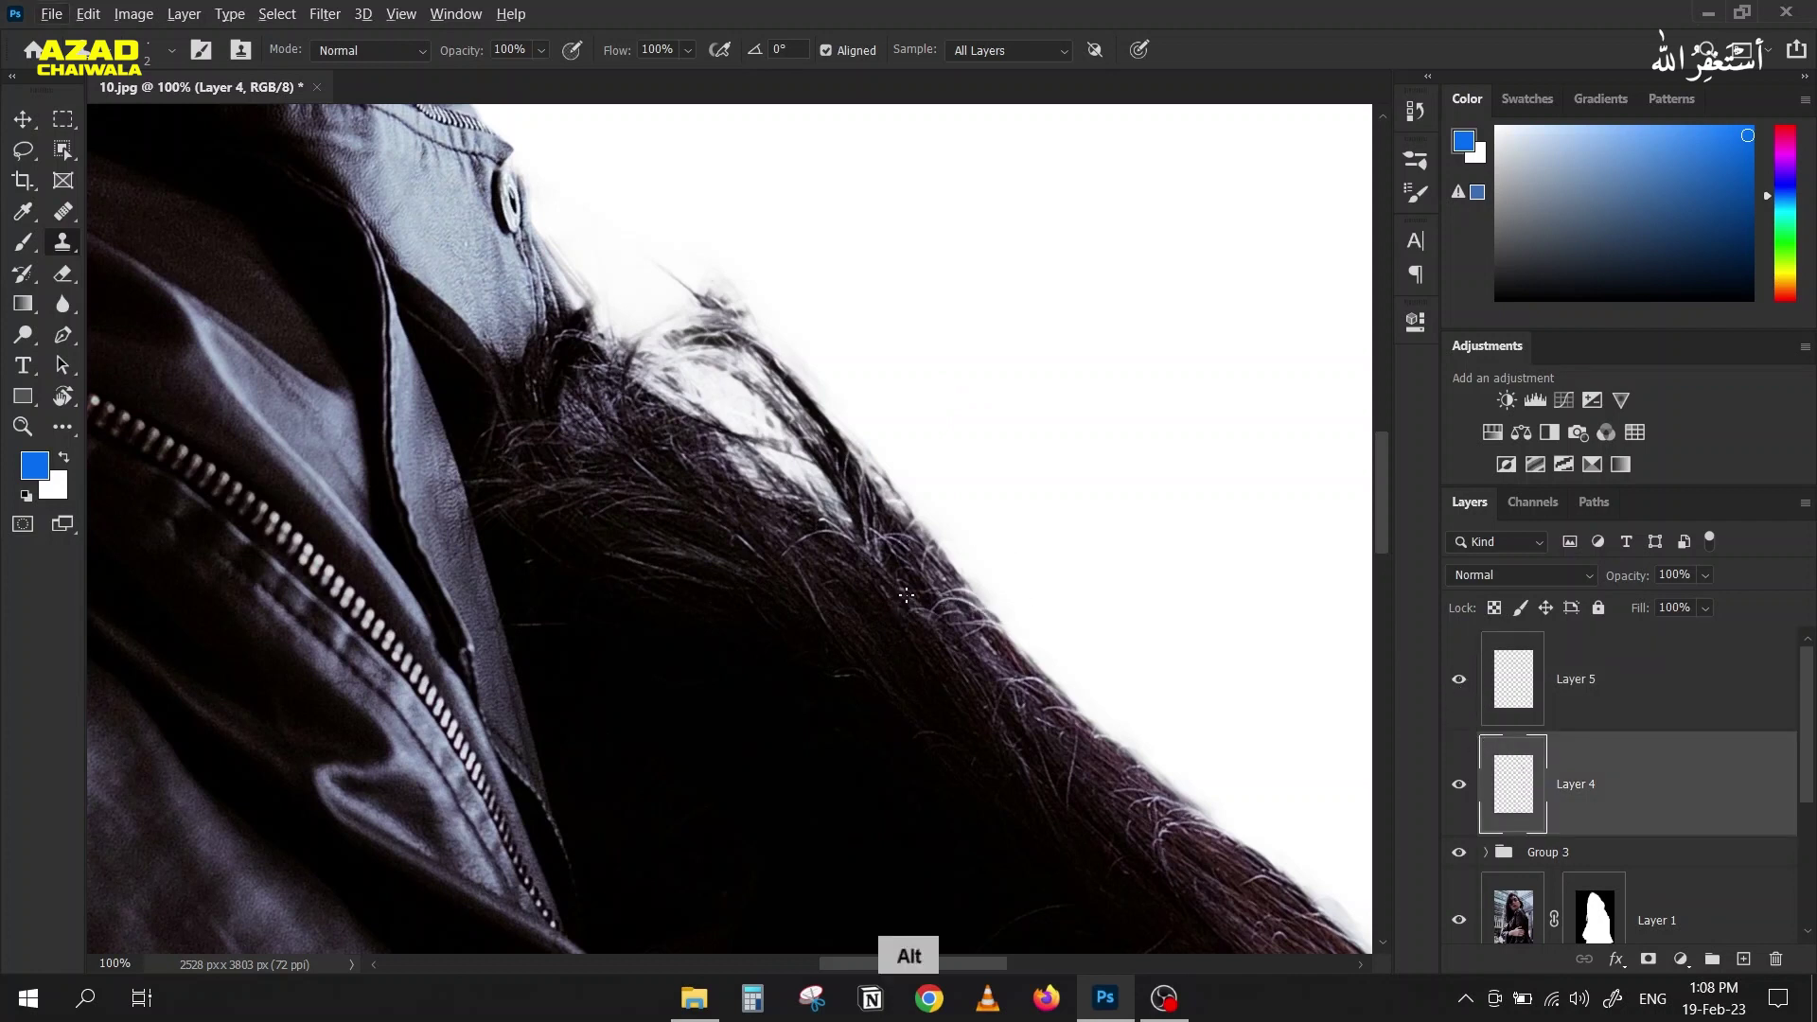
key("space")
left_click_drag(920, 560, 795, 467)
left_click_drag(714, 423, 606, 341)
left_click_drag(804, 501, 748, 435)
left_click_drag(951, 591, 836, 486)
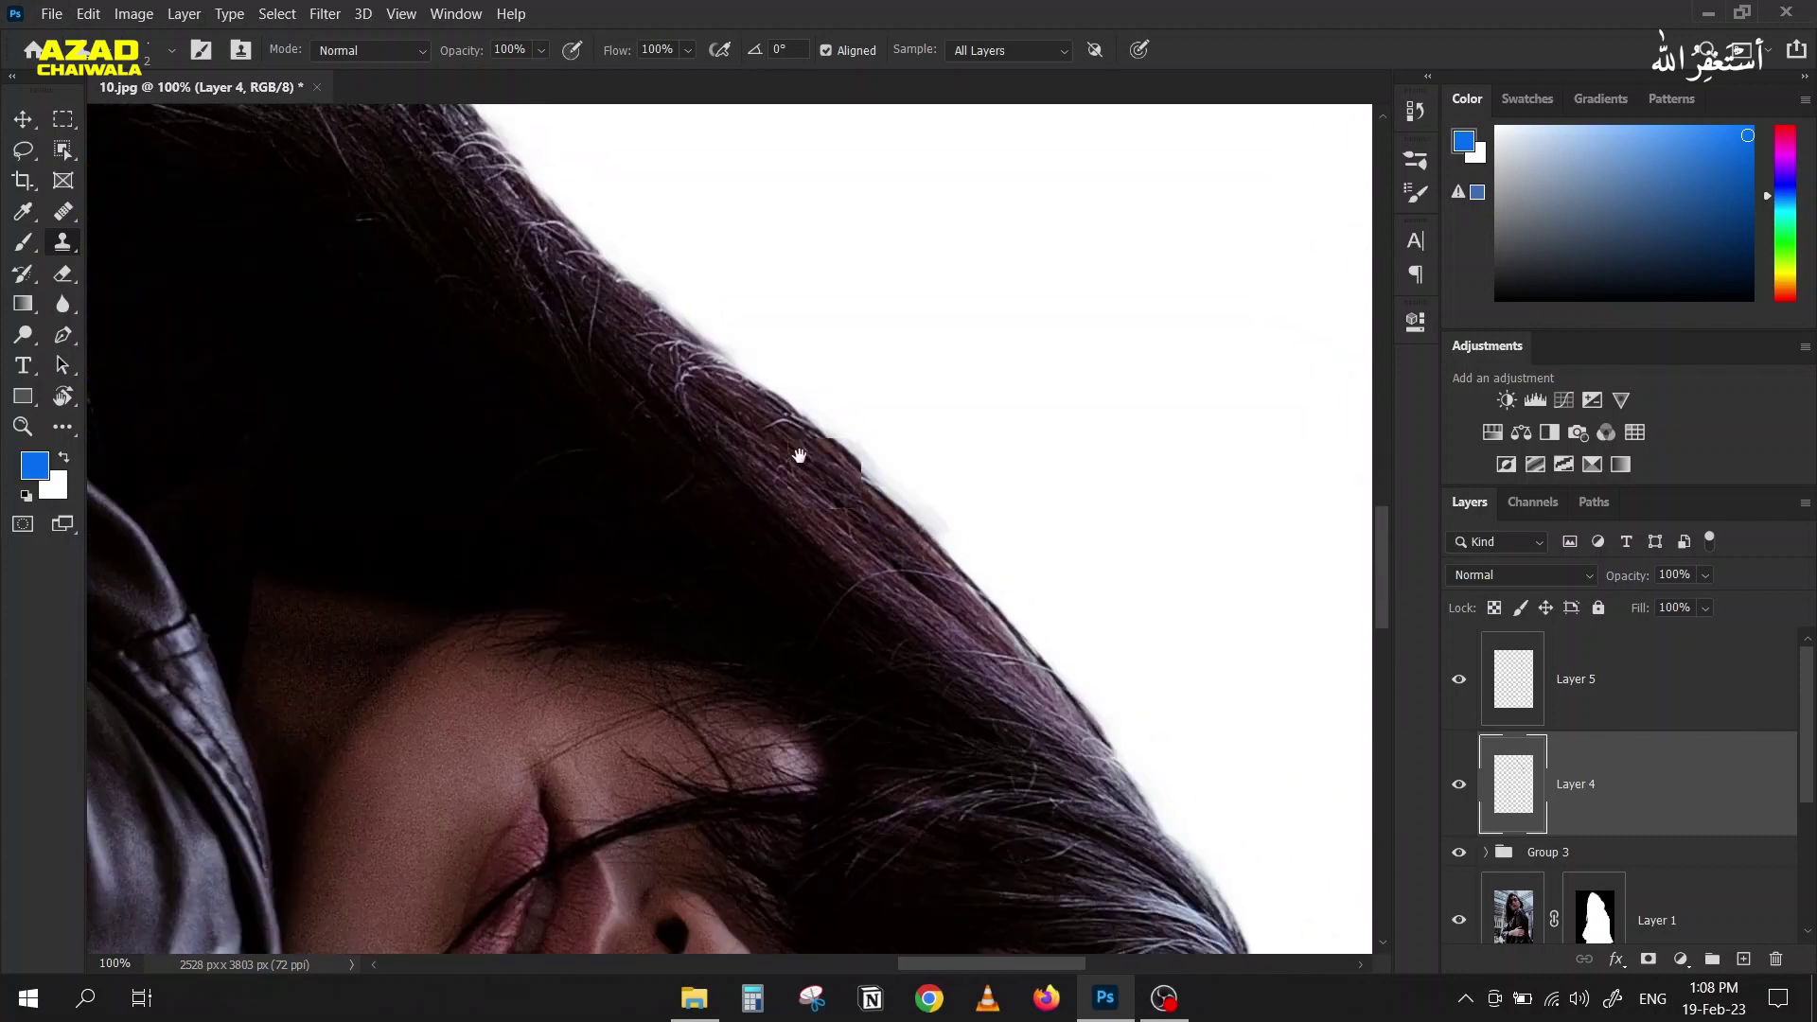
left_click_drag(957, 641, 937, 552)
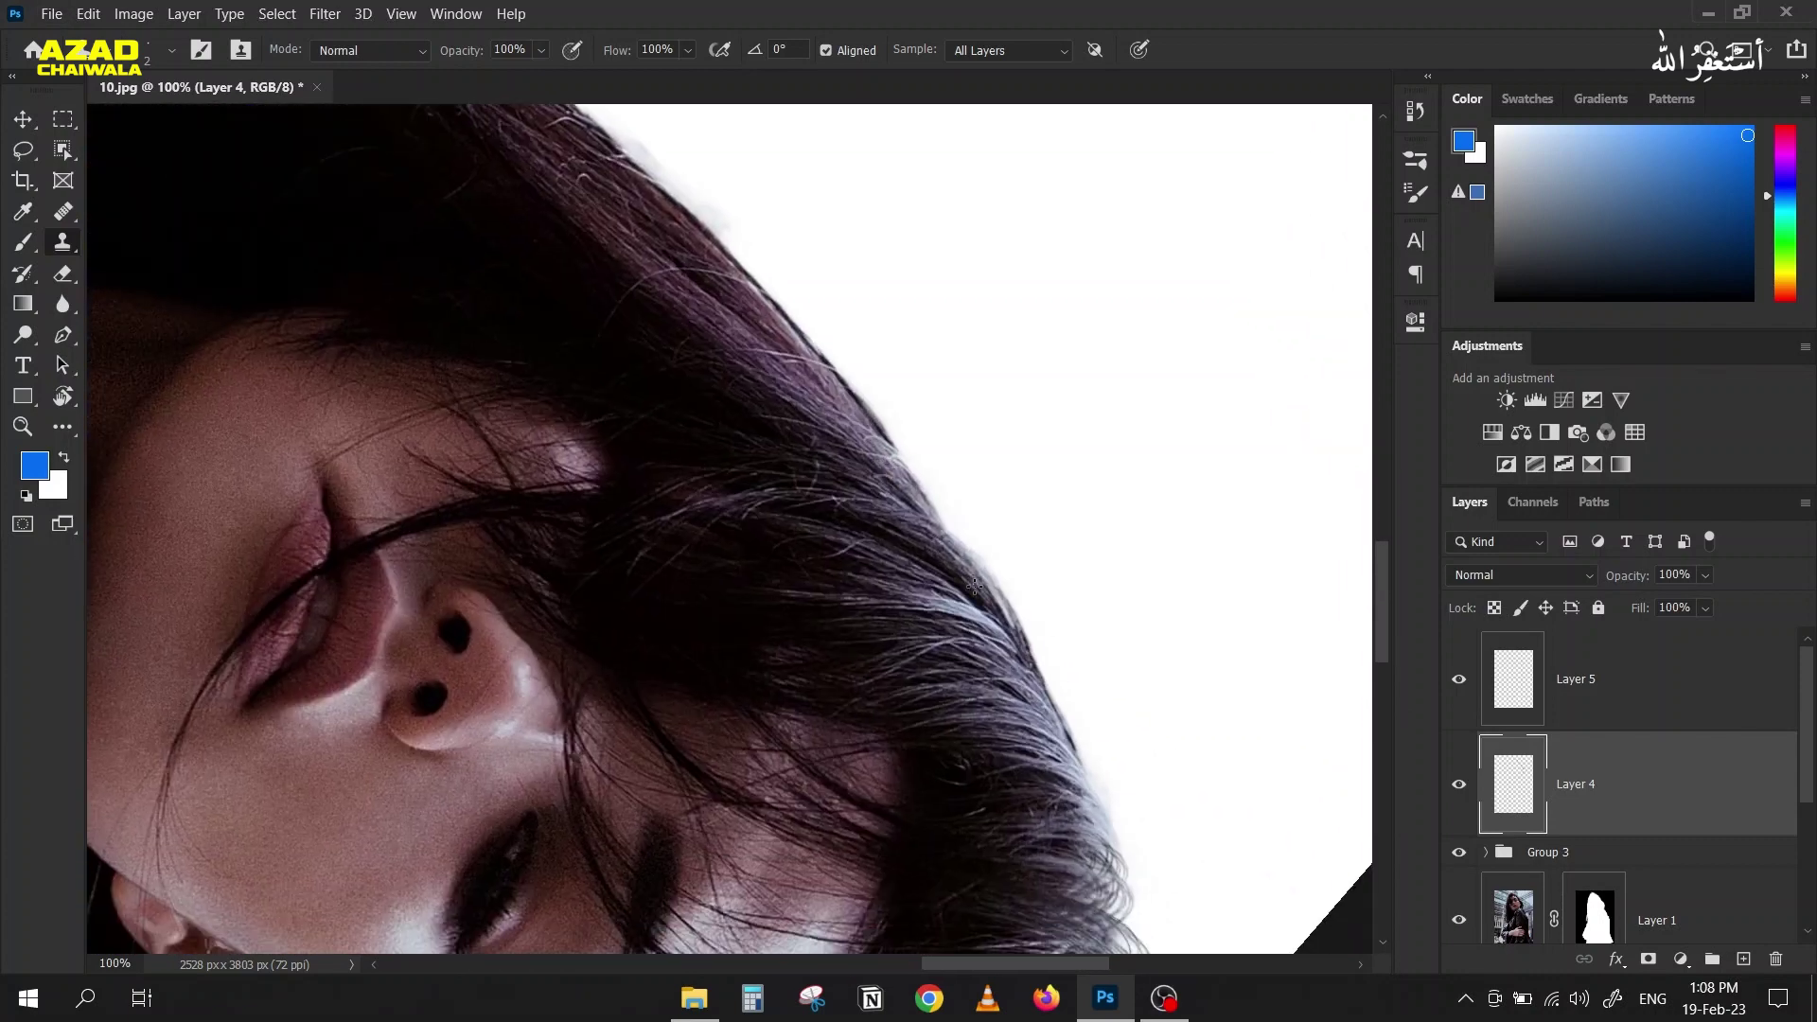
key("space")
scroll(970, 573, "up", 1)
left_click_drag(990, 479, 758, 398)
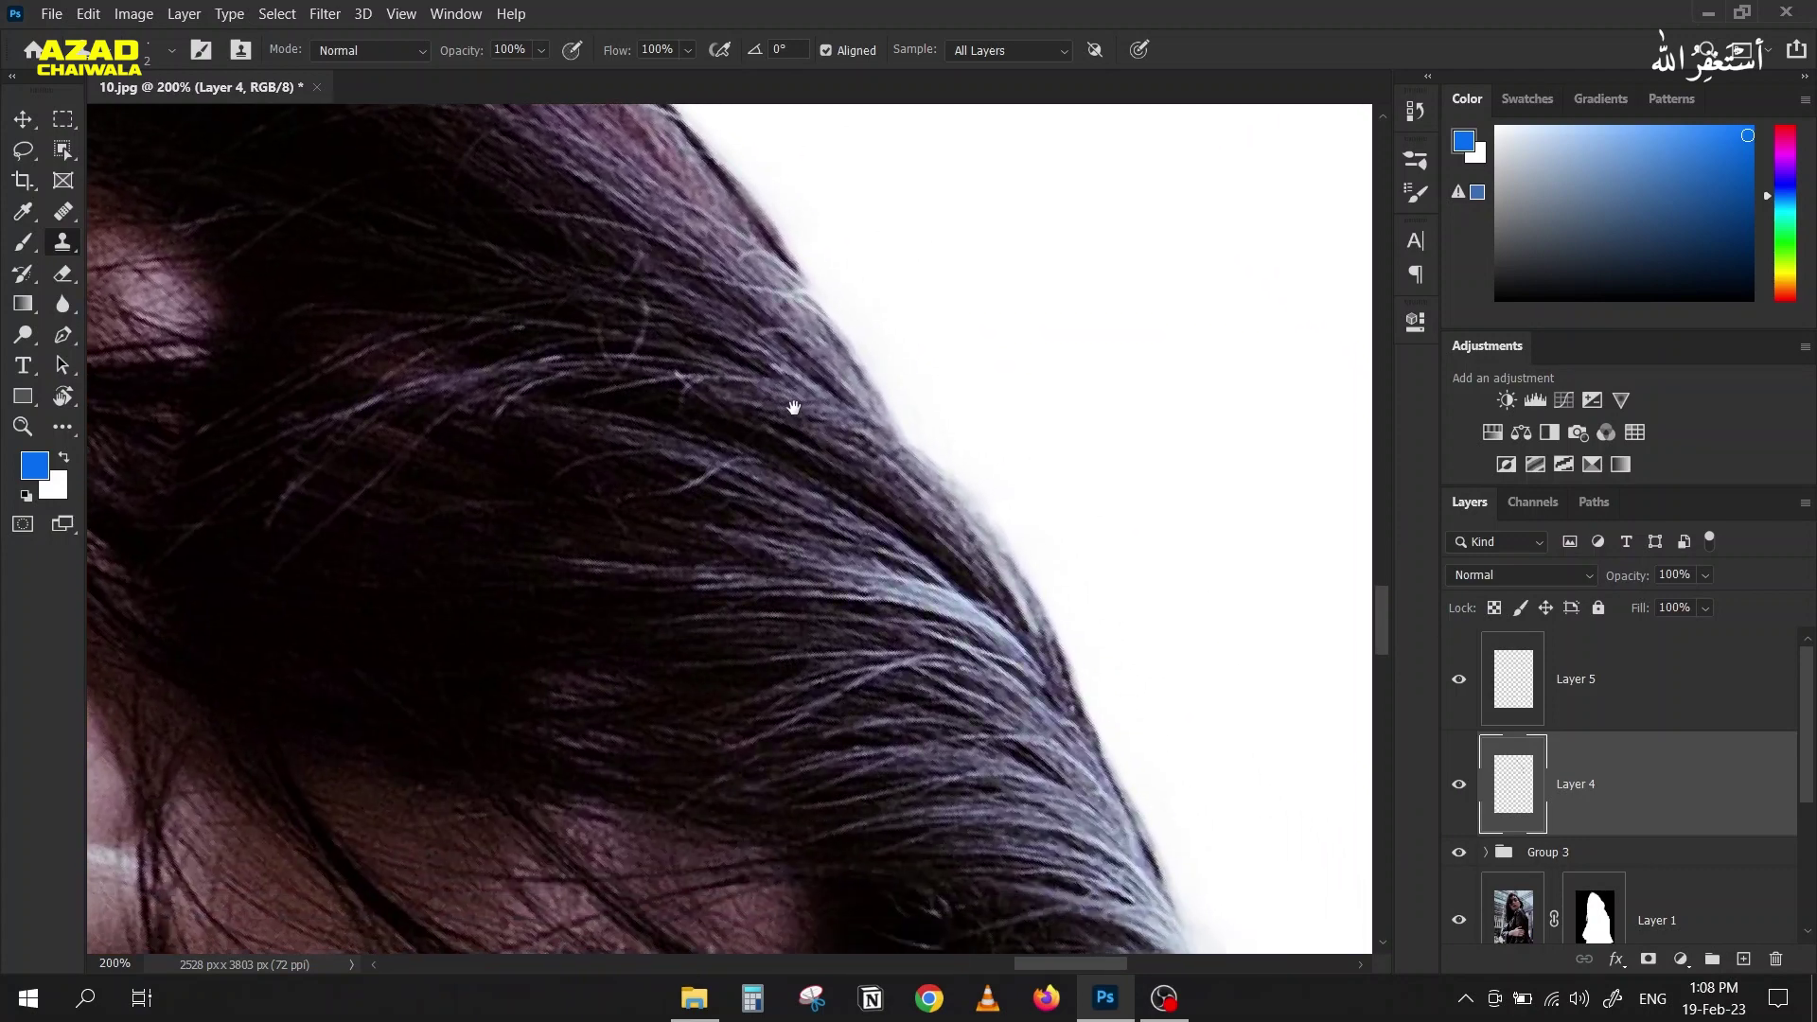
Step: Sample hair with the Clone Stamp and clone strands along the upper hair edge
left_click(837, 476, "alt")
left_click(996, 542, "alt")
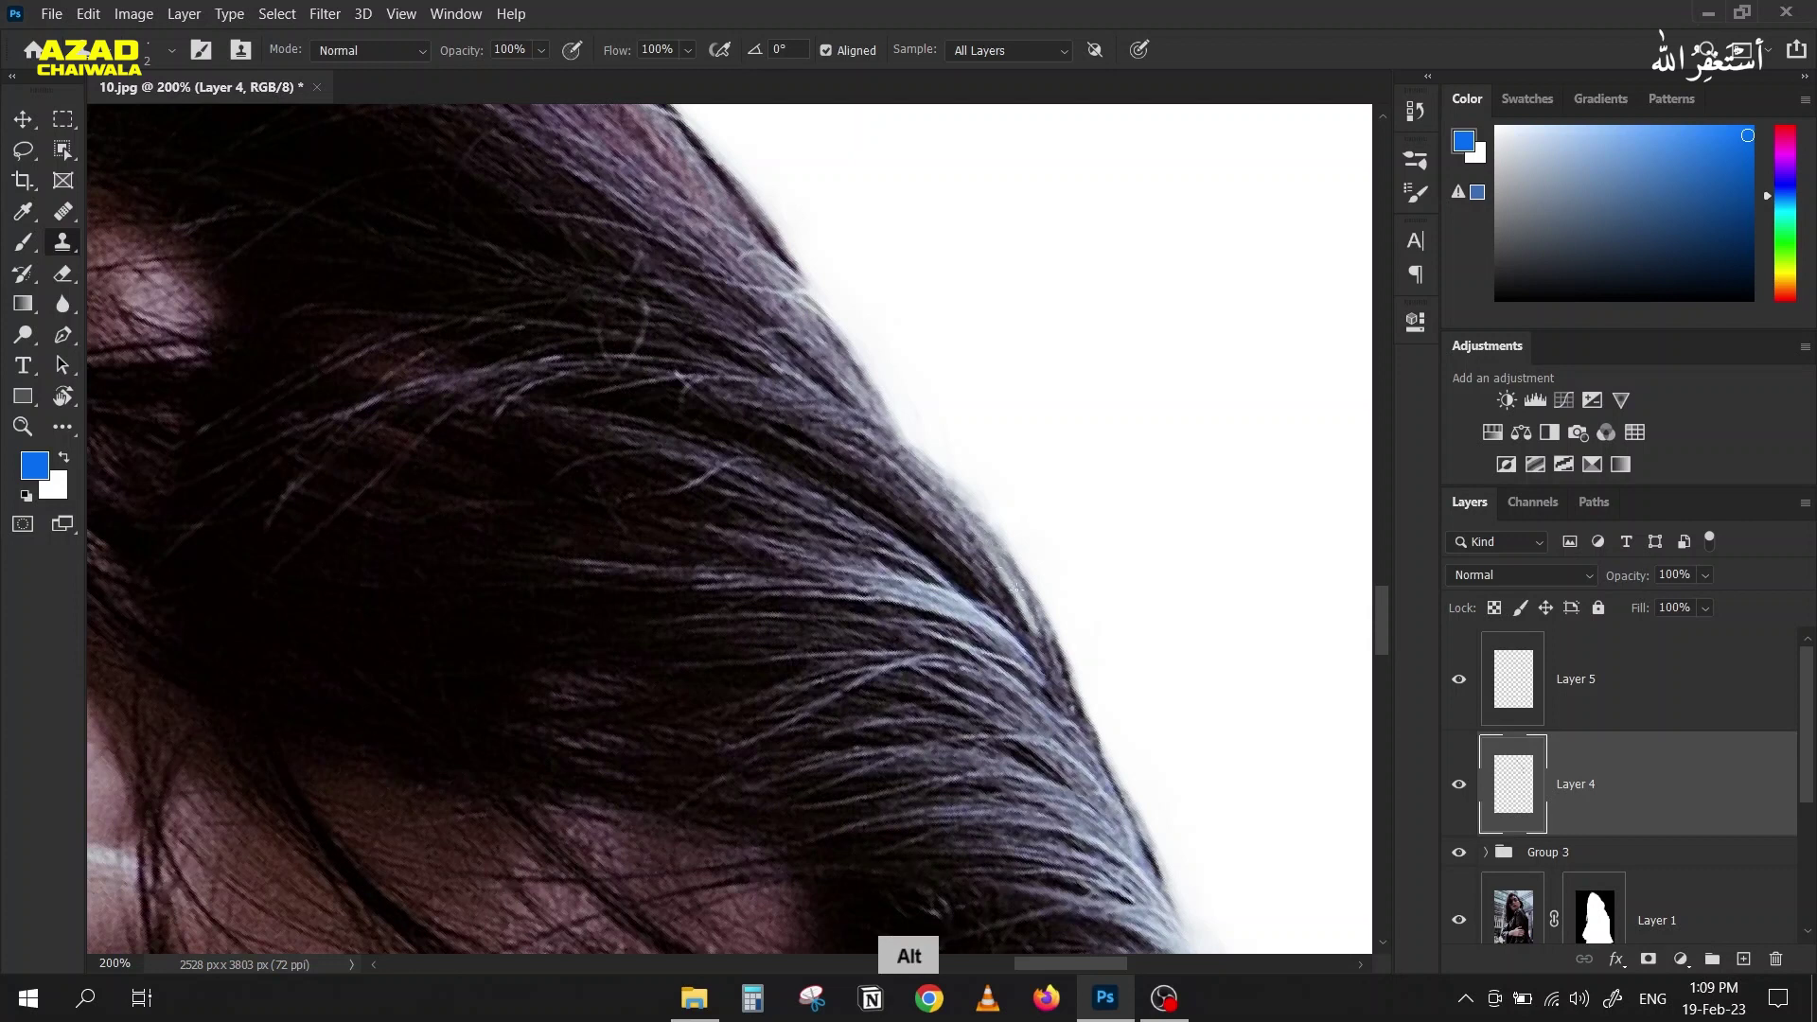
mouse_move(1023, 612)
left_mouse_down()
mouse_move(984, 530)
mouse_move(849, 423)
left_mouse_up()
mouse_move(939, 505)
left_mouse_down()
mouse_move(811, 393)
mouse_move(982, 525)
mouse_move(826, 394)
mouse_move(940, 477)
mouse_move(949, 488)
mouse_move(782, 391)
mouse_move(883, 550)
left_mouse_up()
key("space")
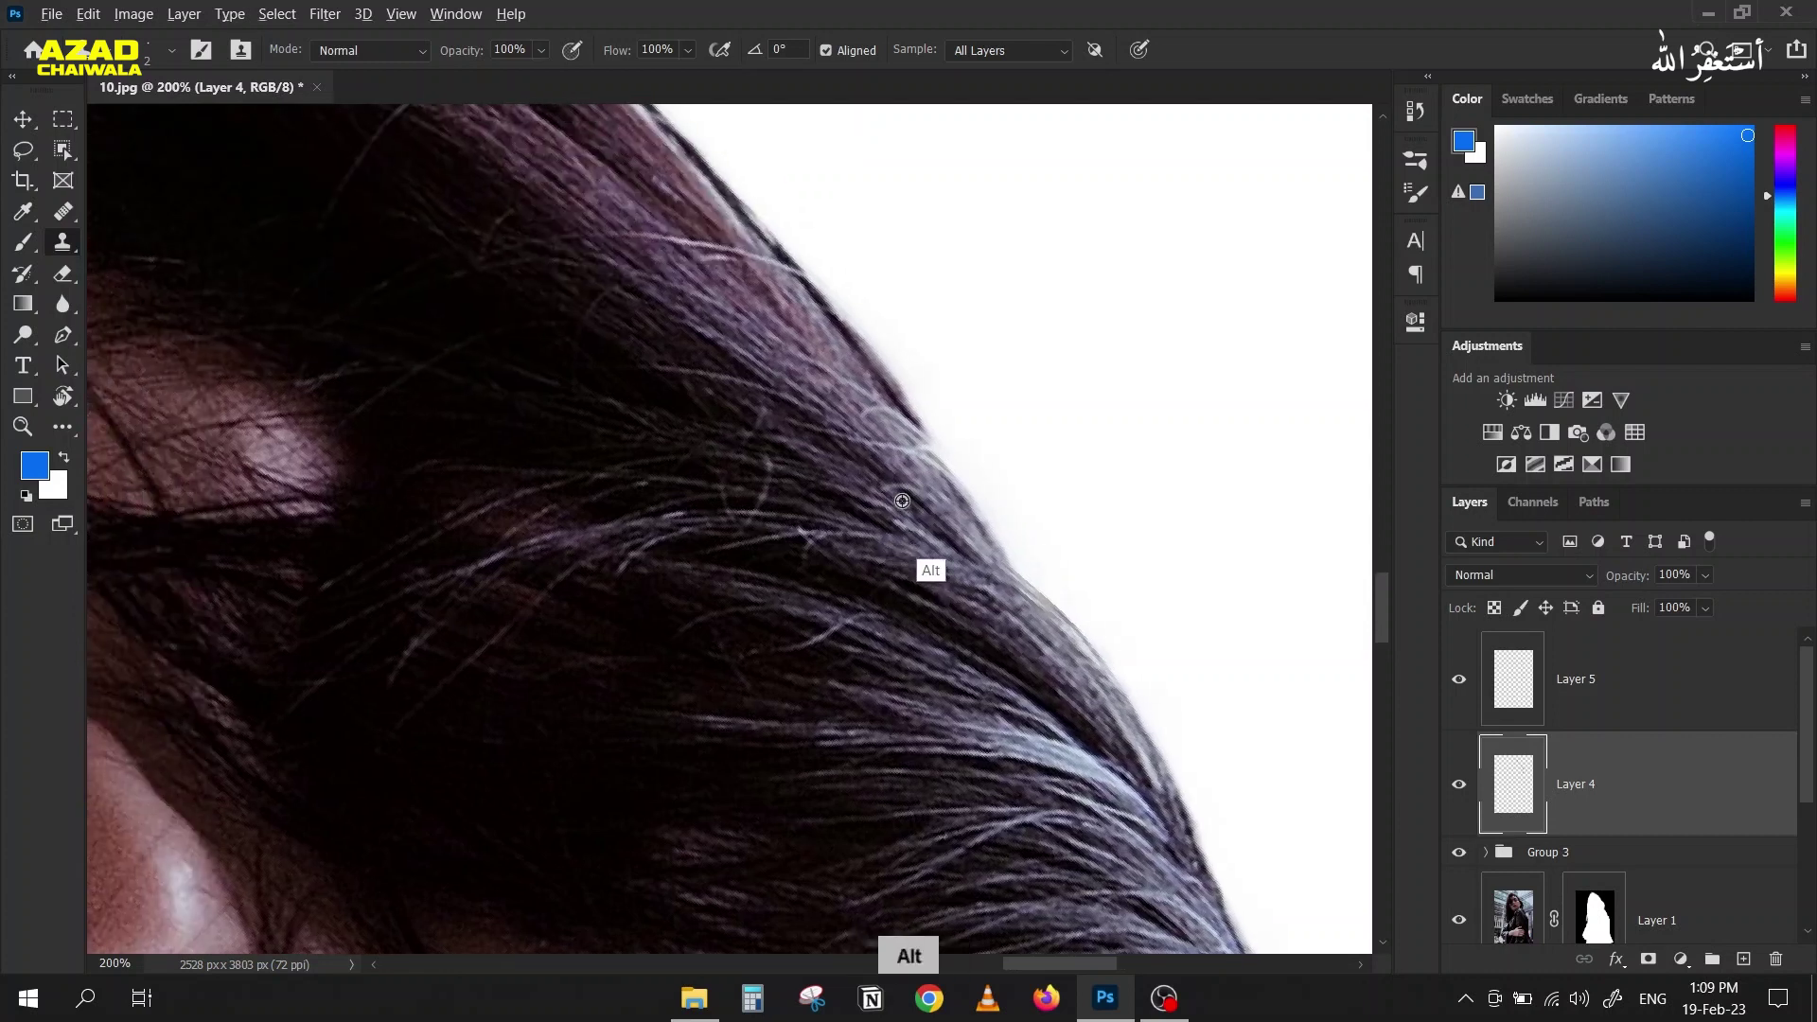
left_click(1012, 577, "alt")
left_click_drag(1006, 547, 876, 441)
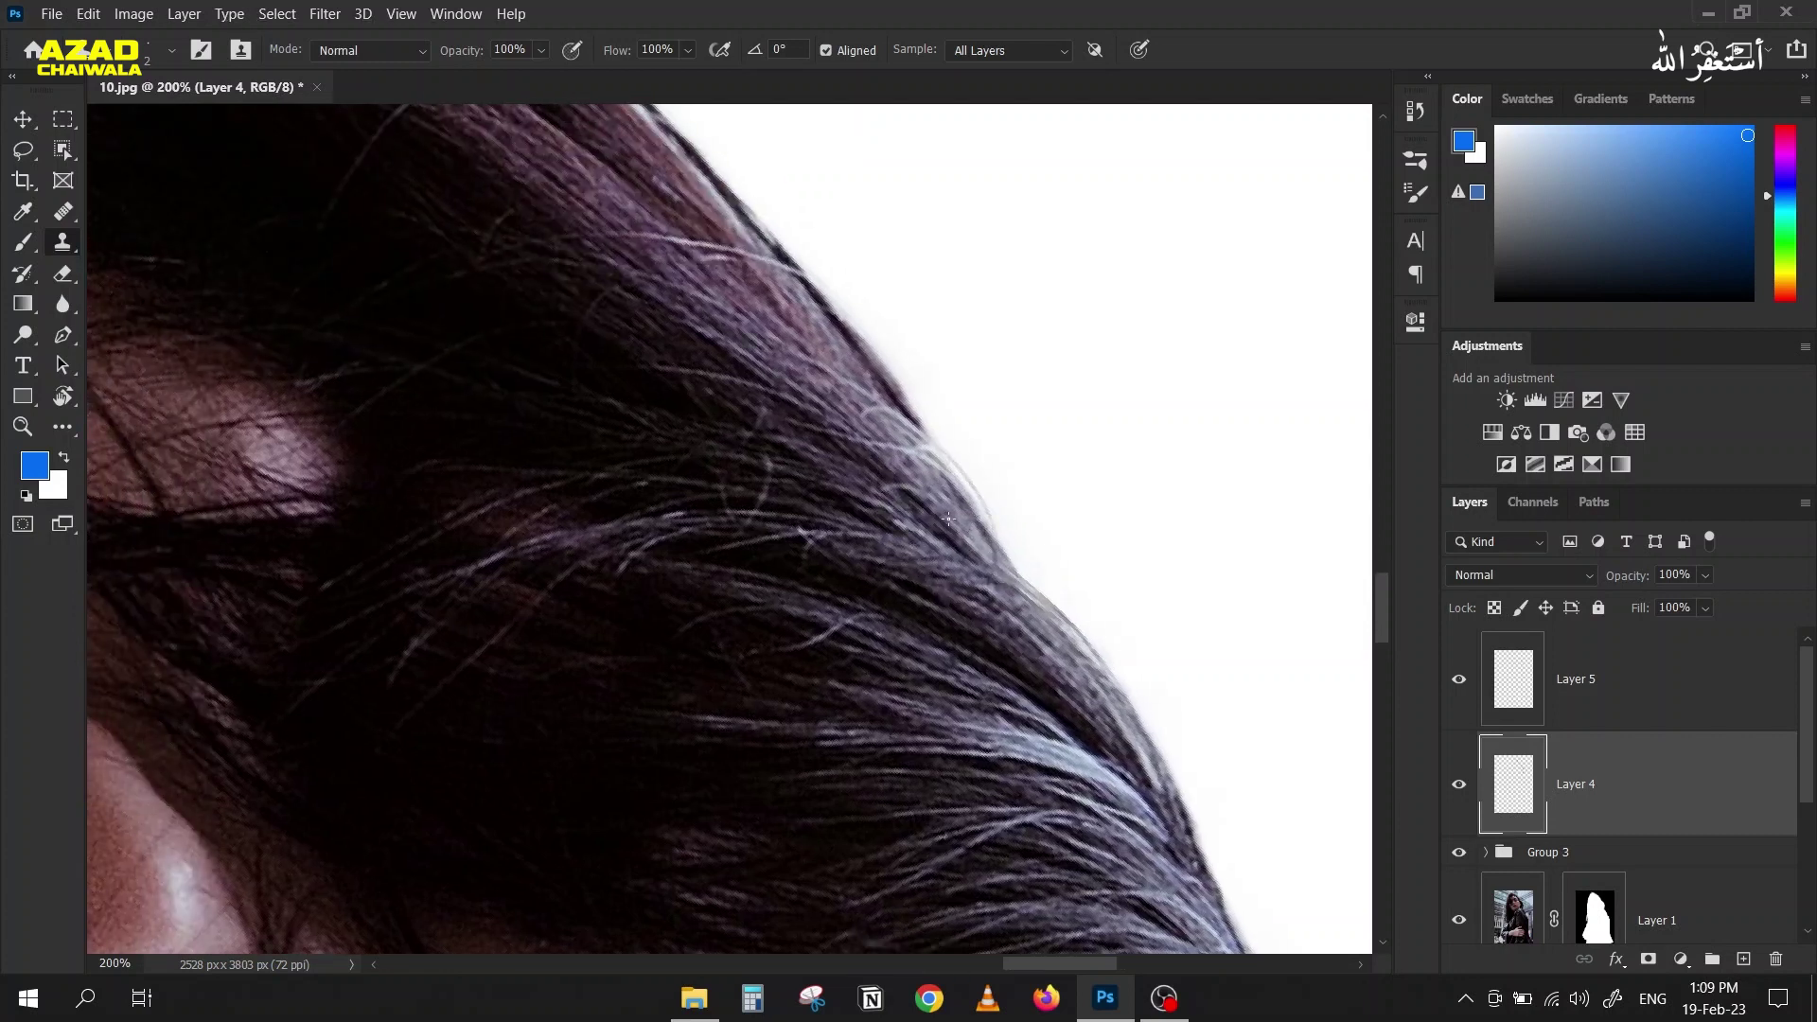
mouse_move(997, 560)
left_mouse_down()
mouse_move(951, 533)
mouse_move(1008, 578)
mouse_move(882, 451)
left_mouse_up()
left_click_drag(1005, 573, 997, 560)
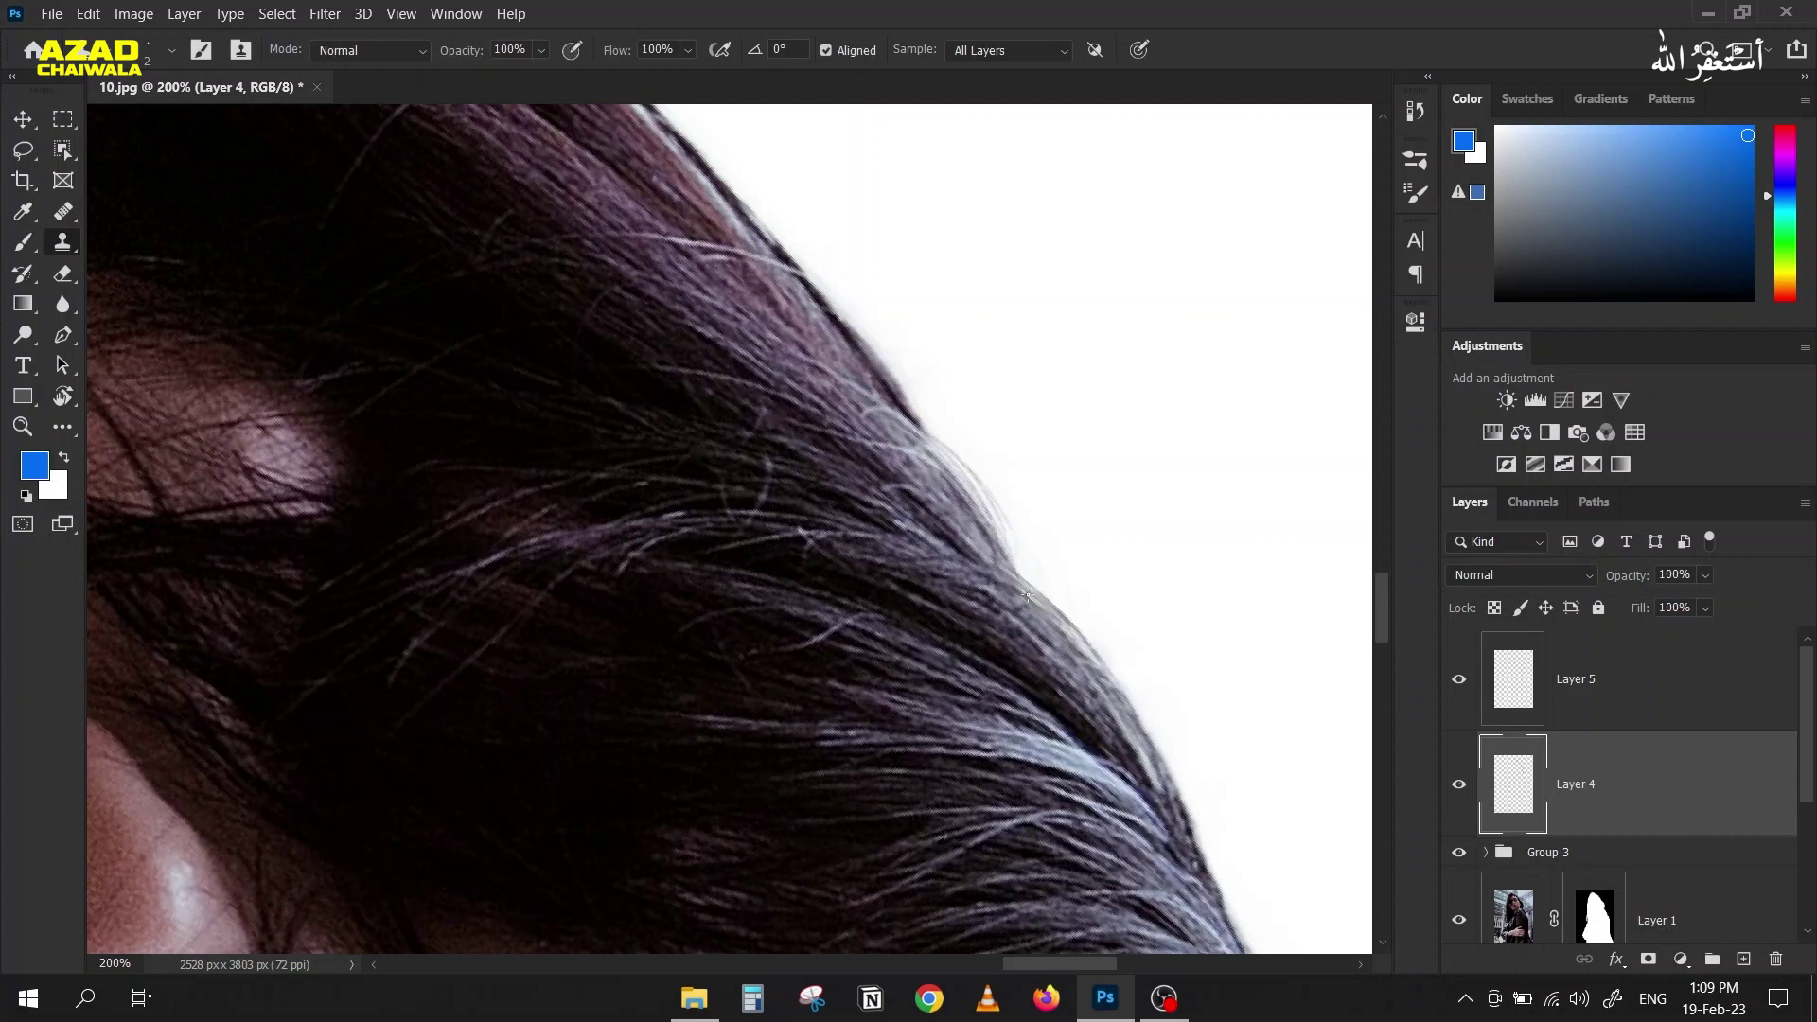
Step: Resample darker hair and fill the thin edge with cloned strands
left_click(1004, 594, "alt")
left_click(1025, 593)
left_click_drag(1025, 593, 976, 531)
left_click(857, 509, "alt")
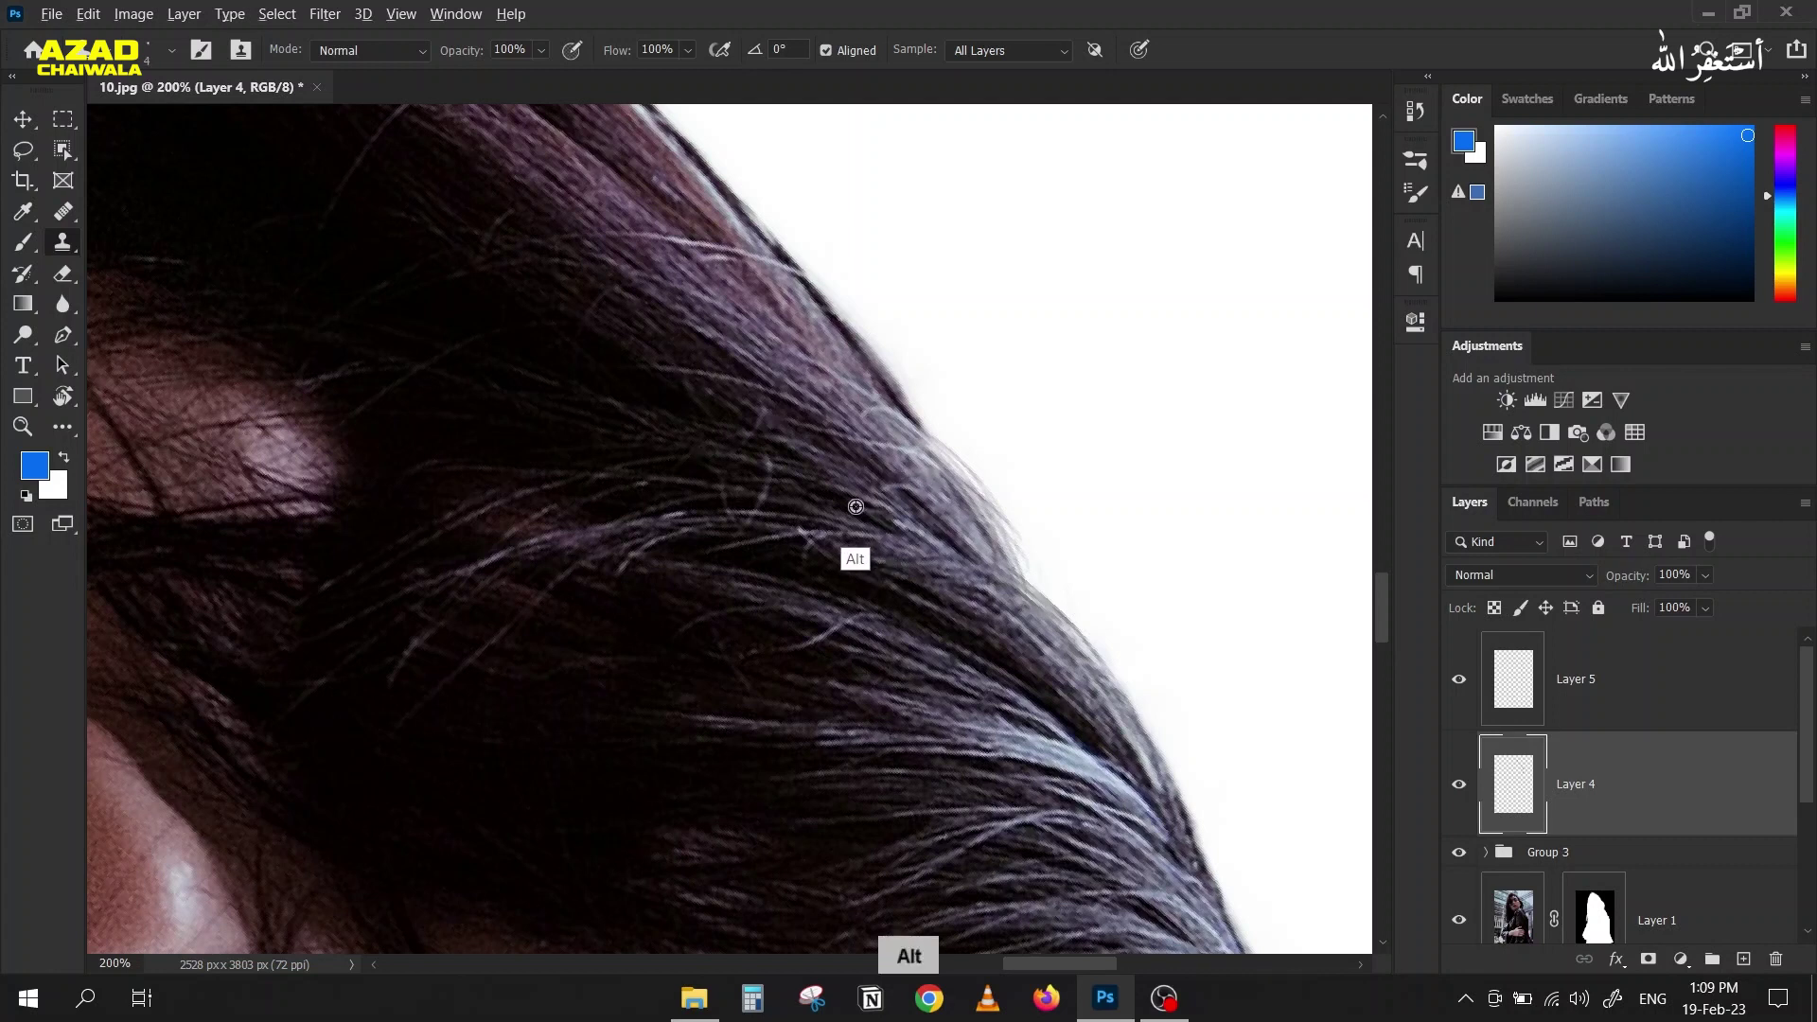
mouse_move(1032, 590)
left_mouse_down()
mouse_move(942, 483)
mouse_move(832, 411)
left_mouse_up()
left_click_drag(1022, 587, 989, 507)
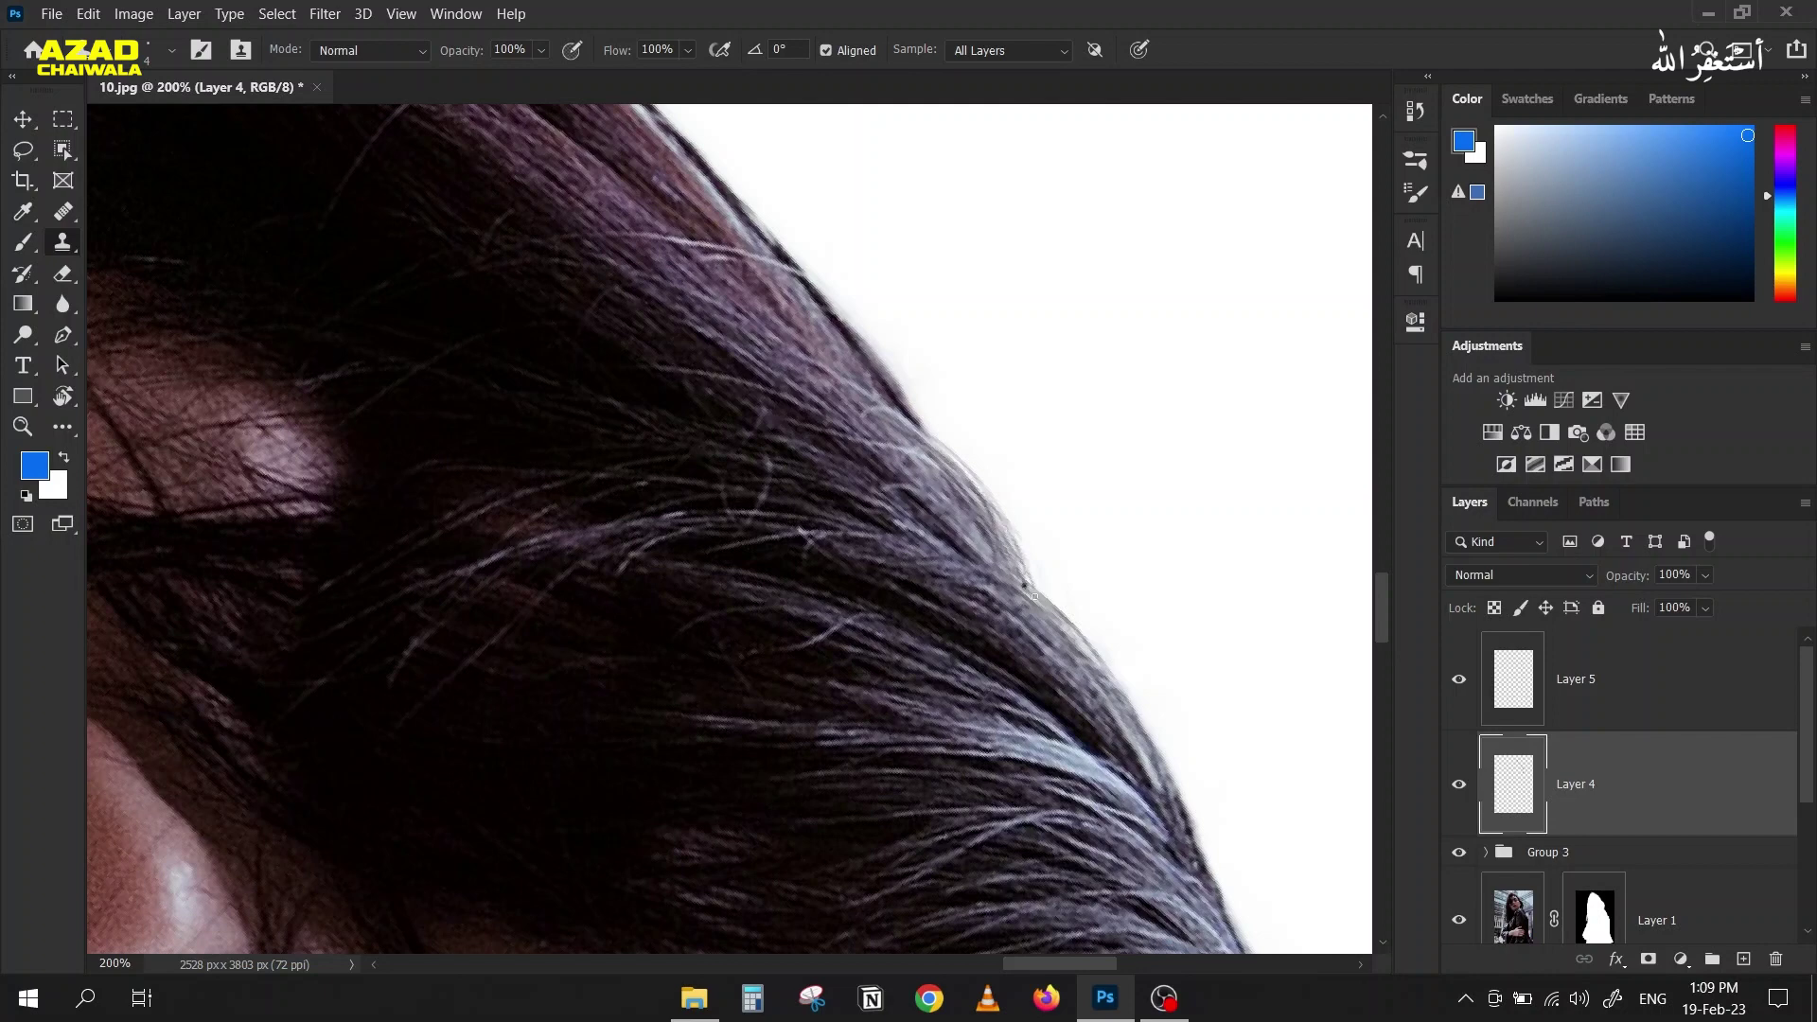
left_click_drag(1034, 595, 932, 452)
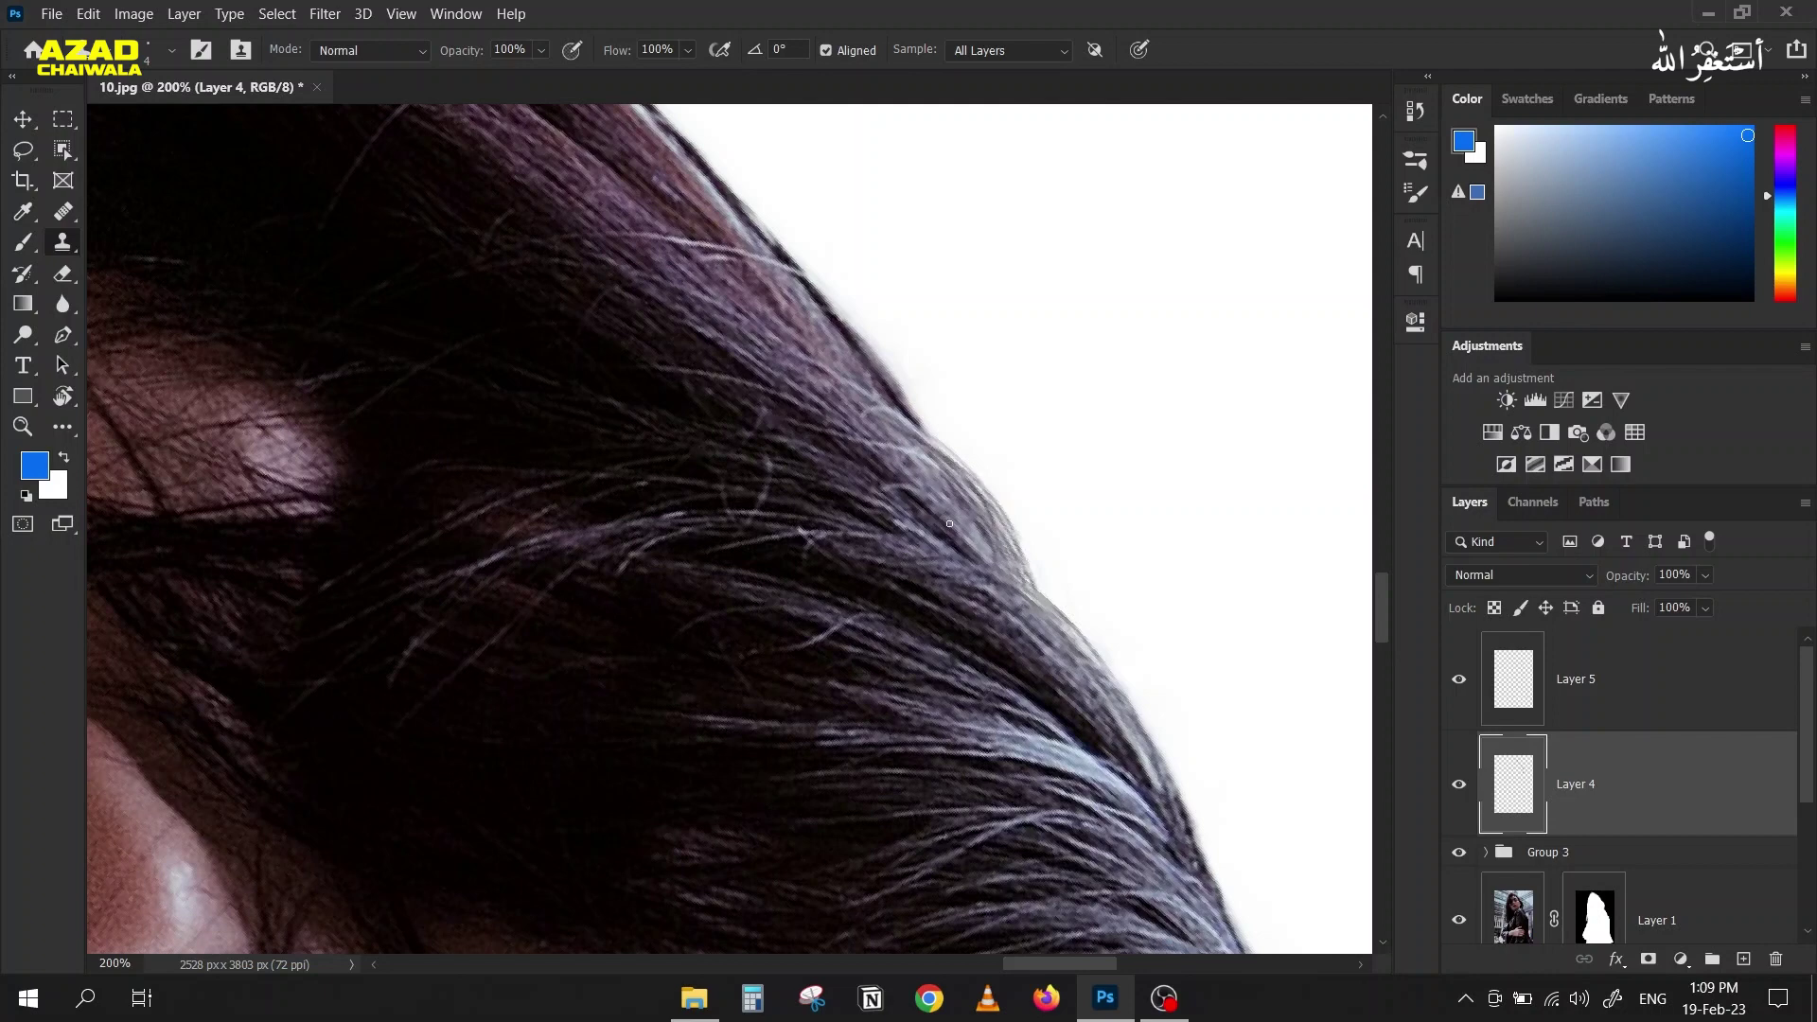
left_click_drag(758, 357, 895, 503)
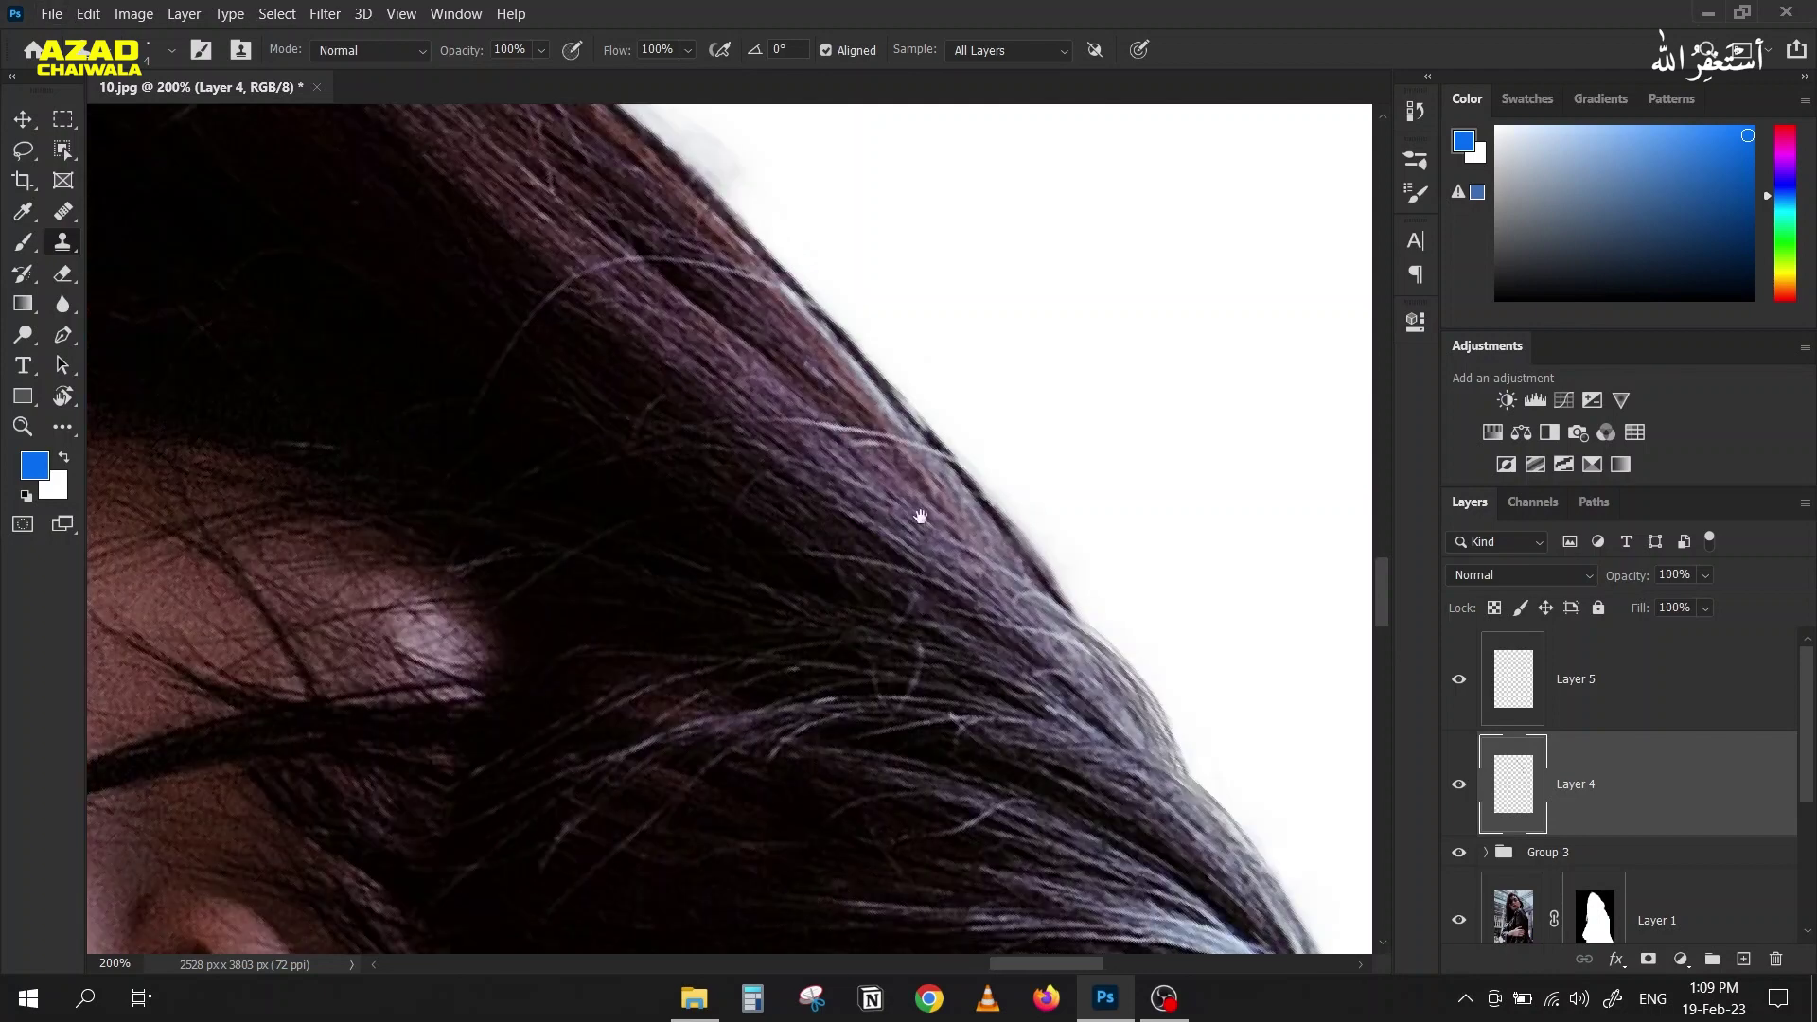
left_click_drag(1061, 593, 936, 488)
mouse_move(1023, 563)
left_mouse_down()
mouse_move(887, 427)
mouse_move(963, 514)
left_mouse_up()
Step: Clone strands over the faded hair edge, darkening it section by section
left_click(791, 479, "alt")
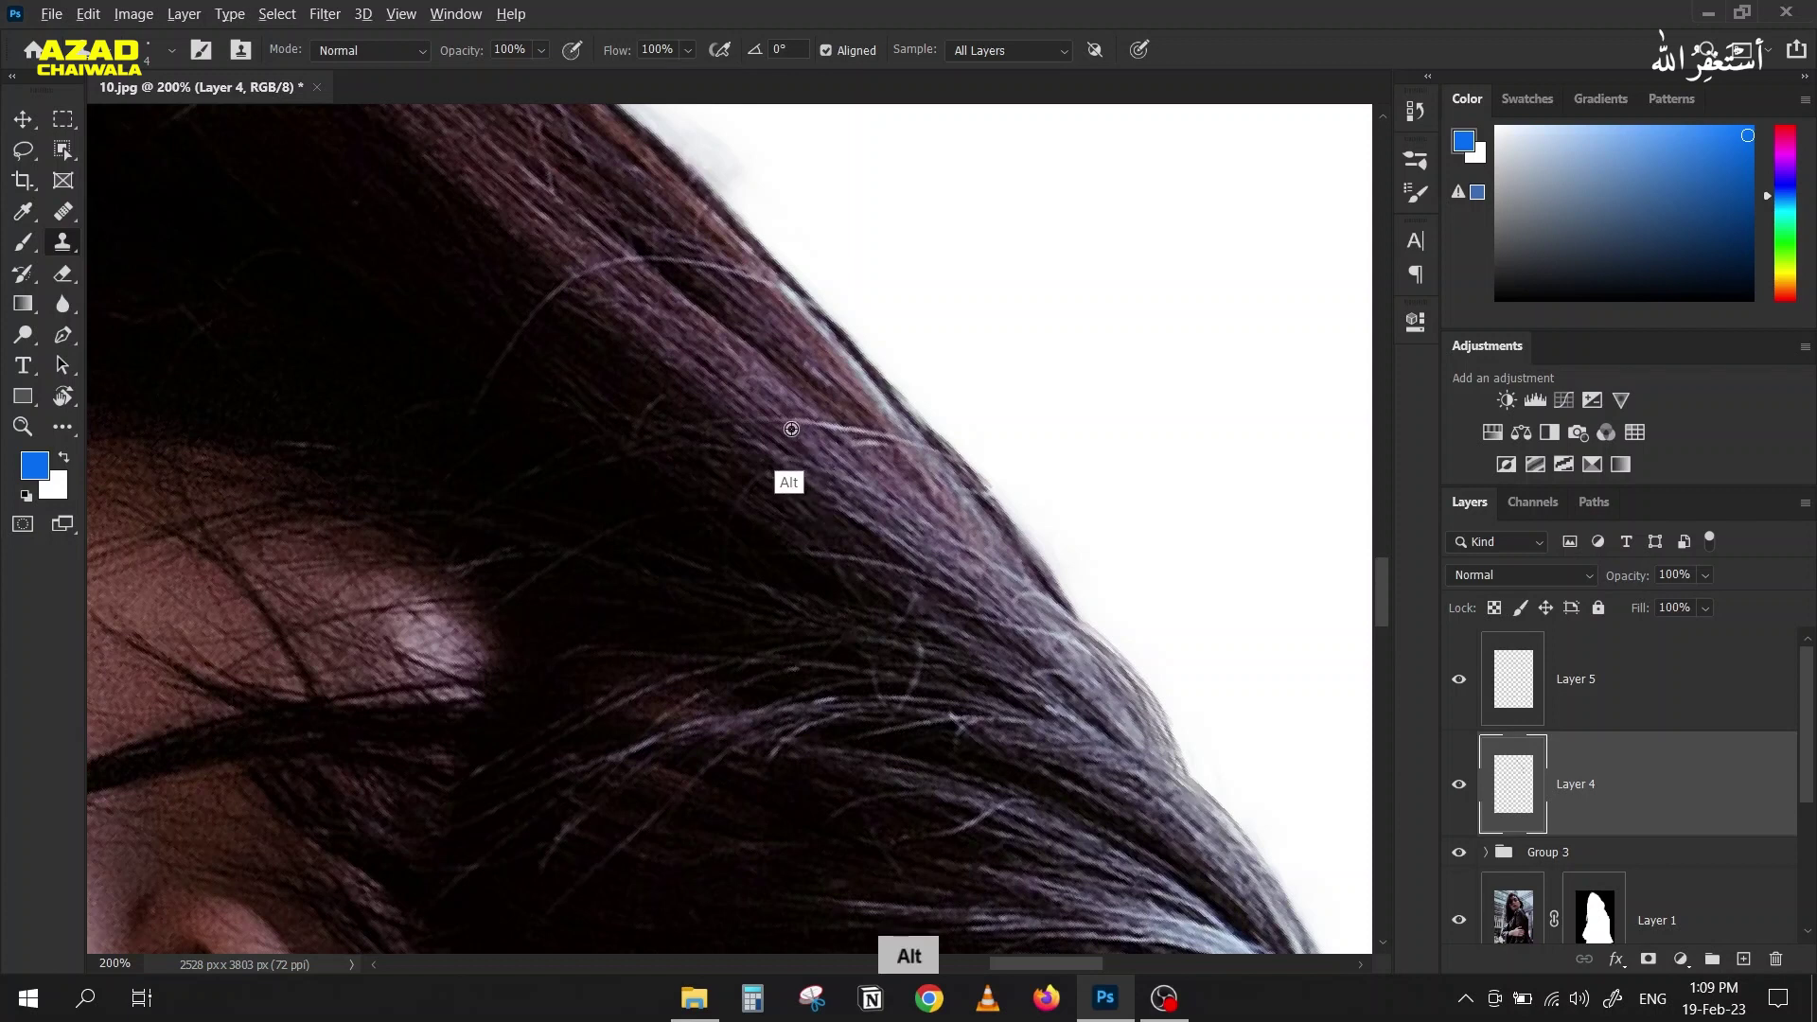
mouse_move(887, 408)
left_mouse_down()
mouse_move(865, 362)
mouse_move(930, 430)
mouse_move(792, 292)
mouse_move(863, 342)
left_mouse_up()
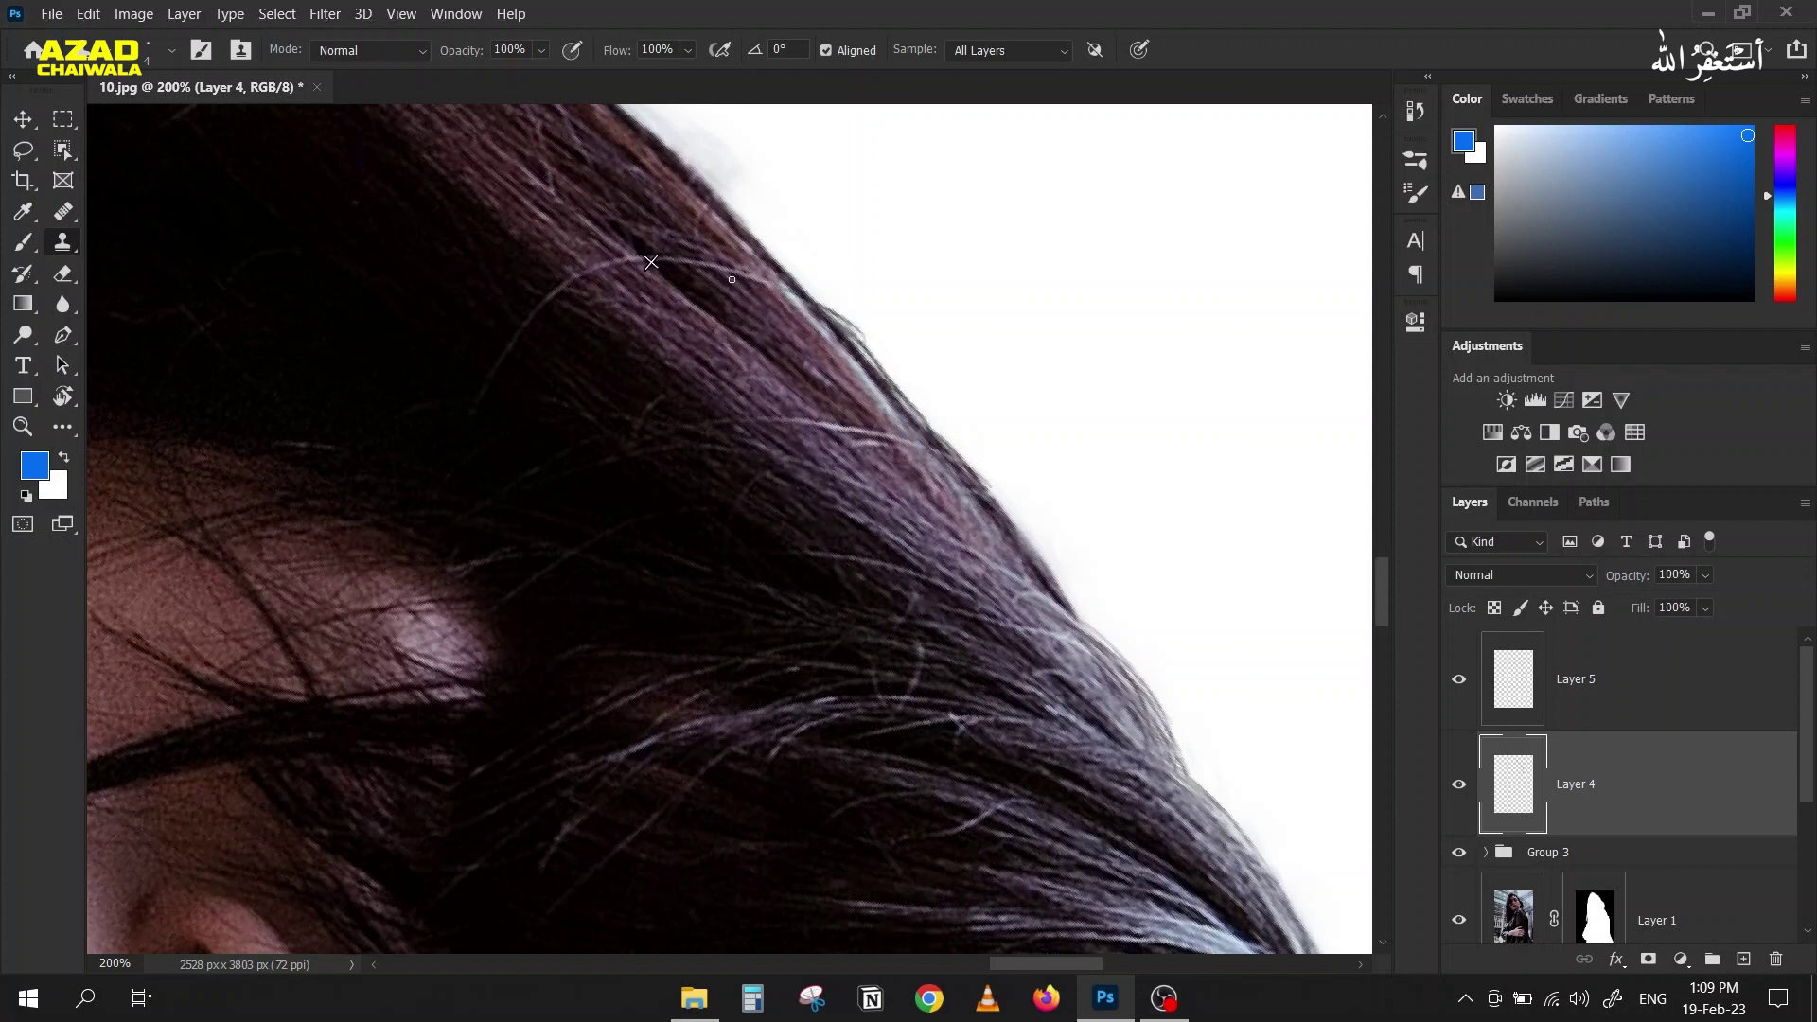
left_click_drag(711, 302, 895, 514)
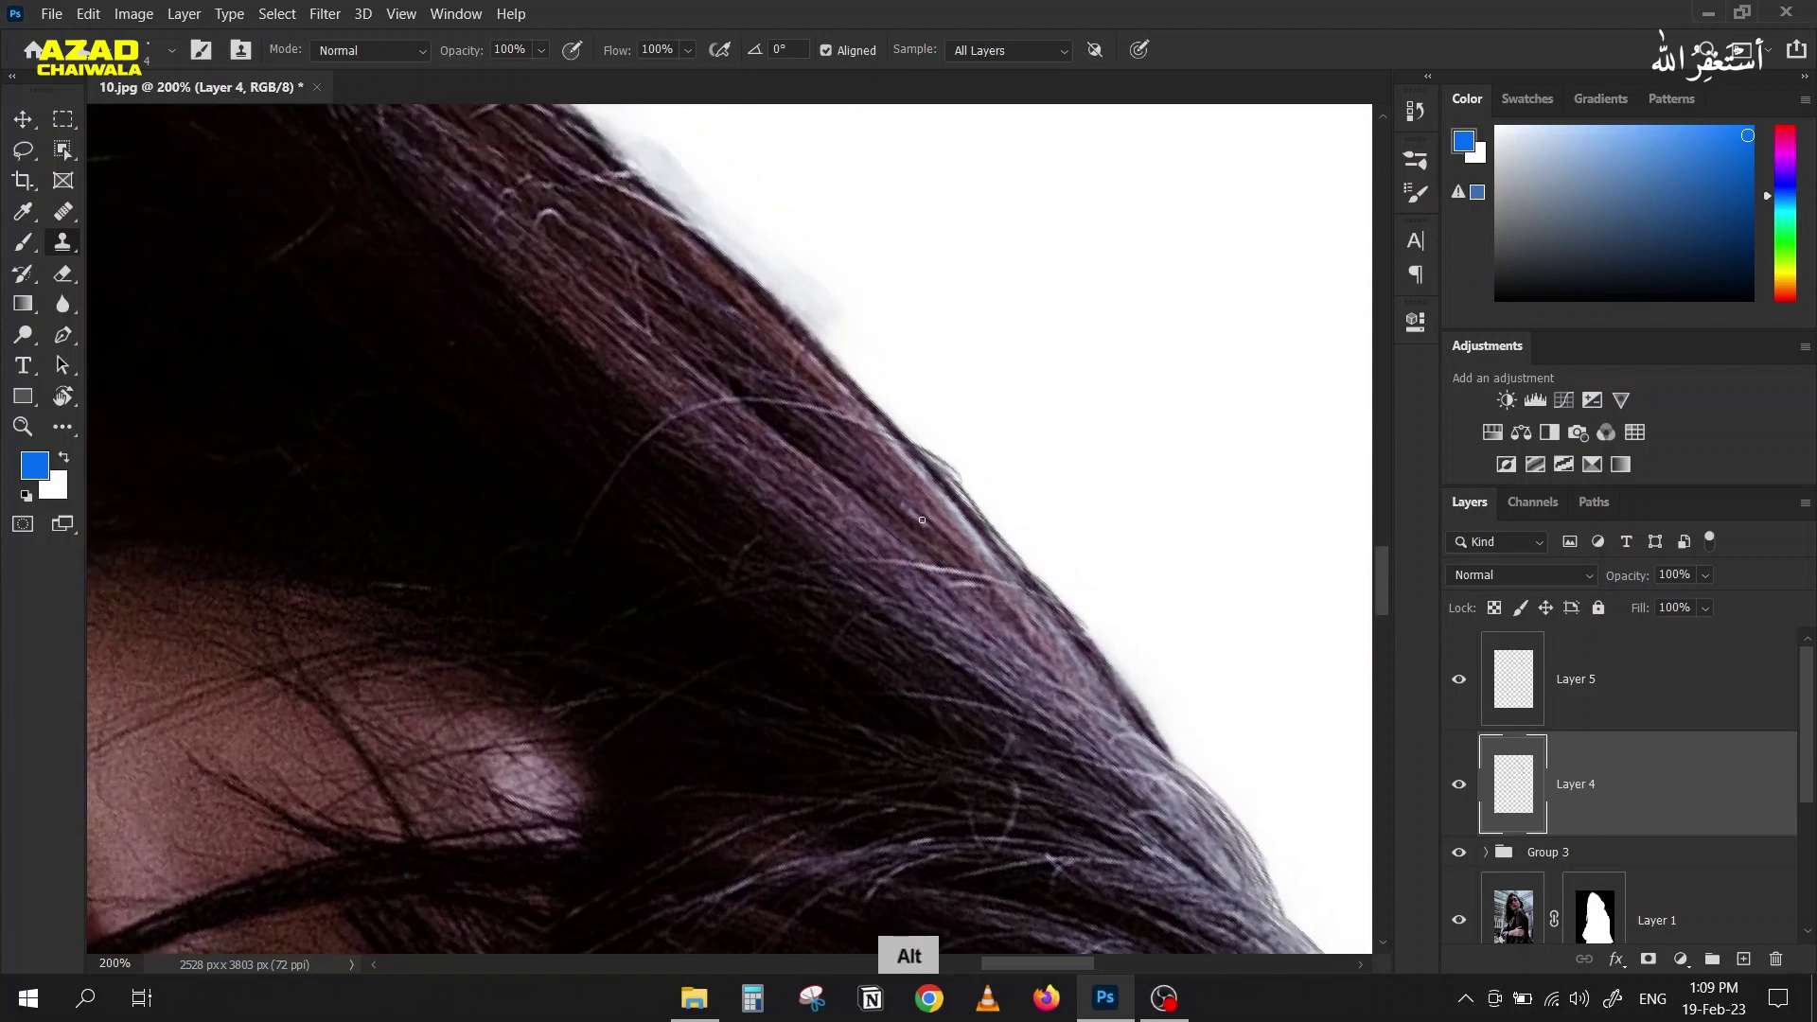
left_click(993, 551, "alt")
mouse_move(973, 546)
left_mouse_down()
mouse_move(896, 489)
mouse_move(973, 534)
mouse_move(935, 459)
left_mouse_up()
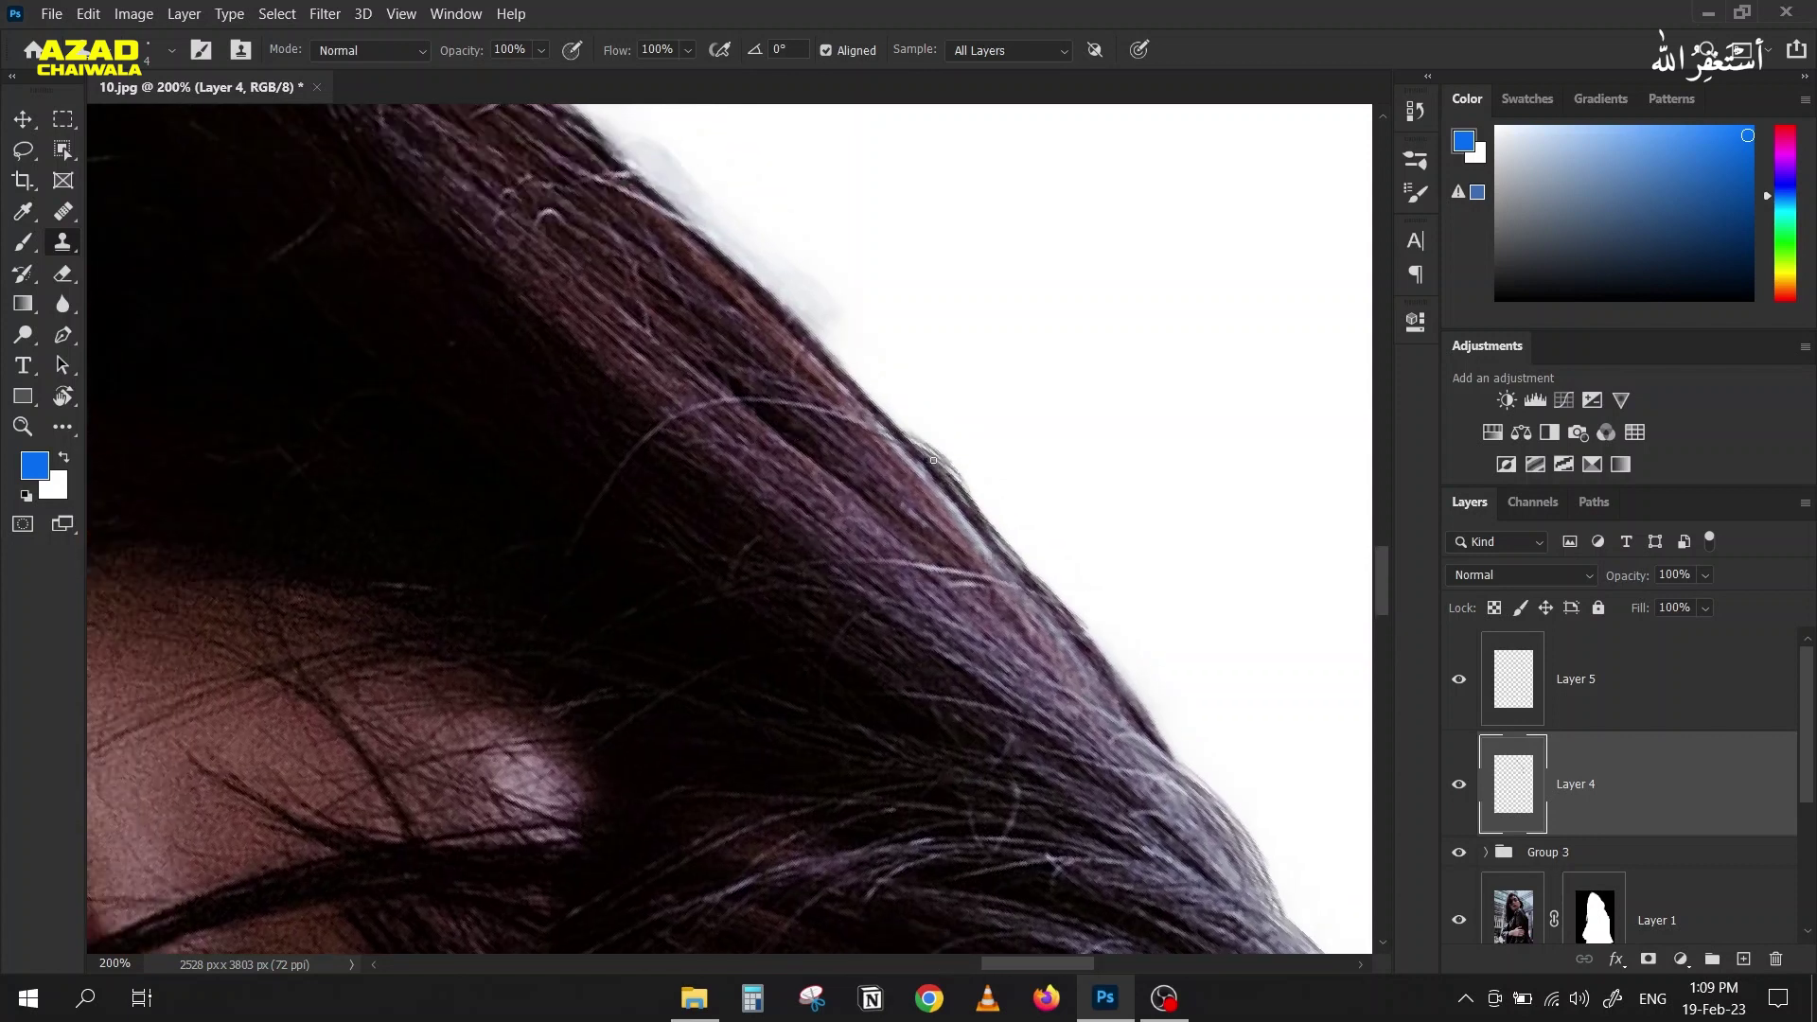
mouse_move(827, 426)
left_mouse_down()
mouse_move(921, 539)
mouse_move(948, 466)
left_mouse_up()
mouse_move(1015, 527)
left_mouse_down()
mouse_move(956, 465)
mouse_move(1034, 559)
mouse_move(922, 440)
left_mouse_up()
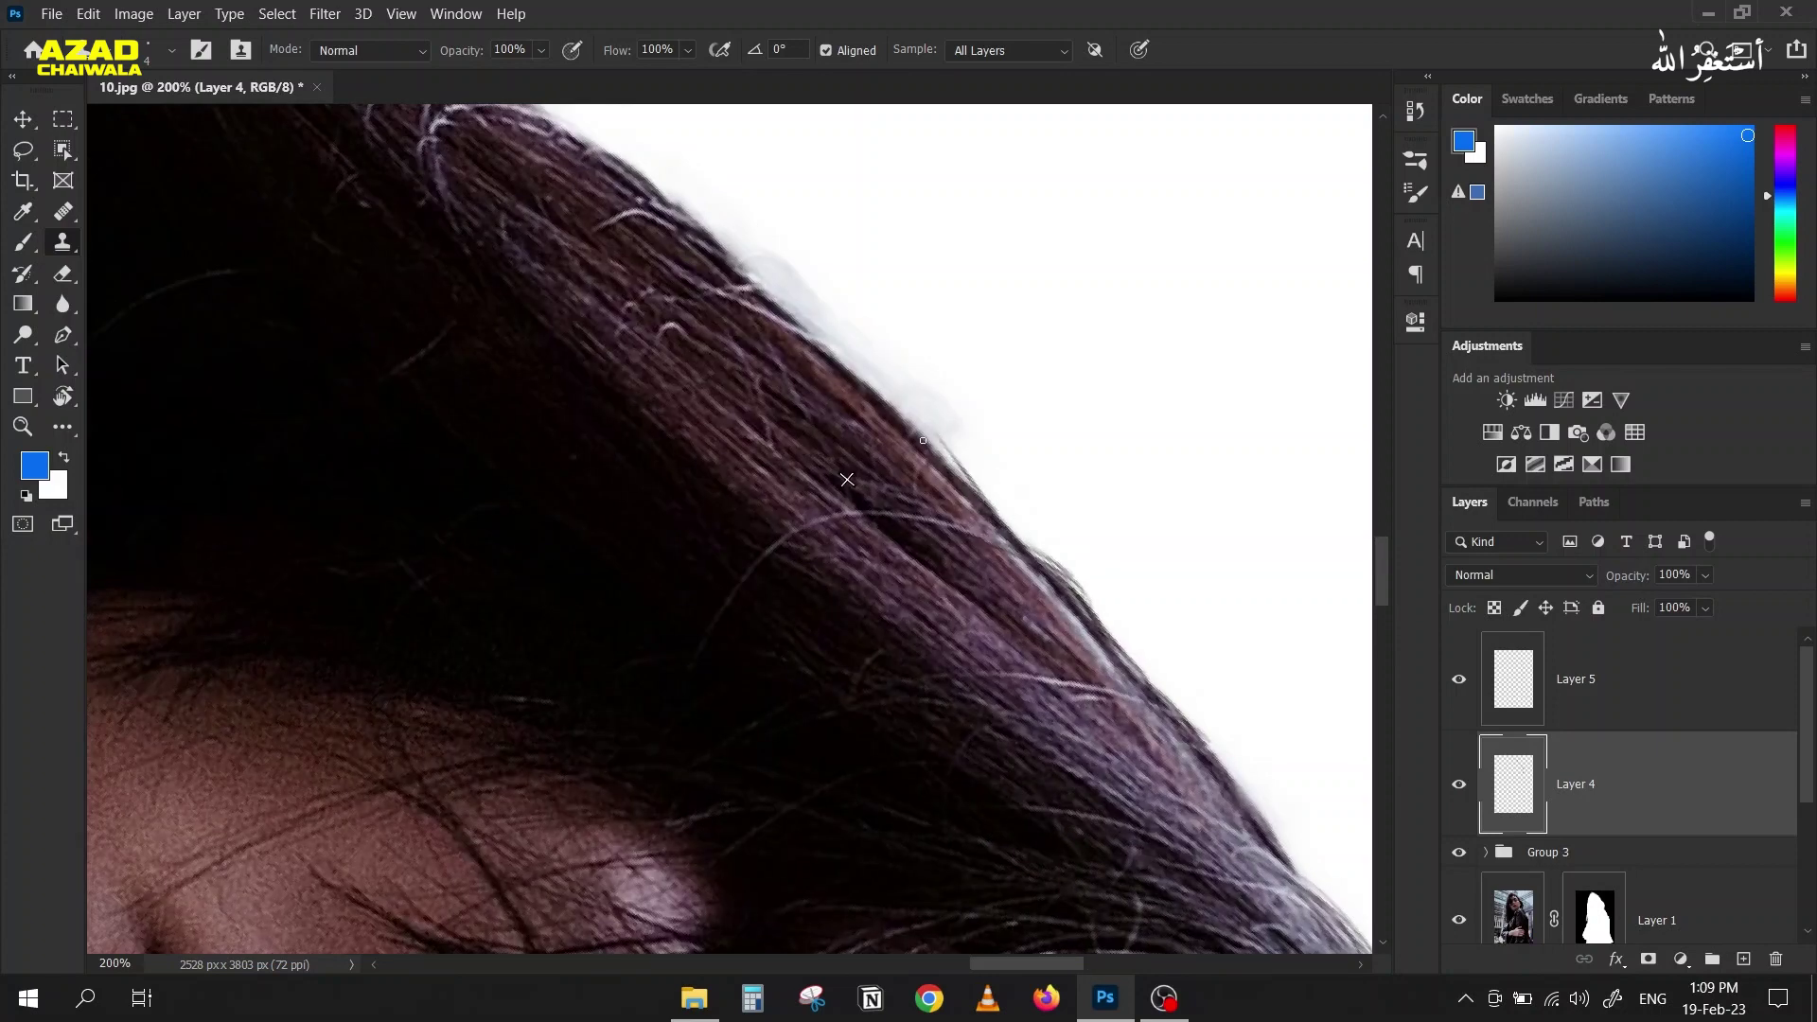
left_click_drag(971, 496, 861, 374)
mouse_move(970, 492)
left_mouse_down()
mouse_move(903, 405)
mouse_move(974, 490)
mouse_move(788, 318)
left_mouse_up()
left_click_drag(907, 426, 785, 344)
mouse_move(935, 453)
left_mouse_down()
mouse_move(863, 378)
mouse_move(811, 458)
mouse_move(839, 557)
left_mouse_up()
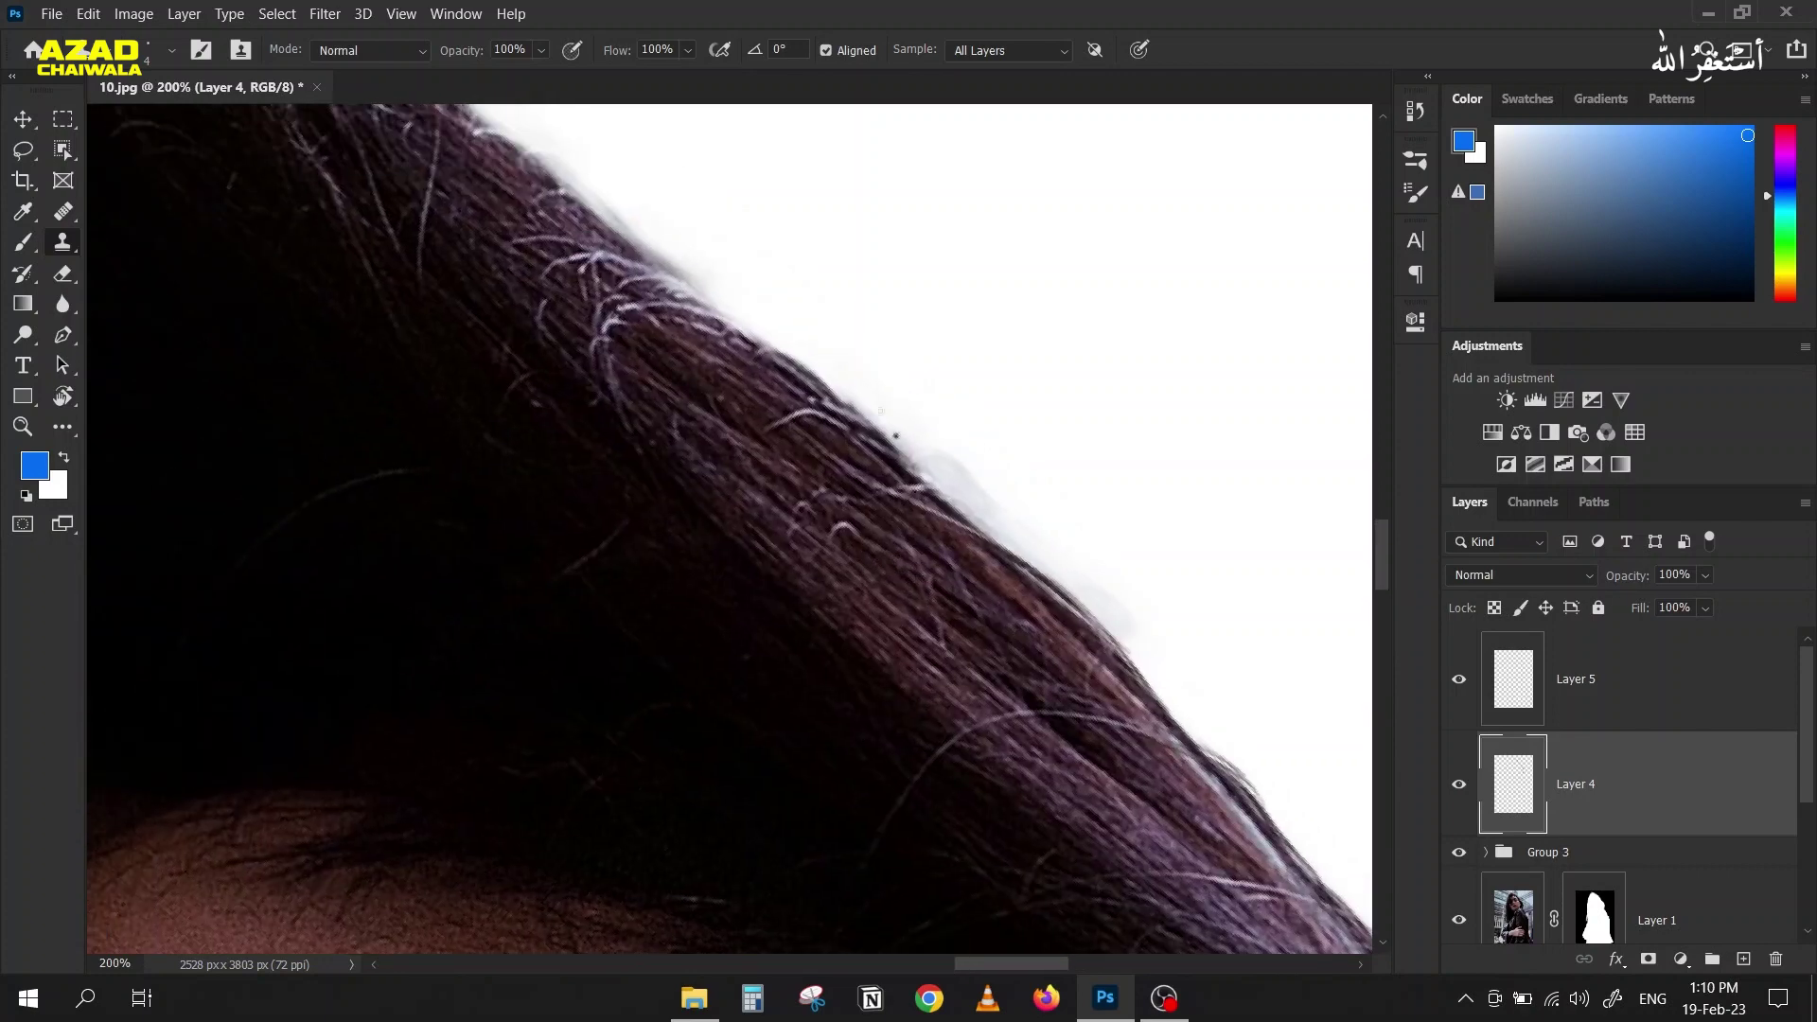
Step: Stamp hair texture onto the edge strands with short dabs
key("space")
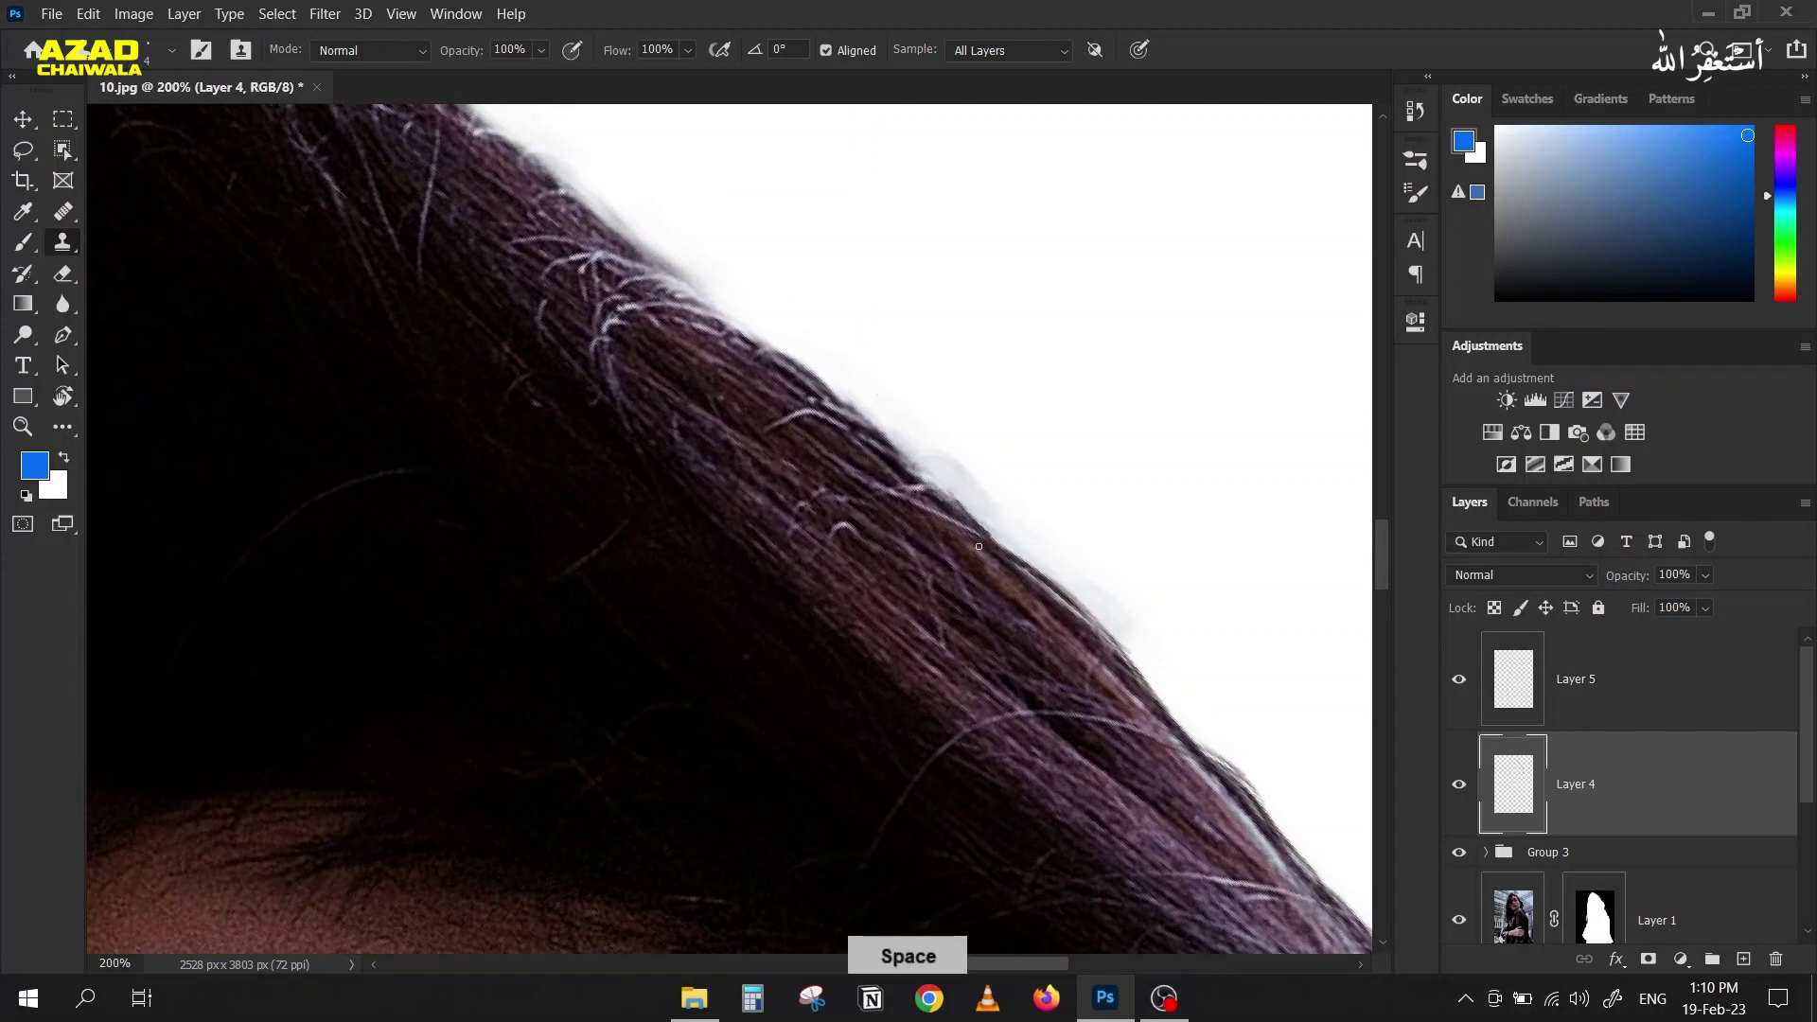
mouse_move(964, 512)
left_mouse_down()
mouse_move(888, 446)
mouse_move(949, 501)
mouse_move(821, 444)
mouse_move(902, 456)
mouse_move(790, 442)
mouse_move(921, 482)
mouse_move(652, 321)
left_mouse_up()
left_click(727, 380)
left_click(726, 384)
left_click(733, 383)
left_click(738, 387)
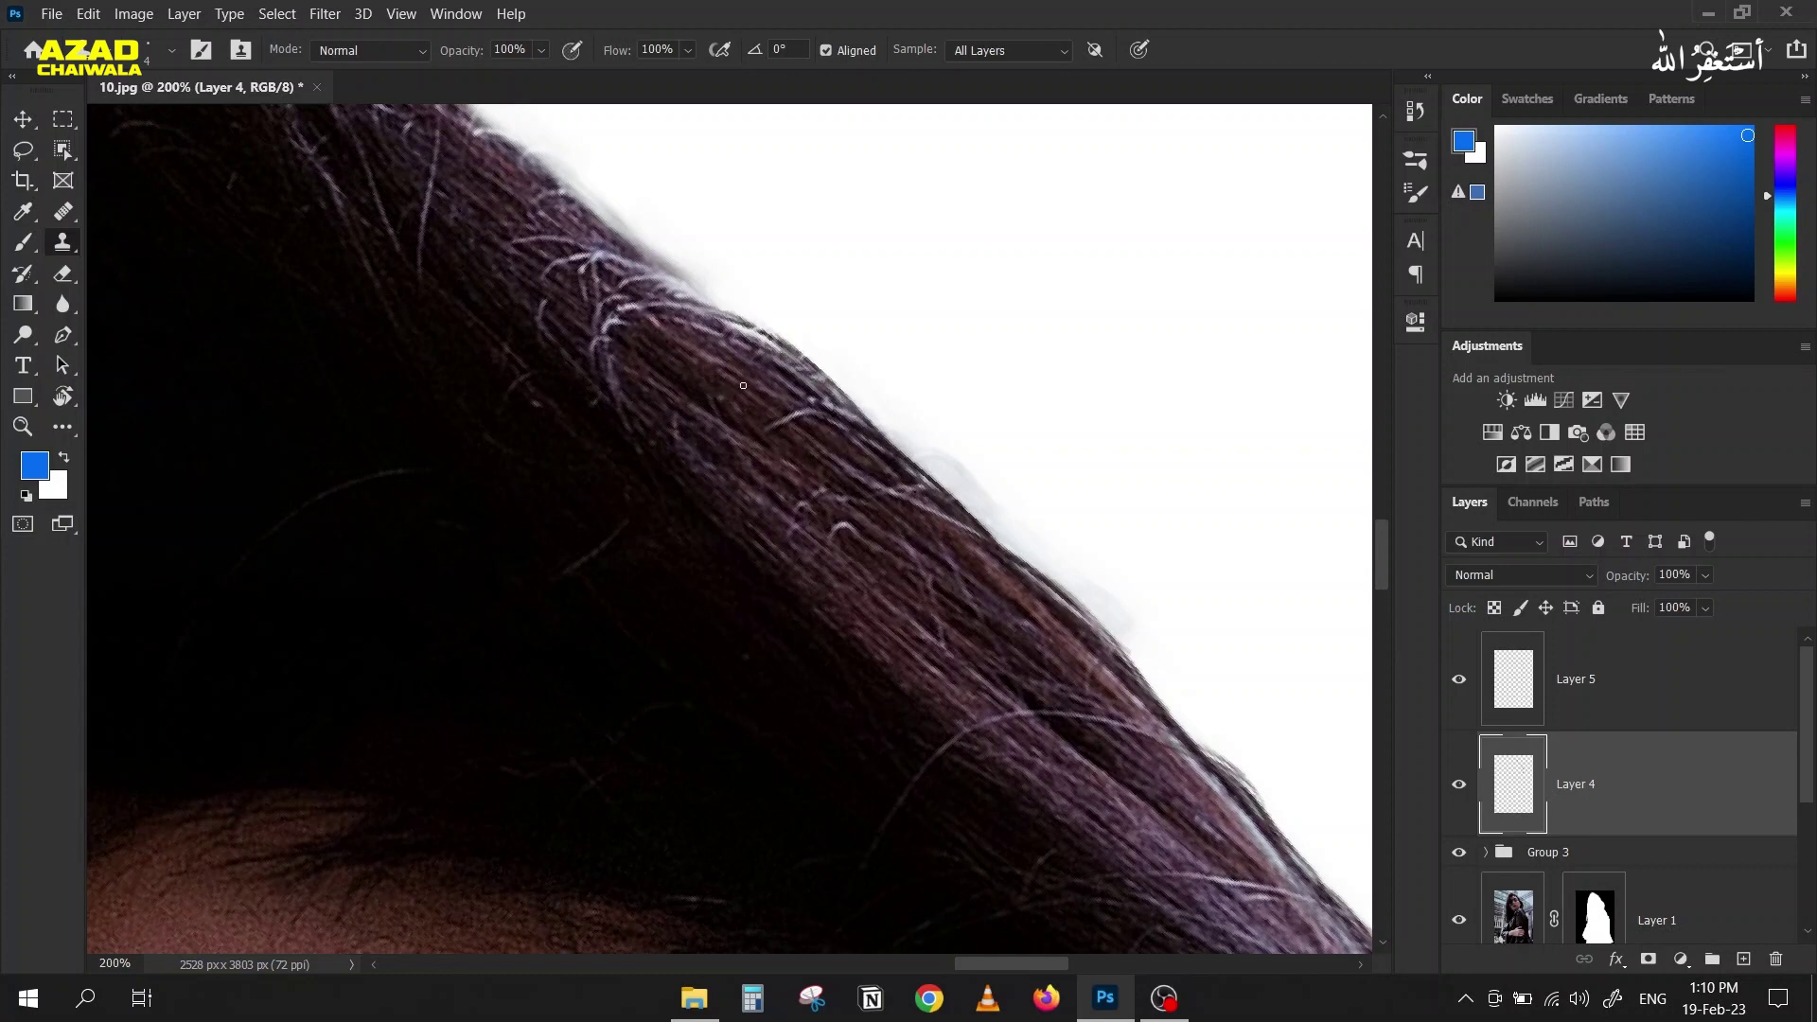
key("space")
left_click_drag(701, 394, 792, 536)
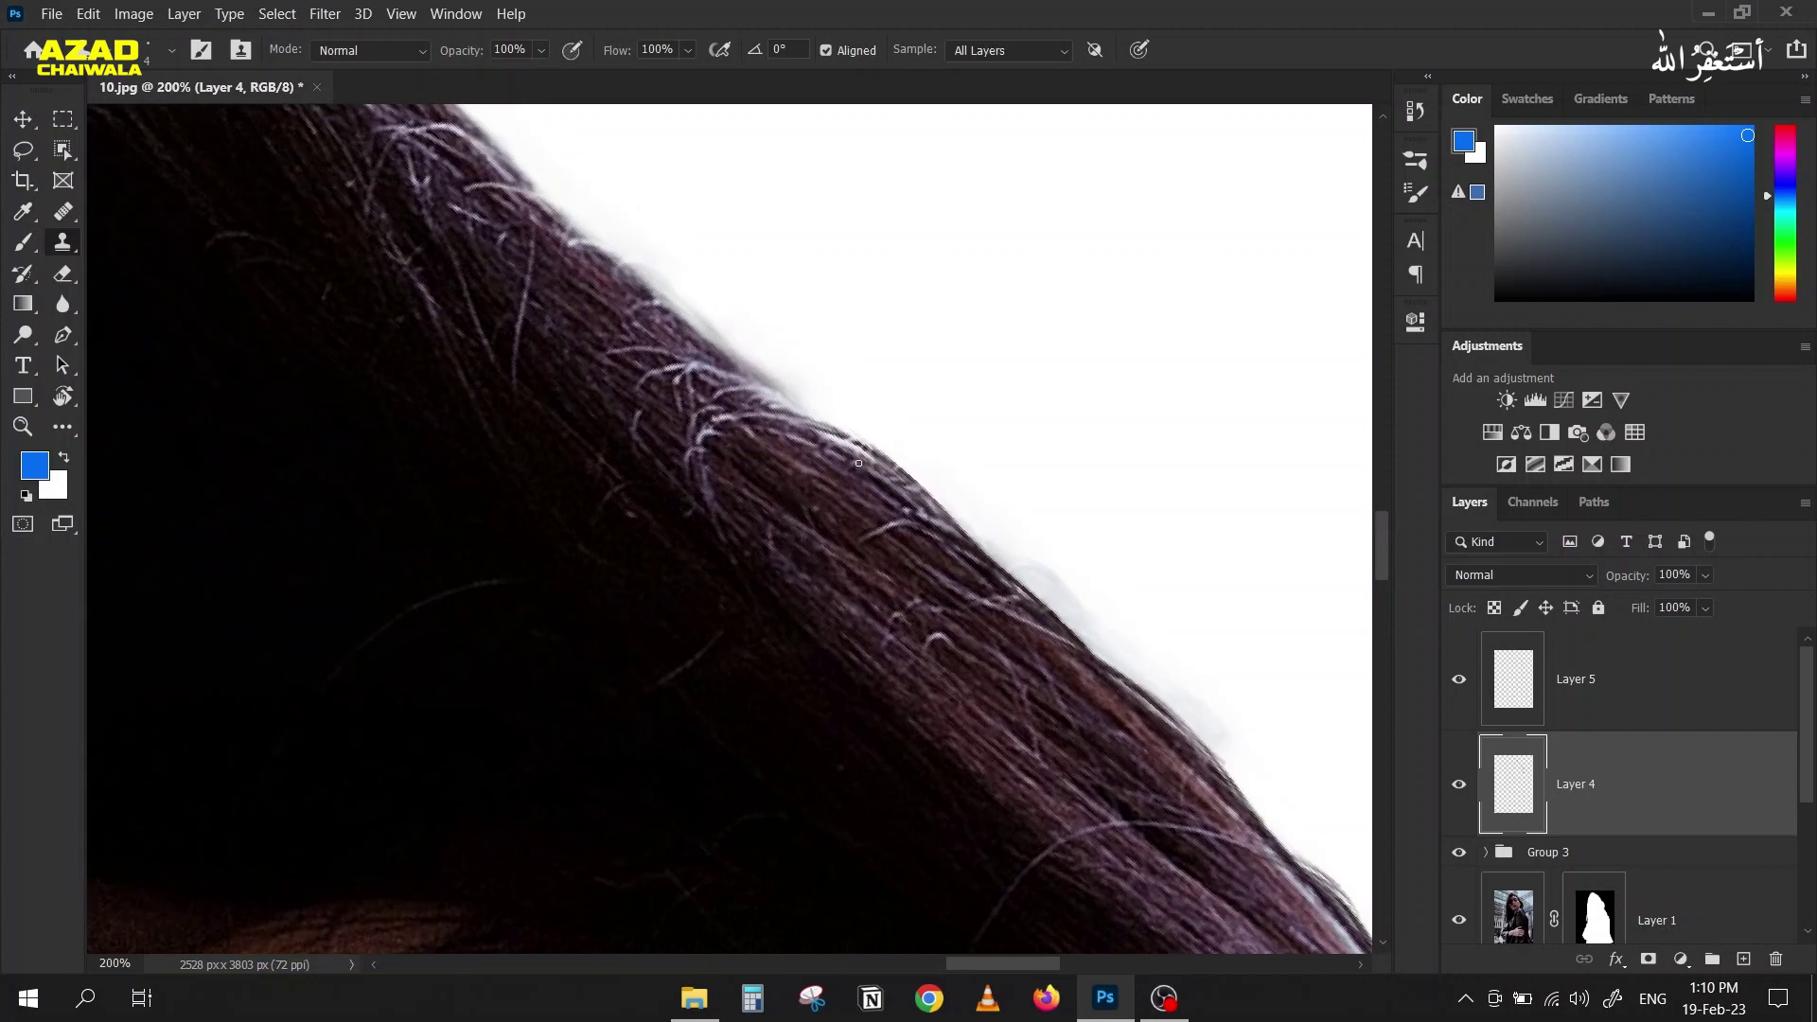
left_click(834, 507, "alt")
left_click(726, 407)
left_click(718, 435)
Step: Pick fresh hair sources and paint copied hair along the edge
key("space")
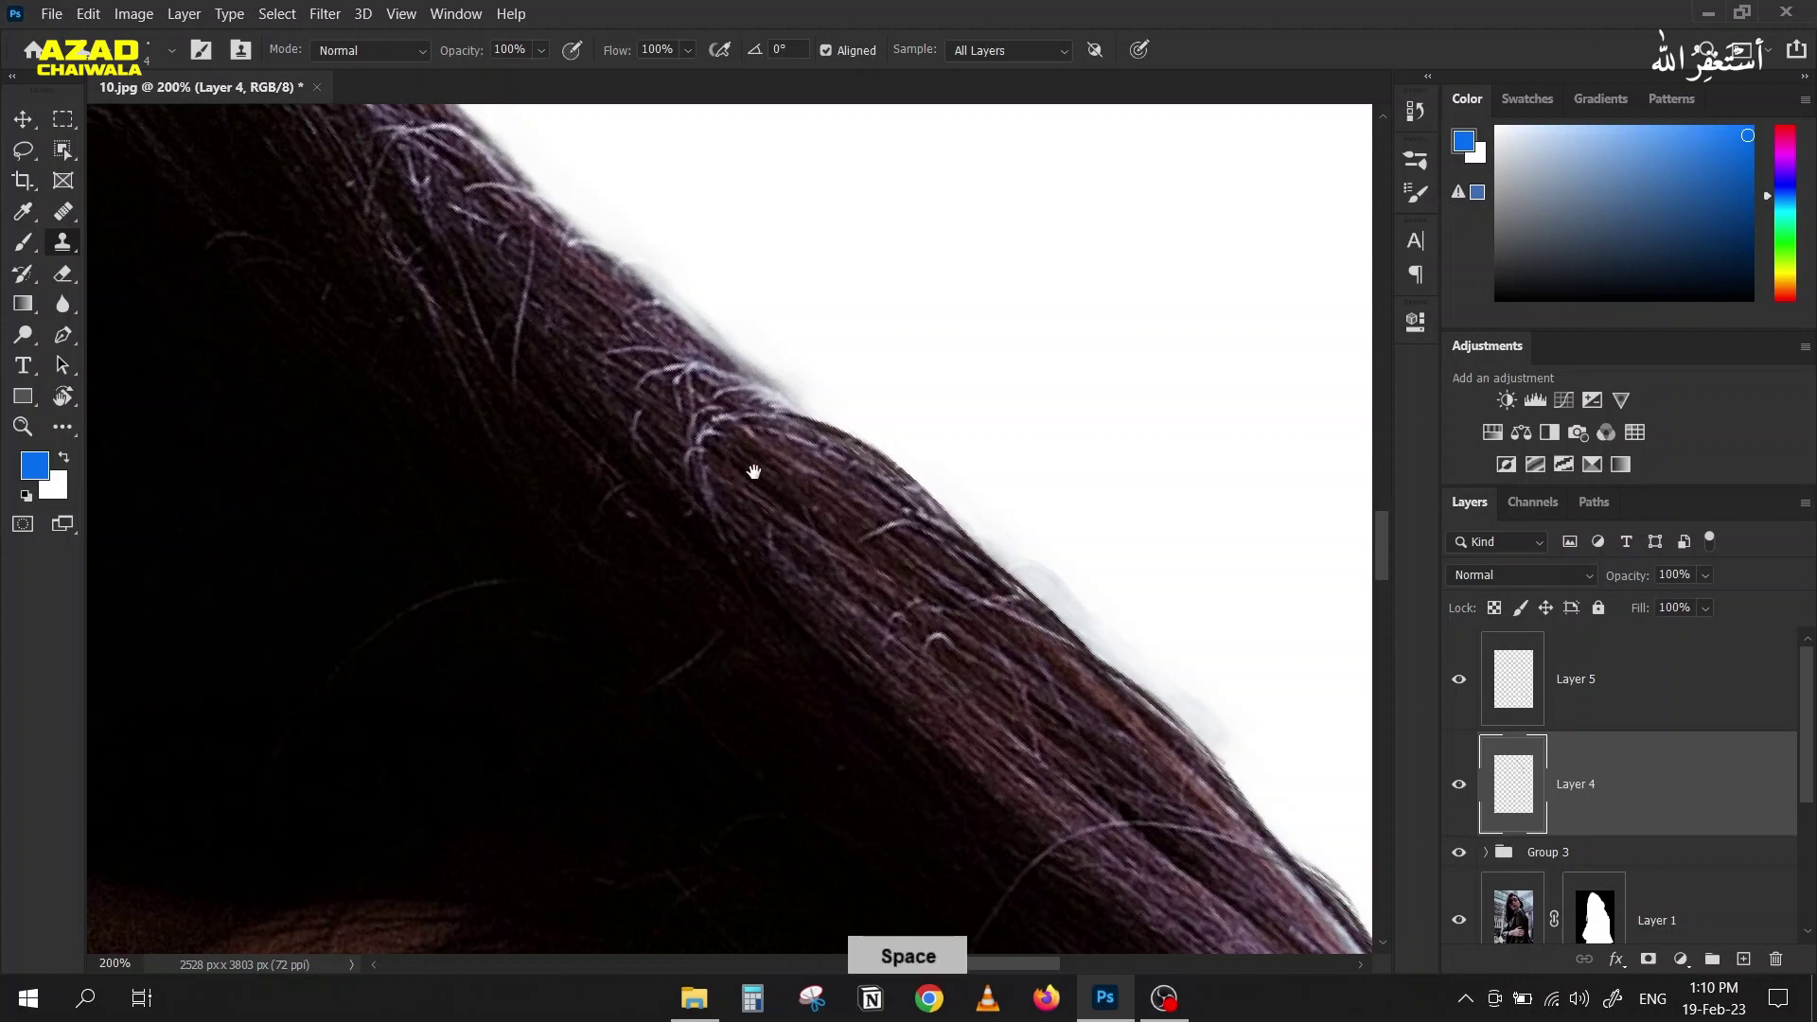
left_click(753, 464, "alt")
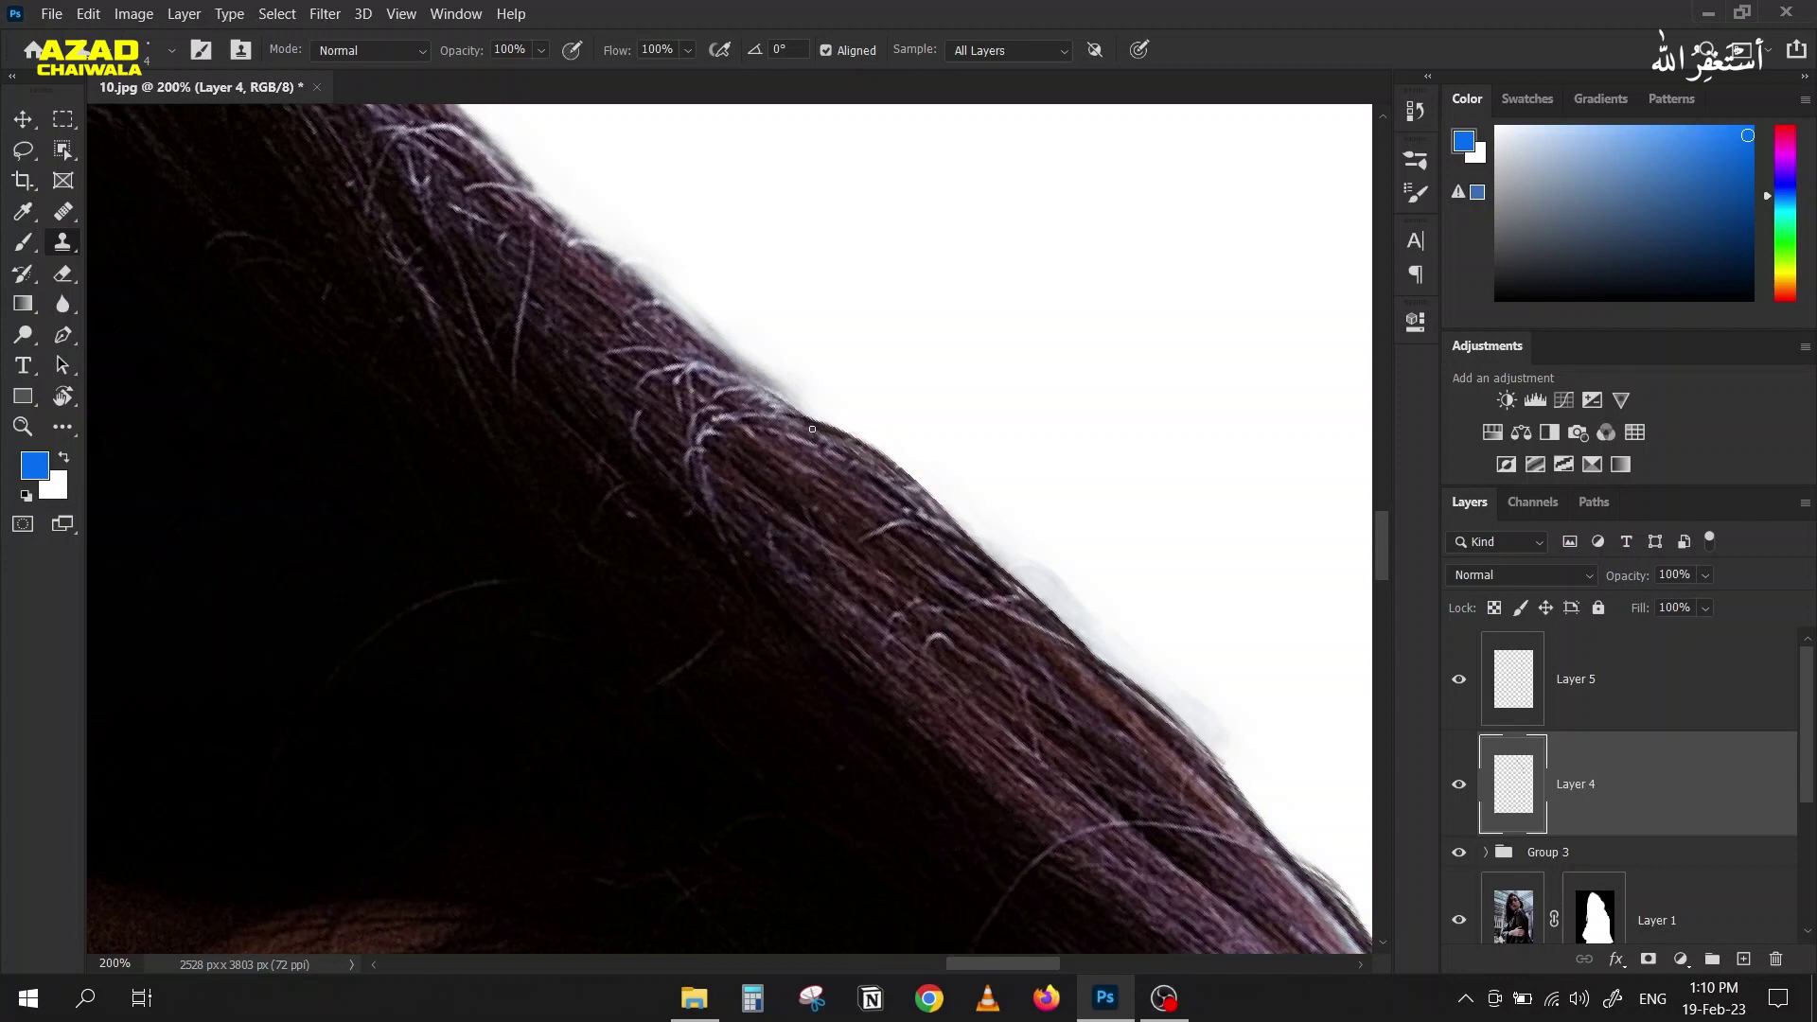
left_click(735, 390, "alt")
mouse_move(812, 428)
left_mouse_down()
mouse_move(696, 317)
mouse_move(789, 402)
mouse_move(653, 310)
mouse_move(799, 411)
mouse_move(769, 385)
left_mouse_up()
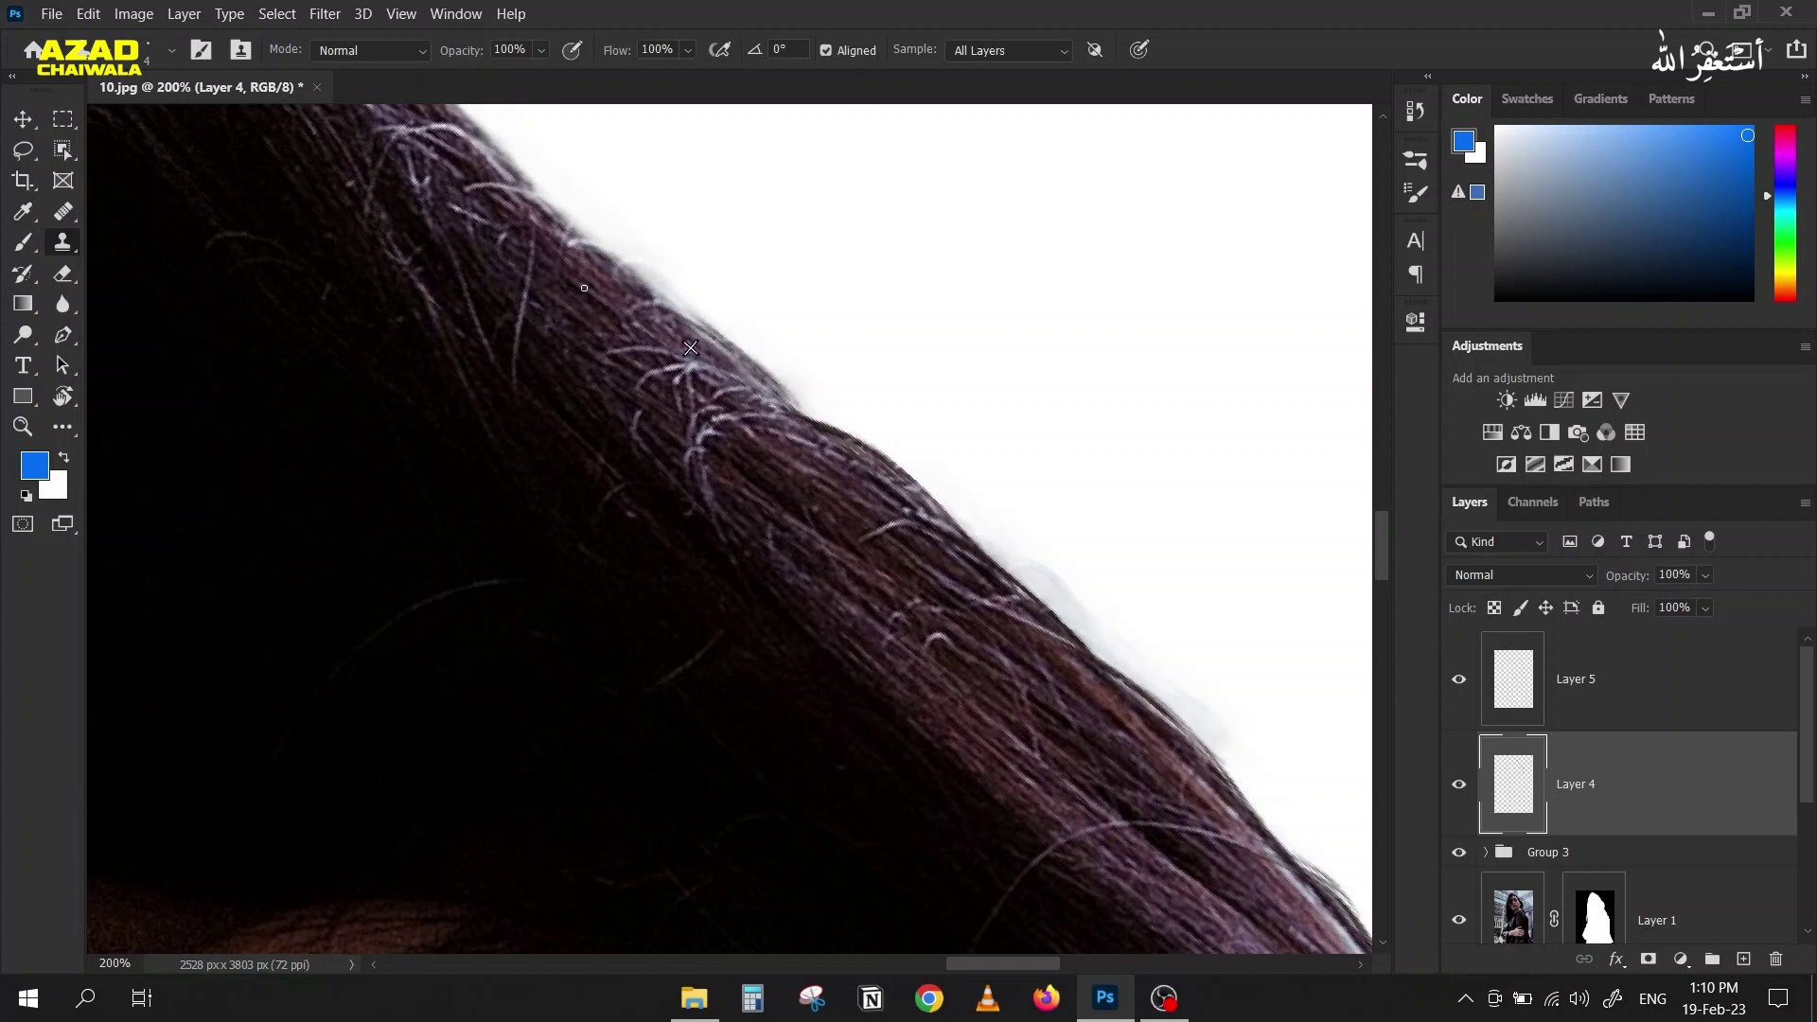
key("alt")
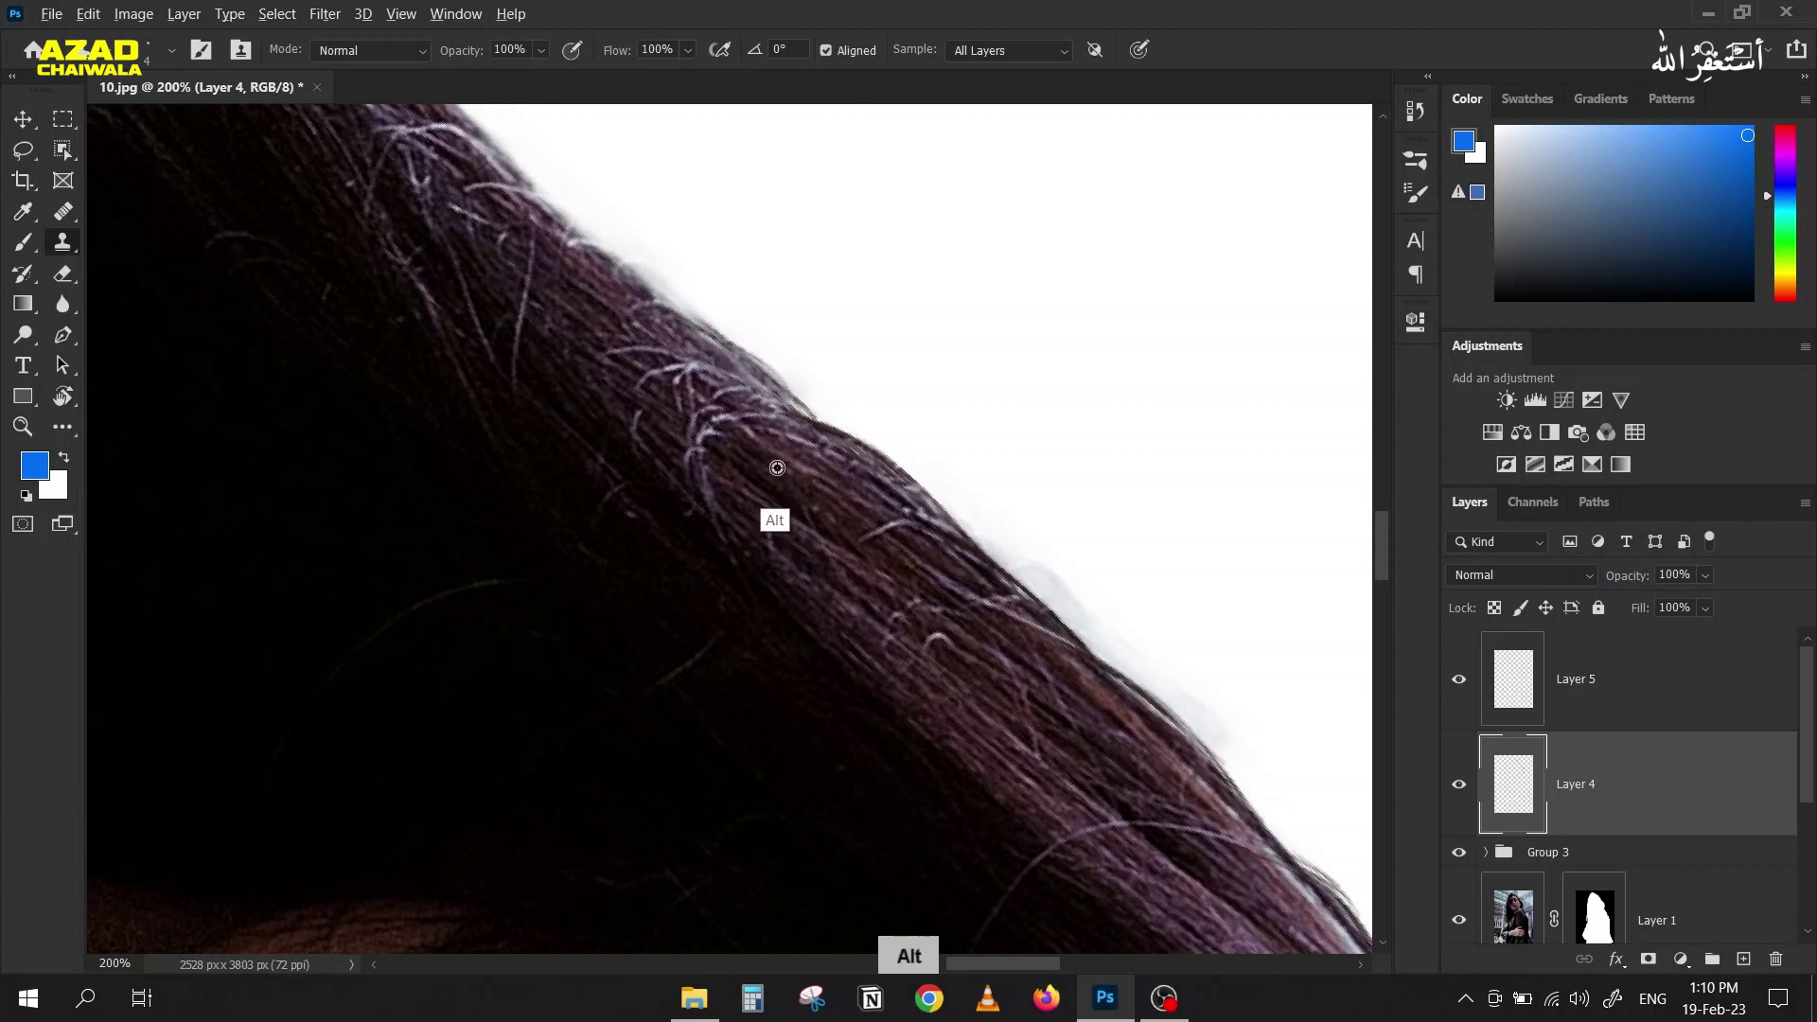
left_click(820, 428, "alt")
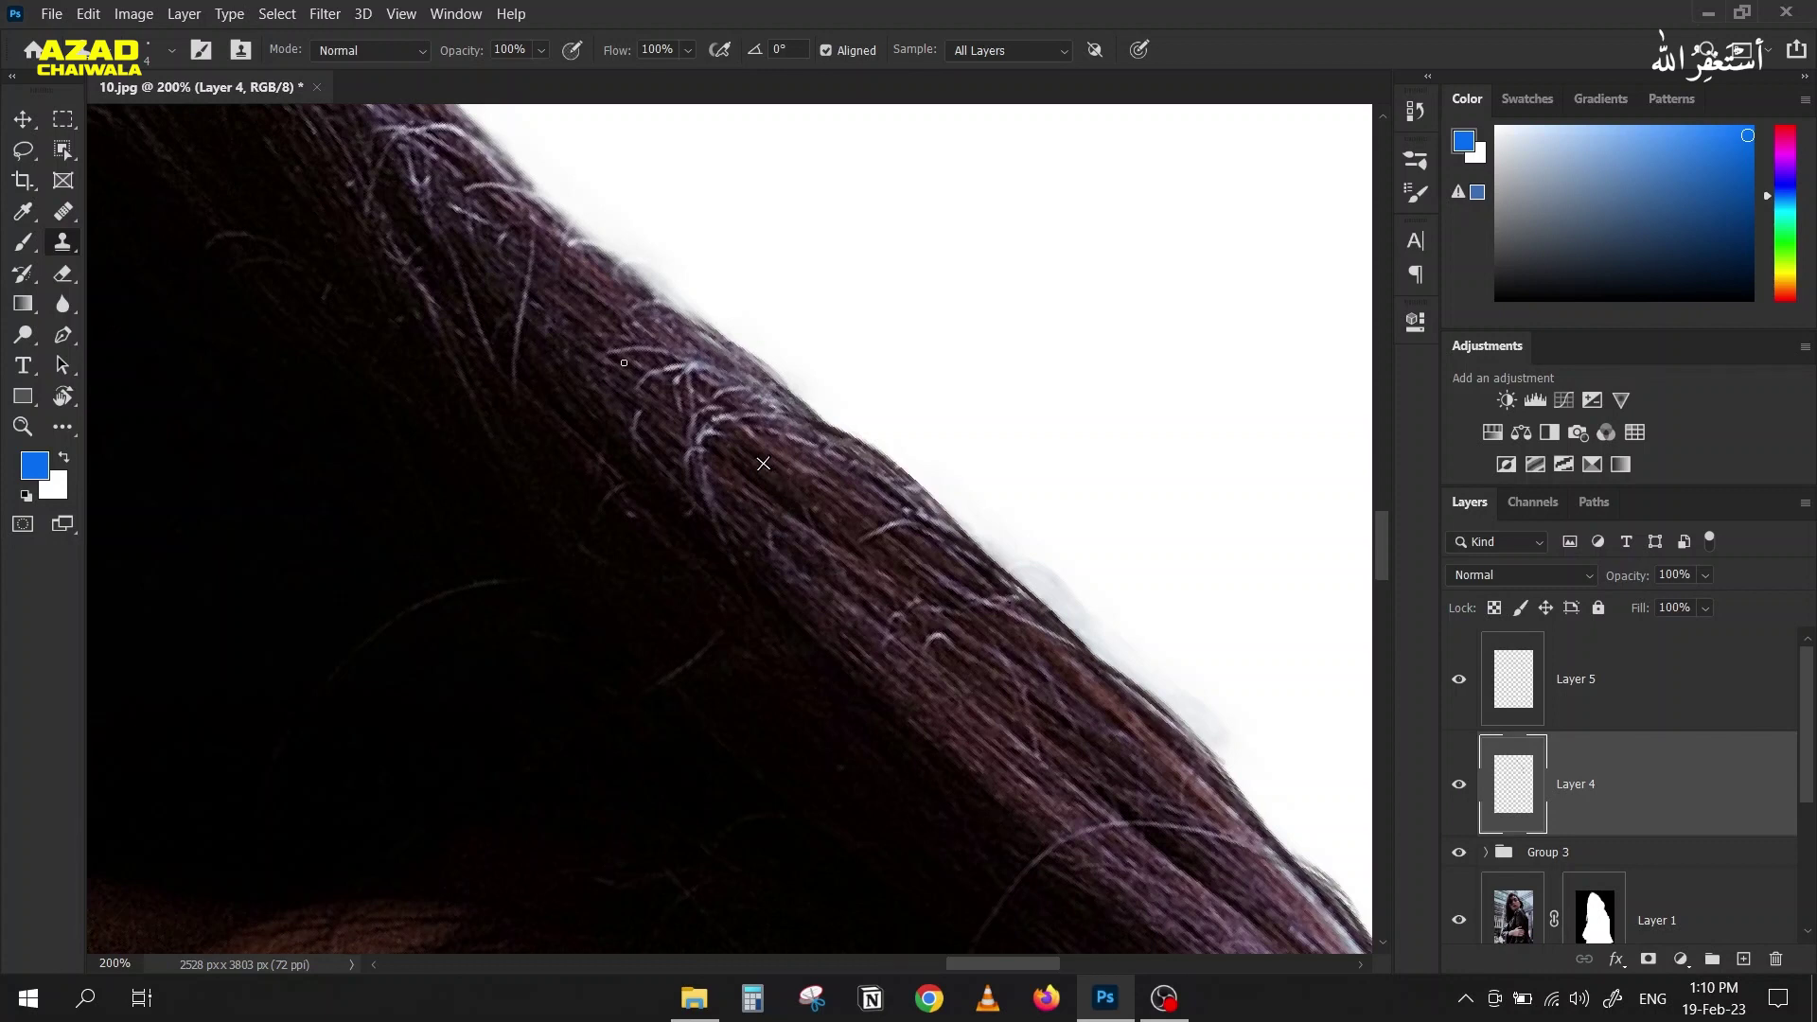
Step: Move along the edge and paint copied hair into the next hair sections
key("space")
mouse_move(705, 370)
left_mouse_down()
mouse_move(836, 459)
mouse_move(811, 473)
mouse_move(710, 388)
mouse_move(746, 409)
left_mouse_up()
left_click(689, 432, "alt")
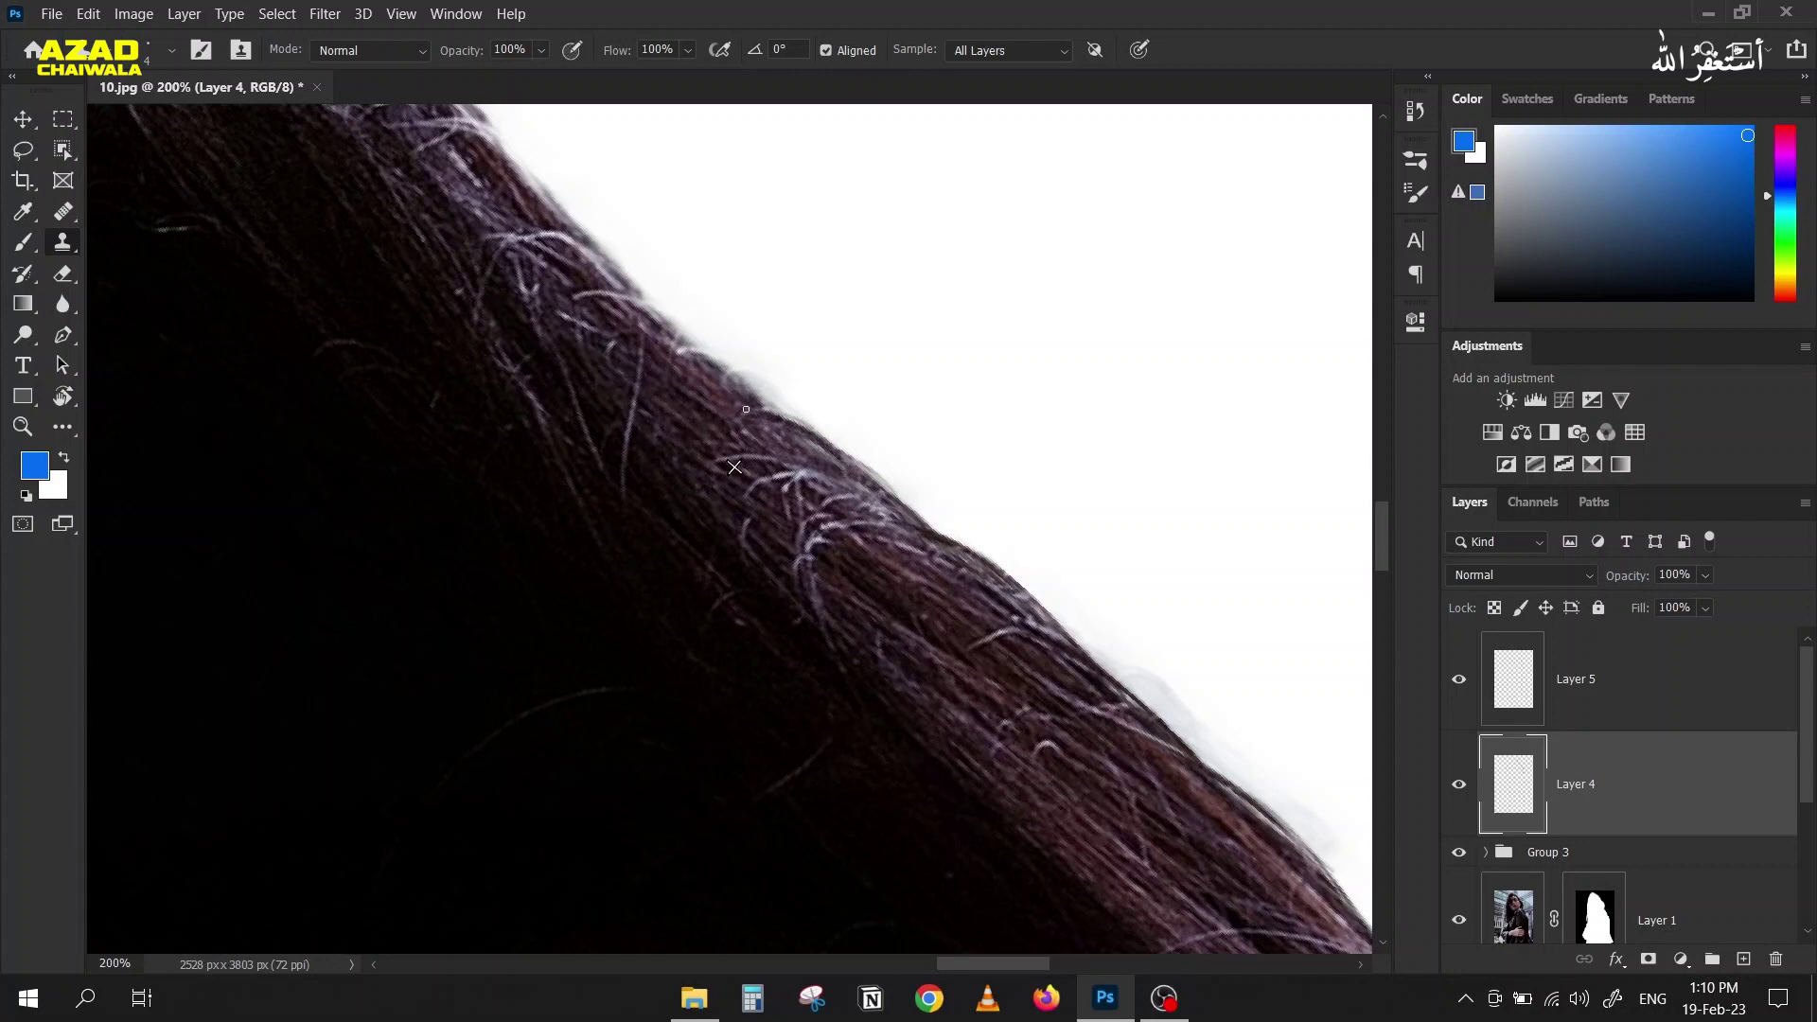
mouse_move(828, 457)
left_mouse_down()
mouse_move(767, 421)
mouse_move(705, 341)
mouse_move(794, 425)
mouse_move(707, 418)
mouse_move(788, 428)
left_mouse_up()
key("space")
mouse_move(663, 360)
left_mouse_down()
mouse_move(823, 523)
mouse_move(800, 427)
mouse_move(880, 504)
mouse_move(793, 413)
mouse_move(868, 506)
mouse_move(823, 464)
mouse_move(831, 583)
mouse_move(799, 436)
mouse_move(759, 383)
mouse_move(876, 524)
mouse_move(716, 407)
mouse_move(864, 508)
mouse_move(738, 465)
mouse_move(830, 473)
left_mouse_up()
left_click(783, 518, "alt")
mouse_move(707, 466)
left_mouse_down()
mouse_move(820, 454)
mouse_move(720, 403)
mouse_move(679, 412)
mouse_move(778, 423)
left_mouse_up()
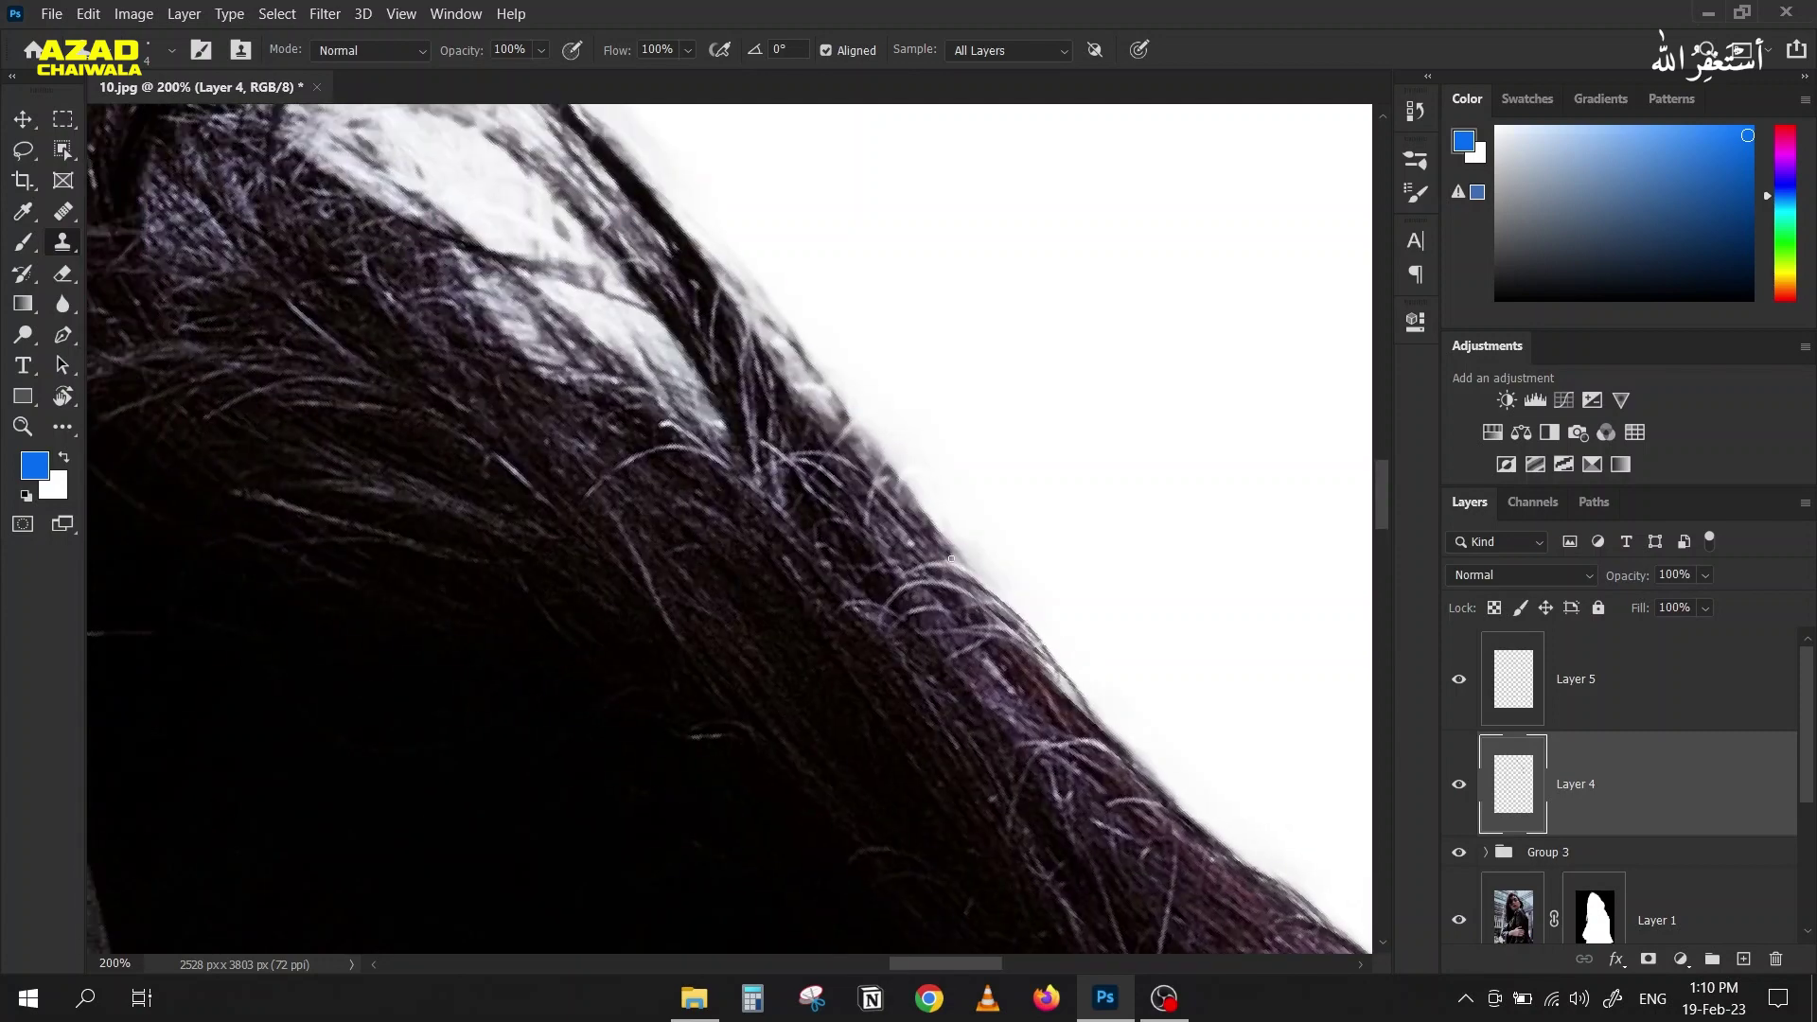
left_click(897, 600, "alt")
Step: Clone dark strands into the wispy top edge, including the upper-left hair, on Layer 4
left_click_drag(791, 441, 740, 331)
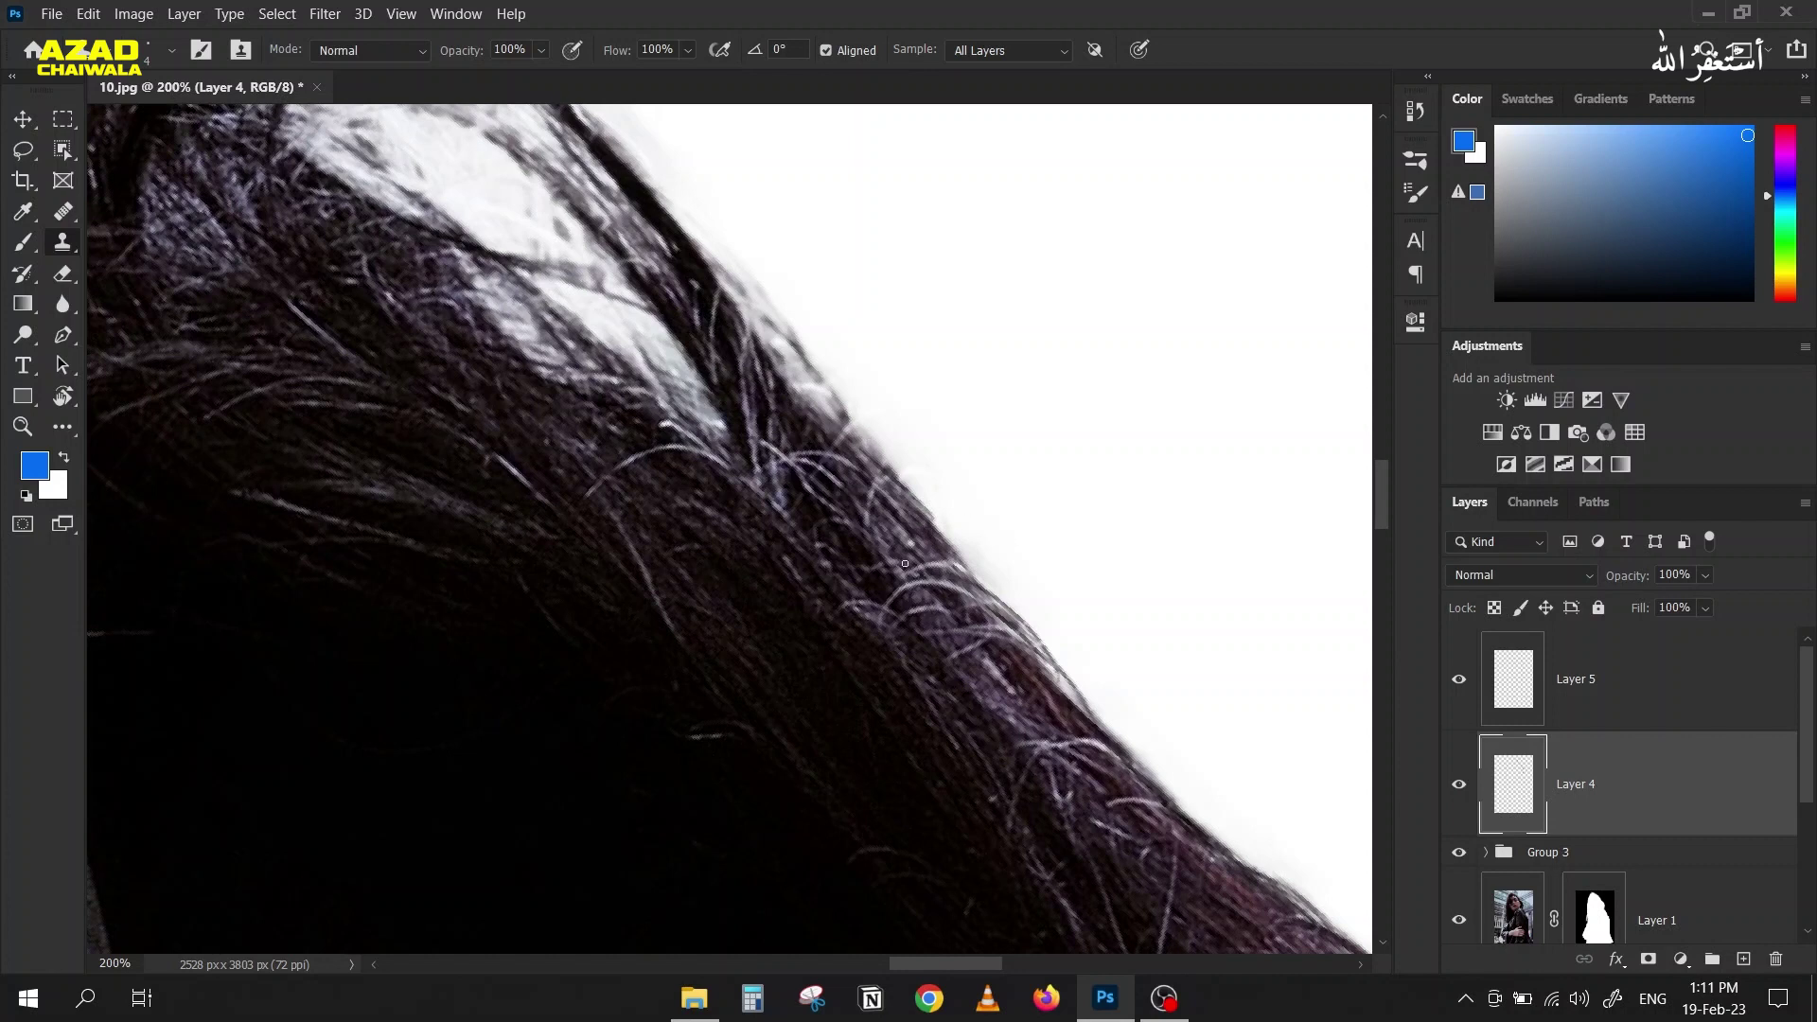
left_click(844, 557, "alt")
mouse_move(873, 389)
left_mouse_down()
mouse_move(899, 492)
mouse_move(889, 465)
left_mouse_up()
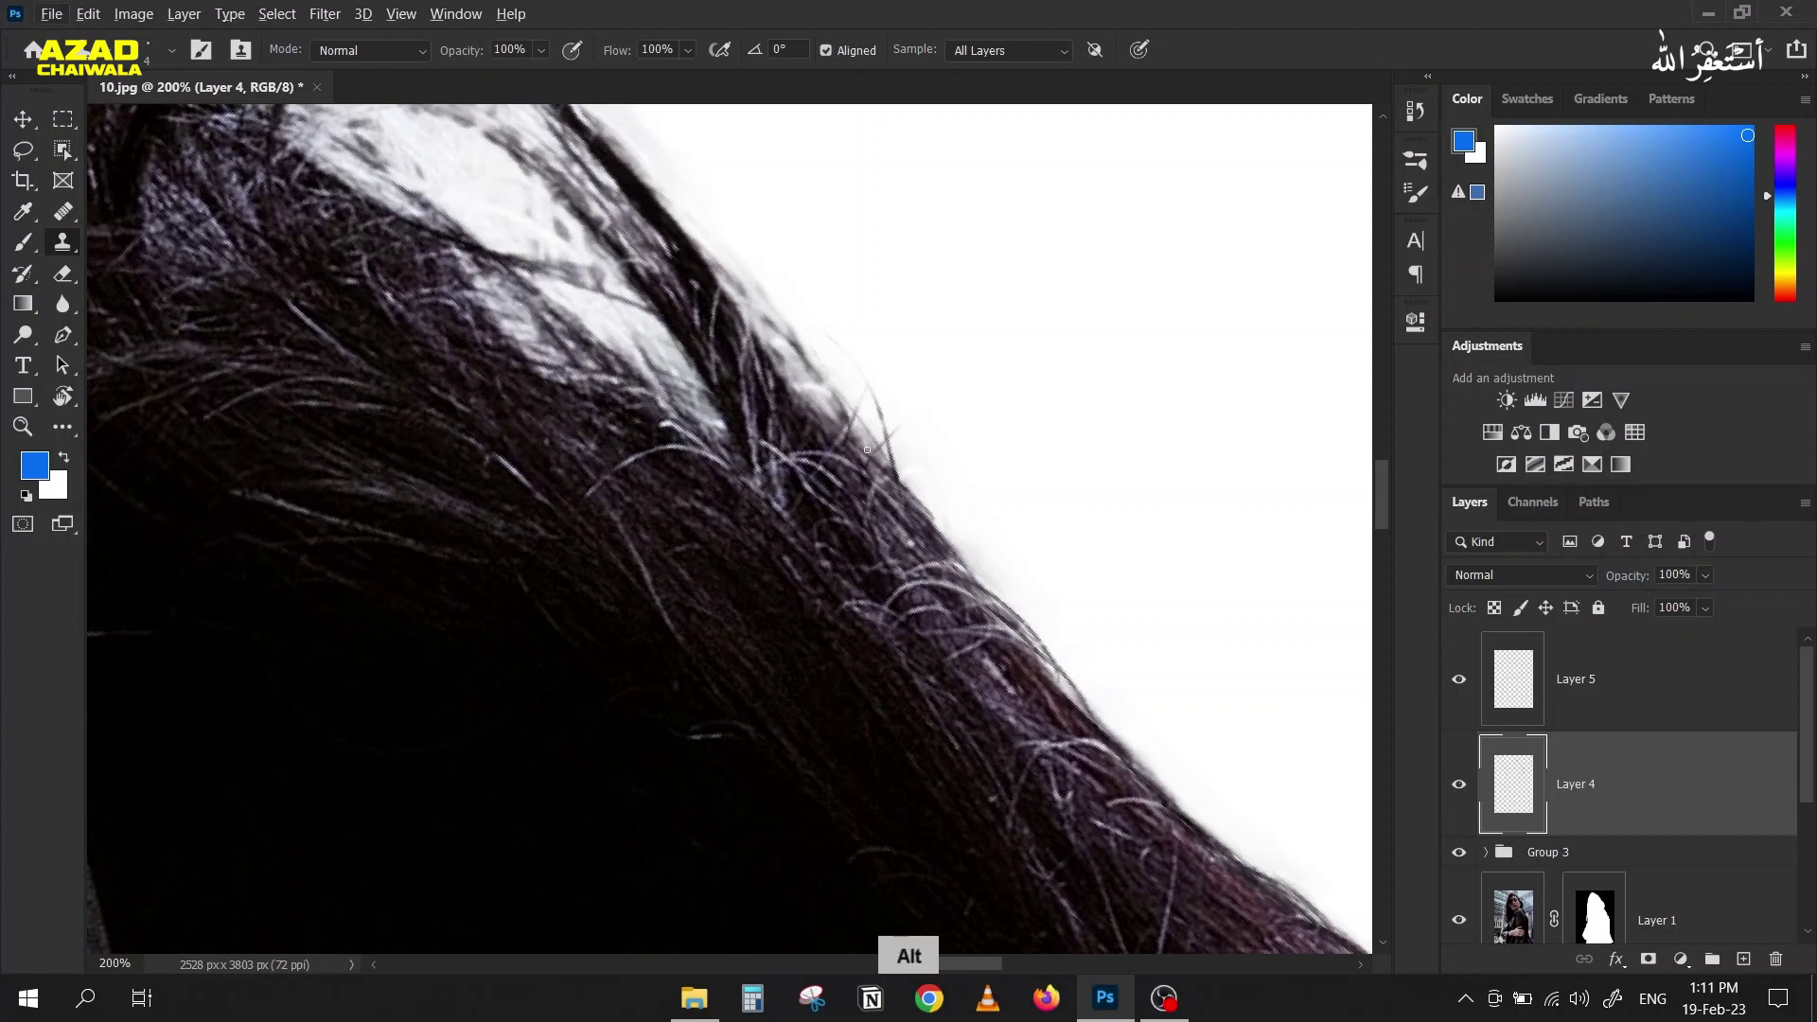
key("space")
left_click_drag(819, 483, 867, 607)
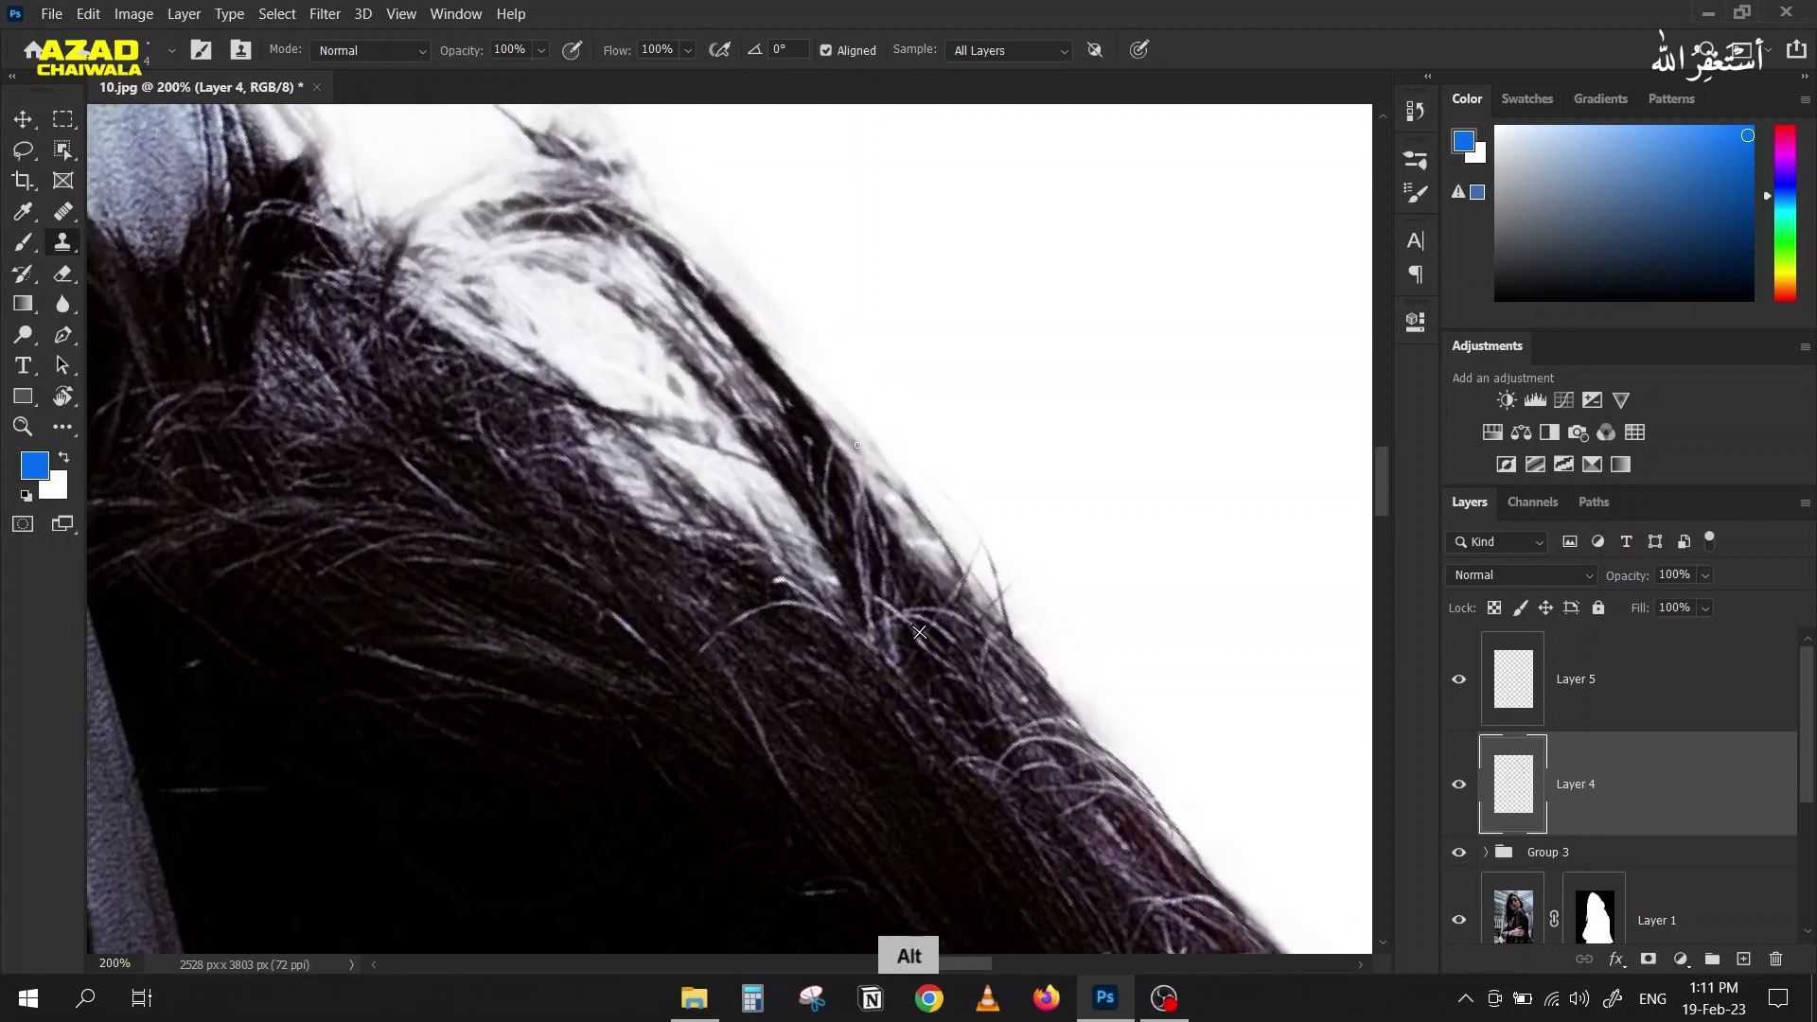
mouse_move(921, 536)
left_mouse_down()
mouse_move(899, 492)
mouse_move(922, 554)
mouse_move(884, 440)
left_mouse_up()
mouse_move(868, 560)
left_mouse_down()
mouse_move(856, 426)
mouse_move(885, 473)
mouse_move(810, 423)
mouse_move(879, 512)
left_mouse_up()
key("space")
left_click(719, 747, "alt")
mouse_move(860, 568)
left_mouse_down()
mouse_move(892, 572)
mouse_move(710, 539)
left_mouse_up()
left_click_drag(818, 556, 783, 451)
mouse_move(932, 686)
left_mouse_down()
mouse_move(756, 463)
mouse_move(901, 666)
mouse_move(841, 603)
mouse_move(986, 722)
mouse_move(688, 538)
mouse_move(885, 651)
mouse_move(645, 467)
mouse_move(852, 639)
mouse_move(673, 509)
mouse_move(815, 604)
mouse_move(730, 554)
mouse_move(642, 464)
mouse_move(723, 542)
mouse_move(663, 476)
mouse_move(637, 478)
mouse_move(726, 530)
mouse_move(513, 429)
mouse_move(737, 550)
mouse_move(639, 506)
left_mouse_up()
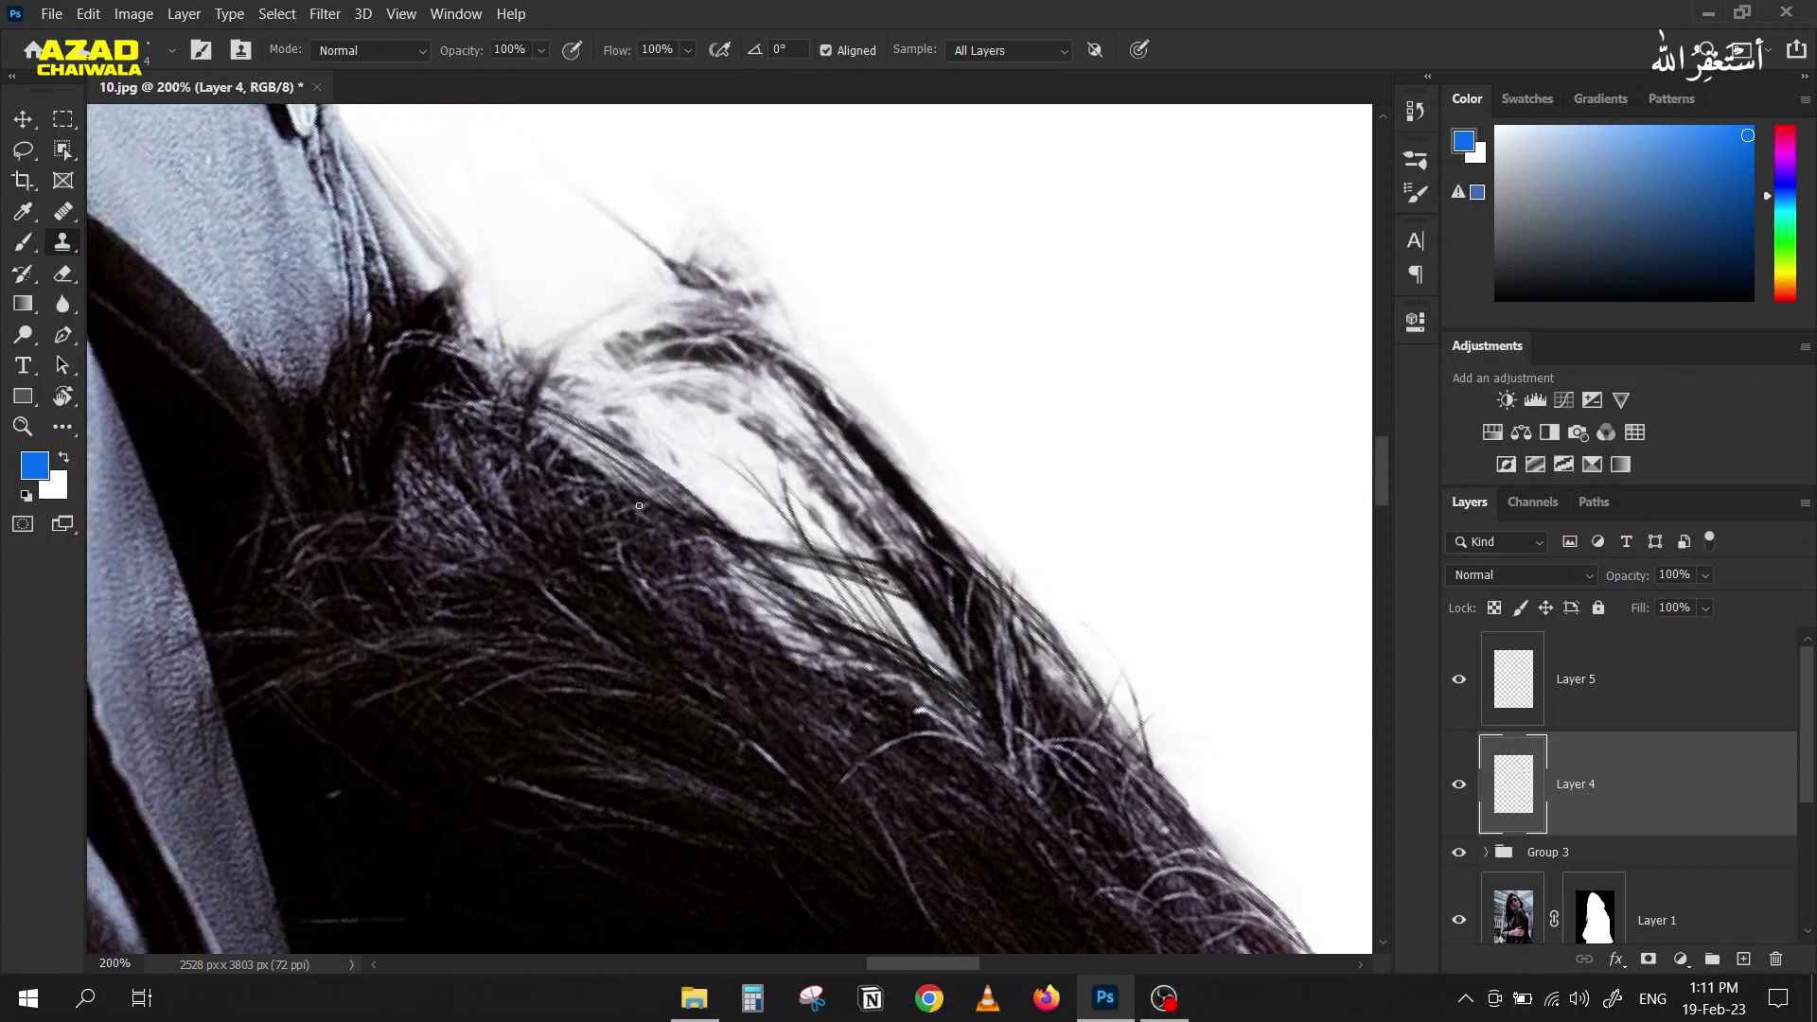
Step: Clone dark strands at the hair top, undoing three unsatisfactory strokes and repainting
mouse_move(905, 534)
left_mouse_down()
mouse_move(684, 407)
mouse_move(918, 561)
mouse_move(654, 406)
mouse_move(924, 568)
mouse_move(666, 503)
mouse_move(907, 557)
mouse_move(638, 515)
mouse_move(900, 590)
mouse_move(667, 502)
mouse_move(951, 604)
mouse_move(925, 617)
mouse_move(622, 410)
mouse_move(921, 597)
mouse_move(912, 558)
mouse_move(823, 551)
mouse_move(885, 569)
mouse_move(578, 415)
mouse_move(818, 523)
mouse_move(618, 500)
mouse_move(700, 480)
left_mouse_up()
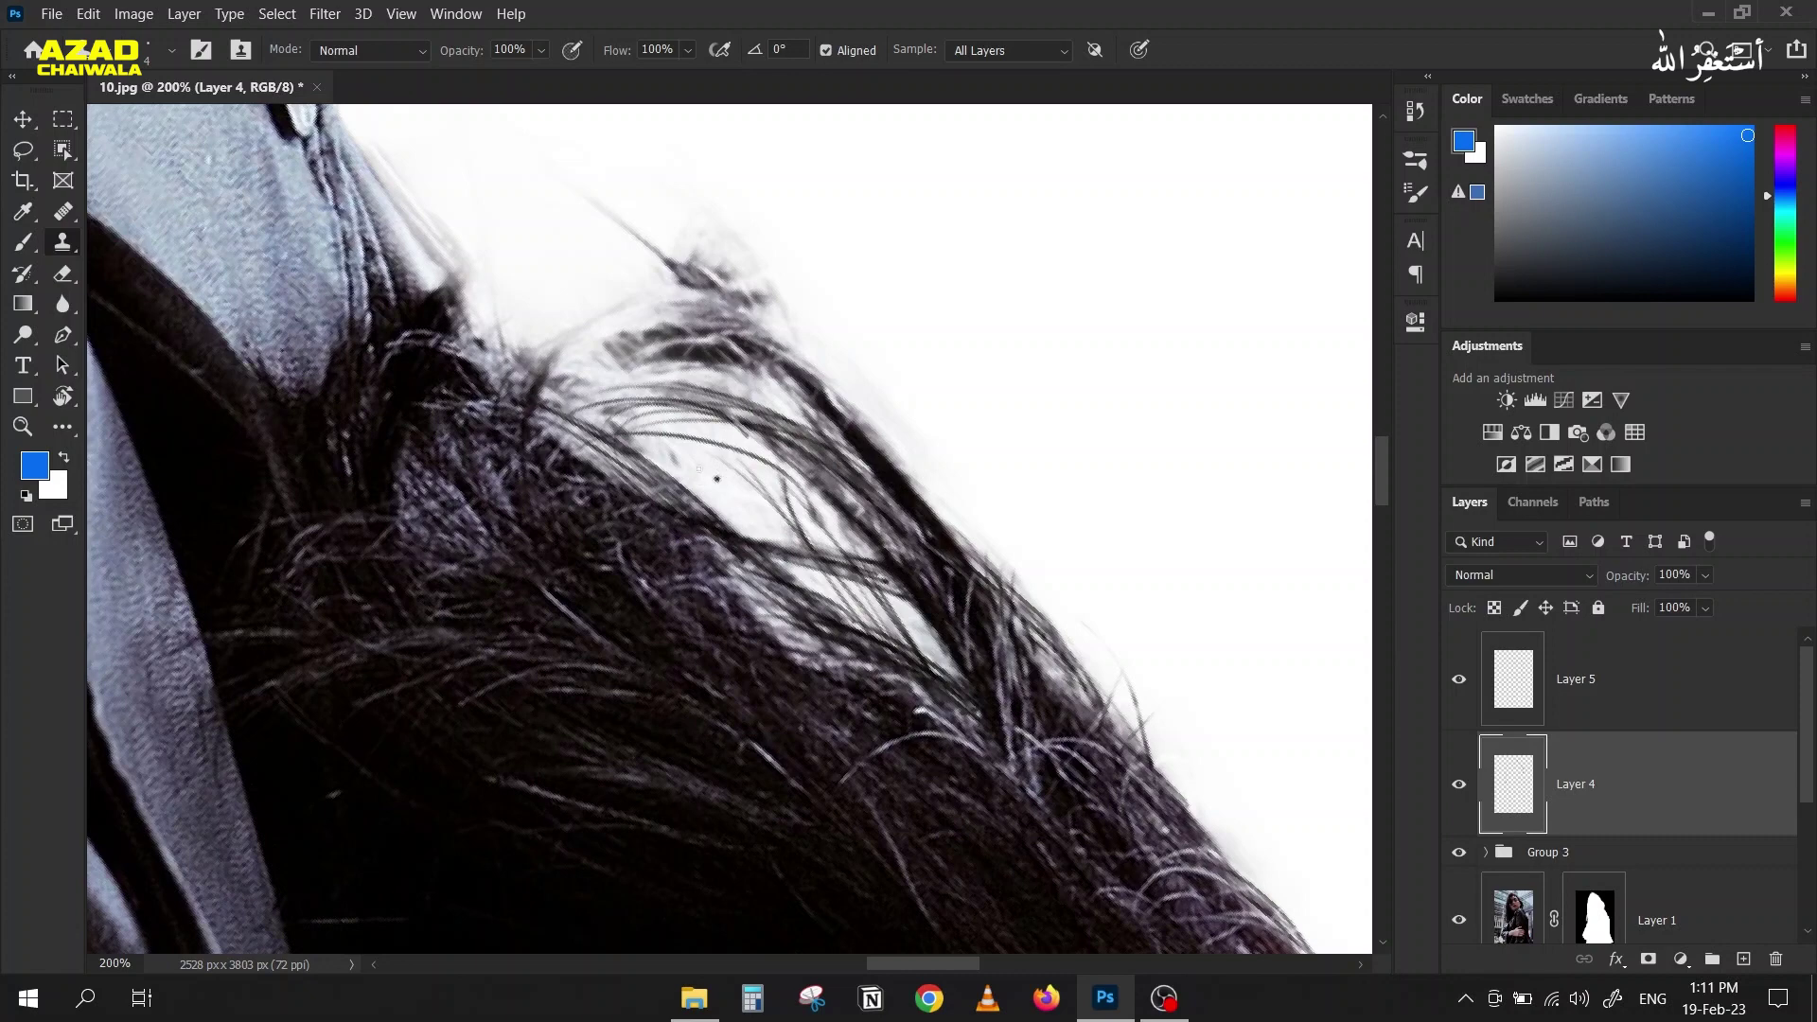
key("ctrl+z")
key("ctrl+z")
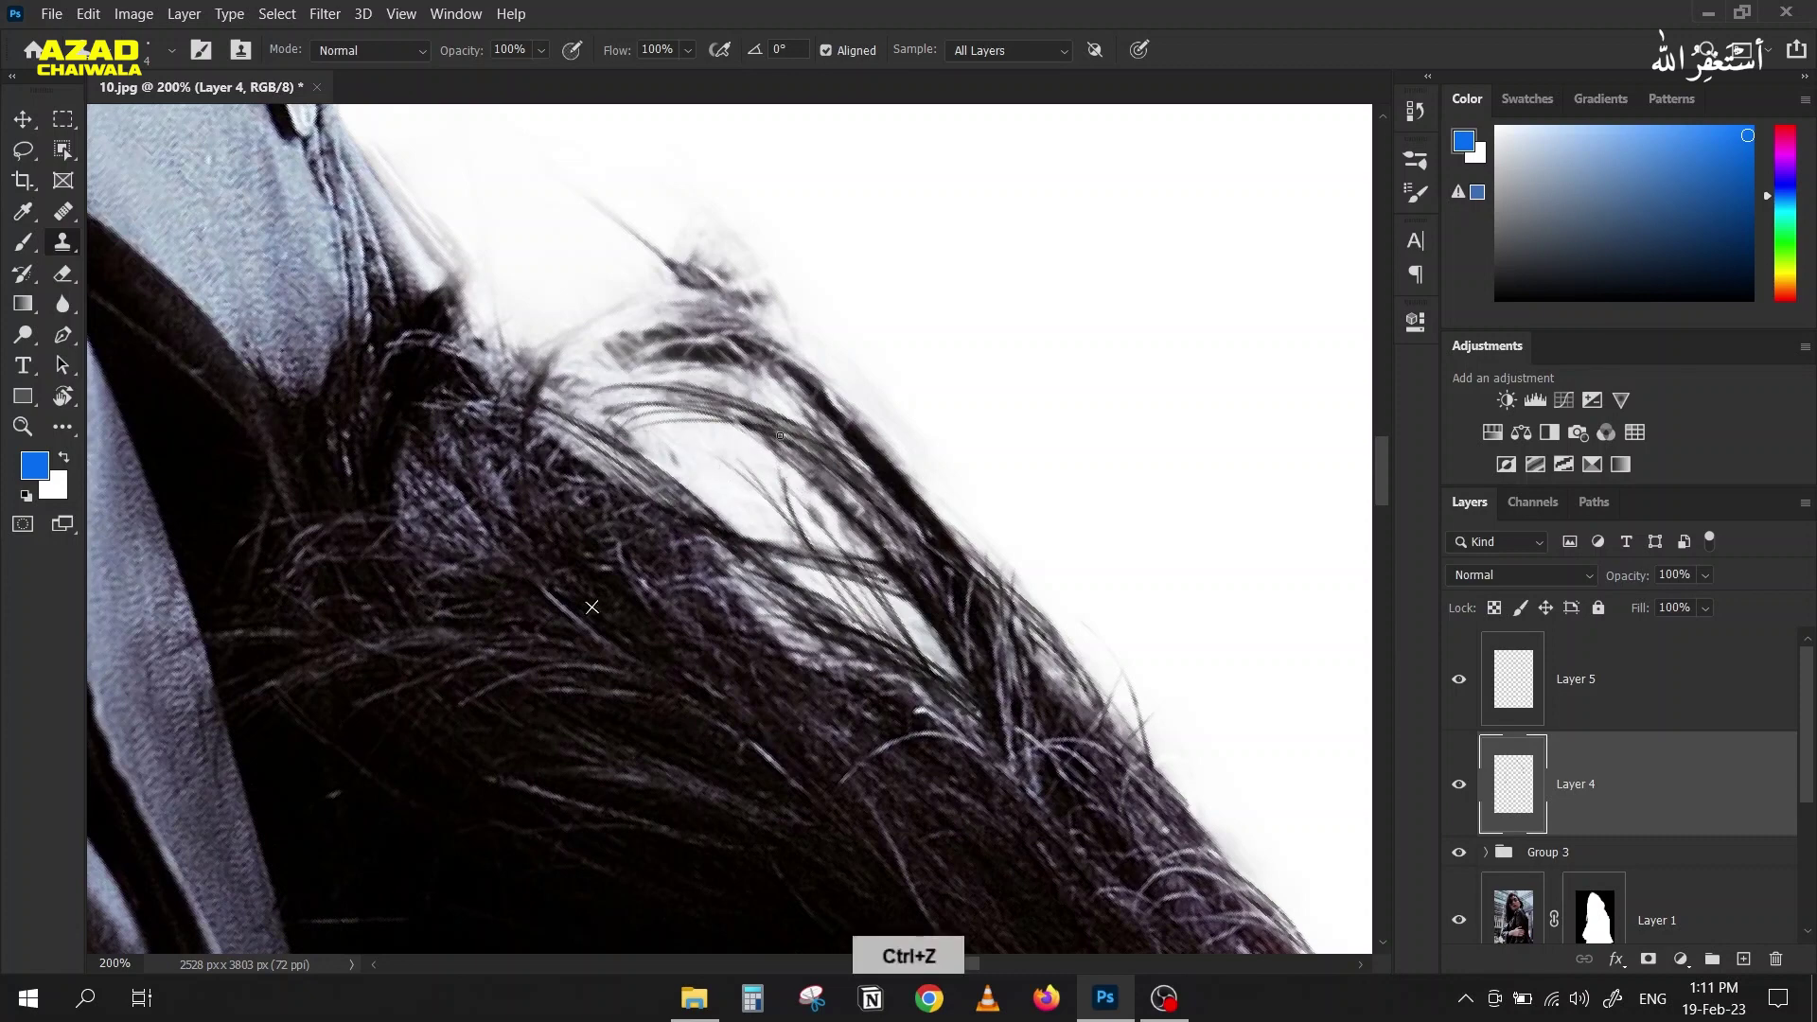
mouse_move(688, 430)
left_mouse_down()
mouse_move(605, 392)
mouse_move(691, 407)
mouse_move(739, 378)
mouse_move(664, 359)
mouse_move(795, 407)
mouse_move(776, 379)
mouse_move(819, 428)
left_mouse_up()
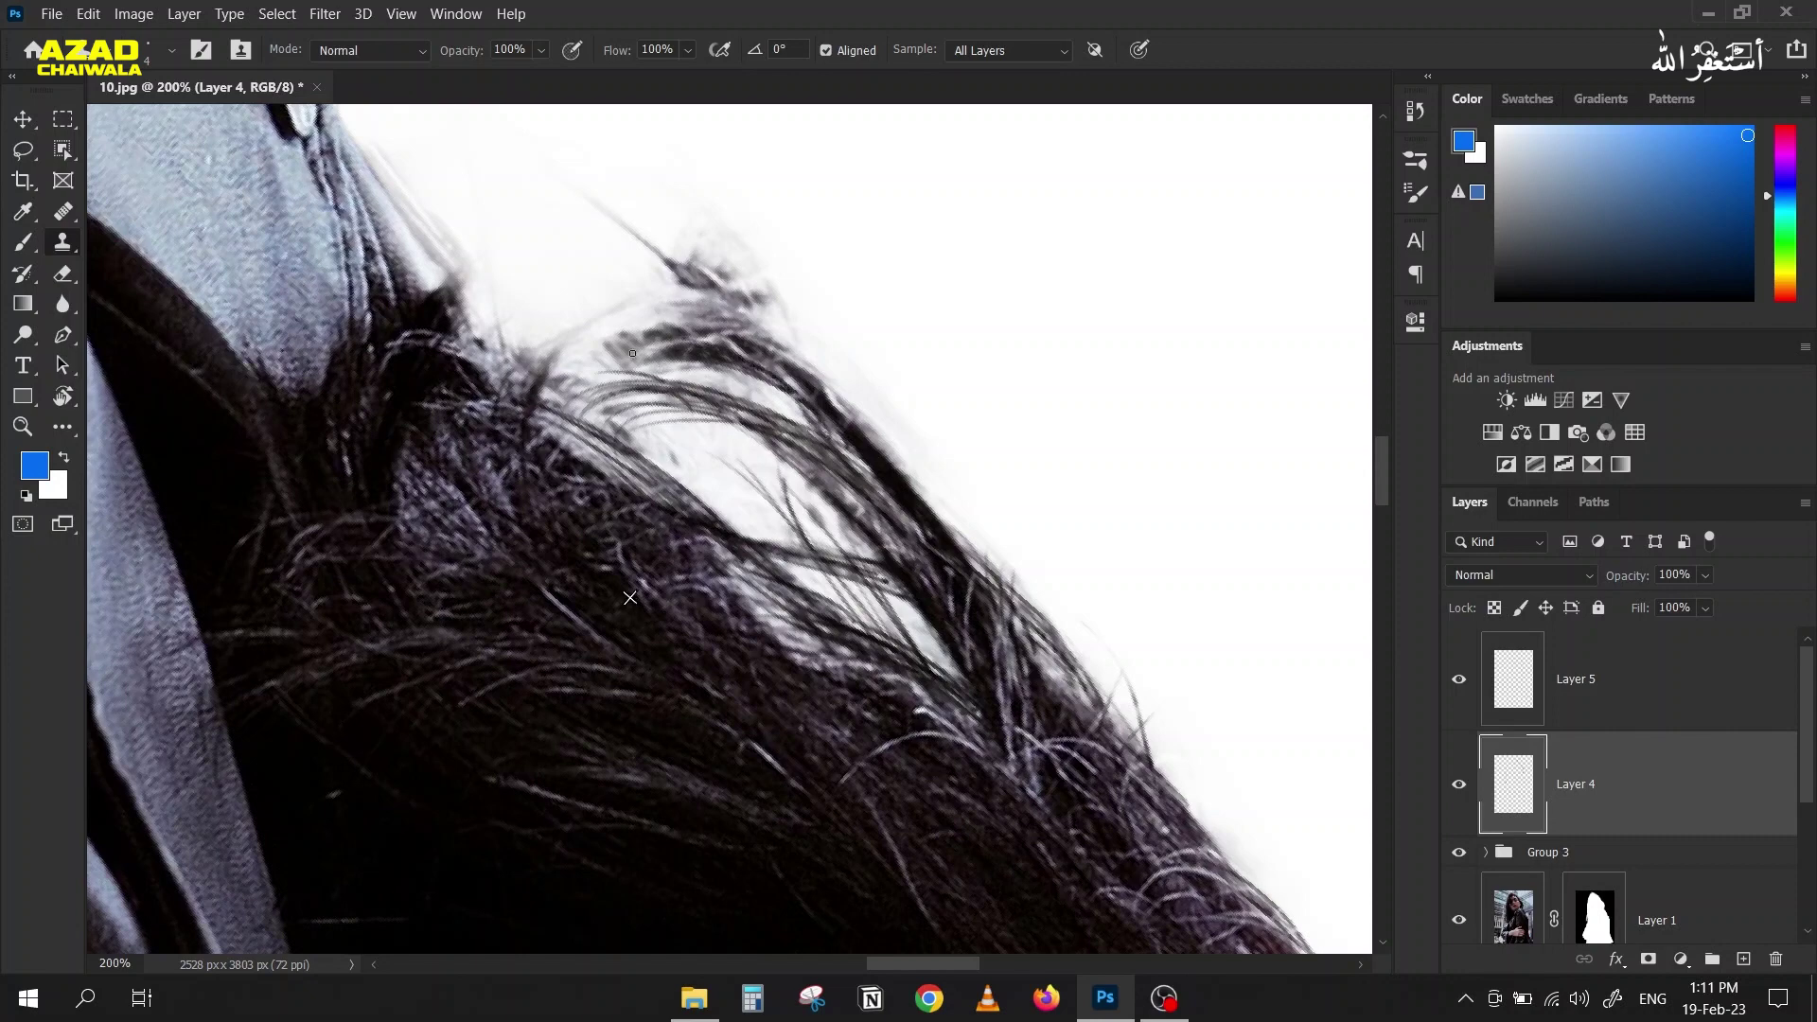
key("ctrl+z")
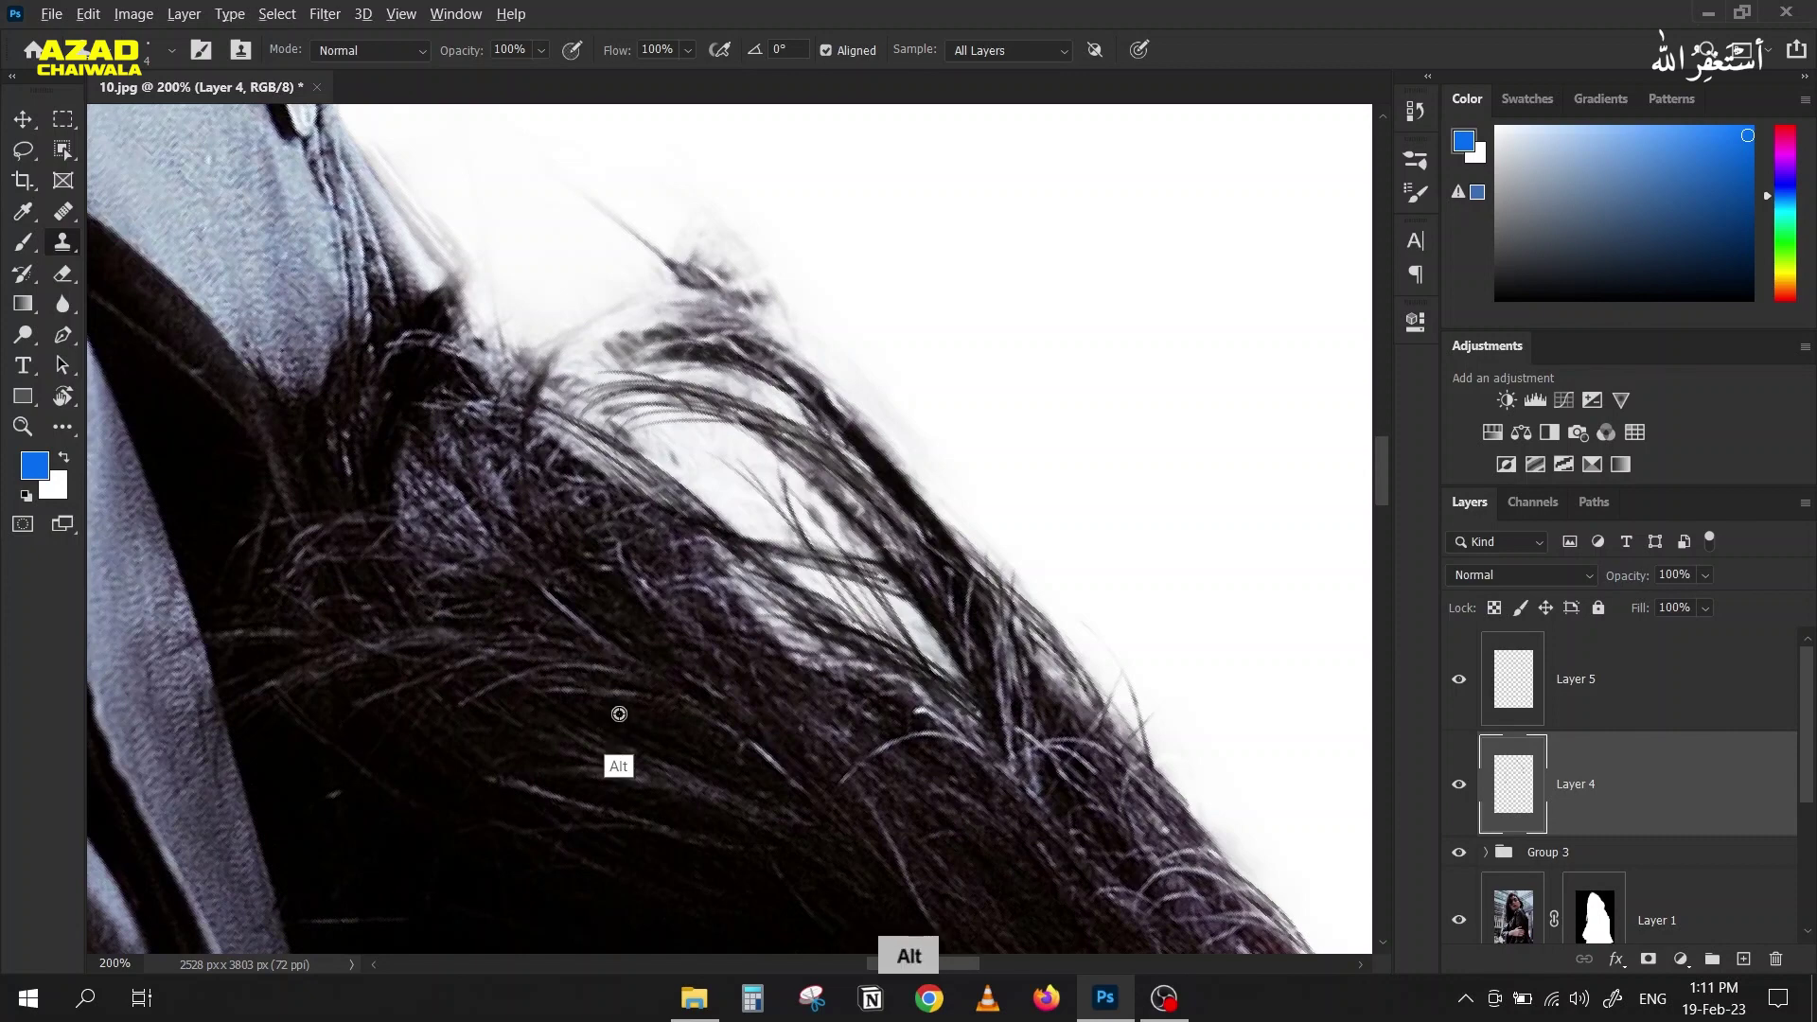
mouse_move(710, 322)
left_mouse_down()
mouse_move(865, 430)
mouse_move(812, 367)
mouse_move(891, 436)
left_mouse_up()
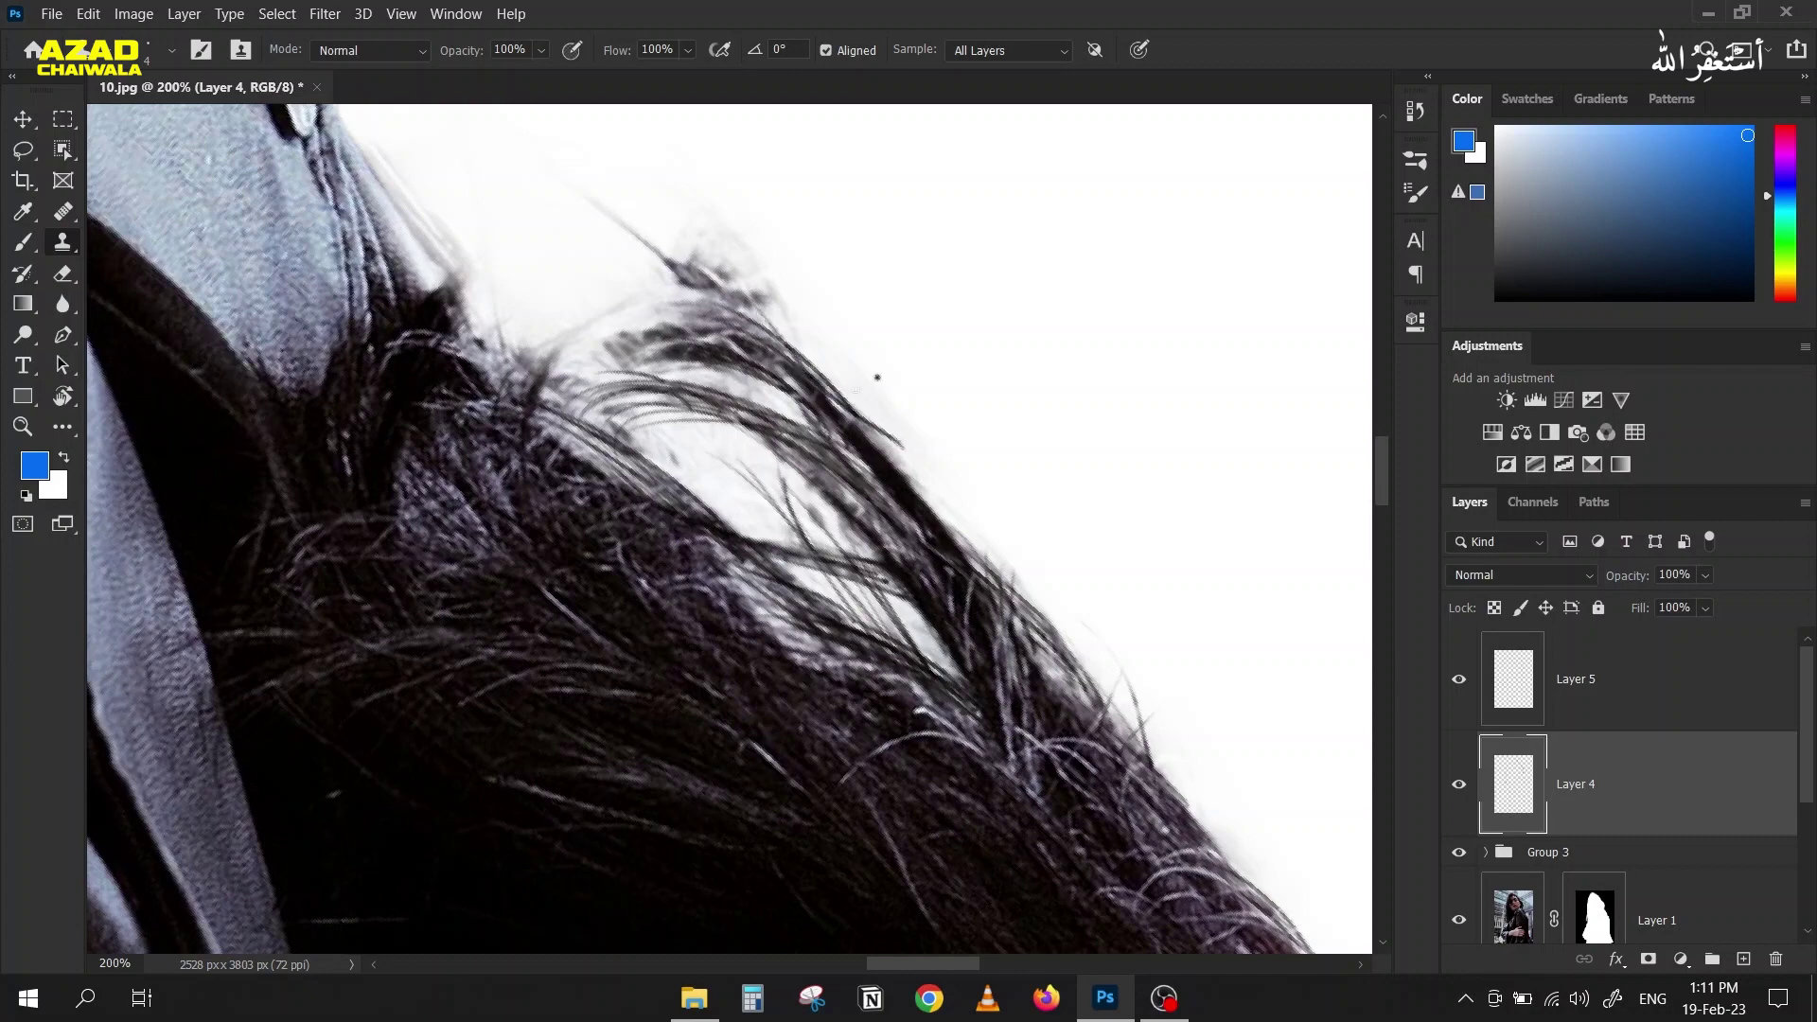
key("ctrl+z")
key("ctrl+z")
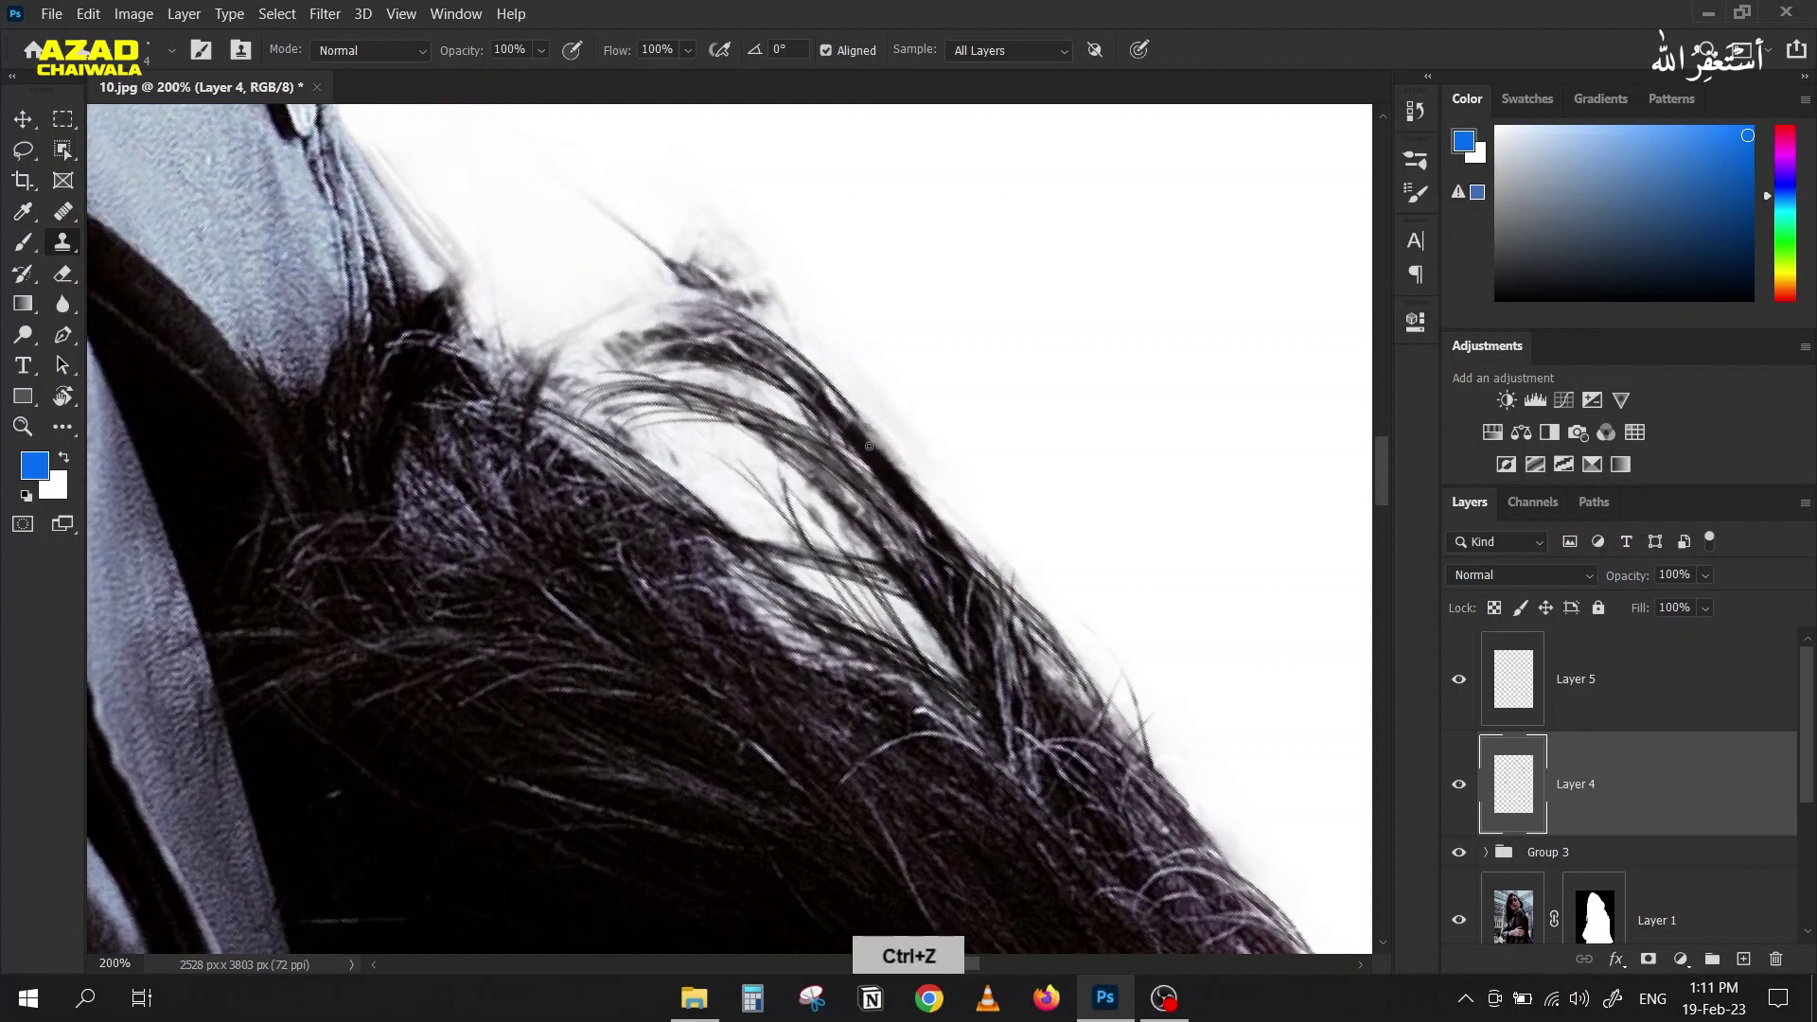
mouse_move(883, 448)
left_mouse_down()
mouse_move(805, 354)
mouse_move(886, 461)
mouse_move(797, 357)
mouse_move(876, 455)
mouse_move(806, 371)
mouse_move(659, 366)
left_mouse_up()
Step: Darken the flyaway strands at the top and along the lower and middle hair edge
mouse_move(752, 319)
left_mouse_down()
mouse_move(702, 238)
mouse_move(807, 362)
mouse_move(693, 213)
mouse_move(791, 336)
mouse_move(636, 185)
mouse_move(735, 316)
mouse_move(569, 192)
mouse_move(700, 282)
left_mouse_up()
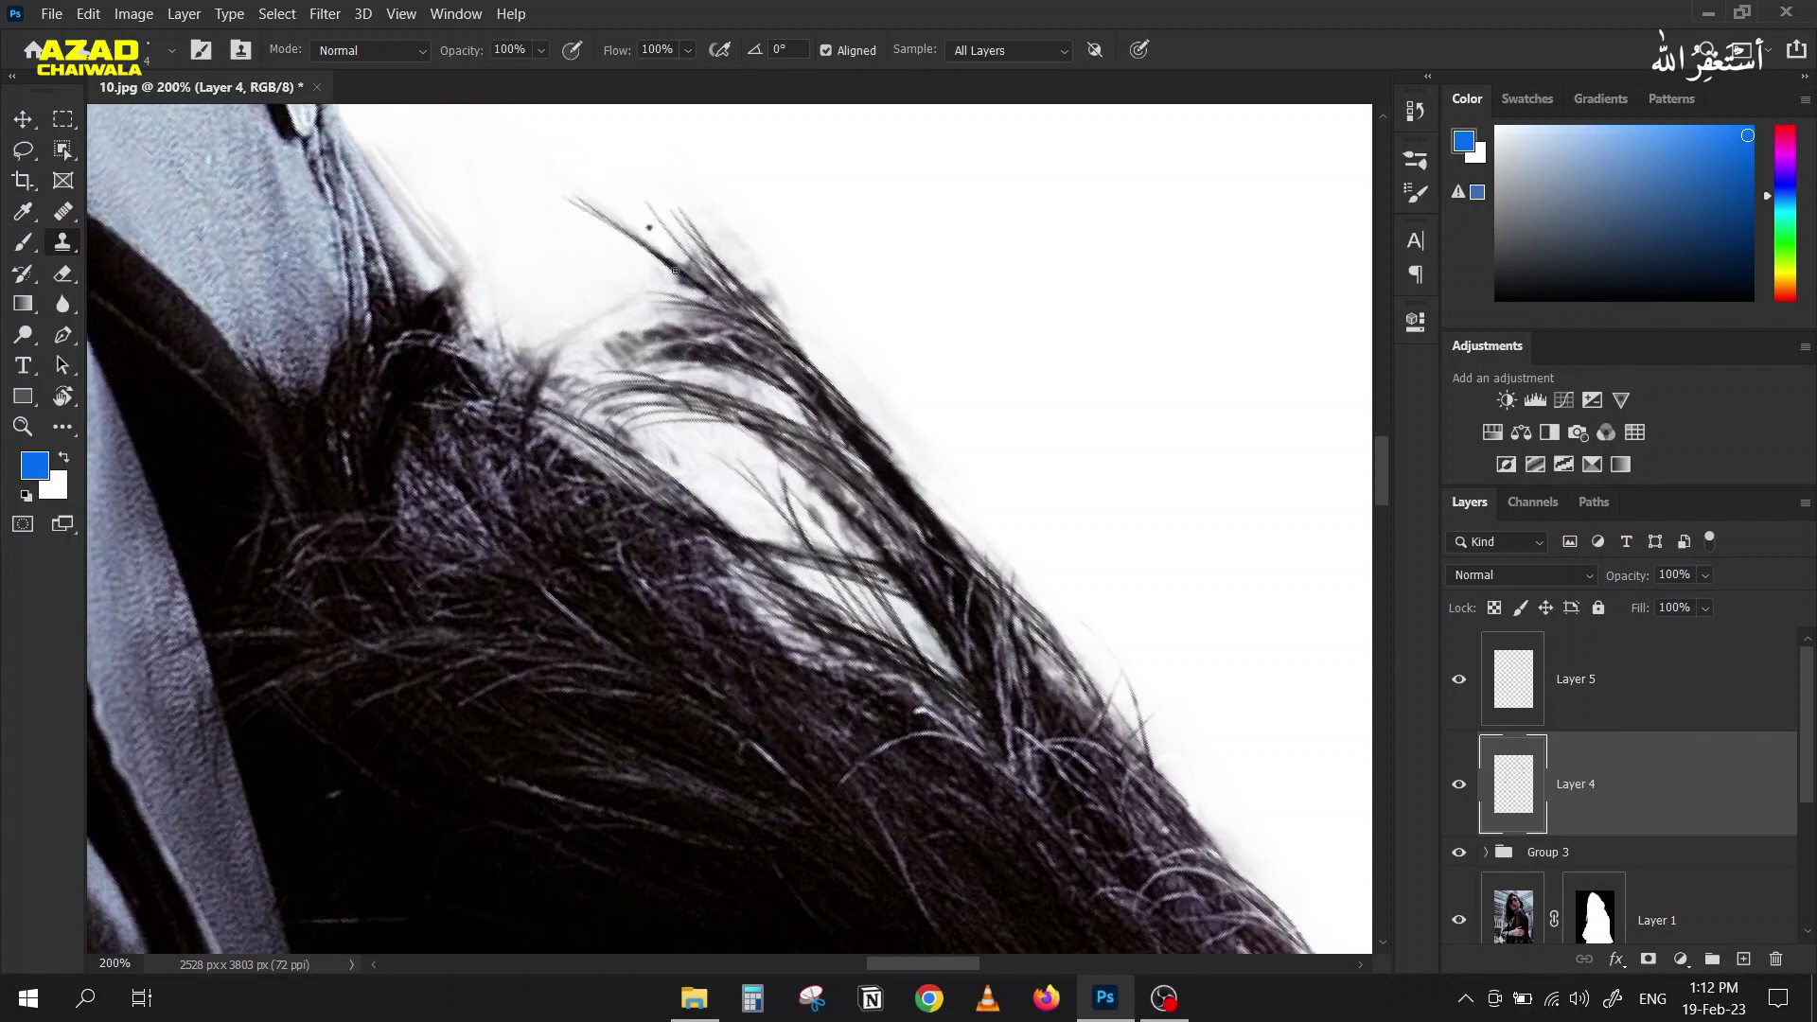
left_click_drag(714, 232, 765, 325)
mouse_move(724, 212)
left_mouse_down()
mouse_move(790, 356)
mouse_move(725, 269)
mouse_move(784, 329)
mouse_move(692, 269)
mouse_move(771, 293)
left_mouse_up()
mouse_move(836, 364)
left_mouse_down()
mouse_move(882, 421)
mouse_move(817, 382)
left_mouse_up()
mouse_move(903, 494)
left_mouse_down()
mouse_move(897, 464)
mouse_move(916, 519)
left_mouse_up()
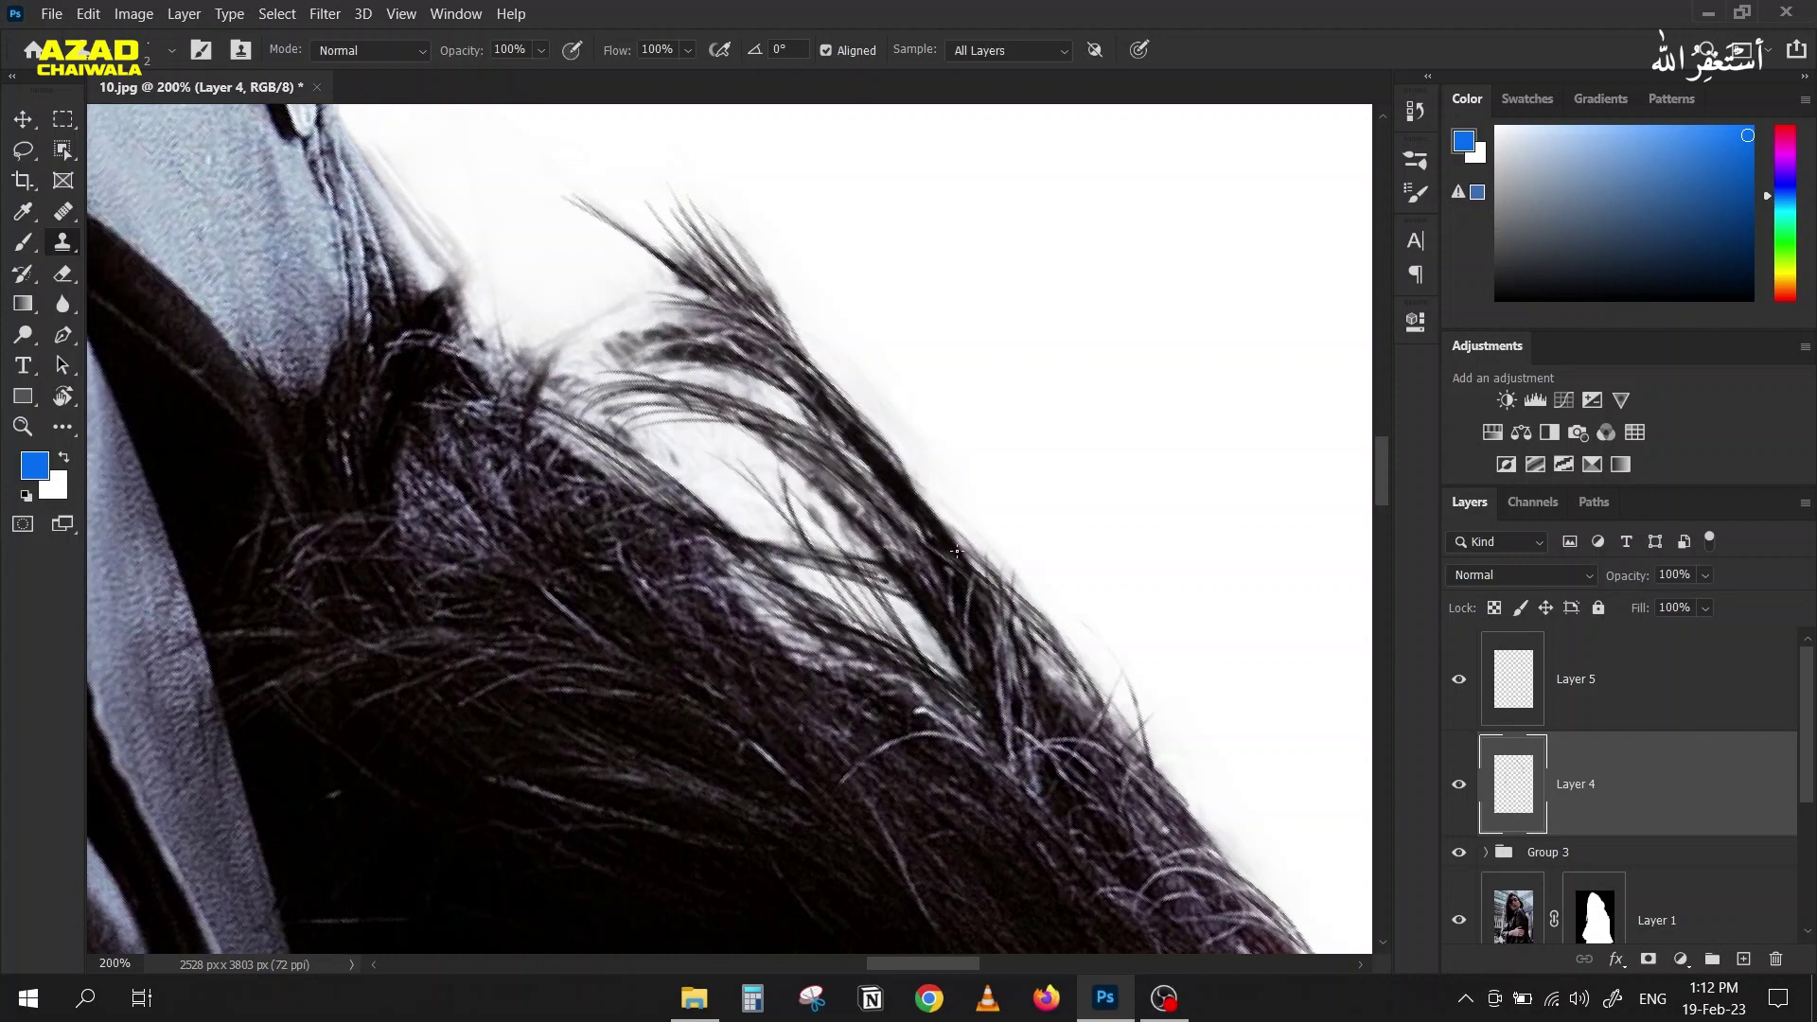
mouse_move(1023, 613)
left_mouse_down()
mouse_move(815, 442)
mouse_move(700, 388)
mouse_move(776, 387)
mouse_move(744, 387)
mouse_move(765, 376)
mouse_move(735, 352)
mouse_move(579, 399)
mouse_move(686, 363)
mouse_move(613, 388)
mouse_move(628, 385)
mouse_move(601, 373)
mouse_move(713, 360)
mouse_move(591, 361)
mouse_move(755, 360)
mouse_move(657, 360)
left_mouse_up()
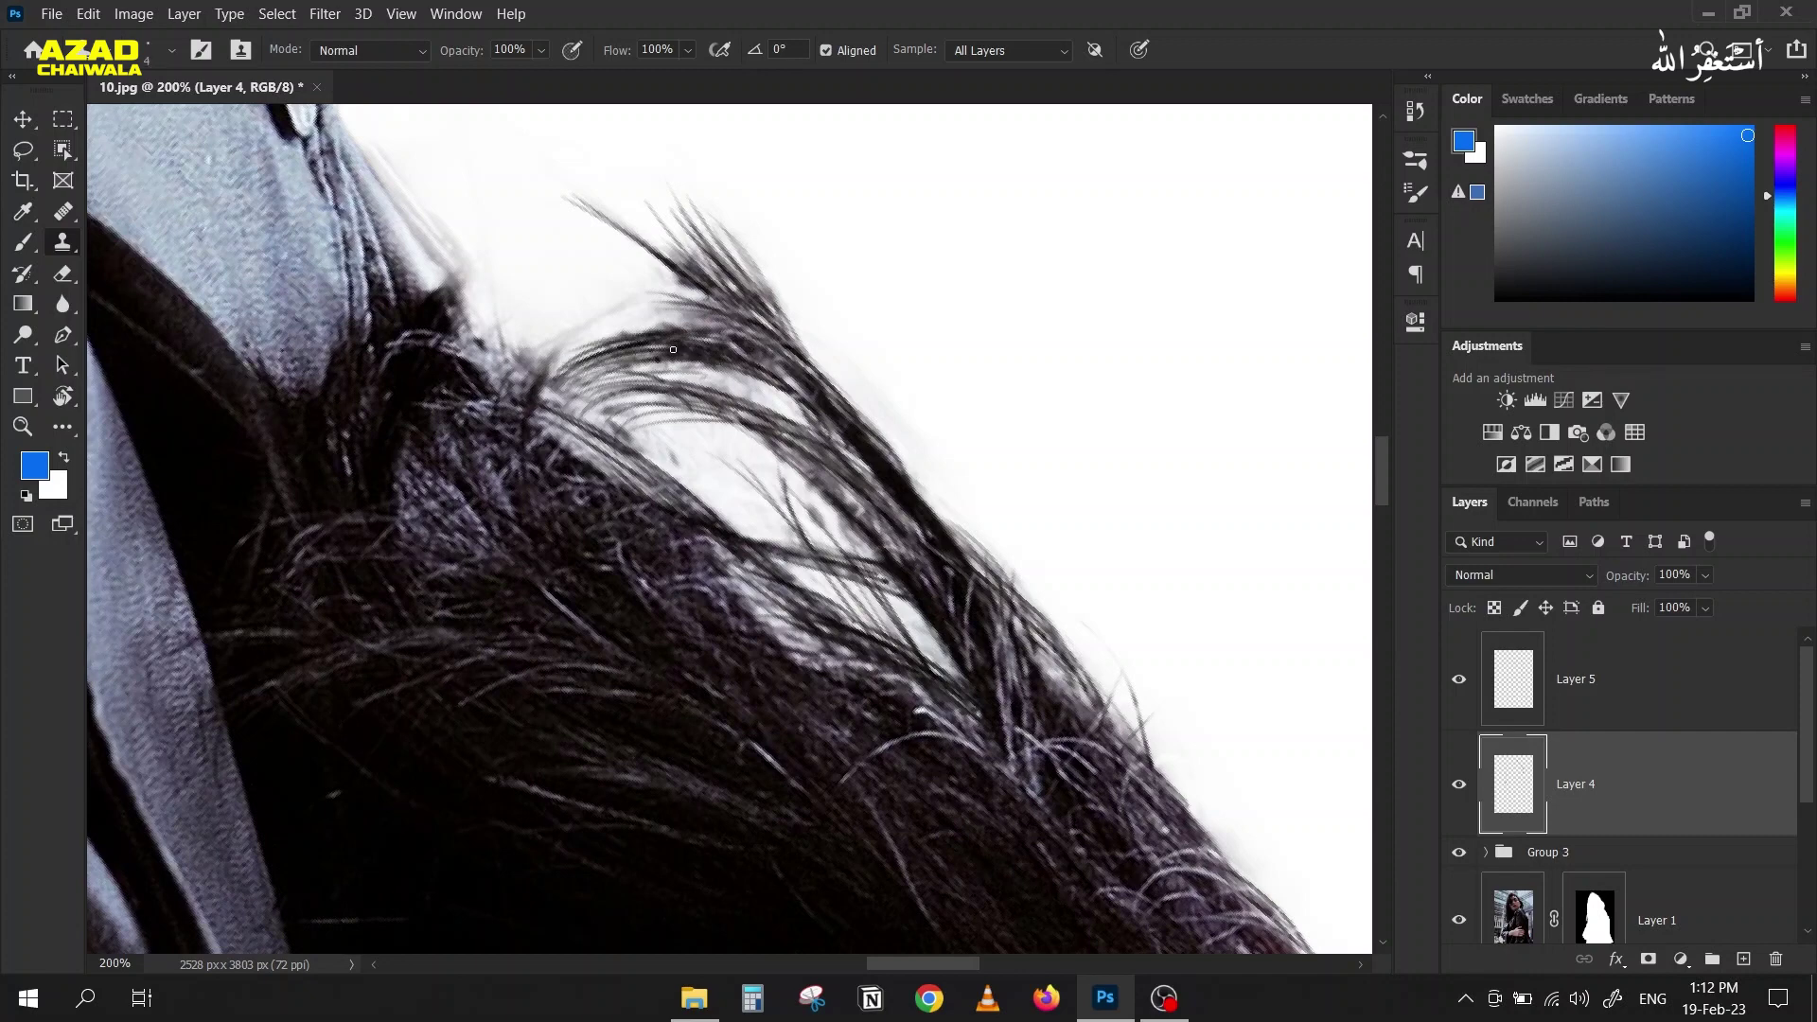
mouse_move(827, 432)
left_mouse_down()
mouse_move(771, 411)
mouse_move(804, 413)
mouse_move(611, 464)
mouse_move(636, 406)
mouse_move(609, 404)
mouse_move(593, 439)
mouse_move(605, 368)
mouse_move(665, 348)
mouse_move(613, 416)
mouse_move(712, 369)
mouse_move(740, 395)
mouse_move(708, 391)
mouse_move(733, 417)
mouse_move(703, 450)
mouse_move(788, 422)
left_mouse_up()
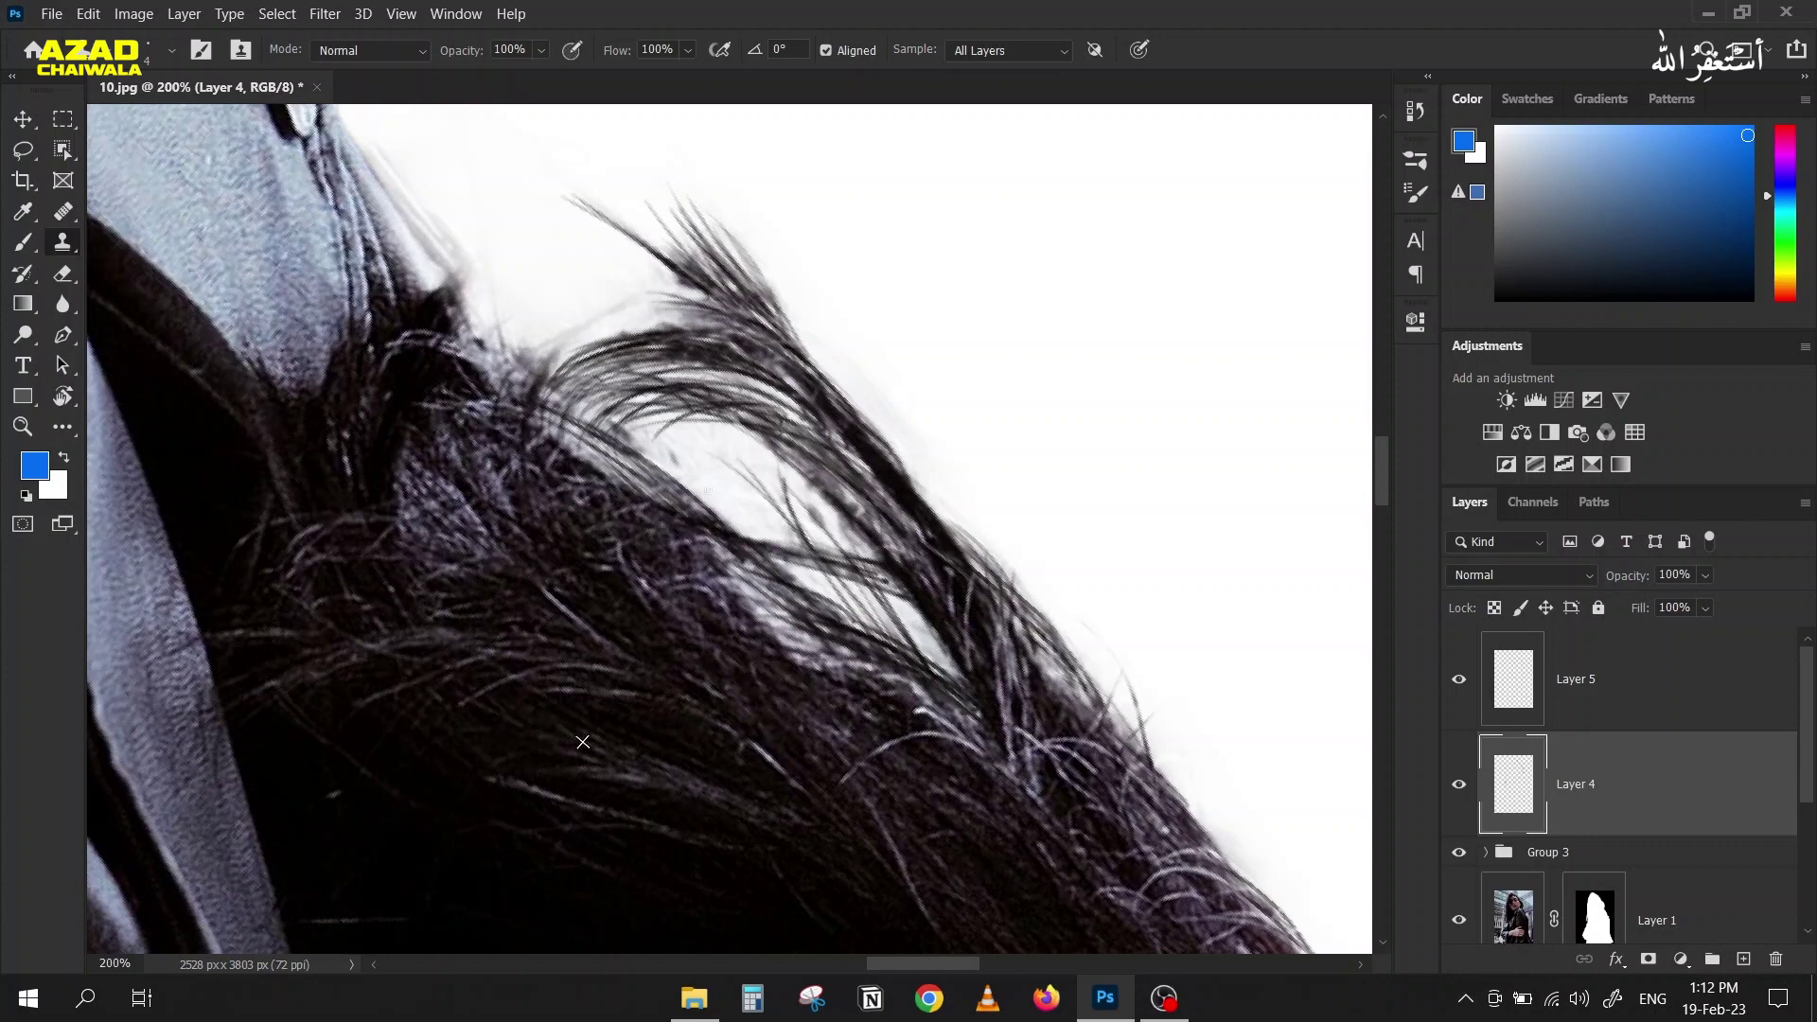
Step: Thicken the upper-left strands and clone hair over the white gaps inside the hair mass
mouse_move(724, 350)
left_mouse_down()
mouse_move(648, 342)
mouse_move(732, 340)
mouse_move(681, 327)
mouse_move(715, 324)
mouse_move(685, 310)
mouse_move(574, 337)
left_mouse_up()
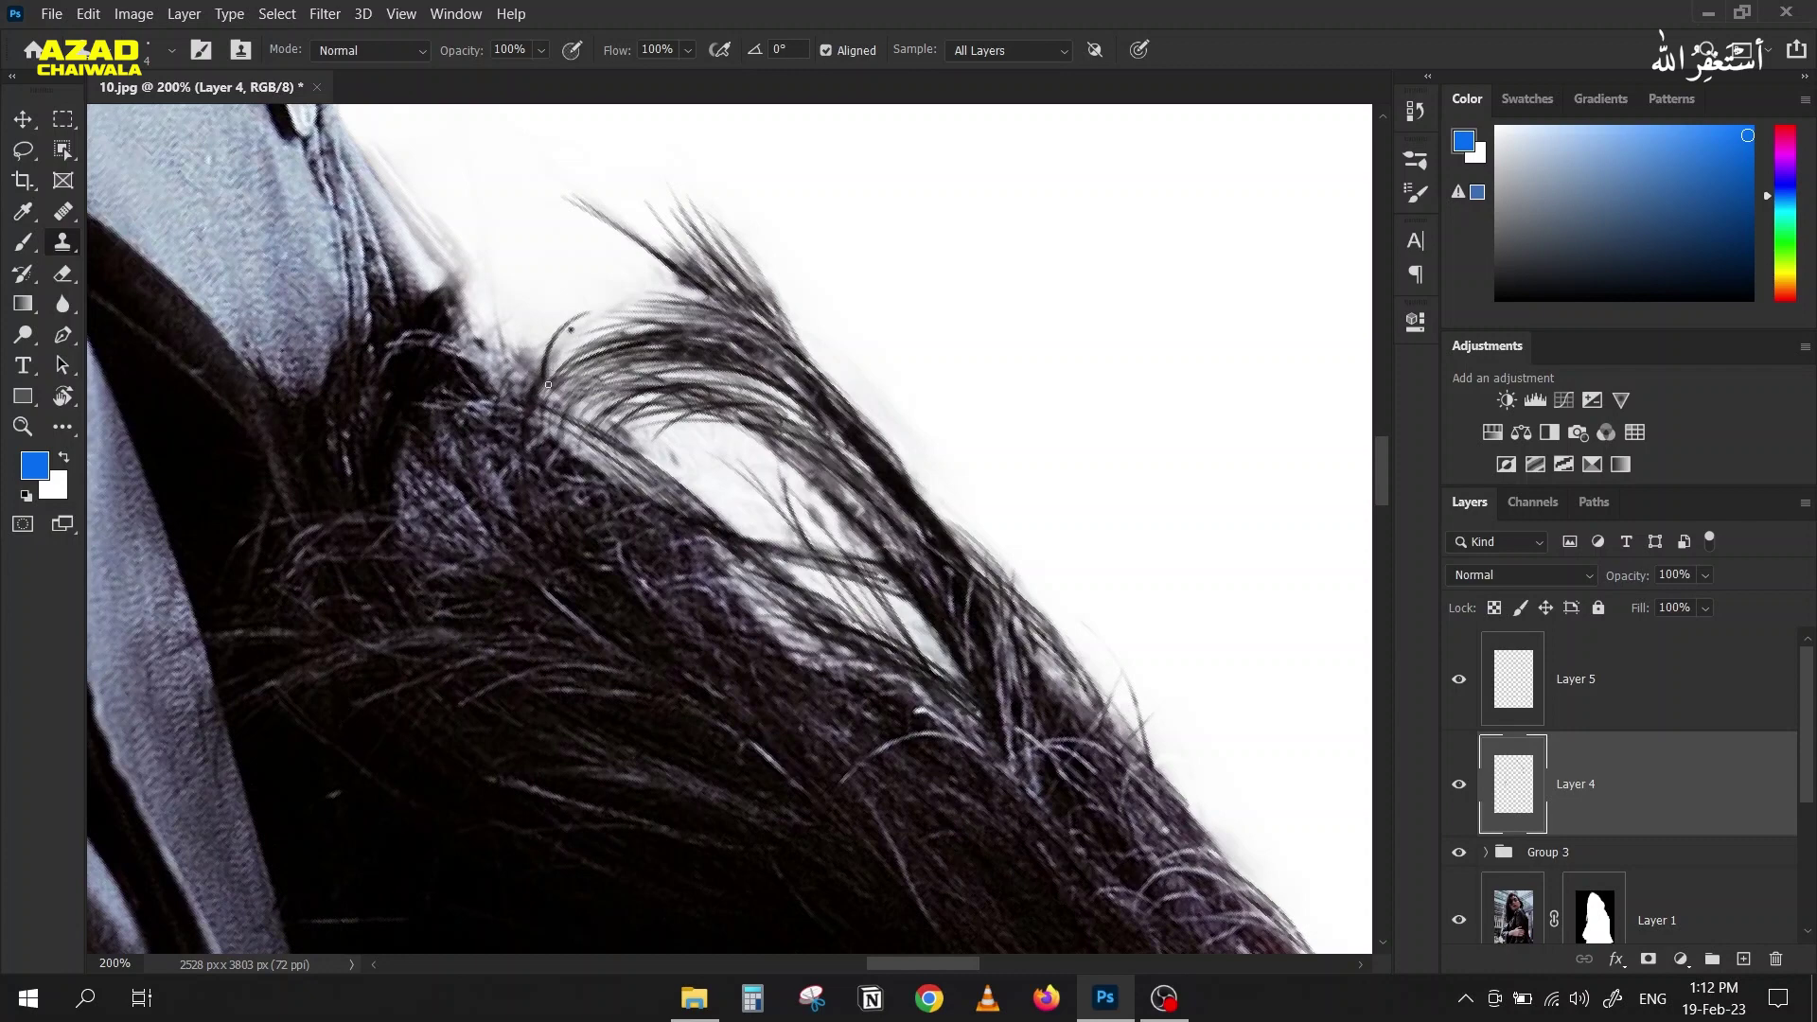
mouse_move(581, 346)
left_mouse_down()
mouse_move(592, 333)
mouse_move(514, 370)
mouse_move(566, 321)
mouse_move(690, 306)
mouse_move(530, 352)
mouse_move(556, 399)
mouse_move(494, 301)
mouse_move(608, 327)
mouse_move(605, 300)
left_mouse_up()
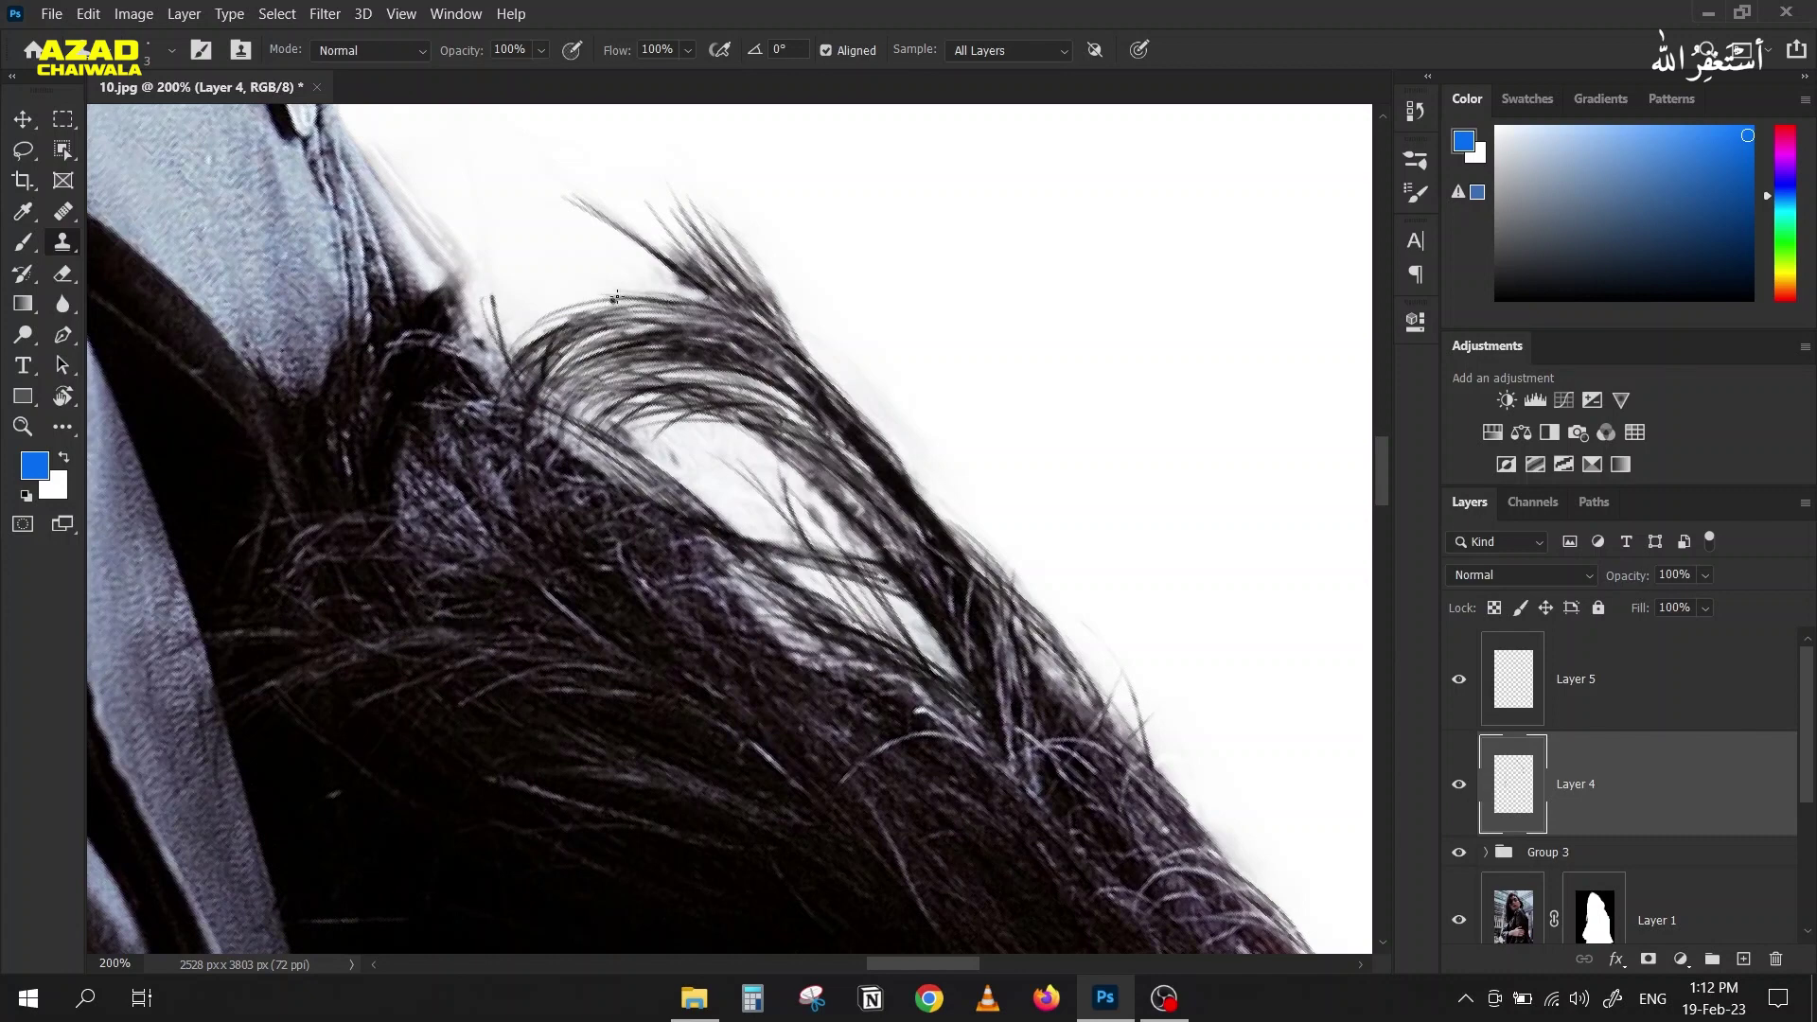
mouse_move(648, 306)
left_mouse_down()
mouse_move(582, 309)
mouse_move(519, 345)
left_mouse_up()
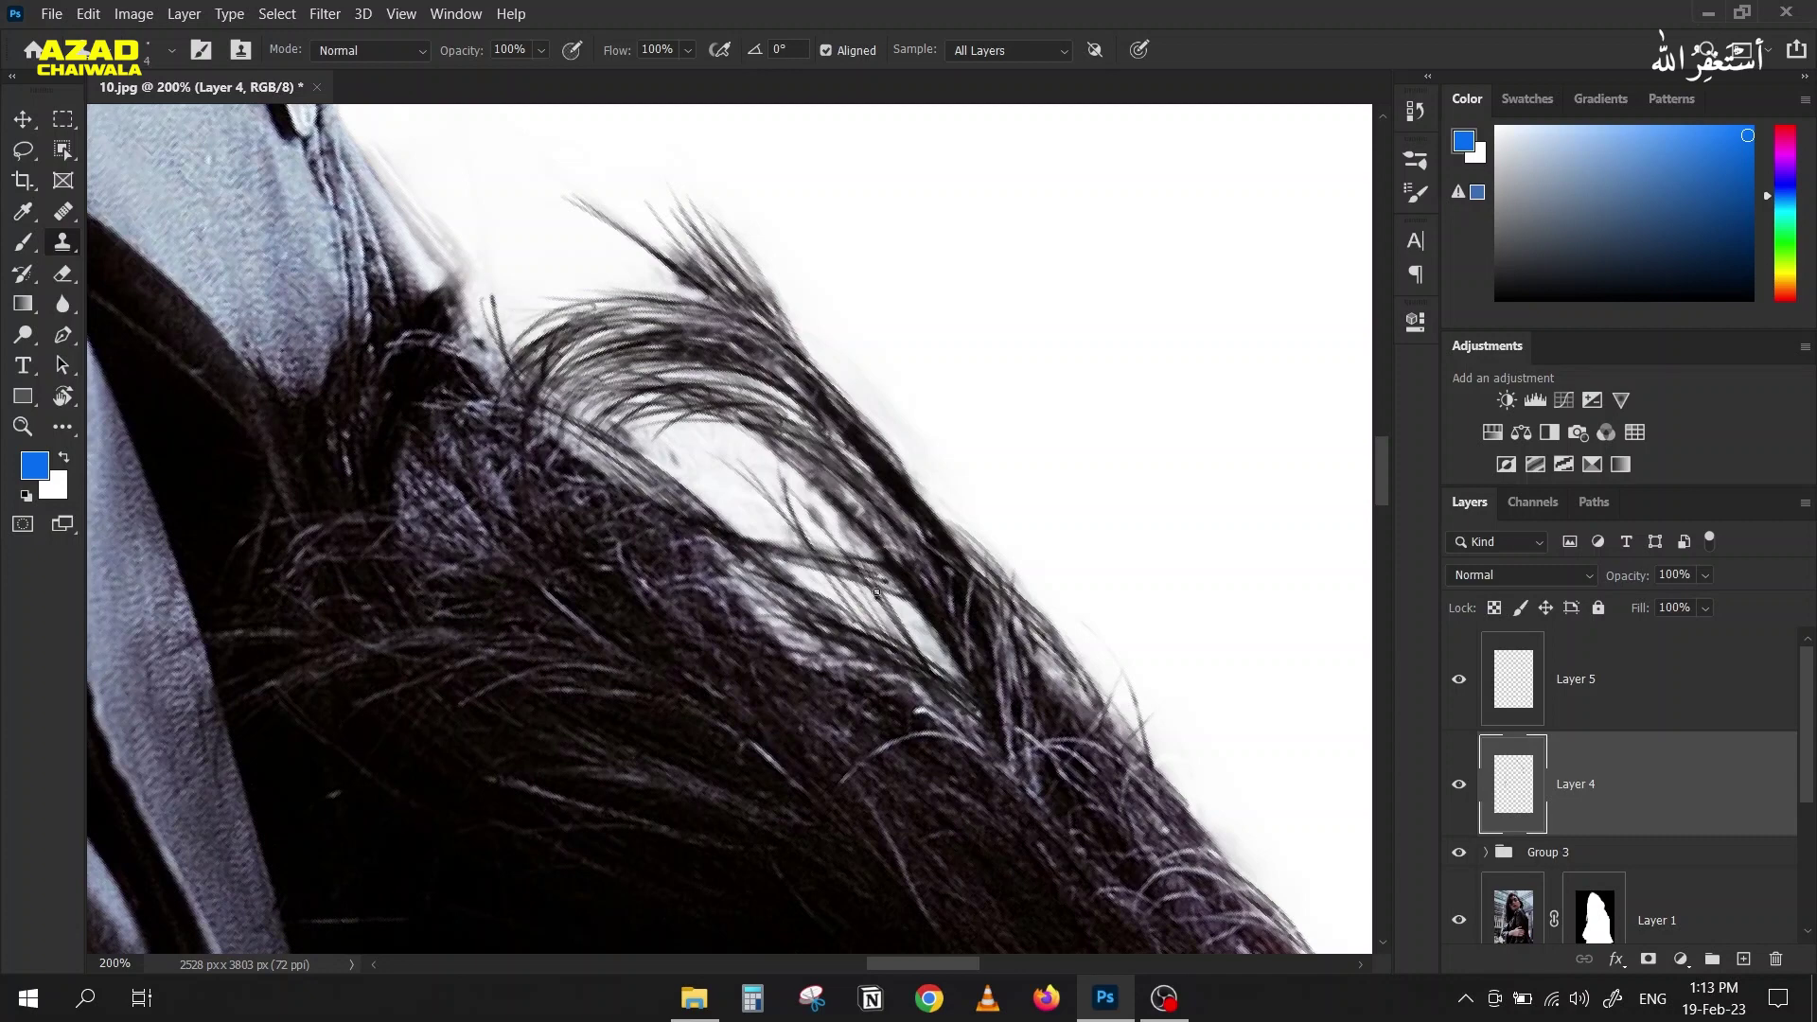
mouse_move(915, 631)
left_mouse_down()
mouse_move(958, 695)
mouse_move(815, 519)
mouse_move(924, 649)
mouse_move(911, 609)
mouse_move(692, 430)
mouse_move(874, 562)
mouse_move(752, 465)
mouse_move(850, 511)
mouse_move(616, 427)
mouse_move(765, 555)
mouse_move(634, 401)
left_mouse_up()
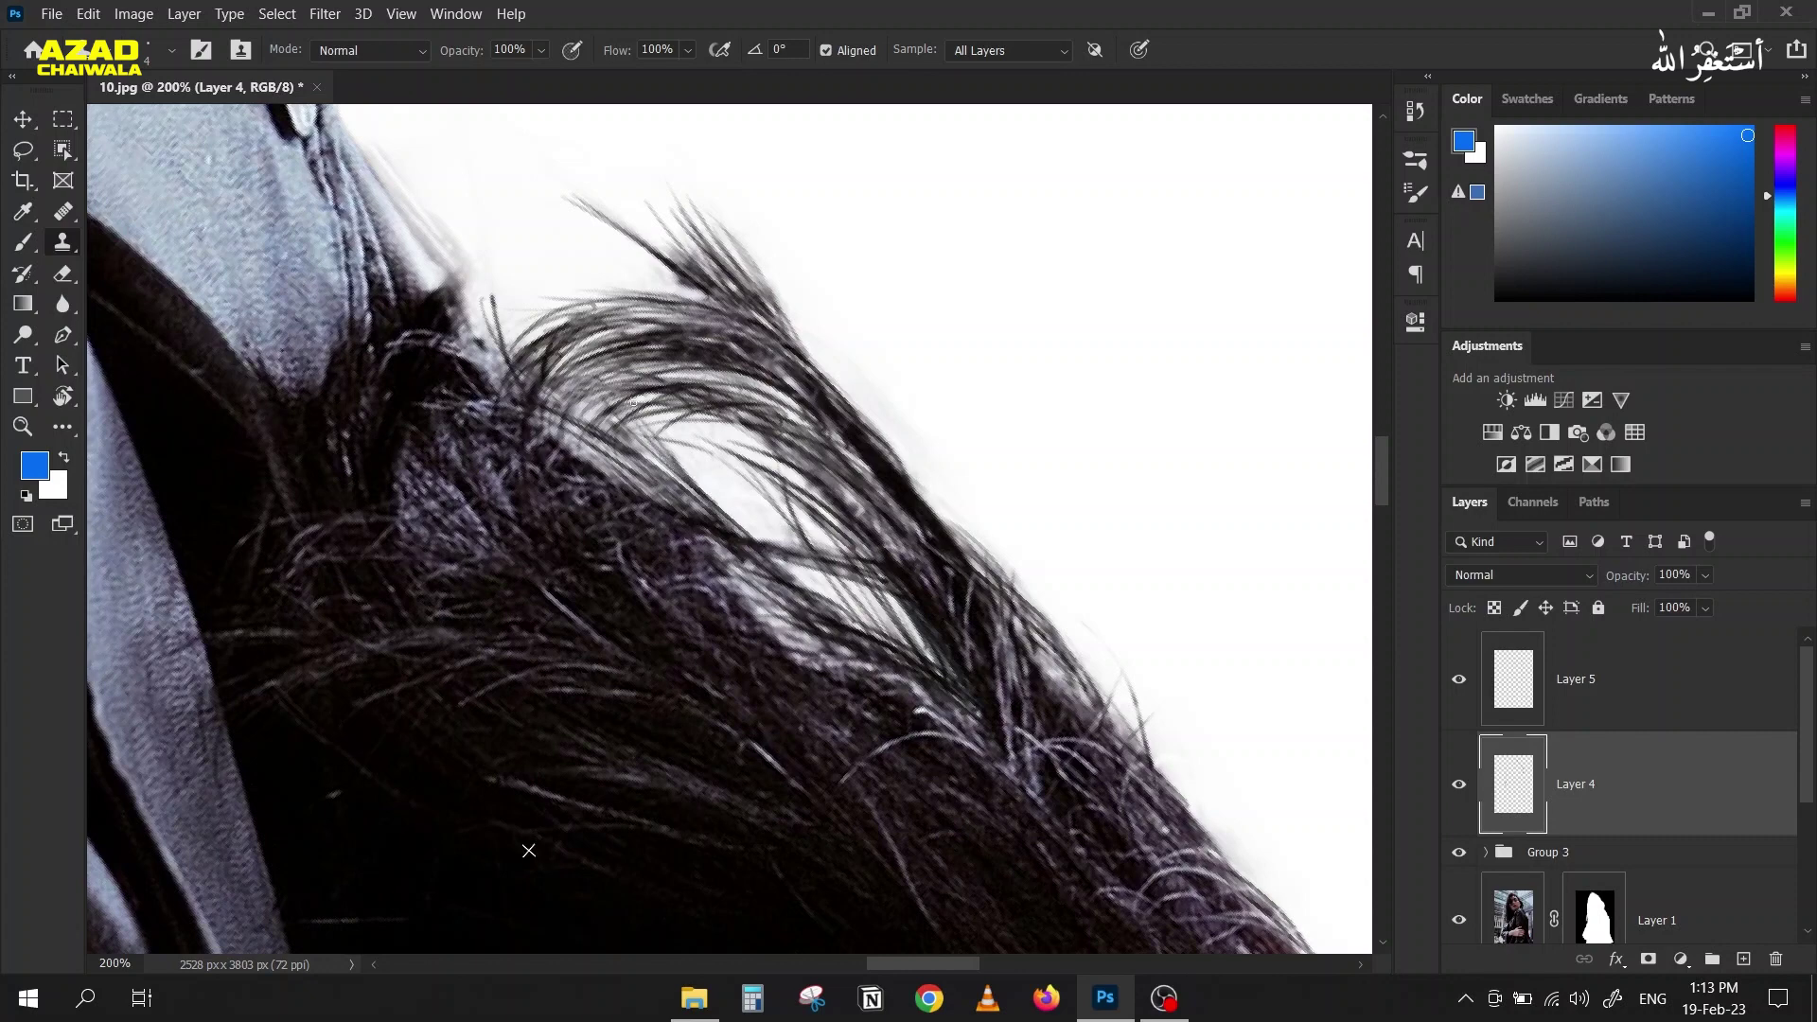
mouse_move(666, 482)
left_mouse_down()
mouse_move(658, 459)
mouse_move(607, 471)
mouse_move(619, 407)
mouse_move(582, 426)
mouse_move(663, 445)
mouse_move(709, 509)
left_mouse_up()
mouse_move(848, 614)
left_mouse_down()
mouse_move(781, 566)
mouse_move(738, 464)
mouse_move(693, 444)
left_mouse_up()
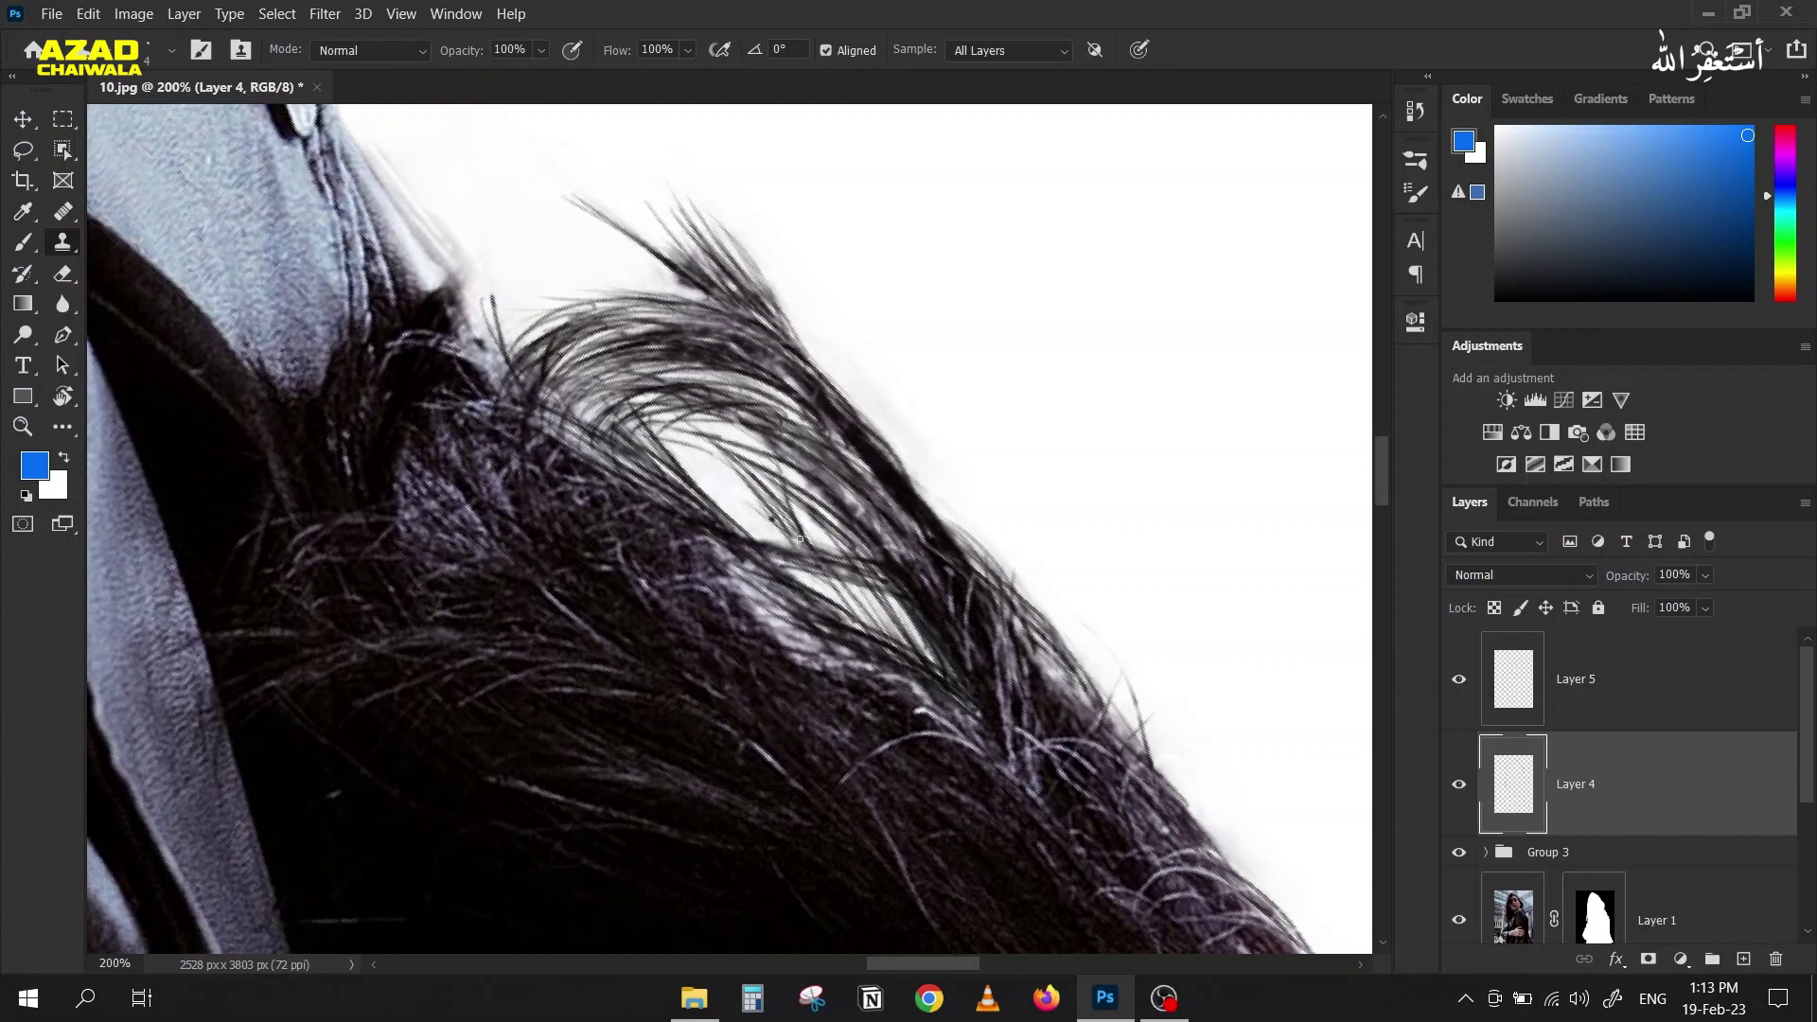
mouse_move(792, 583)
left_mouse_down()
mouse_move(852, 624)
mouse_move(776, 634)
mouse_move(804, 621)
mouse_move(611, 466)
left_mouse_up()
mouse_move(969, 540)
left_mouse_down()
mouse_move(881, 470)
mouse_move(999, 609)
mouse_move(745, 404)
left_mouse_up()
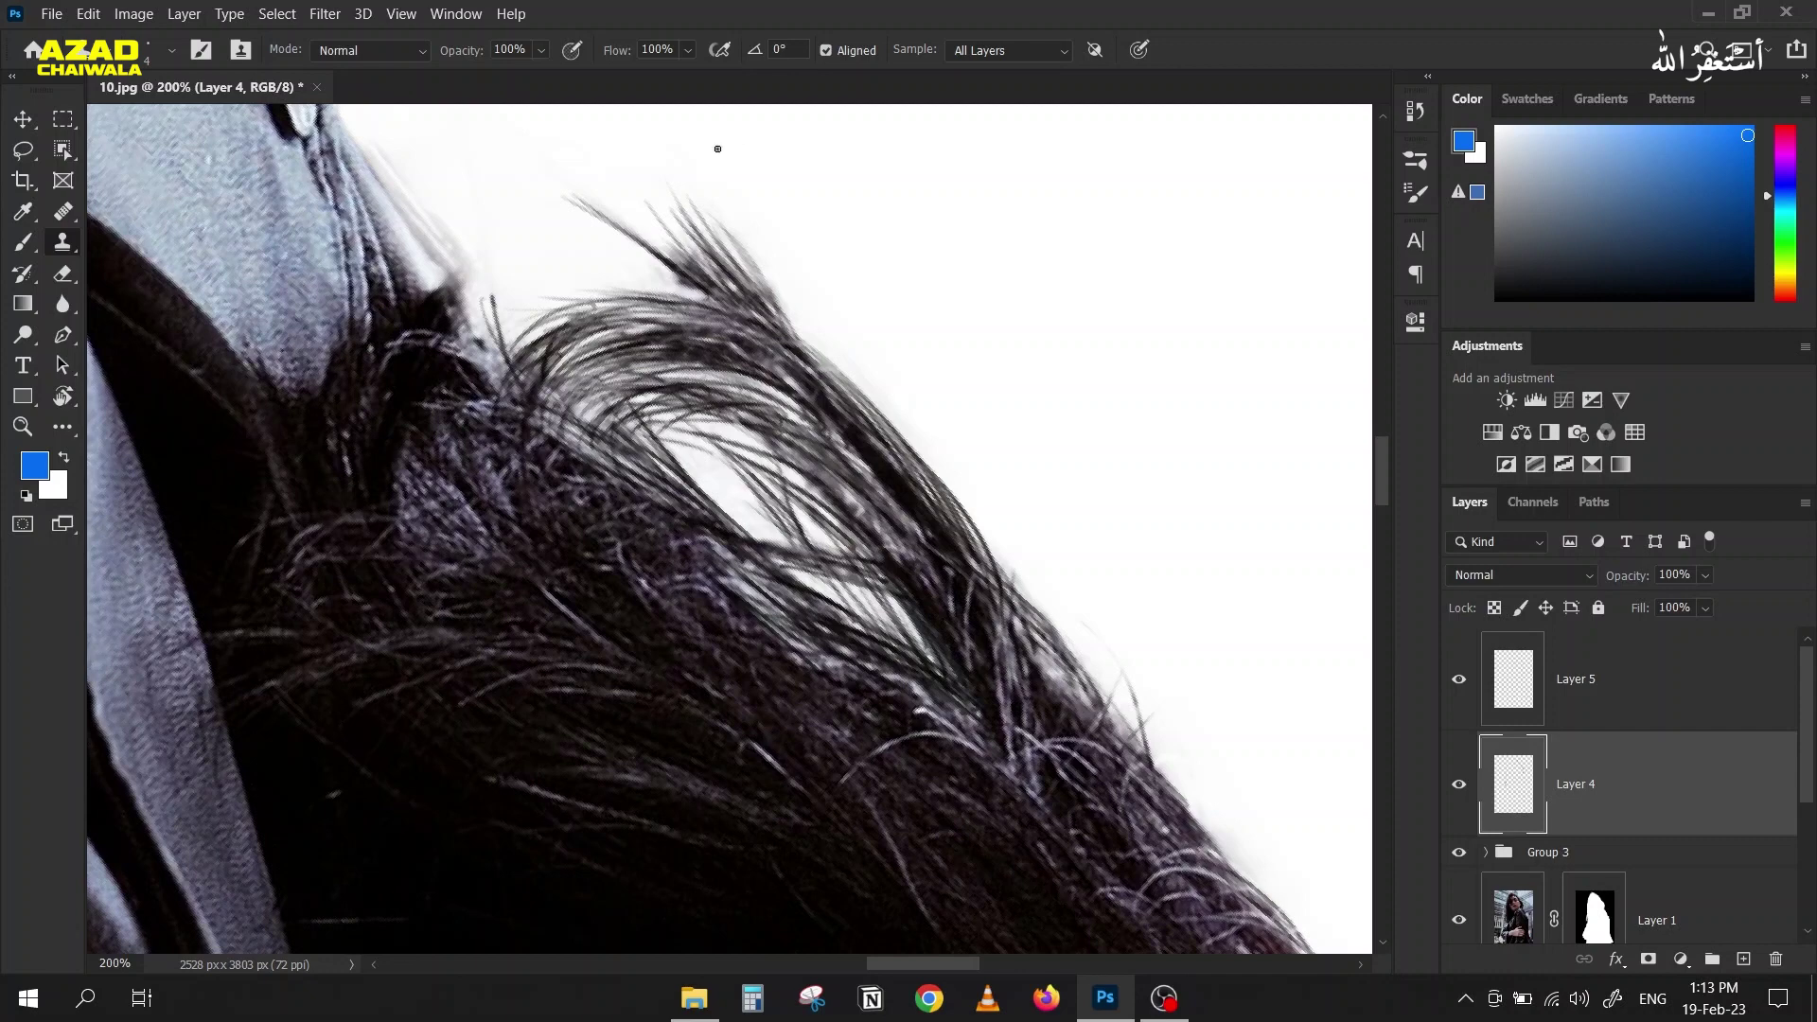
Step: Reset the rotated canvas view back to upright
key("r")
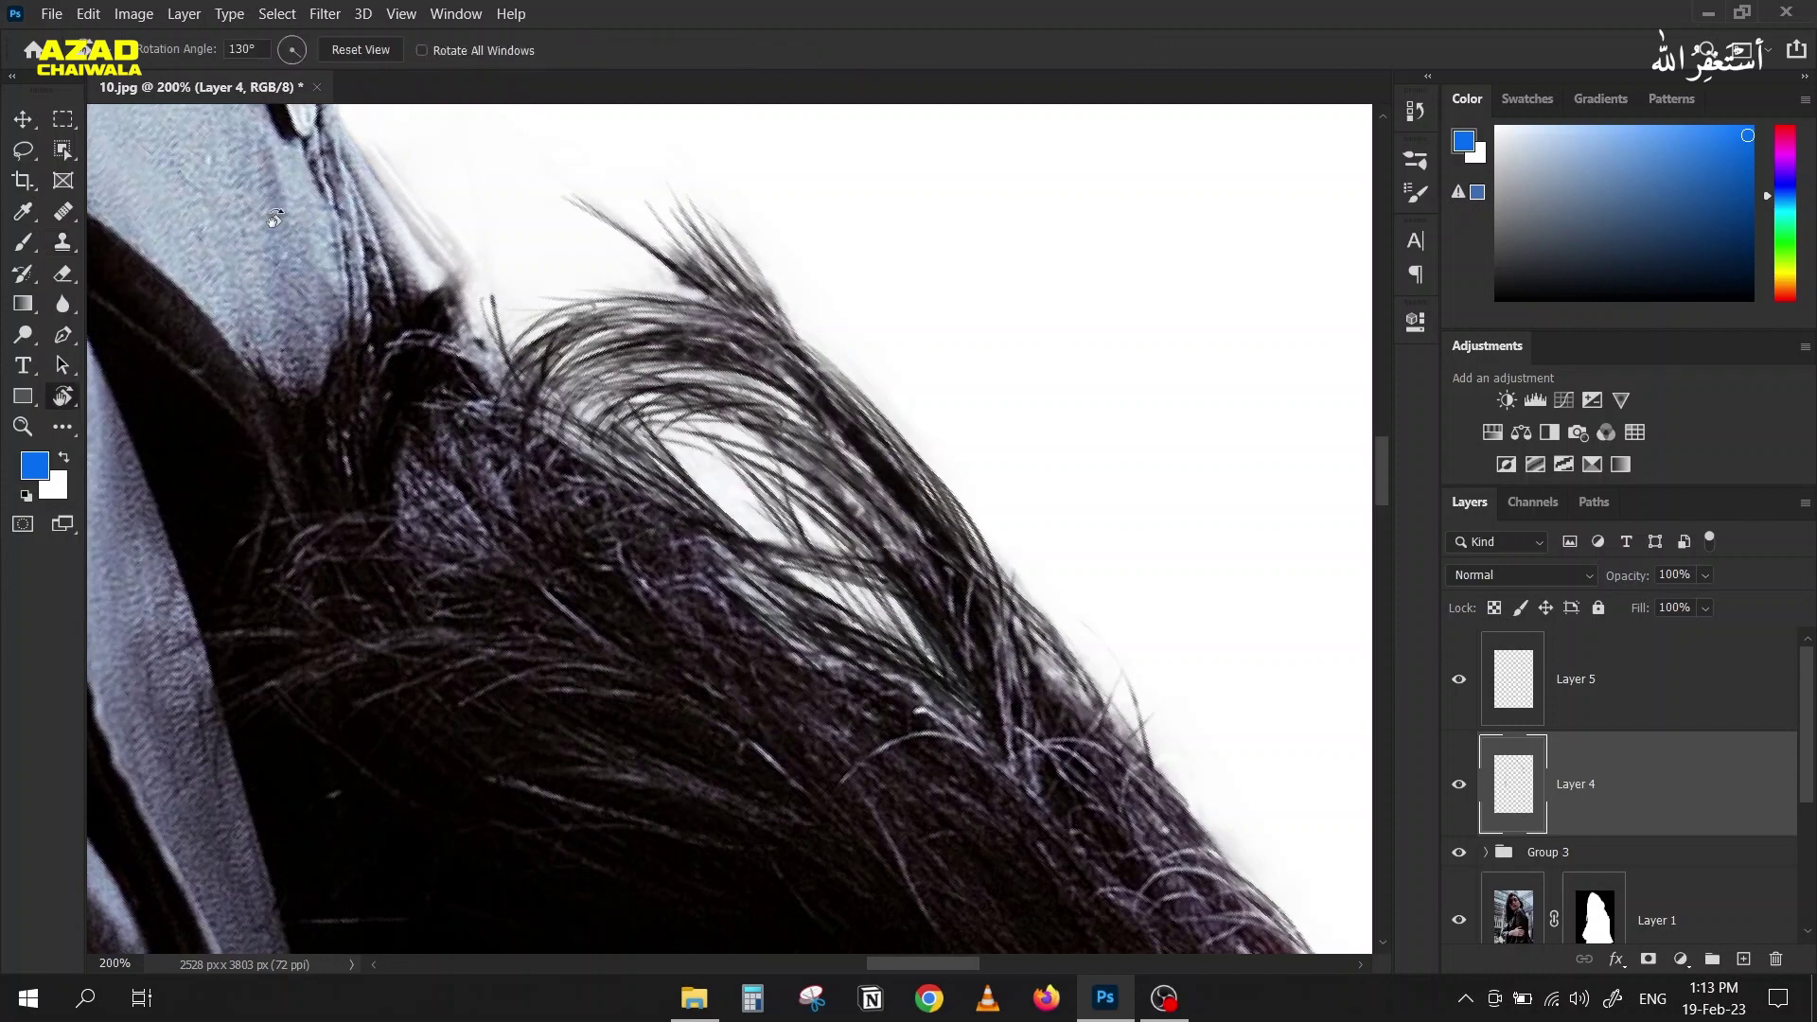
left_click(360, 50)
scroll(397, 300, "down", 6)
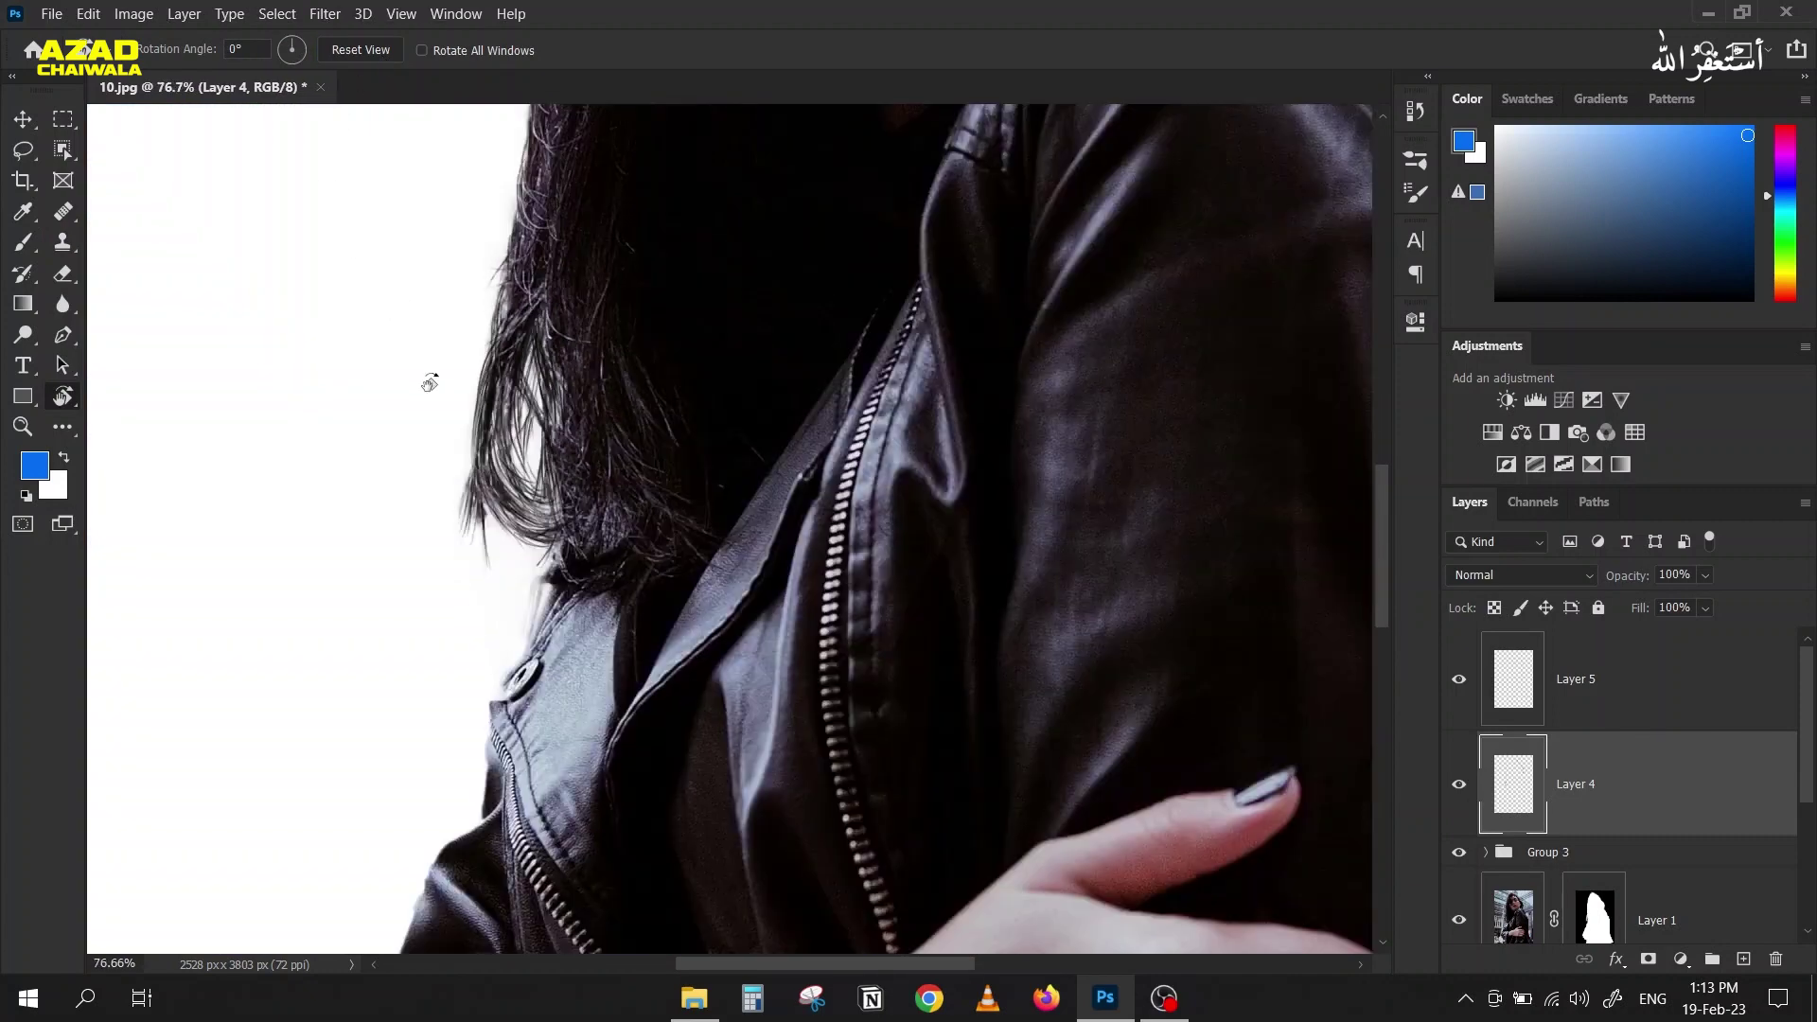
scroll(426, 770, "up", 2)
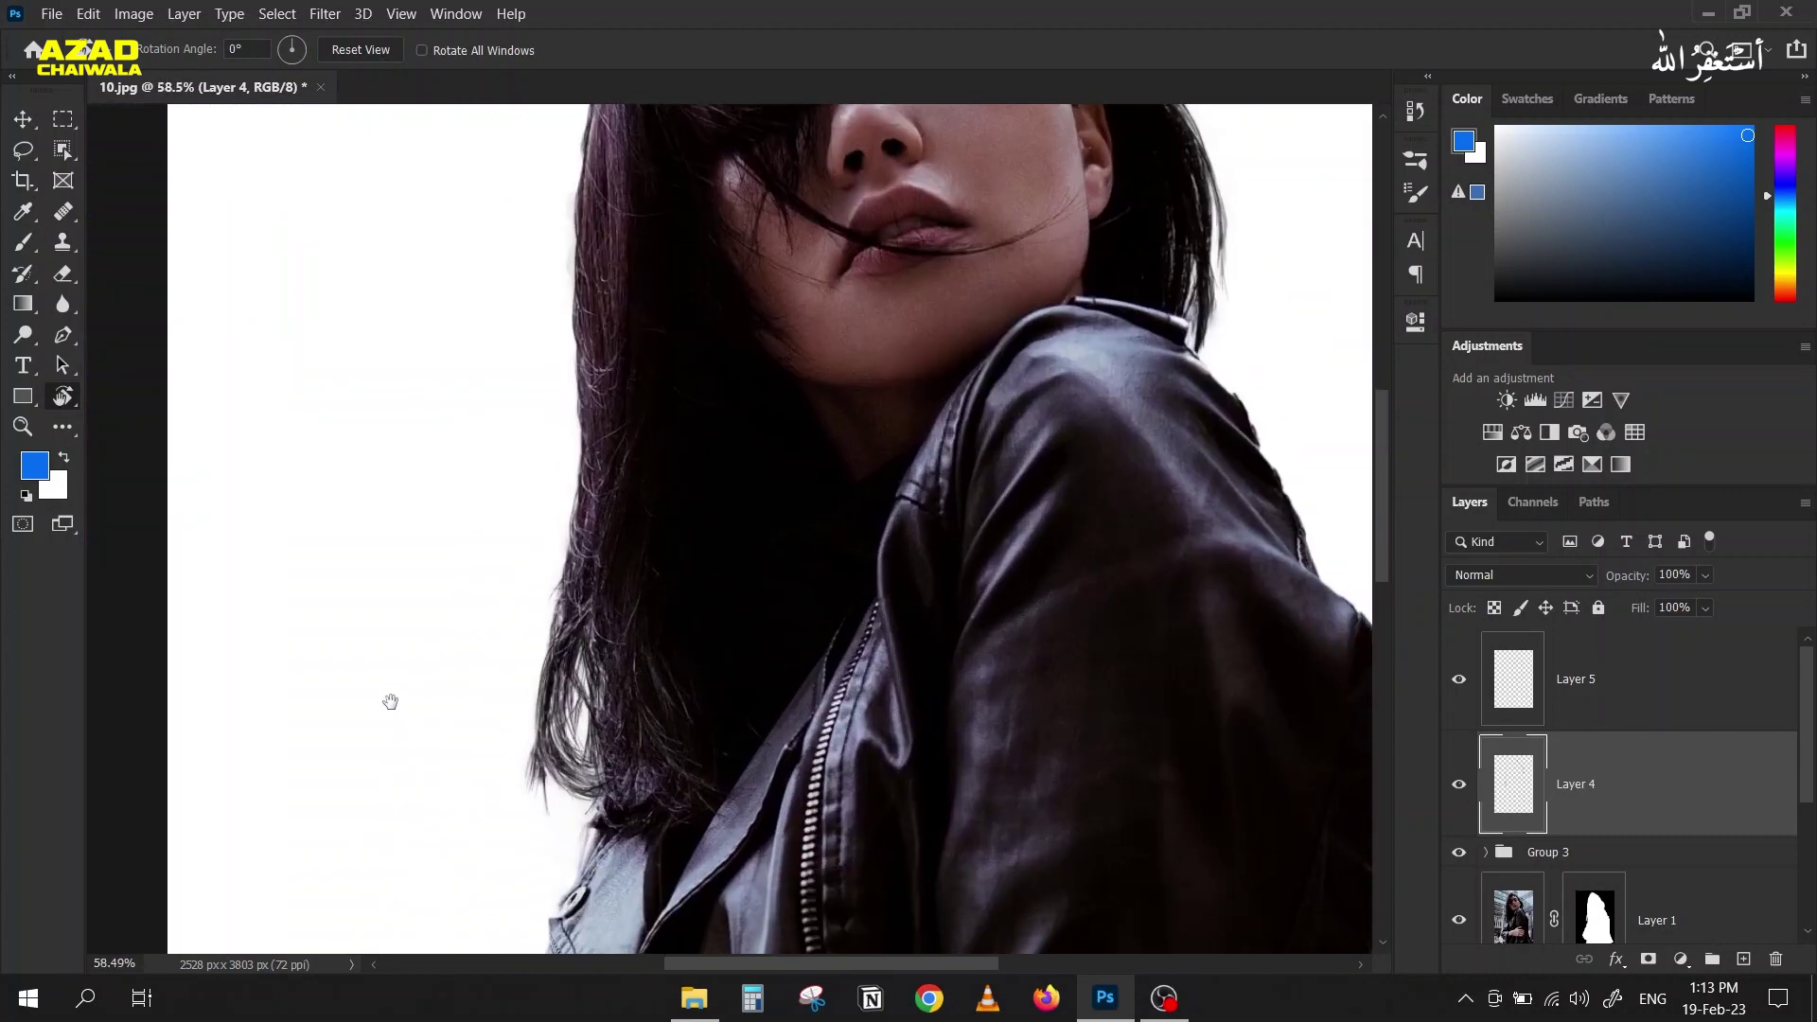
Step: Toggle Layer 4 off and on to compare the retouch, leave it visible, and select Layer 5
left_click(1460, 786)
left_click(1459, 786)
scroll(380, 696, "down", 2)
scroll(394, 672, "up", 1)
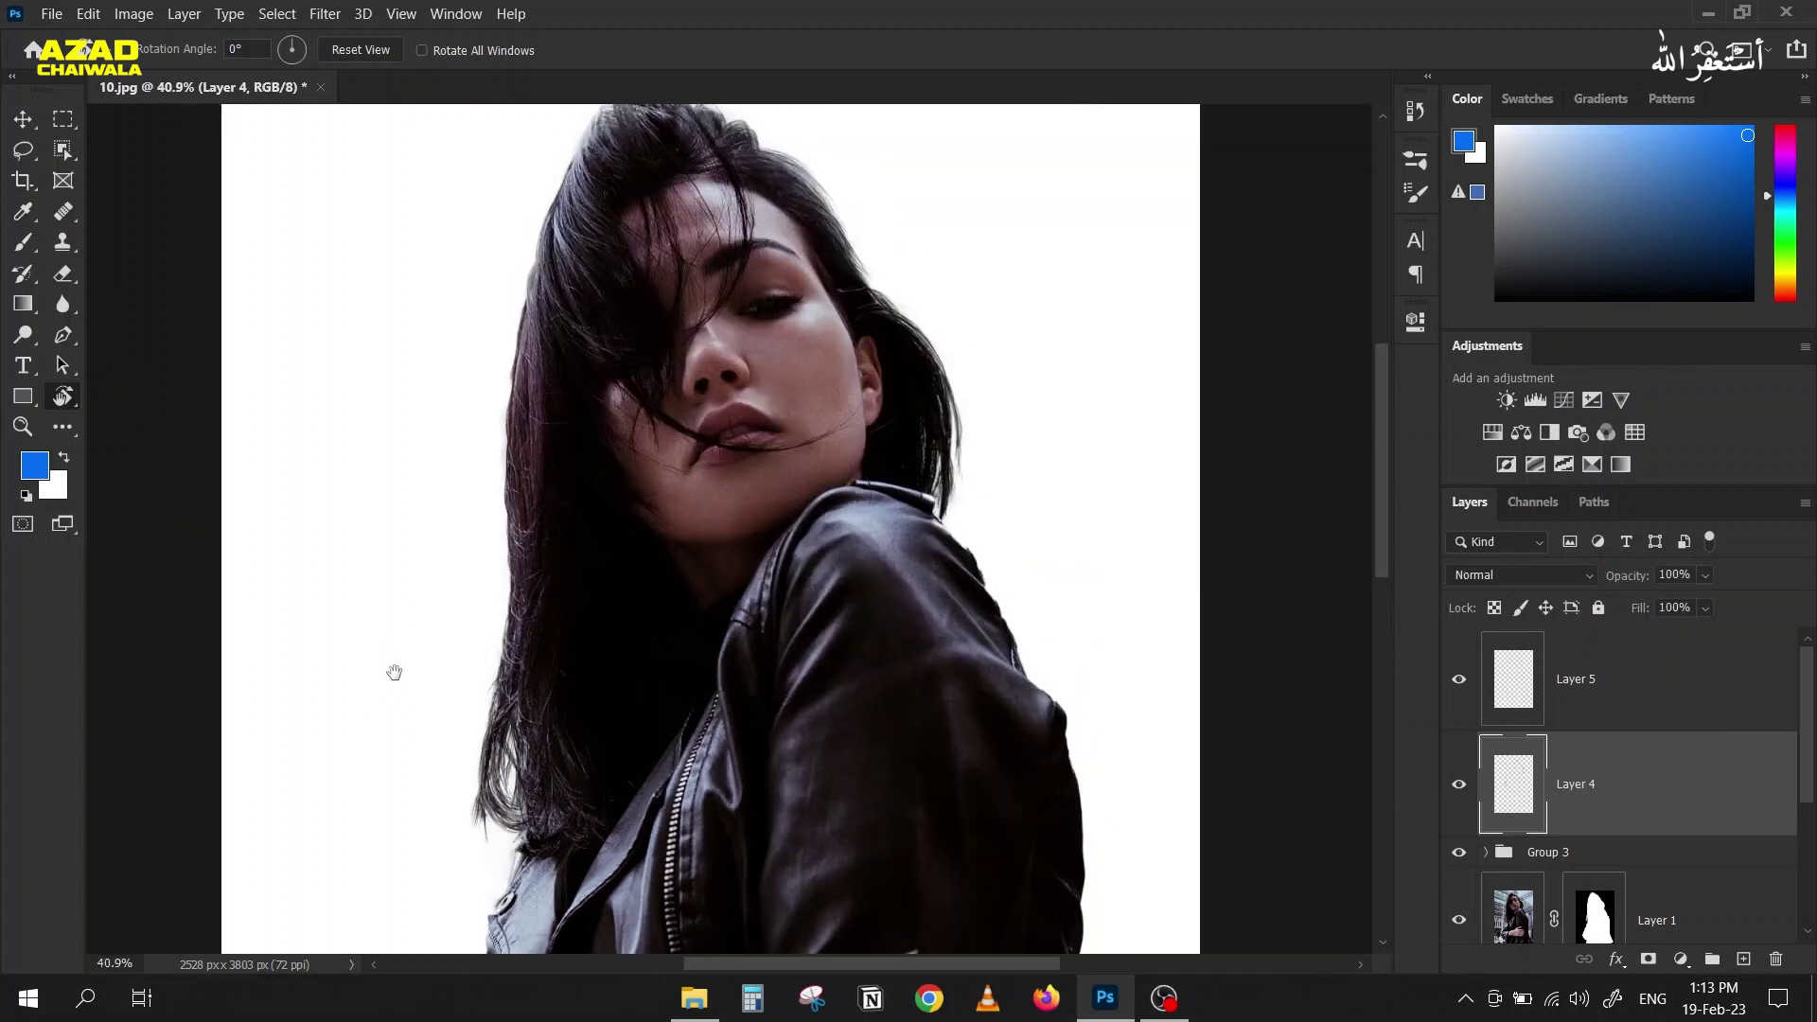
left_click(1462, 790)
left_click(1462, 790)
left_click(1454, 788)
left_click(1454, 787)
scroll(447, 478, "down", 3)
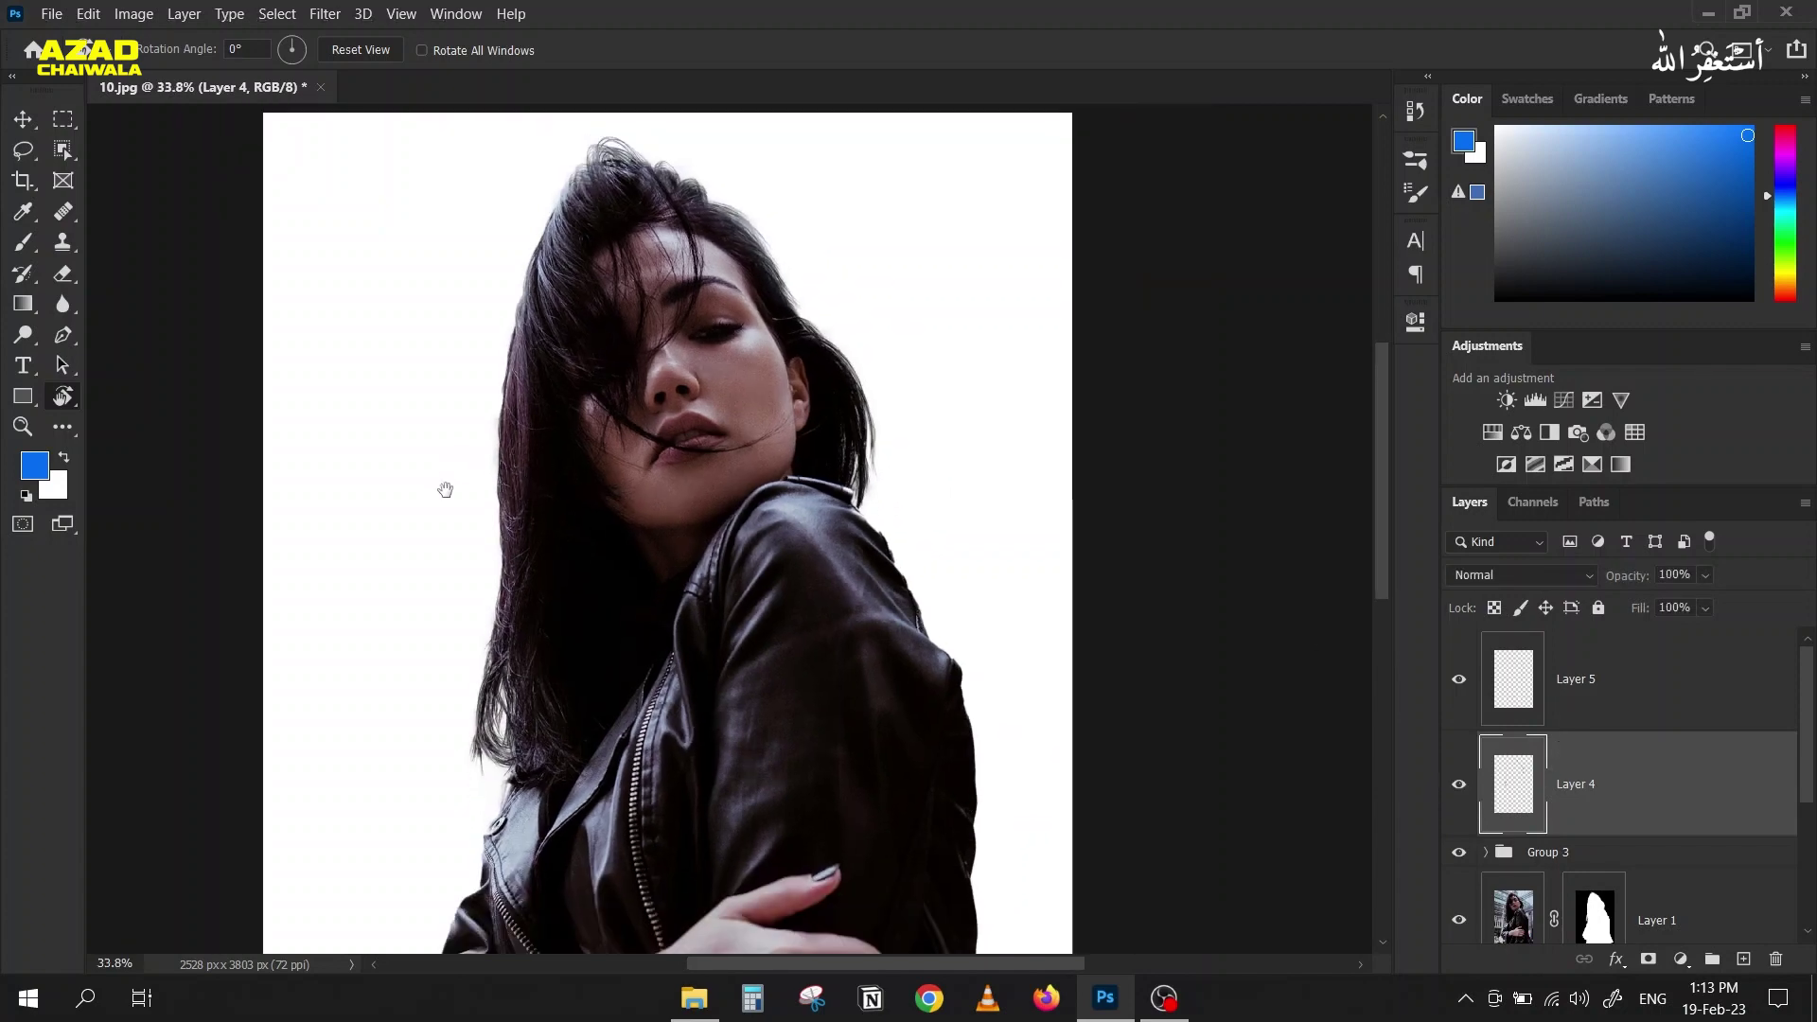
scroll(461, 447, "up", 5)
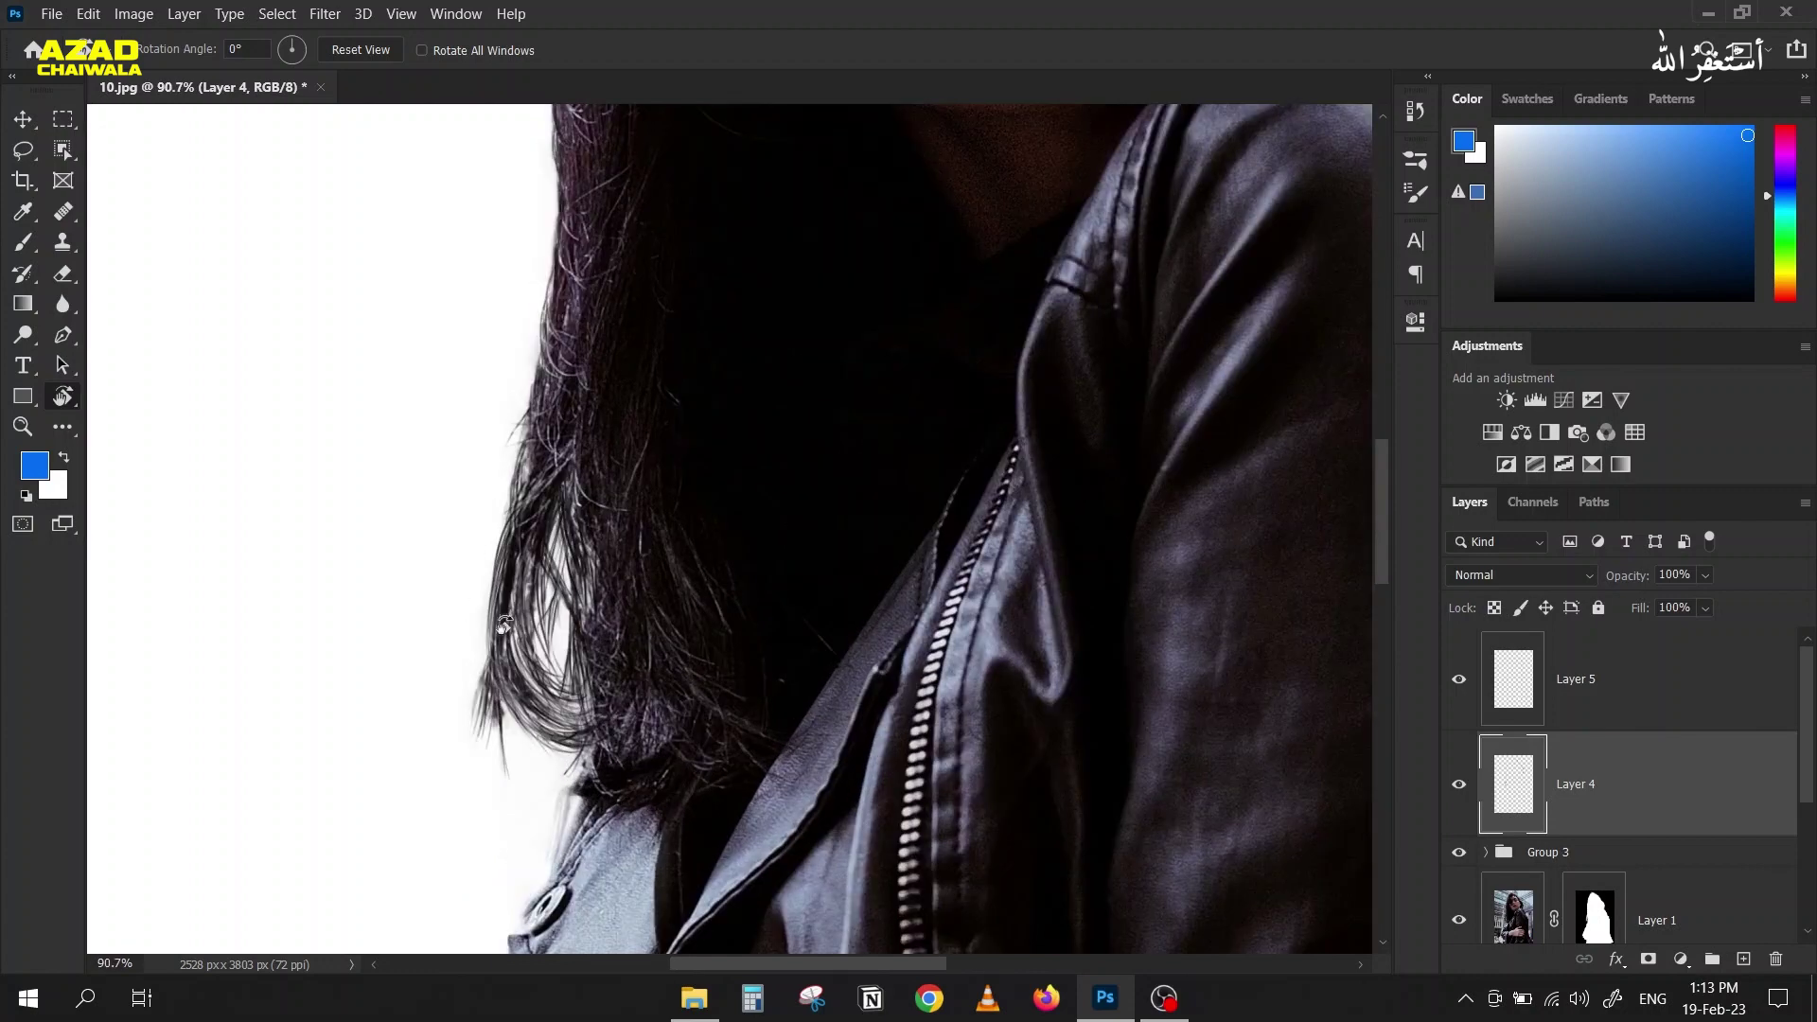
left_click(1513, 713)
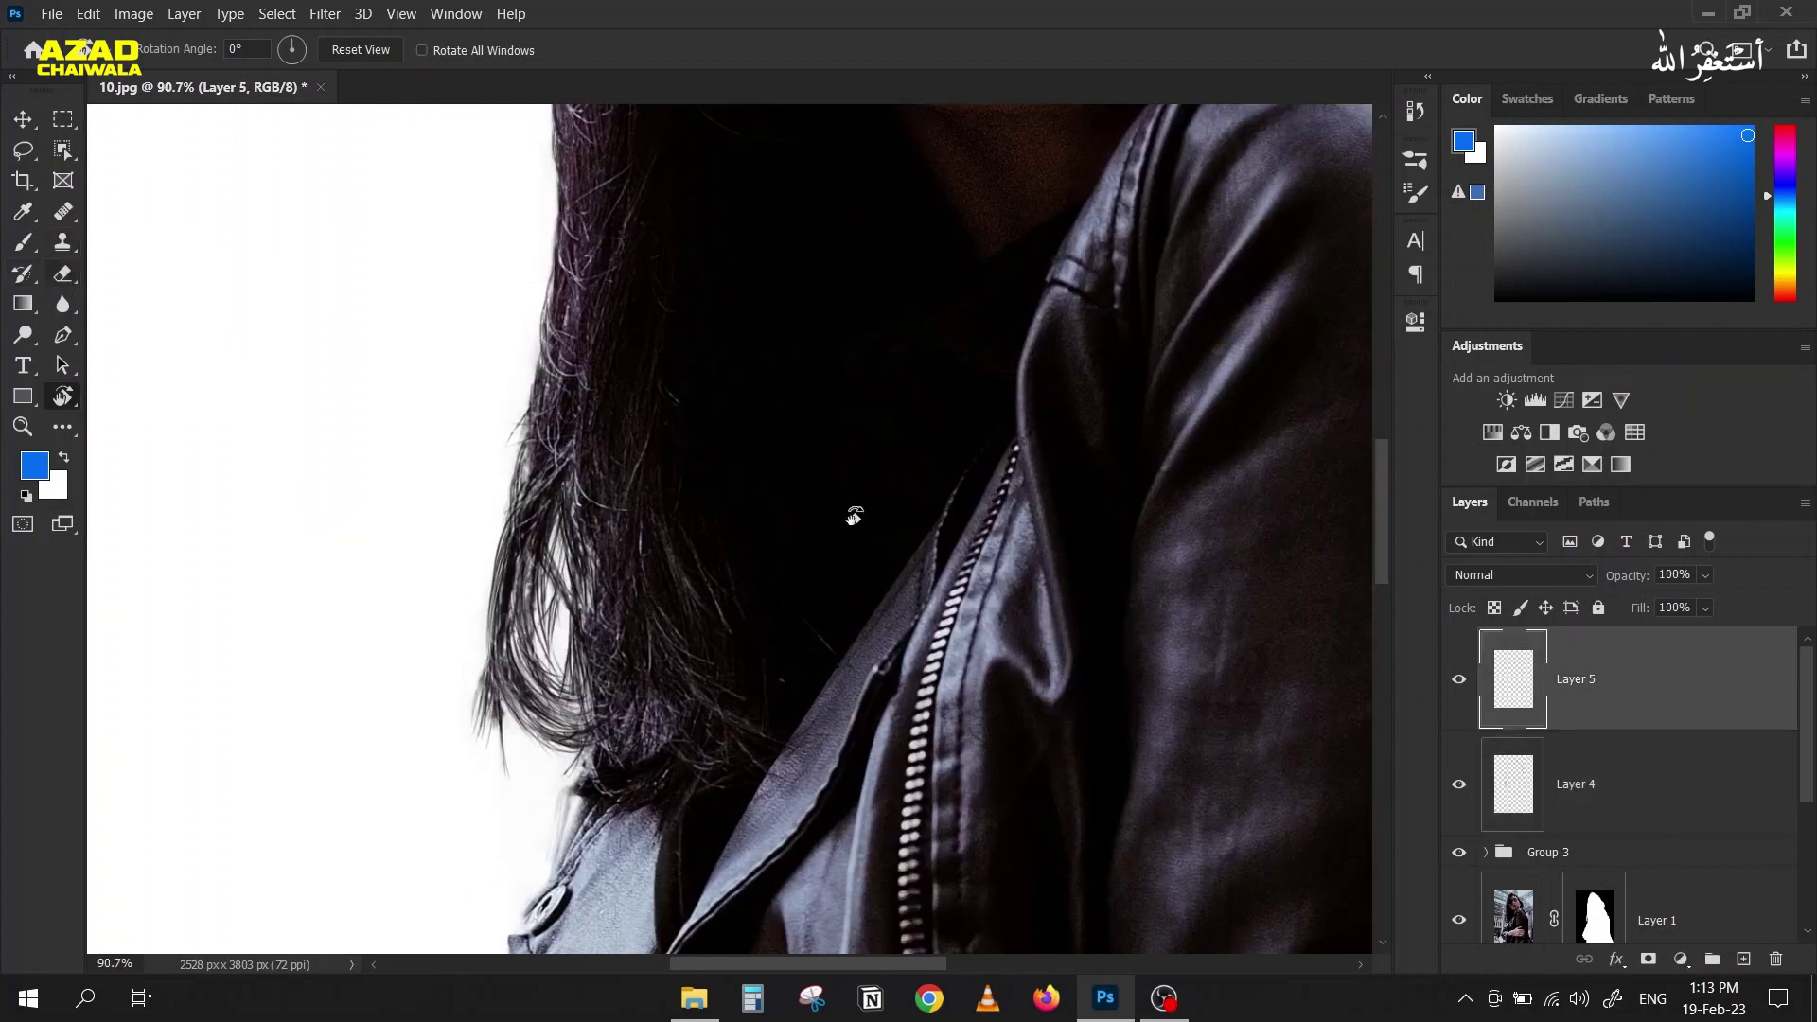
Step: Choose the Blur tool at brush size 45 and zoom to the outer hair edges on Layer 5
left_click(65, 308)
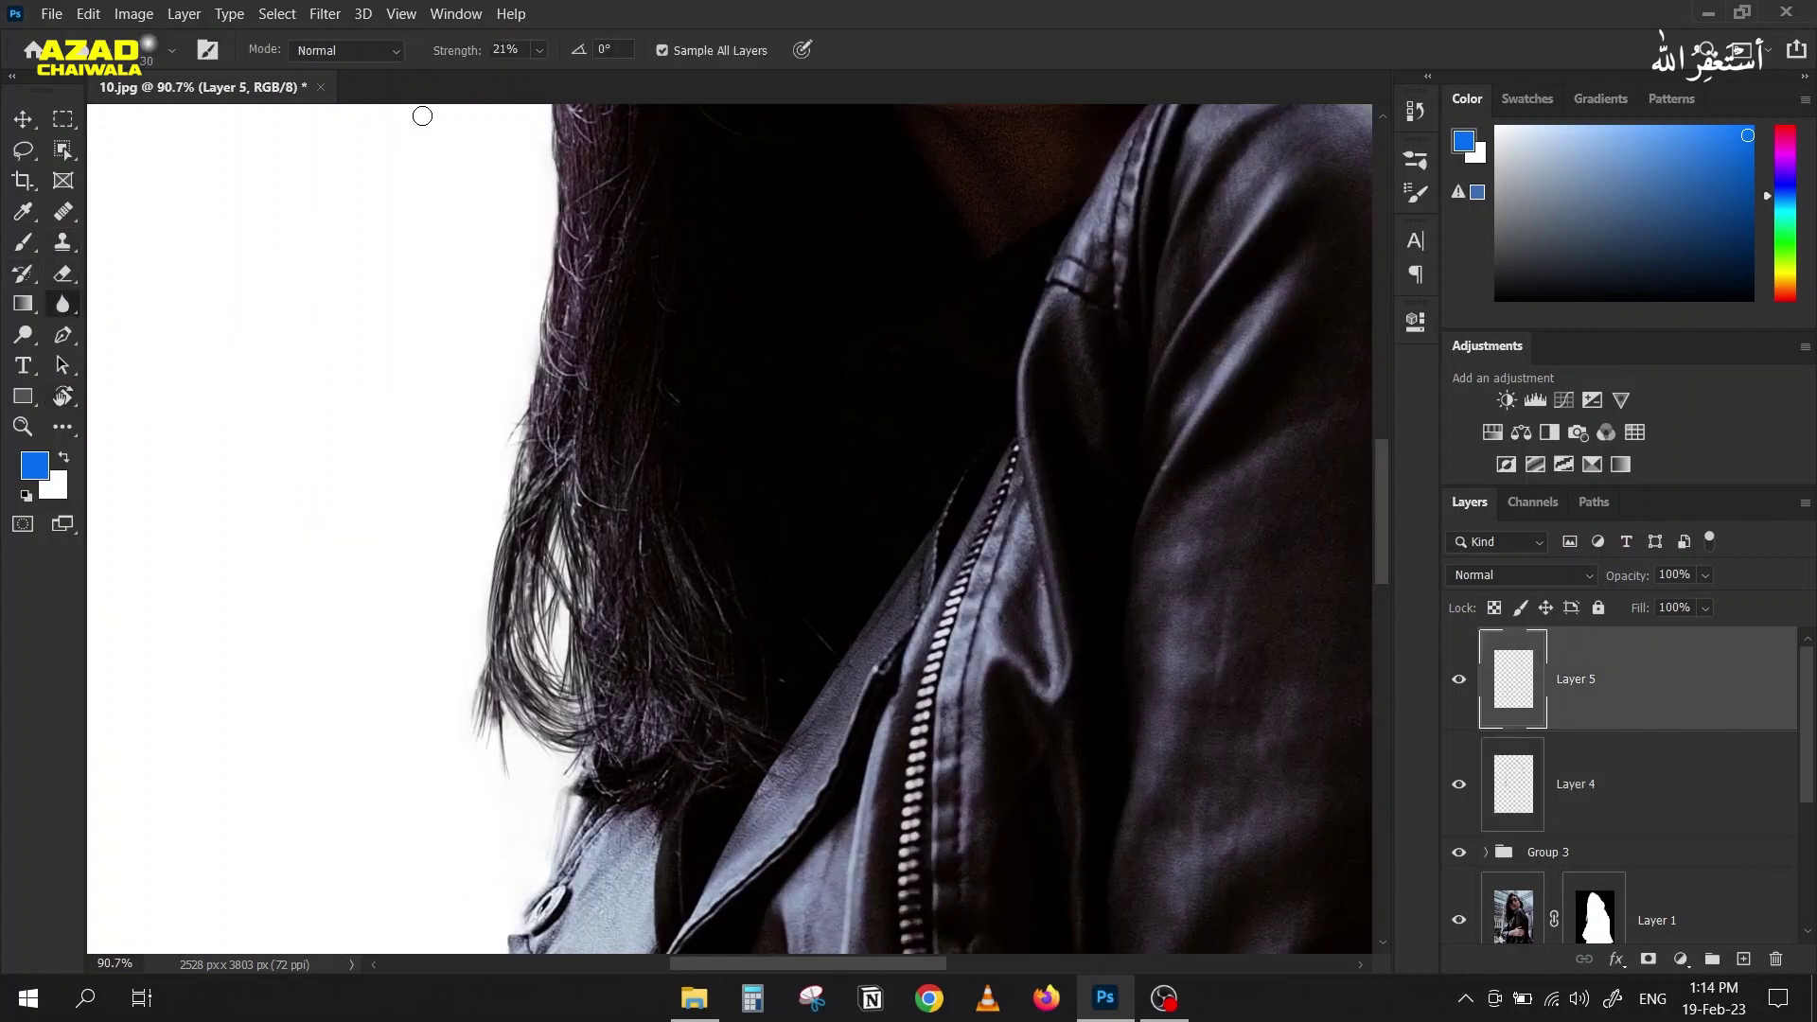
key("bracketright")
key("bracketright")
key("bracketright")
key("bracketright")
key("bracketright")
key("bracketright")
key("bracketright")
key("bracketright")
scroll(547, 656, "up", 5)
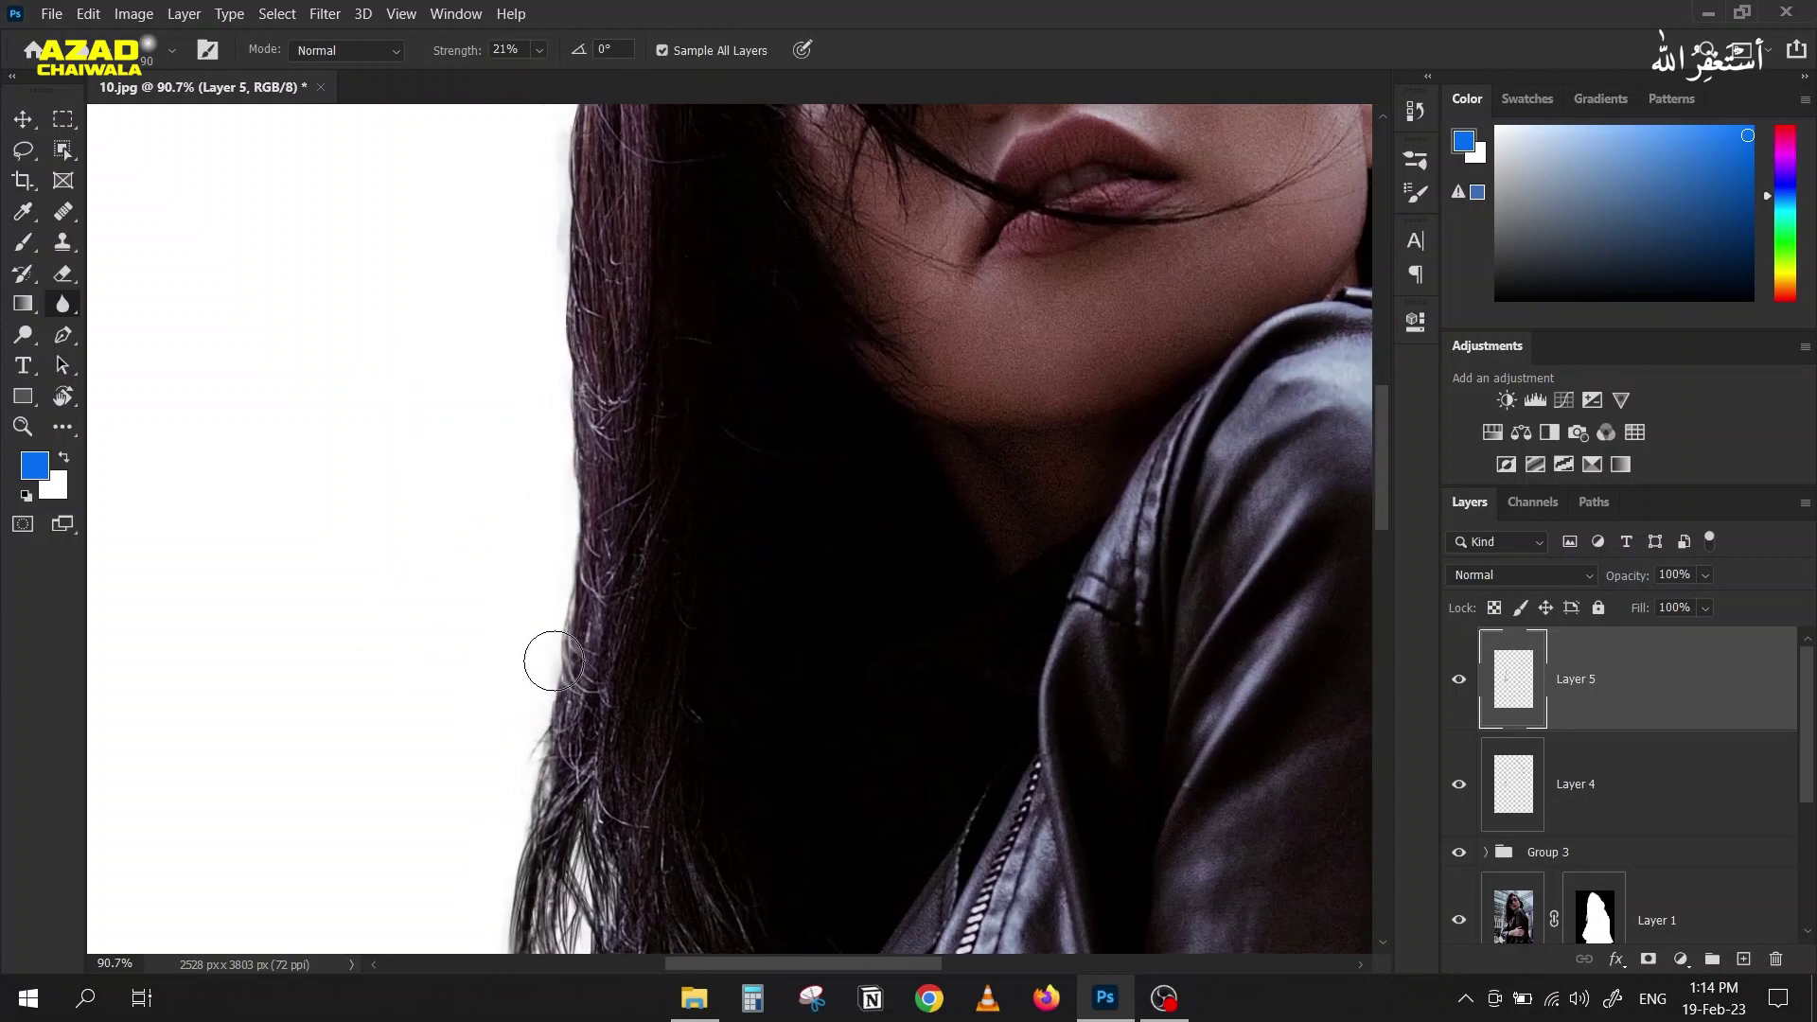
scroll(576, 783, "up", 6)
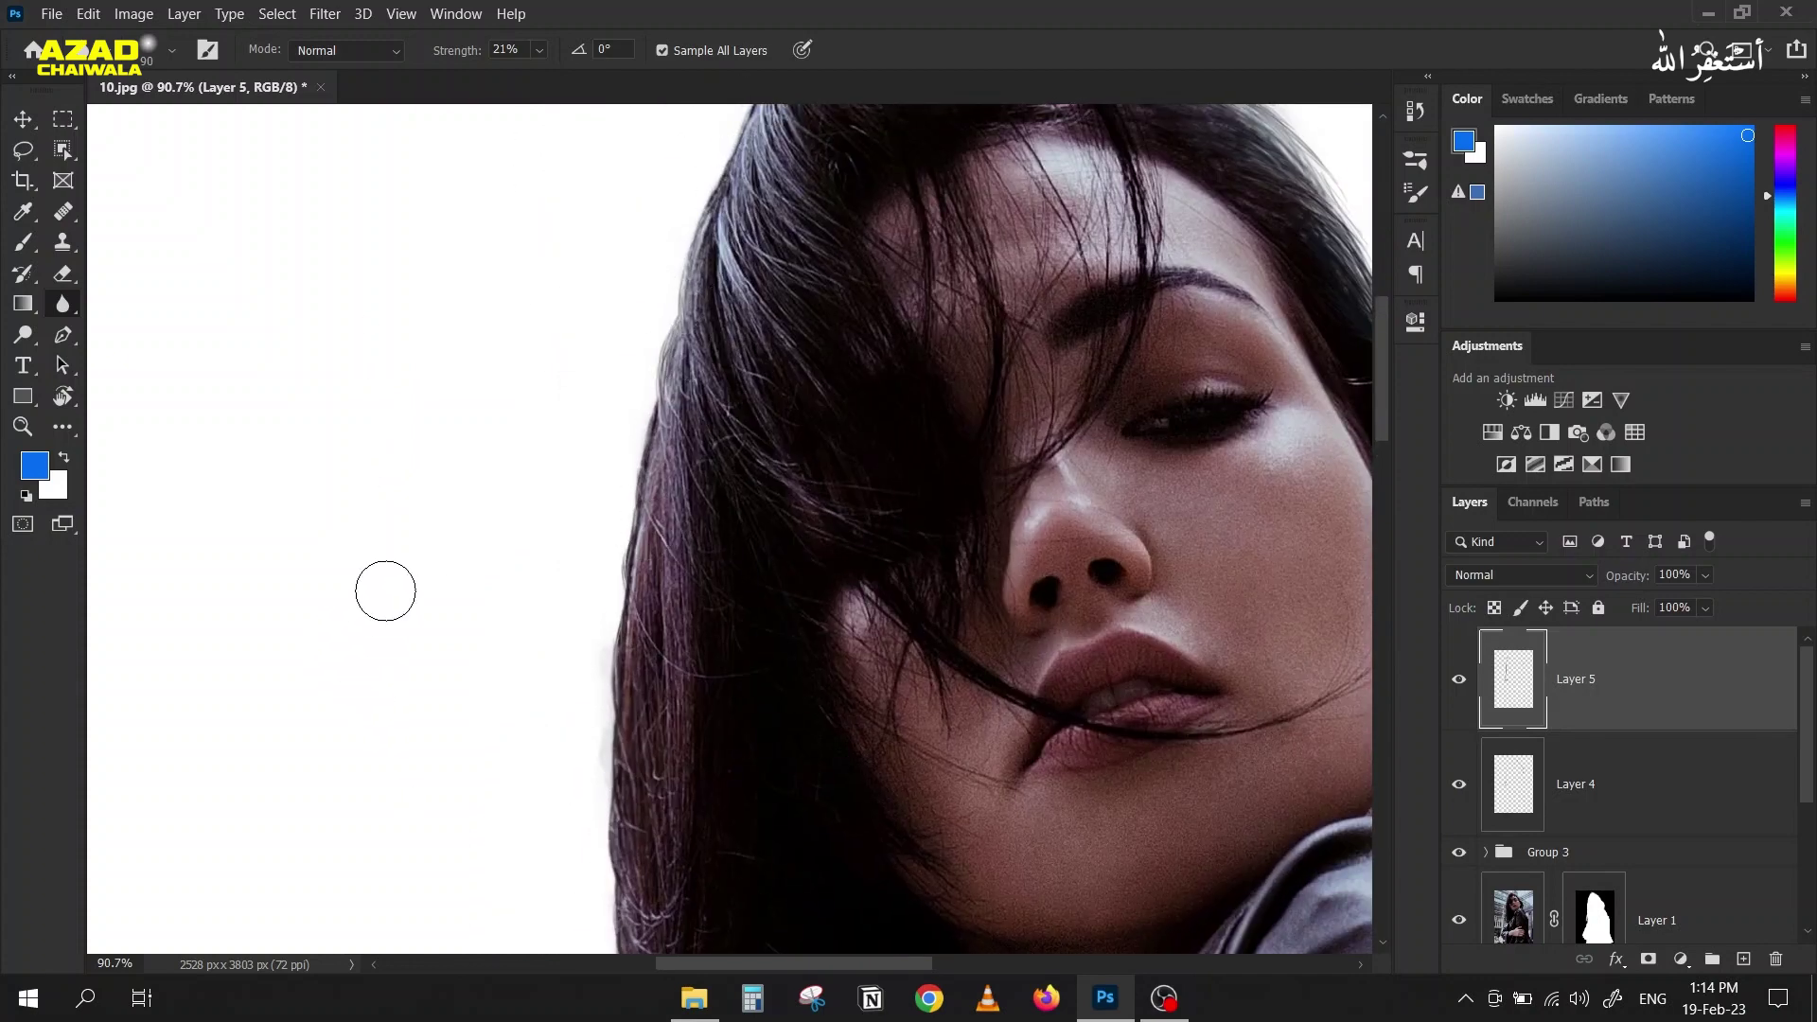
scroll(385, 558, "down", 3)
scroll(554, 662, "down", 3)
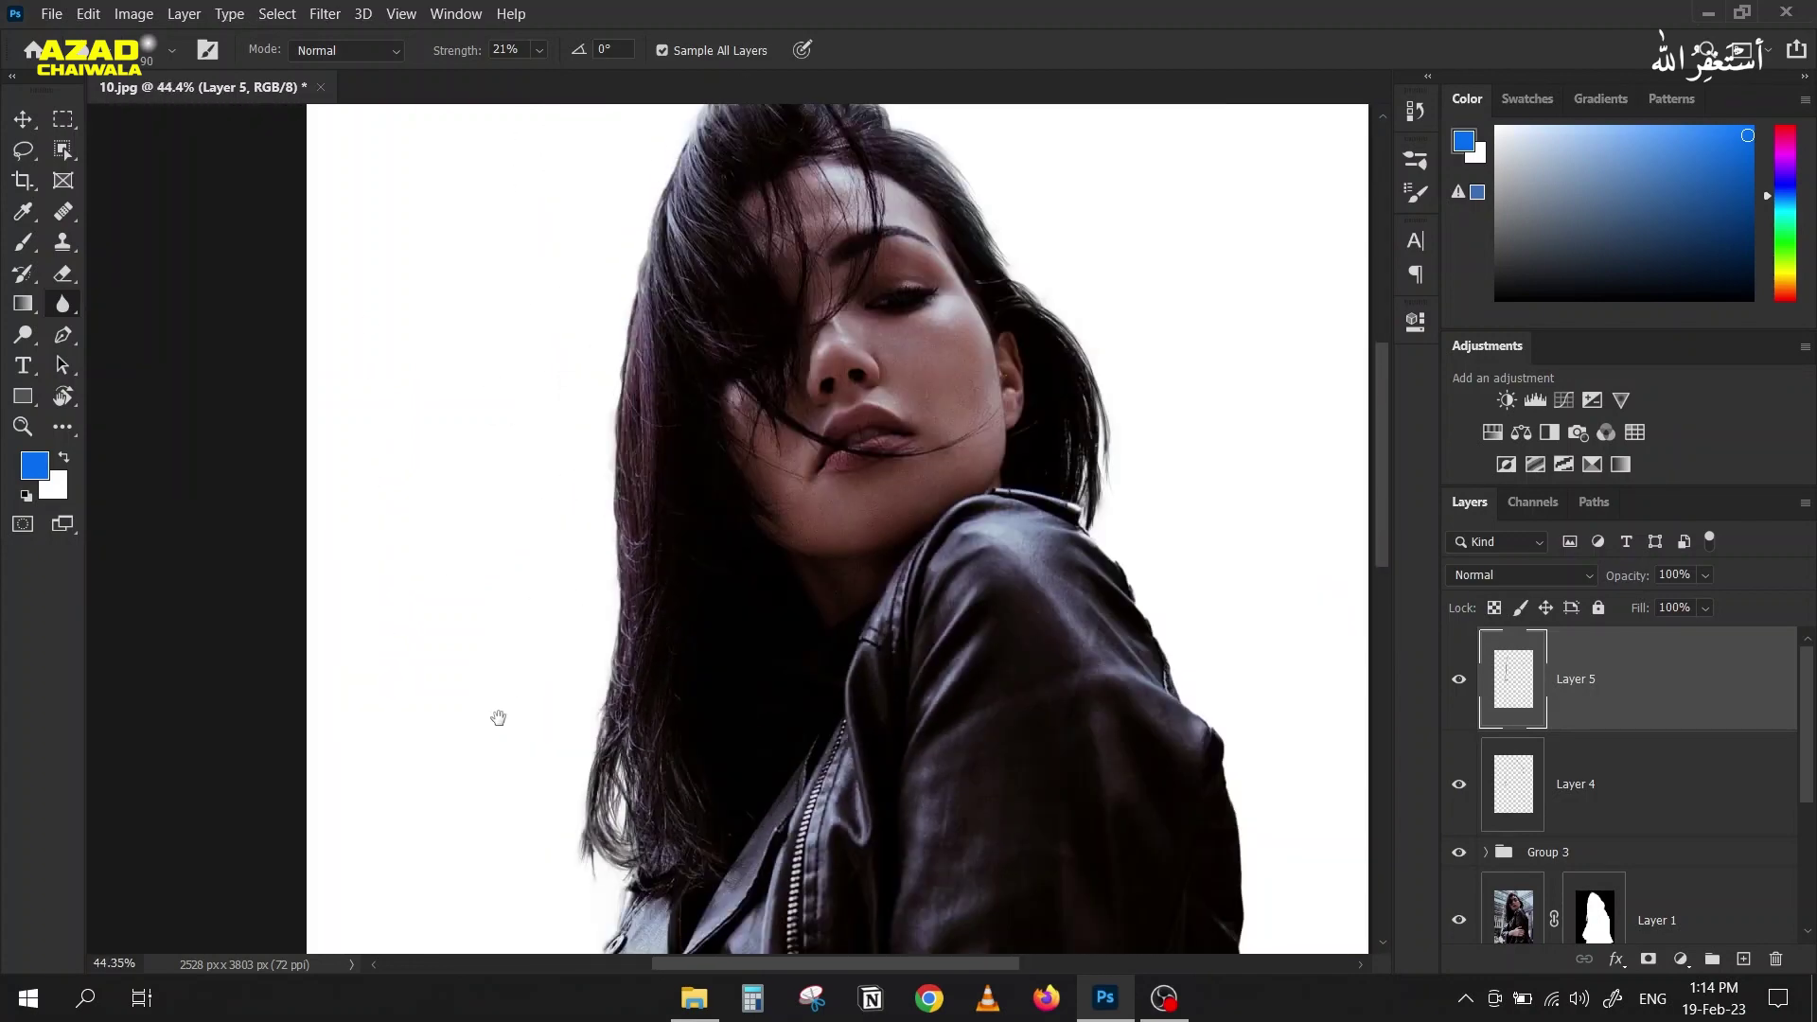
Step: Group Layer 5, Layer 4 and Group 3 into Group 4, toggling it to compare before and after
scroll(439, 556, "down", 3)
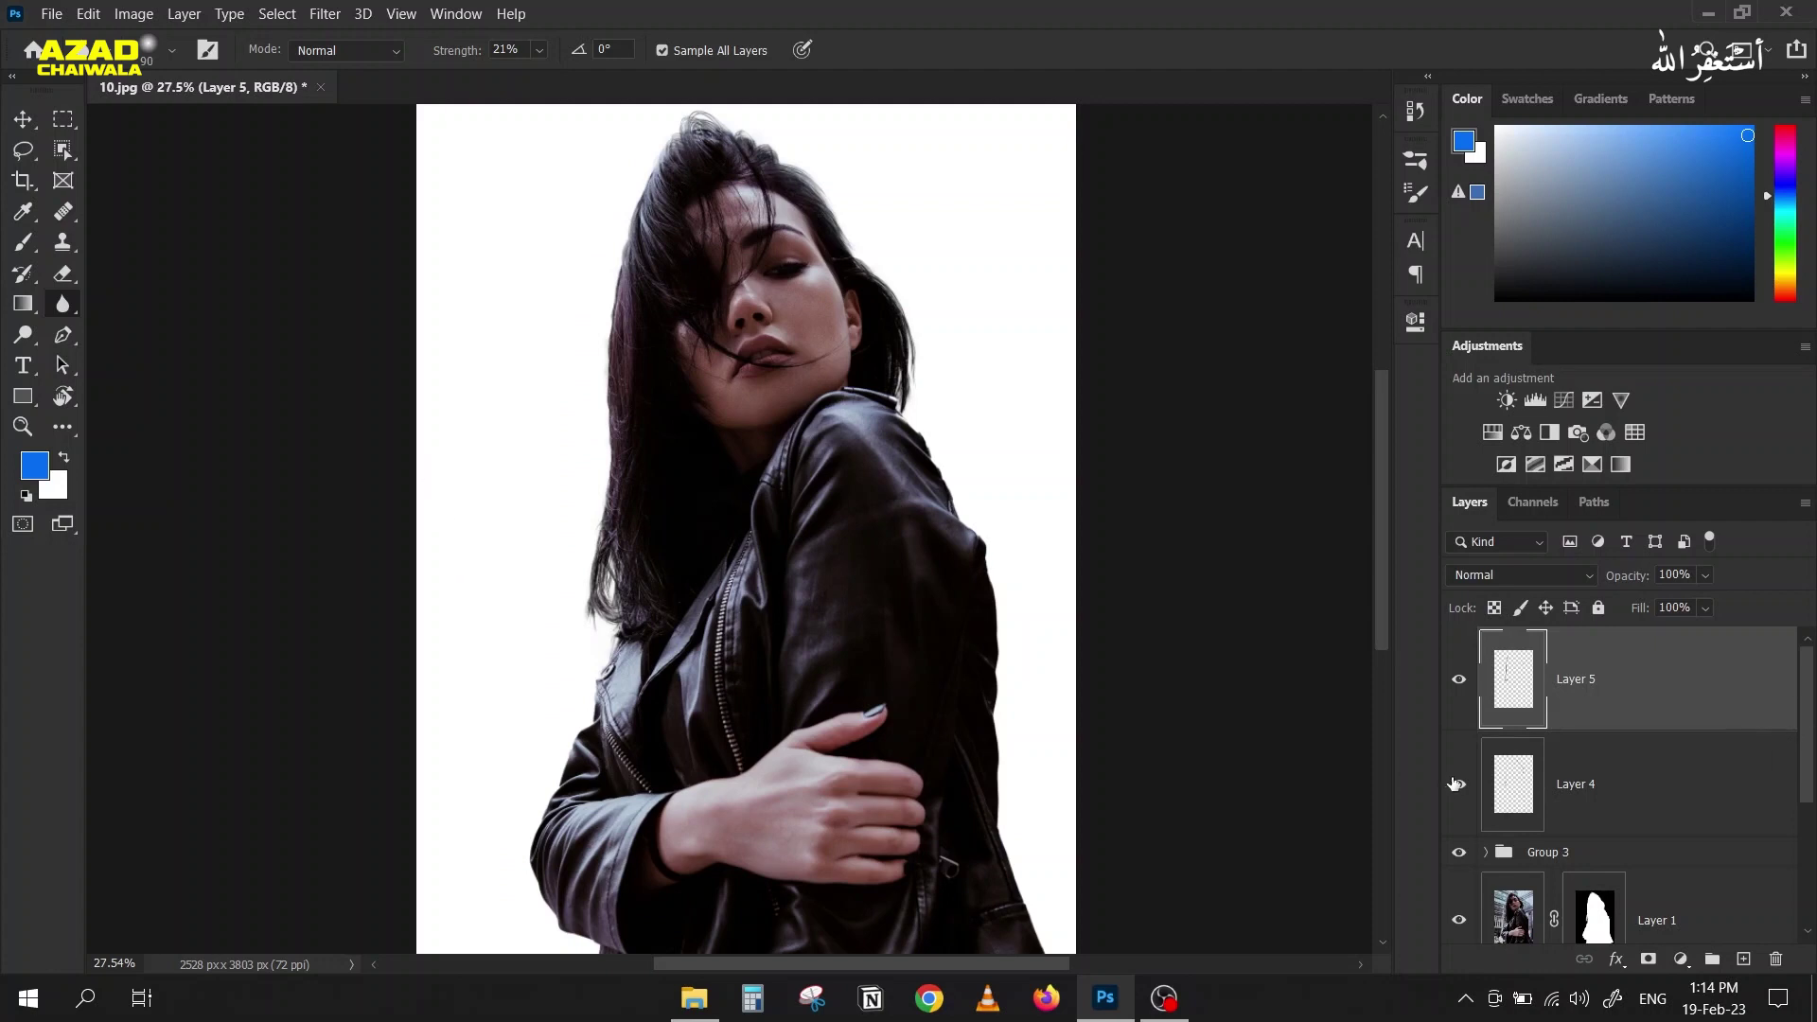
left_click(1512, 855, "shift")
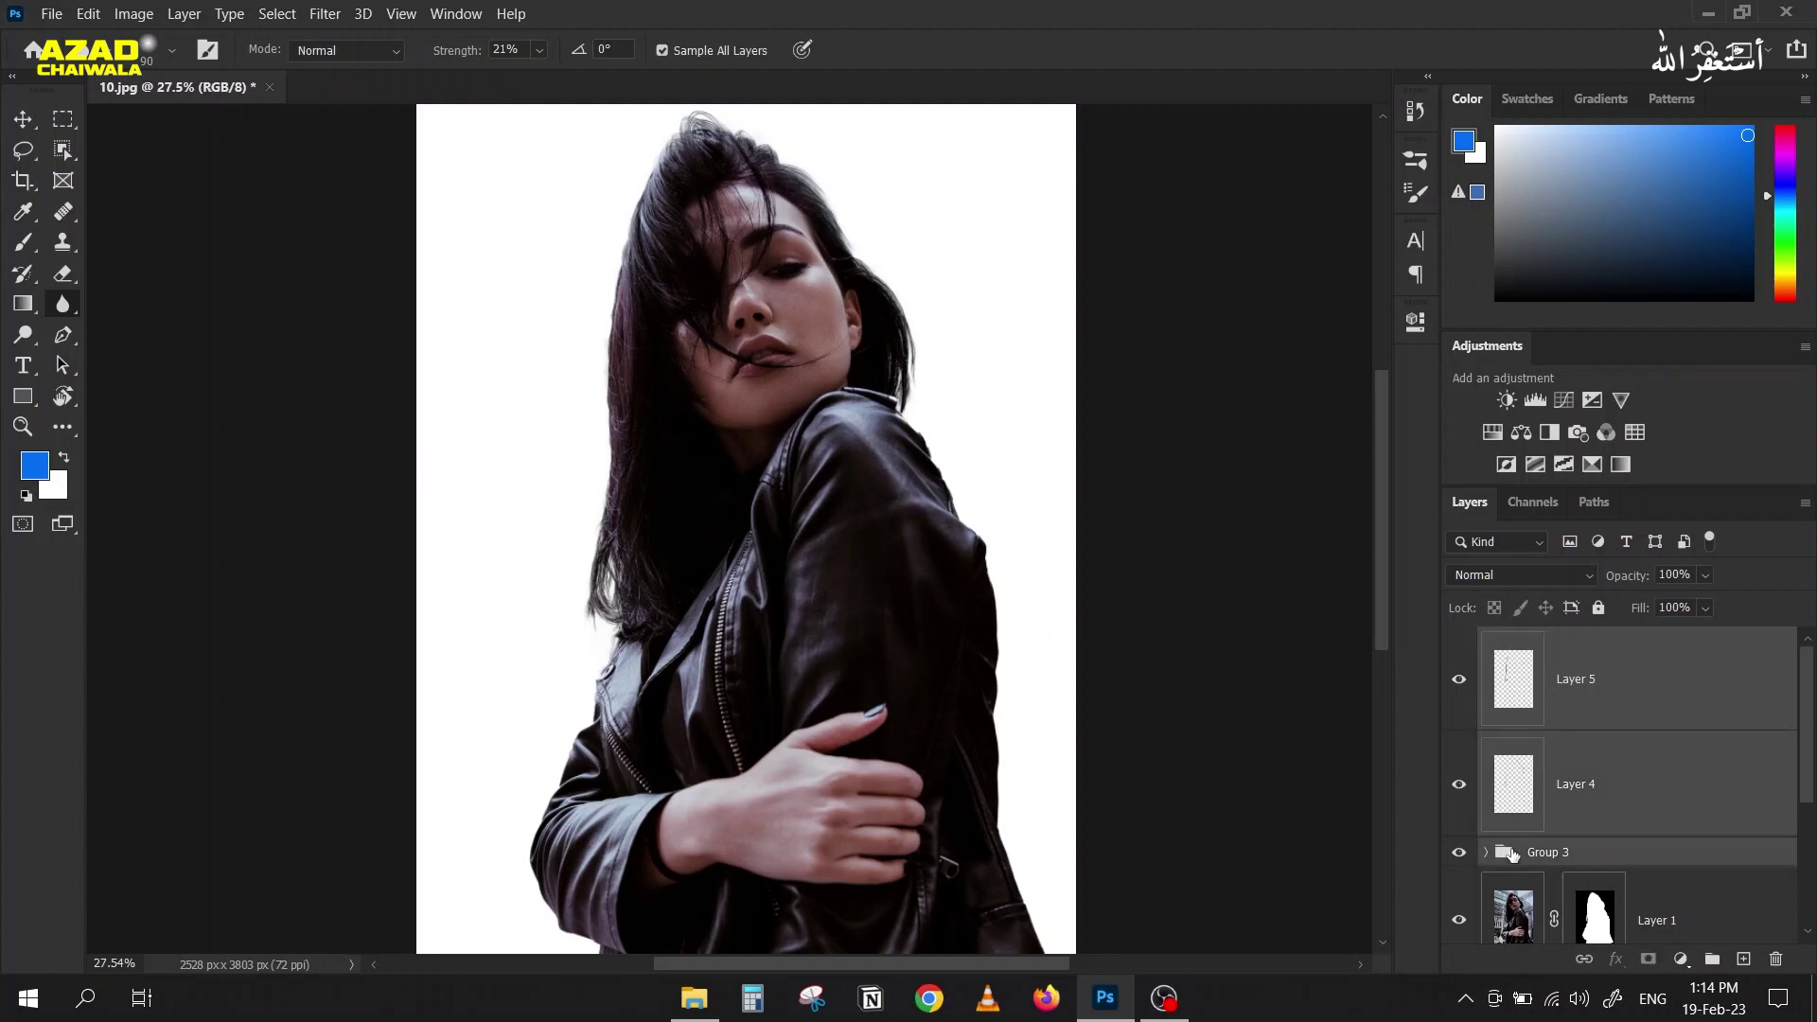
key("ctrl+g")
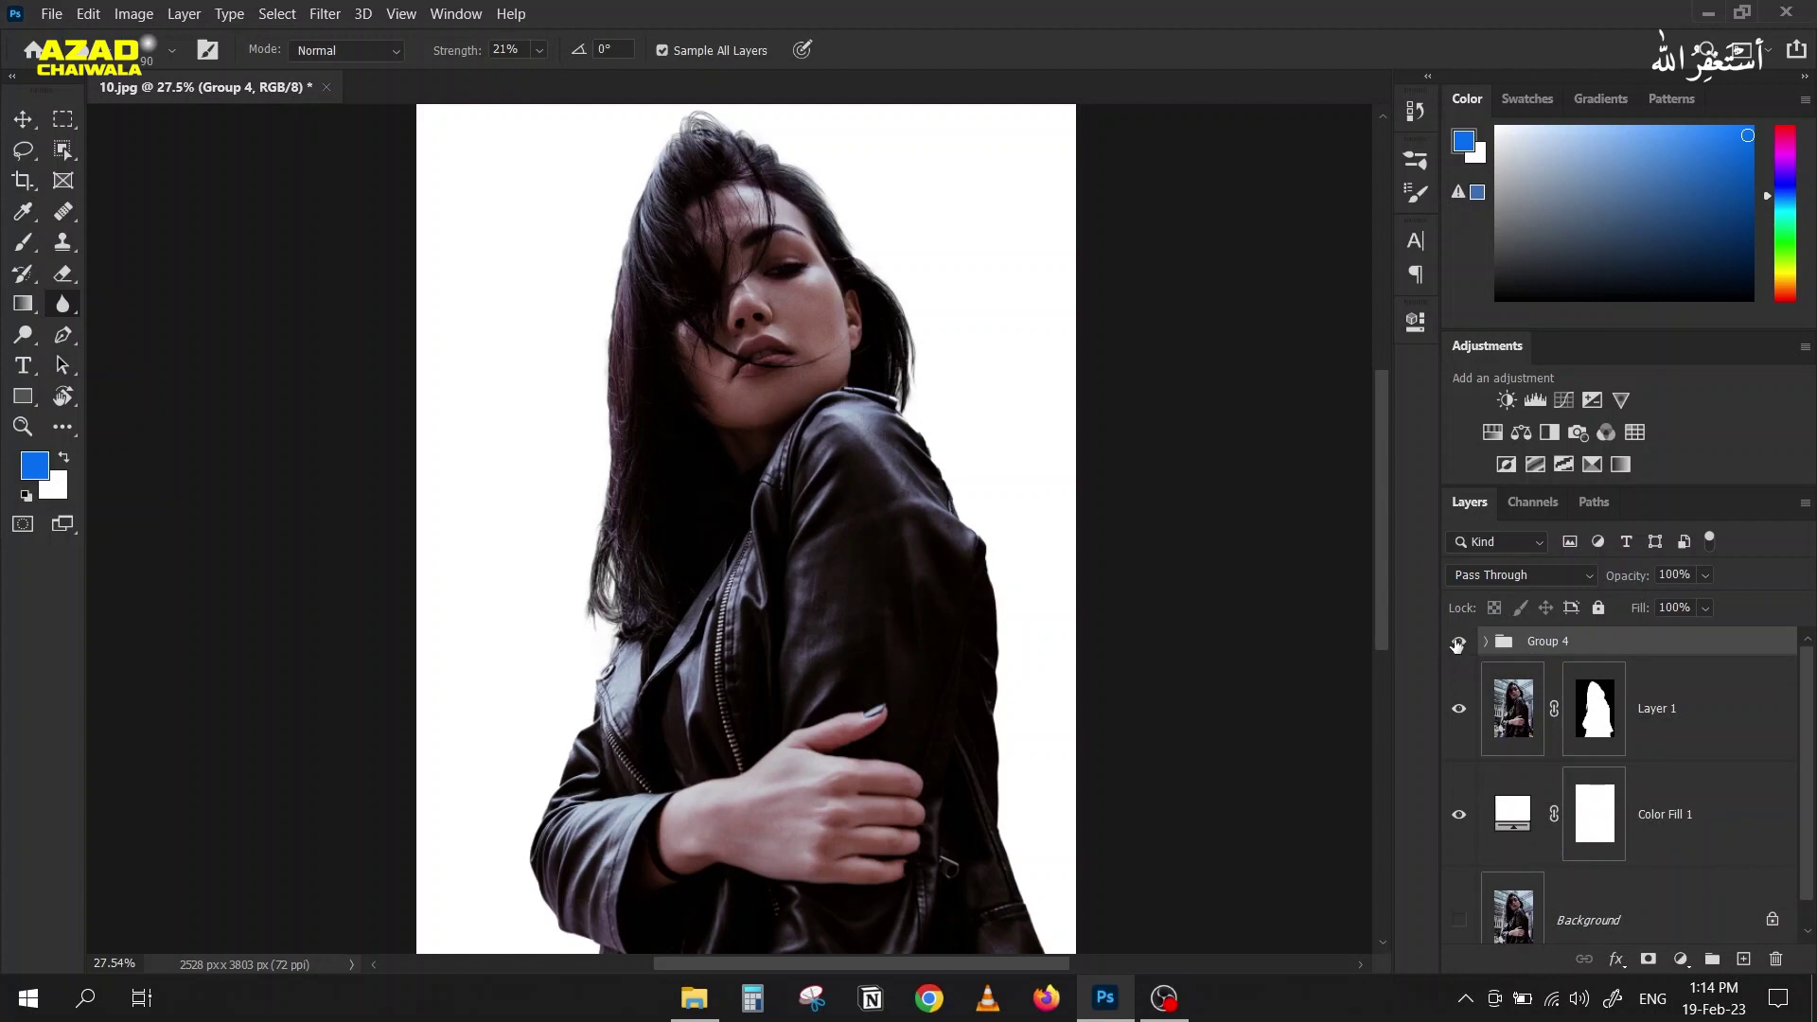
left_click(1457, 644)
left_click(1457, 645)
left_click(1457, 645)
left_click(1457, 644)
left_click(1458, 645)
left_click(1457, 645)
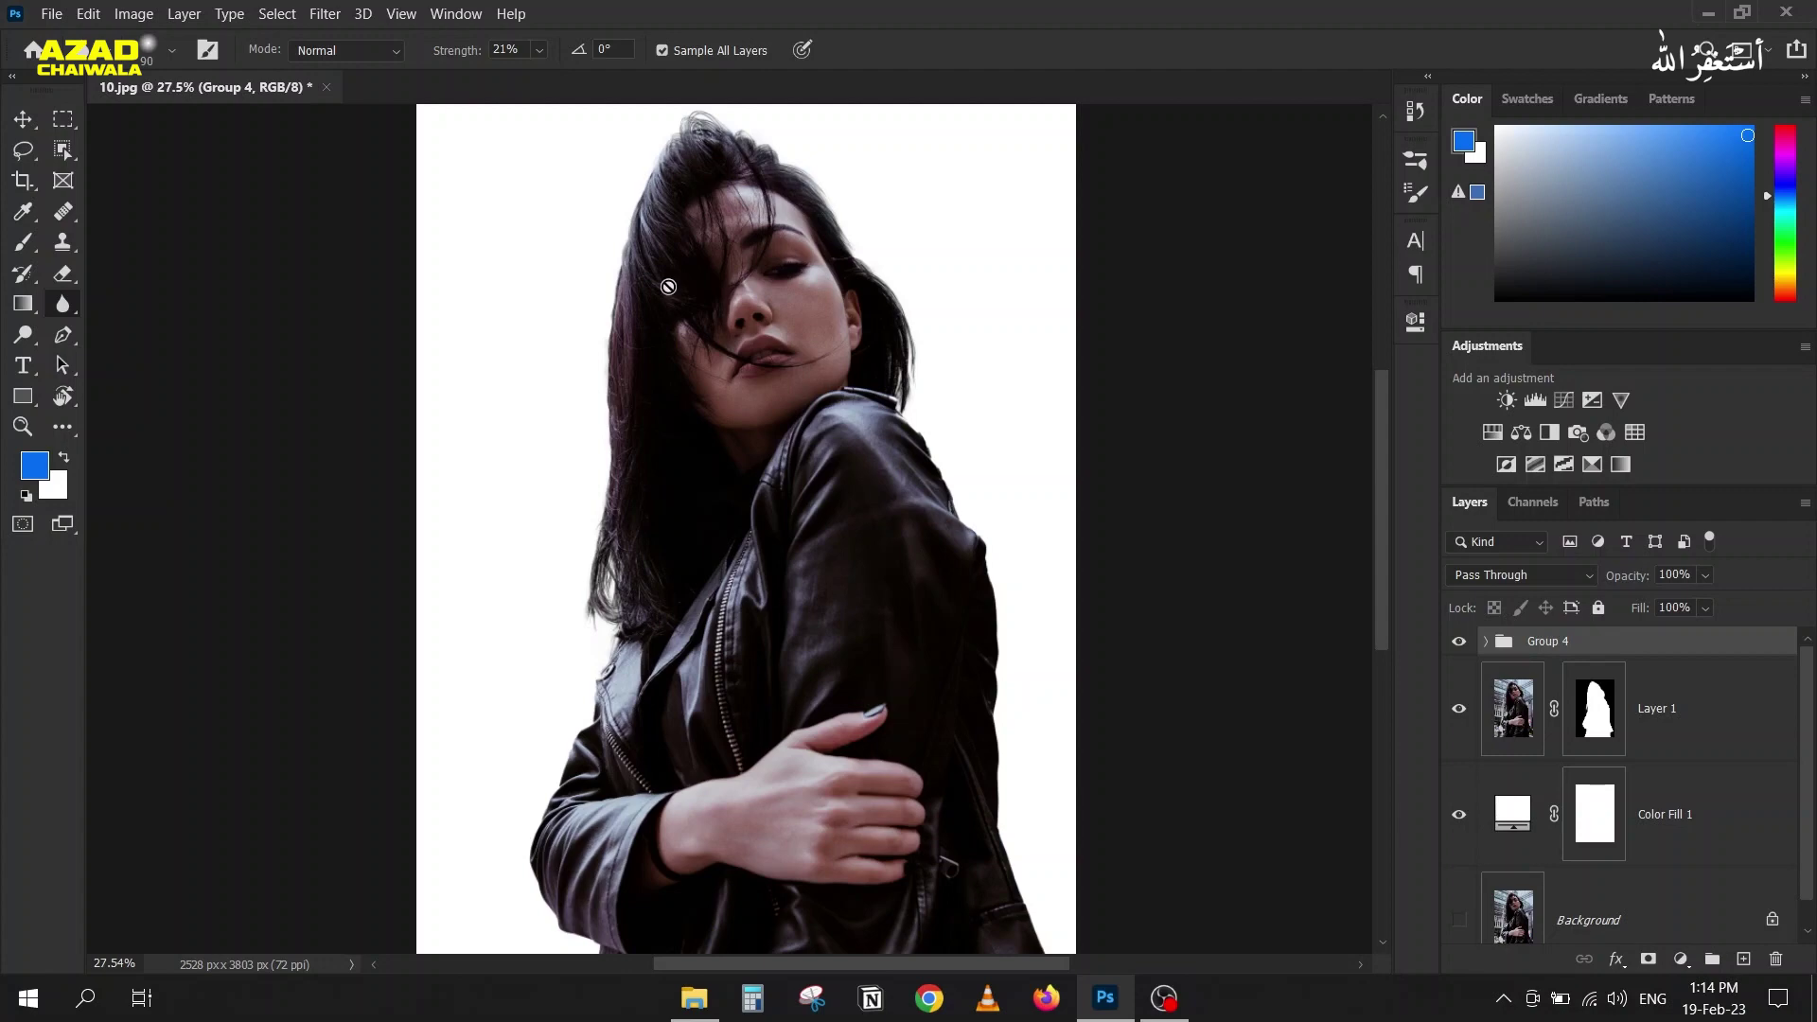
Step: Stamp all visible layers into a new merged Layer 6 with Ctrl+Alt+Shift+E
scroll(821, 212, "up", 1)
scroll(735, 458, "up", 1)
scroll(736, 457, "down", 2)
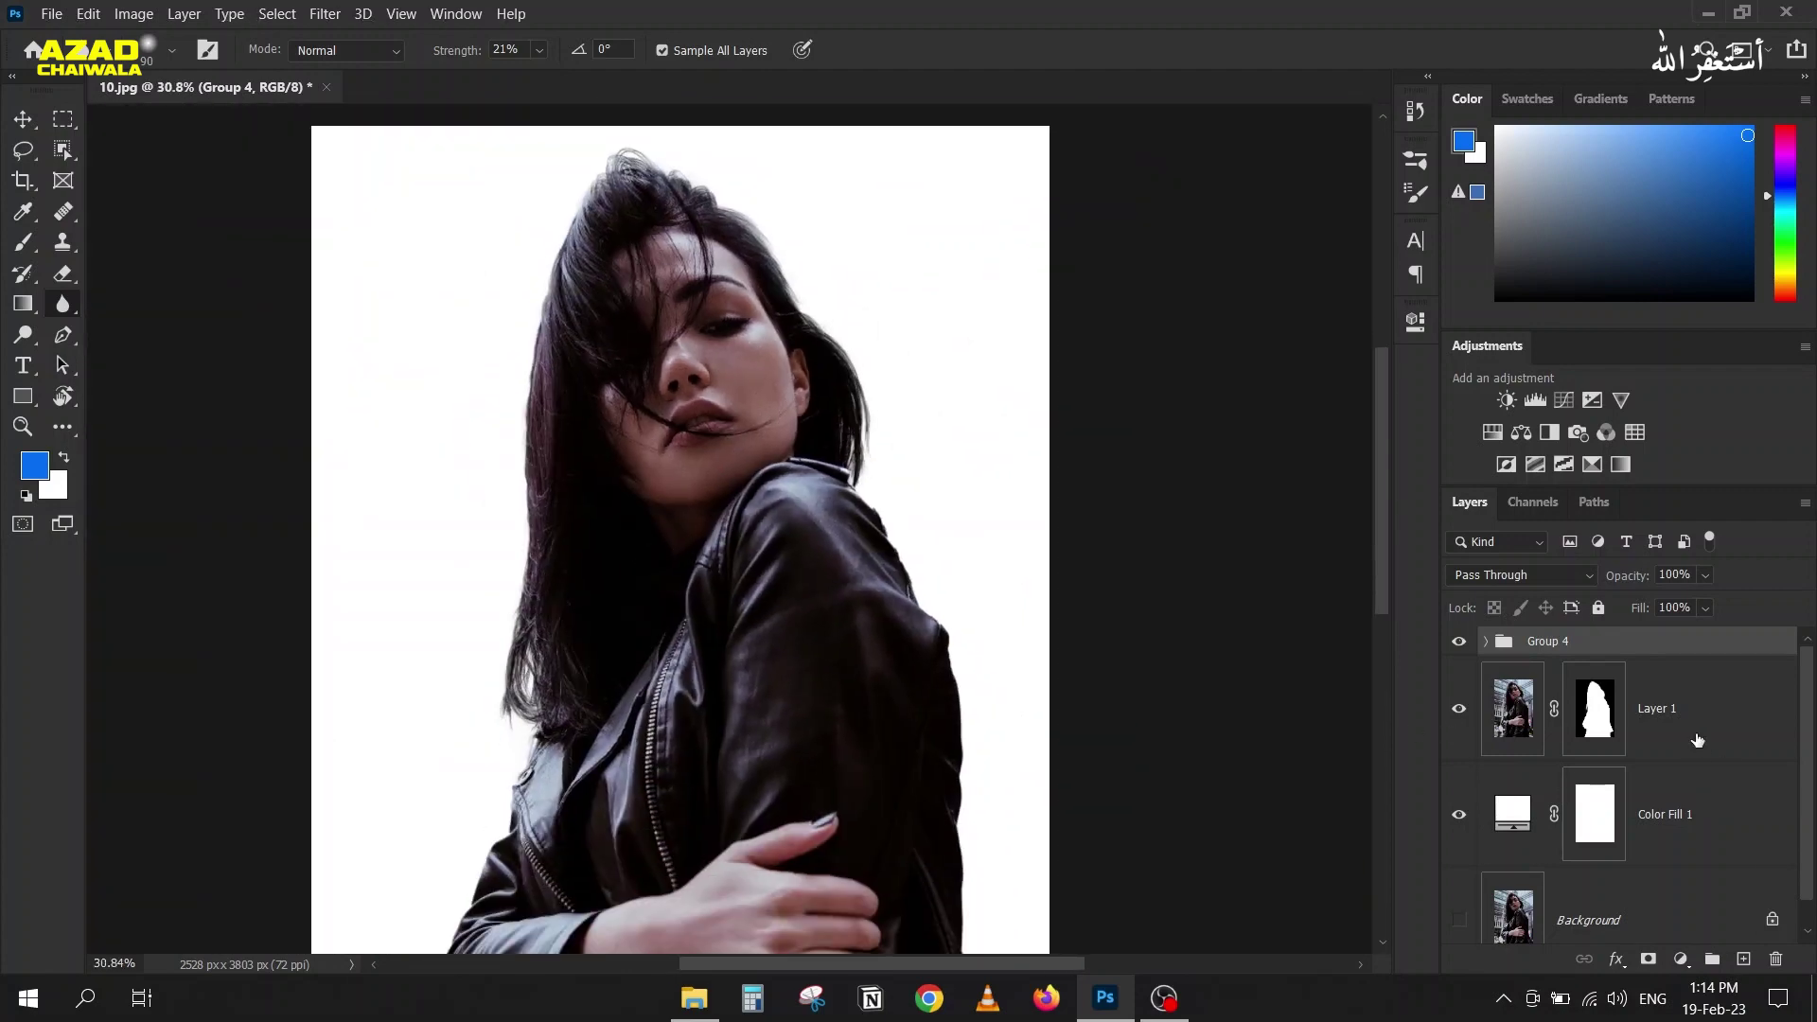
key("ctrl+alt+shift+e")
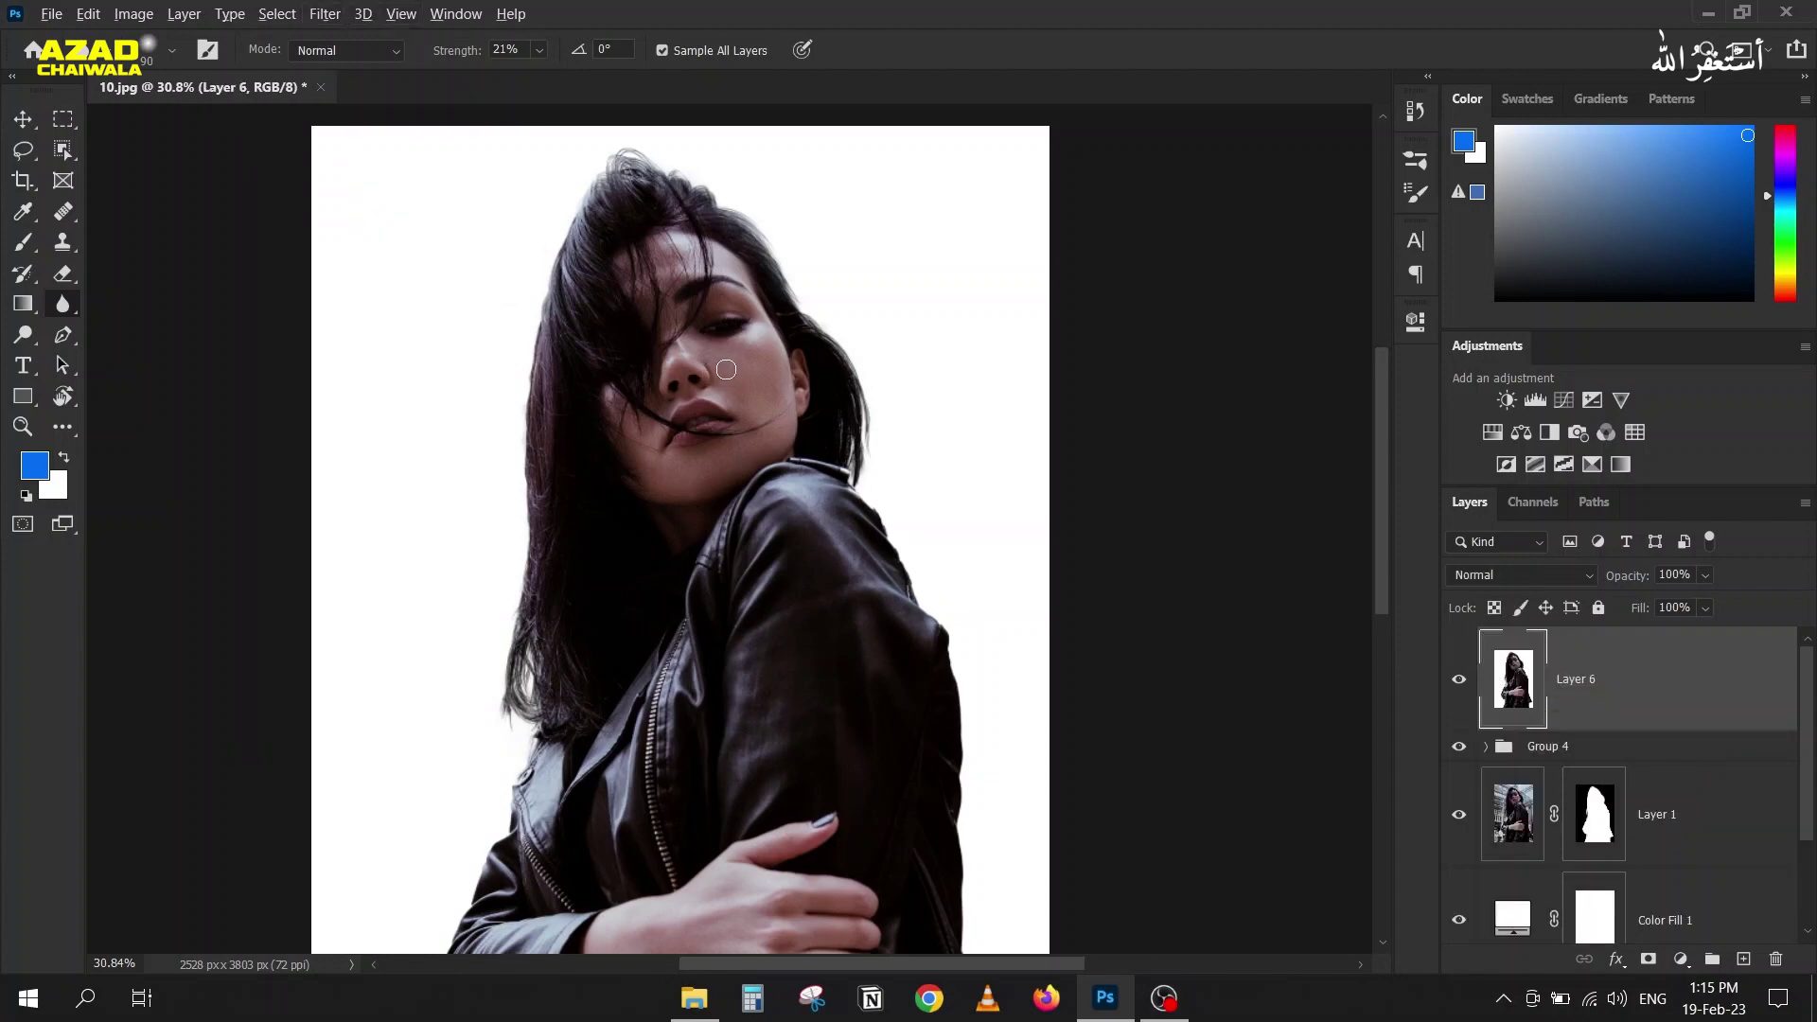
Step: Open Filter > Liquify on the merged Layer 6
scroll(724, 365, "up", 3)
scroll(724, 364, "down", 1)
left_click(322, 15)
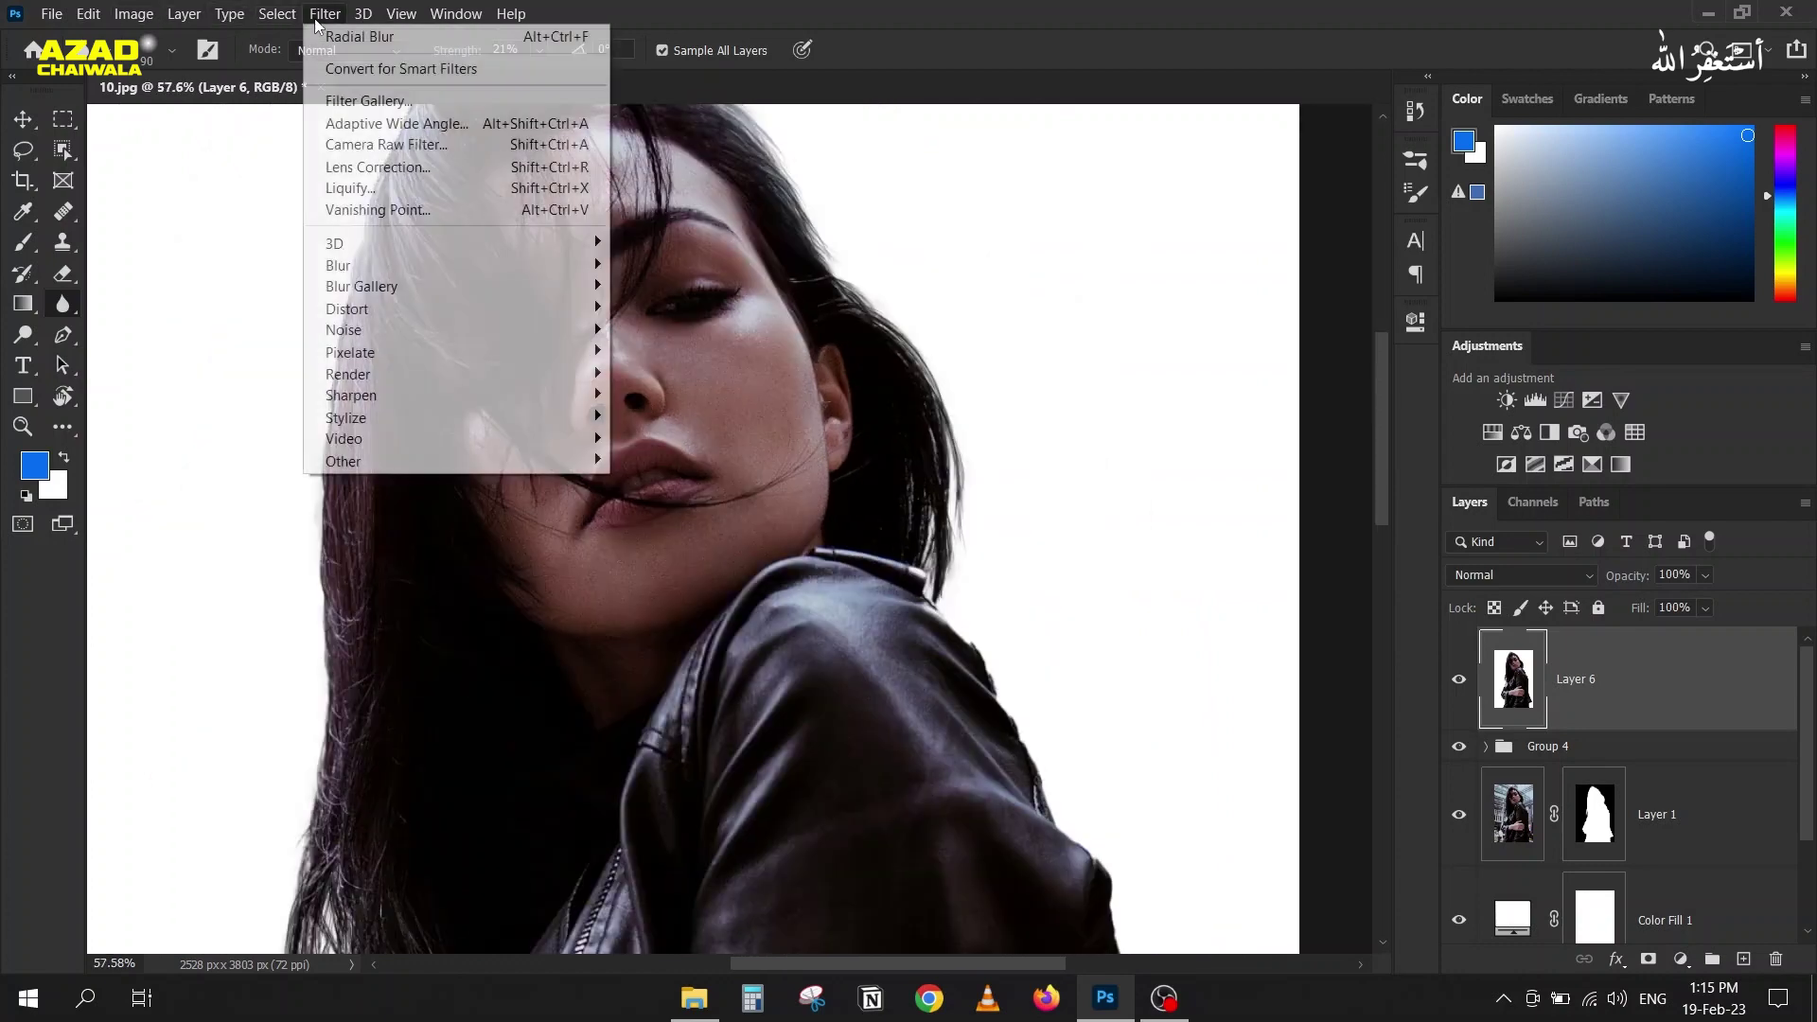
left_click(413, 195)
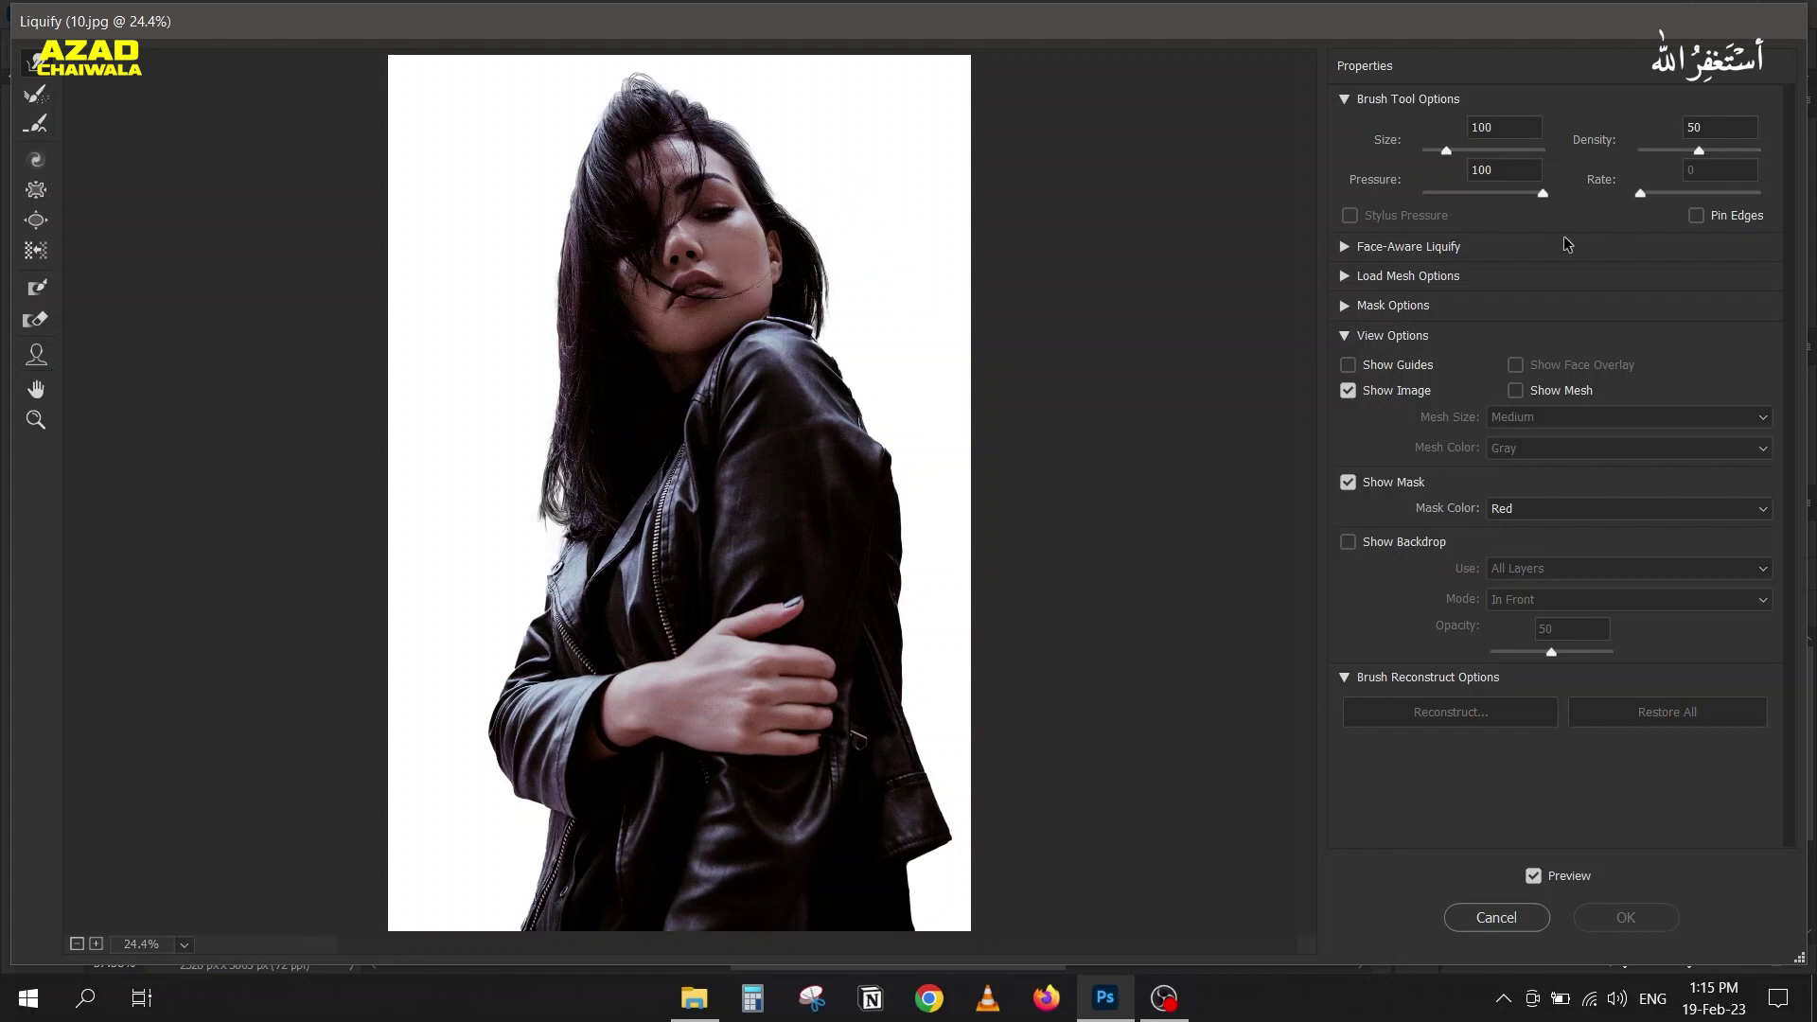
Step: Collapse Brush Tool Options, then review and re-collapse Face-Aware Liquify's Eyes and Mouth controls
left_click(1343, 99)
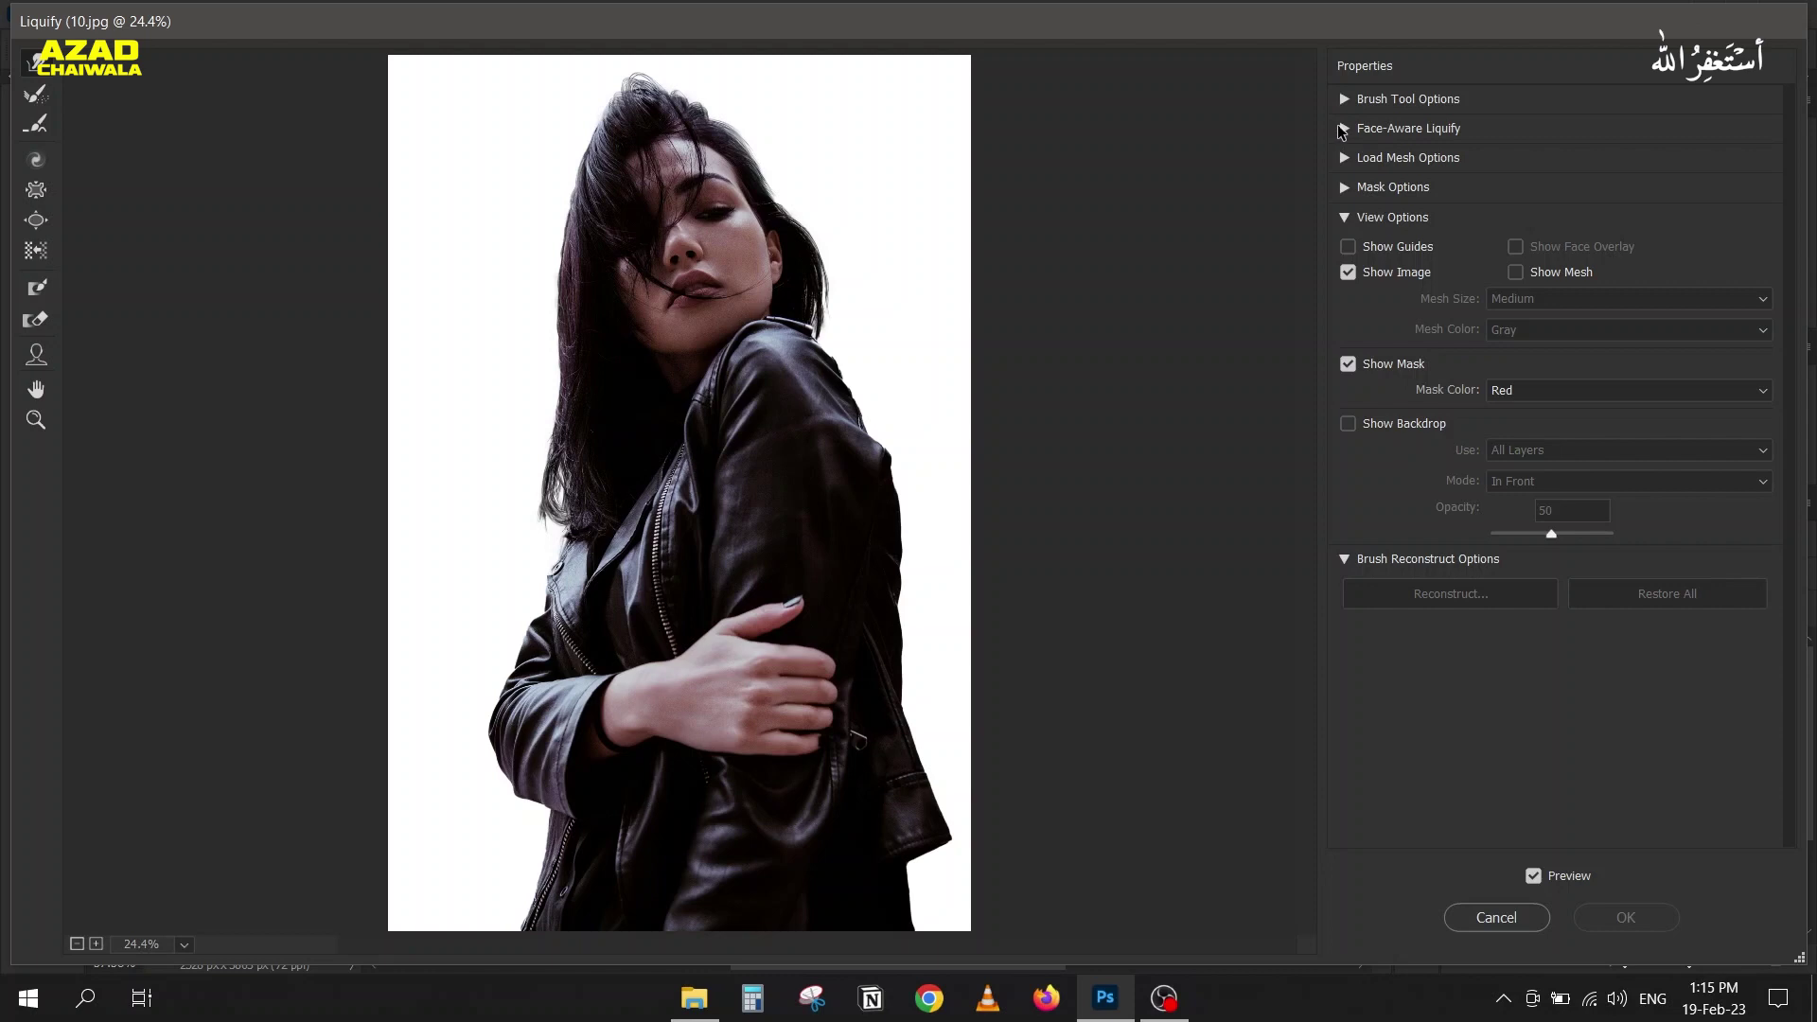
left_click(1342, 130)
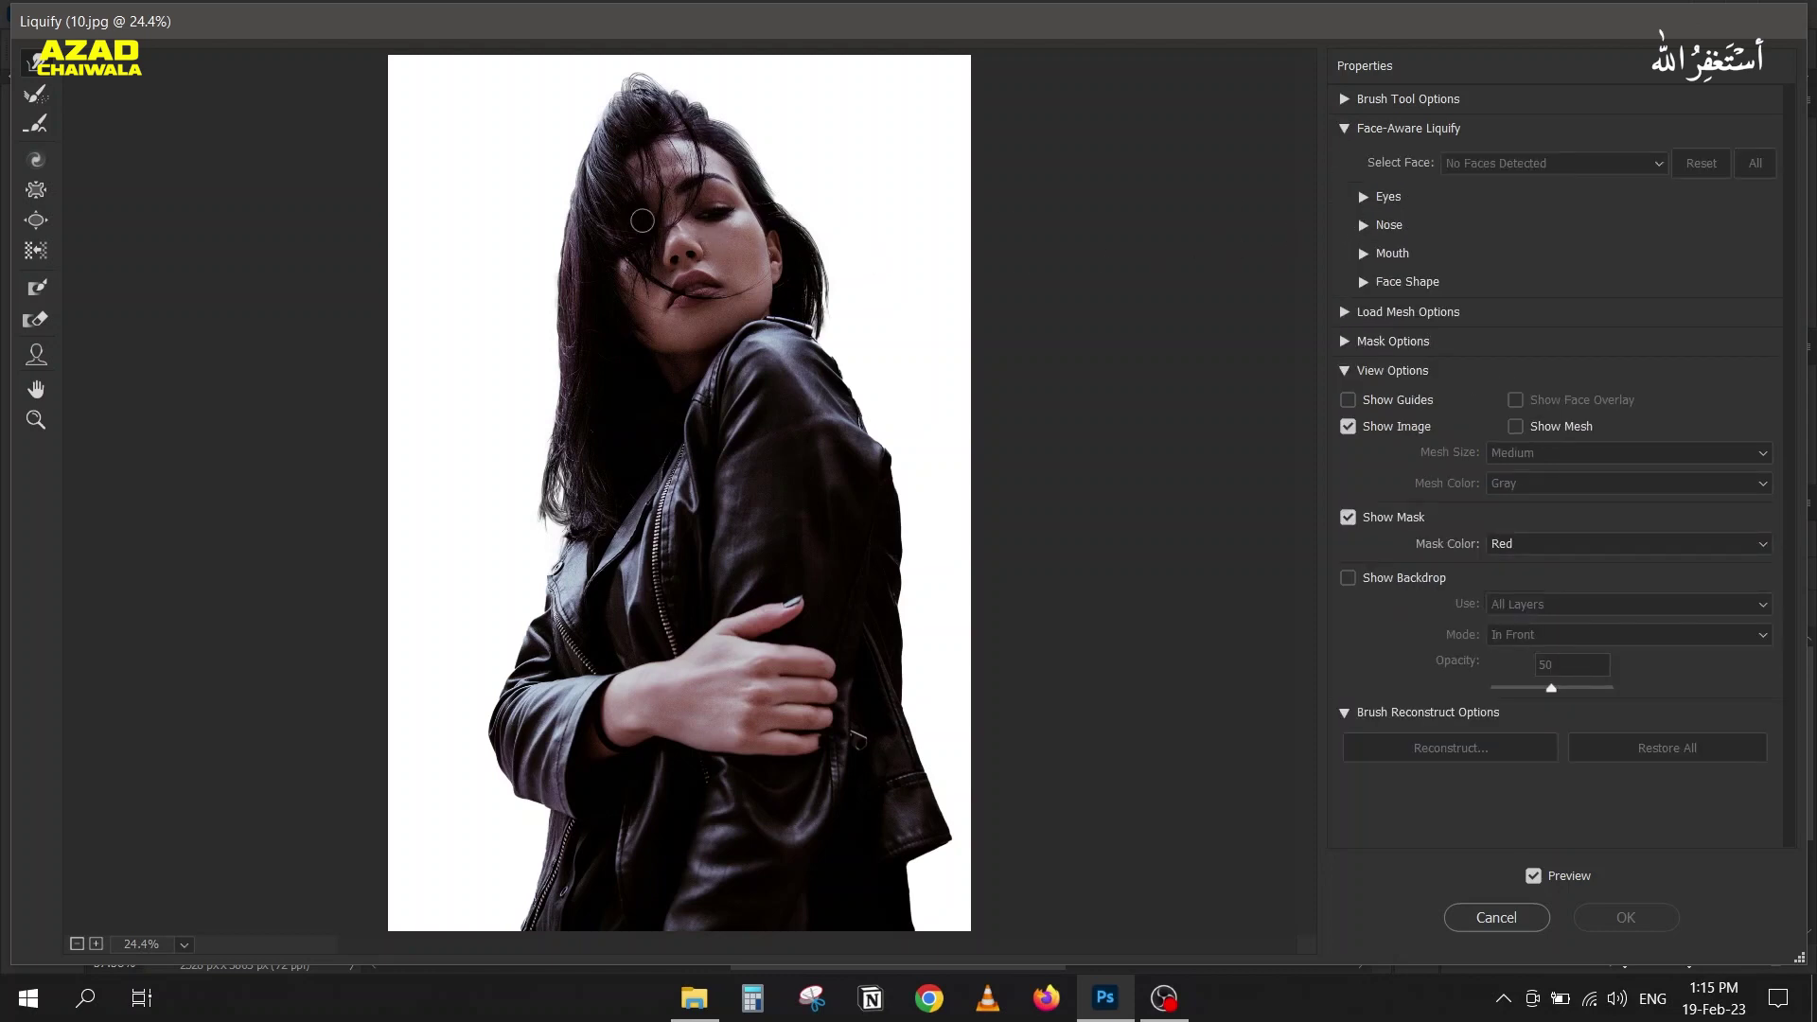
left_click(1363, 196)
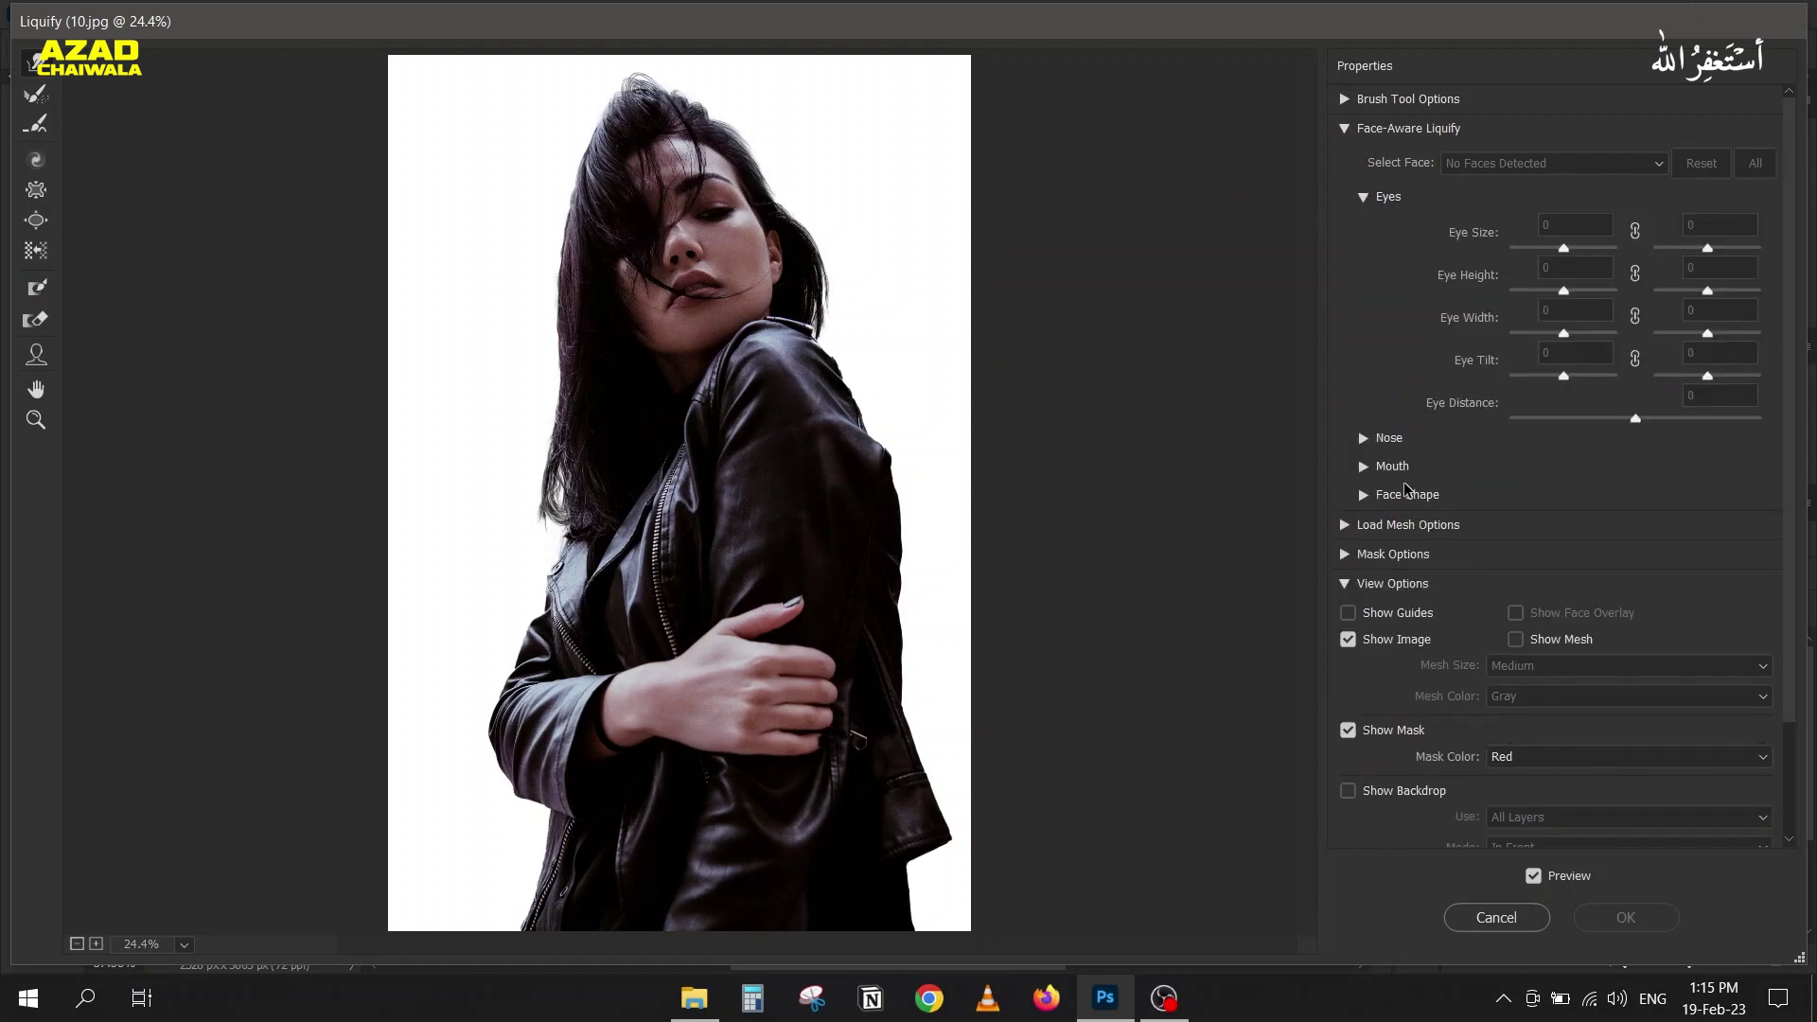
left_click(1364, 467)
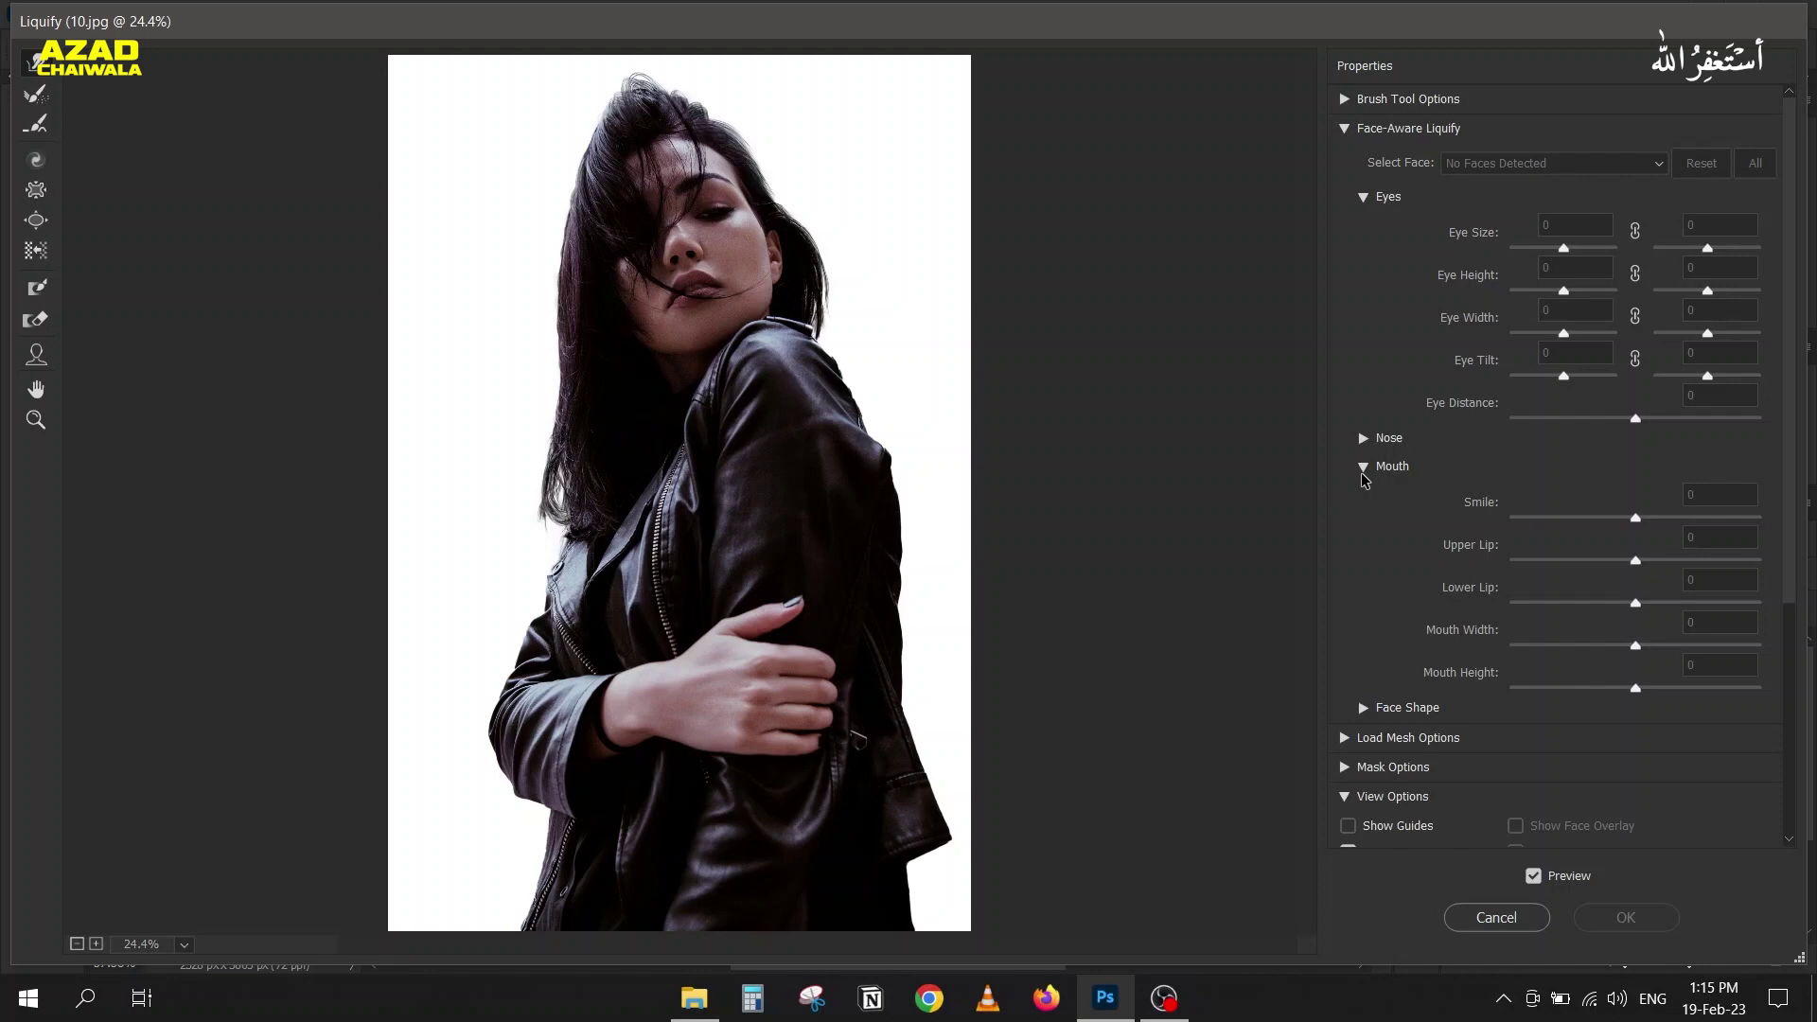
left_click(1363, 470)
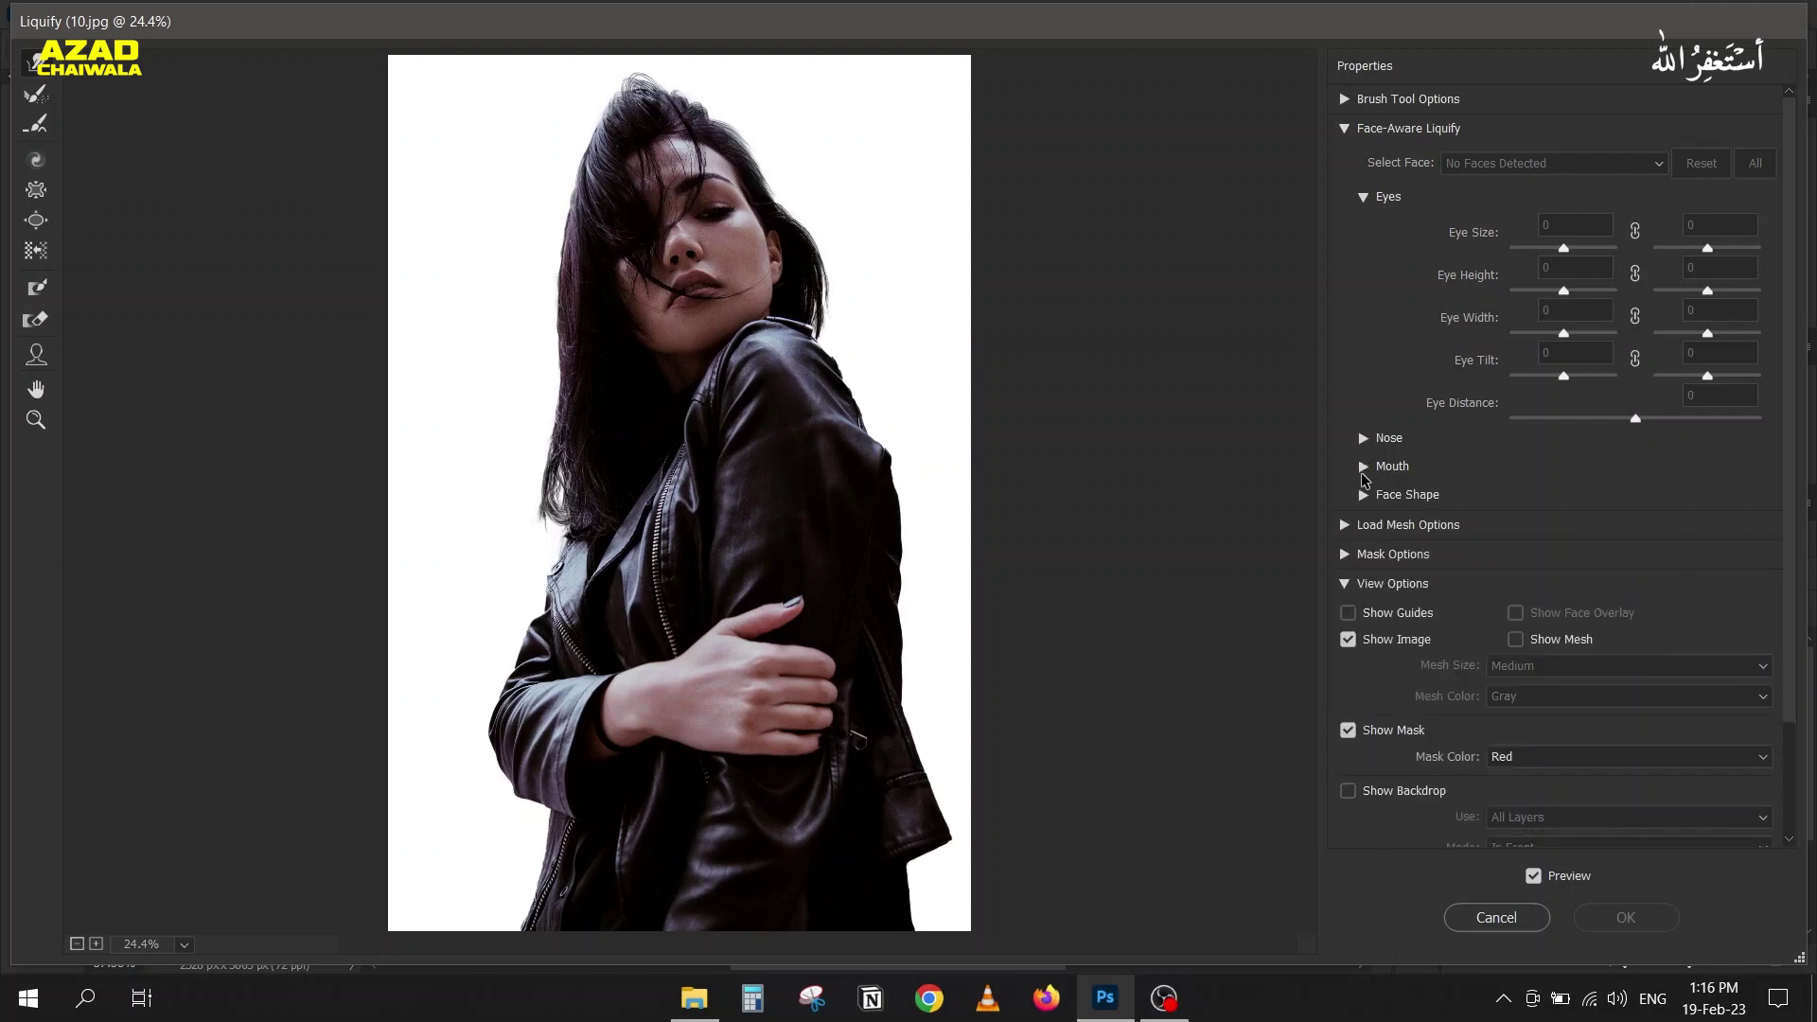
left_click(1342, 128)
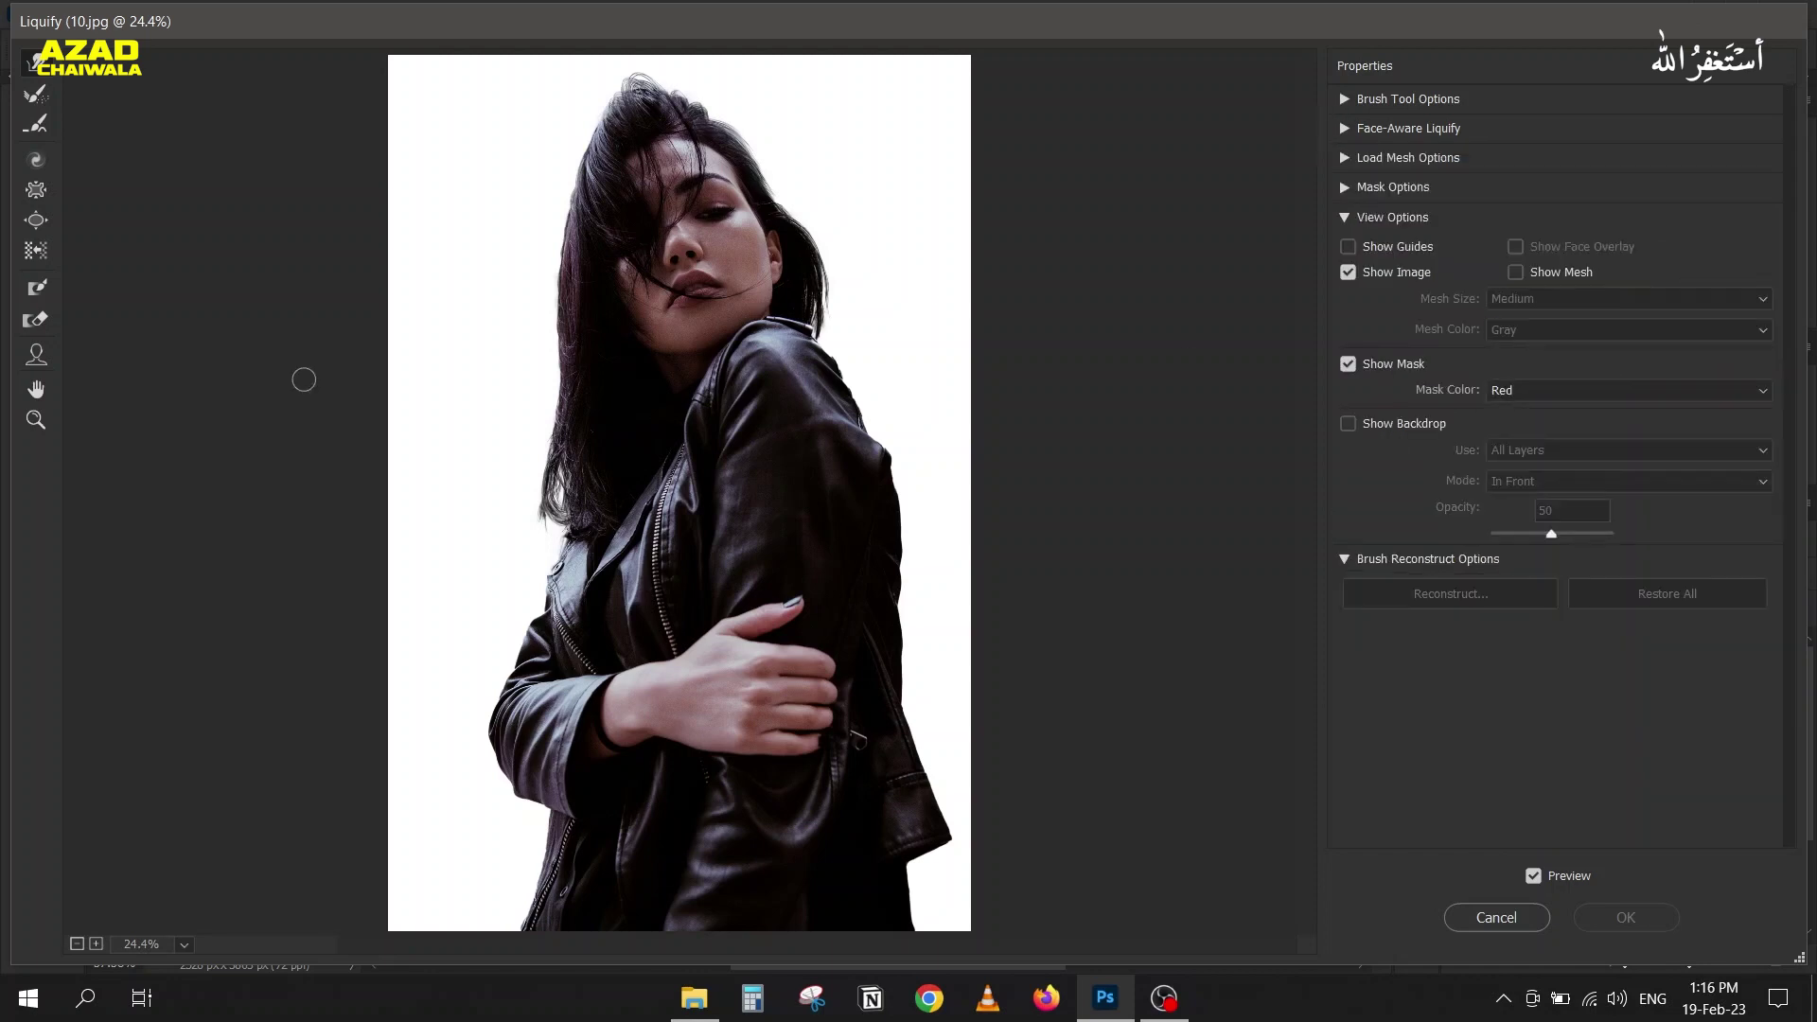
Step: Give the Forward Warp brush size 100, density 12 and pressure 12, collapsing View and Reconstruct options
scroll(779, 235, "up", 3)
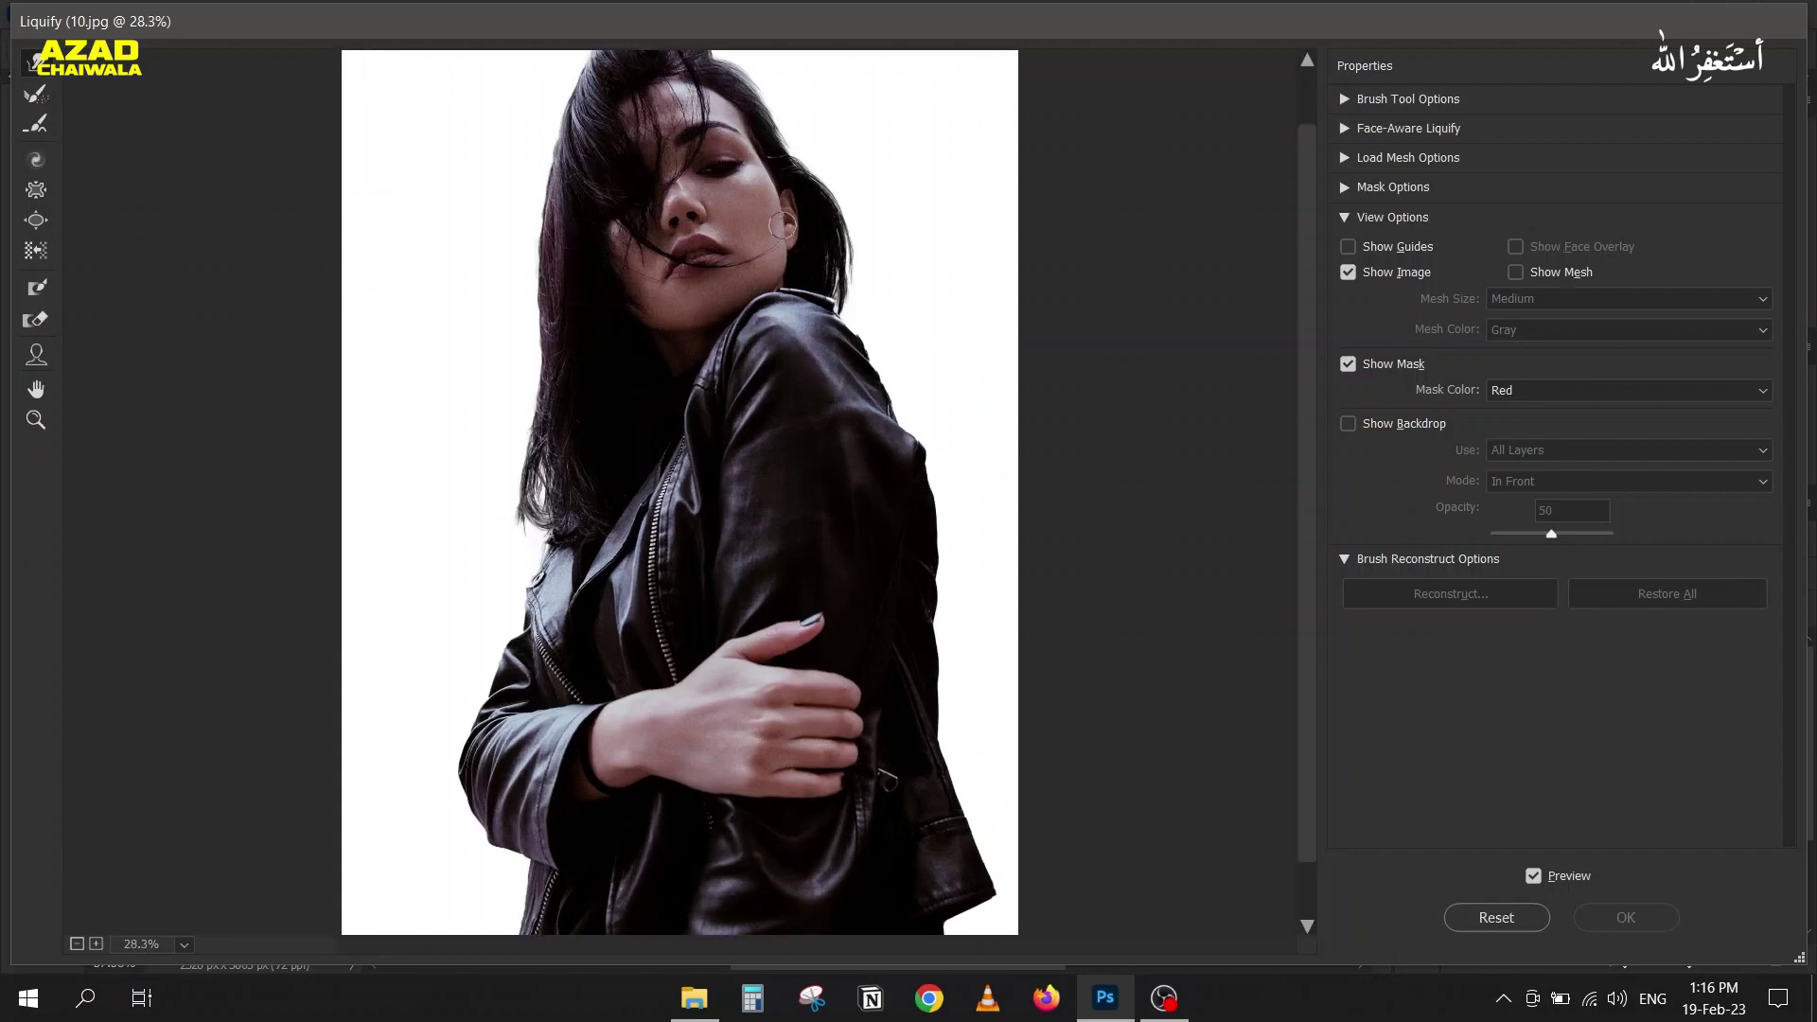
scroll(863, 74, "up", 4)
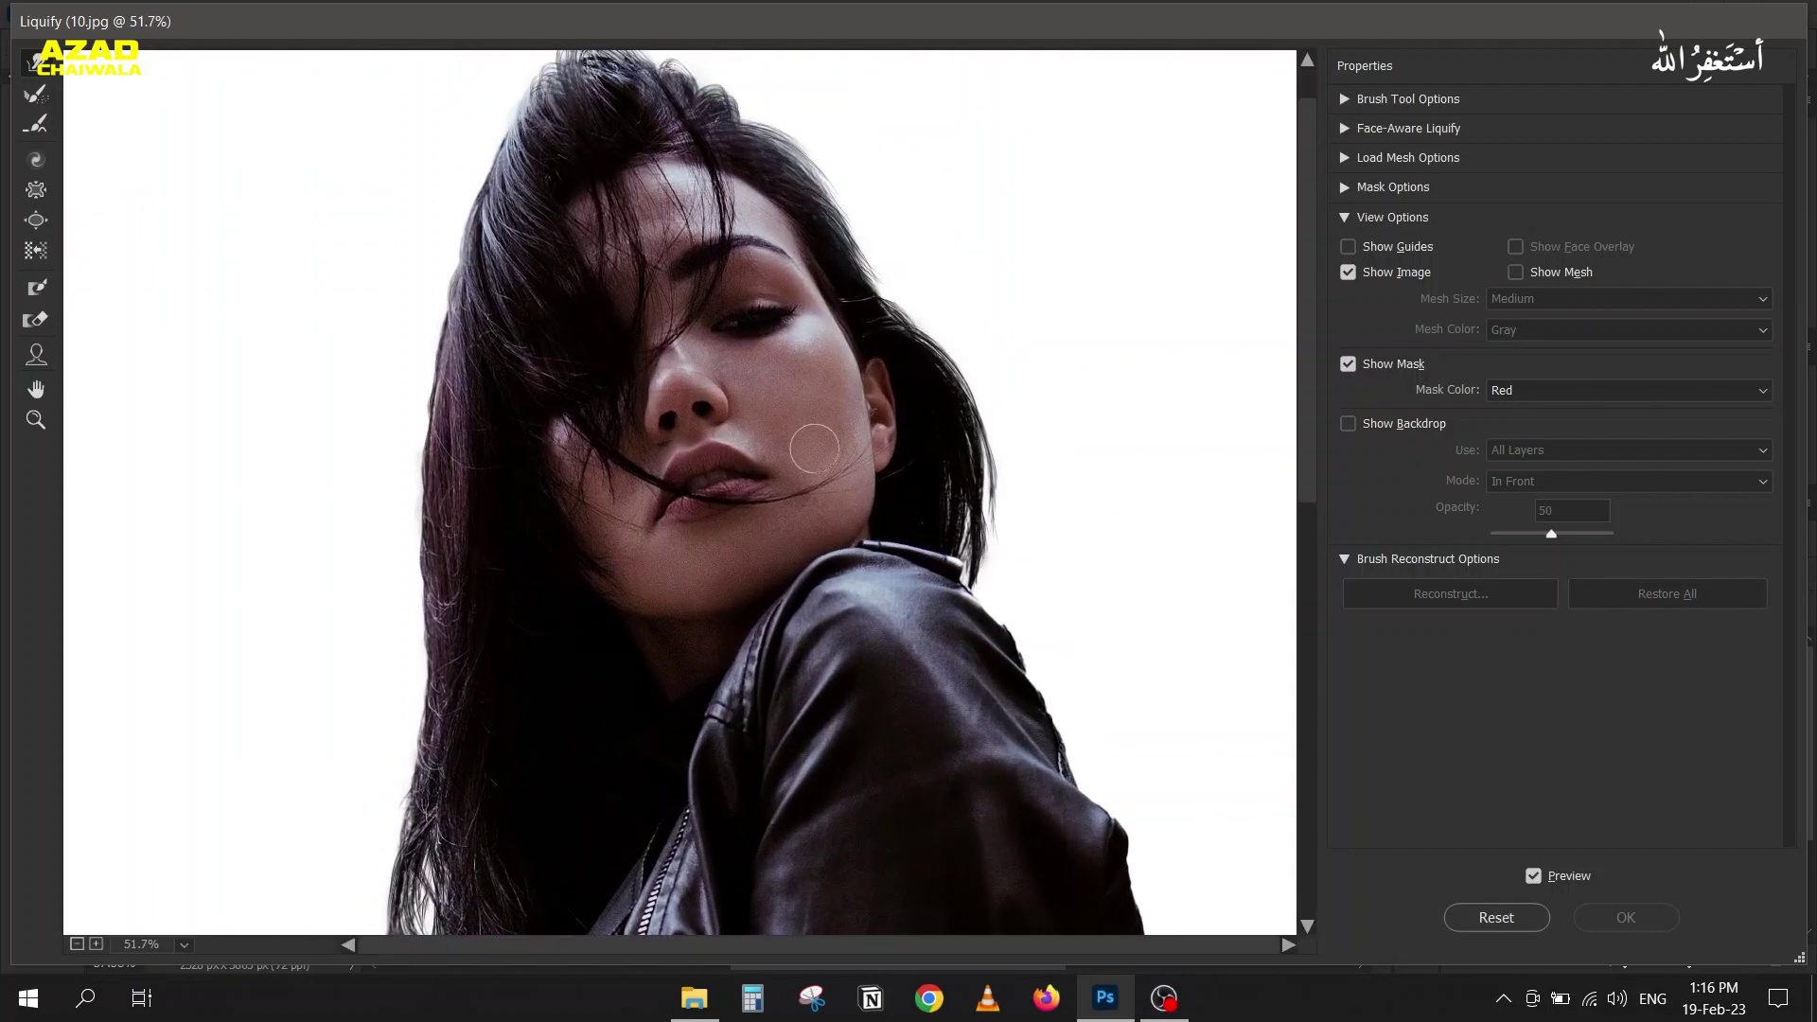
scroll(584, 600, "up", 1)
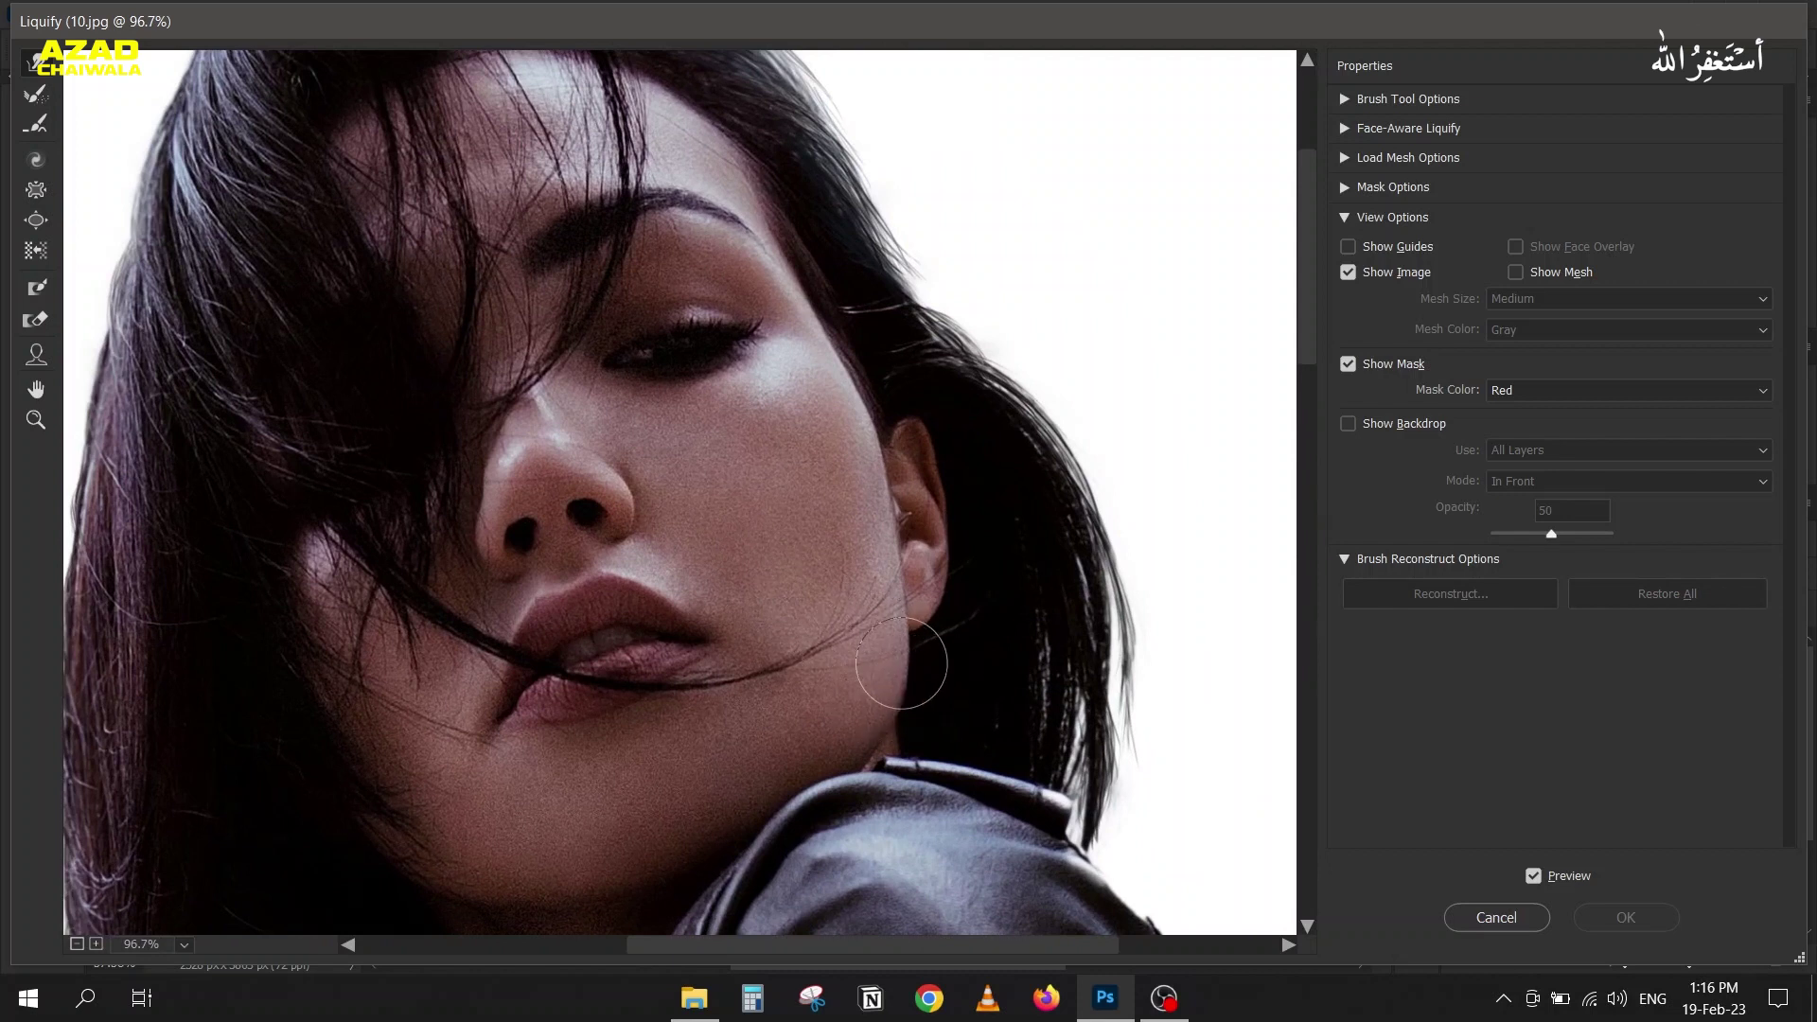
left_click(1348, 100)
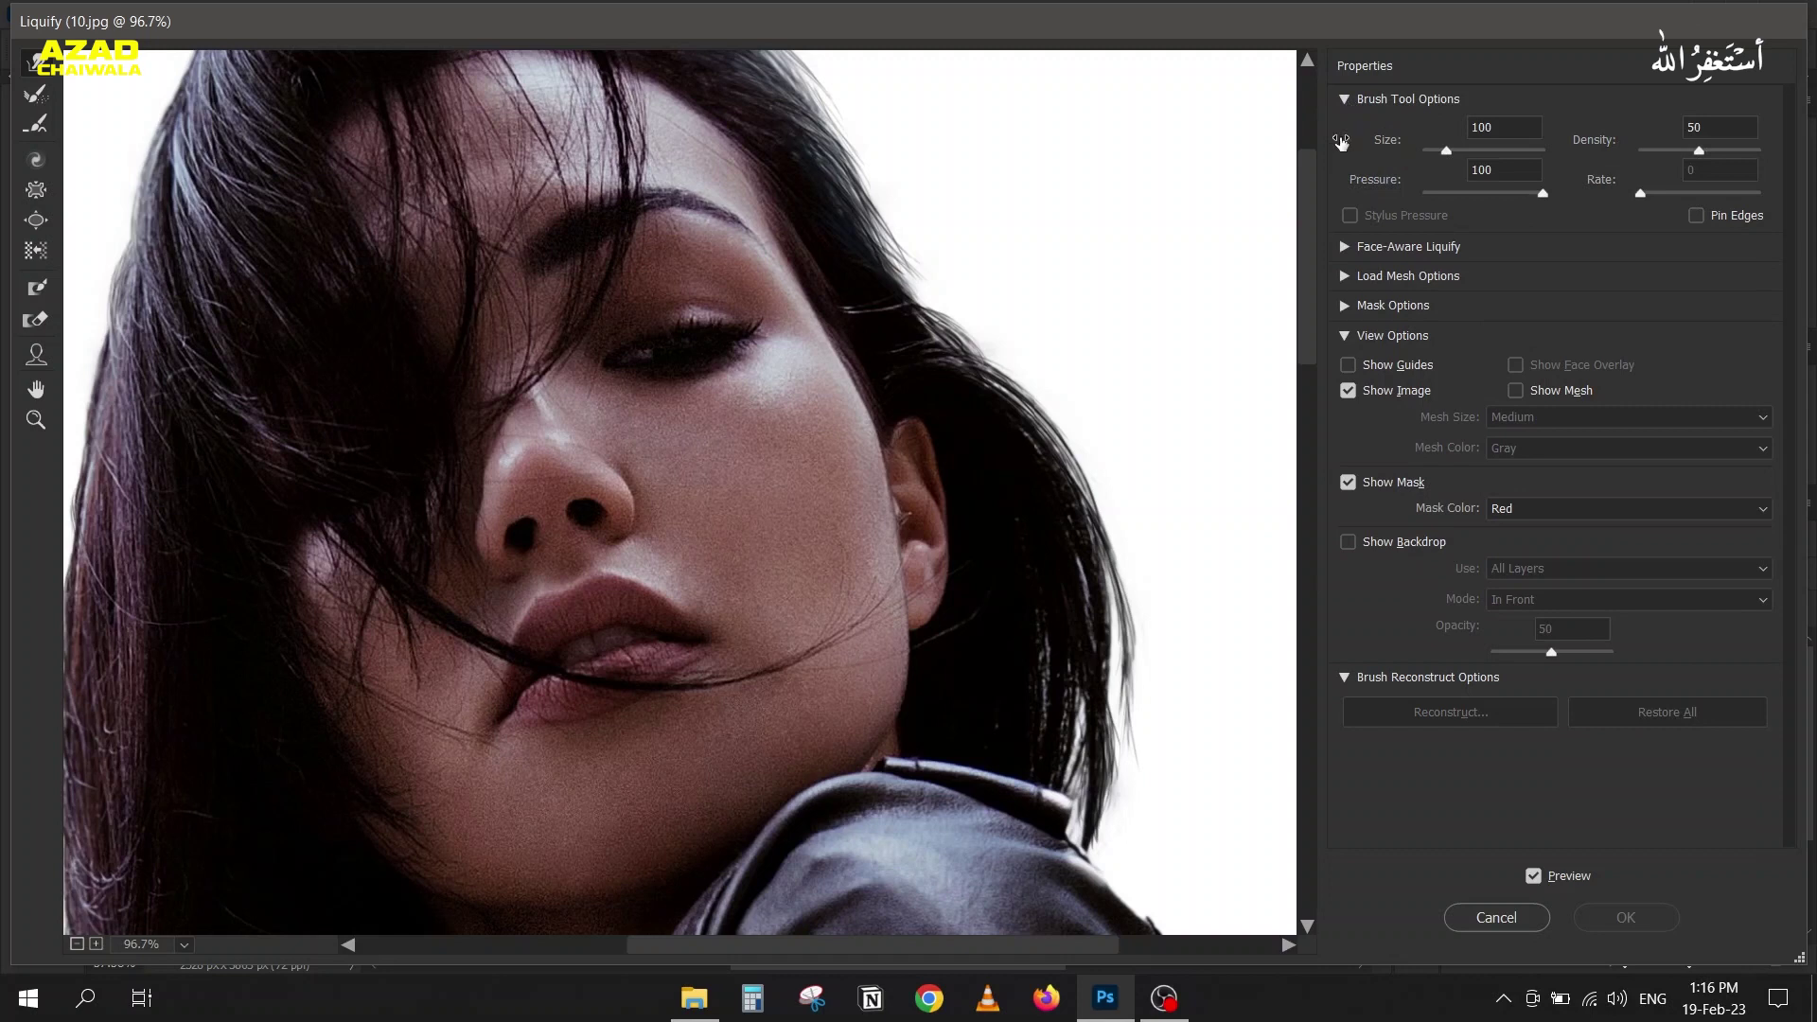
left_click(1346, 337)
left_click(1346, 366)
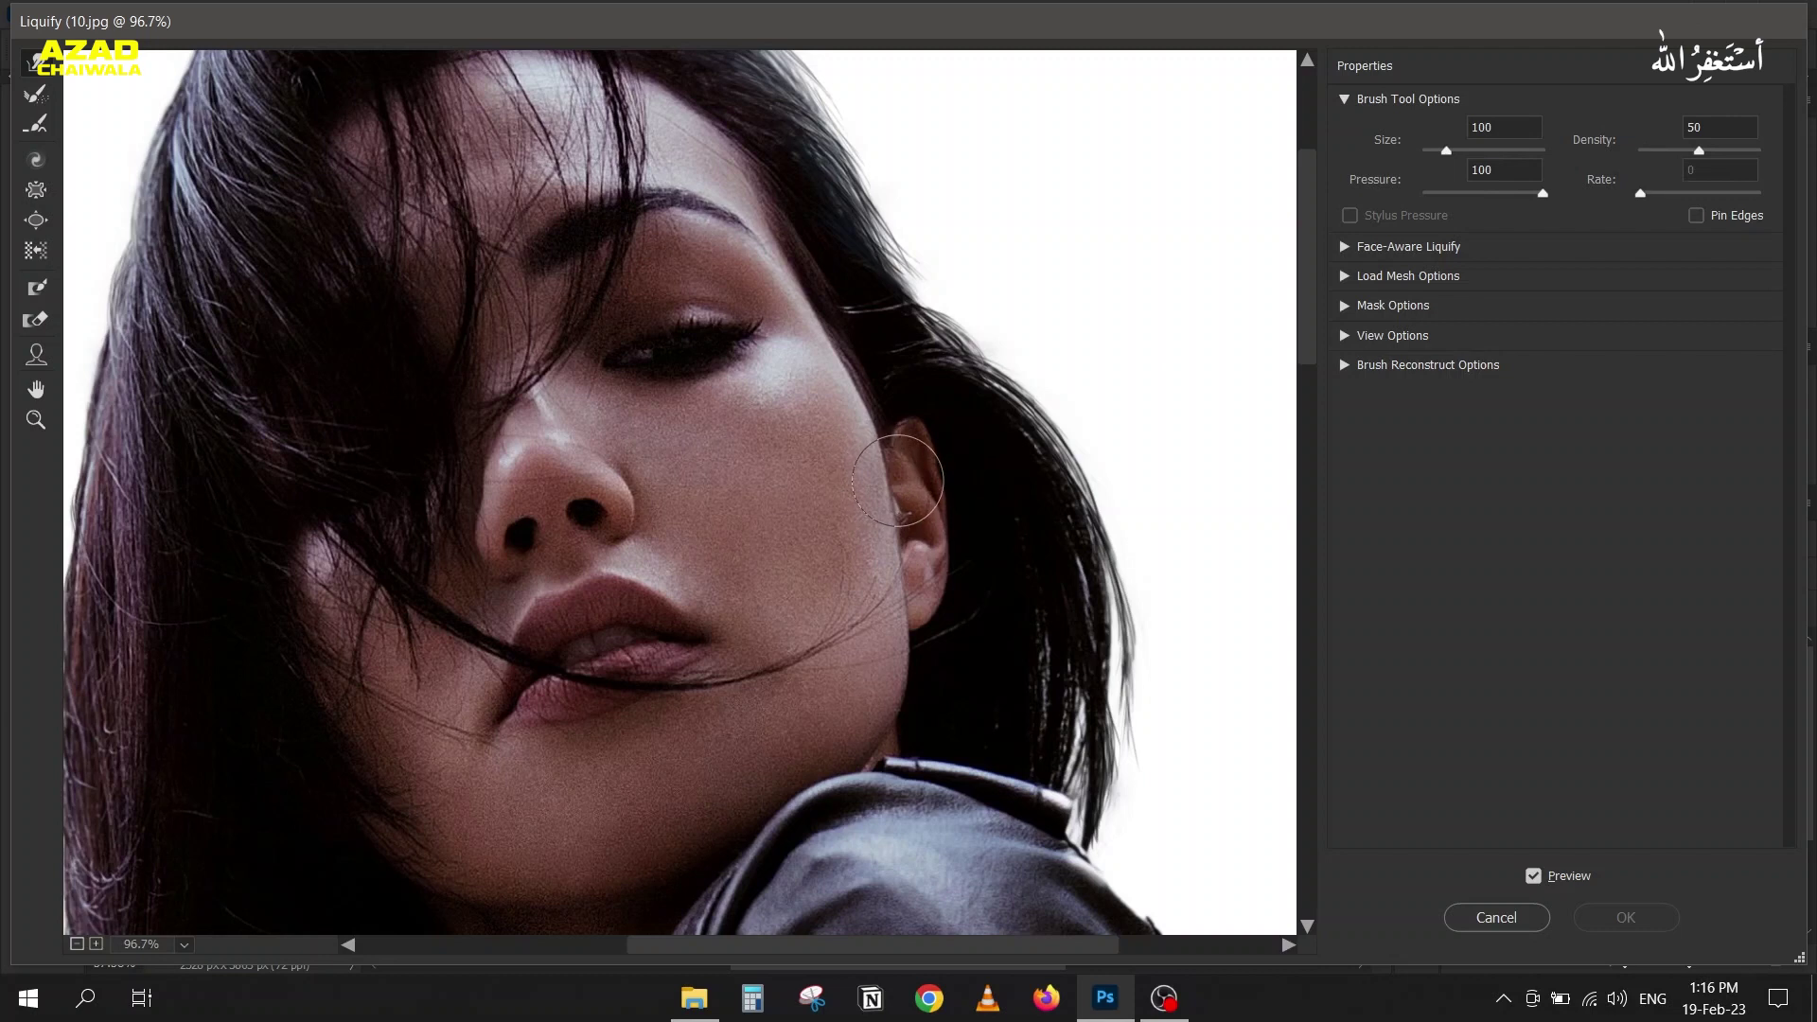
left_click(1658, 152)
type("12")
left_click(1509, 168)
type("12")
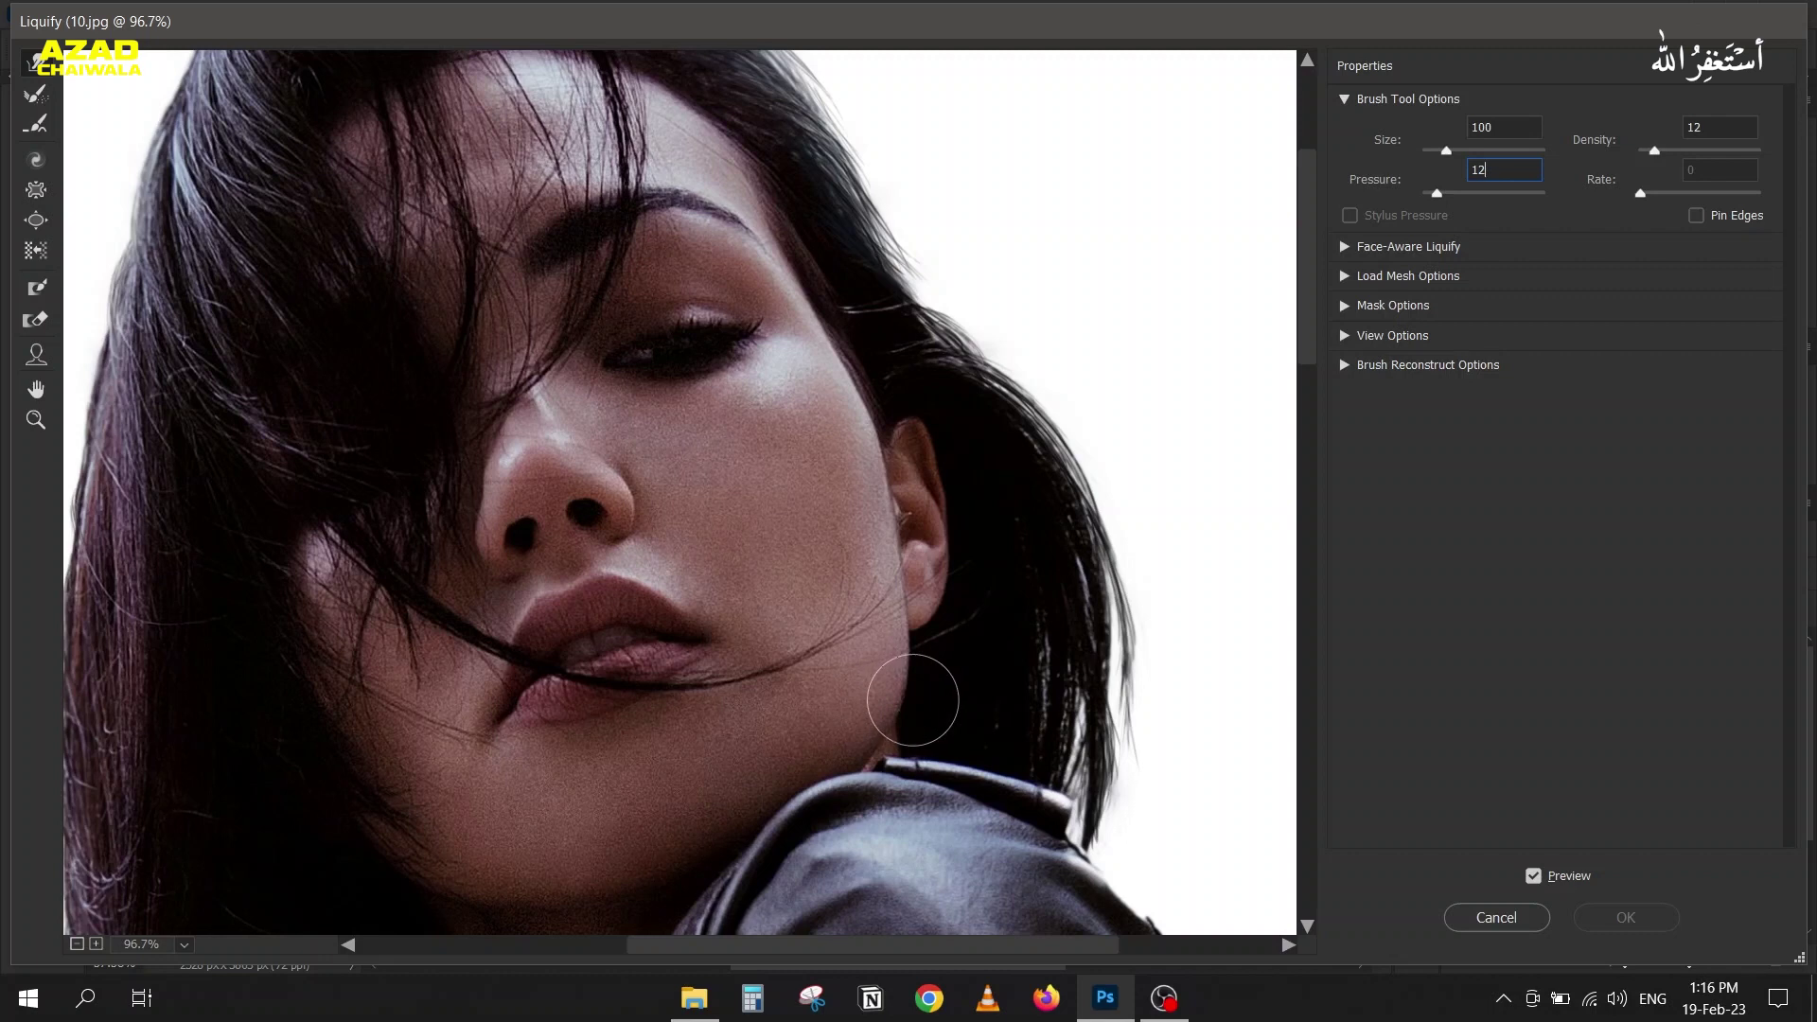
left_click(883, 695)
Step: Warp the jawline and cheek toward the ear, smoothing and comparing with Preview
mouse_move(883, 695)
left_mouse_down()
mouse_move(913, 648)
mouse_move(887, 648)
mouse_move(918, 610)
mouse_move(904, 602)
mouse_move(916, 633)
mouse_move(898, 634)
mouse_move(909, 686)
mouse_move(892, 699)
mouse_move(912, 707)
mouse_move(893, 700)
mouse_move(917, 689)
mouse_move(919, 651)
mouse_move(893, 667)
mouse_move(901, 692)
mouse_move(881, 685)
mouse_move(916, 694)
mouse_move(894, 690)
mouse_move(932, 661)
mouse_move(911, 609)
mouse_move(878, 603)
mouse_move(901, 571)
mouse_move(874, 562)
mouse_move(901, 515)
mouse_move(868, 491)
mouse_move(883, 439)
mouse_move(864, 434)
mouse_move(891, 455)
mouse_move(878, 476)
mouse_move(900, 494)
mouse_move(875, 491)
mouse_move(899, 506)
mouse_move(857, 425)
mouse_move(871, 414)
mouse_move(828, 415)
mouse_move(869, 415)
mouse_move(847, 426)
mouse_move(883, 480)
mouse_move(867, 485)
mouse_move(915, 536)
mouse_move(878, 531)
mouse_move(907, 537)
mouse_move(871, 549)
mouse_move(875, 591)
mouse_move(937, 661)
mouse_move(896, 700)
mouse_move(955, 568)
mouse_move(913, 594)
left_mouse_up()
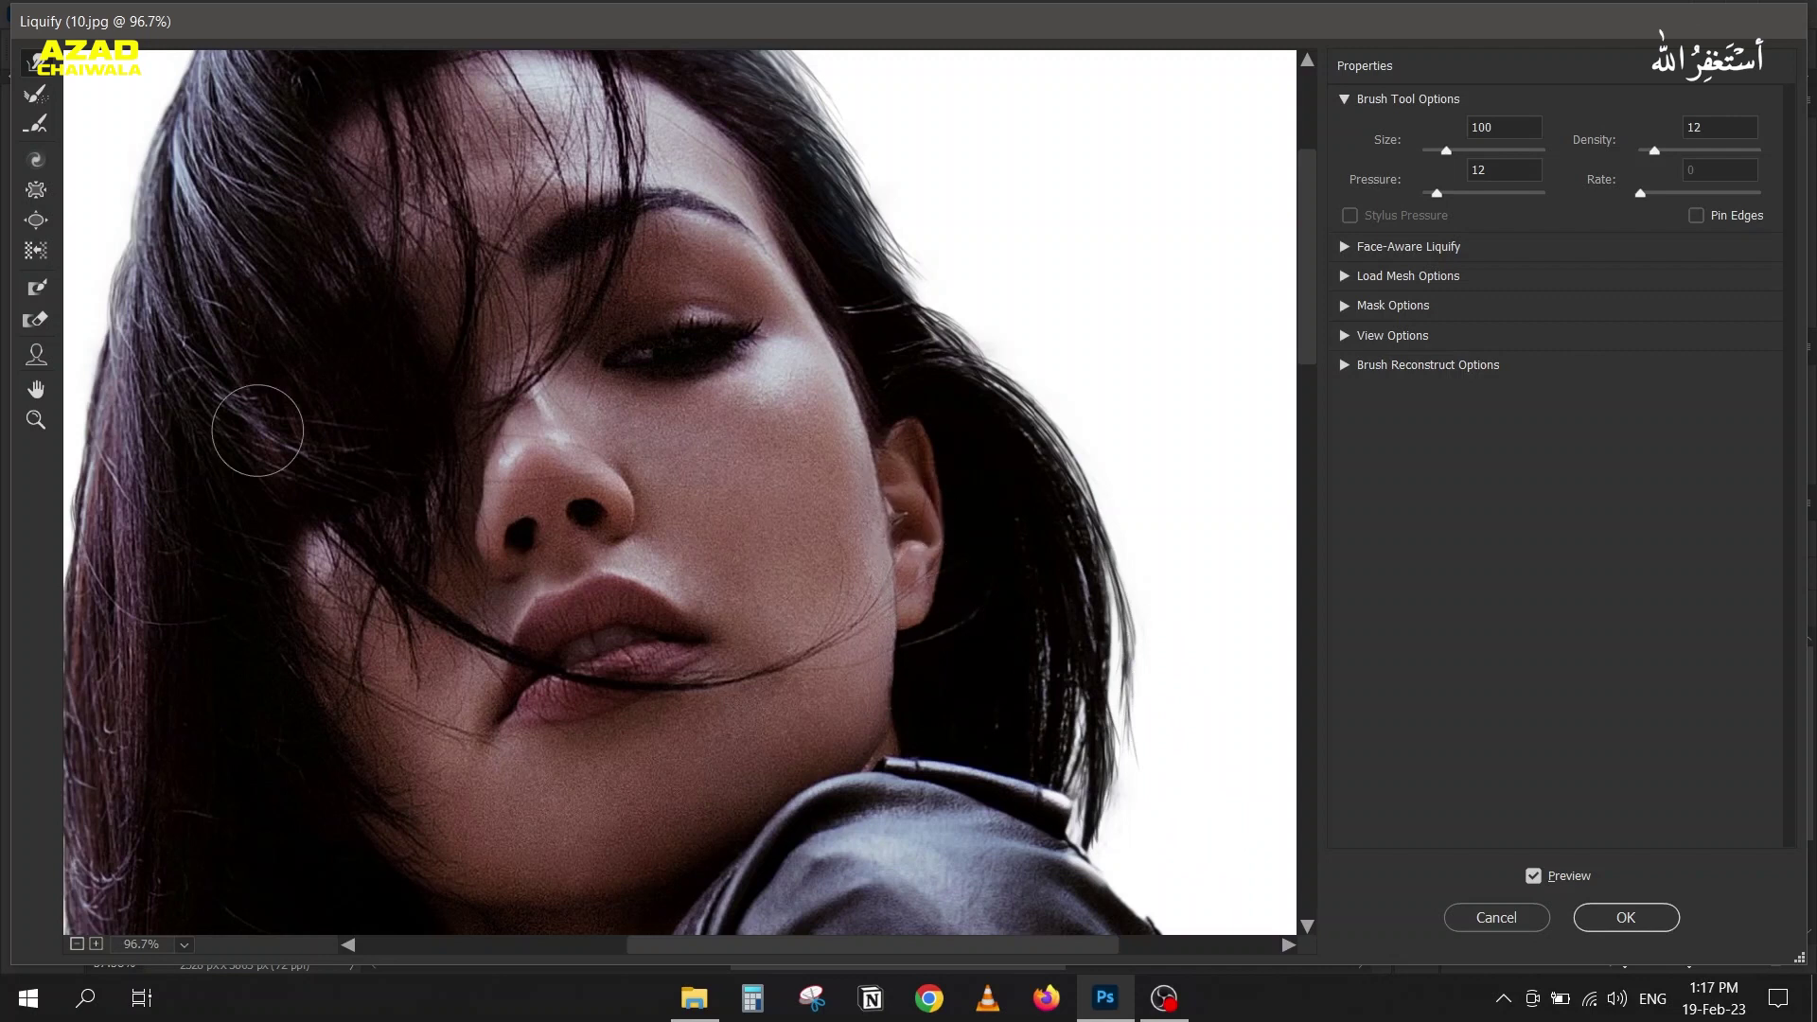
left_click(33, 100)
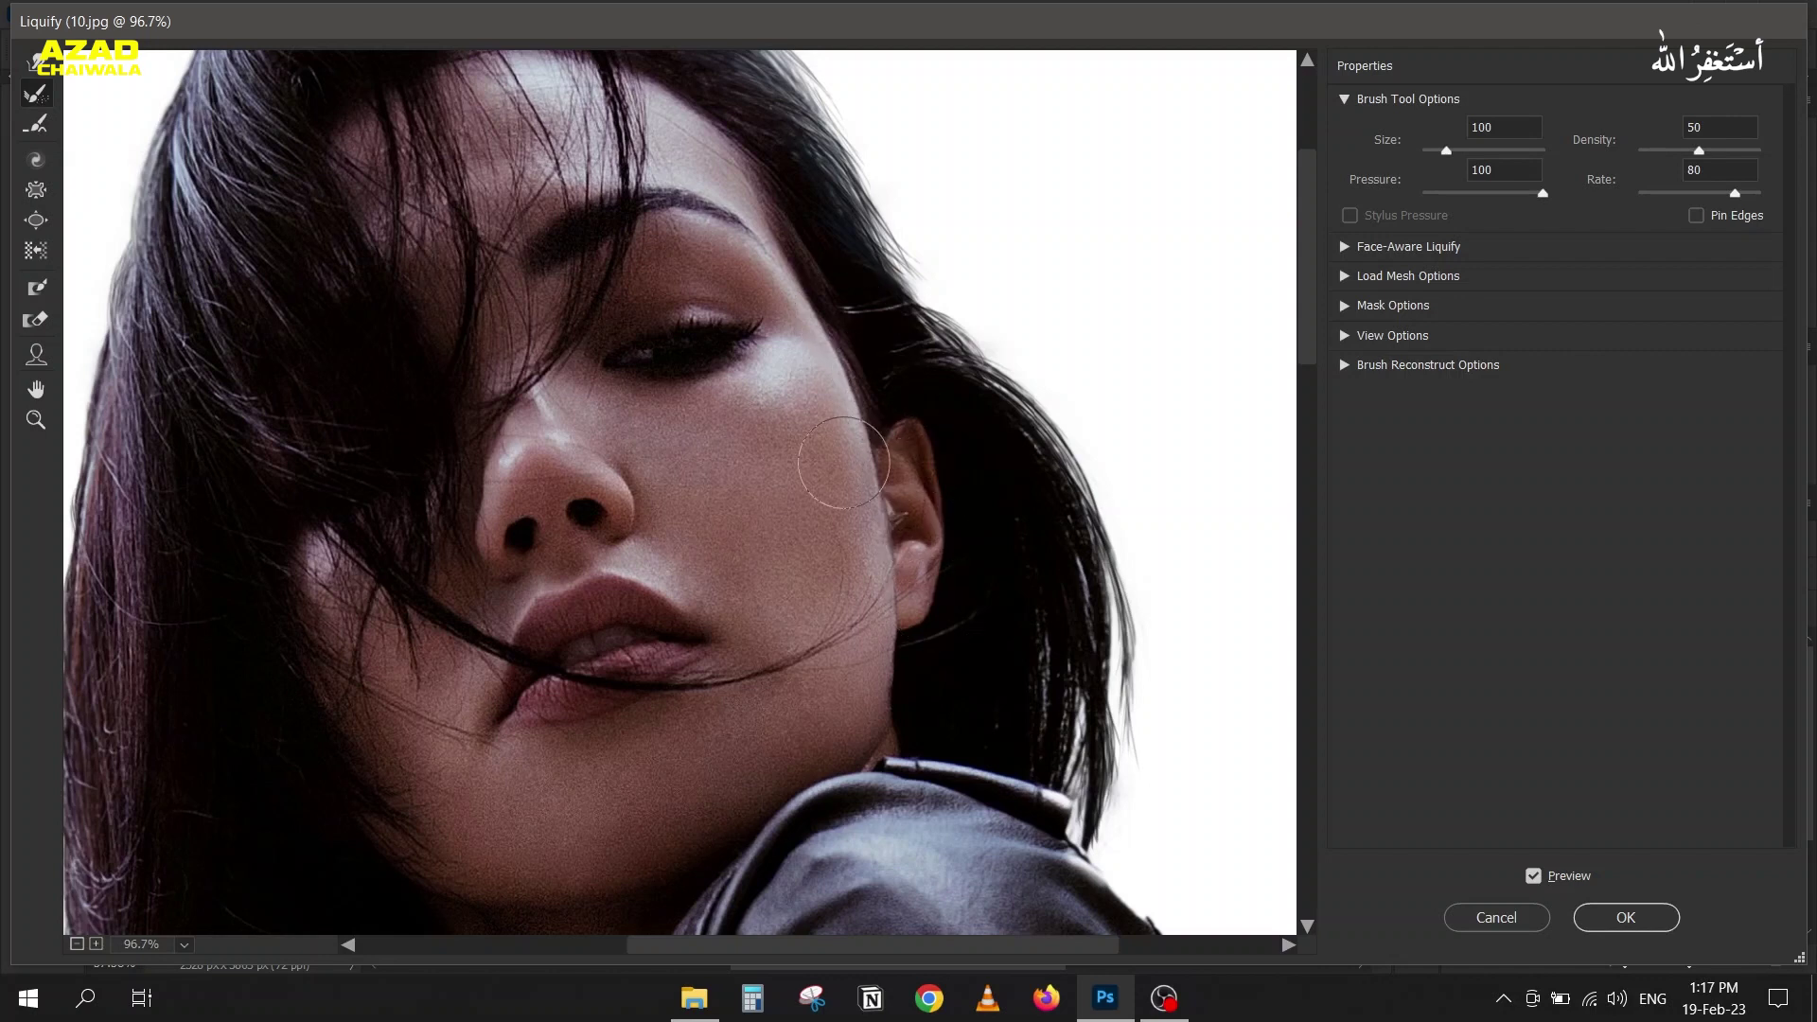
left_click(38, 128)
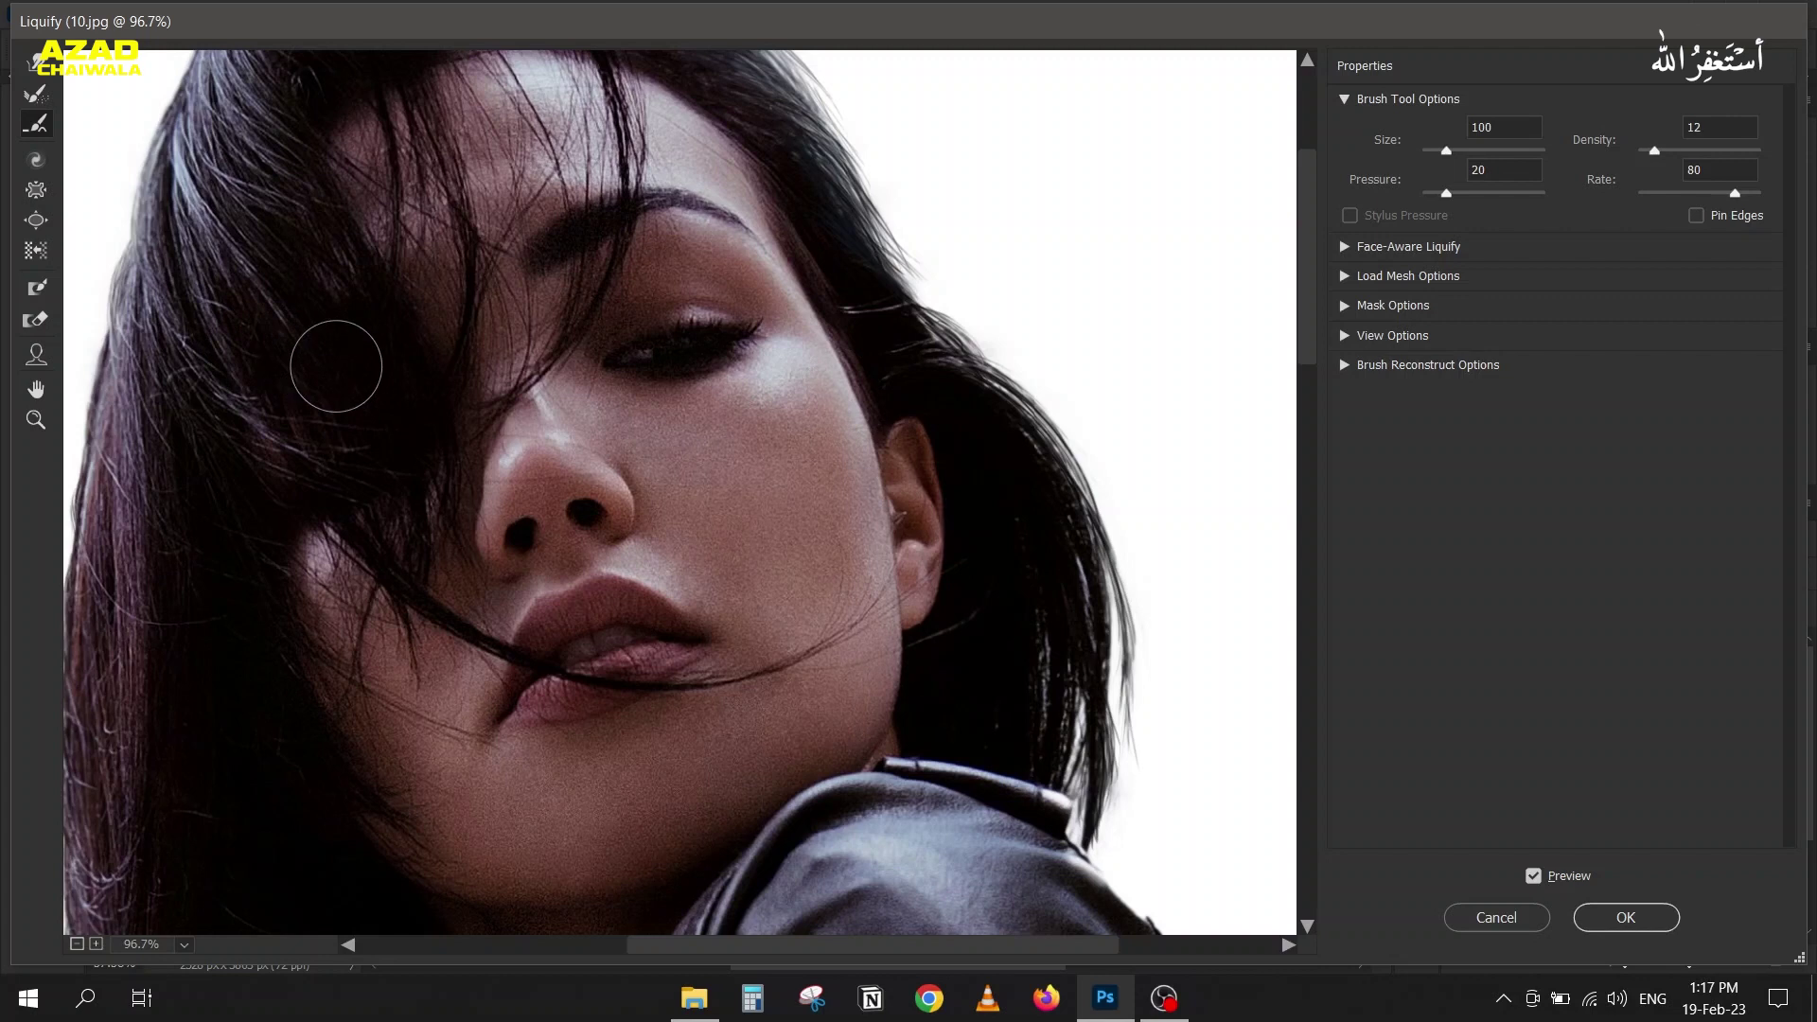
left_click(1533, 877)
left_click(1533, 876)
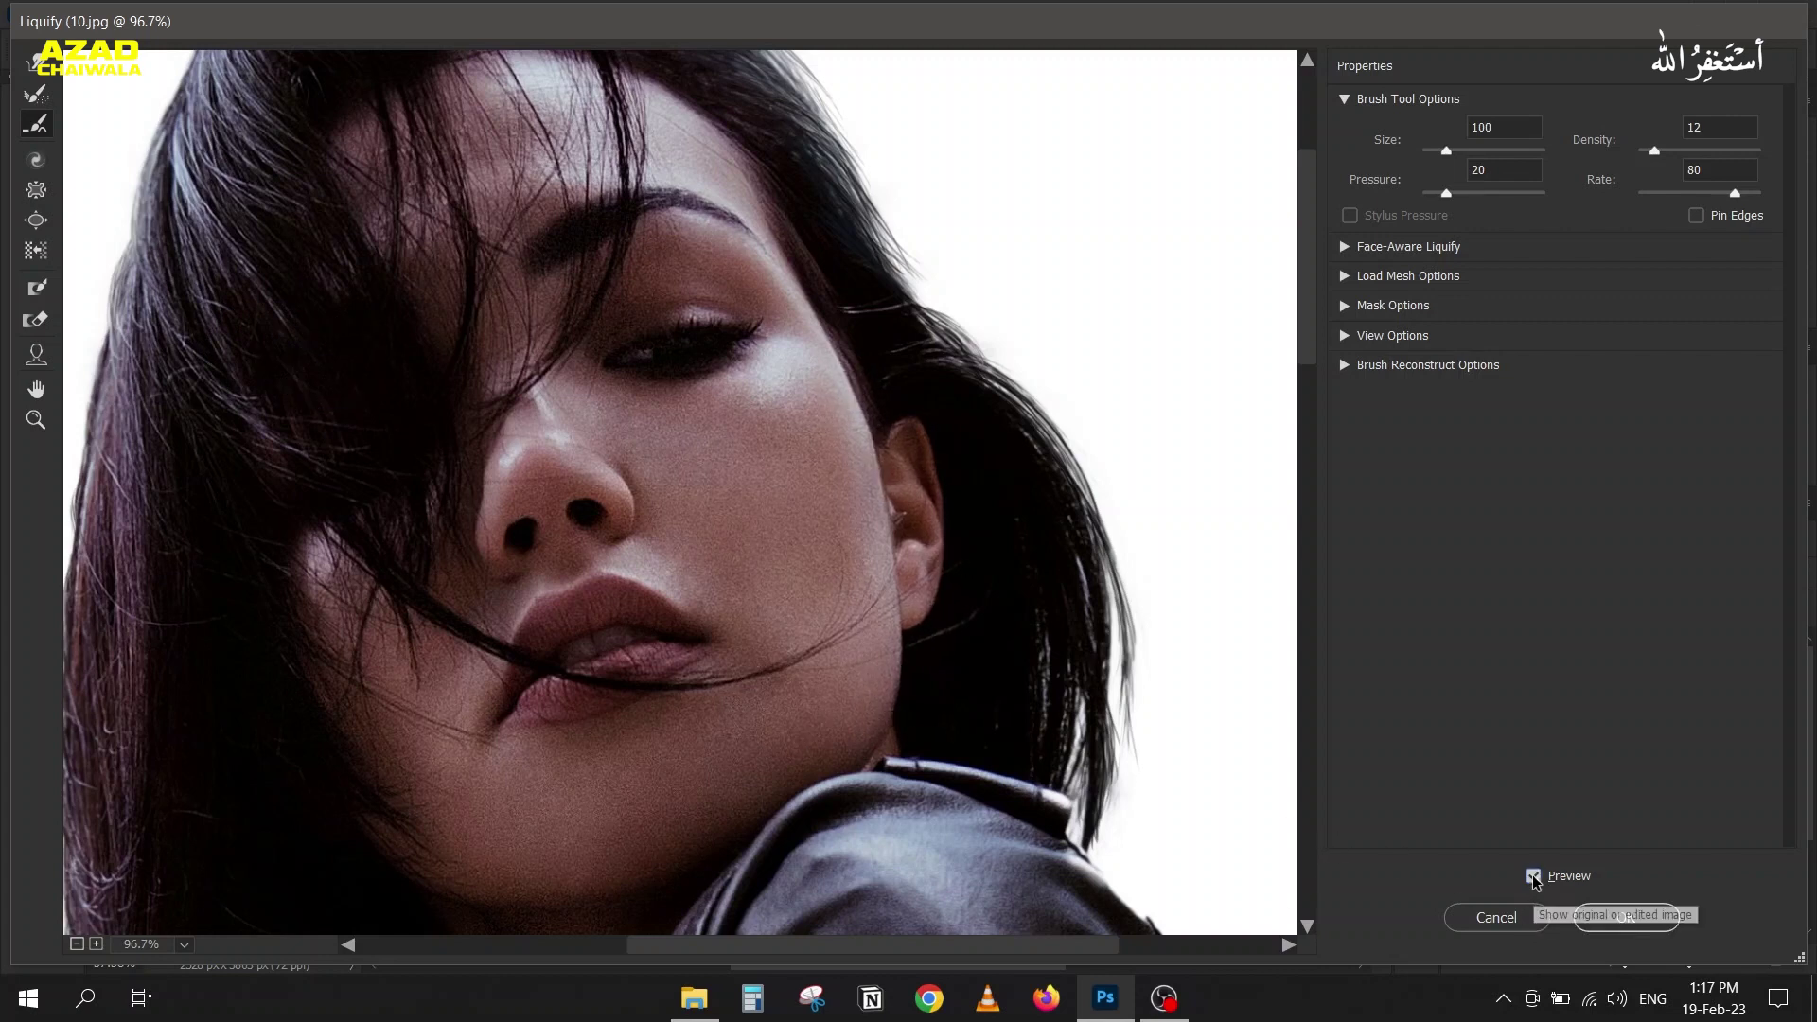
left_click(35, 63)
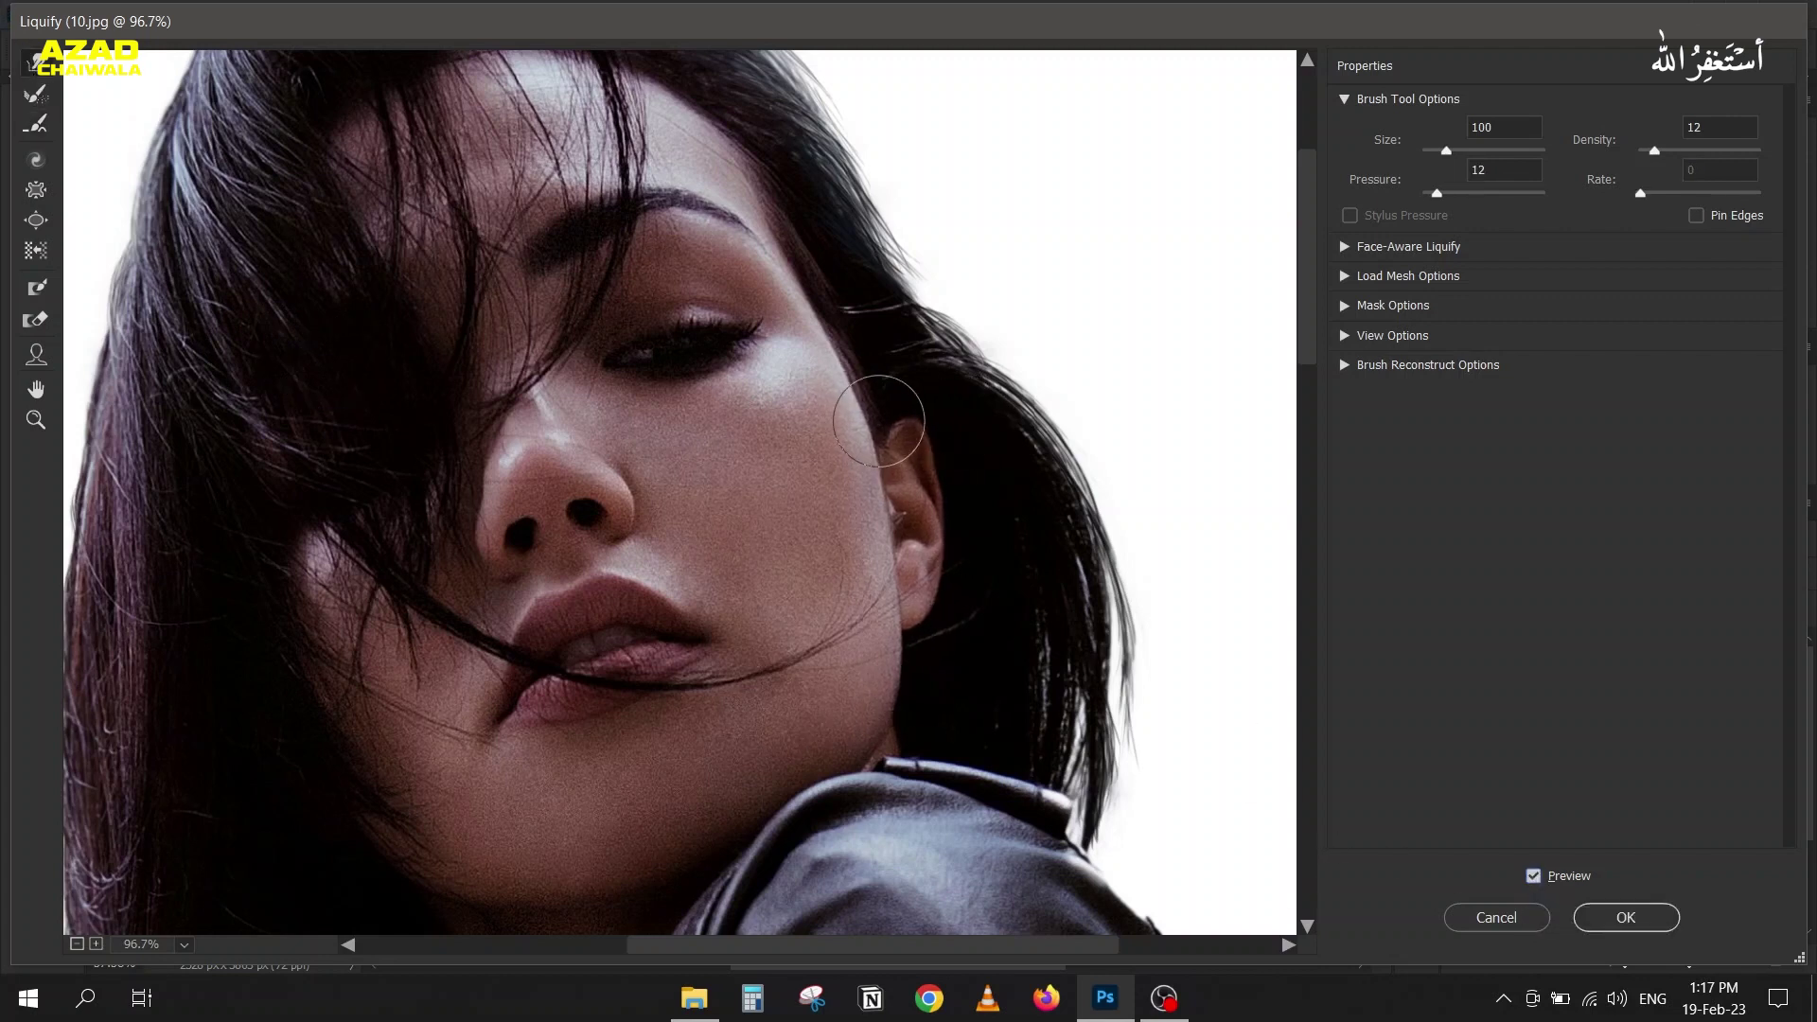
mouse_move(866, 423)
left_mouse_down()
mouse_move(888, 471)
mouse_move(858, 472)
mouse_move(887, 490)
mouse_move(862, 493)
mouse_move(916, 534)
mouse_move(865, 546)
mouse_move(938, 598)
mouse_move(874, 583)
mouse_move(942, 610)
mouse_move(891, 612)
mouse_move(906, 642)
mouse_move(873, 637)
mouse_move(900, 650)
mouse_move(861, 663)
mouse_move(904, 682)
mouse_move(864, 696)
mouse_move(885, 698)
mouse_move(910, 622)
mouse_move(886, 611)
mouse_move(890, 535)
mouse_move(913, 563)
mouse_move(886, 565)
mouse_move(908, 515)
mouse_move(883, 512)
mouse_move(856, 407)
left_mouse_up()
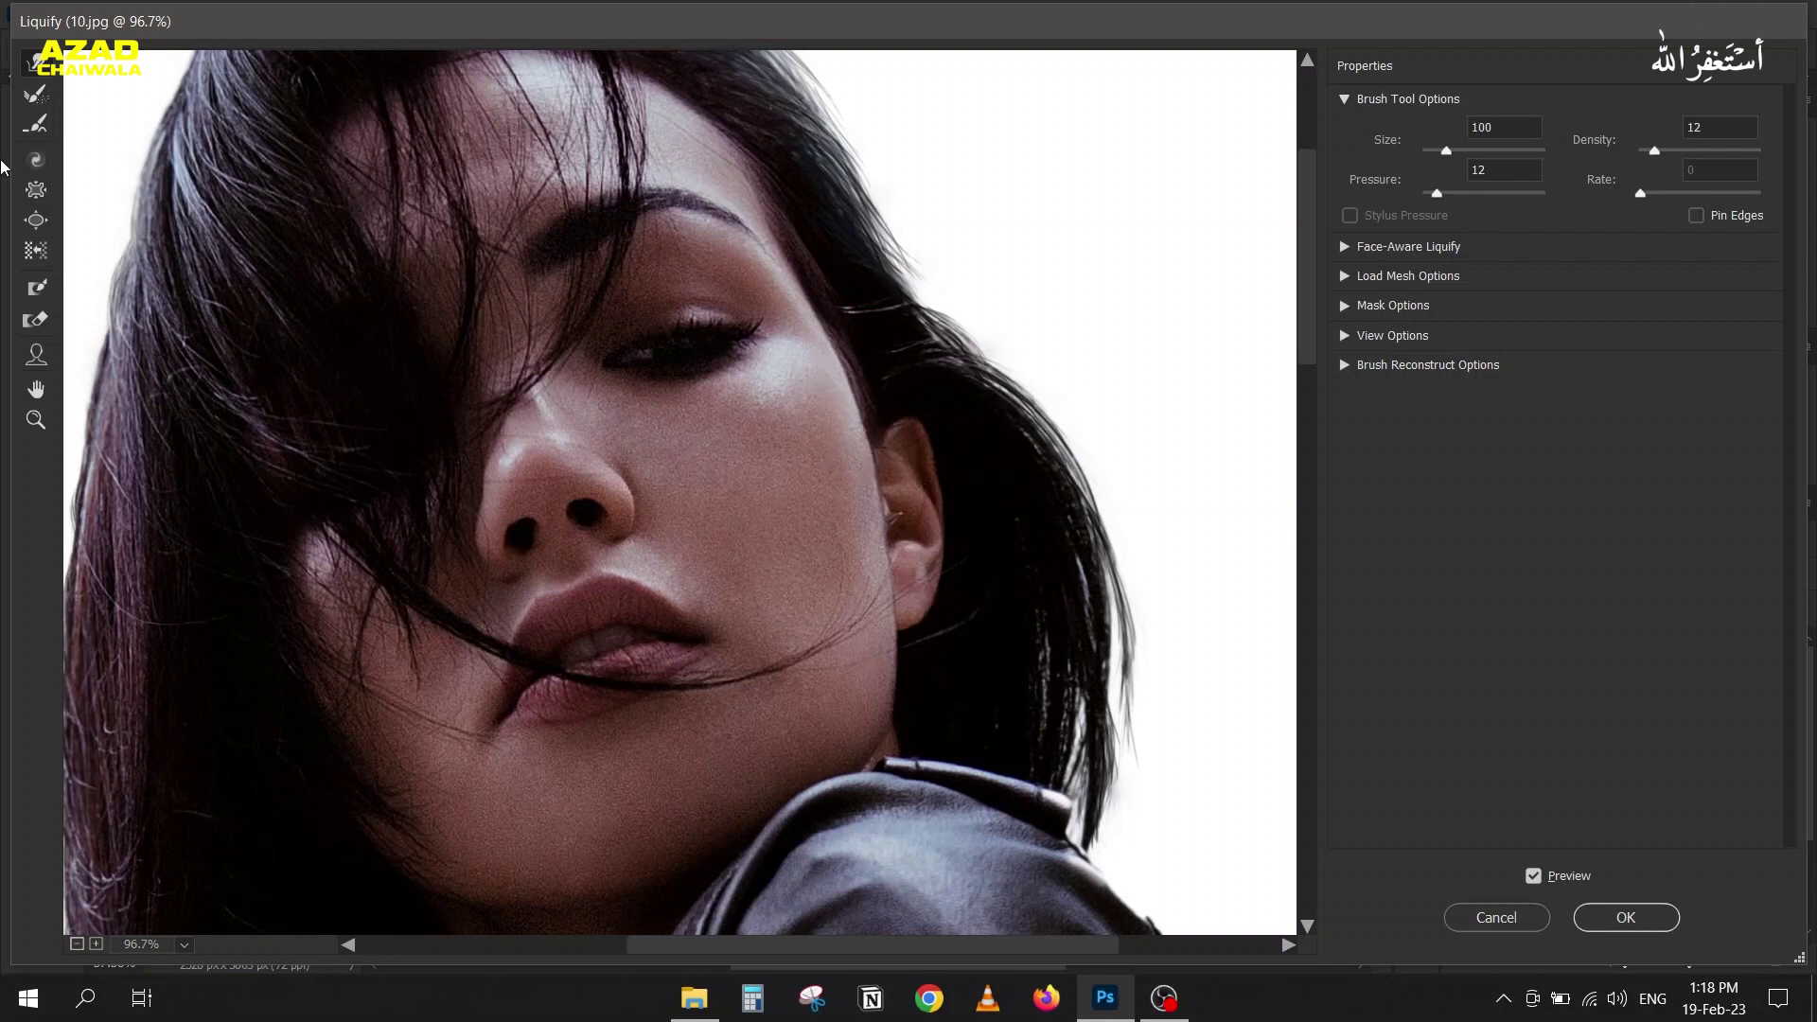
left_click(40, 123)
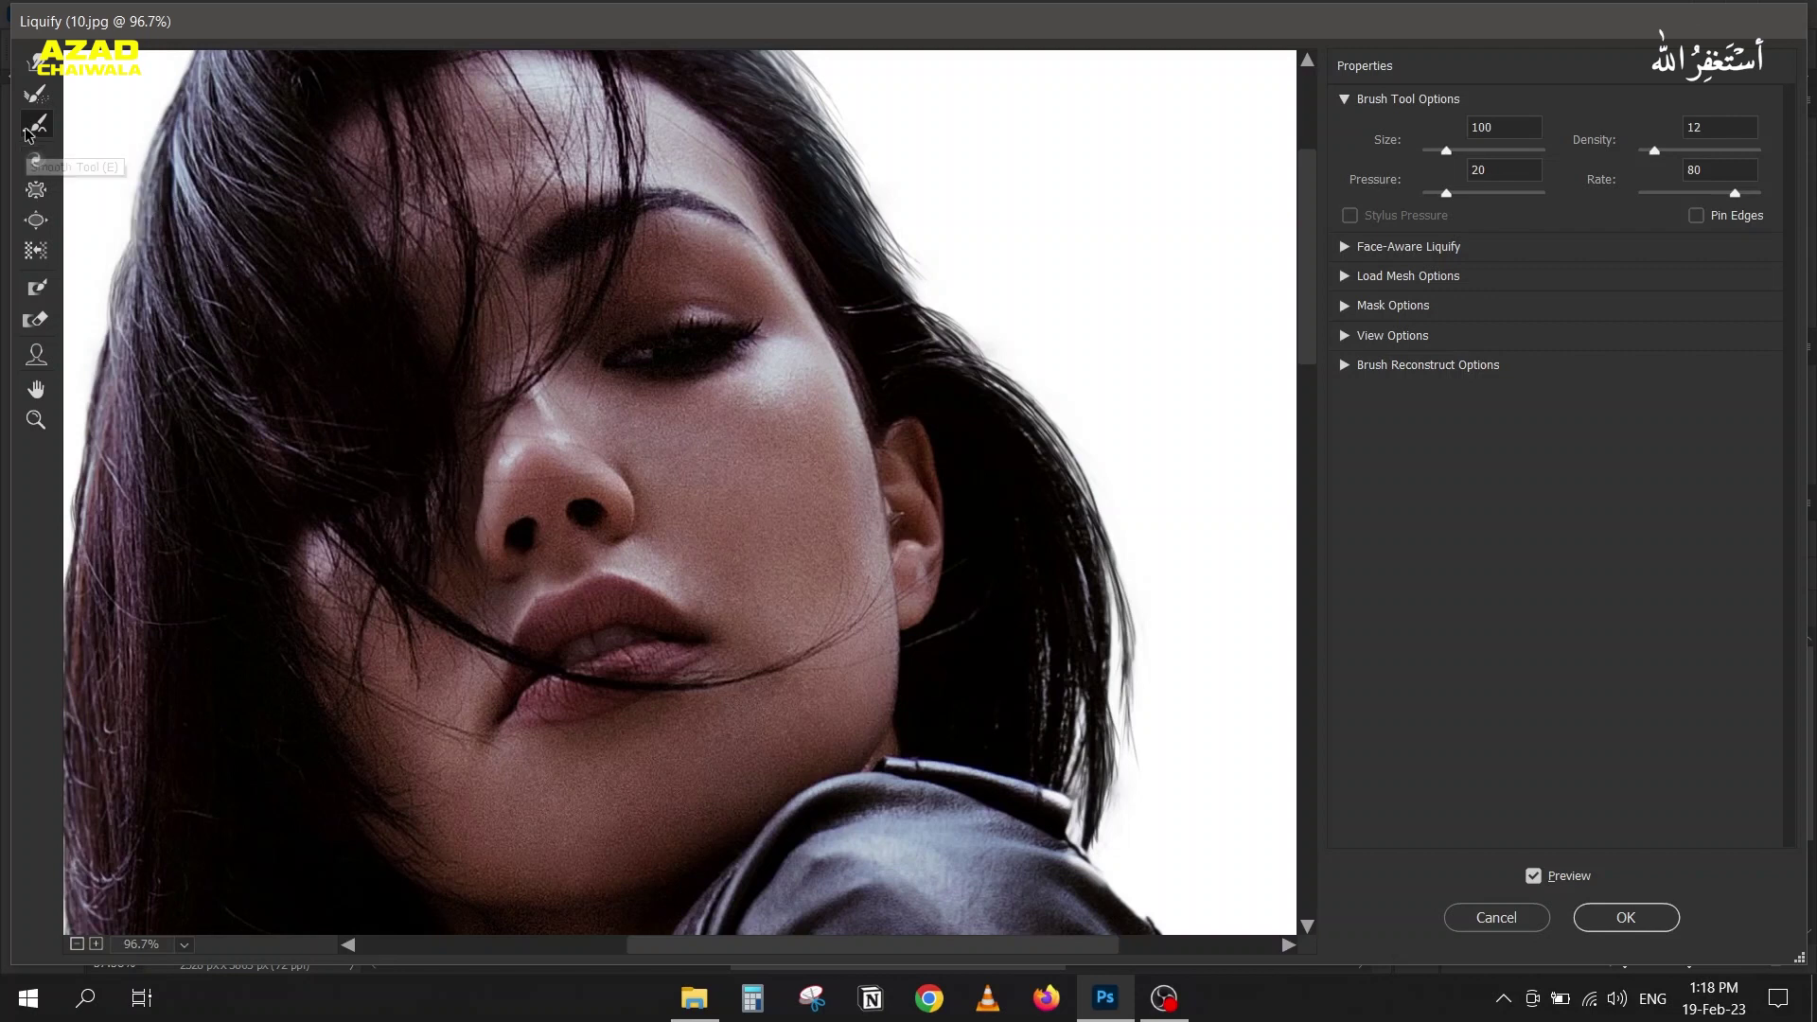
Step: Try pushing the ear's outer edge with Push Left, then revert that warp
left_click(29, 255)
mouse_move(955, 527)
left_mouse_down()
mouse_move(927, 484)
mouse_move(954, 481)
mouse_move(946, 518)
left_mouse_up()
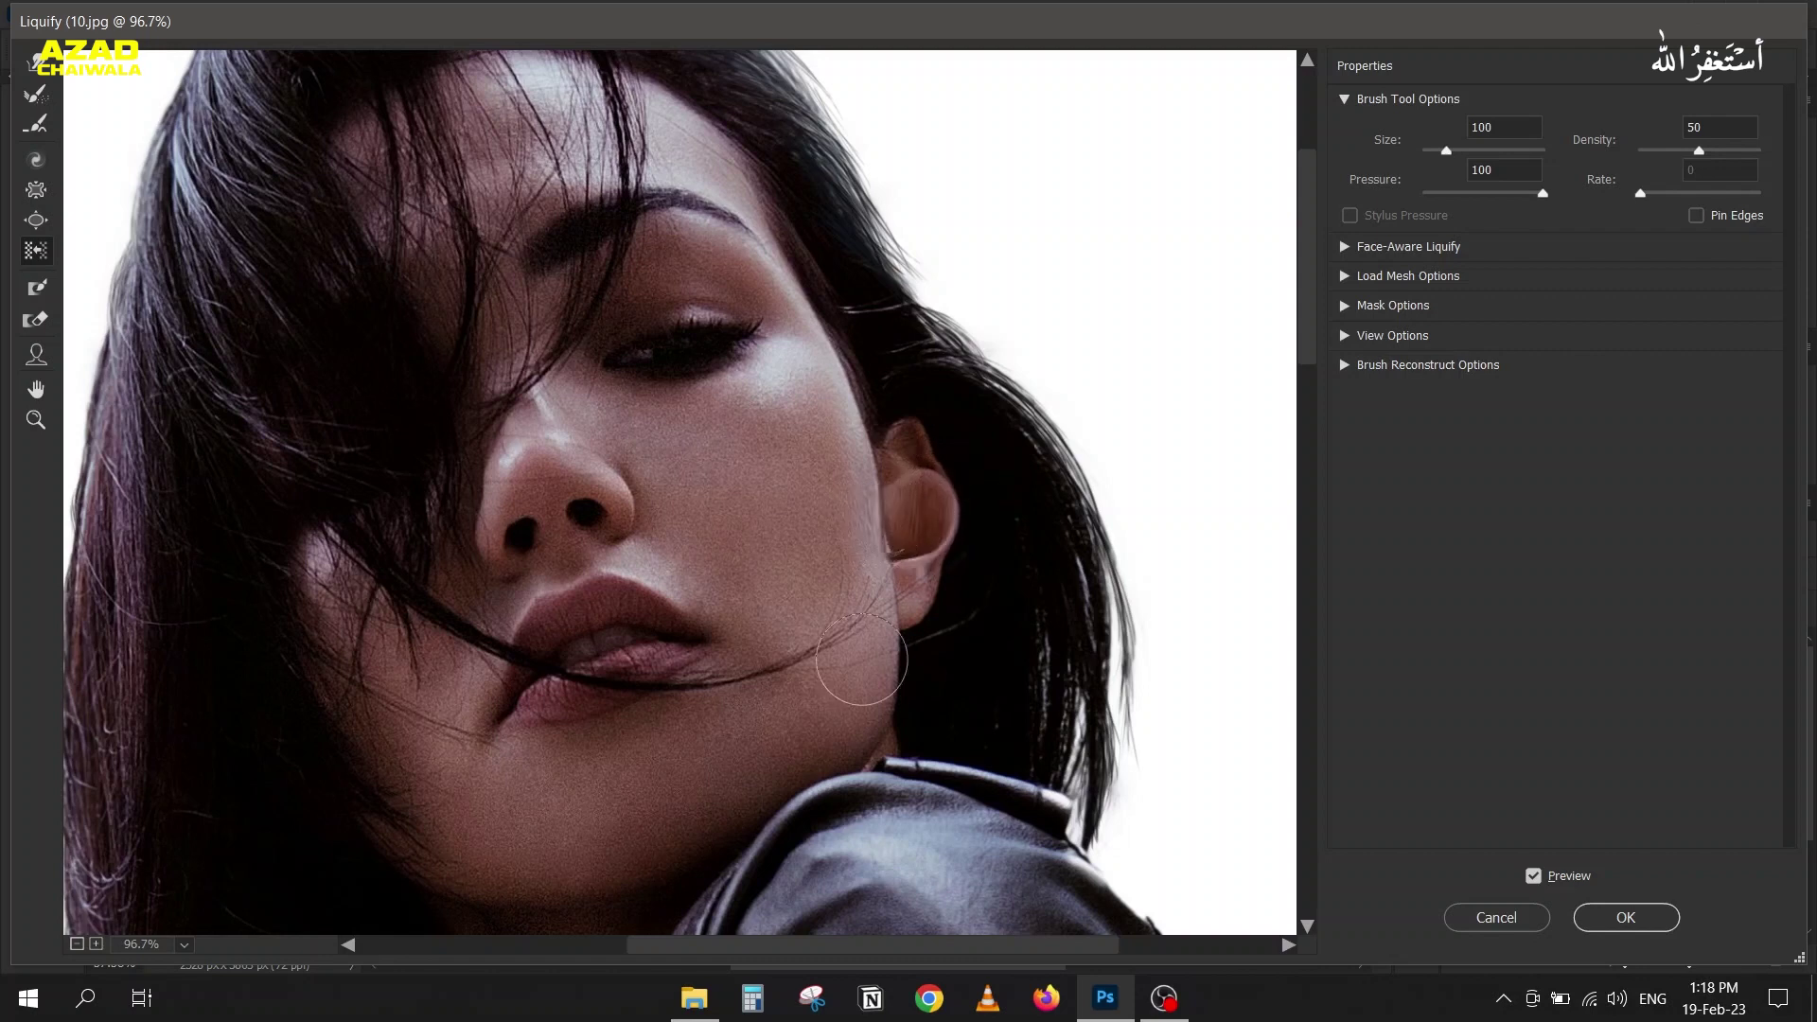
key("ctrl+alt+z")
key("ctrl+alt+z")
key("ctrl+alt+z")
key("ctrl+alt+z")
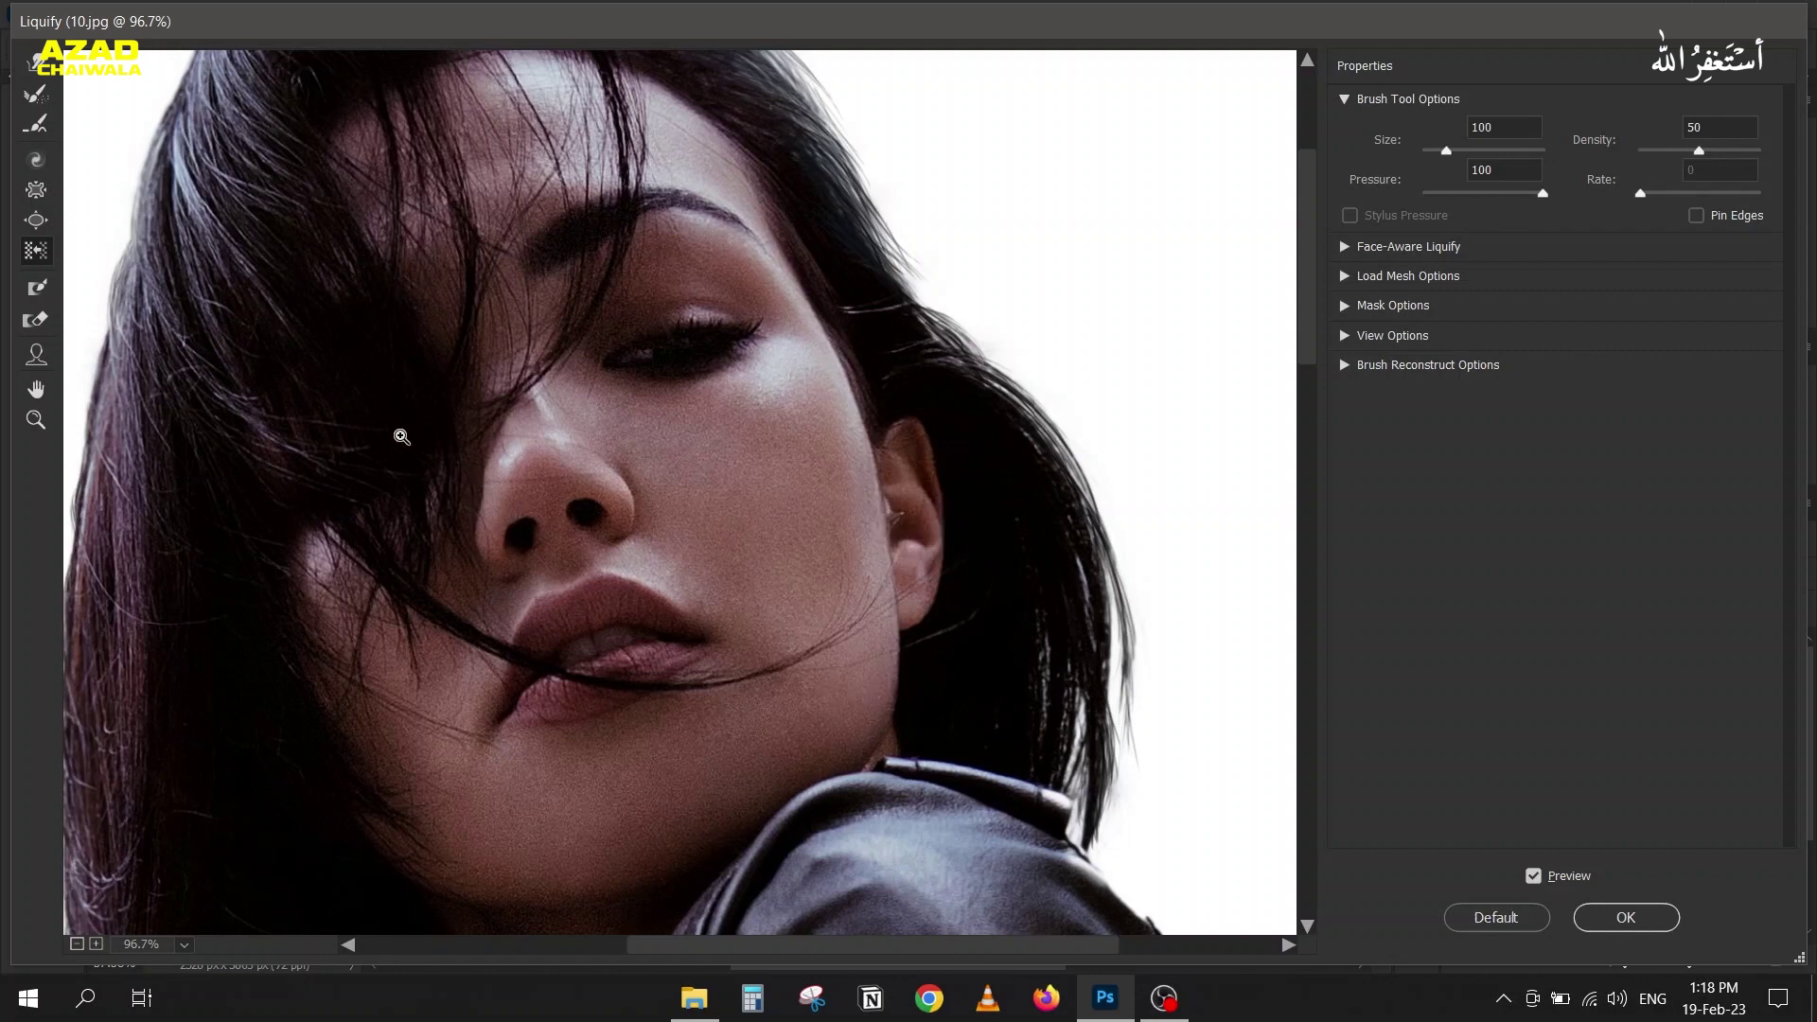
Step: Paint a freeze mask over the ear, then erase it with the Thaw Mask Tool
left_click(35, 289)
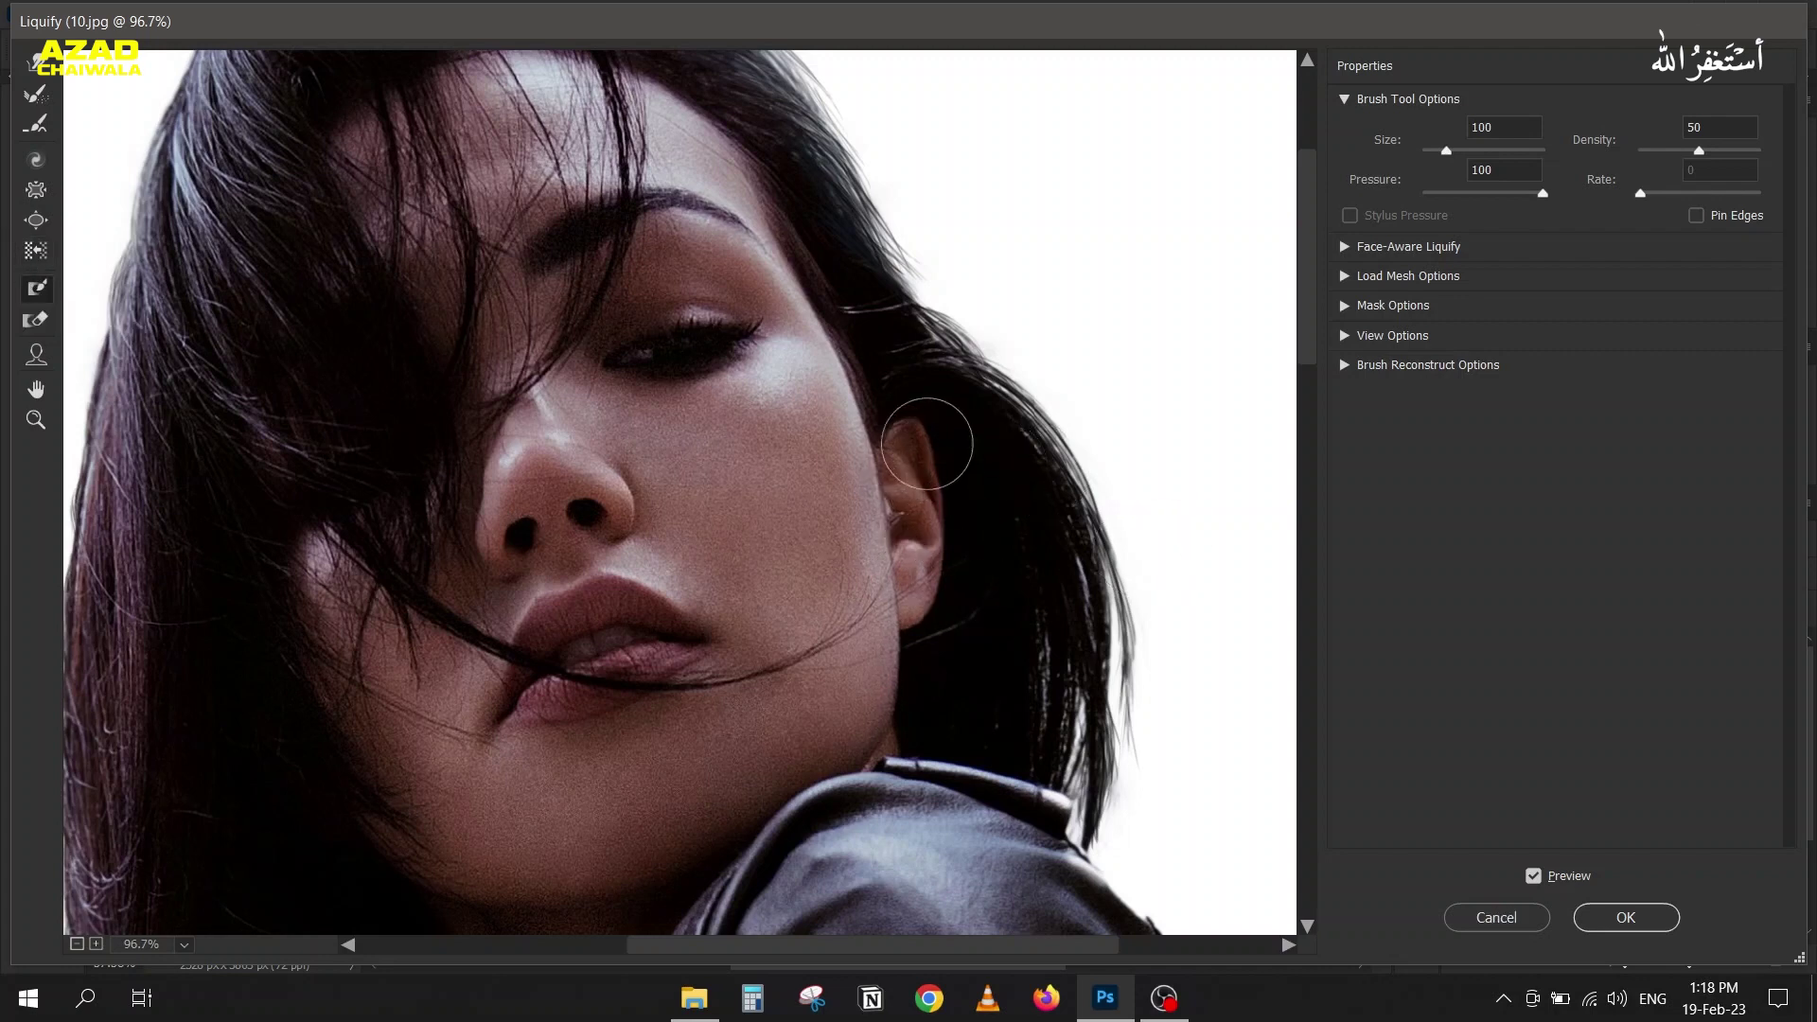
left_click_drag(928, 458, 932, 594)
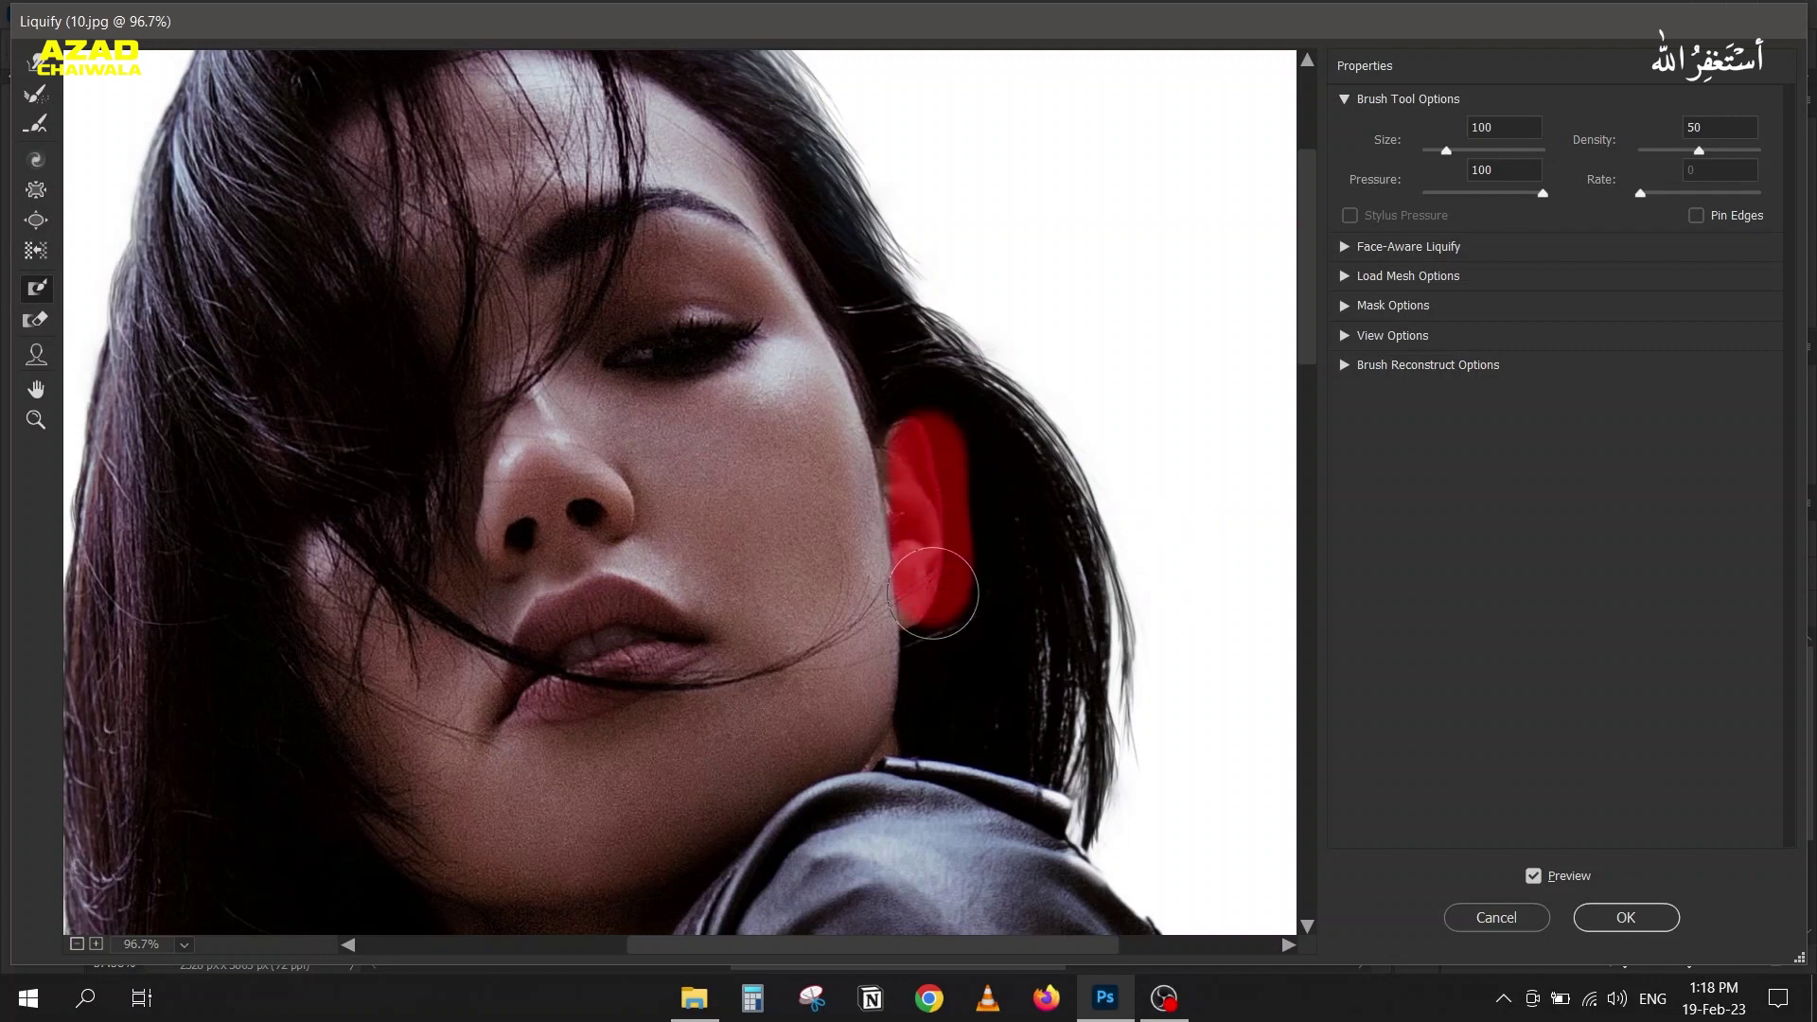
left_click(35, 64)
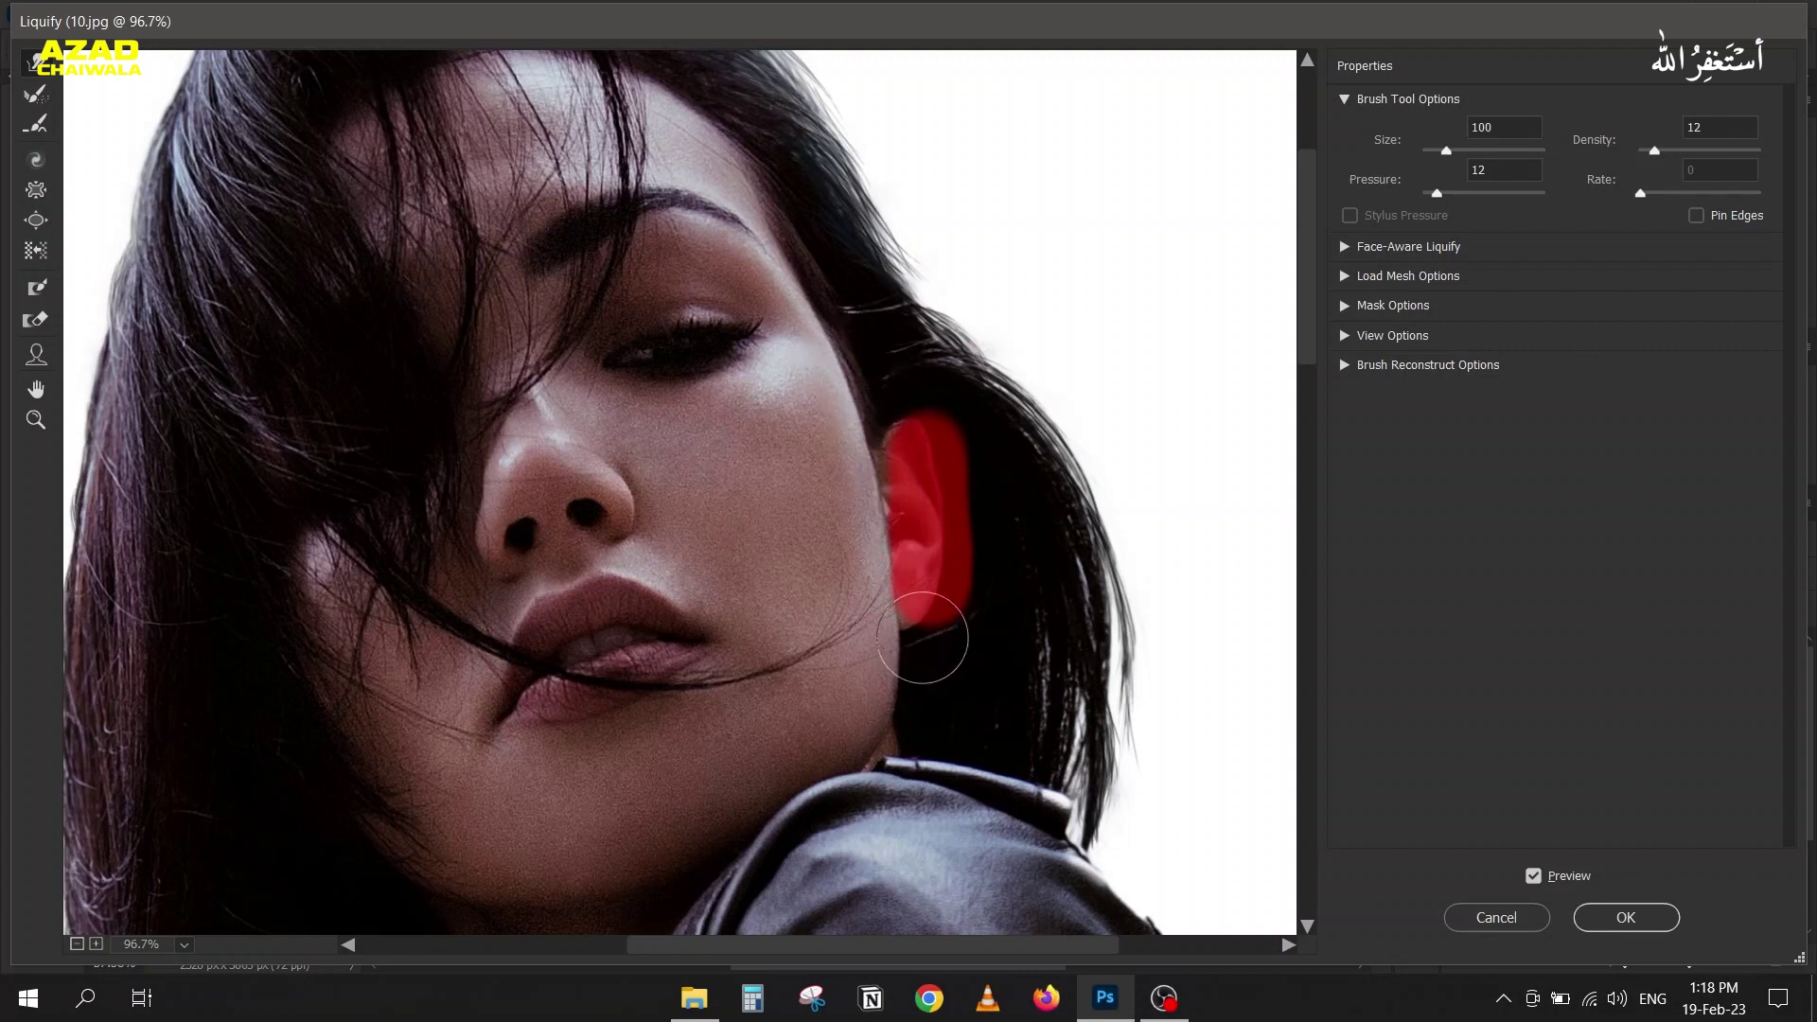
left_click(35, 319)
mouse_move(922, 431)
left_mouse_down()
mouse_move(891, 581)
mouse_move(934, 387)
mouse_move(949, 657)
left_mouse_up()
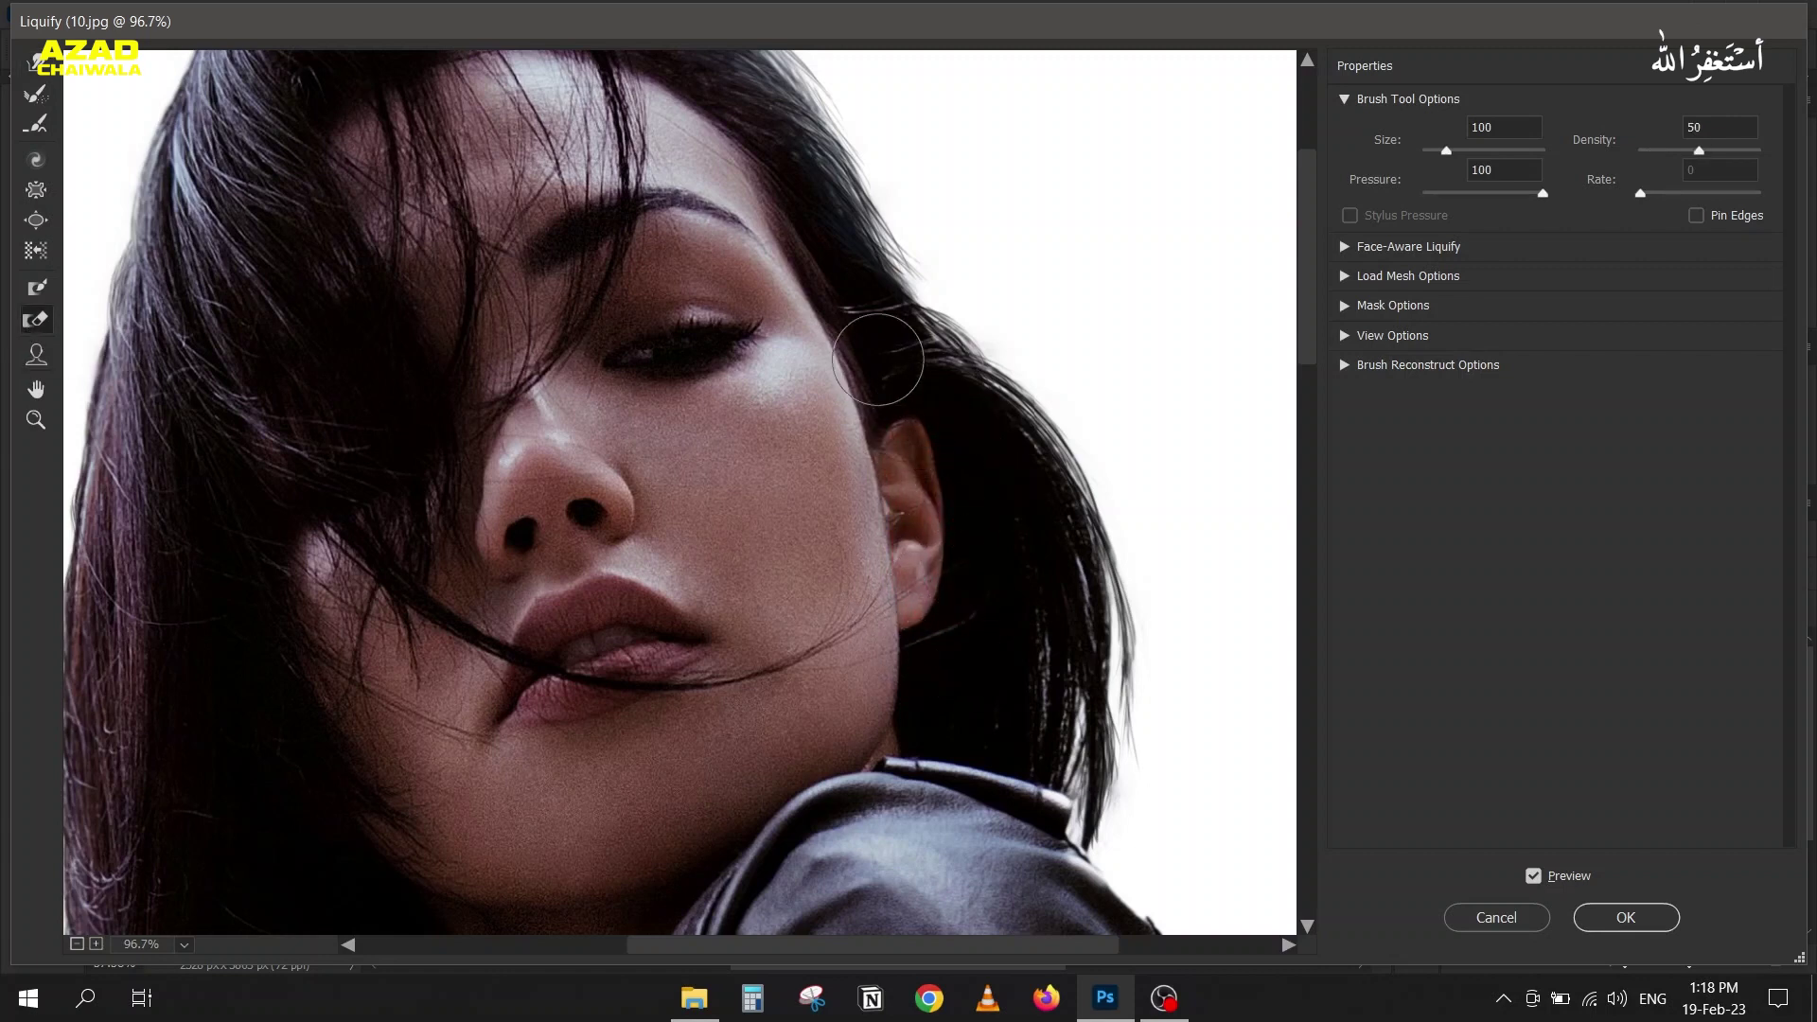
Step: Touch up the cheek with Reconstruct and Forward Warp, then toggle Preview to compare
left_click(33, 109)
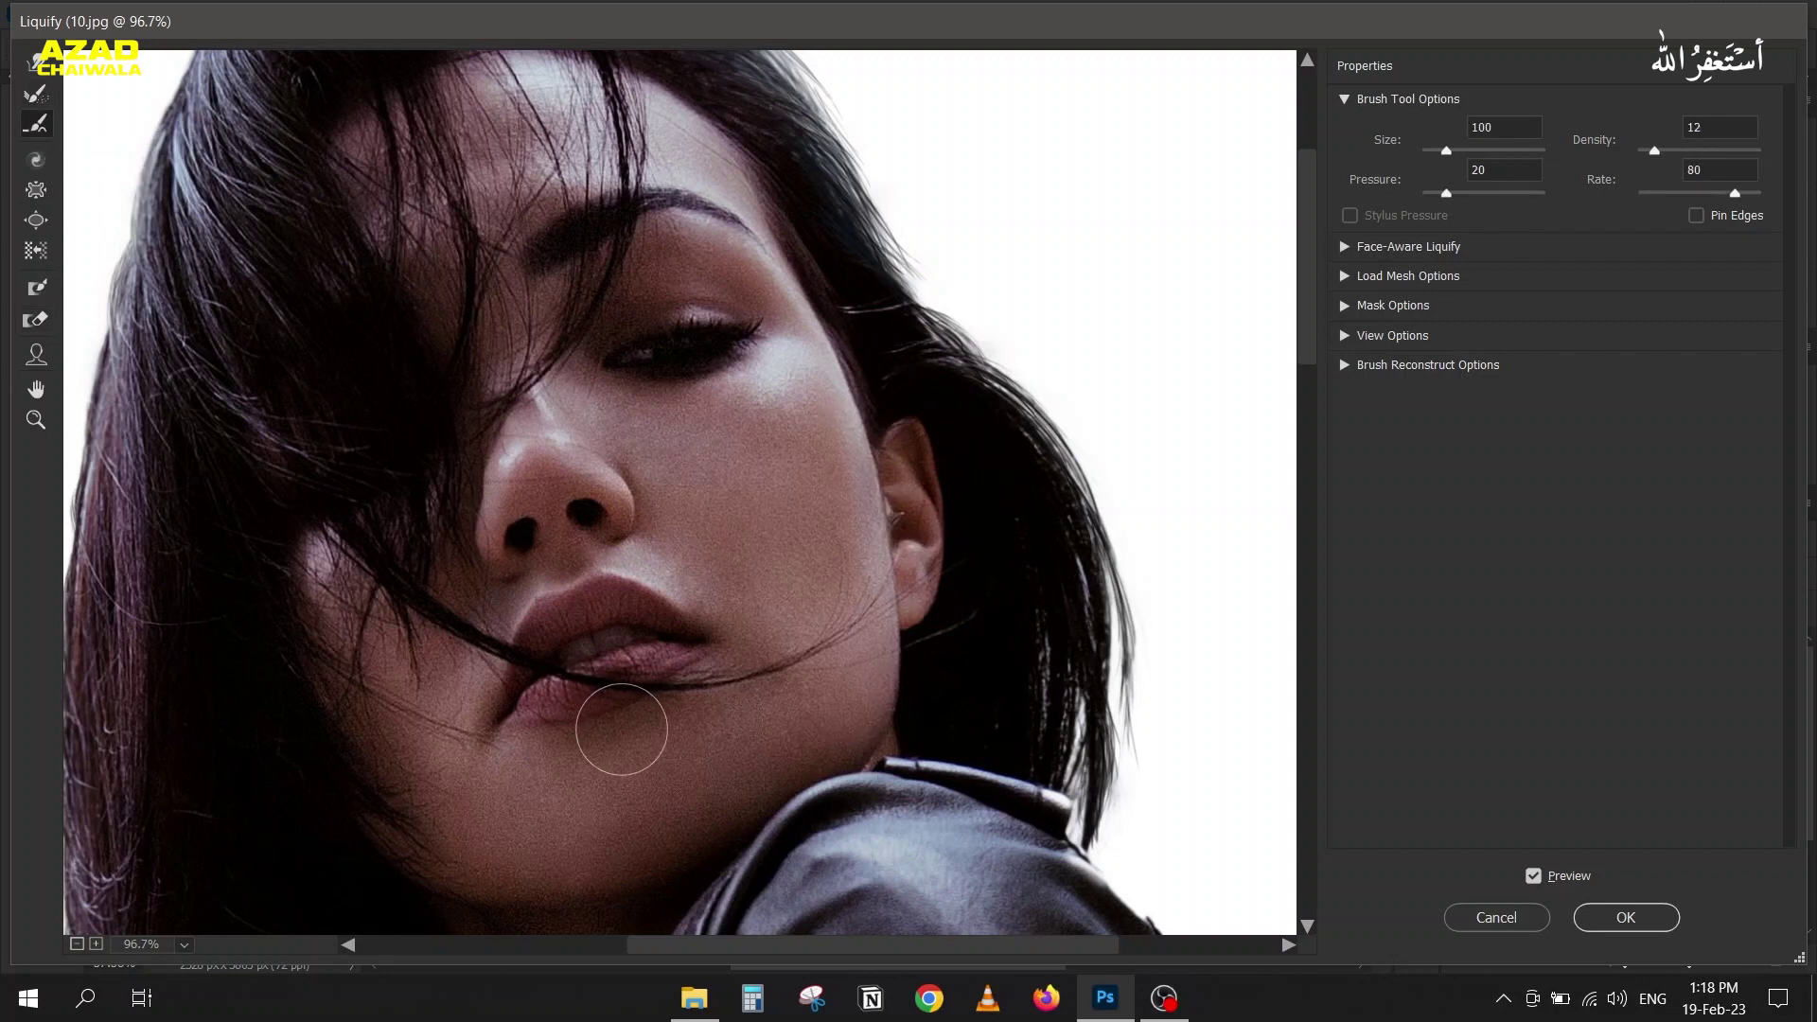
left_click(36, 63)
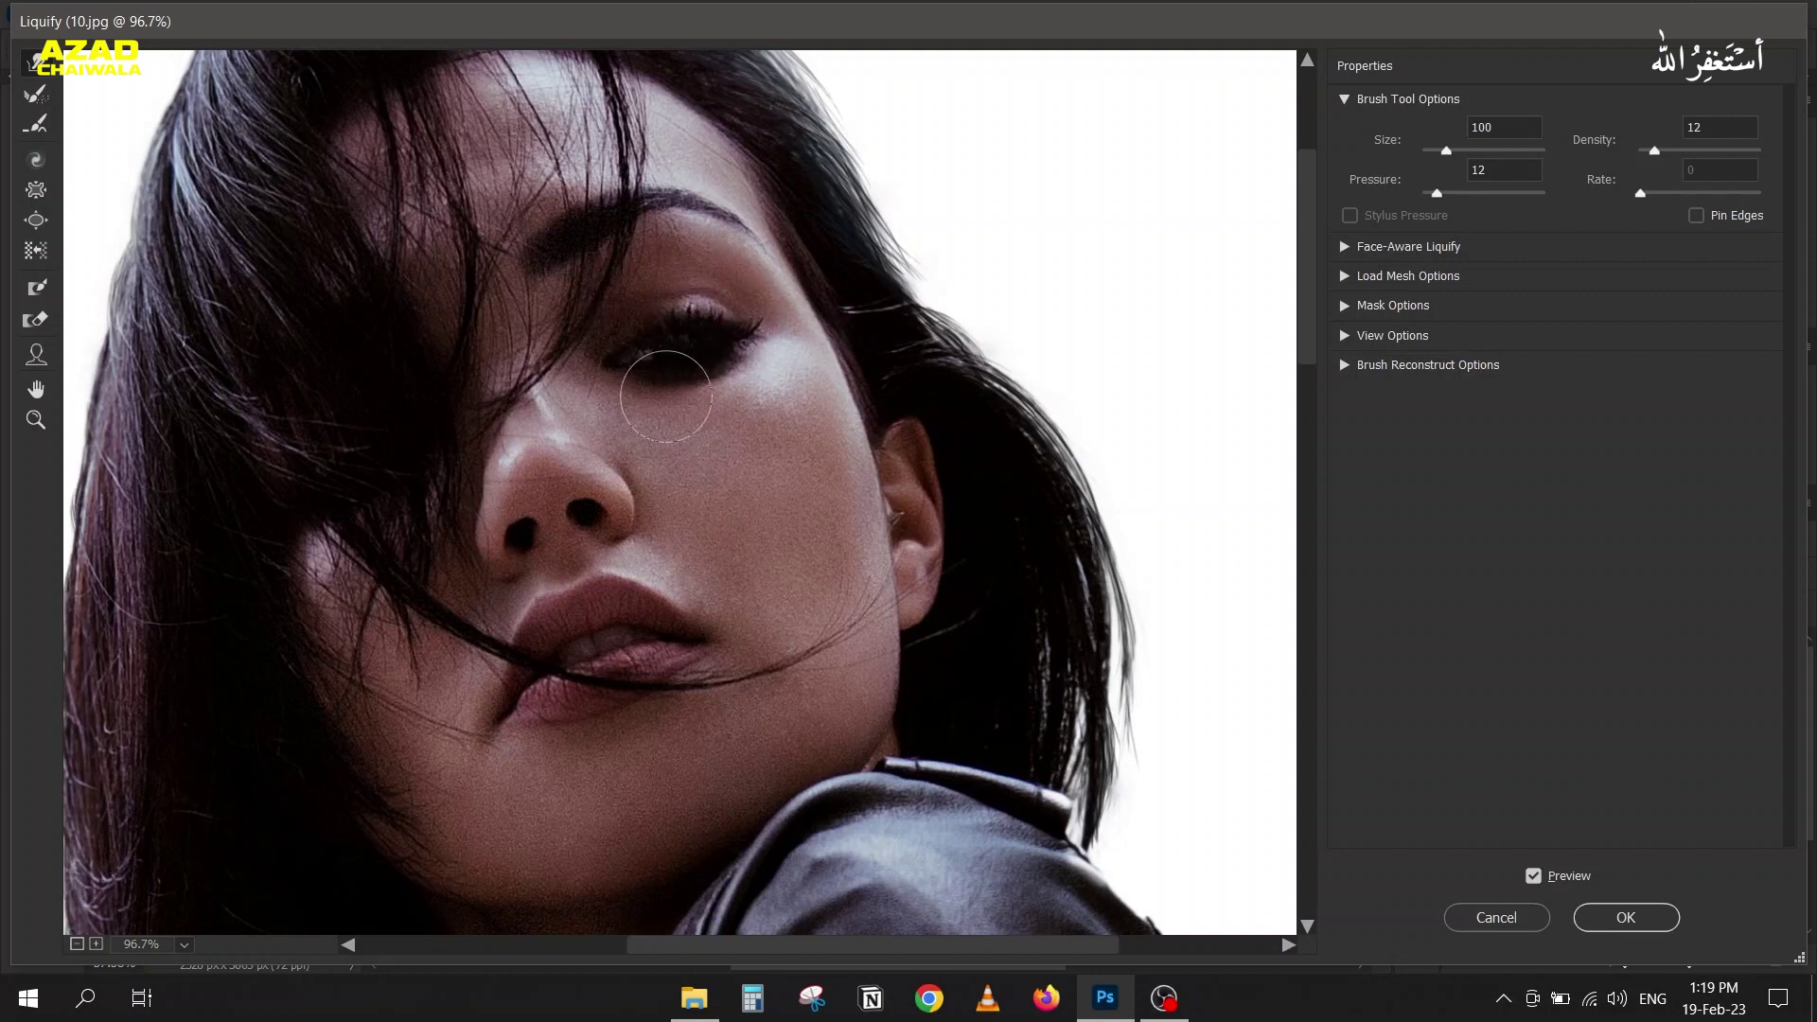
left_click(35, 124)
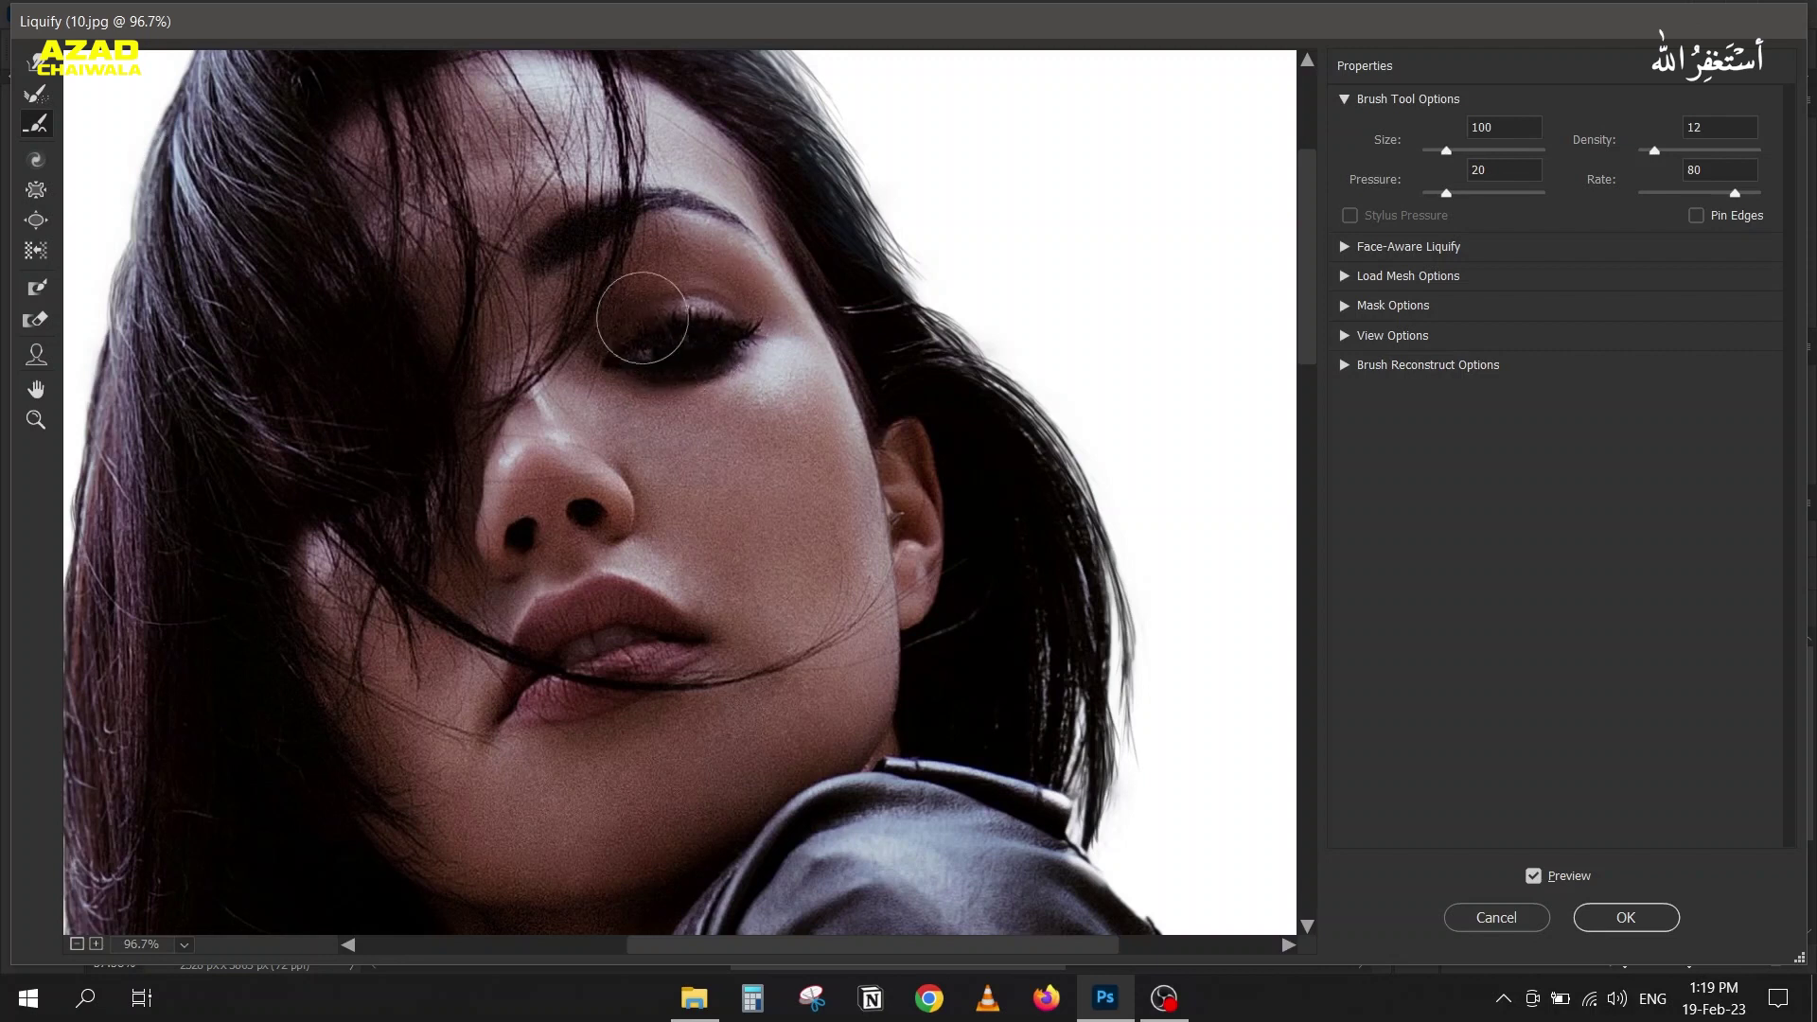
left_click(1528, 877)
left_click(1531, 876)
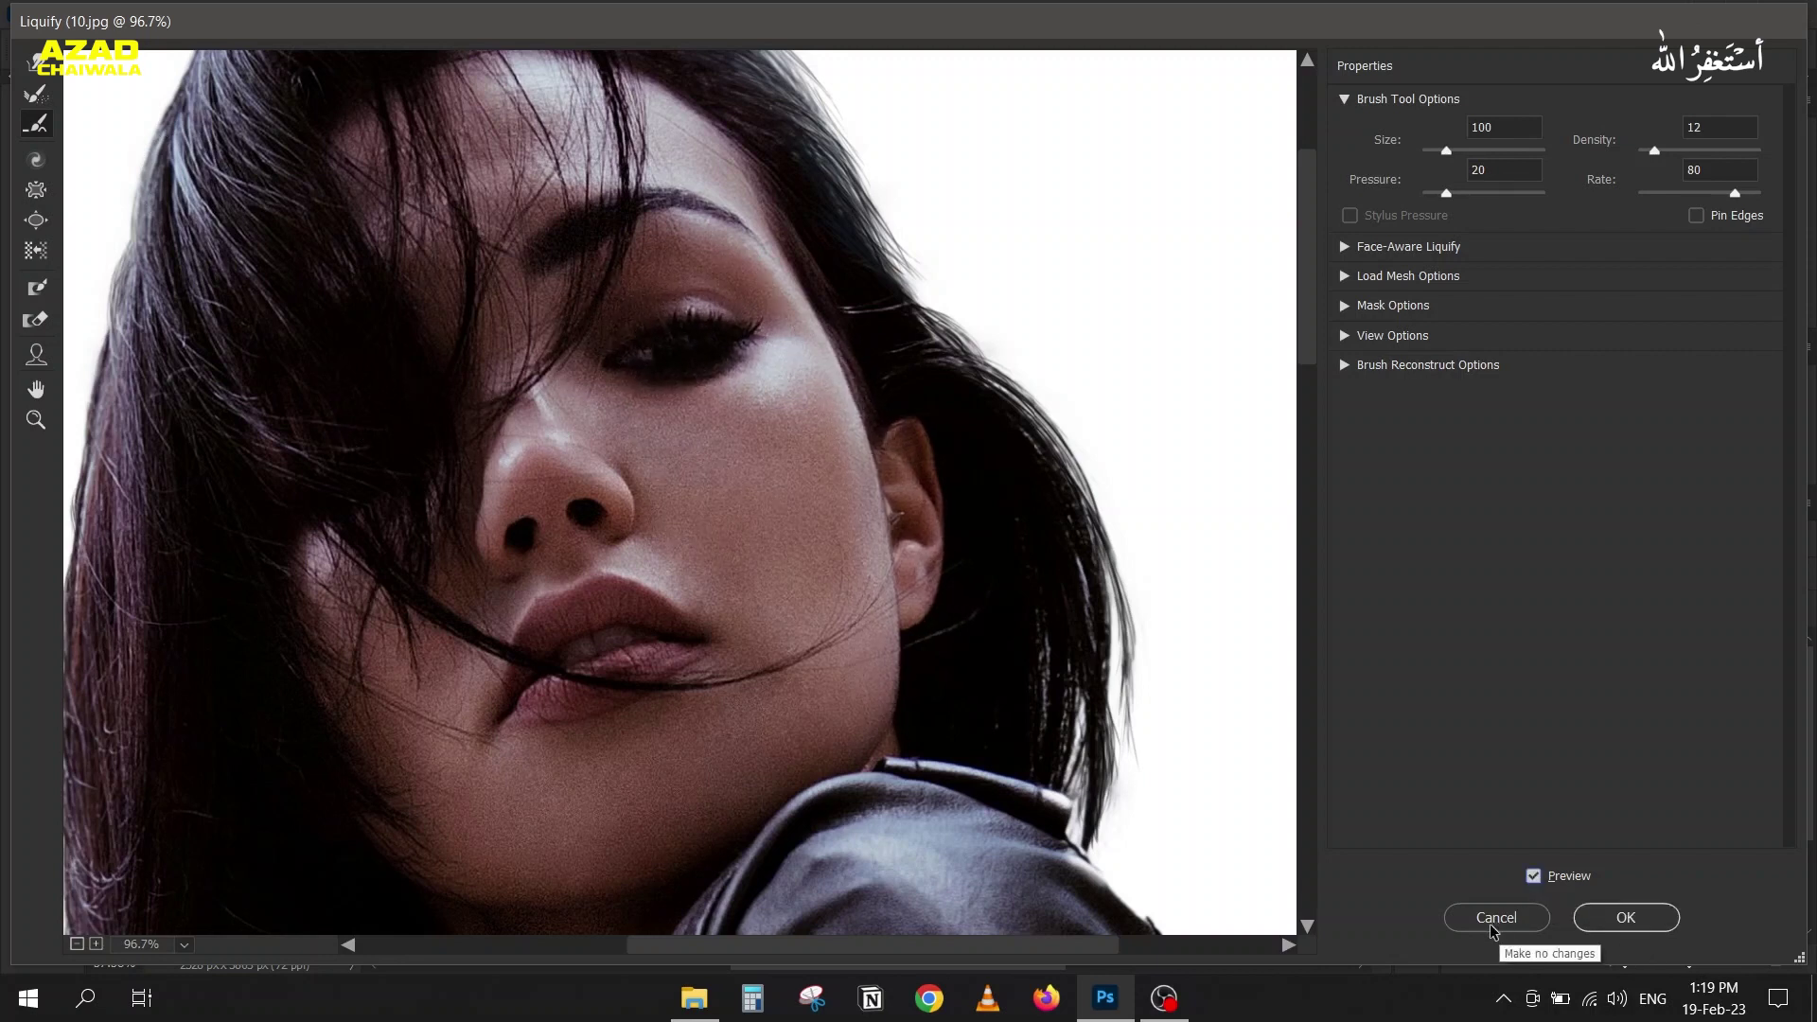
Step: Apply the Liquify changes and toggle Layer 6's visibility to compare with the original face
left_click(1629, 917)
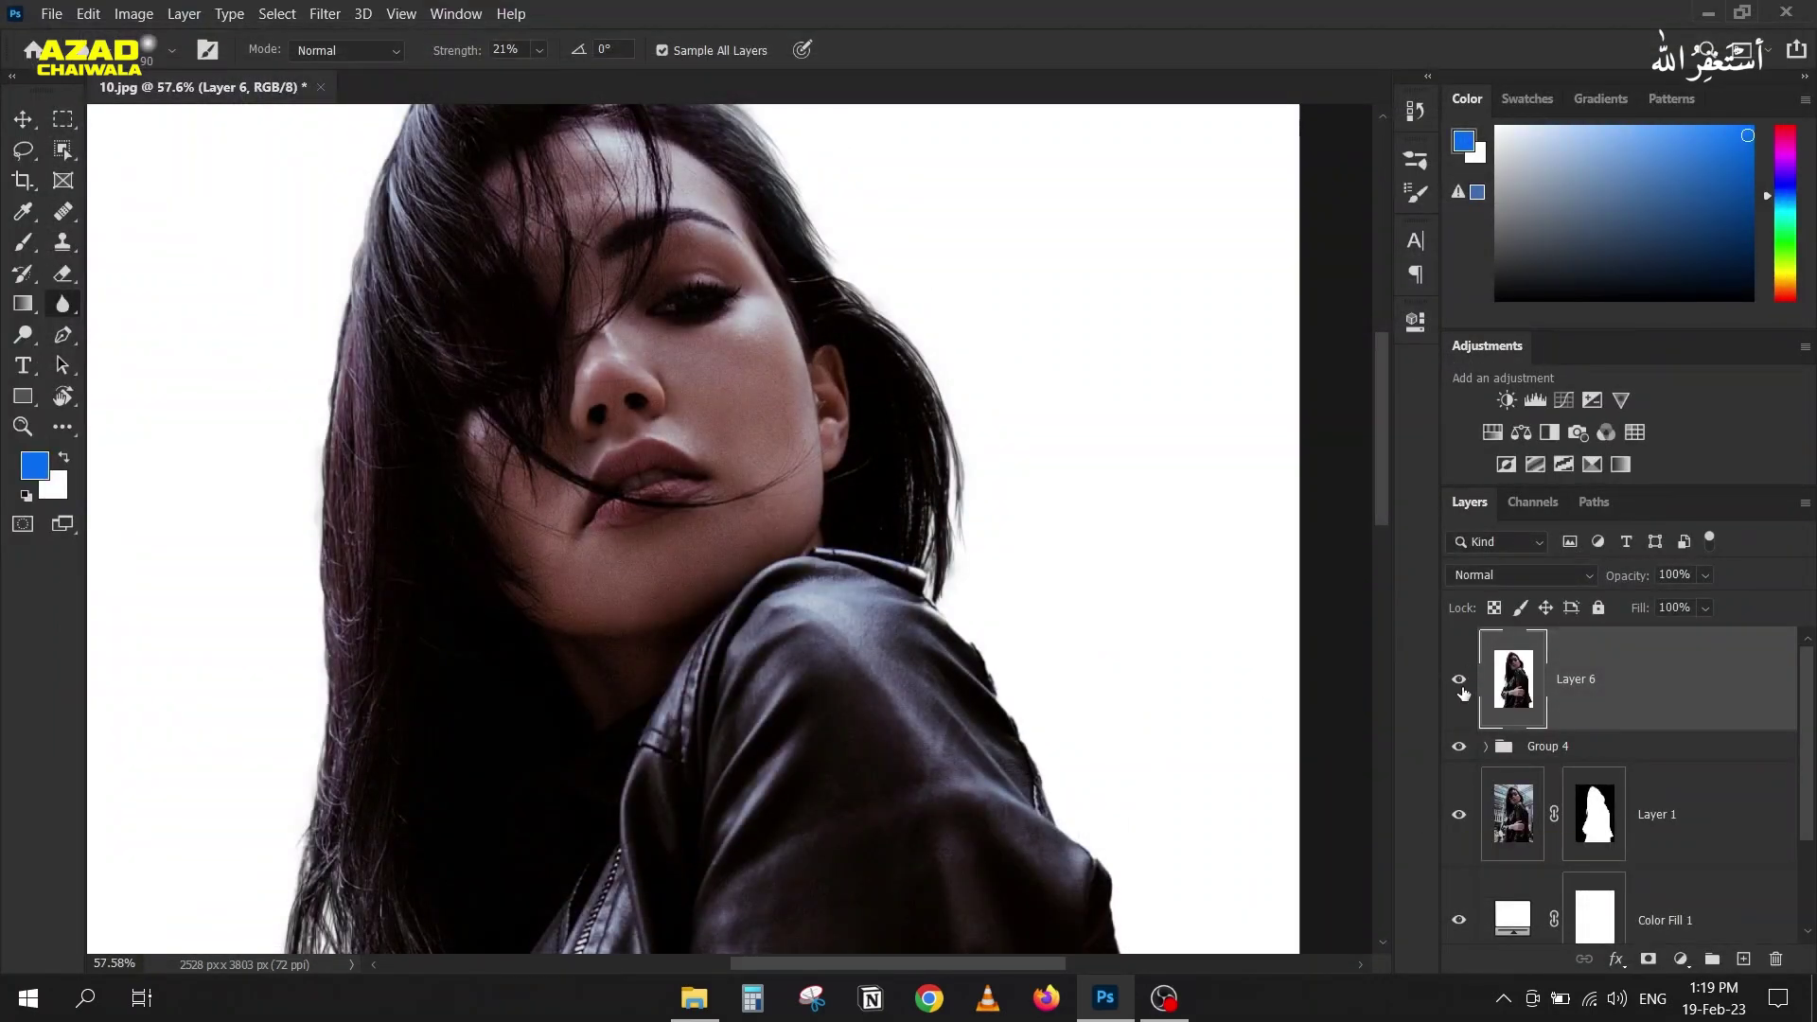
left_click(1460, 683)
left_click(1460, 684)
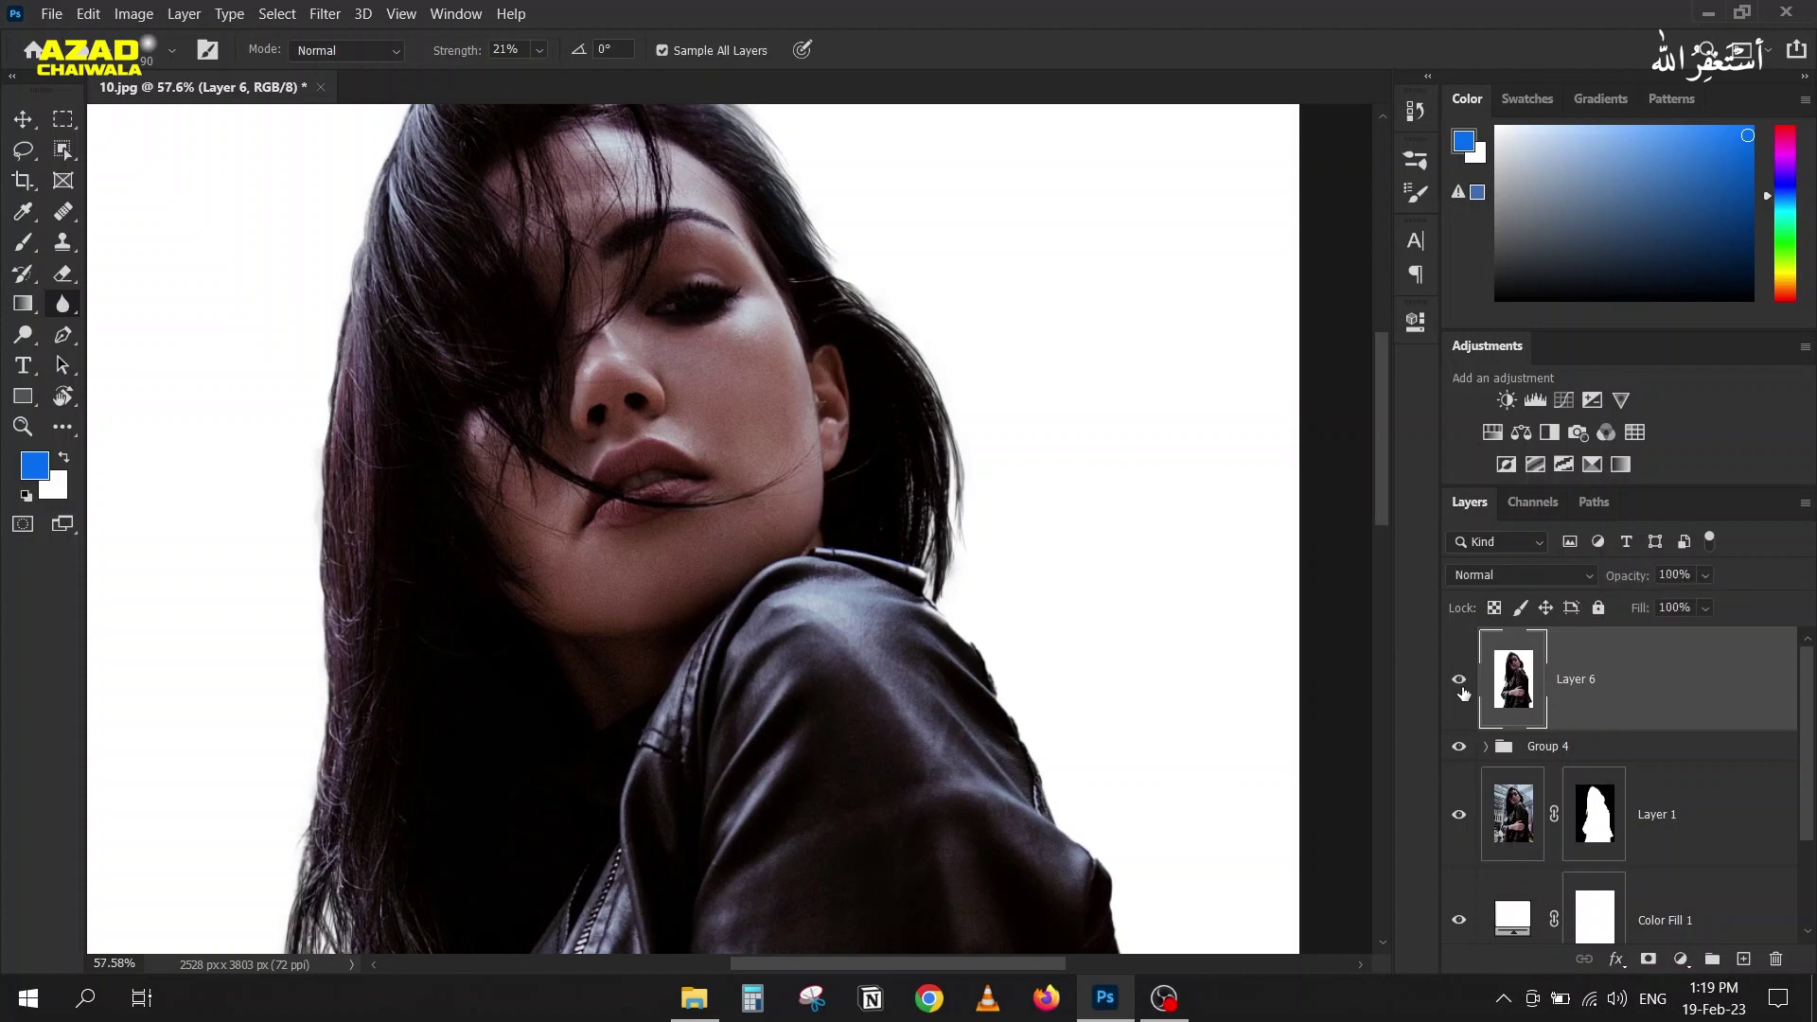
left_click(1460, 683)
left_click(1460, 684)
scroll(1009, 423, "down", 2)
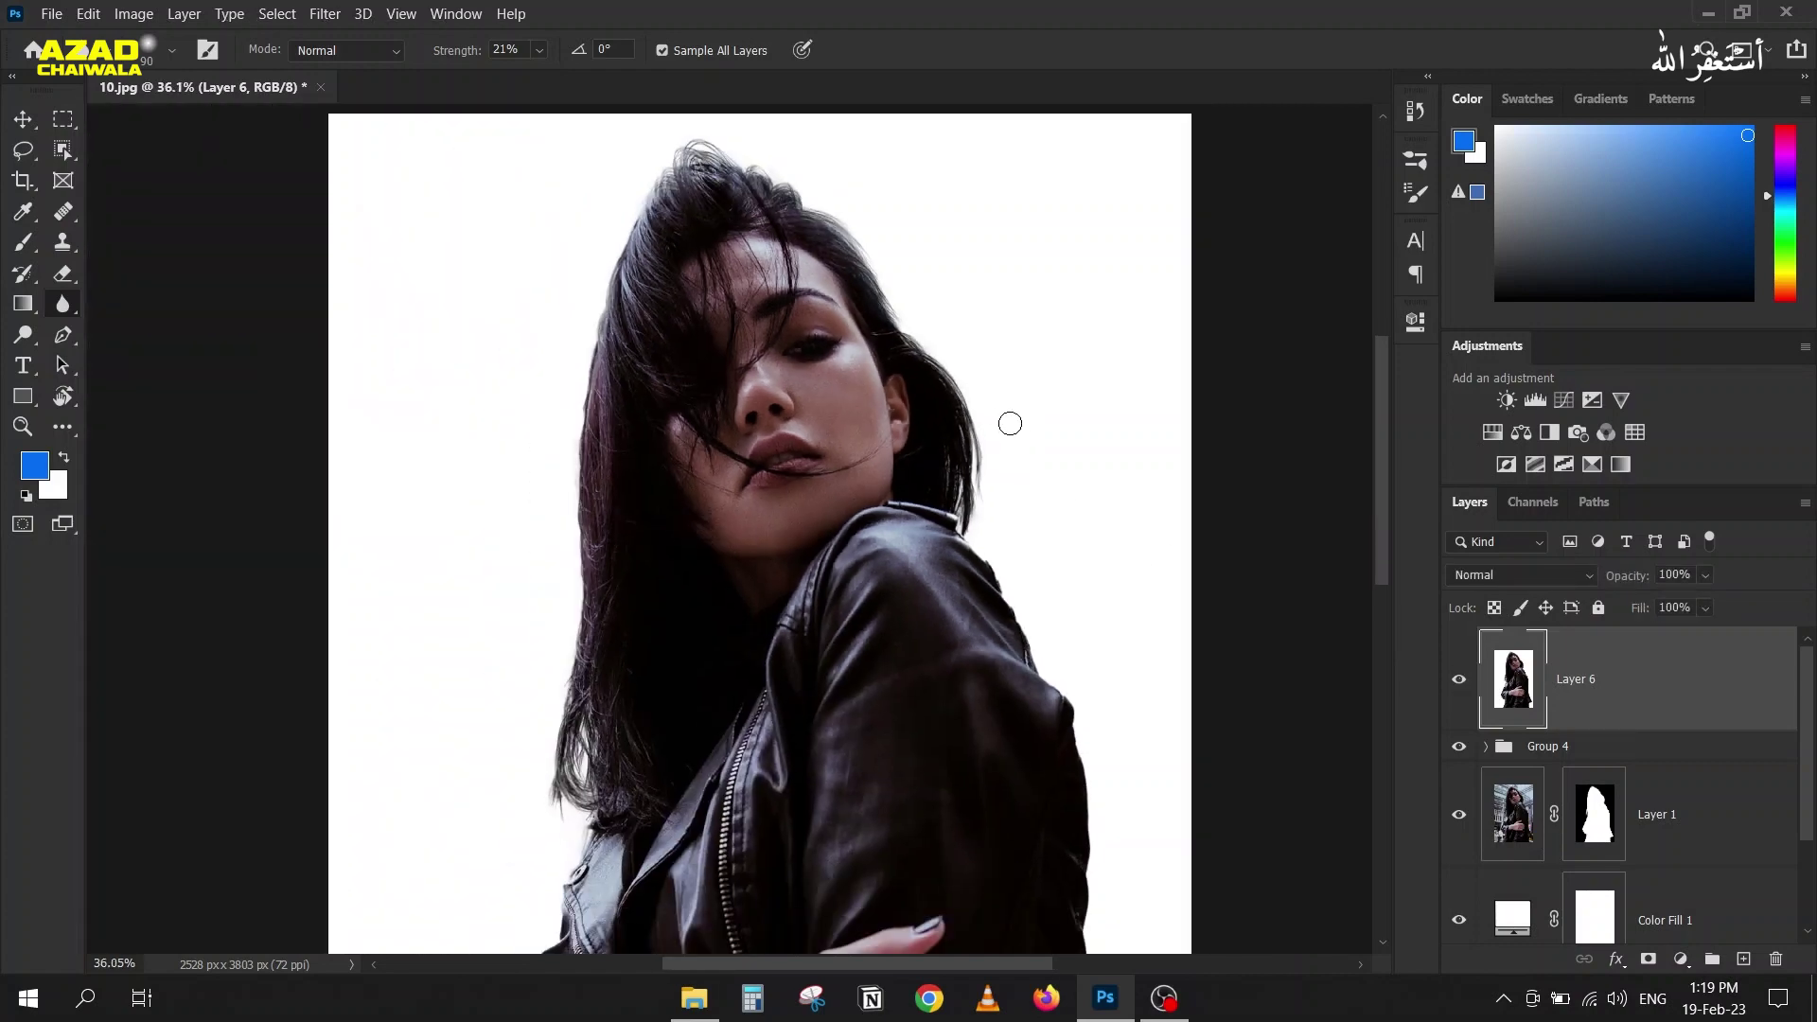
left_click(1454, 680)
left_click(1455, 679)
left_click(1455, 680)
left_click(1455, 680)
Step: Close 10.jpg without saving changes
left_click(319, 88)
key("Tab")
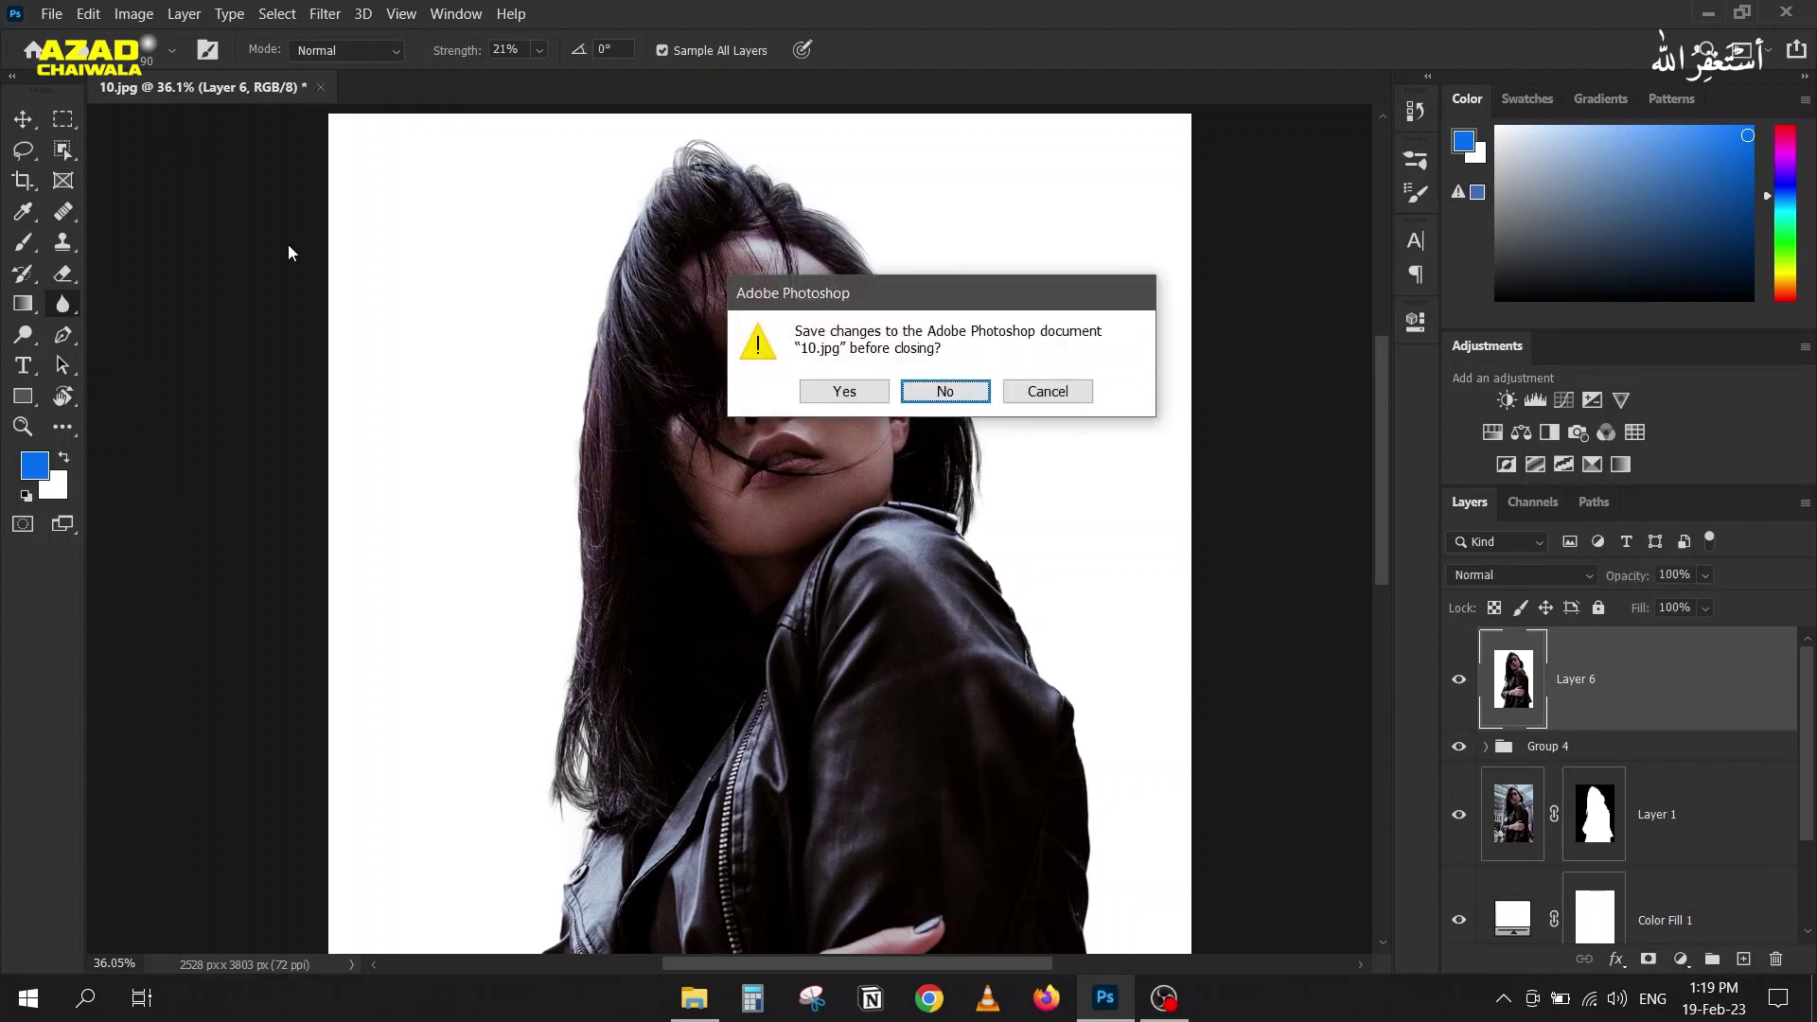
key("Return")
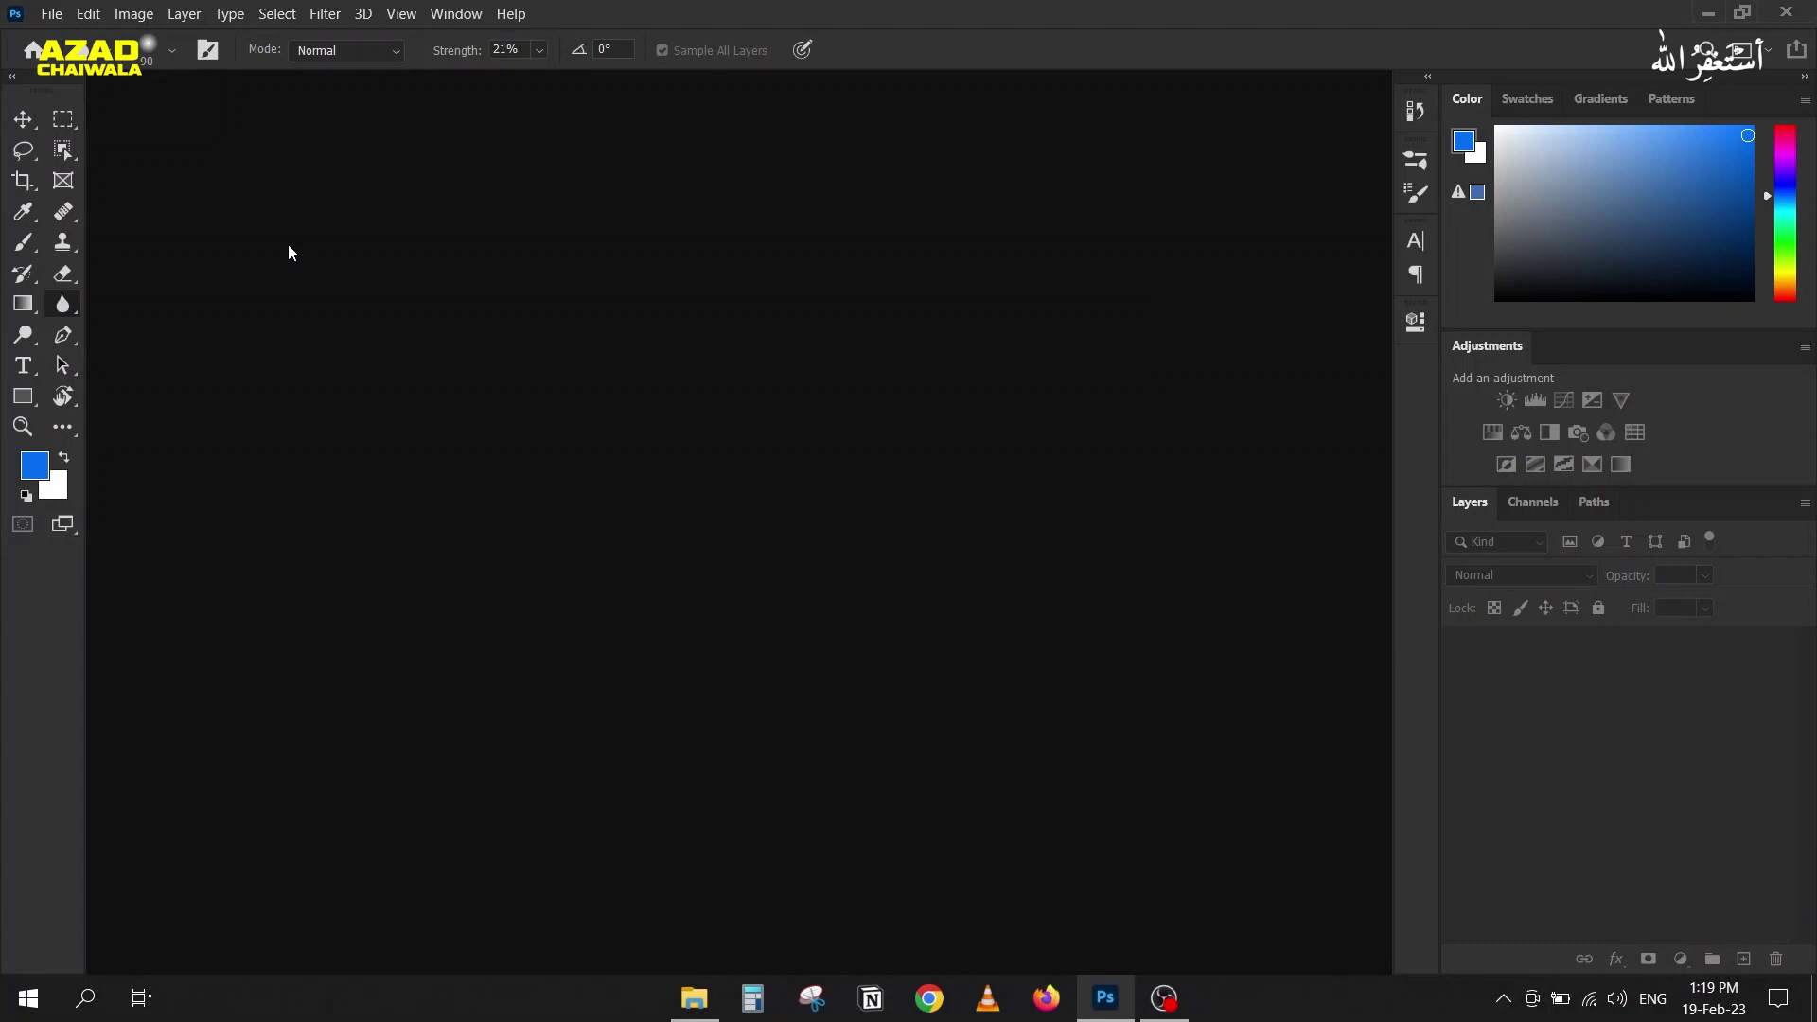